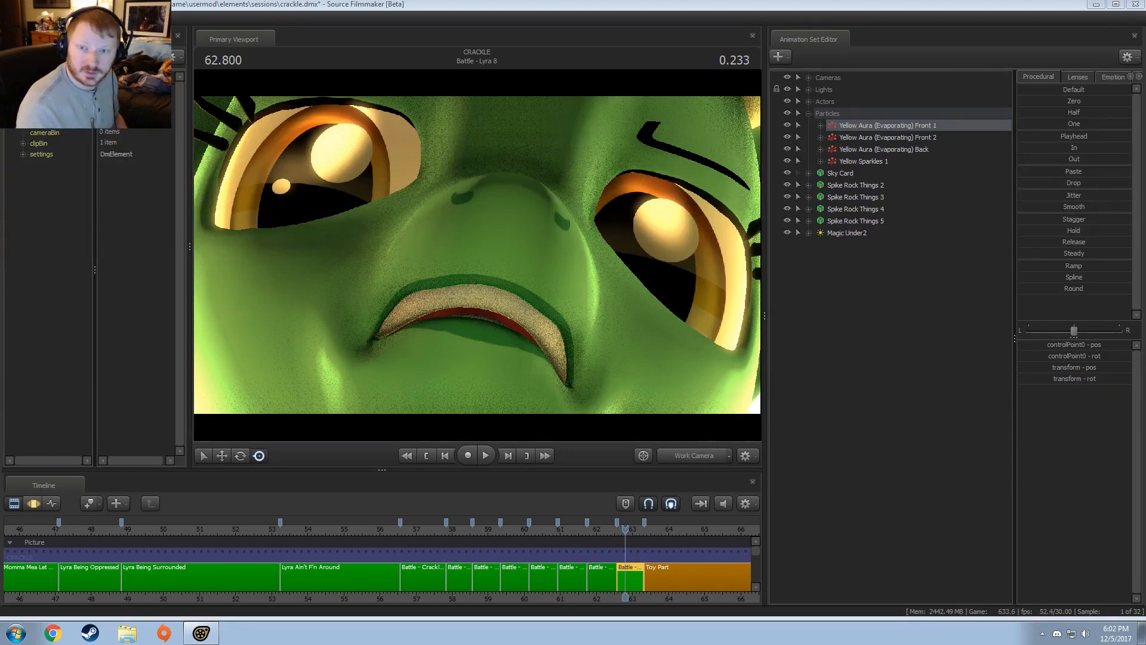
Bring up the DeviantArt journal editor in the browser and title the new entry "Tuesday SFM Stream - 12/5/17"
left_click_drag(1145, 184, 450, 148)
left_click(294, 315)
type("Tues")
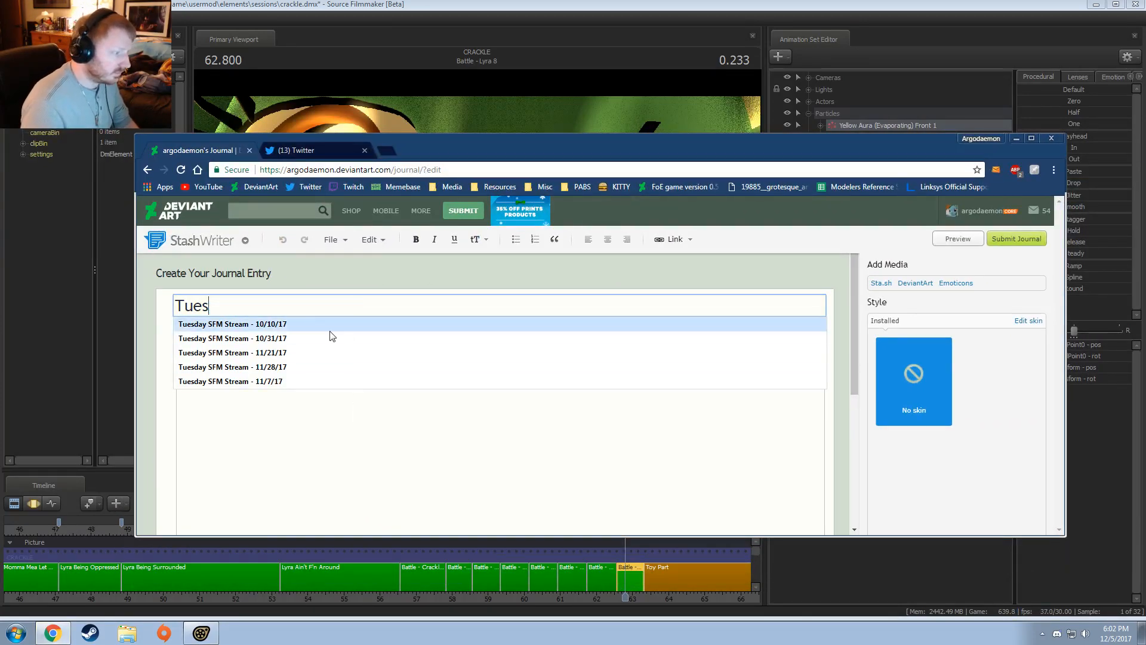
left_click(323, 336)
left_click_drag(338, 303, 556, 241)
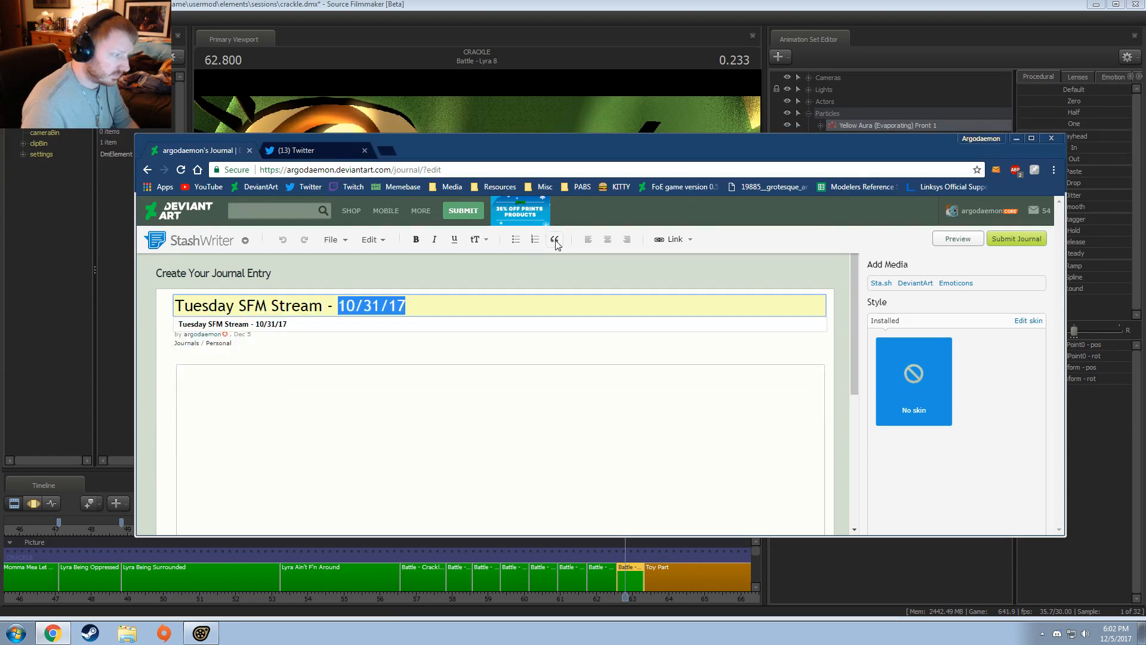
type("12/5/17")
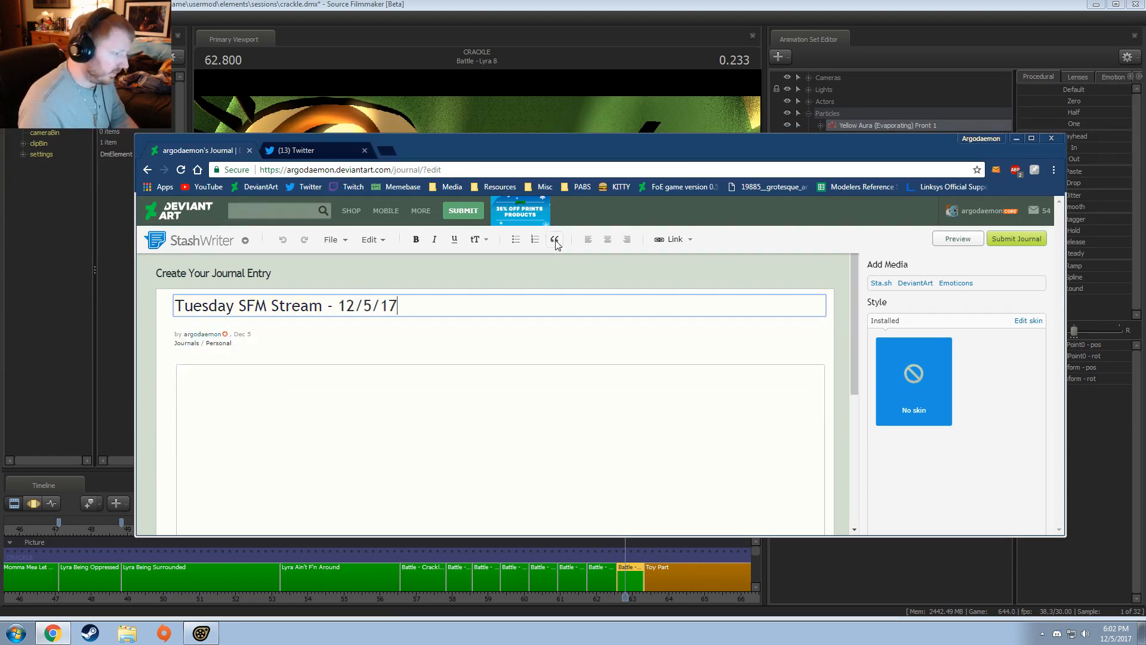
Write the journal body as "Stream!" and "Will run until ~9pm CST (3am UTC)", and add the Twitch channel link on its own line
left_click(493, 420)
type("Stre")
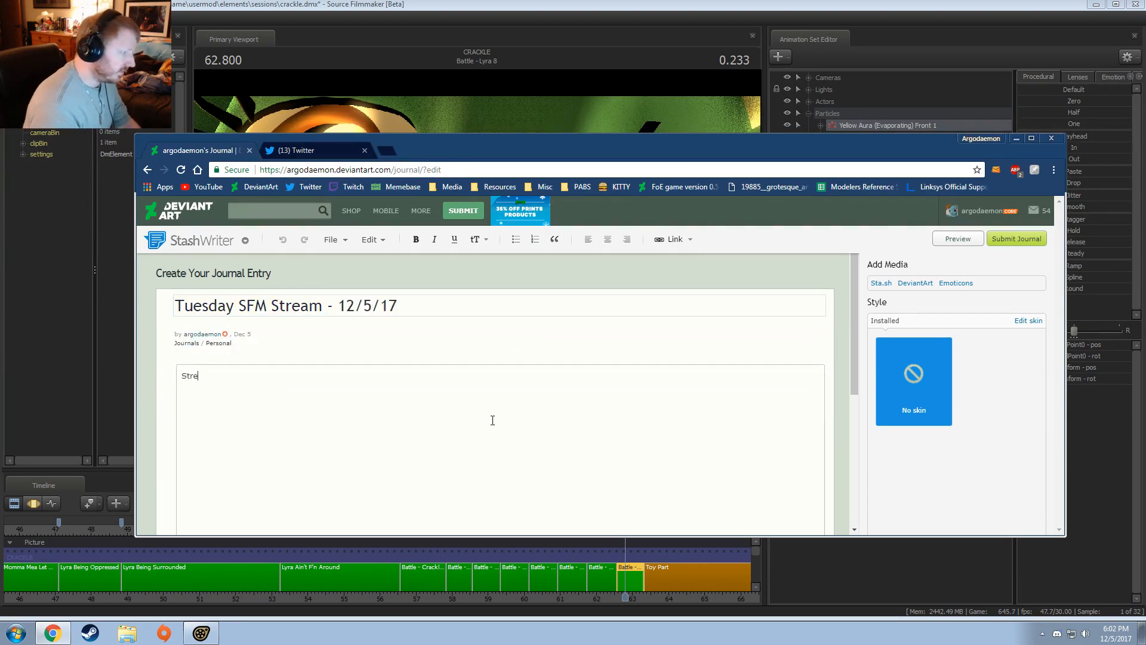
type("am!")
key("Return")
type("Will ru")
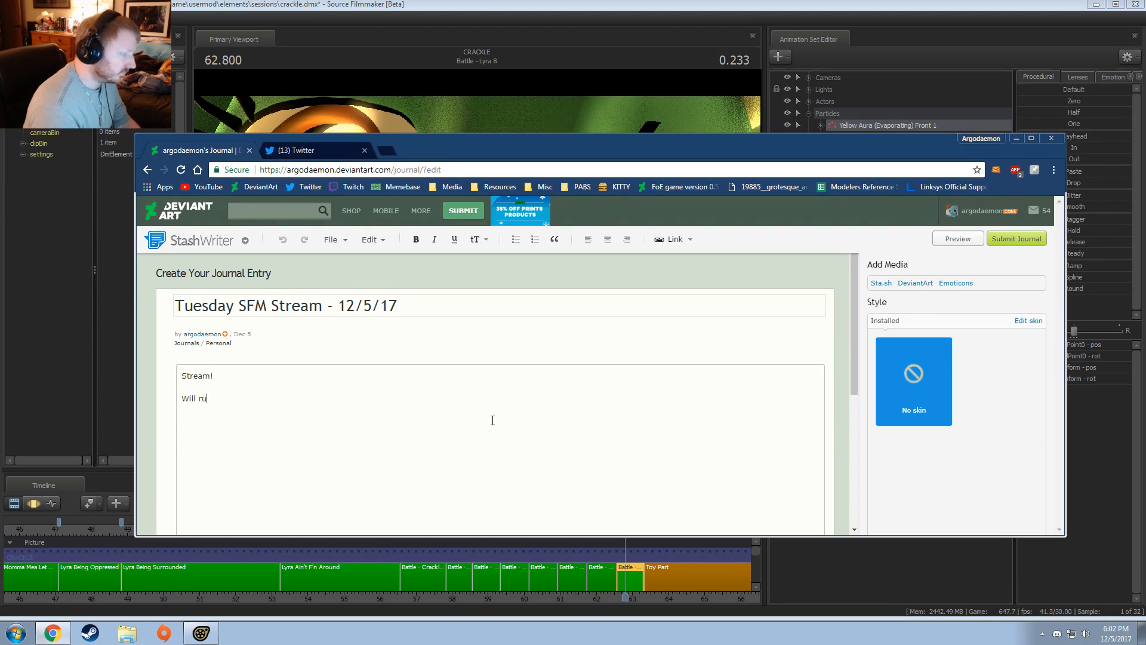
type("n")
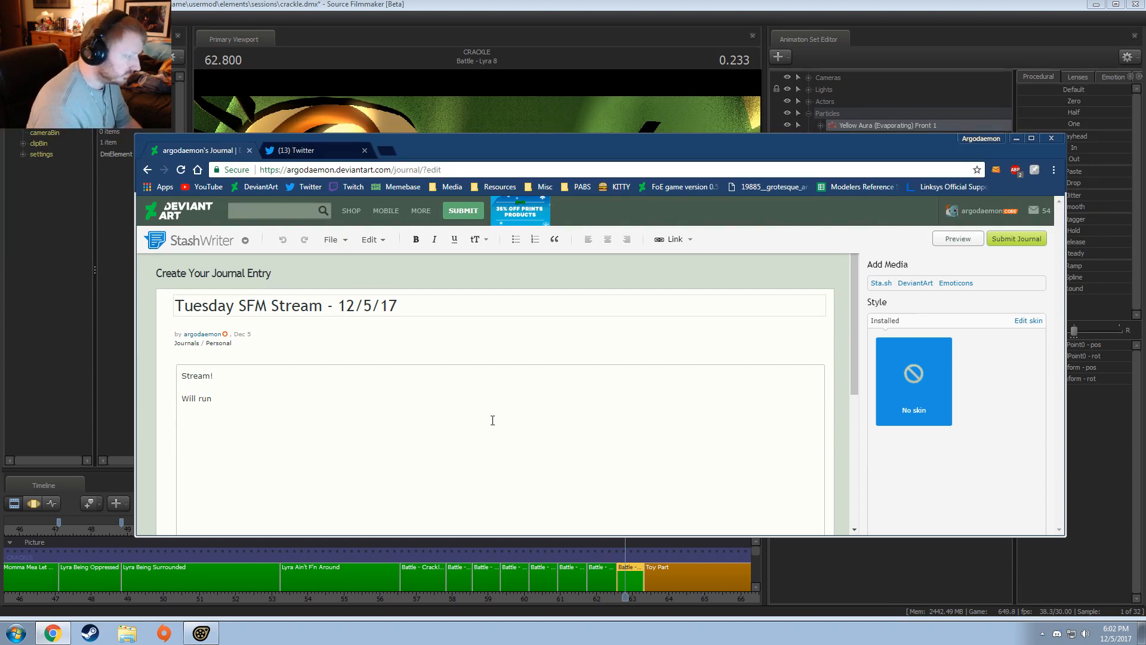
type(" until ~9")
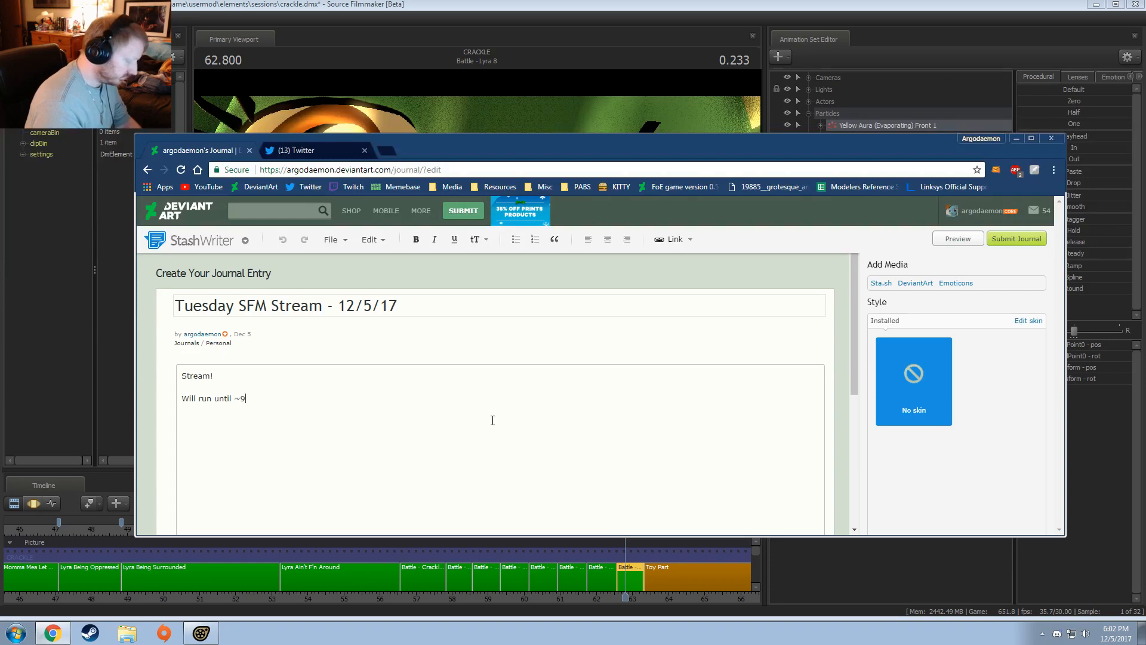
type("pm CST (3am UR")
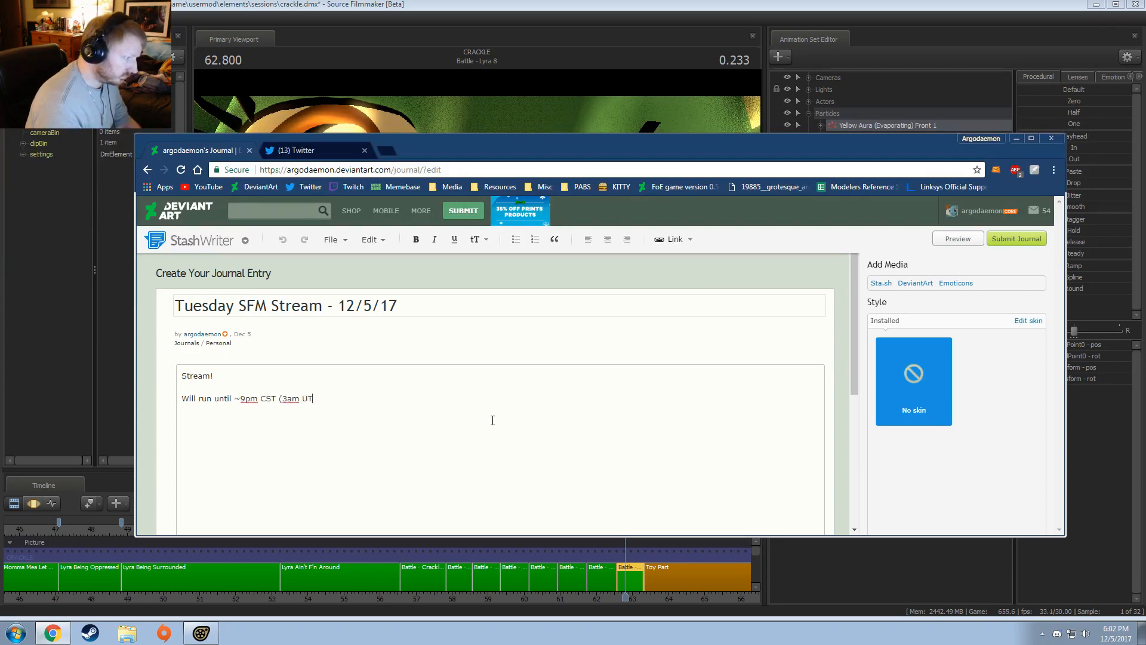
type("C)")
key("Return")
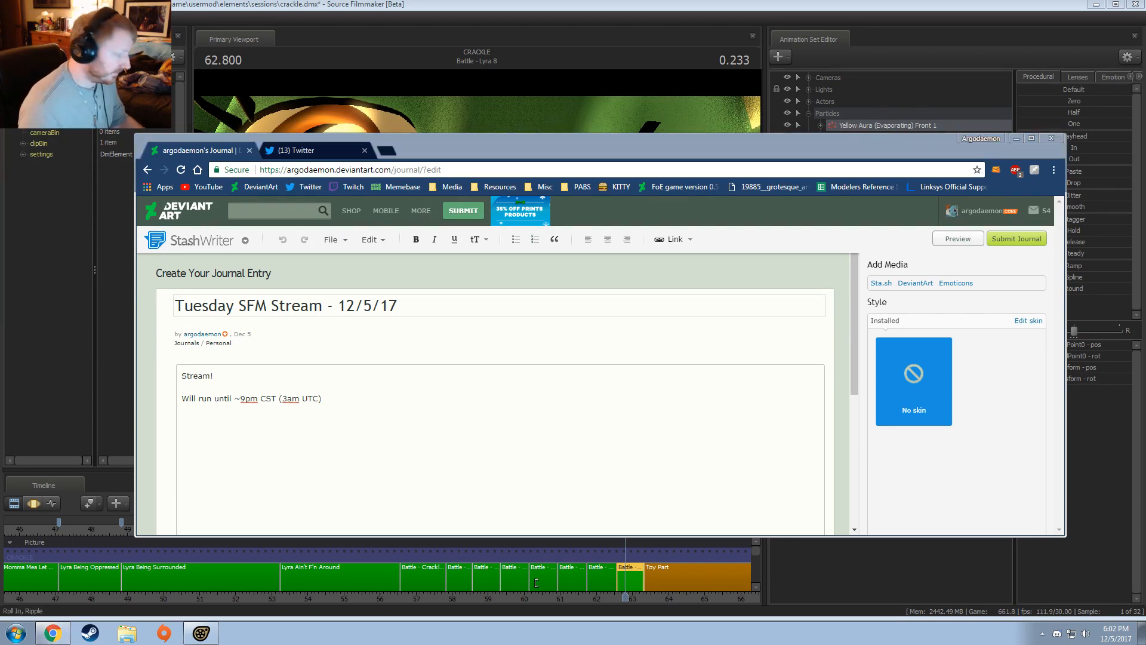
left_click(303, 437)
type("https://www.twitch.tv/argodaemon")
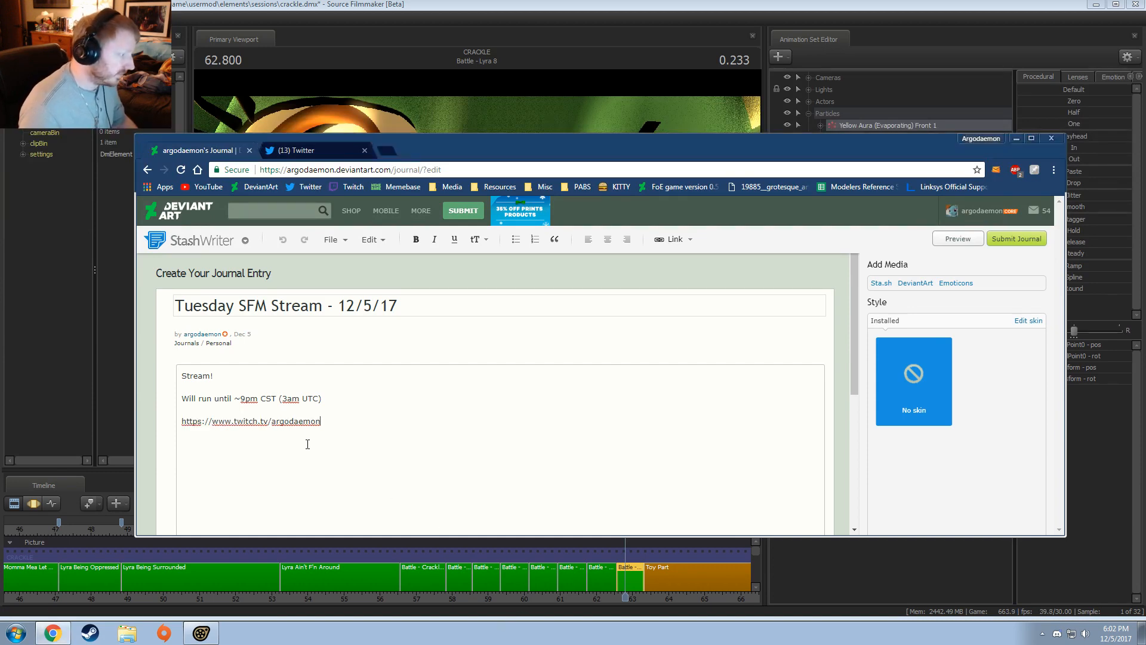
Switch to Twitter and begin a new tweet with "Tuesday SFM Stream time!"
left_click(298, 150)
left_click(591, 250)
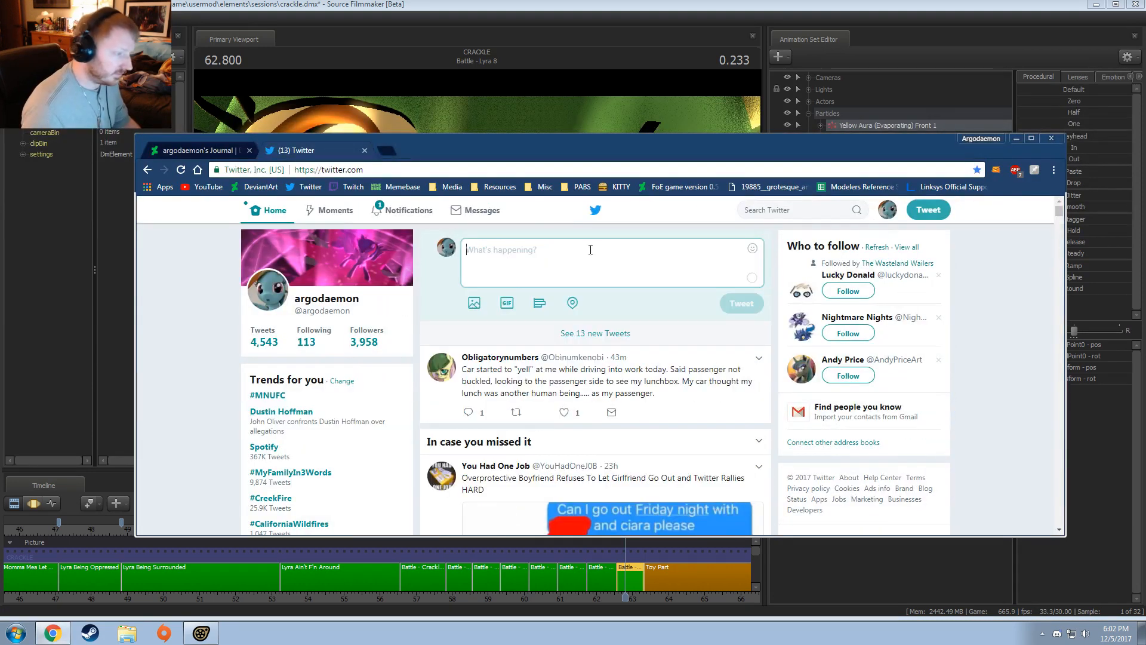
type("Friday SFM")
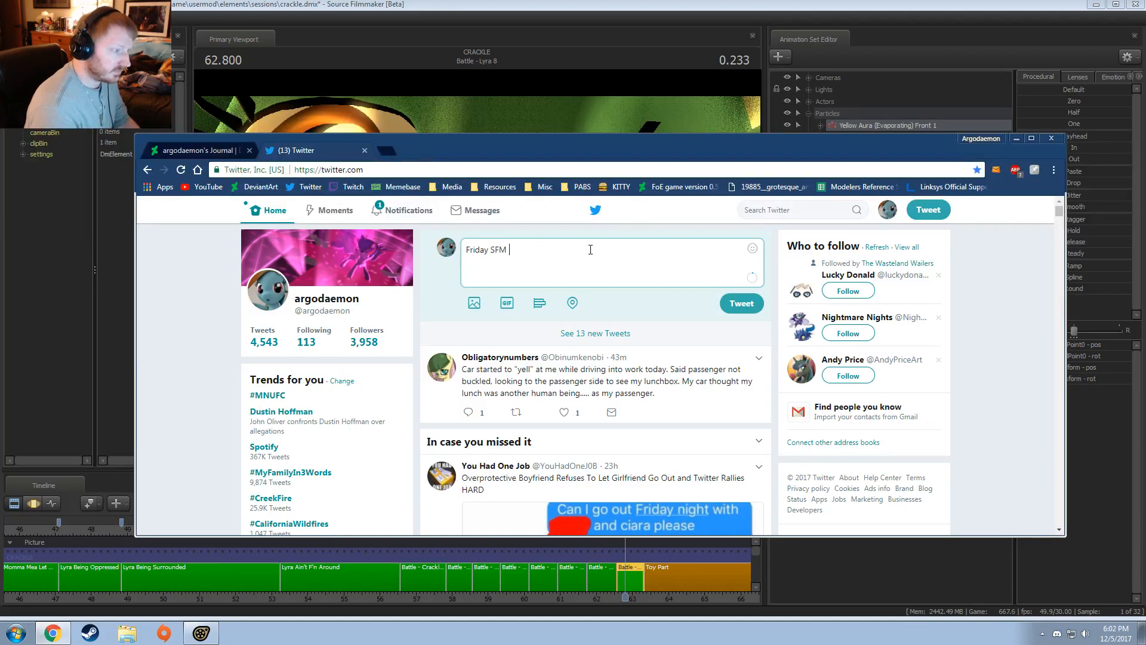
key("BackSpace")
key("BackSpace")
key("BackSpace")
key("BackSpace")
key("BackSpace")
key("BackSpace")
key("BackSpace")
key("BackSpace")
key("BackSpace")
key("BackSpace")
type("Tur")
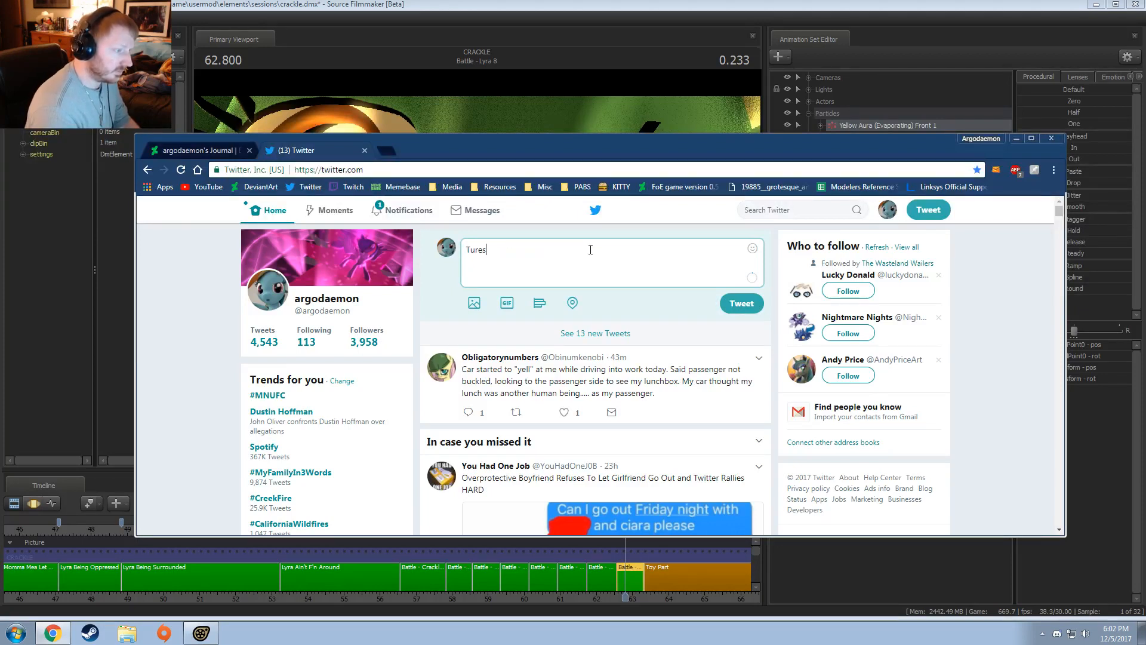
key("BackSpace")
type("esday SF")
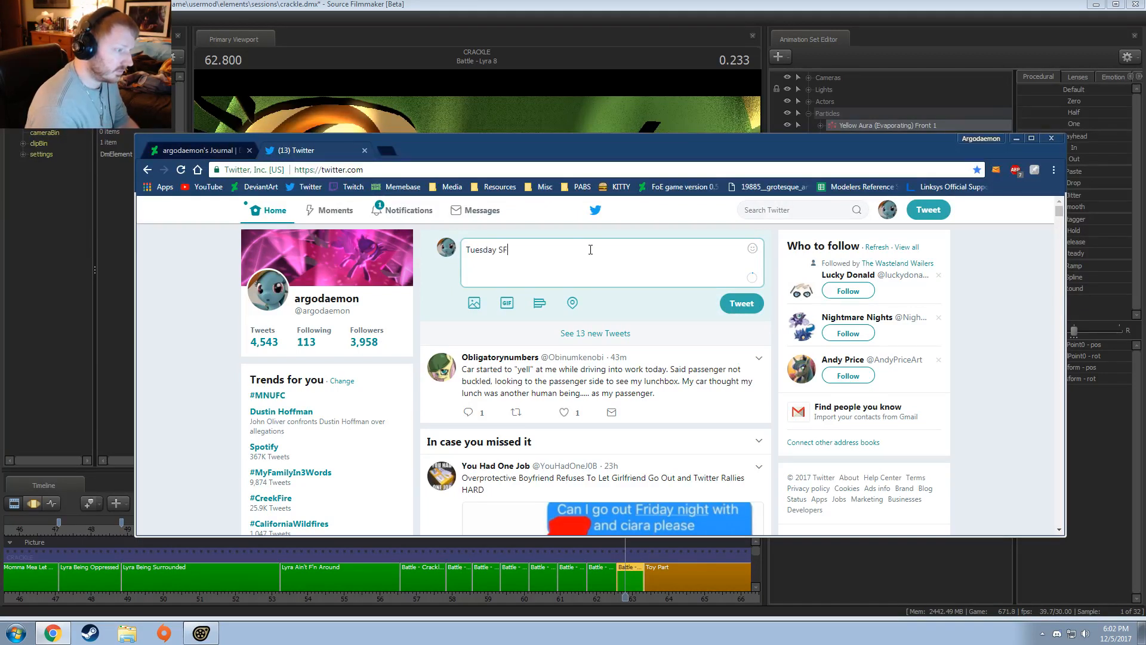
type("M Stream time! WIll")
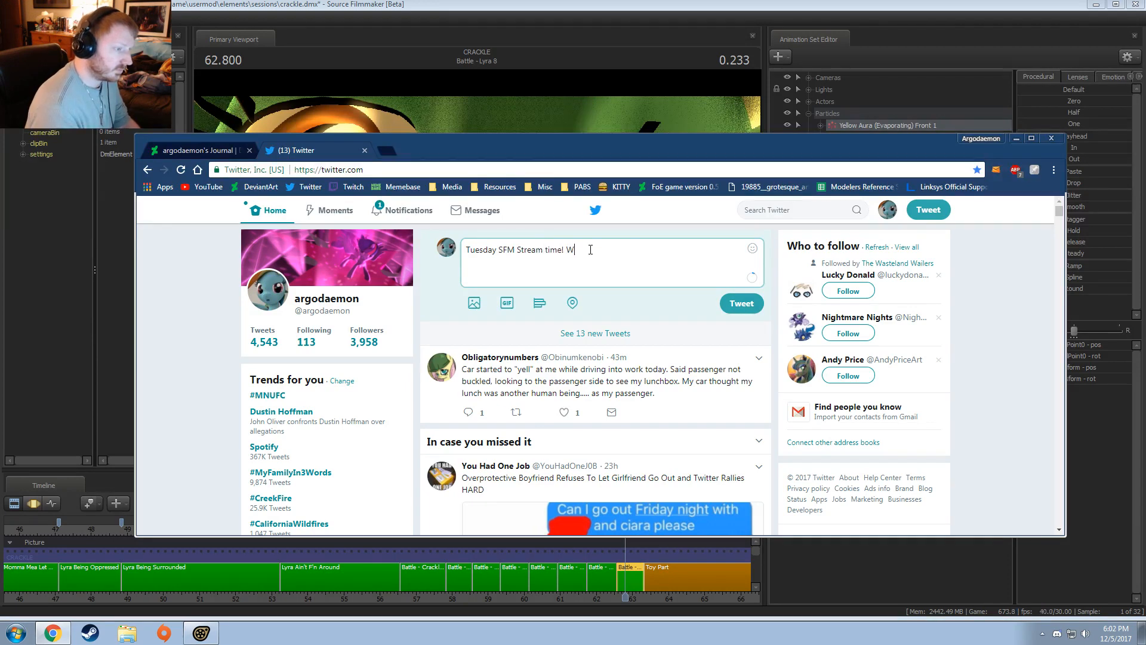
Complete the tweet with "Will run until ~9pm CST (3am UTC) #brony" and the Twitch channel link, and post it
key("BackSpace")
key("BackSpace")
key("BackSpace")
key("BackSpace")
type("ill ru")
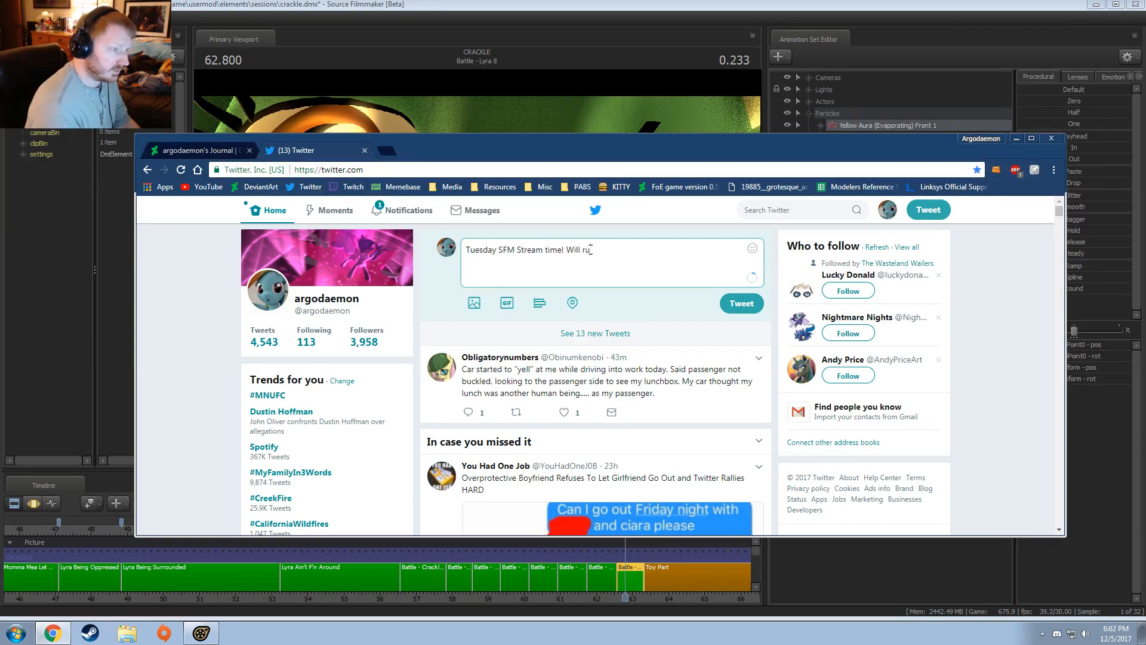
type("n until ~9pm CDS")
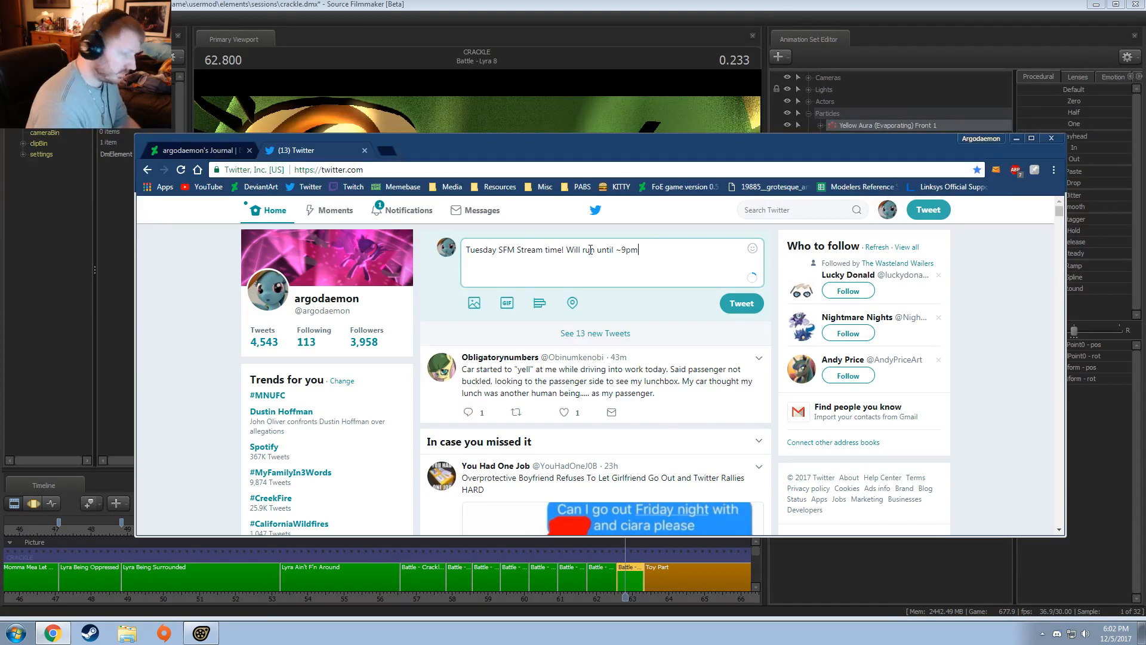
key("BackSpace")
key("BackSpace")
type("ST (")
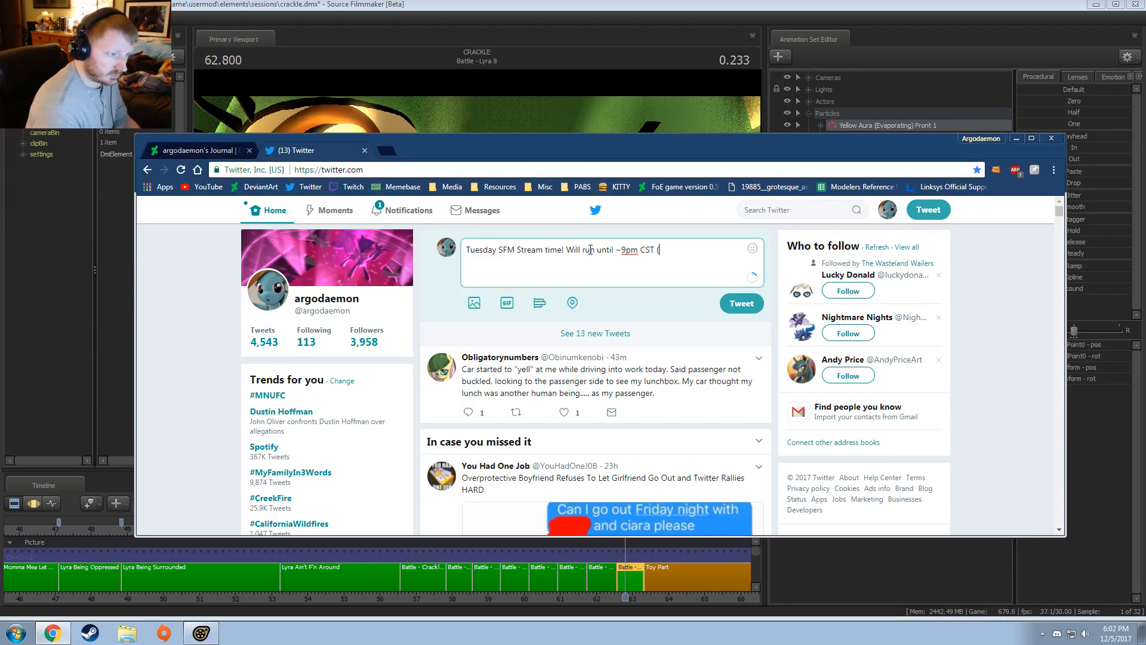
type("3am UTC) #")
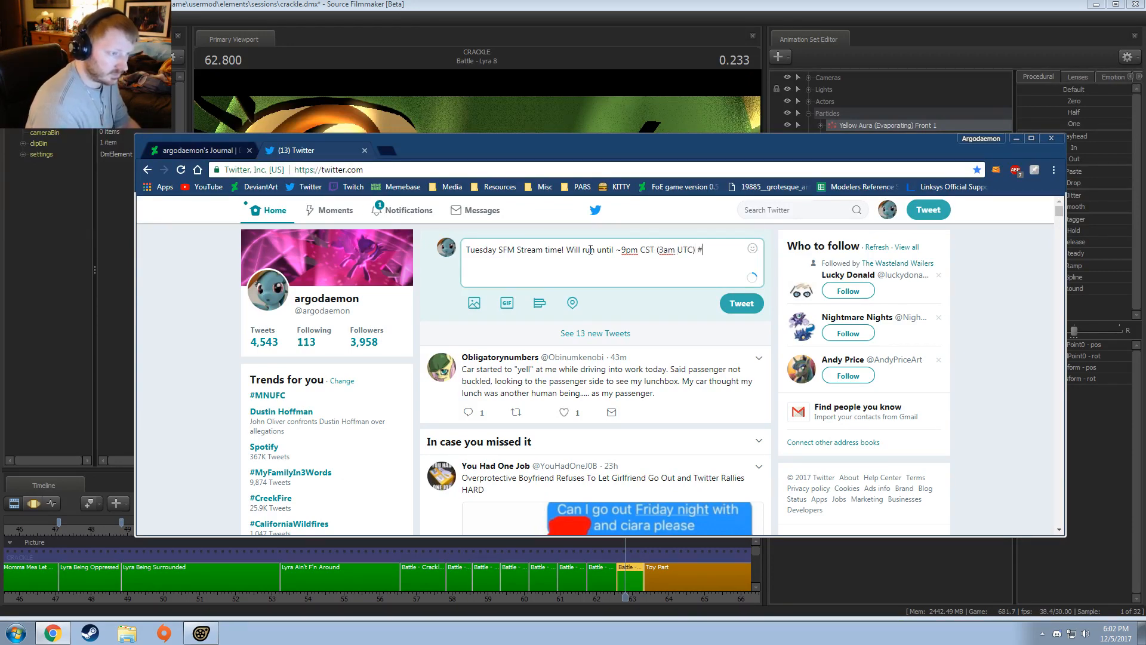
type("brony")
type("https://www.twitch.tv/argodaemon")
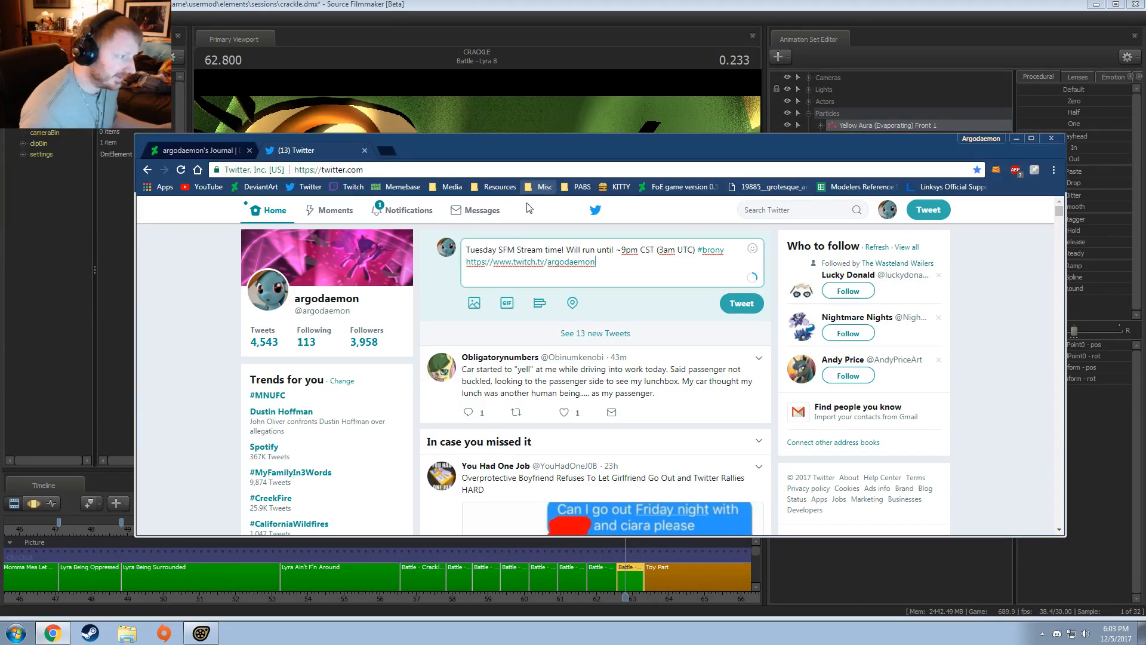
left_click(741, 303)
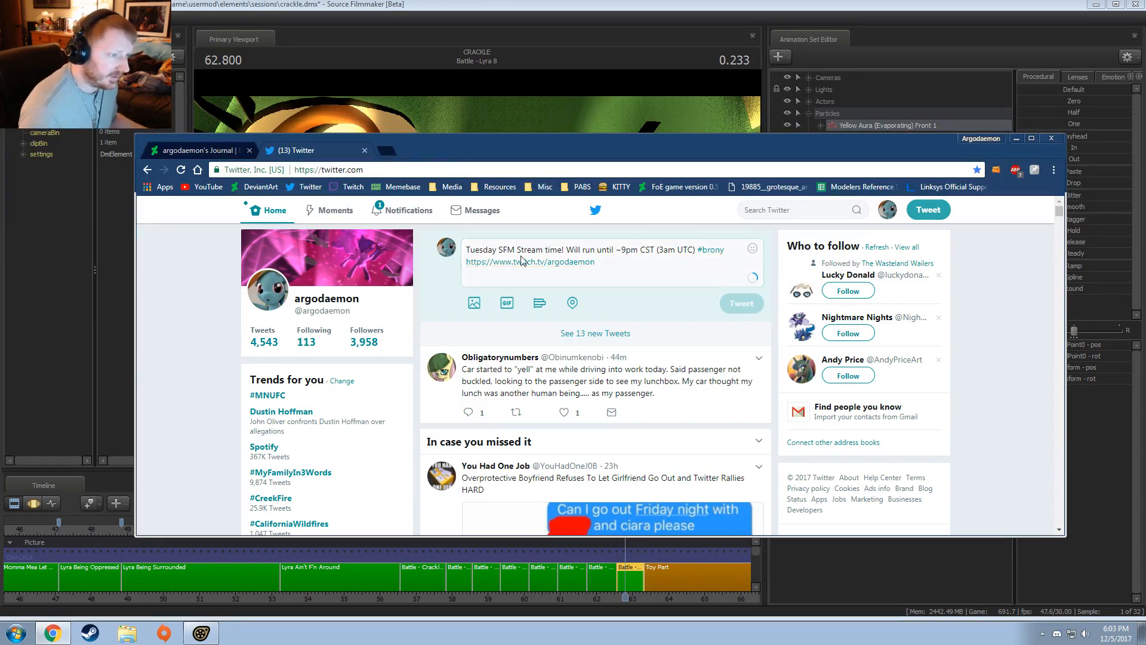
Submit the DeviantArt journal entry and close the browser
left_click(197, 150)
scroll(455, 395, "down", 5)
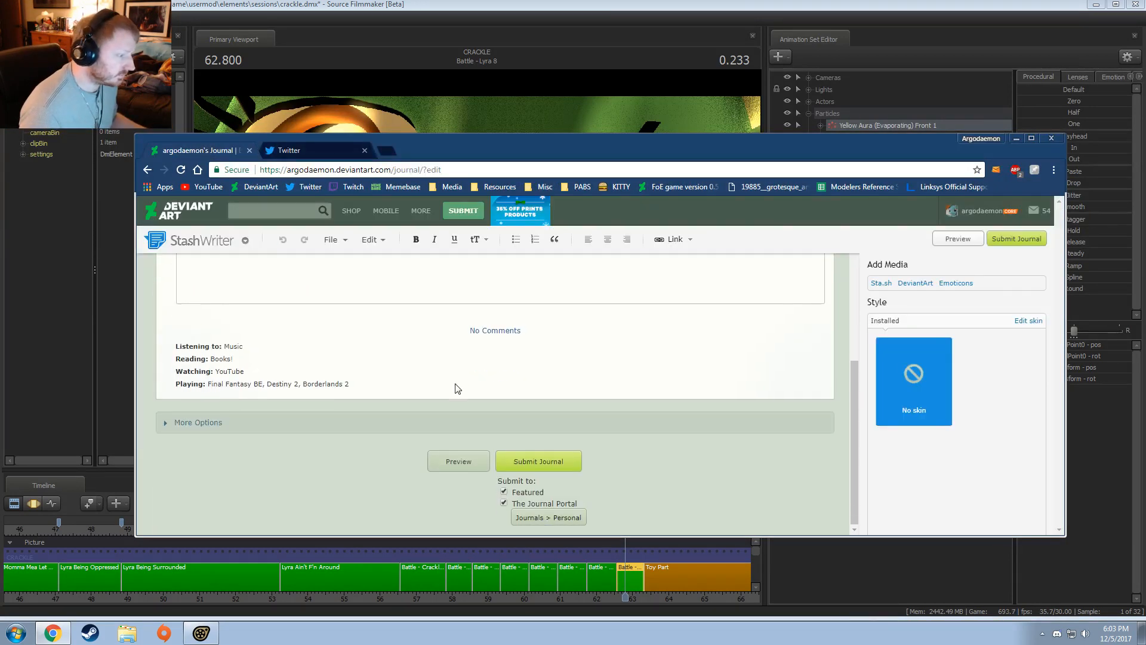
left_click(539, 460)
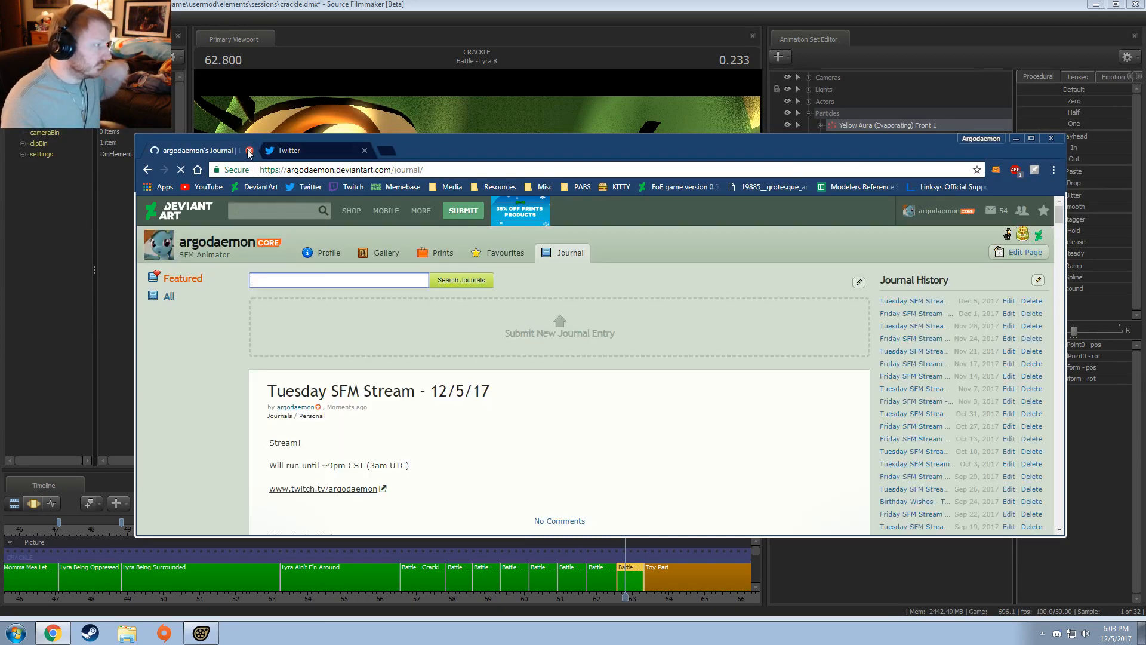
left_click(249, 150)
left_click(249, 150)
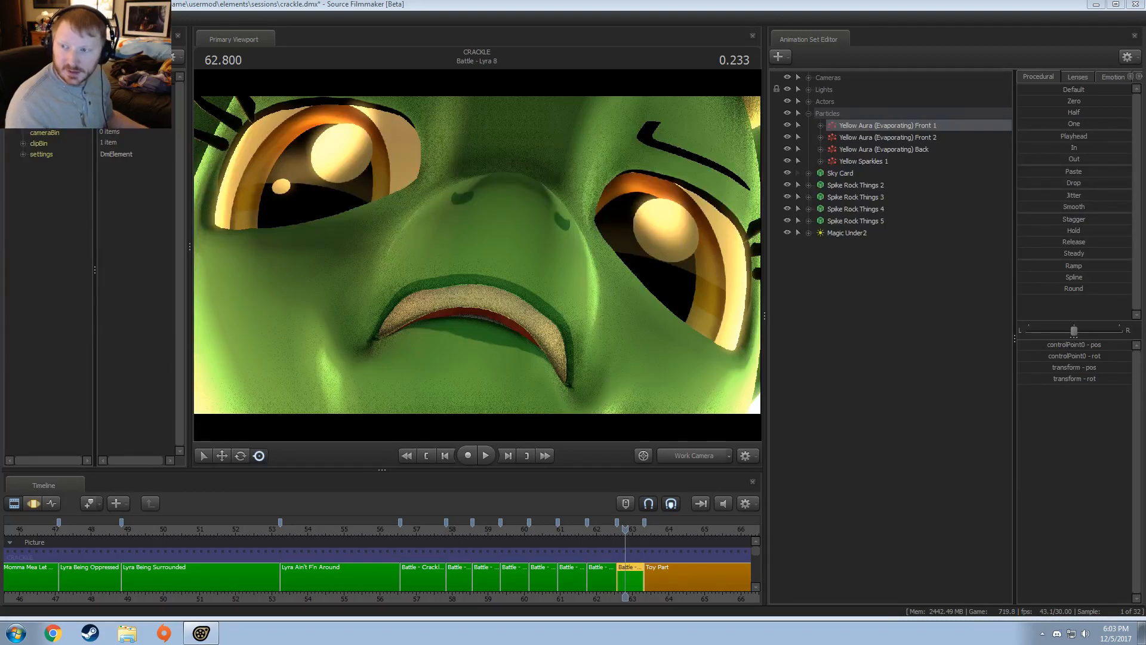
Switch to Source Filmmaker and examine Lyra in the Battle - Lyra 8 shot with the work camera, from facial close-up to full body
left_click(291, 5)
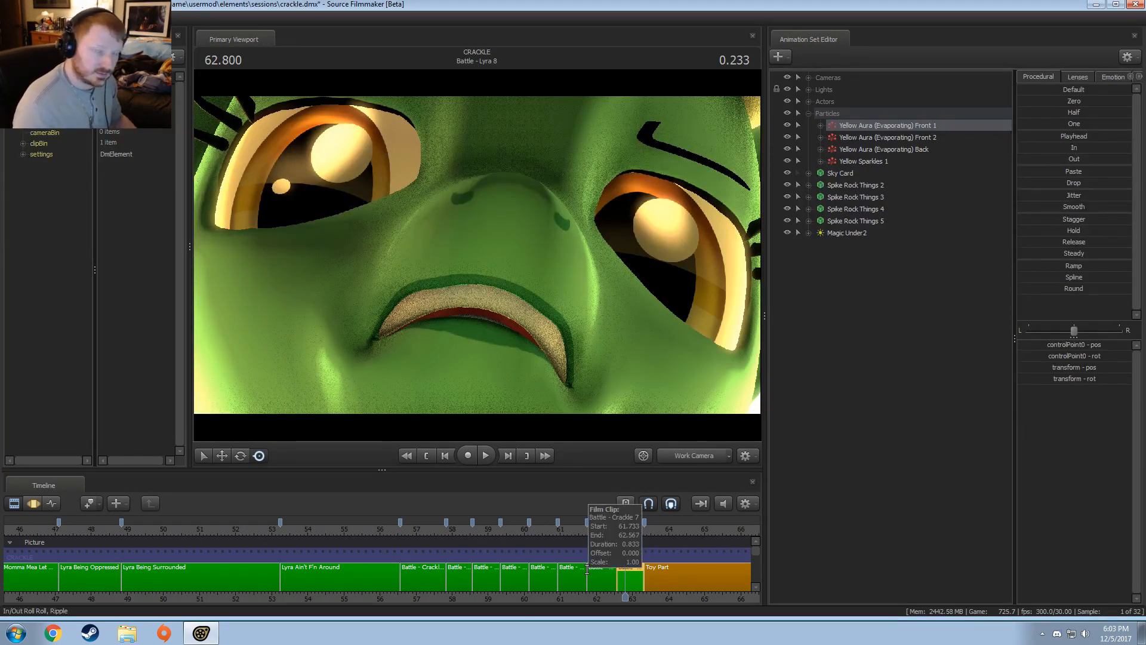
key("s")
left_click_drag(449, 247, 426, 254)
key("w")
key("s")
key("w")
key("s")
key("w")
key("s")
key("s")
key("w")
key("s")
key("w")
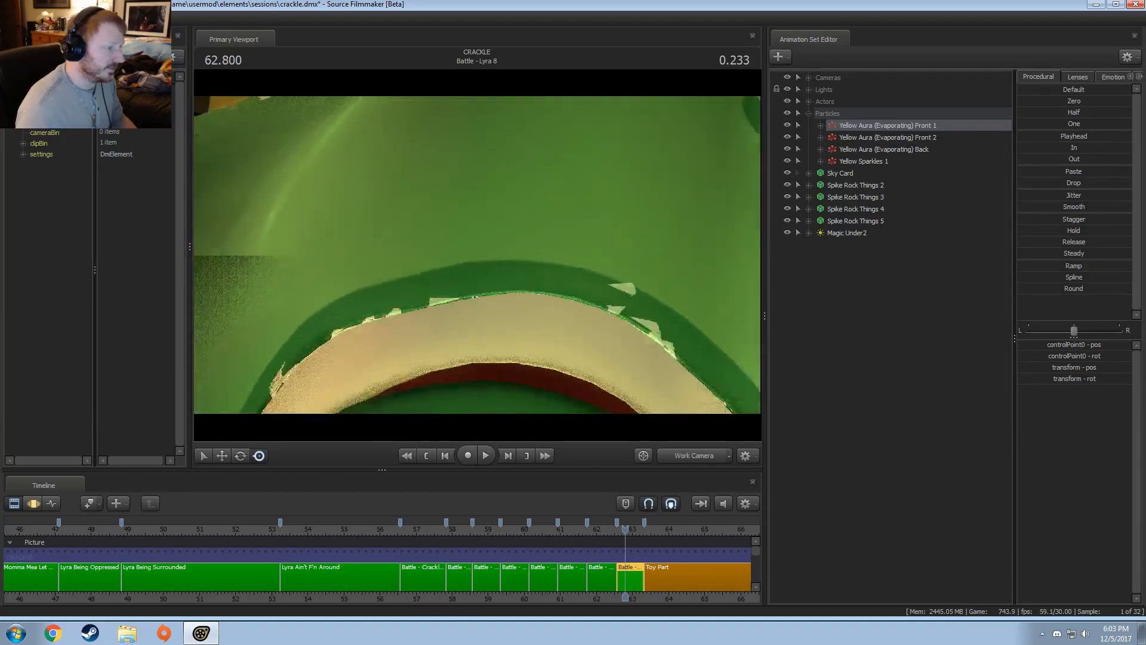
key("s")
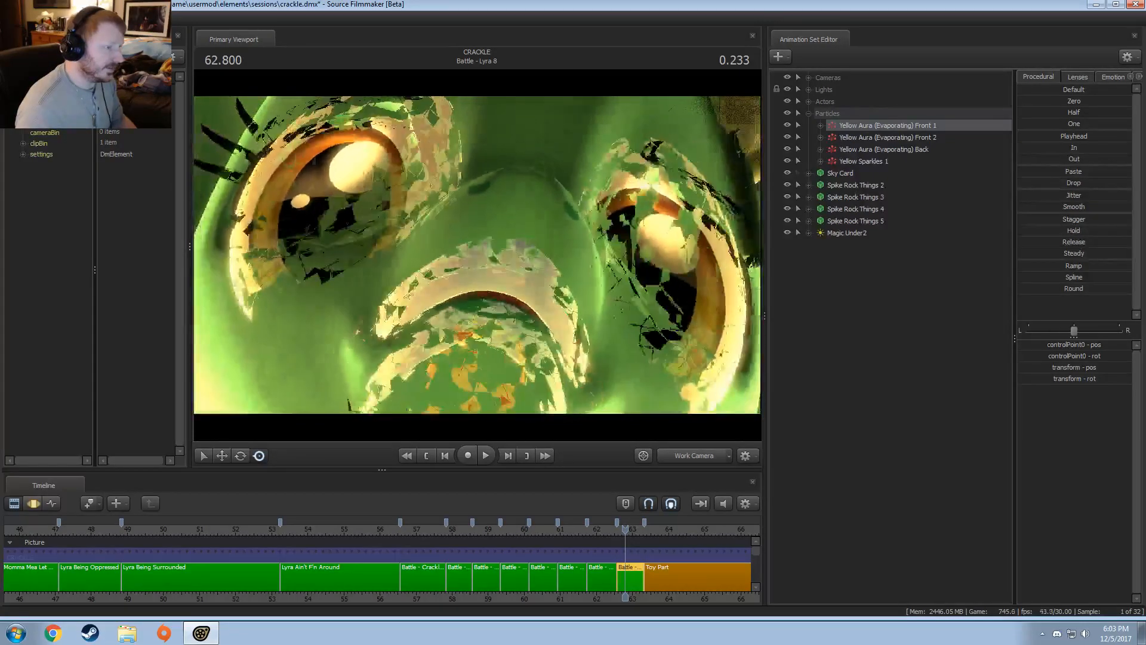
key("s")
left_click_drag(426, 254, 488, 208)
key("w")
left_click_drag(486, 255, 557, 256)
key("w")
key("w")
key("w")
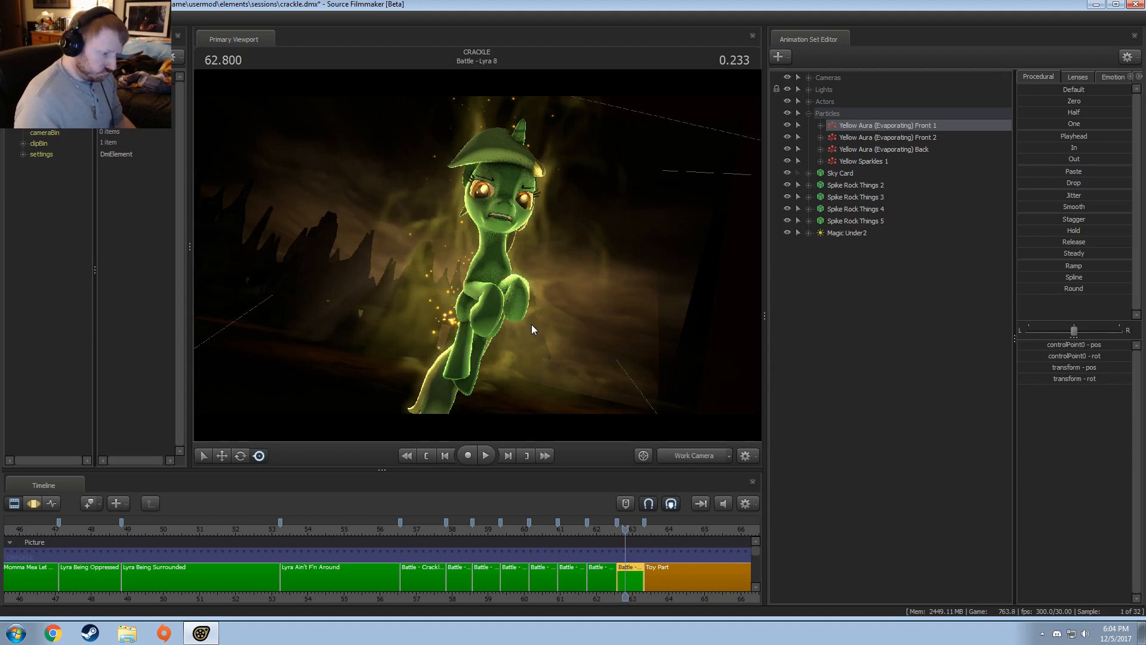
Select the Toy Part shot in the timeline and view it through camera1 with the playhead at 63.733
scroll(652, 576, "down", 5)
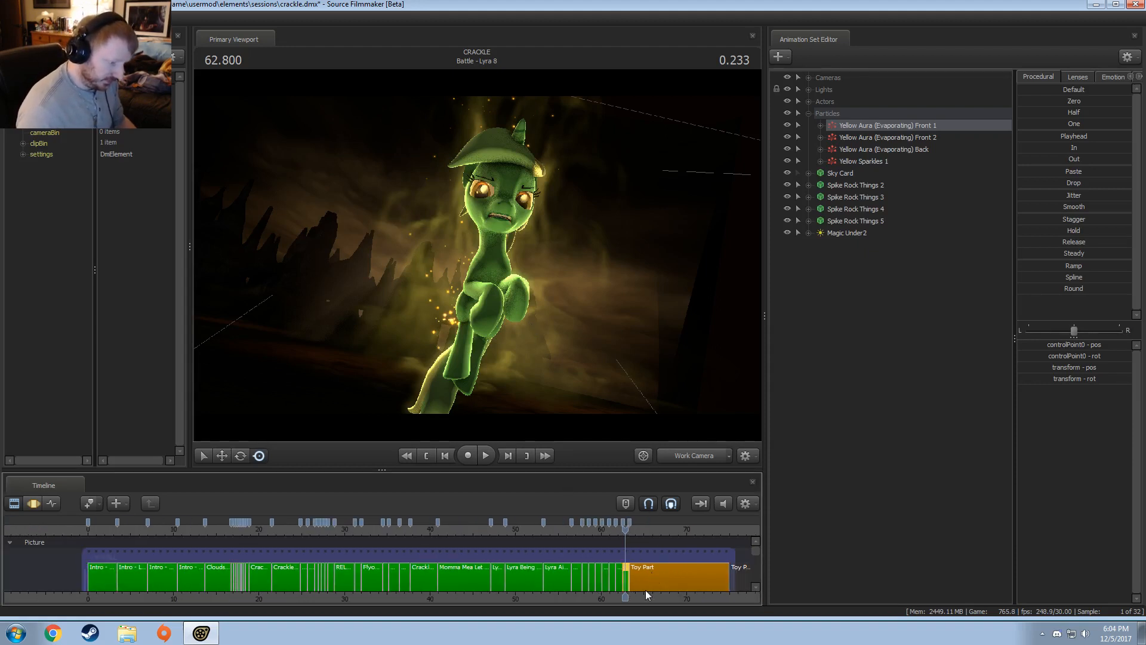
middle_click_drag(647, 594, 277, 609)
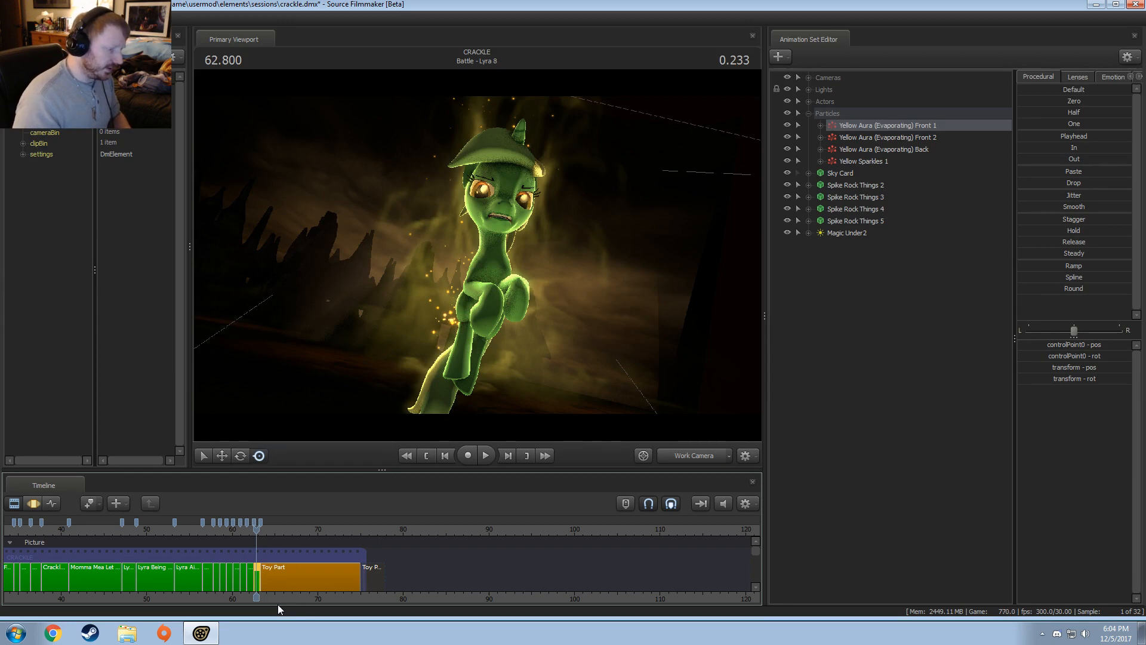
scroll(354, 603, "up", 5)
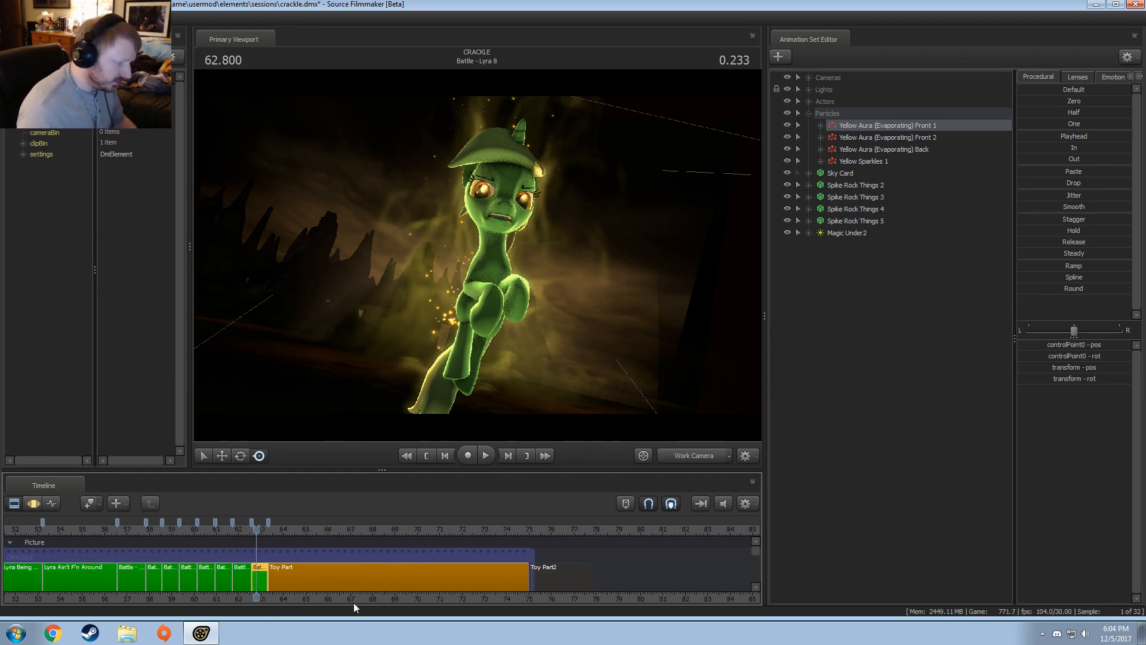
left_click(338, 582)
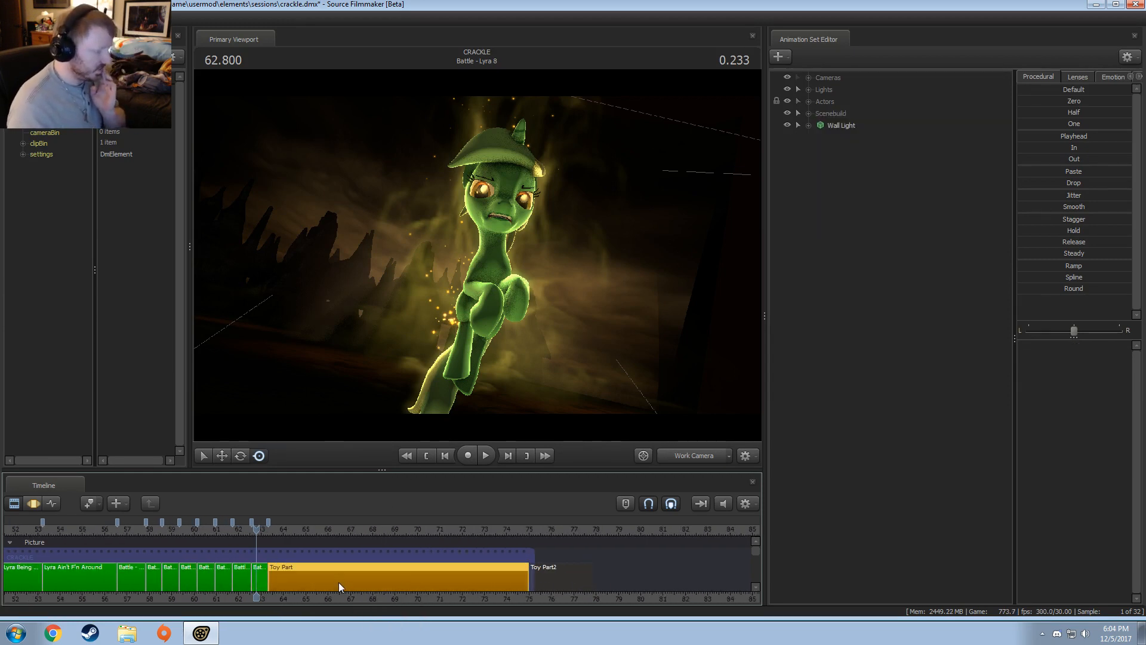
left_click(277, 529)
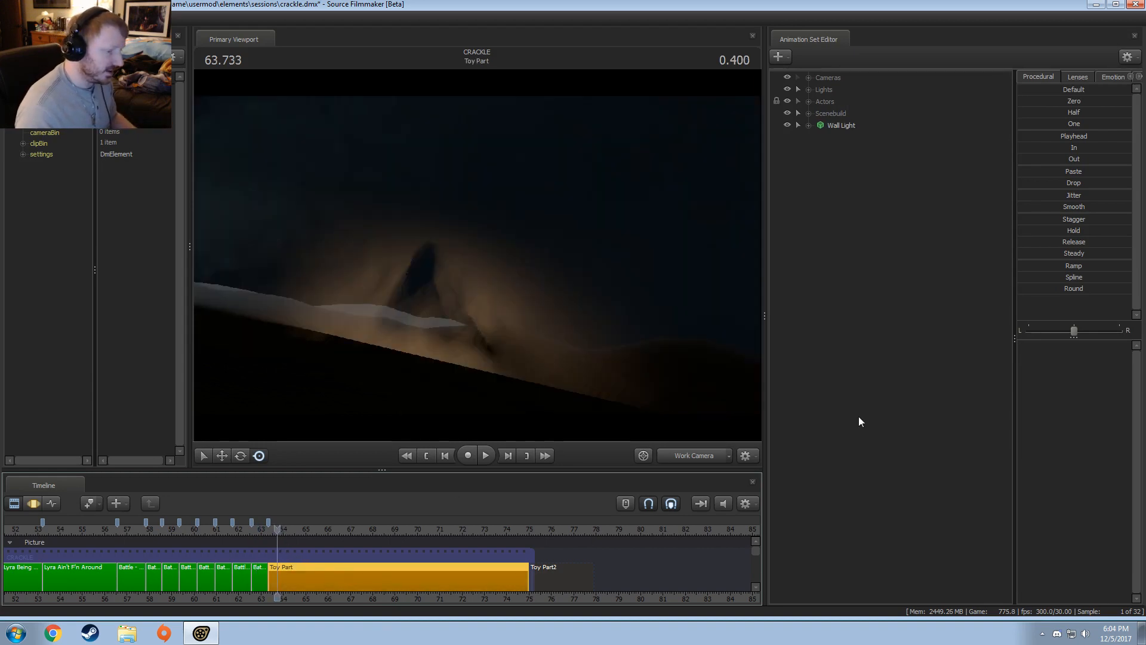
left_click(714, 454)
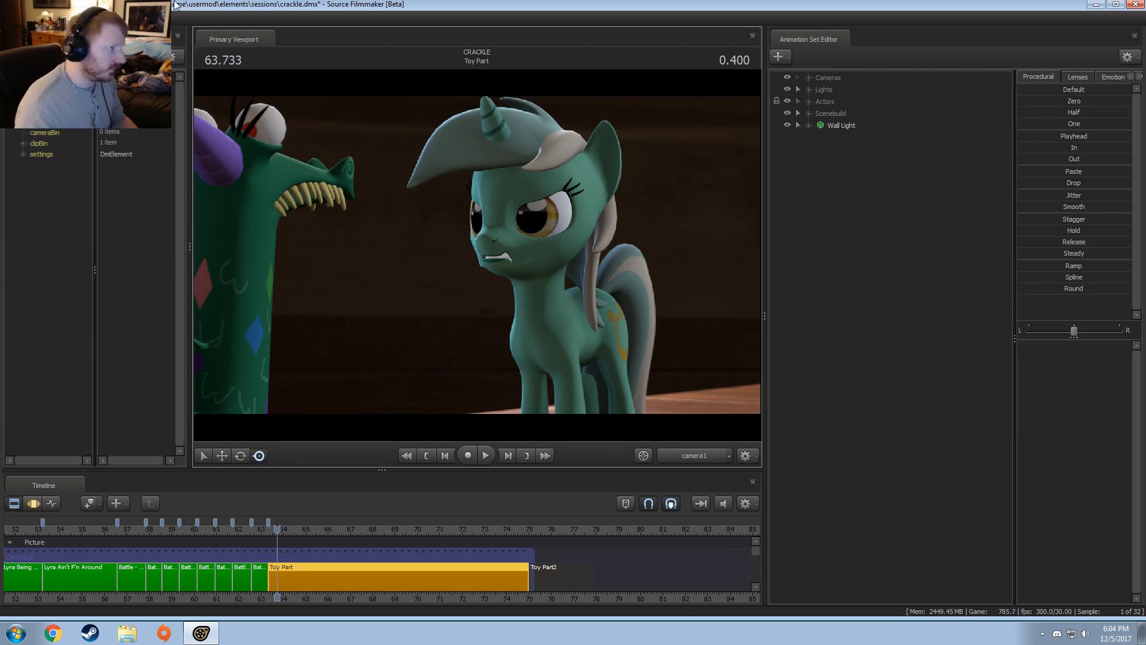
double_click(626, 5)
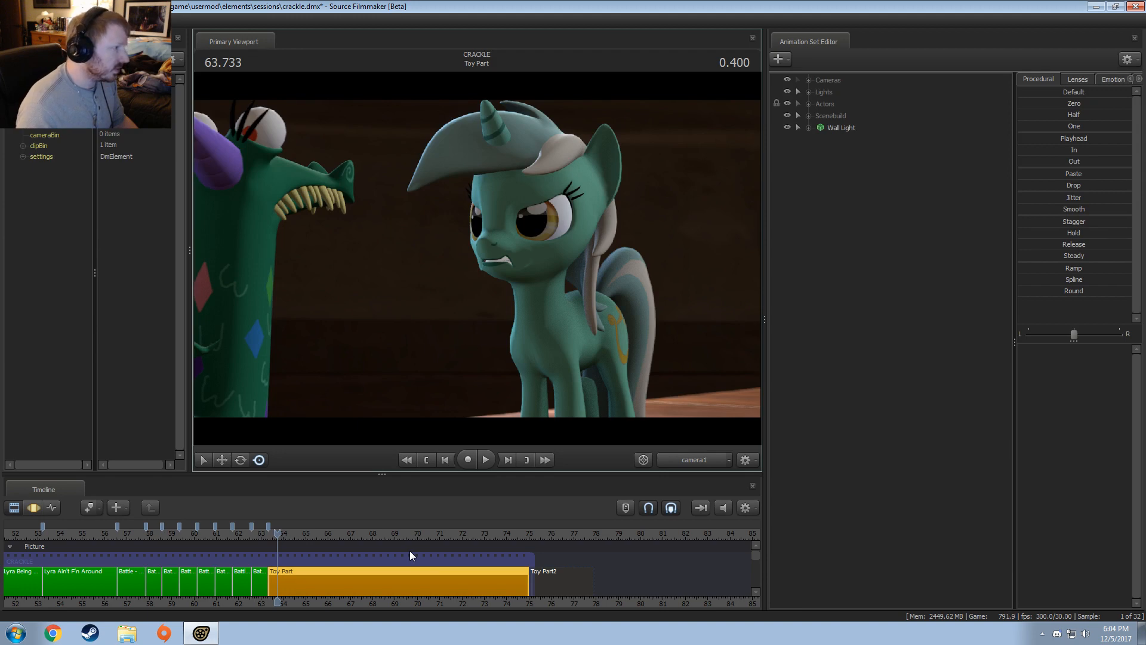
Switch the program window to full-screen display
left_click(114, 20)
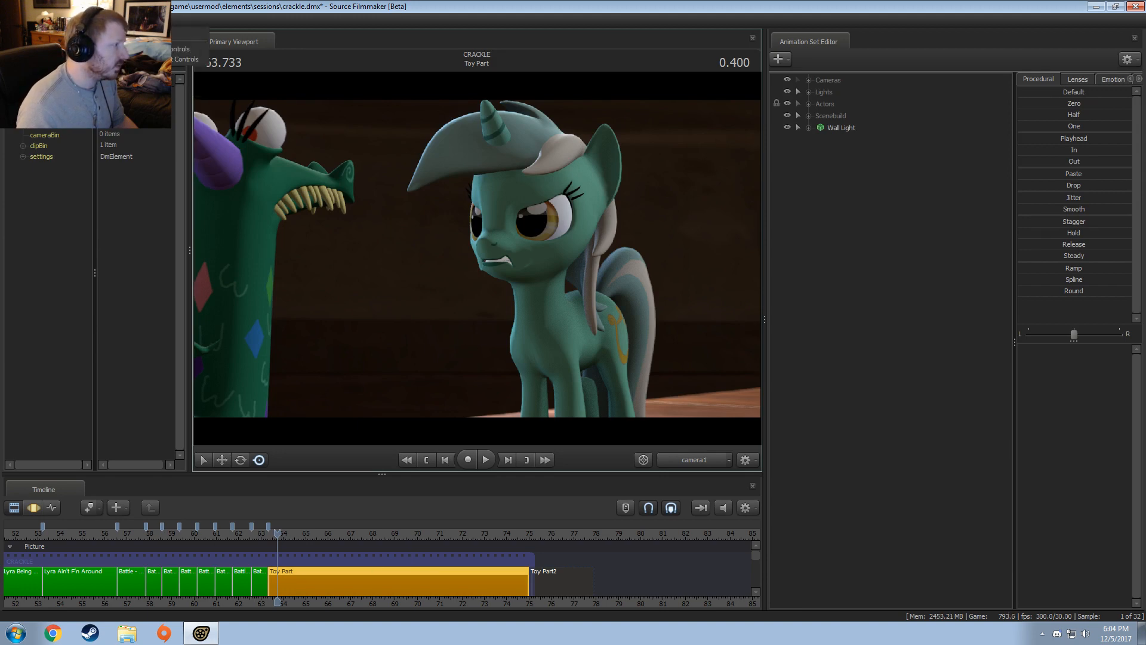
mouse_move(144, 21)
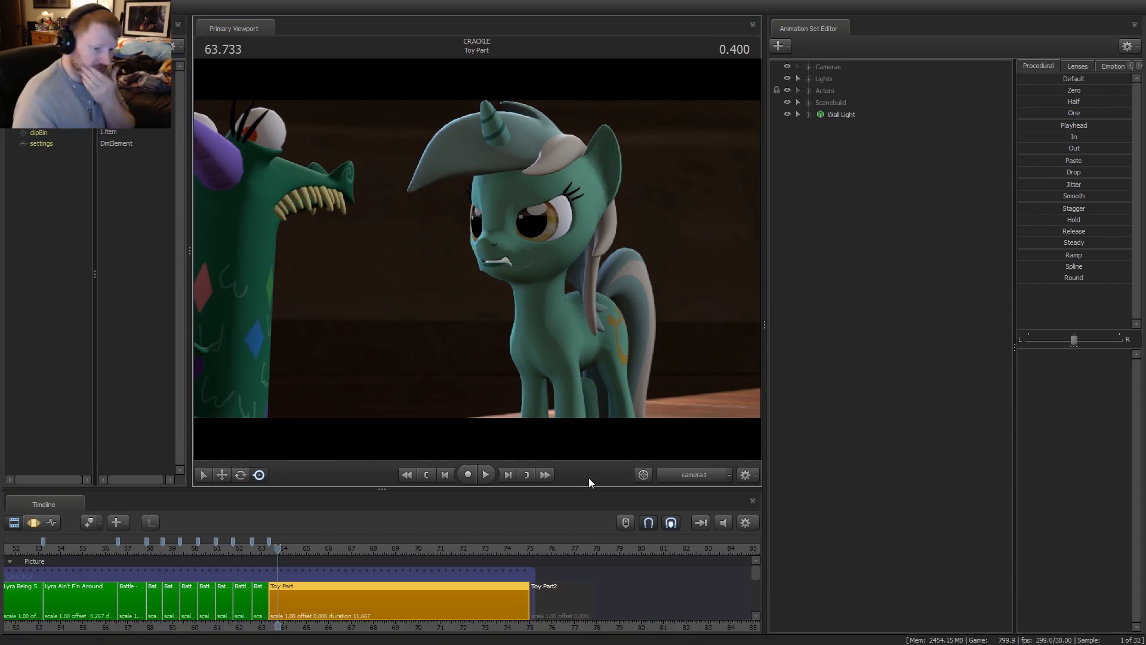
Play the Toy Part shot through from its beginning and stop near its end at 74.000
left_click(296, 548)
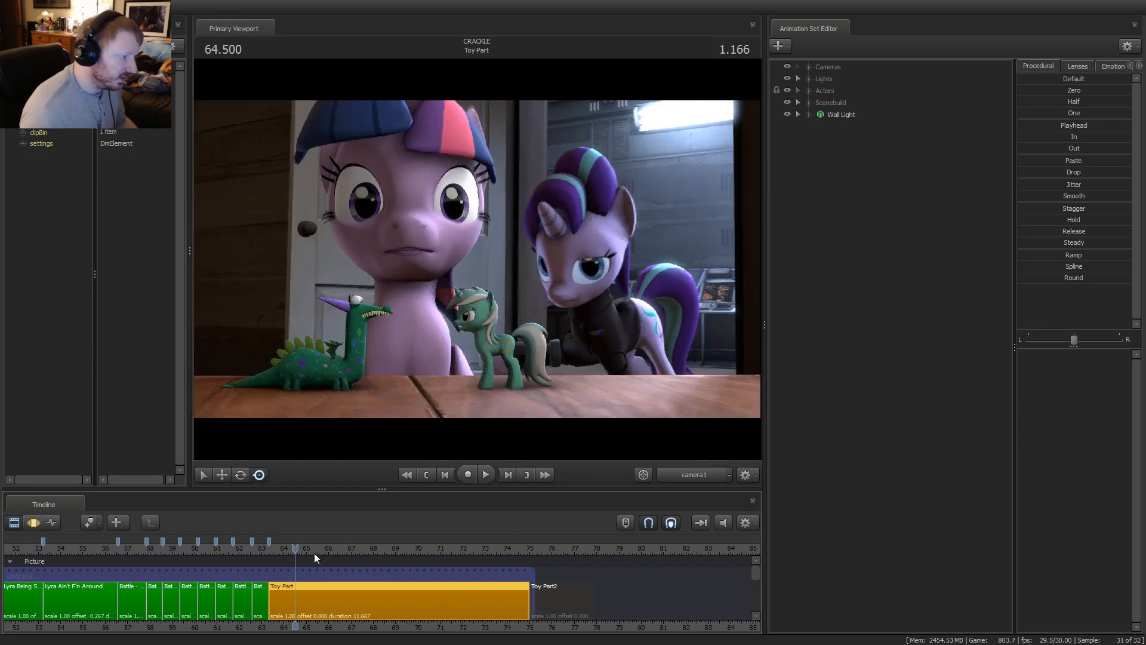
scroll(371, 623, "up", 5)
scroll(372, 626, "down", 1)
middle_click_drag(373, 627, 256, 627)
scroll(293, 584, "down", 1)
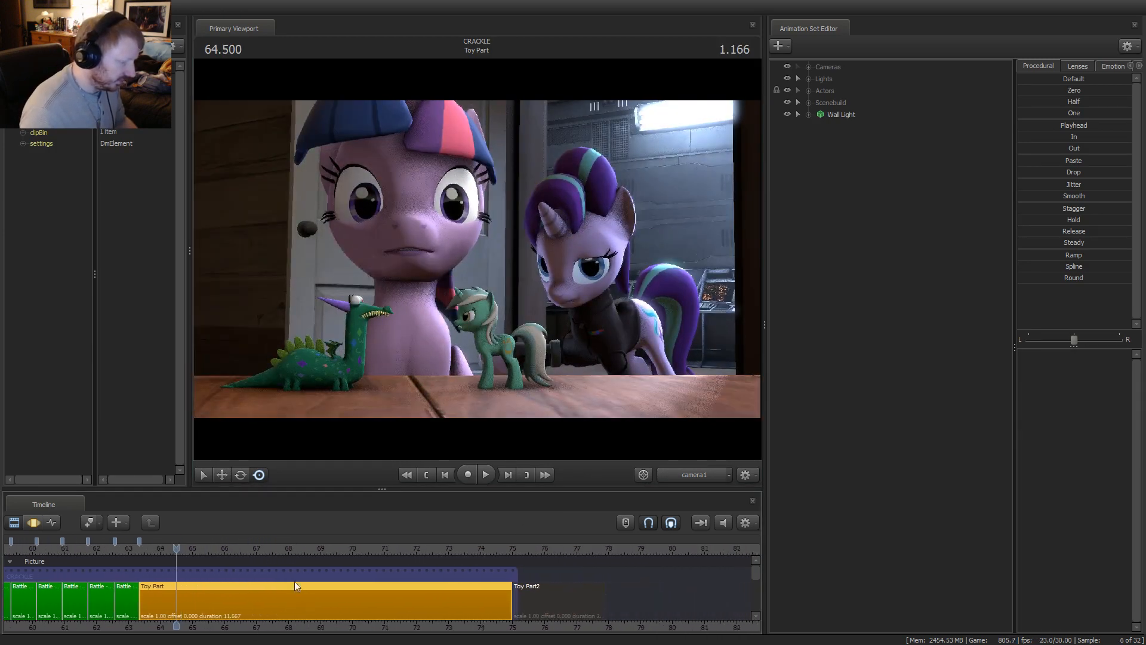
left_click(147, 546)
key("space")
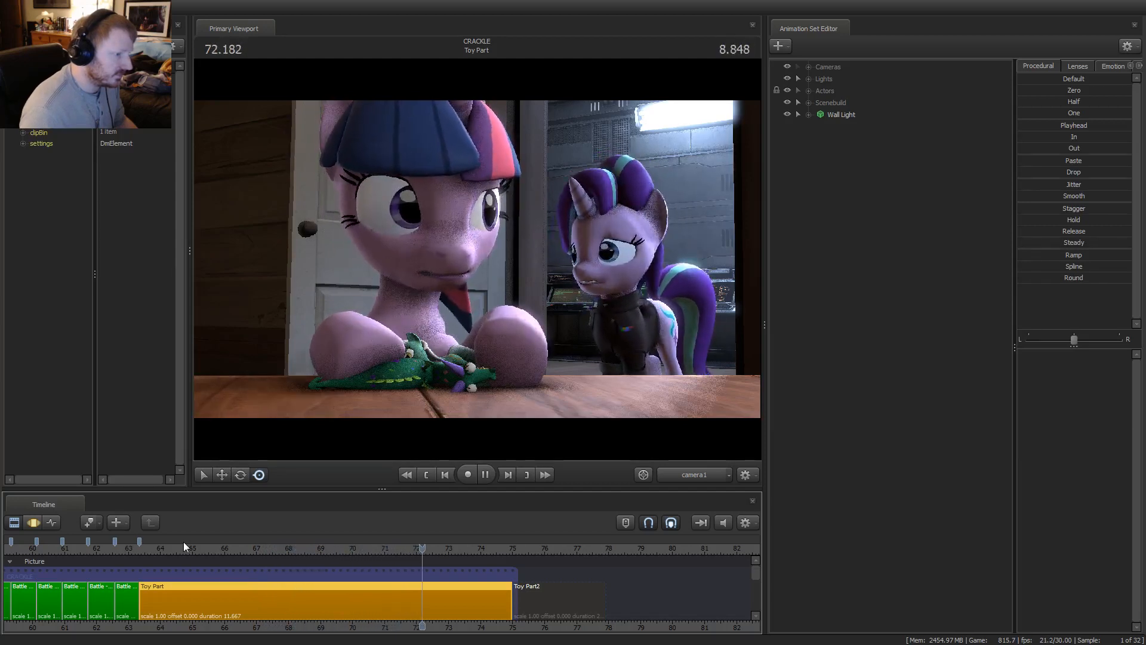
key("space")
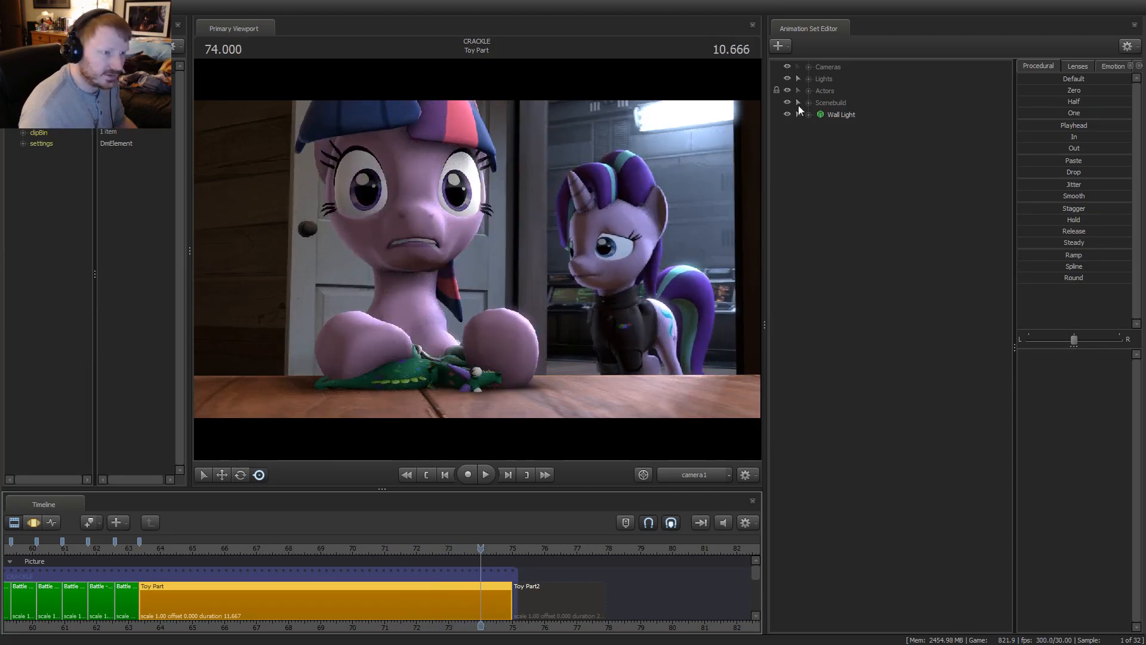
Lower the intensity of the Starlight Eyelight in the Lights group, then return to the Clip Editor
left_click(810, 79)
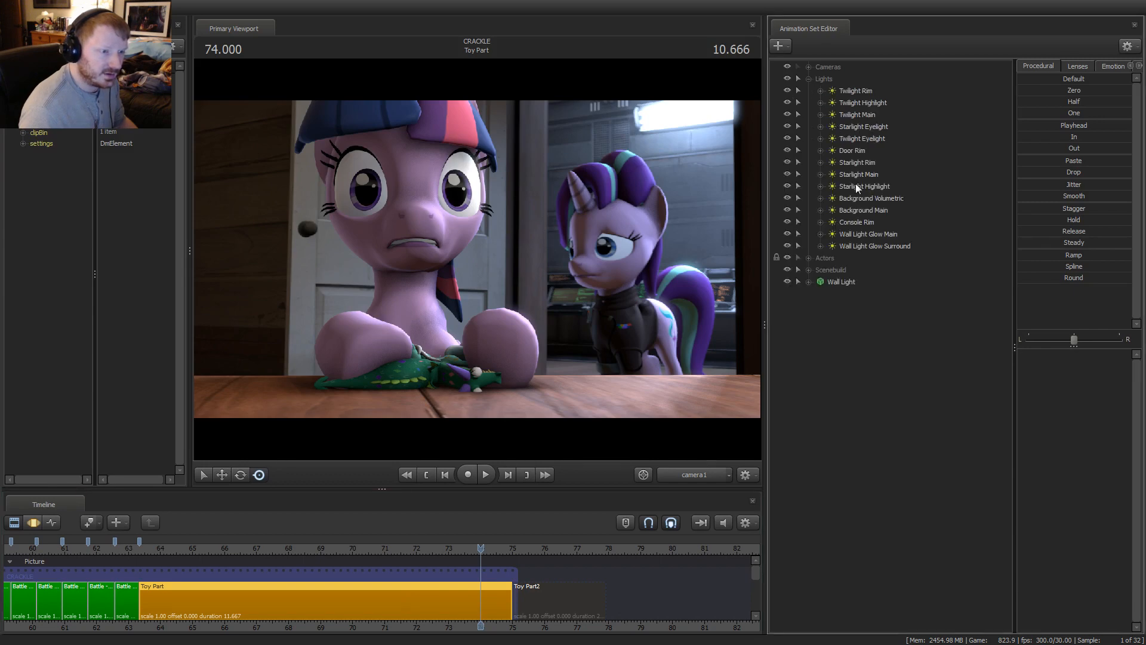
left_click(863, 127)
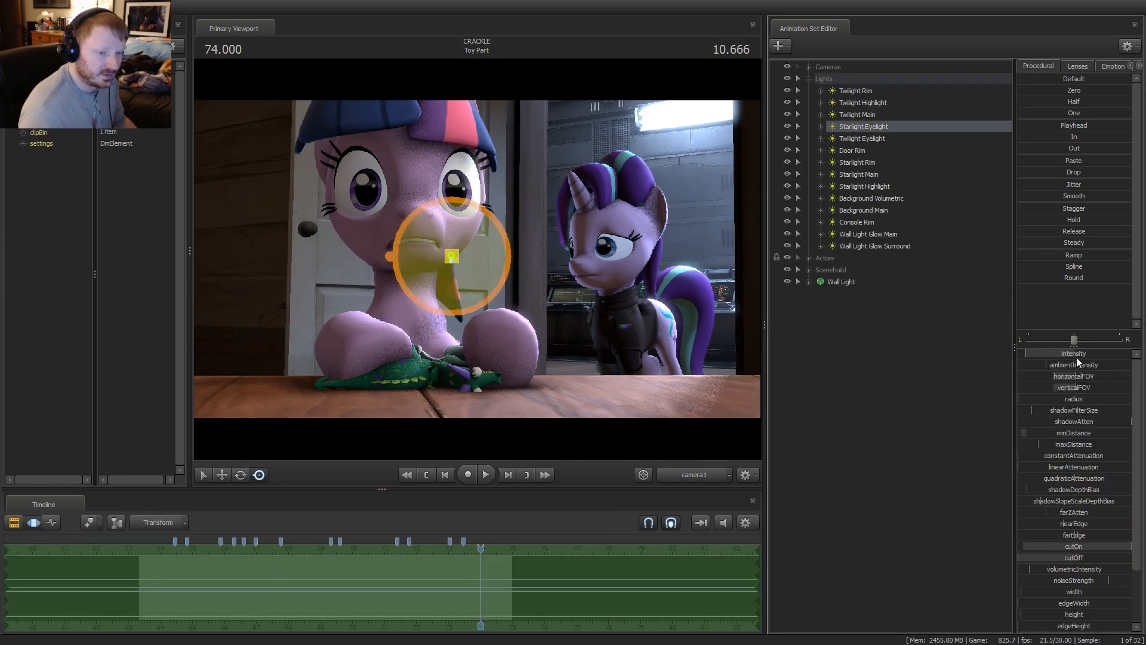
left_click(1074, 355)
left_click_drag(1074, 353, 1070, 355)
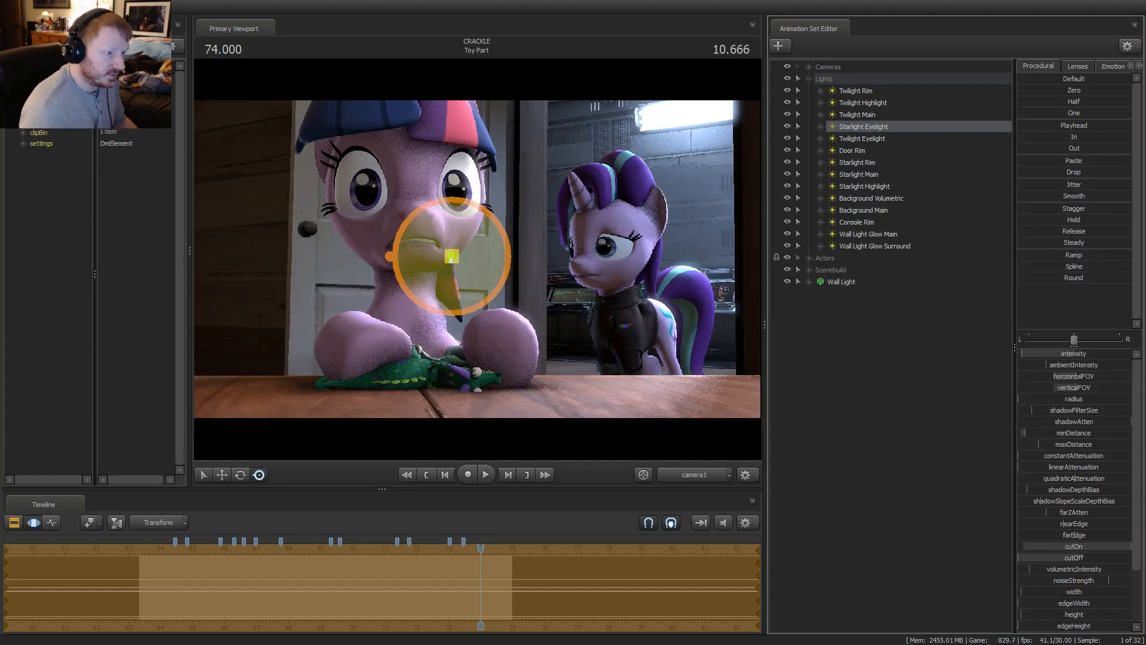
key("F2")
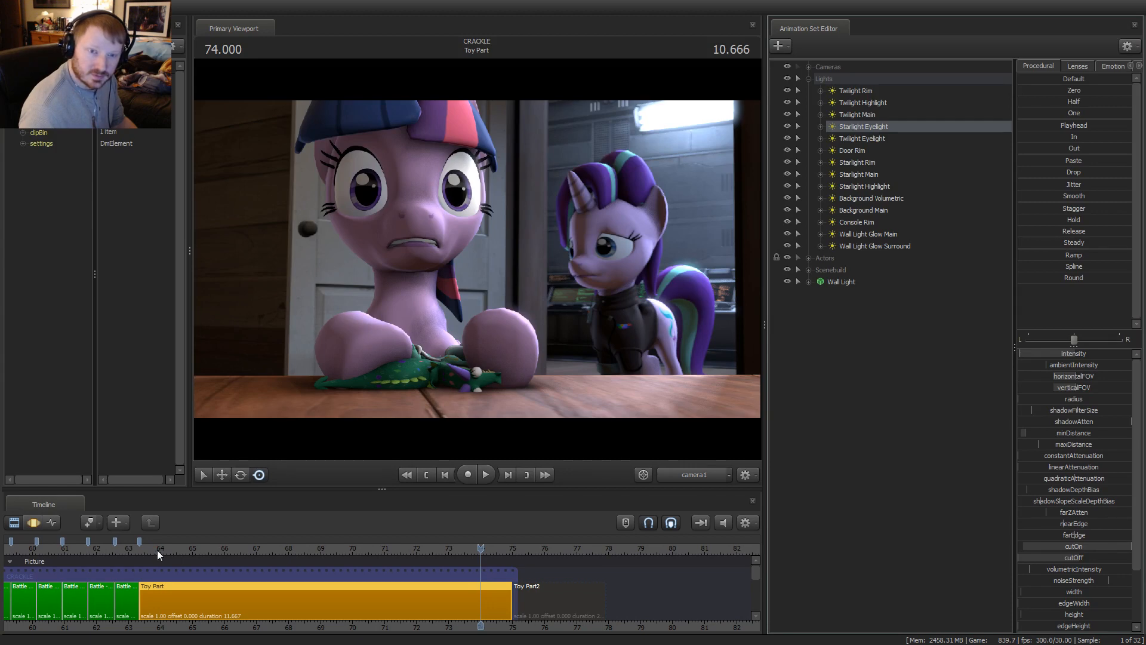
Examine Crackle and the surrounding set in the Battle - Crackle 7 shot at 62.266 with the work camera
scroll(163, 547, "down", 5)
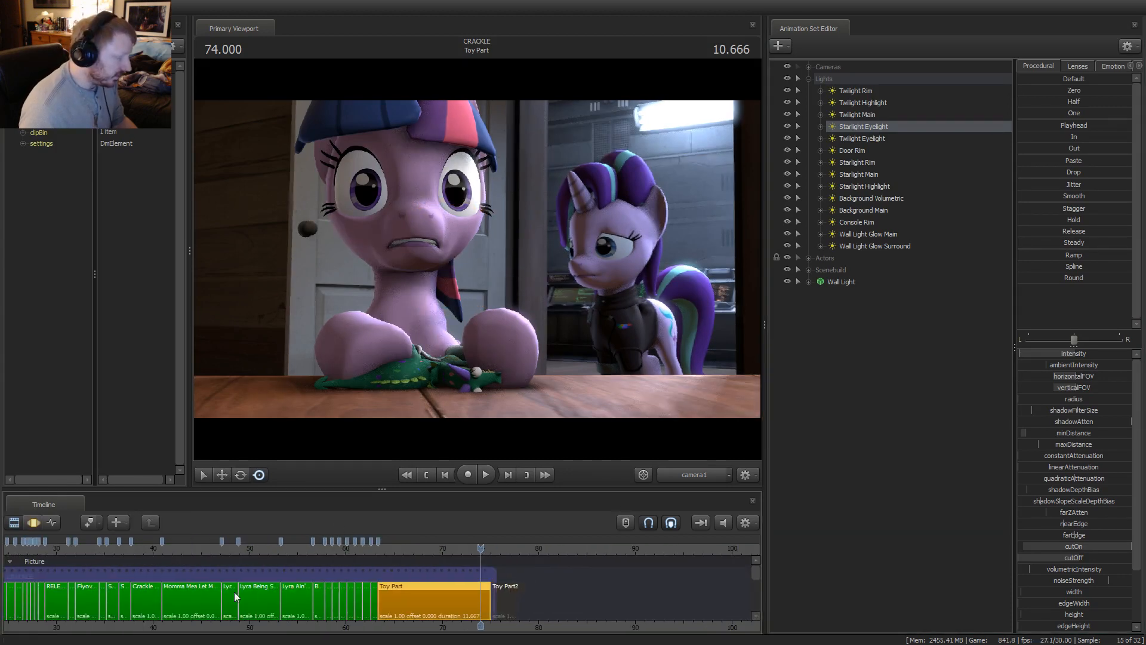
left_click(372, 549)
left_click(368, 549)
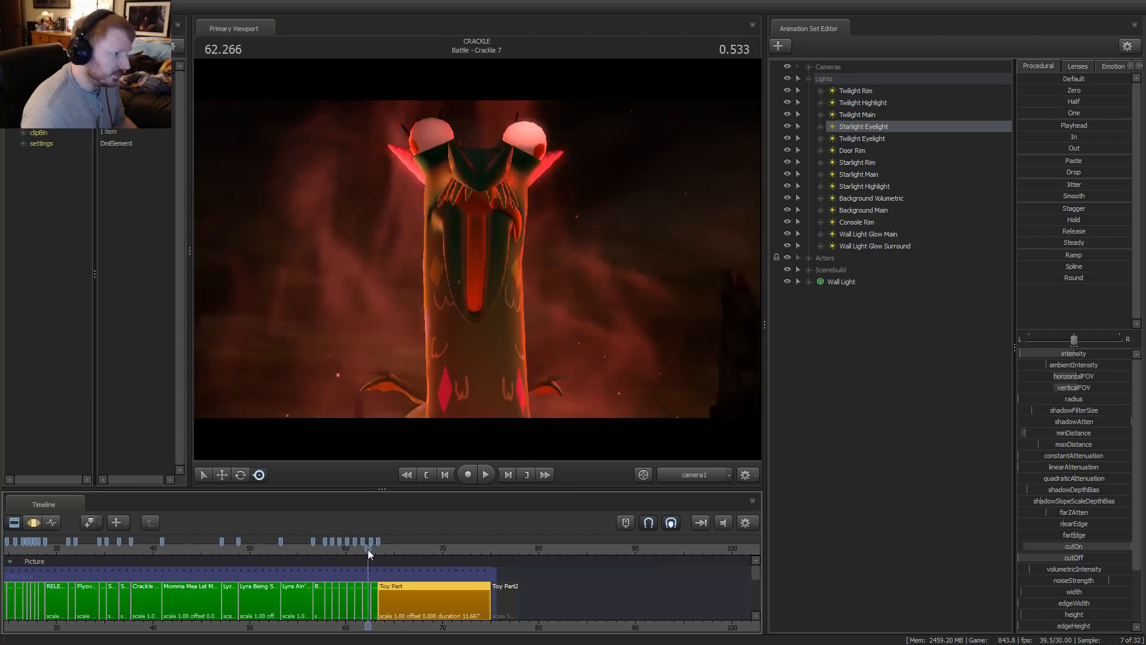
left_click(717, 479)
key("s")
left_click_drag(596, 326, 480, 215)
key("a")
key("w")
key("d")
key("d")
key("d")
key("s")
key("w")
key("s")
left_click_drag(644, 292, 478, 264)
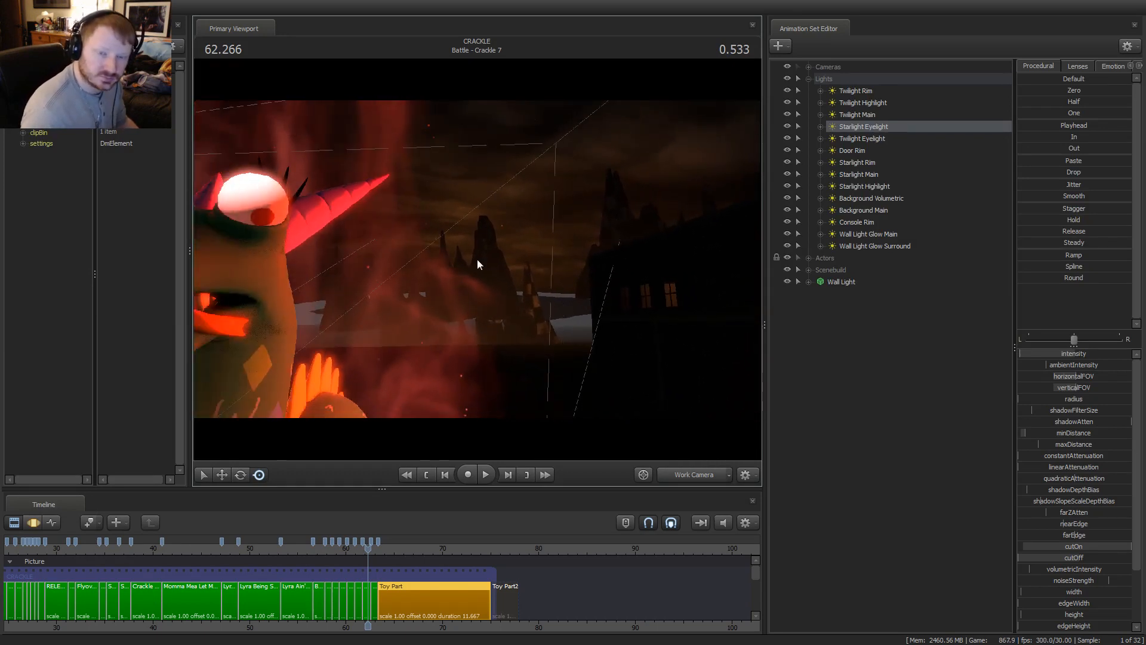
Return to the Toy Part shot through camera1 and play the cut into it from the end of the battle
scroll(381, 574, "up", 2)
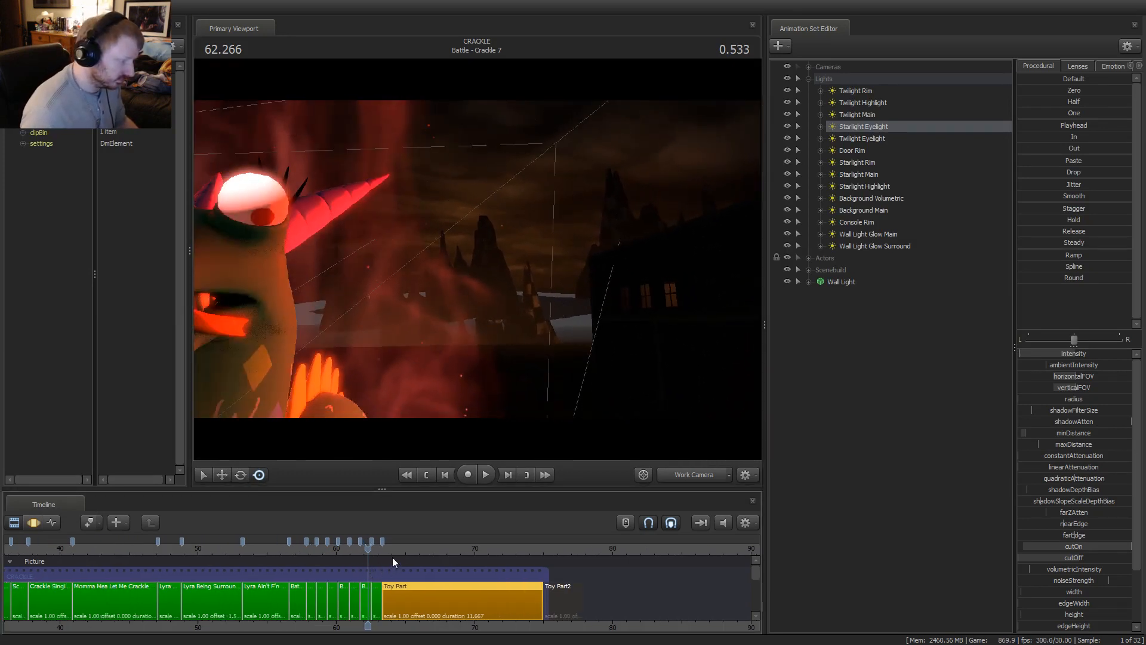
left_click(387, 549)
left_click(705, 475)
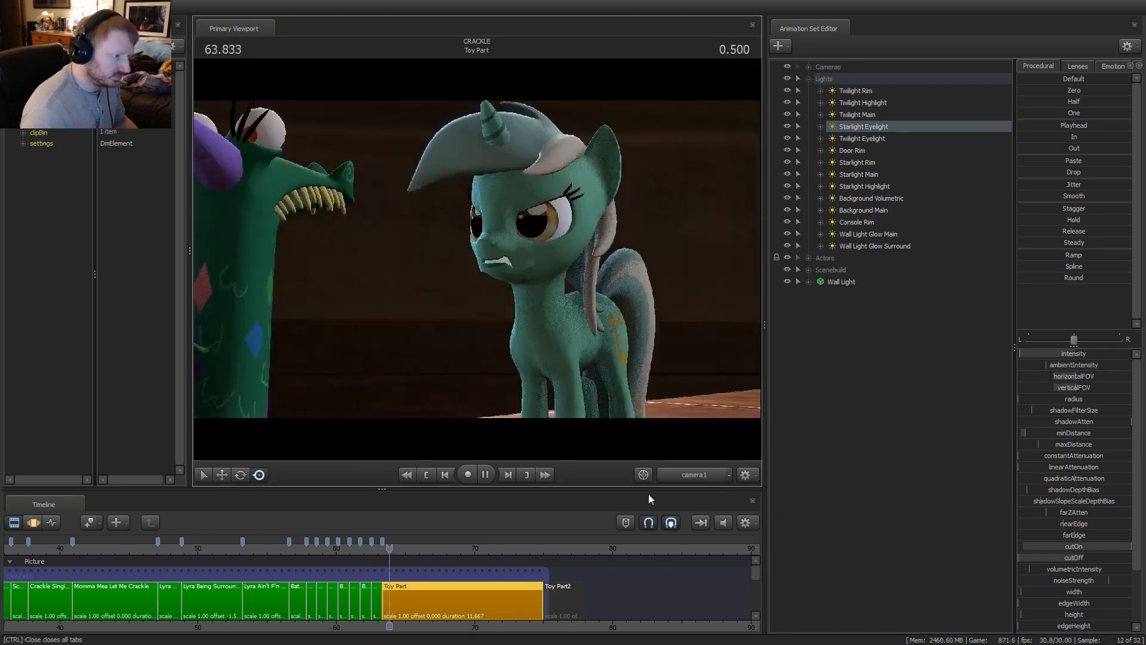
key("space")
left_click(370, 549)
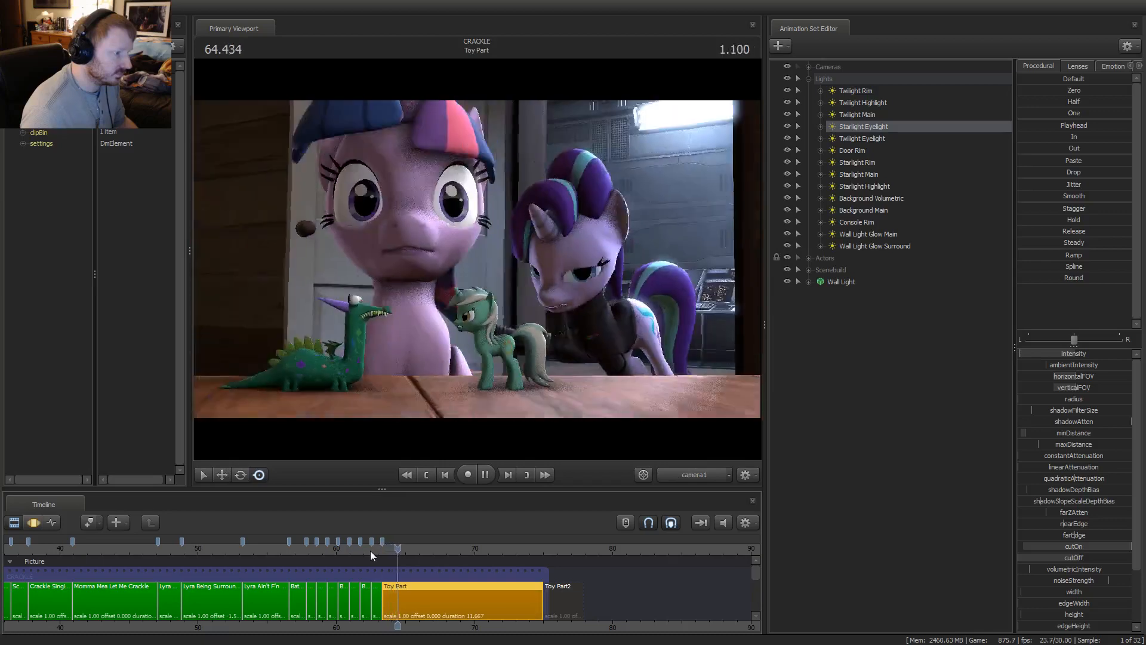
Lower eyes_convergence on the Eyes of Crackle (Toy) across the Toy Part shot, checking with the work camera at 63.466 and returning to camera1
left_click(385, 548)
scroll(386, 550, "up", 5)
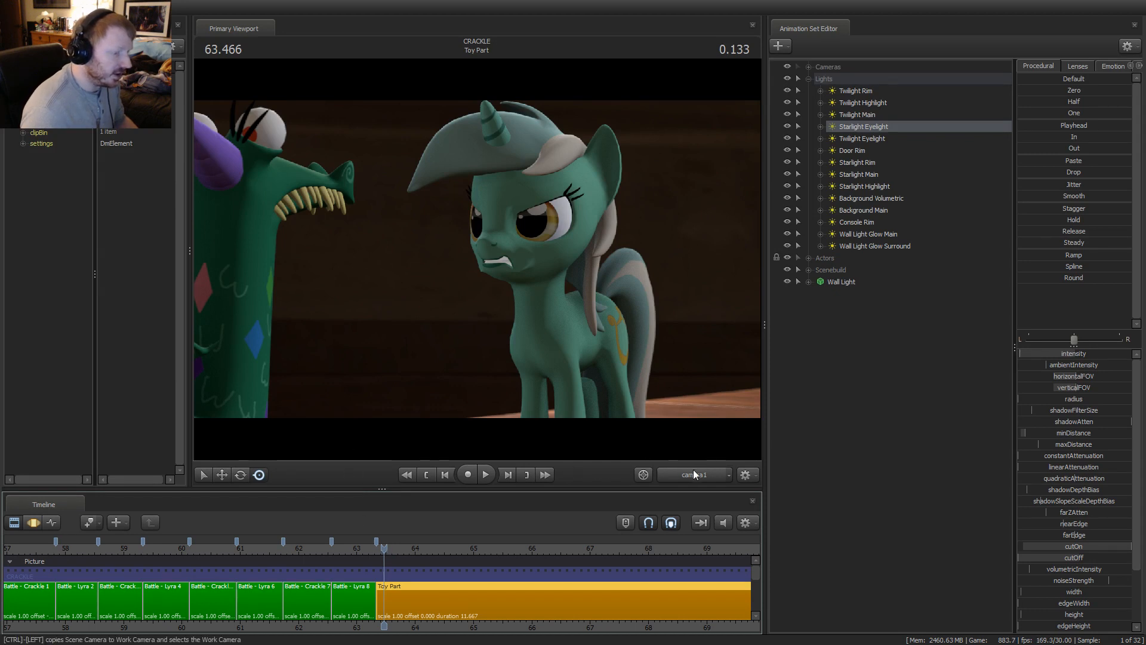
left_click(672, 472)
mouse_move(462, 315)
left_mouse_down()
mouse_move(441, 281)
mouse_move(454, 281)
mouse_move(370, 287)
mouse_move(370, 358)
mouse_move(462, 315)
left_mouse_up()
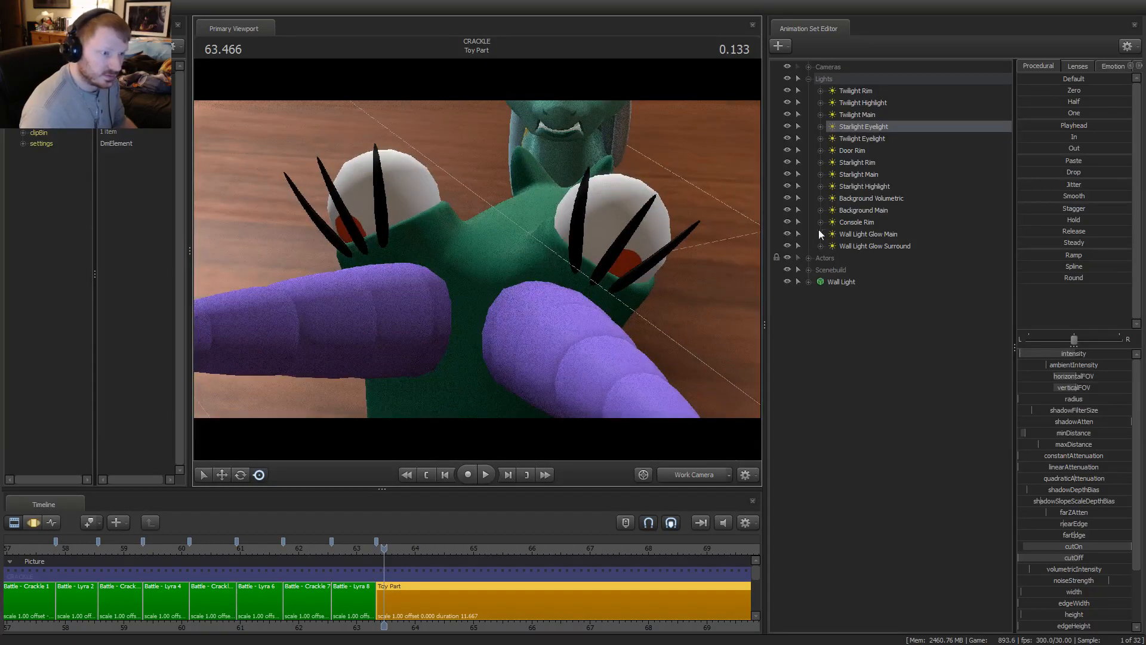
left_click(809, 258)
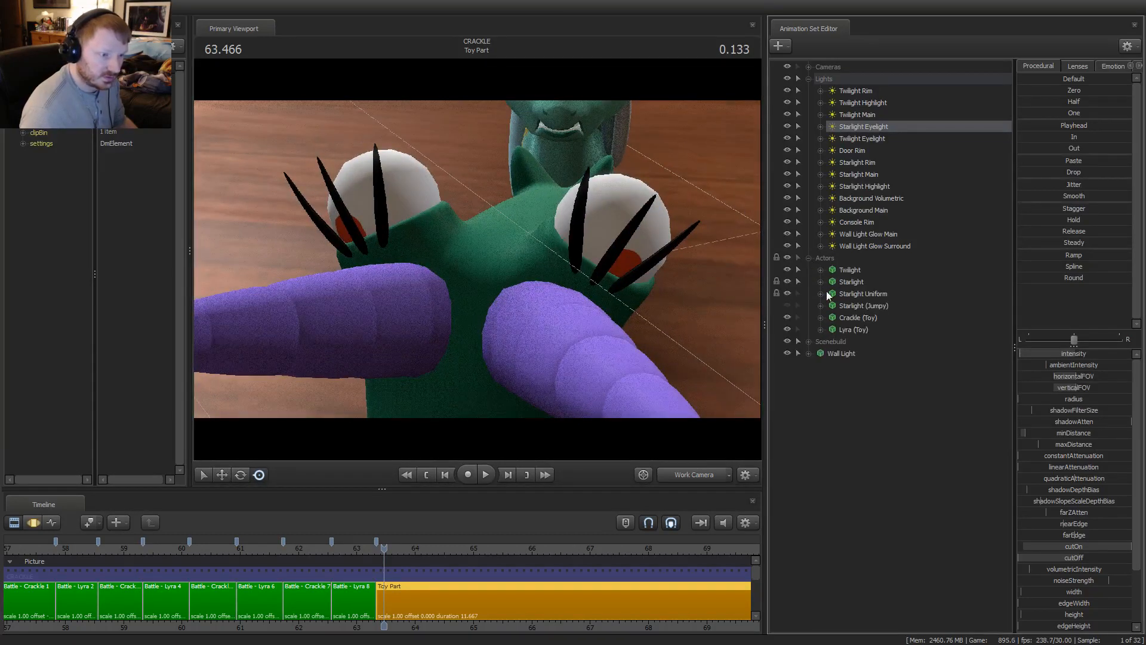
left_click(822, 318)
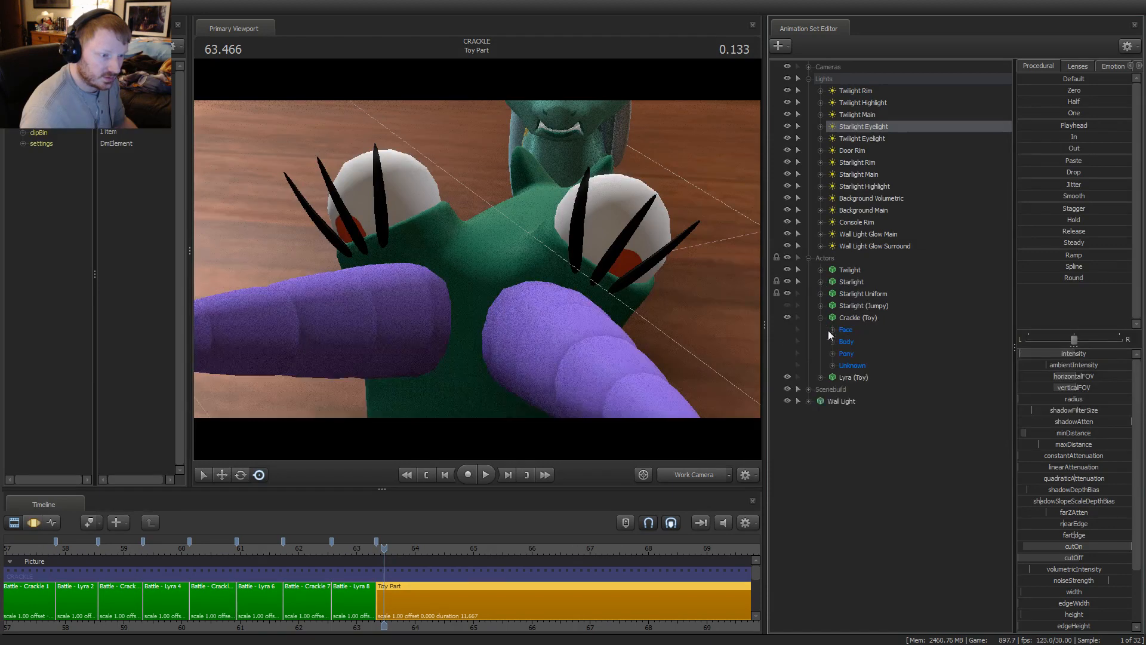
left_click(832, 330)
left_click(860, 342)
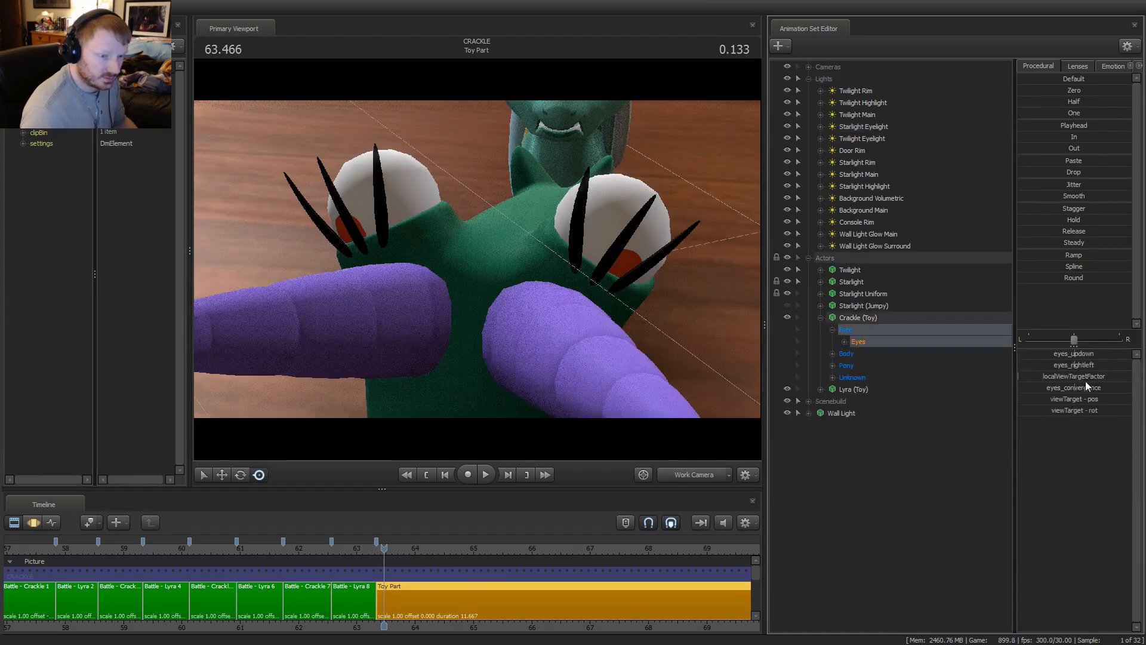
key("F3")
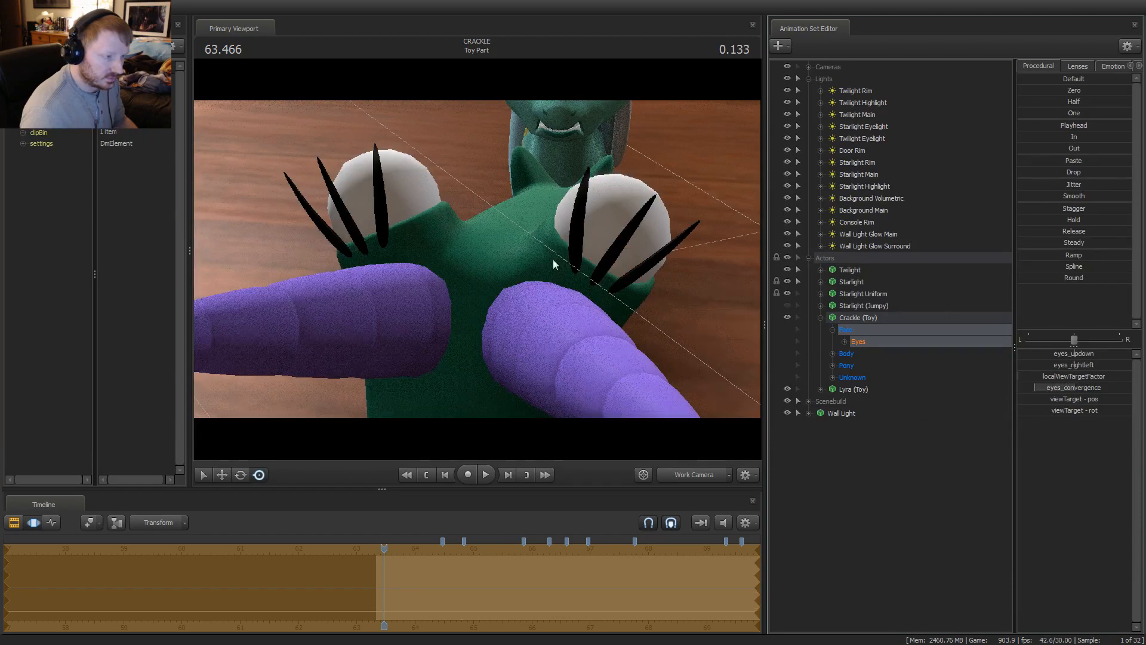
mouse_move(553, 264)
left_mouse_down()
mouse_move(633, 251)
mouse_move(620, 221)
mouse_move(549, 233)
mouse_move(495, 262)
mouse_move(553, 264)
left_mouse_up()
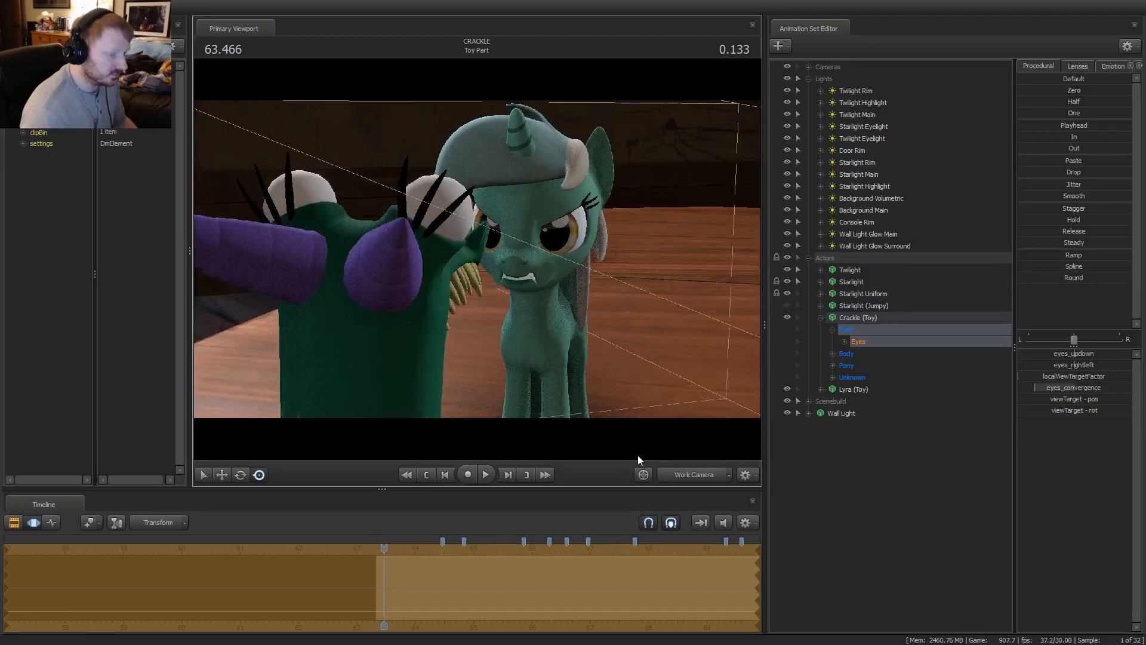
left_click(686, 480)
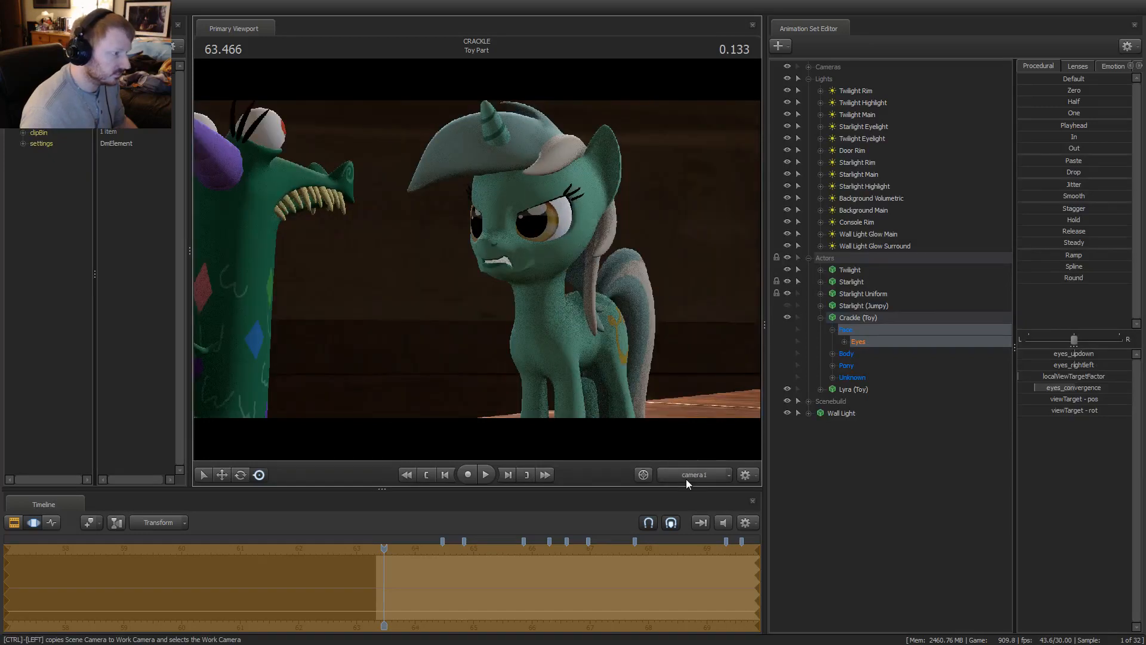
key("F1")
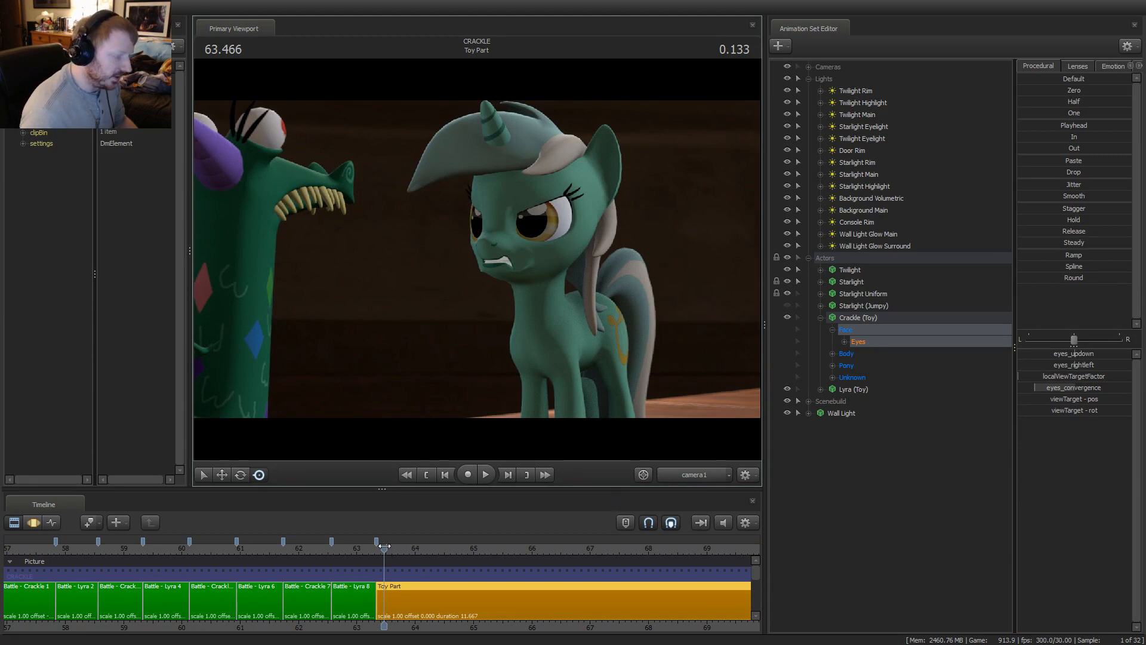
Replay the transition from the battle shots into Toy Part twice, leaving the playhead at 63.466
left_click_drag(384, 546, 294, 549)
key("space")
key("space")
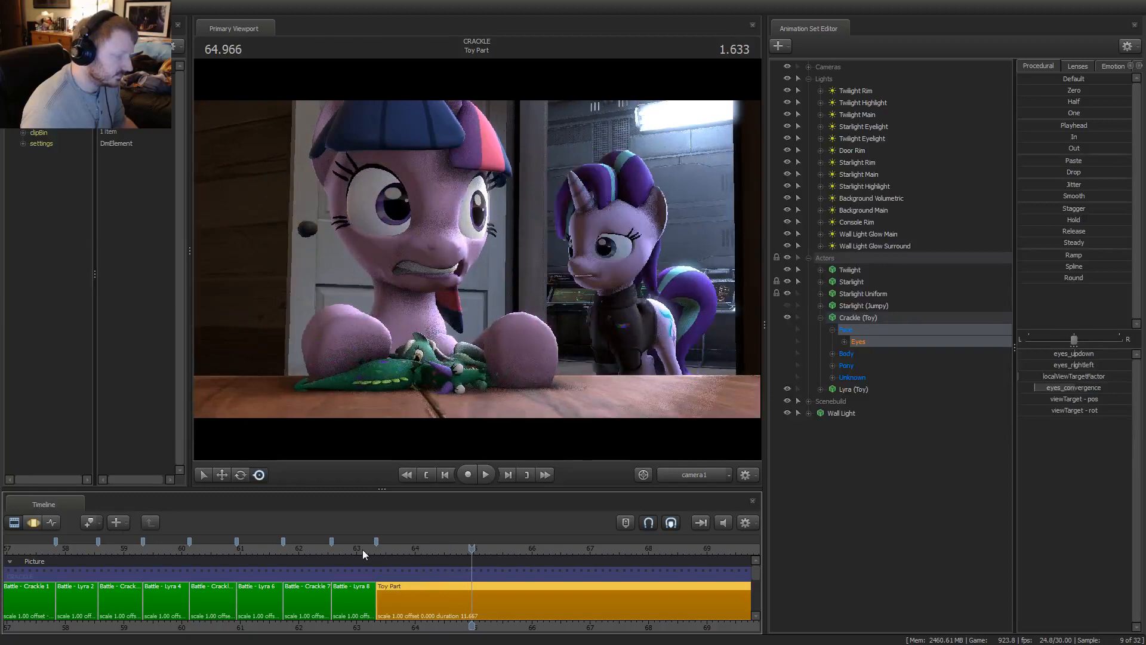
left_click(363, 549)
key("space")
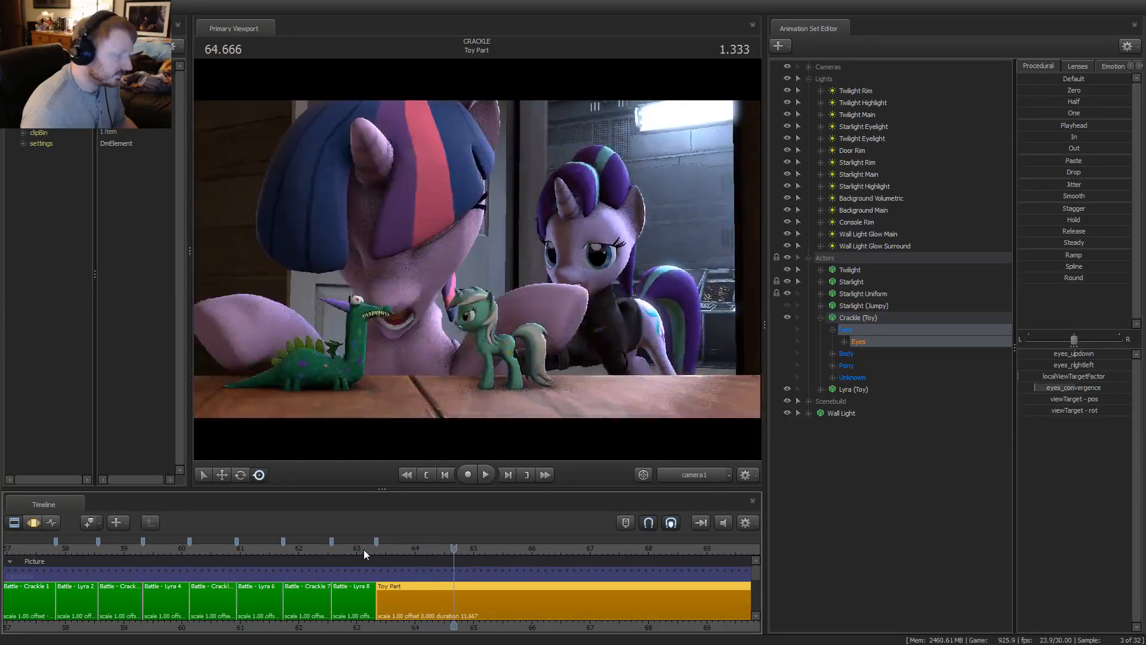
mouse_move(367, 551)
left_mouse_down()
mouse_move(357, 551)
mouse_move(384, 550)
left_mouse_up()
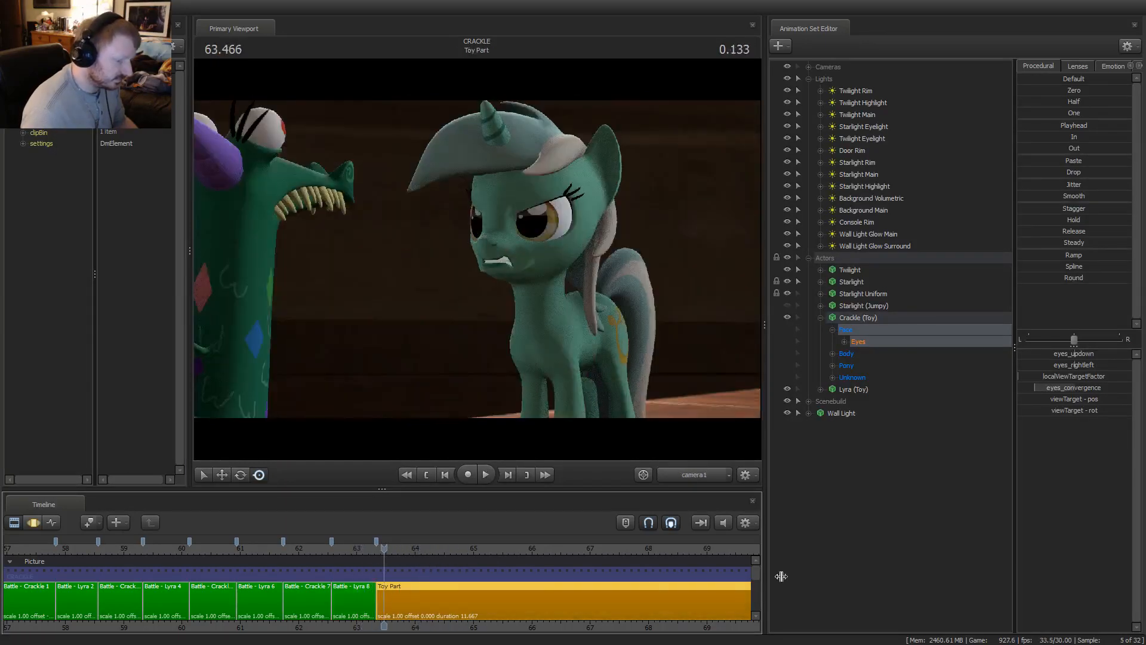
Try extending the end of final fantasy 8 theme edited.wav in the Music track to about 63.85 and play the cut
left_click_drag(760, 581, 757, 597)
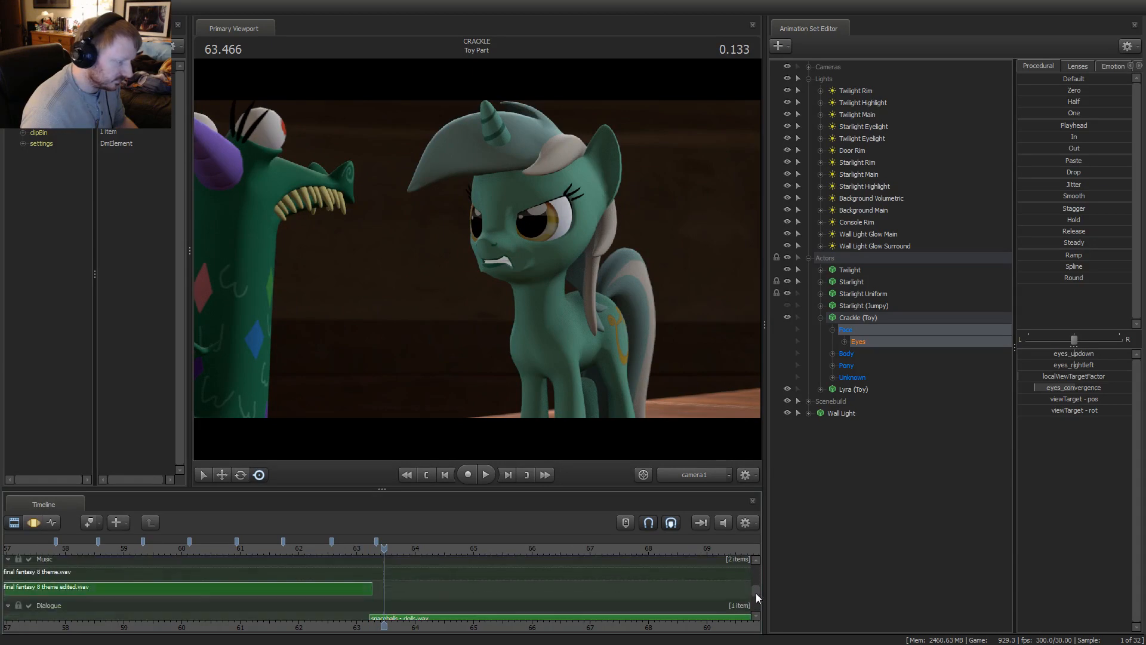
left_click(359, 591)
left_click_drag(371, 589, 407, 588)
left_click(352, 546)
key("space")
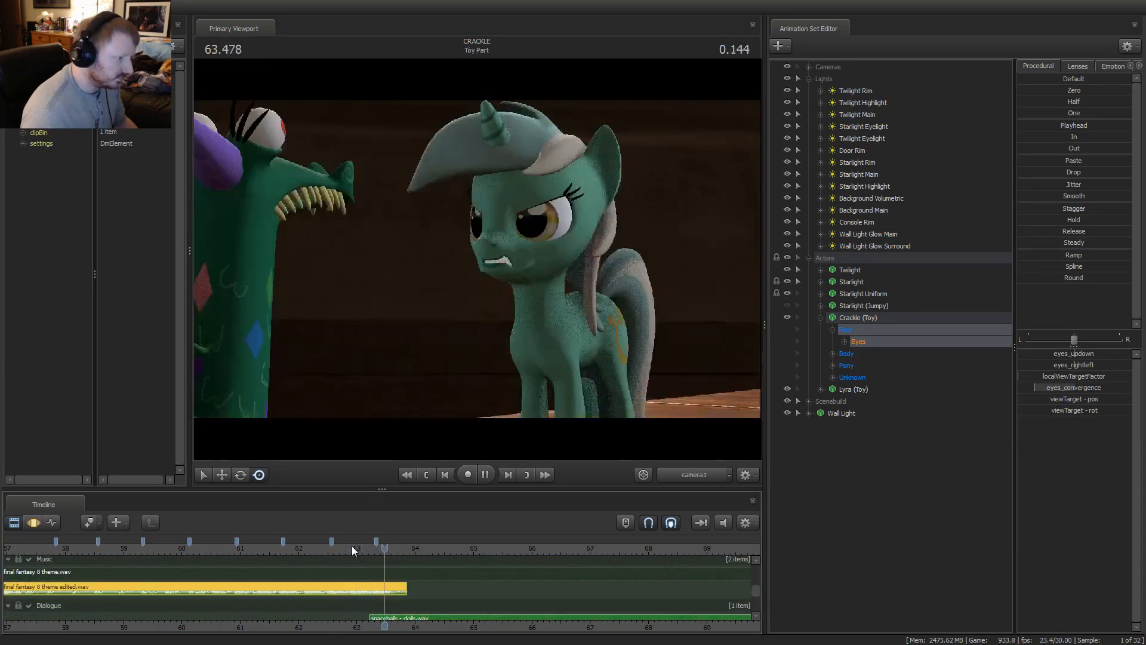
Try shortening the end of final fantasy 8 theme edited.wav to about 63.5 and play the cut again
mouse_move(386, 549)
left_mouse_down()
mouse_move(199, 563)
mouse_move(368, 573)
mouse_move(388, 587)
left_mouse_up()
left_click(359, 550)
key("space")
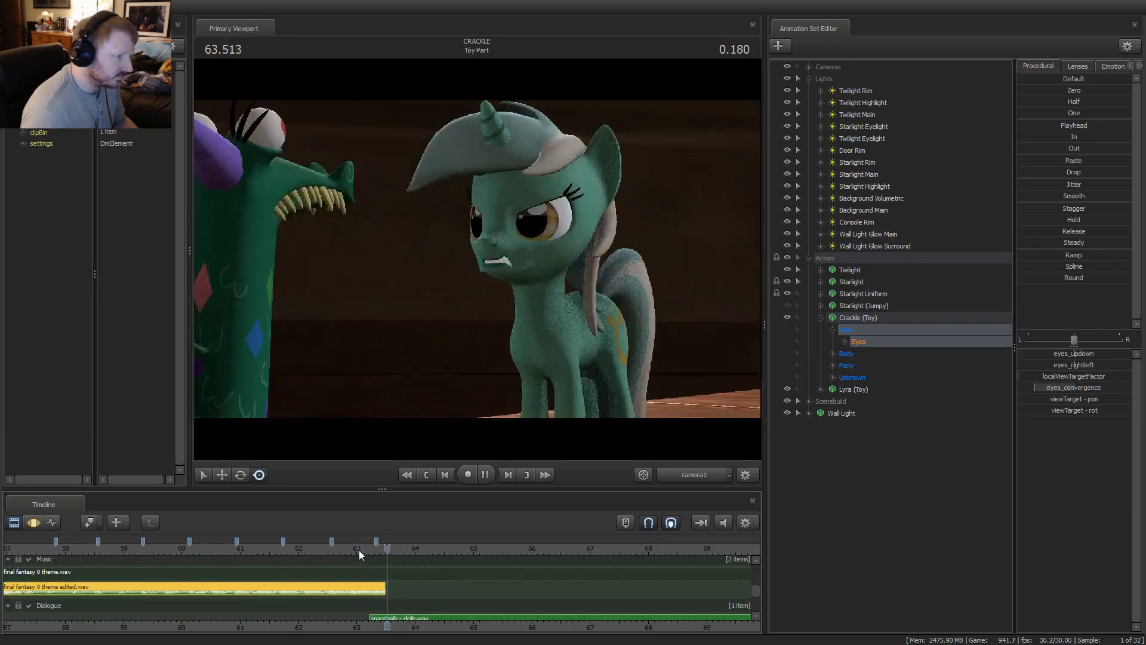
Undo both length changes to the music clip and replay the transition into Toy Part
key("space")
key("ctrl+z")
key("ctrl+z")
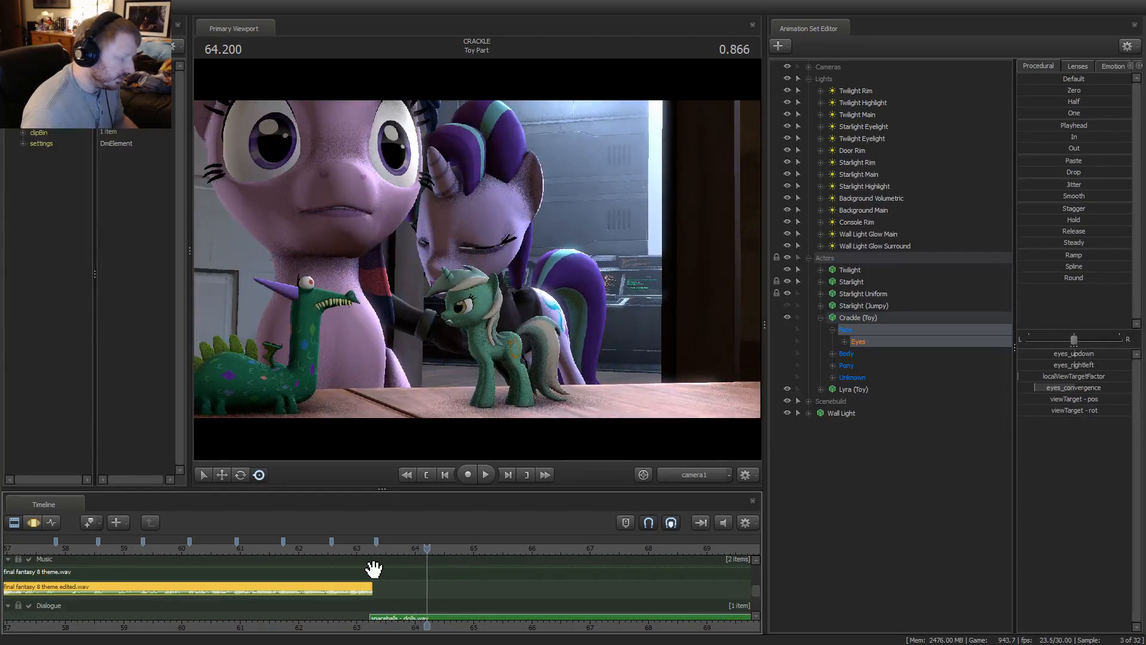
left_click(352, 548)
key("space")
key("space")
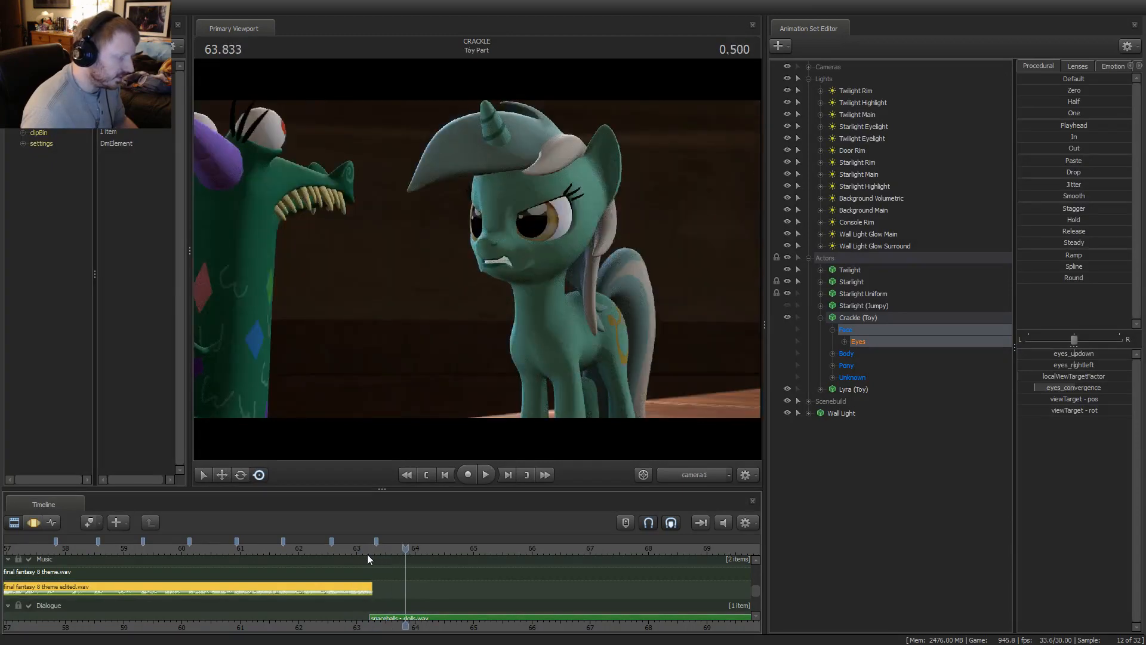
Extend the end of final fantasy 8 theme edited.wav to the start of the Toy Part shot and play the cut from 62.900
left_click_drag(368, 554, 390, 594)
scroll(370, 596, "up", 5)
left_click_drag(391, 570, 254, 560)
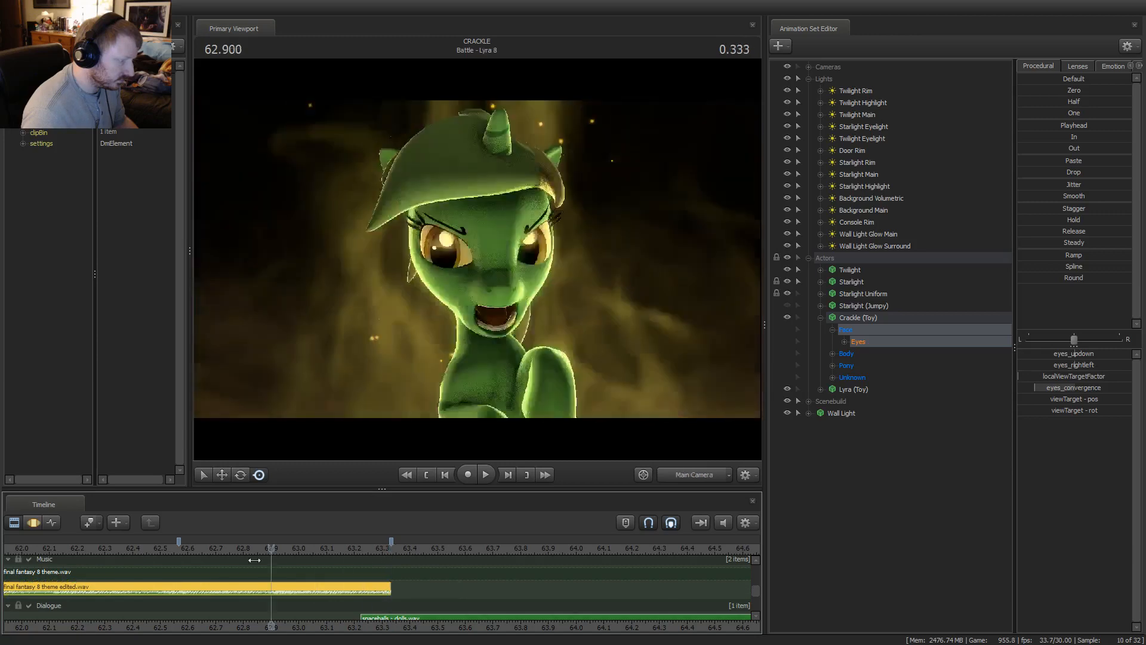
key("space")
key("space")
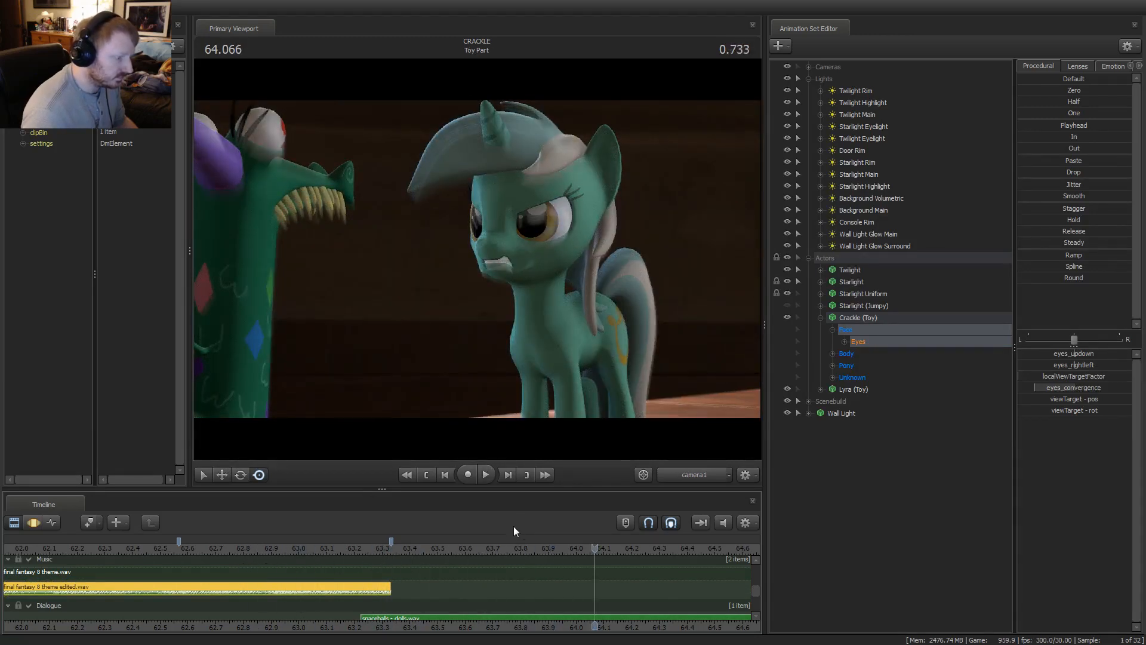
Compare the frames on both sides of the cut into Toy Part, ending on the shot's first frame at 63.333
left_click(501, 547)
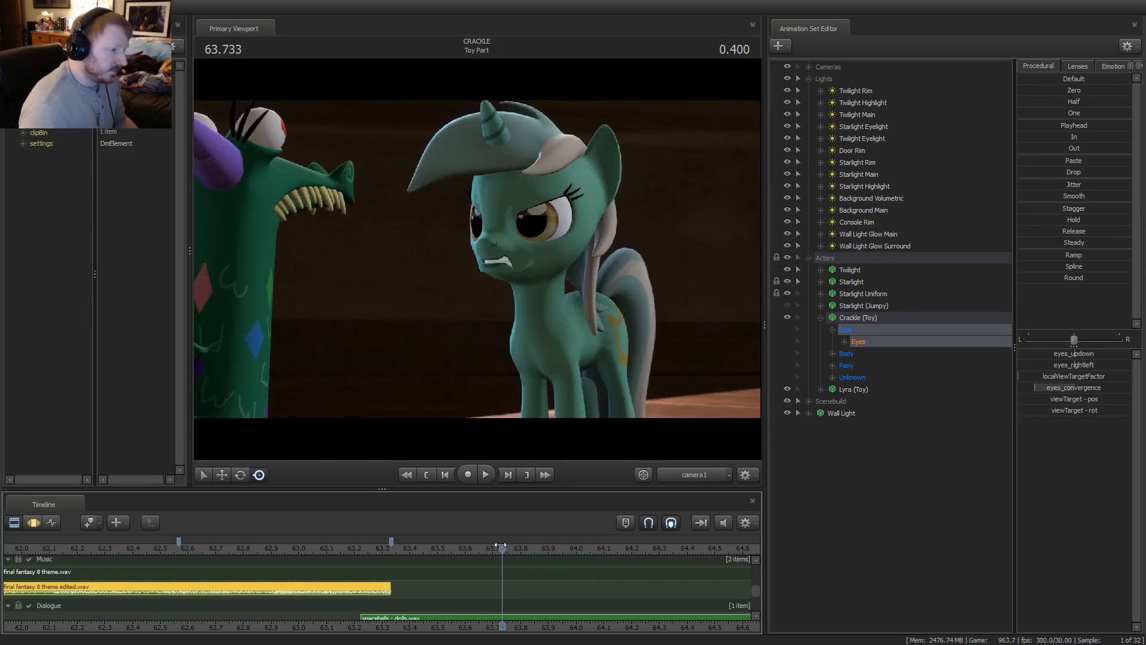
left_click(382, 548)
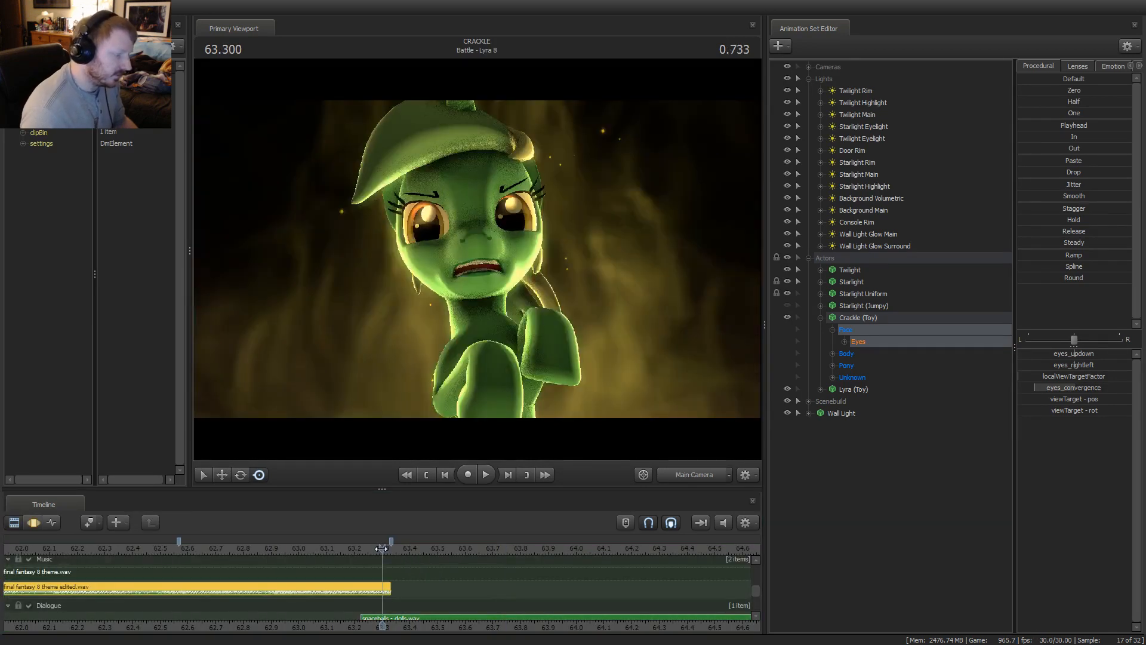
left_click(383, 548)
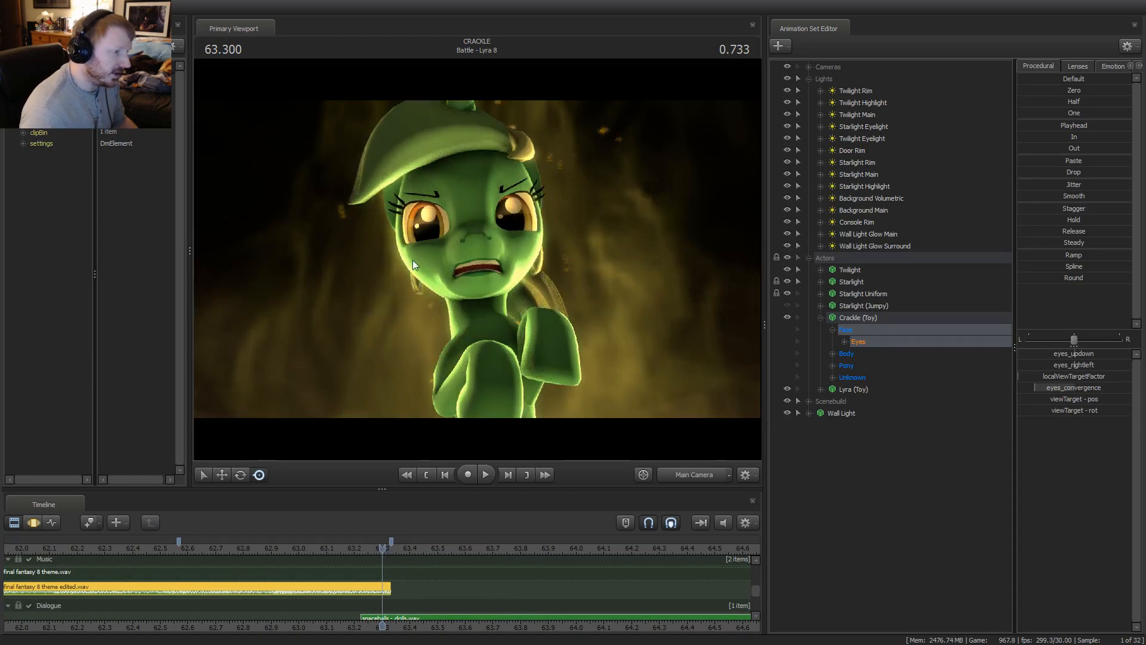
left_click(392, 549)
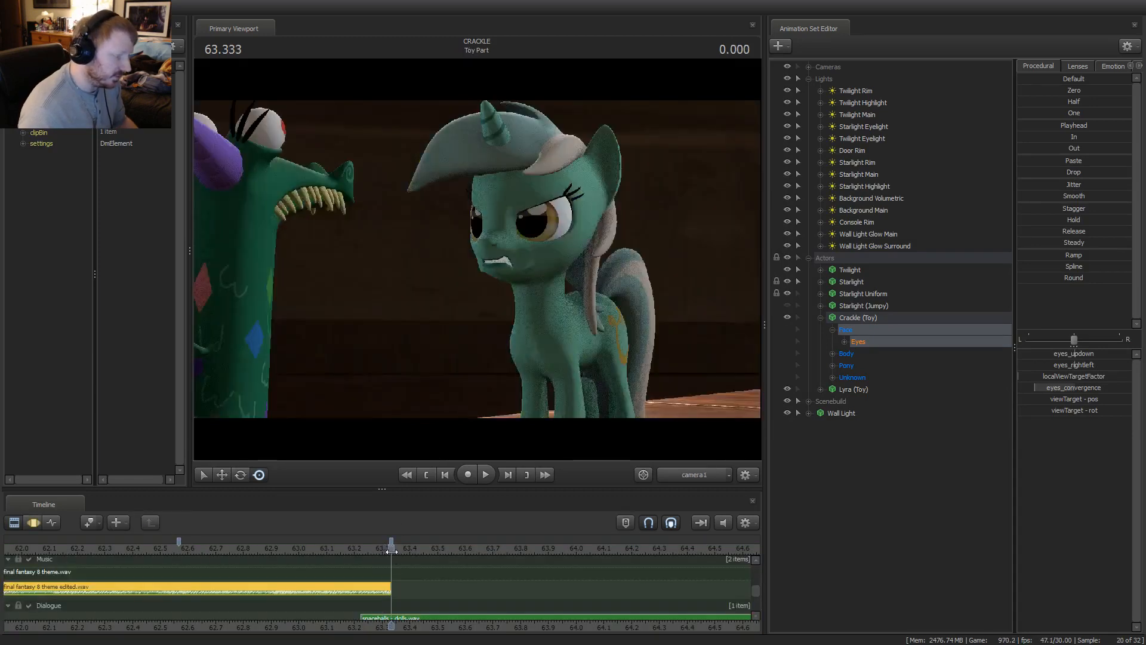
Select Main Camera and set its time selection to cover everything up to 64.066, with a falloff ending near 64.3
left_click(808, 66)
left_click(859, 80)
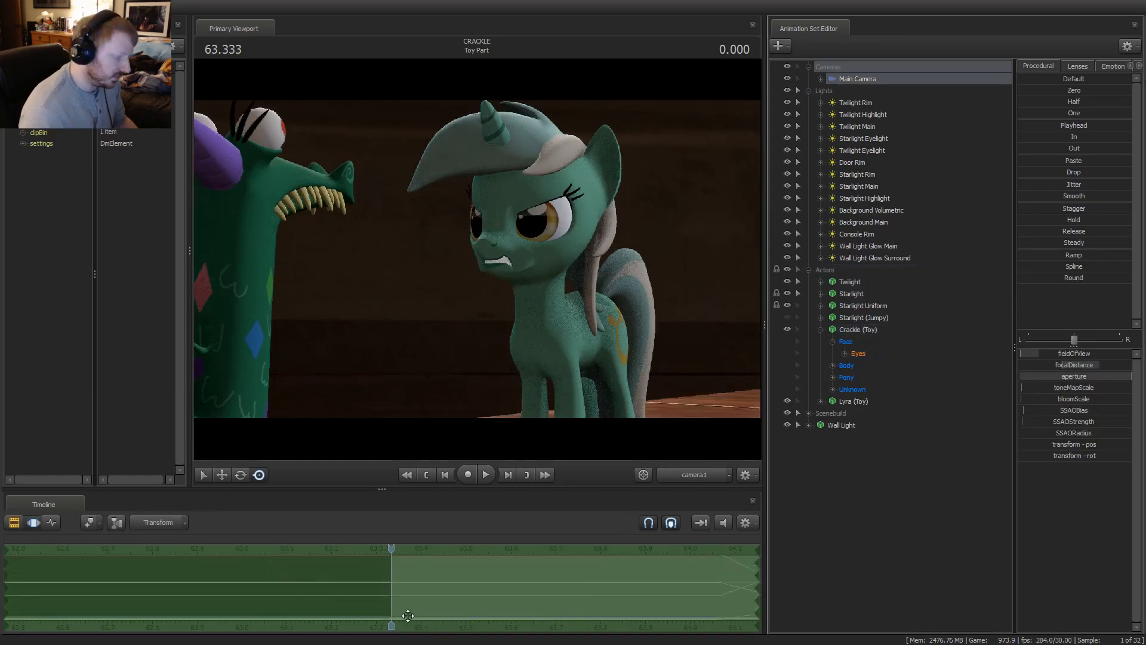
scroll(489, 601, "down", 8)
left_click(529, 591)
left_click_drag(530, 591, 523, 592, "shift")
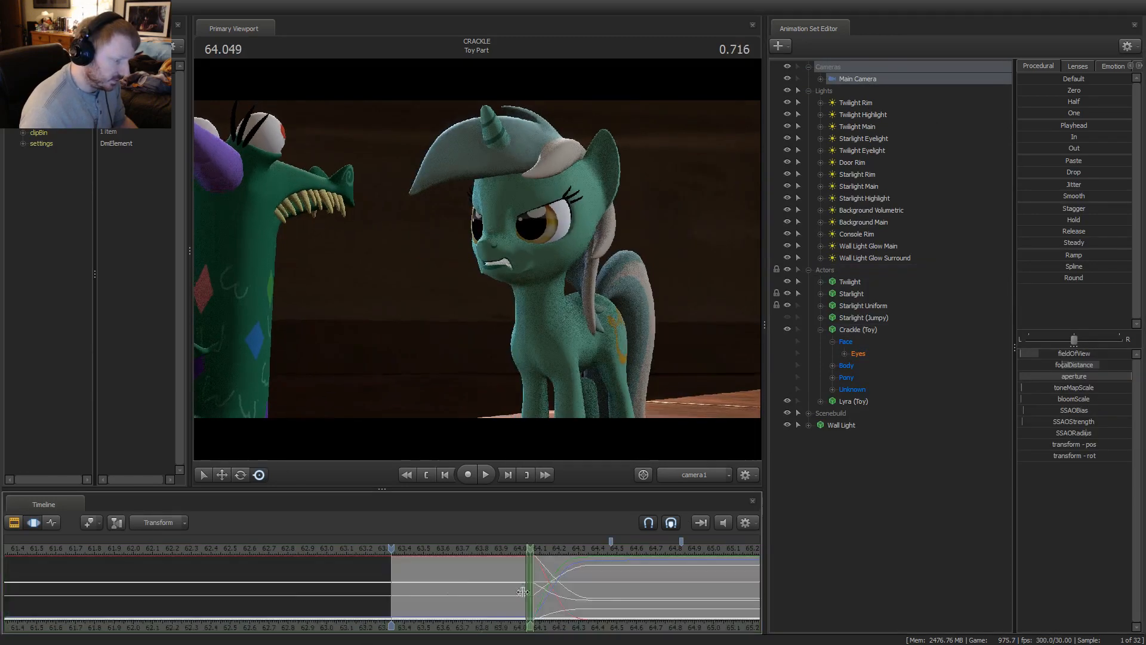
key("bracketleft")
scroll(488, 600, "up", 3, "shift")
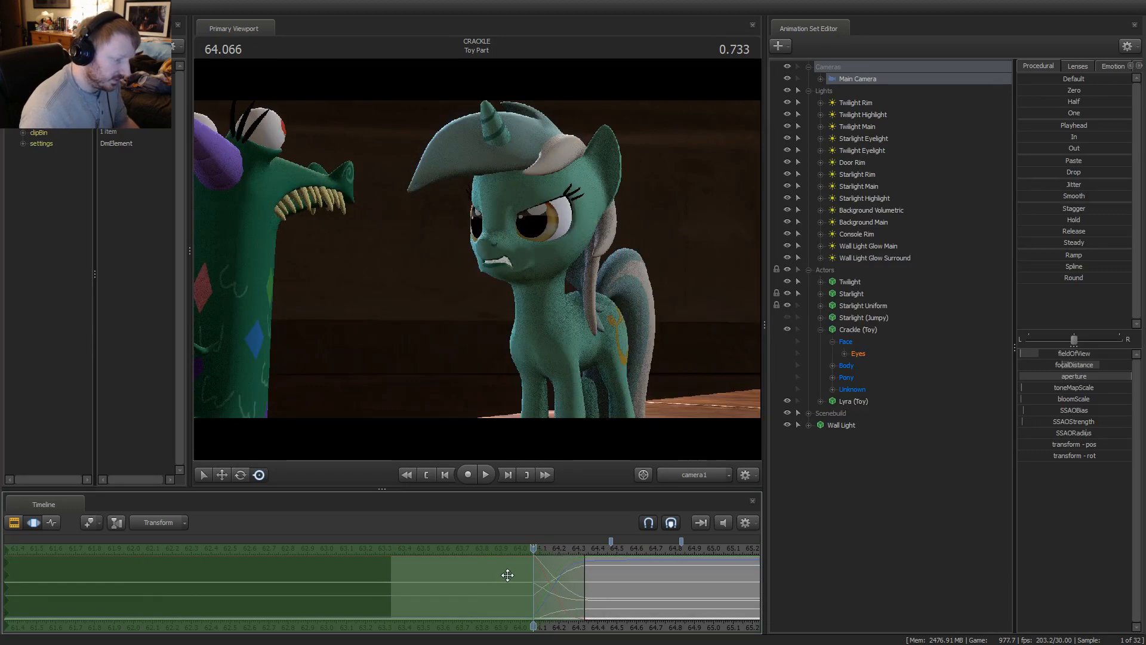
Nudge Main Camera's close-up framing slightly and play the transition from the toys to the wide view
mouse_move(495, 420)
left_mouse_down("alt")
mouse_move(567, 419)
mouse_move(494, 418)
left_mouse_up("alt")
key("space")
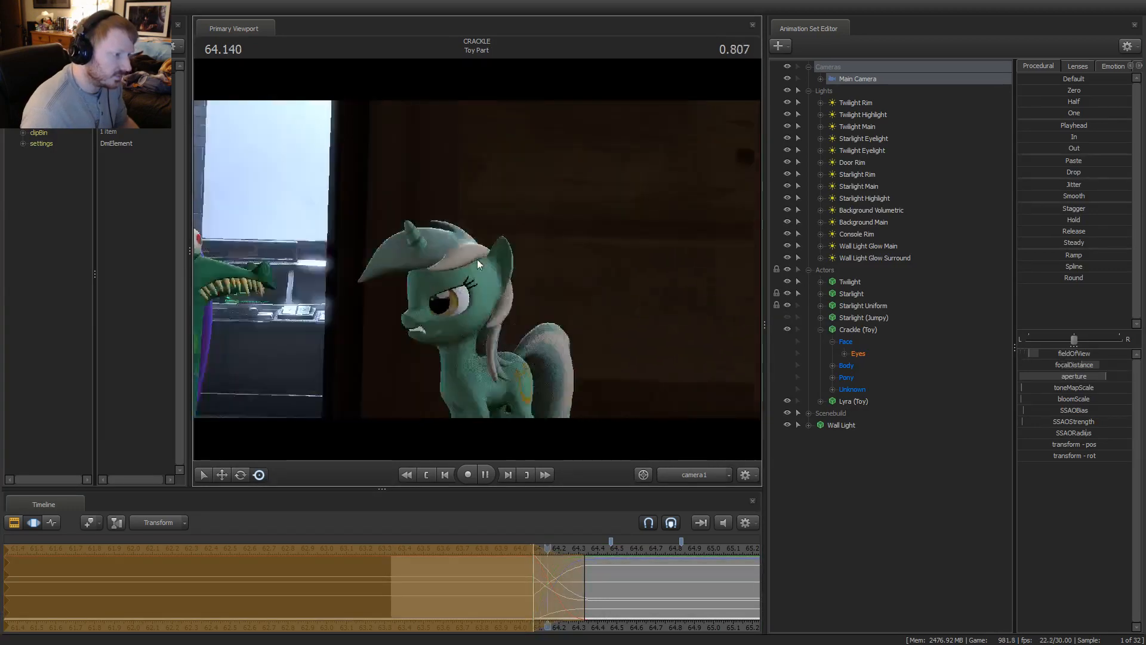
key("space")
left_click_drag(632, 548, 385, 565)
key("space")
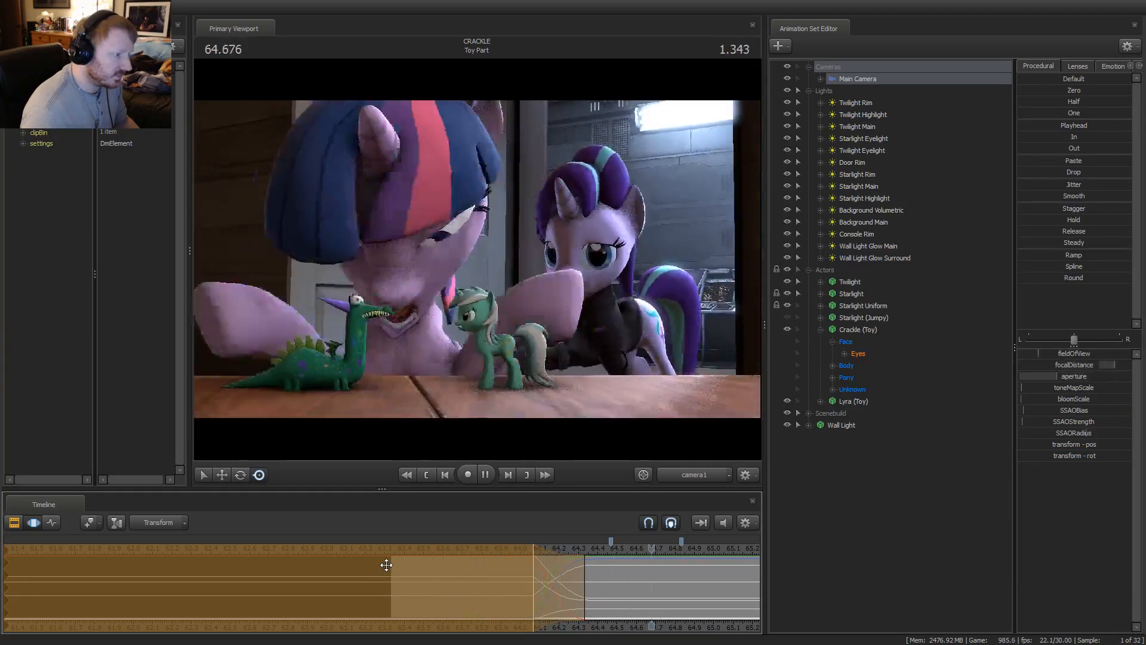
key("space")
left_click_drag(460, 571, 392, 589)
Reframe Main Camera's opening close-up at 63.333 to face Lyra (Toy) from behind Crackle (Toy), and play the change to the wide view
left_click_drag(499, 389, 452, 334)
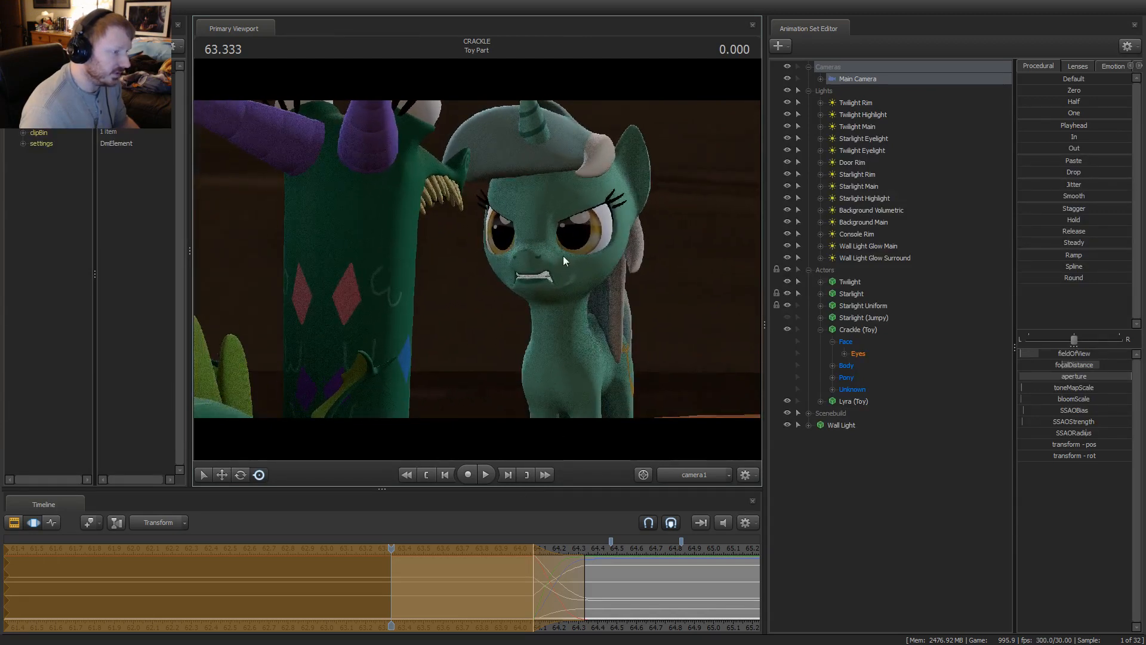
left_click_drag(564, 260, 594, 259)
key("space")
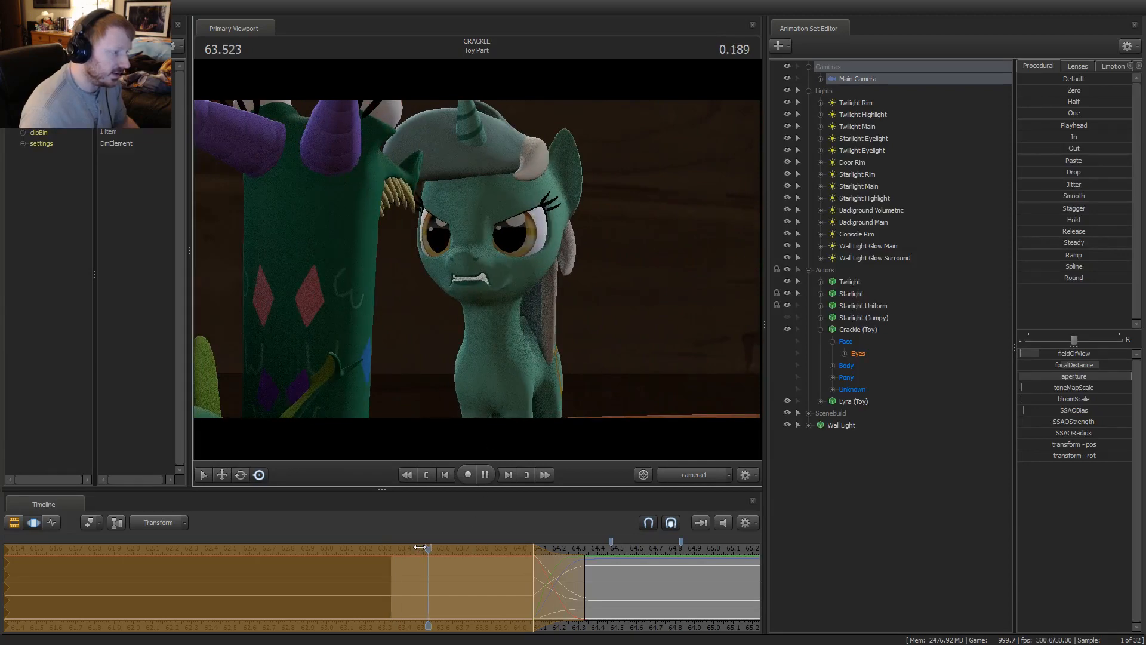
key("space")
key("shift")
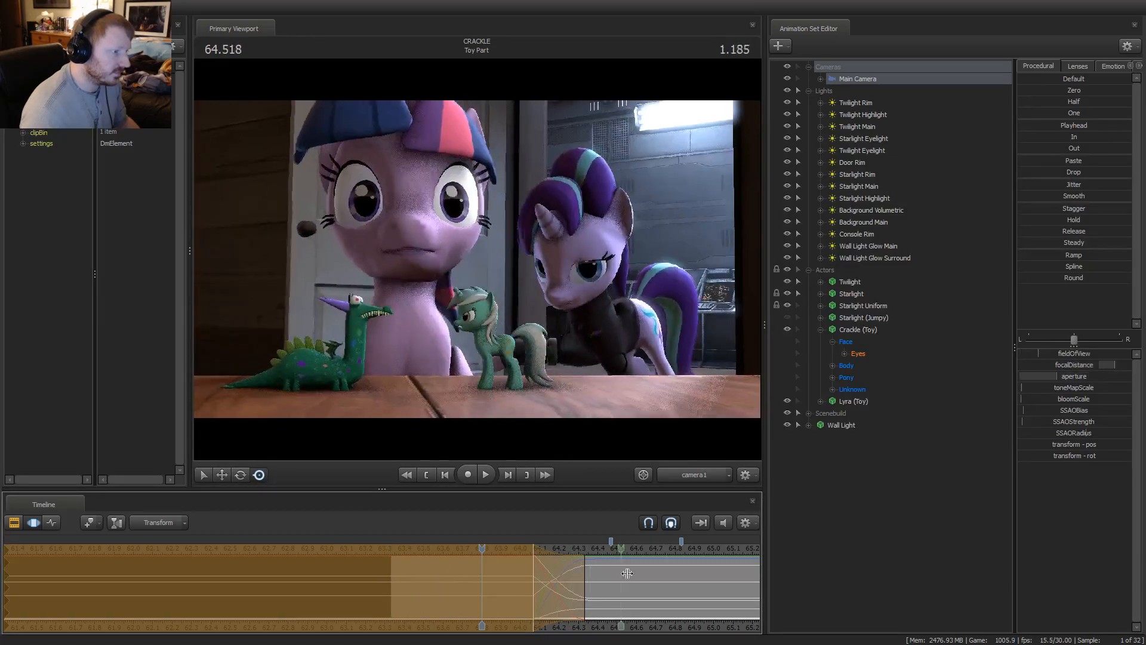
scroll(626, 552, "down", 3)
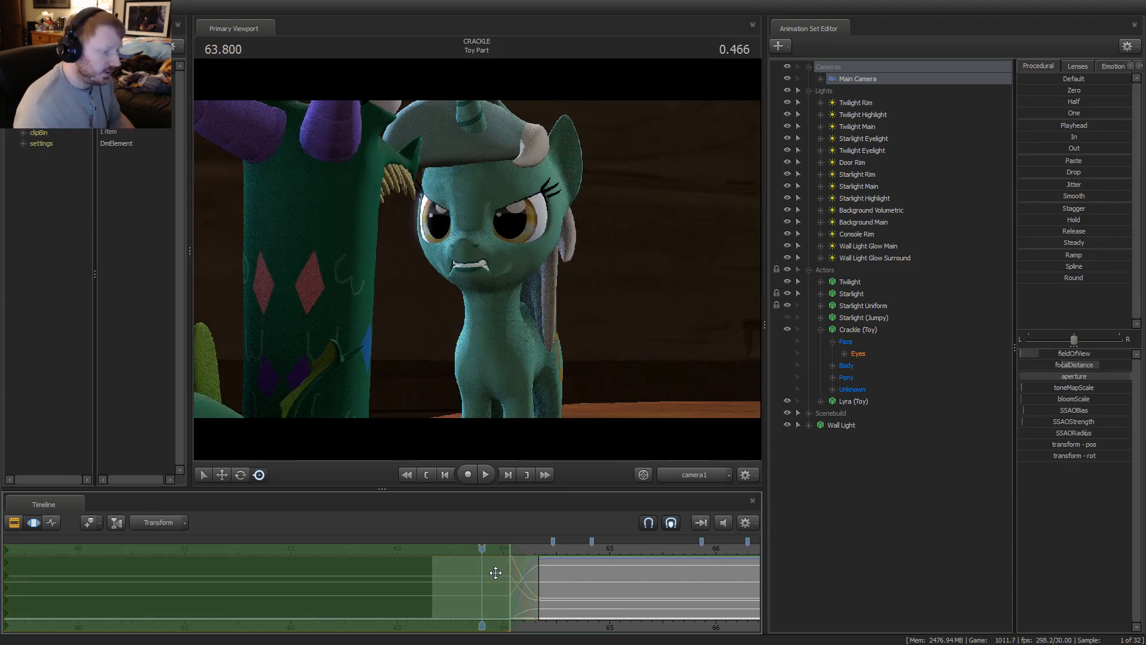
key("shift")
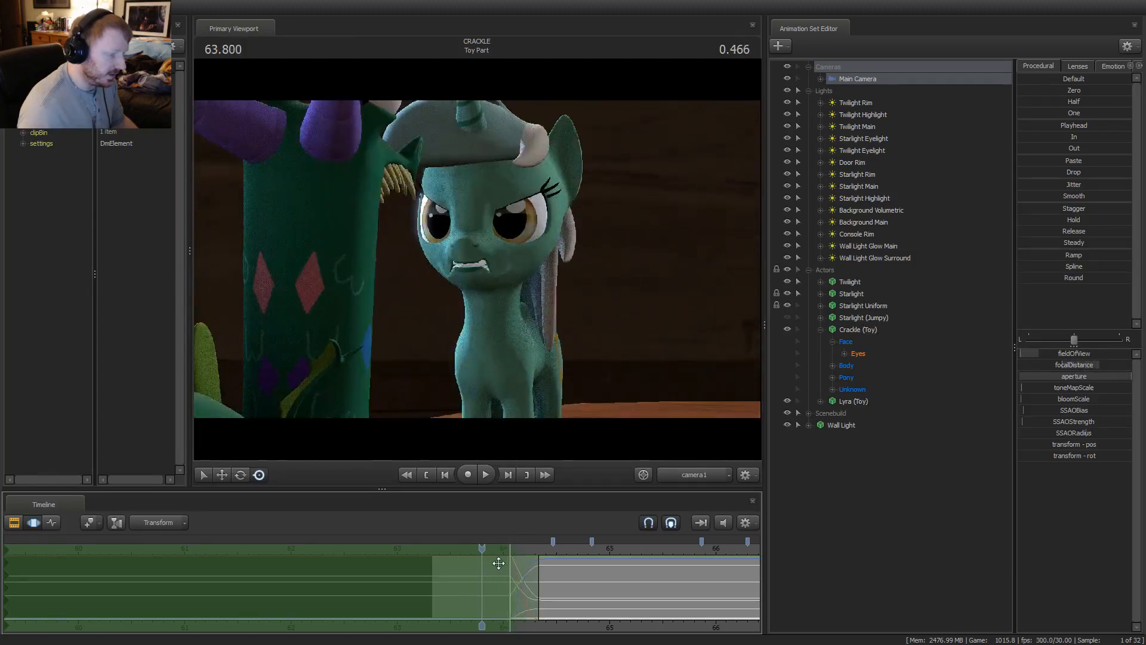
Using a pulled-back Work Camera view above the table, rotate and shift Crackle (Toy) at 63.800, and check the result through camera1
left_click(697, 476)
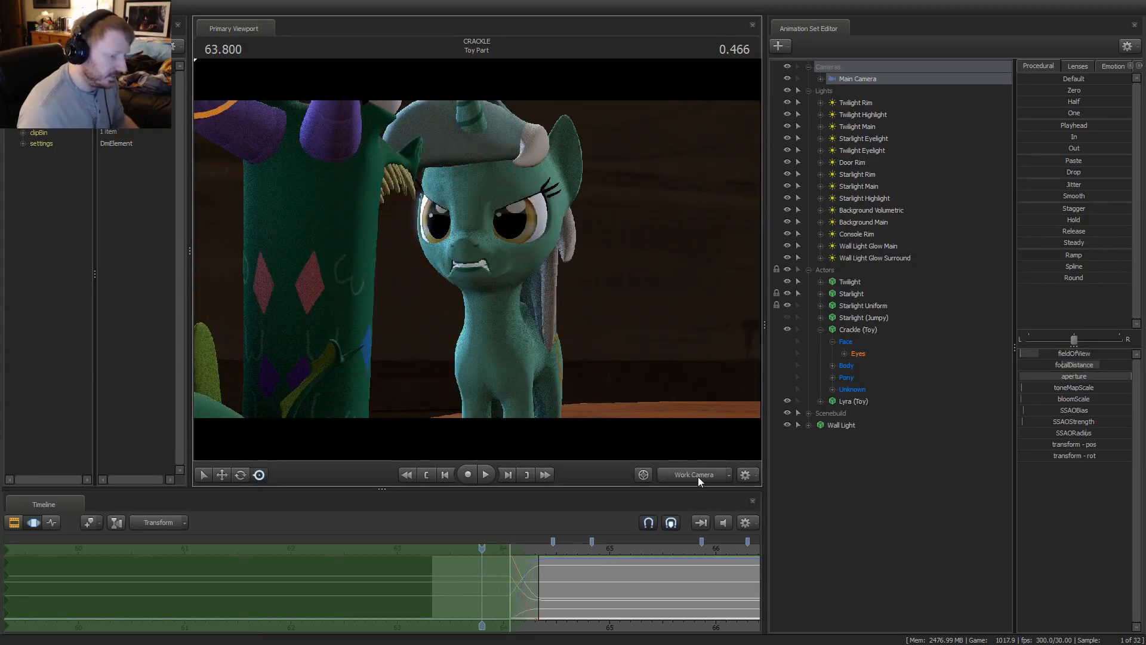
mouse_move(478, 264)
left_mouse_down()
mouse_move(477, 334)
mouse_move(478, 264)
left_mouse_up()
key("s")
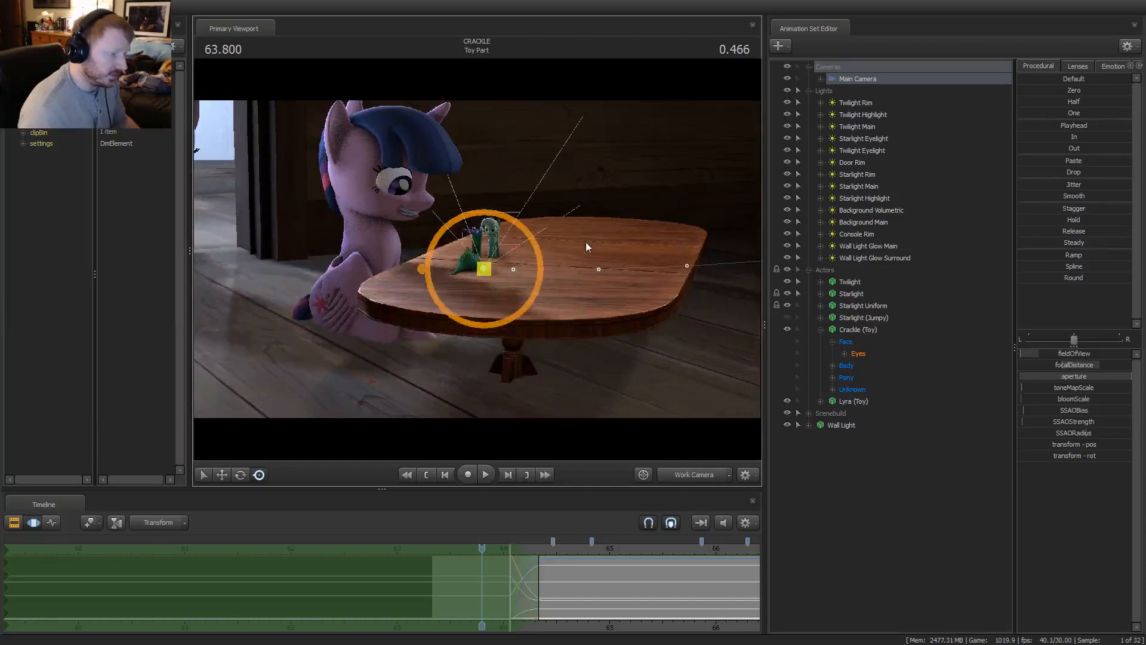
left_click_drag(647, 166, 762, 217)
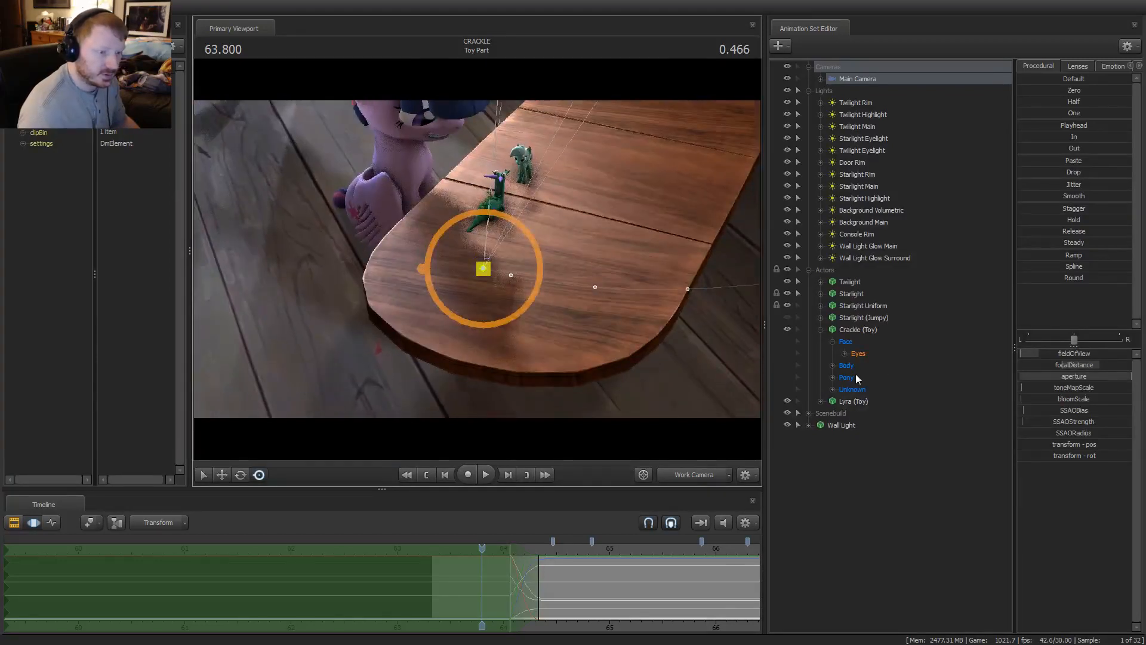
left_click(854, 329)
key("e")
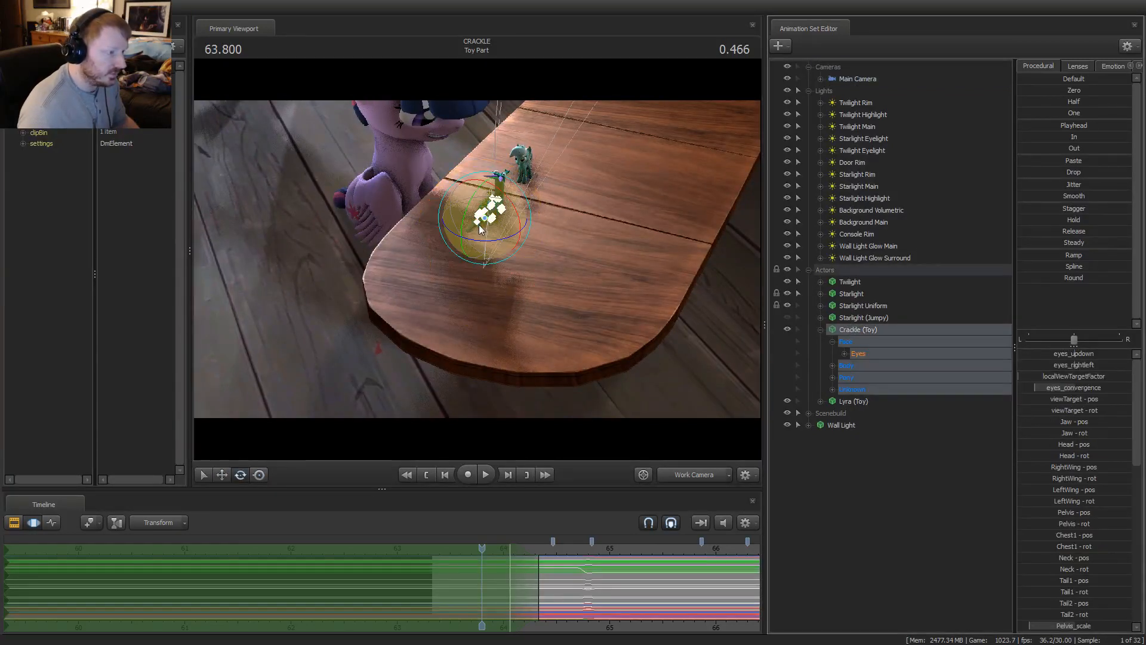
right_click(493, 236)
left_click(494, 236)
left_click_drag(484, 240, 484, 239)
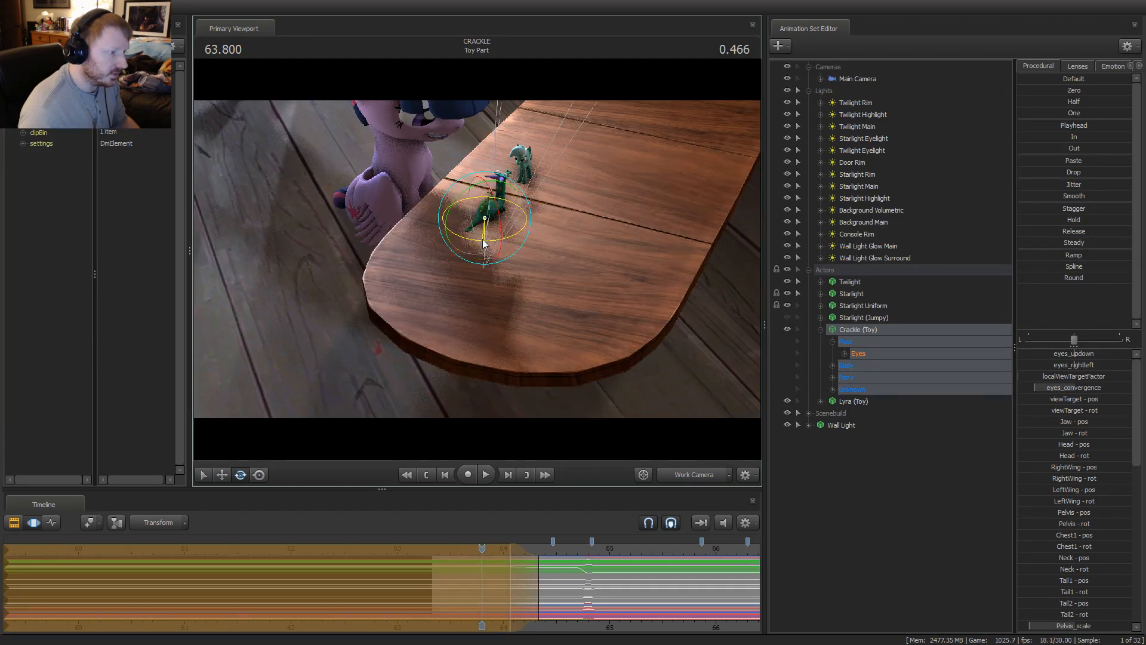
key("w")
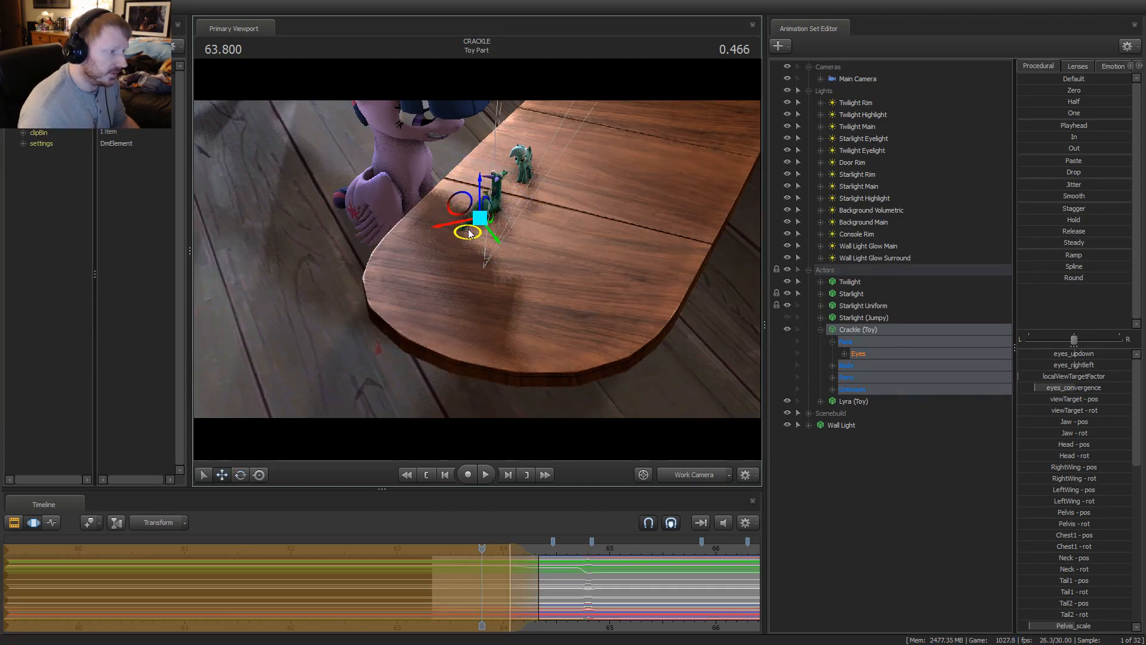
left_click(682, 475)
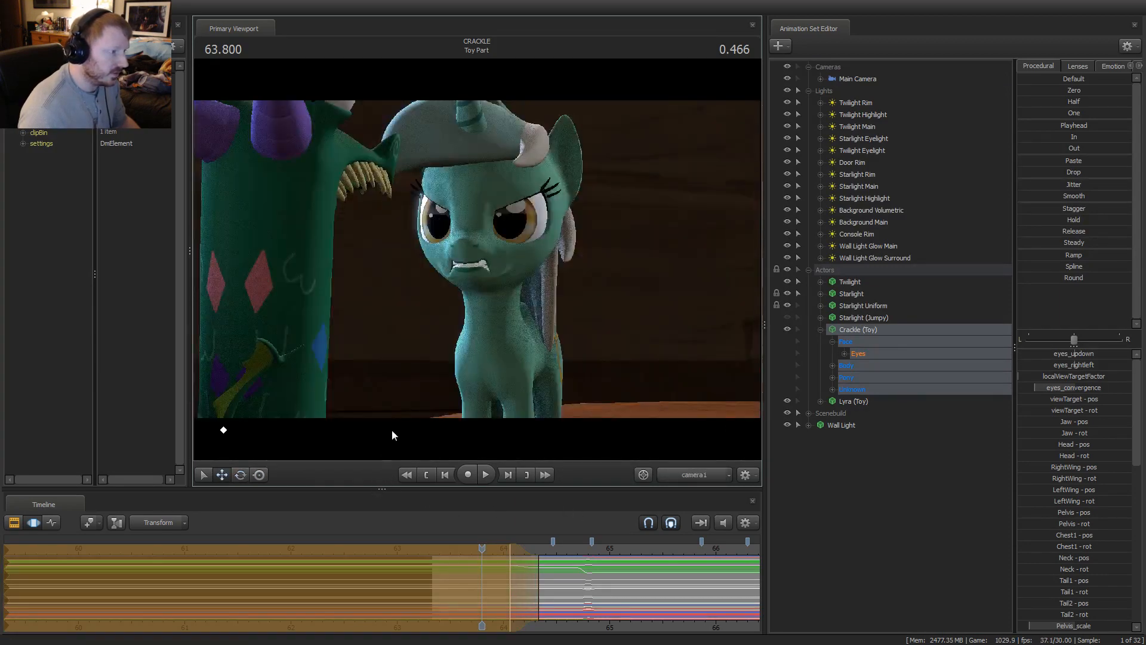
Shorten the falloff of Crackle (Toy)'s time selection to end near 64.27, and play the transition from 64.033
left_click_drag(502, 578, 533, 585)
mouse_move(532, 585)
middle_mouse_down()
mouse_move(549, 584)
mouse_move(502, 580)
mouse_move(536, 576)
middle_mouse_up()
left_click_drag(544, 552, 506, 555)
key("F2")
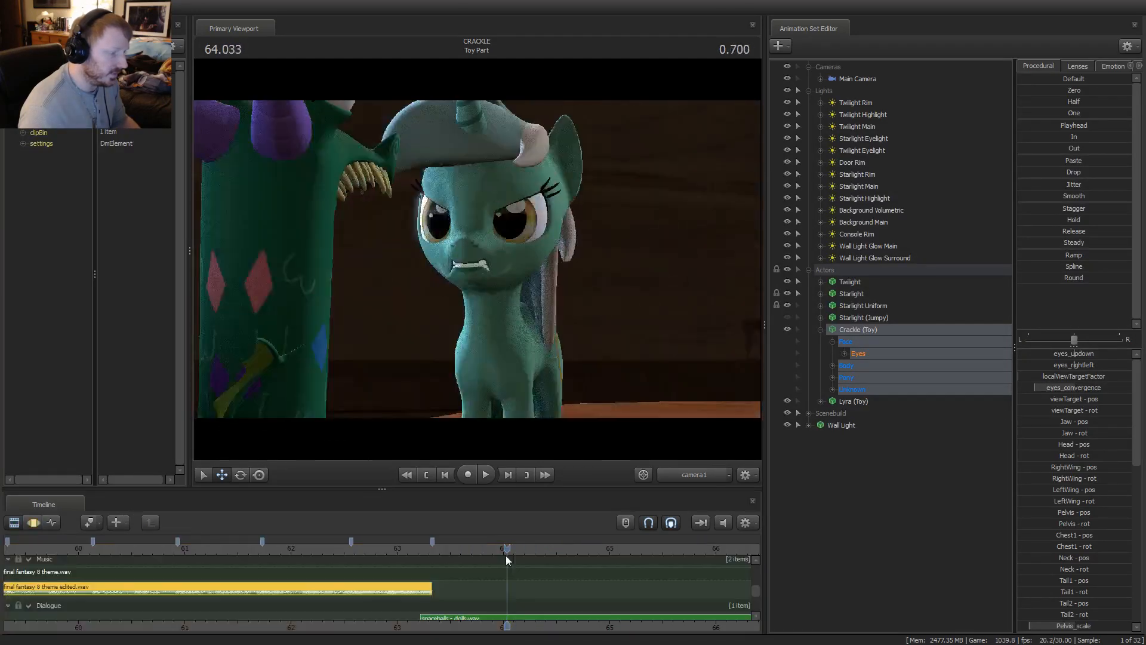
key("space")
key("space")
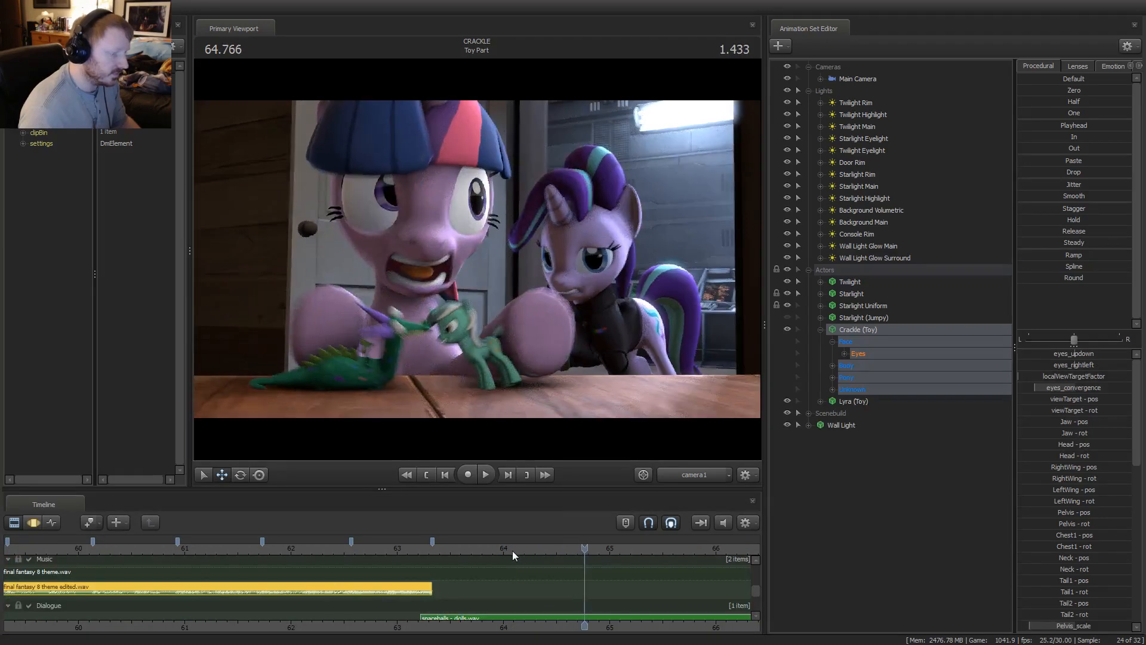
Undo the last change and replay Crackle (Toy)'s transition through the Work Camera
key("F3")
key("ctrl+z")
left_click(664, 479)
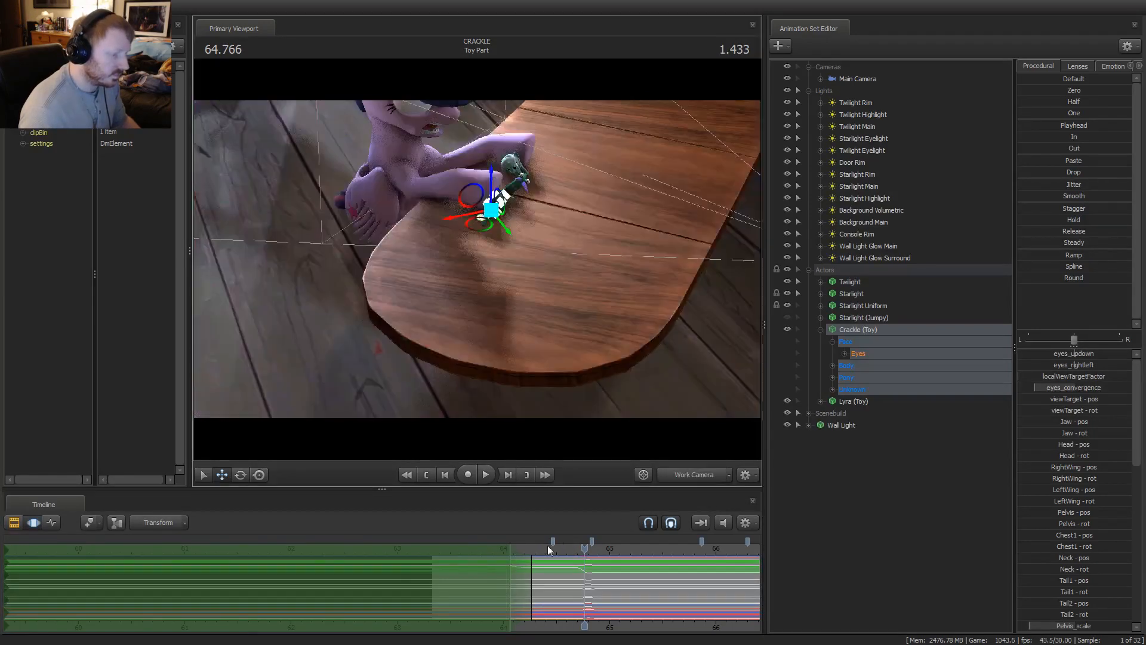
left_click_drag(540, 550, 508, 549)
key("space")
key("space")
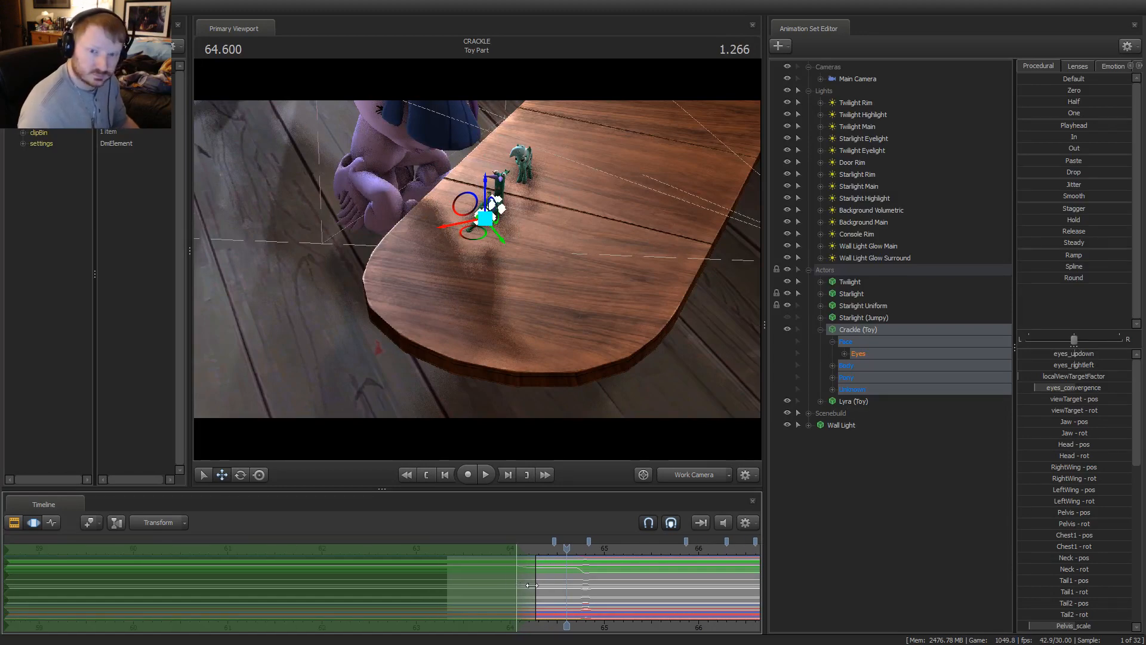
Check the toys' collision around 64.4 to 65.6 through camera1, scrubbing and playing the motion
scroll(543, 597, "up", 5)
middle_click_drag(539, 626, 360, 631)
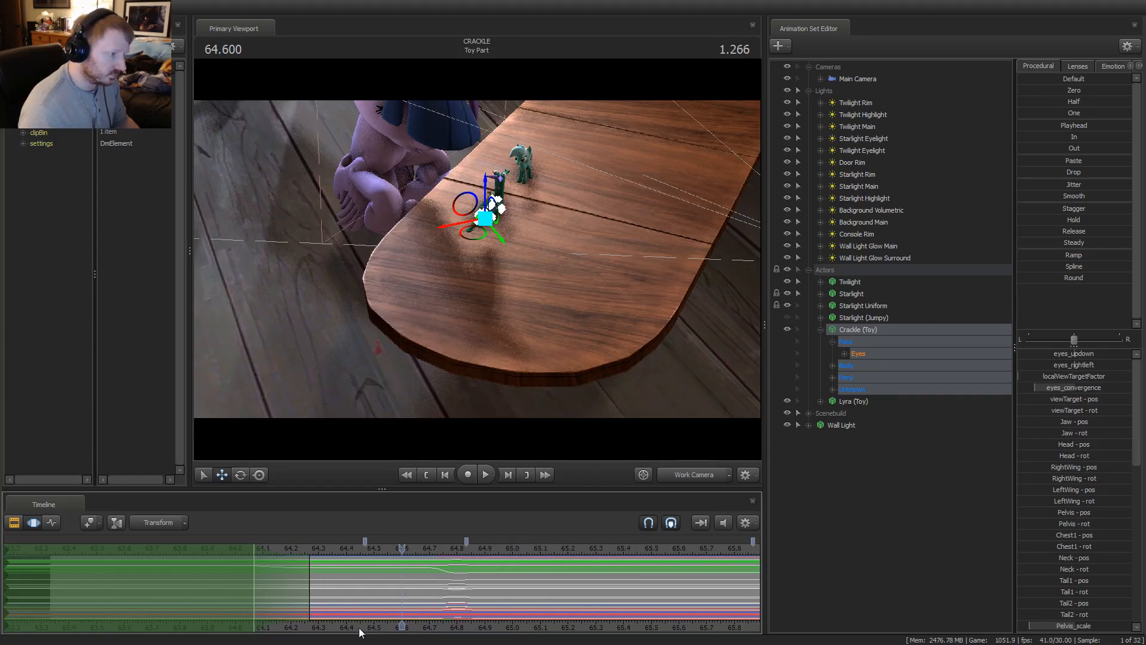
key("space")
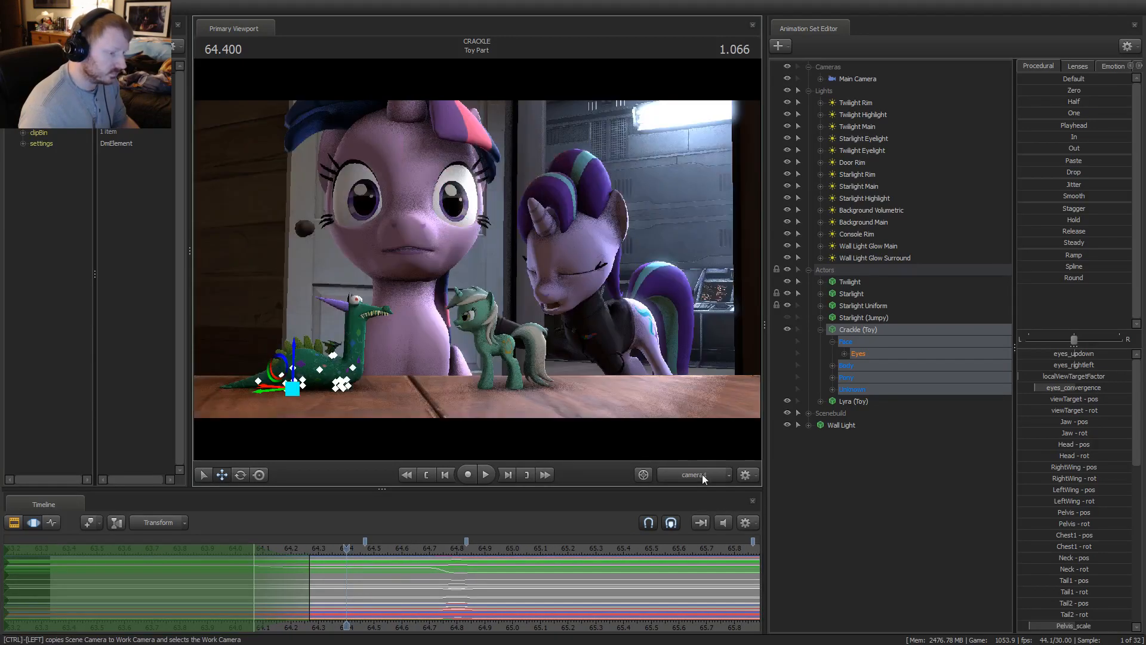
left_click(458, 548)
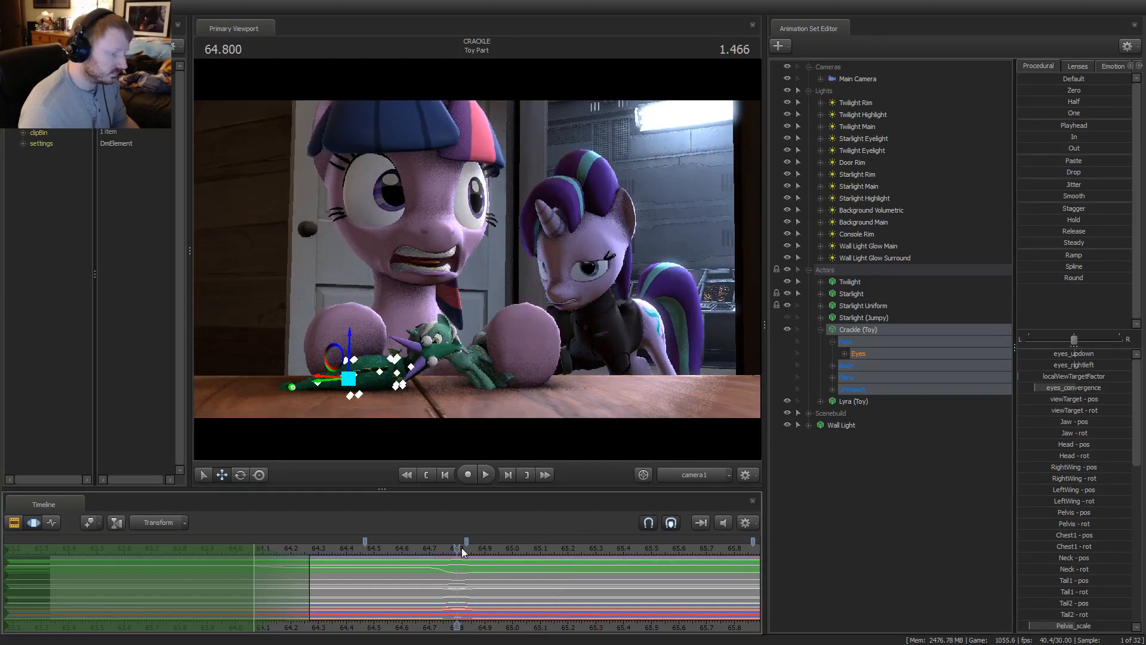
key("space")
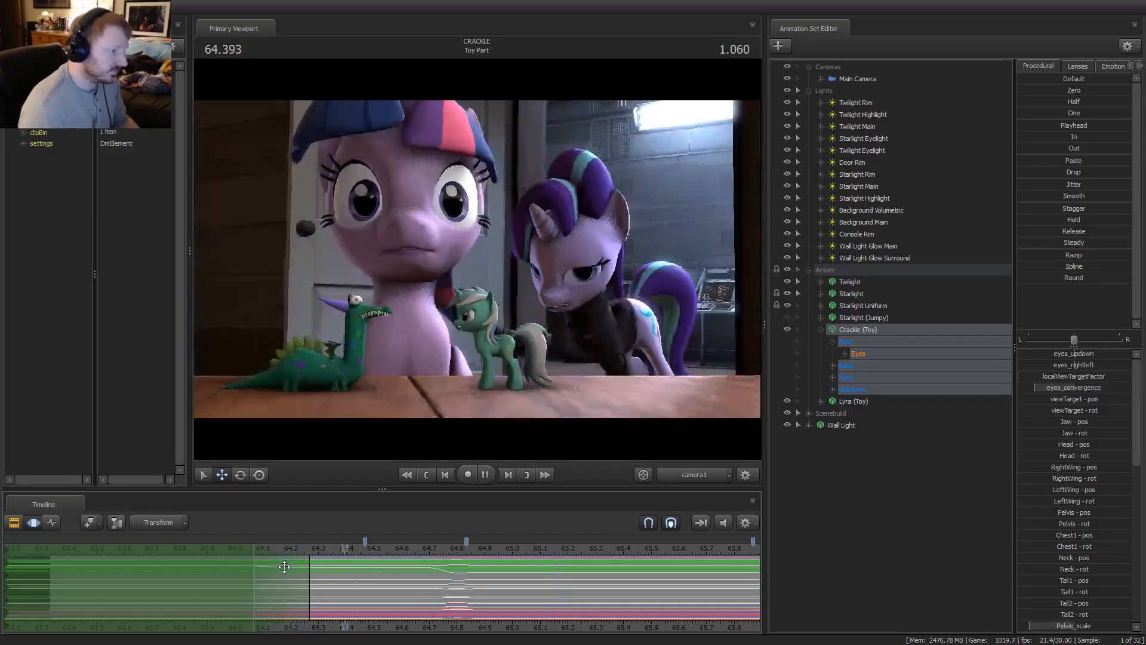
key("space")
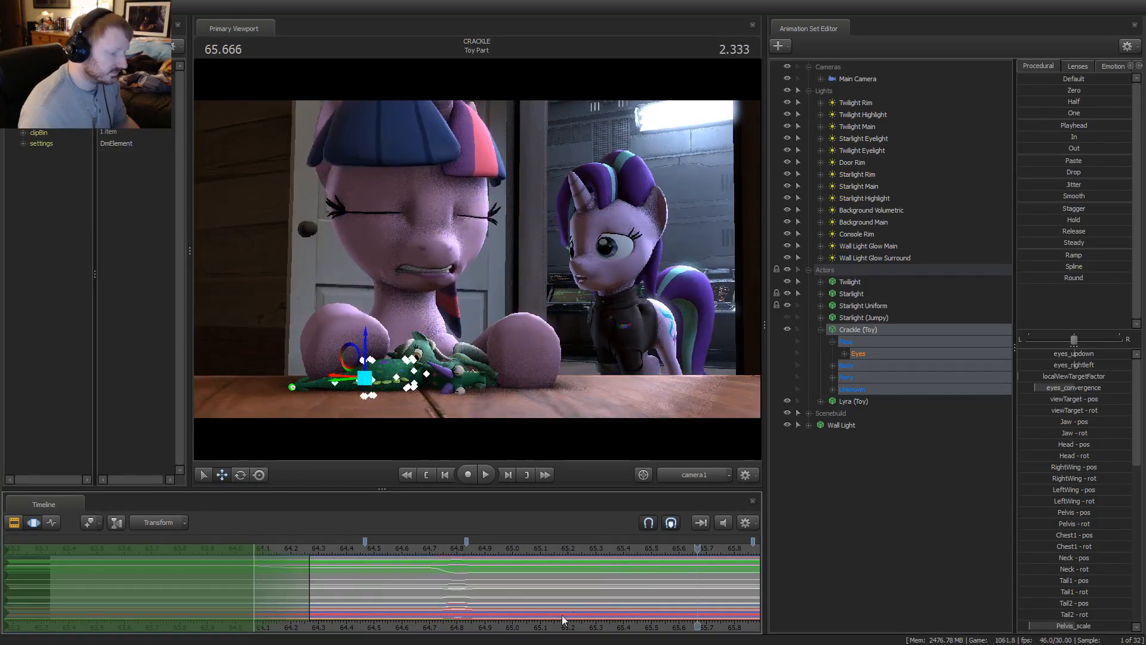
middle_click_drag(558, 631, 500, 631)
left_click_drag(431, 554, 576, 552)
Match the Work Camera to the scene camera view and play through the rest of the Toy Part shot to review the toys' motion
left_click(689, 475, "ctrl")
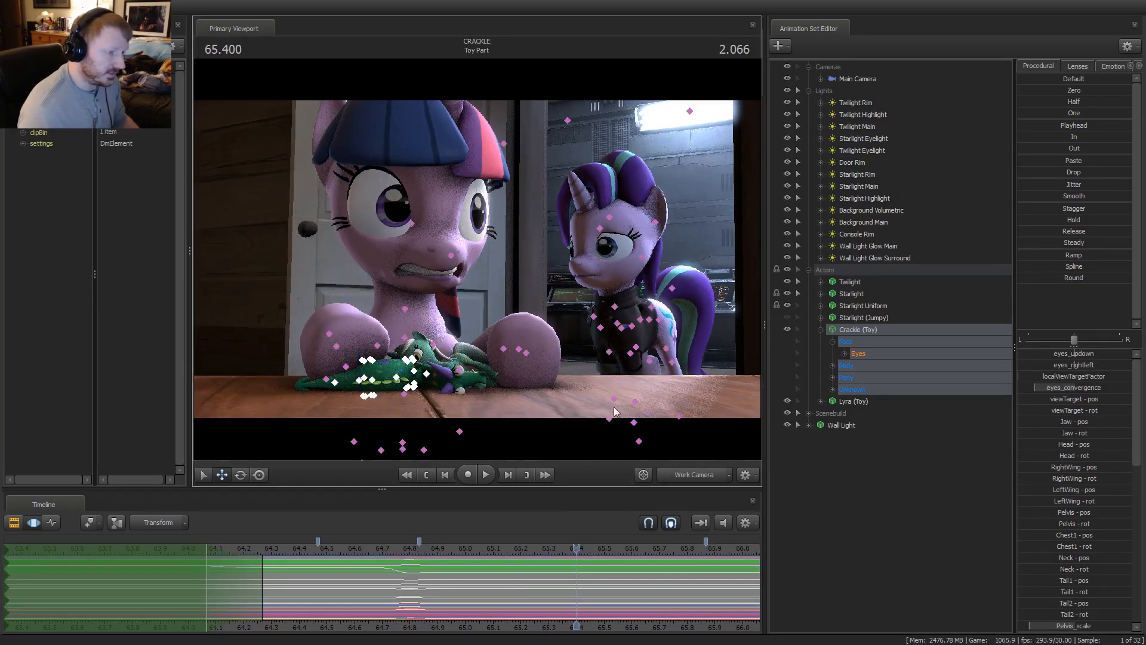
scroll(453, 575, "down", 3)
middle_click_drag(602, 628, 359, 591)
key("space")
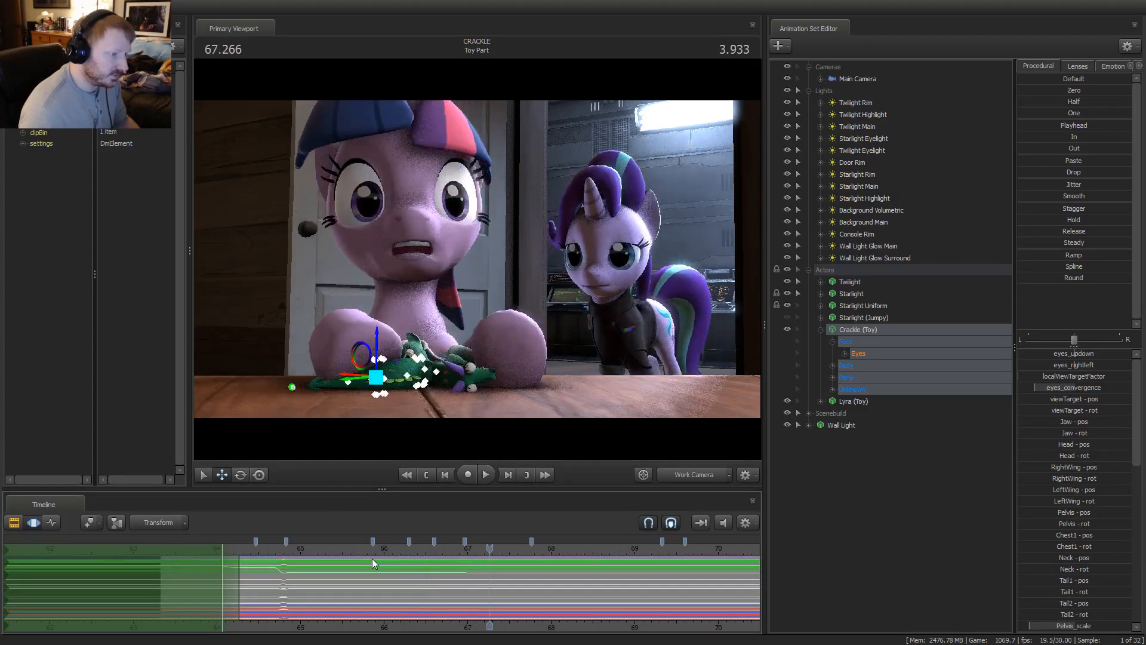
key("space")
left_click_drag(466, 547, 435, 548)
key("space")
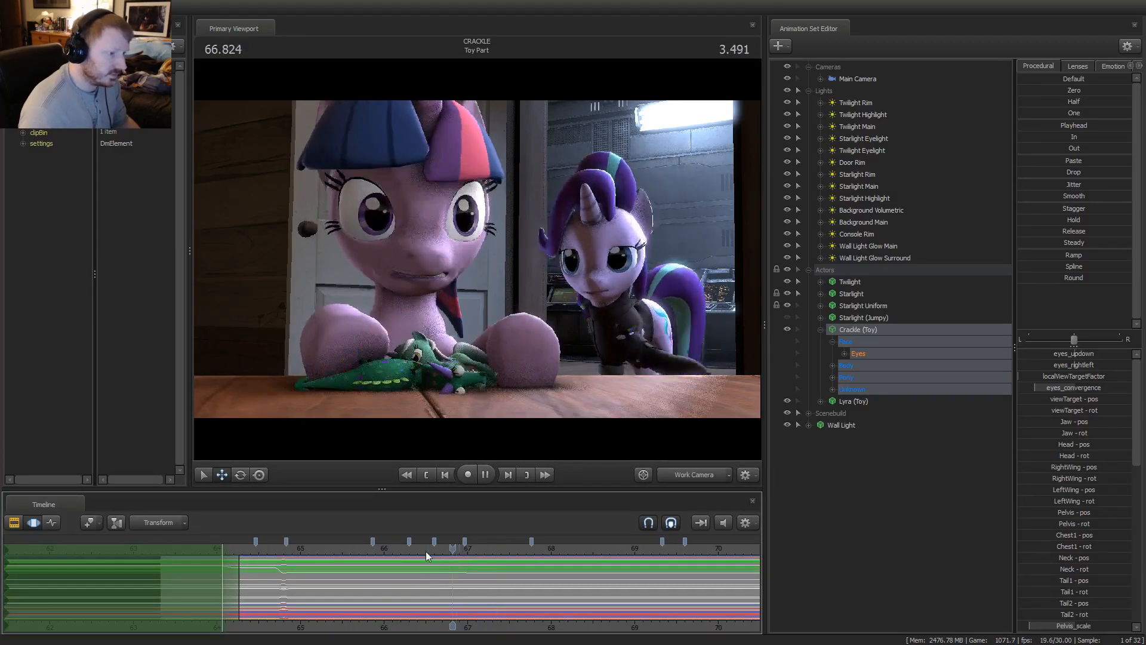
key("space")
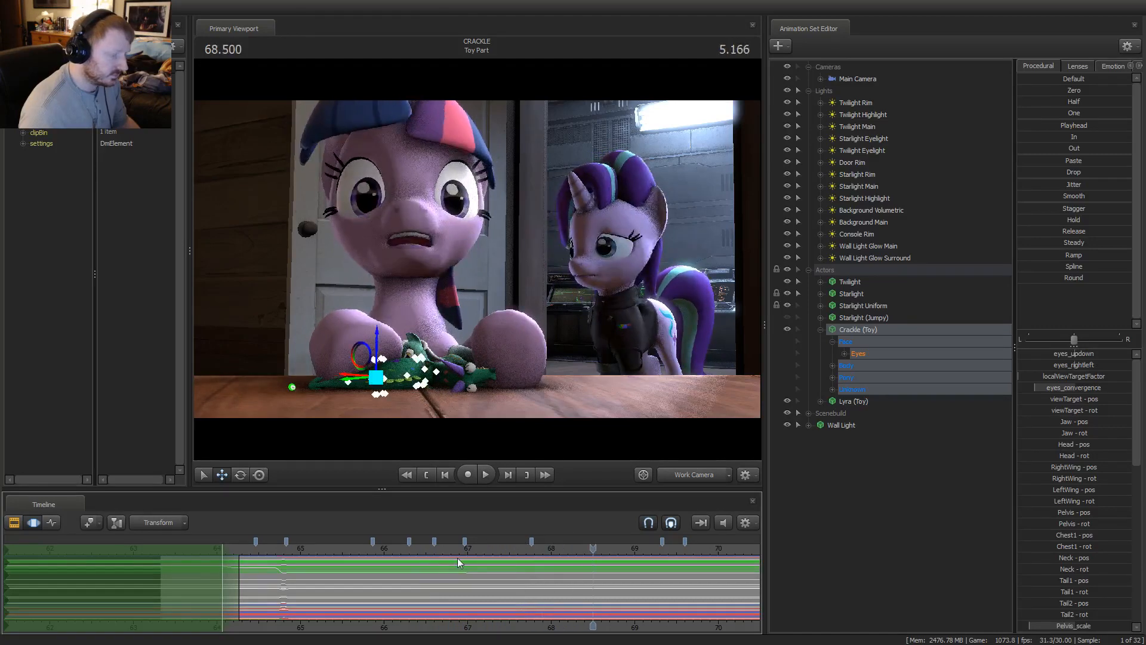
right_click_drag(400, 566, 660, 625, "alt")
middle_click_drag(674, 626, 273, 610)
left_click(292, 549)
key("space")
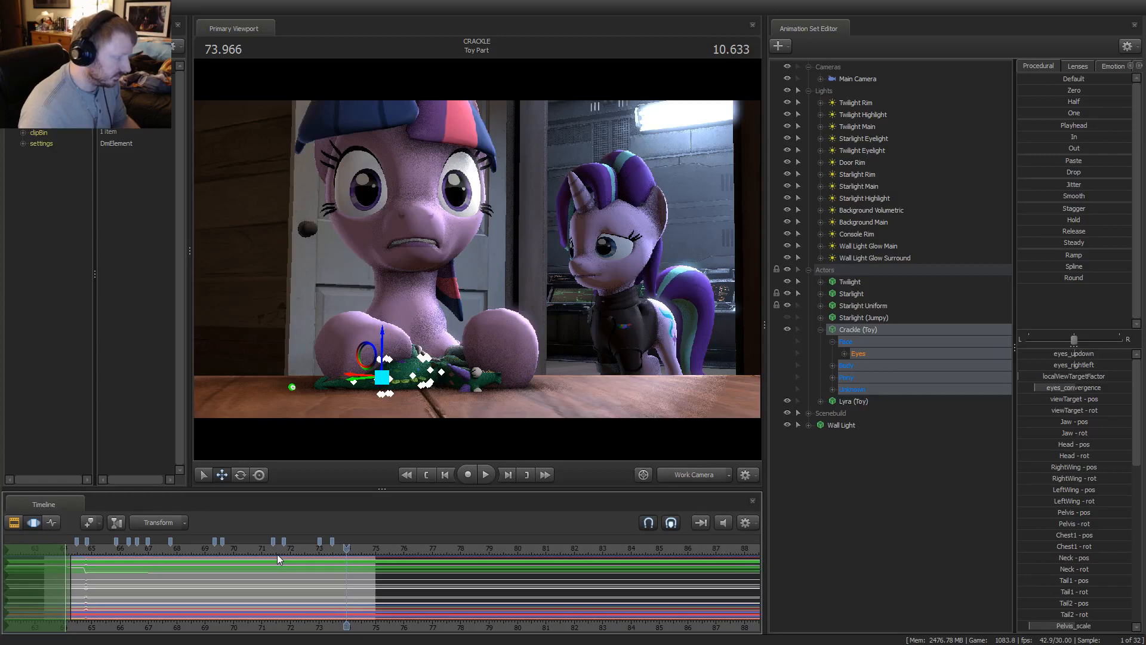
Scrub back to the toys' collision around 64.77 and replay it to check Crackle (Toy)'s motion
left_click(99, 557)
scroll(119, 580, "up", 5)
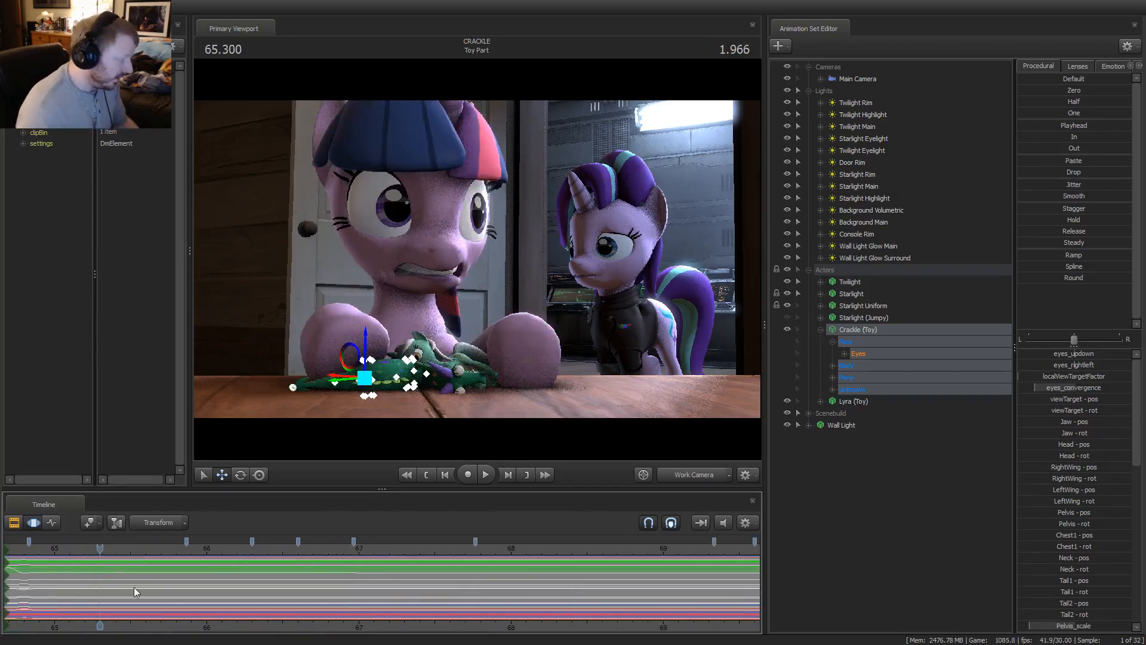
middle_click_drag(159, 626, 376, 547)
mouse_move(300, 549)
left_mouse_down()
mouse_move(121, 549)
mouse_move(298, 549)
left_mouse_up()
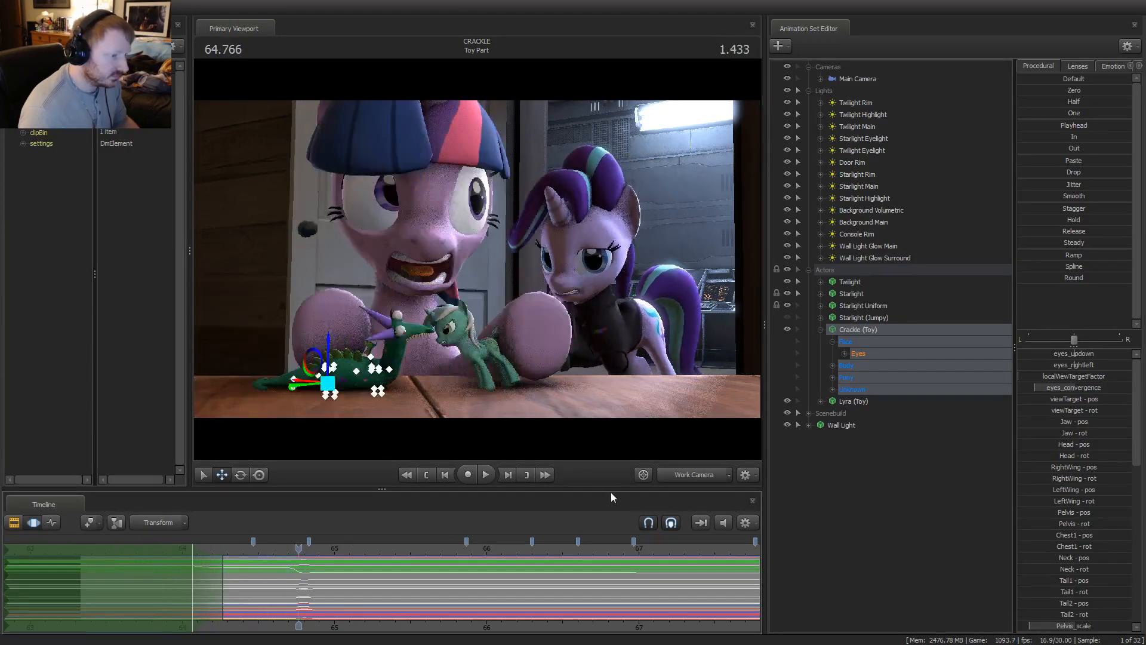
key("space")
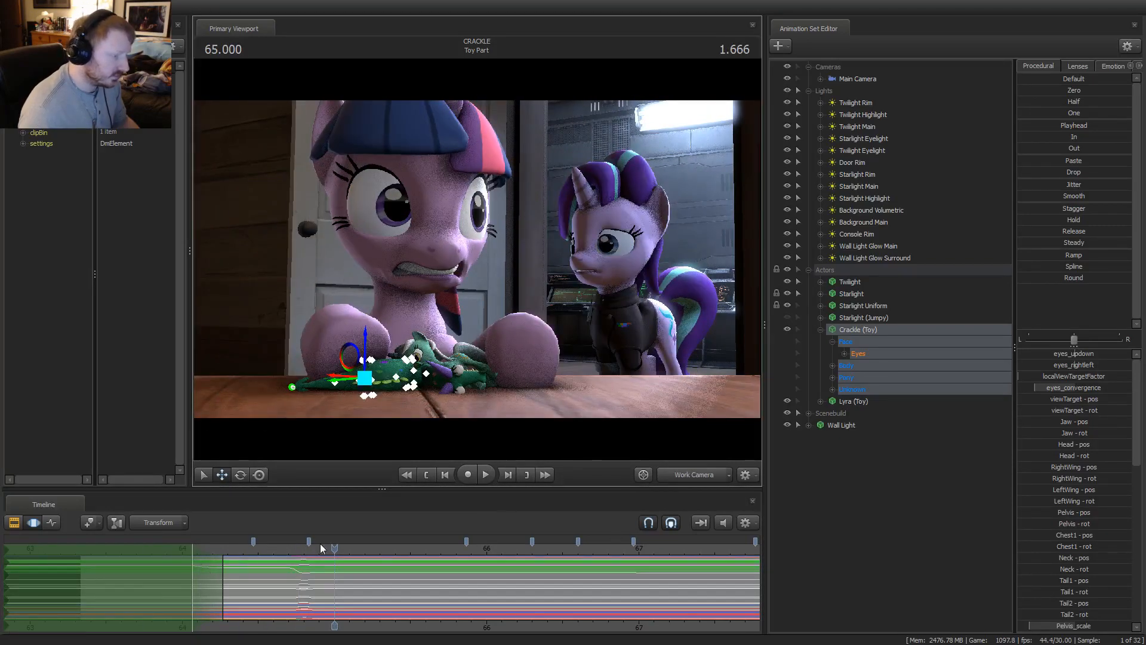
Narrow the time selection to about 64.7–64.87 with its falloff starting near 64.63, and expand Starlight's controls
left_click_drag(255, 561, 284, 596)
scroll(283, 596, "up", 1)
scroll(282, 597, "up", 2)
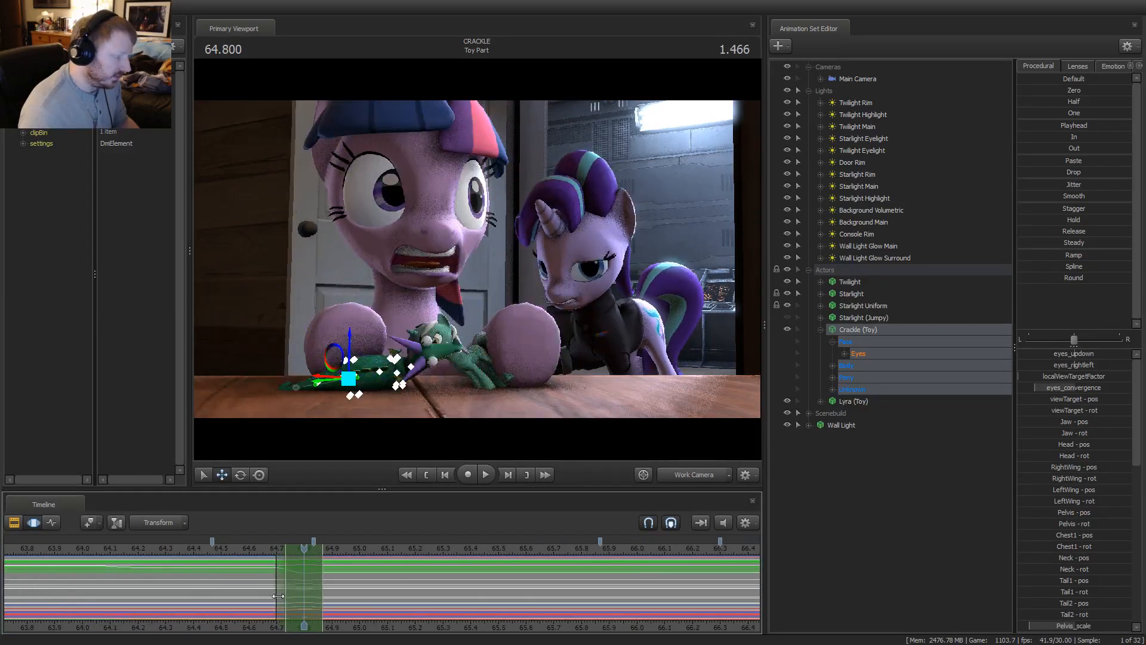
left_click(264, 571)
left_click_drag(265, 571, 263, 570)
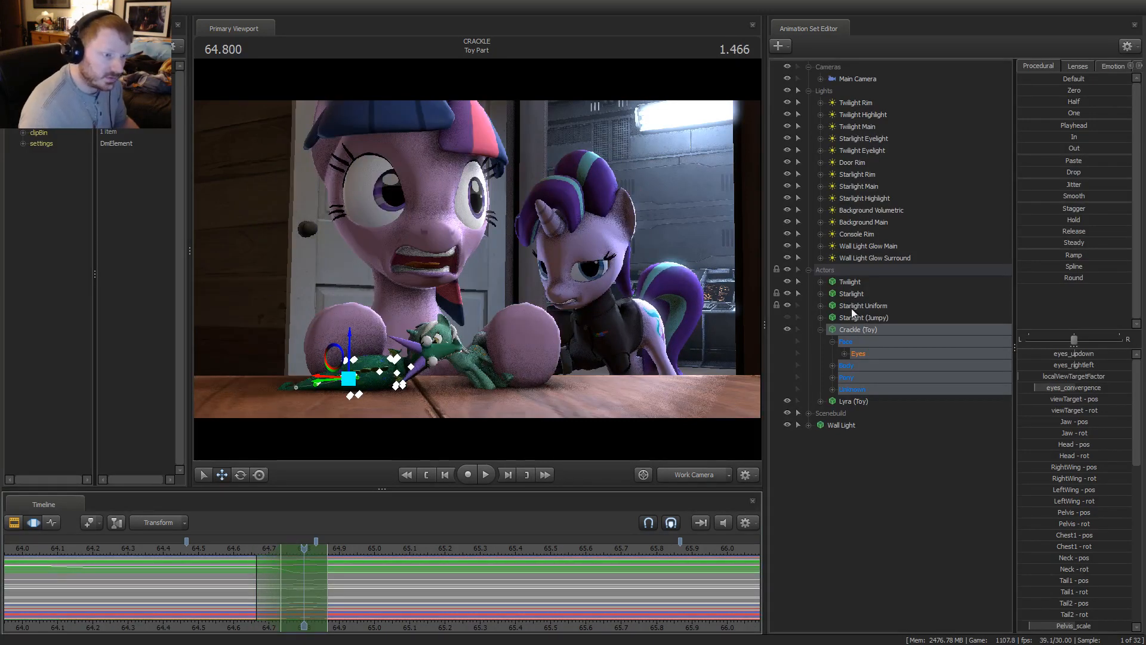
left_click(820, 294)
left_click_drag(304, 557, 256, 567)
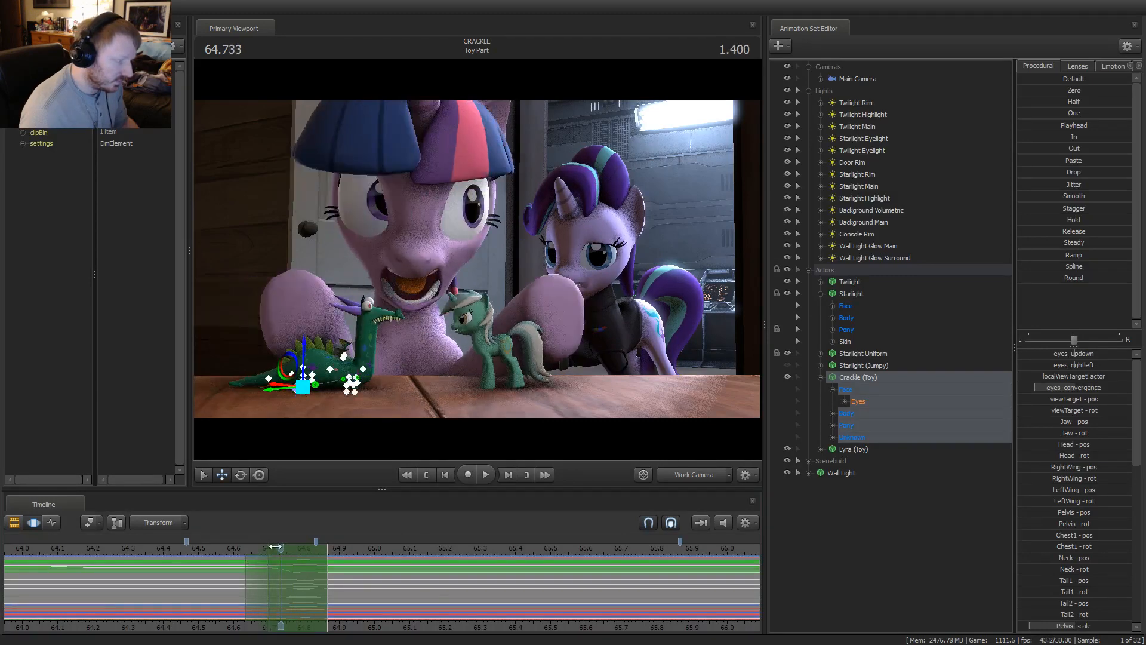
Set the Music sound track's volume to 0.5
key("F2")
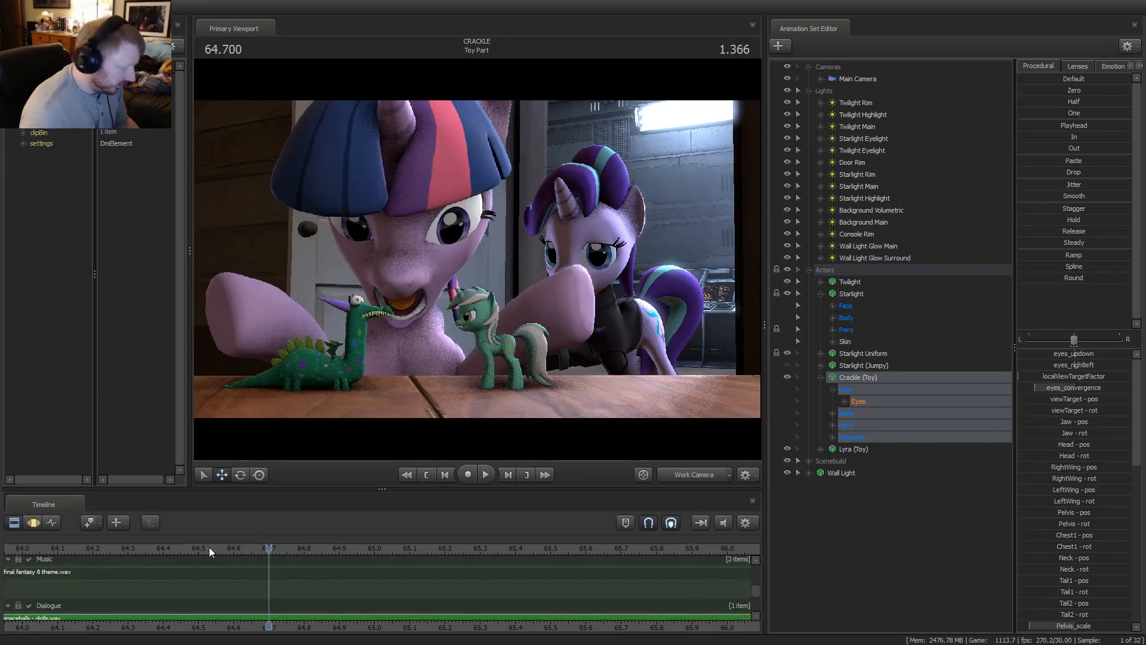
right_click(409, 599)
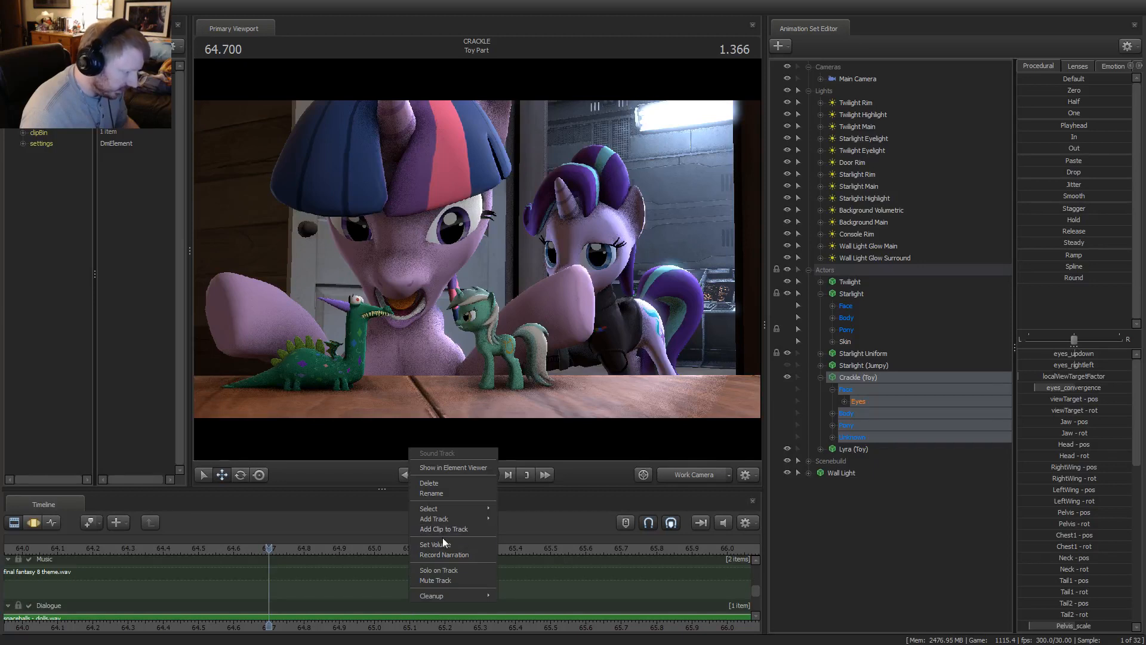
left_click(442, 537)
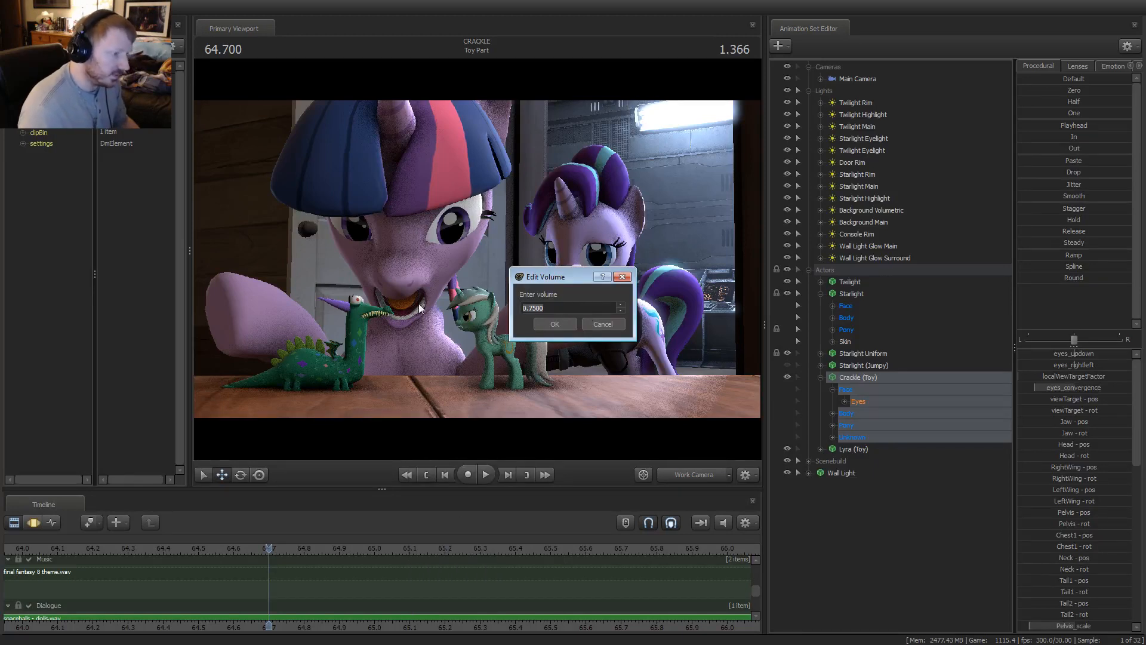
type("0.5")
key("Return")
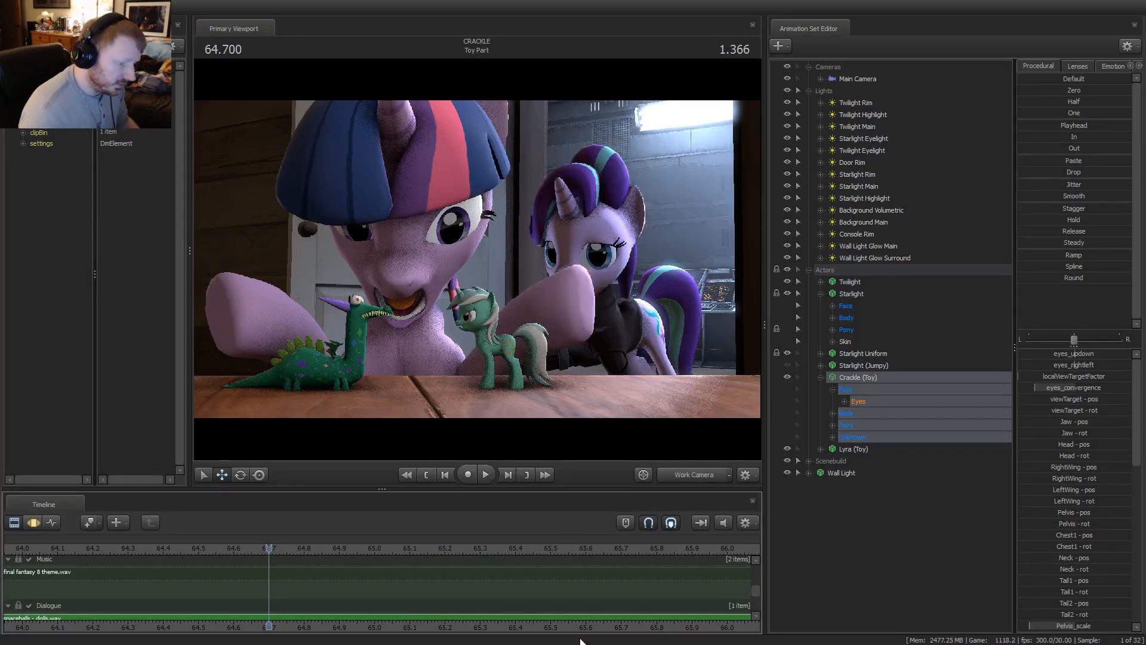
Adjust eyes_rightleft on Starlight's Face within the time selection at 64.7 and play the result
key("F3")
left_click_drag(168, 550, 270, 563)
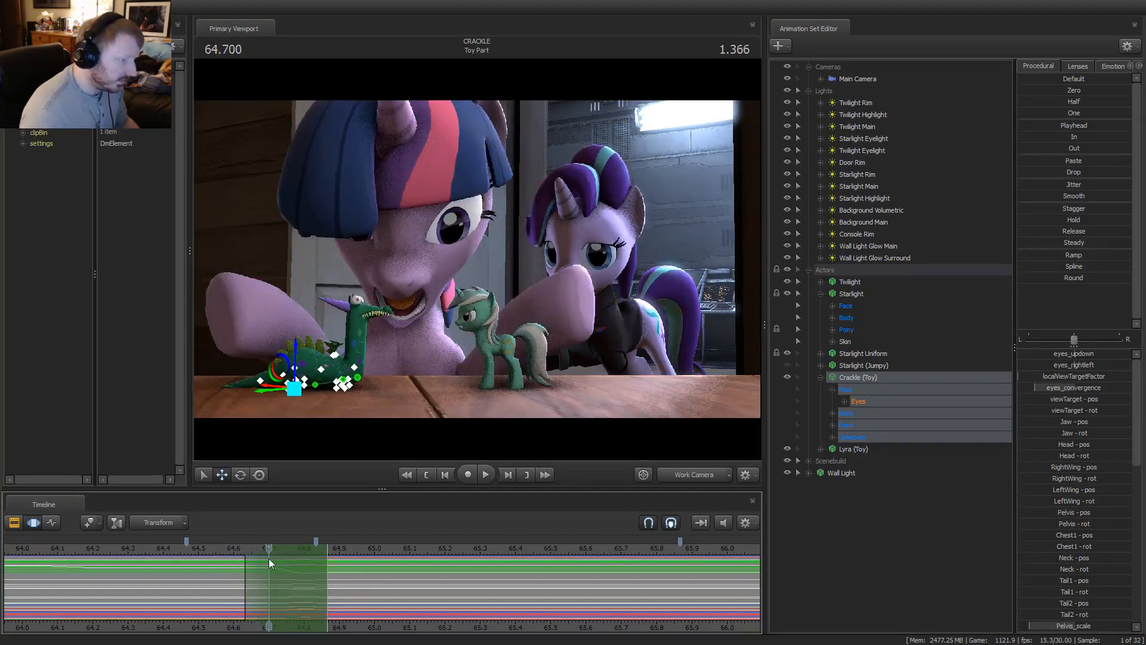
left_click(848, 306)
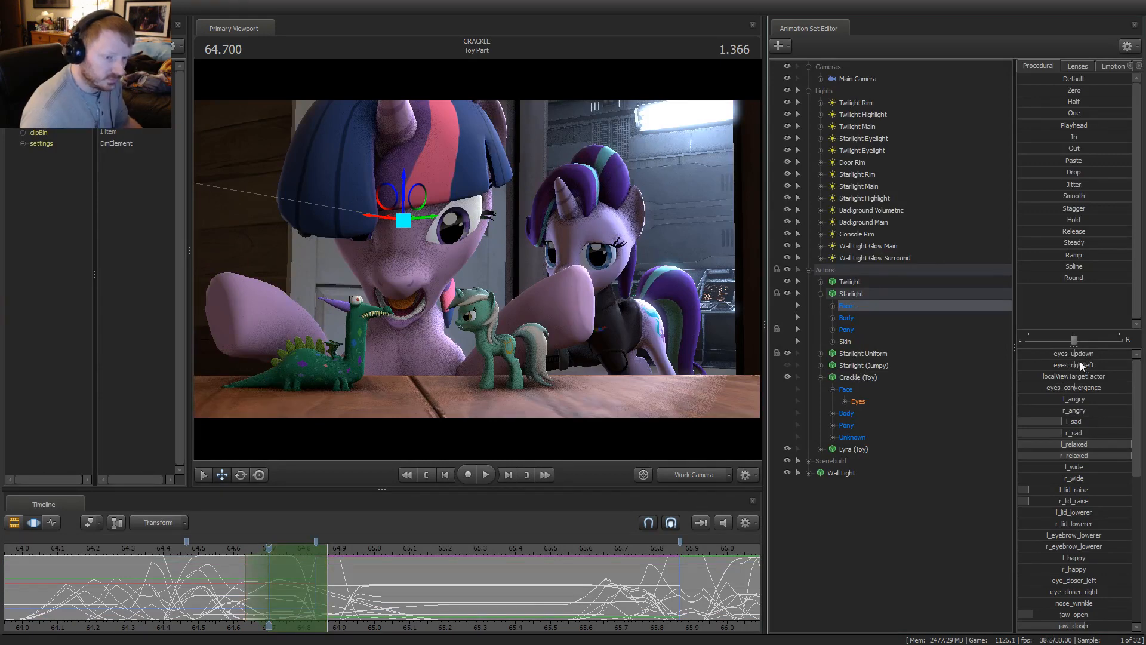
left_click_drag(1079, 365, 1079, 369)
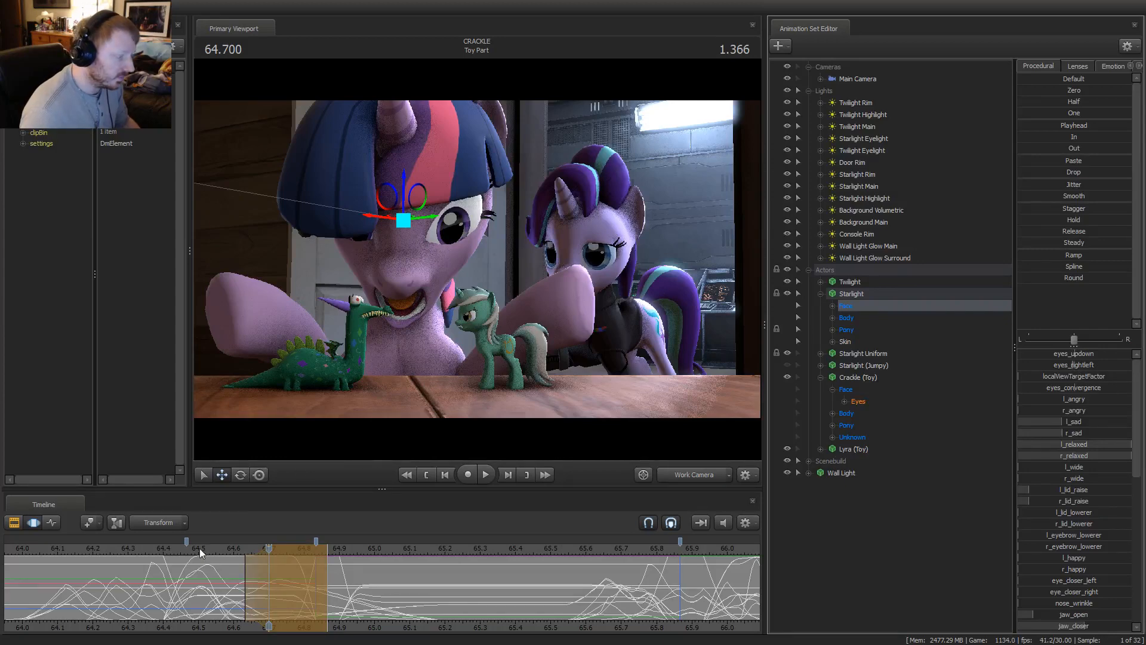
key("space")
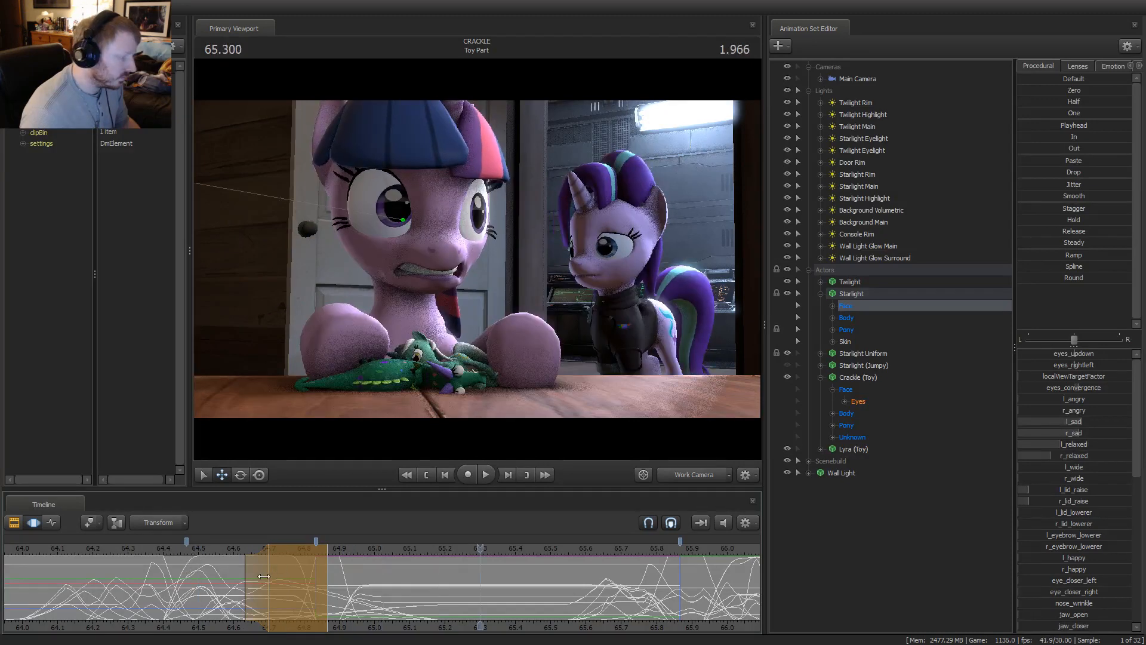
Extend the start of the time selection to about 64.67 and replay Starlight's eye movement through camera1
left_click_drag(264, 576, 252, 576)
key("space")
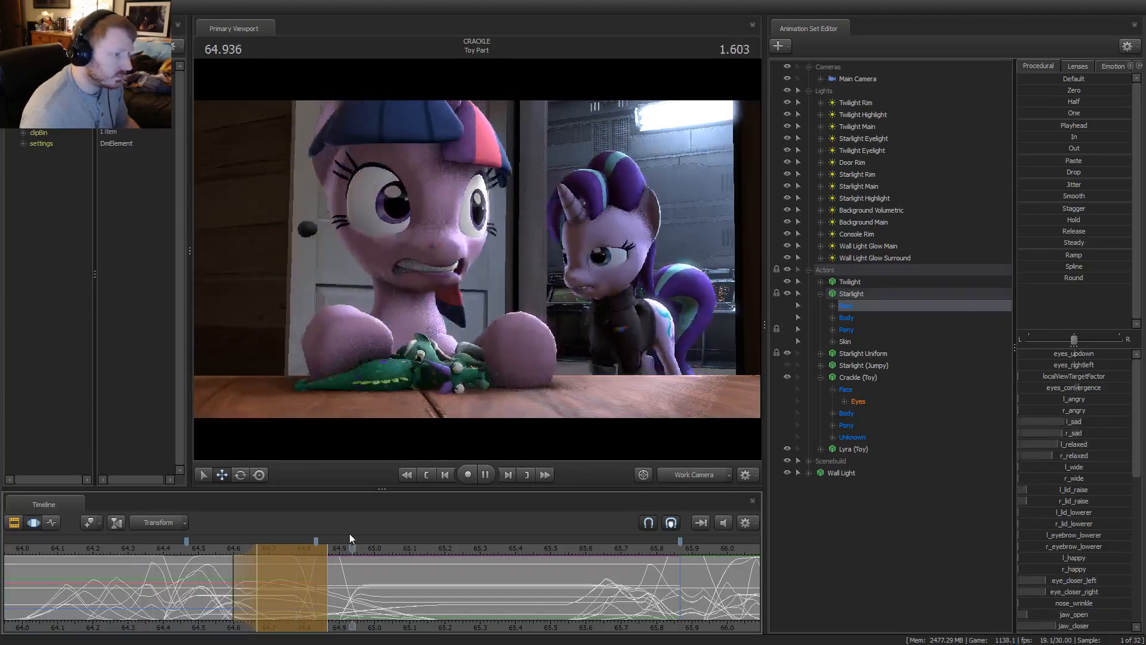
key("space")
left_click(686, 474)
left_click(151, 550)
key("space")
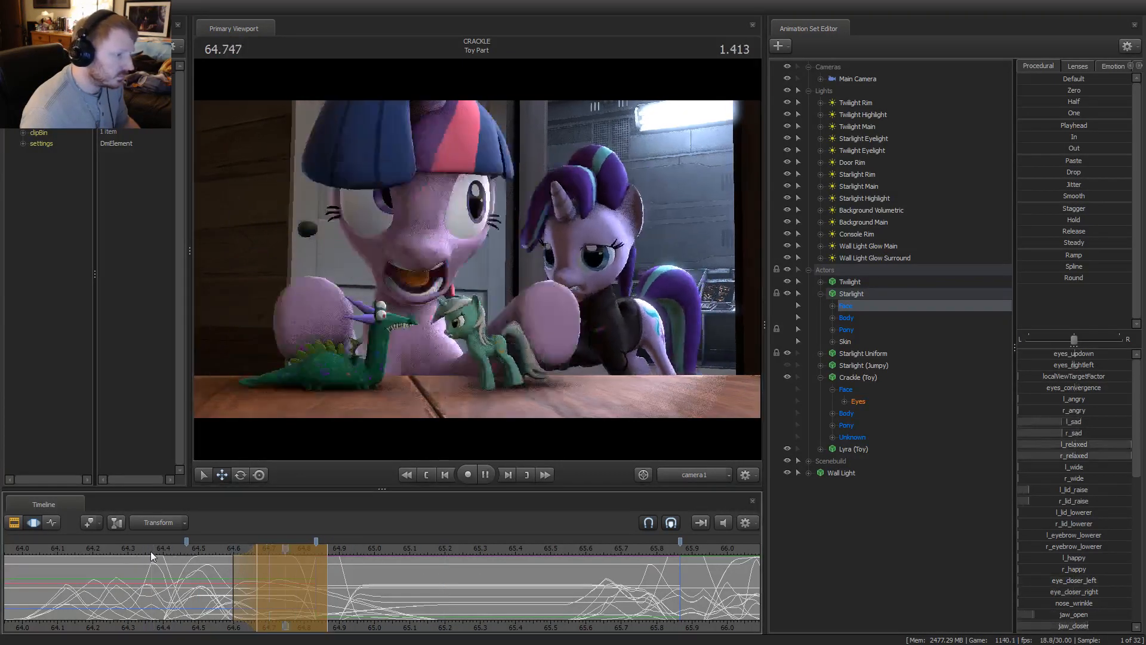
key("space")
left_click(6, 550)
key("space")
key("space")
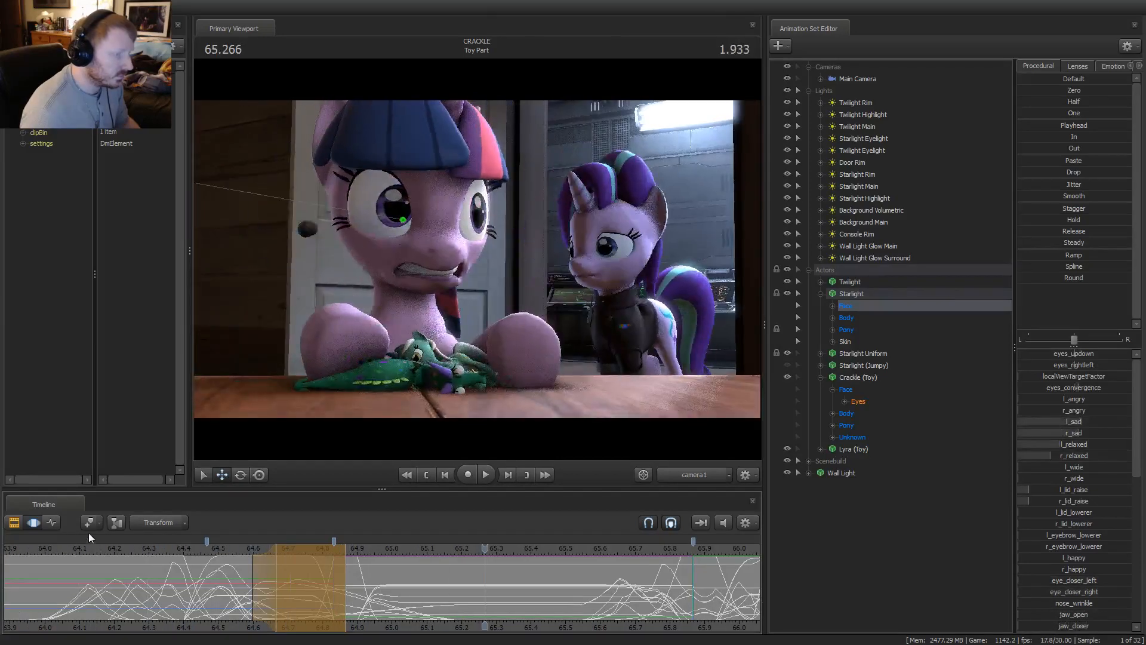
Collapse the time selection to about 64.8 and replay Starlight's eye movement
left_click_drag(277, 577, 276, 577)
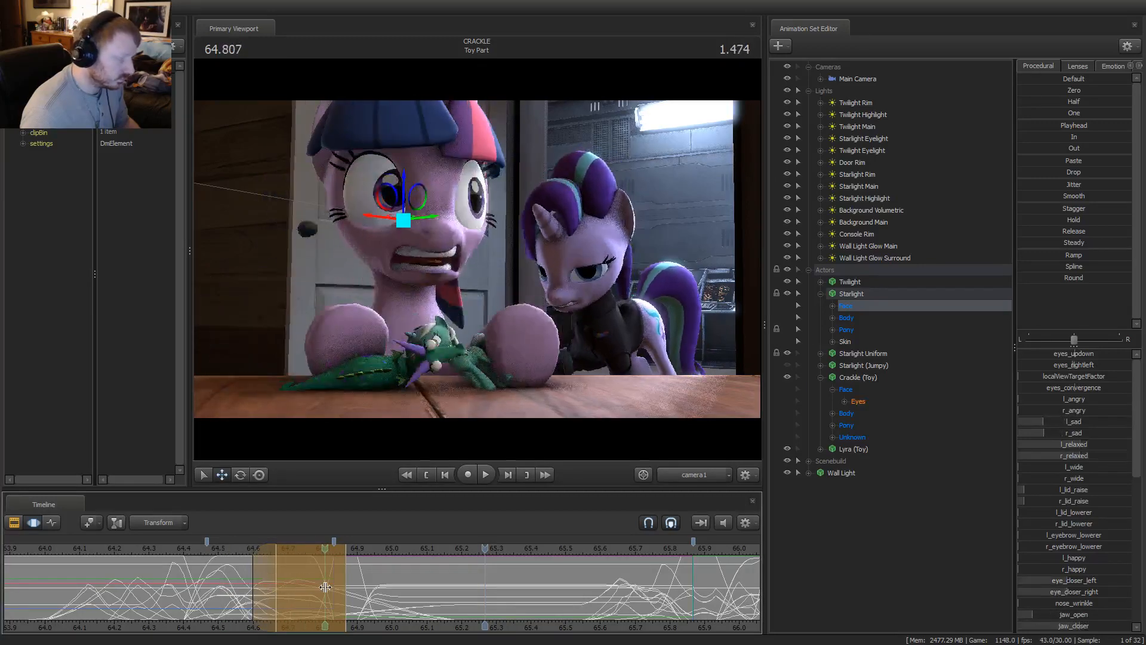
mouse_move(325, 586)
left_mouse_down()
mouse_move(220, 595)
mouse_move(322, 597)
left_mouse_up()
left_click(154, 553)
key("space")
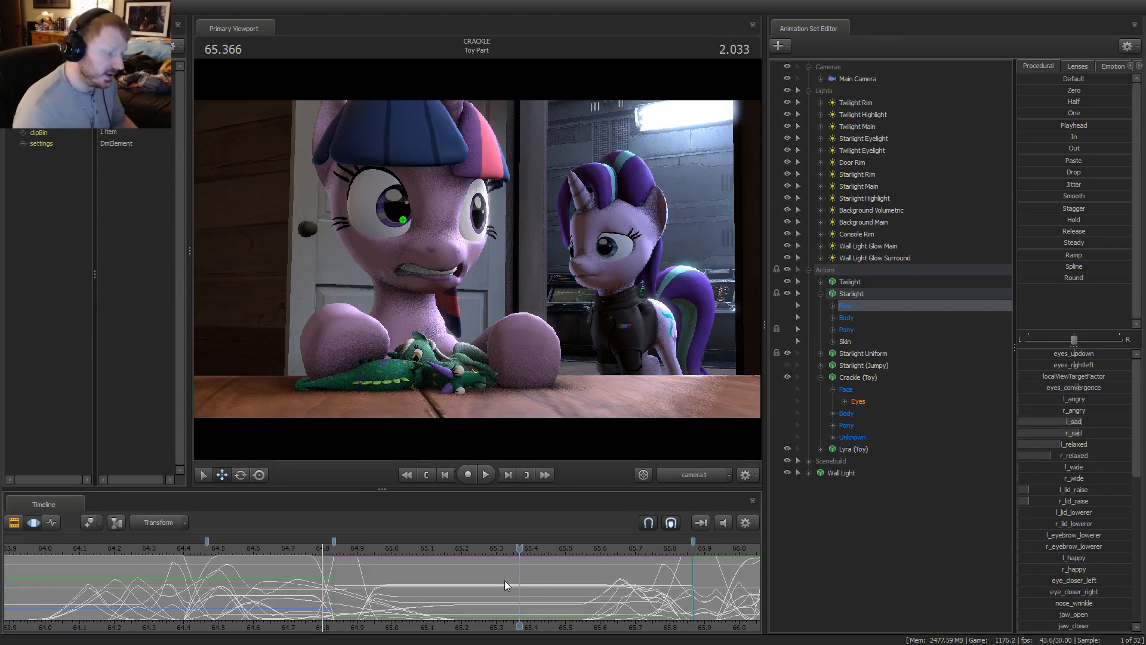
Play Starlight's performance from about 64.0 through to the end of the Toy Part shot to review it
scroll(530, 568, "down", 2)
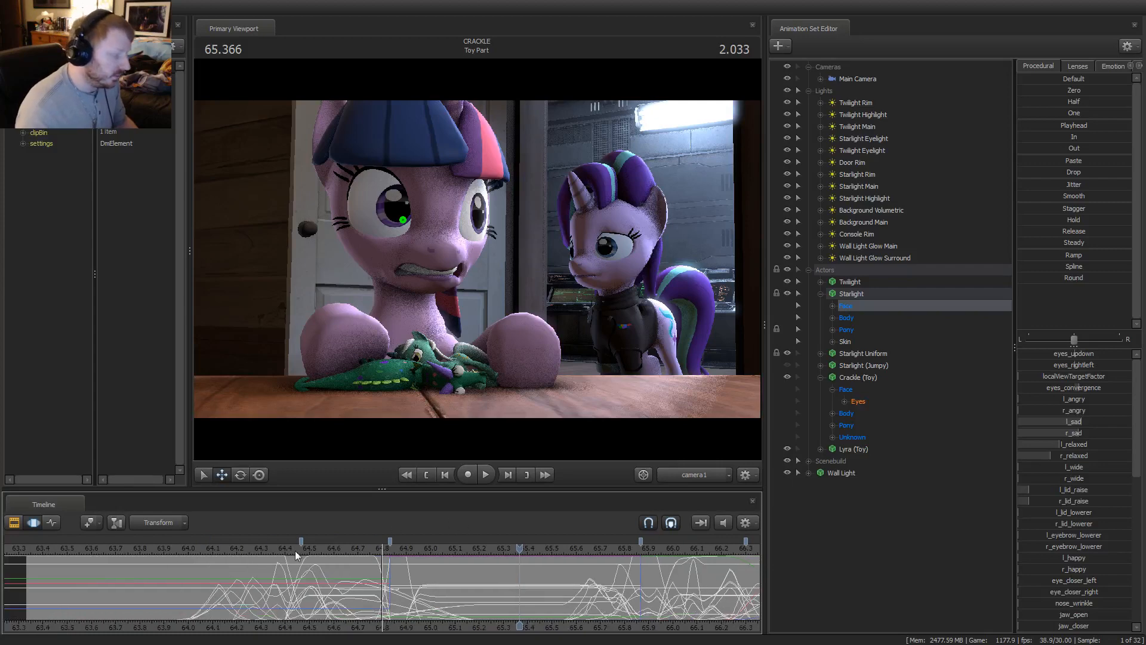
left_click(192, 548)
key("space")
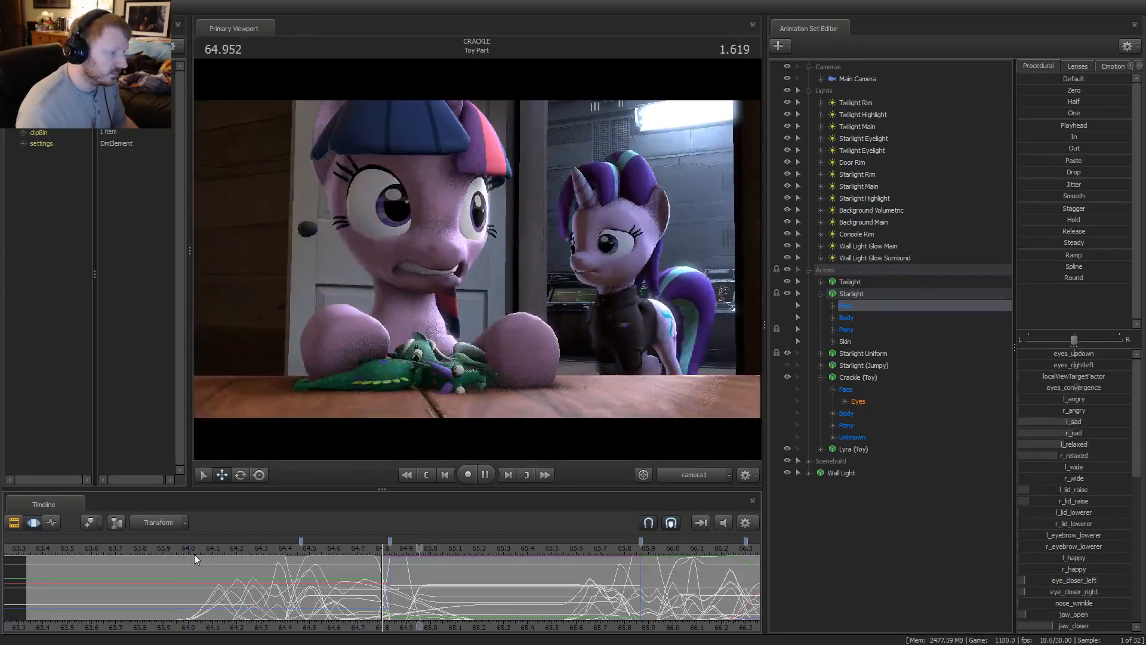
key("space")
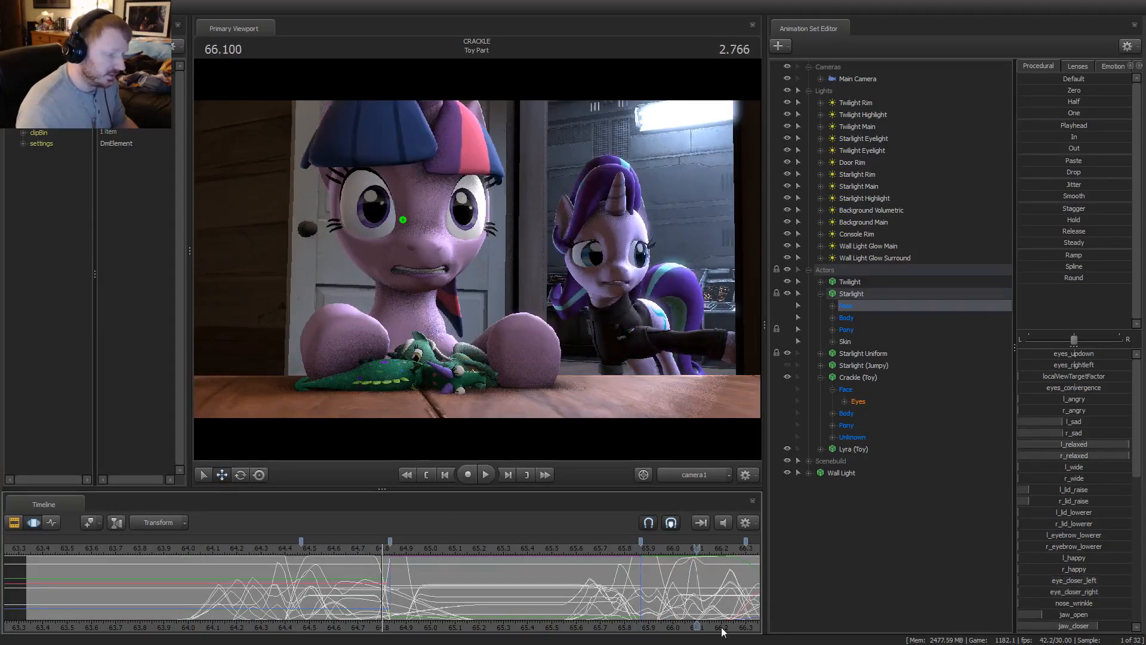
scroll(366, 549, "down", 2)
key("space")
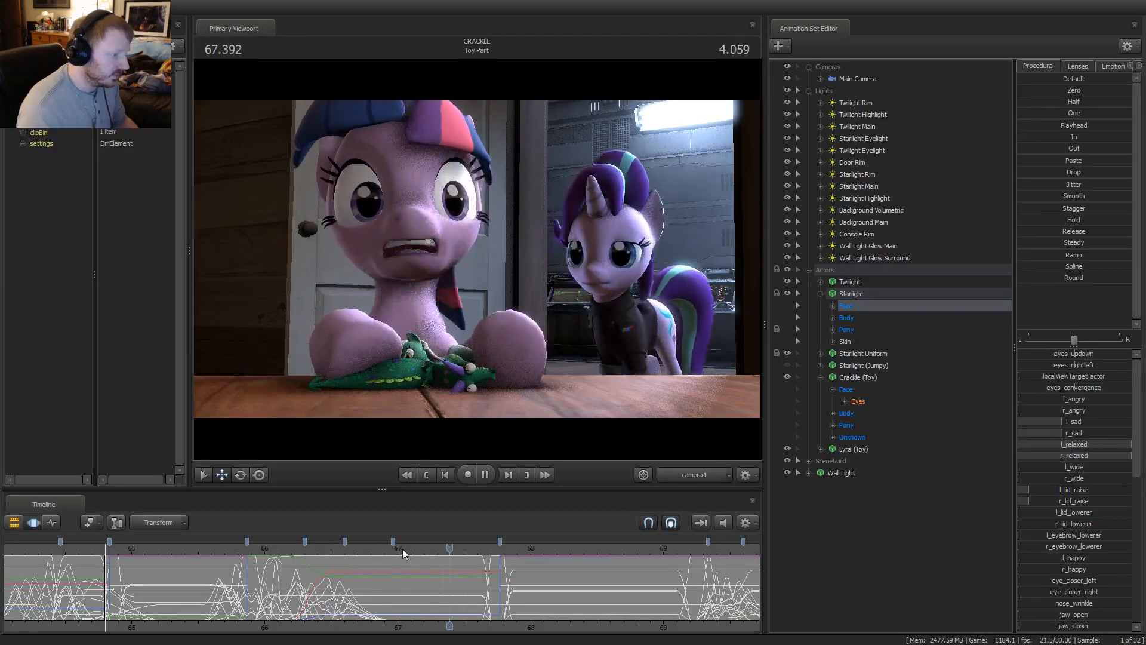
key("space")
left_click(385, 550)
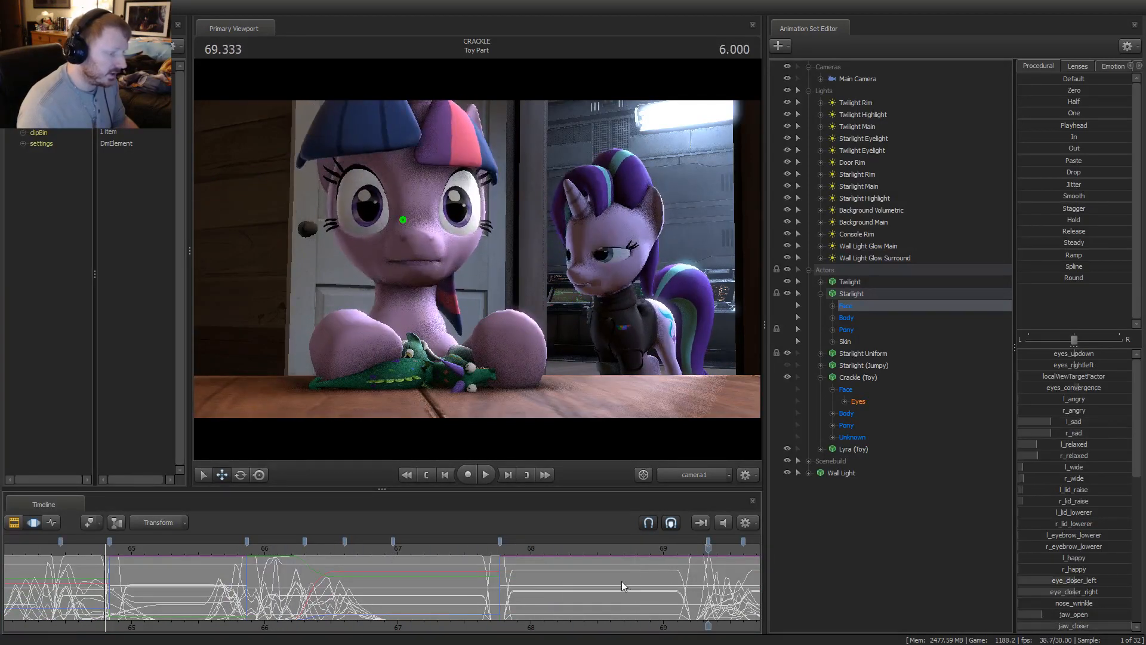
scroll(667, 630, "down", 3)
key("space")
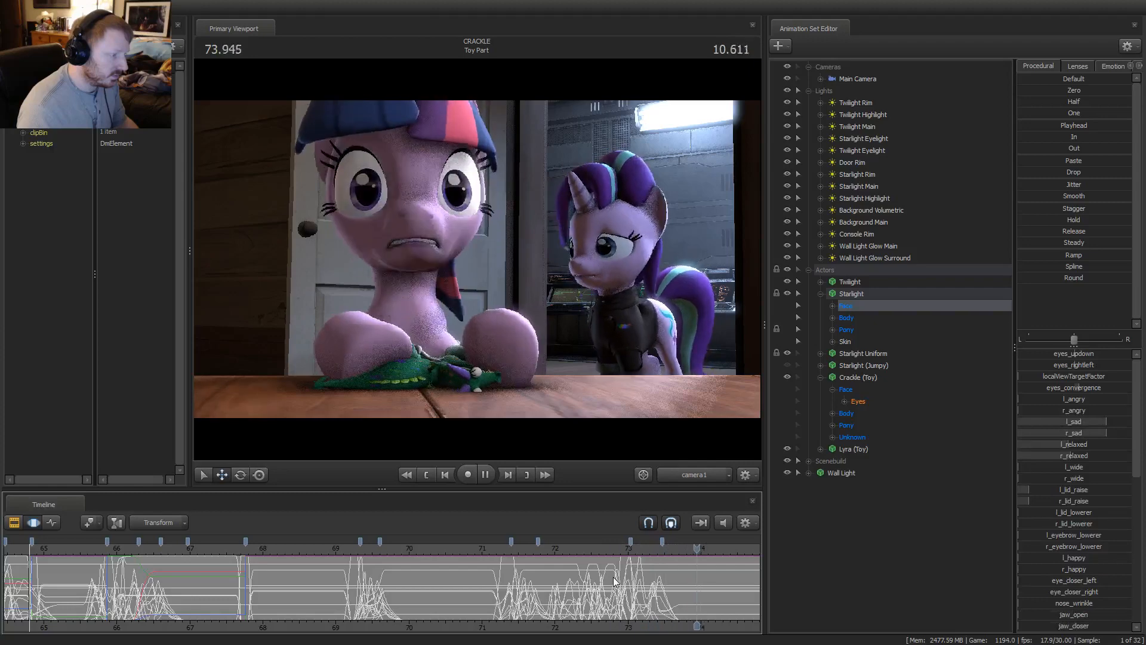
Replay the shot from about 70.5 to 74 and examine Starlight's blink and head turn around 71.4
left_click_drag(601, 551, 443, 546)
key("space")
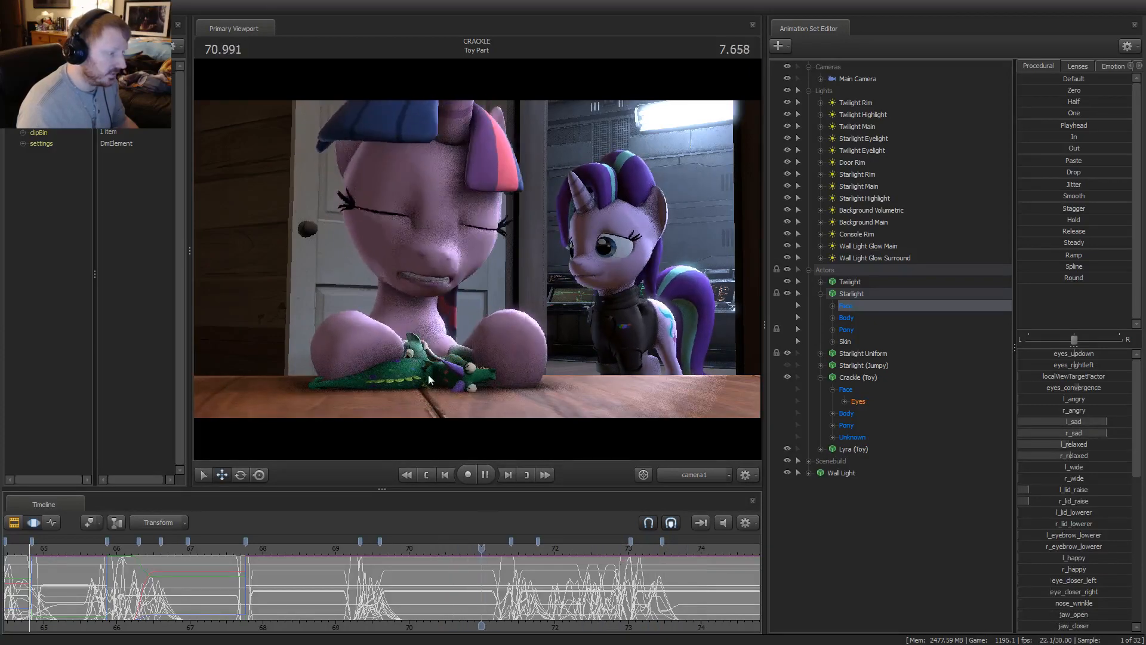
key("space")
key("space")
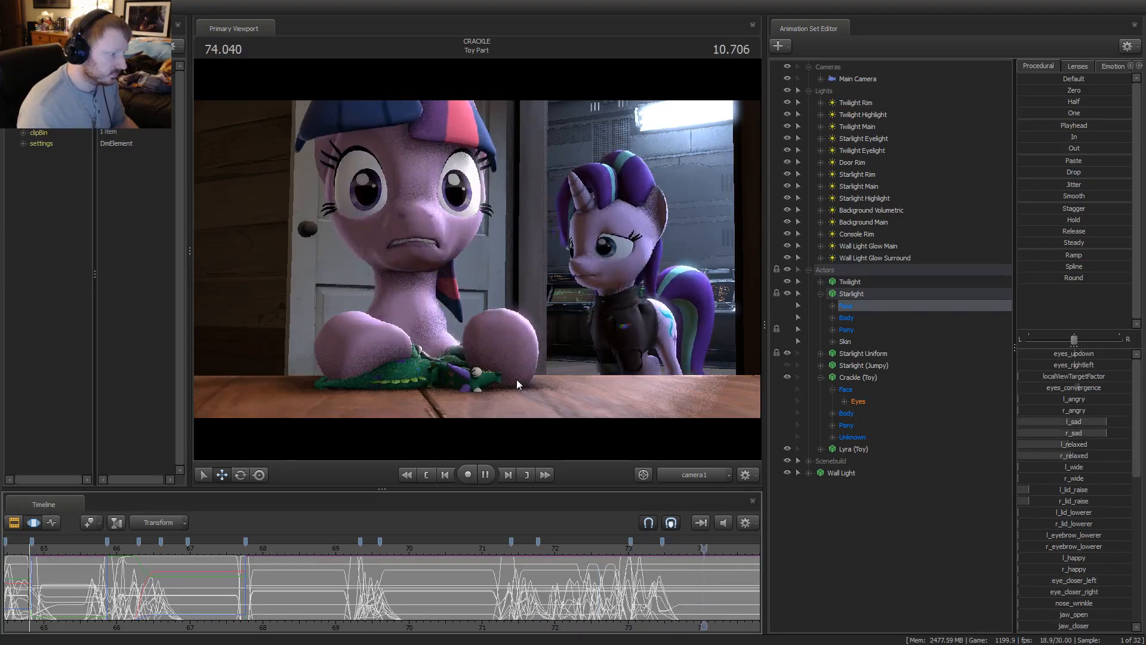
key("space")
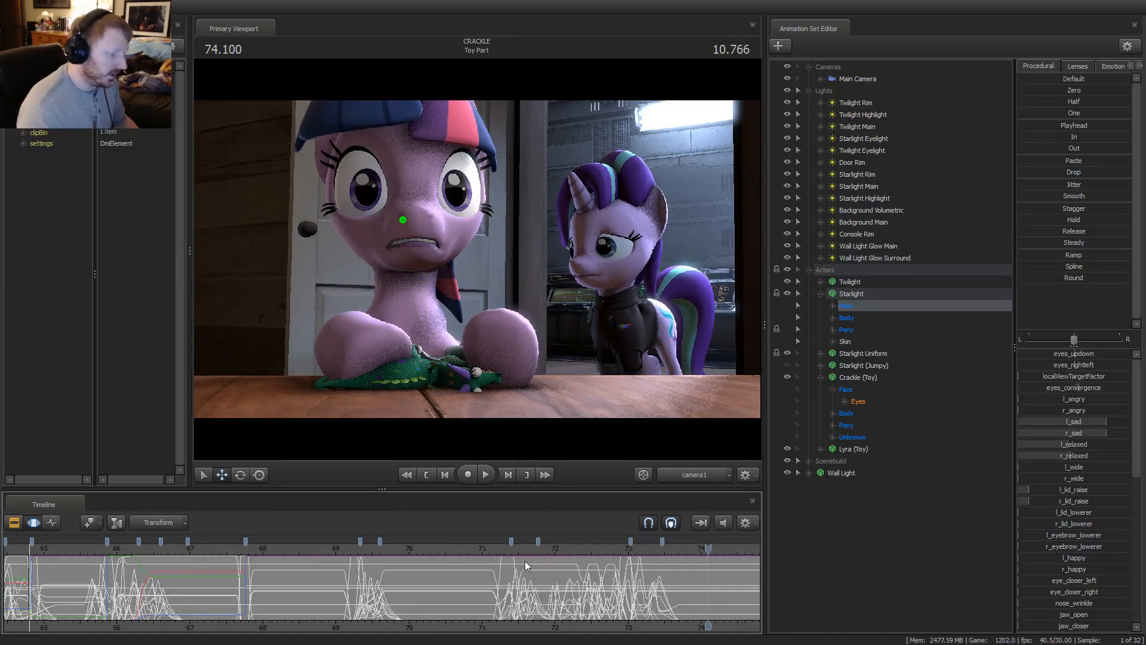
left_click_drag(521, 549, 460, 548)
key("space")
key("space")
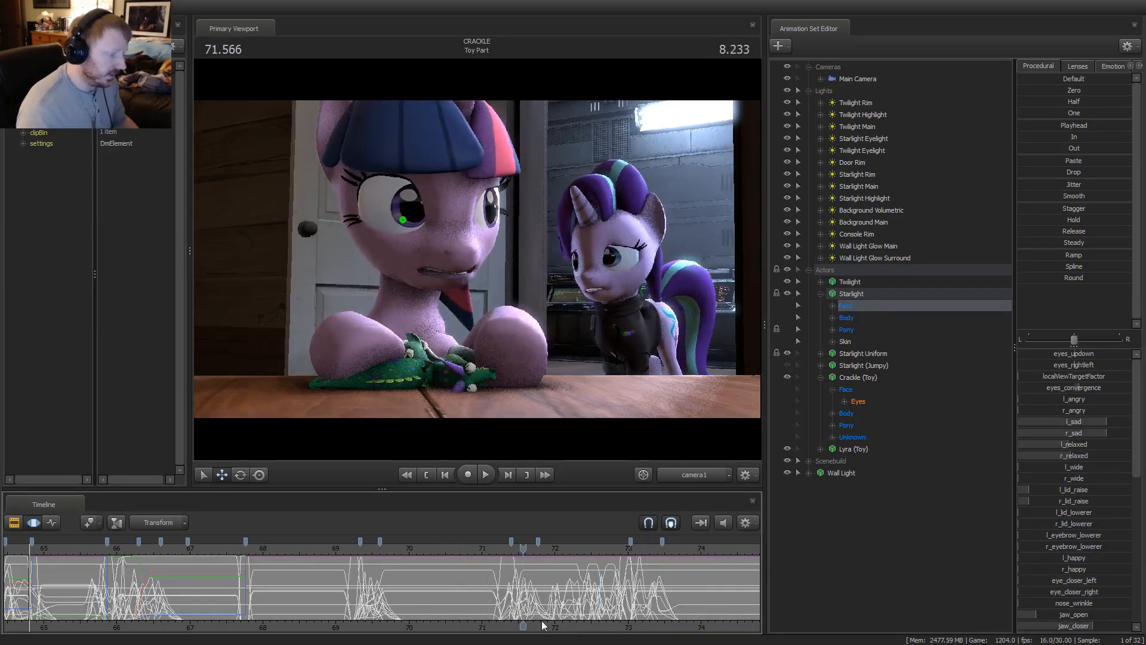
key("space")
left_click(504, 546)
left_click_drag(504, 546, 492, 547)
key("space")
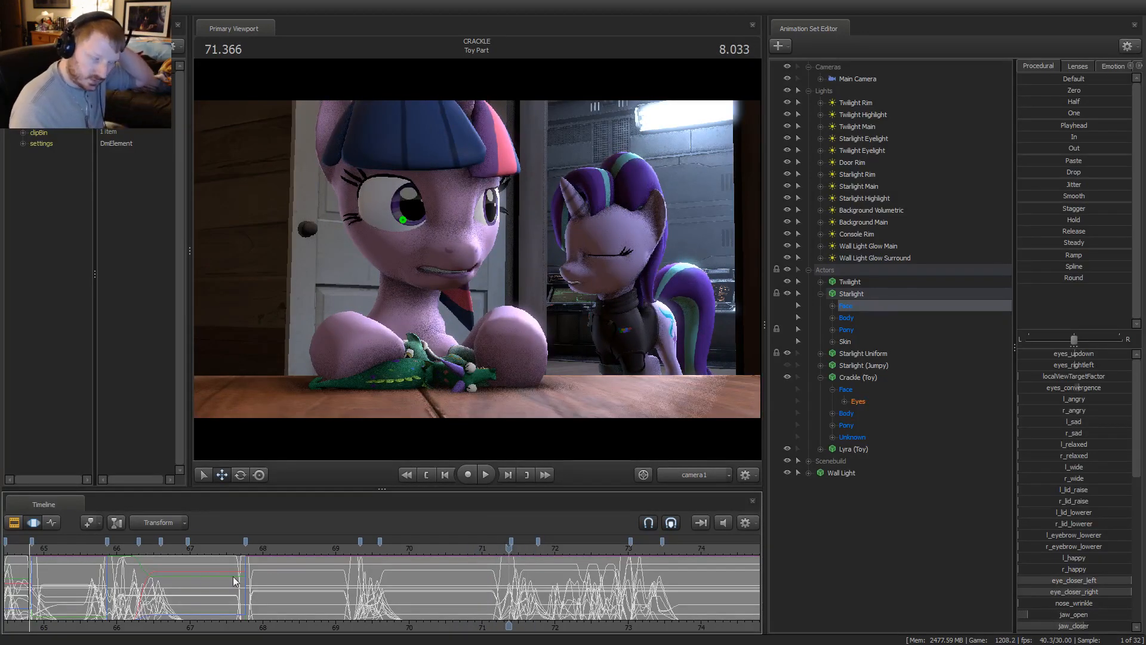
key("space")
key("space")
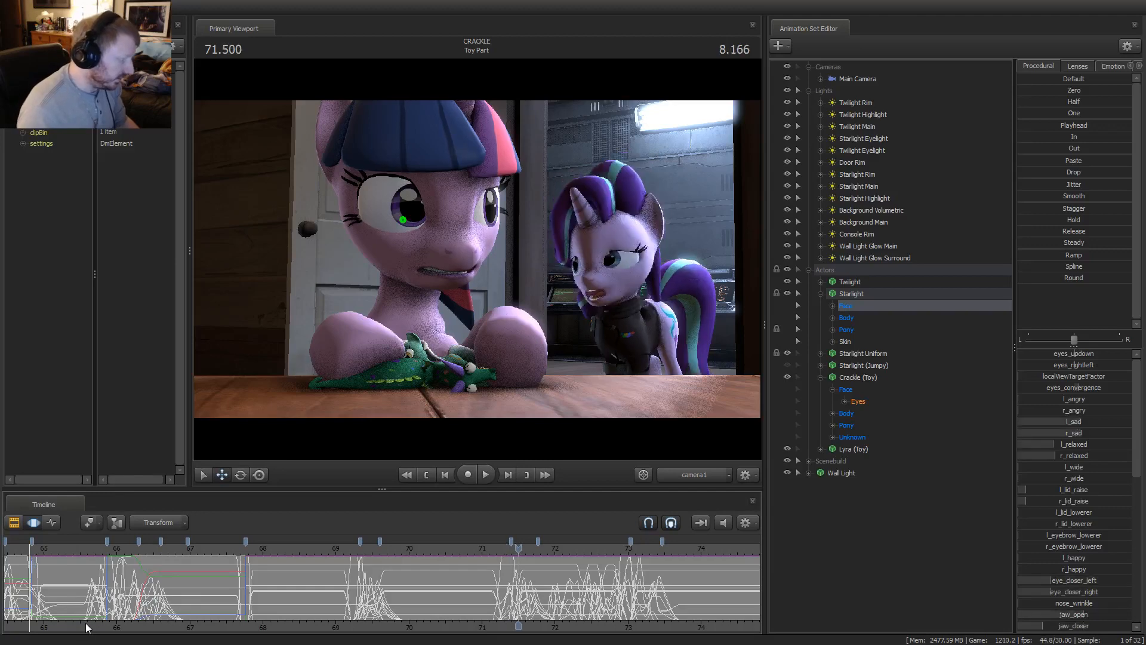
Return to about 64.1 and play Starlight's motion leading into the toys' collision
middle_click_drag(87, 624, 307, 573)
left_click(200, 546)
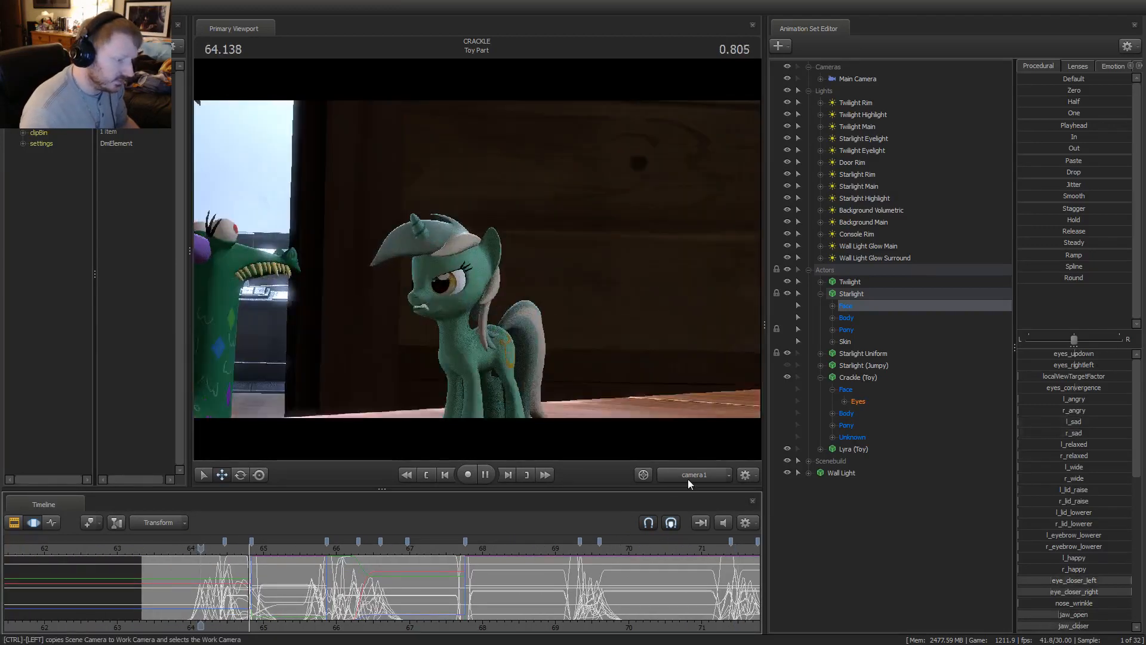
key("space")
left_click(210, 548)
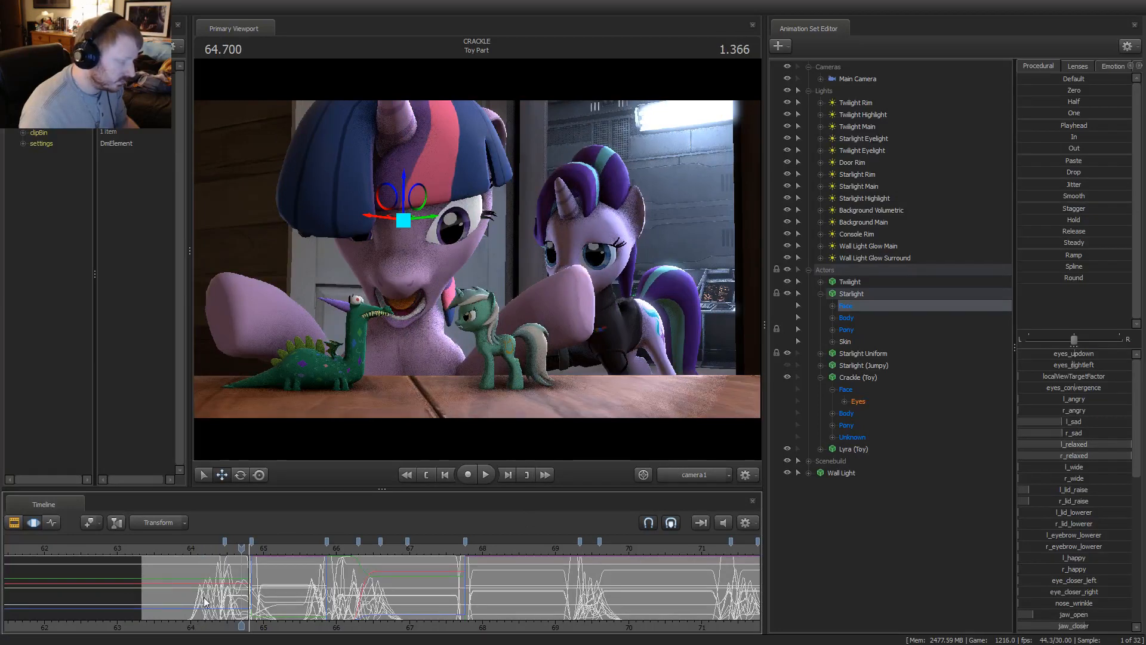
Rotate Starlight's head down and toward the toys within a short time selection centred on about 64.466
mouse_move(205, 601)
left_mouse_down()
mouse_move(244, 600)
mouse_move(224, 596)
left_mouse_up()
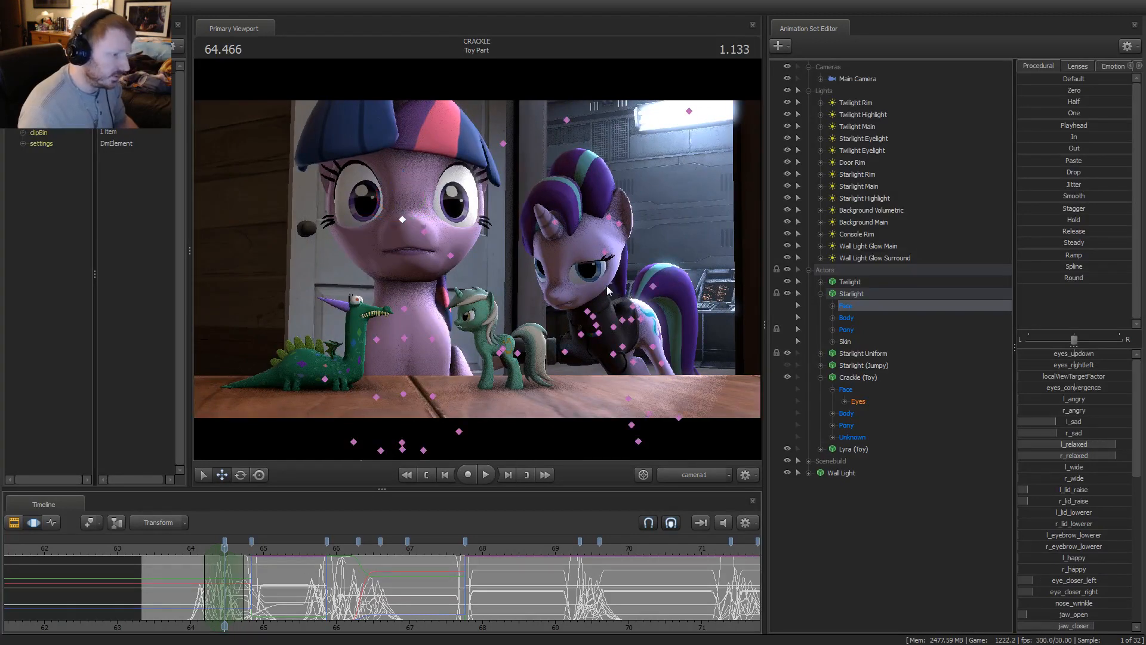
left_click(588, 311)
left_click(615, 283)
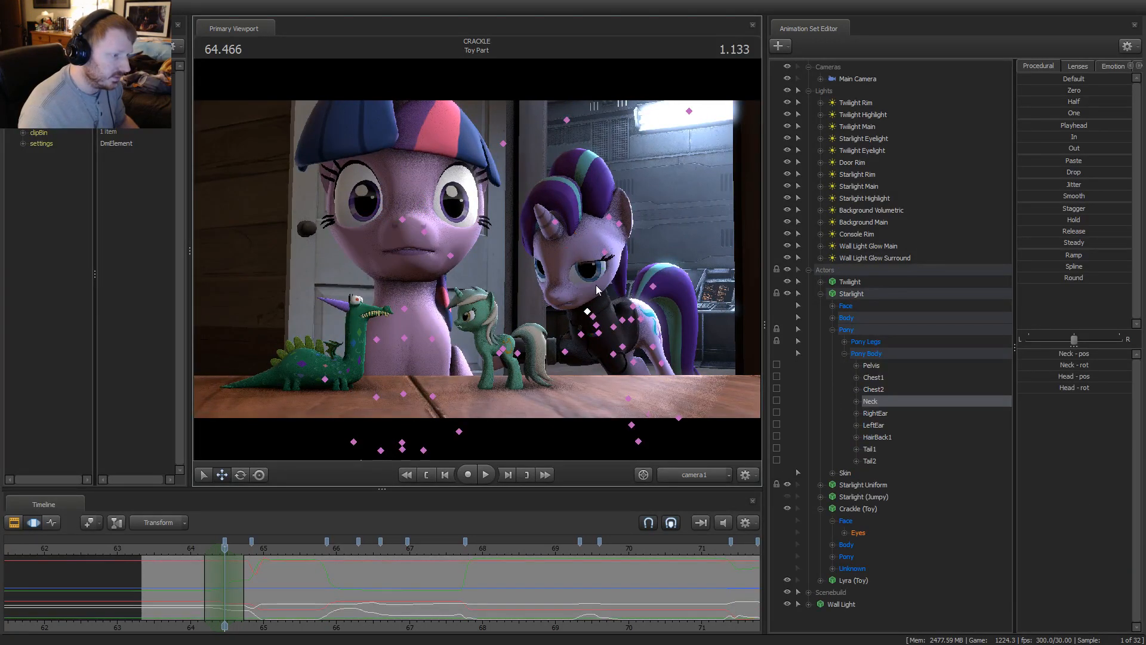
right_click(592, 286)
mouse_move(621, 310)
left_click(706, 321)
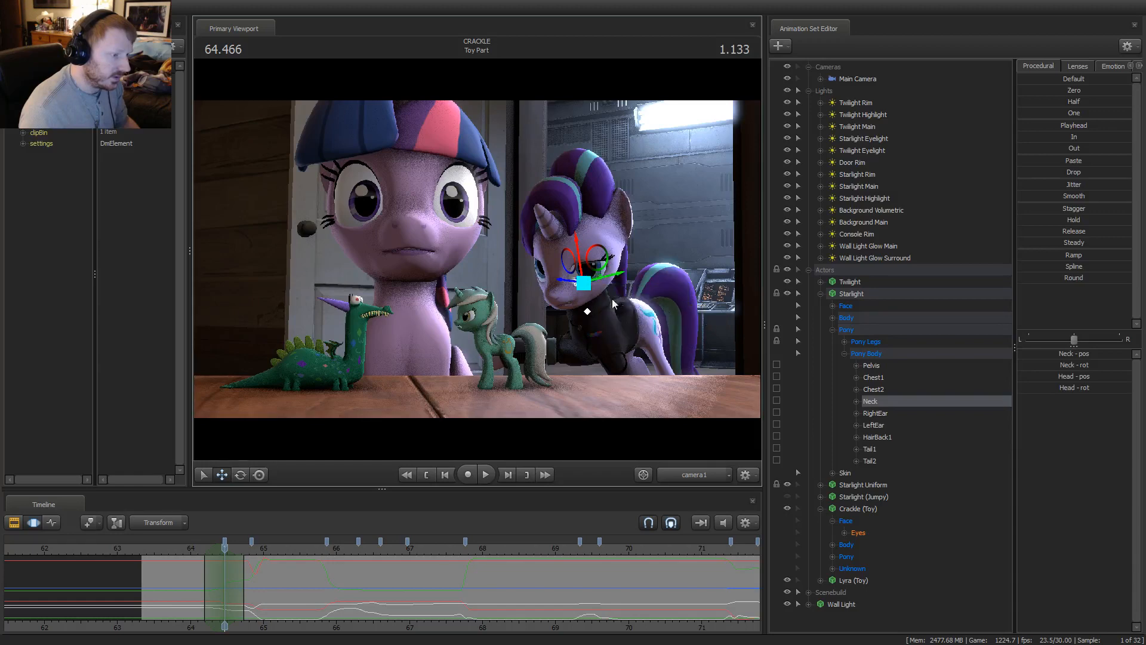
key("e")
mouse_move(580, 284)
left_mouse_down()
mouse_move(596, 288)
mouse_move(585, 296)
left_mouse_up()
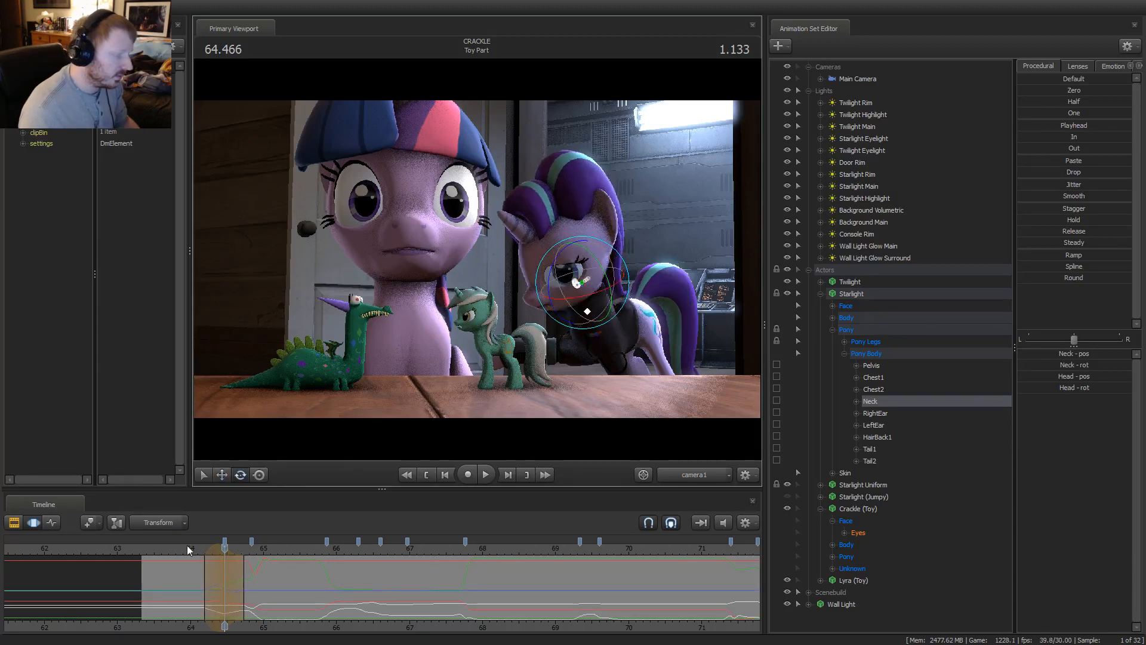
Replay the shot from about 64 several times to review Starlight's head dip before her turn
left_click(183, 546)
key("space")
key("space")
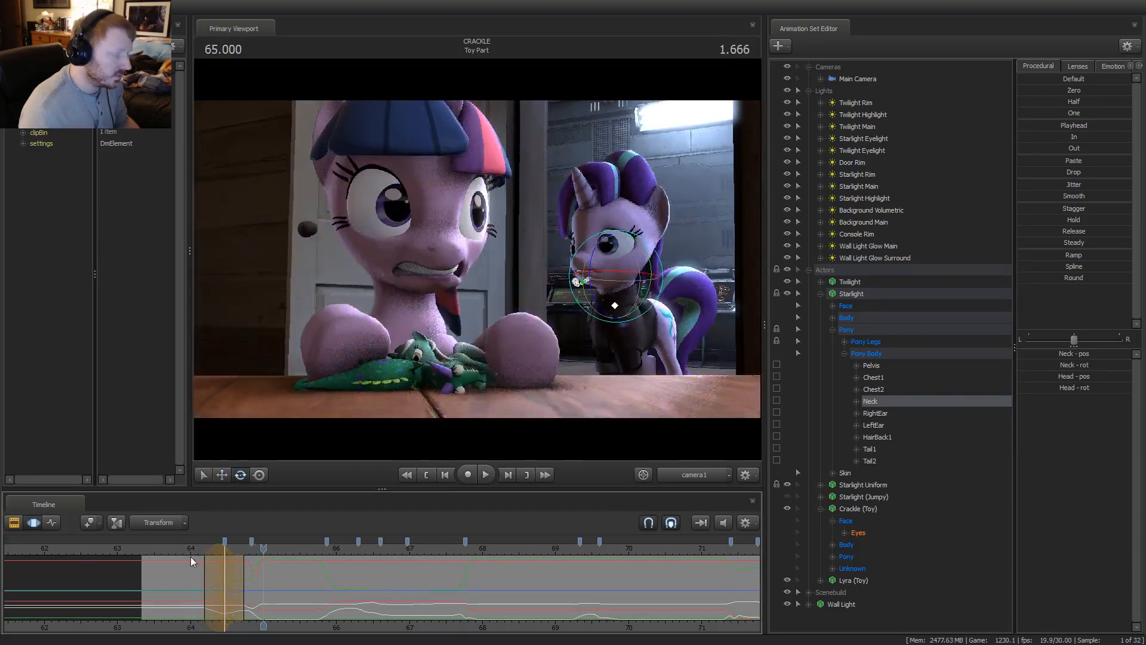
scroll(233, 573, "up", 2)
left_click(180, 546)
key("space")
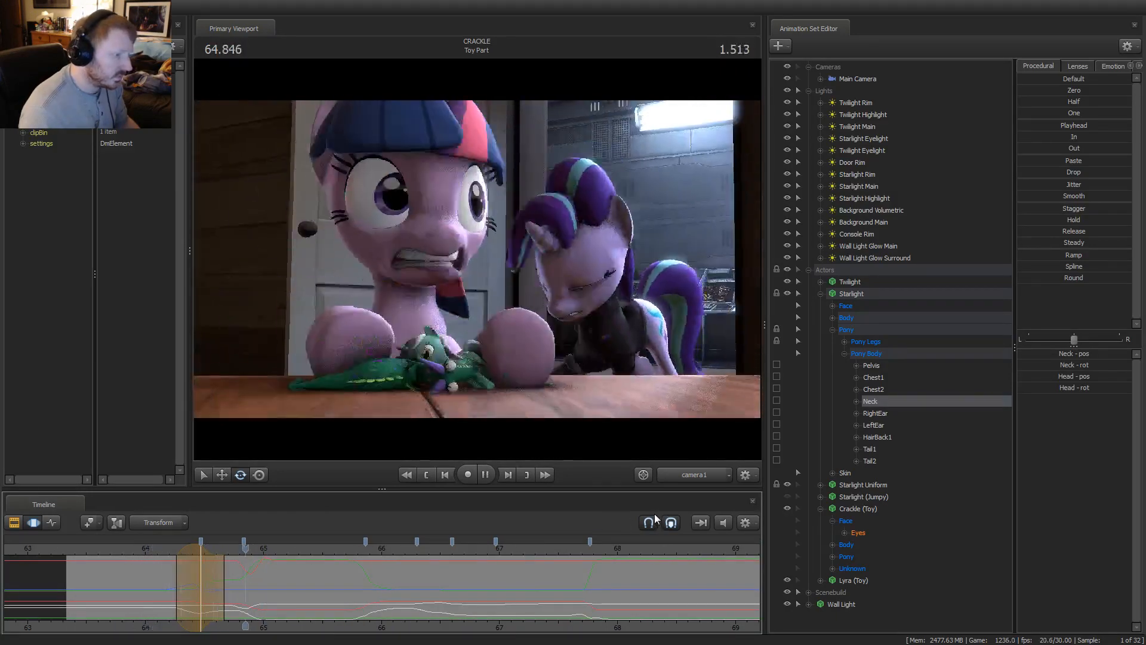
left_click(72, 550)
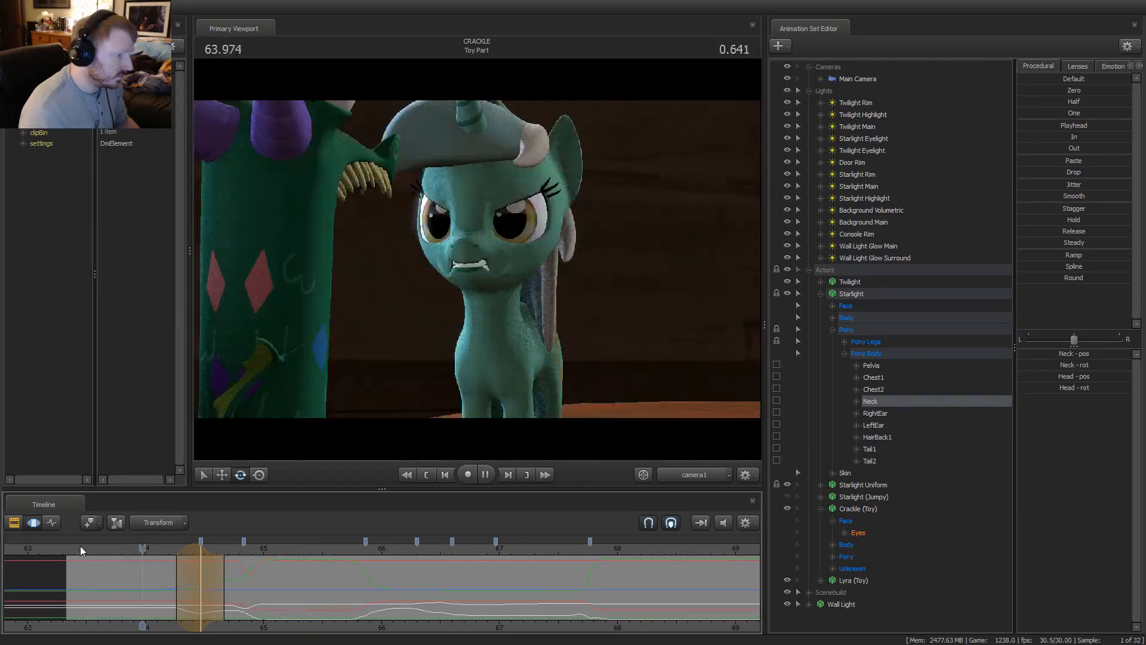
key("space")
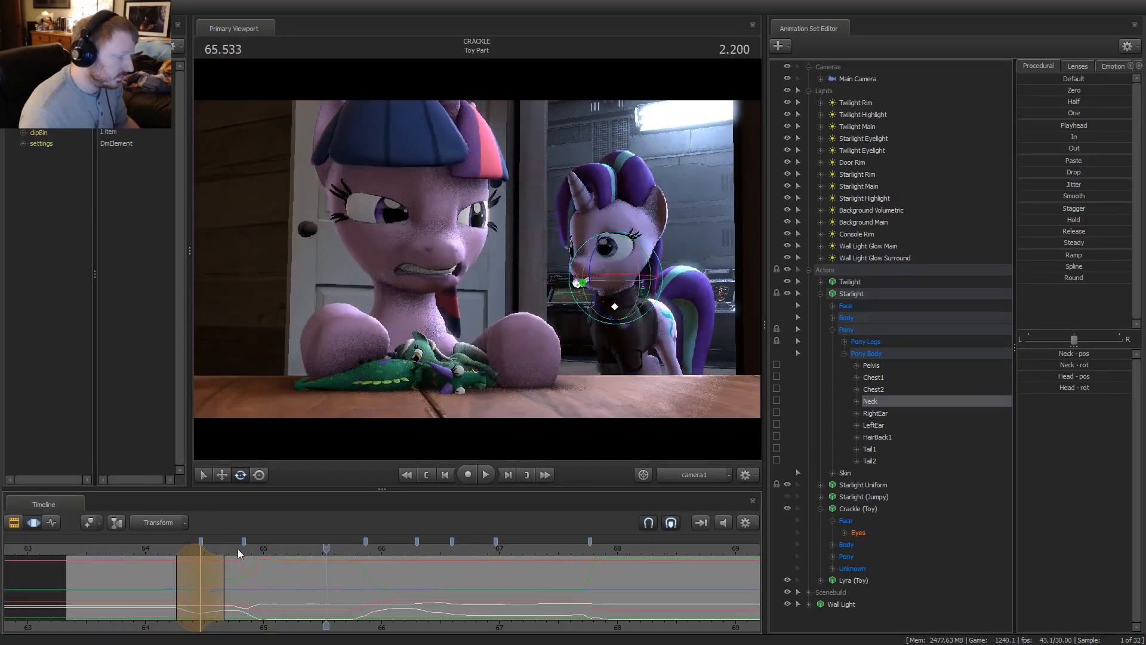
Make a short time selection centred on 64.866, during Starlight's head turn
left_click_drag(264, 553, 246, 591)
key("Escape")
scroll(247, 603, "up", 1)
scroll(244, 591, "up", 1)
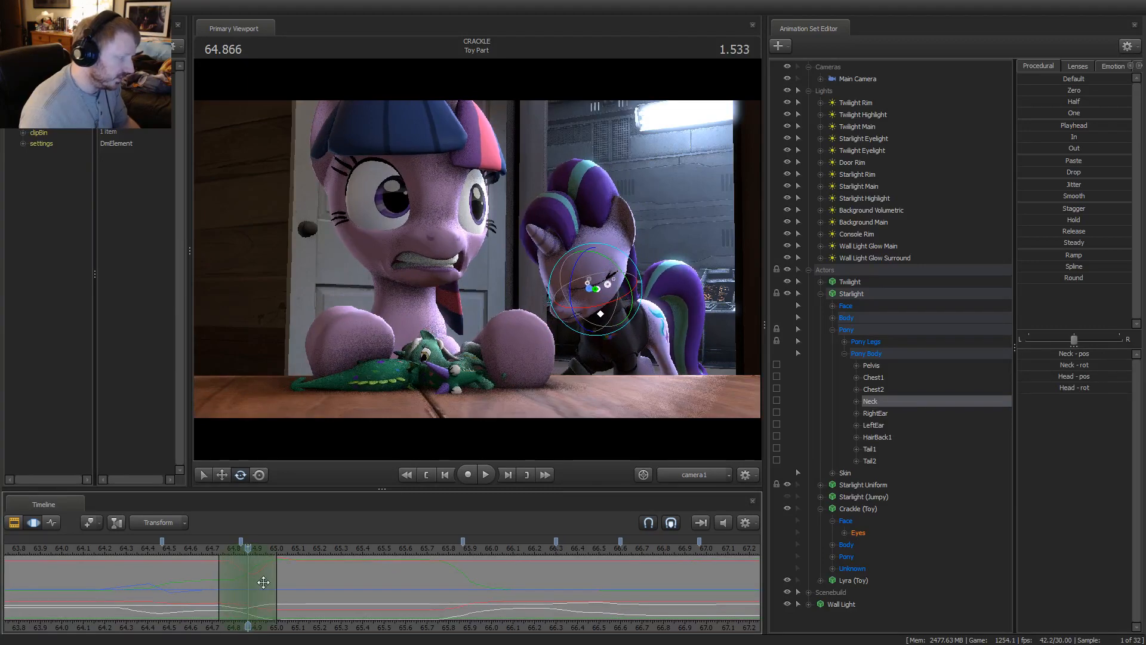
key("ctrl")
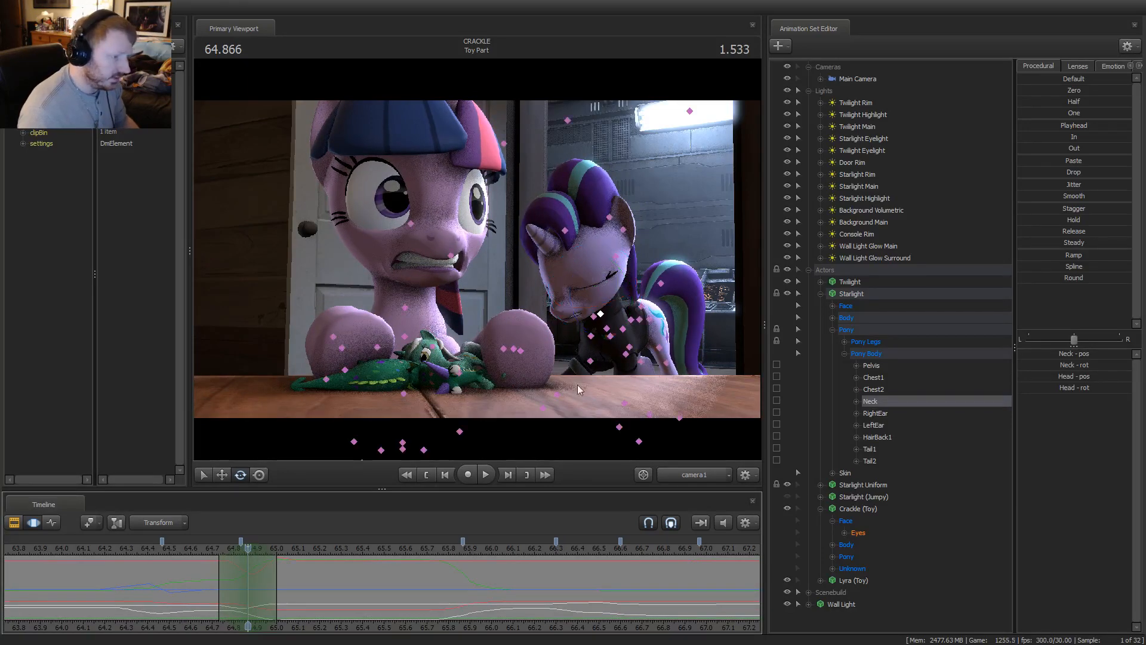
Try to lift Starlight's right front leg at 64.866 by rotating its shoulder, forearm and hoof bones
left_click(590, 336, "ctrl")
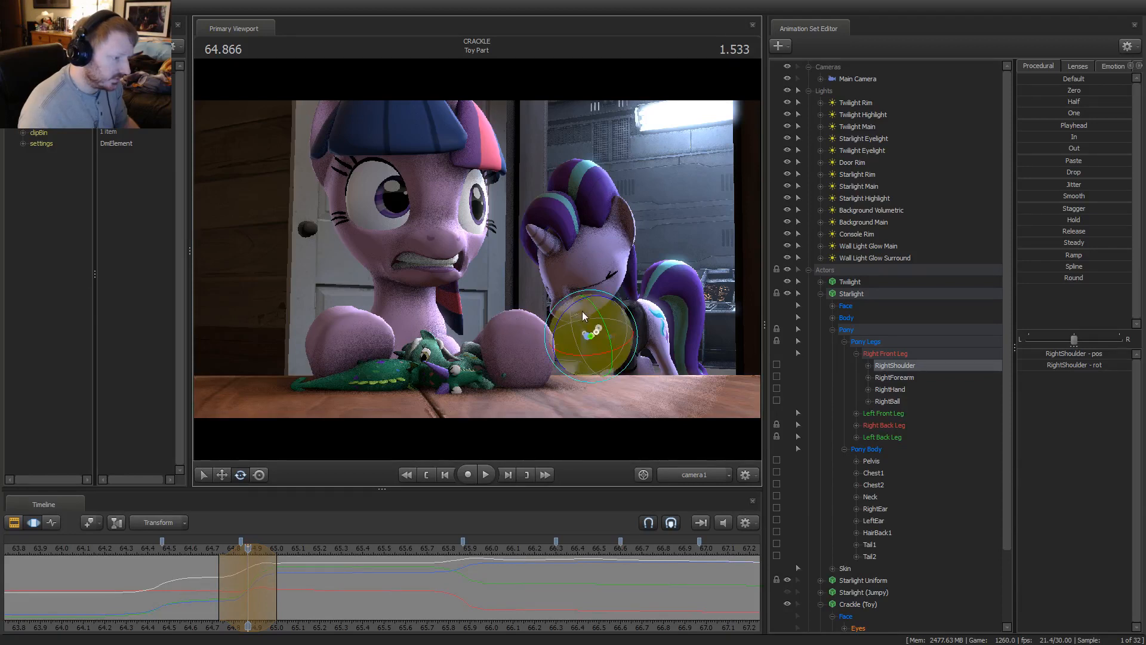
left_click(598, 355, "ctrl")
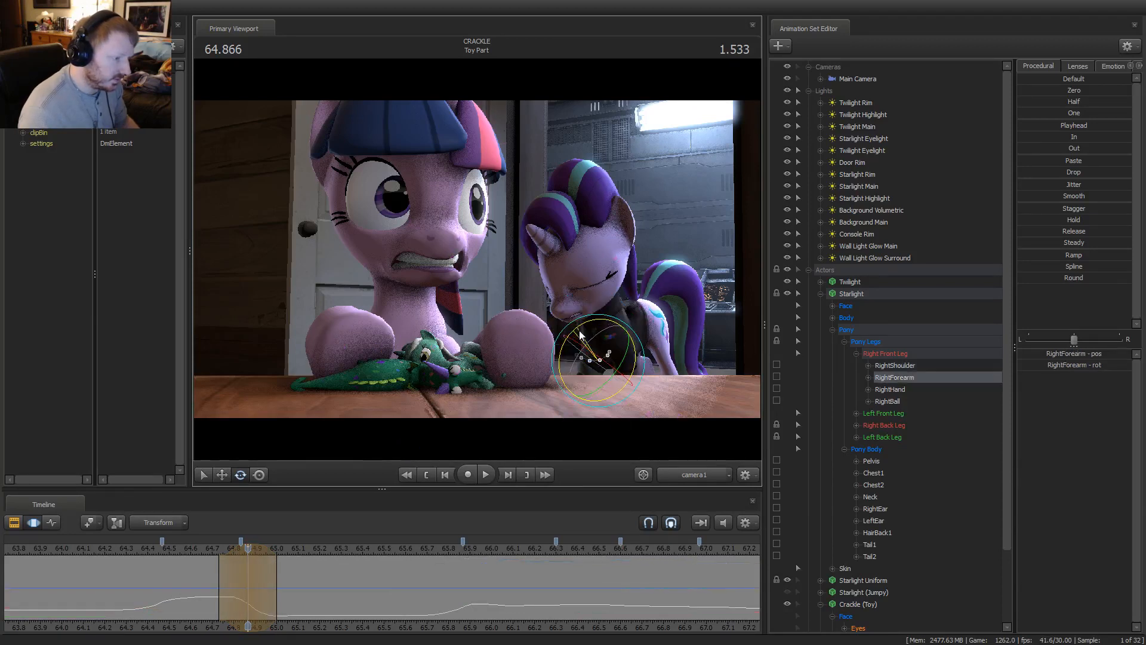
left_click_drag(599, 336, 516, 455)
key("ctrl")
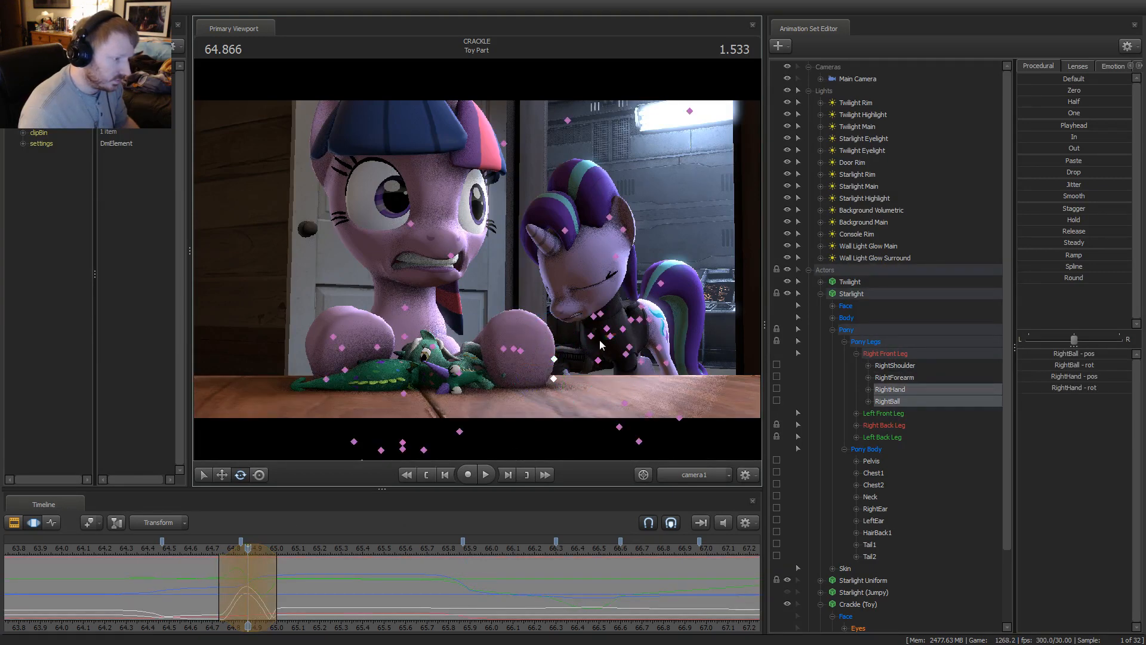
left_click(594, 352, "ctrl")
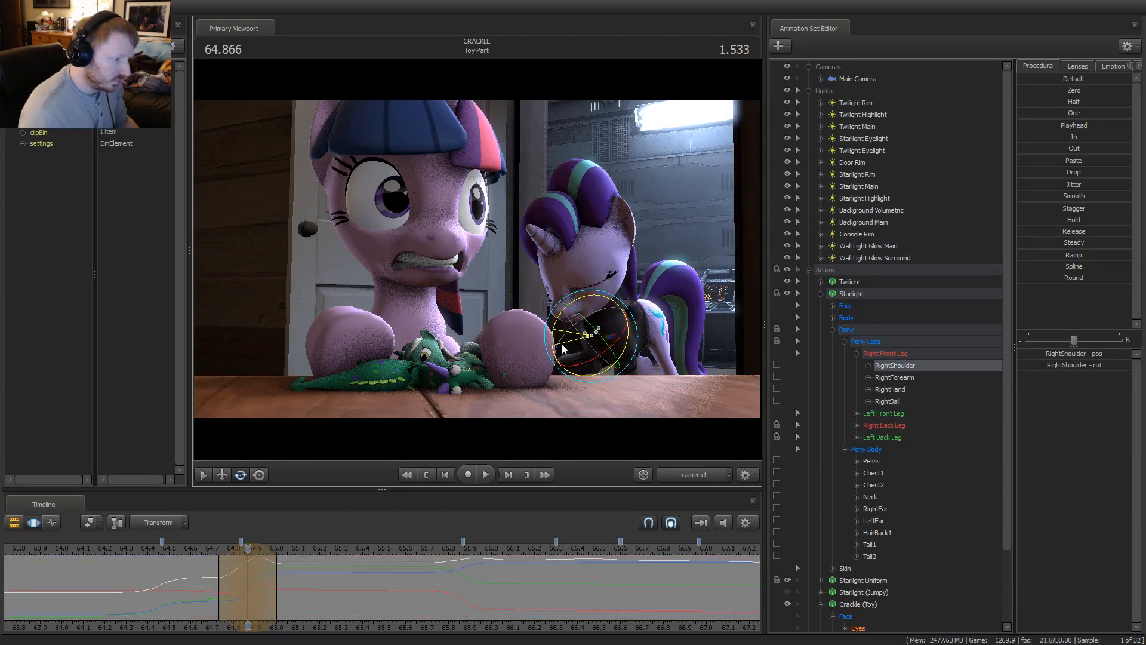
Play Starlight's turn from about 64.6 and scrub around 65.0 to check the right front leg's motion
left_click(195, 551)
key("space")
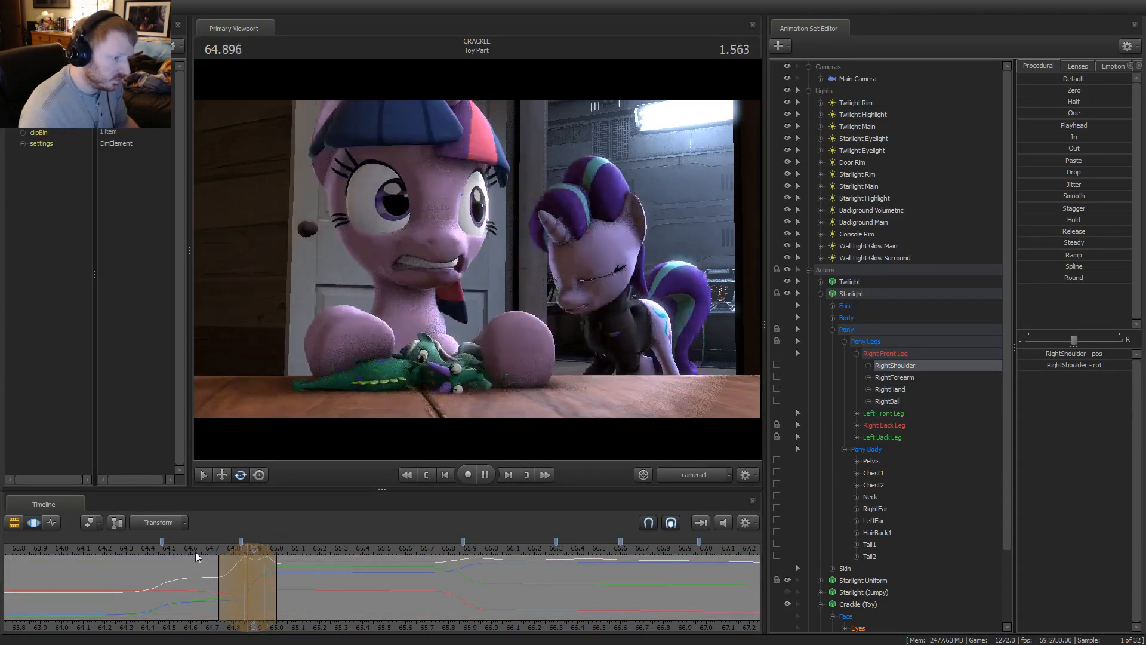
key("space")
key("shift")
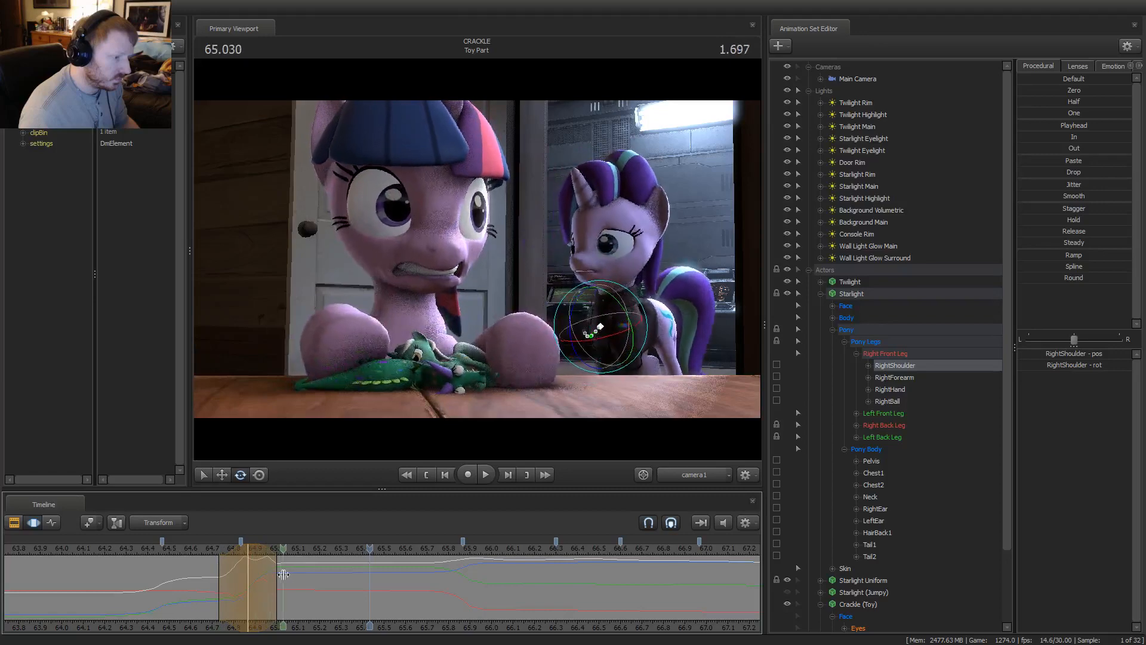
key("shift+space")
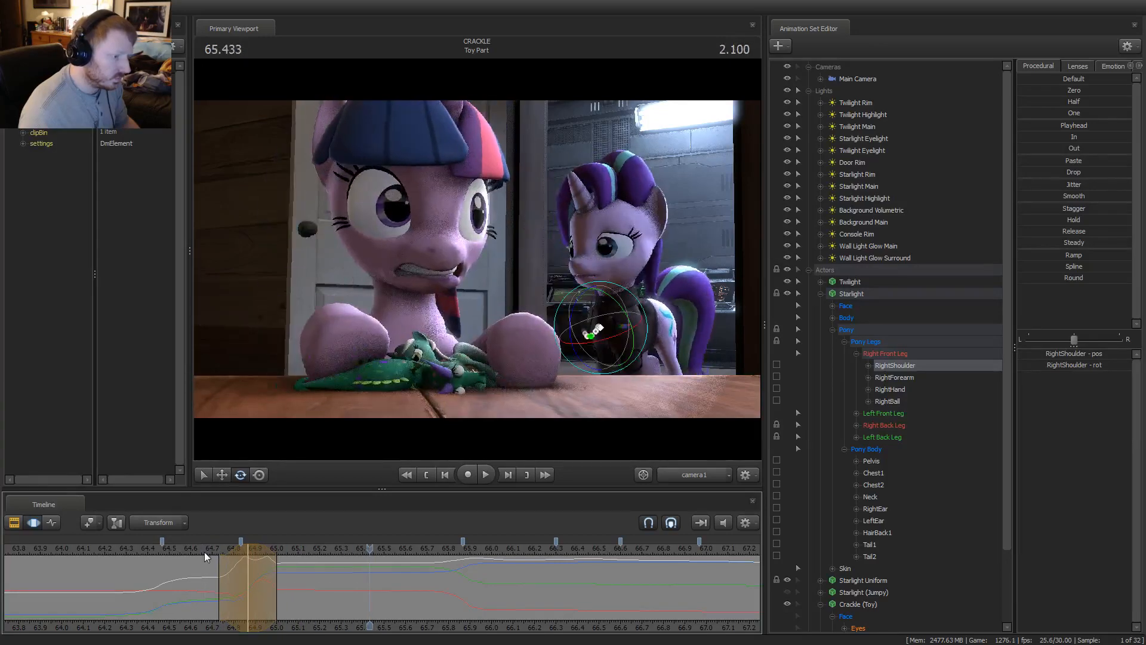
Undo the rotations made to Starlight's right front leg
key("ctrl+z")
key("ctrl+z")
key("ctrl+z")
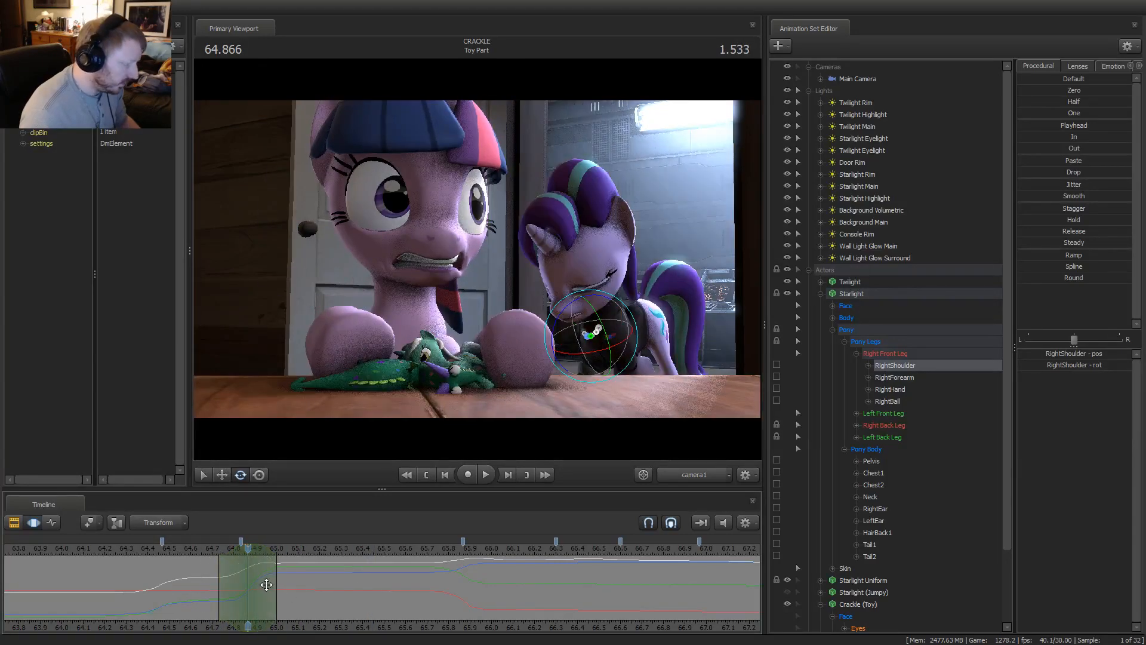
key("ctrl+y")
key("ctrl+z")
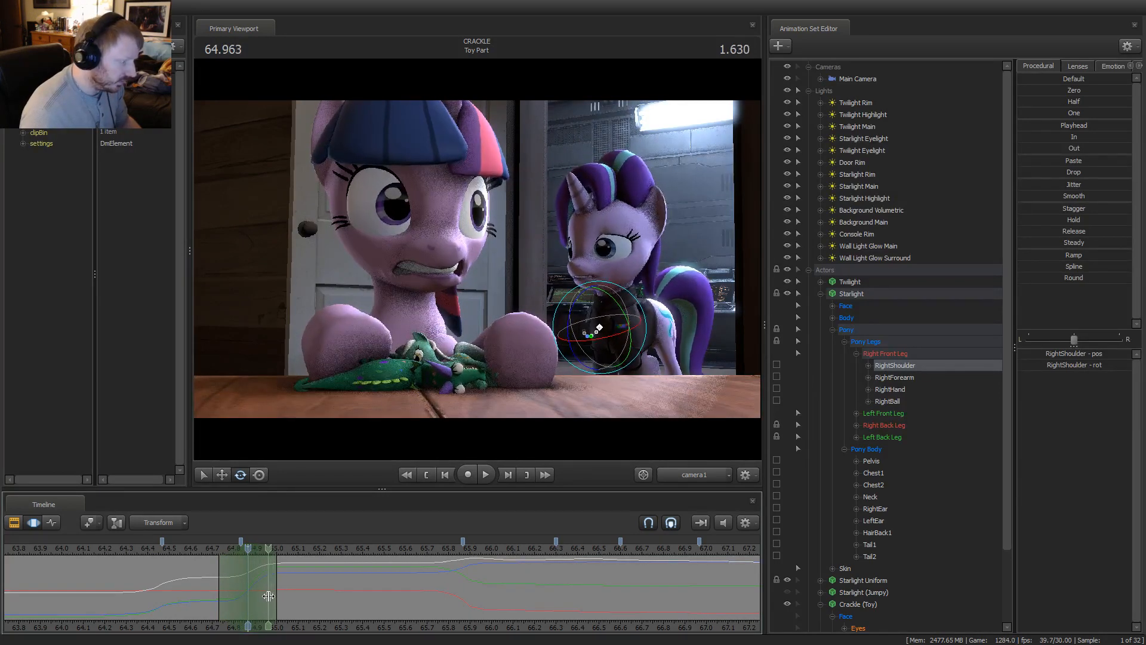
Shift the time selection slightly earlier around 64.866 and rotate Starlight's right front shoulder, forearm and hoof to lift the leg
left_click_drag(263, 550, 251, 550)
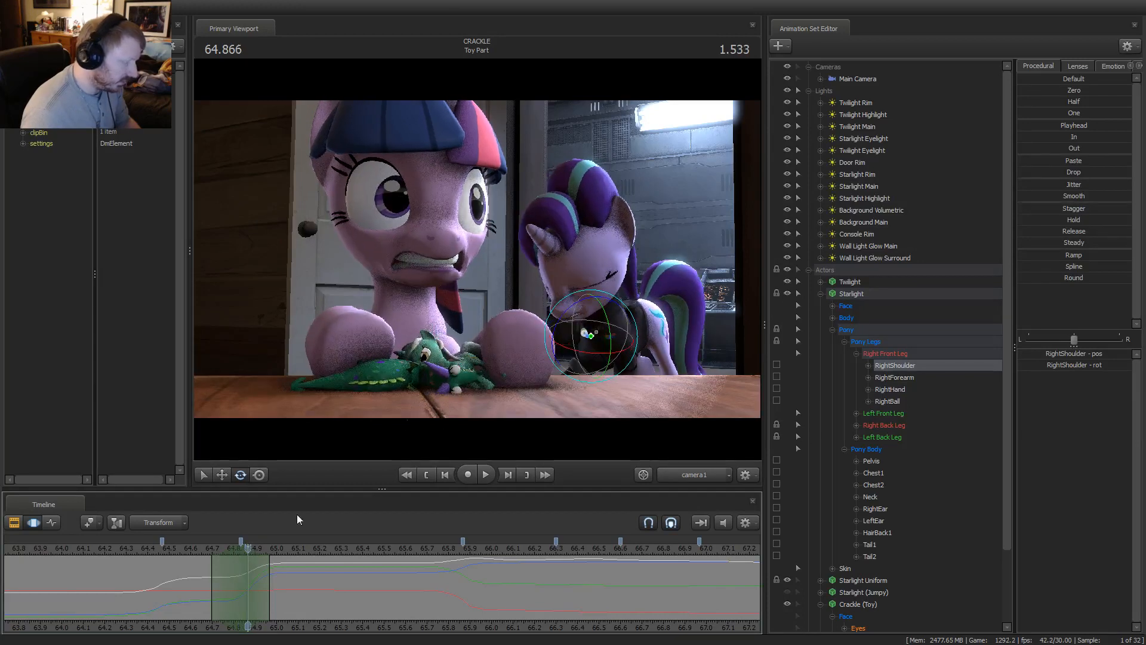
left_click_drag(573, 336, 560, 338)
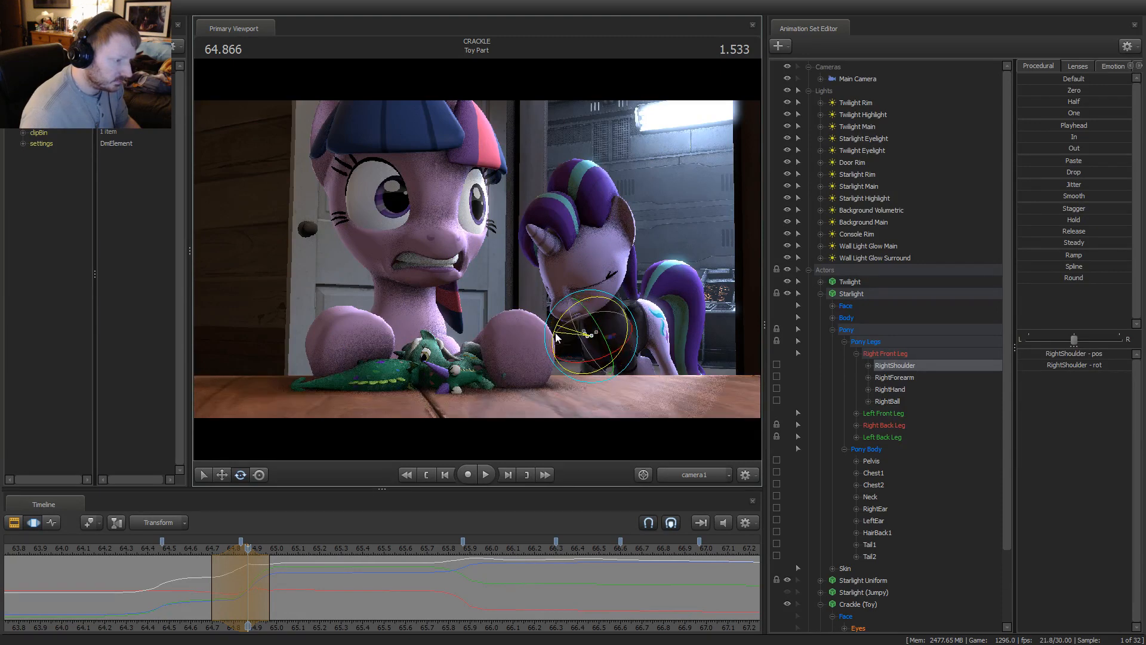
left_click(600, 356, "ctrl")
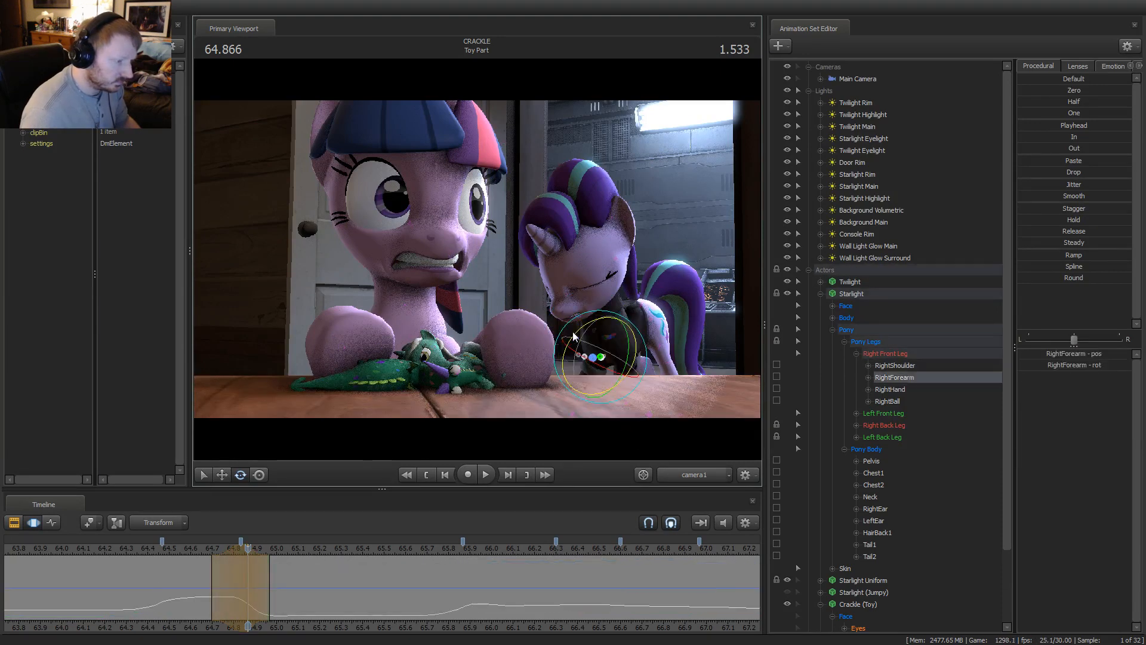
left_click(600, 356, "ctrl")
left_click_drag(585, 326, 610, 325)
mouse_move(531, 368)
left_mouse_down("ctrl")
mouse_move(555, 387)
mouse_move(536, 378)
left_mouse_up("ctrl")
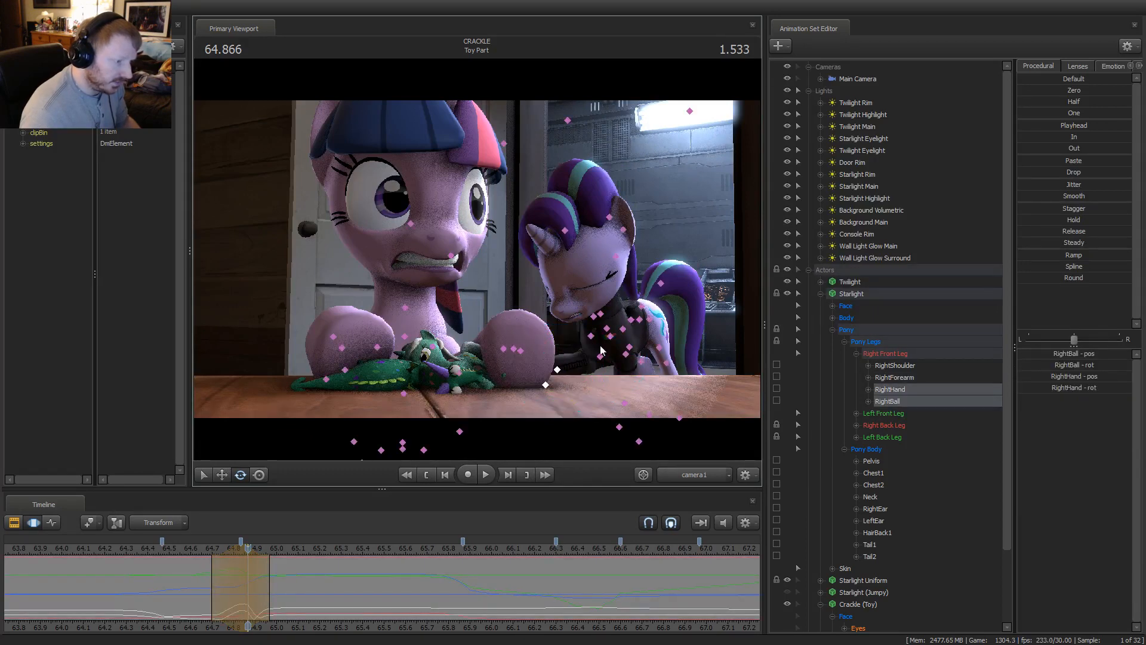
Refine the lifted right front leg at 64.866 by rotating Starlight's shoulder, forearm and hoof bones again
left_click(590, 335, "ctrl")
left_click_drag(562, 326, 565, 347)
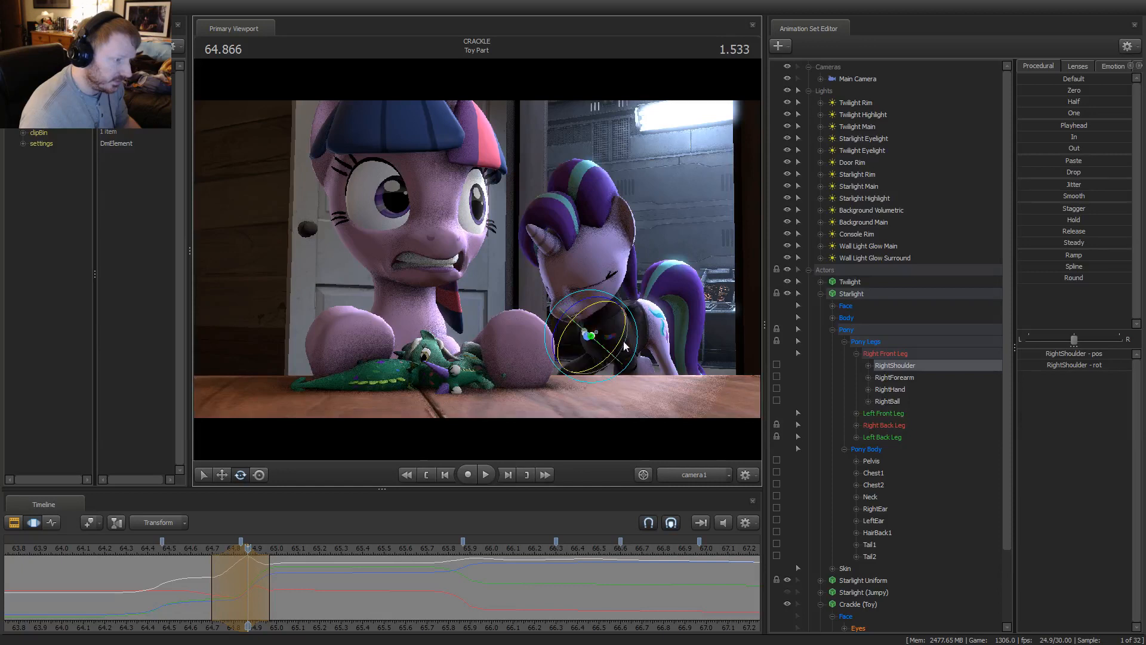
left_click(609, 349, "ctrl")
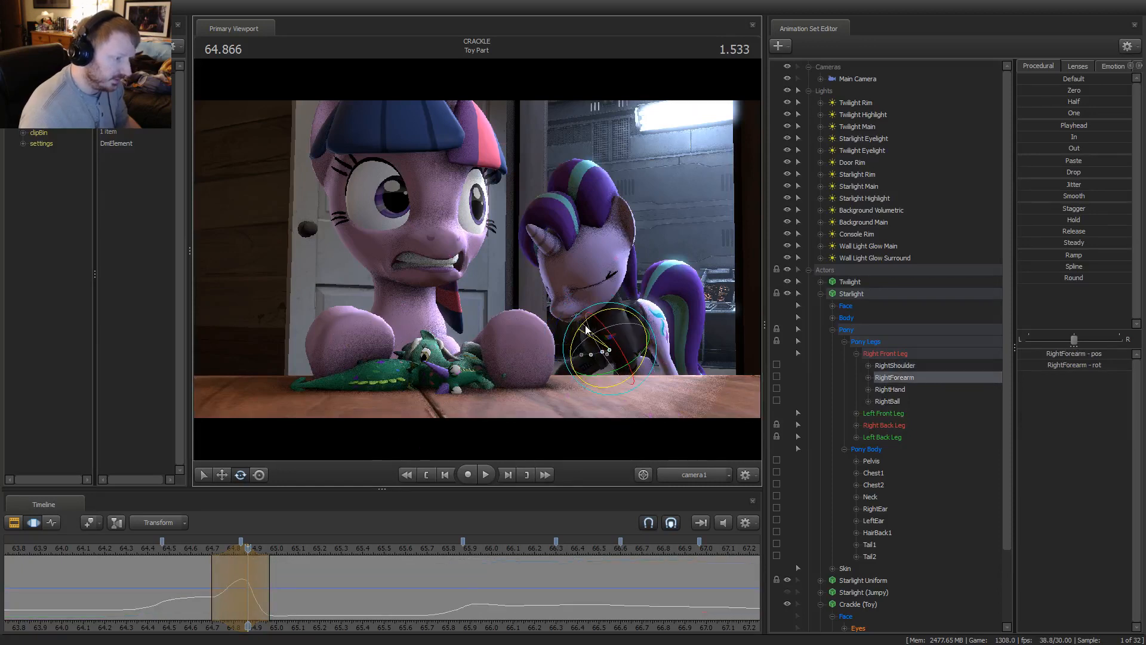
left_click(570, 369)
left_click_drag(594, 357, 549, 401, "ctrl")
left_click_drag(534, 360, 539, 349)
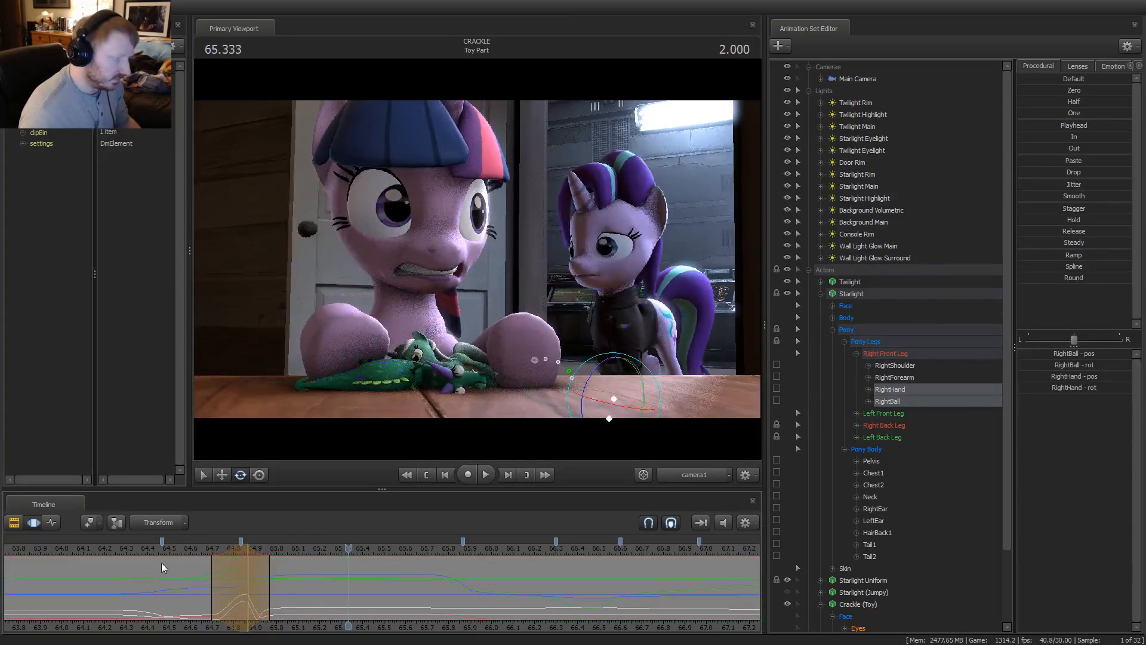
Replay and scrub from about 64.2 to 65.4 to examine Starlight's right front leg stepping during her turn
left_click(112, 547)
key("space")
key("space")
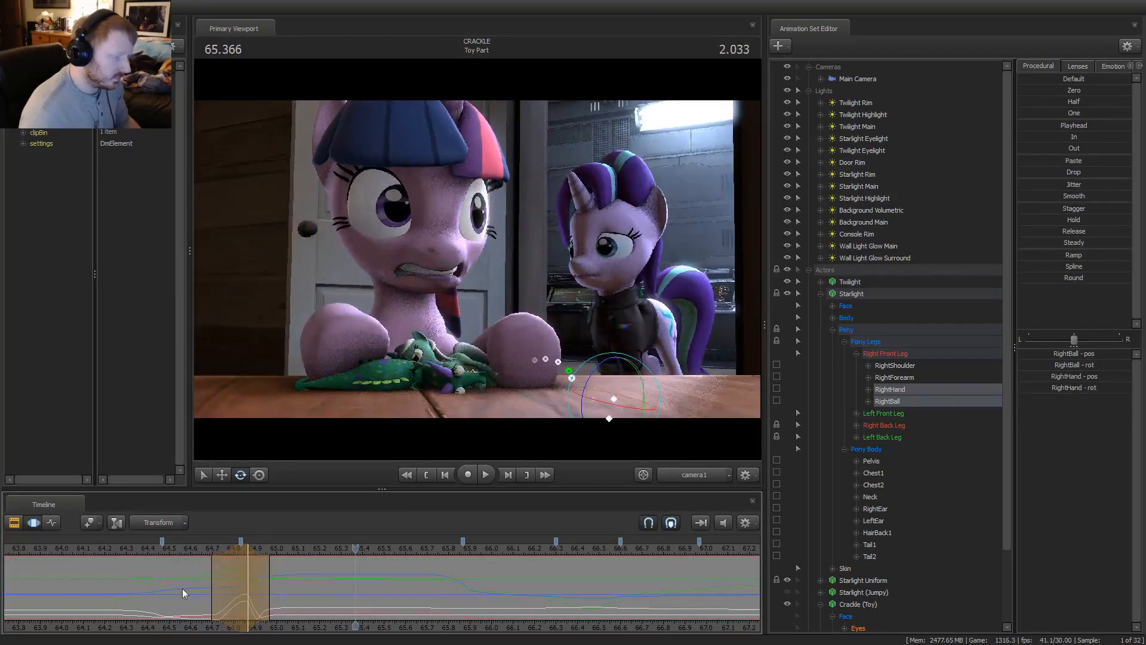
key("shift")
left_click_drag(221, 594, 248, 588)
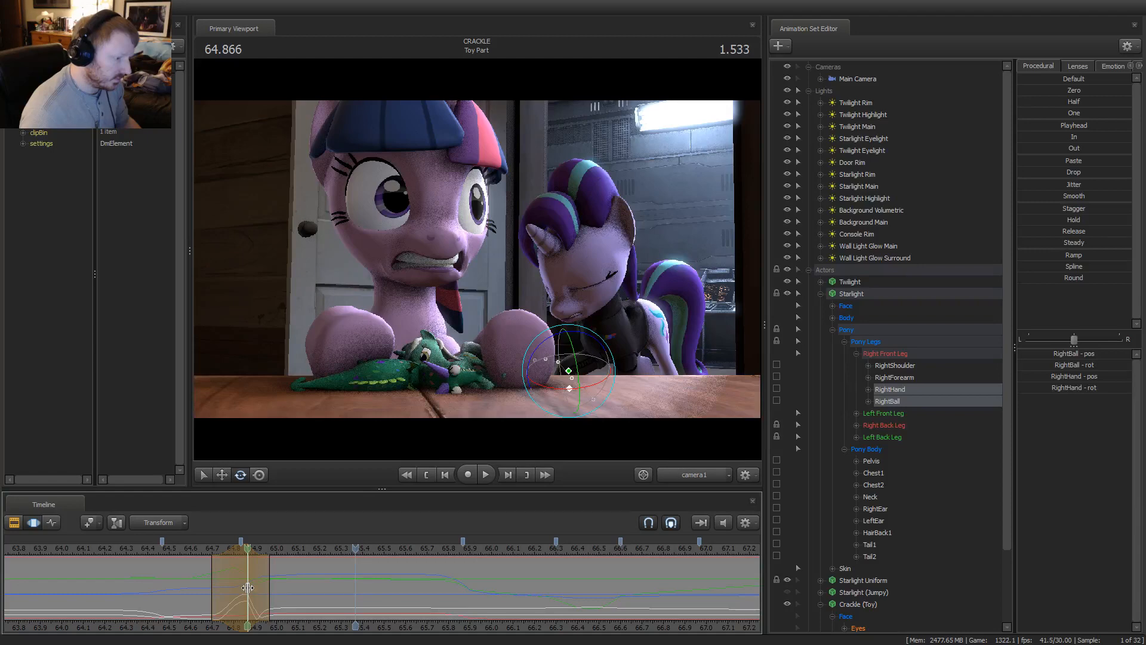
key("space")
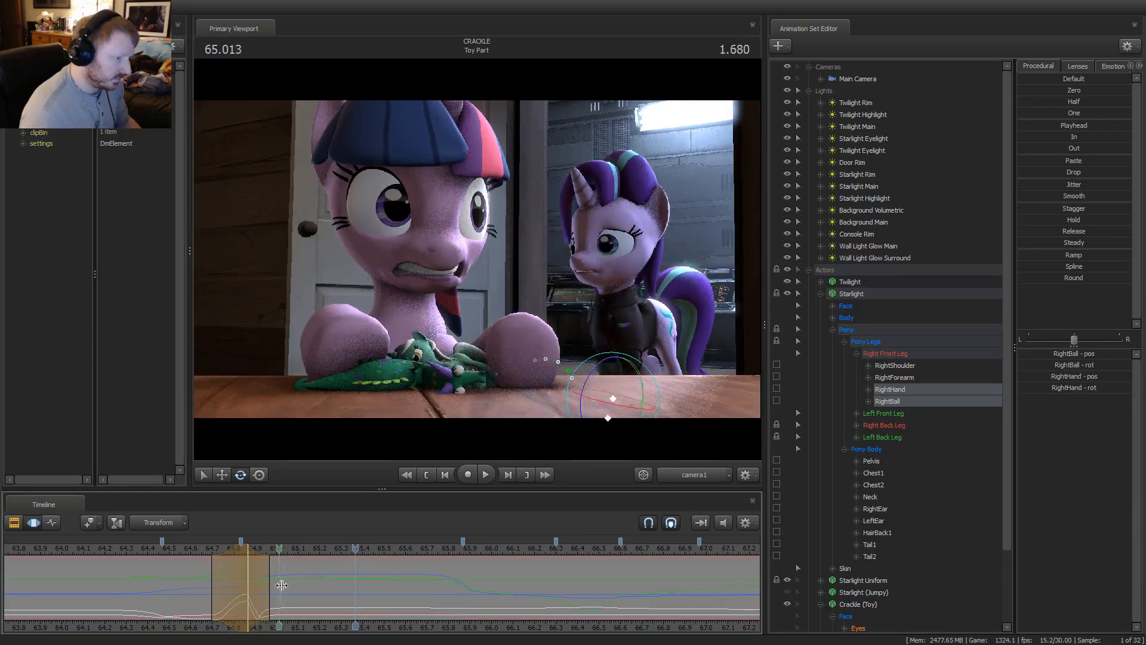
left_click(193, 553)
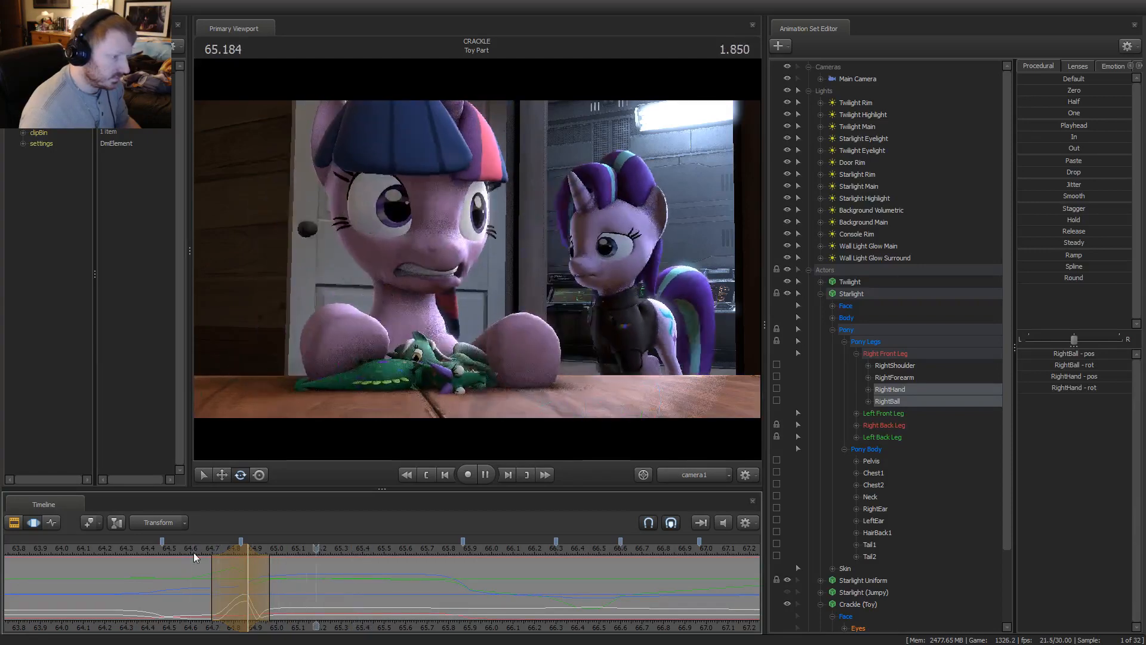
left_click(181, 550)
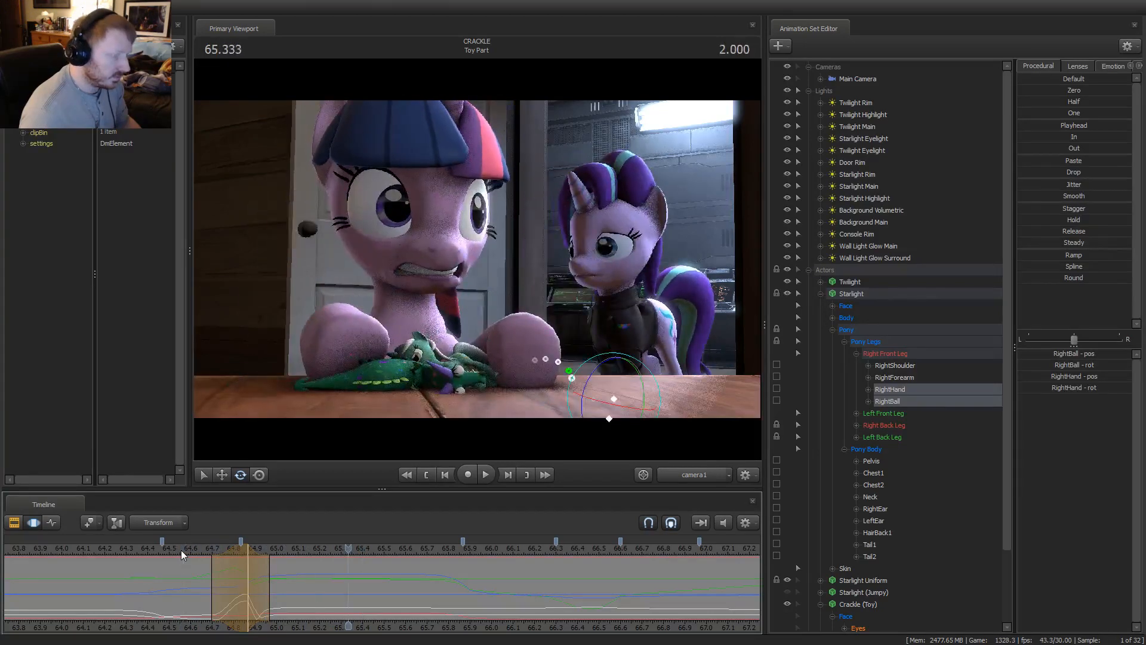
key("space")
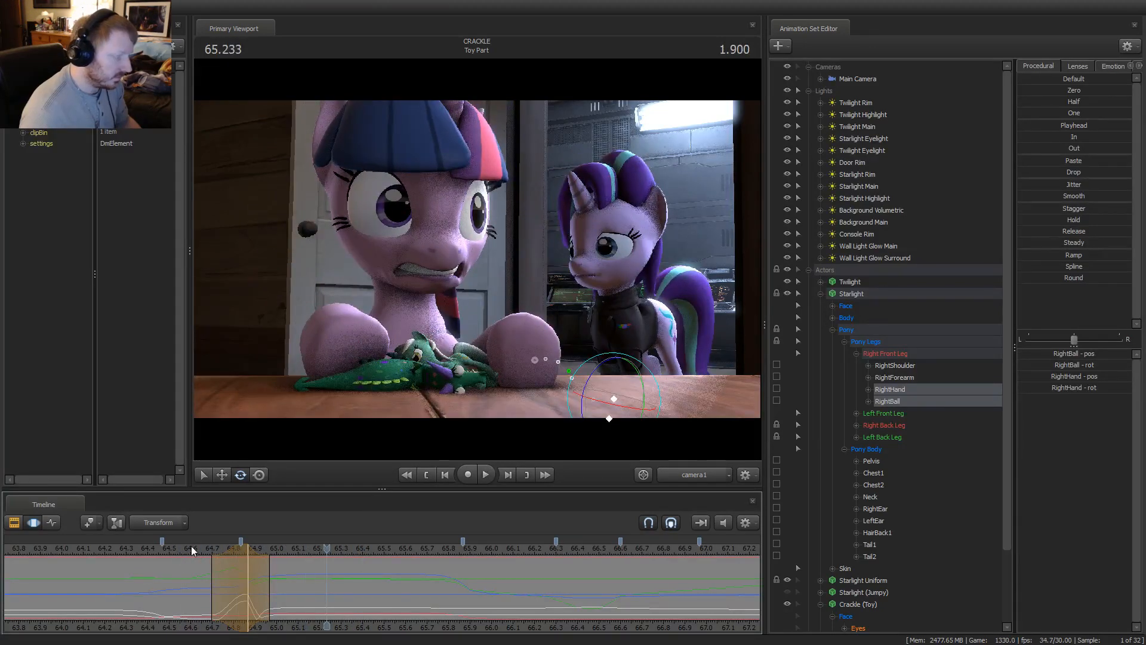
key("space")
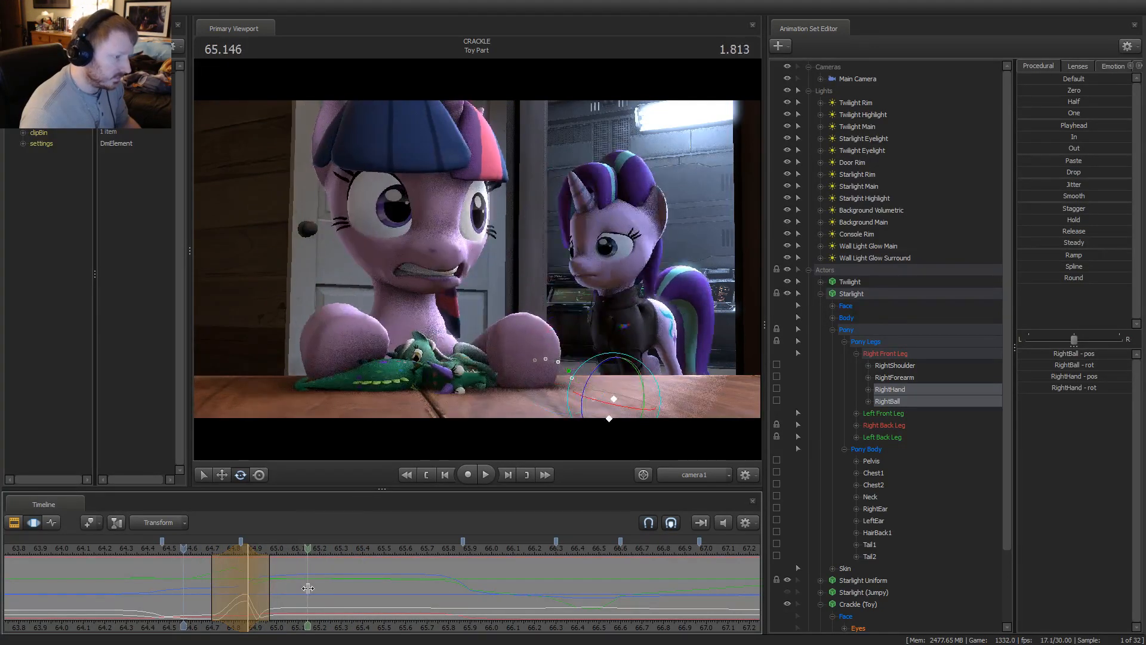
Set a time selection around 65.200 spanning about 65.0 to 65.7 and select Starlight's Chest2 bone
left_click(338, 598)
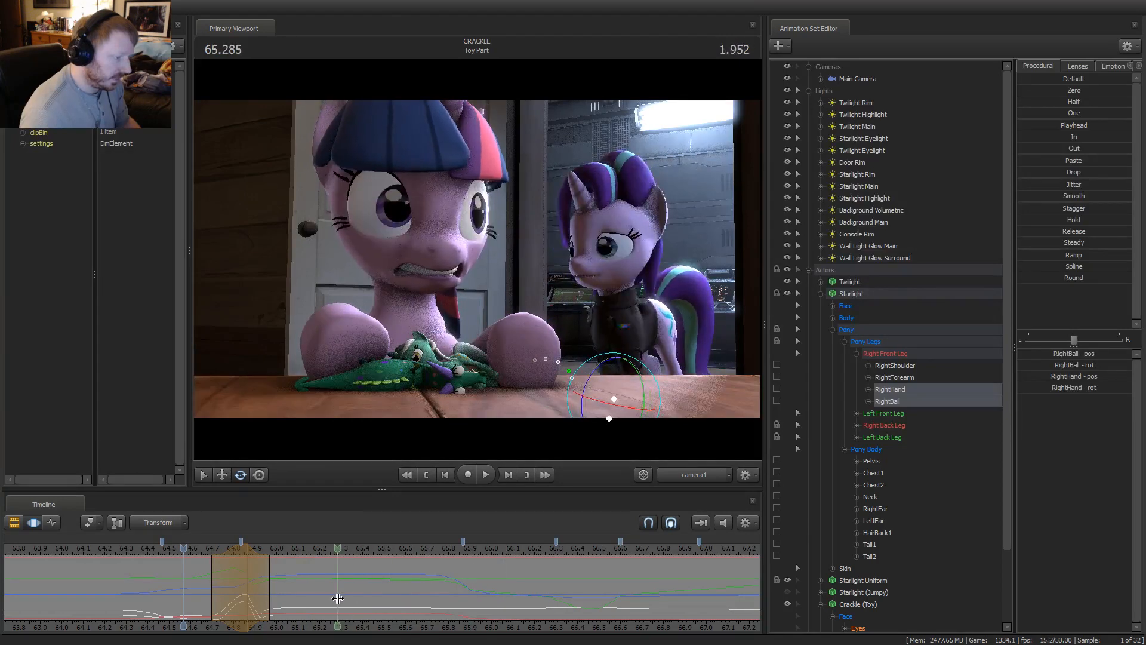
left_click(345, 594)
left_click(321, 591)
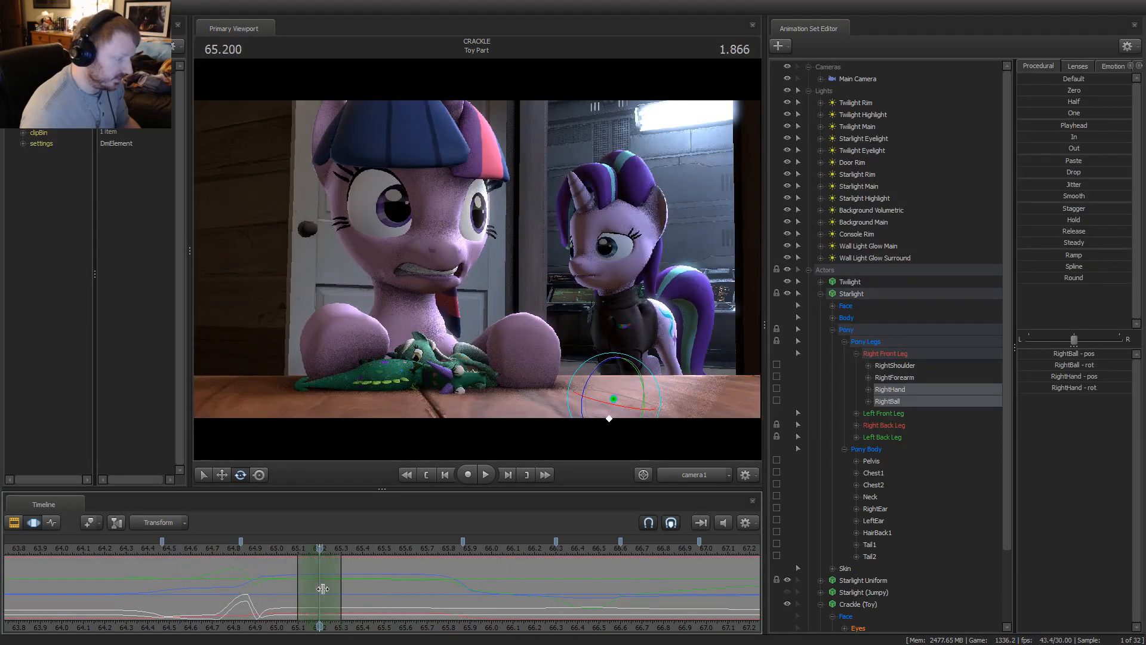
left_click_drag(373, 592, 419, 592)
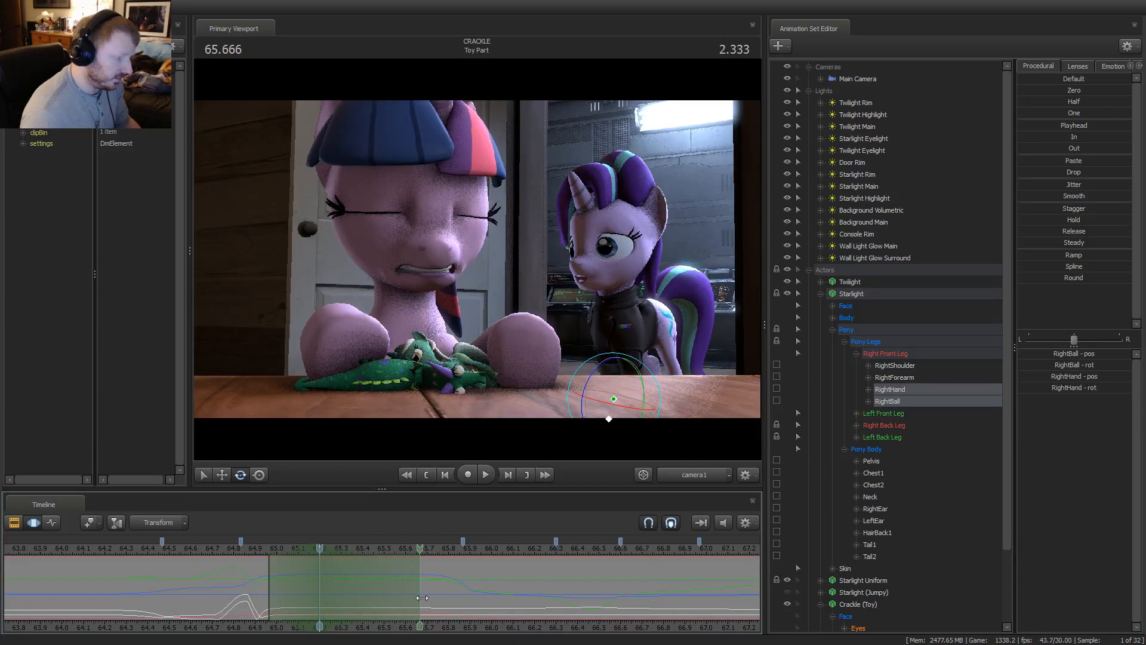
left_click(617, 324)
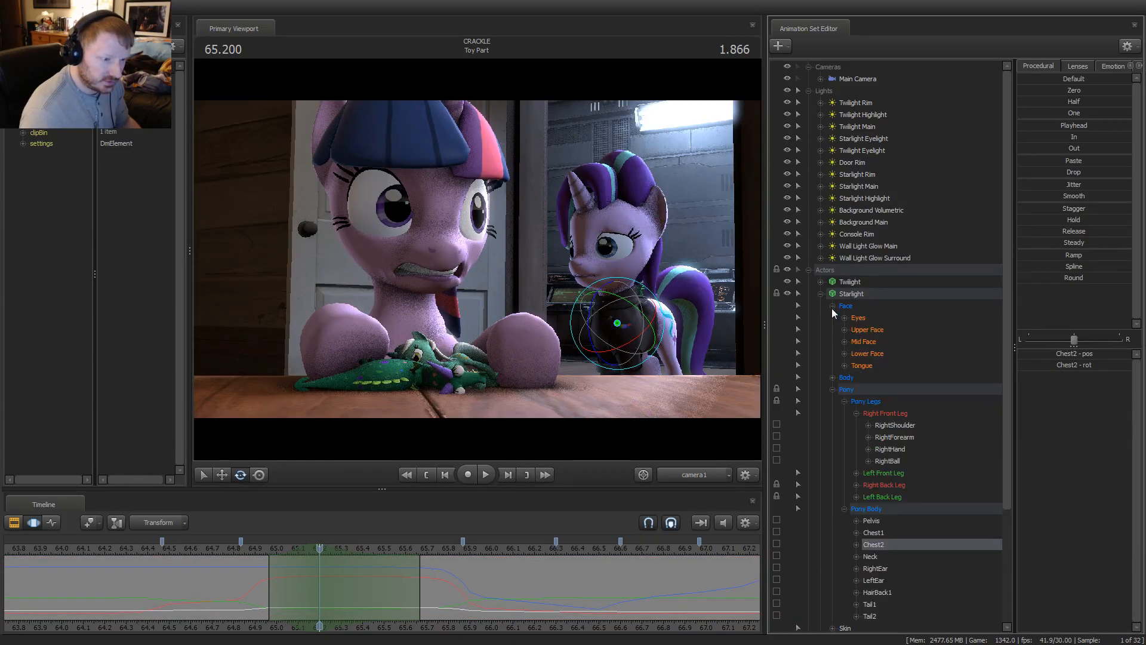
Switch to the work camera, frame Starlight in the doorway, and review her body settling after the step from about 64.87
scroll(866, 417, "down", 3)
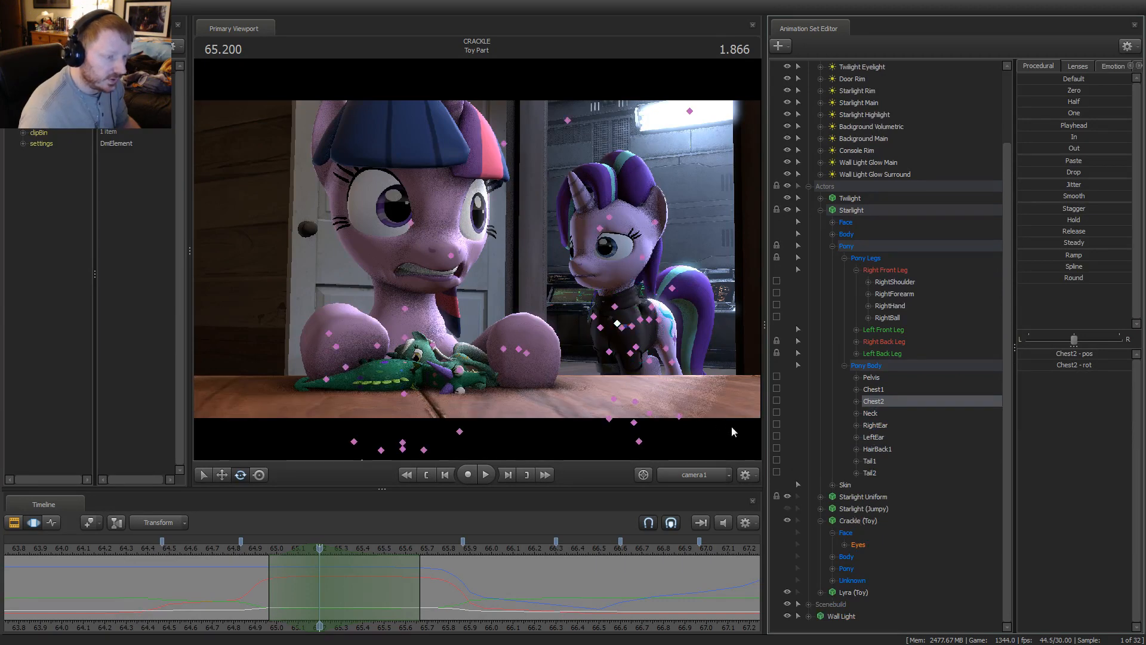
left_click(696, 476)
key("w")
mouse_move(438, 266)
left_mouse_down()
mouse_move(454, 272)
mouse_move(445, 276)
left_mouse_up()
key("s")
mouse_move(523, 376)
left_mouse_down()
mouse_move(519, 385)
mouse_move(523, 376)
left_mouse_up()
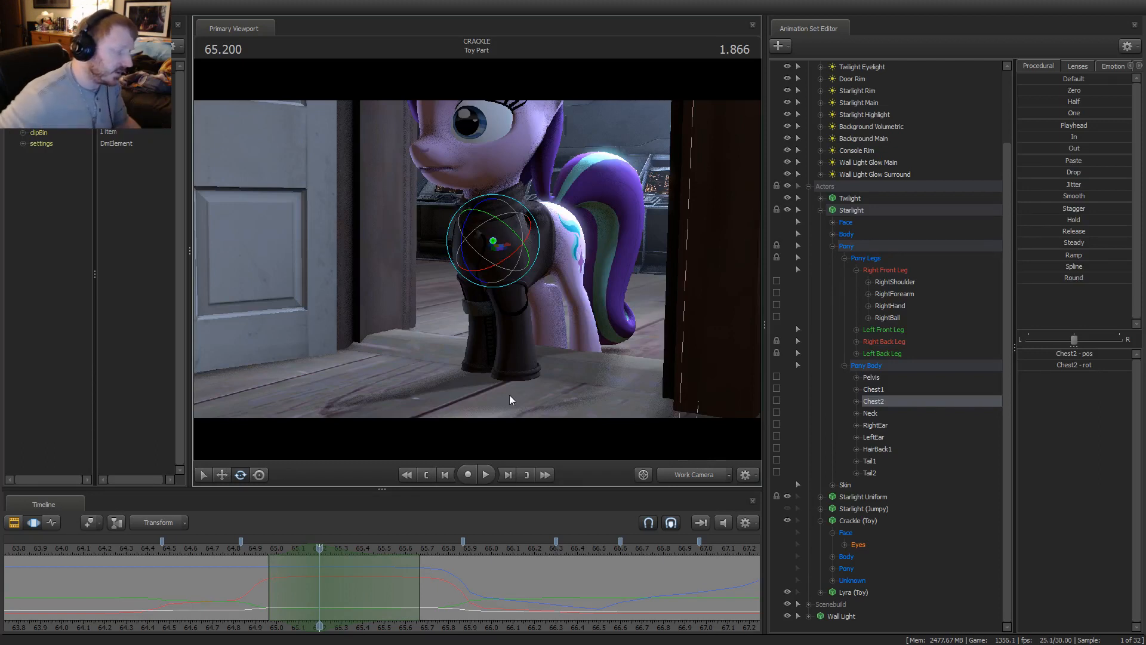
scroll(338, 590, "down", 1)
left_click(256, 549)
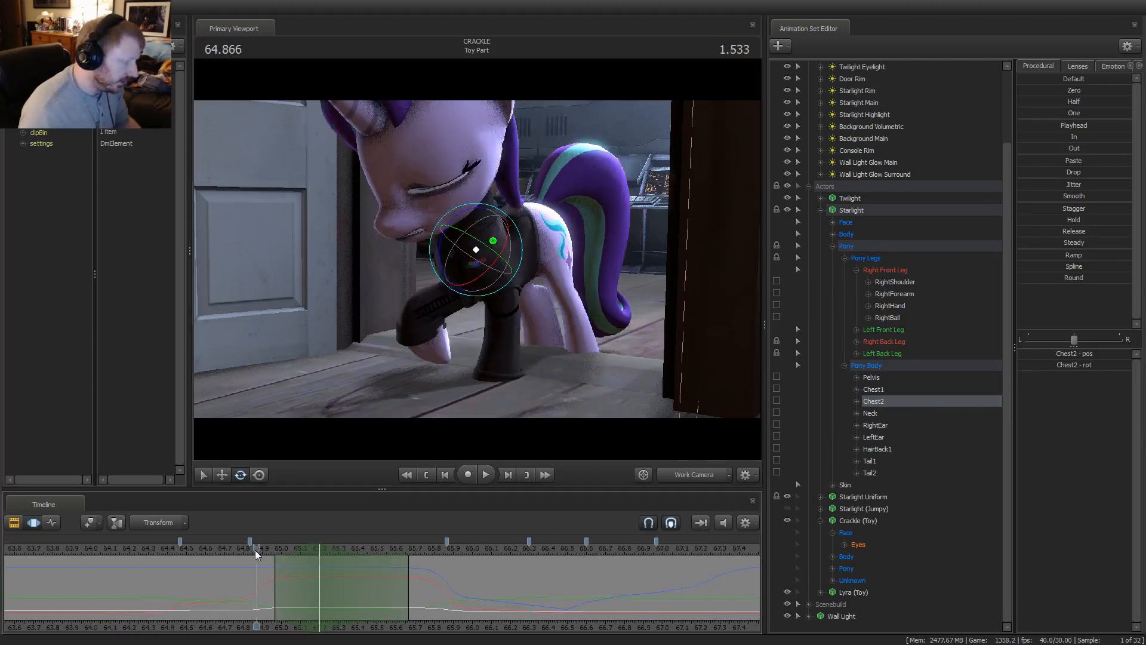
key("space")
key("space")
left_click_drag(258, 571, 308, 590)
middle_click_drag(309, 590, 284, 591)
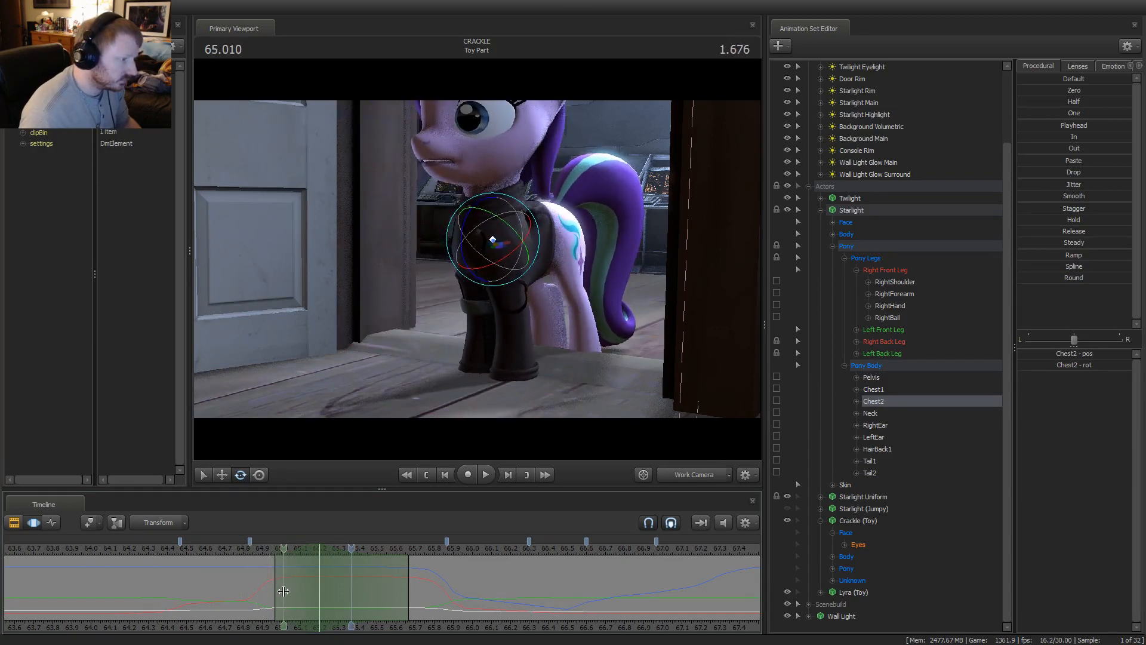
Set a time selection around 65.033 spanning about 64.8 to 65.6 and adjust the position of Starlight's Chest2 bone
left_click(285, 591)
scroll(281, 591, "up", 5, "shift")
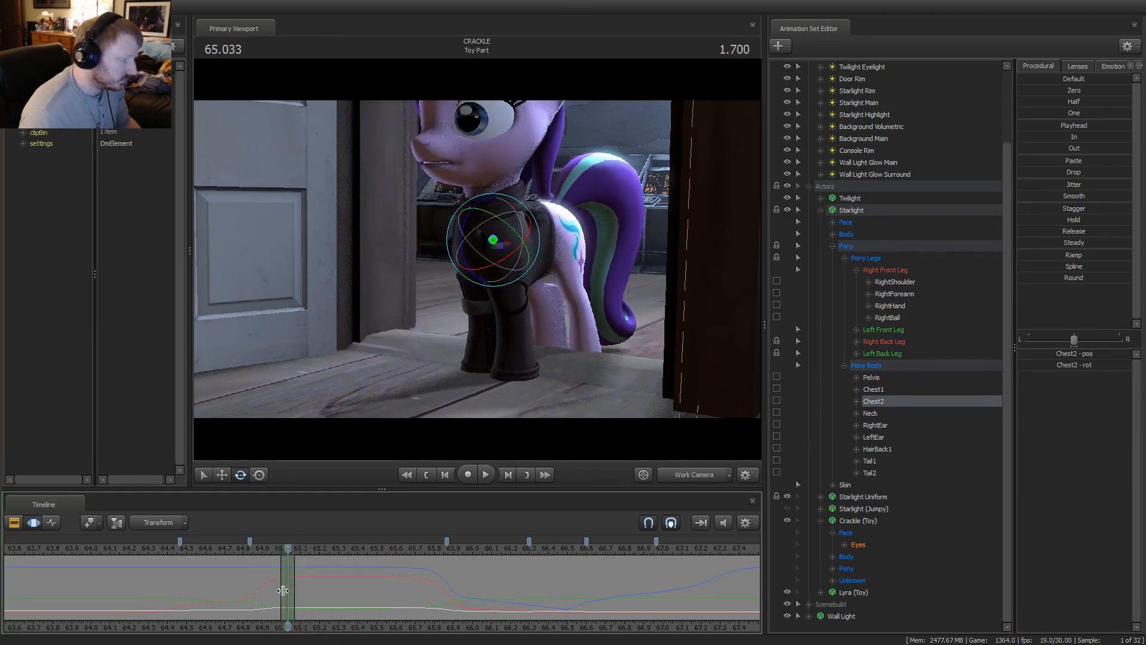
left_click_drag(345, 579, 402, 574)
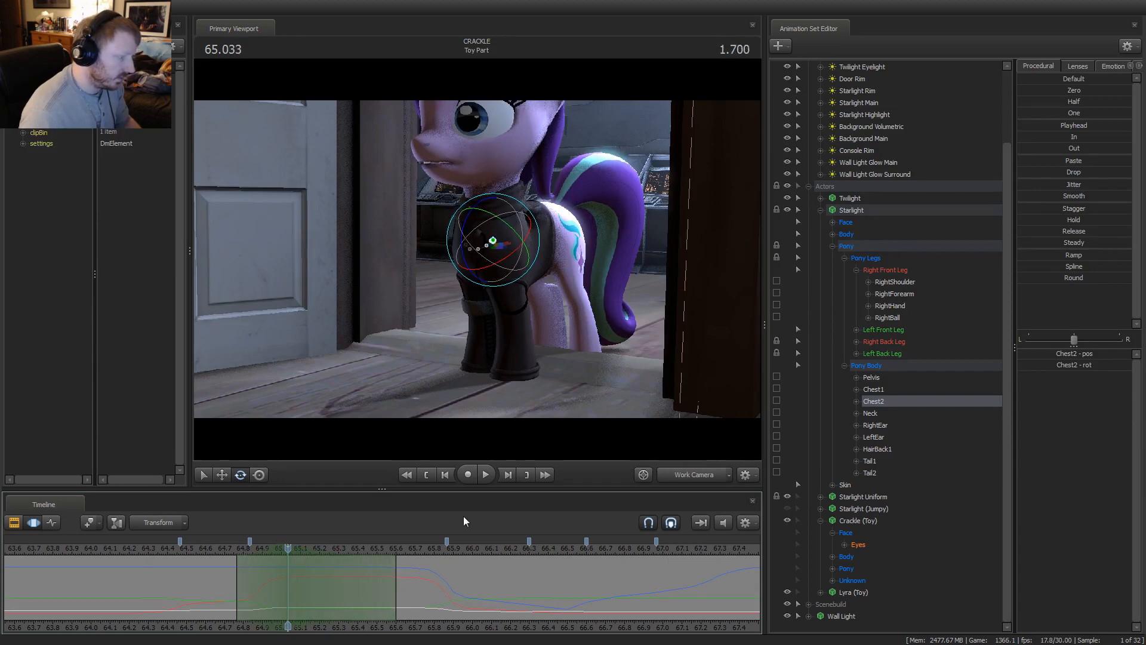
left_click_drag(525, 242, 485, 233, "alt")
key("w")
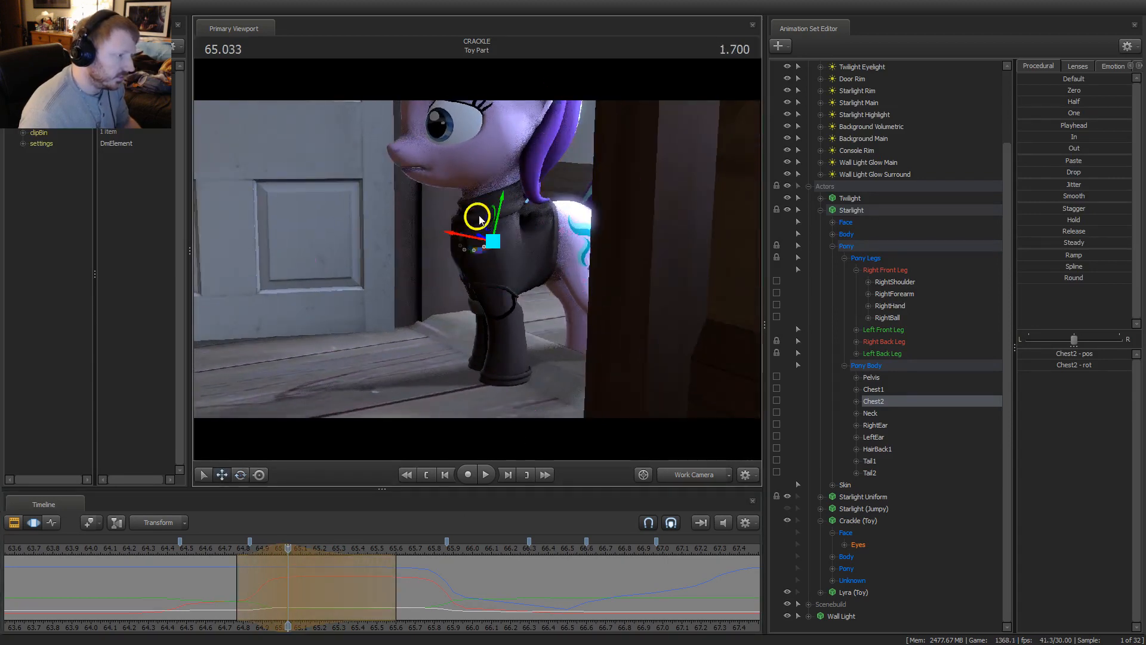
Replay the chest adjustment, shorten its time selection to about half a second, and shift it earlier, centred near 64.966
left_click(208, 546)
key("space")
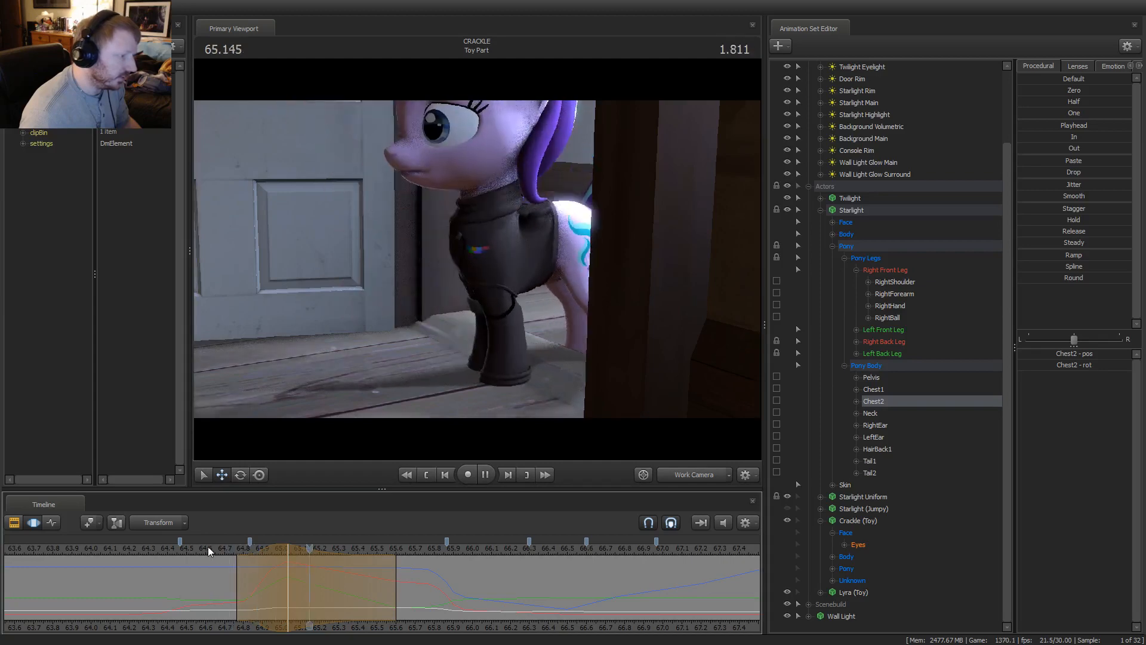
key("space")
left_click_drag(208, 546, 186, 547)
left_click_drag(372, 581, 329, 578)
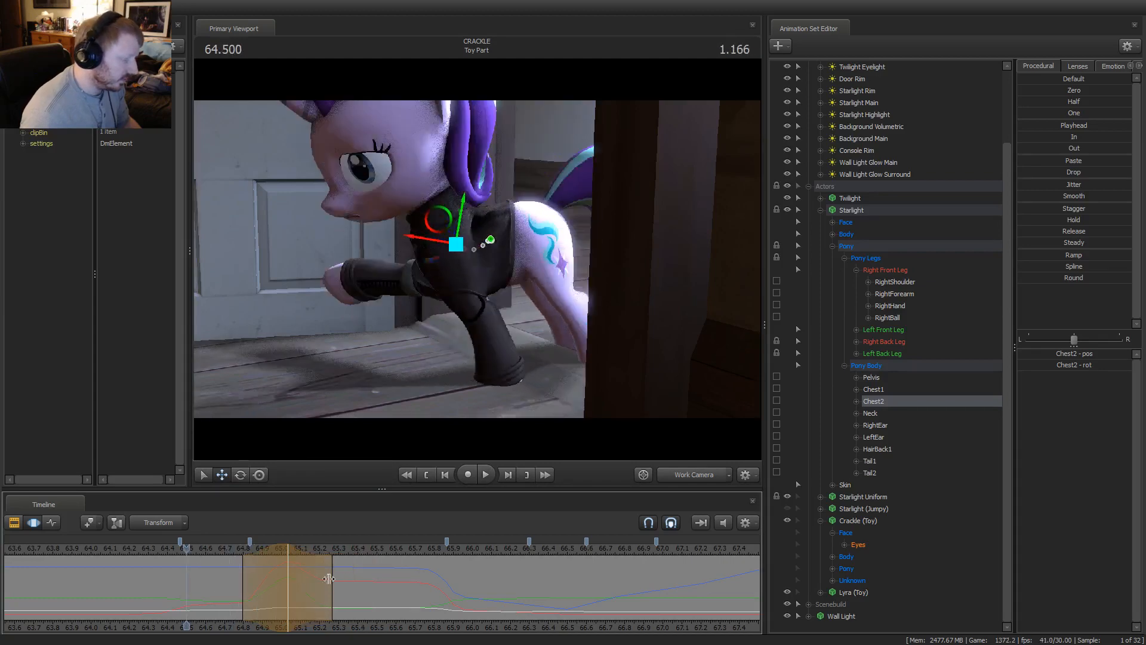
left_click_drag(258, 546, 246, 546)
Replay Starlight's shifted chest motion from about 64.6 to 65.4 in the work camera and through camera1
left_click(200, 545)
key("space")
key("space")
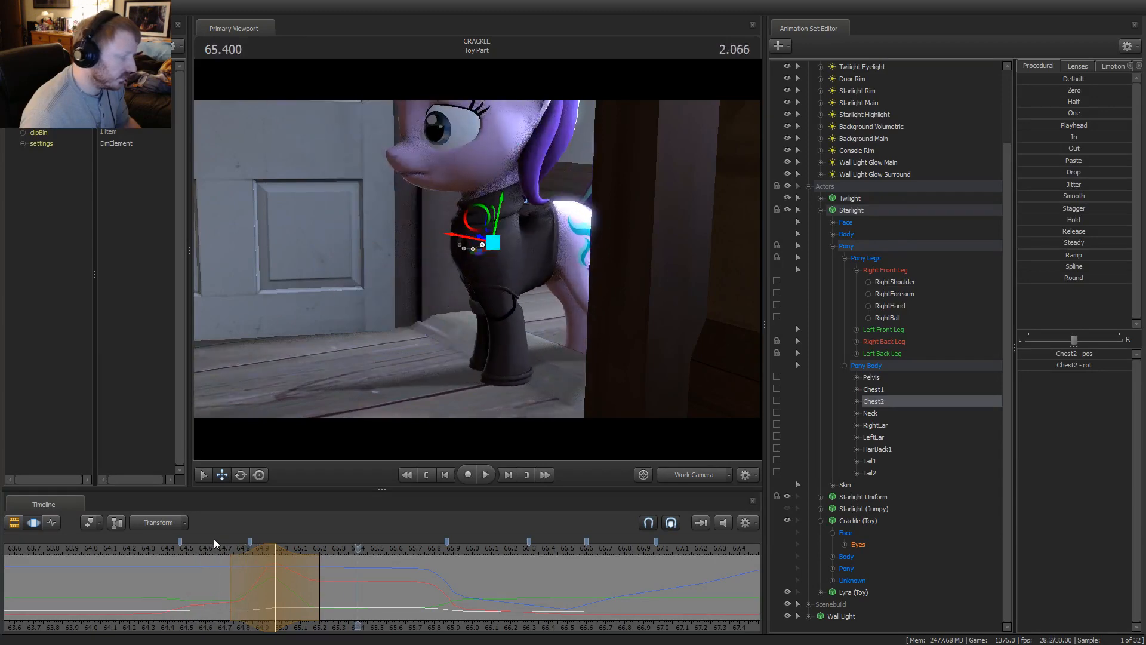
left_click(212, 544)
left_click(693, 472)
key("space")
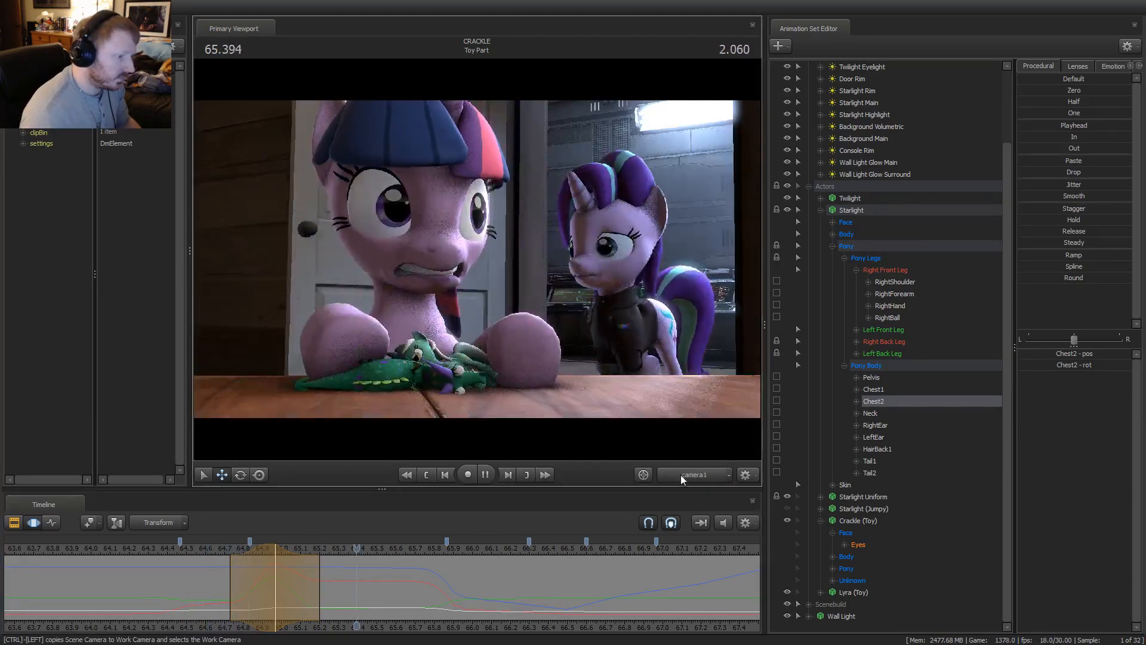
key("space")
Return to the work camera at 64.966 and rotate Starlight's Chest2 bone slightly
left_click(692, 474)
left_click_drag(262, 555, 277, 554)
left_click(524, 245)
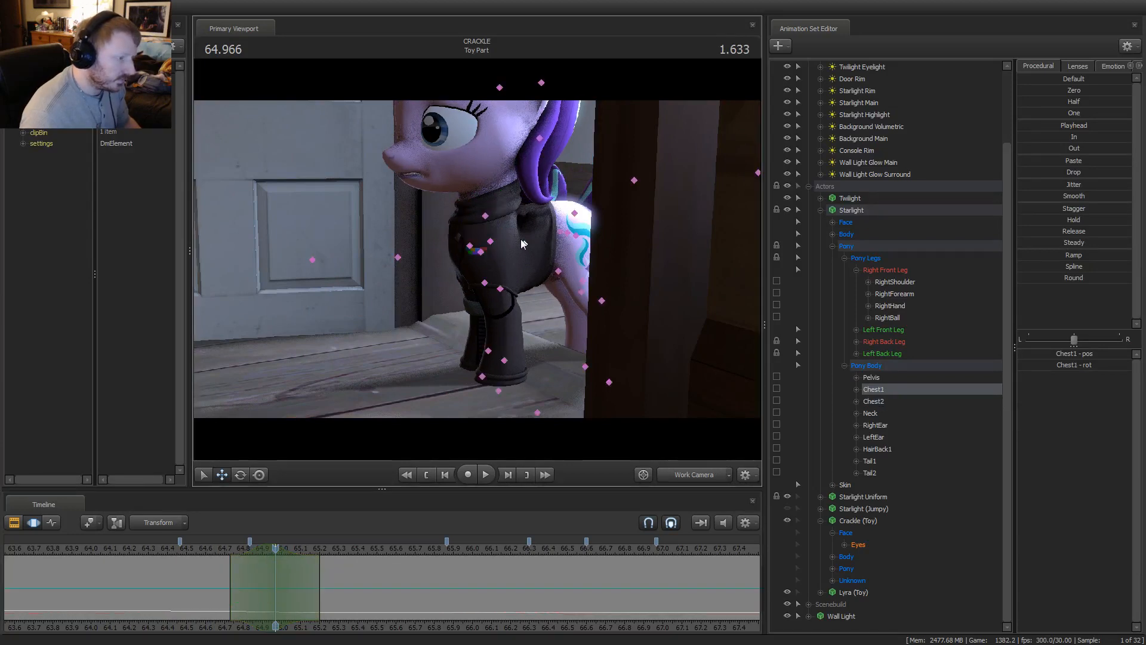
left_click(490, 242)
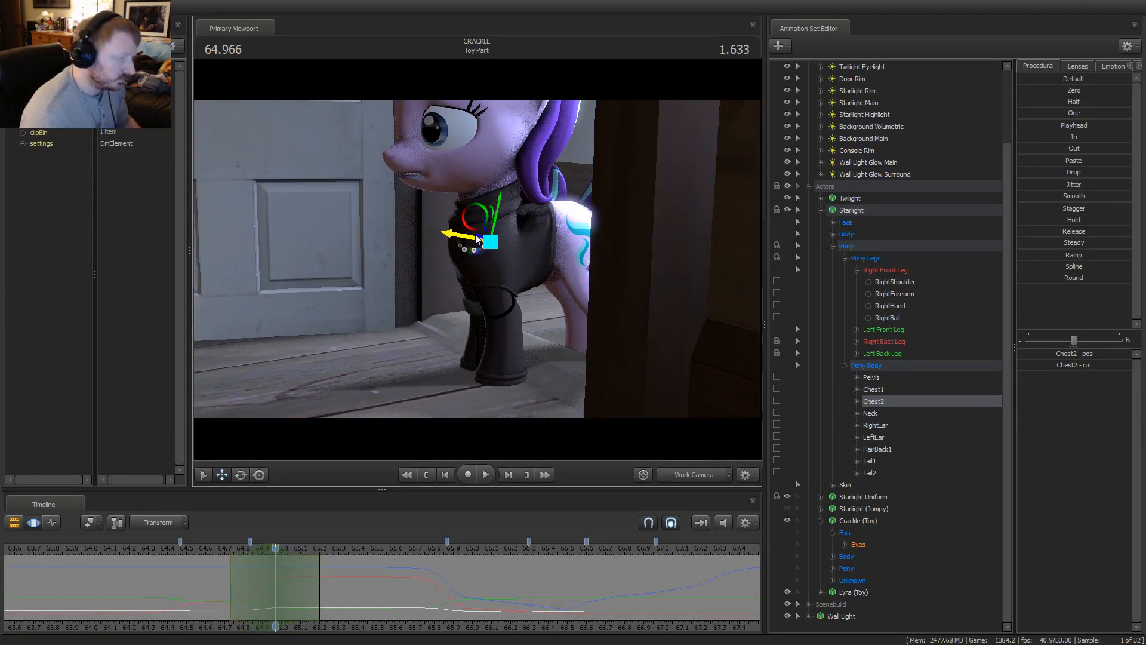
key("e")
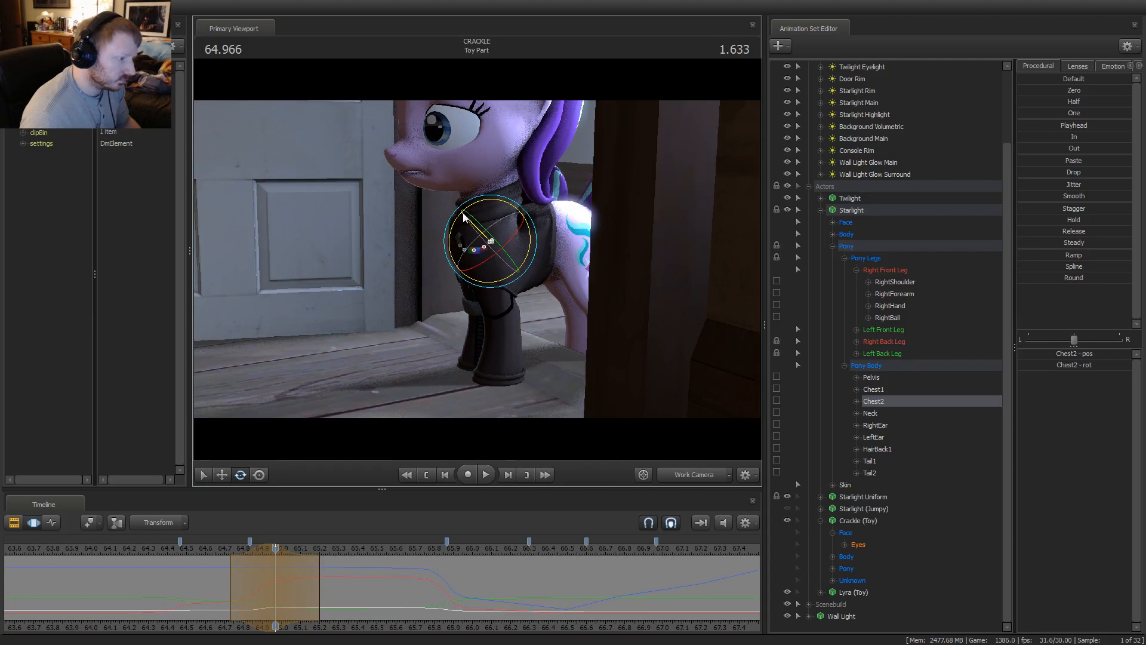
left_click_drag(463, 213, 458, 216)
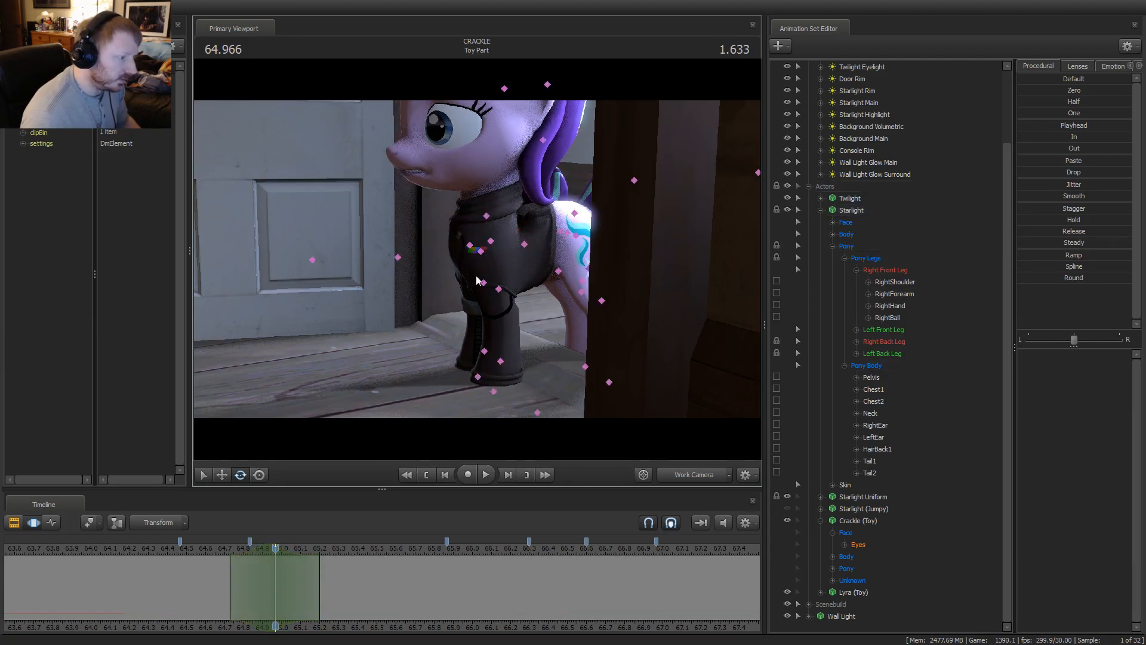
Select both of Starlight's front forearms and adjust their rotation and position at 64.966
left_click(456, 281, "ctrl")
left_click_drag(456, 281, 460, 272)
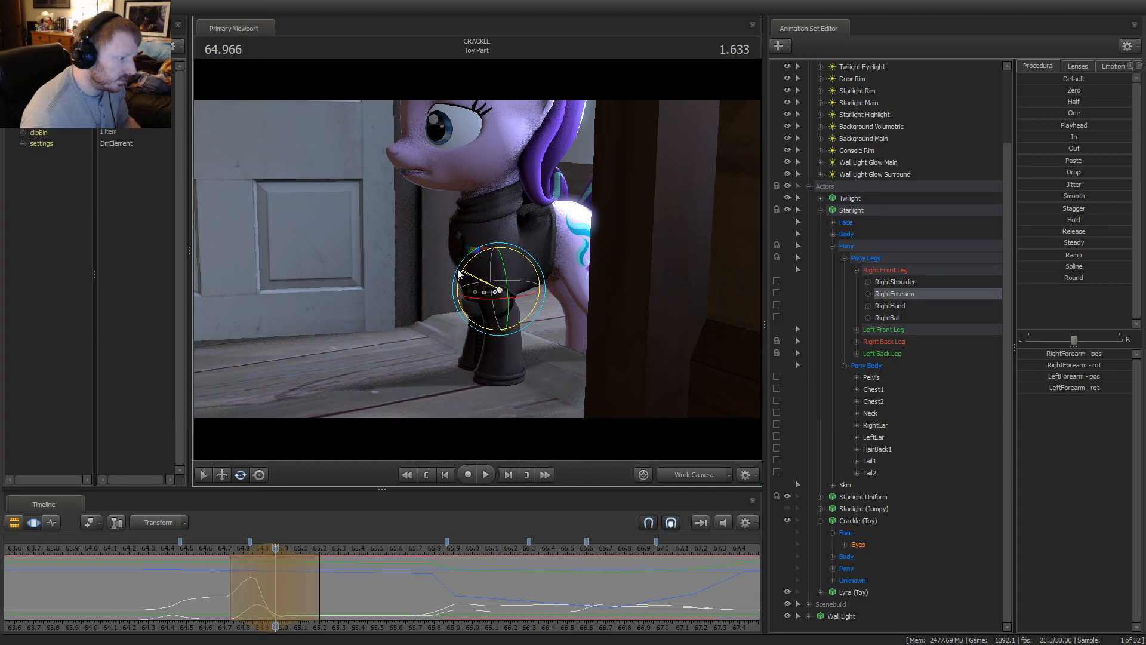
key("w")
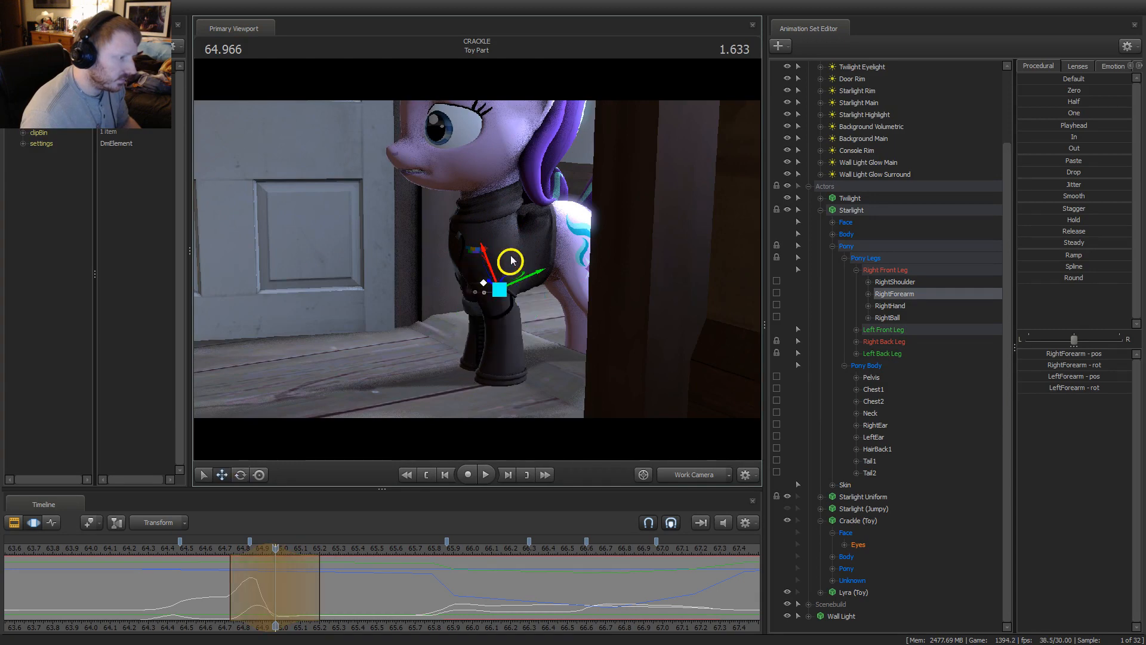
Replay and scrub Starlight's step through camera1 between about 64.6 and 65.4 to check the chest and front leg motion
left_click(199, 547)
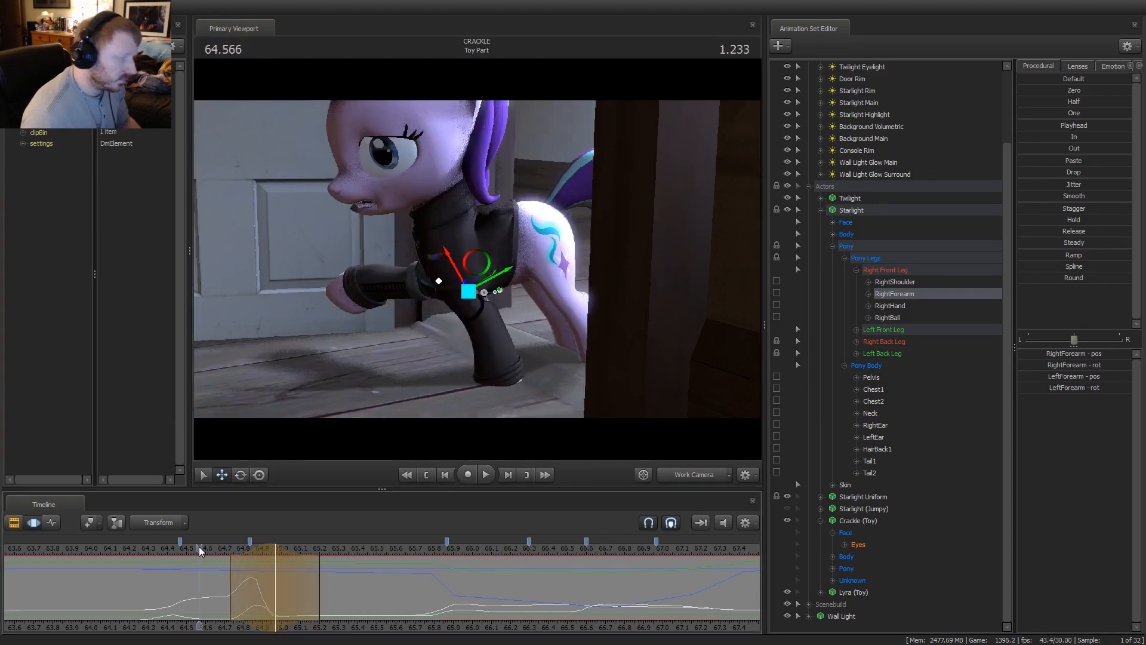
left_click(695, 474)
key("space")
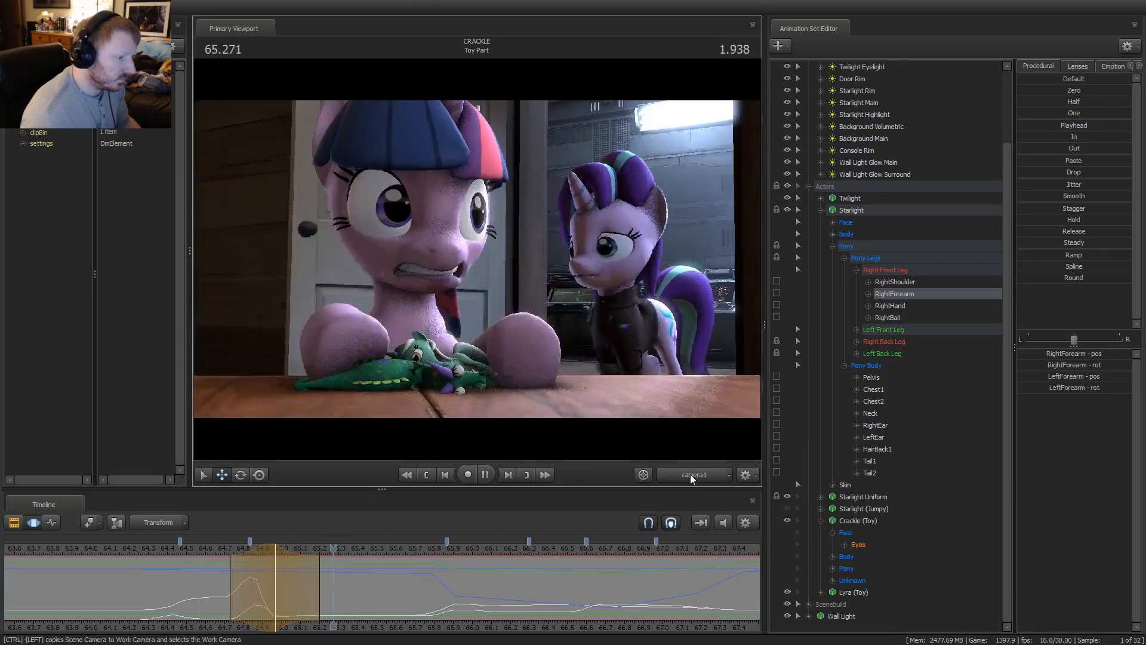
key("space")
left_click(207, 550)
key("space")
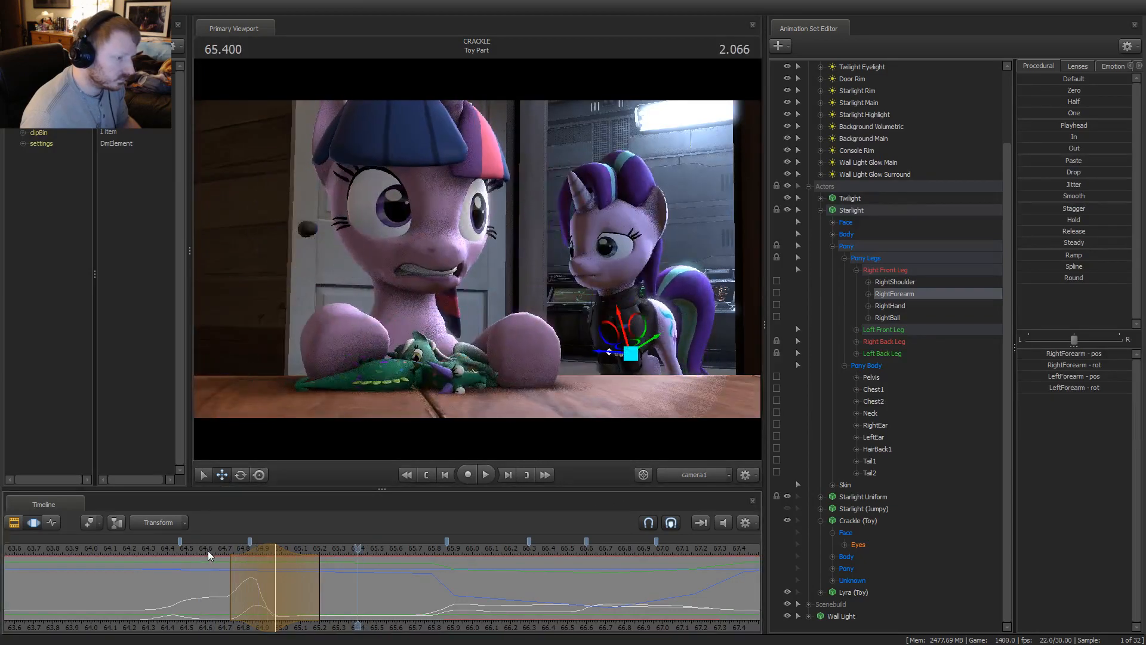
left_click_drag(243, 583, 287, 606)
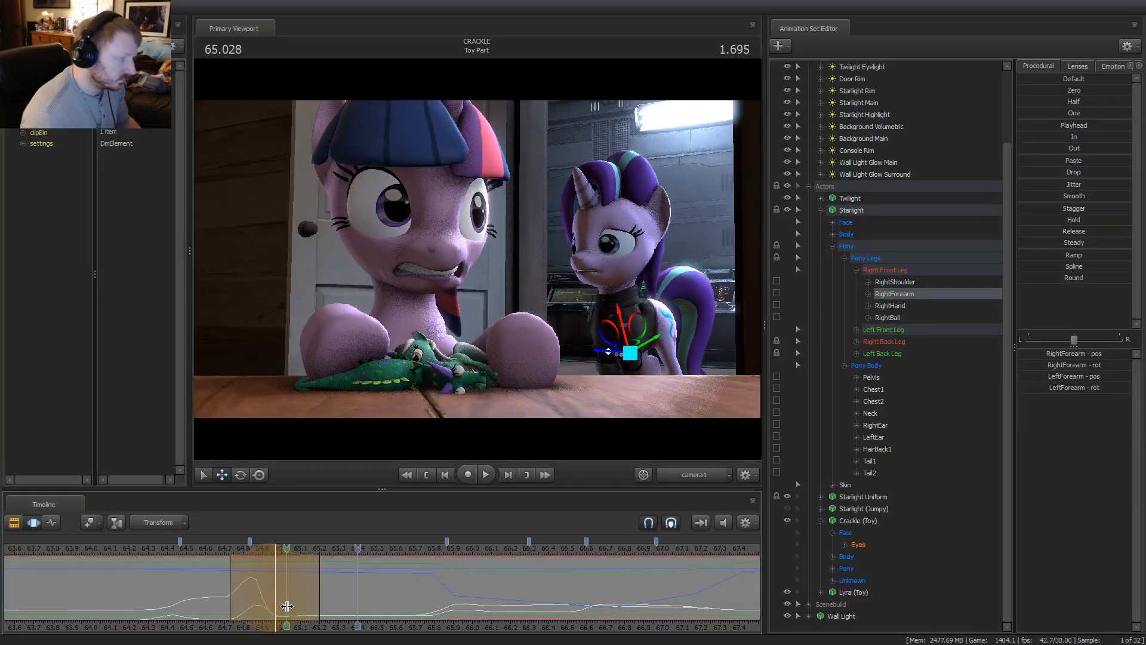
left_click_drag(288, 605, 214, 609)
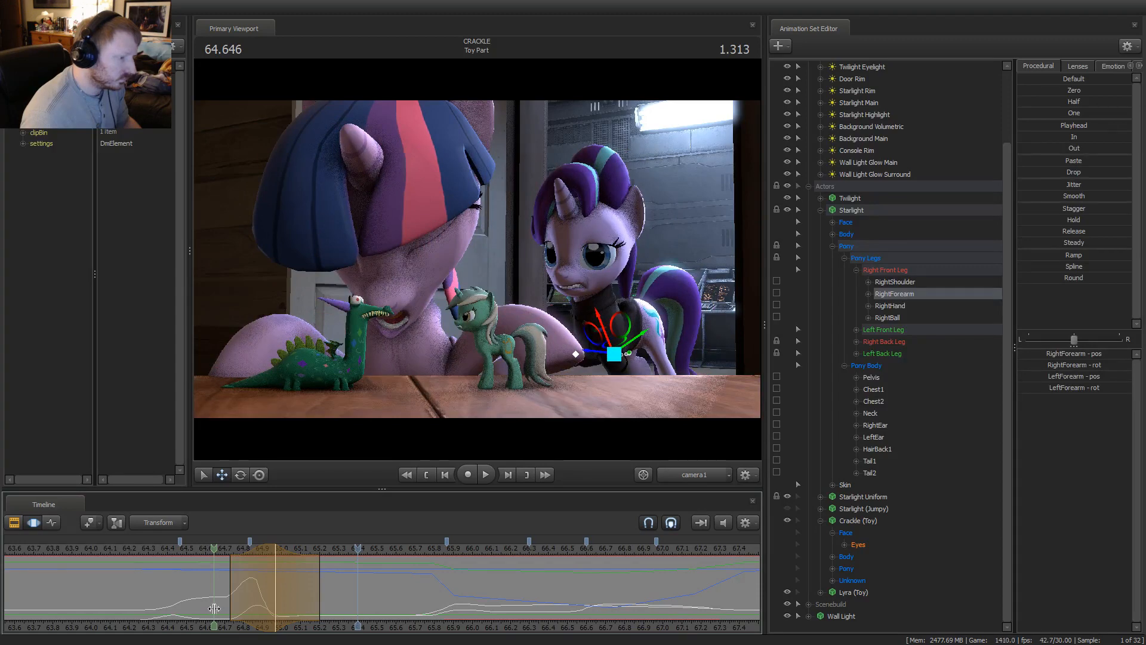
Rotate Starlight's left thigh at 64.733 within a time selection from about 64.3 to 64.9, and mute the timeline sound
left_click_drag(214, 608, 154, 582)
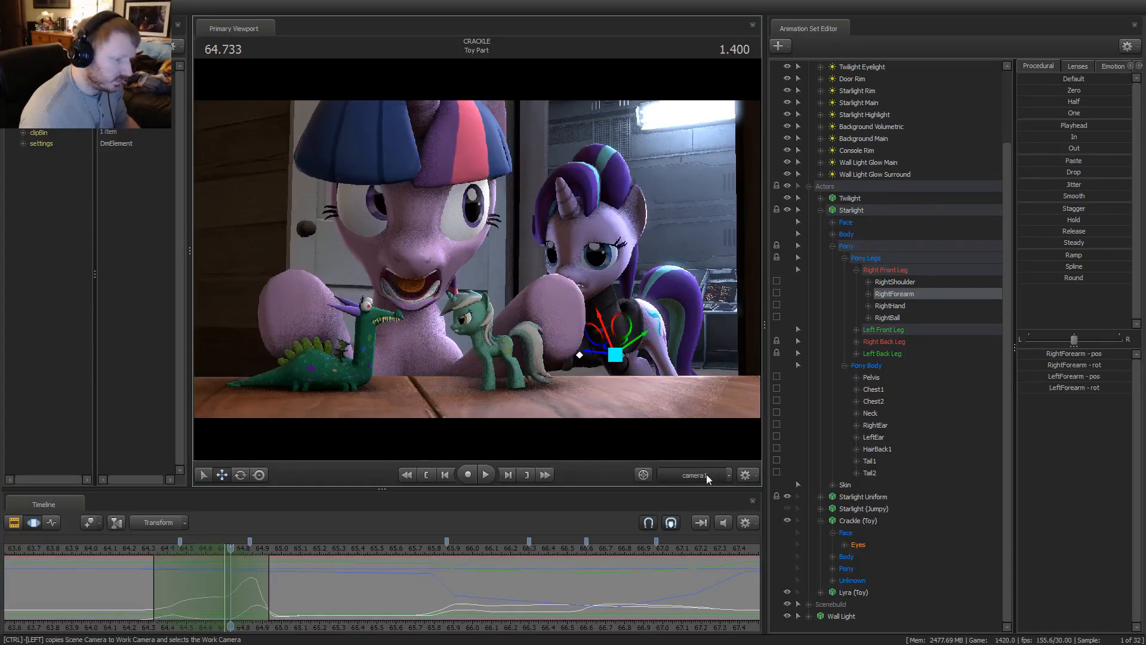
left_click(707, 474, "ctrl")
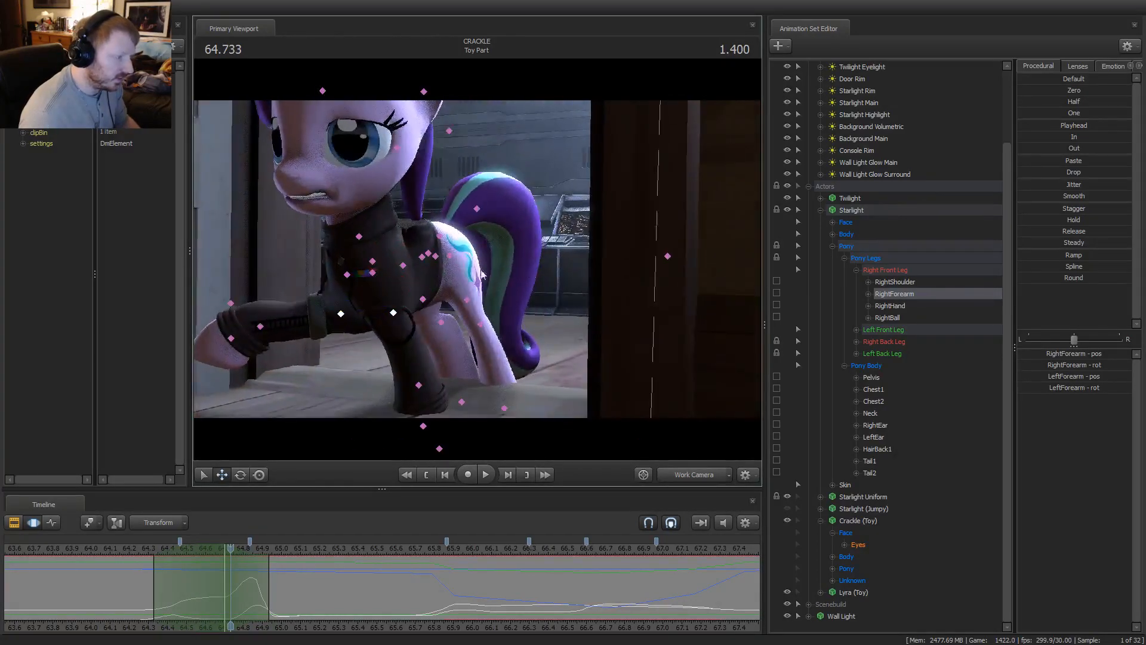
left_click(449, 260)
left_click_drag(425, 241, 460, 261)
key("ctrl+z")
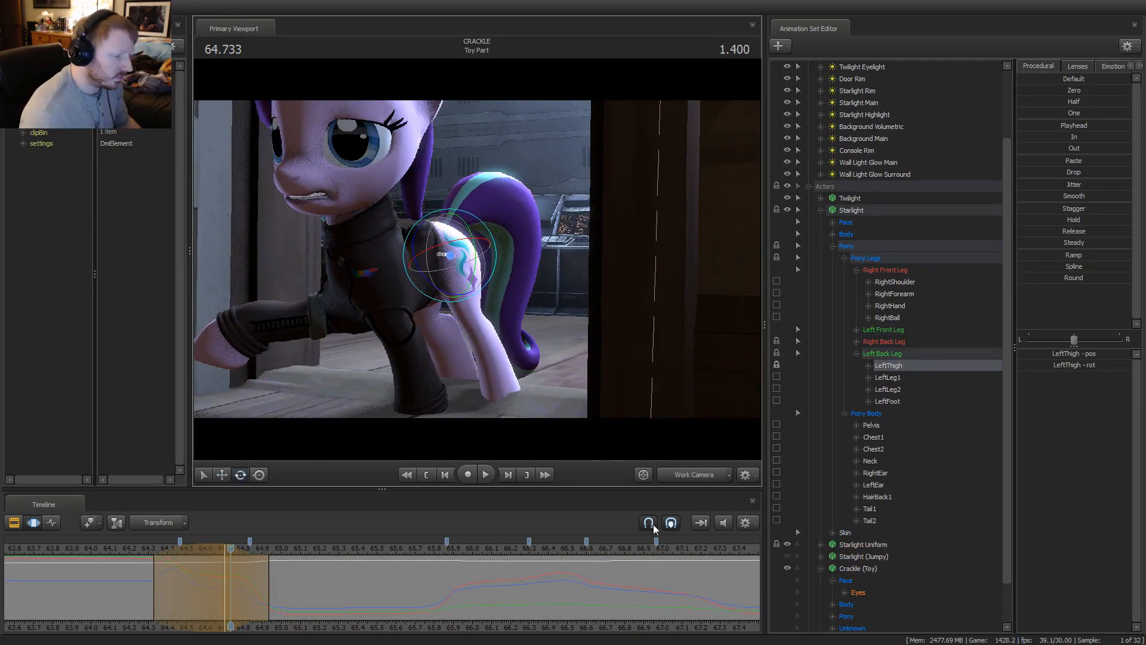
left_click(705, 523)
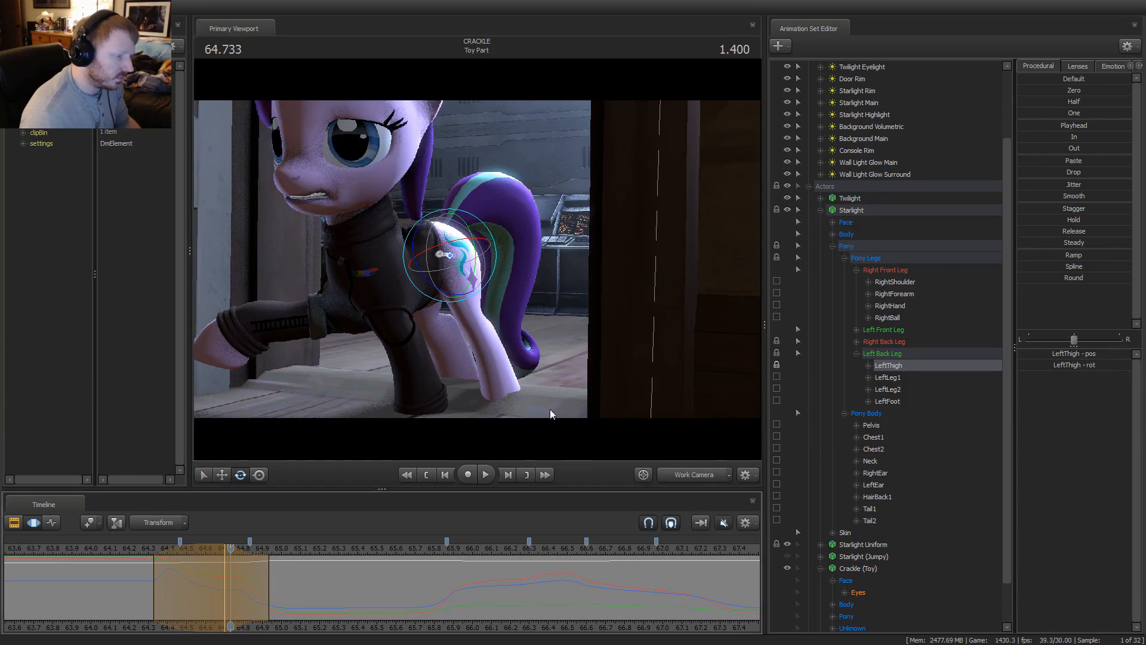
Rotate the lower bones of Starlight's left back leg and her LeftThigh at 64.733 to extend the leg backward
left_click(463, 314)
left_click_drag(436, 293, 452, 320)
left_click(486, 310, "ctrl")
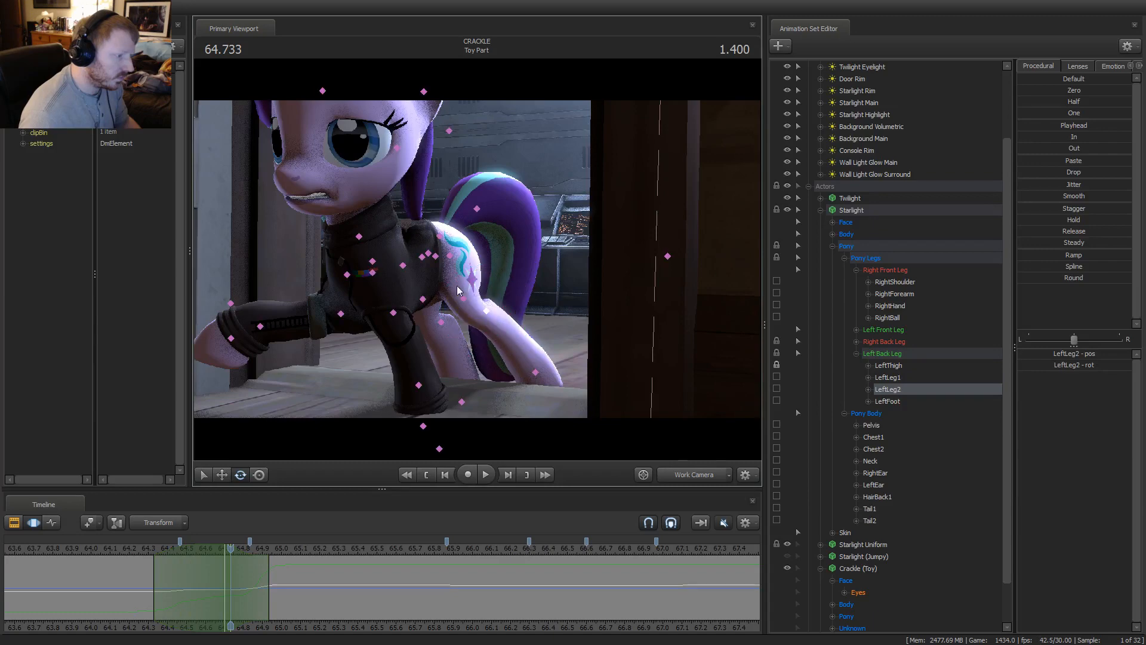
left_click(450, 255, "ctrl")
mouse_move(450, 255)
left_mouse_down()
mouse_move(463, 281)
mouse_move(448, 269)
left_mouse_up()
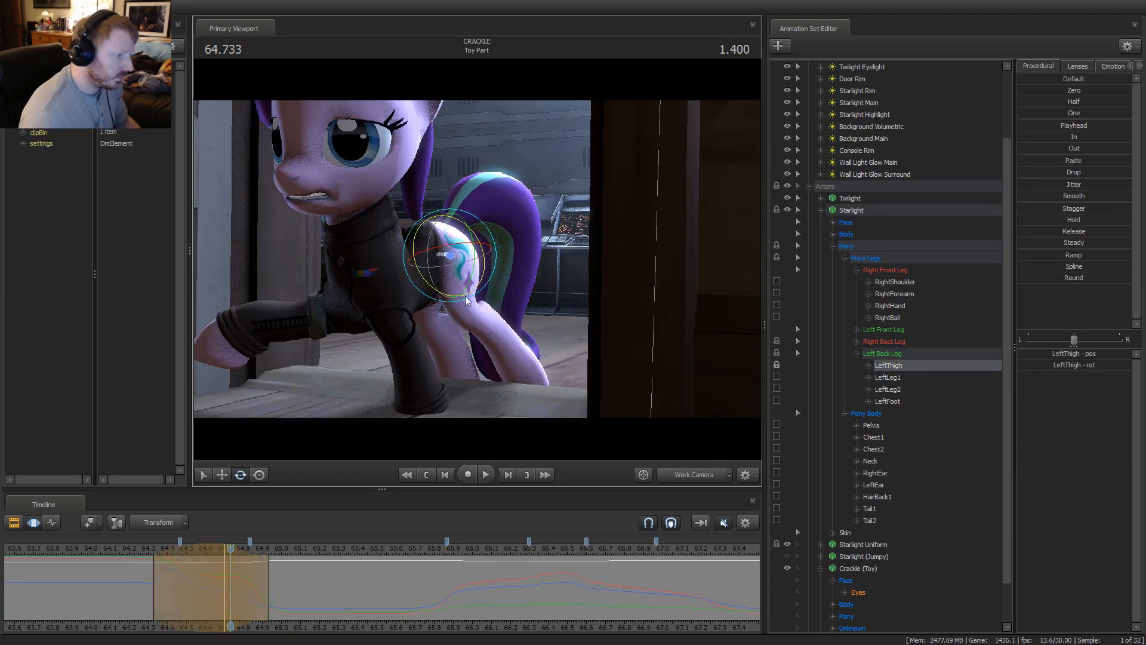
Replay the left back leg motion from about 64.25 and compare it through camera1 up to 64.733
key("space")
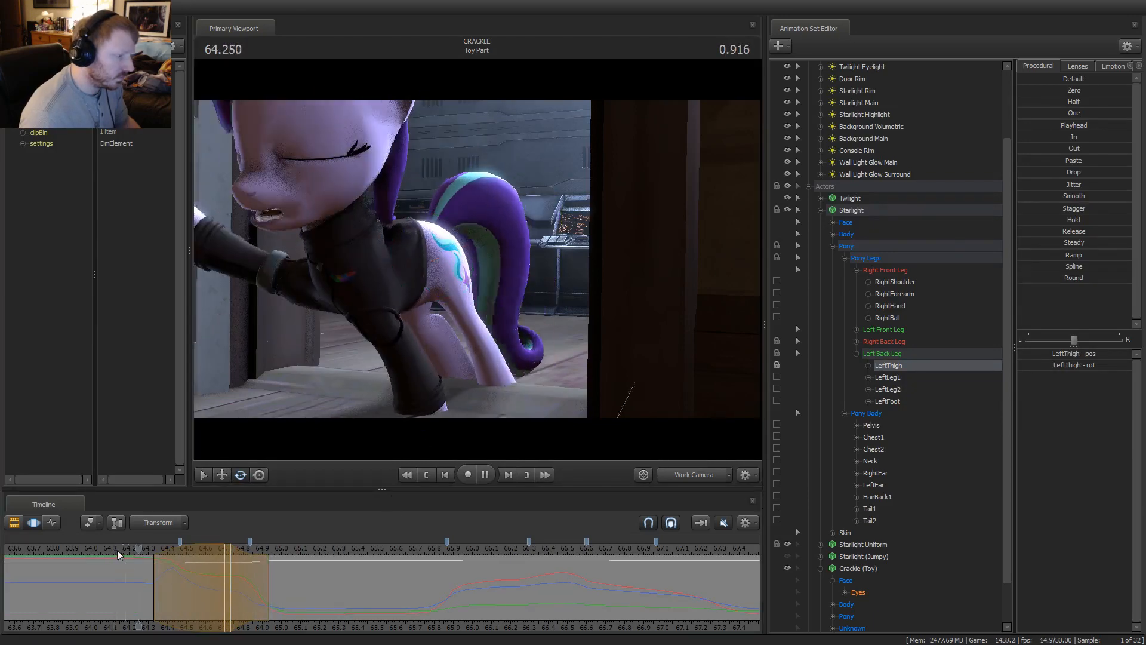
left_click(692, 473)
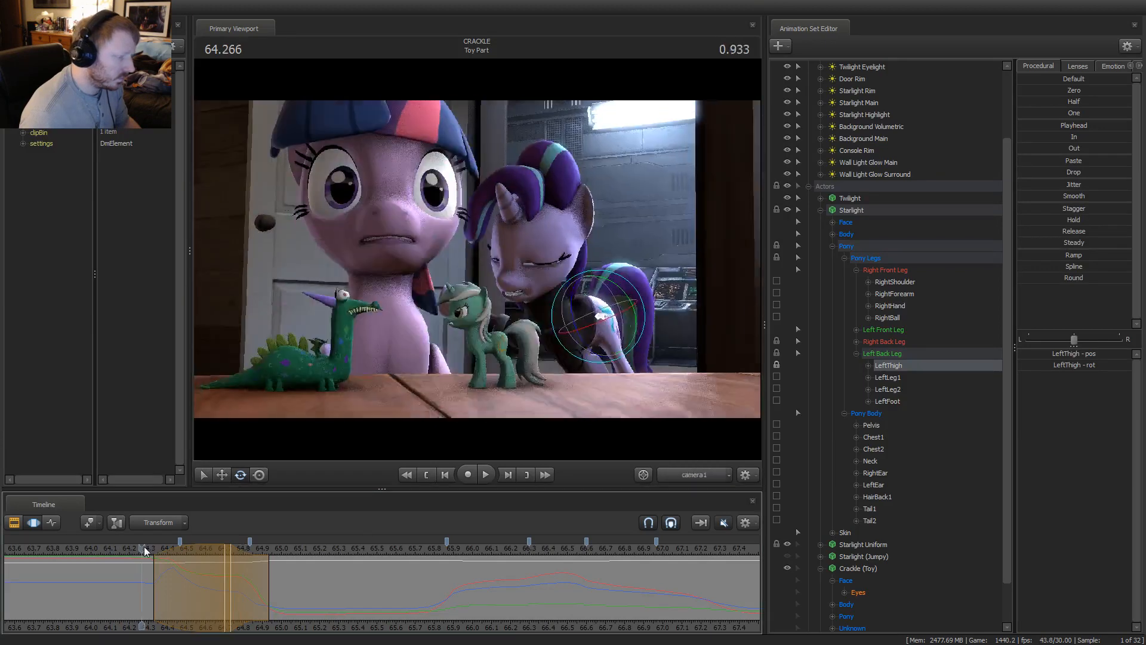
left_click(230, 549)
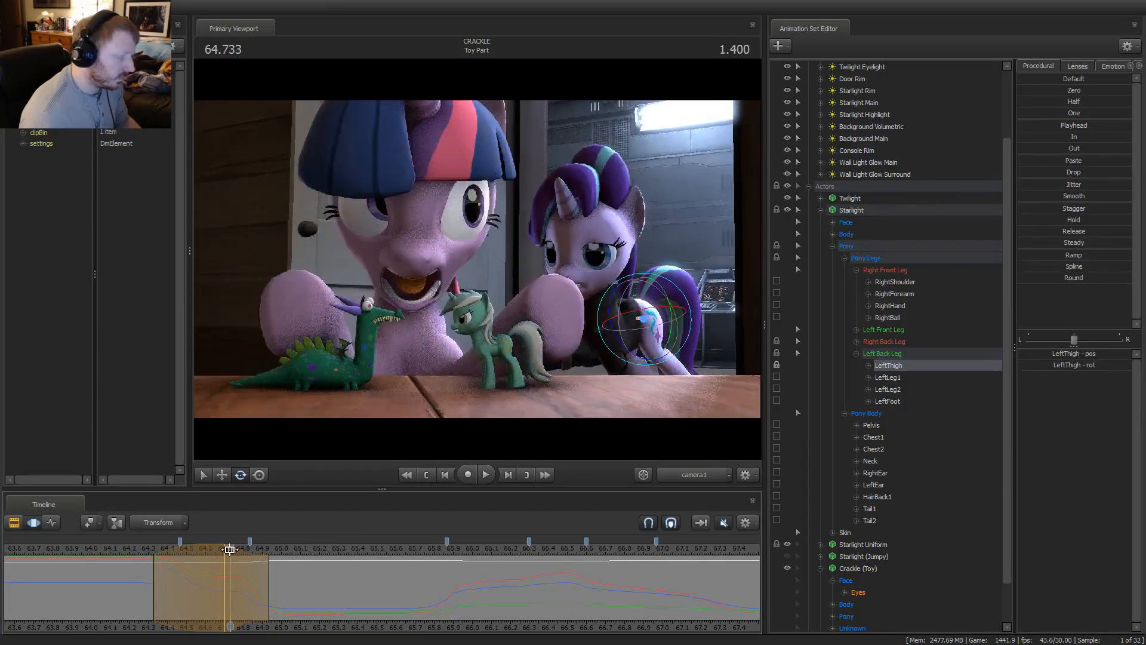
Rotate Starlight's LeftThigh slightly at 64.733 and replay the back leg motion from about 64.27
left_click(643, 318, "ctrl")
left_click_drag(650, 295, 658, 295)
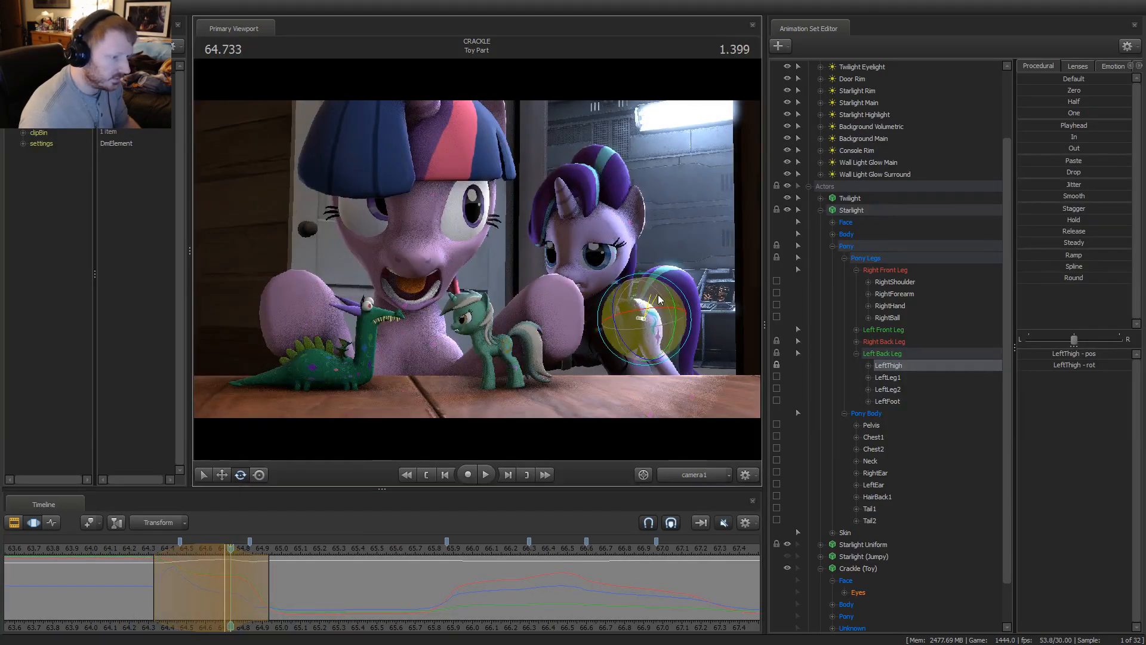
key("space")
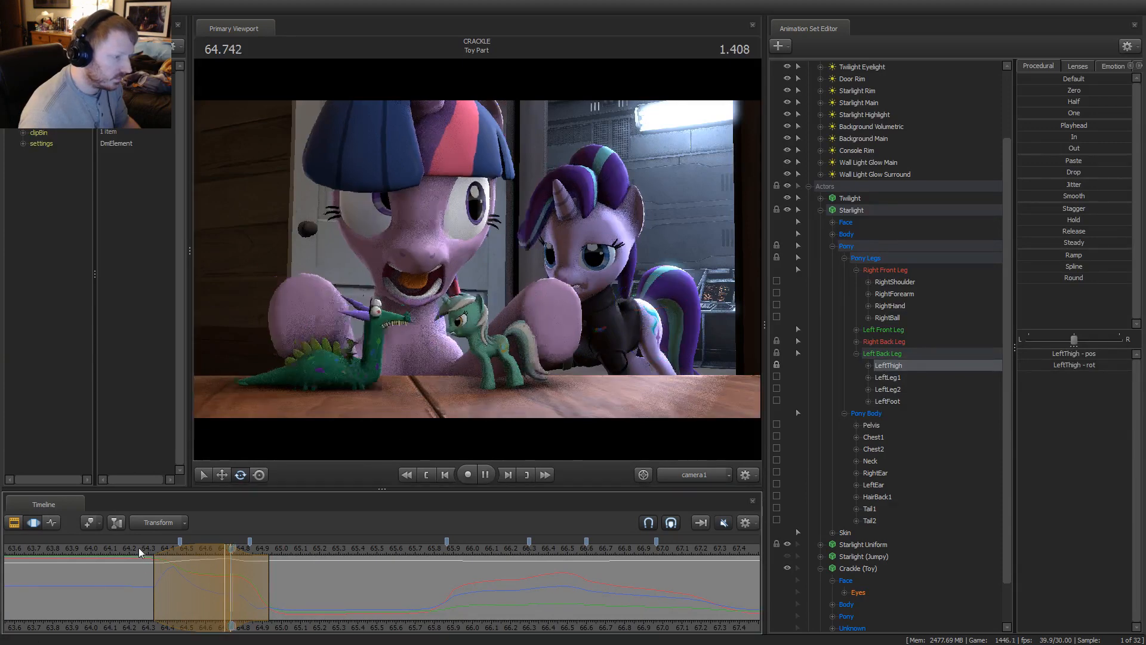
left_click_drag(138, 548, 231, 592)
key("space")
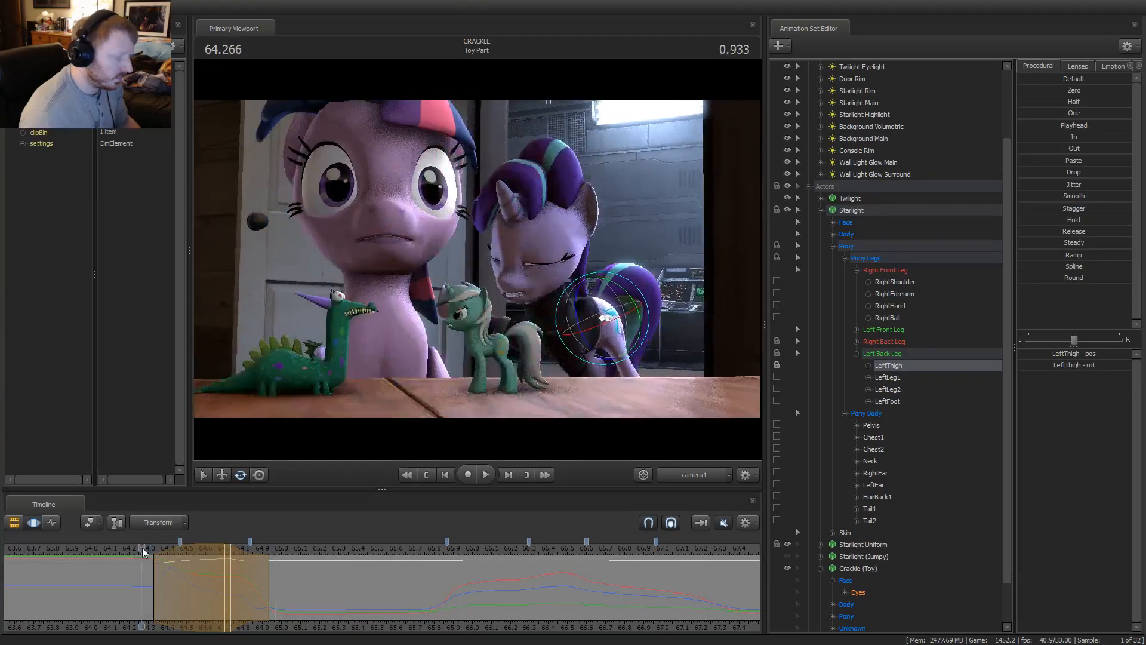
key("space")
Try to rotate Starlight's LeftLeg2 at 64.833 within a time selection from about 64.63 to 65.03
left_click_drag(173, 588, 250, 587)
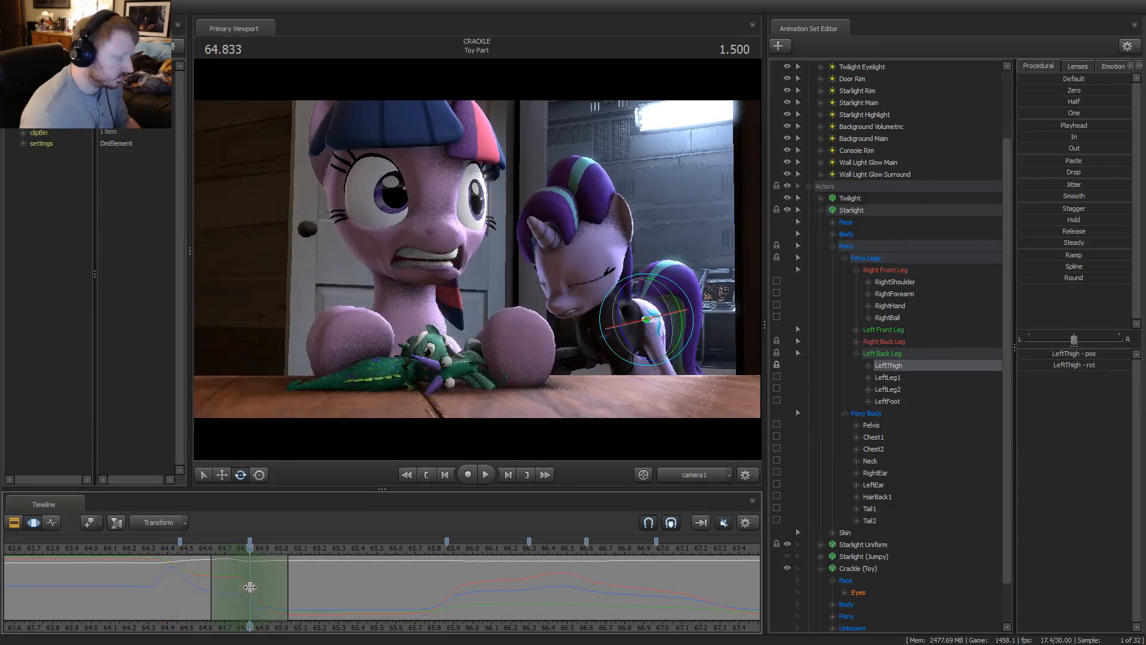
left_click_drag(645, 318, 639, 356, "ctrl")
left_click(649, 347, "ctrl")
left_click(641, 365)
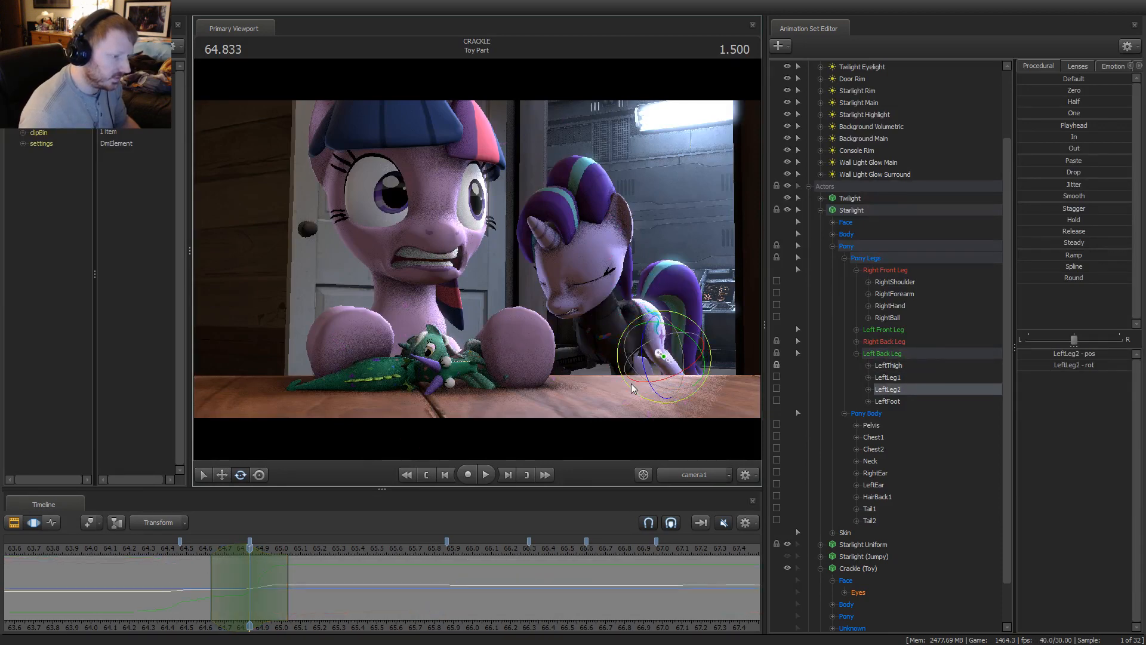
left_click_drag(631, 350, 631, 349)
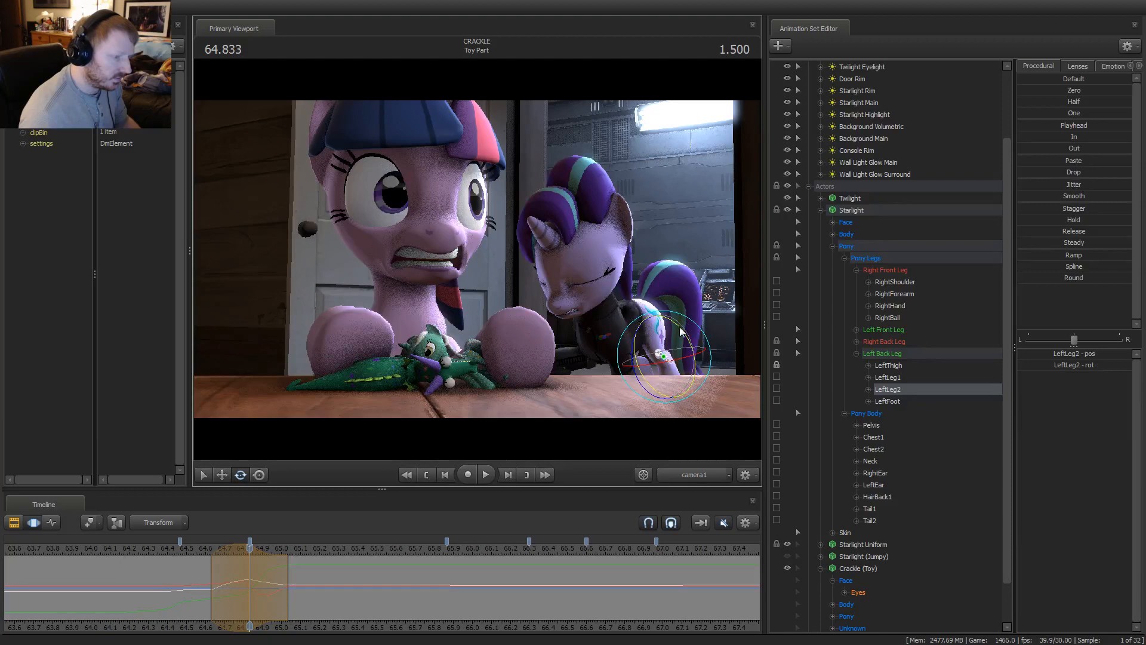
Replay the left back leg motion, compare it with and without the edit, and undo the LeftLeg2 rotation
key("space")
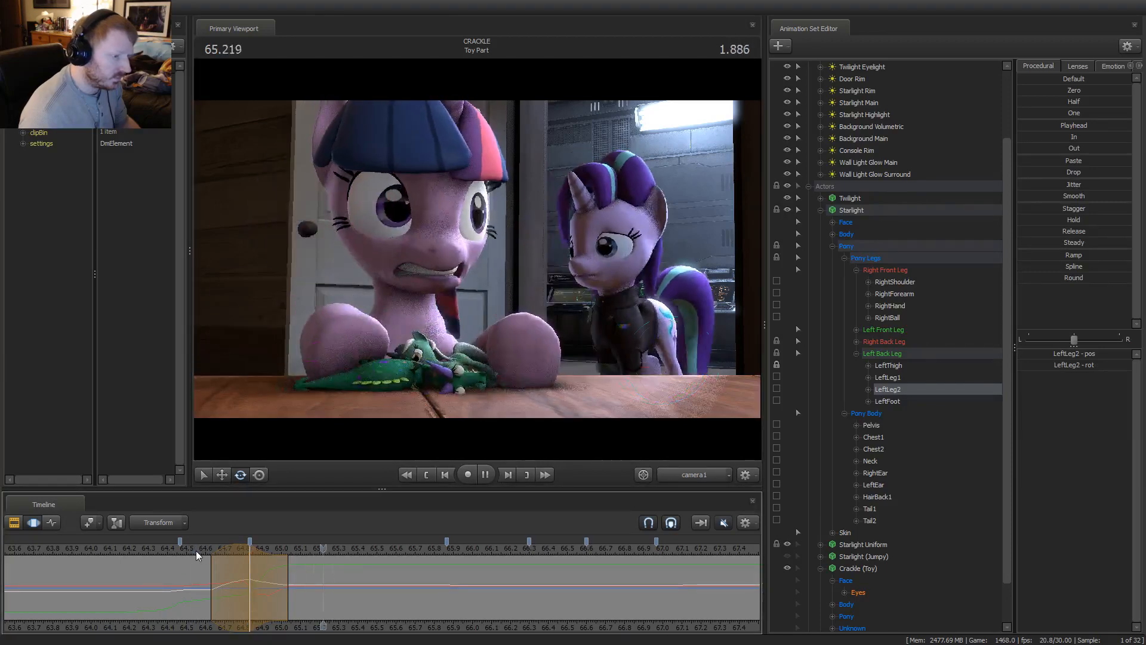
key("space")
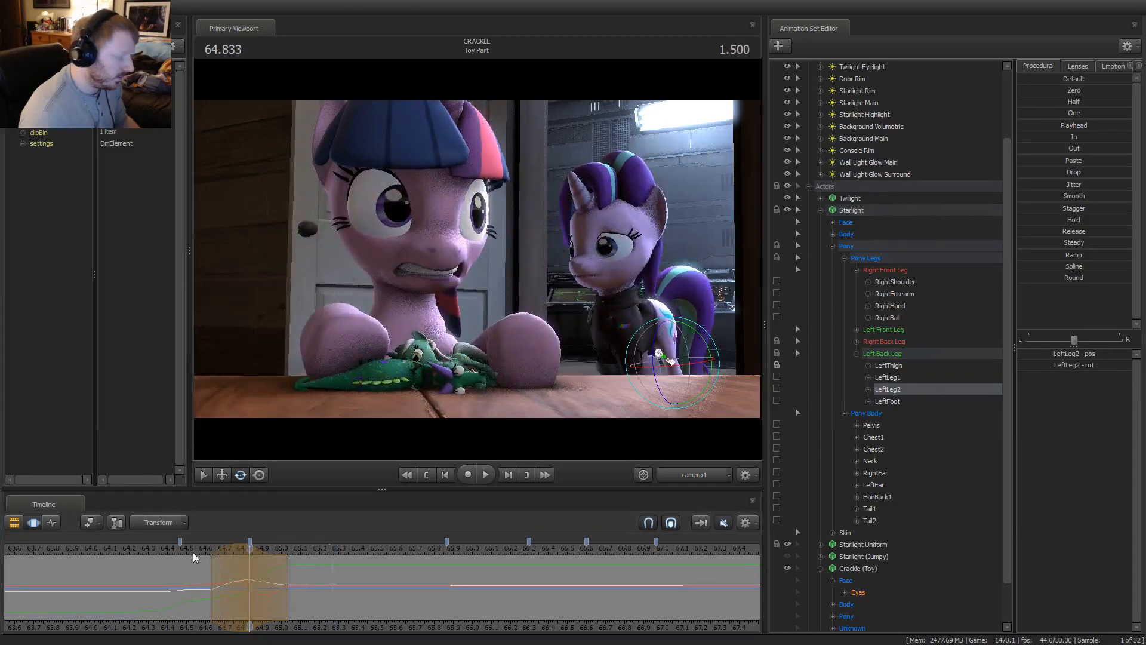
key("ctrl+z")
key("ctrl+y")
key("ctrl+z")
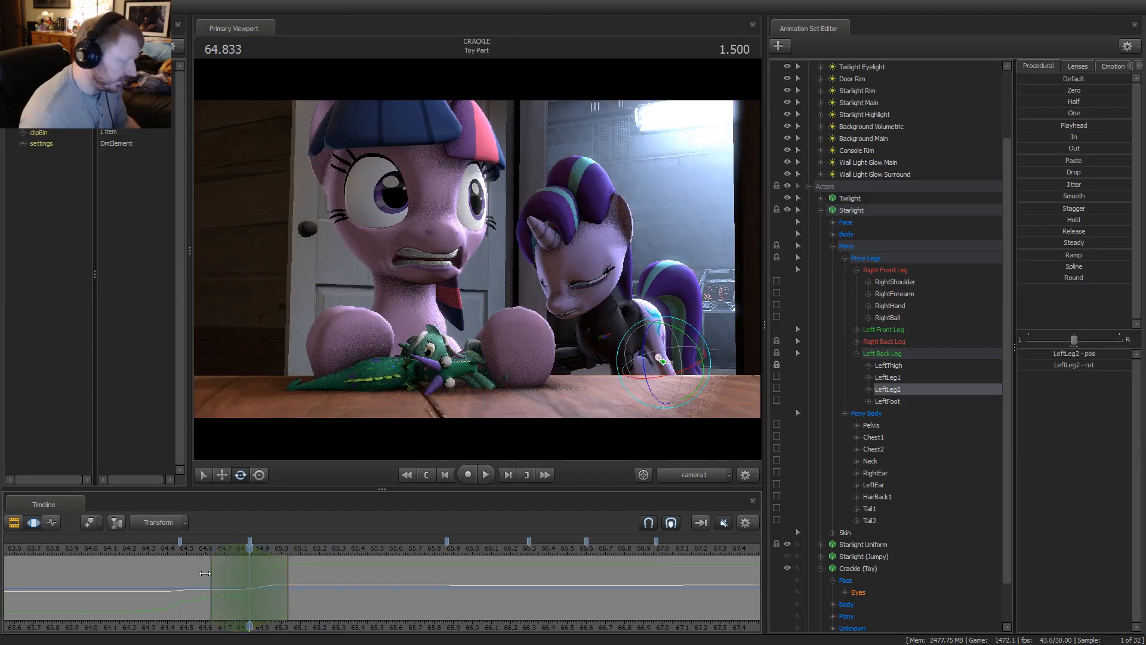
Try to move Starlight's LeftThigh upward at 64.800 within a time selection from about 64.6 to 64.97, and replay the motion
left_click_drag(205, 573, 240, 582)
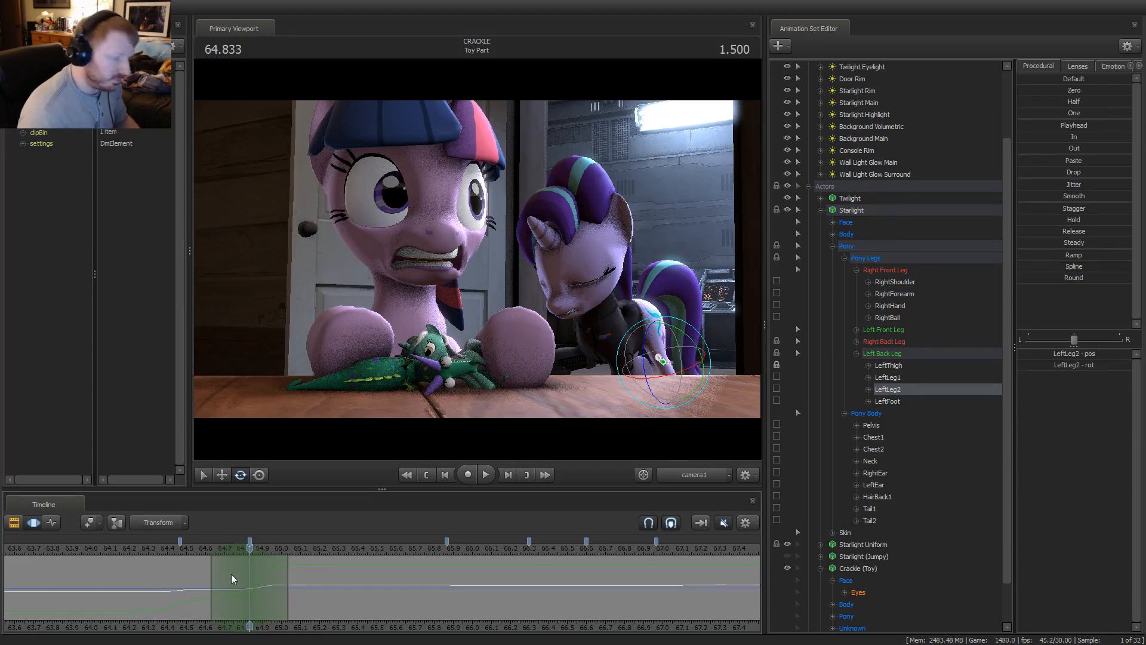
scroll(231, 575, "down", 5)
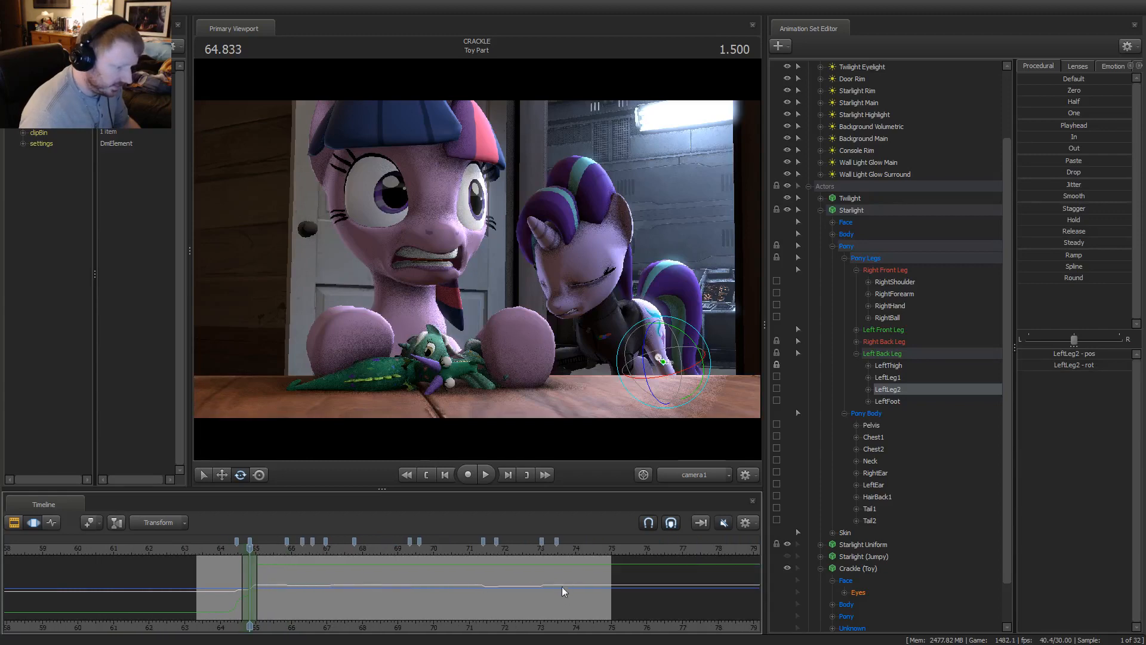
scroll(429, 578, "up", 6)
left_click_drag(249, 582, 272, 587)
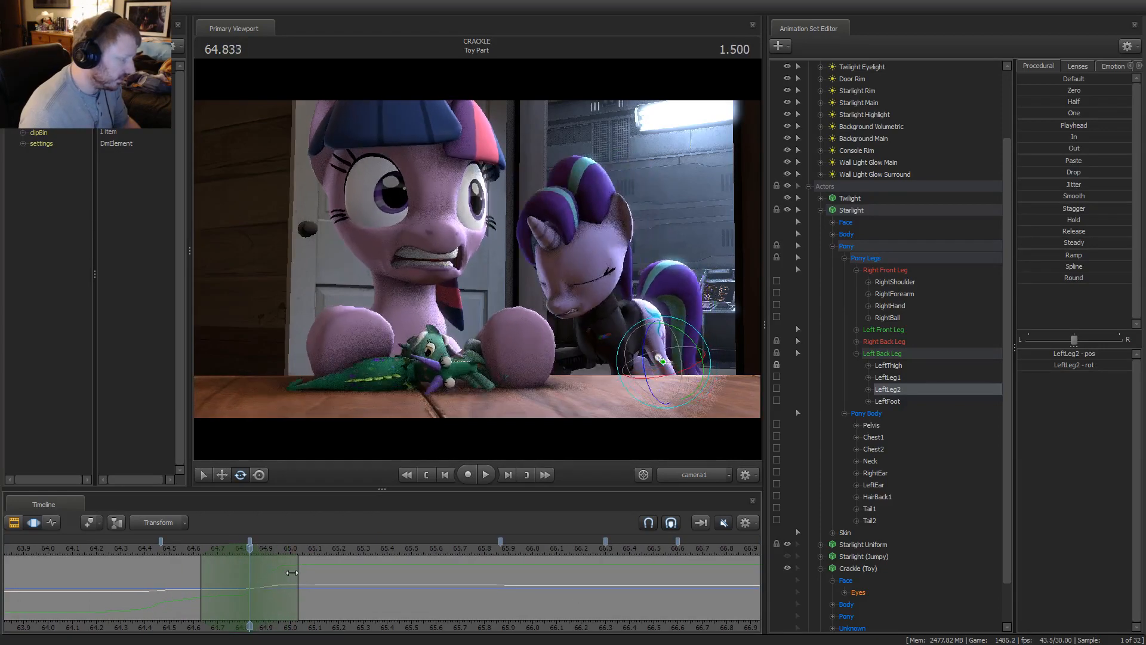
left_click_drag(235, 550, 229, 550)
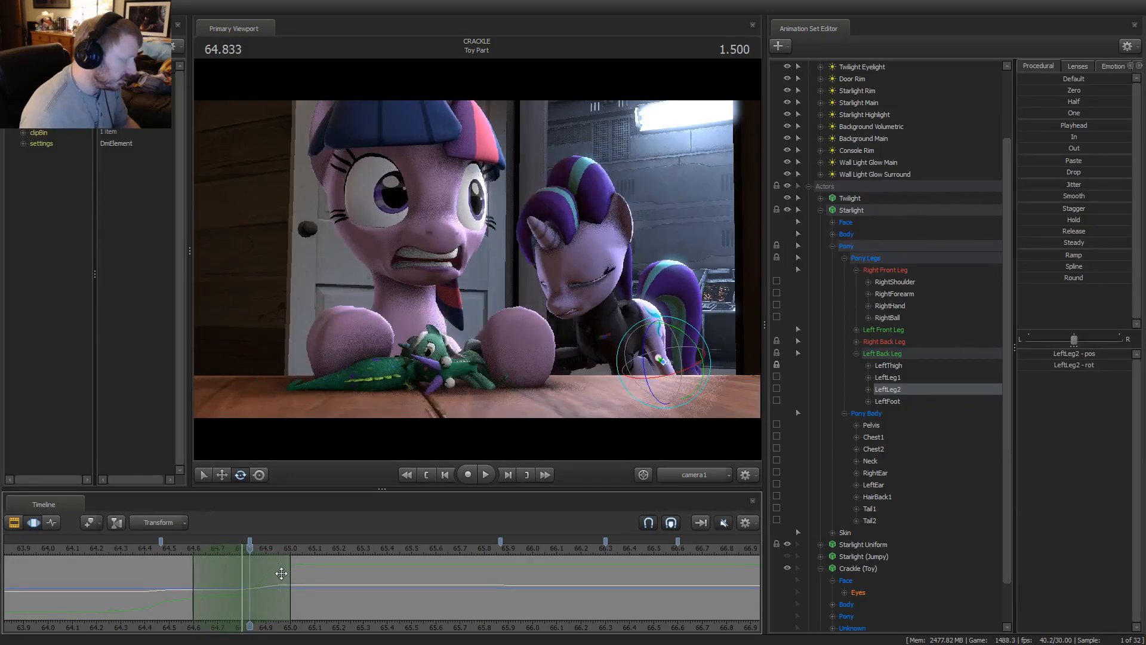
left_click_drag(290, 577, 281, 576)
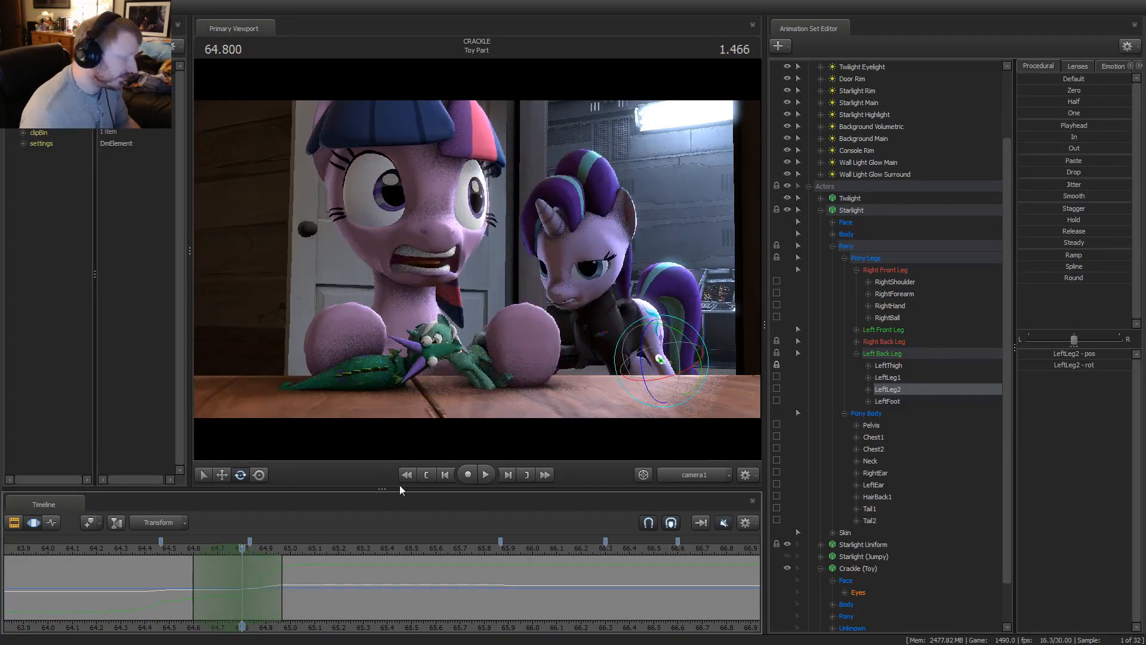
left_click(649, 321, "ctrl")
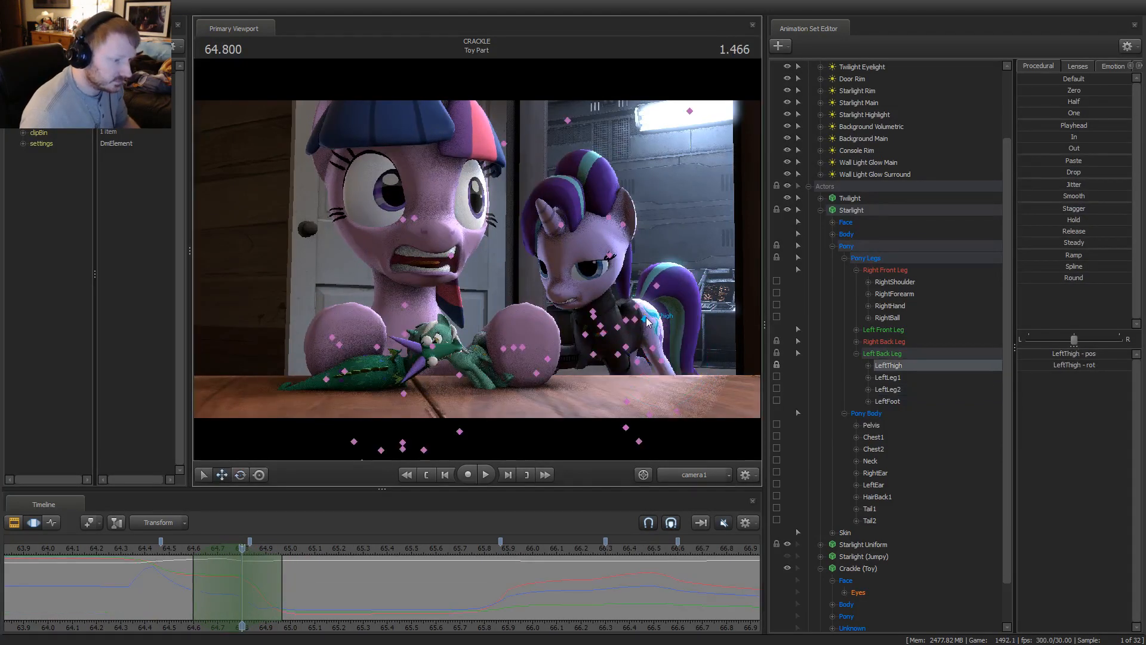
left_click_drag(647, 292, 647, 282)
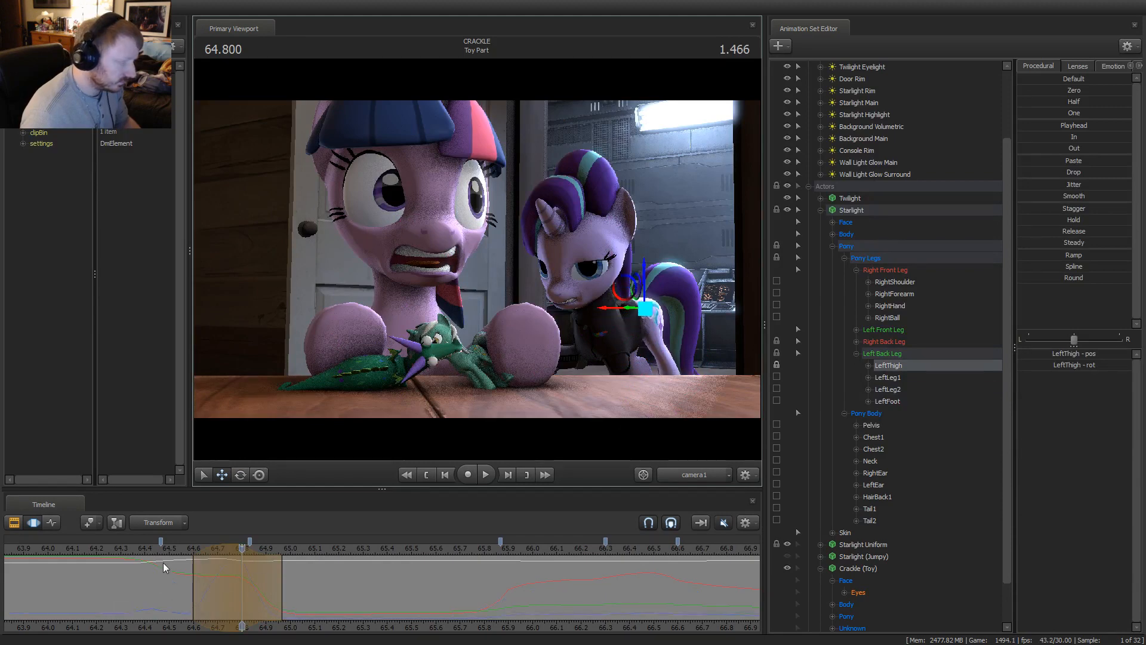
left_click(175, 551)
key("space")
Shift the time selection to about 64.67–65.0 around 64.833, replay the leg motion, and undo the LeftThigh move
key("space")
left_click(191, 552)
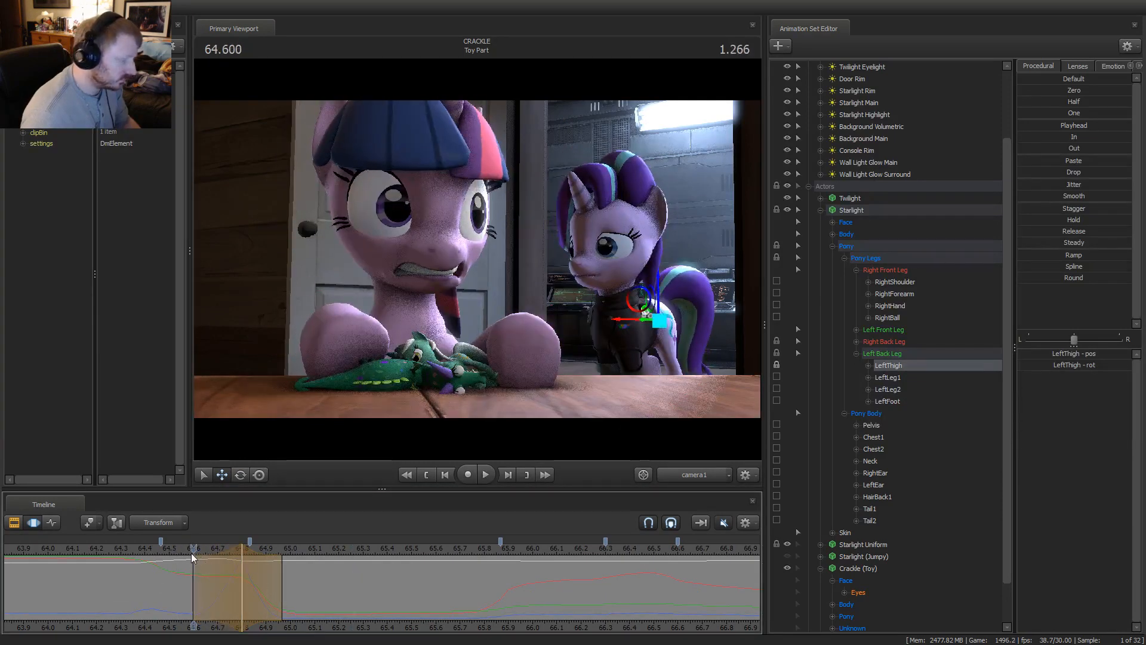
mouse_move(195, 572)
left_mouse_down()
mouse_move(237, 553)
mouse_move(202, 553)
mouse_move(206, 567)
left_mouse_up()
left_click(160, 554)
key("space")
key("space")
left_click(159, 554)
key("space")
key("space")
key("space")
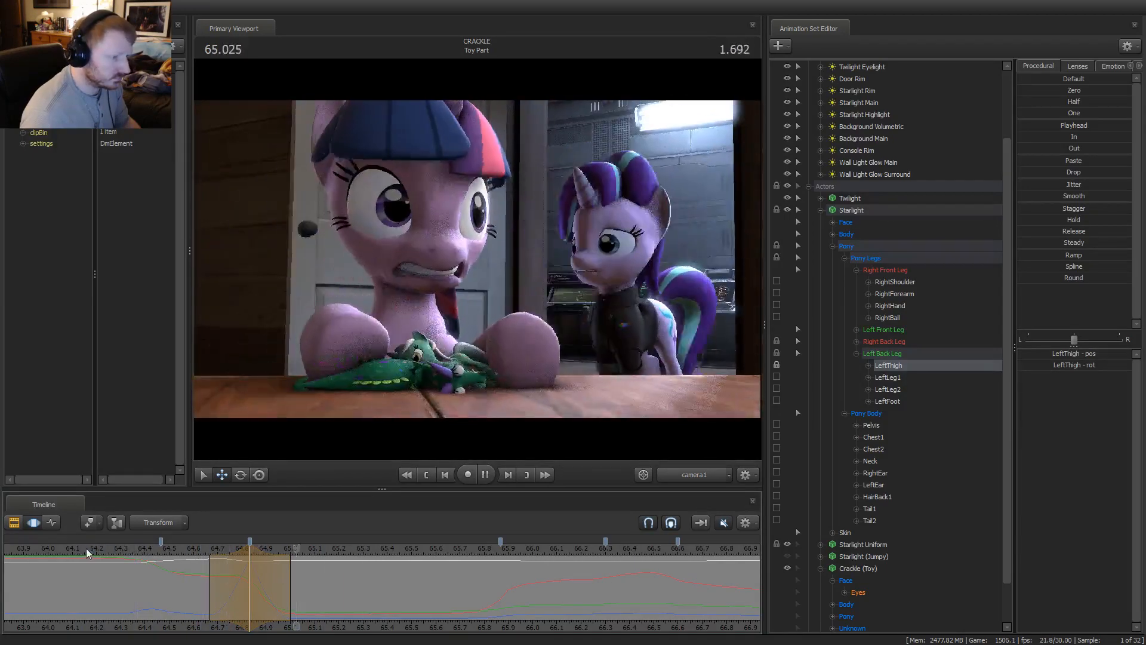
left_click(248, 548)
key("ctrl+z")
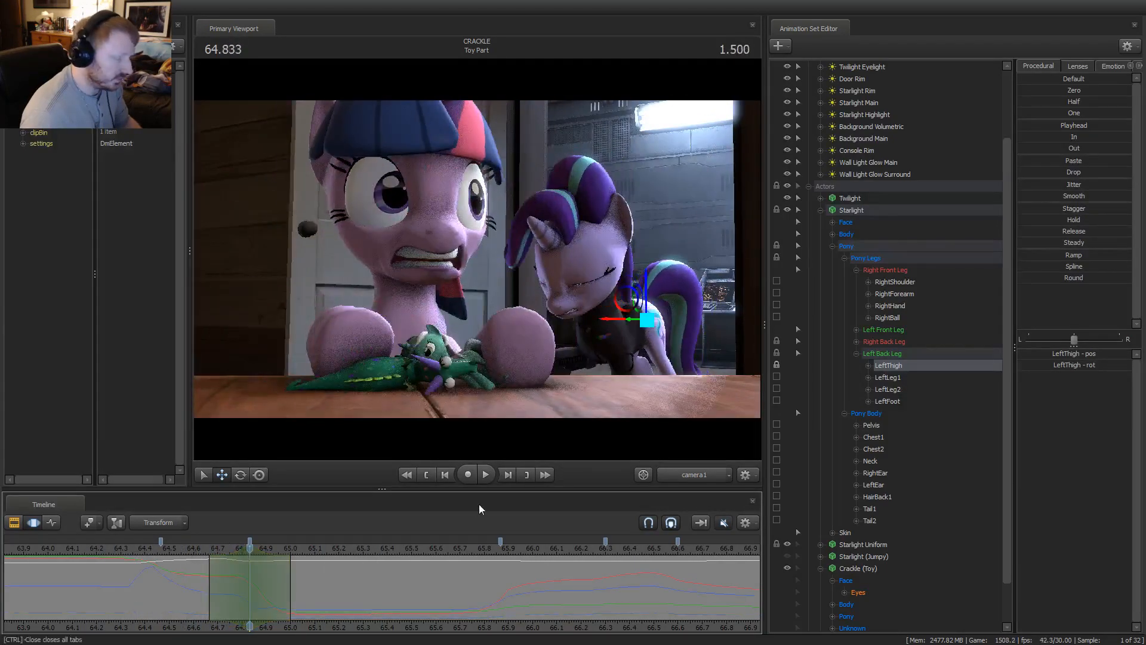
Rotate Starlight's LeftThigh and LeftLeg2 at 64.833 to adjust the pose of her left back leg
left_click(646, 319, "ctrl")
key("e")
mouse_move(631, 322)
left_mouse_down()
mouse_move(620, 316)
mouse_move(667, 306)
left_mouse_up()
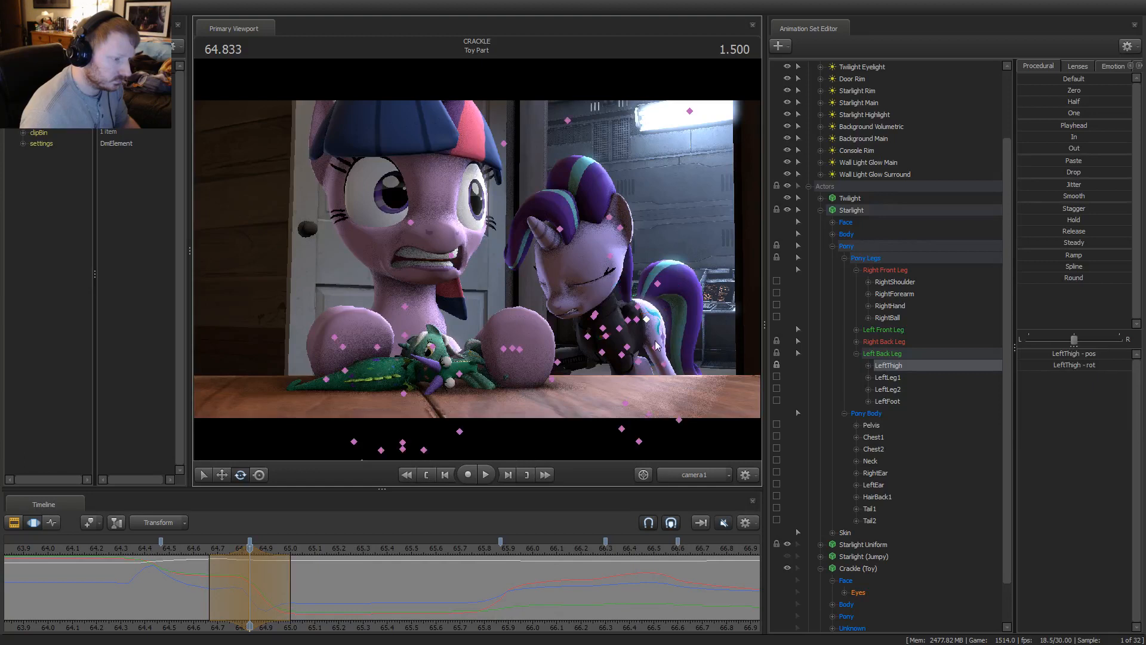
left_click(654, 345)
mouse_move(653, 341)
left_mouse_down()
mouse_move(648, 353)
mouse_move(650, 335)
left_mouse_up()
left_click(660, 356, "ctrl")
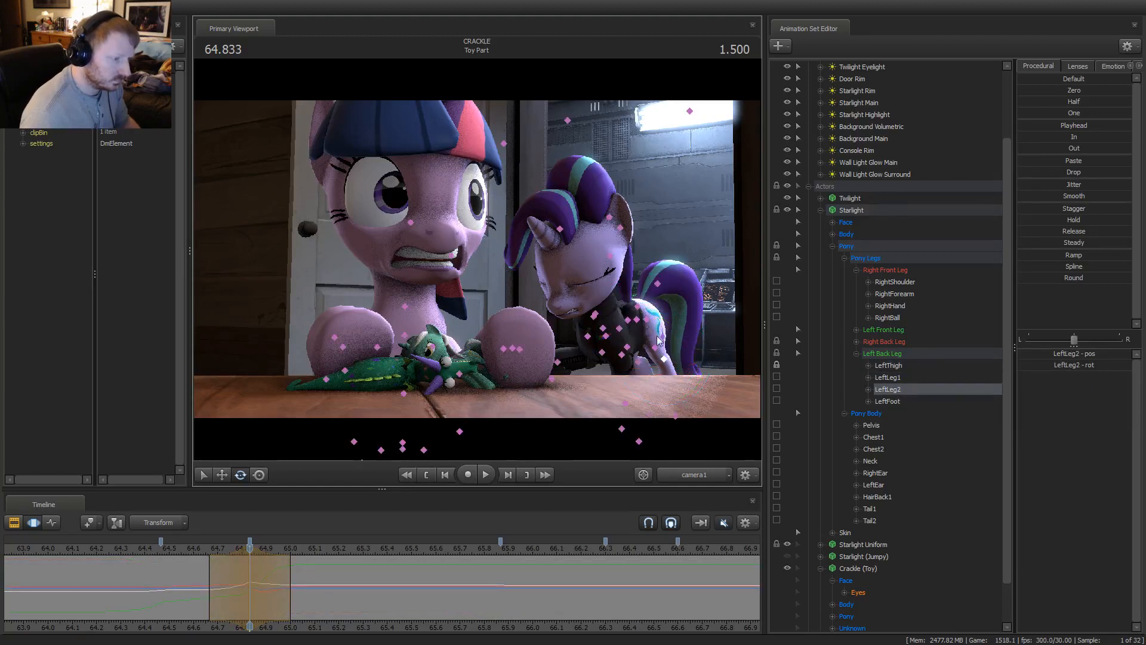
Move Starlight's LeftThigh slightly upward at 64.833 and replay the step from about 64.5
left_click(654, 315, "ctrl")
key("w")
left_click_drag(646, 296, 646, 290)
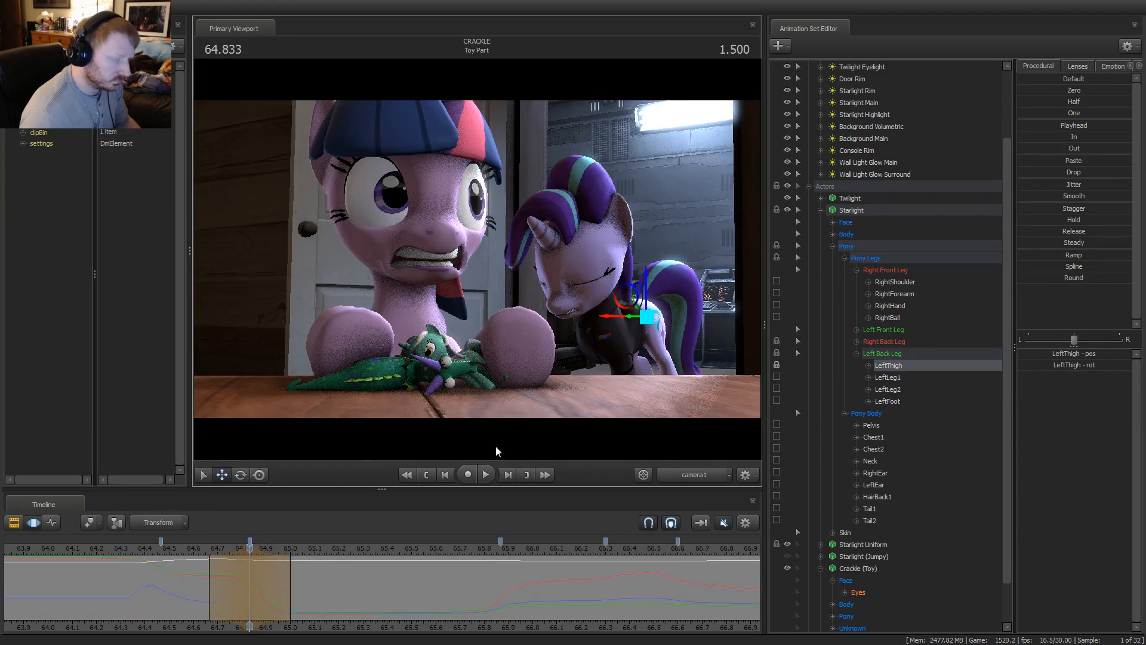
key("space")
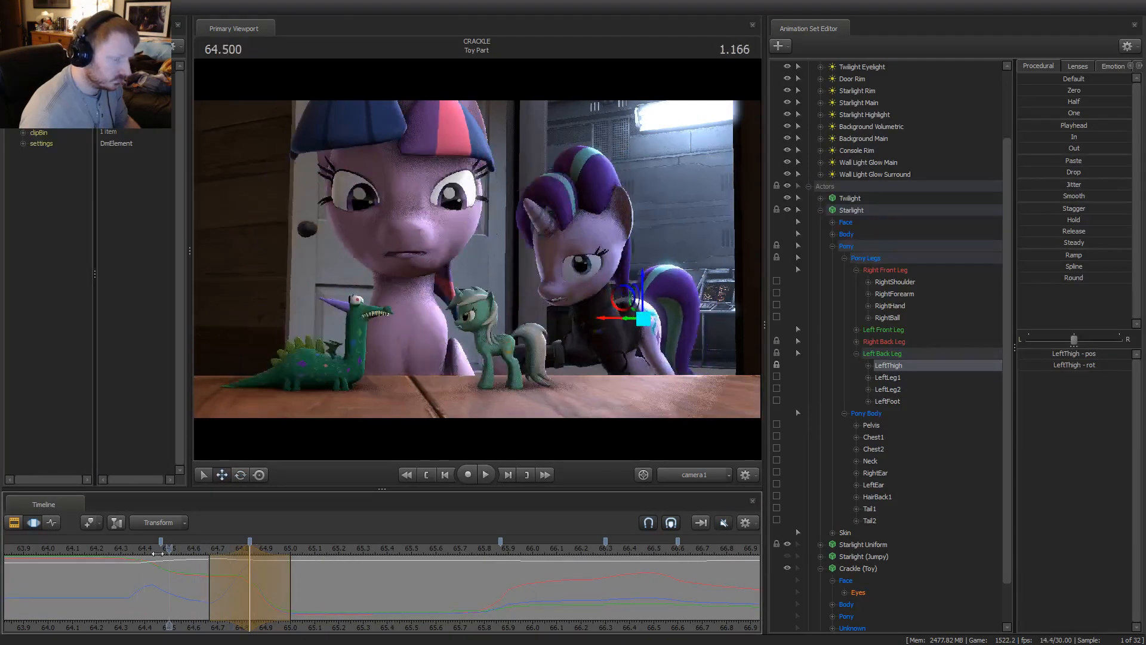
key("space")
Try to move Starlight's LeftThigh slightly downward at 65.000 within a time selection from about 64.83 to 65.2
key("shift")
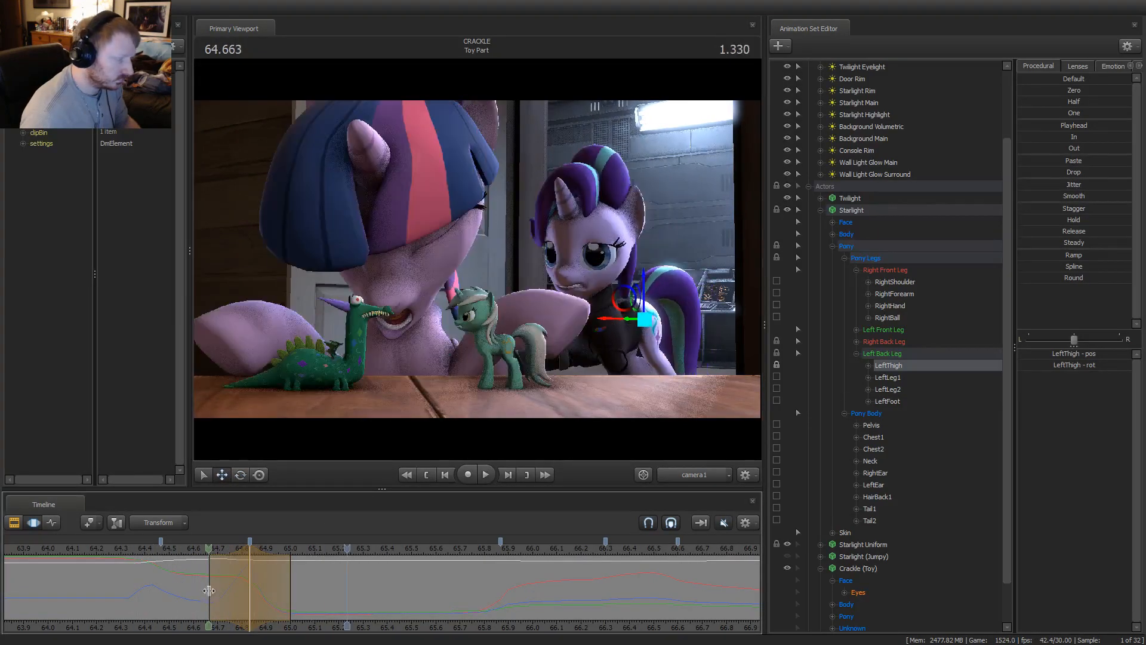
left_click(287, 609)
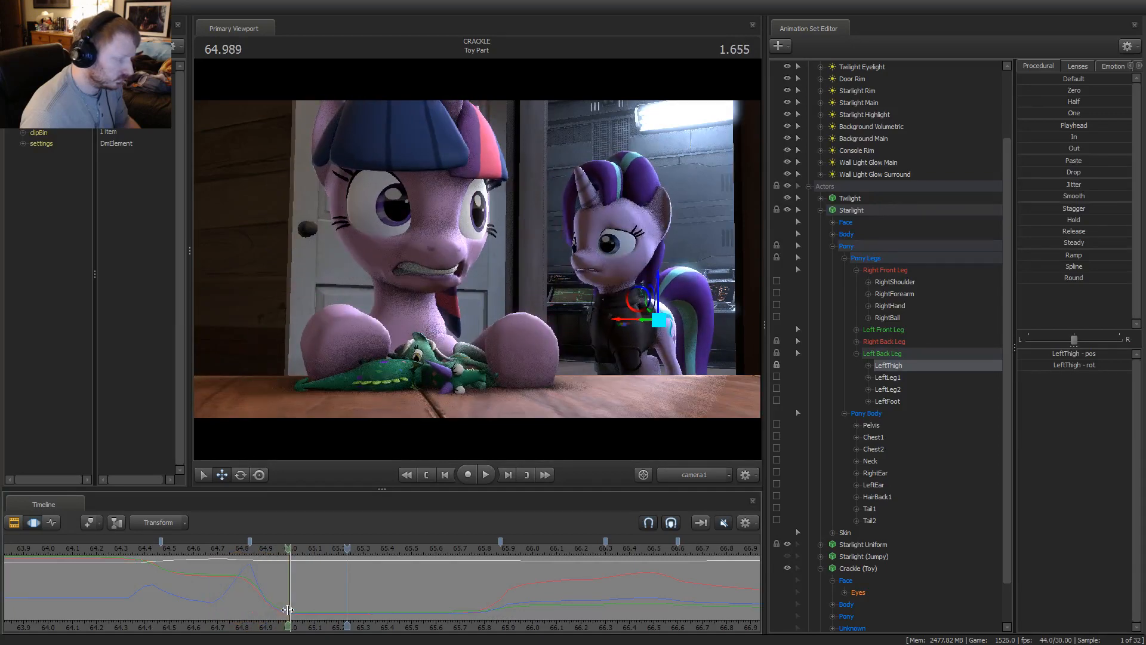
left_click_drag(330, 584, 339, 586)
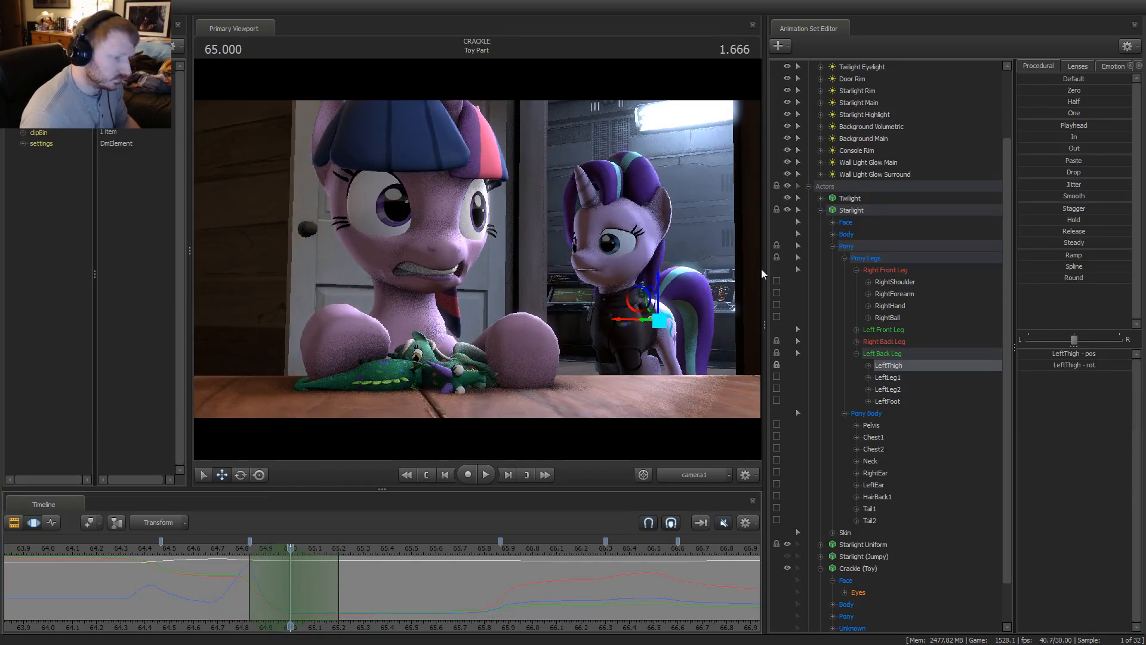
left_click_drag(661, 307, 659, 311)
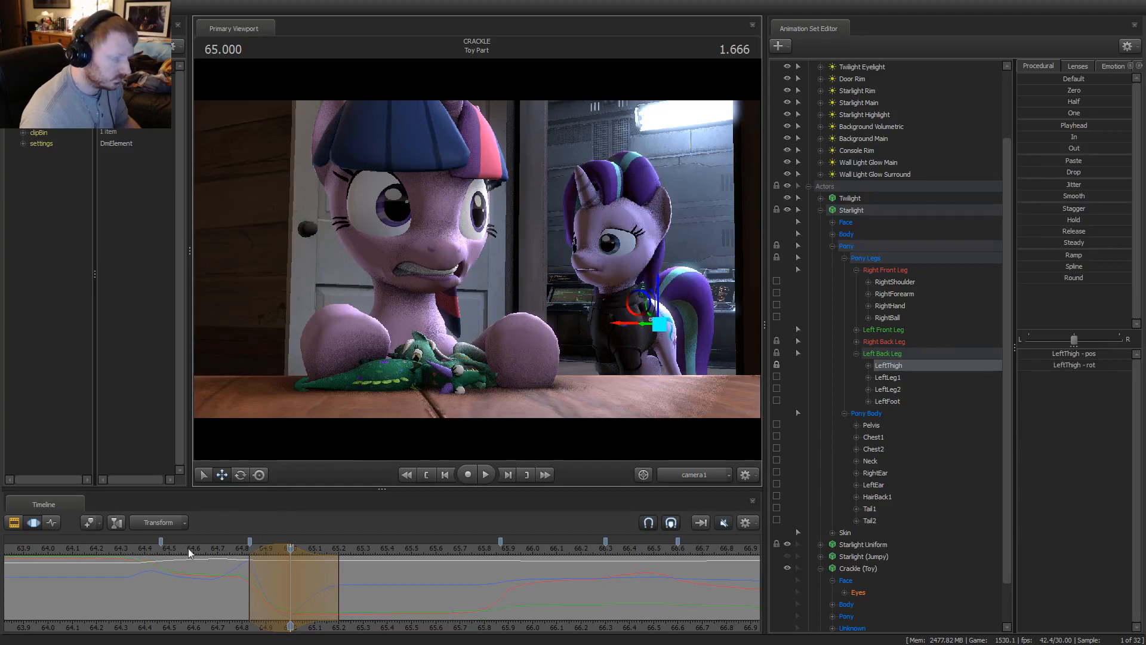
Replay the back leg motion from 64.700, return to 65.000, and undo the downward LeftThigh move
left_click(217, 549)
key("space")
key("space")
left_click(217, 549)
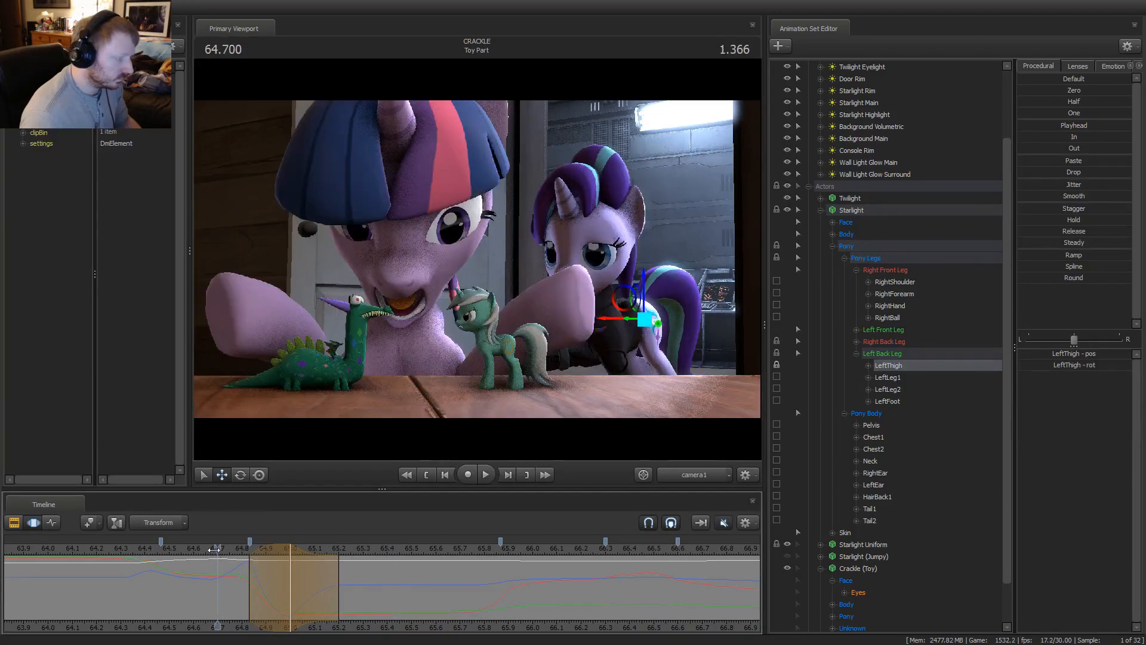
left_click(289, 549)
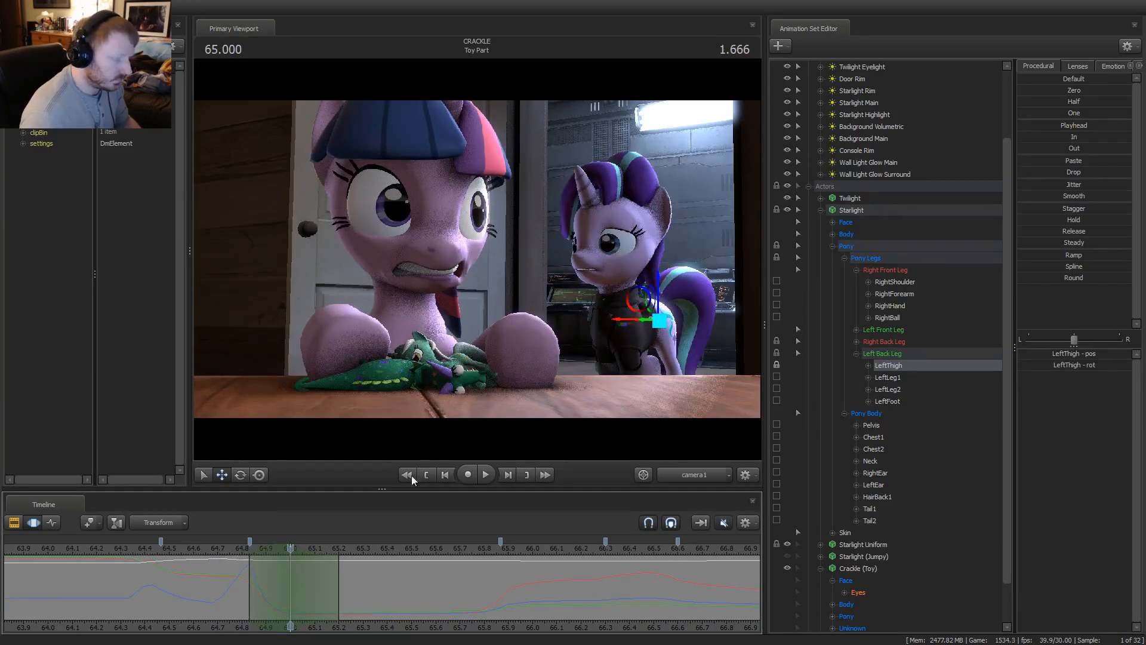
Switch the lock from LeftThigh to LeftLeg1, move LeftThigh slightly downward at 64.966 within a selection from about 64.83 to 65.1, and replay
key("Left")
key("Right")
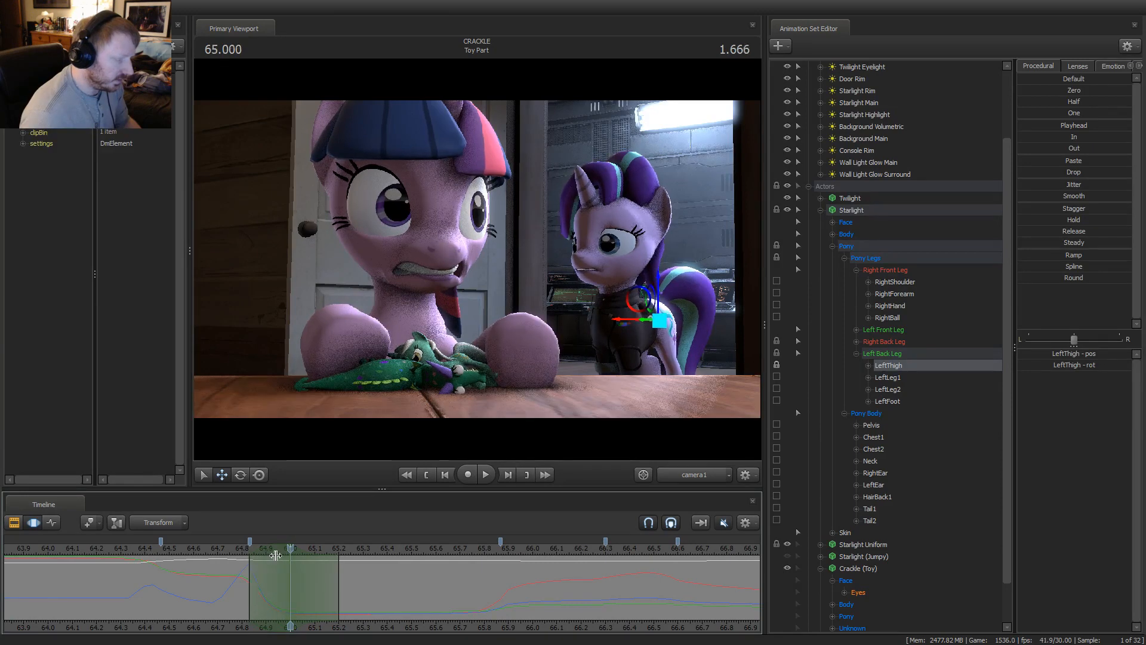
key("Left")
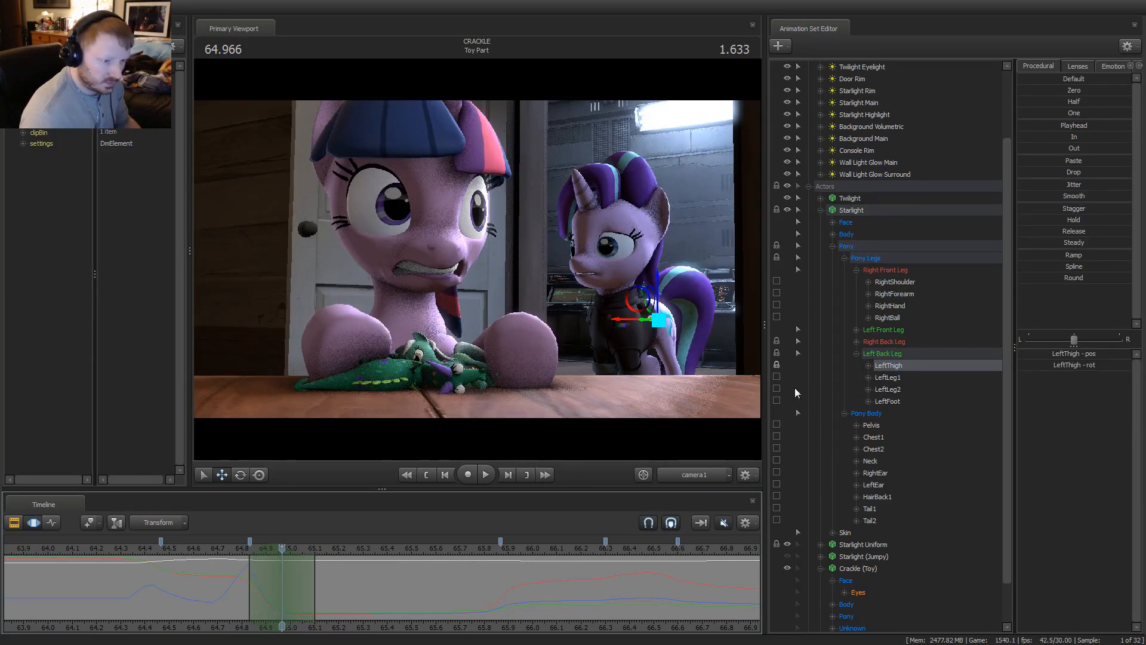
left_click(779, 377)
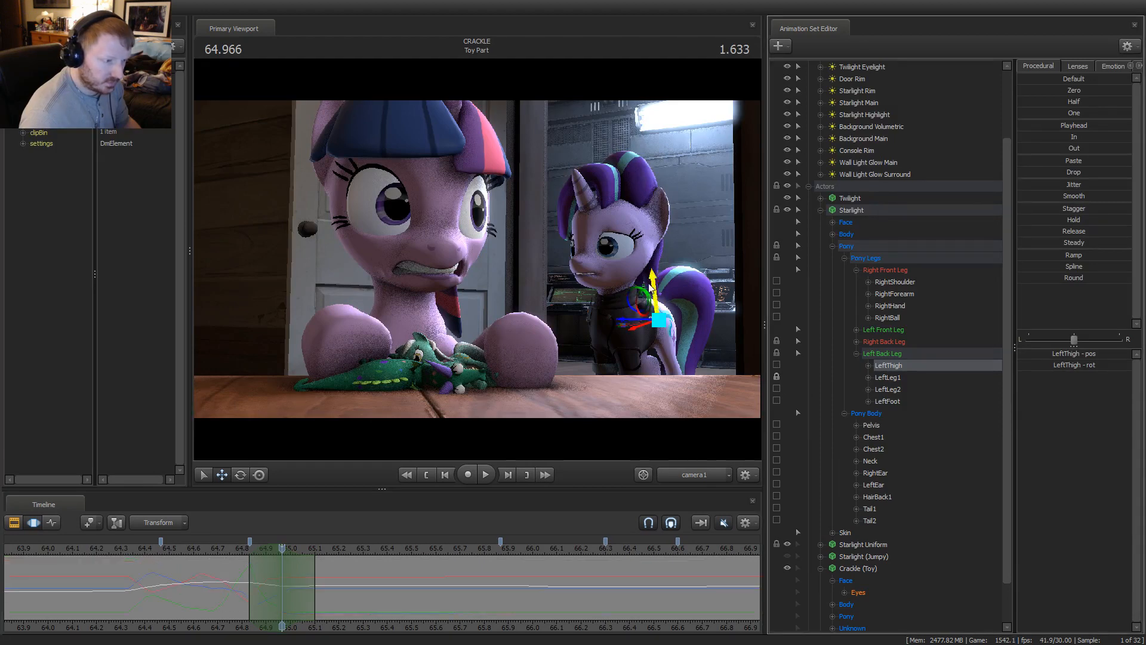
left_click_drag(652, 283, 654, 284)
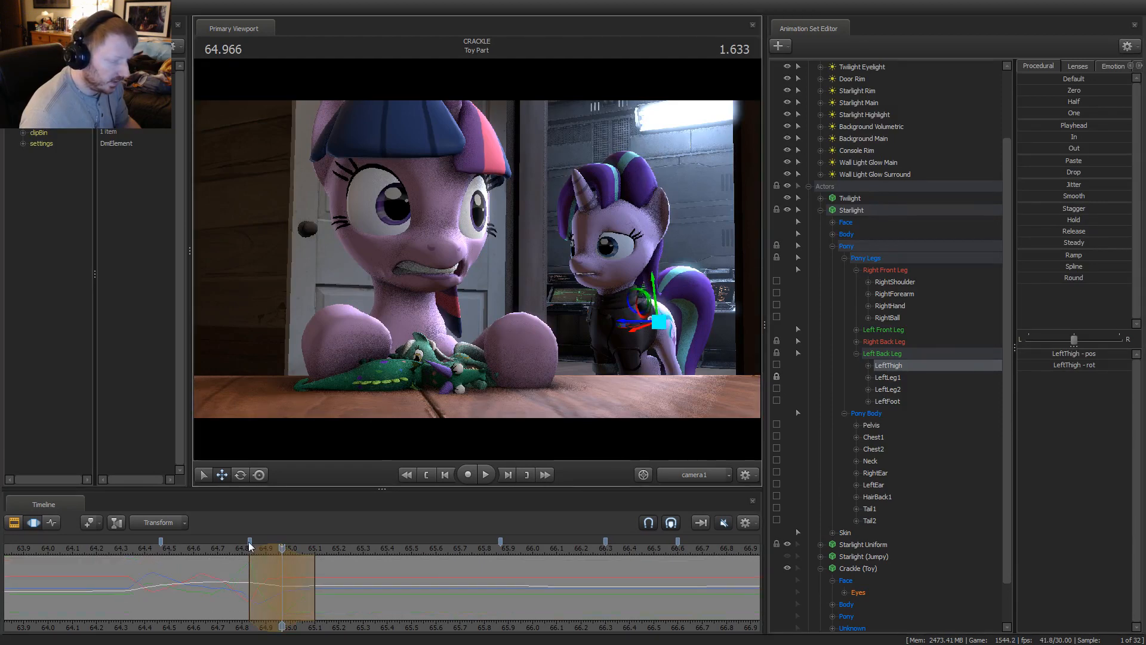
key("space")
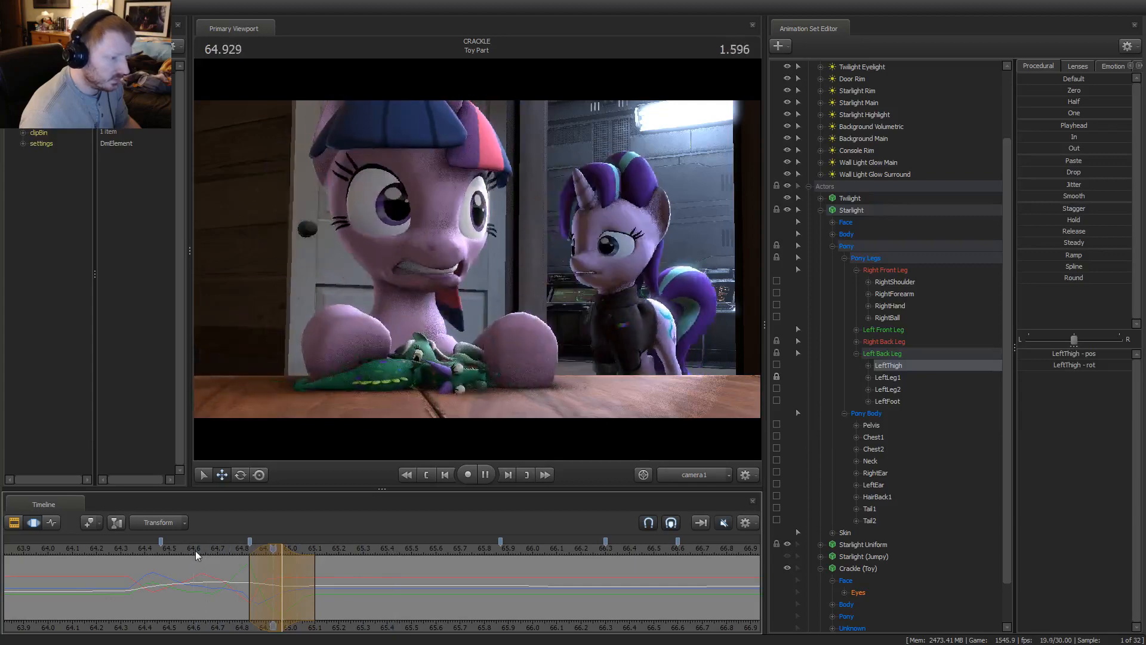
key("space")
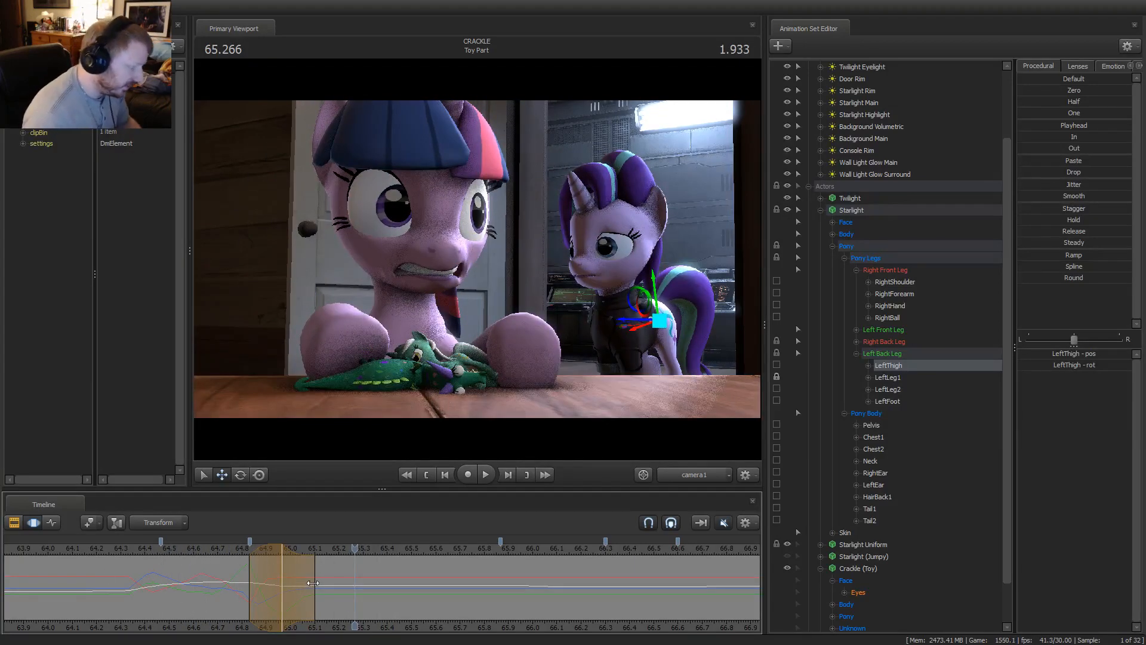
Extend the end of the LeftThigh edit's time selection to about 65.17 and replay the motion
left_click_drag(313, 582, 326, 586)
key("space")
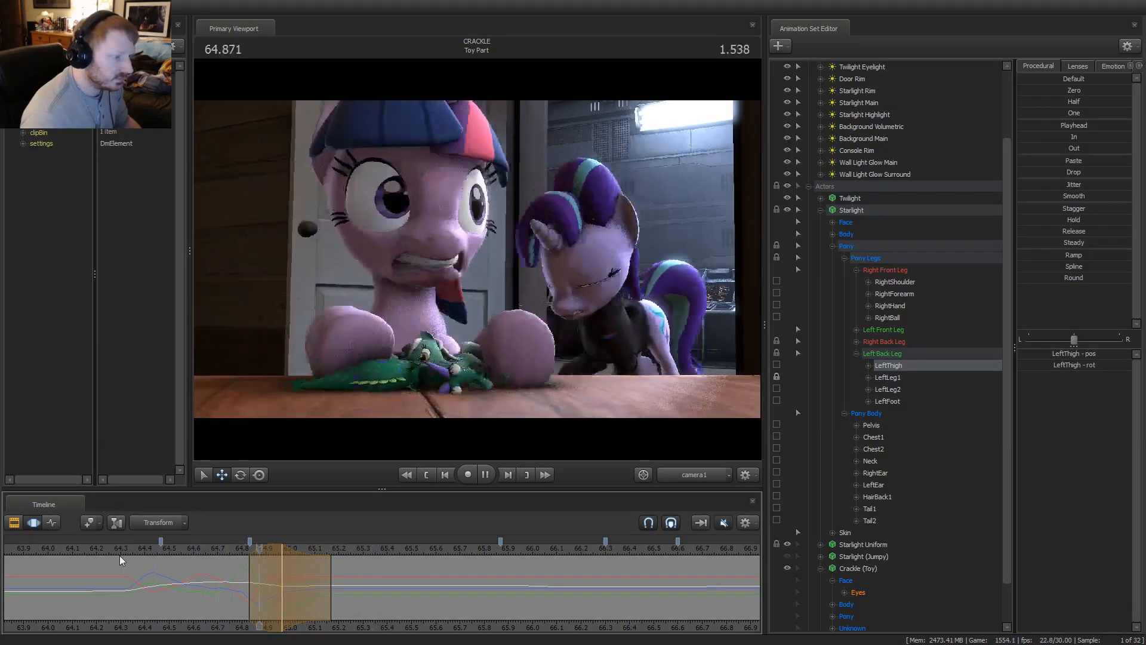
key("space")
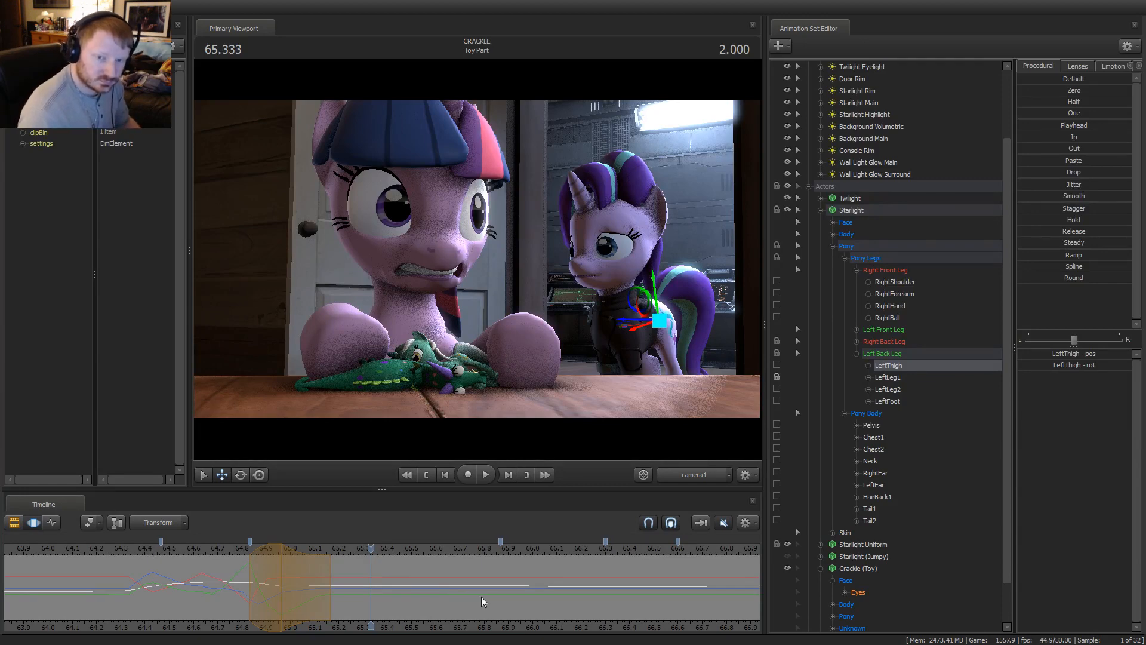
scroll(486, 594, "down", 5)
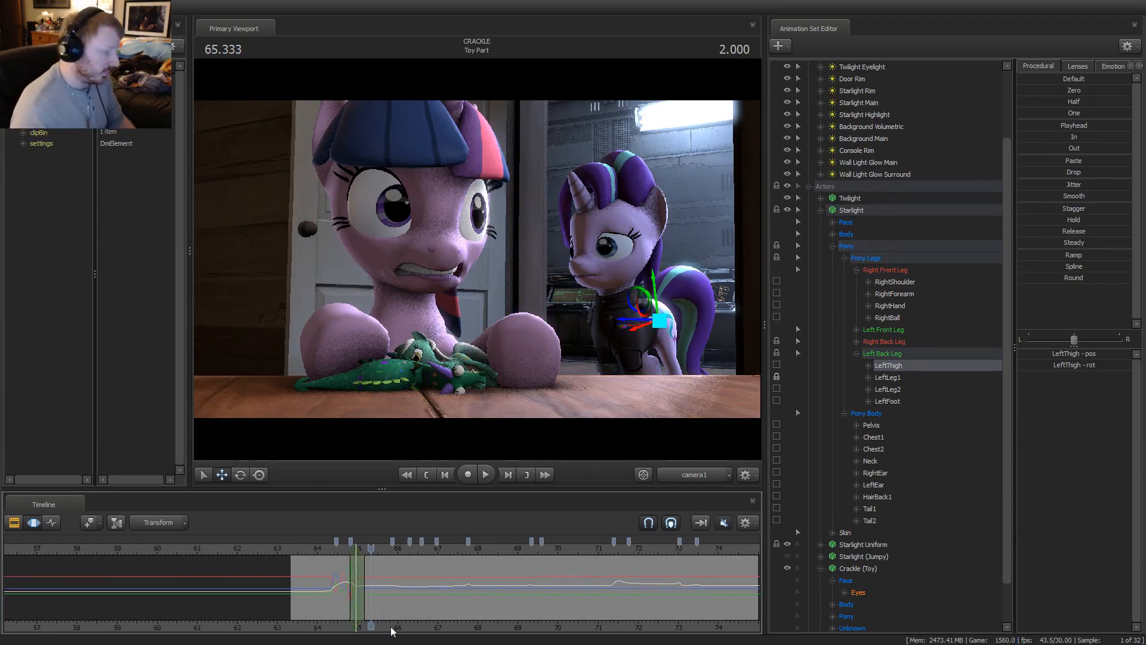
Review the cut from the last battle clips into Toy Part, scrubbing from about 62.17 and replaying Starlight's entrance motion
key("F1")
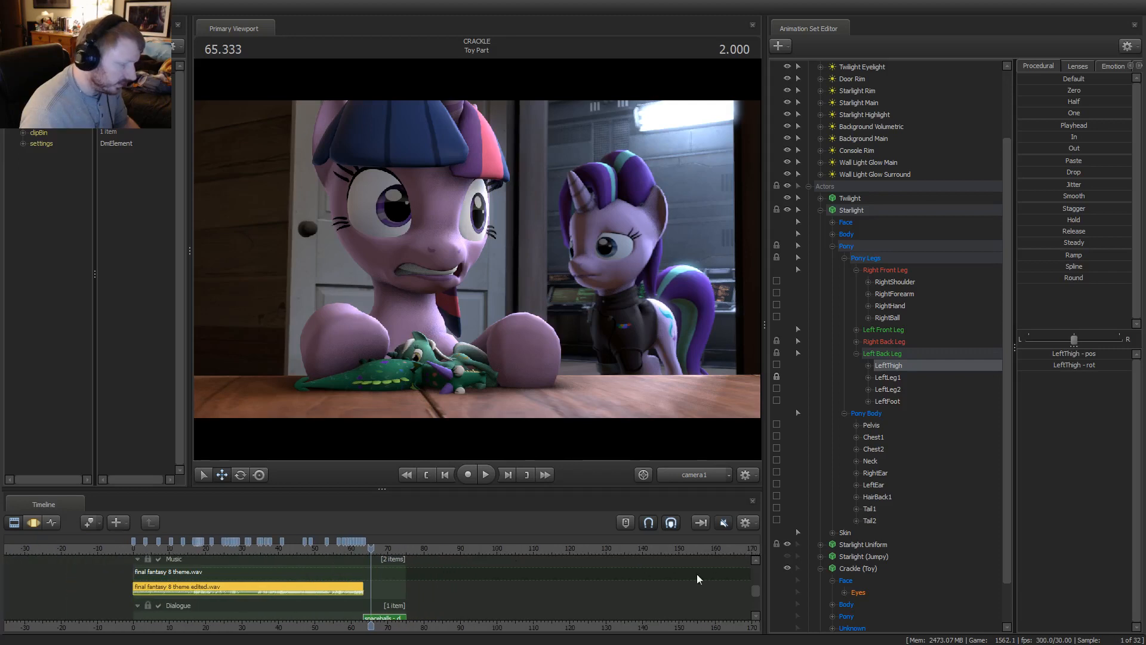
scroll(756, 579, "up", 3)
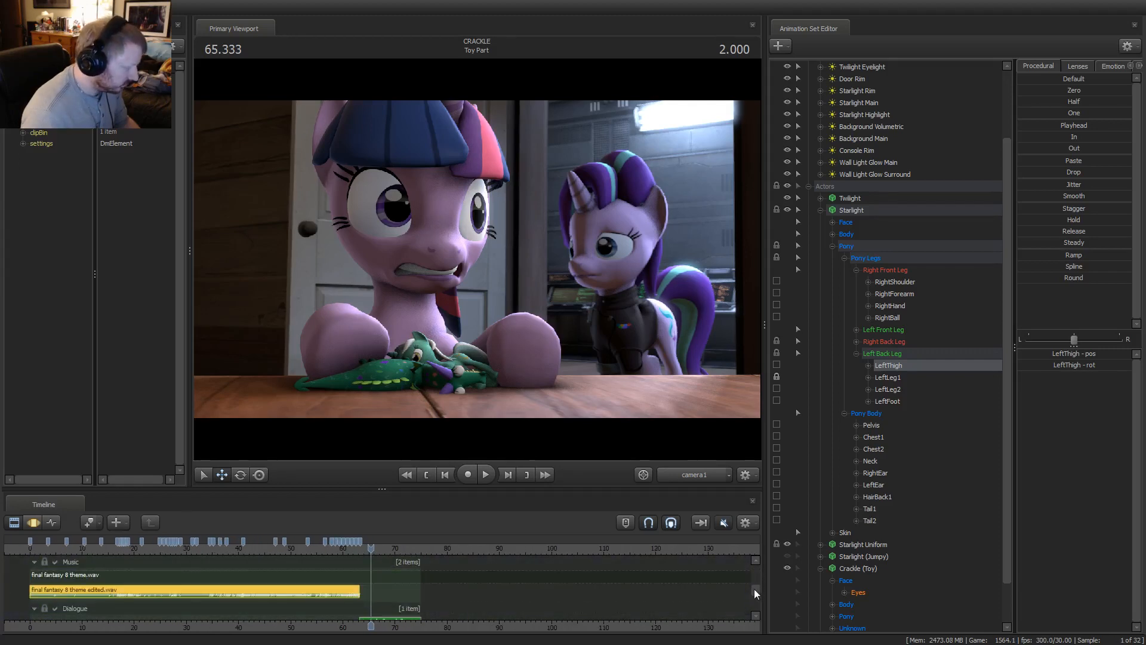
left_click_drag(754, 589, 760, 569)
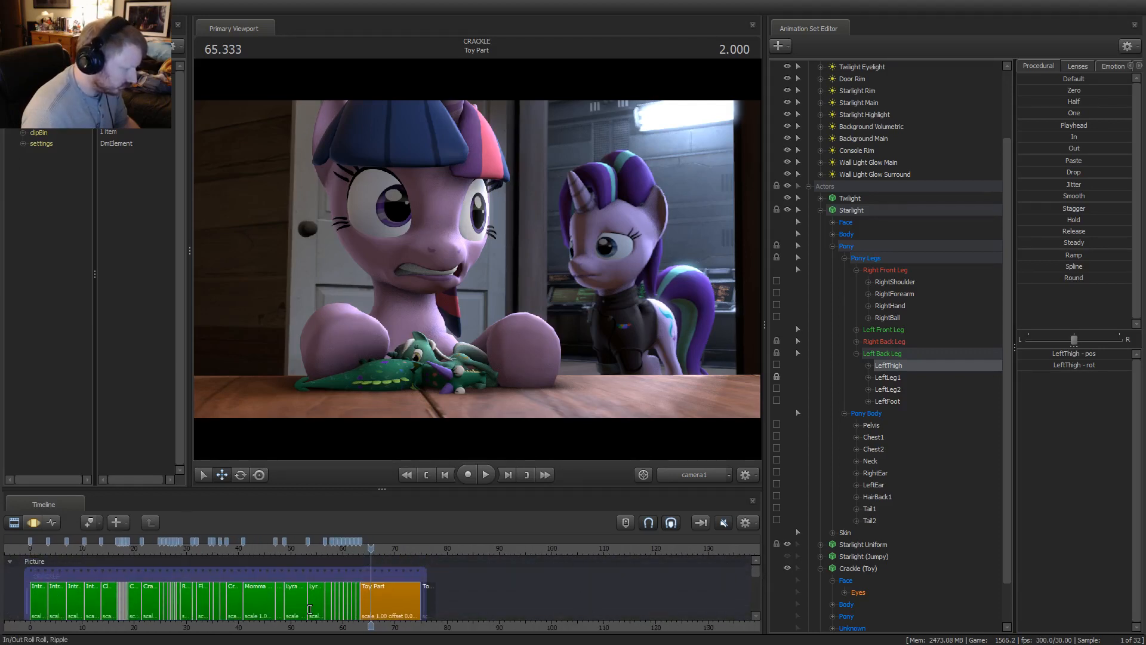
scroll(340, 570, "up", 3)
left_click(342, 549)
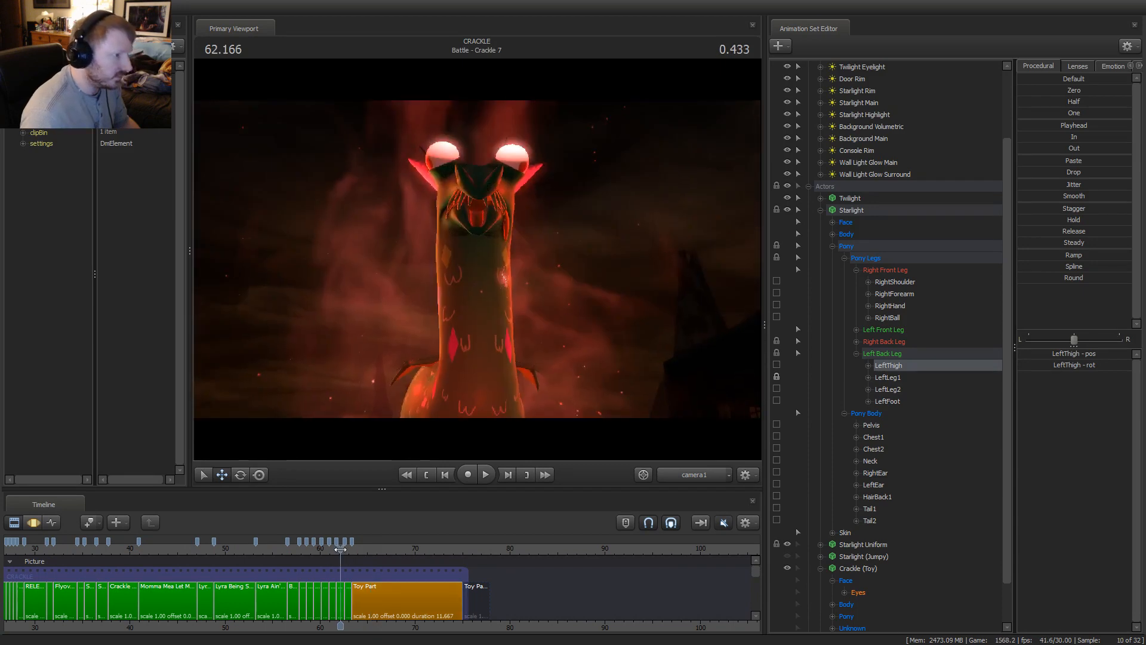
left_click_drag(340, 549, 344, 554)
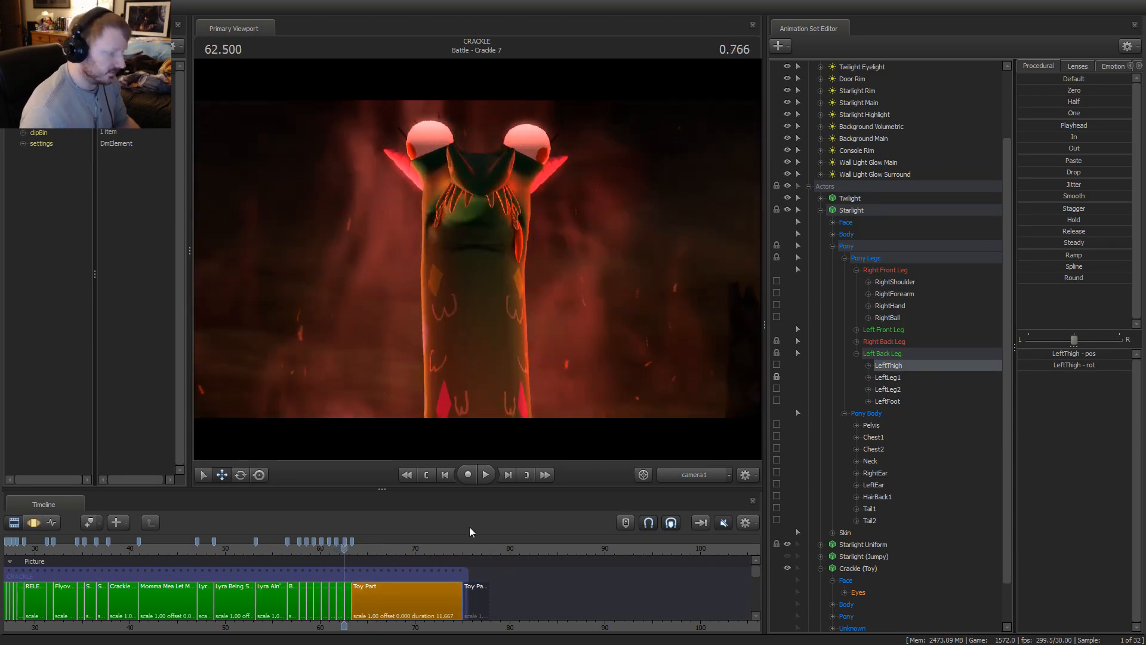
left_click(359, 548)
scroll(384, 593, "up", 5)
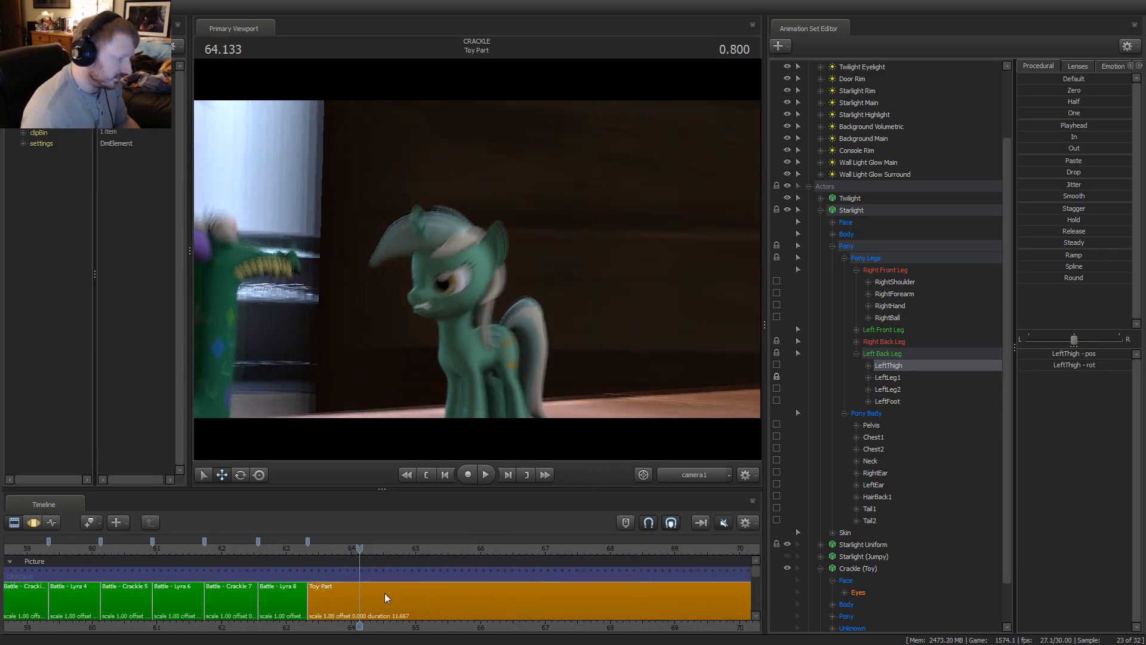
key("space")
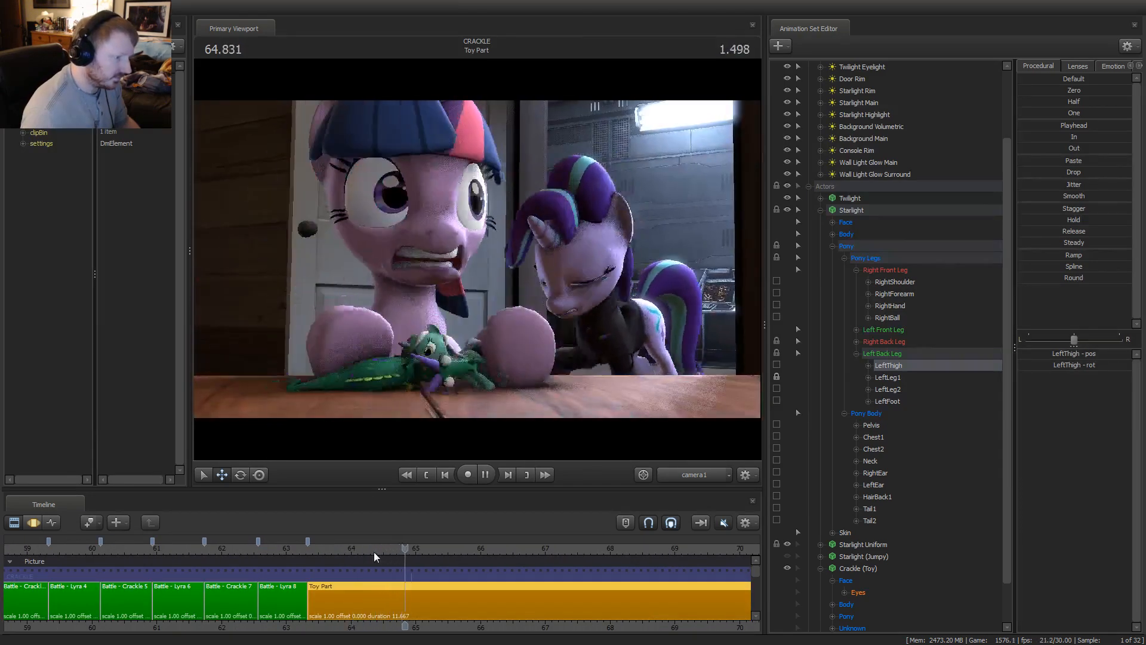
key("space")
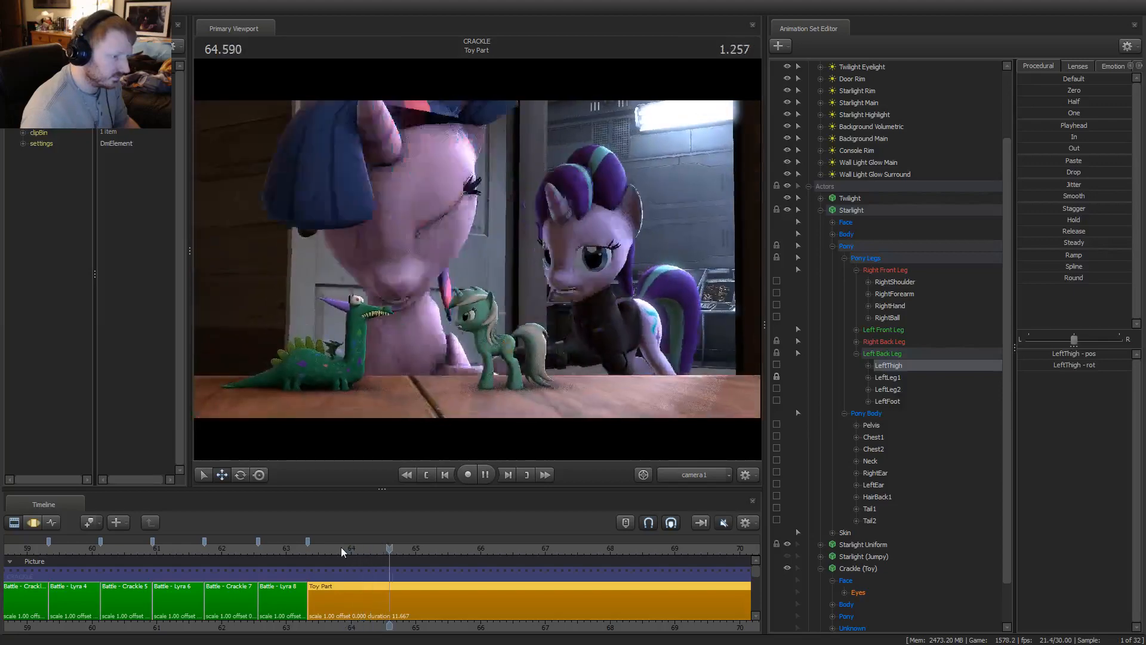
key("space")
Unlock LeftLeg1 and rotate Starlight's LeftThigh slightly at 64.766 within a time selection from about 64.57 to 64.97
scroll(399, 607, "up", 5)
key("F3")
key("shift")
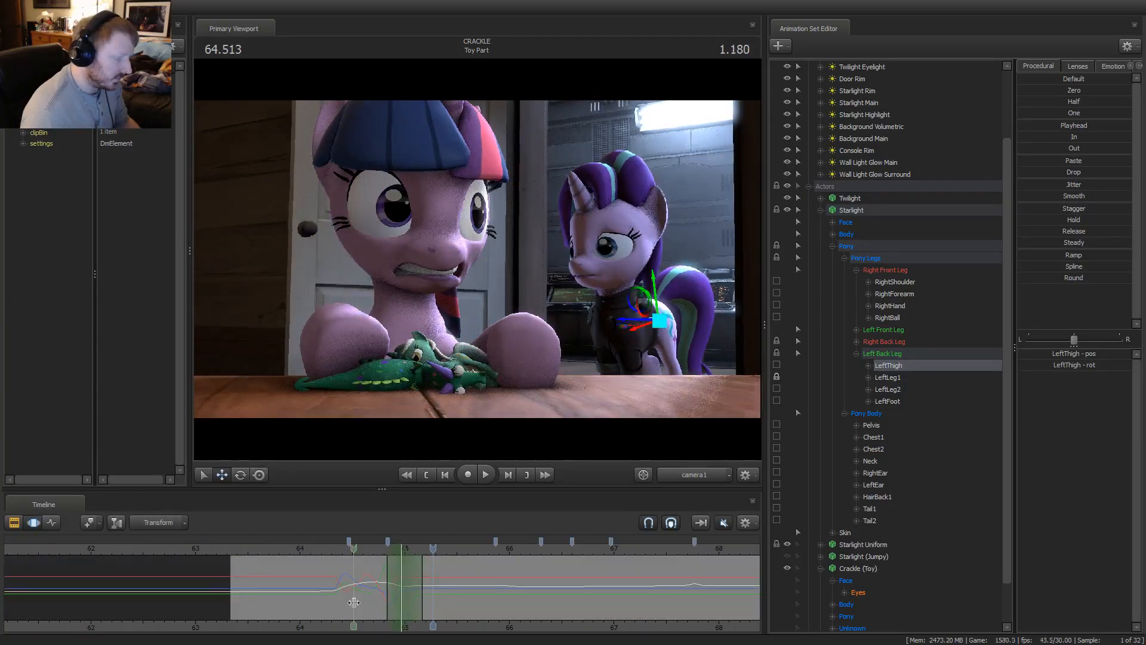
left_click(380, 603, "shift")
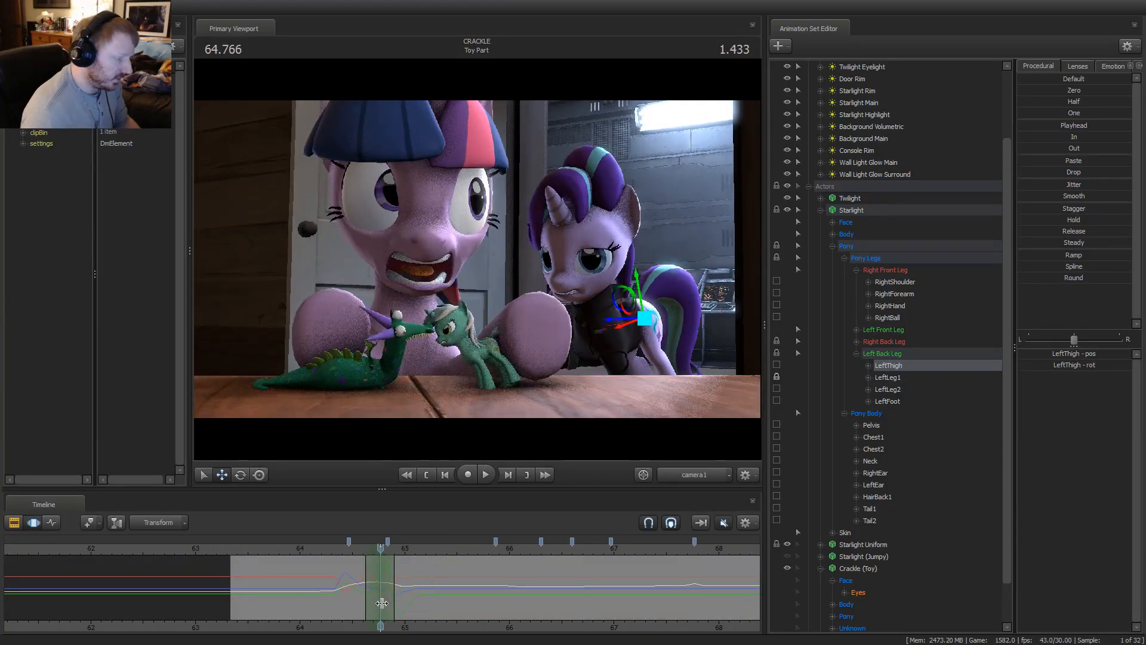
scroll(380, 604, "up", 2)
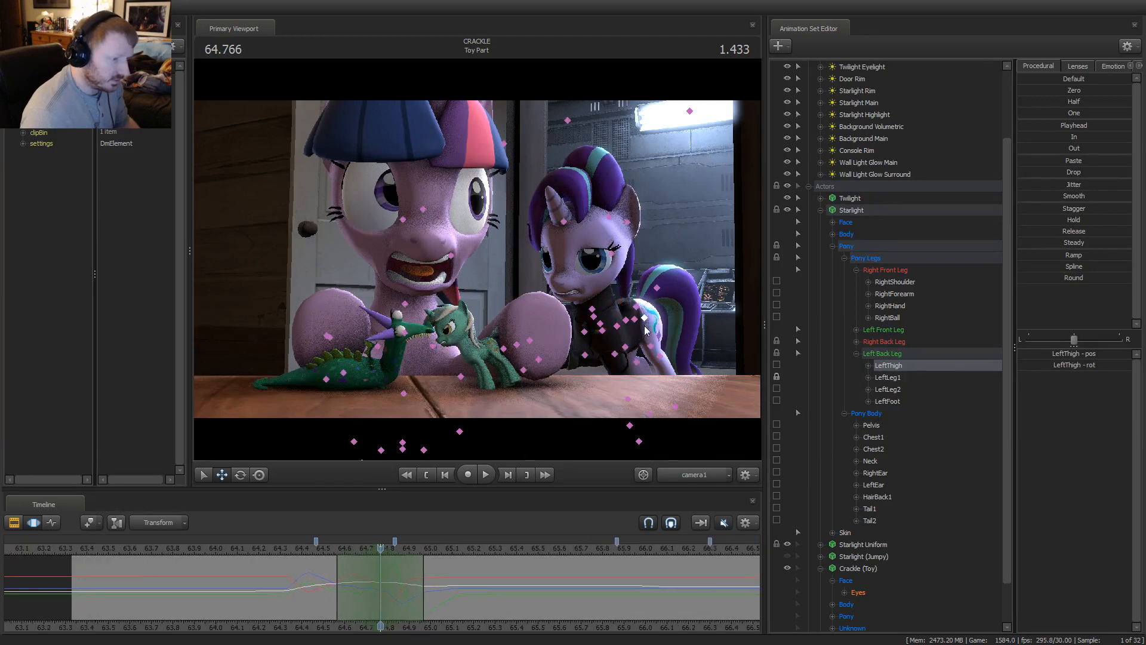
key("e")
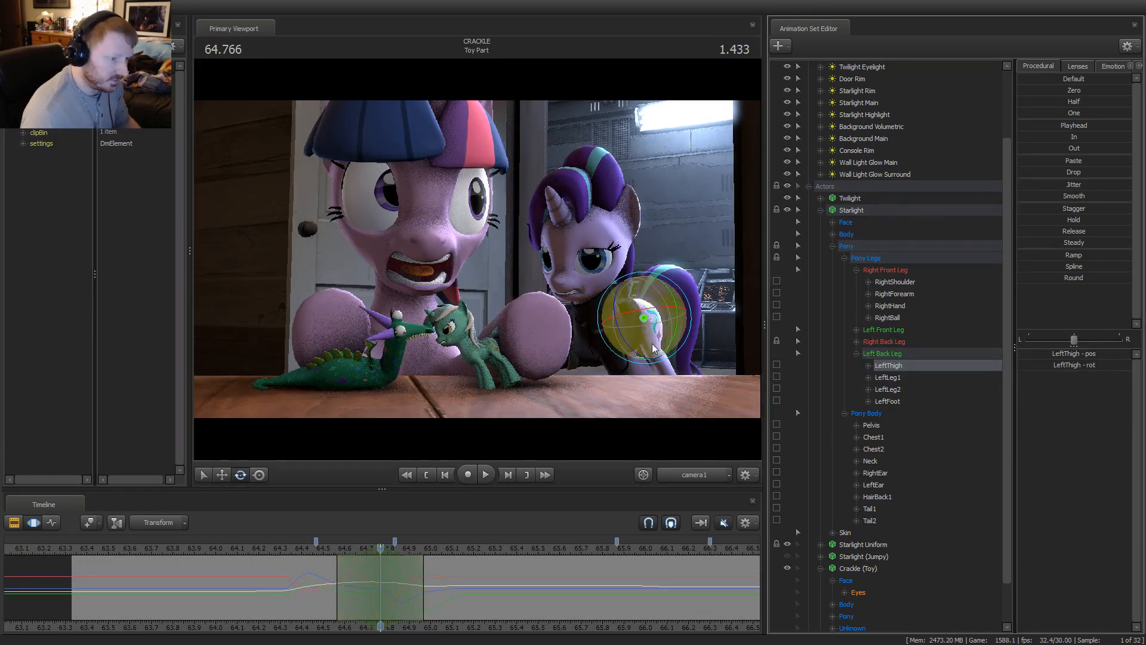
Replay the rotated back leg and shorten the time selection so it starts at about 64.63
left_click(322, 546)
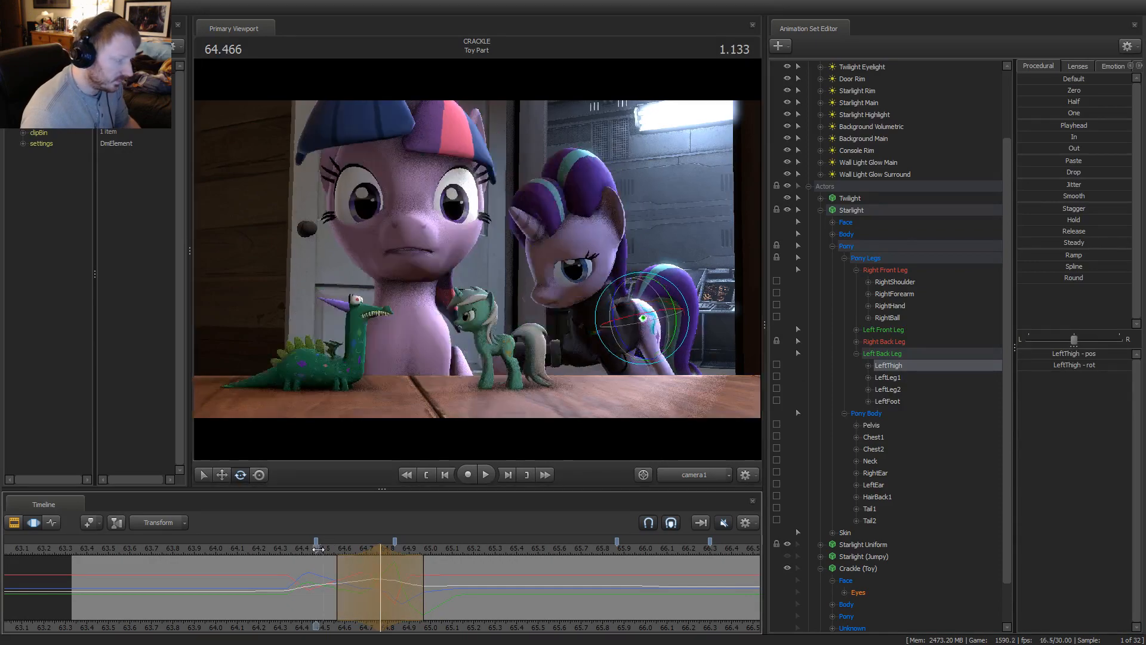
key("space")
left_click(252, 549)
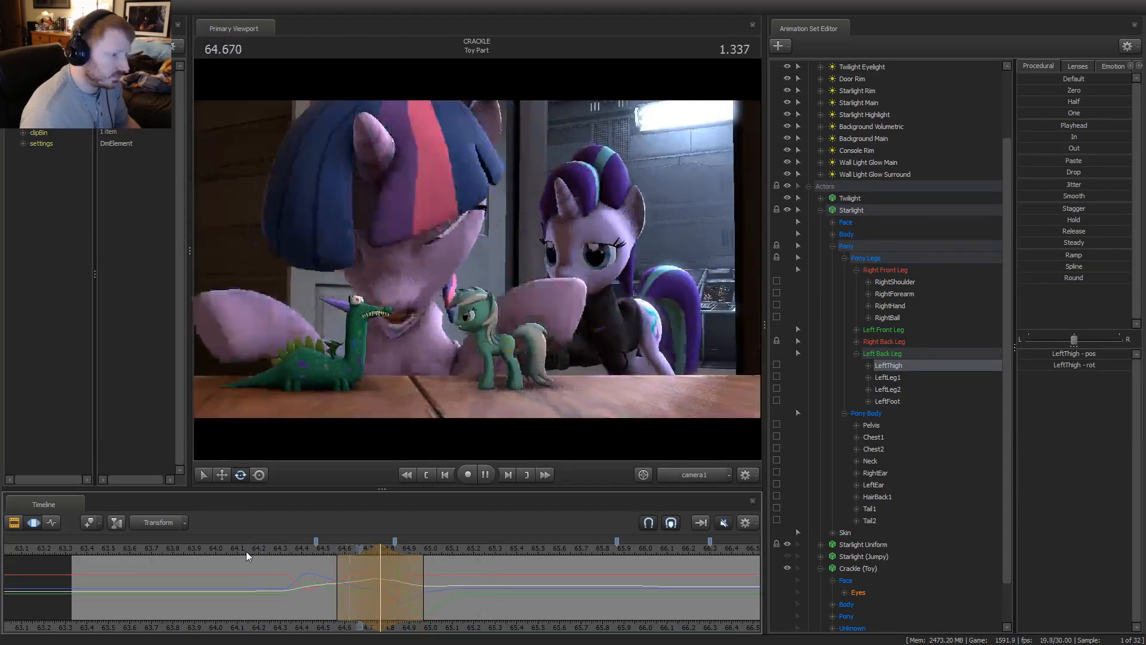
key("space")
key("space")
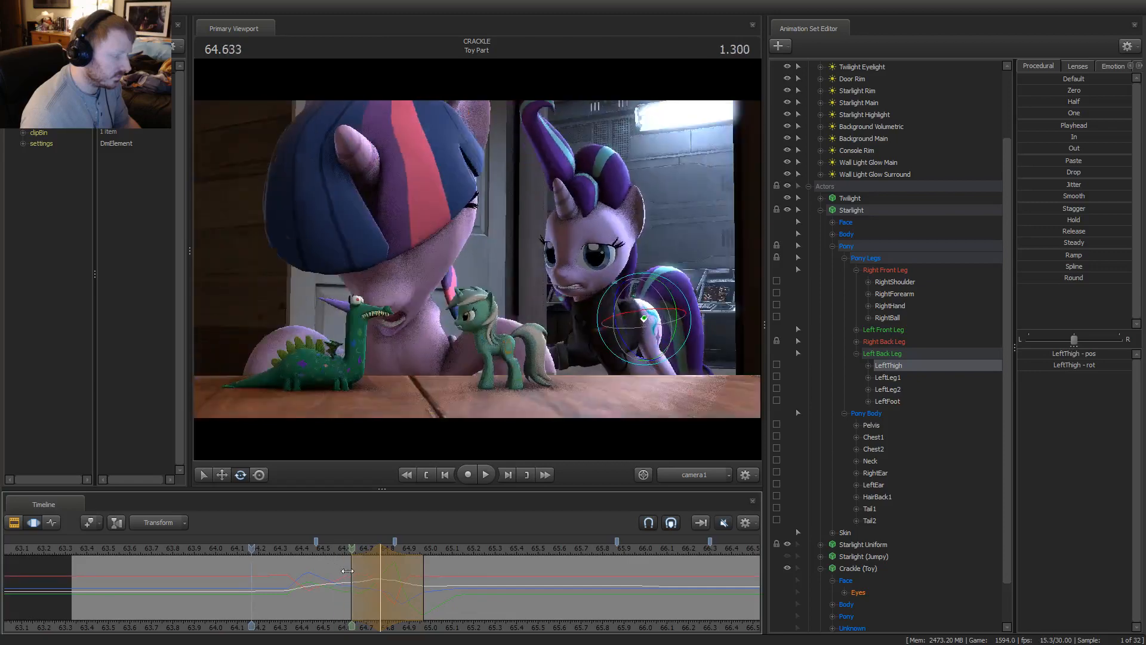
Replay Starlight's back leg motion several times, starting from between about 64.35 and 64.5
key("space")
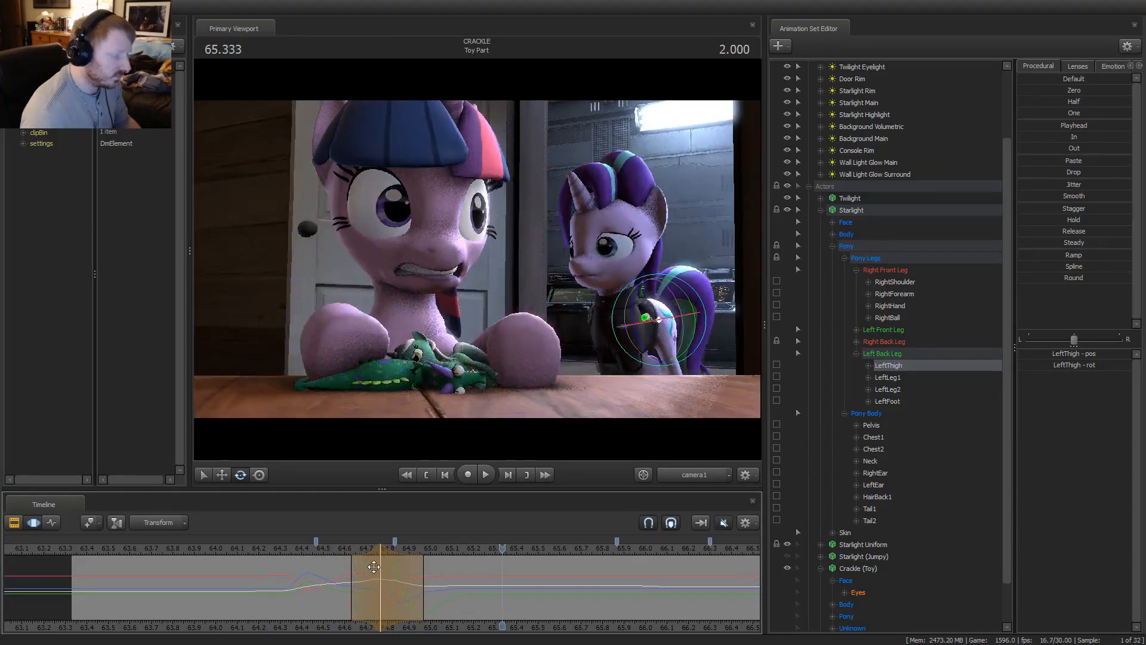
left_click(324, 550)
key("space")
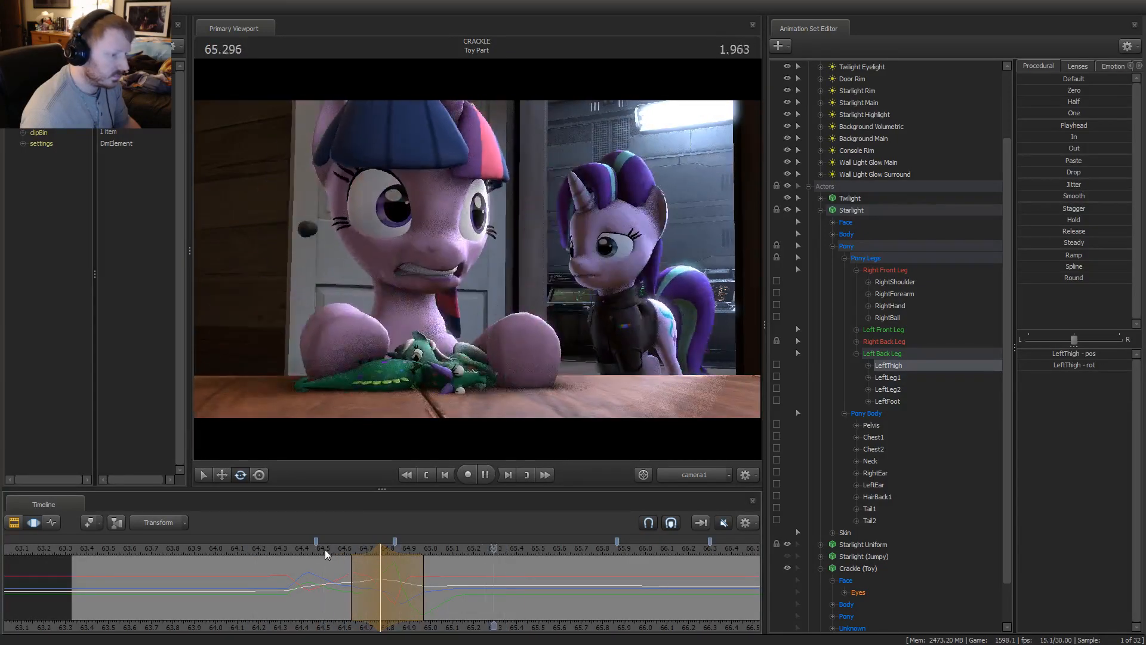
key("space")
left_click(308, 550)
left_click(292, 553)
key("space")
key("space")
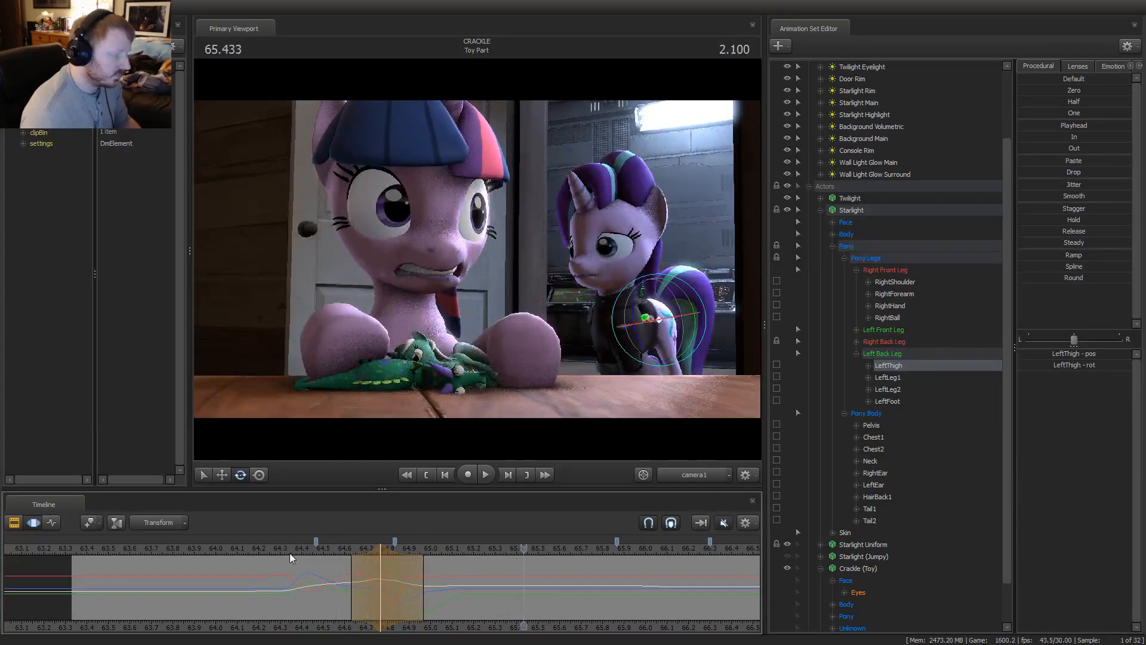
left_click(291, 553)
key("space")
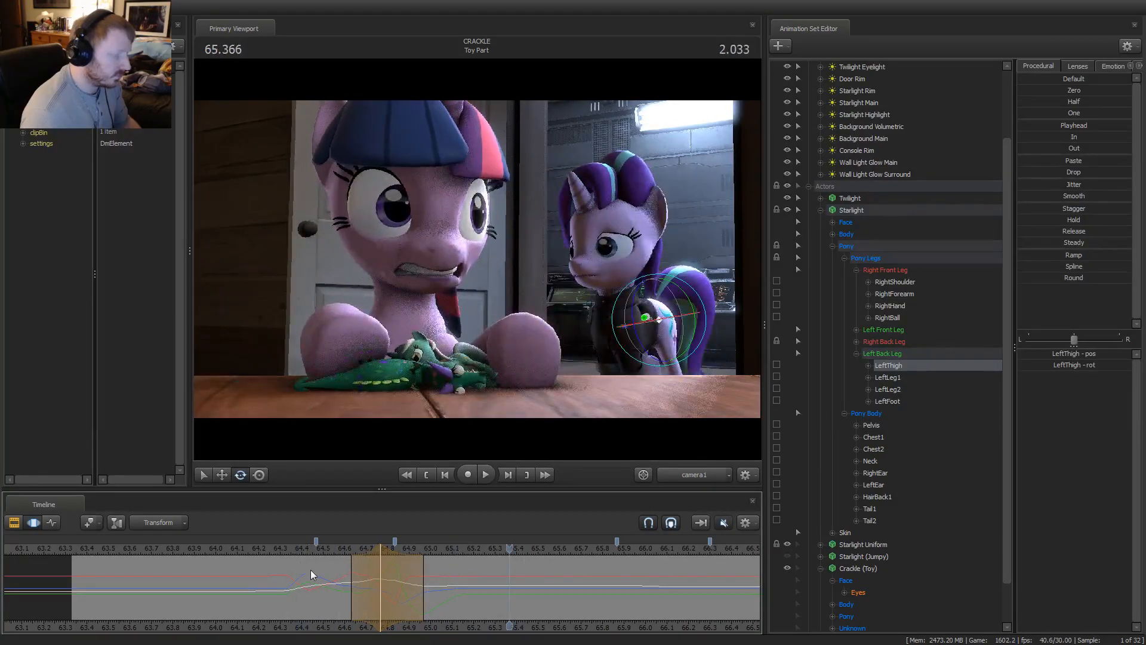
Try to move Starlight's Pelvis slightly at about 64.87 within a selection from about 64.7 to 65.07, and replay
left_click(365, 550)
left_click_drag(367, 579, 416, 590)
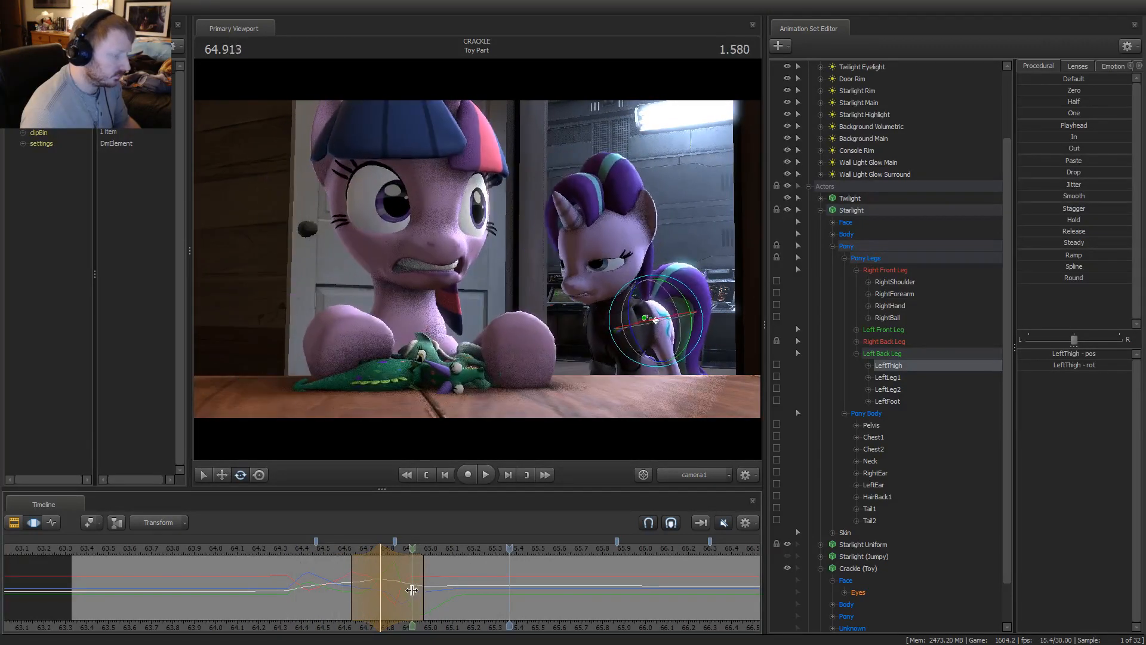
left_click(406, 590)
left_click(644, 321)
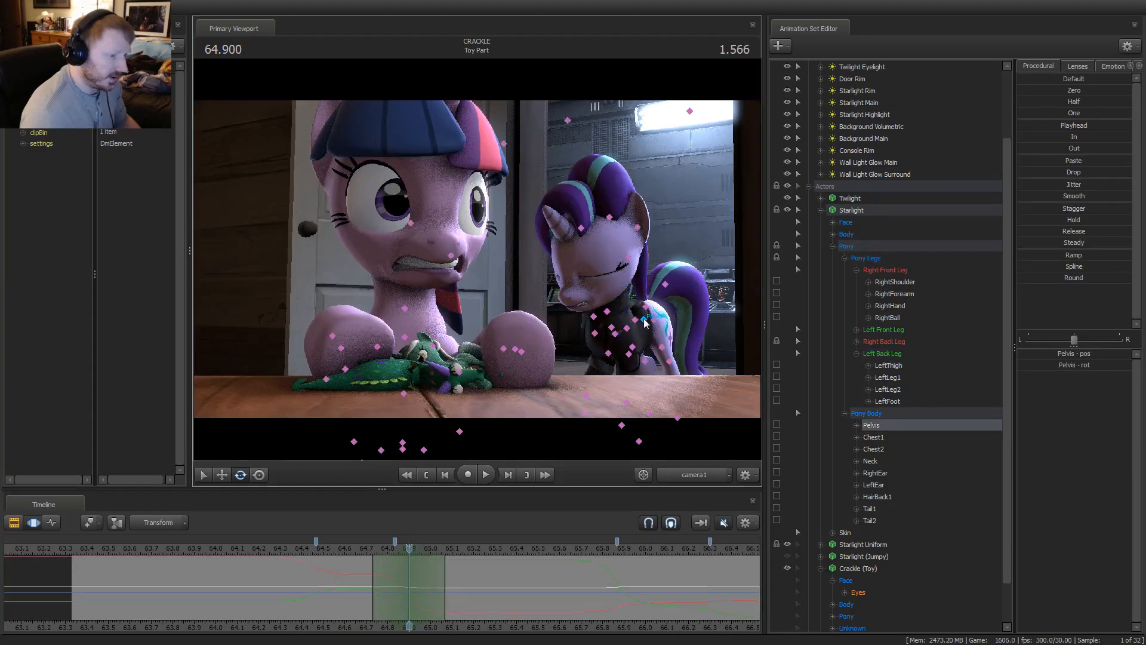
left_click(339, 552)
key("space")
key("space")
left_click_drag(338, 551, 382, 549)
left_click(351, 550)
Shorten the Pelvis selection's end to about 65.03, replay from about 64.35, and undo the Pelvis move
key("space")
key("space")
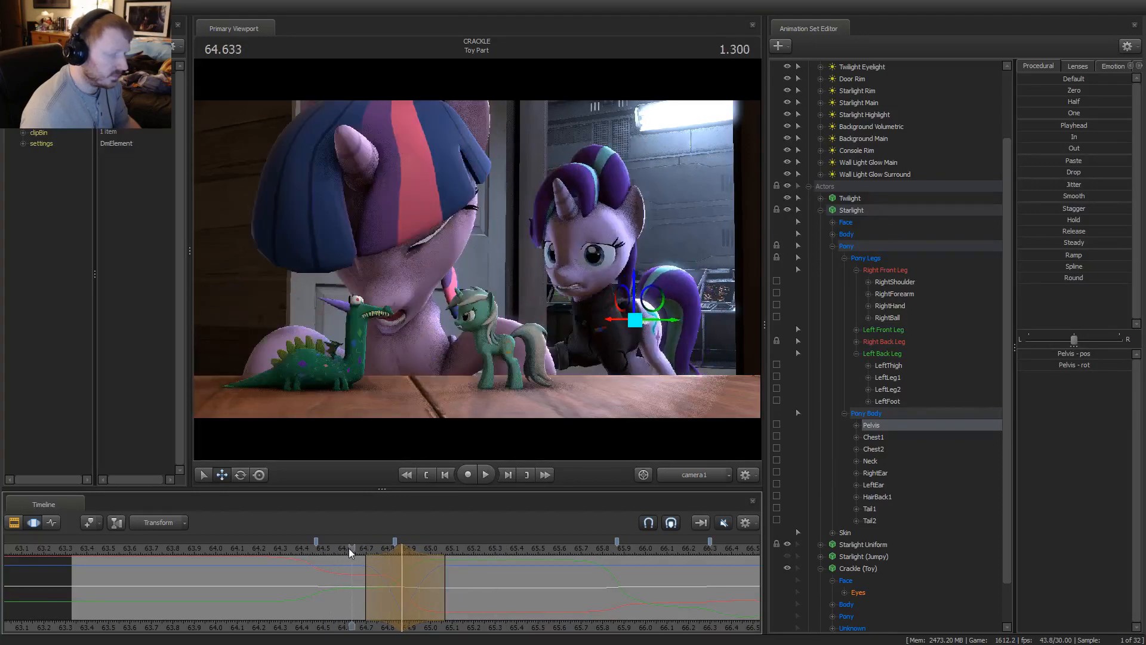
left_click_drag(447, 565, 440, 565)
key("space")
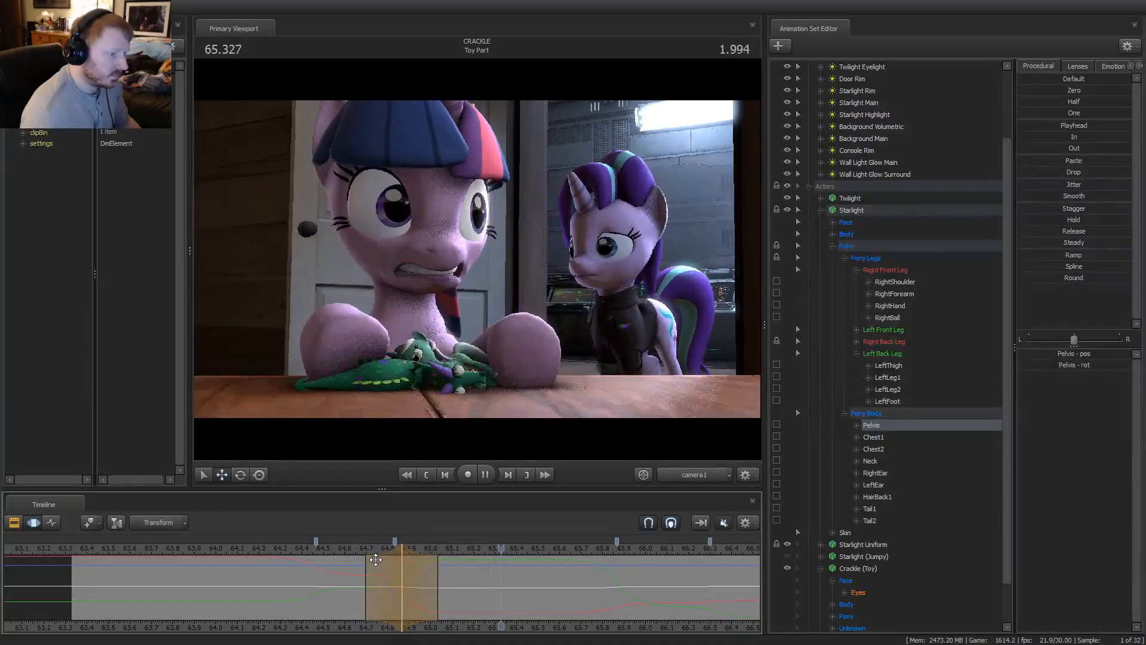
left_click(292, 548)
key("space")
key("space")
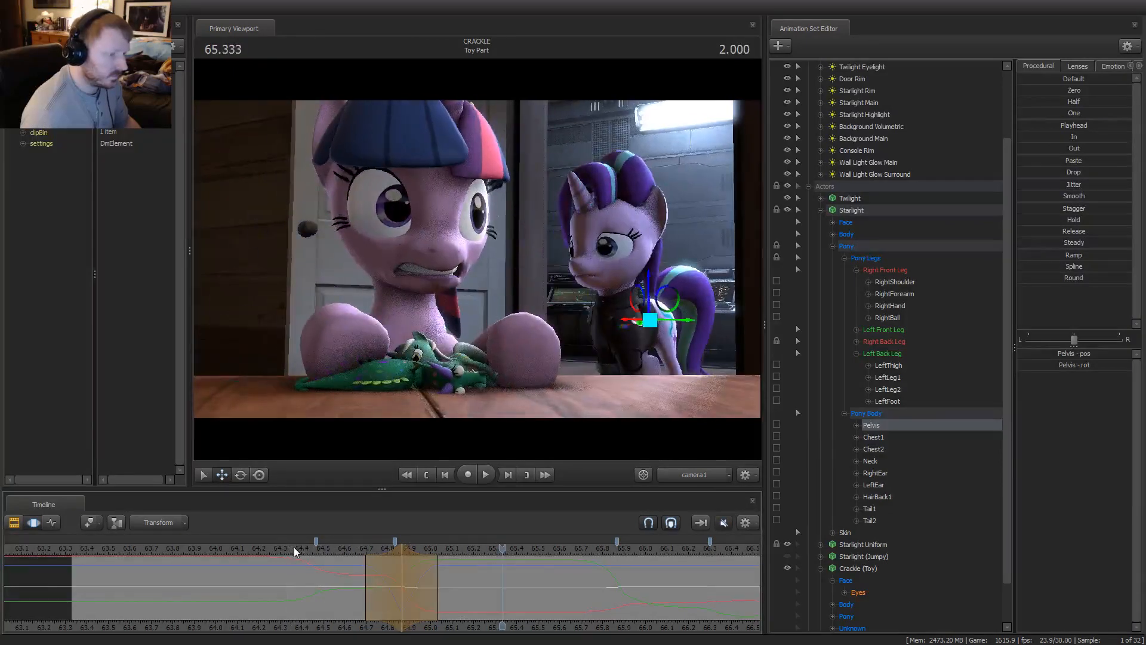
key("ctrl+z")
key("space")
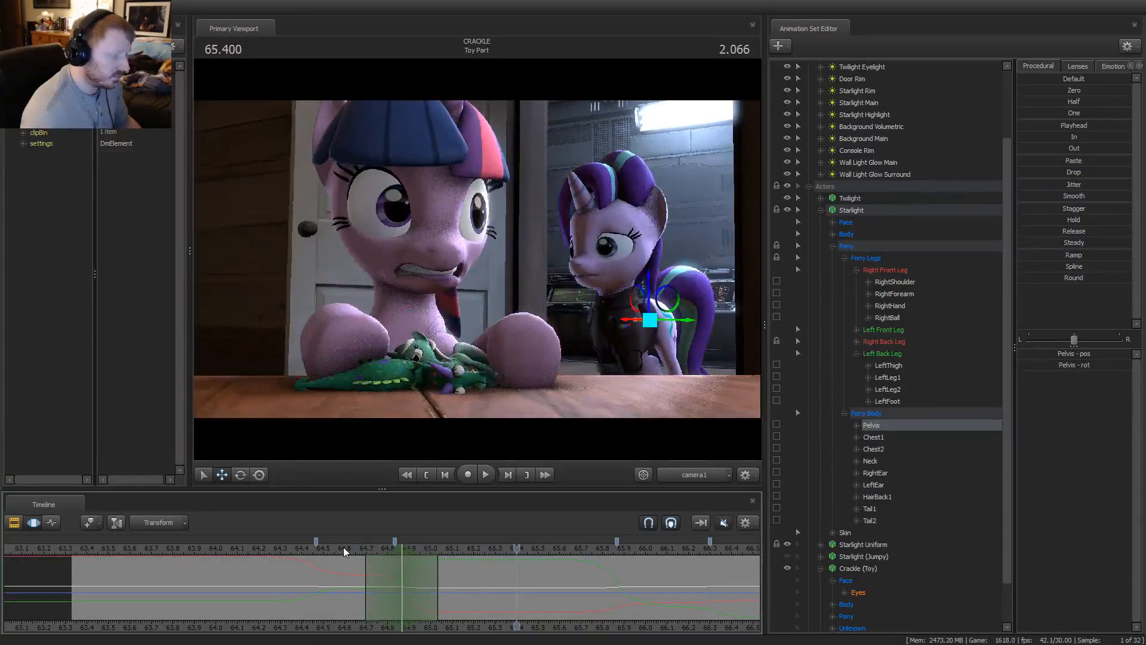
Move Starlight's Chest1 slightly along its upright axis at 65.033 within a time selection from about 64.8 to 65.27
left_click_drag(355, 554, 435, 576)
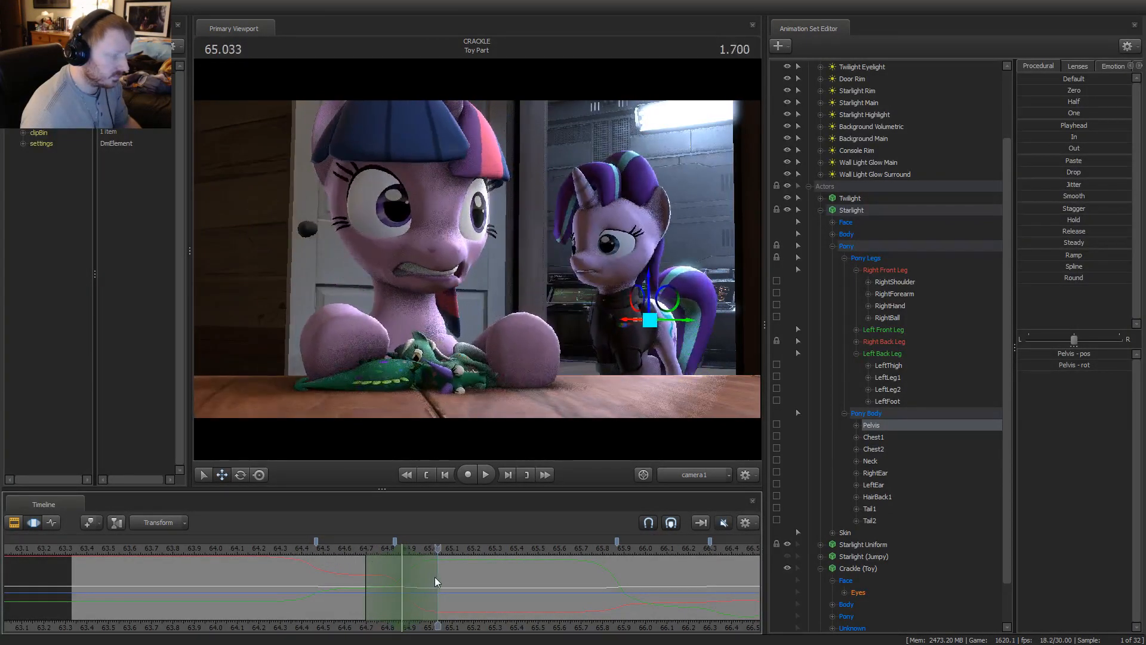
scroll(436, 578, "up", 3)
left_click(433, 578, "shift")
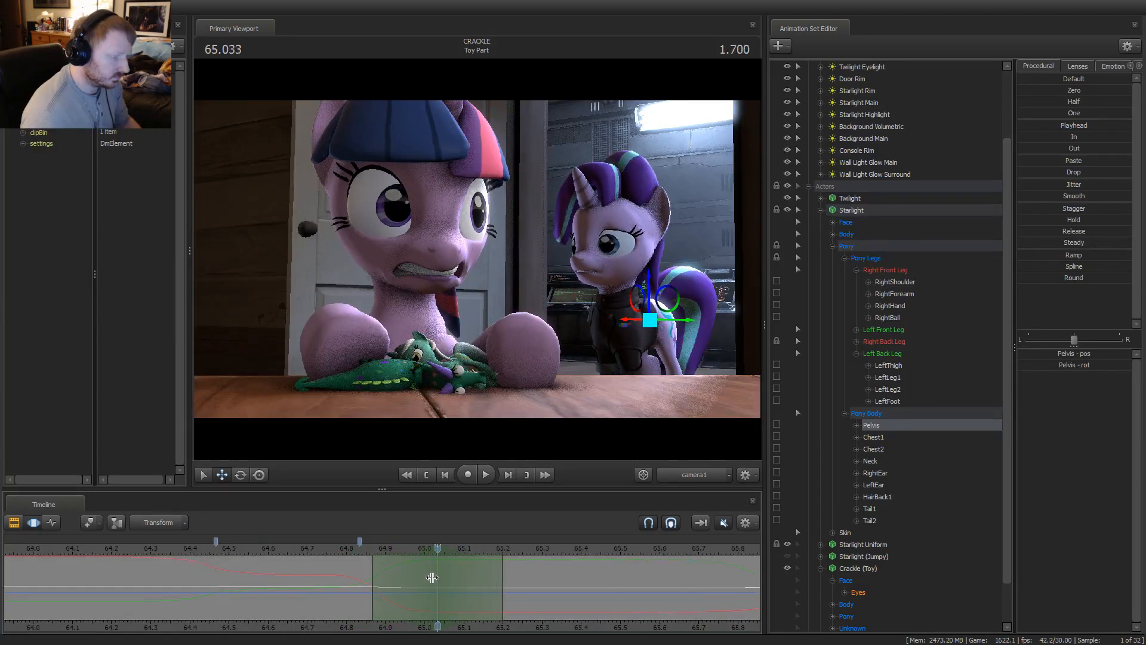
scroll(432, 577, "up", 2, "shift")
left_click(648, 321, "ctrl")
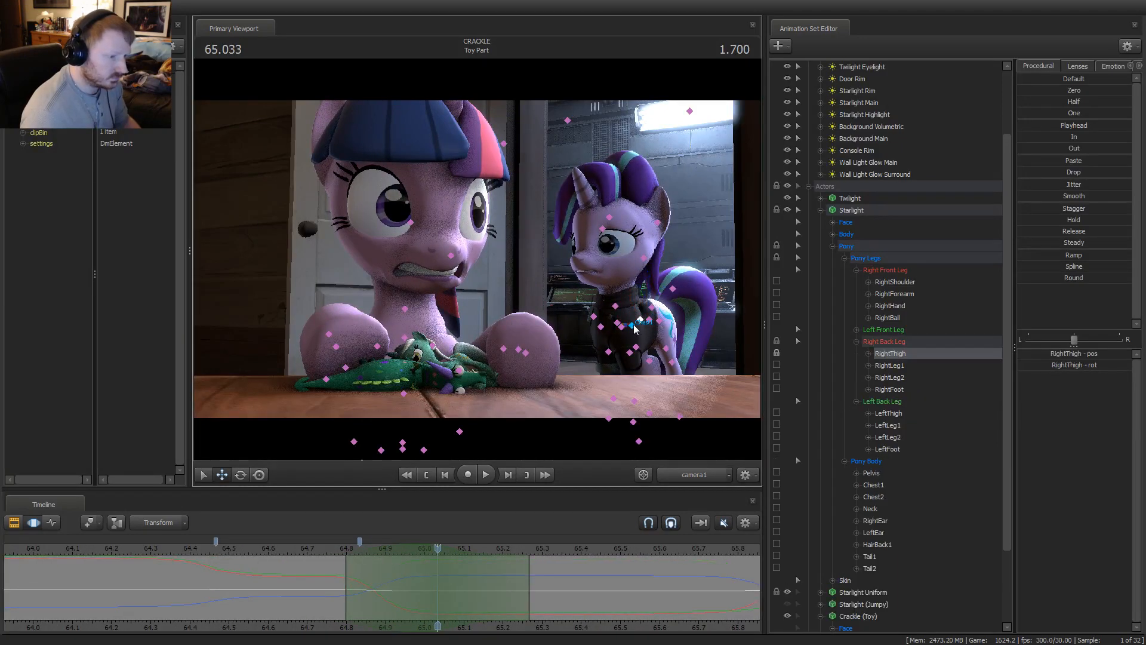
left_click(630, 326, "ctrl")
key("e")
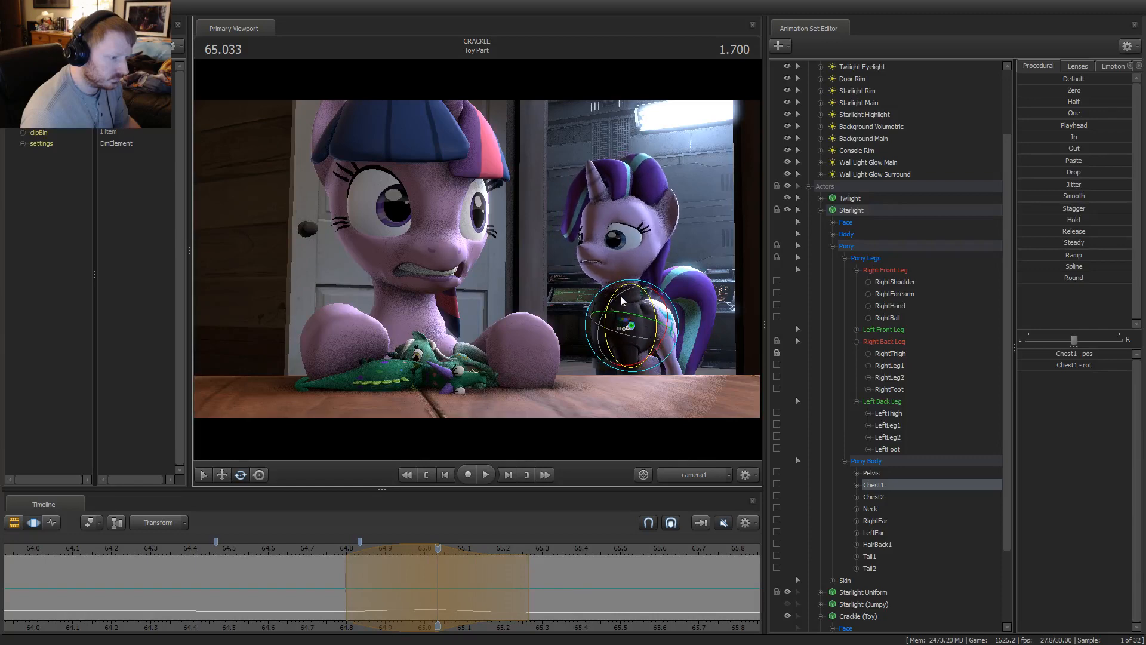
key("w")
left_click_drag(627, 305, 631, 305)
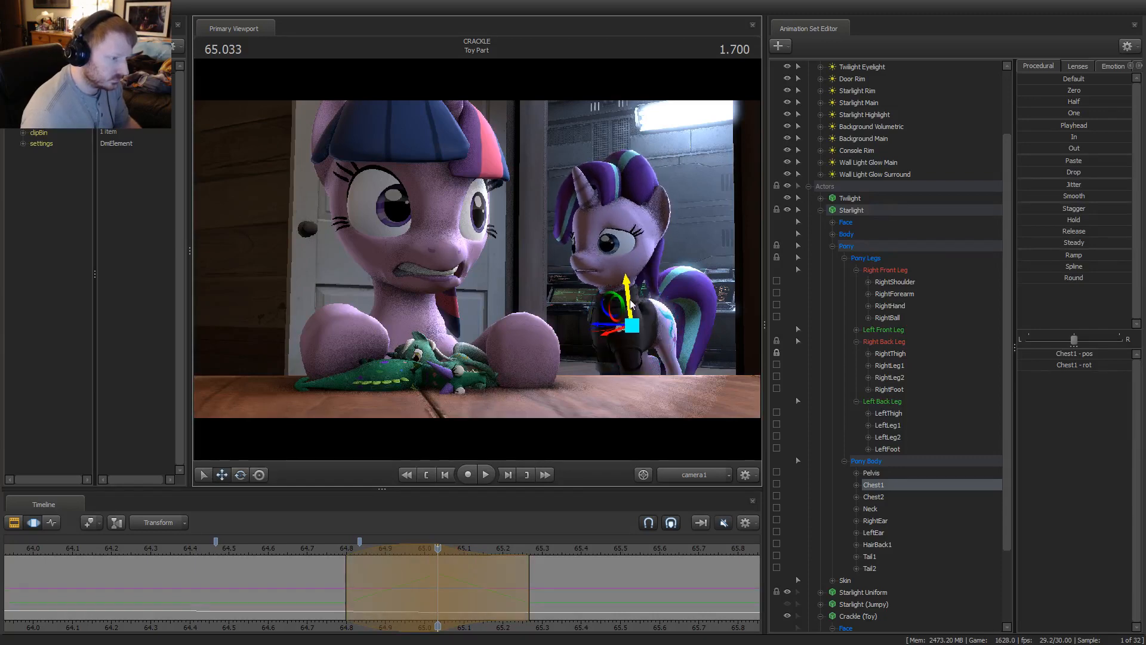
Replay the chest motion from about 64.75 and shorten the Chest1 selection's end to about 65.13
left_click(332, 551)
key("space")
key("space")
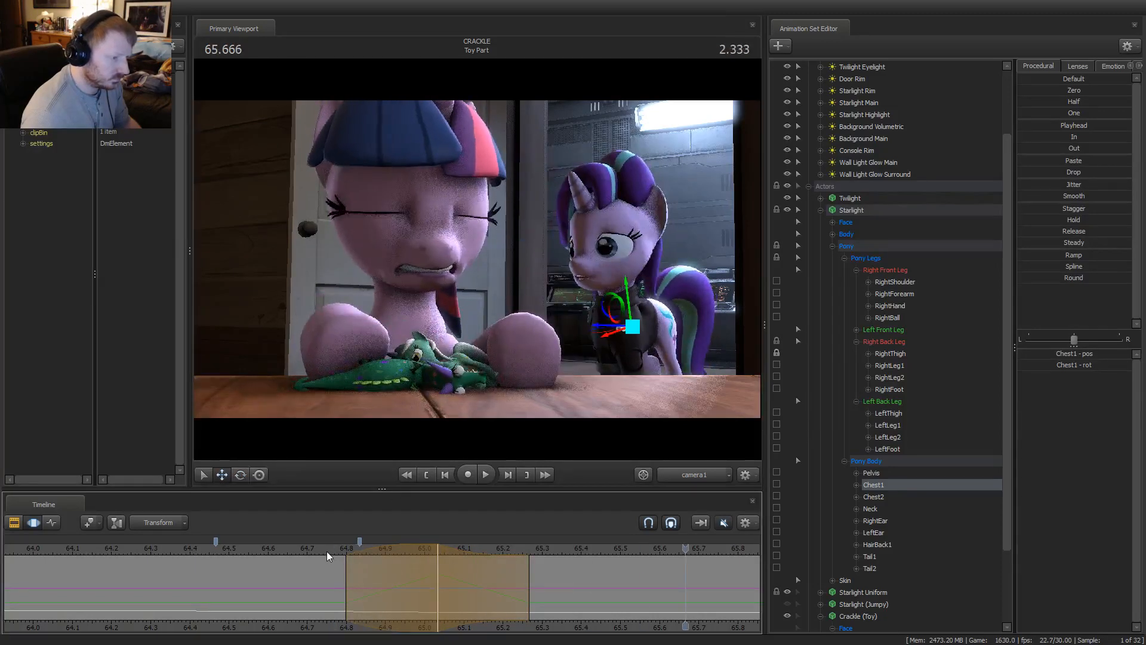
left_click_drag(321, 552, 388, 553)
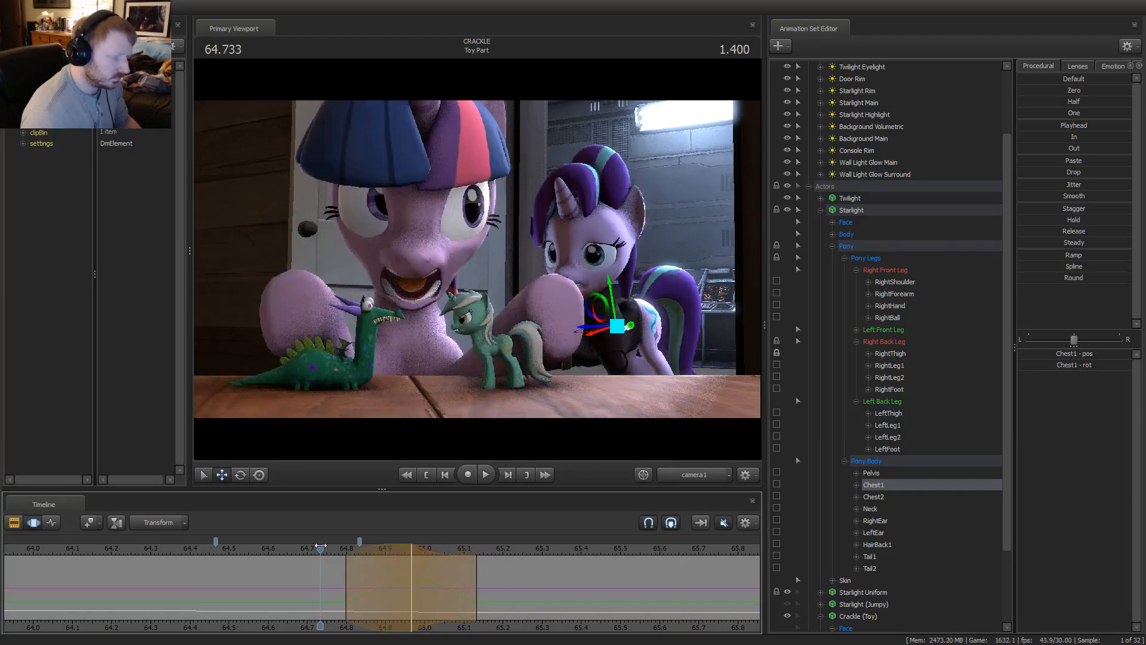
Replay Starlight's chest motion from about 64.73
key("space")
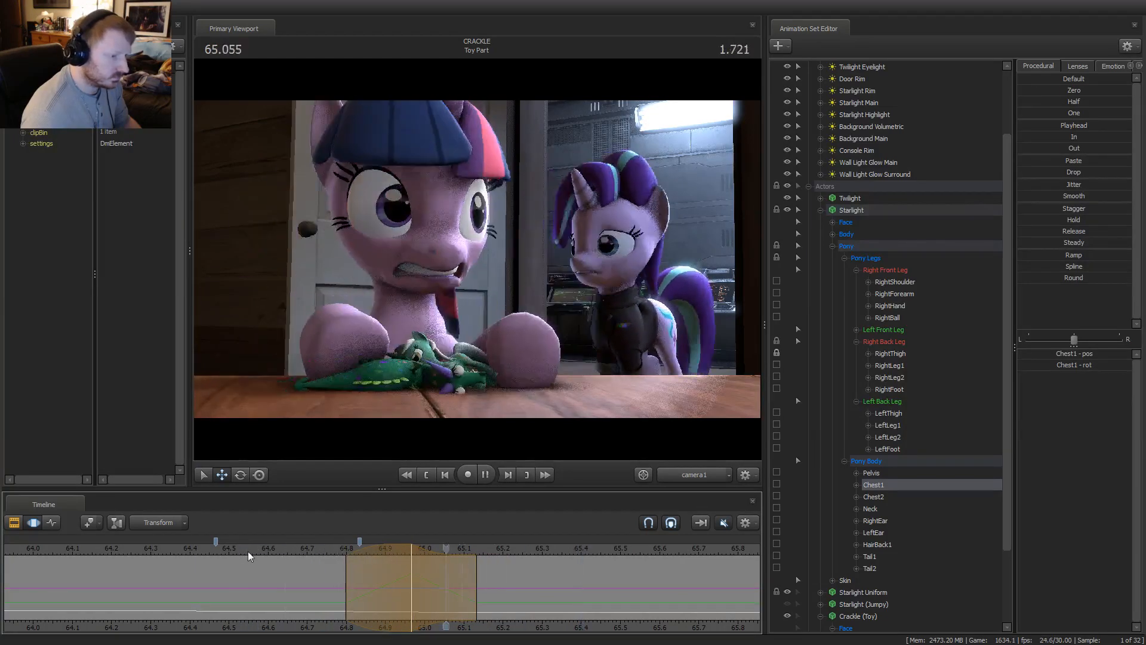
key("space")
scroll(271, 547, "down", 2)
key("space")
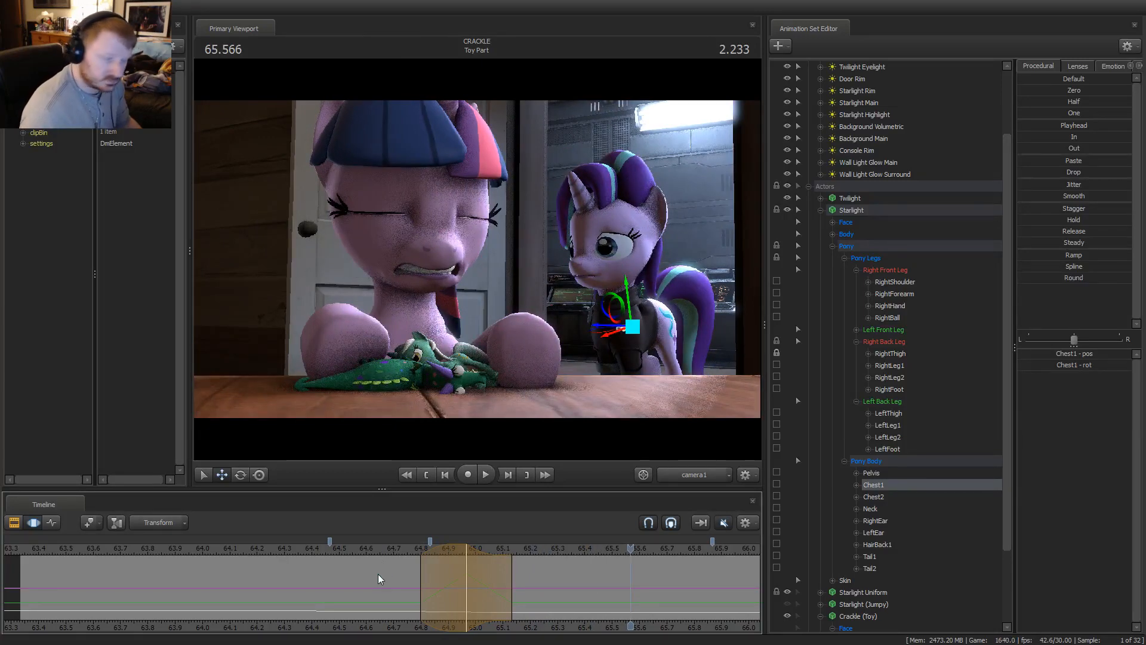
Rotate Starlight's Head slightly at 65.633 within a time selection from about 64.93 to 66.33
left_click_drag(379, 586, 498, 593)
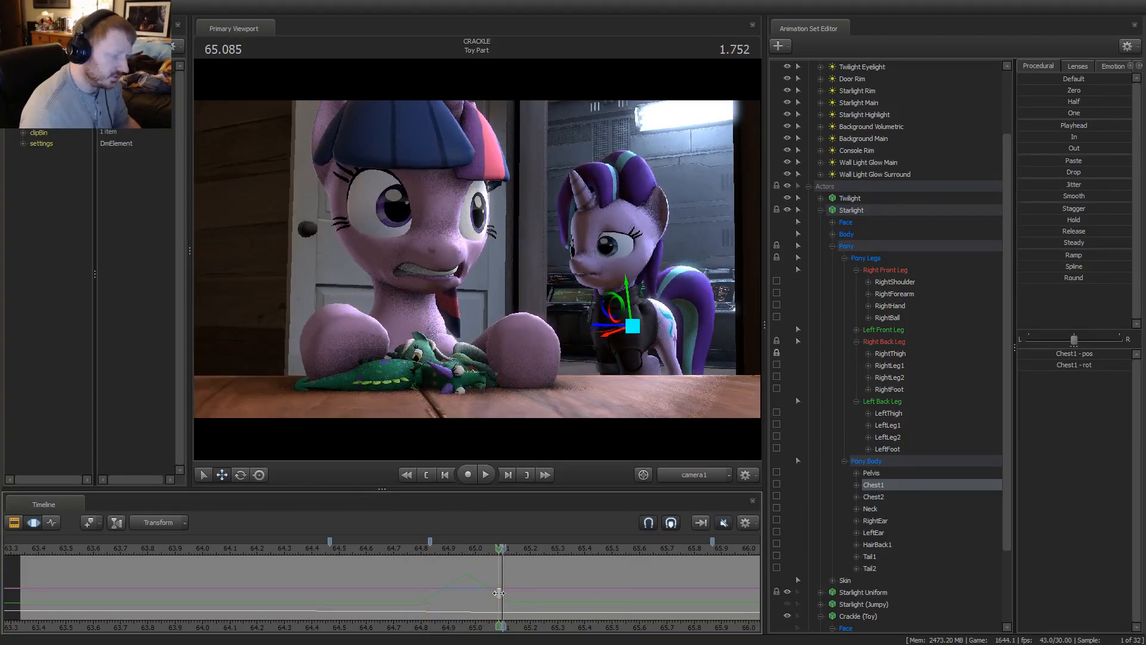
left_click(499, 592)
middle_click_drag(600, 623, 404, 610)
left_click_drag(375, 586, 457, 590)
left_click(457, 589)
scroll(458, 589, "up", 7)
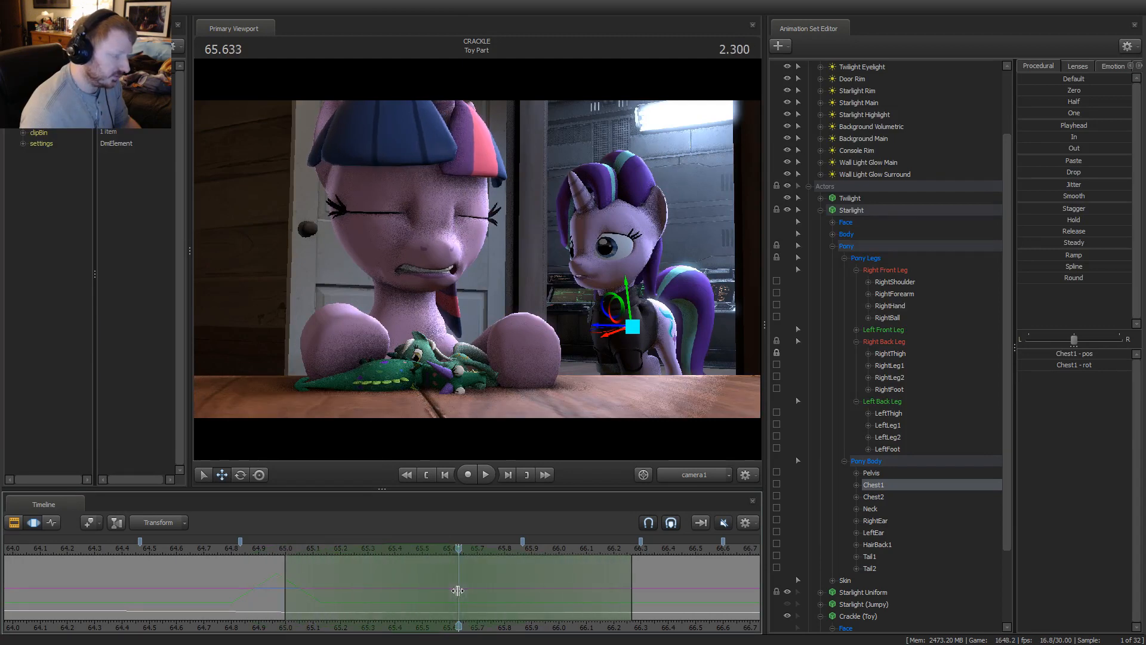
left_click(613, 272)
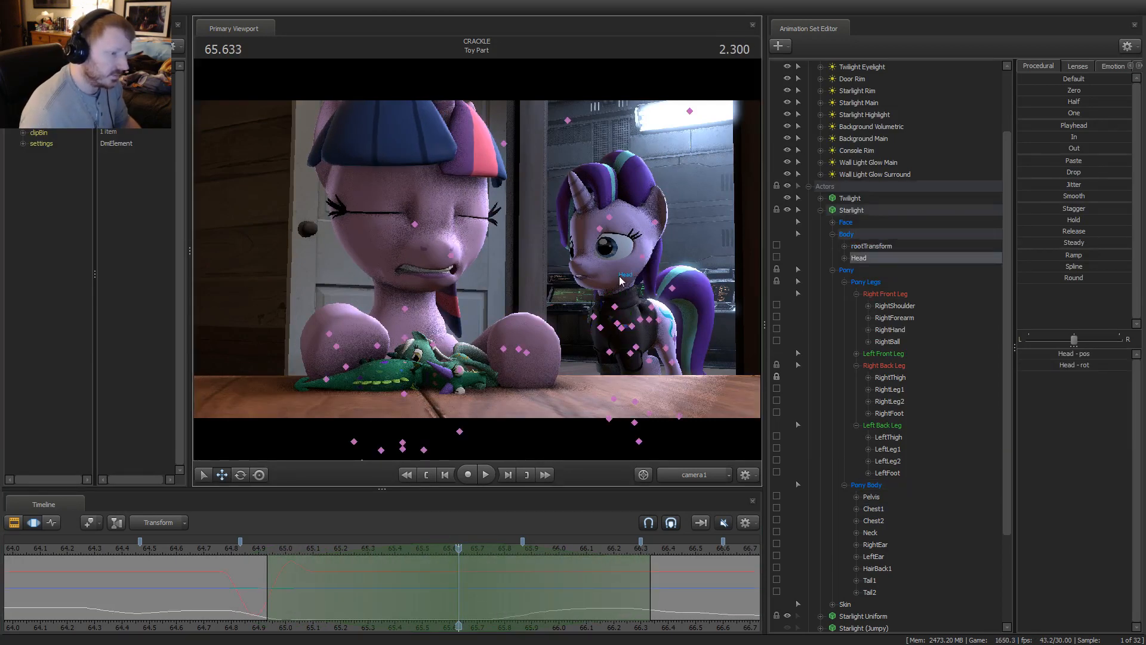
key("e")
left_click_drag(593, 263, 590, 263)
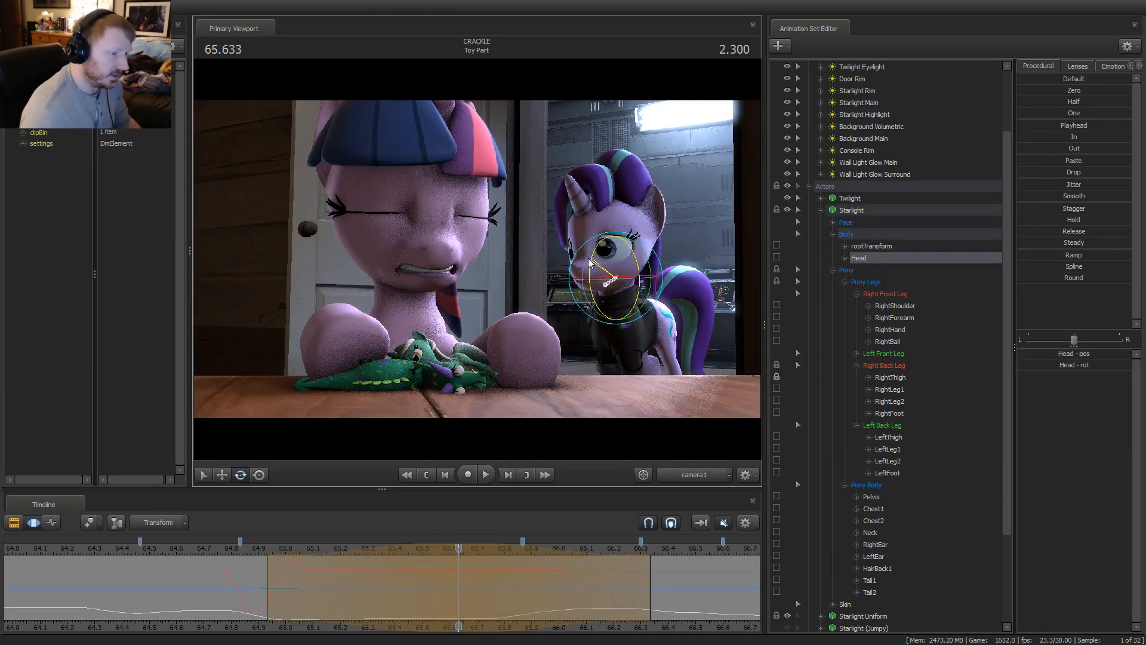
Replay Starlight's head turn from about 64.8
left_click(233, 552)
key("space")
key("space")
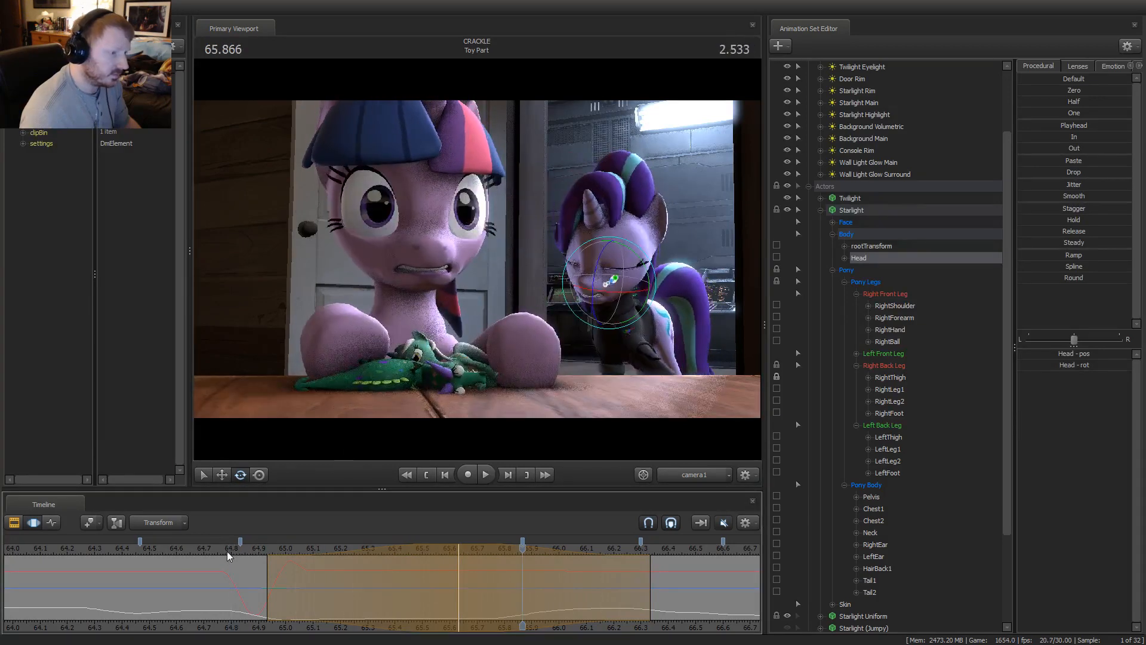
left_click(245, 548)
key("space")
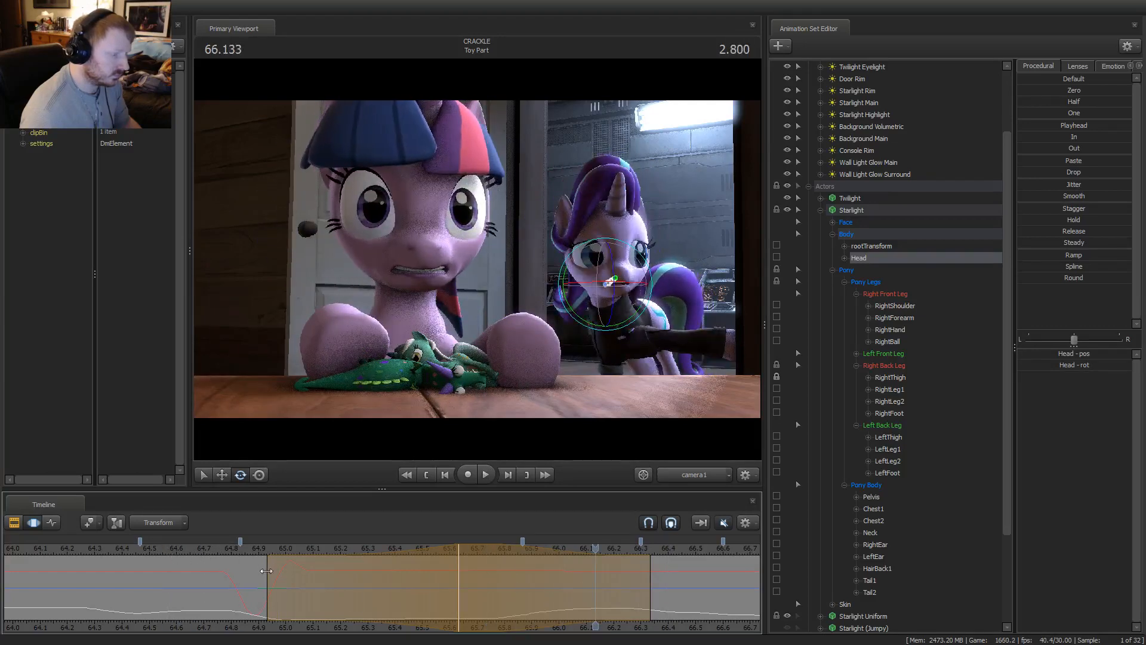
Widen the Head selection's hold to run from about 65.53 to 65.77, and replay from about 64.83
left_click_drag(462, 575, 431, 575)
left_click(241, 549)
key("space")
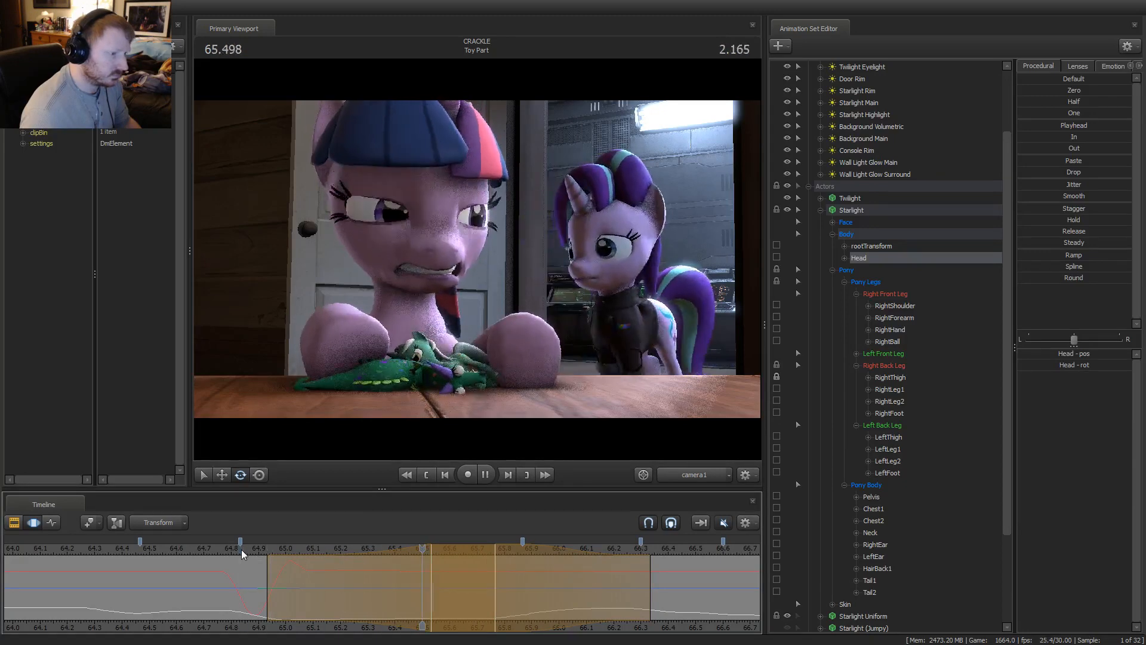
key("space")
left_click(363, 578)
left_click_drag(363, 578, 458, 580)
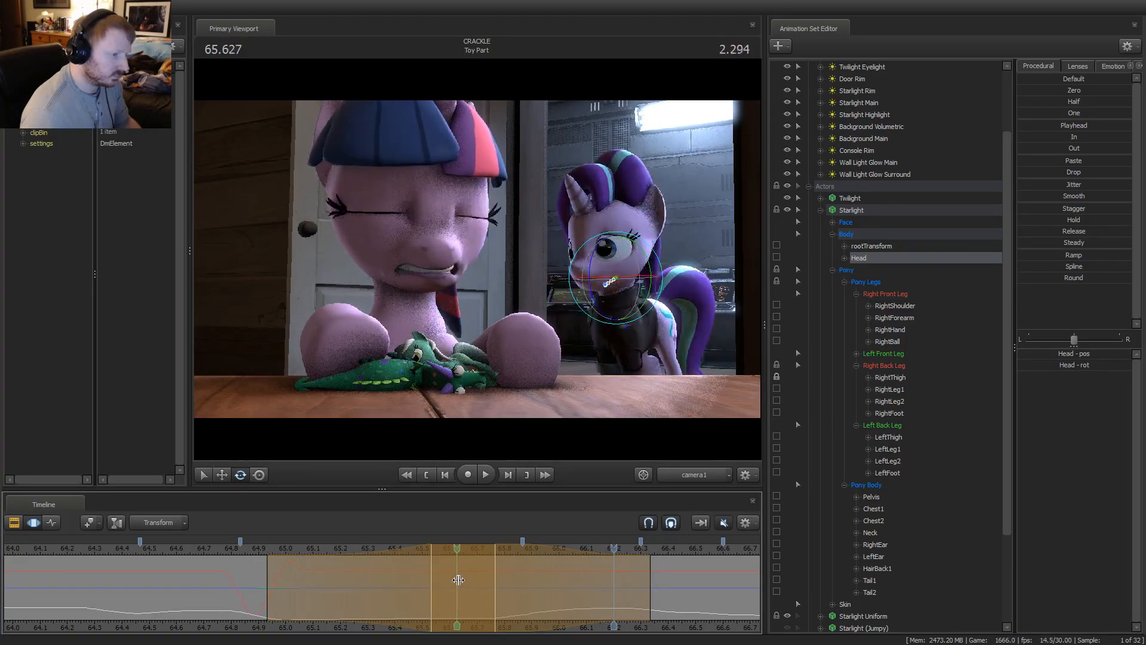
Try starting the Head selection at about 64.83 with its hold from about 65.43, and replay from about 64.67
left_click_drag(320, 585, 292, 586)
left_click(199, 553)
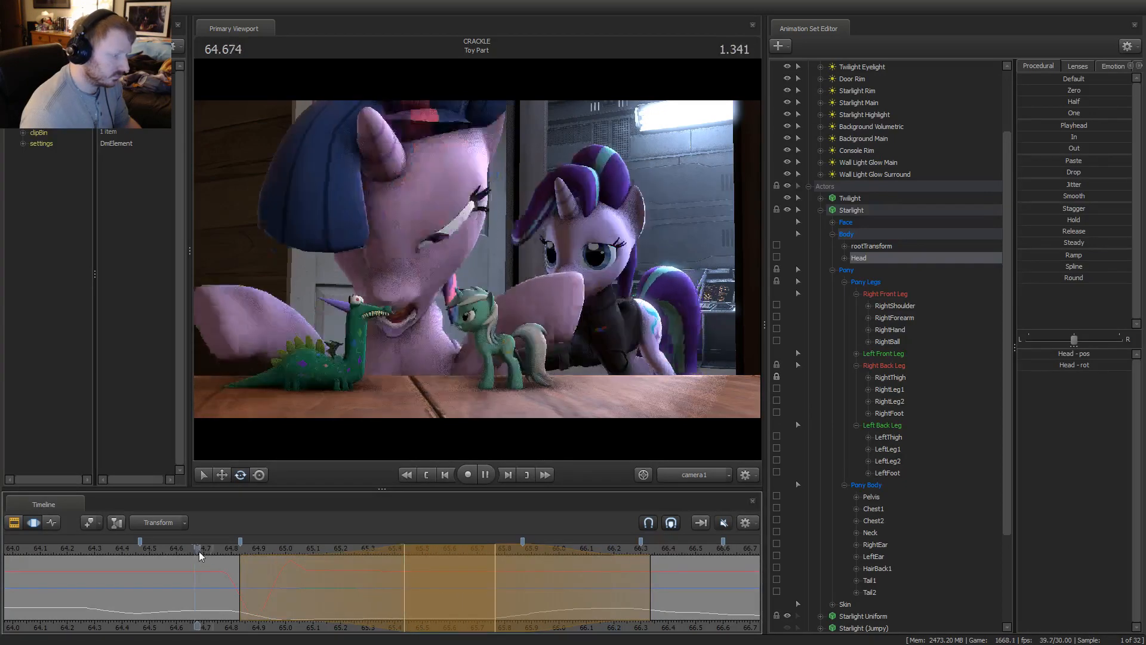
key("space")
Set the Head selection's start to about 64.93 and its hold start to about 65.77, and replay the head turn
key("space")
mouse_move(371, 570)
left_mouse_down()
mouse_move(379, 581)
mouse_move(359, 561)
left_mouse_up()
key("space")
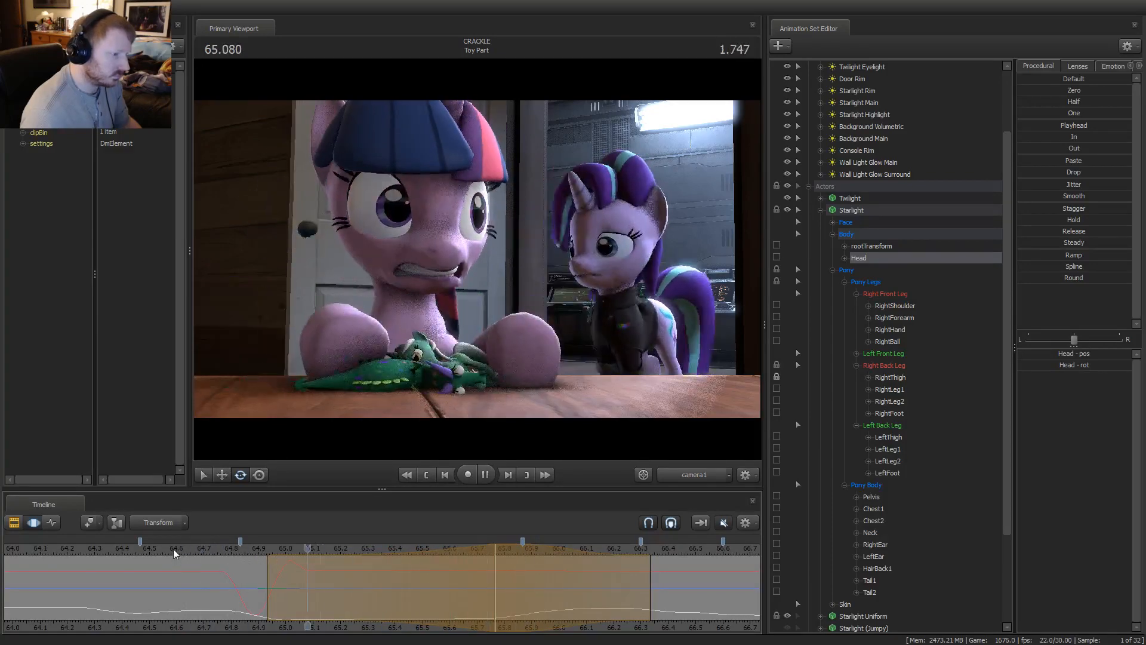
left_click_drag(179, 564, 304, 593)
Select Starlight's Upper Face controls and mark a time selection from about 64.9 to 65.13 around 64.966
left_click(875, 223)
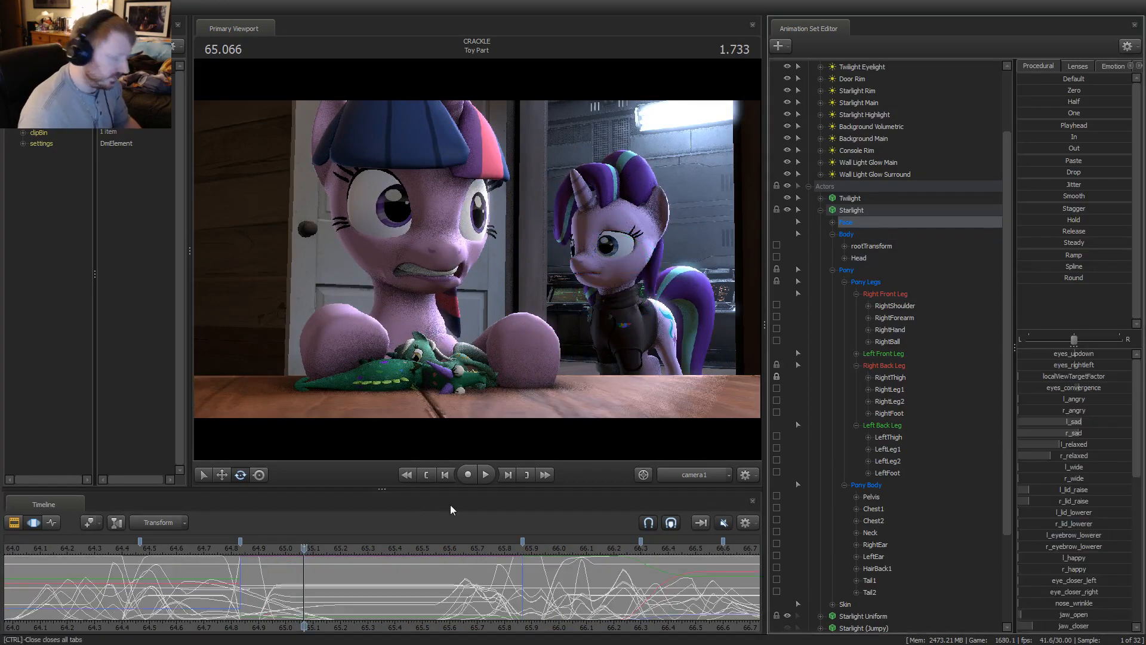
left_click(833, 223)
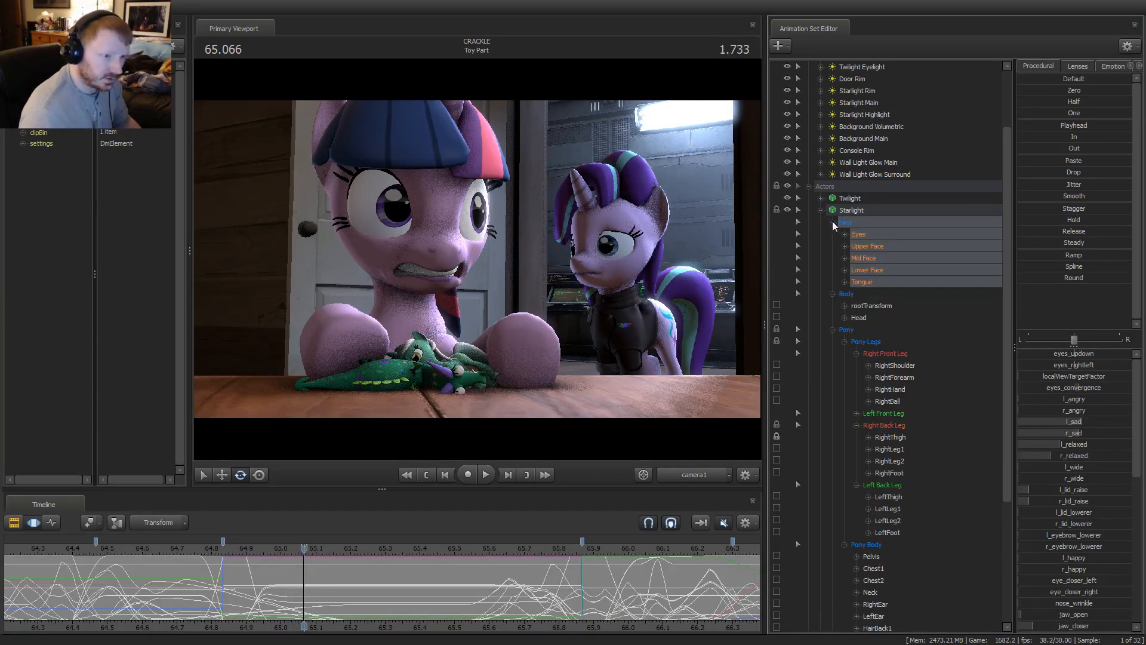
left_click(865, 247)
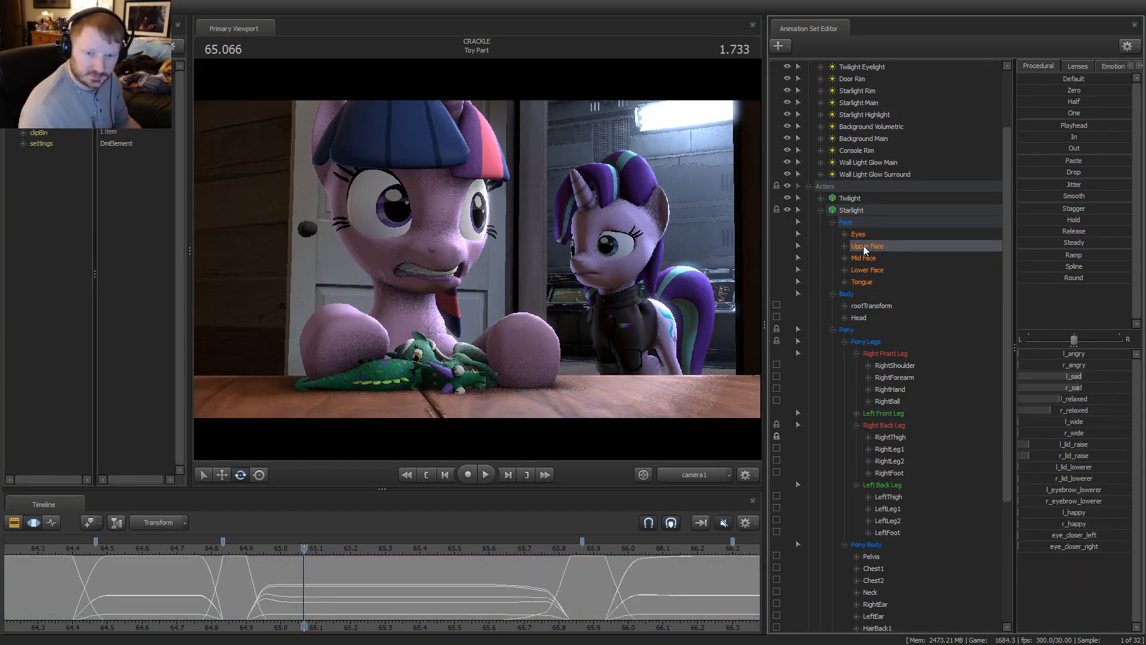
scroll(446, 548, "up", 4)
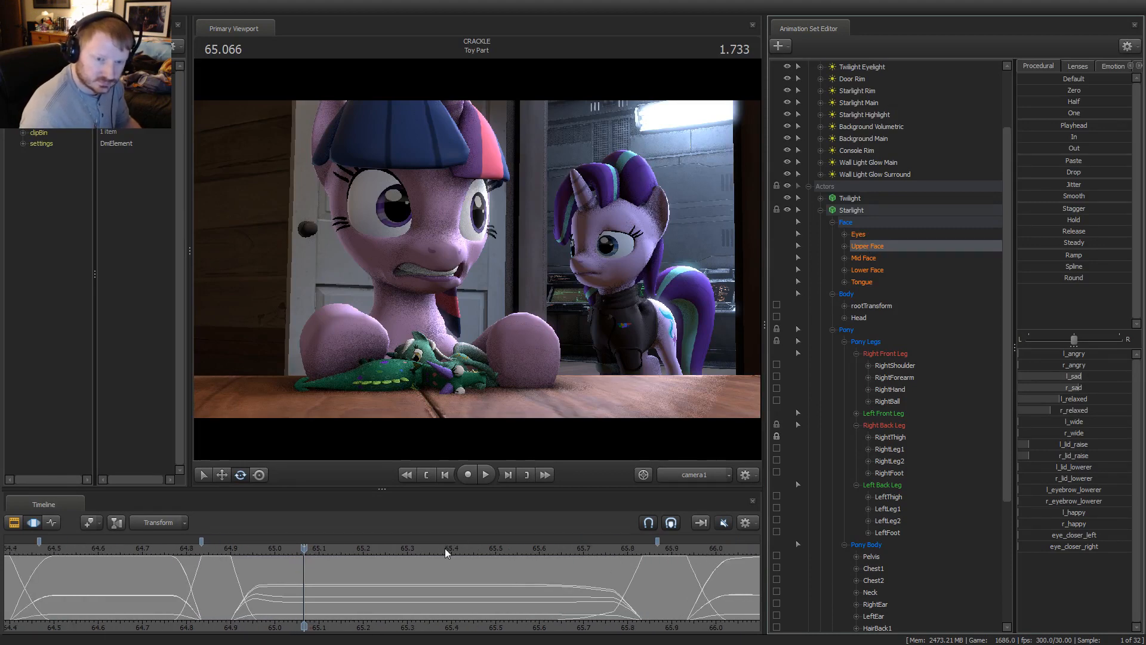
scroll(445, 547, "down", 3)
left_click_drag(238, 598, 330, 583)
scroll(265, 599, "up", 3, "shift")
scroll(265, 598, "down", 1, "shift")
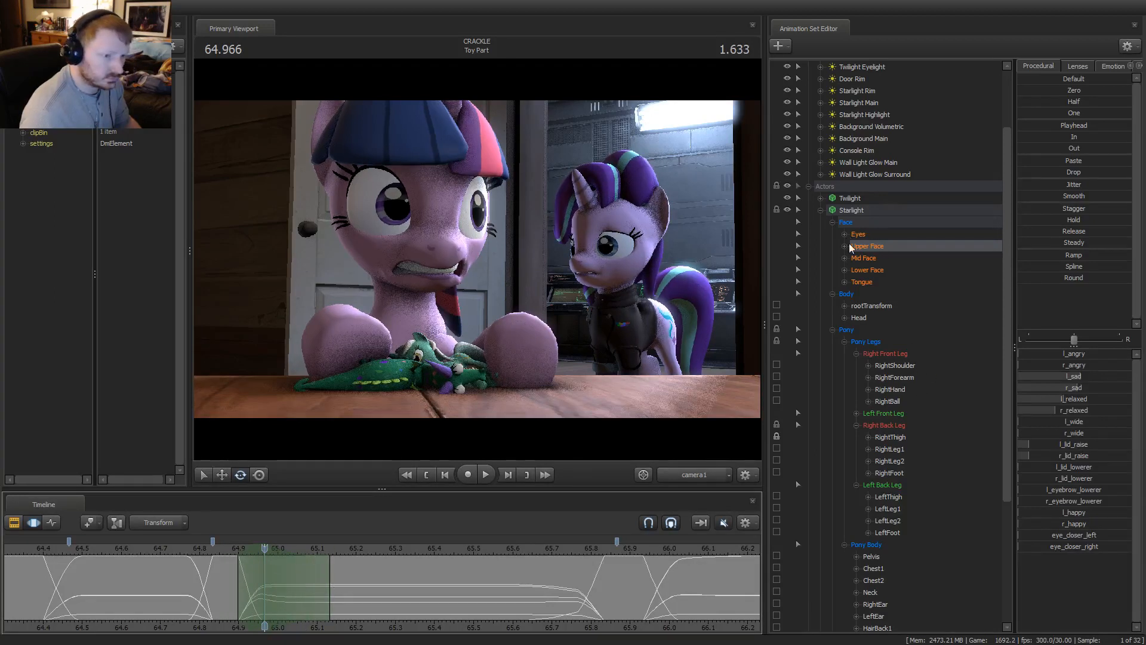
left_click_drag(251, 598, 331, 603)
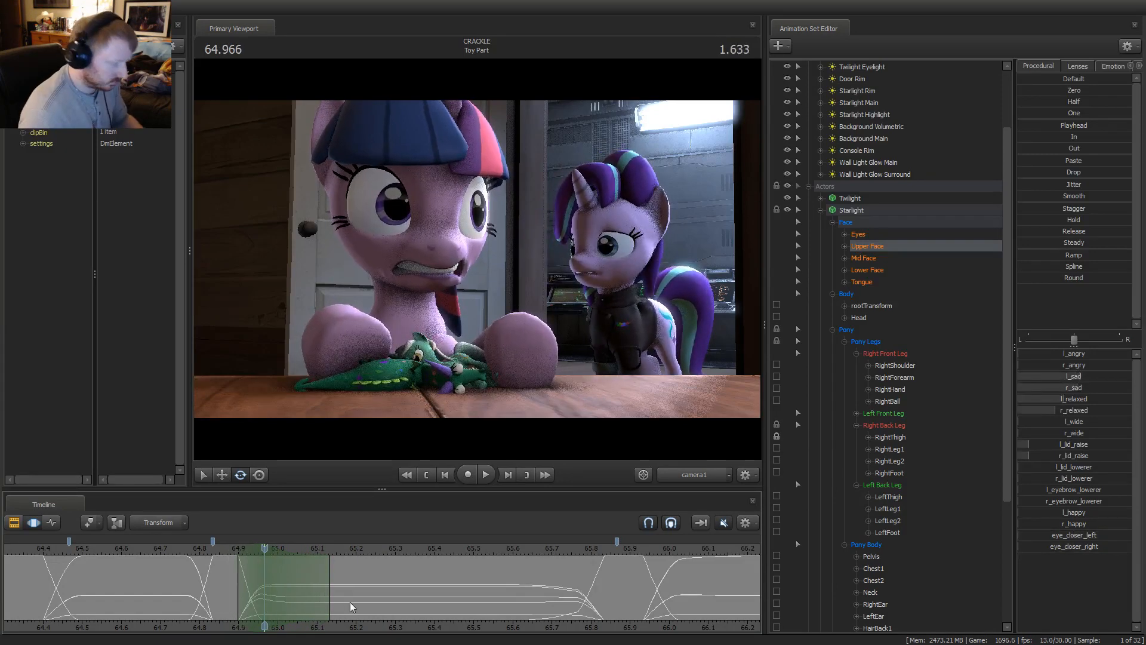
Try blending Starlight's Upper Face controls toward Zero at 64.966, and raise l_wide slightly instead
left_click(843, 247)
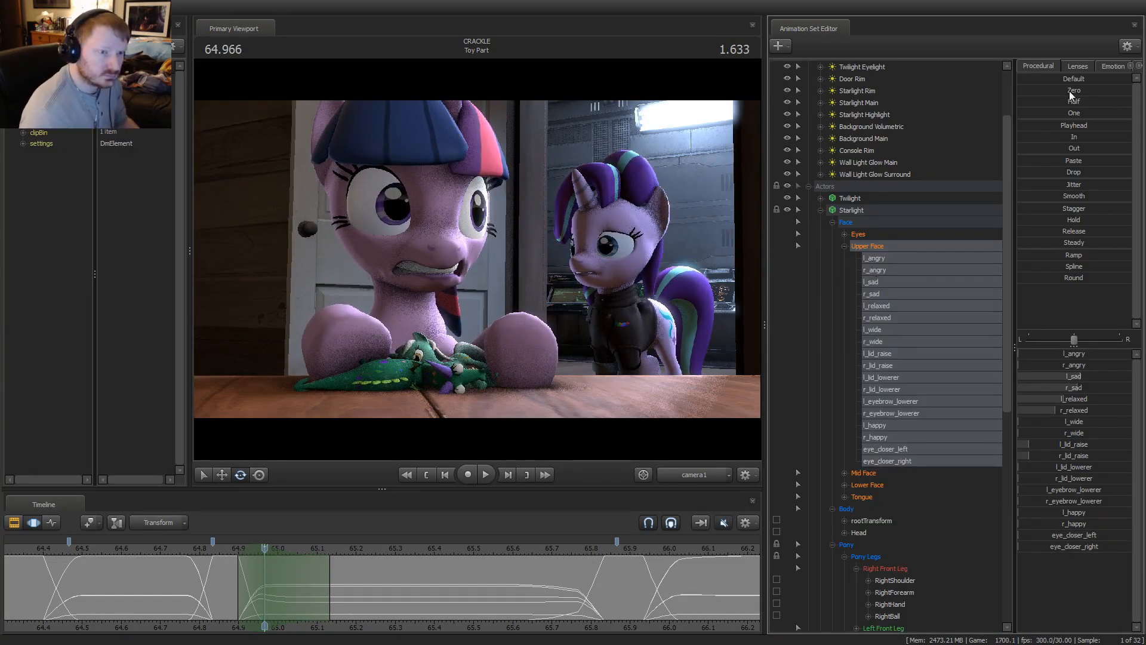
left_click_drag(1071, 91, 1077, 91)
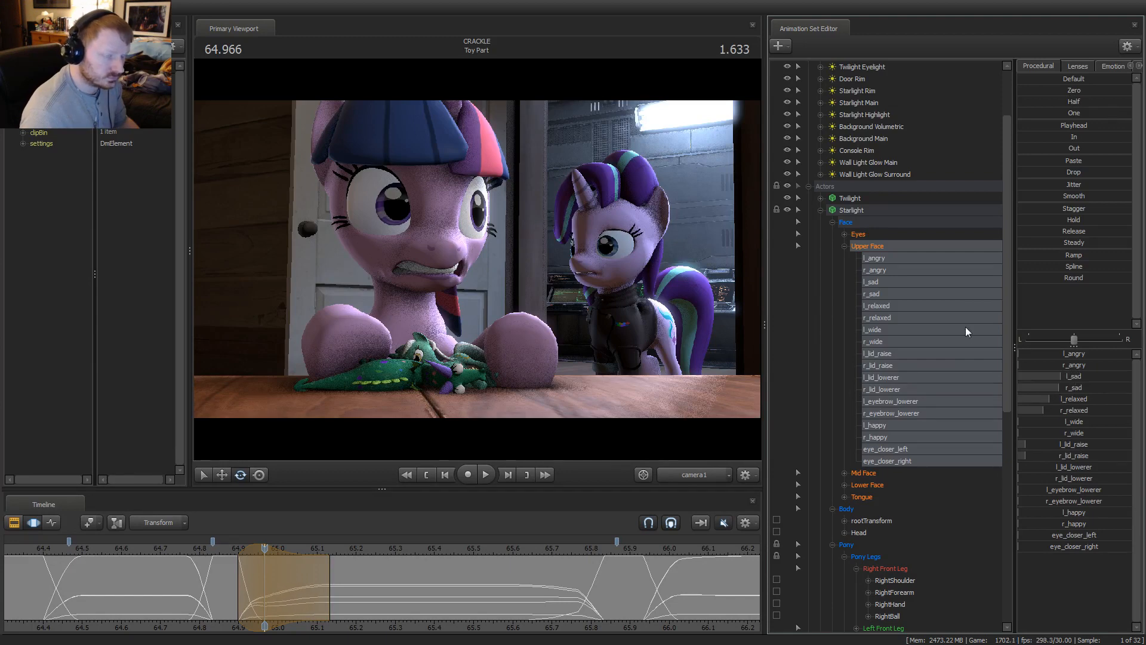
left_click_drag(1051, 375, 1069, 421)
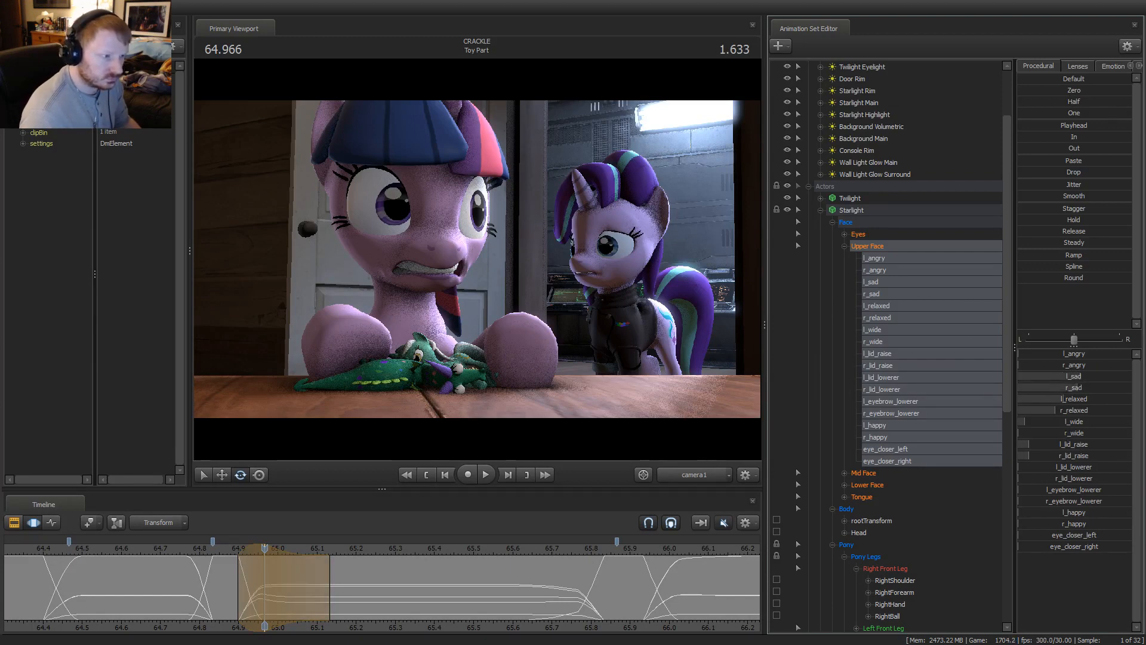
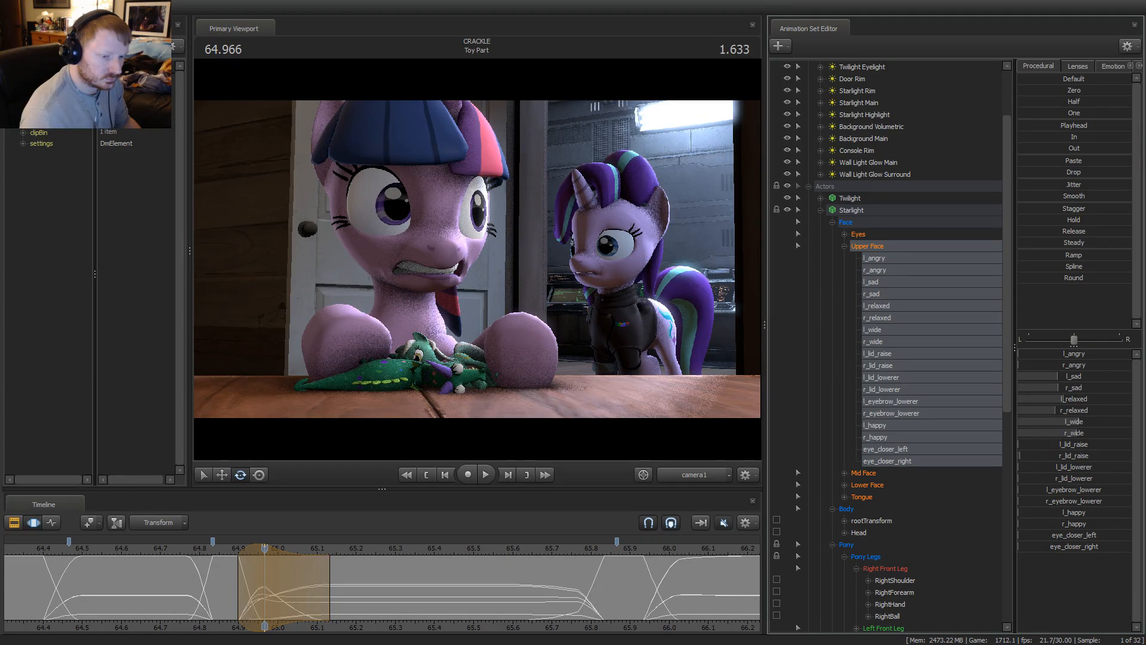
Try centring the Upper Face time selection on 65.0 with its end at about 65.23, and replay the head turn
key("space")
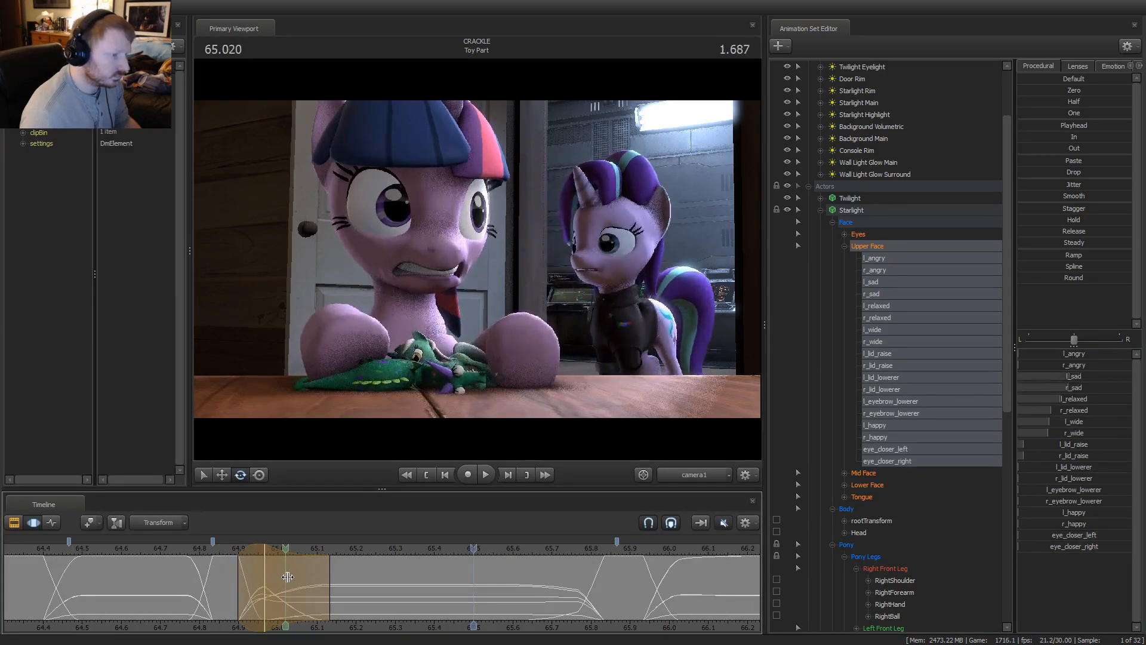
left_click_drag(328, 580, 421, 580)
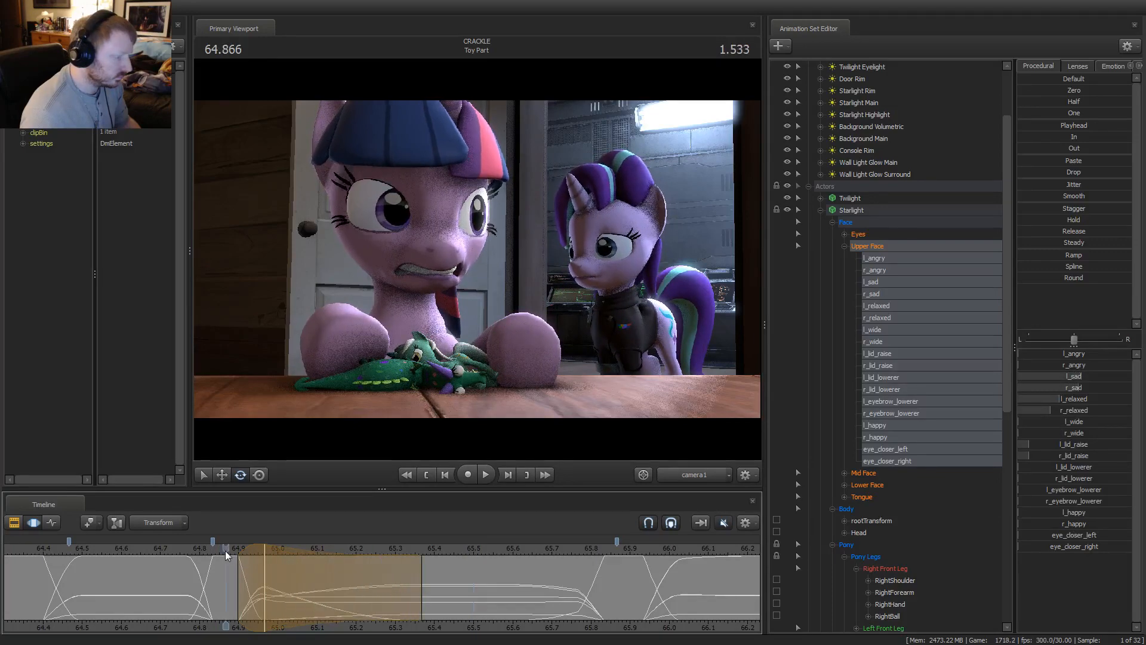
key("space")
left_click_drag(305, 572, 326, 579)
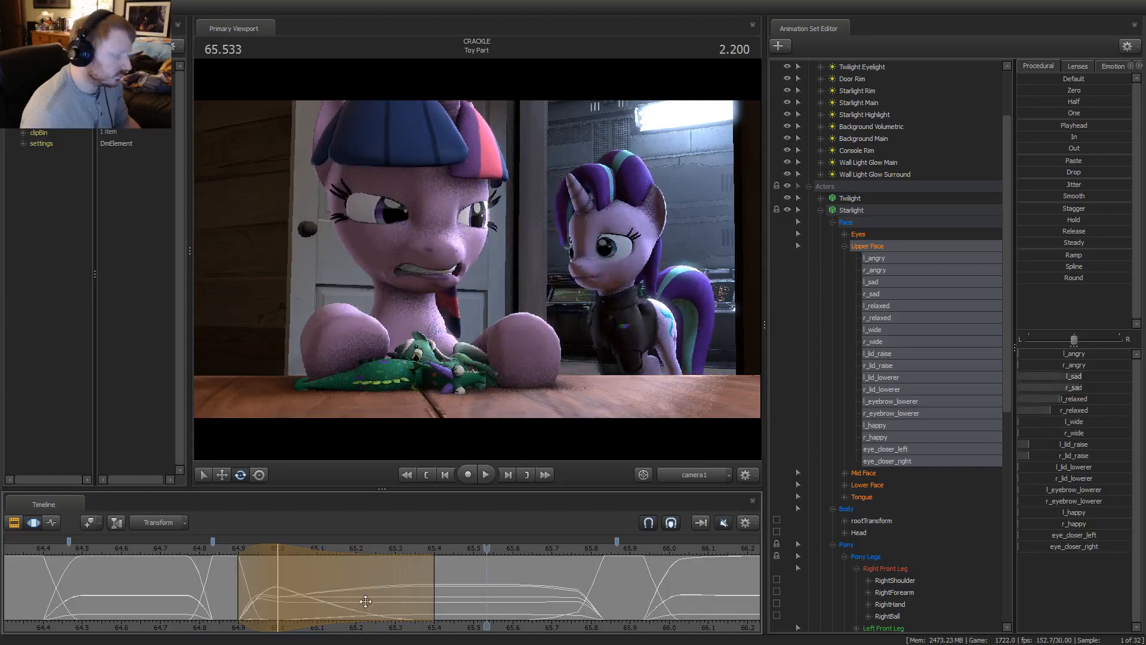
left_click_drag(433, 598, 368, 603)
key("space")
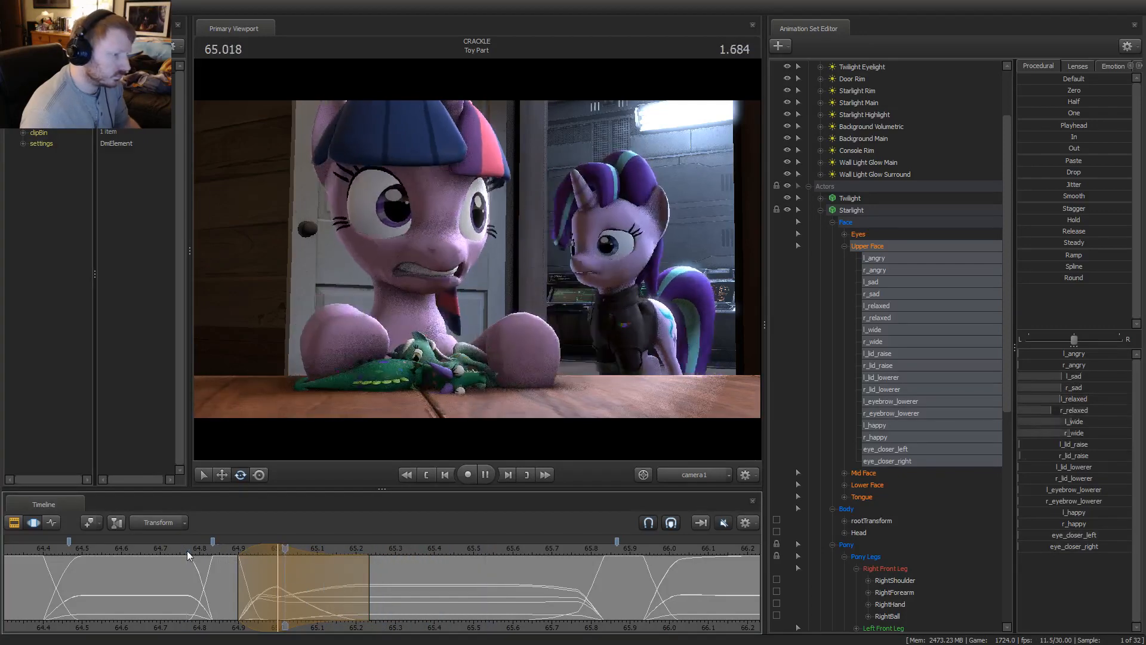
key("space")
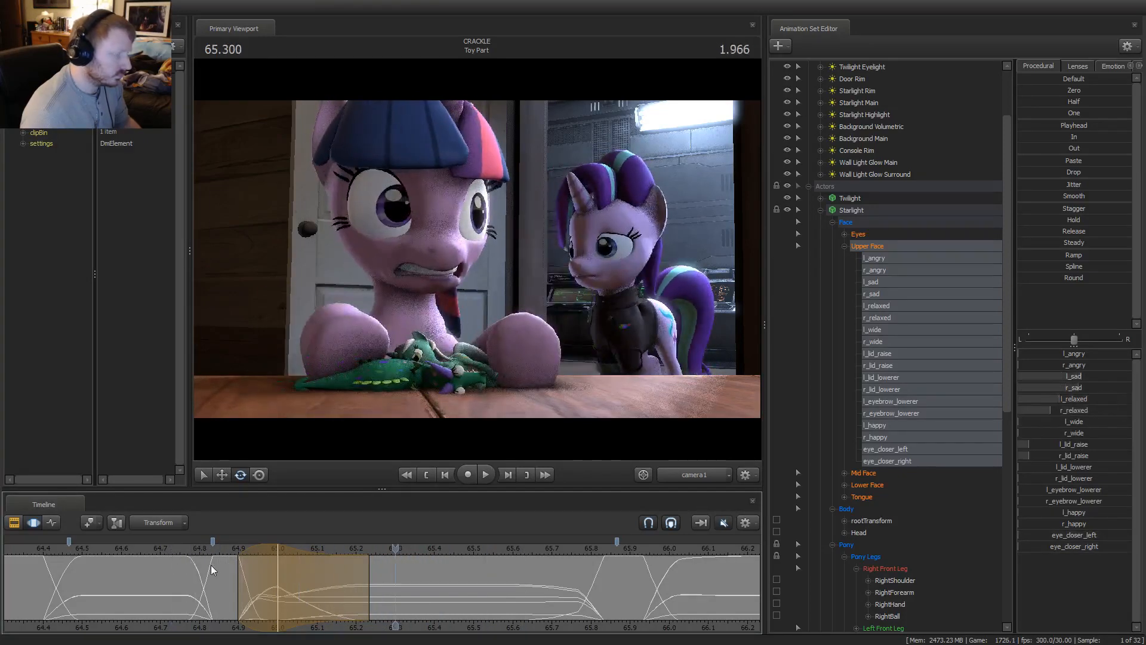
Try lowering l_sad and r_sad at 65.0 with the Upper Face selection ending at about 65.17, and replay from about 64.7
left_click_drag(236, 546, 276, 558)
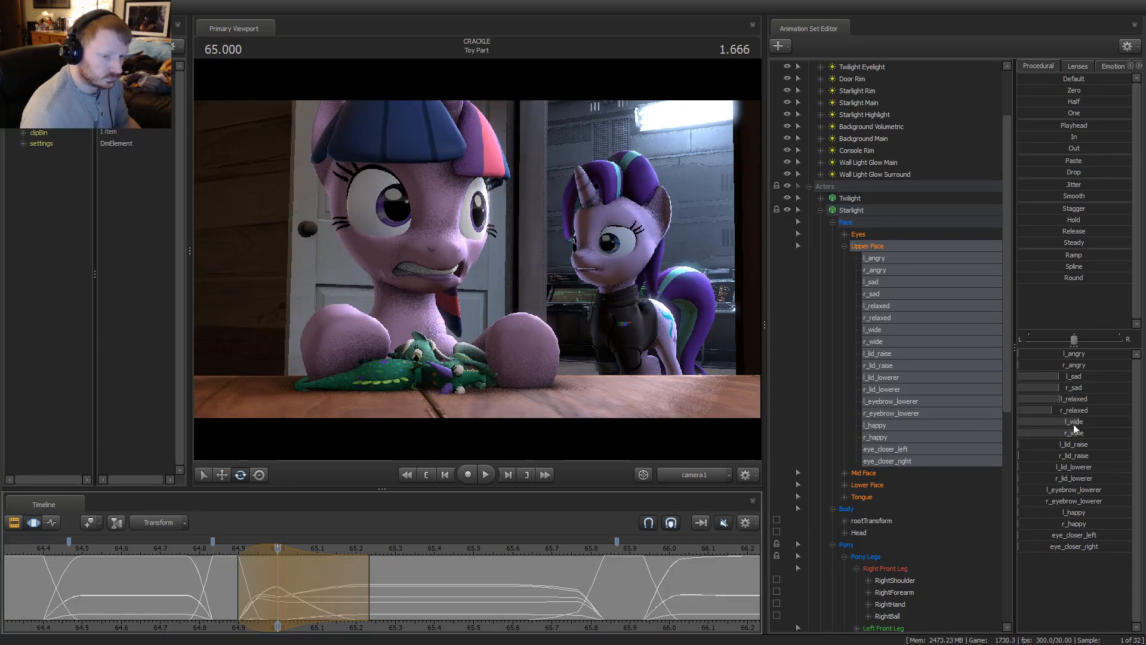
left_click_drag(1075, 377, 1048, 387)
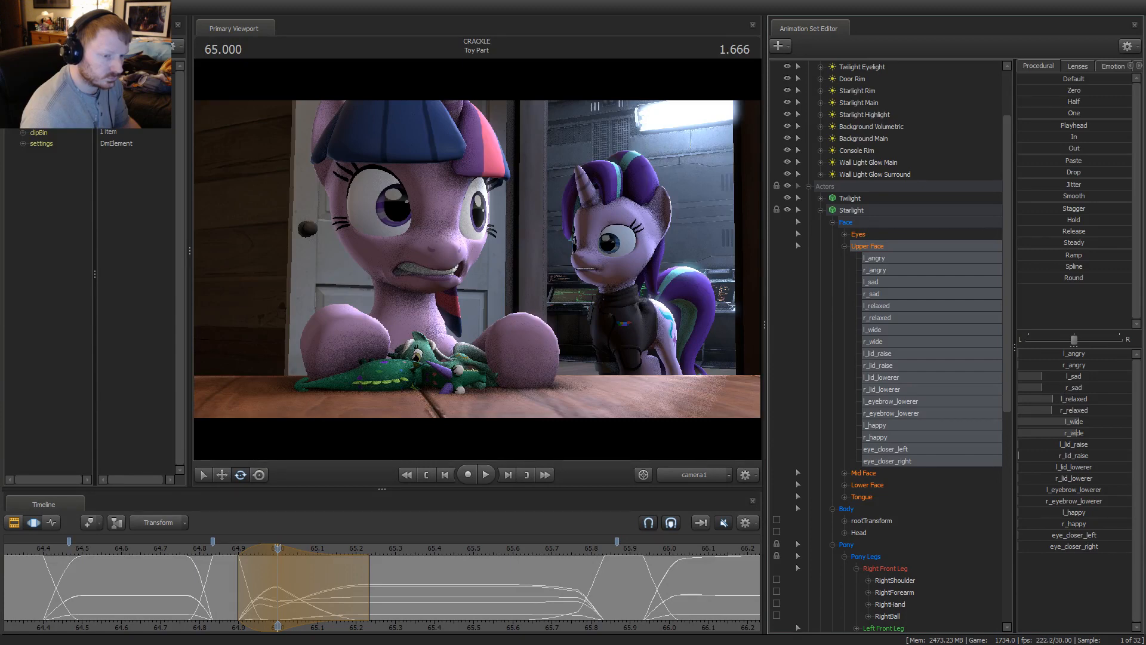
key("space")
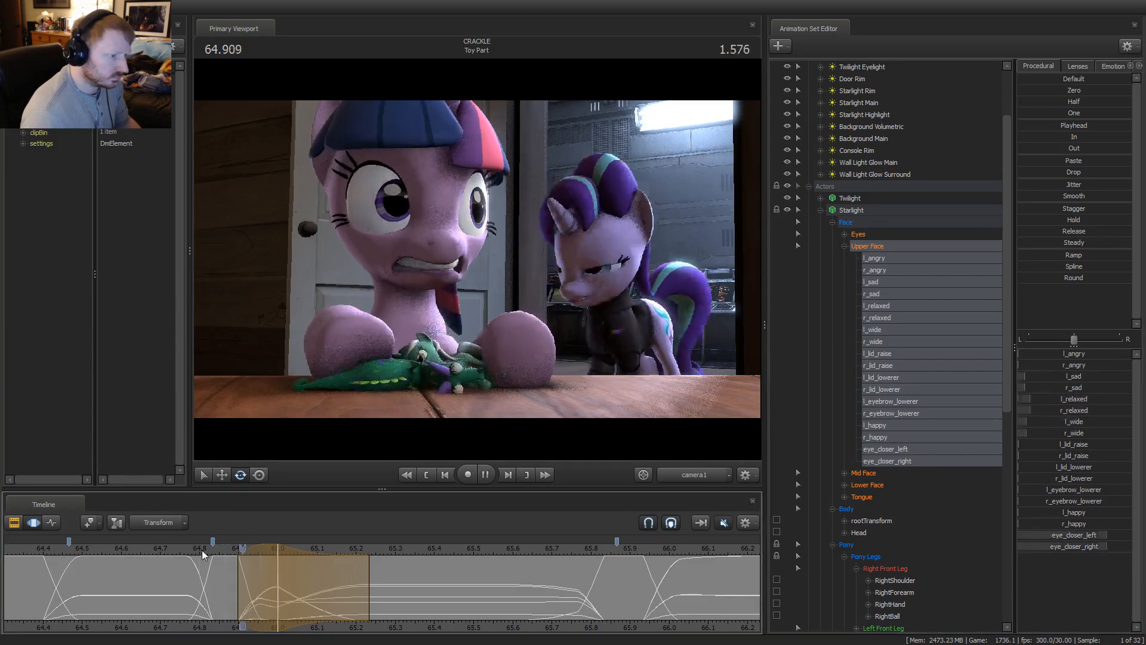
left_click_drag(371, 587, 342, 587)
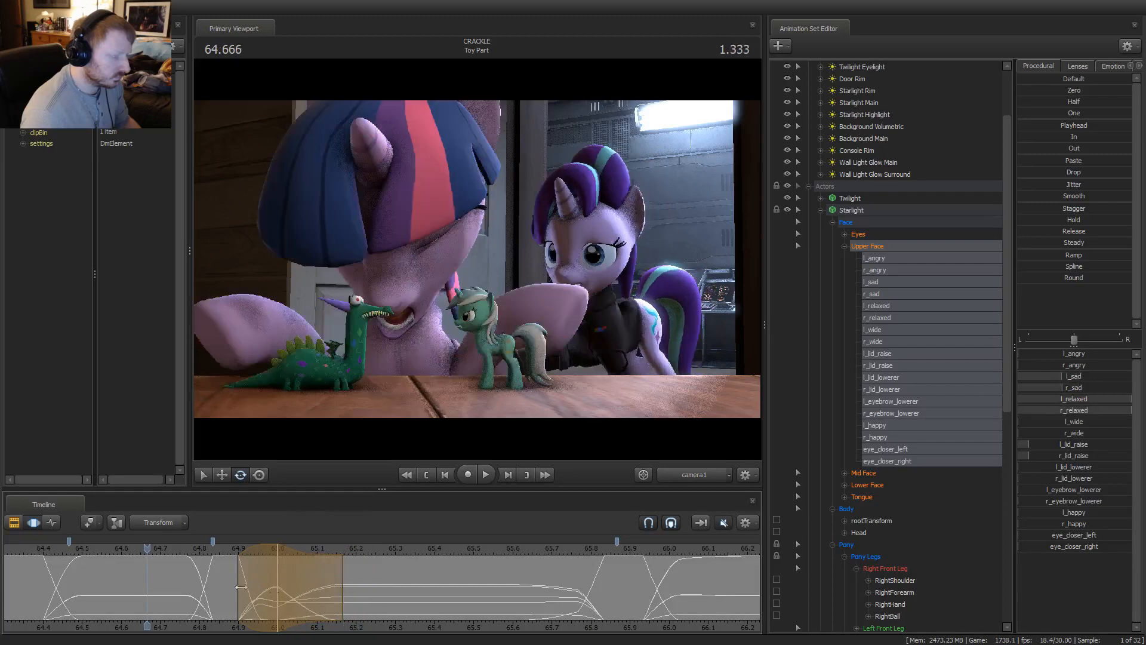
left_click(216, 551)
key("space")
left_click(198, 548)
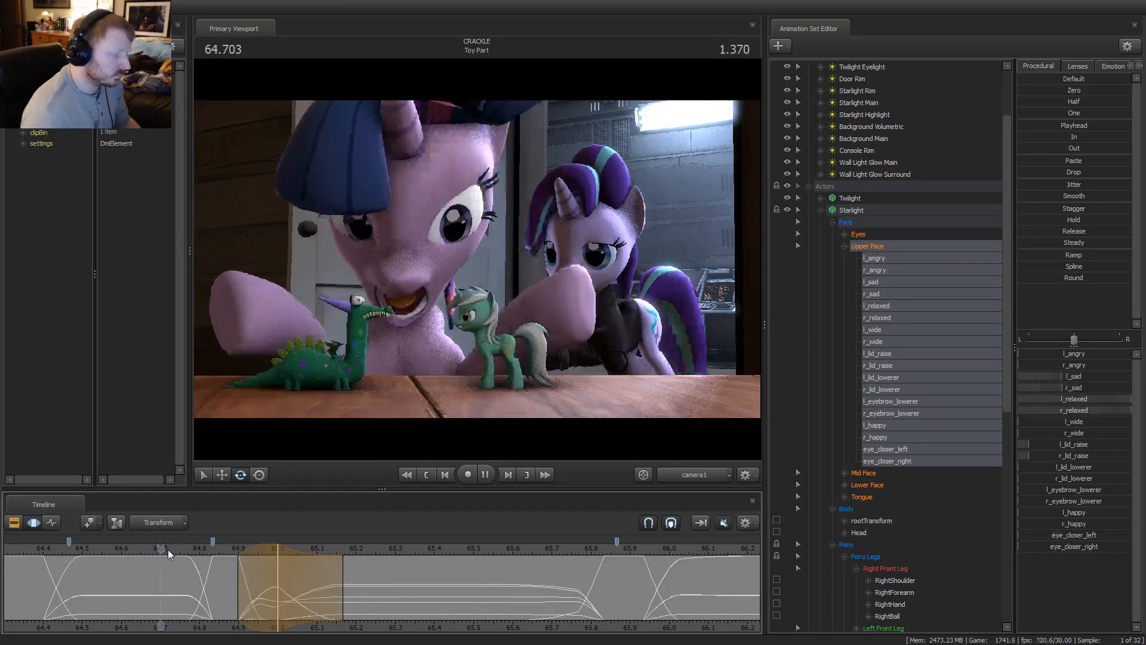
key("space")
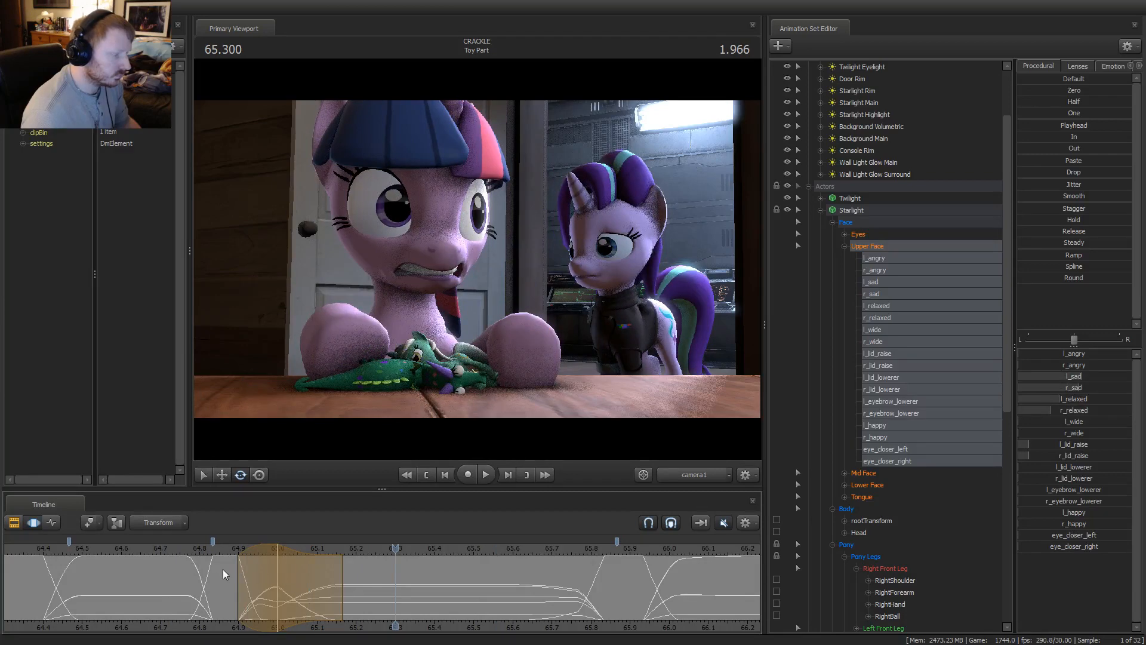
key("space")
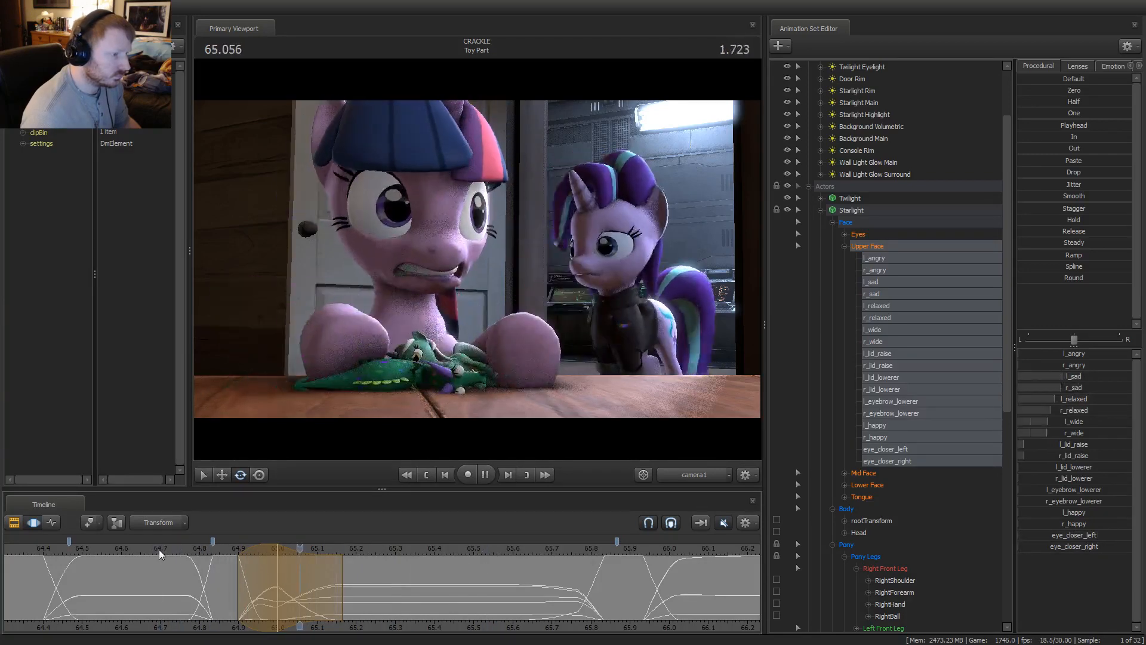
key("space")
Try centring the Upper Face selection on about 65.07 with its end at about 65.3, replay it, and discard the pending edit
left_click_drag(294, 595, 447, 598)
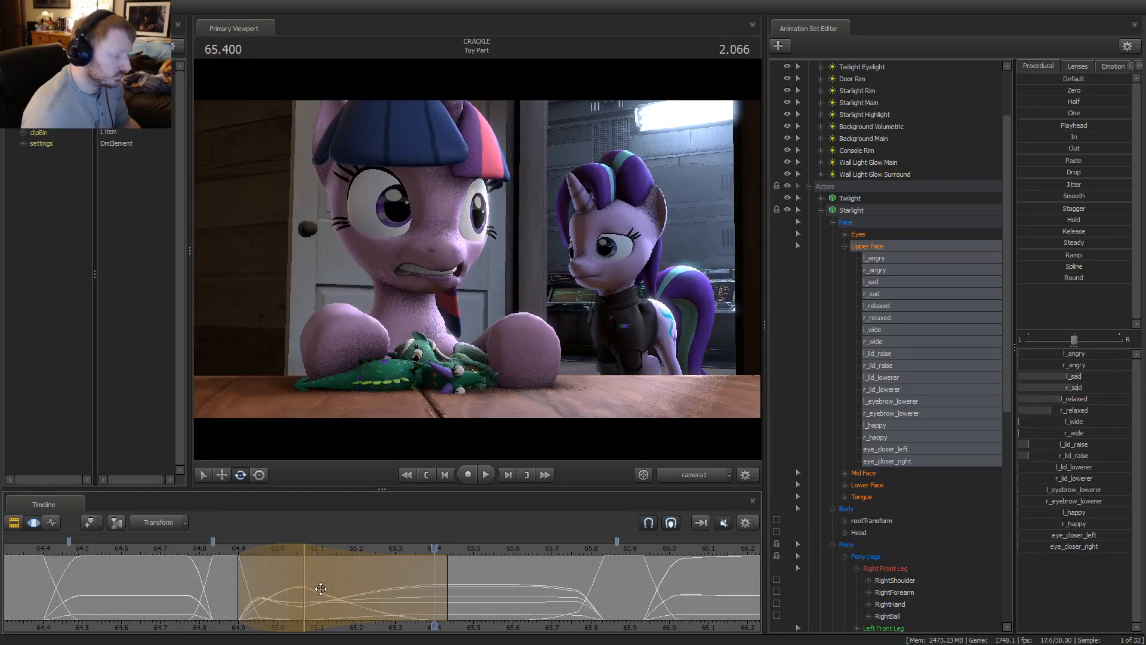
key("space")
key("space")
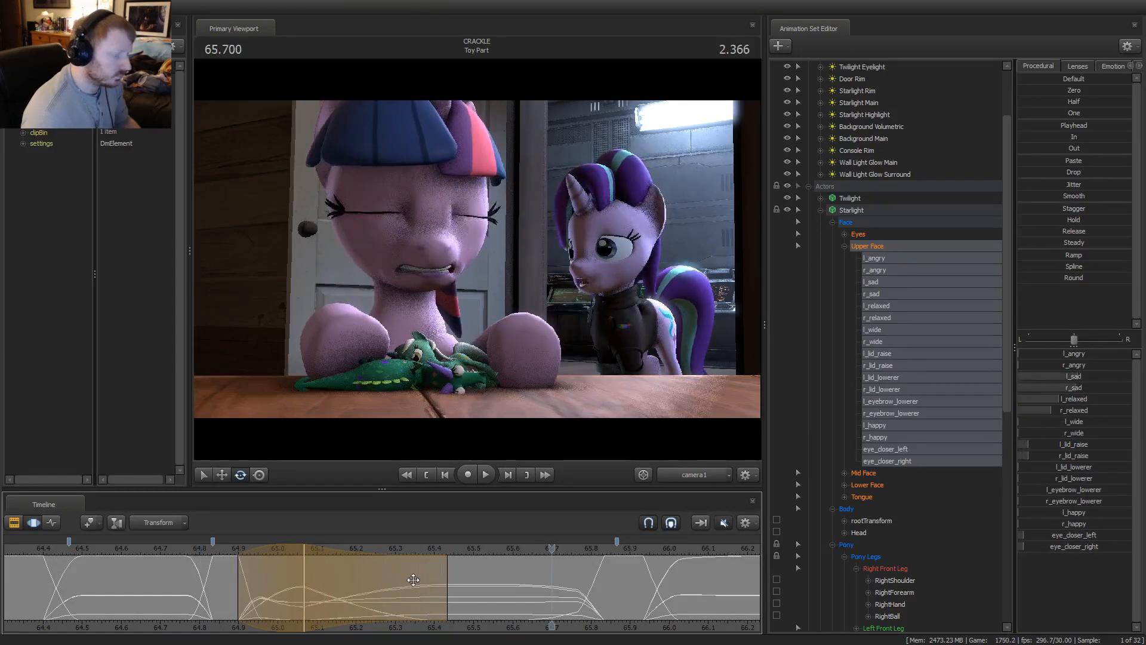
left_click_drag(430, 590, 378, 588)
left_click(211, 553)
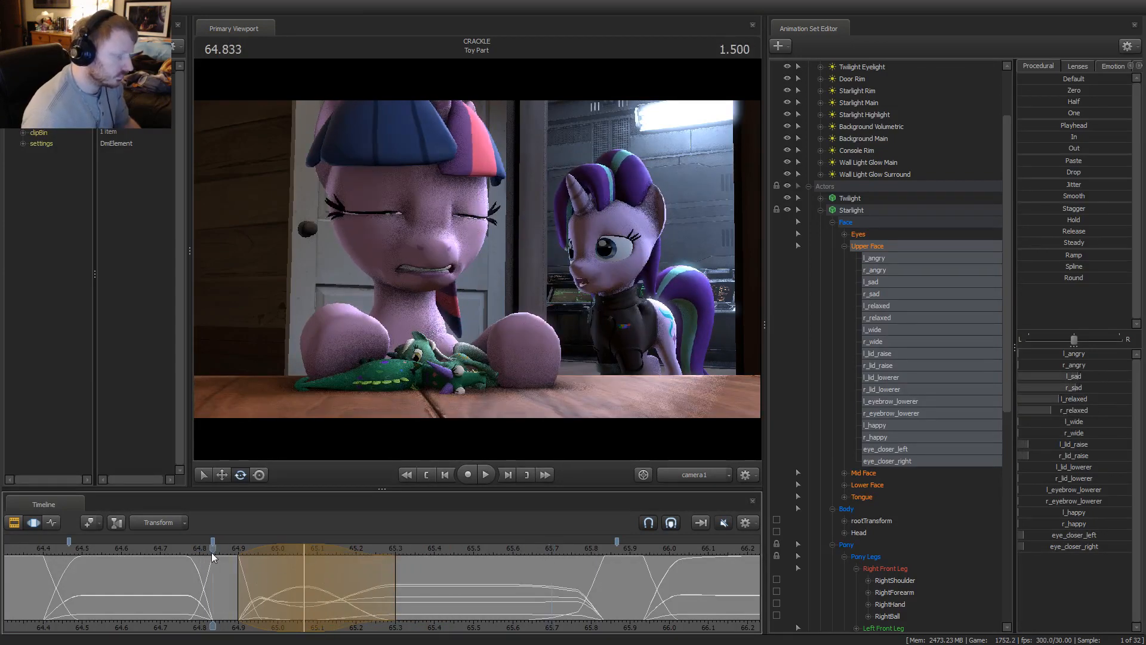
key("space")
key("space")
left_click(182, 554)
key("Escape")
key("space")
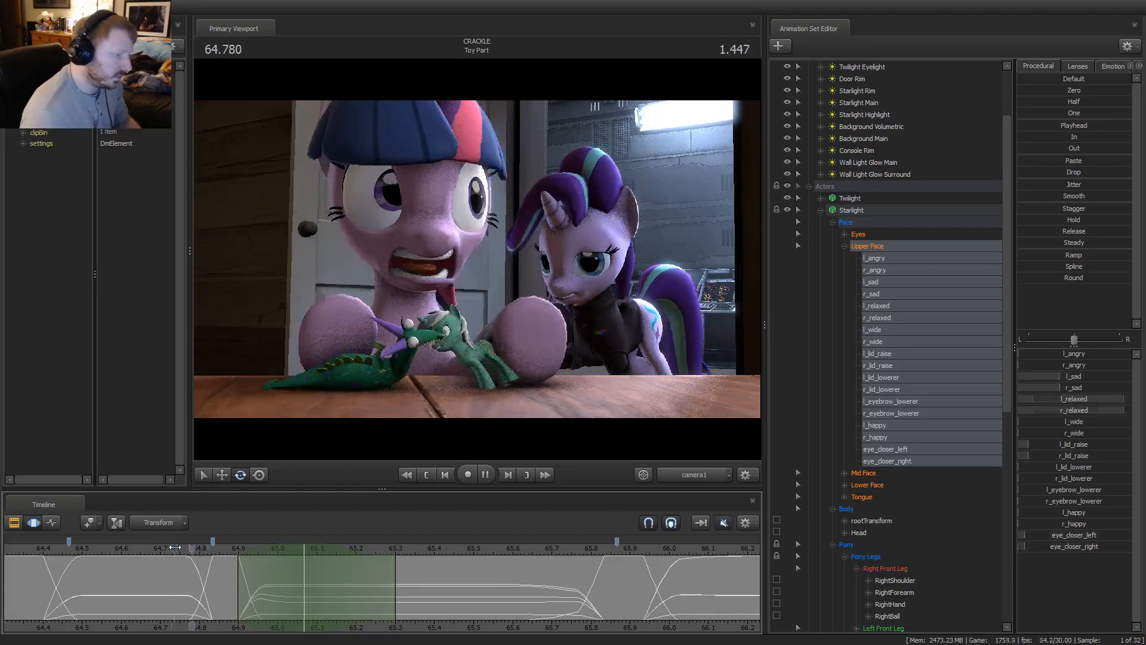
key("space")
Try raising Starlight's Head at 64.966 over a selection from about 64.87 to 65.07, undo the move, and replay the turn
key("shift")
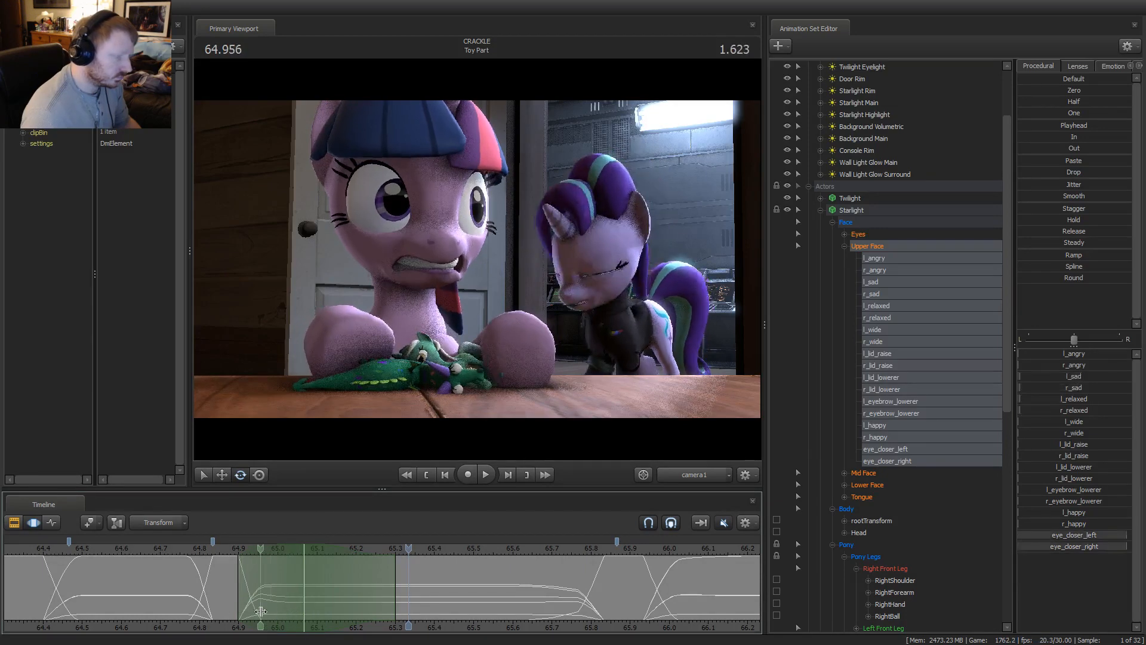
key("space")
left_click(619, 278)
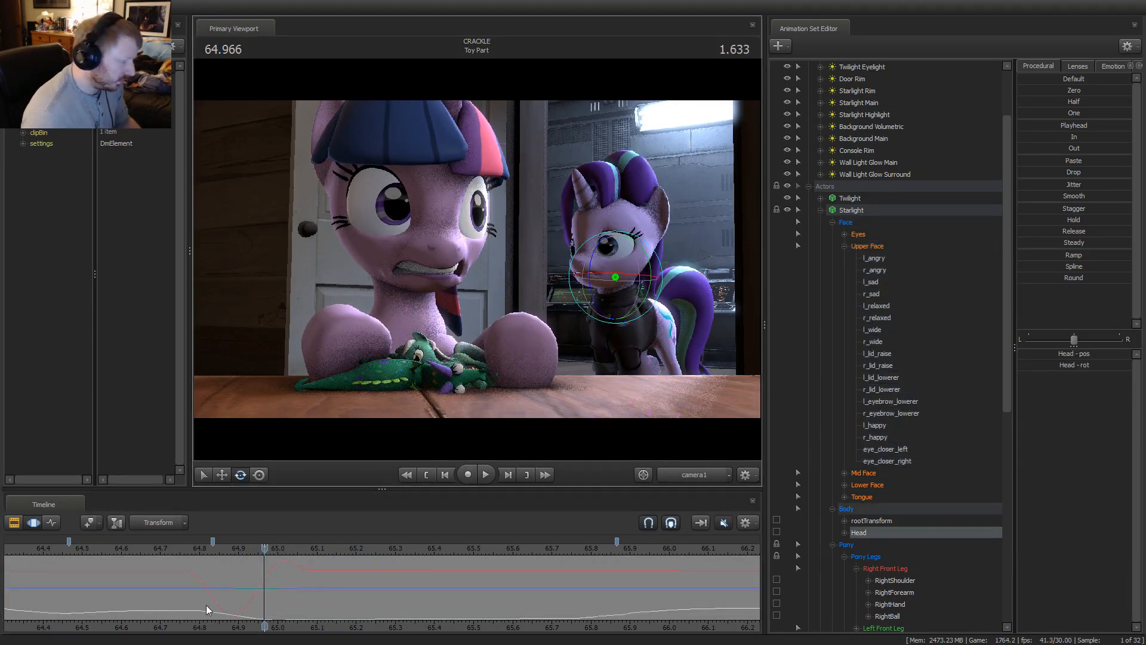
left_click_drag(247, 592, 264, 593)
scroll(264, 594, "up", 3, "shift")
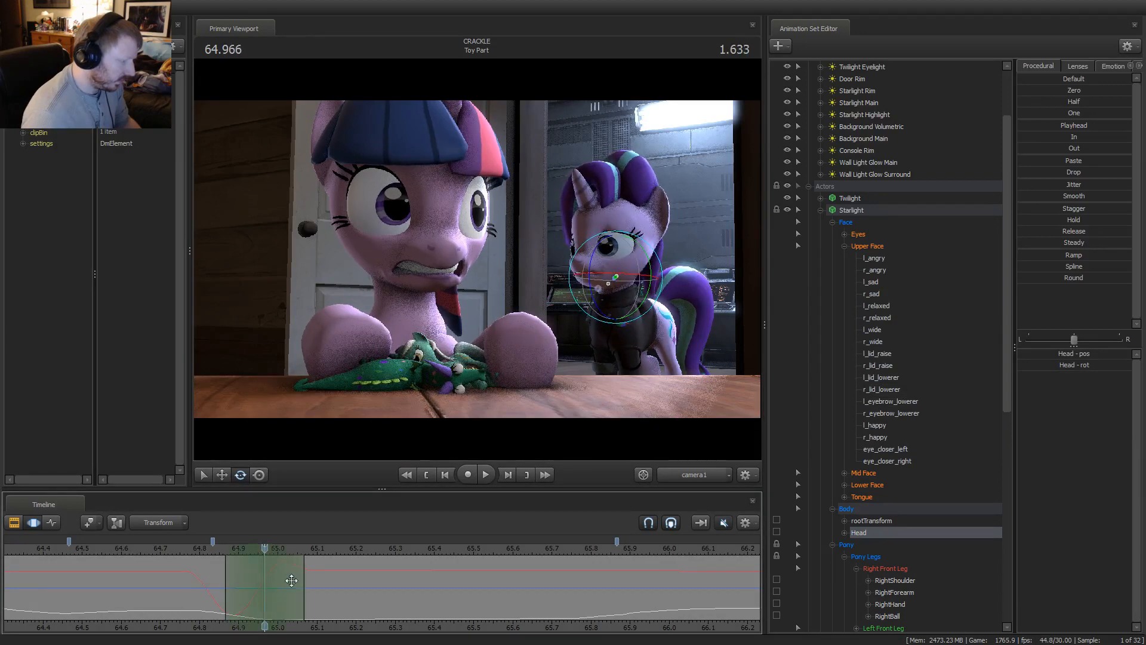
key("w")
left_click_drag(619, 246, 618, 235)
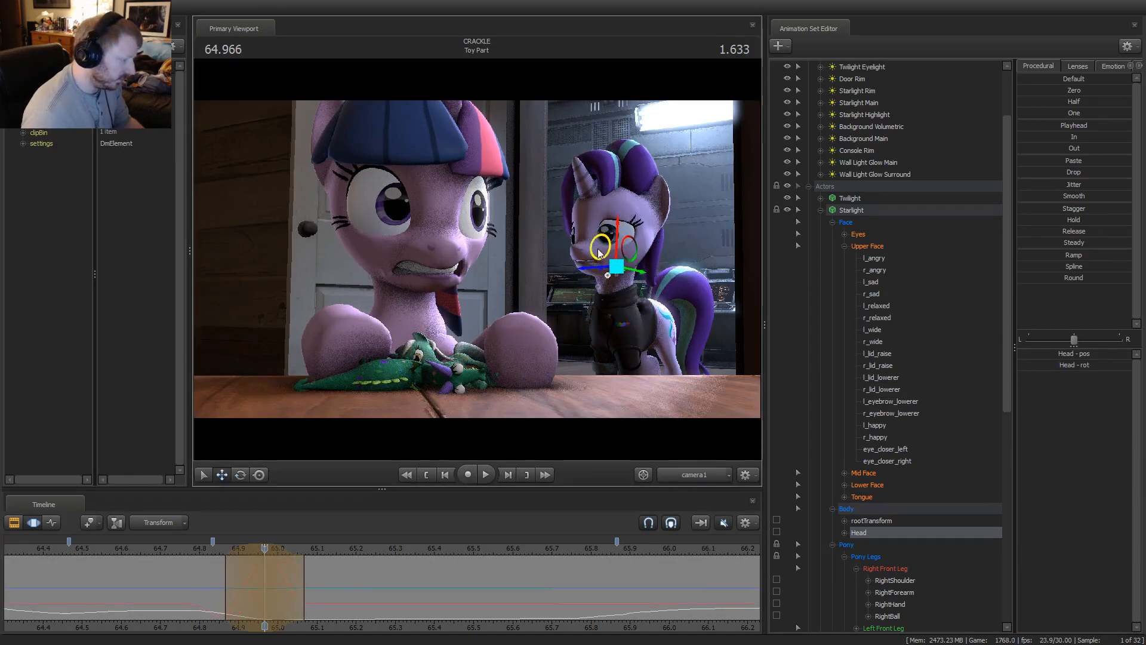
key("ctrl+z")
left_click(177, 546)
key("space")
Mark a time selection from about 64.83 to 65.67 around 65.2, and rotate Starlight's Neck slightly
key("space")
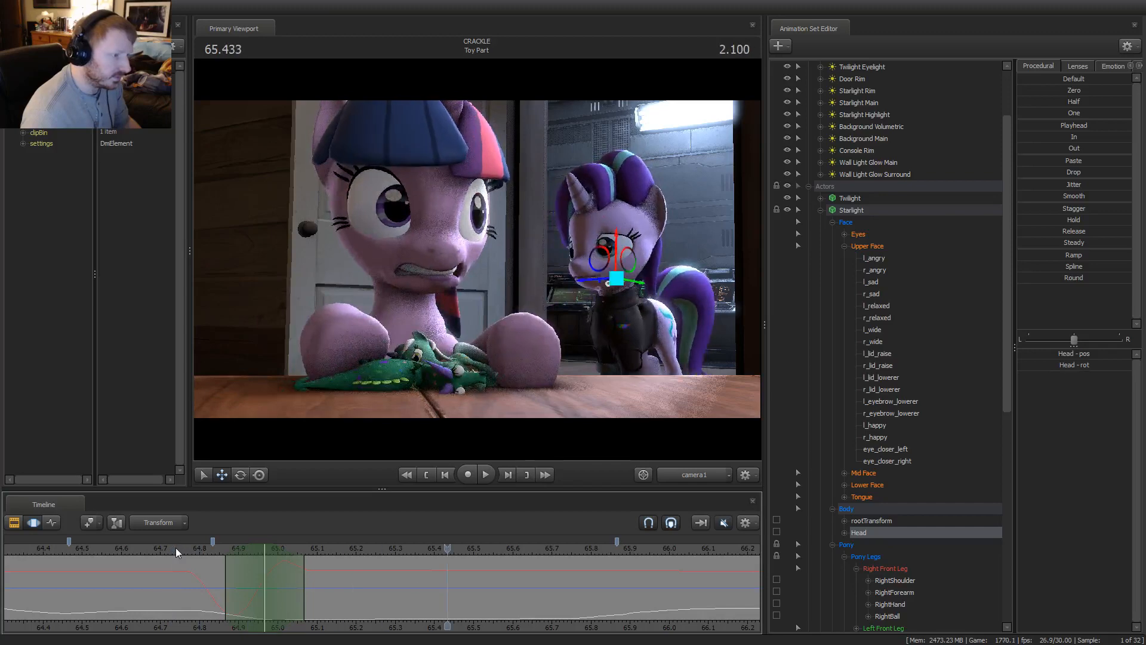
left_click(192, 560)
key("space")
key("space")
left_click_drag(183, 607, 361, 581)
scroll(360, 580, "up", 4, "shift")
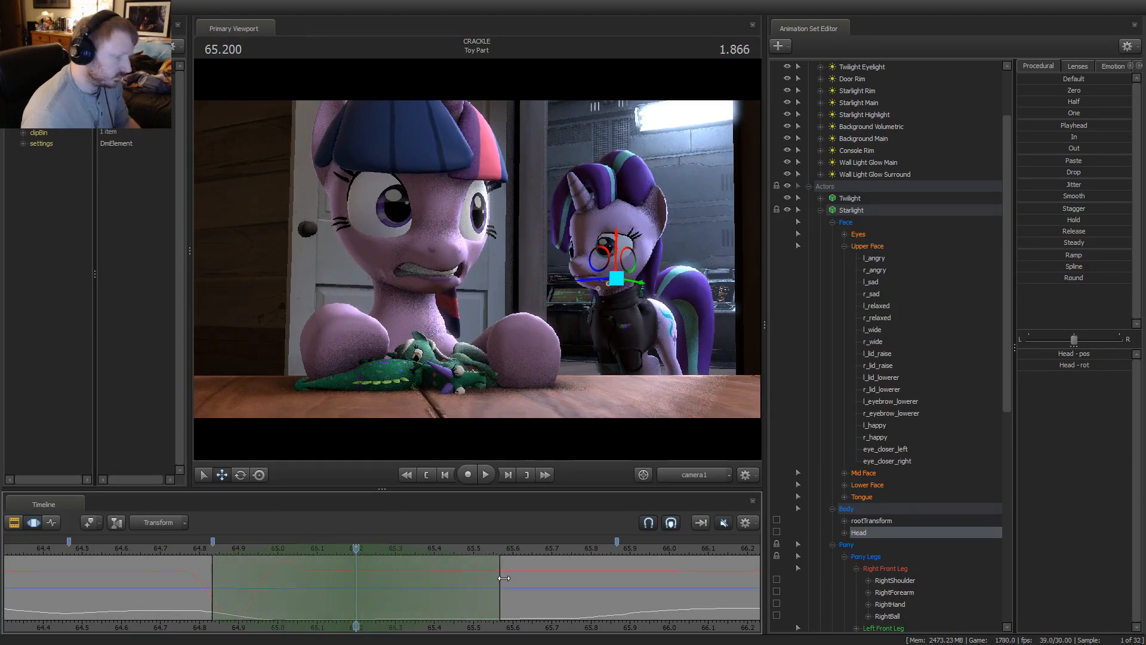
left_click_drag(504, 577, 542, 577)
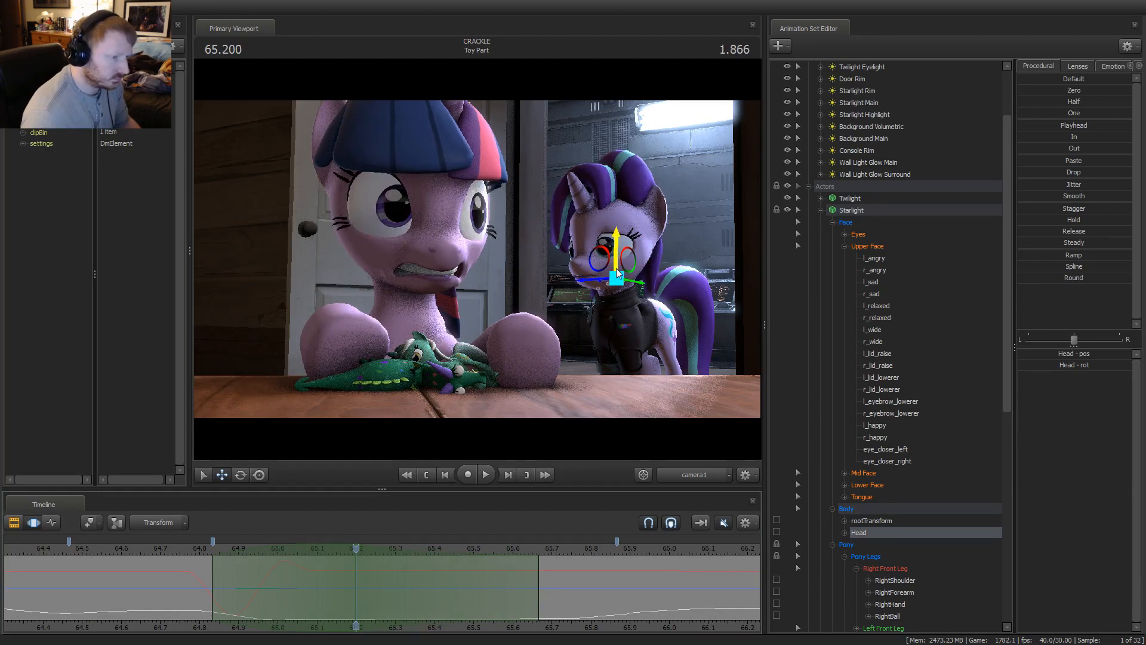
left_click(617, 303)
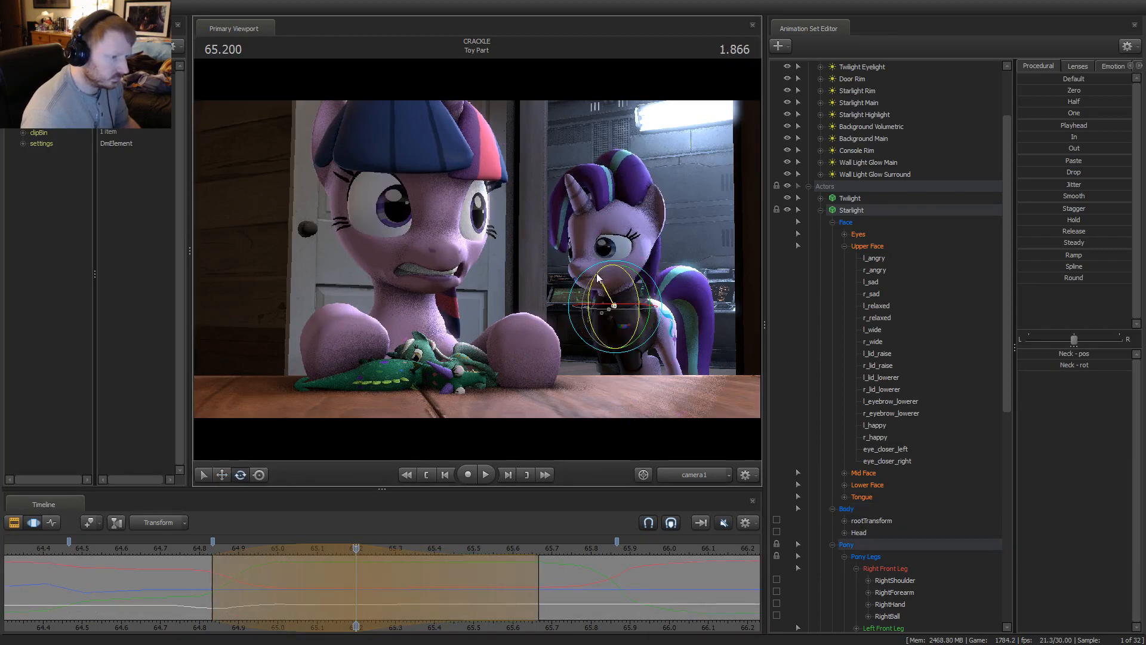
Adjust the Neck selection to run from about 64.8 to 65.53 around 65.17, and replay the motion
left_click(197, 553)
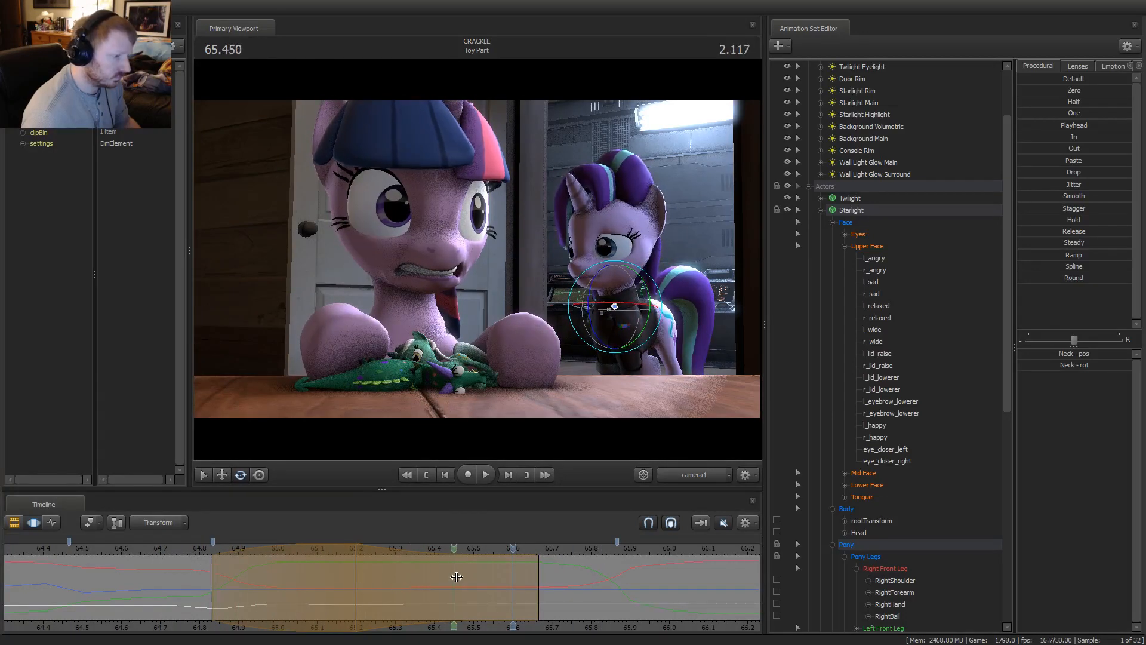
left_click_drag(518, 577, 453, 579)
left_click_drag(320, 550, 174, 551)
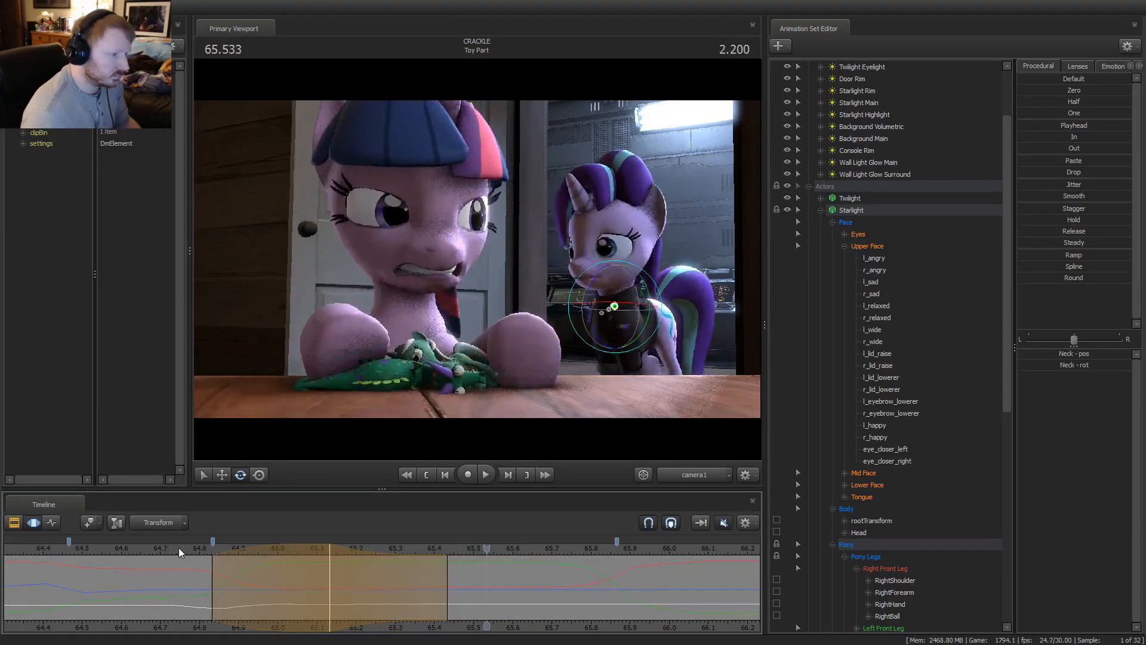
left_click(174, 547)
left_click_drag(287, 548, 292, 552)
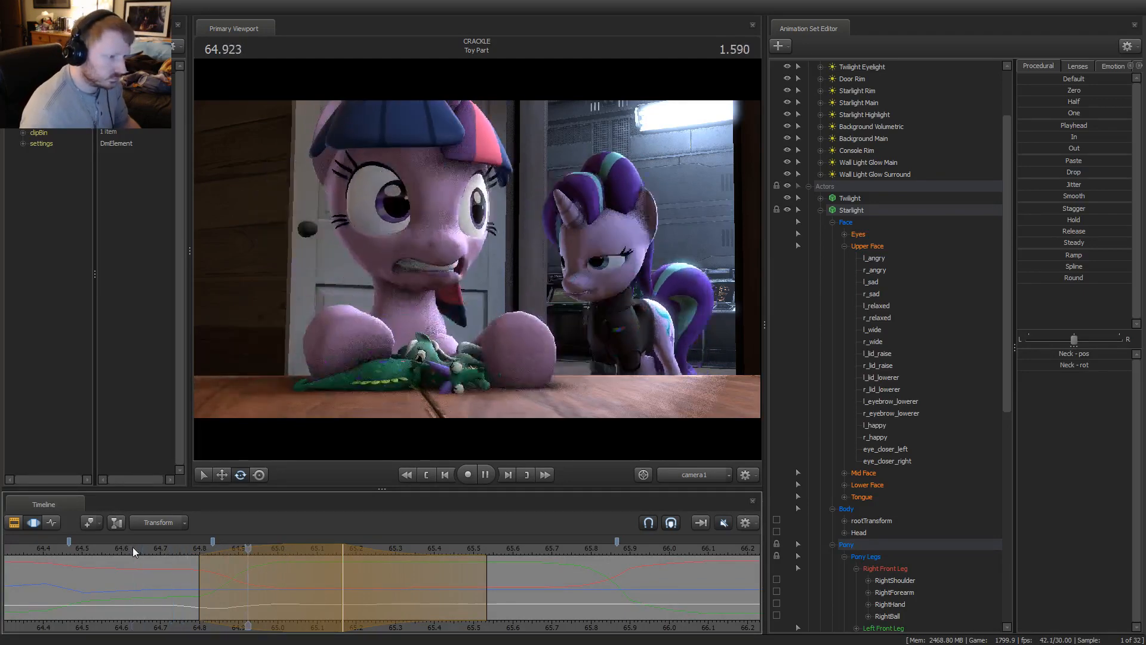
left_click(124, 548)
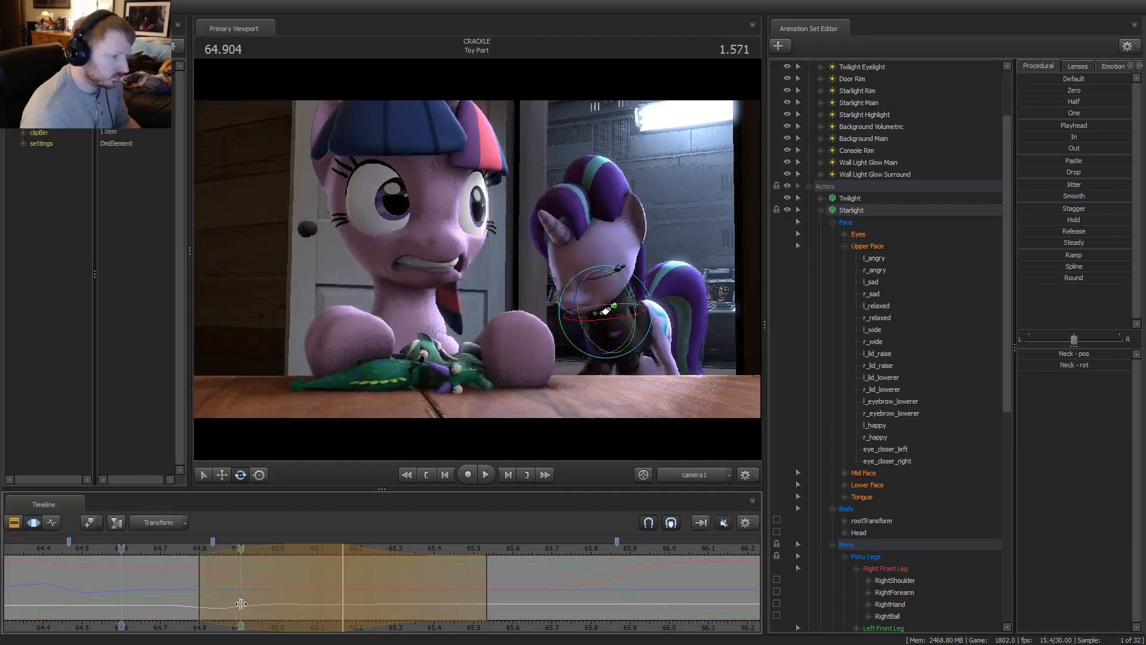
Select Starlight's Upper Face controls and mark a selection from about 64.73 to 65.0, holding from 64.83 to 64.9 over the blink
left_click(267, 603, "shift")
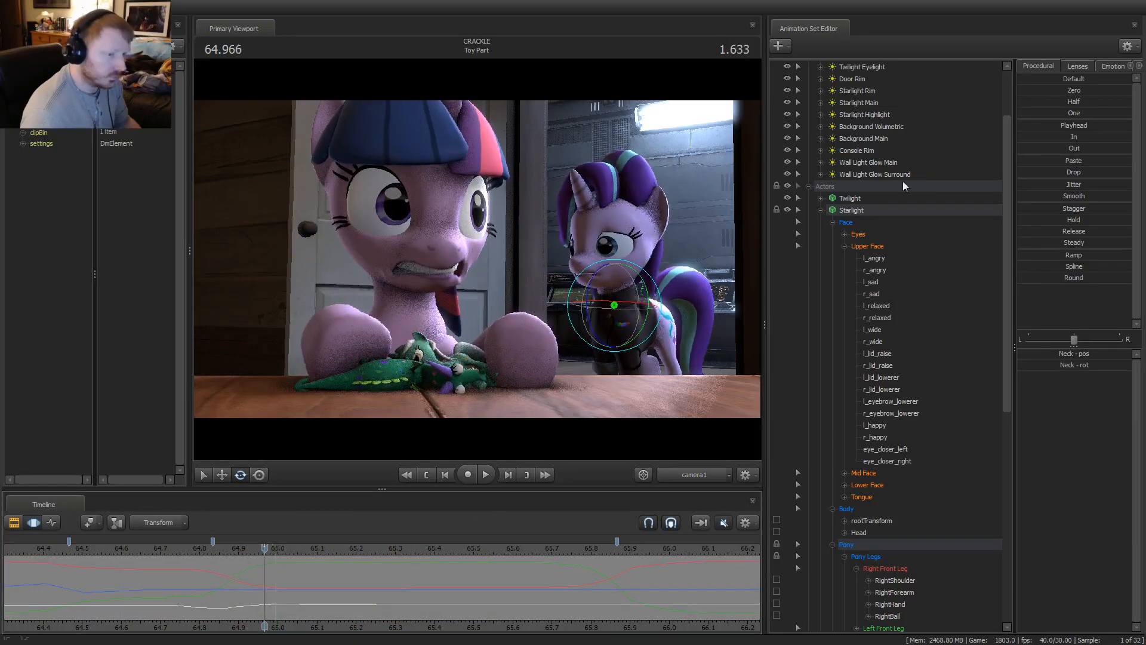
double_click(860, 236)
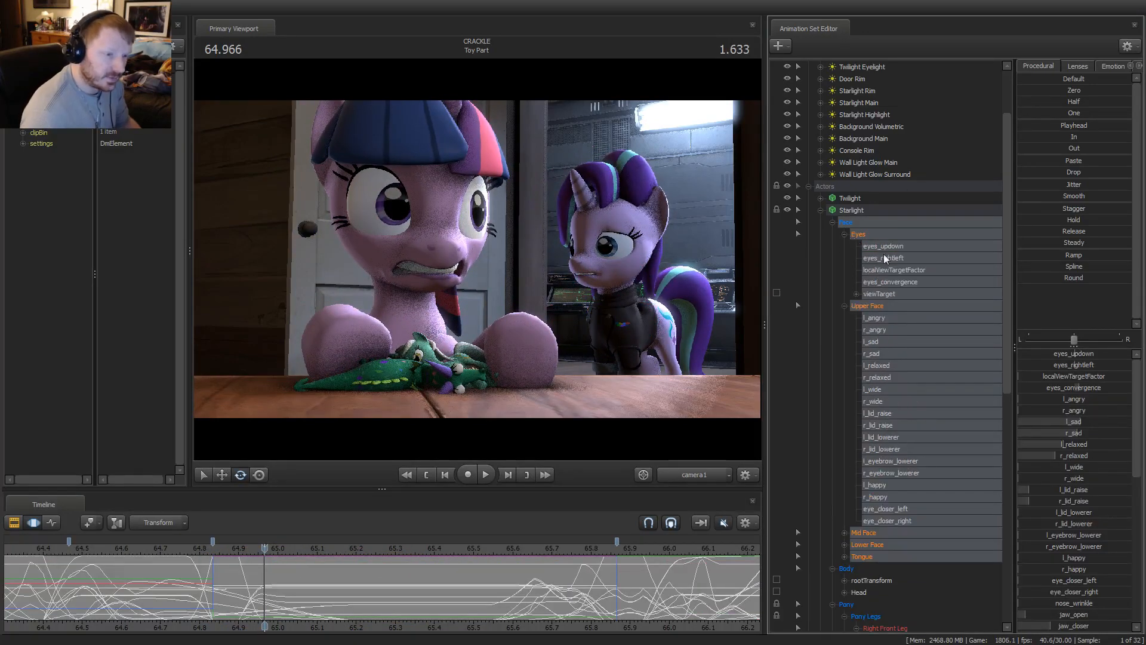
left_click(883, 309)
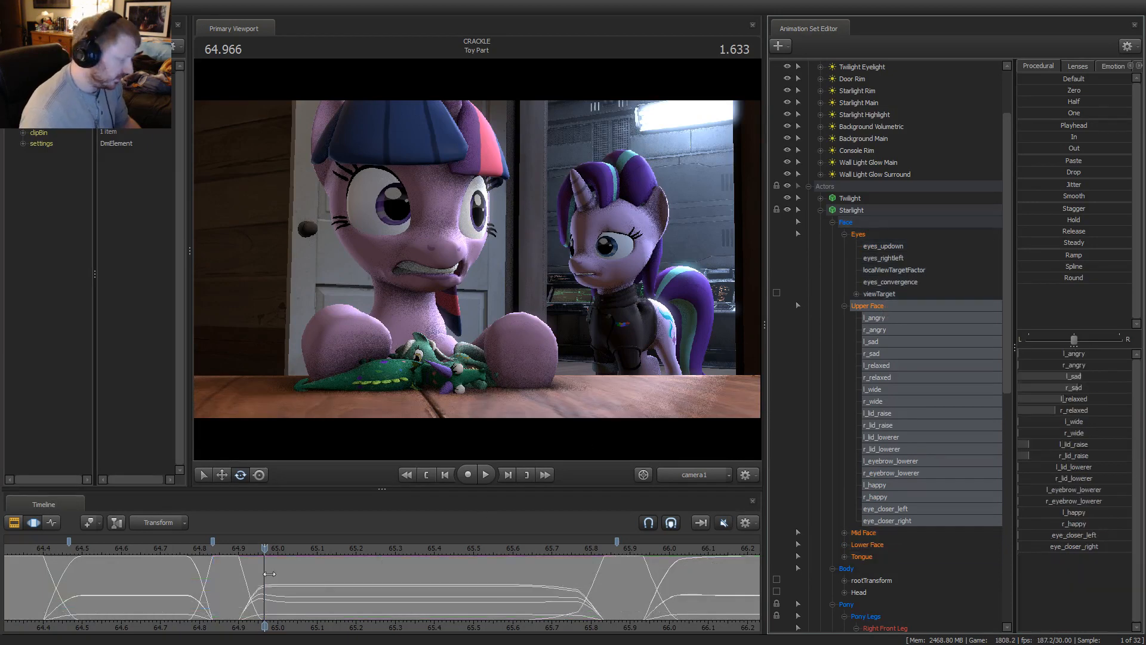
left_click_drag(211, 586, 234, 587, "shift")
scroll(233, 587, "up", 2, "shift")
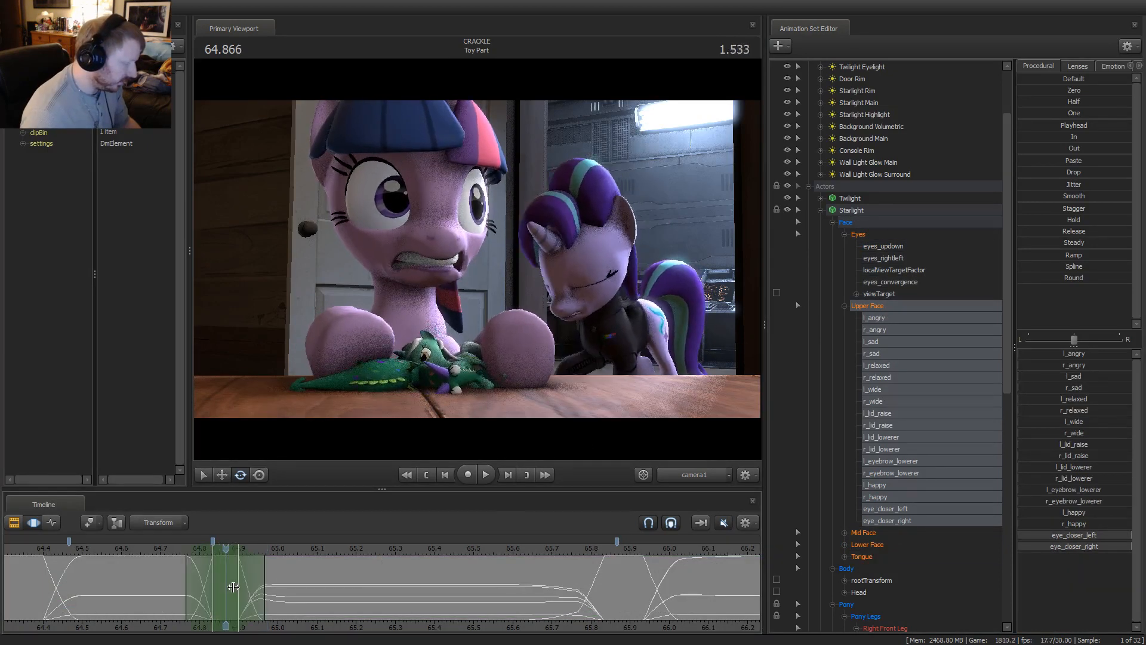
scroll(234, 587, "up", 1)
scroll(216, 570, "down", 1)
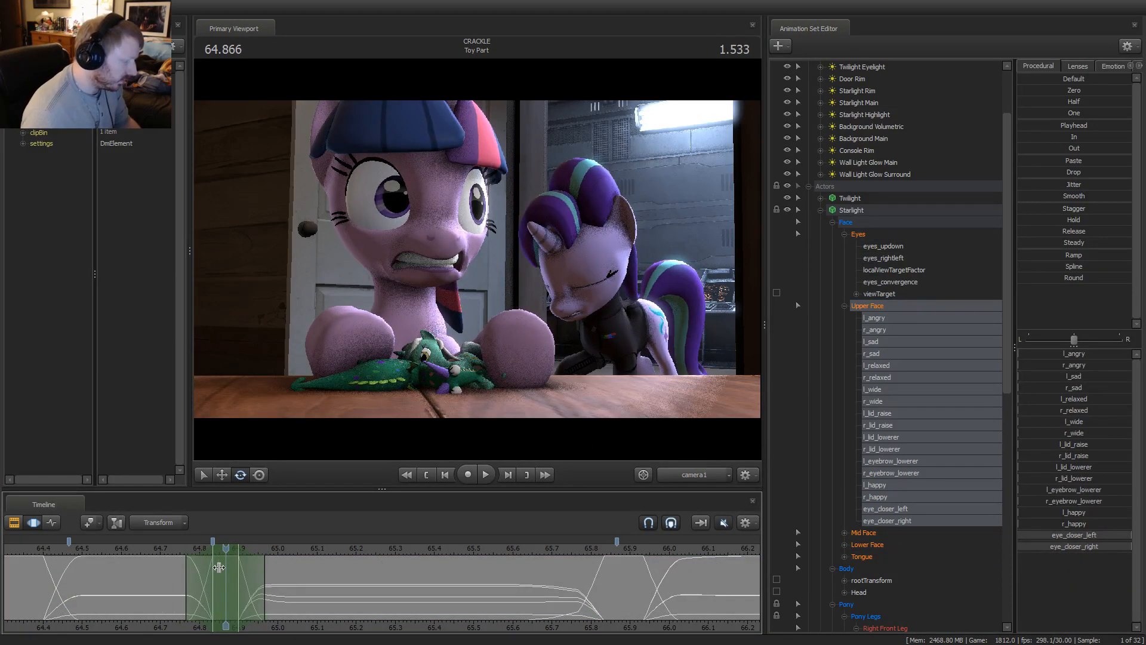
left_click(185, 556)
scroll(189, 553, "up", 1)
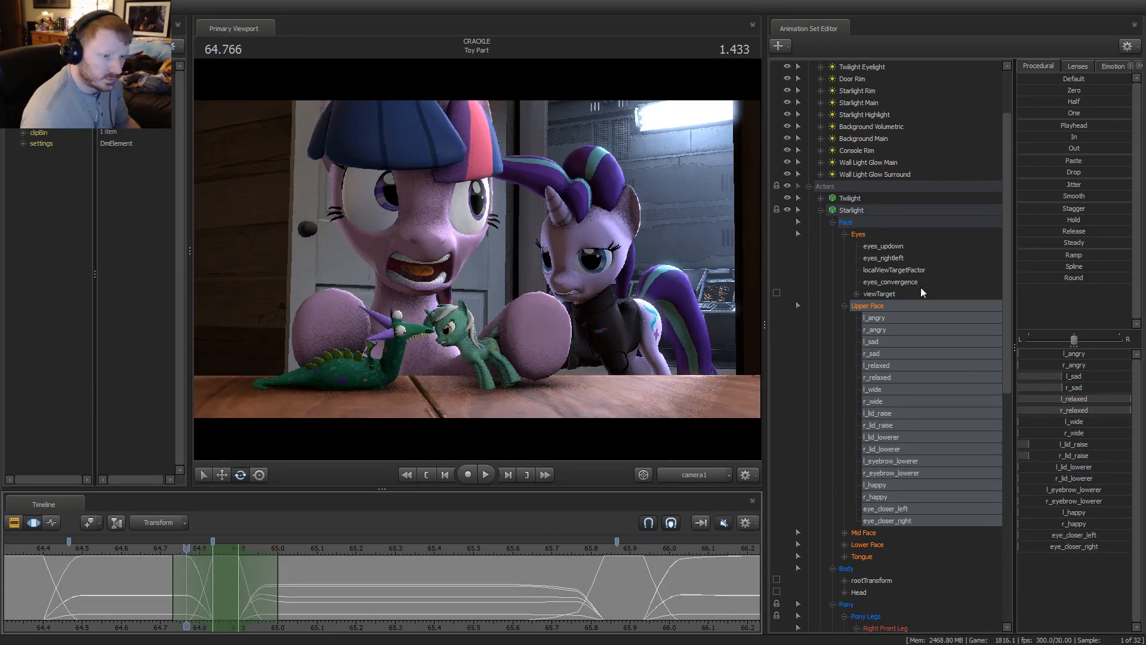
Raise Starlight's eyes_updown control slightly over the blink selection, and scrub from 64.766 to 65.0 to check it
left_click(883, 246)
left_click_drag(1058, 353, 1059, 355)
left_click_drag(187, 586, 263, 584)
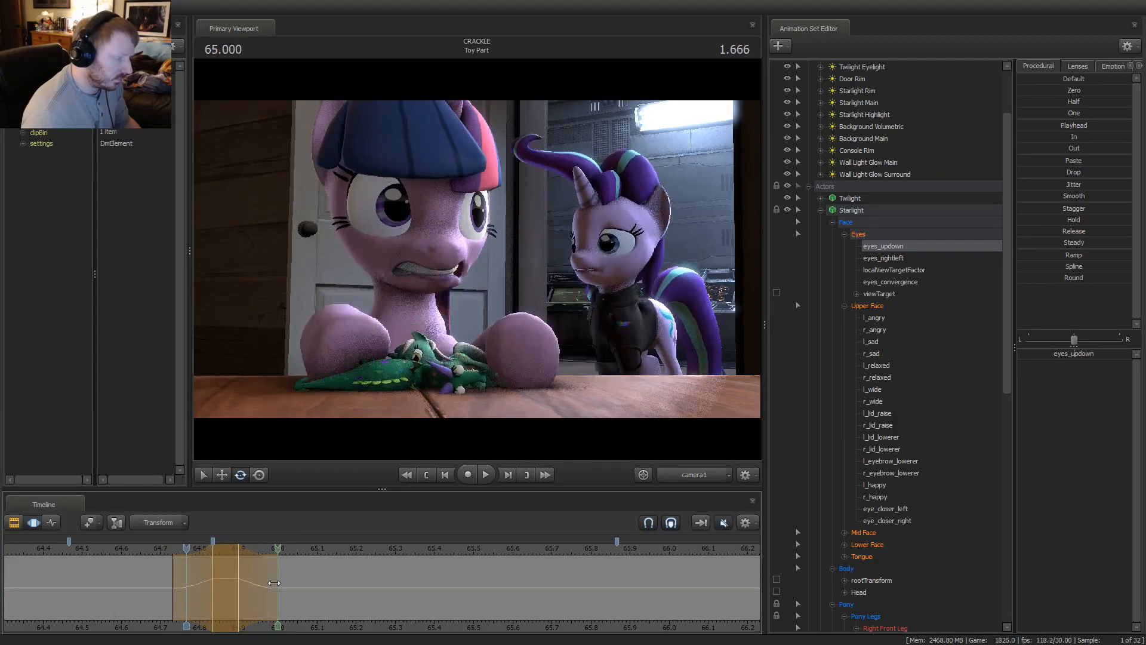
Mark a selection from about 64.9 to 65.1 around 64.966, lower Starlight's eyes_updown slightly, and replay the motion
left_click_drag(274, 583, 326, 585)
left_click(270, 594, "shift")
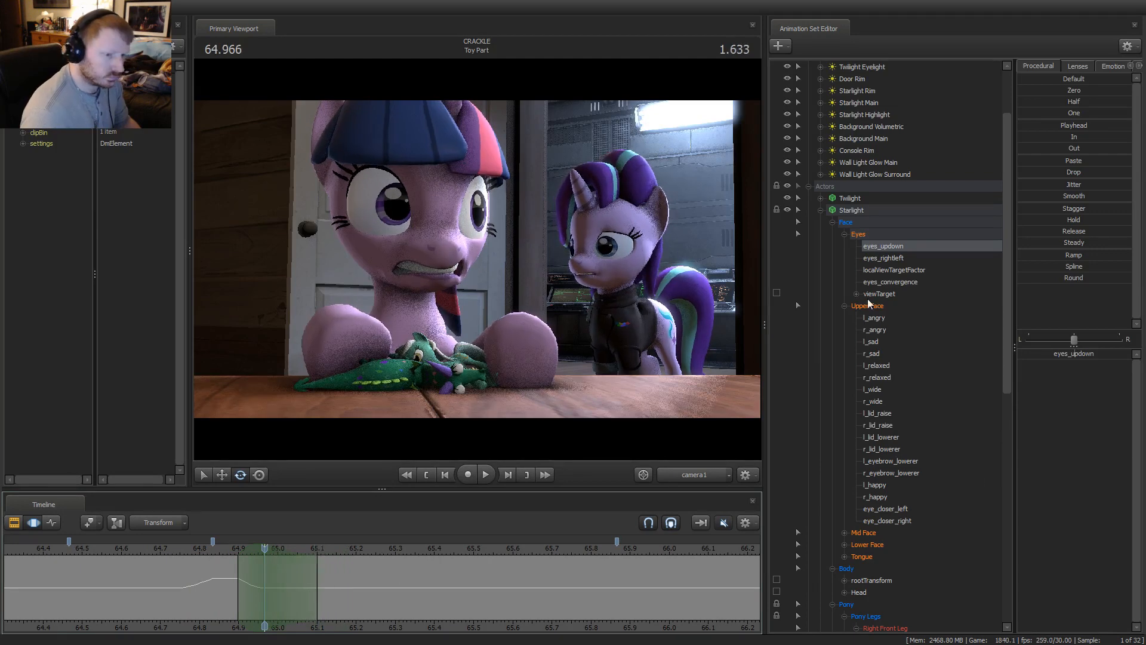
left_click_drag(1074, 353, 1074, 353)
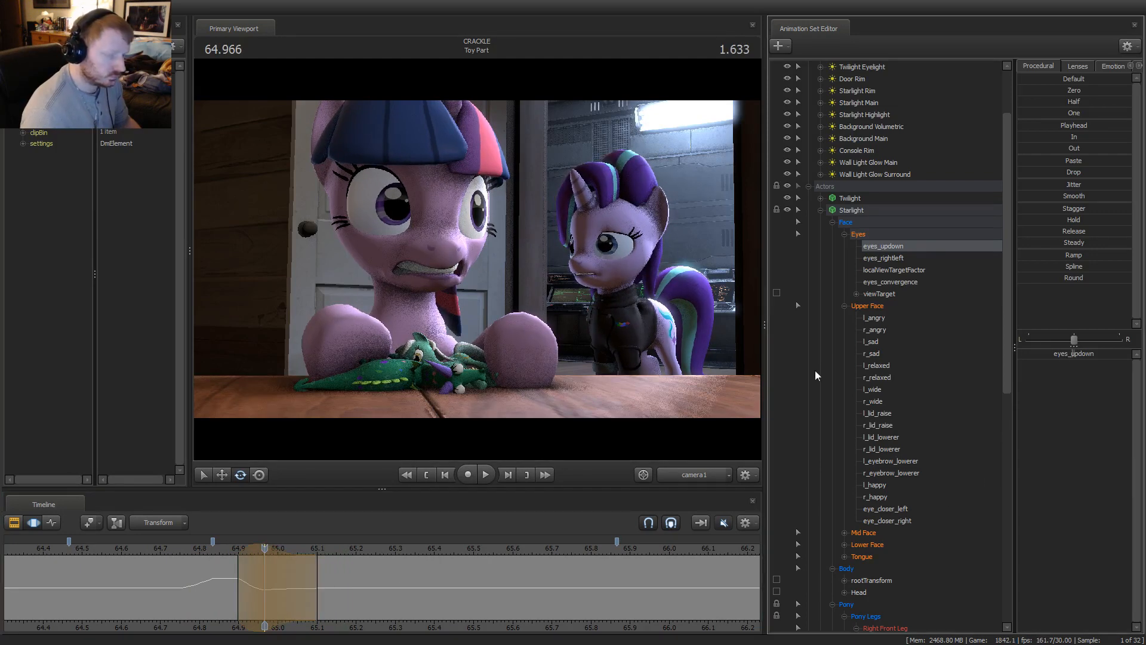
left_click(213, 551)
key("space")
left_click(212, 550)
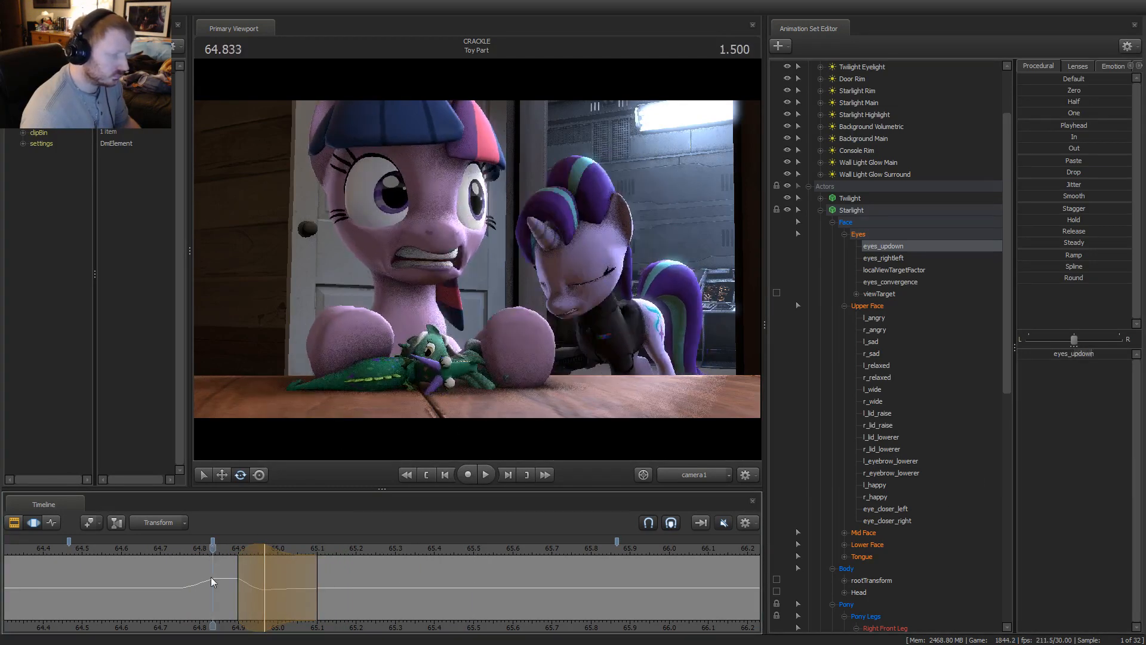
left_click(127, 552)
key("space")
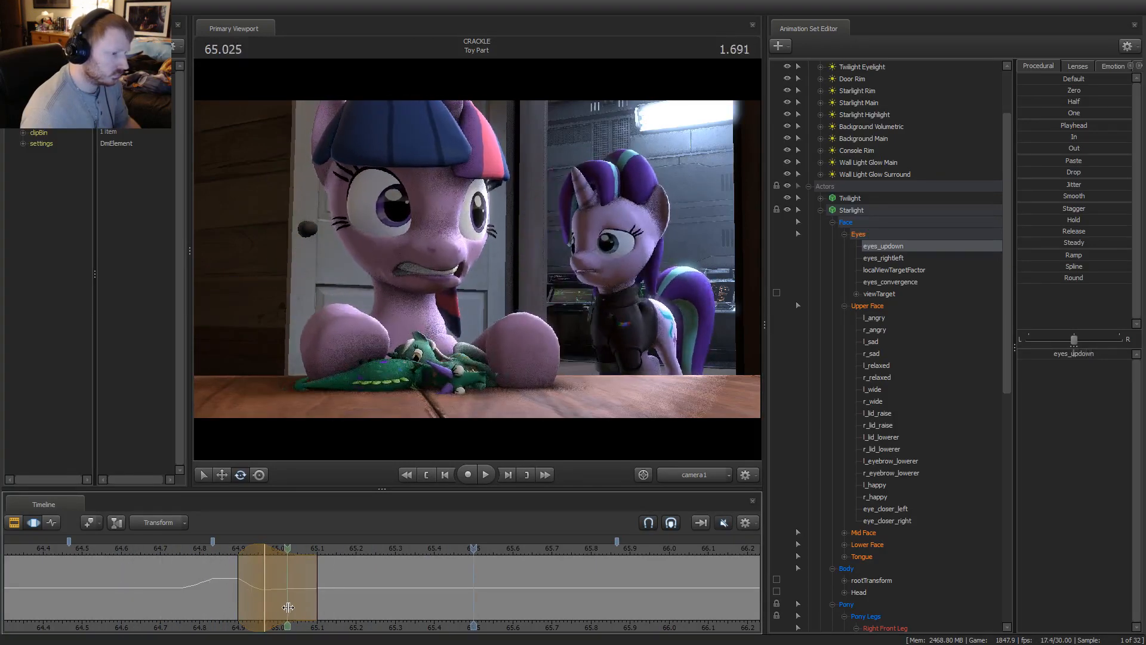
key("space")
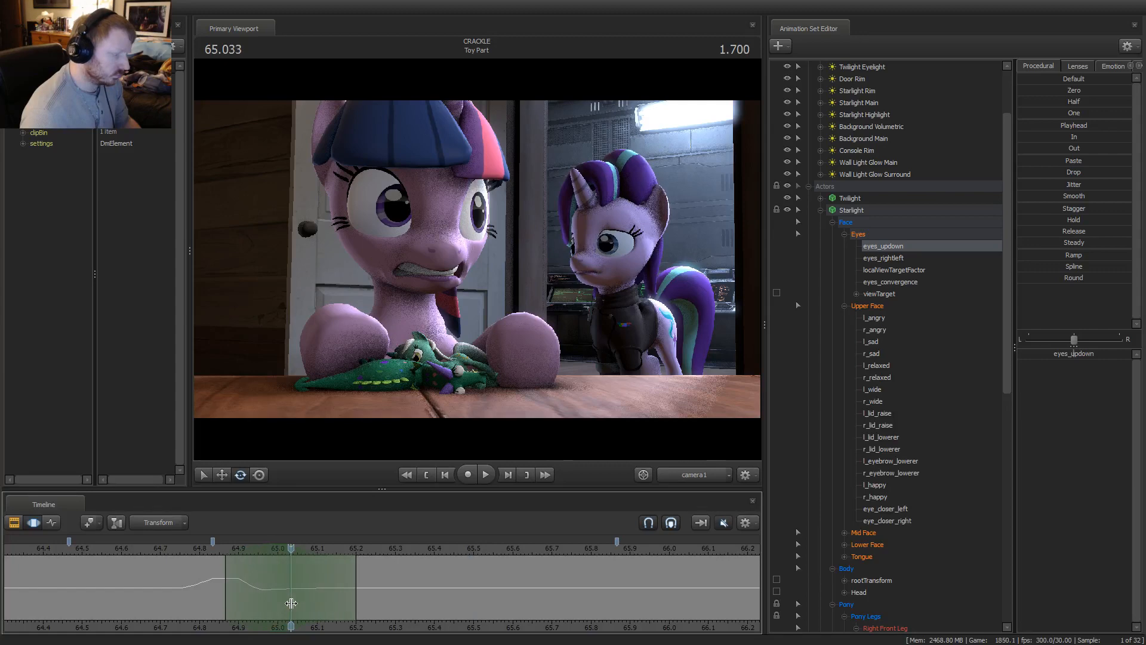
Try adjusting Starlight's Head over a selection from about 64.83 to 65.23 around 65.033, and replay the motion
scroll(371, 590, "up", 1, "shift")
left_click(619, 281)
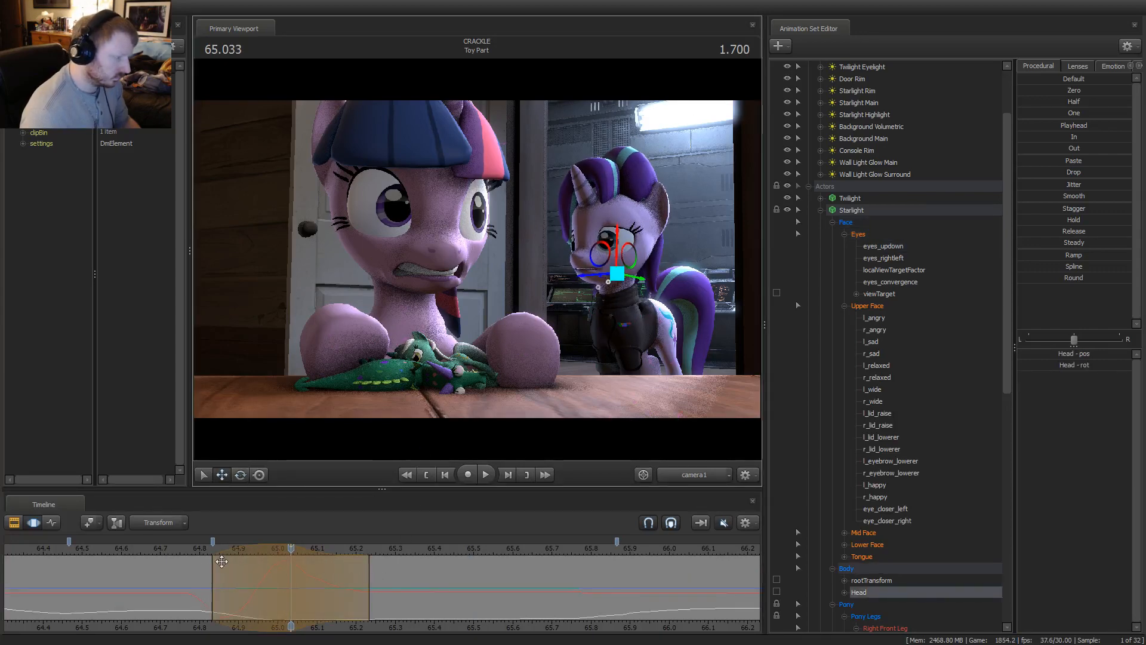
key("space")
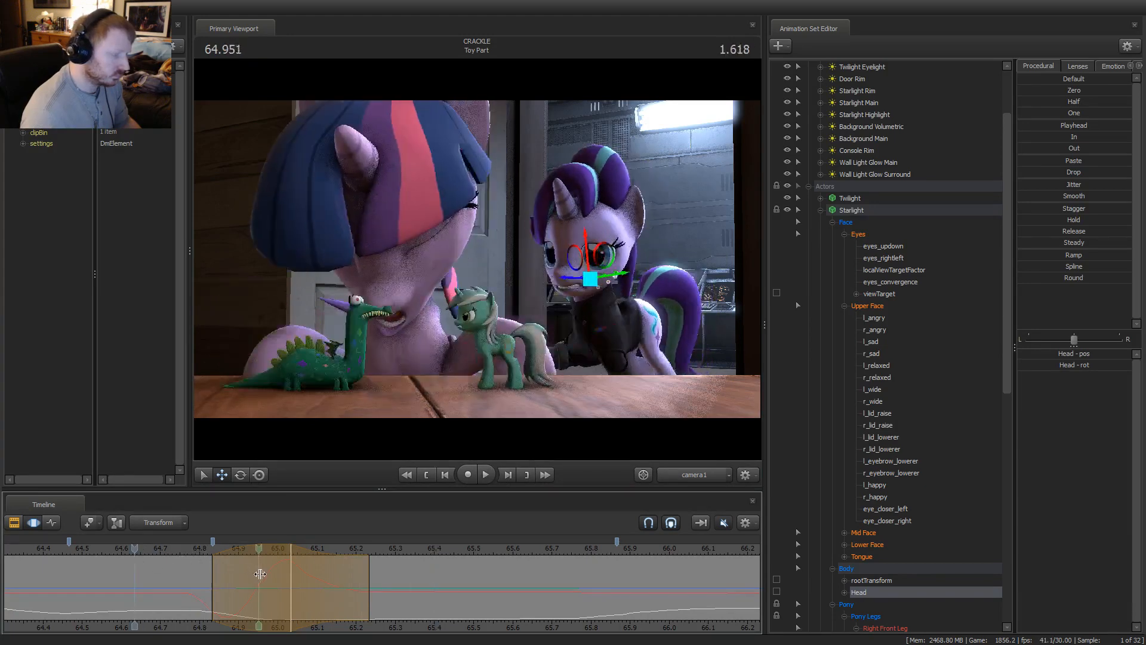
scroll(259, 574, "down", 1, "shift")
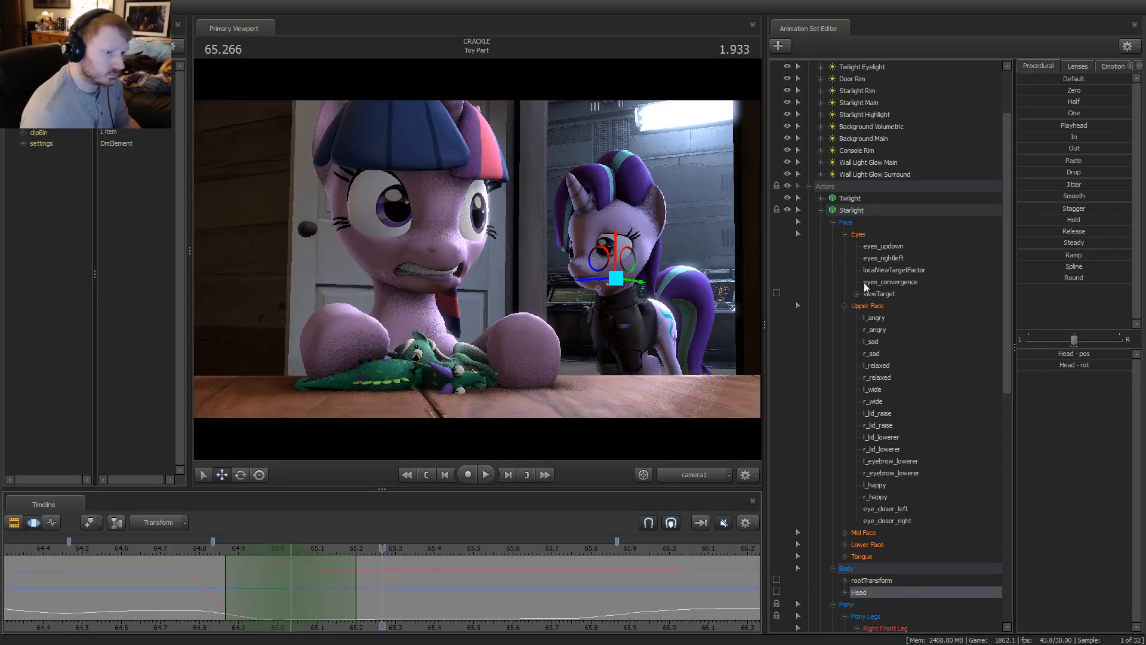
Select Starlight's Lower Face controls and try increasing jaw_open over a selection from about 64.77 to 65.17 around 64.966
left_click(868, 547)
left_click_drag(233, 588, 262, 608)
left_click(262, 609, "shift")
scroll(262, 609, "up", 1)
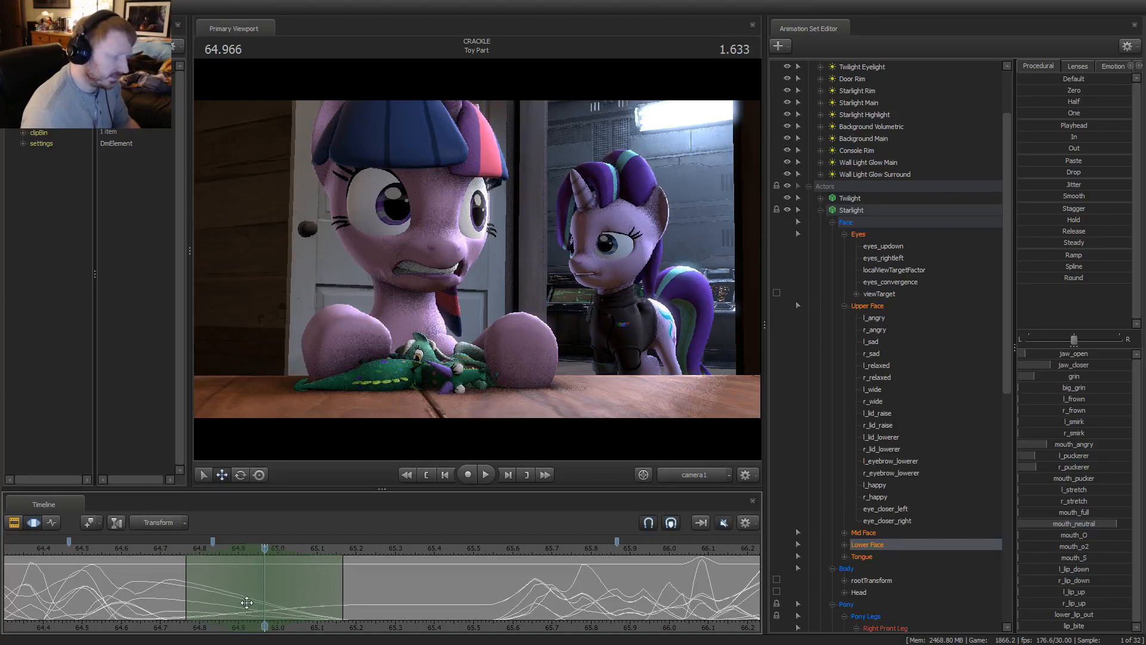
left_click_drag(1078, 354, 1078, 354)
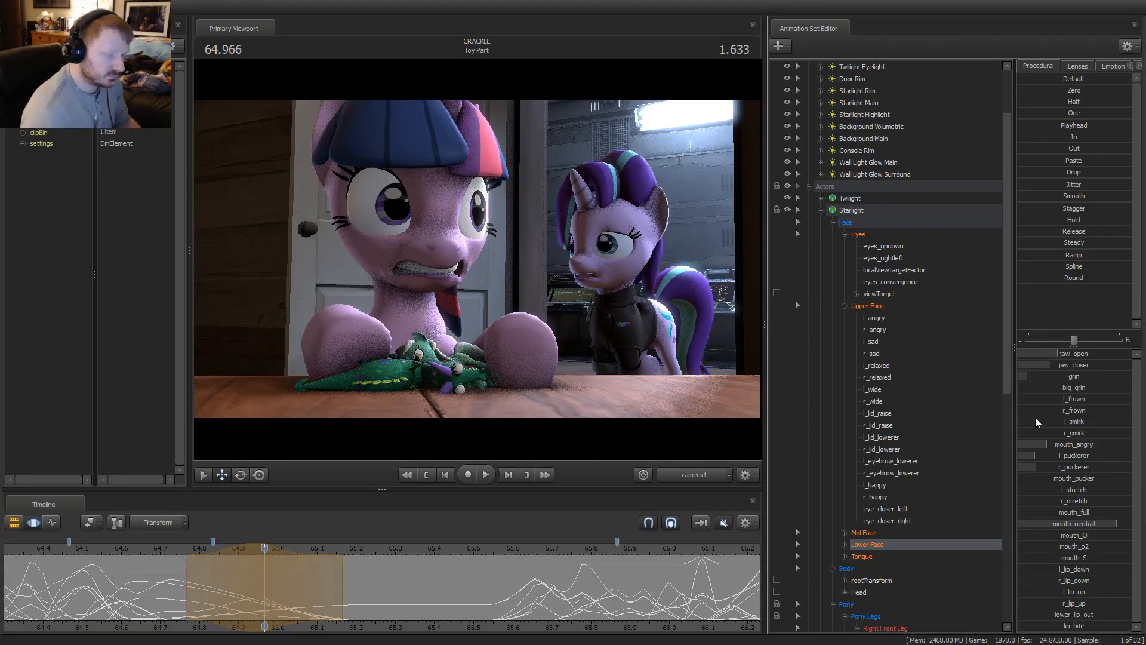
Mark a selection from about 64.9 to 65.33 around 65.066, increase Starlight's jaw_closer, and replay the mouth motion
left_click_drag(193, 586, 386, 598)
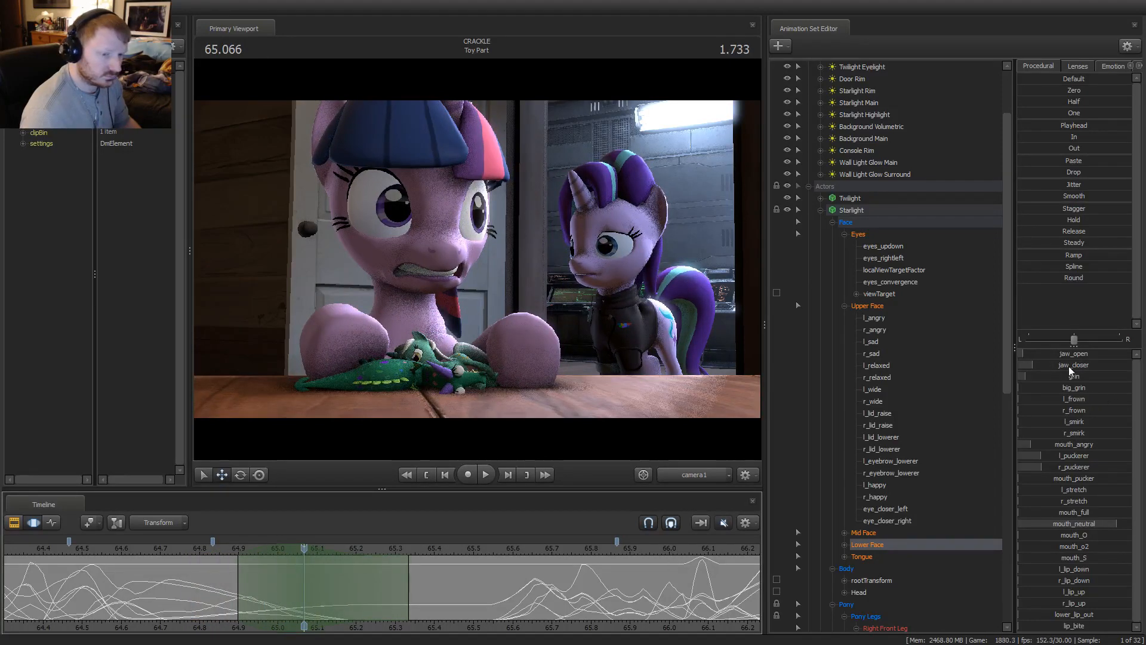
left_click_drag(1069, 367, 1094, 367)
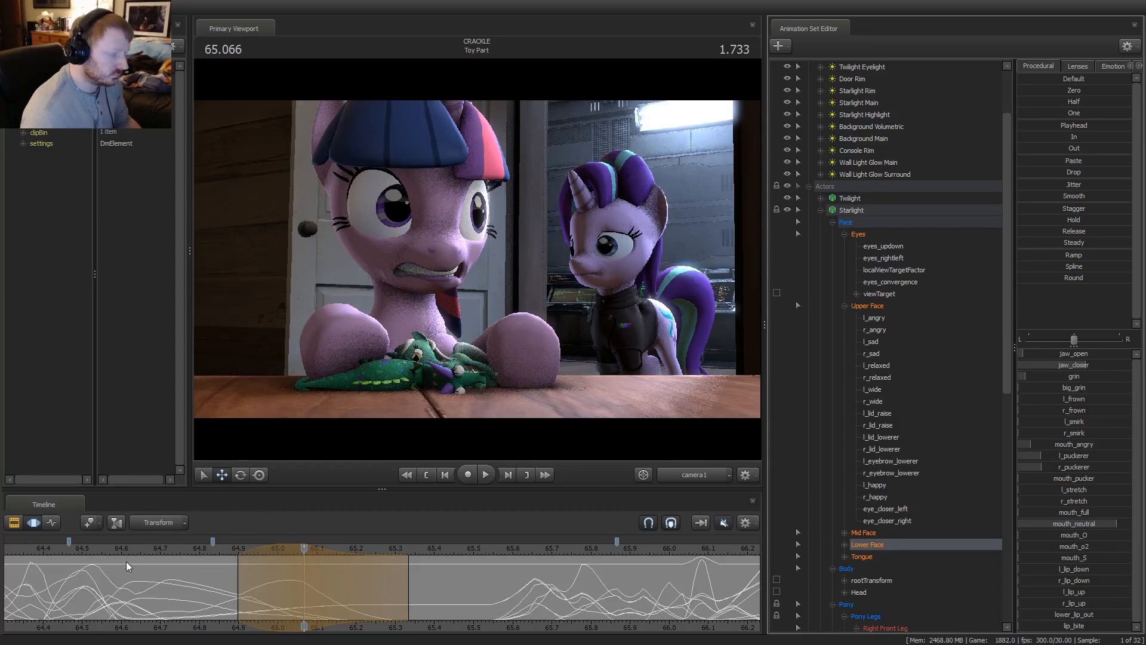
left_click(174, 547)
key("space")
left_click(143, 549)
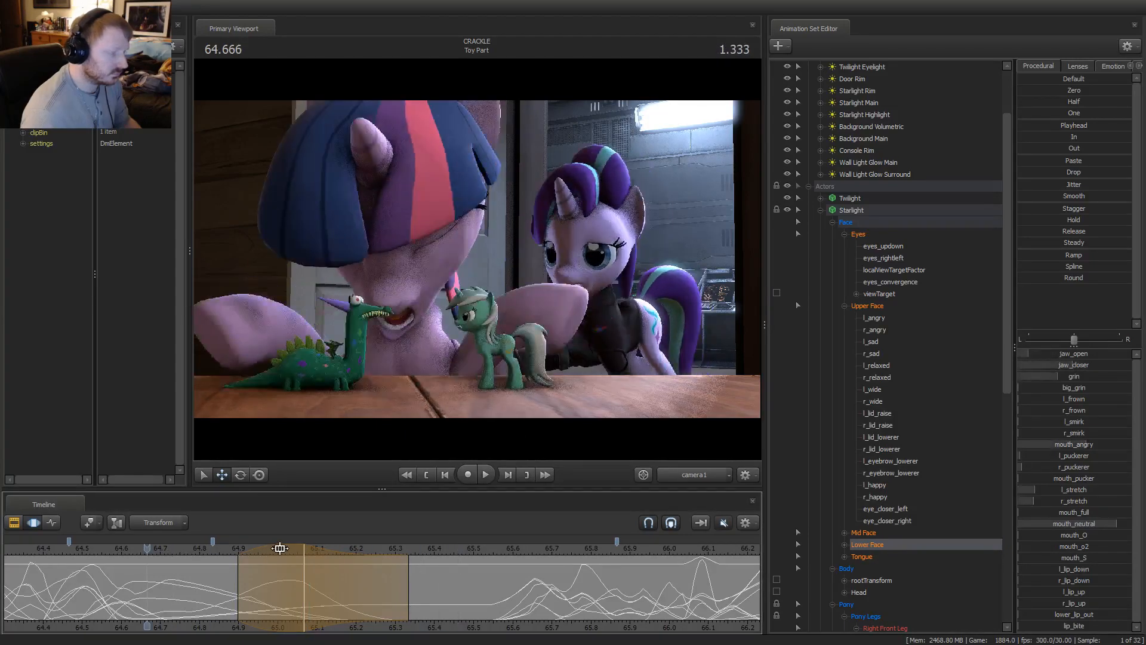
Adjust the Lower Face selection to run from about 64.87 to 65.5 around 65.033, and replay the motion
left_click_drag(280, 548, 266, 547)
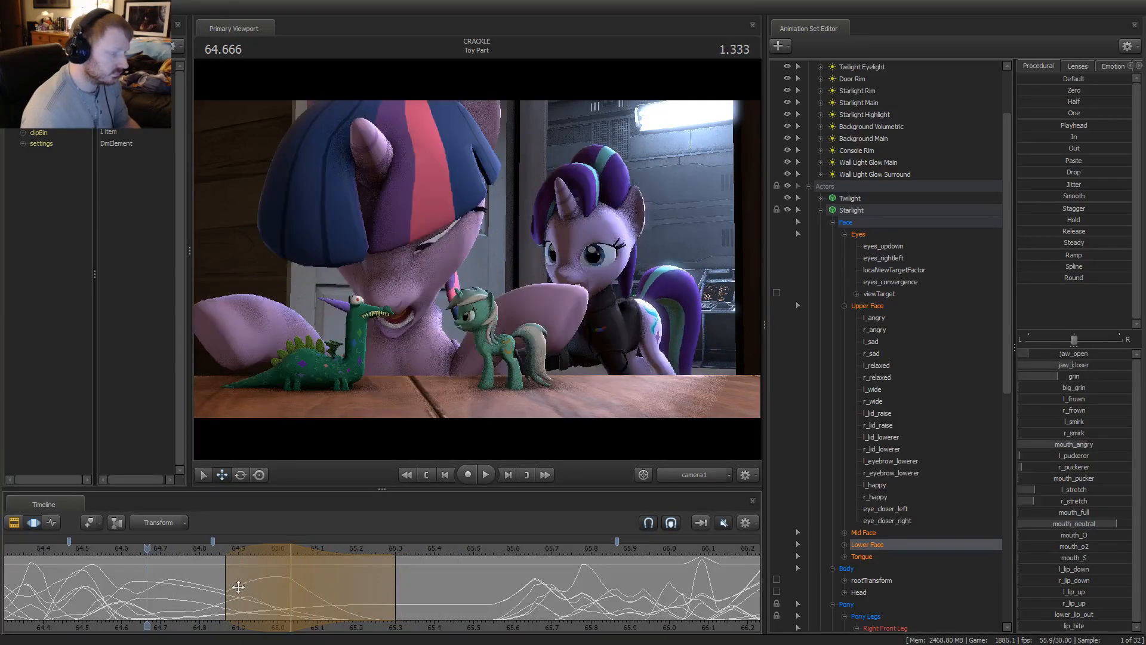
left_click_drag(398, 584, 476, 584)
left_click(373, 583)
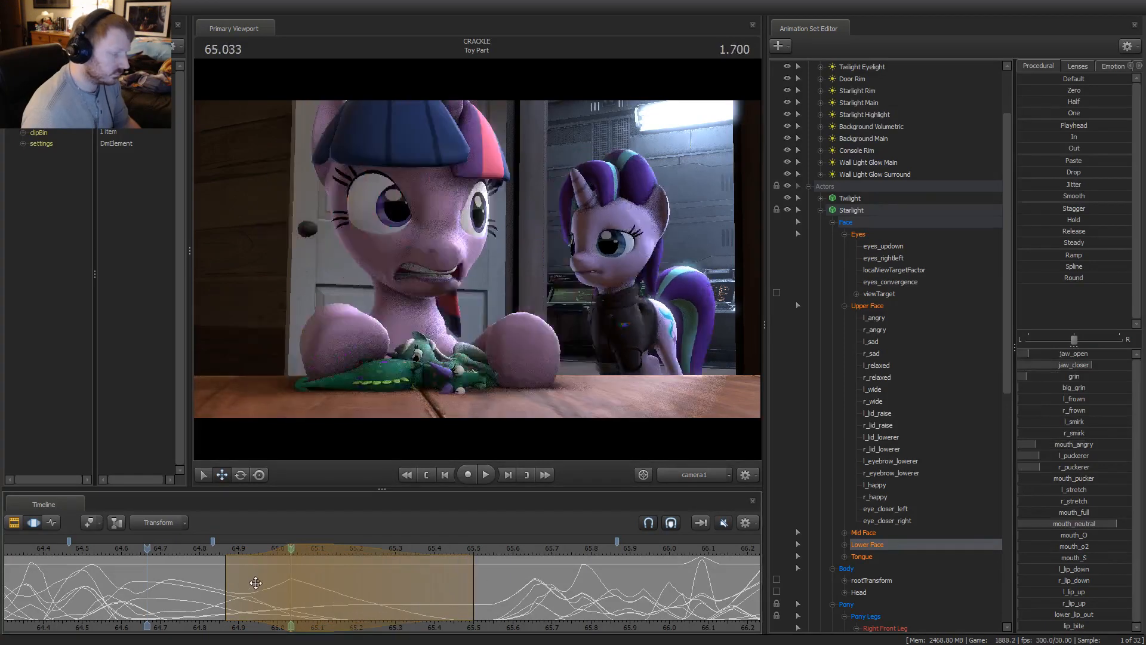
left_click(159, 547)
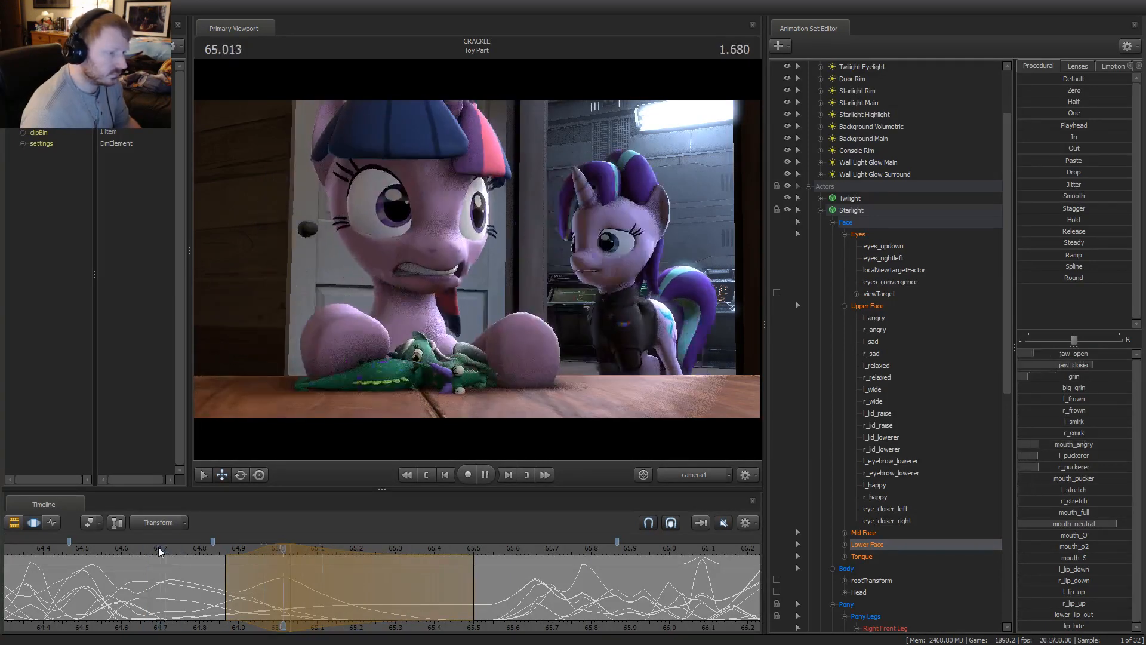
key("space")
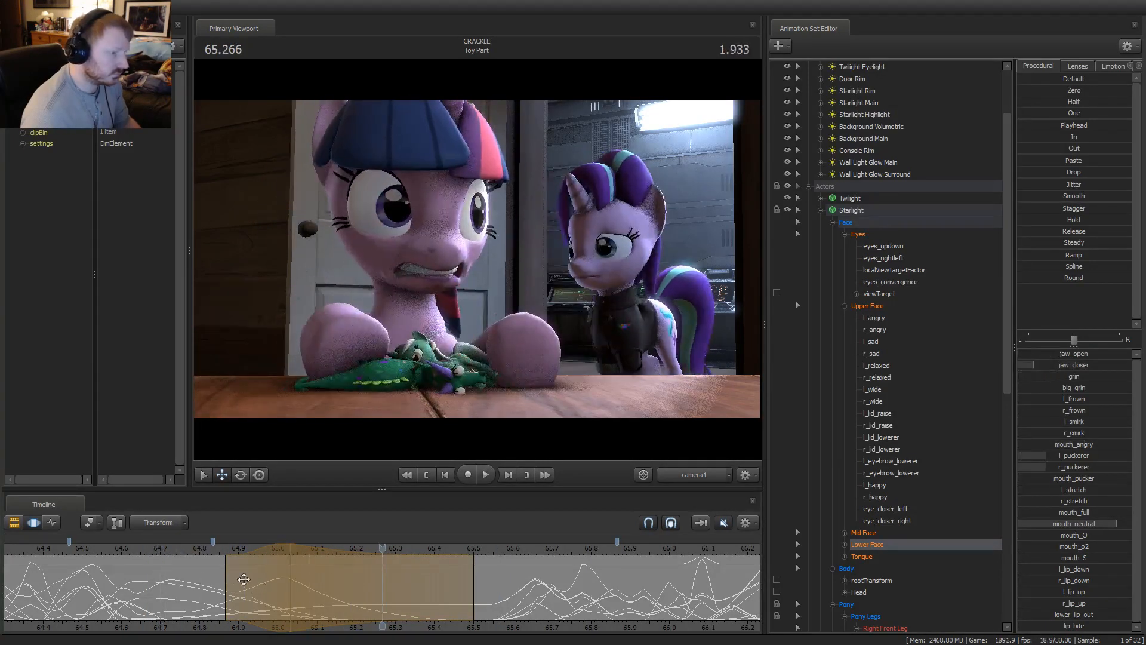
Select Starlight's Eyes controls, mark about 64.9 to 65.3 around 65.066, adjust eyes_updown slightly, and play the result
left_click(858, 234)
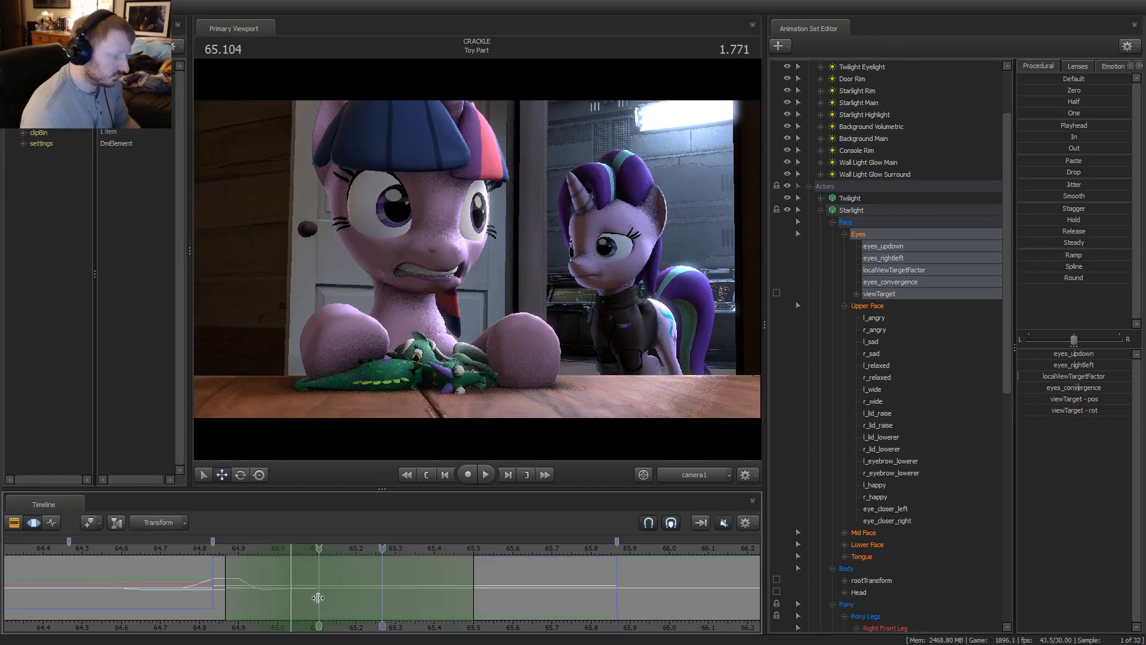
left_click(309, 598)
scroll(310, 598, "up", 2)
scroll(310, 599, "down", 1)
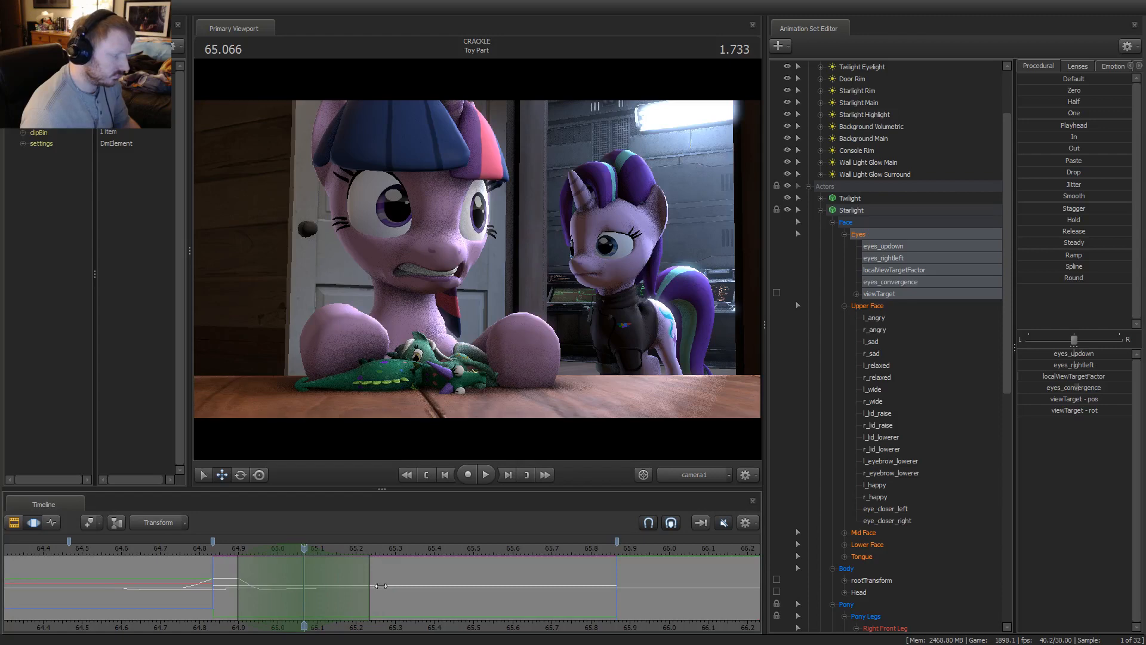
left_click_drag(381, 586, 407, 586)
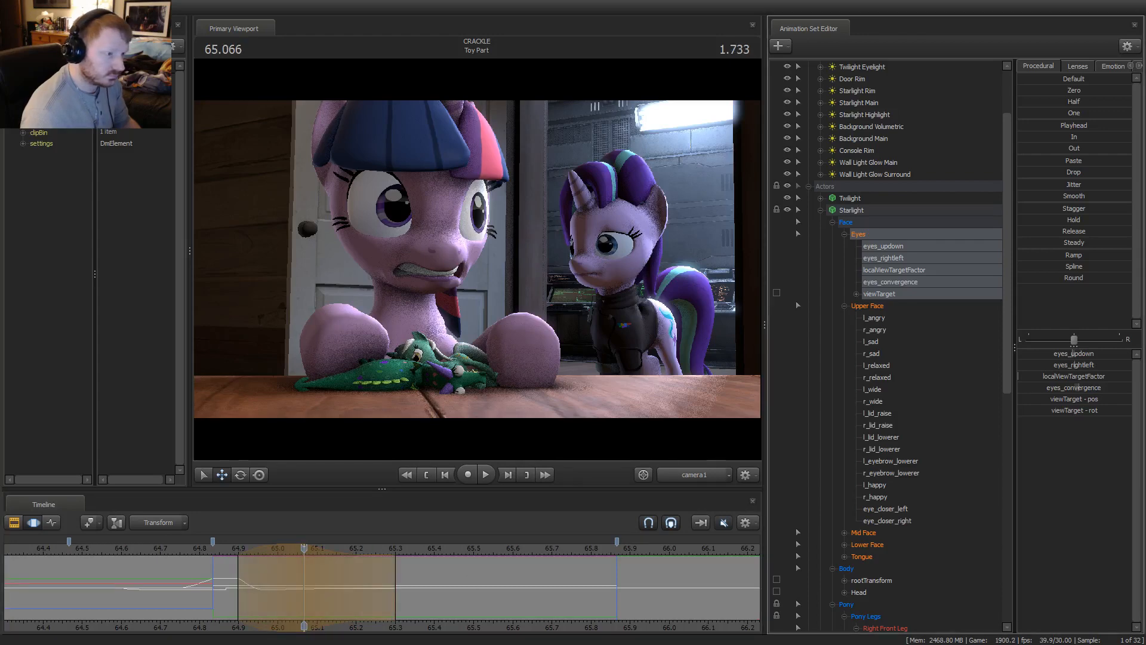
key("space")
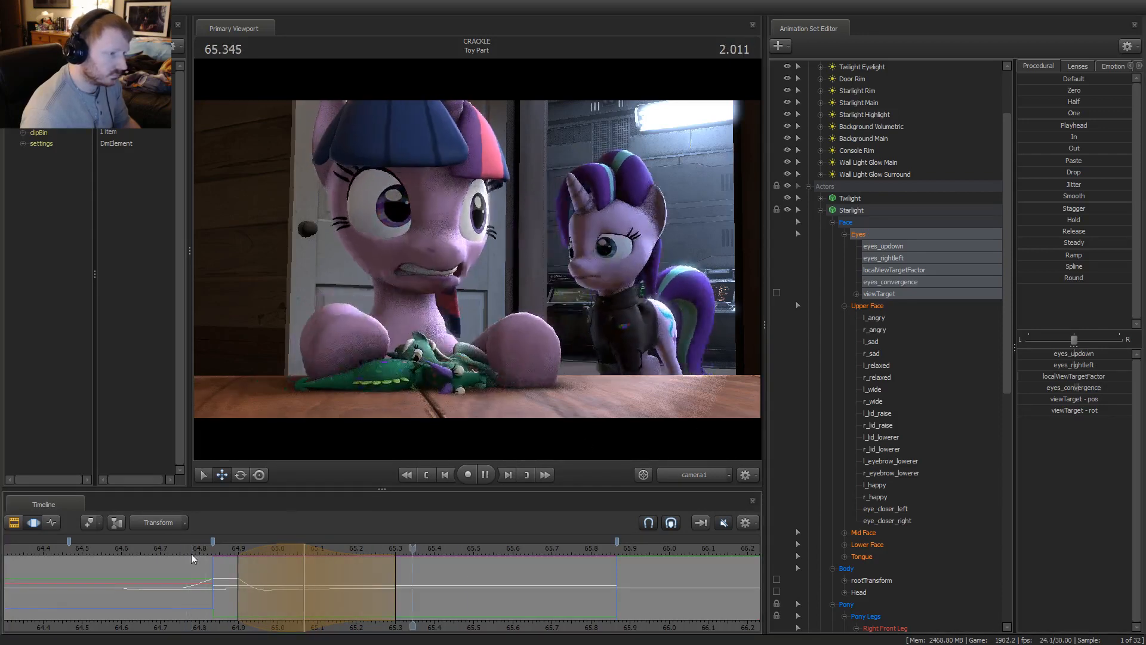
Shorten the Eyes selection to run from about 64.9 to 65.2 around 65.033, replaying the motion to compare
left_click_drag(398, 585, 369, 585)
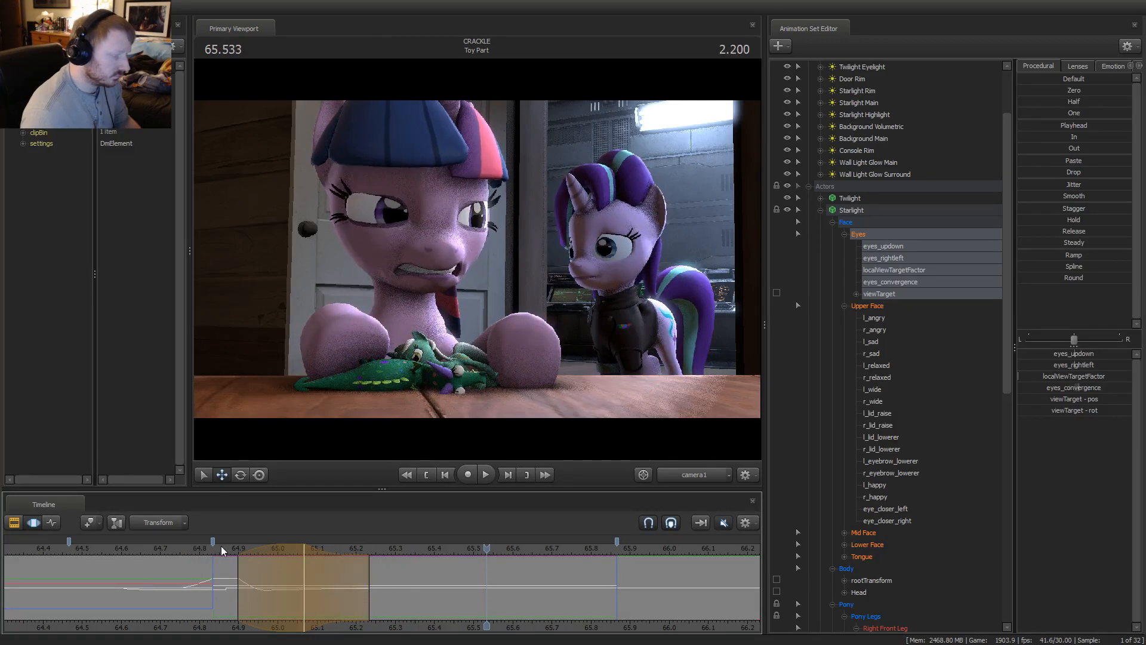
left_click(136, 552)
key("space")
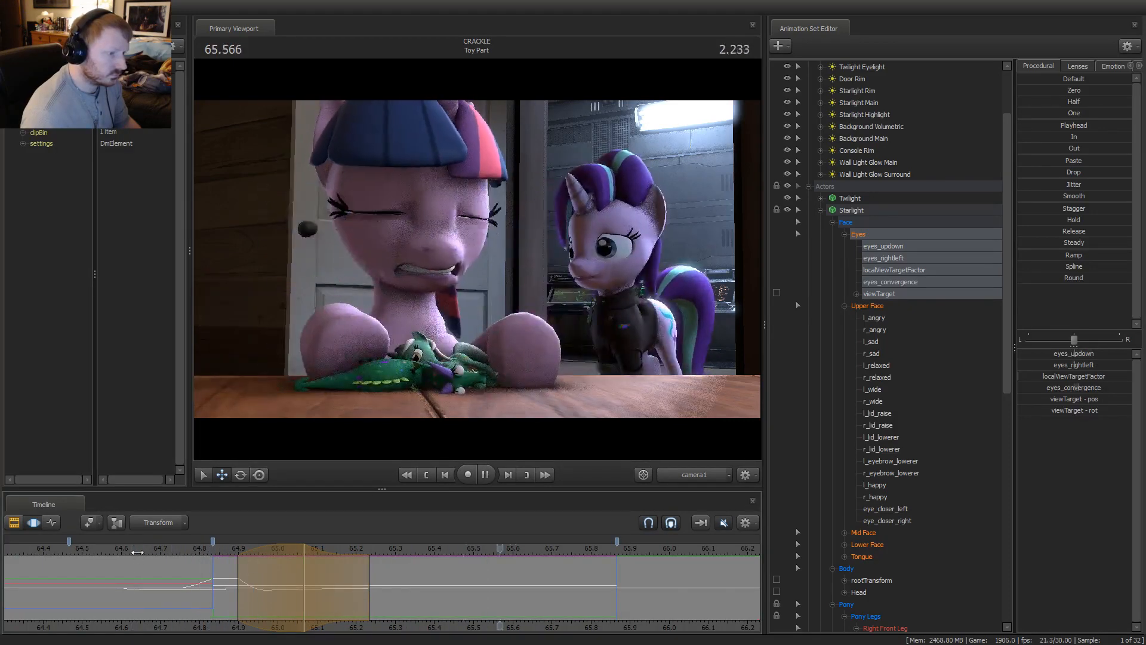
key("space")
left_click_drag(338, 576, 325, 576)
key("space")
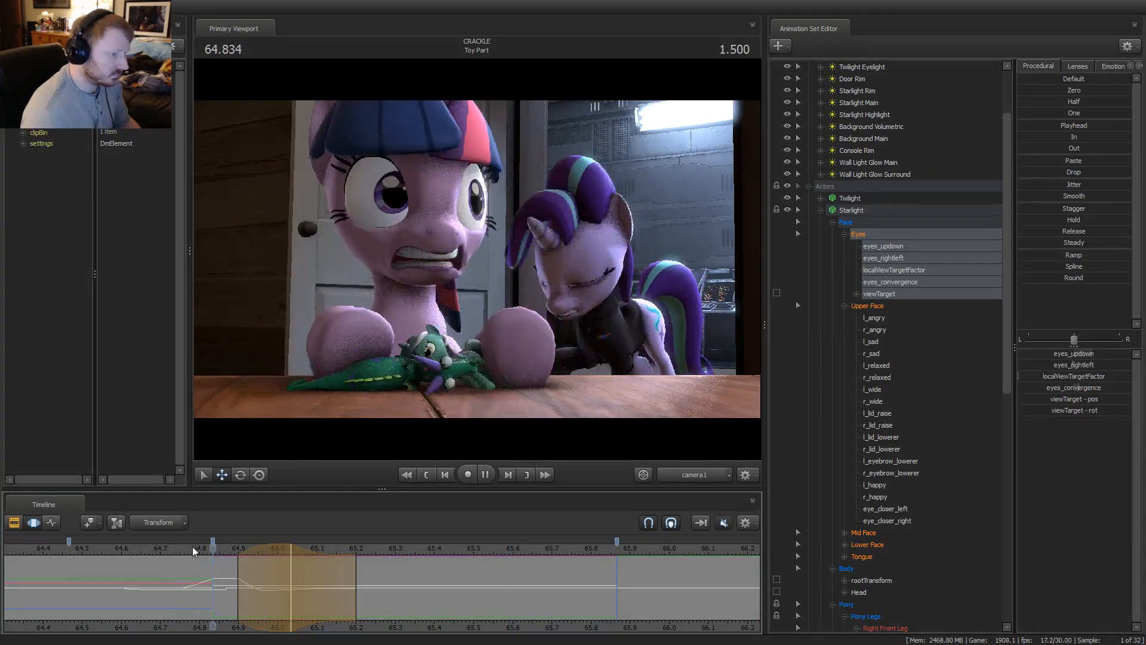
key("space")
key("space")
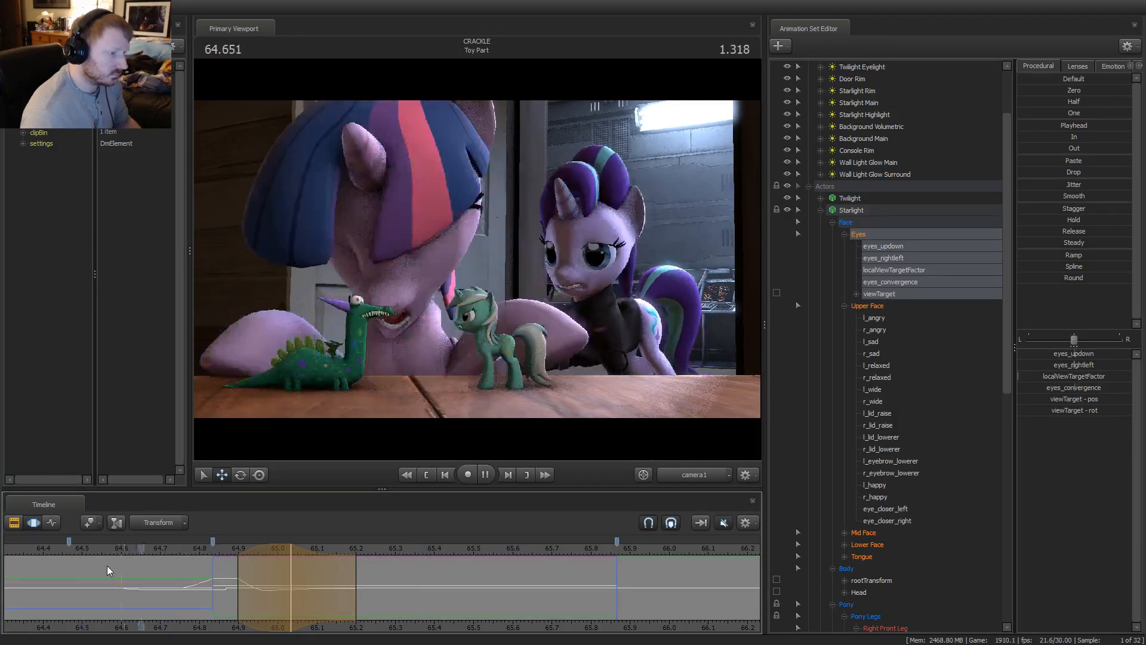
key("space")
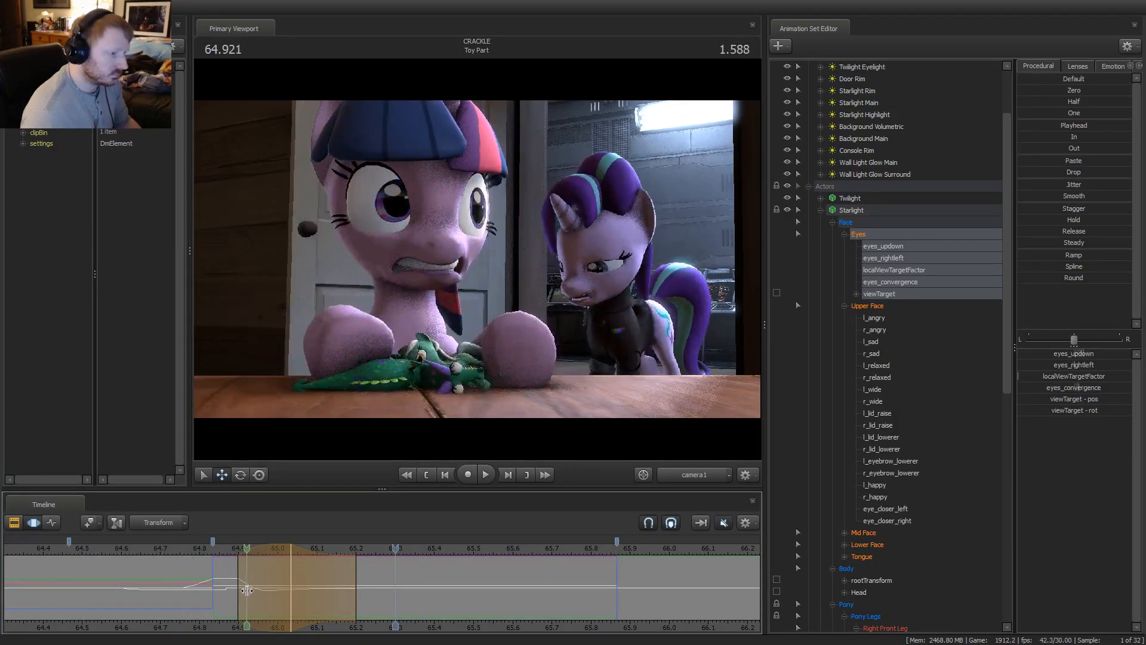
Mark a selection from about 64.8 to 65.07 around 64.933, rotate Starlight's Head slightly, and replay the motion
left_click(246, 590)
scroll(247, 591, "up", 5)
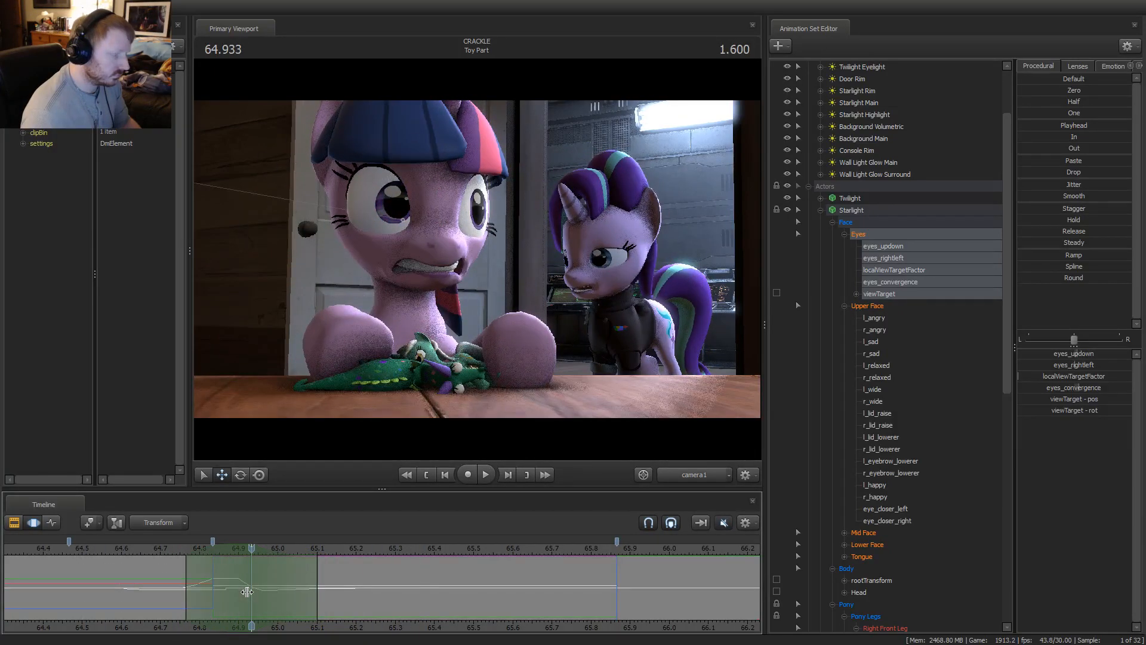
left_click(597, 277)
key("e")
left_click_drag(602, 307, 613, 310)
left_click(173, 551)
key("space")
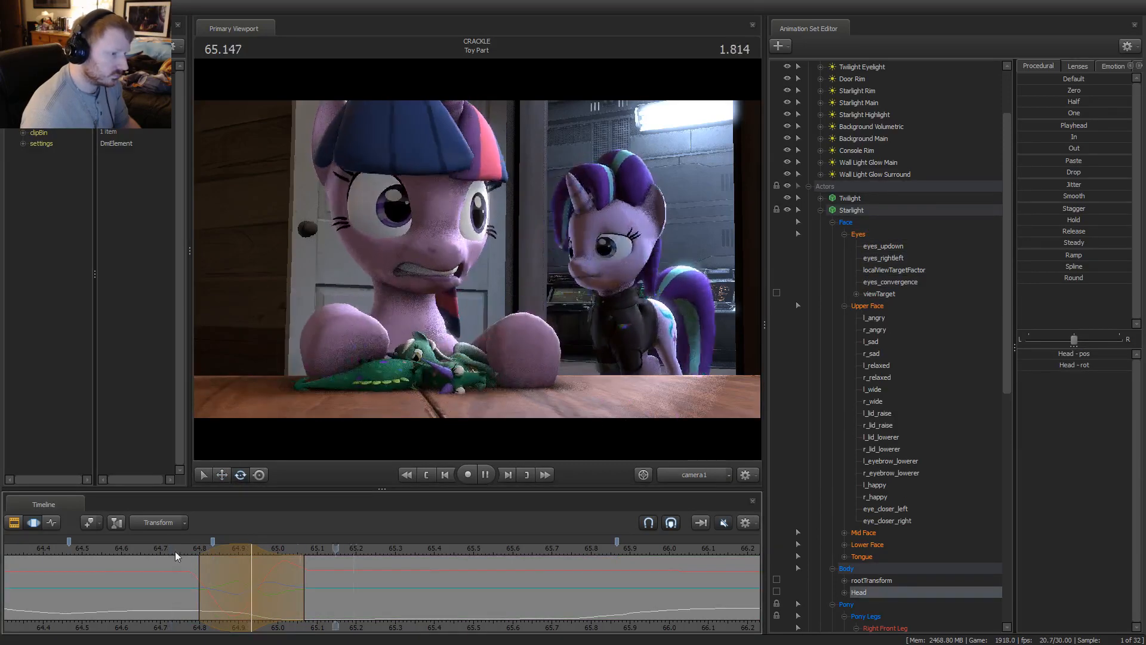
Shift the Head selection to run from about 64.77 to 65.03 around 64.9, and play the shot through
key("space")
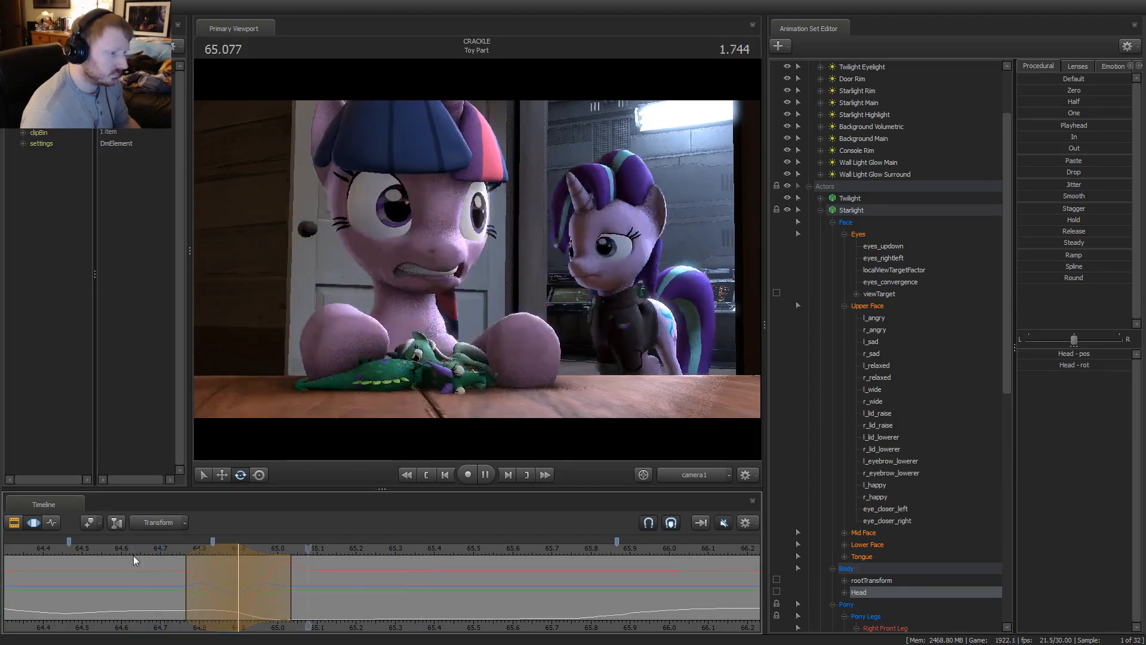
scroll(133, 555, "down", 2)
key("space")
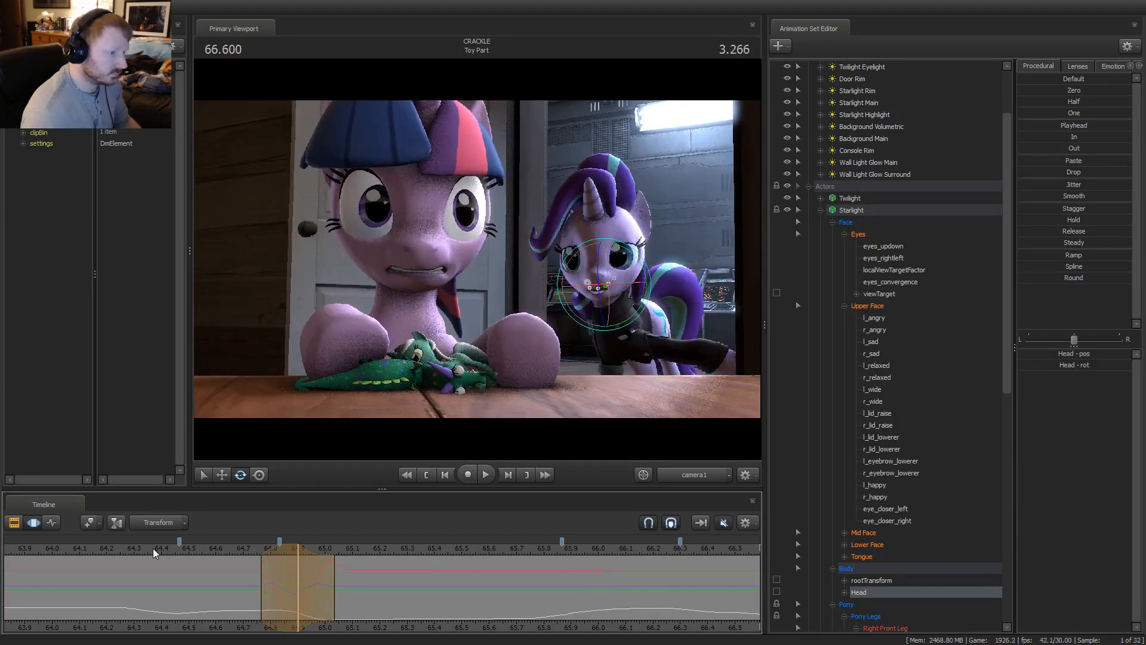
key("space")
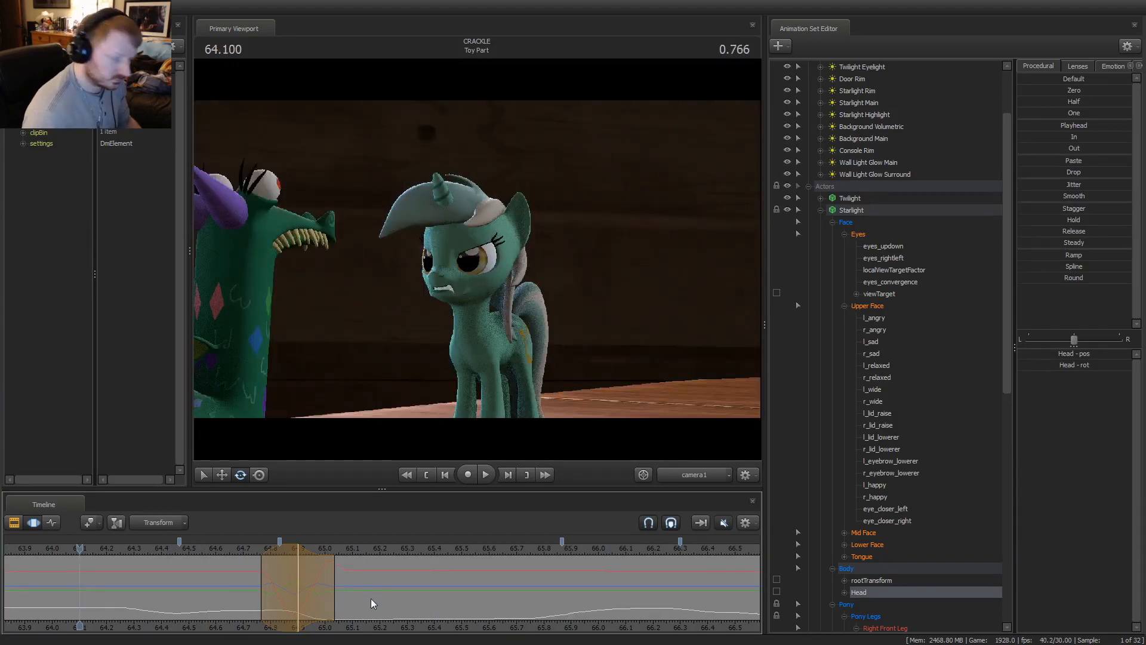
Scrub back to about 64.033 and replay the Toy Part shot to review Starlight's overall motion
scroll(372, 600, "down", 2)
scroll(374, 603, "up", 3)
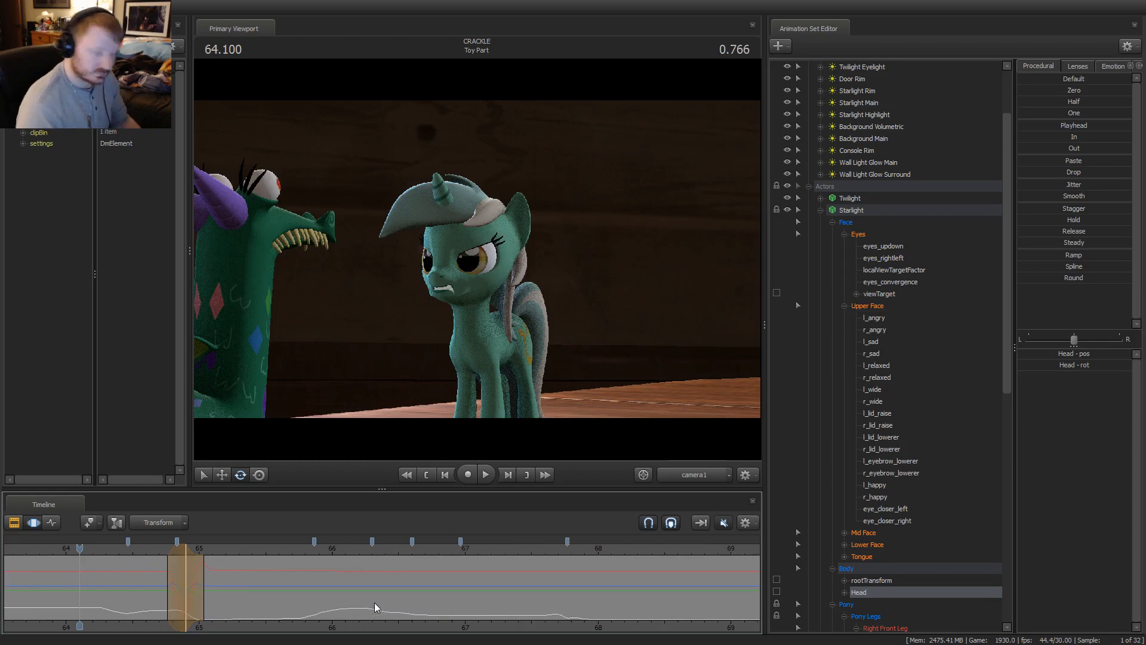
left_click(81, 551)
left_click_drag(81, 552, 61, 551)
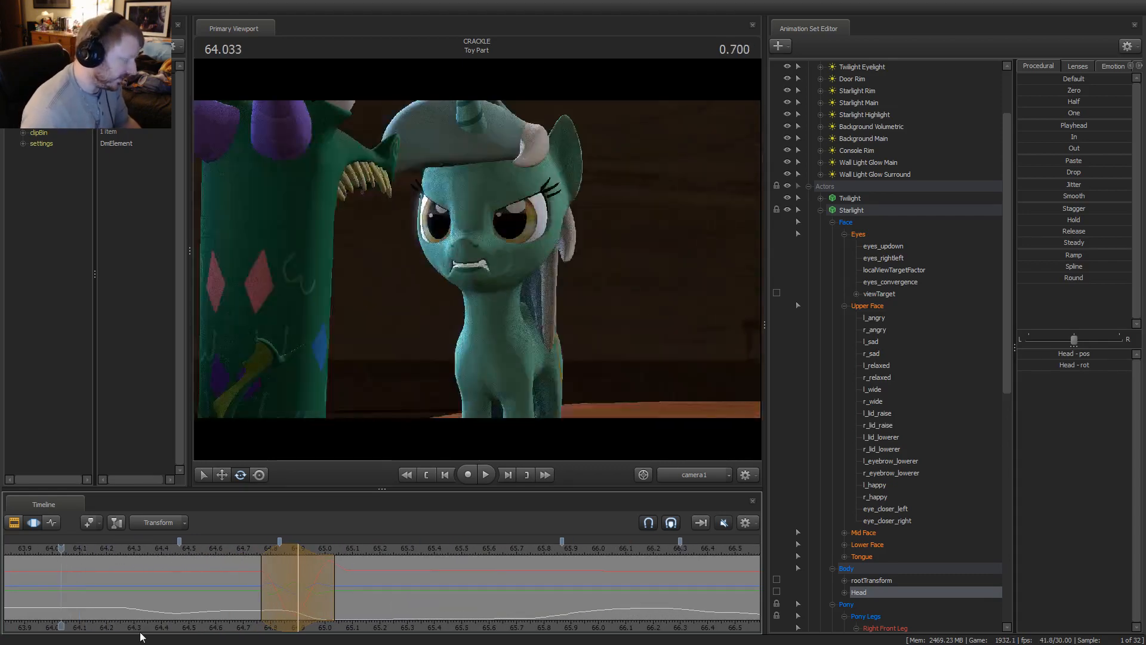
middle_click_drag(141, 630, 291, 604)
key("space")
key("space")
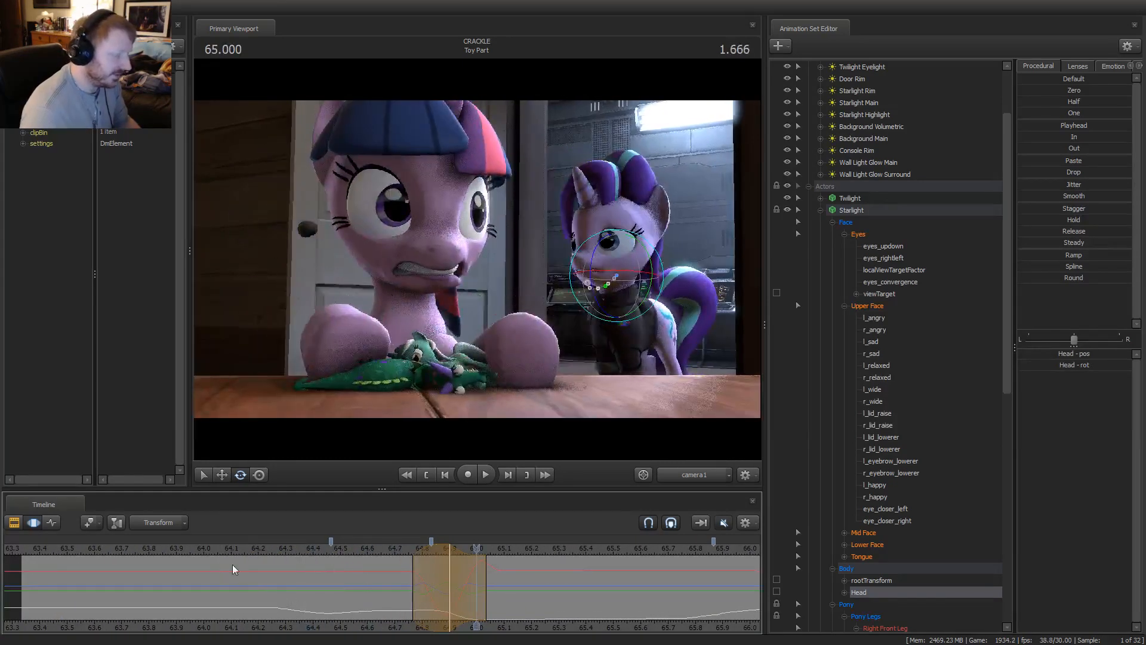
left_click(252, 547)
left_click(255, 548)
key("space")
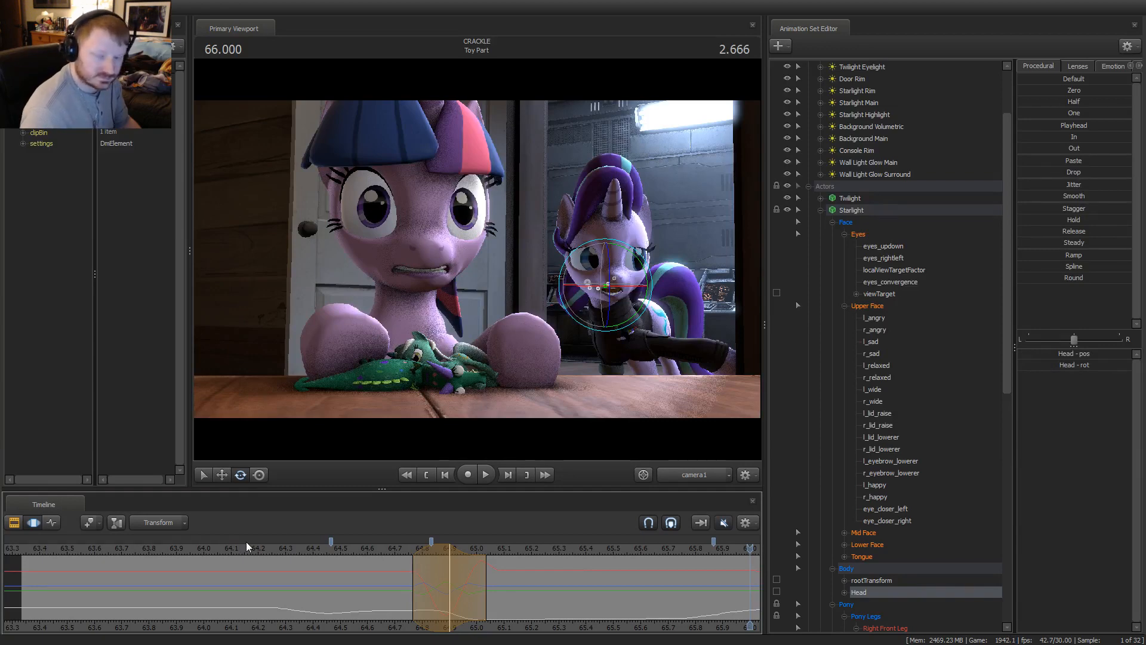
Replay the Toy Part shot from about 64.2 to review Starlight's head motion
left_click(258, 545)
key("space")
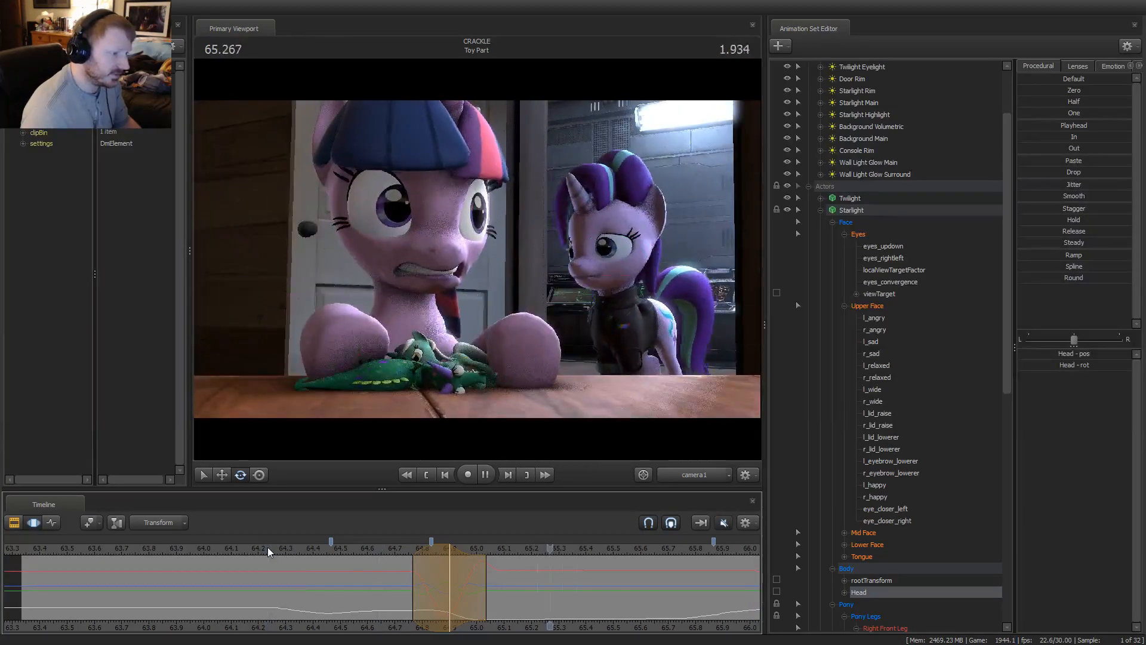
key("space")
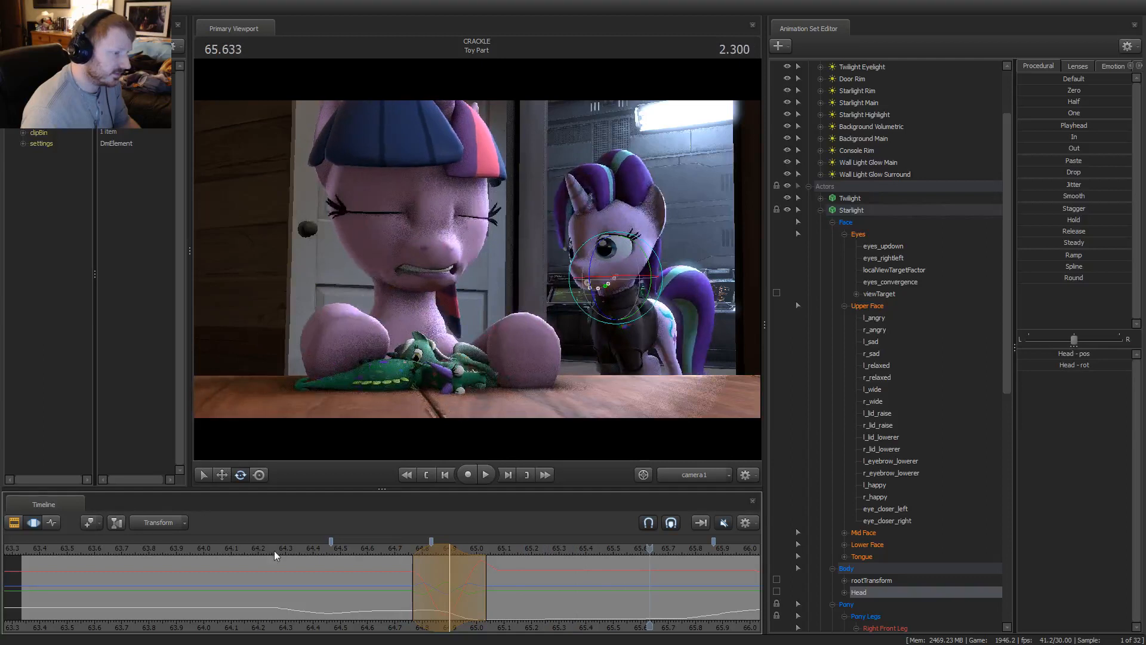
Mark a selection from about 65.2 to 65.6 around 65.4 and slightly adjust eyes_rightleft for Starlight's Eyes
middle_click_drag(574, 630, 449, 621)
key("shift")
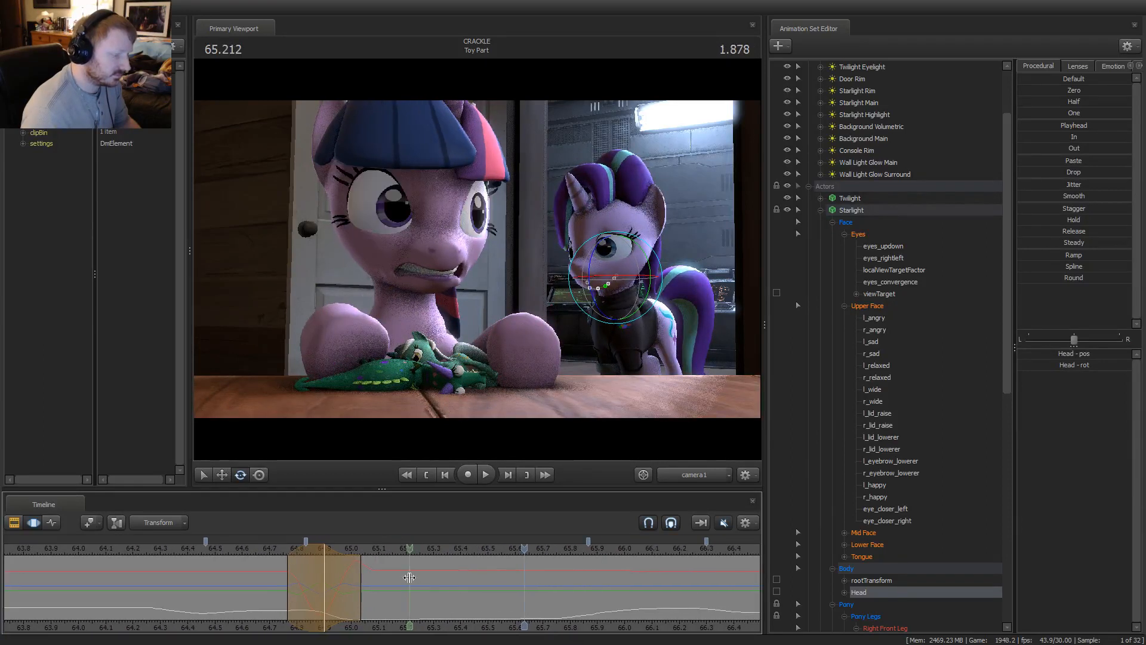
left_click_drag(424, 586, 496, 583, "shift")
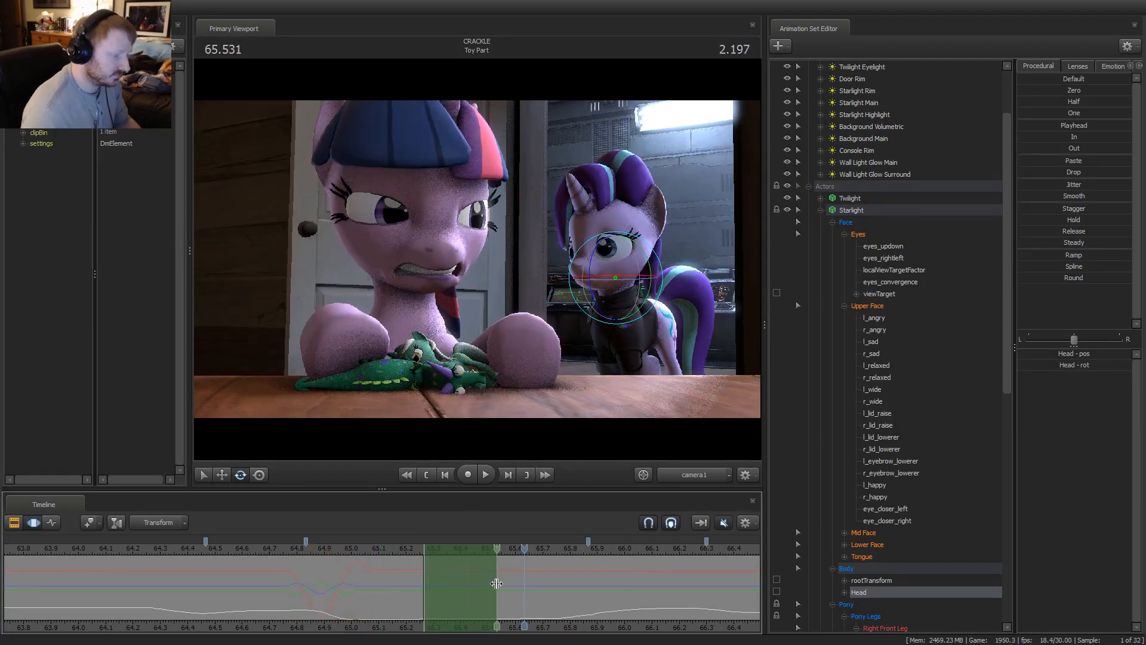
scroll(496, 583, "up", 2)
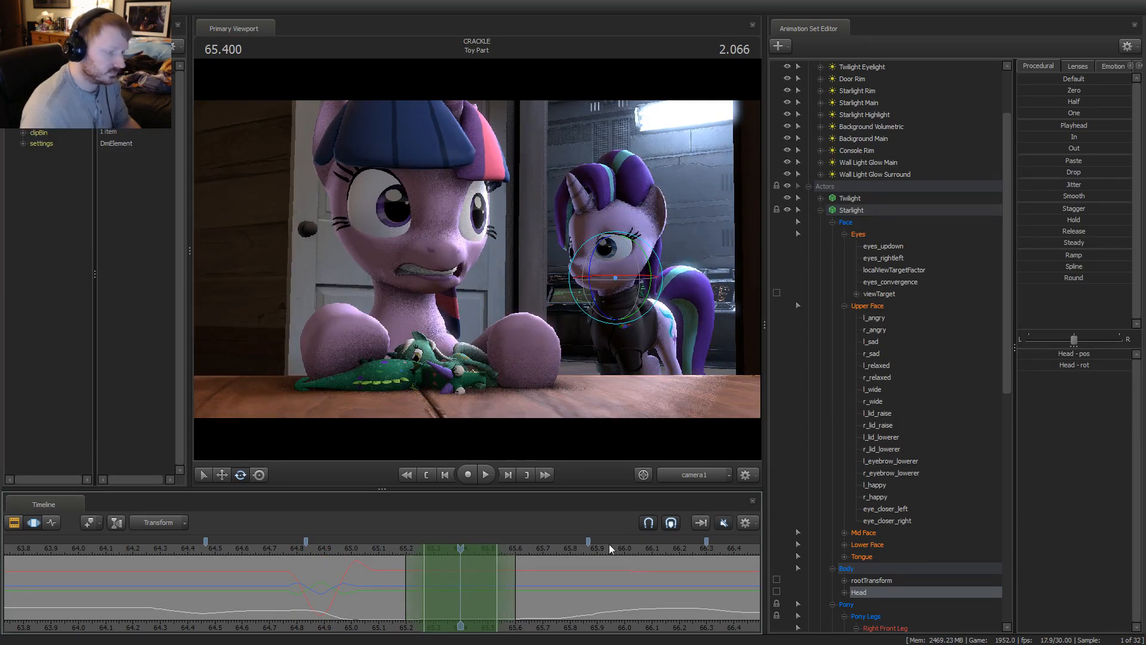
left_click(852, 234)
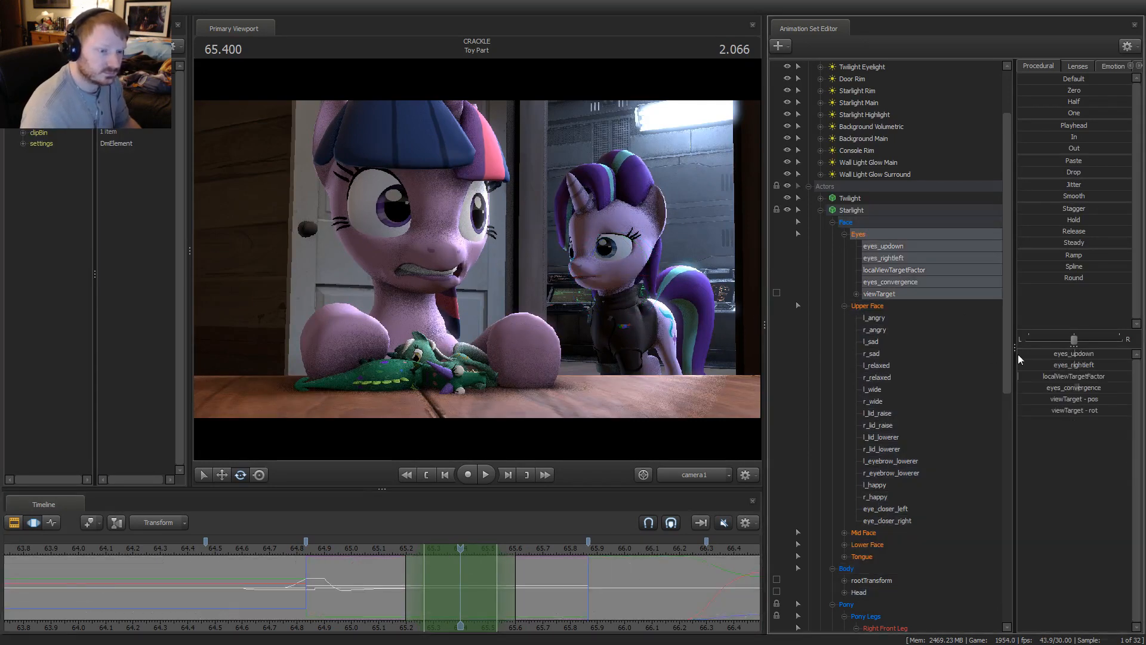
left_click_drag(1065, 366, 1064, 365)
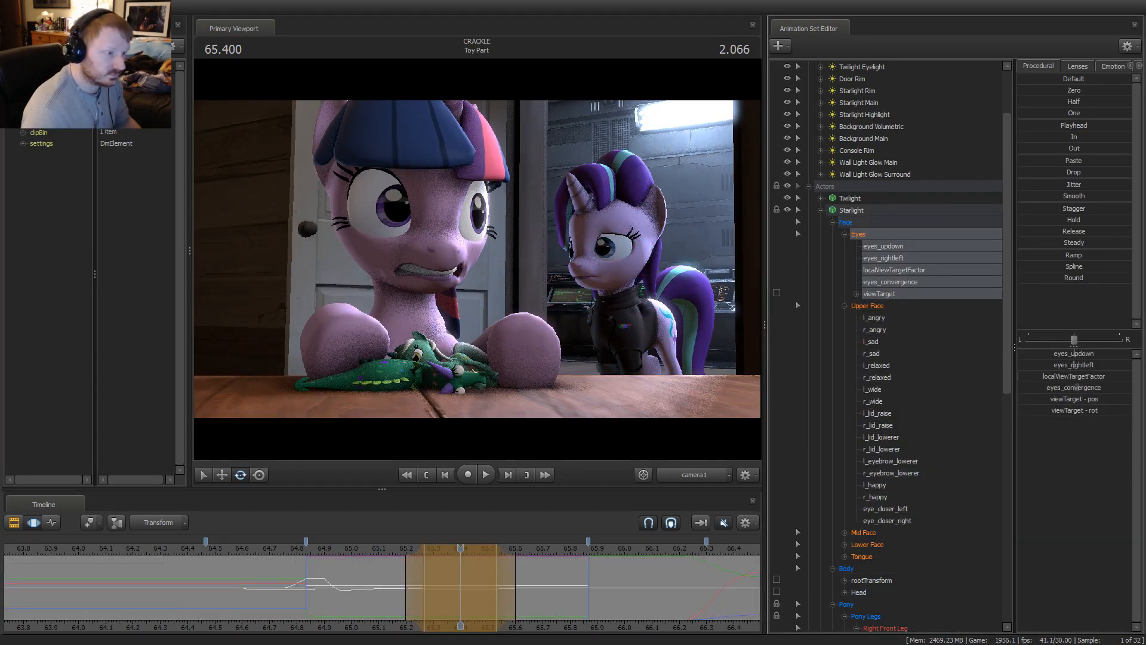
Shift the Eyes selection earlier to run from about 65.13 to 65.53, and replay from about 64.9
left_click_drag(442, 545, 423, 545)
left_click(328, 549)
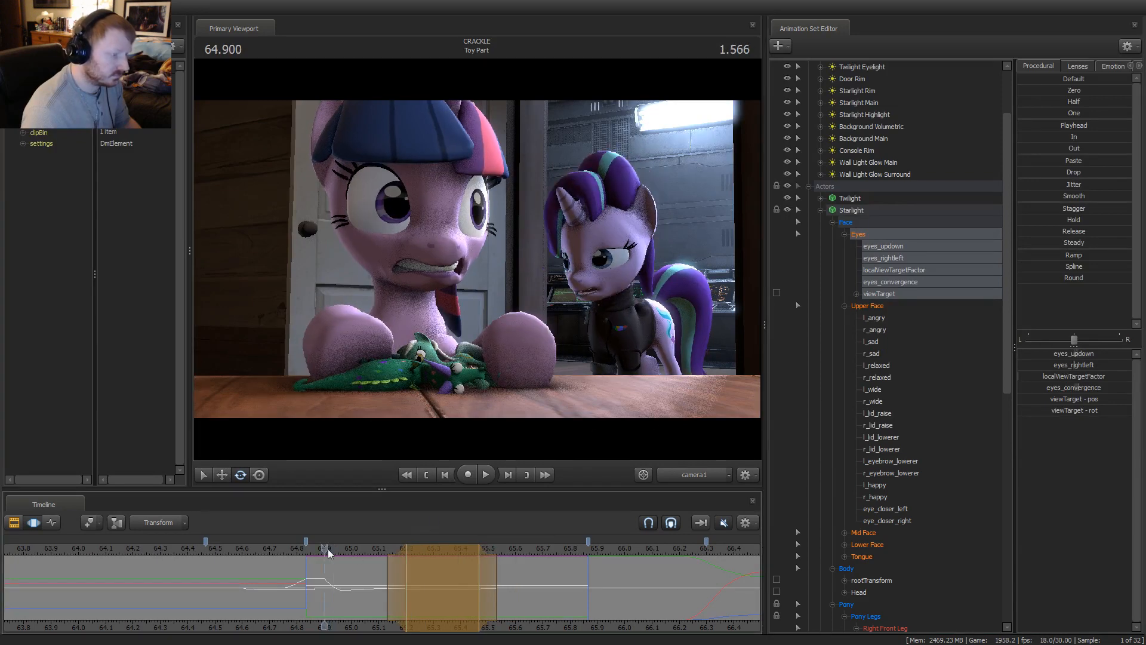
key("space")
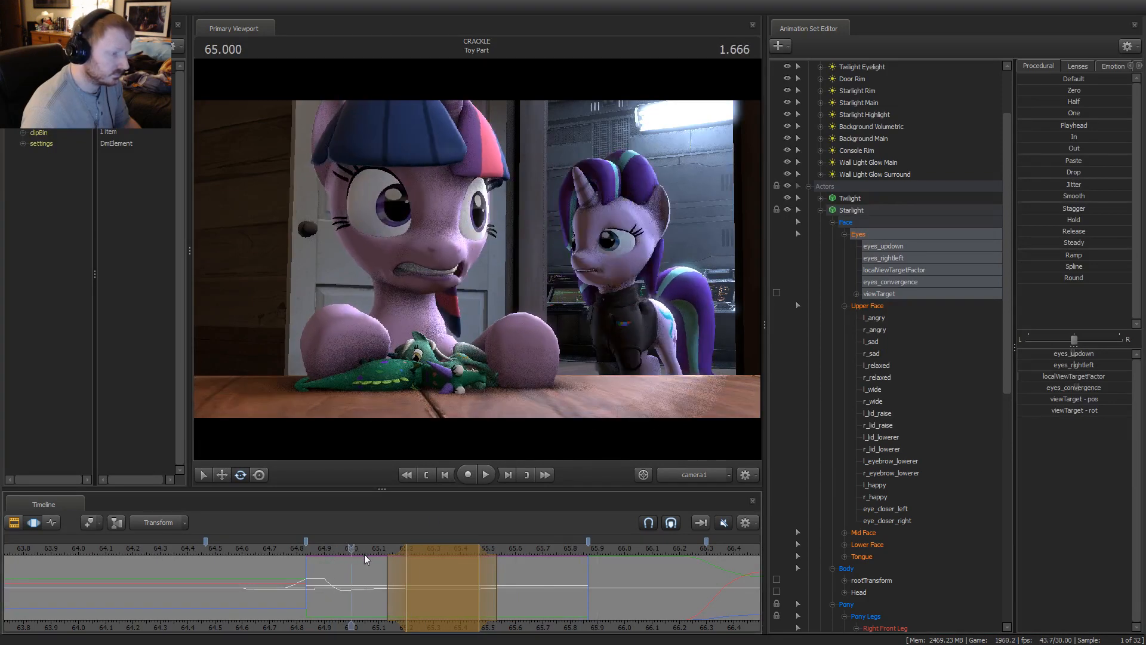
key("space")
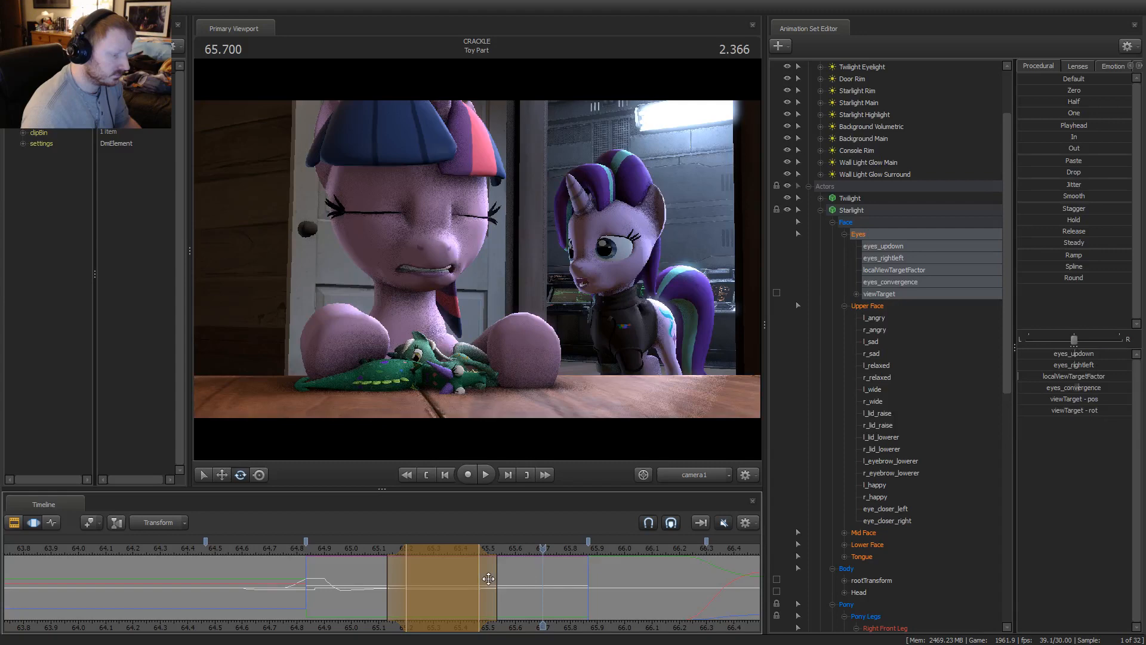
Shorten the Eyes selection to end at about 65.47, and replay the motion from about 65.0
left_click_drag(488, 577, 470, 577)
left_click(353, 545)
key("space")
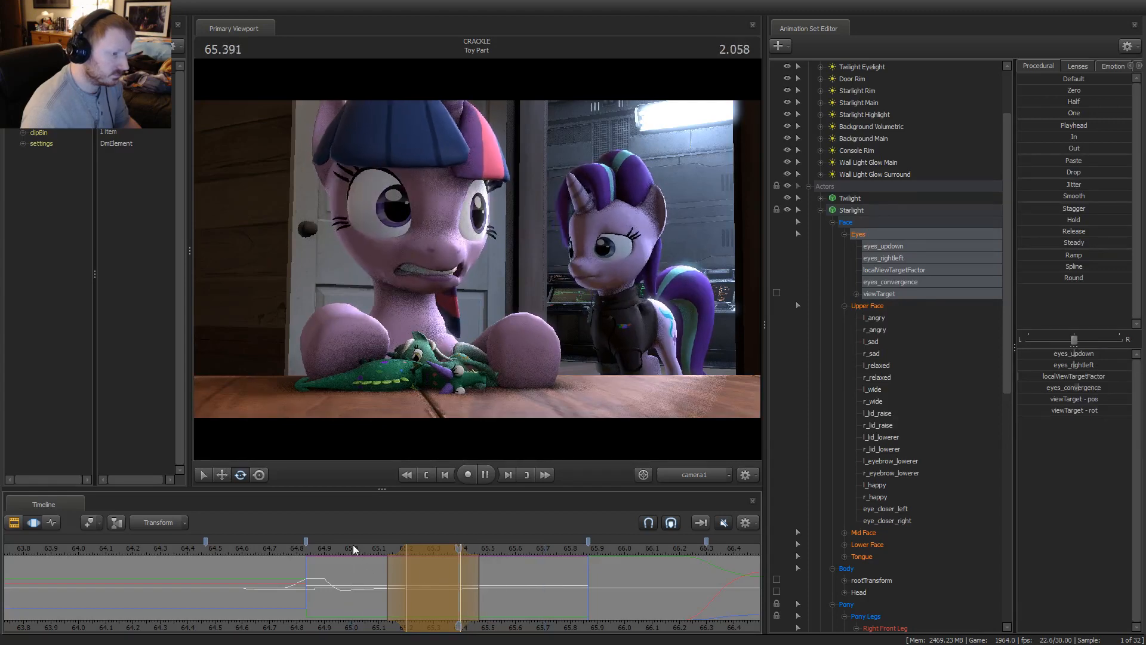
key("space")
Shift the Eyes selection to run from about 65.07 to 65.4 around 65.233, and play the result
left_click_drag(397, 559, 420, 548)
left_click_drag(353, 551, 416, 557)
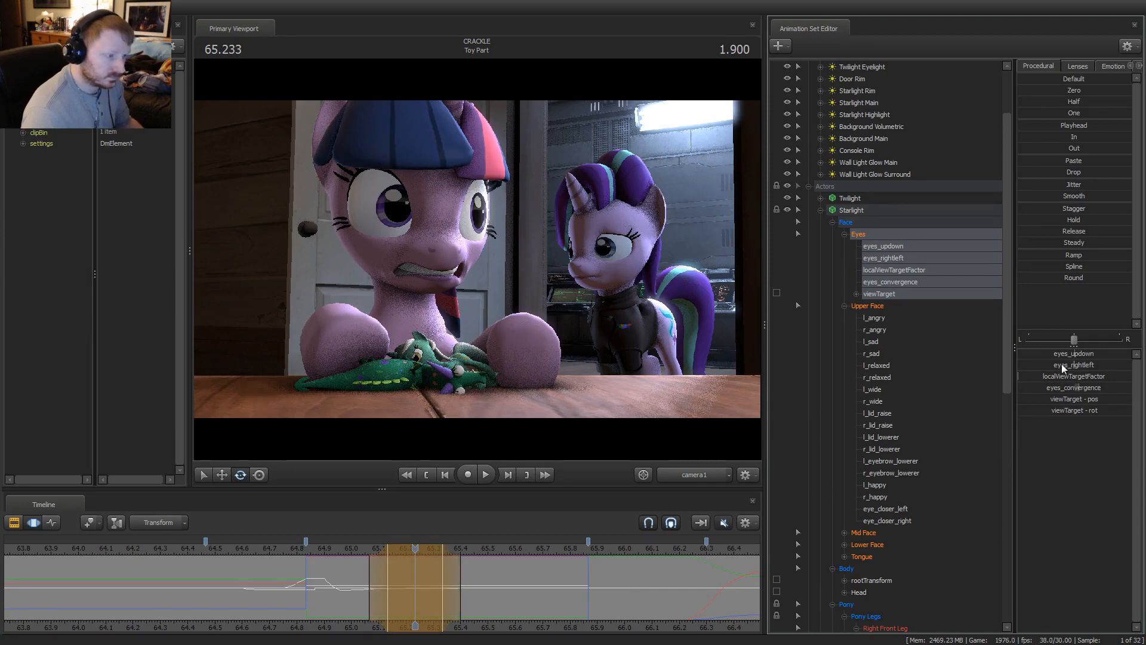
left_click(320, 548)
key("space")
Move the Eyes selection to run from about 65.3 to 65.63, and replay the shot to compare the timing
key("space")
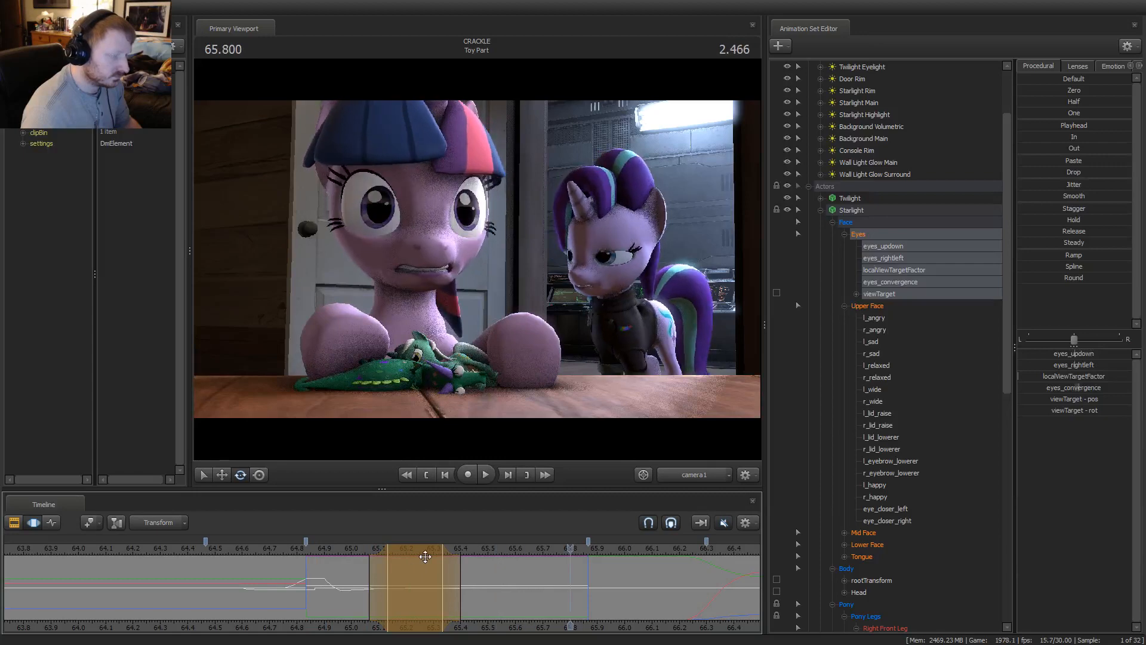
left_click_drag(428, 545, 296, 548)
left_click(283, 547)
key("space")
key("space")
key("space")
key("space")
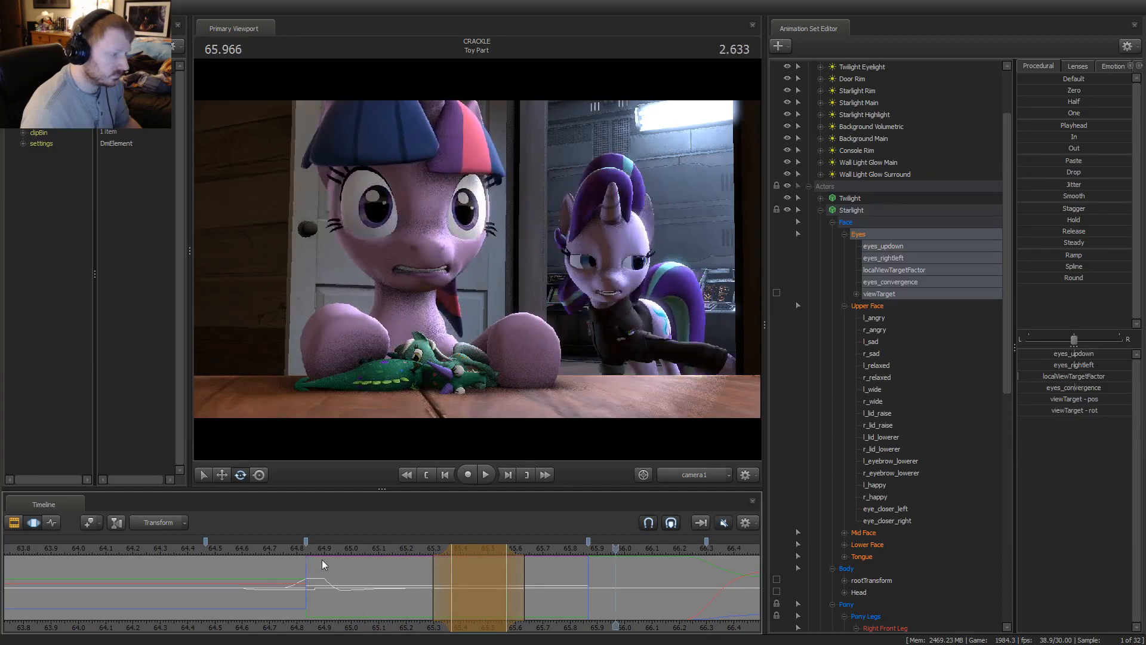
key("space")
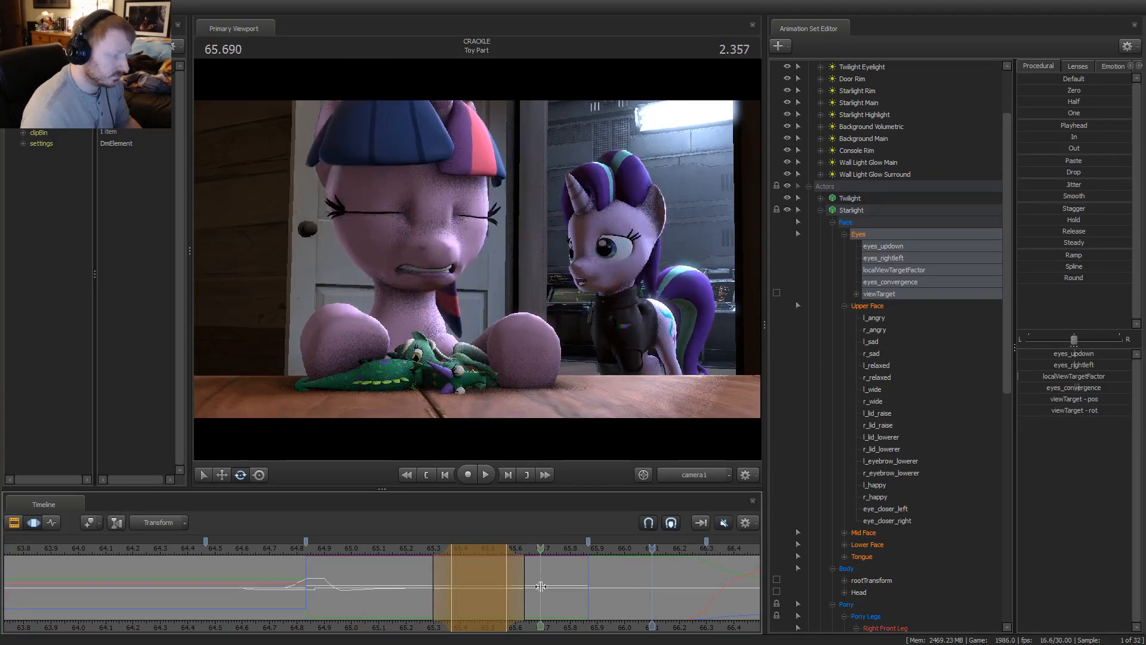
Unmute the timeline audio and replay the shot from about 64.567 to check the eye motion with sound
left_click_drag(586, 583, 508, 596)
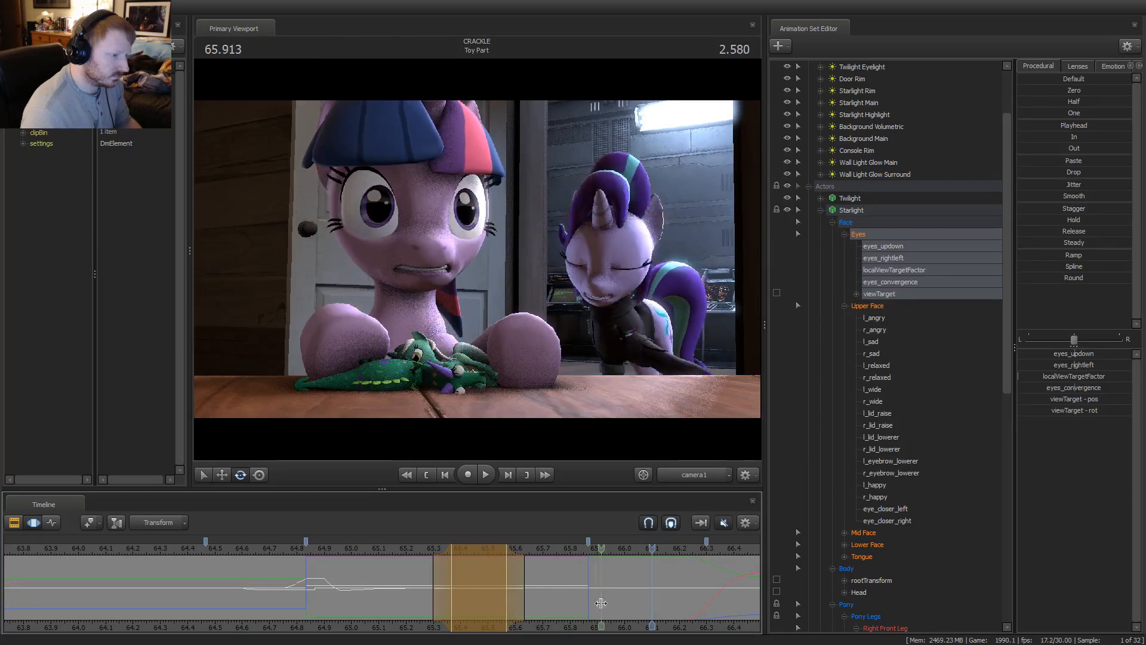
left_click(232, 583)
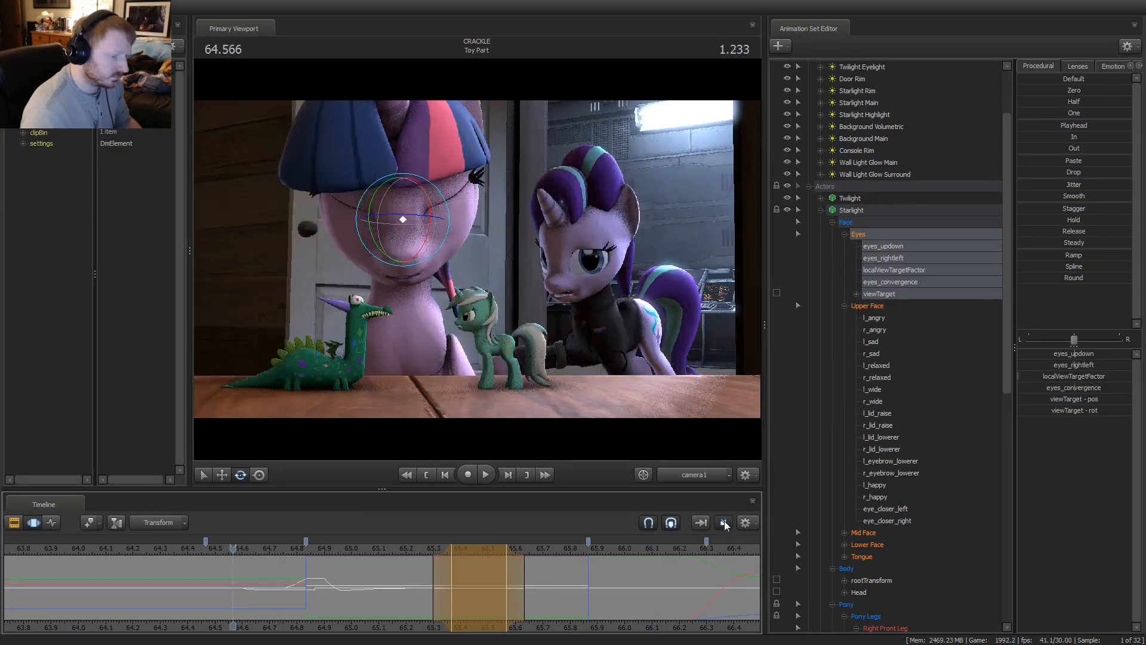
key("space")
key("space")
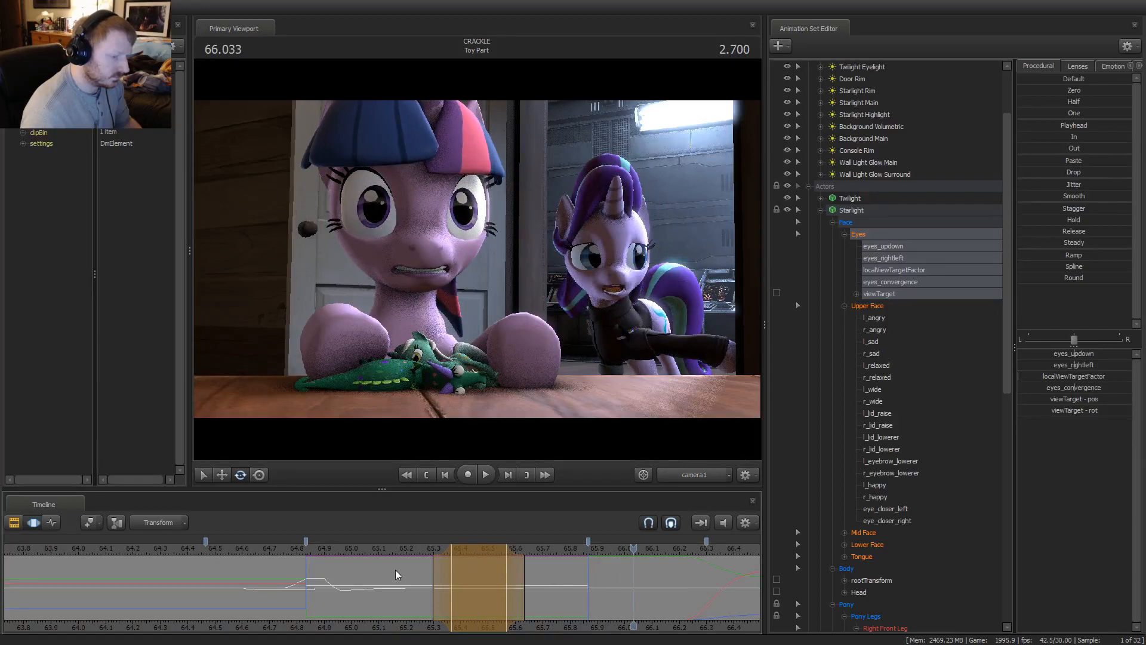
left_click(233, 547)
key("space")
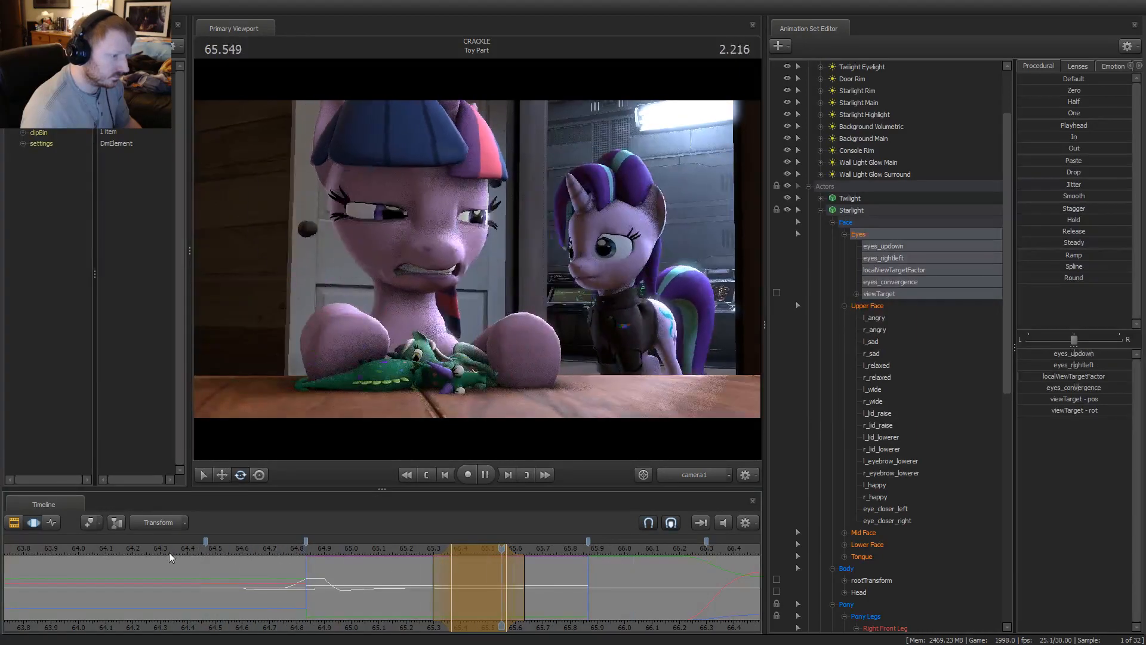
scroll(349, 584, "down", 1)
scroll(349, 583, "down", 2)
key("space")
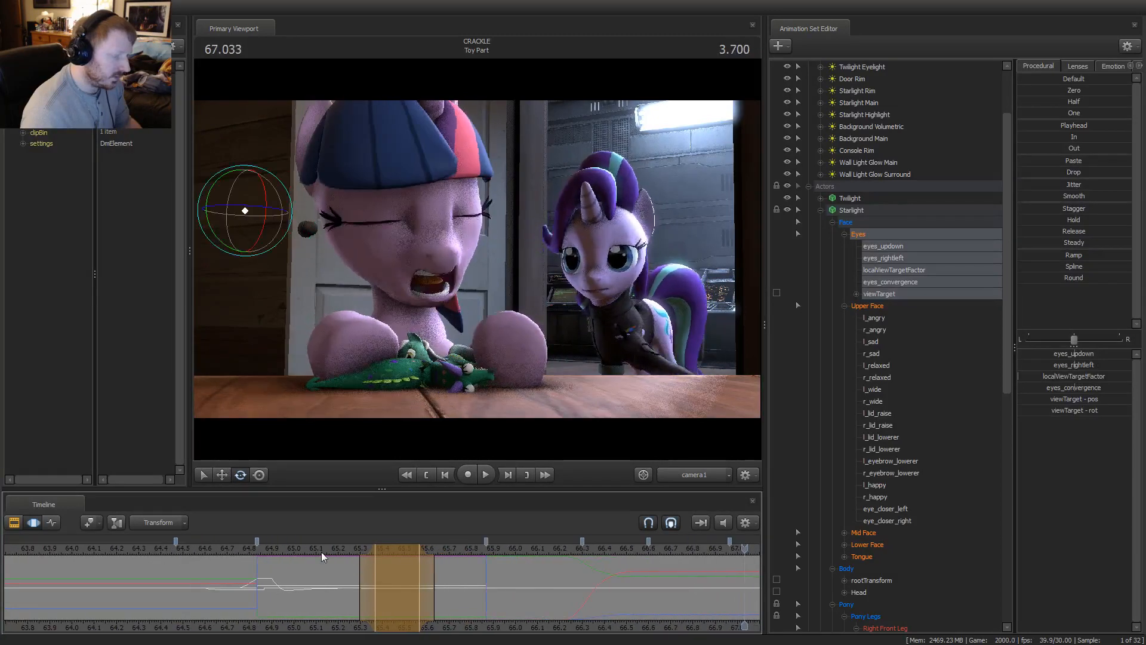
Mark a selection from about 65.4 to 65.87 with a falloff up to 65.63, and select Starlight's viewTarget for moving in the work camera
left_click_drag(321, 552, 390, 588)
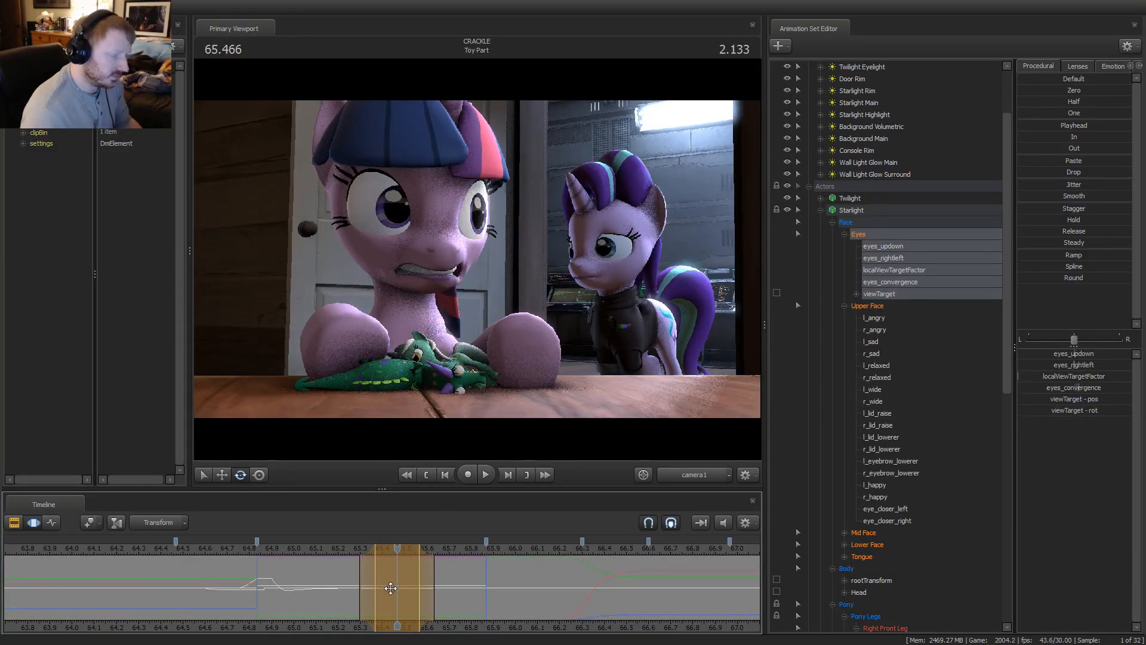
mouse_move(388, 589)
left_mouse_down()
mouse_move(487, 576)
mouse_move(382, 577)
left_mouse_up()
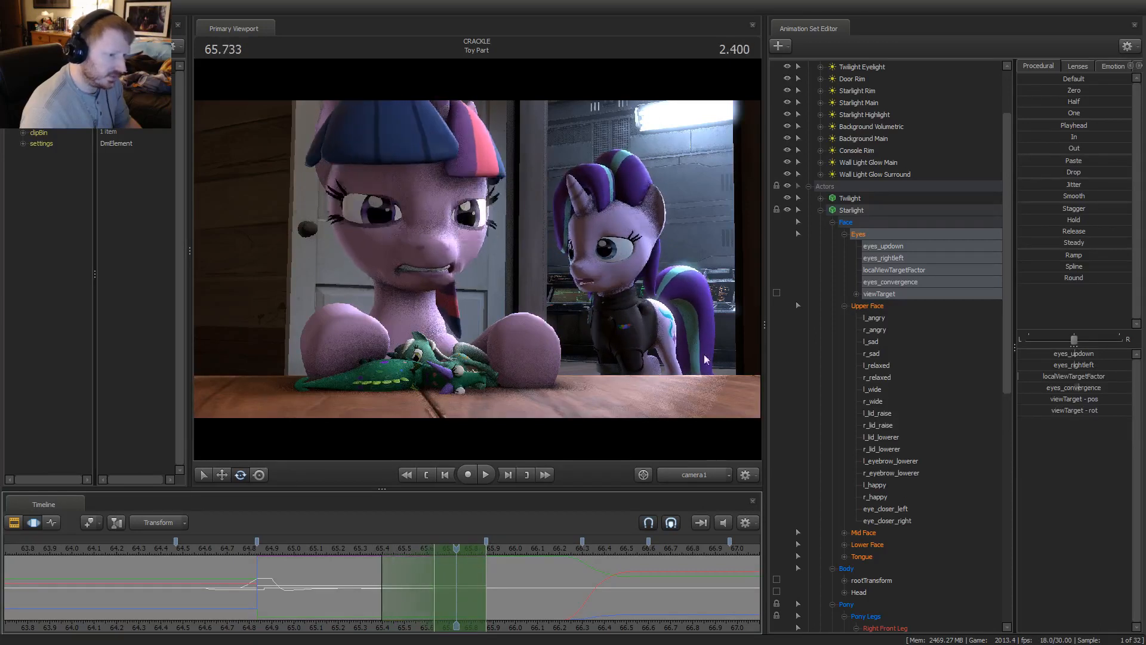
left_click(890, 292)
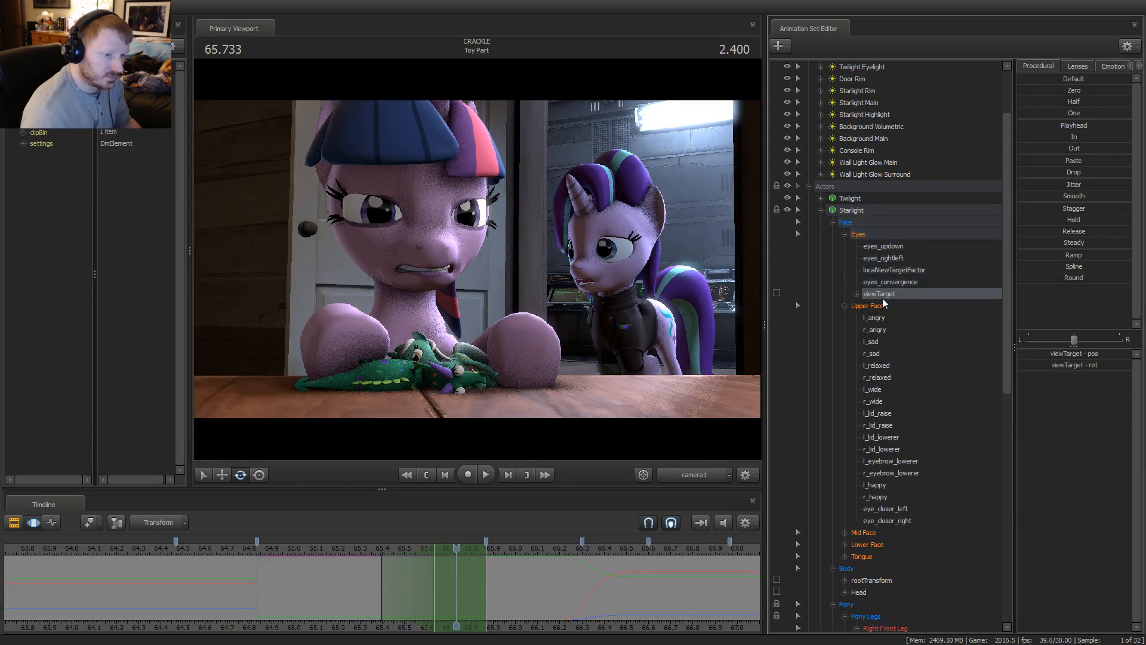
left_click(697, 479)
right_click_drag(465, 250, 395, 250, "alt")
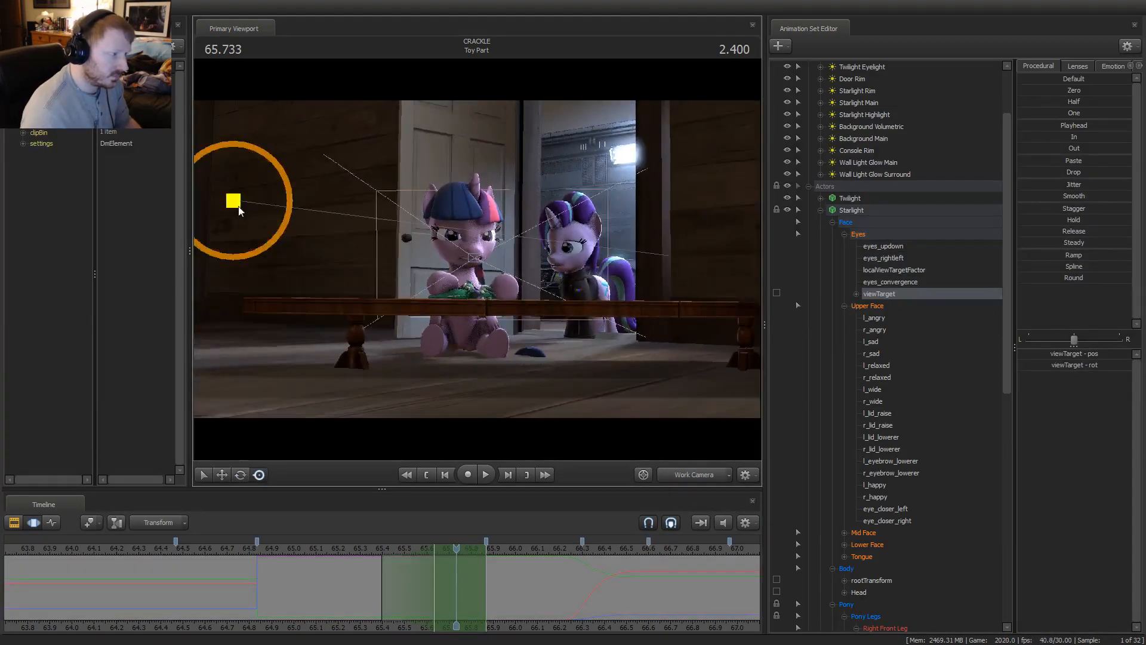
key("w")
left_click_drag(298, 214, 452, 638, "alt")
Blend viewTarget toward its pose at 64.633 with the Playhead preset, and replay through the shot camera
left_click(214, 551)
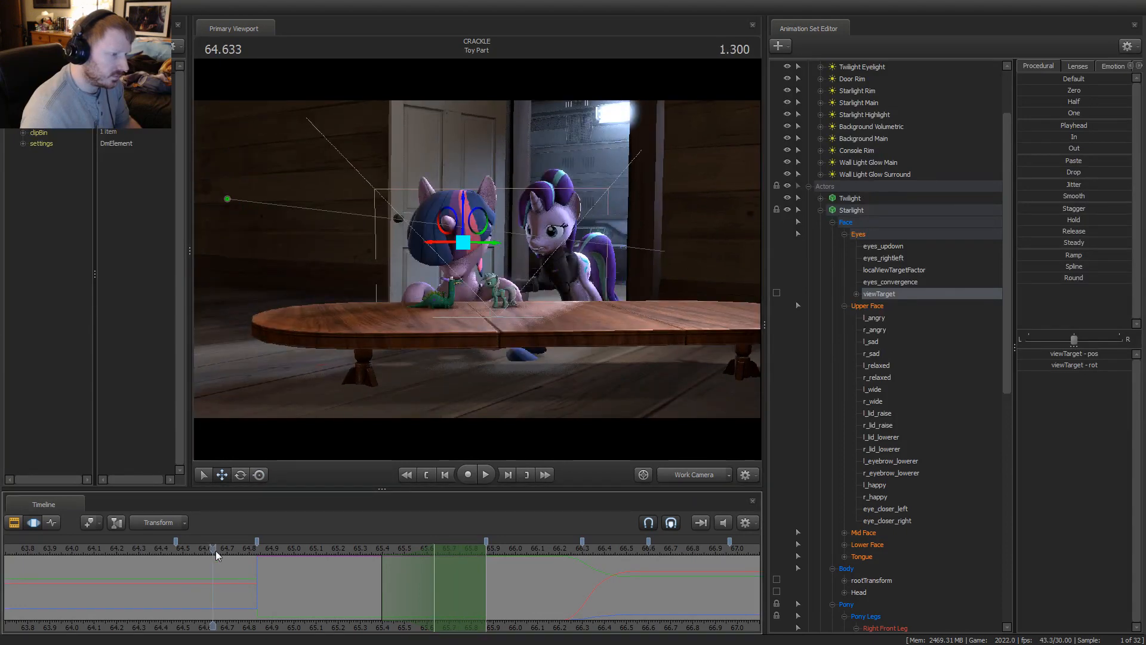
left_click(1066, 132)
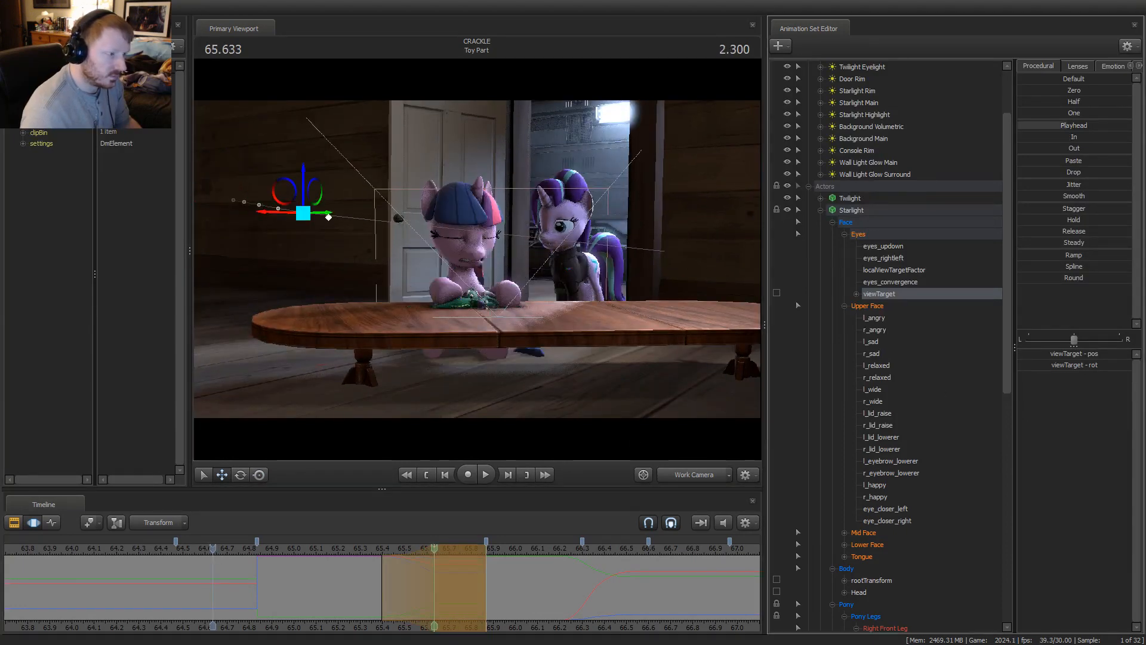
key("F4")
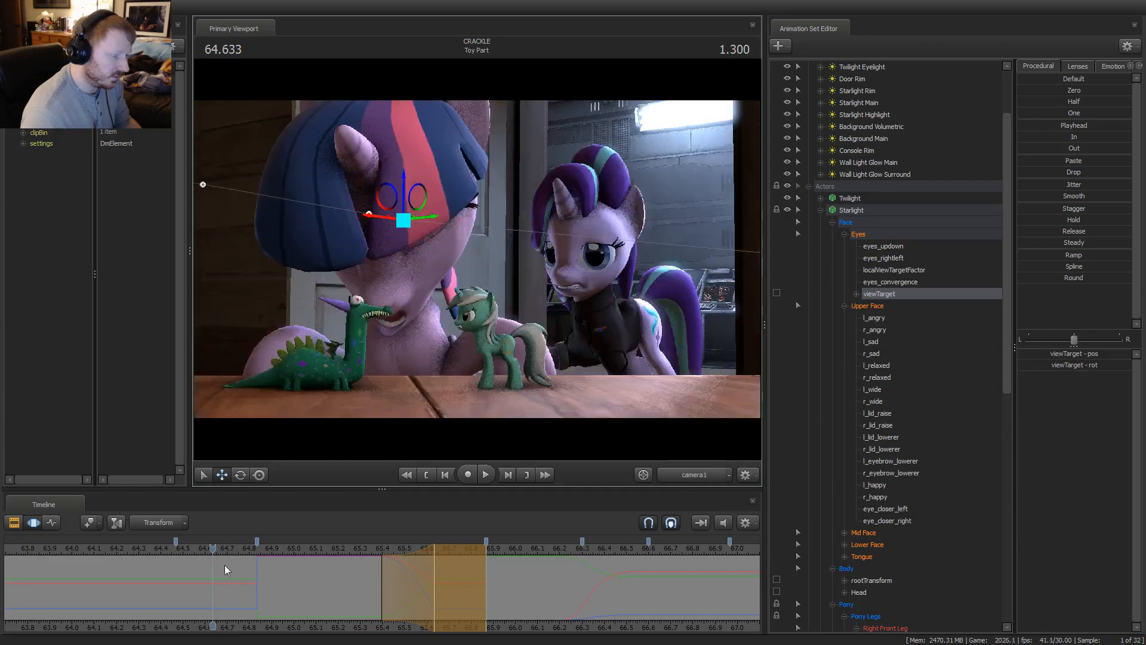
key("space")
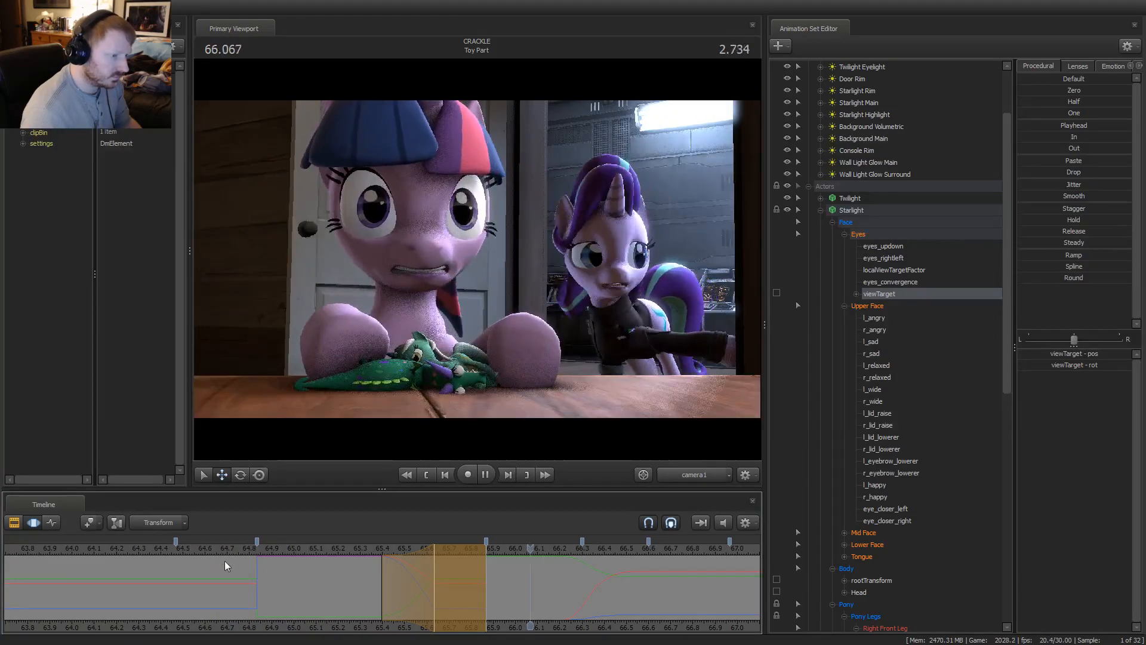
Adjust Starlight's viewTarget at about 65.7 with a procedural preset, and replay the eye movement
left_click_drag(360, 552, 452, 579)
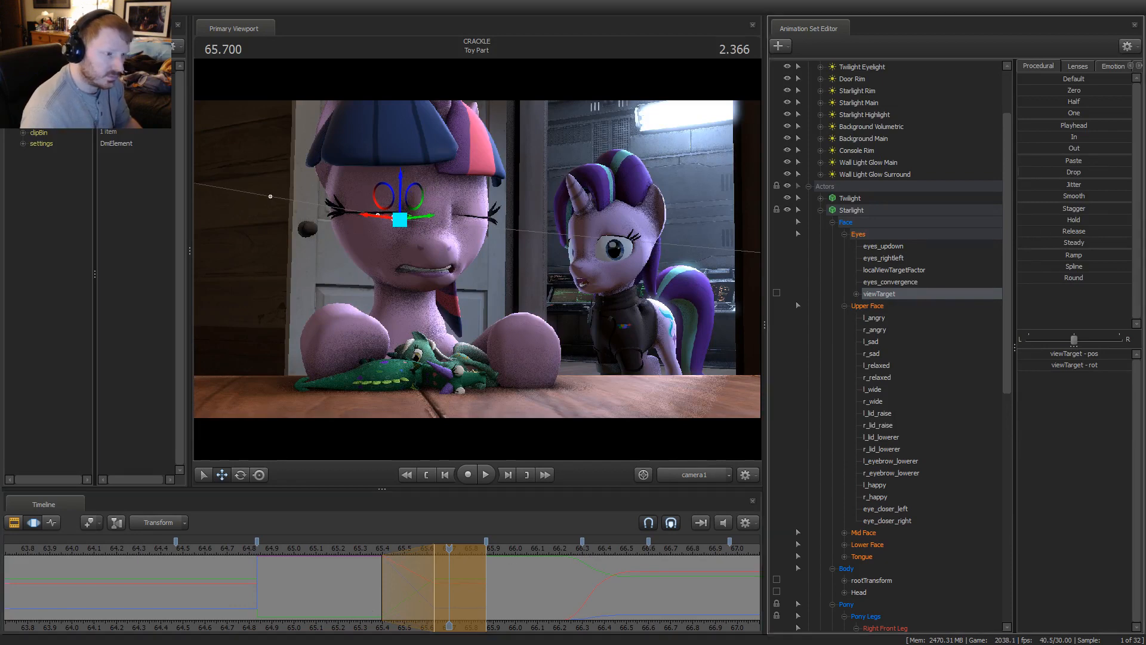
left_click(1075, 171)
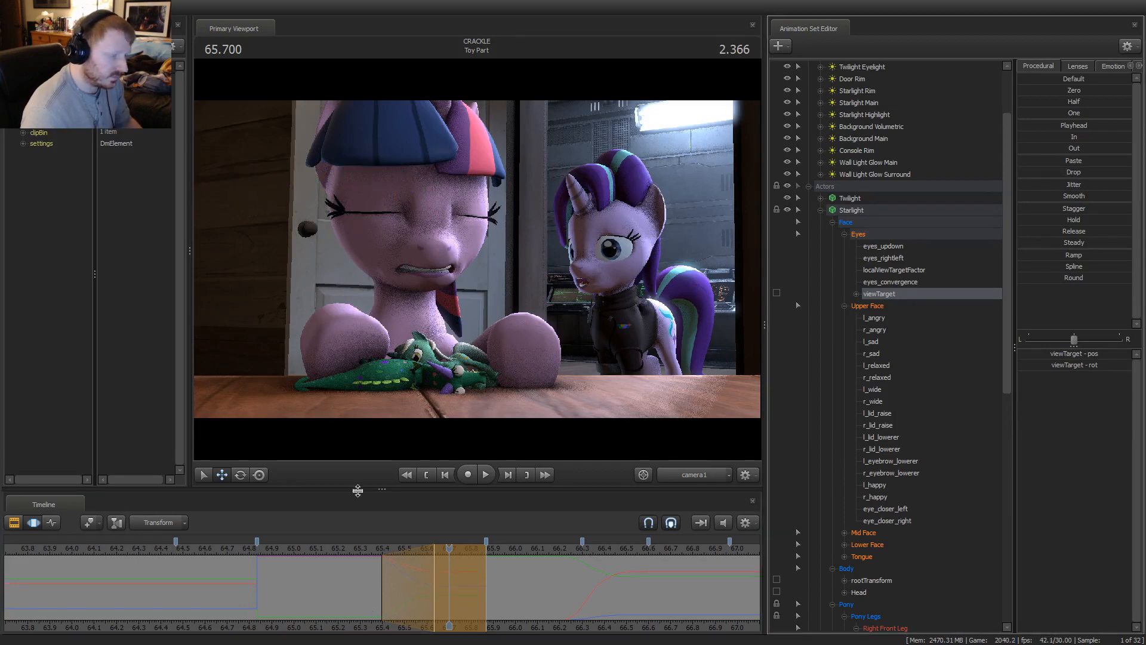
left_click(347, 553)
key("space")
key("space")
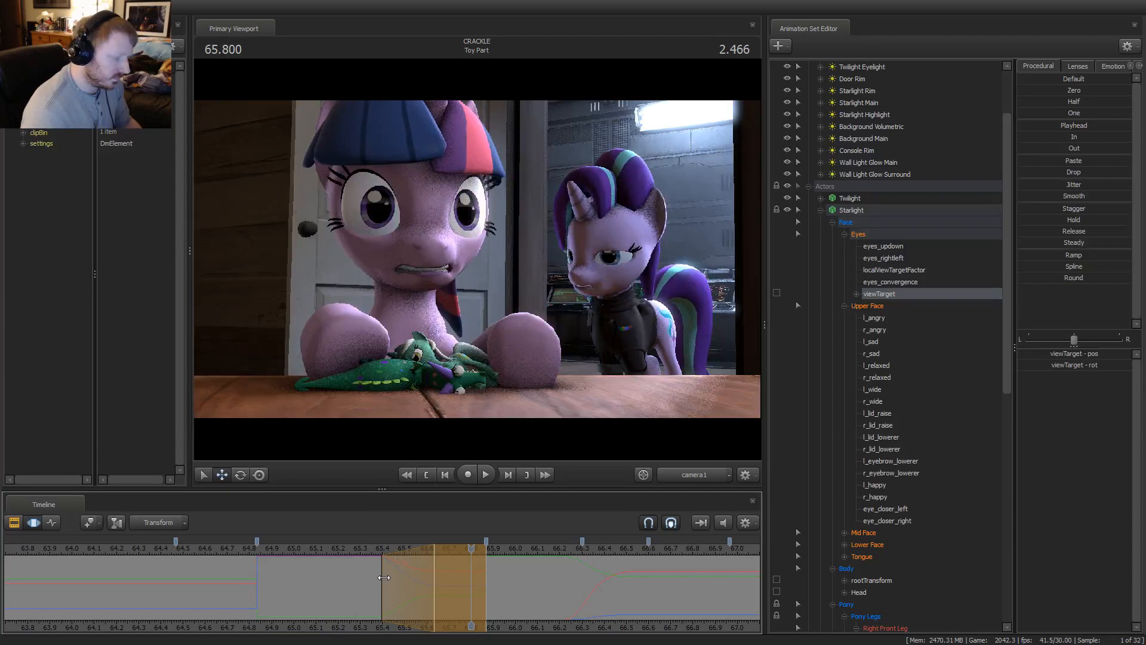
Trim the viewTarget selection's falloff to start at about 65.47, and replay from about 65.33
left_click_drag(384, 578, 396, 573)
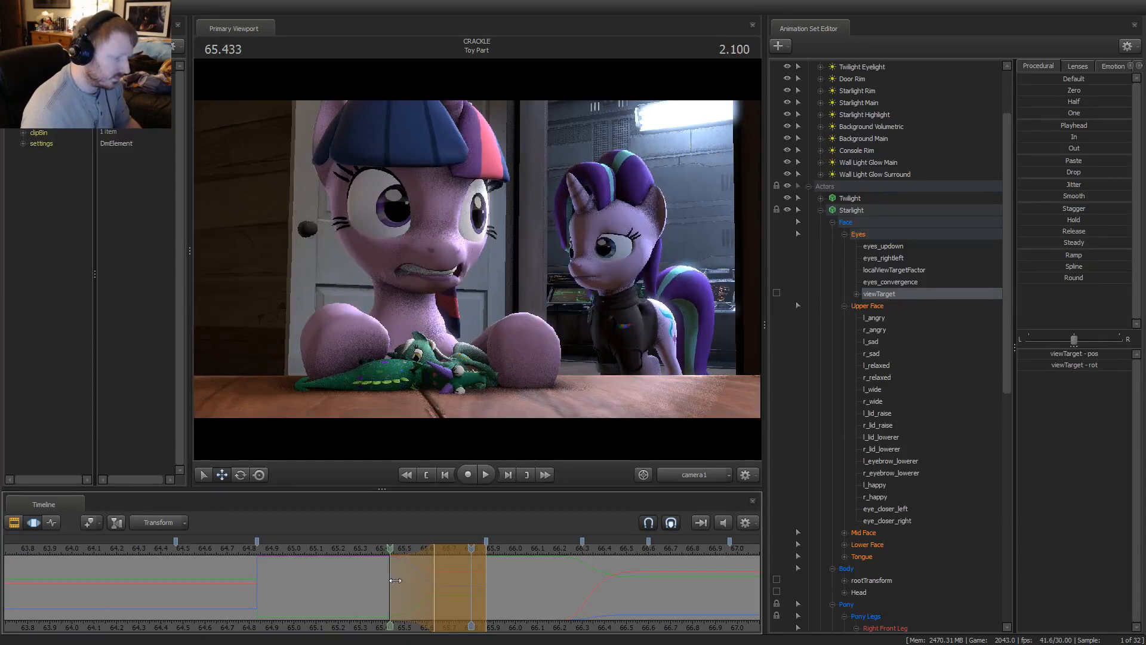
left_click(369, 551)
key("space")
key("space")
Replay the shot from around 64.85 to review Starlight's revised gaze
left_click(260, 553)
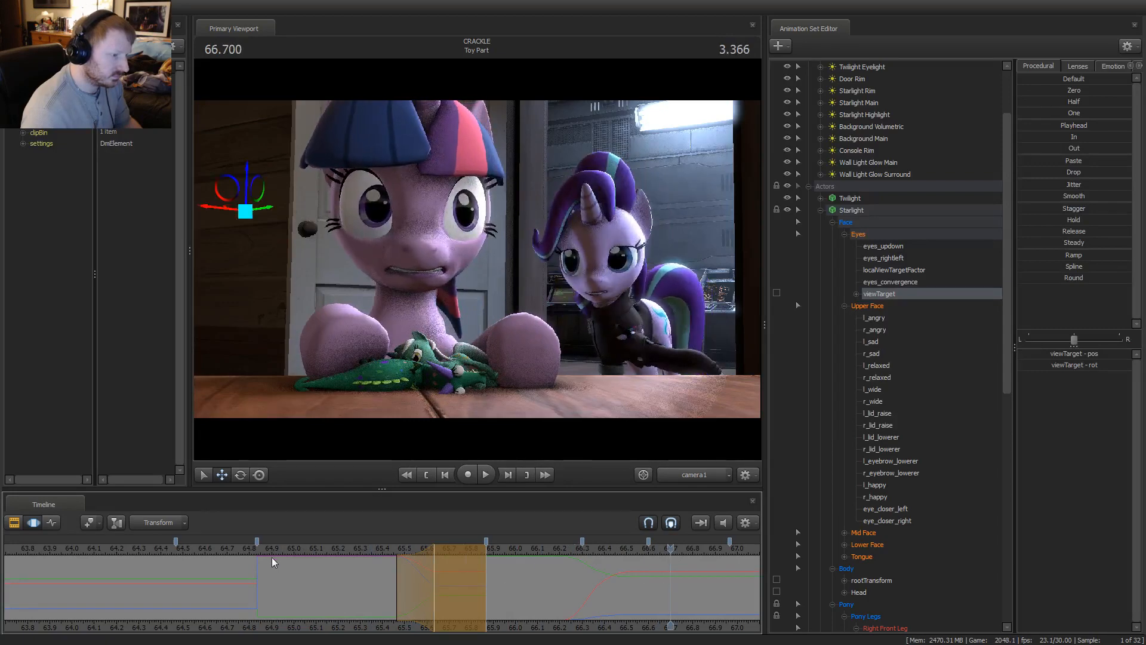
scroll(272, 562, "down", 2)
left_click(349, 548)
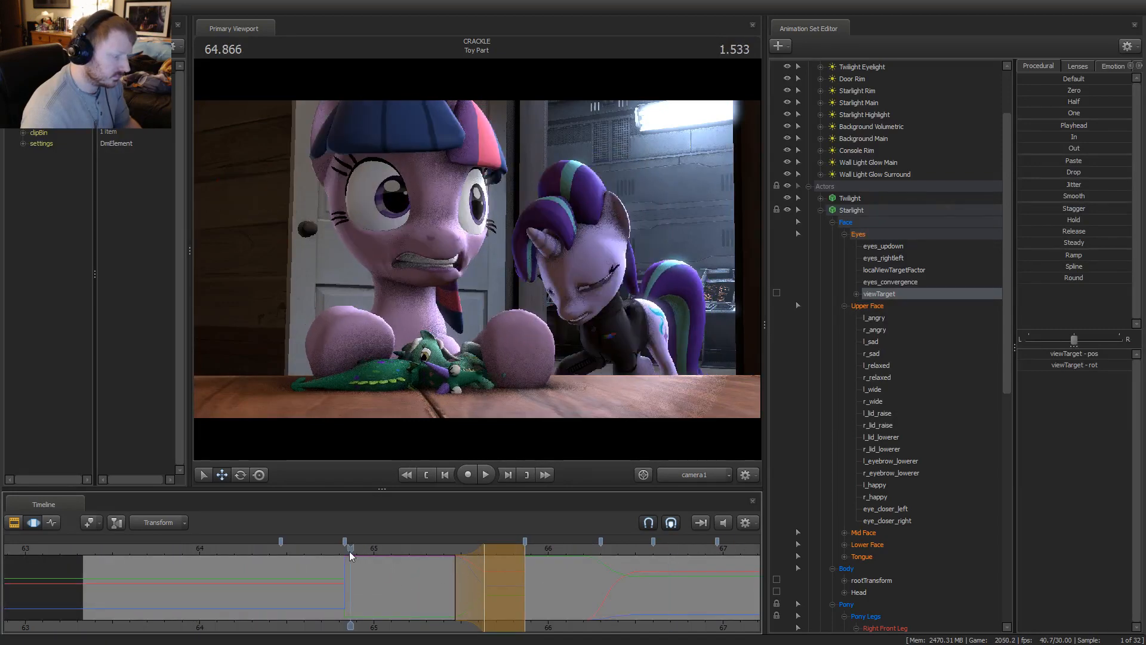
key("space")
key("space")
key("space")
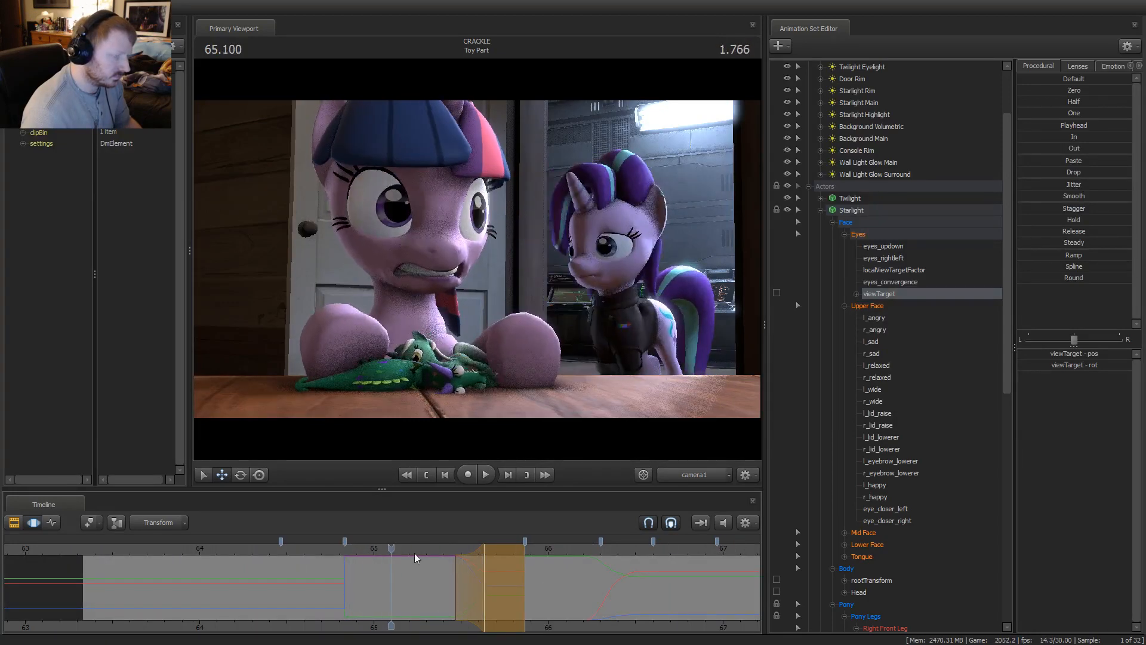
Move the start of the viewTarget selection's falloff to about 65.4, and replay Starlight's eye movement
left_click_drag(464, 565, 458, 568)
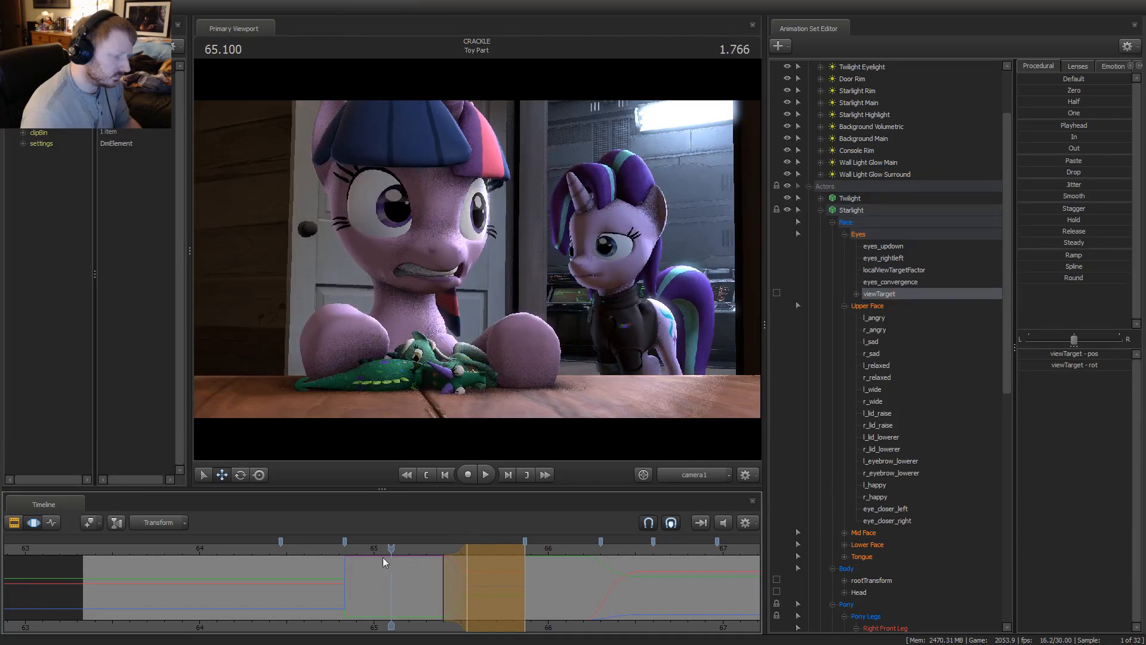
left_click_drag(375, 549, 304, 548)
key("space")
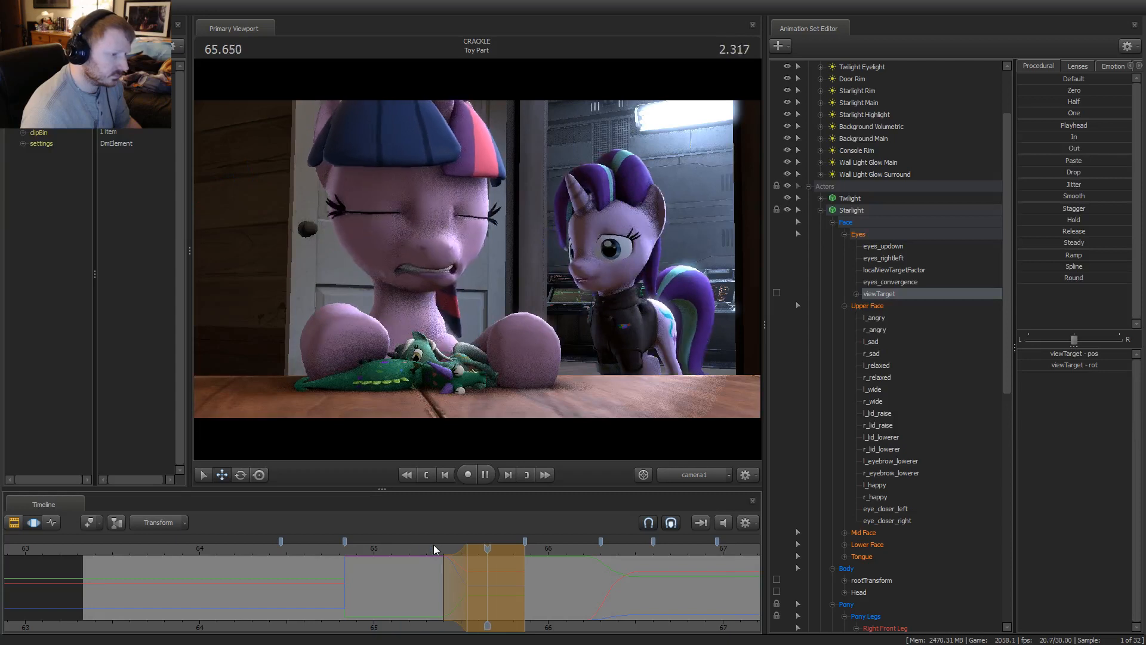
key("space")
left_click_drag(434, 567, 484, 579)
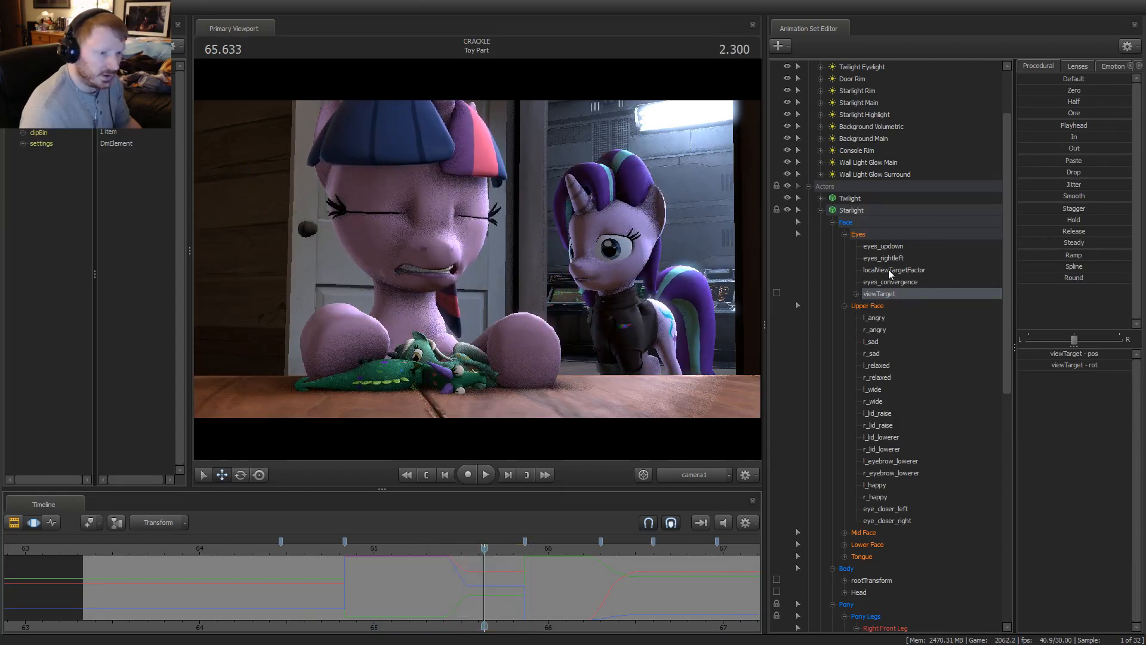
Create a time selection on Starlight's face controls holding from about 65.53 to 65.87, with falloff starting at about 65.4
left_click(879, 308)
scroll(464, 599, "up", 2)
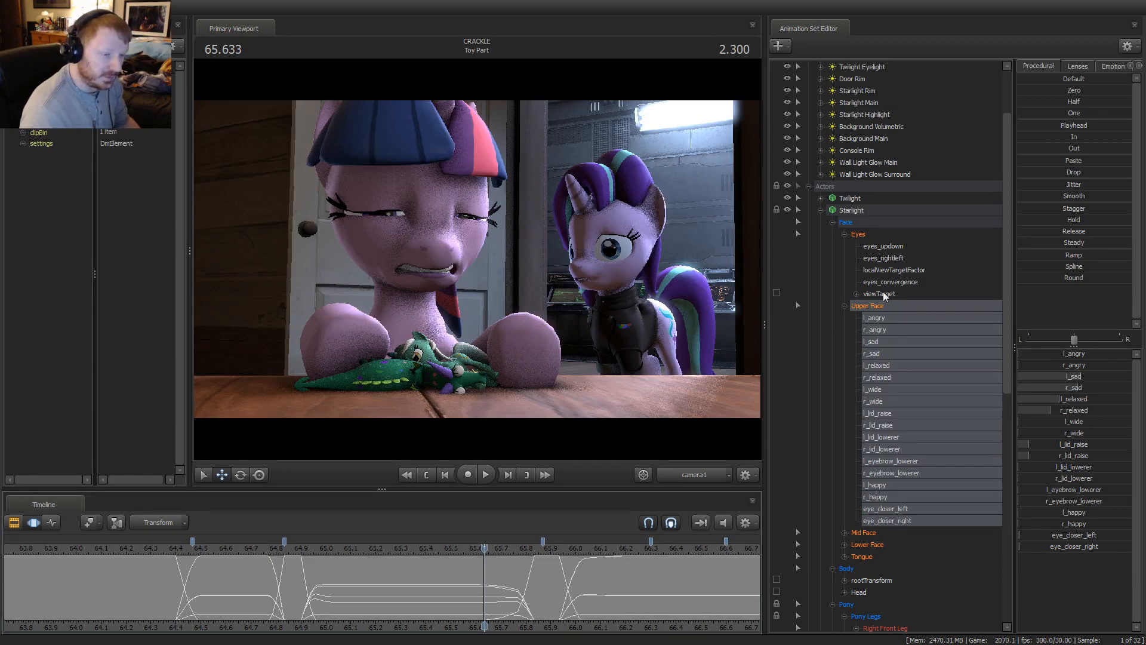
key("F2")
key("F3")
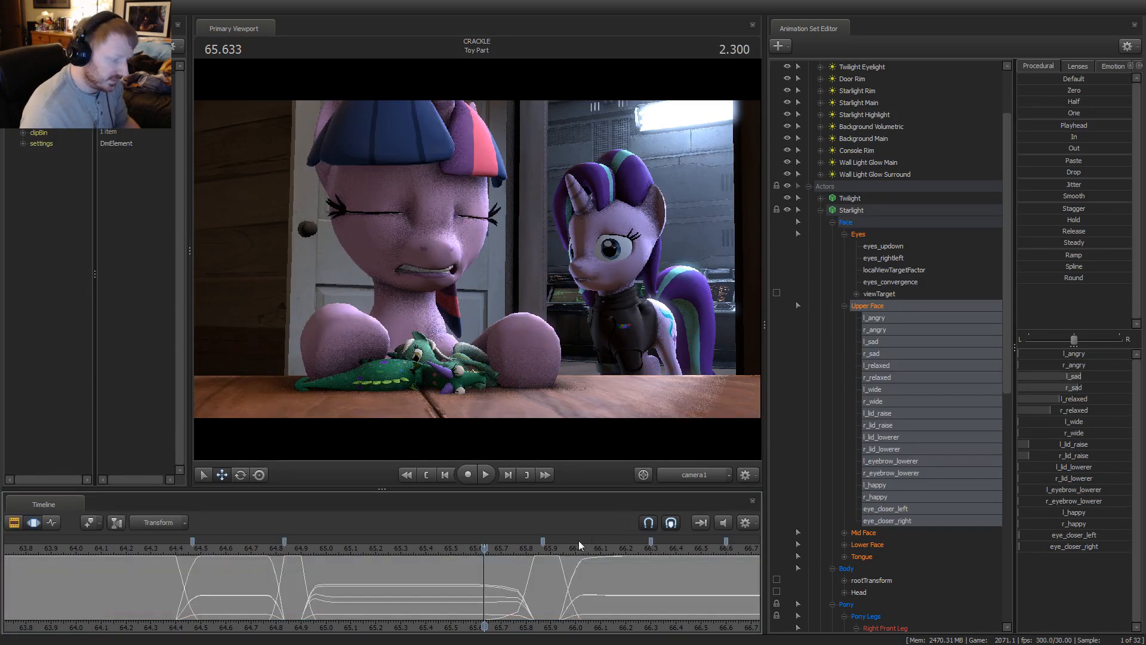
left_click(853, 212)
scroll(434, 597, "up", 2)
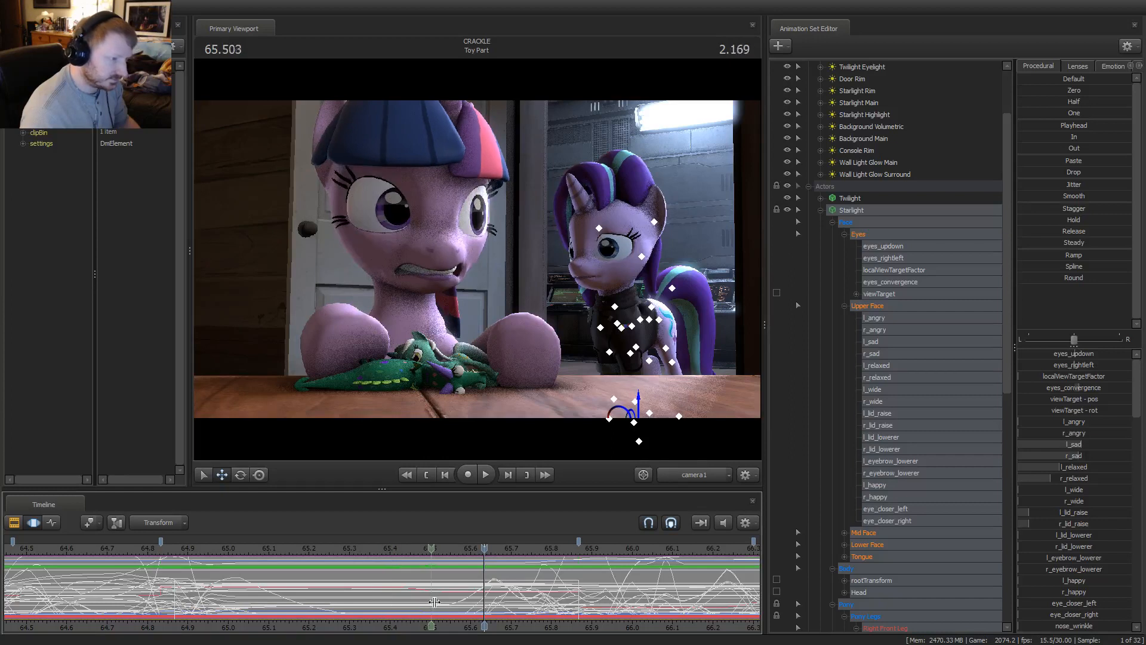
mouse_move(434, 601)
left_mouse_down()
mouse_move(445, 579)
mouse_move(576, 577)
left_mouse_up()
left_click(874, 236)
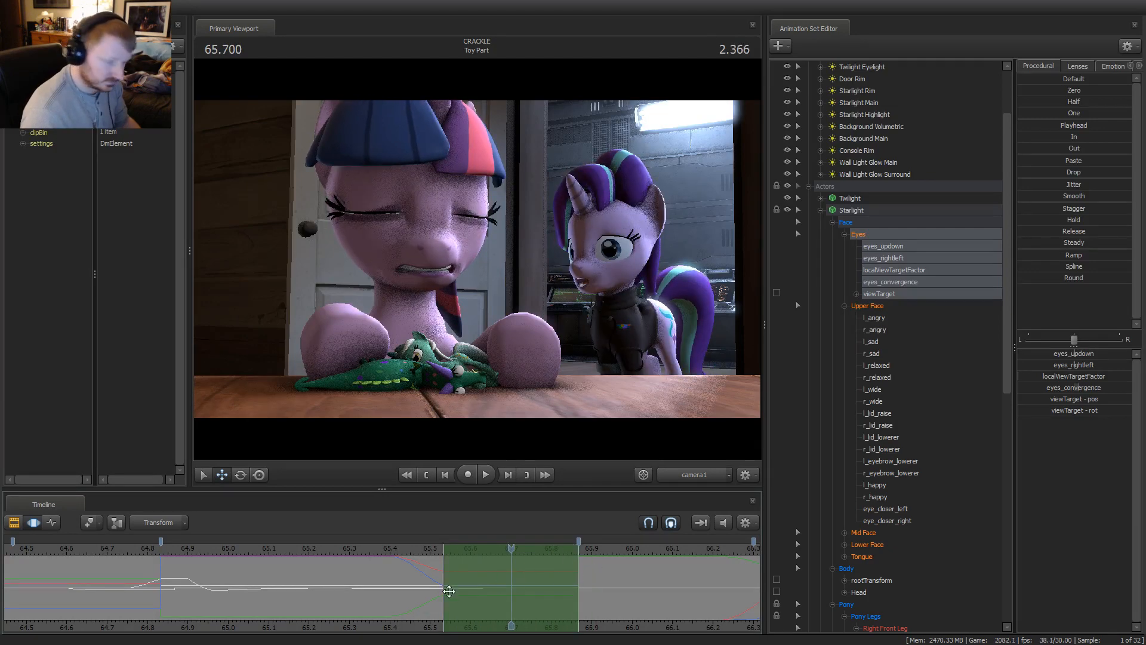
left_click_drag(435, 591, 394, 589)
At 65.7, increase both of Starlight's eye_closer values slightly, reduce l_sad and r_sad in Upper Face, and replay the expression
left_click(866, 306)
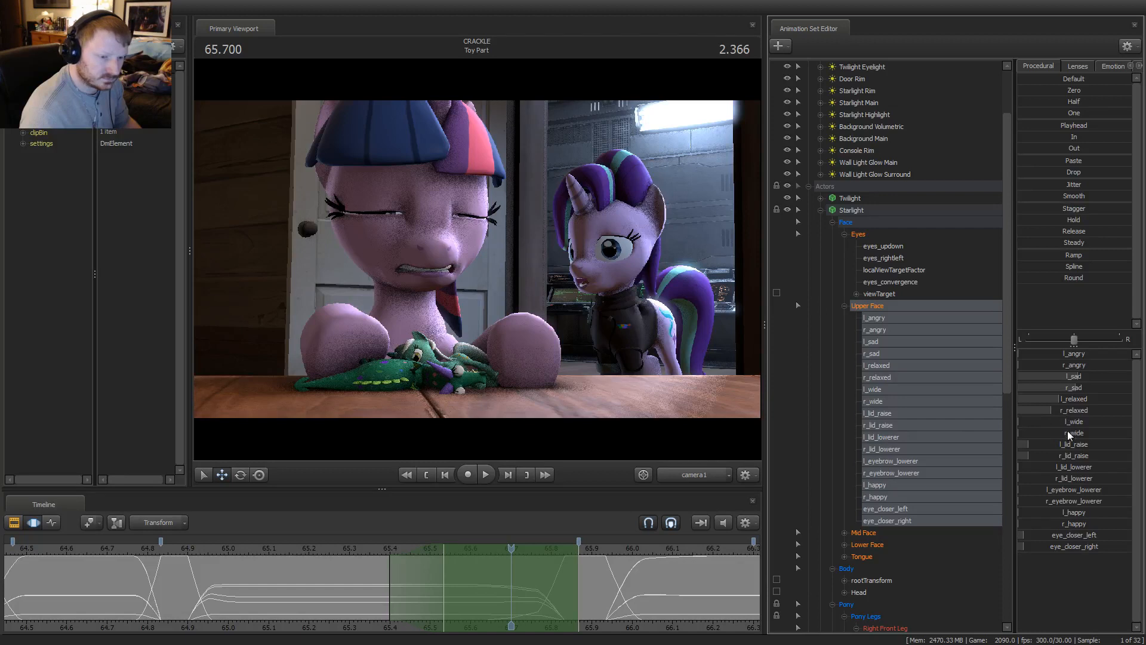
left_click_drag(1068, 444, 1083, 443)
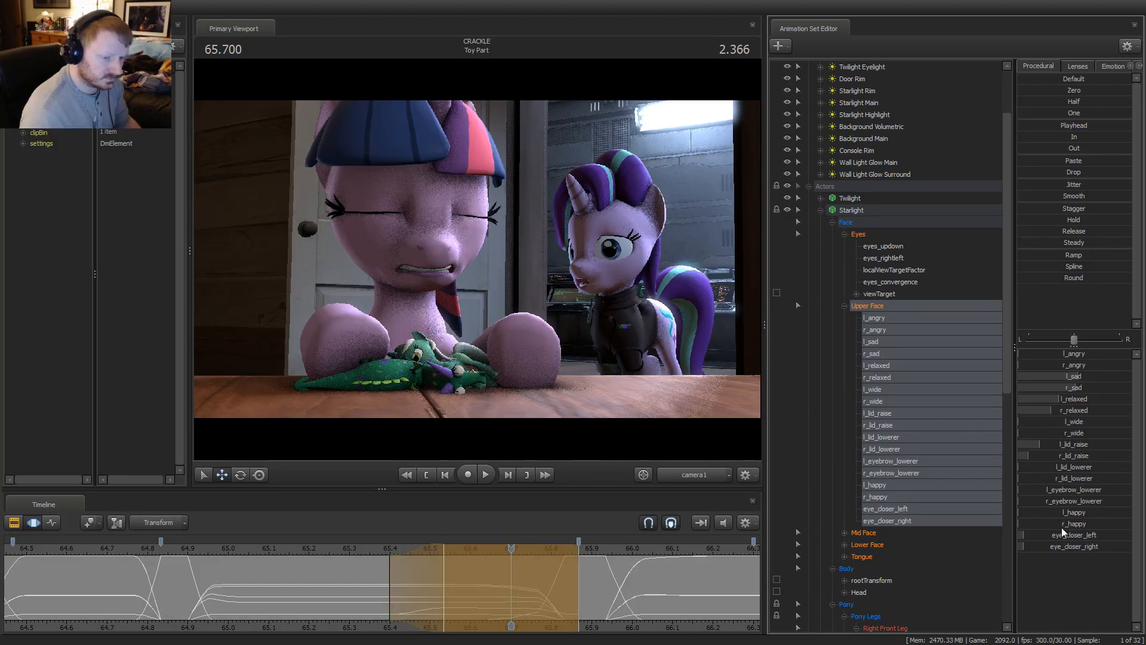
left_click_drag(1061, 534, 1073, 534)
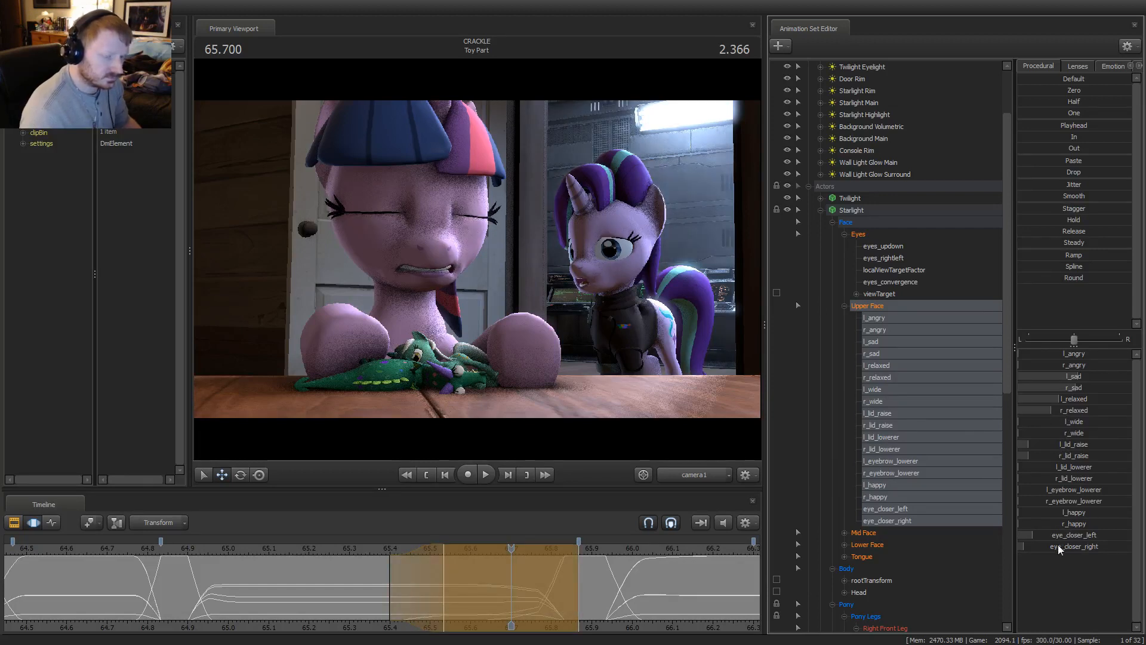
left_click_drag(1078, 380, 1085, 380)
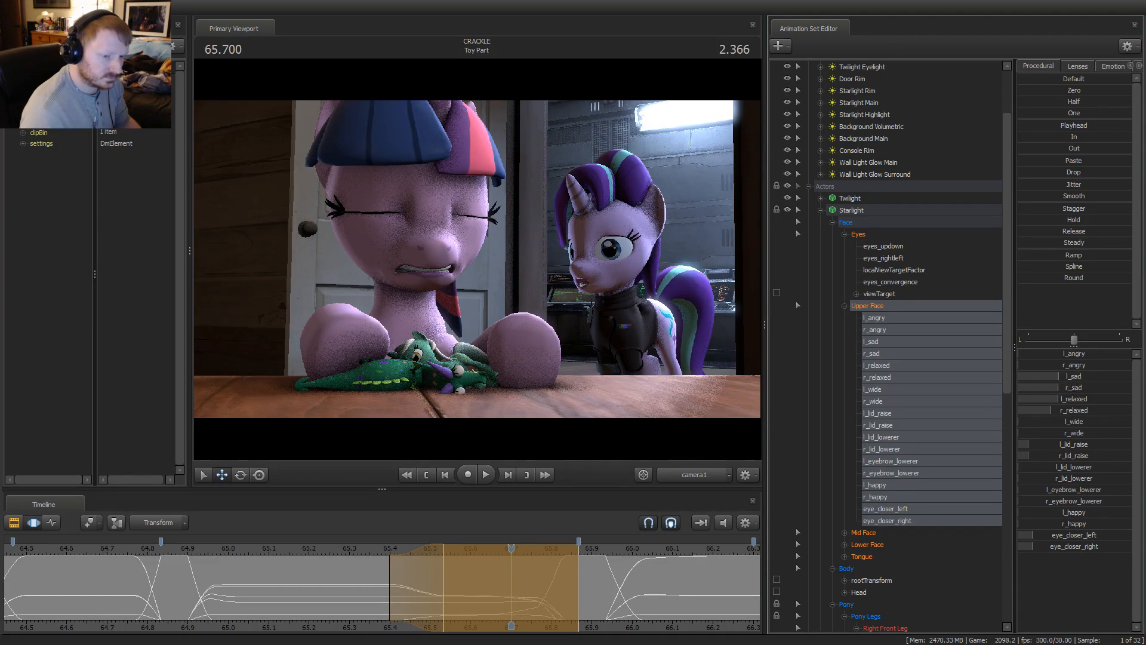
left_click(363, 549)
key("space")
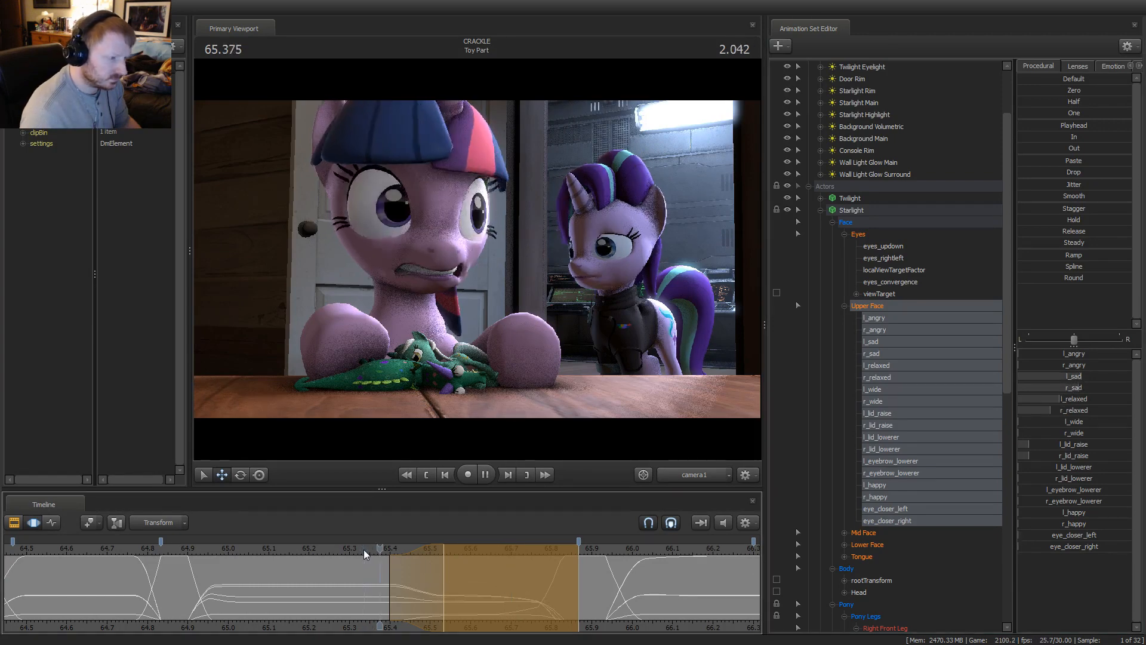
key("space")
left_click_drag(283, 568, 127, 571)
key("space")
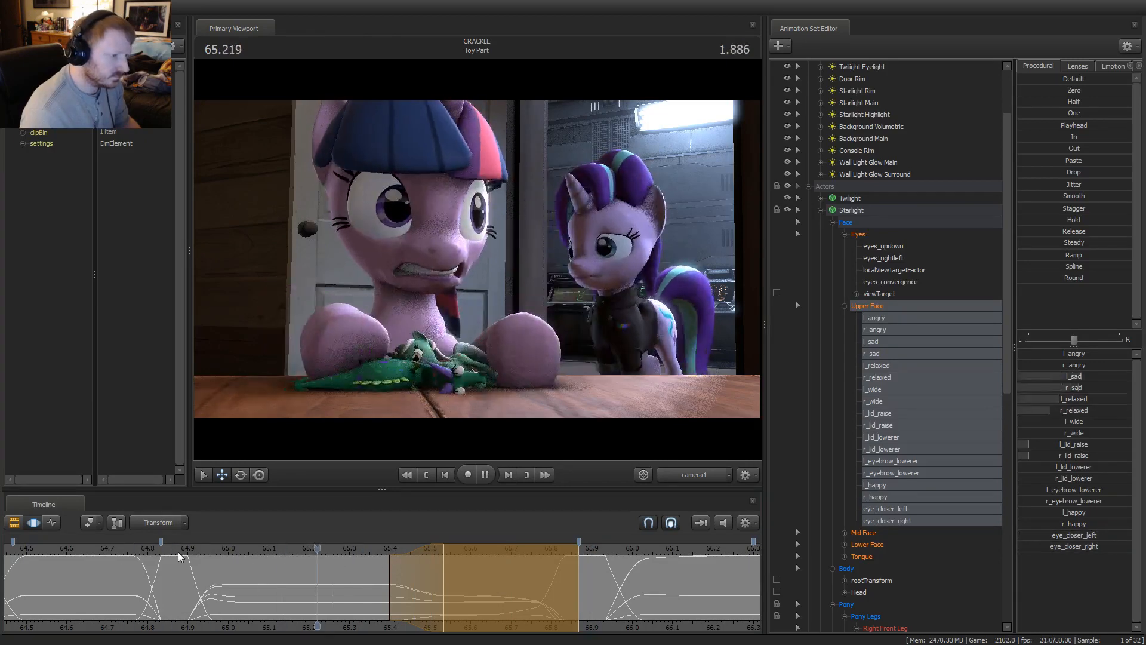
Set a time selection from about 65.4 to 66.03, with its hold running from about 65.53 to 65.83
scroll(341, 573, "down", 2)
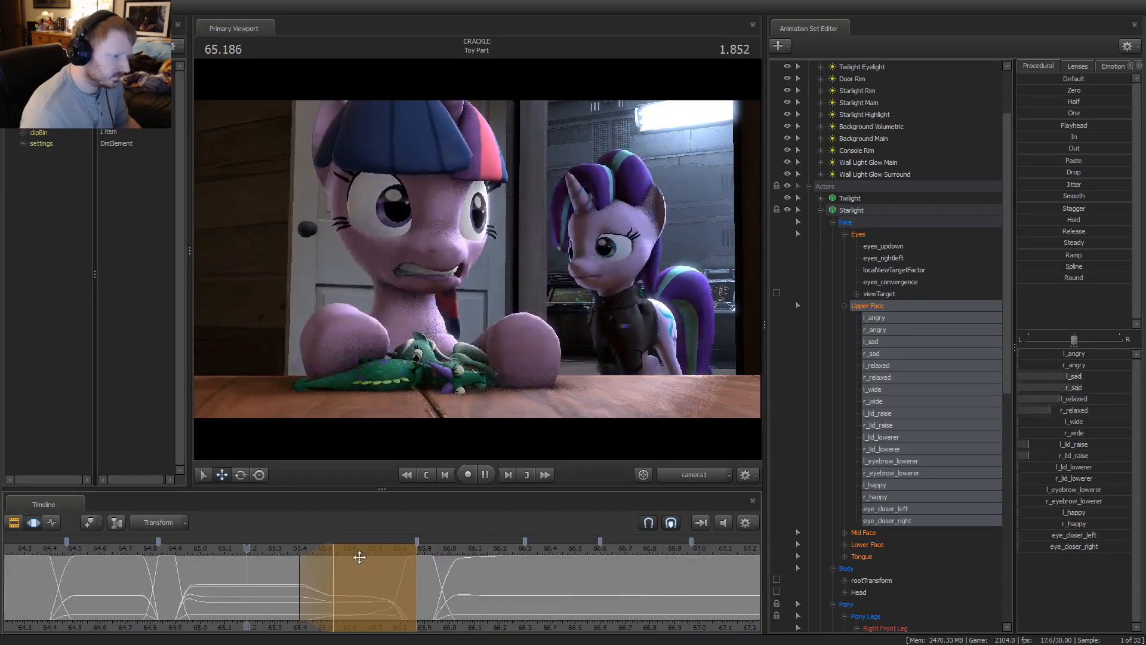
left_click(297, 585)
left_click_drag(296, 585, 317, 570)
scroll(414, 588, "up", 5, "shift")
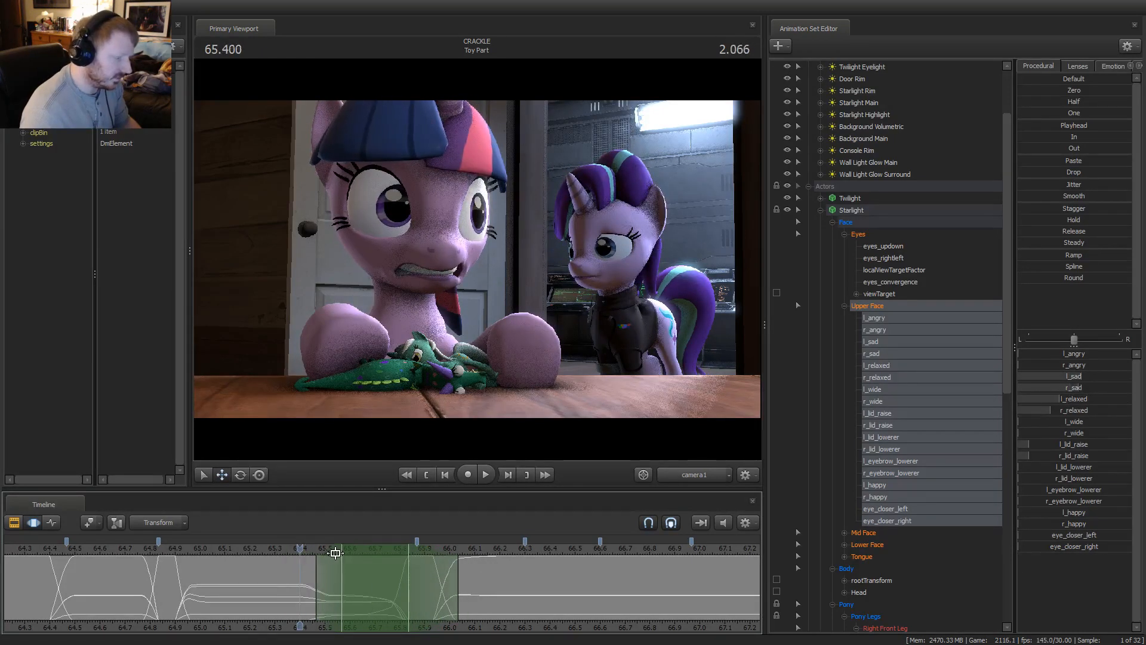
key("space")
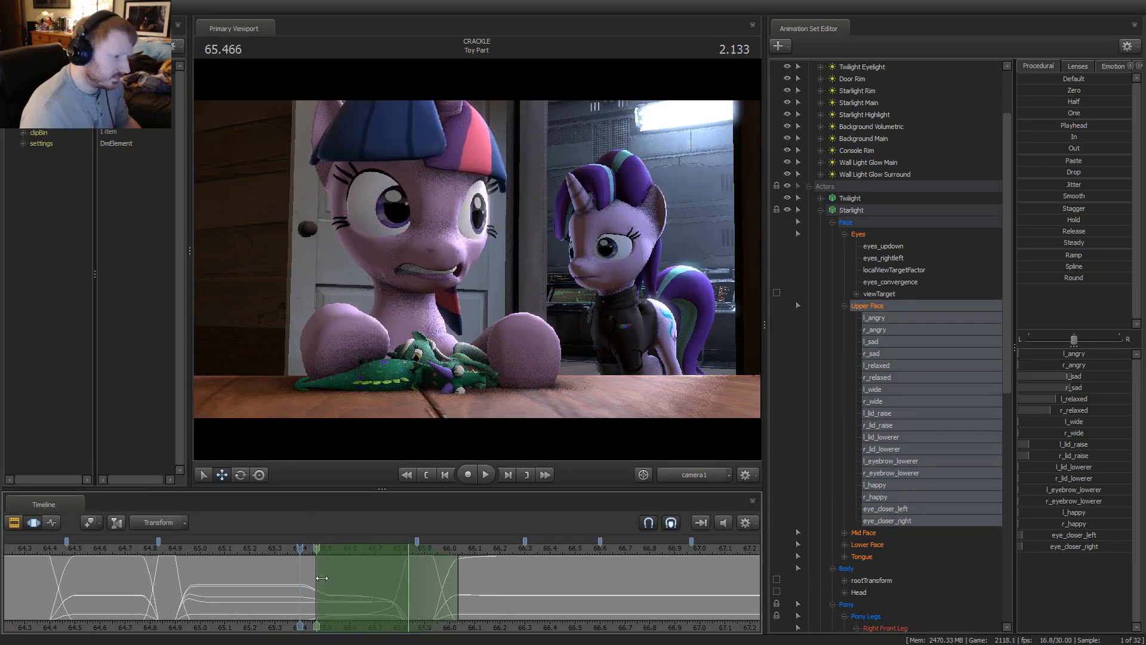
left_click_drag(318, 584, 305, 586)
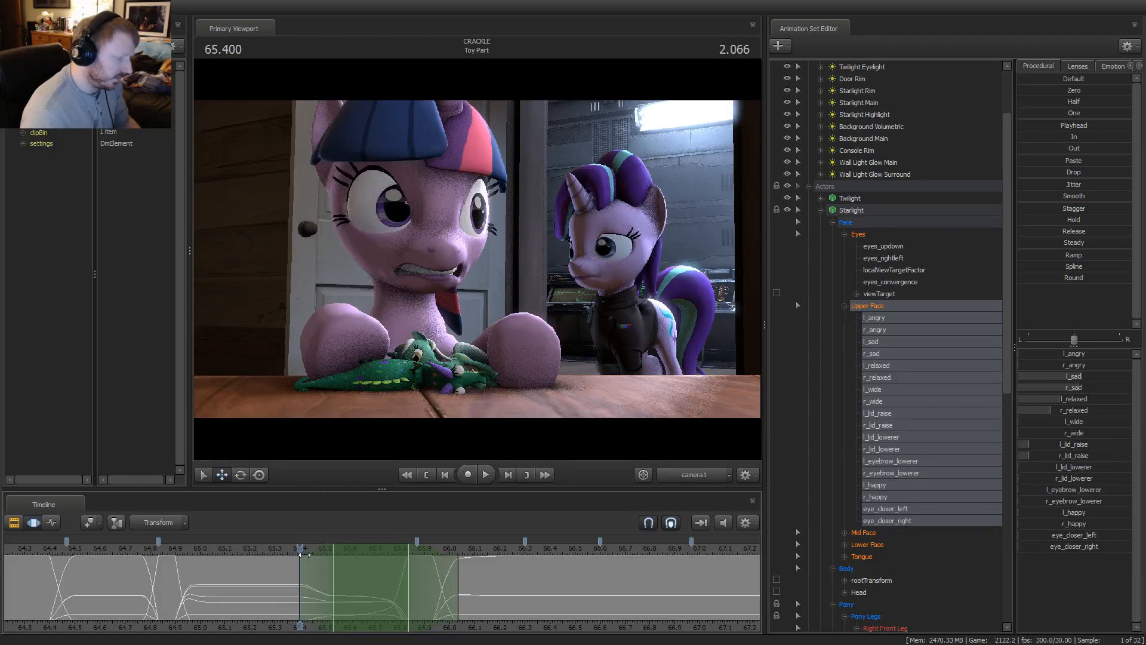
Rotate Starlight's Head at 65.566 within the selected range, and replay the motion from about 65.233
left_click(613, 275)
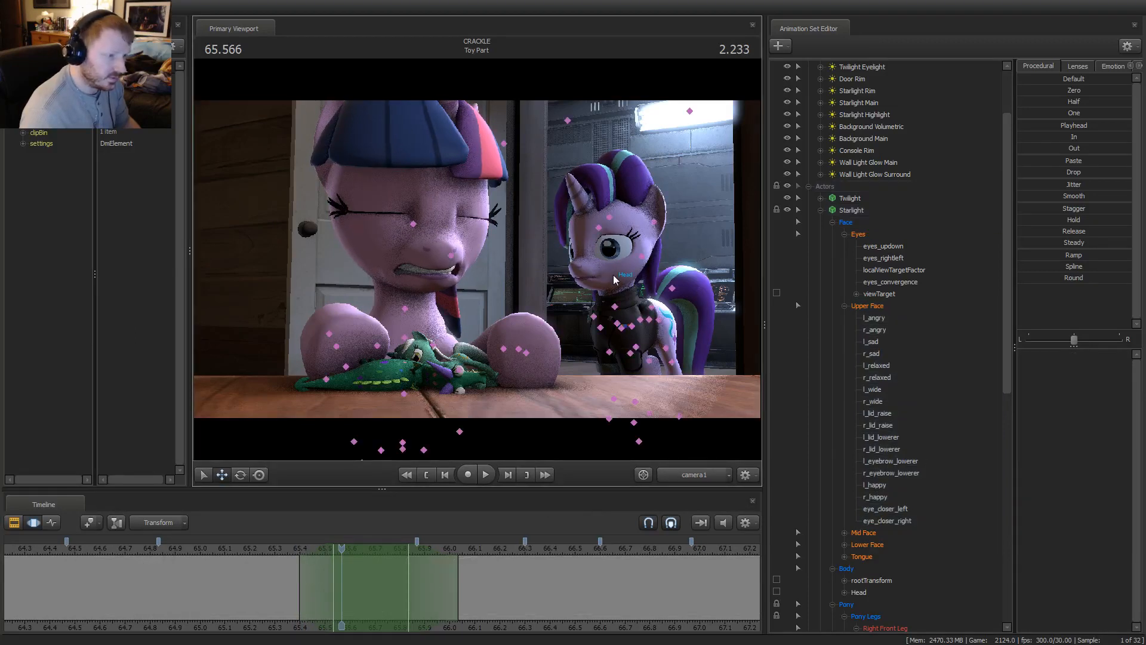
key("e")
left_click_drag(613, 268, 615, 288)
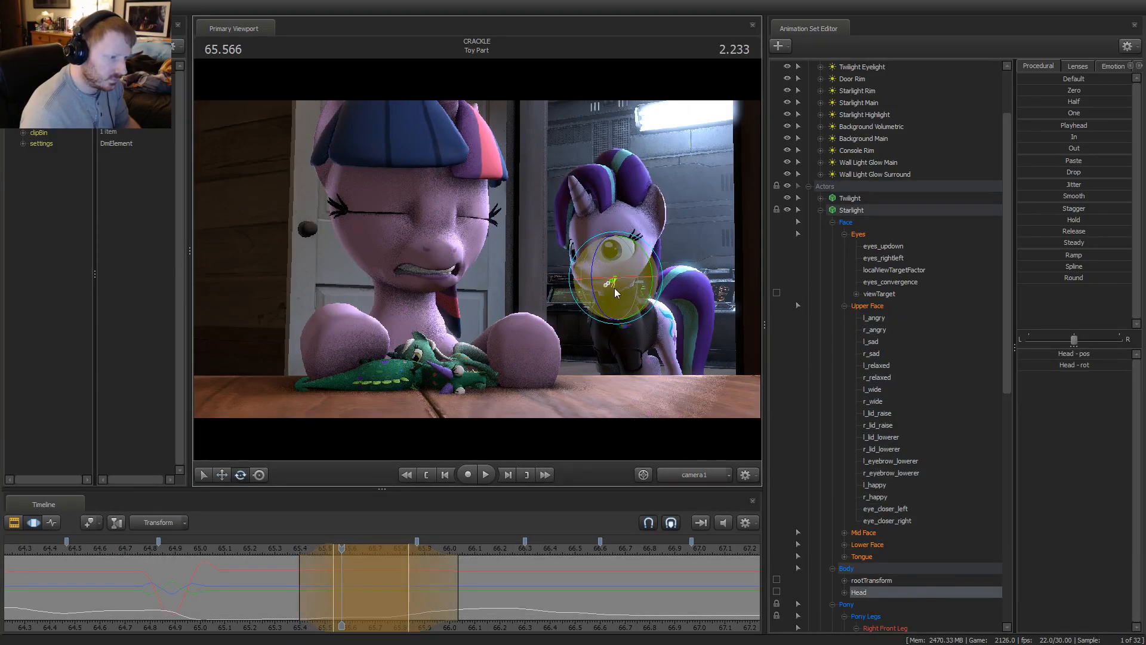
left_click_drag(634, 250, 630, 282)
left_click(259, 547)
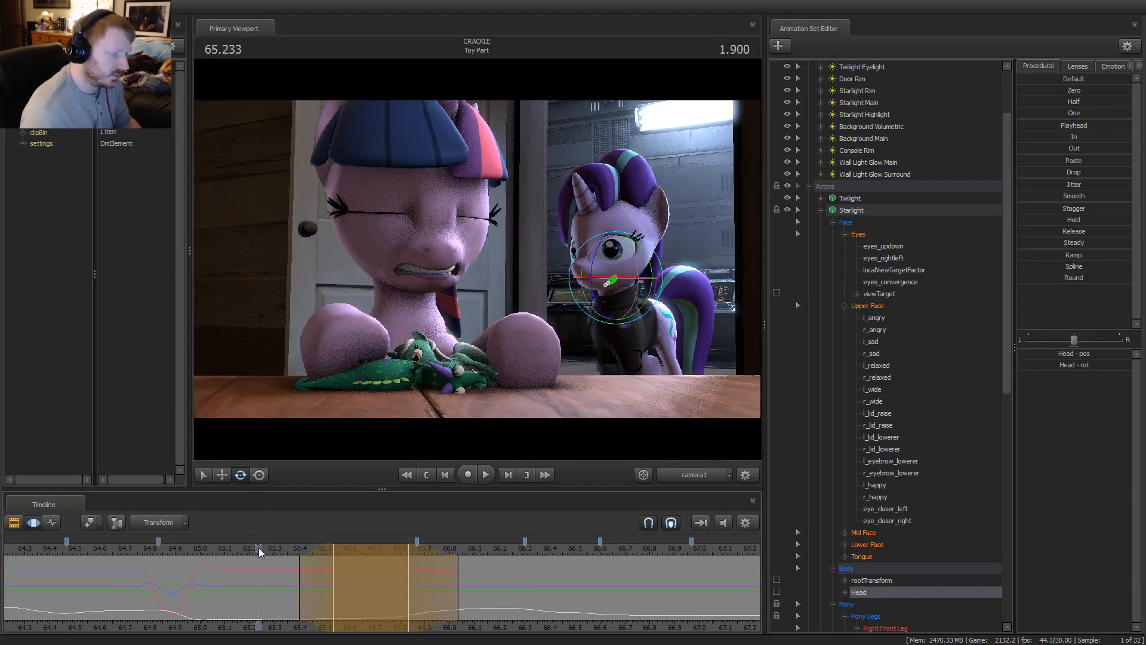
key("space")
Adjust the Head selection so its falloff starts at about 65.37 and its hold at about 65.6, and replay
key("space")
left_click_drag(277, 548, 99, 549)
key("Right")
key("Right")
key("Left")
key("Left")
left_click(259, 548)
key("space")
key("space")
key("space")
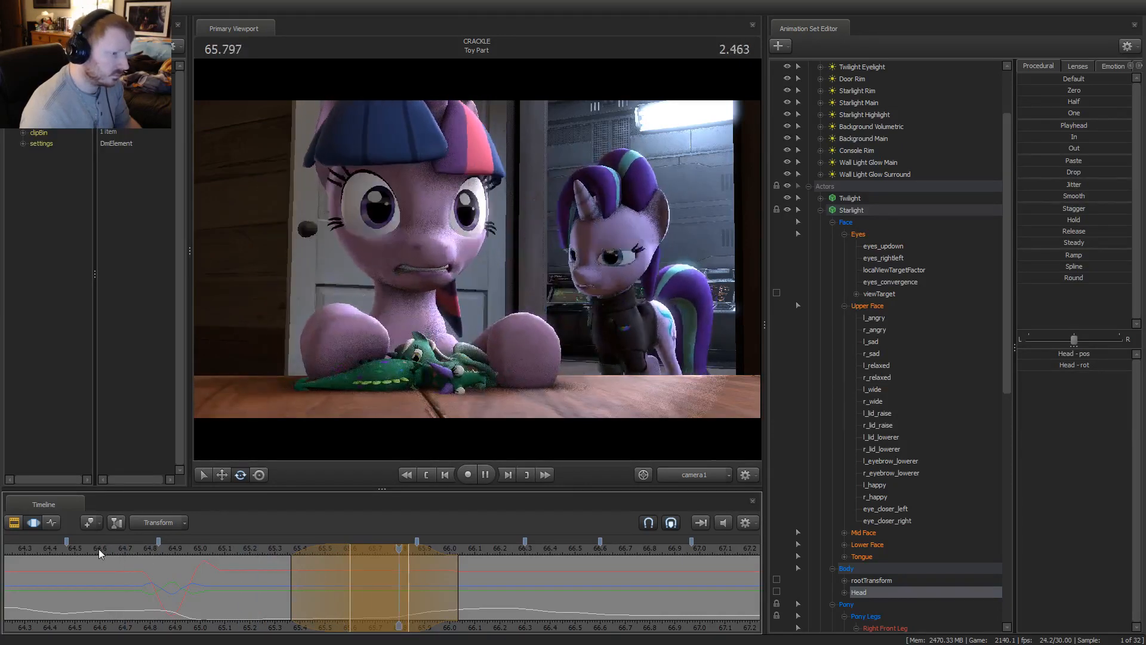
Replay the shot from around 65.1 to review Starlight's revised head movement
left_click(266, 556)
key("space")
key("space")
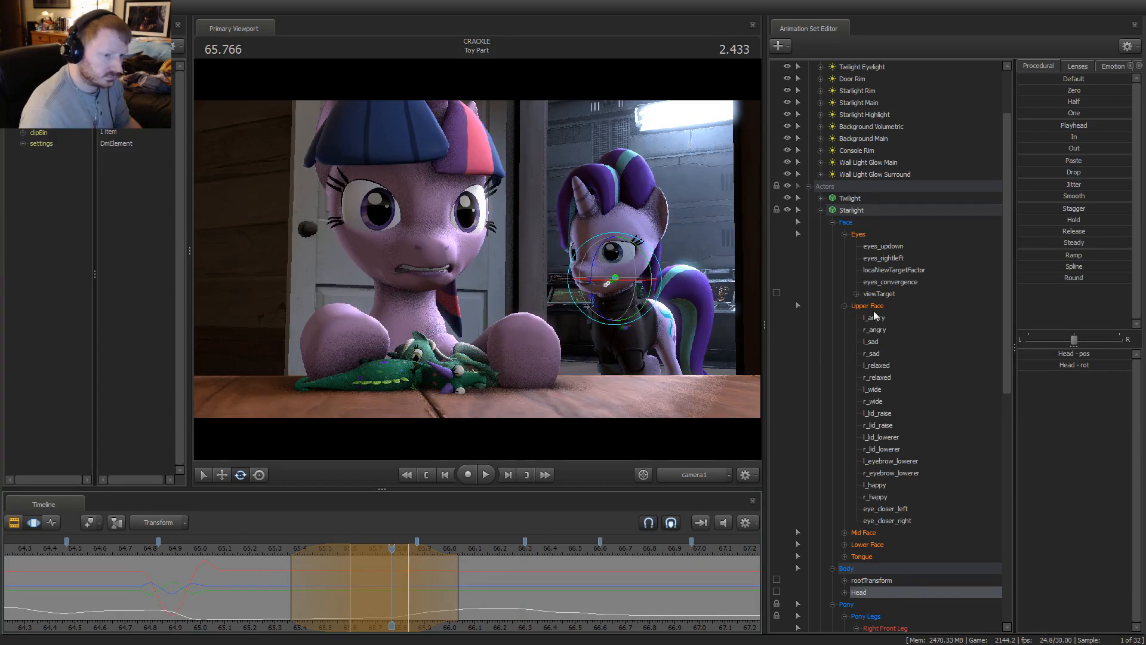
left_click(224, 553)
key("space")
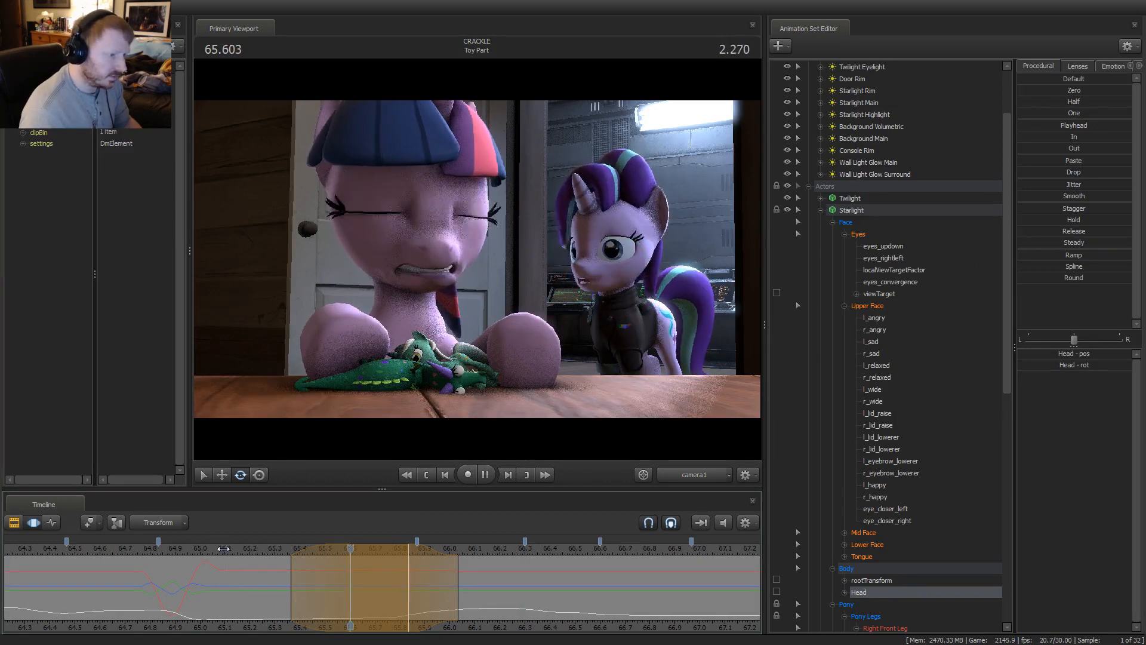
key("space")
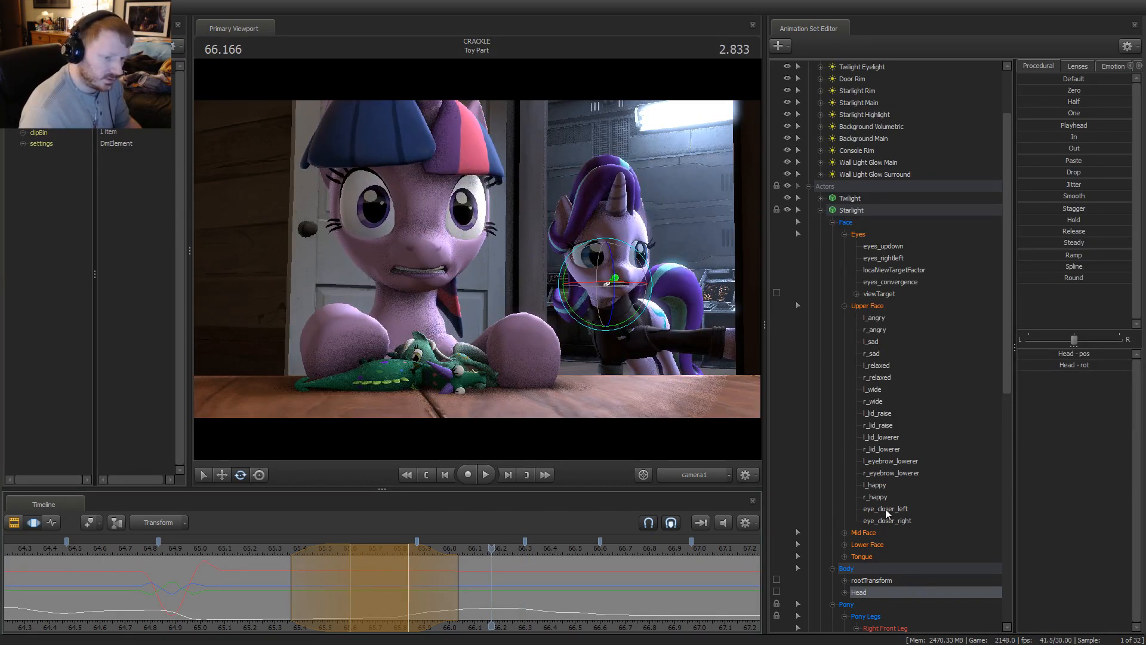
Raise Starlight's Lower Face jaw_open slightly at 65.5, shift the selection's start to about 65.3, and replay
left_click(872, 543)
left_click_drag(242, 607, 319, 595)
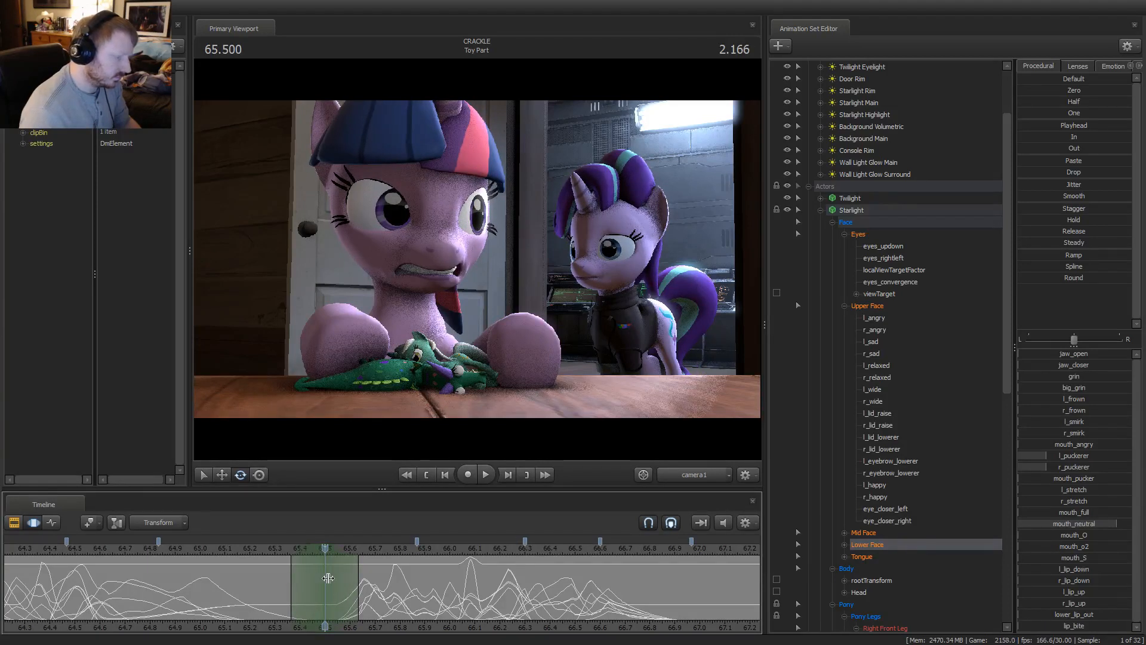
left_click_drag(1062, 355, 1057, 356)
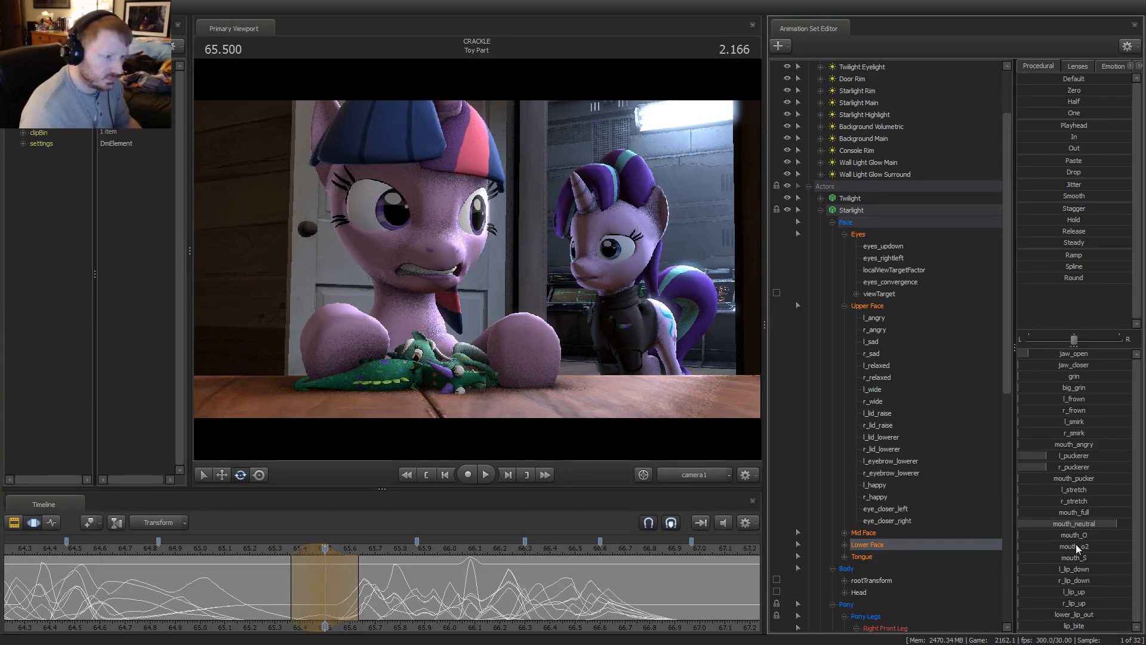
key("space")
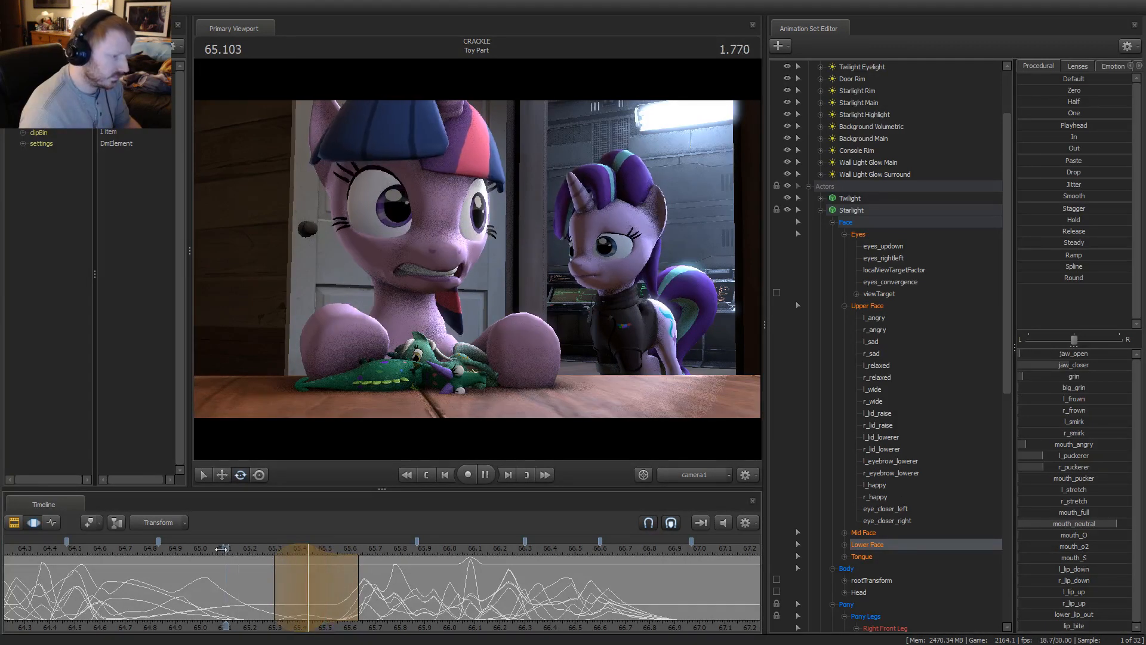
key("space")
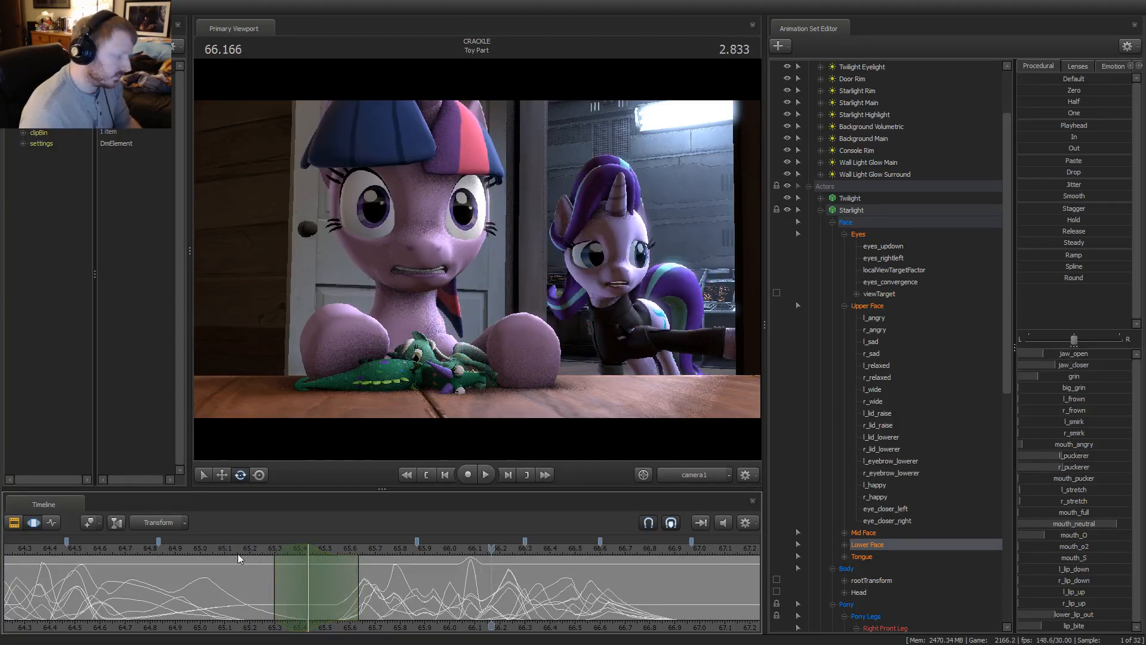
Shift the Lower Face selection to about 65.23–65.57, raise jaw_open slightly at 65.366, and replay from about 65.133
left_click(299, 560)
mouse_move(300, 549)
left_mouse_down()
mouse_move(237, 553)
mouse_move(304, 564)
mouse_move(292, 565)
left_mouse_up()
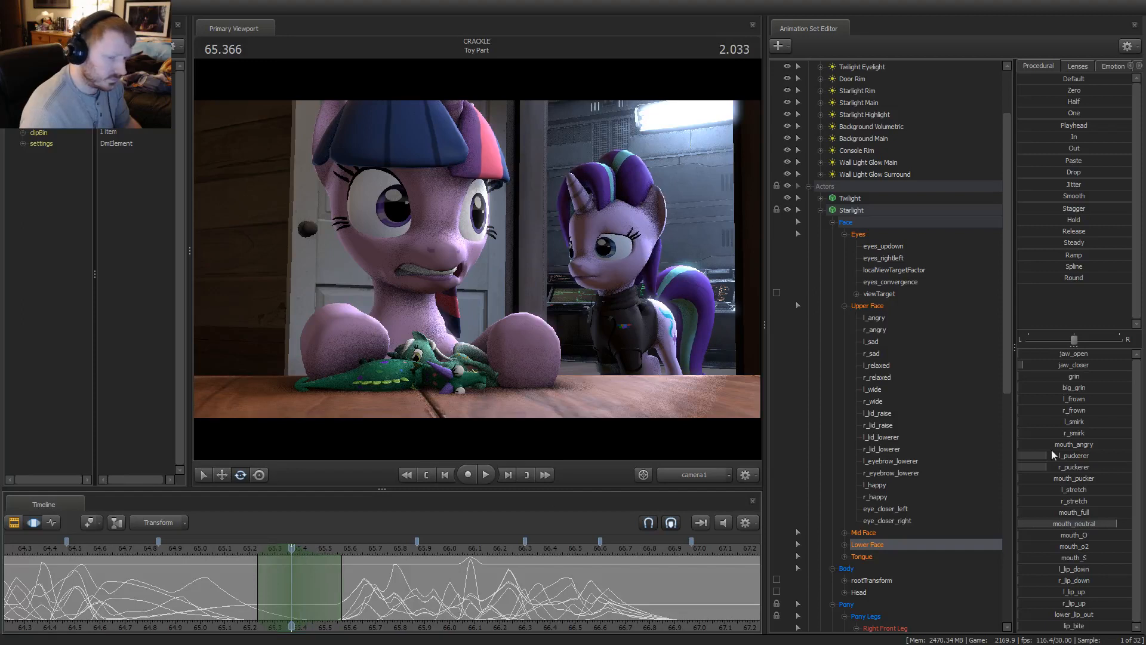
left_click_drag(1078, 357, 1080, 357)
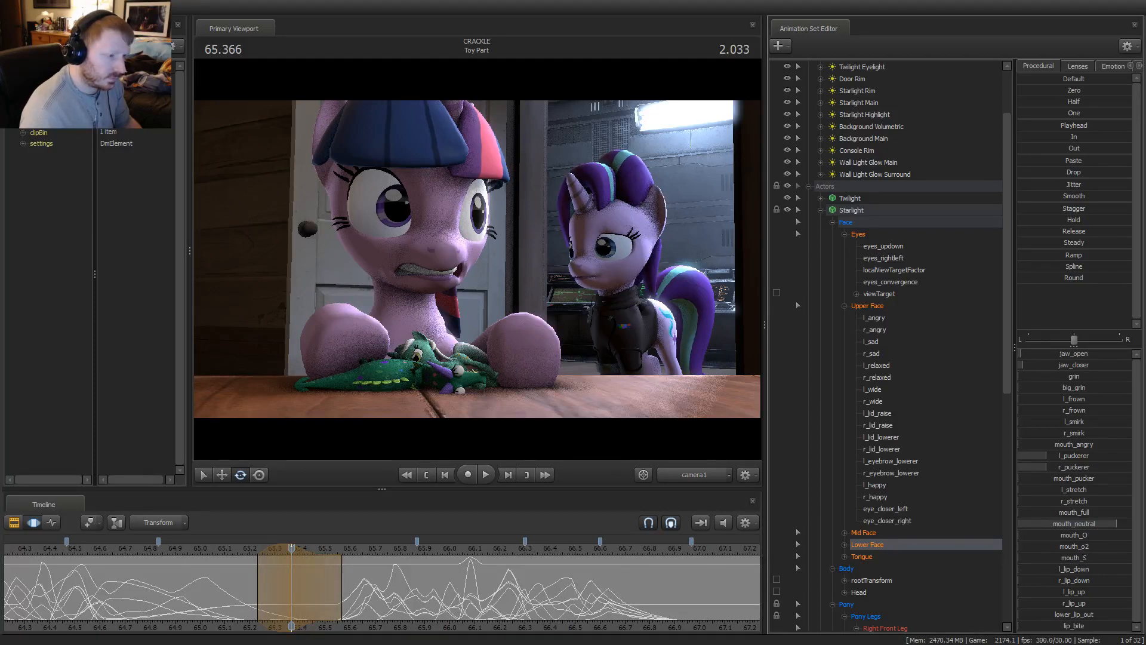
left_click(232, 548)
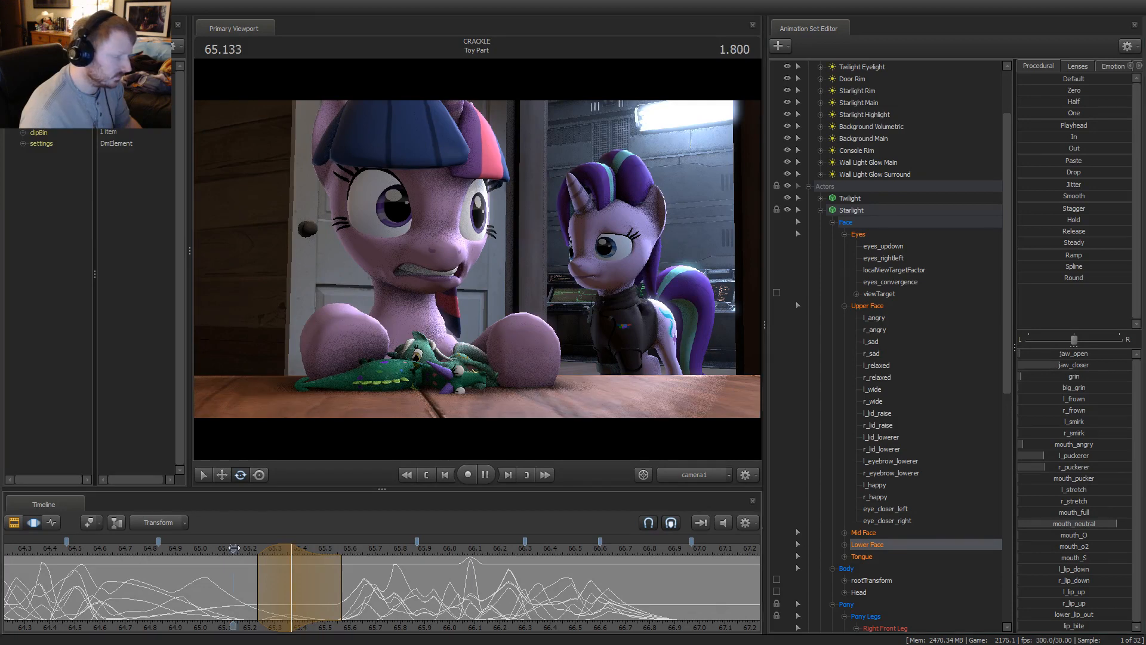
key("space")
key("space")
Extend the Lower Face selection's falloff to end at about 65.6, and replay the mouth movement
left_click_drag(342, 581, 350, 581)
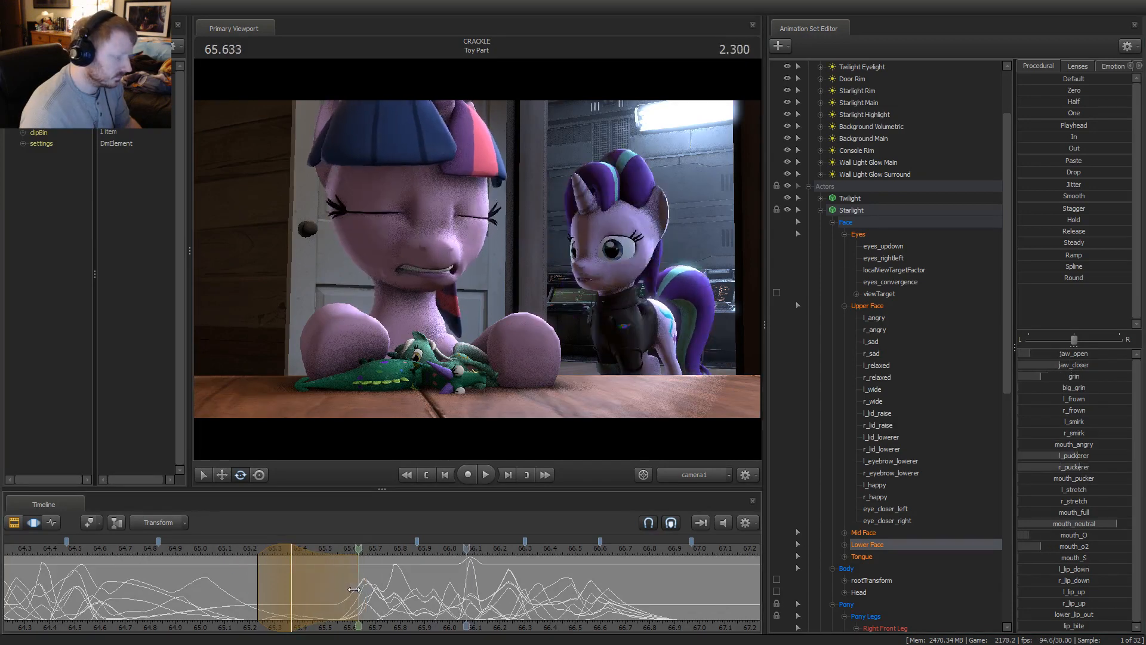
left_click(210, 551)
key("space")
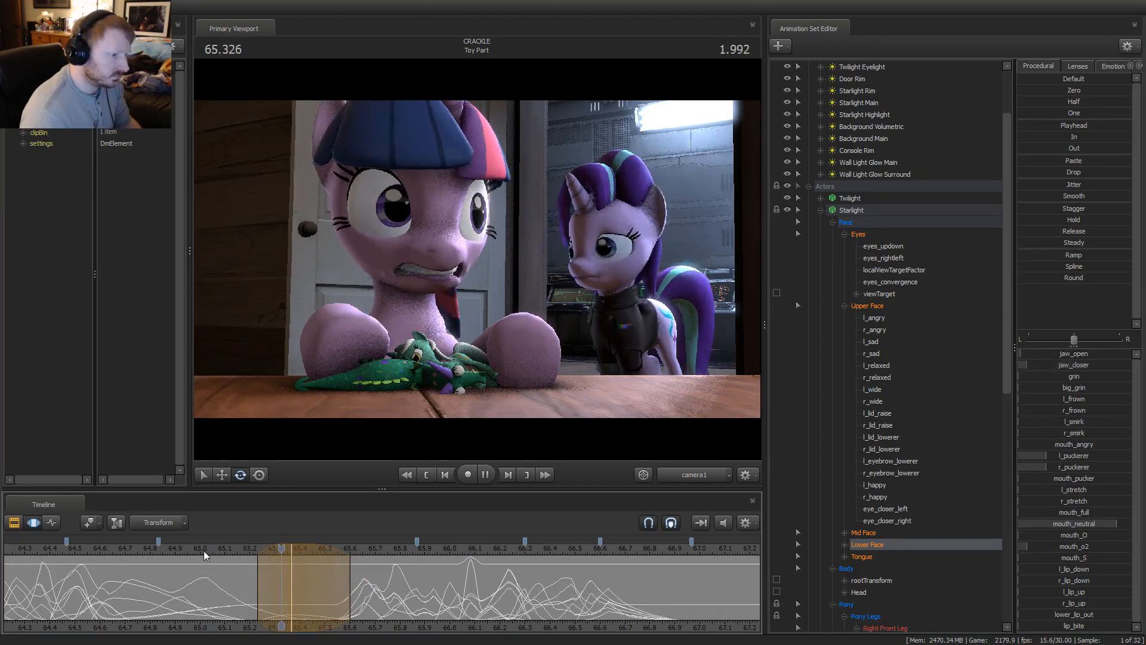
left_click(165, 550)
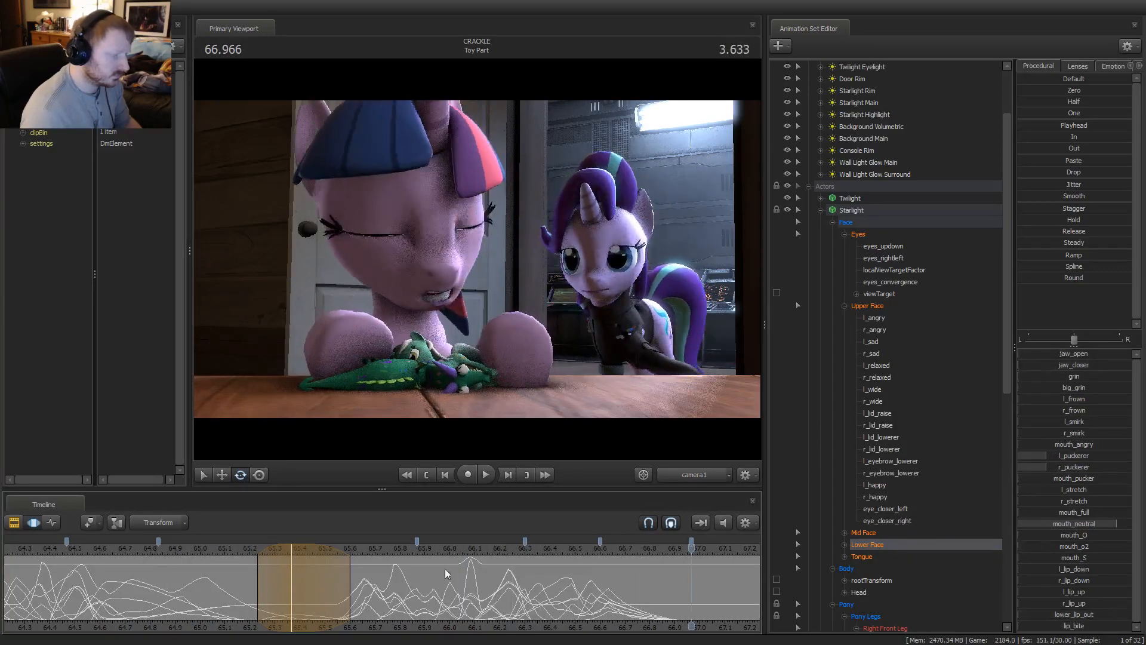
left_click(430, 547)
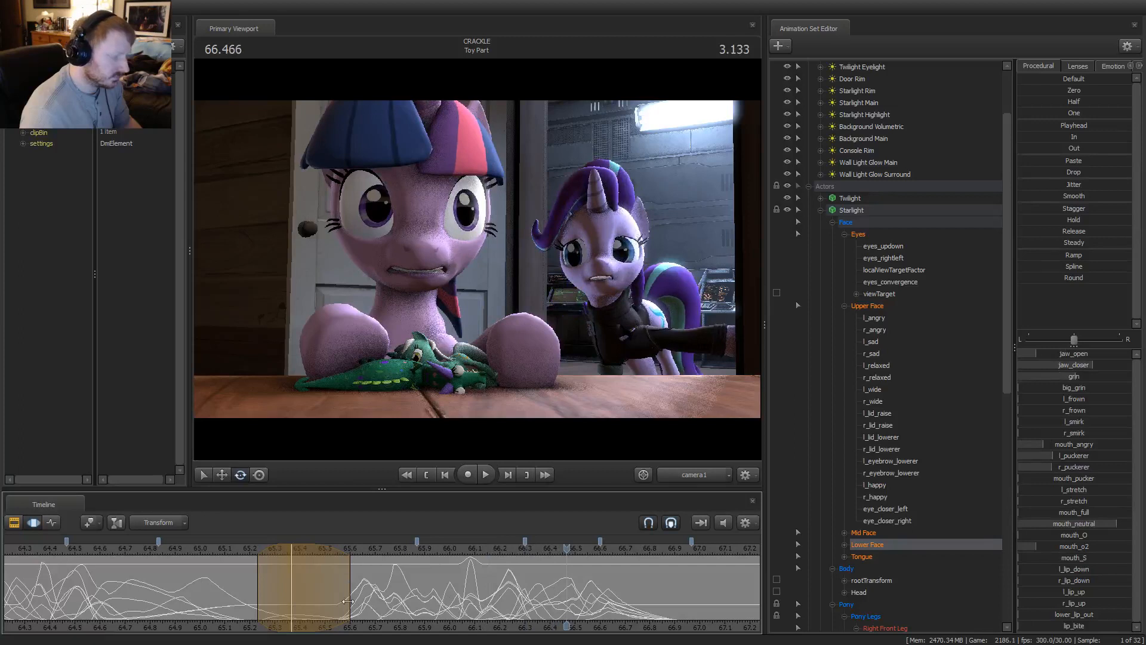
Set Starlight's Lower Face selection to about 65.93–66.23, peaking near 66.1, and replay the mouth movement
left_click_drag(388, 604, 455, 593, "ctrl")
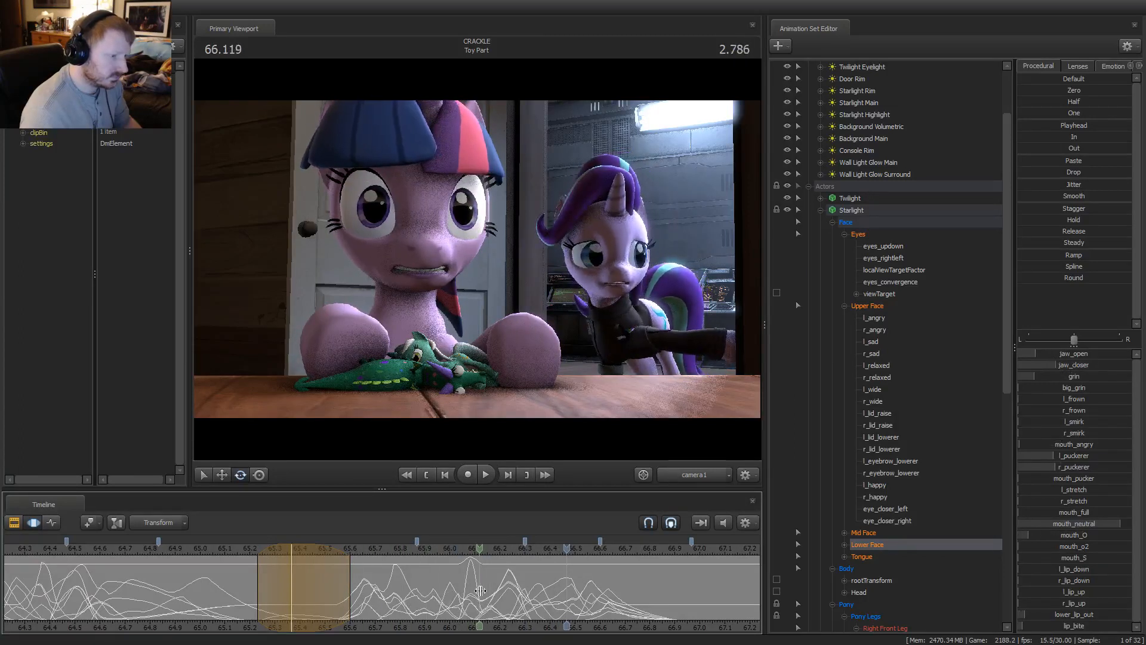
mouse_move(481, 590)
middle_mouse_down()
mouse_move(500, 588)
mouse_move(421, 582)
mouse_move(533, 584)
mouse_move(429, 591)
mouse_move(473, 591)
mouse_move(429, 596)
mouse_move(467, 603)
mouse_move(438, 604)
mouse_move(513, 595)
mouse_move(483, 596)
middle_mouse_up()
left_click(473, 591, "shift")
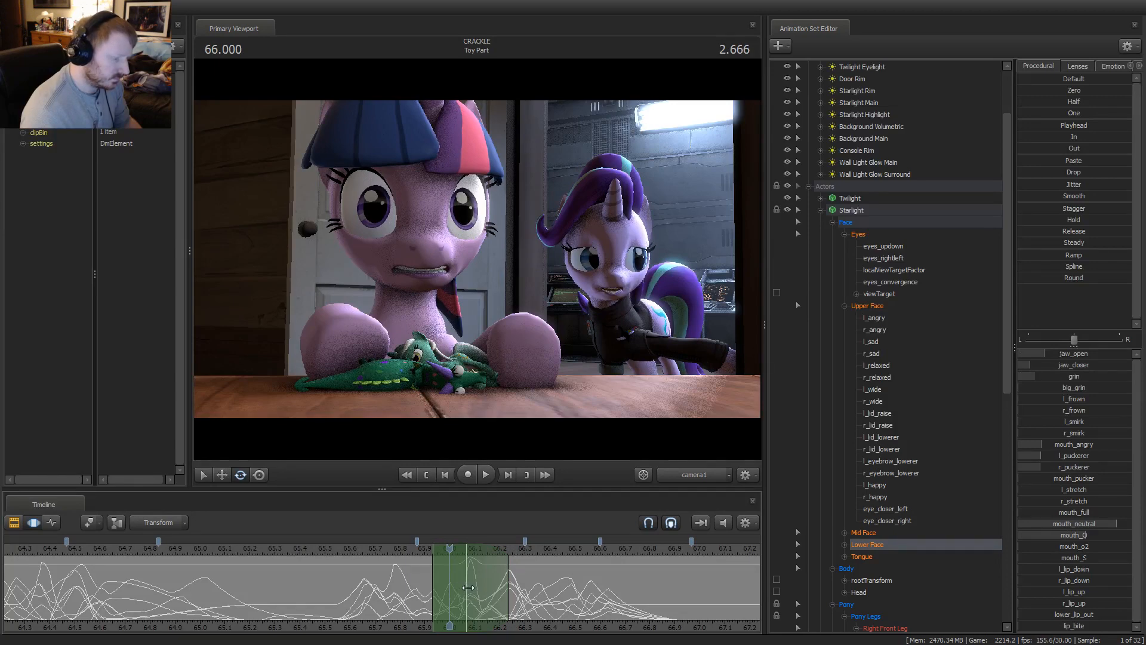
middle_click_drag(471, 589, 576, 595)
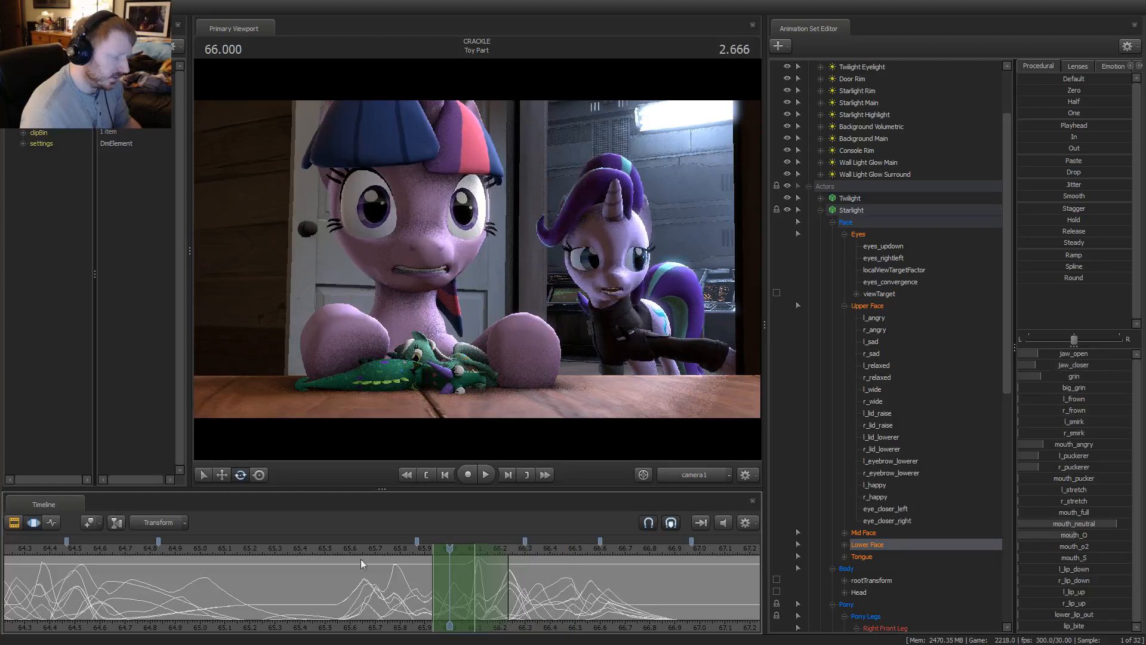
key("space")
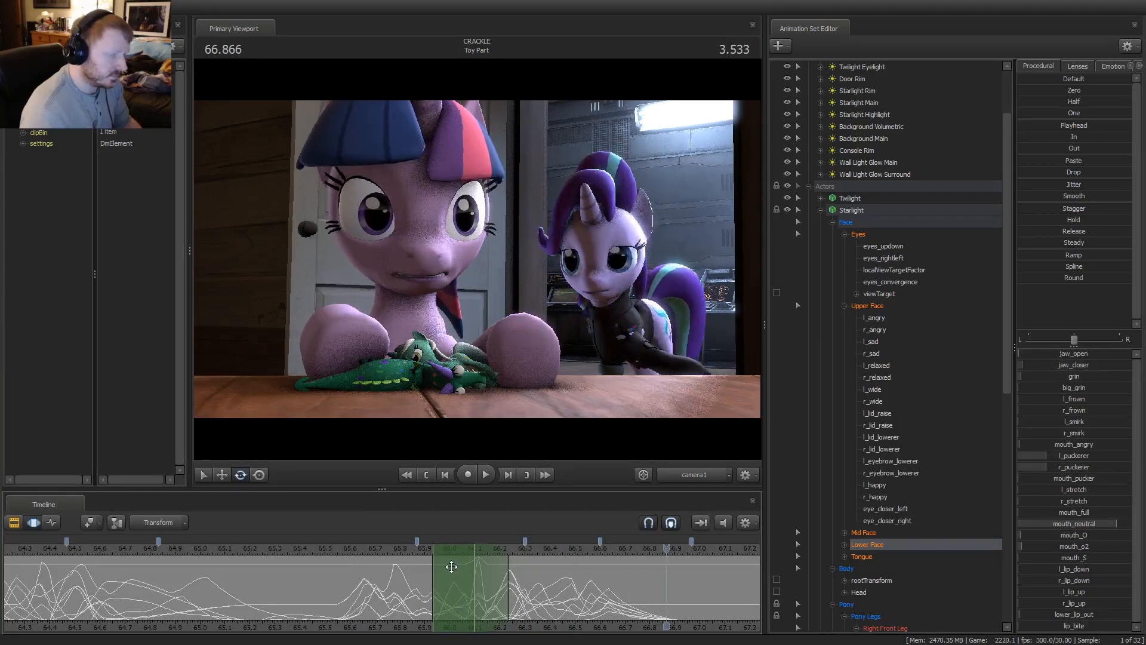
Raise Starlight's Lower Face jaw_open at 66.333 within a selection of about 66.27–66.4, and replay the shot
middle_click_drag(452, 566, 536, 588)
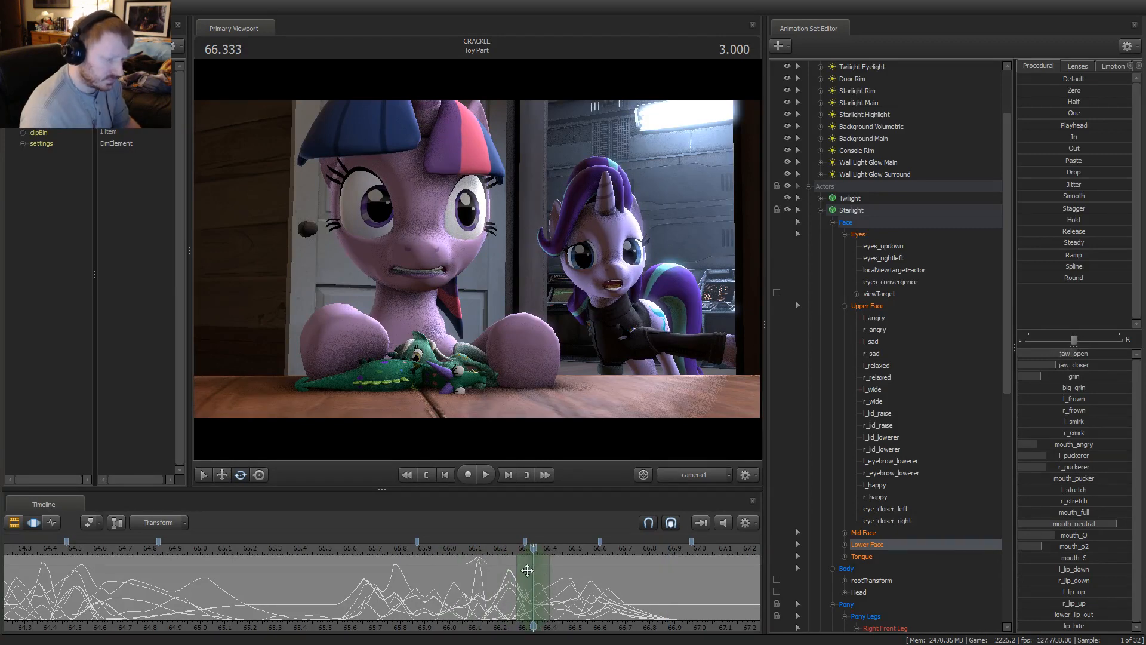
left_click_drag(1076, 352, 1104, 352)
key("space")
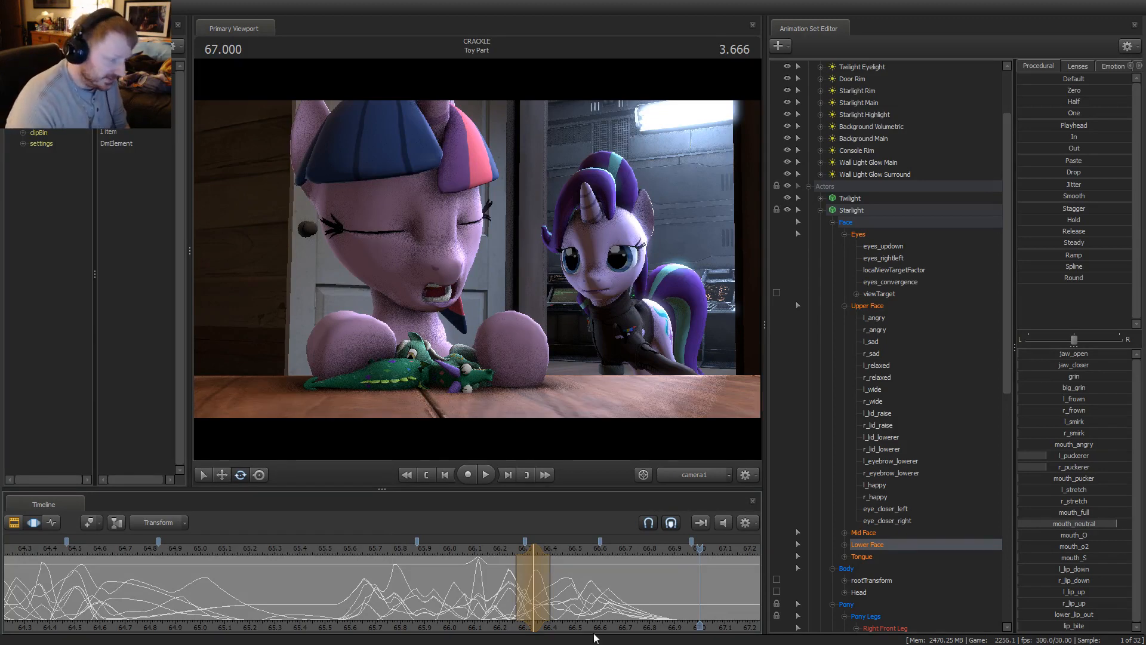
key("Return")
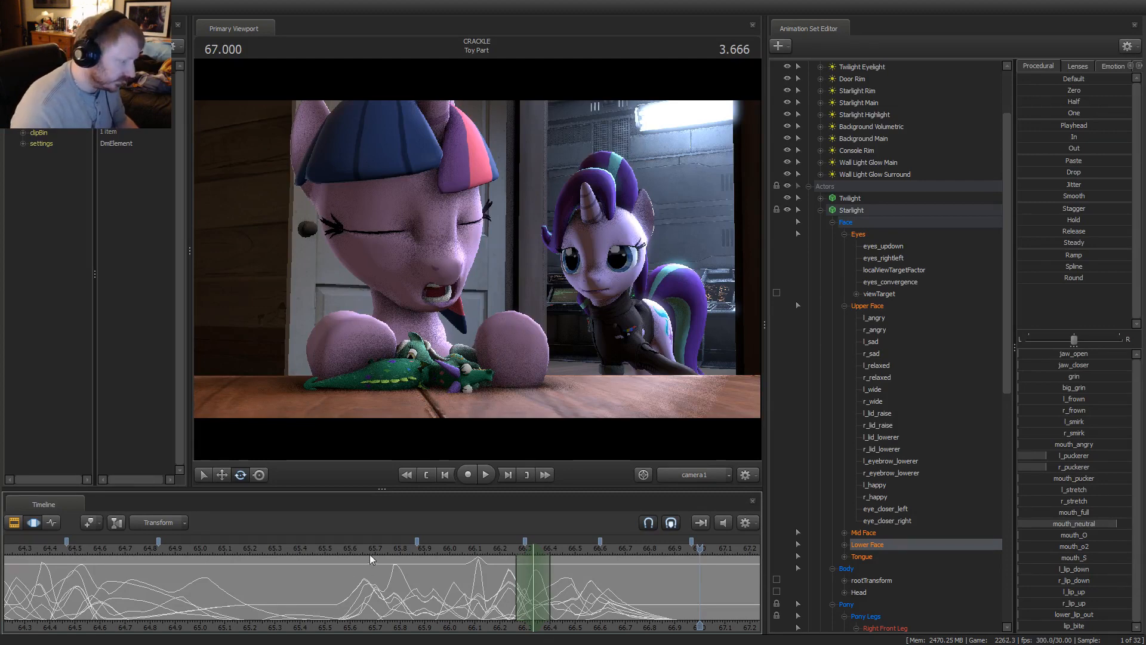
key("space")
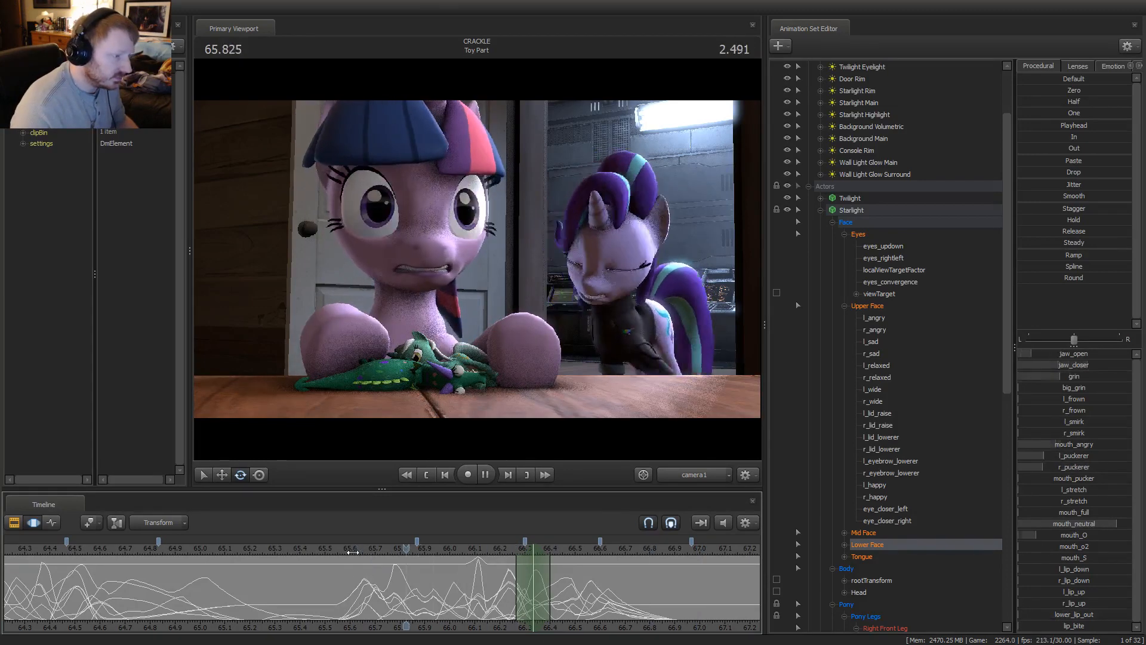
key("space")
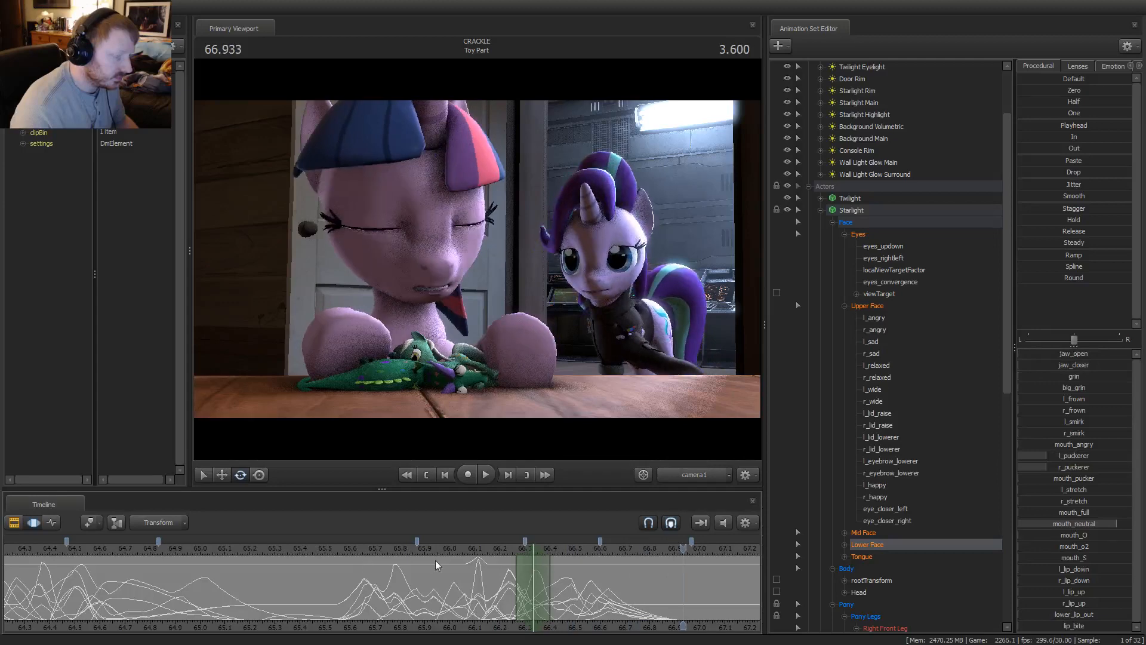
key("space")
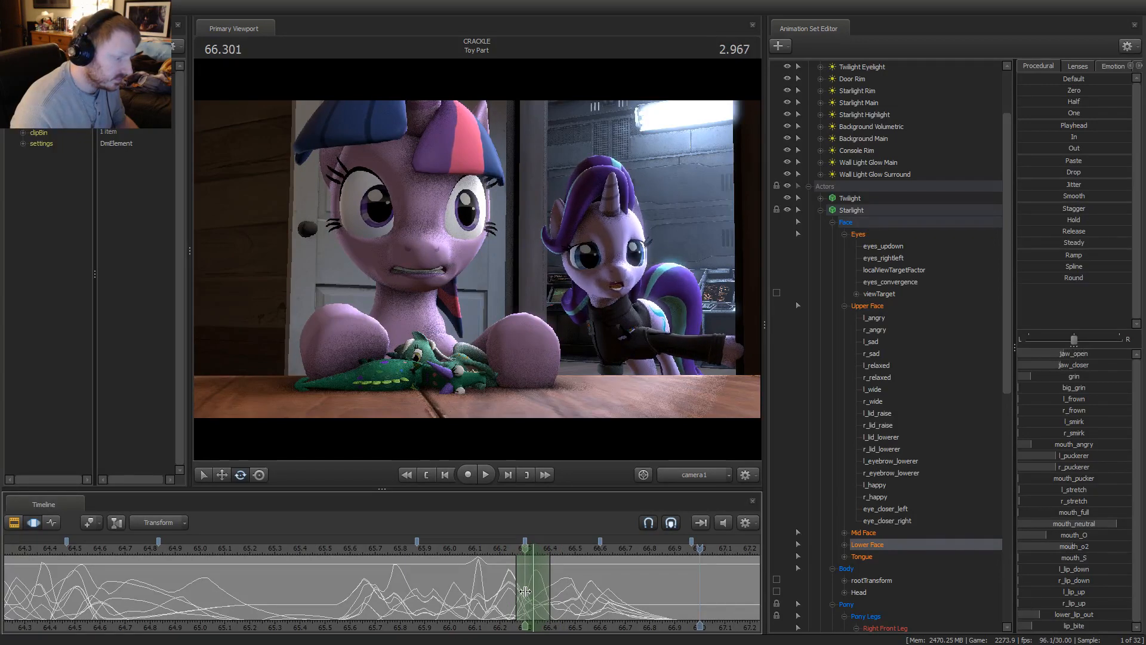
Set the Lower Face selection around 66.333 to about 66.23–66.43, replay the mouth movement, and clear the selection at 66.233
left_click(525, 592, "shift")
scroll(524, 591, "up", 2, "shift")
mouse_move(539, 588)
left_mouse_down()
mouse_move(553, 589)
mouse_move(507, 586)
mouse_move(526, 590)
left_mouse_up()
key("space")
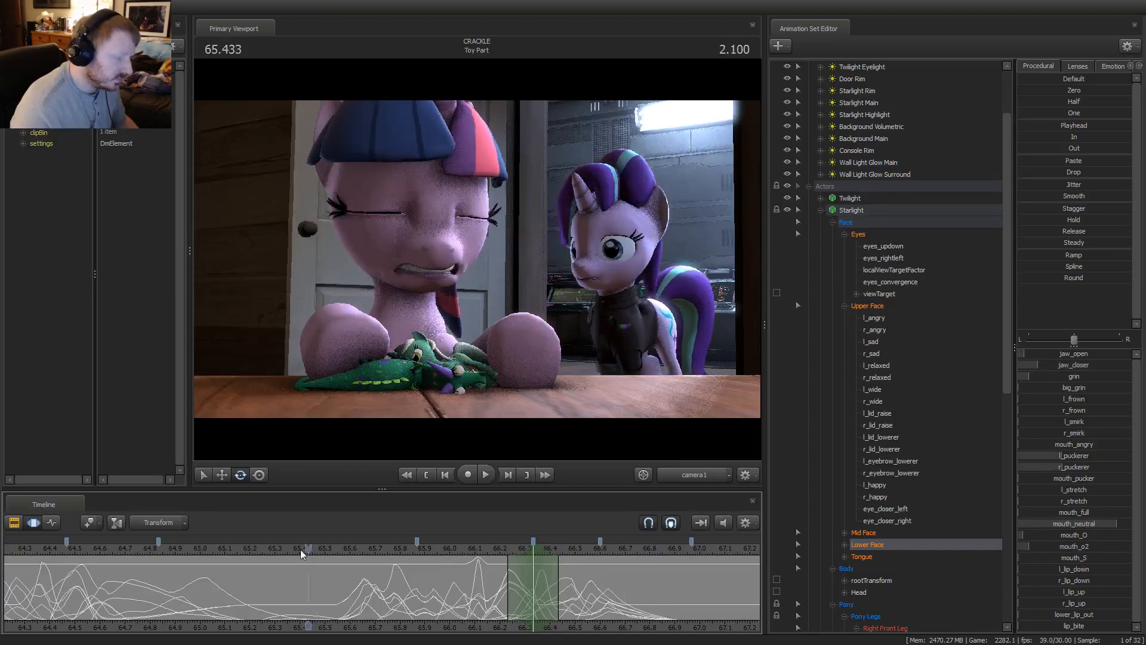
key("space")
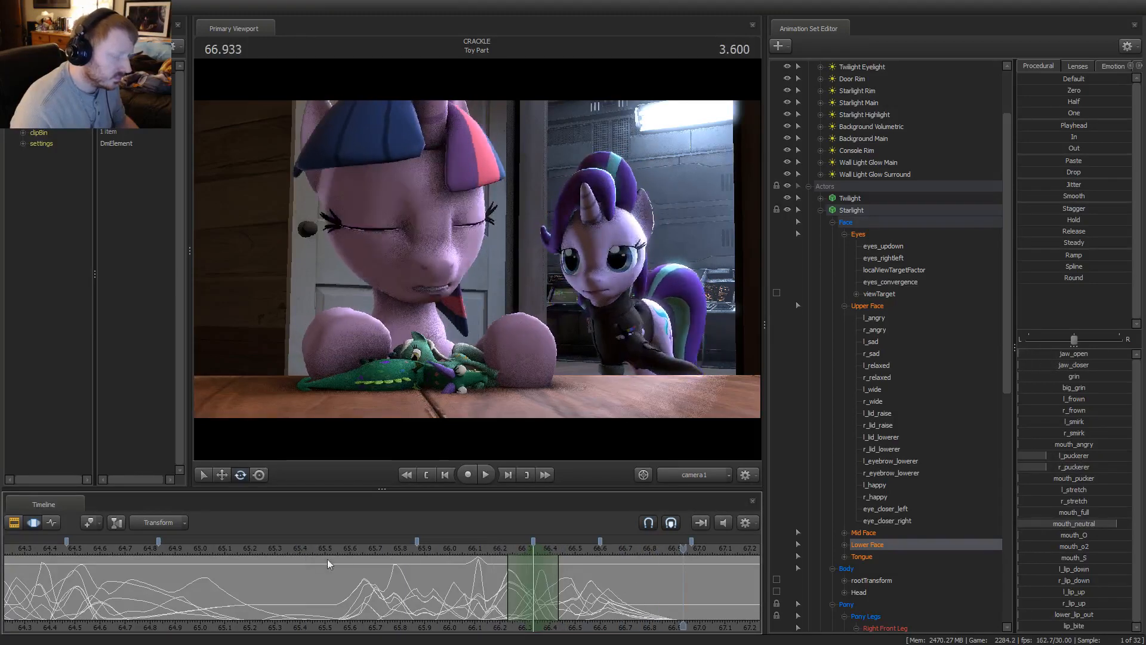
left_click(509, 570)
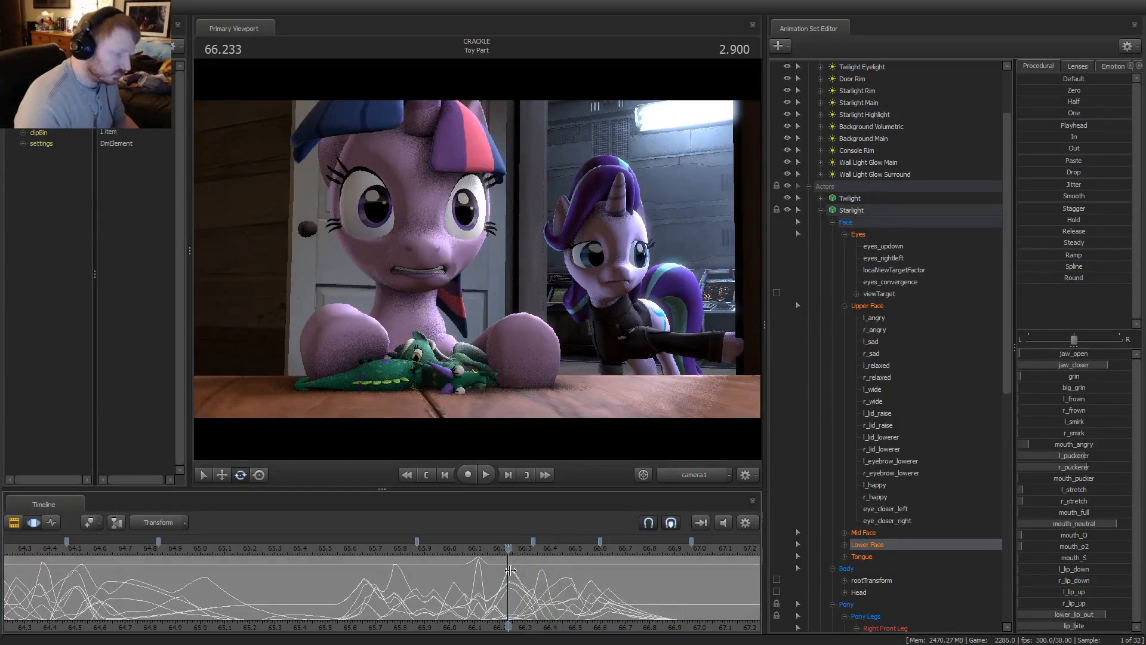
key("space")
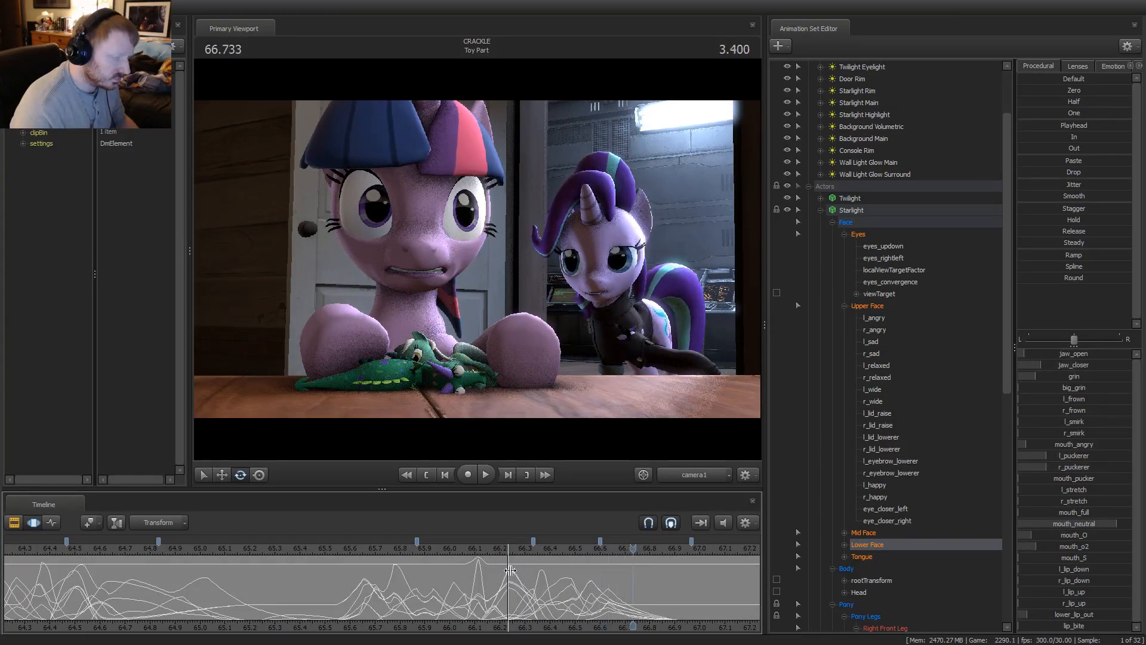
key("shift")
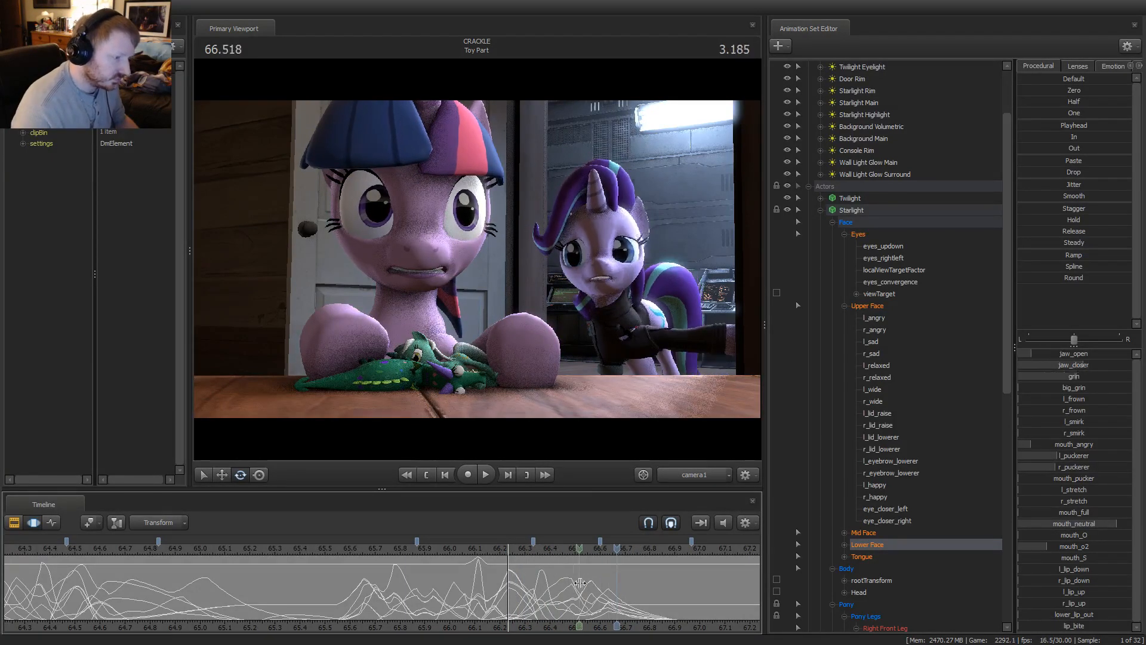
Raise Starlight's Lower Face jaw_open slightly at 66.6 within a selection of about 66.53–66.67, and replay
left_click_drag(577, 578, 600, 582)
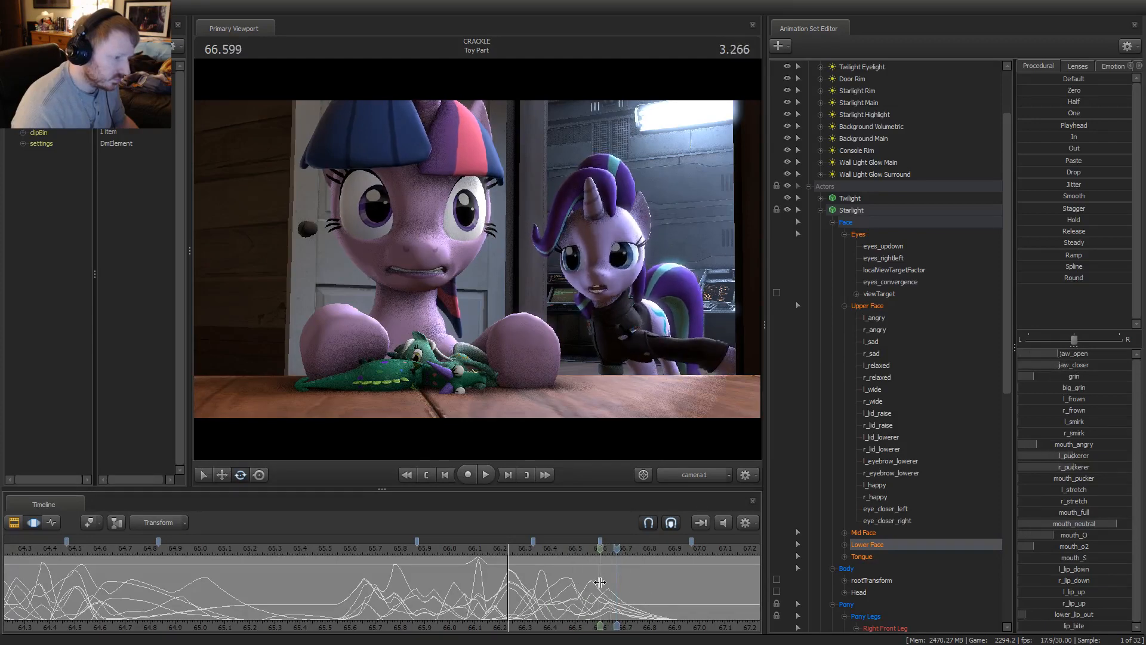
left_click(602, 582, "shift")
scroll(601, 582, "up", 2)
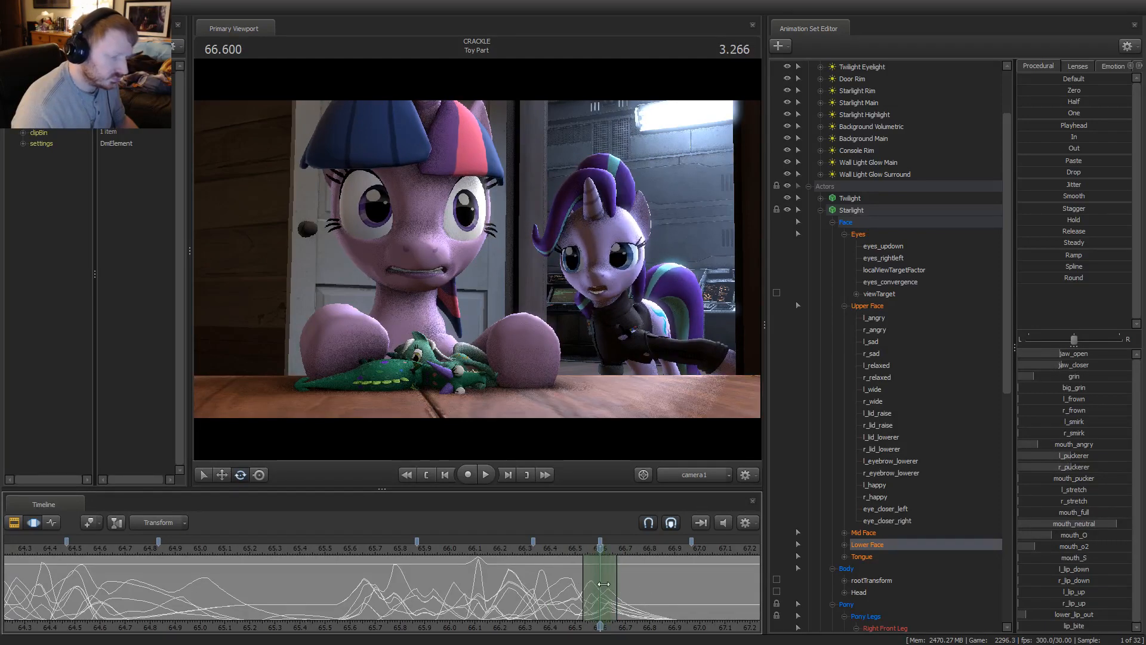
left_click_drag(1048, 356, 1058, 356)
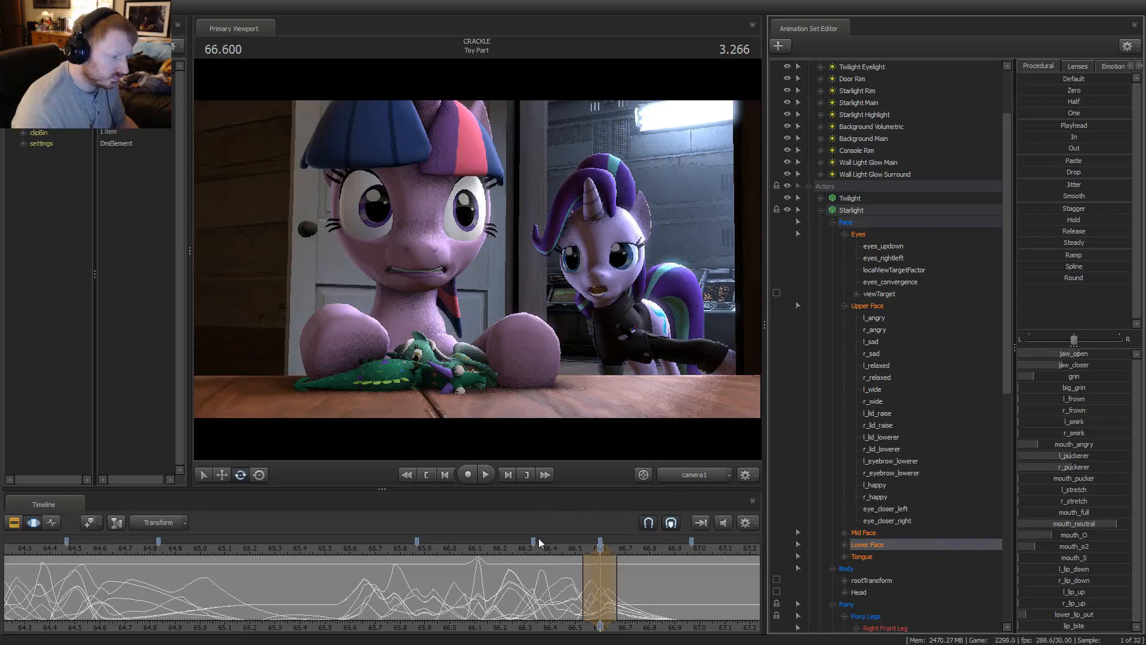
key("space")
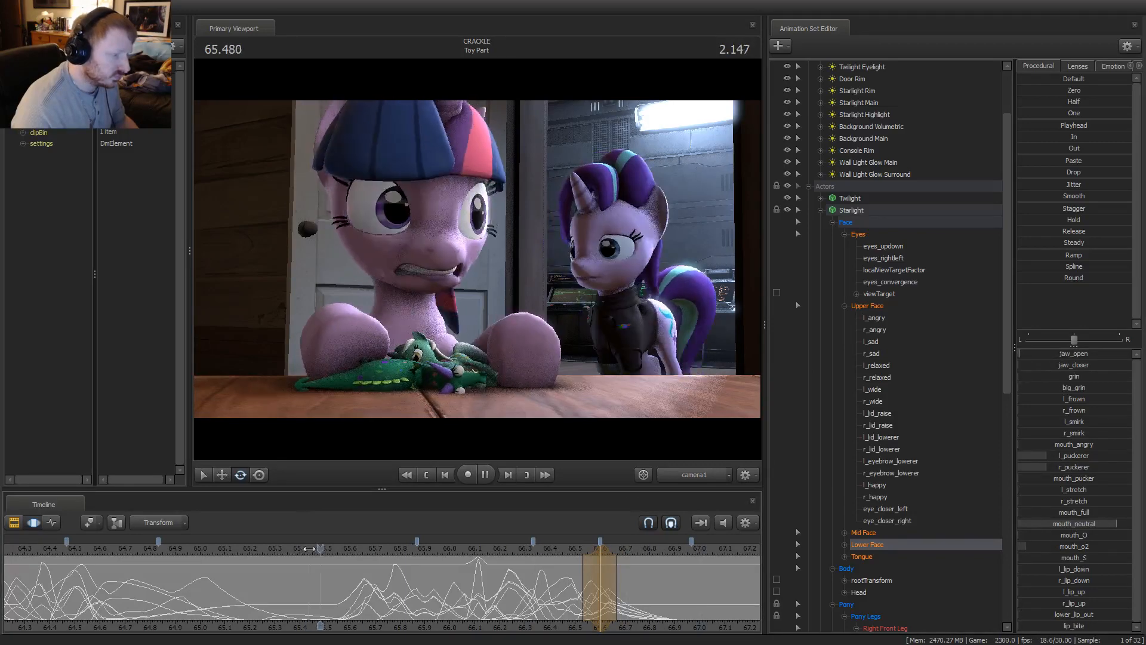
key("space")
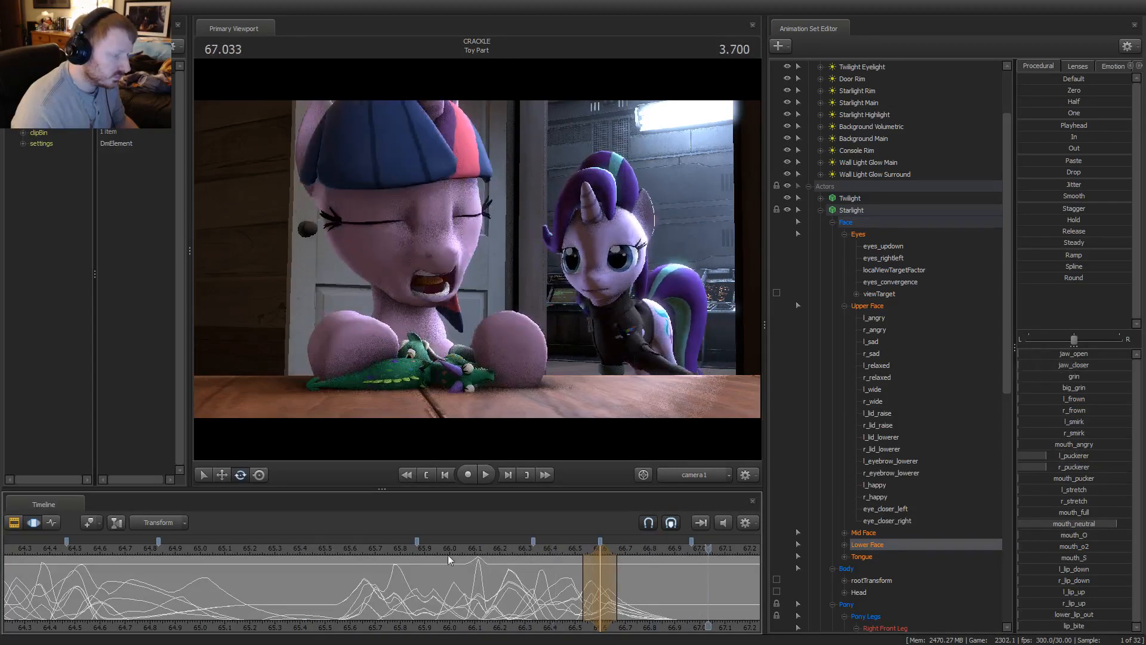
Extend the Lower Face selection's falloff to end at about 66.73, and replay the mouth movement
left_click_drag(619, 574, 633, 575)
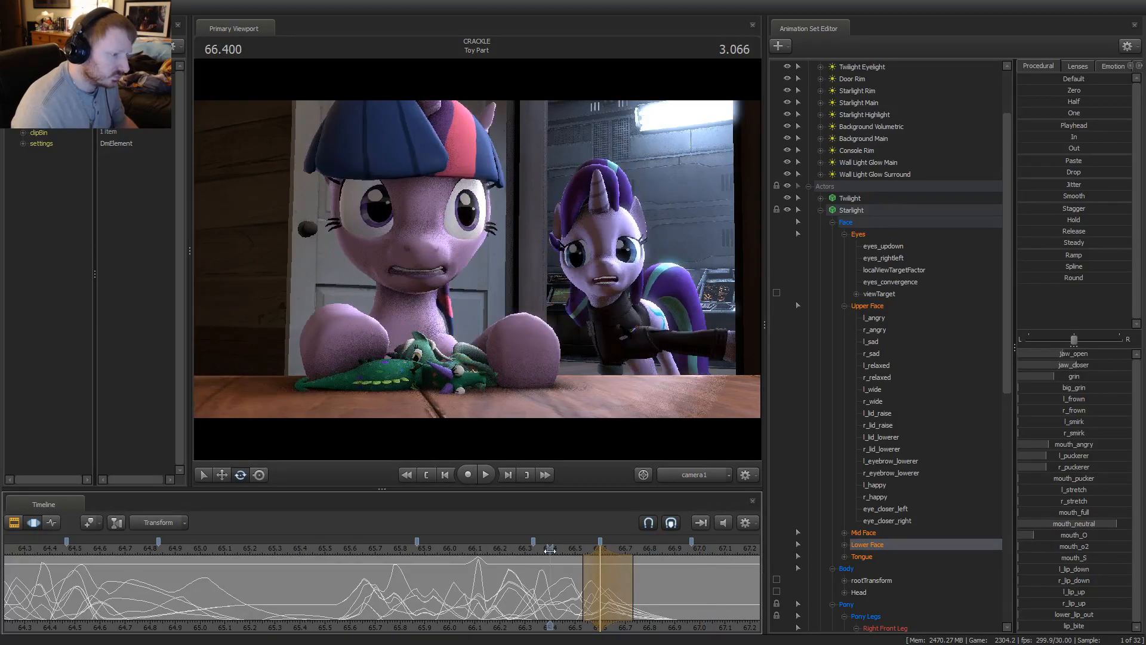
key("space")
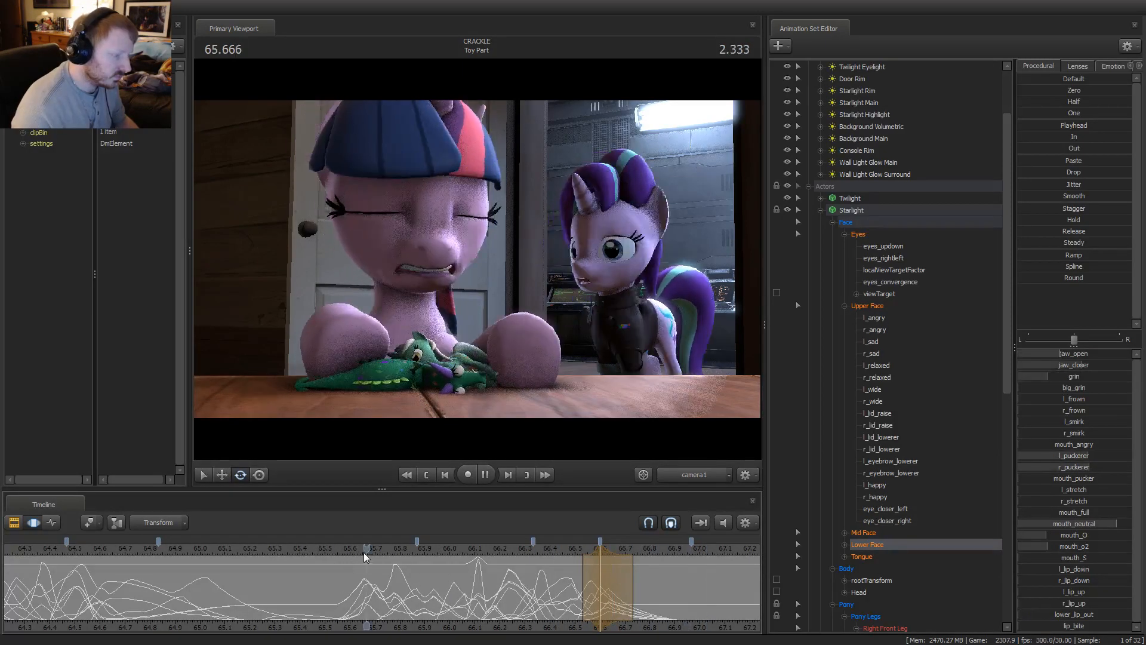
key("space")
Rotate Starlight's head slightly at 66.266 within a selection of about 66.17–66.37, and replay the movement
mouse_move(382, 588)
left_mouse_down()
mouse_move(553, 593)
mouse_move(507, 595)
mouse_move(518, 595)
left_mouse_up()
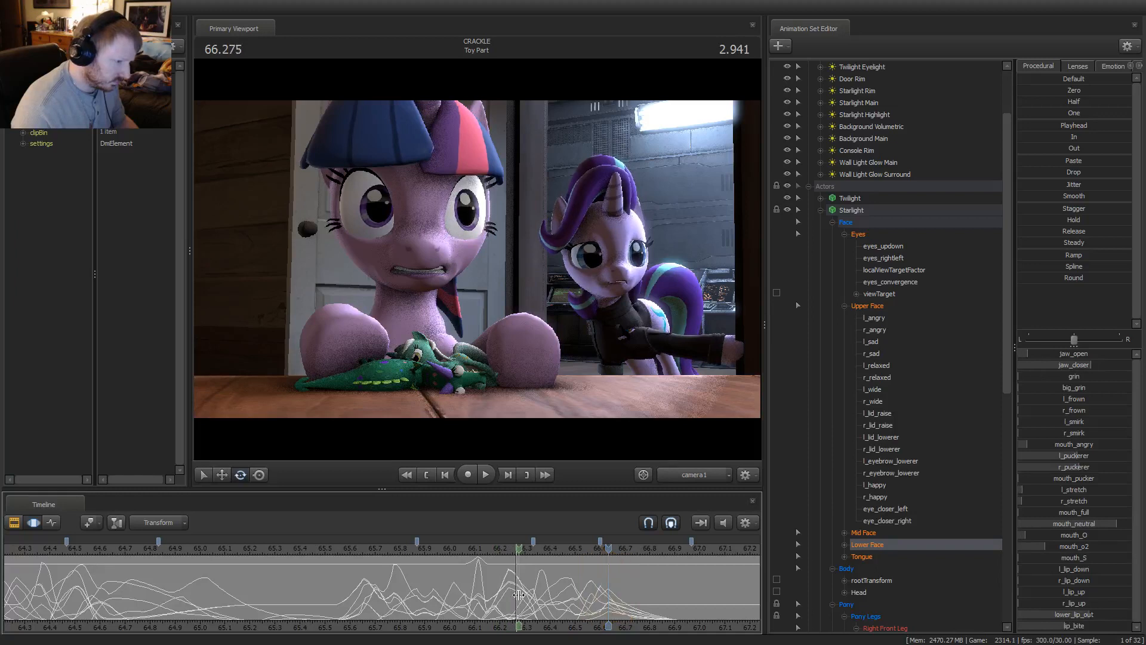
scroll(517, 595, "up", 3)
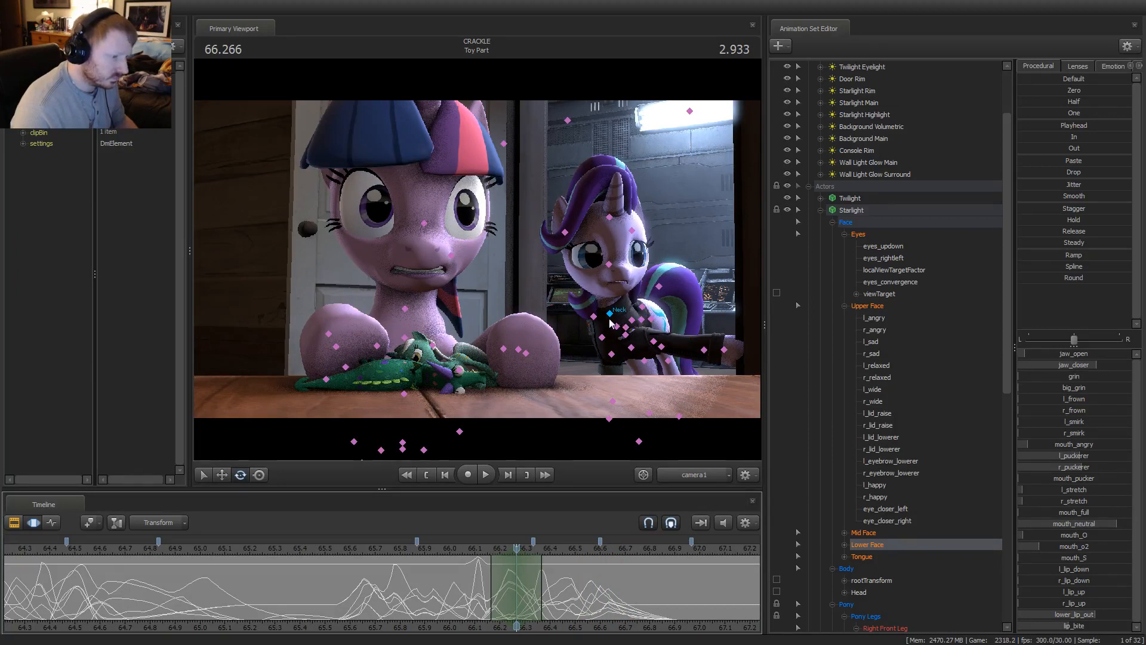
left_click(606, 301)
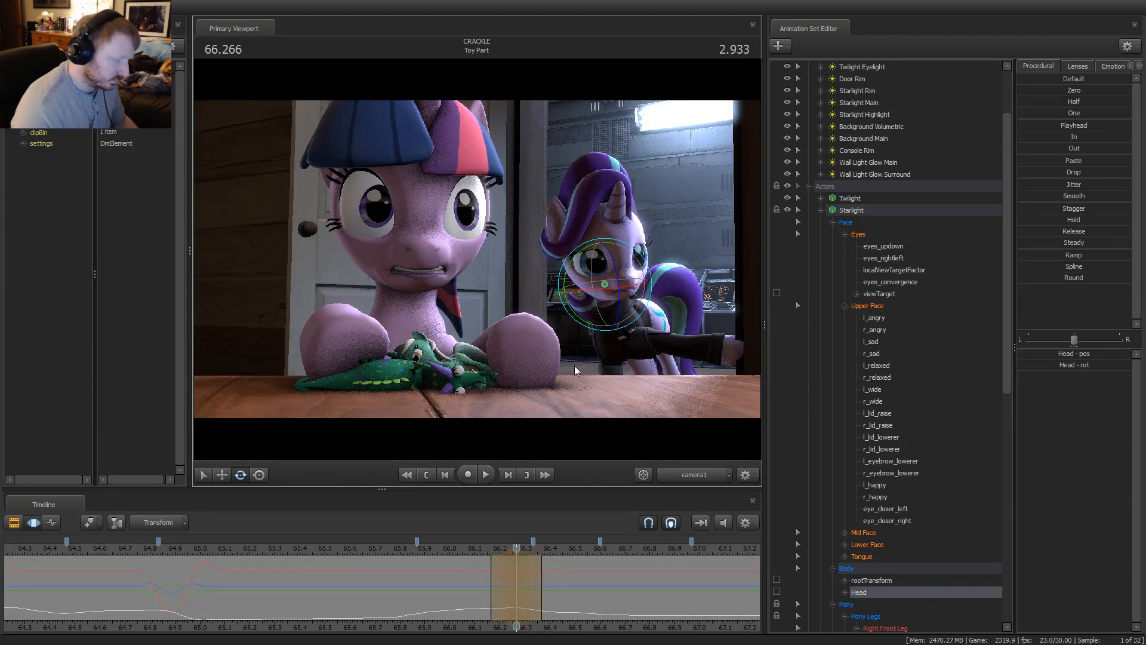
left_click(453, 553)
key("space")
Widen the head rotation's selection to about 66.1–66.57, replaying the shot to check the smoother movement
key("space")
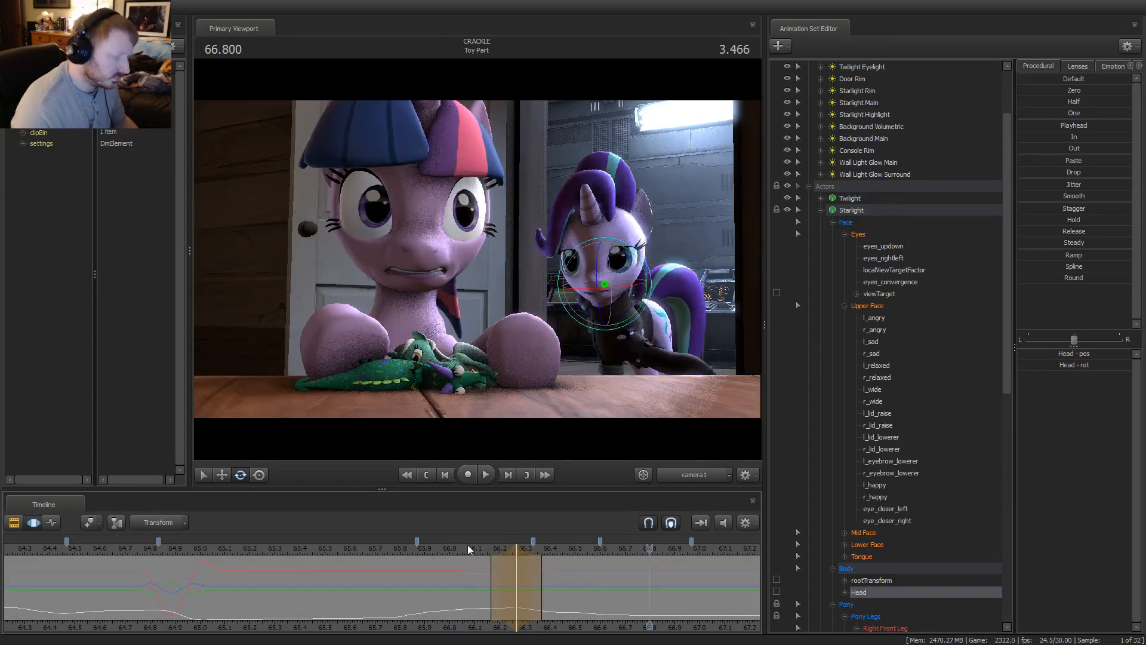
scroll(443, 556, "up", 2)
key("space")
key("space")
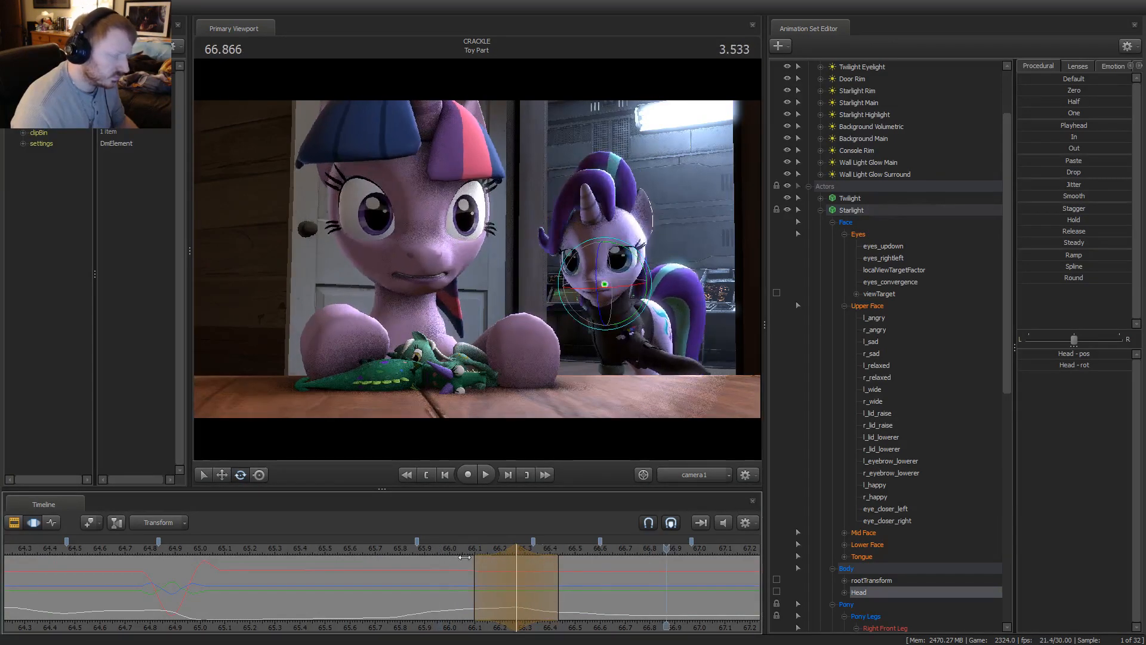
left_click_drag(560, 582, 594, 582)
key("space")
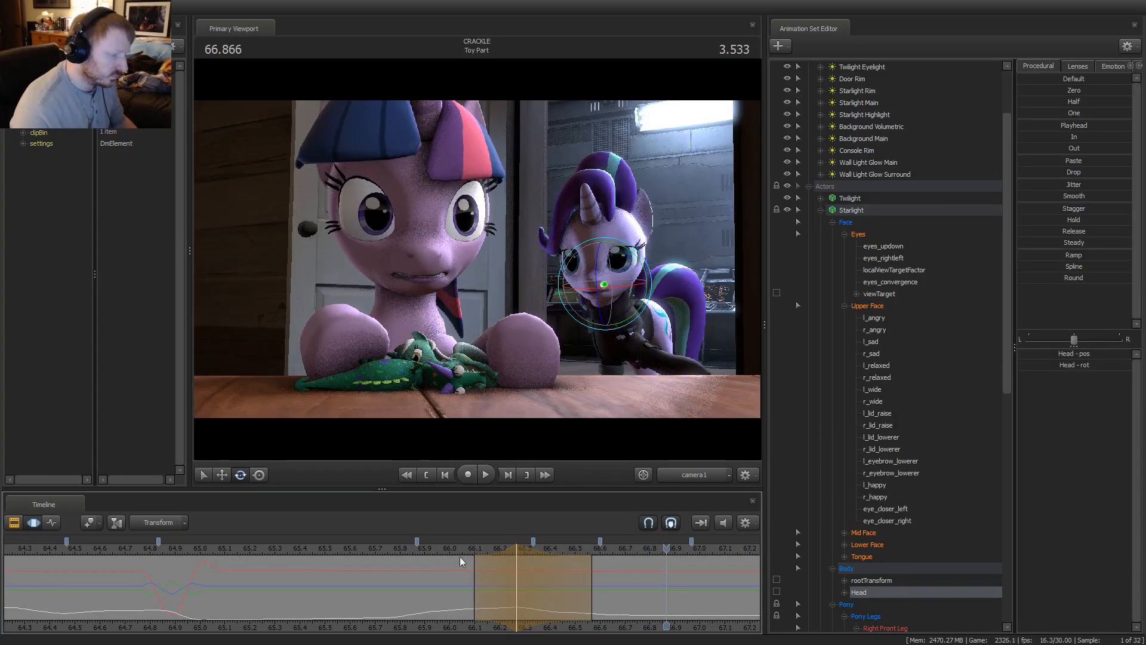
left_click_drag(452, 553, 374, 553)
key("space")
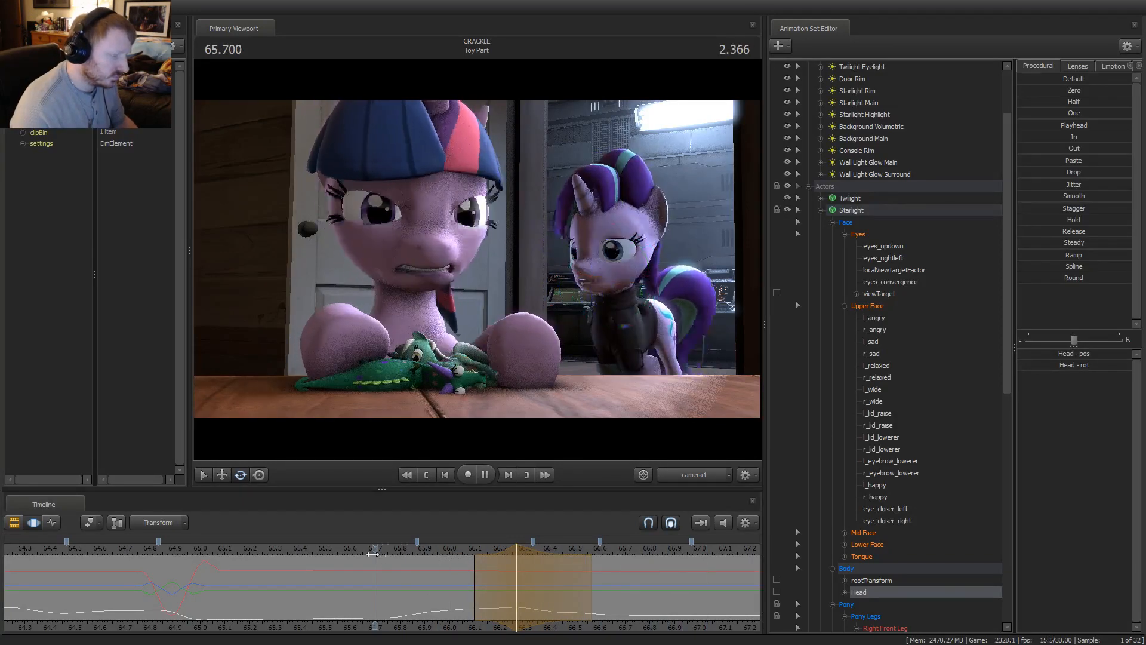
key("space")
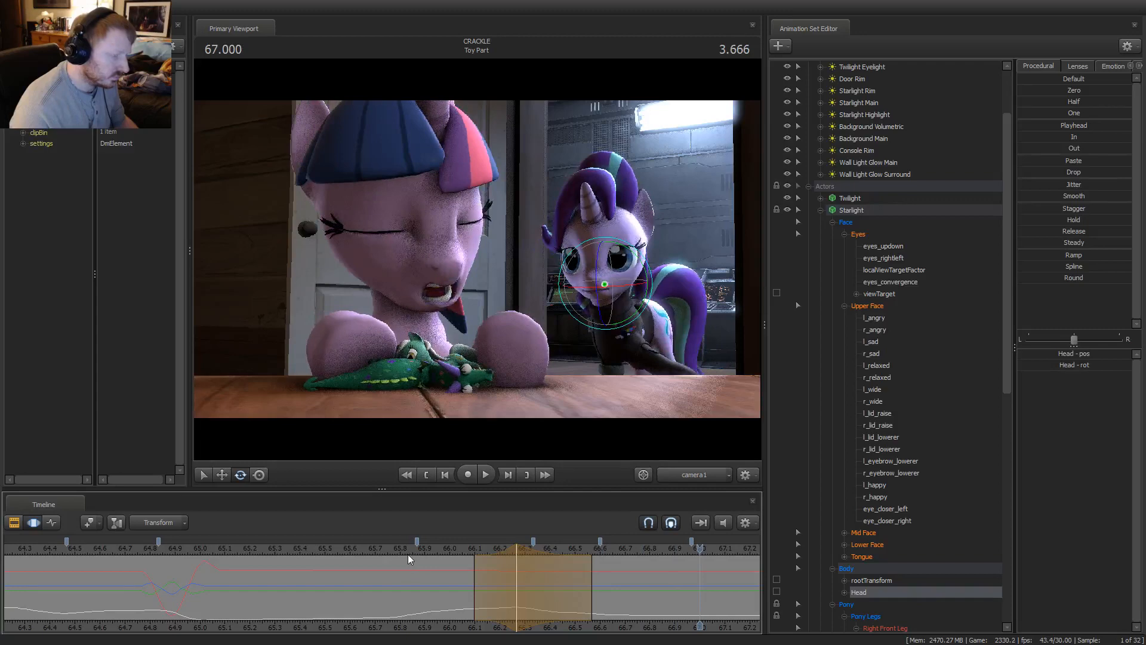
key("space")
Scrub through Starlight's head movement around 66.25 and replay it from about 65.87
left_click_drag(506, 596, 482, 604)
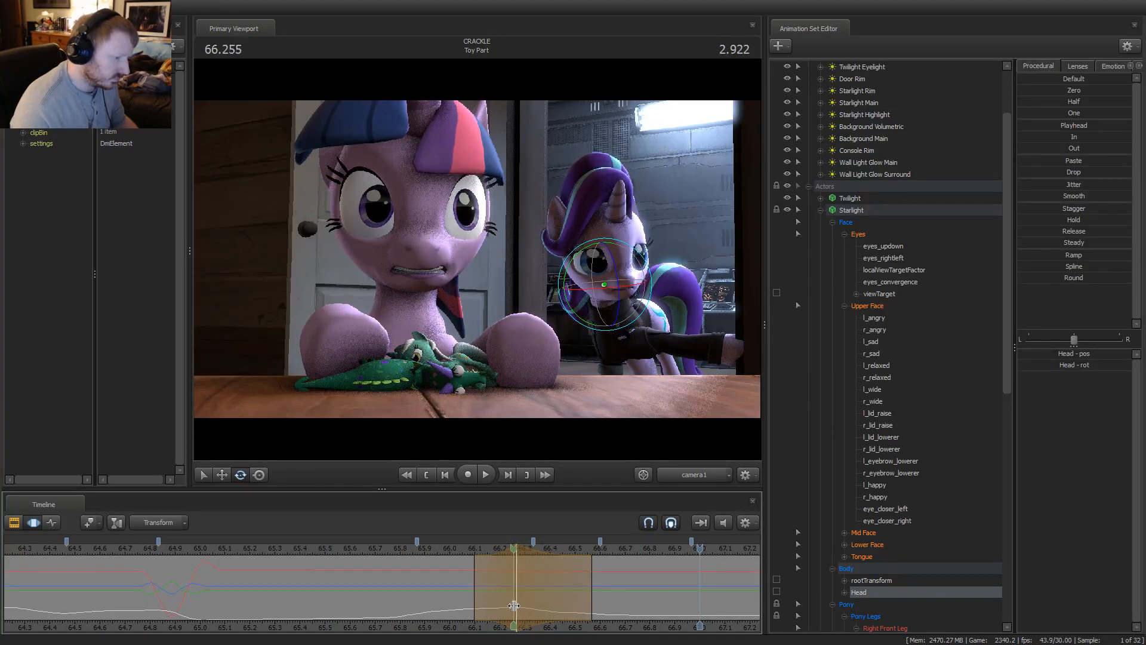
left_click_drag(514, 606, 700, 593)
left_click(417, 550)
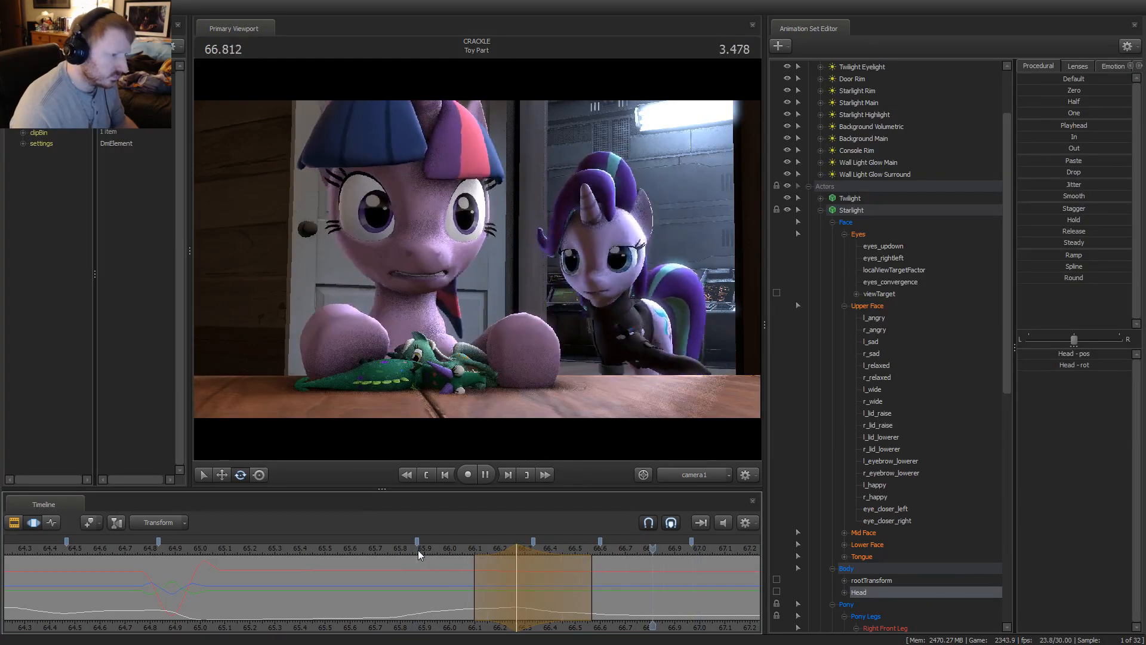
Replay Starlight's movement past 67.3, from about 66.0 and again from about 67 to check which motion needs refining
scroll(338, 572, "down", 3)
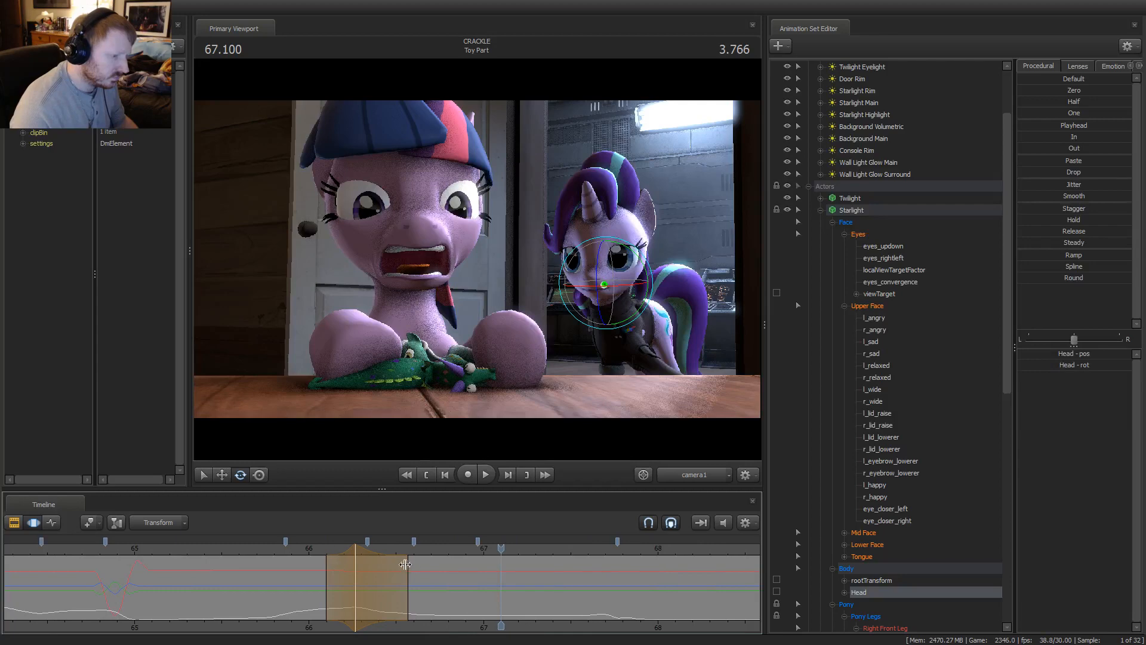
key("space")
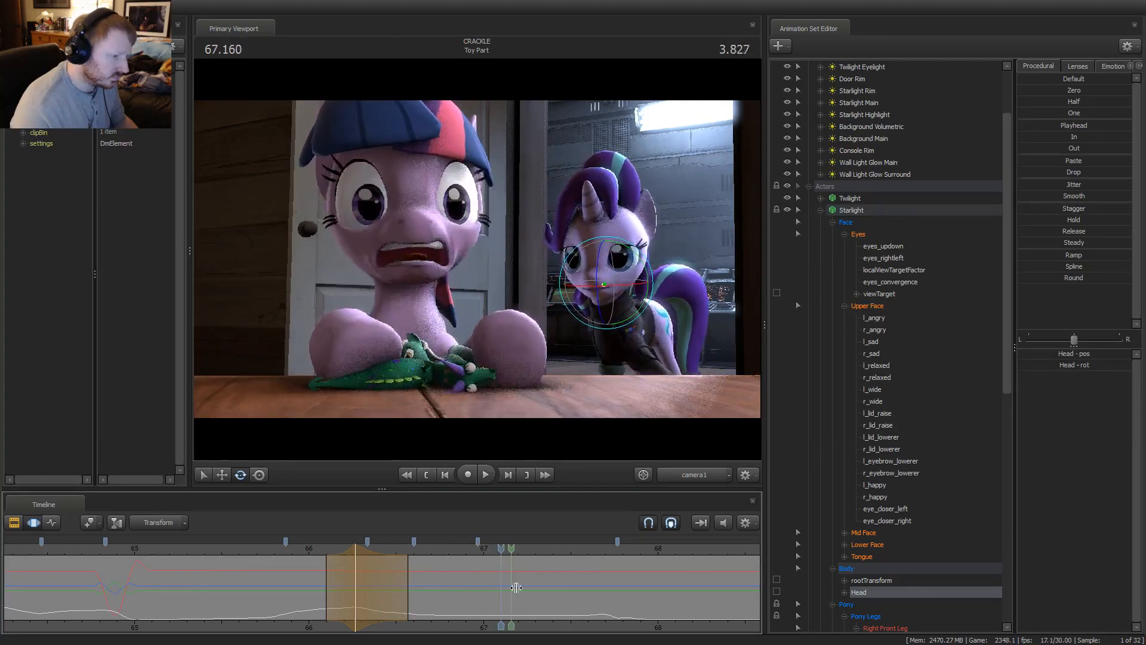
key("space")
left_click(635, 349, "ctrl")
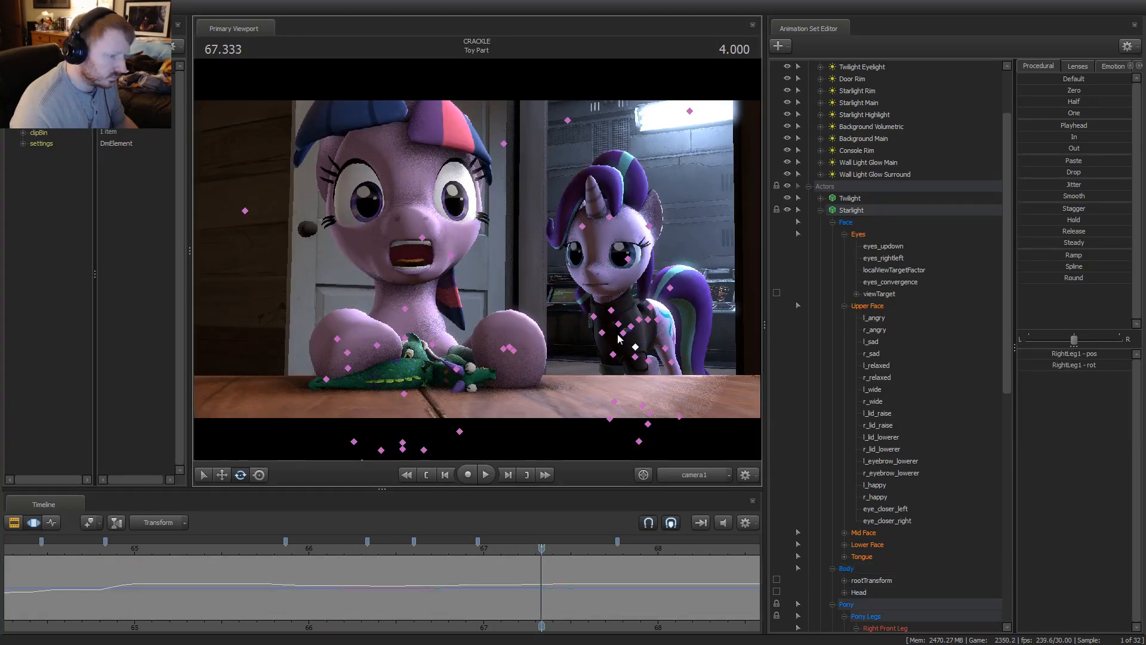
key("Escape")
left_click(310, 551)
key("space")
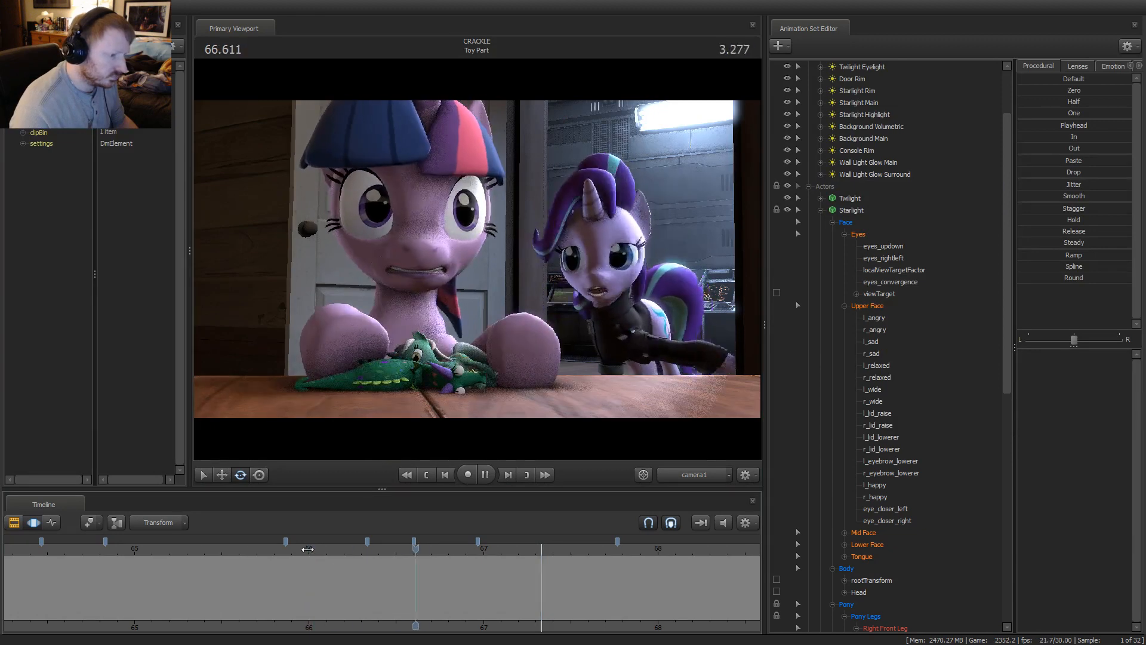
key("space")
right_click_drag(539, 615, 645, 632, "alt")
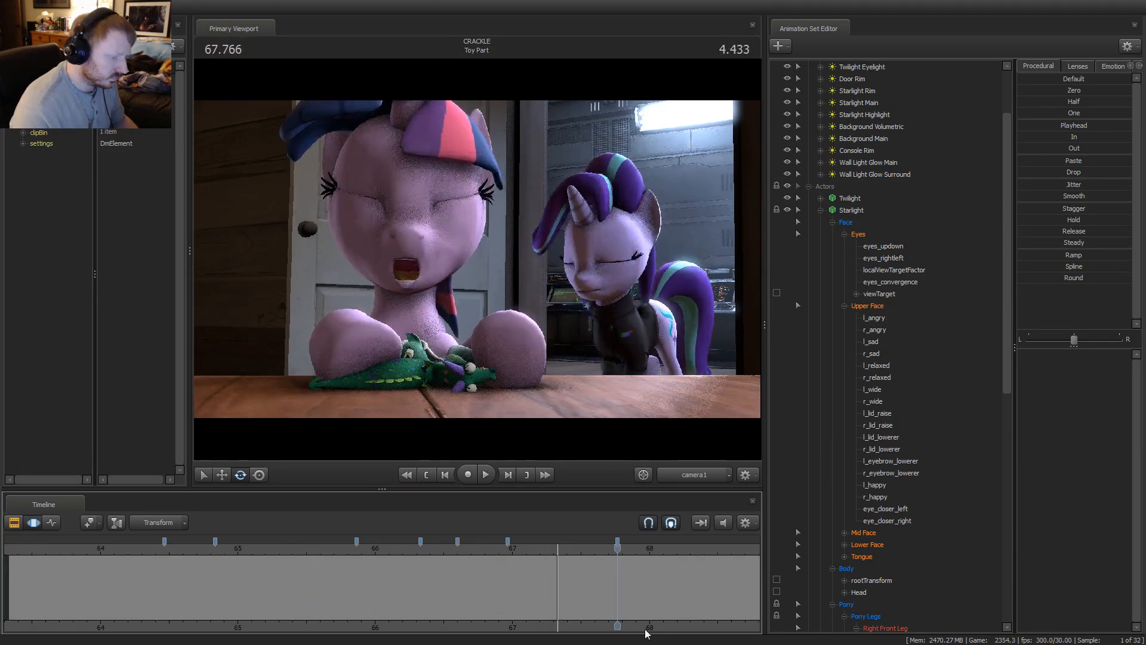
middle_click_drag(645, 632, 264, 588)
left_click_drag(202, 553, 136, 555)
key("space")
key("space")
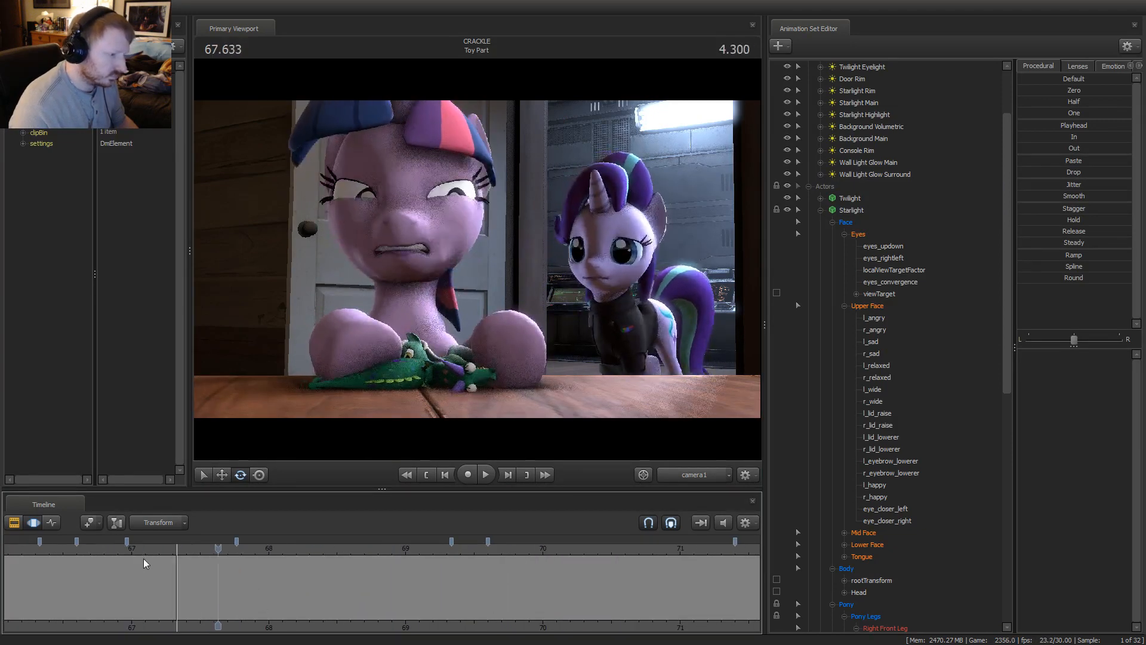
Select all of Starlight's controls, remove the Face groups from the selection, and collapse the Face group
scroll(872, 220, "up", 3)
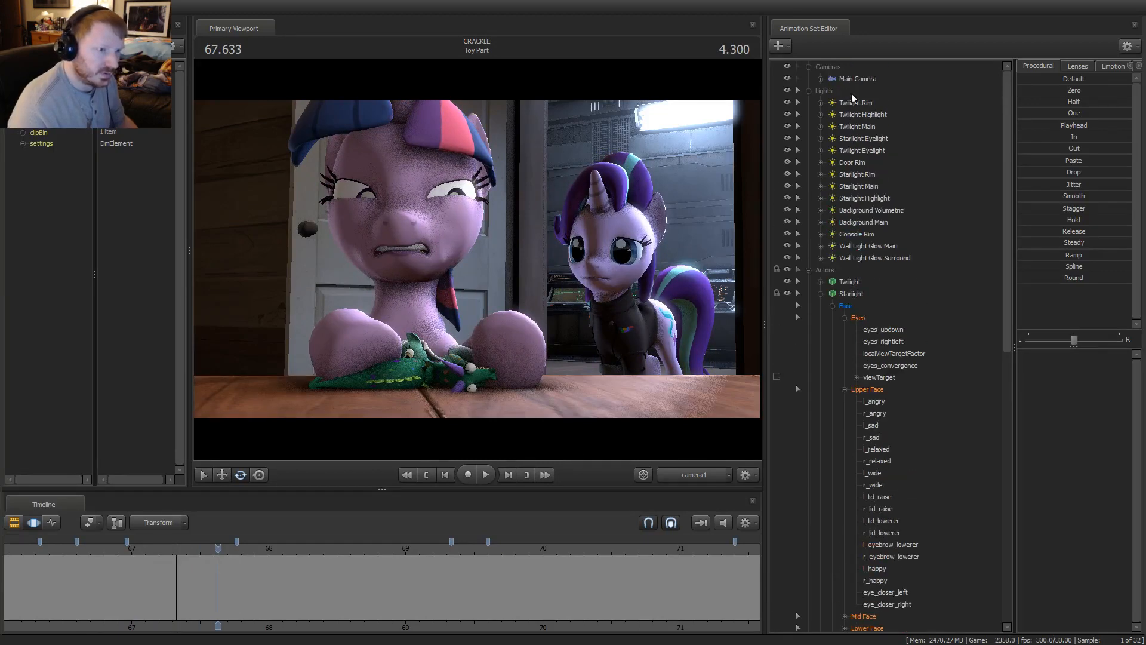
left_click(850, 294)
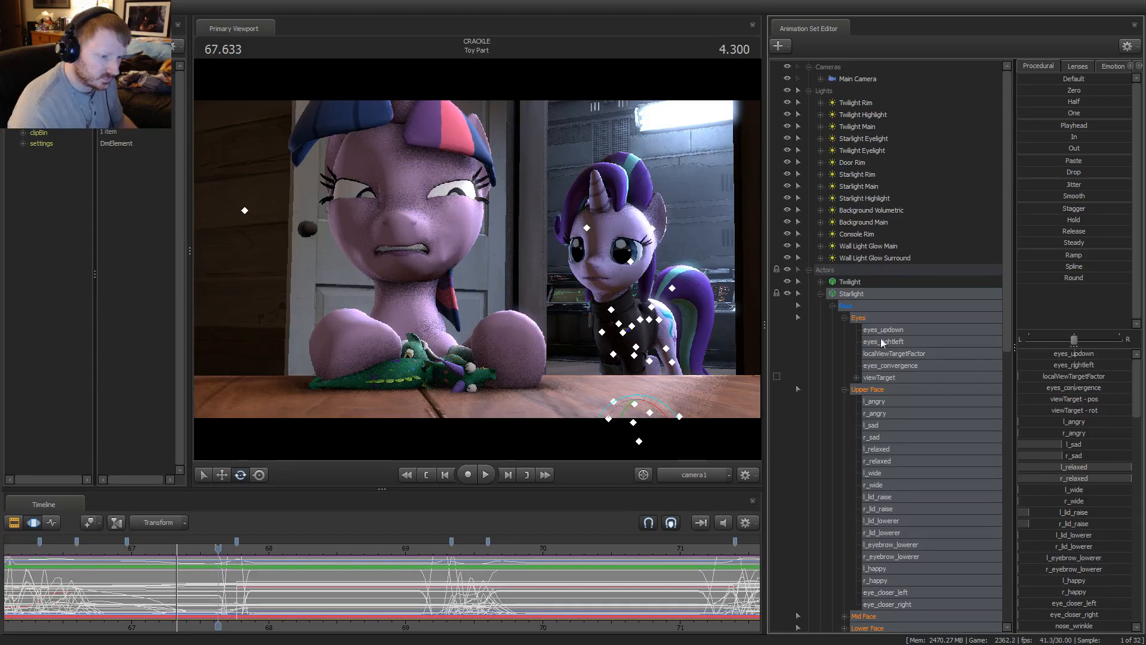
left_click(857, 317, "ctrl")
left_click(866, 390, "ctrl")
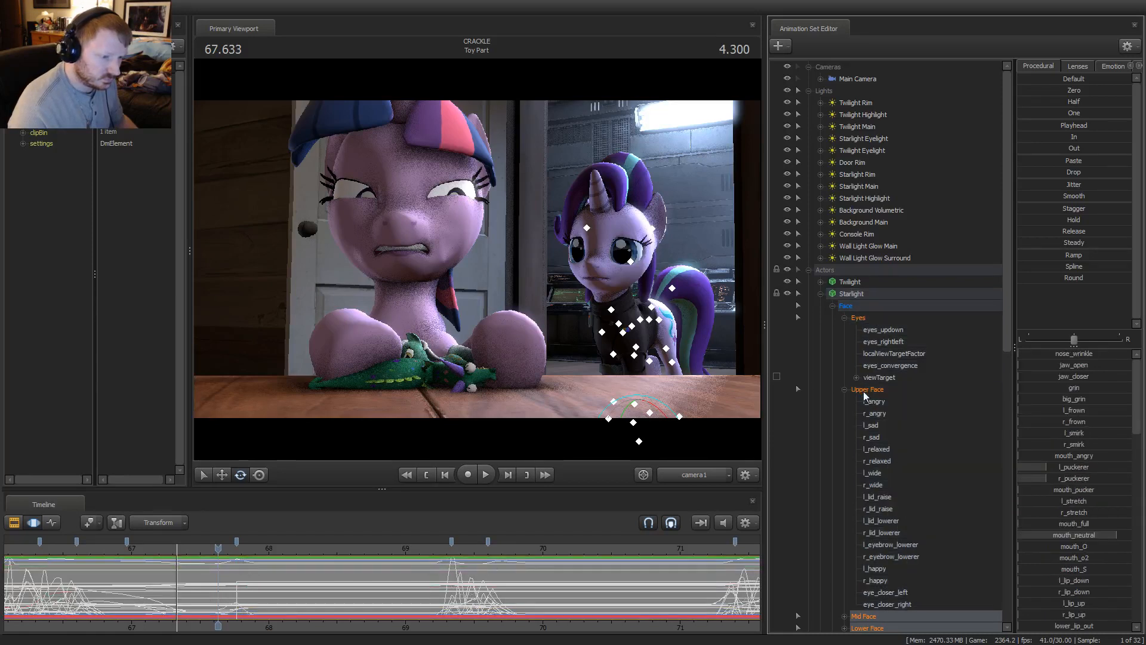
left_click(885, 613, "ctrl")
left_click(875, 626, "ctrl")
left_click(832, 294)
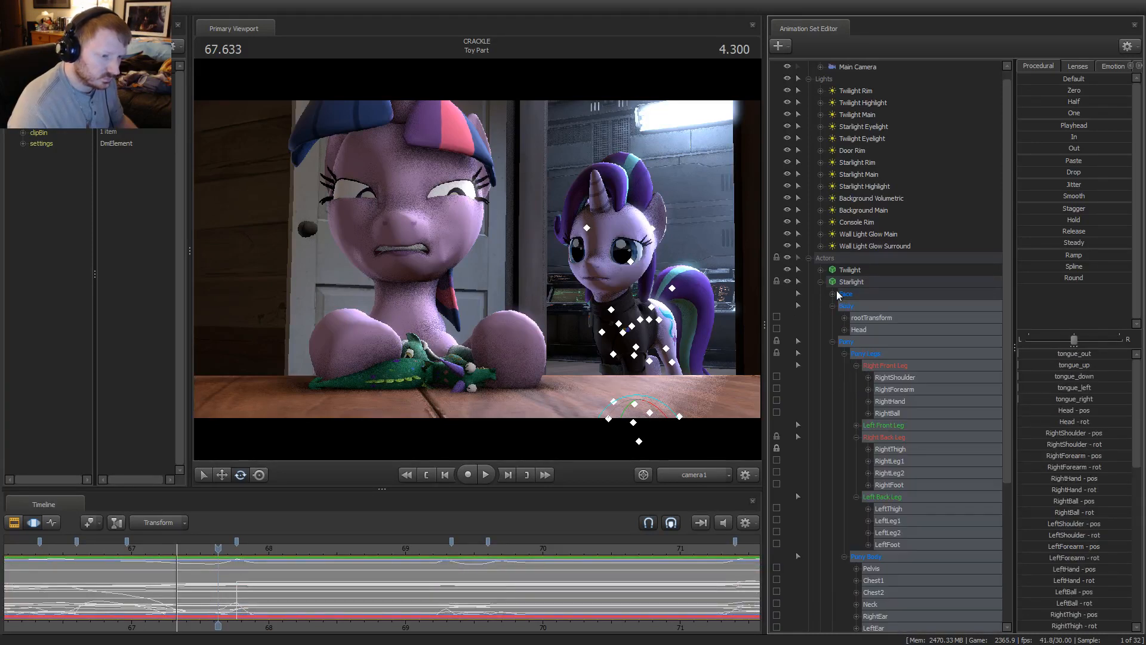
left_click(861, 295, "ctrl")
left_click(861, 294, "ctrl")
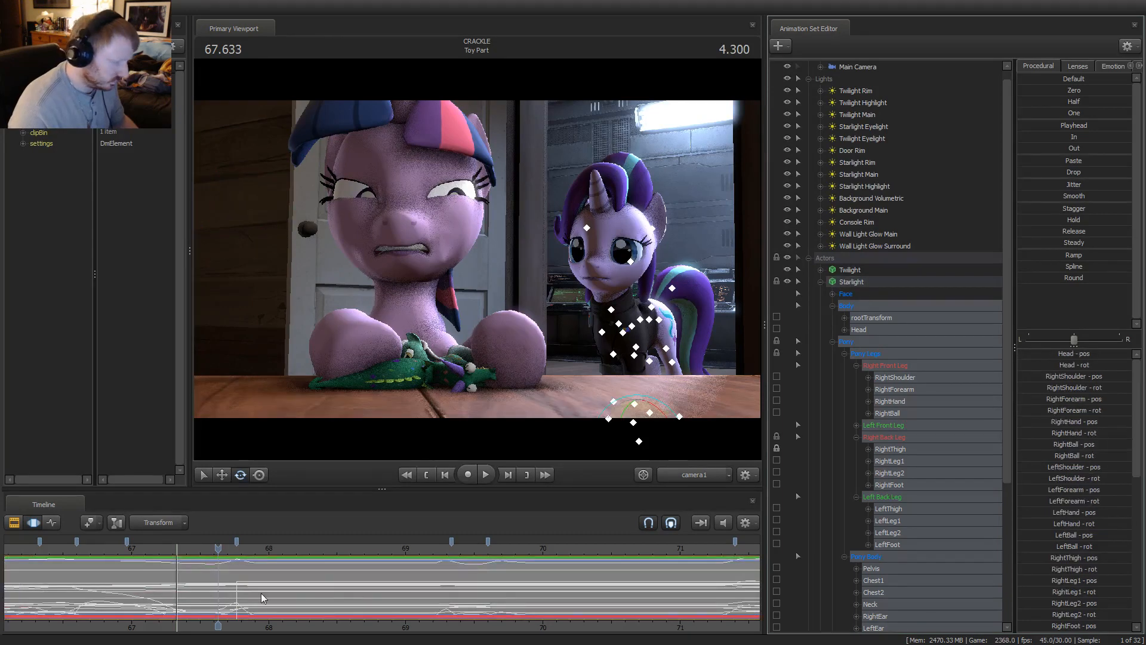
Create a time selection of about 66.67–67.47 across Starlight's body motion
left_click(209, 597)
right_click_drag(217, 606, 230, 610, "alt")
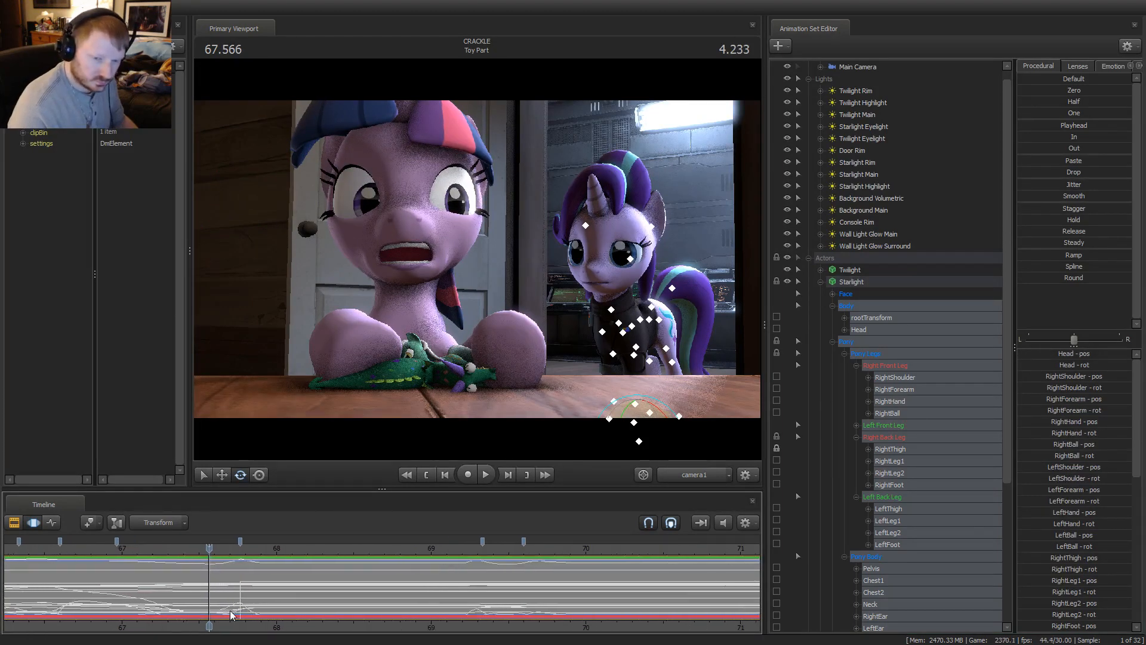
middle_click_drag(342, 626, 652, 605)
key("shift")
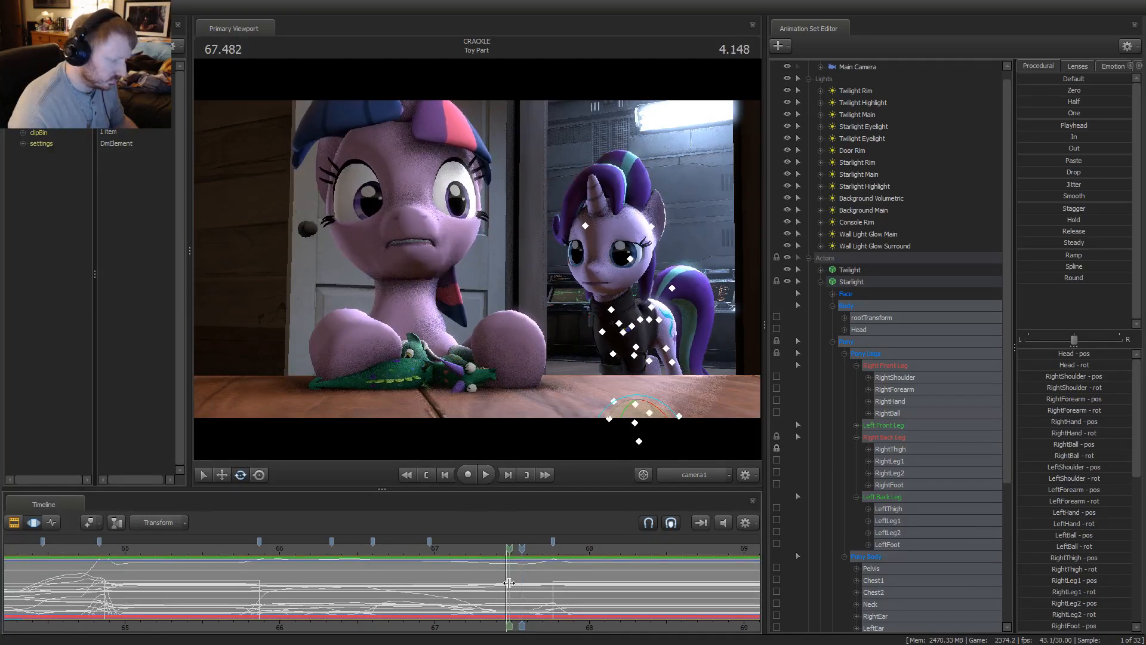
left_click_drag(507, 591, 383, 593, "shift")
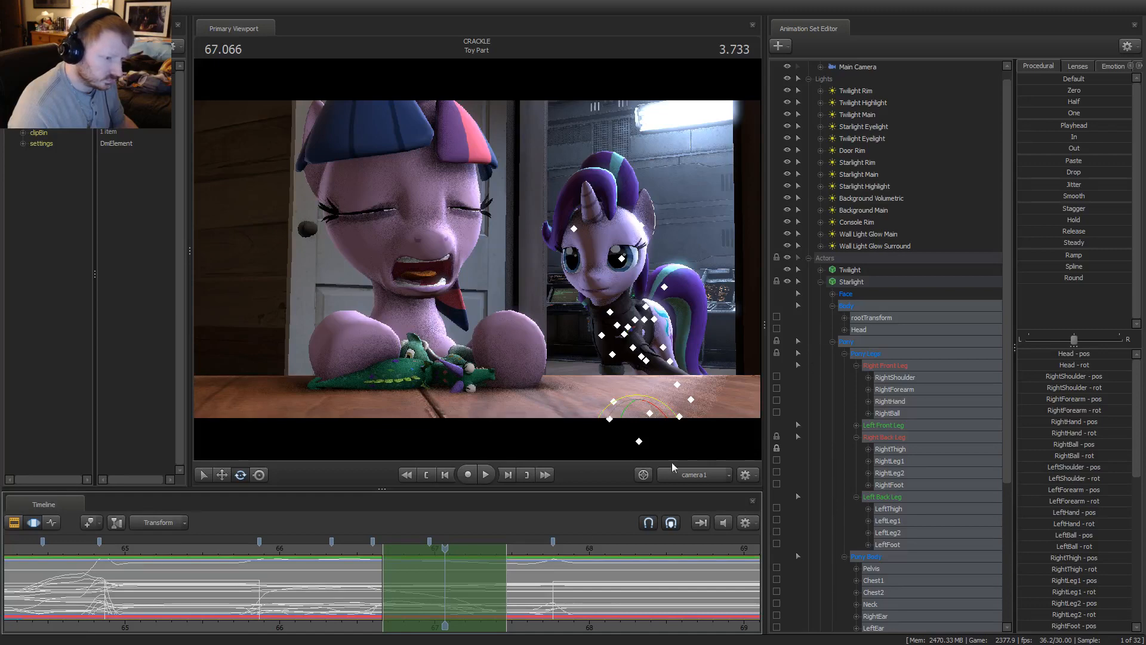
scroll(875, 497, "down", 5)
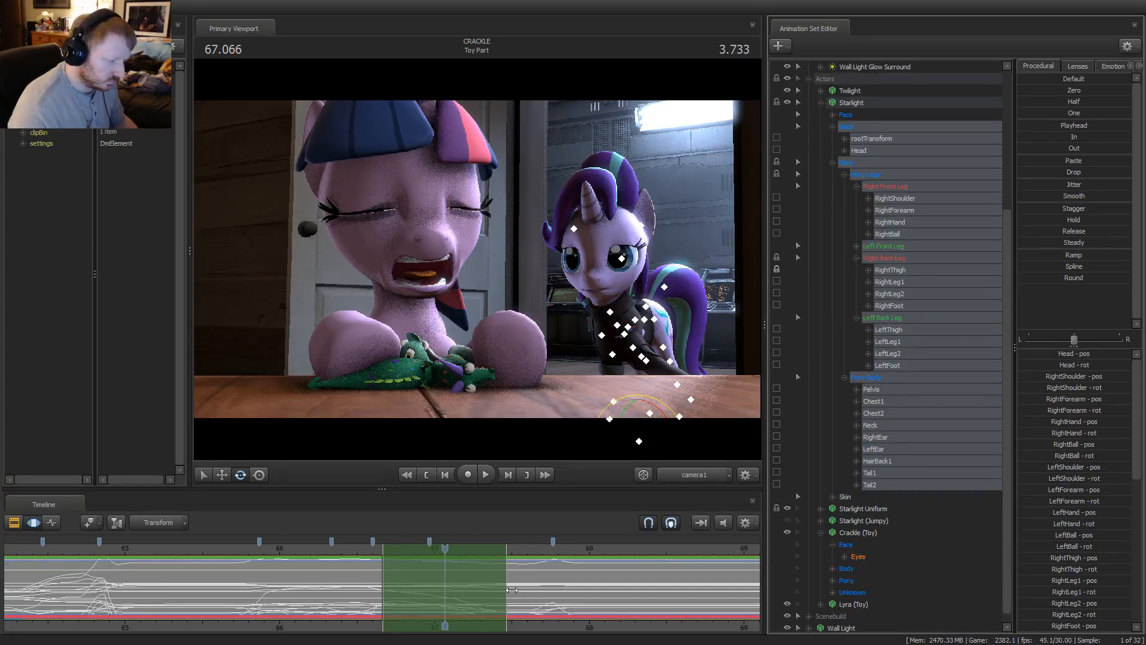
Adjust the time selection to hold until about 67.43 with its falloff ending at about 67.53, and replay the shot
left_click_drag(512, 590, 587, 605)
mouse_move(585, 605)
left_mouse_down()
mouse_move(453, 596)
mouse_move(501, 596)
left_mouse_up()
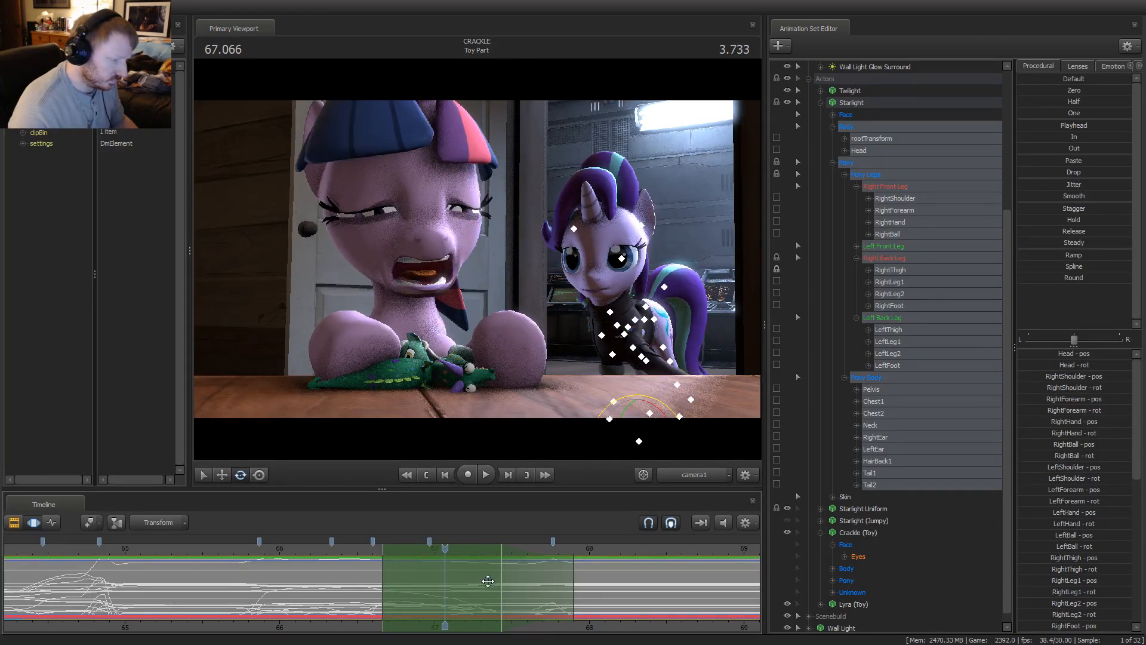
left_click_drag(574, 589, 517, 589)
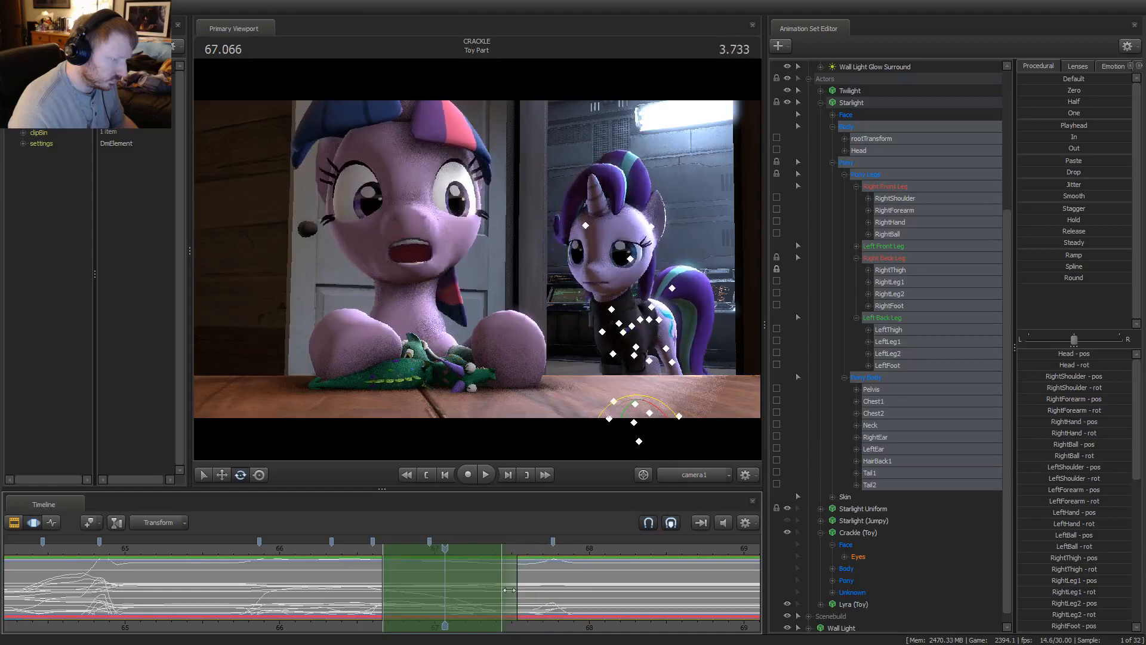
left_click(331, 551)
key("space")
key("space")
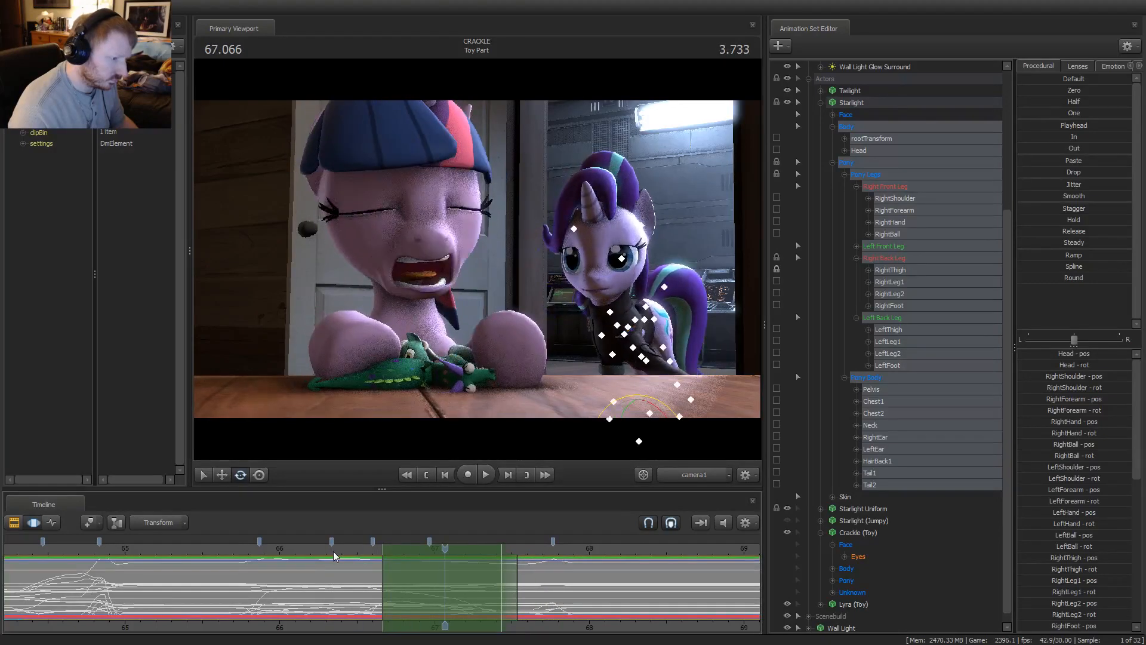
Try stretching Starlight's body motion to about 67.3 with the falloff ending at about 67.64, replay it, and undo the stretch
left_click_drag(445, 591, 535, 602)
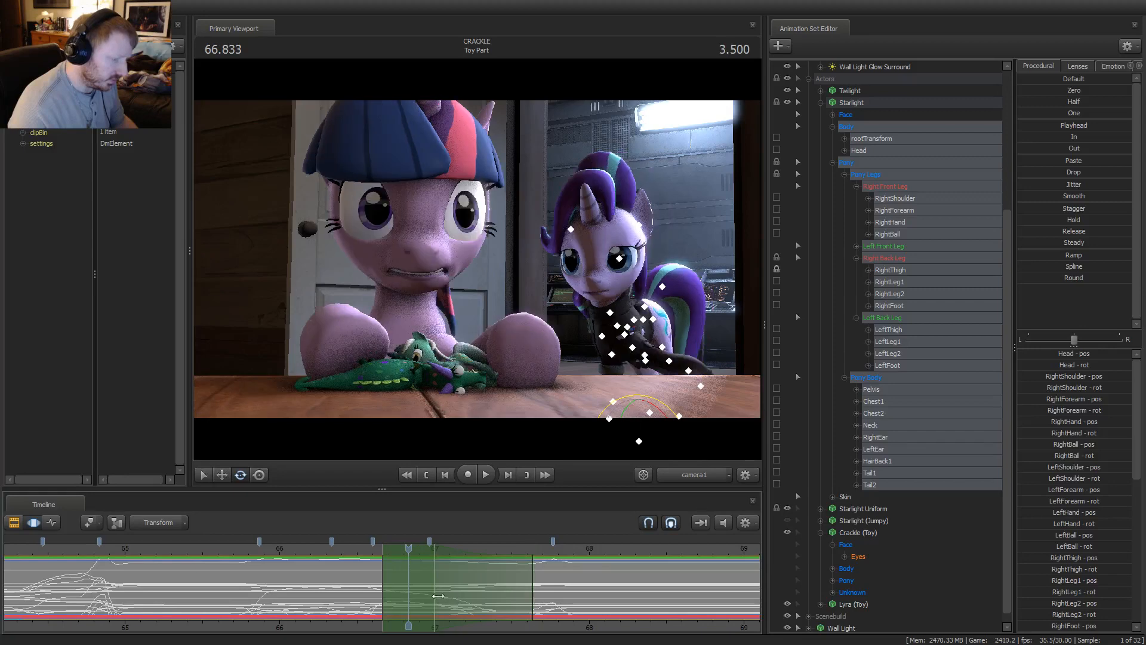
left_click_drag(436, 596, 479, 598)
key("space")
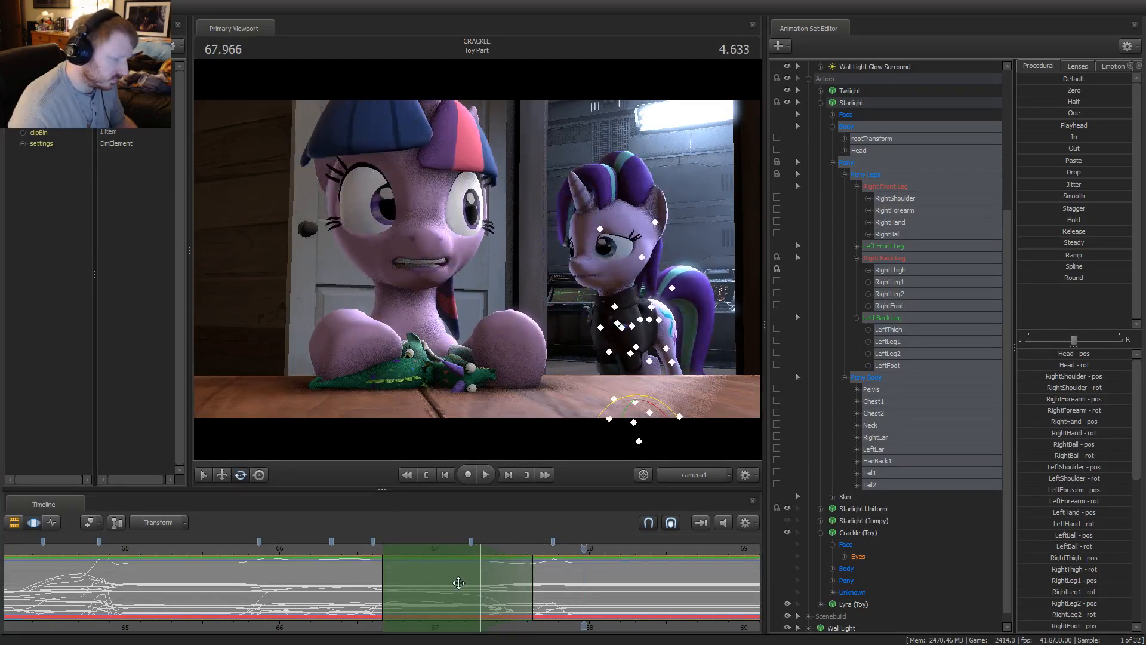
key("space")
key("ctrl+z")
Extend the selection's falloff to about 67.66, try and undo a stretch to about 67.4, and replay with the hold ending near 67.57
mouse_move(530, 591)
left_mouse_down()
mouse_move(499, 592)
mouse_move(541, 599)
left_mouse_up()
left_click_drag(433, 598, 498, 600)
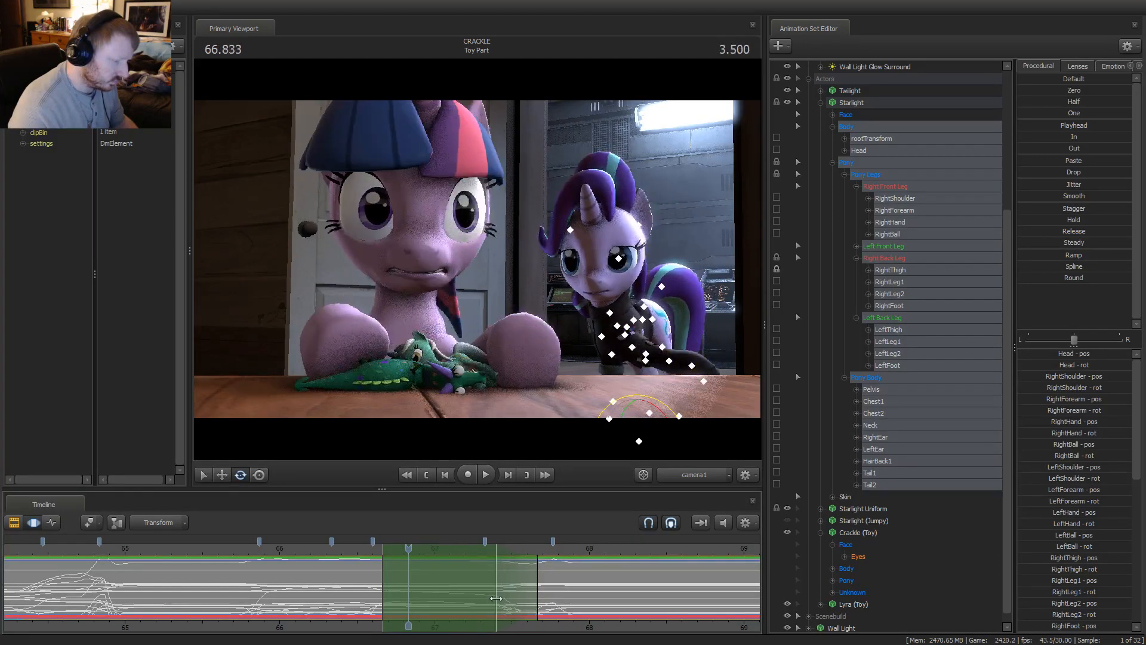
key("ctrl+z")
left_click_drag(429, 589, 519, 598)
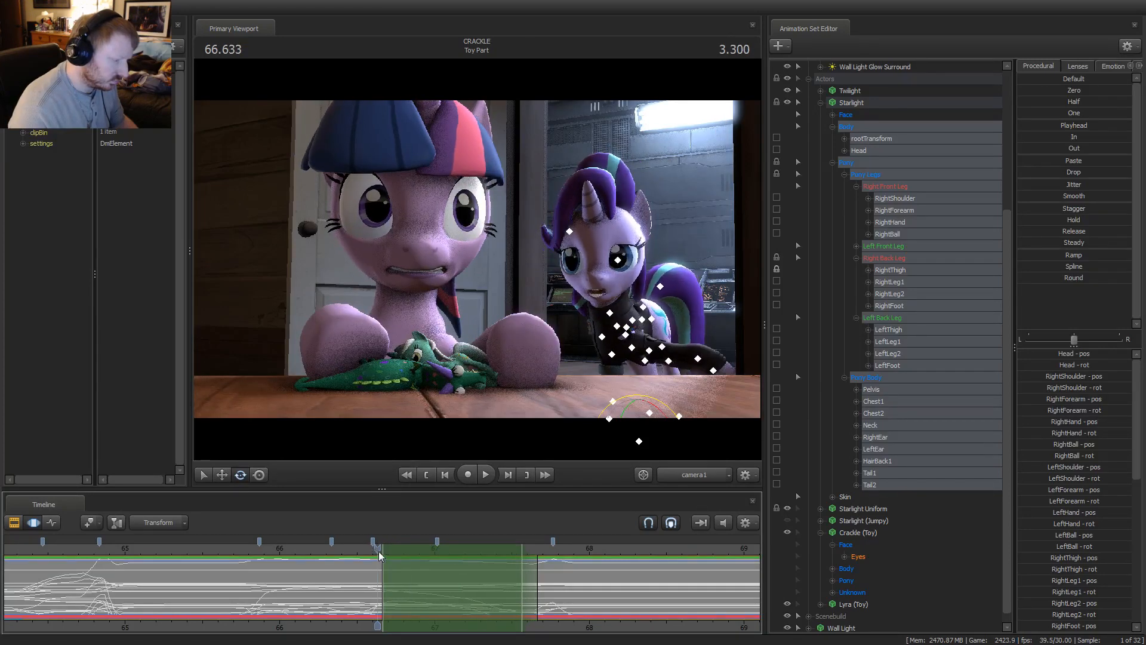
key("space")
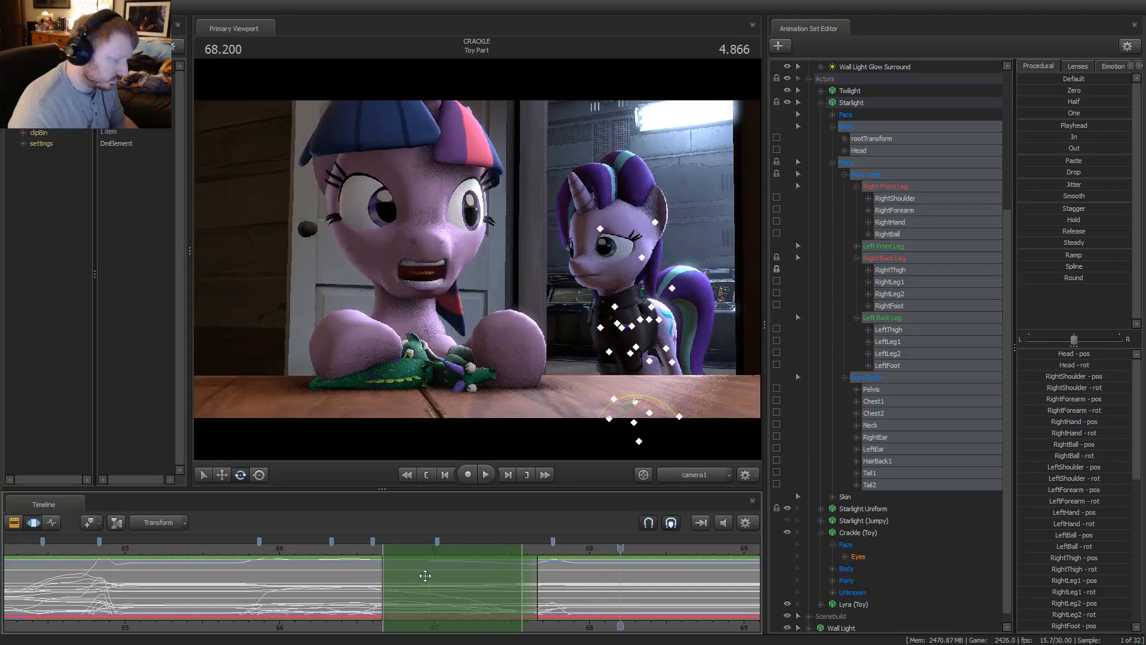
Retime Starlight's body motion so the selection's held part ends at about 67.33, and replay the shot
middle_click_drag(425, 576, 539, 586)
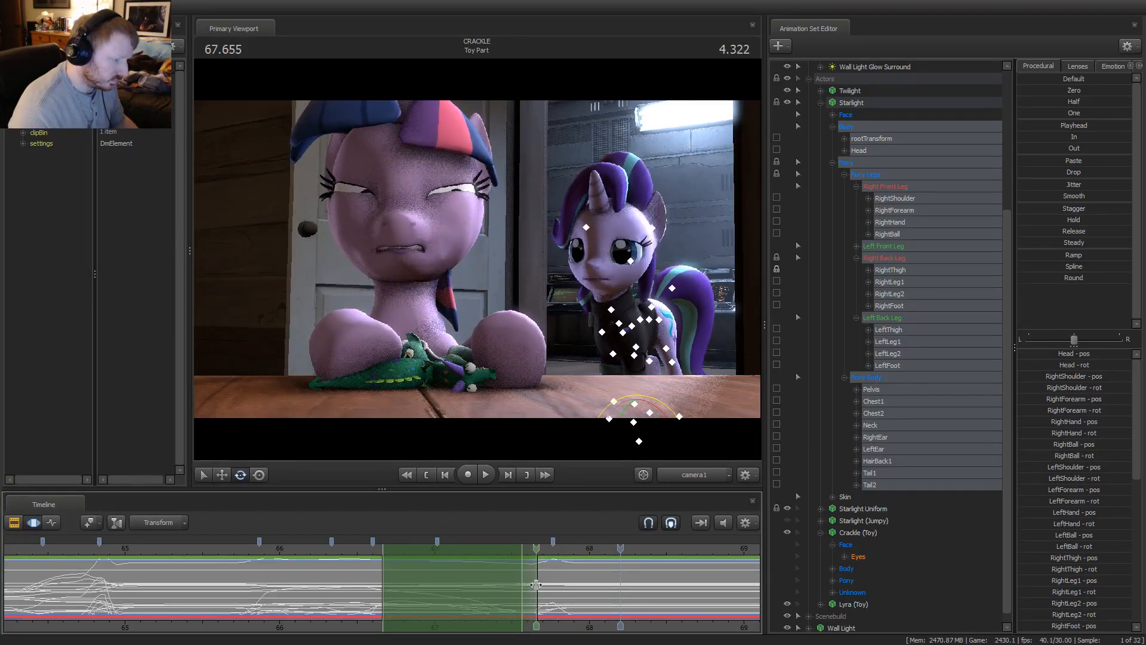
left_click_drag(535, 586, 464, 589)
mouse_move(465, 588)
middle_mouse_down()
mouse_move(433, 589)
mouse_move(484, 593)
middle_mouse_up()
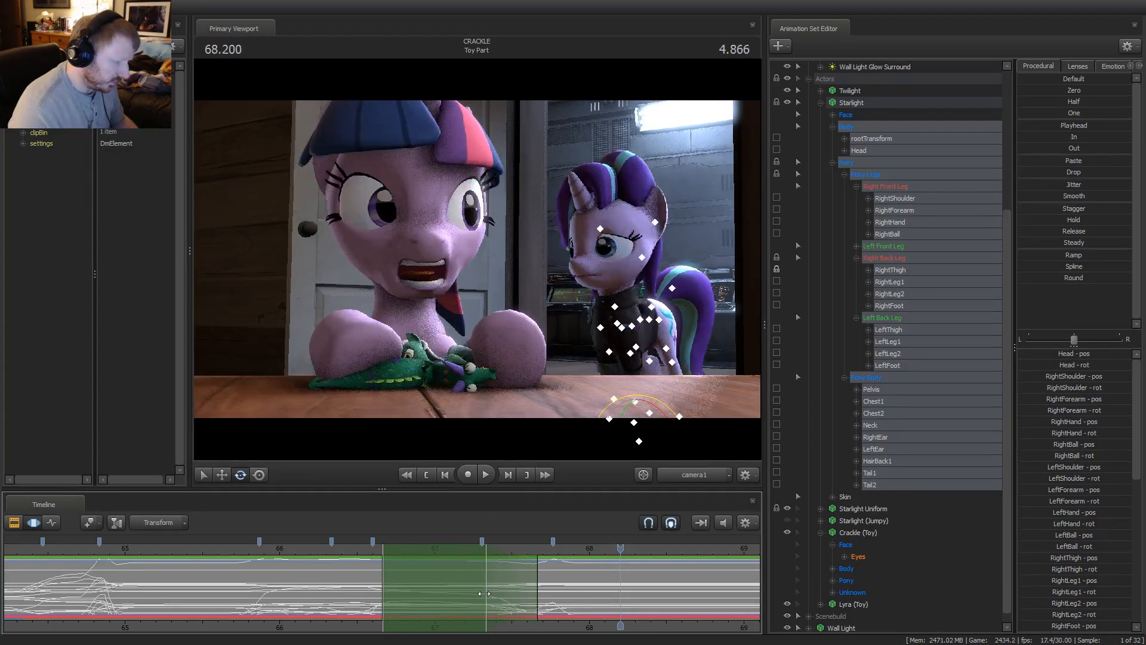
key("space")
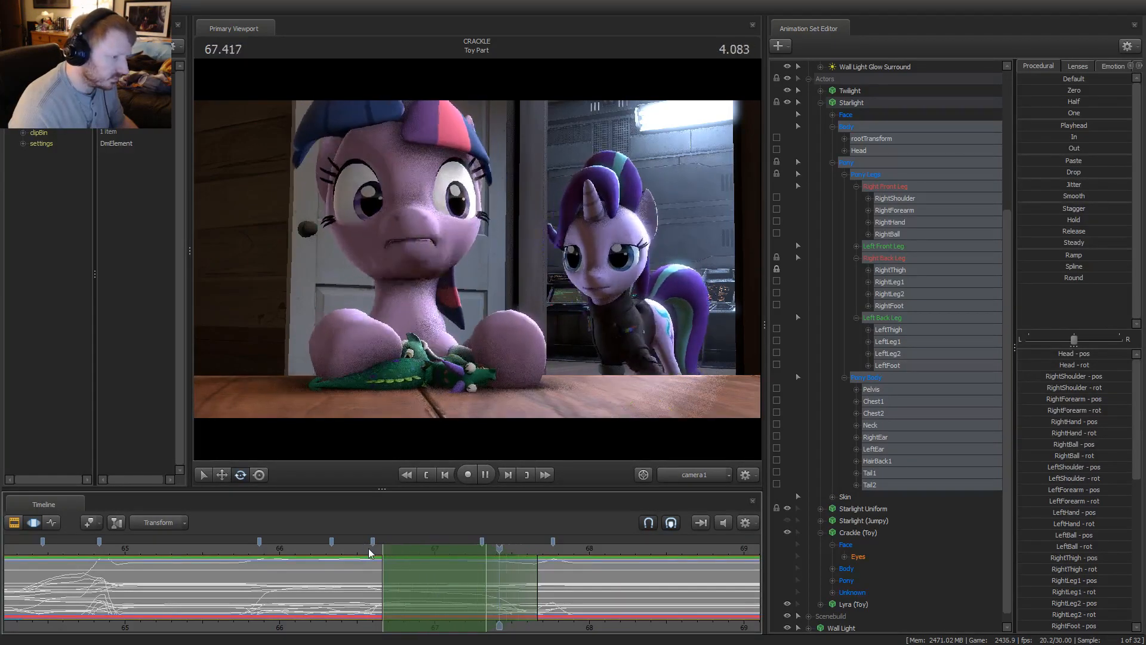
Stretch Starlight's body motion slightly further to about 67.37, and replay it from about 66.6
middle_click(370, 553)
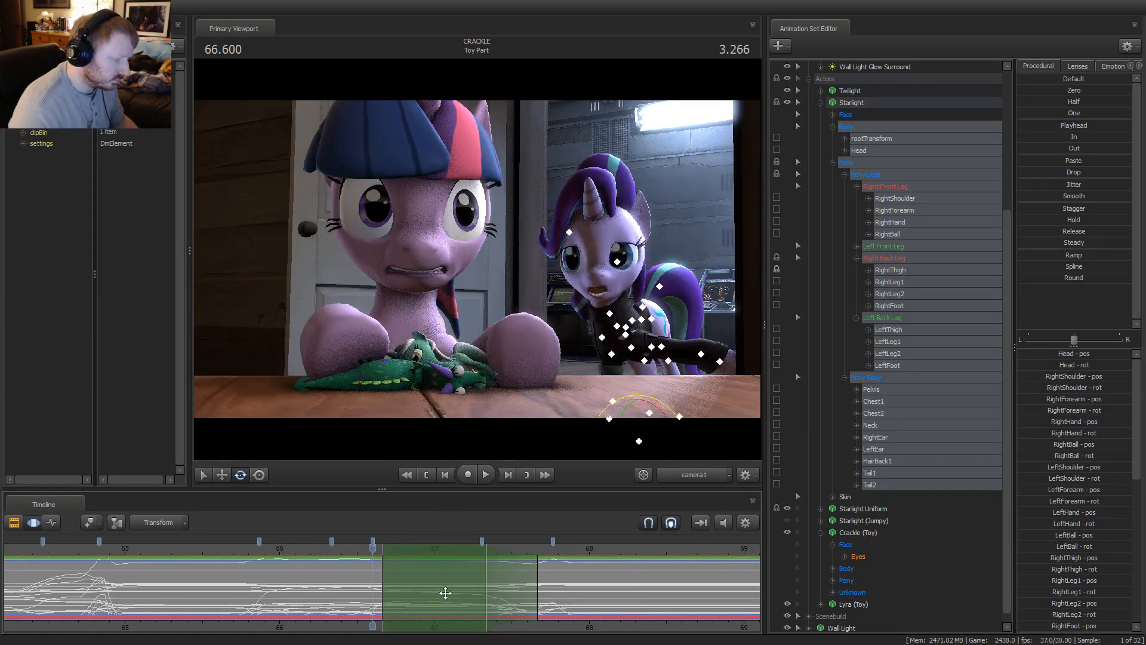
left_click_drag(492, 582, 498, 585)
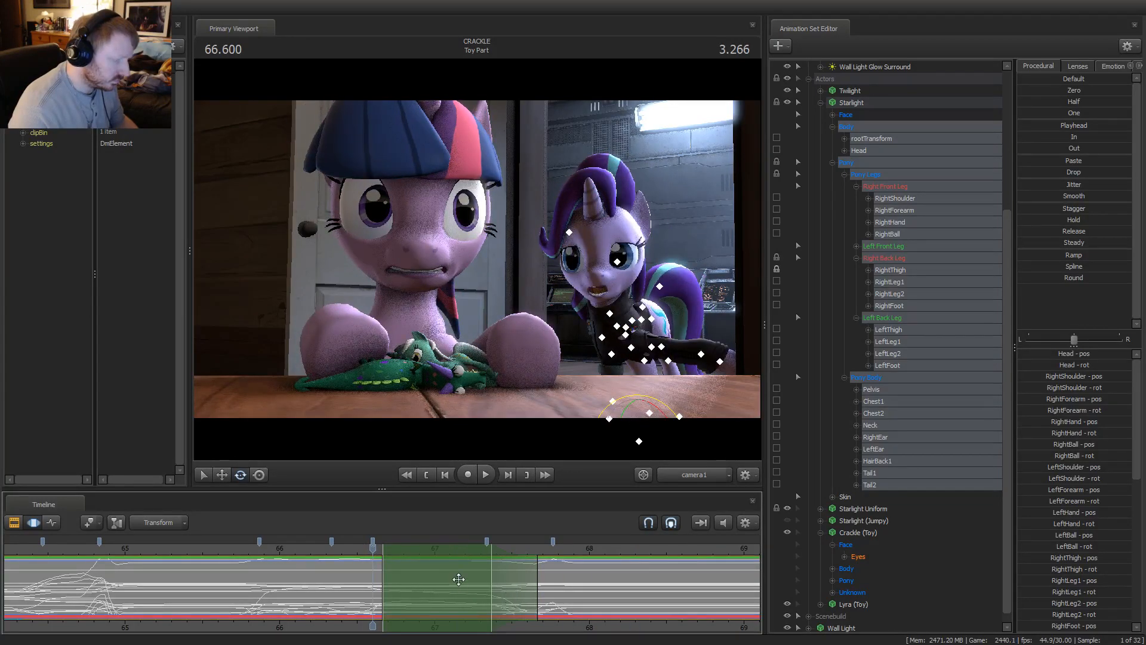
key("space")
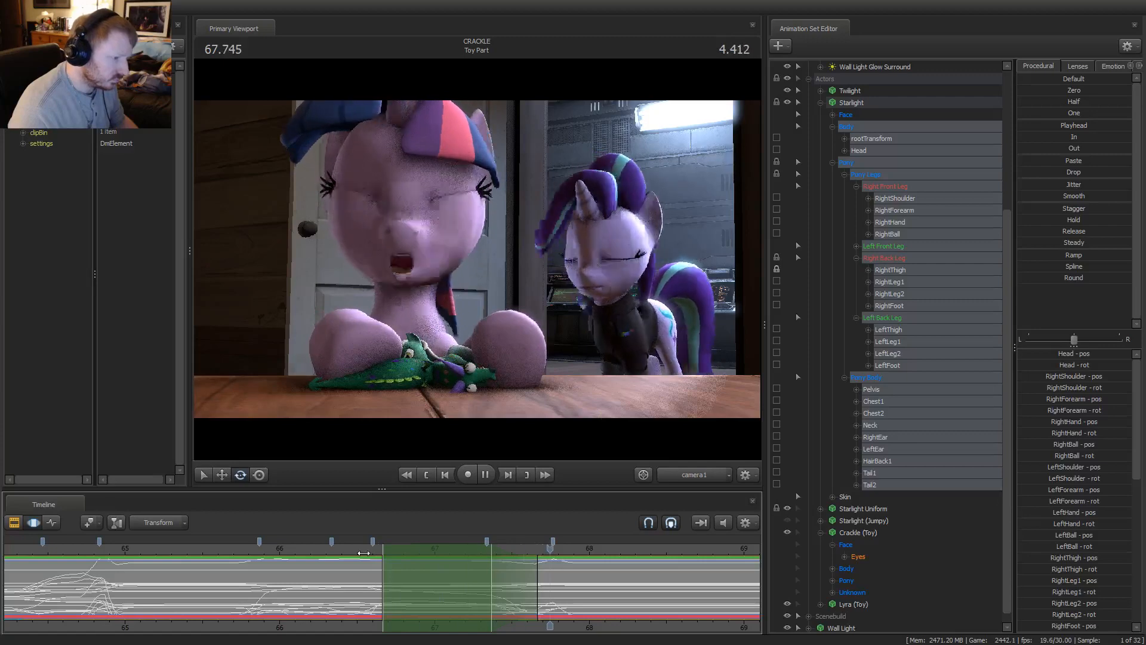
middle_click(401, 570)
Make a new time selection centred on 67.366, with falloffs starting at about 66.63 and ending at about 67.64
middle_click_drag(400, 570, 492, 582)
scroll(493, 582, "up", 4)
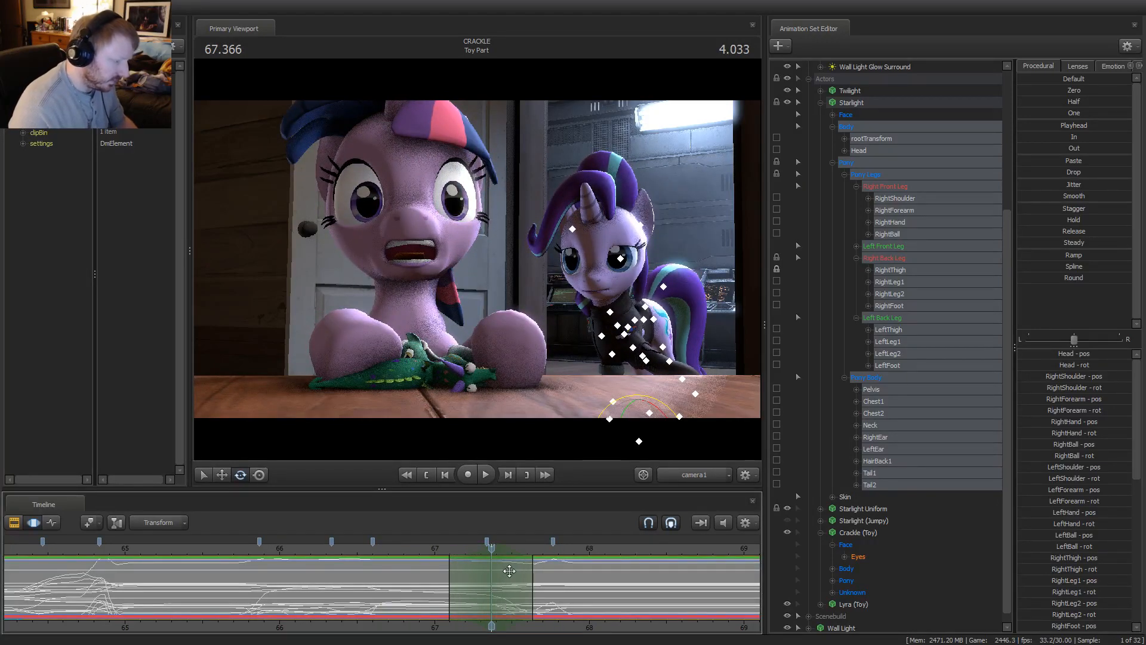
key("shift")
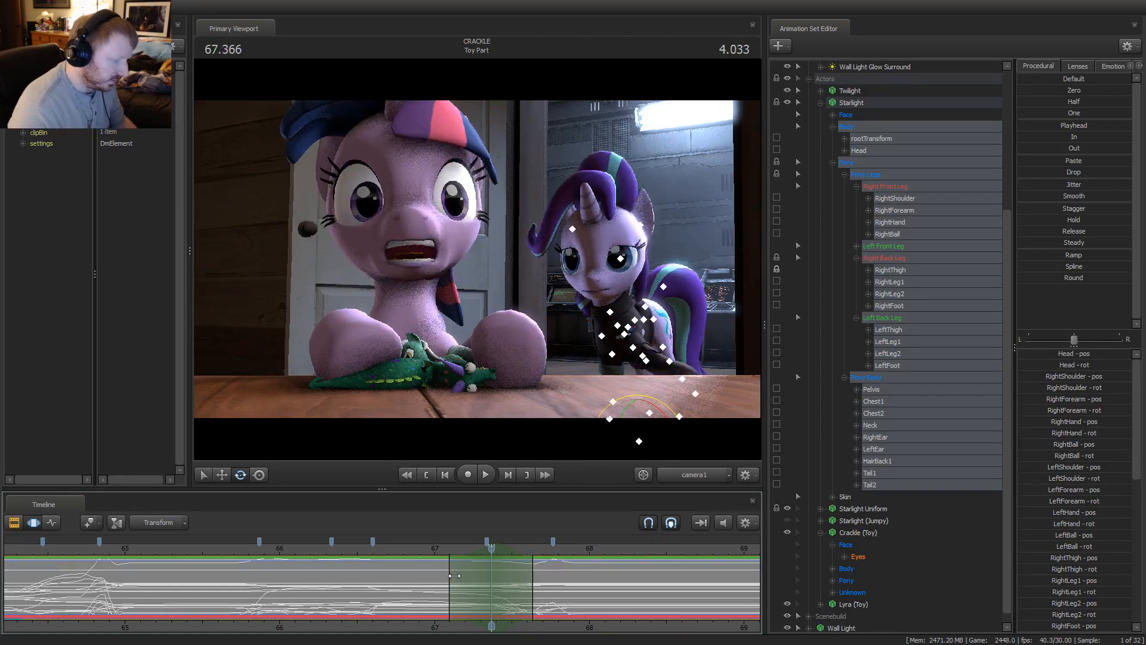
left_click_drag(454, 576, 379, 589)
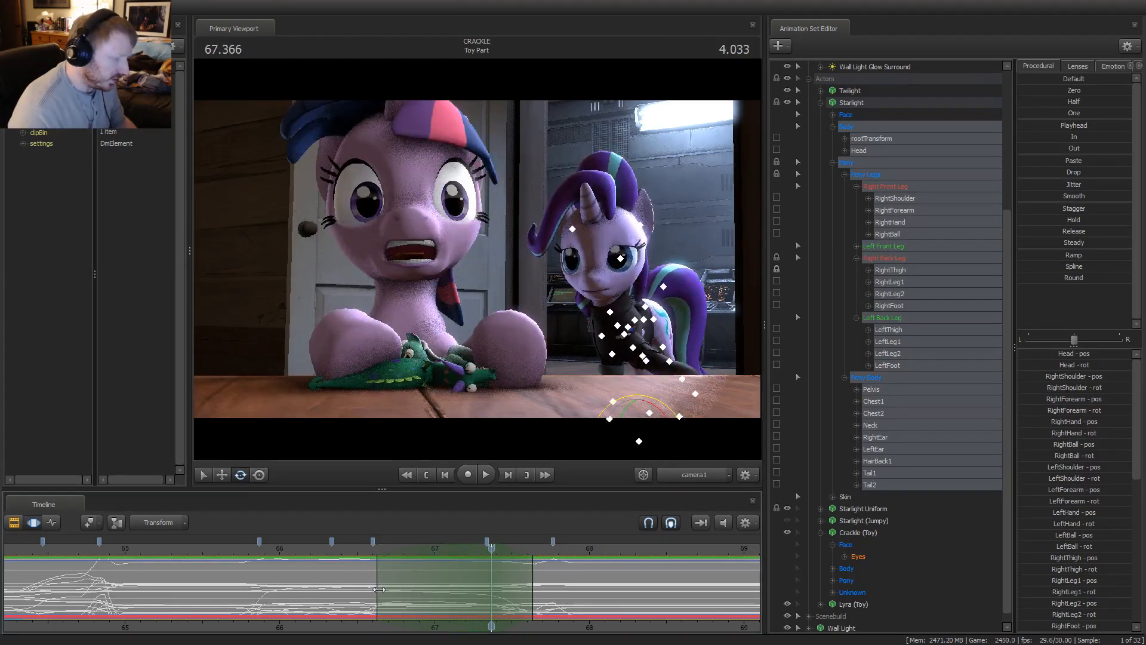
key("shift")
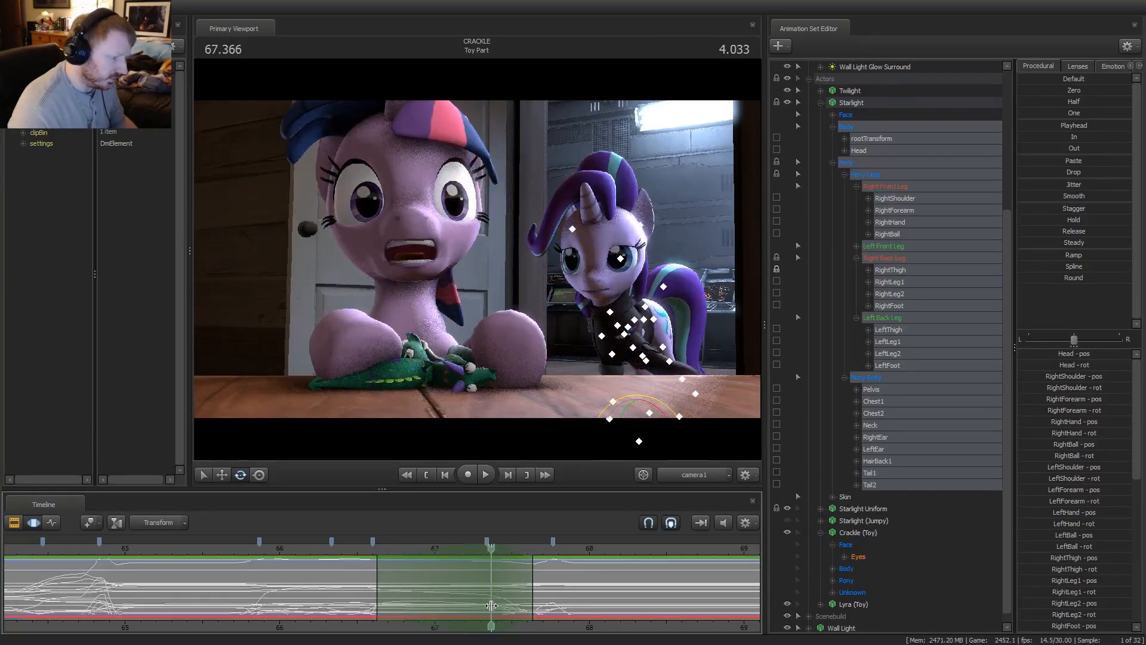
Rotate Starlight's left shoulder and left hand within the time selection centred on 67.366
key("shift")
key("ctrl")
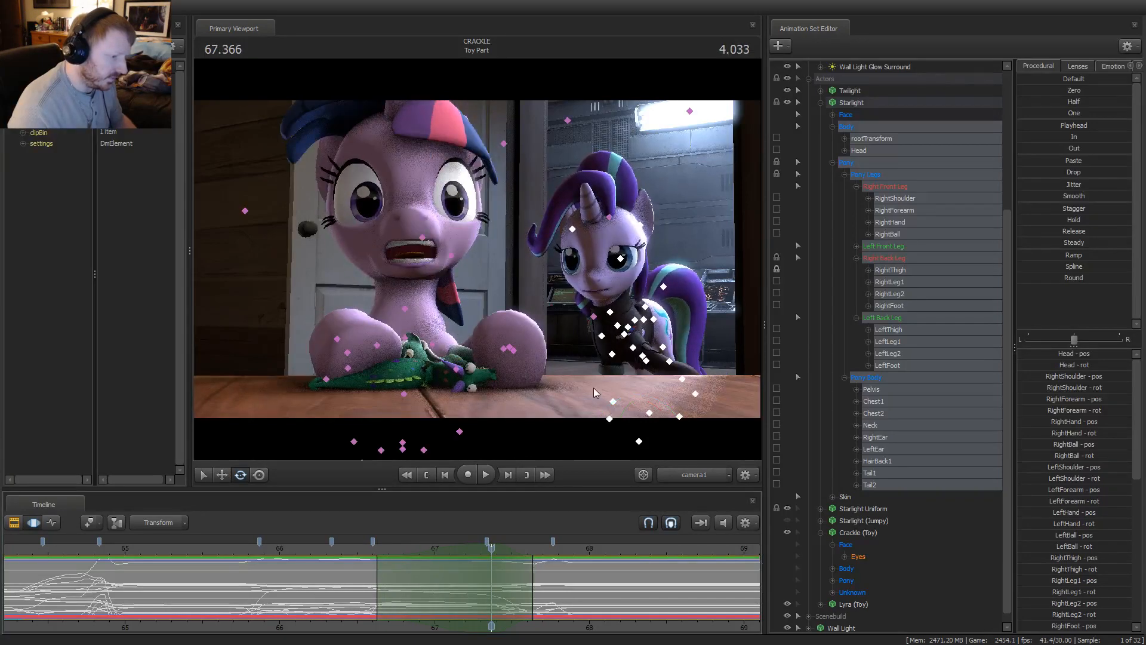
left_click(628, 332)
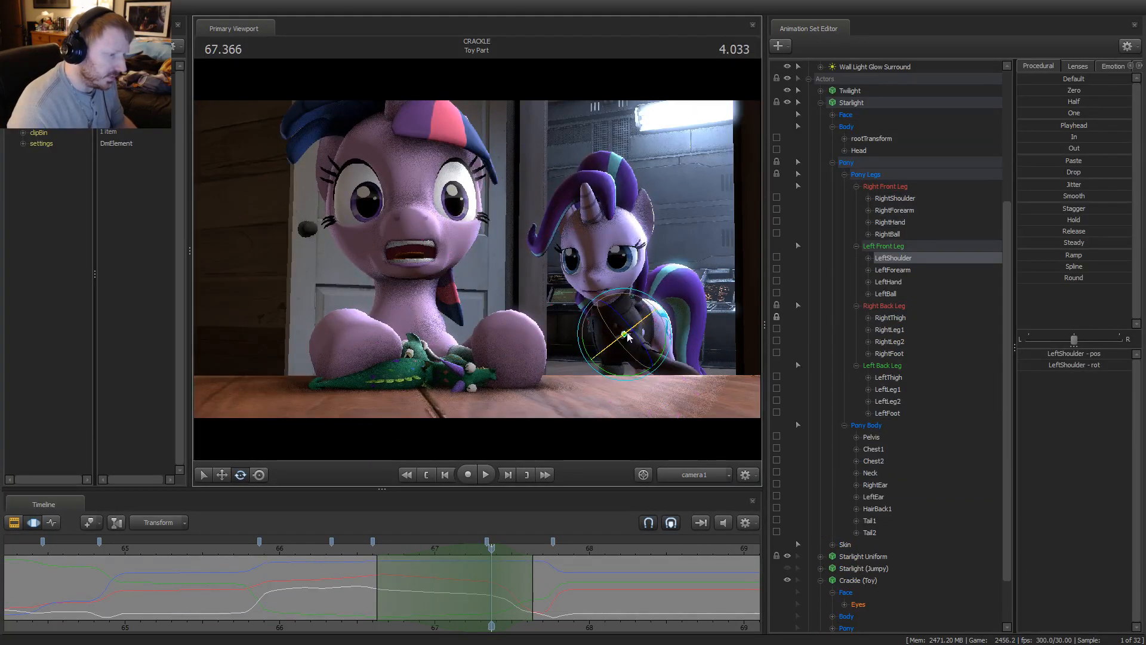
left_click_drag(667, 345, 600, 439)
key("ctrl")
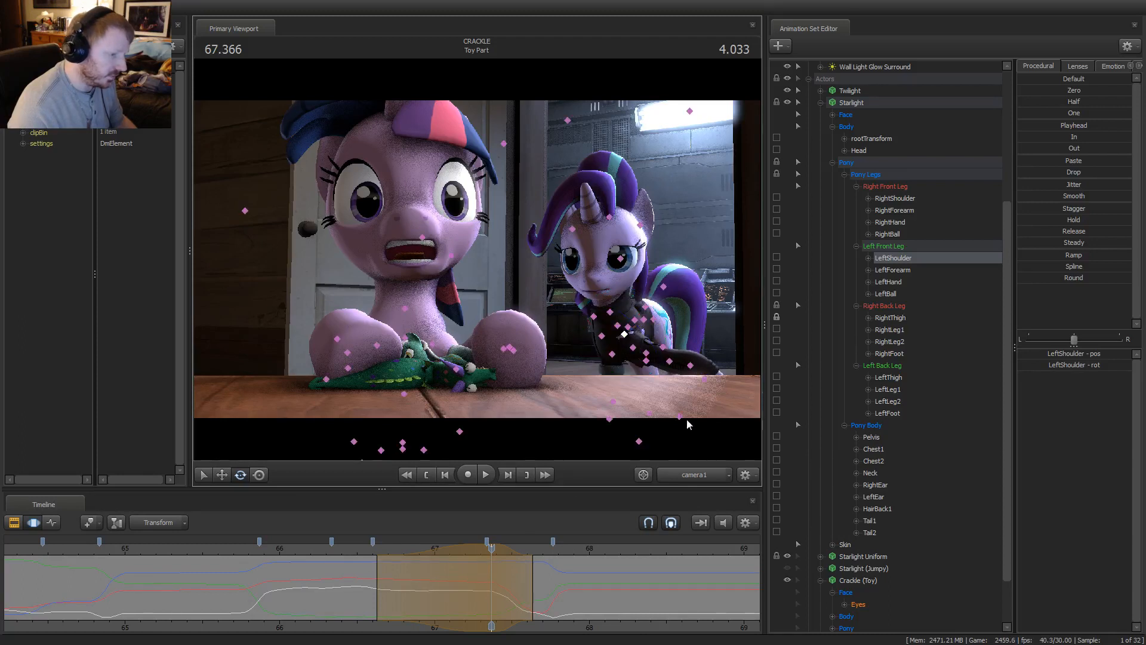
left_click(691, 365, "ctrl")
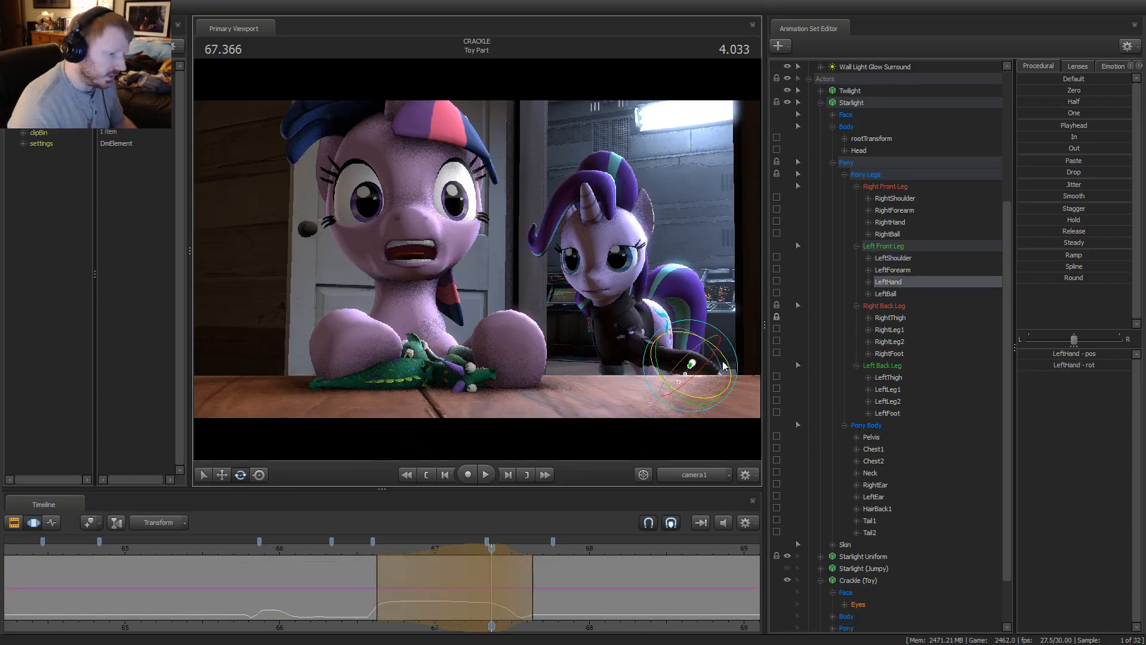
Replay Starlight's adjusted leg motion several times, starting from points between about 66.0 and 66.5
left_click(362, 550)
key("space")
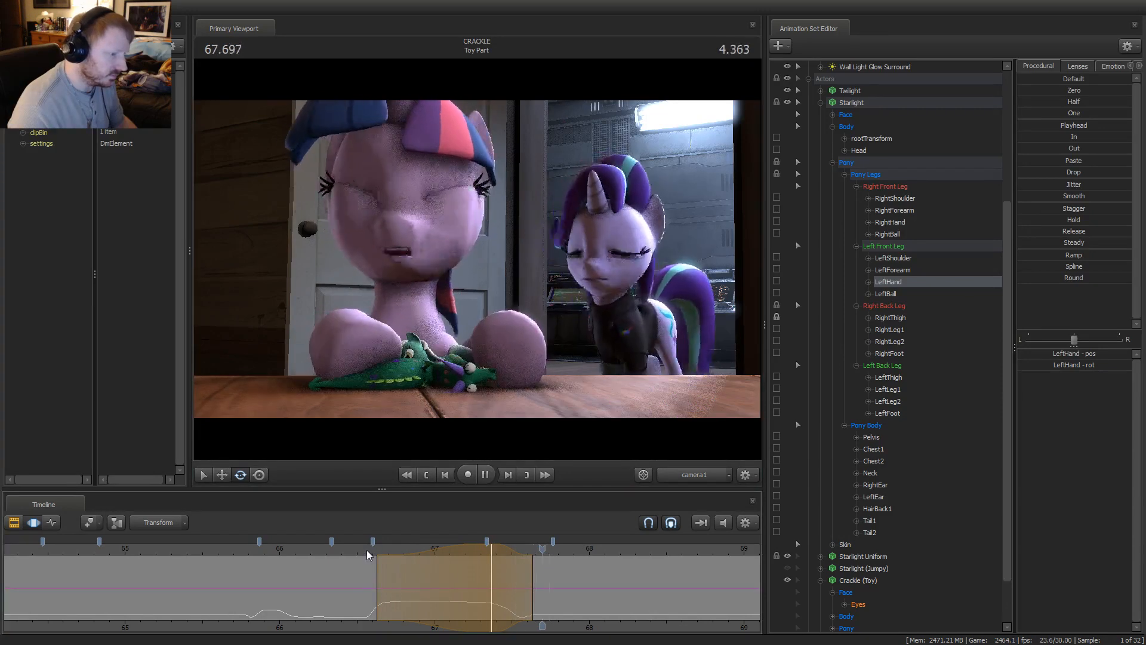
key("space")
left_click(360, 549)
key("space")
key("space")
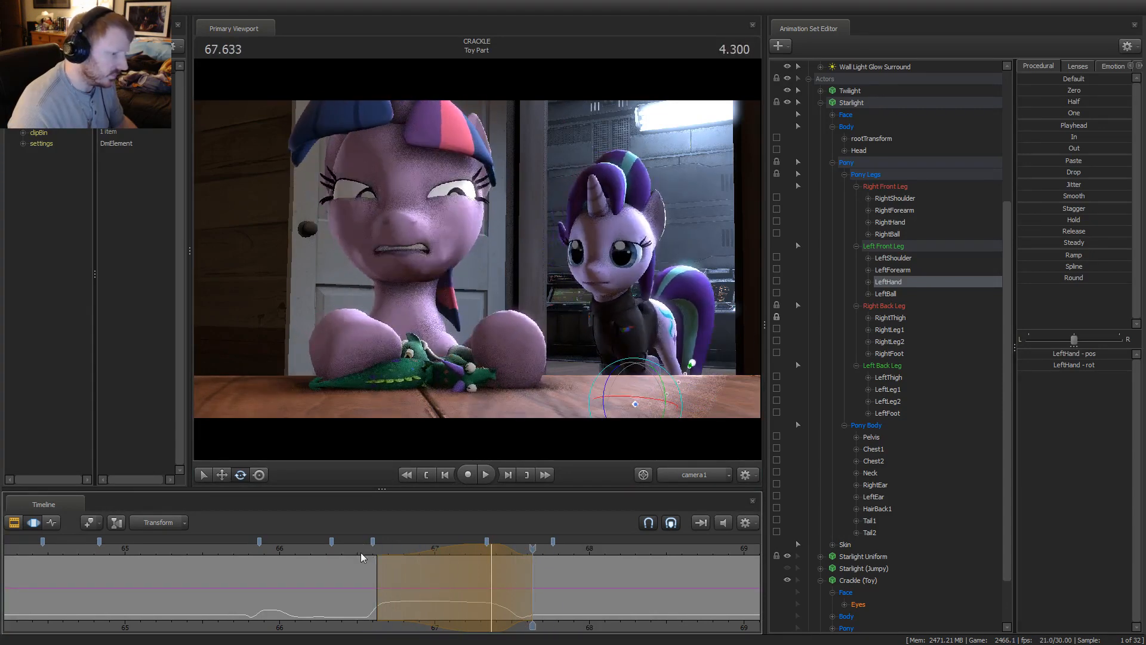
left_click(363, 549)
key("space")
key("space")
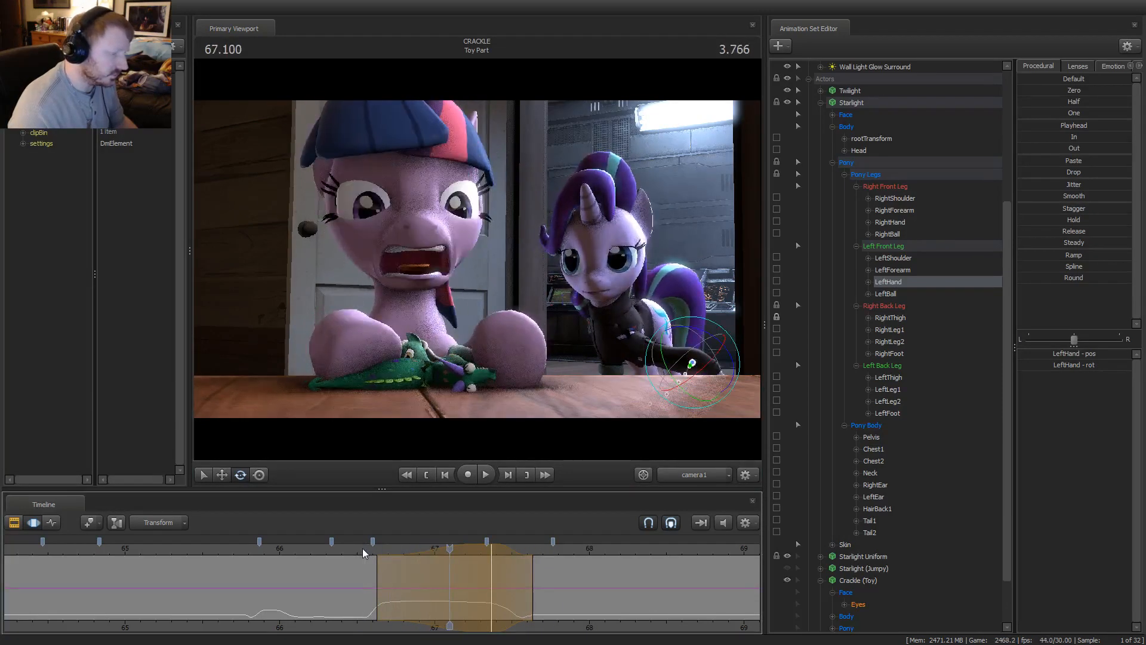
left_click(333, 552)
key("space")
key("space")
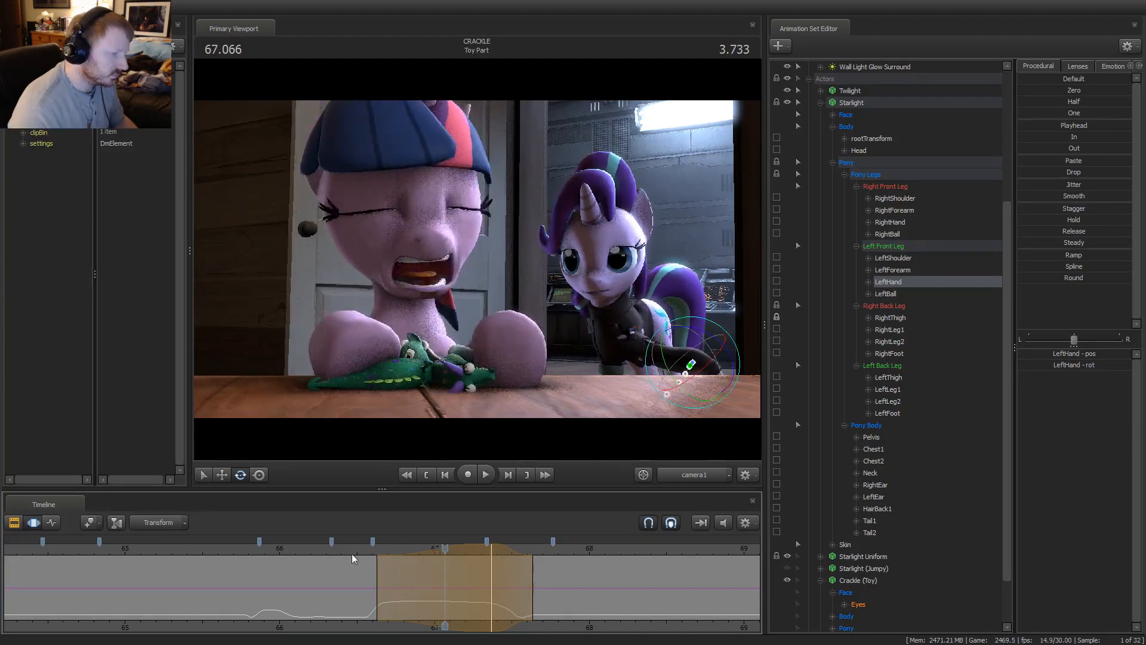
left_click(286, 556)
key("space")
key("space")
Centre a new time selection on 67.333 with falloffs from about 66.73 to 67.93, rotate Starlight's head, and replay
left_click(377, 582)
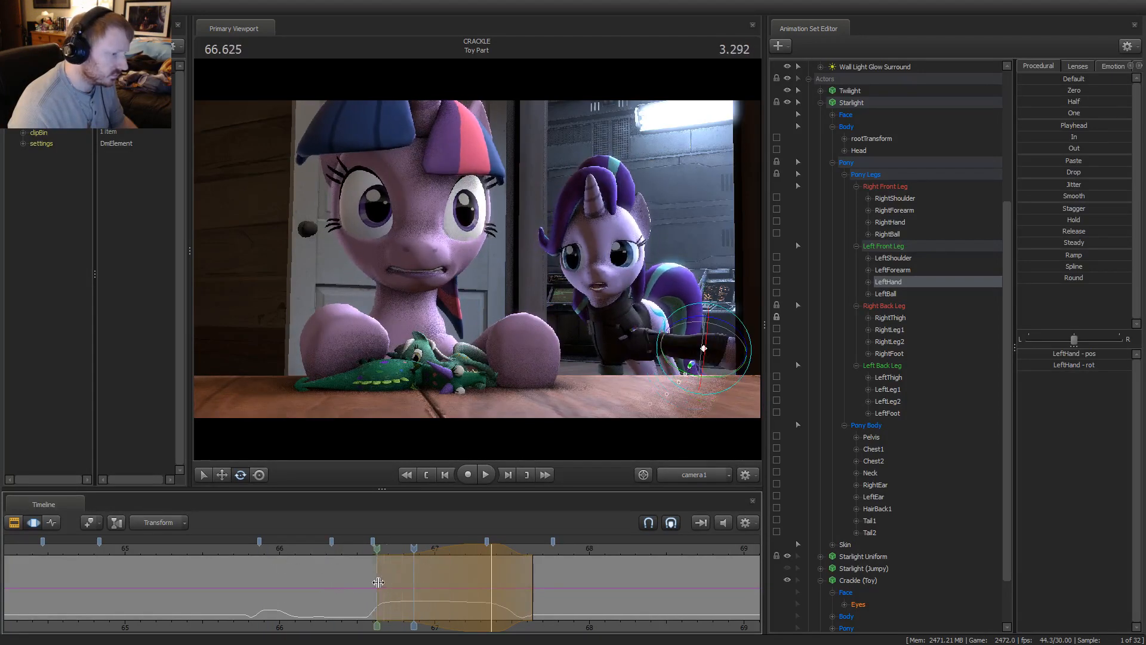
left_click_drag(379, 582, 484, 589)
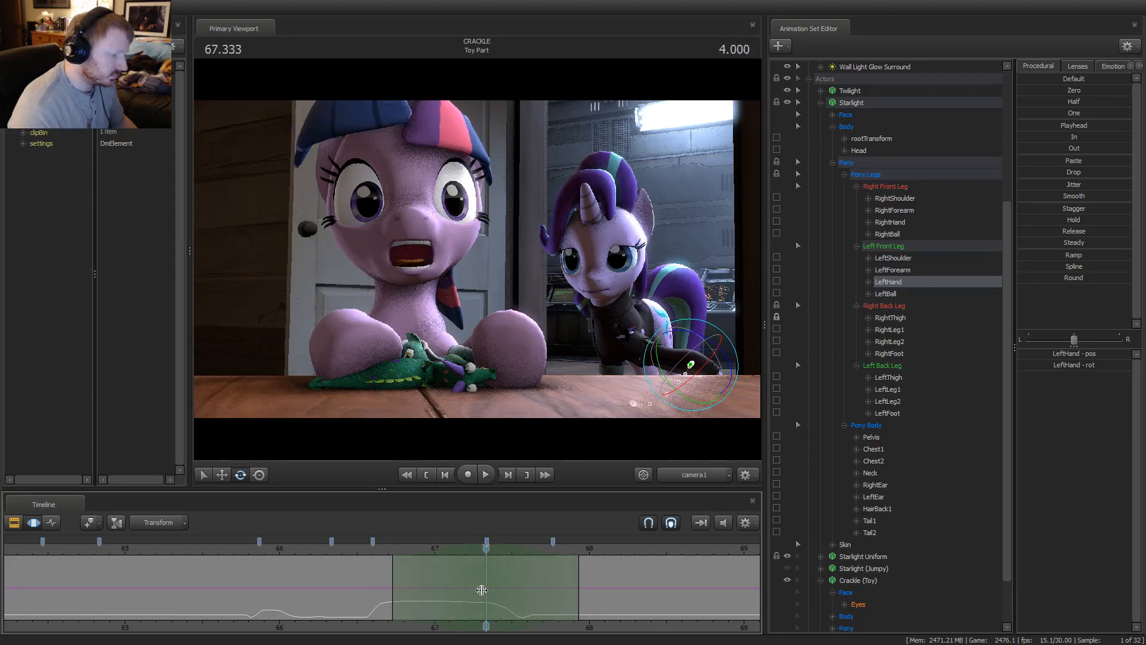
left_click(620, 310)
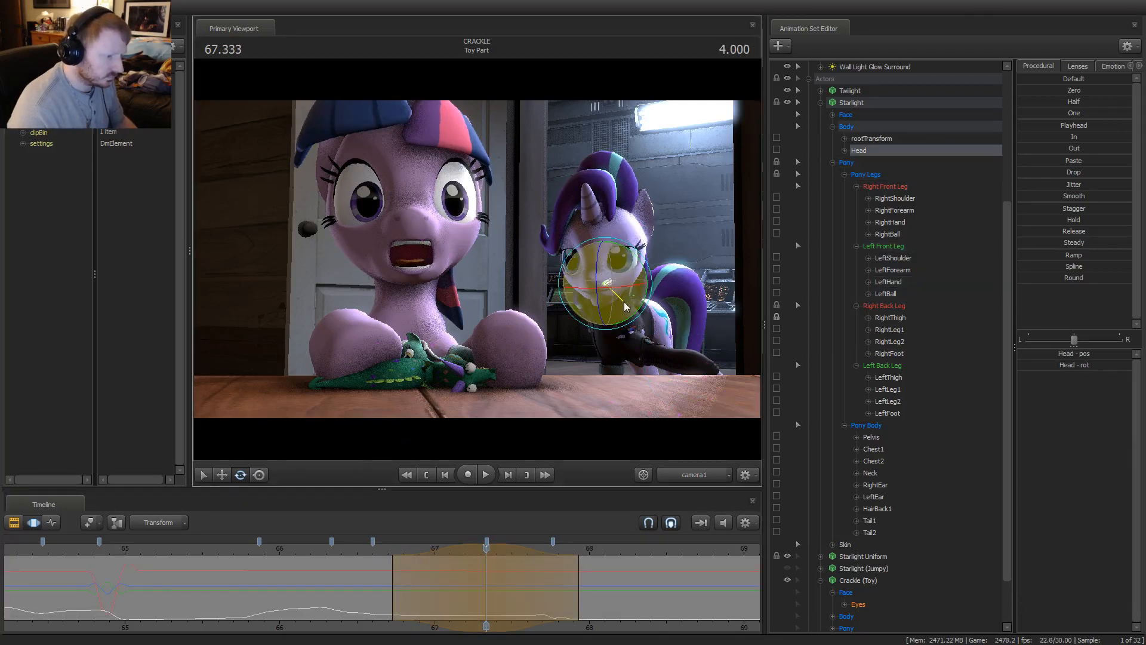
key("space")
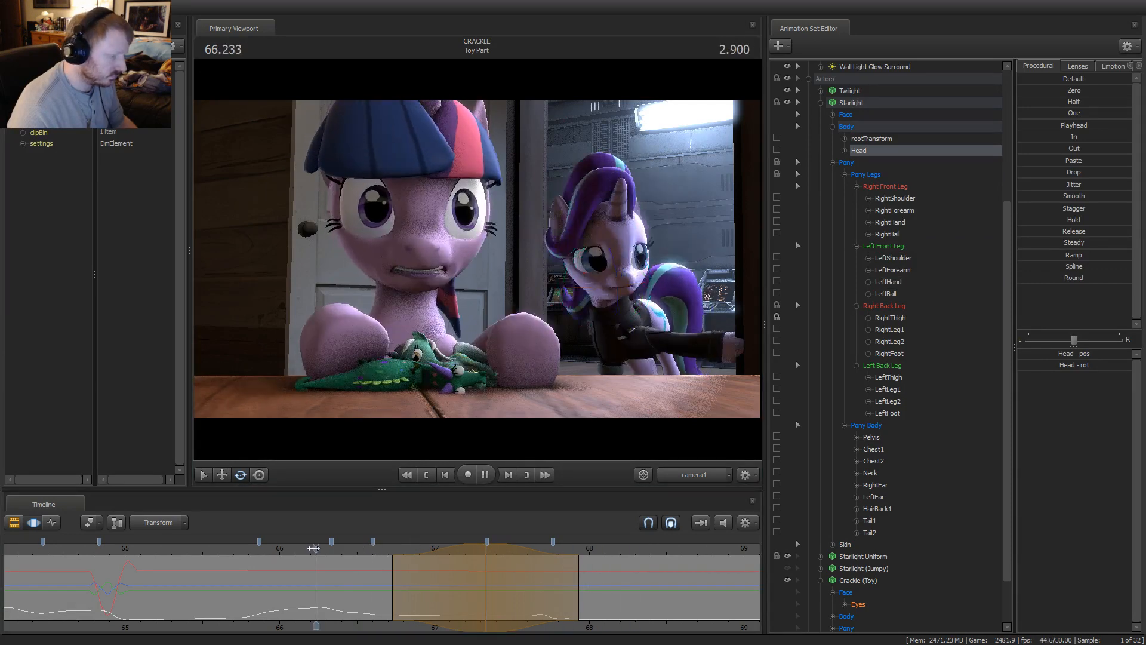
key("space")
Hold a time selection from about 66.97 to 67.4, shift Starlight's eyes_rightleft value slightly, and replay the gaze
left_click_drag(362, 578, 496, 597)
scroll(496, 599, "up", 3, "shift")
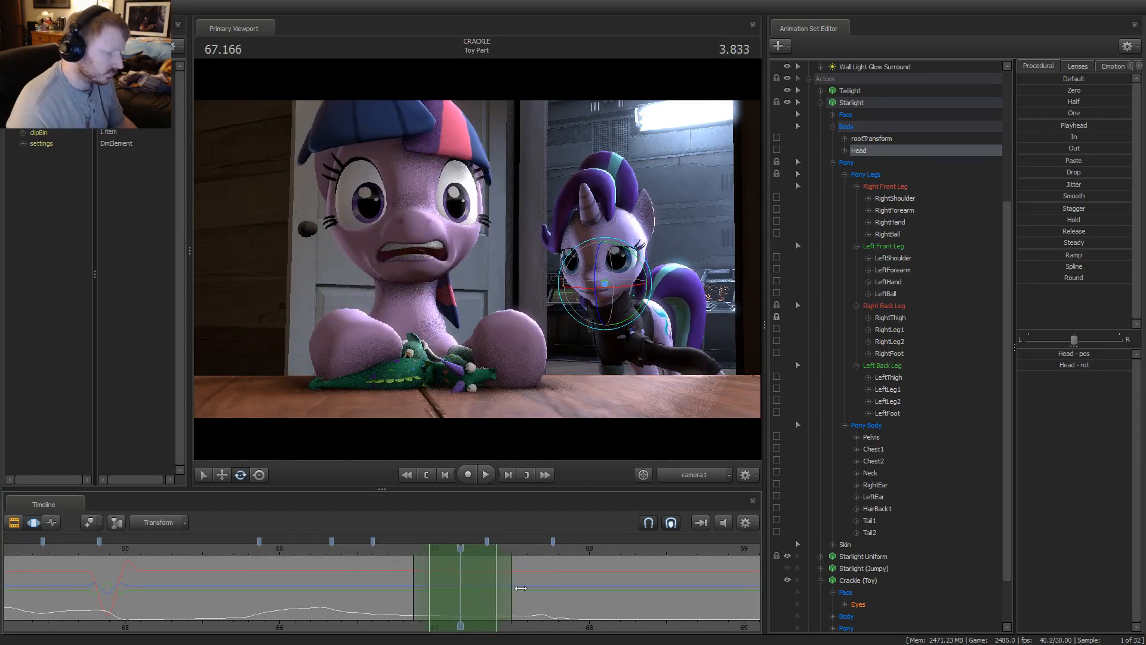
left_click(854, 114)
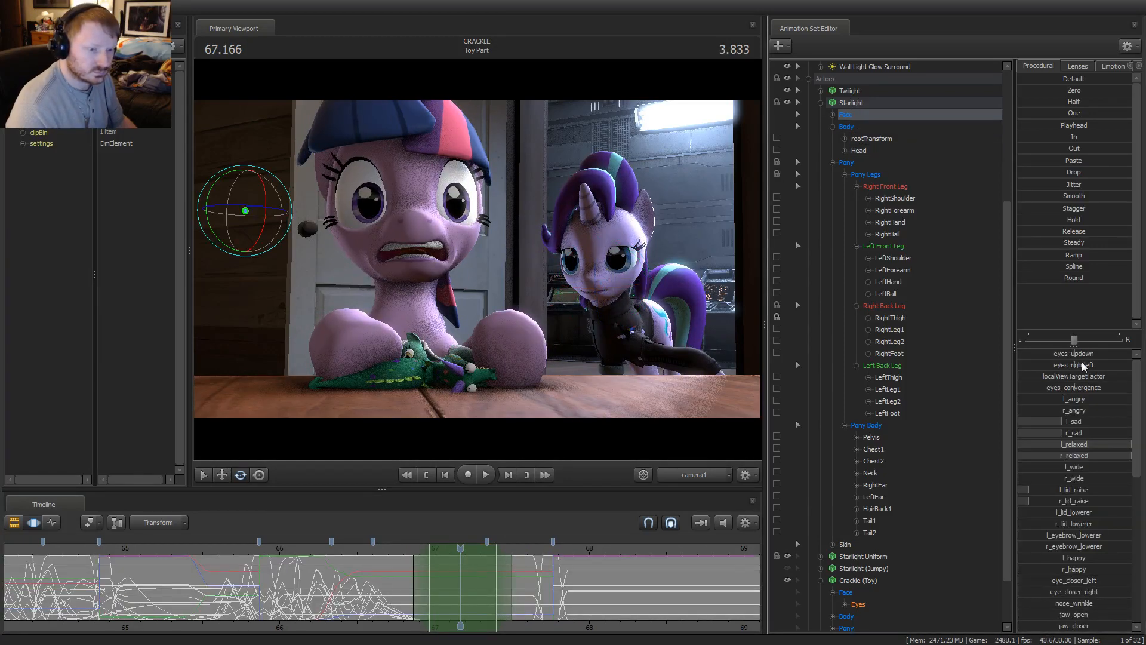
left_click_drag(1082, 363, 1087, 366)
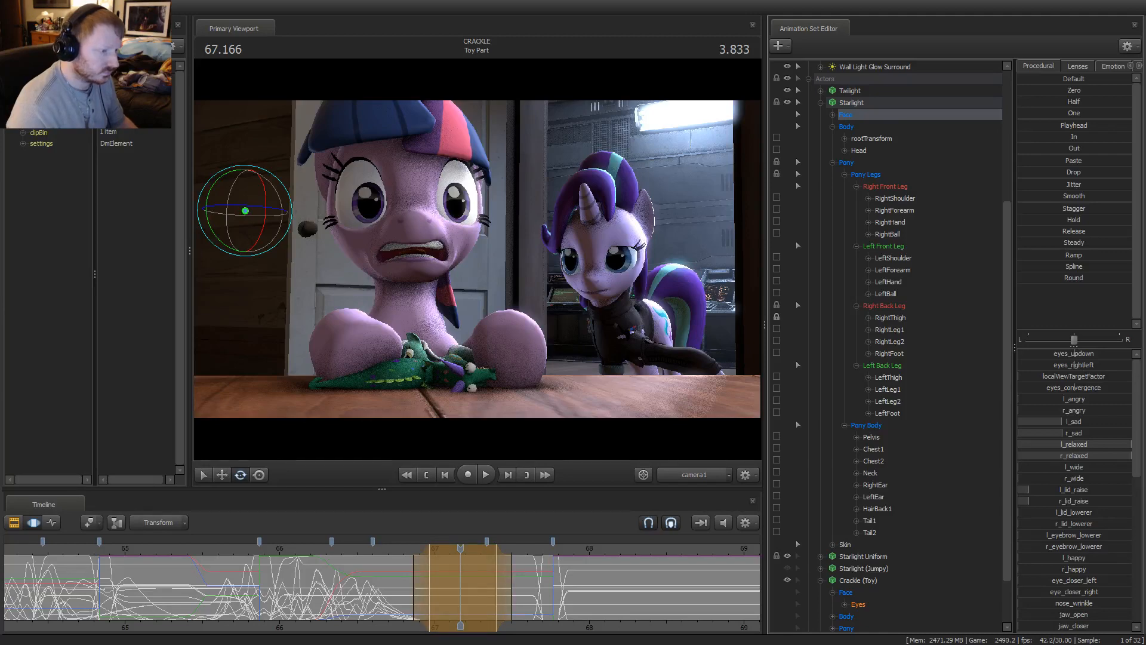
key("space")
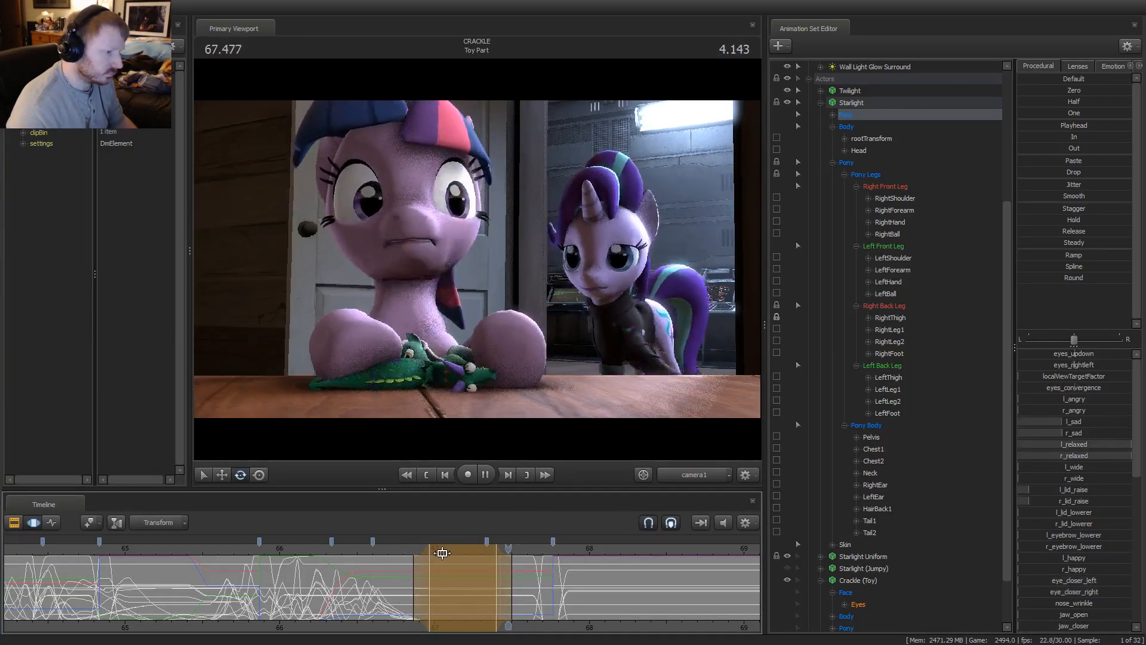
key("space")
Make a time selection held from 67.566 to 67.633, with falloffs starting at about 67.33 and ending at about 67.7
left_click_drag(517, 561, 531, 585)
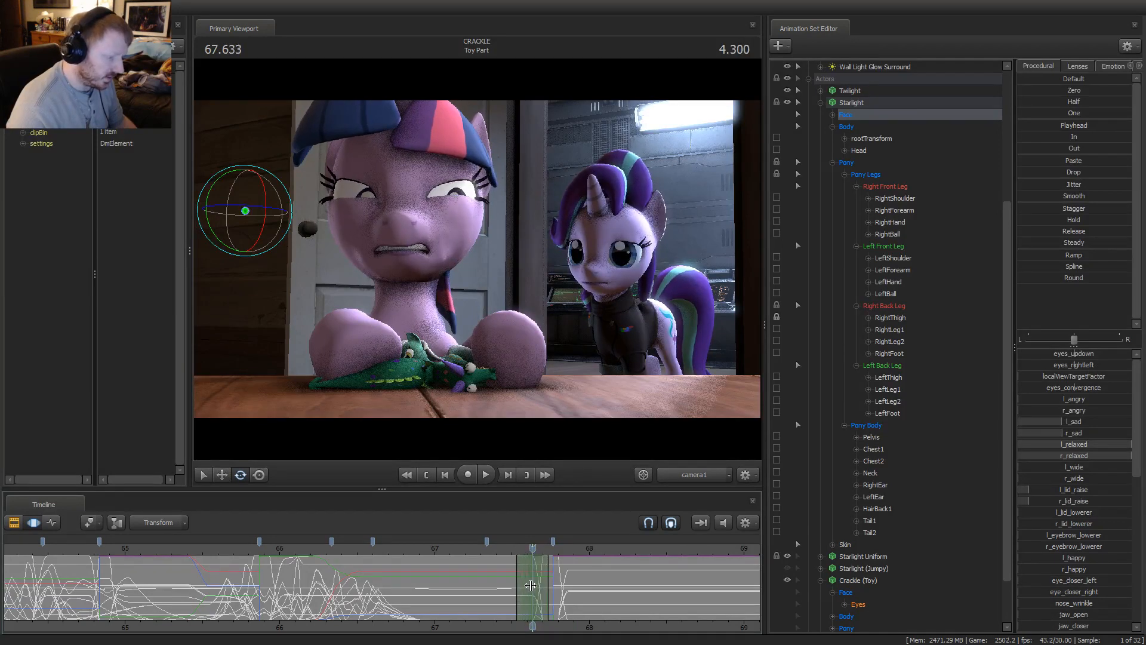
scroll(537, 579, "up", 3)
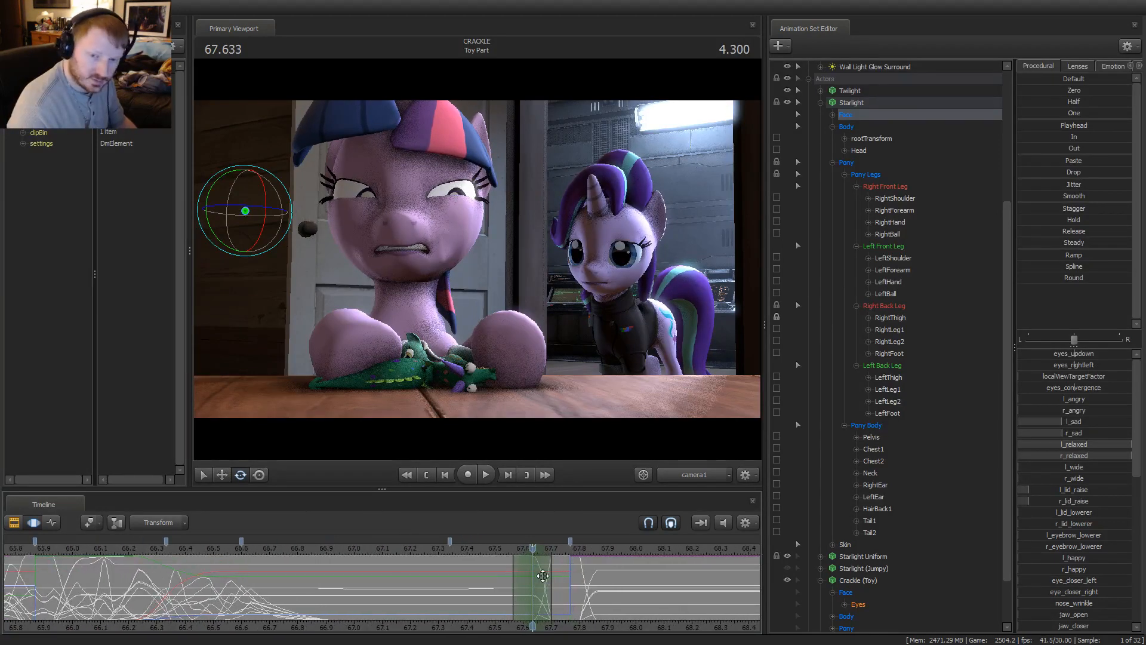
left_click_drag(518, 575, 480, 565)
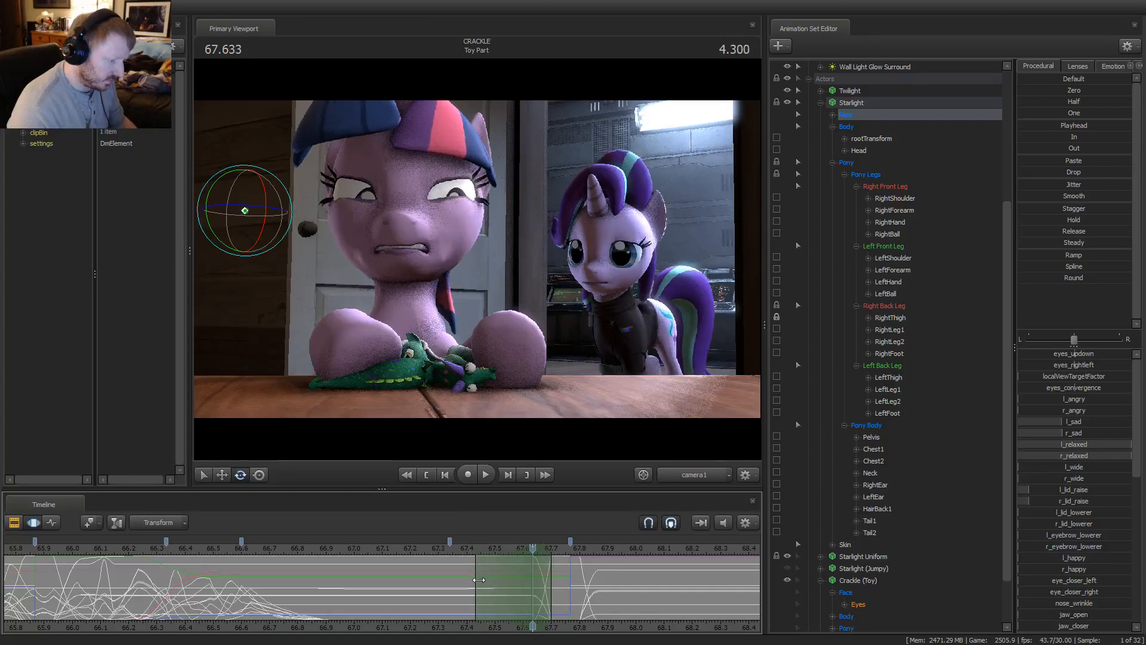
left_click_drag(528, 570, 444, 561)
left_click(513, 561)
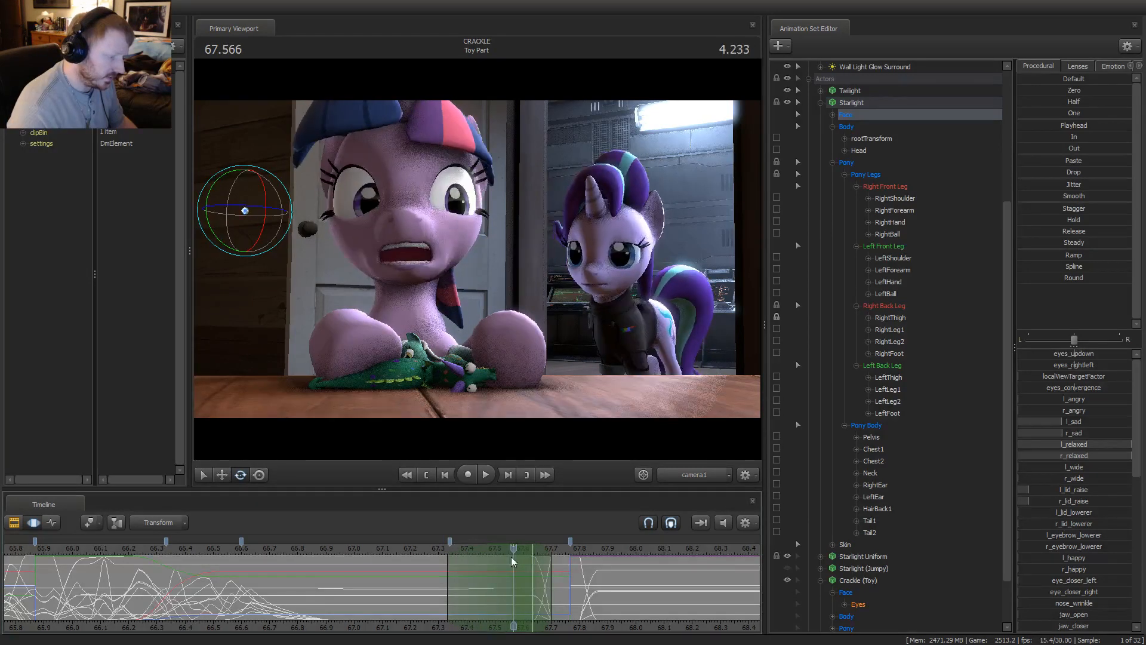
Blend Starlight's Upper Face controls partway toward Zero, raise l_wide by about a quarter, and review the expression up to 67.6
left_click(839, 105)
left_click(847, 115)
left_click(832, 114)
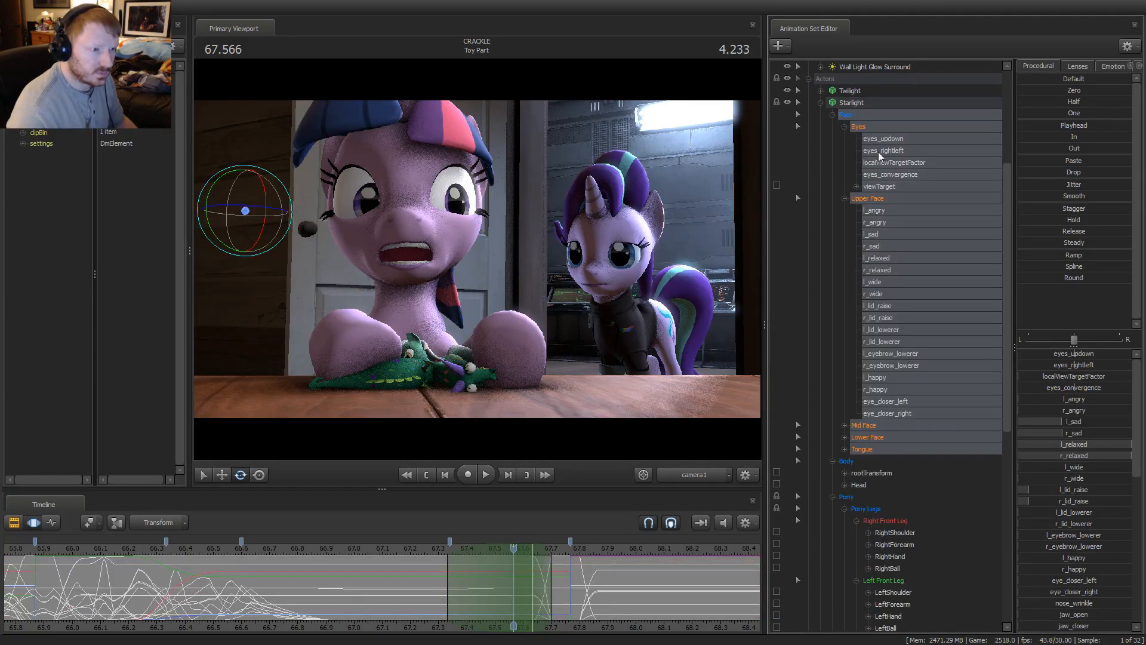
left_click(875, 194)
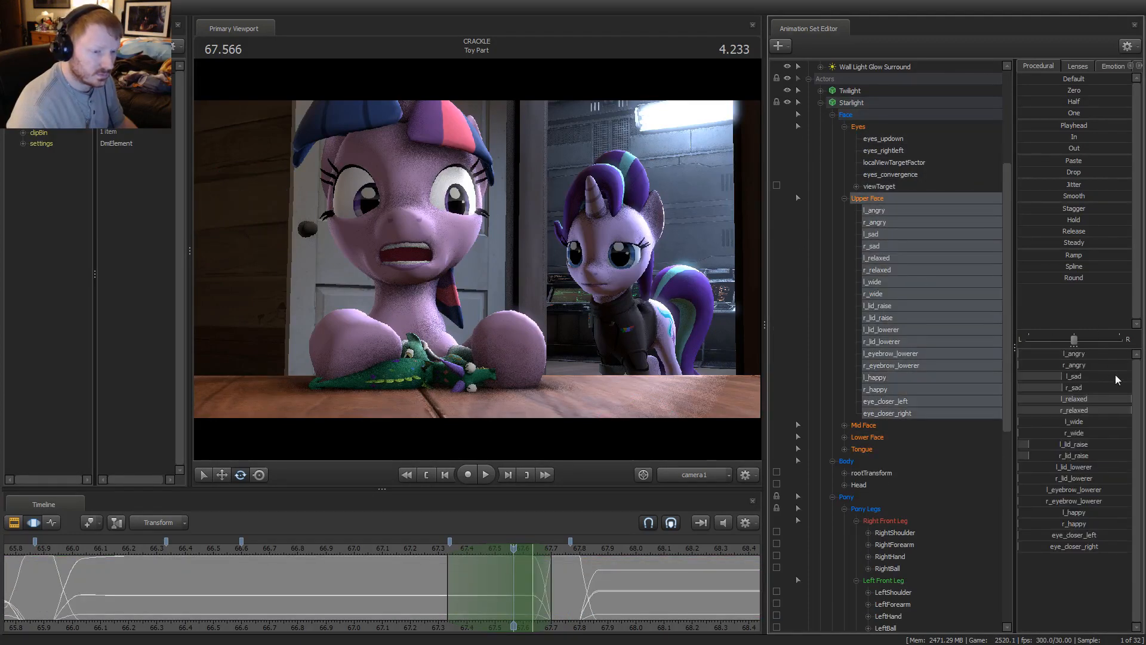
left_click_drag(1069, 90, 1090, 91)
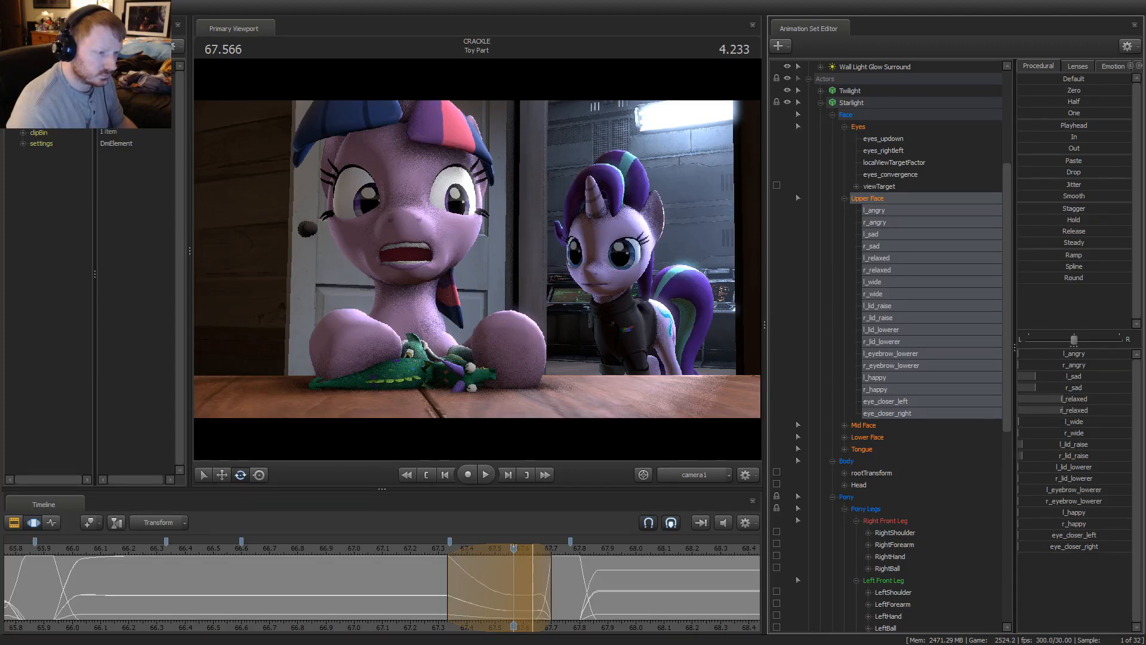
left_click_drag(1019, 421, 1055, 422)
key("space")
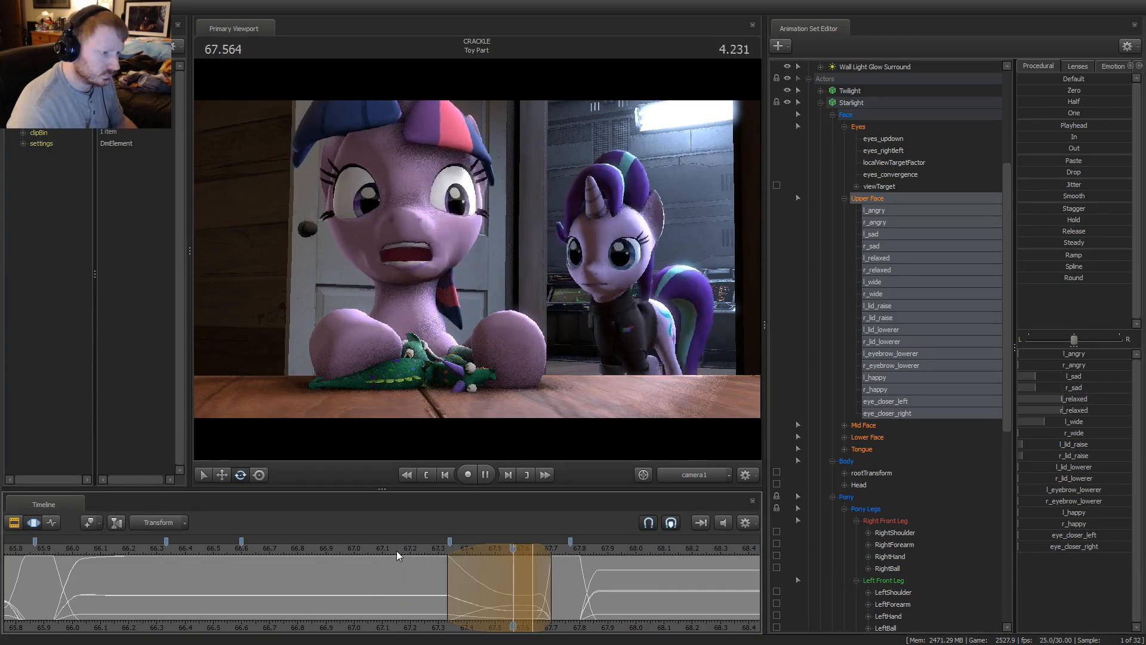
key("space")
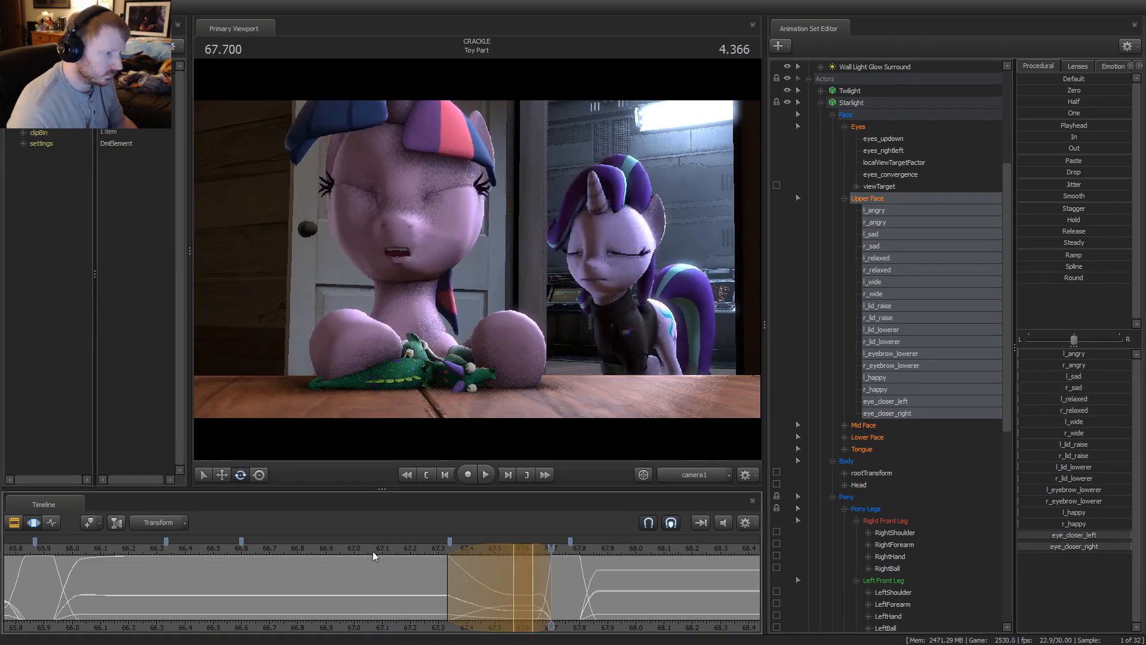
left_click_drag(399, 554, 522, 564)
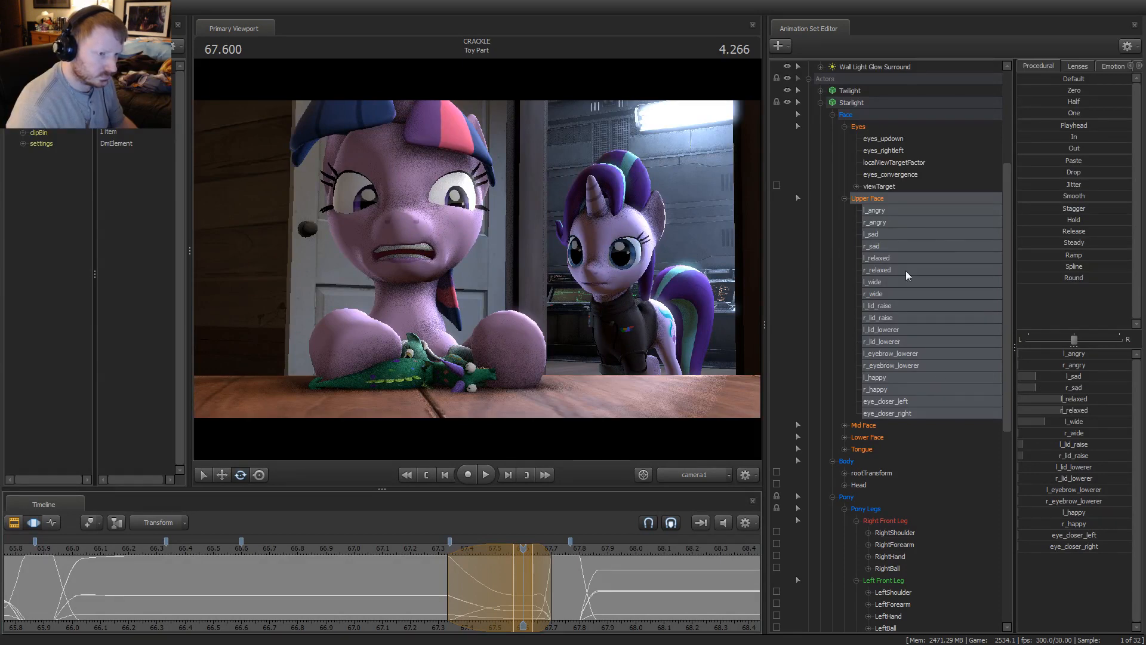
For Starlight's Lower Face, extend the selection's starting falloff back to about 67.17 and raise jaw_open slightly
left_click(873, 438)
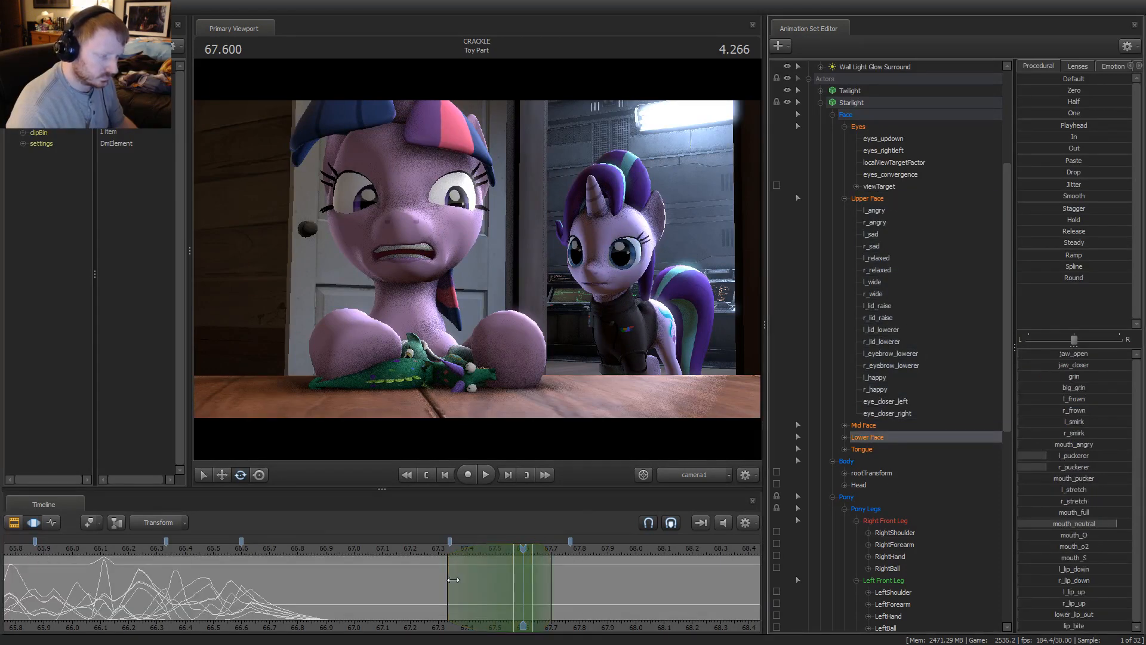
left_click_drag(450, 575, 401, 577)
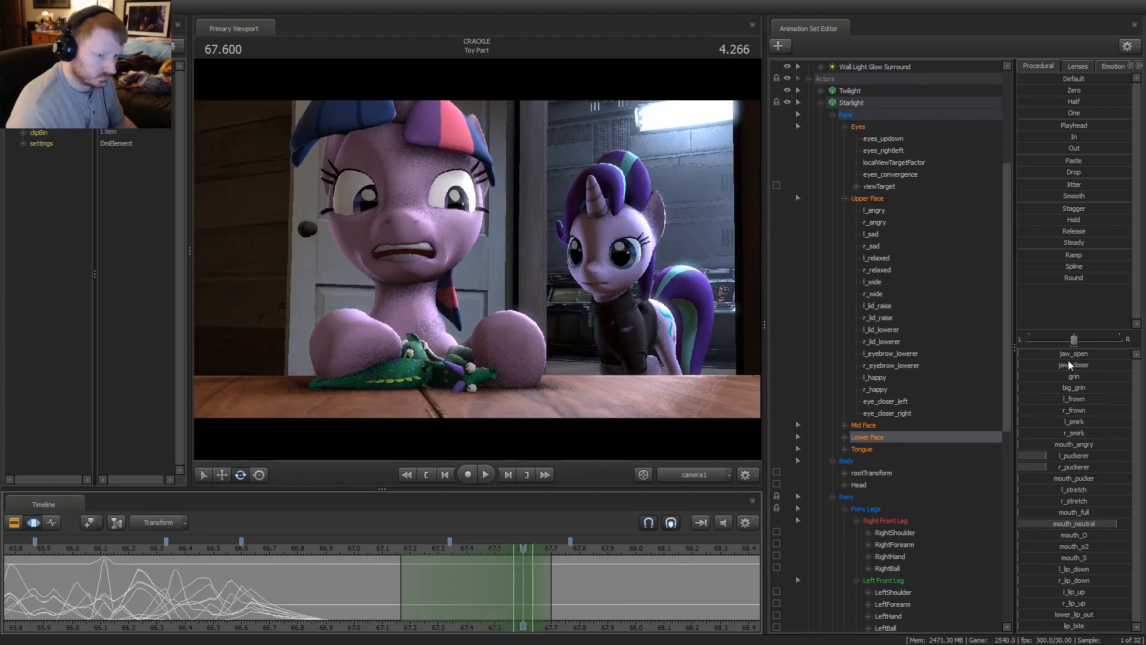
left_click_drag(1071, 355, 1093, 355)
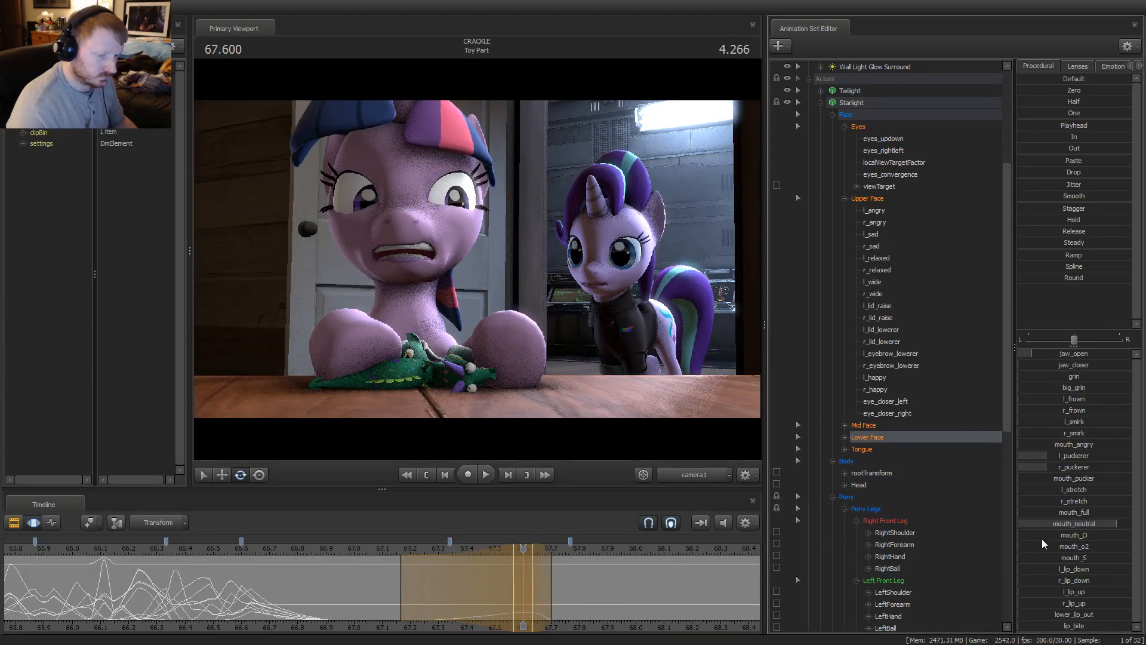
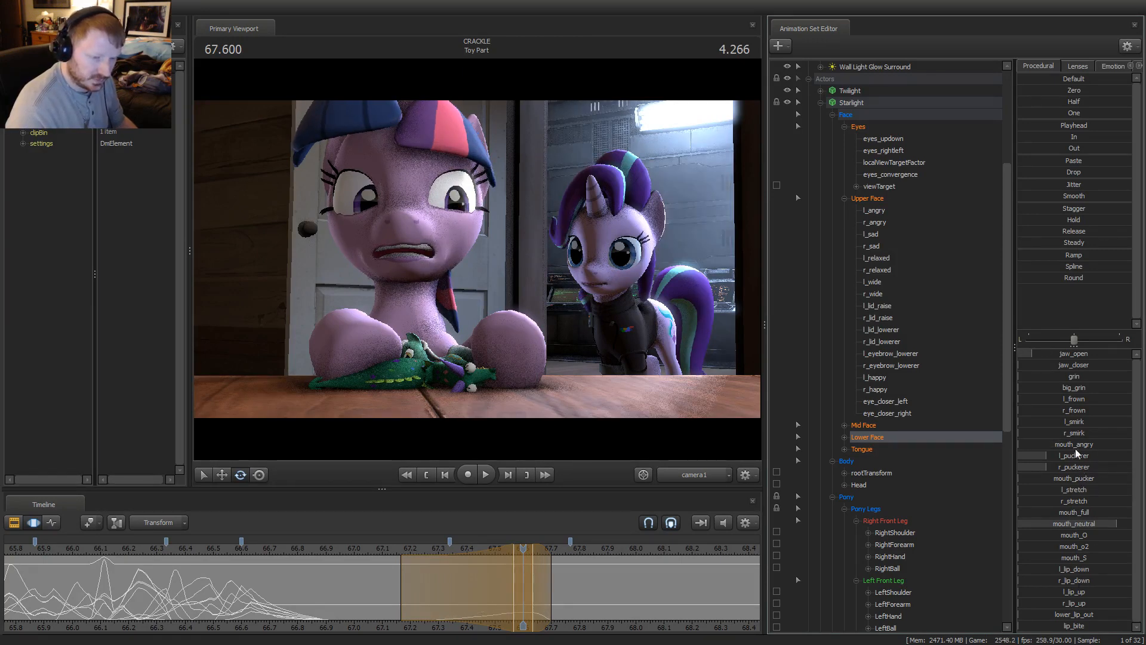
Raise Starlight's Lower Face l_frown, r_frown, jaw_open and jaw_closer controls, and replay the mouth motion from about 66.6
left_click_drag(1097, 410, 1116, 410)
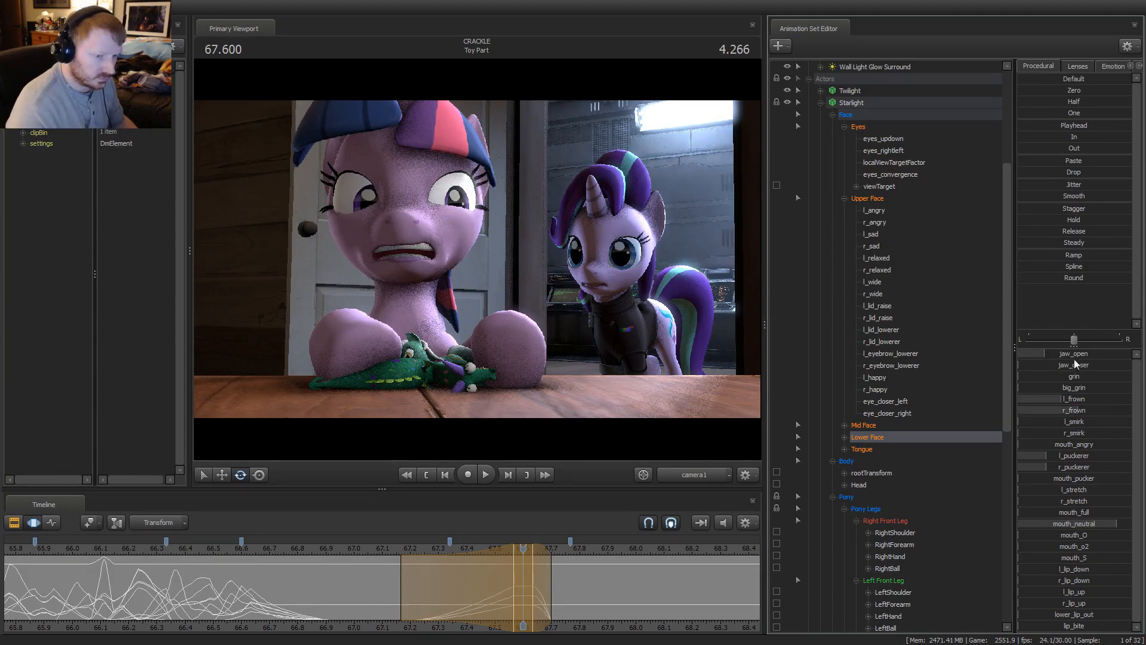
left_click_drag(1075, 363, 1060, 364)
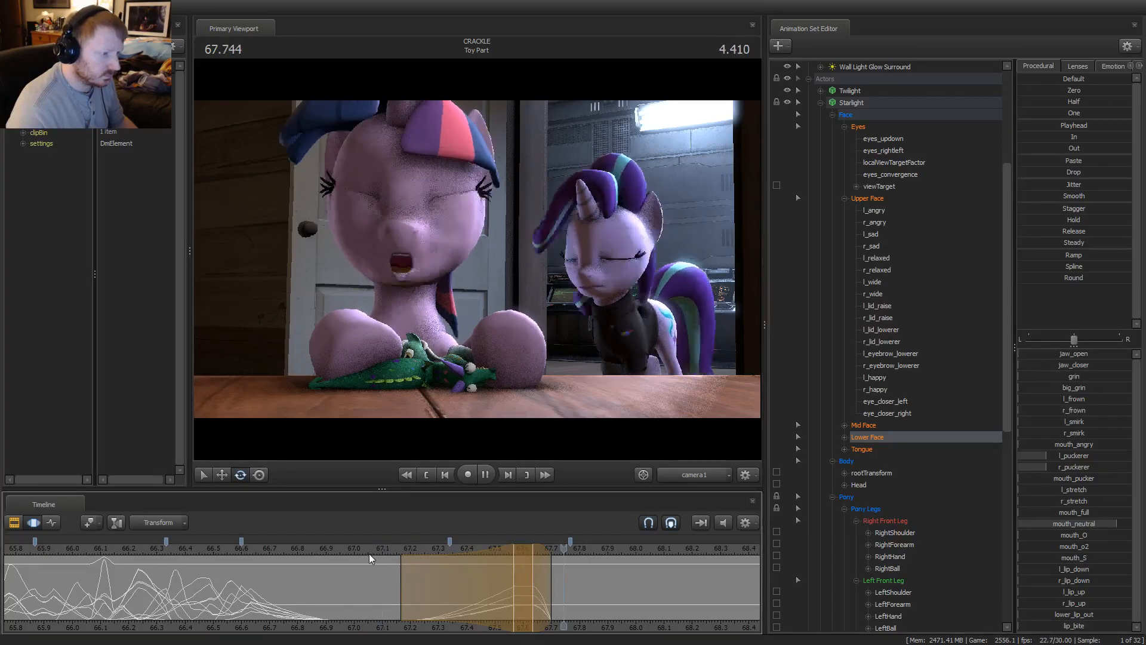
left_click(252, 547)
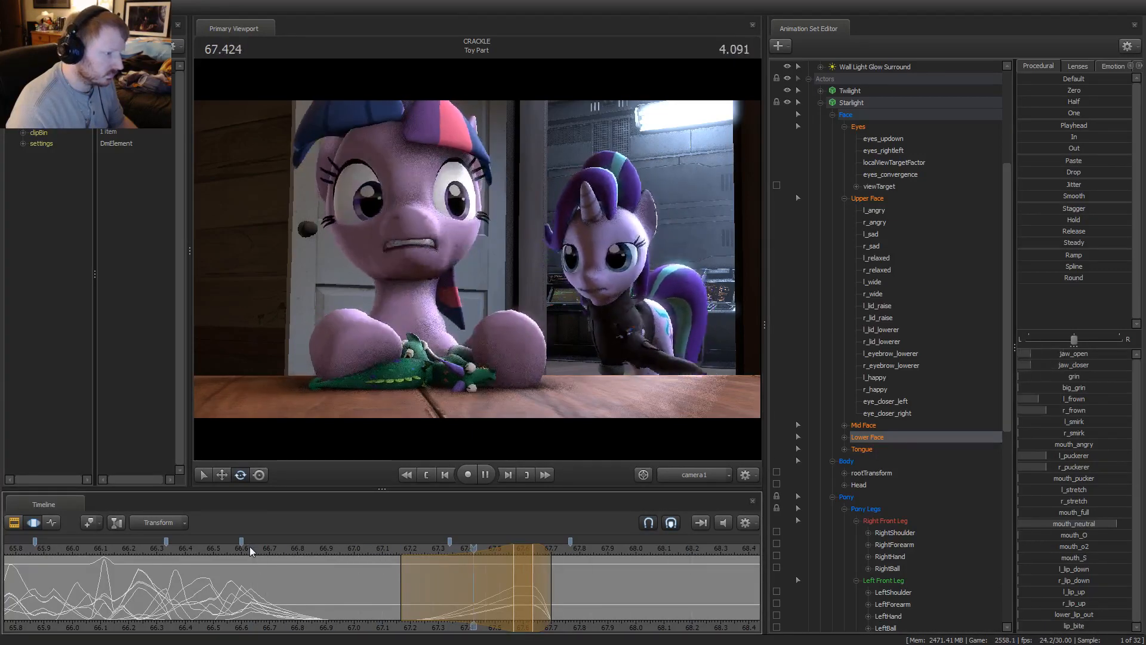
left_click(286, 546)
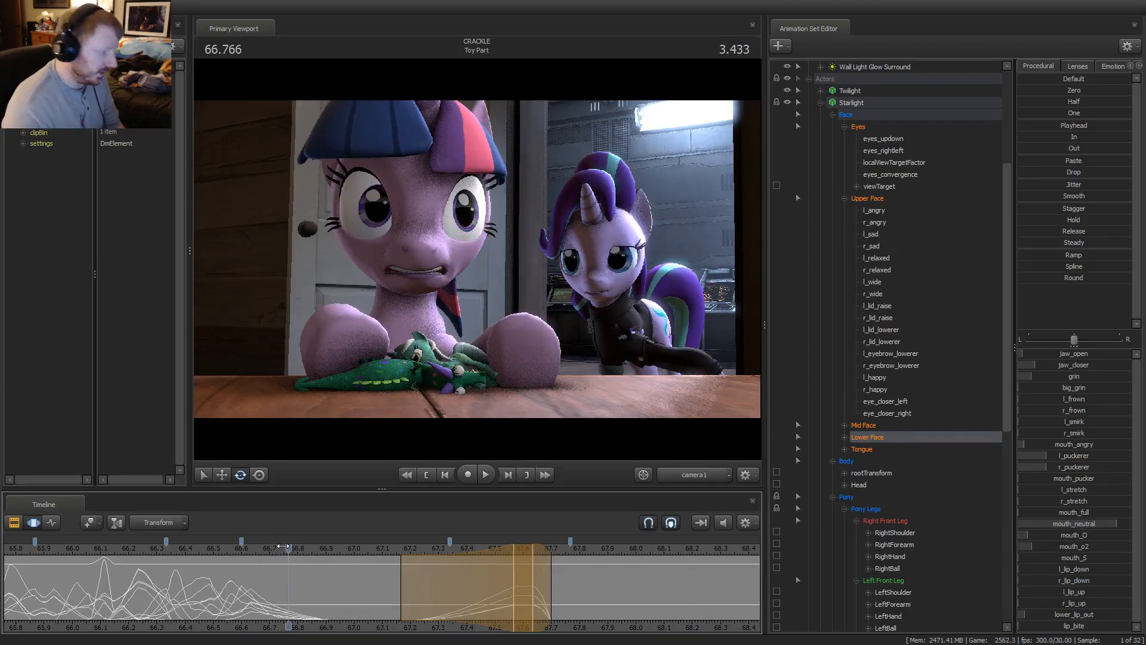
left_click(241, 548)
key("space")
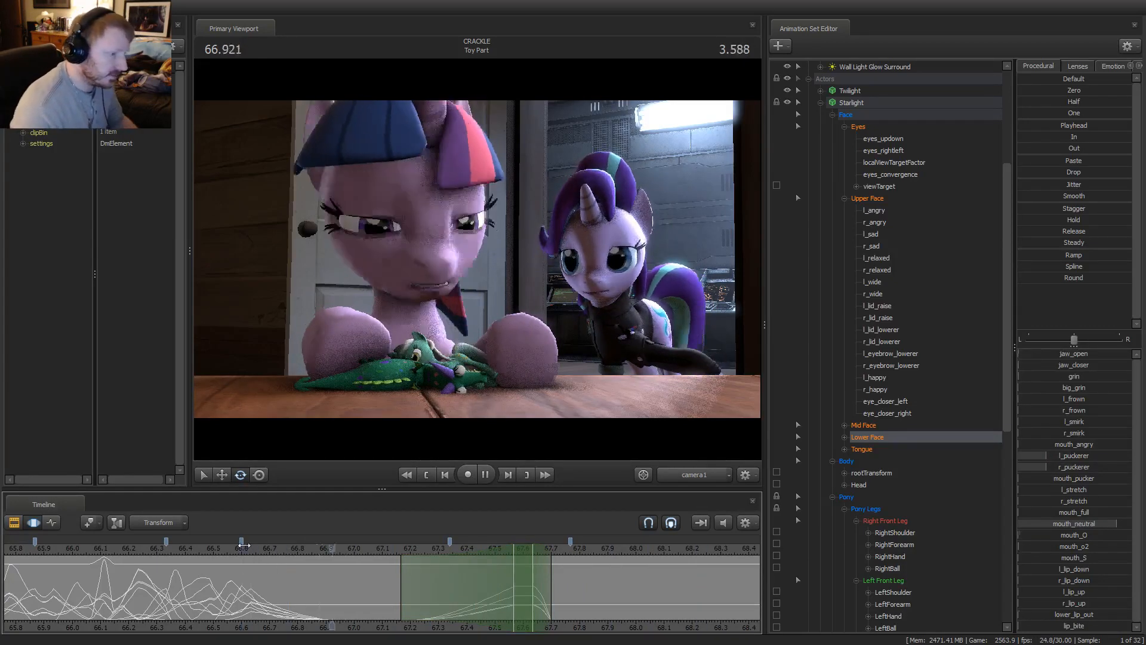
key("space")
left_click(175, 549)
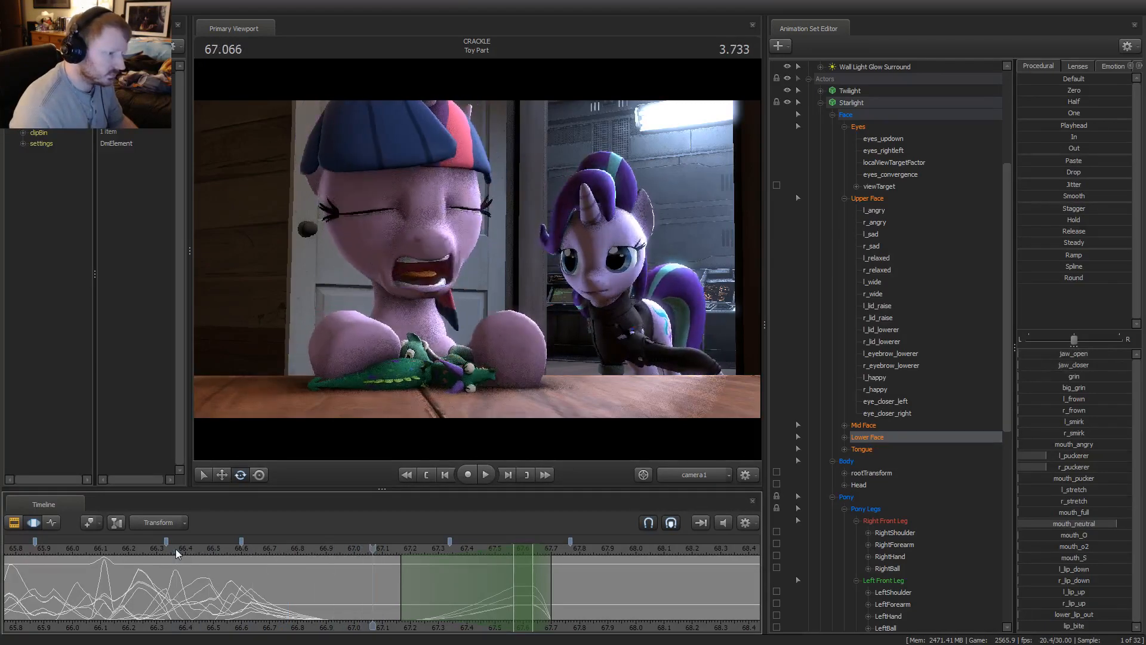
Make a time selection from about 66.93 to 67.4 peaking at 67.1, and raise the Upper Face lid_raise controls slightly
left_click_drag(256, 590, 342, 605)
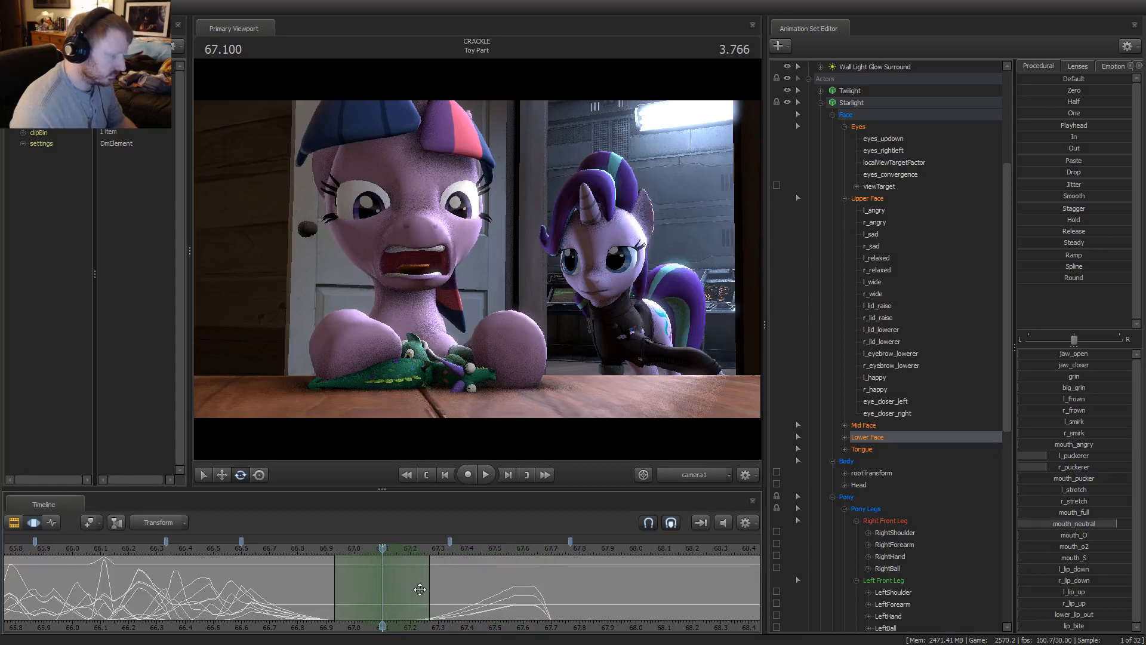
left_click_drag(431, 587, 466, 587)
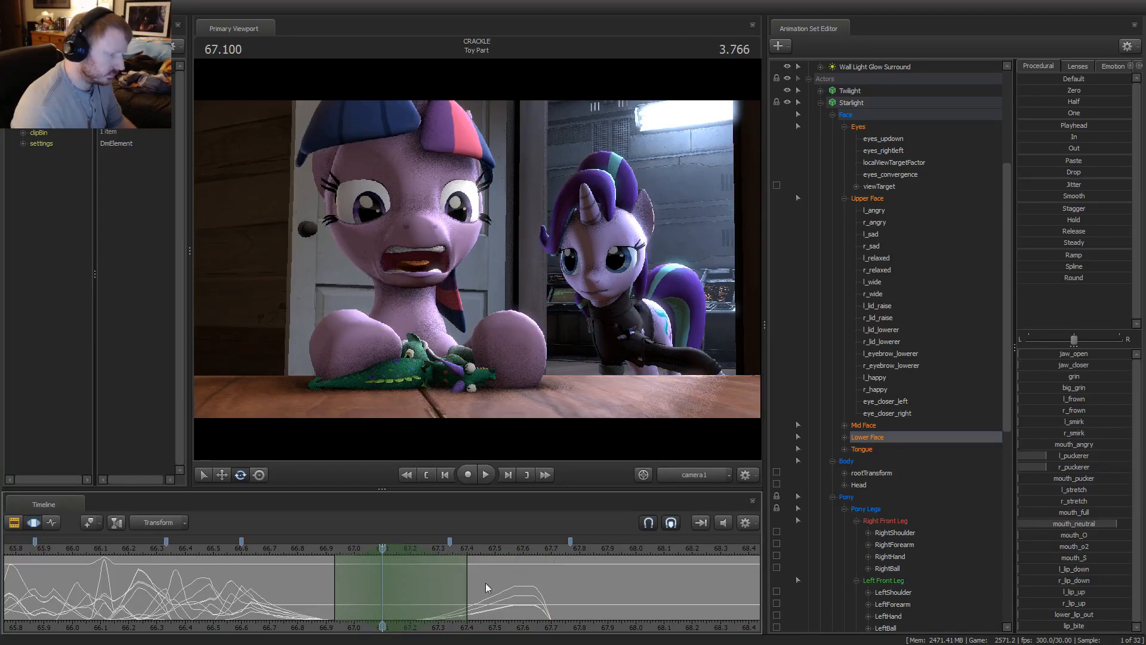
left_click(878, 200)
left_click_drag(1076, 450, 1086, 451)
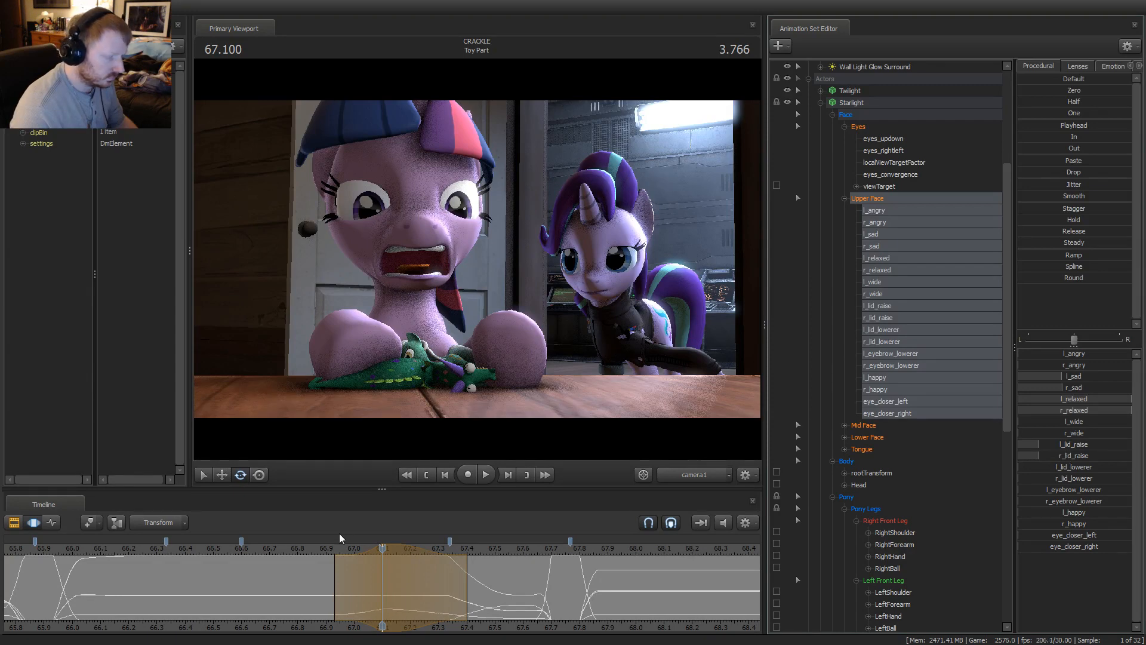
Shift the time selection about one frame earlier to peak at 67.066, and replay Starlight's Upper Face change
left_click(297, 548)
key("space")
key("space")
left_click(317, 548)
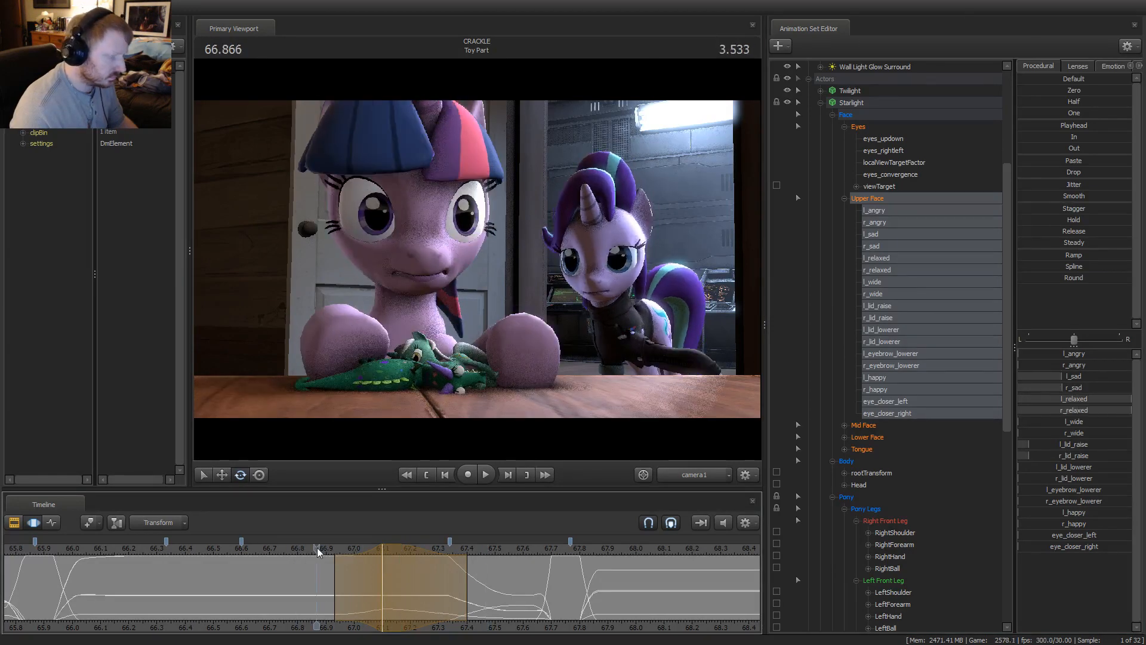
key("space")
left_click(301, 548)
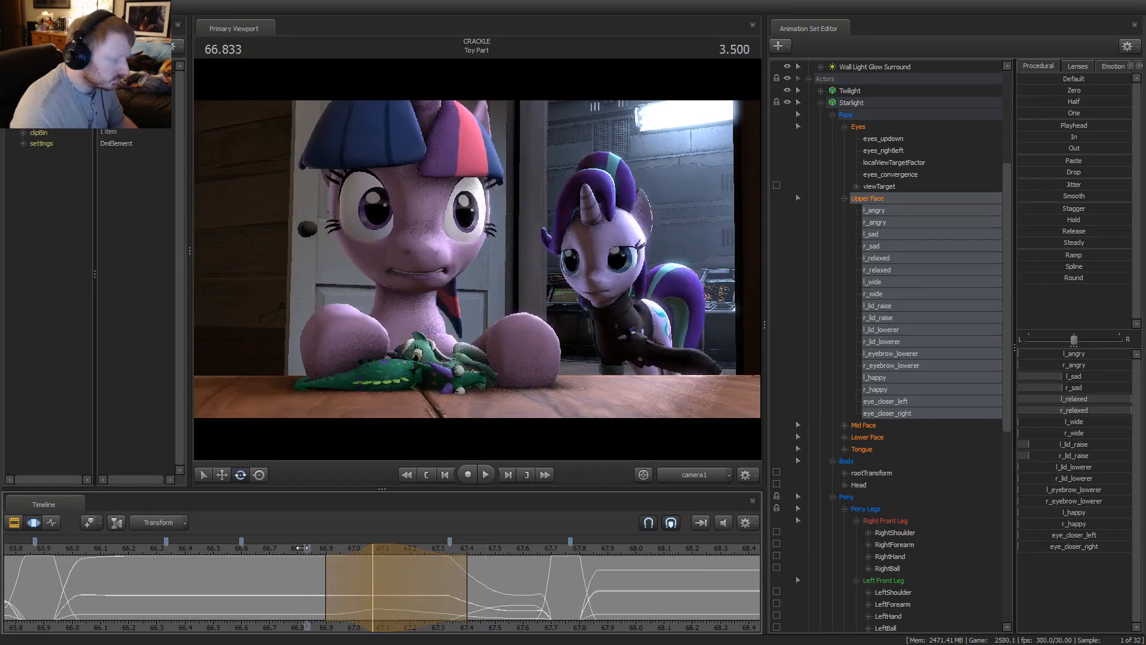
key("space")
key("space")
left_click(296, 548)
key("space")
key("space")
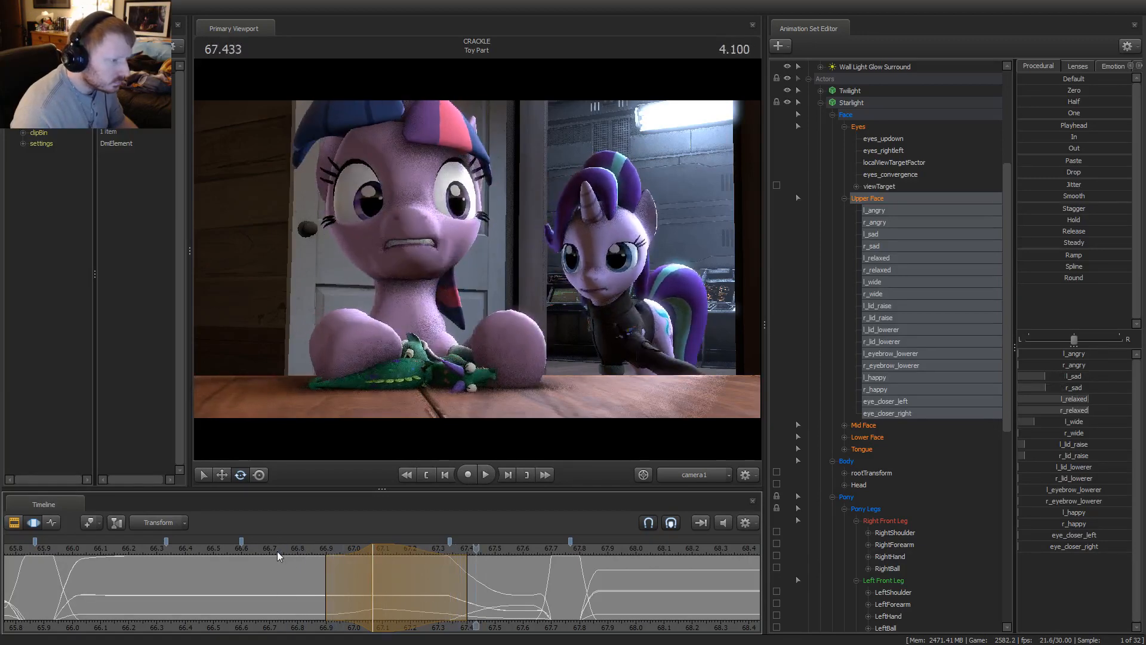
At 67.066, set the Upper Face lid_raise controls to about a fifth, lower l_sad and r_sad to about a quarter, and nudge the lid_lowerer controls up
left_click(373, 550)
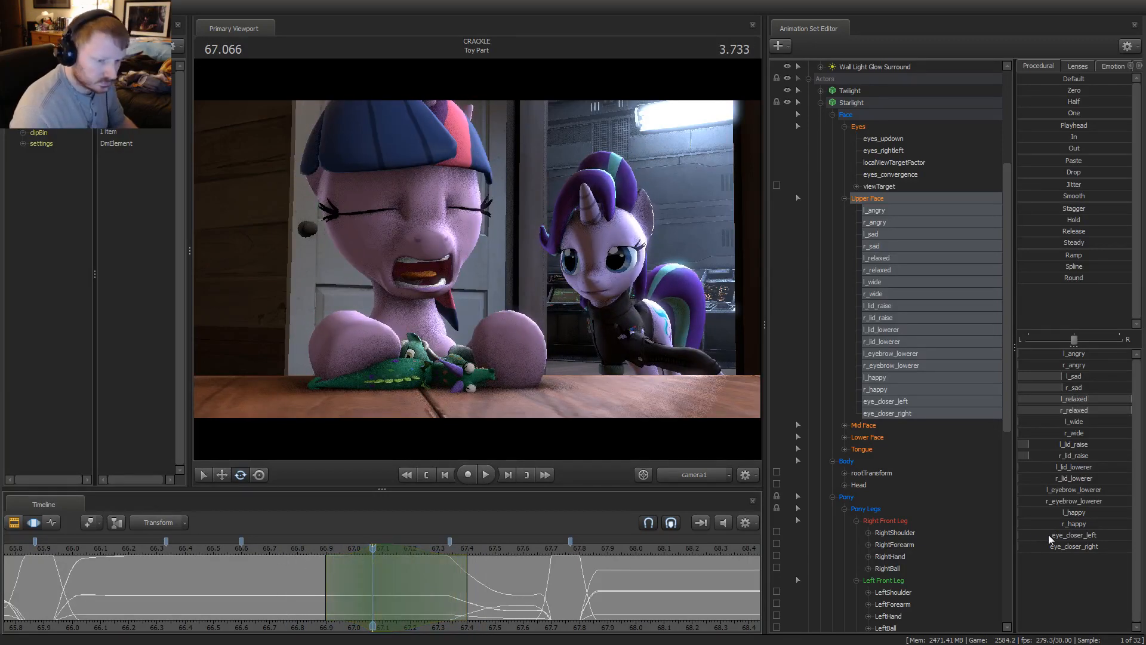
left_click_drag(1048, 535, 1053, 535)
left_click_drag(1054, 536, 1049, 536)
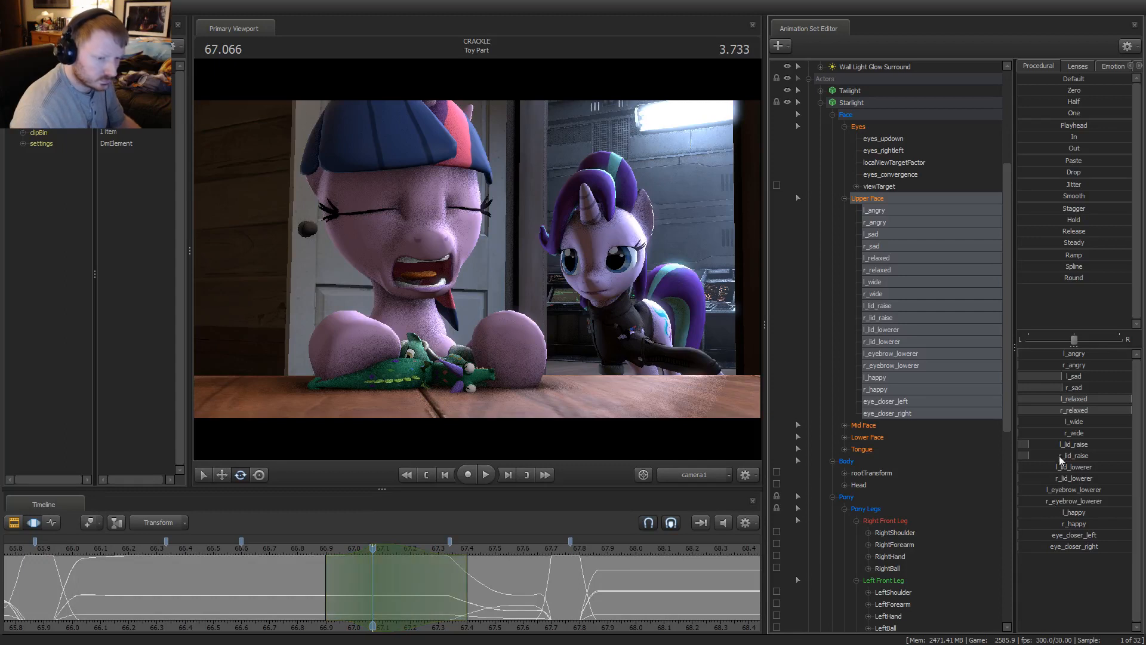
left_click_drag(1058, 445, 1060, 445)
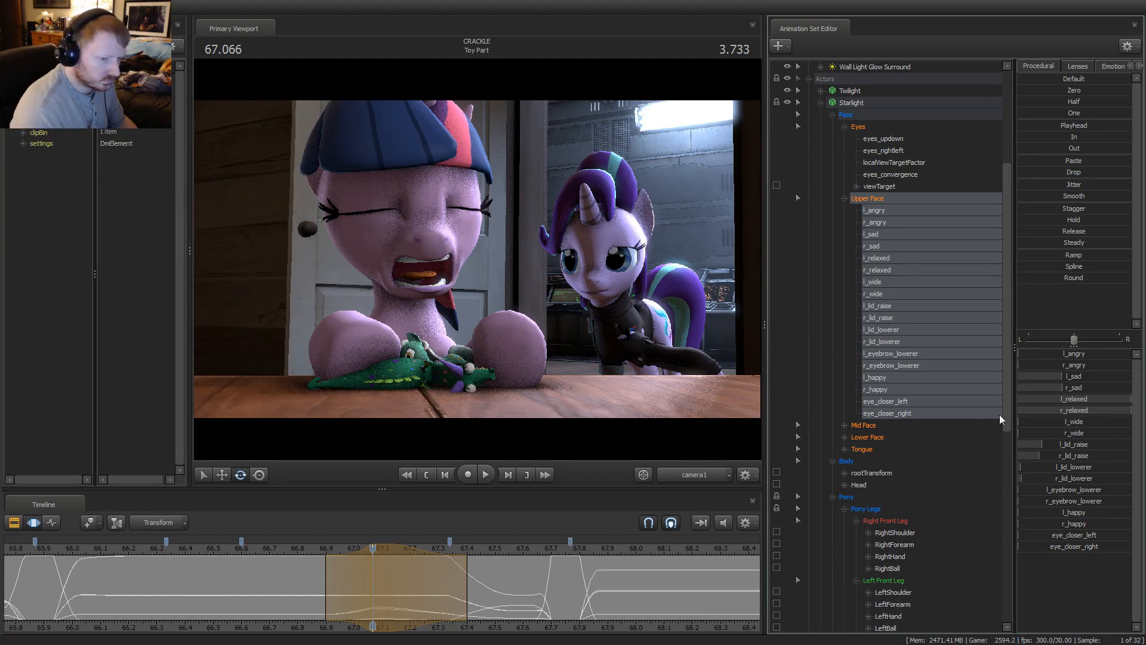
left_click_drag(1047, 378, 1040, 389)
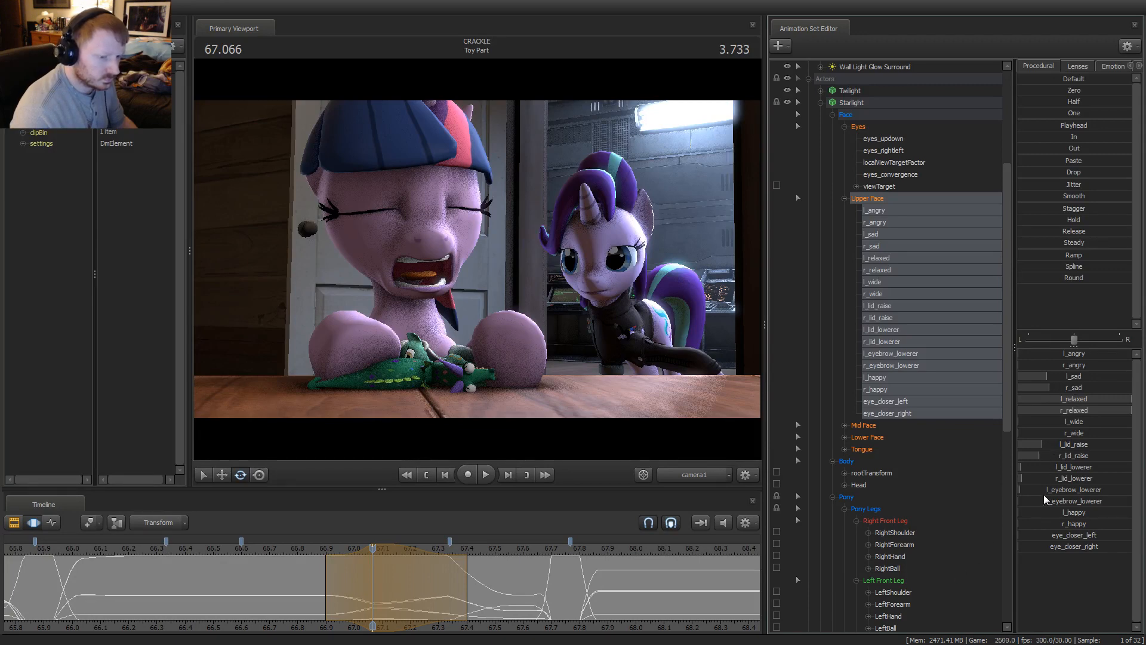
left_click_drag(1036, 479, 1041, 479)
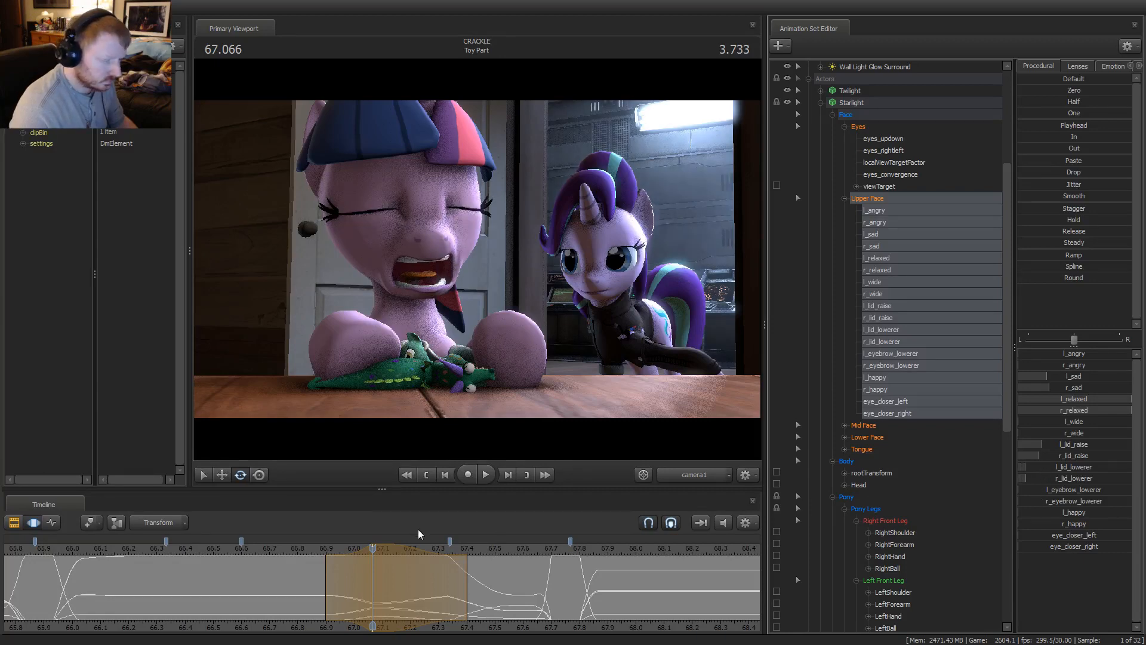
Replay Starlight's revised Upper Face expression and extend the selection's ending falloff to about 67.5
left_click(270, 548)
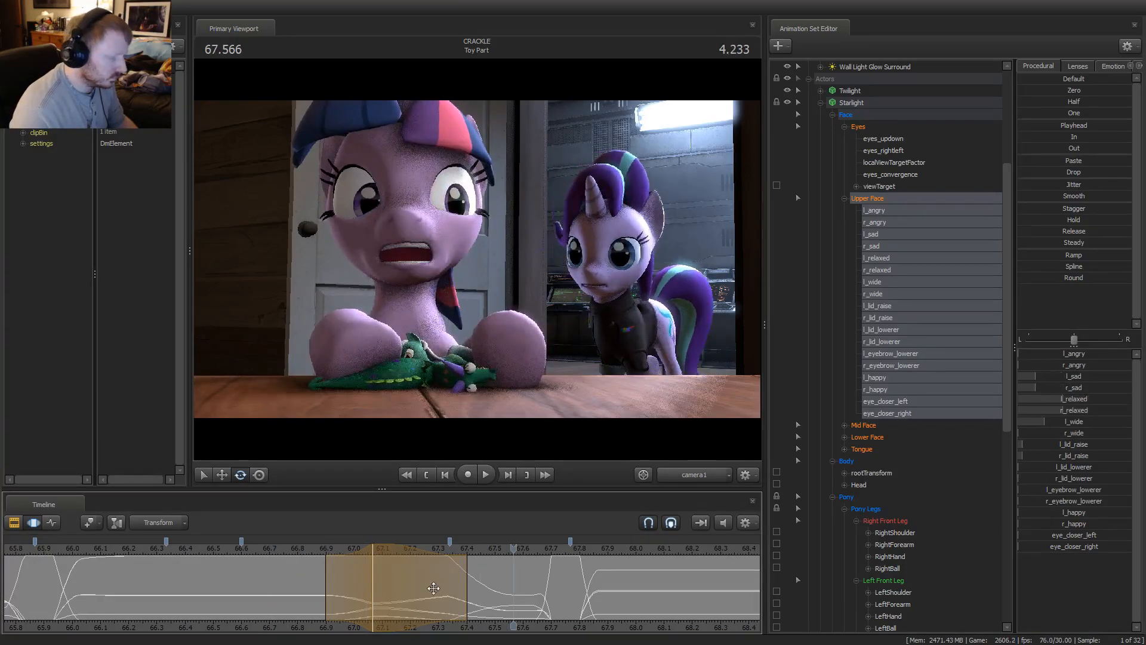
left_click(298, 560)
left_click(289, 560)
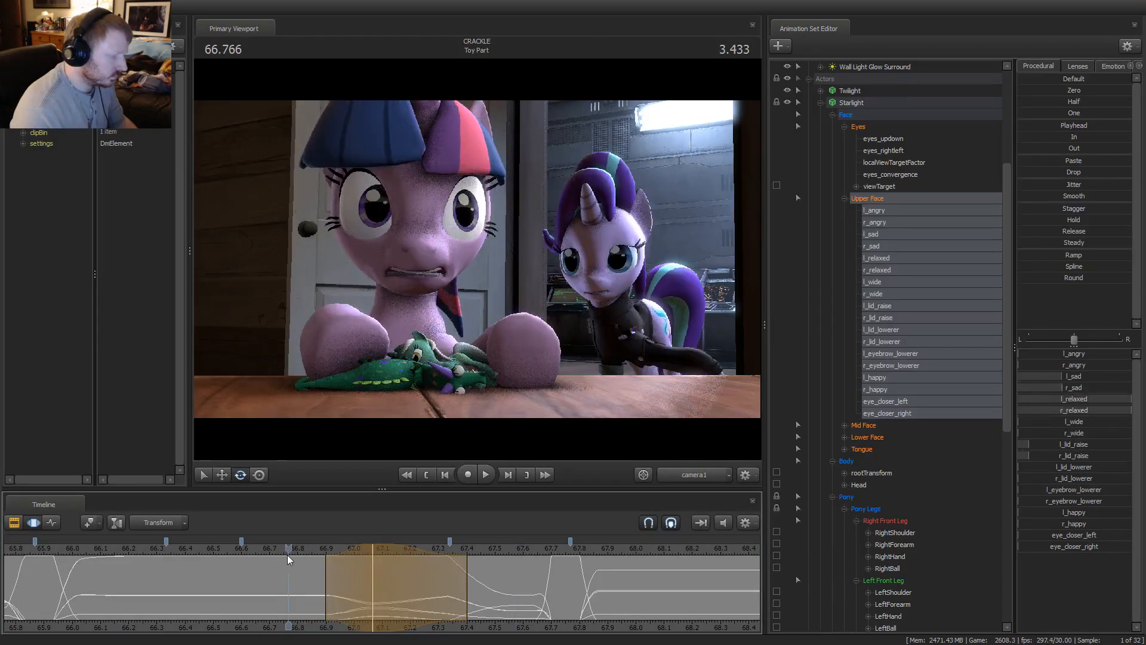
key("space")
left_click(250, 552)
key("space")
key("space")
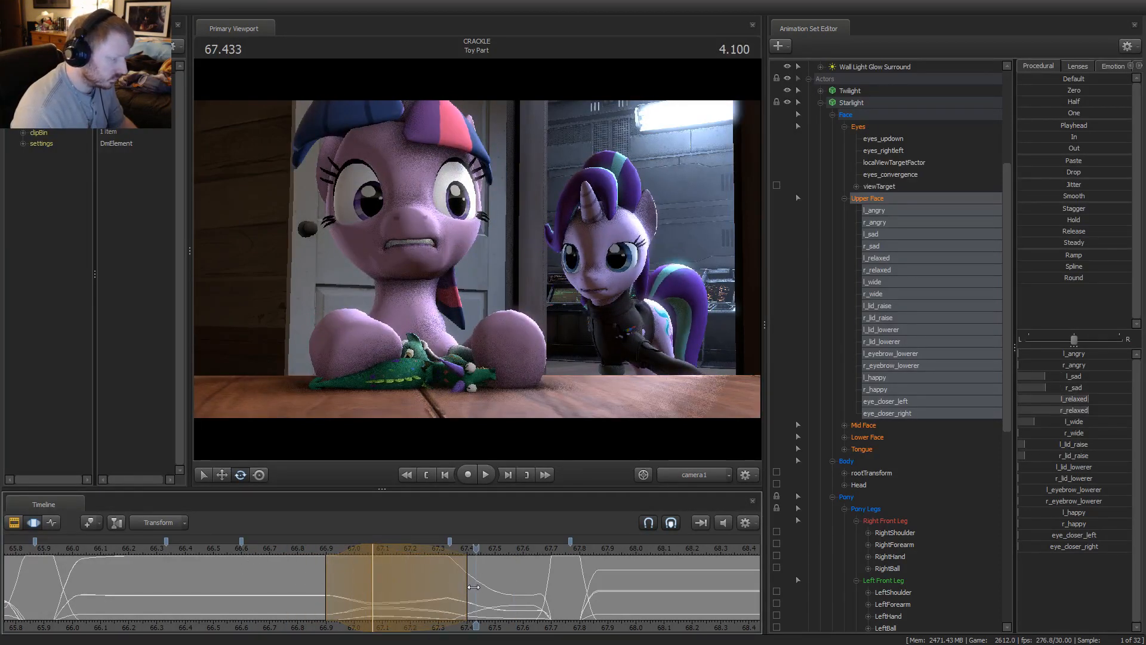
left_click_drag(472, 586, 500, 587)
left_click(303, 550)
key("space")
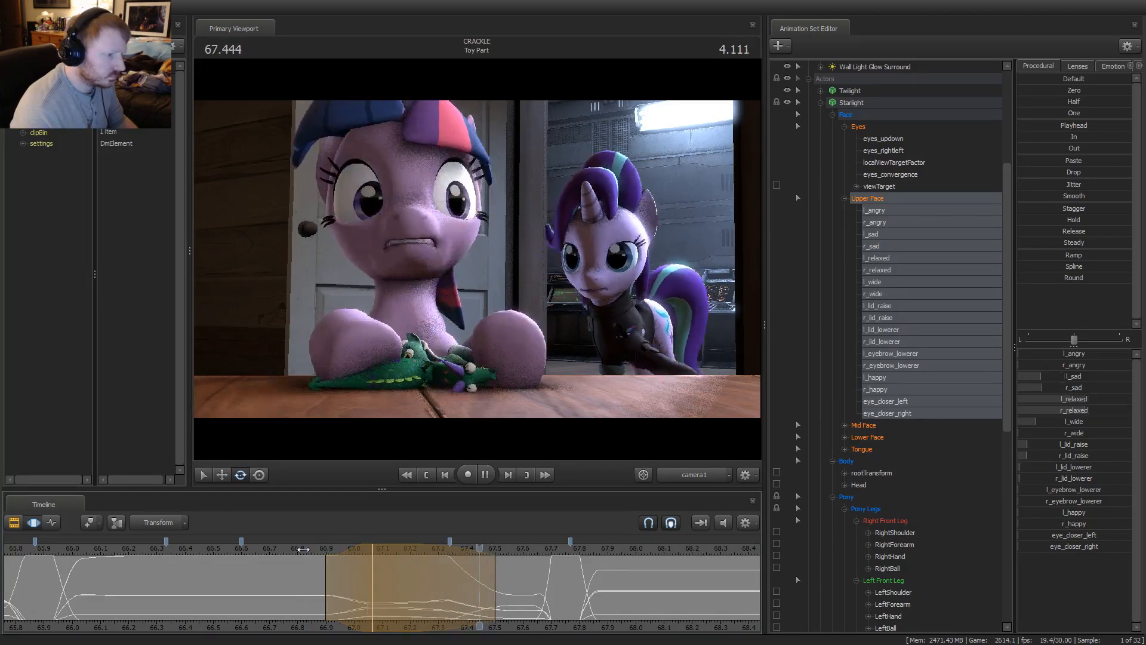
key("space")
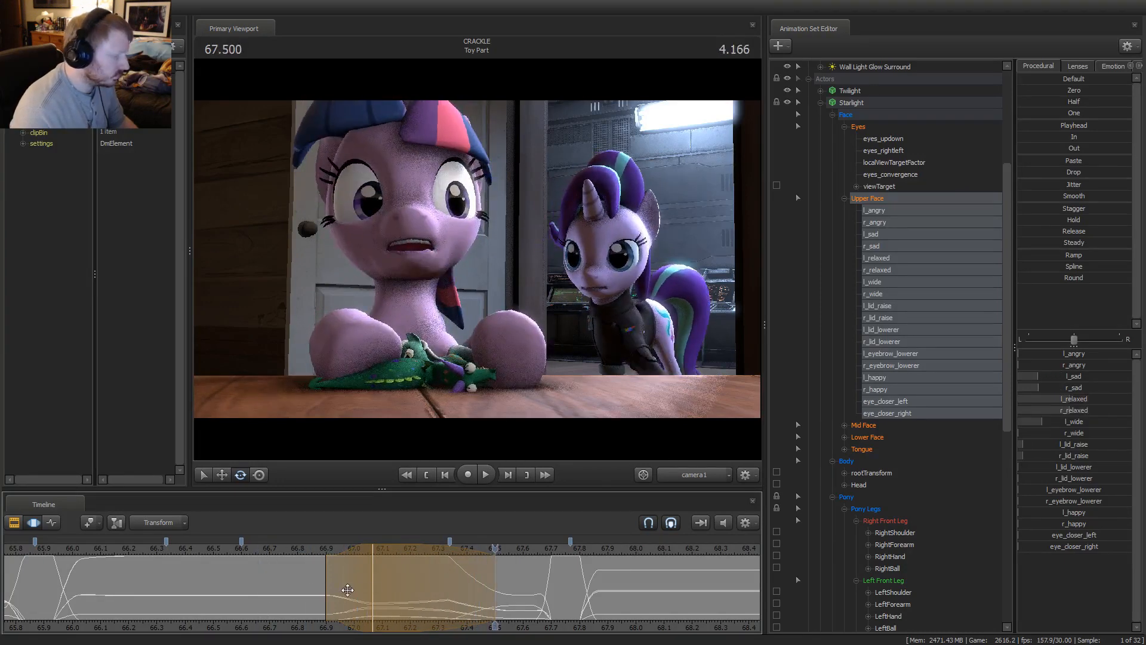
Move the time selection's peak to 67.1, and replay the expression change from about 66.3 onward
left_click_drag(325, 580, 350, 588)
key("space")
left_click(176, 544)
key("space")
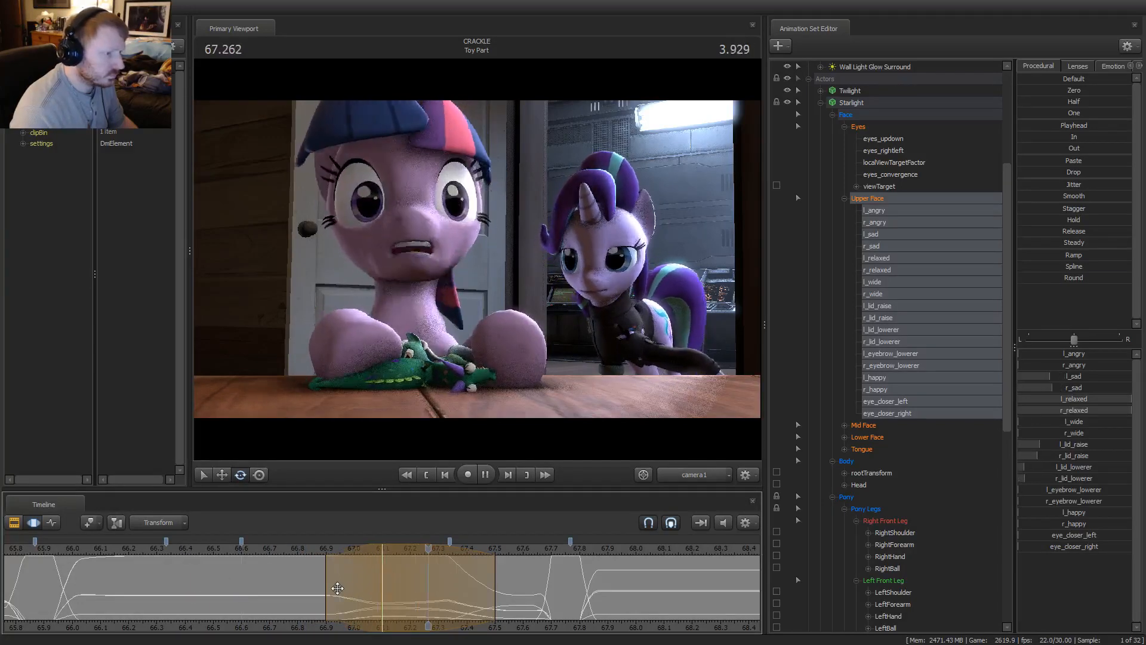
left_click_drag(291, 550, 166, 546)
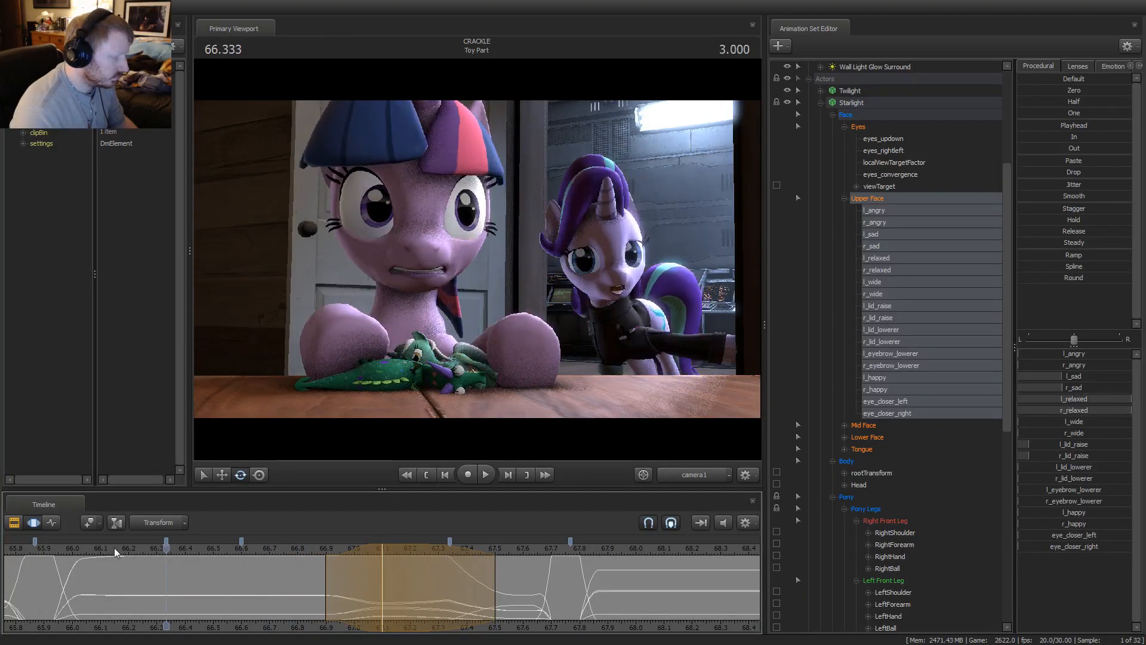
key("space")
key("space")
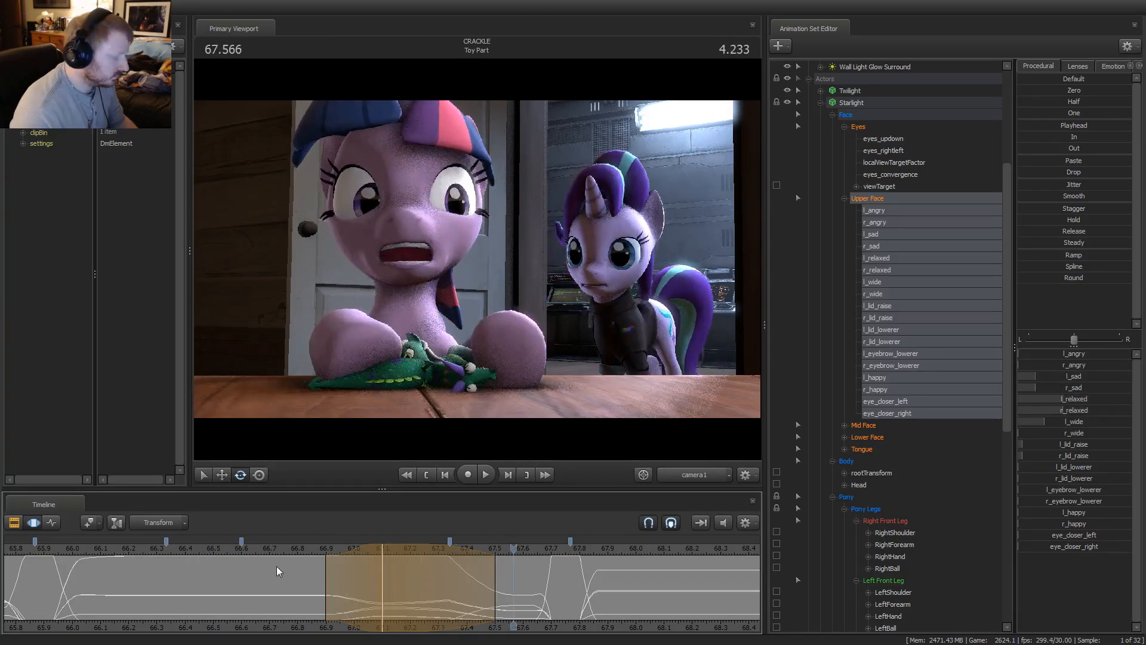
scroll(149, 545, "down", 2)
key("space")
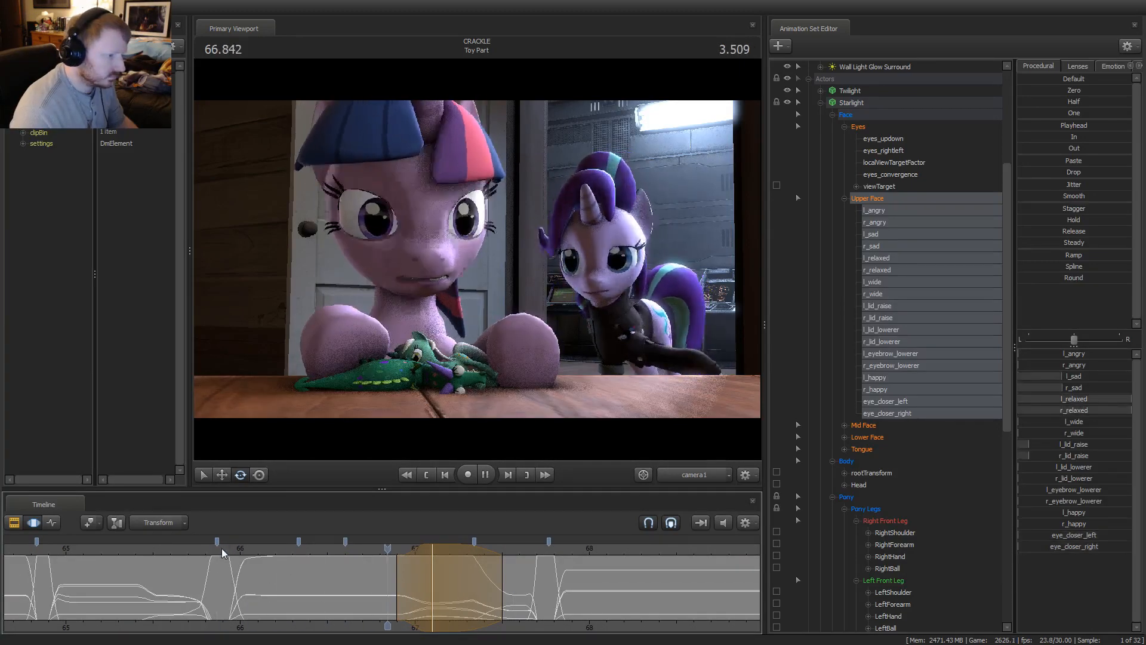
key("space")
key("space")
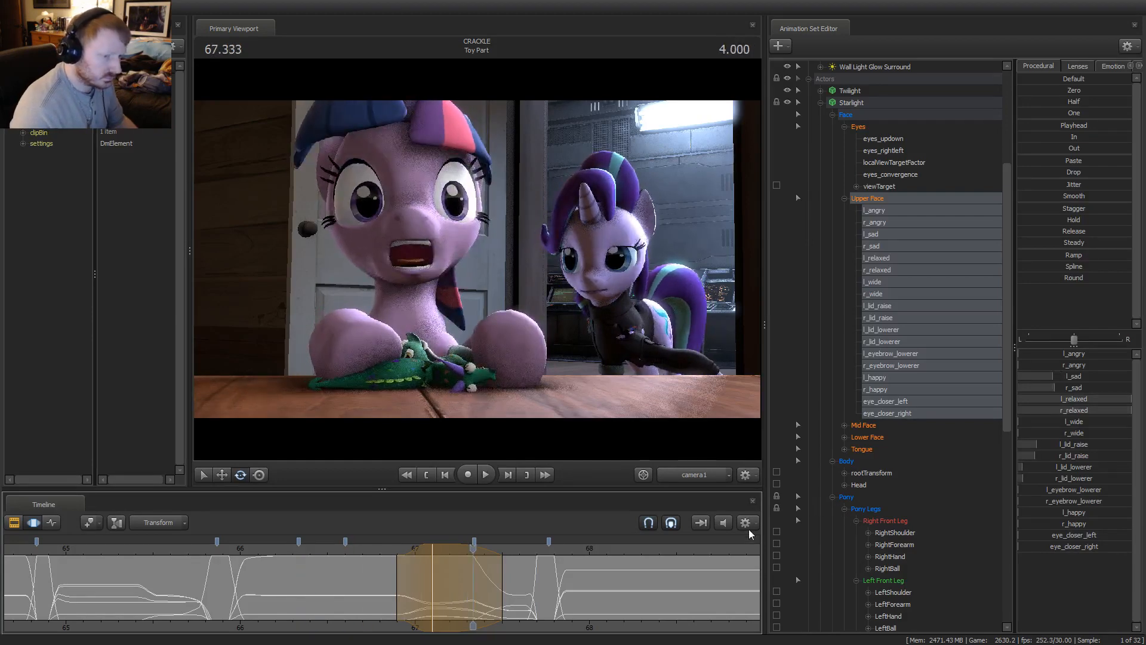
With a time selection from about 66.9 to 67.4 peaking at 67.066, raise the Lower Face mouth_angry slightly and replay it
left_click_drag(461, 566, 484, 580)
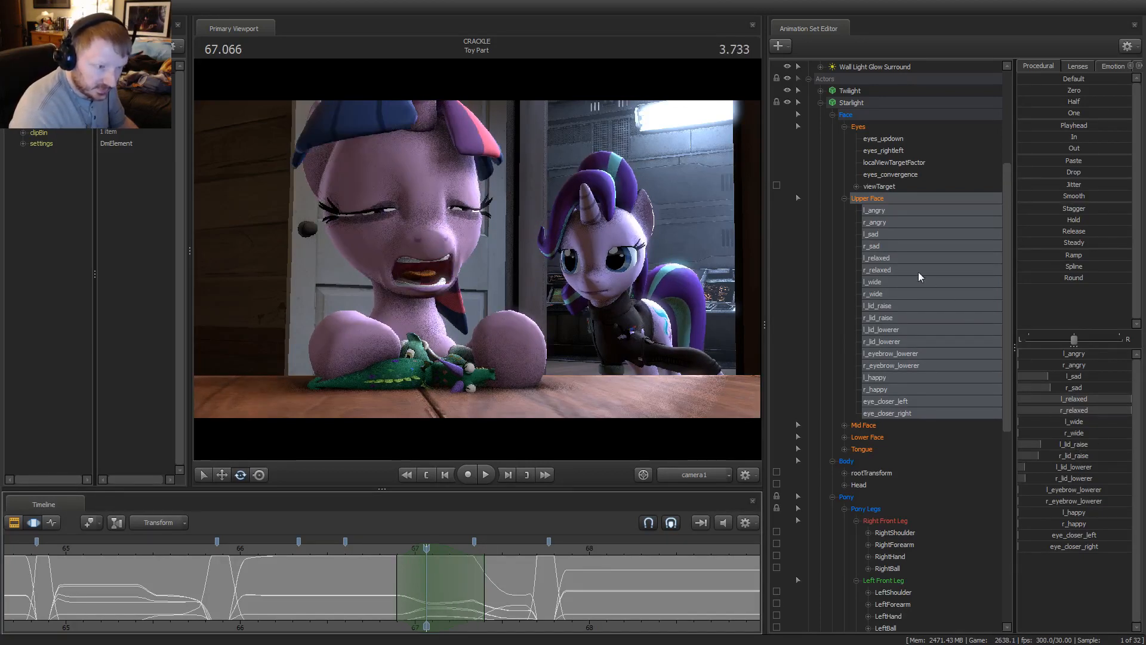
left_click(859, 437)
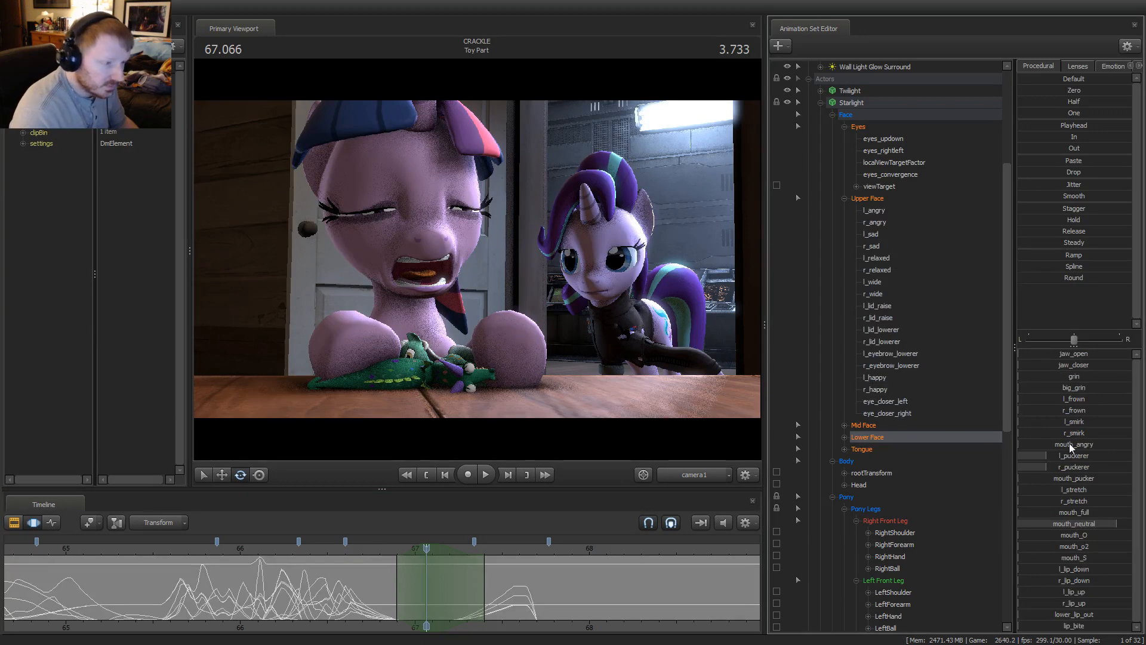
left_click_drag(1069, 443, 1074, 443)
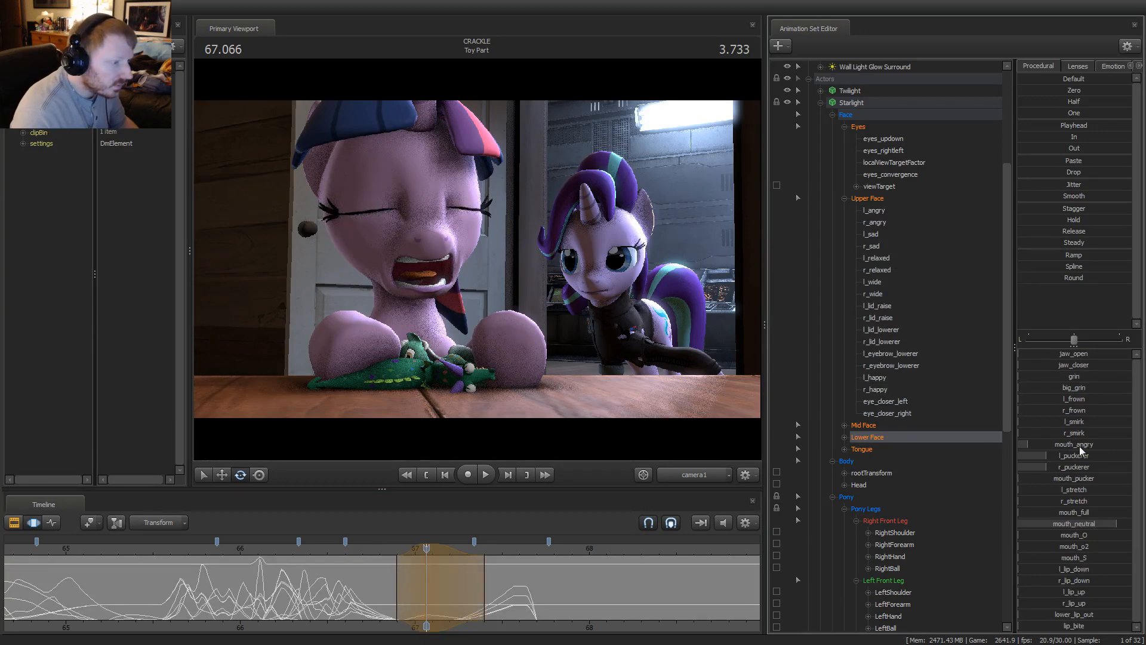
key("space")
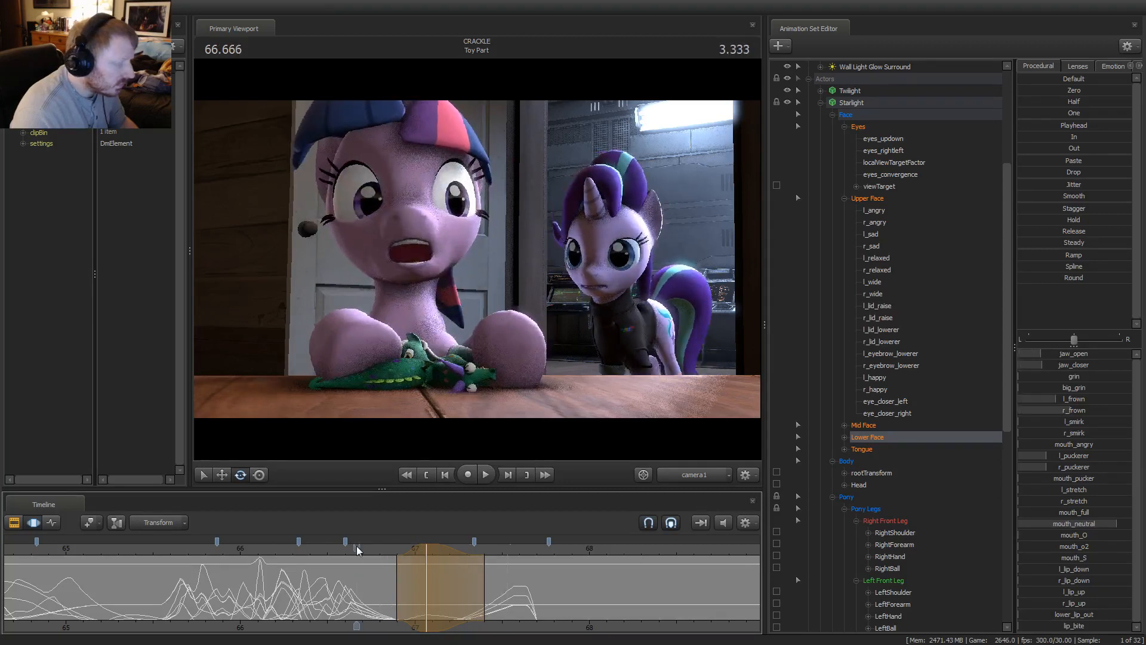
key("space")
left_click(146, 548)
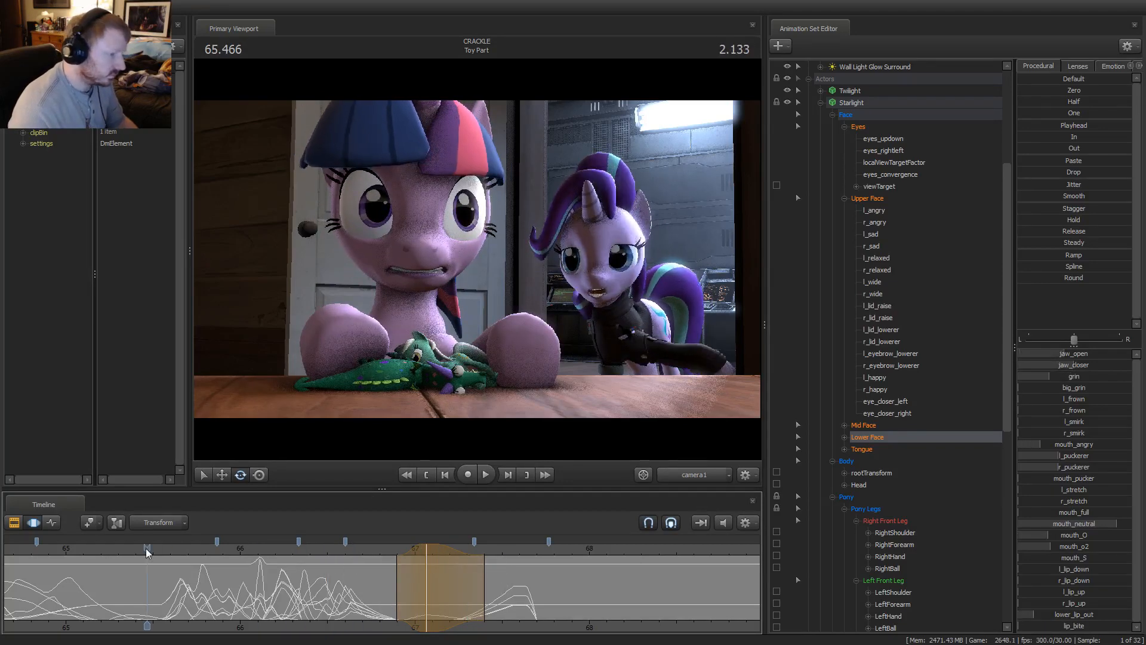
key("space")
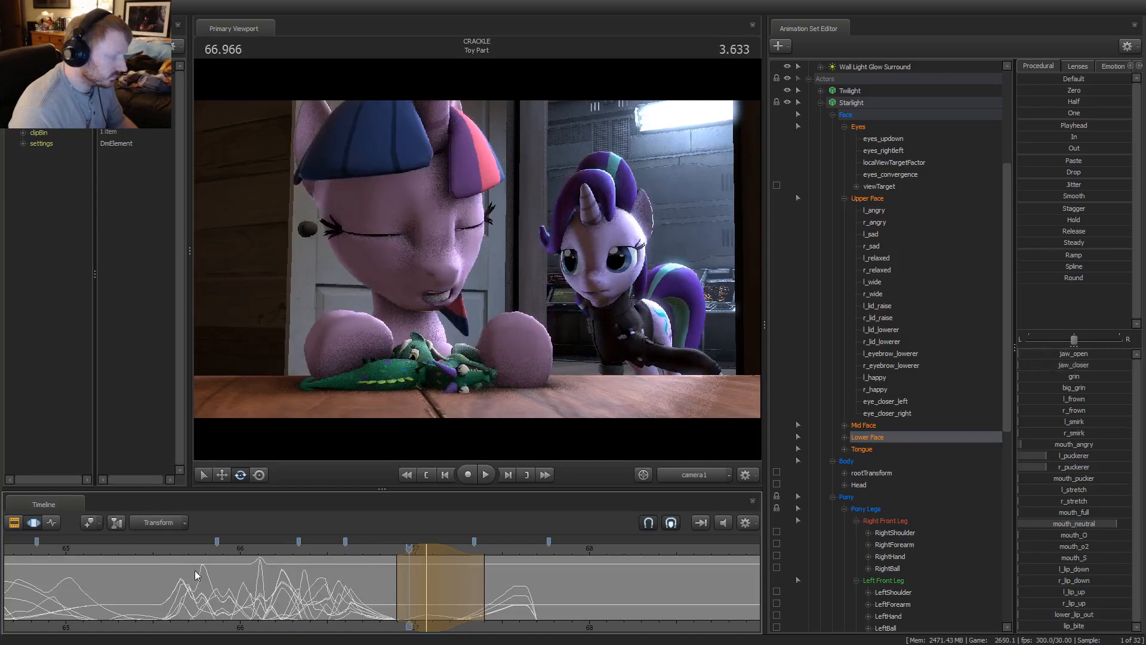
Show Starlight's Upper Face curves and make a time selection from about 65.73 to 66.03 around the blink near 65.87
left_click(237, 587)
key("Escape")
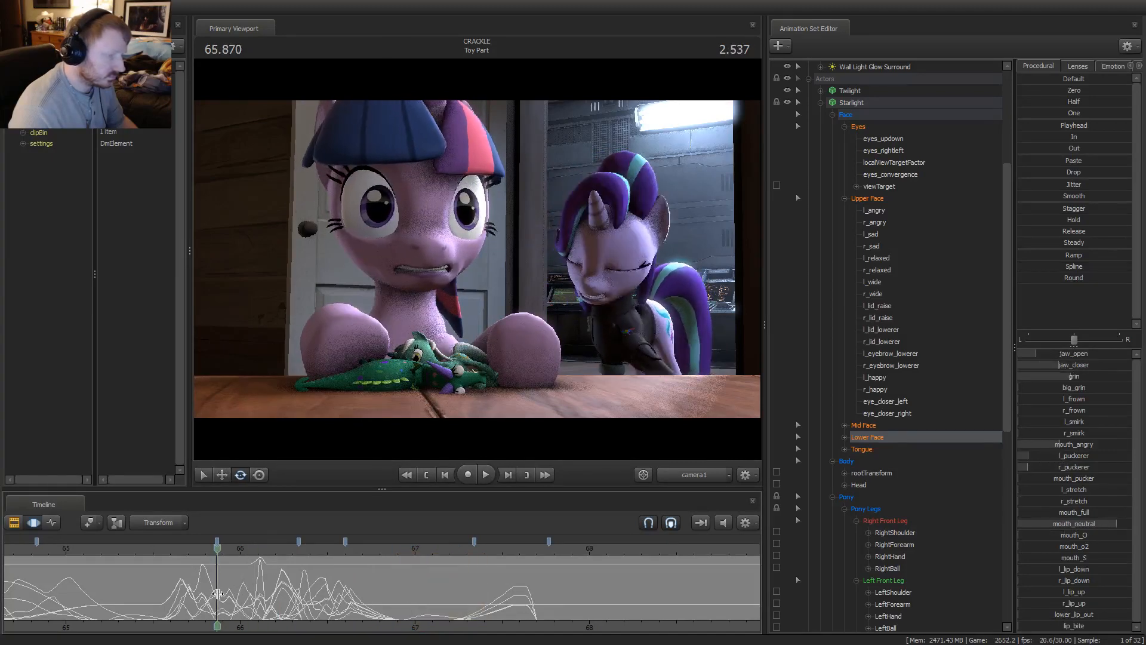
left_click(879, 199)
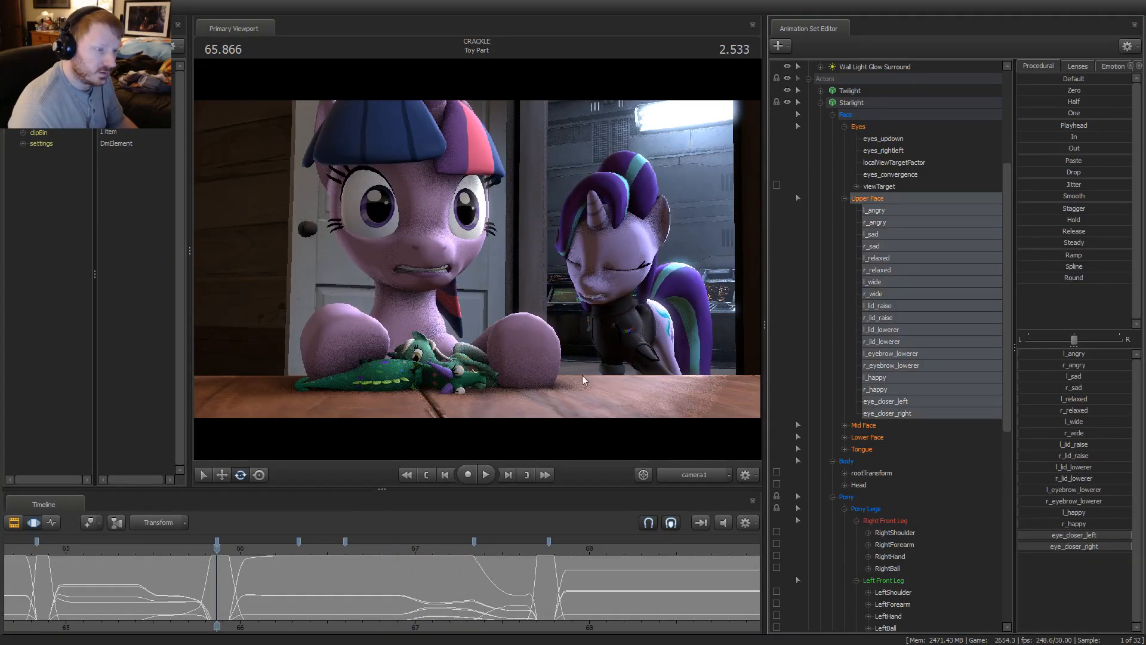
scroll(225, 584, "up", 2)
left_click_drag(207, 575, 234, 578, "shift")
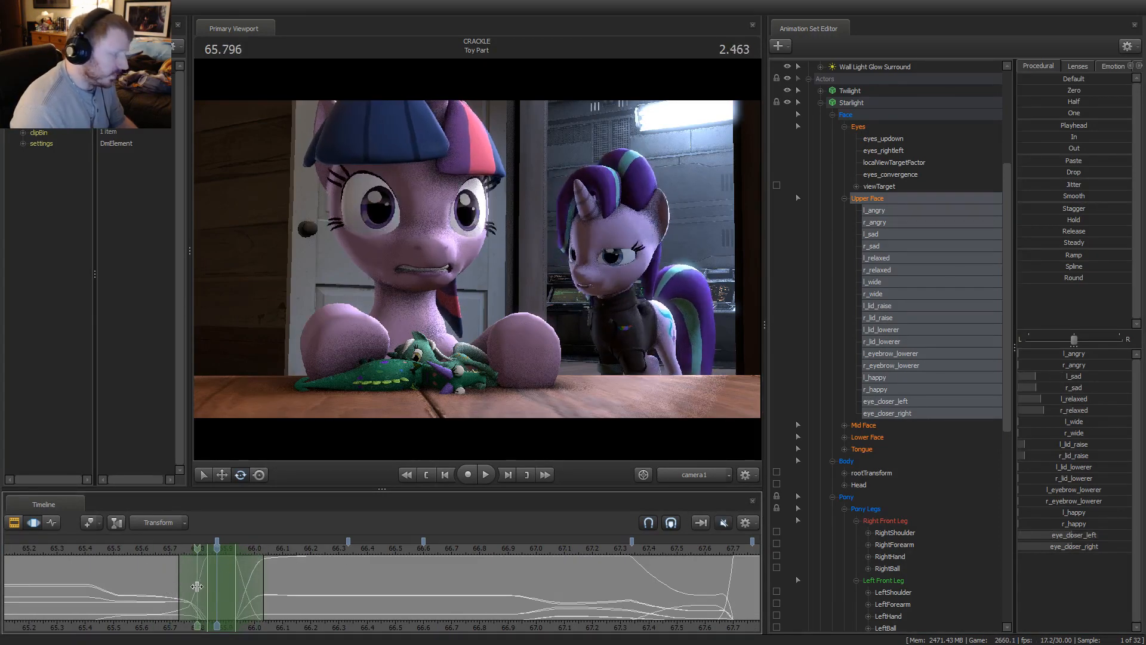
Adjust Starlight's Eyes within the blink selection, extend its ending falloff to about 66.07, and replay the motion
left_click(895, 131)
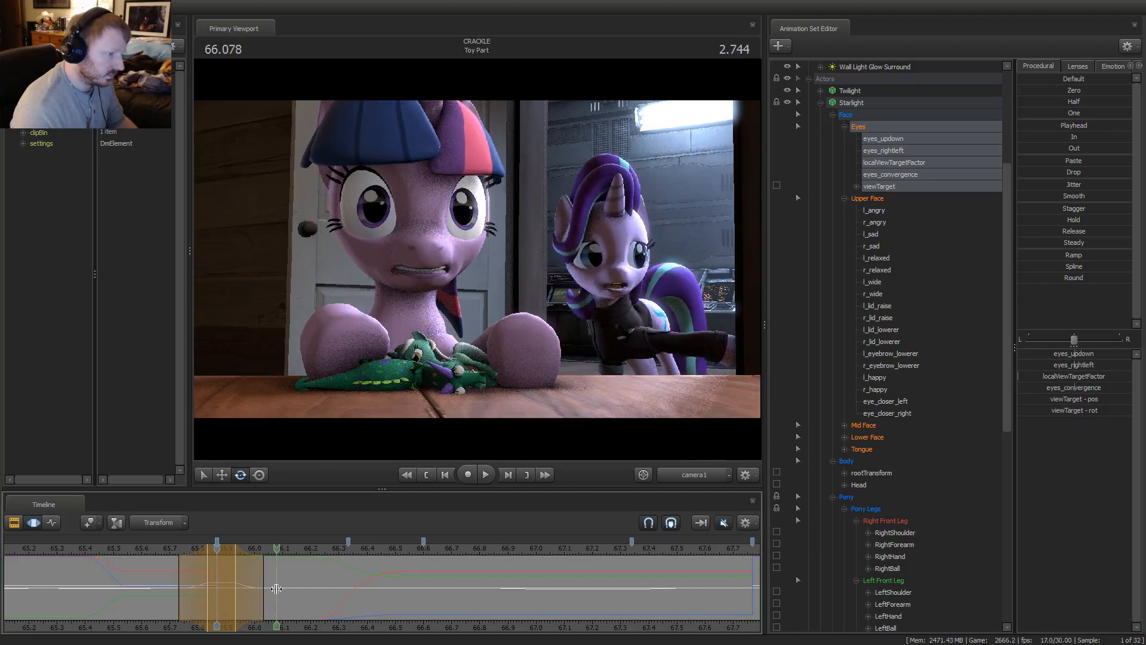
left_click_drag(264, 569, 272, 569)
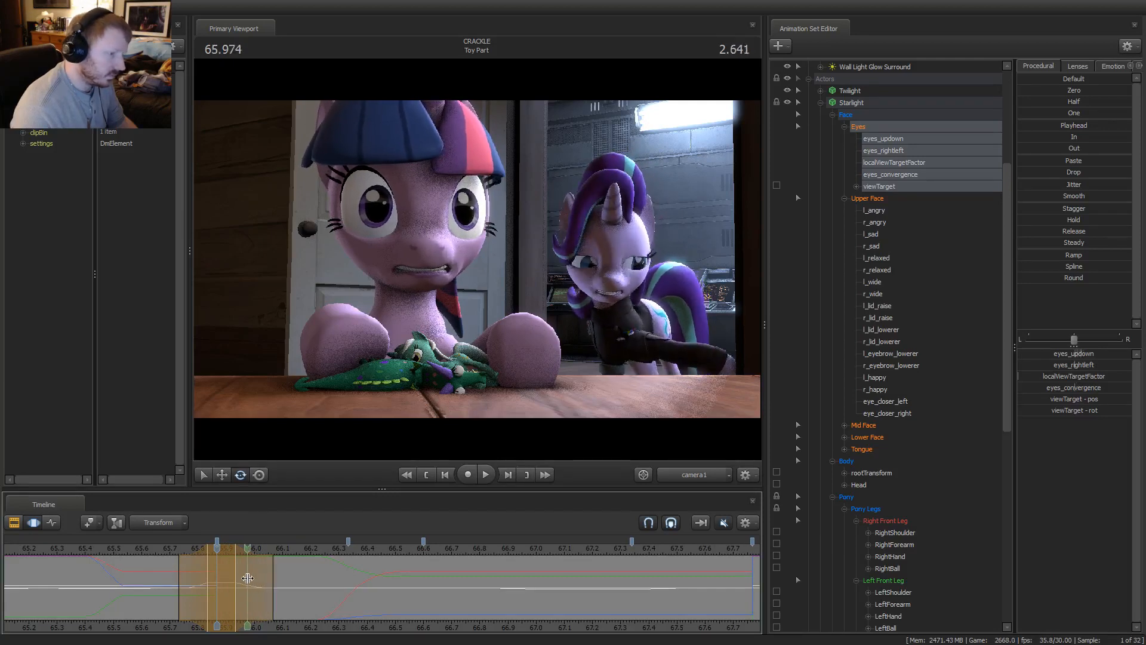
left_click(159, 550)
key("space")
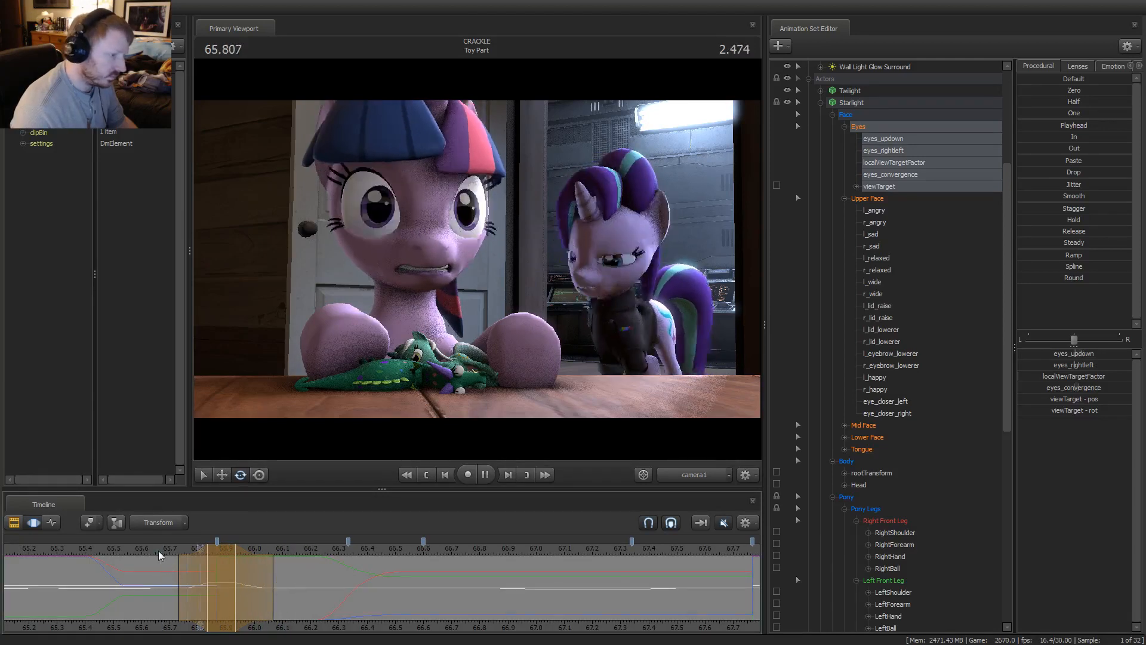
key("space")
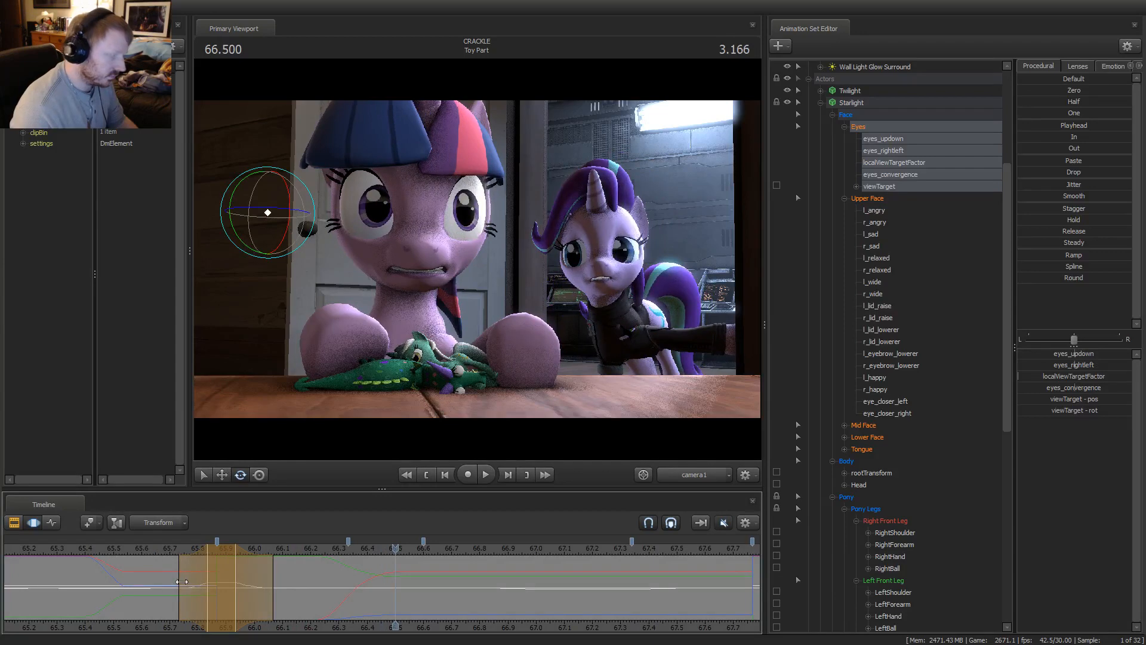
With a time selection from about 65.93 to 66.27 peaking at 66.066, nudge Starlight's eyes_updown slightly and replay the gaze change
left_click(279, 607)
left_click(274, 605)
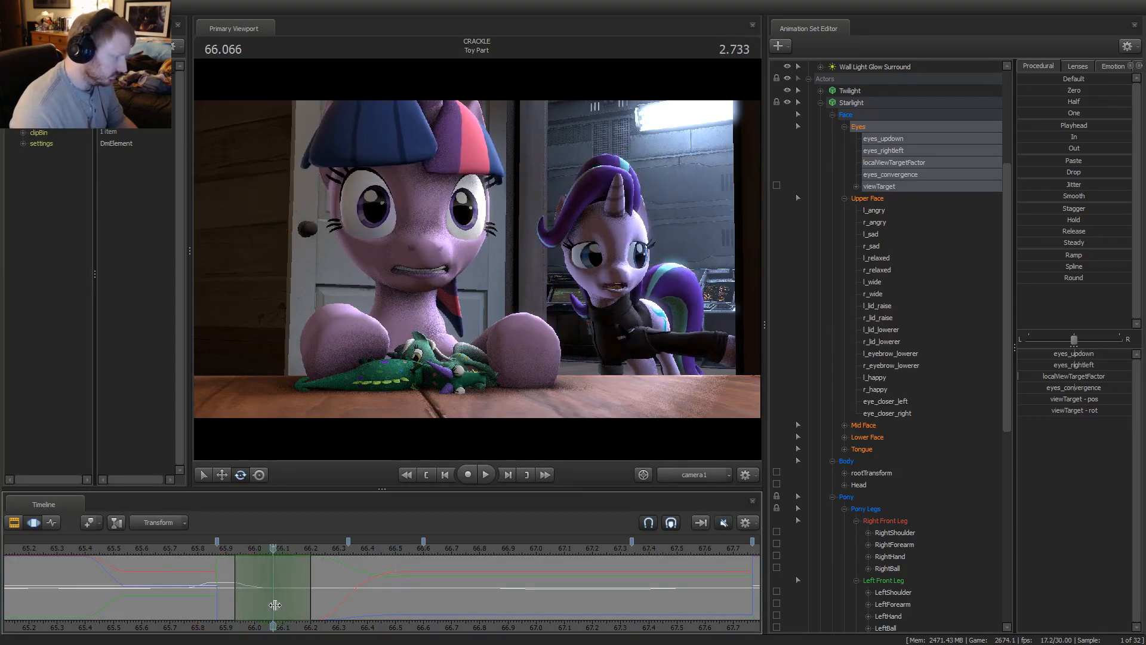
left_click_drag(310, 595, 330, 594)
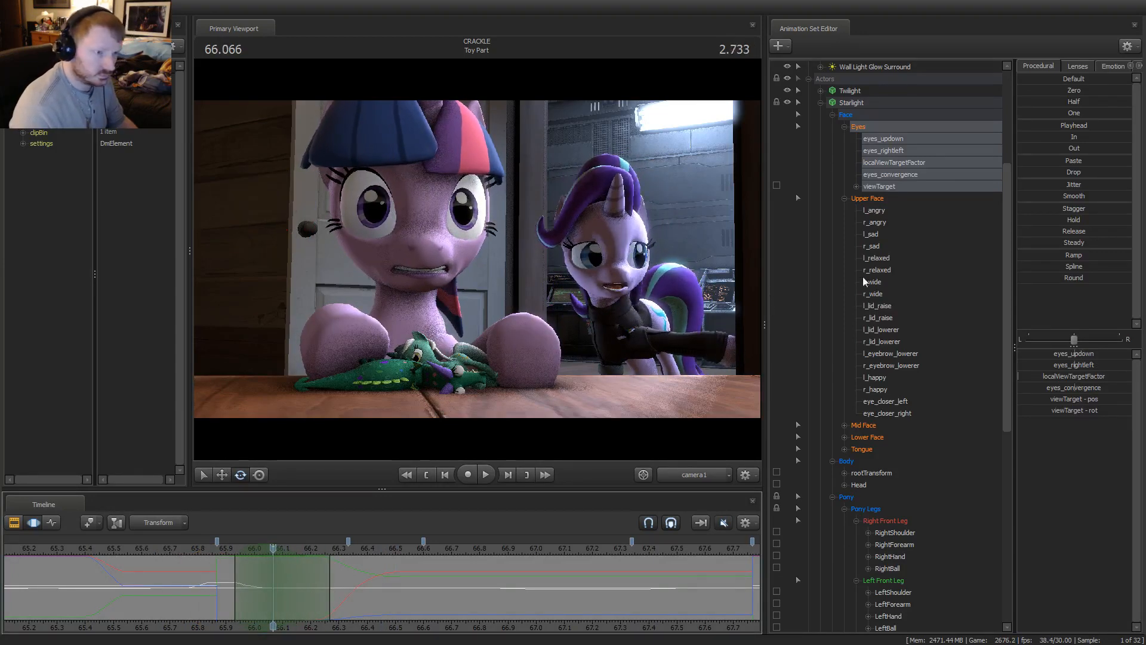
left_click_drag(1073, 353, 1073, 353)
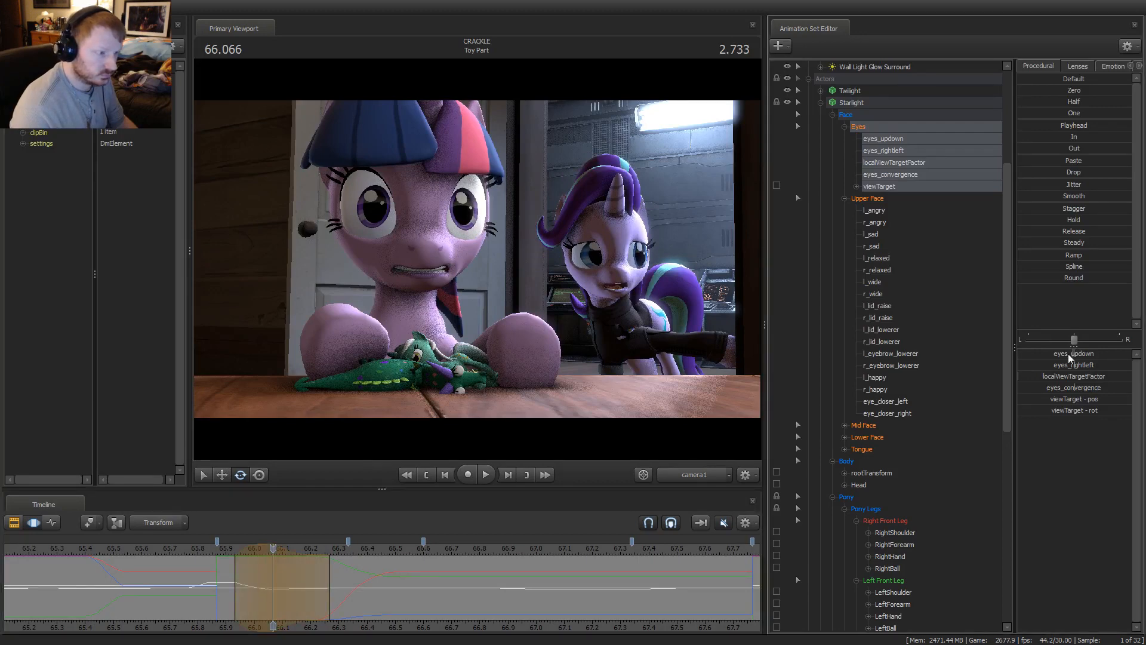
left_click(209, 553)
key("space")
key("space")
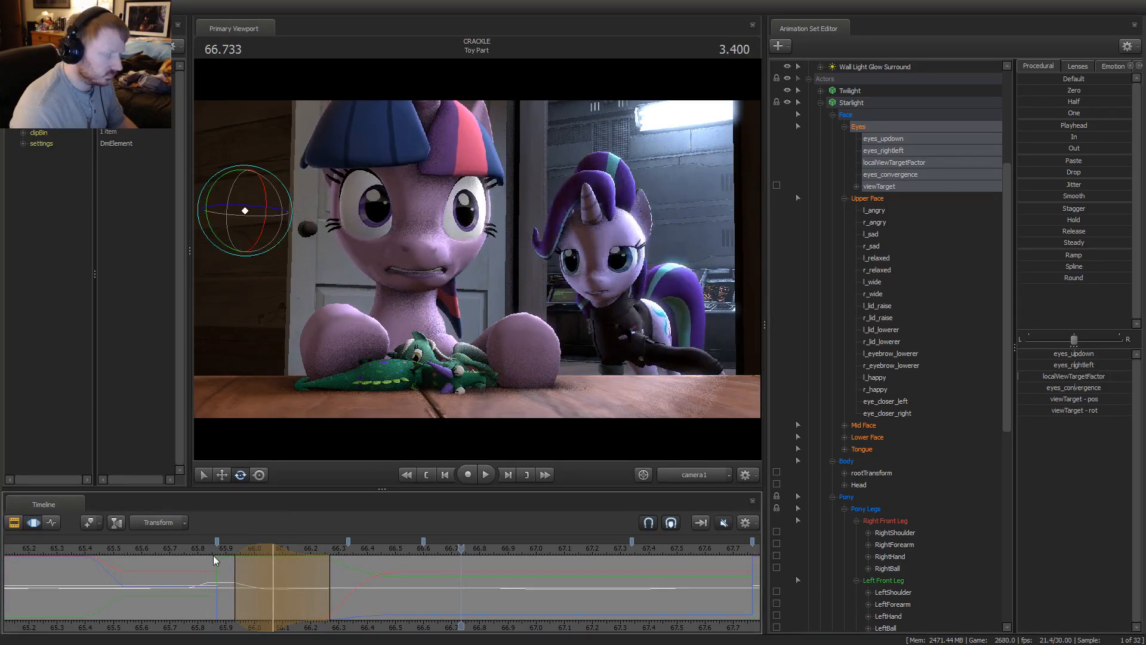
left_click(212, 548)
key("space")
key("space")
With a time selection from about 65.93 to 66.33 peaking at 66.1, blend Starlight's Upper Face about a quarter toward Zero and replay it
left_click(880, 199)
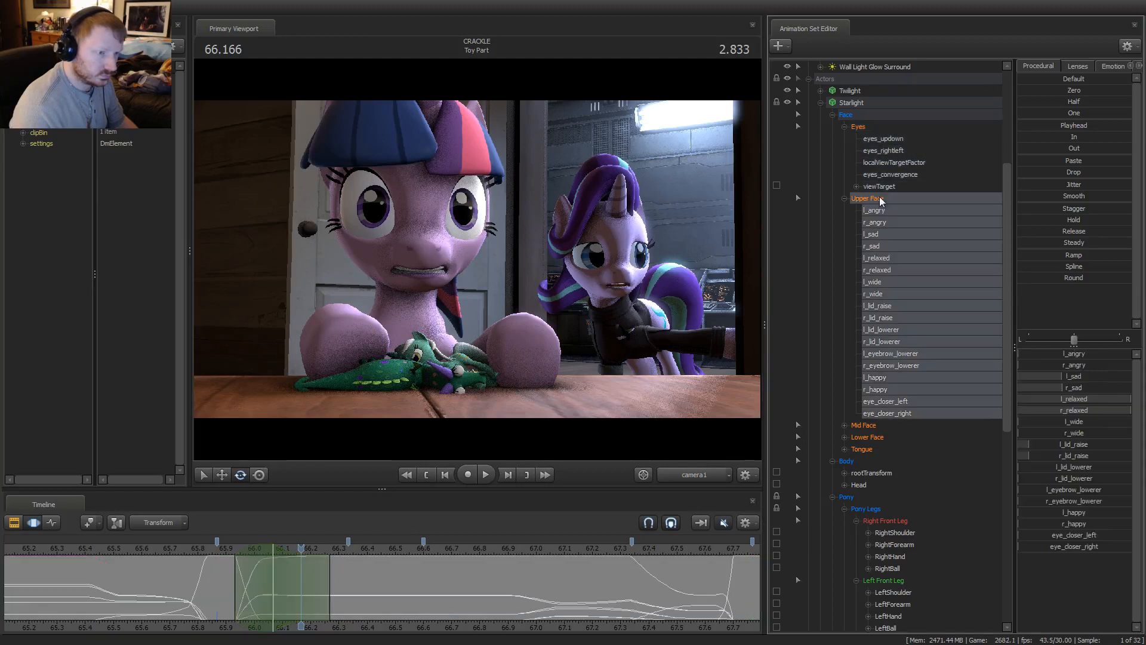
left_click(276, 596)
left_click(276, 596)
scroll(276, 596, "up", 5)
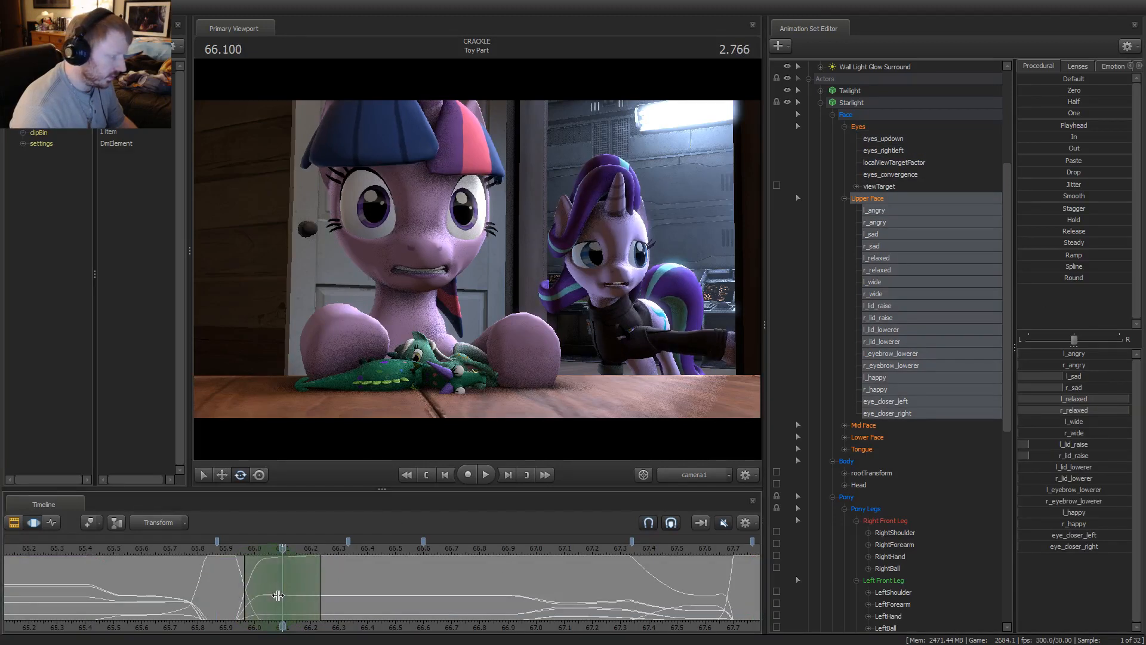
left_click_drag(334, 586, 350, 586)
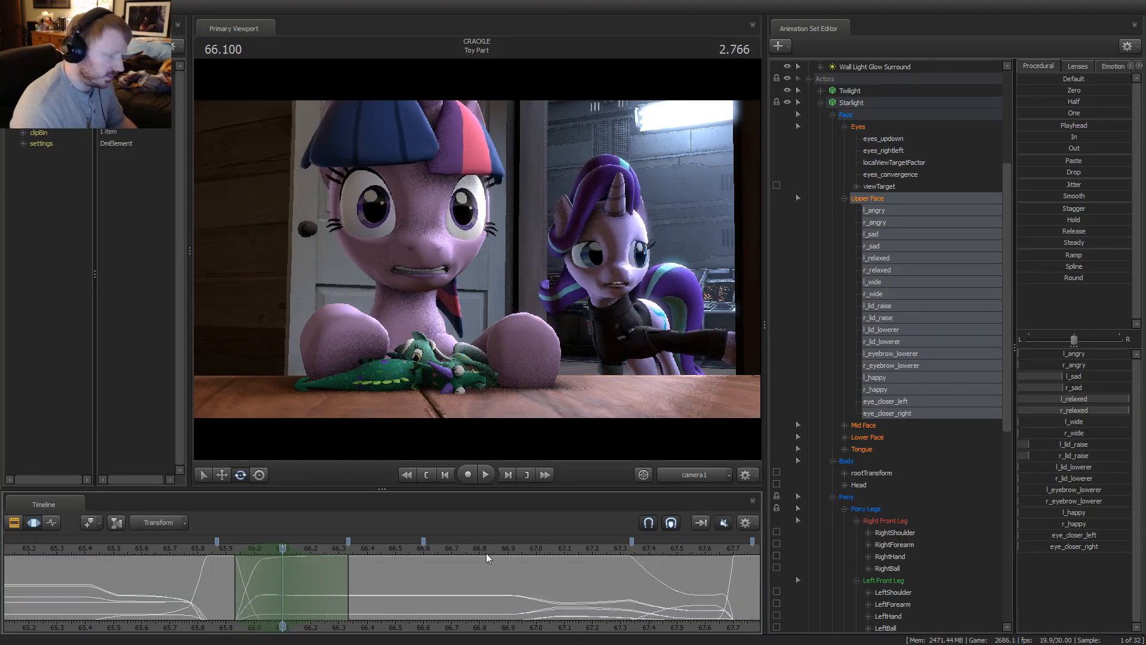
left_click_drag(1104, 91, 1116, 91)
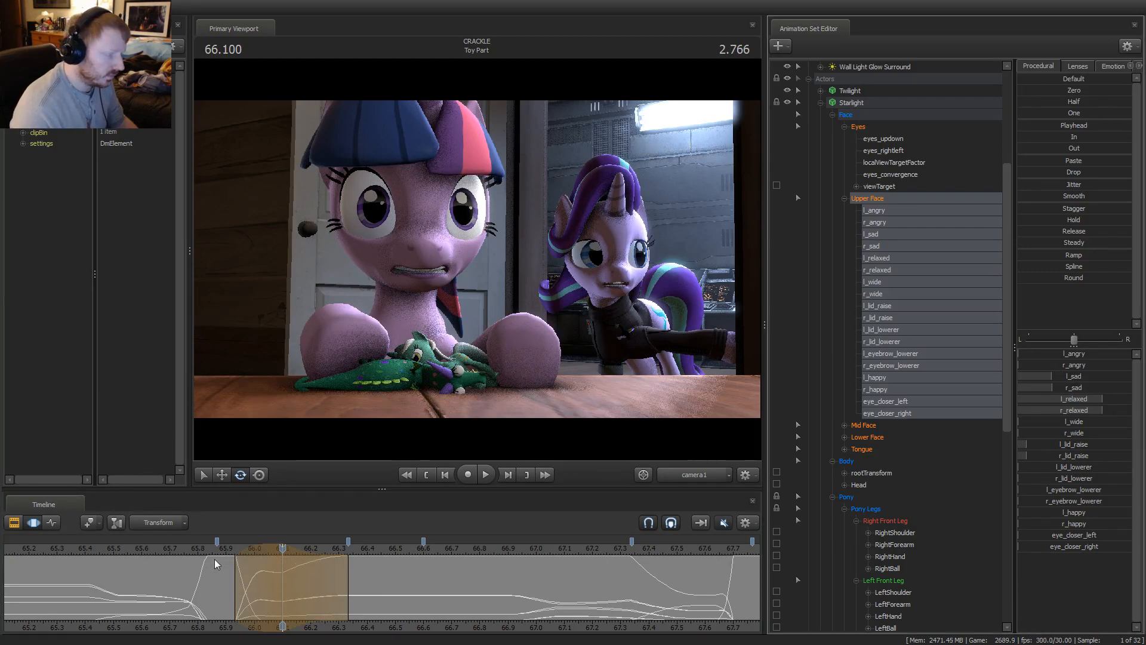
key("space")
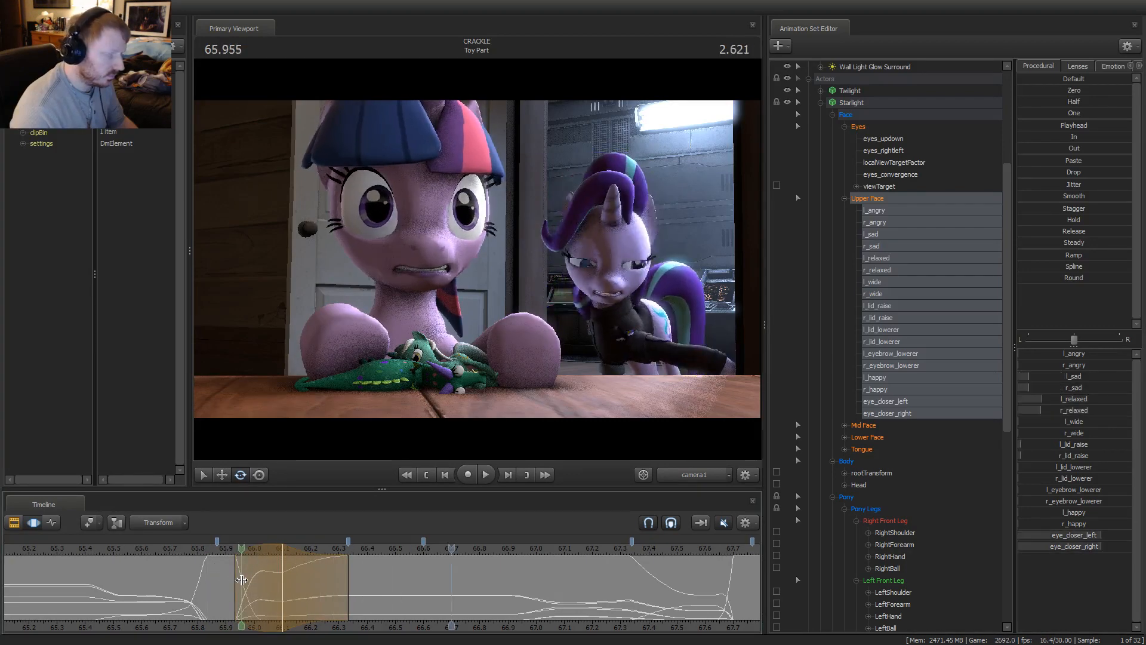
Extend the selection's ending falloff to about 66.6 with its peak near 66.13, try other falloff curve shapes, and replay the expression
left_click_drag(310, 580, 352, 588)
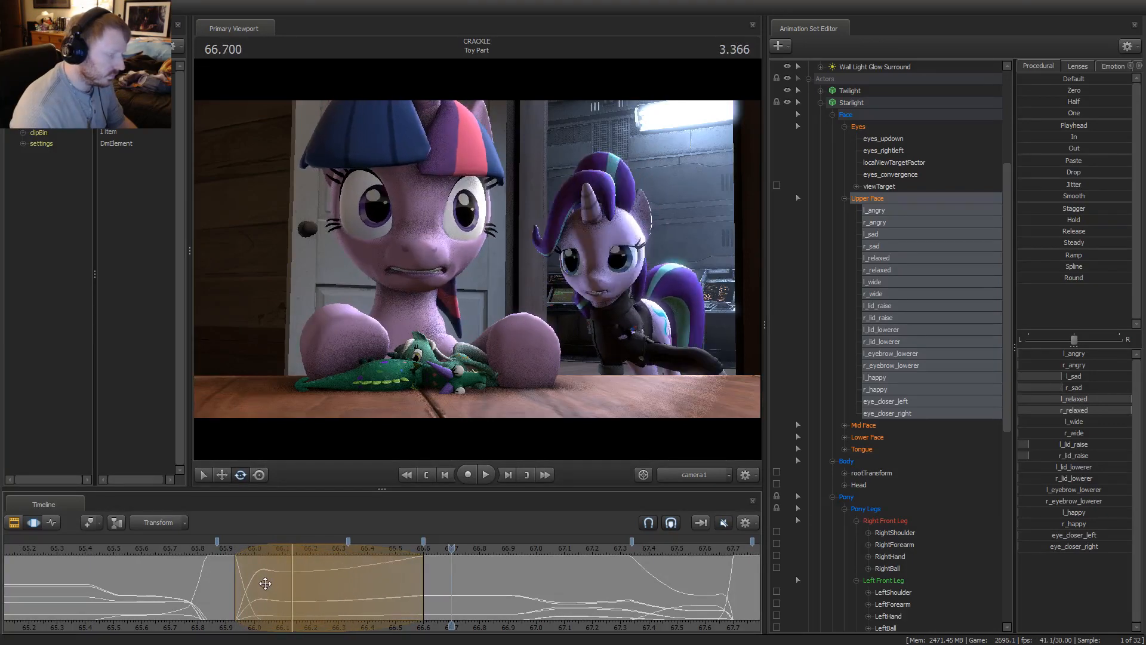
key("2")
key("3")
key("4")
key("4")
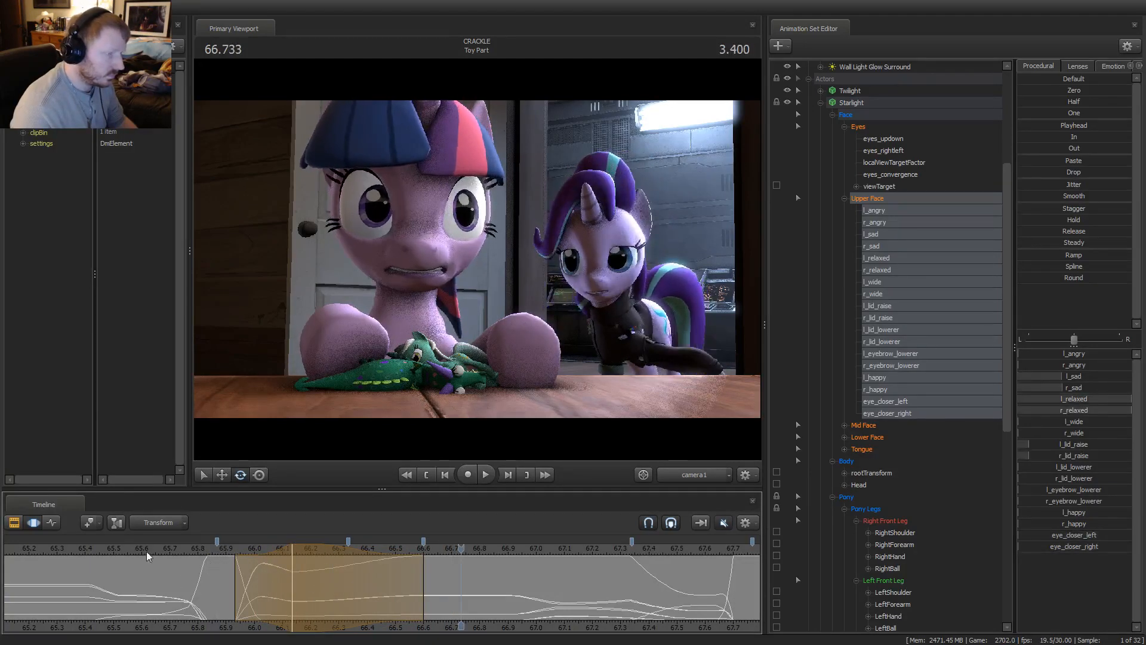
left_click(93, 547)
key("space")
key("space")
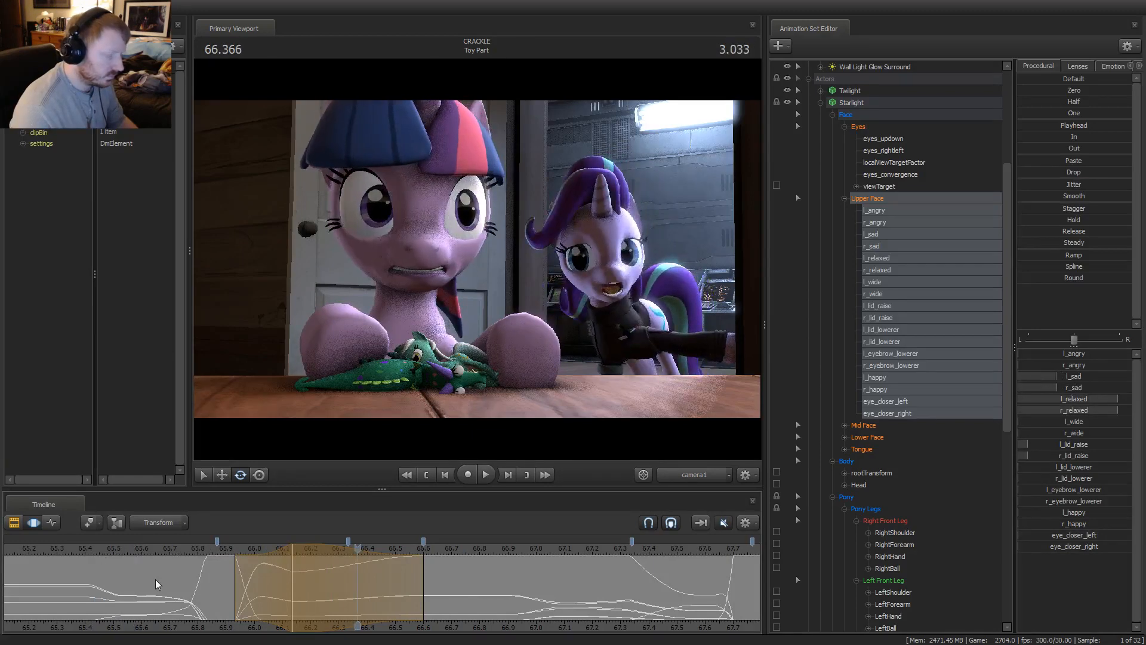
Undo the Upper Face blend, reapply a lighter blend toward Zero, reduce the lid_raise controls, and review the expression from about 66.1 onward
key("ctrl+z")
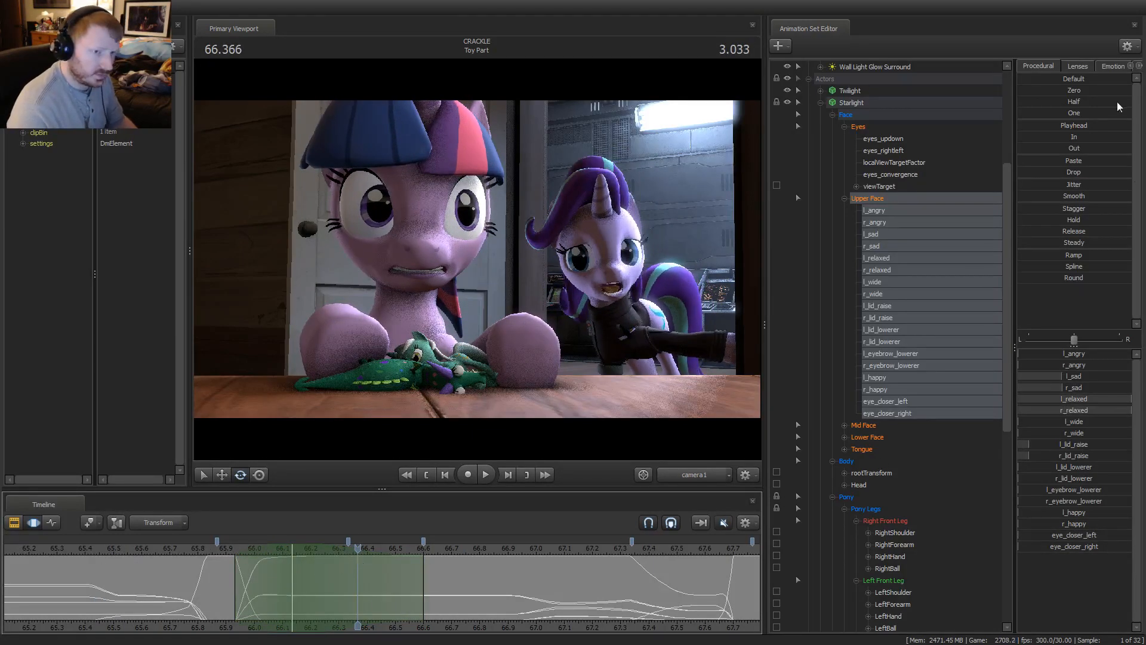
left_click_drag(1051, 91, 1097, 92)
left_click_drag(1072, 448, 1051, 457)
key("Up")
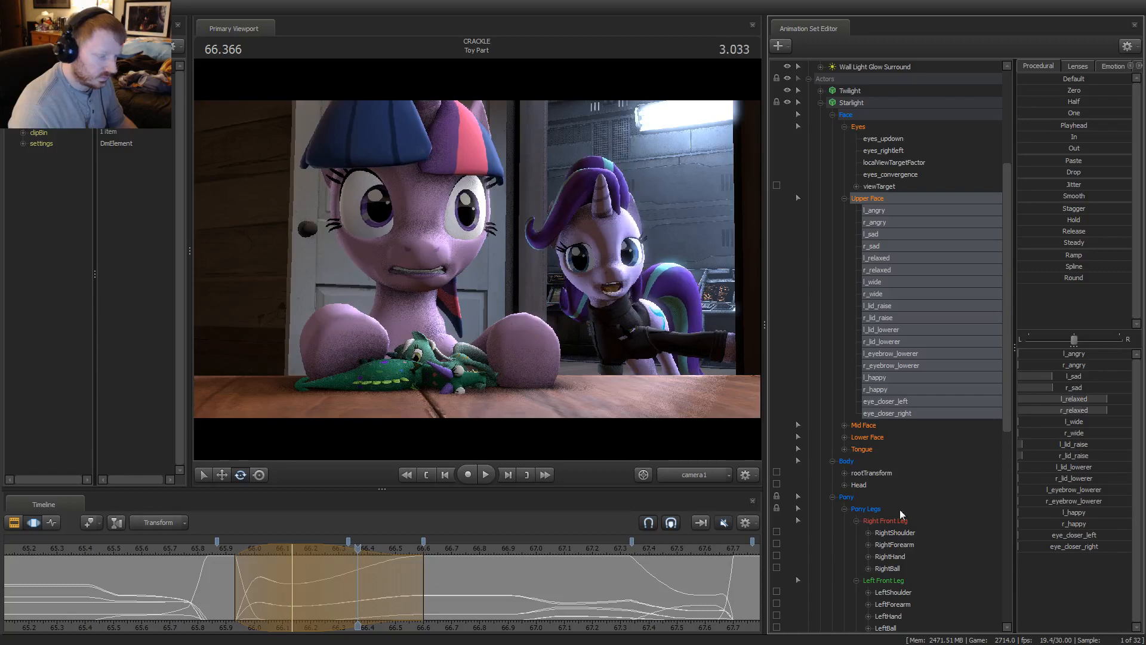
left_click_drag(277, 581, 427, 569)
key("space")
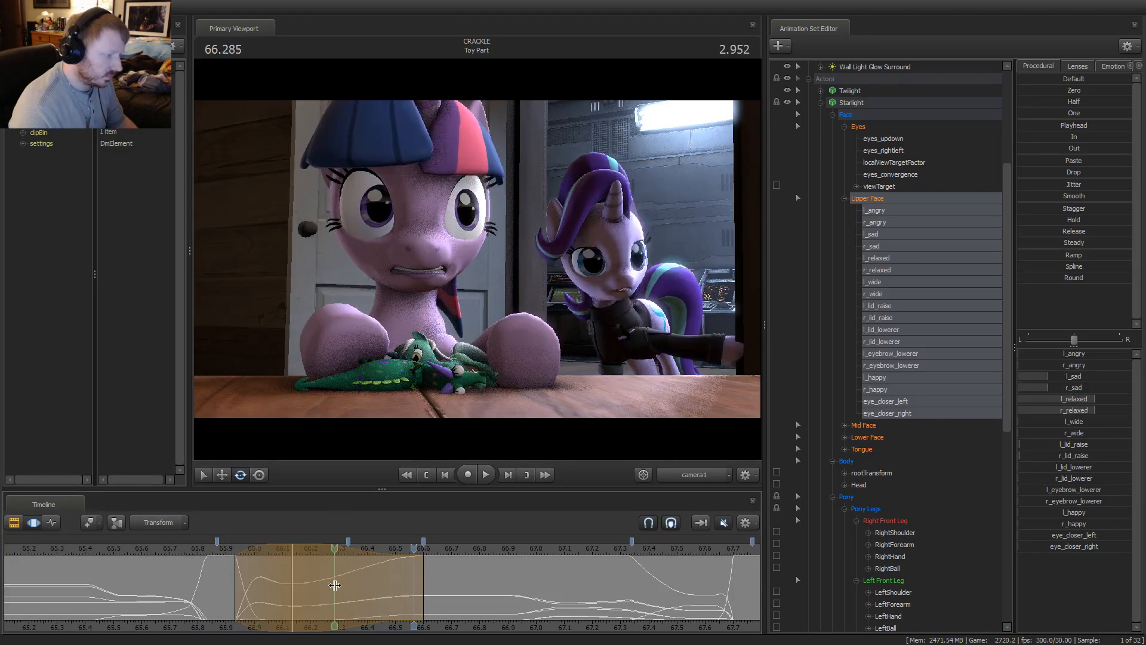
left_click(336, 585)
key("space")
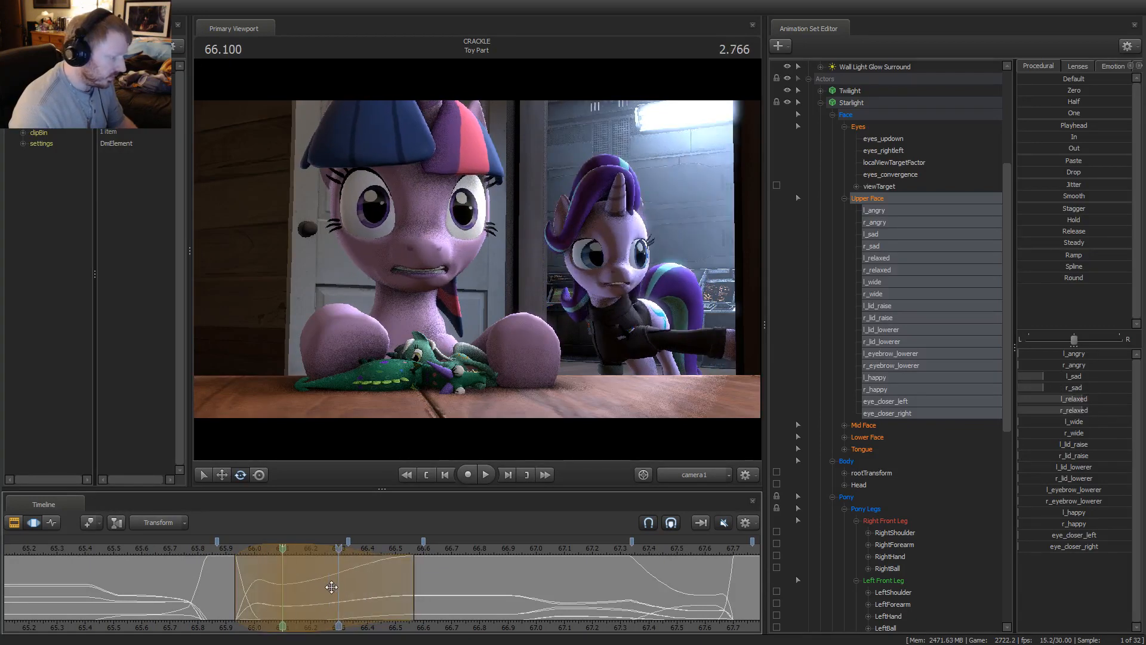
With a time selection from about 66.13 to 66.47 peaking at 66.3, raise both eye_closer controls to about a sixth and replay
left_click(337, 596)
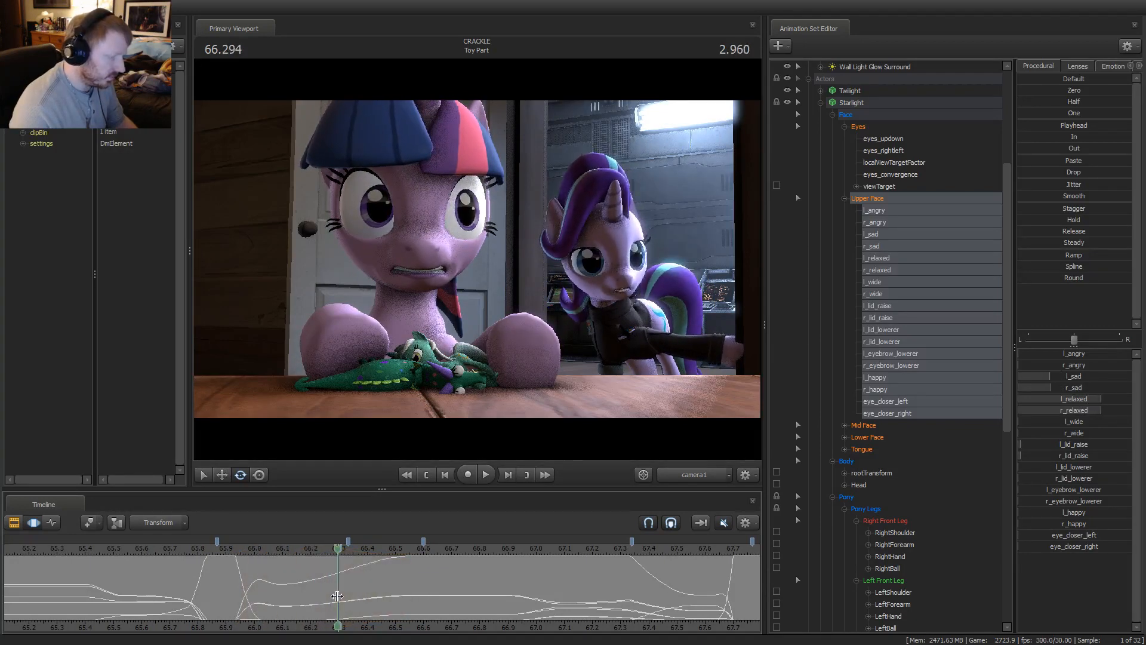
scroll(337, 596, "up", 1)
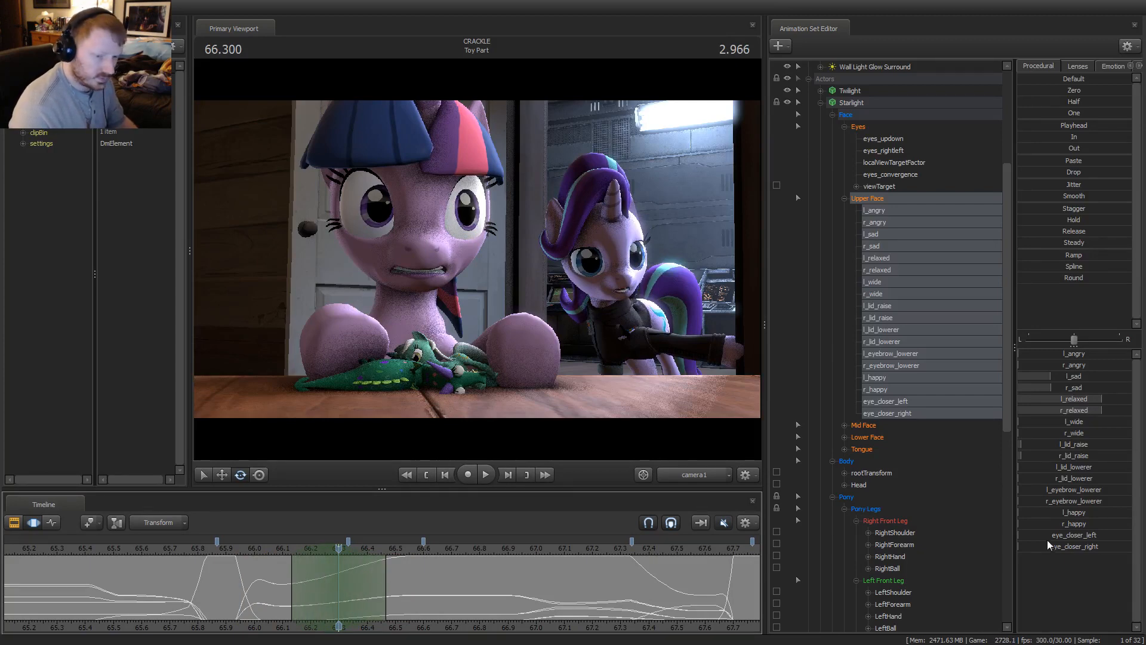
left_click_drag(1048, 536, 1067, 536)
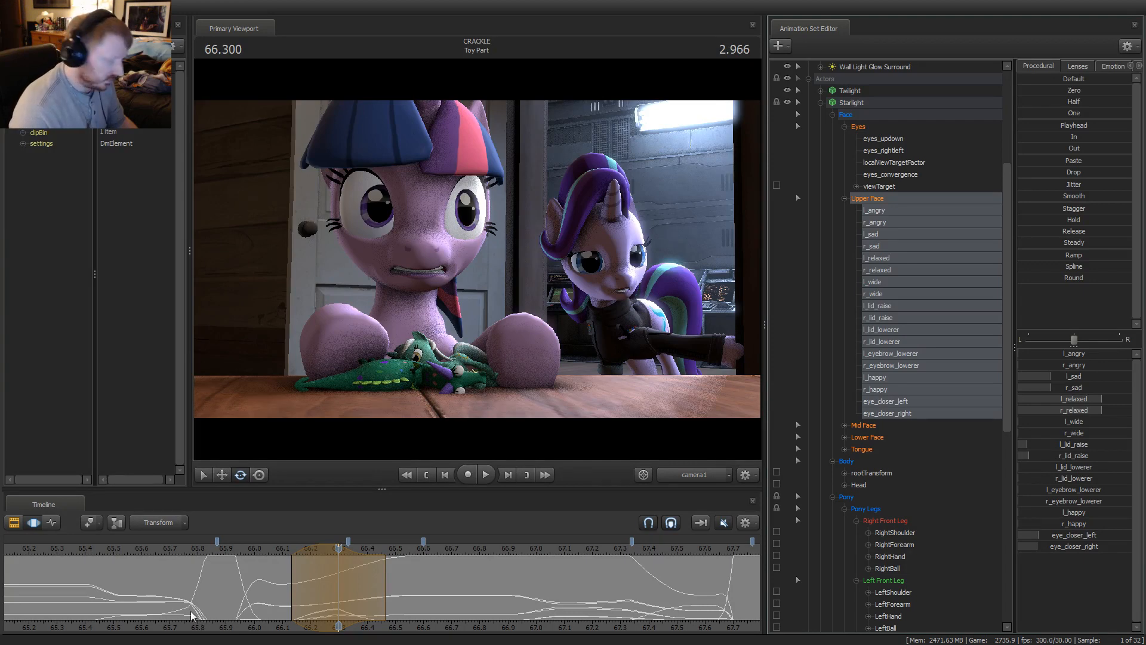
left_click(239, 551)
key("space")
key("space")
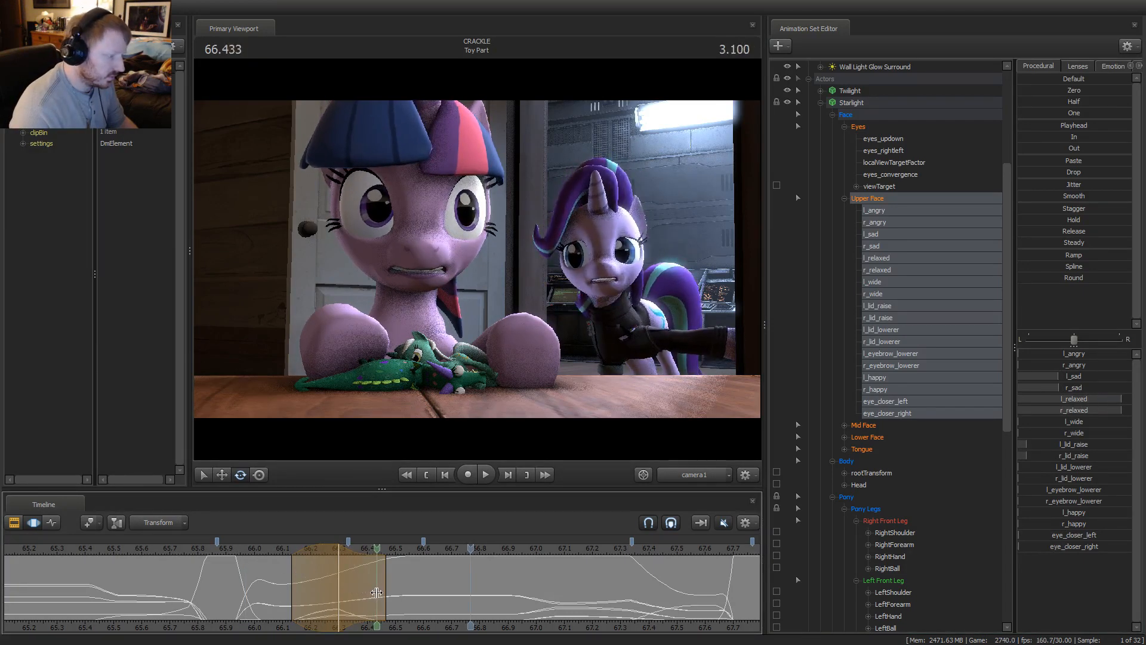
With a time selection from about 66.3 to 66.77, held from 66.433 to 66.57, blend Starlight's Upper Face about a third toward Zero
left_click(376, 592, "shift")
left_click_drag(376, 592, 354, 590)
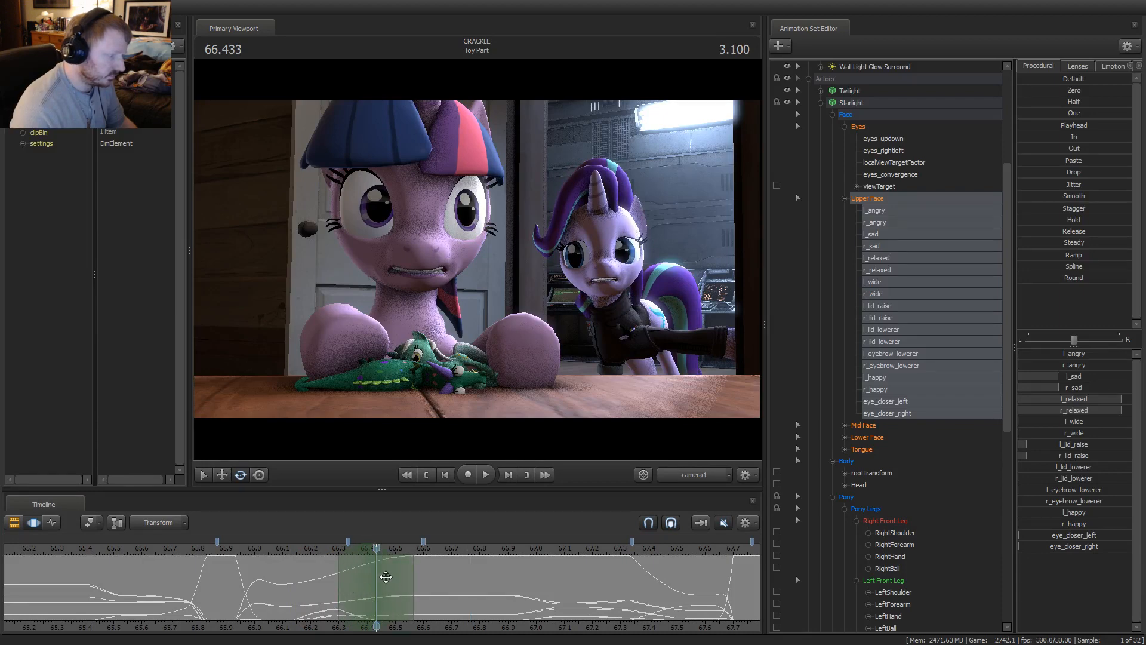
left_click_drag(416, 582, 467, 596)
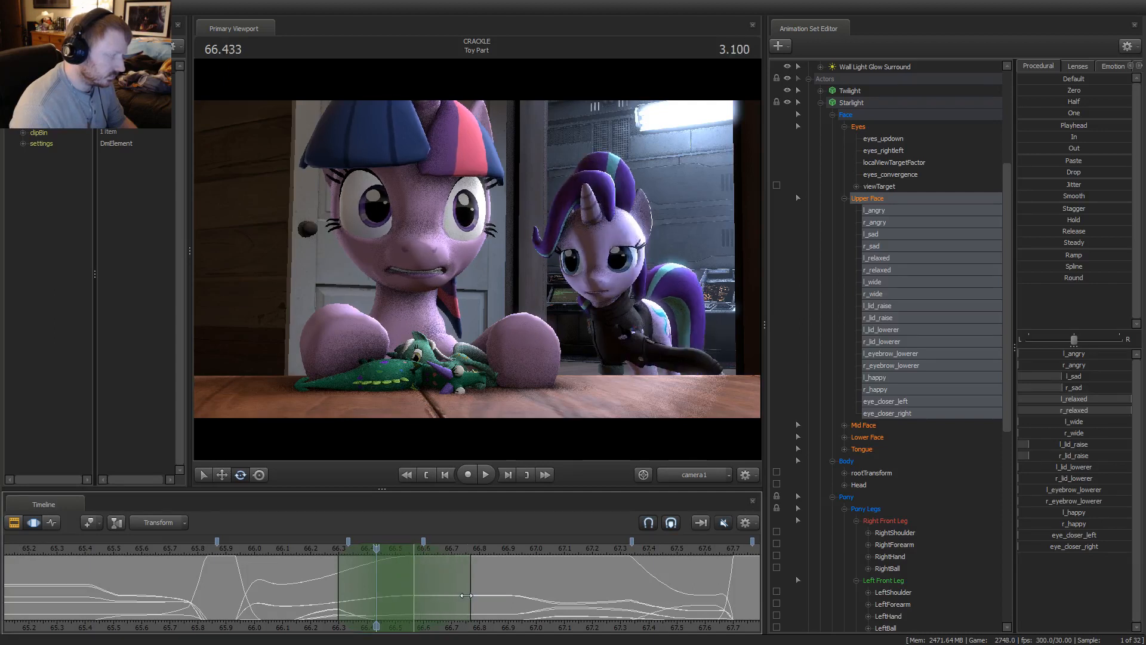
left_click(1077, 93)
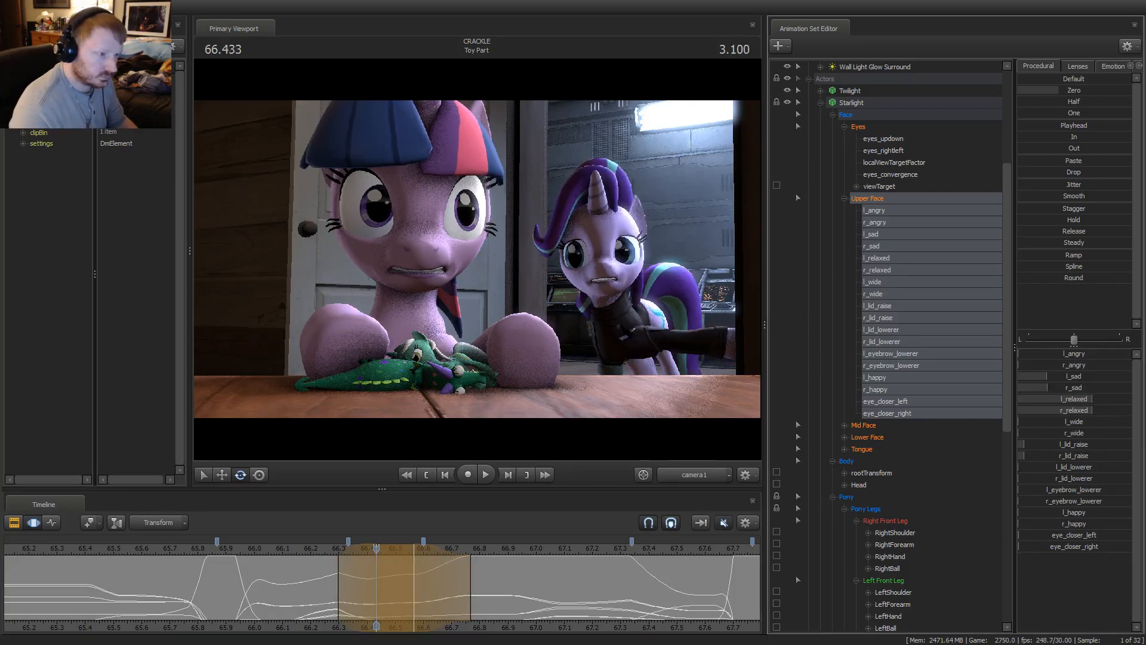
Replay the Upper Face change, shorten the selection's ending falloff to about 66.73, and clear the time selection
key("space")
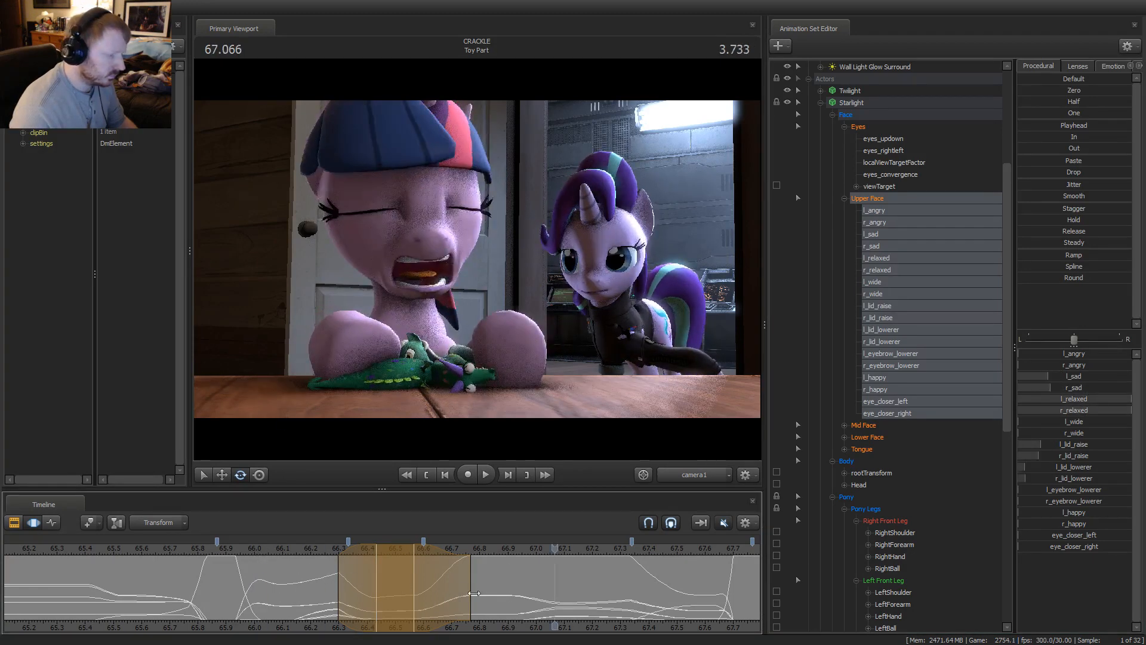
key("space")
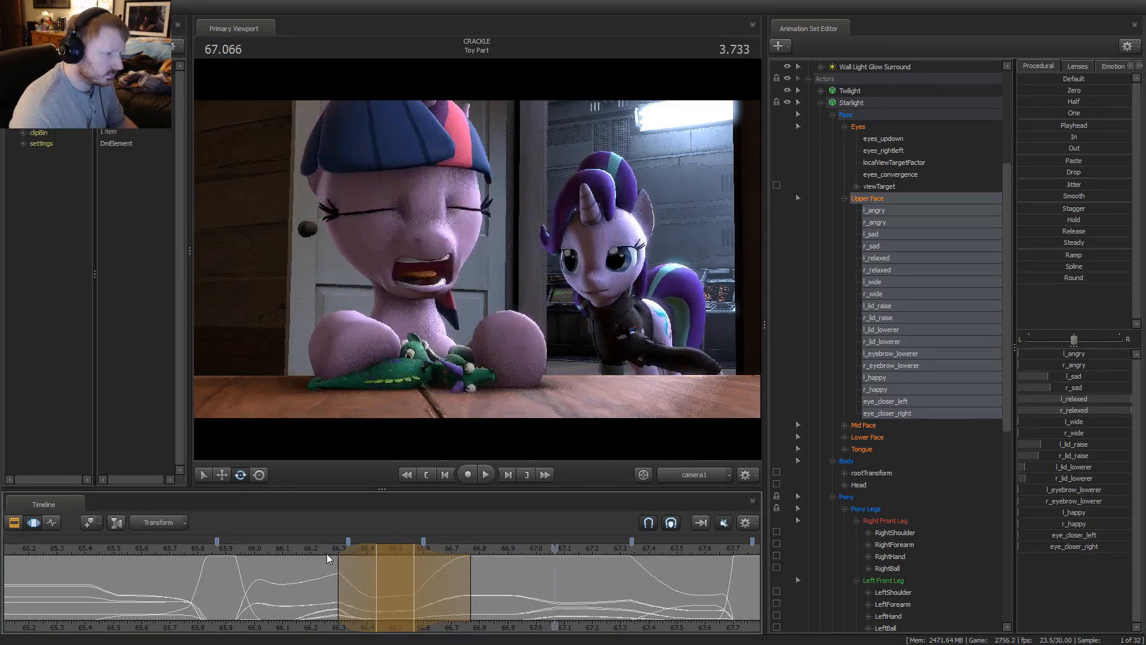
key("space")
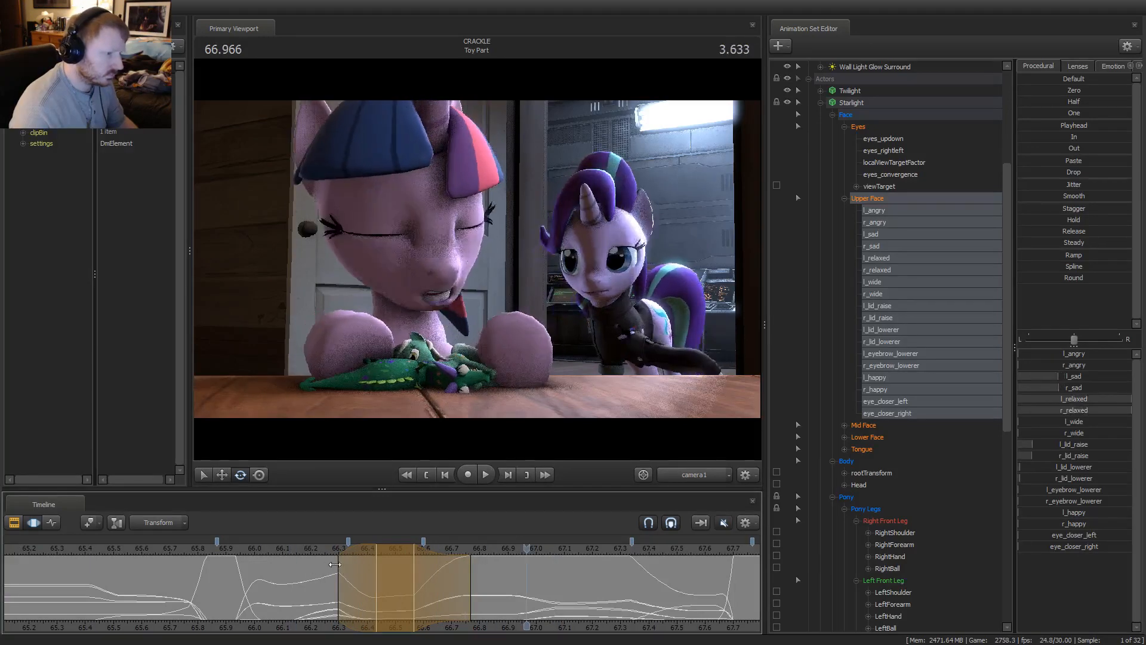
left_click_drag(468, 583, 462, 583)
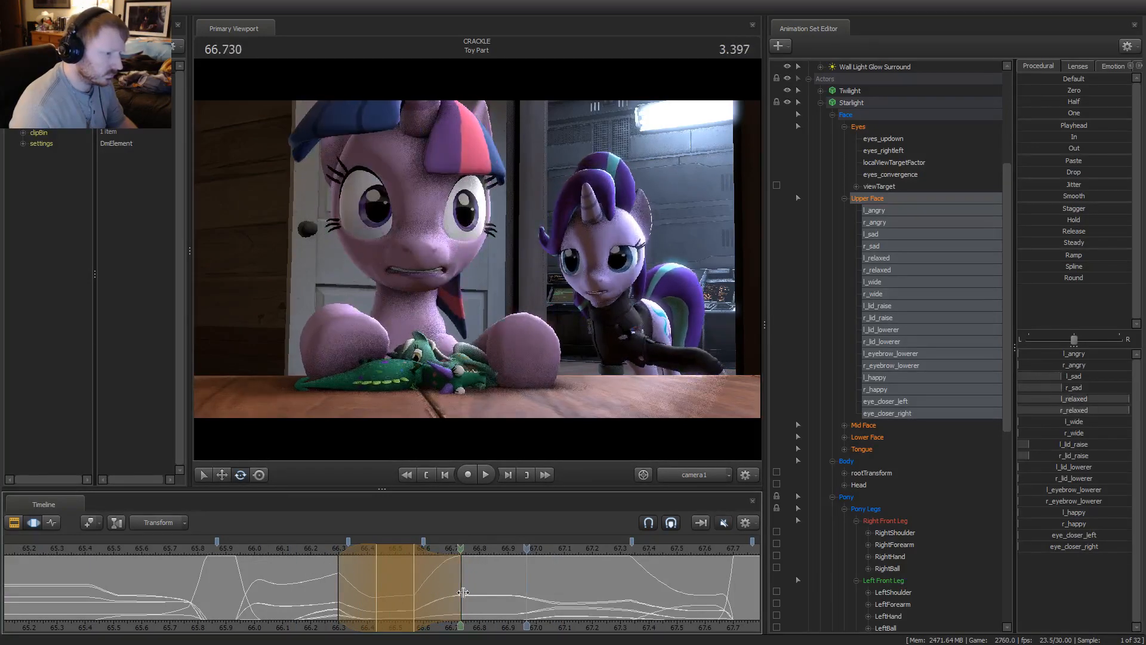
left_click(471, 593, "shift")
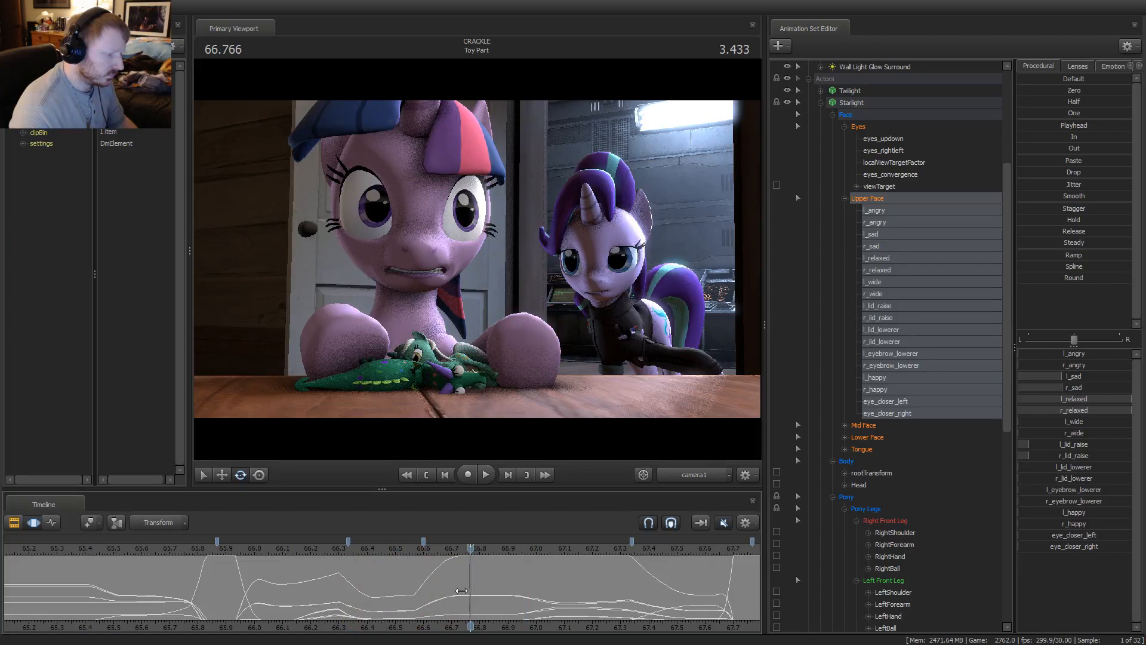
With a time selection from about 66.57 to 67.3, held from 66.73 to 66.93, lower both of Starlight's sad controls to about a fifth
left_click(461, 591, "shift")
mouse_move(514, 593)
left_mouse_down("shift")
mouse_move(467, 599)
mouse_move(520, 593)
left_mouse_up("shift")
scroll(521, 594, "up", 4)
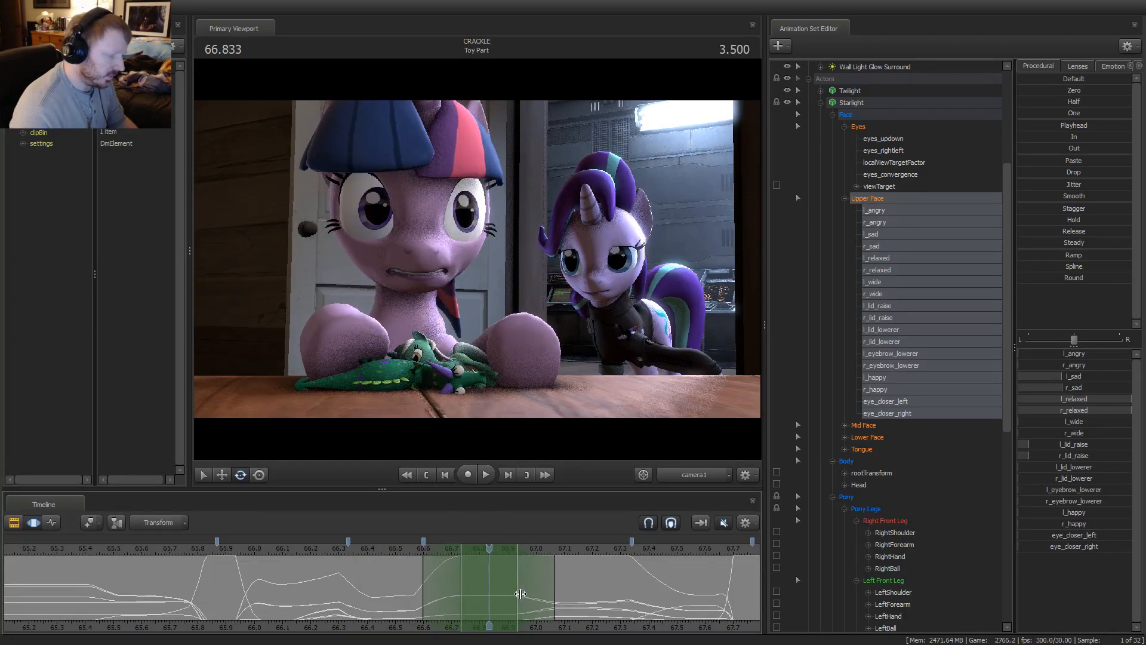
scroll(521, 593, "up", 1)
left_click_drag(554, 554, 610, 553)
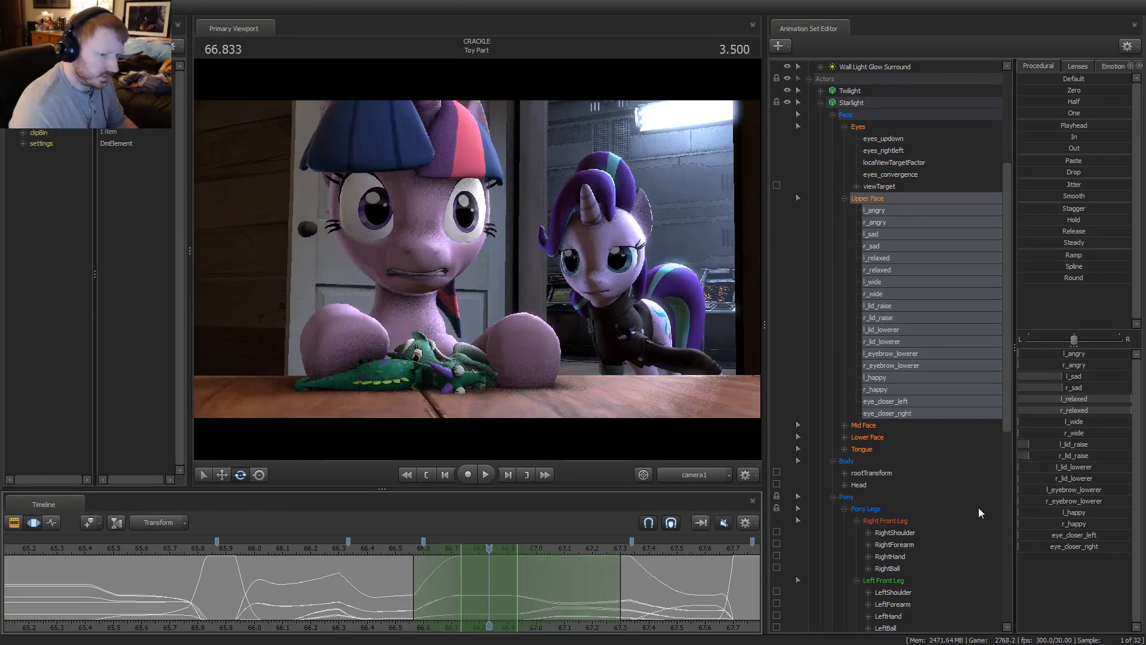
left_click_drag(1073, 379, 1057, 389)
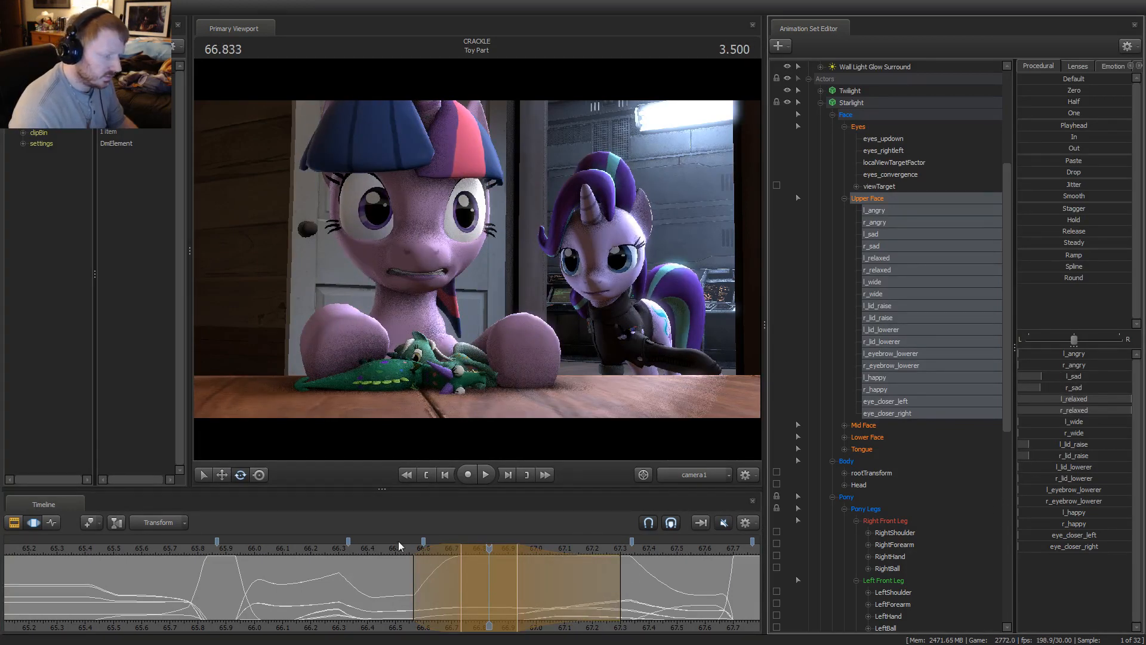
Replay the shot from about 66.43 and again from about 65.93 to review Starlight's brow expression
left_click(377, 547)
key("space")
key("space")
left_click(377, 548)
left_click(237, 553)
key("space")
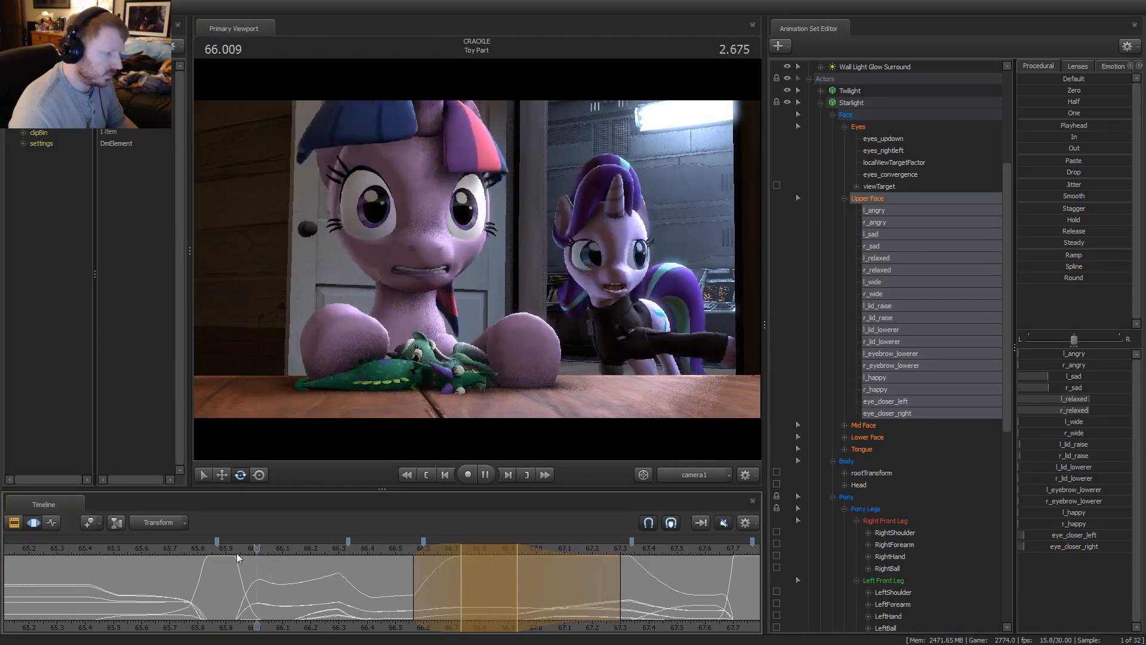
key("space")
With a time selection from about 66.57 to 67.03 peaking at 66.8, rotate Starlight's head slightly and replay the move
key("shift")
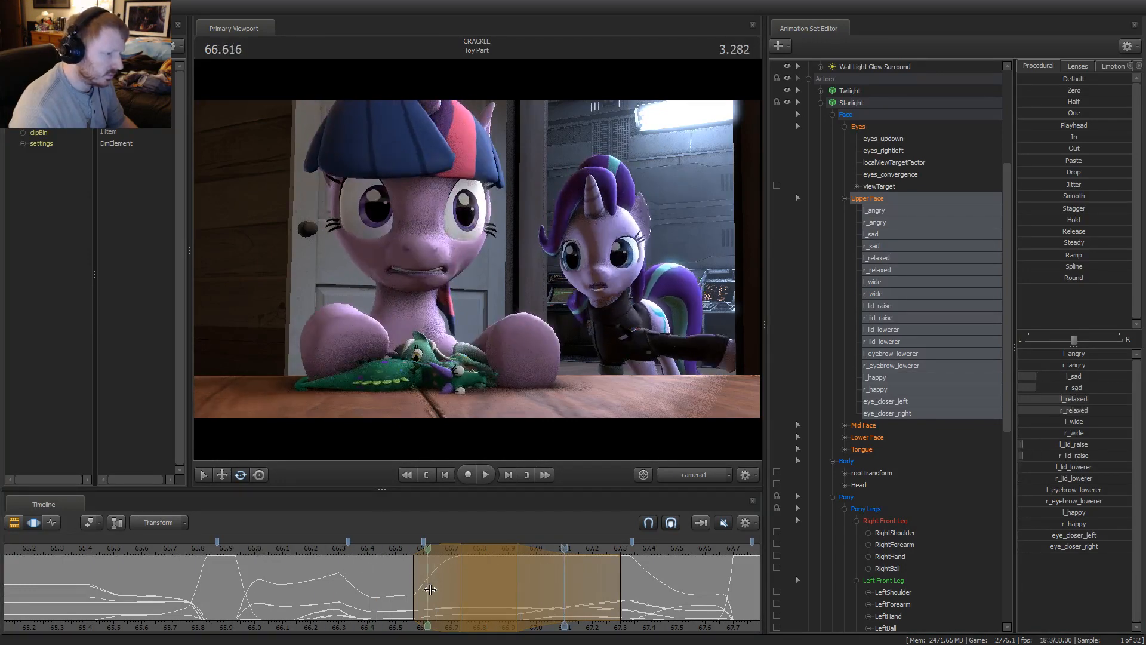
mouse_move(430, 589)
left_mouse_down()
mouse_move(494, 592)
mouse_move(474, 590)
left_mouse_up()
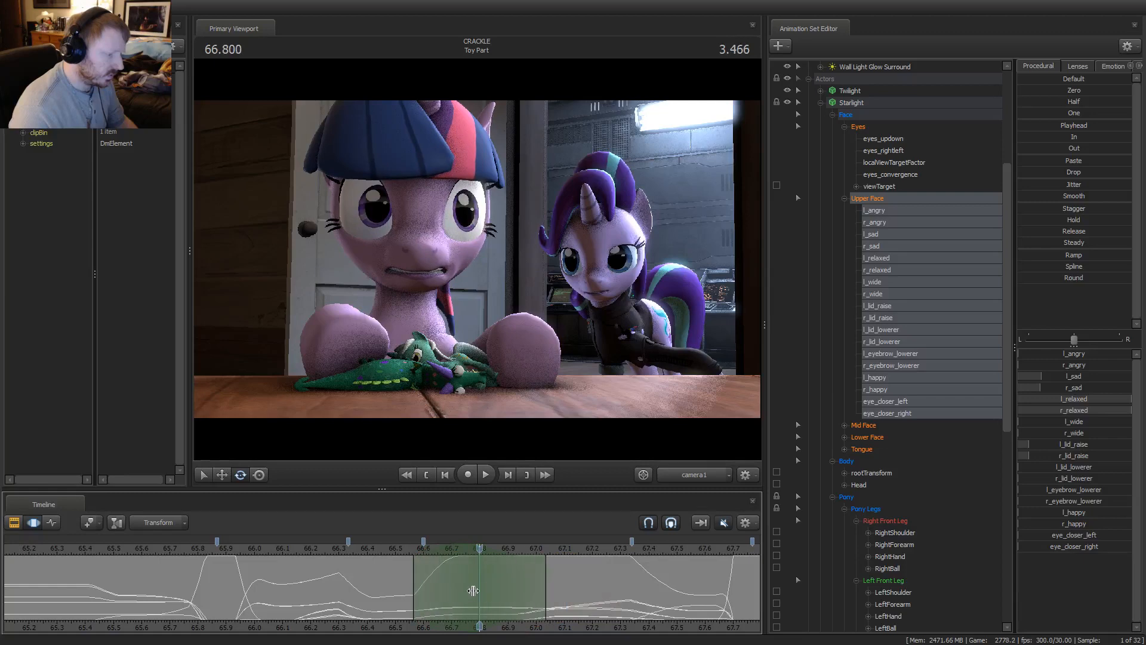
left_click(601, 286, "ctrl")
left_click_drag(600, 289, 597, 283)
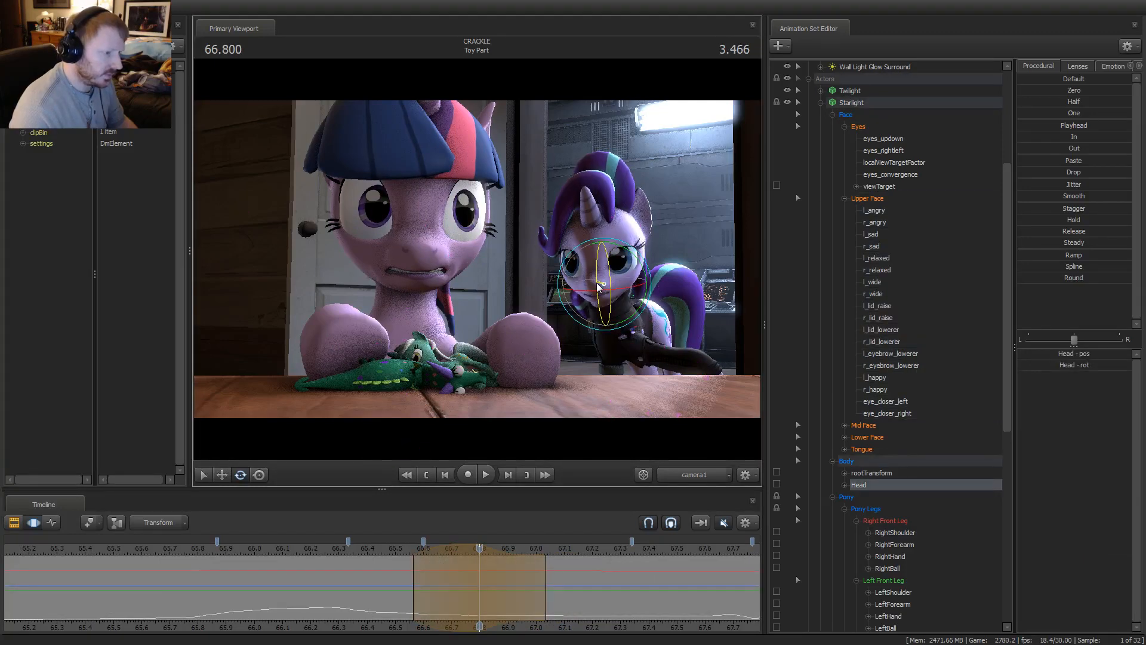
left_click(377, 551)
key("space")
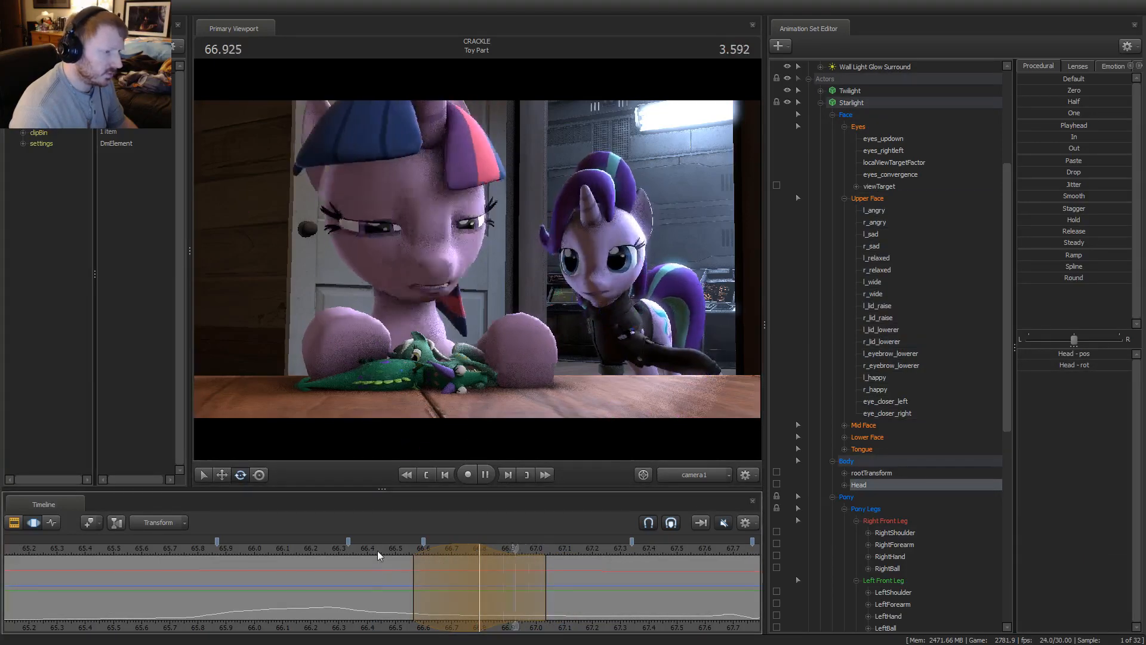
key("space")
Shift the head change's peak to about 66.73 with its falloff ending near 66.9, replay it, and clear the time selection
scroll(456, 562, "down", 1)
scroll(456, 562, "down", 1)
left_click_drag(458, 561, 443, 549)
left_click(394, 550)
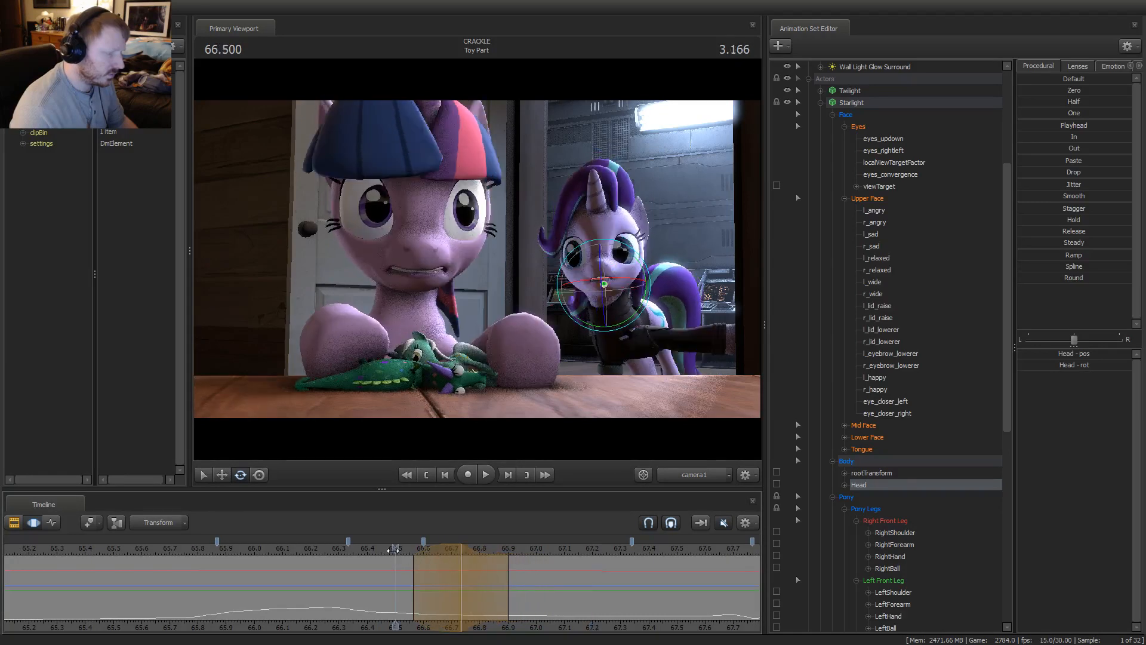
key("space")
left_click(331, 550)
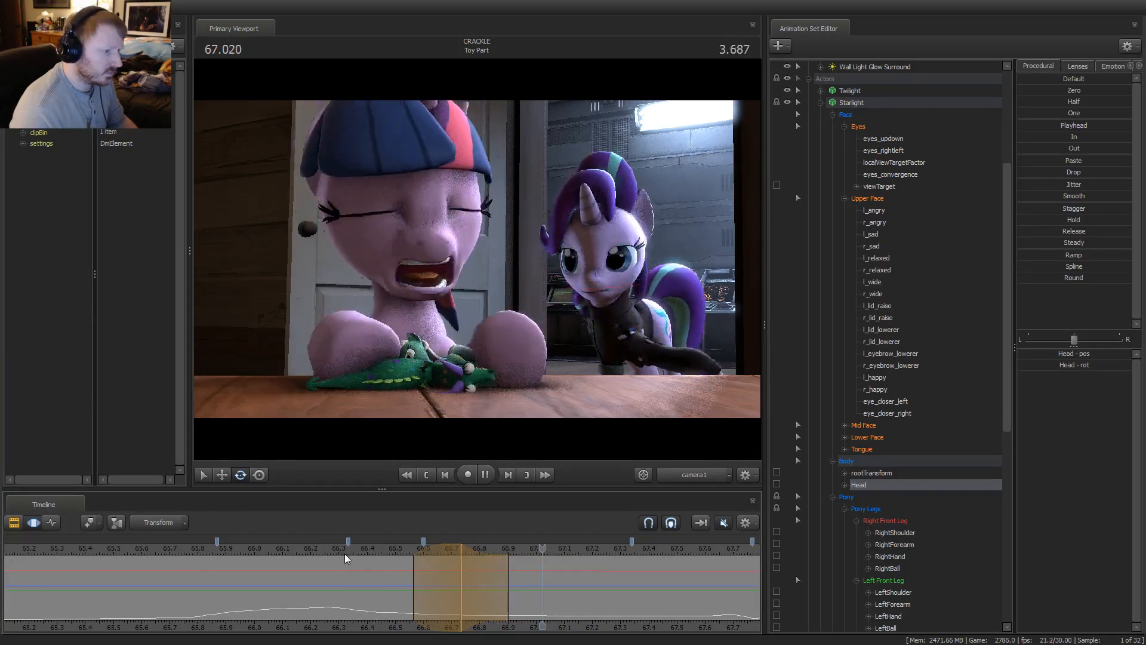
left_click(257, 547)
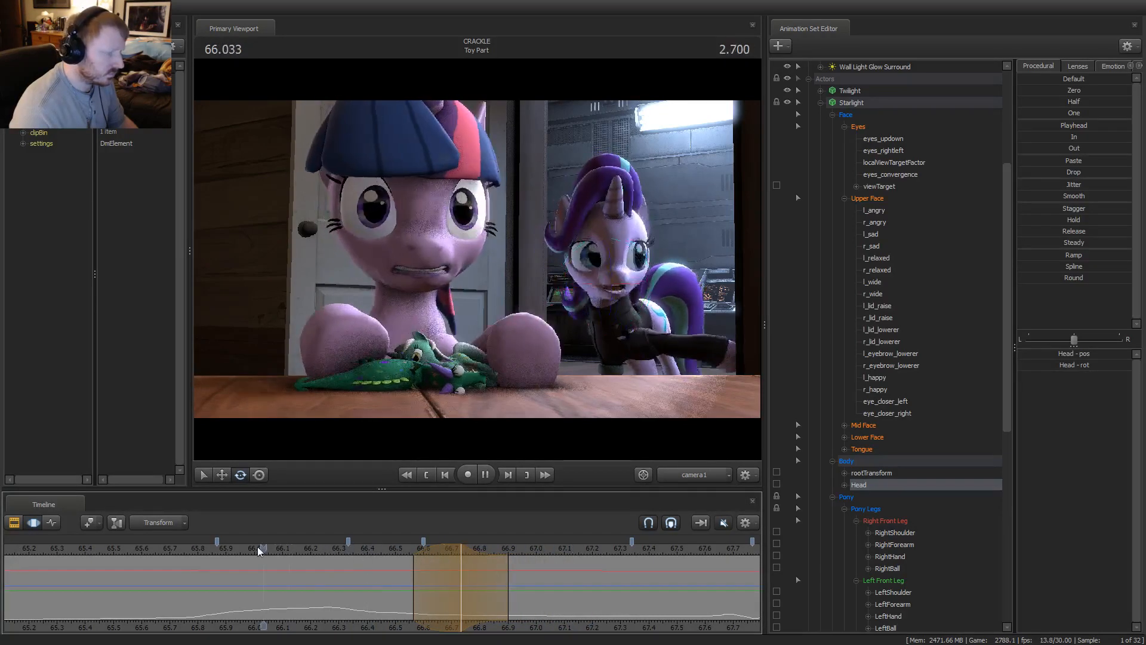
key("space")
key("space")
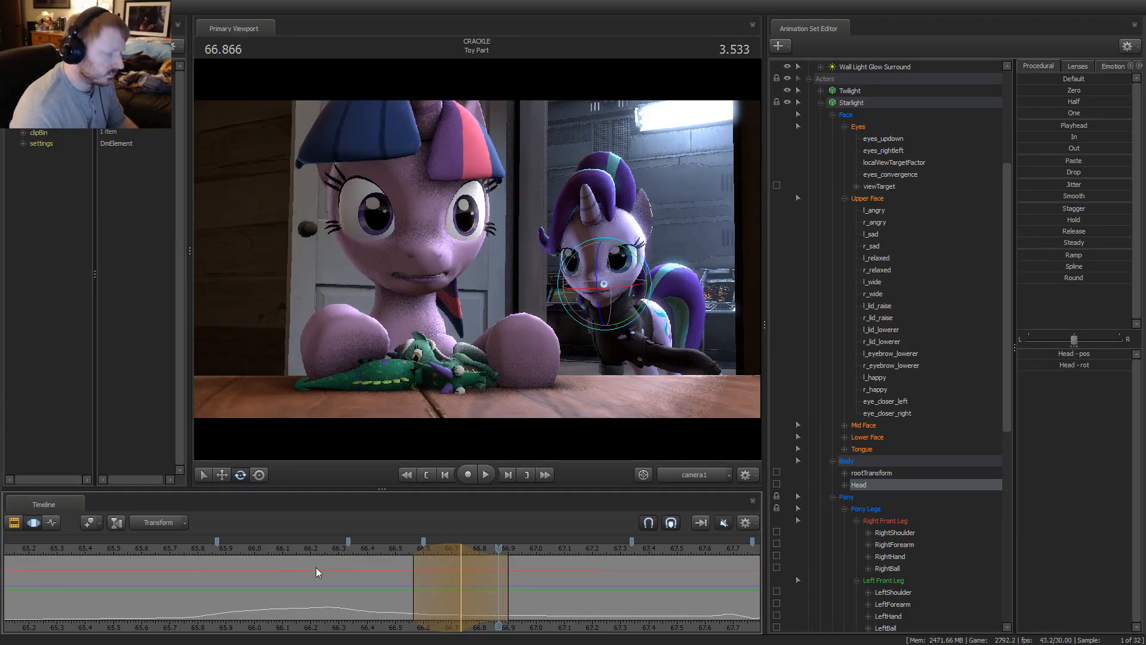
key("Escape")
Rotate Starlight's head slightly over a time selection from about 66.53 to 67.33 peaking at 66.87, and replay
scroll(496, 582, "up", 5, "shift")
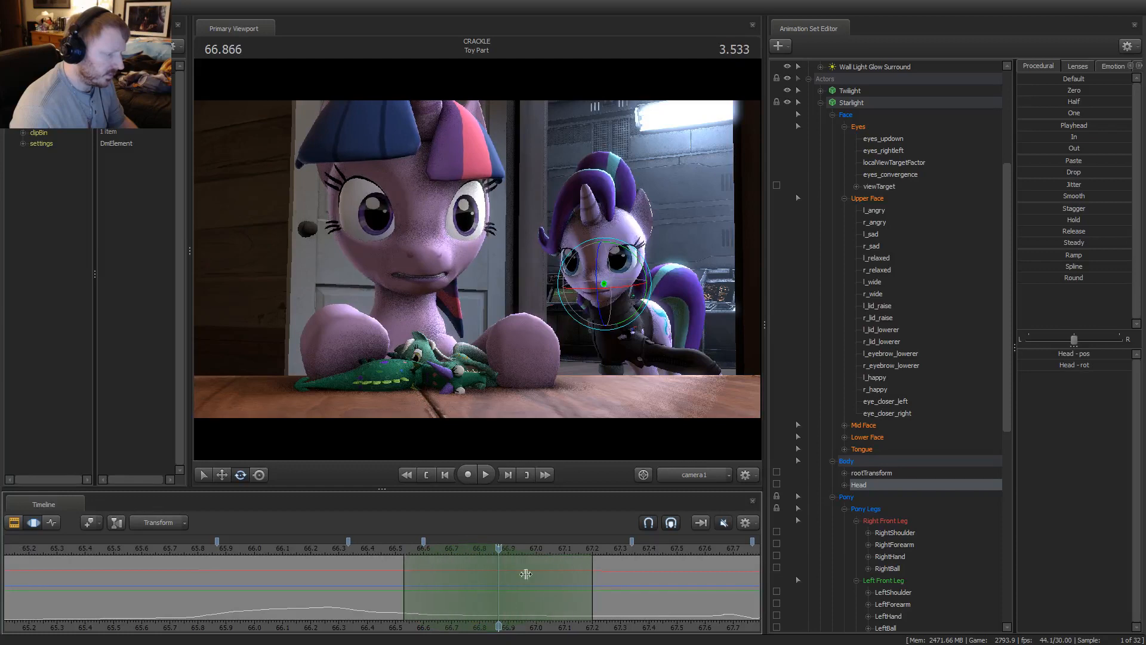
left_click_drag(598, 582, 634, 583)
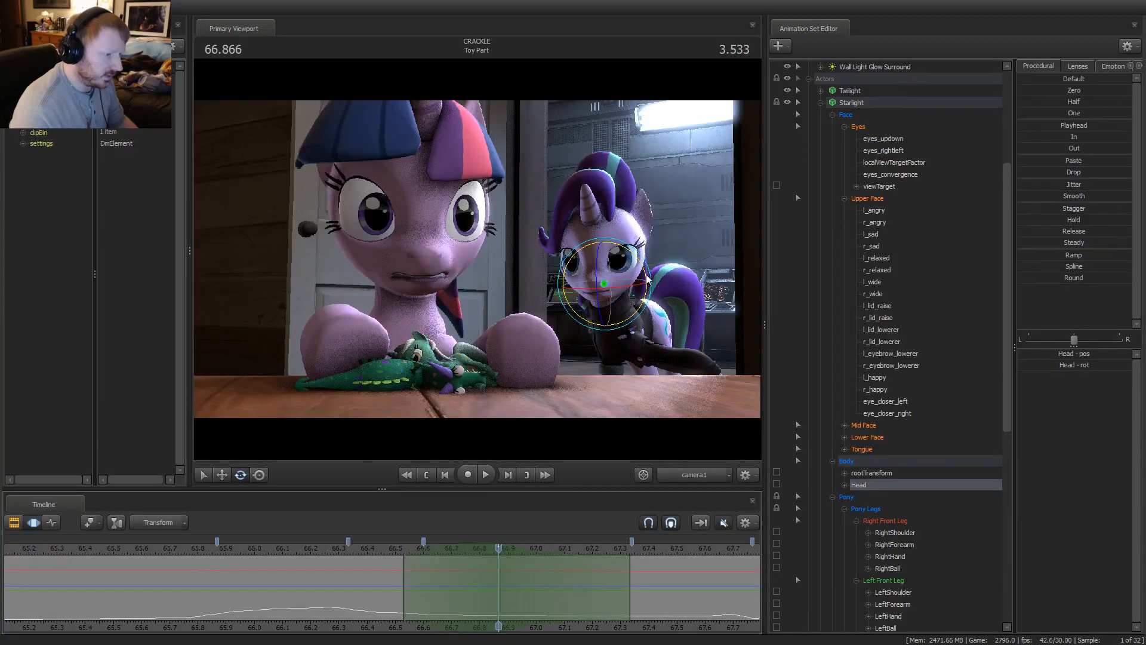
left_click_drag(647, 278, 648, 277)
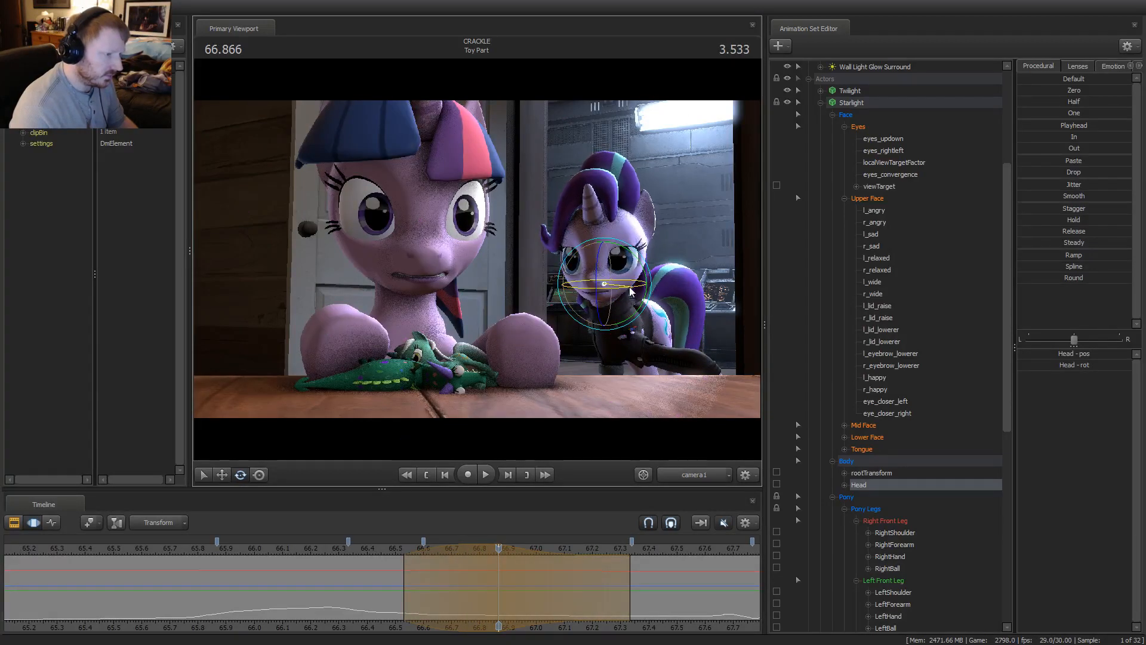
left_click(332, 554)
key("space")
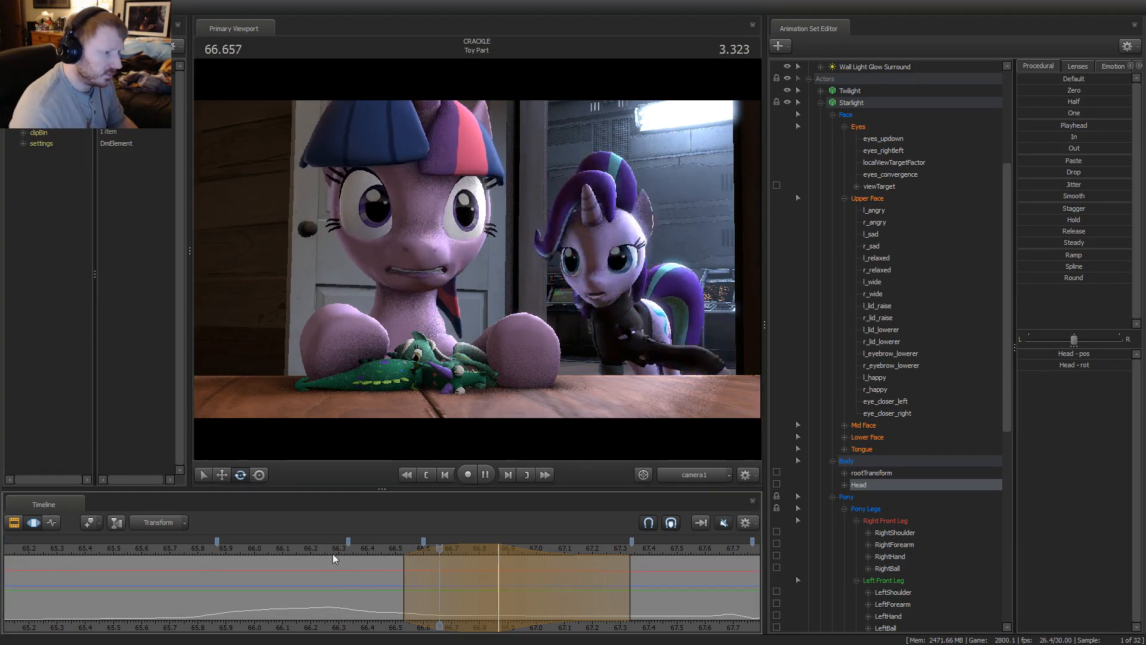
Widen the head change's falloffs to span about 66.33 to 67.4 and replay from before the movement
left_click_drag(392, 549, 444, 567)
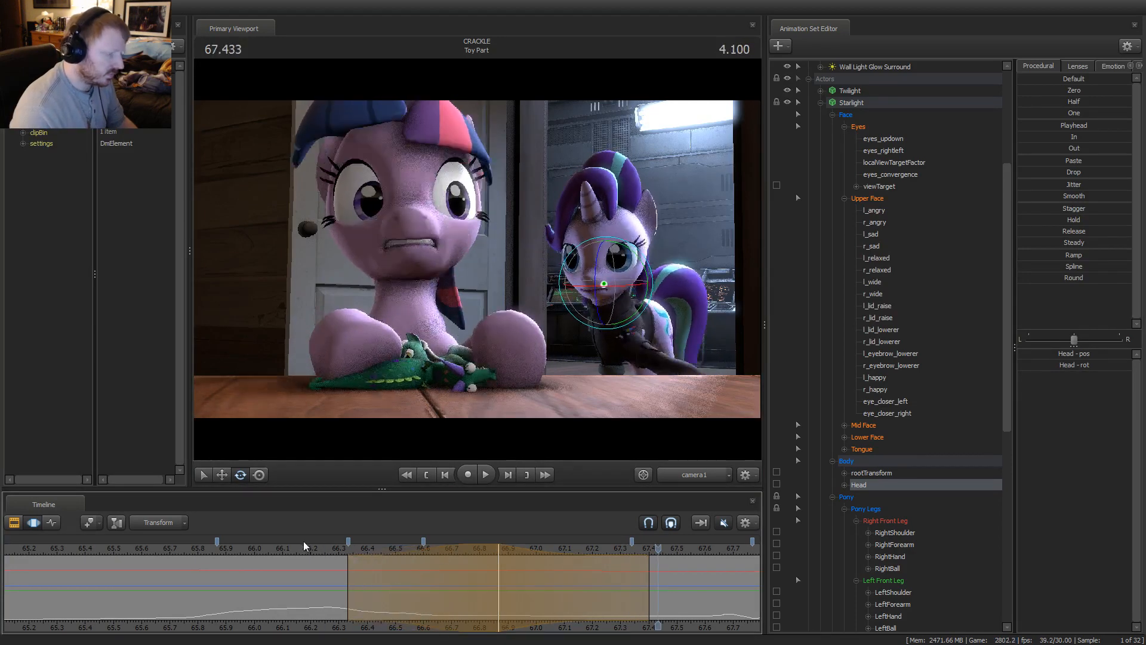
left_click(331, 554)
key("space")
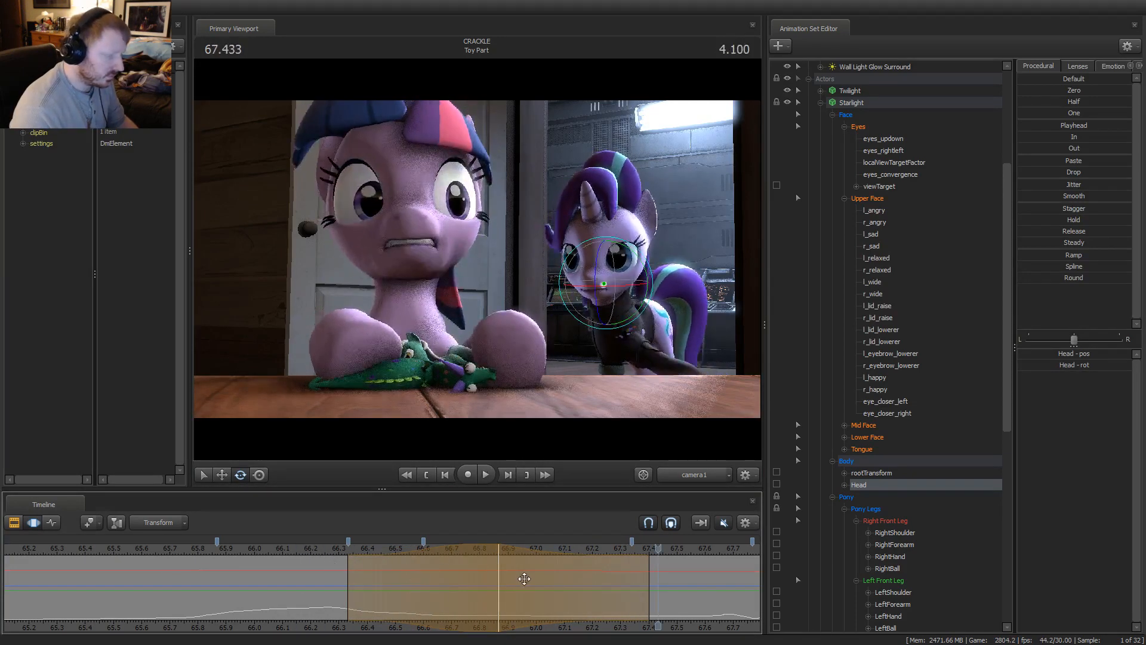
key("shift")
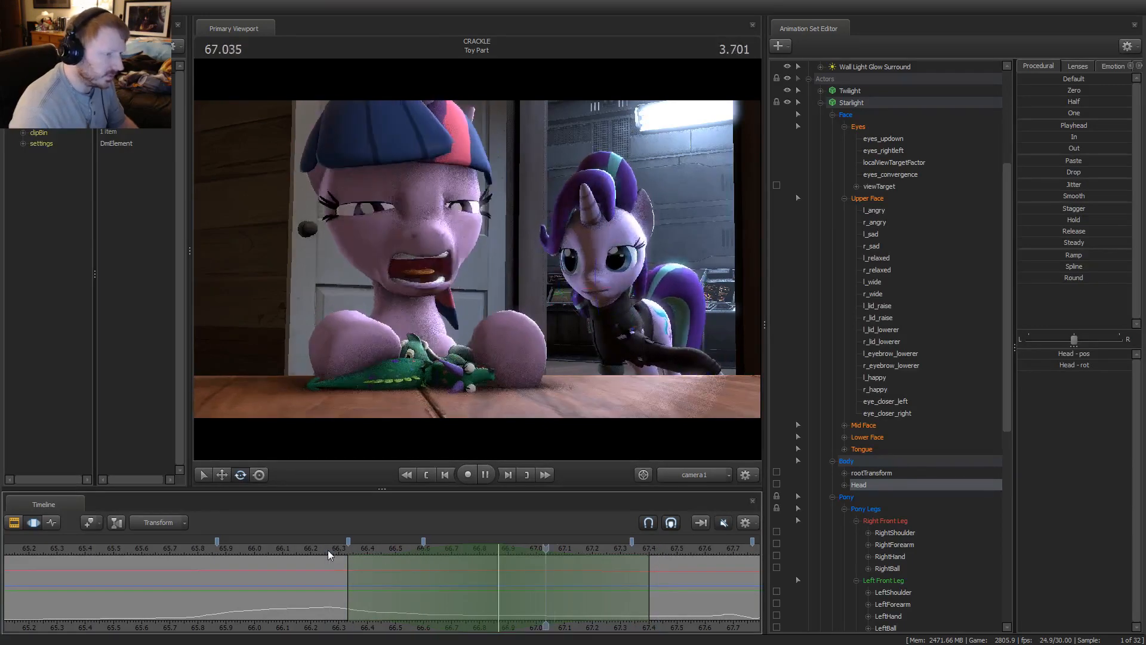
left_click(188, 549)
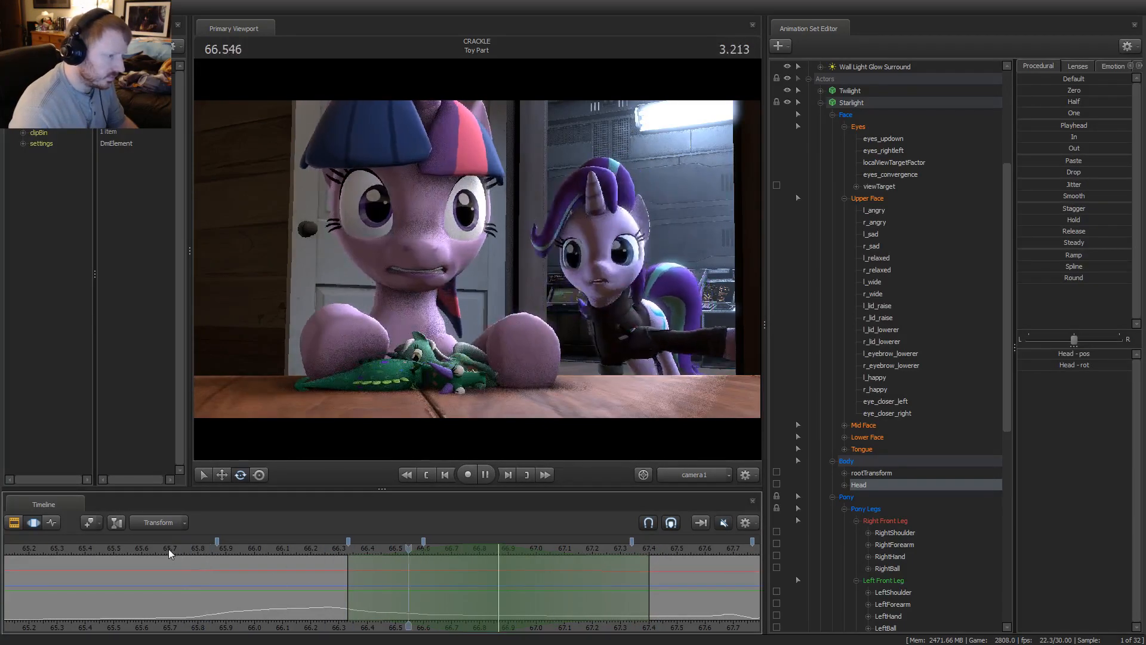
With a time selection from about 66.5 to 67.03 peaking at 66.77, rotate Starlight's head slightly and replay
key("shift")
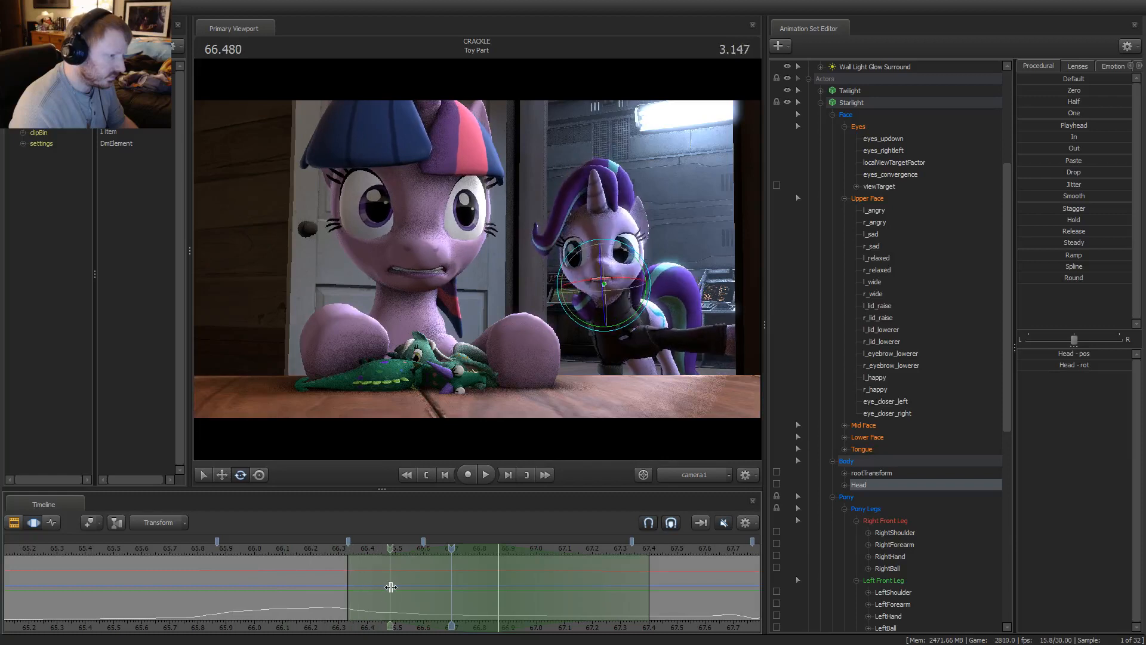
left_click_drag(413, 584, 466, 581)
left_click(473, 580)
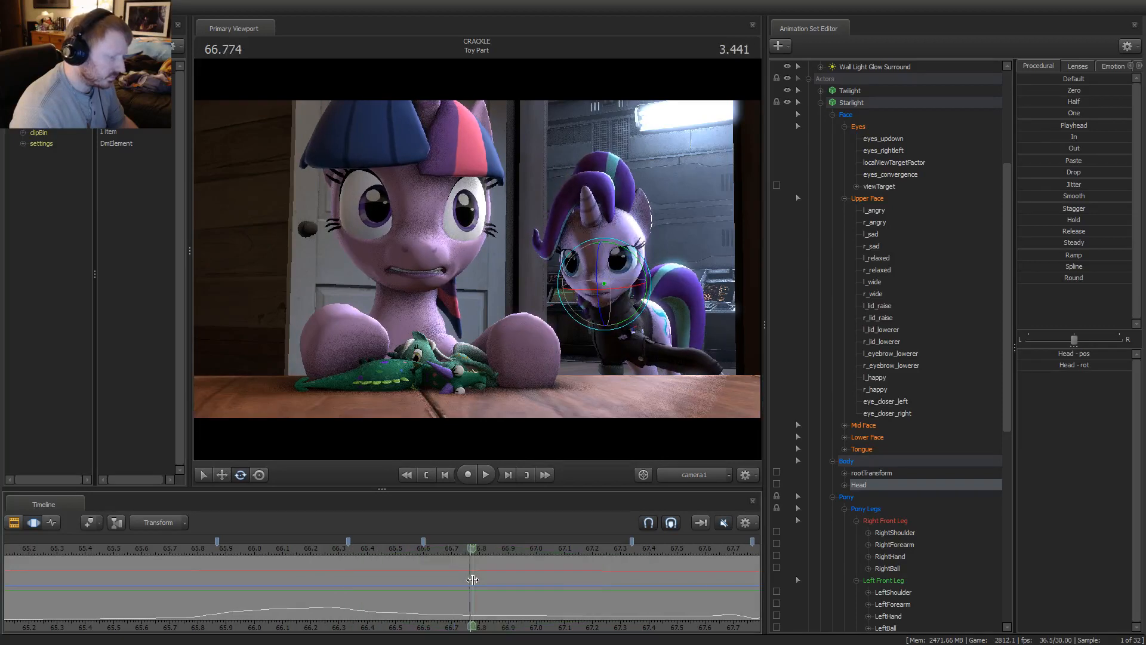
scroll(506, 539, "up", 3)
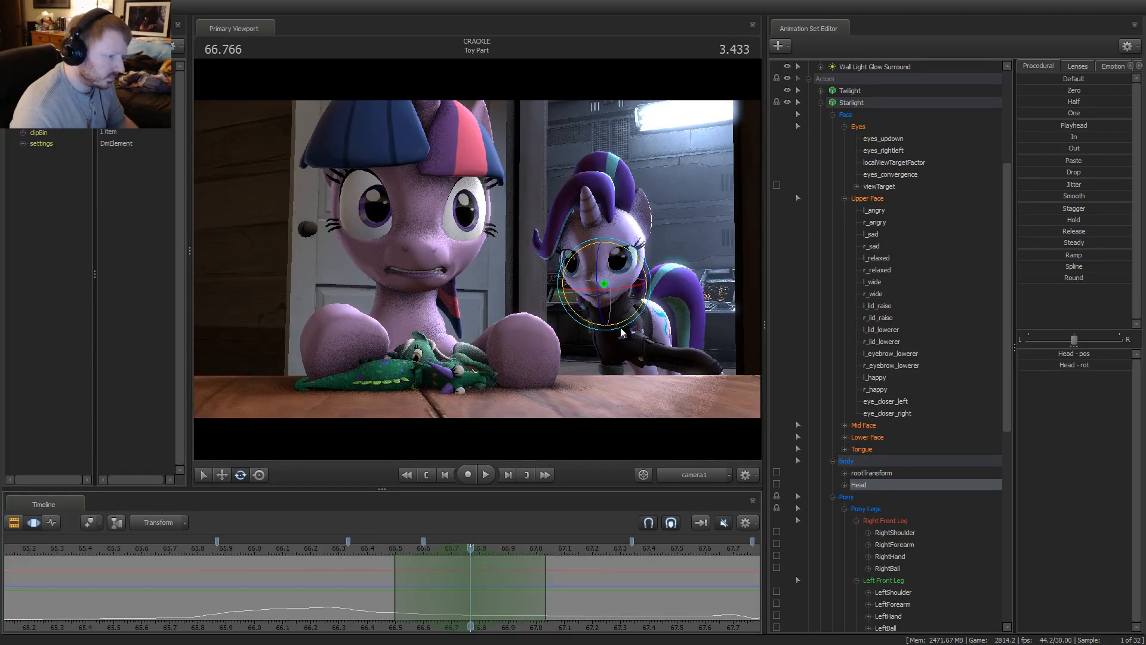
left_click_drag(620, 333, 618, 334)
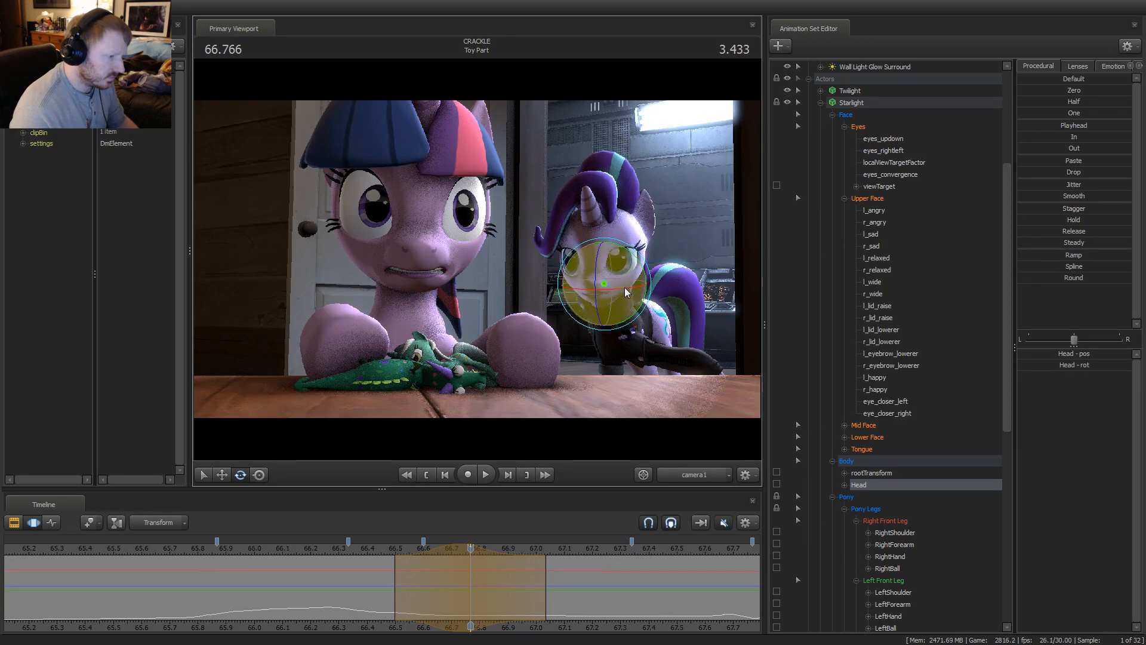
left_click(364, 554)
key("space")
Extend the head change's ending falloff to about 67.17 and review the motion from about 66.23 onward
key("space")
left_click_drag(360, 549, 255, 561)
left_click_drag(578, 577, 584, 578)
key("space")
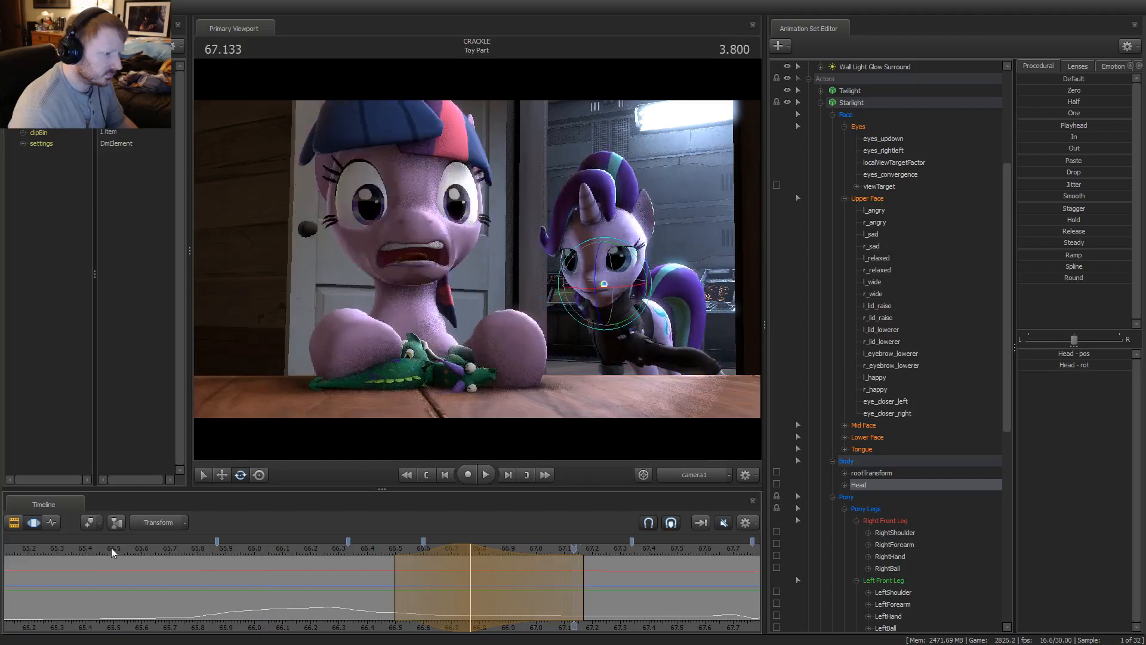
key("space")
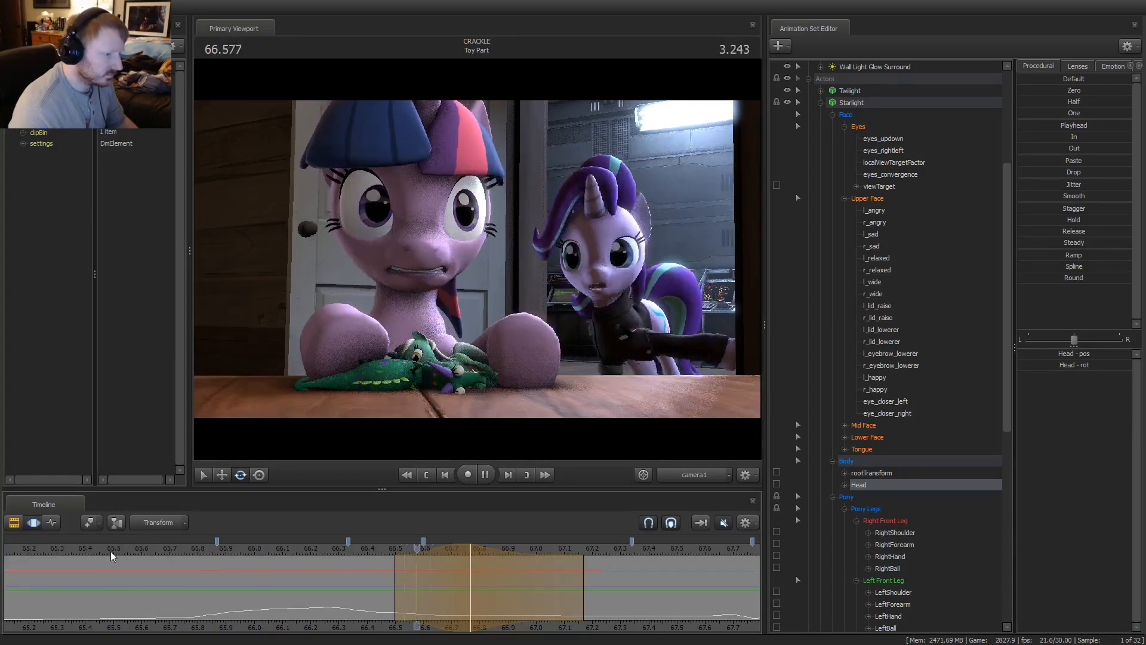
left_click(318, 546)
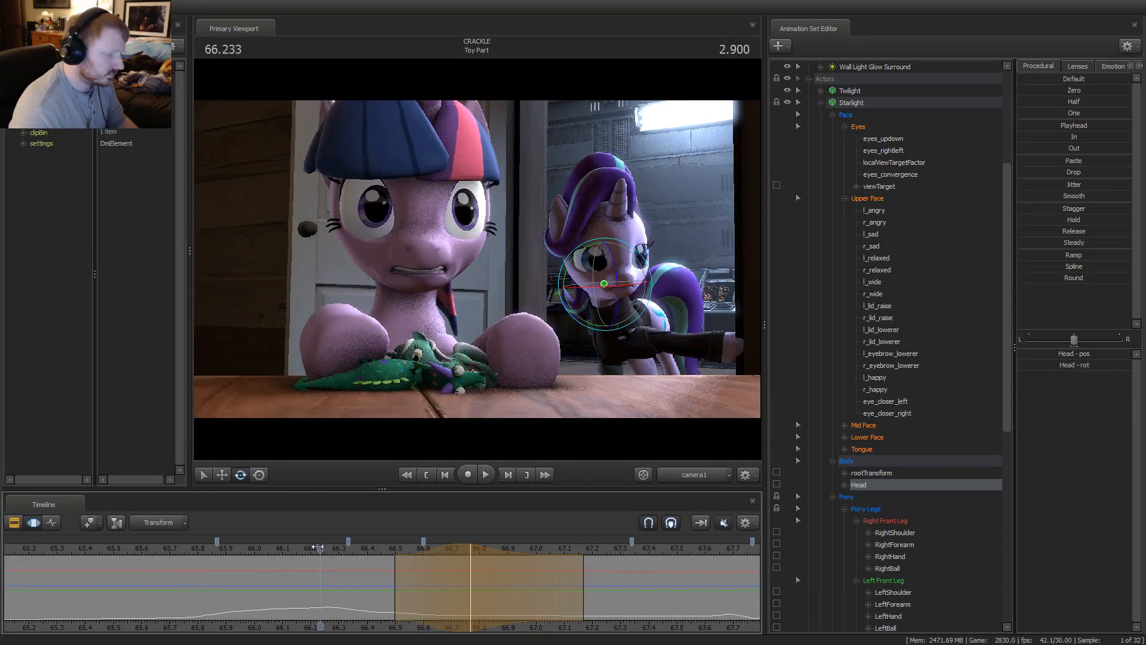
key("space")
key("space")
With a time selection from about 66.23 to 66.7 peaking at 66.47, rotate Starlight's Chest1 slightly, then select her head again
key("shift")
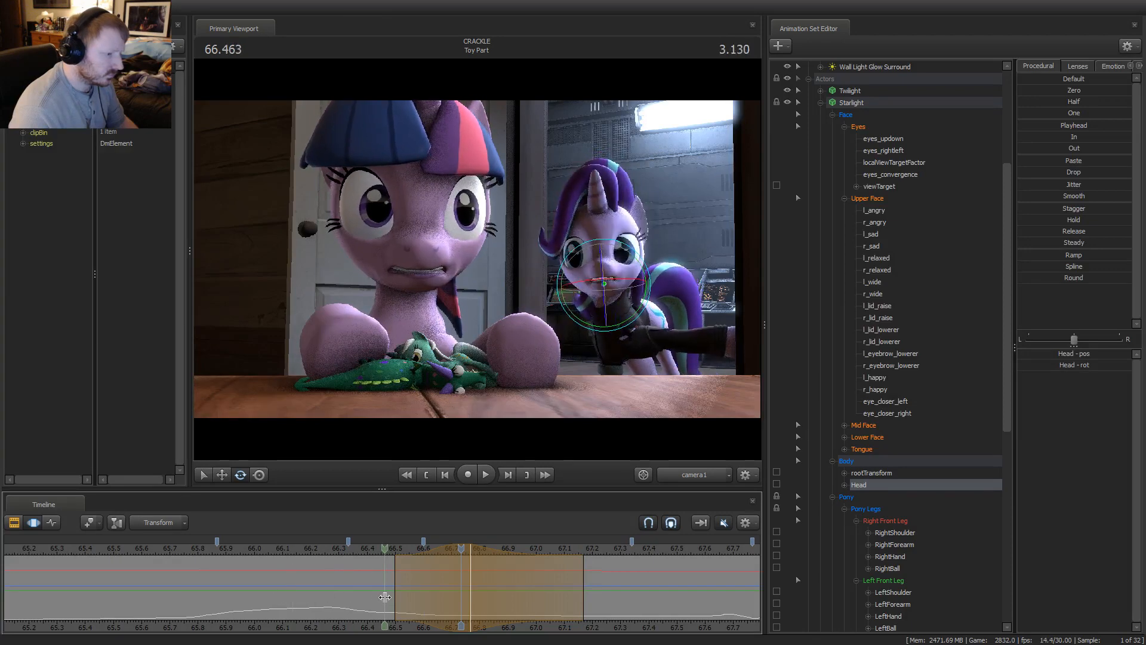
left_click(386, 597, "shift")
scroll(387, 597, "up", 4, "shift")
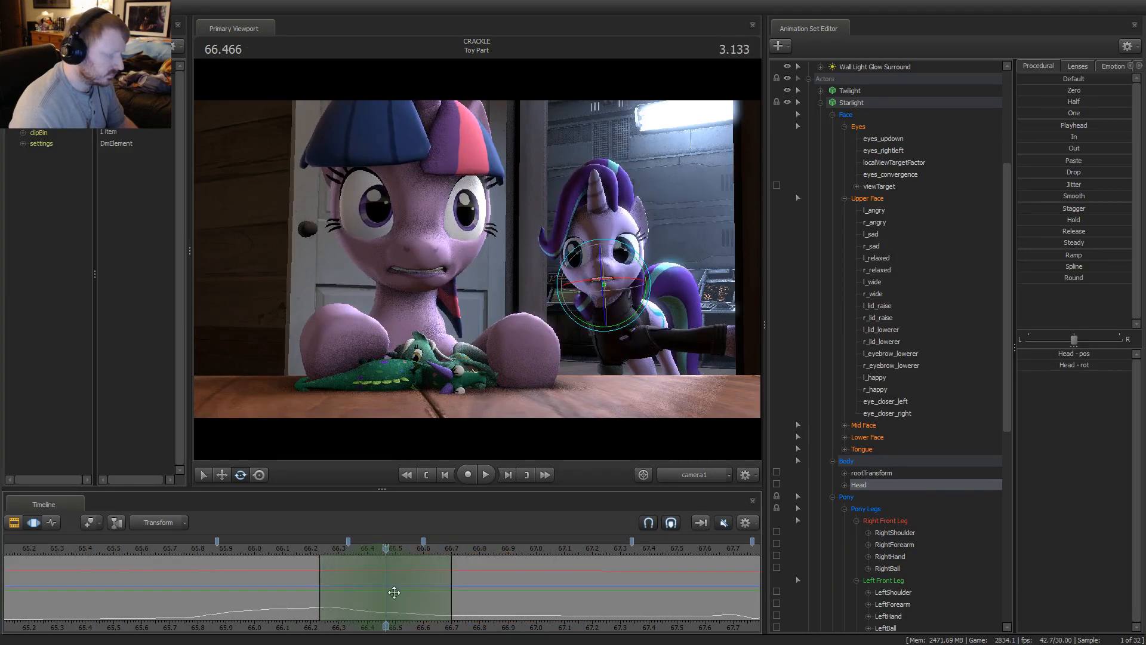
key("ctrl")
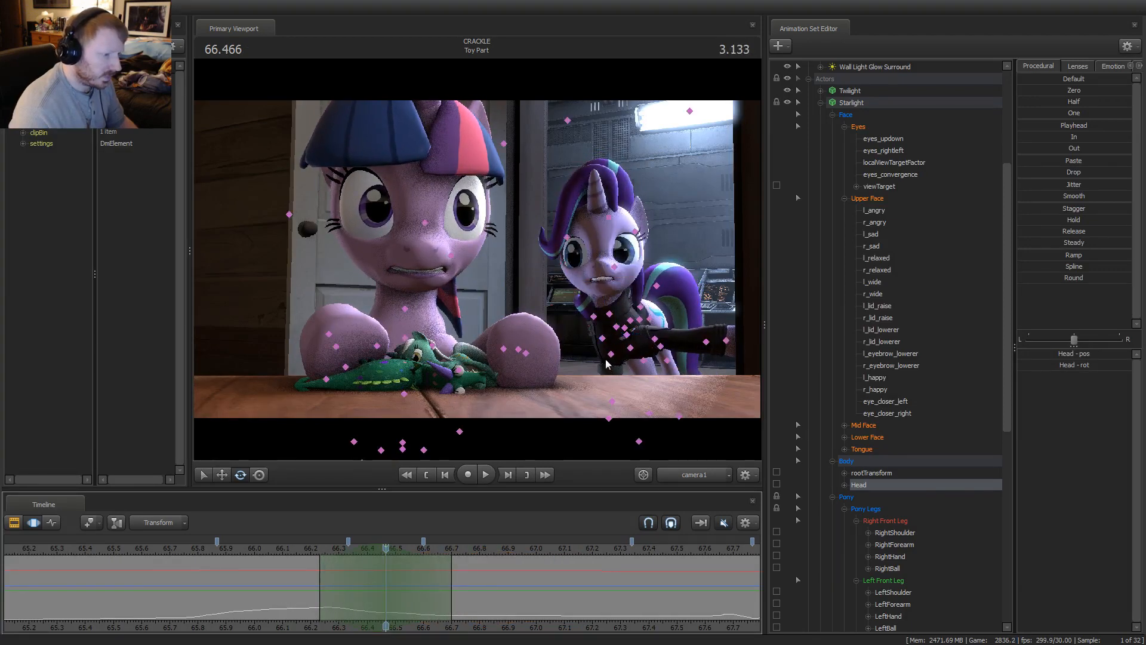
left_click(625, 329)
left_click_drag(610, 301, 611, 299)
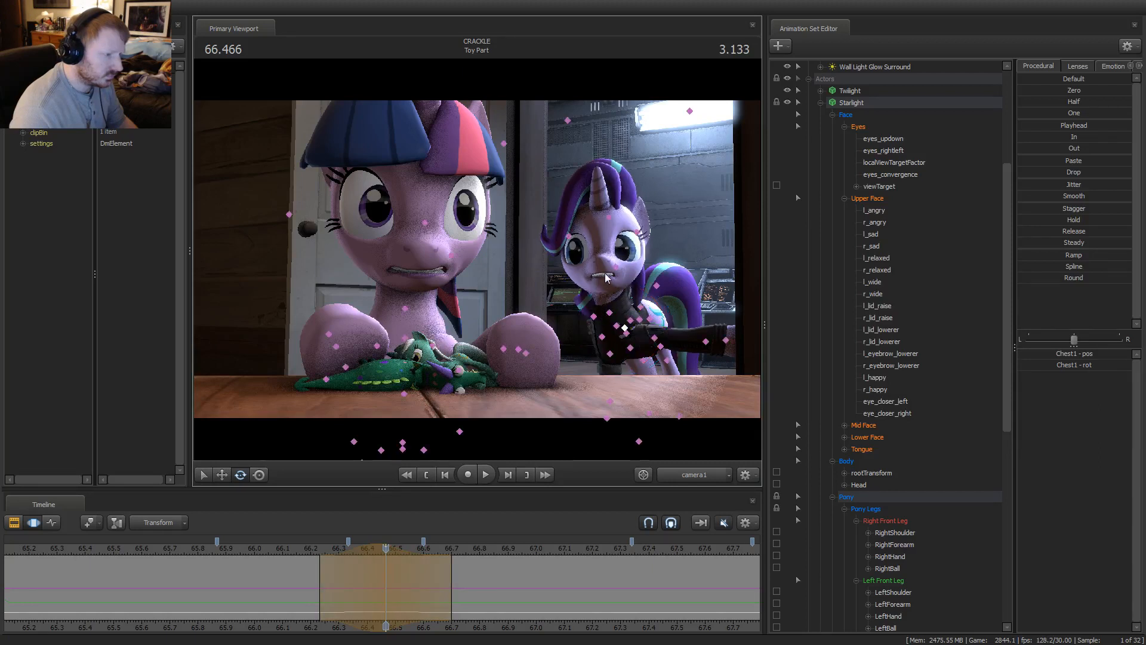
left_click(603, 286)
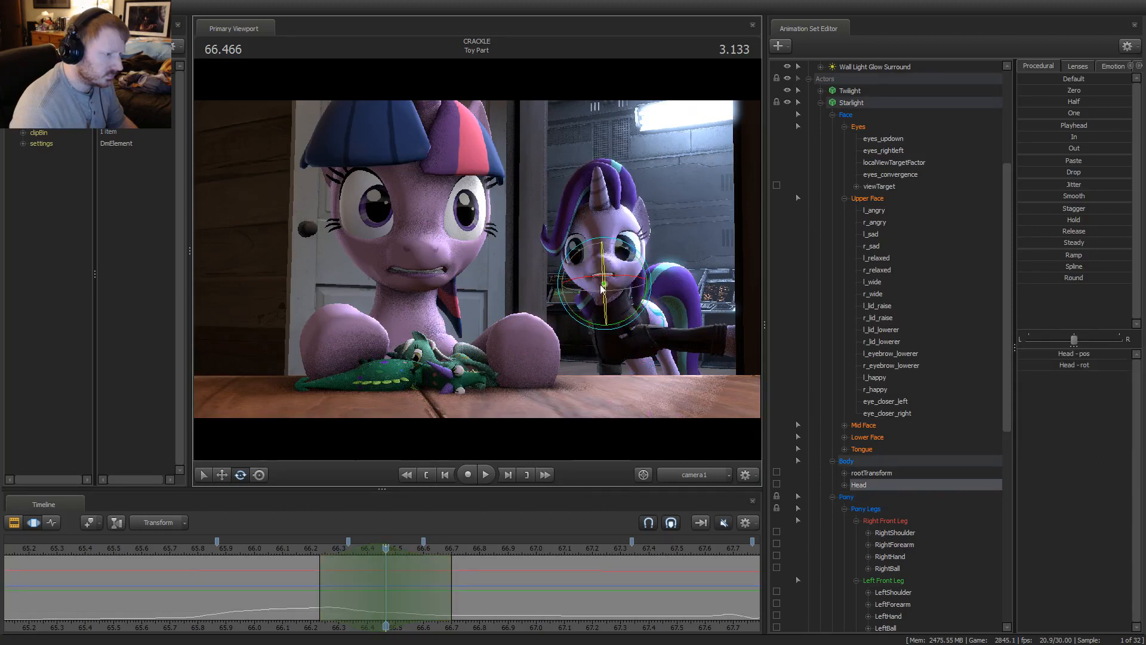
Replay the shot repeatedly from about 66.1 to check how Starlight's chest and head move together
left_click(309, 551)
key("space")
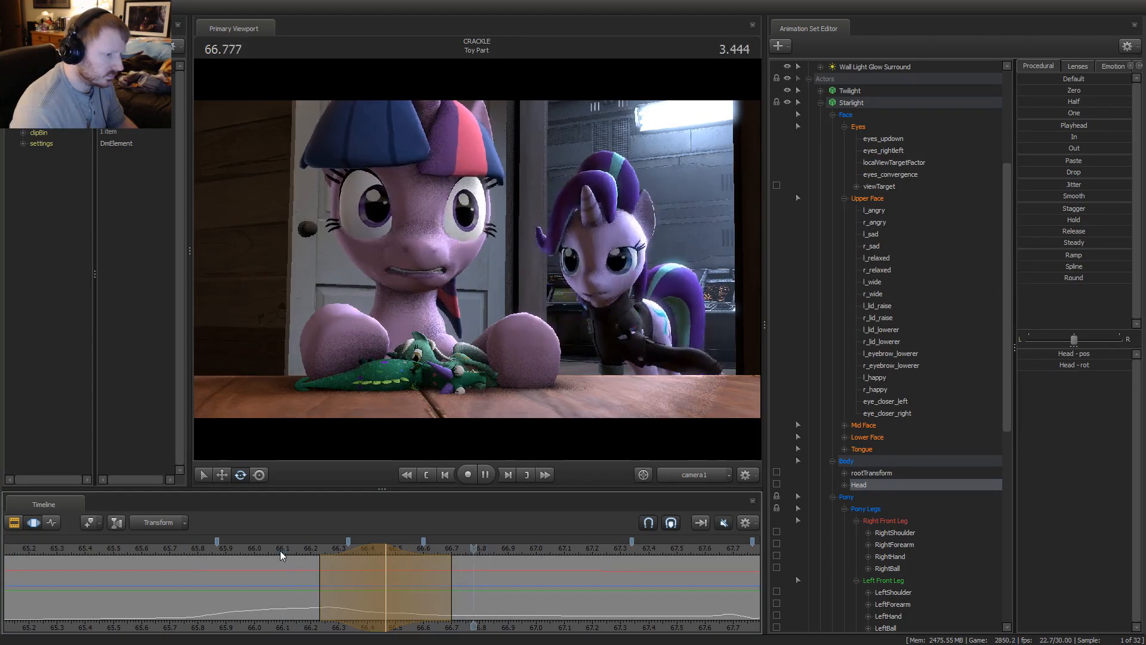
key("space")
left_click(280, 550)
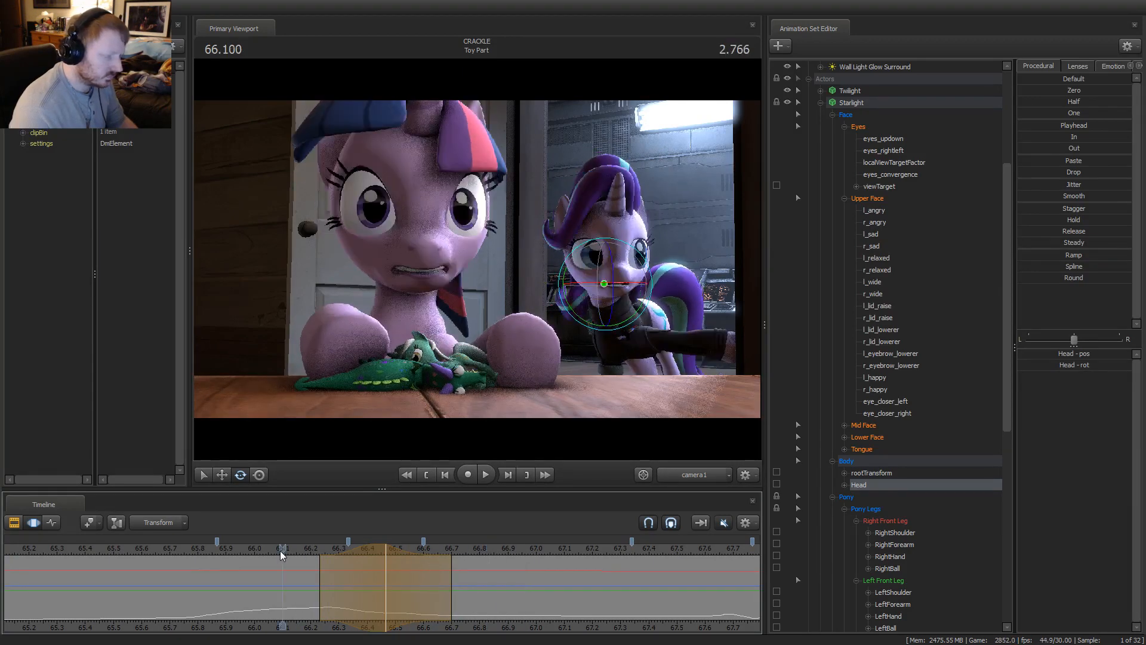
key("space")
key("space")
left_click(281, 550)
key("space")
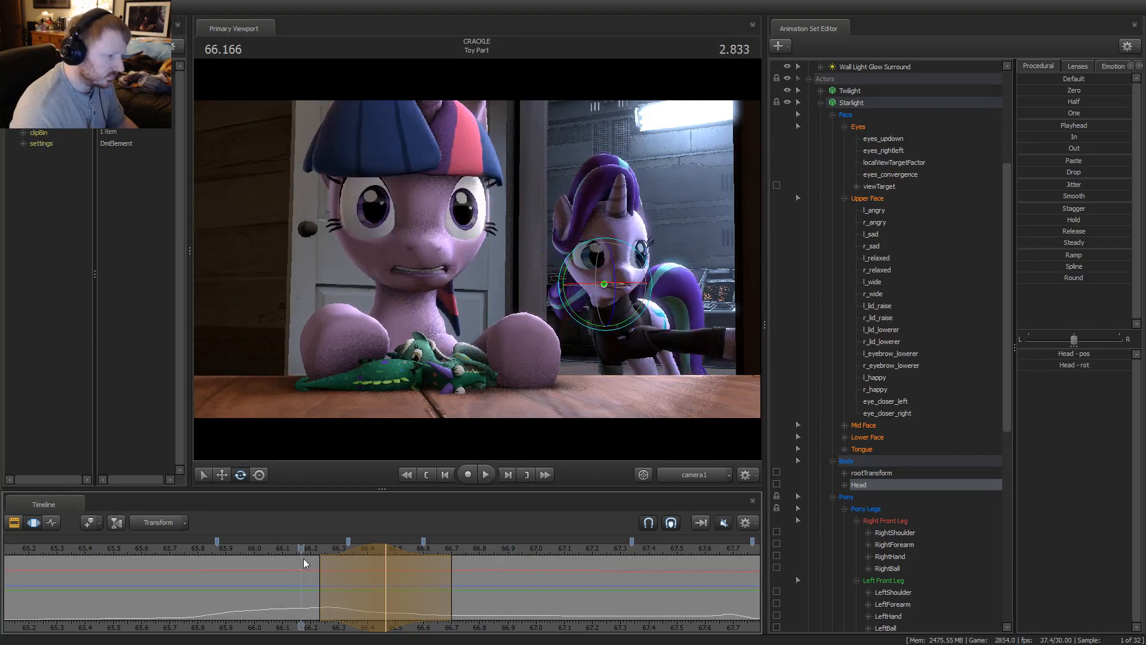
At 66.47, rotate Starlight's RightShoulder slightly within the time selection from about 66.23 to 66.7 and check the neighbouring frames
left_click(400, 578)
left_click_drag(400, 578, 383, 575)
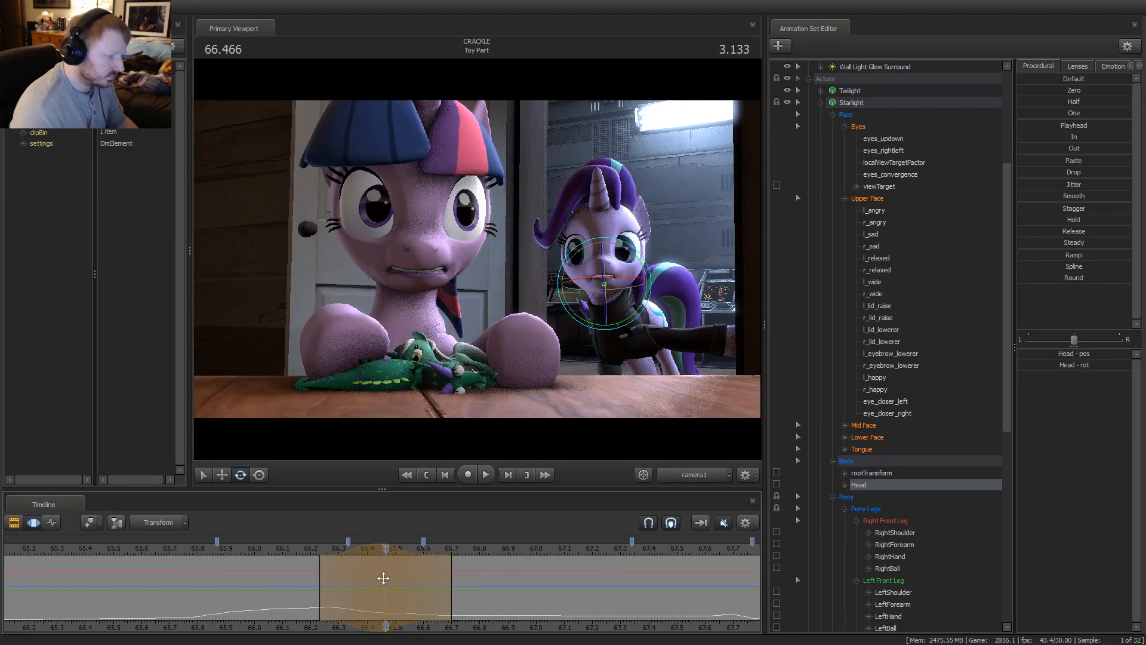
key("ctrl")
left_click(601, 338)
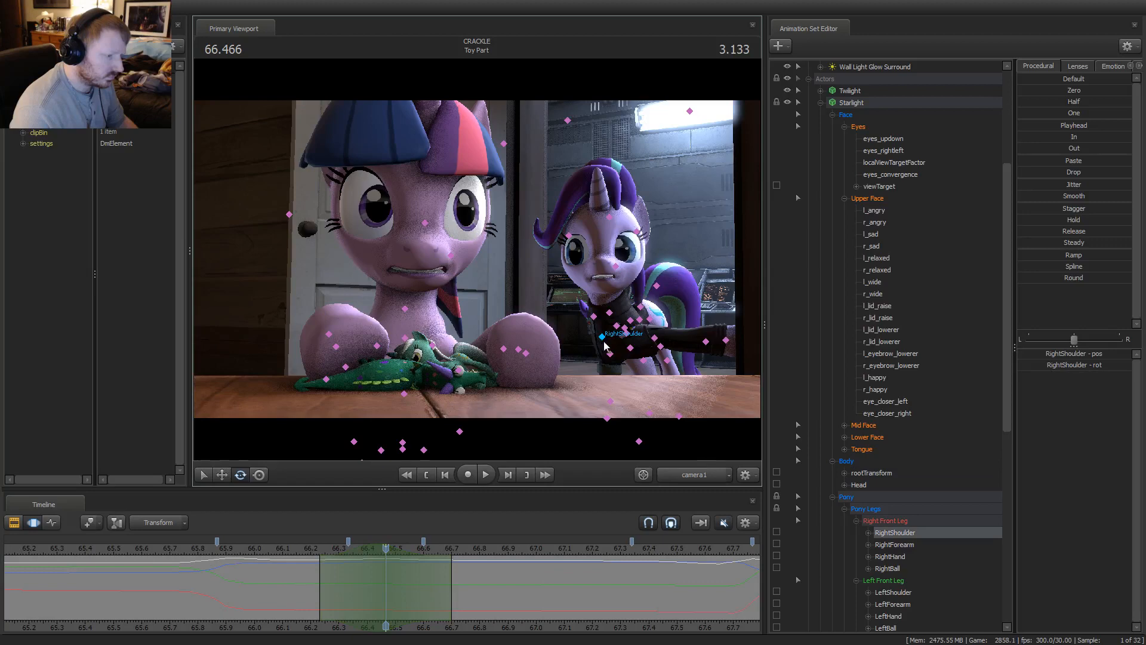
key("Right")
key("Right")
key("Right")
key("Right")
key("Right")
key("Right")
key("Right")
key("Right")
key("Right")
key("Right")
key("Right")
key("Left")
key("Left")
key("Left")
key("Left")
key("Left")
key("Left")
key("Left")
key("Left")
key("Left")
key("Left")
key("Left")
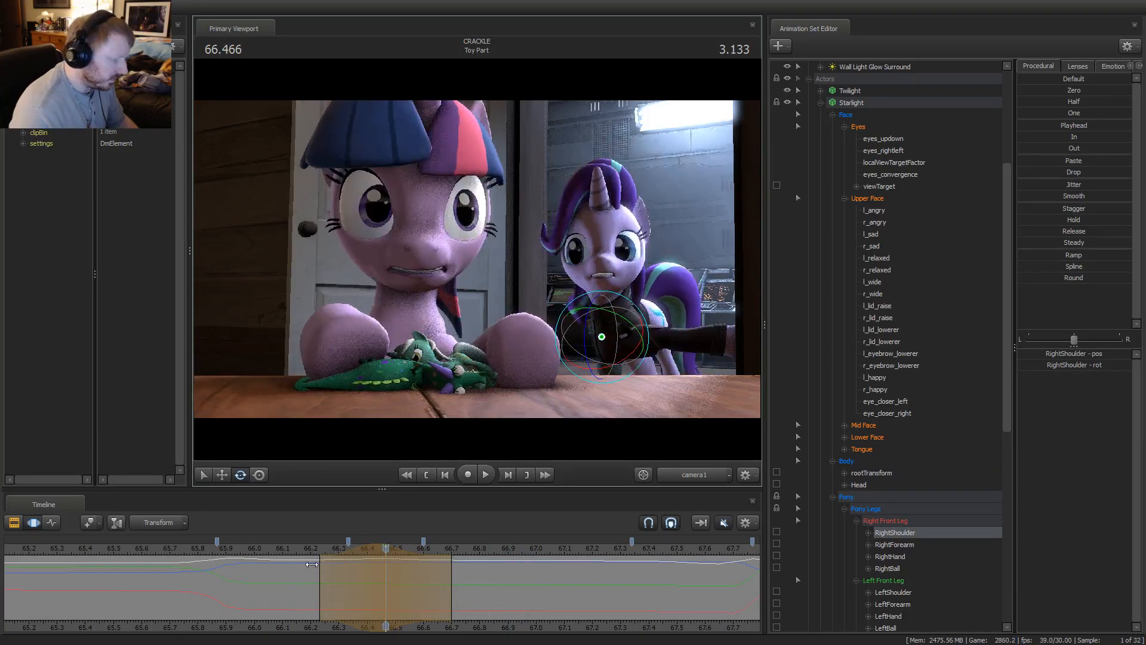
key("Left")
key("Left")
key("Left")
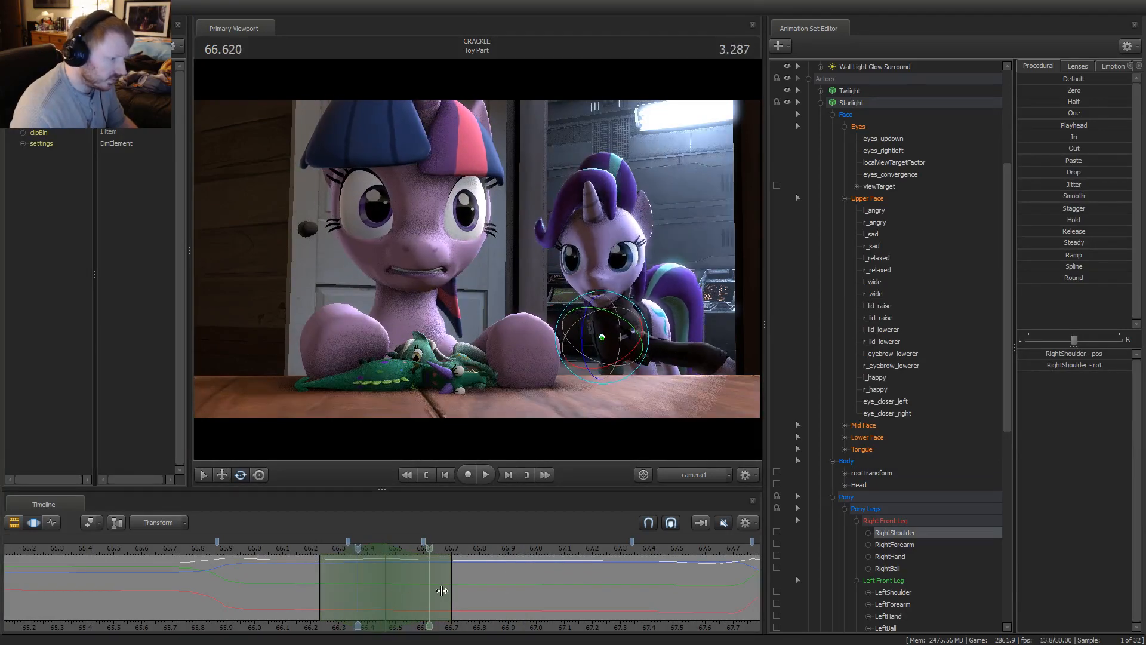
Replay the shot from about 66.17 to review Starlight's shoulder motion and return to 66.47
left_click(304, 550)
key("space")
key("space")
left_click_drag(304, 550, 379, 561)
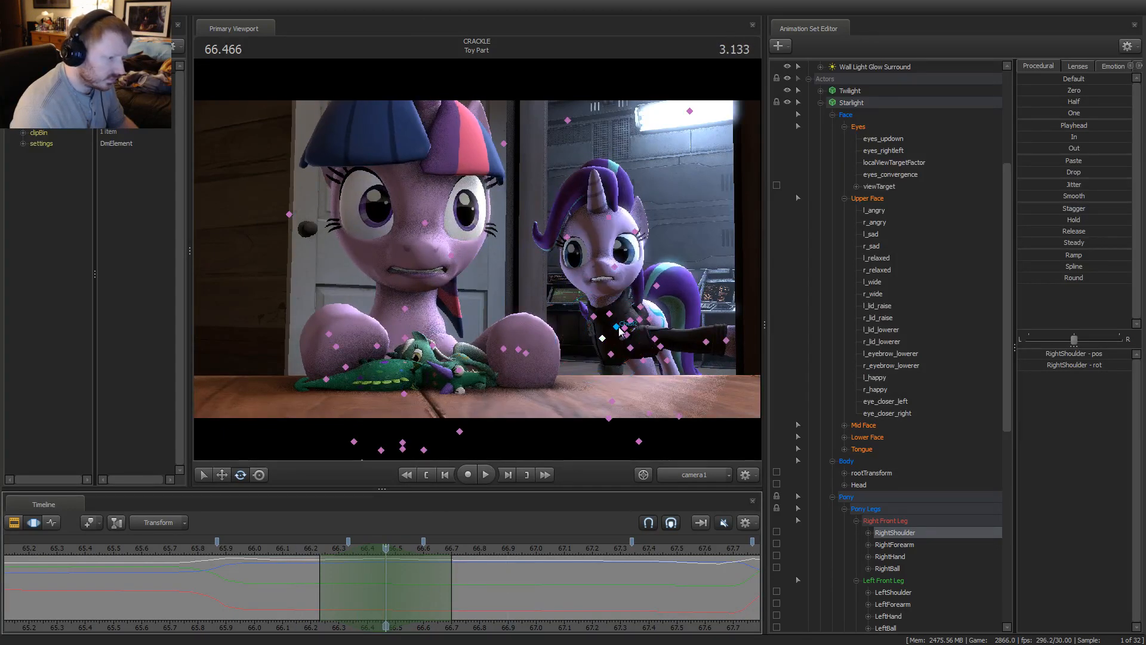
Move Starlight's Chest2 slightly at 66.47 and replay the shot to check the motion
left_click(618, 328)
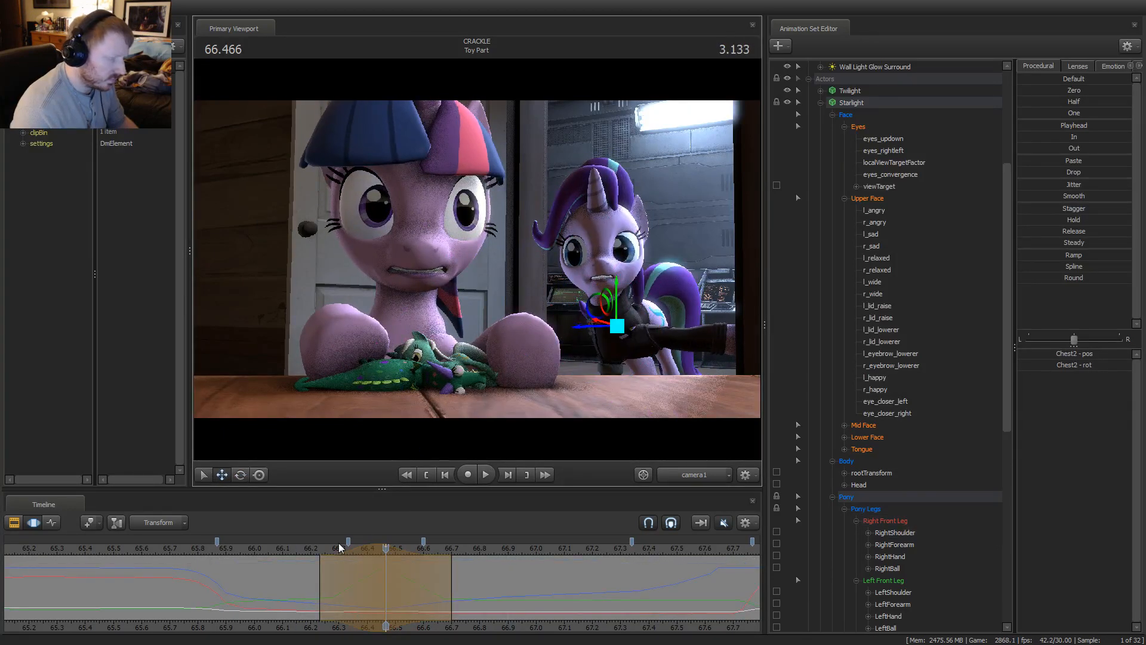
left_click(315, 552)
key("space")
key("space")
left_click(306, 550)
key("space")
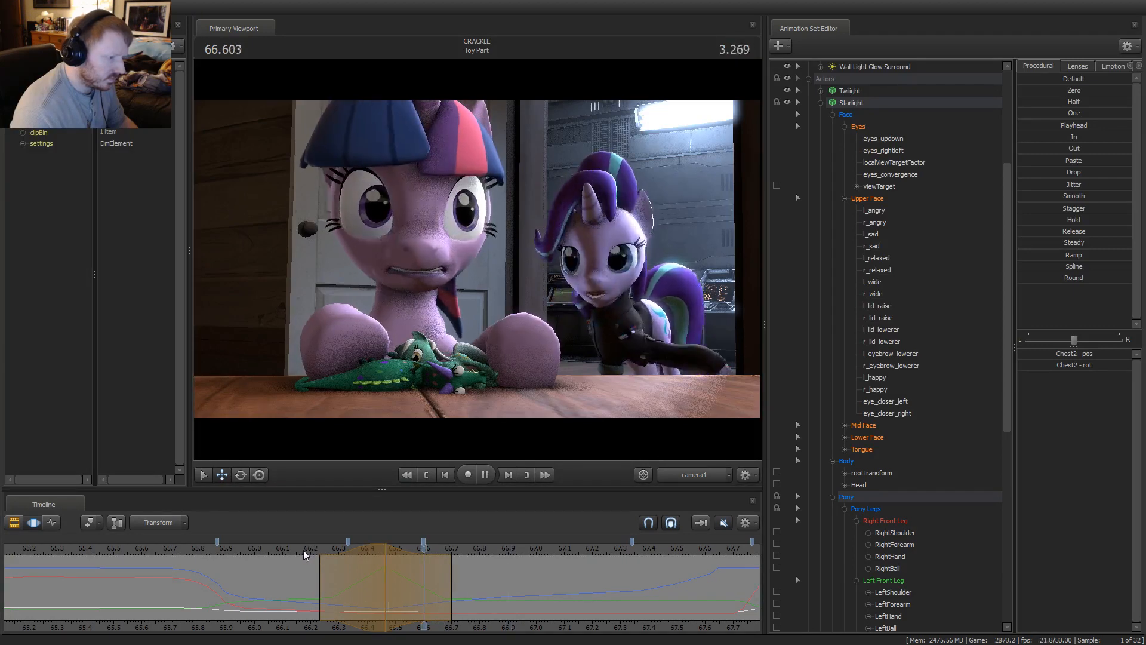
key("space")
left_click_drag(301, 551, 166, 542)
key("space")
key("space")
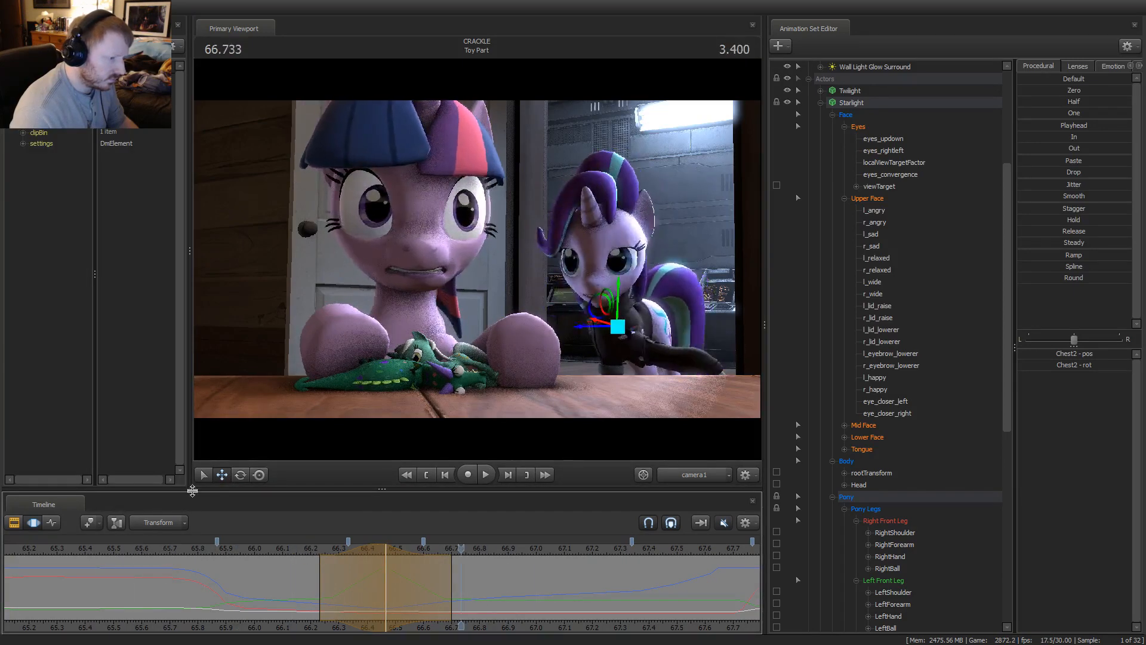
Clear the time selection, go to 66.0, and lock Starlight's RightShoulder and LeftShoulder
key("shift")
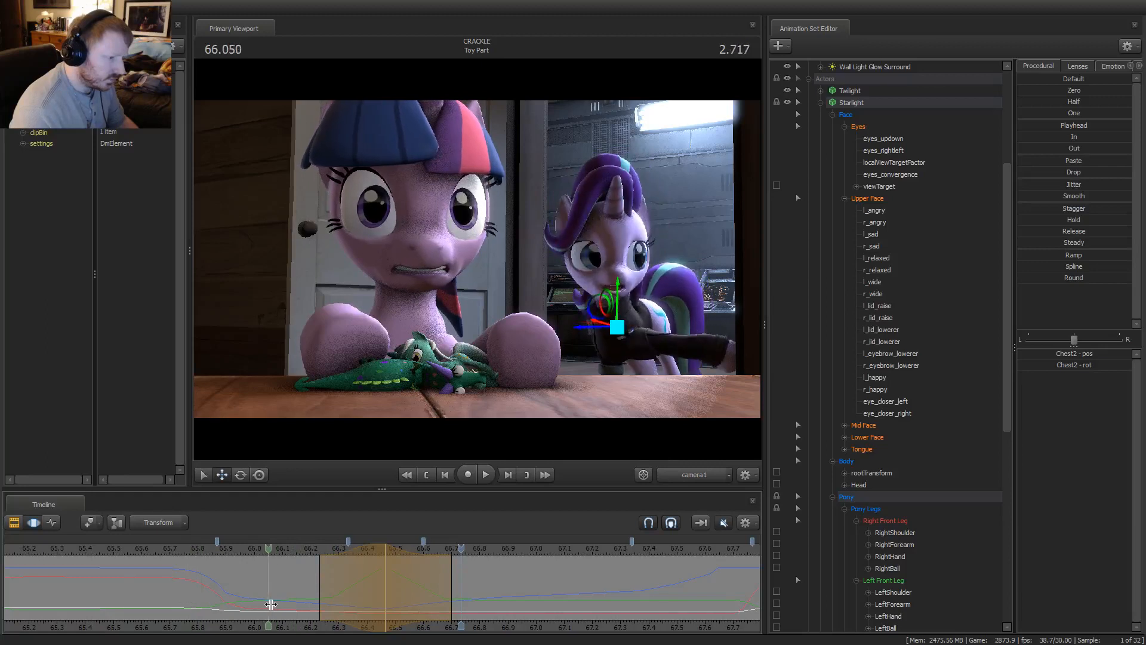
left_click(244, 615, "shift")
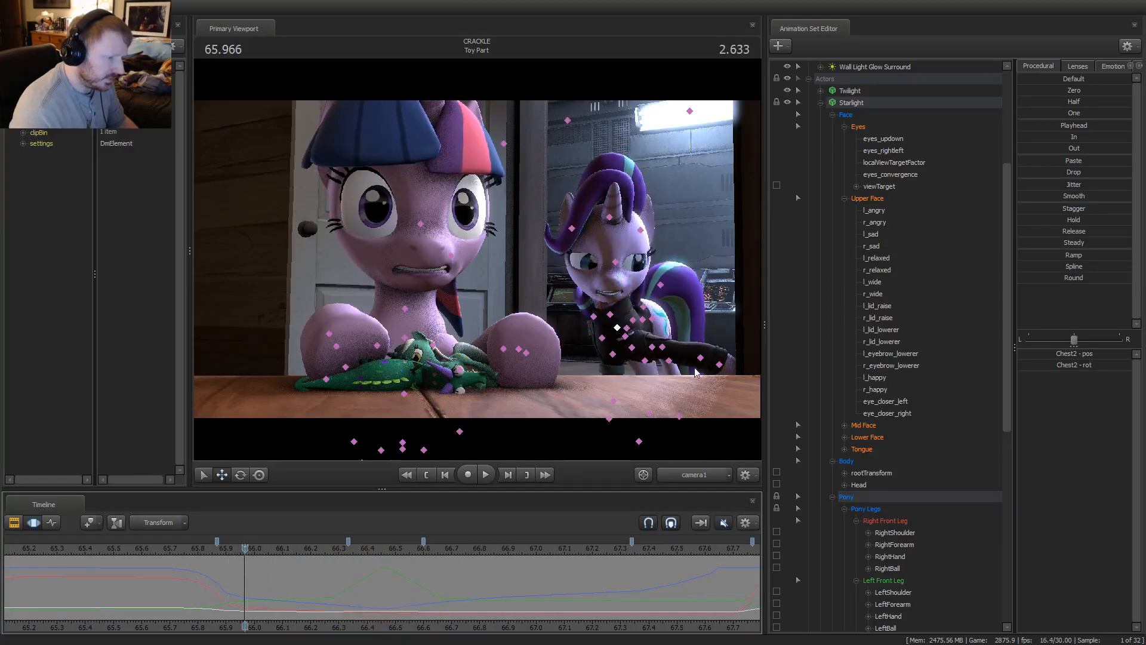
left_click(625, 337)
left_click(617, 328)
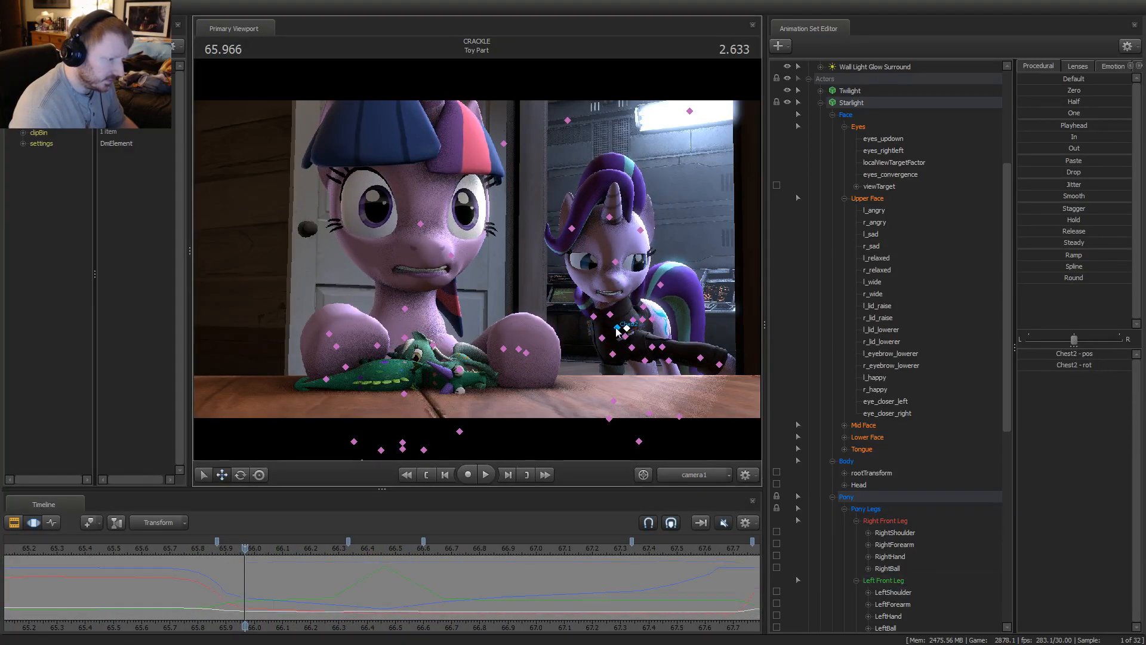
left_click(254, 593, "shift")
scroll(871, 498, "down", 4)
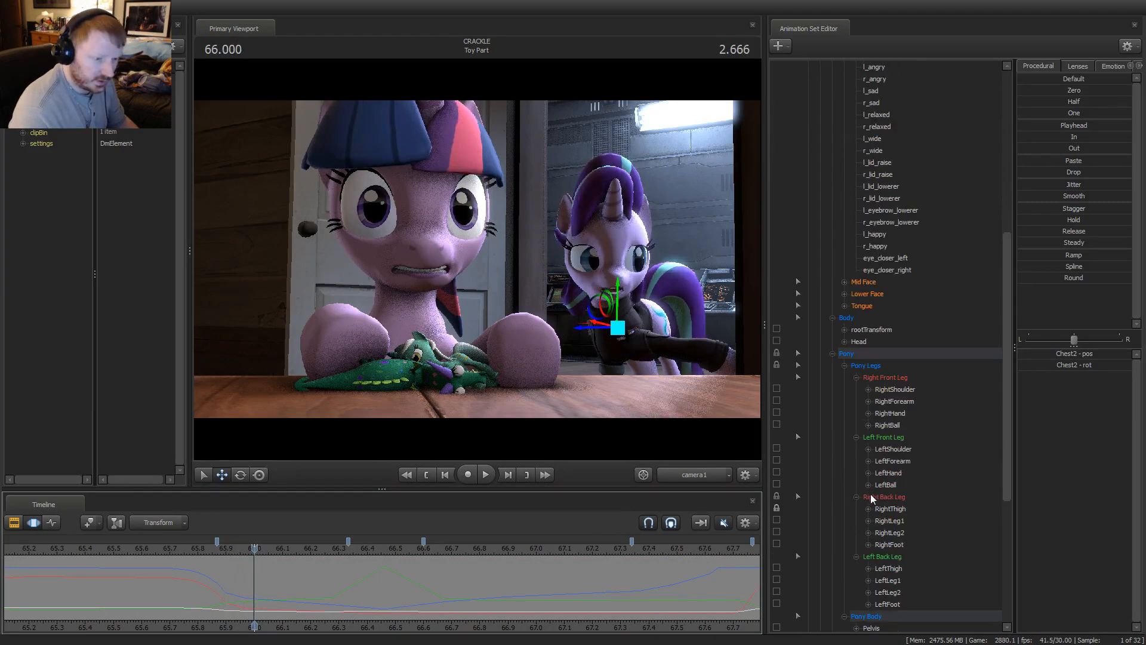
left_click(777, 389)
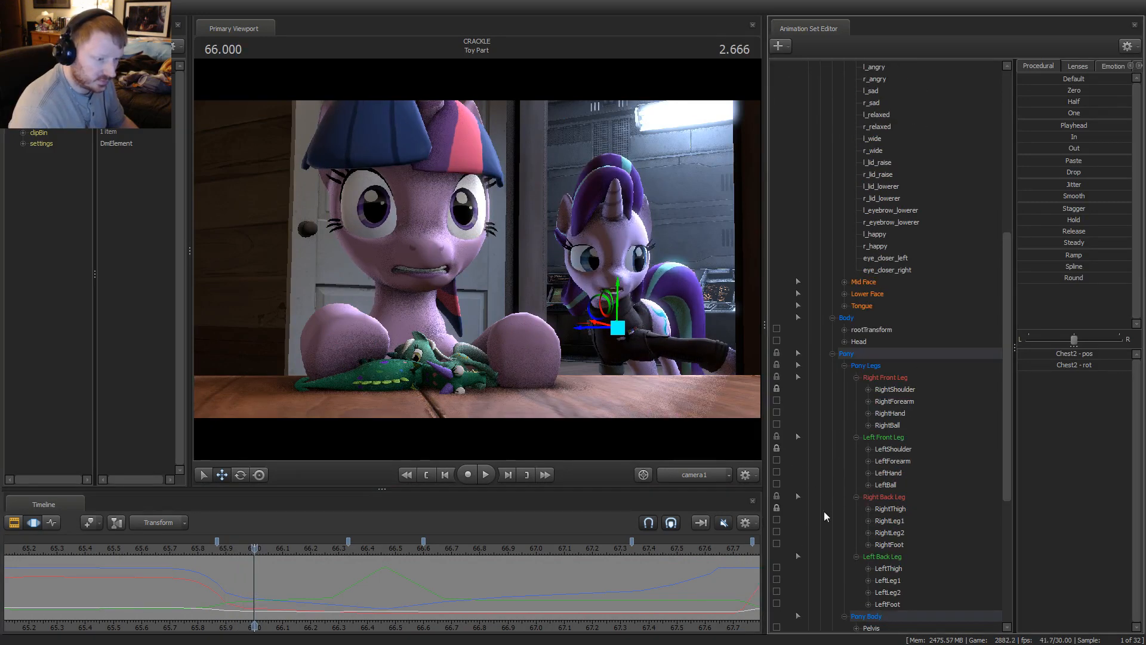
scroll(823, 511, "down", 5)
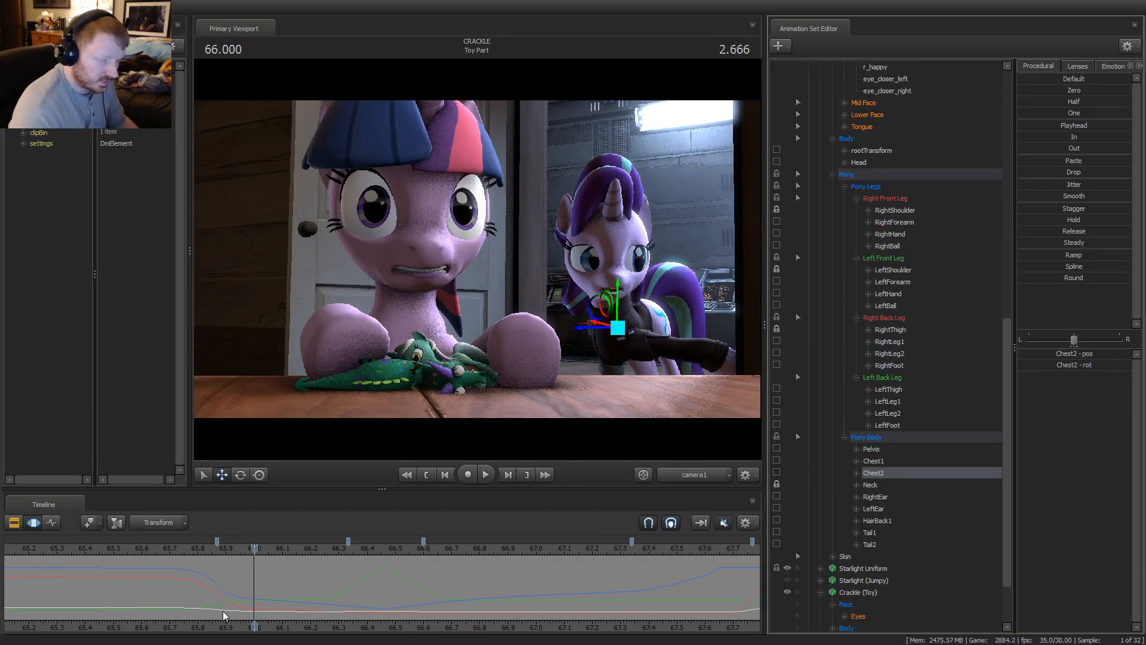
Set a time selection holding from about 66.0 to 67.33, with falloffs reaching about 65.77 and 67.63
key("shift")
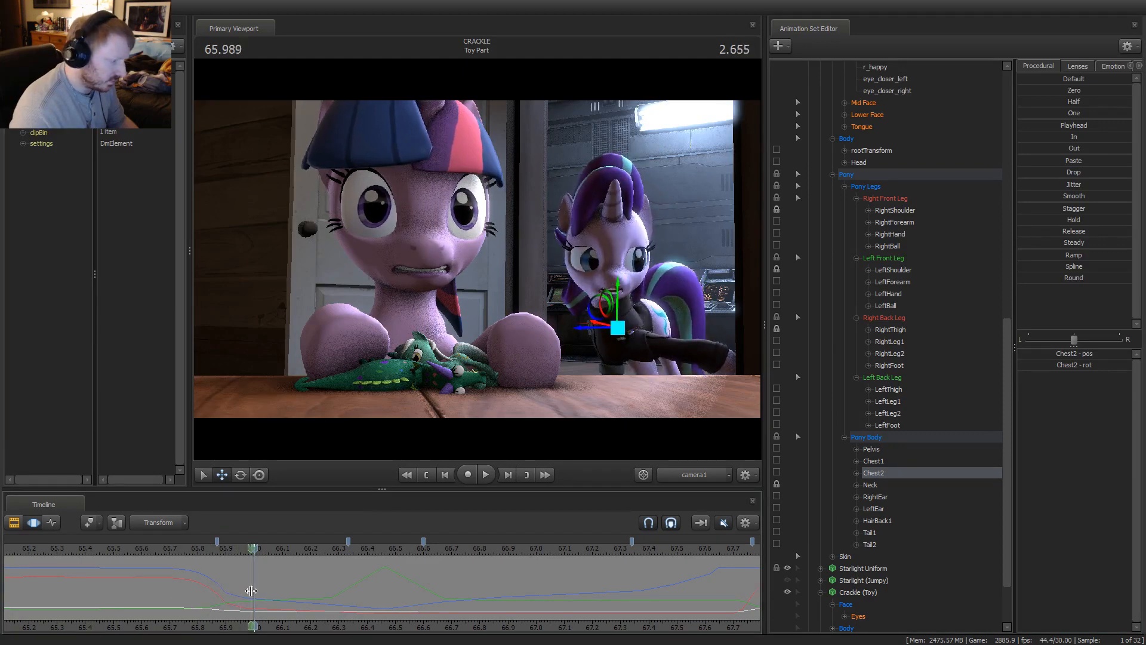
left_click_drag(251, 590, 649, 558, "shift")
scroll(688, 567, "down", 2)
middle_click_drag(563, 606, 534, 596)
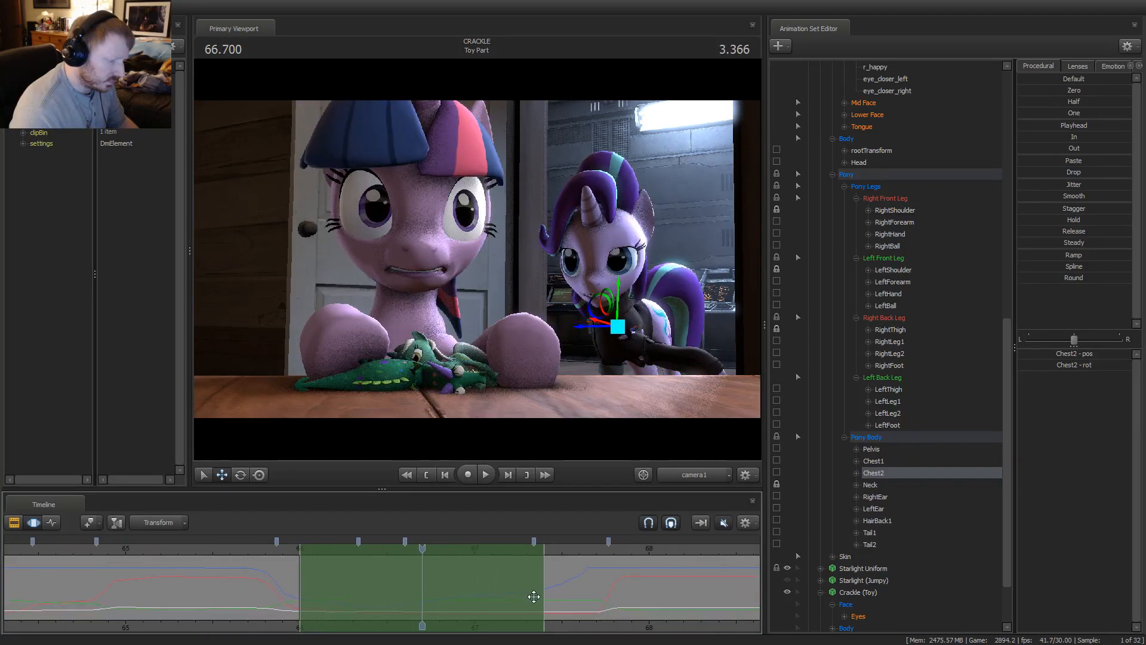
left_click_drag(542, 586, 589, 592)
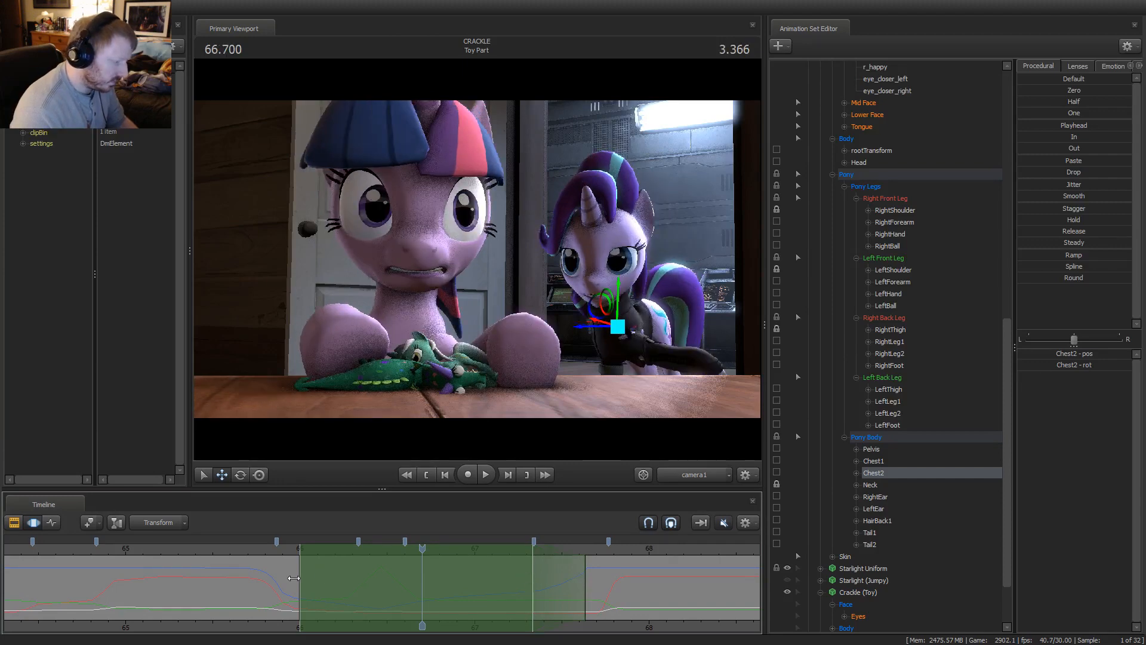
left_click_drag(300, 588, 256, 575)
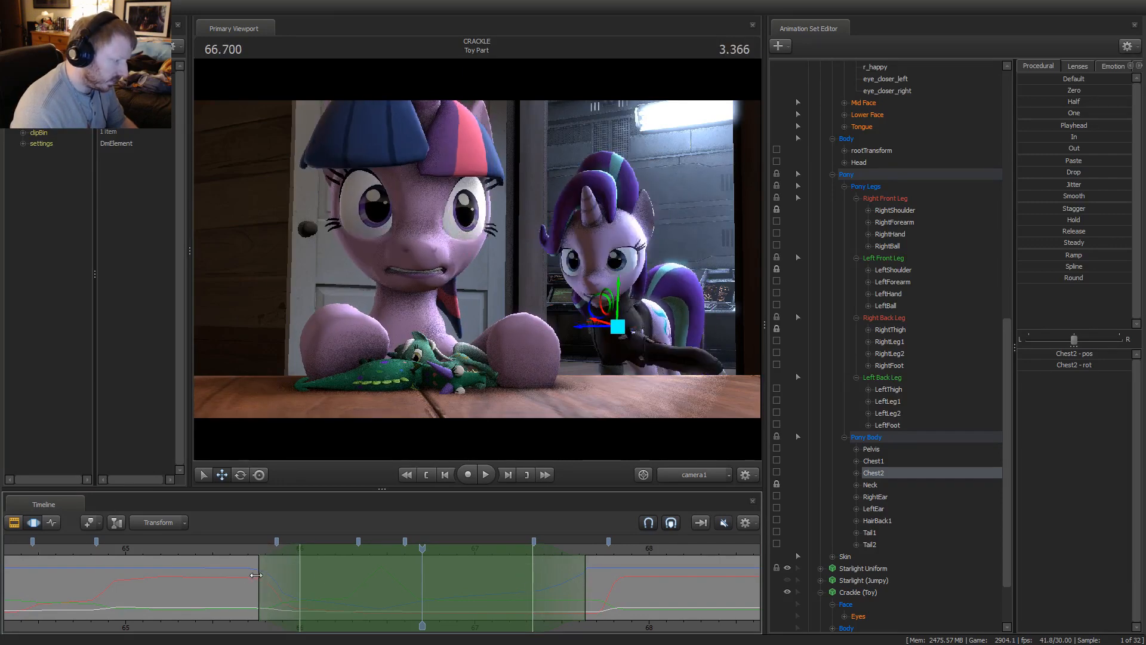
At 67.03, rotate Starlight's Chest2 slightly and replay the shot
left_click(360, 552)
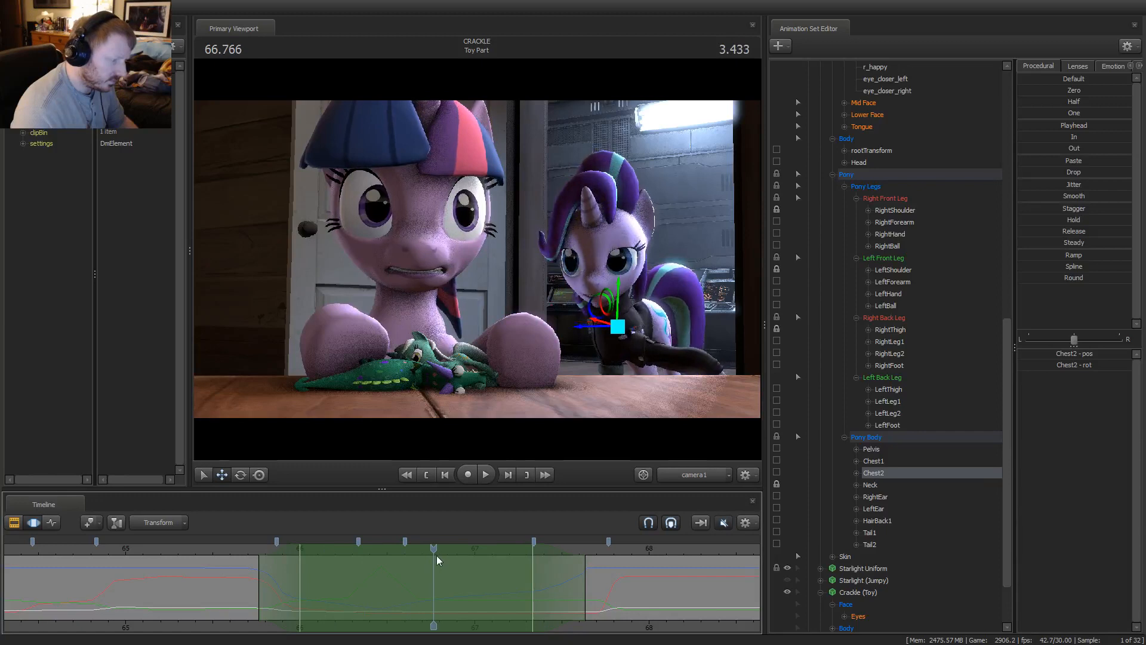
left_click_drag(437, 560, 479, 553)
key("e")
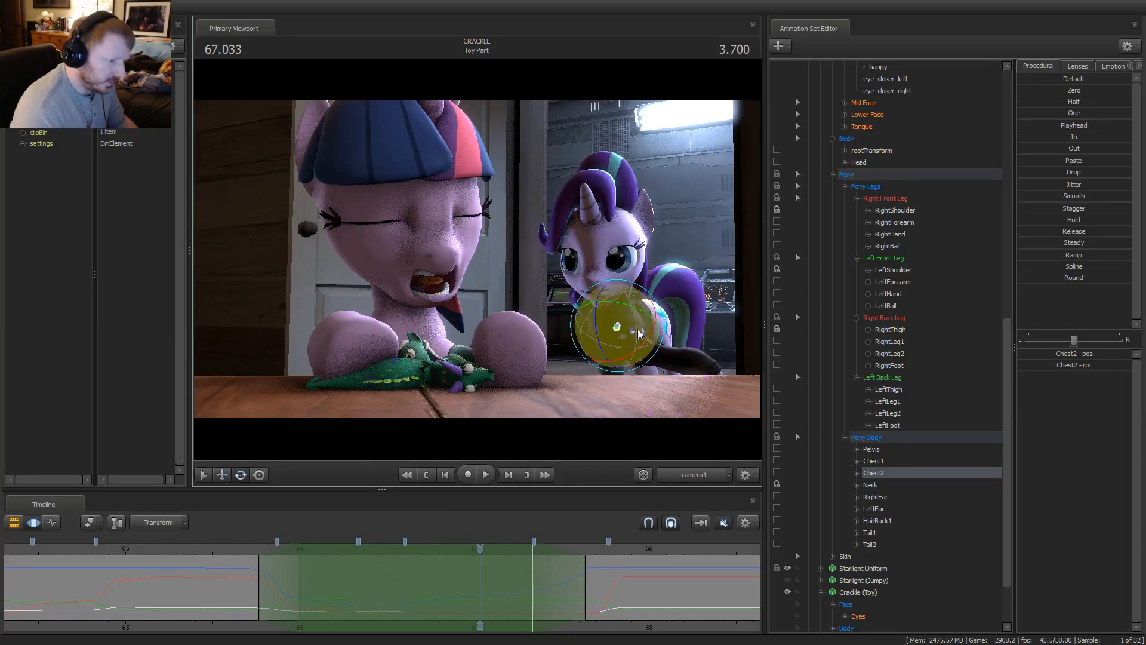
left_click_drag(649, 342, 650, 338)
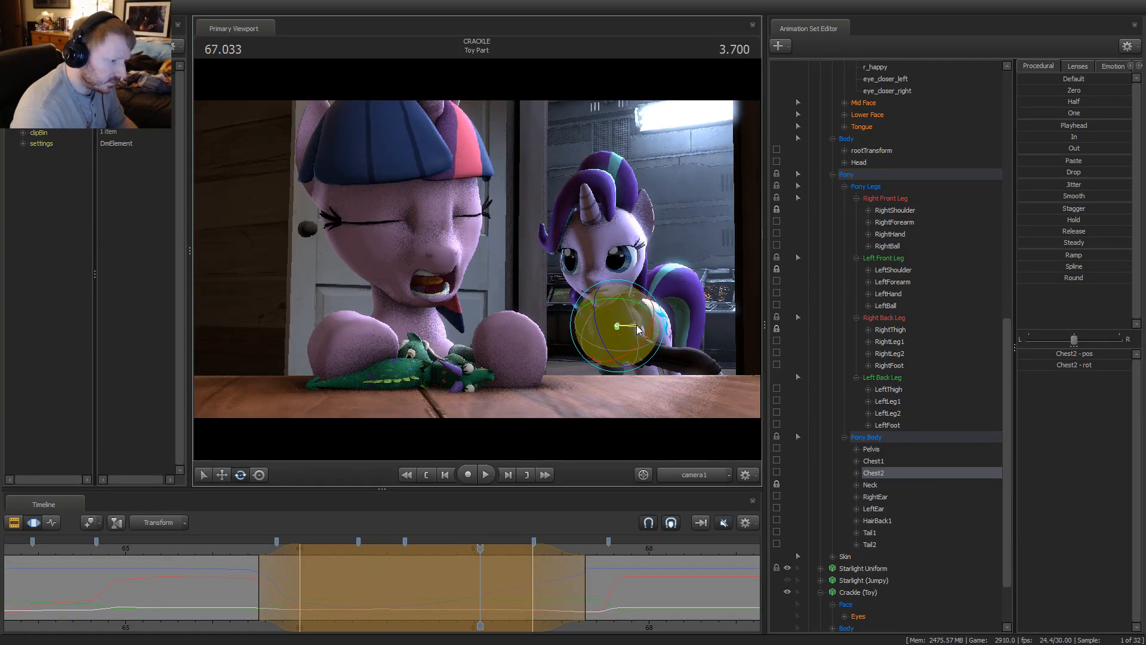
key("space")
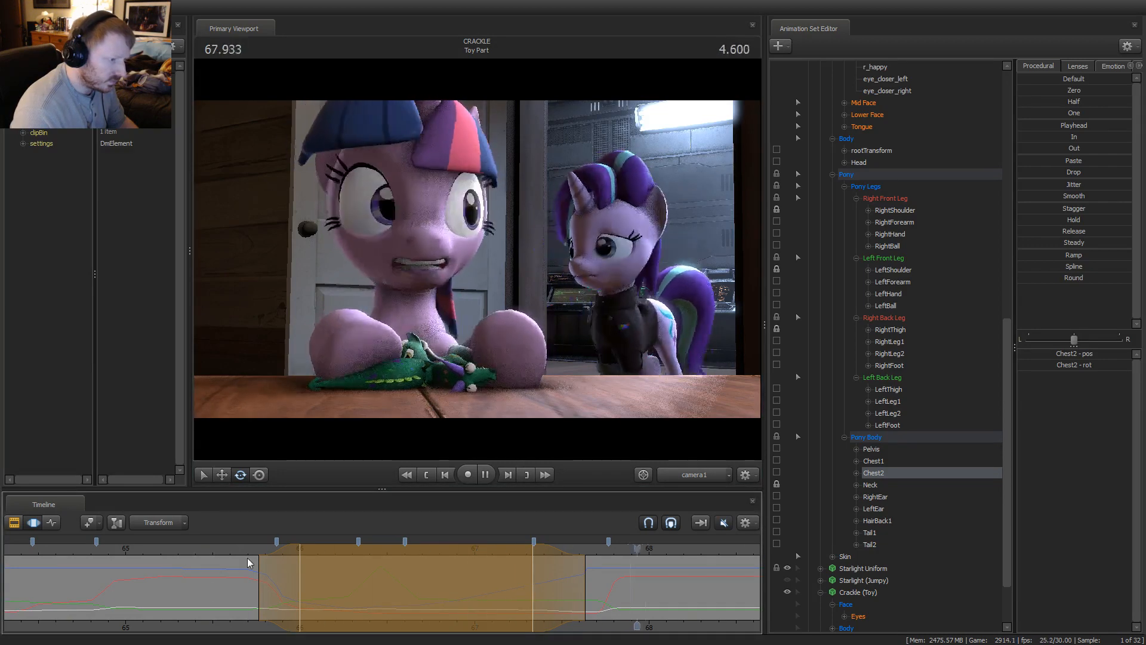
key("space")
left_click(247, 554)
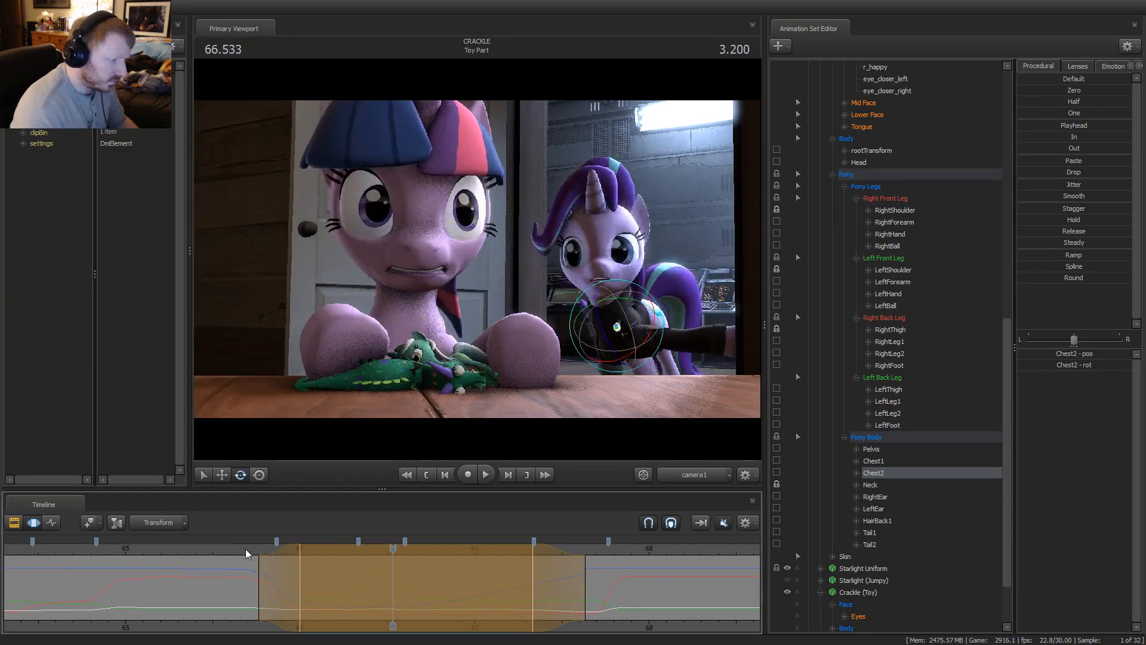
Shorten the time selection's hold to end at about 66.47 with falloff to 66.7, and rotate Starlight's Chest2 slightly at 66.3
key("shift")
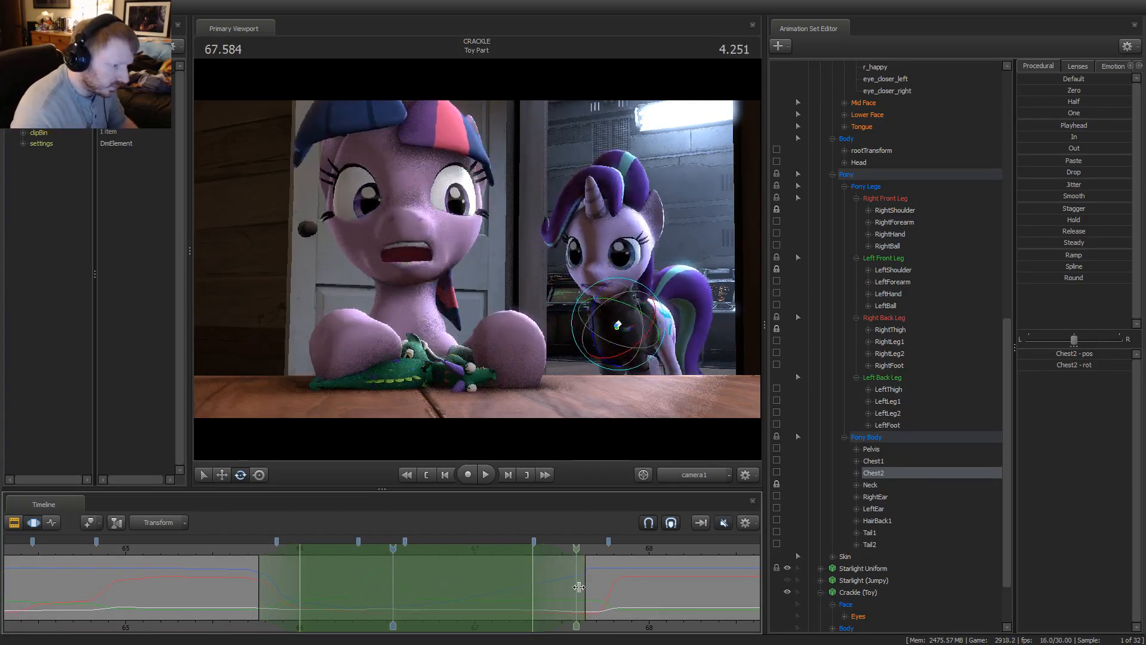
left_click_drag(598, 588, 359, 598)
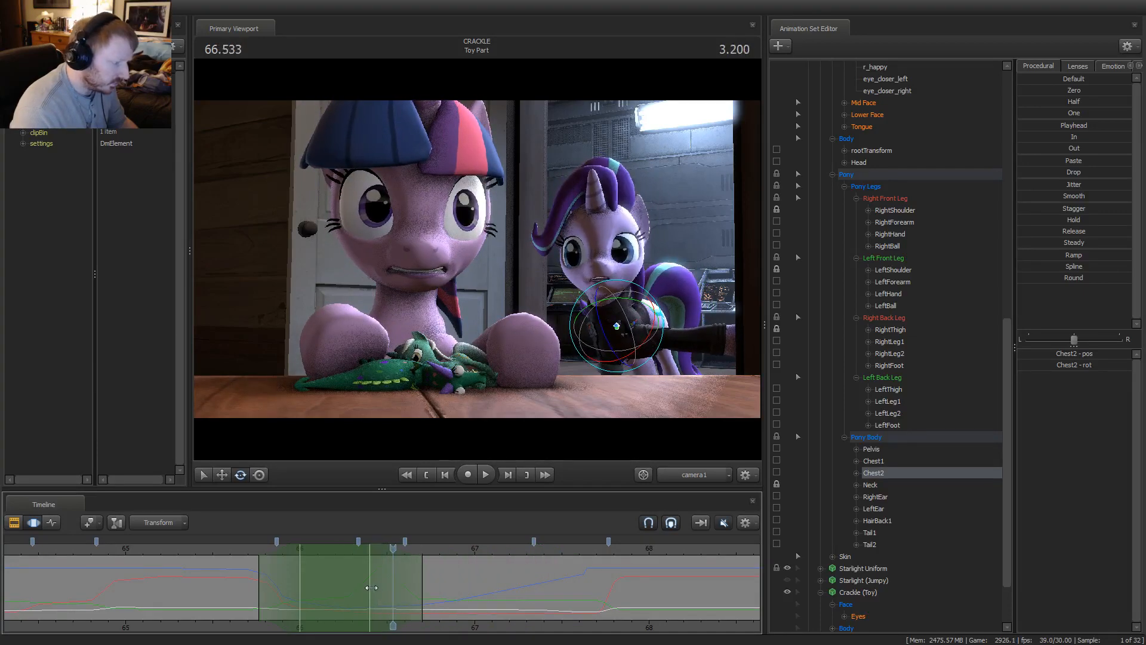
mouse_move(382, 587)
left_mouse_down()
mouse_move(423, 592)
mouse_move(382, 567)
mouse_move(352, 567)
left_mouse_up()
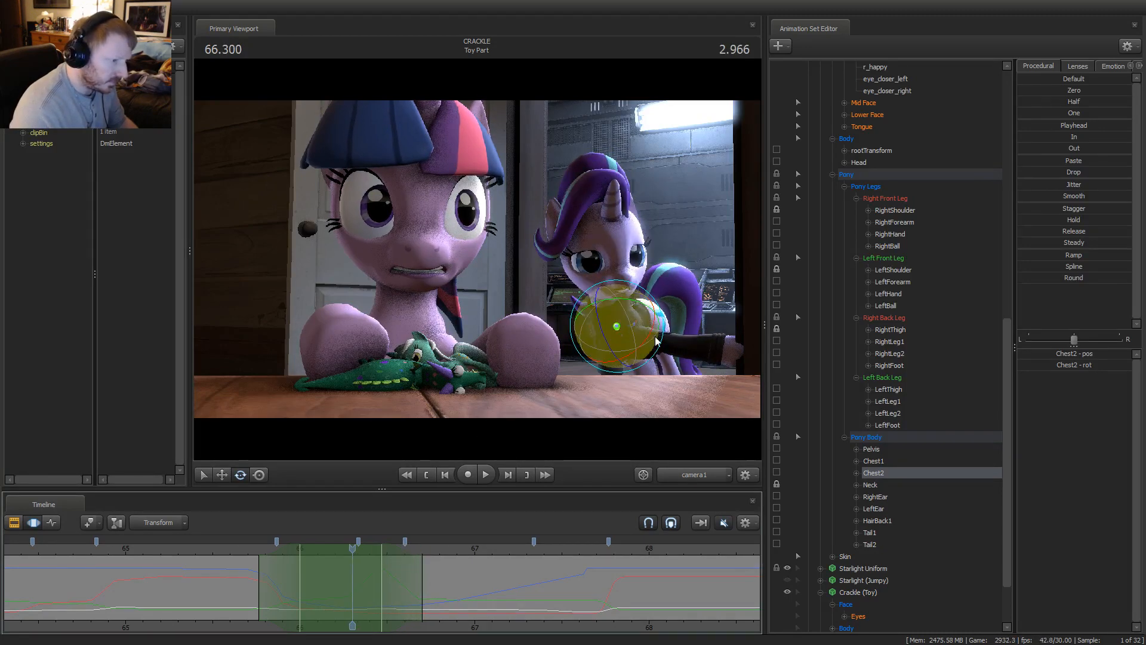
left_click_drag(653, 327, 655, 324)
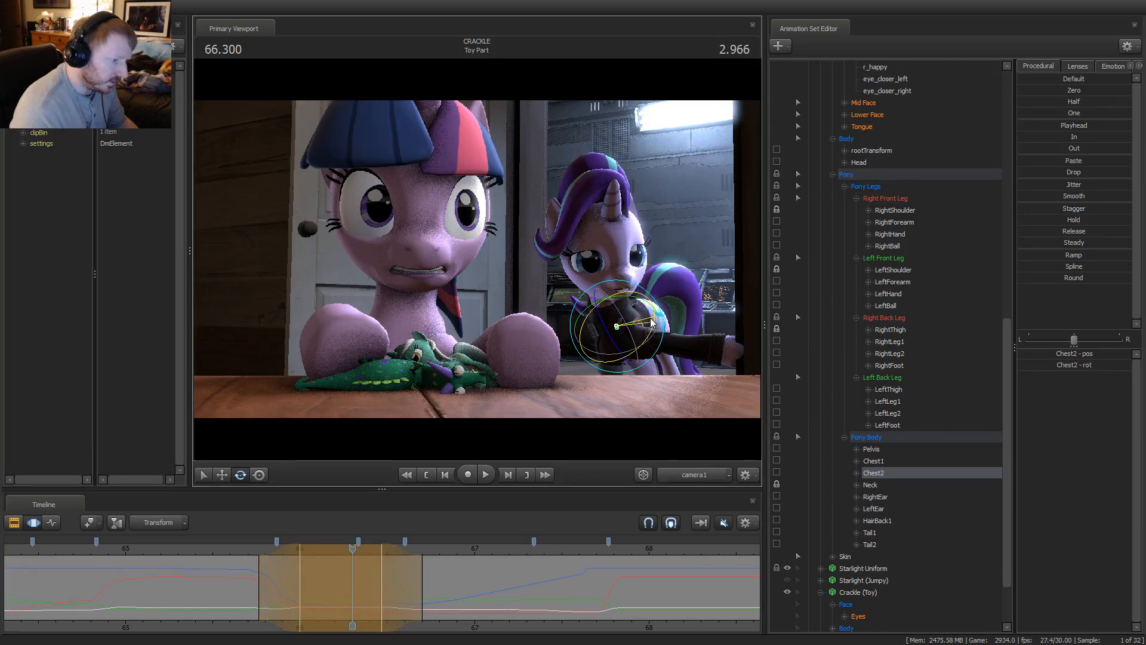
Replay the shot from about 65.6 to review Starlight's chest motion and commit the pending rotation
key("space")
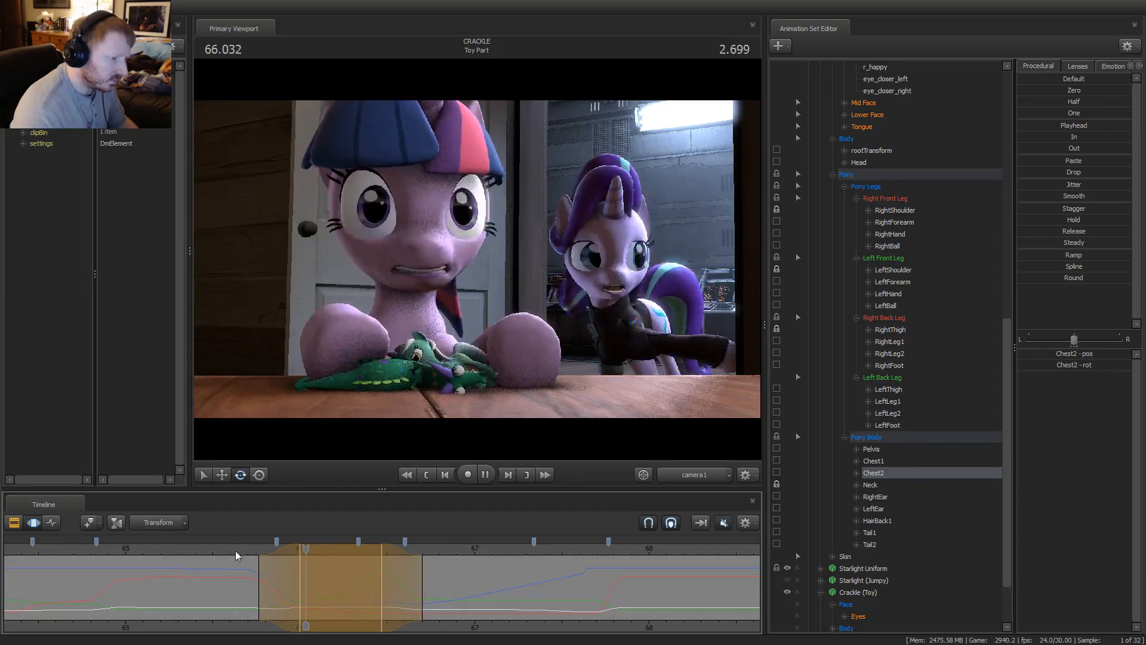
key("space")
key("space")
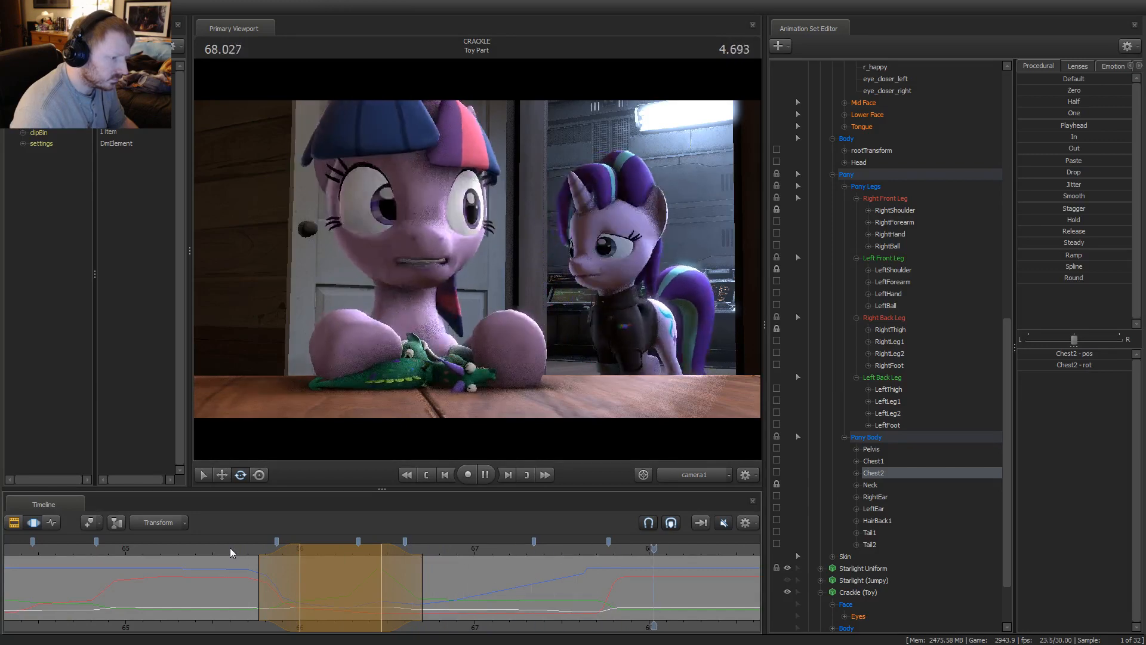
key("space")
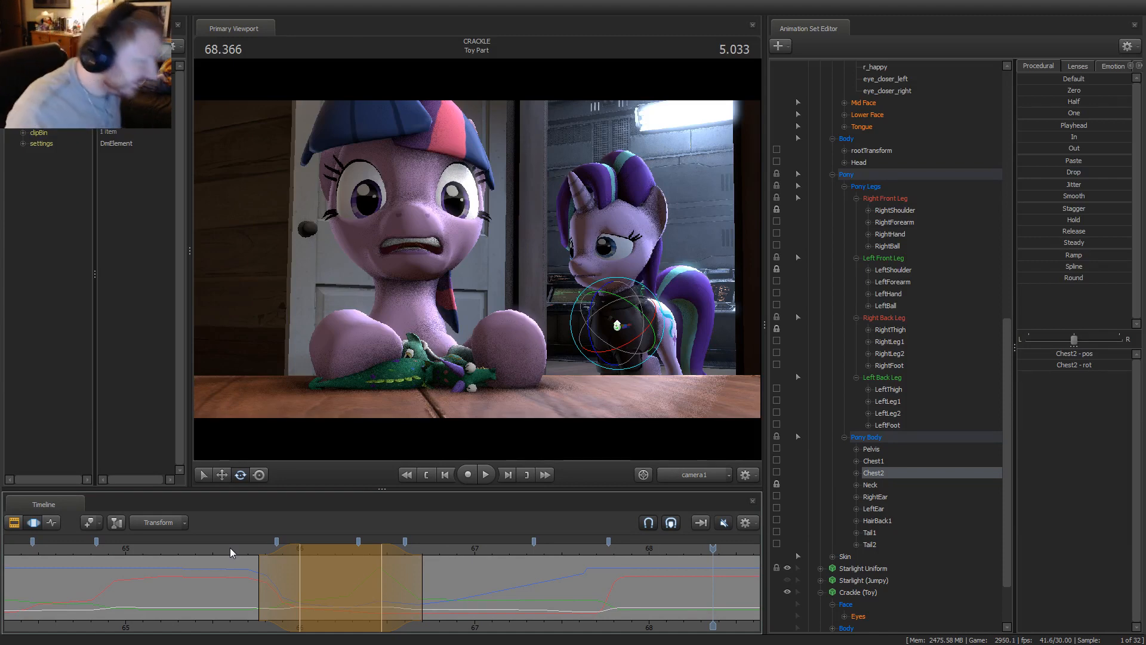
left_click_drag(239, 550, 521, 574)
key("Return")
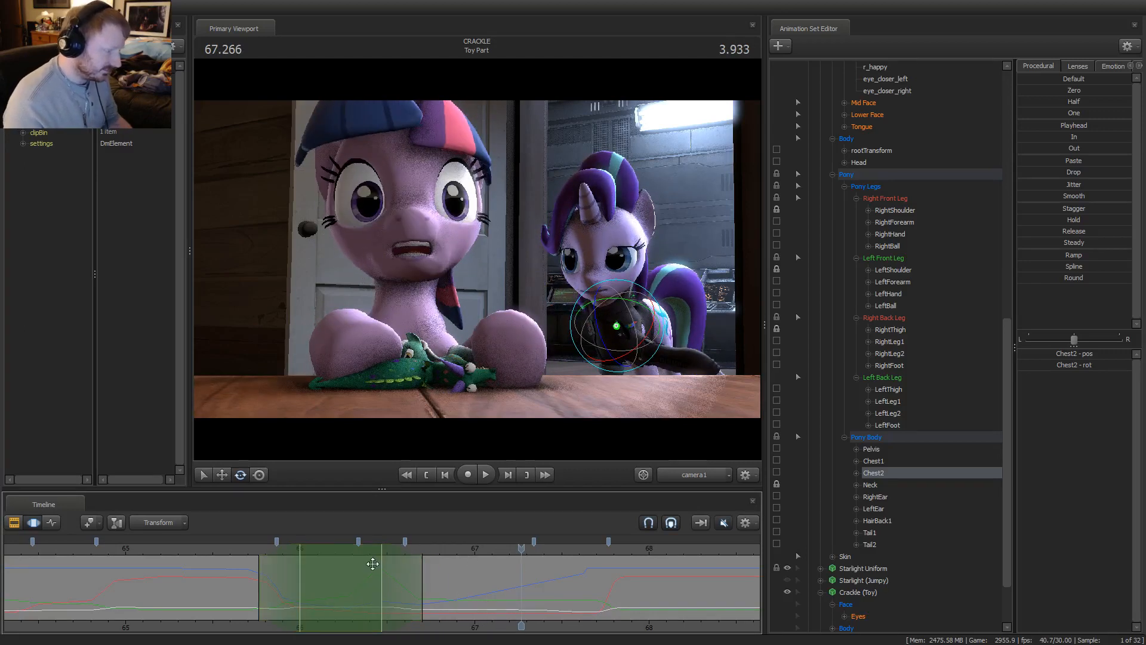
At 64.766, pull Twilight's Lower Face jaw control (Javv) far down within a time selection from about 64.6 to 64.93
key("ctrl")
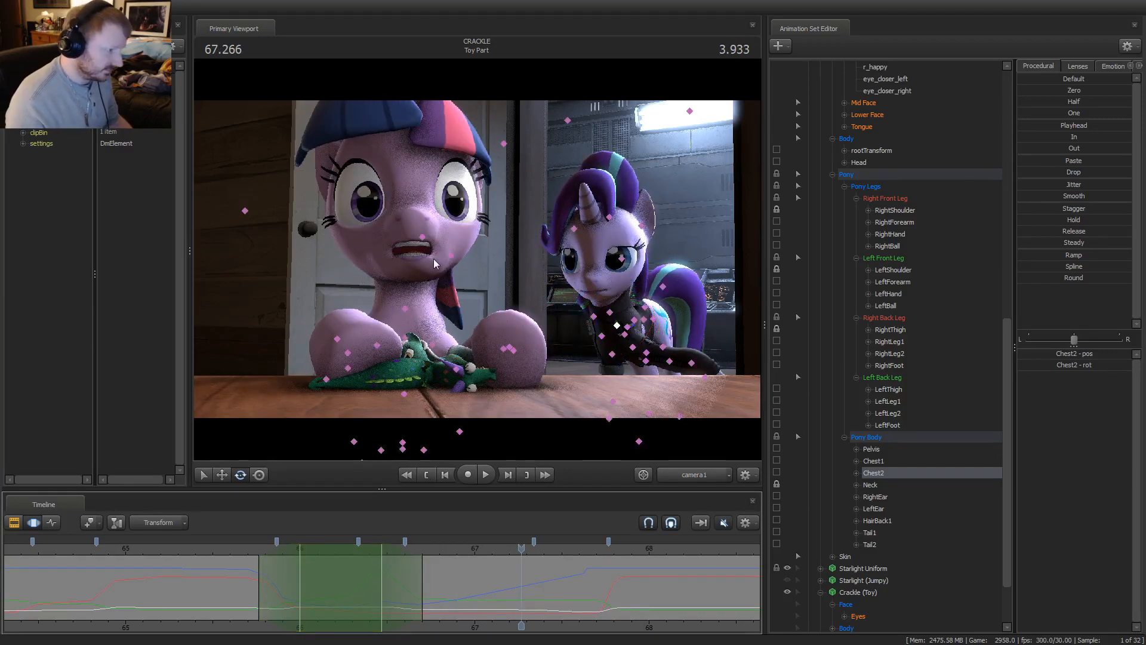
scroll(991, 265, "up", 12)
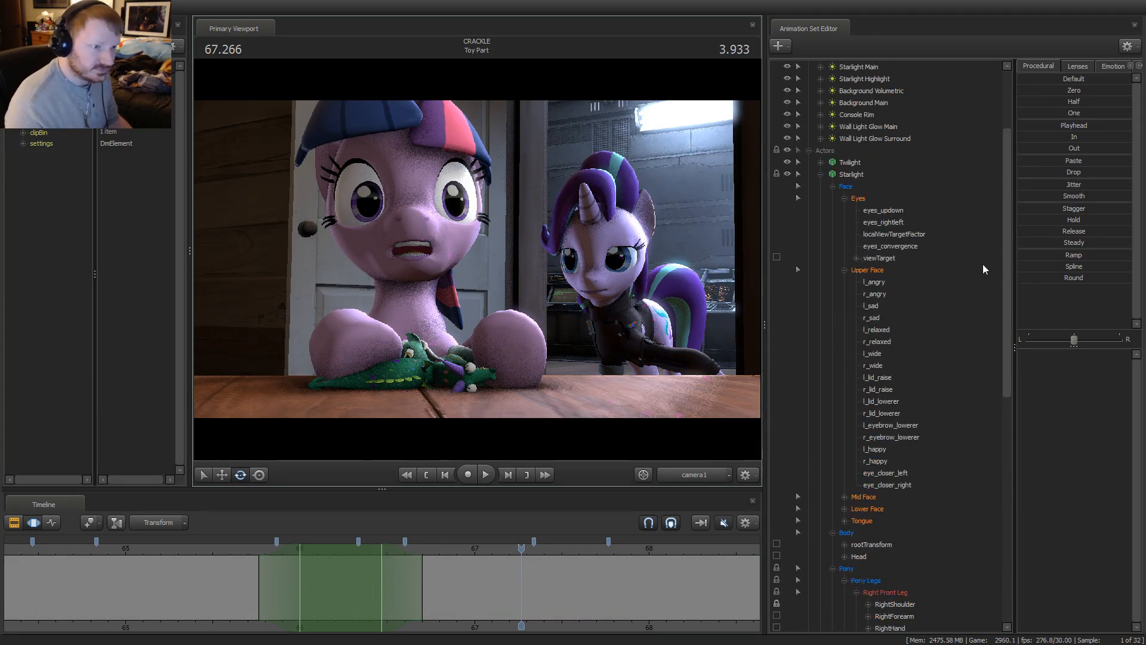
left_click(821, 245)
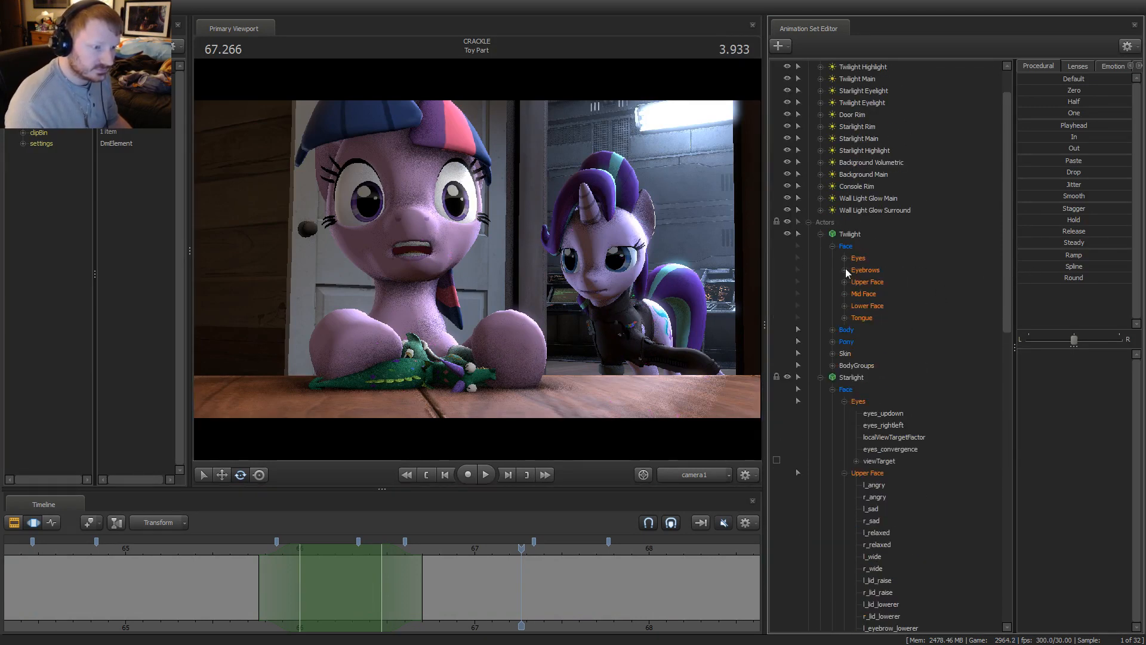
left_click(844, 294)
scroll(876, 353, "down", 12)
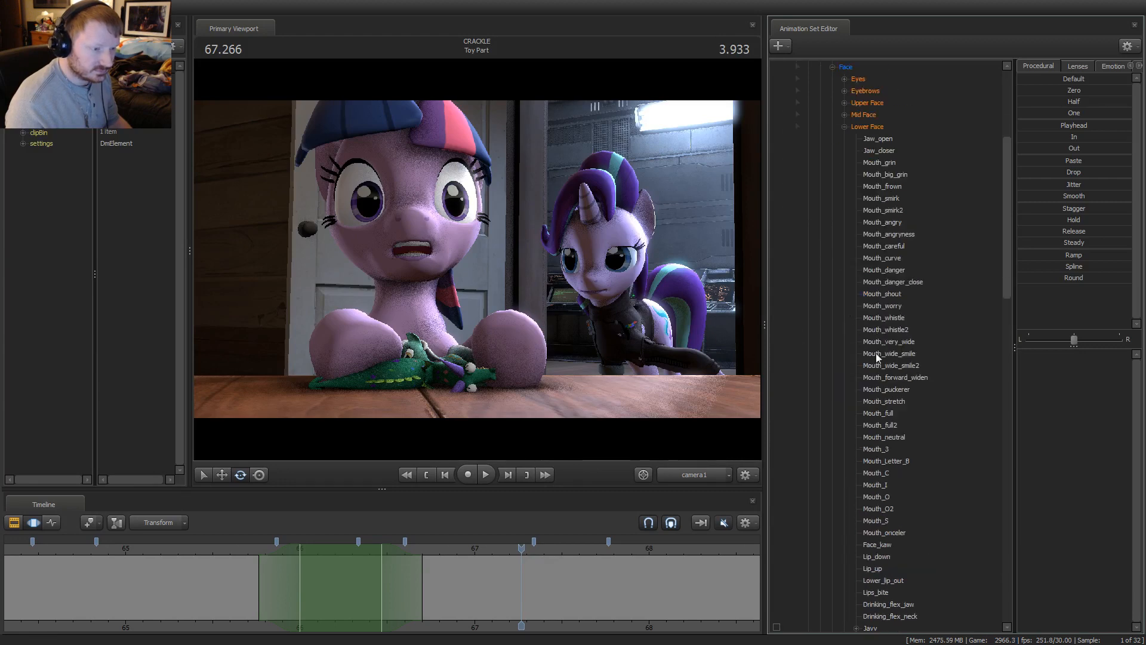
left_click(872, 413)
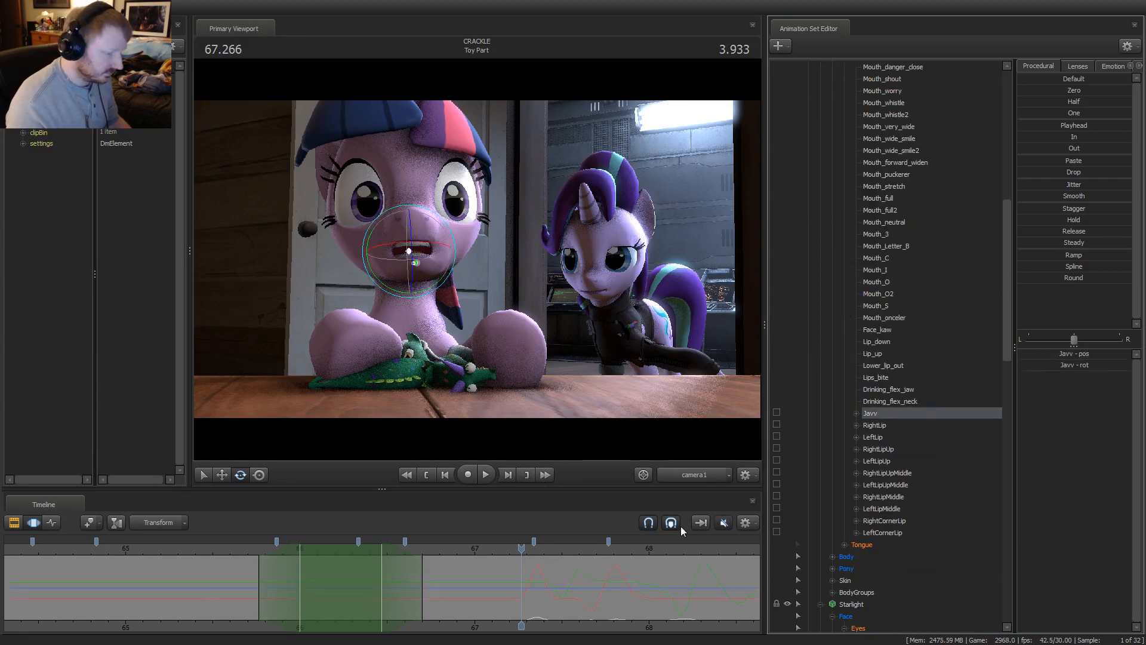
left_click_drag(239, 582, 85, 588)
key("w")
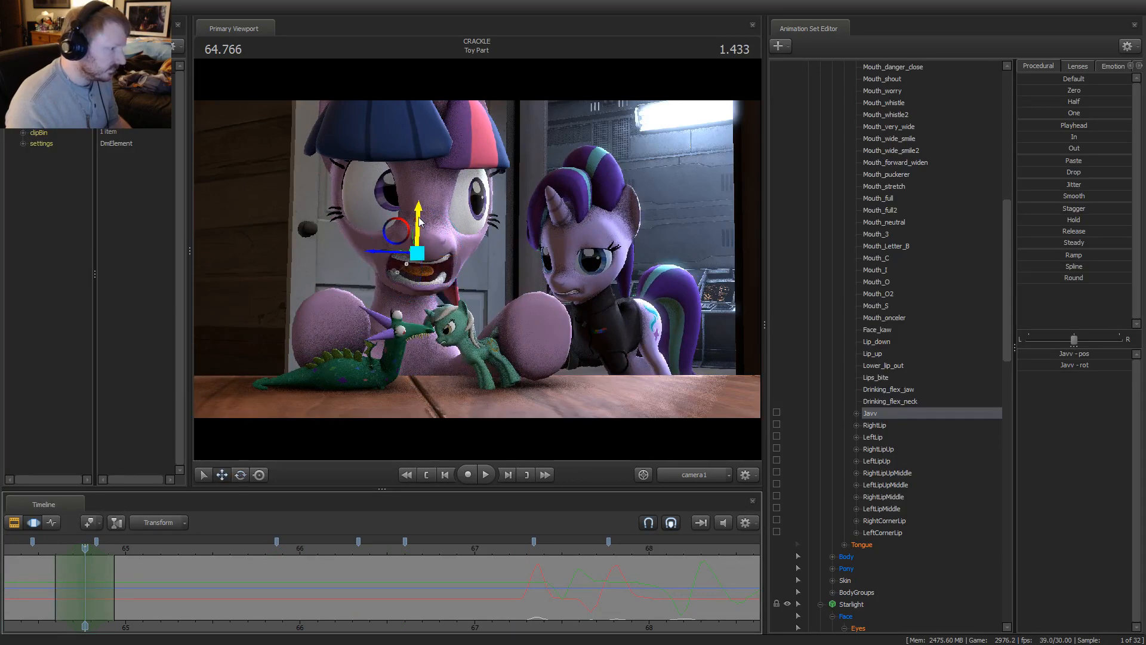
left_click_drag(420, 220, 305, 442)
Replay the shot from about 64.5 to review Twilight's jaw drop
left_click(41, 547)
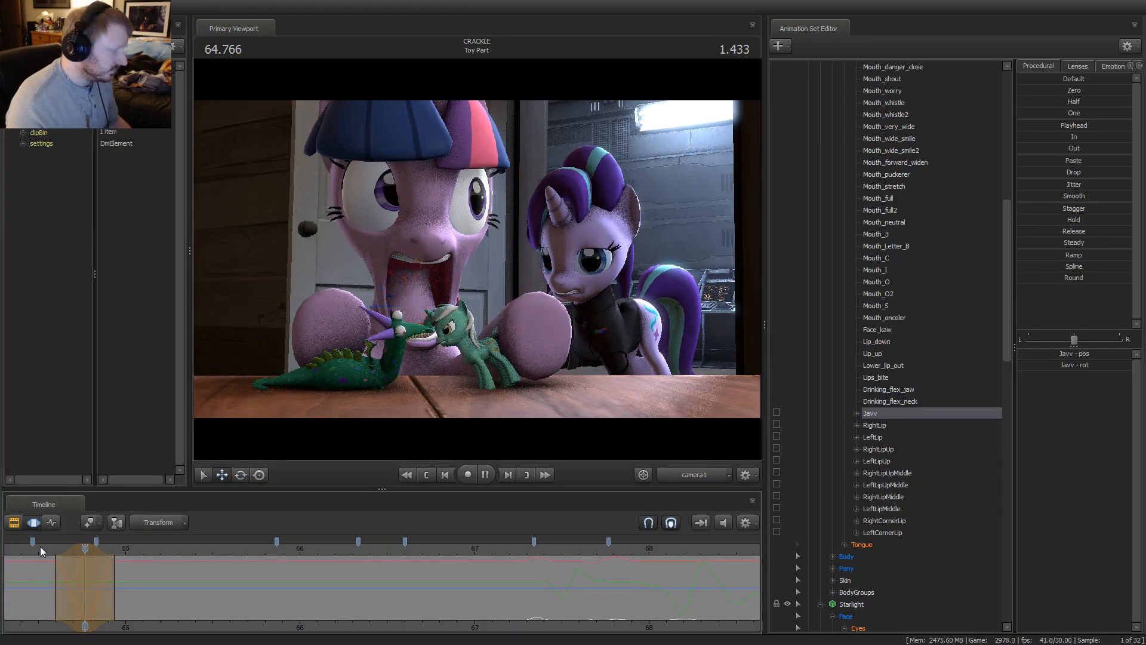
key("space")
key("space")
scroll(124, 586, "down", 3)
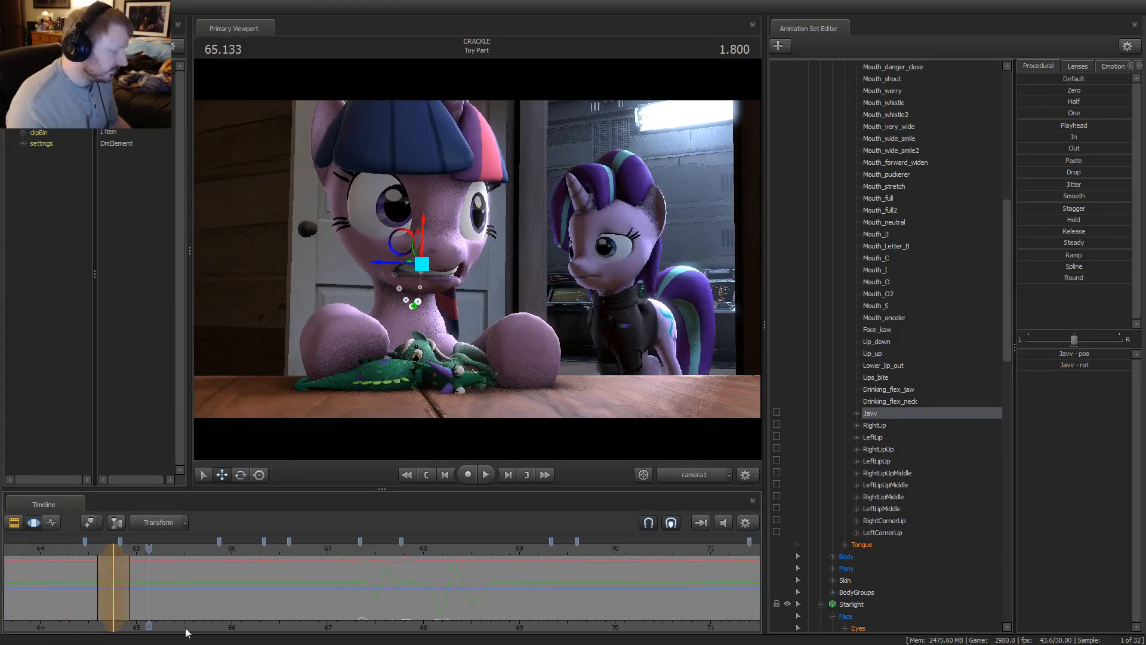
middle_click_drag(158, 587, 253, 588)
left_click(178, 547)
key("space")
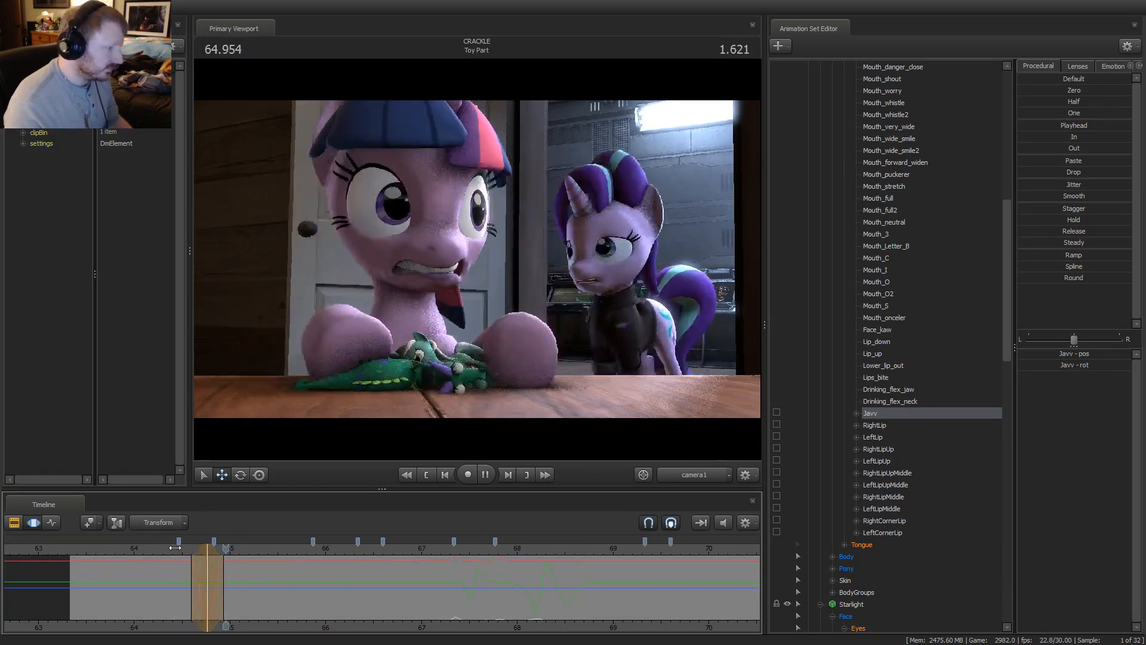
scroll(201, 564, "down", 3)
Tighten the time selection around Twilight's jaw drop to about 64.63 to 64.9 and replay that moment
left_click(211, 548)
key("space")
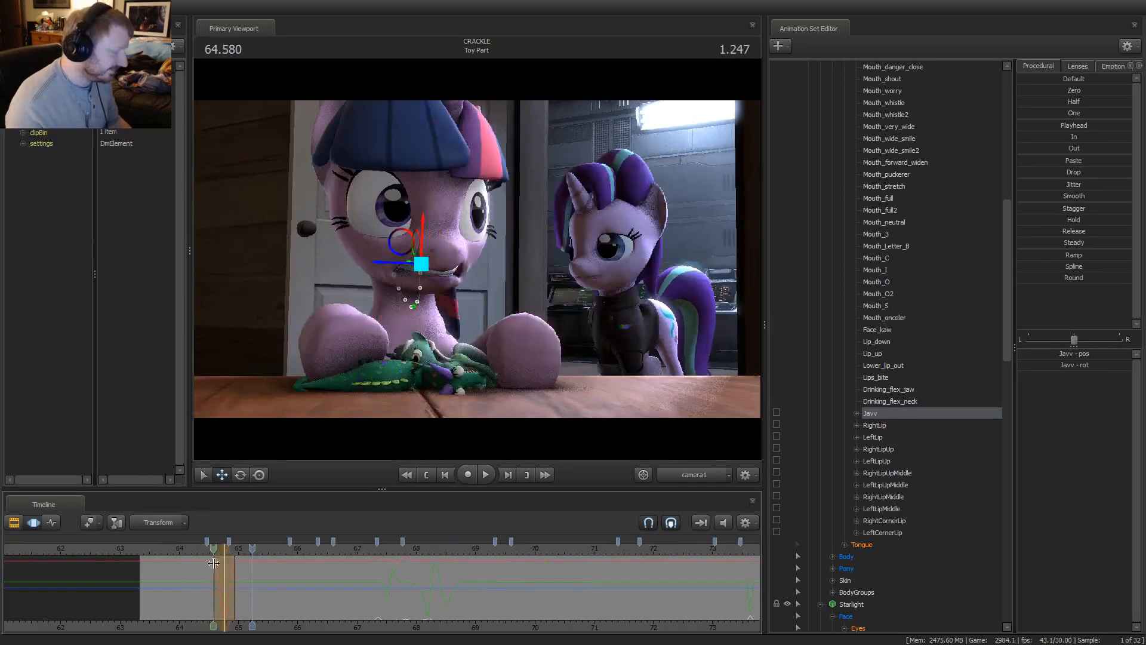
key("space")
left_click(211, 549)
key("space")
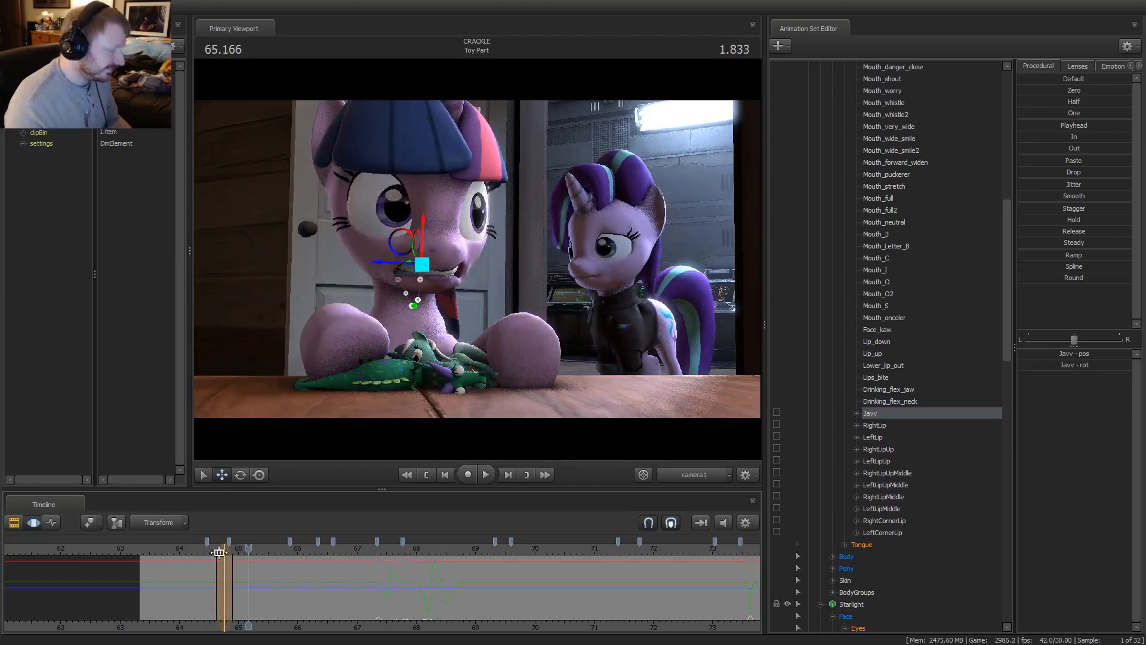
scroll(226, 558, "up", 2)
left_click(187, 549)
key("space")
key("space")
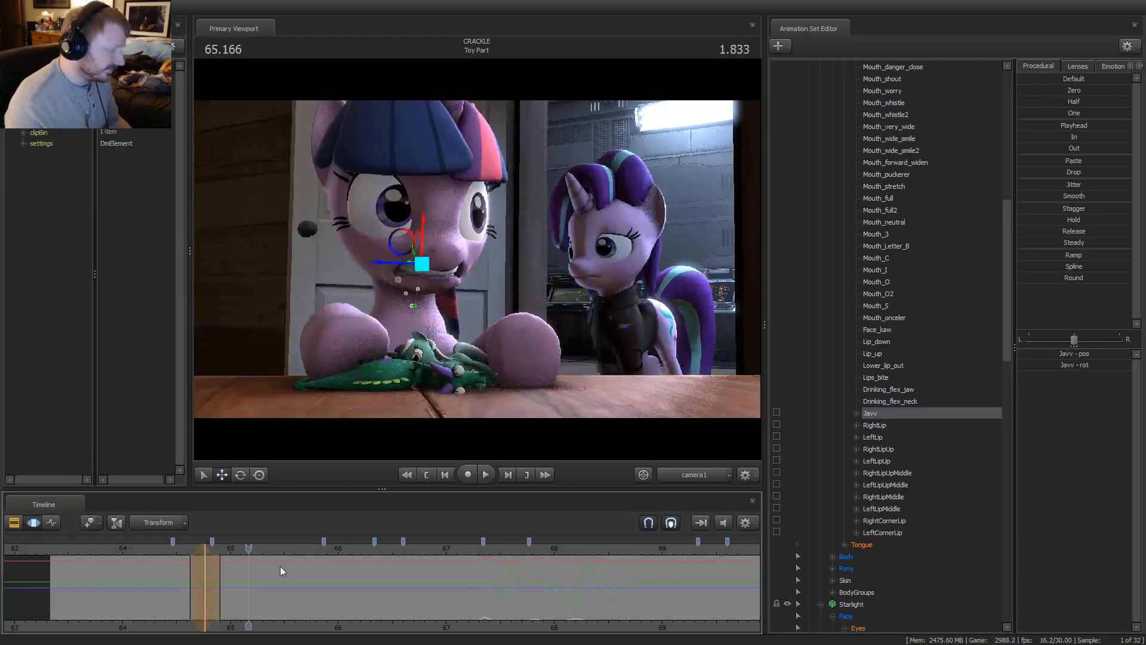
At 67.066, pull Twilight's jaw down within a time selection from about 66.97 to 67.17 and replay from about 66.1
left_click_drag(341, 556, 451, 574)
left_click(452, 574, "shift")
scroll(452, 573, "up", 3, "shift")
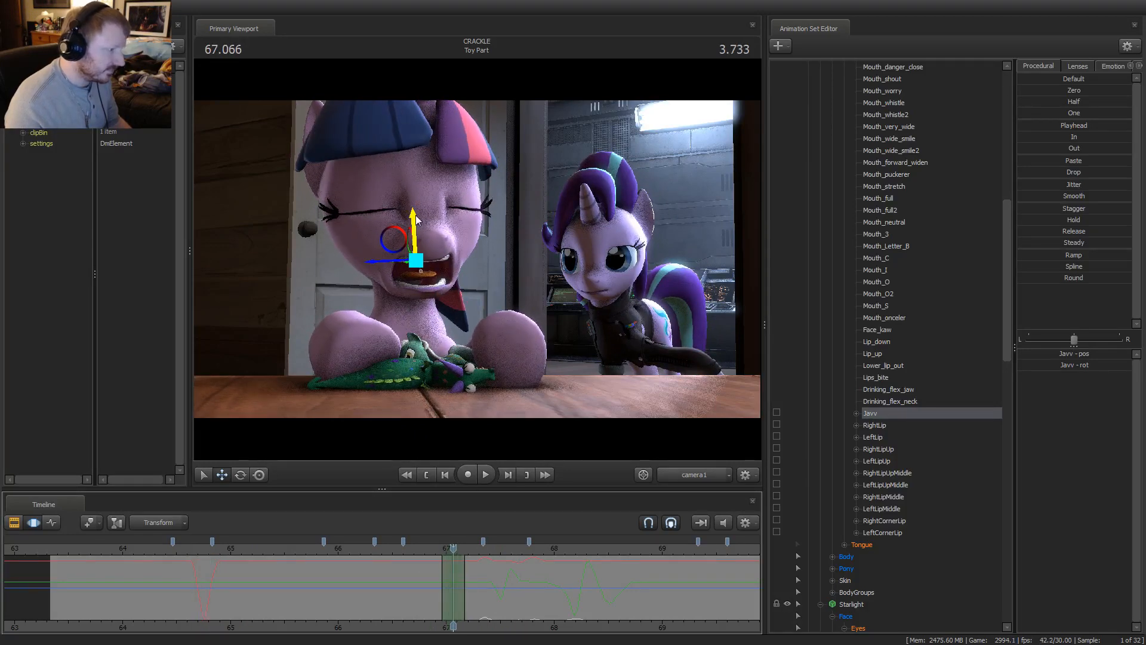
left_click_drag(416, 215, 415, 260)
left_click(349, 547)
key("space")
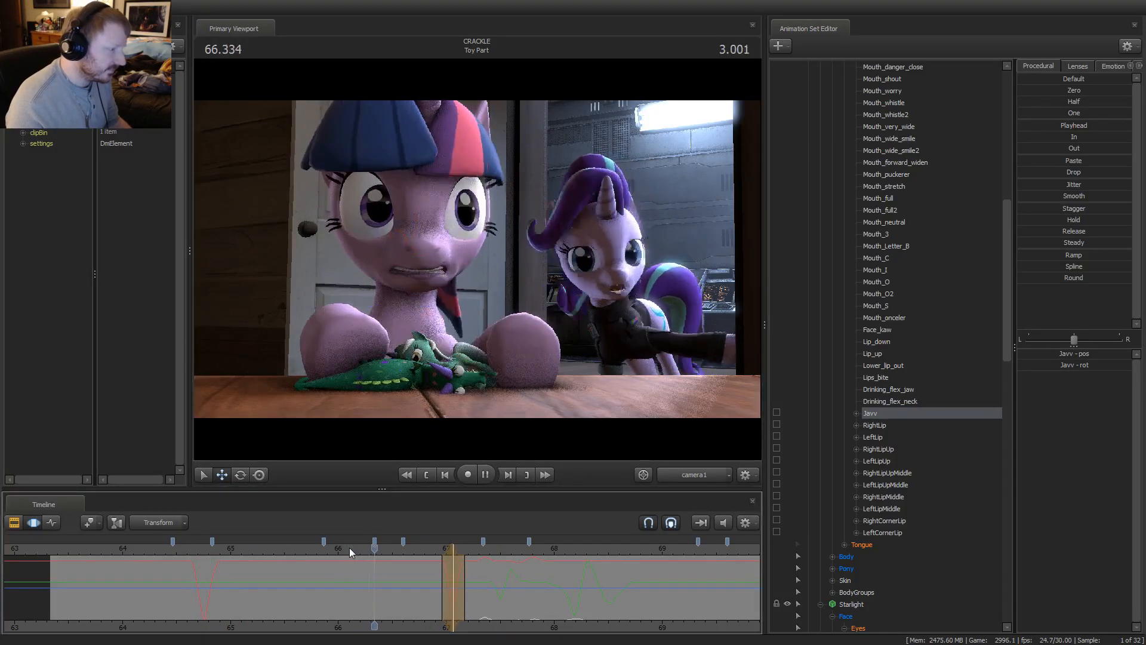
At 67.833, pull Twilight's jaw down within a very short time selection and replay from about 66.7
left_click(548, 548)
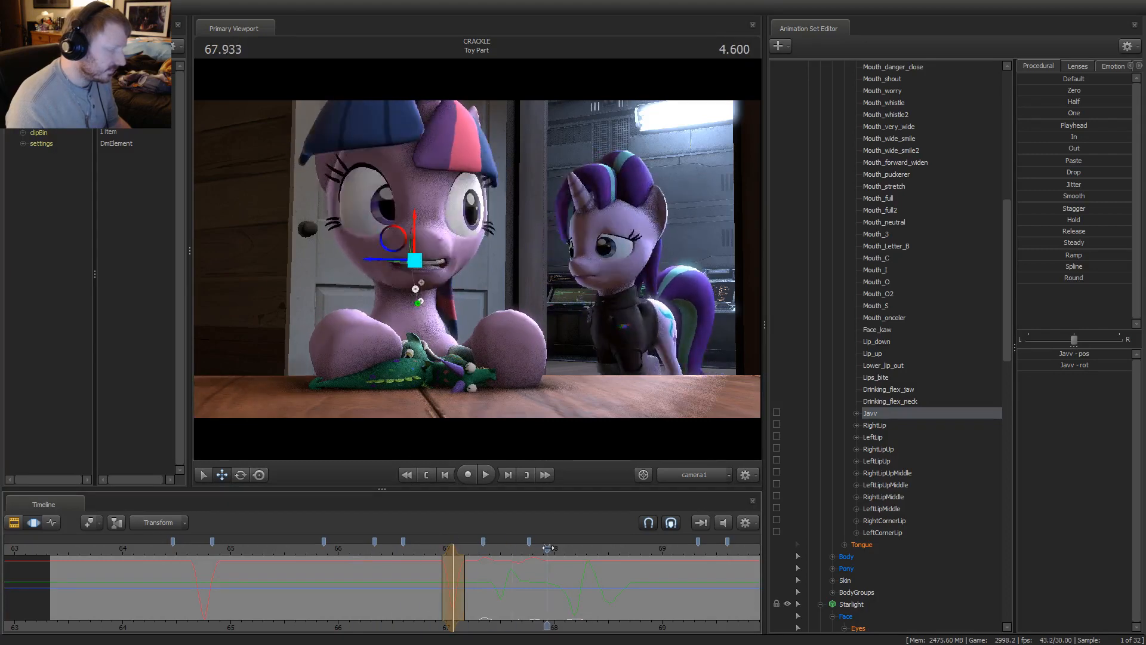
left_click_drag(547, 547, 534, 587)
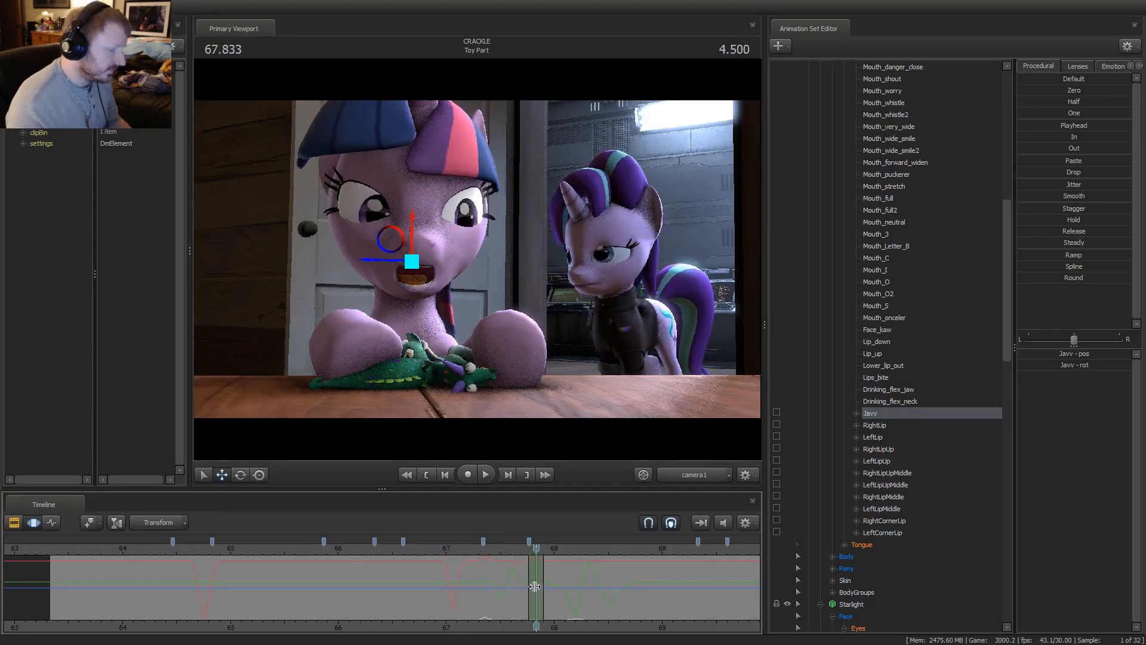
left_click_drag(421, 235, 418, 266)
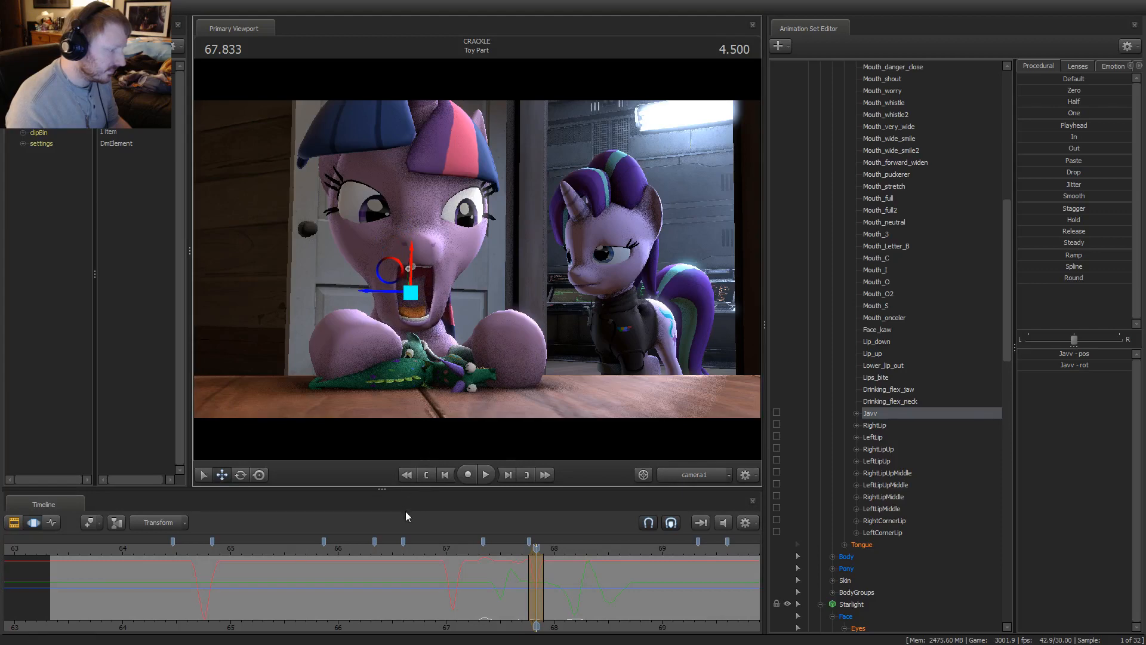
left_click(413, 552)
key("space")
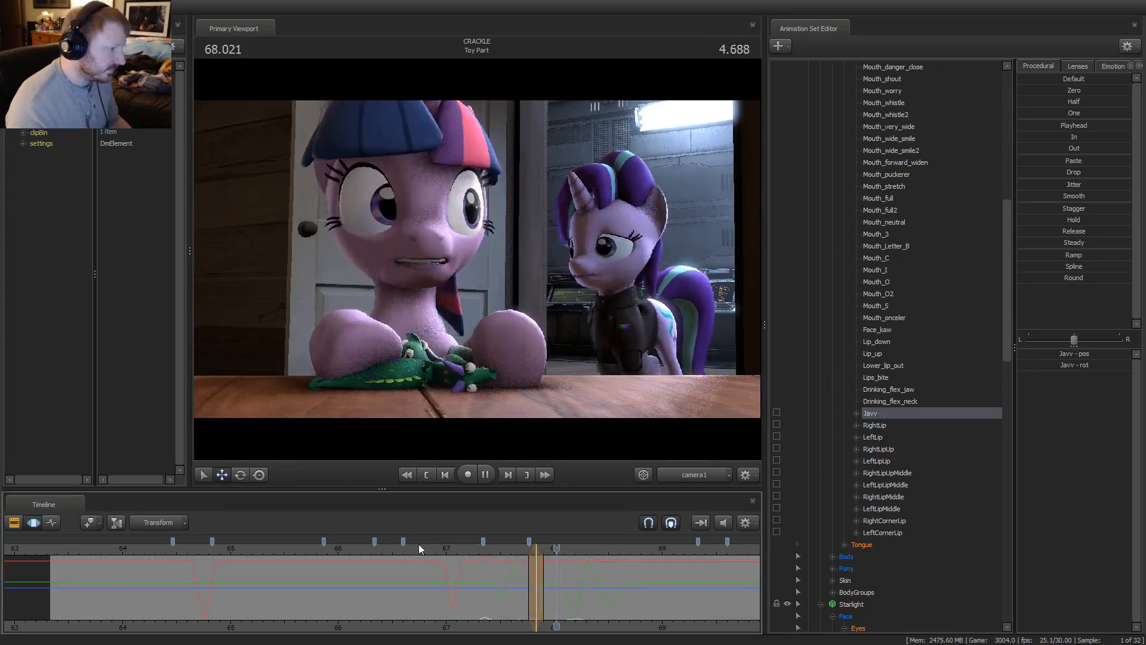
key("space")
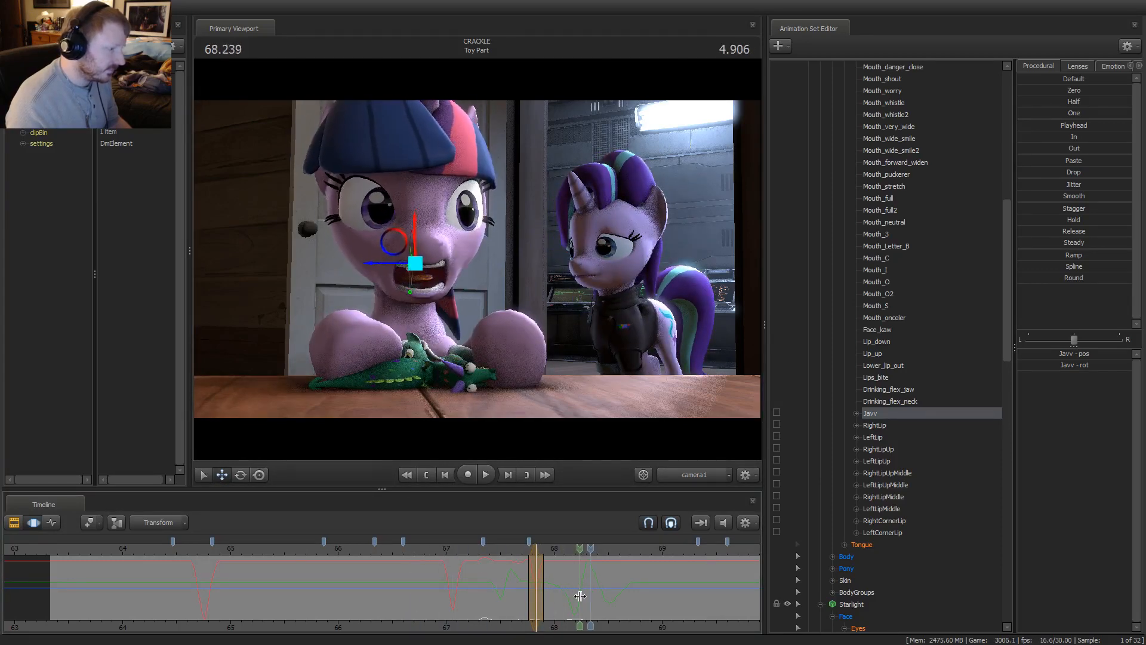
At 68.233, pull Twilight's jaw far down within a time selection from about 68.13 to 68.33 and replay the moment
left_click_drag(579, 595, 580, 595, "shift")
left_click(580, 595)
scroll(580, 595, "up", 3, "shift")
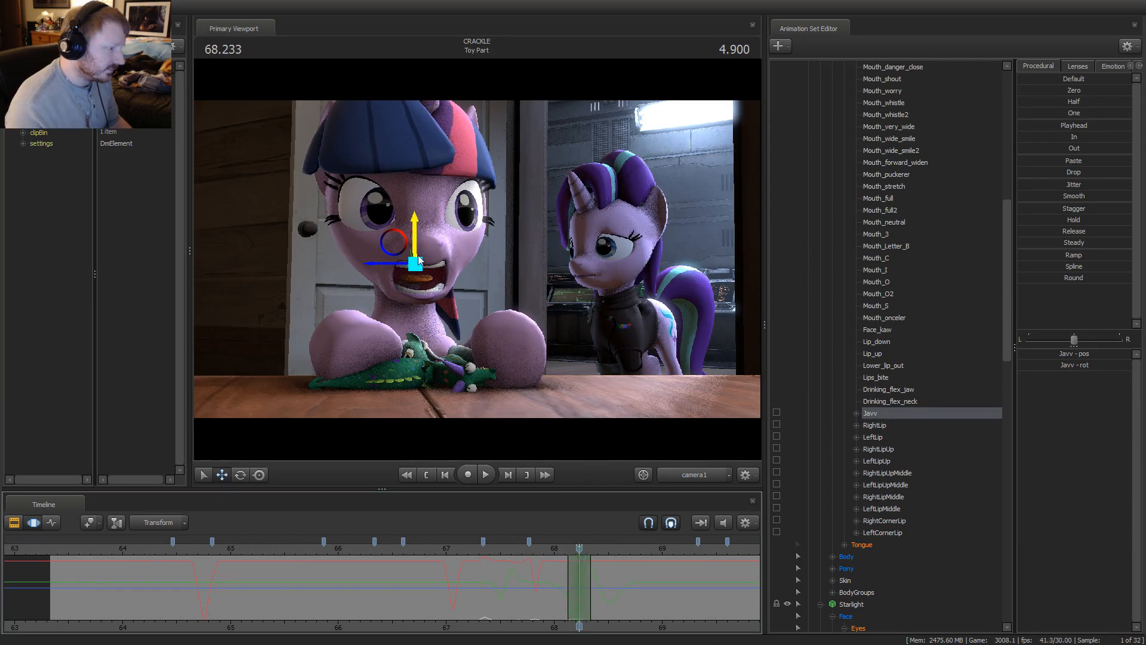
left_click_drag(416, 224, 422, 270)
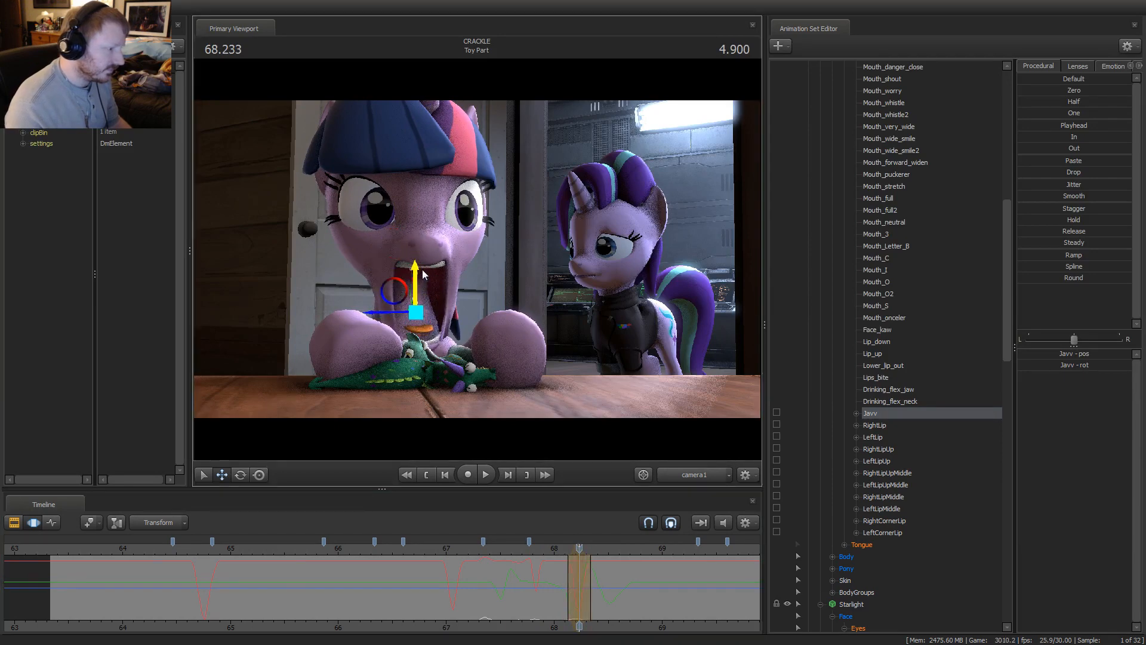
key("space")
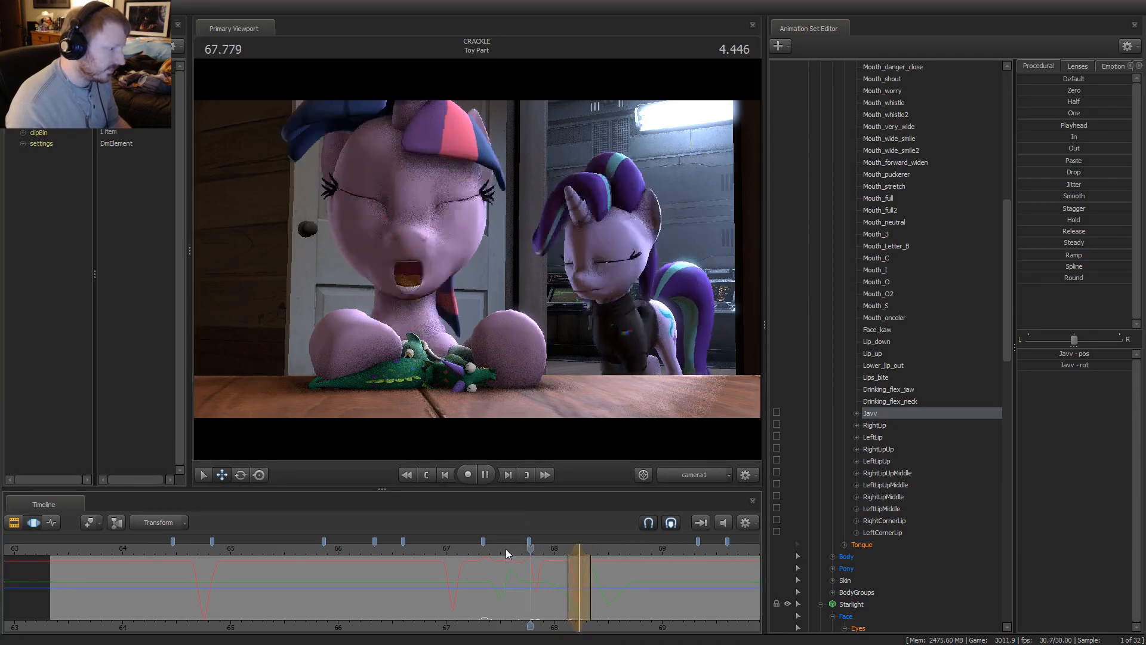
Replay the shot from 64.5 to review the jaw drops, and undo the ones at 68.233, 67.833 and 67.066
scroll(506, 549, "down", 5)
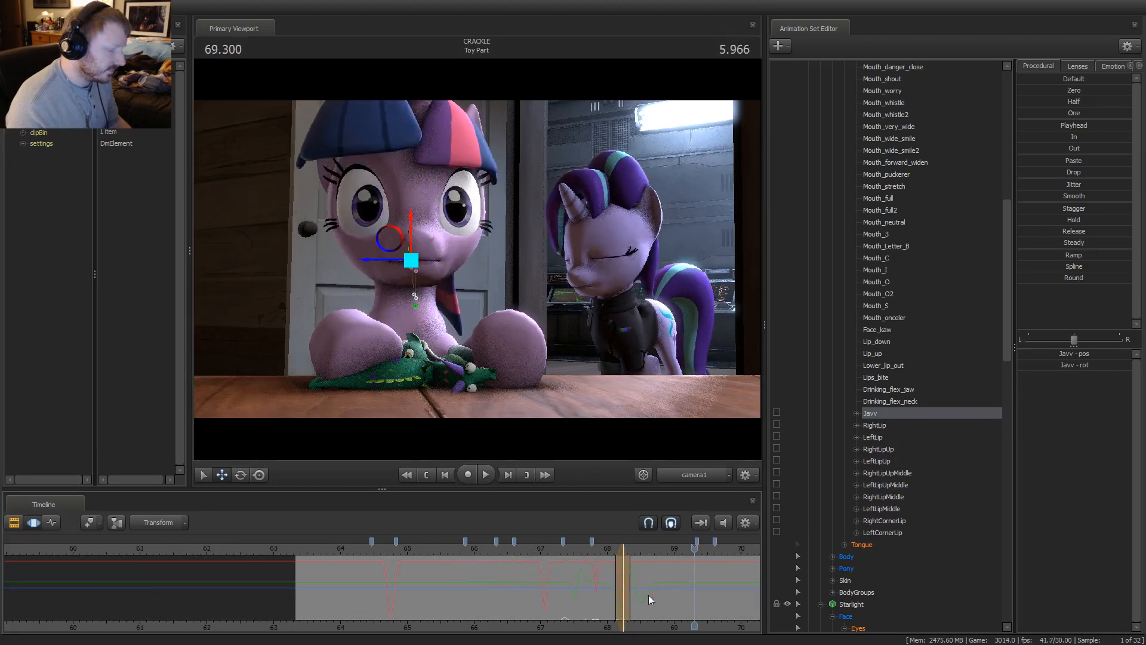
left_click(475, 547)
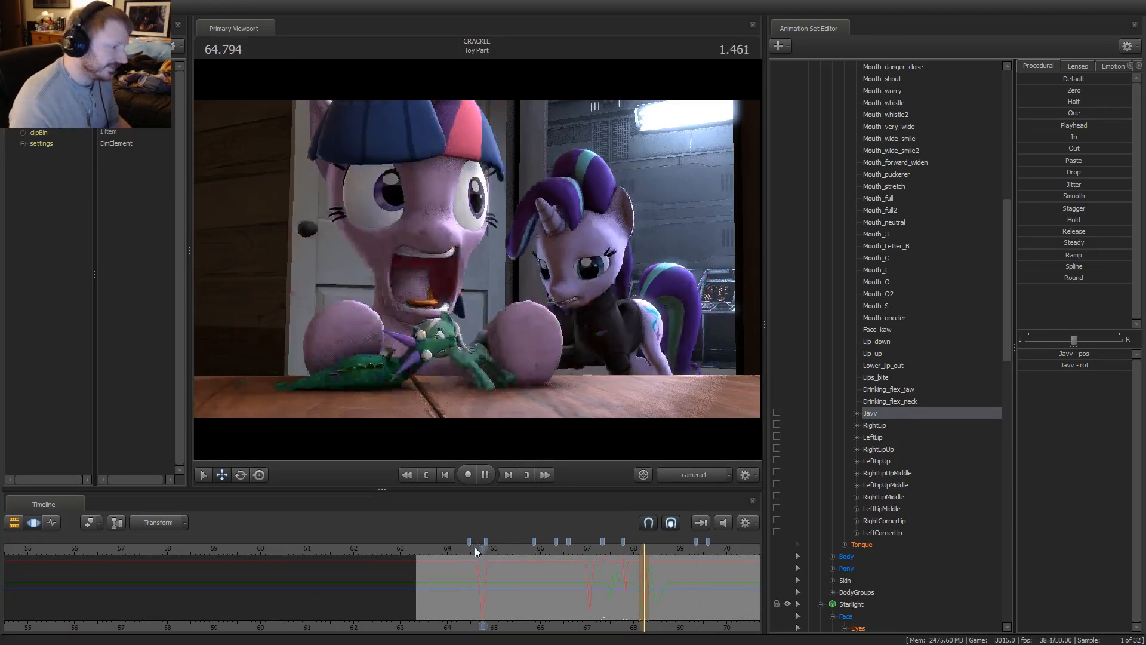
left_click(472, 548)
key("space")
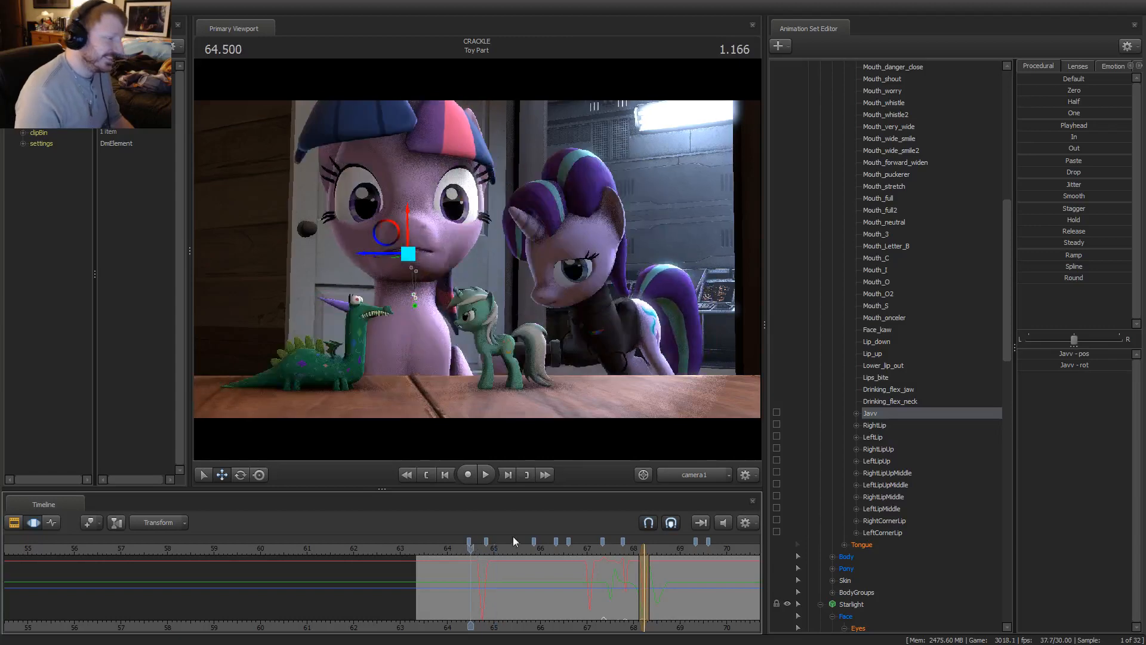
scroll(850, 402, "up", 3)
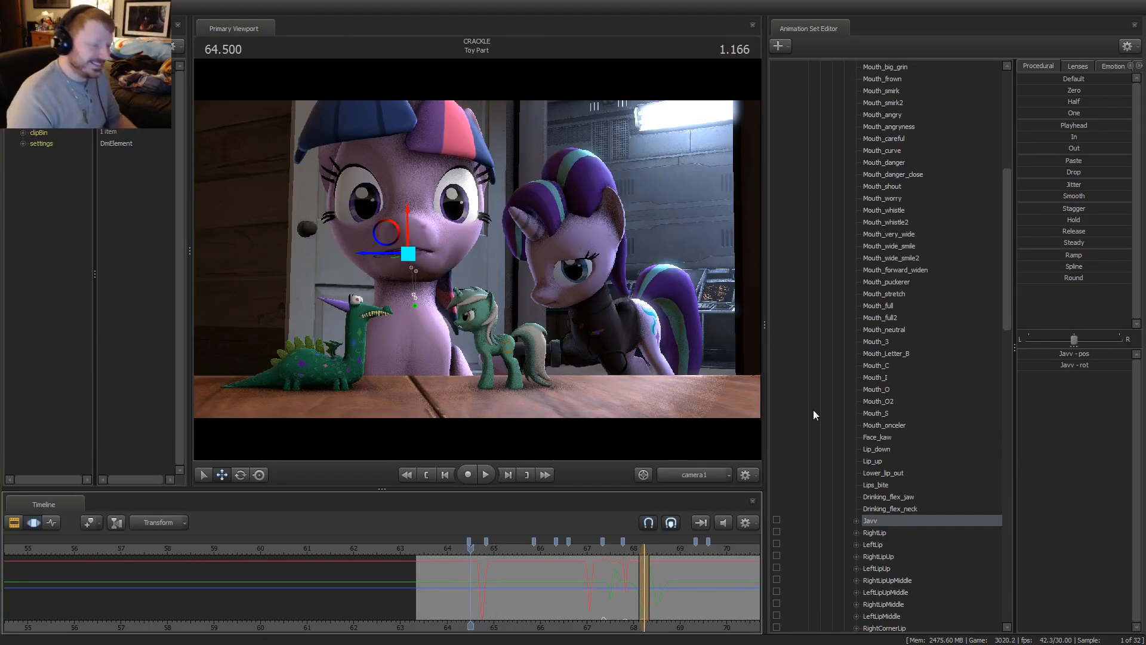
key("space")
key("space")
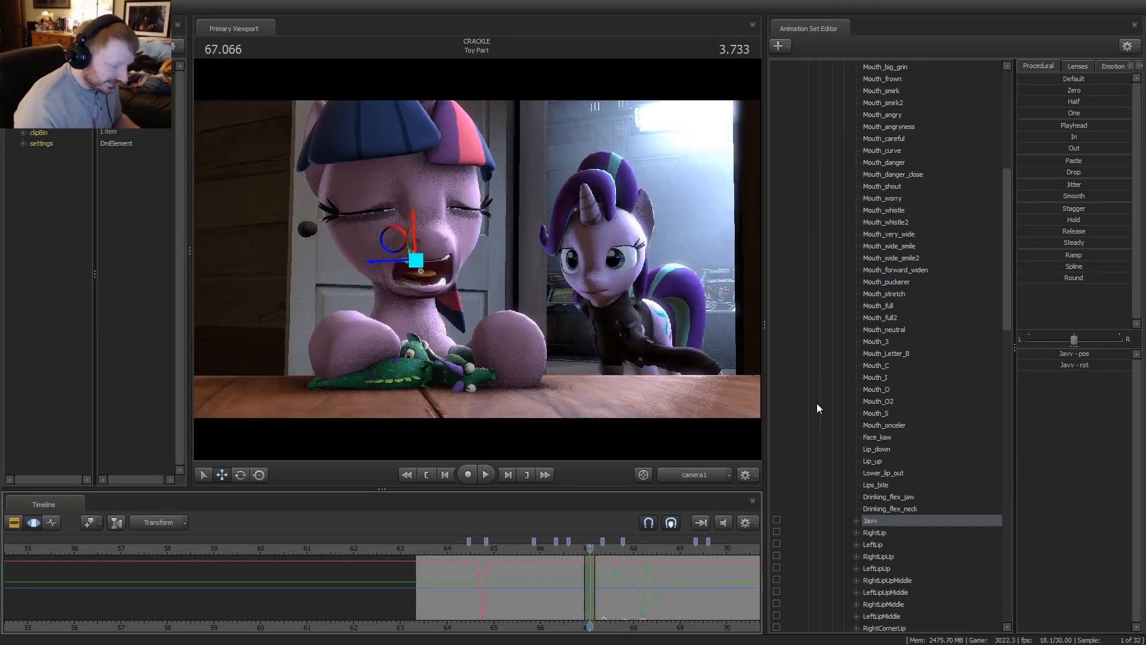
Collapse Twilight's Lower Face, the Lights group and Starlight in the animation set list
scroll(859, 318, "up", 8)
left_click(844, 305)
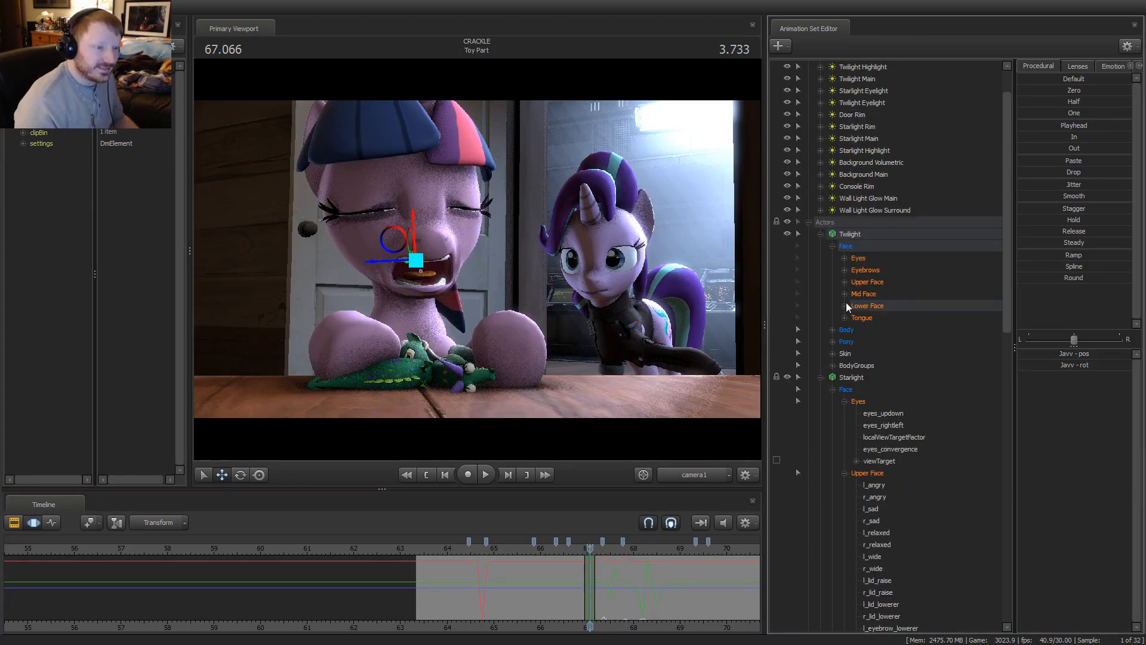
scroll(847, 302, "up", 2)
left_click(809, 90)
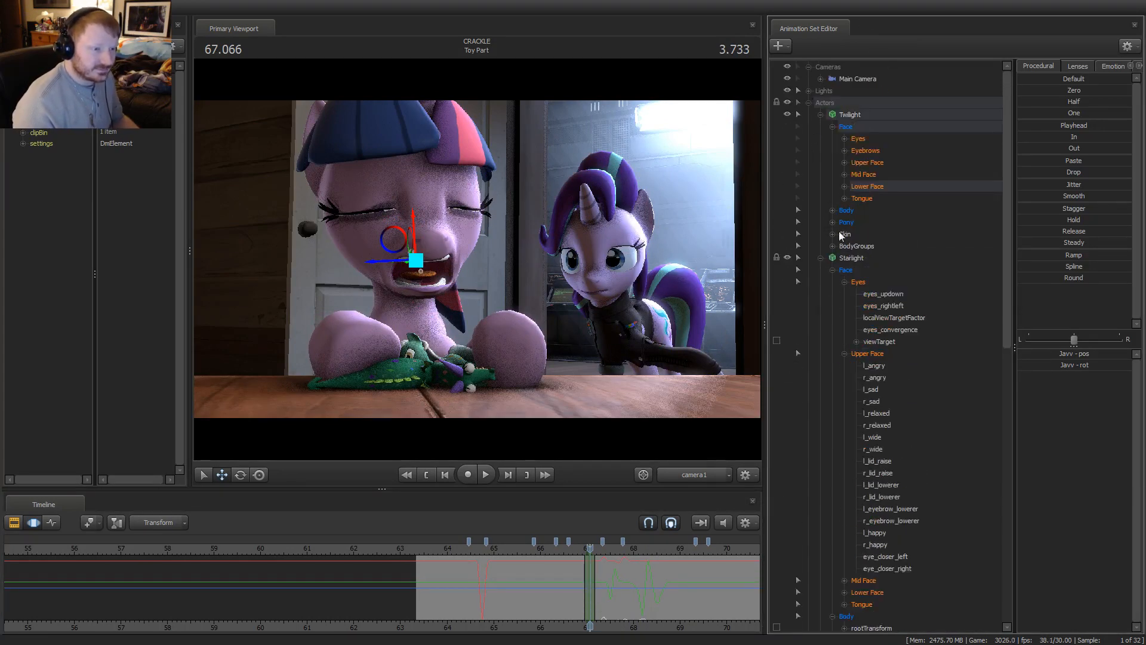
left_click(820, 257)
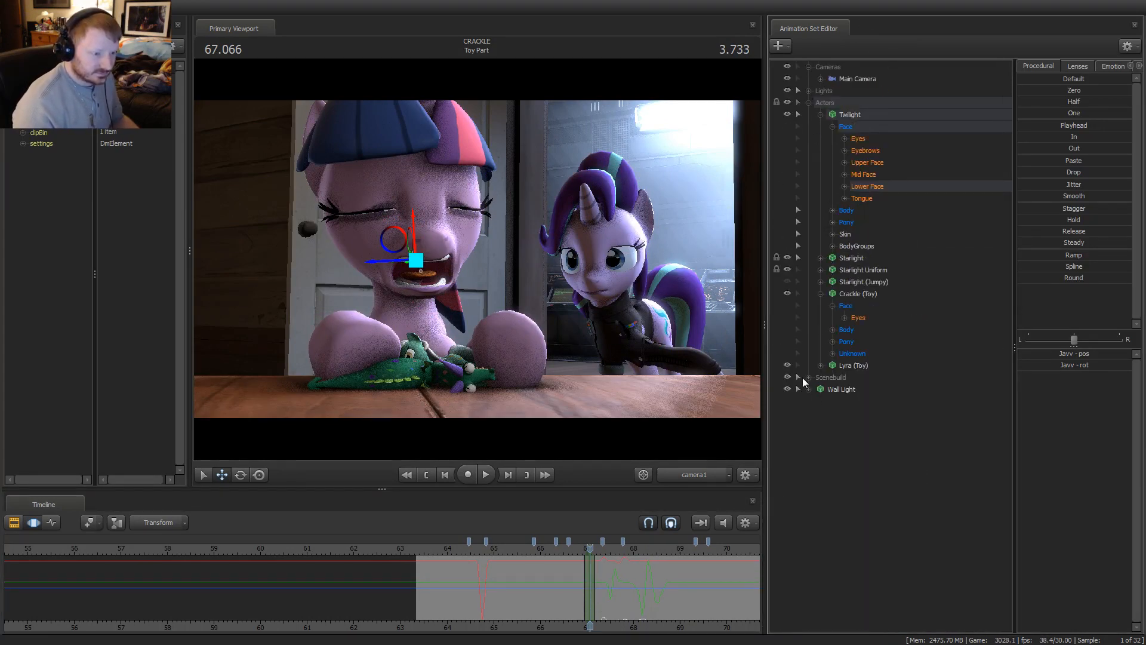
Hide the Scenebuild group, Crackle (Toy) and Lyra (Toy) so only the characters and Wall Light remain shown
left_click(787, 377)
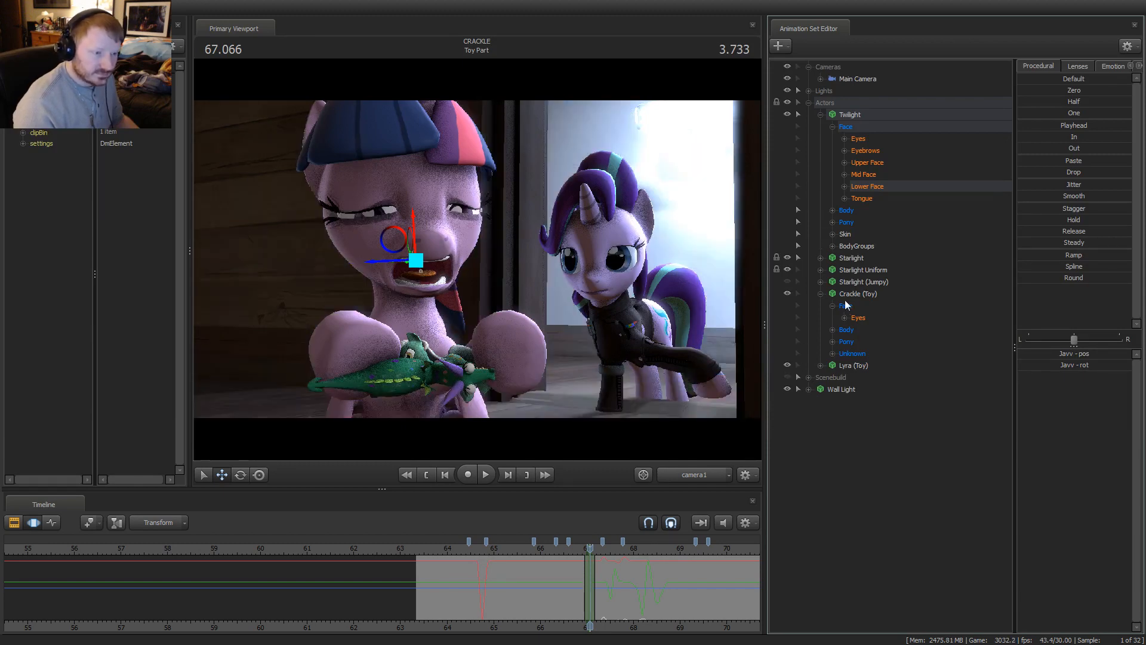
left_click(787, 293)
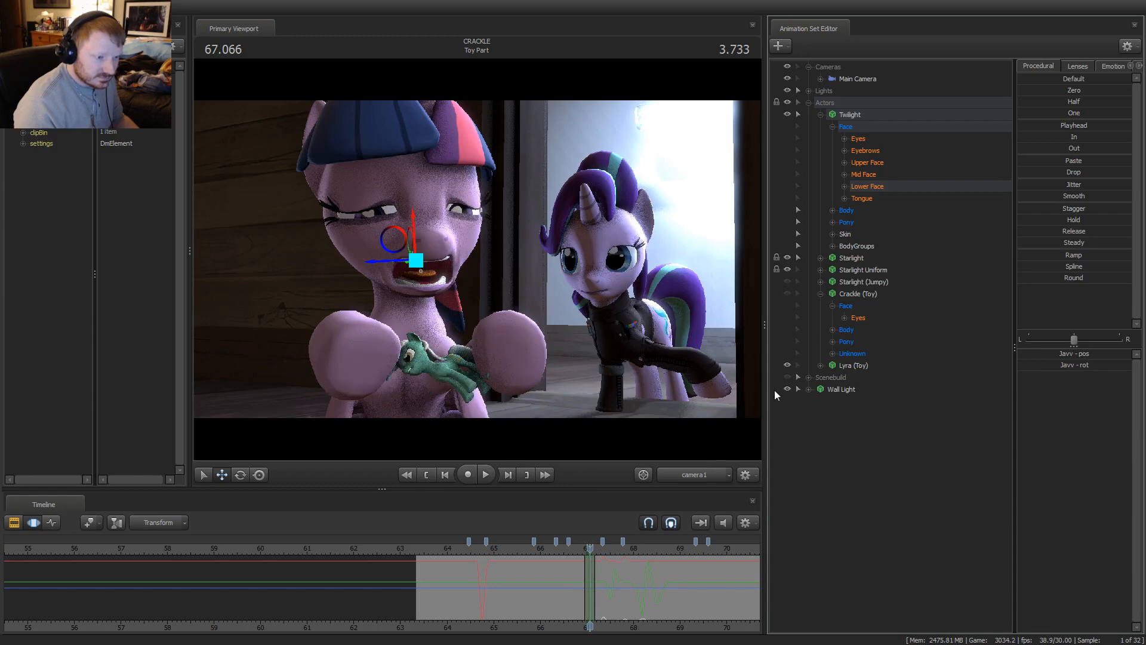
left_click(787, 364)
Replay the shot from about 64.5 to review Twilight and Starlight without the set and toys
left_click(472, 550)
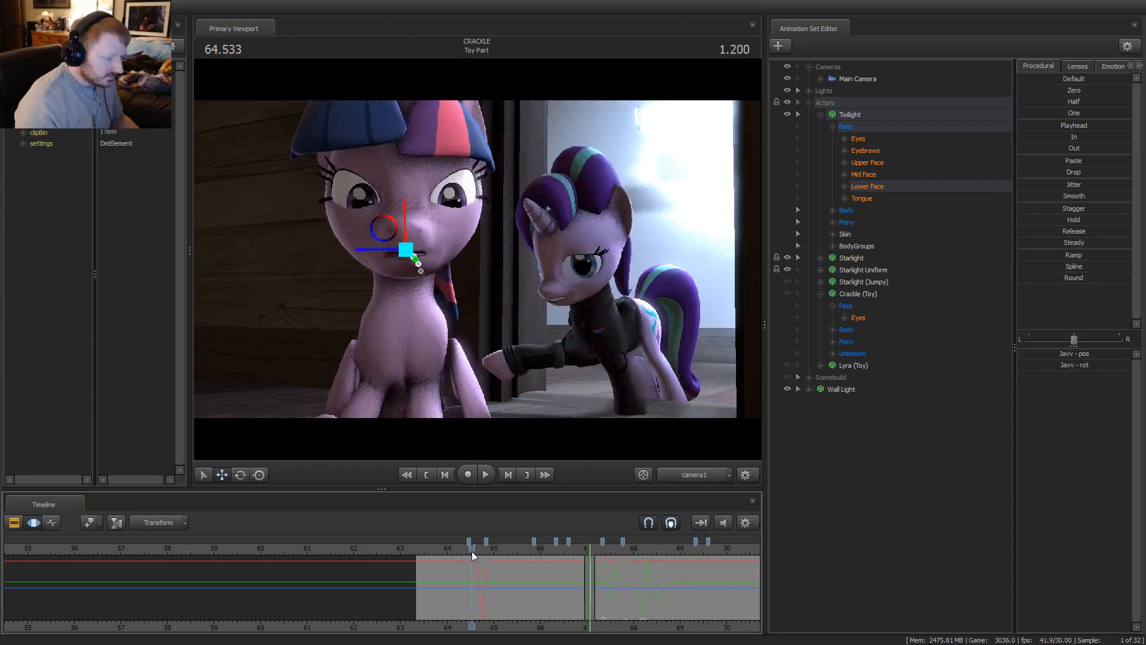
key("space")
left_click(469, 550)
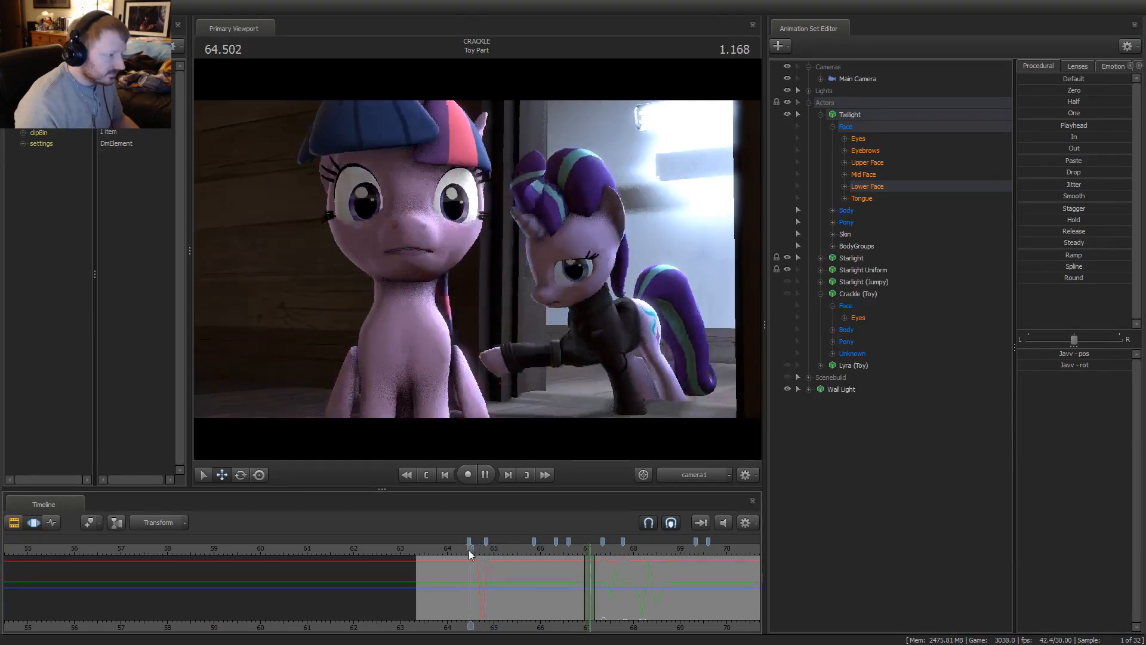
key("space")
key("space")
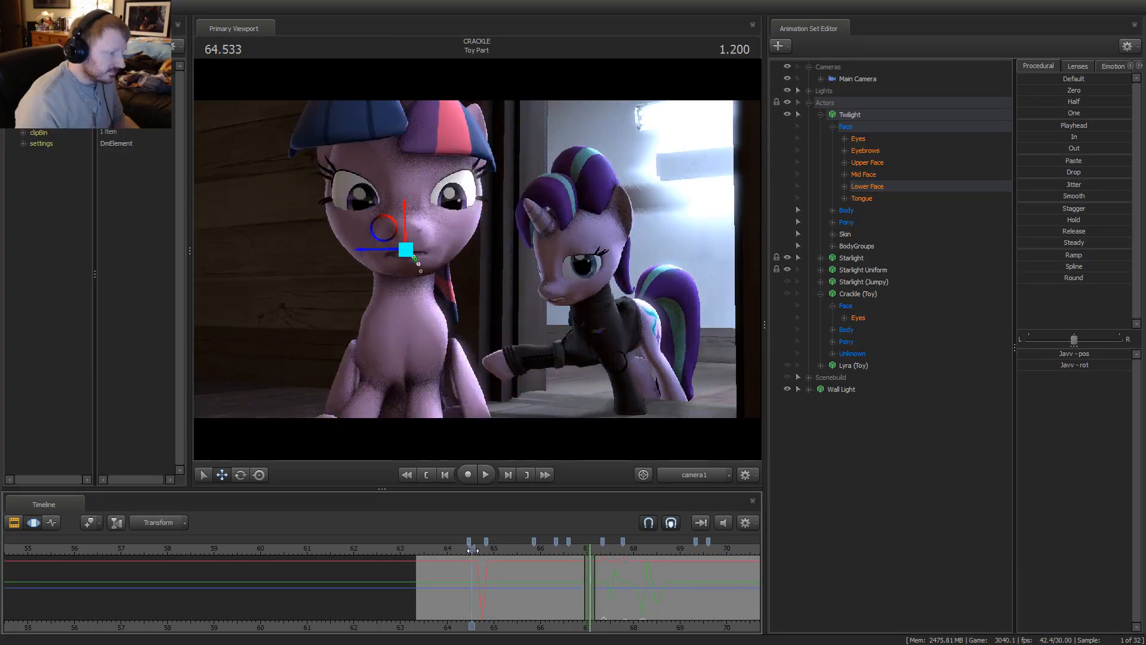
Try moving Twilight's Head over a short time range around 64.9
scroll(482, 575, "up", 3)
left_click_drag(450, 580, 484, 588)
left_click(484, 588, "shift")
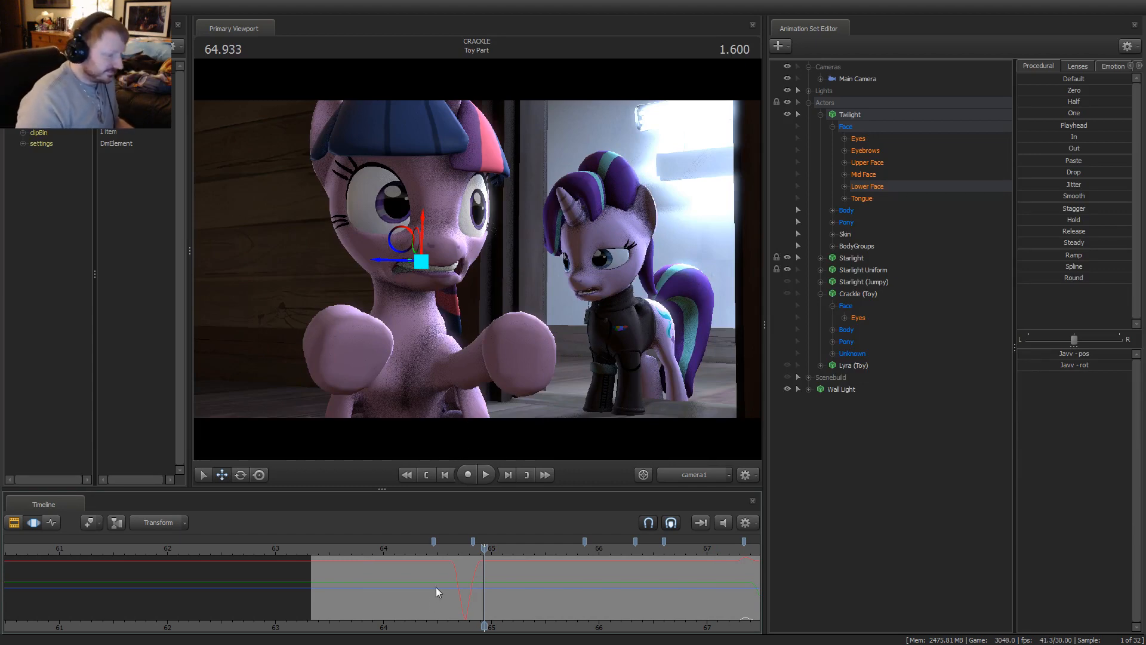
left_click_drag(420, 591, 485, 586)
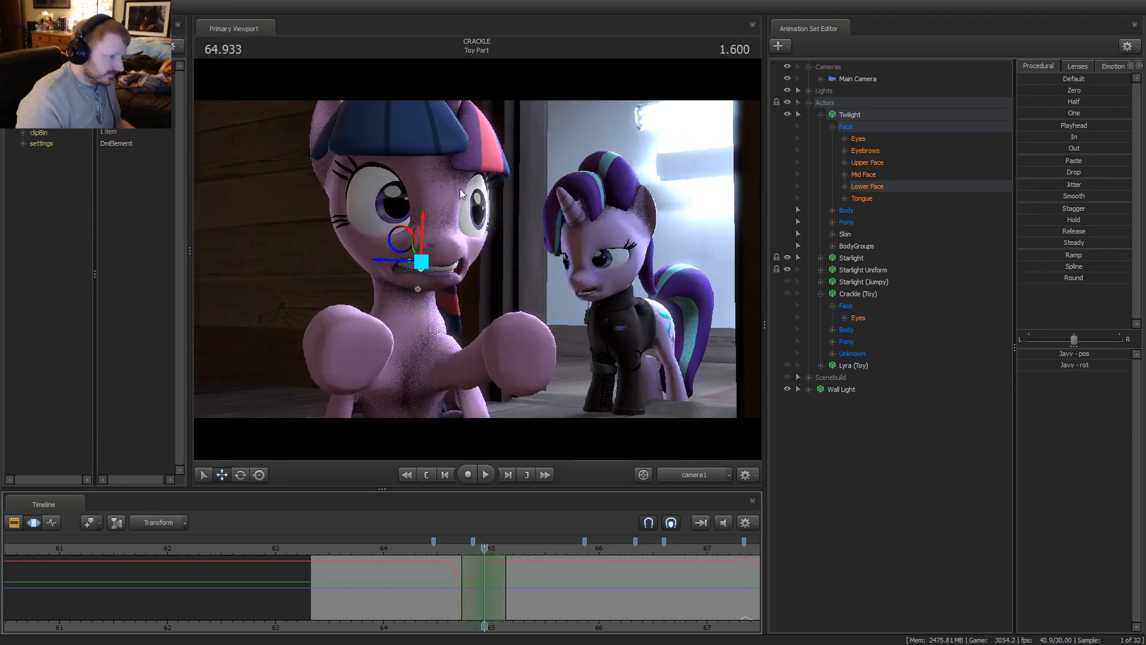
left_click_drag(423, 234, 406, 210)
left_click(411, 227)
left_click_drag(465, 547, 491, 570)
Replay and scrub the shot from about 64.5 to review Twilight's Head movement
left_click(441, 549)
key("space")
key("space")
key("space")
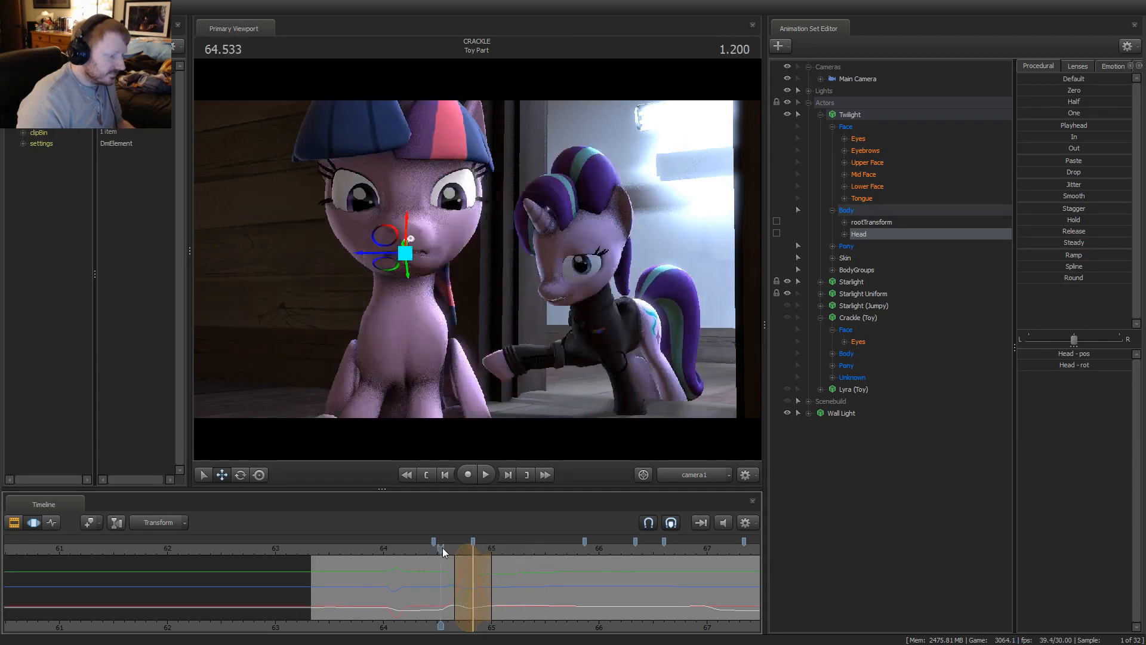
key("space")
left_click(437, 548)
key("shift")
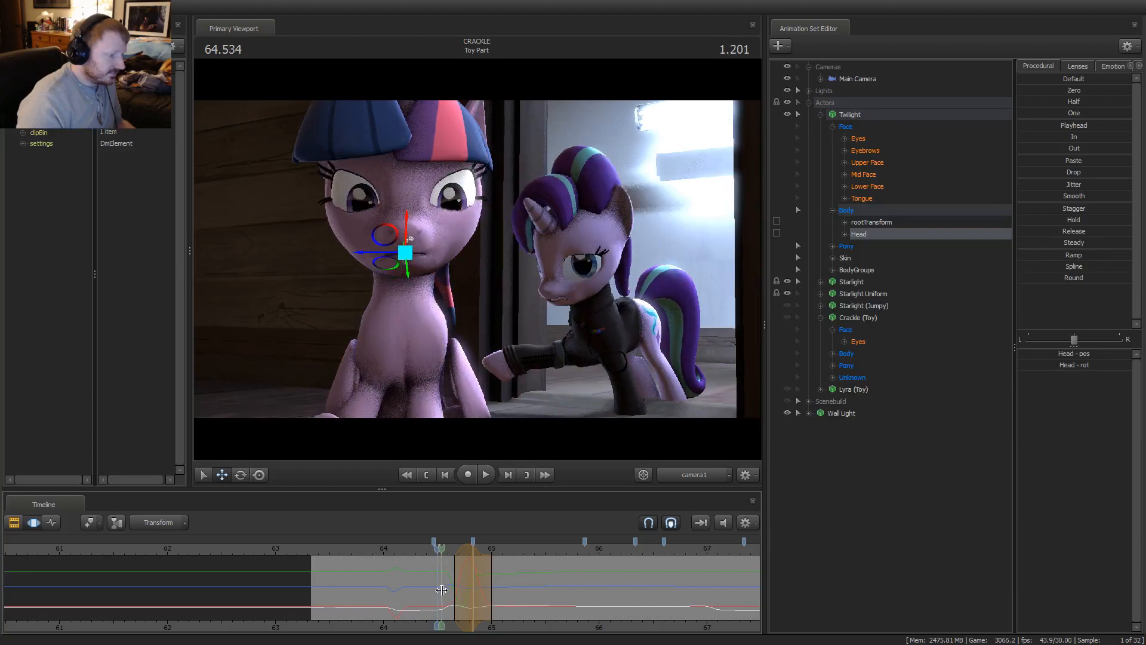
Try adjusting Twilight's Head over a short time range around 64.7 and play the result back
left_click(459, 589, "shift")
scroll(459, 590, "up", 6, "shift")
key("ctrl")
key("e")
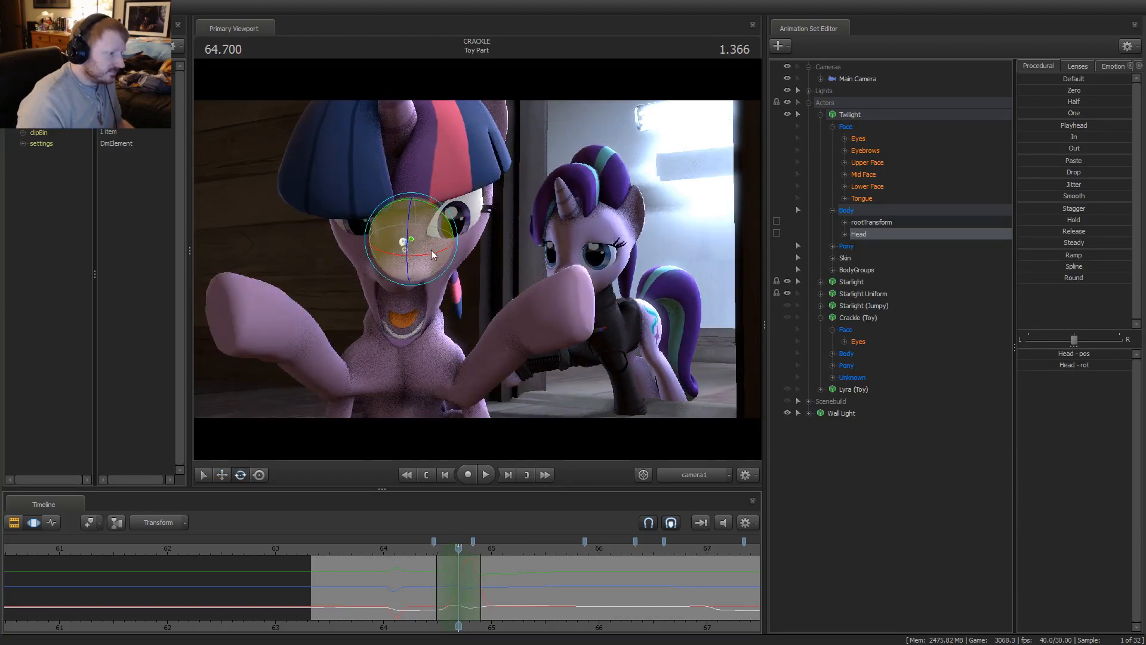
key("w")
key("space")
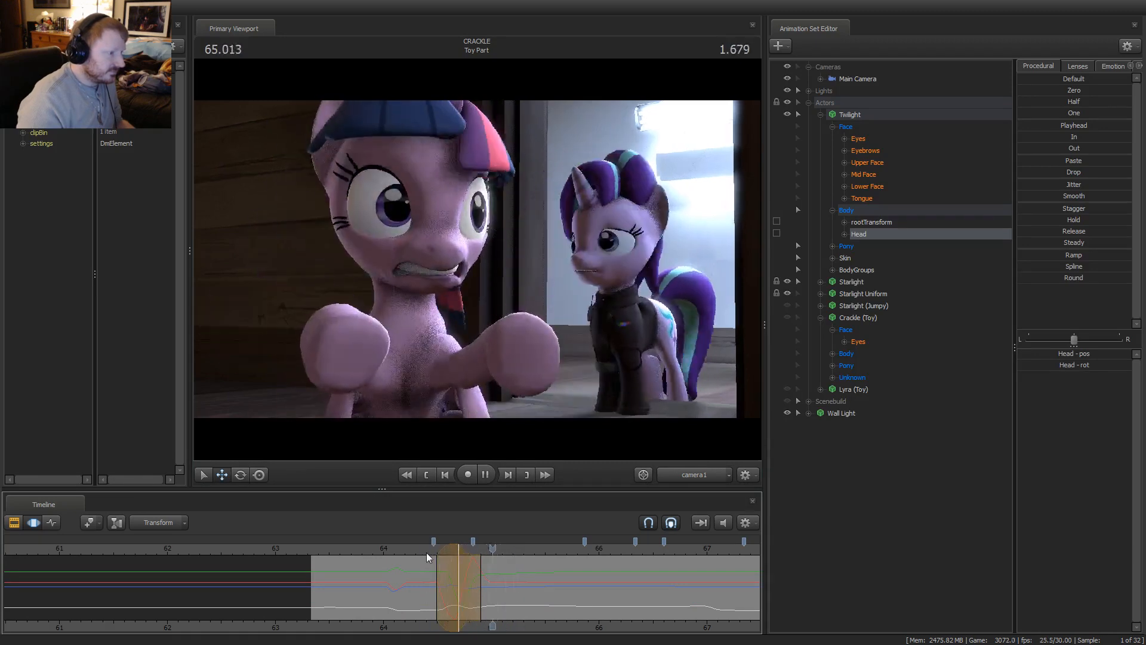
key("space")
Undo the recent adjustments to Twilight's Head and the hiding of the set and toys
key("ctrl+z")
key("ctrl+z")
key("ctrl+z")
key("ctrl+z")
key("ctrl+z")
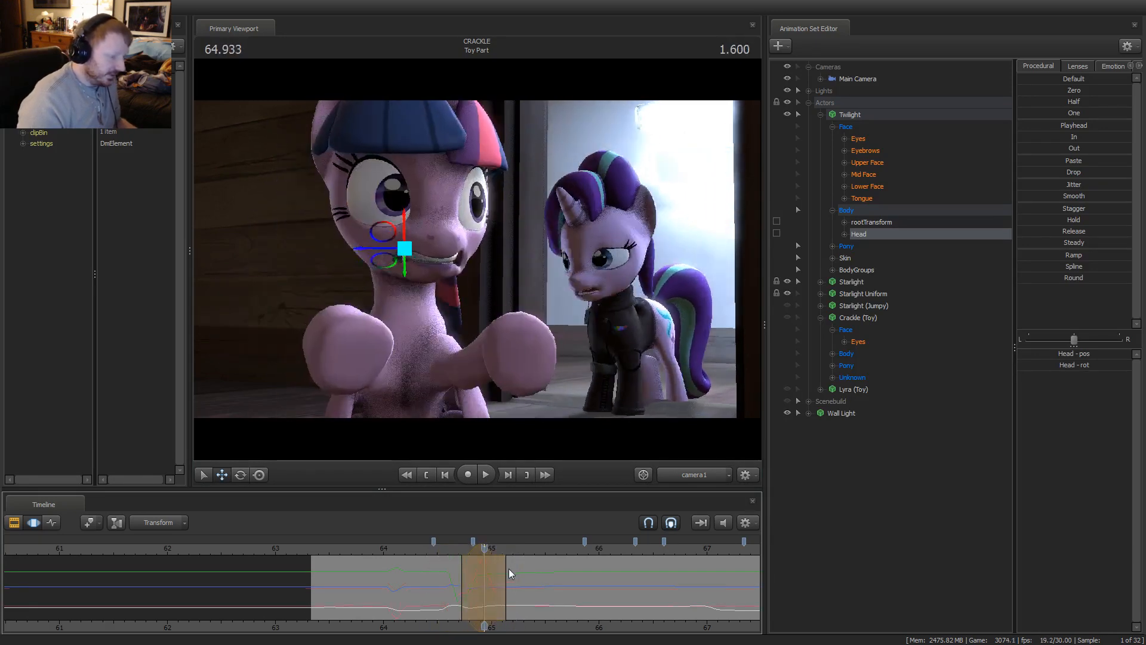
key("space")
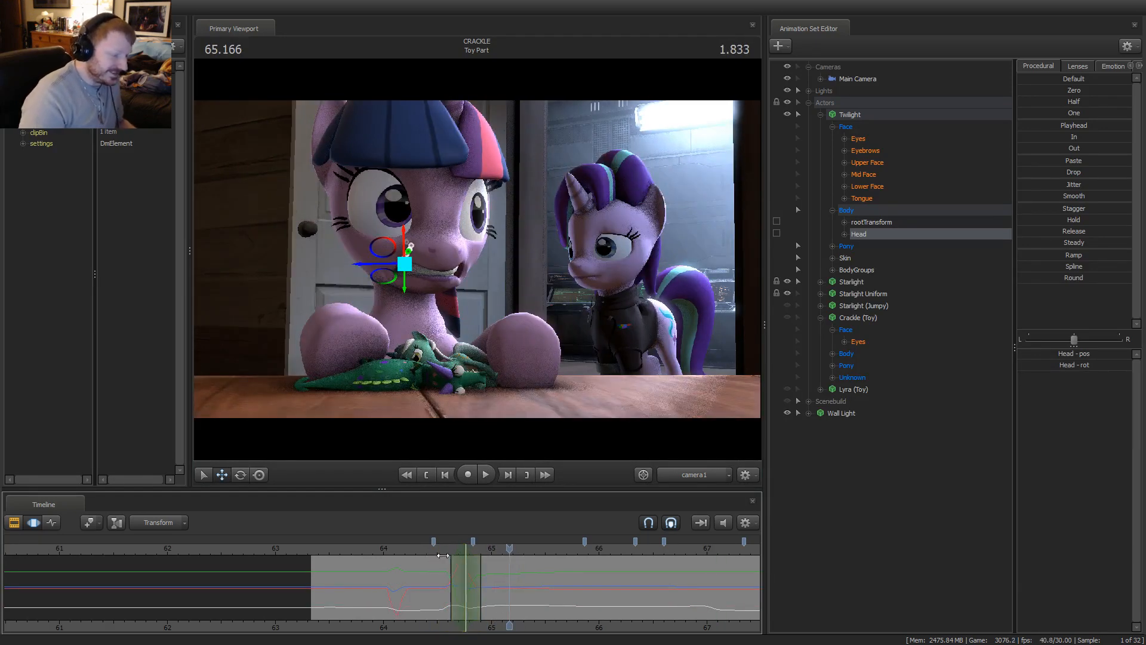
key("space")
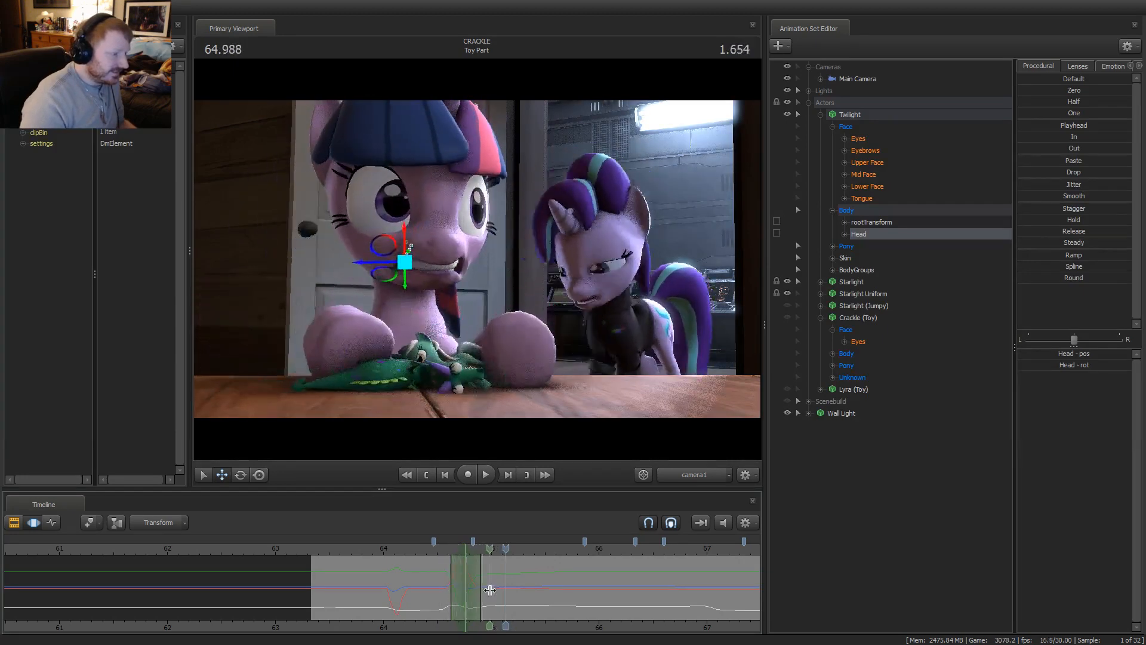
Mute the sound and go to 69.433 in the Toy Part shot
key("F2")
scroll(557, 563, "down", 3)
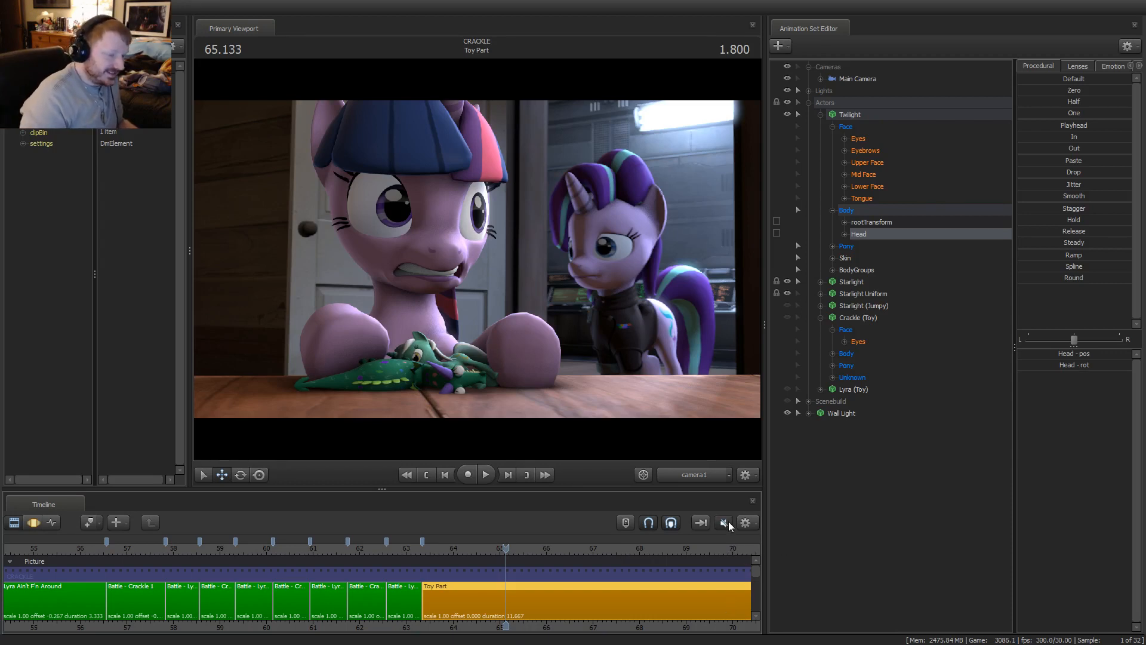
key("F3")
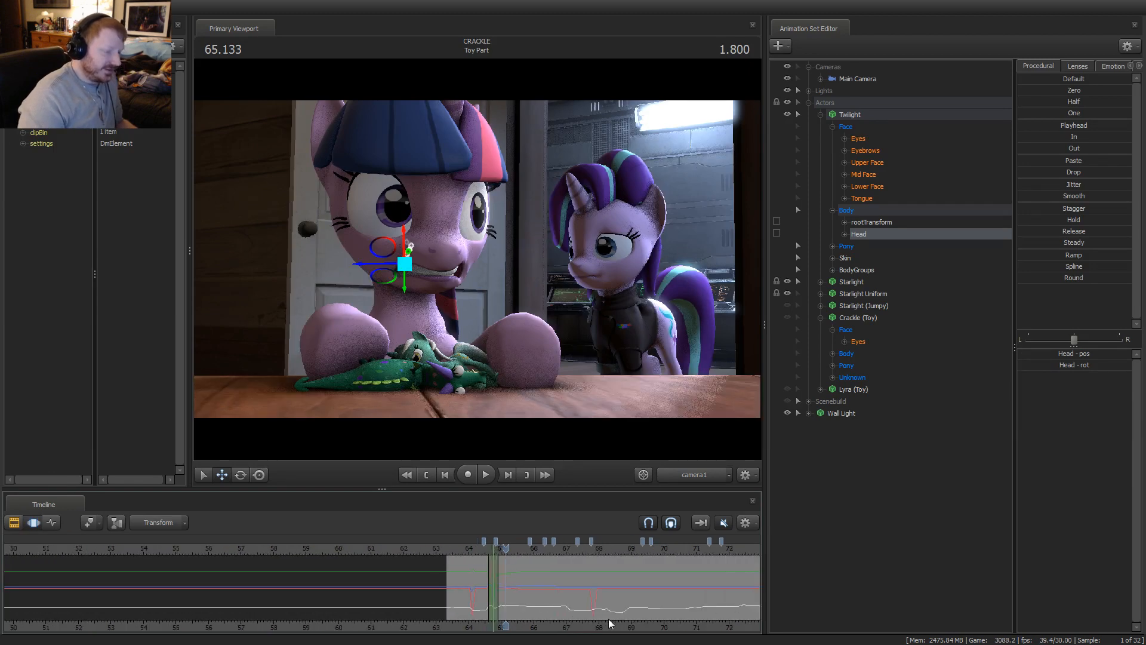
middle_click_drag(610, 624, 334, 624)
left_click_drag(218, 548, 368, 549)
scroll(388, 548, "up", 4)
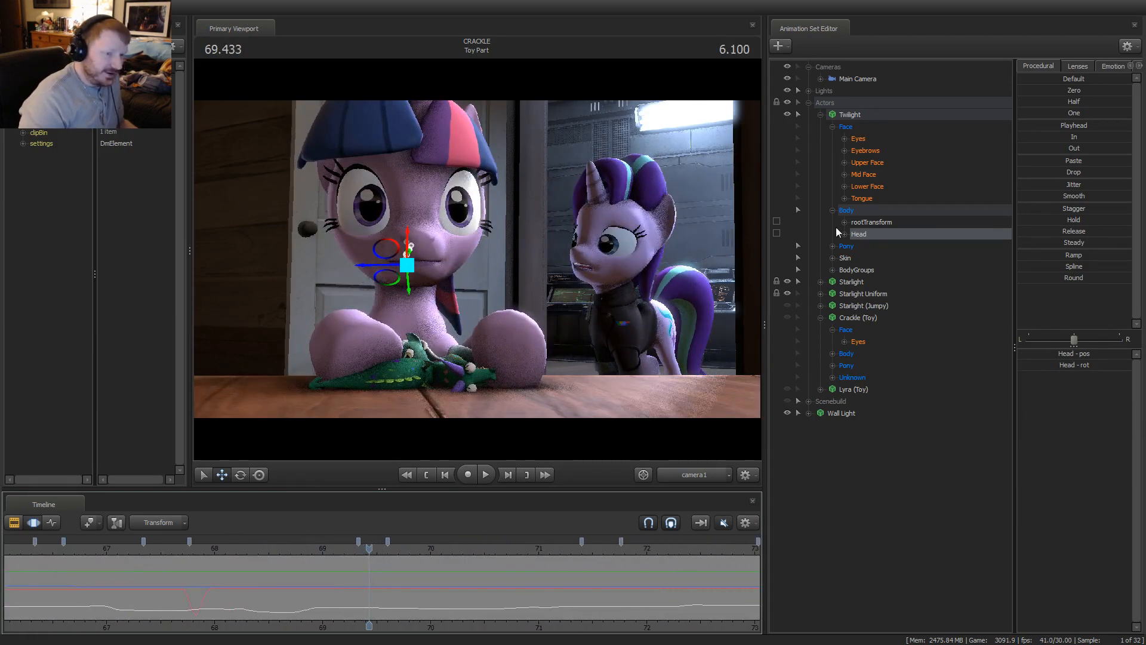
Collapse Twilight and the Actors group in the animation set list
left_click(821, 114)
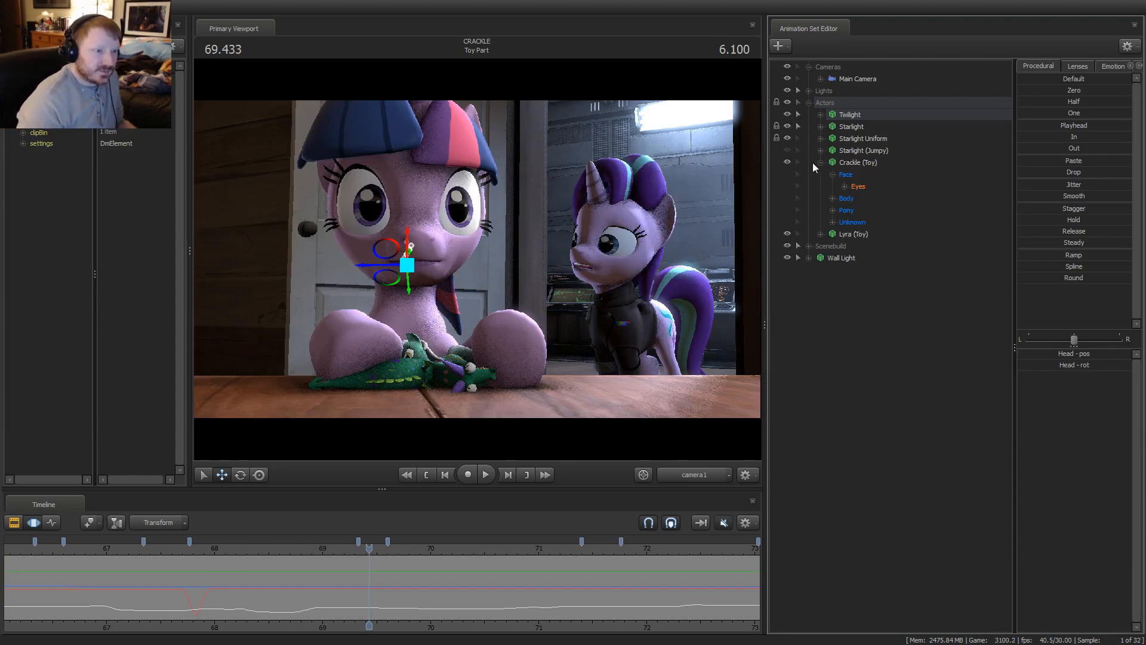
left_click(808, 102)
key("F2")
key("F3")
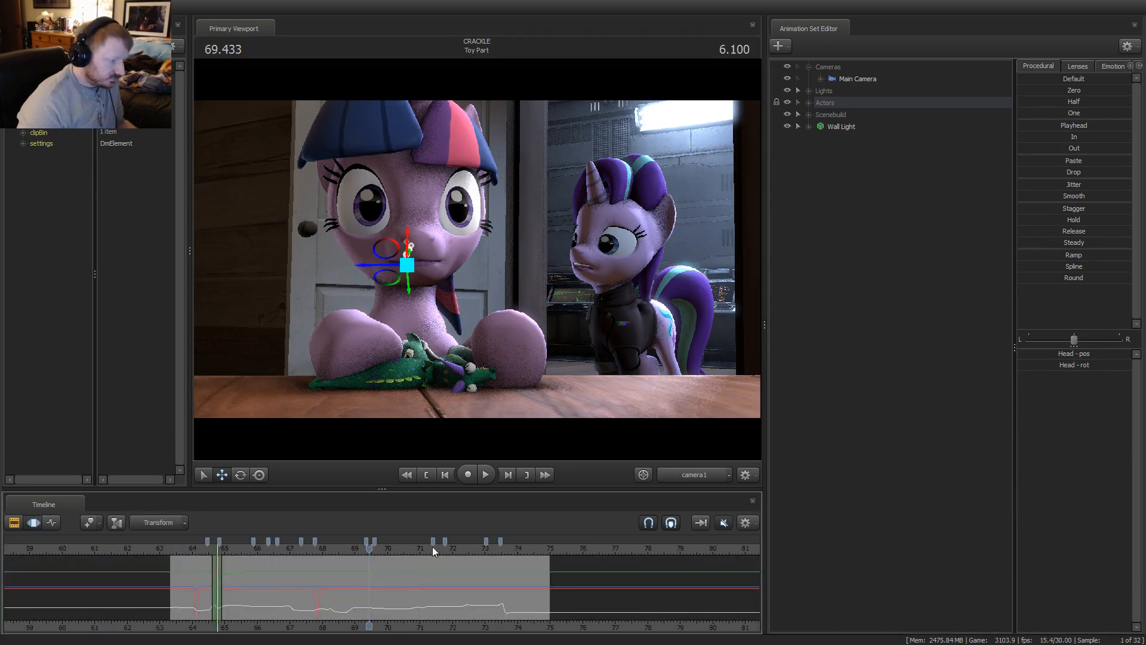
Unmute the sound and replay the Toy Part shot from several points between about 64 and 67.3
mouse_move(432, 546)
left_mouse_down()
mouse_move(457, 546)
mouse_move(434, 547)
left_mouse_up()
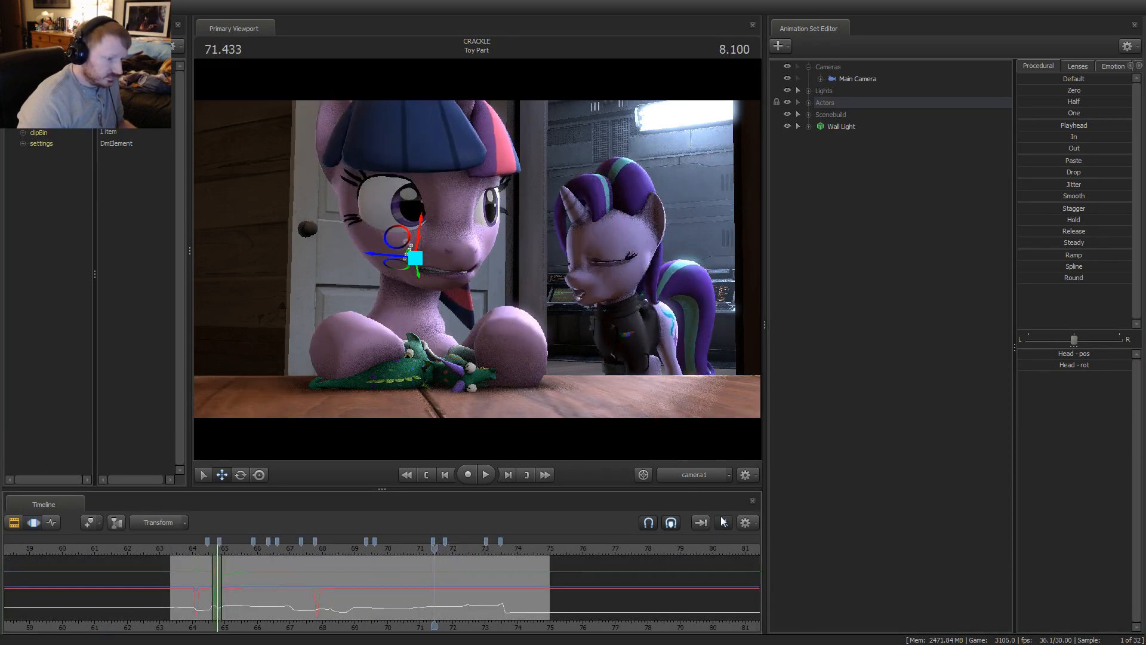
left_click(299, 553)
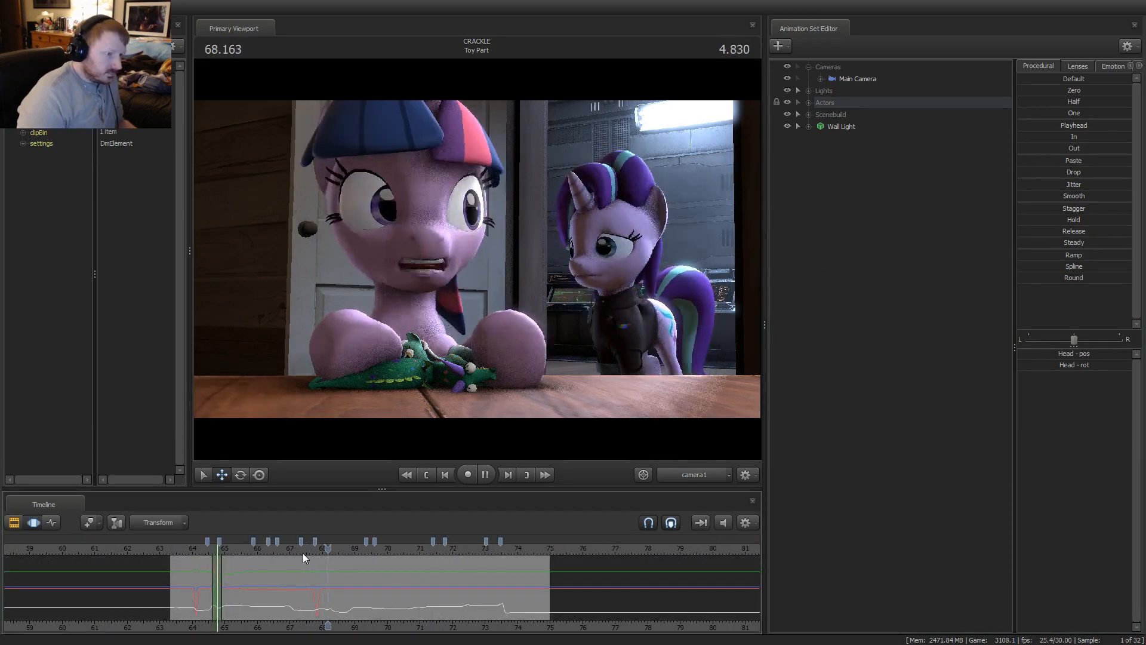
left_click(221, 548)
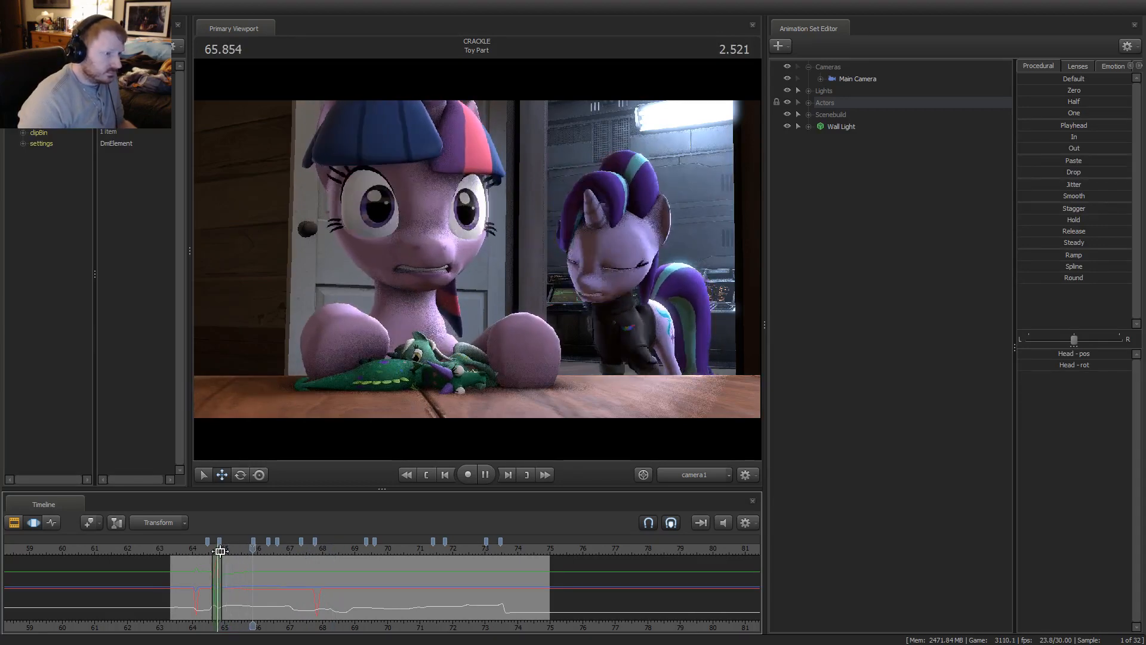
left_click(191, 549)
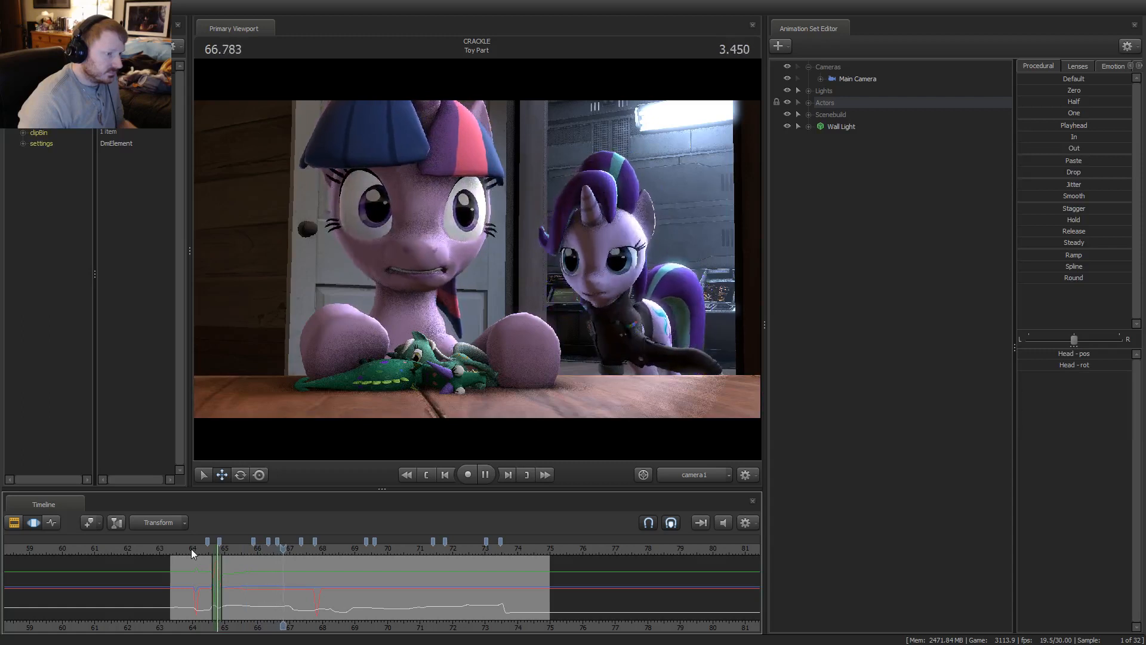
key("space")
key("space")
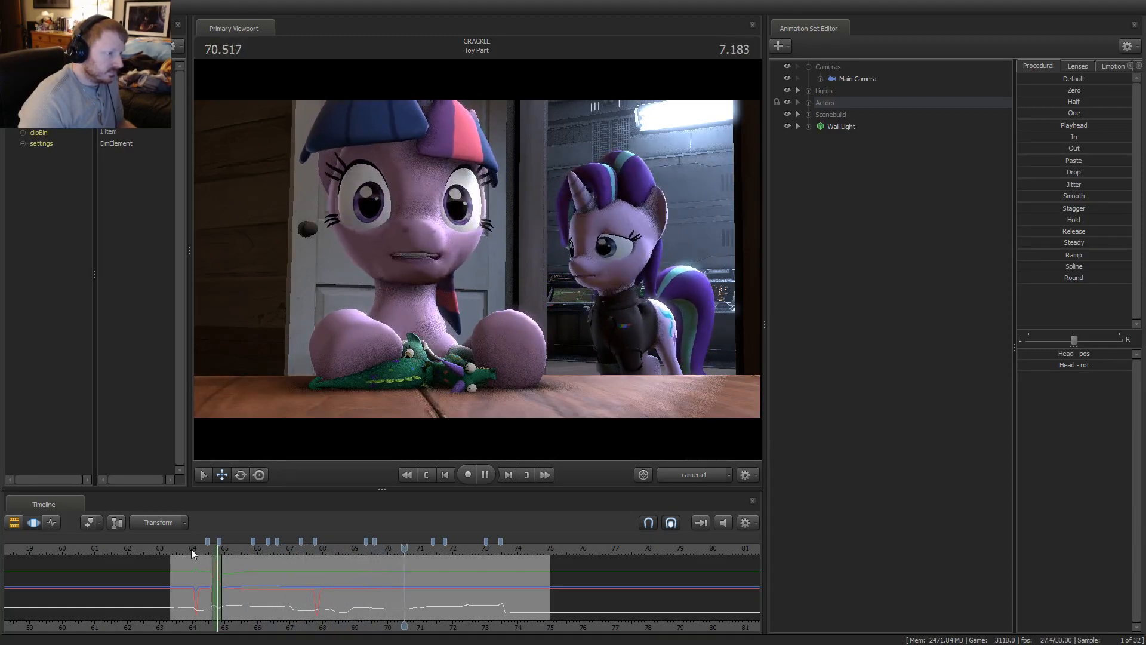
key("space")
Replay the shot from 67.933 and from about 66.6 to examine Starlight's expression and blink
left_click(320, 550)
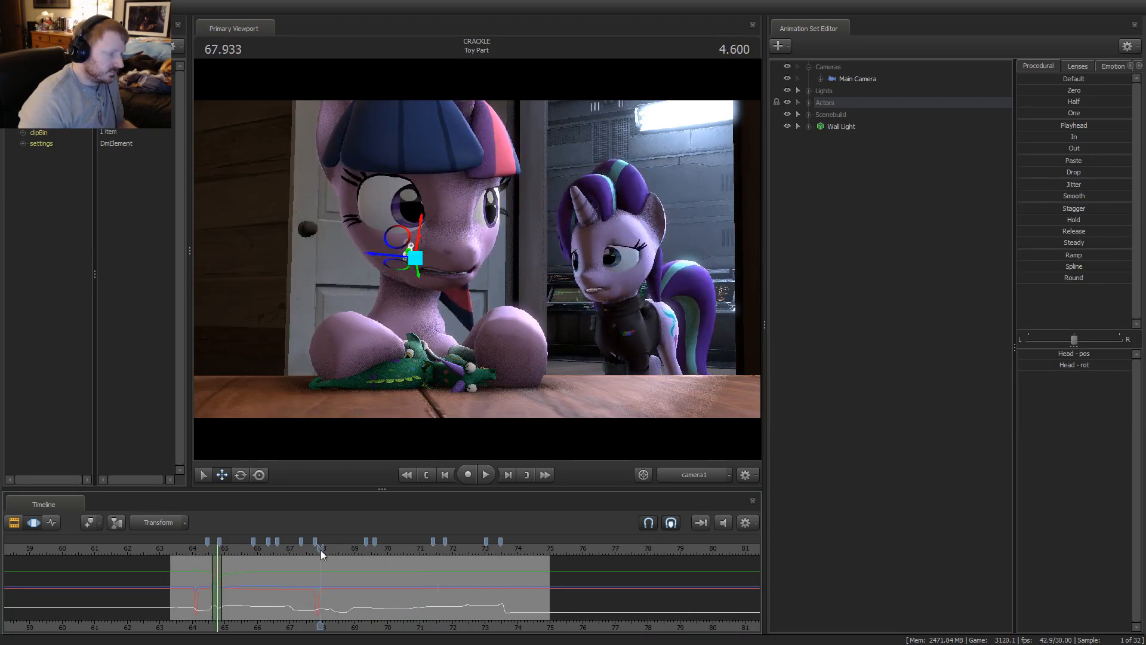
key("space")
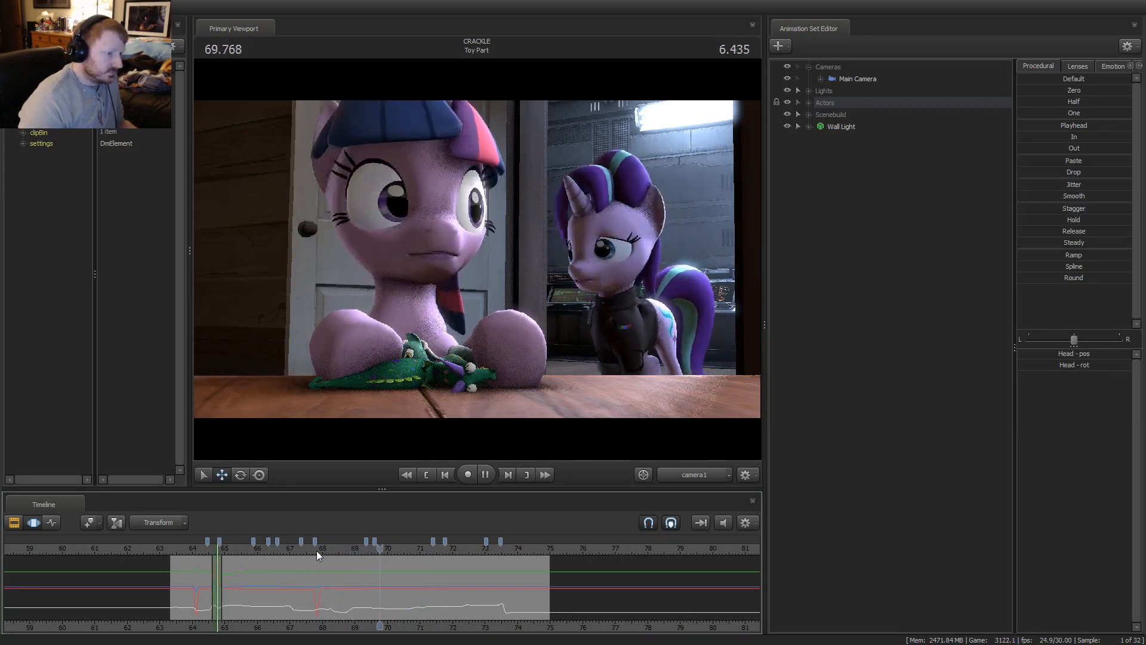
key("space")
left_click(278, 554)
key("space")
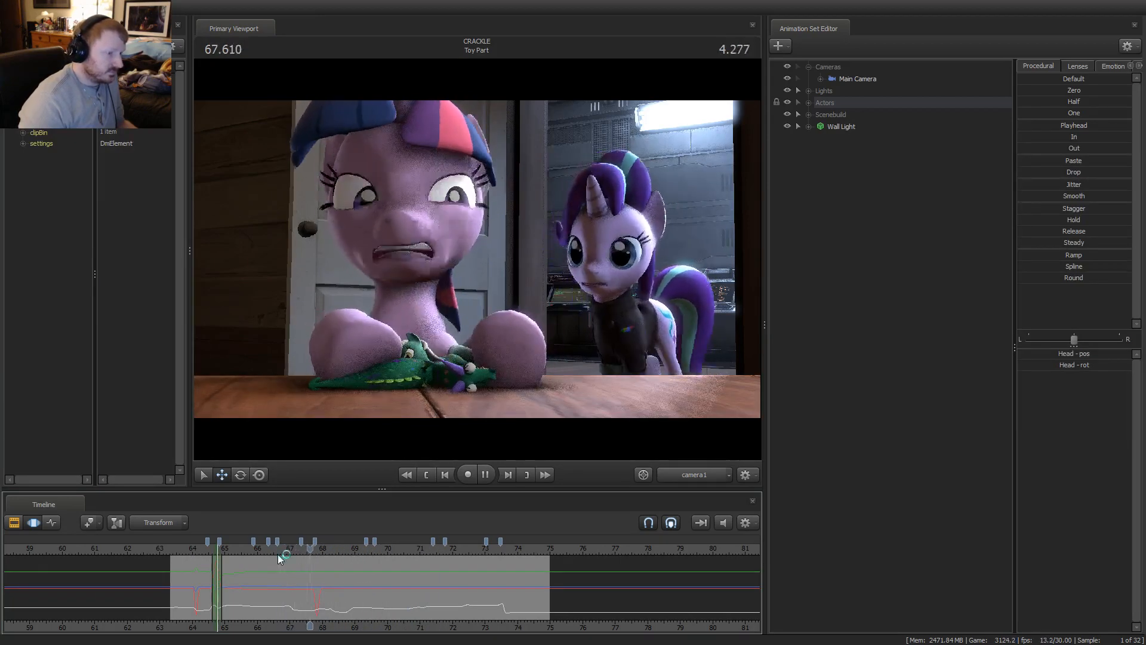
key("space")
Go to 67.800 and select Starlight's Upper Face controls
scroll(334, 585, "up", 5)
mouse_move(332, 594)
left_mouse_down()
mouse_move(345, 597)
mouse_move(249, 591)
mouse_move(344, 596)
left_mouse_up()
scroll(262, 594, "up", 5)
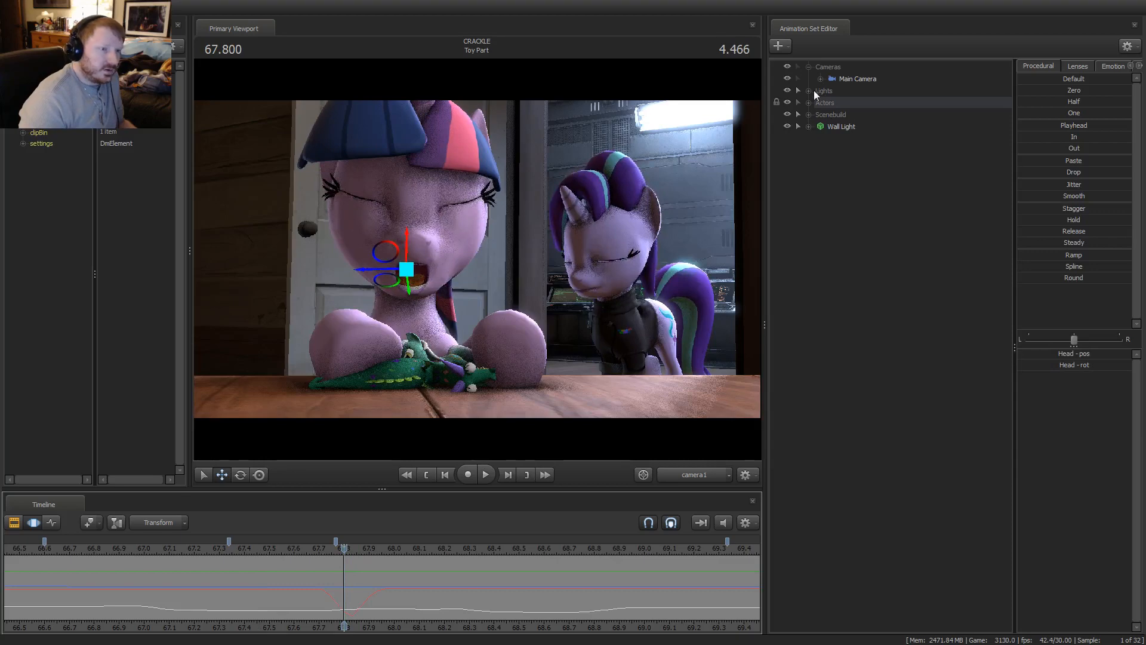
left_click(809, 103)
left_click(826, 114)
left_click(821, 125)
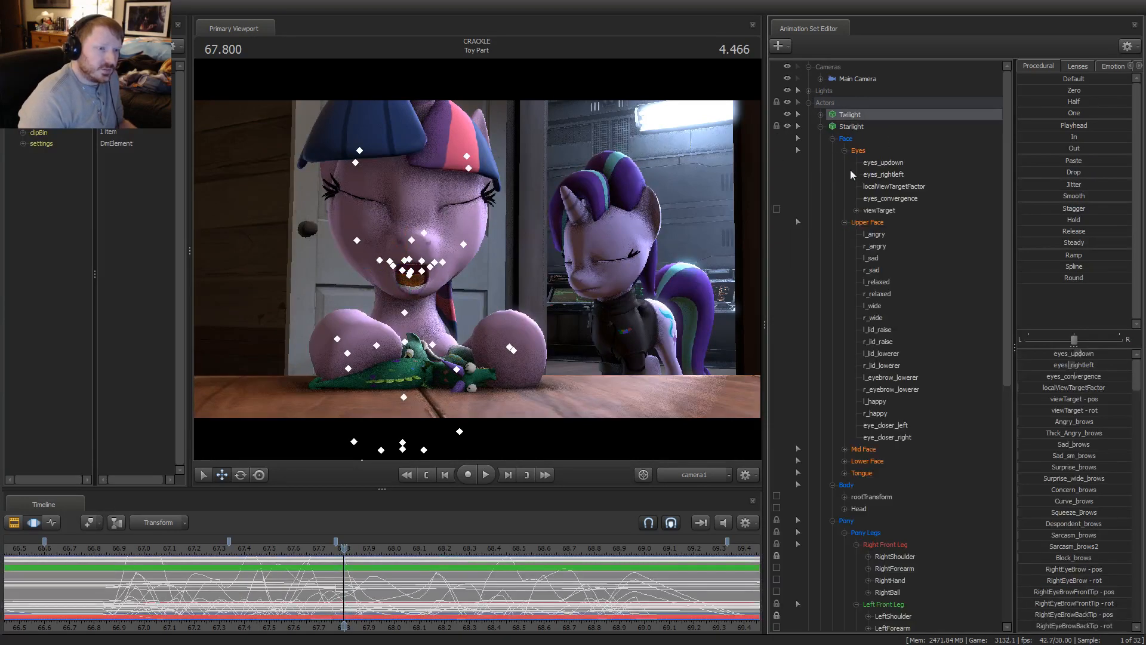
left_click(870, 174)
left_click(874, 223)
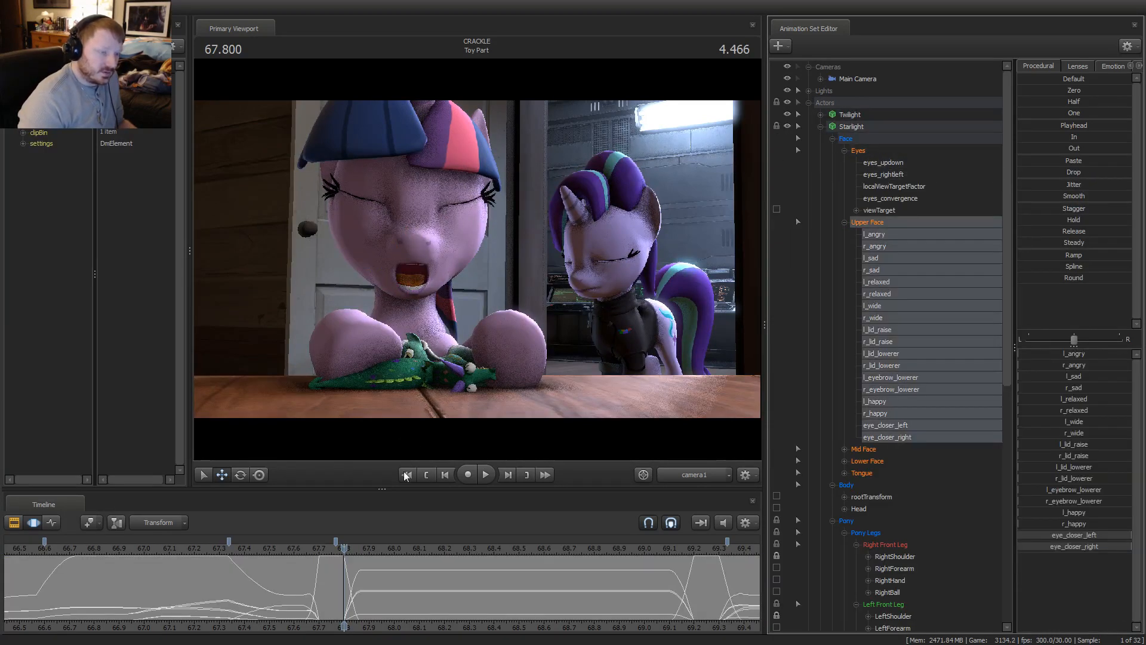
Set a time range from about 67.7 to 67.8 with wider falloff, and adjust Starlight's eyes_updown slightly within it
scroll(304, 605, "up", 4)
left_click_drag(286, 582, 341, 585, "shift")
scroll(340, 585, "up", 2, "shift")
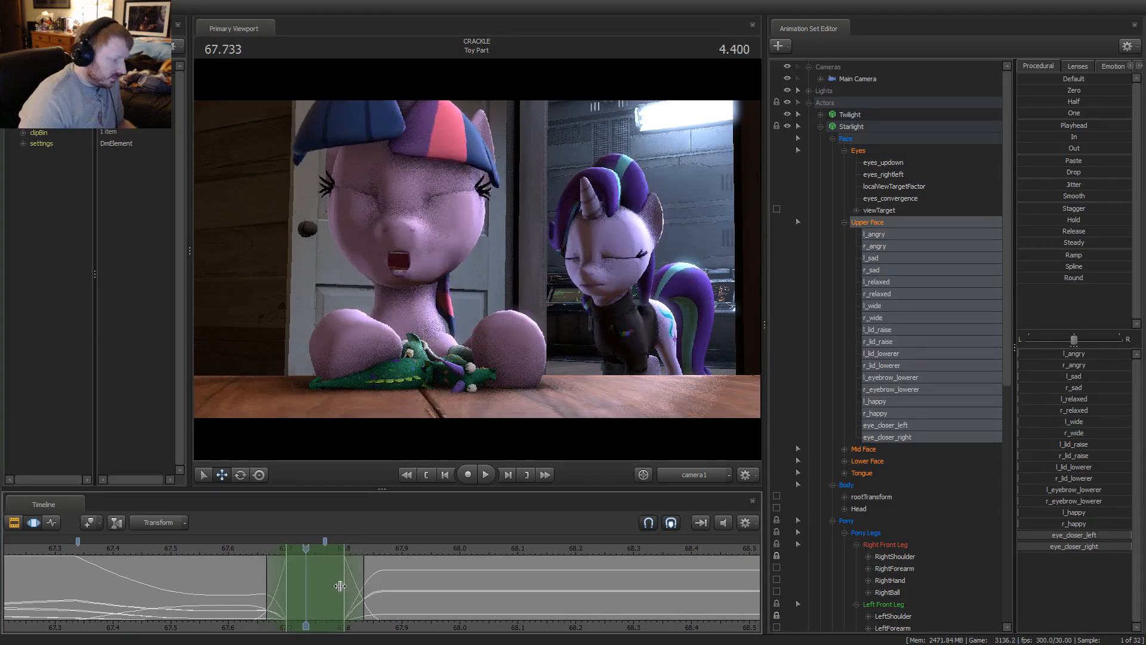
left_click(382, 570)
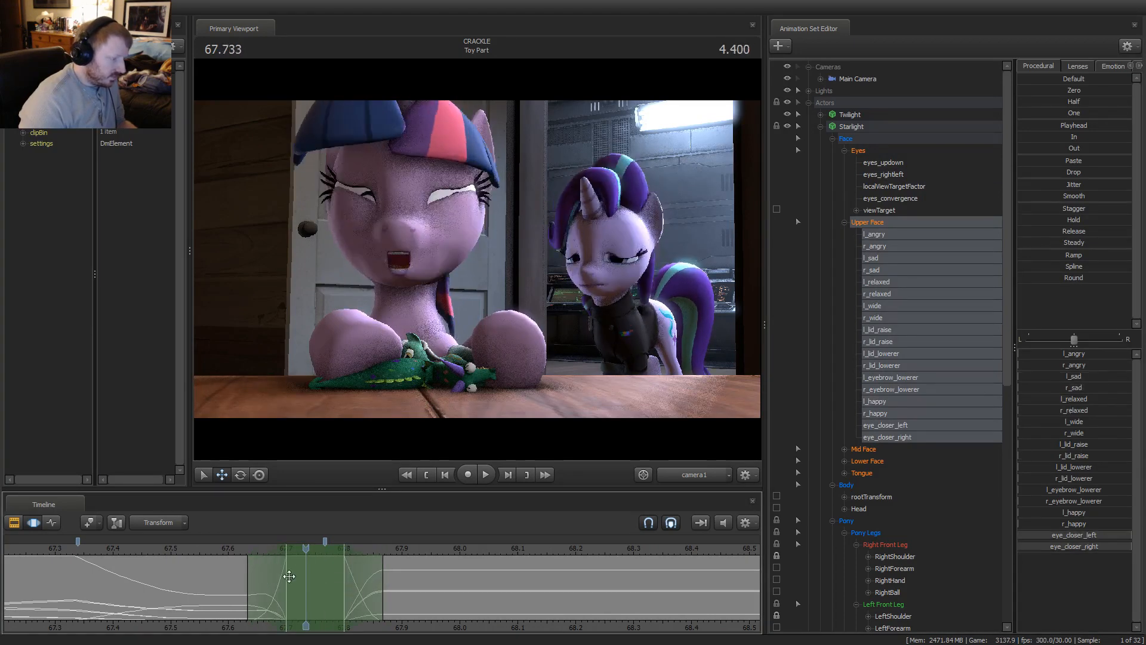
left_click(875, 152)
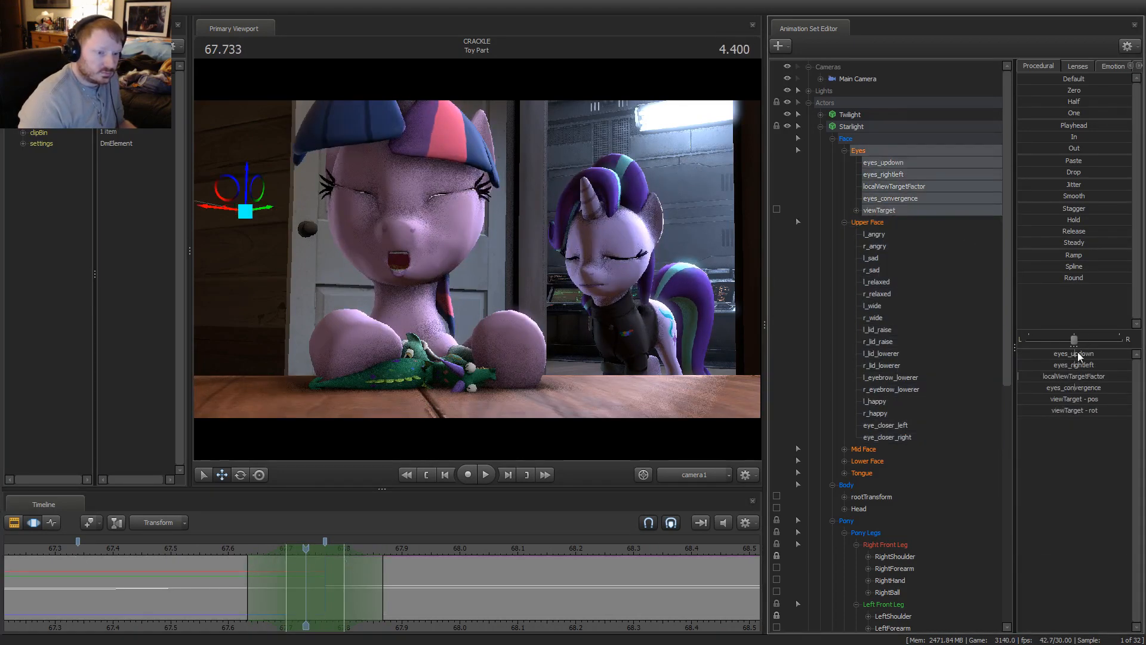
left_click_drag(1079, 357, 1082, 355)
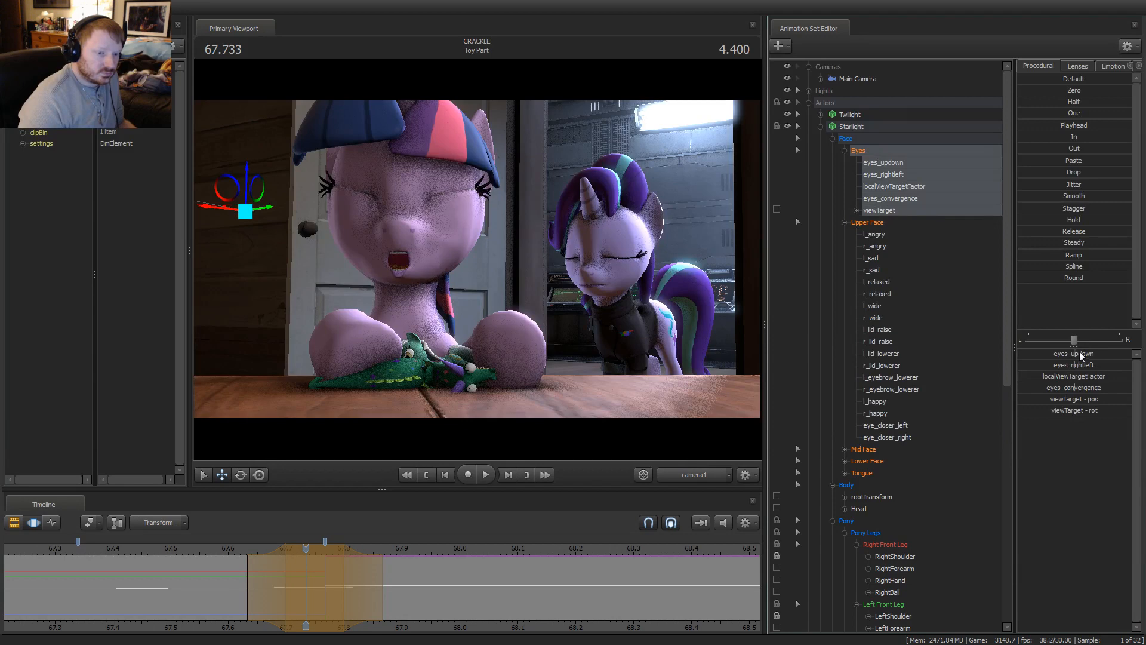
Replay Starlight's blink from about 67.6 and fine-tune her eyes_updown value over the same time range
left_click(229, 548)
key("space")
key("space")
key("shift")
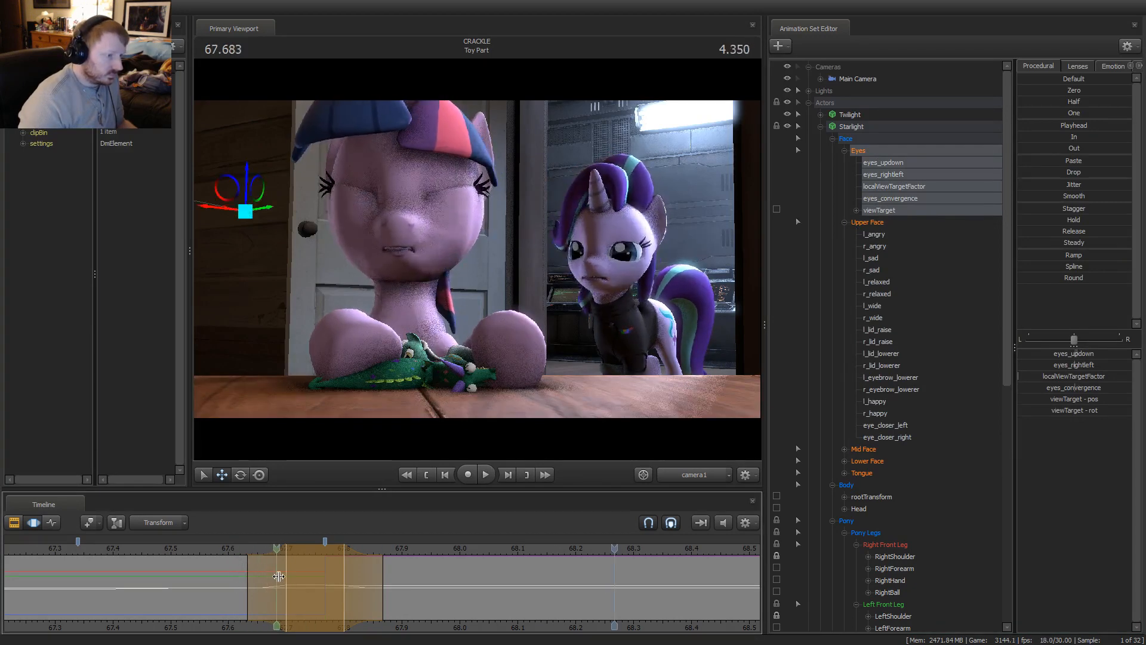
left_click_drag(1072, 354, 1074, 354)
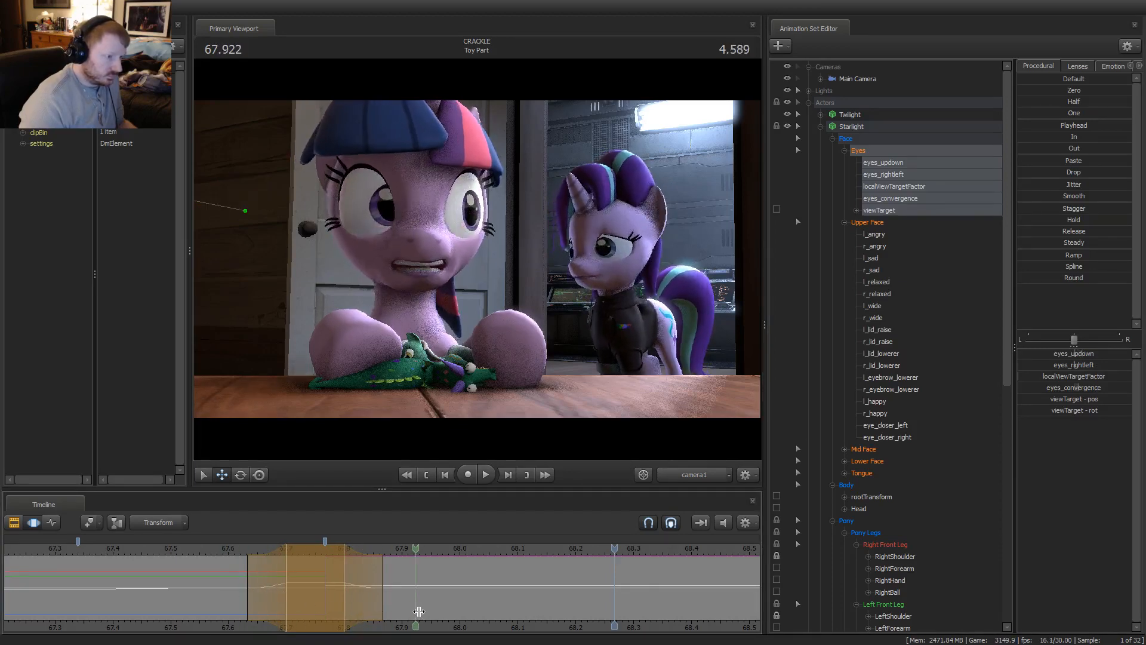
Replay the shot from about 67.6 to review Starlight's eye movement during the blink
left_click(240, 553)
key("space")
key("space")
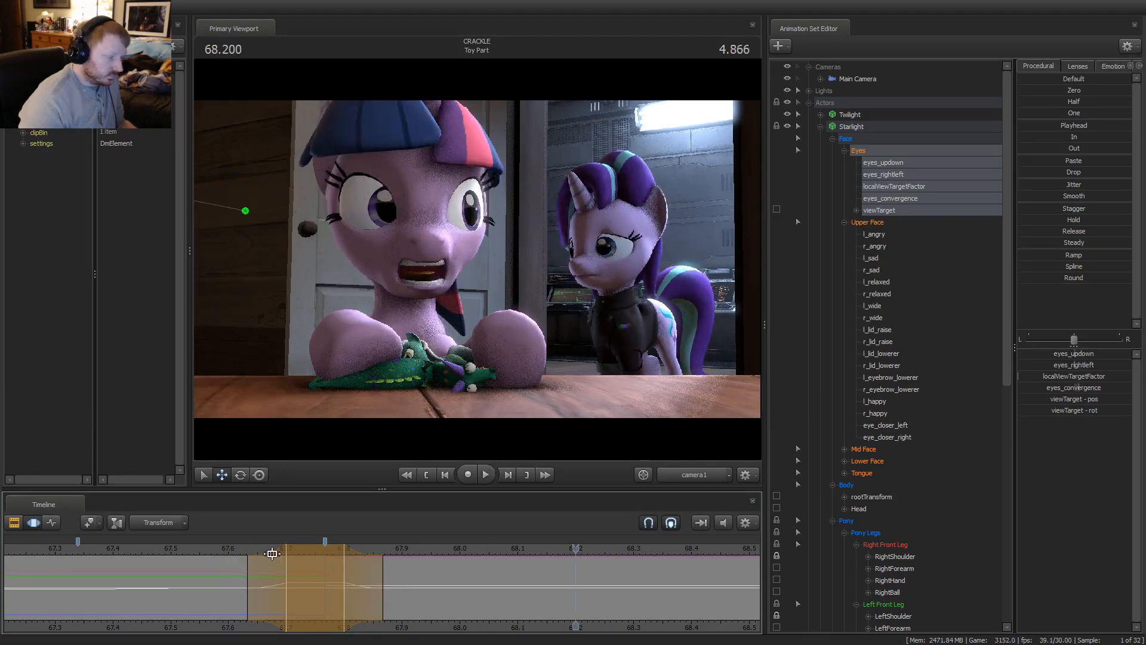
key("space")
key("space")
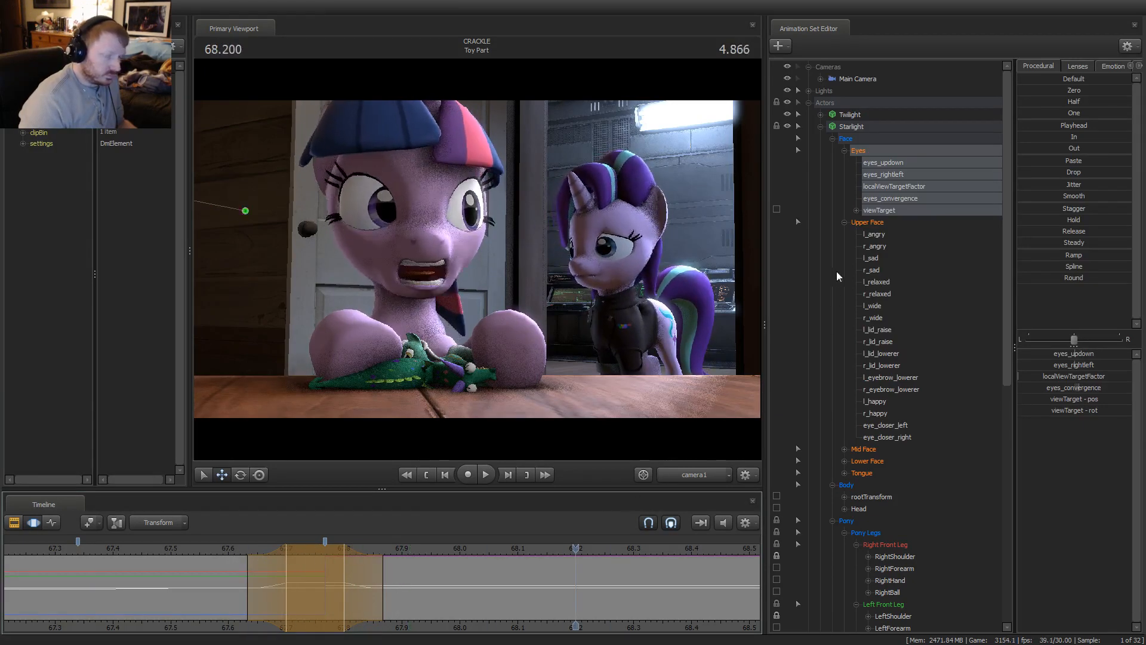
Select Starlight's Upper Face and Eyes controls together and set a time range of about 67.80 to 67.87 with falloff
left_click(869, 223)
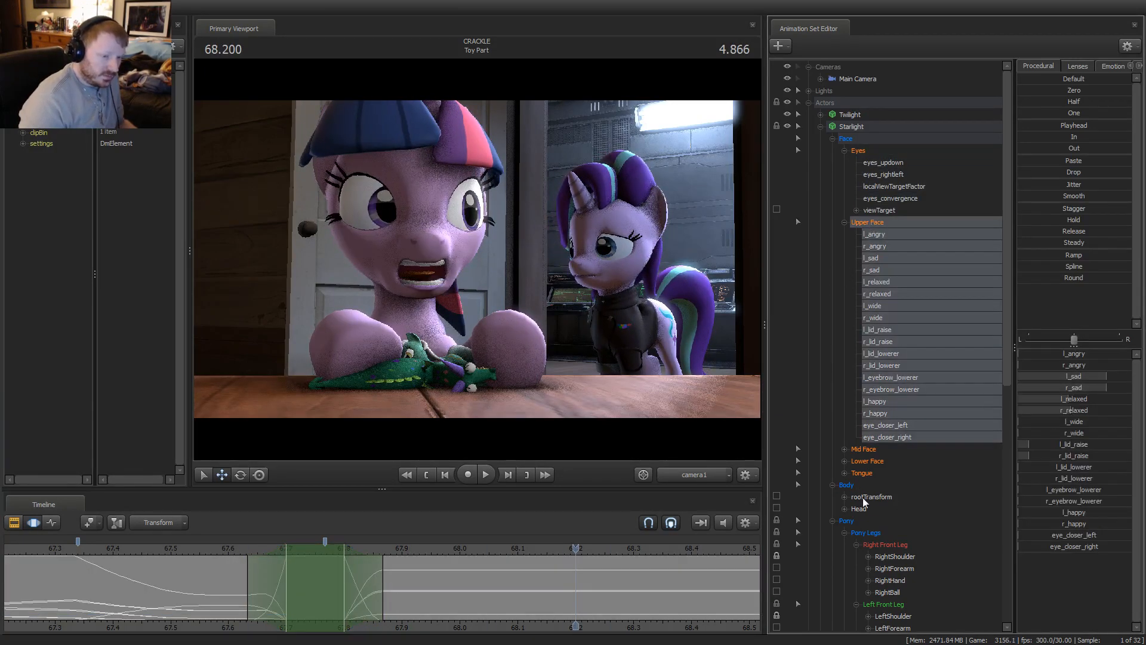
left_click(895, 152, "ctrl")
left_click_drag(343, 584, 477, 589, "shift")
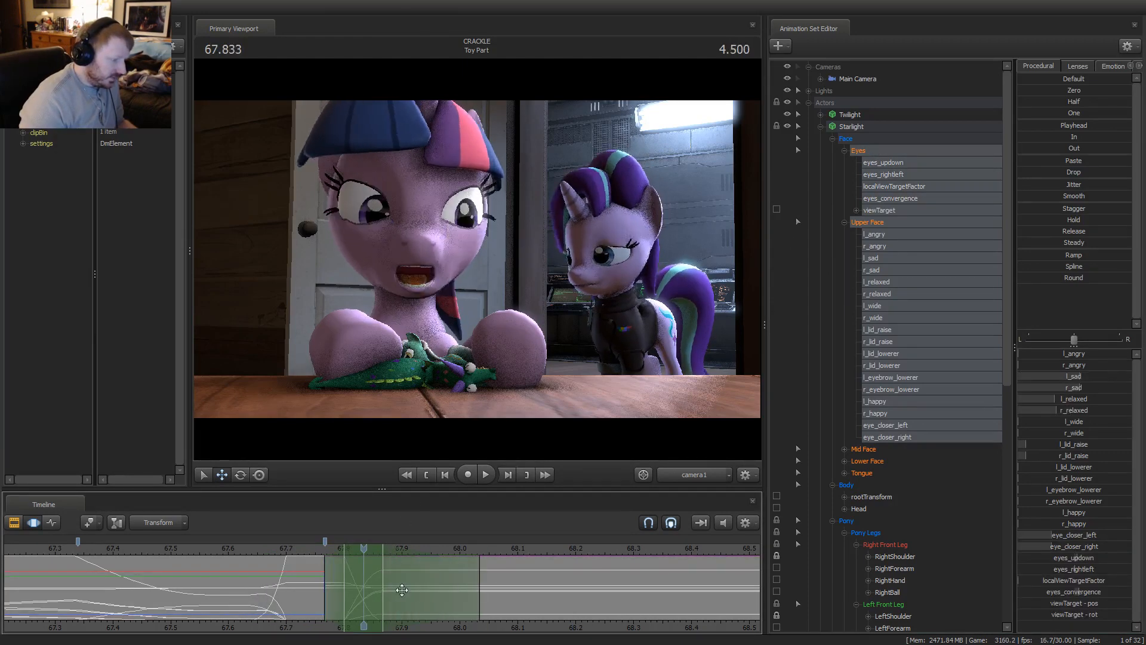
Try moving the time range for Starlight's face controls to about 67.83 to 67.90, replay the blink and undo the change
left_click_drag(357, 586, 374, 586)
key("space")
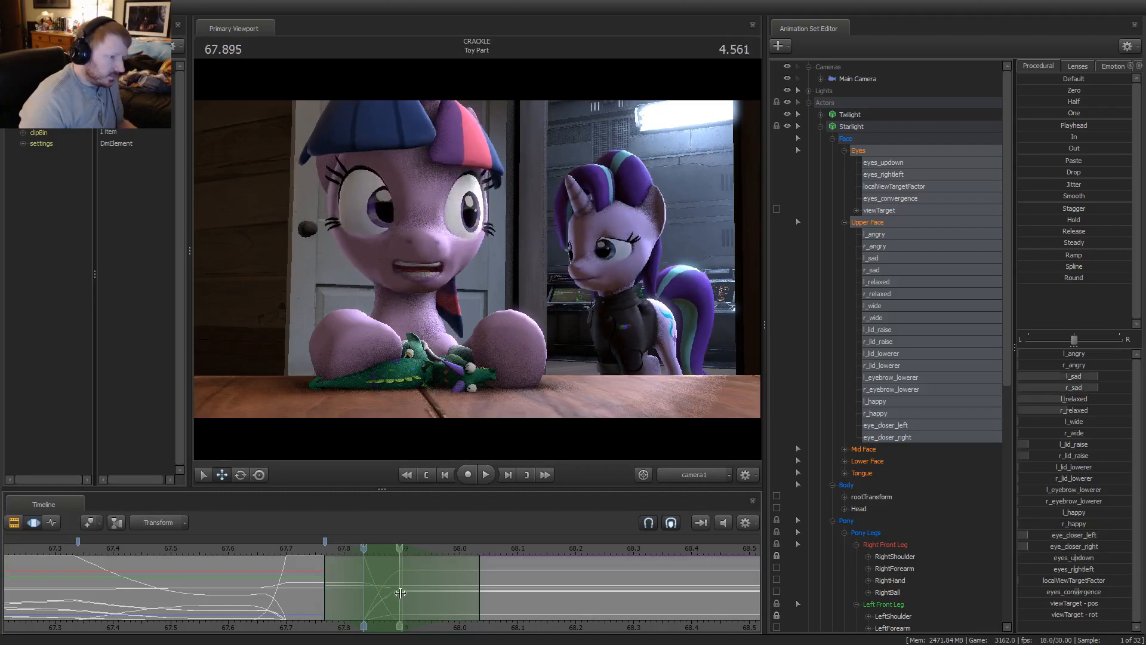
left_click(277, 547)
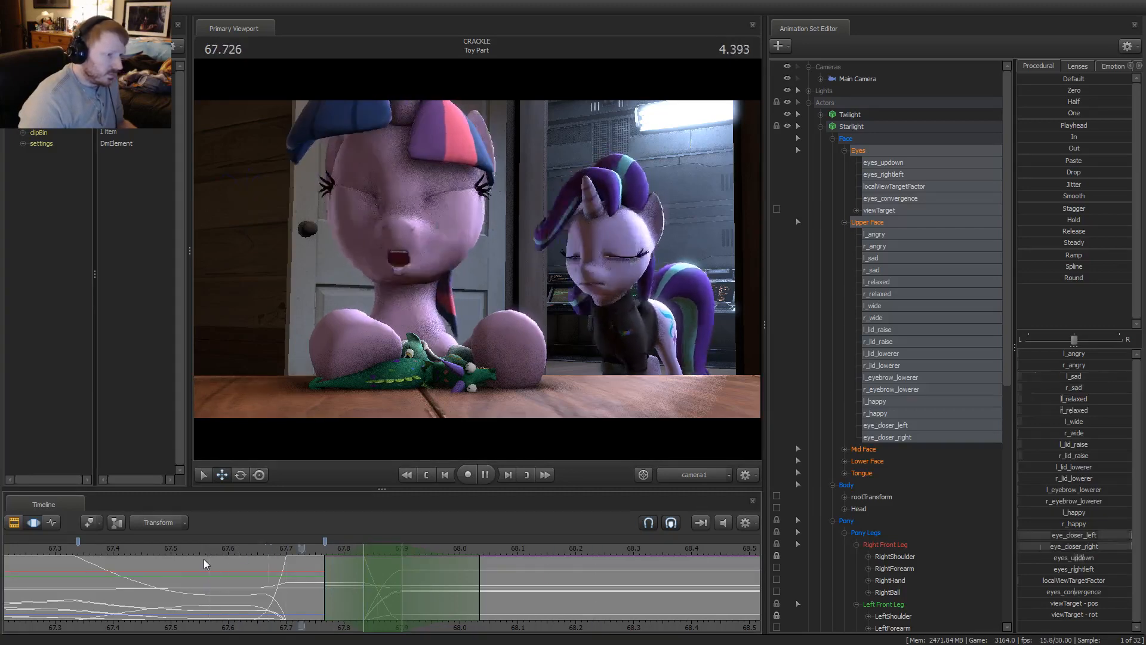
key("space")
key("ctrl+z")
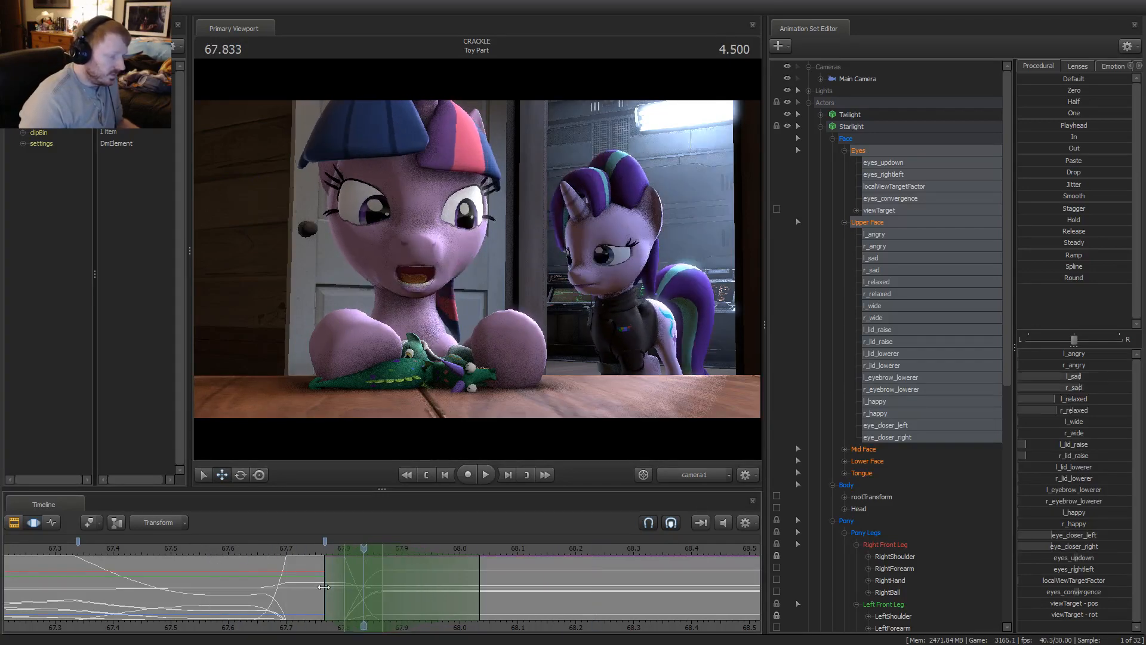
Replay the shot from 67.600 to review Starlight's blink and eye timing
left_click(209, 548)
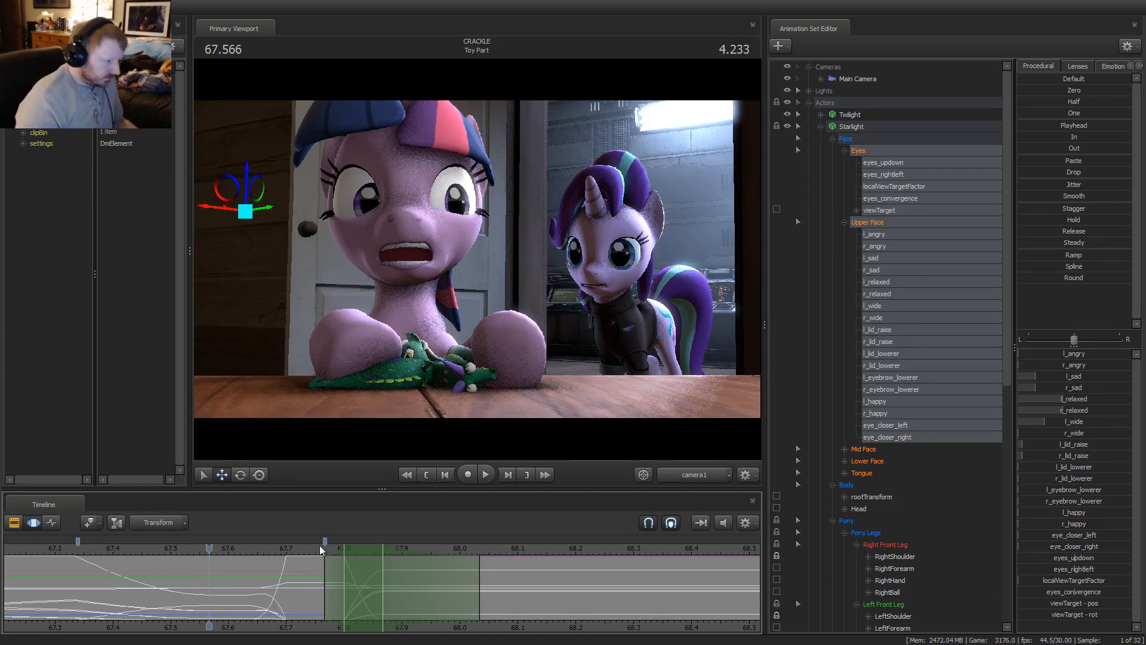
key("Right")
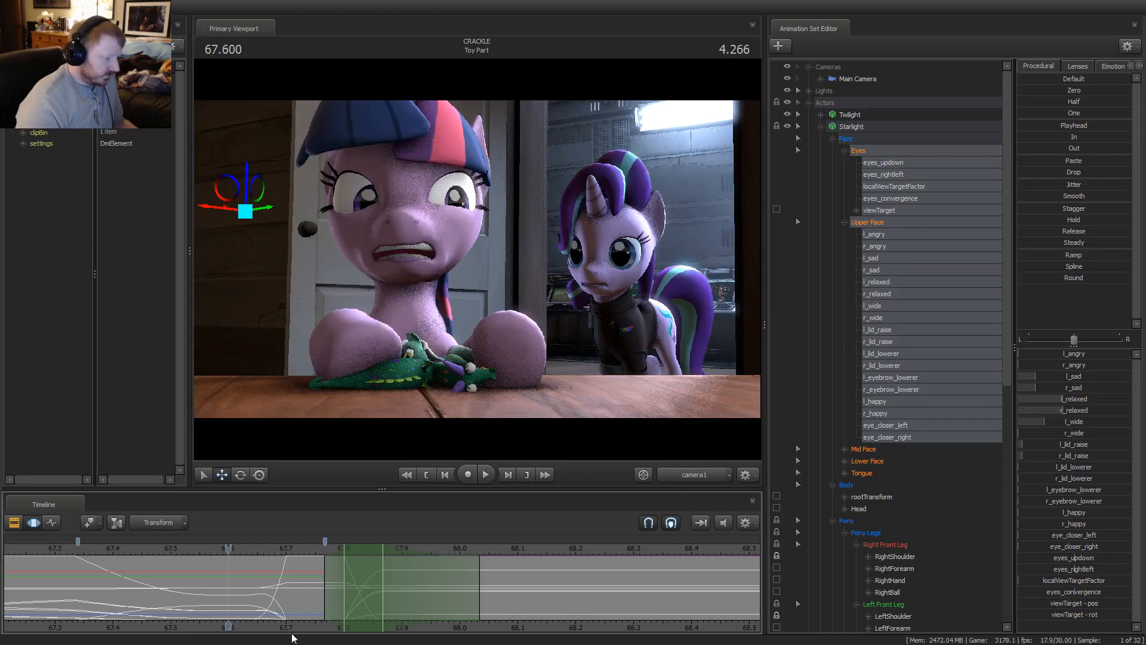
middle_click_drag(308, 633, 98, 629)
key("space")
key("space")
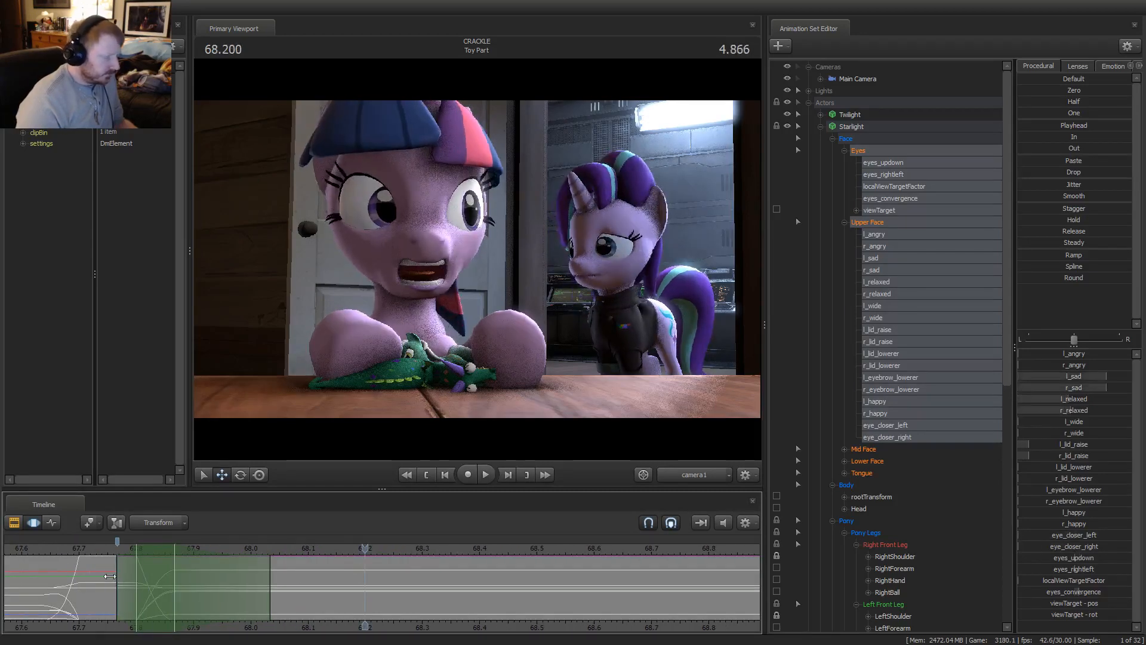
Replay a longer stretch of the shot from about 66.0 to review Starlight's blink in context
scroll(161, 580, "down", 2)
left_click_drag(123, 550, 1, 569)
scroll(323, 606, "down", 2)
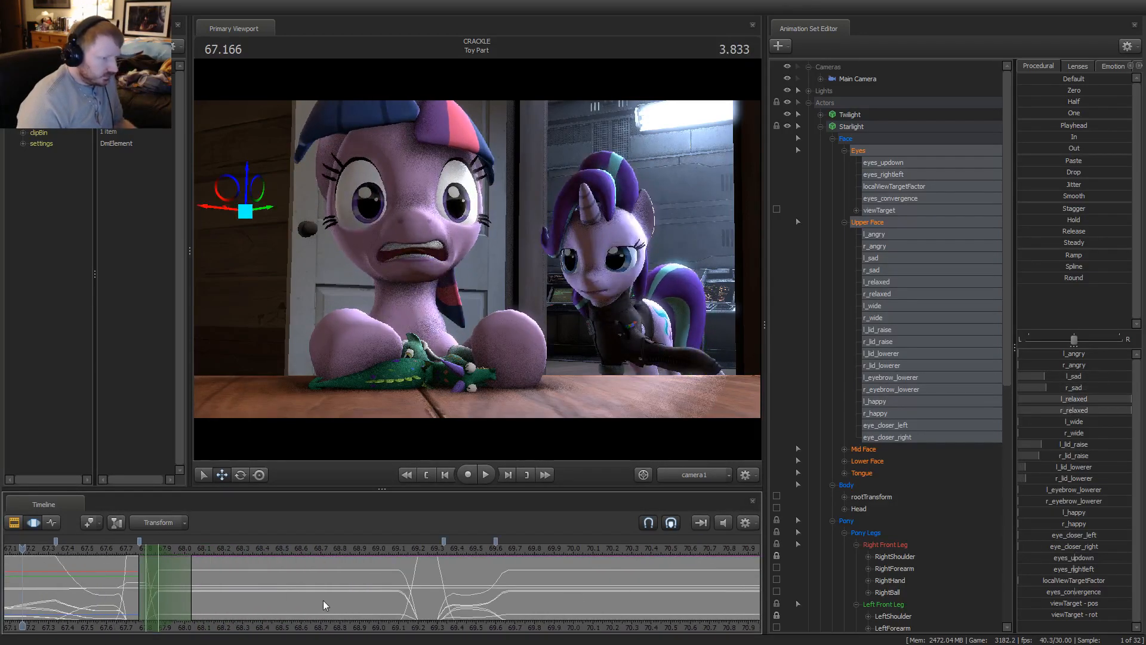
middle_click_drag(44, 594, 301, 574)
key("space")
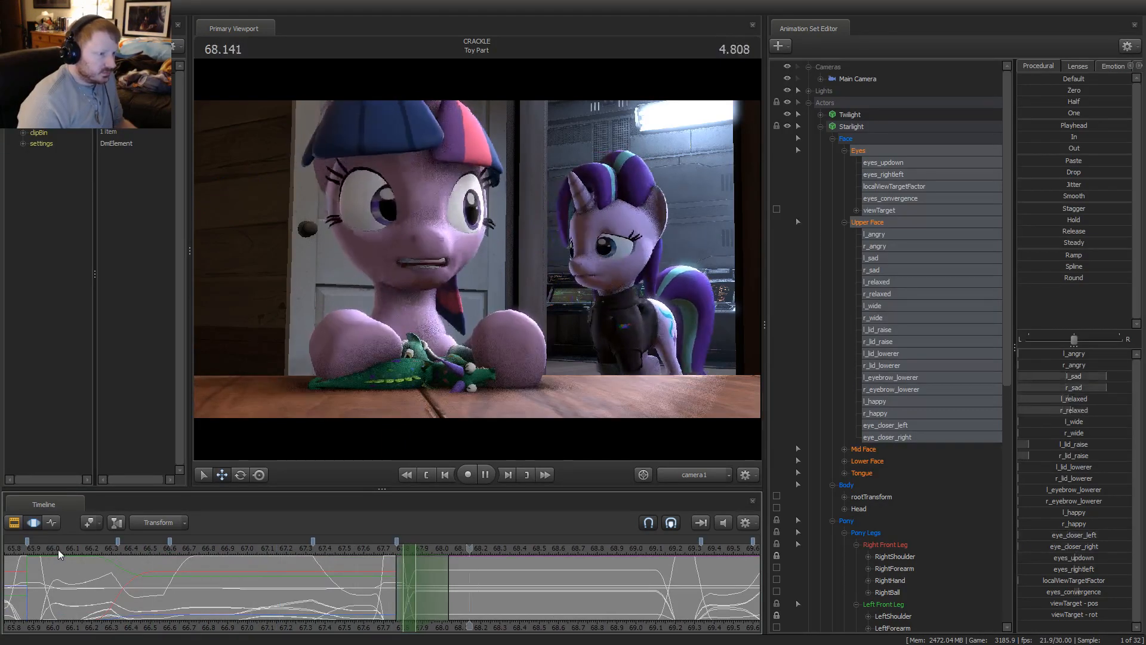
key("space")
Set a time range centred on 67.900 with falloff reaching from about 67.73 to 68.23
scroll(161, 592, "up", 5)
left_click_drag(161, 592, 211, 593)
left_click(212, 593, "shift")
scroll(209, 594, "up", 6, "shift")
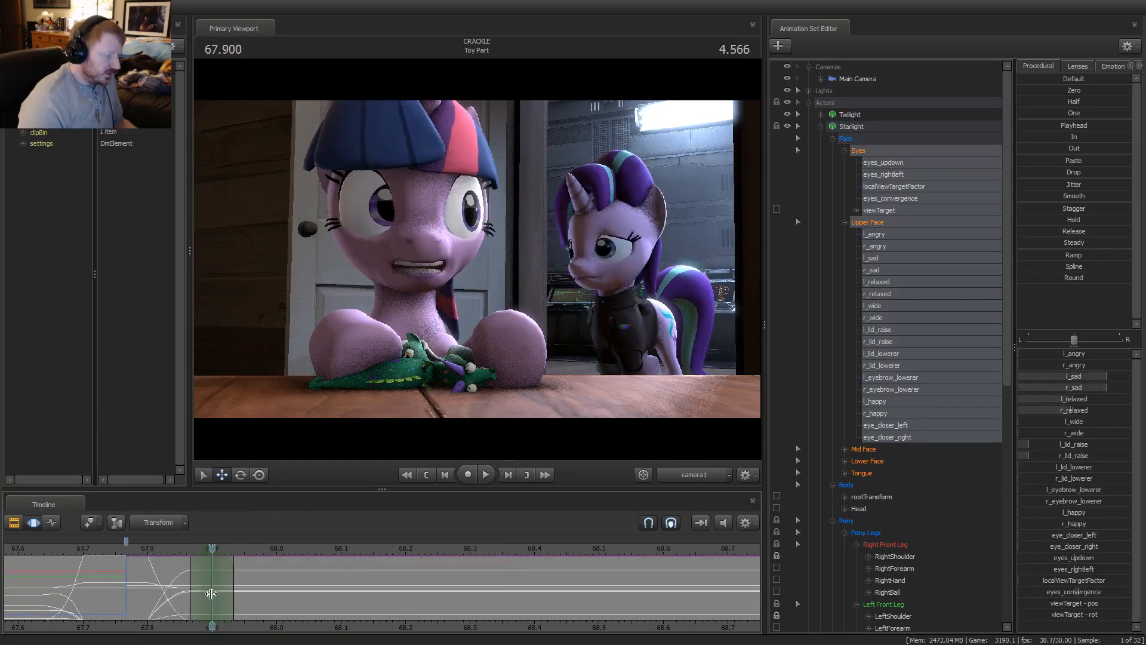
scroll(207, 594, "down", 1, "shift")
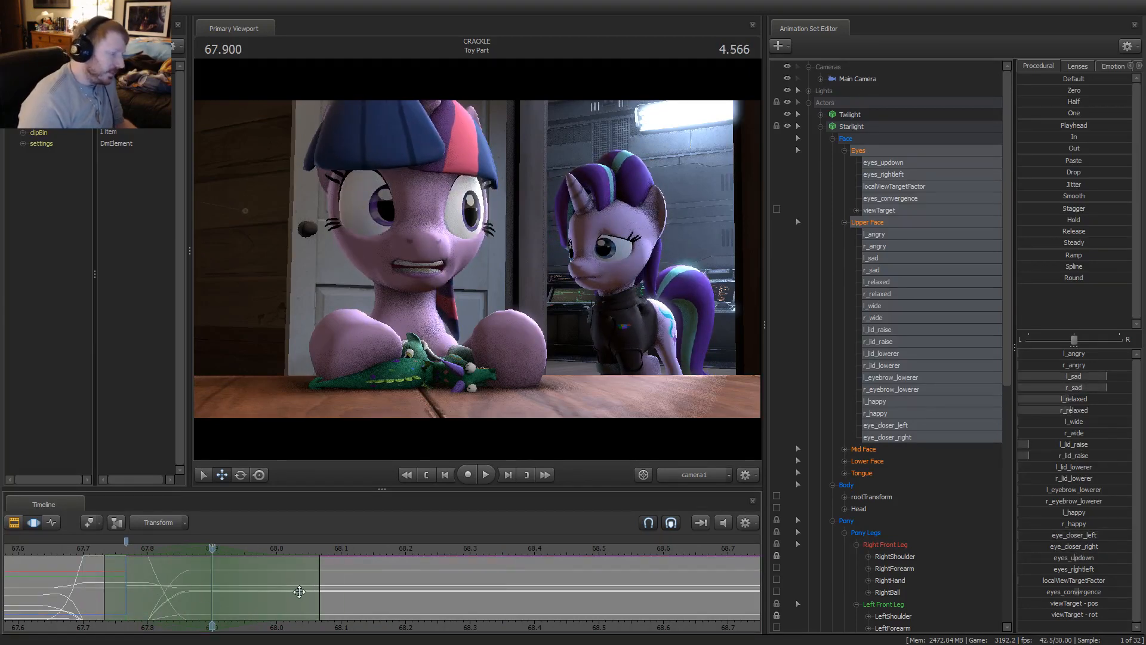
left_click_drag(338, 585, 426, 586)
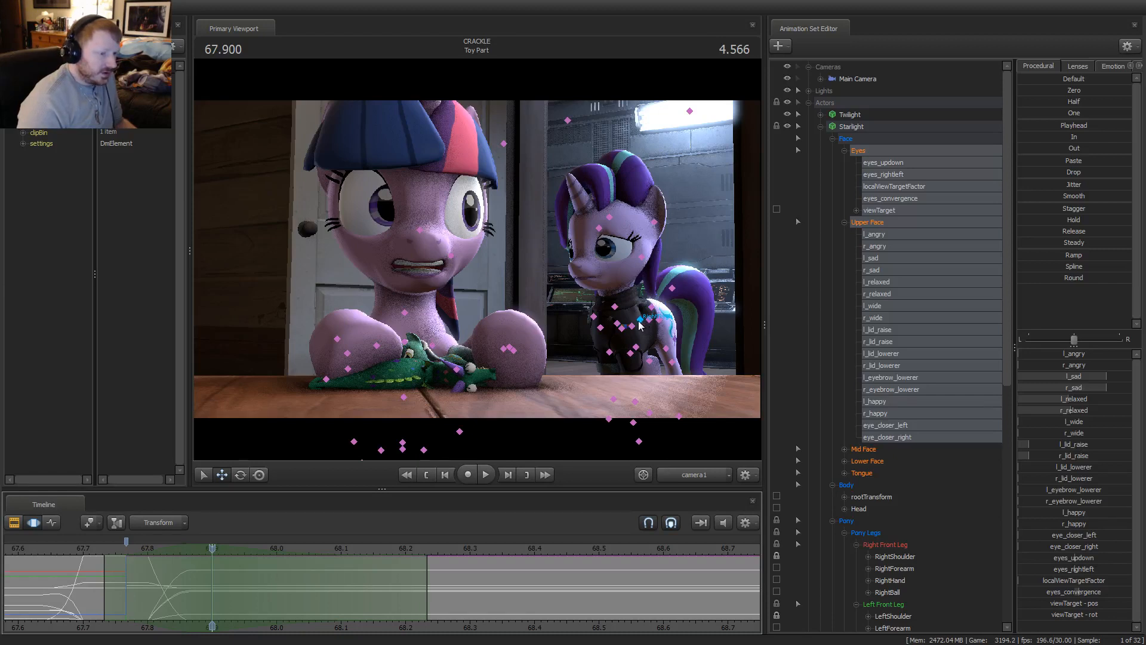
Unlock Starlight's leg controls, lower her Chest1 slightly at 67.900 and replay the movement from about 67.7
left_click(639, 325)
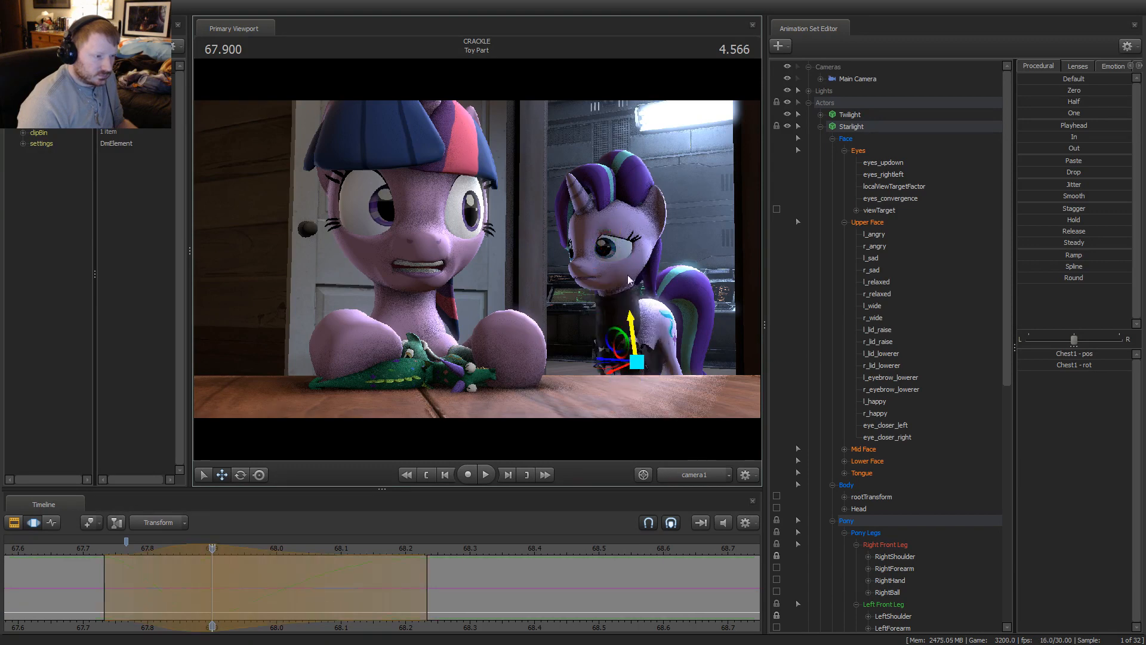
scroll(940, 473, "down", 4)
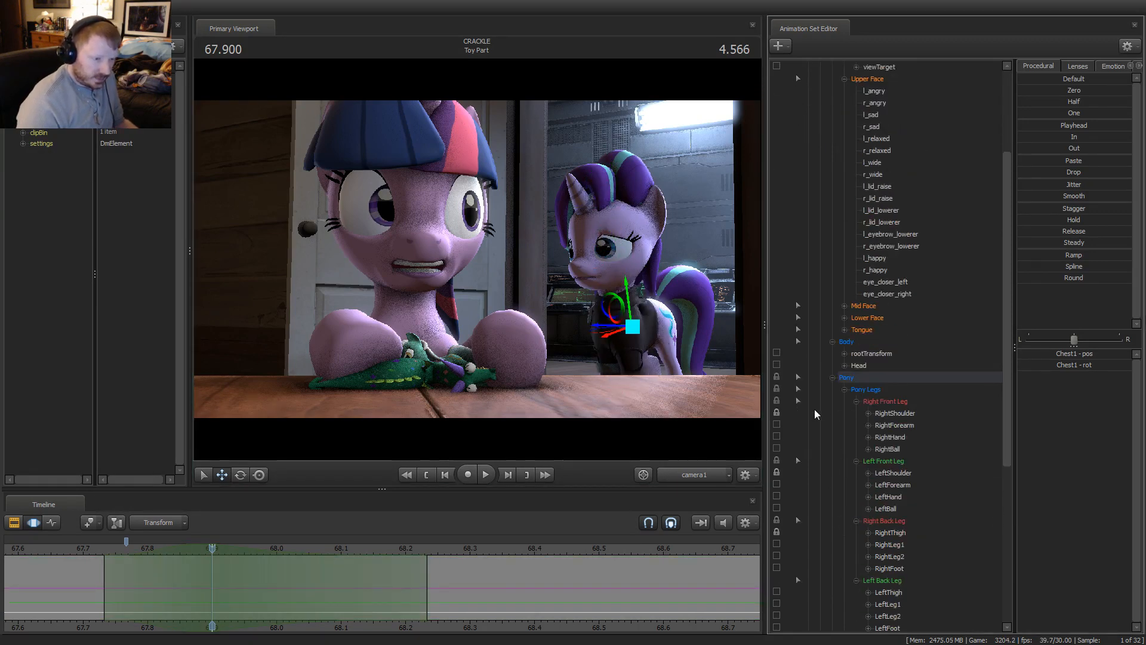
scroll(788, 485, "down", 5)
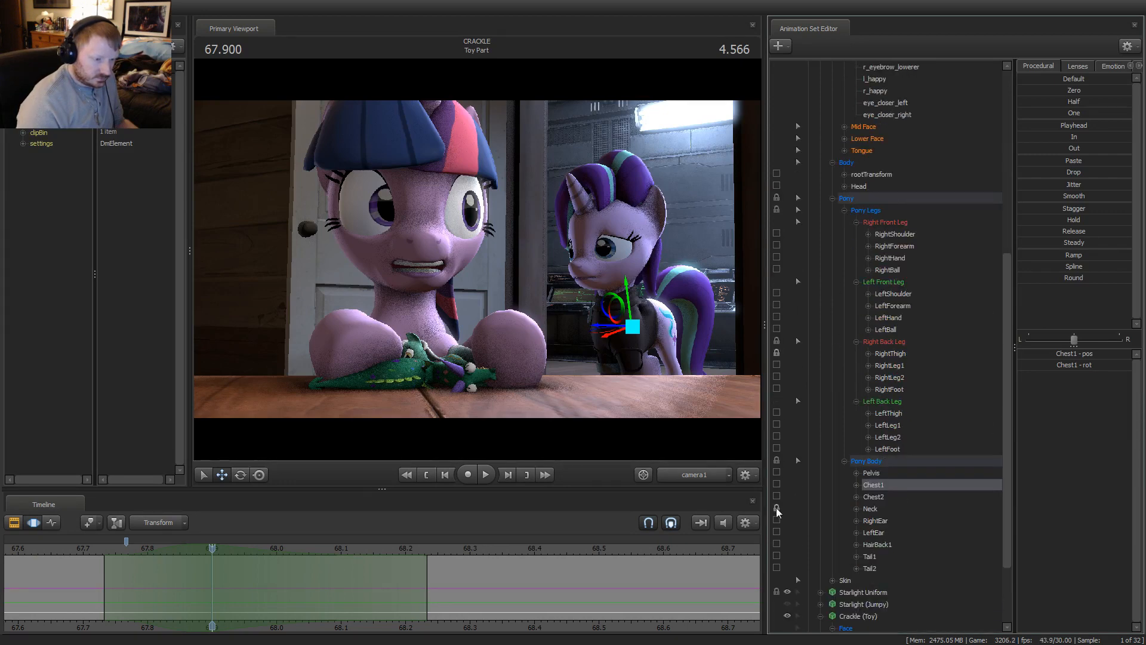
left_click(630, 288)
left_click_drag(630, 288, 632, 290)
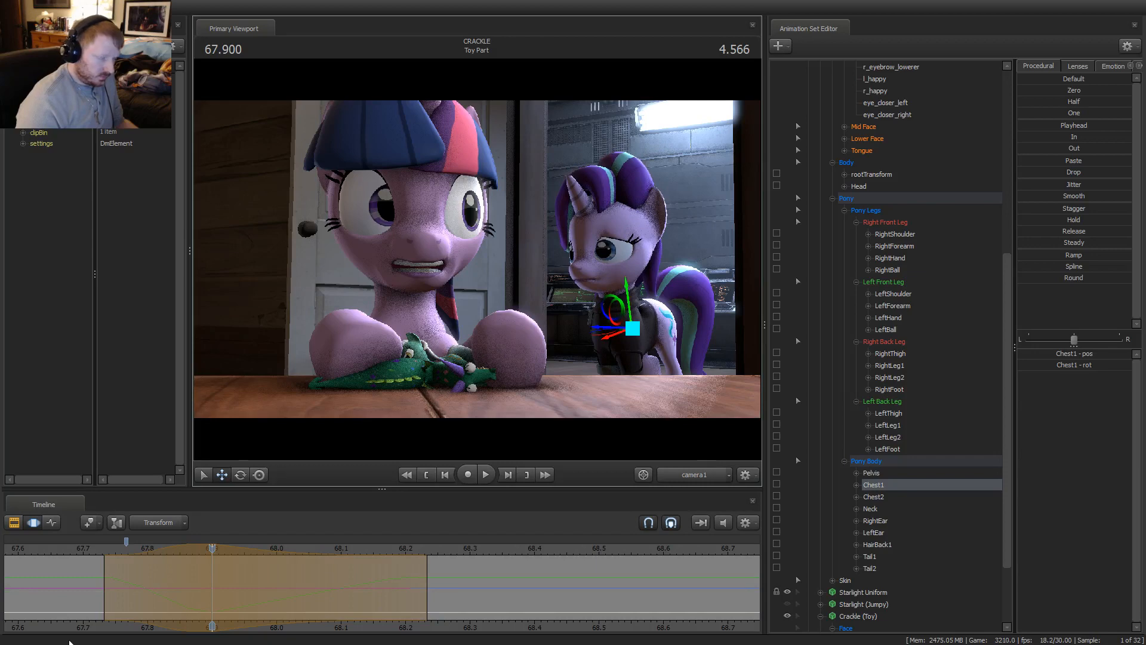
left_click(90, 549)
key("space")
Narrow the Chest1 movement's time range to about 67.73 to 67.93 and replay it from about 67.7
key("space")
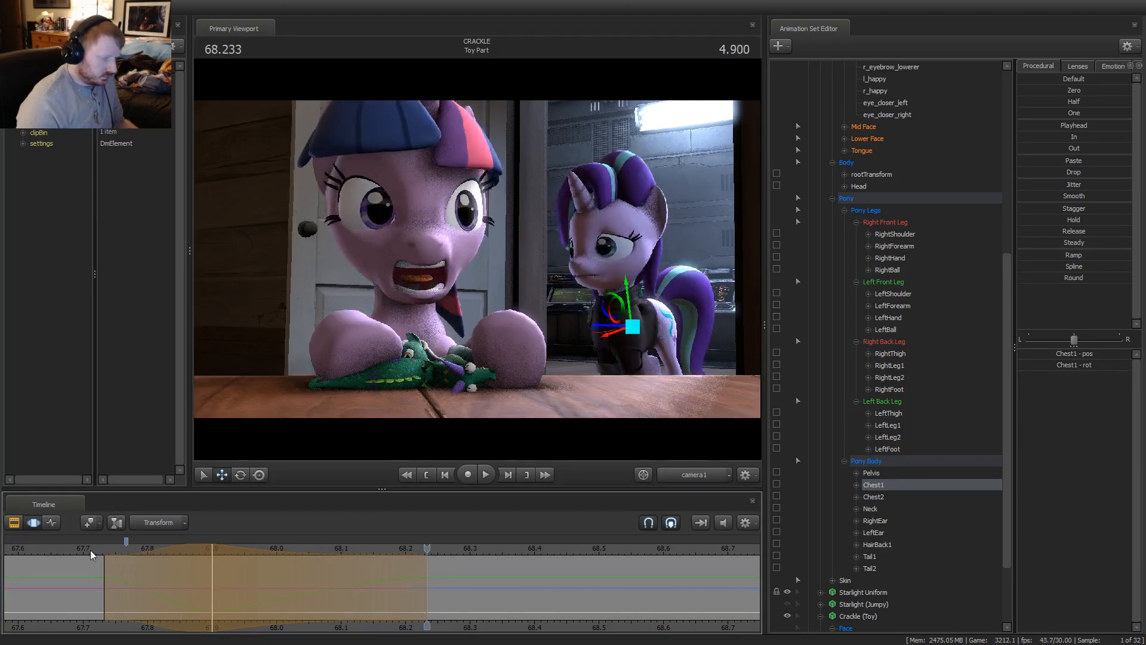
left_click_drag(91, 553, 125, 547)
left_click(91, 552)
key("space")
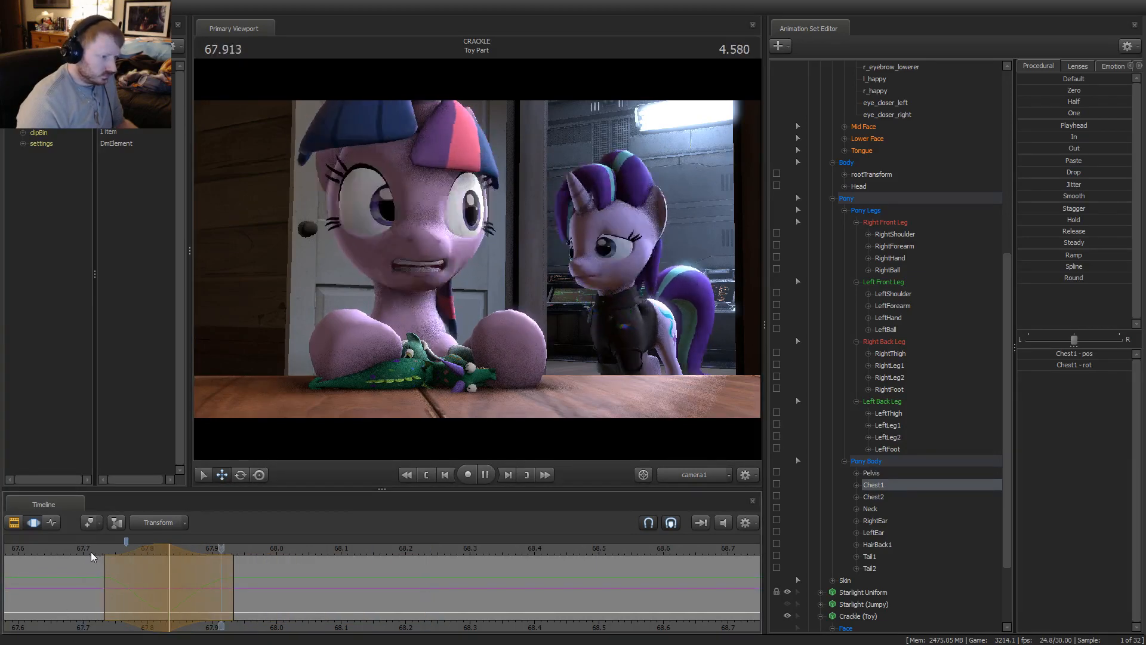
key("space")
Set a time range around 67.733 with falloff from about 67.60 to 67.87 and select Starlight's Pelvis
middle_click_drag(262, 624, 493, 587)
key("Return")
mouse_move(333, 572)
left_mouse_down()
mouse_move(354, 578)
mouse_move(198, 599)
mouse_move(337, 591)
left_mouse_up()
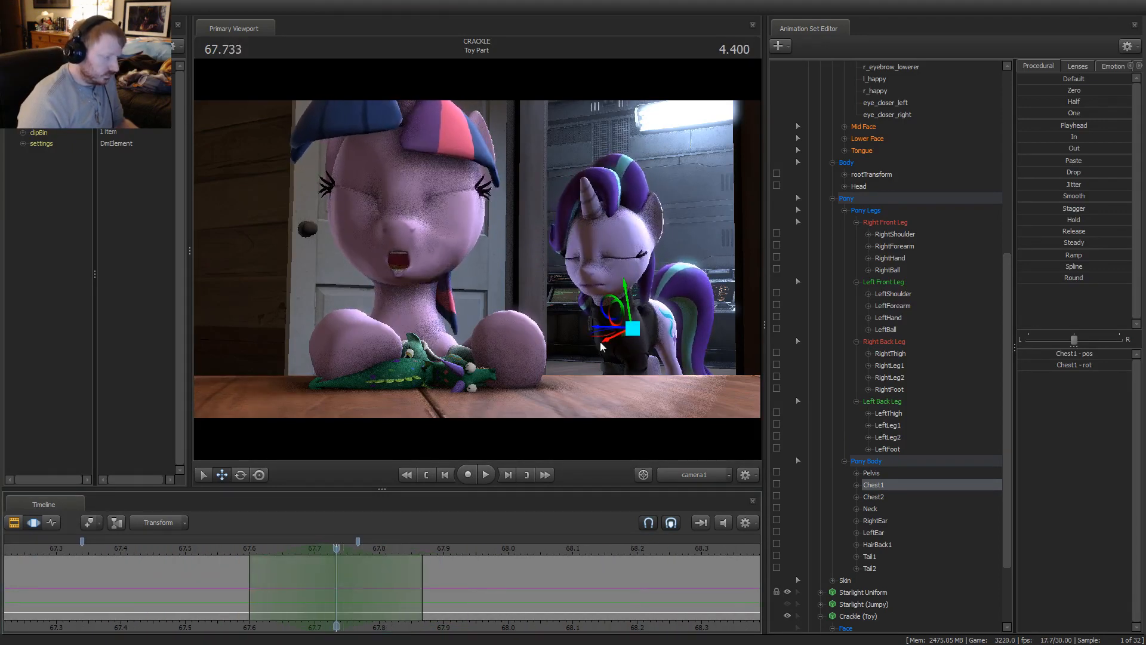
left_click(650, 320)
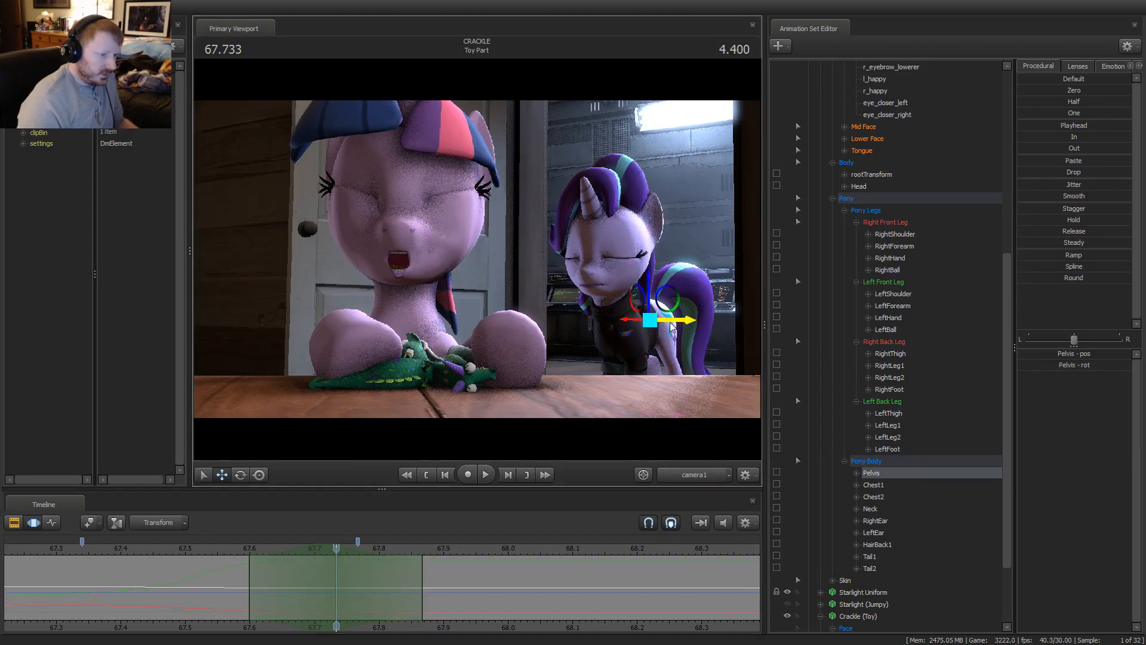
Check Starlight's pose through the work camera, try shifting and lowering her Pelvis at 67.733 in the shot camera, and replay it
left_click(686, 475)
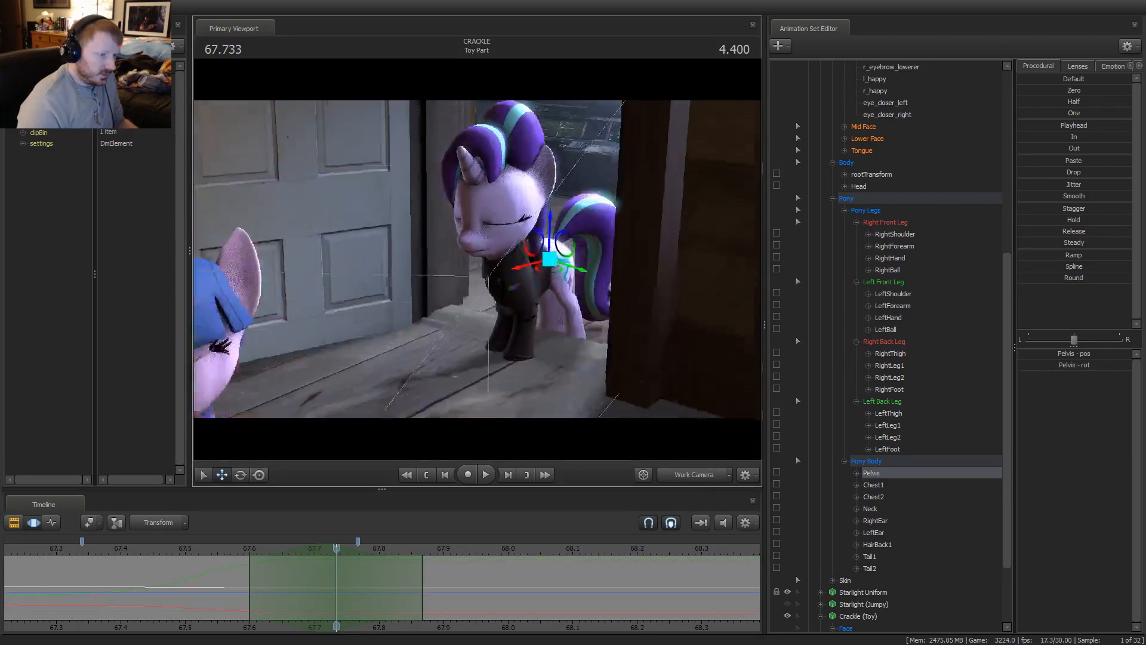
left_click_drag(588, 336, 553, 338, "alt")
left_click(724, 477)
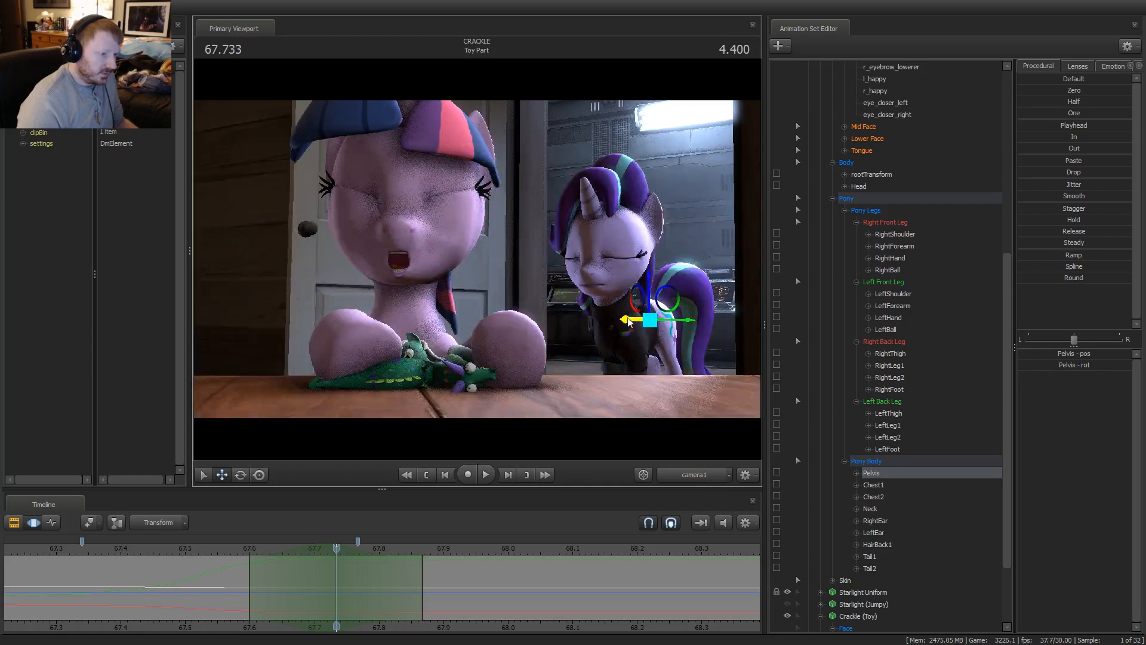
left_click_drag(628, 322, 653, 288)
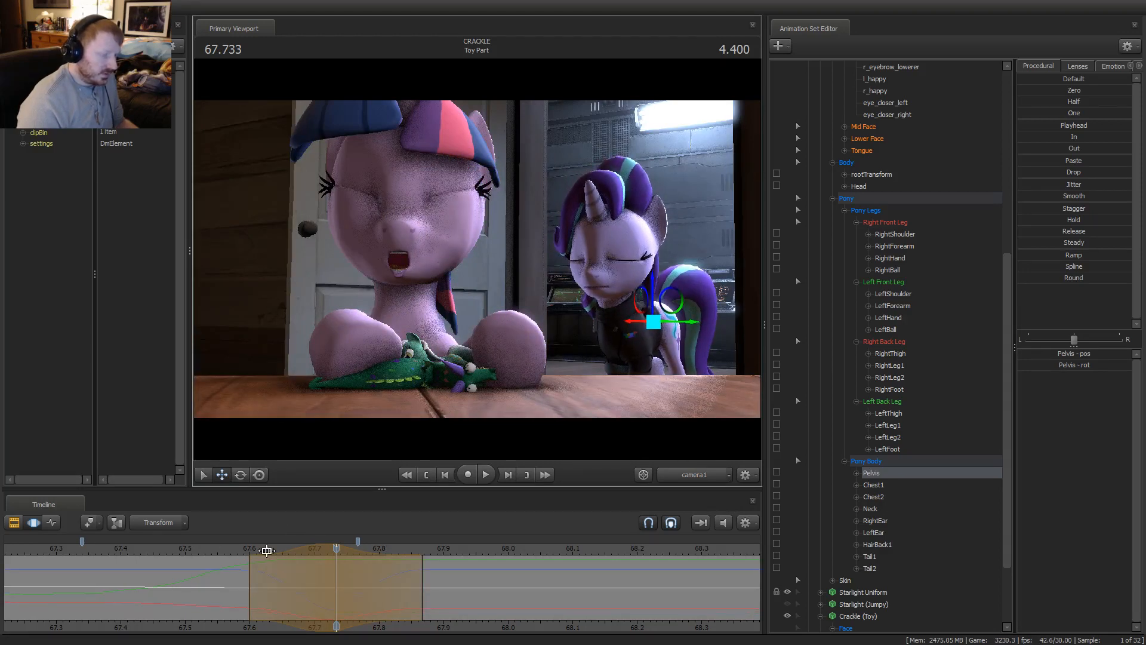
left_click(231, 549)
key("space")
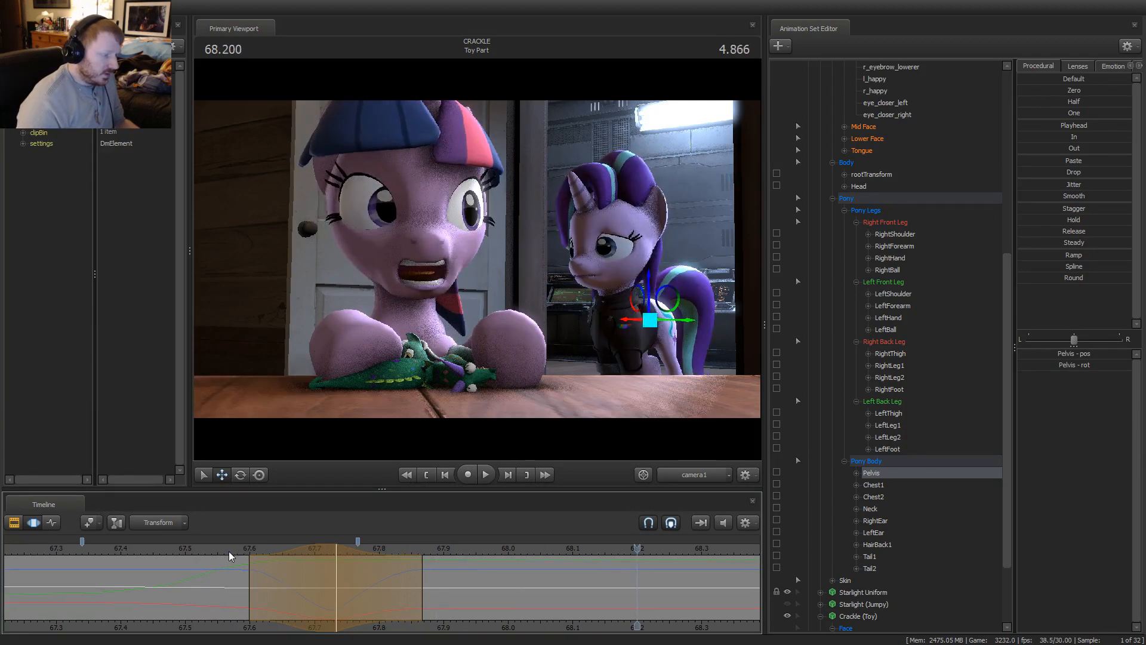
Undo the Pelvis move and return to about 67.74 within the time range
key("ctrl+z")
key("ctrl+z")
key("ctrl+z")
key("ctrl+z")
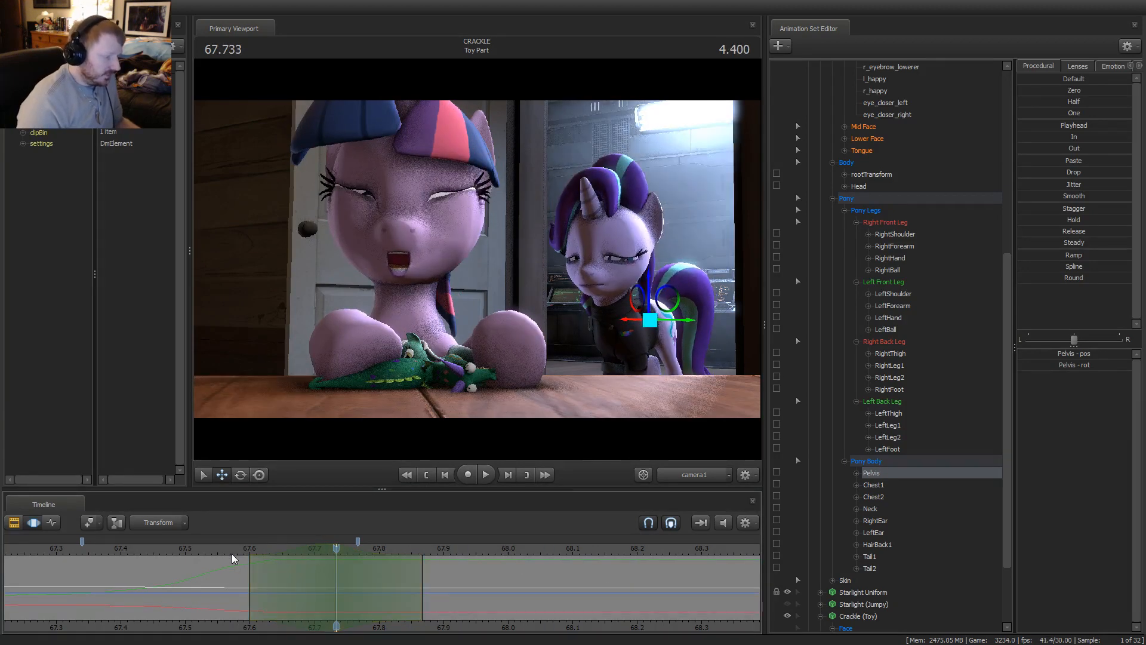
left_click_drag(232, 554, 342, 585)
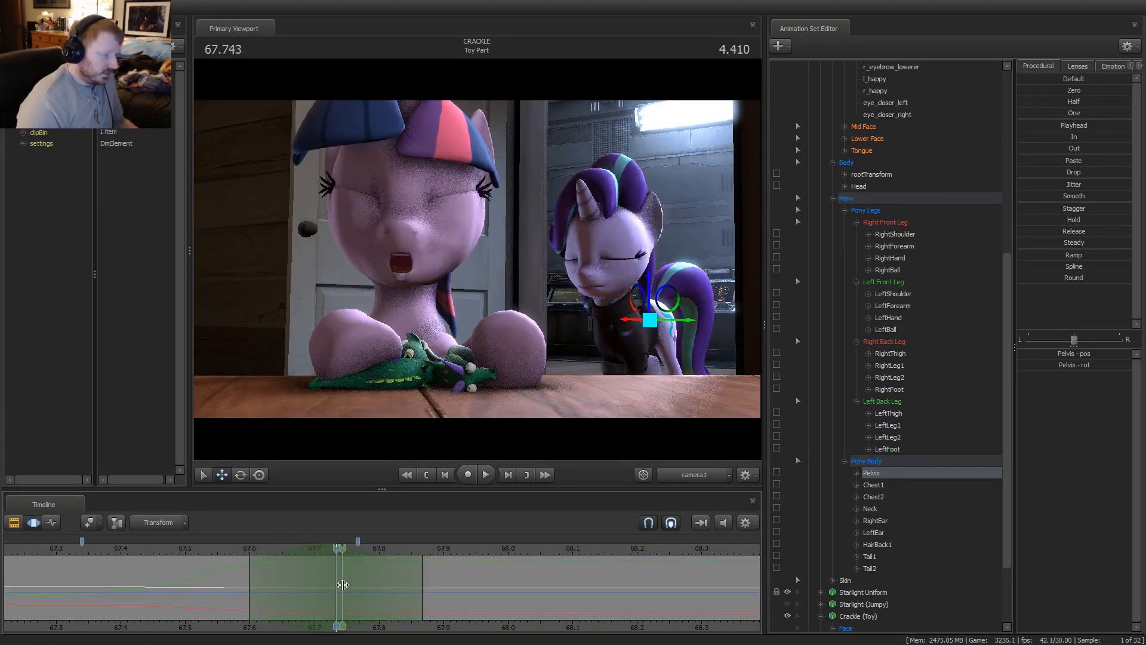
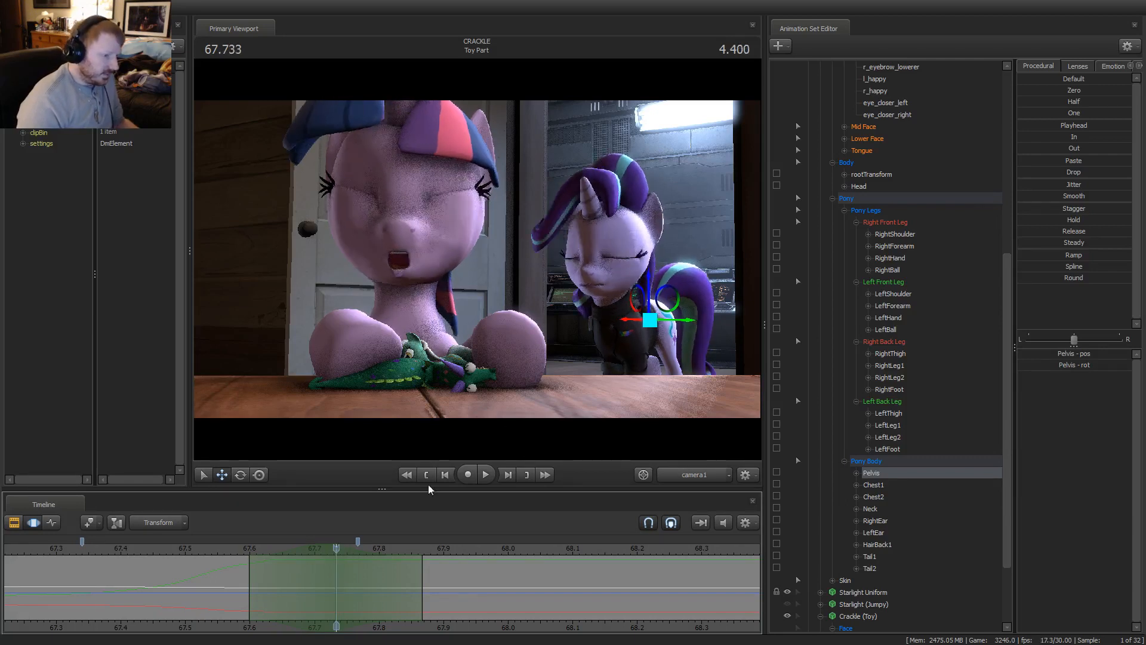
Replay Starlight's blink and Pelvis motion from about 67.57 several times in the shot camera
key("space")
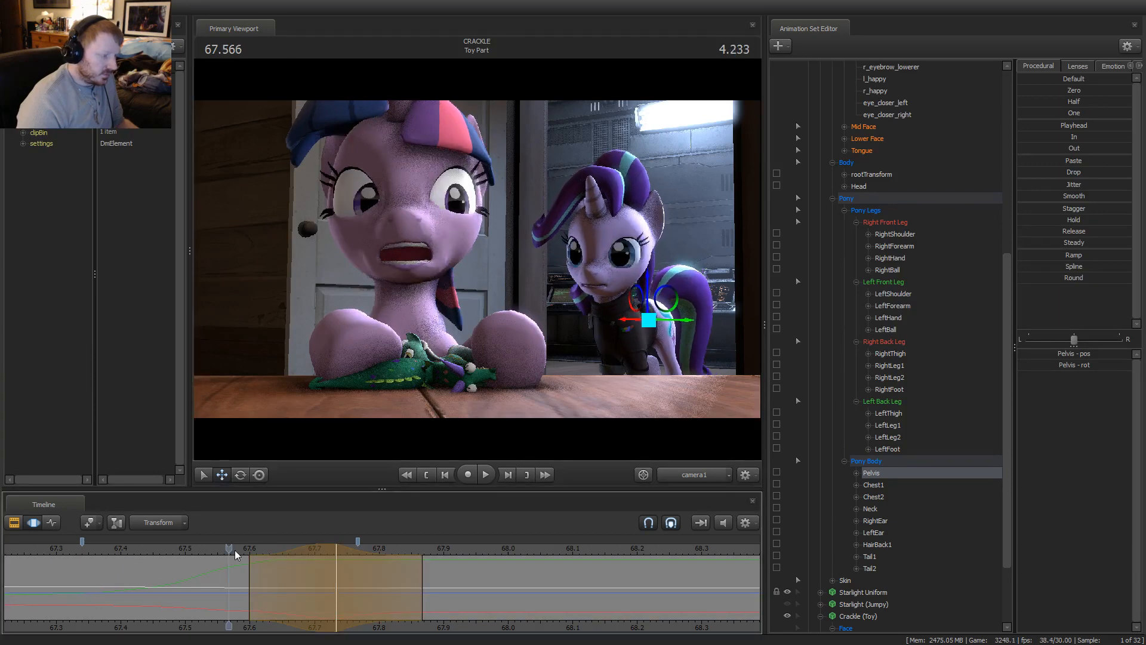
key("space")
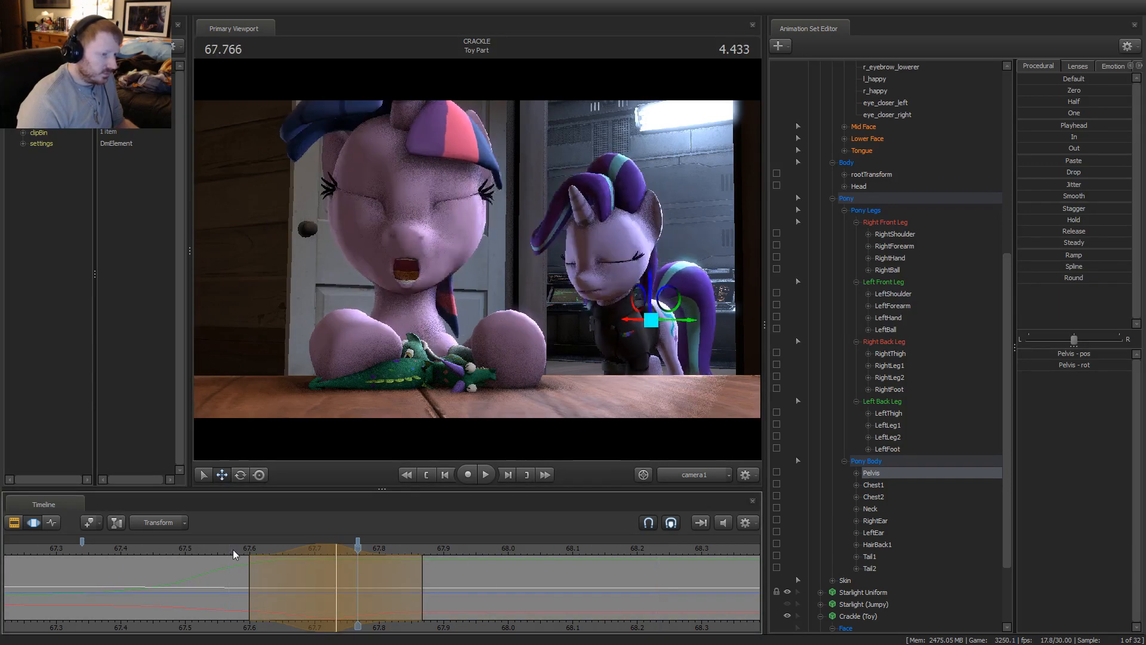
left_click(235, 549)
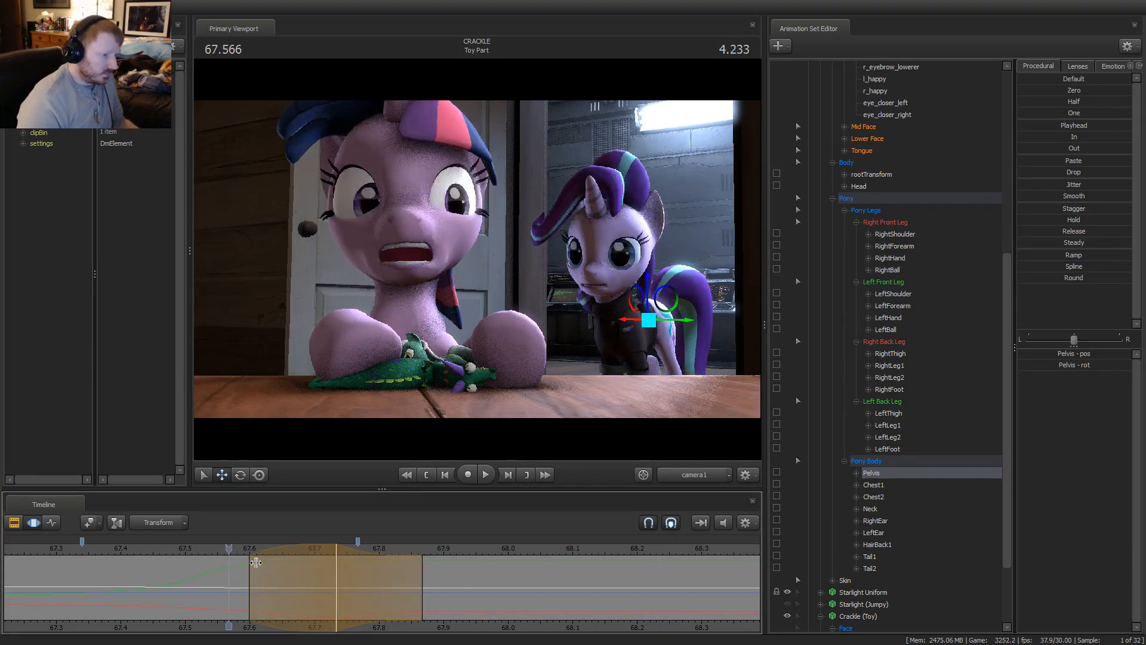
key("space")
key("space")
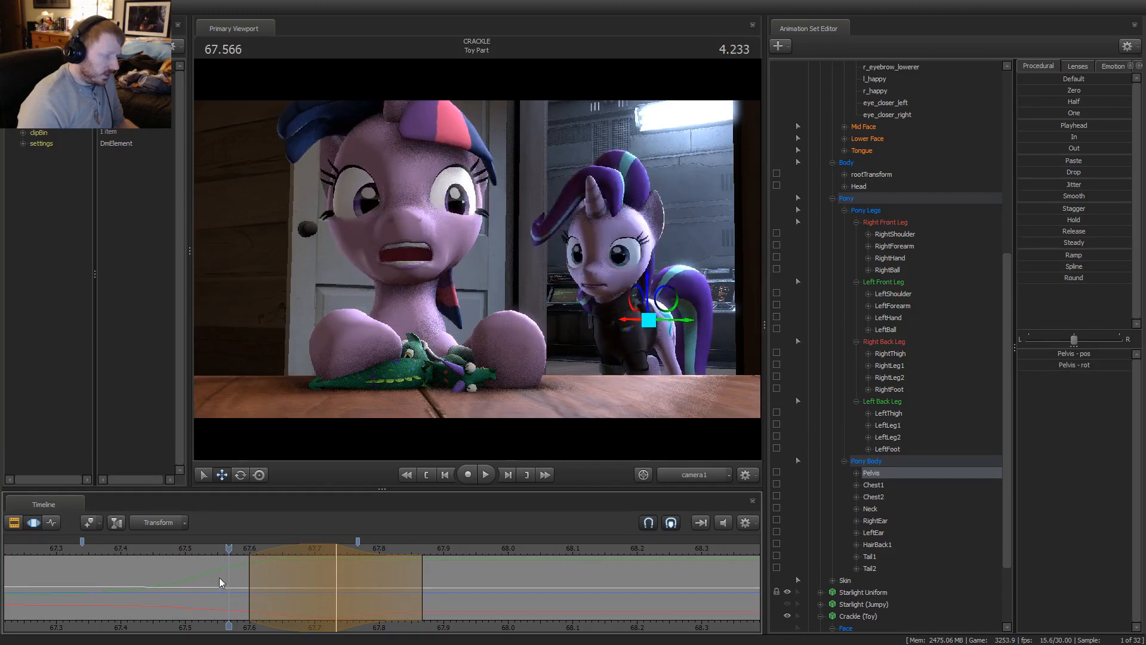
left_click(62, 546)
key("space")
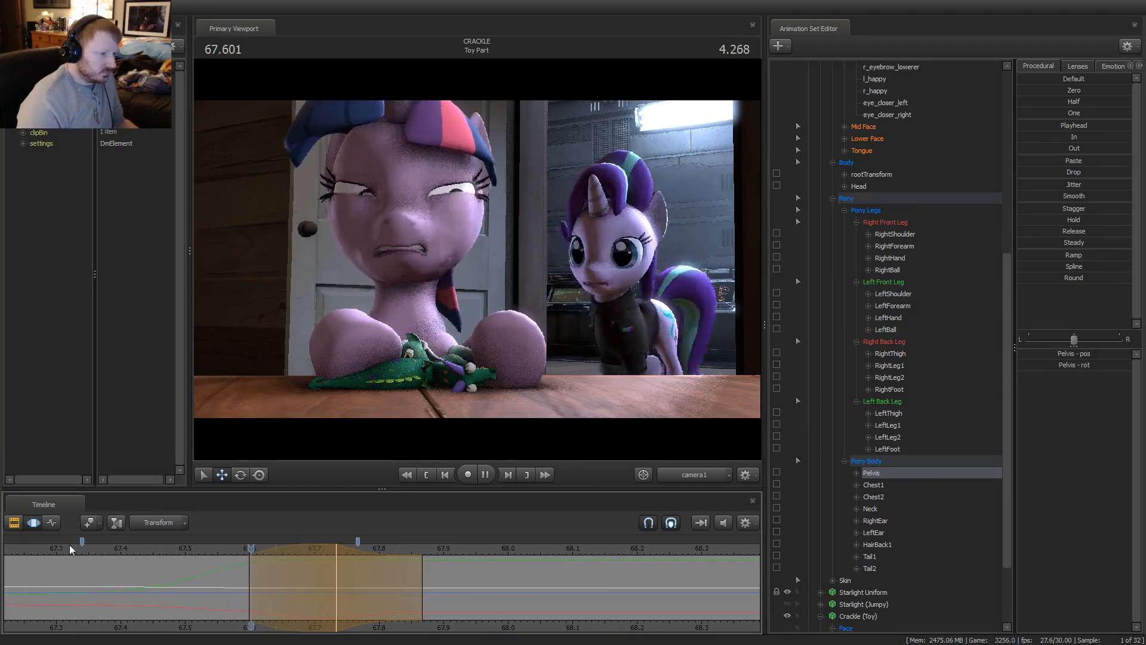
key("space")
left_click(232, 550)
key("space")
key("space")
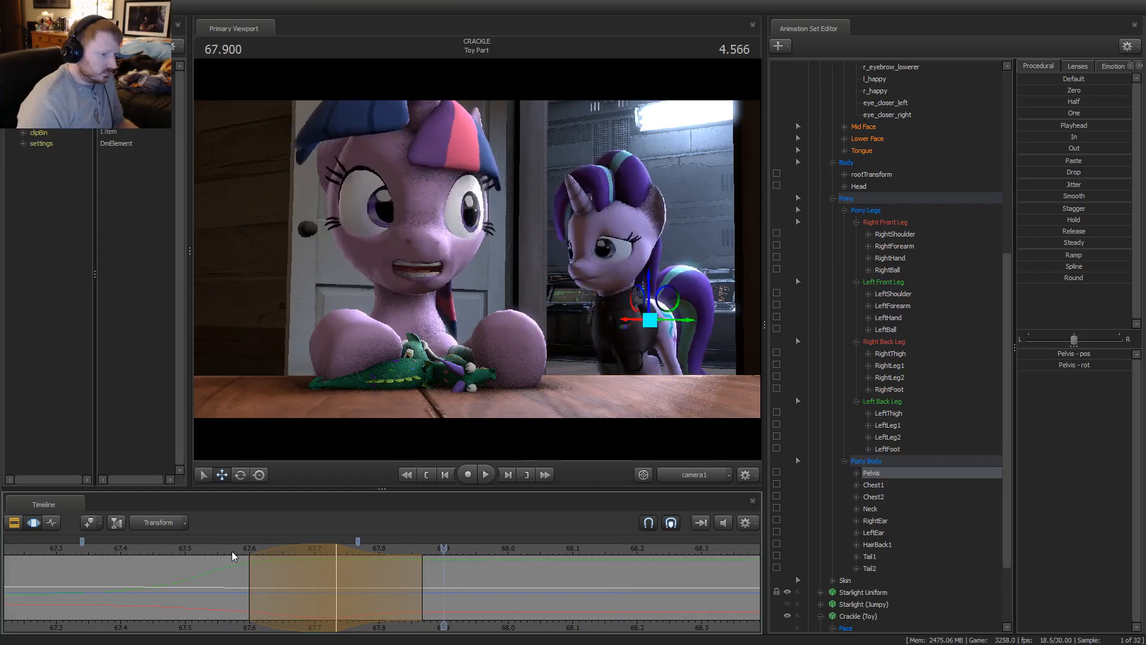
At 67.733, rotate Starlight's RightThigh slightly in the work camera and replay the motion in the shot camera
left_click_drag(231, 550, 338, 557)
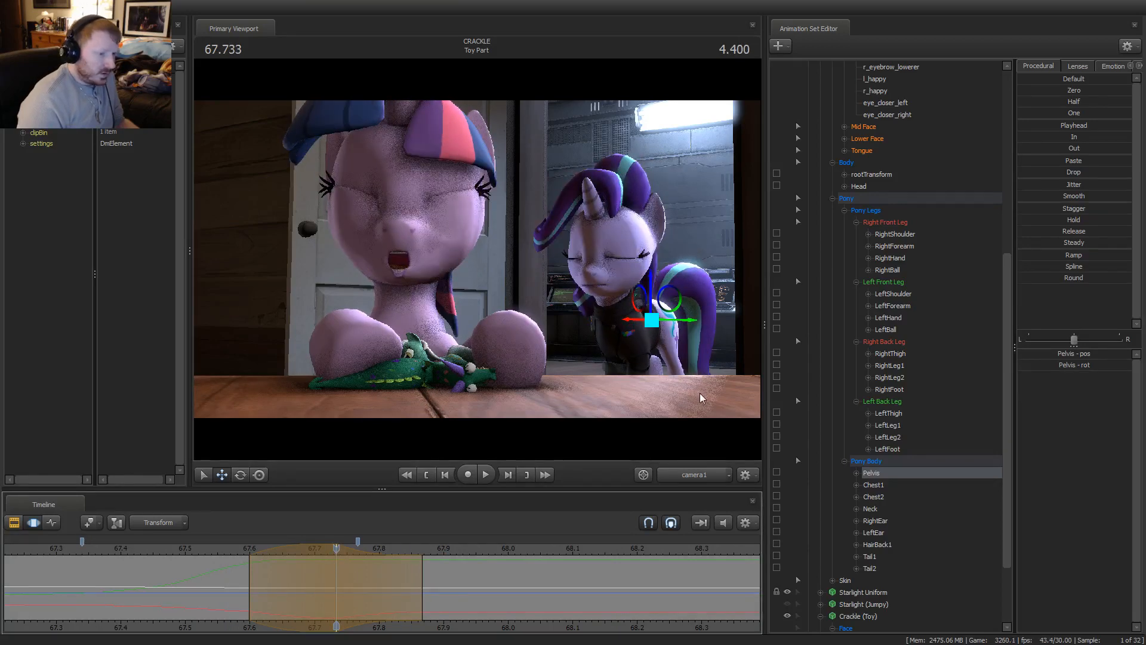
key("F4")
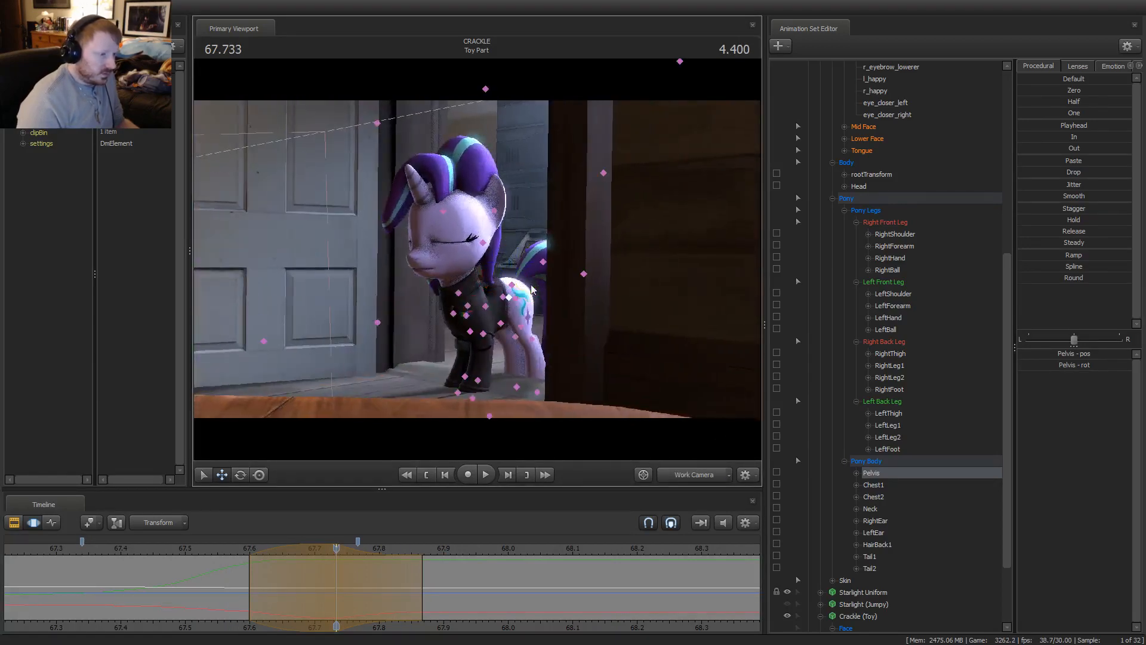
left_click(518, 302)
key("e")
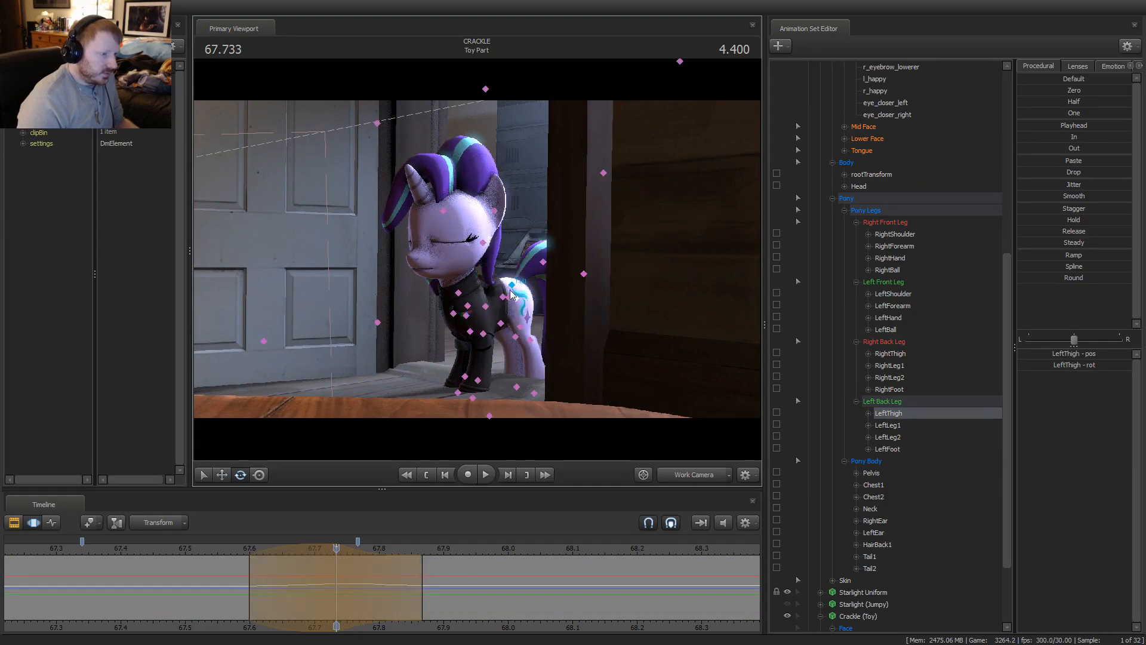
left_click(501, 302)
left_click_drag(495, 261, 490, 262)
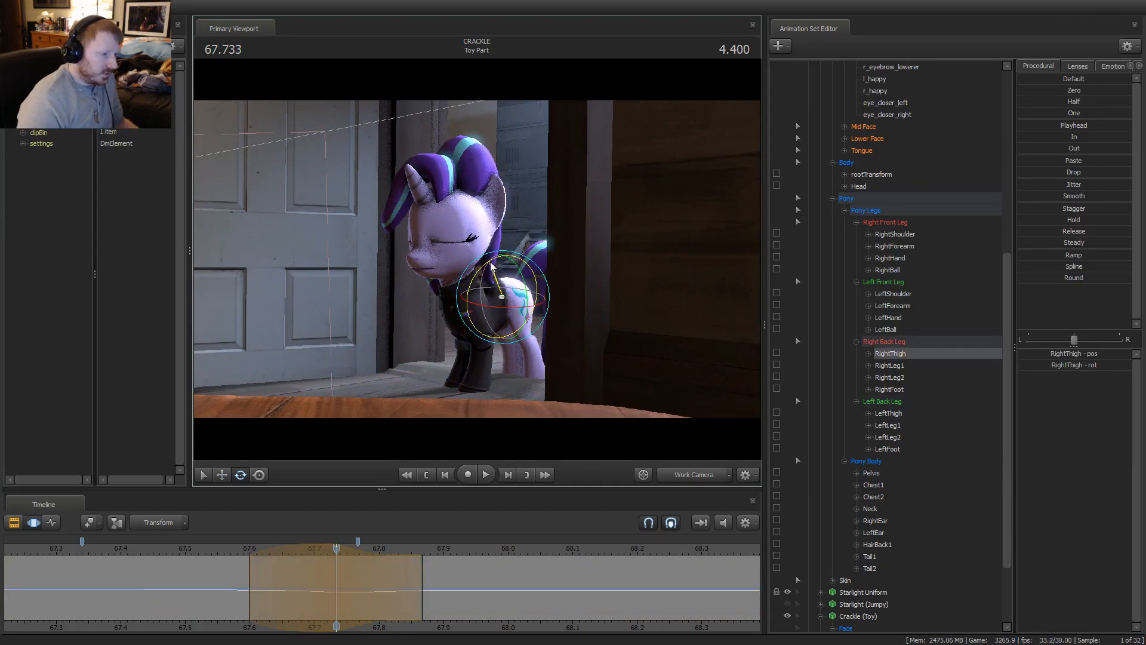
left_click_drag(273, 570, 312, 596)
left_click_drag(230, 553, 351, 548)
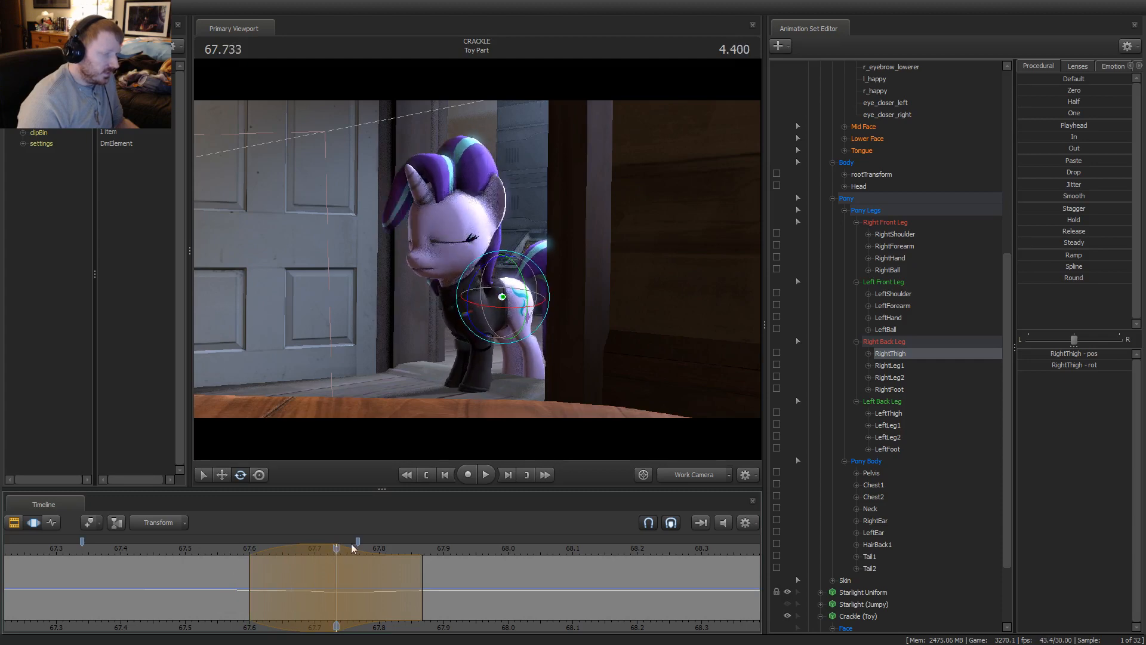
left_click(684, 476)
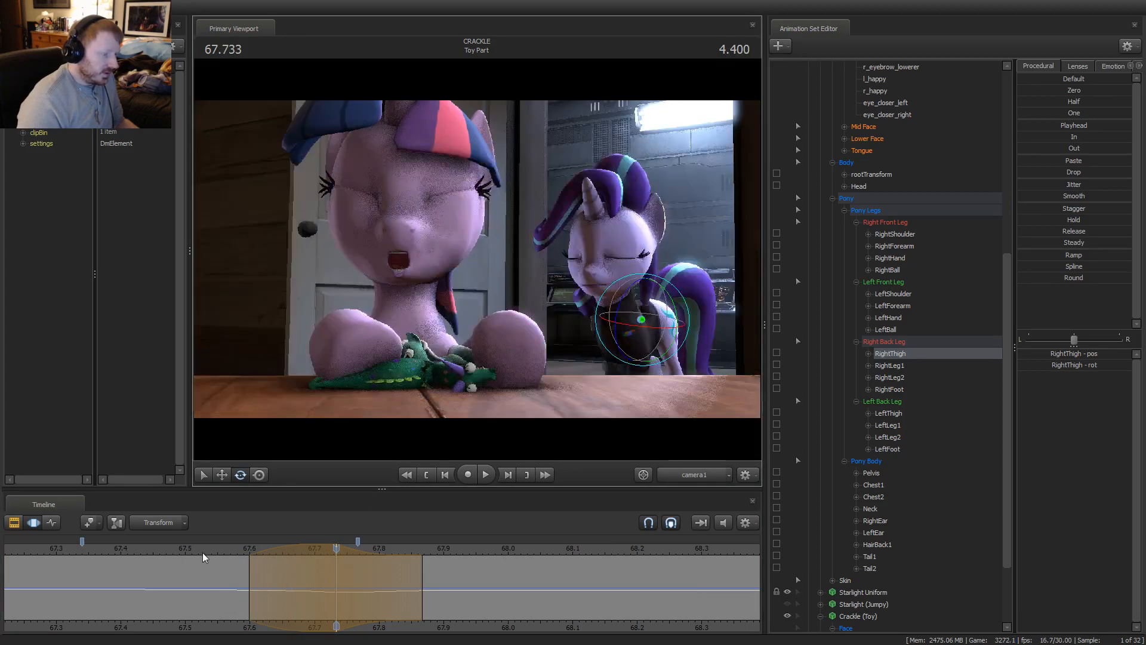
left_click_drag(202, 553, 224, 552)
key("space")
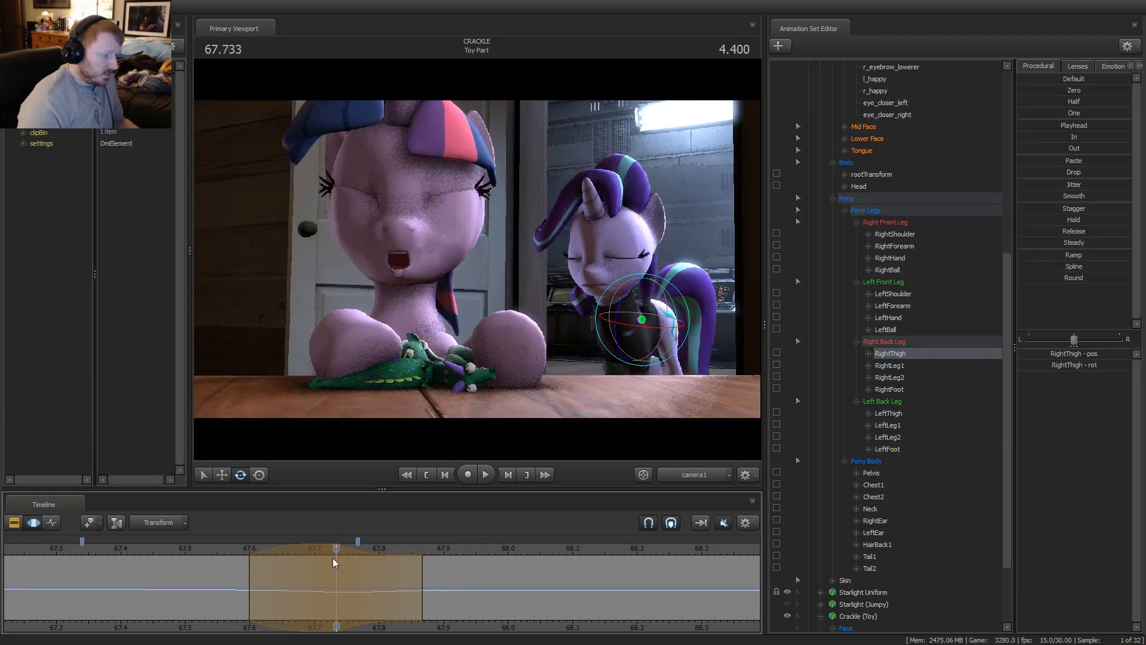
Rotate Starlight's LeftShoulder and RightShoulder together slightly at 67.733 and replay the motion from about 67.57
left_click(626, 335, "ctrl")
left_click(604, 335, "ctrl+shift")
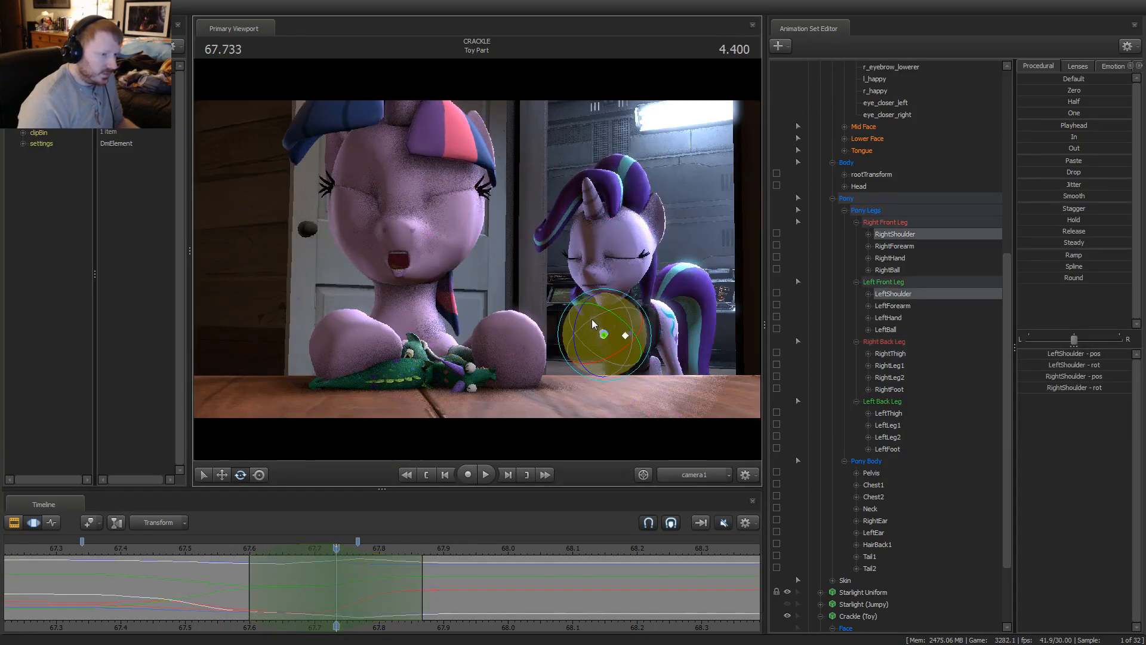
left_click_drag(593, 324, 584, 316)
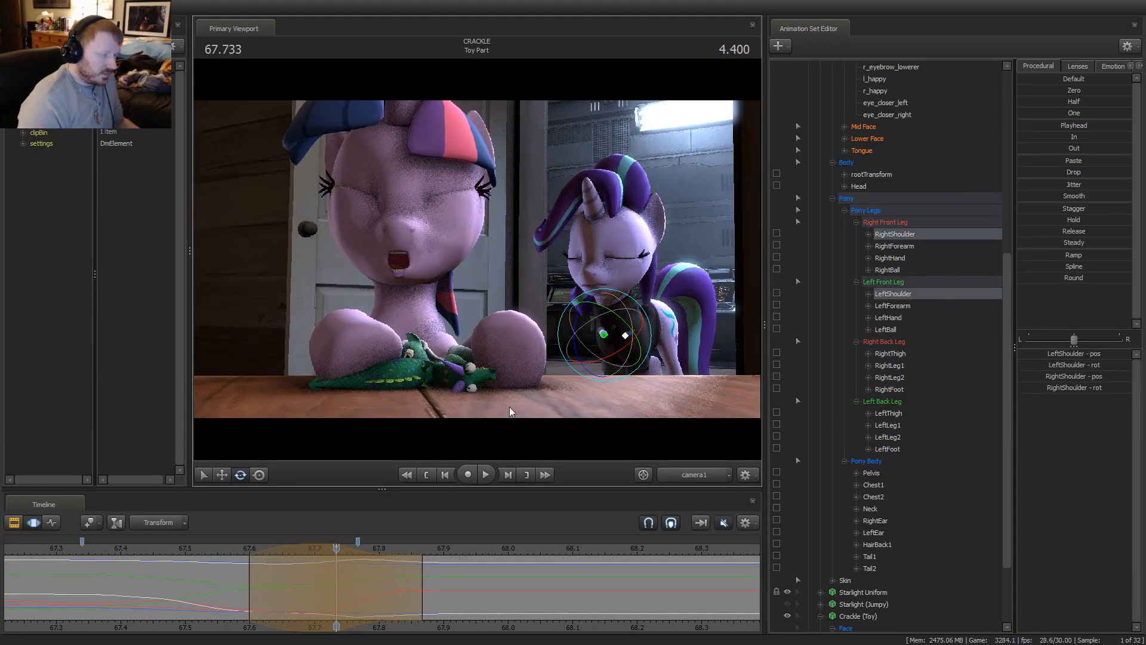
key("space")
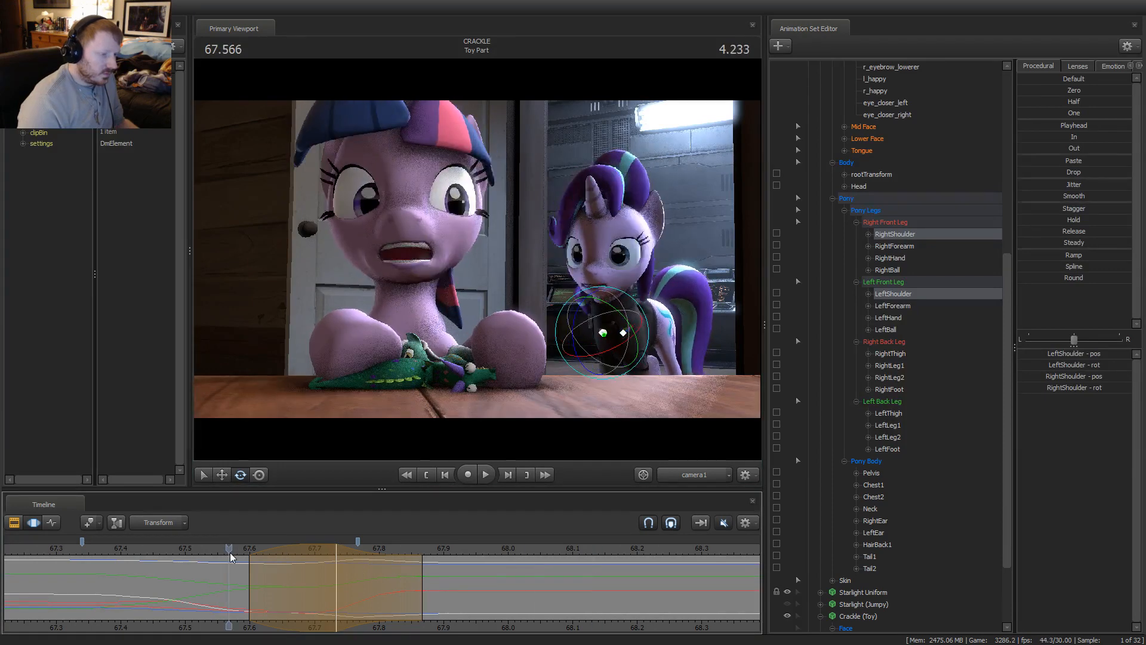
key("space")
Shift the time range to about 67.67 to 67.93, centred on 67.8, and lower Starlight's Pelvis slightly at 67.800
mouse_move(322, 599)
left_mouse_down()
mouse_move(264, 598)
mouse_move(312, 604)
left_mouse_up()
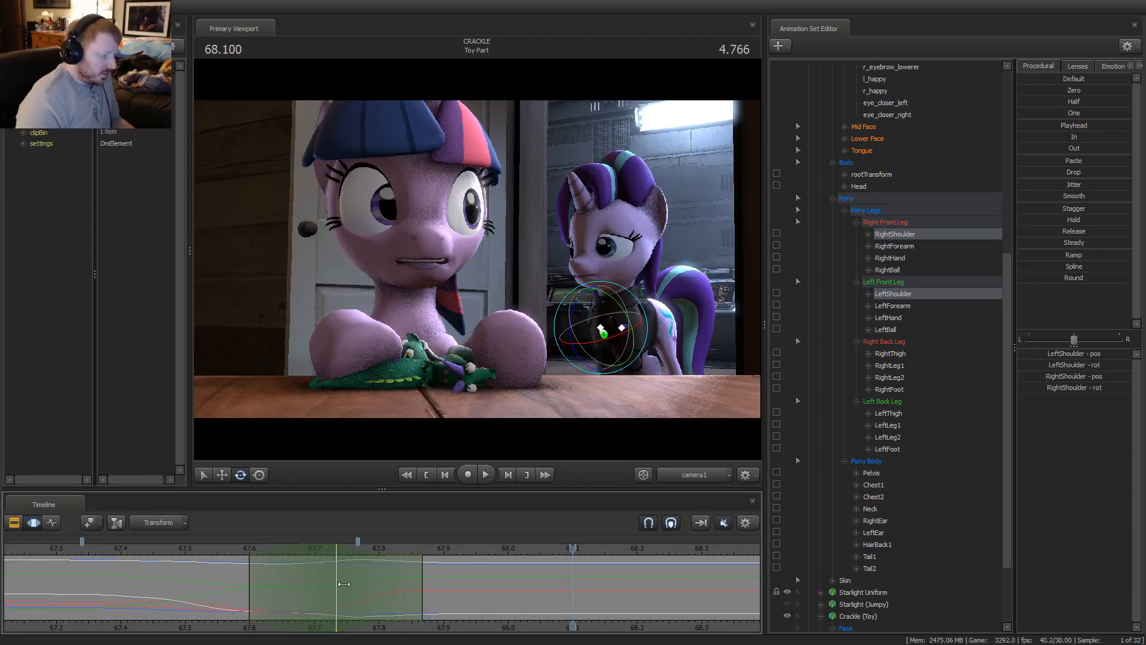
mouse_move(350, 582)
left_mouse_down()
mouse_move(448, 585)
mouse_move(318, 576)
mouse_move(379, 549)
left_mouse_up()
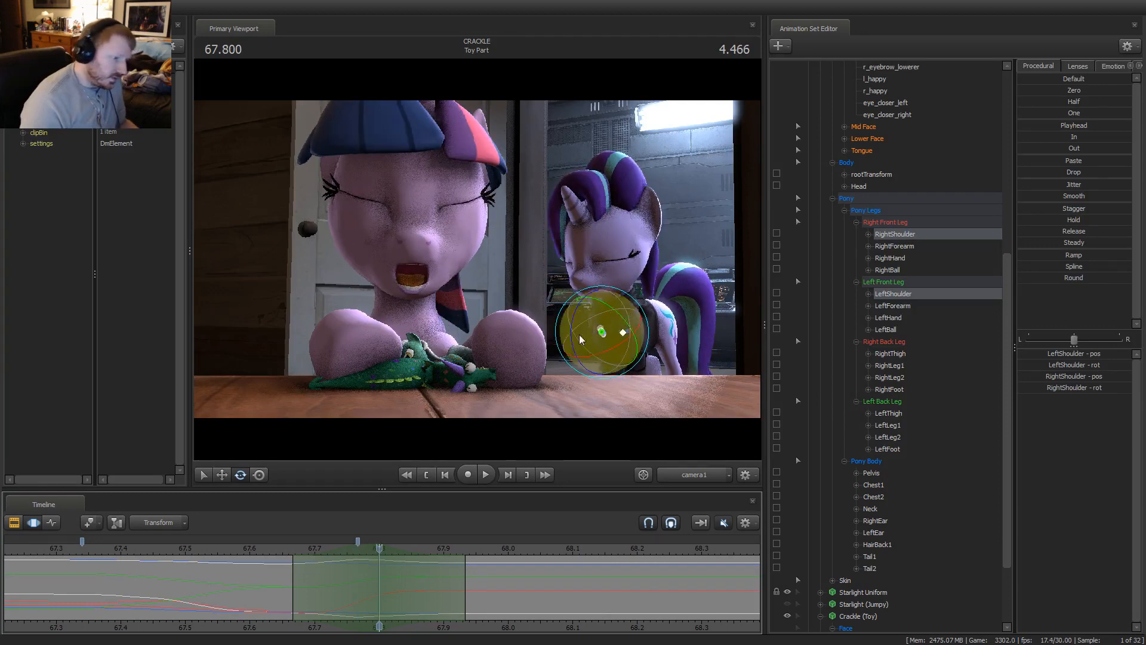
left_click(651, 322, "ctrl")
key("w")
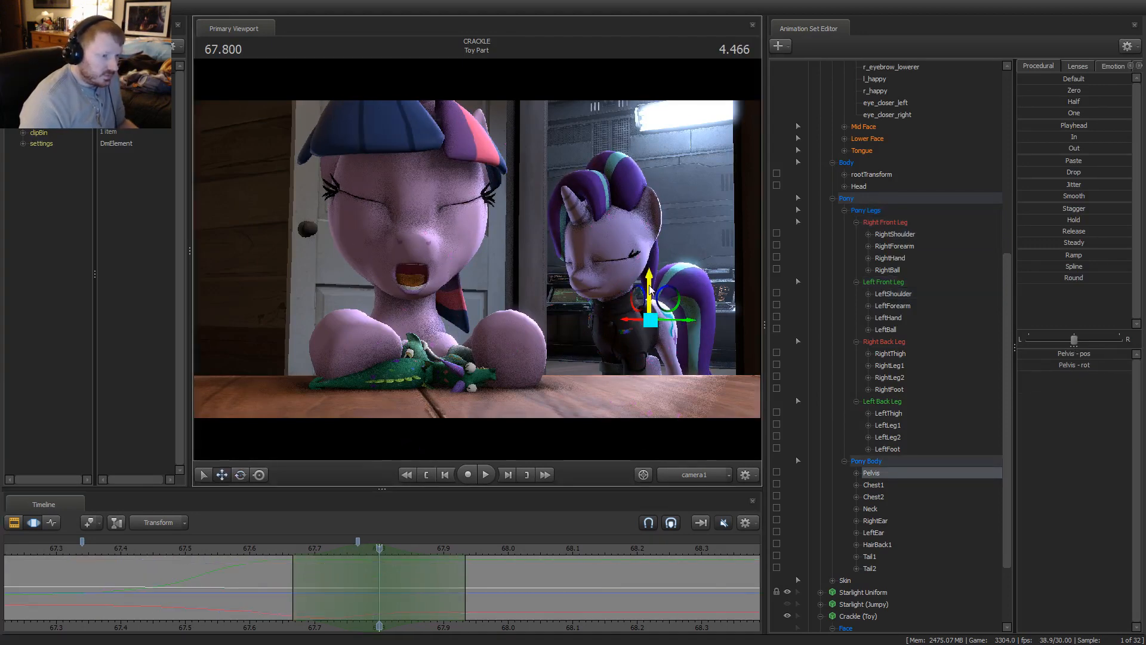
left_click_drag(650, 291, 651, 292)
Replay the Pelvis dip around 67.8 and examine it through both the work camera and the shot camera
key("space")
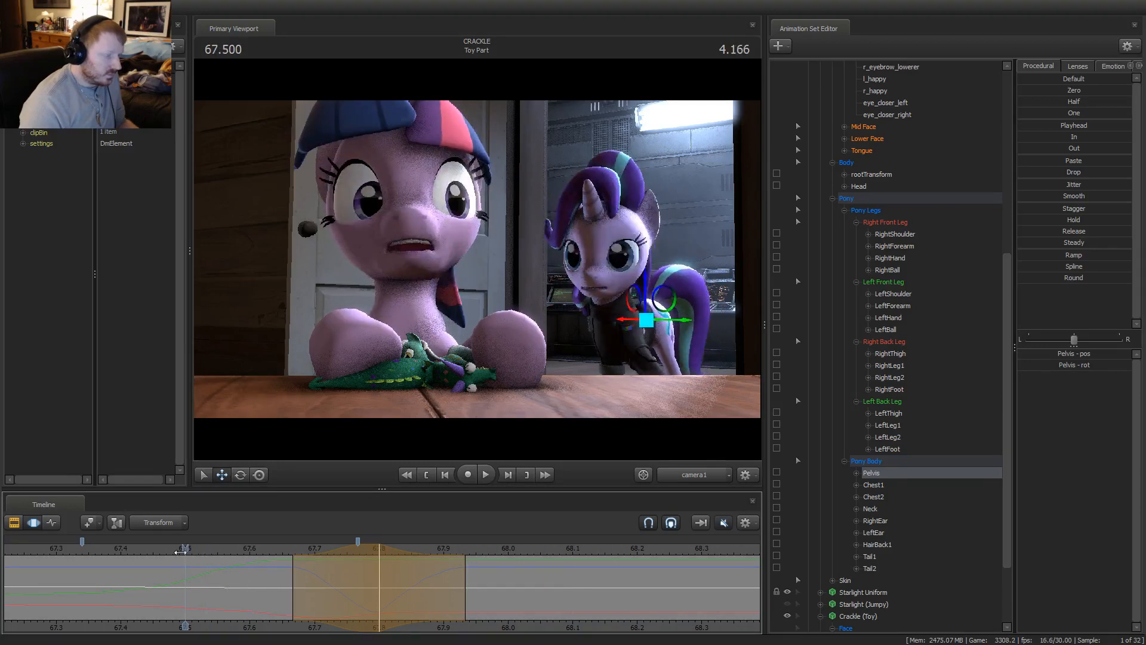
key("space")
left_click_drag(176, 547, 370, 570)
key("space")
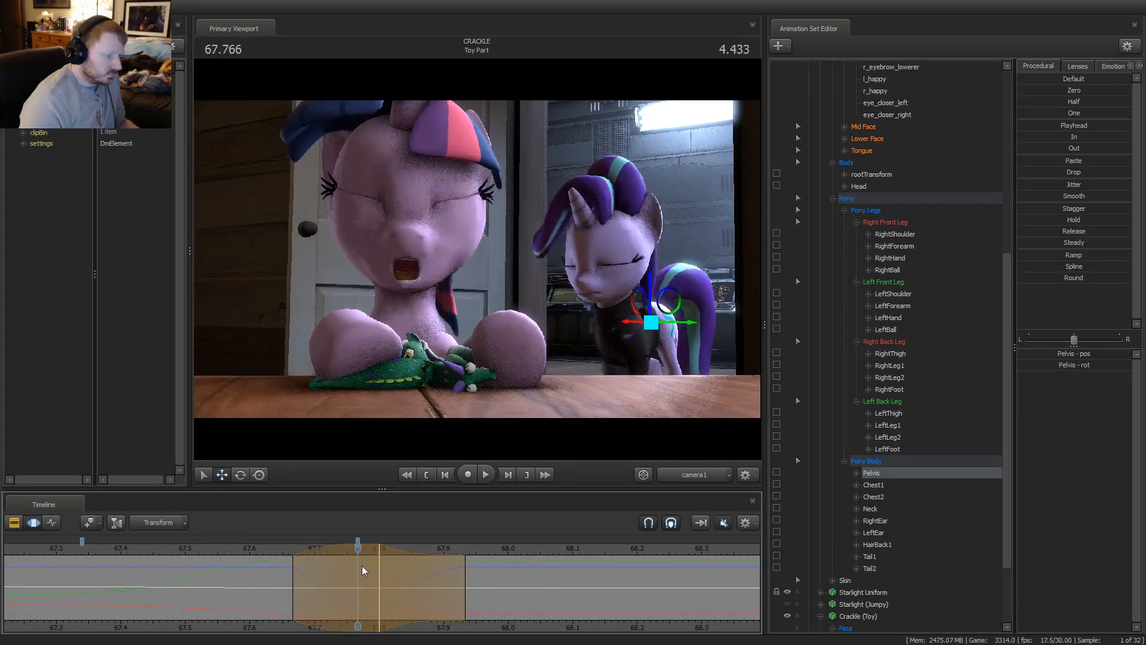
key("space")
left_click(698, 476)
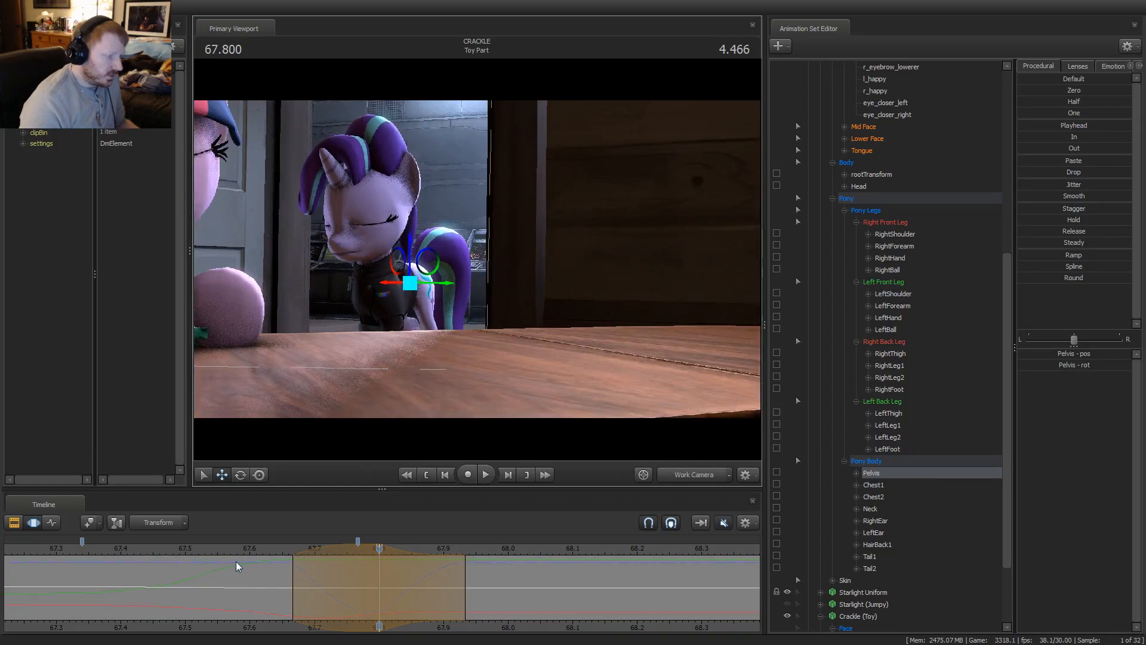
key("space")
left_click(665, 478)
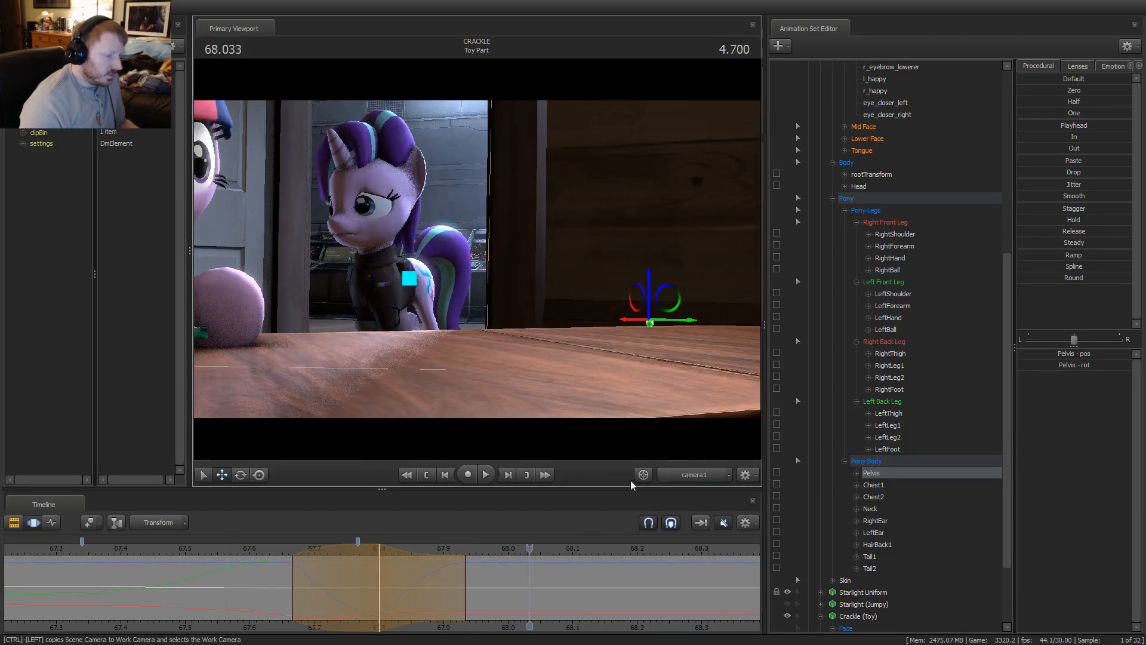
left_click_drag(212, 544, 130, 546)
key("space")
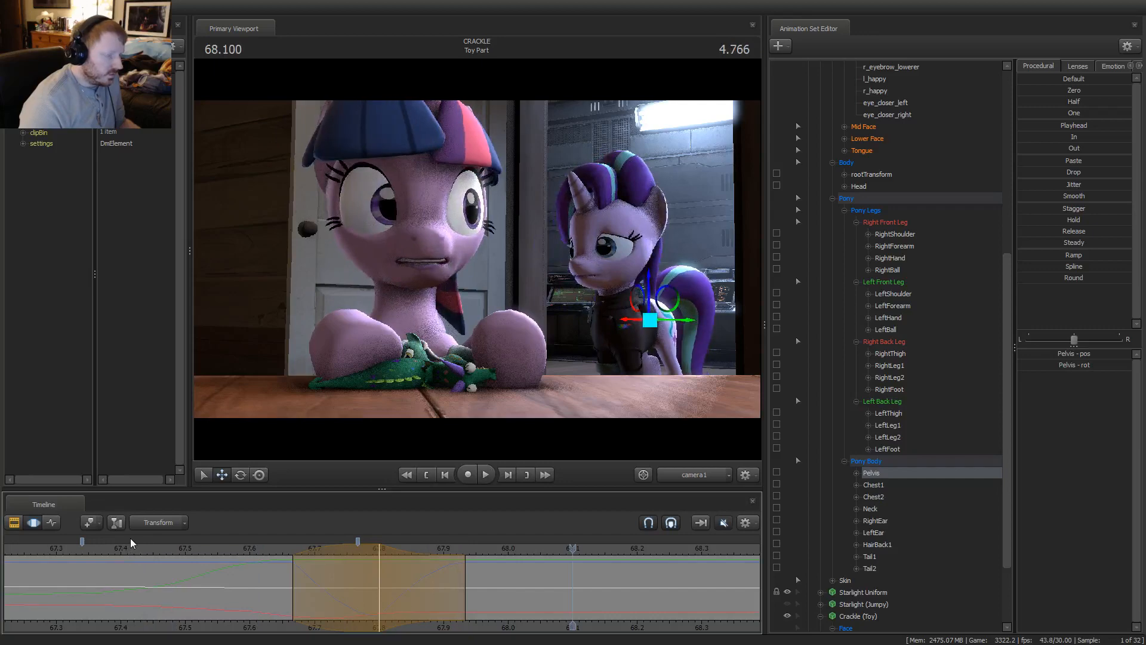
Try widening the time range to about 67.63 to 67.97, replay it, and narrow it back to about 67.67 to 67.93
scroll(368, 580, "up", 1, "shift")
left_click_drag(223, 544, 161, 552)
key("space")
key("space")
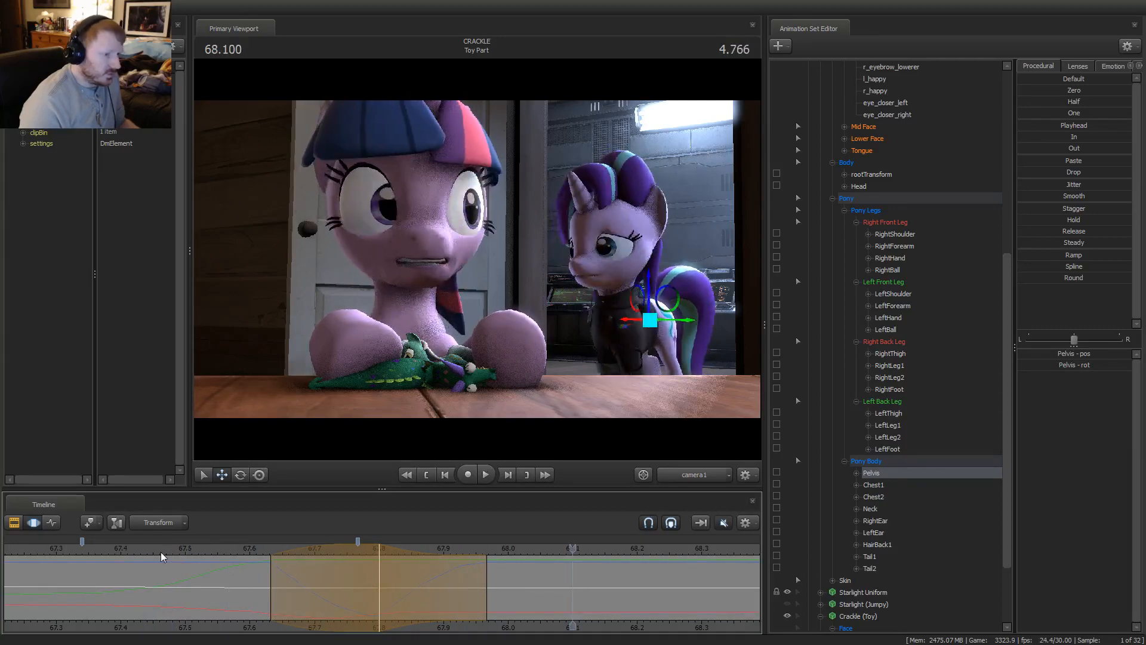
scroll(238, 555, "down", 1, "shift")
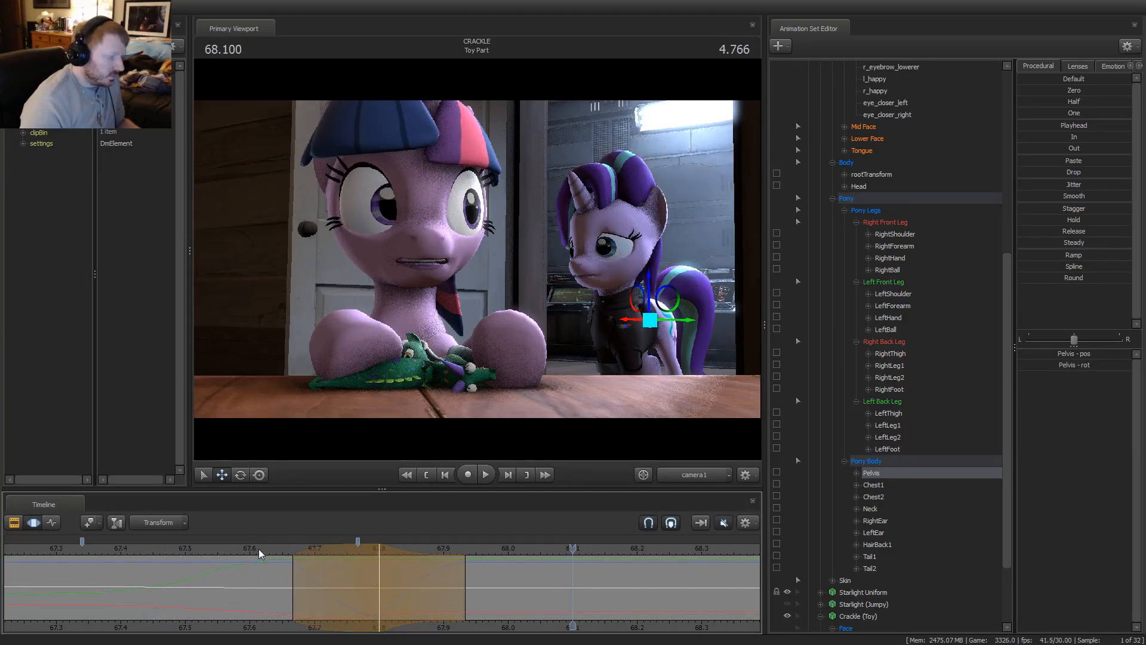
key("Left")
key("Left")
key("Left")
key("Left")
key("Left")
key("Left")
key("Left")
key("Left")
key("Left")
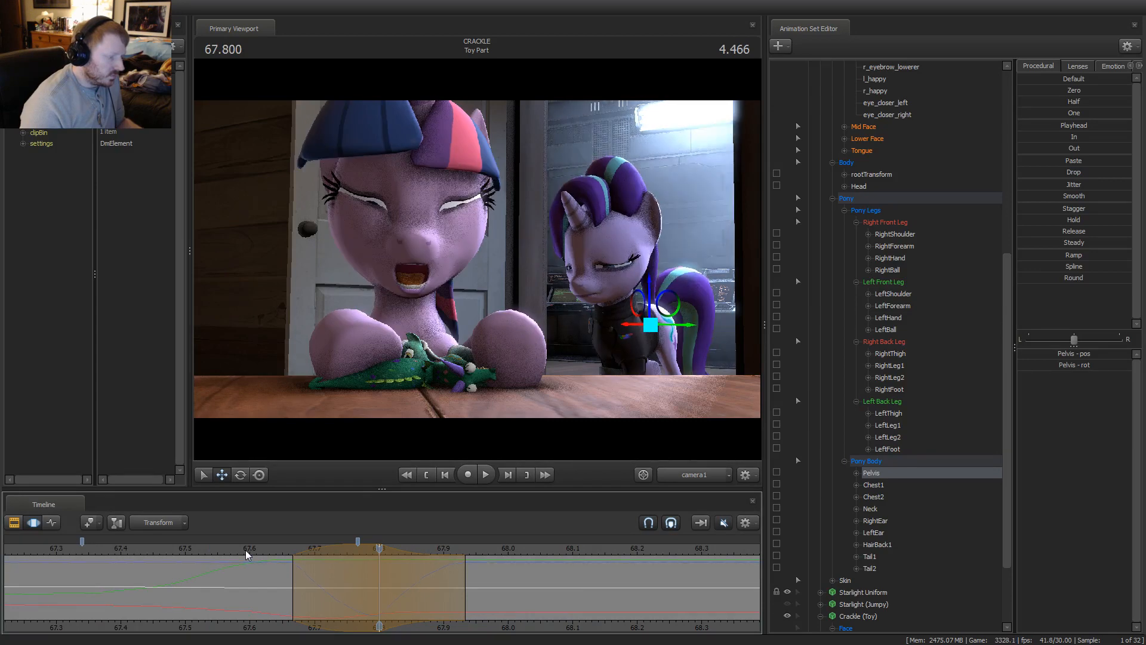
left_click_drag(245, 549, 164, 545)
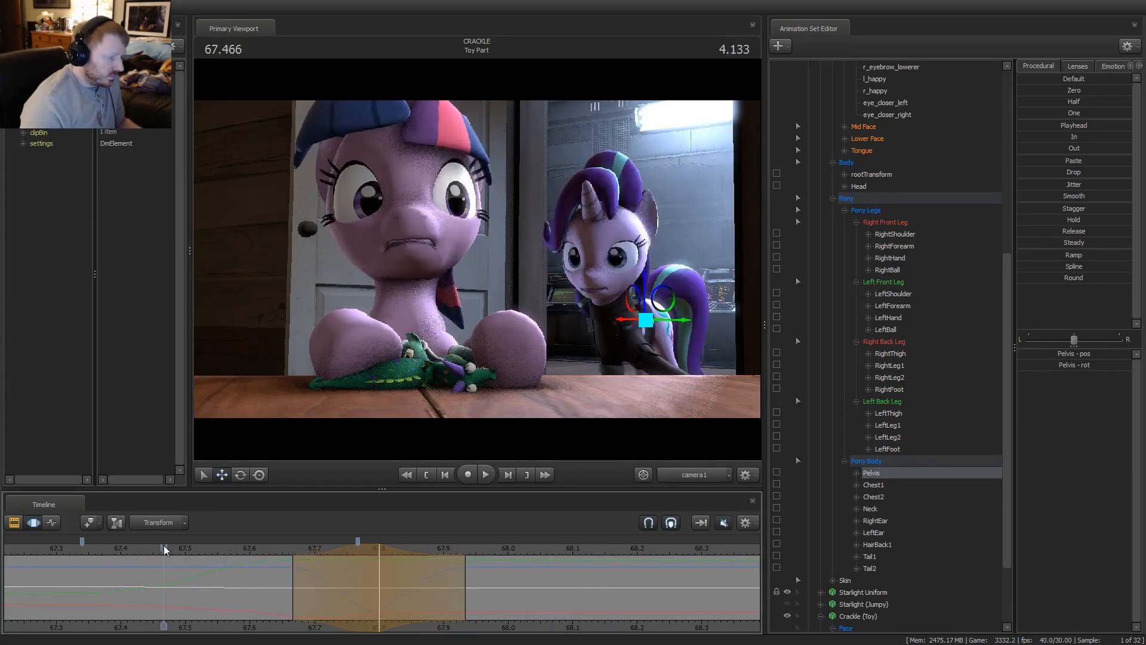
Undo the last Pelvis adjustment and replay the motion around 67.8 in the shot camera
key("ctrl+z")
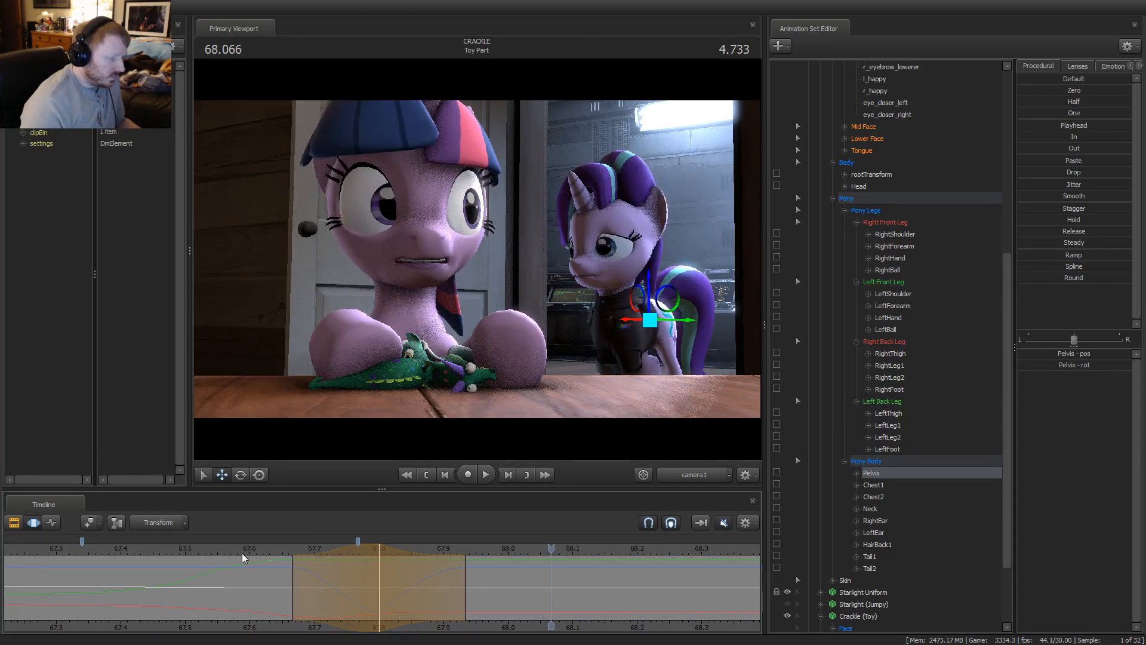
key("space")
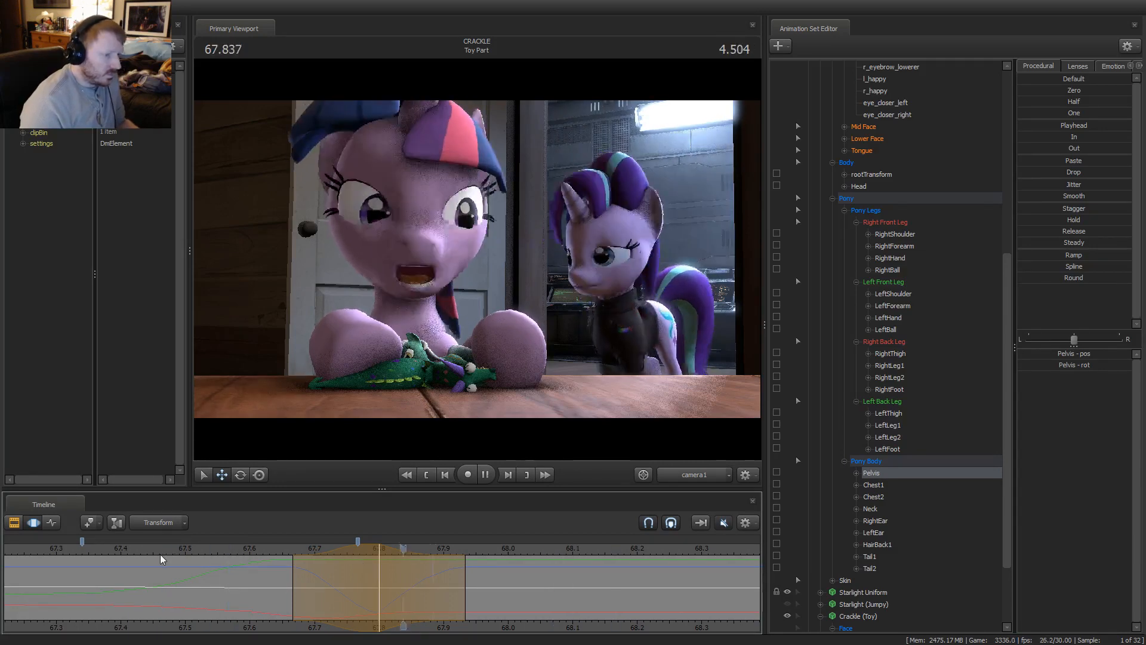
key("space")
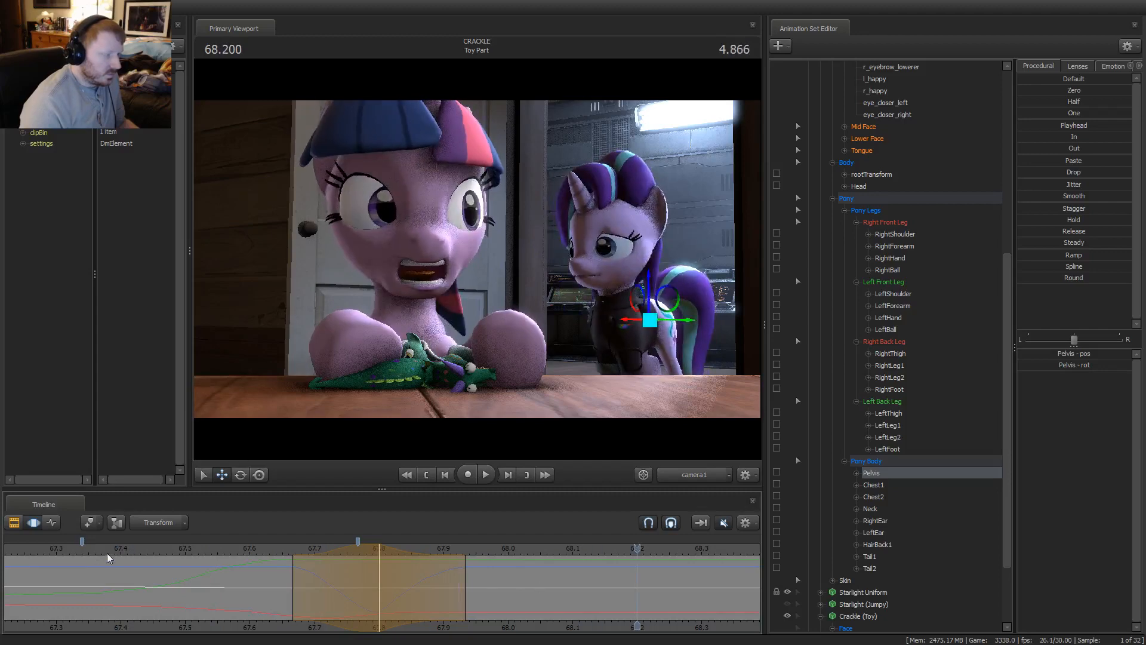
key("space")
key("space")
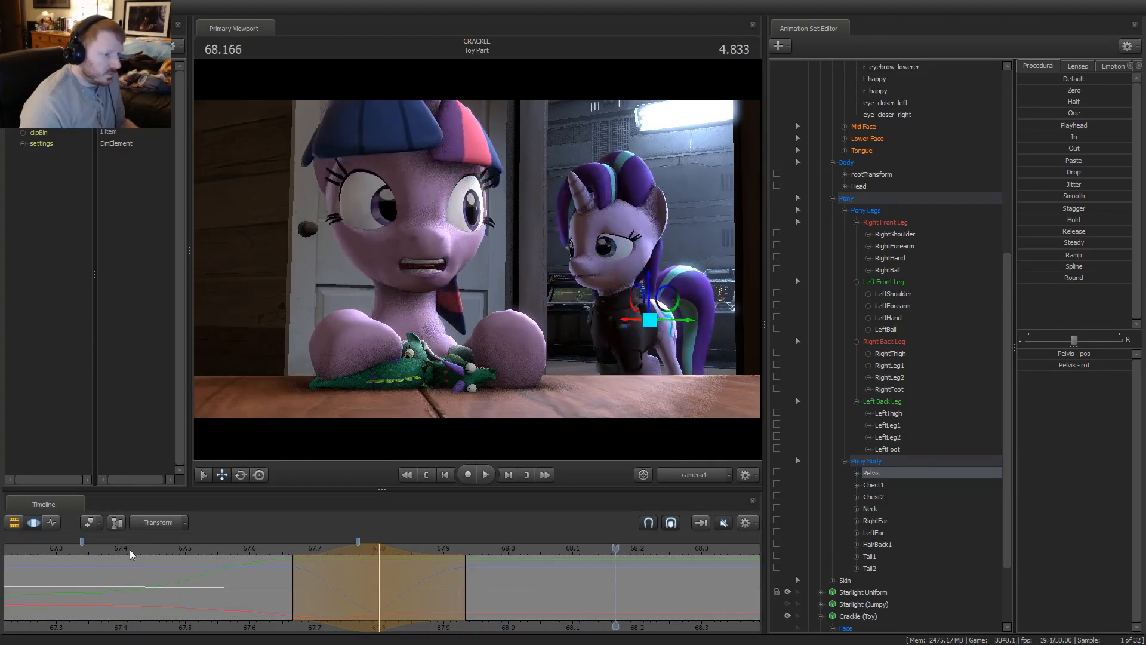
Examine Starlight's pose at 67.800 from the side in the work camera, undoing and redoing the last change to compare
left_click(381, 562)
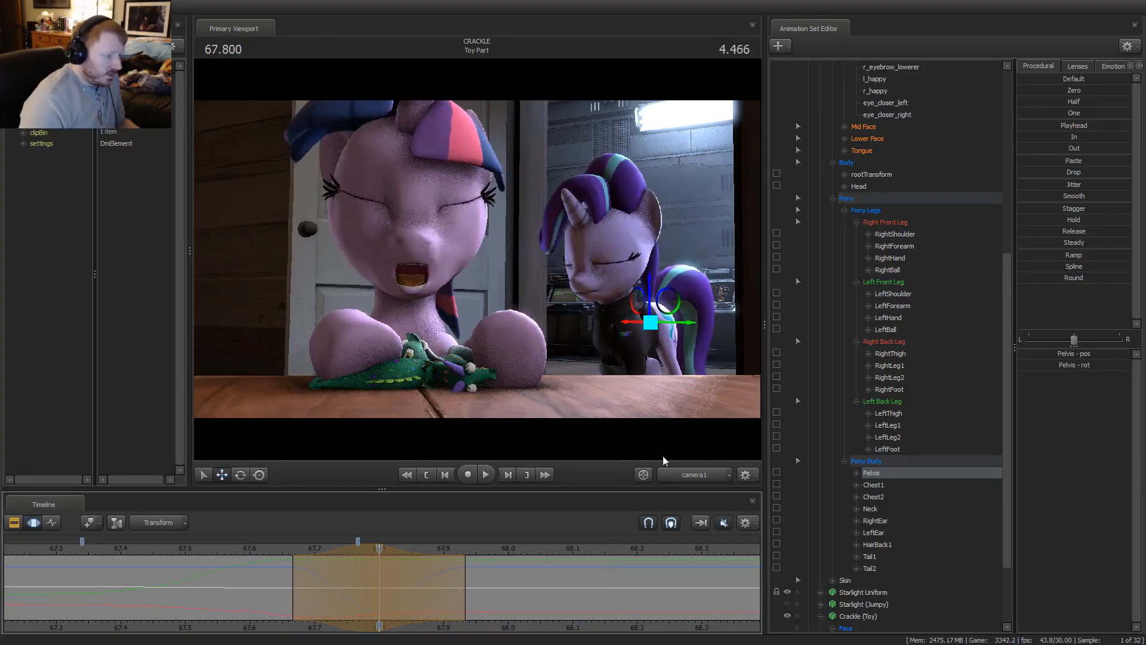
left_click(694, 474)
left_click_drag(440, 383, 564, 235)
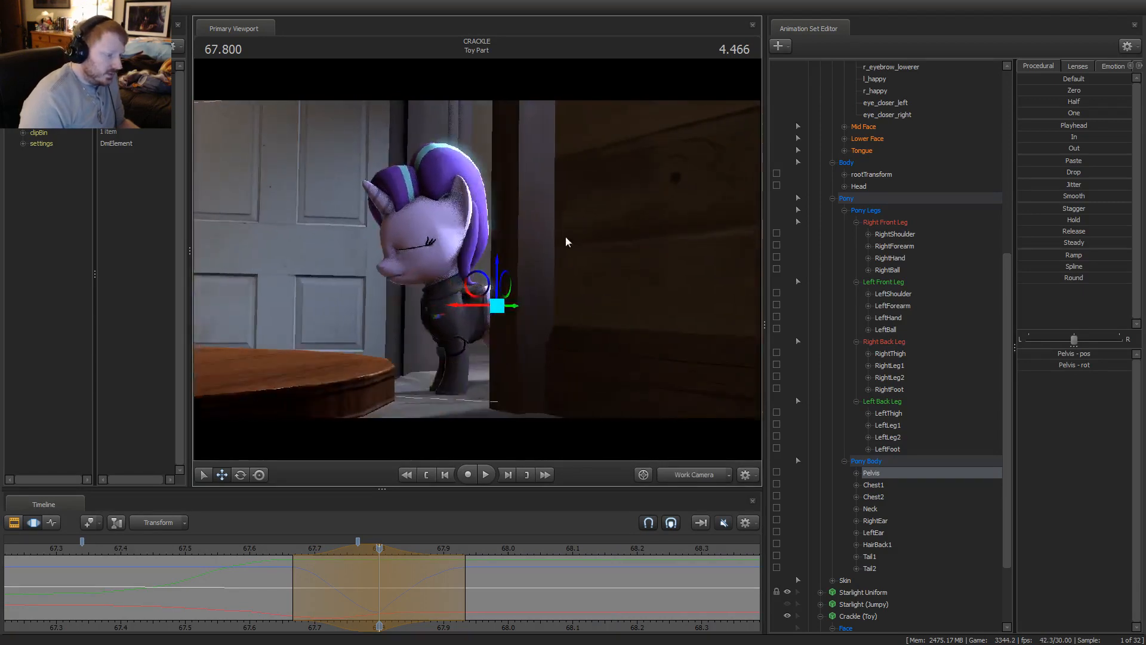
key("ctrl+z")
key("ctrl+y")
Rotate Starlight's left and right shoulders, and both forearms, to adjust the front leg pose at 67.800
left_click_drag(608, 324, 425, 263)
key("w")
left_click(481, 261, "ctrl")
left_click(459, 257, "ctrl+shift")
key("e")
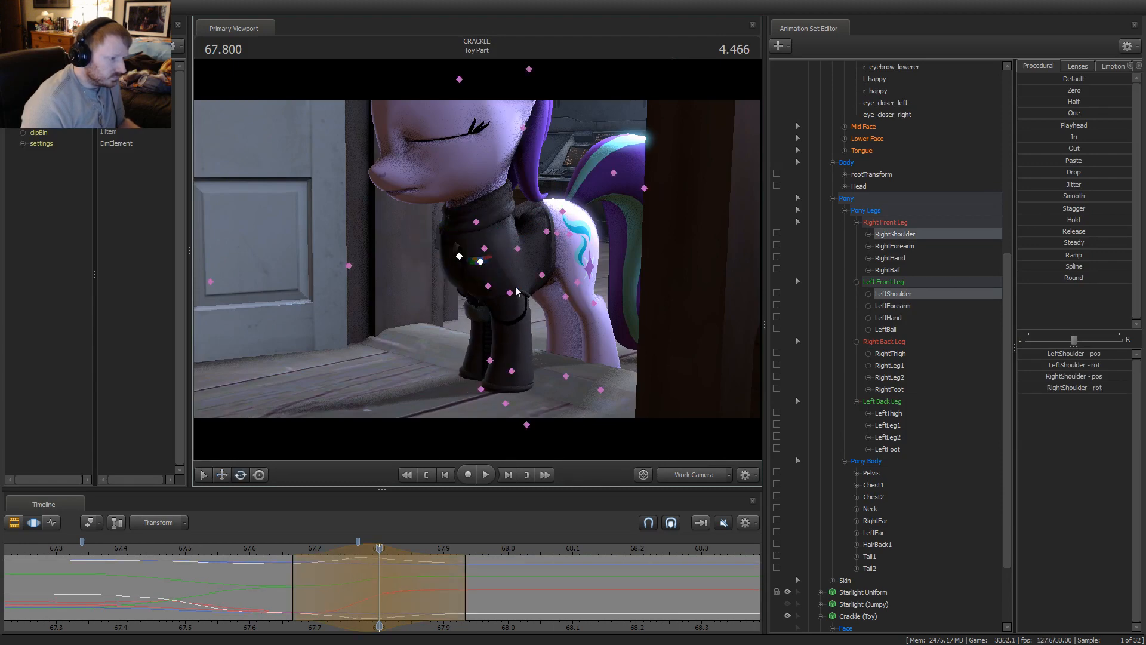
left_click(509, 292, "ctrl")
left_click(487, 285, "ctrl+shift")
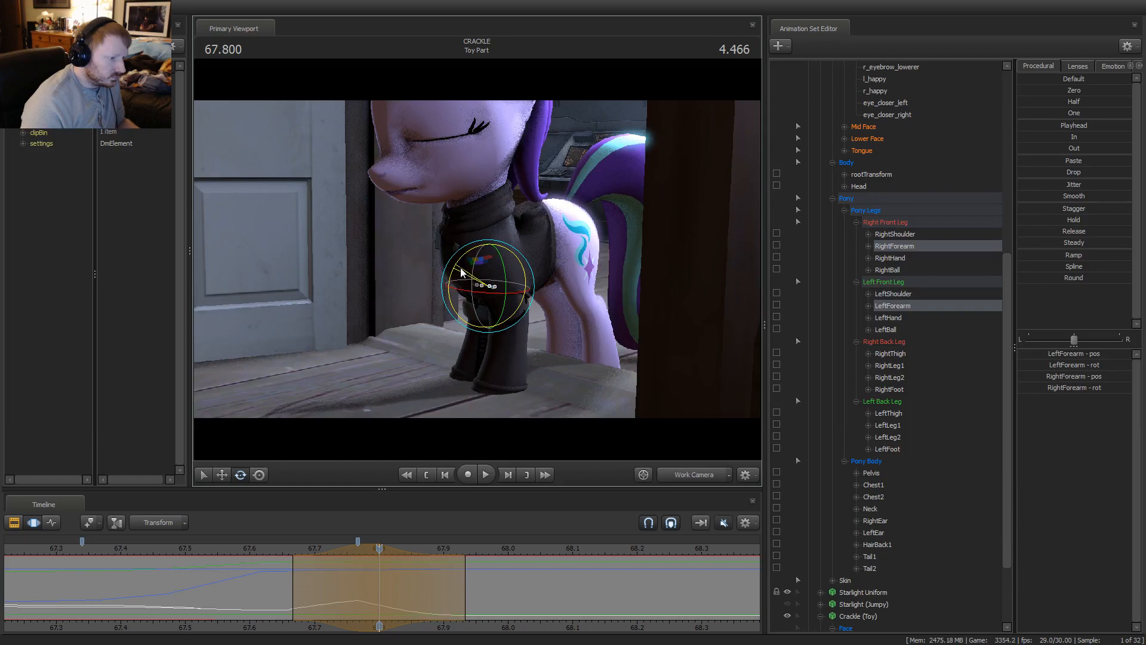
Replay Starlight's front leg motion around 67.8 in the work camera and camera1, returning to 67.800
left_click(274, 553)
key("space")
key("space")
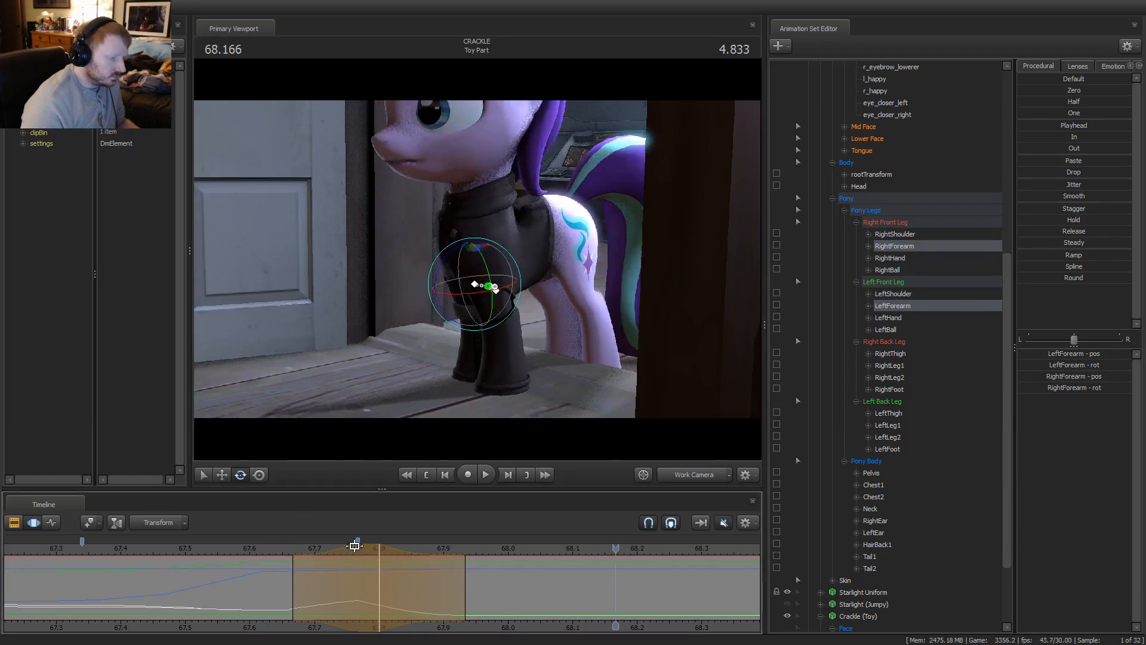
left_click(677, 470)
left_click(252, 548)
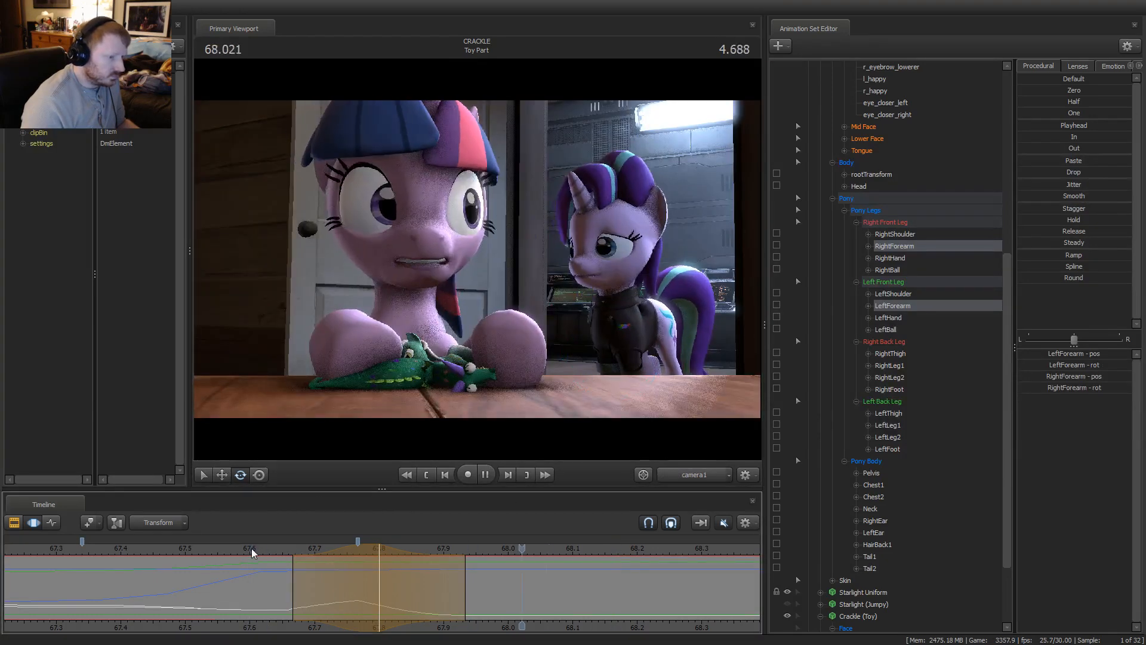
left_click_drag(252, 548, 377, 558)
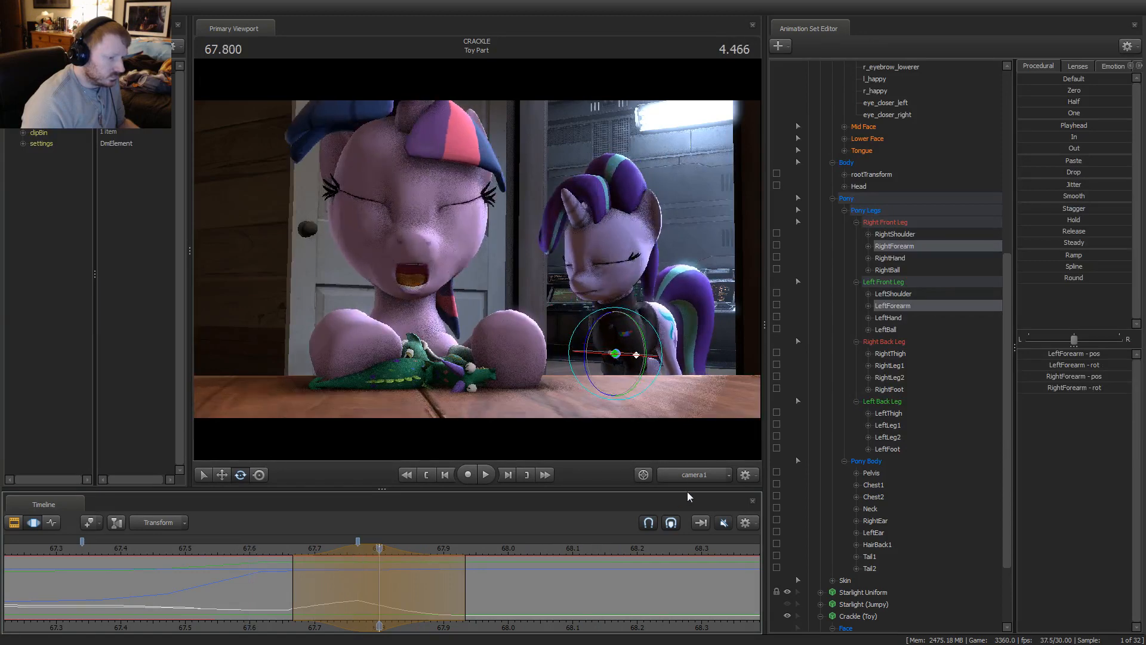
In the work camera, rotate Starlight's LeftThigh and lower left back leg joints, including LeftLeg2, at 67.800
left_click(684, 475)
left_click_drag(495, 242, 573, 248, "alt")
left_click_drag(453, 256, 509, 256, "alt")
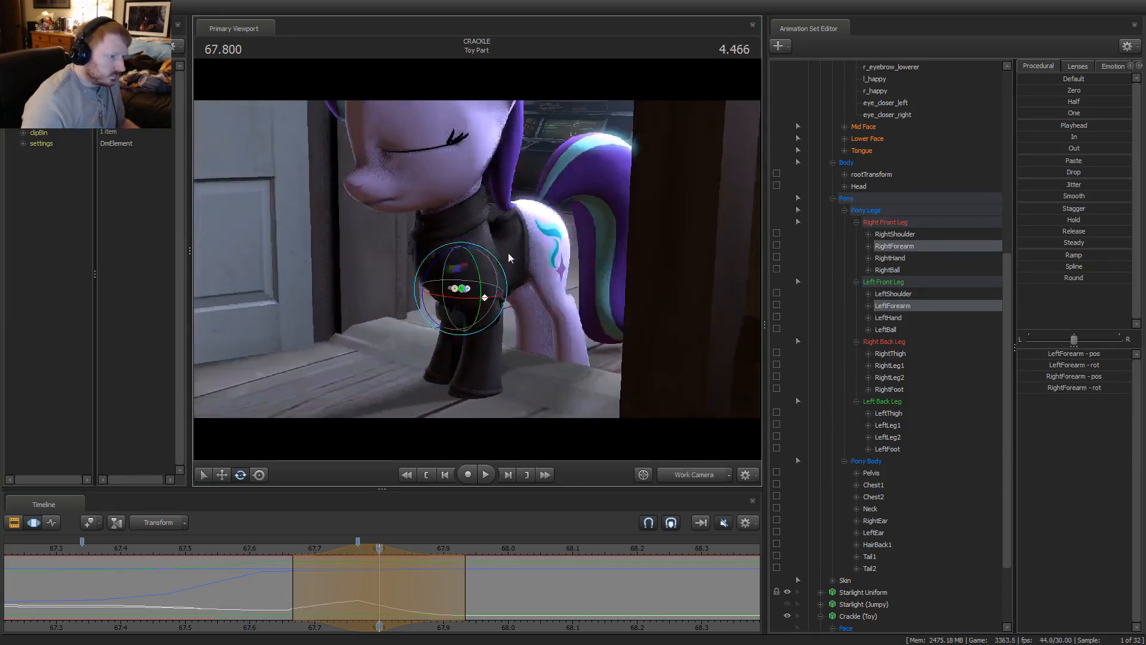
left_click(542, 242)
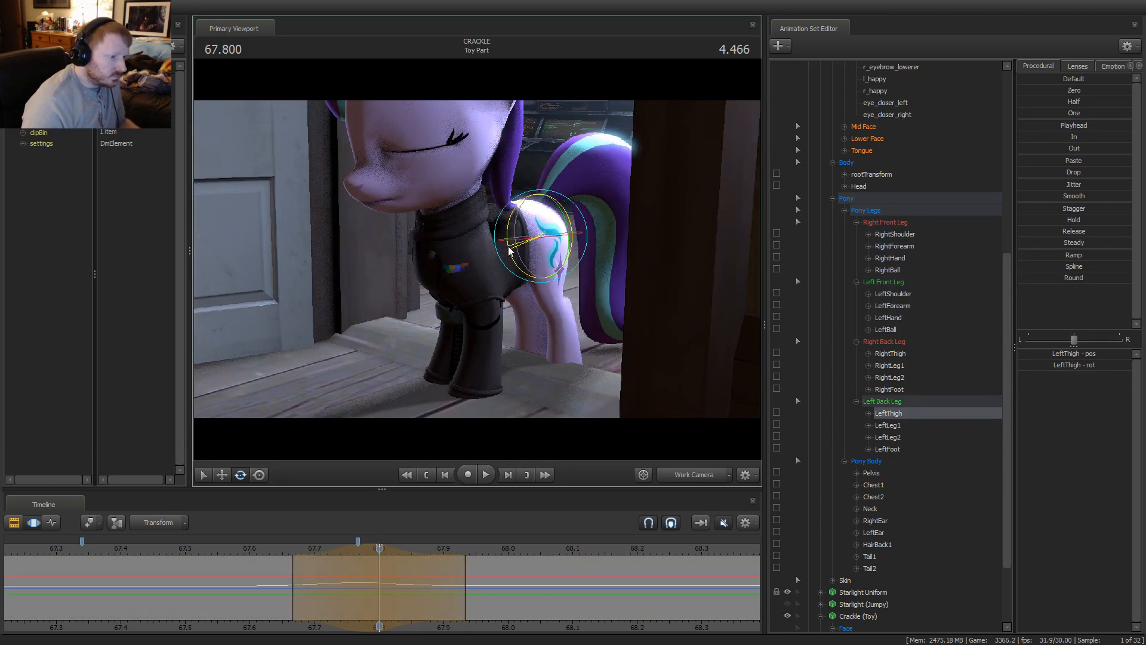
left_click_drag(509, 251, 568, 253)
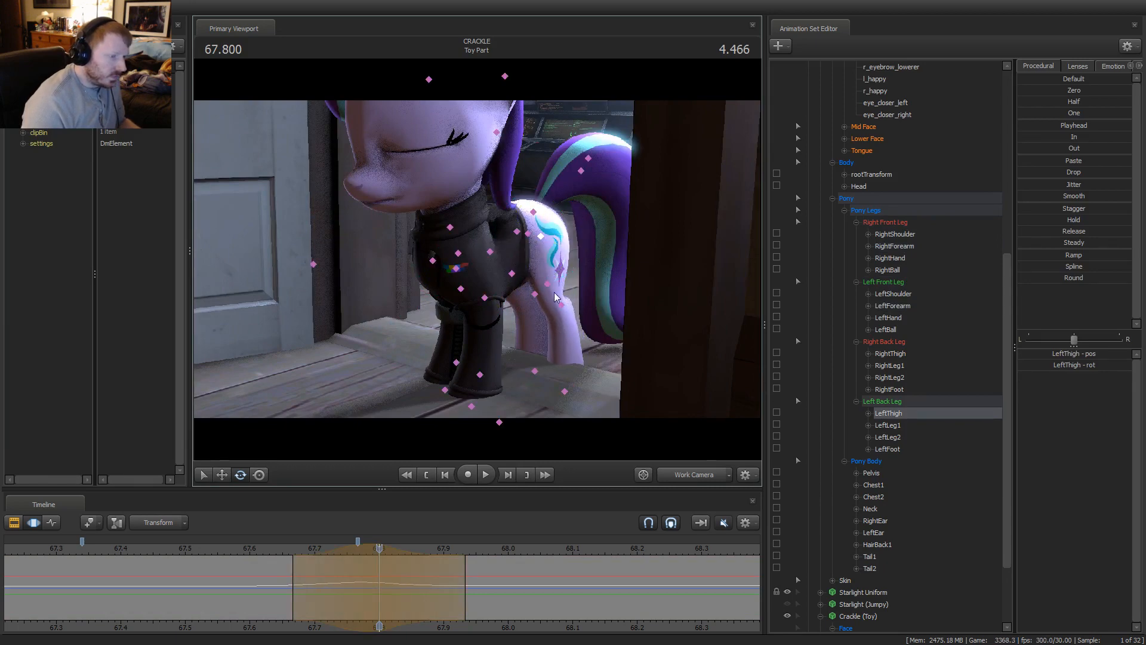
left_click(545, 285)
left_click_drag(523, 285, 548, 285)
left_click(563, 294, "ctrl")
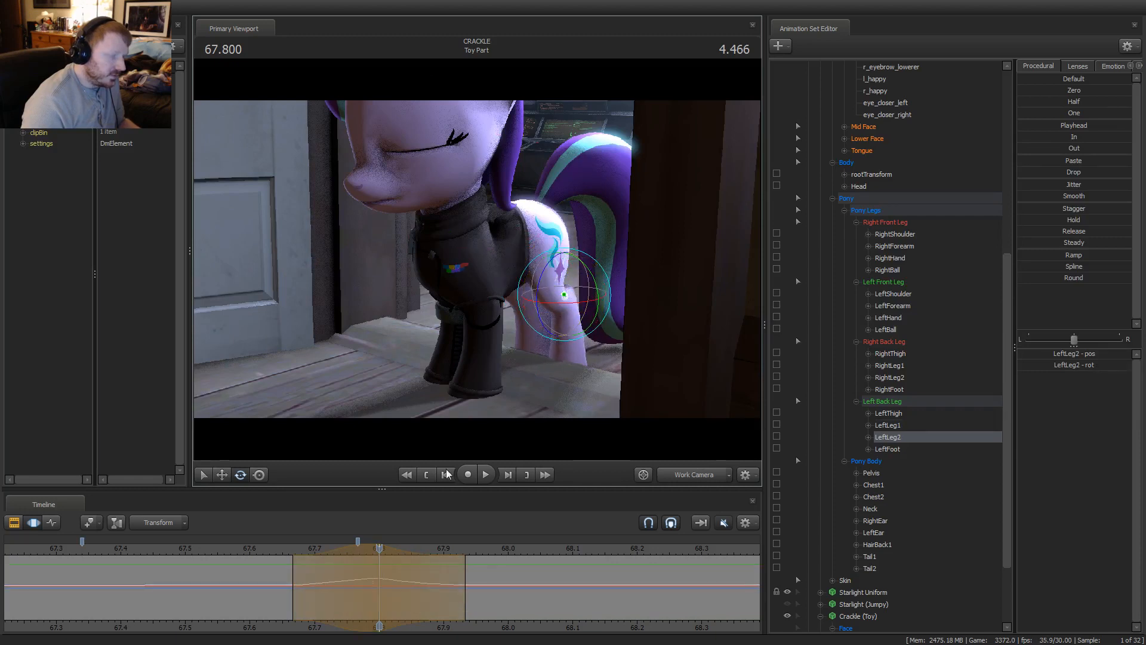
left_click_drag(281, 580, 379, 584)
left_click_drag(539, 338, 545, 329)
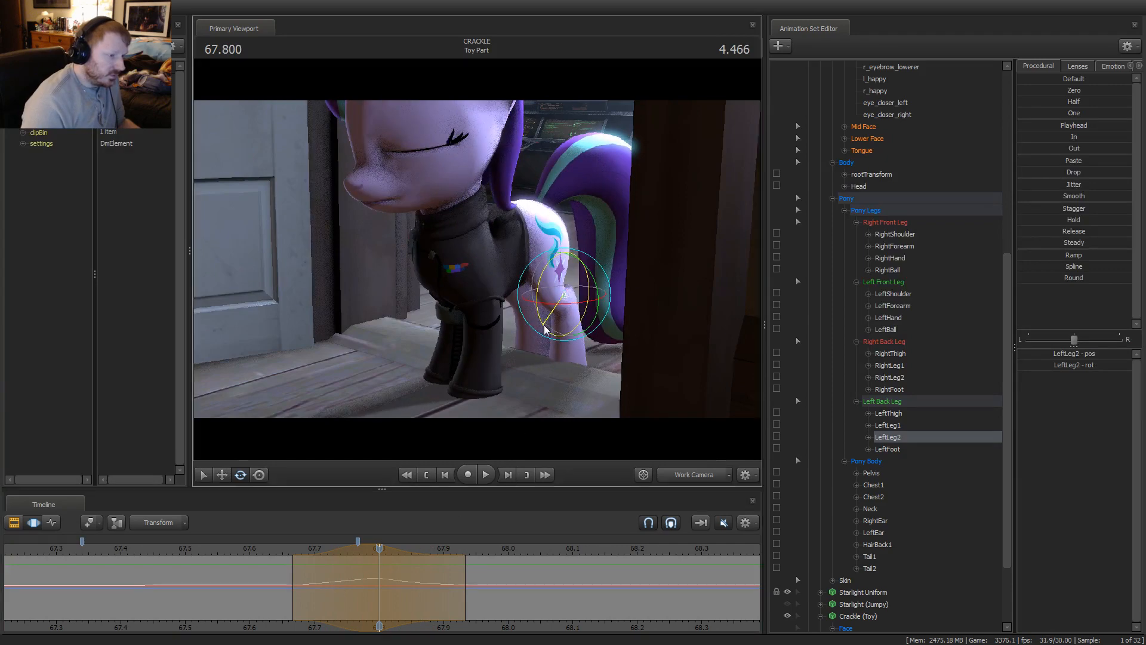
Replay the left back leg motion from about 67.63 in both cameras and scrub through it in the work camera
left_click(284, 554)
key("space")
key("space")
left_click(281, 549)
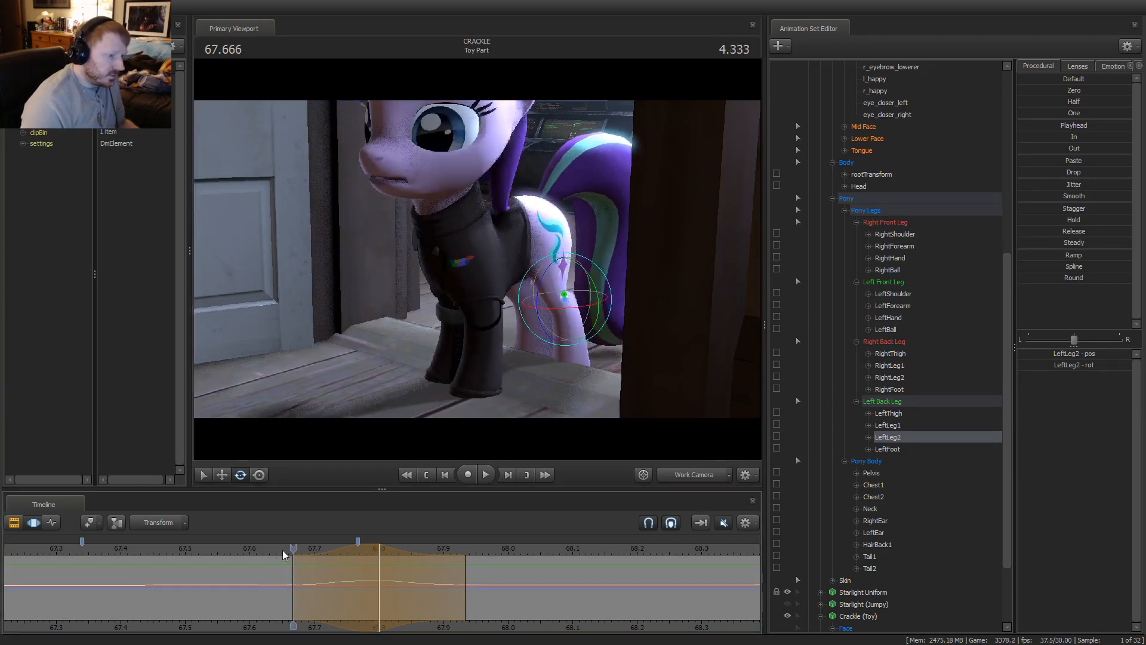
key("space")
key("space")
key("space")
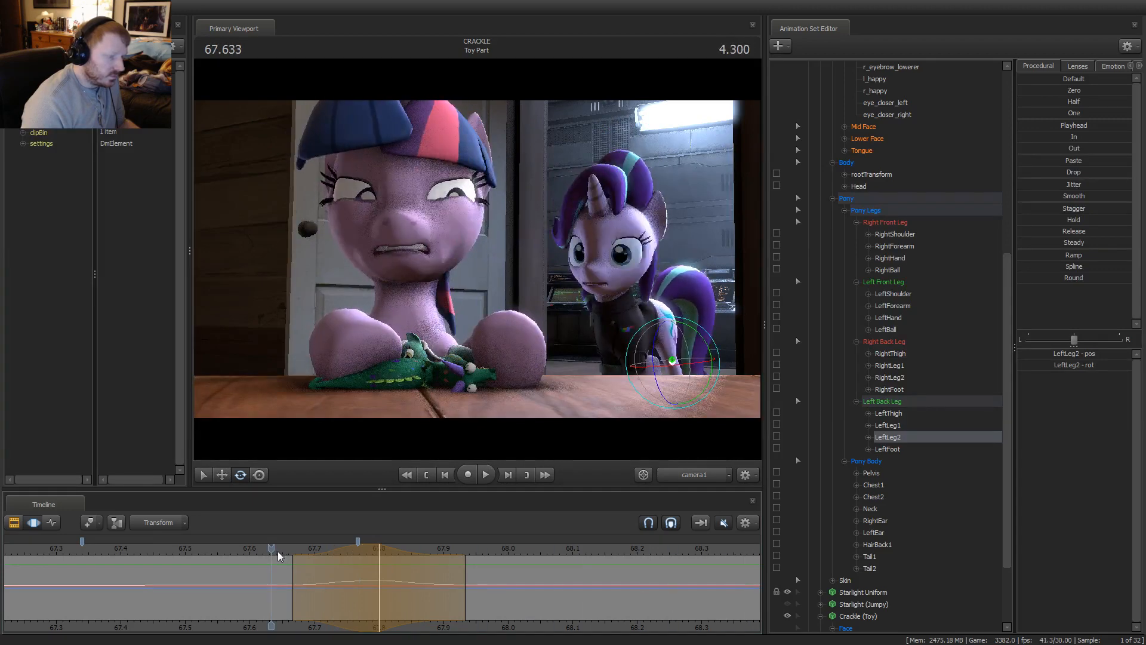
key("space")
left_click(677, 470)
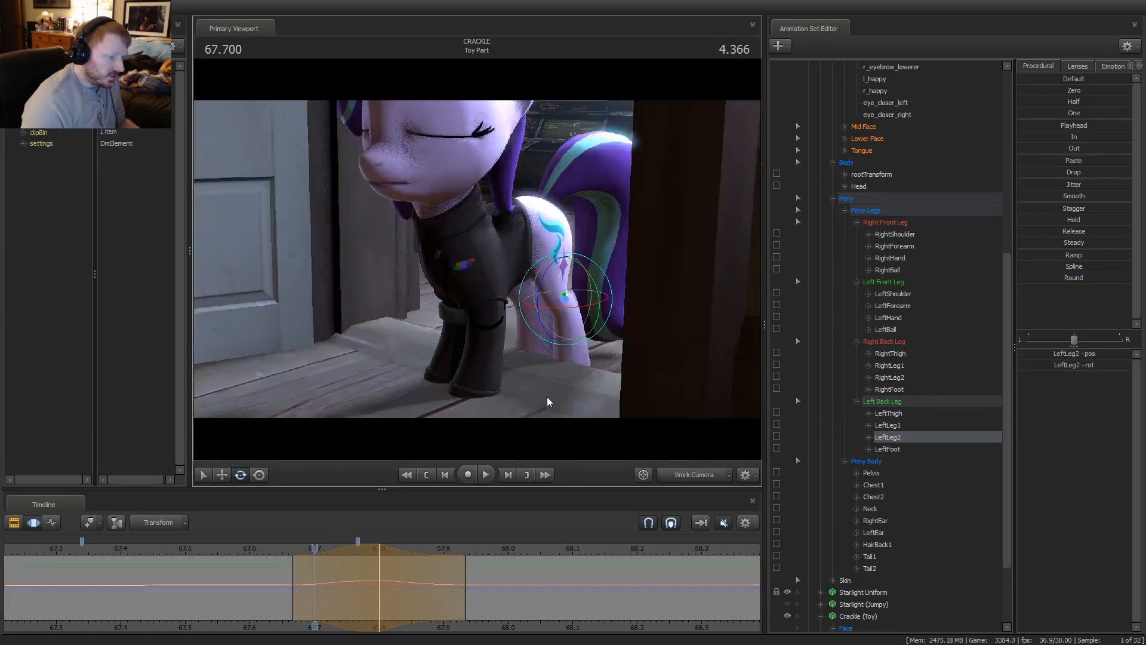
key("shift")
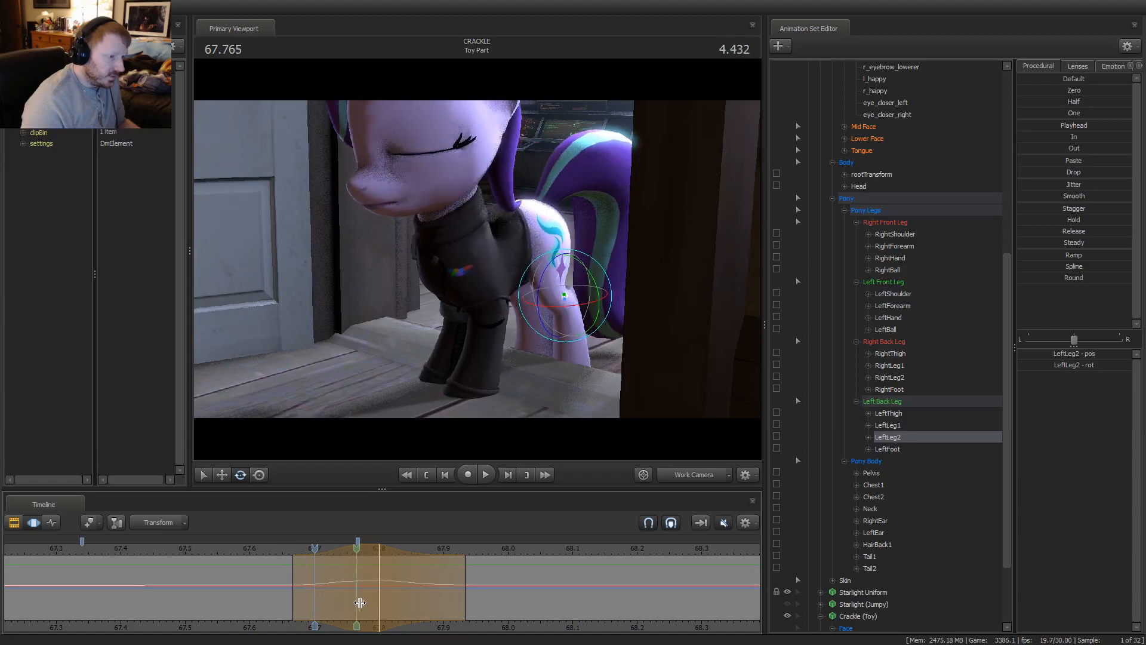
left_click_drag(394, 596, 454, 588)
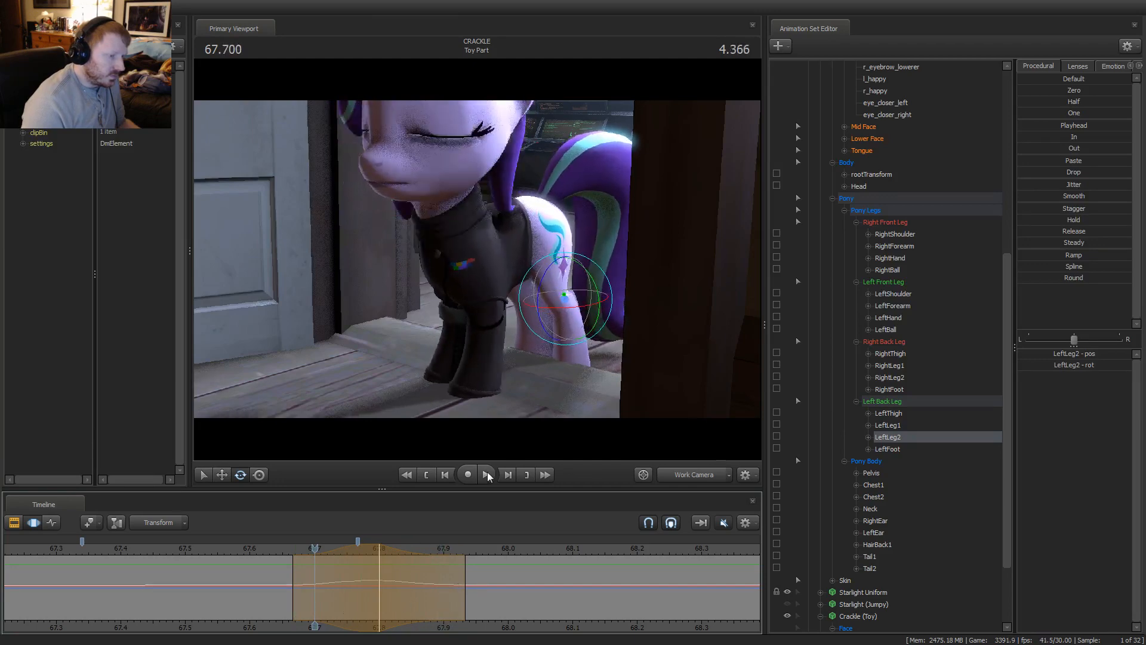
From behind Starlight, rotate RightThigh, RightLeg1 and RightLeg2 at 67.800 to adjust the right back leg
mouse_move(482, 358)
left_mouse_down()
mouse_move(514, 299)
mouse_move(436, 234)
mouse_move(450, 250)
left_mouse_up()
left_click(437, 229, "ctrl")
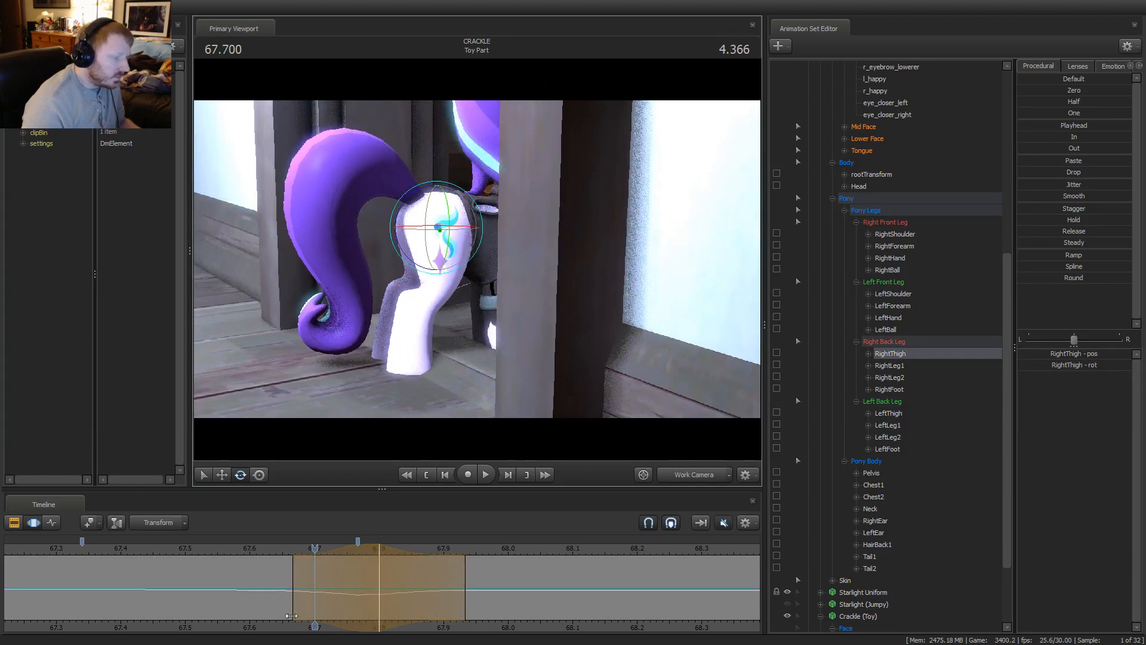
left_click_drag(312, 552, 386, 532)
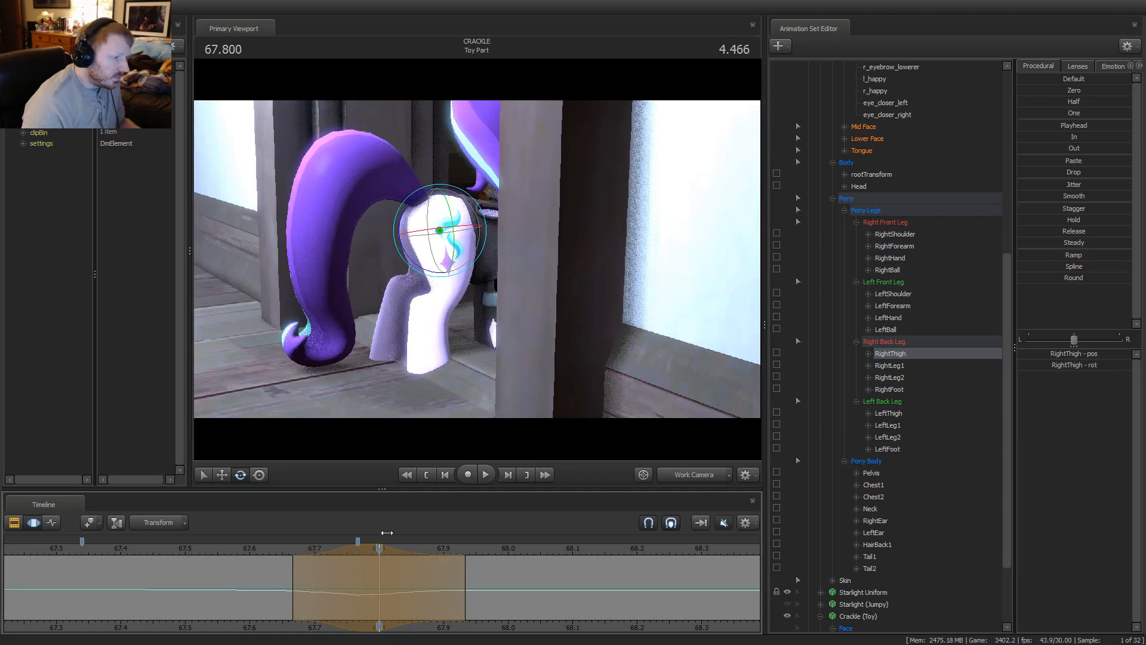
left_click_drag(427, 281, 427, 278)
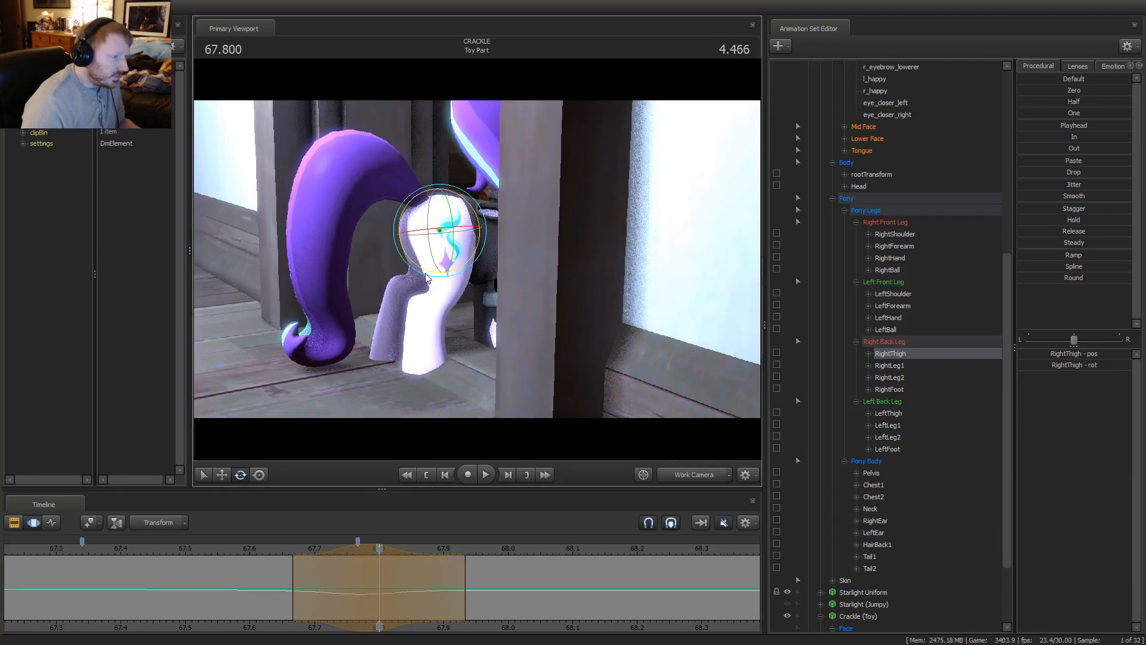
left_click(446, 277)
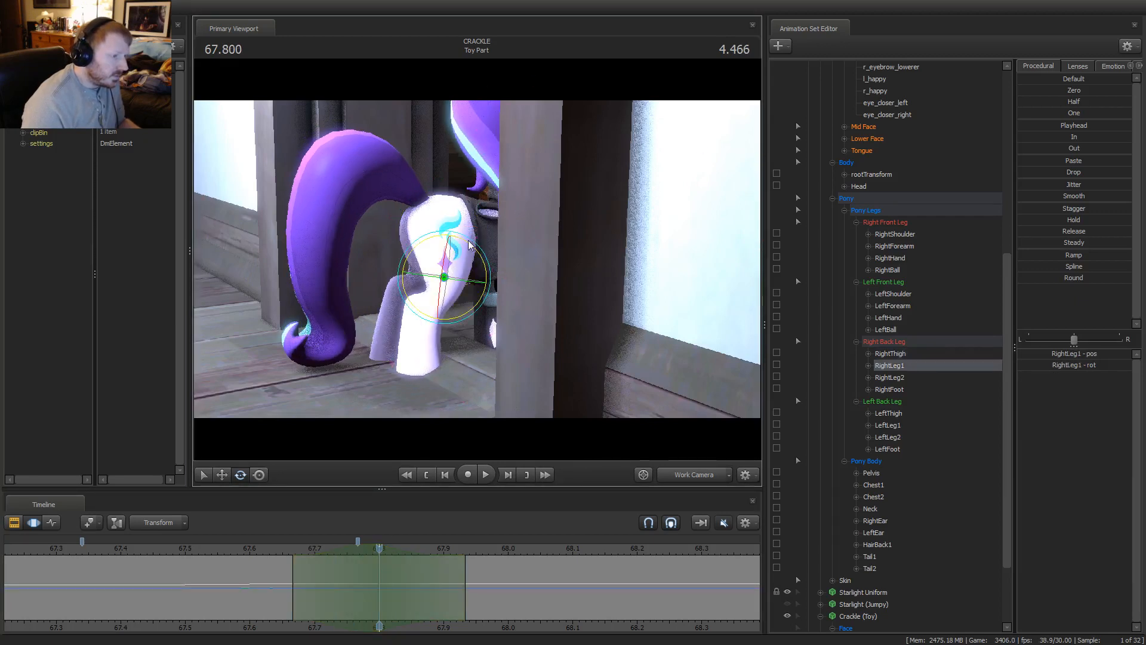
left_click_drag(469, 245, 477, 265)
left_click(412, 293, "ctrl")
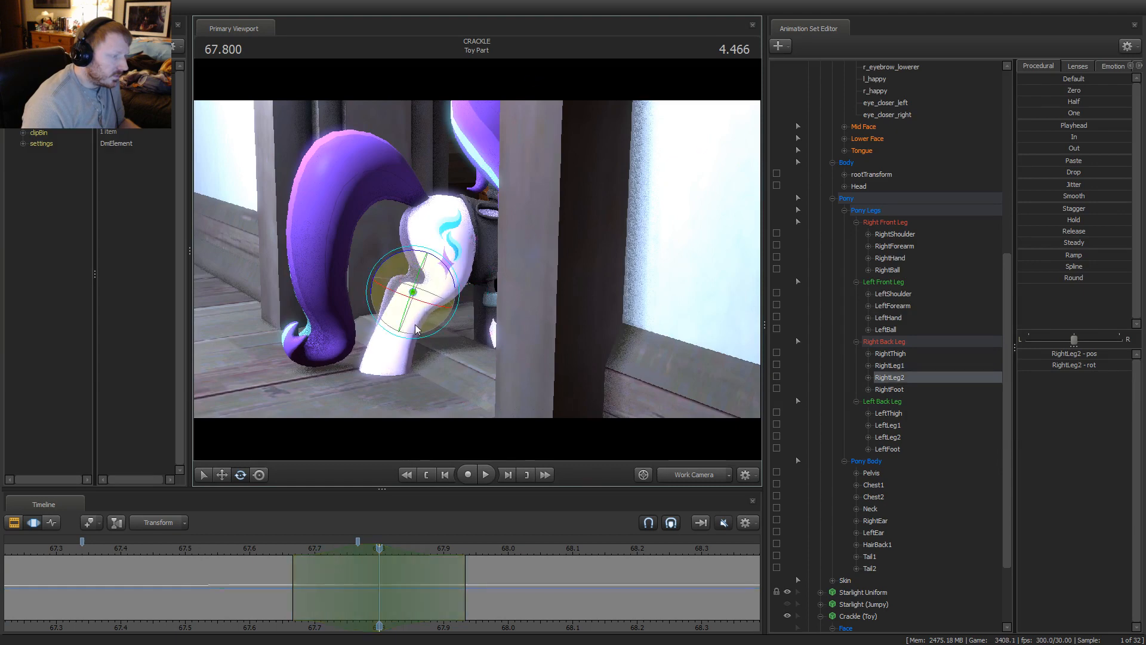
left_click_drag(408, 285, 404, 256)
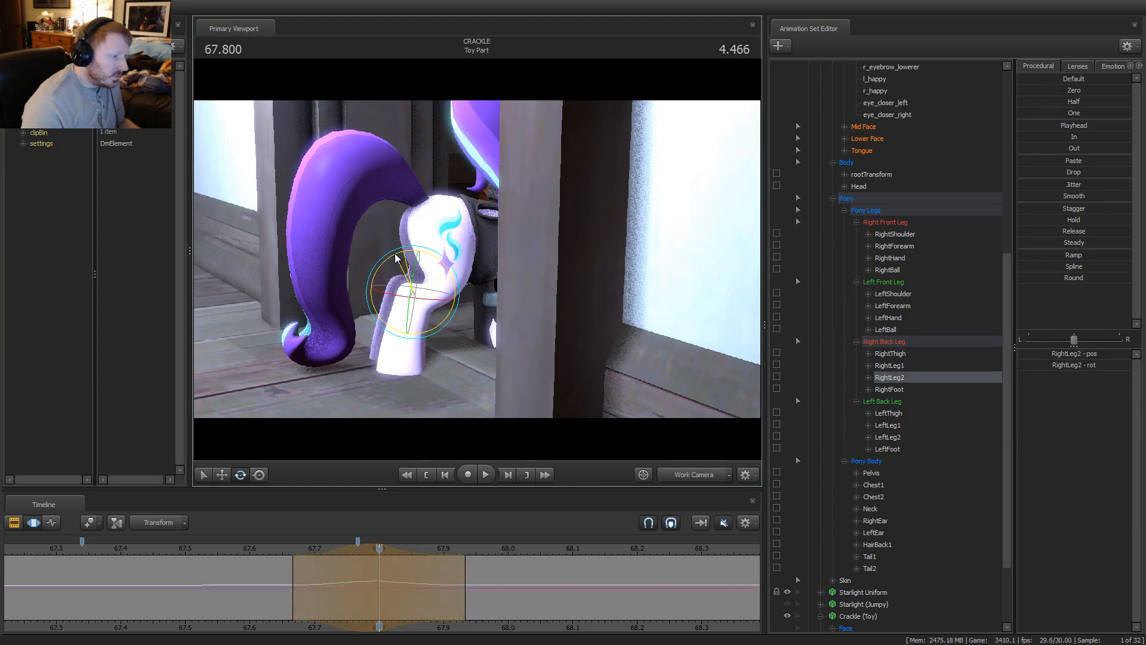
left_click_drag(514, 336, 621, 336, "alt")
left_click(455, 280, "ctrl")
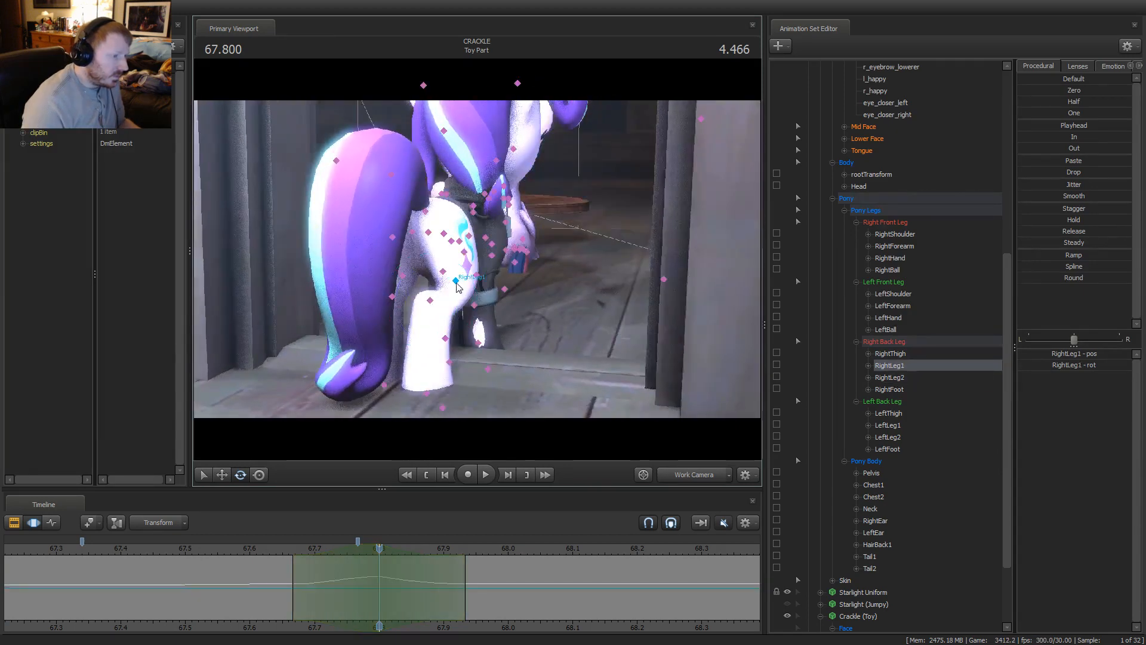
left_click_drag(468, 276, 471, 277)
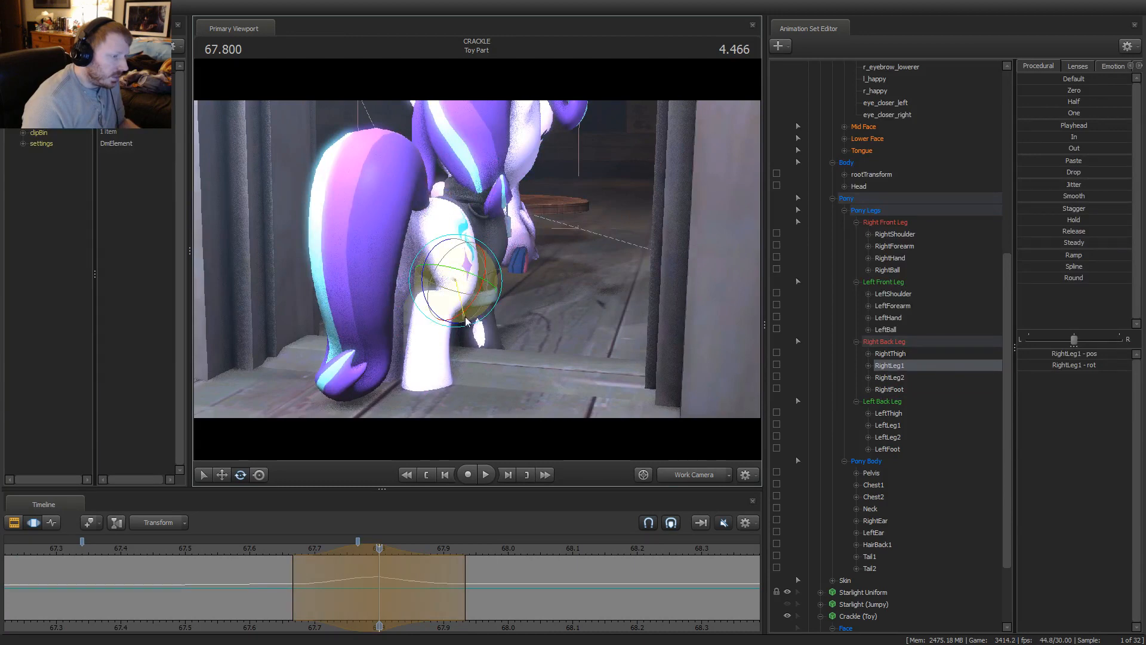
Replay the right back leg motion around 67.8 in the work camera and switch to camera1
left_click(278, 553)
key("space")
key("space")
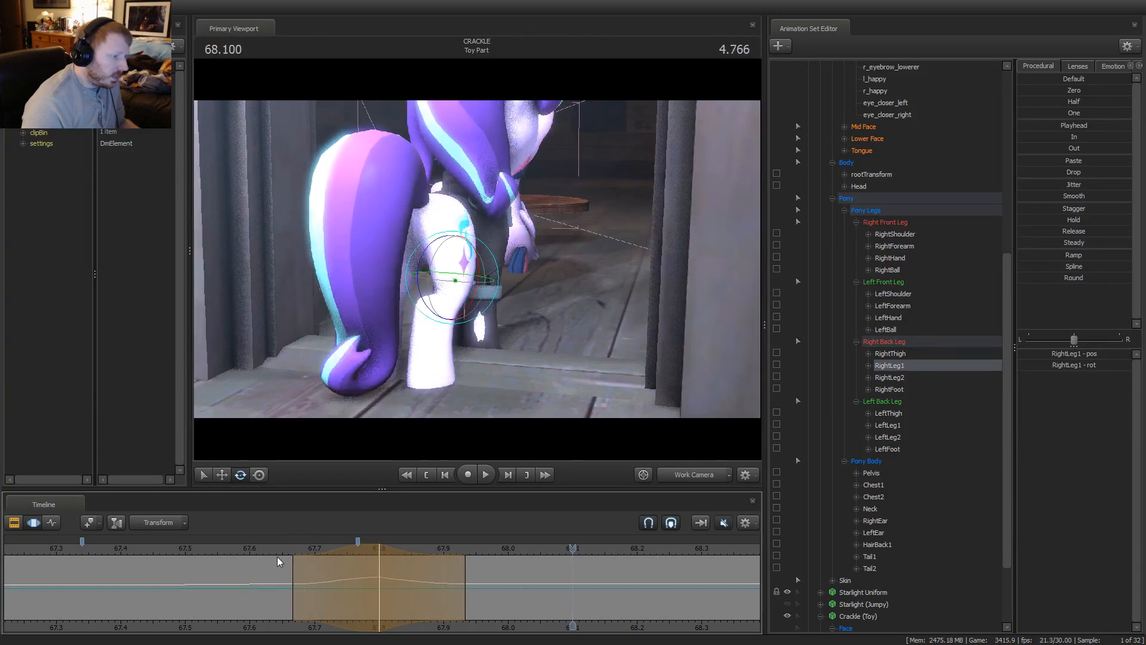
left_click(687, 468)
left_click(689, 473)
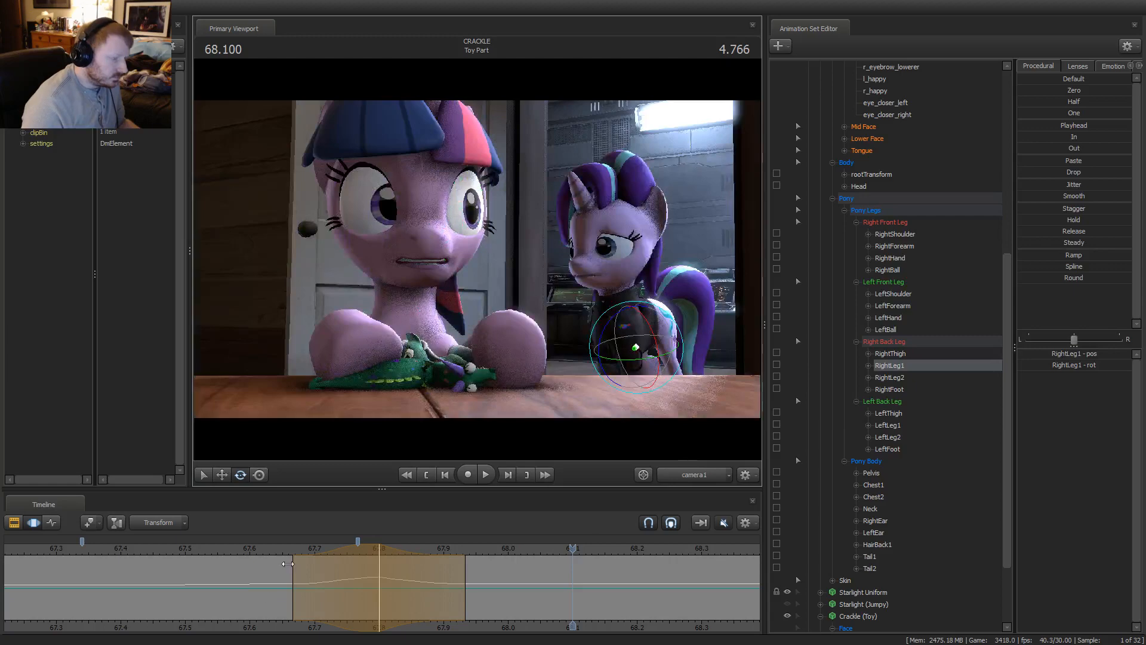
Examine Starlight's full motion in camera1, replaying it around 67.8 and from progressively earlier start times
left_click_drag(288, 563, 572, 585)
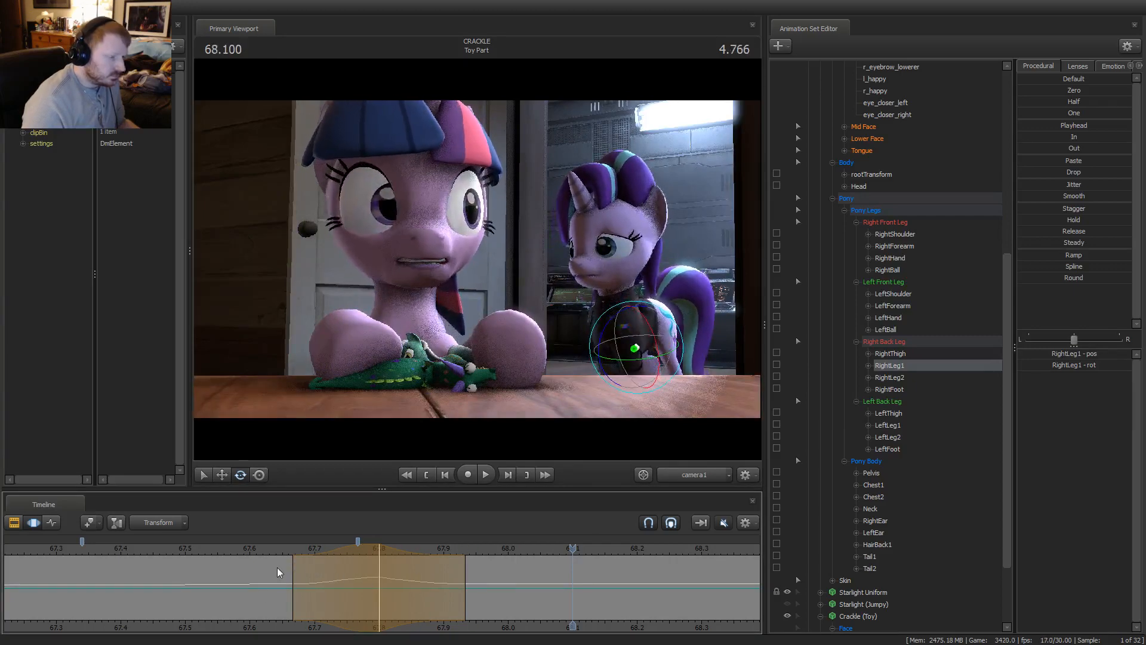
left_click(267, 551)
key("space")
key("space")
left_click(195, 555)
key("space")
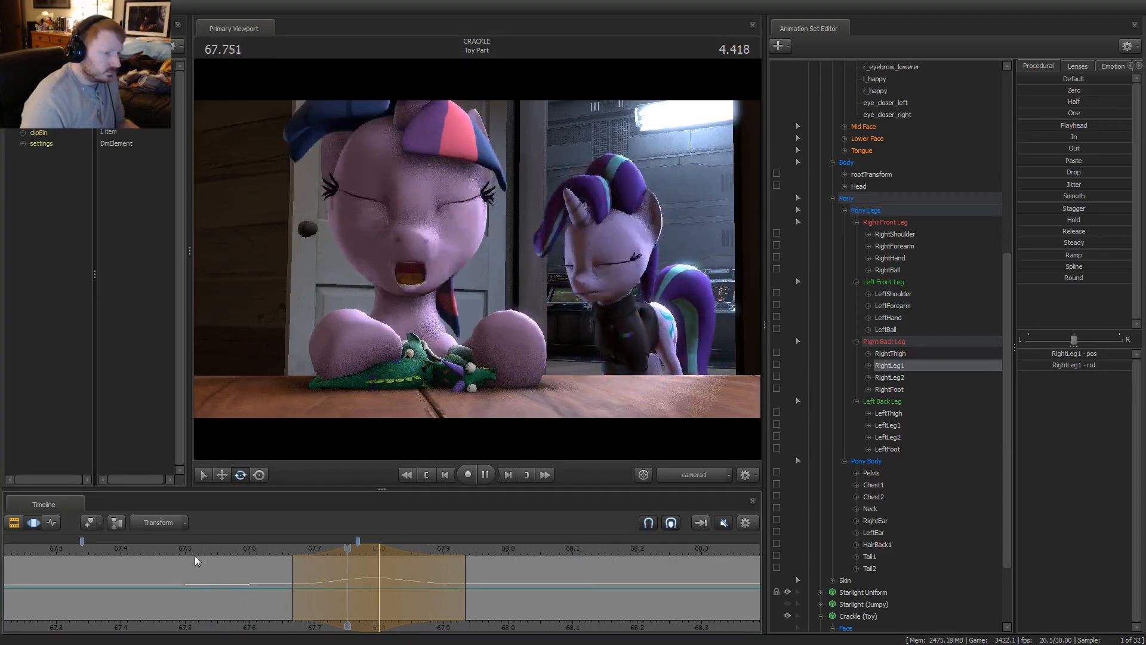
key("space")
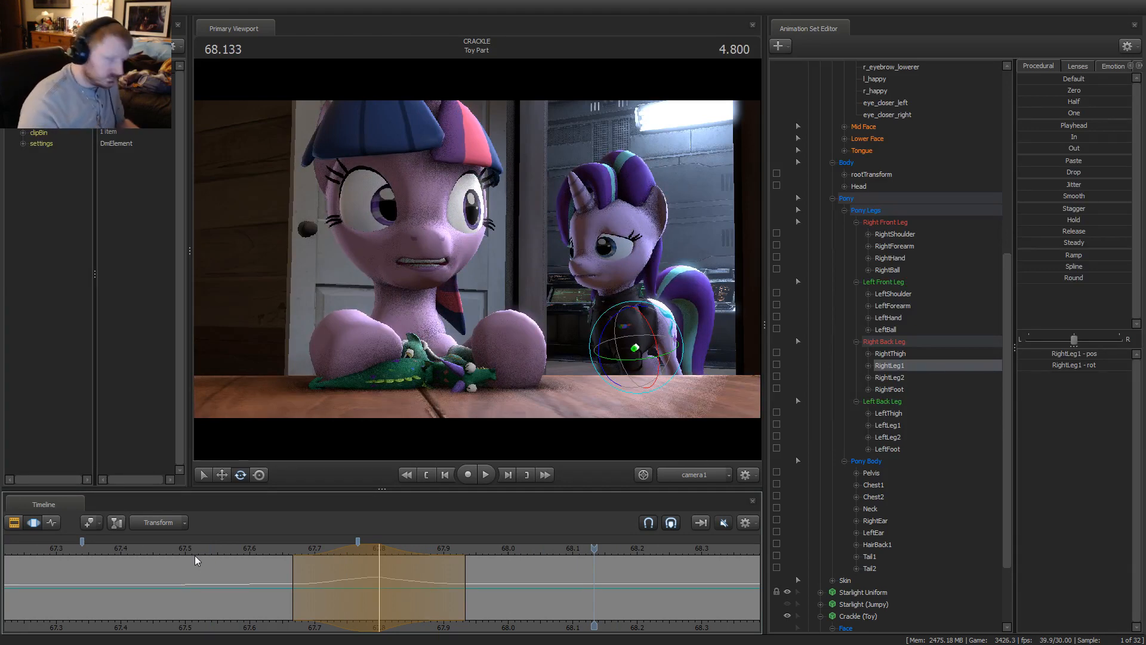
scroll(207, 542, "down", 4)
left_click(239, 547)
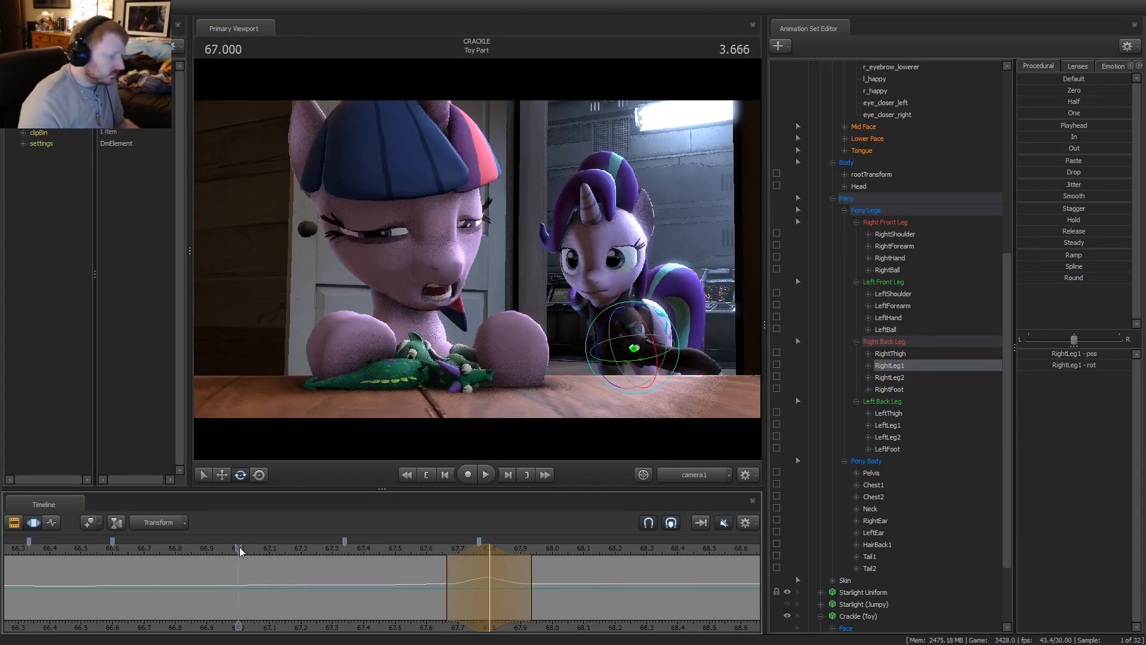
key("space")
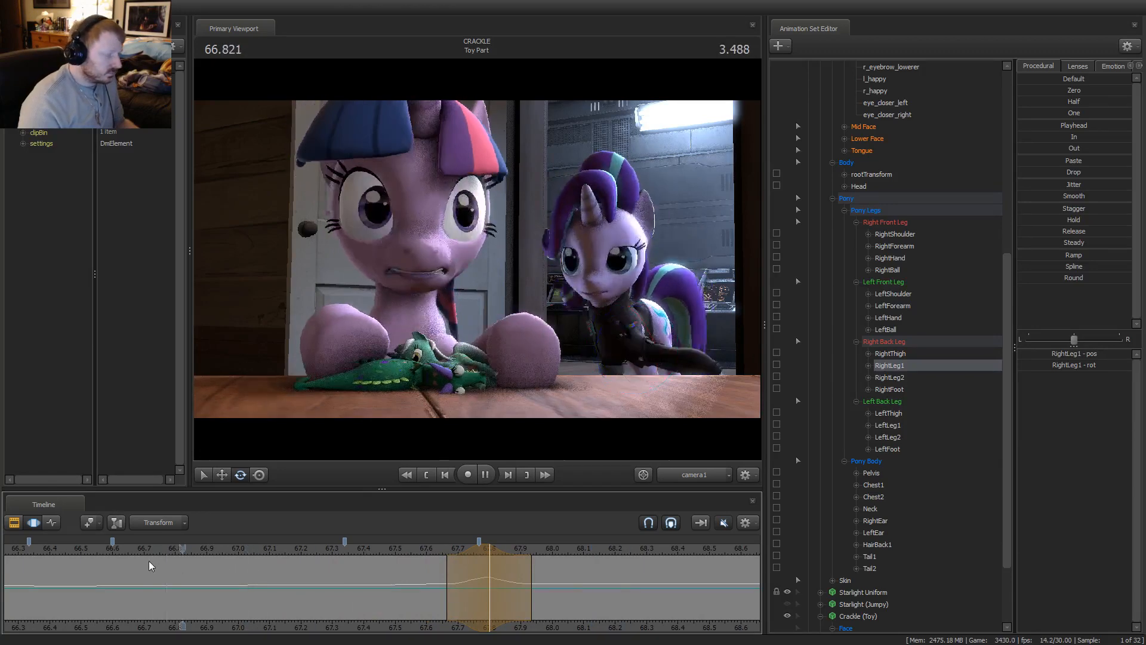
key("space")
Set the time range to about 67.27 to 67.67, adjust Starlight's LeftForearm at 67.466 and replay the motion
mouse_move(96, 573)
left_mouse_down()
mouse_move(398, 600)
mouse_move(385, 601)
left_mouse_up()
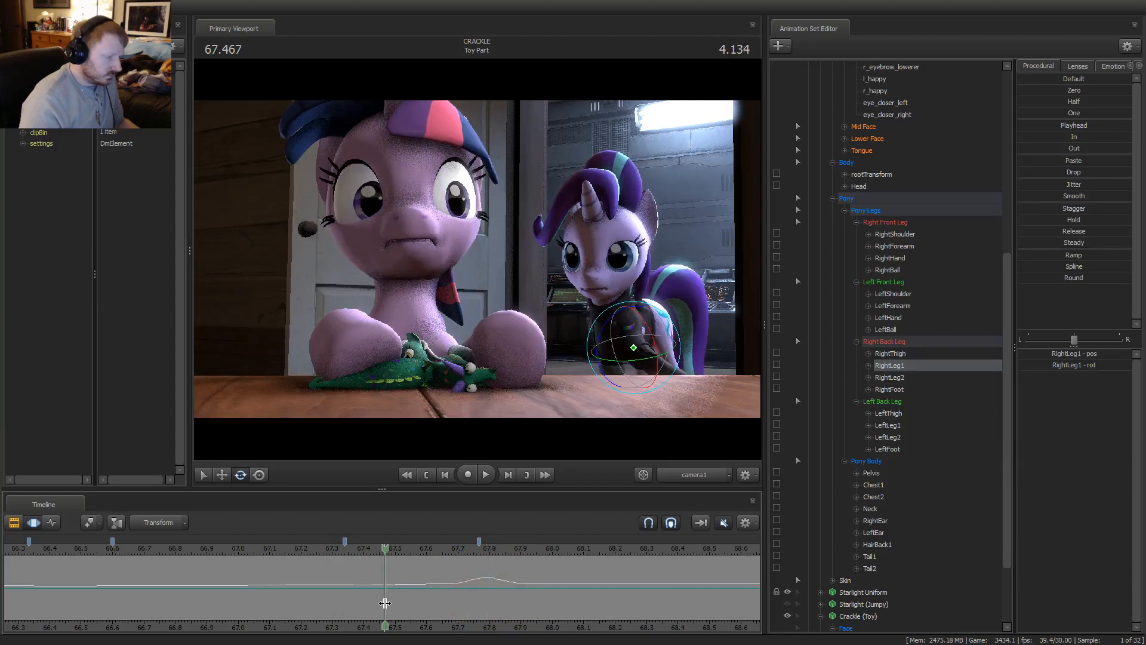
mouse_move(659, 358)
left_mouse_down()
mouse_move(657, 345)
mouse_move(639, 356)
mouse_move(658, 365)
left_mouse_up()
left_click(642, 356)
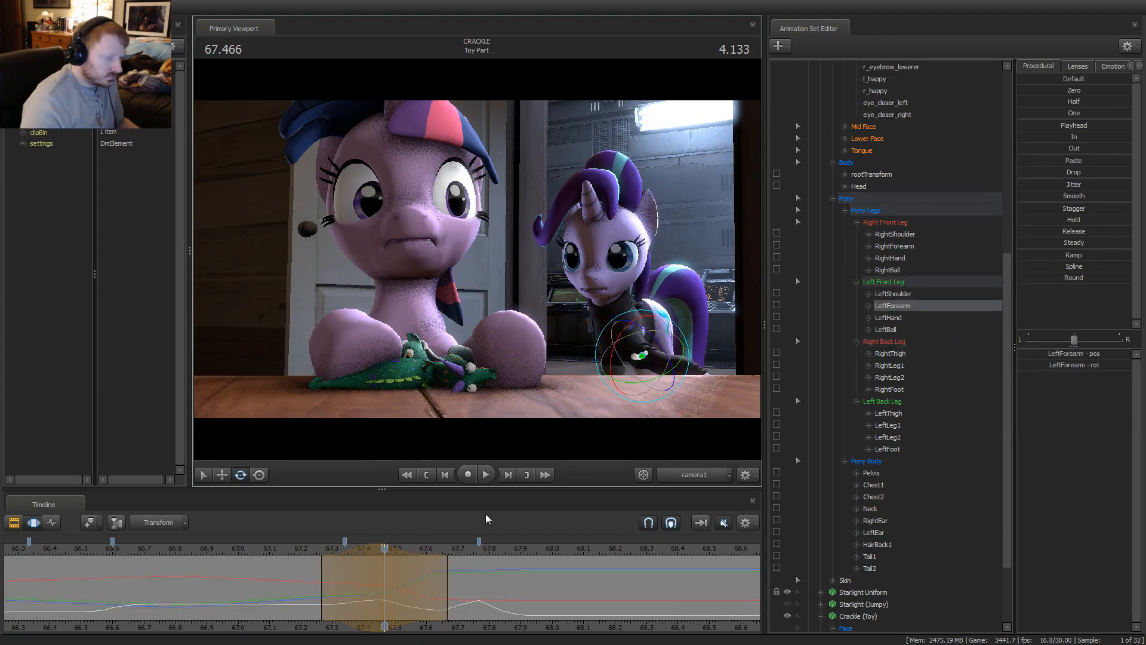
left_click(300, 554)
key("space")
key("space")
Set the time range to about 67.27–67.73 and rotate Starlight's LeftForearm at 67.500 to adjust the left front leg
left_click_drag(290, 557, 384, 585)
left_click(398, 585)
scroll(397, 585, "up", 7)
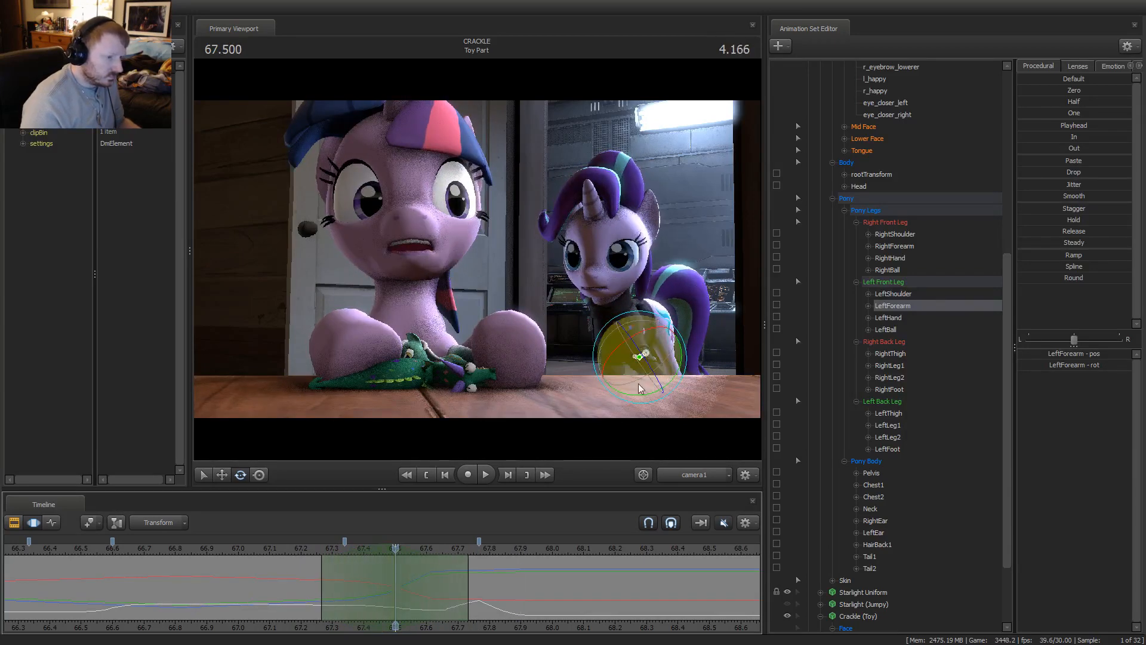
left_click(624, 333)
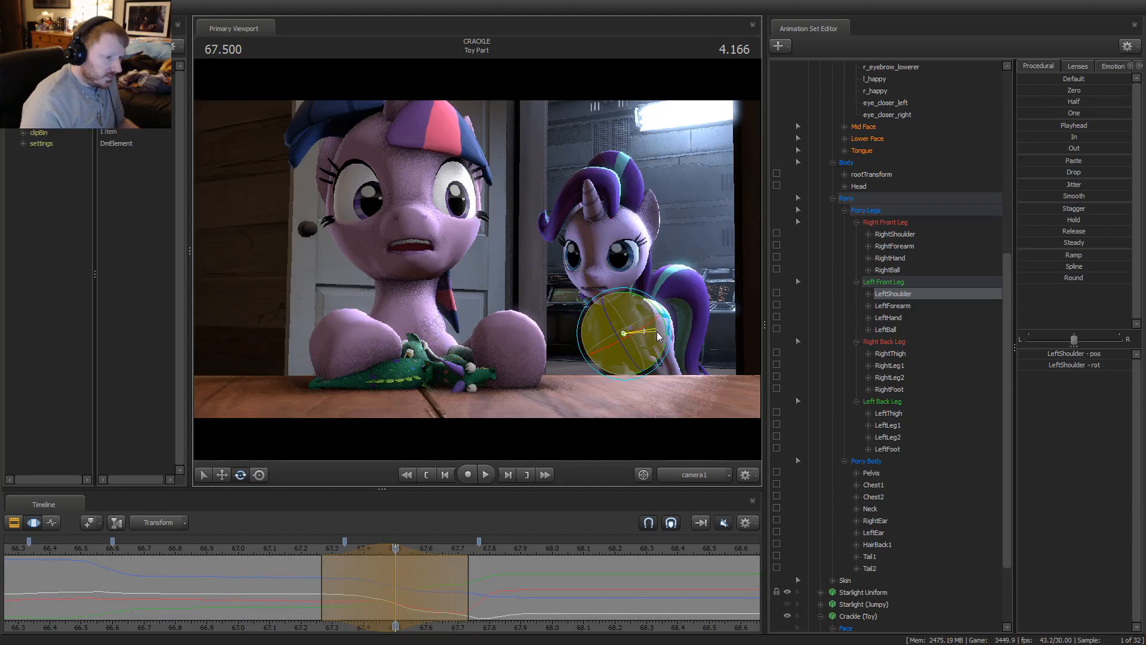
left_click(651, 364)
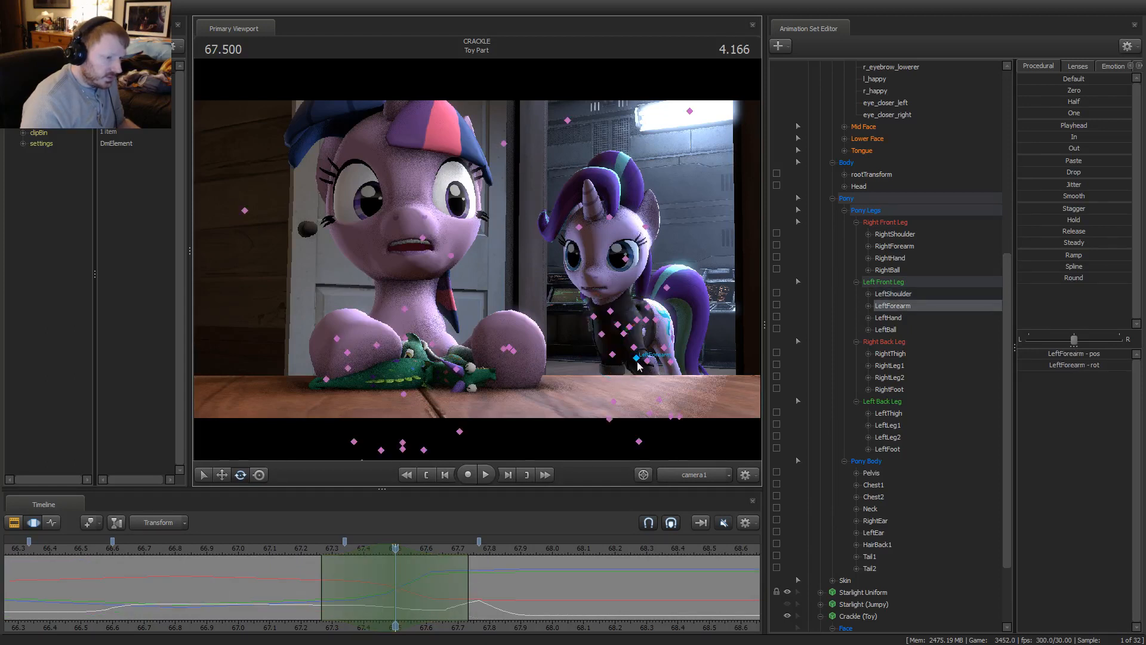
left_click_drag(660, 344, 657, 348)
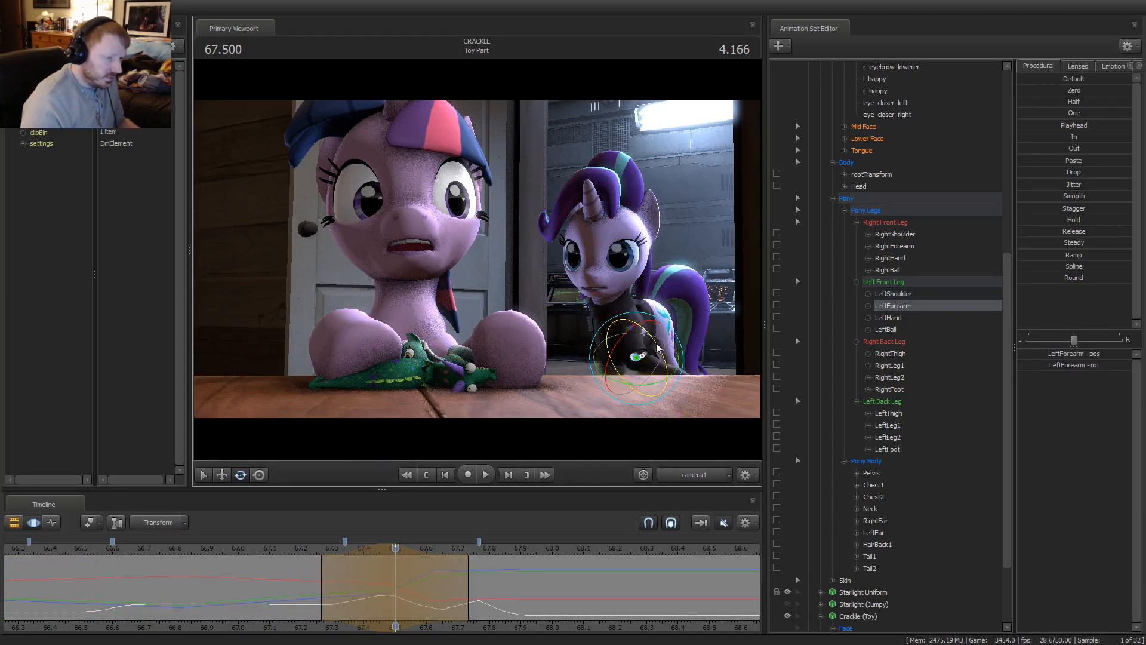
Examine the left front leg's motion in camera1 by scrubbing around 67.5 and replaying from about 66.77
key("shift")
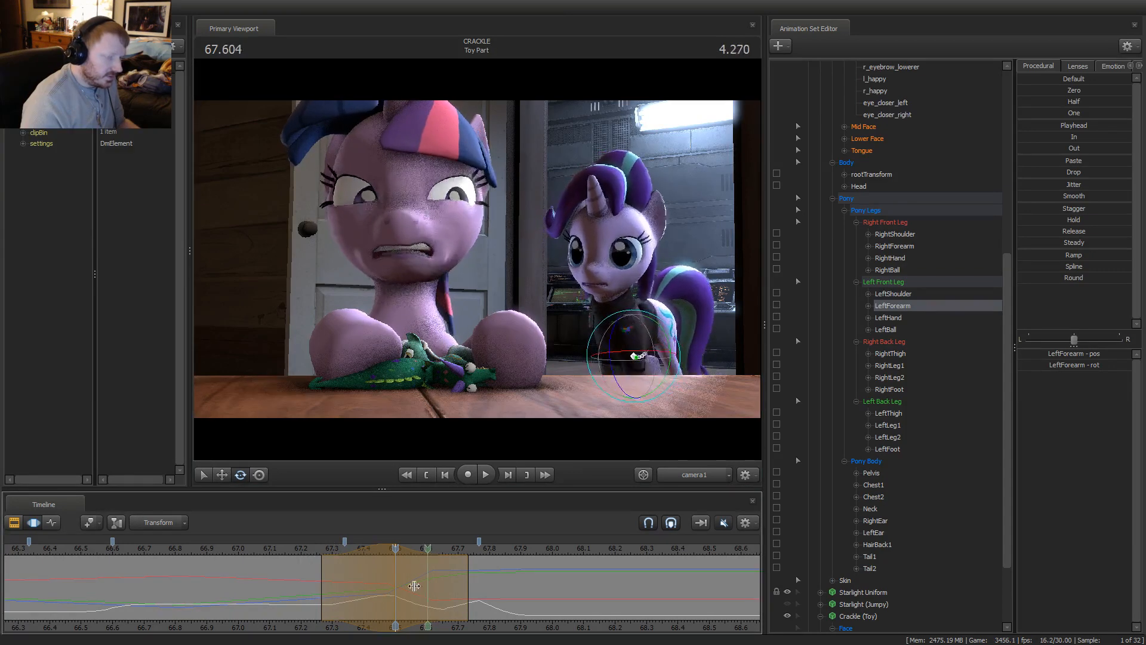
key("space")
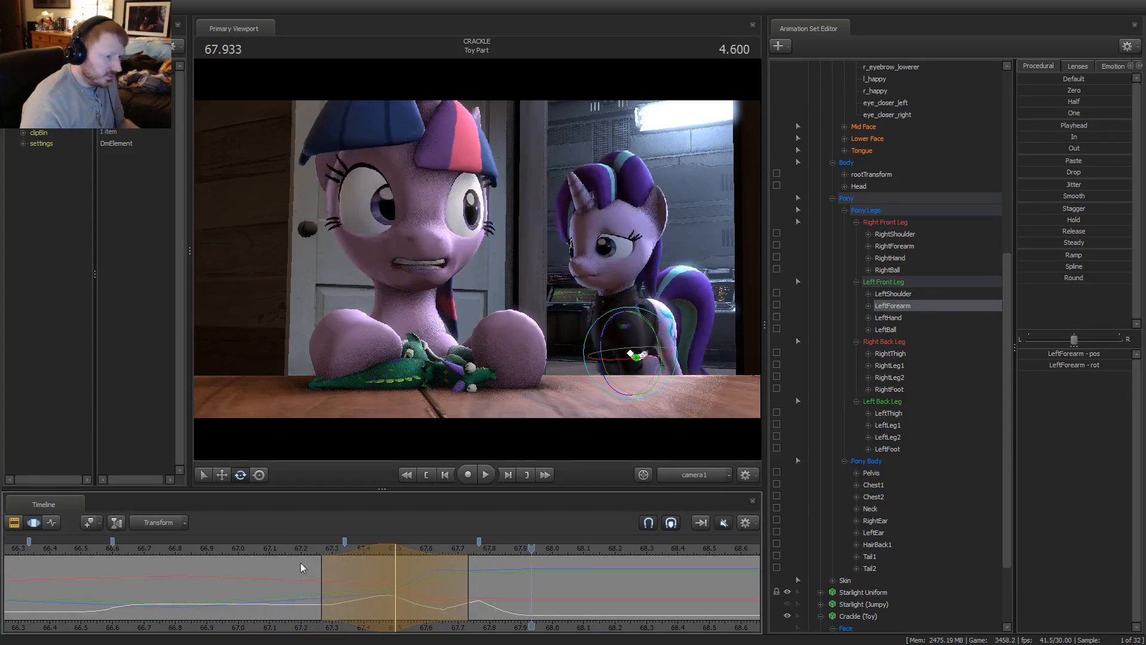
left_click(165, 548)
key("space")
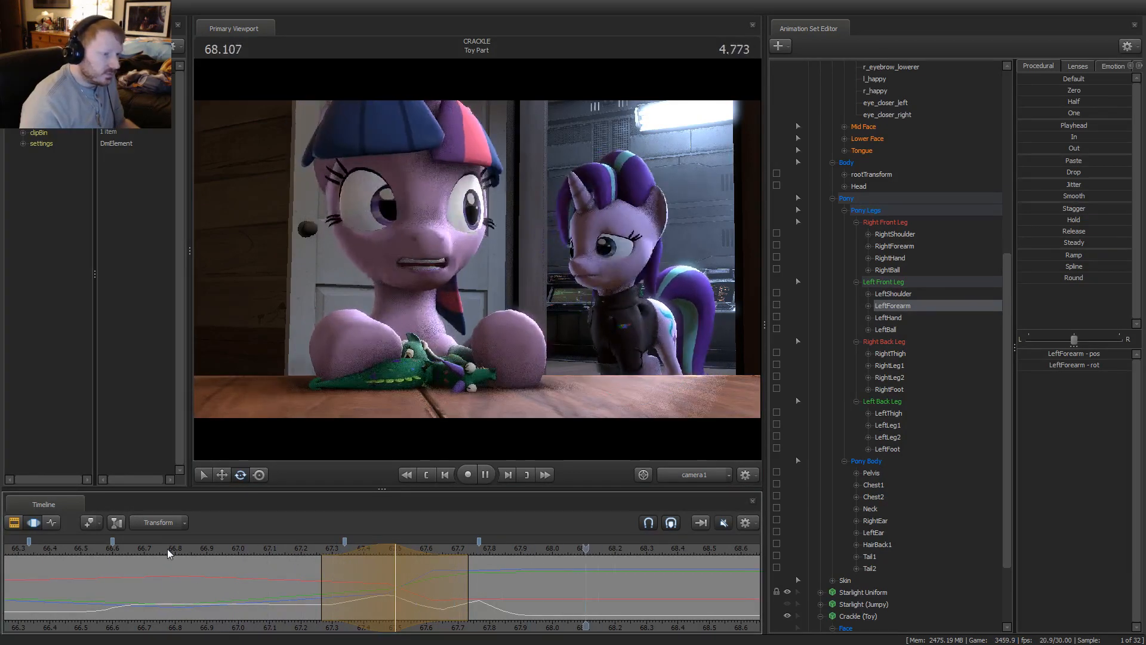
key("space")
key("space")
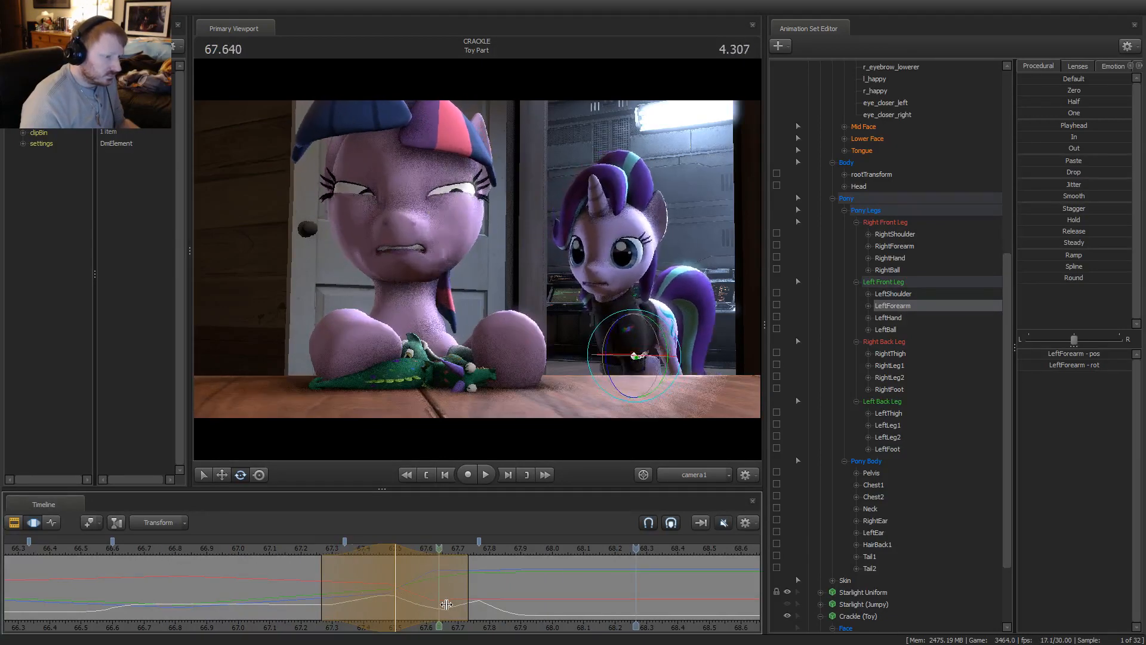
left_click(397, 610)
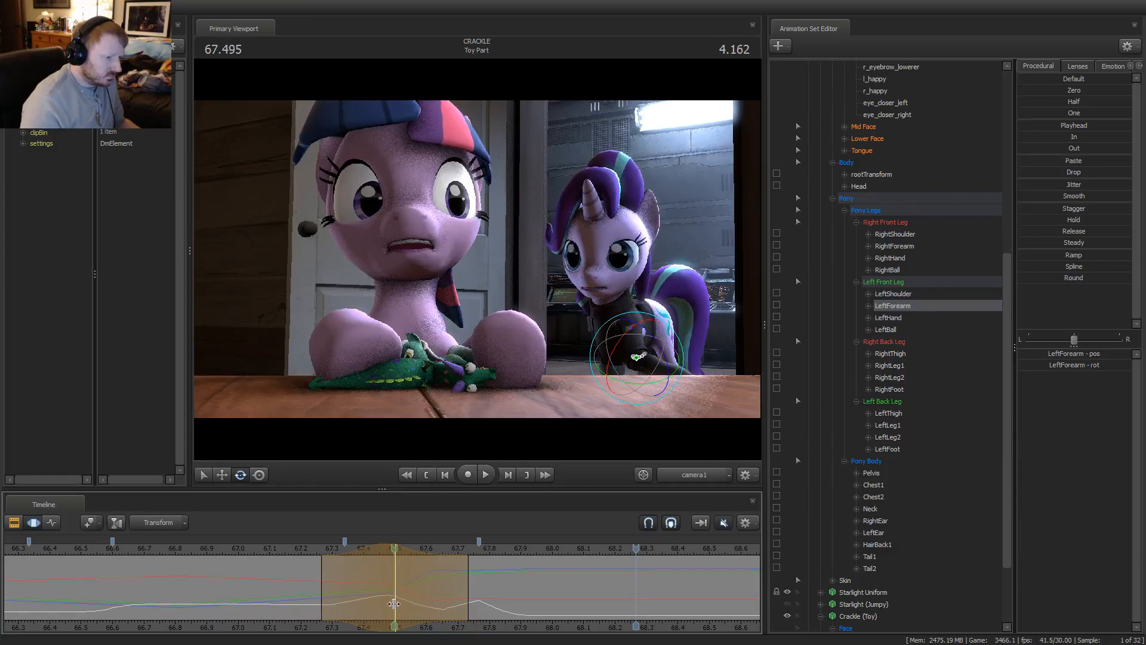
key("space")
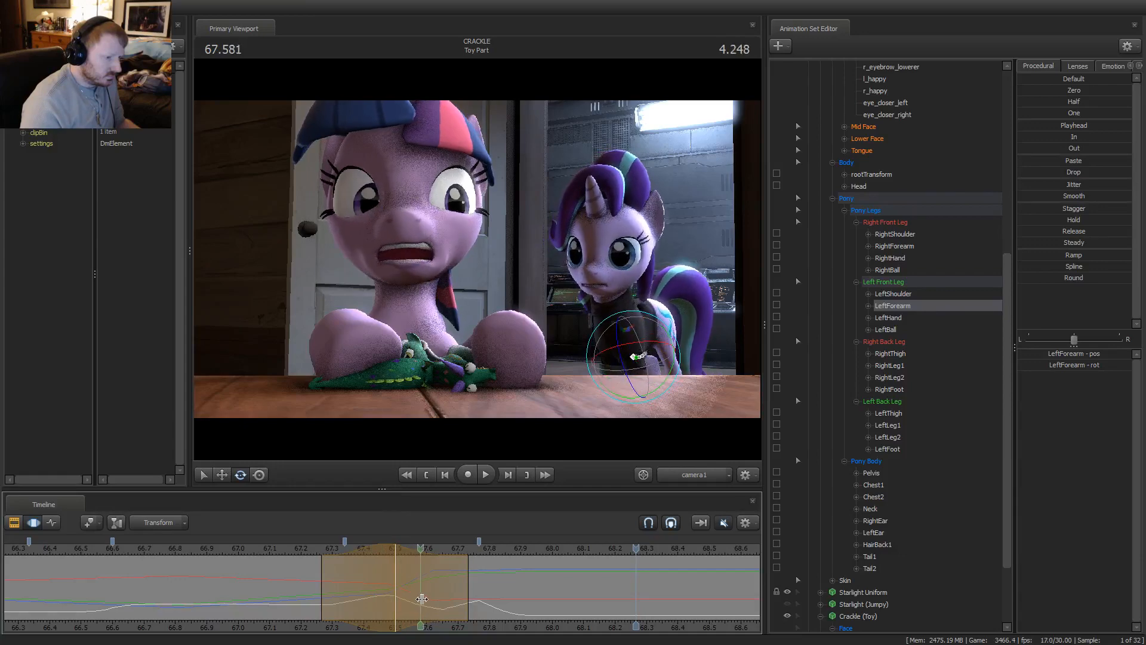
In the work camera near Starlight's front legs, set the range to about 67.33–67.70 and rotate LeftShoulder and LeftForearm at 67.533
left_click(694, 473)
left_click_drag(654, 342, 507, 373, "alt")
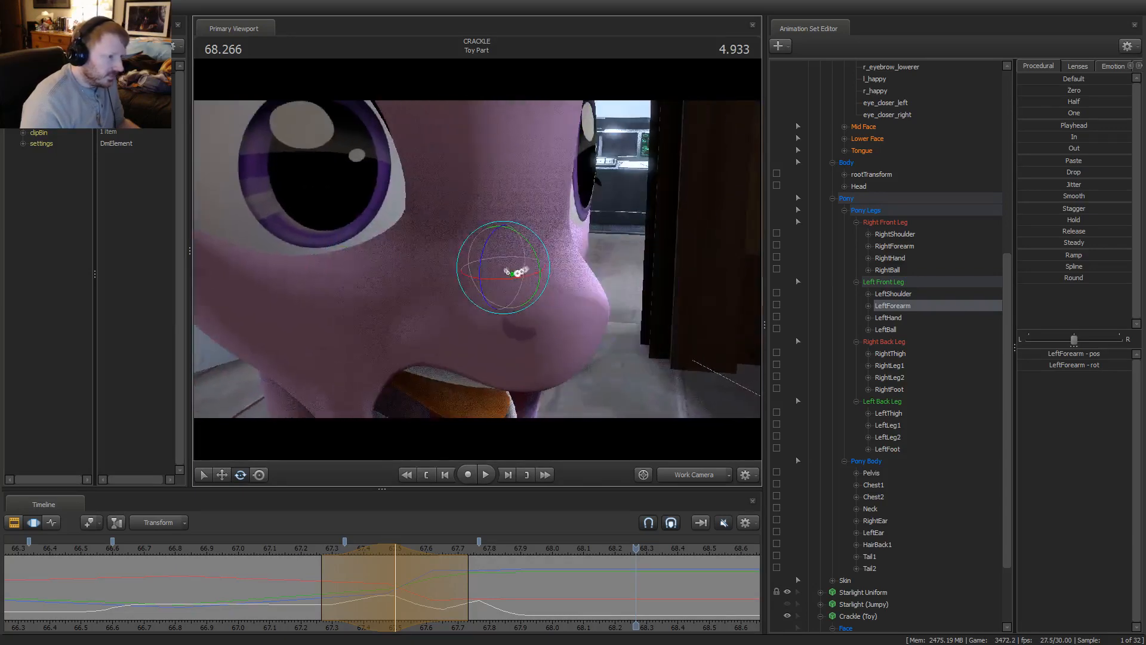
left_click_drag(382, 314, 394, 337)
key("w")
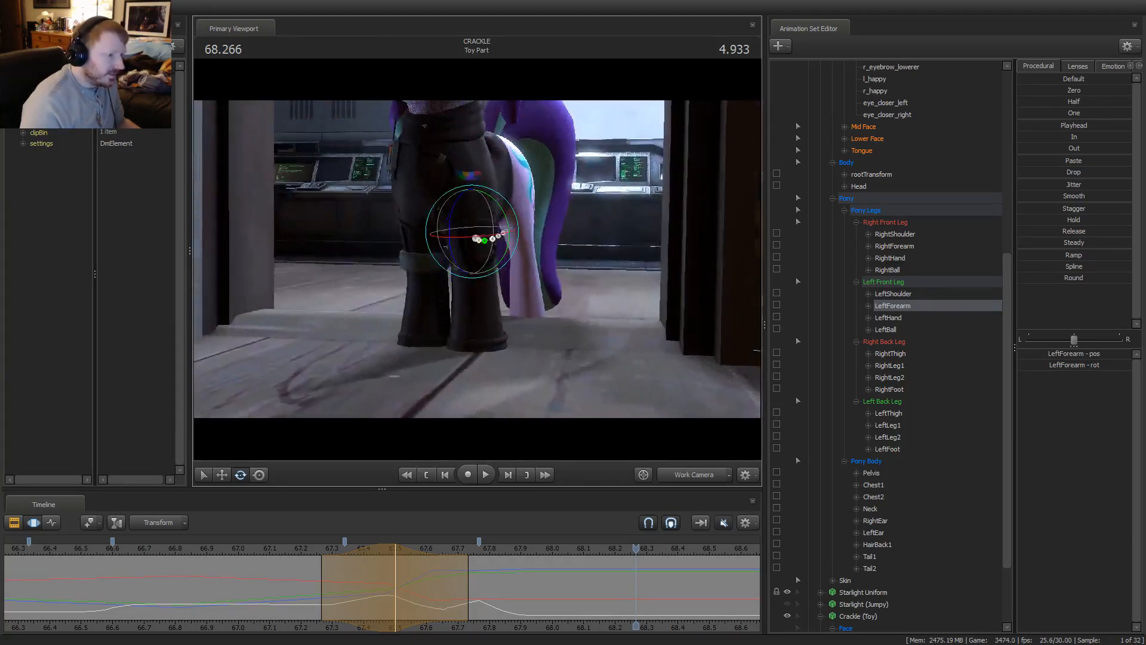
left_click_drag(284, 584, 401, 573)
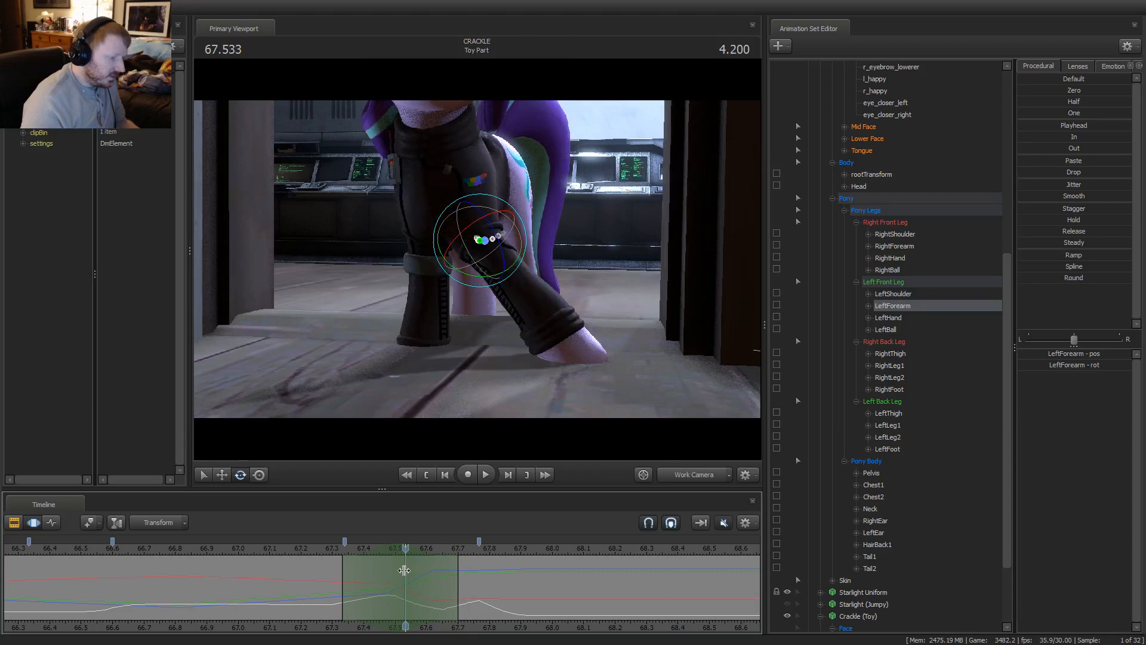
left_click_drag(513, 330, 465, 266, "alt")
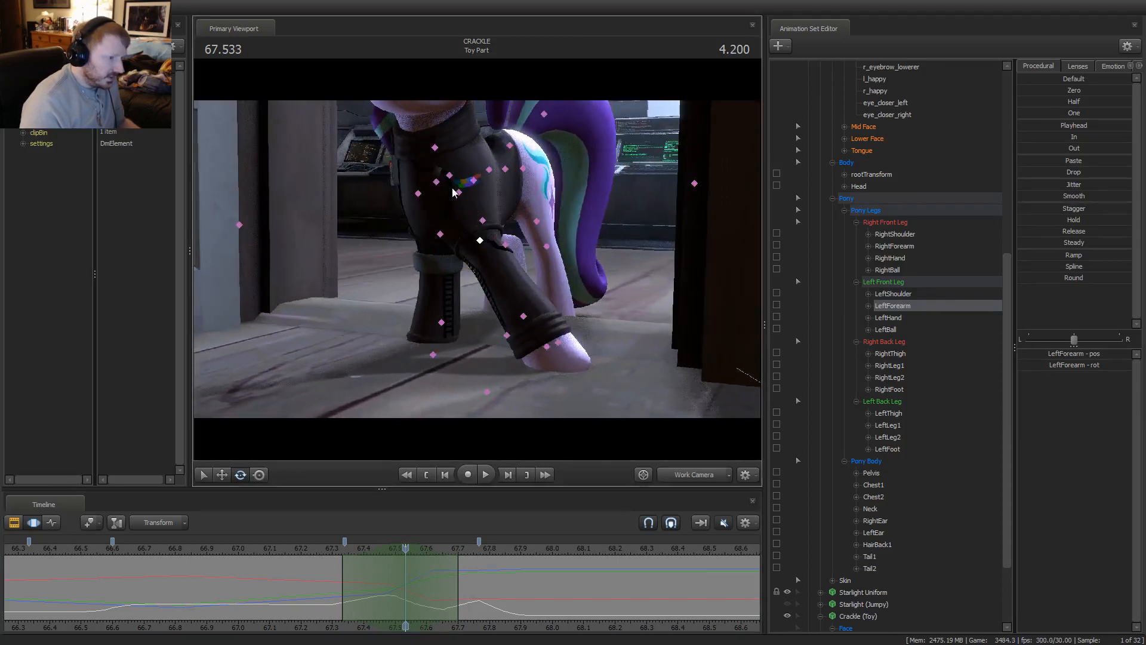
left_click(457, 192, "ctrl")
left_click_drag(439, 188, 427, 197)
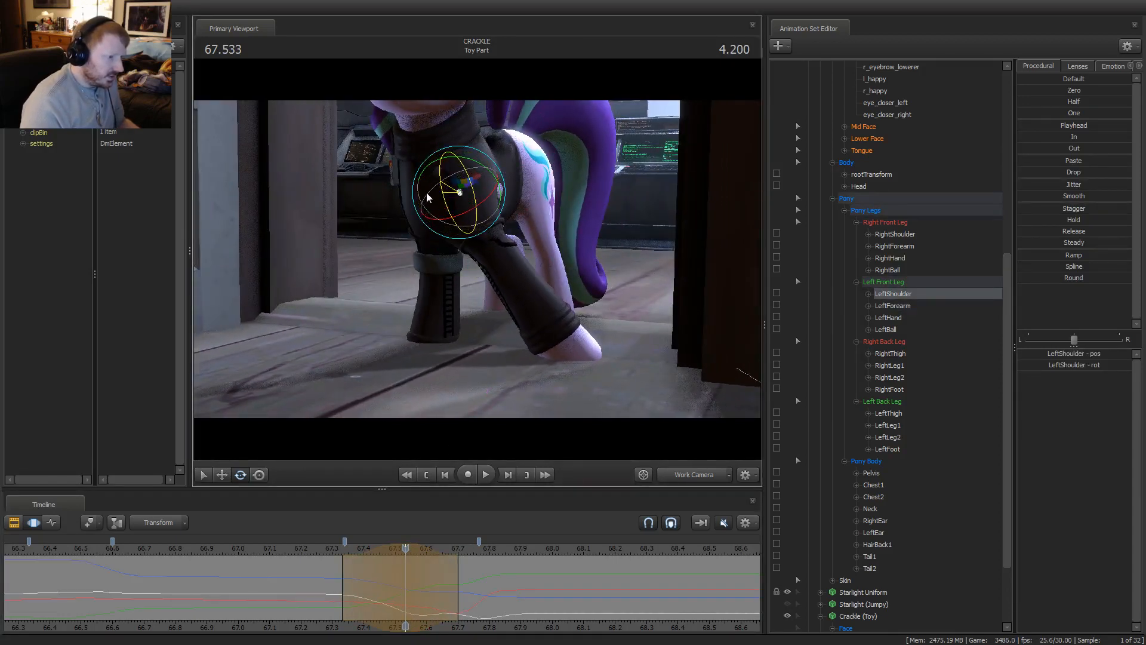
left_click(483, 229, "ctrl")
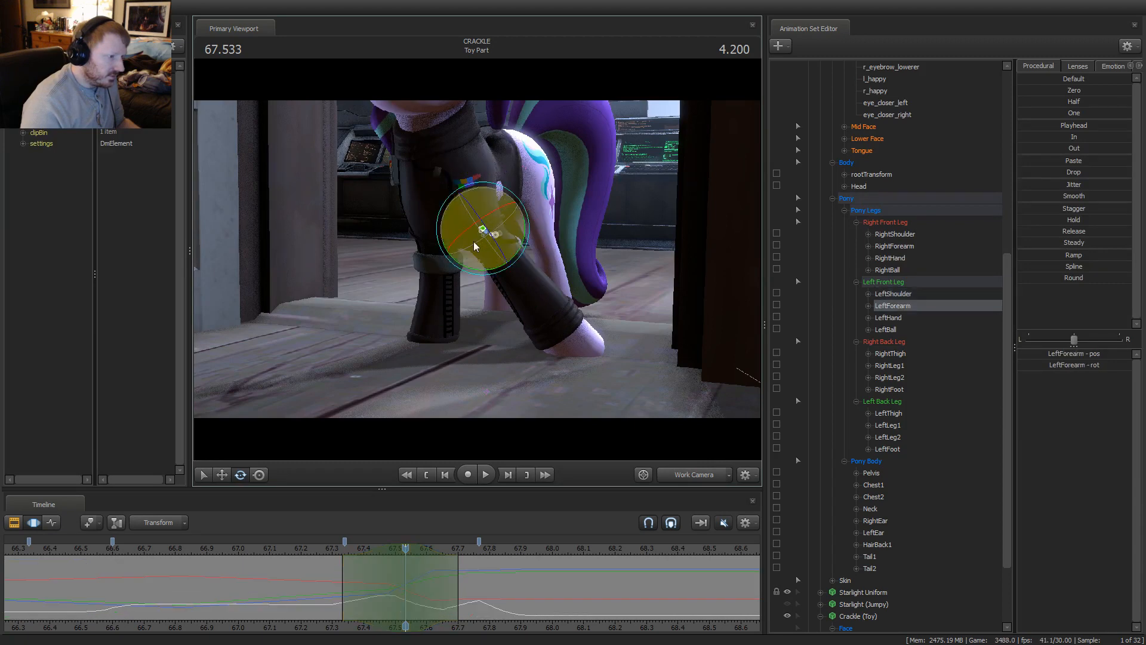
left_click_drag(484, 232, 461, 235)
Select LeftHand and LeftBall together and rotate them at 67.533 to bend Starlight's left front hoof backward
key("Escape")
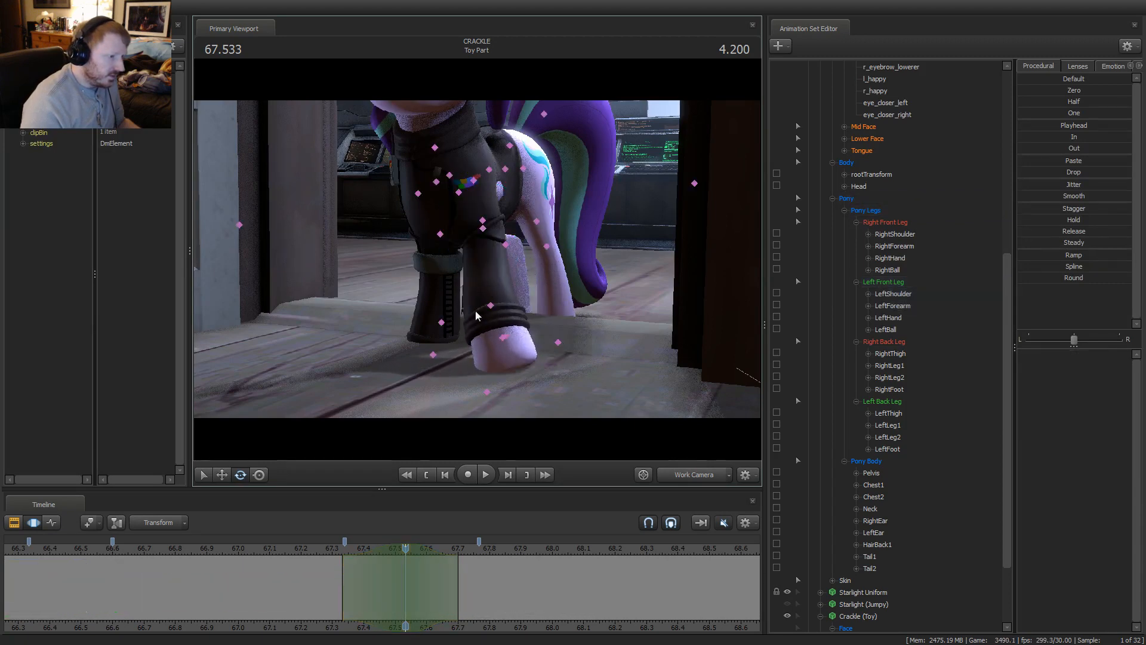
left_click_drag(531, 352, 487, 302, "ctrl")
left_click(507, 336, "ctrl")
left_click(493, 307, "ctrl+shift")
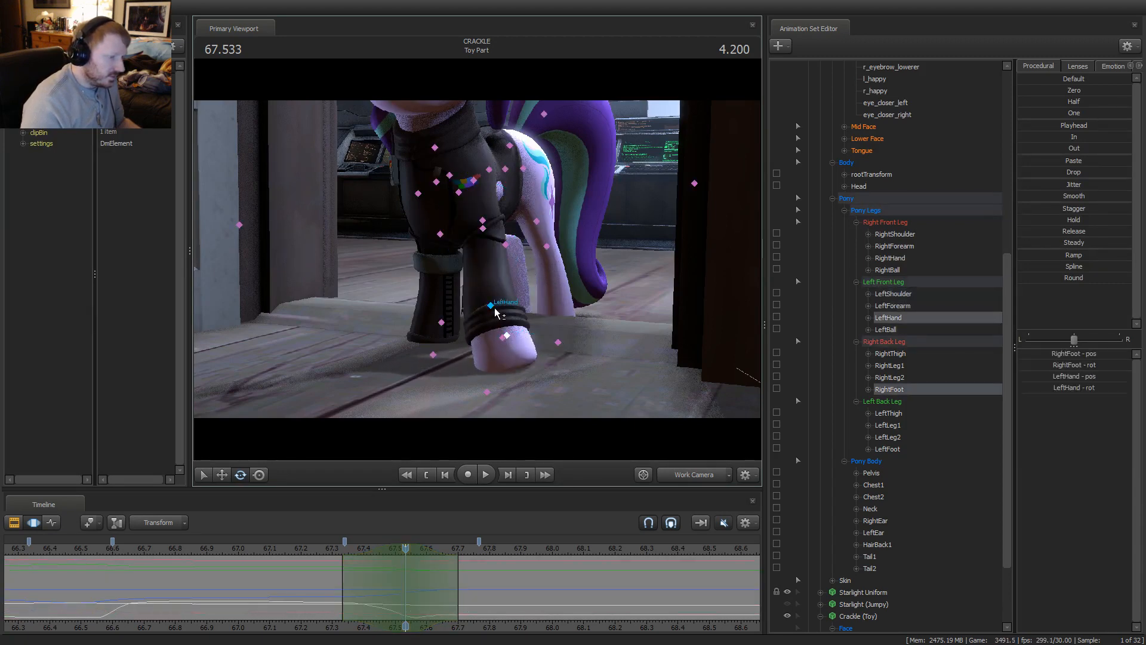
left_click(507, 337, "ctrl+shift")
left_click(502, 338, "ctrl+shift")
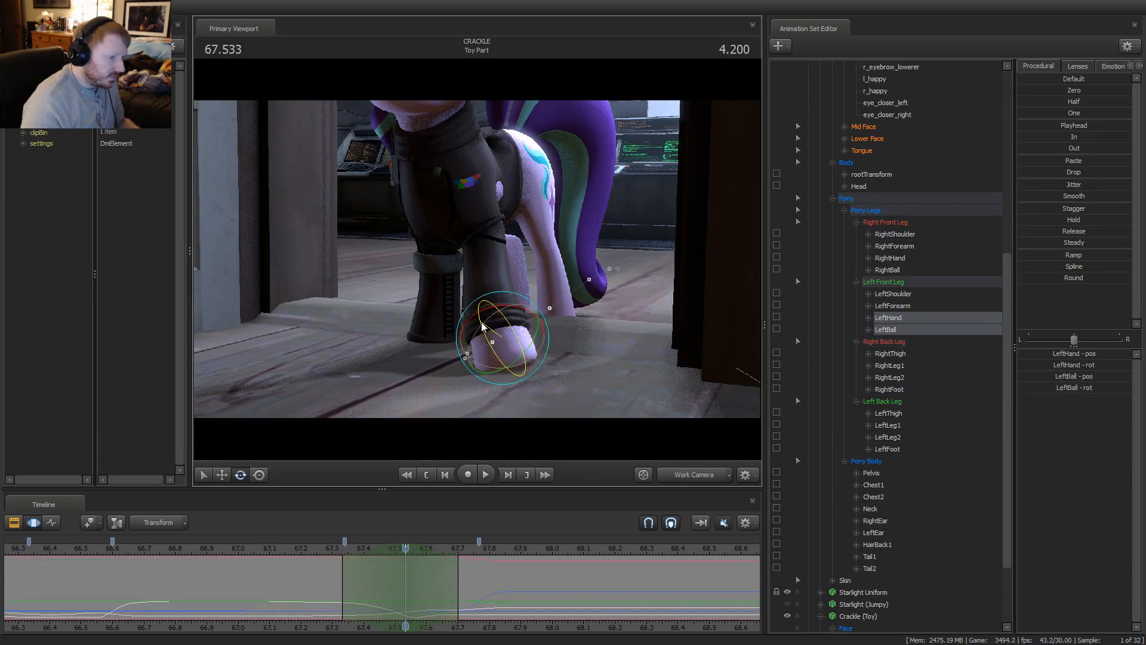
left_click_drag(482, 323, 492, 342)
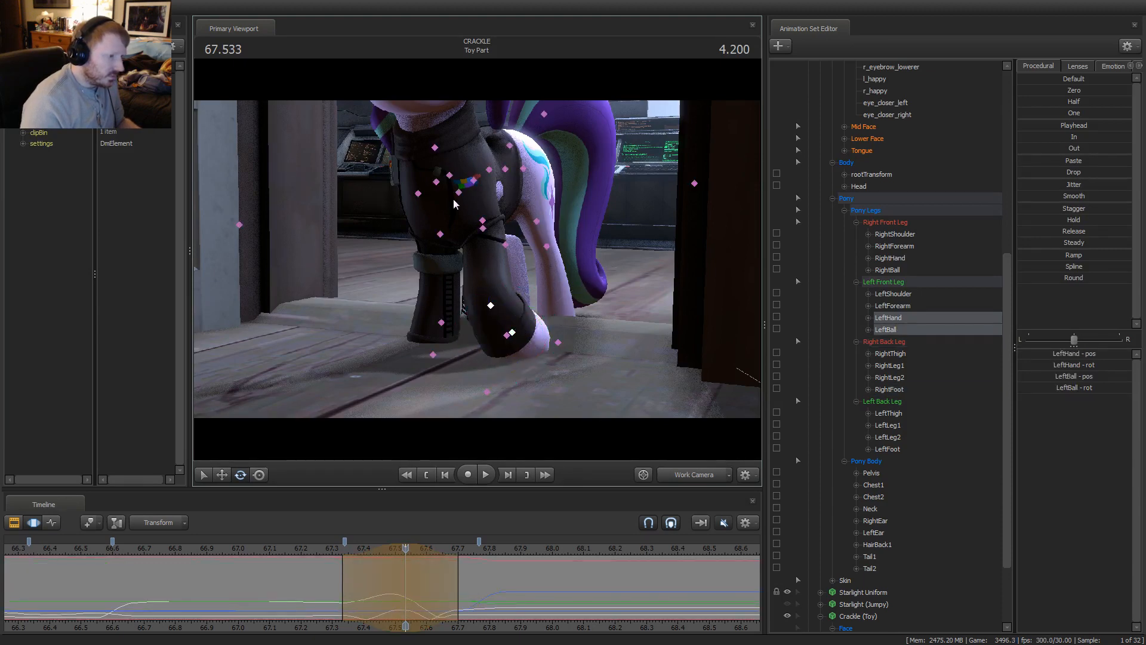
Rotate Starlight's LeftShoulder at 67.533 and scrub through the left front leg's movement
left_click(459, 192, "ctrl")
mouse_move(450, 191)
left_mouse_down()
mouse_move(438, 203)
mouse_move(442, 191)
mouse_move(468, 191)
left_mouse_up()
key("shift")
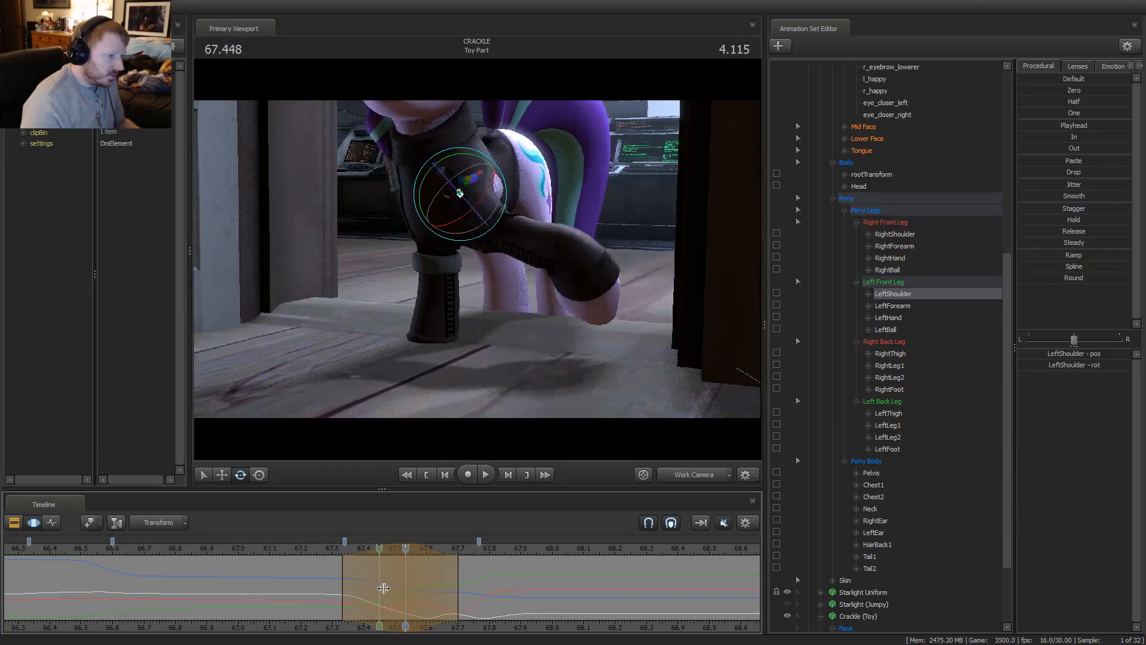
Switch to camera1, replay the shot from about 67.17 and scrub between 66.7 and 67.6 to examine Starlight's leg motion
left_click(689, 475)
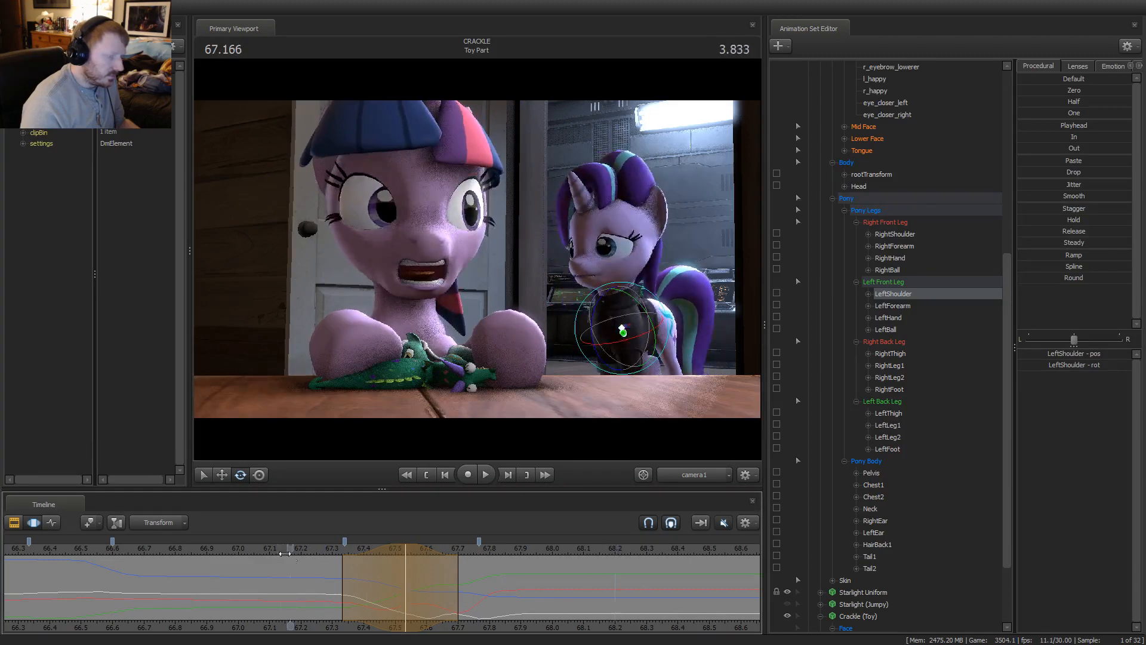
key("space")
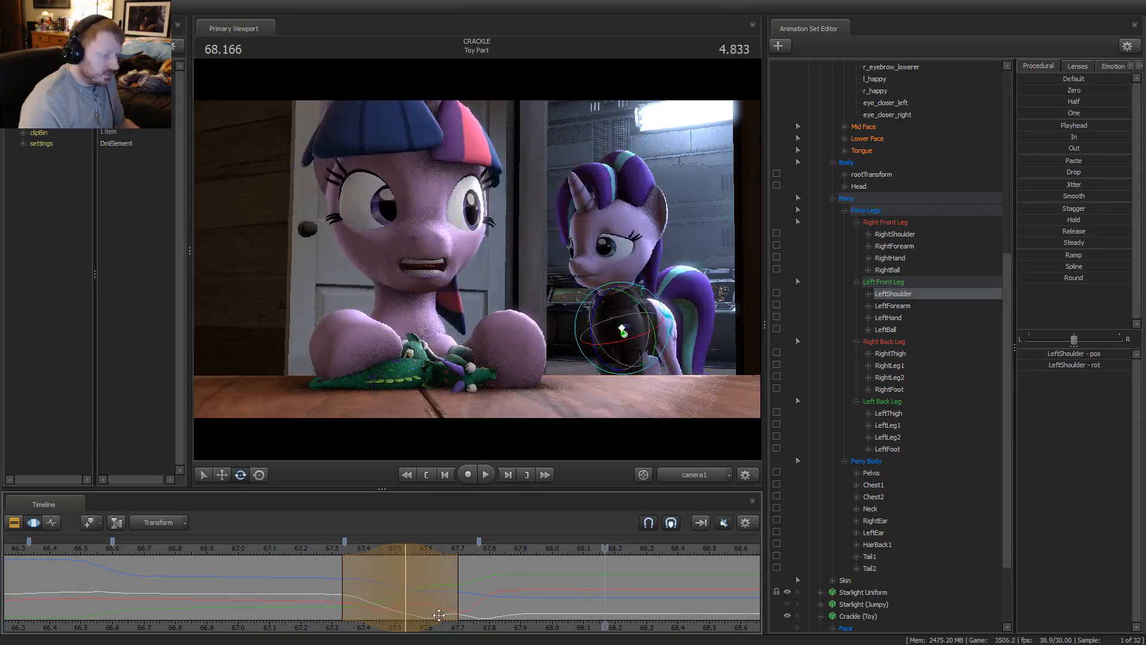
key("shift")
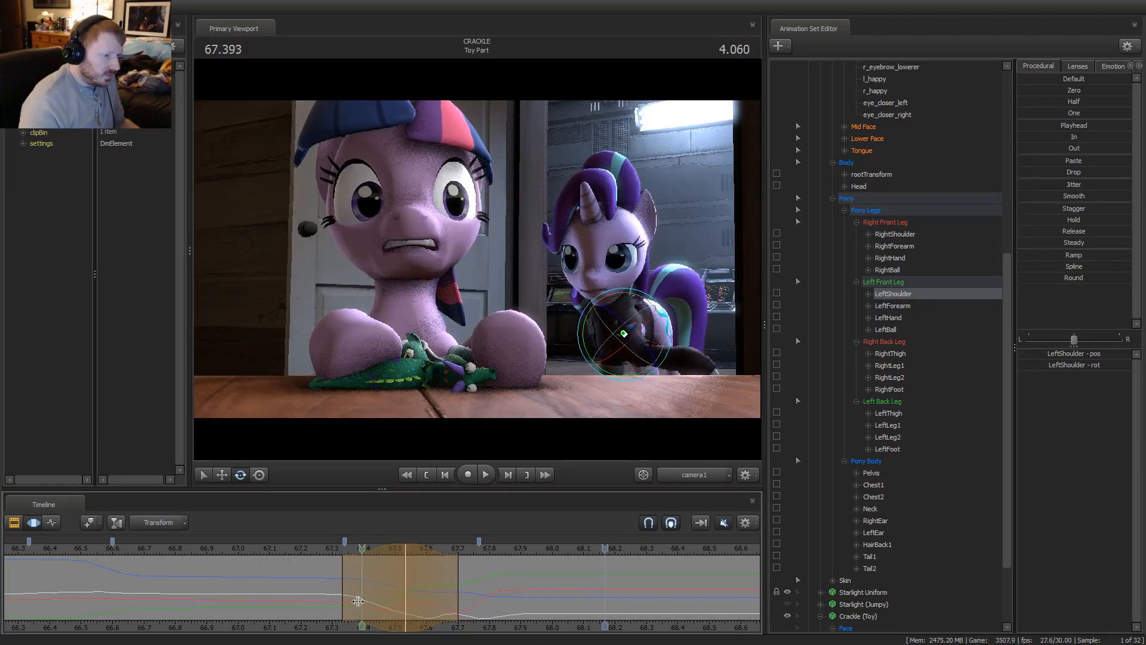
key("shift")
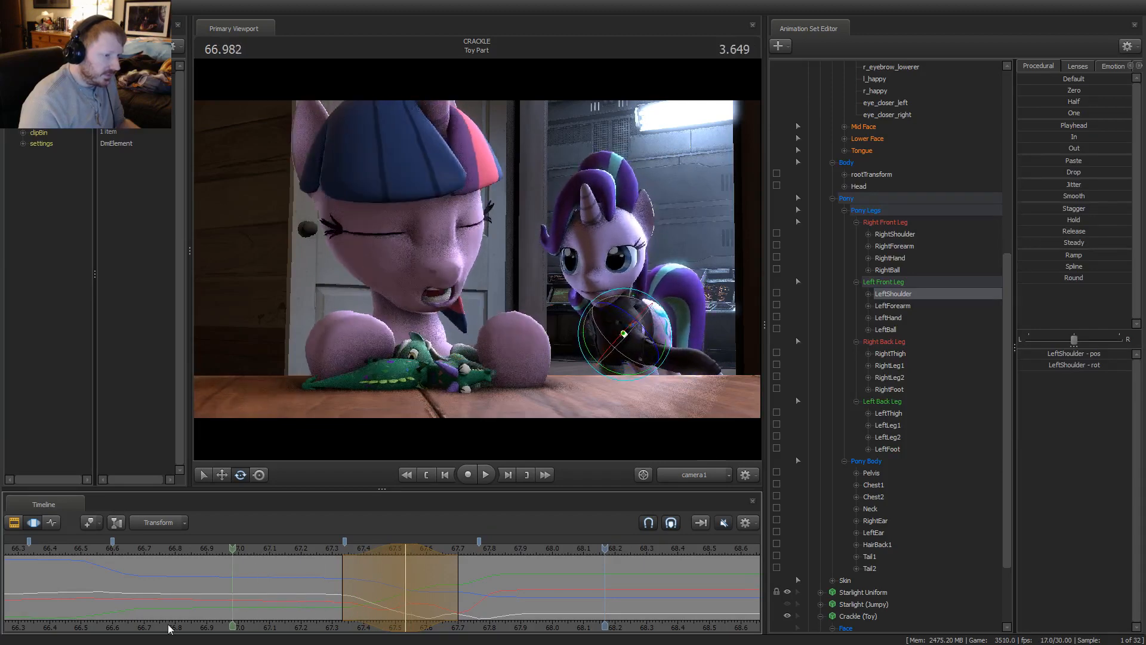
key("shift")
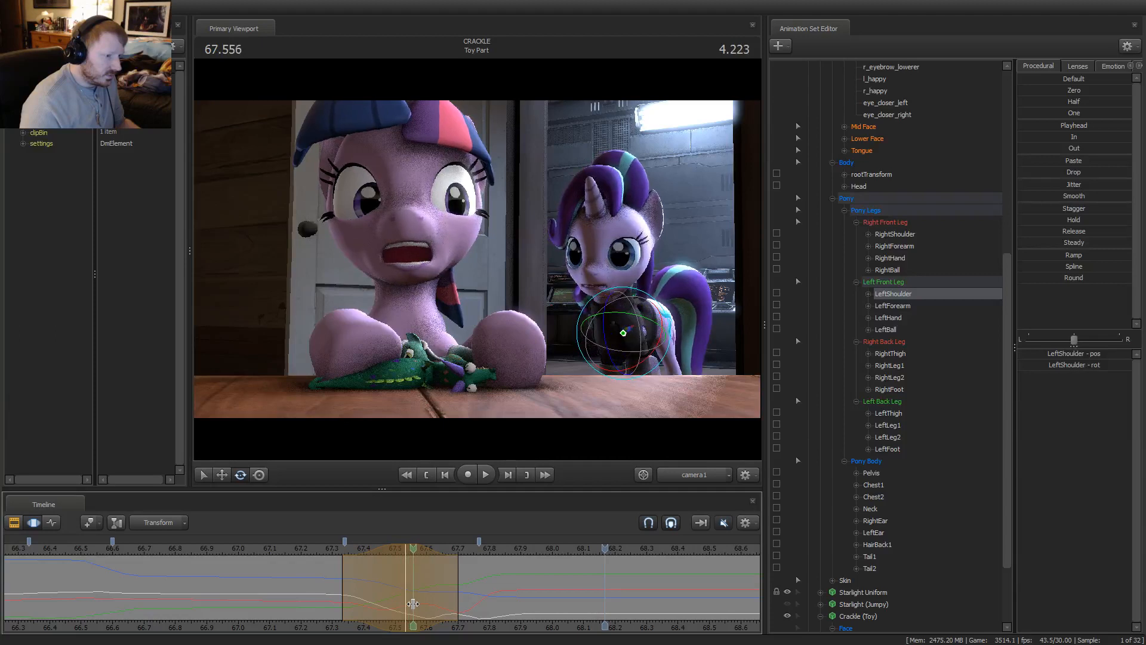
key("shift")
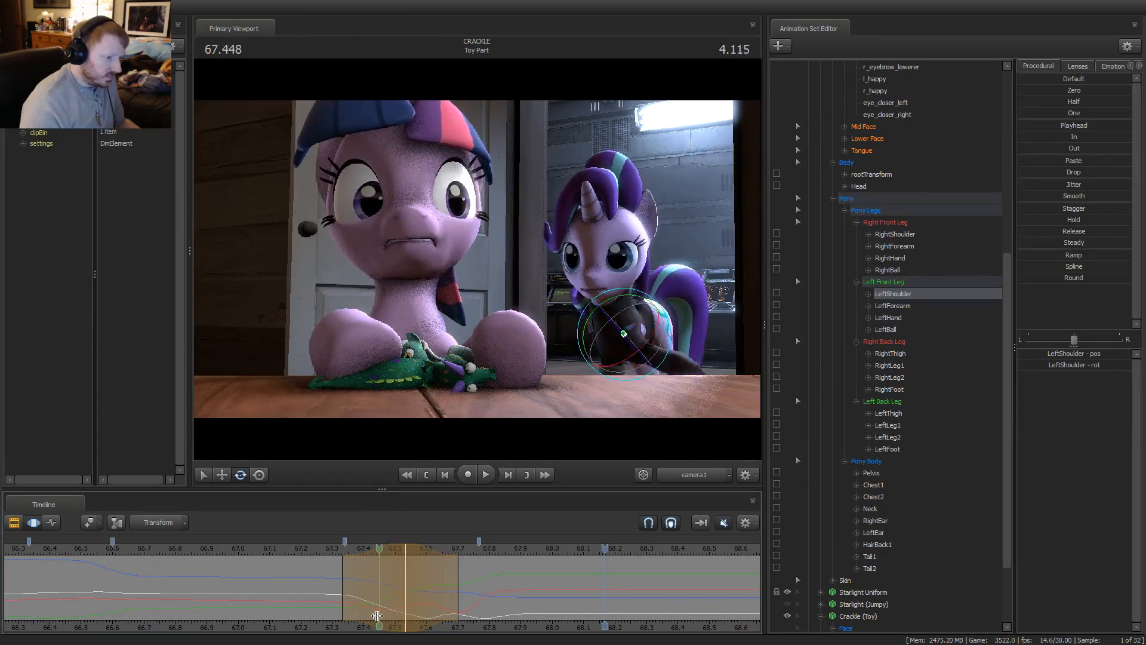
key("shift")
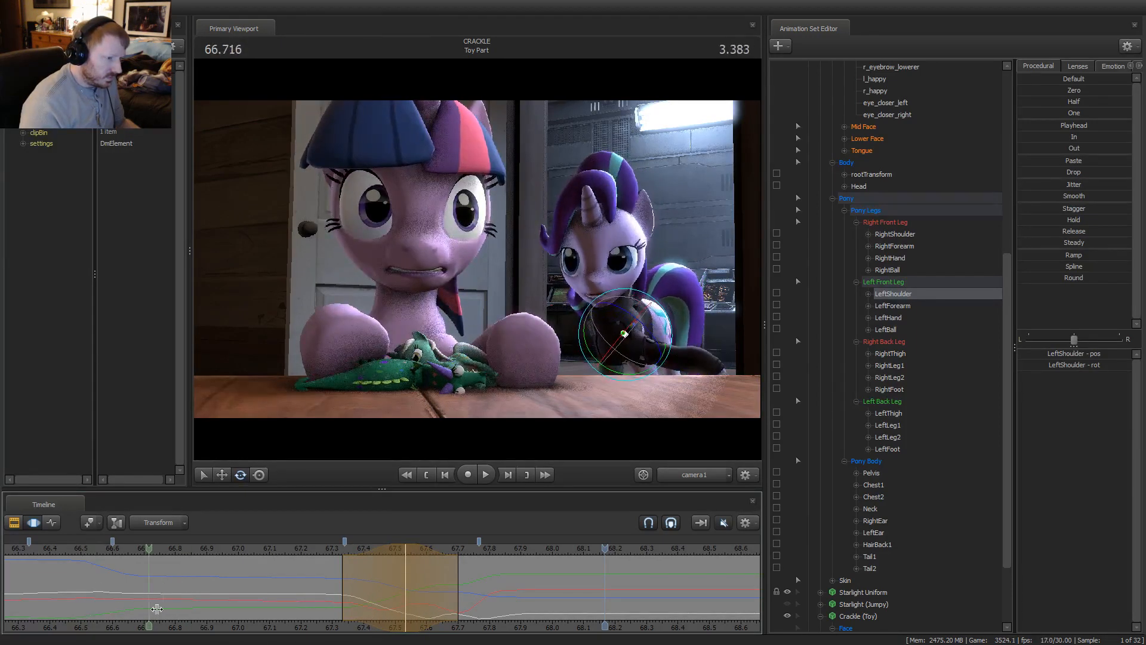
Replace the time selection with one from about 65.8 to 67.66, held fully between about 66.03 and 67.37
left_click_drag(157, 608, 269, 590)
left_click(307, 582, "shift")
middle_click_drag(337, 622, 425, 614)
left_click(318, 600)
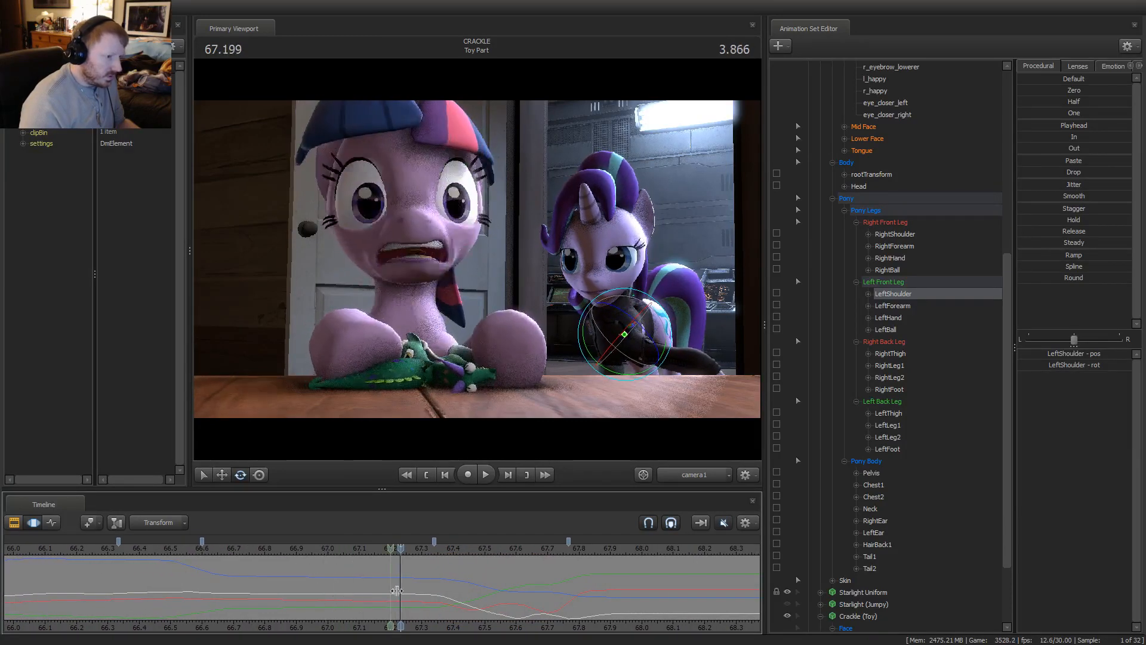
left_click_drag(397, 591, 173, 604)
scroll(163, 604, "down", 6)
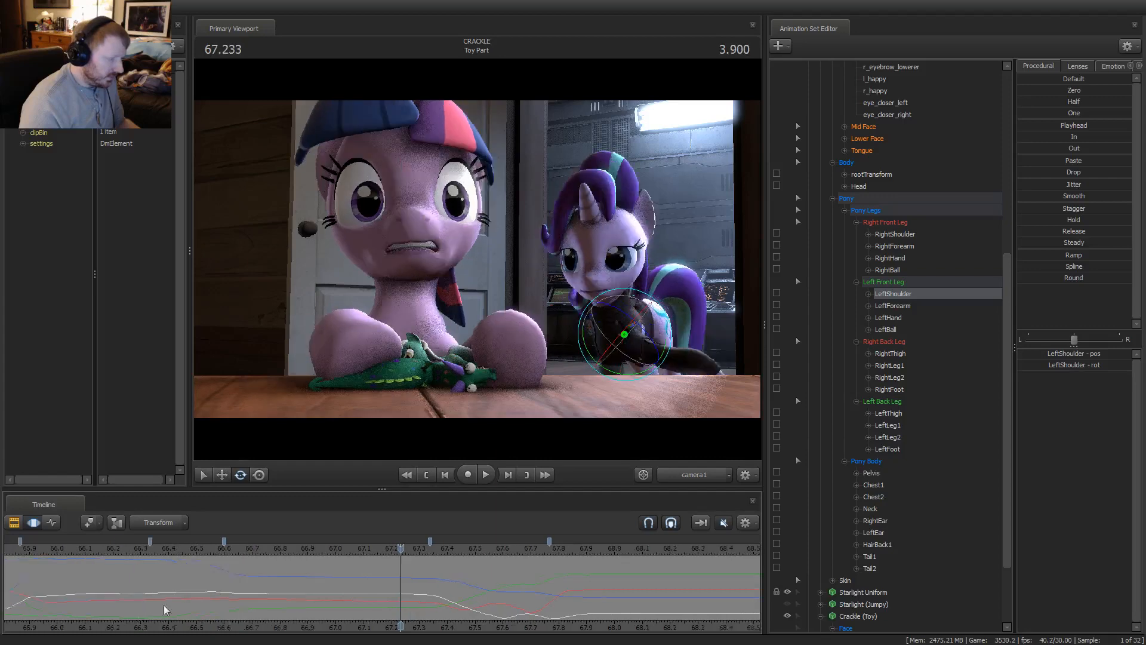
key("shift")
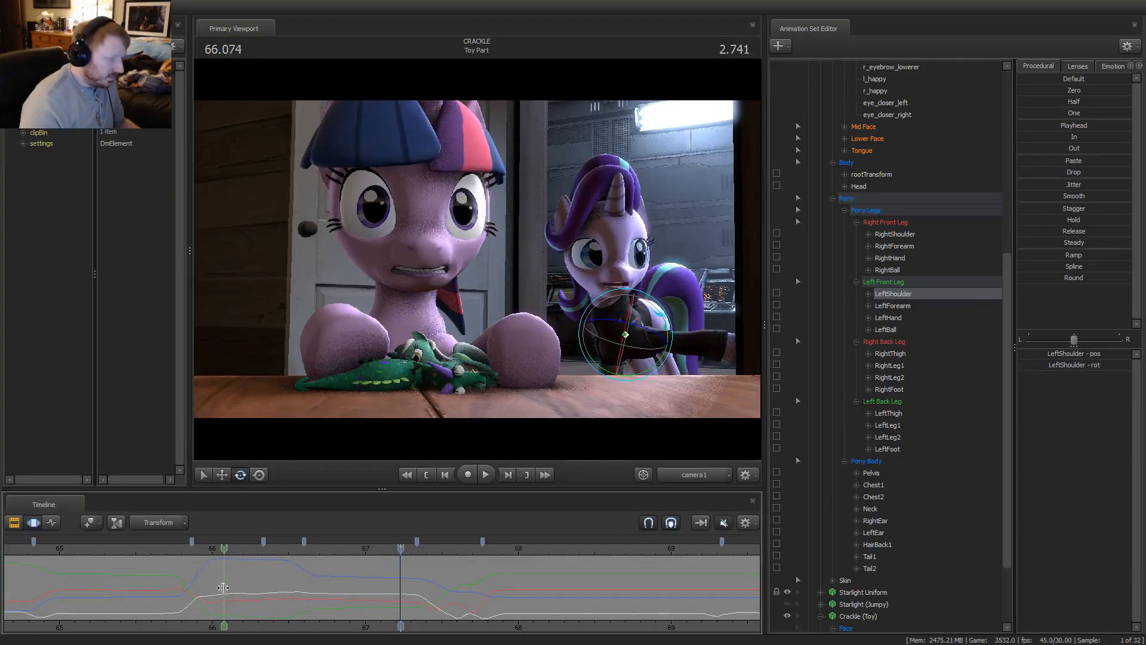
left_click_drag(218, 588, 467, 588)
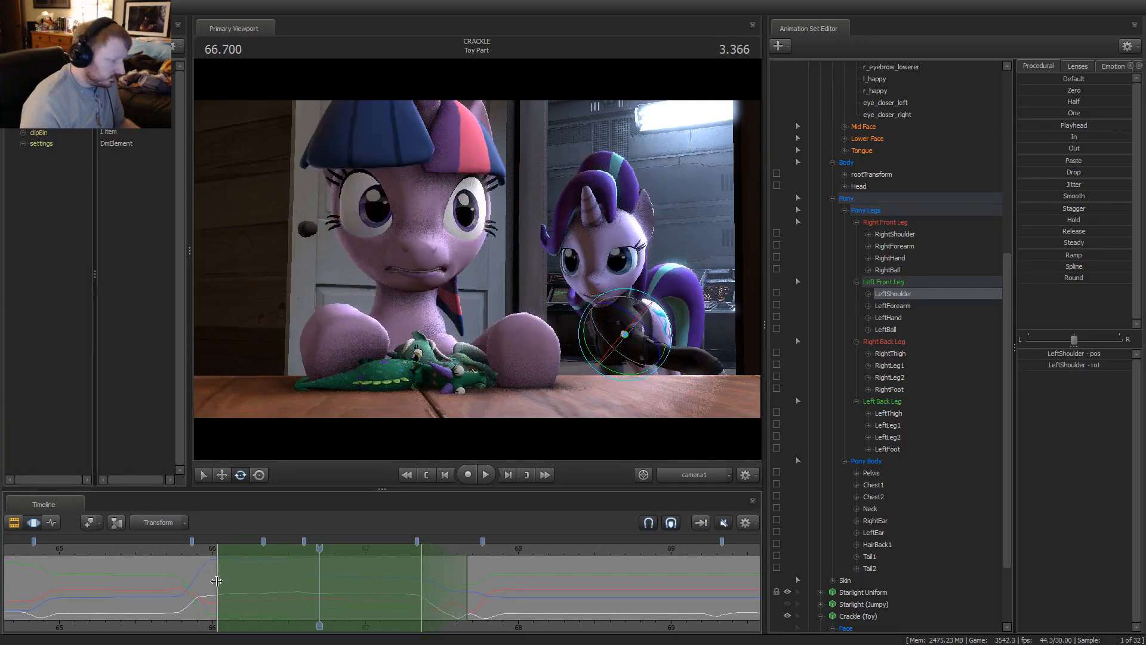
left_click_drag(210, 582, 182, 586)
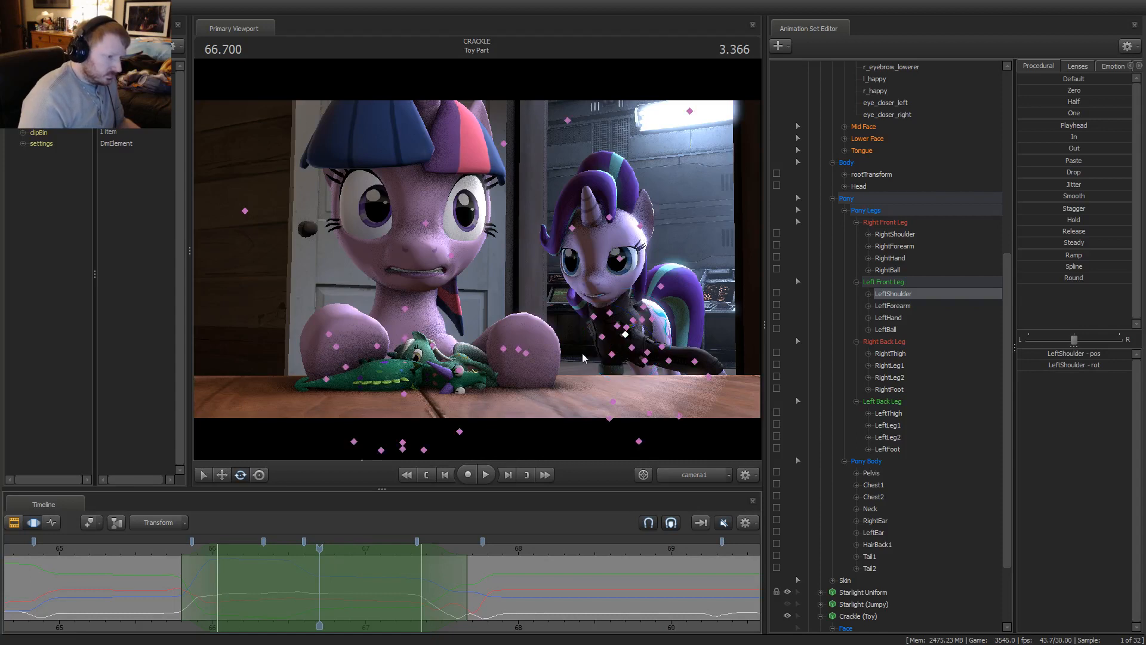
Rotate Starlight's Neck and Head at 66.700 within the current time selection and play the shot back
left_click(609, 311)
left_click_drag(635, 290, 621, 312)
left_click(599, 284)
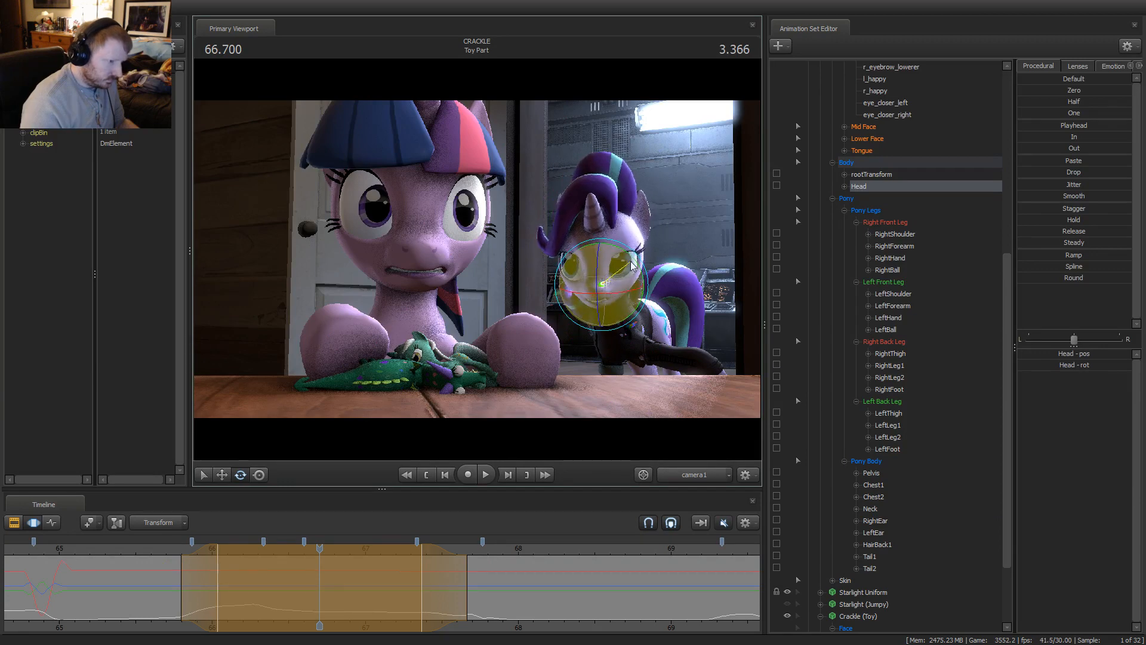
mouse_move(631, 261)
left_mouse_down()
mouse_move(596, 276)
mouse_move(592, 264)
mouse_move(619, 262)
left_mouse_up()
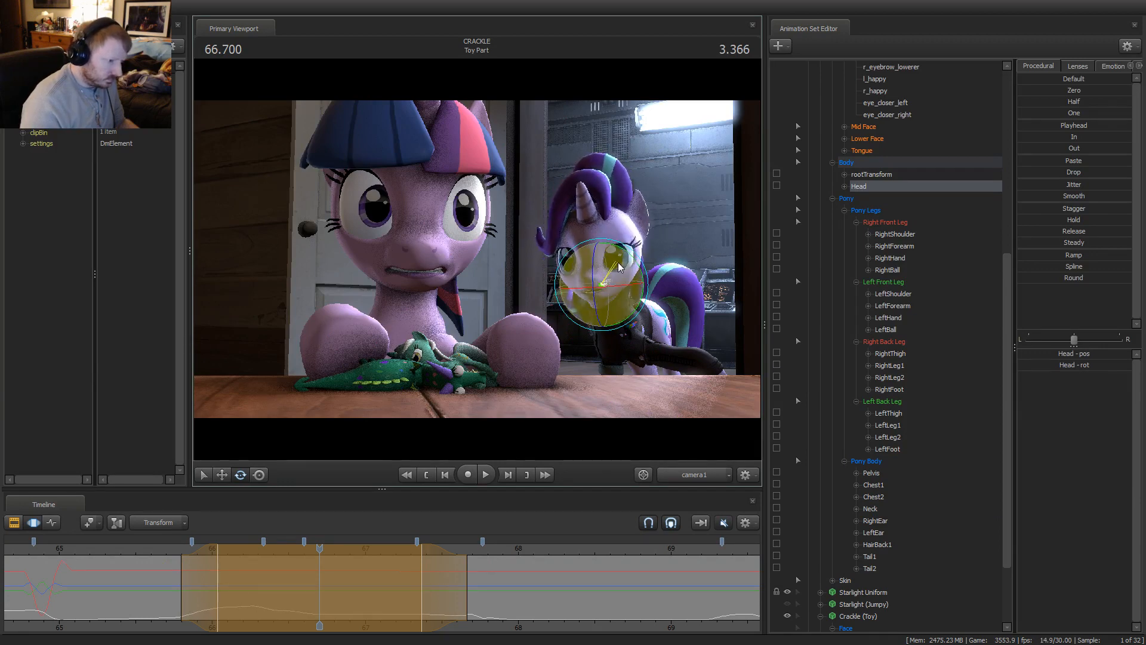
key("space")
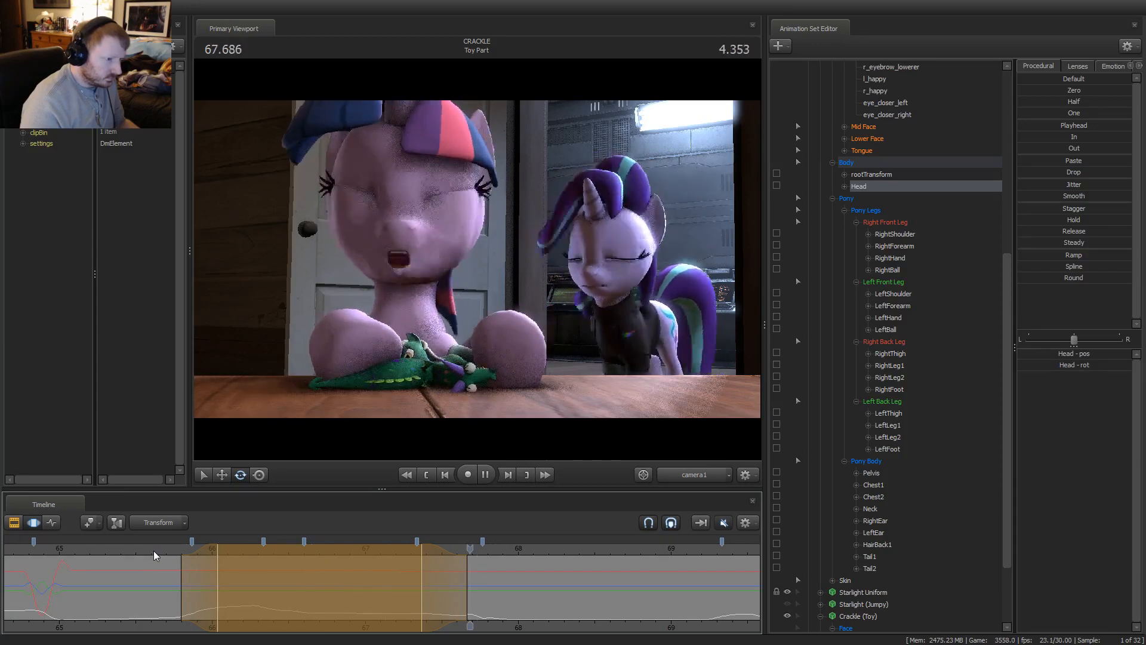
Make a time selection from about 67.4 to 67.93 and rotate Starlight's Neck and Head at 67.666
left_click(420, 591)
mouse_move(420, 591)
left_mouse_down()
mouse_move(455, 591)
mouse_move(403, 591)
mouse_move(488, 596)
mouse_move(460, 601)
mouse_move(470, 600)
left_mouse_up()
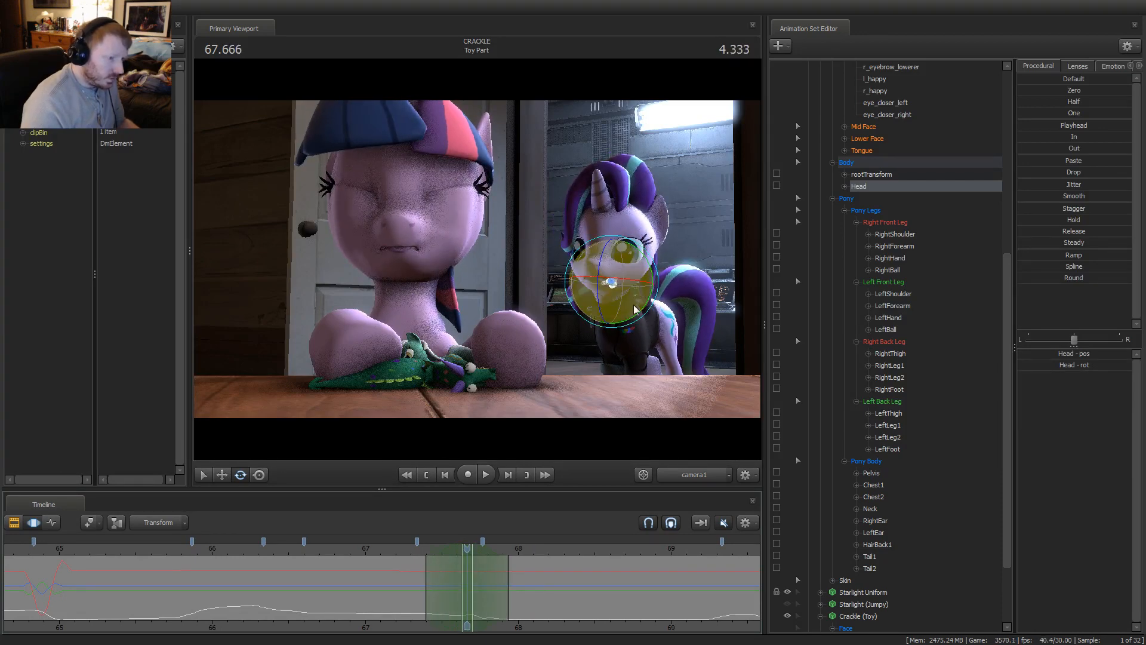
left_click(612, 310)
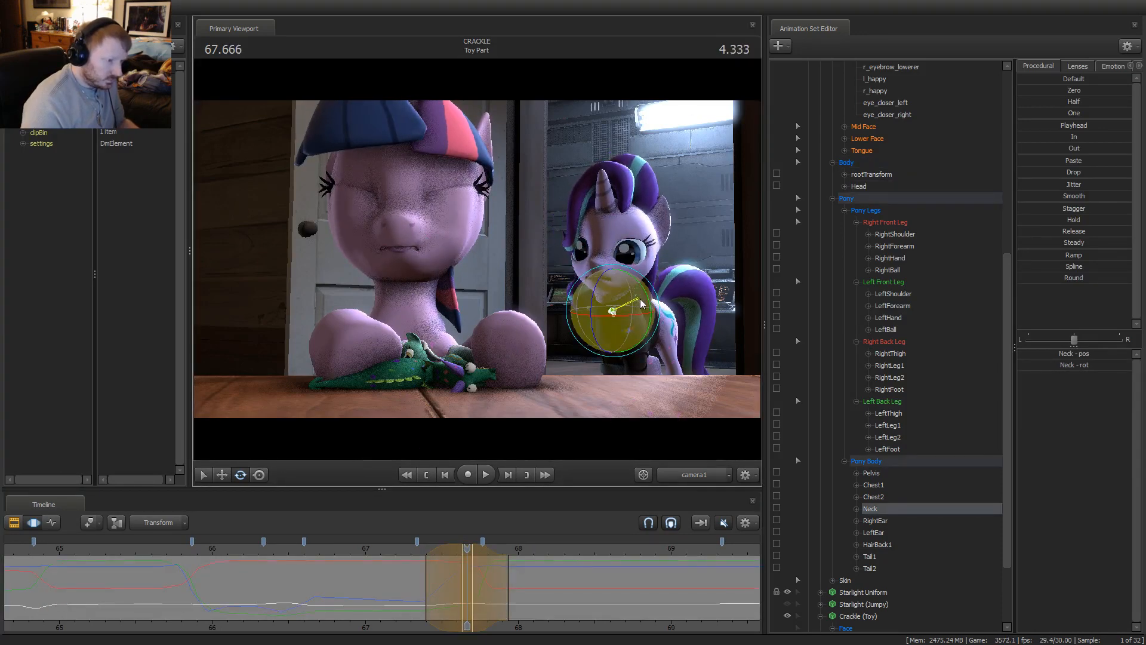
left_click(631, 258)
left_click_drag(632, 258, 609, 309)
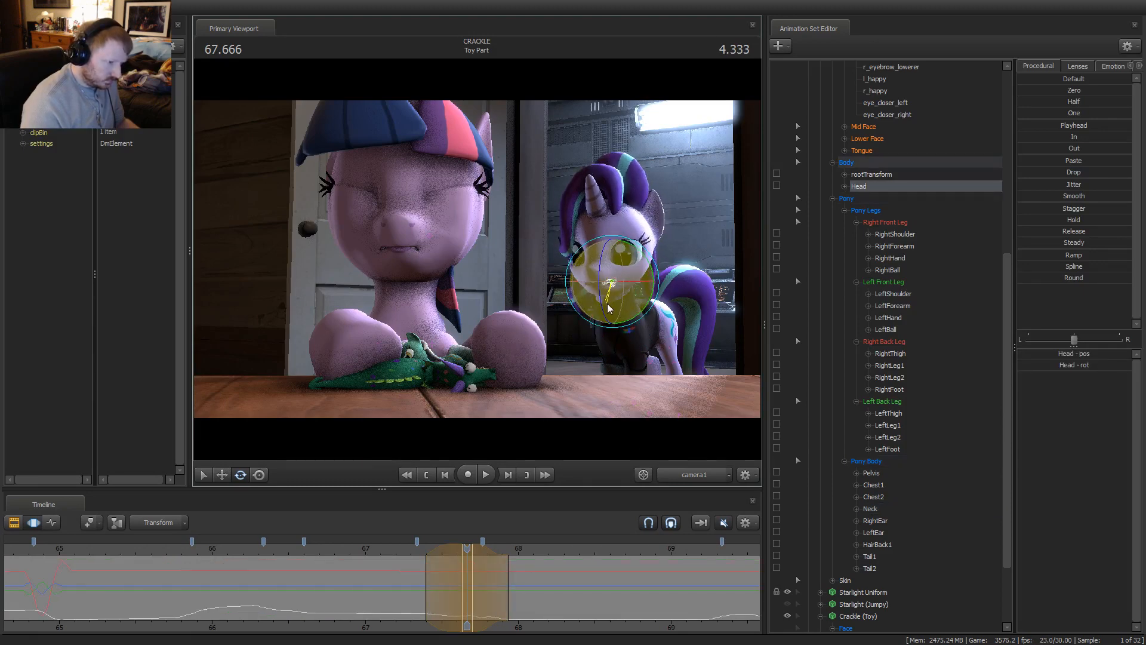
Extend the start of the time selection to about 67.33 and replay Starlight's head turn
left_click(385, 550)
key("space")
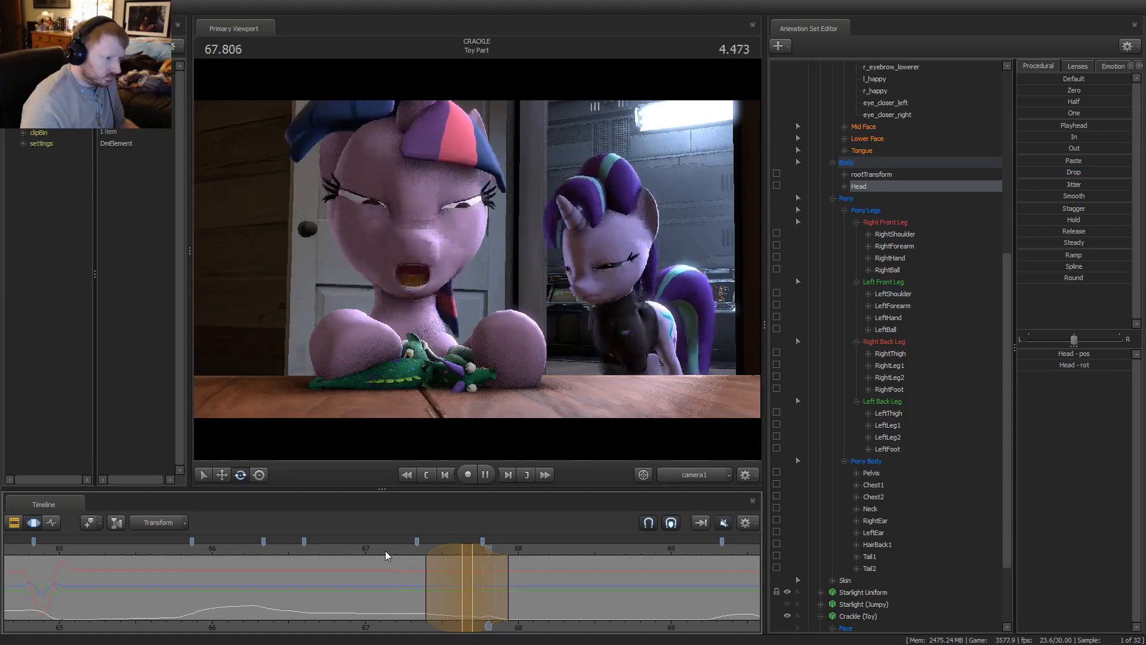
left_click(268, 557)
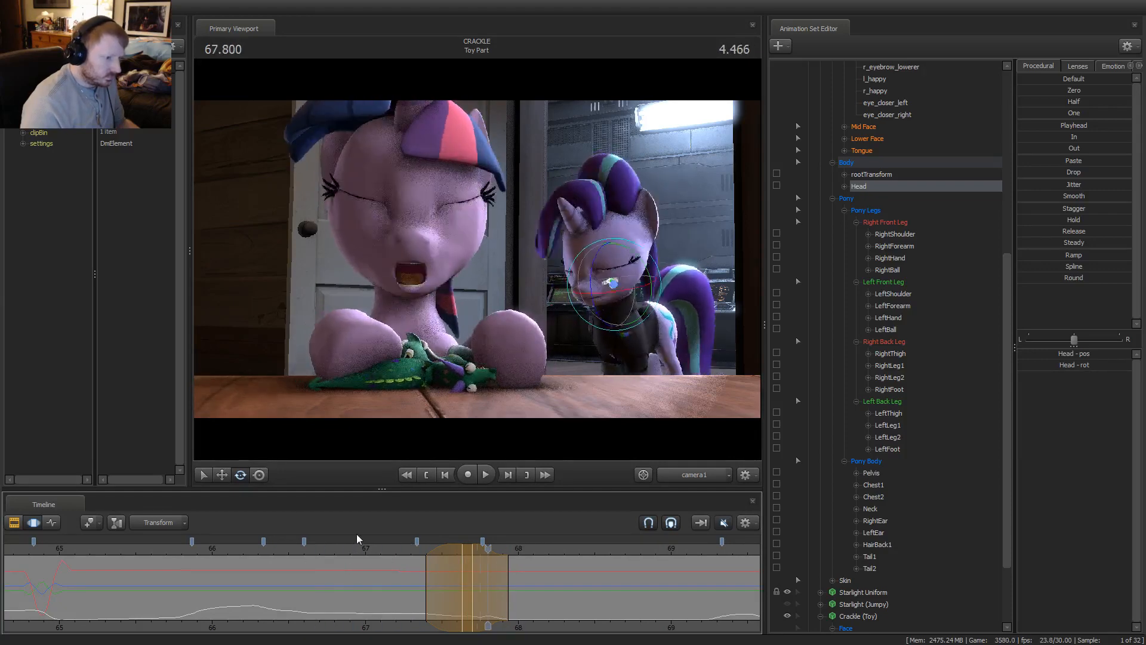
left_click(407, 569)
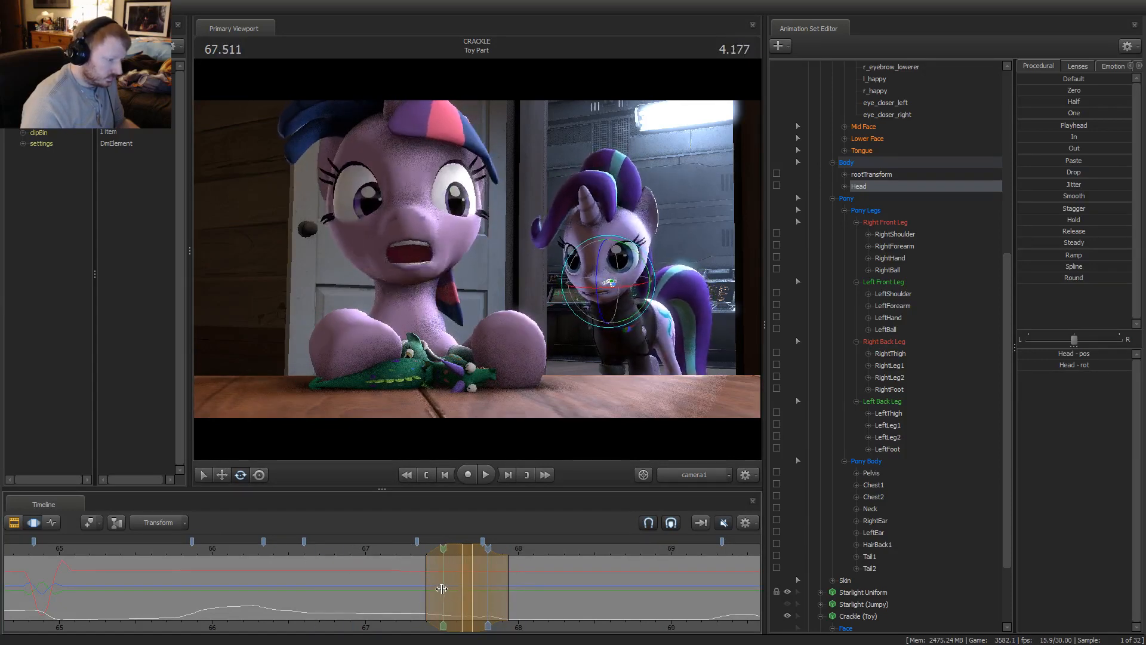
left_click_drag(421, 581, 401, 550)
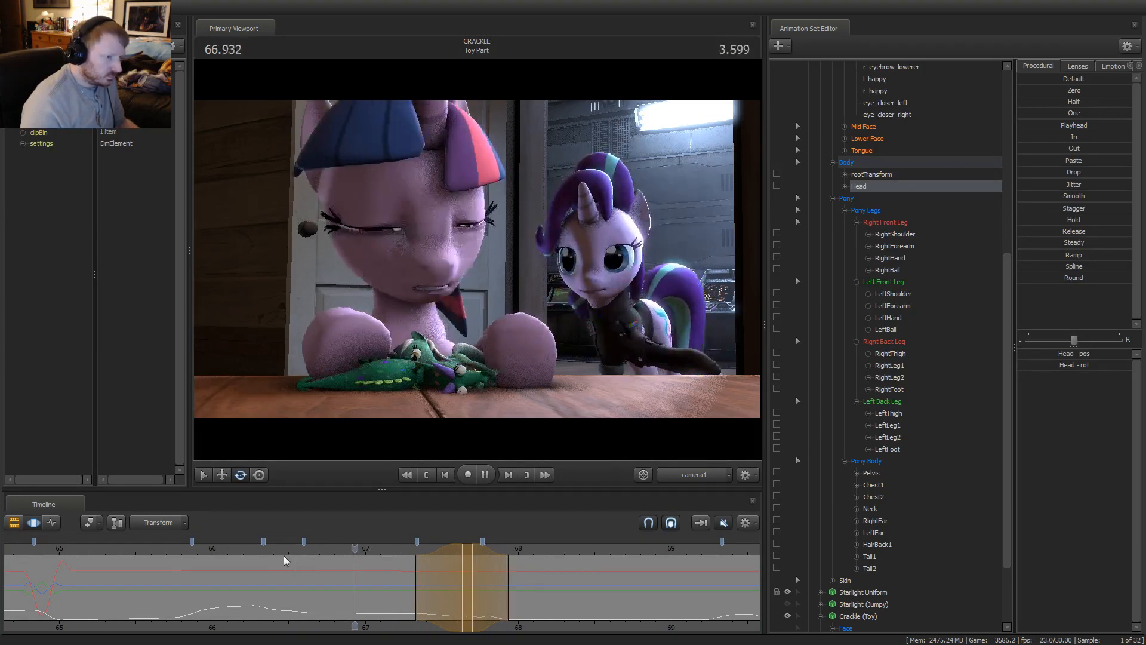
key("space")
left_click(165, 548)
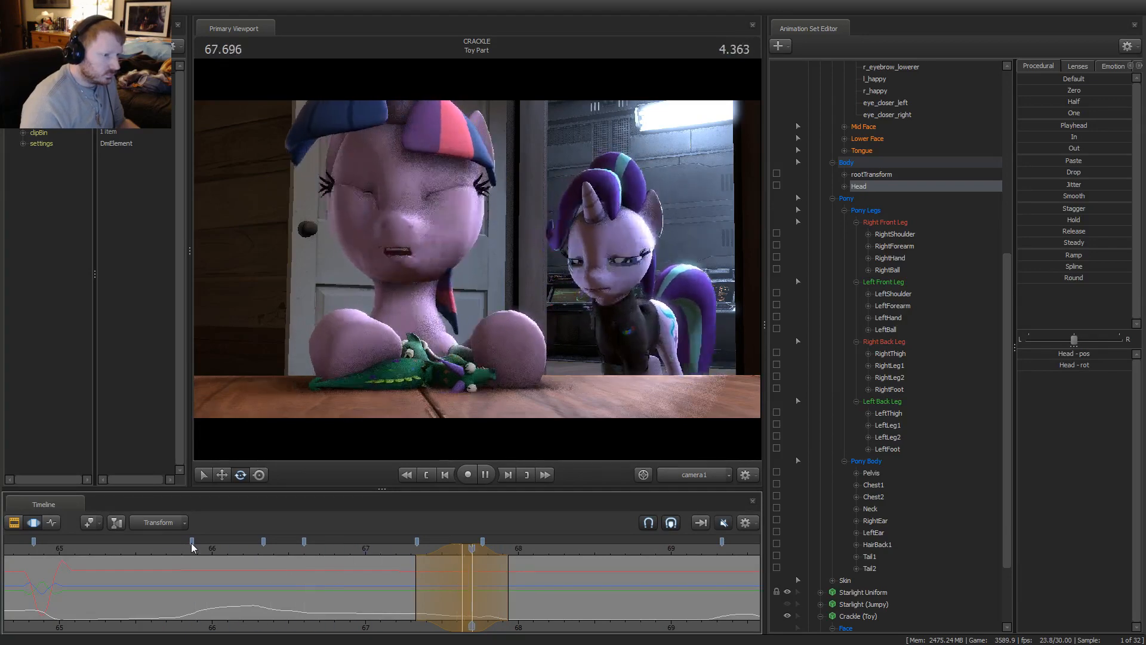
key("space")
Select Starlight's Neck and Head together and make short time selections at 67.600 and 67.400
mouse_move(460, 596)
left_mouse_down()
mouse_move(417, 603)
mouse_move(456, 609)
mouse_move(401, 606)
mouse_move(462, 609)
left_mouse_up()
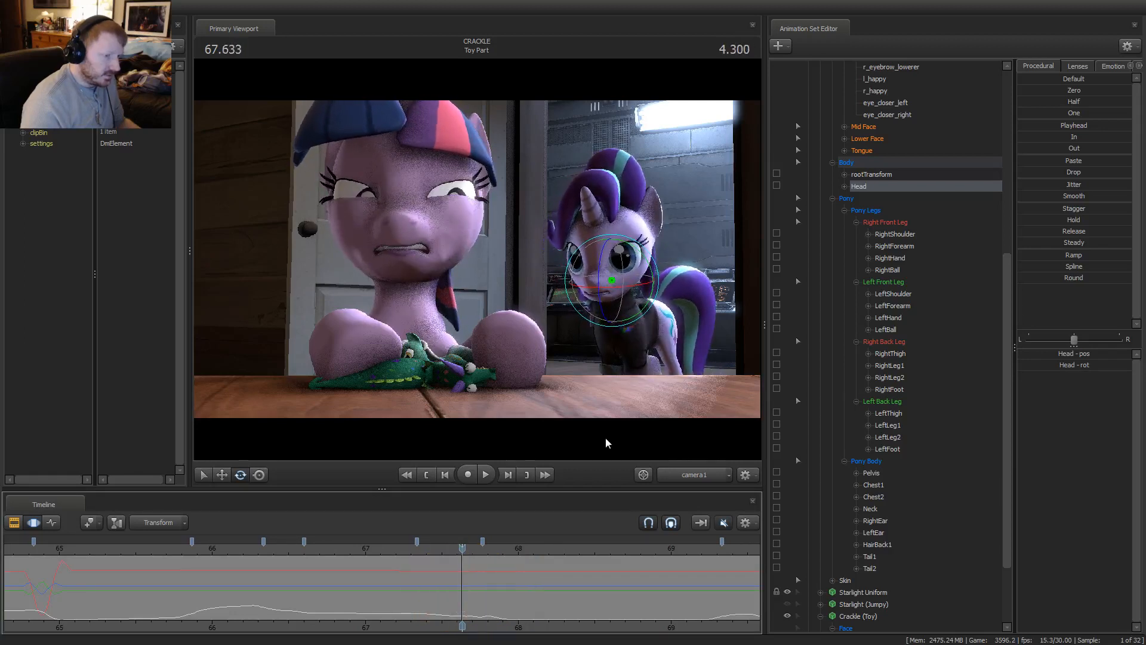
left_click(610, 309)
left_click(616, 274, "ctrl")
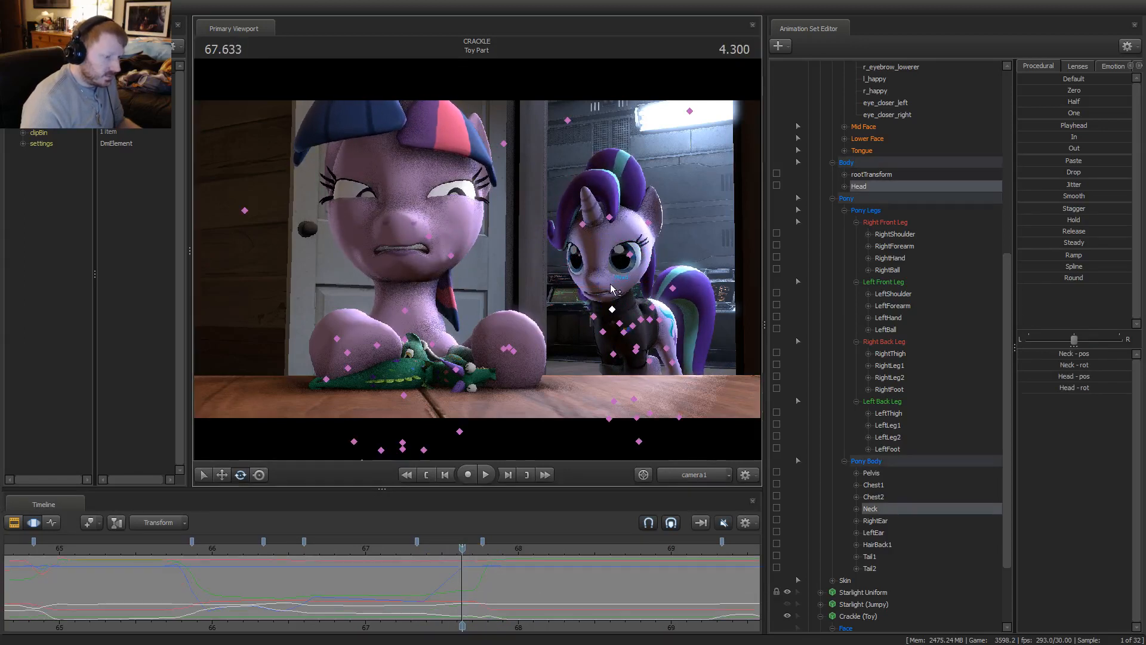
scroll(440, 614, "up", 2)
mouse_move(440, 615)
left_mouse_down()
mouse_move(402, 599)
mouse_move(447, 594)
left_mouse_up()
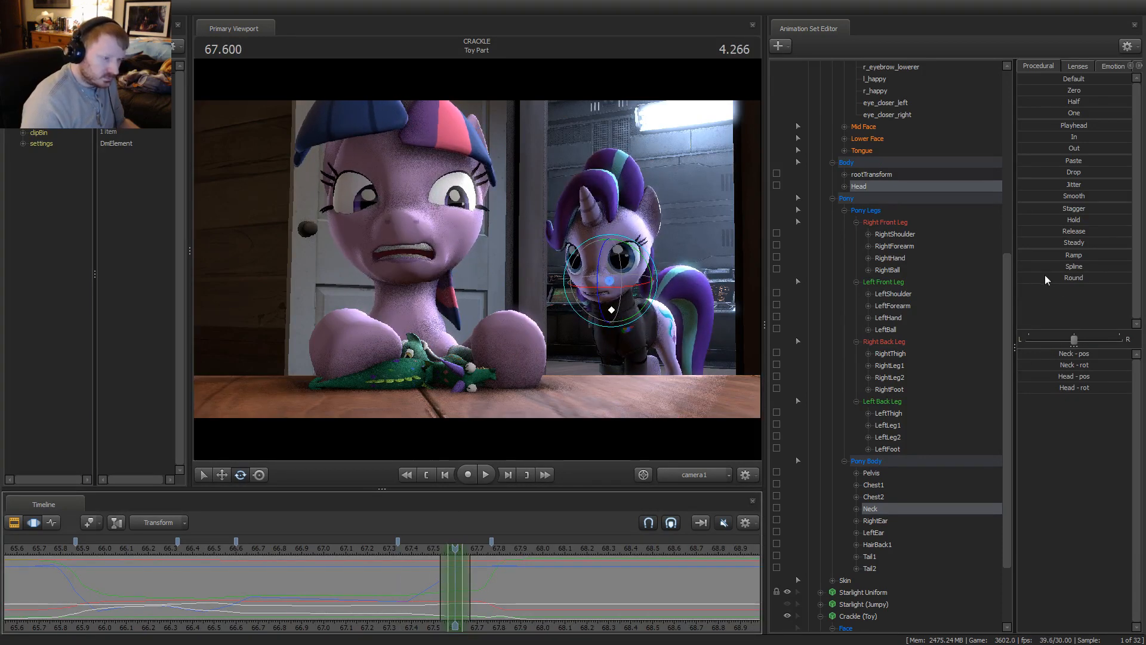
left_click(412, 606)
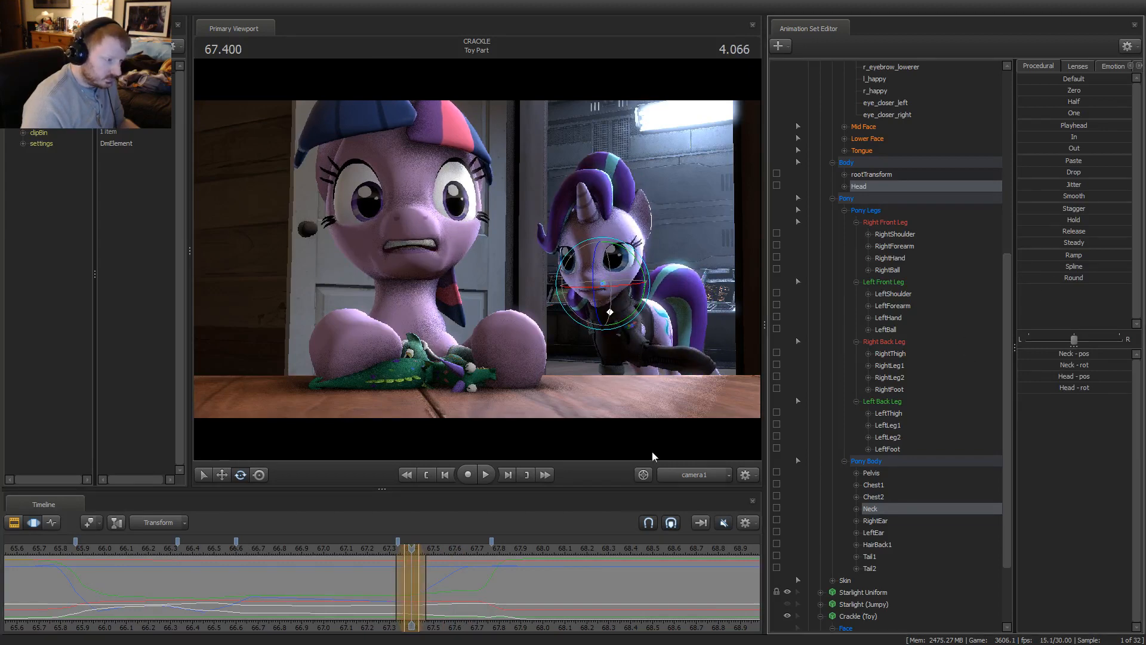
Set a time selection from about 67.33 to 67.67, rotate Starlight's Head at 67.500 and replay the motion
left_click_drag(382, 597, 432, 589)
key("Escape")
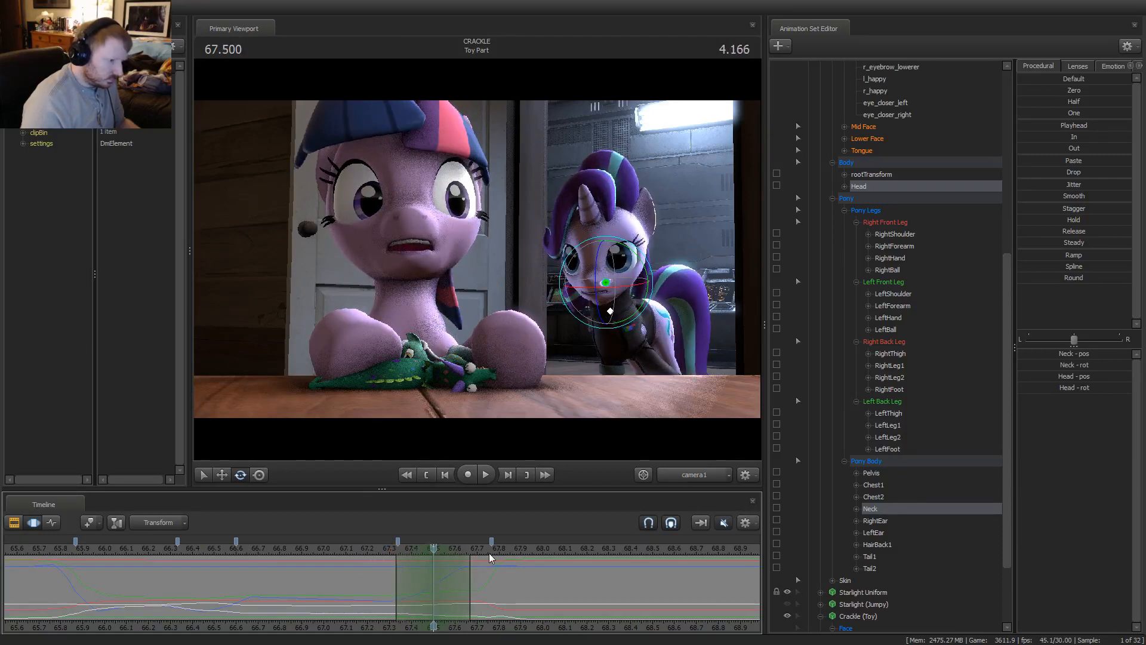
left_click(621, 299)
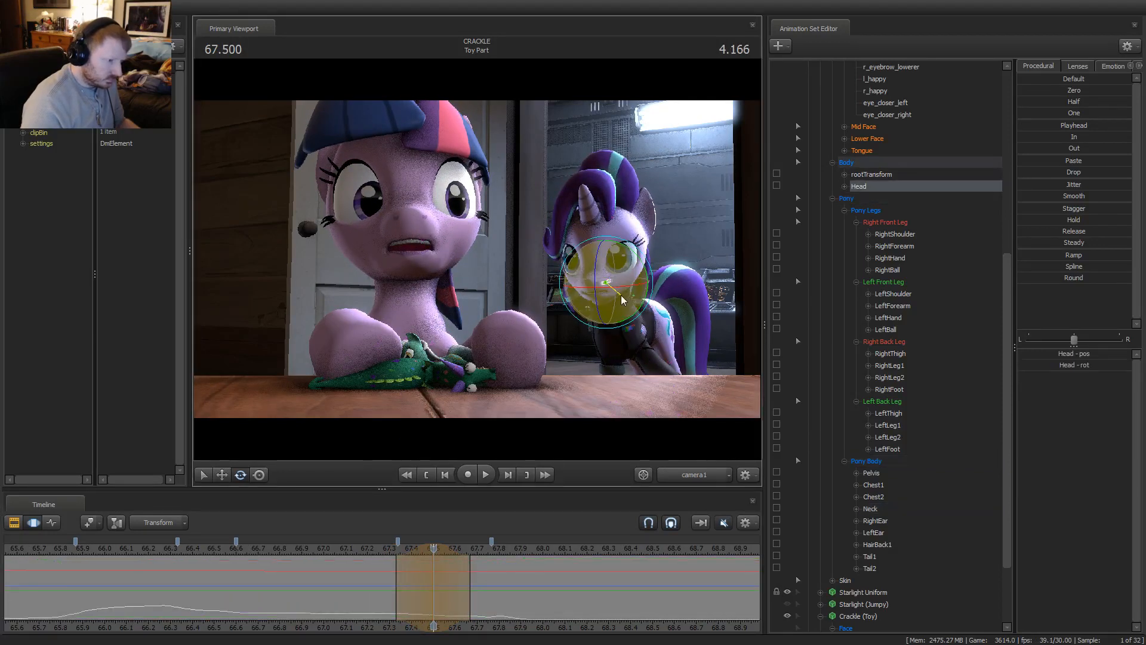
left_click(417, 581)
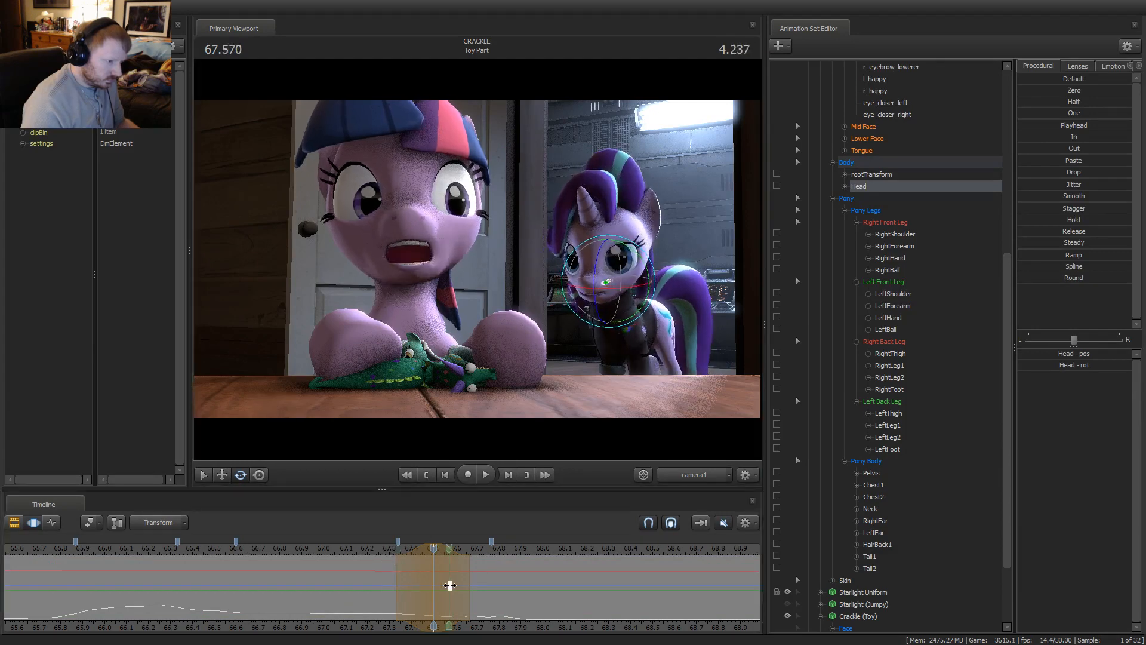
key("space")
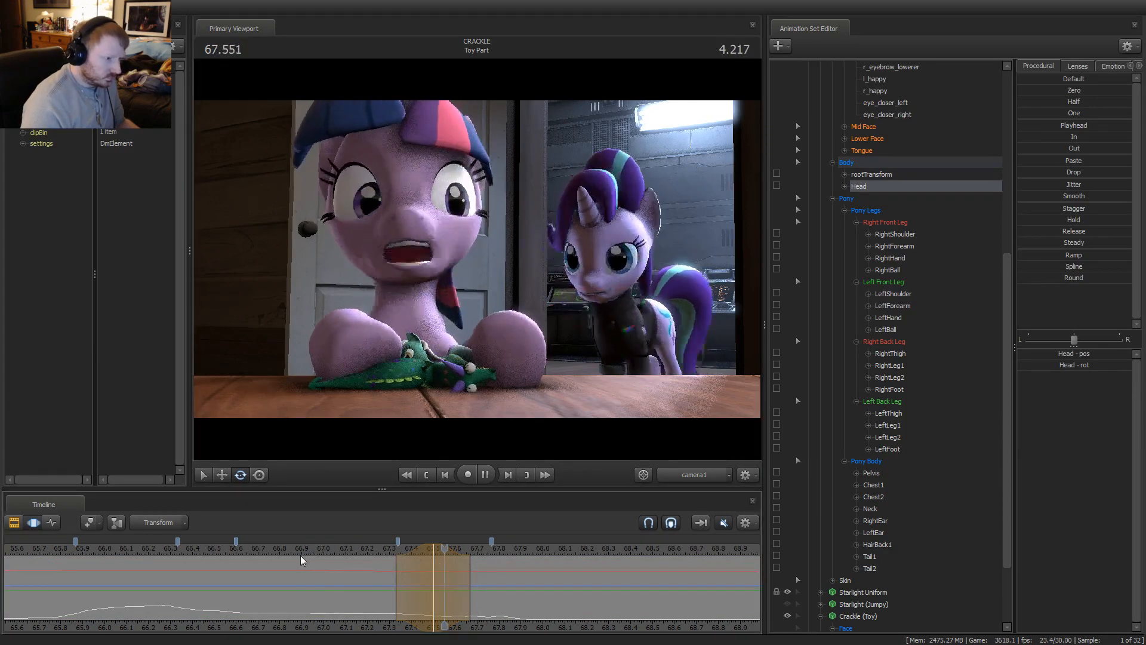
key("space")
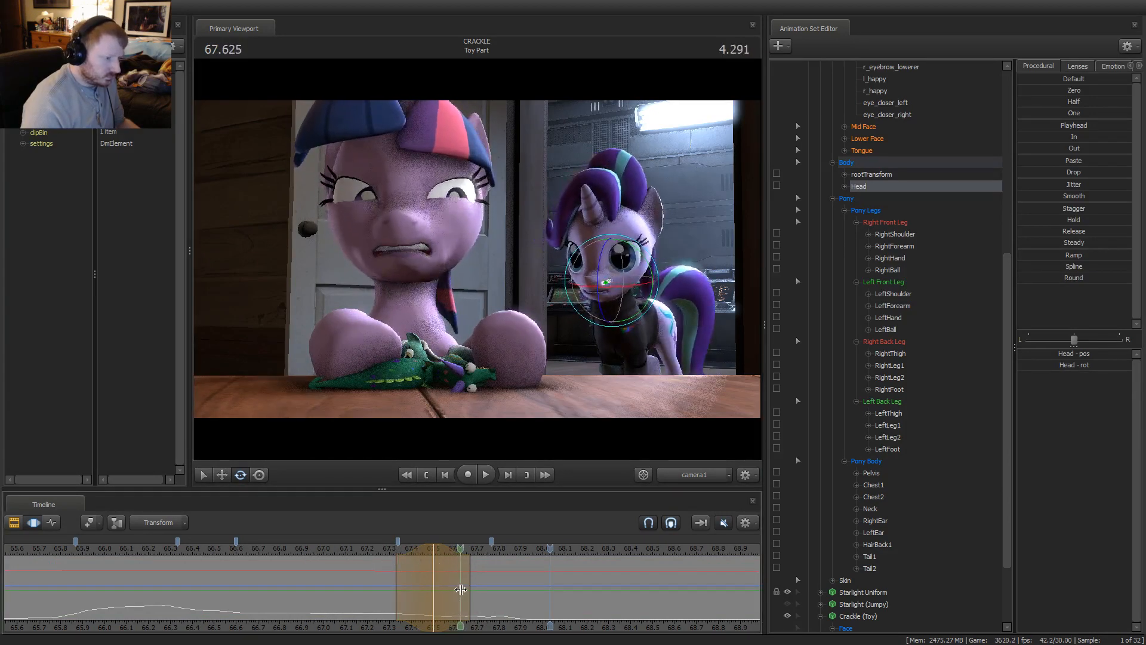
Set a time selection from about 67.47 to 67.87 and rotate Starlight's Head at 67.633
left_click(457, 586)
left_click_drag(499, 579, 513, 581)
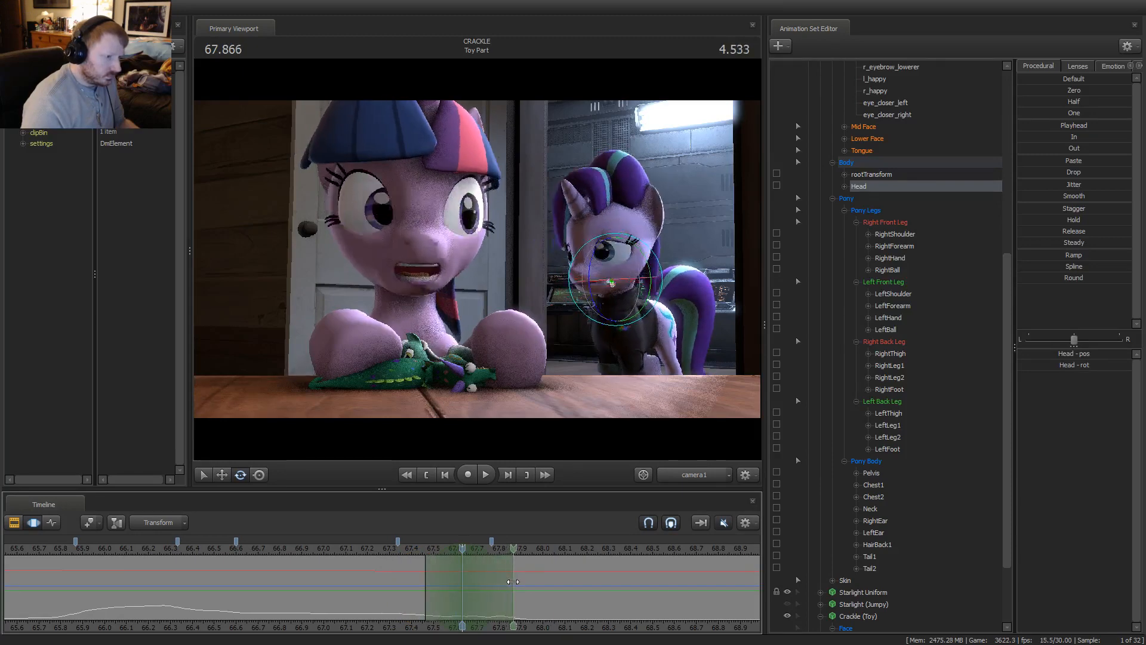
left_click_drag(621, 301, 620, 296)
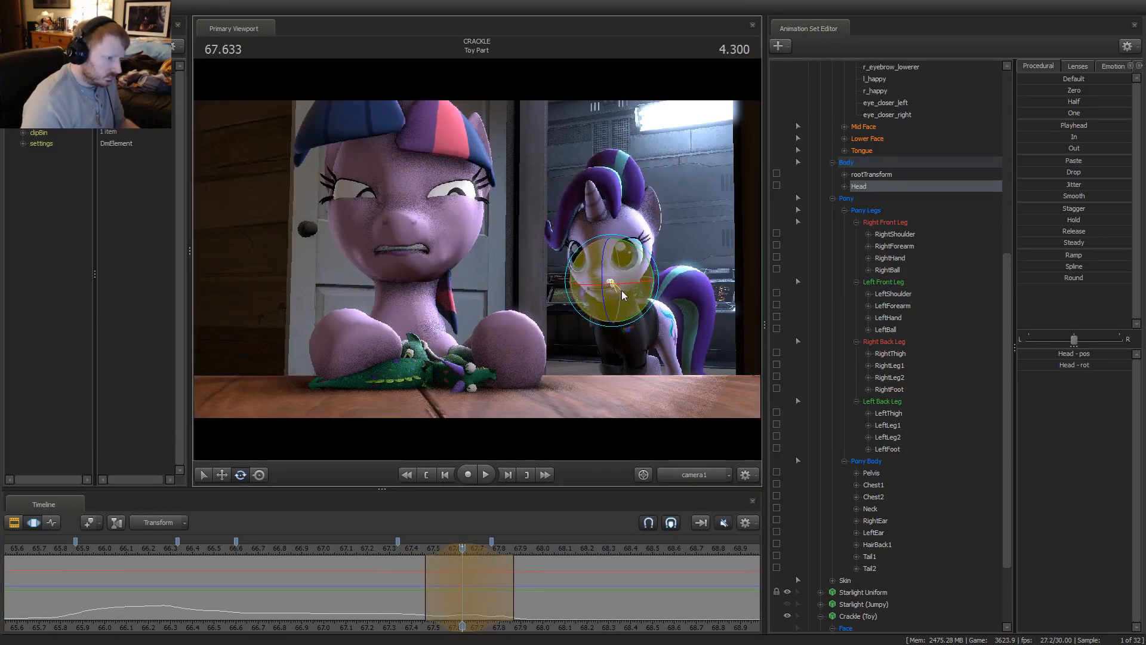
Replay the shot from several points between about 65 and 67.33 to examine Starlight's head turn and leg motion
left_click(398, 547)
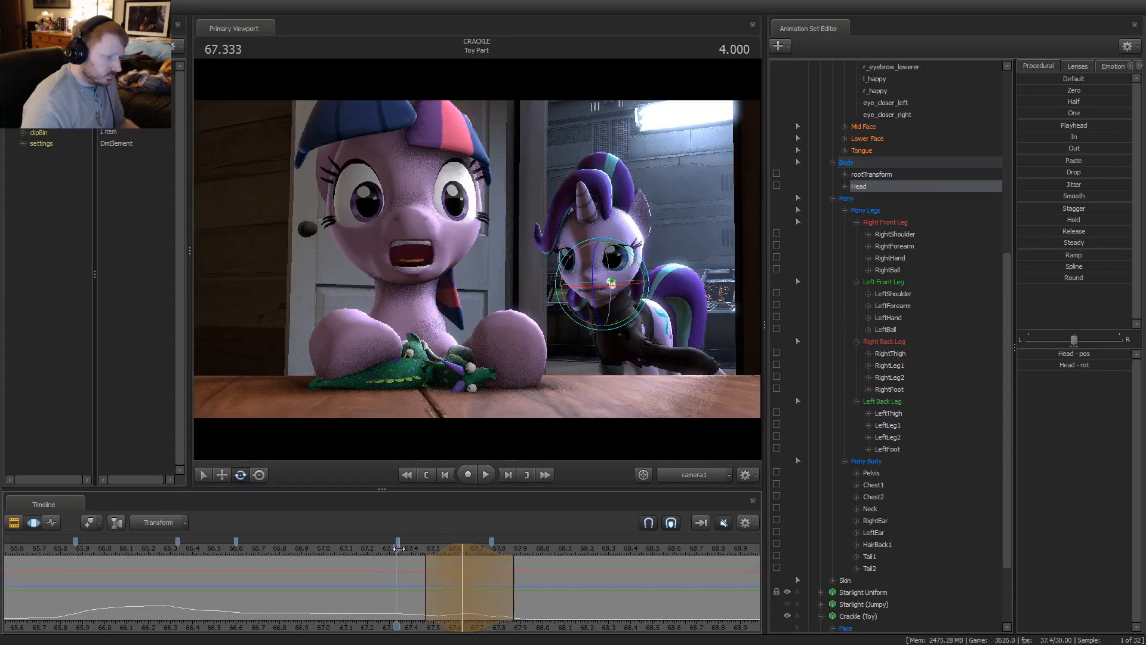
key("space")
key("space")
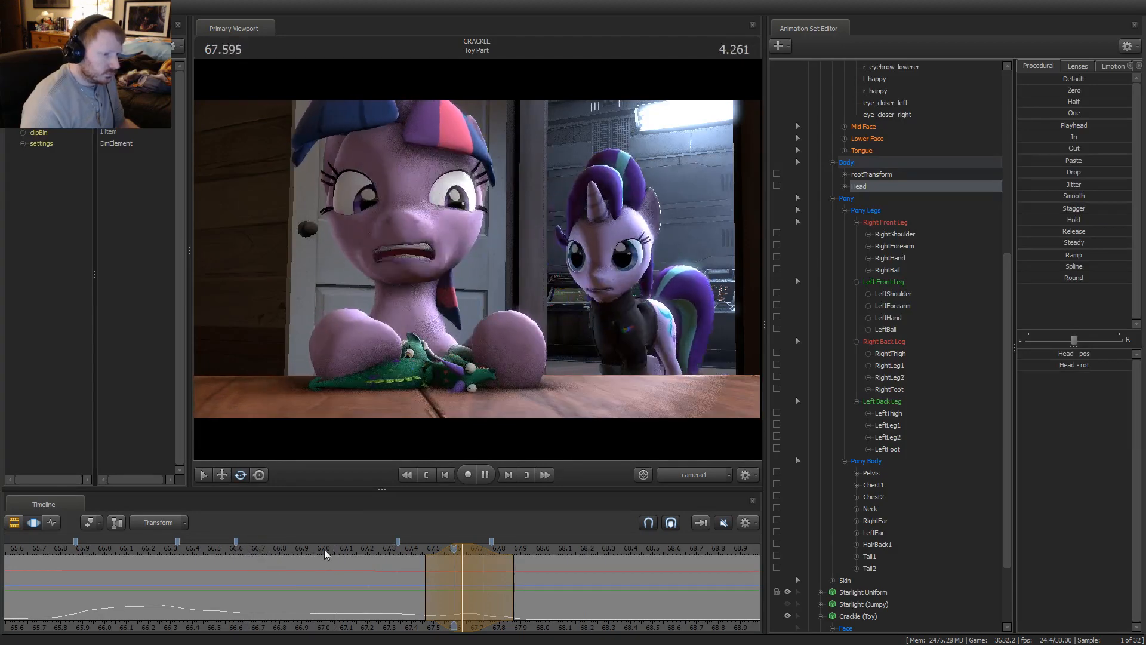
left_click(245, 549)
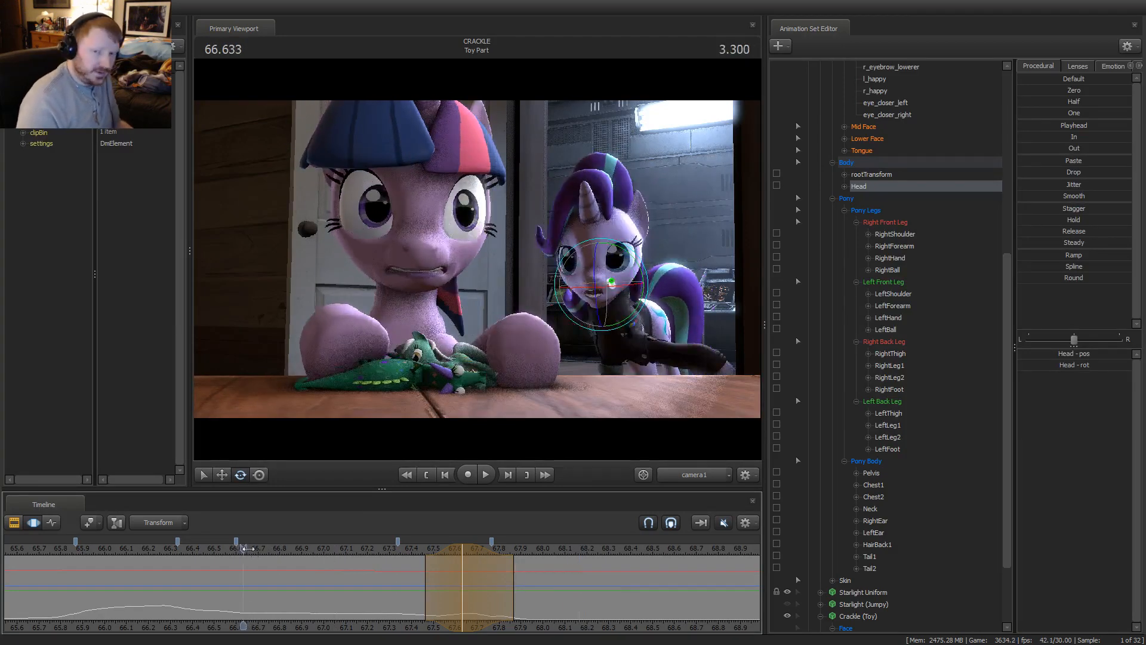
key("space")
key("space")
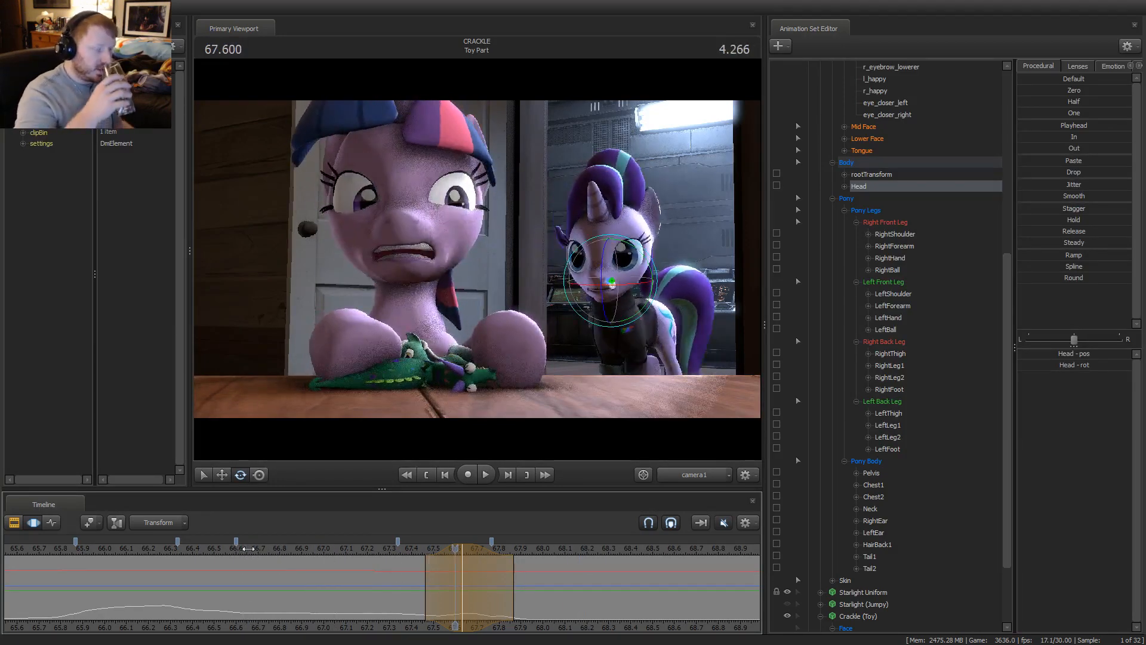
key("space")
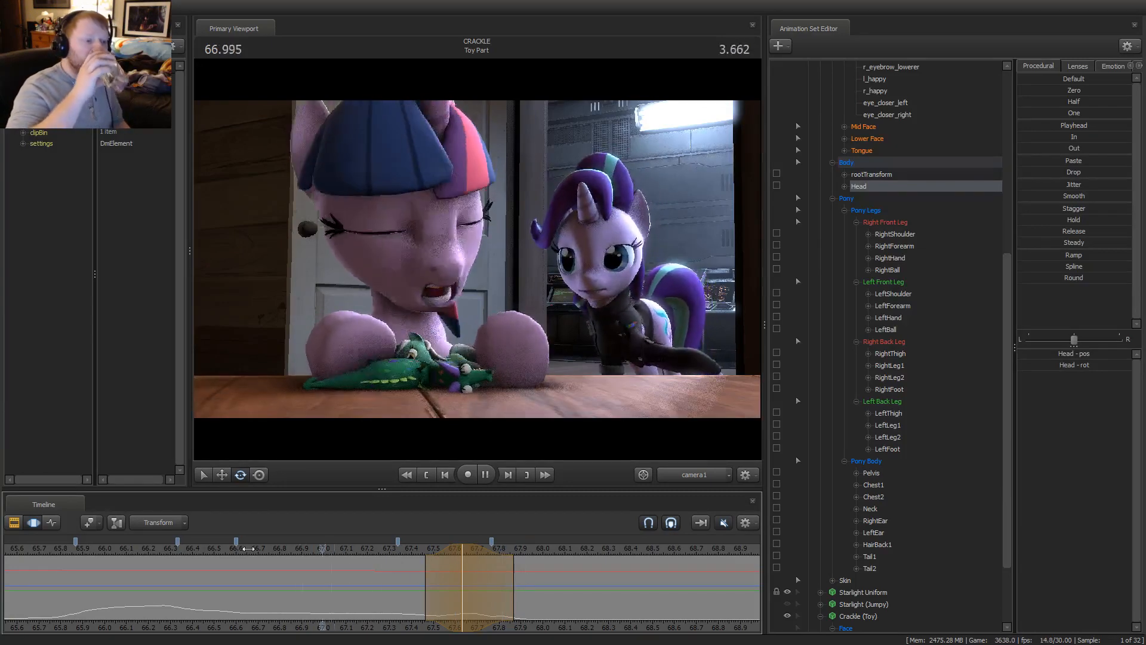
left_click(247, 548)
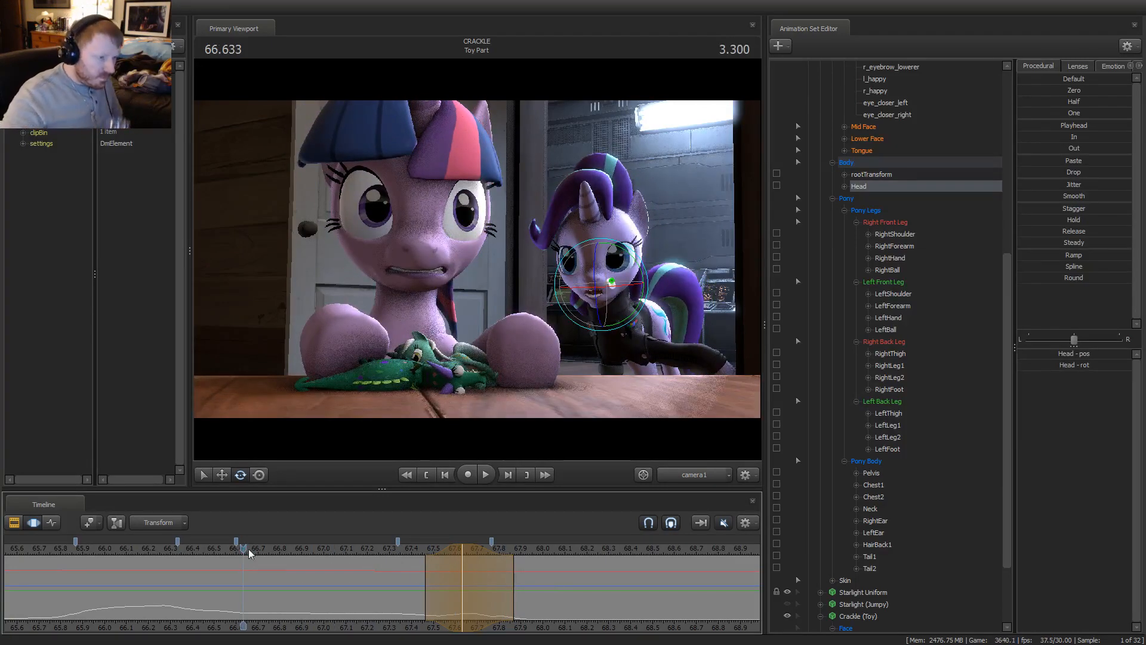
key("space")
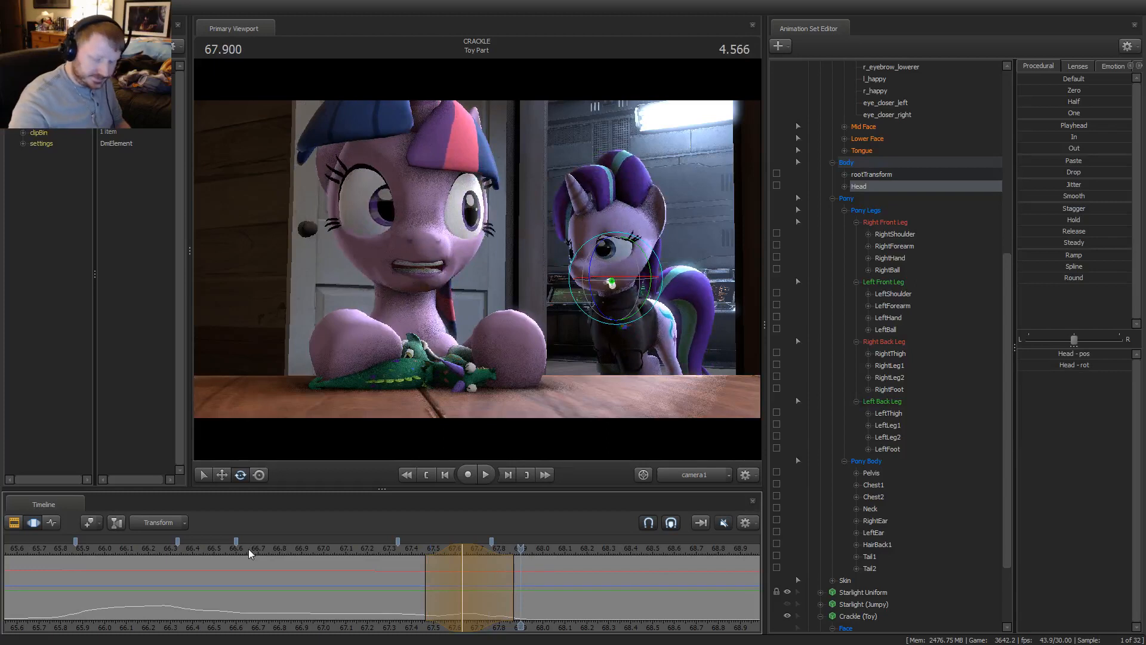
scroll(250, 588, "down", 4)
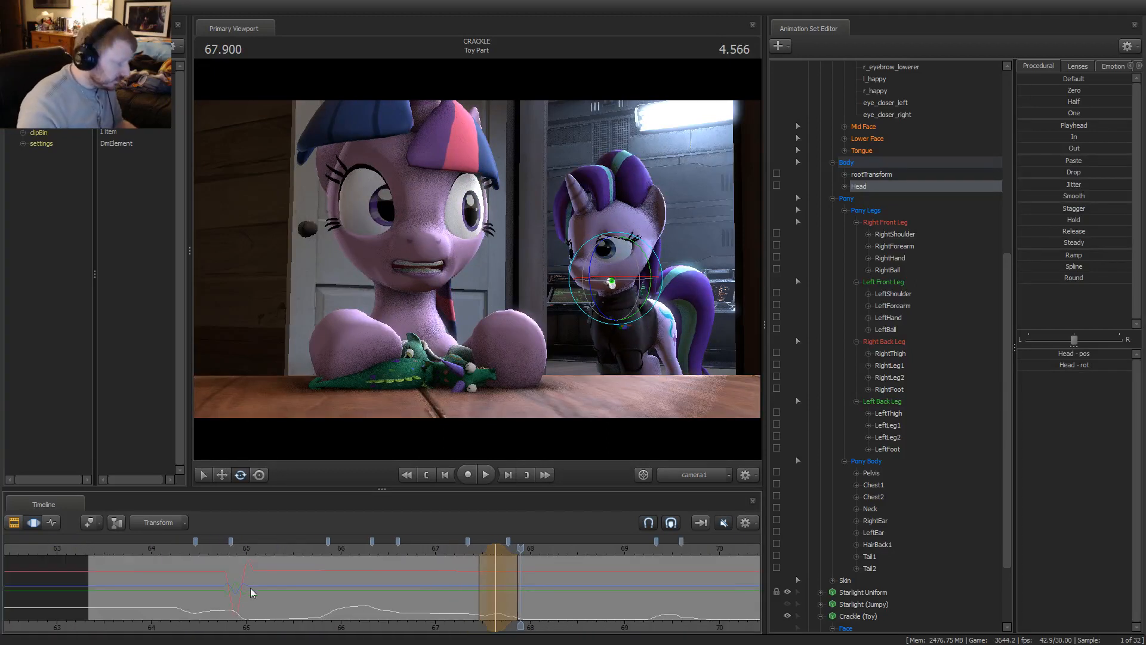
left_click(274, 546)
key("space")
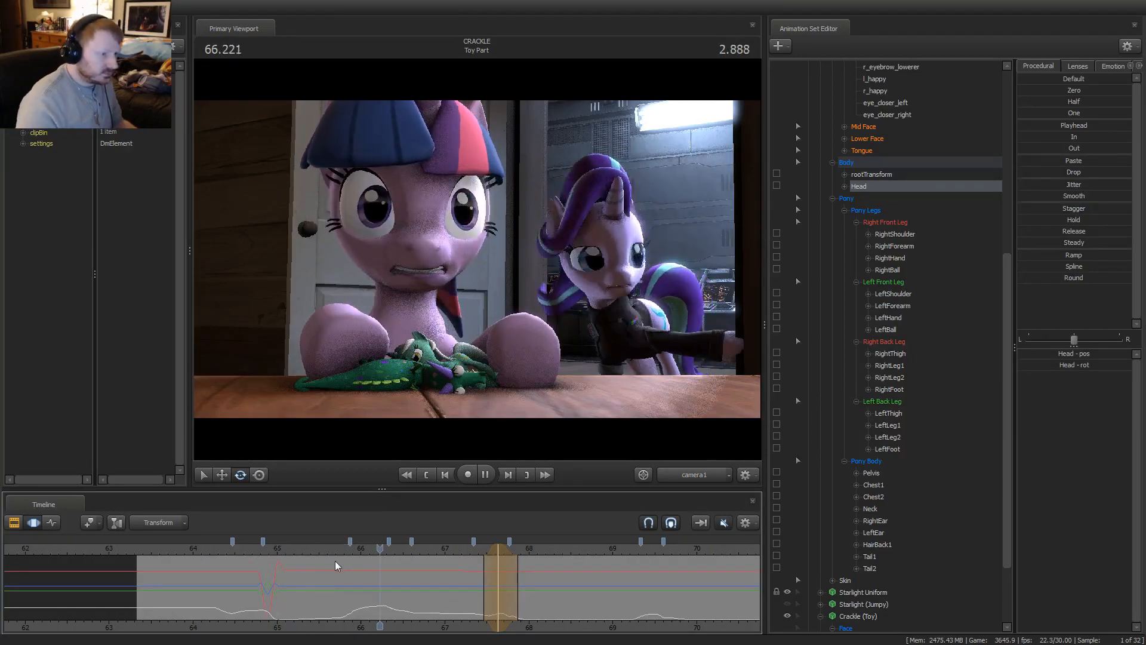
key("space")
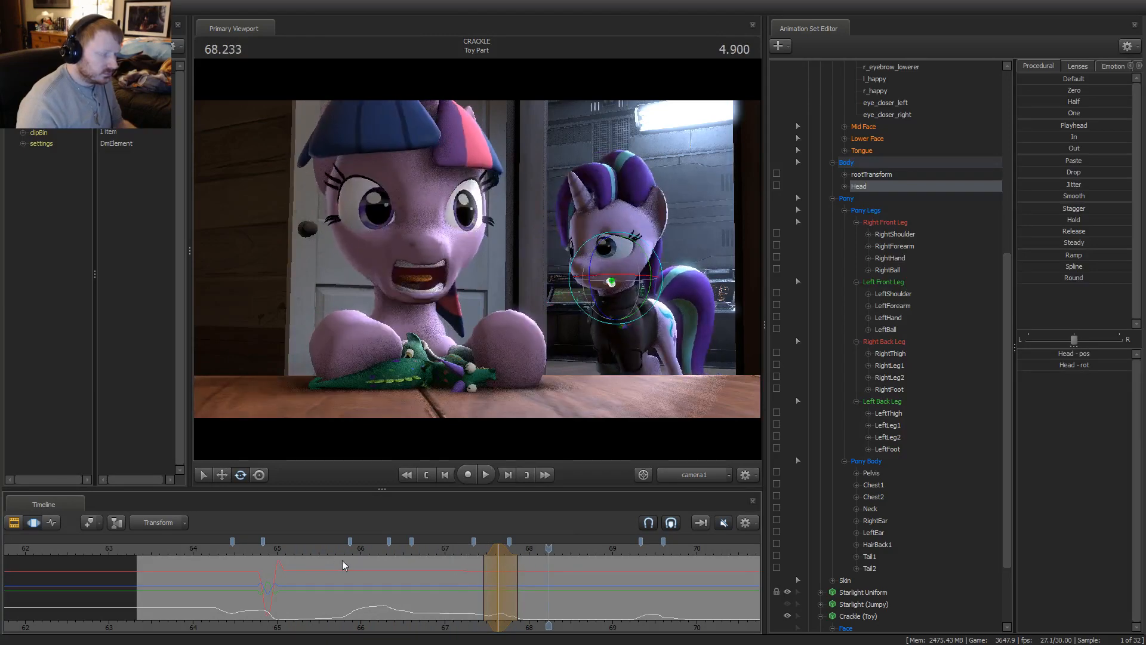
left_click(374, 548)
key("space")
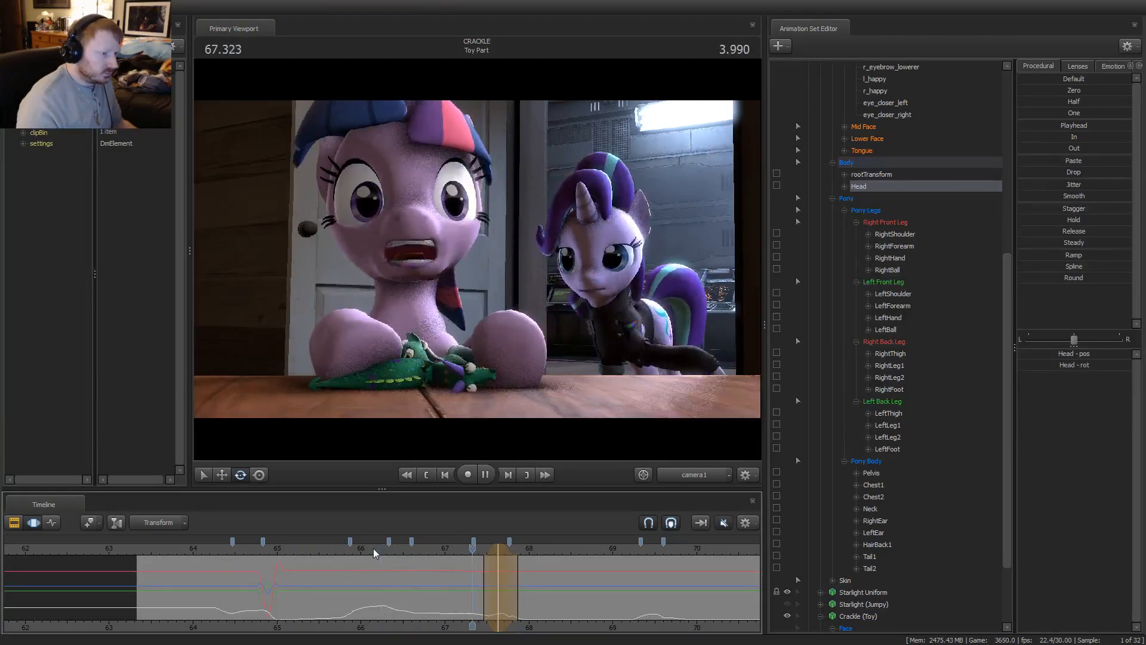
key("space")
Select Starlight's Eyes, set a time selection from about 67.3 to 67.5, adjust eyes_updown at 67.400 and replay
scroll(883, 226, "up", 5)
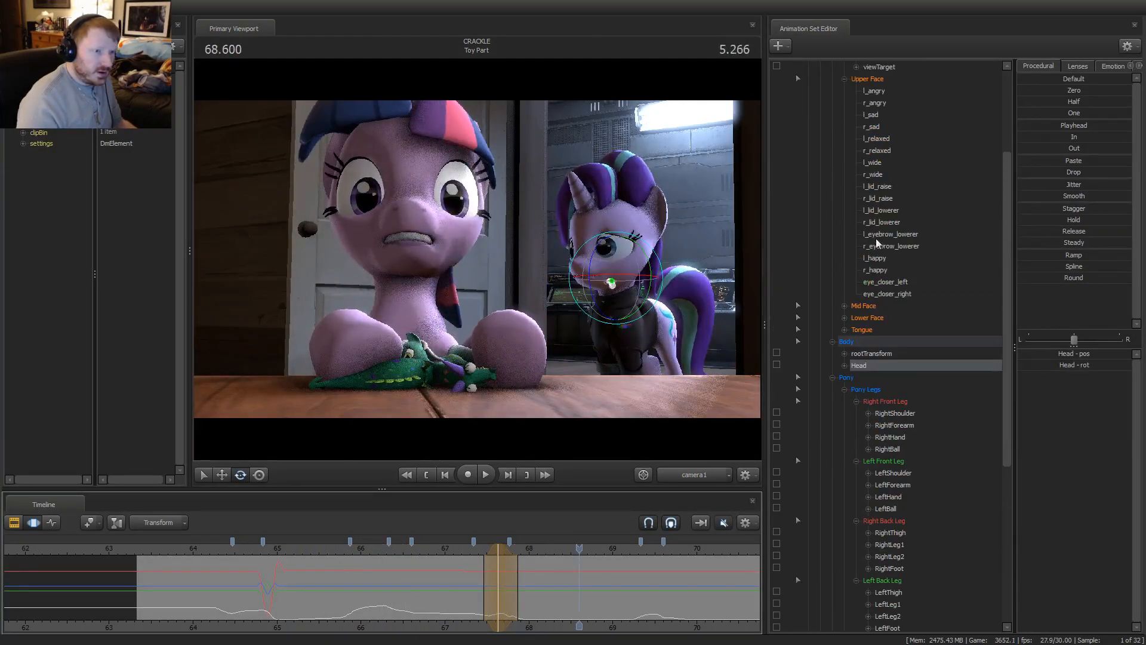
scroll(858, 82, "up", 4)
left_click(867, 152)
scroll(430, 588, "up", 3)
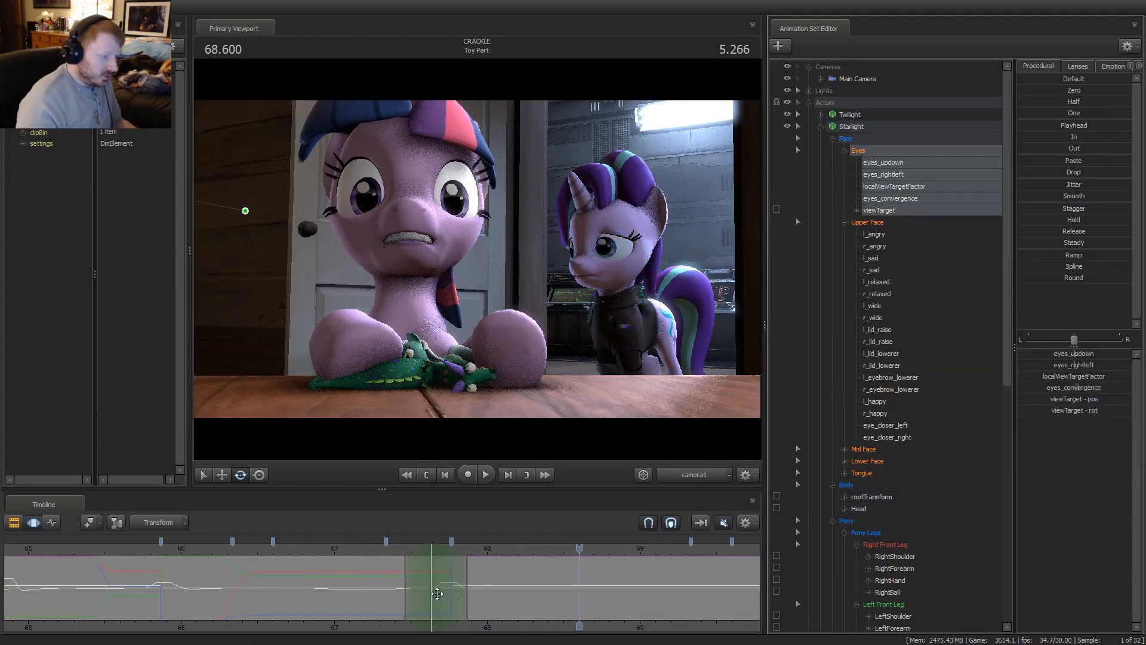
left_click(232, 593)
left_click_drag(232, 593, 397, 591)
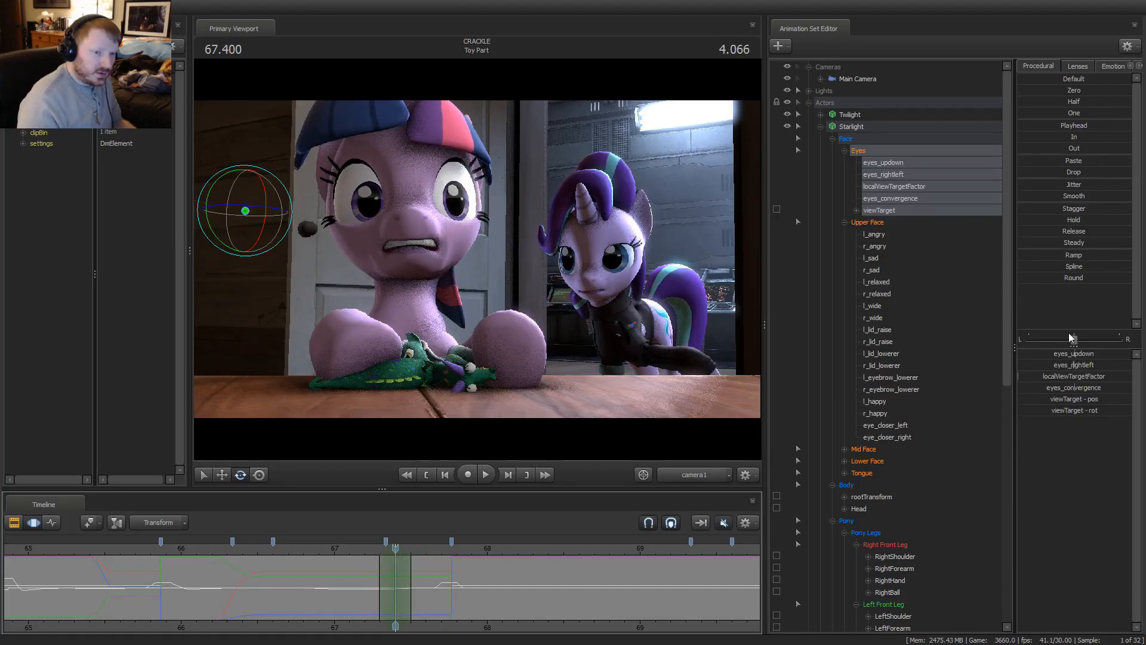
left_click_drag(1071, 355, 1072, 354)
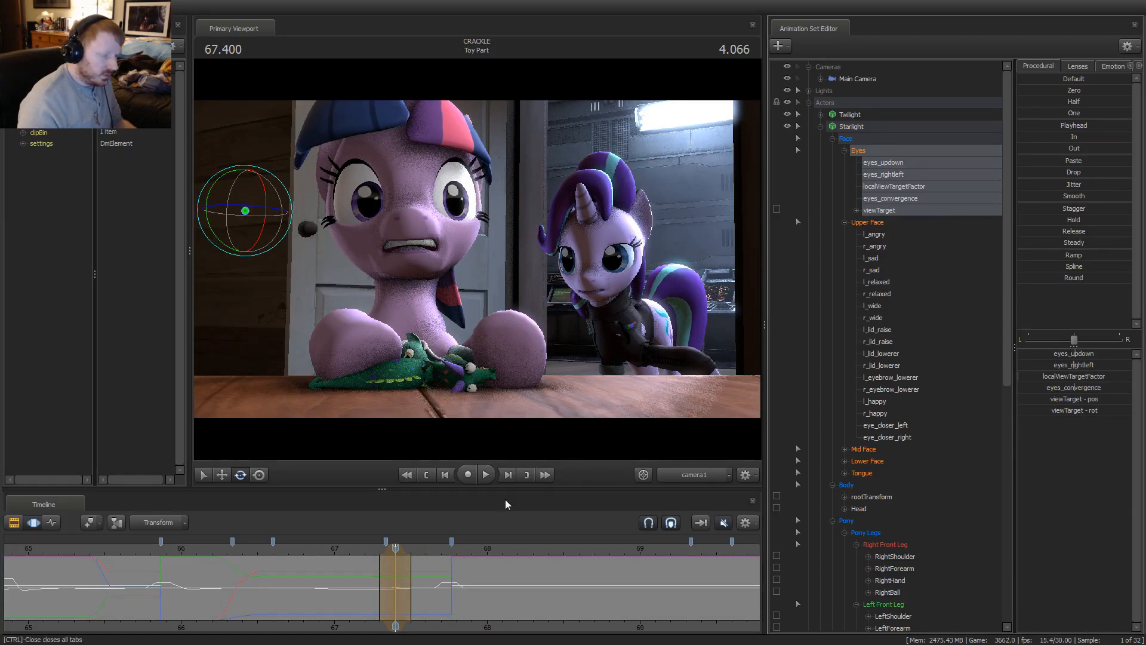
left_click(360, 548)
key("space")
key("space")
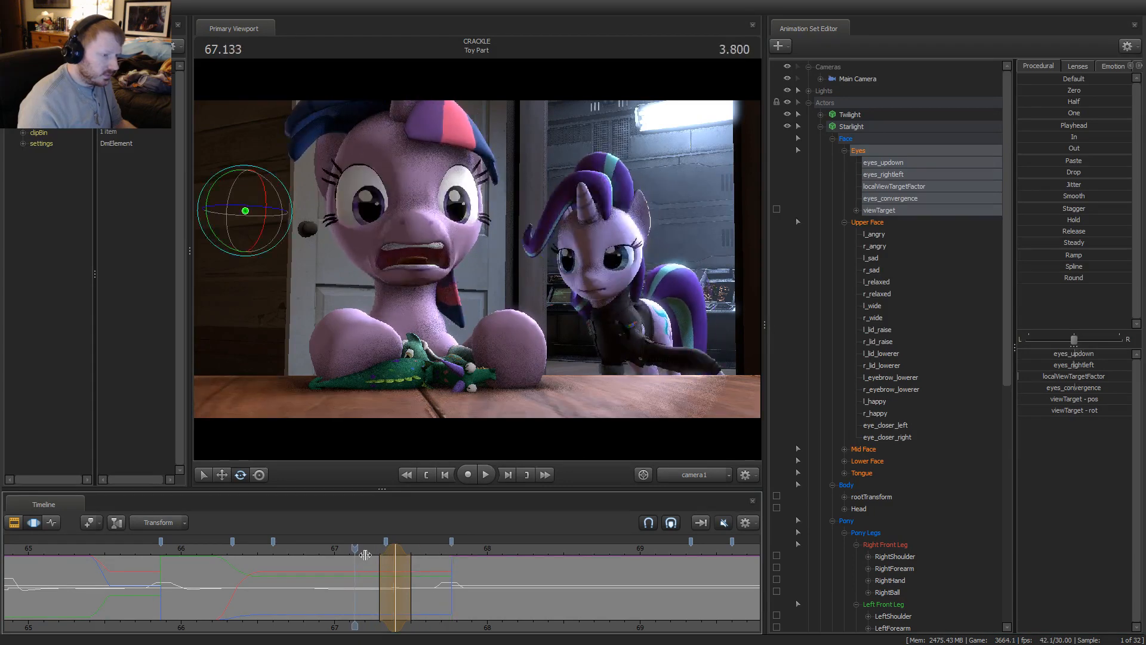
Narrow the time selection to about 67.3 to 67.43, adjust Starlight's eyes_updown at 67.366 and replay
scroll(365, 558, "down", 2, "shift")
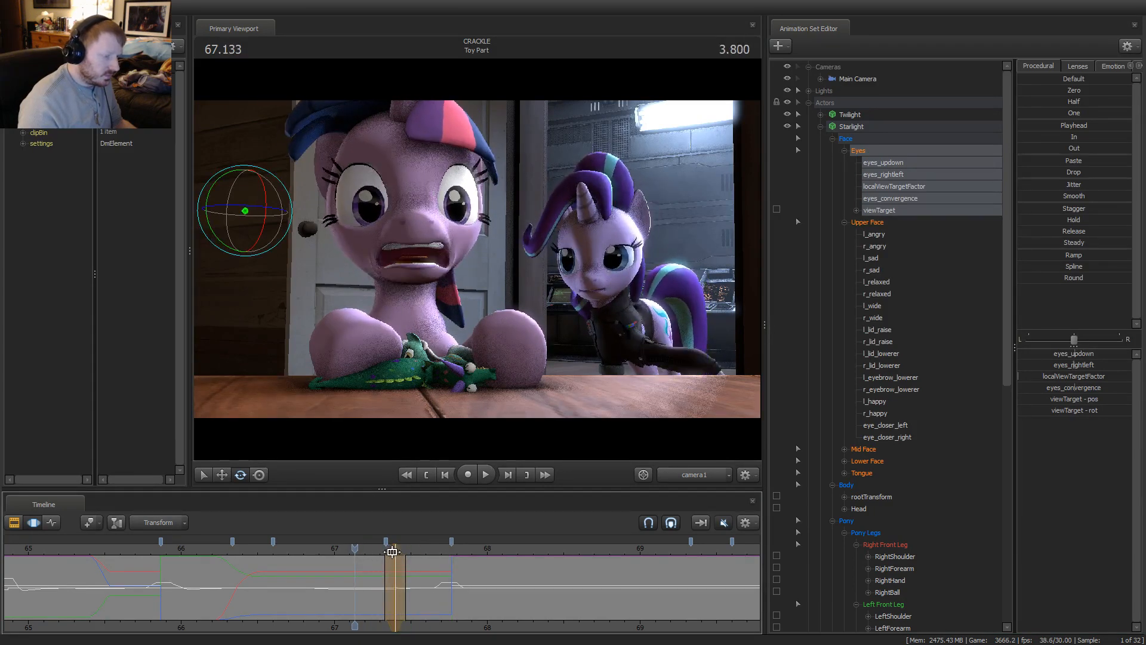
left_click_drag(393, 551, 390, 550)
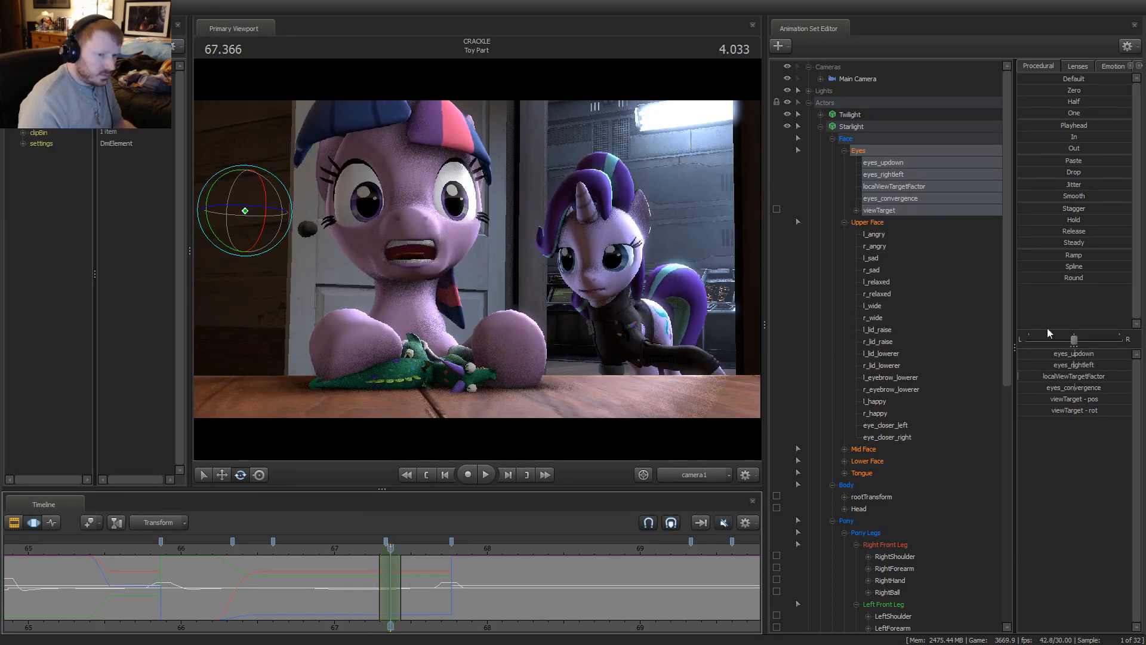
left_click(1064, 357)
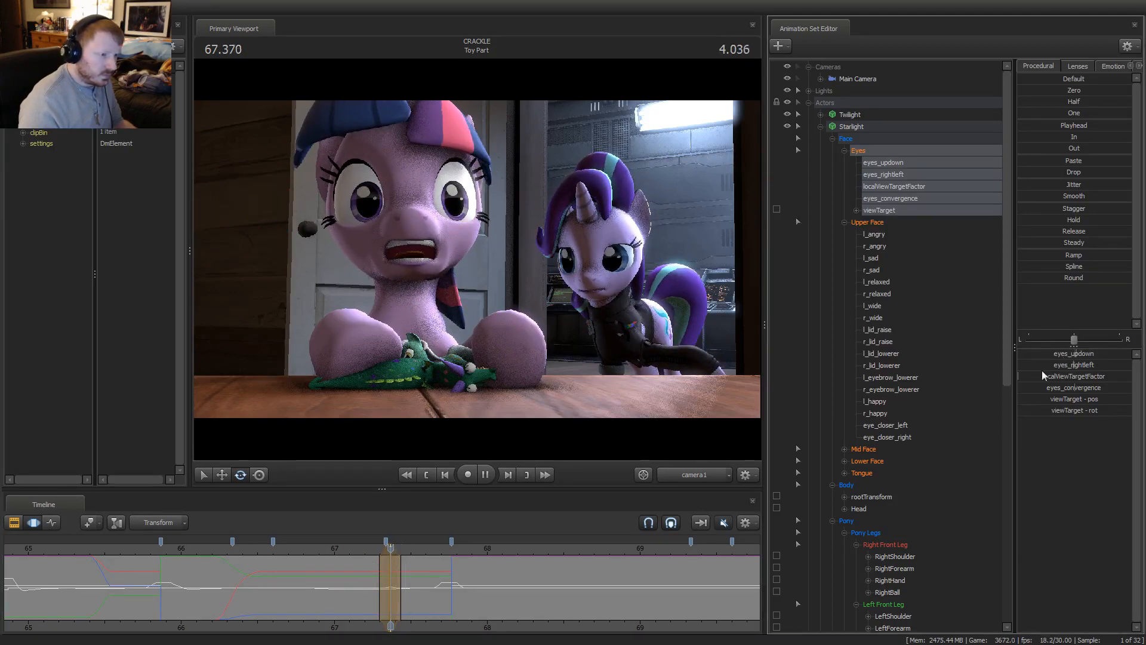
key("space")
key("space")
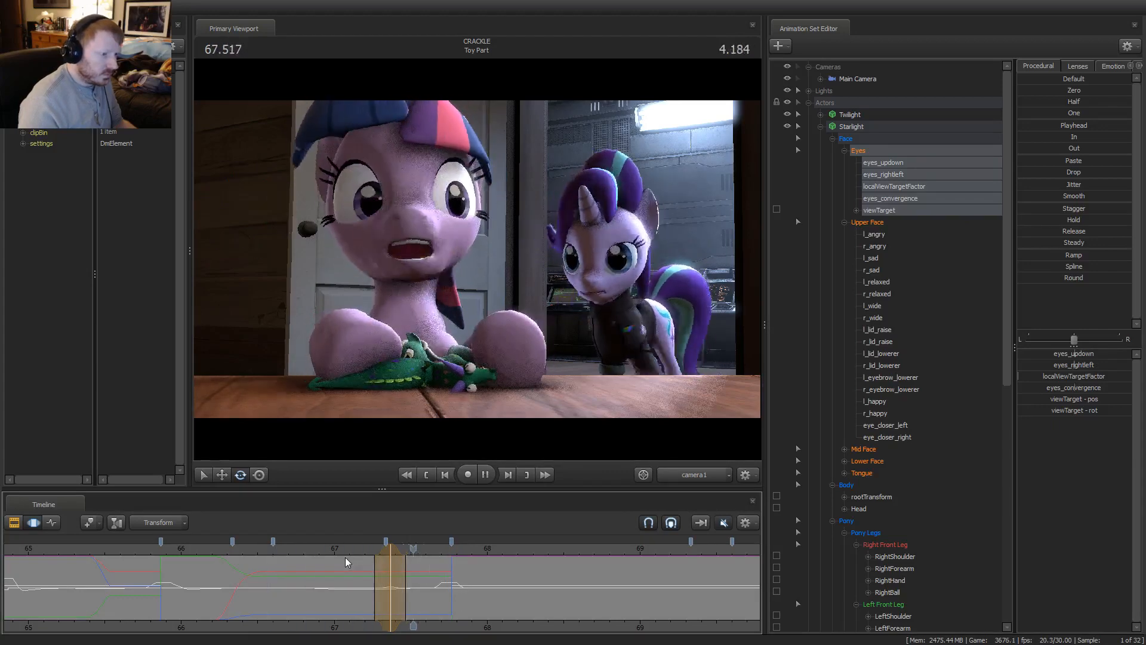
Shift the eye adjustment's time selection to centre on about 67.400 and replay Starlight's glance several times
key("space")
left_click_drag(385, 551, 390, 551)
left_click(366, 547)
key("space")
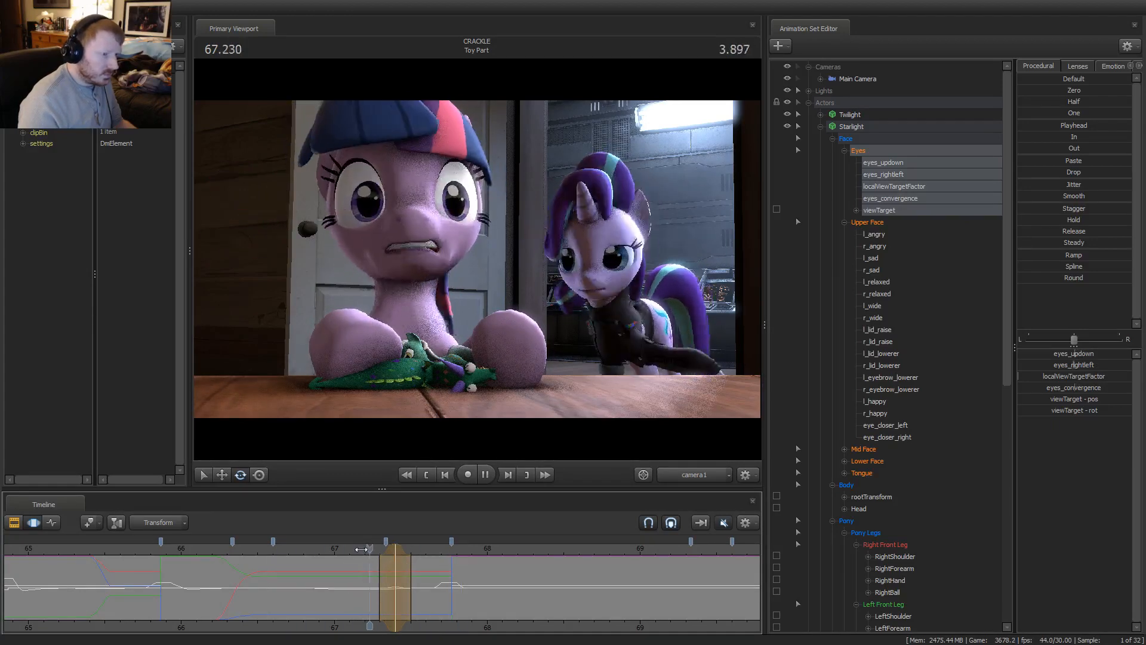
left_click(244, 545)
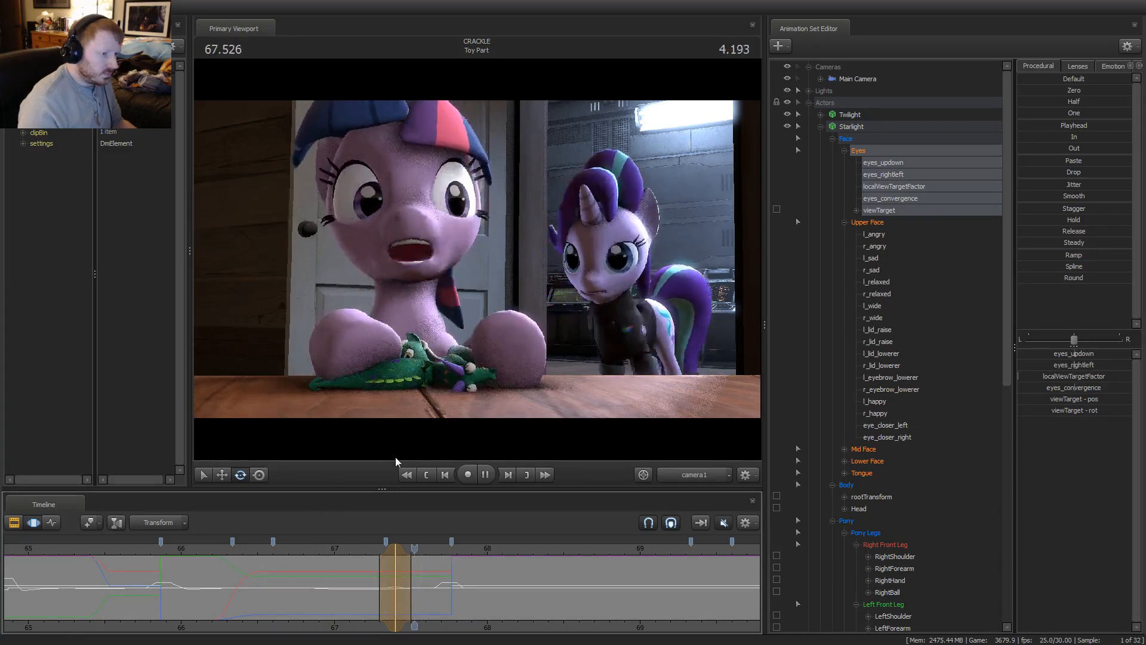
key("space")
left_click(364, 553)
key("space")
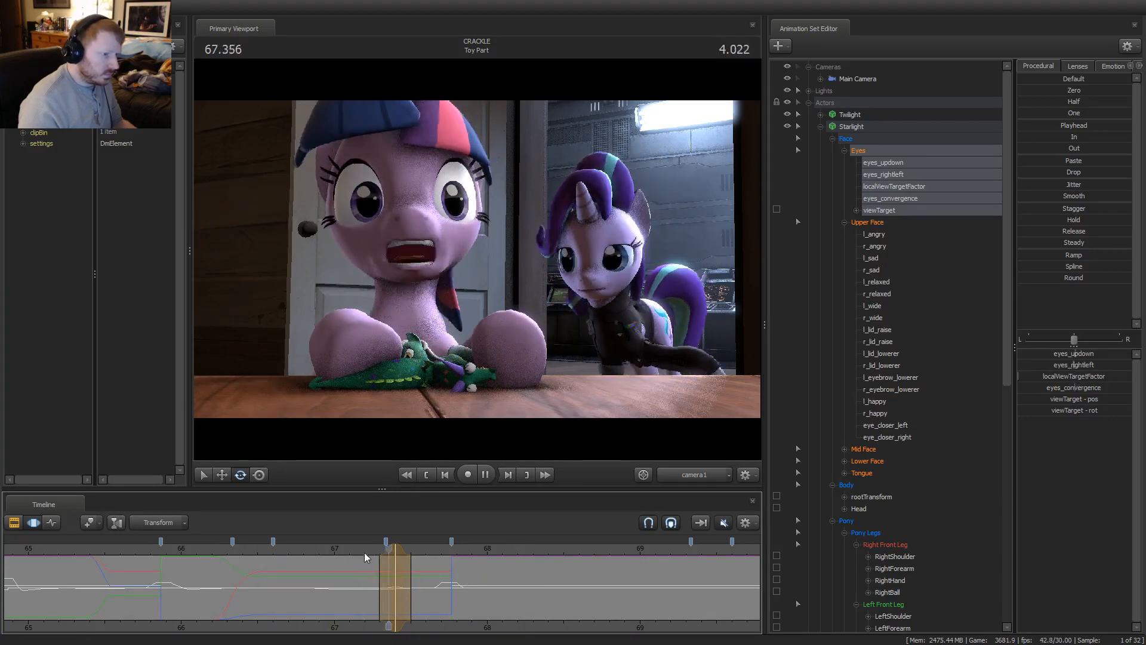
key("space")
key("space")
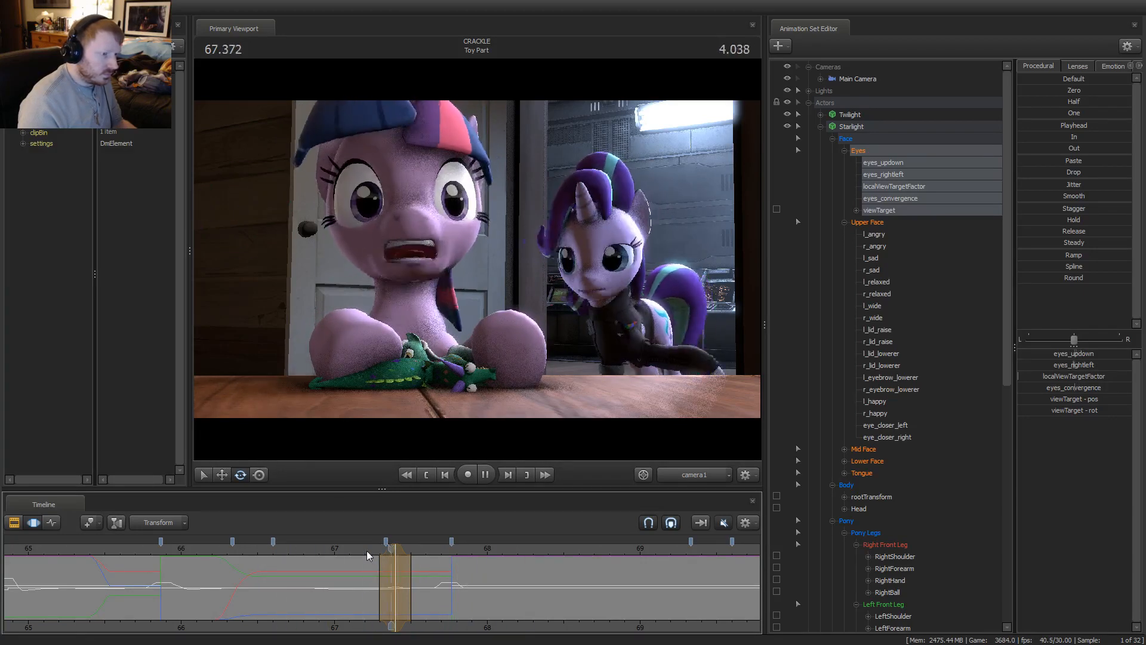
Lower l_sad and r_sad on Starlight's Upper Face over about 67.87 to 69.1, with falloffs to 67.8 and 69.2
left_click(445, 585)
scroll(460, 588, "up", 3)
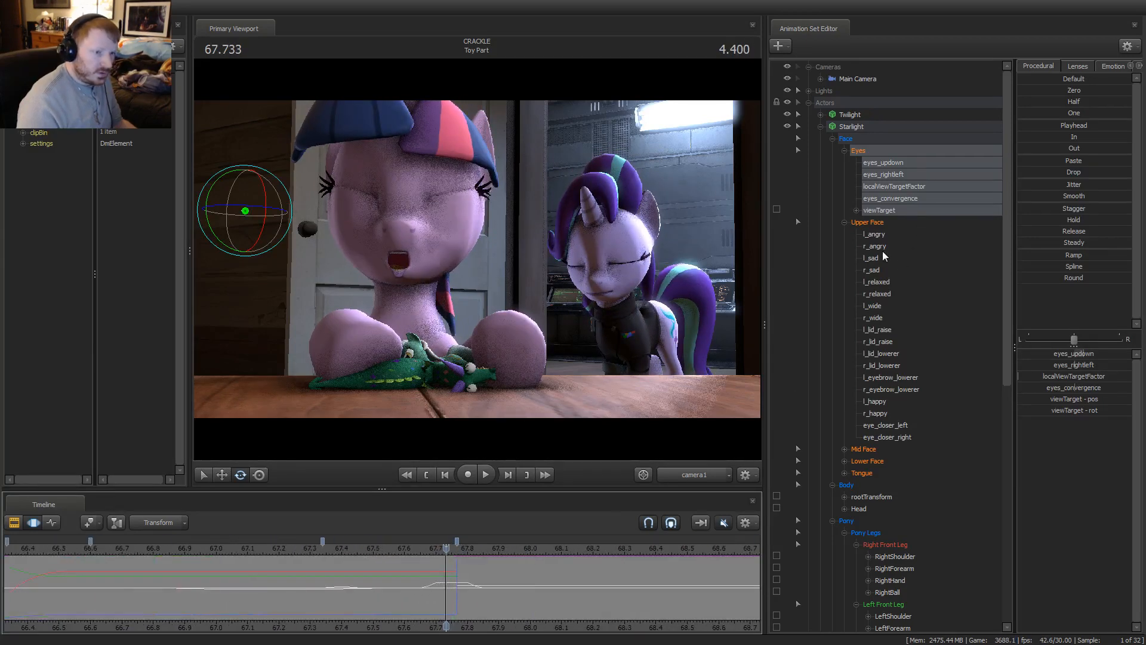
left_click(875, 224)
scroll(557, 593, "down", 2)
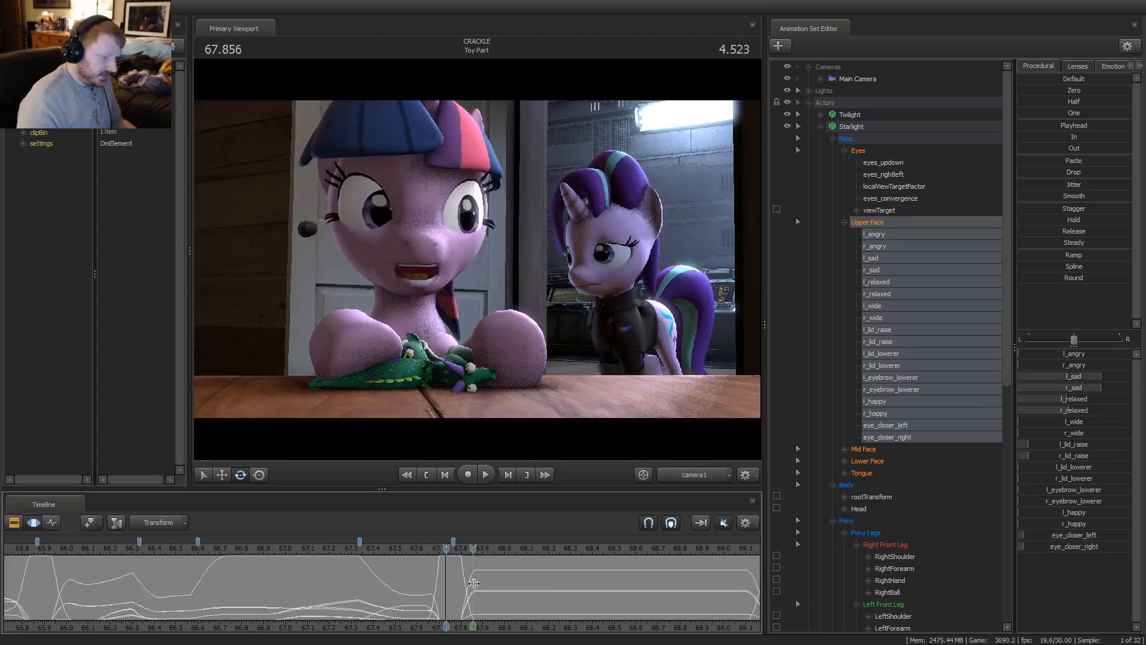
left_click_drag(474, 587, 730, 582, "shift")
left_click(599, 591)
scroll(600, 591, "down", 2)
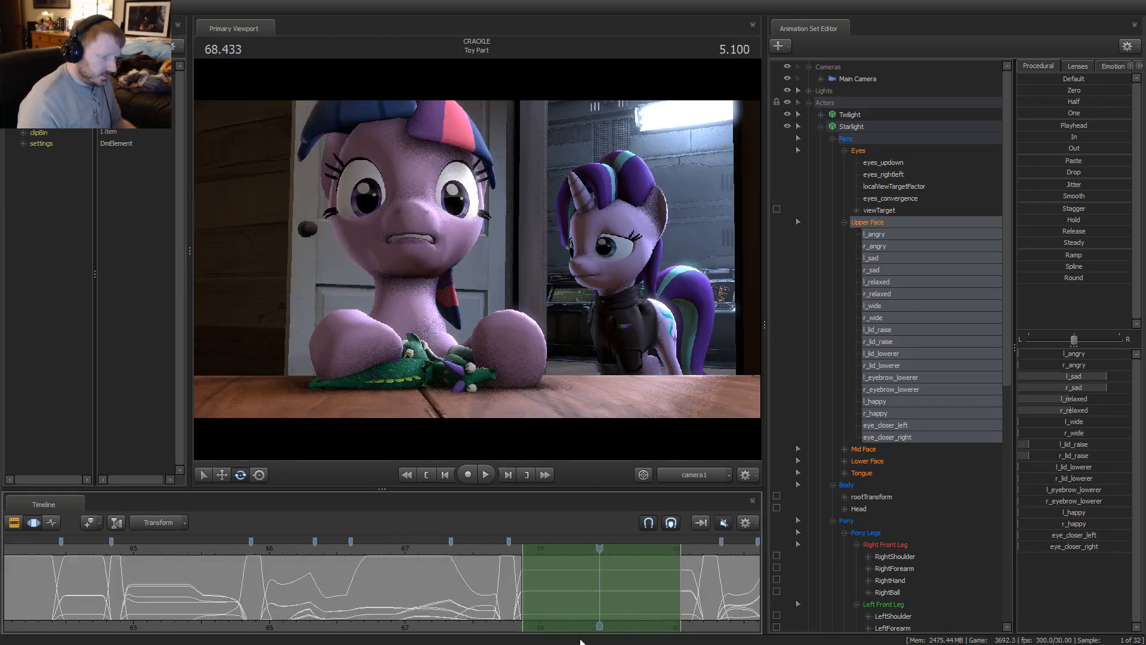
scroll(504, 587, "up", 3)
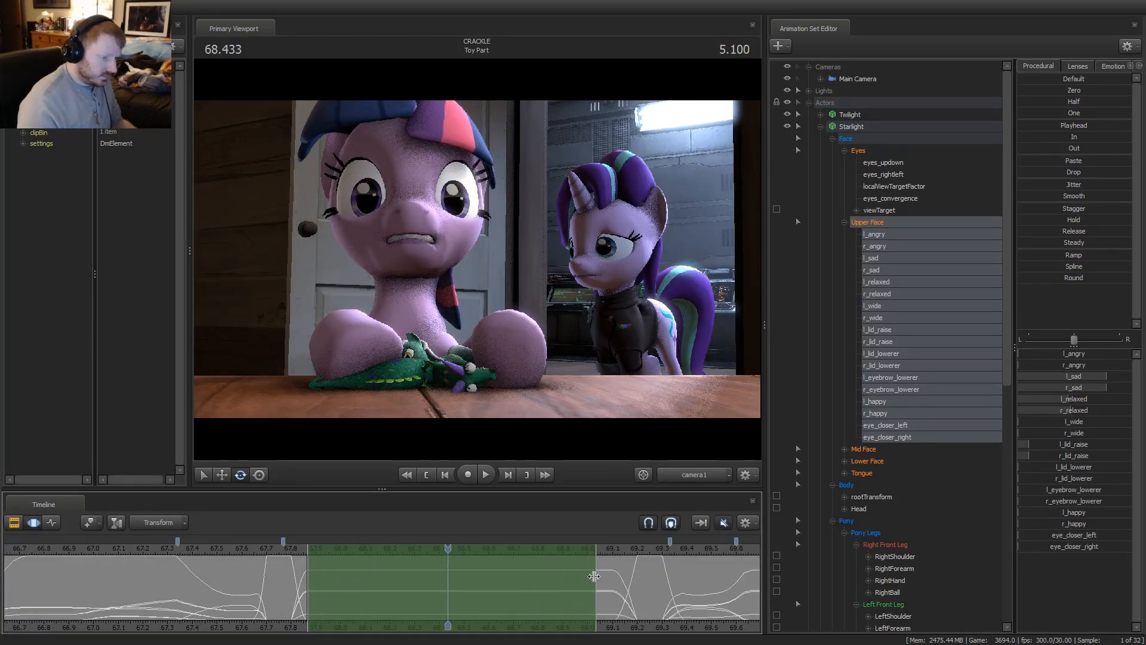
left_click_drag(593, 576, 632, 577)
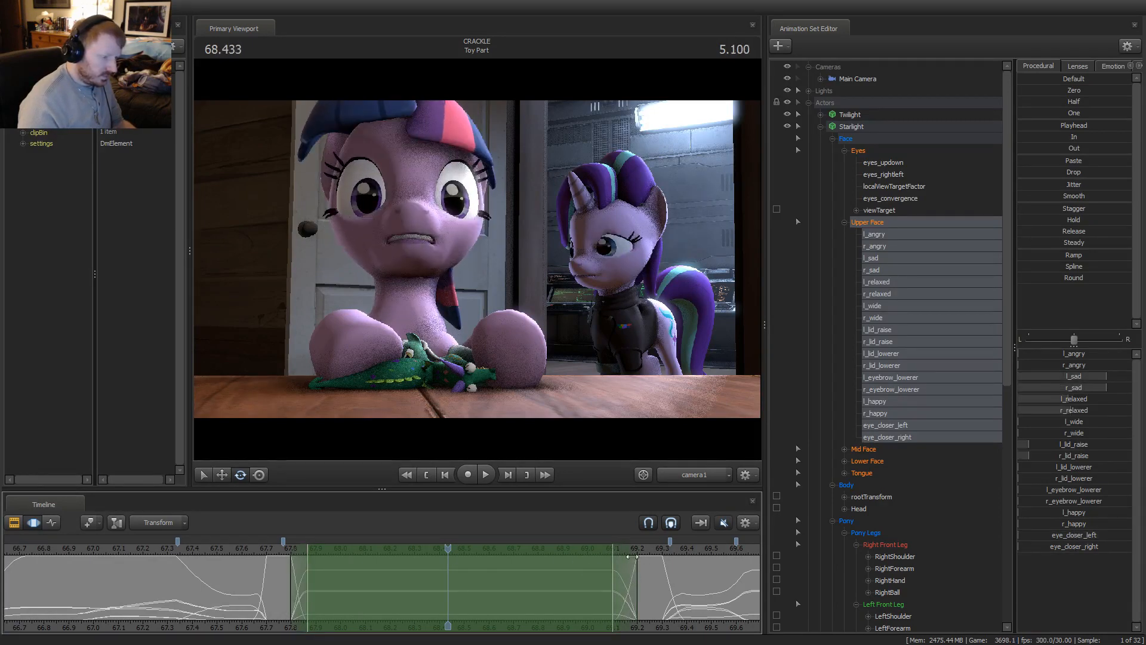
left_click_drag(448, 547, 547, 543)
mouse_move(1089, 379)
left_mouse_down()
mouse_move(1072, 379)
mouse_move(1101, 388)
mouse_move(1080, 388)
left_mouse_up()
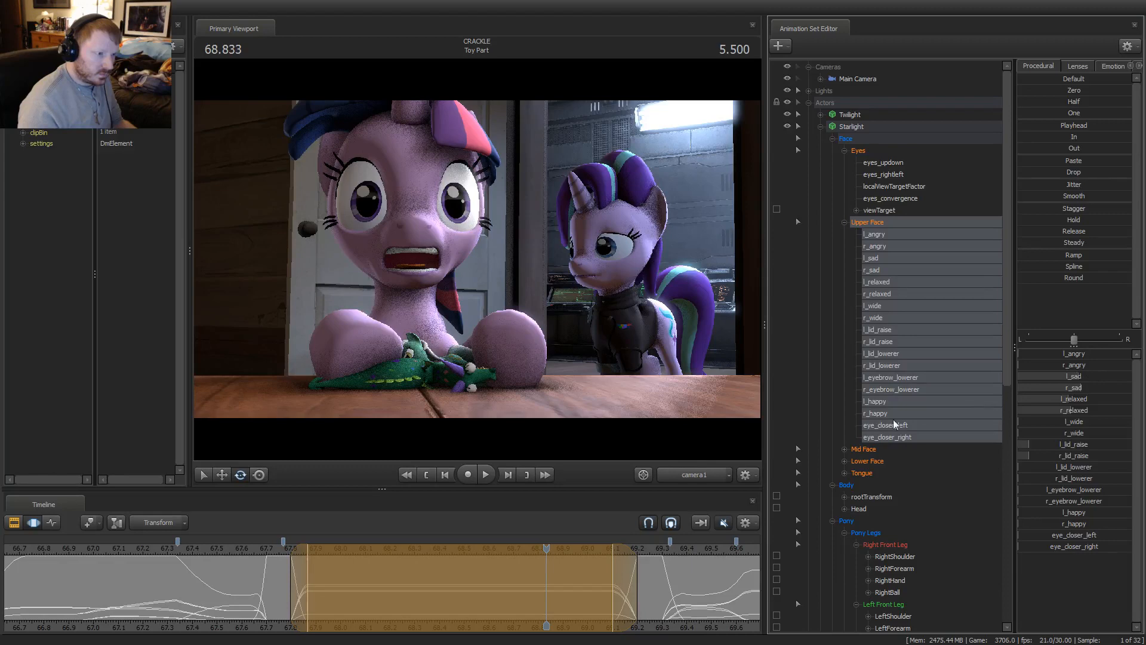
Play the shot through to about 70.27 to examine Starlight's brow expression
key("space")
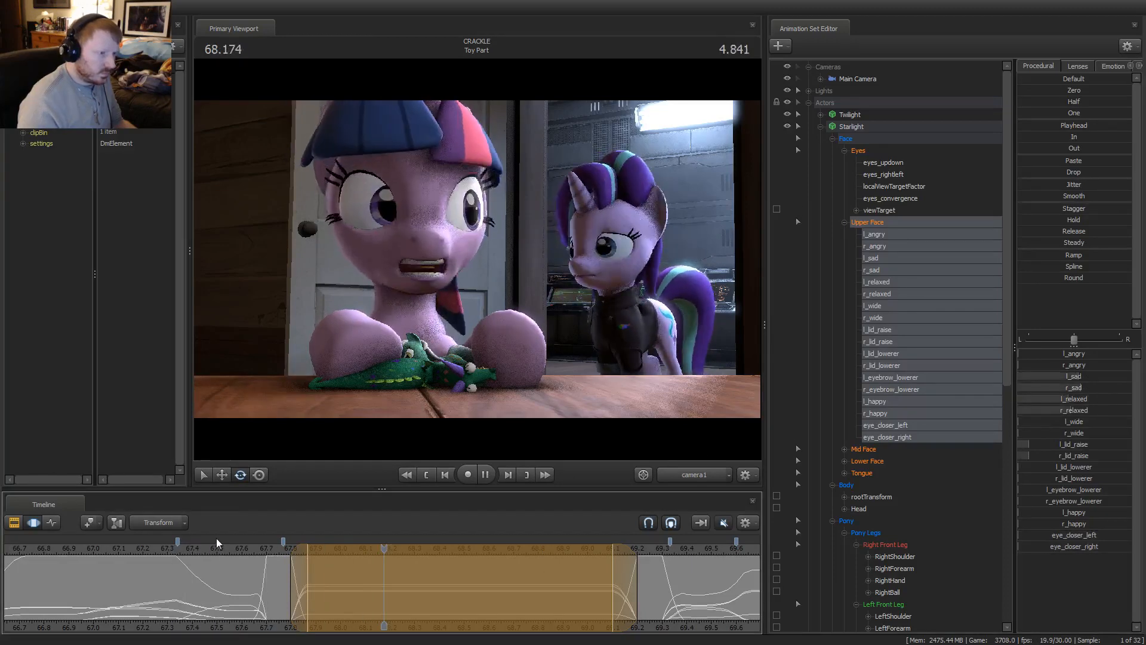
key("space")
middle_click_drag(685, 624, 482, 625)
key("space")
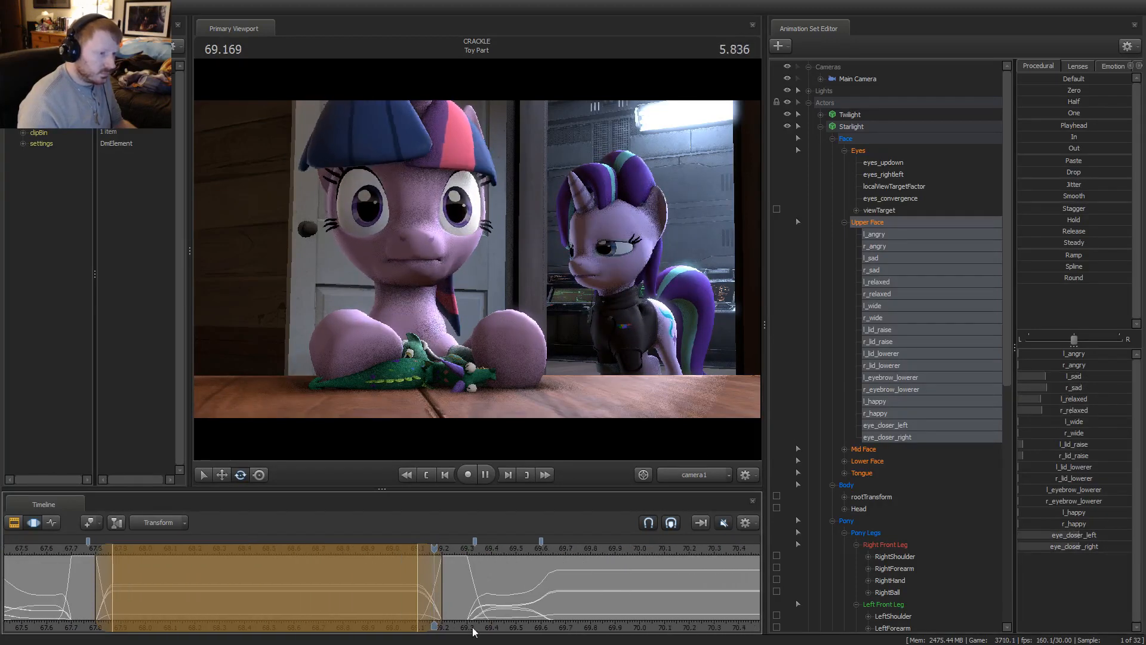
key("space")
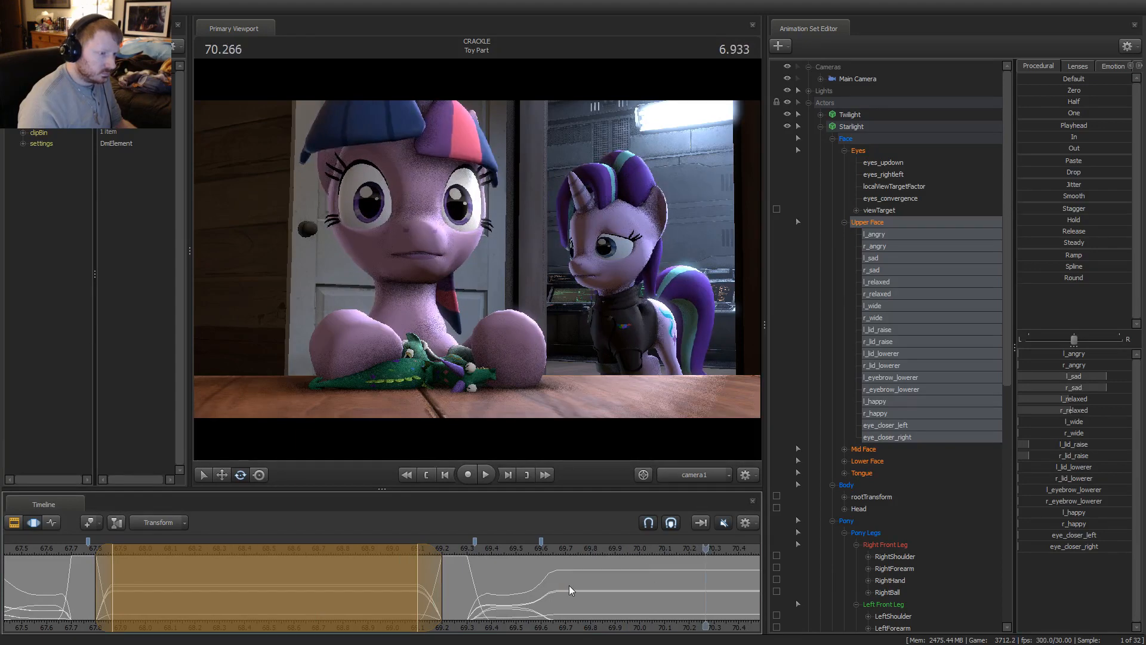
scroll(566, 586, "down", 4)
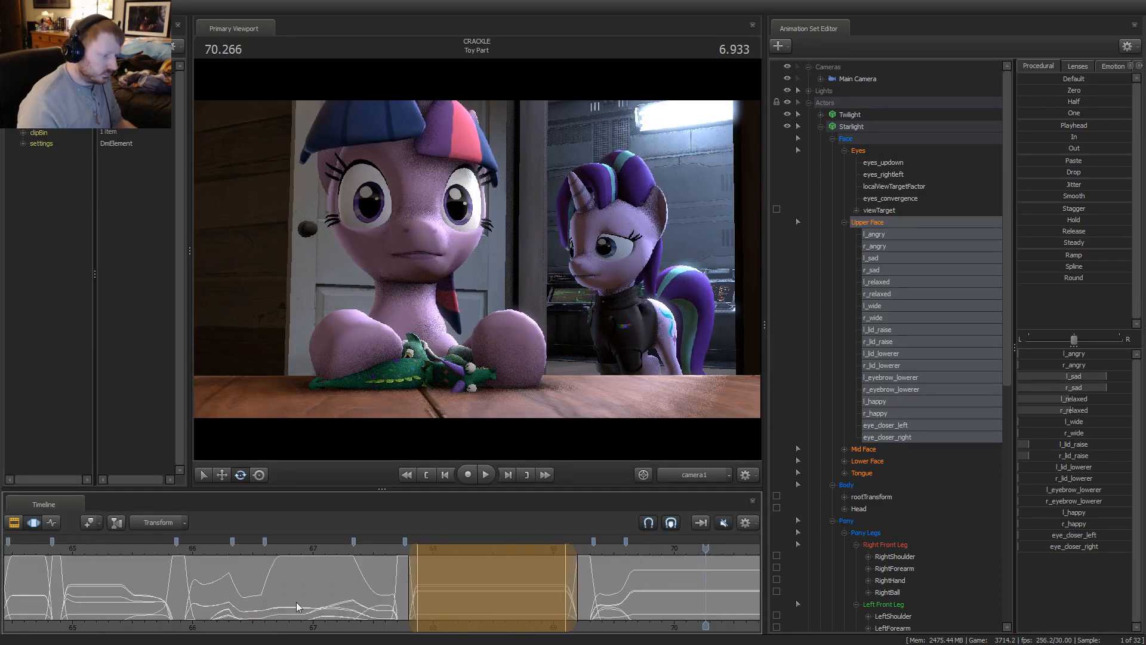
Replay the shot from about 66.1 and 65.3 up to 67 to examine Starlight's head and eye motion
left_click(475, 548)
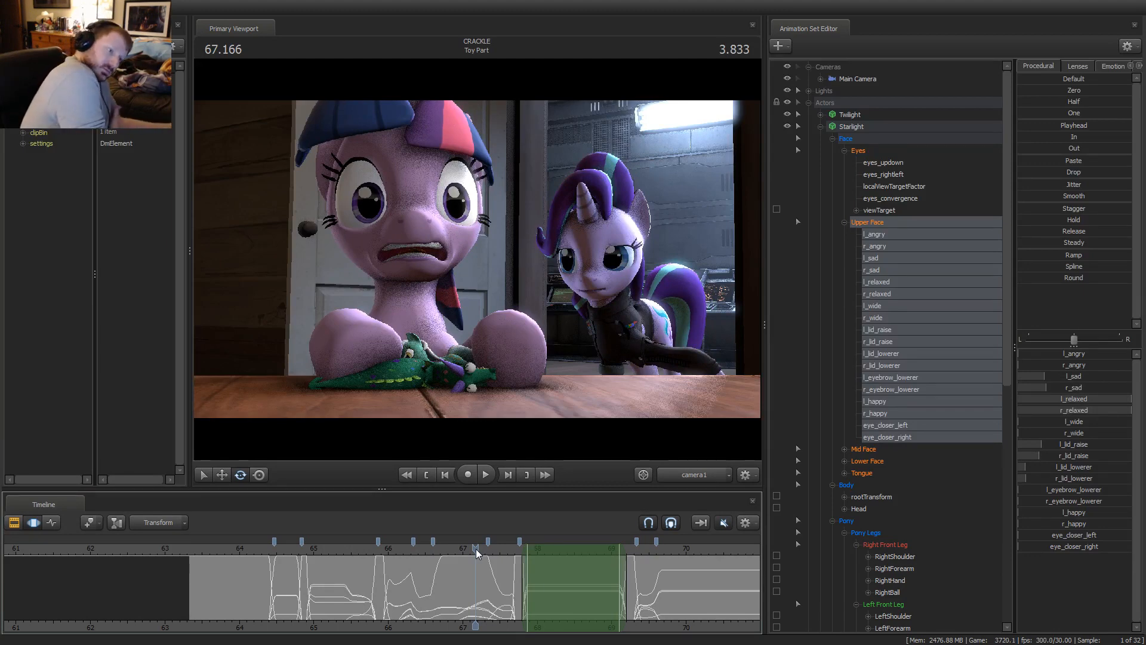
left_click_drag(476, 549, 396, 558)
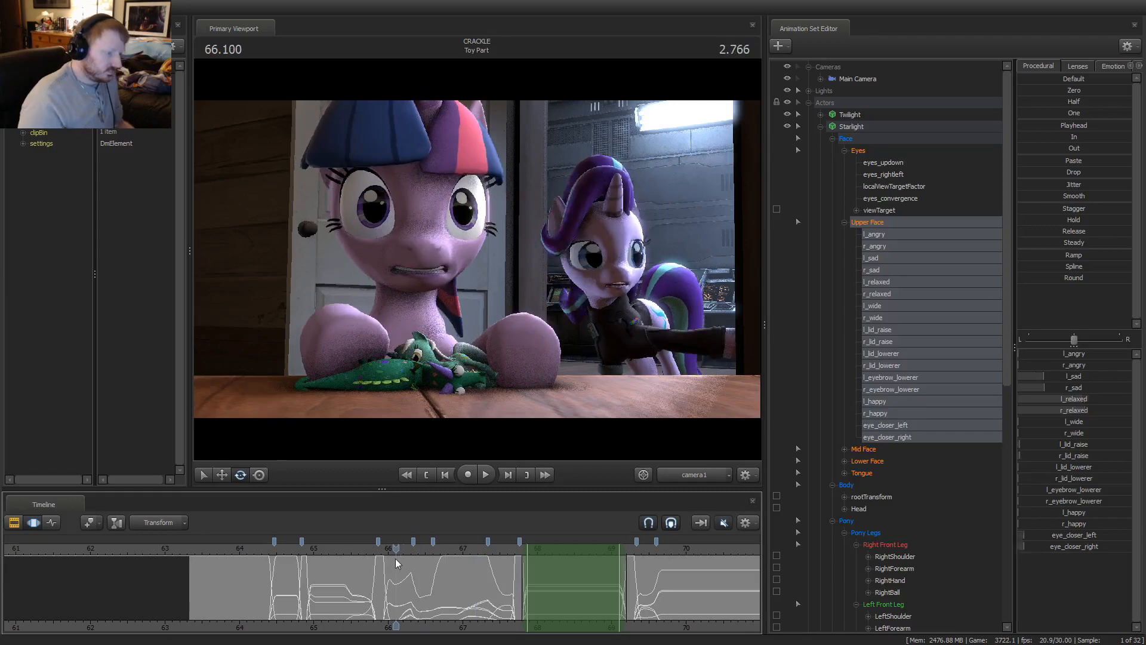
key("space")
key("space")
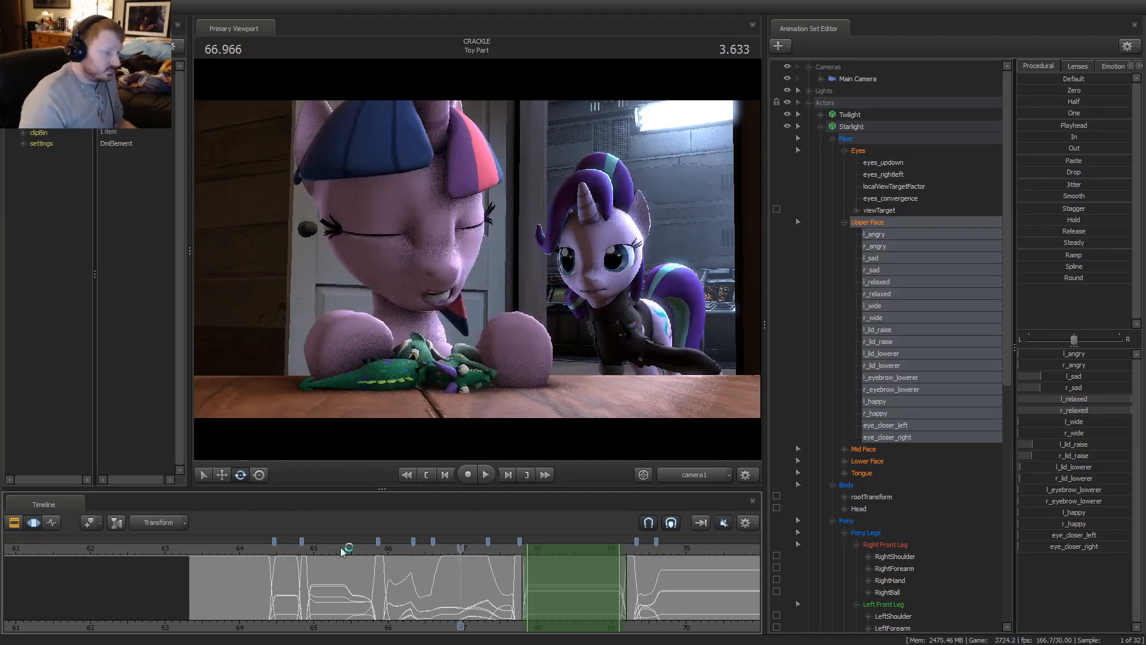
key("space")
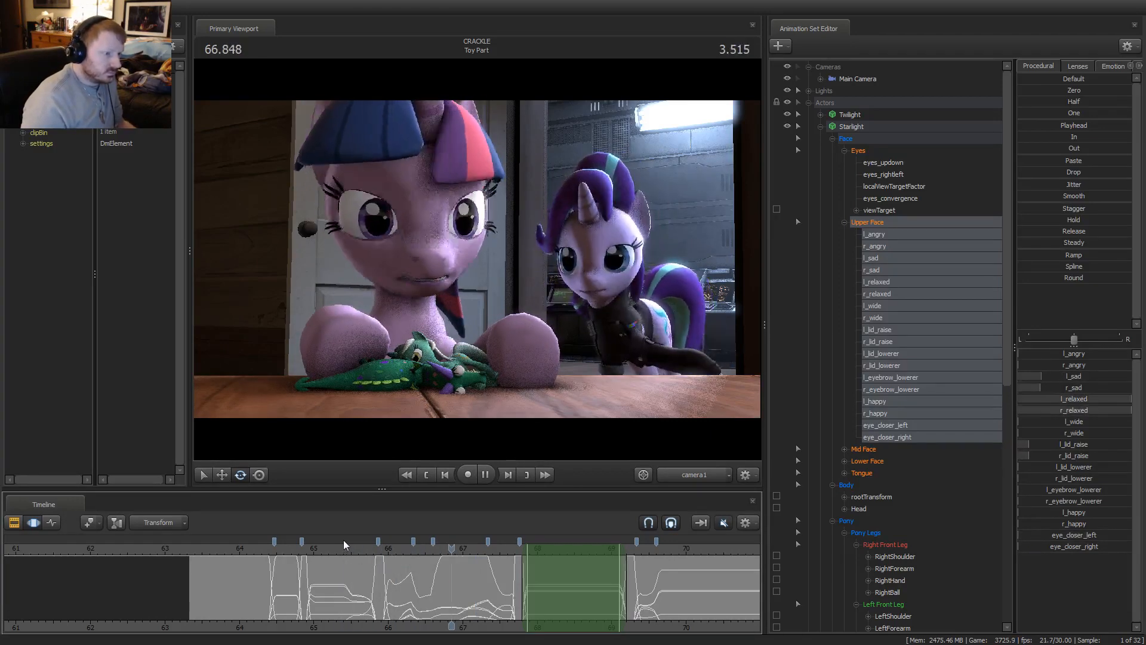
left_click(337, 561)
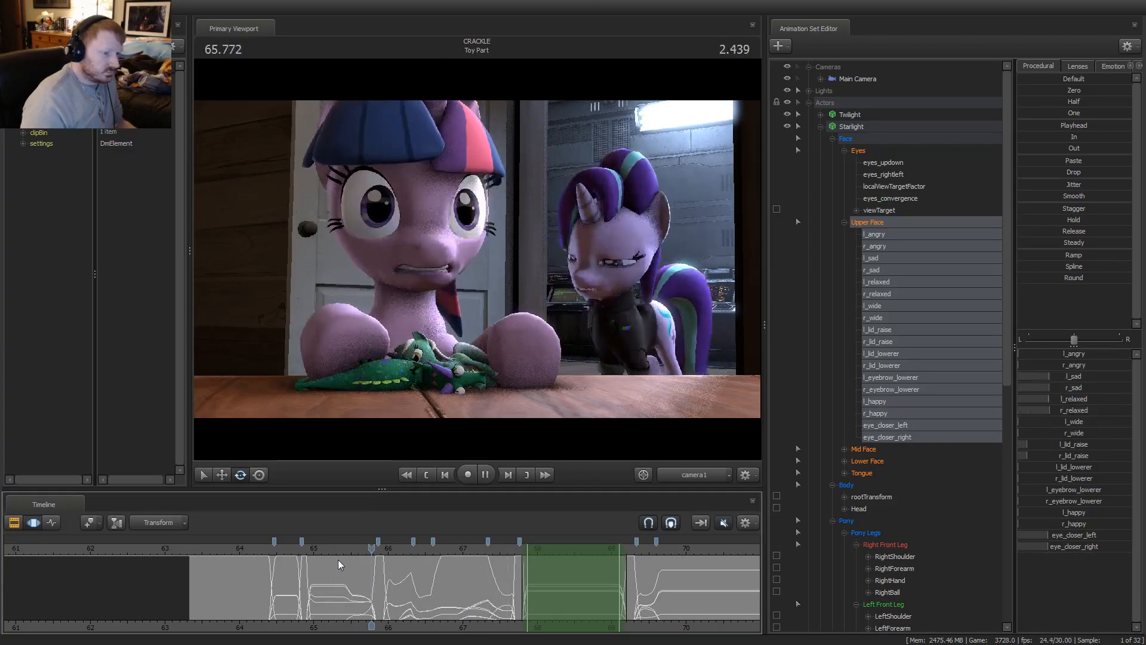
key("space")
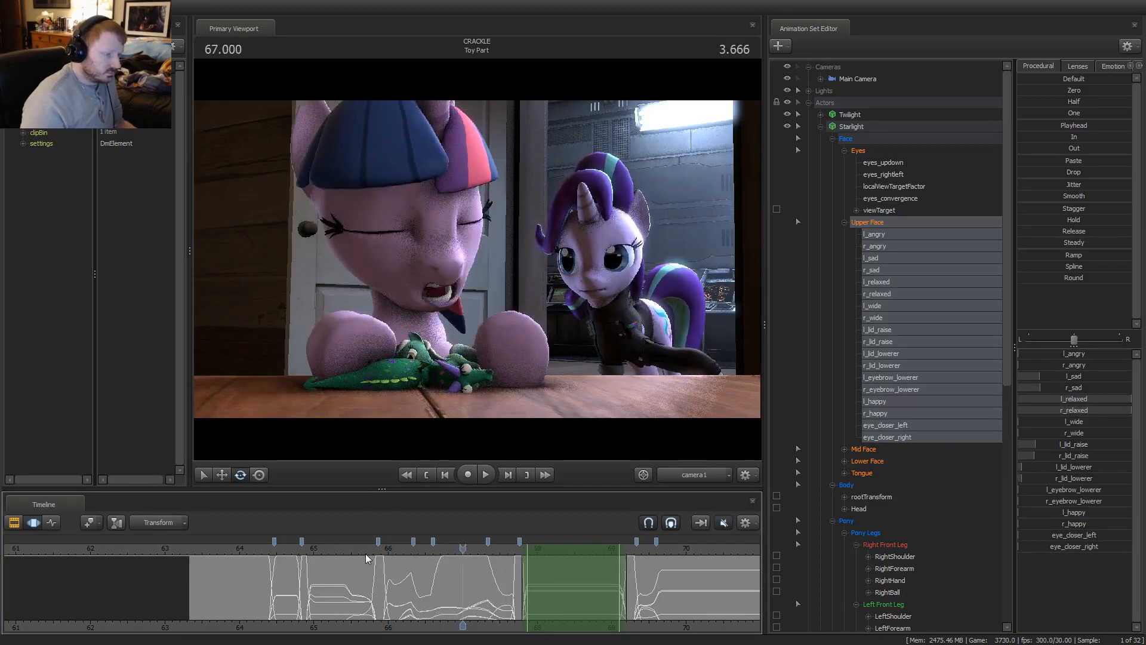
Adjust Starlight's eyes_updown at 66.300 over about 66.13 to 66.47, shift the selection's centre to about 66.33 and replay
left_click_drag(365, 554, 395, 600)
scroll(422, 582, "up", 3)
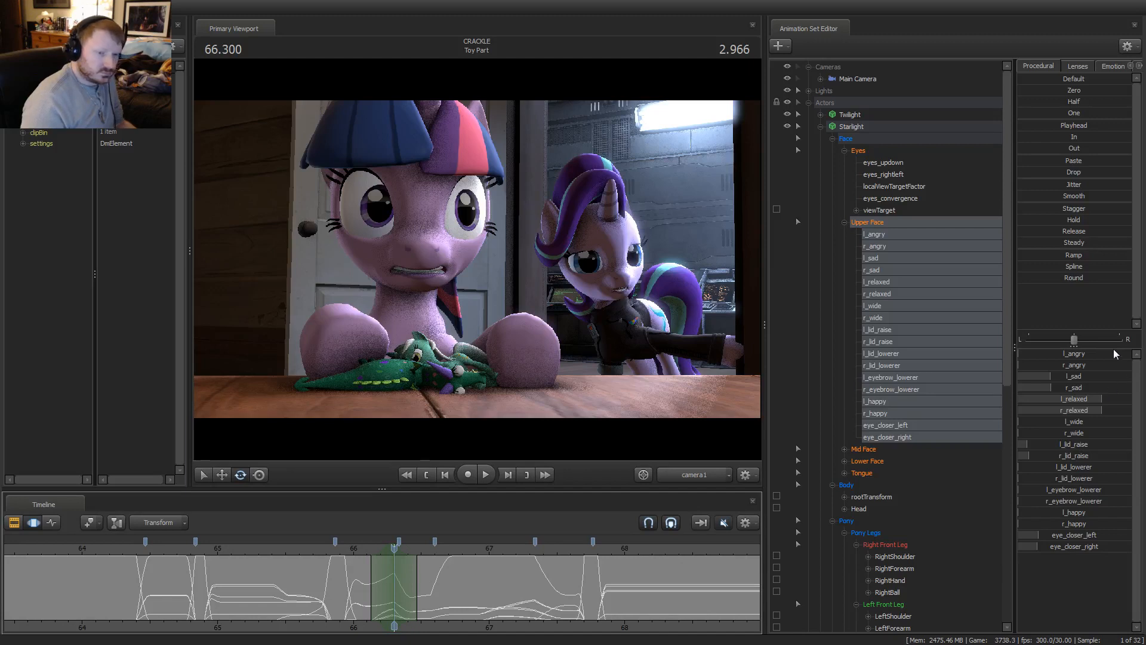
left_click(881, 153)
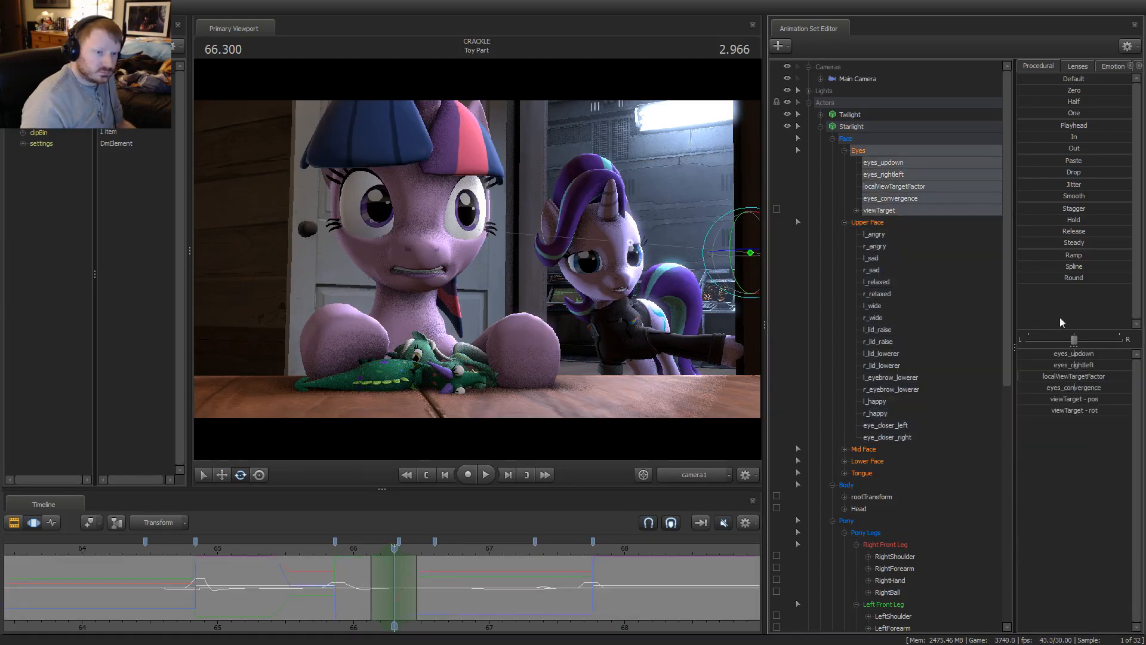
left_click_drag(1069, 355, 1075, 355)
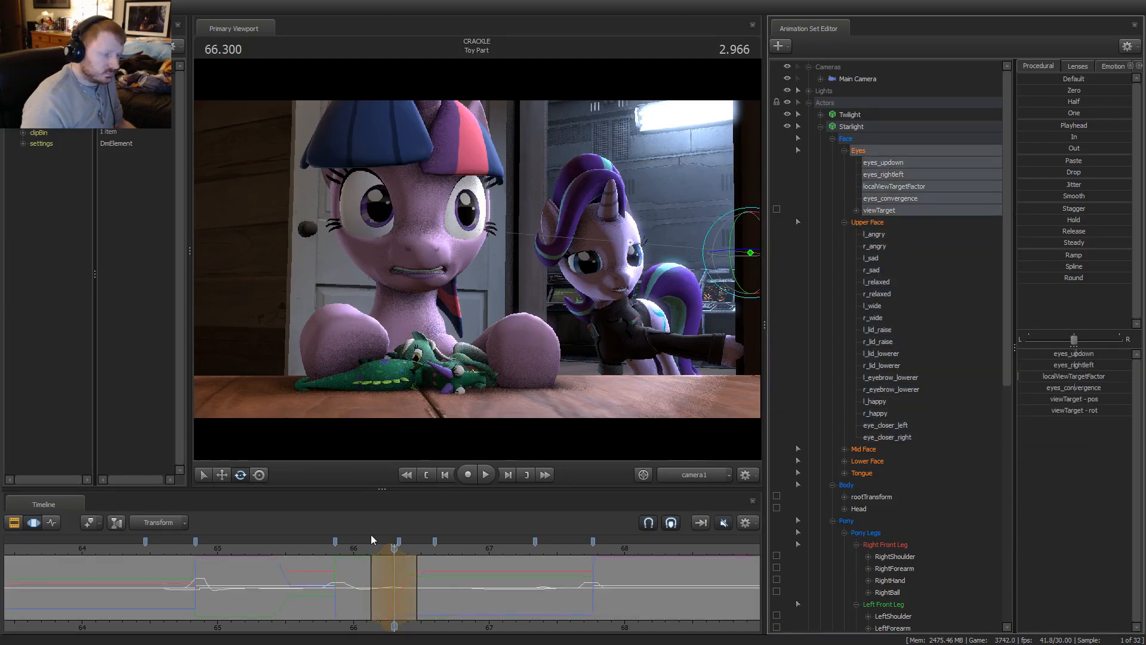
left_click_drag(365, 589, 432, 576)
key("space")
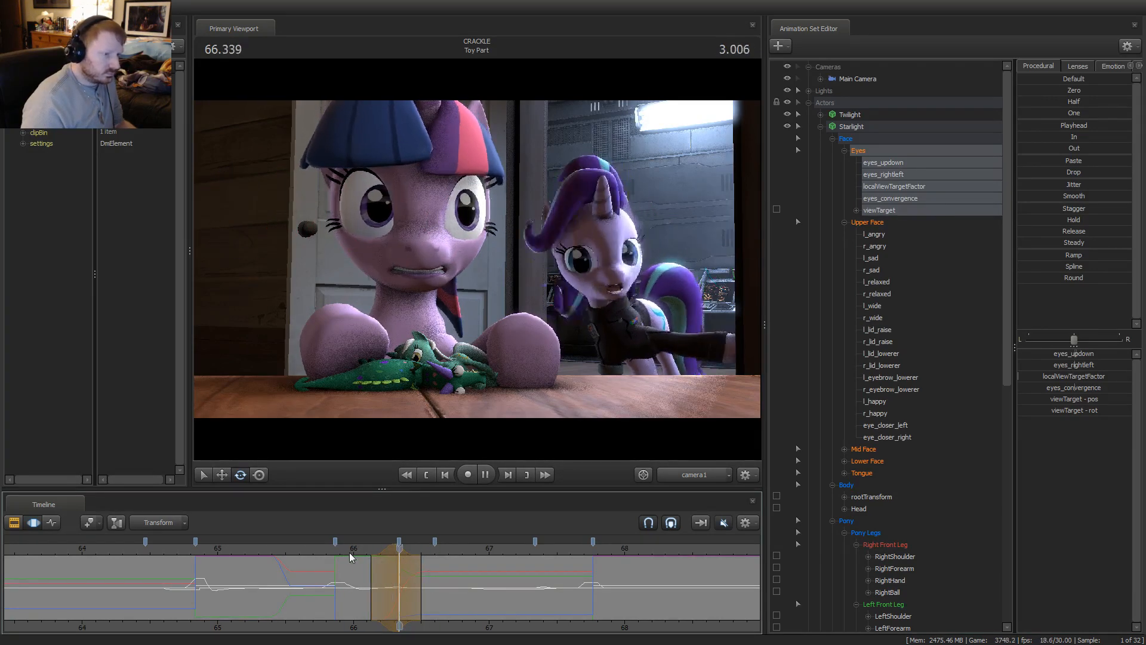
Set a time selection from about 66.33 to 66.73 and adjust Starlight's eyes_updown at 66.466
left_click(417, 580, "shift")
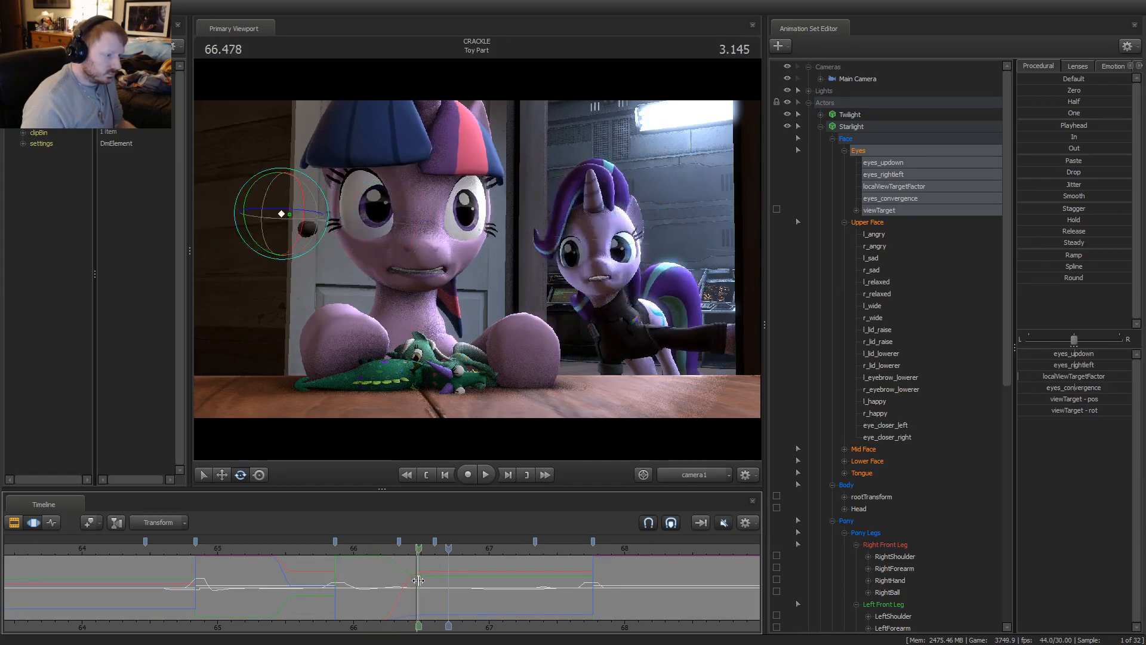
scroll(417, 580, "up", 3)
scroll(418, 581, "up", 1)
left_click_drag(446, 578, 452, 578)
left_click_drag(1090, 355, 1087, 356)
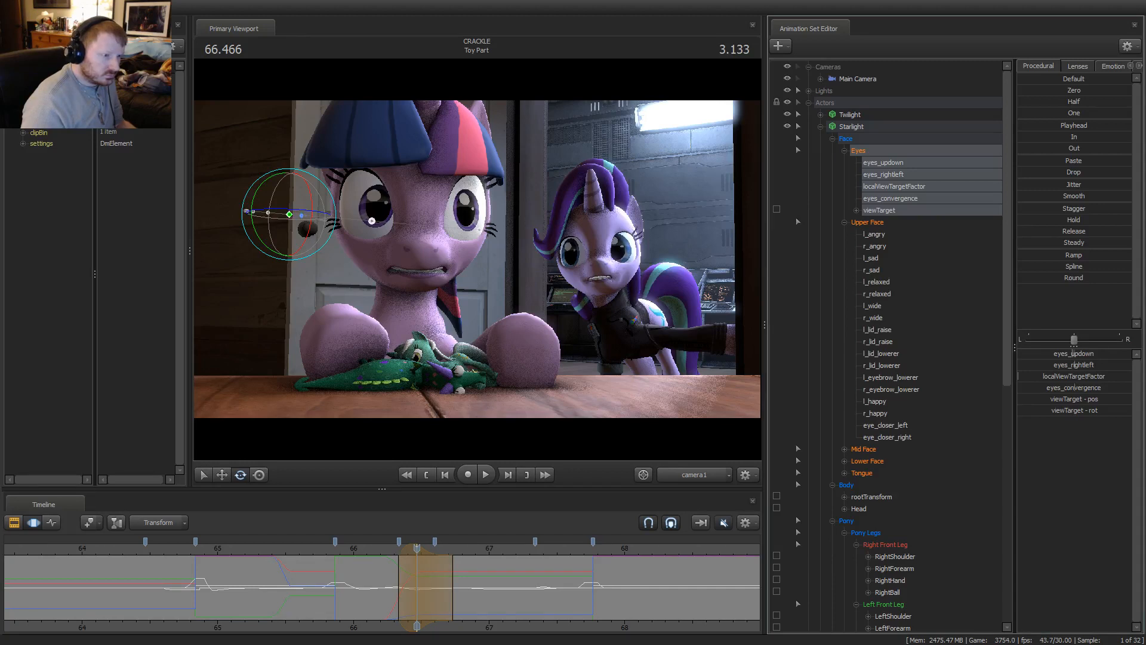
Replay the shot from about 66.1 to 67 to examine Starlight's eye motion during the head turn
key("space")
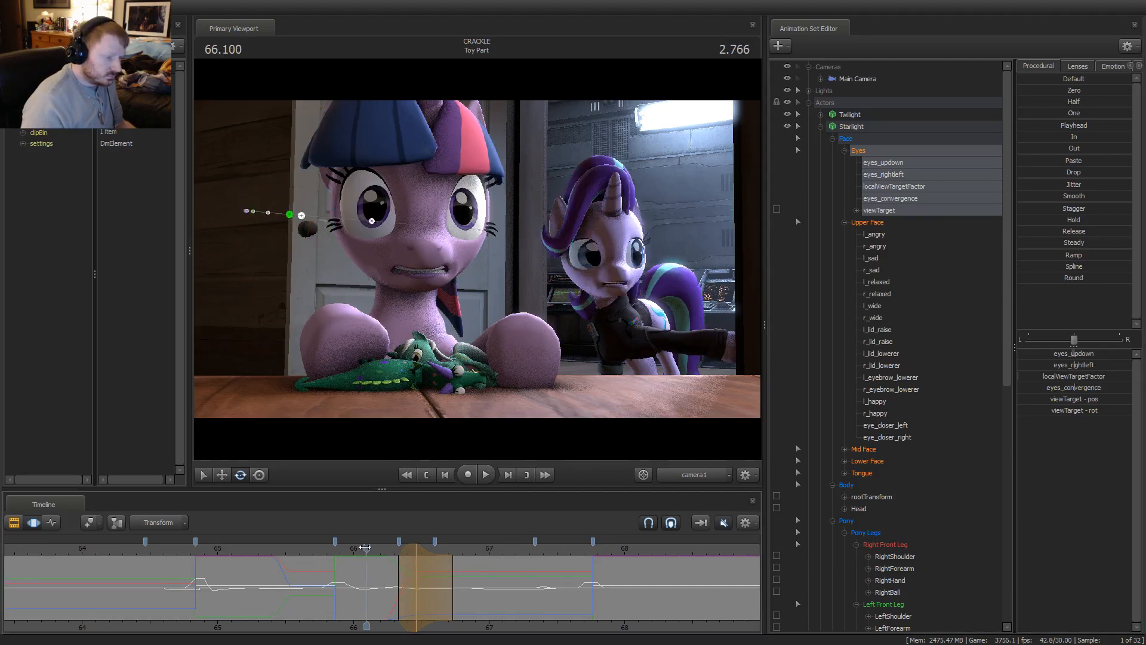
key("space")
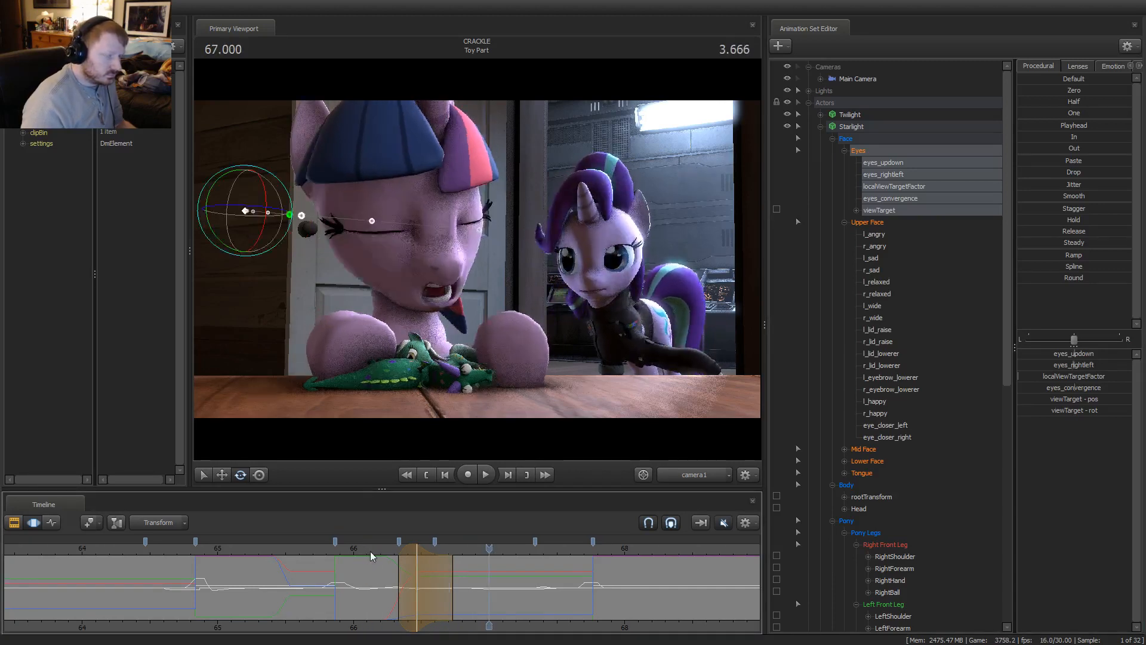
left_click(358, 549)
key("space")
key("space")
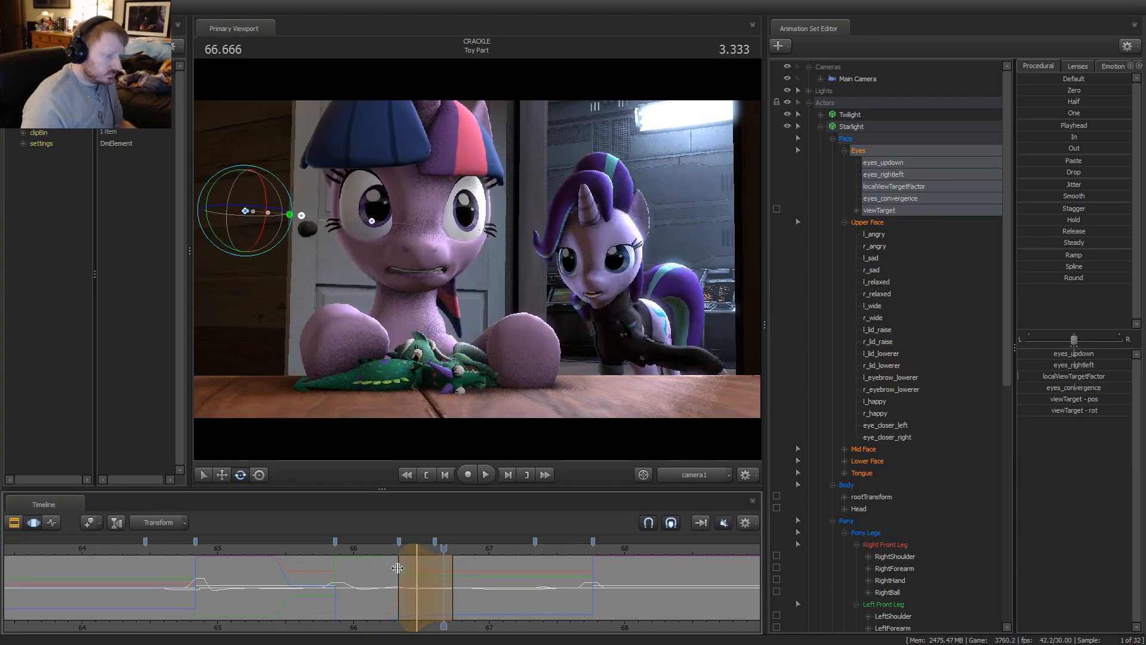
Shift the time selection to about 66.30 to 66.70, adjust Starlight's eyes_updown at 66.433 and replay the motion
mouse_move(388, 577)
left_mouse_down()
mouse_move(443, 577)
mouse_move(390, 578)
mouse_move(409, 578)
mouse_move(412, 546)
left_mouse_up()
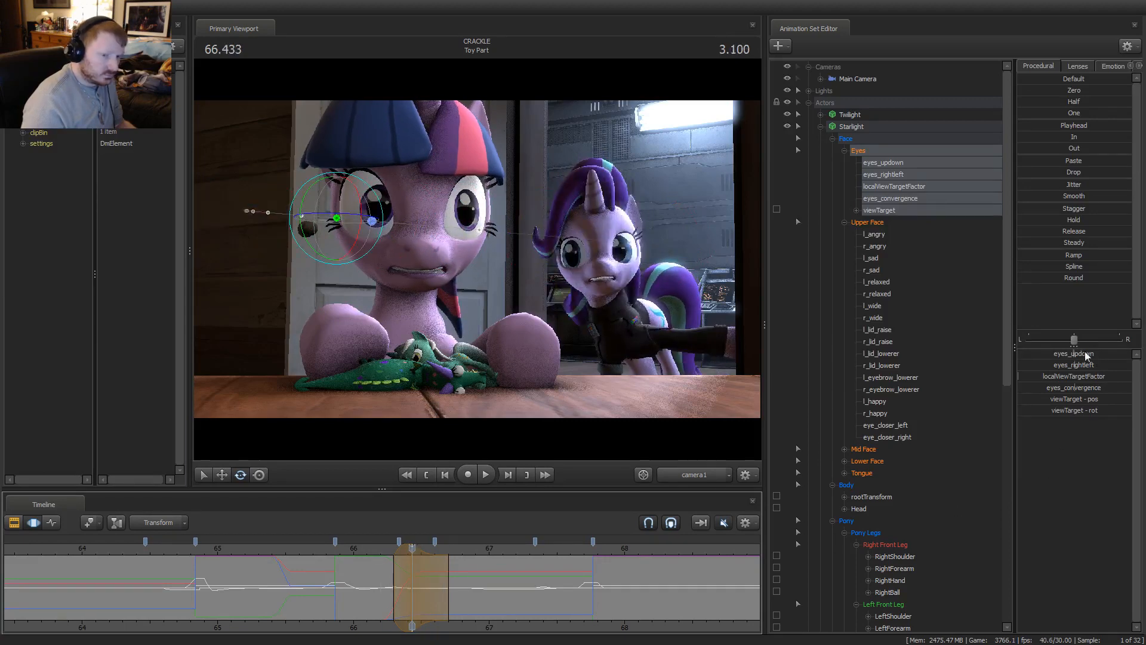
left_click_drag(1084, 358, 1084, 358)
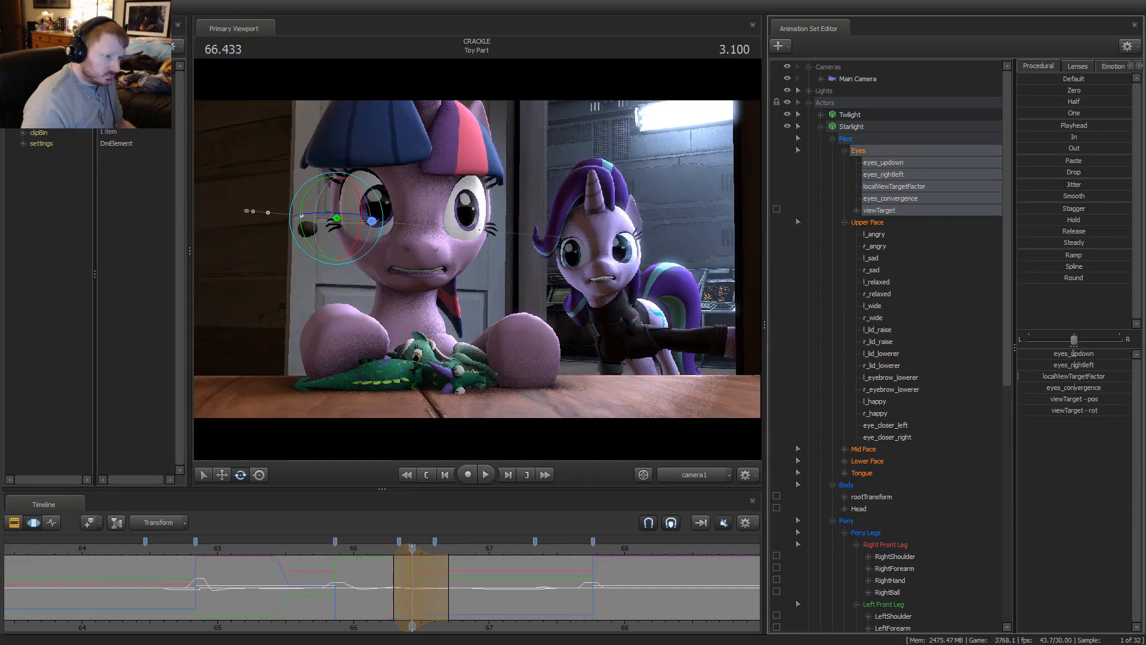
key("space")
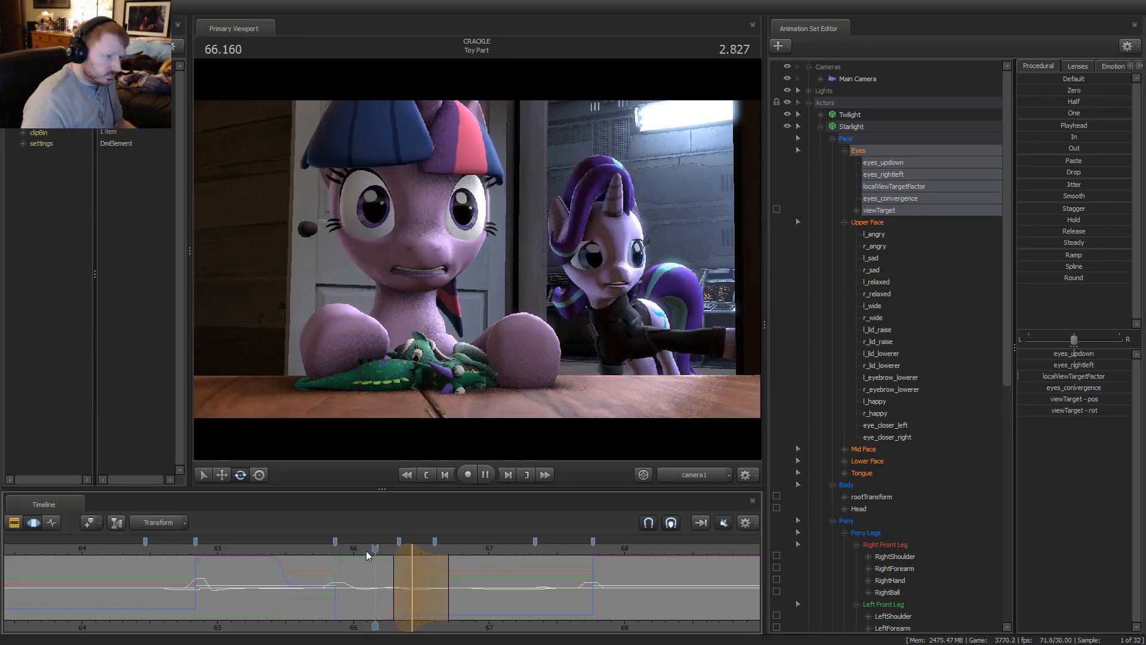
key("space")
Set a time selection from about 66.53 to 66.97 and adjust Starlight's eyes_updown at 66.700
left_click(446, 594)
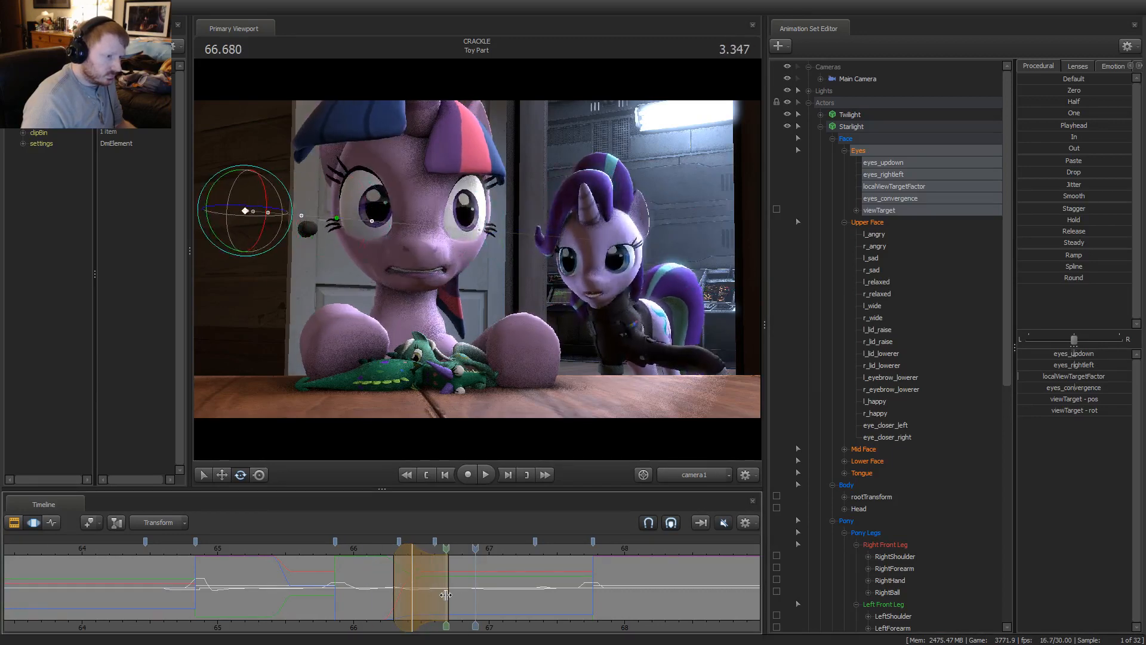
left_click(449, 595, "shift")
scroll(449, 594, "up", 5, "shift")
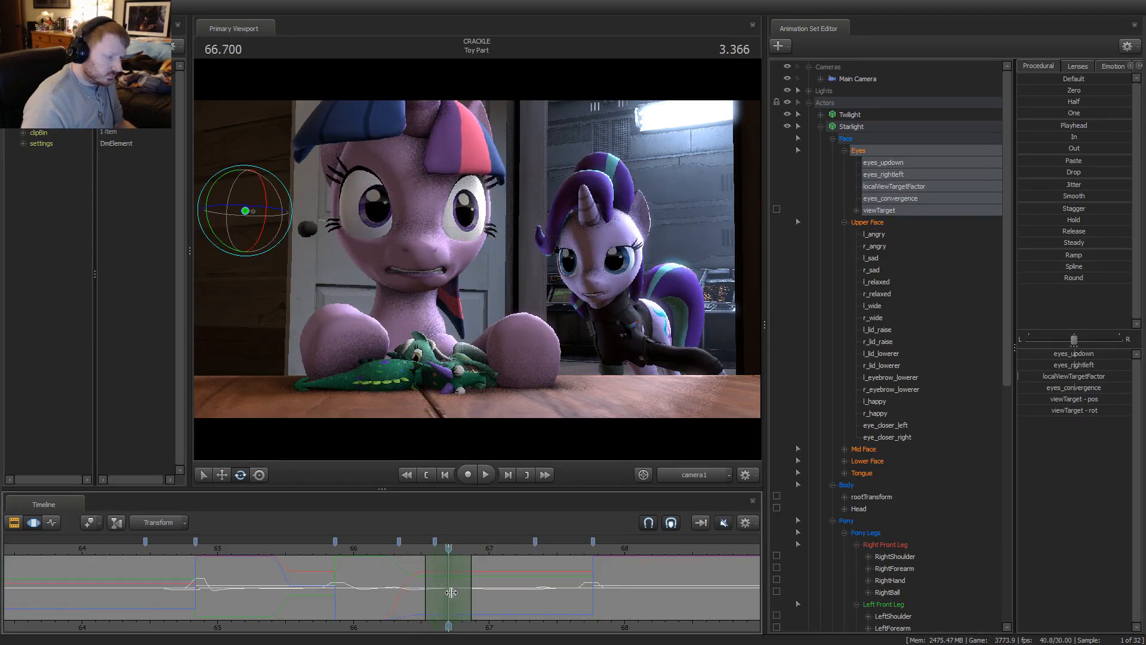
left_click_drag(471, 588, 484, 588)
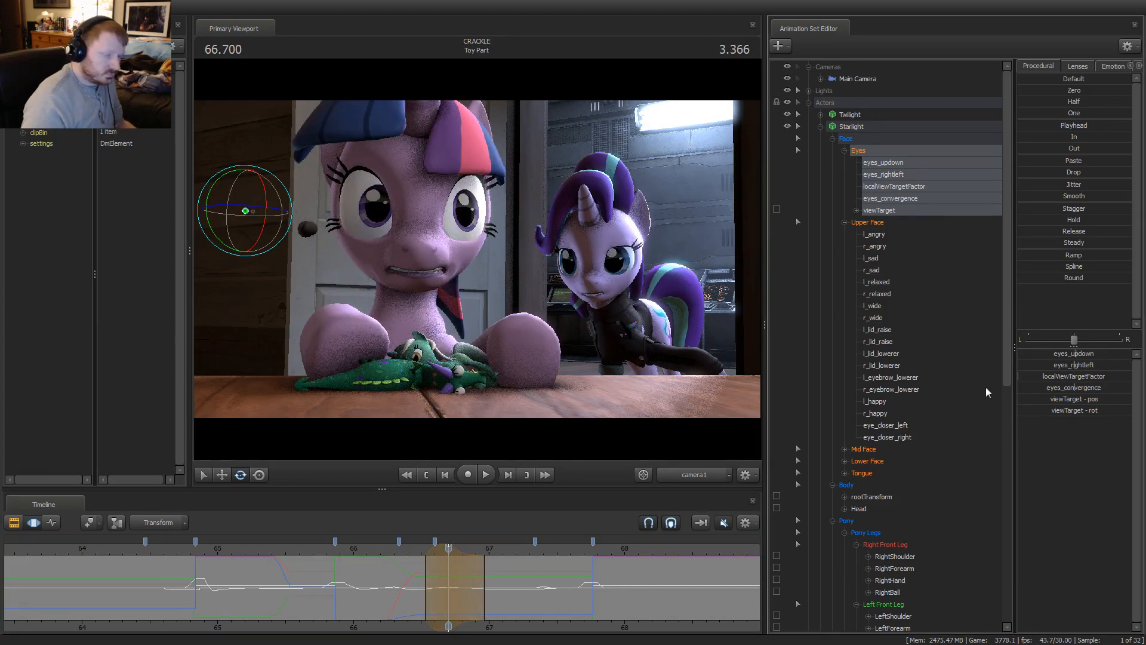
key("space")
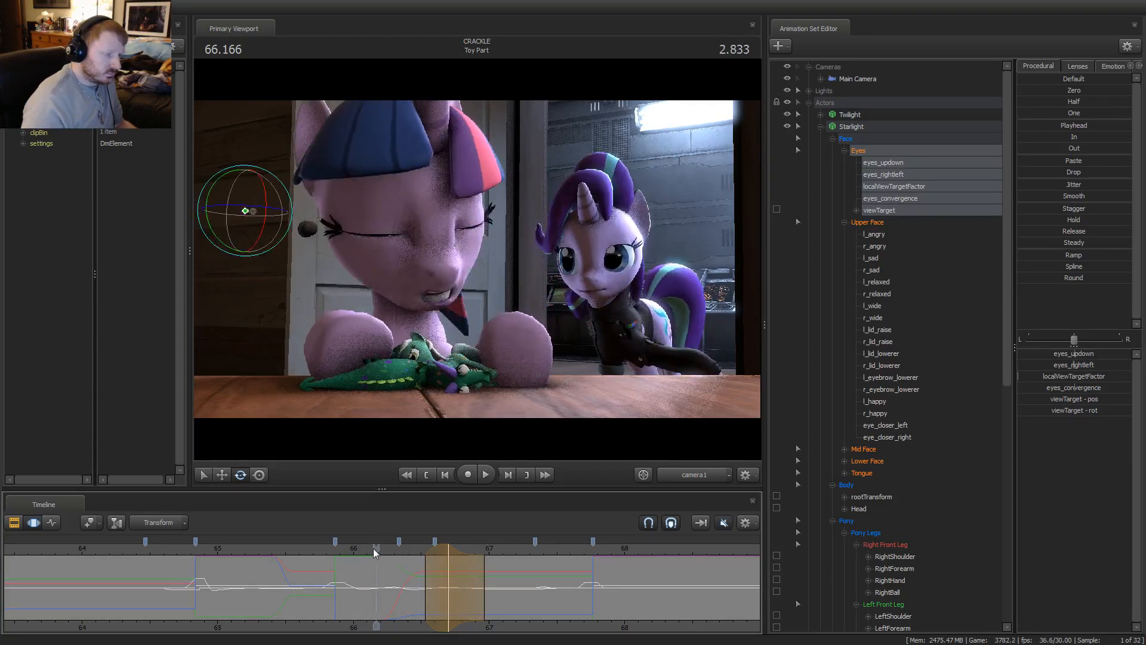
left_click_drag(375, 550, 446, 565)
left_click_drag(416, 546, 449, 548)
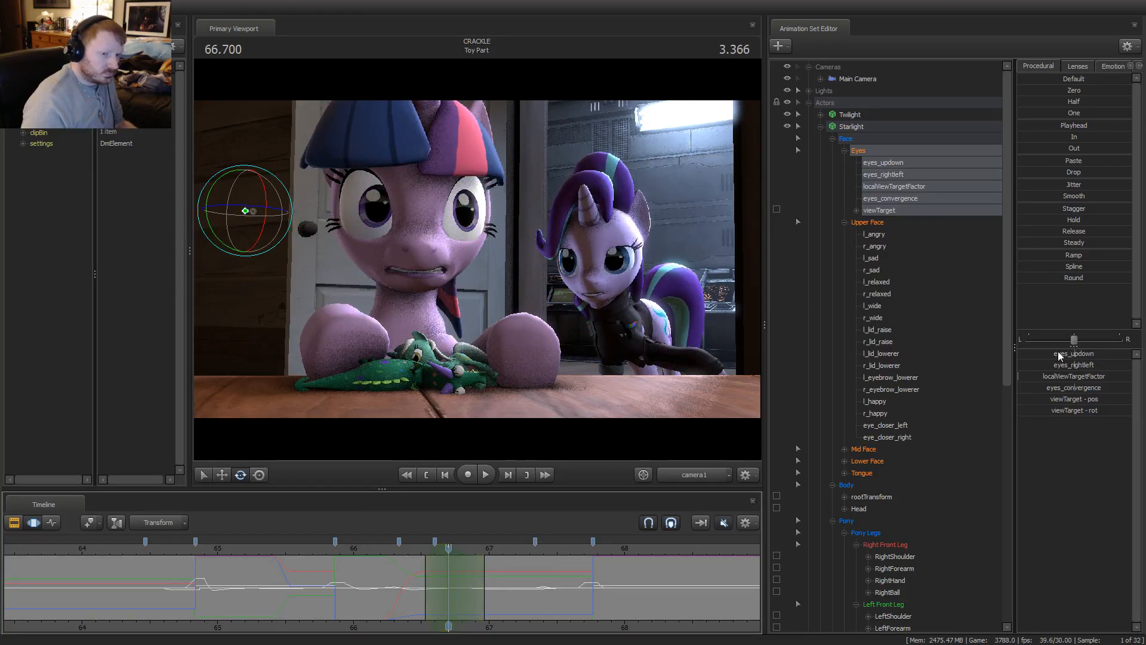
left_click_drag(1059, 356, 1062, 356)
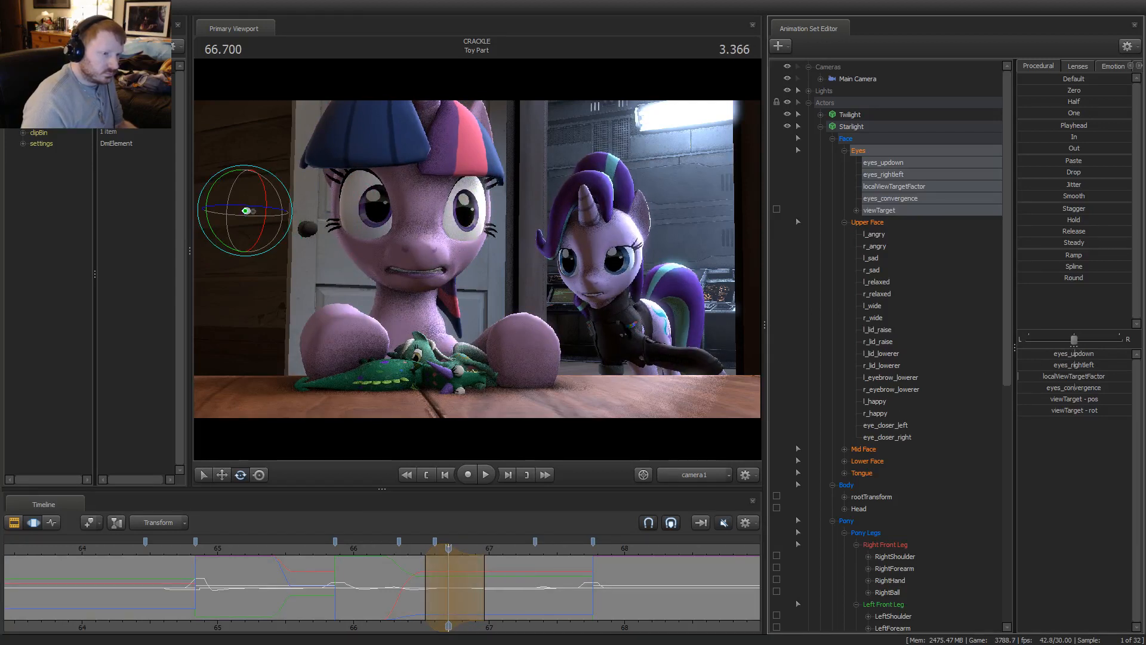
Replay the eye motion, shift the time selection's centre to about 66.67 and adjust Starlight's eyes_updown at 66.666
left_click(403, 546)
key("space")
key("space")
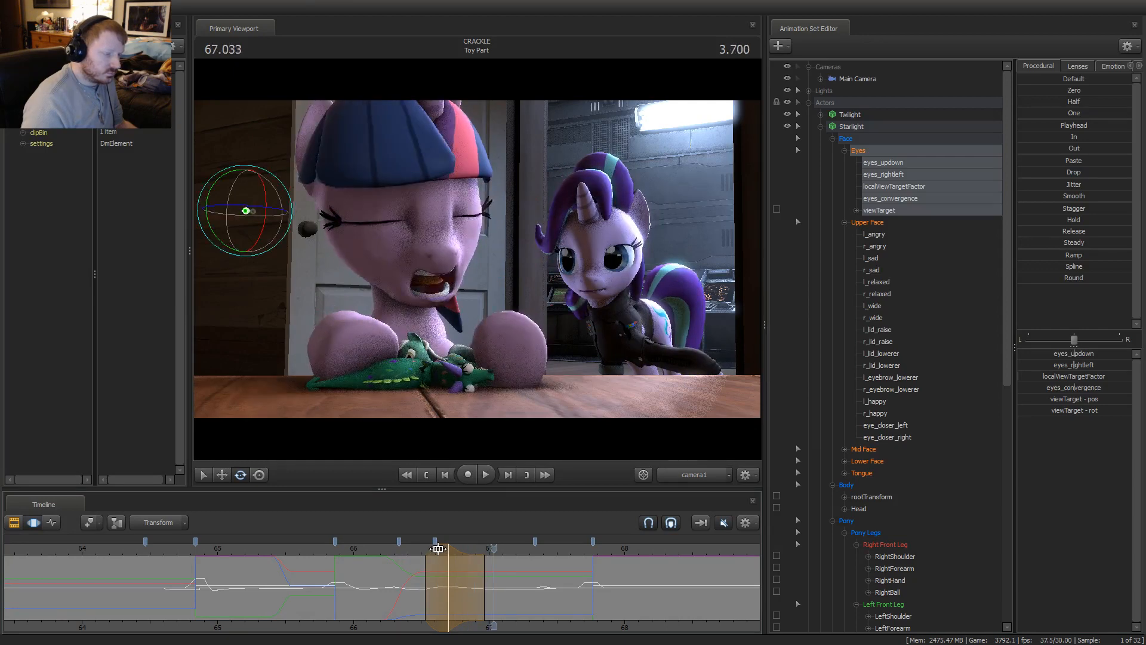
key("space")
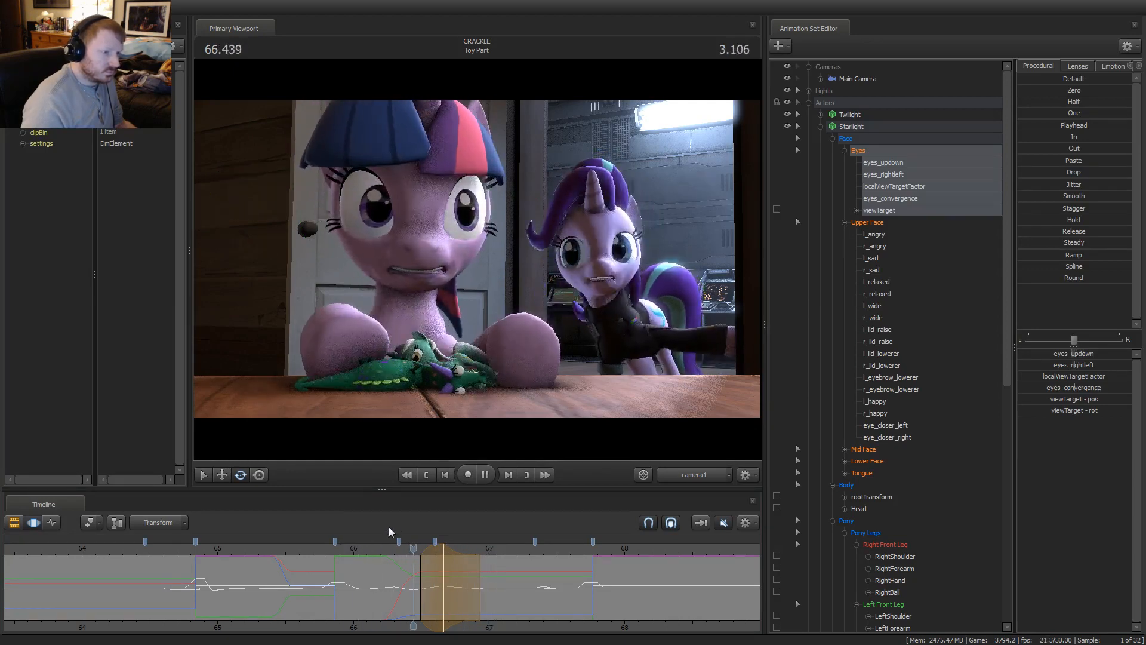
key("space")
left_click_drag(418, 547, 445, 546)
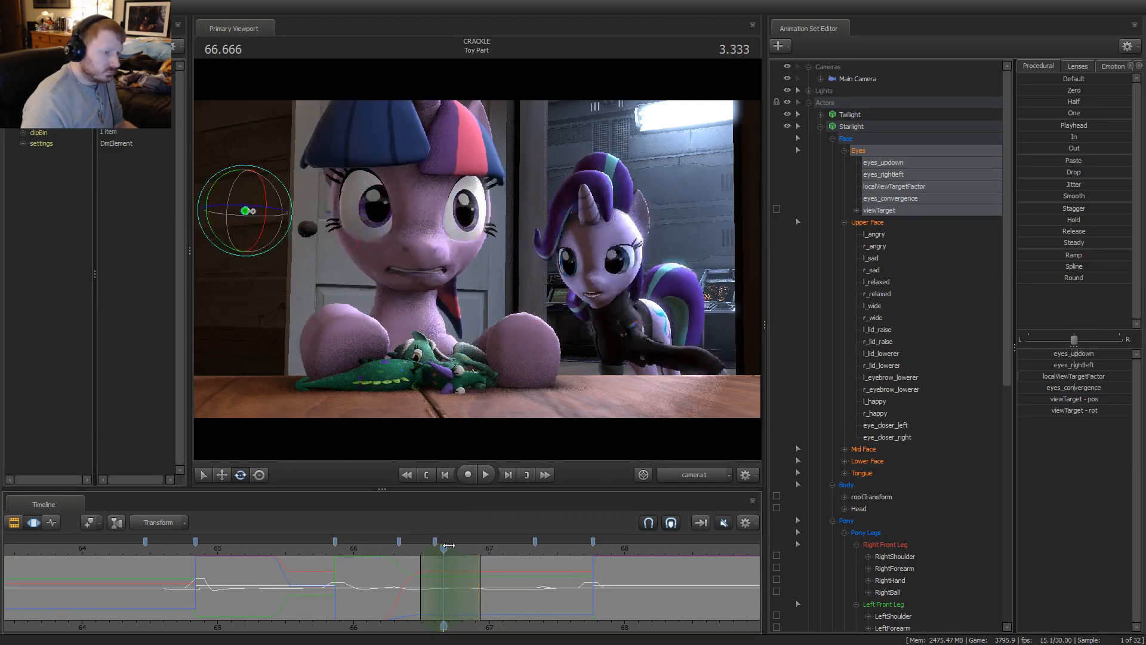
left_click_drag(1077, 356, 1078, 356)
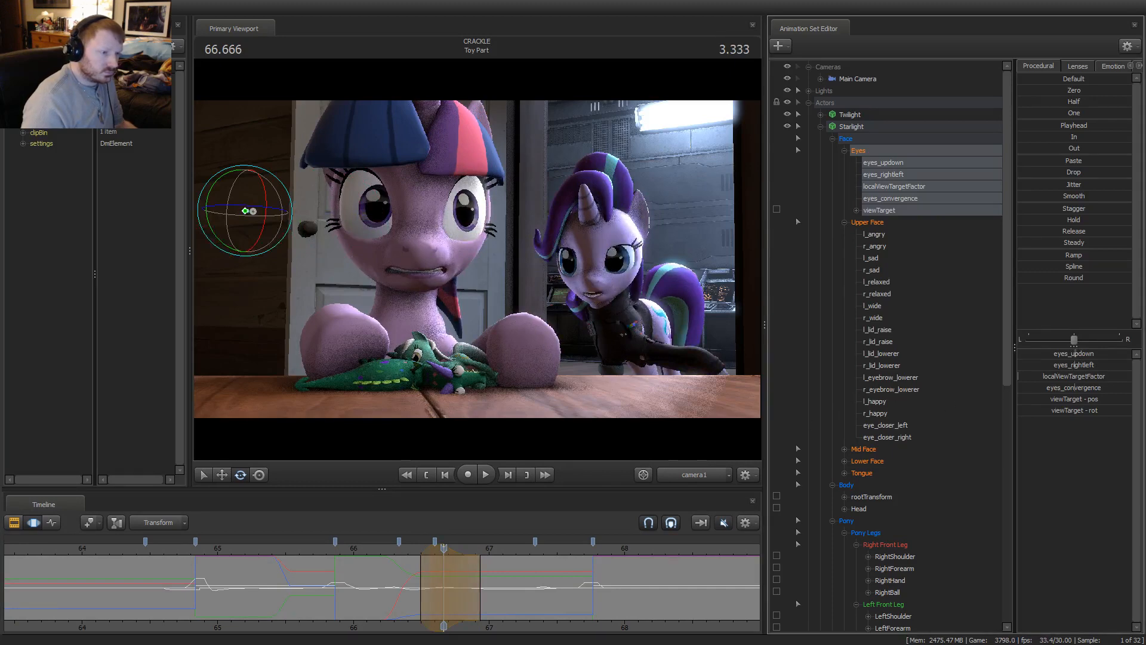
Play the shot from about 63.17 through 68.6 to examine Starlight's revised eye and head motion
left_click_drag(400, 547, 316, 564)
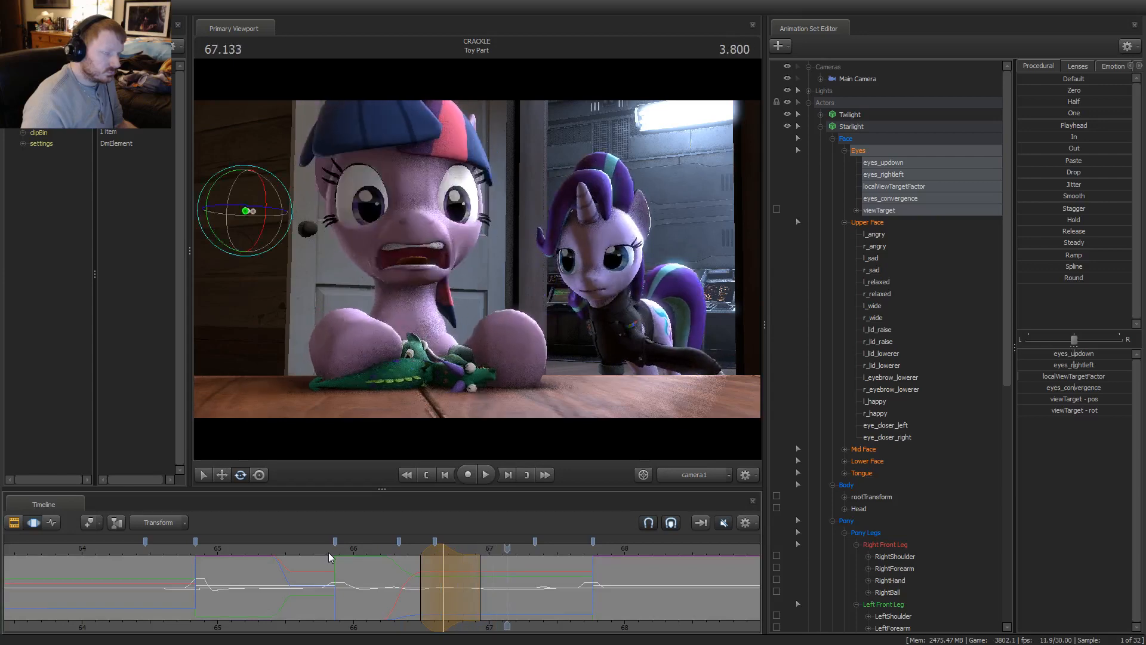
left_click(288, 549)
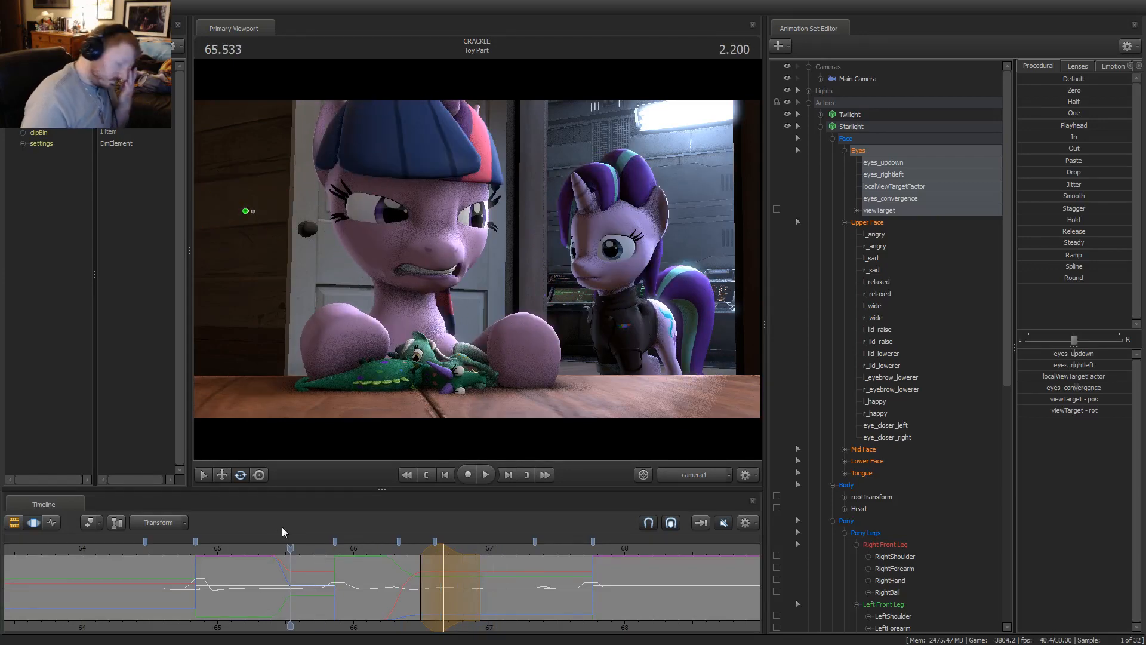
scroll(209, 547, "down", 5)
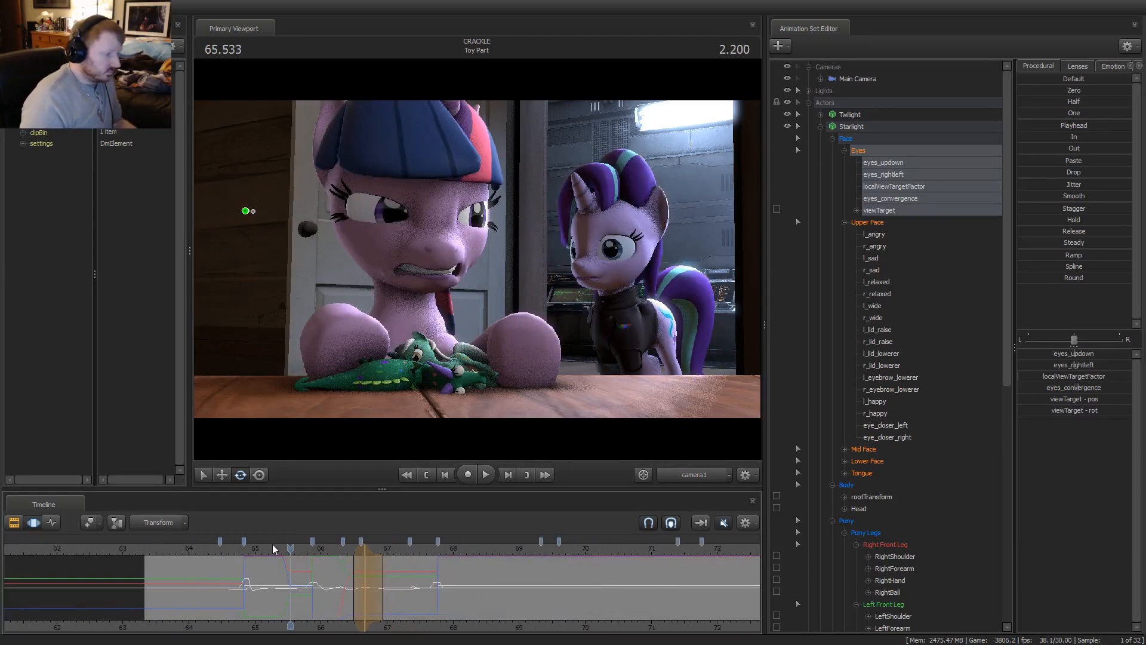
key("space")
left_click(134, 550)
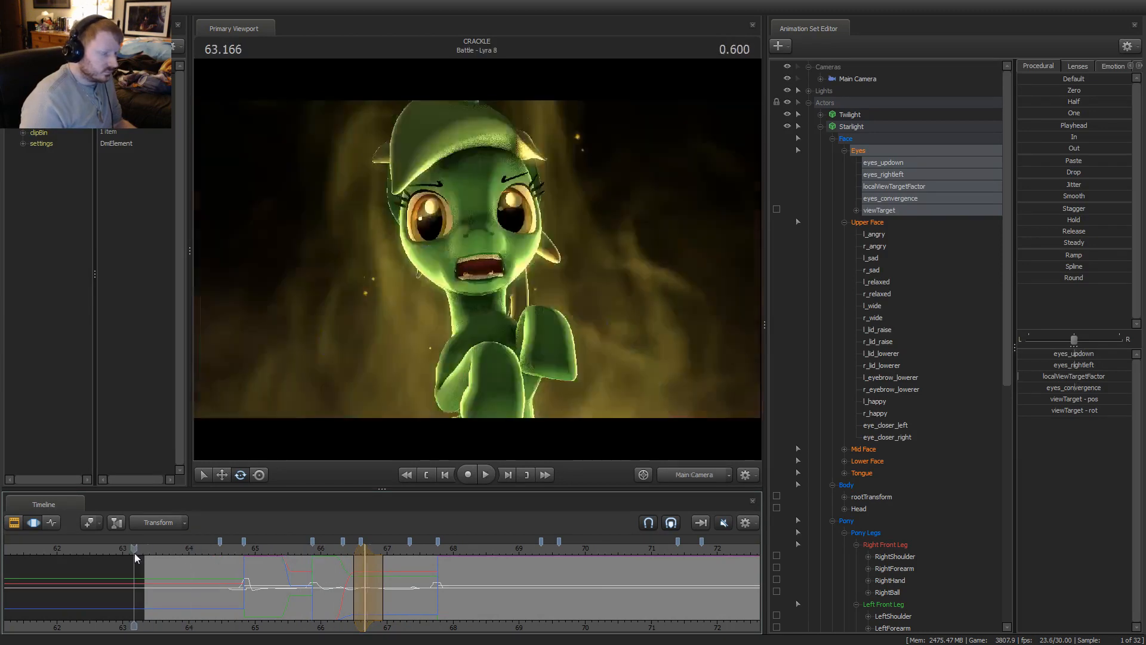
key("space")
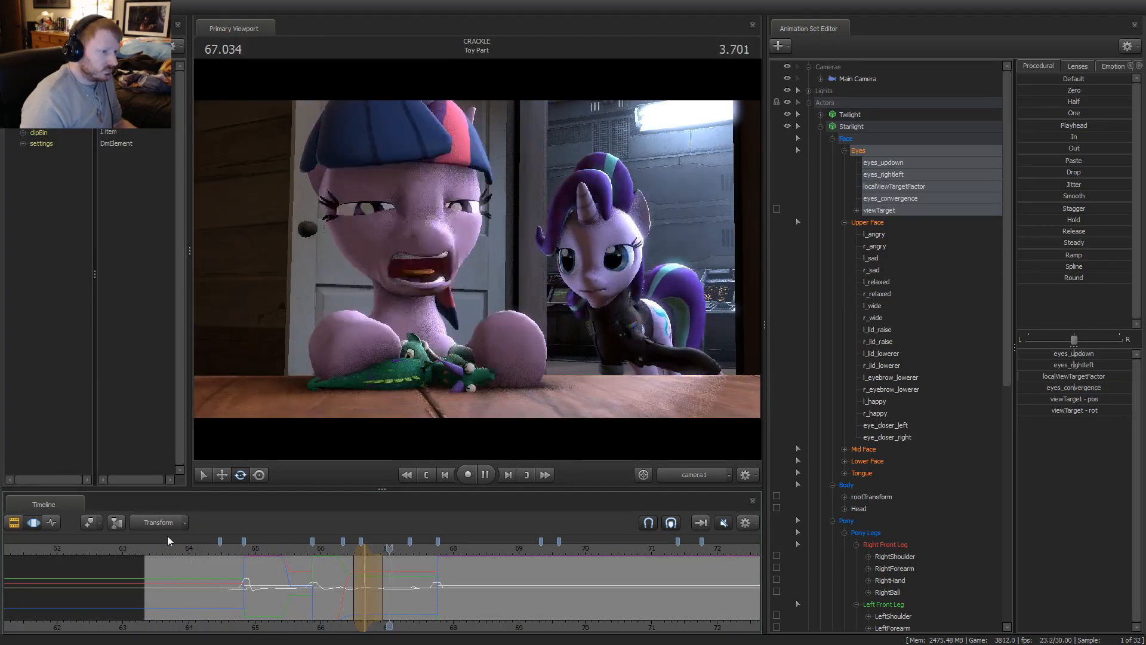
key("space")
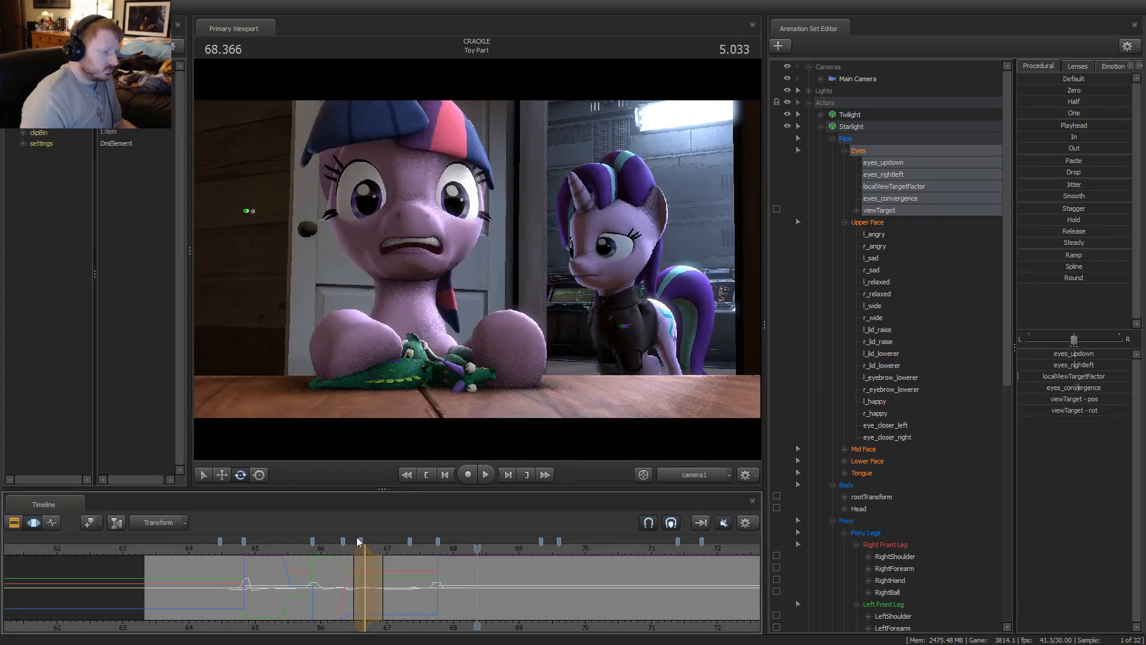
left_click(398, 546)
key("space")
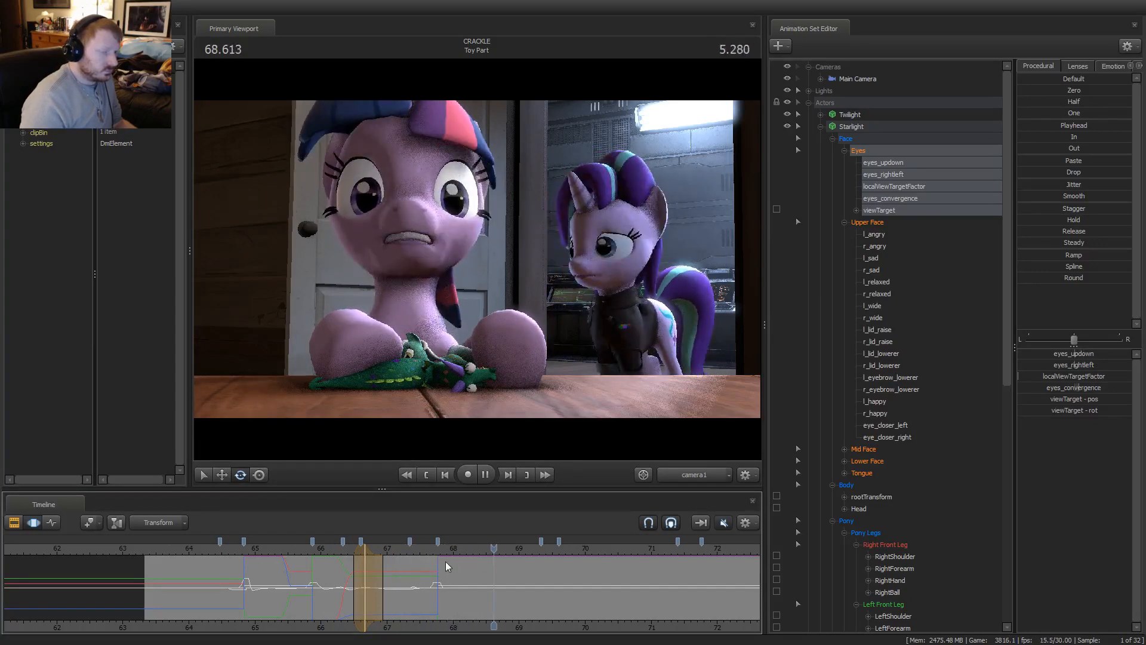
key("space")
Play the Toy Part shot from its beginning to about 73.97 to examine both characters' motion
scroll(539, 583, "up", 4)
key("shift")
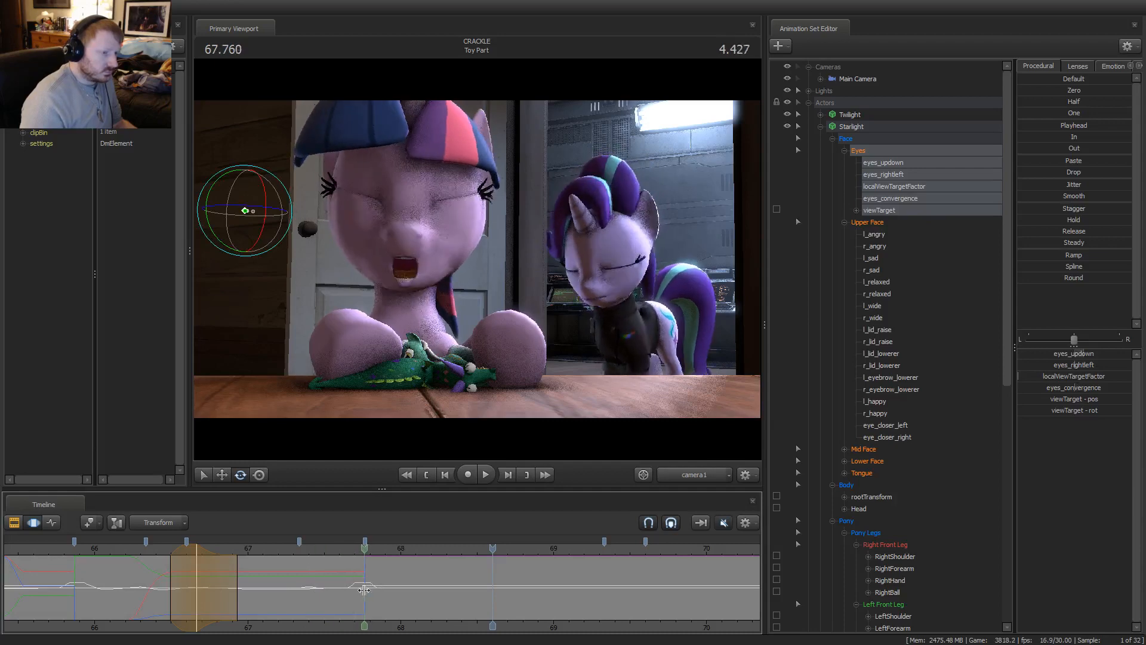
scroll(389, 594, "down", 4)
left_click_drag(239, 547, 158, 547)
key("space")
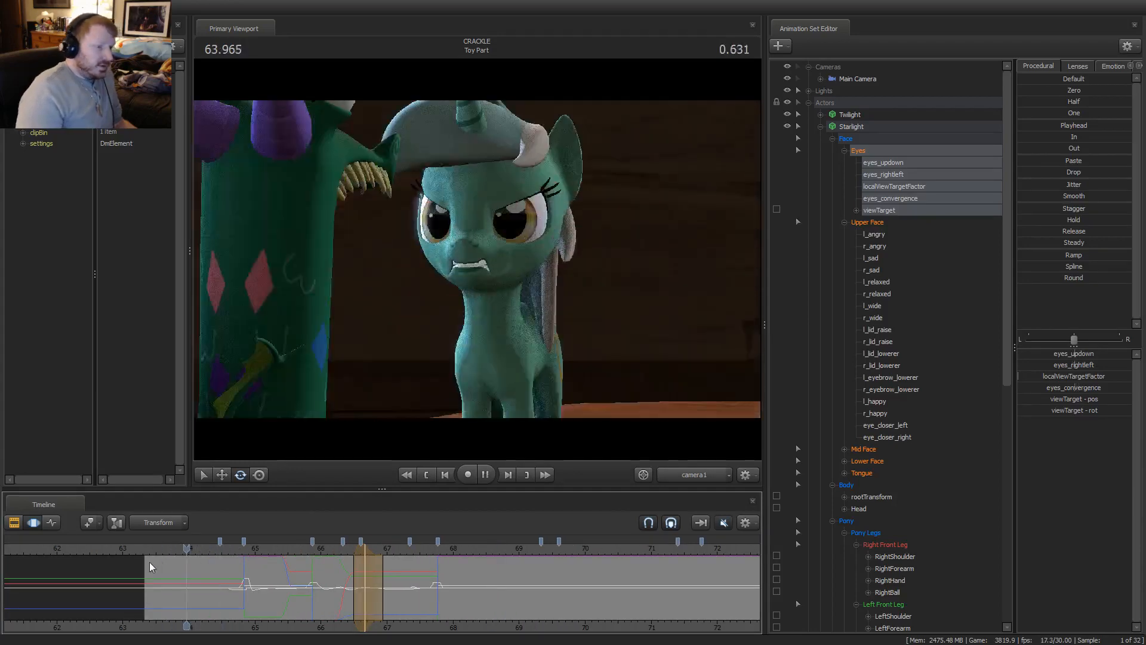
key("F2")
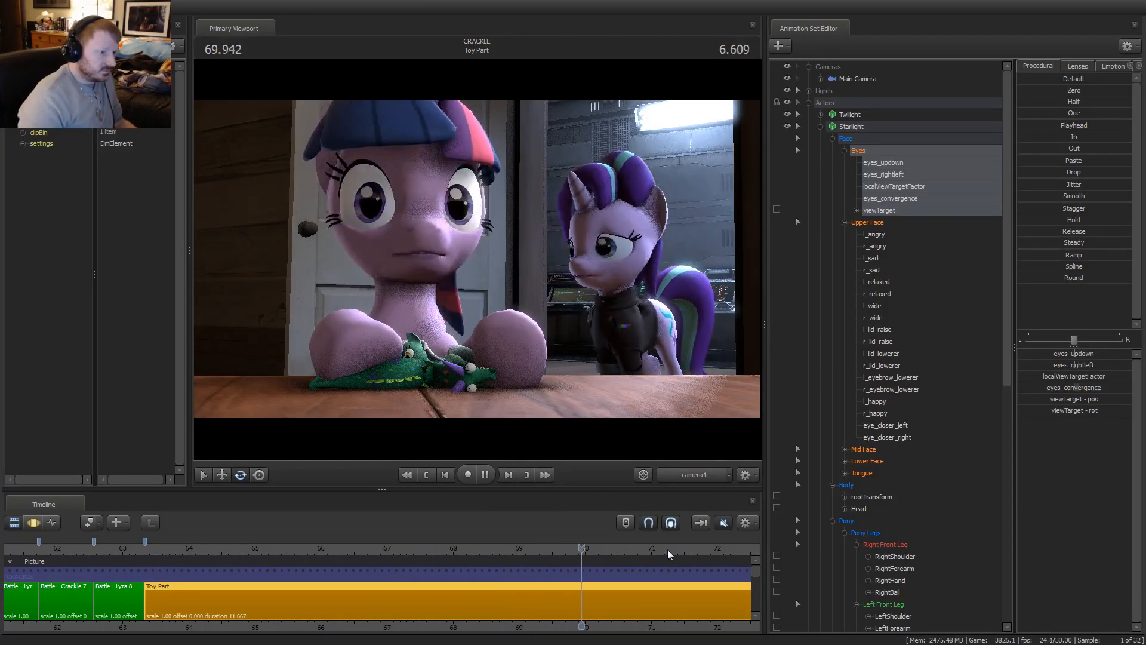
scroll(669, 564, "down", 3)
middle_click_drag(657, 624, 453, 539)
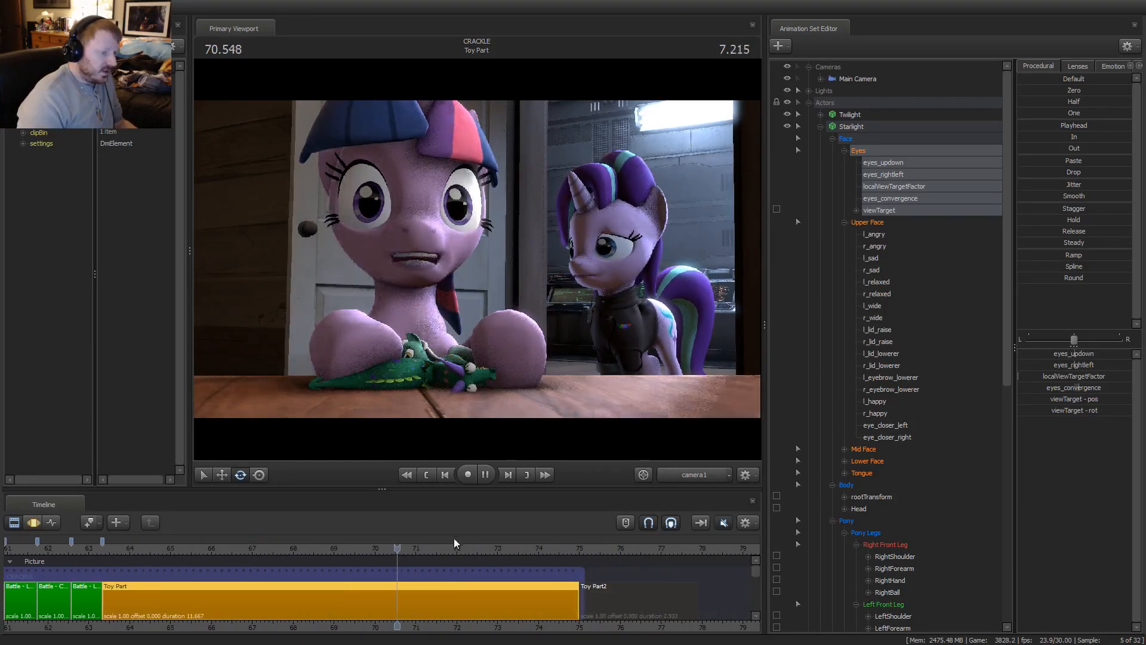
key("F3")
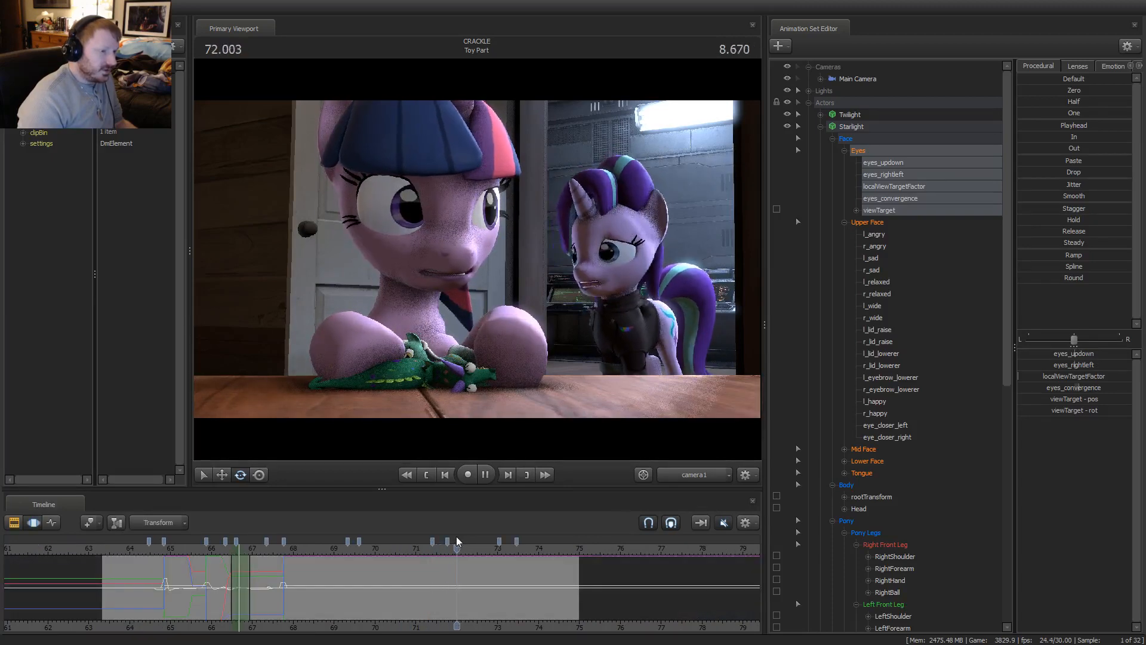
key("space")
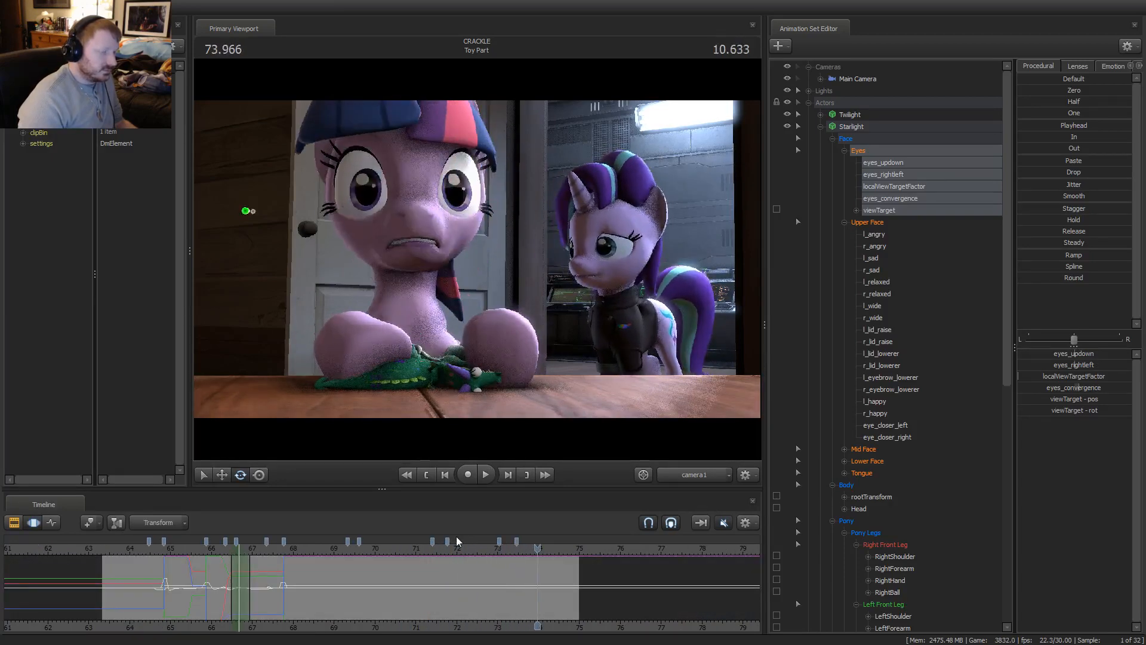
Set a time selection from about 67.80 to 68.07 and rotate Starlight's Head at 67.933
key("F2")
key("F3")
left_click_drag(308, 553, 295, 578)
scroll(298, 557, "up", 4)
key("F2")
key("F3")
left_click(232, 552)
scroll(233, 587, "up", 4)
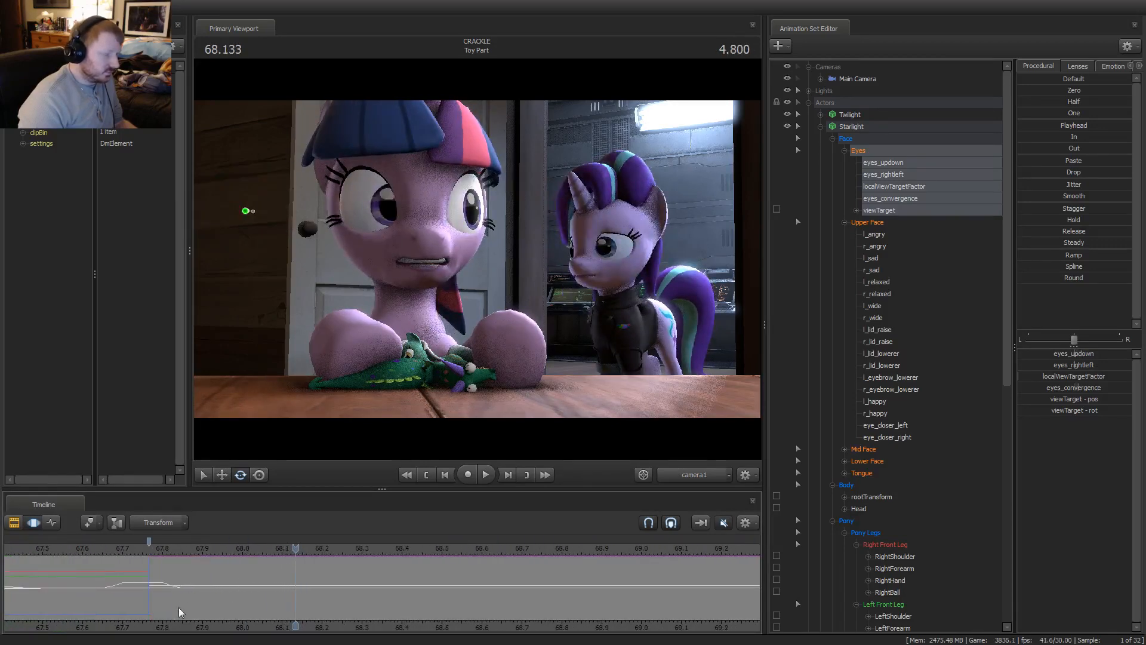
left_click_drag(146, 599, 217, 593)
scroll(217, 592, "up", 2, "shift")
scroll(177, 588, "down", 1, "shift")
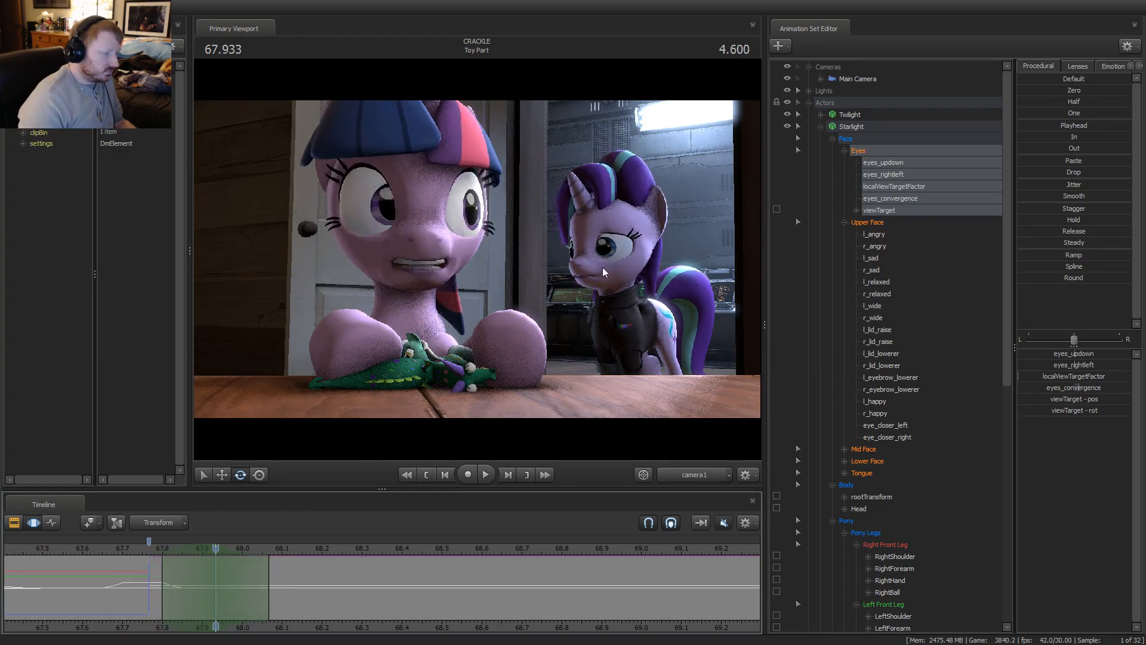
left_click(625, 287)
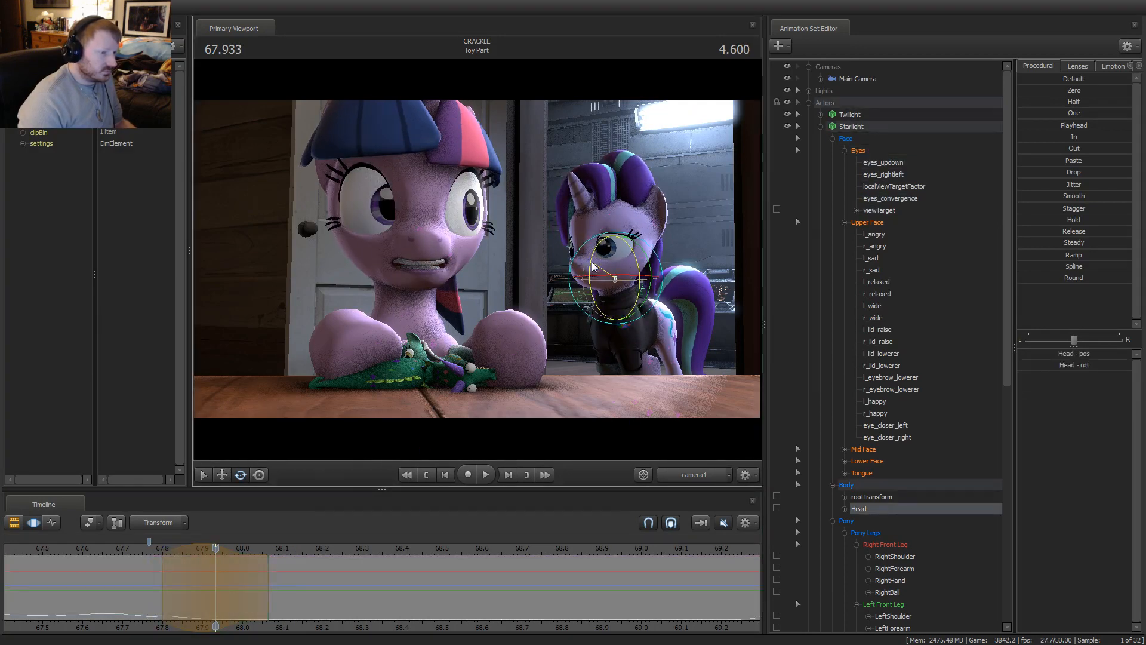
Replay the motion repeatedly from about 67.67 and 67.77 to examine how Starlight's head settles
left_click(138, 553)
key("space")
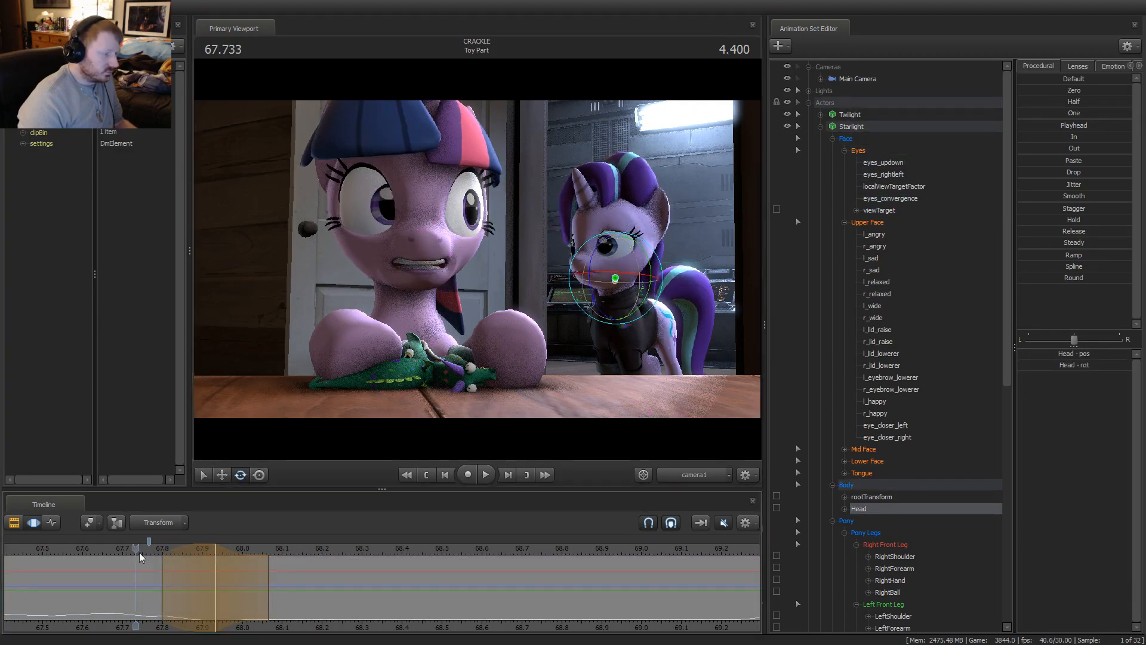
key("space")
mouse_move(192, 552)
left_mouse_down()
mouse_move(152, 552)
mouse_move(202, 544)
left_mouse_up()
left_click(111, 551)
key("space")
key("space")
left_click(145, 547)
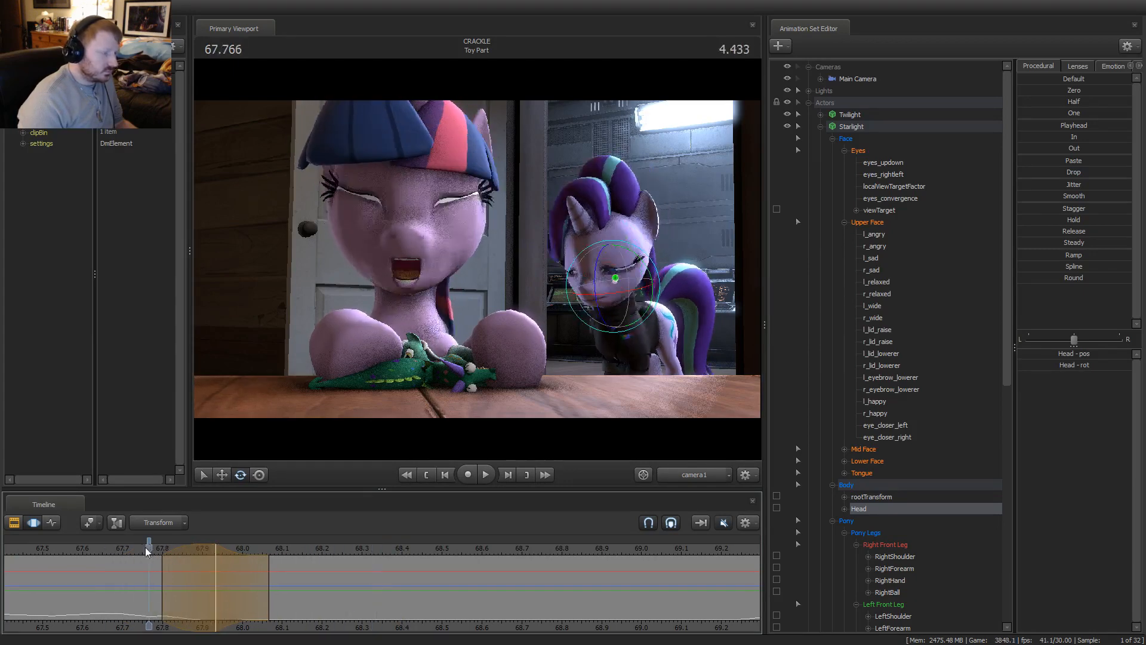
key("space")
key("space")
Commit the current head edit, set a time selection from about 67.70 to 68.17, and rotate Starlight's Pelvis and Chest1 at 67.933
key("Return")
left_click_drag(132, 578, 274, 591)
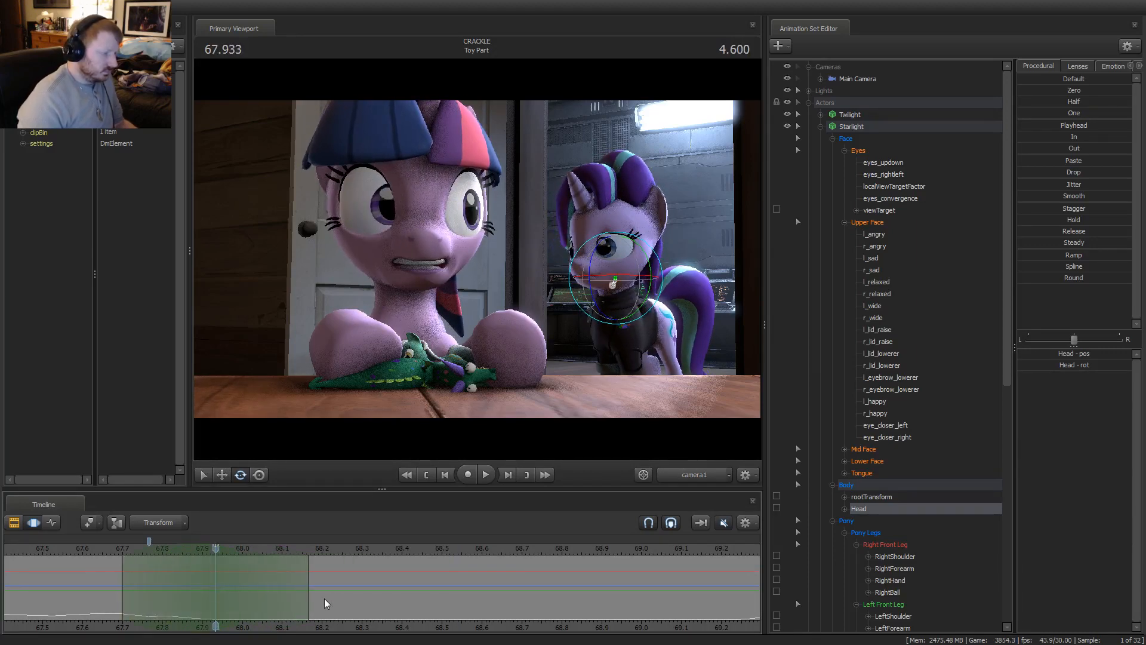
left_click(649, 319)
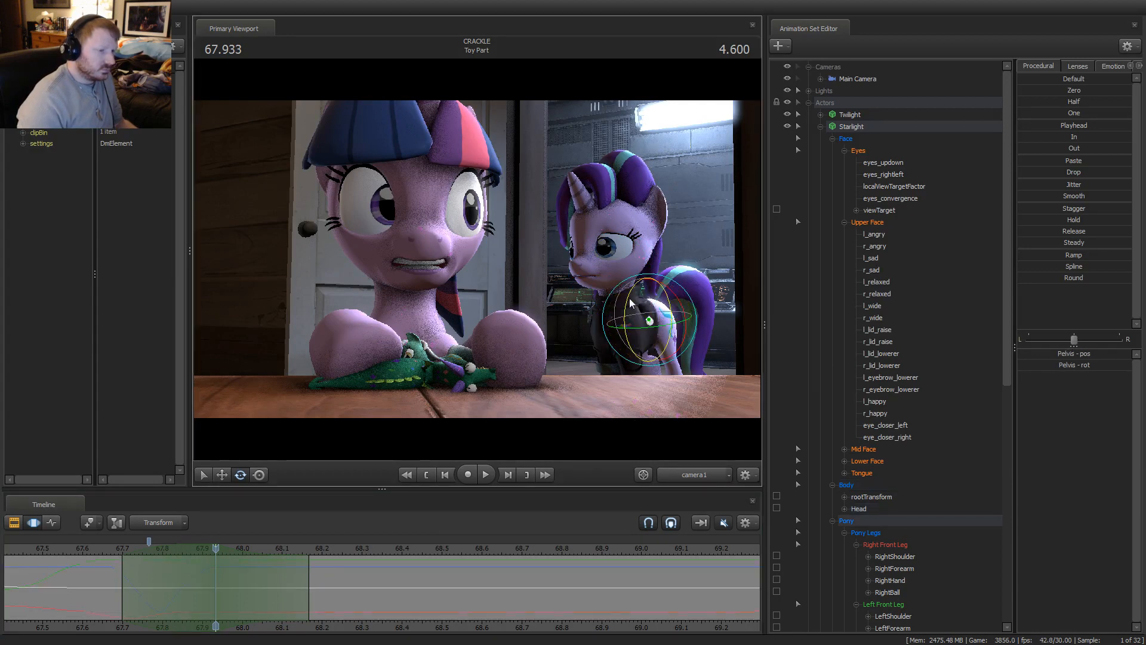
left_click_drag(628, 304, 619, 296)
left_click(632, 328, "ctrl")
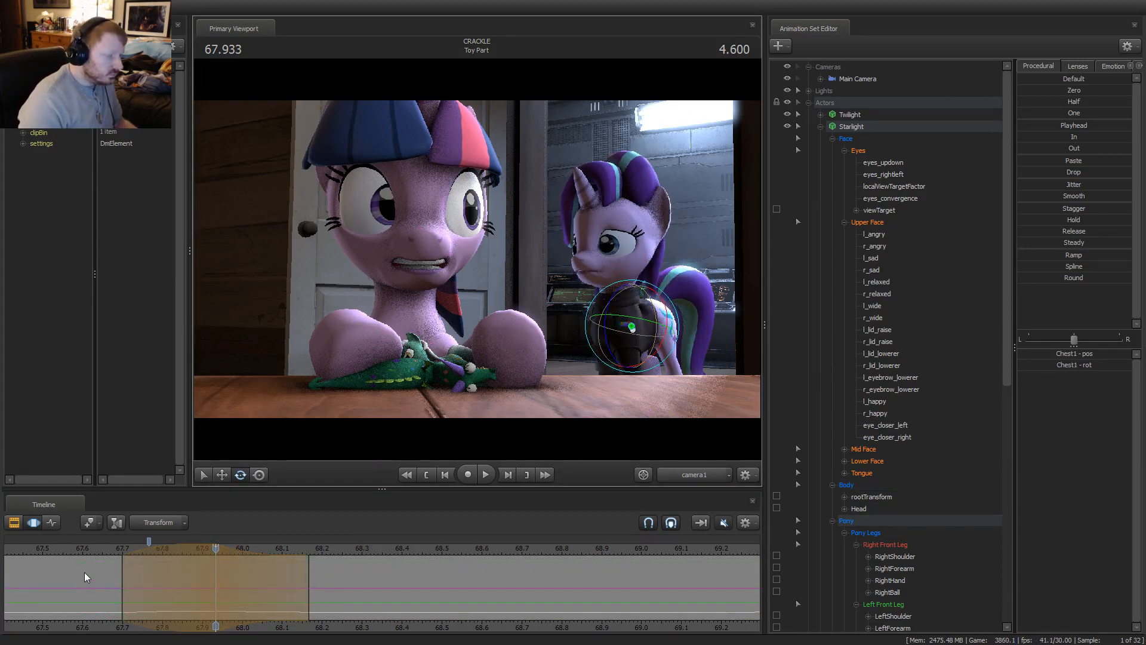
Replay the turn and shift Starlight's chest edit slightly earlier, to a time selection from about 67.67 to 68.13
left_click(106, 550)
key("space")
key("space")
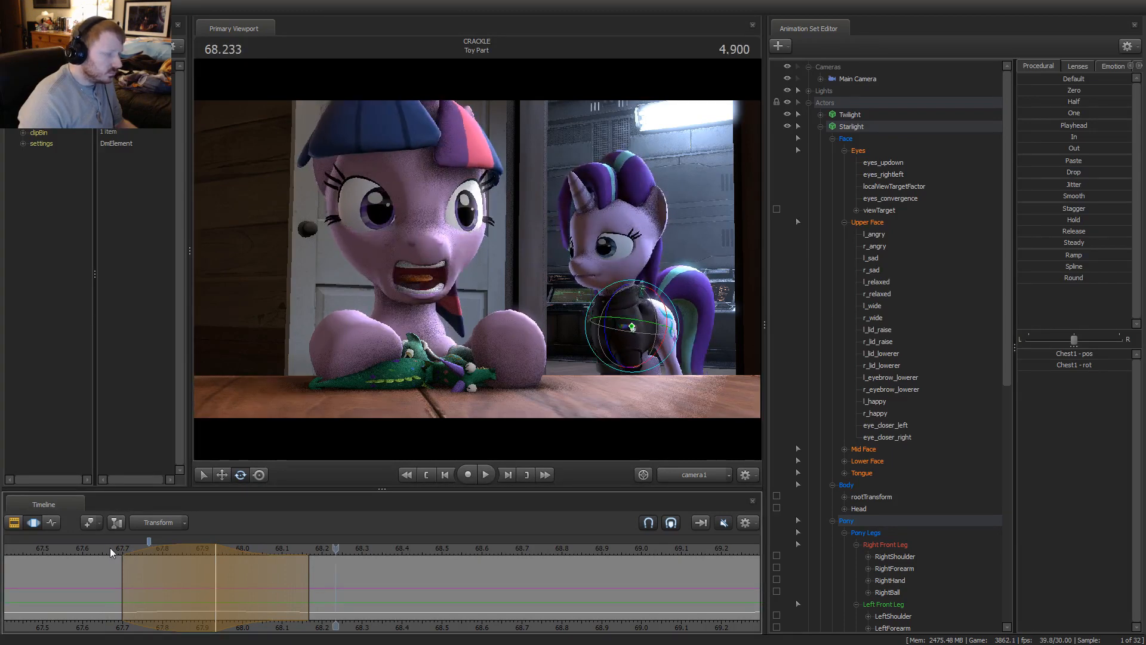
left_click_drag(139, 546, 81, 544)
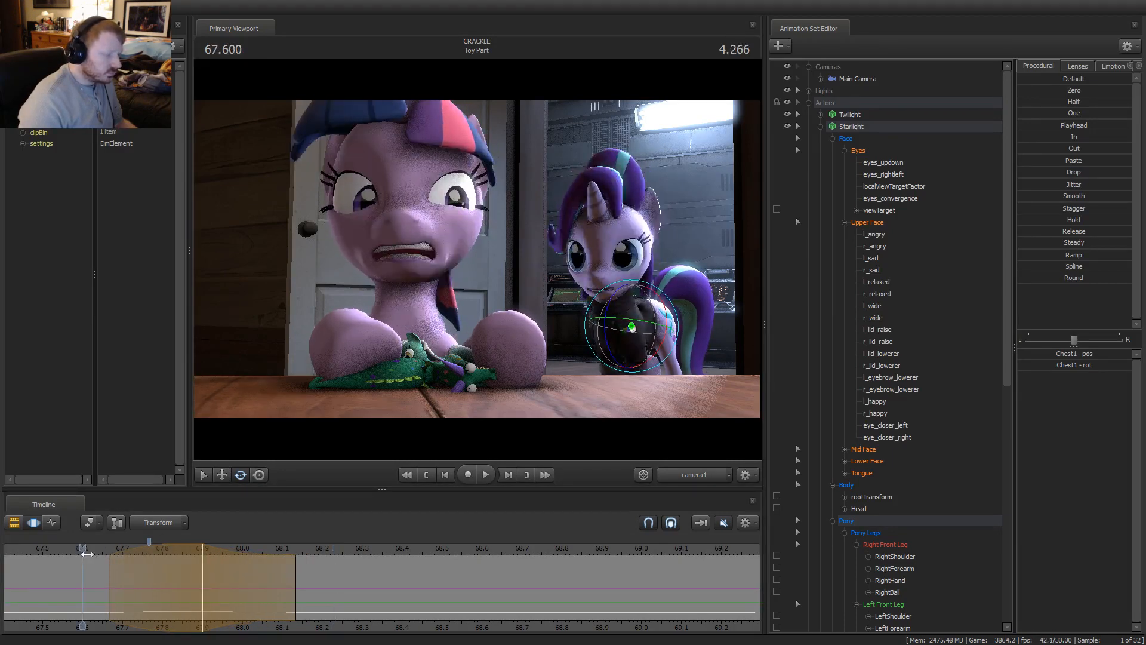
key("space")
scroll(107, 554, "down", 3)
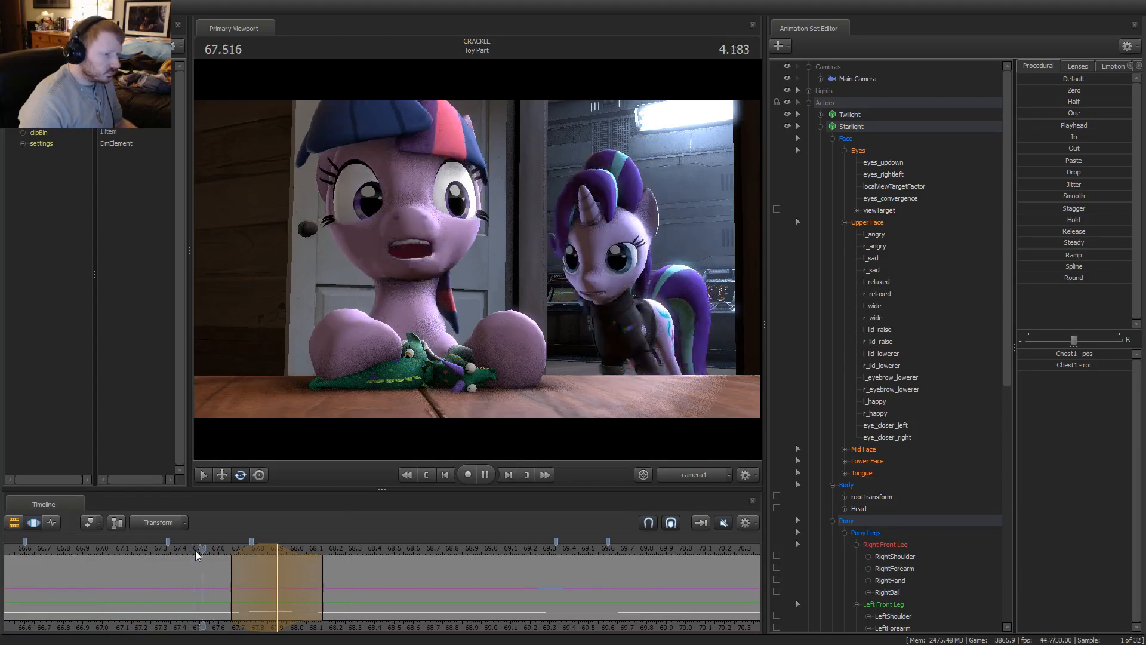
key("space")
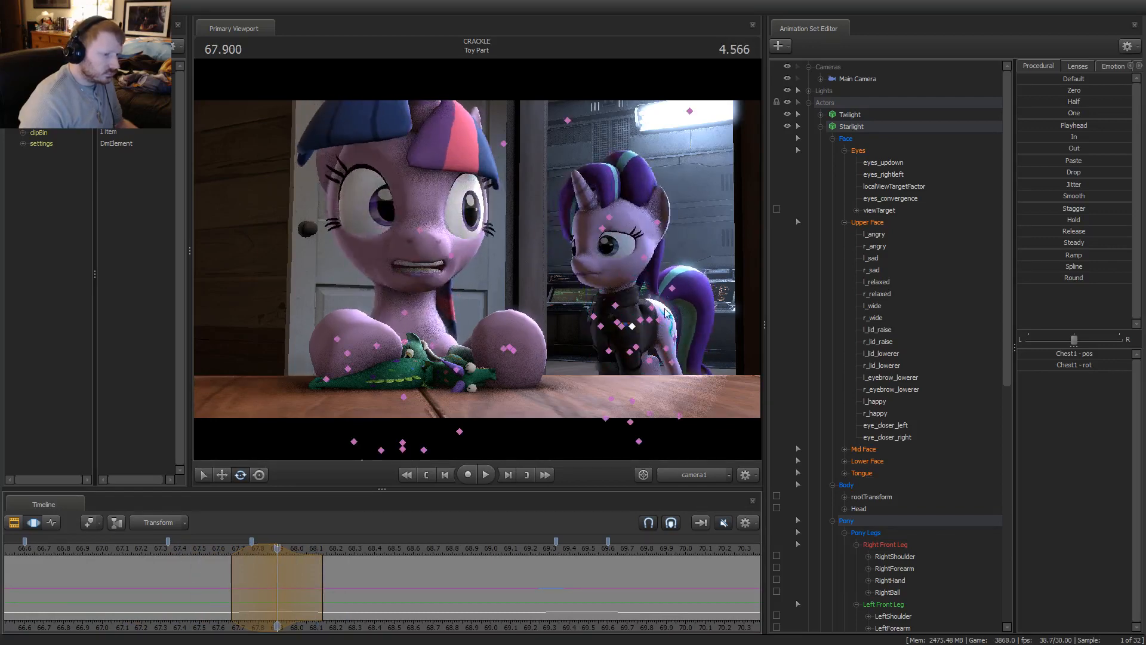
Rotate Starlight's Neck at 67.900 and replay the turn from about 67.55 to check the motion
left_click(615, 305)
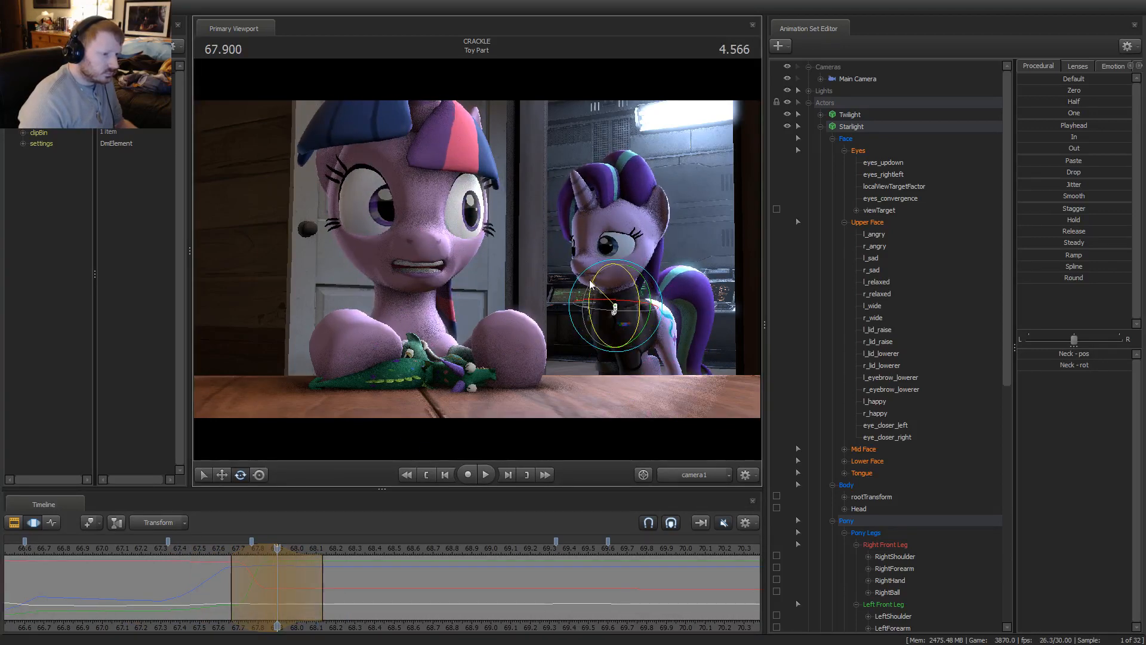
left_click(214, 551)
key("space")
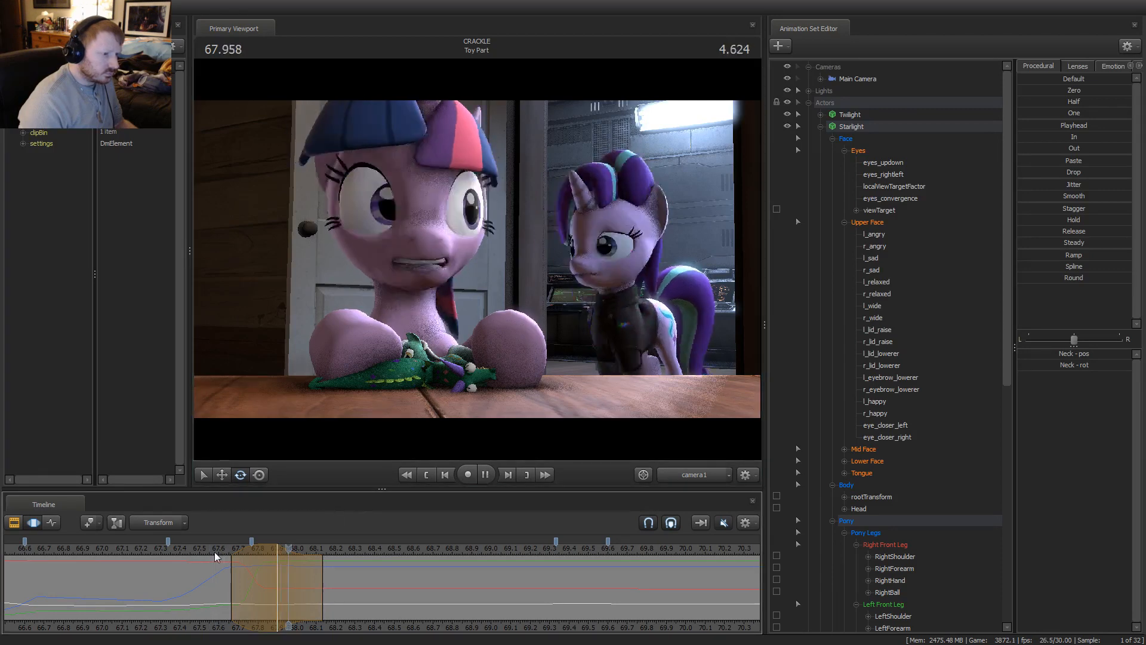
left_click(208, 551)
key("space")
key("space")
left_click_drag(211, 551, 277, 555)
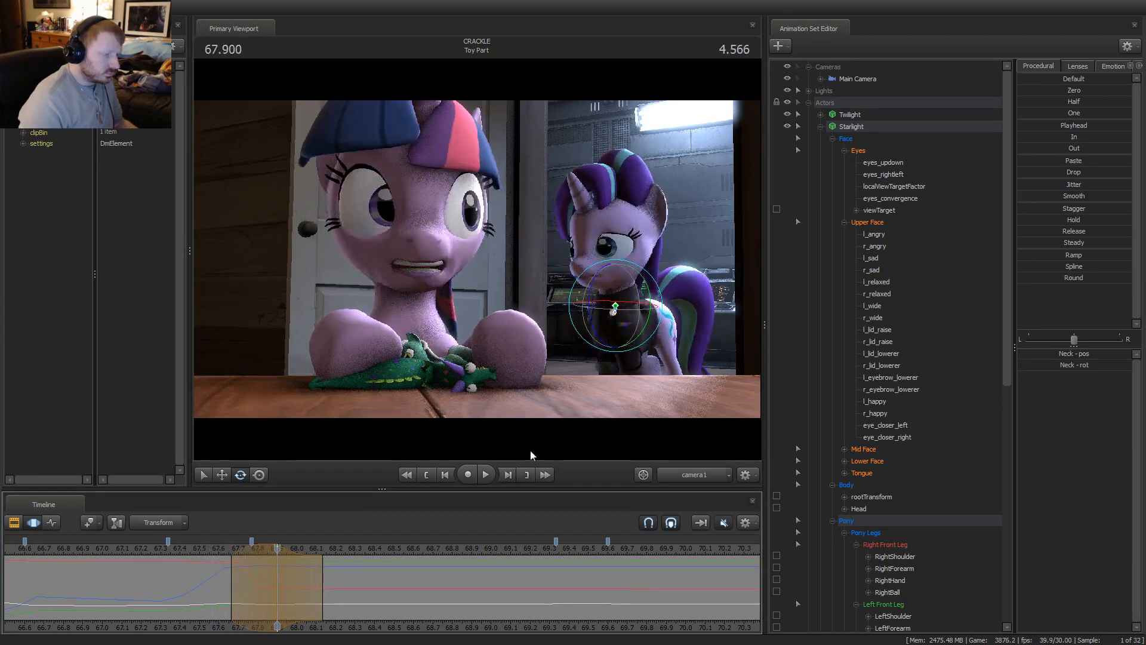
Rotate Starlight's left and right shoulders at 67.900, redoing the first attempt, and rotate both forearms at the same frame
left_click(622, 326)
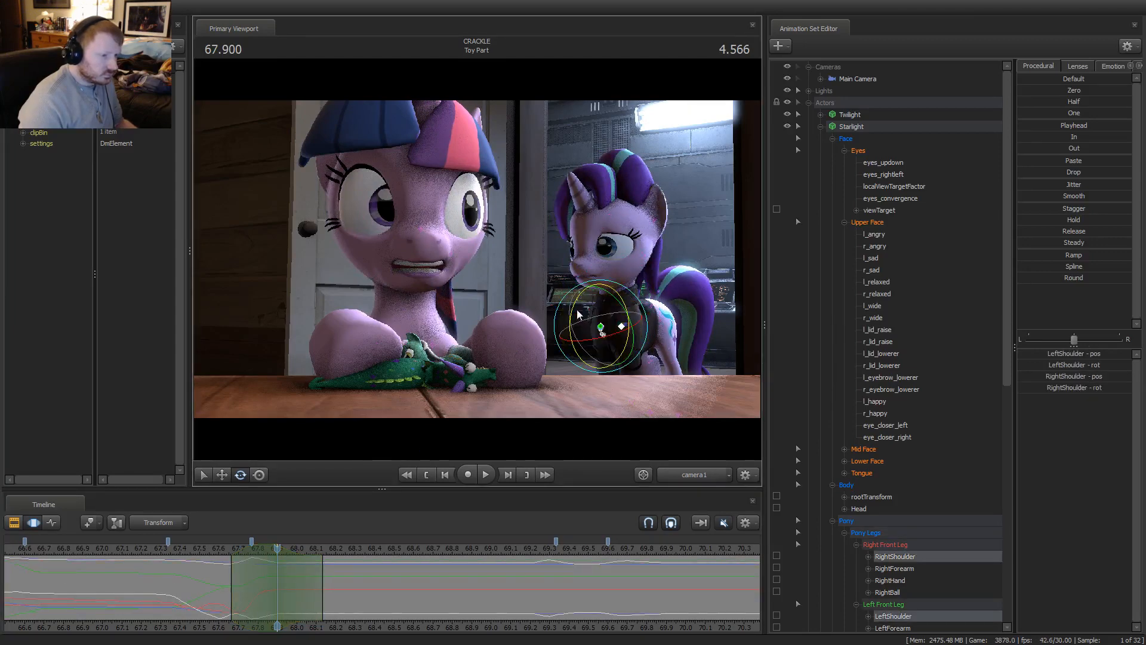
left_click_drag(569, 305, 567, 306)
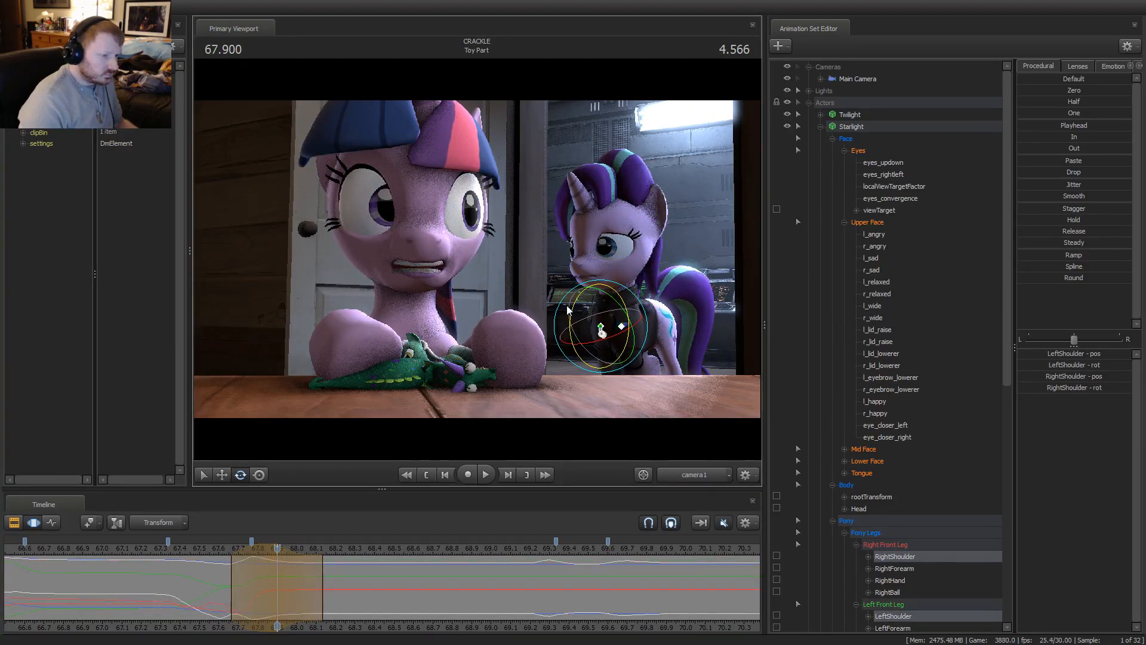
key("ctrl")
key("ctrl+z")
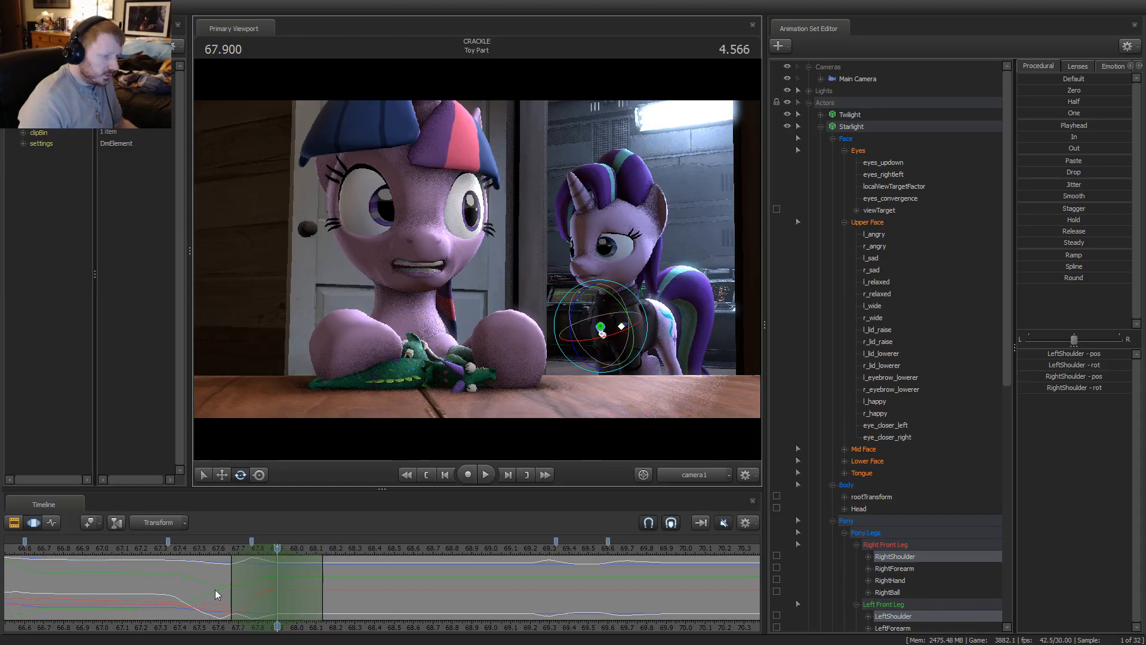
key("ctrl")
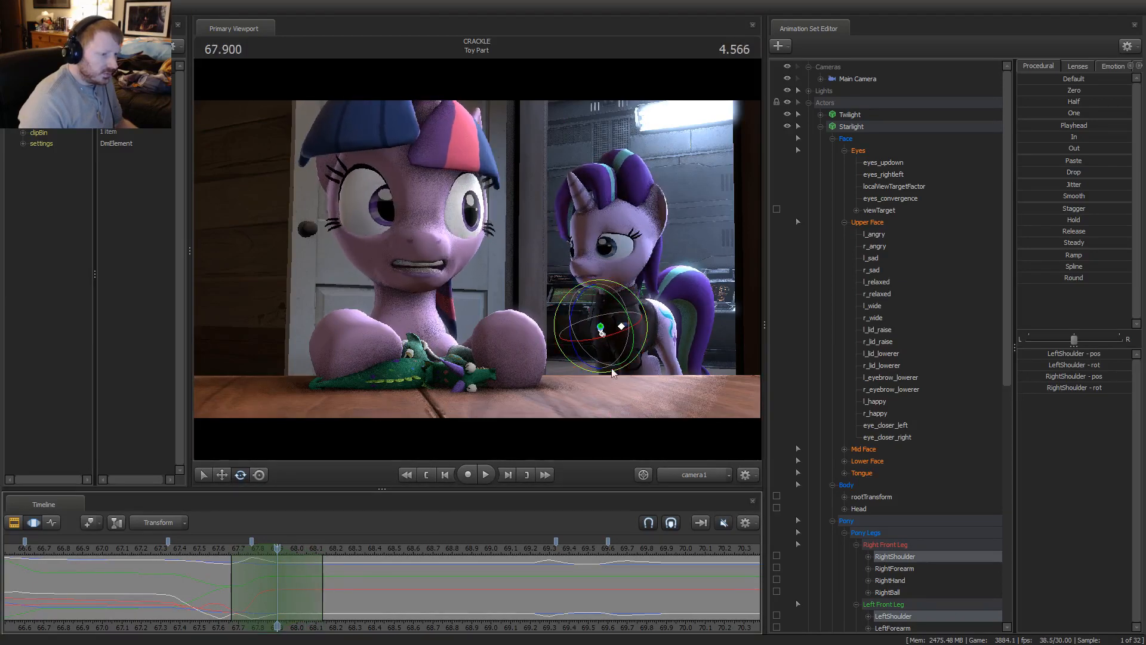
left_click_drag(571, 305, 571, 305)
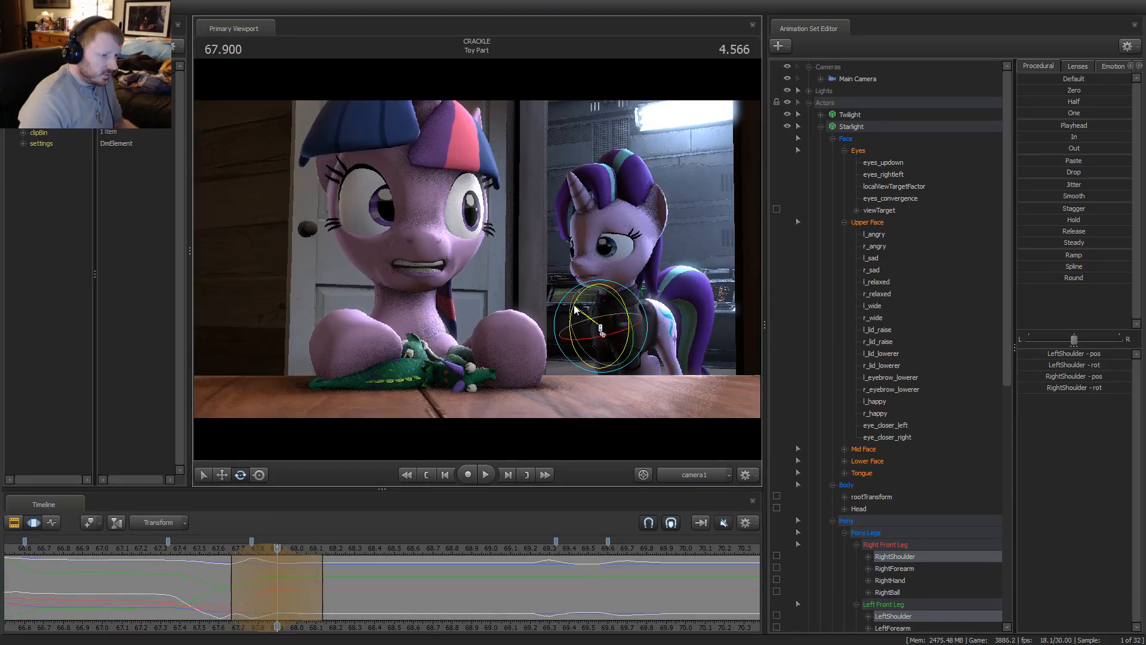
left_click(577, 342, "ctrl")
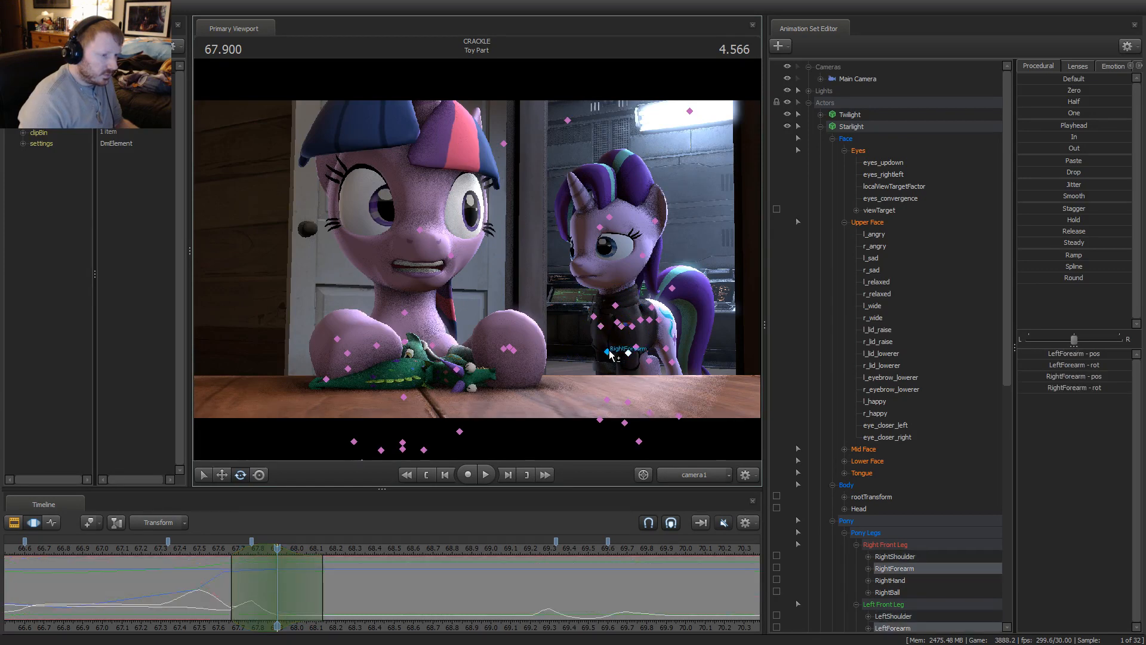
left_click_drag(576, 342, 576, 339)
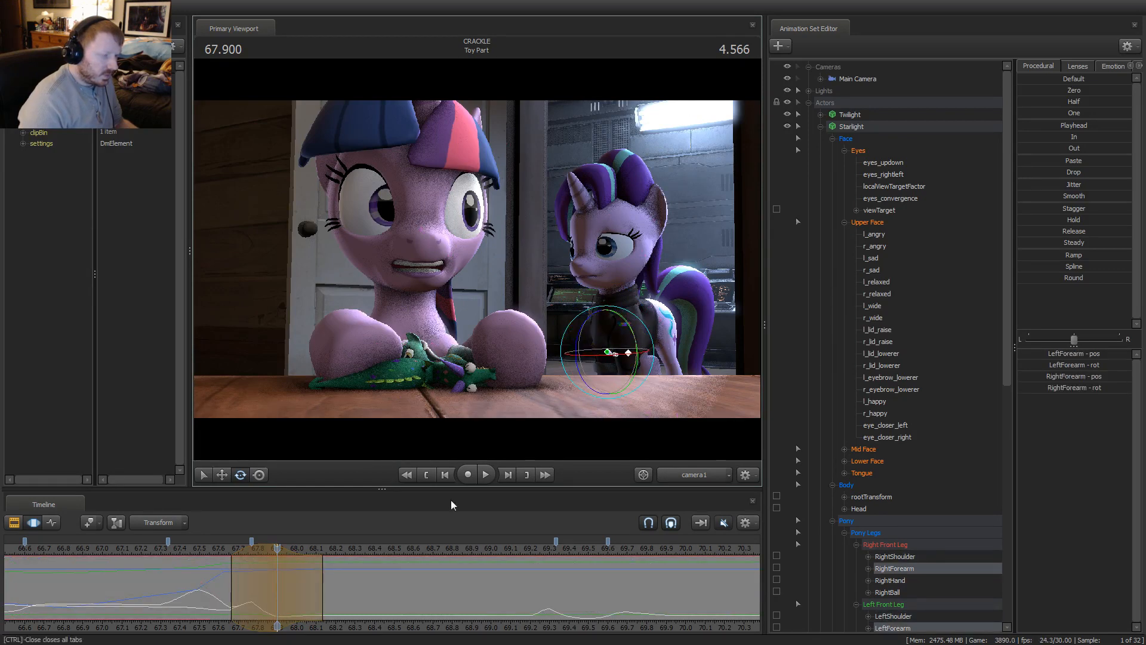
Replay the shot from about 67.3 to 68.33 to examine Starlight's forearm motion, keeping the time selection's end at about 68.13
key("space")
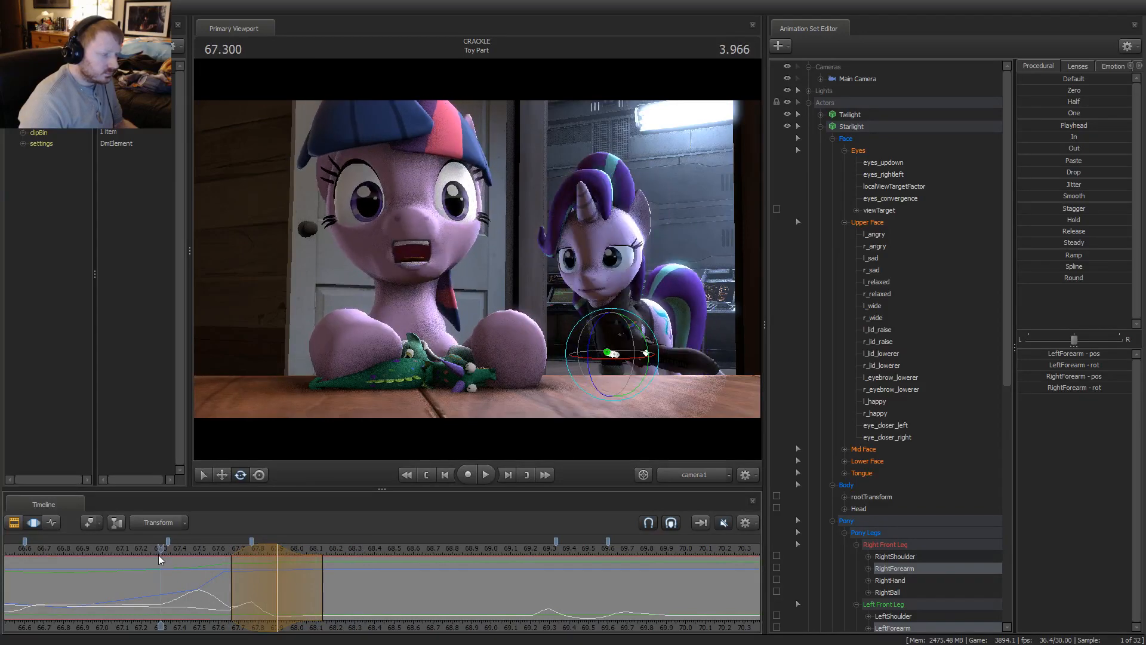
key("space")
left_click_drag(263, 573, 298, 596)
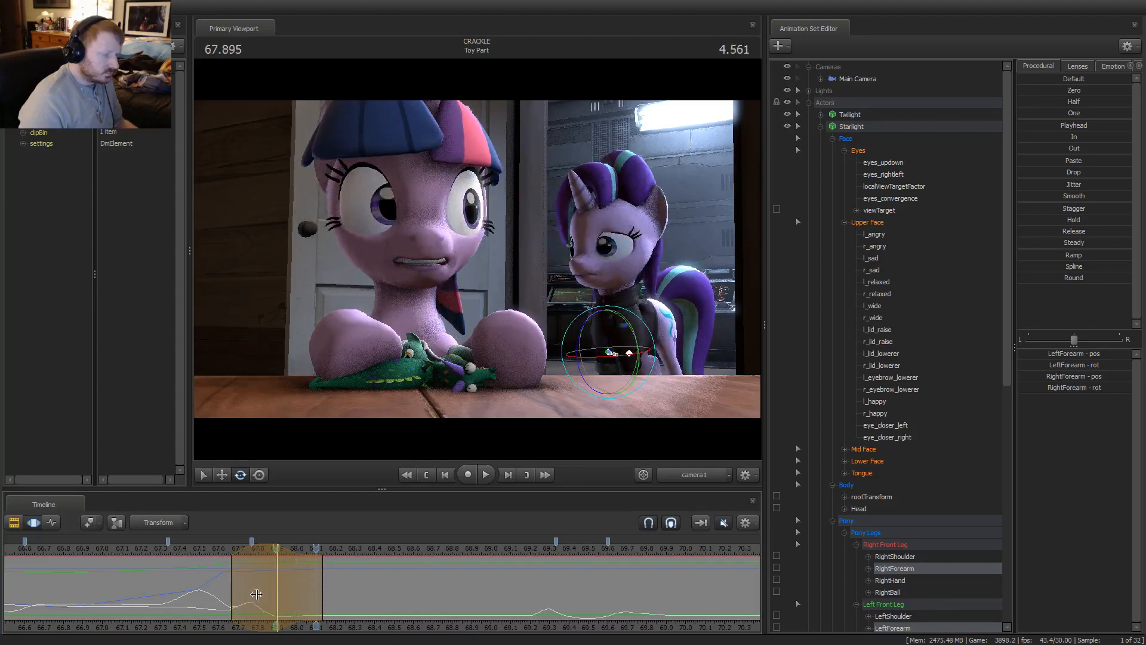
left_click(173, 556)
key("space")
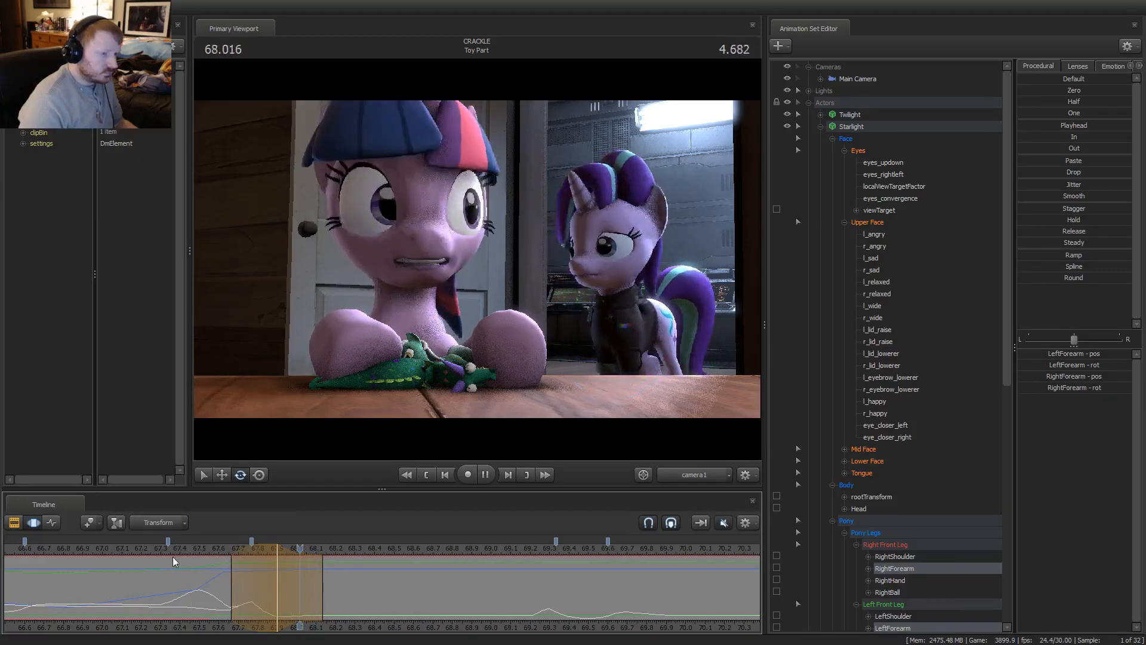
key("space")
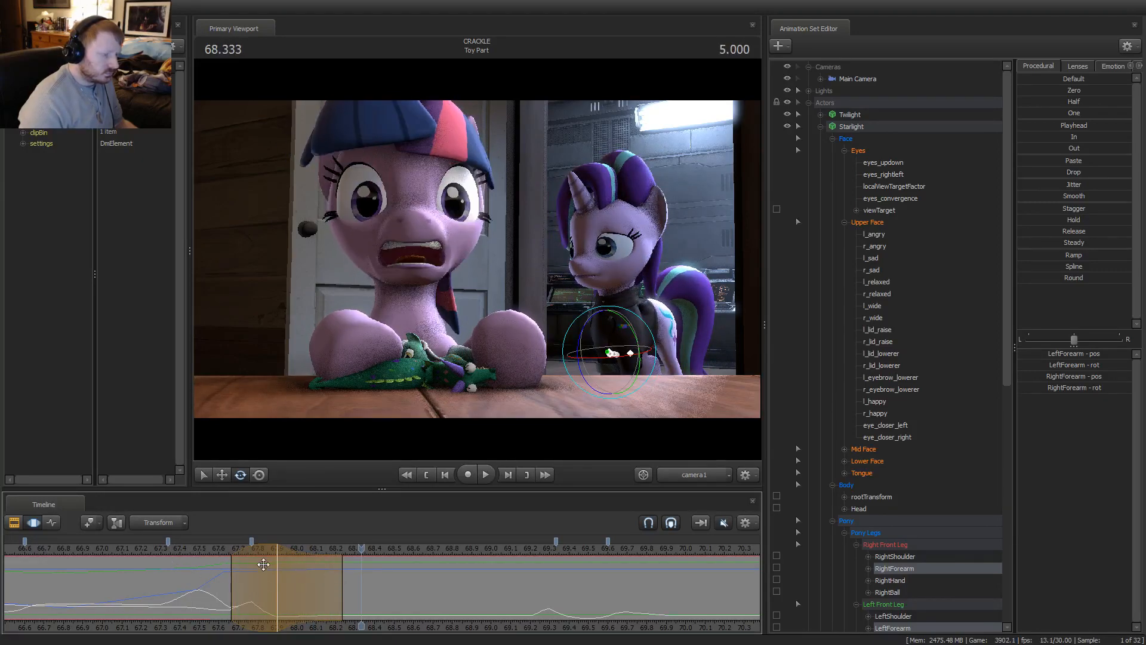
key("space")
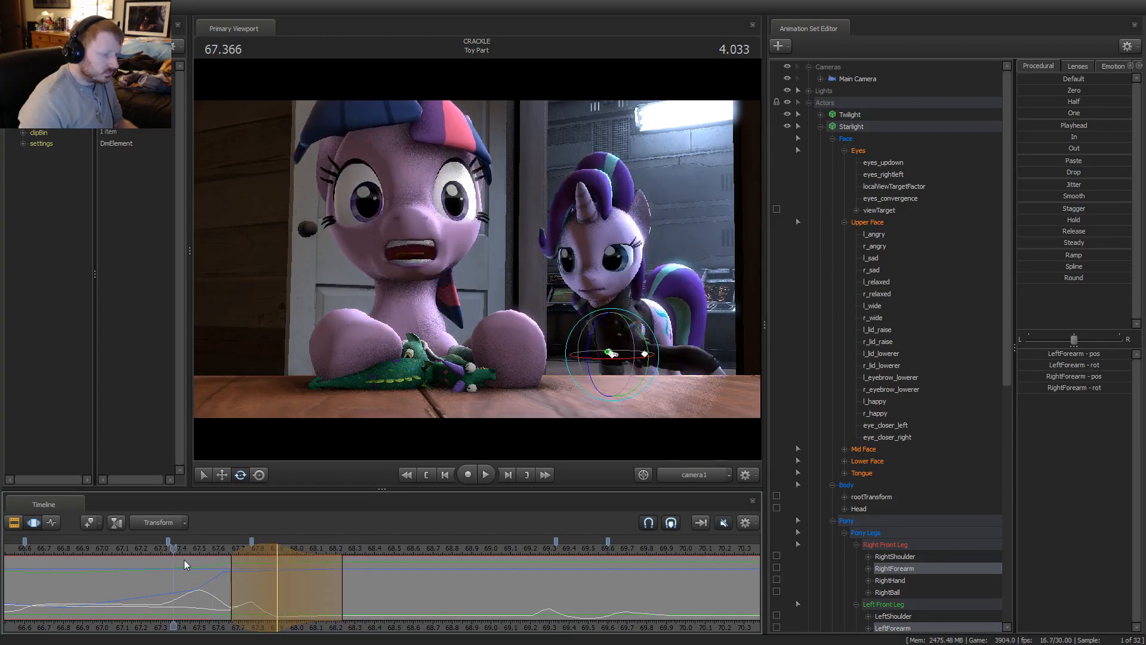
key("space")
left_click_drag(342, 574, 322, 573)
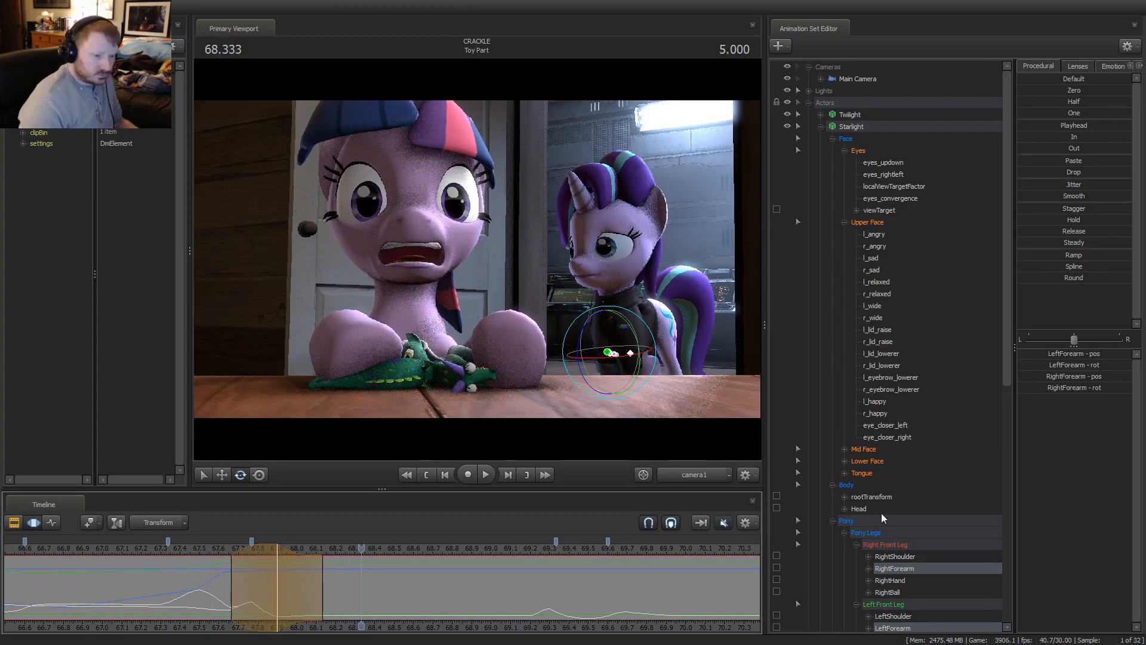
Apply the Round preset to Starlight's shoulders, forearms, Chest1, Chest2 and Neck from about 67.97 to 68.27, and replay the result
key("ctrl")
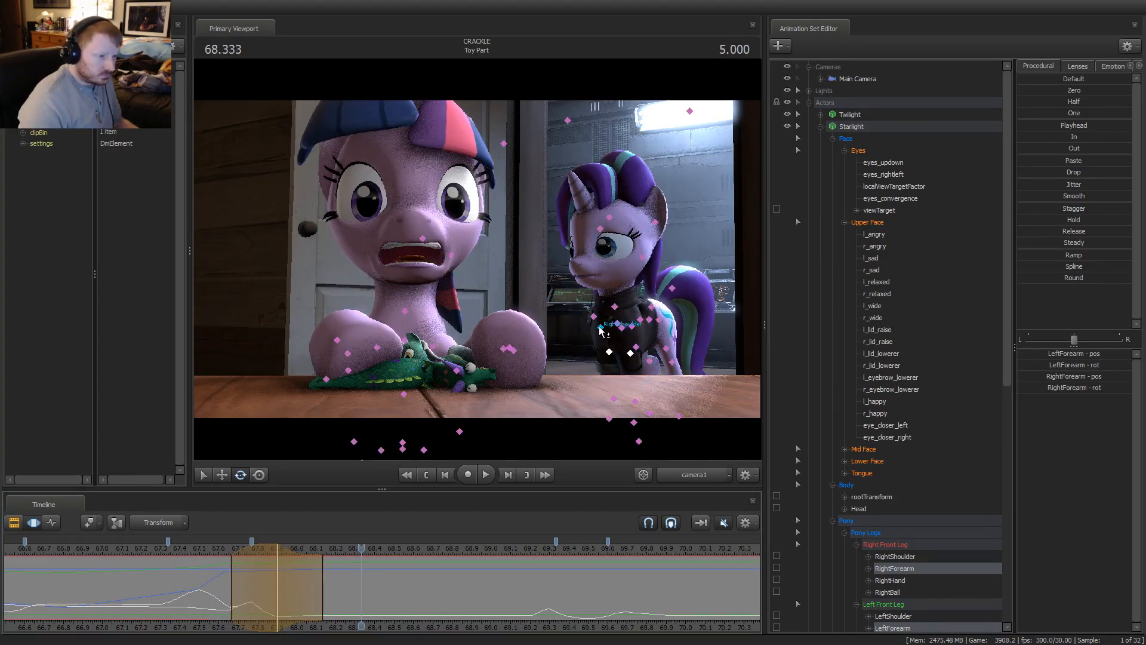
left_click(600, 327, "ctrl")
left_click(621, 328, "ctrl")
left_click(618, 324, "ctrl")
left_click(615, 308, "ctrl")
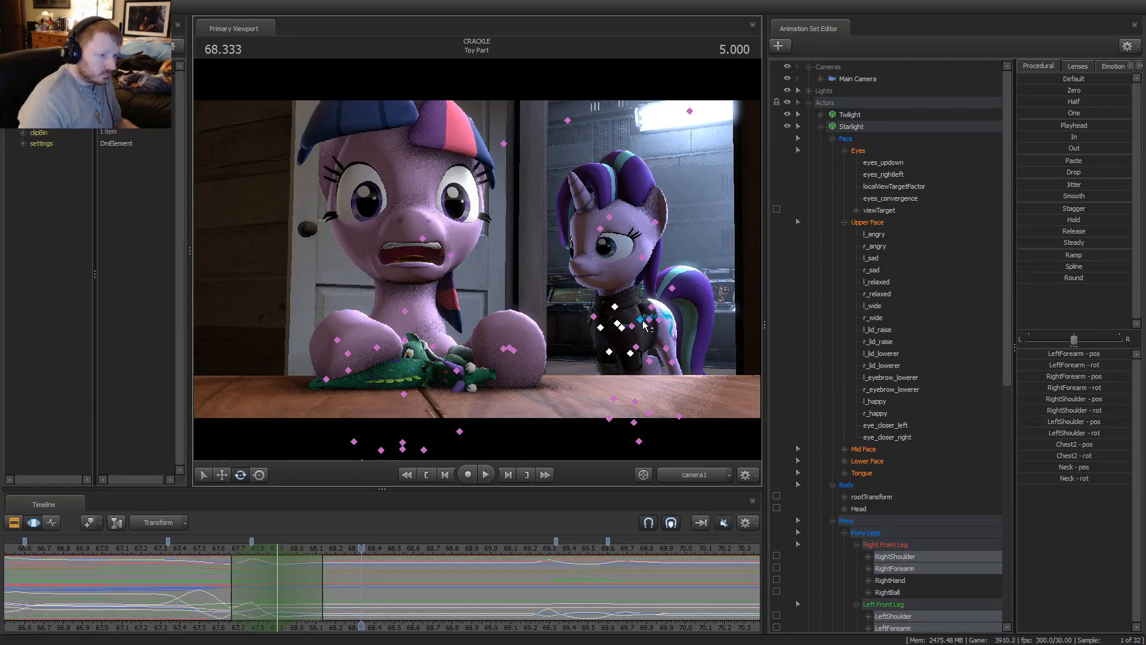
left_click(631, 327, "ctrl")
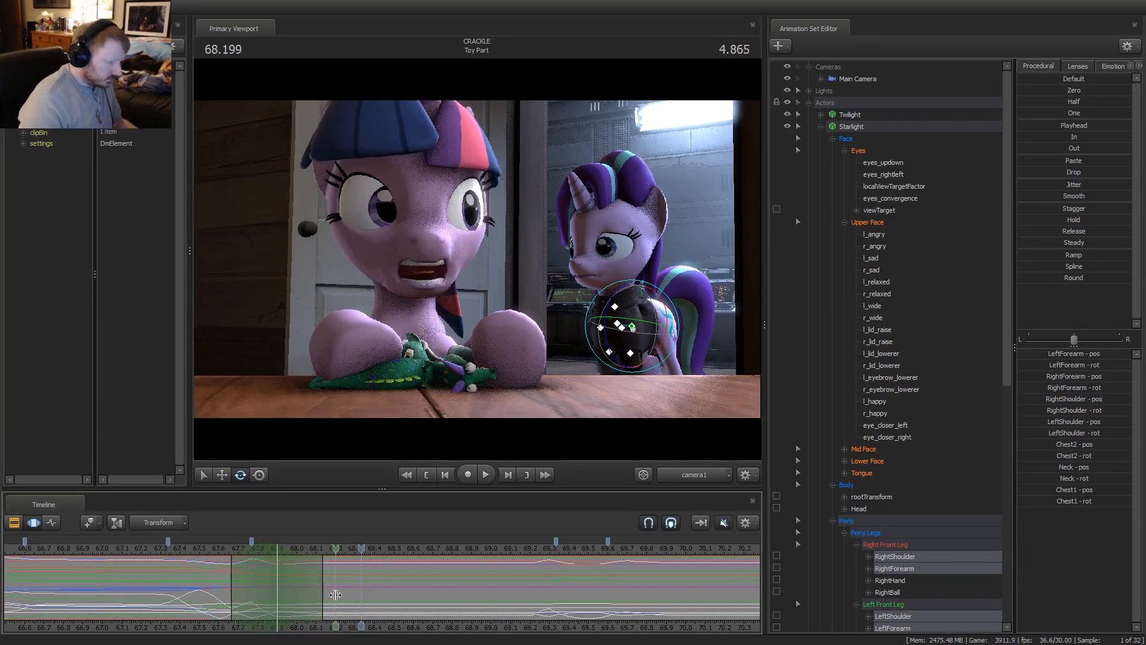
left_click_drag(328, 594, 309, 595, "shift")
scroll(320, 597, "up", 3, "shift")
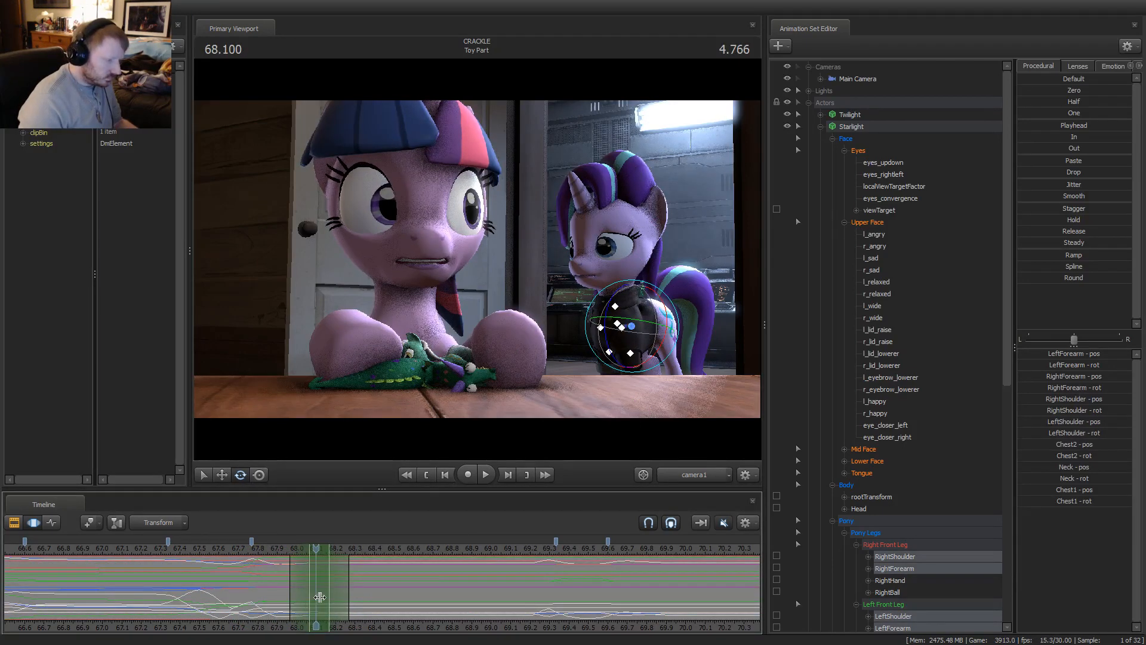
left_click(1073, 278)
key("space")
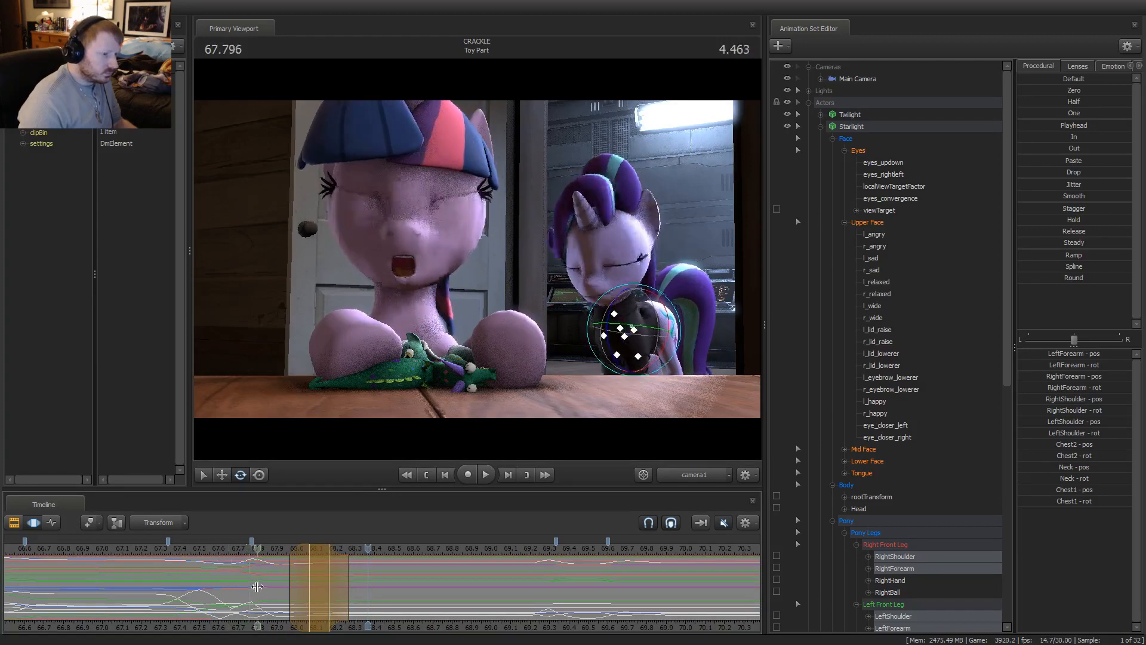
key("space")
Clear the control selection, set a time selection from about 67.90 to 68.37, and rotate Starlight's Head at 68.133
left_click_drag(296, 592, 324, 591)
key("Escape")
scroll(322, 591, "up", 4)
left_click(585, 287)
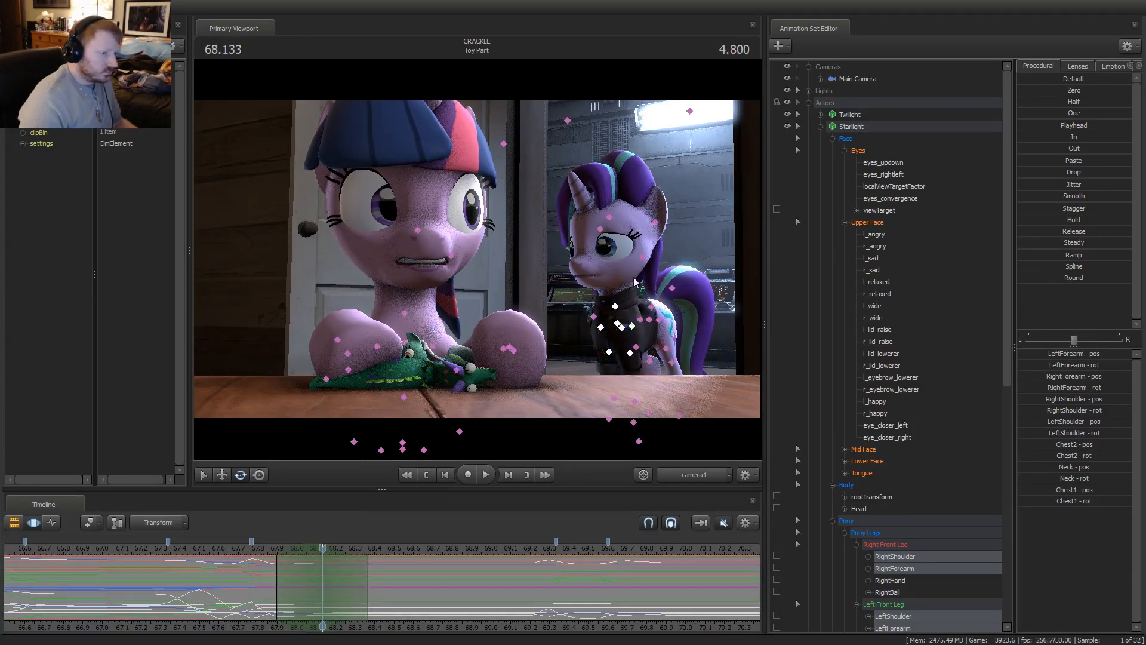
left_click(599, 280)
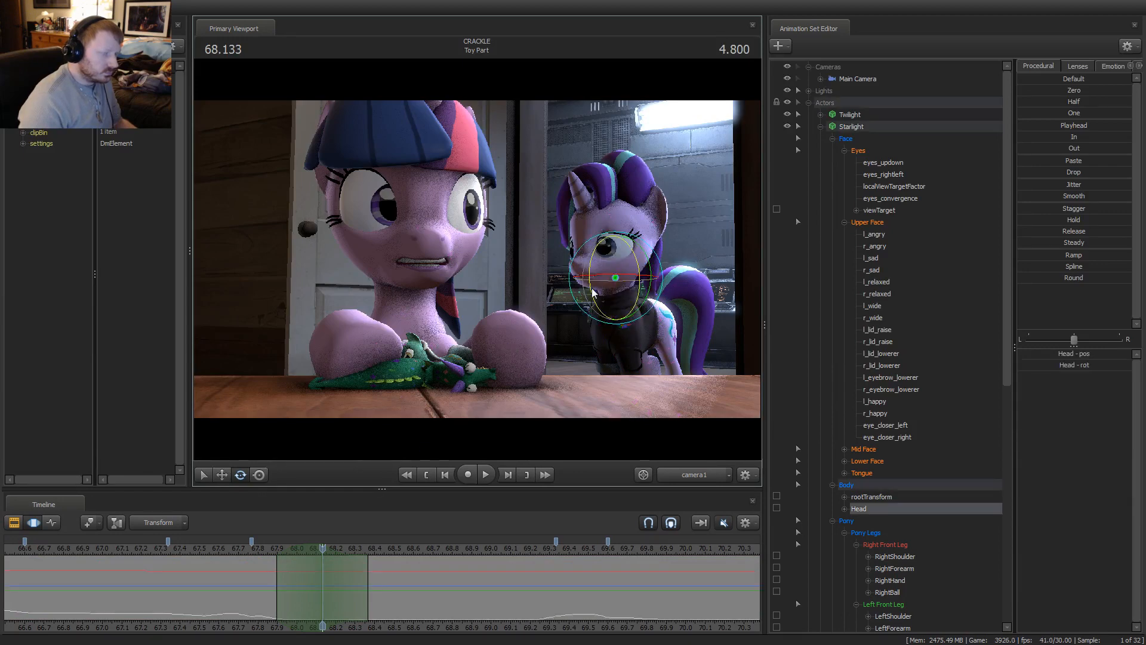
left_click_drag(592, 293, 591, 293)
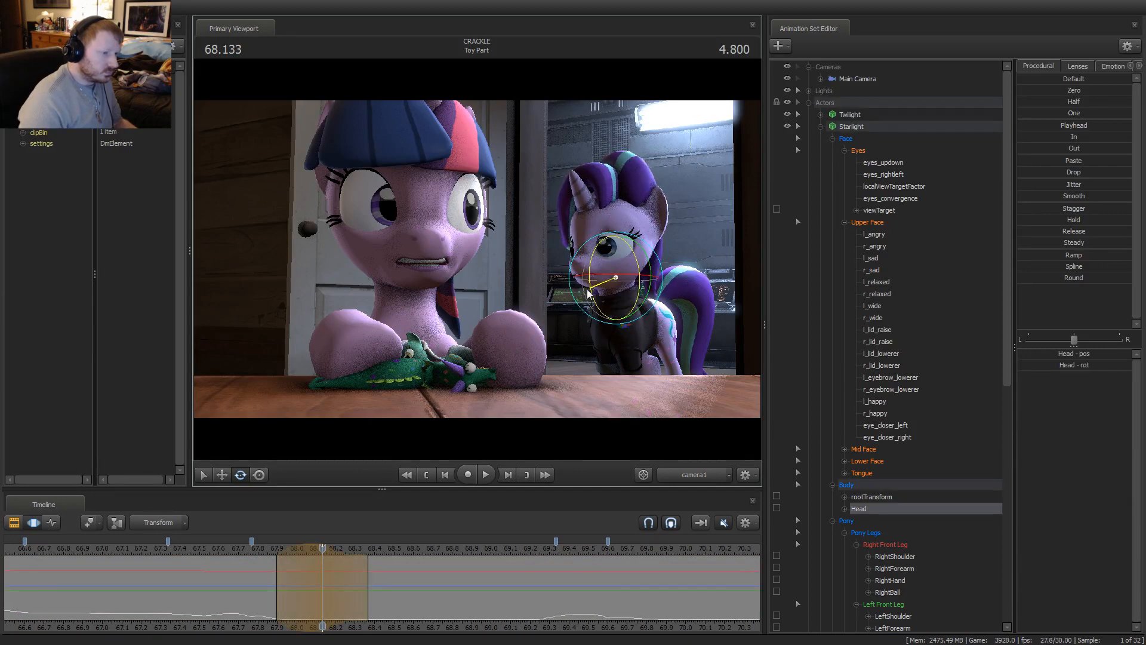
left_click_drag(588, 290, 590, 289)
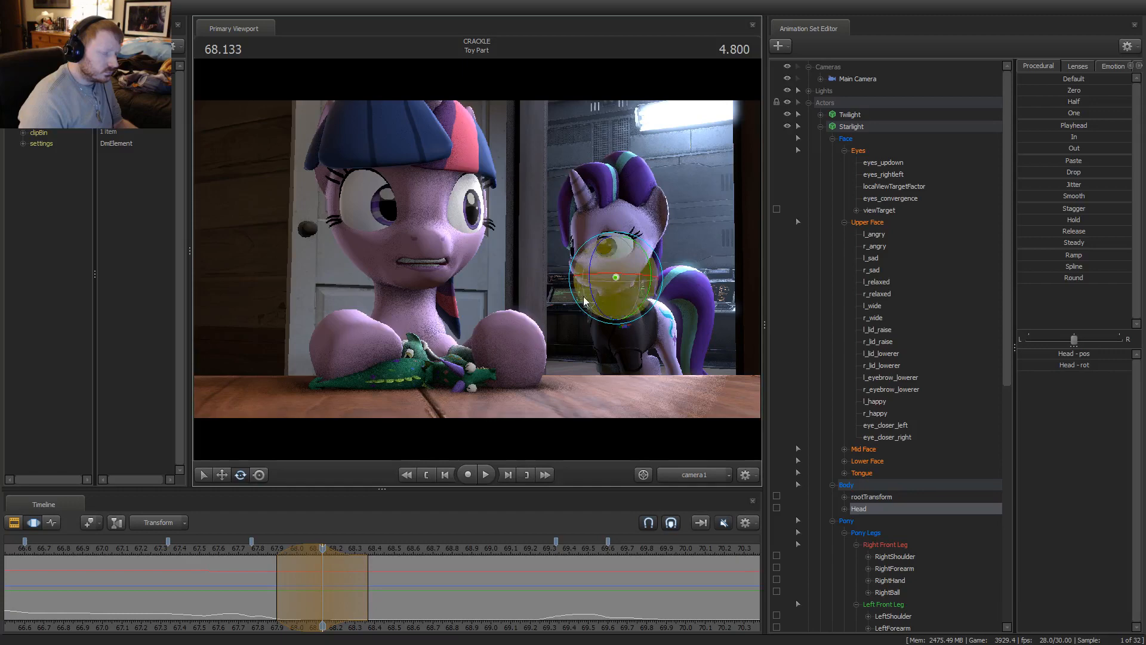
Shift the head edit earlier to a time selection from about 67.80 to 68.20 and replay the motion to about 68.40
left_click(251, 547)
key("space")
left_click(302, 555)
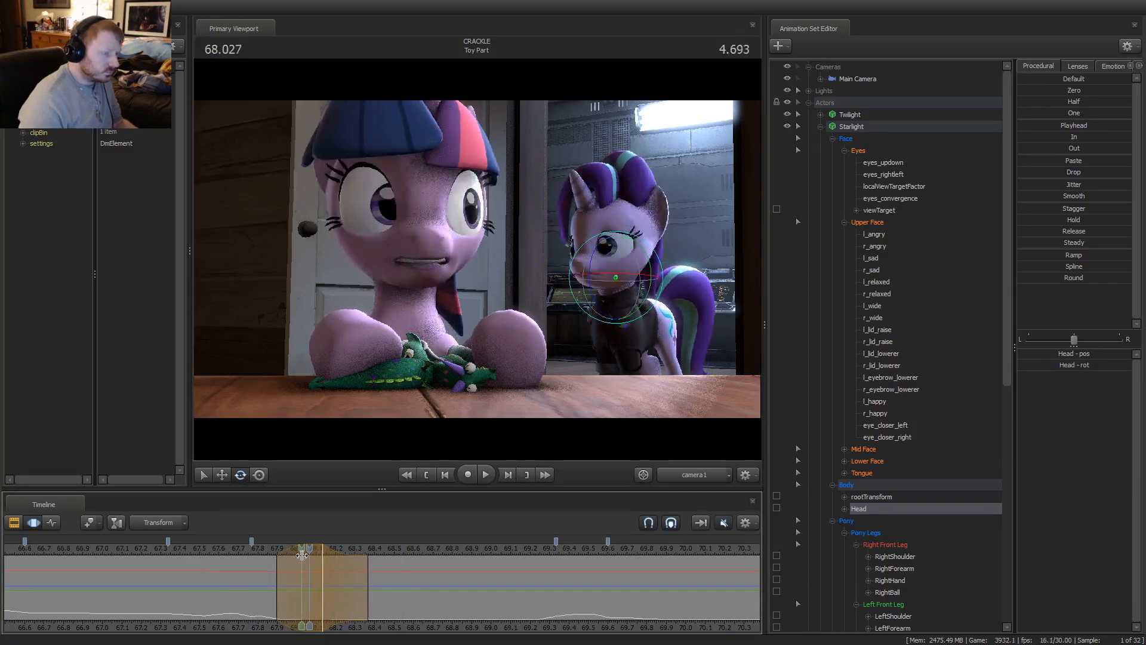
left_click_drag(300, 553, 273, 551)
left_click(244, 549)
key("space")
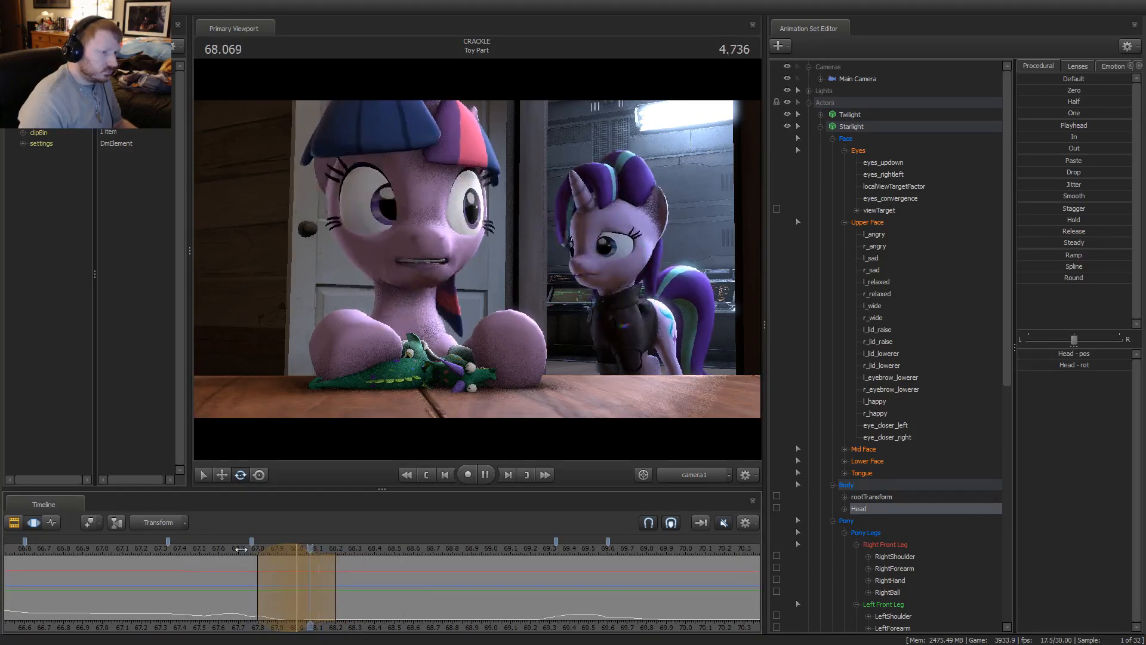
key("space")
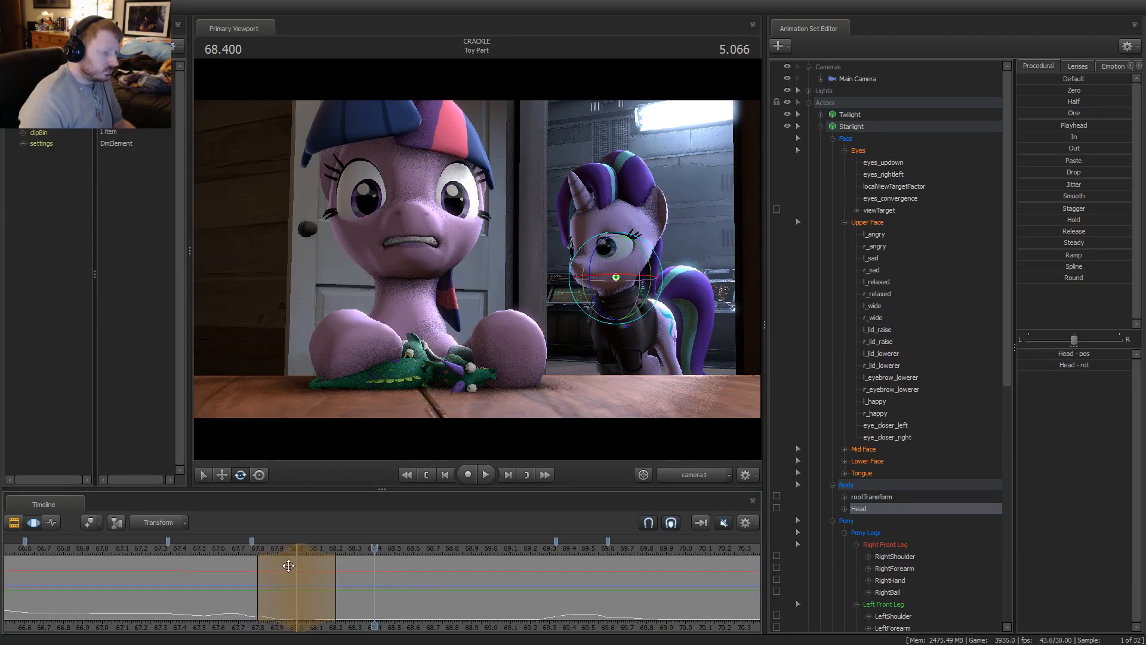
Replay the shot from about 67.5 to 68.4 to examine Starlight's head motion
left_click(206, 549)
key("space")
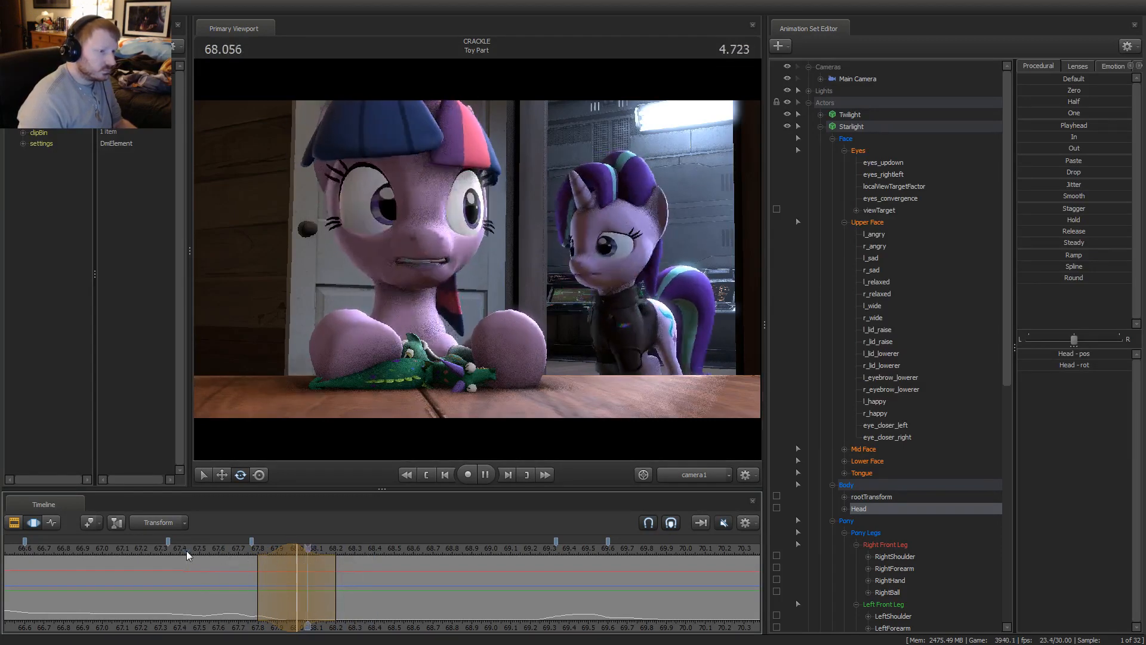
key("space")
left_click(243, 560)
key("space")
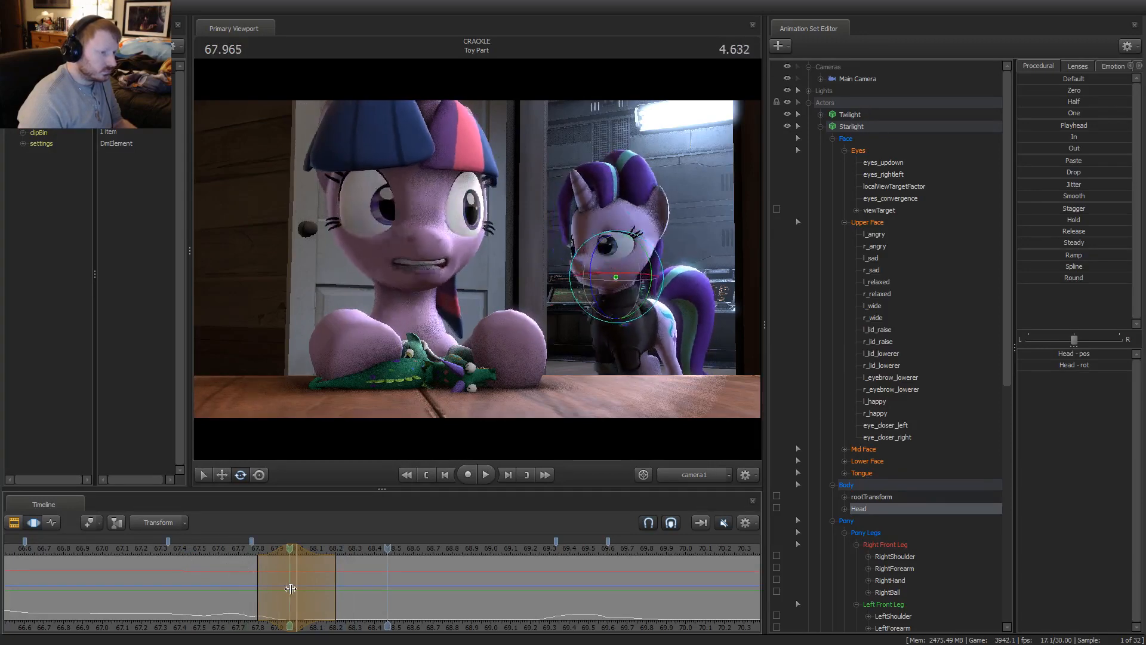
key("space")
Set a time selection from about 67.73 to 68.13 and move Starlight's LeftThigh vertically at 67.933
mouse_move(346, 596)
left_mouse_down()
mouse_move(280, 591)
mouse_move(340, 586)
mouse_move(172, 594)
mouse_move(278, 600)
mouse_move(297, 595)
mouse_move(252, 593)
mouse_move(302, 588)
left_mouse_up()
scroll(908, 496, "down", 5)
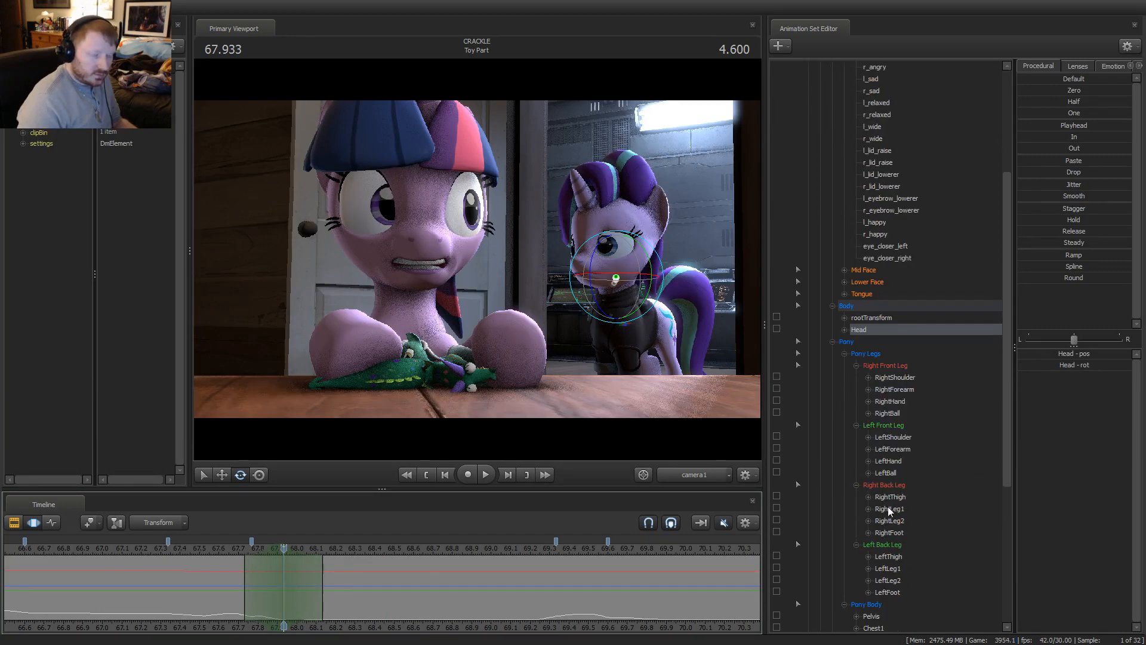
left_click(881, 545)
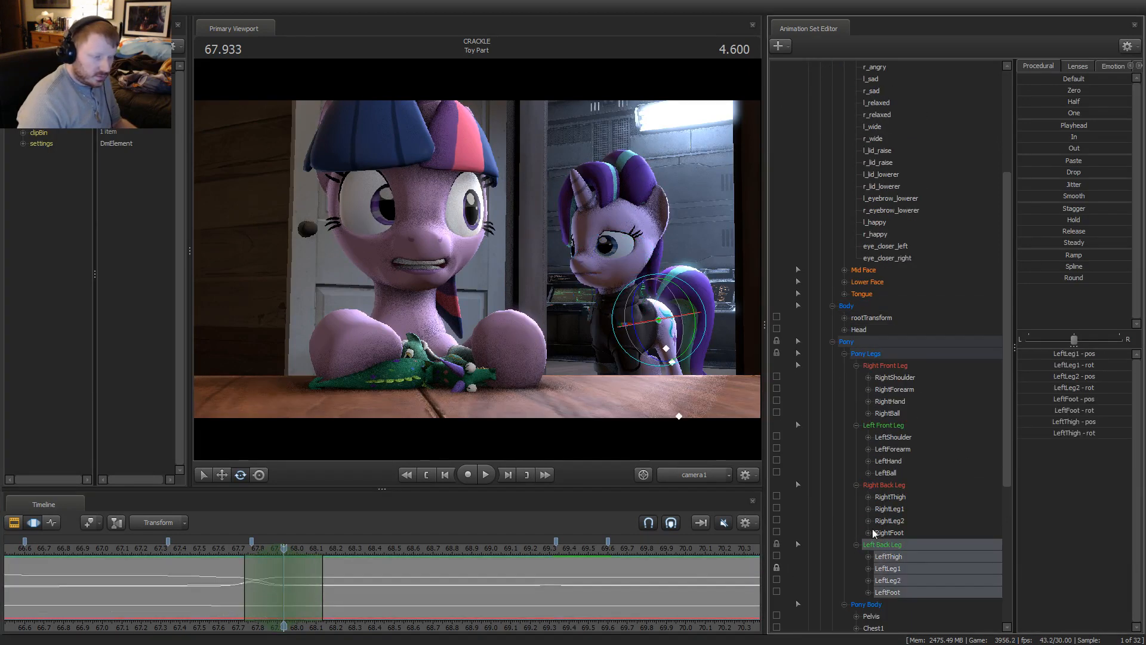
left_click(883, 557)
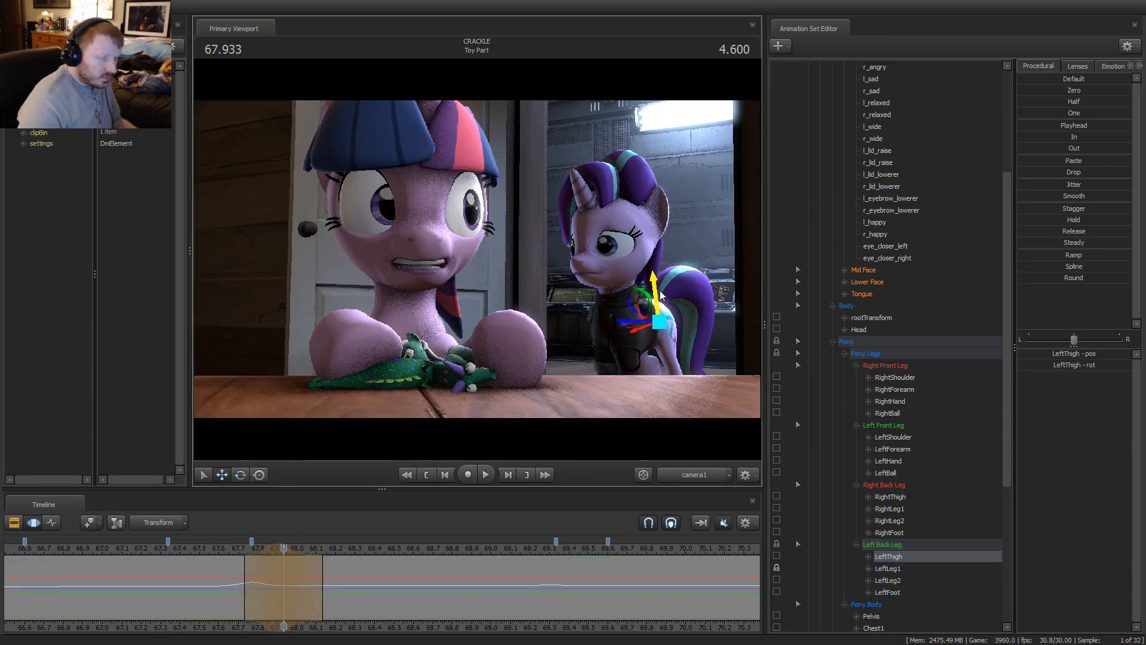
Replay the thigh motion while shifting its edit earlier and shortening it to a time selection from about 67.70 to 67.97
left_click(231, 551)
key("space")
key("space")
scroll(274, 569, "down", 1)
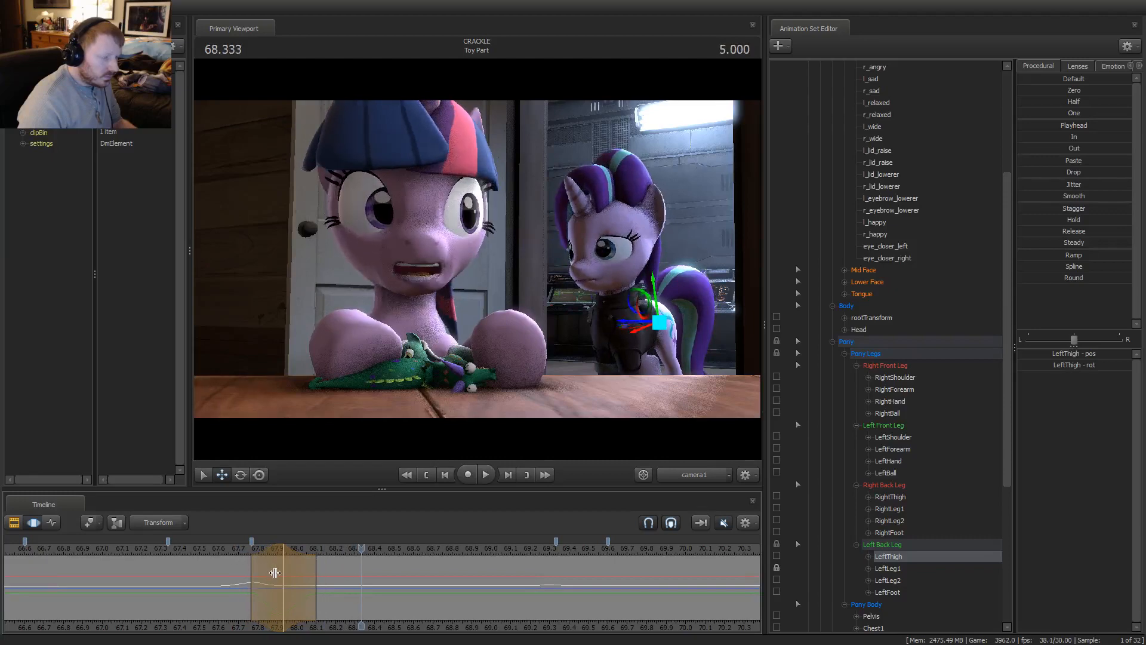
left_click(215, 552)
left_click_drag(274, 550, 253, 547)
key("space")
key("space")
left_click(227, 551)
key("space")
key("space")
scroll(257, 563, "down", 1)
Move Starlight's LeftThigh vertically at 68.000, shift the edit to a time selection from about 67.80 to 68.13, and replay it
key("shift")
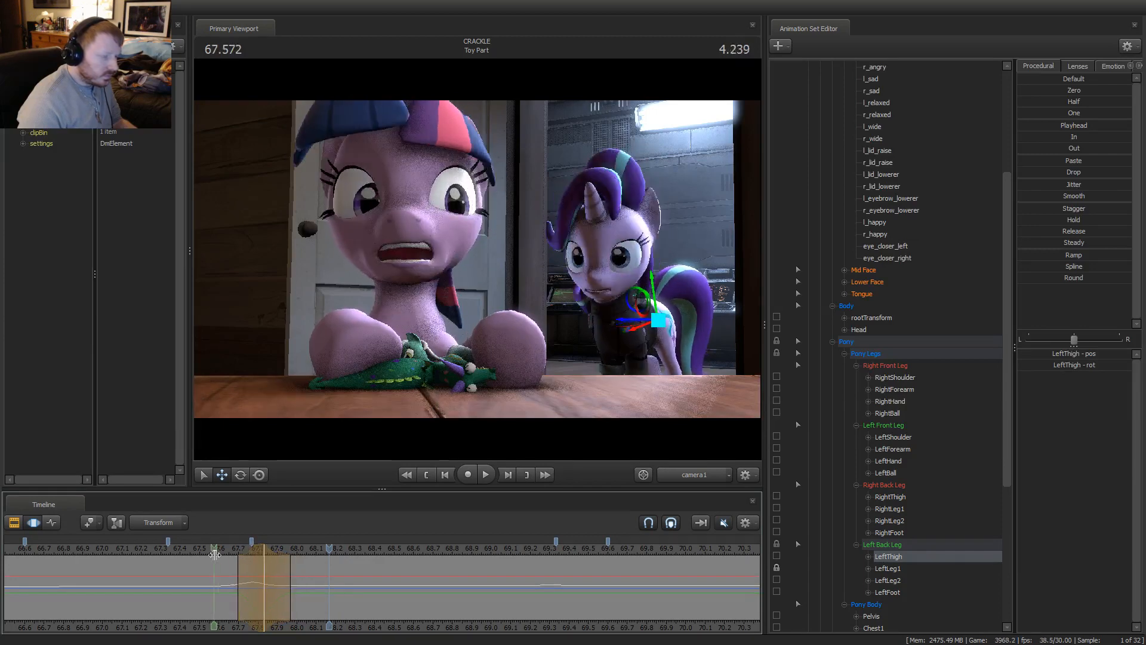
left_click(297, 593, "shift")
scroll(297, 594, "up", 4)
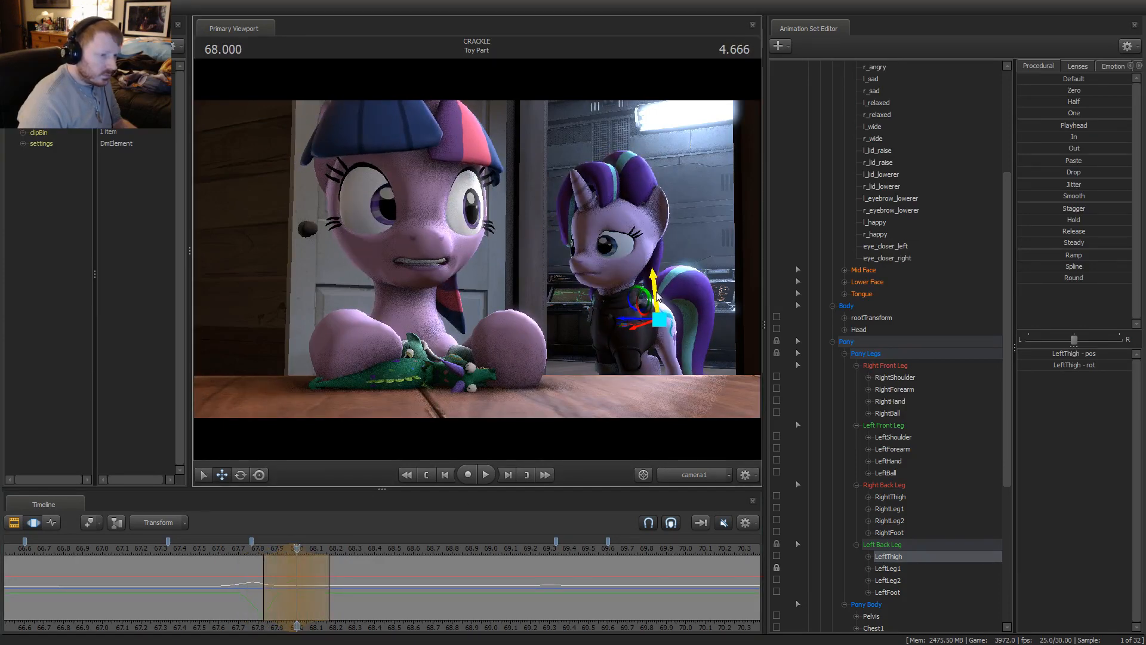
key("space")
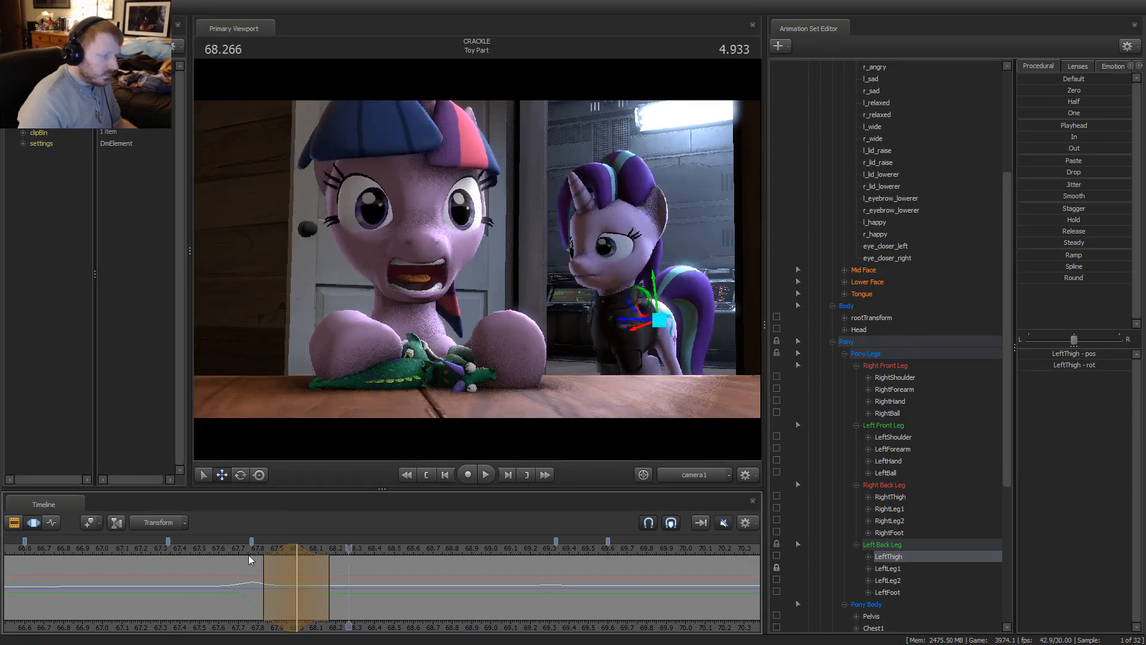
left_click_drag(268, 548, 226, 546)
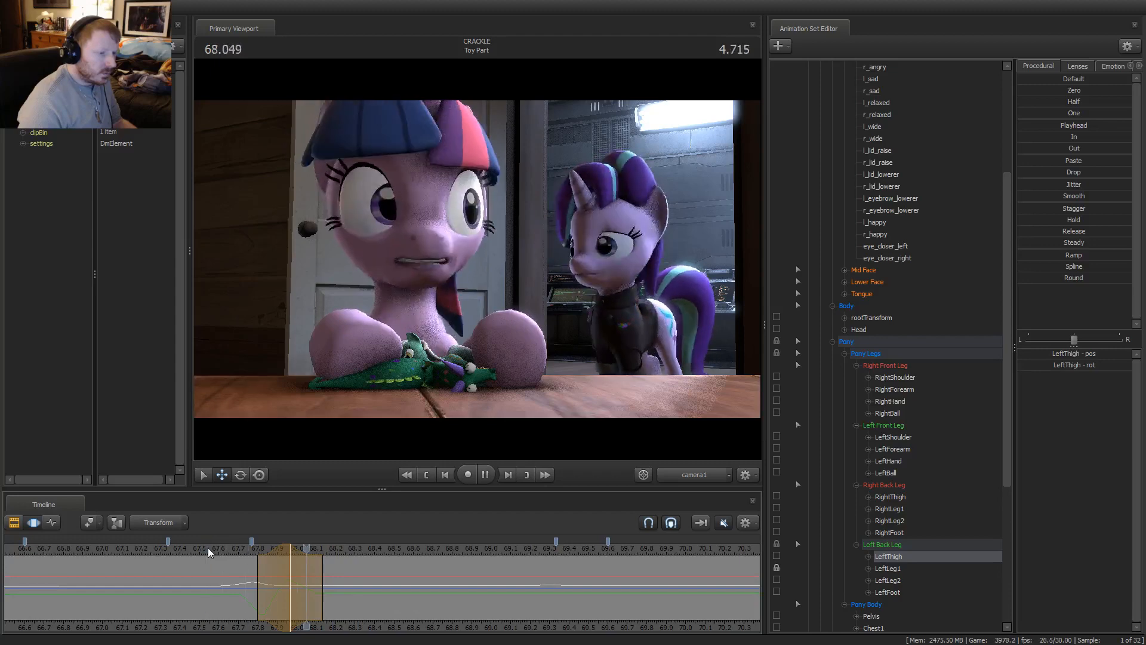
key("space")
key("space")
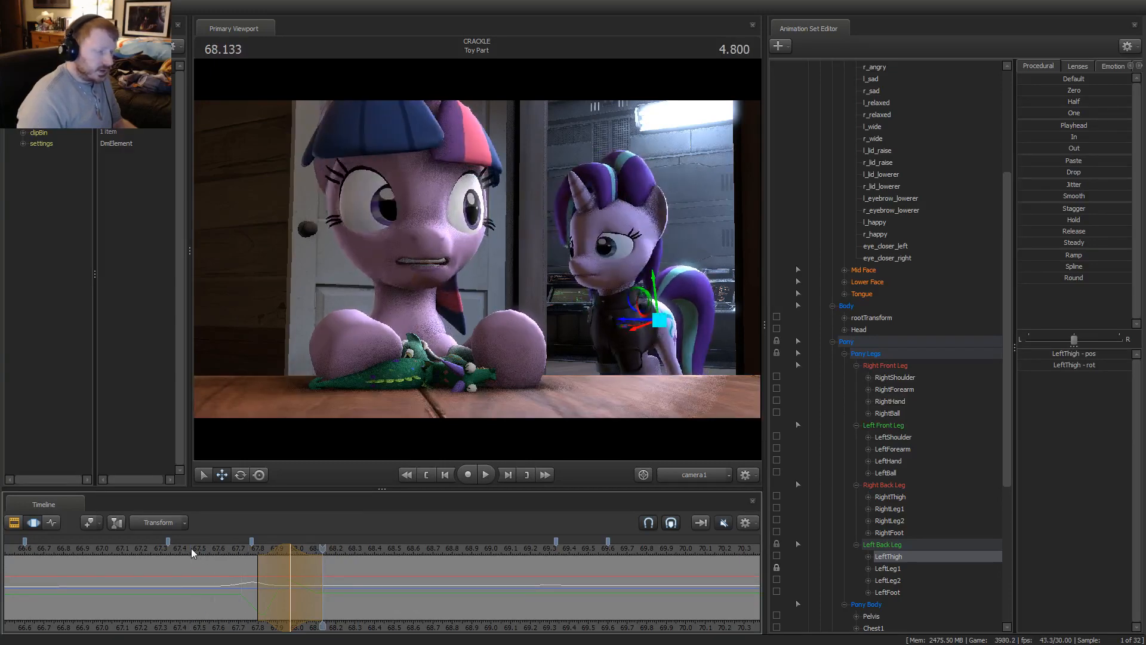
key("space")
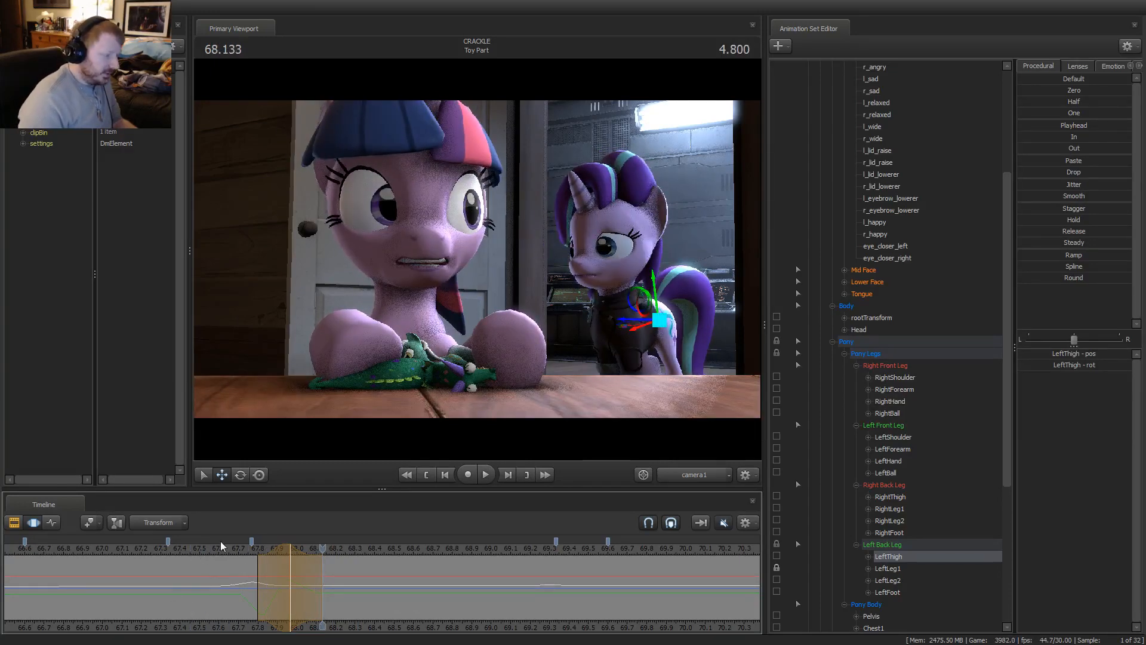
Switch to the Clip Editor and replay the shot from about 67.1 to 68.43 to examine Starlight's turn
left_click(200, 548)
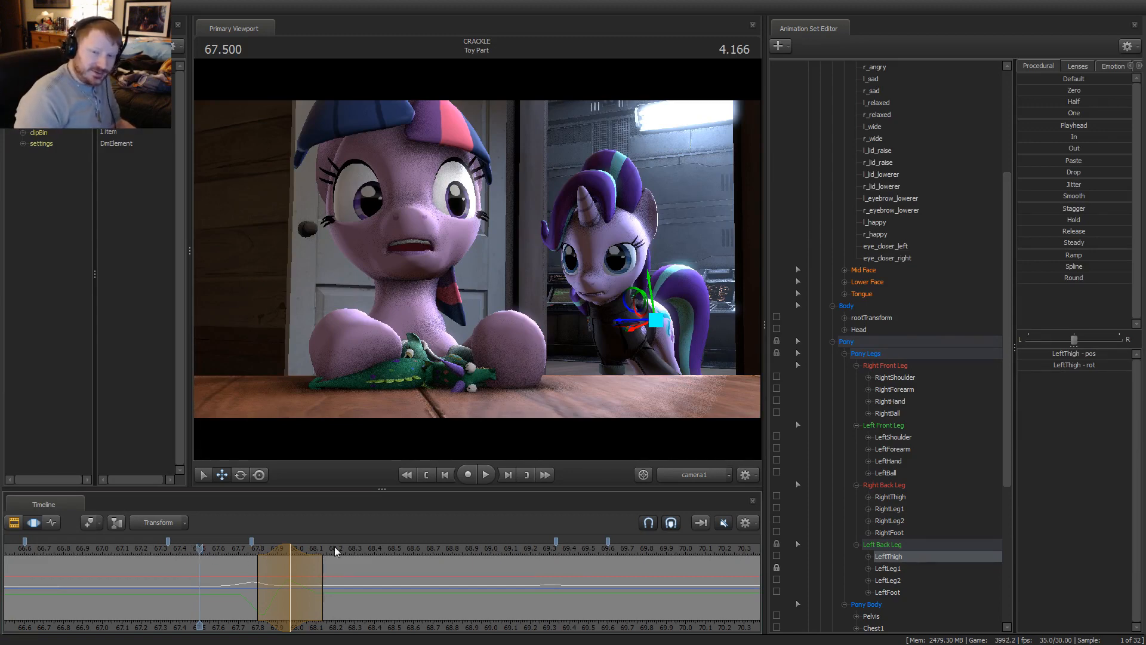
key("space")
key("F2")
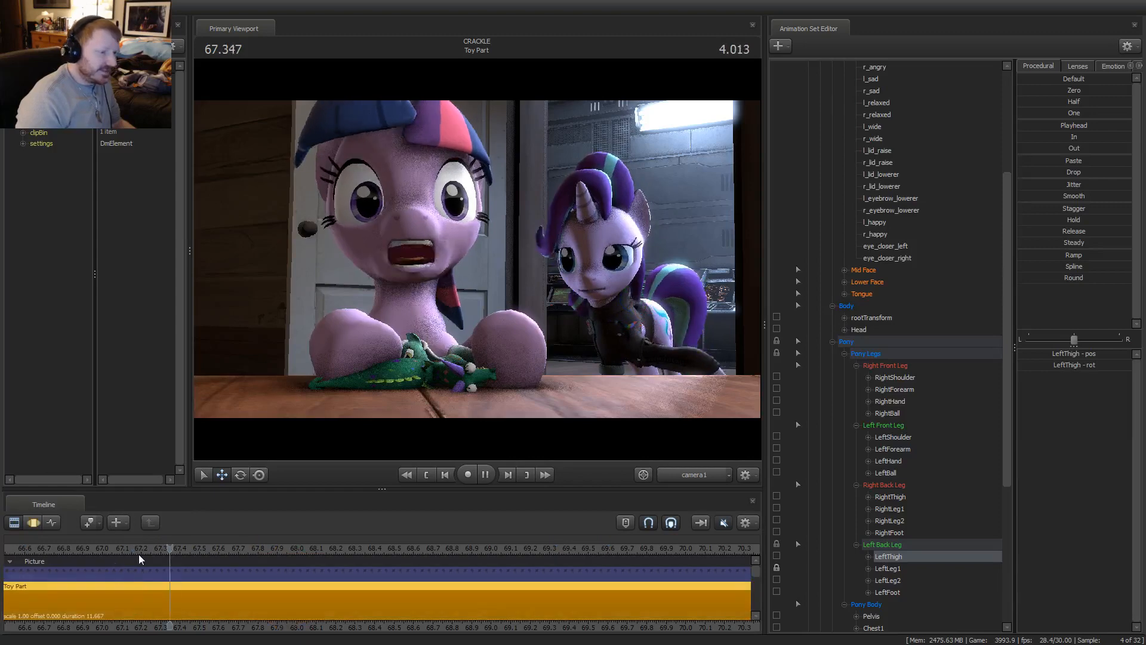
left_click(147, 553)
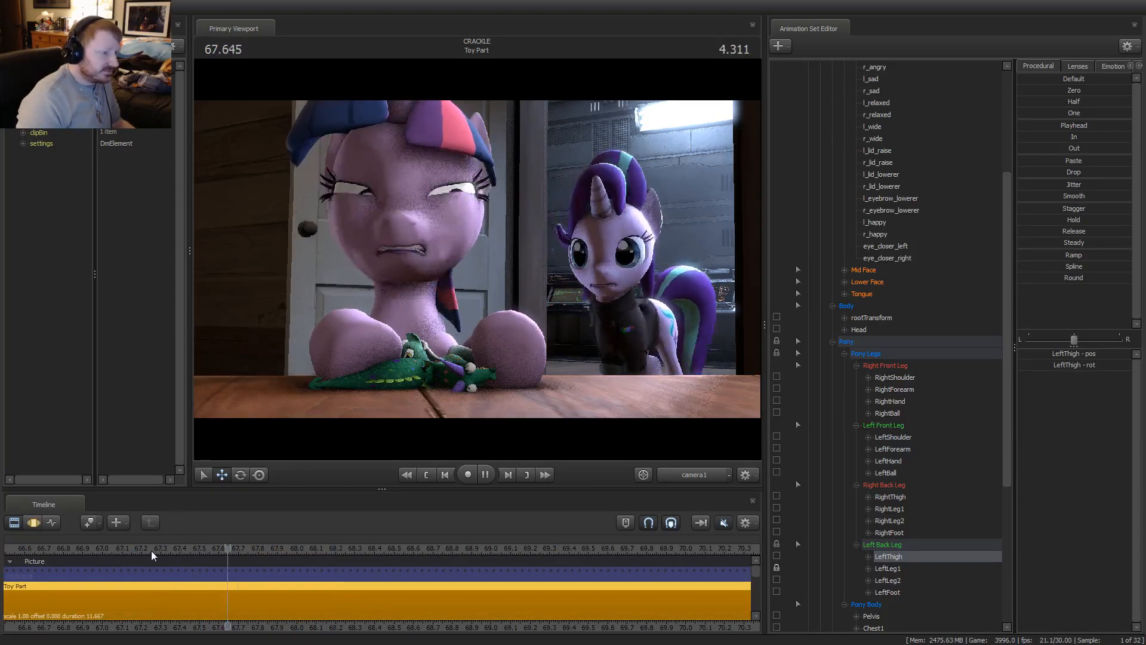
left_click(151, 550)
left_click(152, 550)
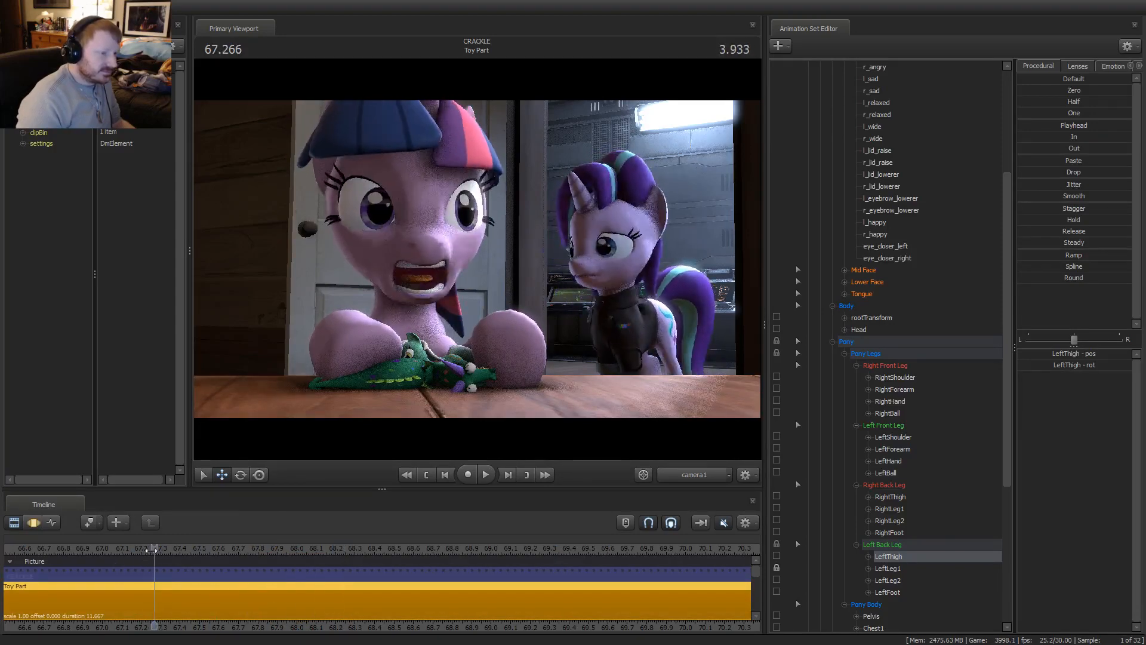
left_click(152, 551)
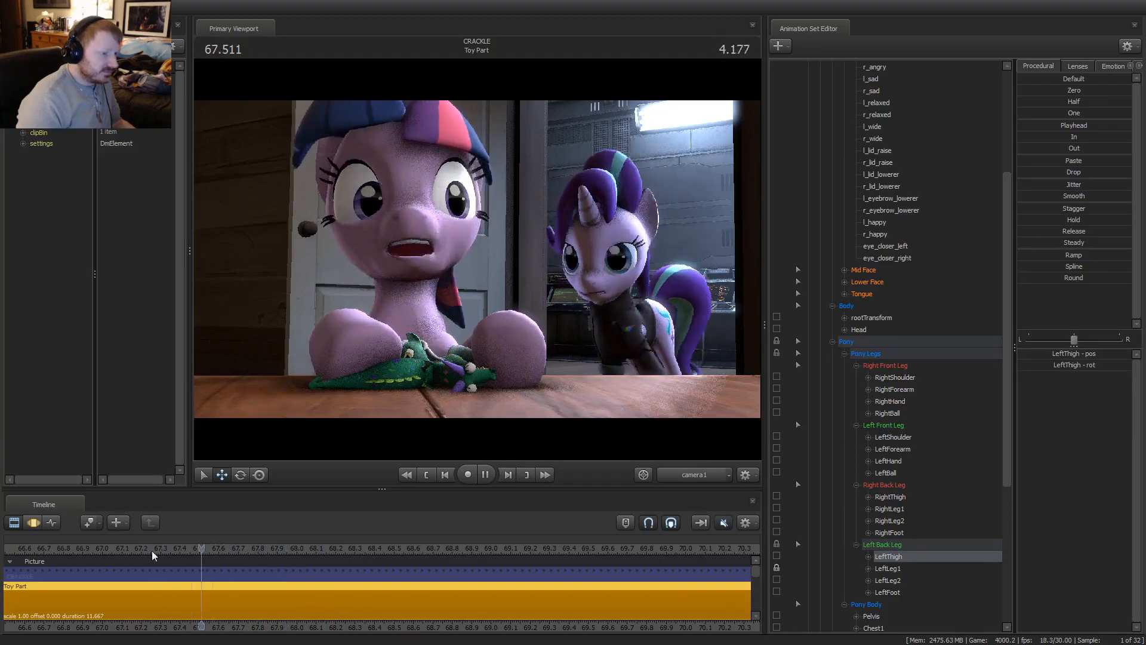
key("space")
key("space")
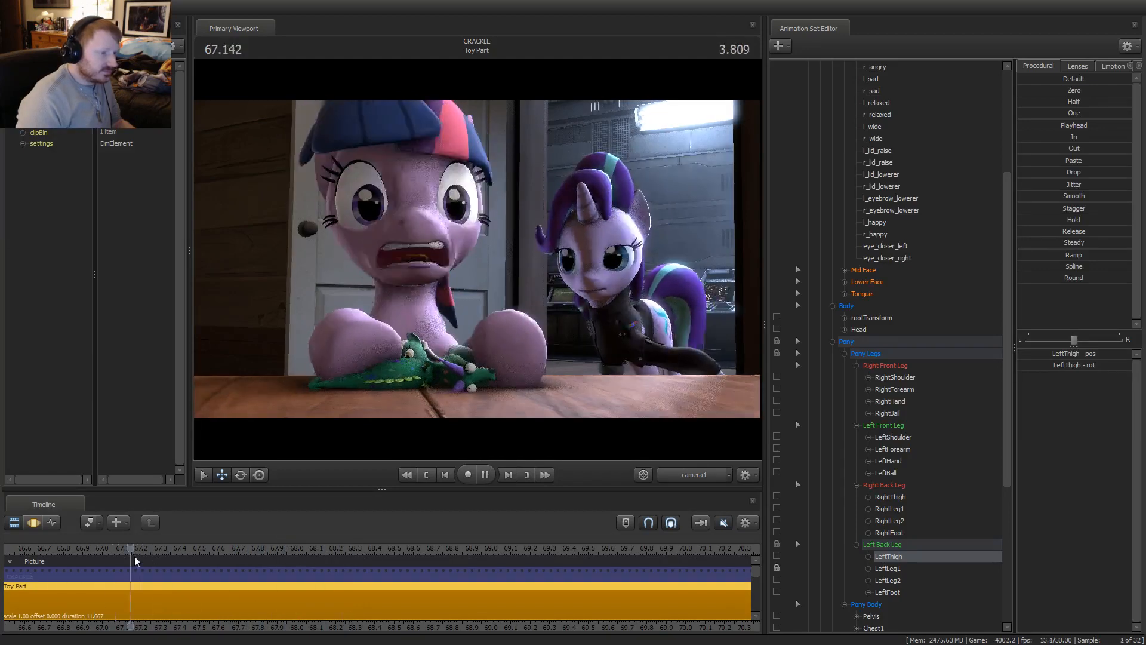
left_click(190, 548)
key("space")
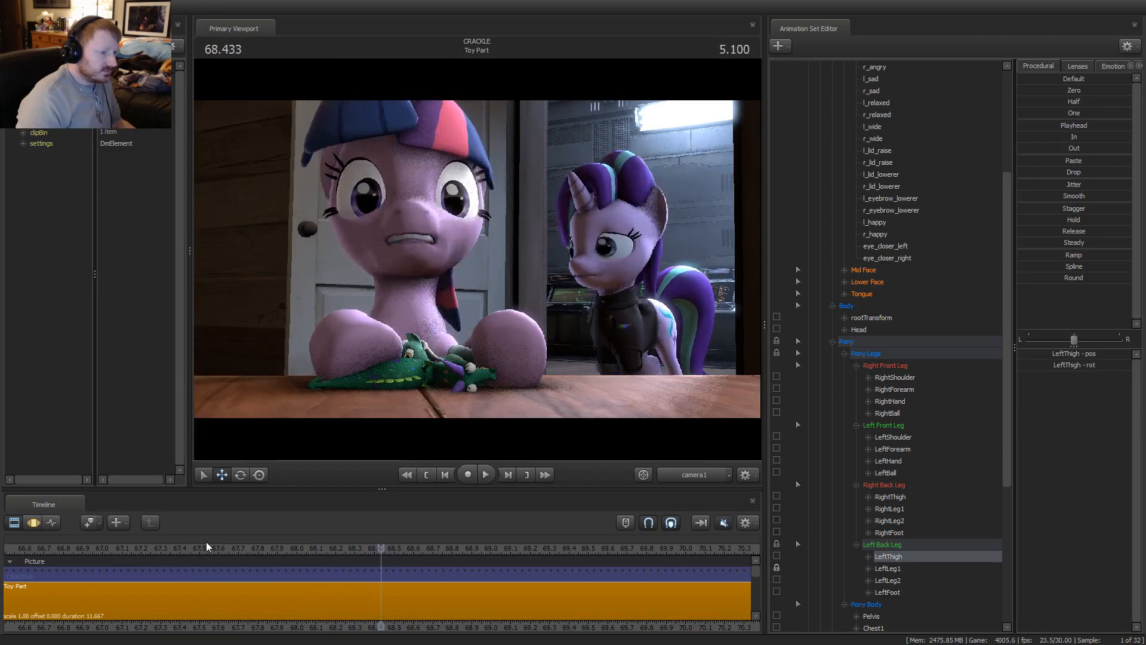
left_click(278, 546)
key("space")
key("space")
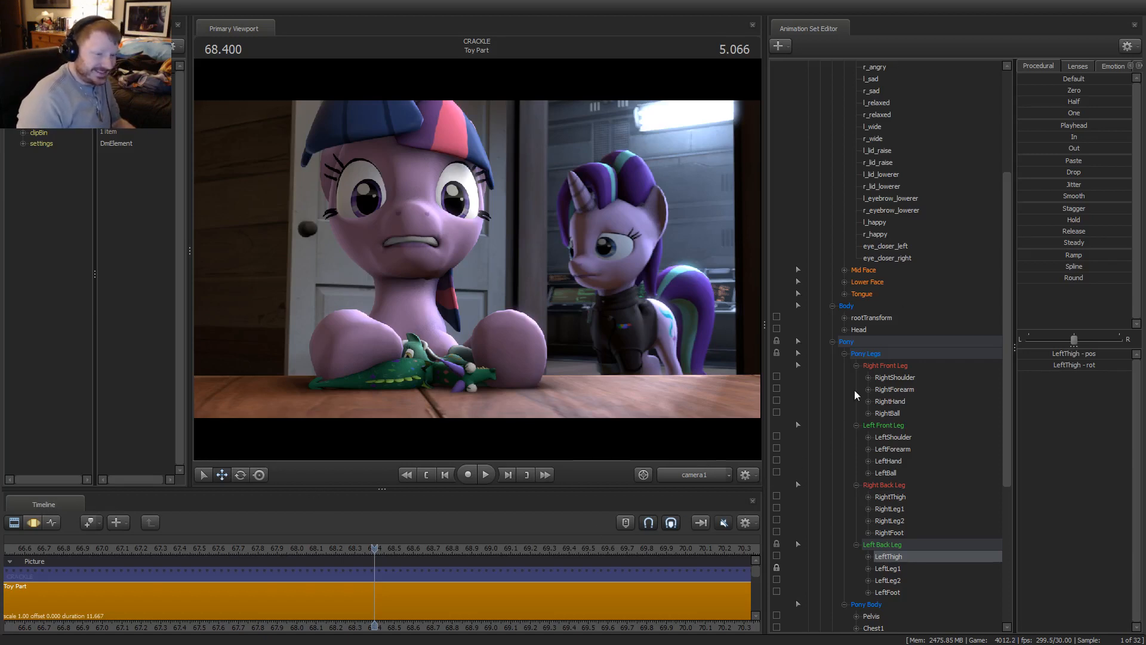
Collapse Starlight's Pony Legs and Pony Body groups, return to the Motion Editor, and clear the time selection with the playhead at 67.933
left_click(844, 355)
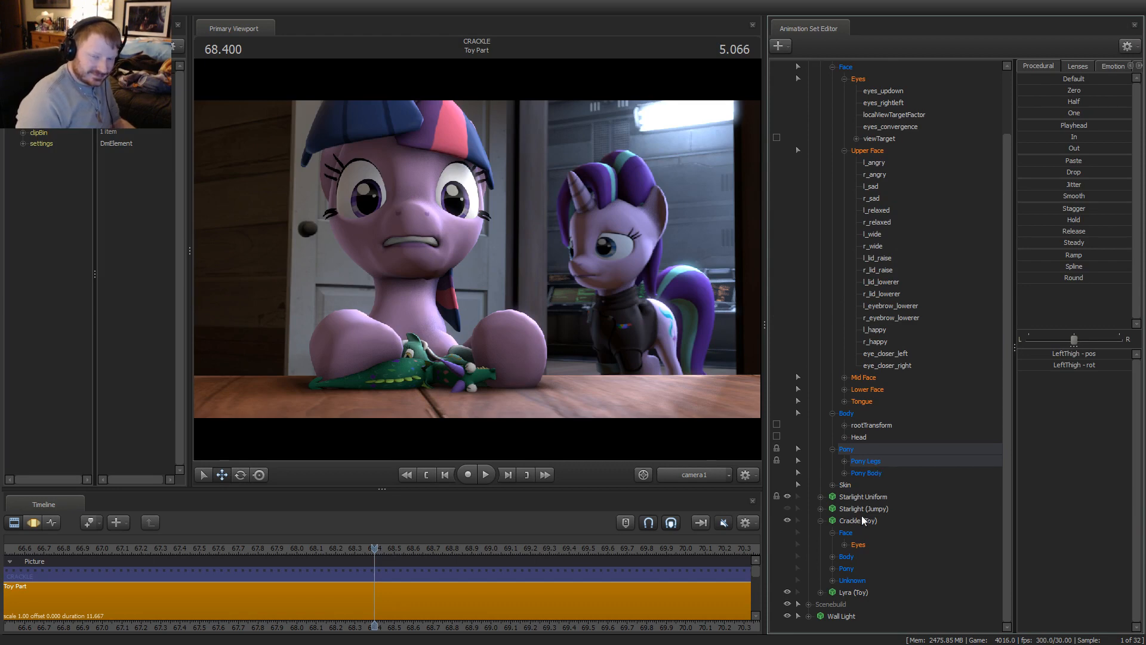
left_click(400, 595)
key("F3")
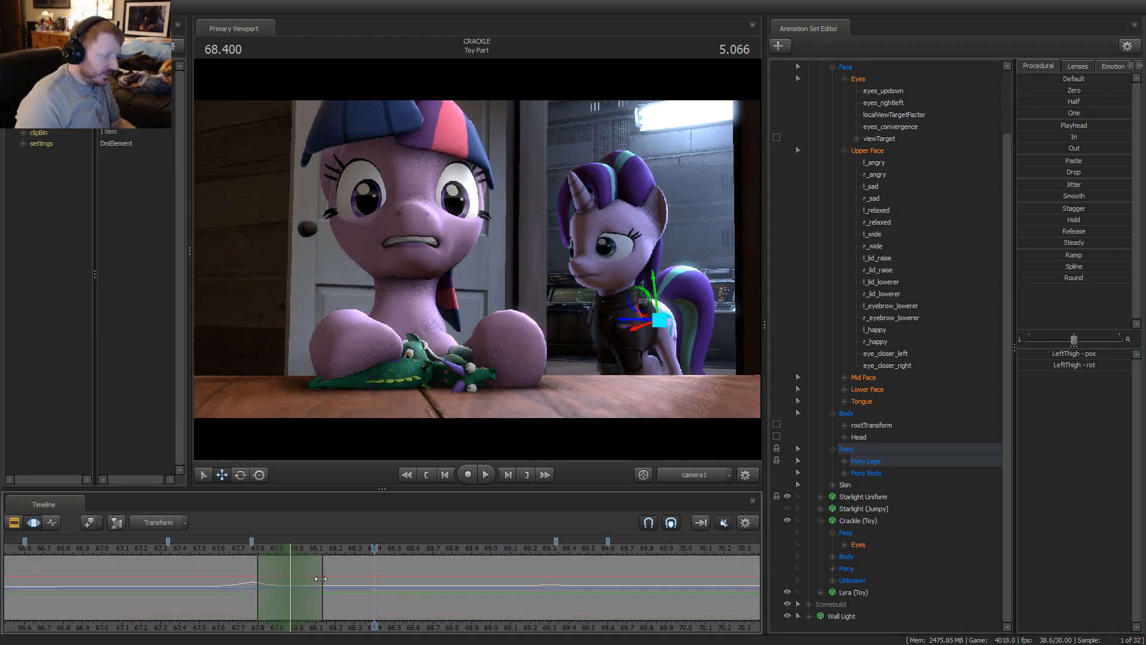
key("shift")
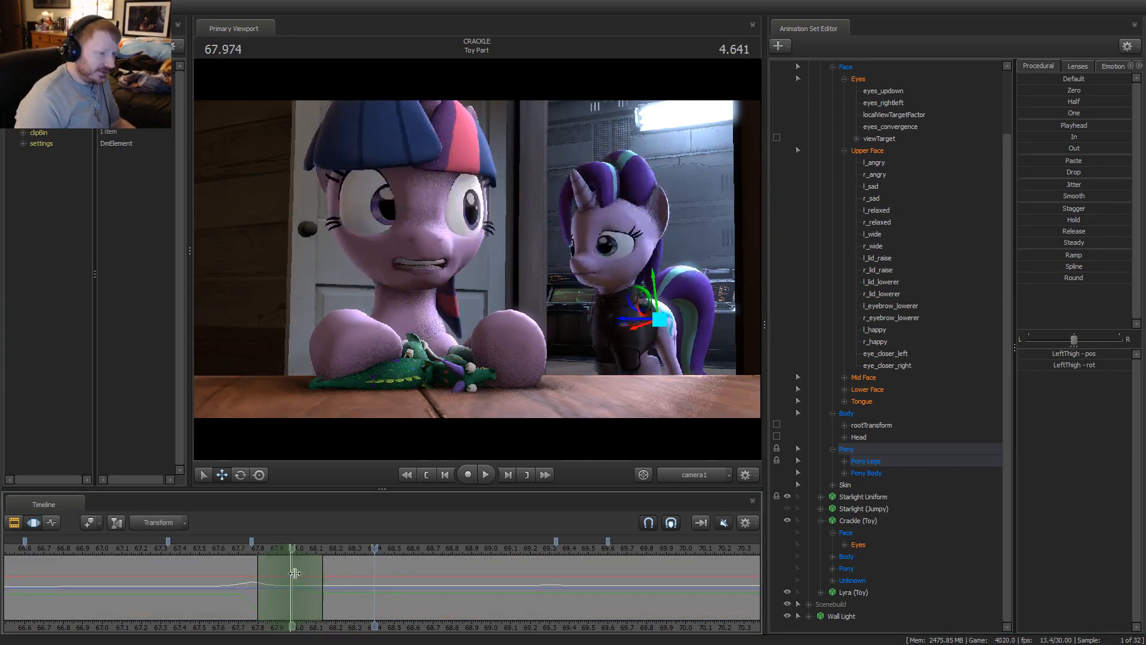
left_click(314, 568)
key("shift")
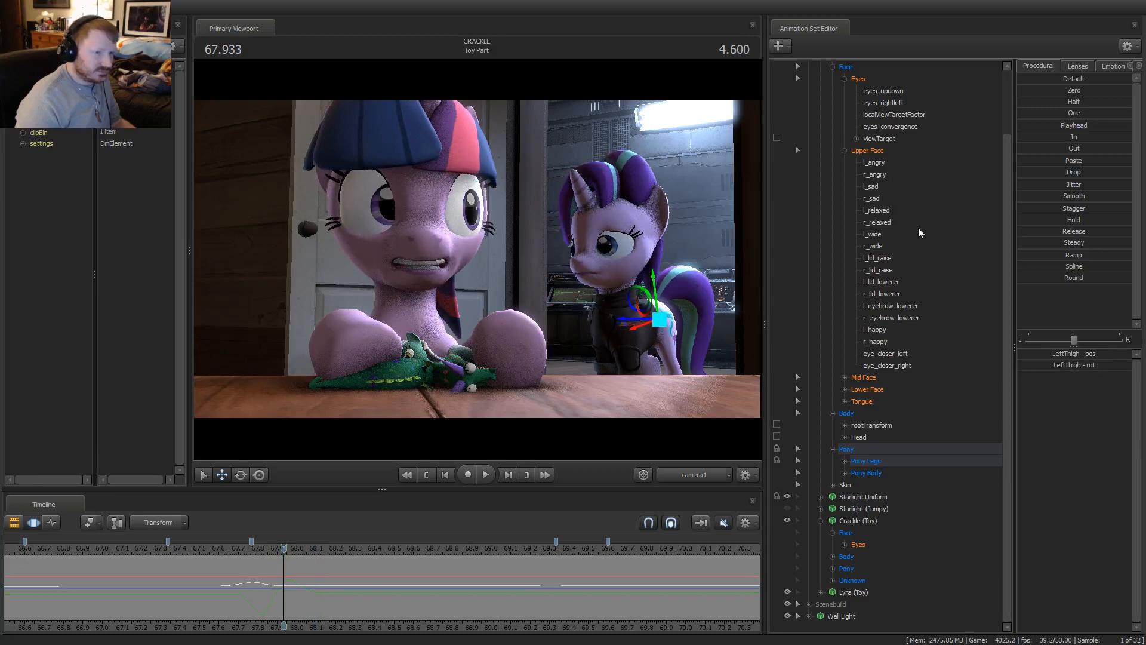
Apply the Half preset to Starlight's Upper Face controls over a time selection from about 67.80 to 68.13
left_click(859, 153)
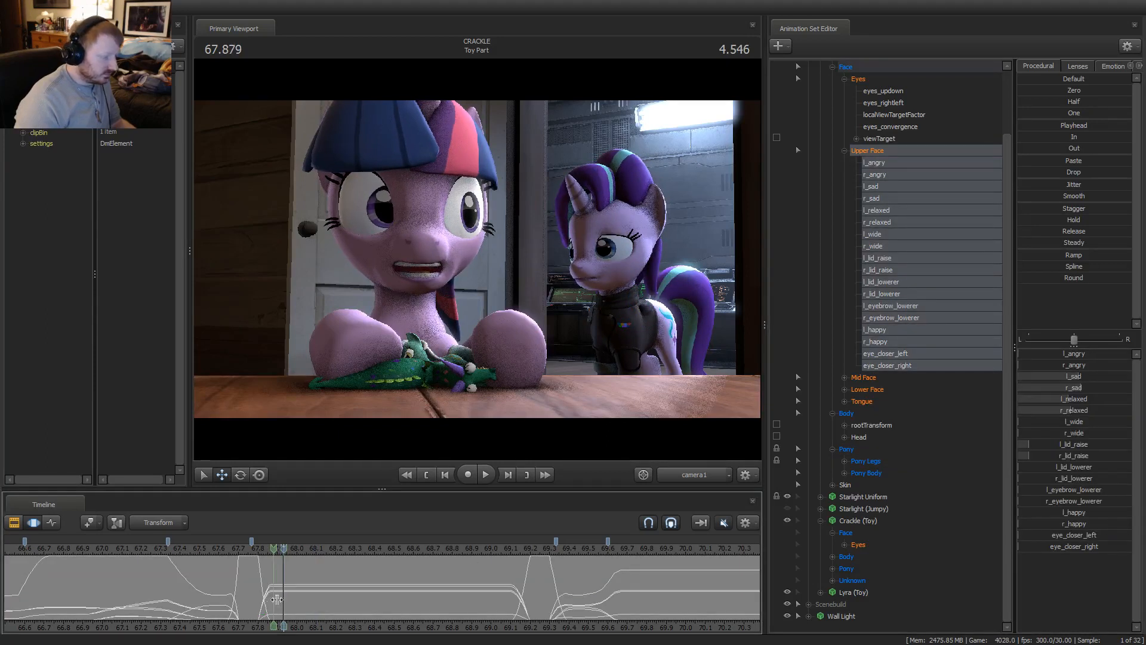
scroll(284, 597, "up", 4, "shift")
left_click_drag(309, 584, 322, 584)
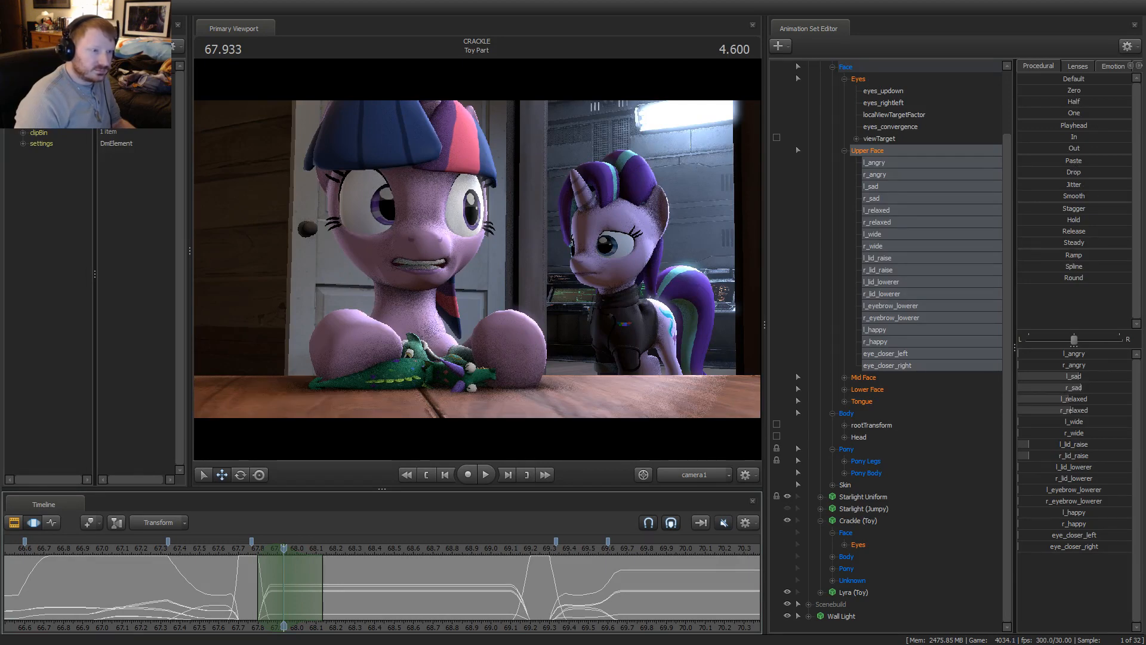
left_click(1074, 101)
Replay Starlight's blink and pull the end of the upper-face edit's time selection in to about 68.10
left_click(253, 548)
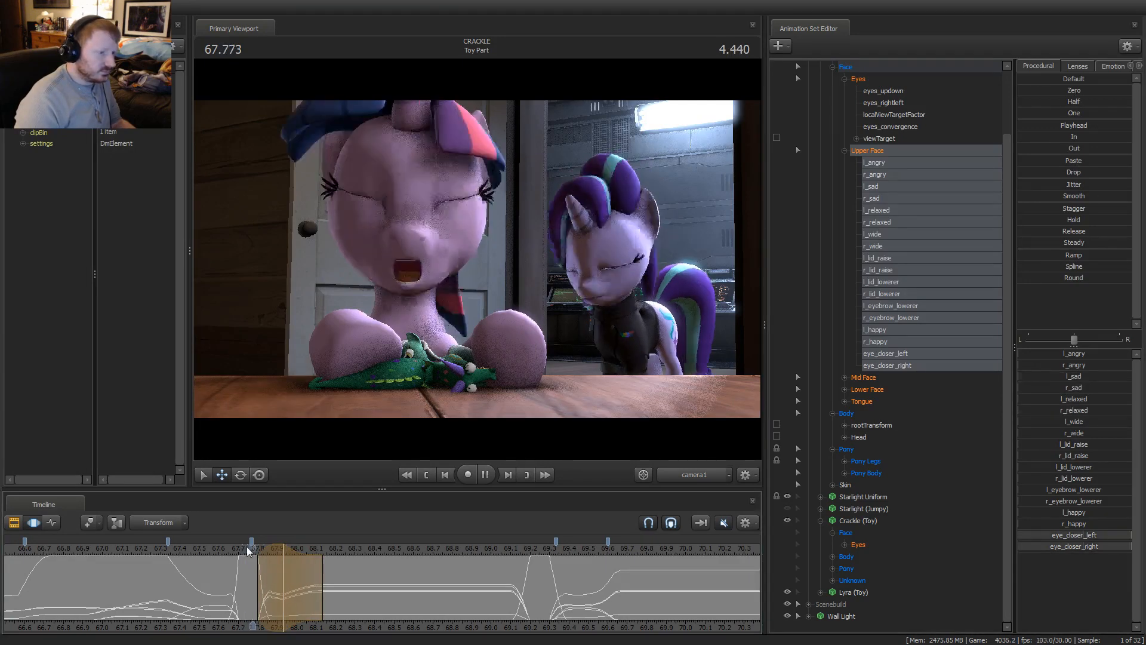
key("space")
key("space")
left_click_drag(299, 570, 299, 570)
key("space")
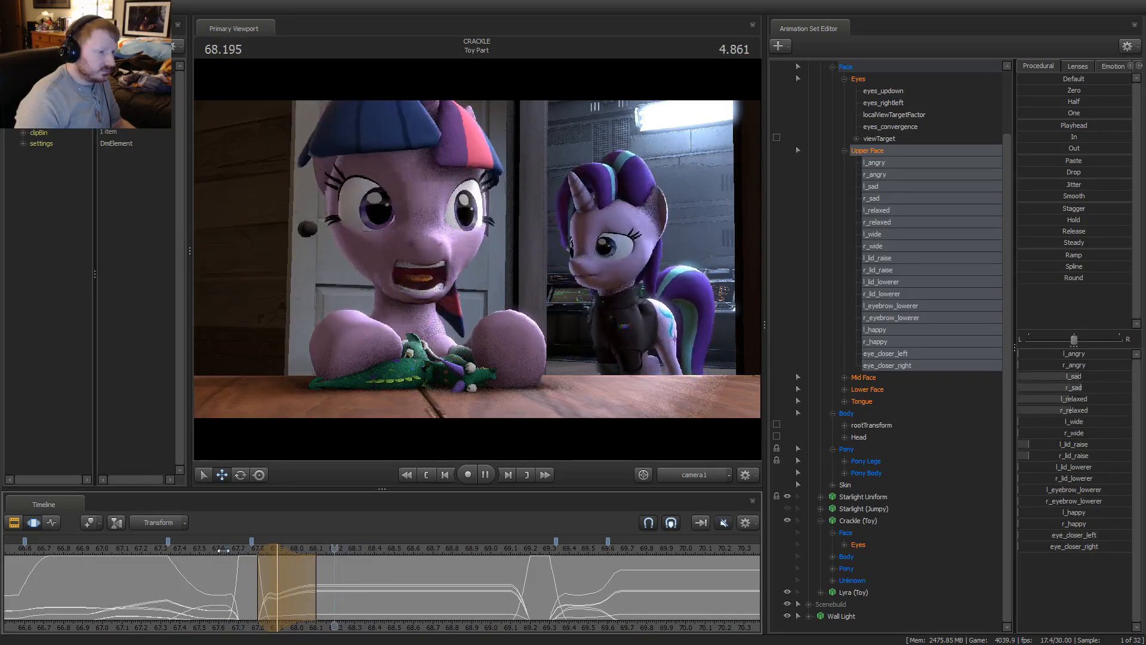
key("space")
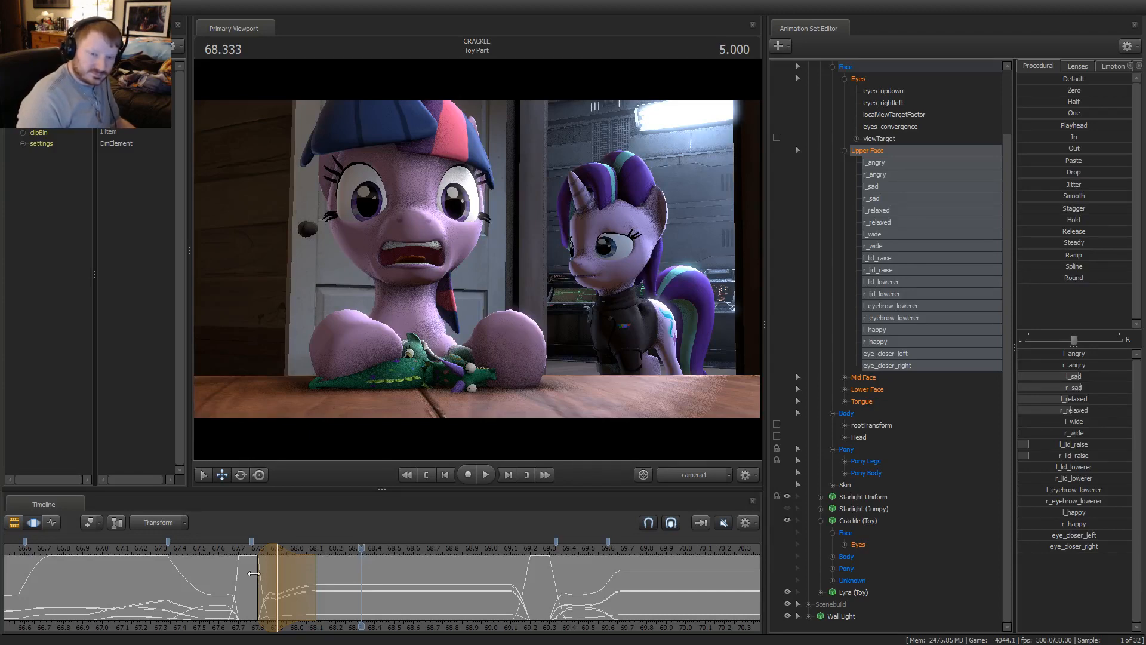
Replay the wider shot past 69.1 to examine Starlight's facial motion, and return the playhead to 68.433
scroll(399, 575, "down", 5)
left_click_drag(334, 548, 219, 580)
key("space")
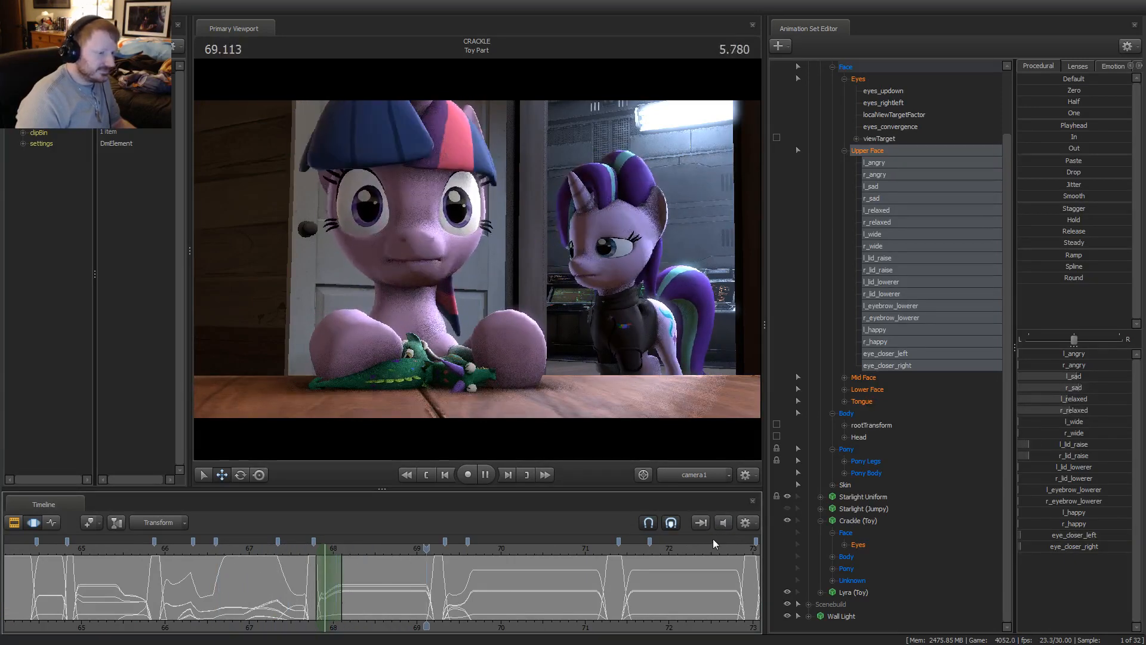
key("space")
left_click(370, 552)
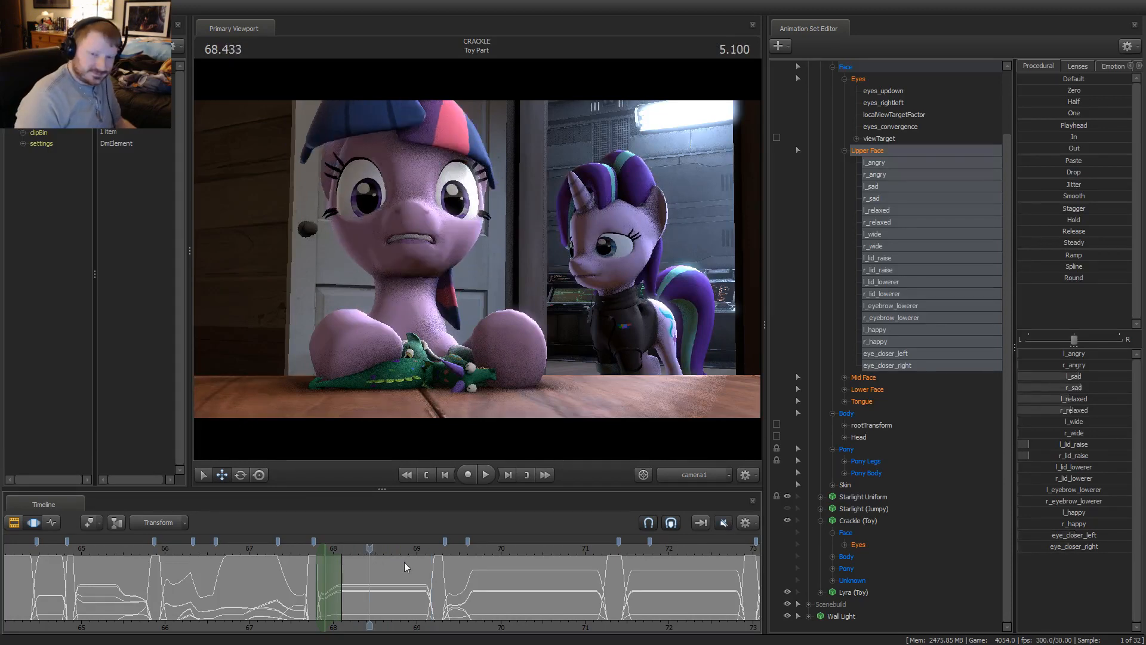
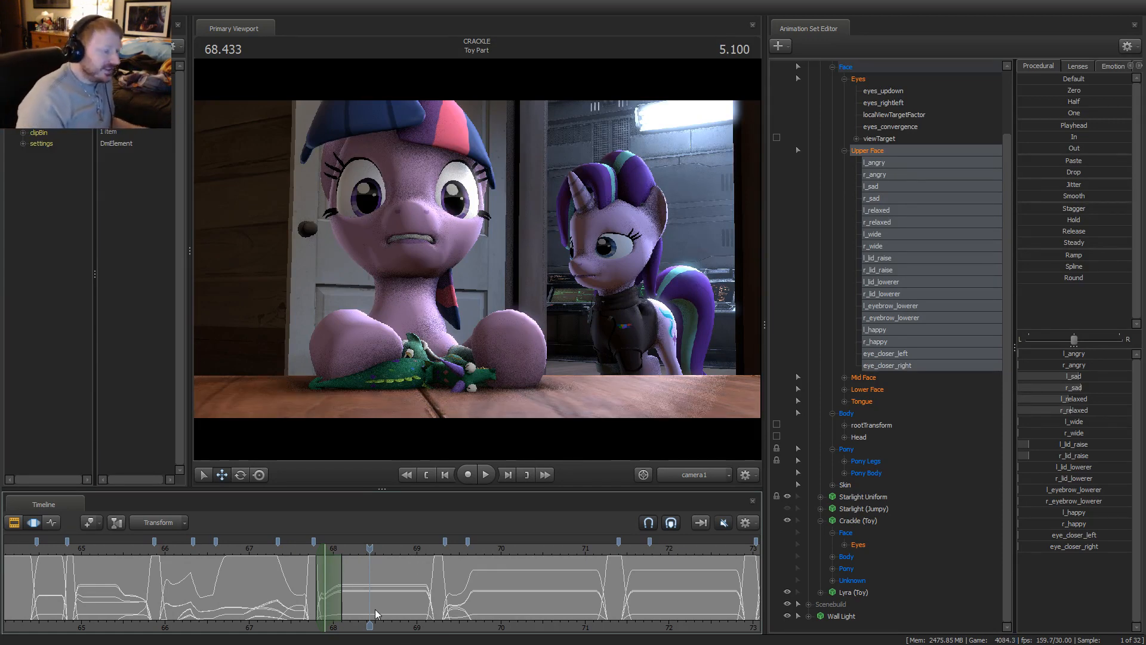
Scrub the shot between about 66.3 and 67.8 seconds to examine how the two ponies' poses change
scroll(375, 609, "up", 3)
left_click(197, 547)
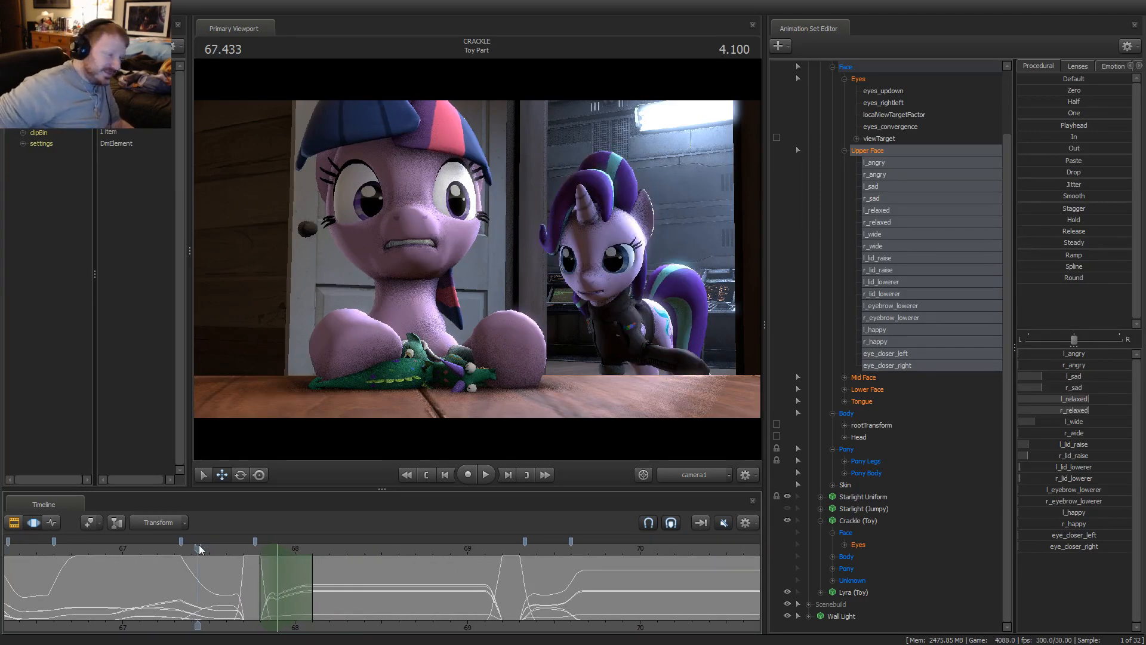
scroll(199, 548, "down", 1)
left_click_drag(199, 548, 244, 564)
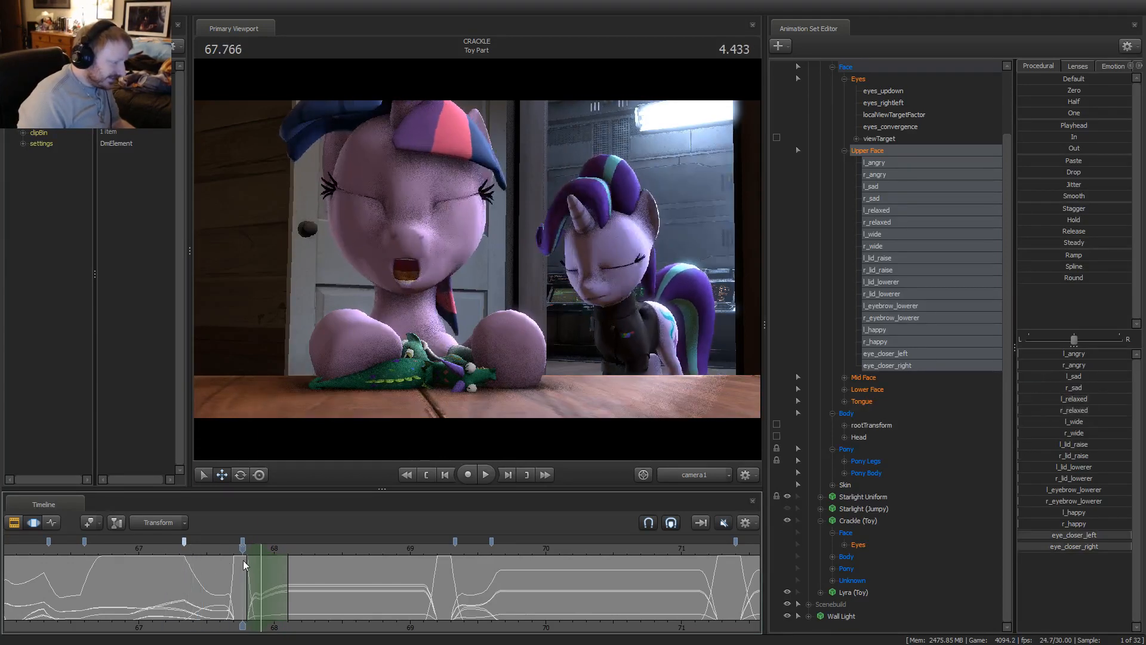
left_click_drag(100, 559, 48, 549)
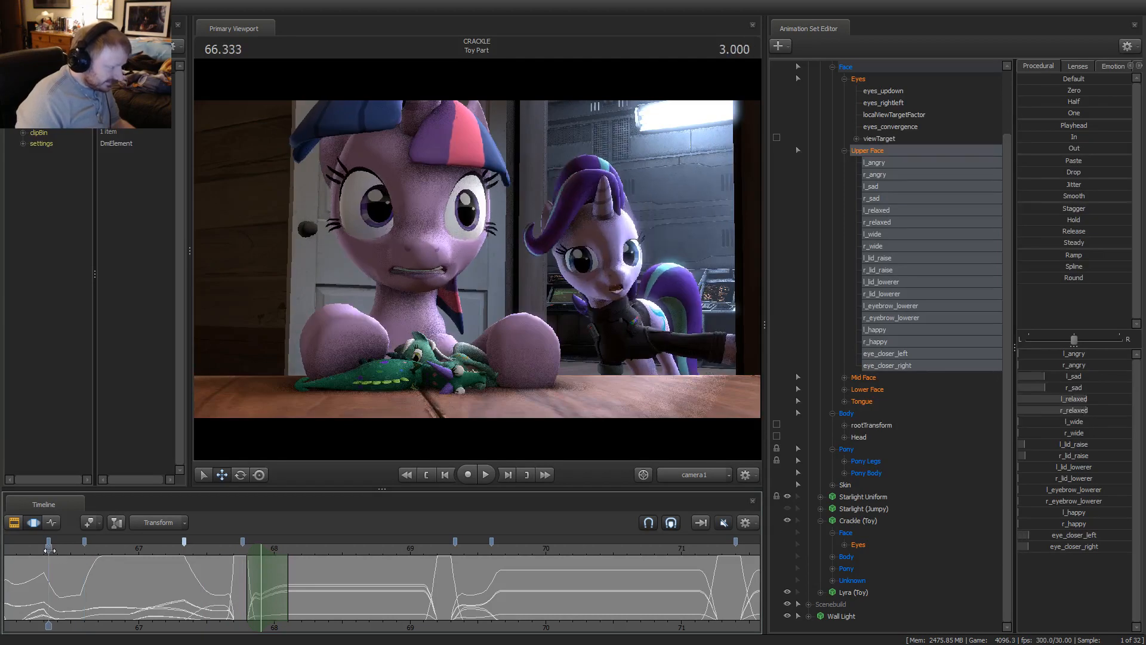
left_click(171, 551)
scroll(182, 574, "down", 1)
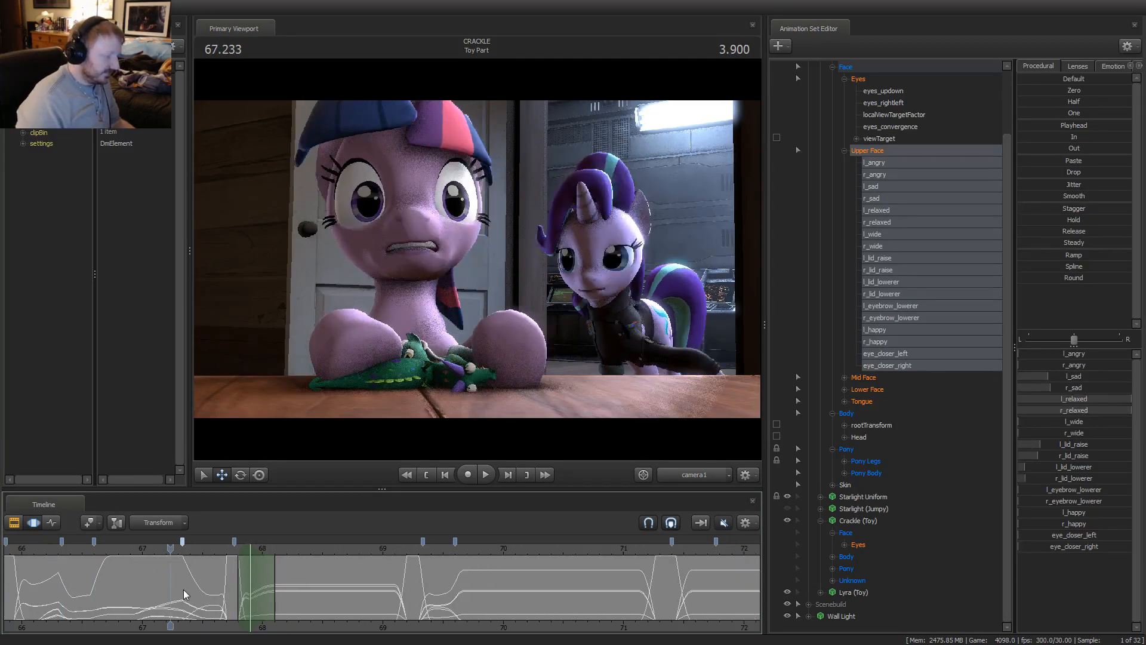
Play the shot repeatedly from about 65.4 and 66.3 seconds to examine Starlight's movement
middle_click_drag(181, 625, 370, 590)
left_click(257, 549)
key("space")
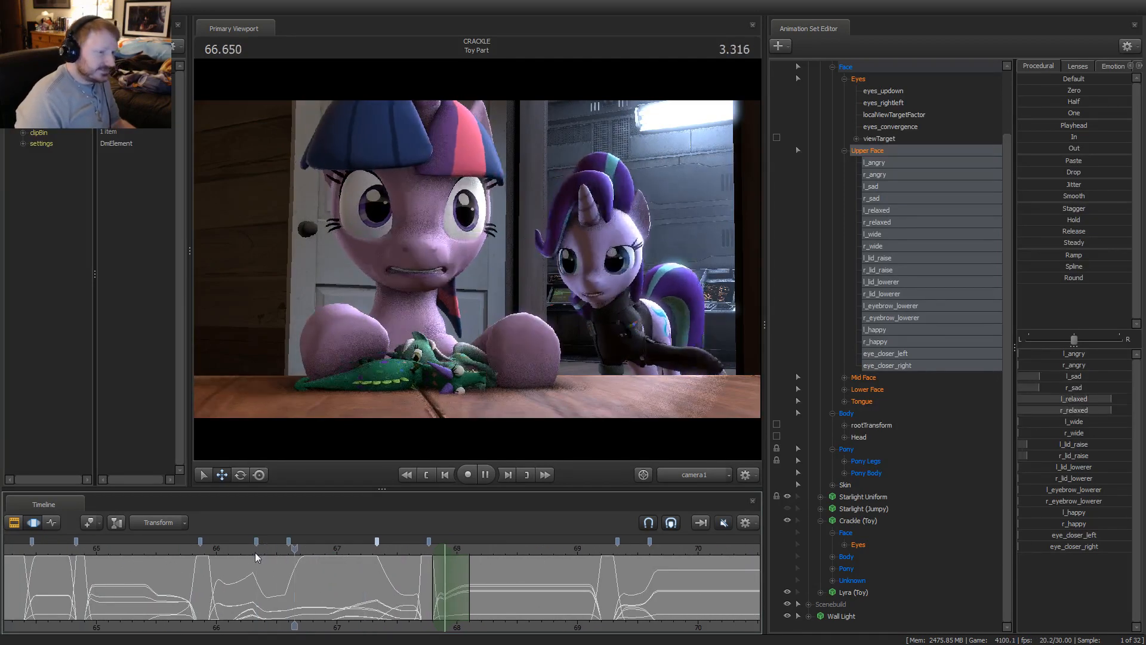
left_click(174, 559)
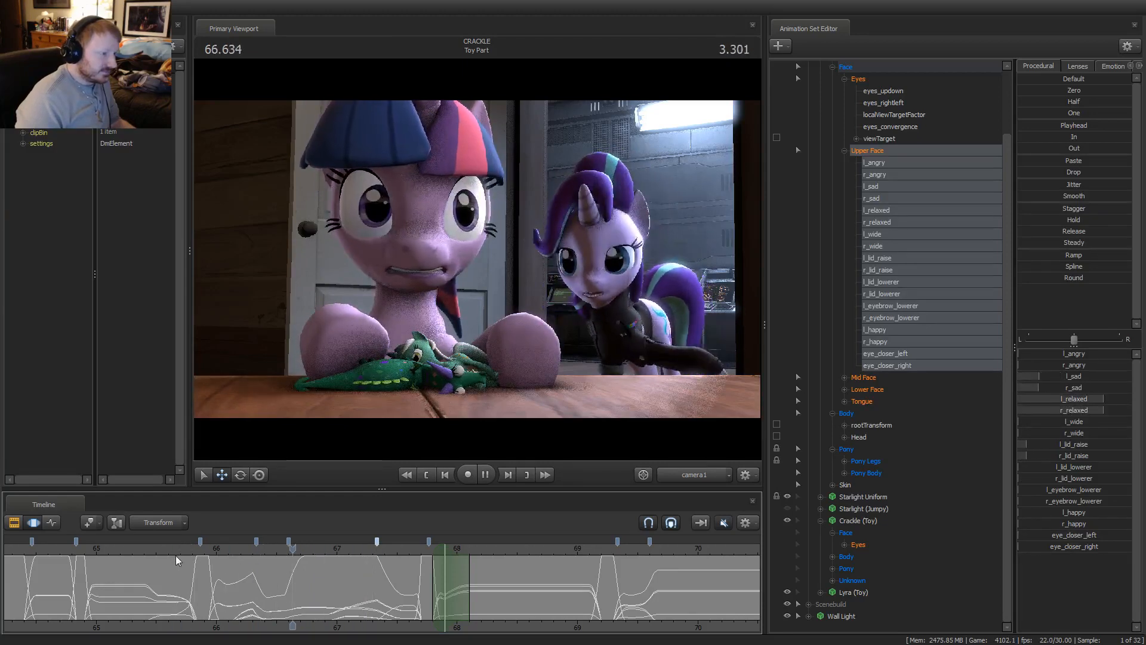
key("space")
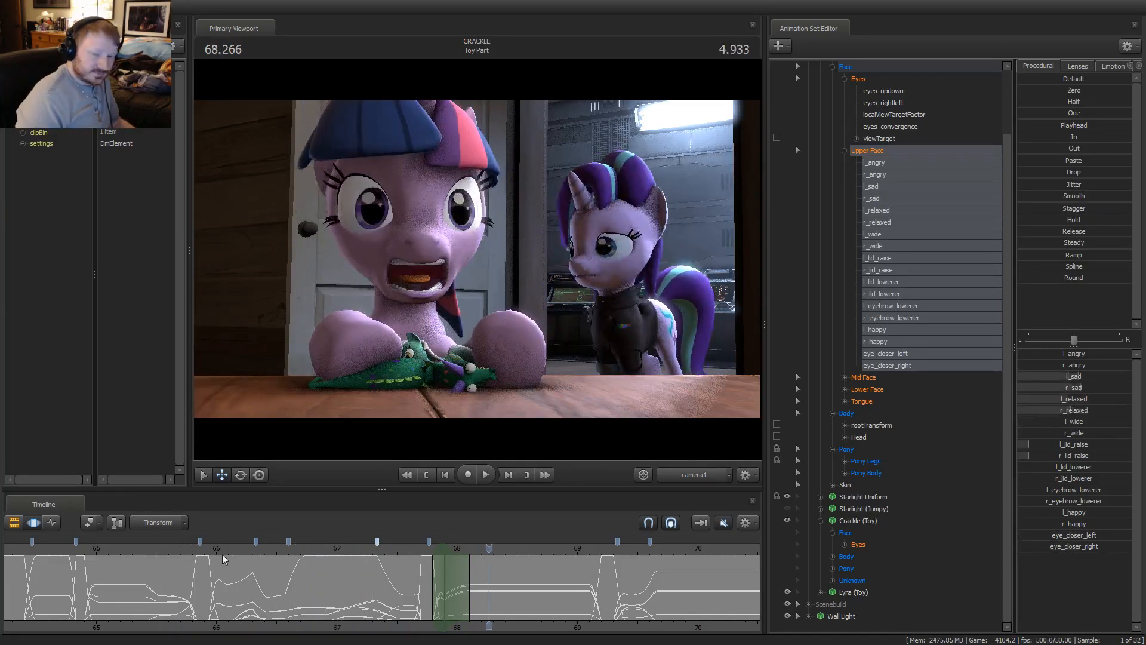
left_click(146, 546)
key("space")
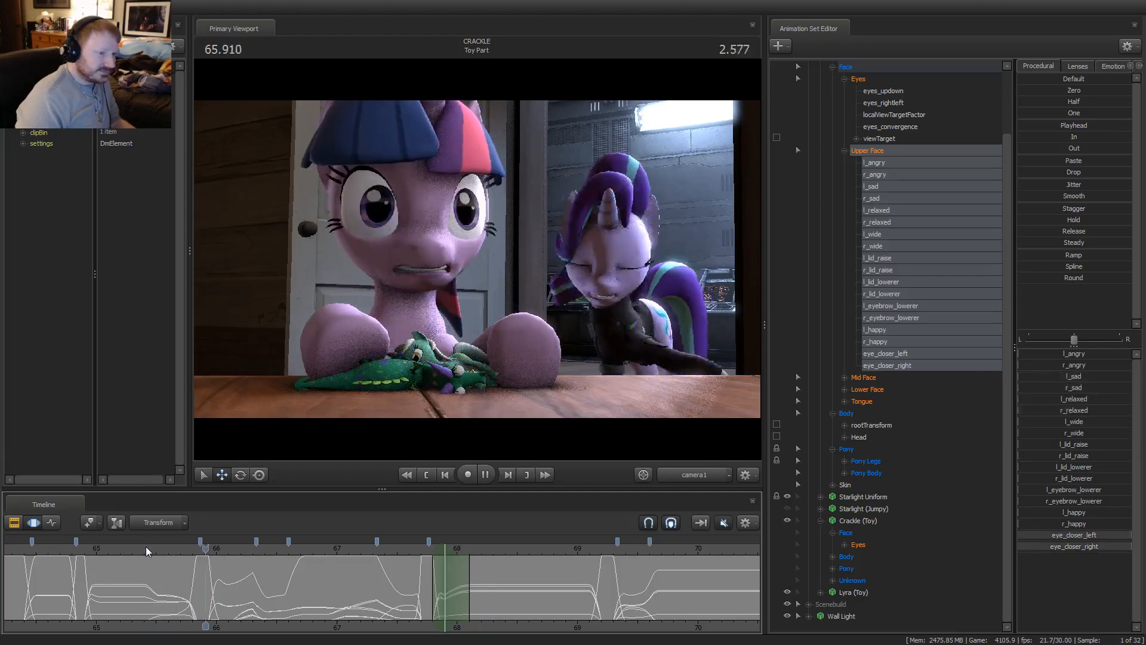
left_click(181, 551)
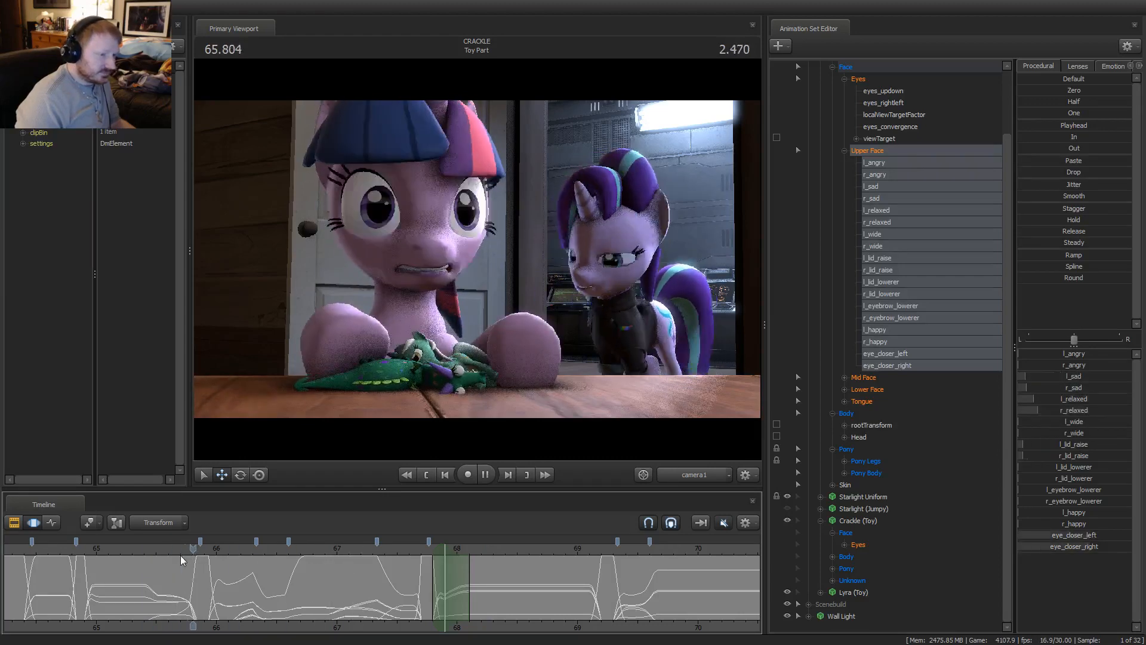
key("space")
Rotate Starlight's LeftForearm slightly within a time selection centred on 66.233 seconds
mouse_move(266, 605)
left_mouse_down()
mouse_move(189, 615)
mouse_move(238, 623)
mouse_move(248, 618)
mouse_move(218, 609)
mouse_move(246, 600)
left_mouse_up()
left_click(246, 599)
scroll(246, 599, "up", 3, "shift")
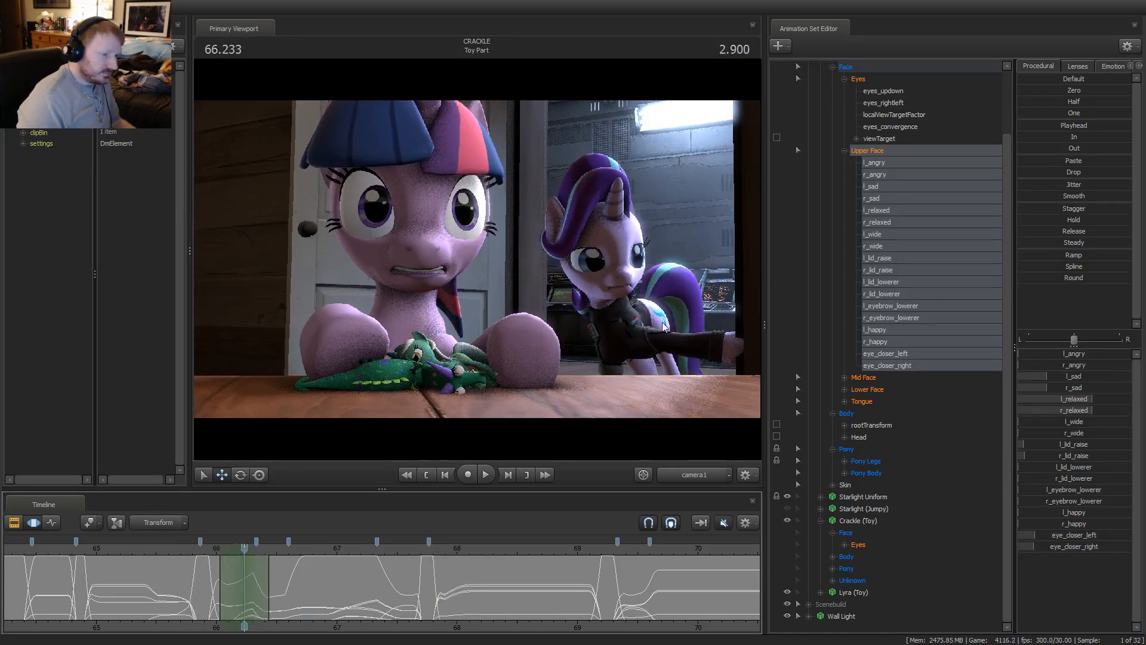
key("ctrl")
left_click(655, 341)
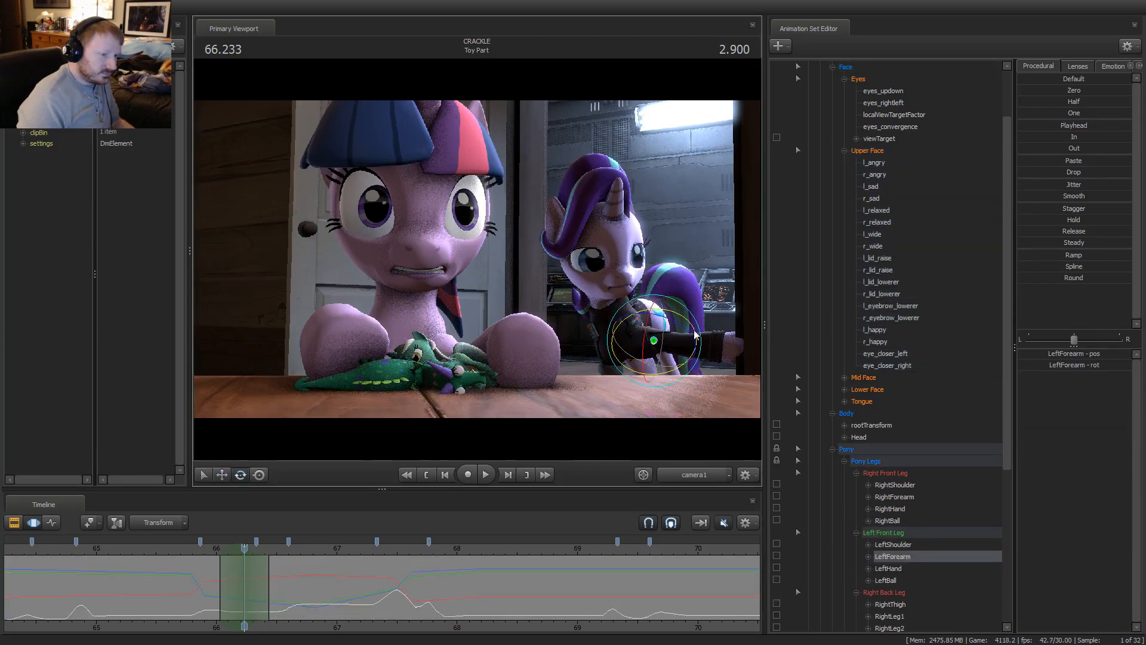
left_click_drag(702, 331, 698, 325)
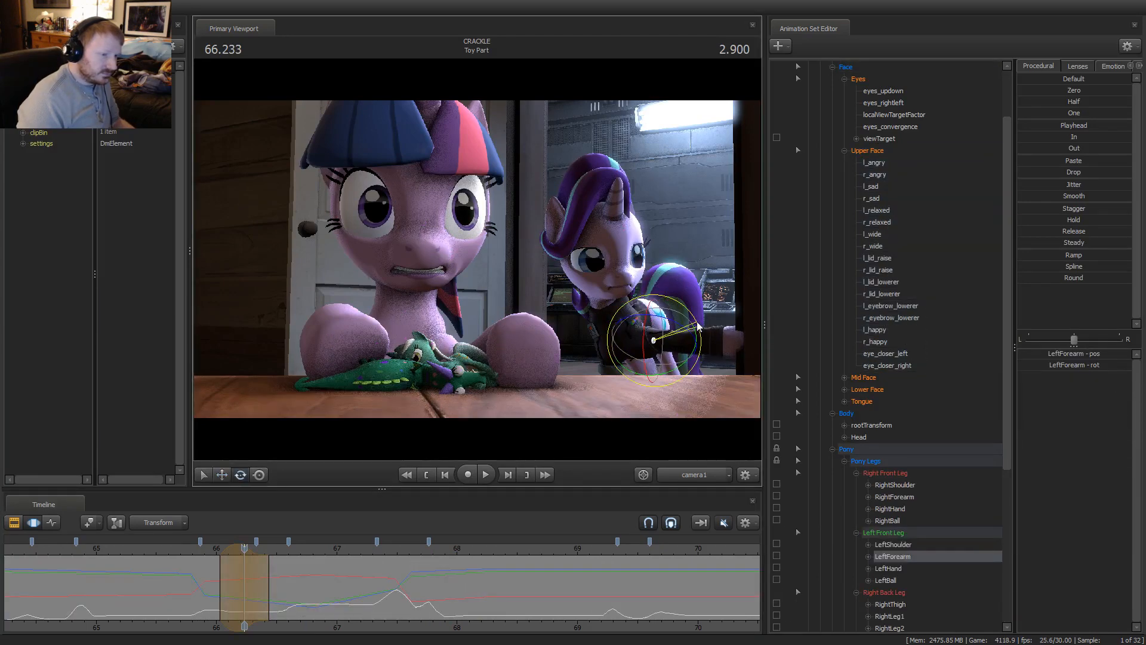
Widen the falloff of the LeftForearm edit and play the motion back from about 65.9 seconds
left_click(208, 548)
key("space")
key("space")
scroll(211, 552, "up", 2)
left_click(200, 554)
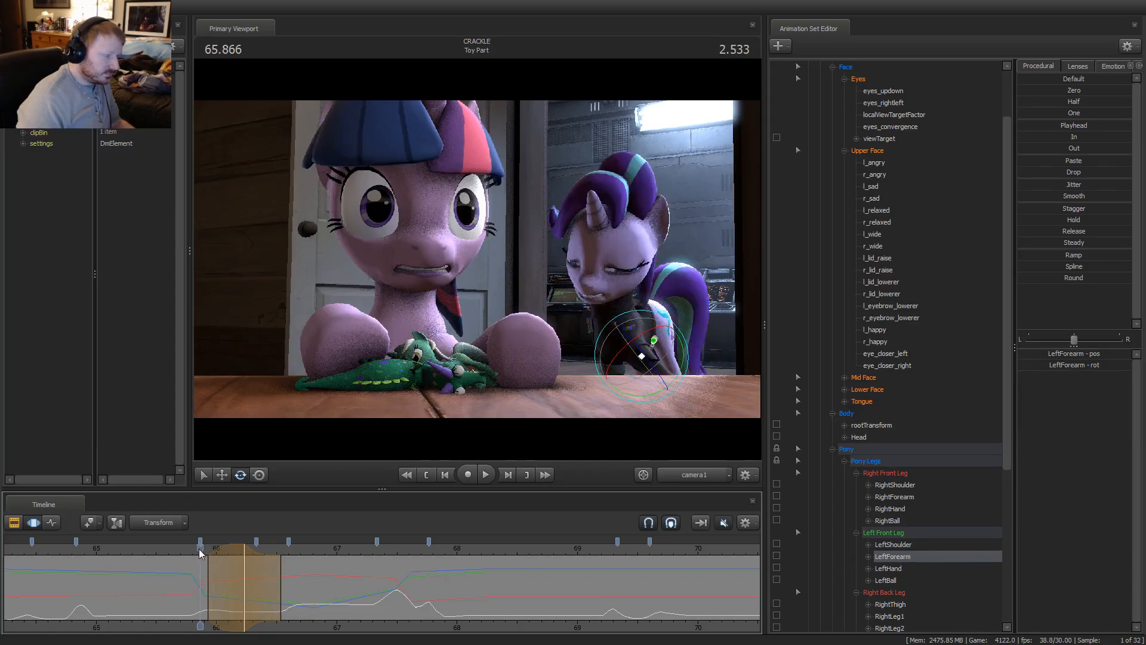
key("space")
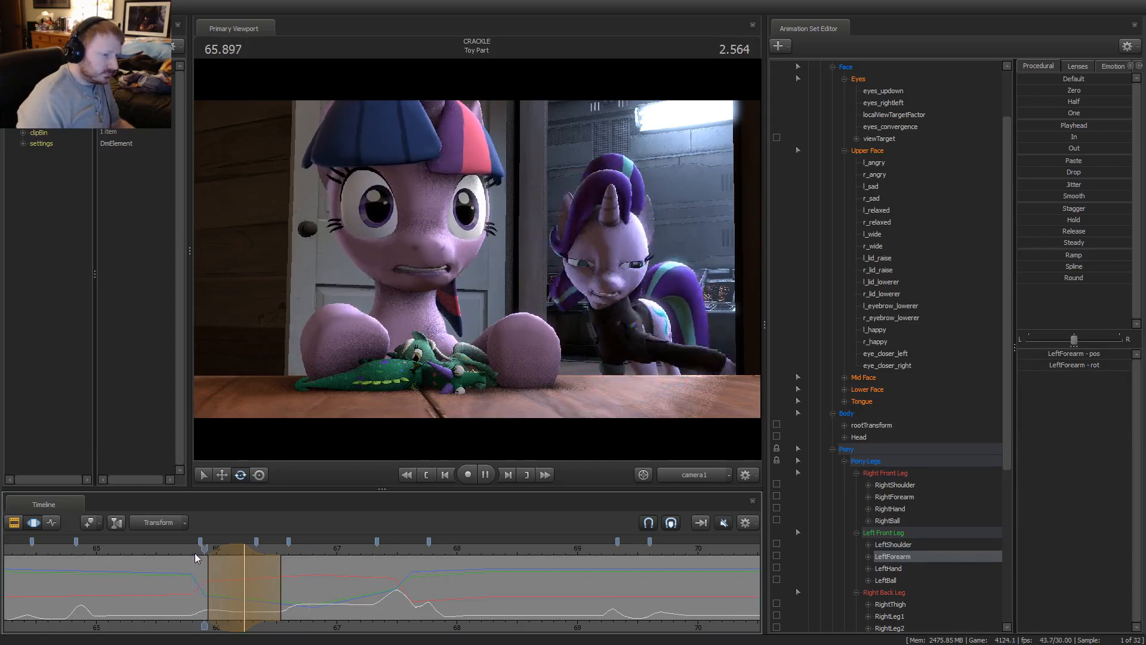
Try rotating Starlight's LeftShoulder and LeftForearm around 66.0 seconds and play back the motion
left_click_drag(192, 571, 262, 582)
key("Escape")
scroll(217, 580, "up", 3)
scroll(218, 581, "up", 1)
left_click(623, 334, "ctrl")
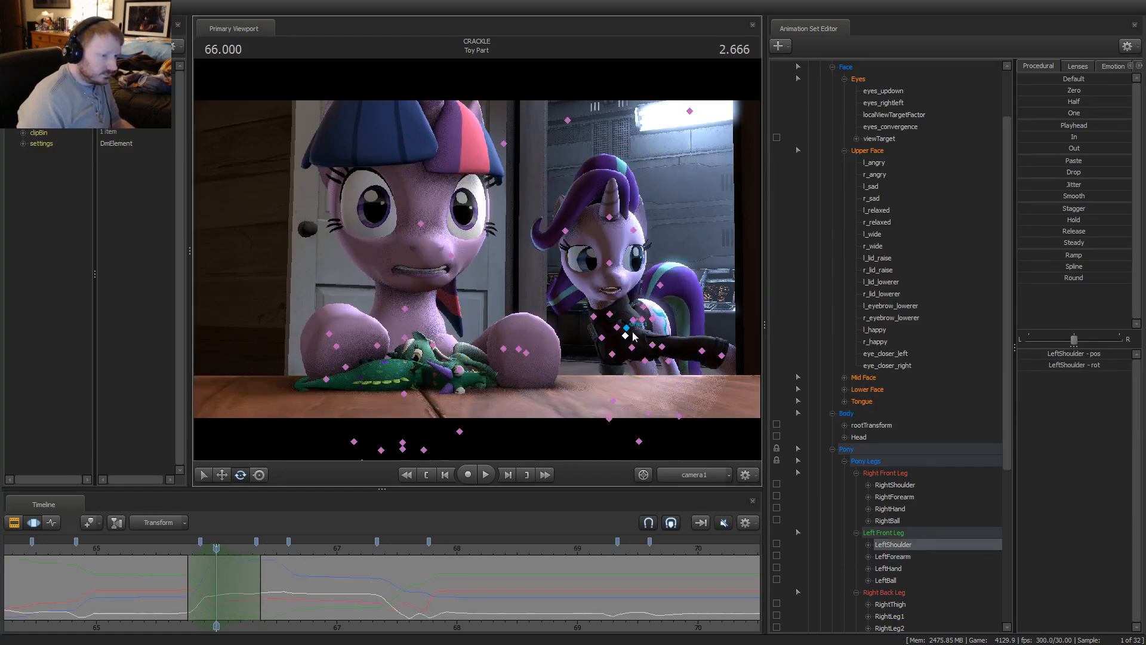
left_click_drag(669, 323, 688, 329)
left_click(650, 347)
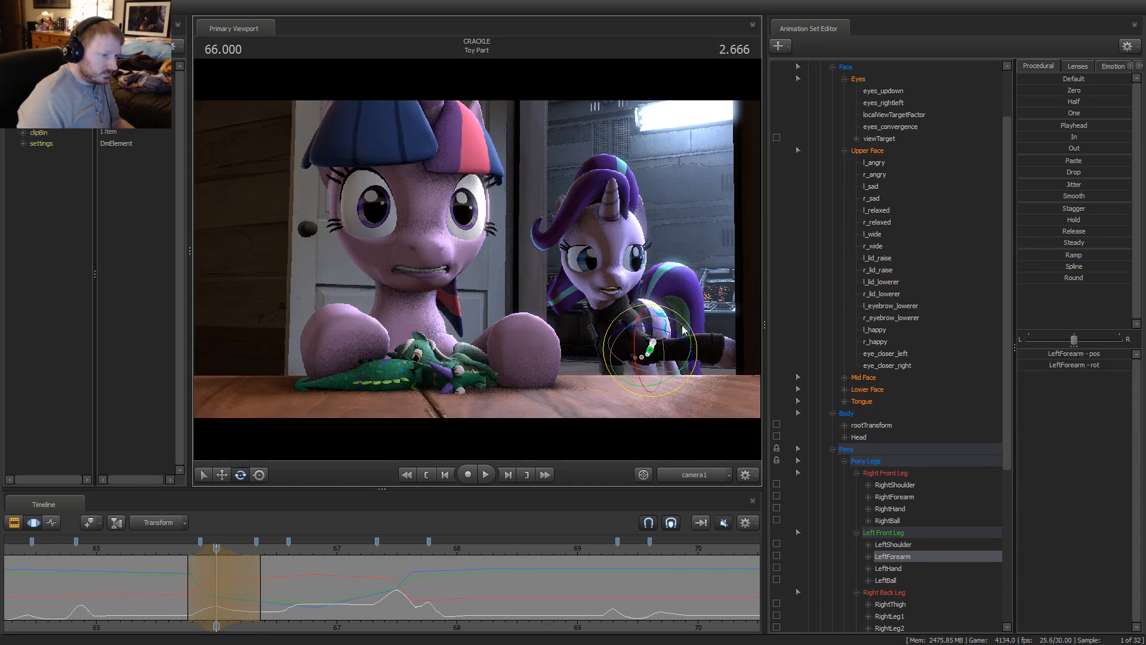
key("space")
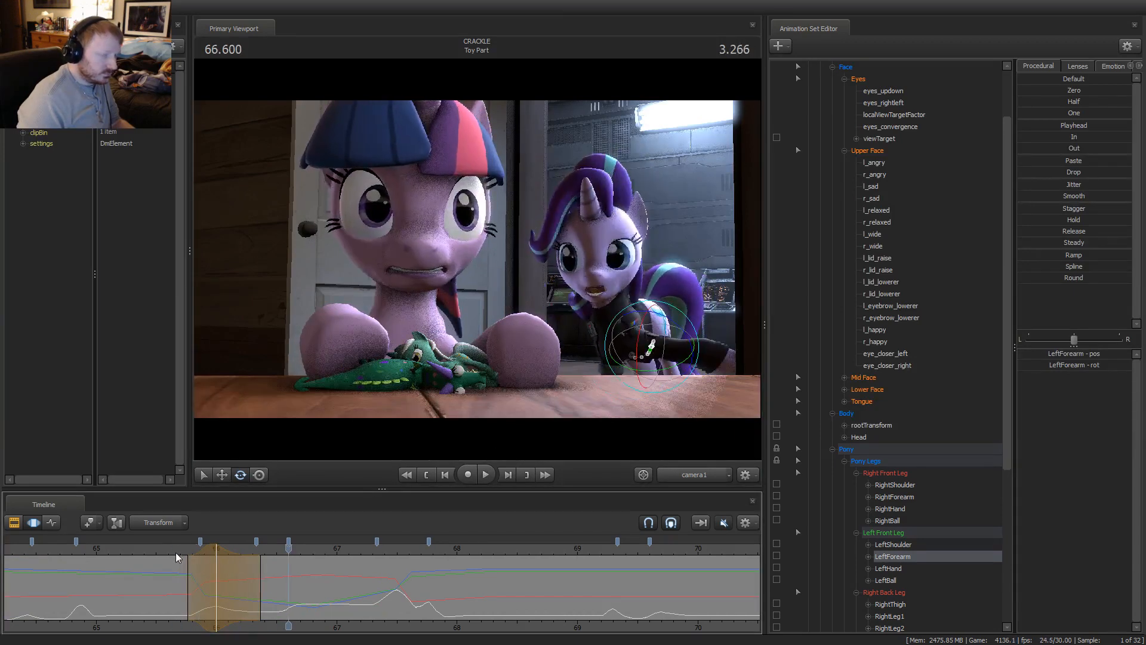
Undo the last rotations of Starlight's left front leg
key("ctrl+z")
key("ctrl+z")
key("ctrl+z")
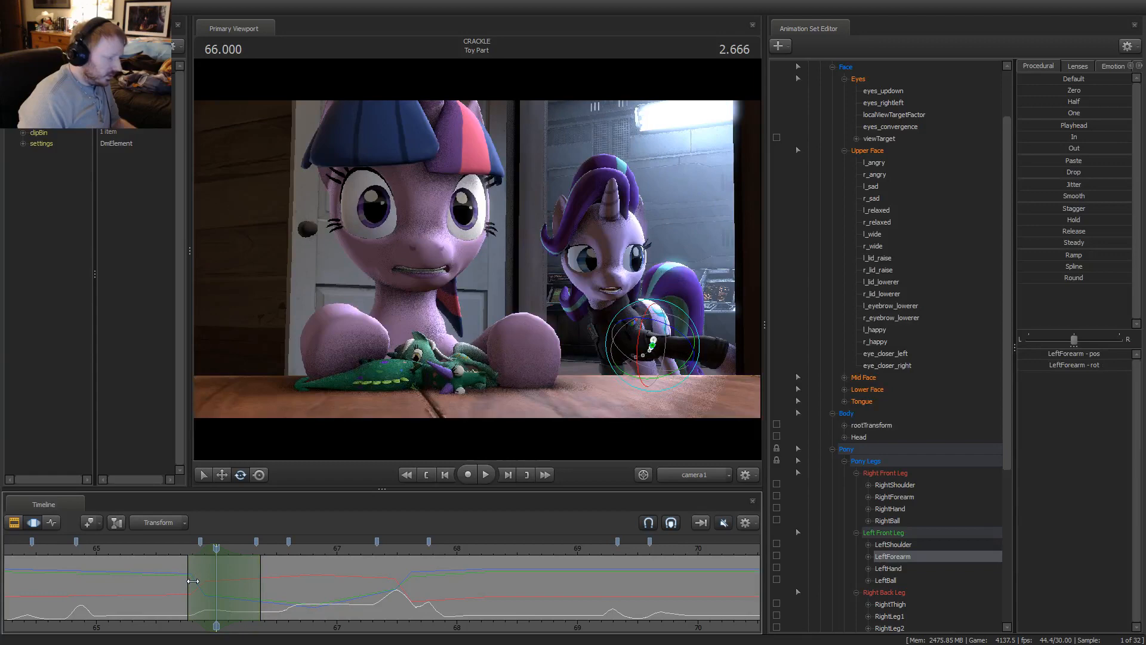
Apply a procedural adjustment to the whole Left Front Leg around 65.833 seconds and play back the motion
left_click(199, 591)
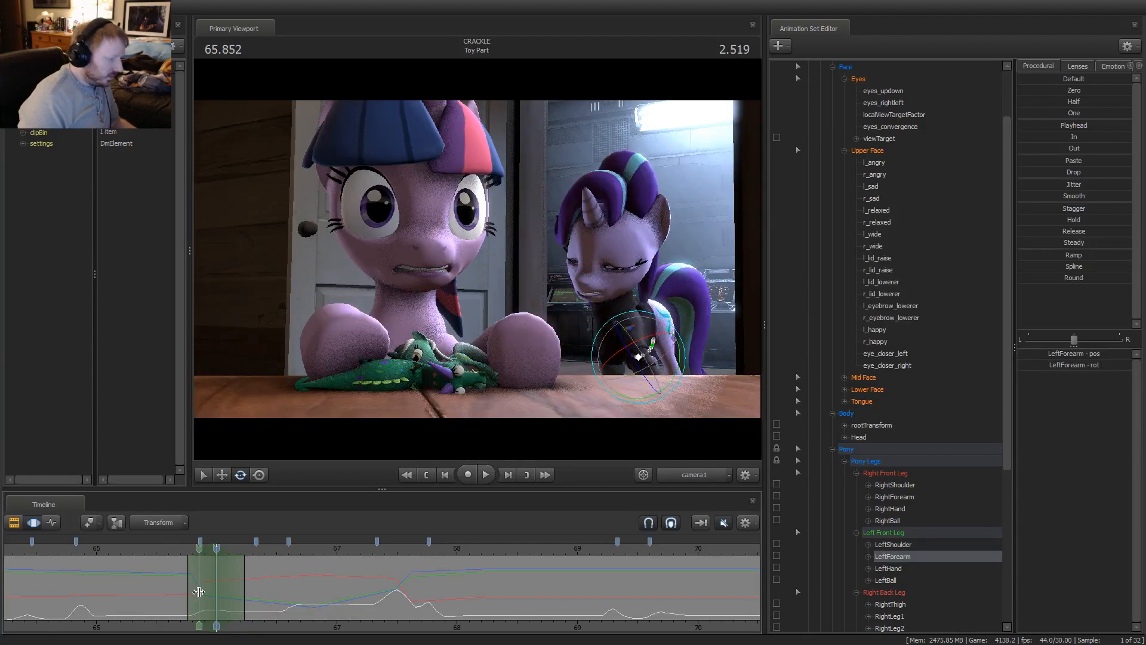
left_click_drag(184, 602, 208, 598, "shift")
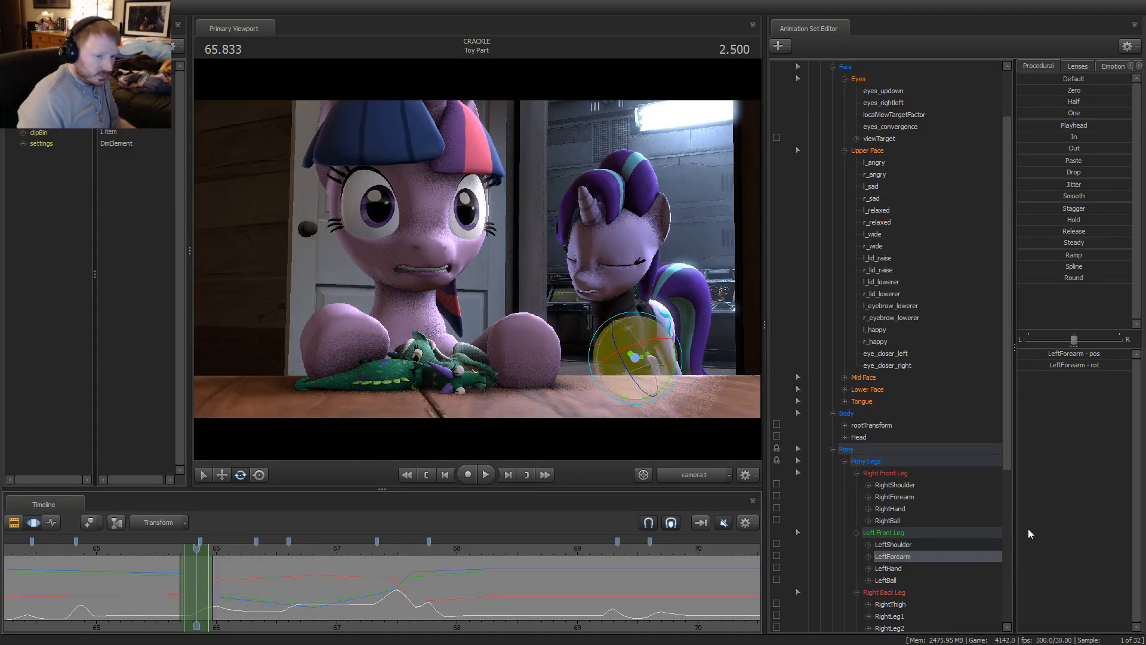
left_click(890, 533)
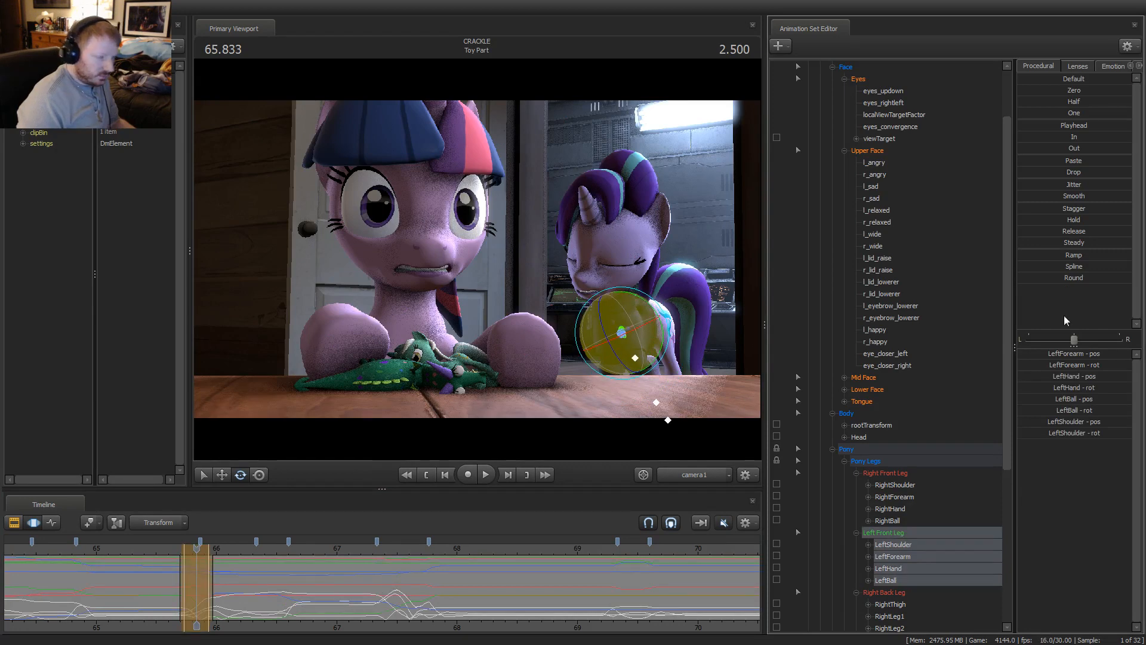
left_click(156, 554)
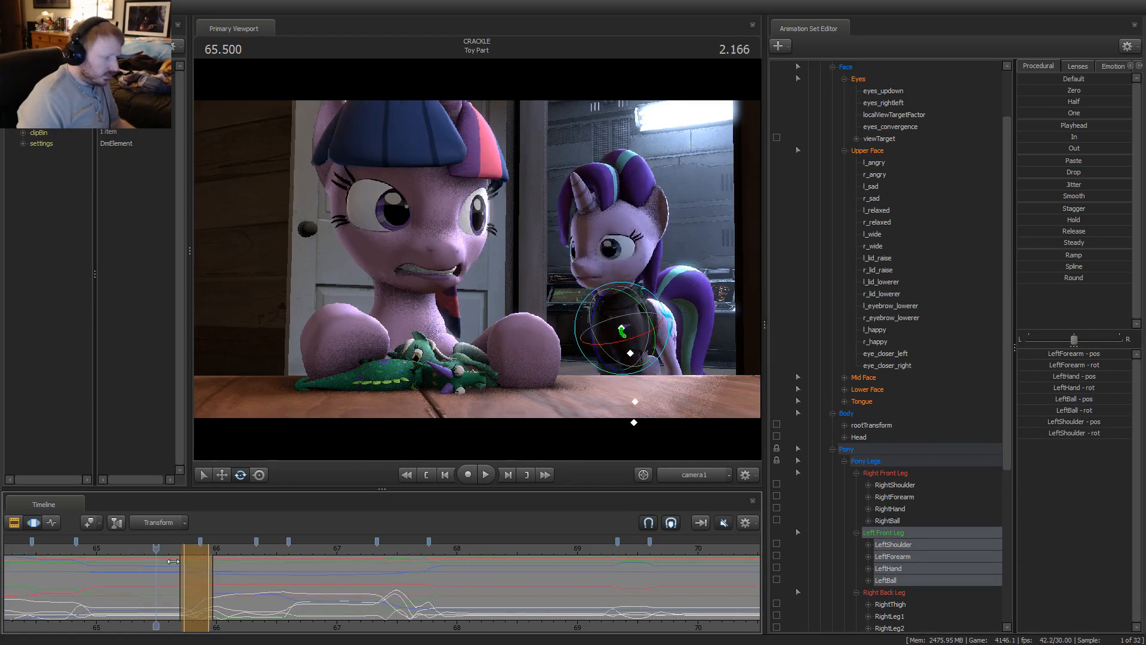
key("space")
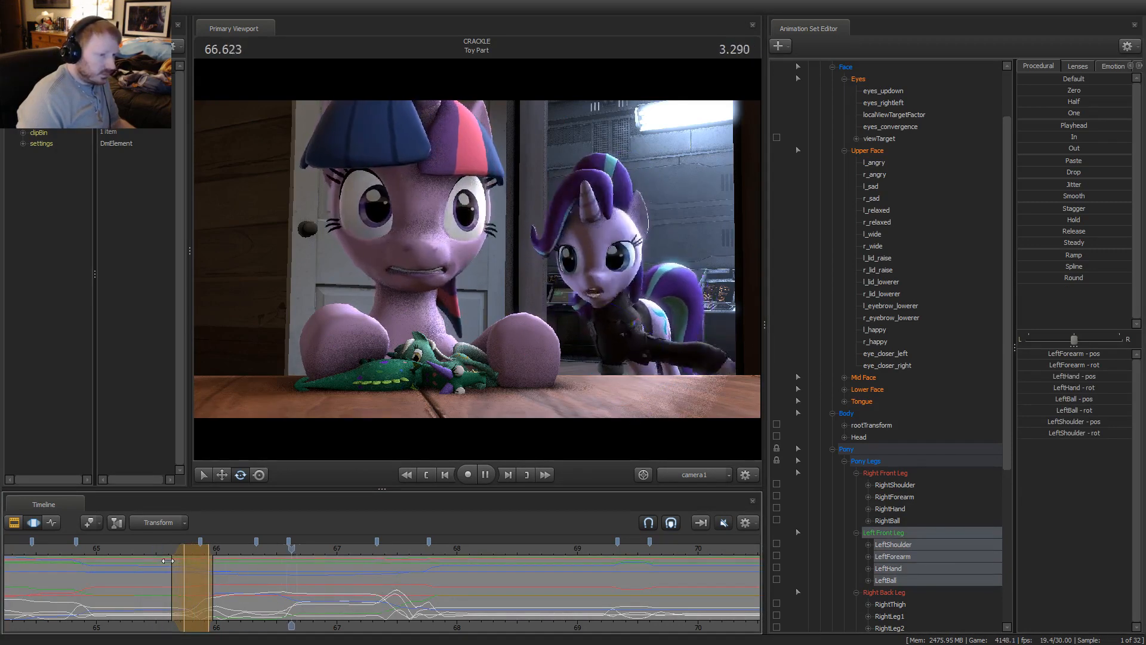
key("space")
key("space")
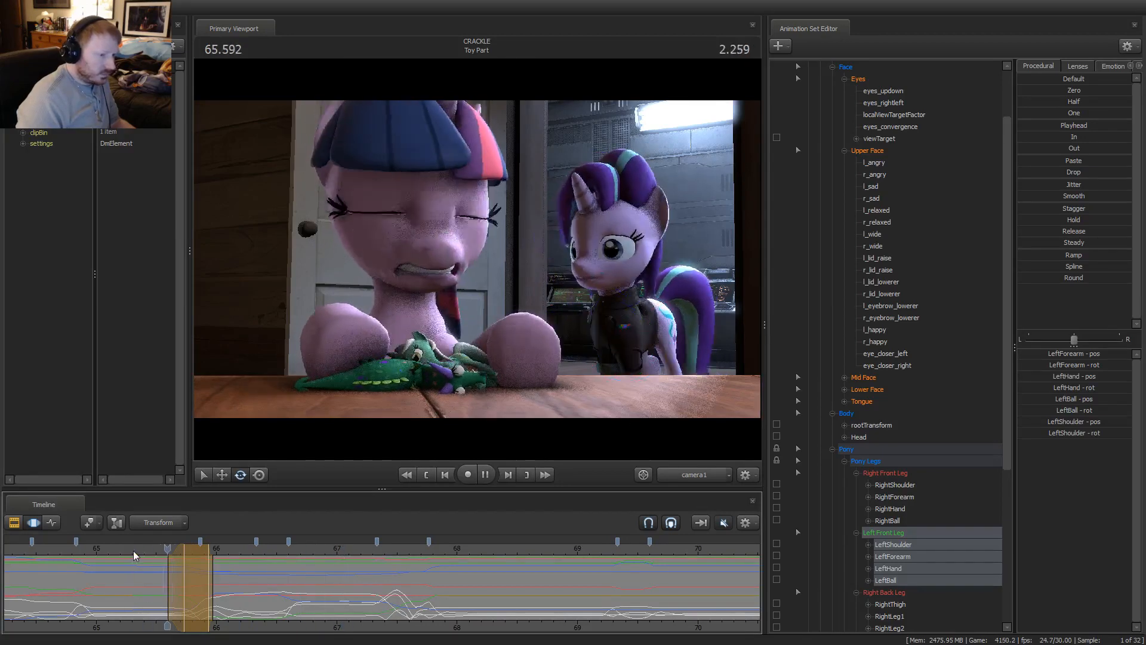
key("space")
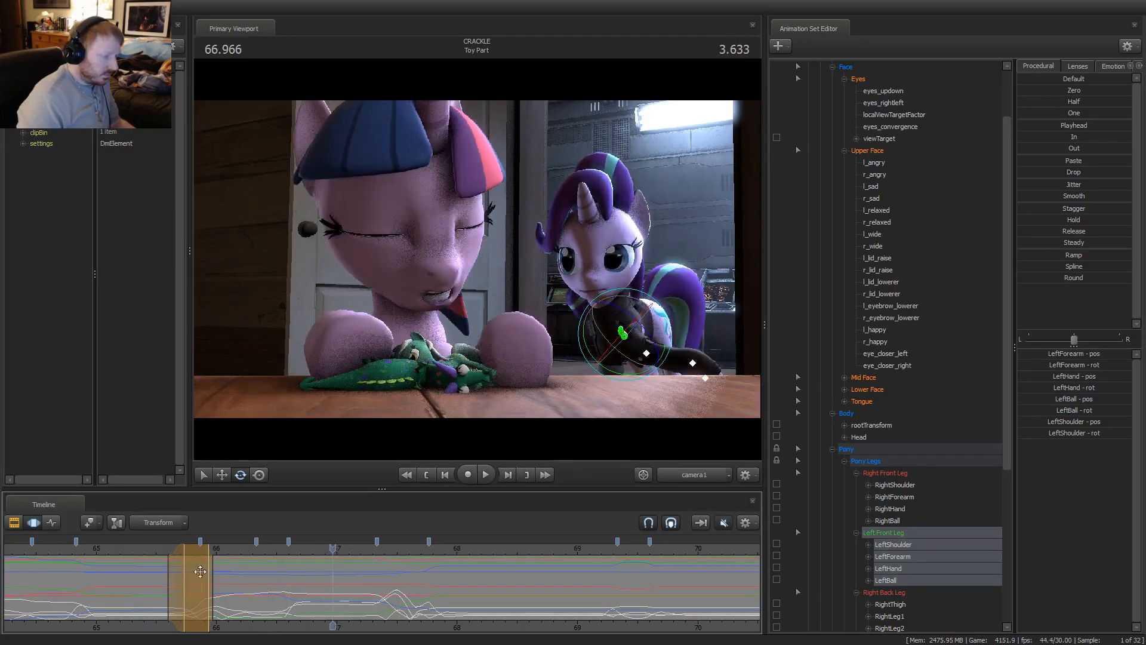
Rotate Starlight's LeftForearm within a time selection centred on 66.633 seconds and play it back
left_click_drag(209, 576, 295, 609)
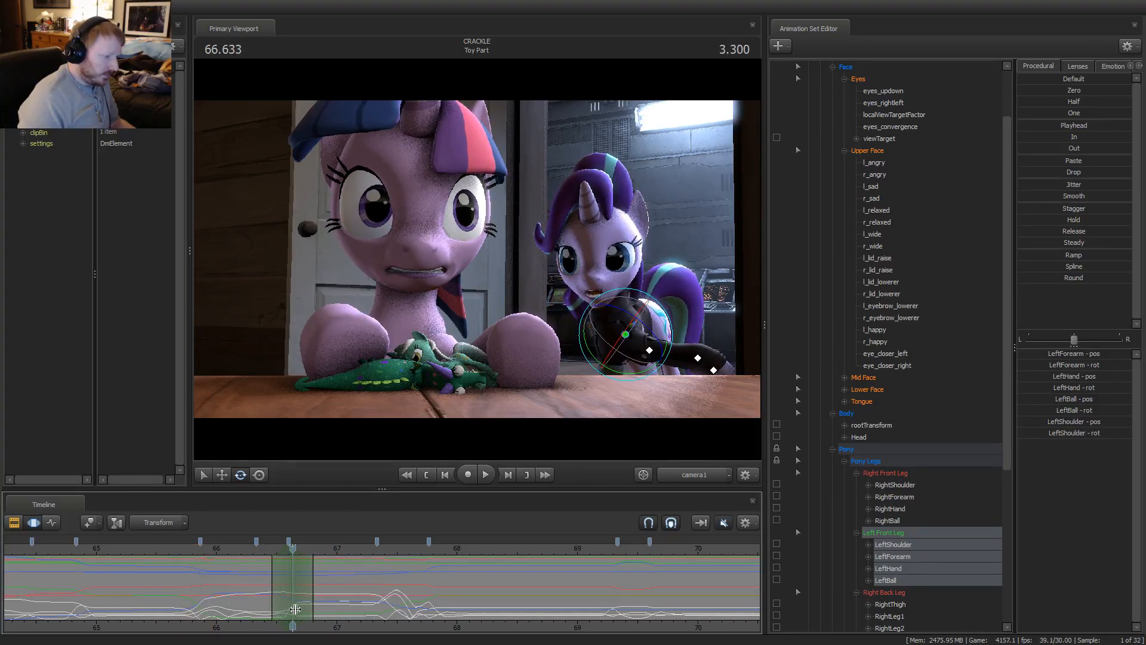
left_click(649, 350, "ctrl")
left_click_drag(692, 333, 693, 338)
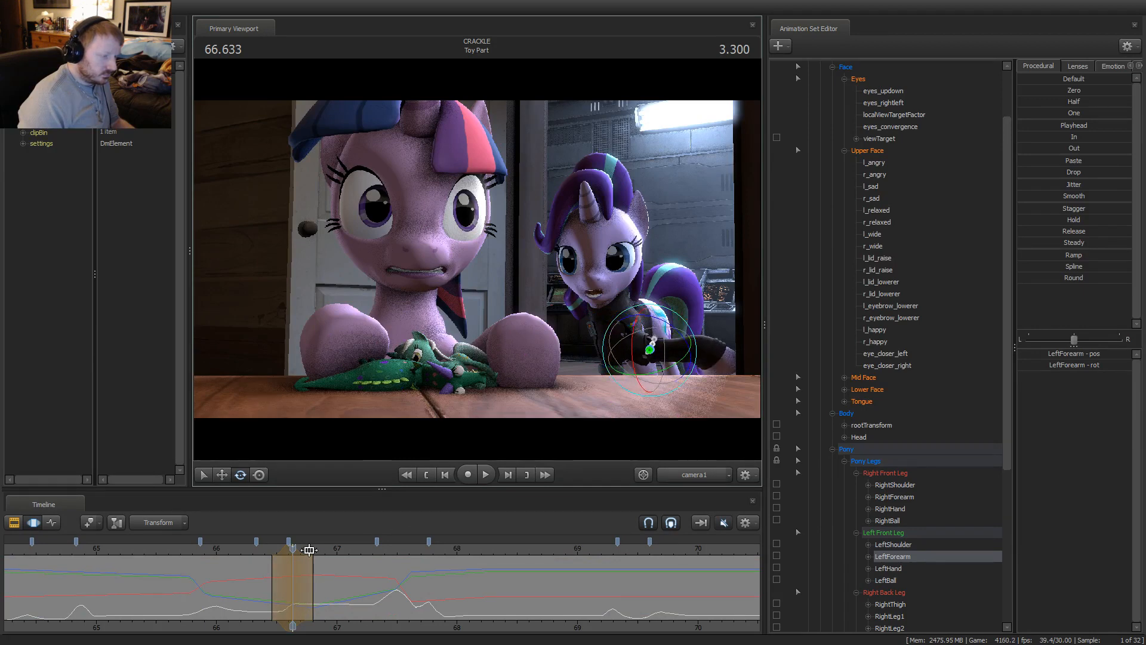
key("space")
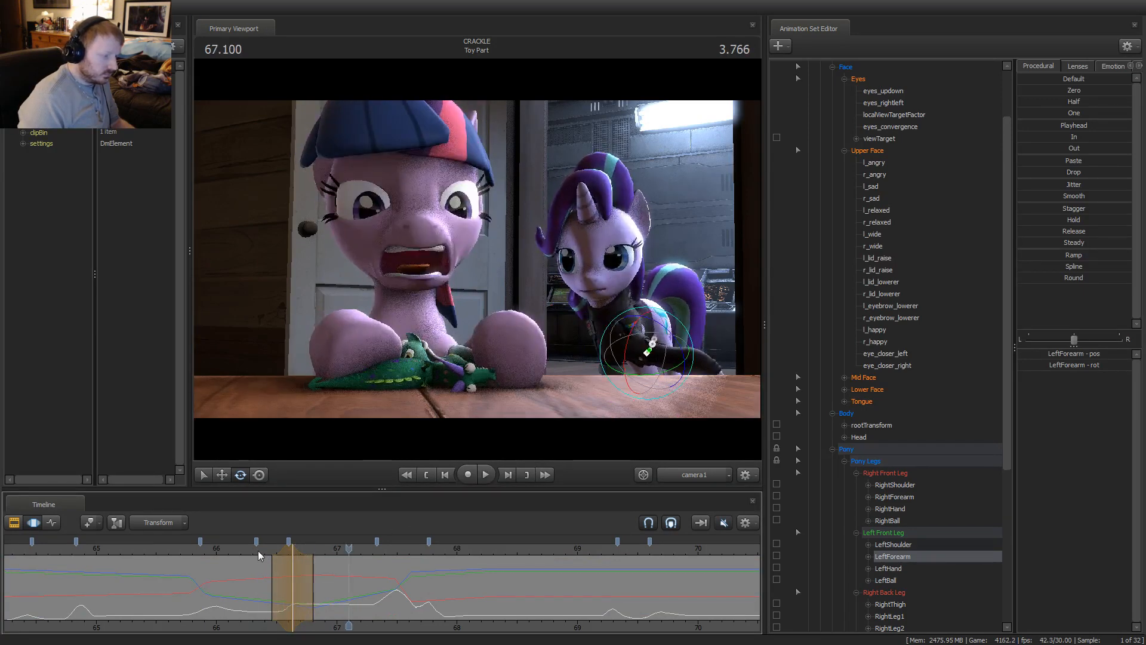
Rotate Starlight's LeftHand and LeftBall together within a narrow time selection at 66.666 seconds and play it back
left_click_drag(269, 564, 297, 572)
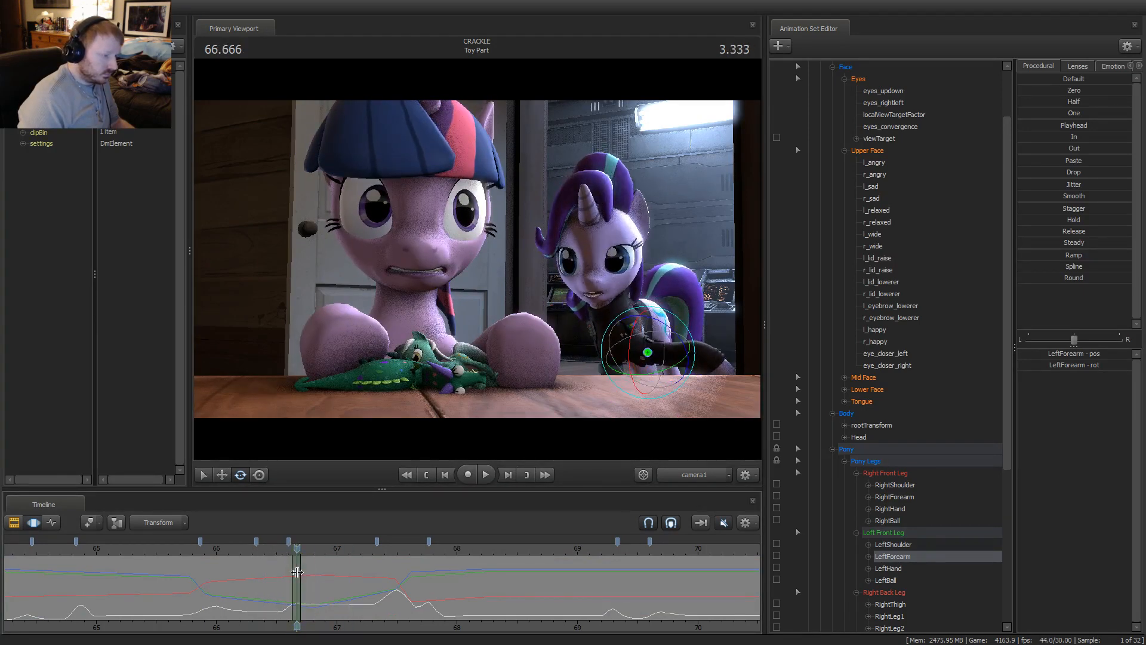
scroll(297, 572, "up", 3)
left_click(692, 356, "ctrl")
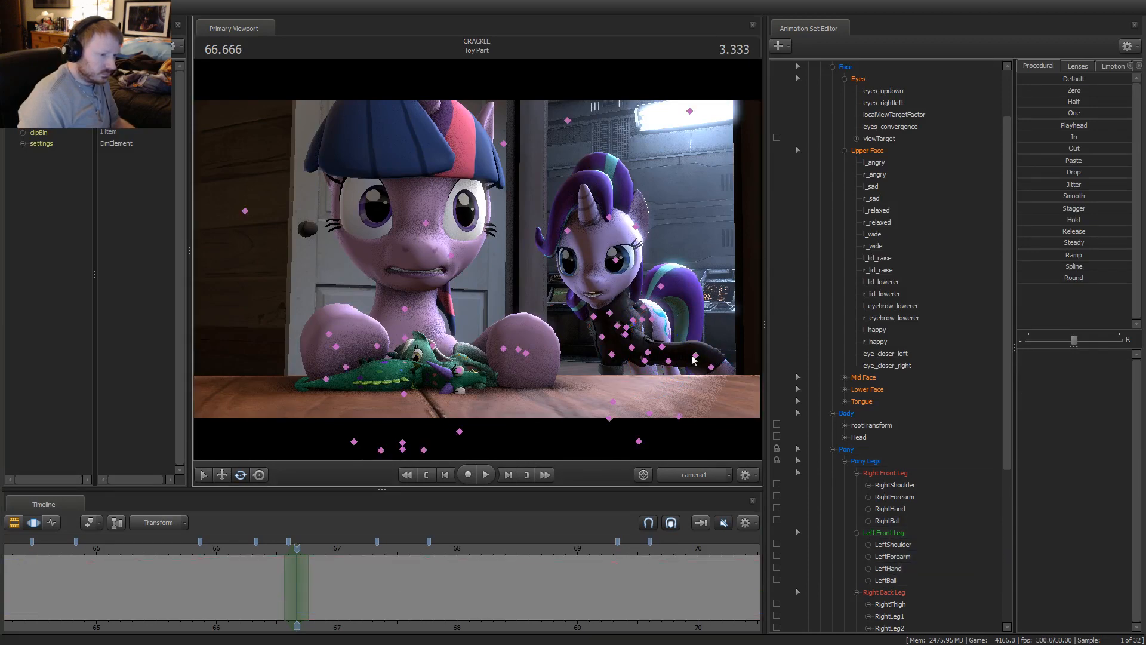
left_click(694, 356)
left_click_drag(739, 350, 737, 343)
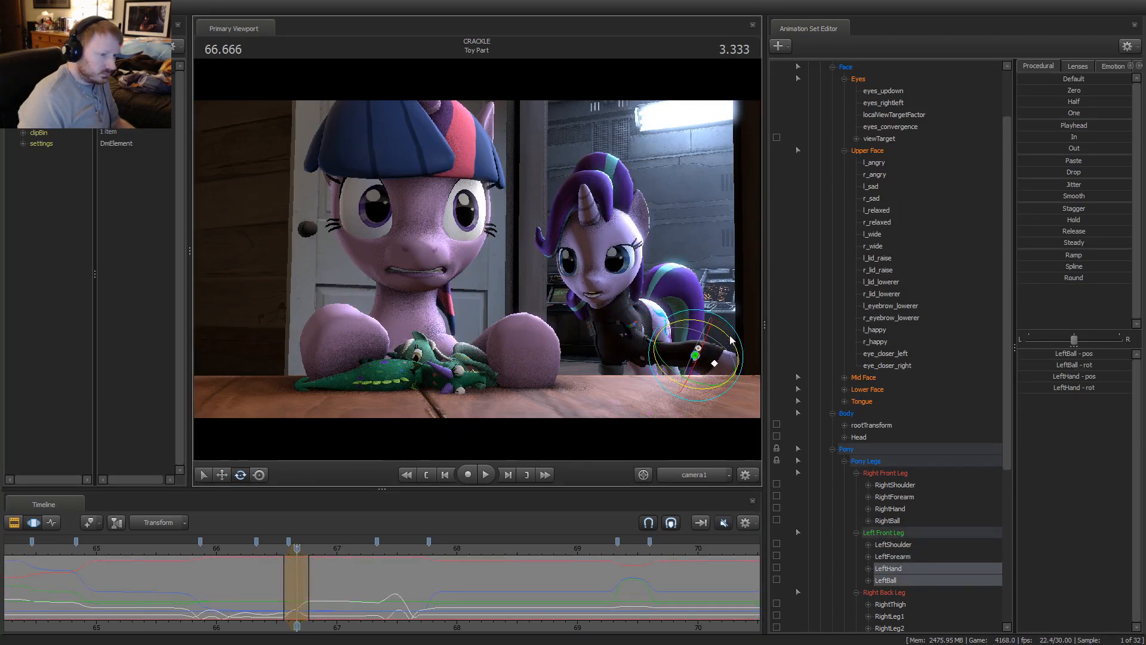
left_click(270, 550)
key("space")
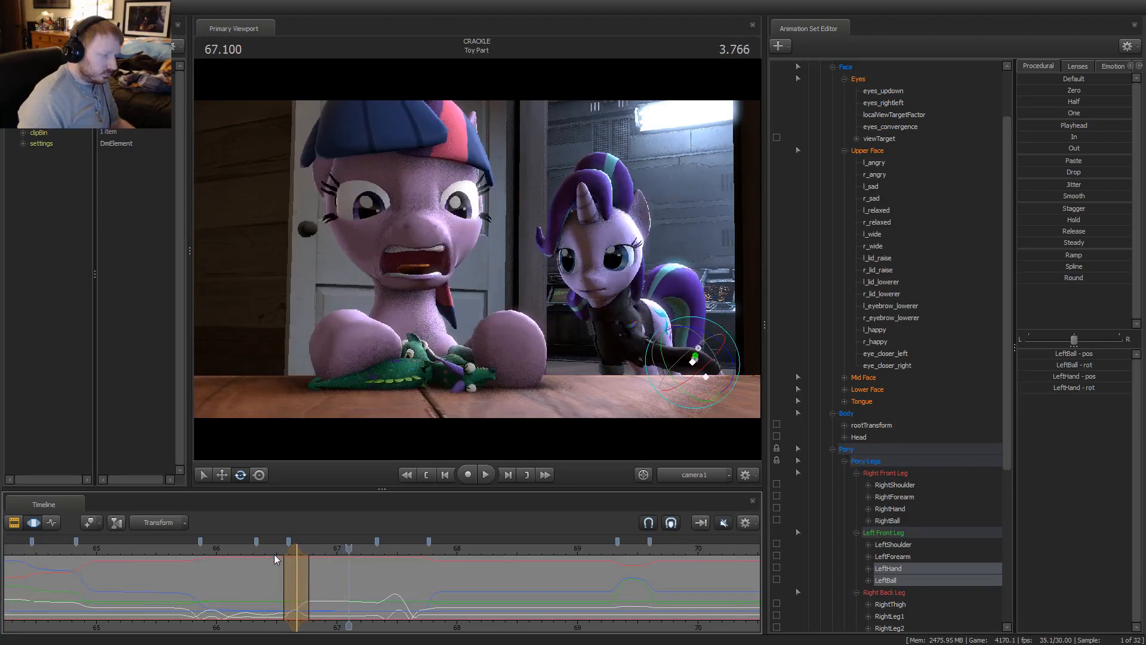
Widen the falloff of the LeftHand and LeftBall edit and replay the motion from about 66.3 seconds
scroll(274, 554, "up", 1)
left_click(268, 551)
key("space")
left_click(248, 548)
key("space")
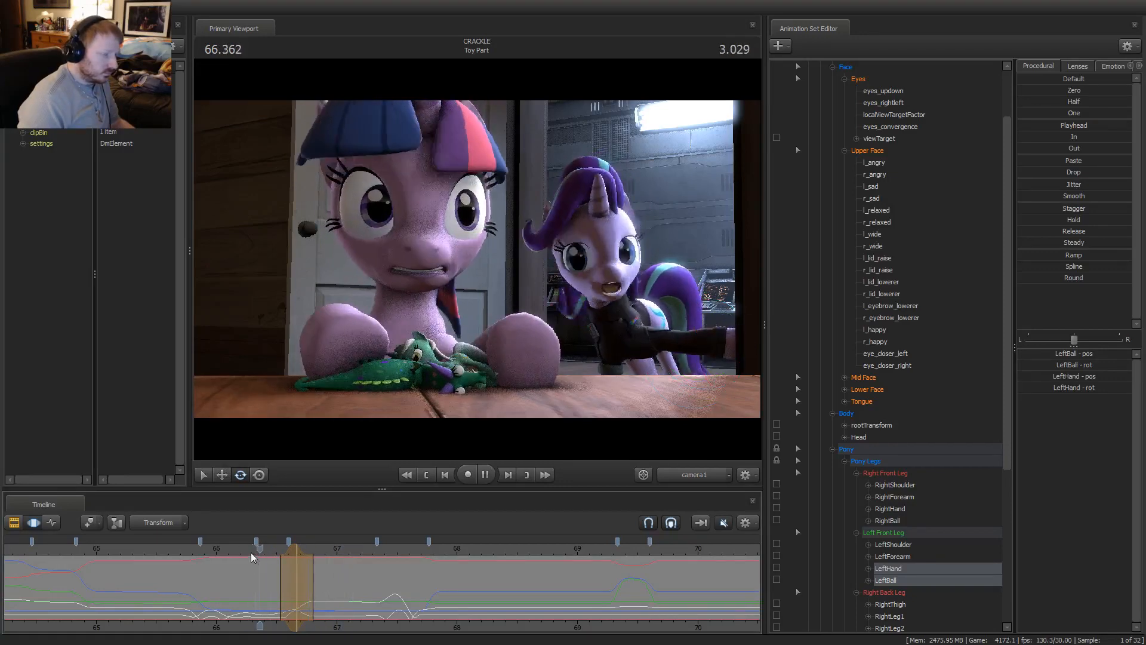
key("space")
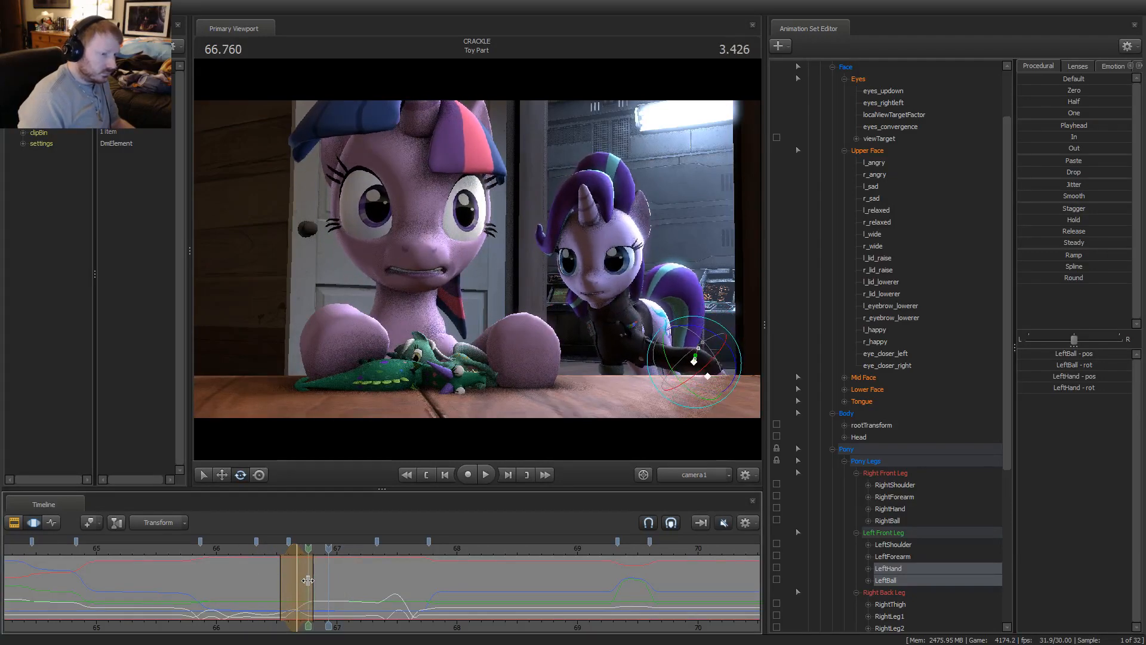
Rotate Starlight's LeftHand and LeftBall at 66.766 seconds with a widened falloff and play back the motion
left_click(308, 580)
scroll(308, 580, "up", 2)
left_click_drag(728, 355, 734, 357)
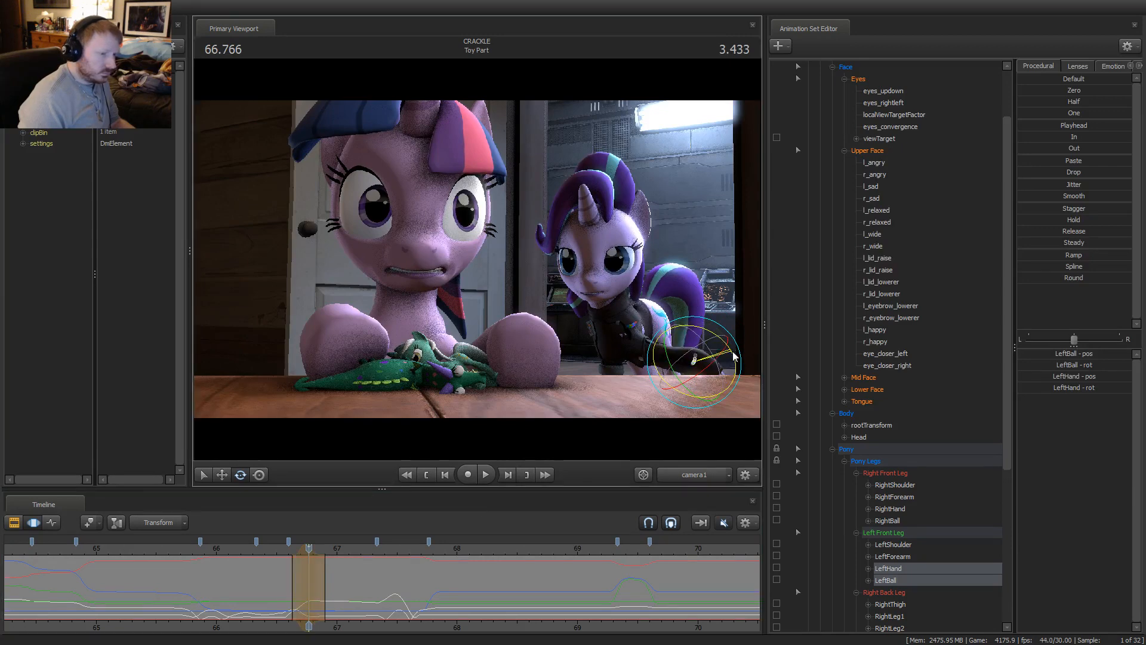
left_click_drag(328, 576, 286, 555)
left_click(277, 551)
key("space")
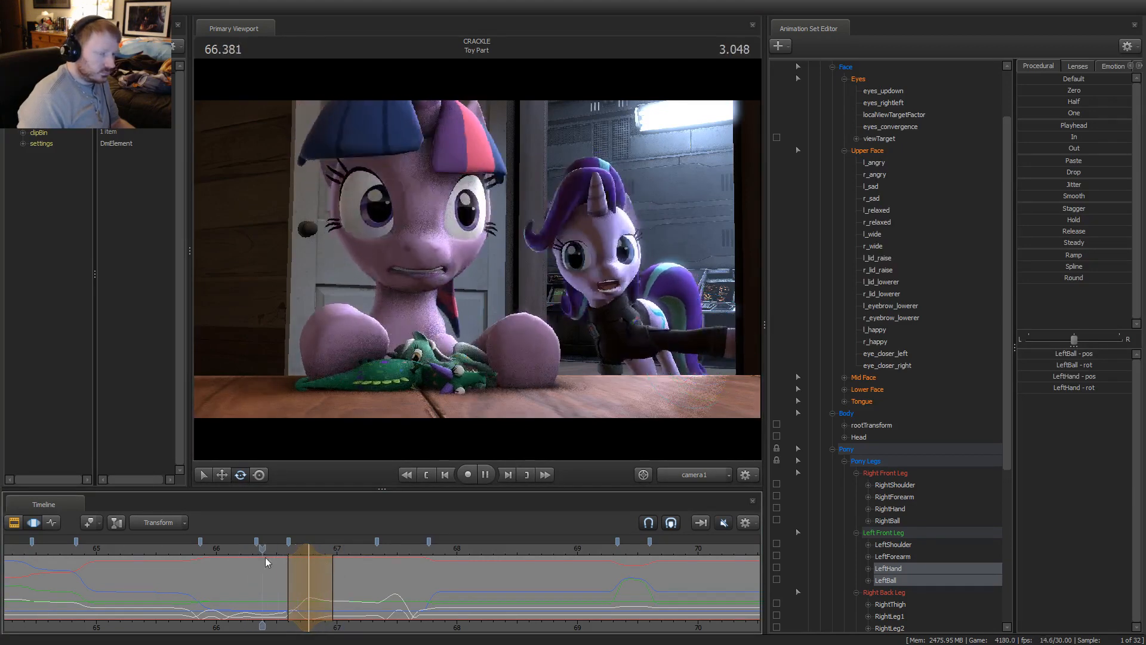
Replay Starlight's left front leg motion several times from starting points between about 65.8 and 66.2 seconds
key("space")
left_click_drag(298, 550, 234, 555)
key("space")
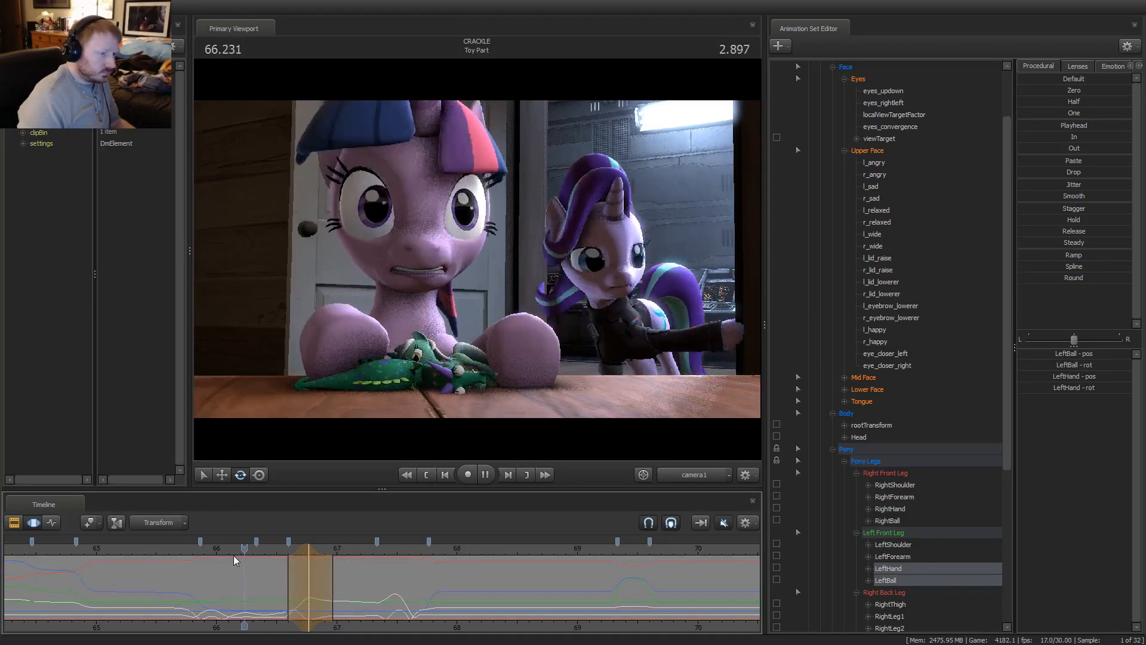
left_click(184, 554)
key("space")
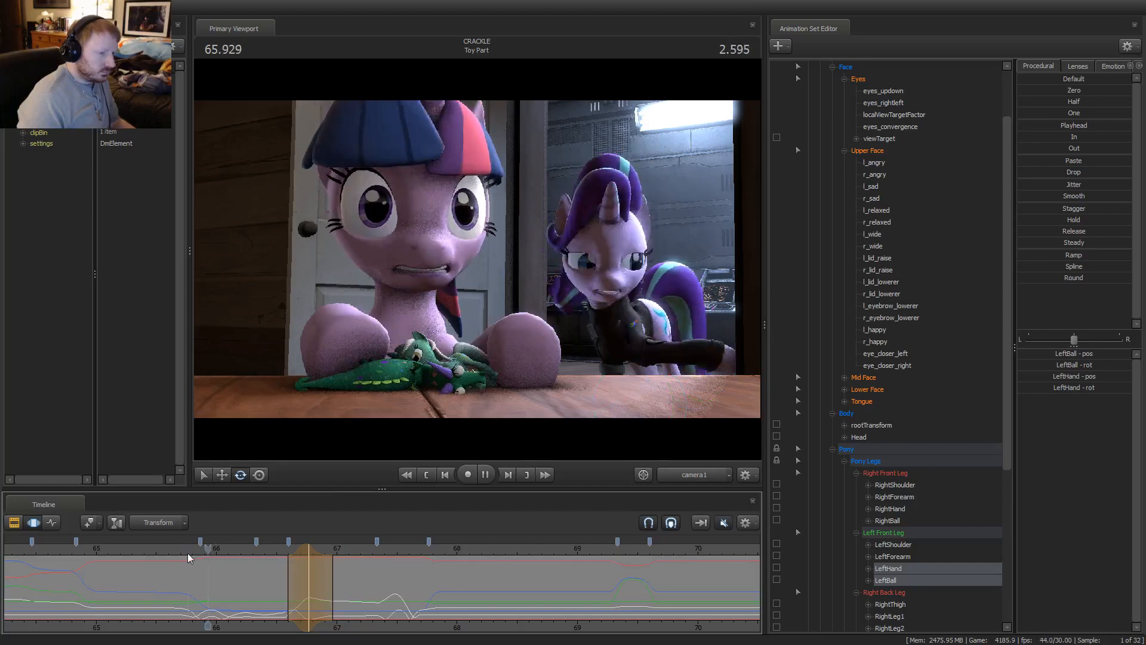
left_click(224, 546)
key("space")
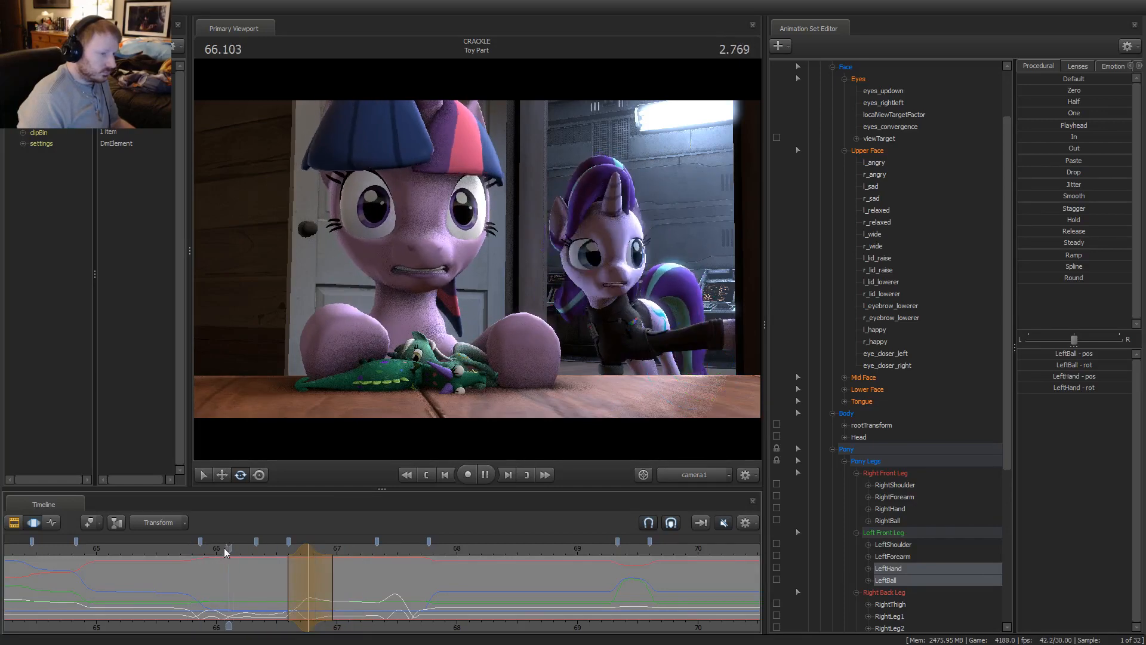
key("space")
Rotate Starlight's LeftHand and LeftBall slightly within a narrow time selection centred on 66.6 seconds and play it back
left_click_drag(247, 582, 289, 584)
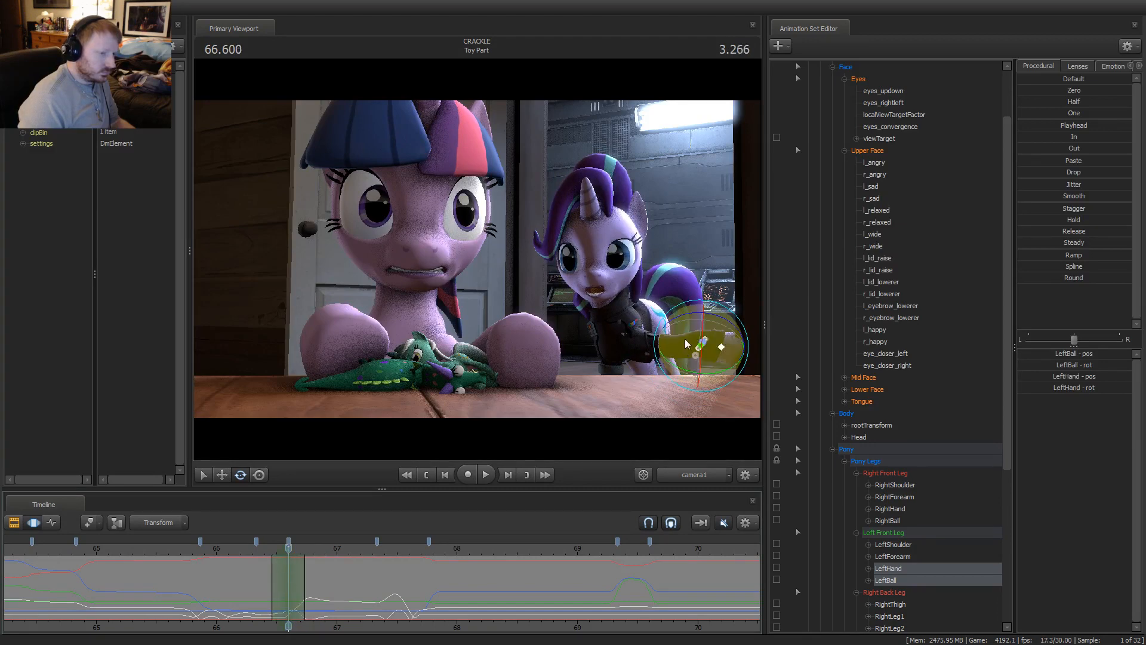
left_click_drag(738, 324, 728, 325)
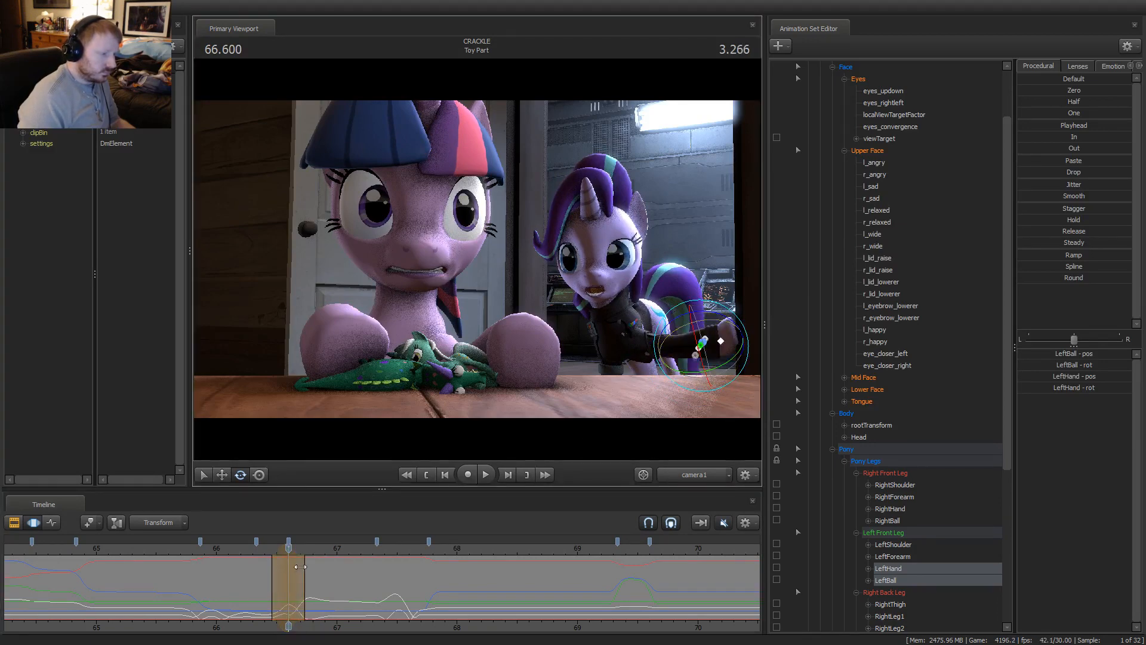
key("space")
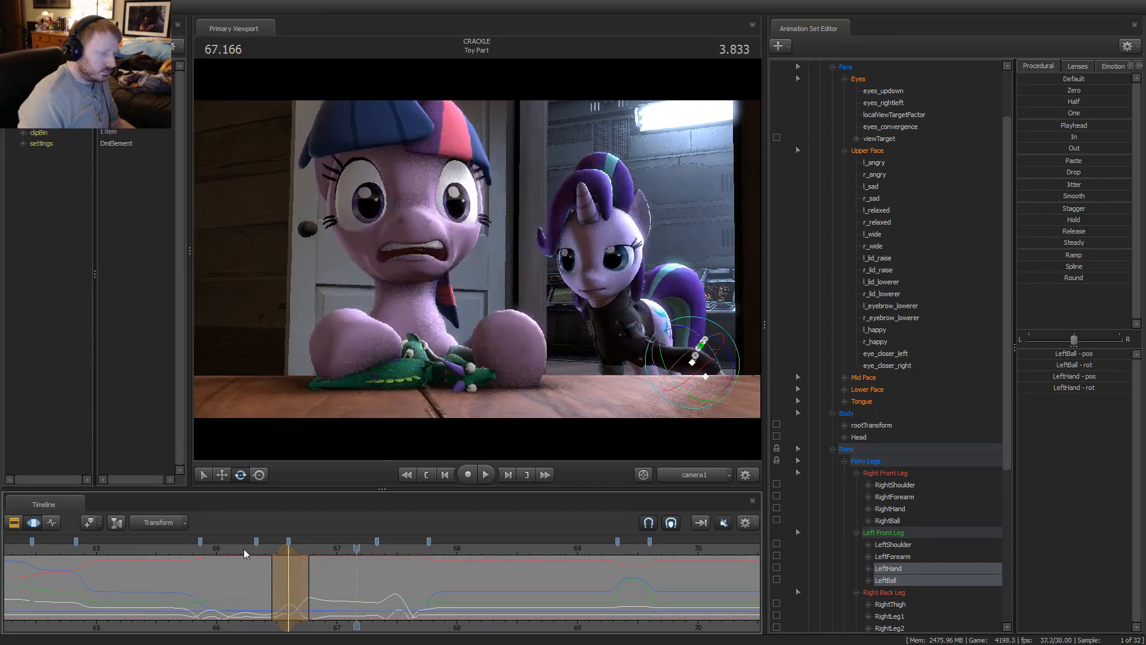
left_click(226, 551)
key("space")
Extend the start of the LeftHand and LeftBall edit's falloff back to about 66.4 seconds and replay the motion
key("space")
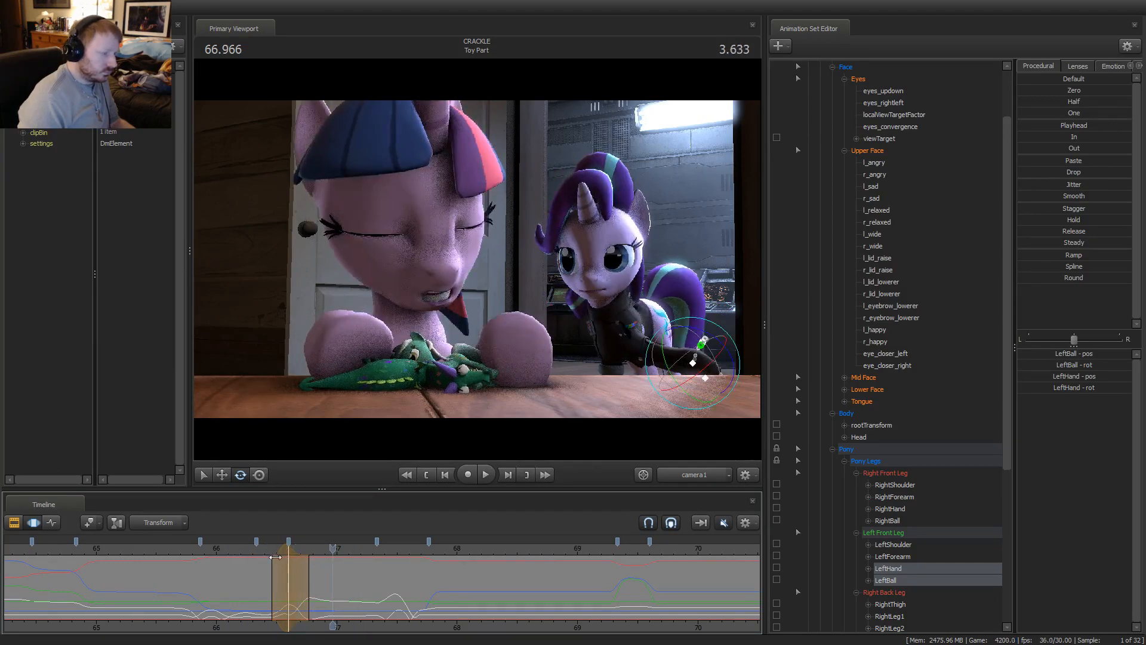
left_click_drag(275, 557, 270, 548)
left_click(245, 550)
key("space")
key("space")
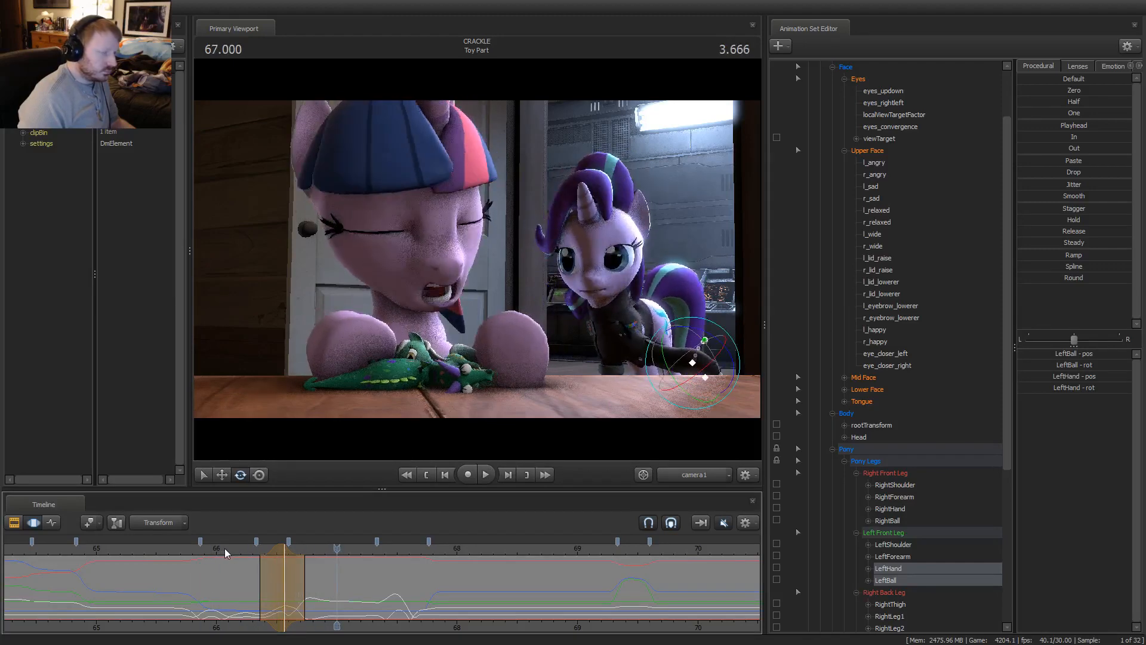
left_click_drag(224, 550, 206, 554)
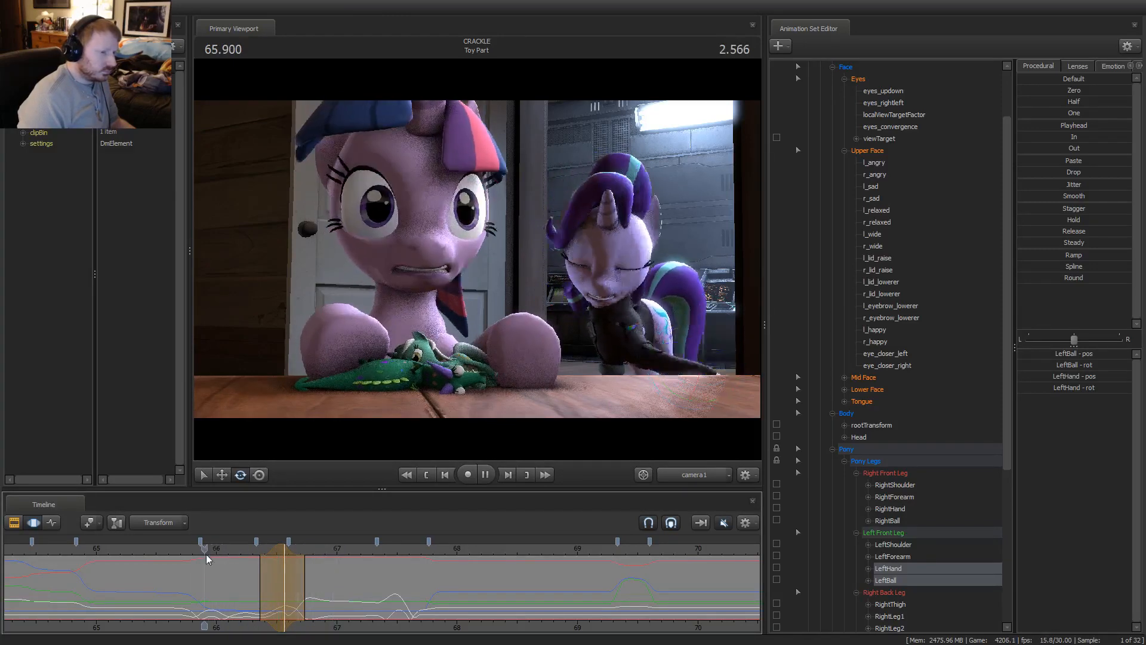
key("space")
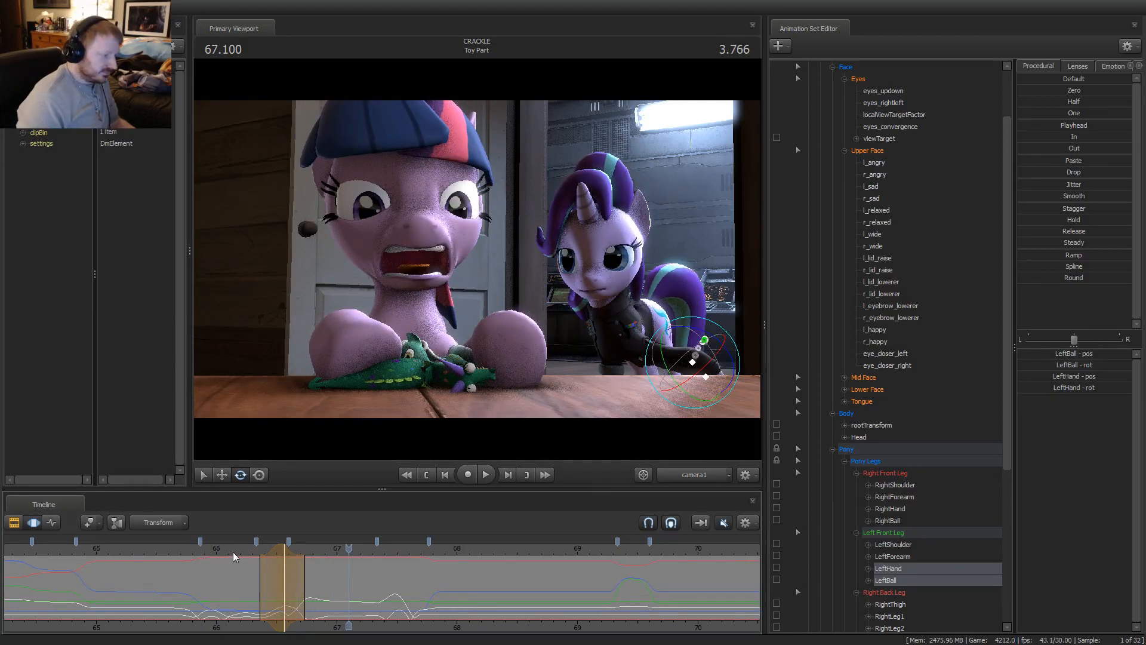
Inspect Twilight's face up close through the Work Camera at 67.1 seconds and return to camera1
scroll(260, 556, "down", 1)
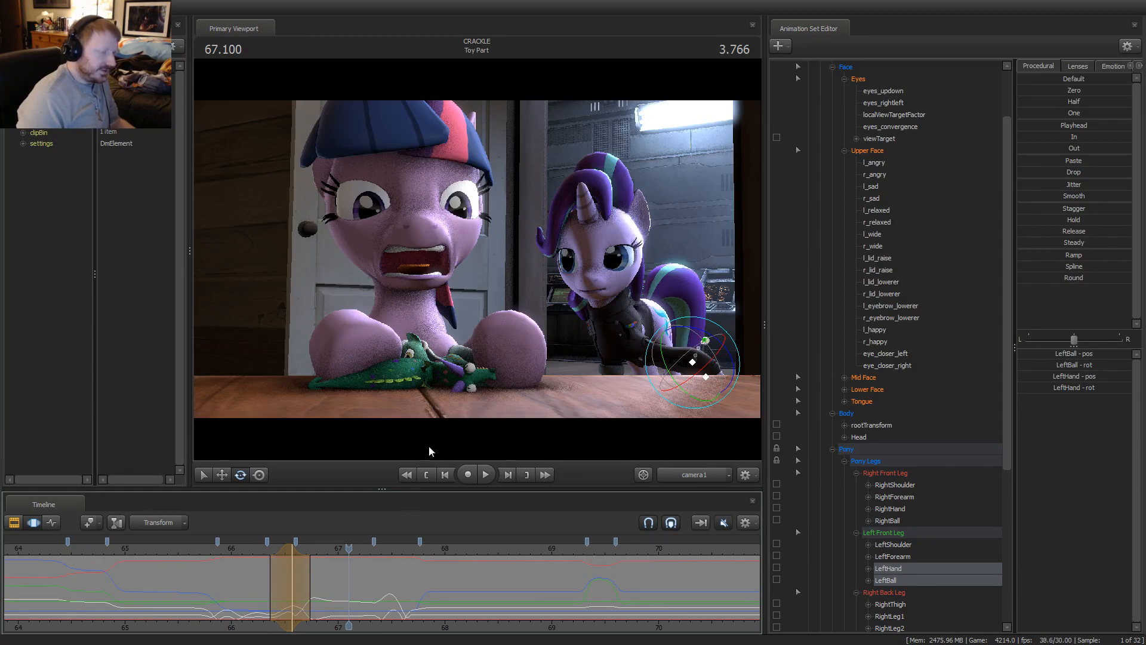
left_click(692, 474)
key("w")
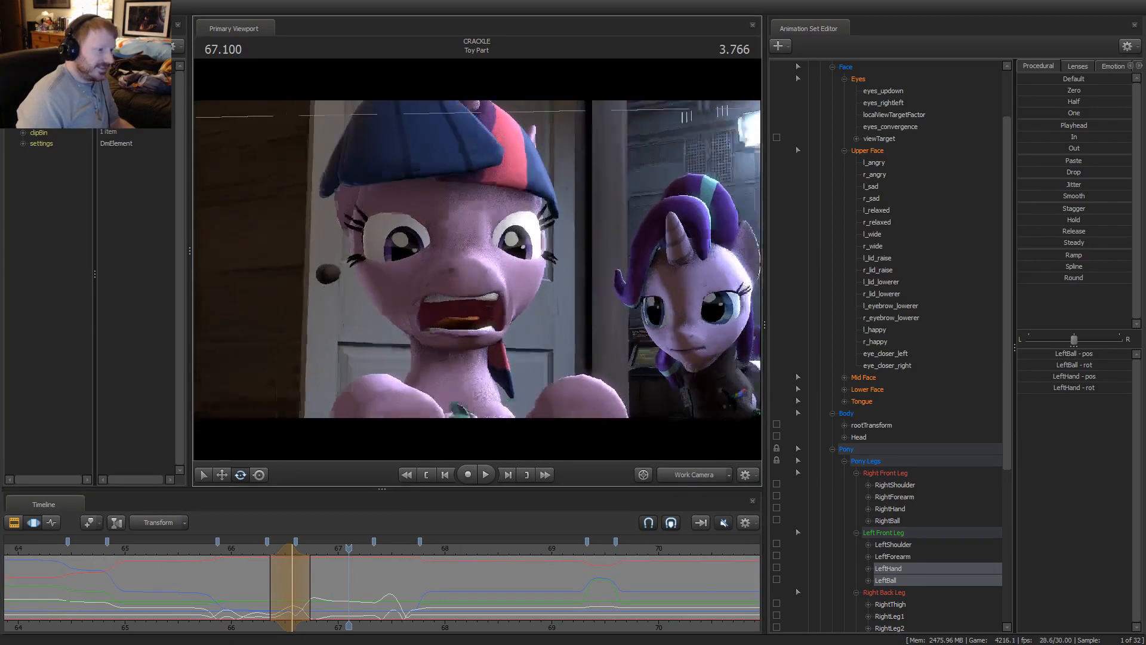
mouse_move(477, 260)
left_mouse_down()
mouse_move(454, 269)
mouse_move(462, 311)
mouse_move(439, 203)
mouse_move(454, 316)
mouse_move(526, 257)
mouse_move(406, 209)
mouse_move(501, 311)
mouse_move(460, 239)
mouse_move(476, 264)
left_mouse_up()
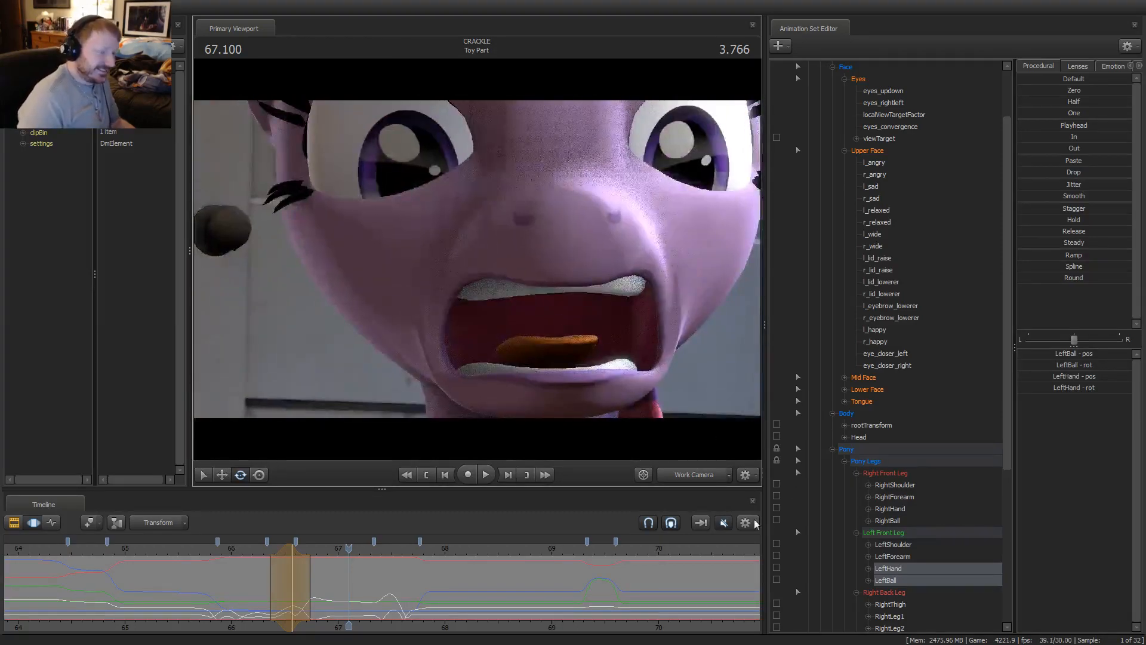
left_click(703, 474)
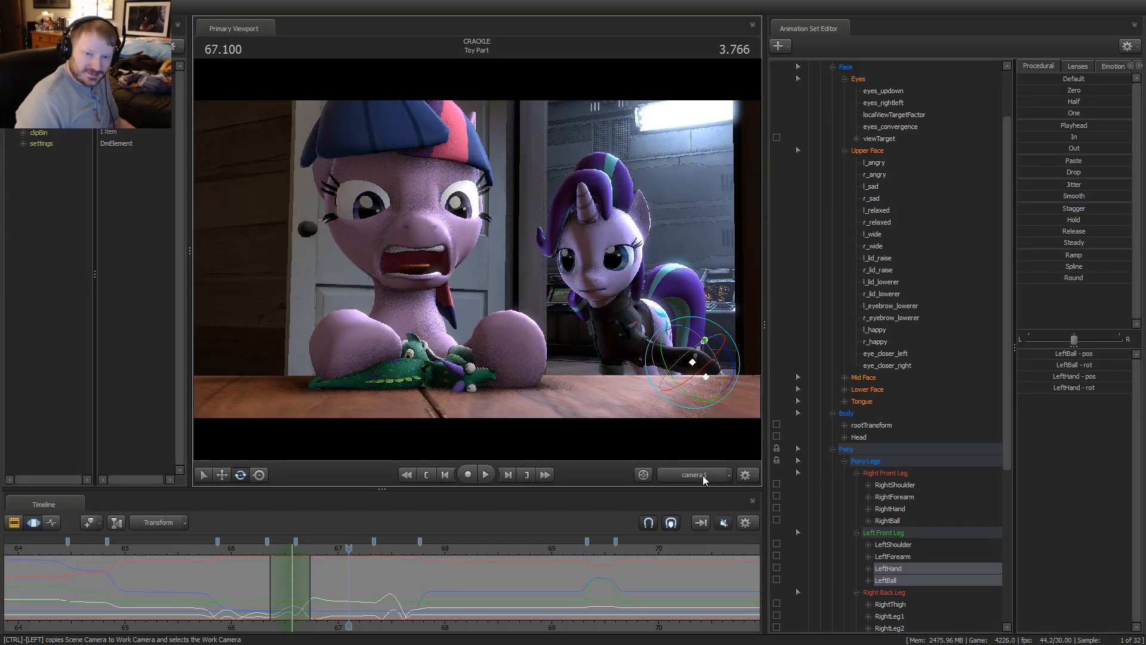
Scrub back to 64.733 seconds, turn the timeline sound on, and play the shot through the arm motion
left_click_drag(339, 557, 378, 553)
left_click_drag(293, 557, 96, 556)
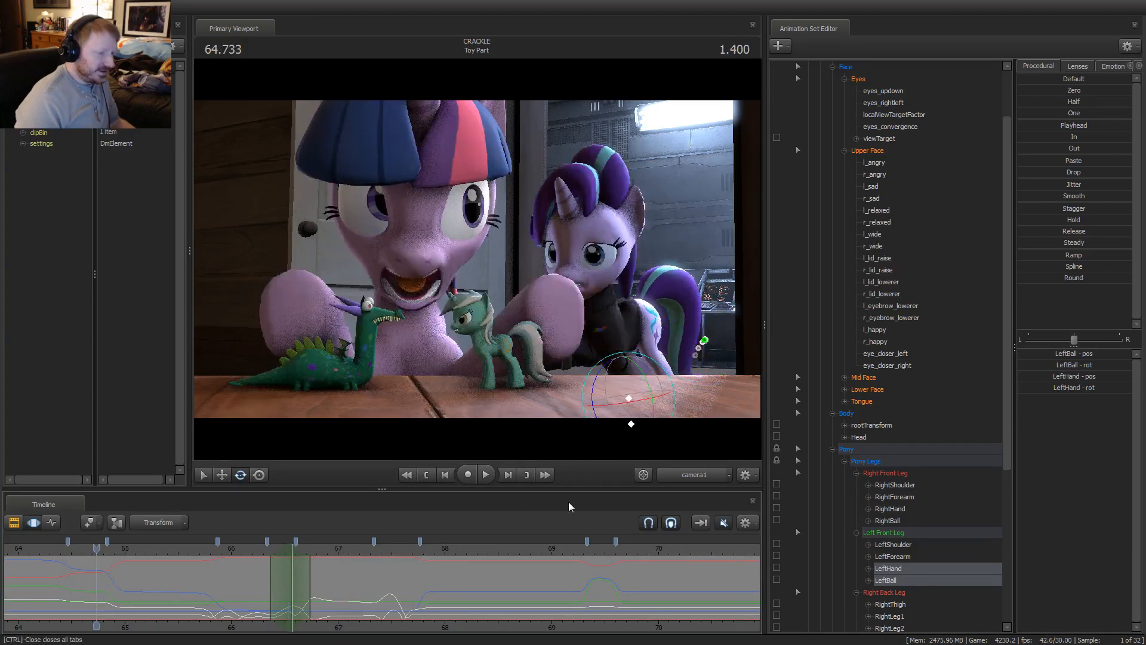
left_click(723, 526)
key("space")
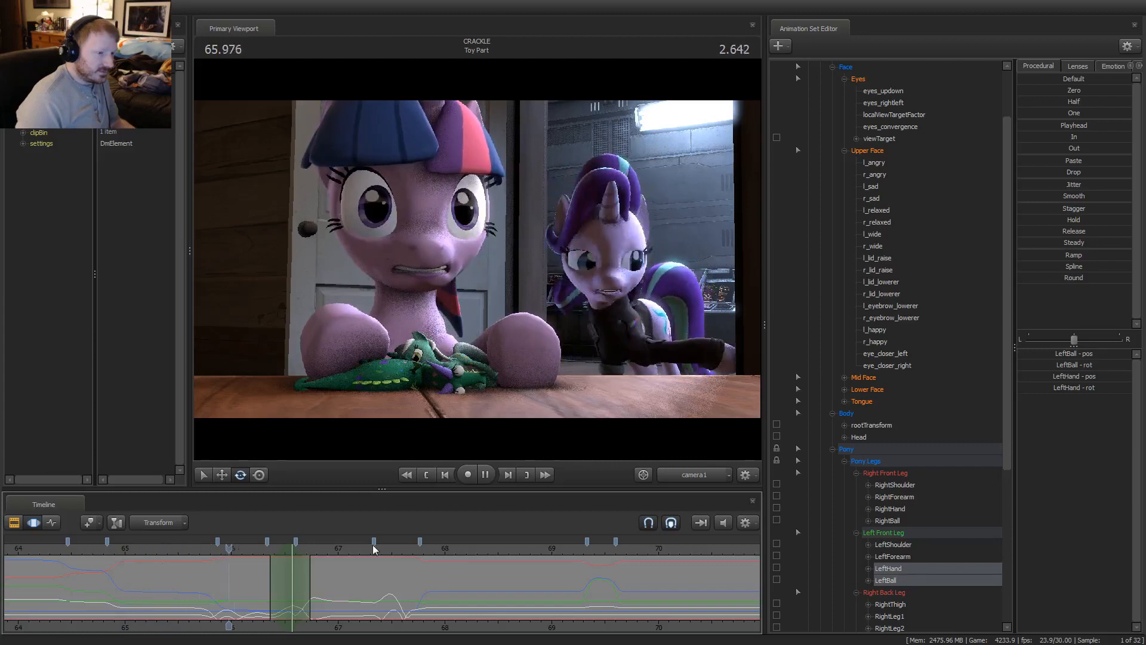
key("space")
key("space")
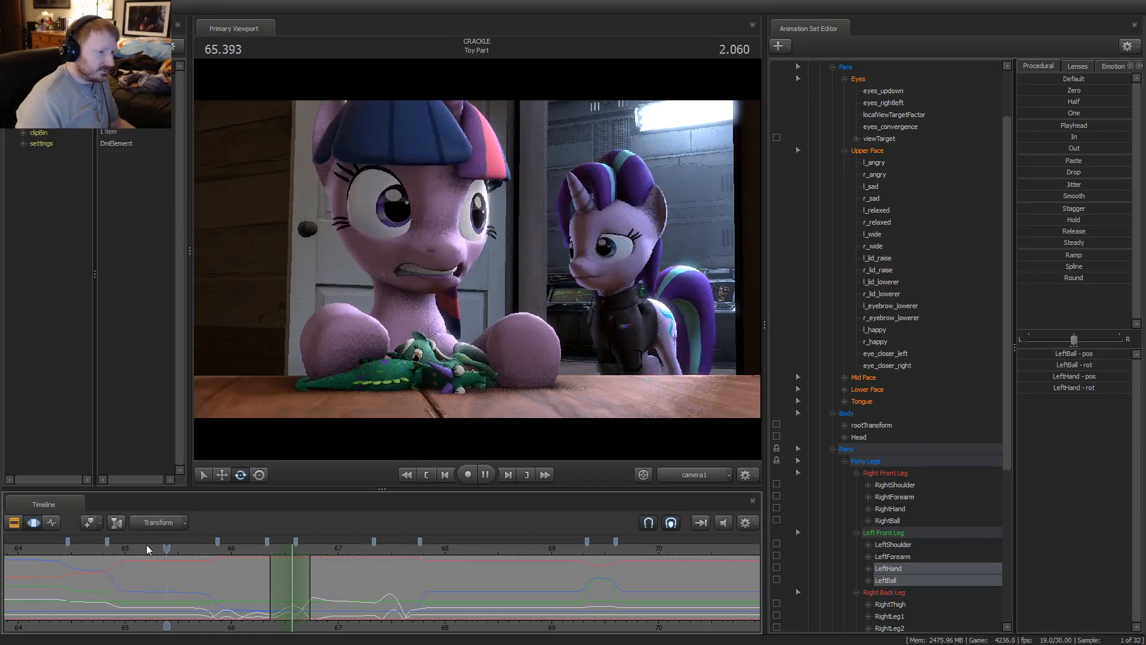
key("space")
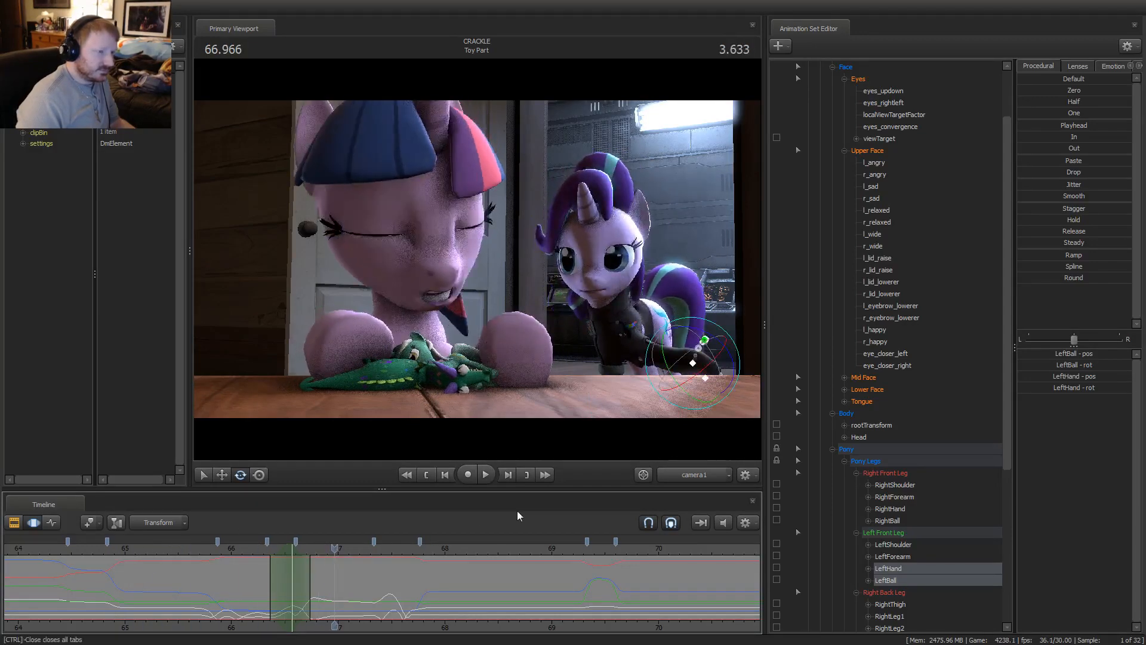
left_click(691, 478)
left_click(707, 477)
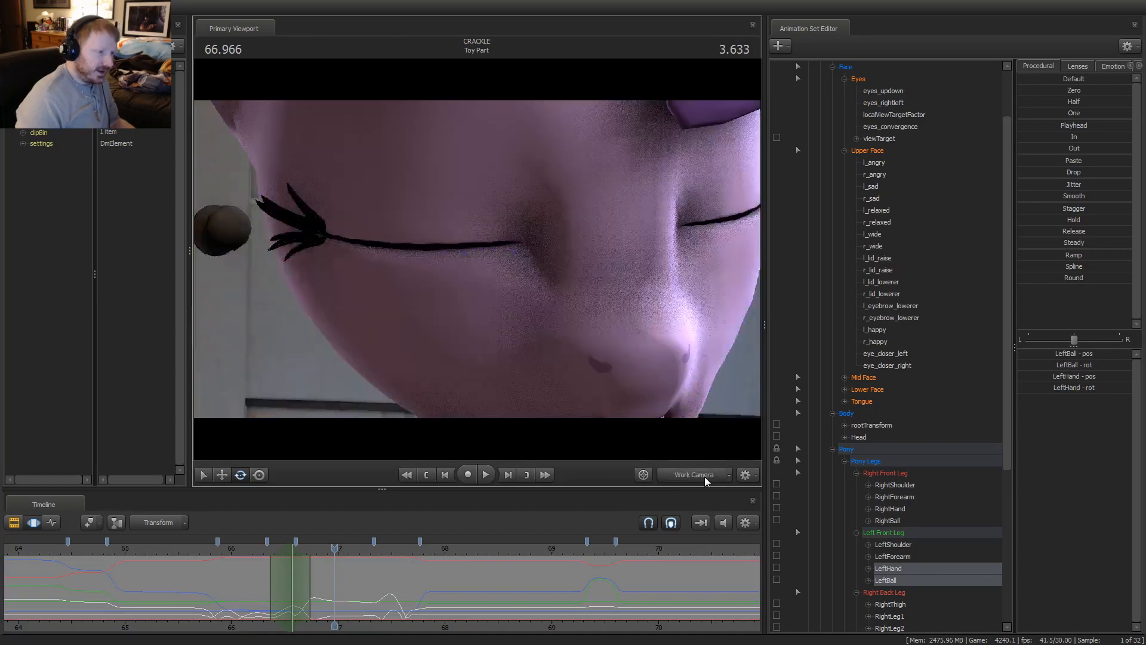
left_click(704, 476)
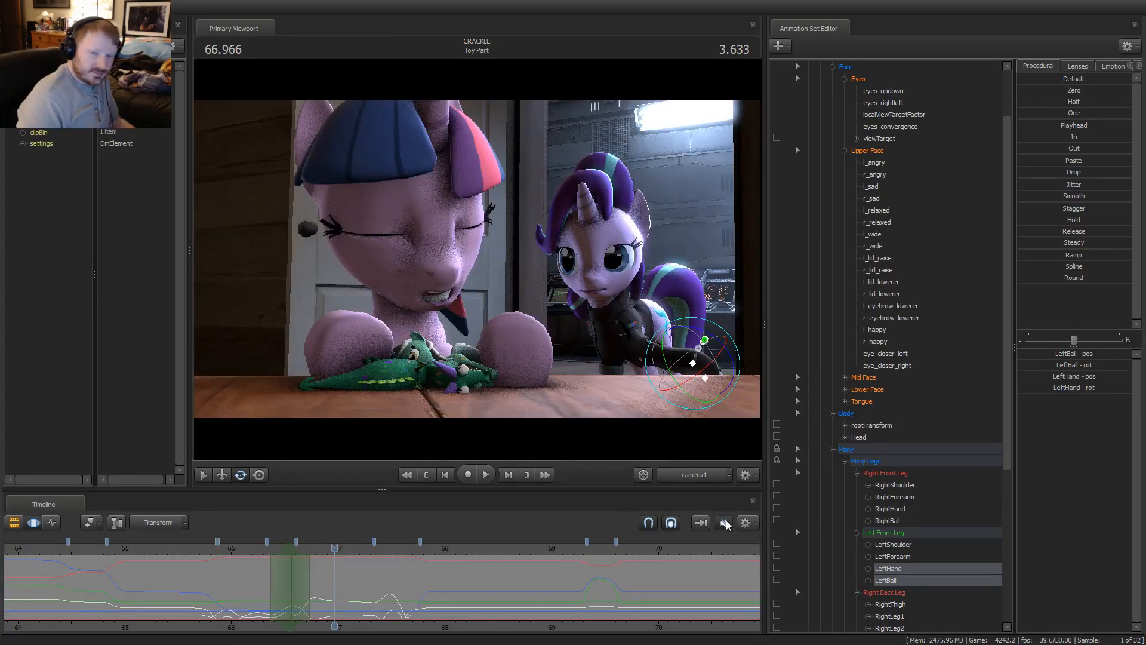
Play back the rest of the shot up to about 70 seconds and replay the part after 67.433 seconds
key("space")
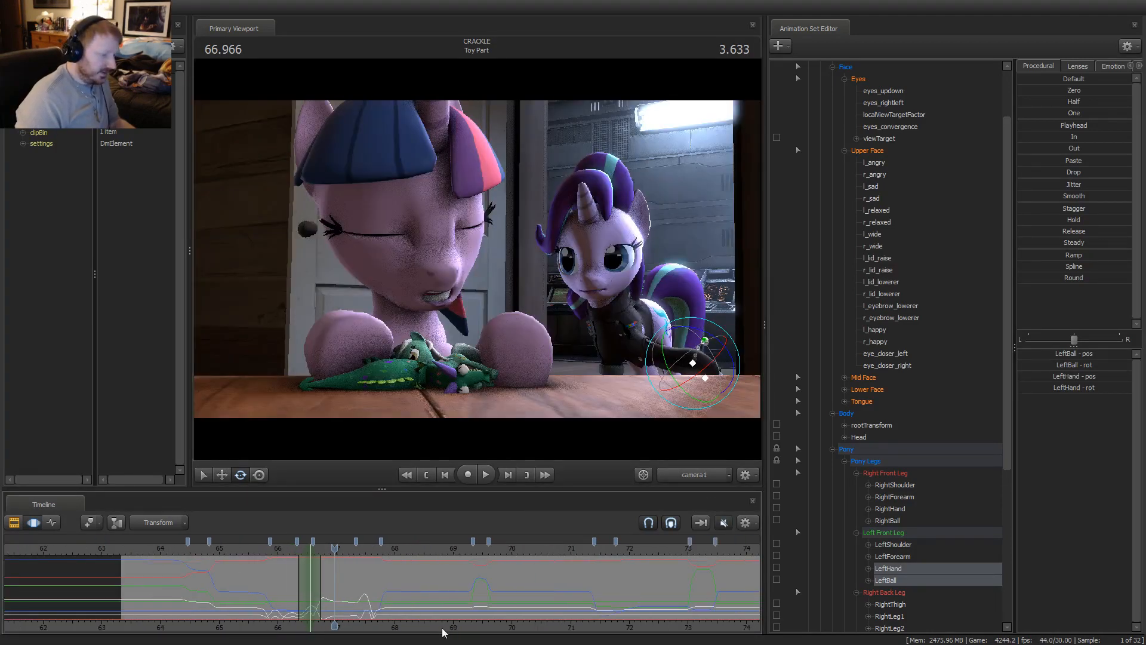
key("space")
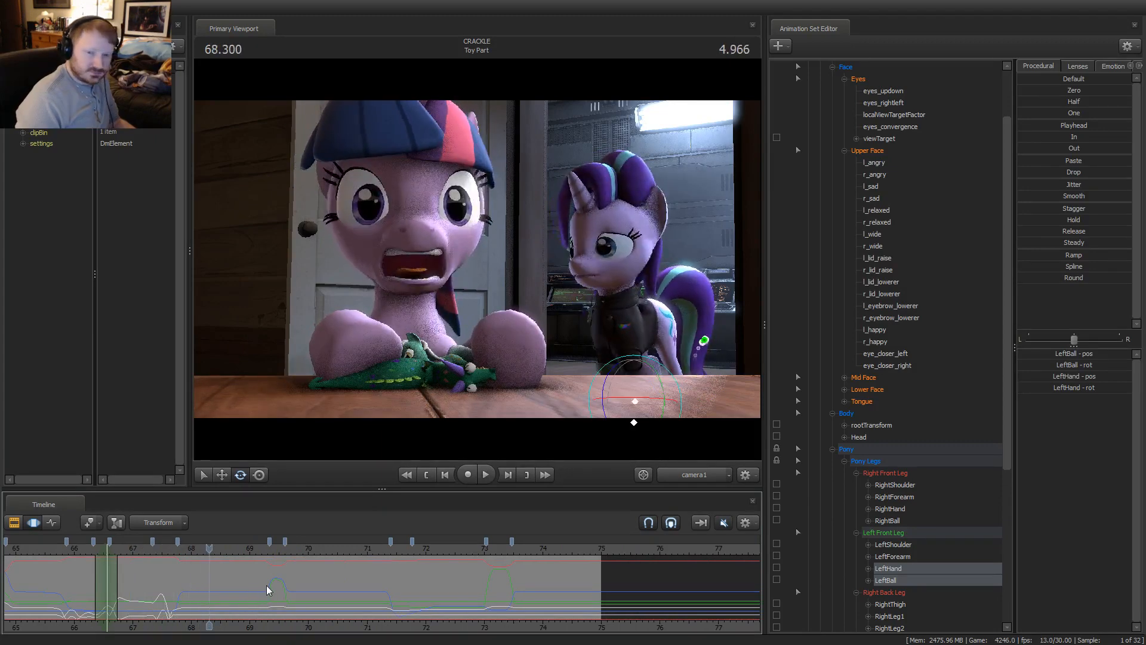
key("space")
key("space")
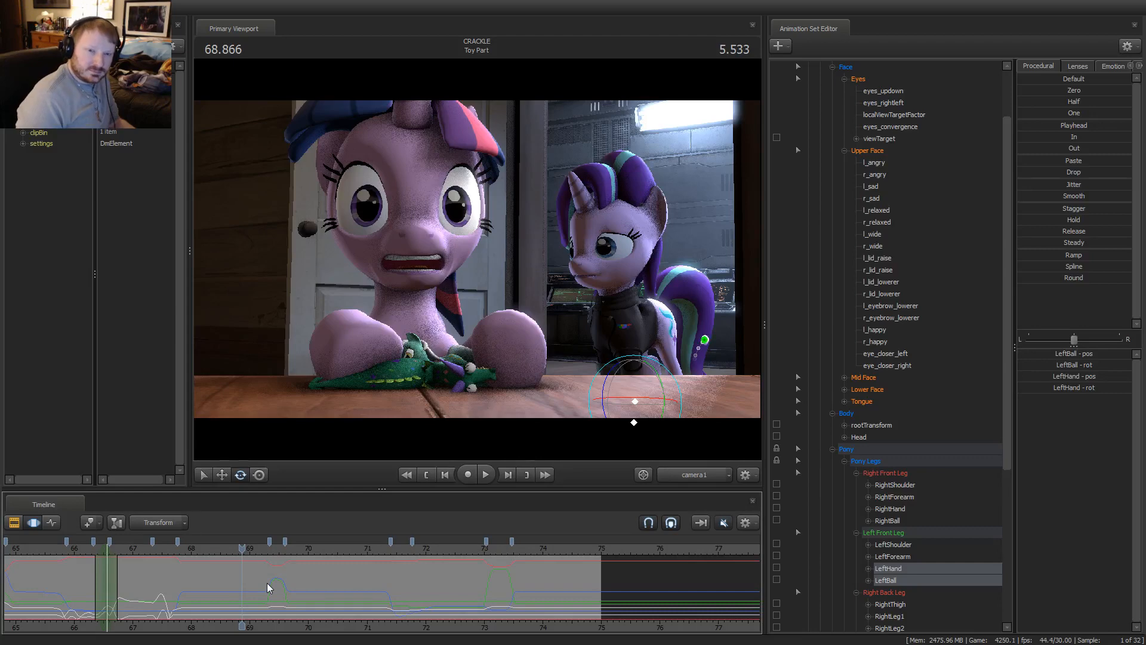
key("space")
key("space")
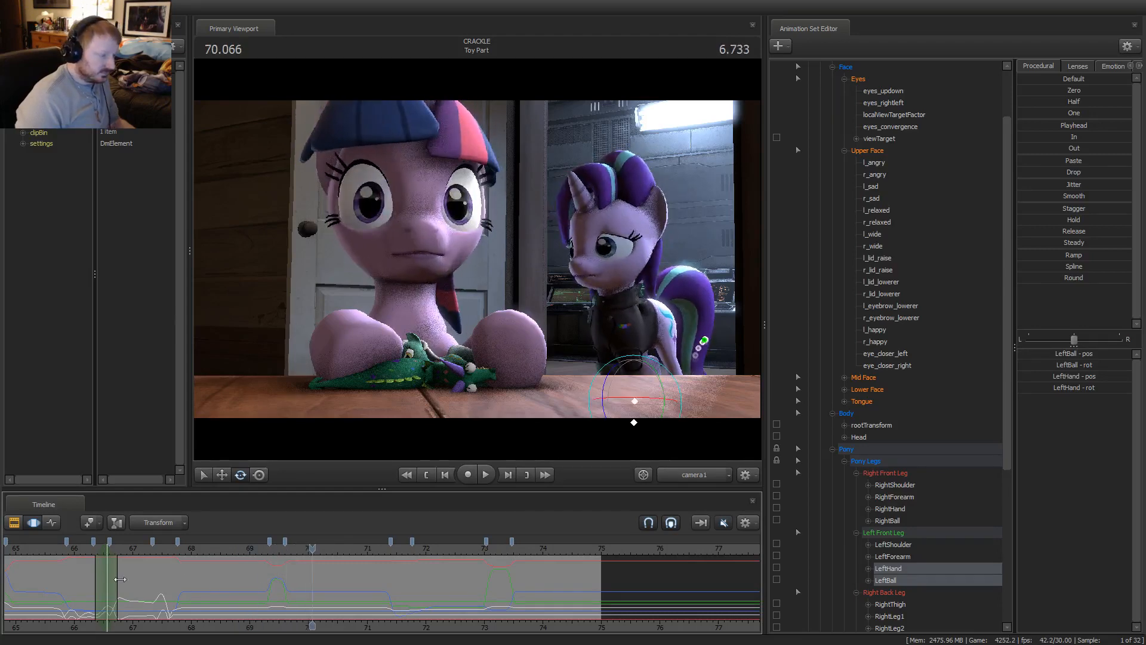
left_click_drag(249, 551, 157, 549)
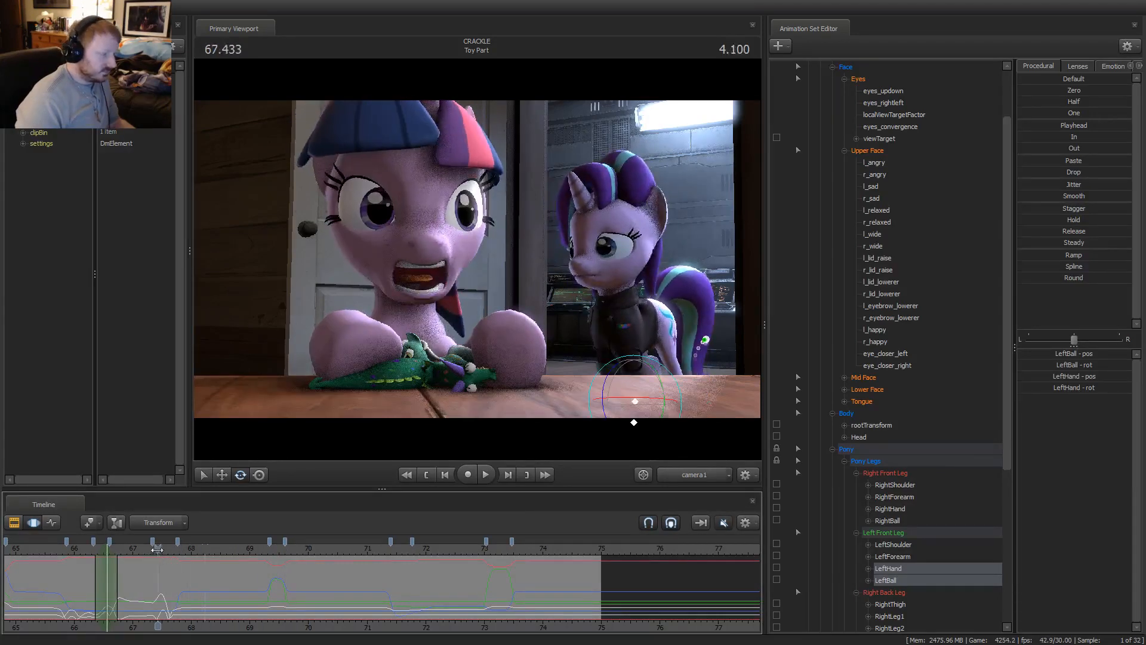
key("space")
key("space")
Place the time cursor at 67.866 seconds, during Starlight's head turn
scroll(185, 623, "down", 1)
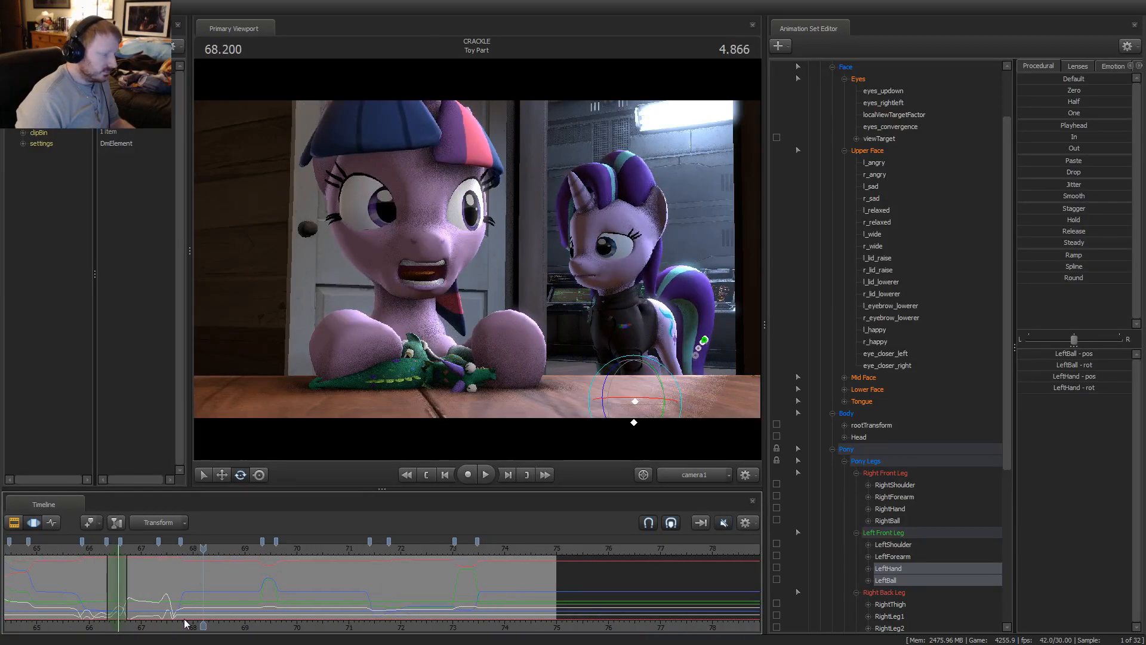
middle_click_drag(218, 597, 344, 592)
scroll(253, 583, "up", 5)
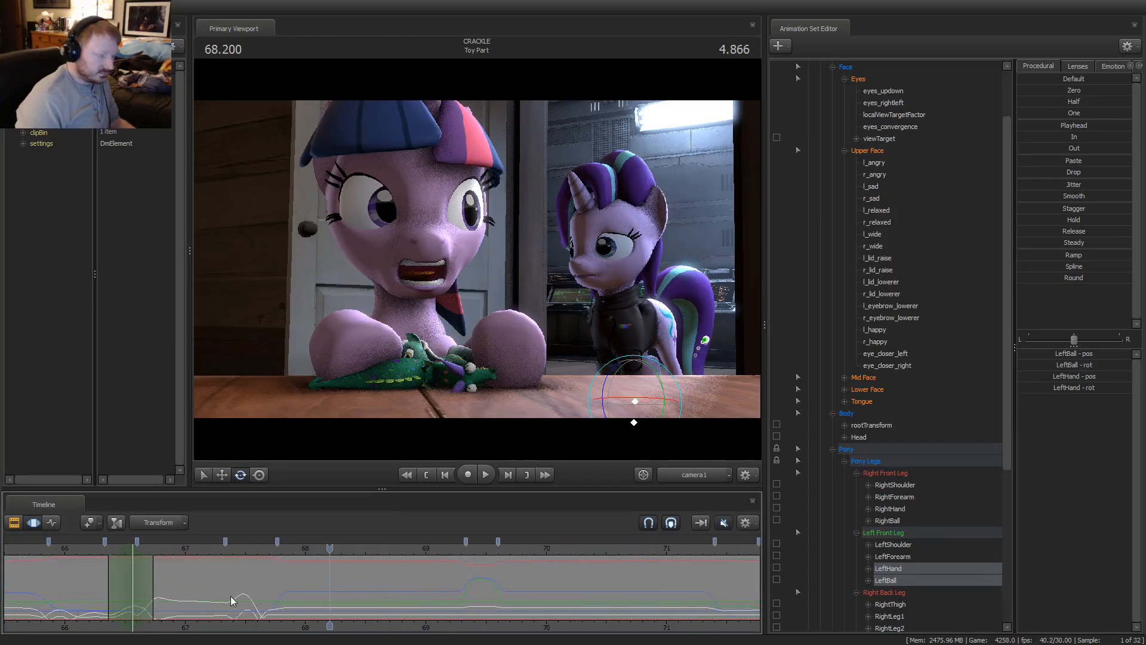
left_click(218, 602)
scroll(233, 609, "up", 4)
key("shift")
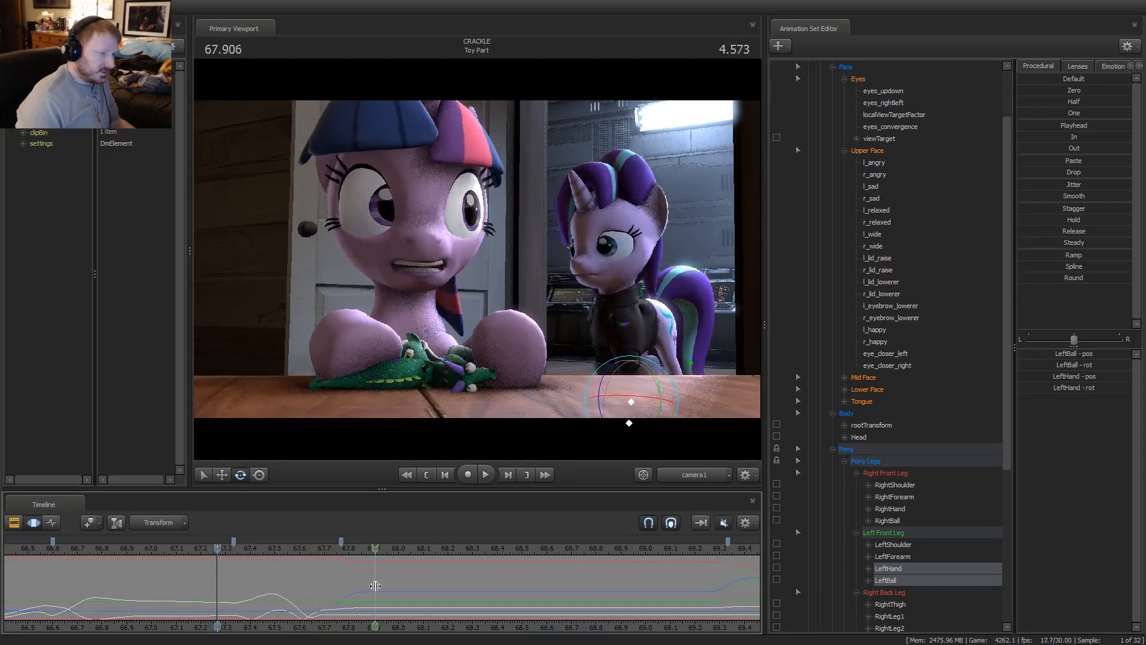
left_click(375, 586)
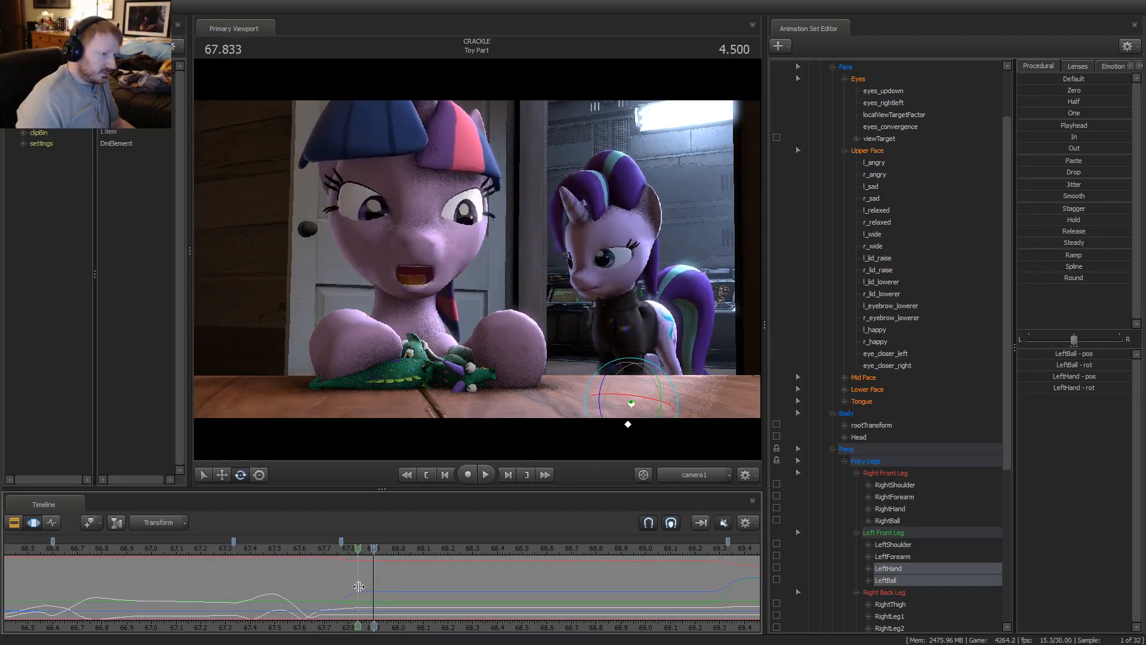
left_click(363, 586)
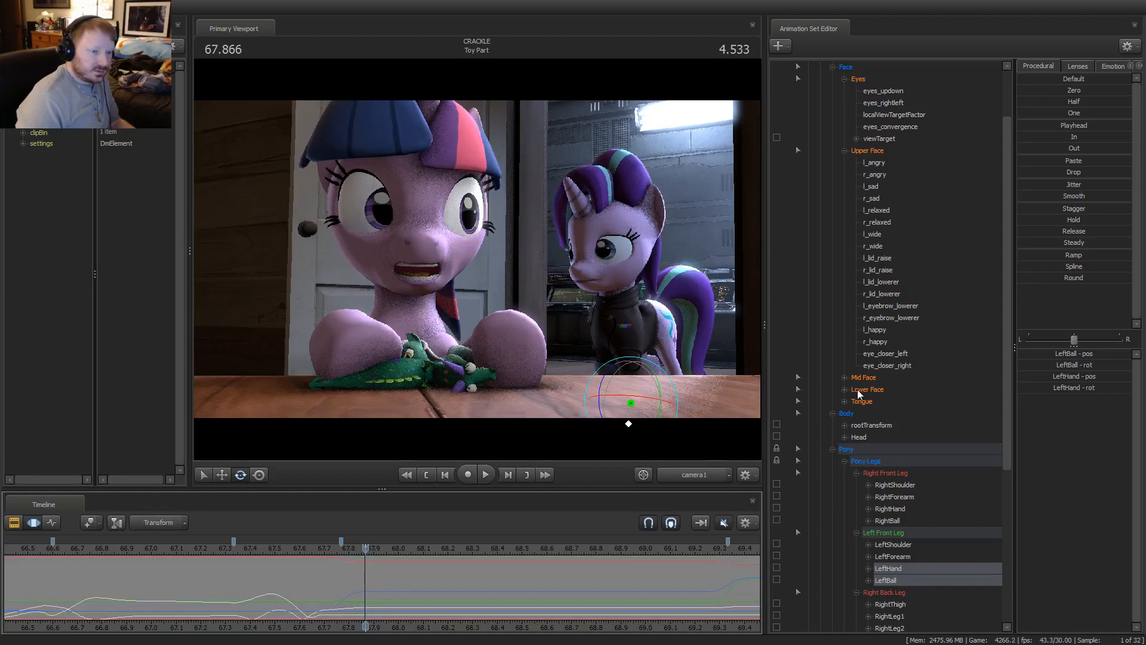
Adjust Starlight's eyes_updown control within a short time selection from about 67.77 to 67.9 seconds
scroll(860, 394, "up", 2)
left_click(879, 162)
left_click(881, 175)
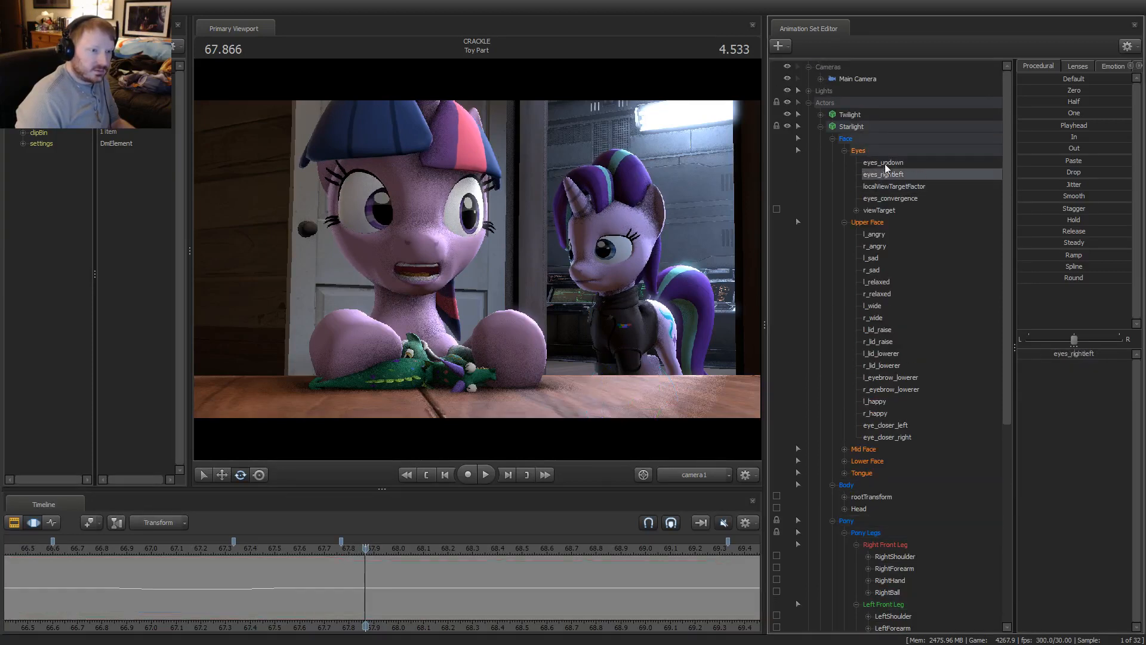
left_click(884, 164)
scroll(363, 588, "up", 2)
scroll(362, 588, "up", 2)
mouse_move(363, 589)
left_mouse_down()
mouse_move(320, 590)
mouse_move(380, 591)
left_mouse_up()
scroll(363, 591, "up", 1, "shift")
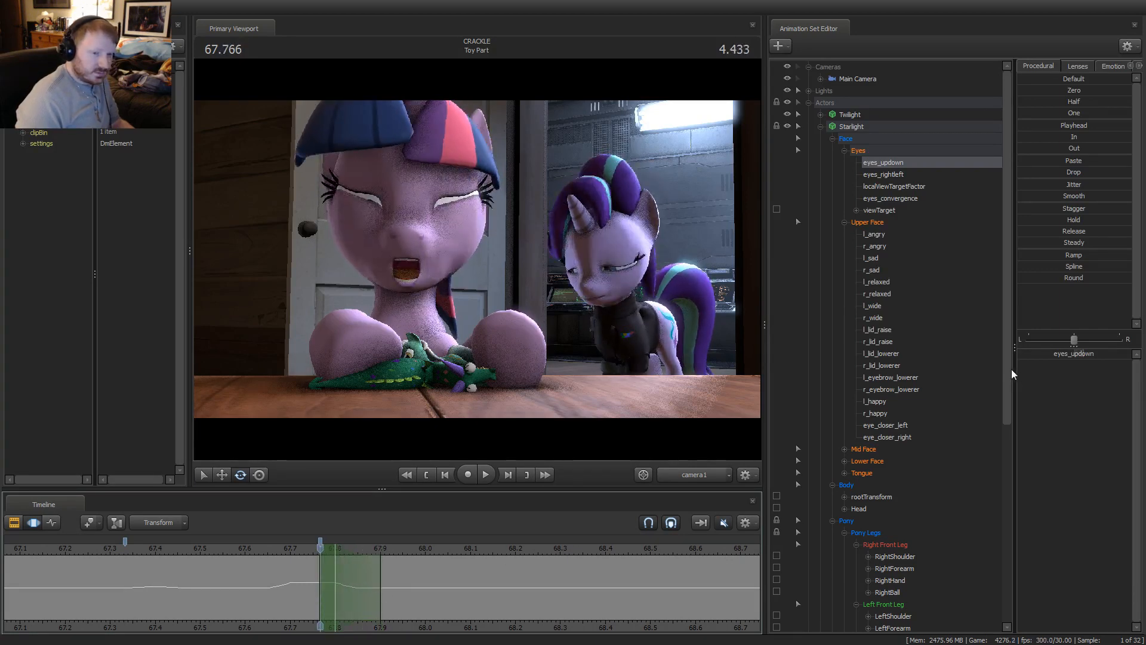
left_click_drag(1084, 357, 1069, 357)
Adjust eyes_updown again within a time selection from 67.8 to 68.1 seconds centred on 67.9, and play it back
left_click_drag(321, 572, 472, 578)
scroll(377, 579, "up", 3)
scroll(472, 578, "up", 1)
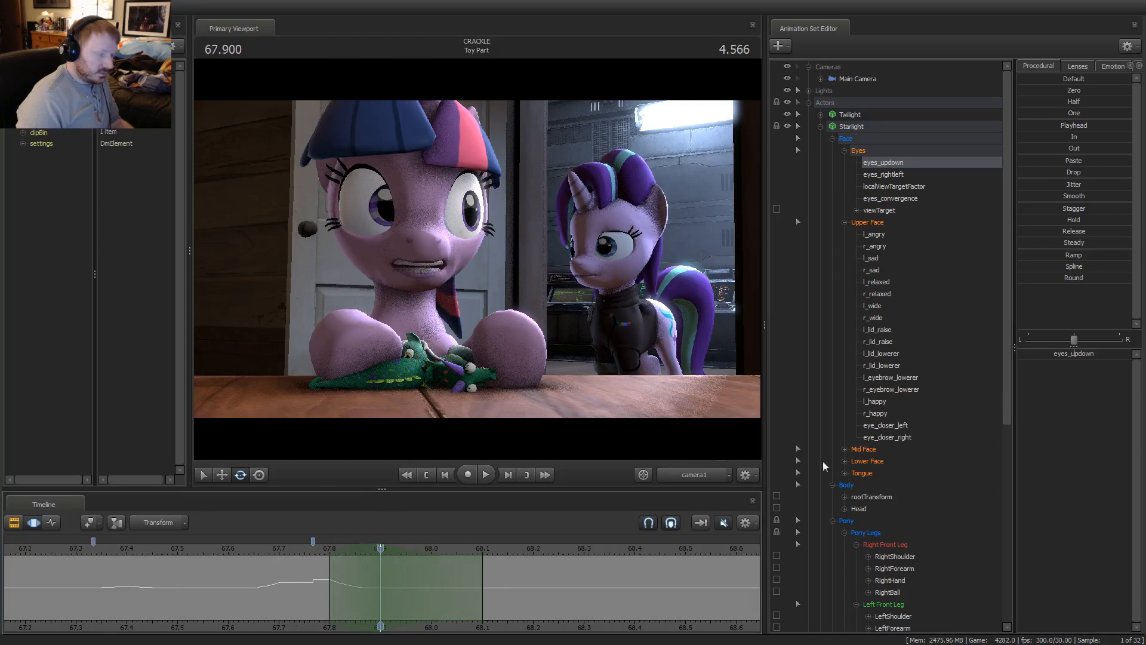
left_click_drag(1085, 352, 1083, 352)
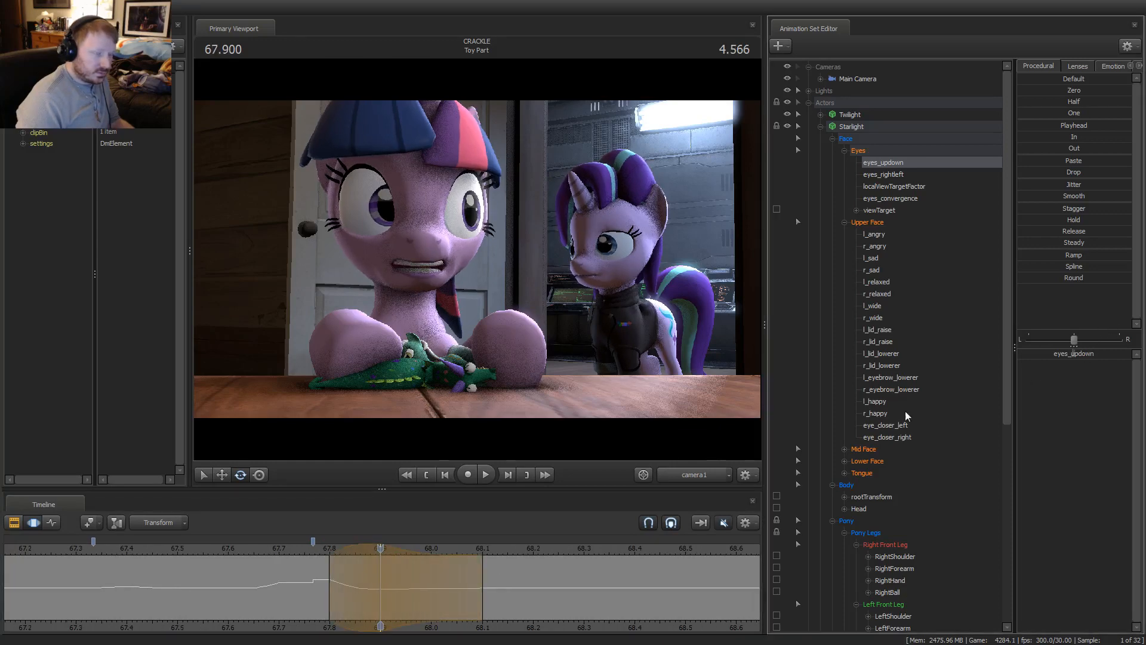
key("space")
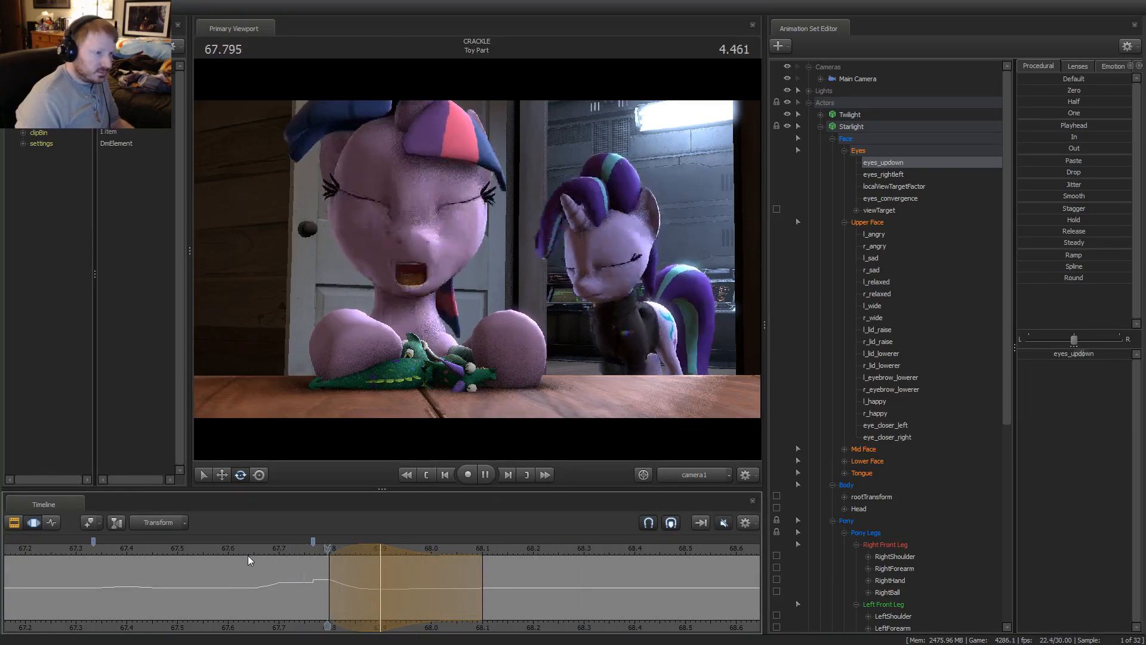
Adjust Starlight's eyes_updown within a time selection from about 67.87 to 68.4 seconds centred on 68.133, and play it back
key("space")
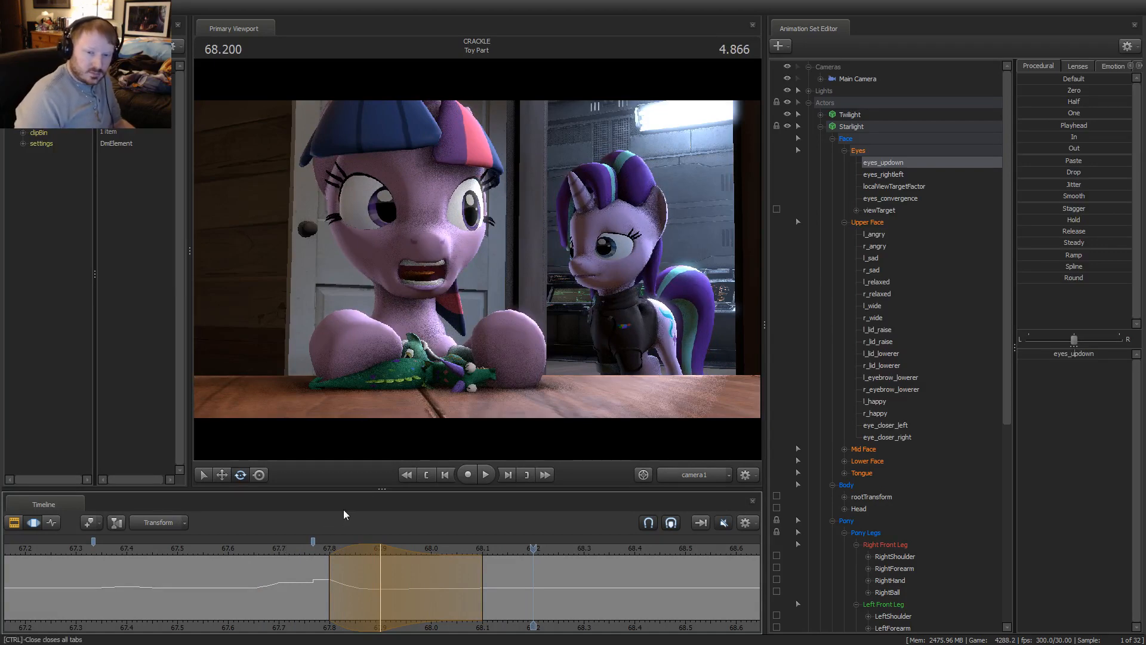
key("Return")
scroll(447, 561, "down", 2)
left_click(505, 581, "shift")
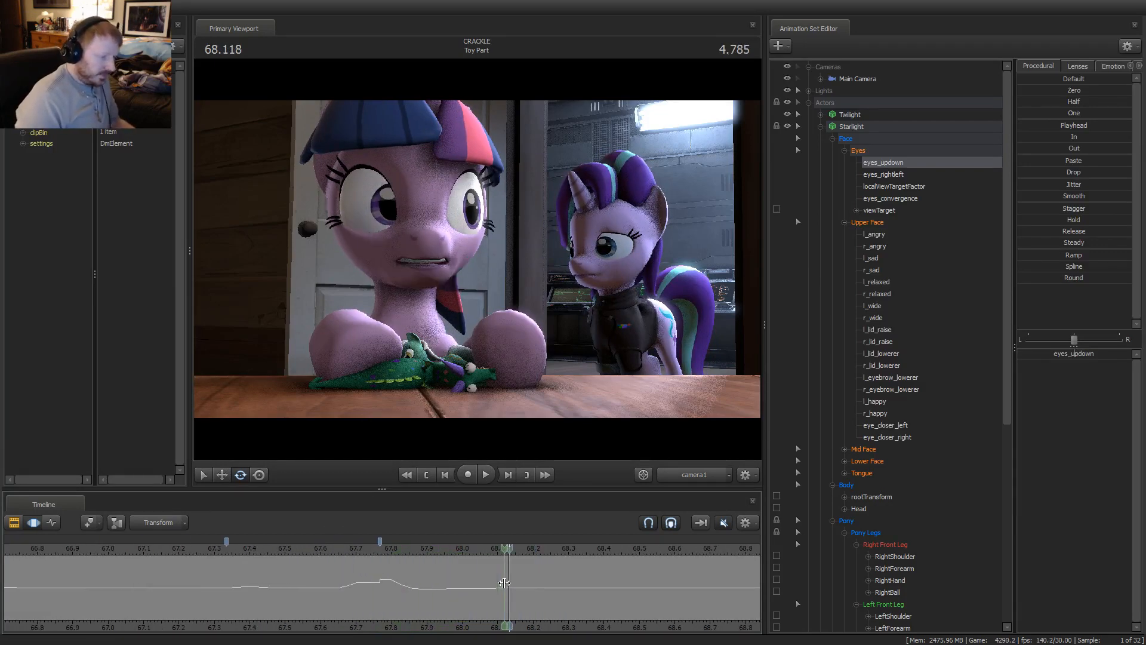
scroll(504, 582, "up", 5, "shift")
scroll(507, 579, "up", 1, "shift")
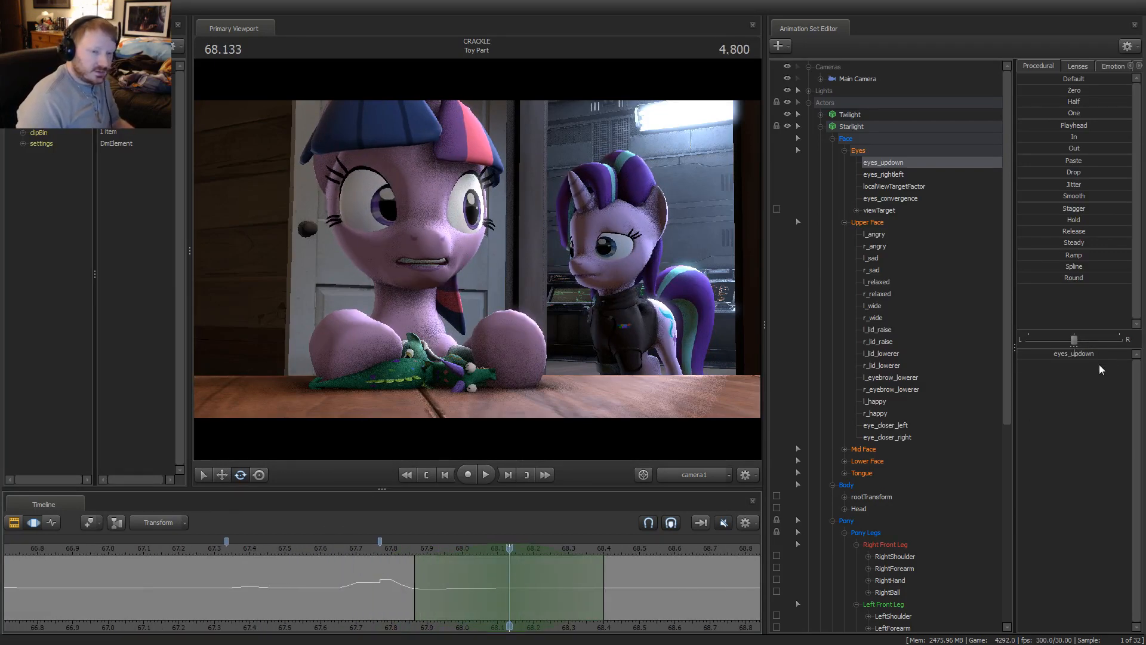
left_click_drag(1094, 355, 1091, 355)
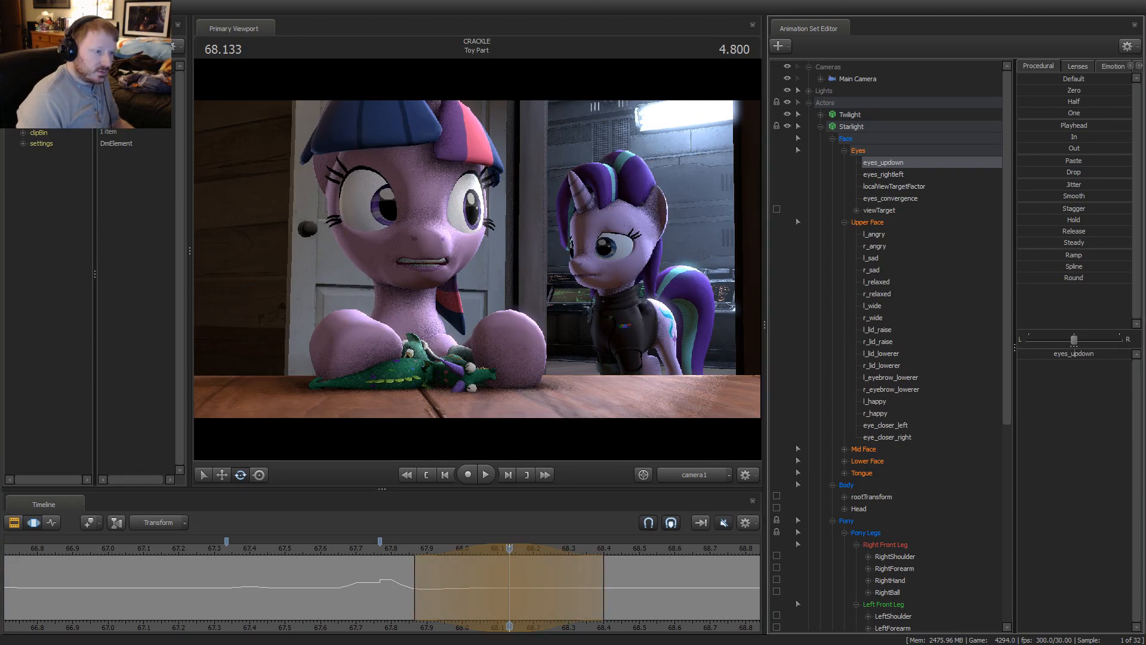
left_click(332, 554)
key("space")
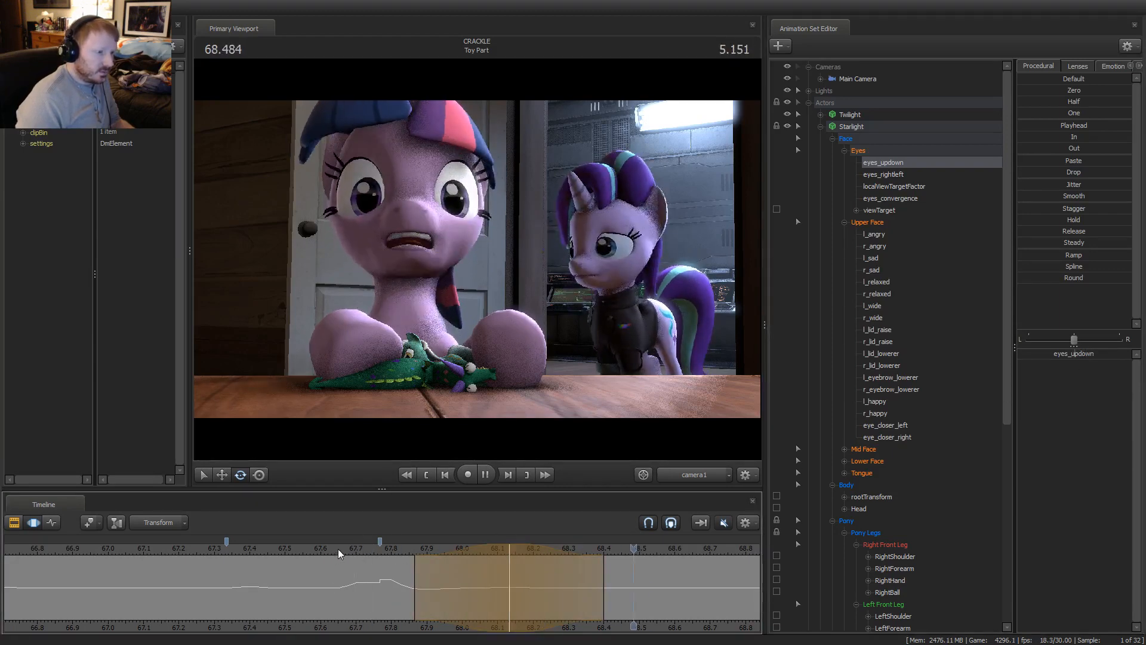
key("space")
Show the whole movie in the Clip Editor and place the time cursor at the start of the Intro - Building shot
scroll(507, 597, "down", 2)
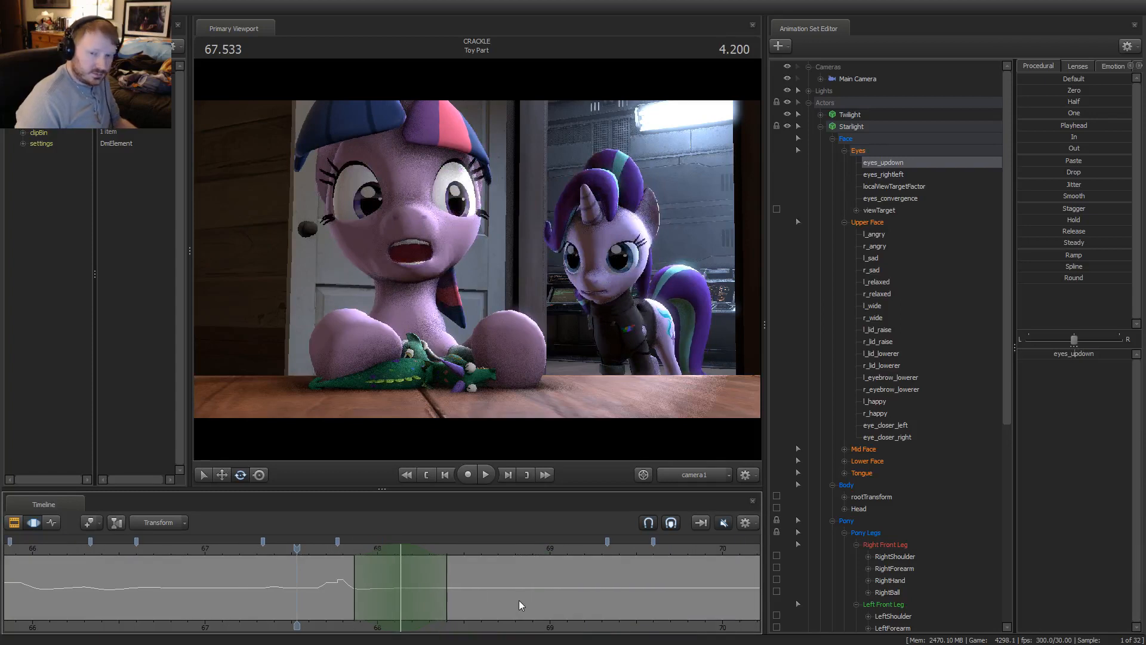
scroll(525, 600, "down", 2)
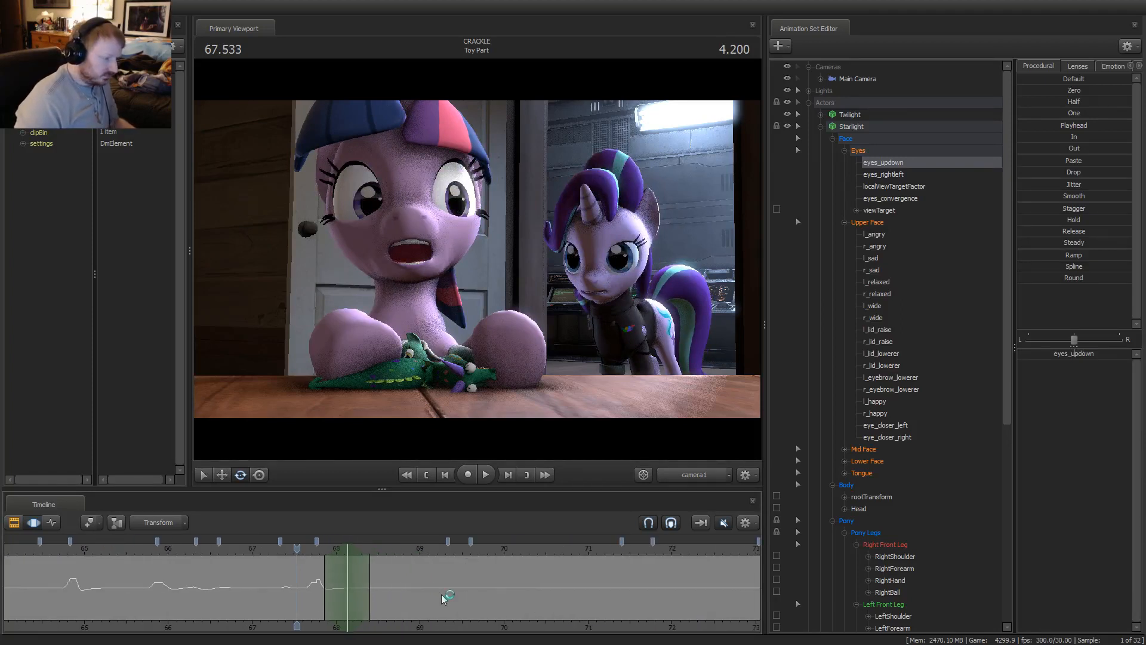
scroll(438, 594, "down", 10)
key("F2")
scroll(412, 606, "down", 3)
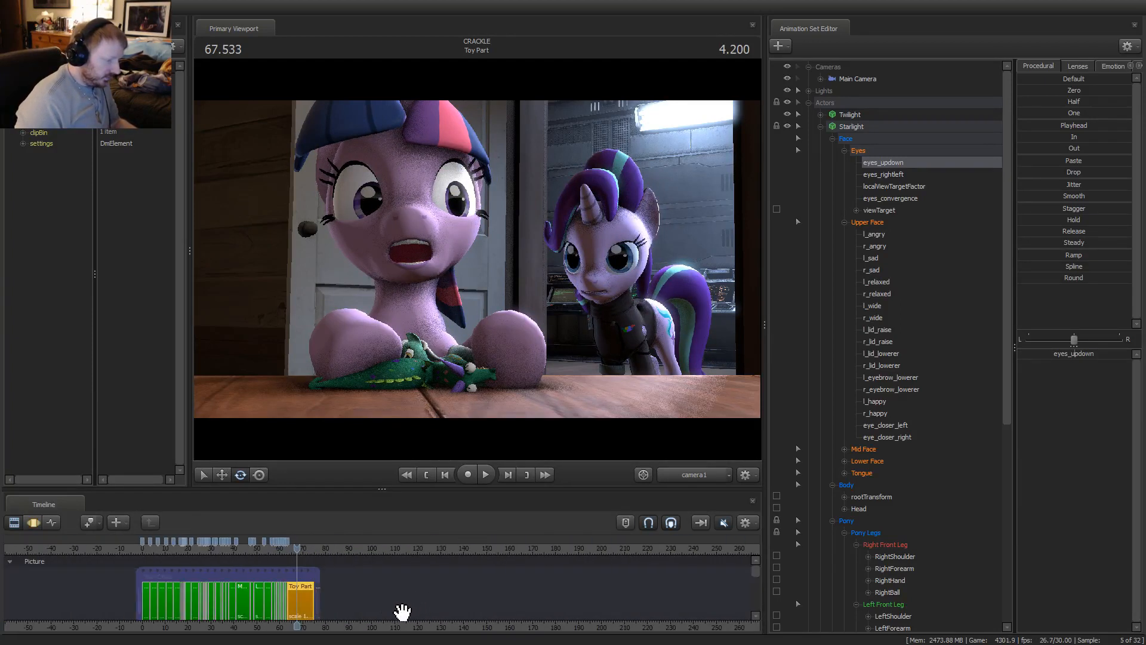
scroll(644, 609, "up", 5)
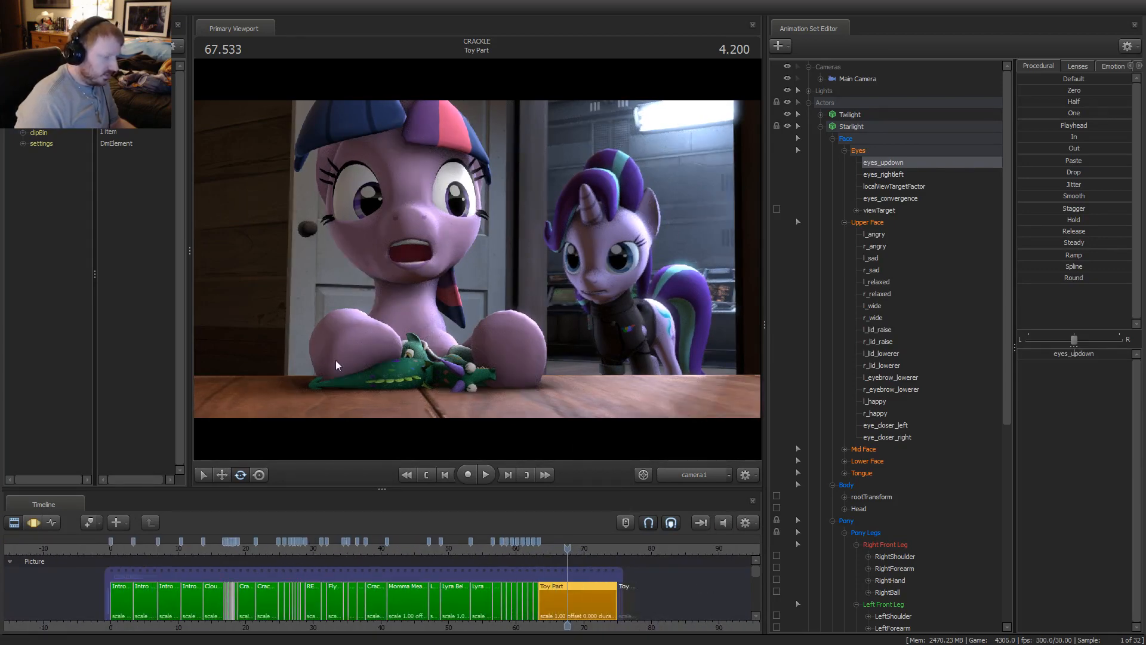
left_click(111, 548)
scroll(141, 590, "up", 4)
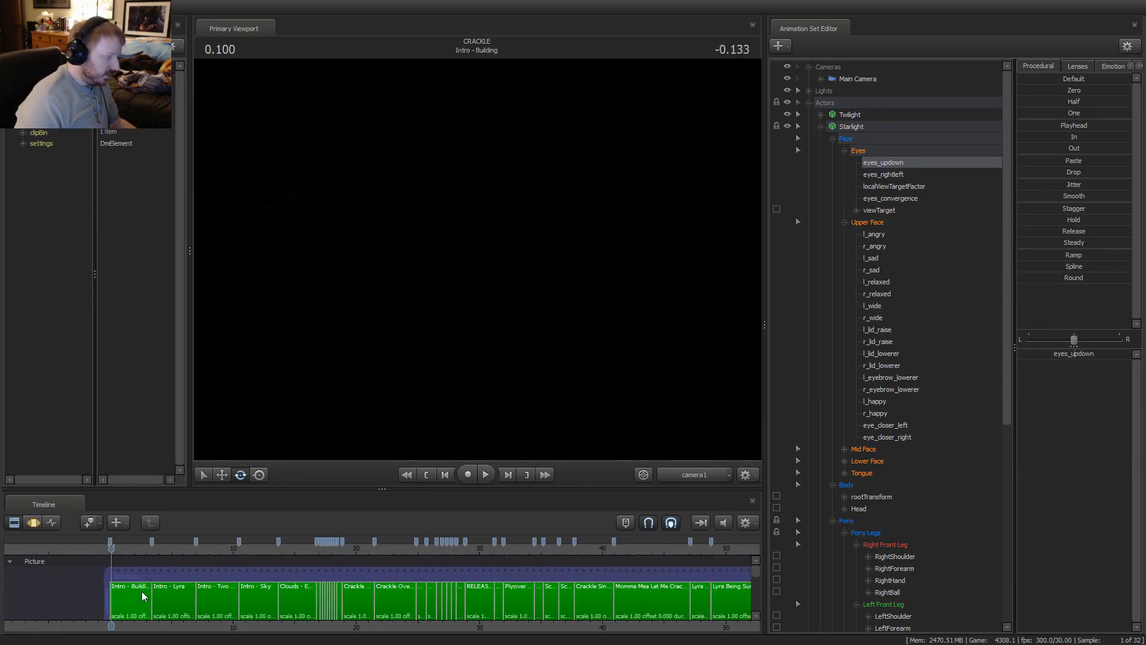
Check the cameras of the Intro Building, Lyra, Two Pone and Sky shots for a Main Camera (Fade)
left_click(137, 600)
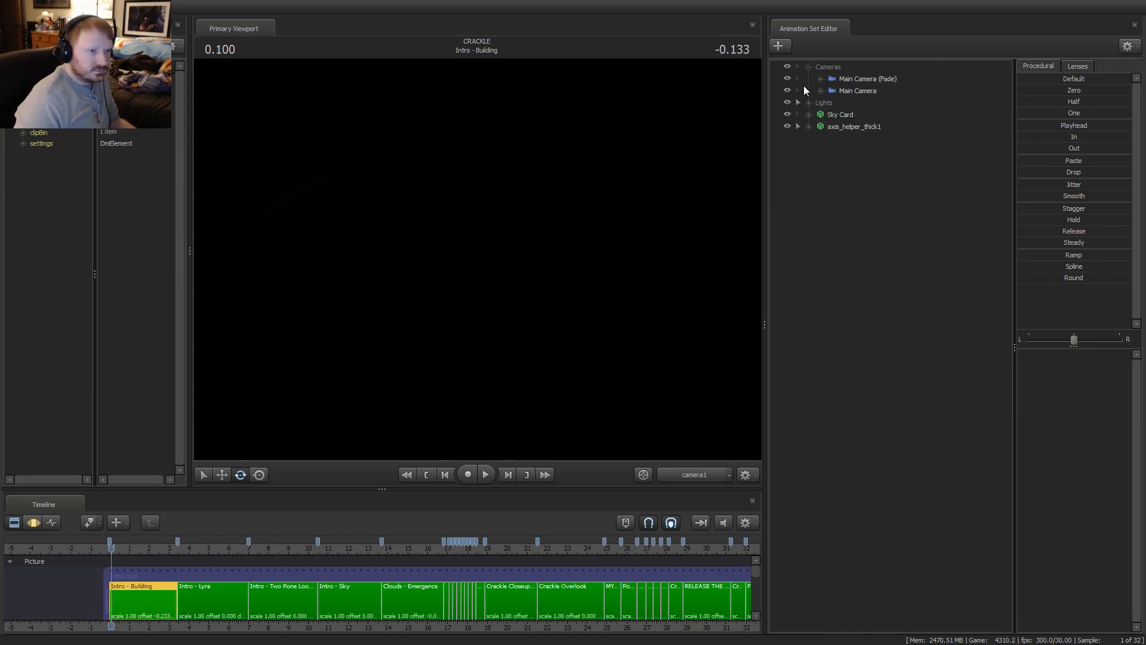
left_click(847, 79)
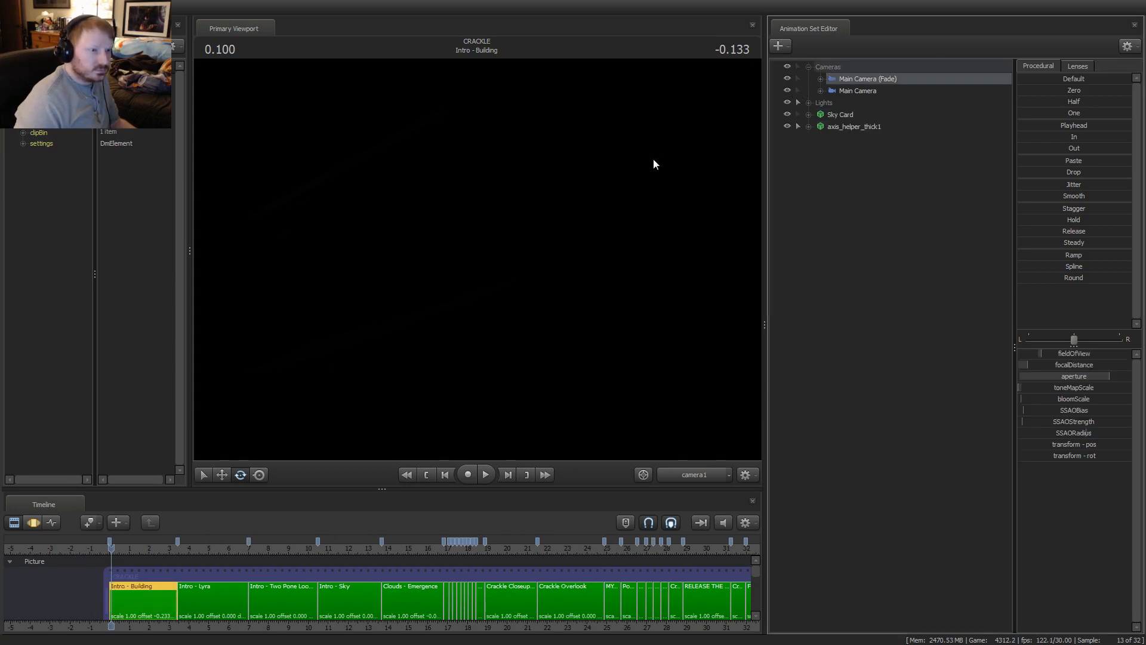
left_click(228, 591)
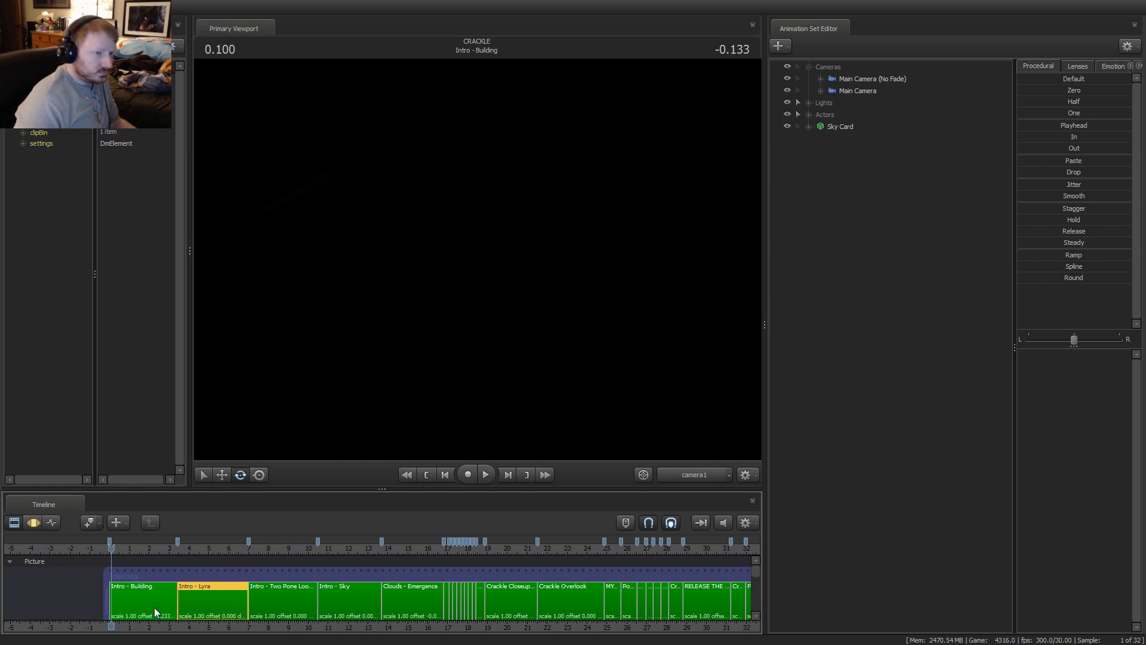
left_click(858, 93)
left_click(286, 612)
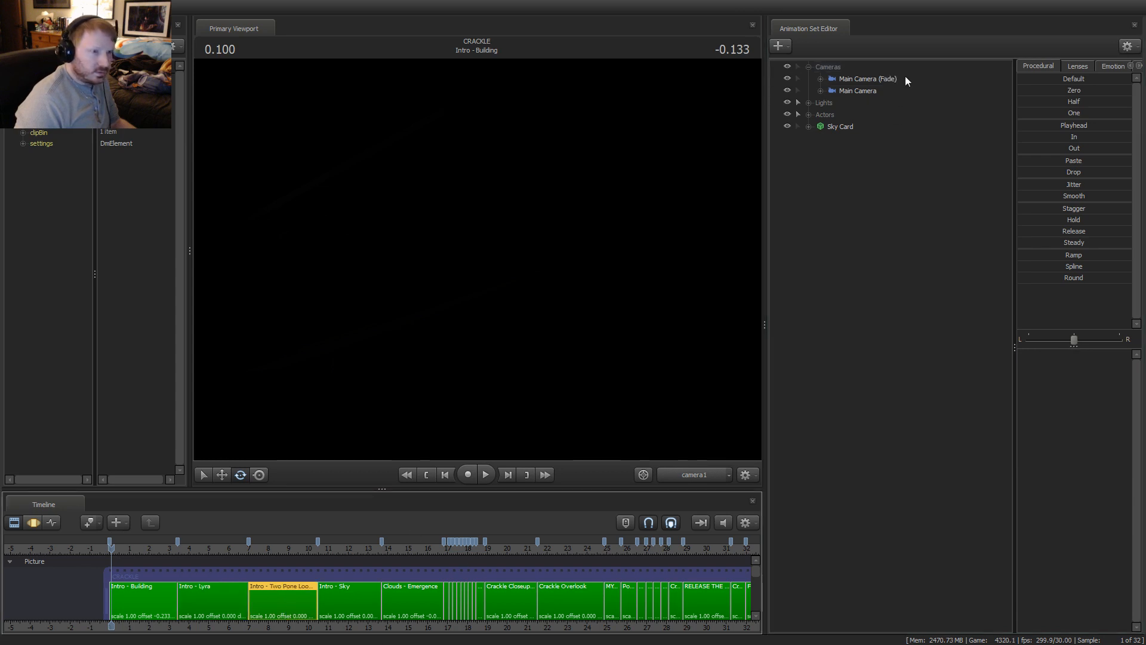
left_click(352, 604)
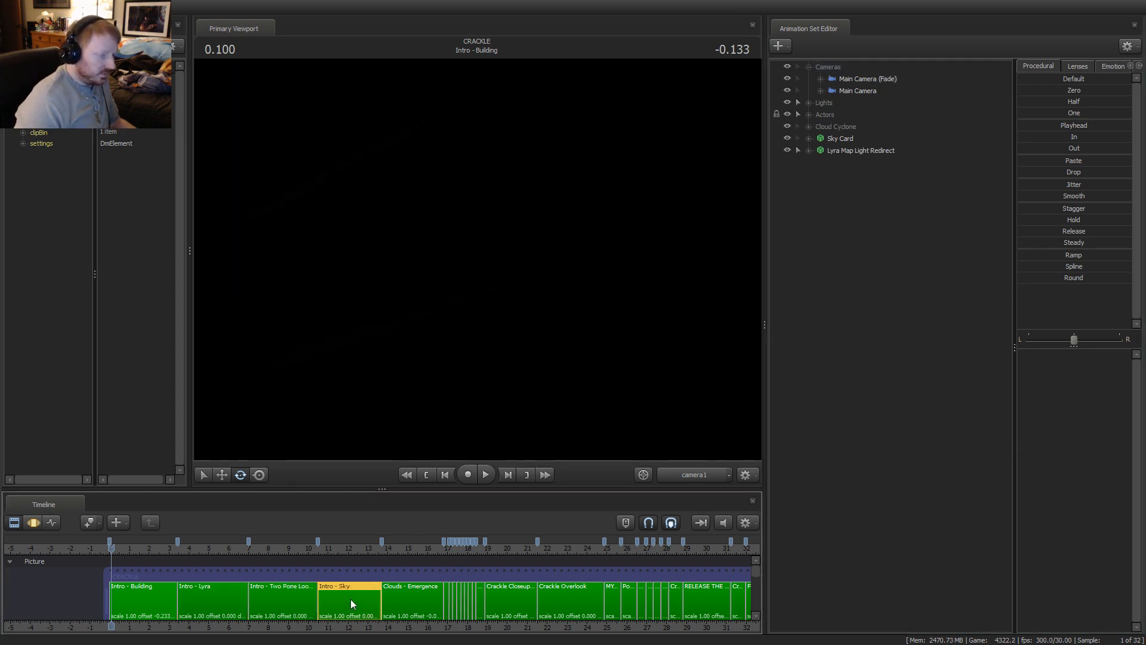
left_click(881, 83)
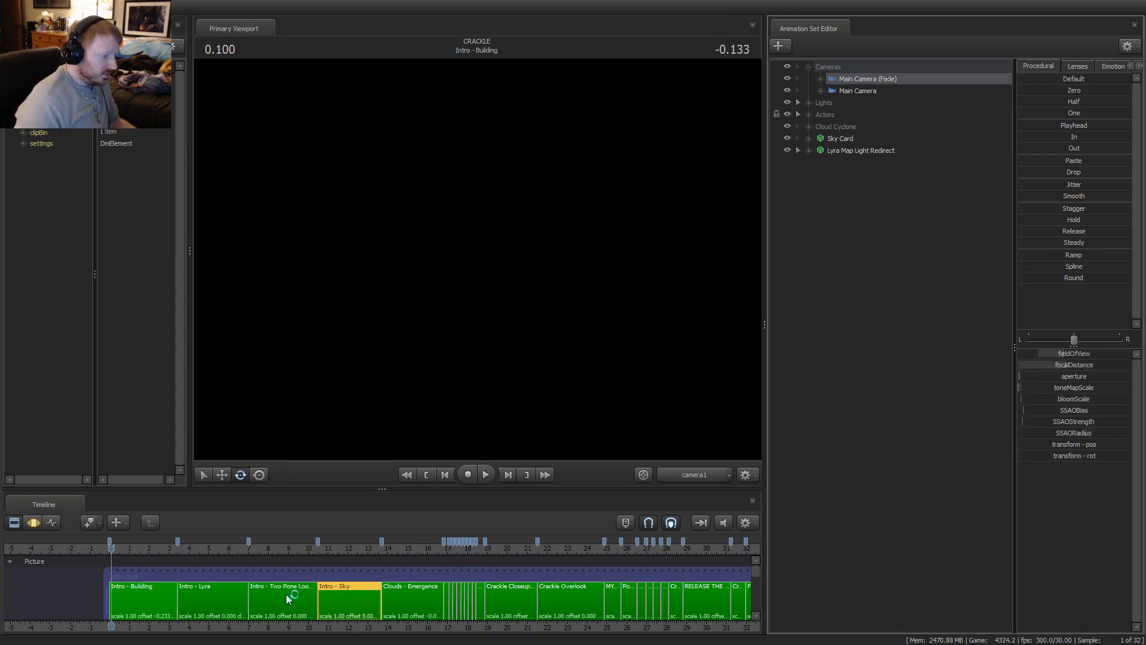
Scrub through the Intro - Lyra shot while trying the Two Pone shot's Main Camera (Fade) and Main Camera
left_click(267, 550)
left_click(278, 603)
left_click(224, 548)
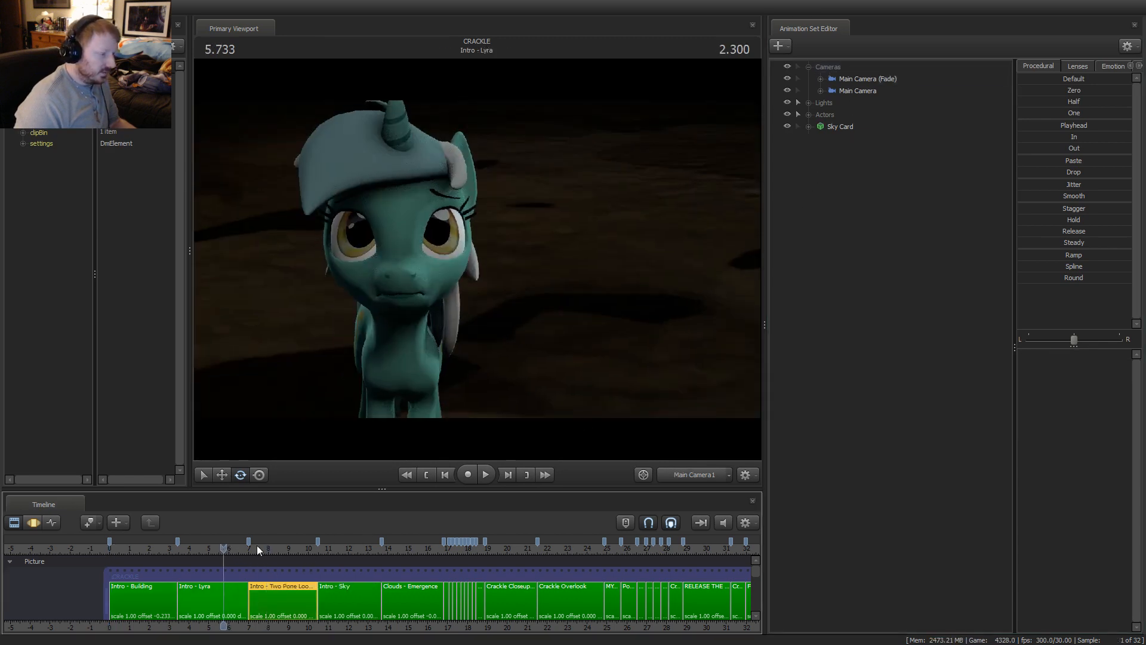
left_click(243, 548)
left_click(853, 80)
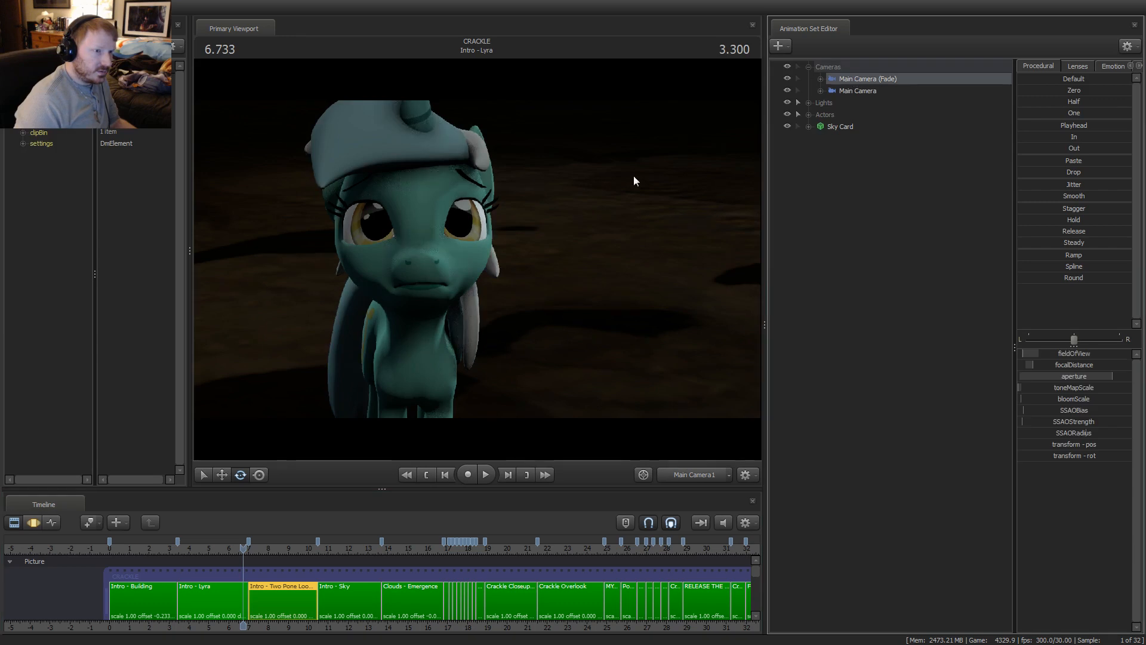
left_click(858, 91)
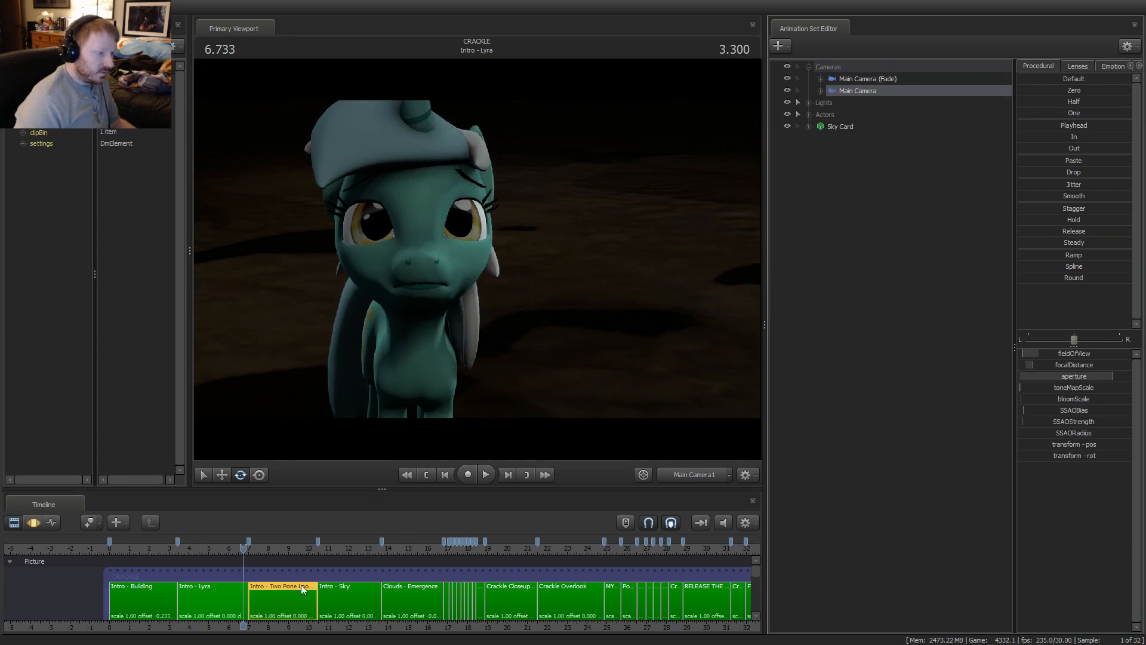
left_click_drag(241, 548, 190, 549)
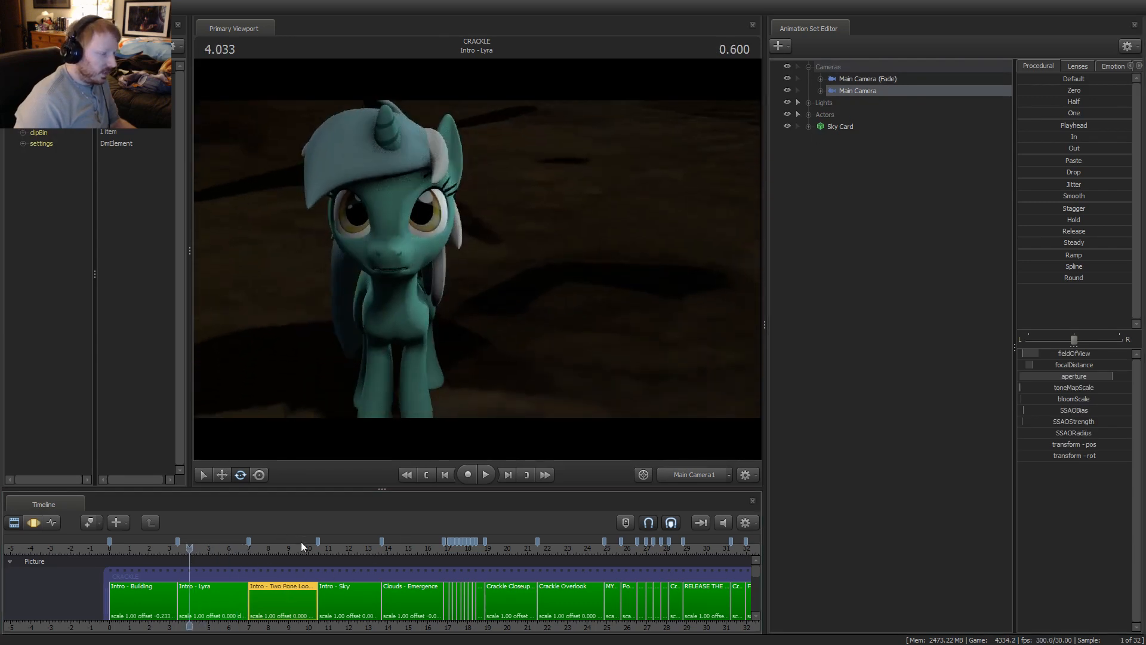
left_click(864, 78)
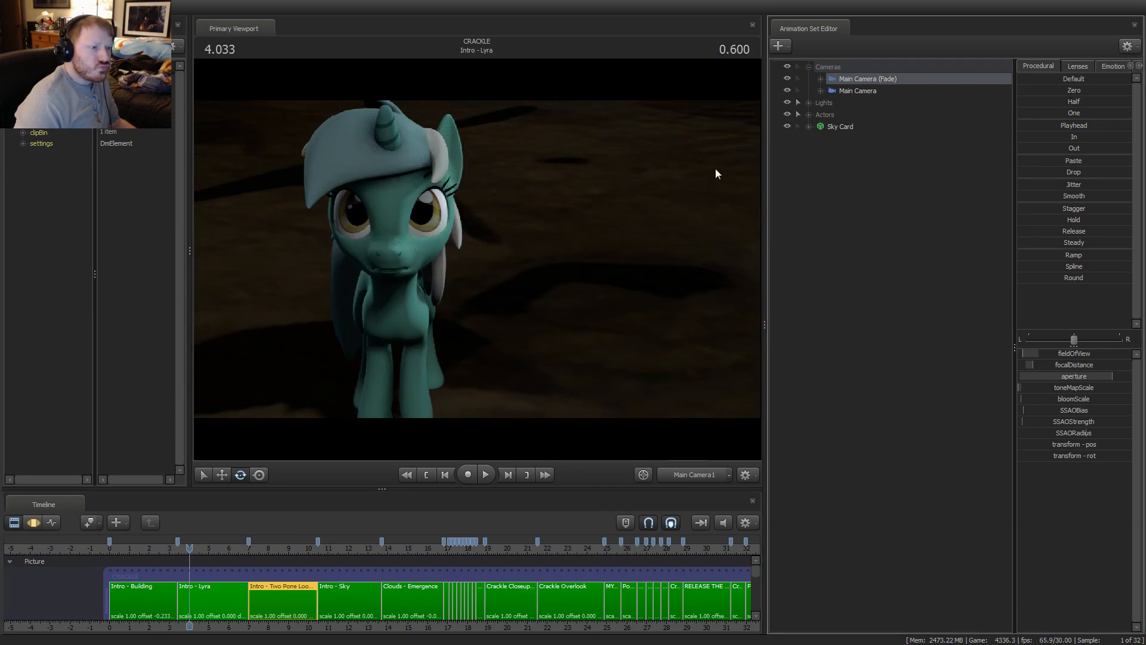
left_click(869, 92)
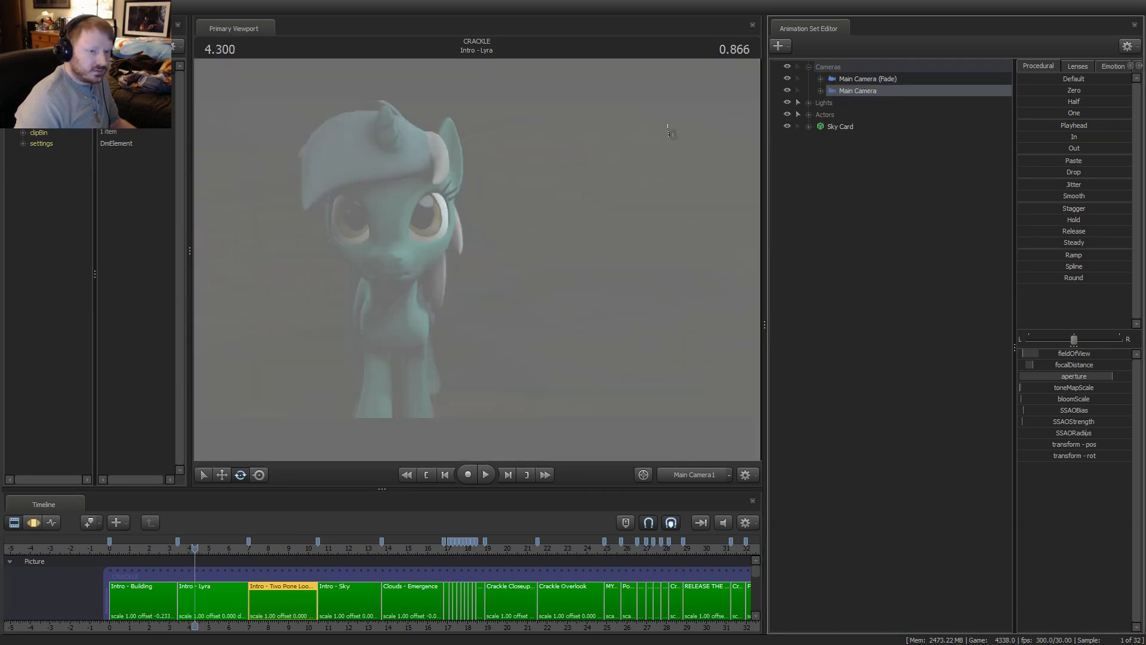
Make Main Camera (No Fade) the active camera of the Intro - Lyra shot and rename it Main Camera (Fade)
key("F2")
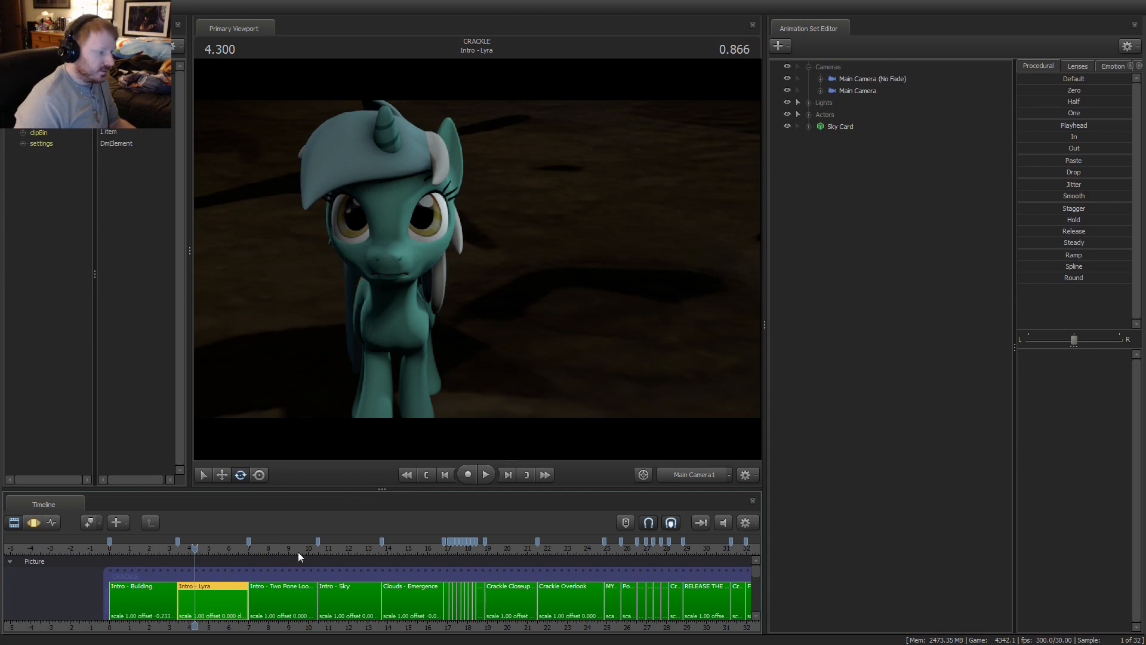
left_click(868, 79)
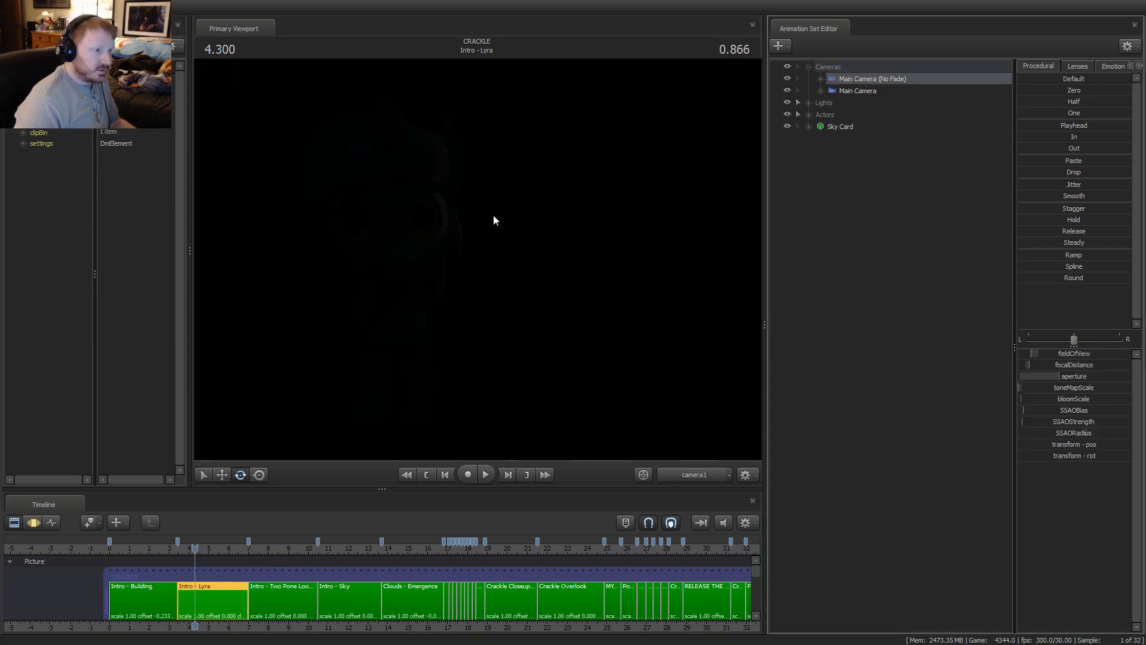
right_click(850, 76)
left_click(882, 85)
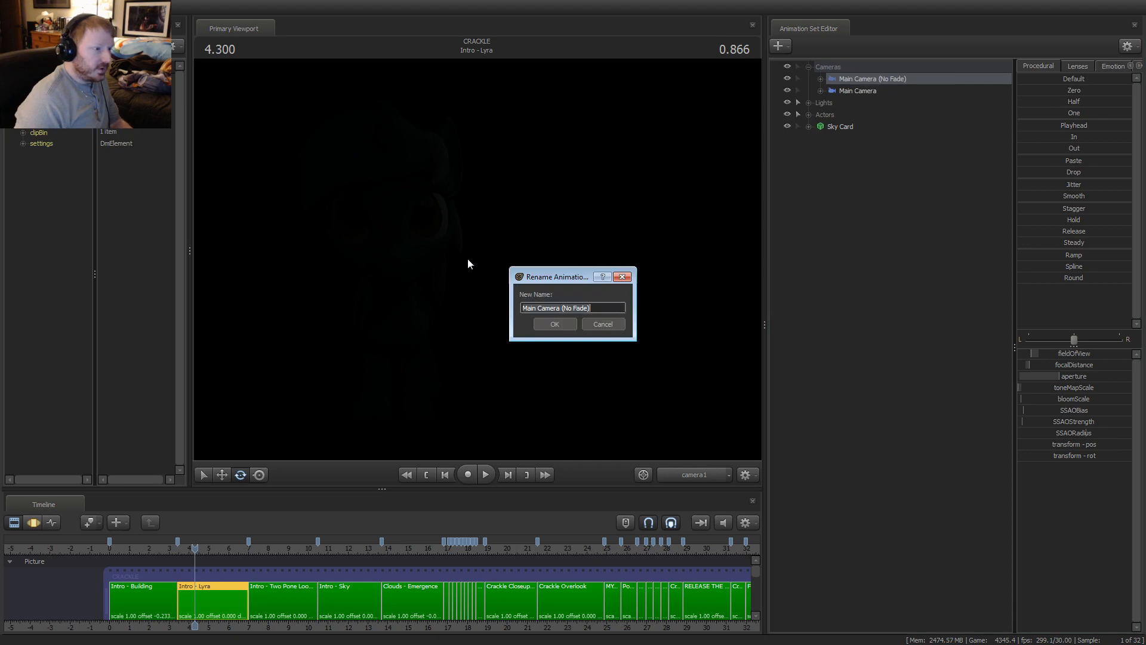
key("BackSpace")
key("BackSpace")
key("BackSpace")
left_click(568, 324)
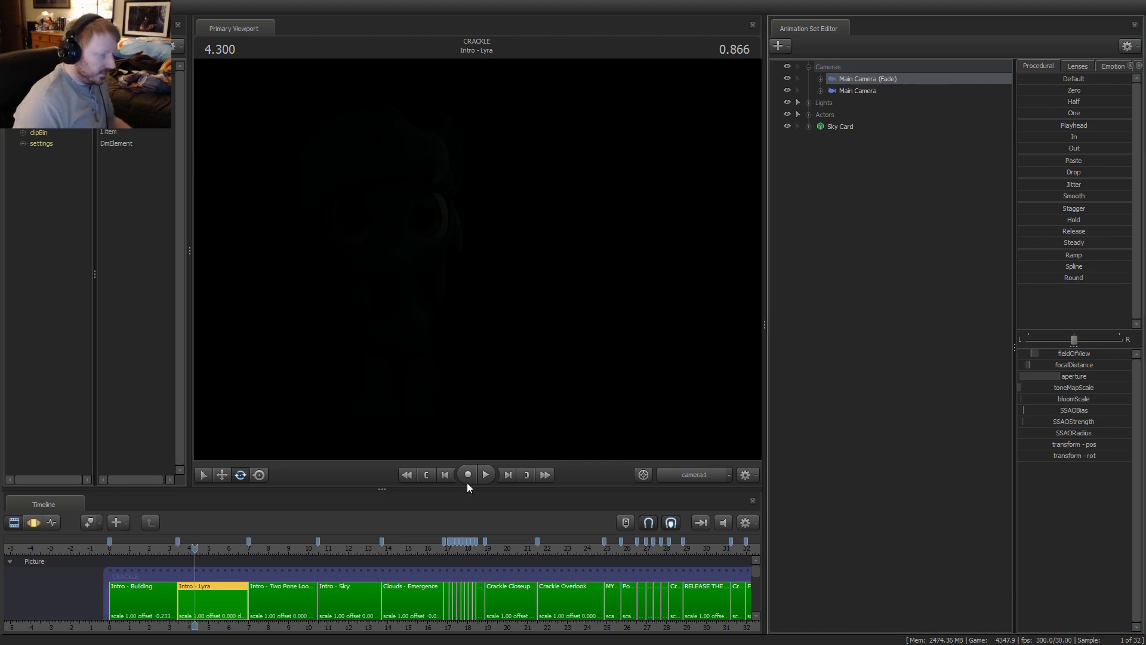
Load the map sfm_ponyville_2014.bsp for the Intro - Lyra shot, filtering the BSP files by ponyville
right_click(459, 165)
left_click(479, 265)
right_click(462, 232)
left_click(481, 337)
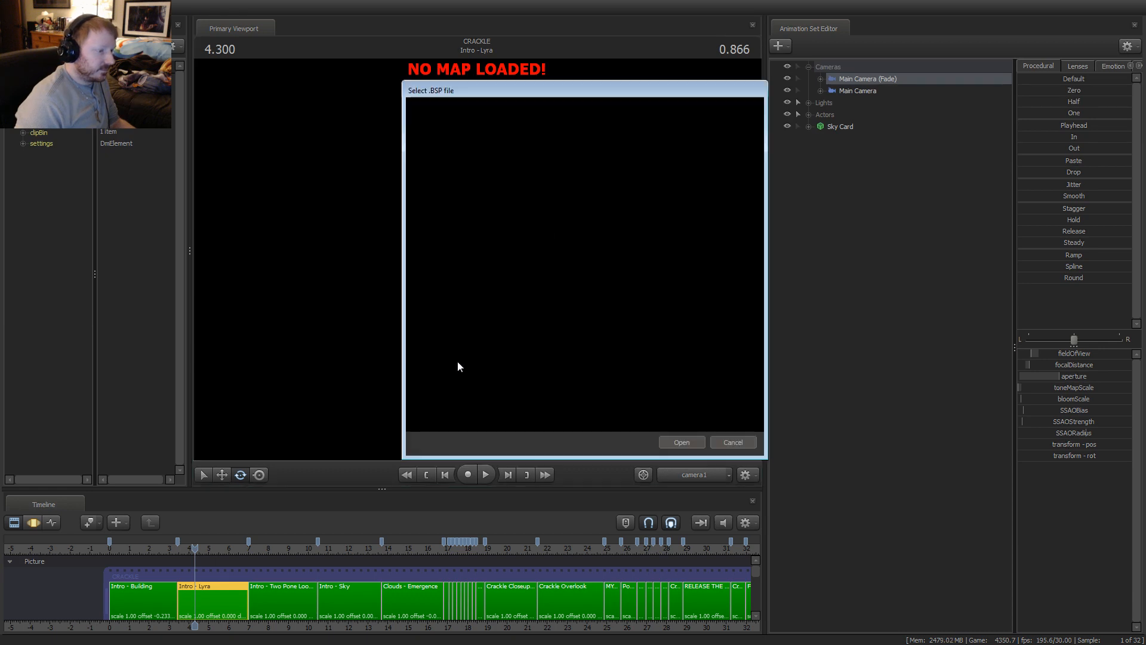
type("ponyv")
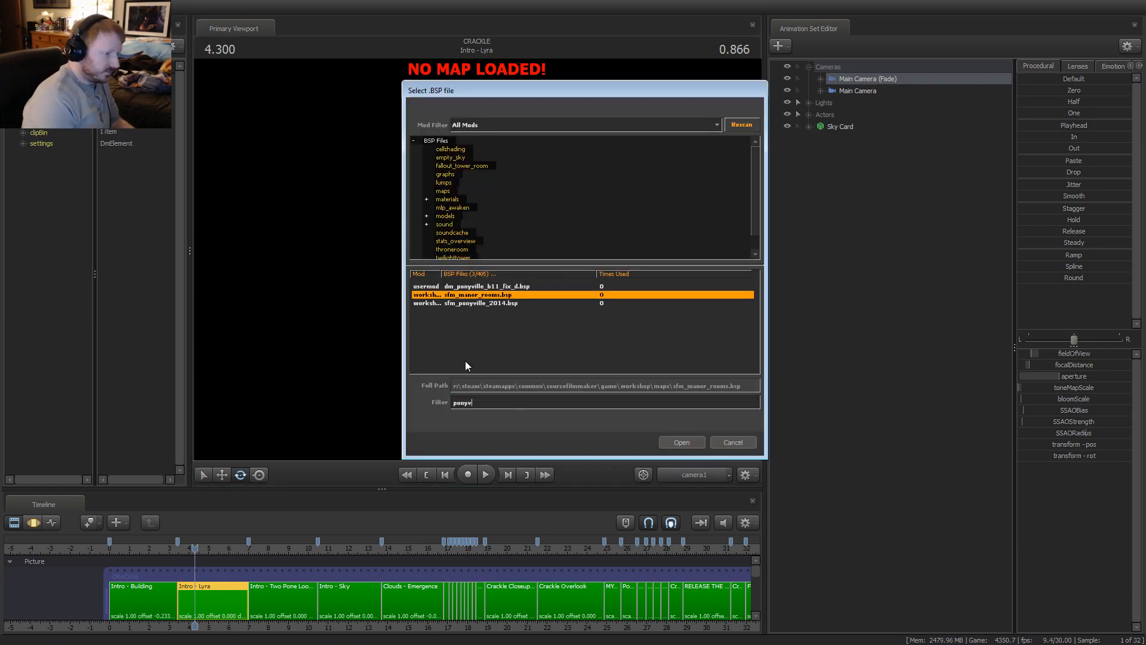
type("ille")
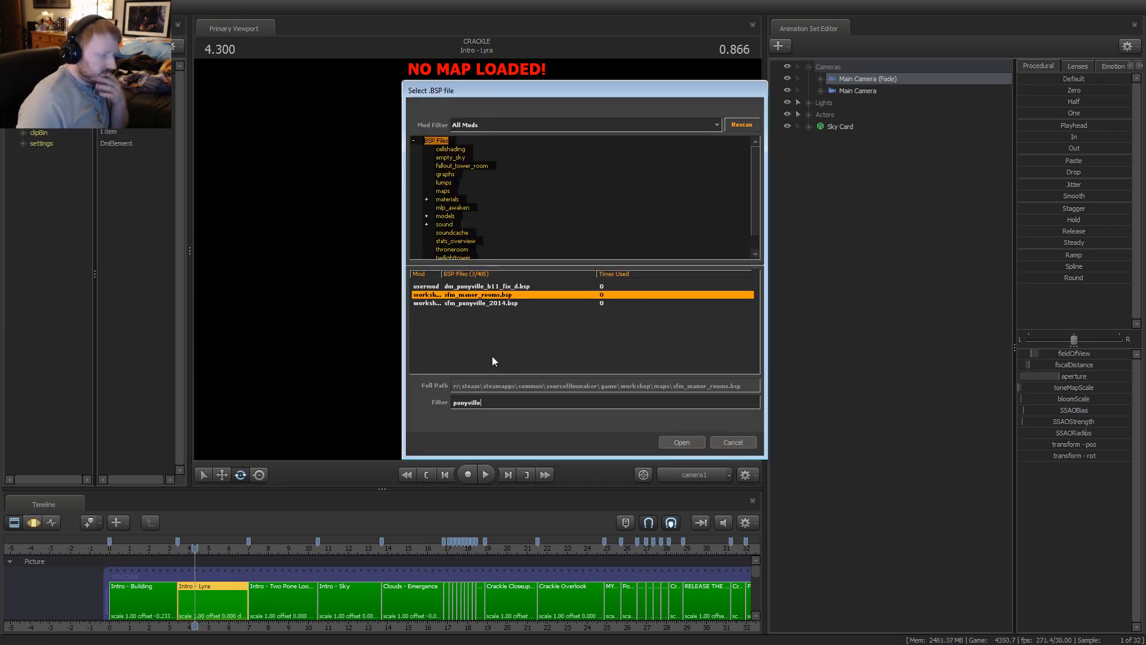
left_click(496, 303)
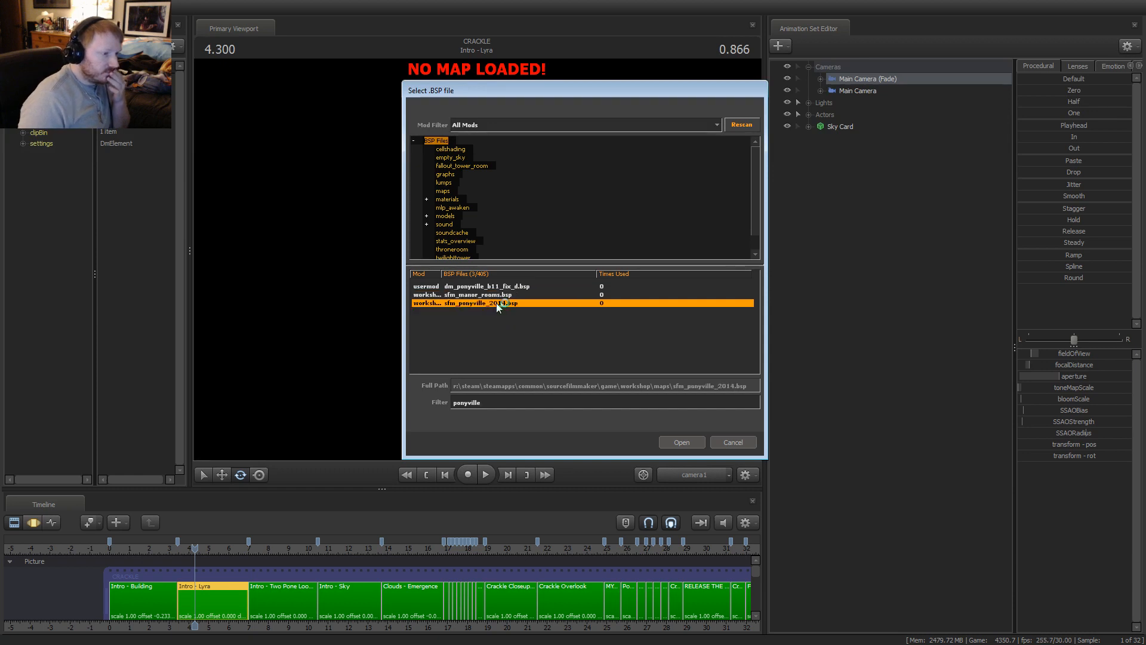
left_click(690, 445)
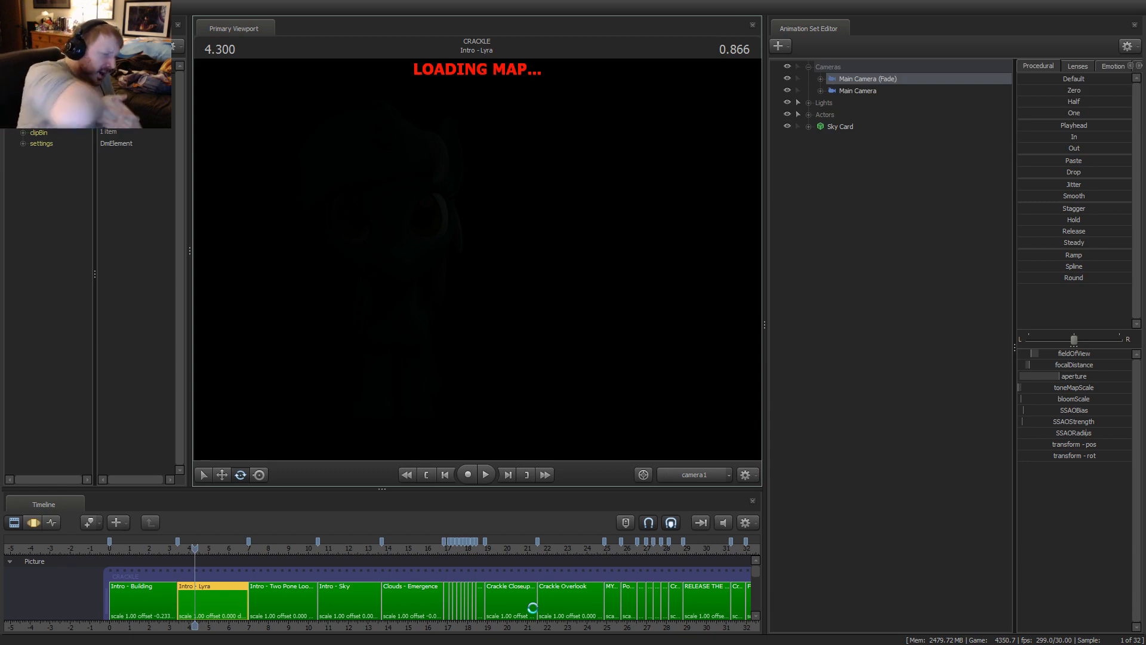
Play the movie from its beginning and enlarge the primary viewport by shrinking the areas around it
scroll(532, 608, "down", 2)
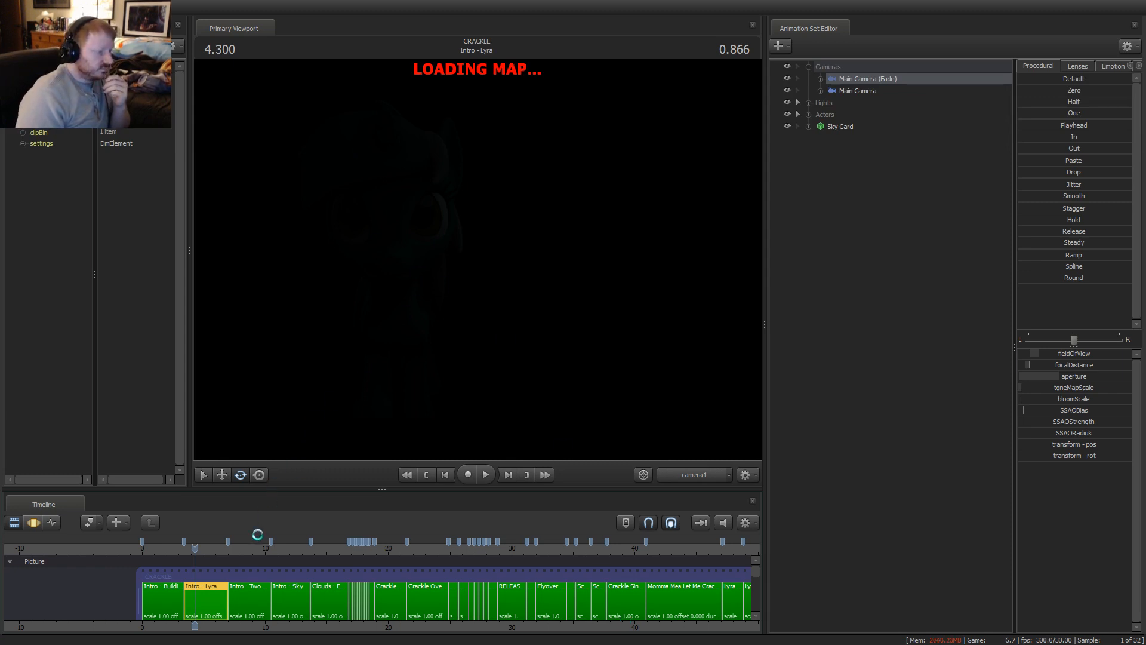
left_click(147, 547)
scroll(675, 564, "down", 2)
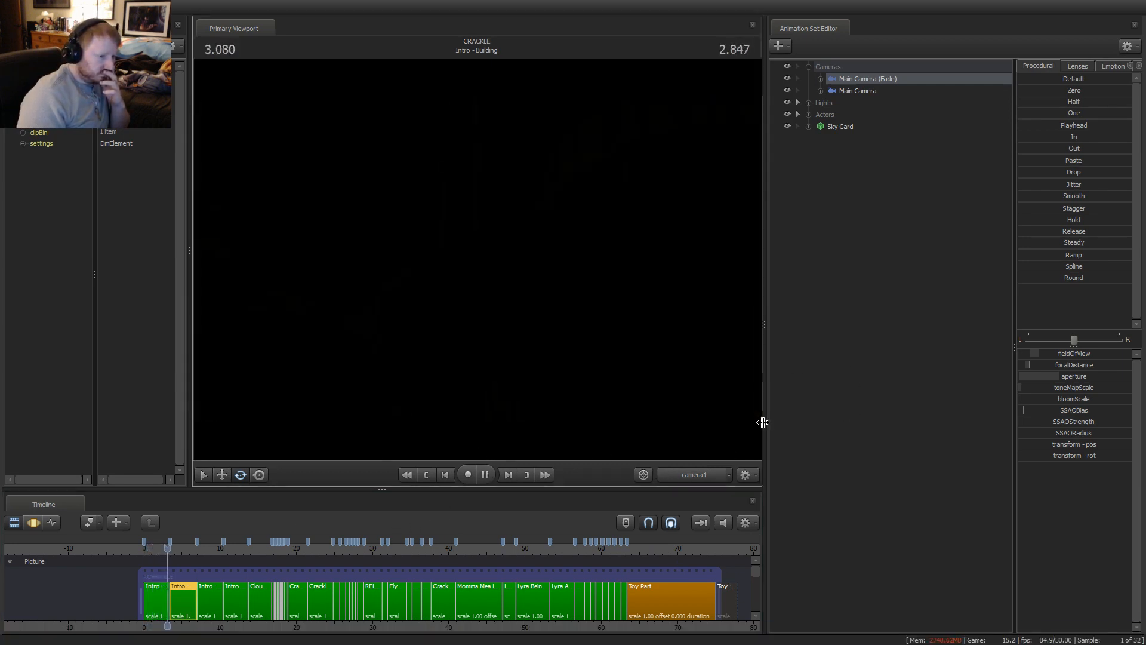
left_click_drag(763, 422, 893, 422)
left_click_drag(686, 484, 628, 548)
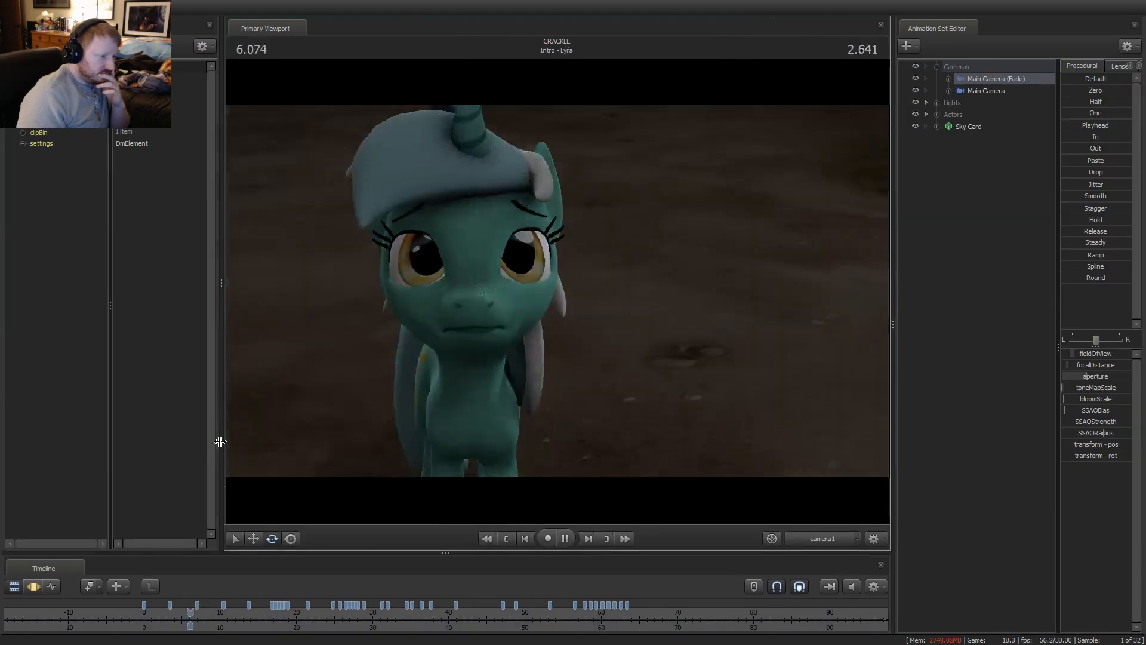
left_click_drag(220, 441, 122, 445)
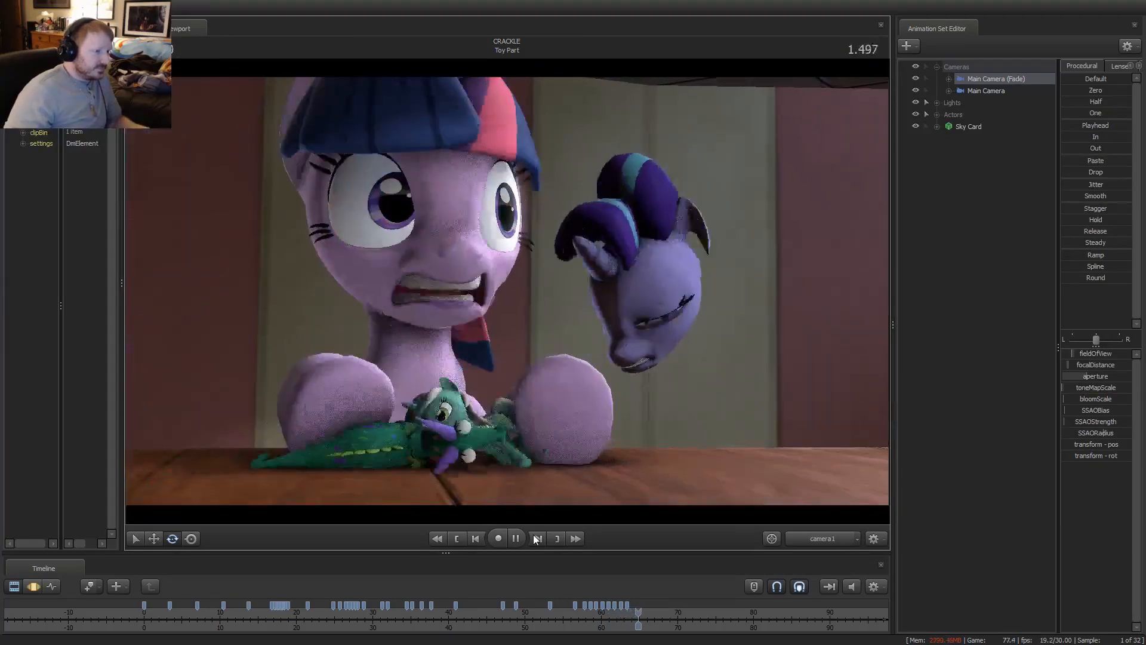
Stop playback and replace the Toy Part shot's map with sfm_manor_rooms.bsp, filtering the BSP files by manor
key("space")
right_click(481, 266)
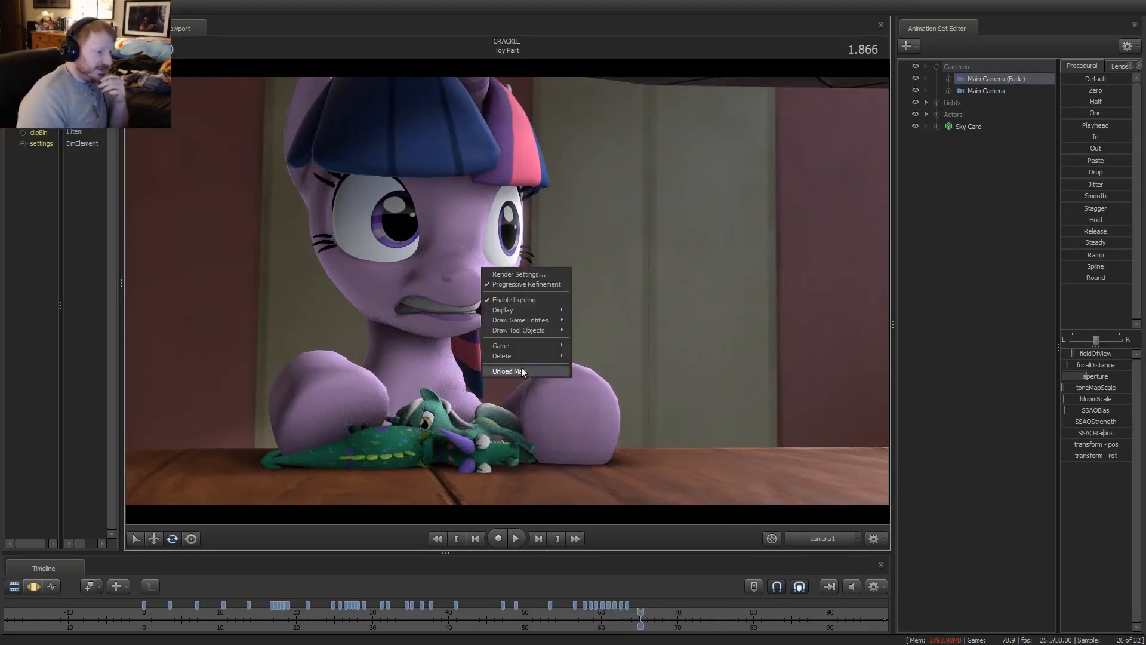
left_click(518, 370)
right_click(468, 310)
left_click(491, 420)
right_click(483, 380)
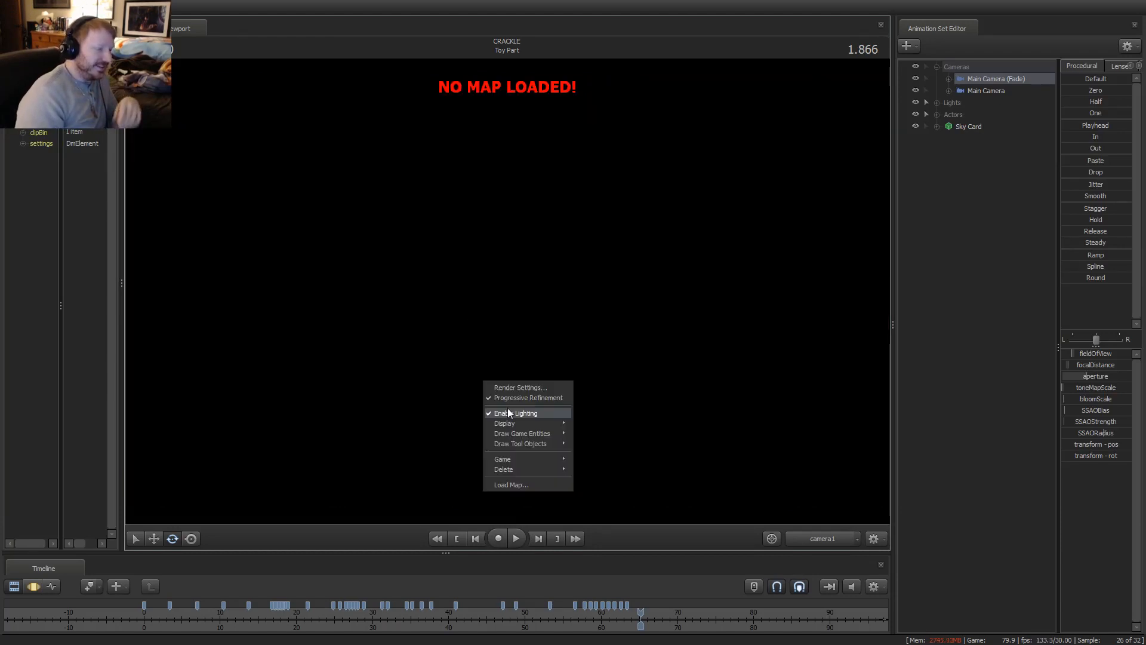
left_click(508, 484)
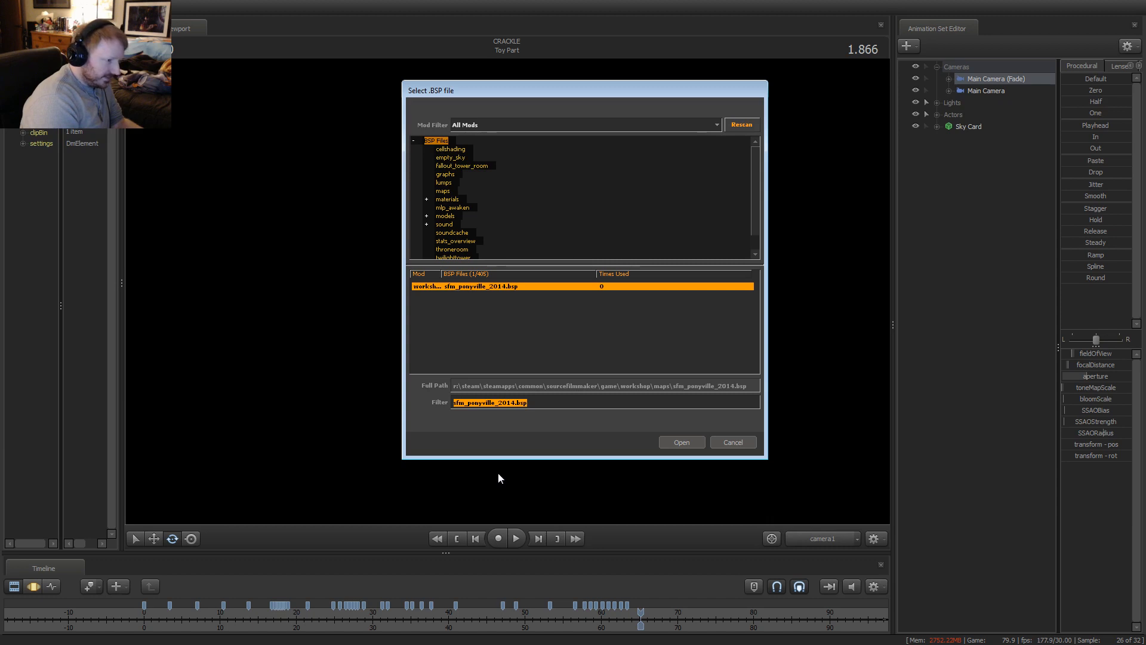
type("man")
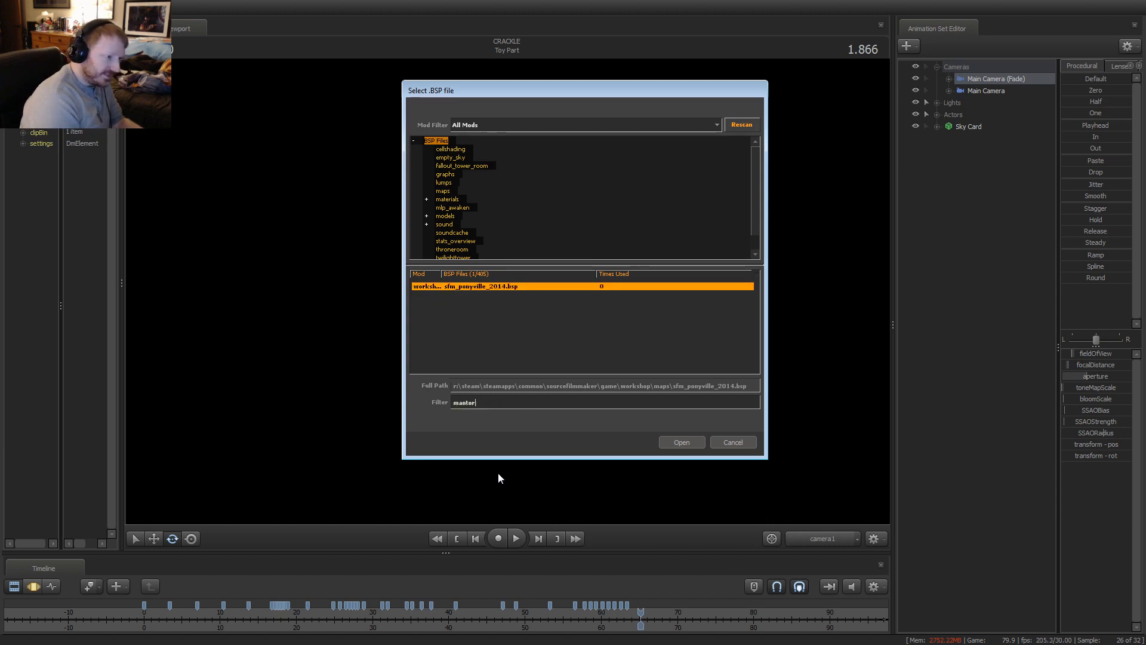
type("or")
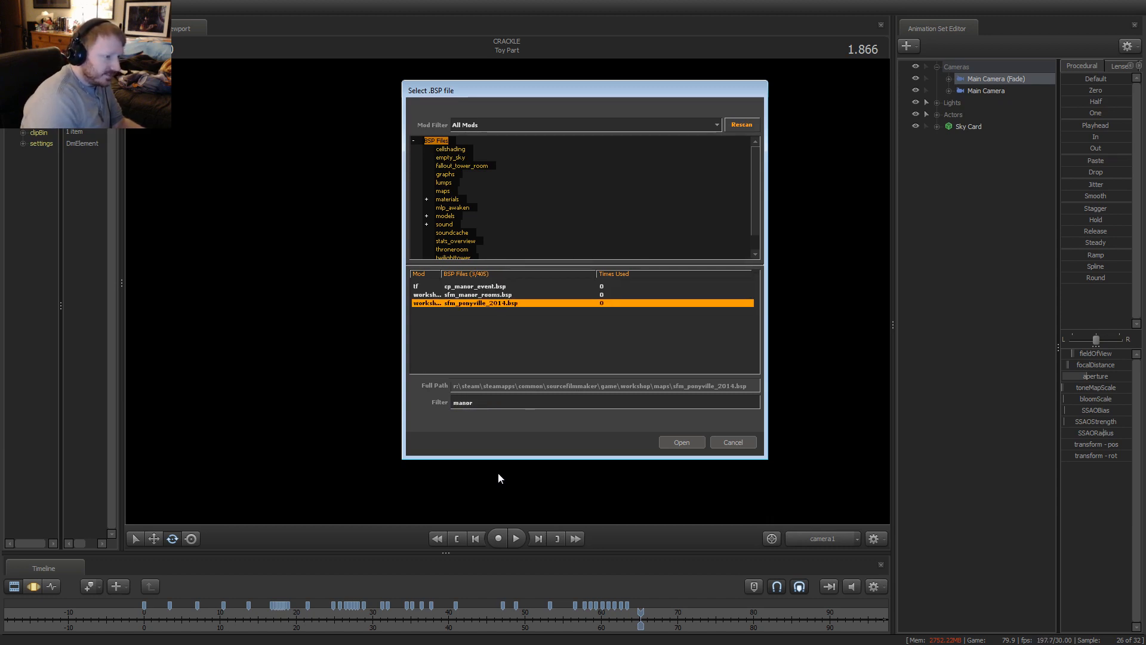
key("Up")
left_click(680, 441)
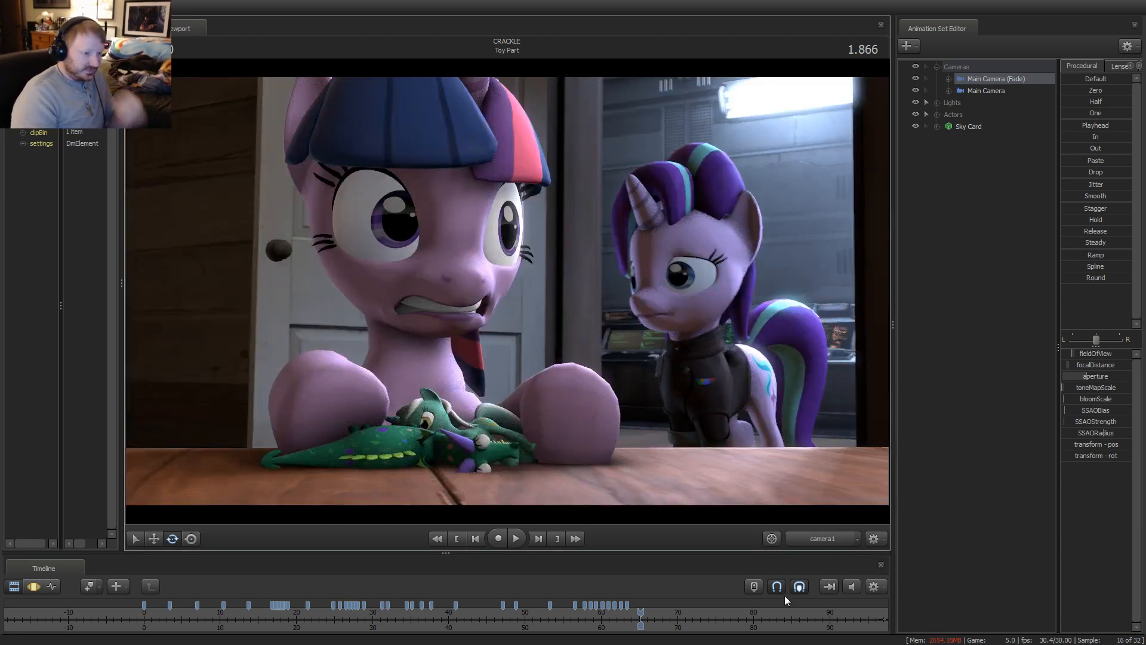
Enlarge the timeline and play the movie from the Battle - Crackle 7 shot through the end of the Toy Part shot
scroll(776, 597, "down", 4)
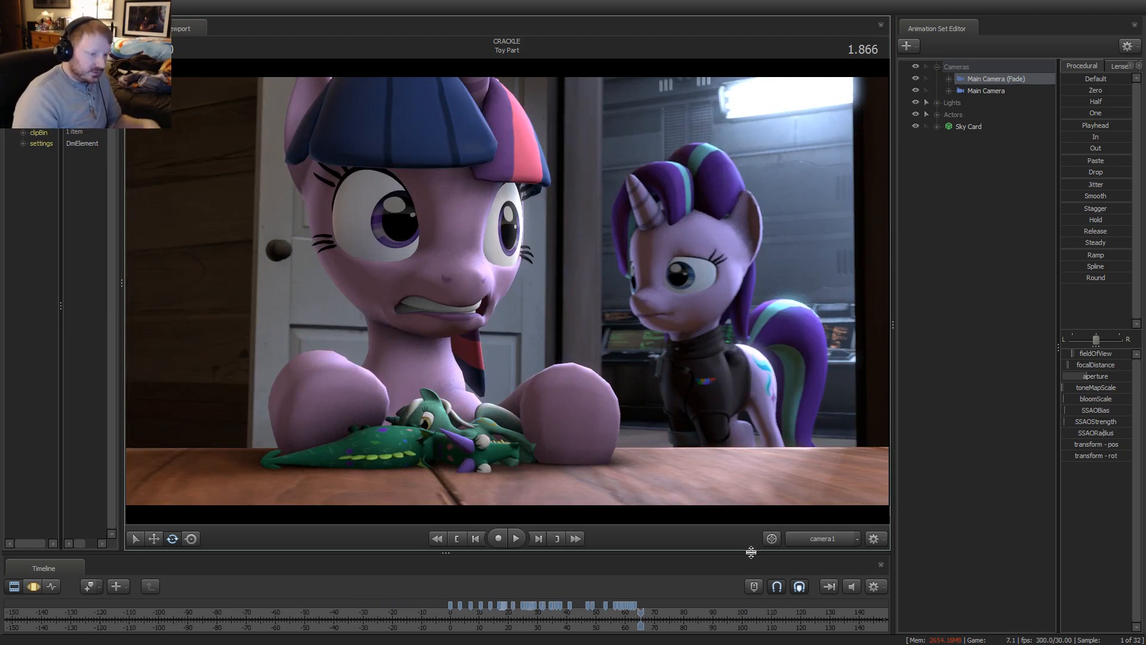
left_click_drag(755, 549, 741, 506)
scroll(647, 561, "up", 4)
left_click(607, 555)
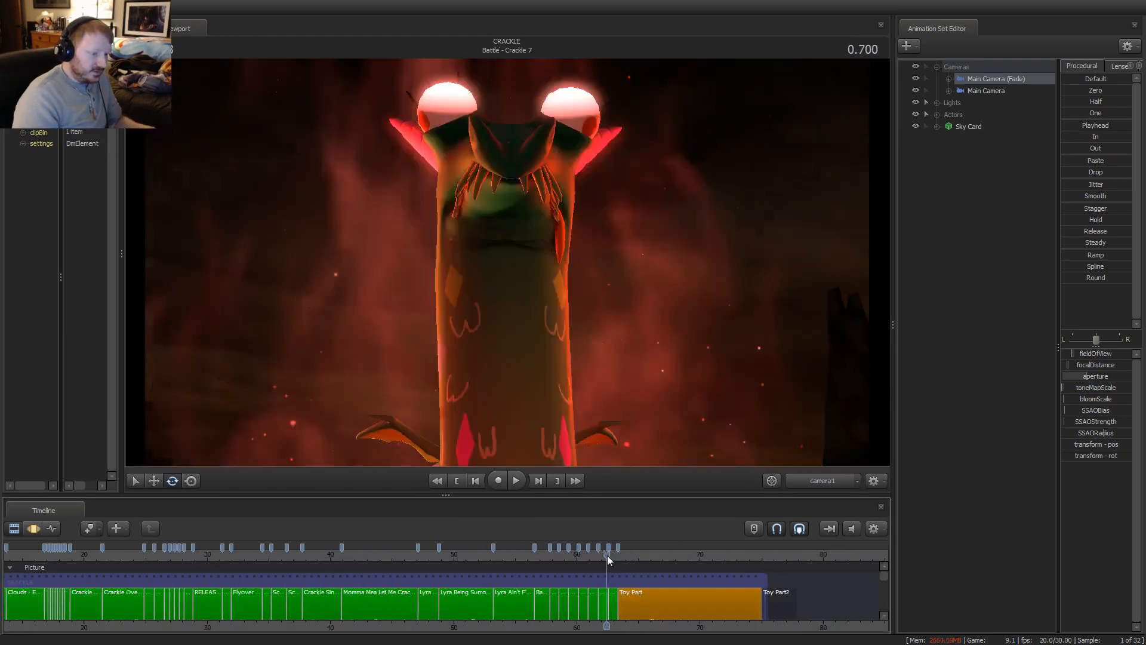
key("space")
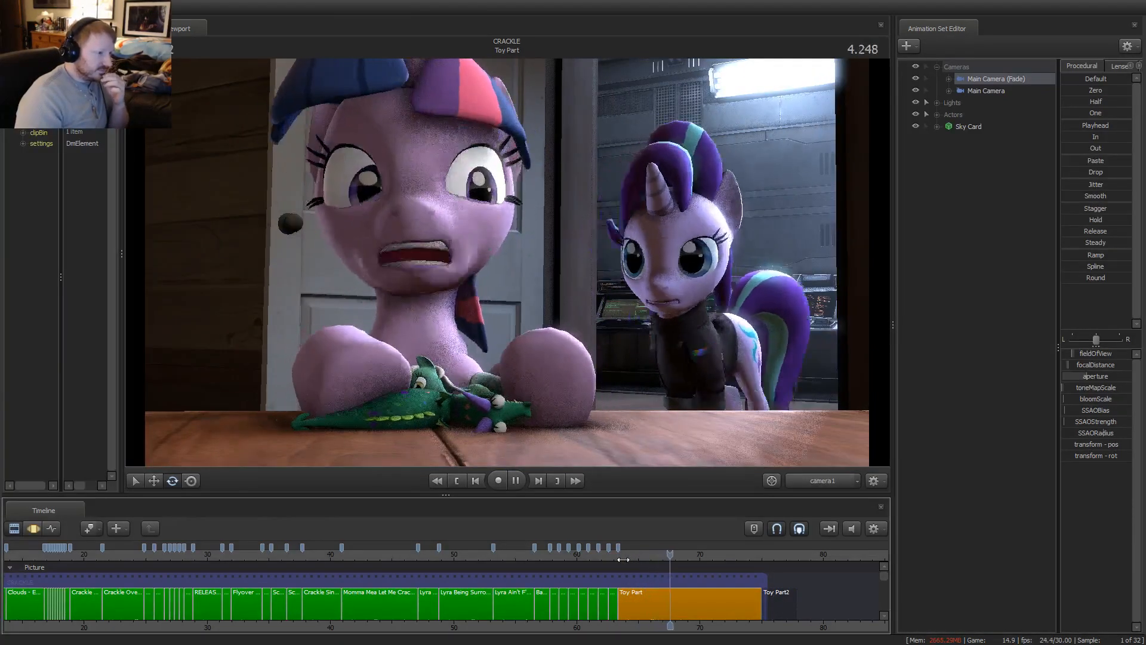
middle_click_drag(754, 624, 564, 620)
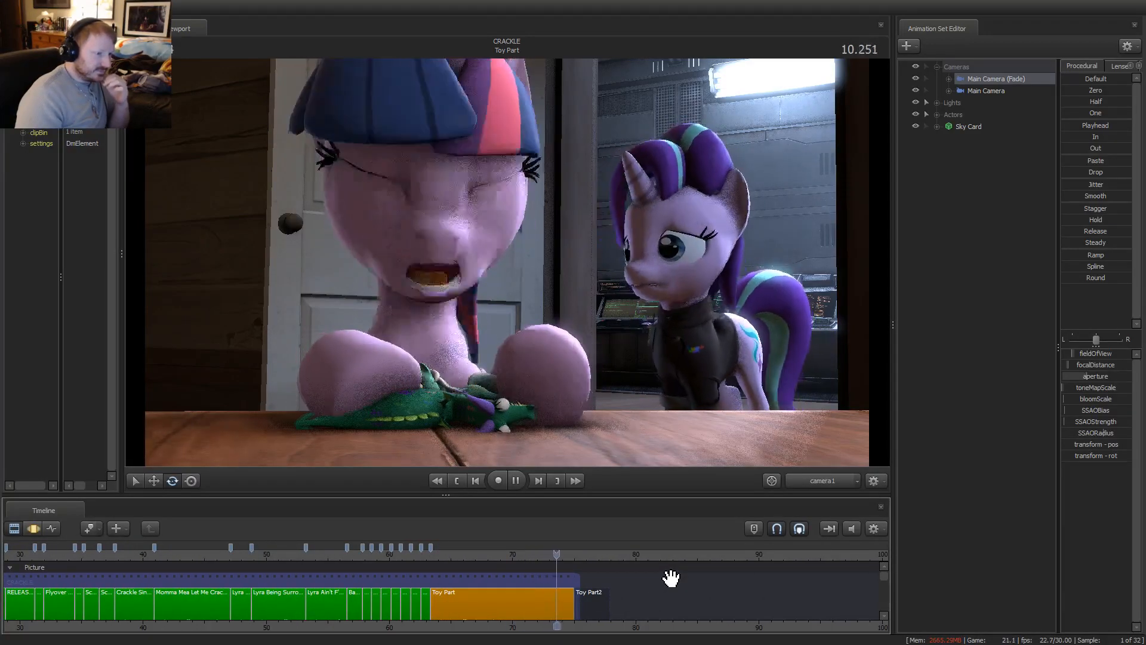
key("space")
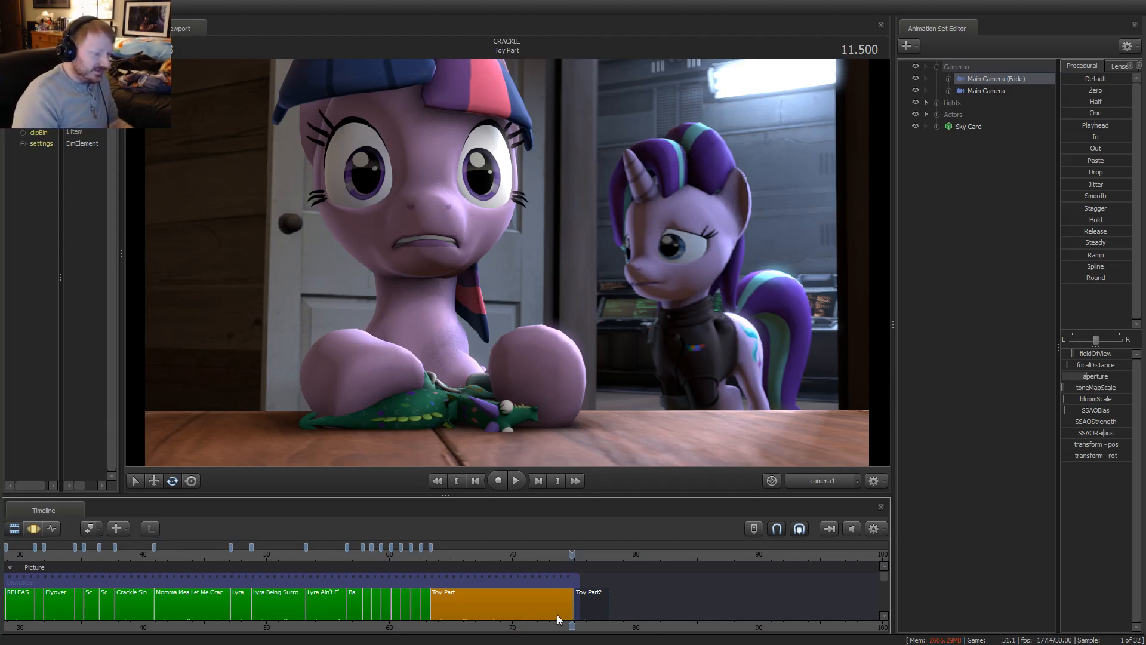
Select the Toy Part shot and scrub back to about 4.67 seconds into it
left_click(524, 593)
left_click(508, 549)
scroll(576, 575, "up", 6)
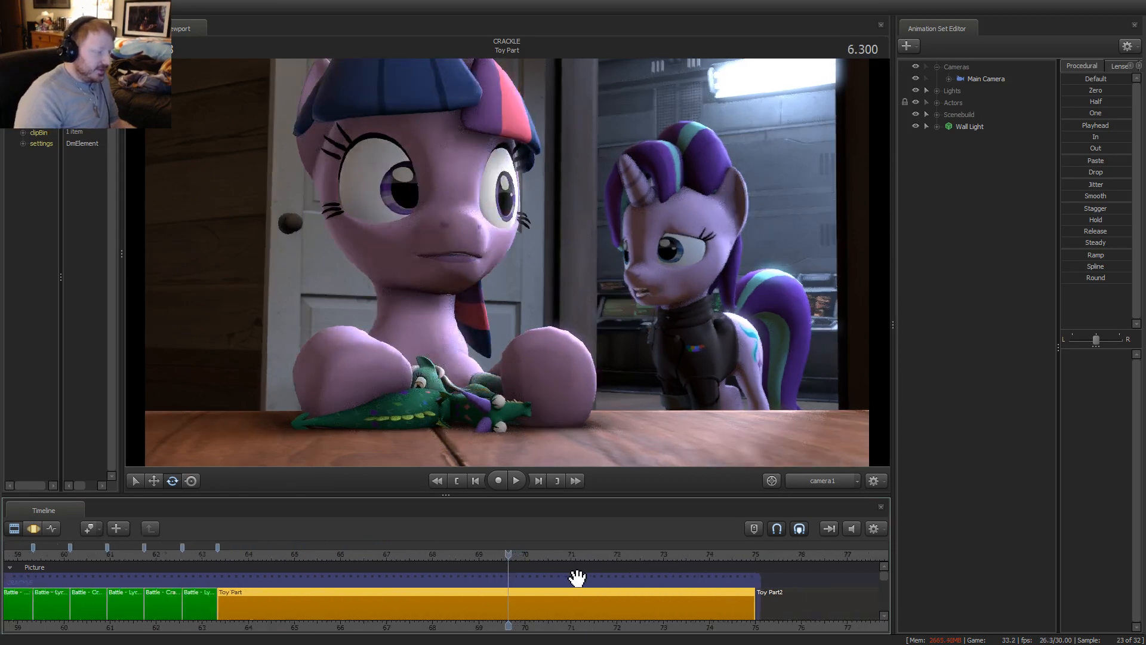
scroll(597, 597, "up", 1)
middle_click_drag(596, 626, 537, 626)
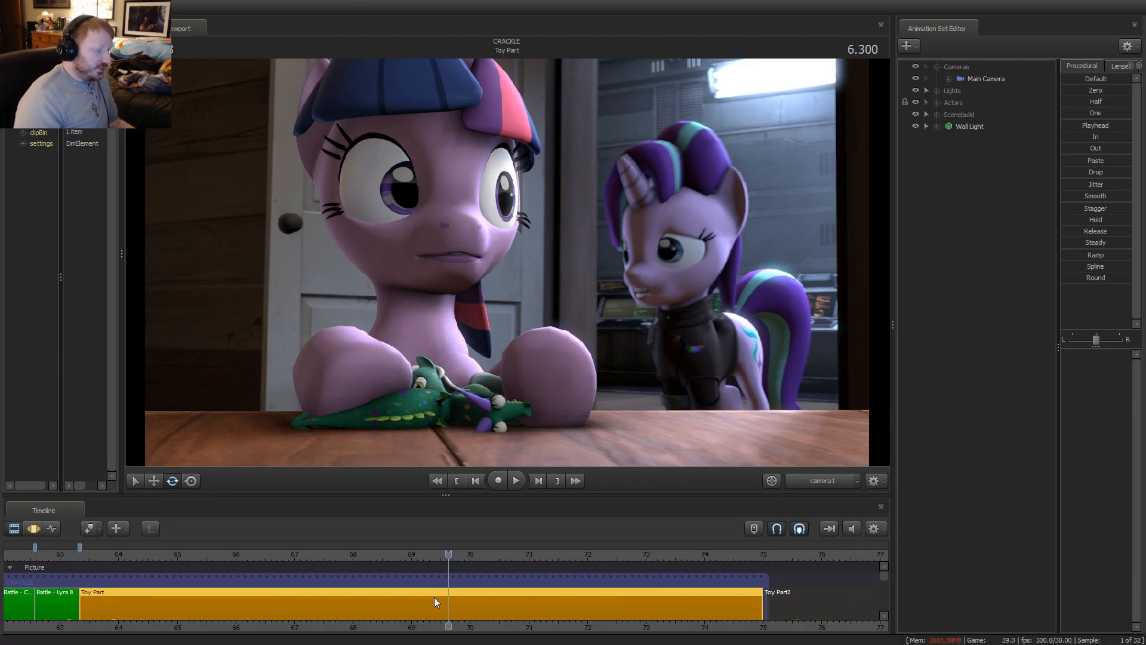
left_click_drag(412, 559, 353, 559)
scroll(365, 585, "up", 2)
scroll(379, 590, "down", 2)
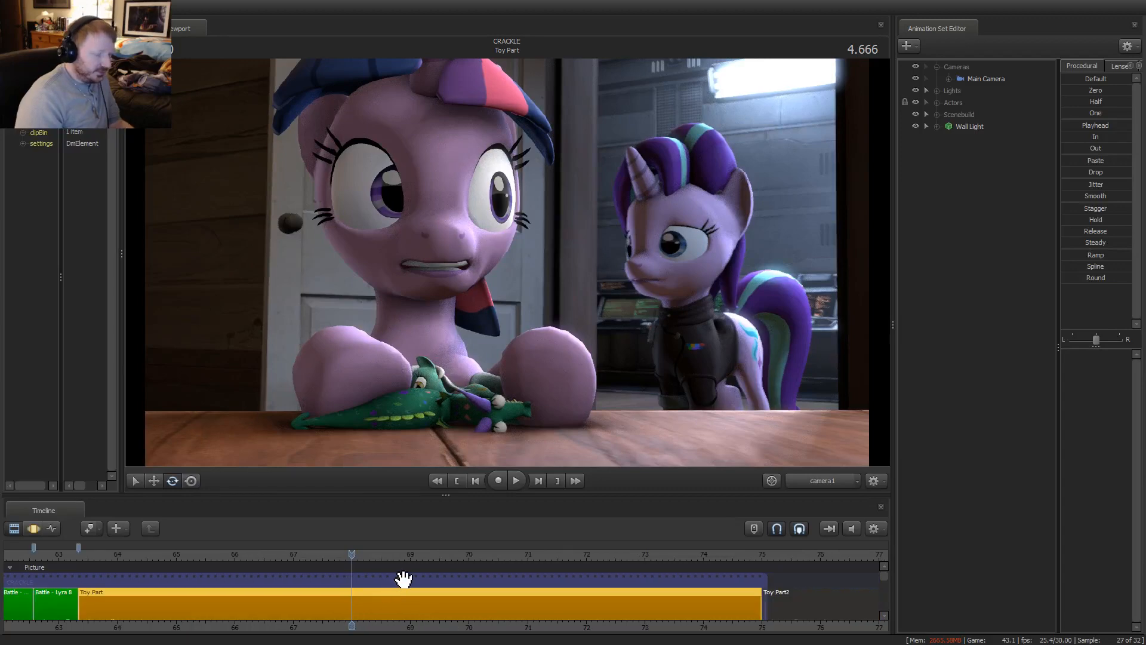
Switch the Toy Part shot to the Motion Editor and inspect it at about 5.67 and 2.83 seconds
key("F3")
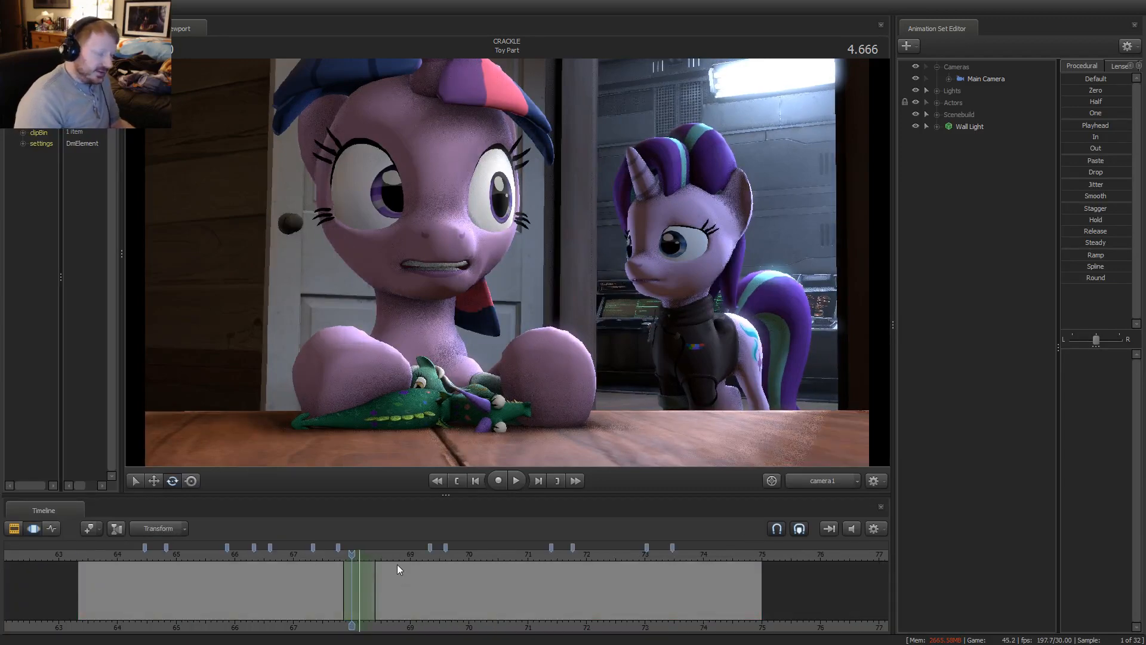
left_click(410, 555)
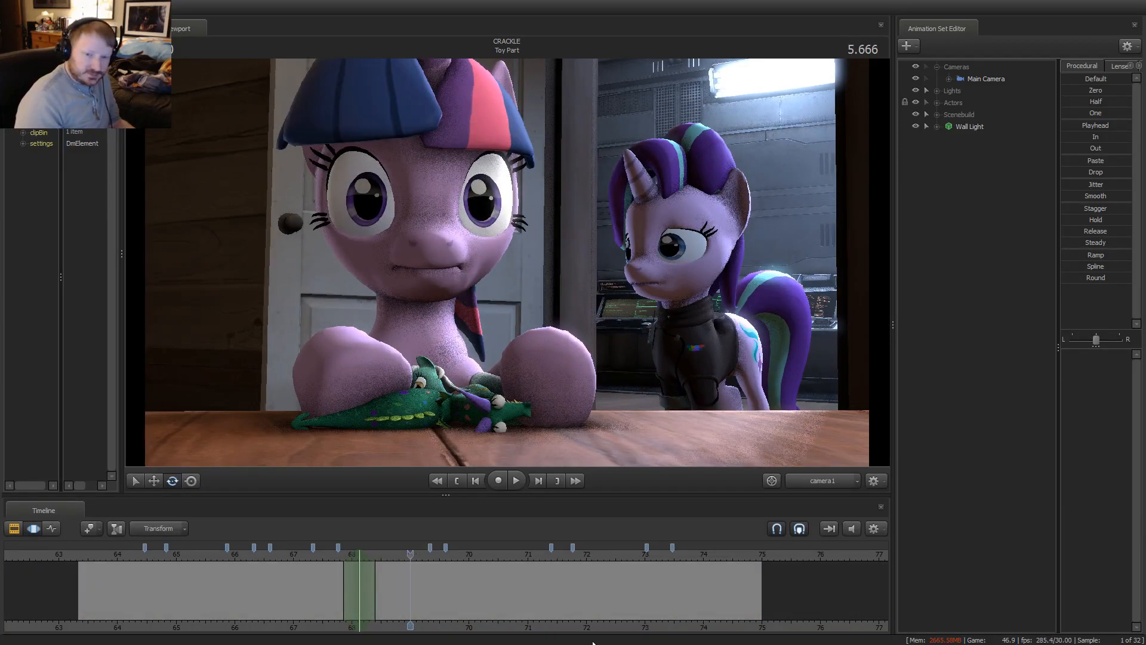
middle_click_drag(584, 634, 486, 612)
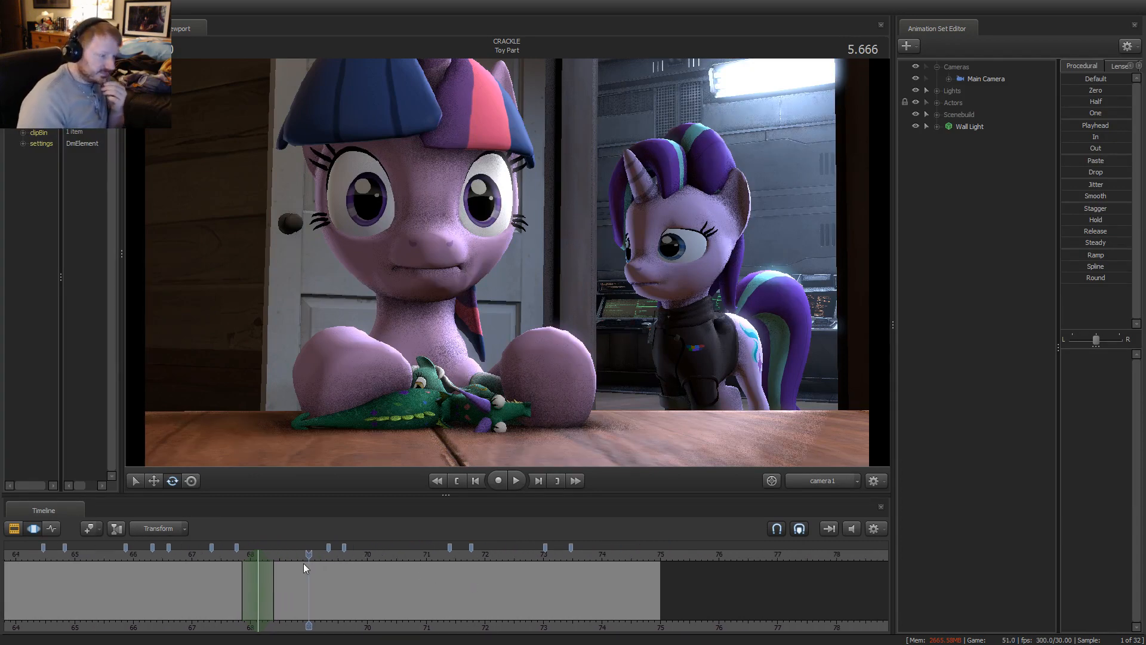
mouse_move(308, 554)
left_mouse_down()
mouse_move(357, 556)
mouse_move(283, 558)
mouse_move(347, 594)
mouse_move(589, 565)
mouse_move(142, 579)
left_mouse_up()
key("F2")
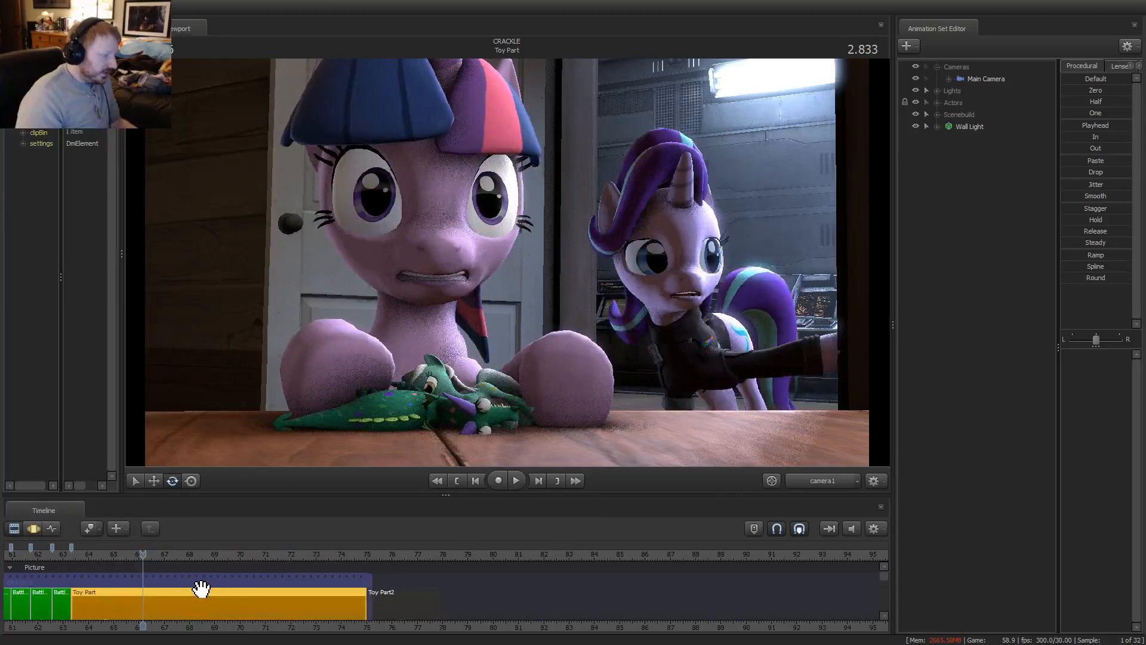
key("F3")
key("F2")
key("F3")
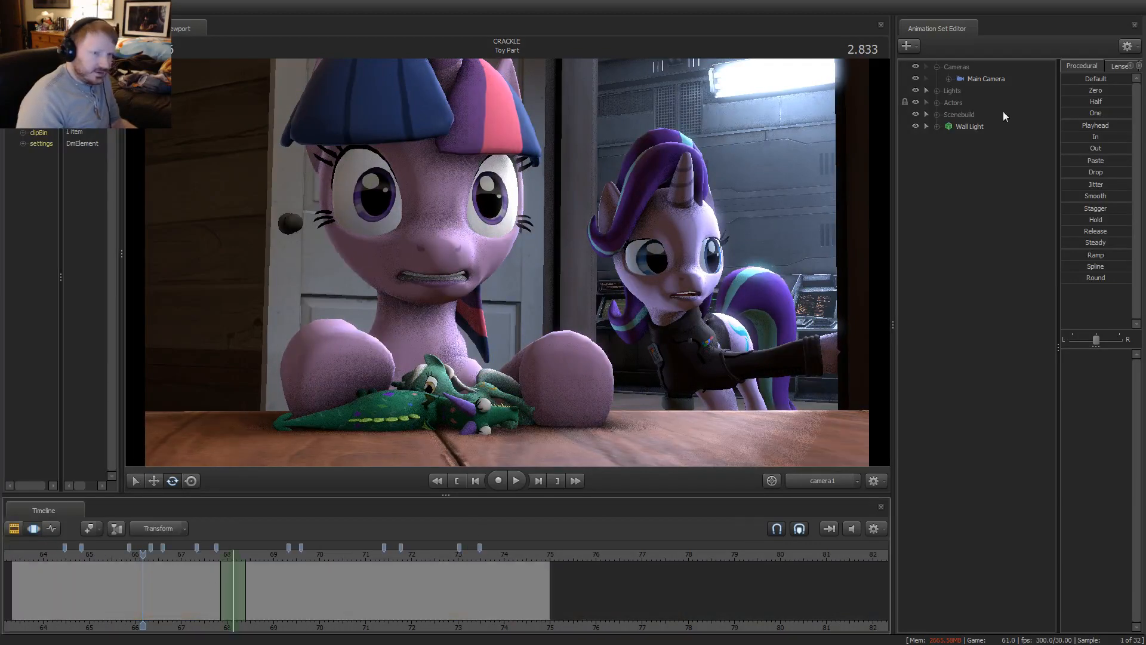
Expand the Actors group in the animation sets and select Starlight
left_click(937, 102)
left_click(977, 126)
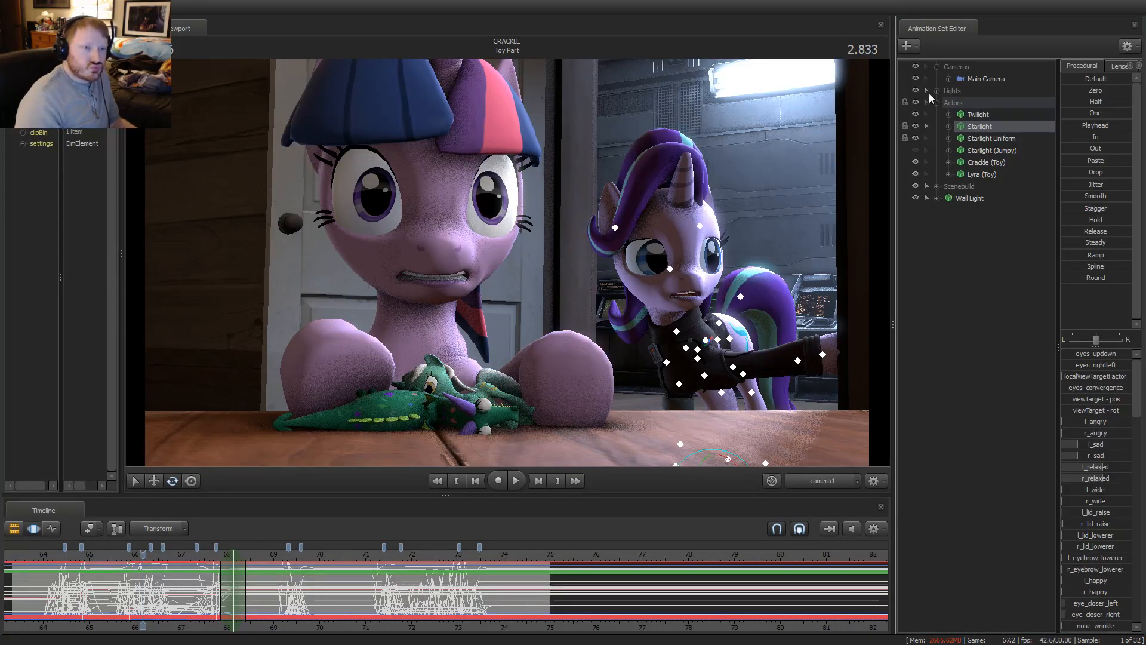
left_click(928, 187)
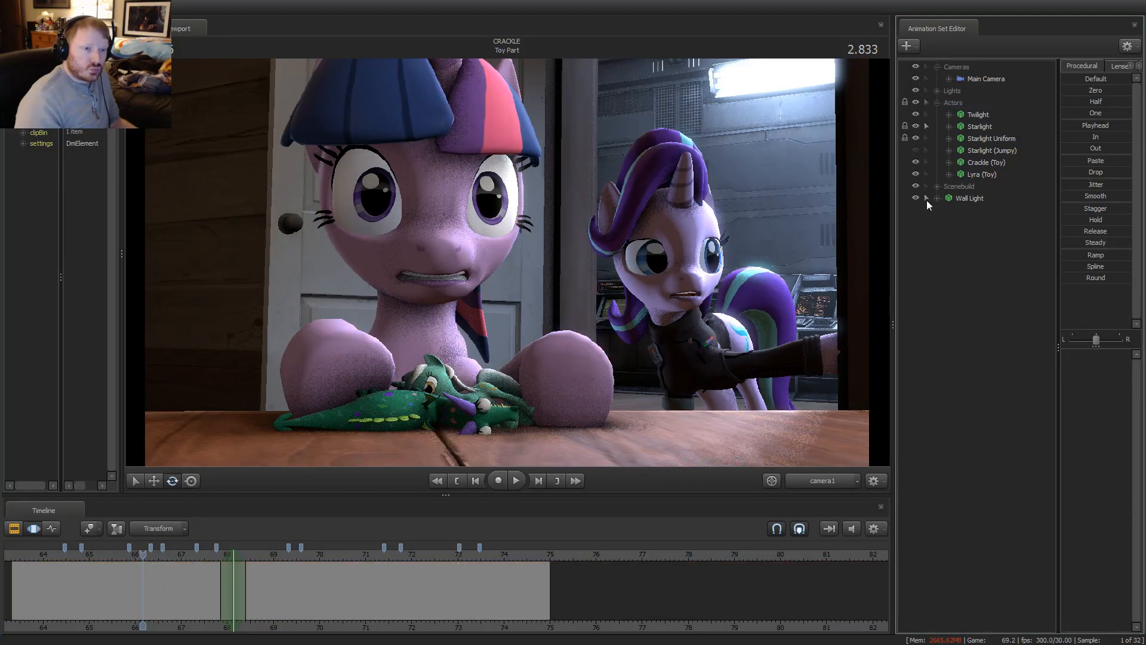
left_click(975, 126)
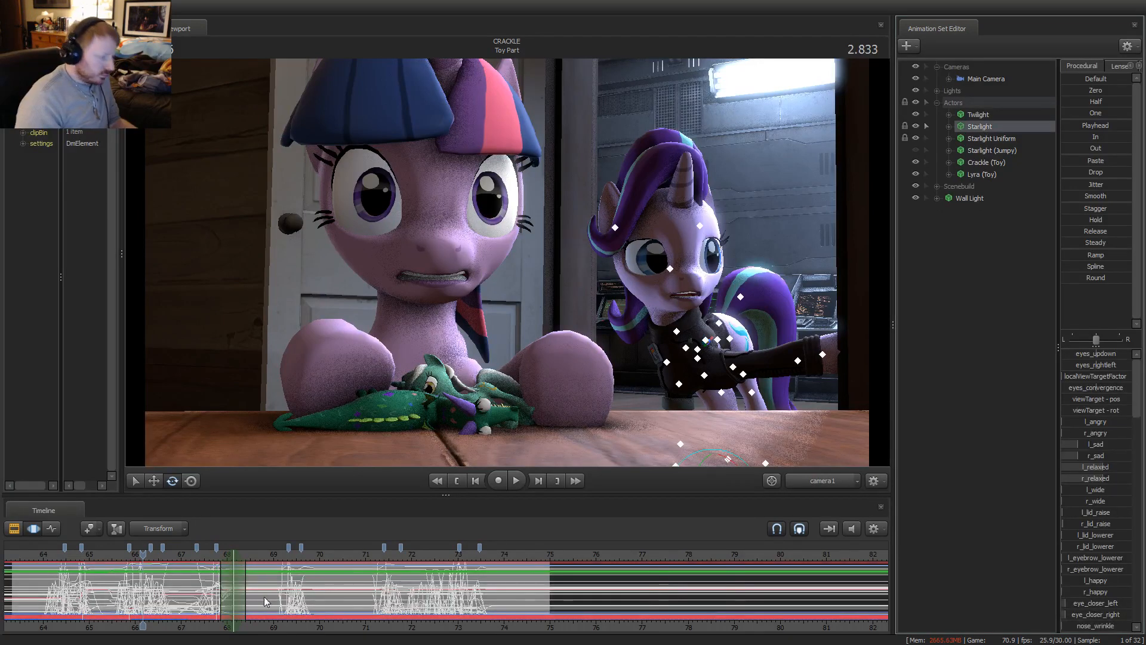
Play and replay Starlight's head turn between about 2.8 and 5.4 seconds of the Toy Part shot
key("space")
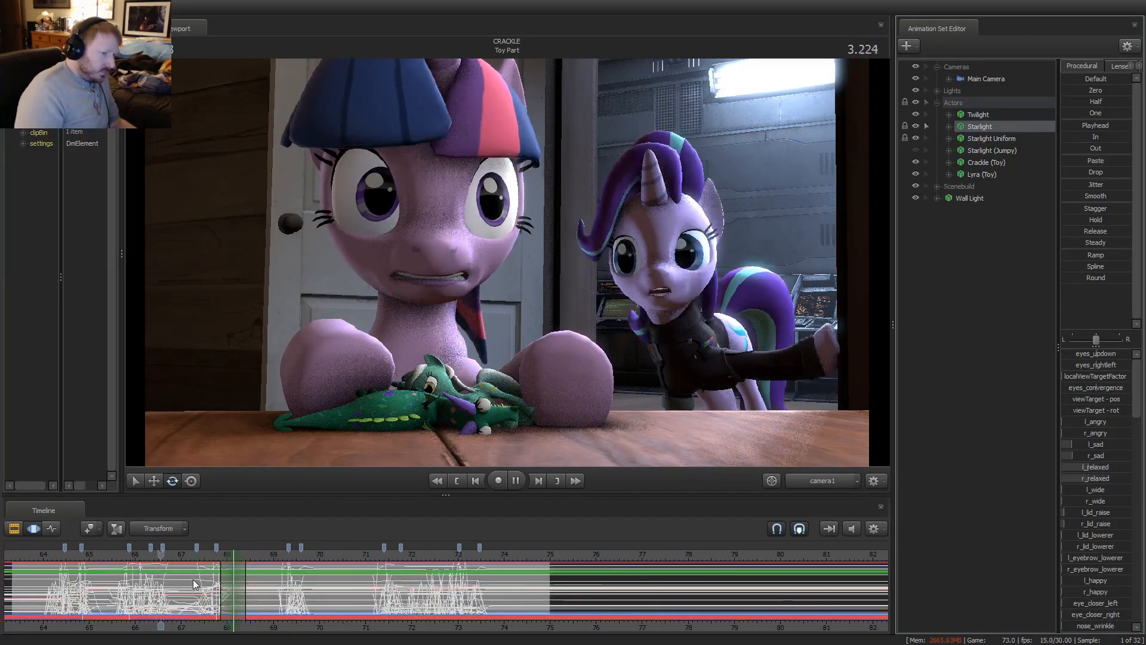
scroll(235, 585, "down", 3)
key("space")
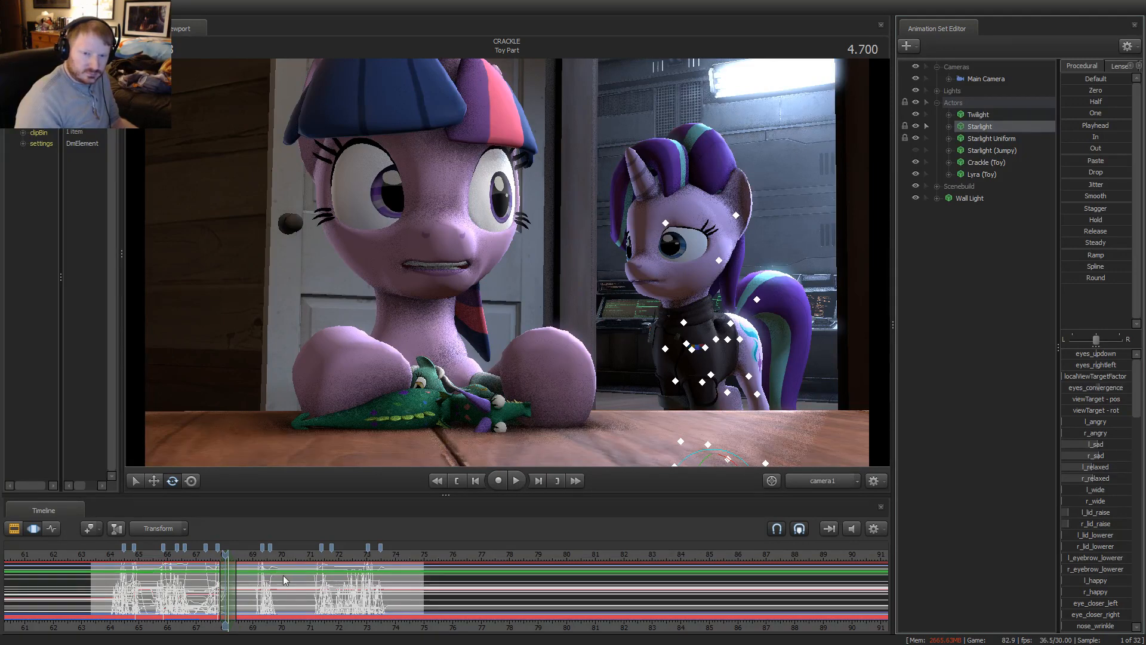
scroll(288, 575, "up", 5)
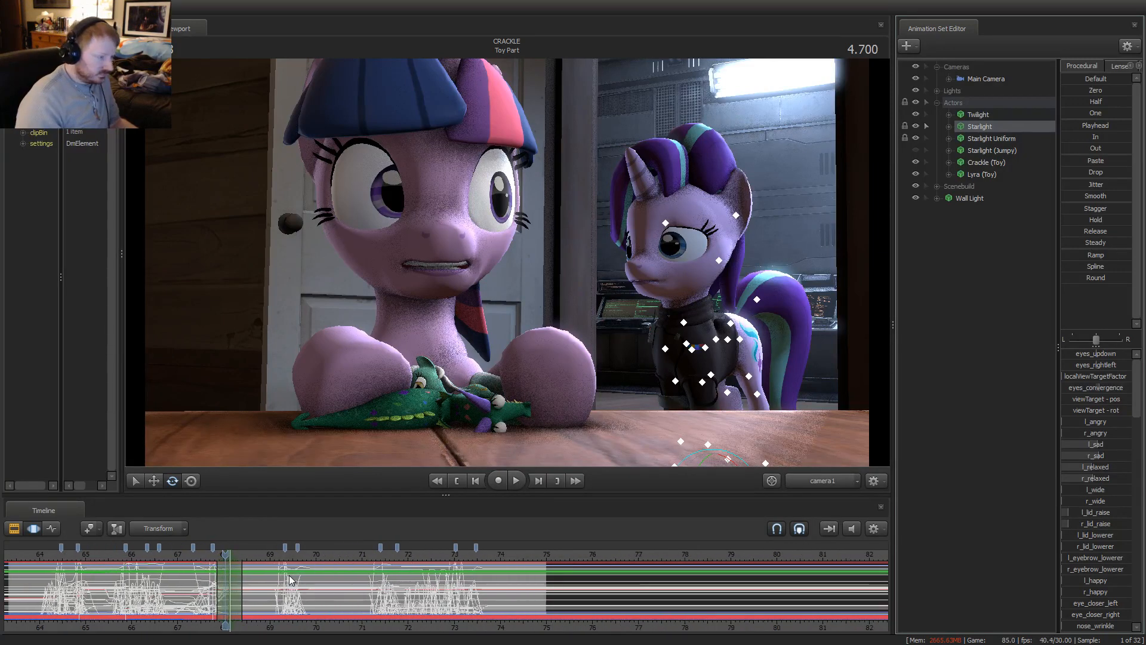
key("space")
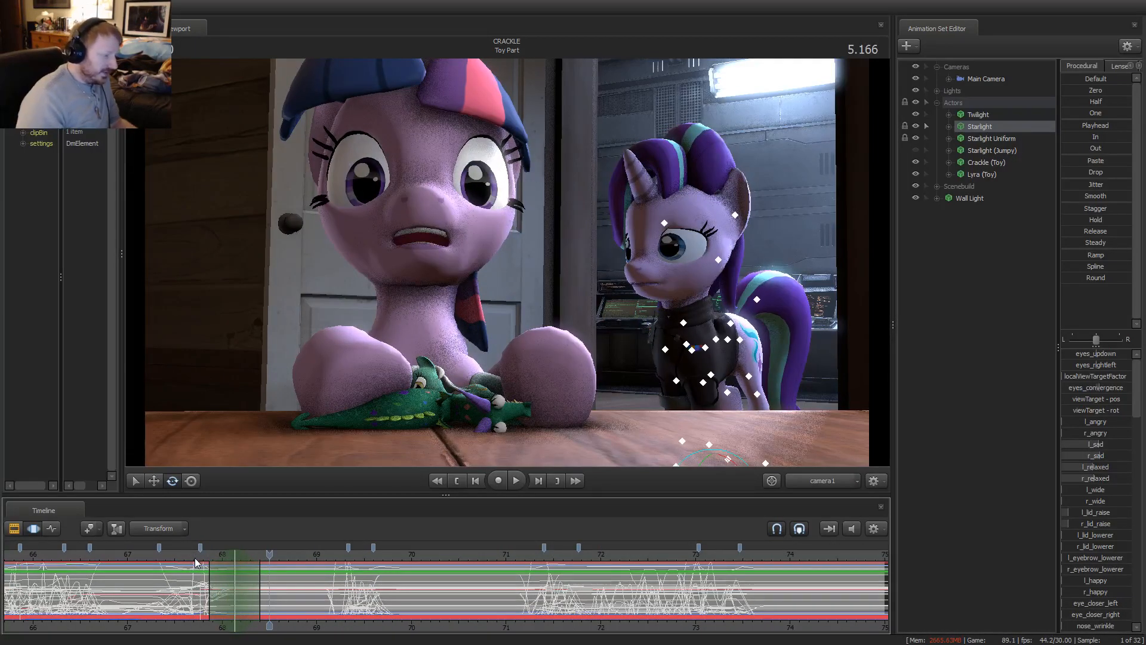
left_click(178, 553)
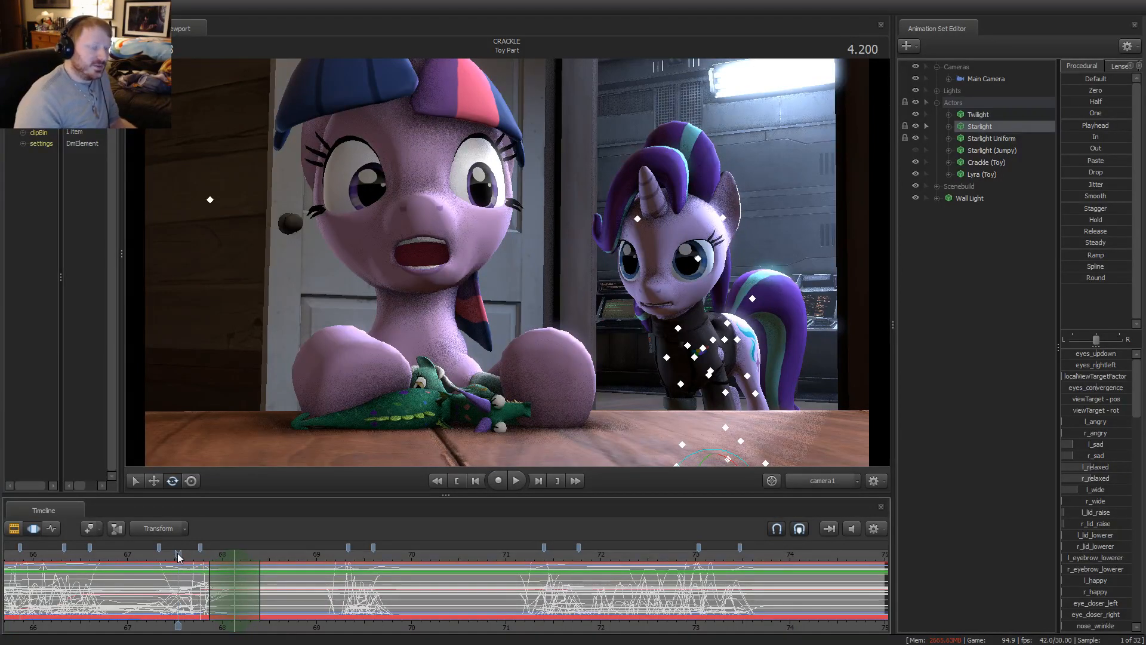
scroll(197, 553, "up", 1)
key("space")
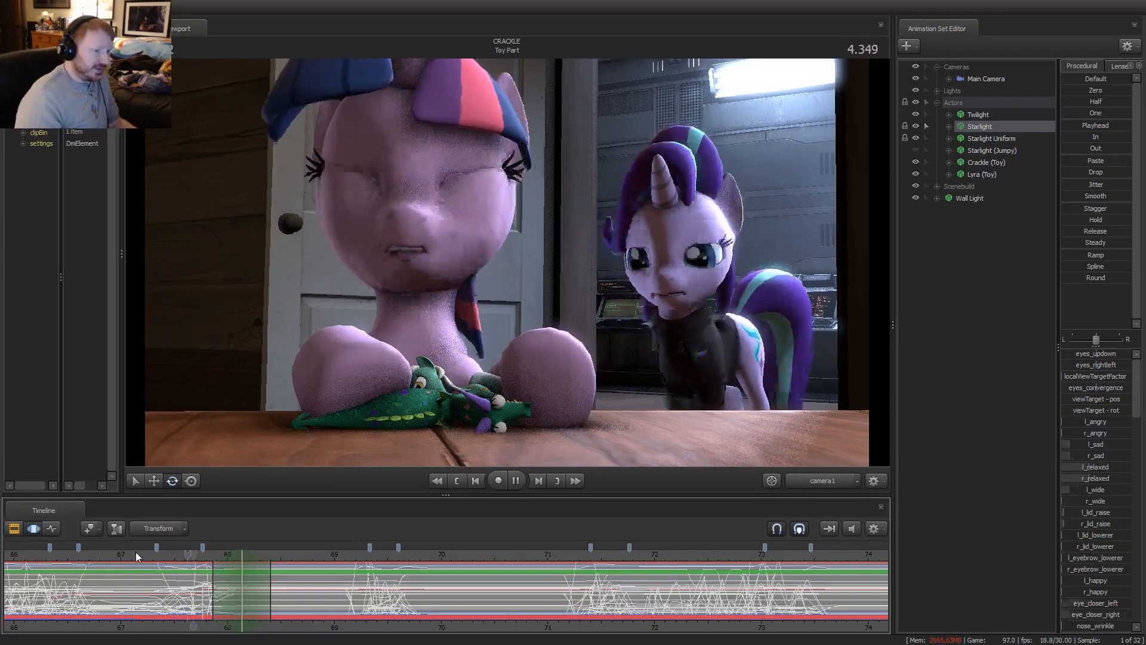
key("space")
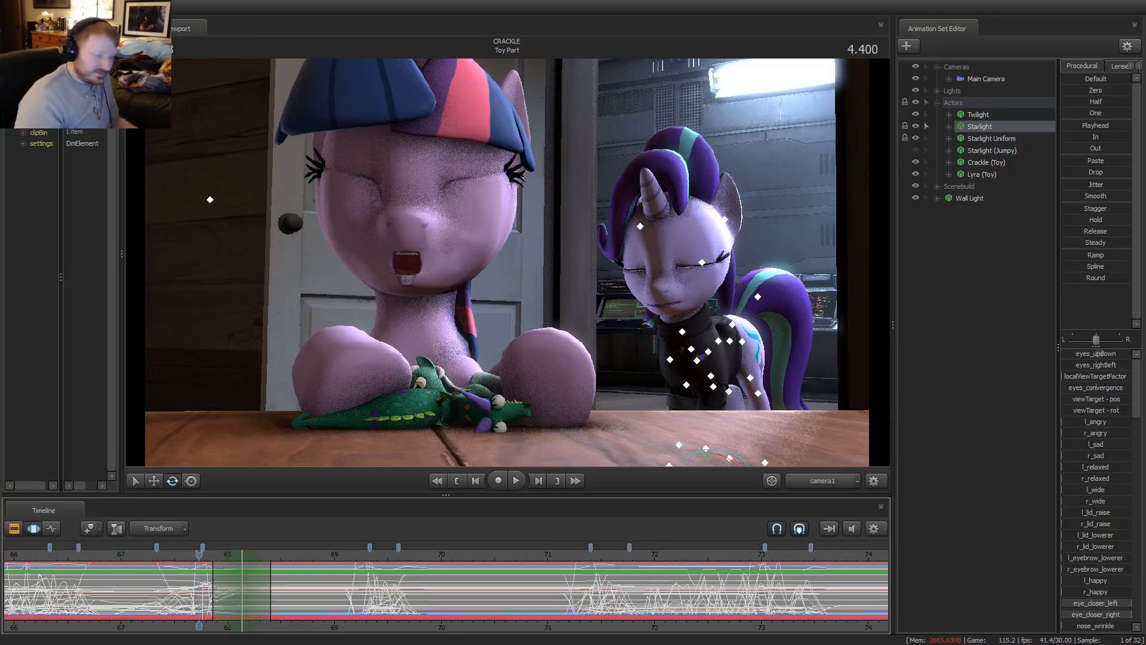
key("space")
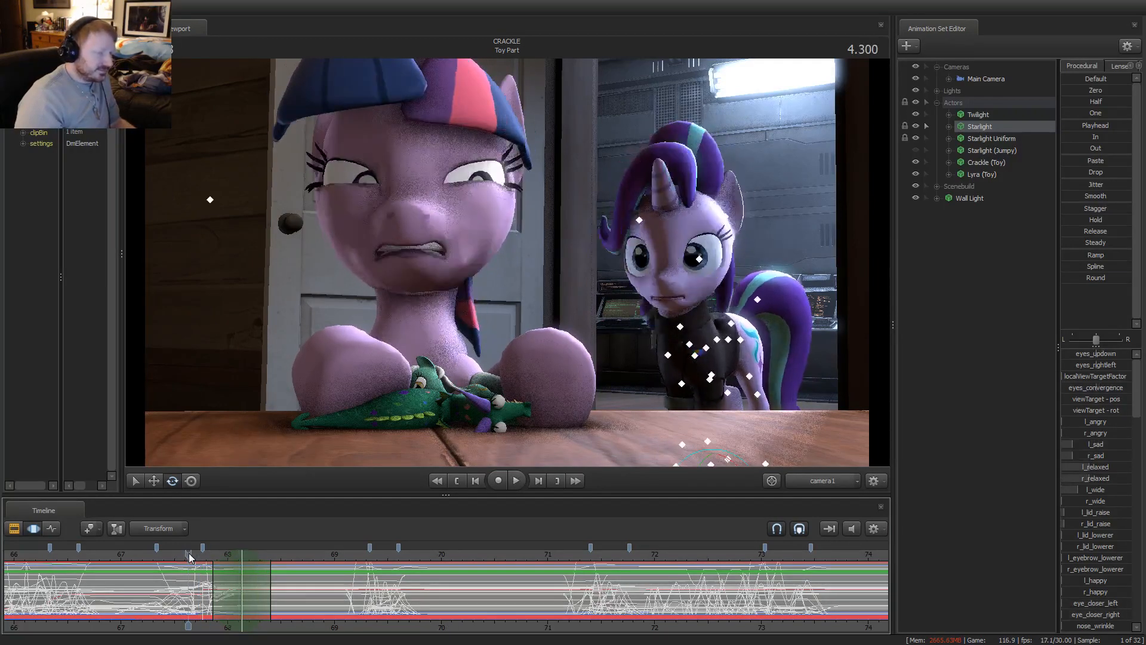
scroll(142, 554, "up", 2)
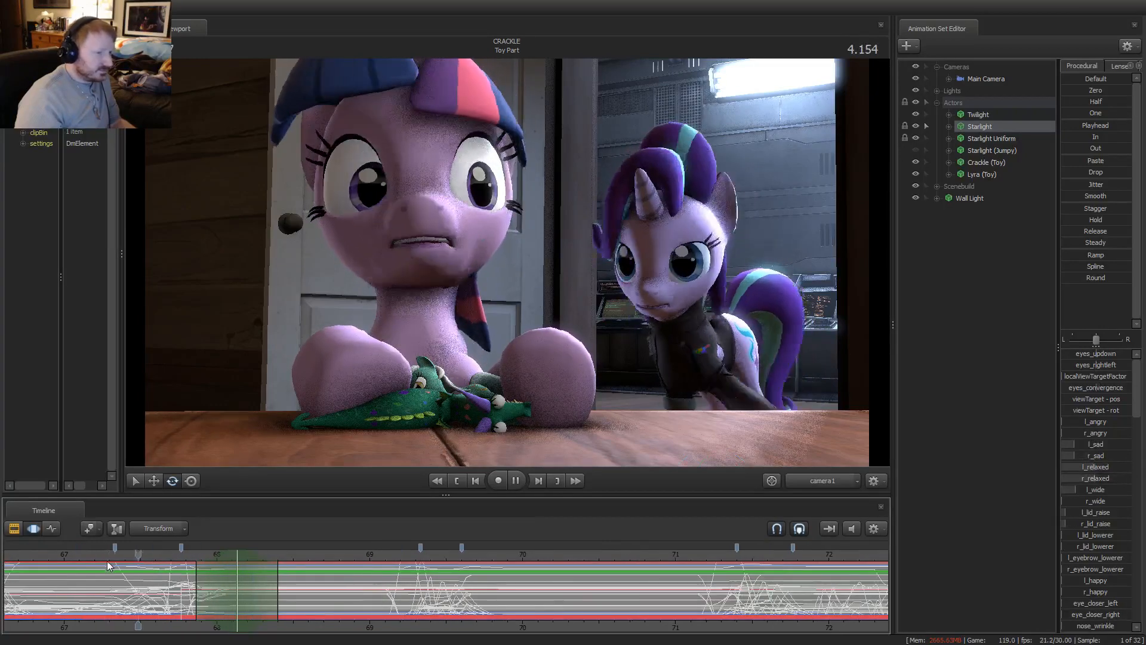
key("space")
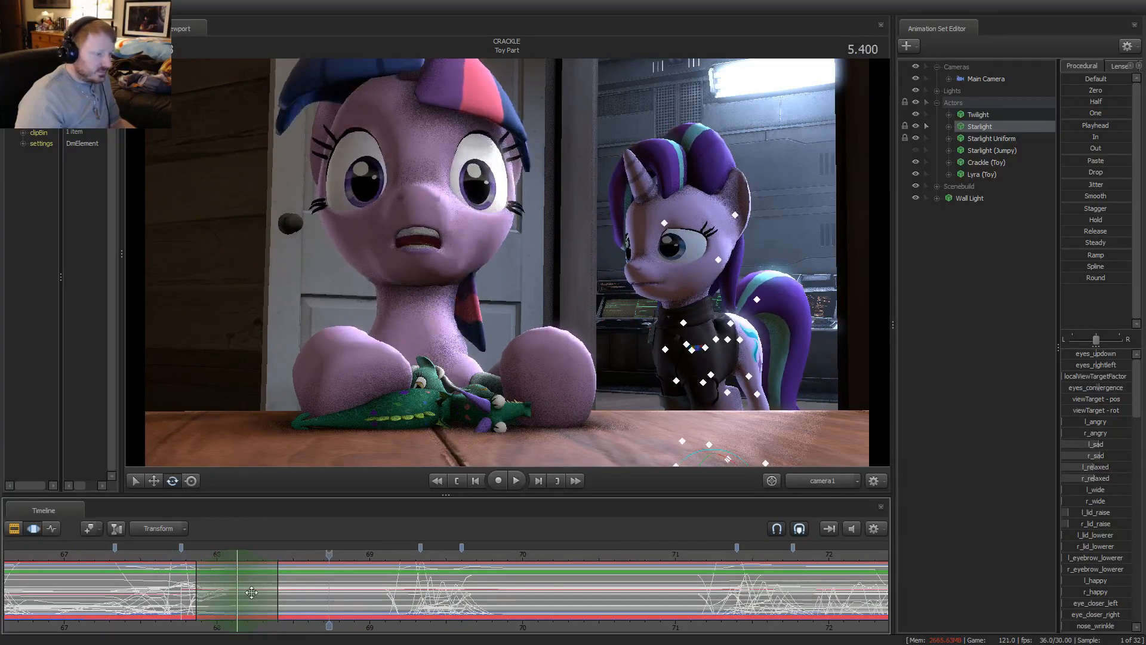
Extend the time selection to cover about 67.9 to 69.1 seconds, after Starlight's head turn
scroll(245, 588, "up", 1)
left_click(245, 588)
left_click_drag(260, 593, 288, 588)
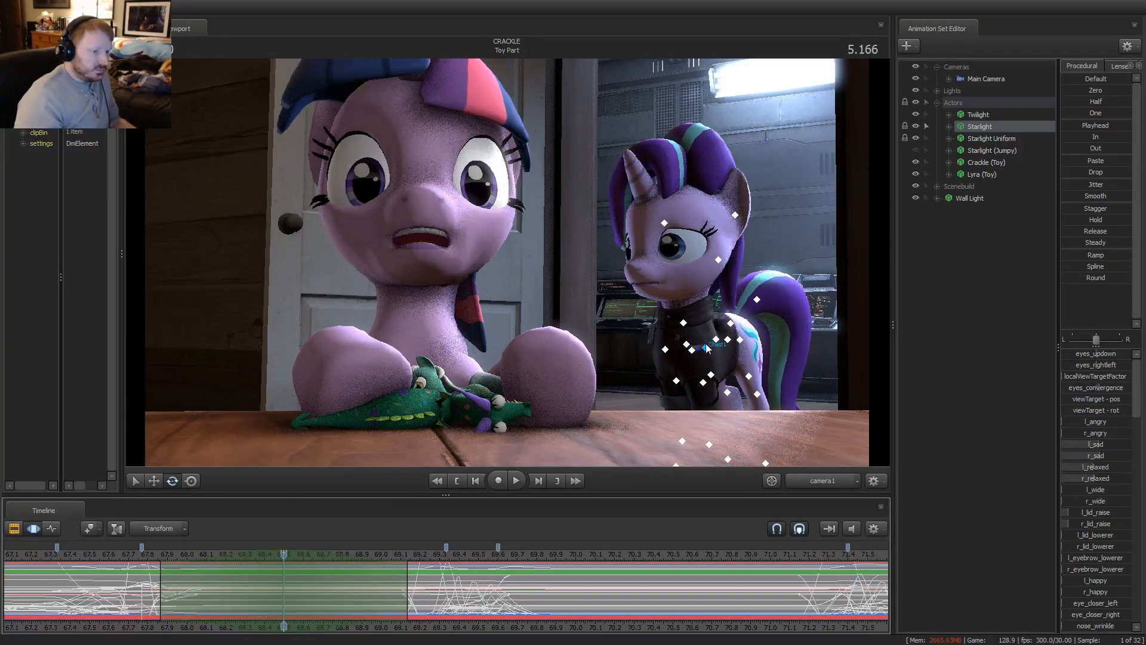
Switch the viewport to the Work Camera with Starlight's Pelvis selected and frame her upper body close up
left_click(727, 340, "ctrl")
left_click(805, 480)
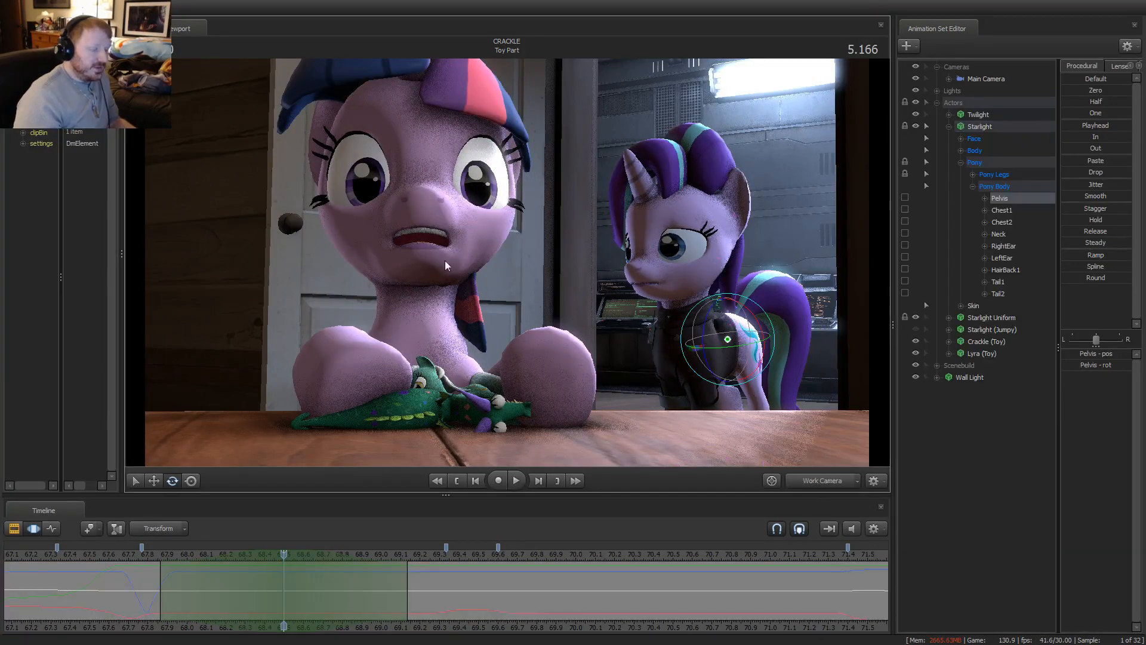
left_click_drag(446, 263, 627, 263)
key("w")
mouse_move(496, 278)
left_mouse_down()
mouse_move(509, 280)
mouse_move(495, 278)
left_mouse_up()
key("ctrl")
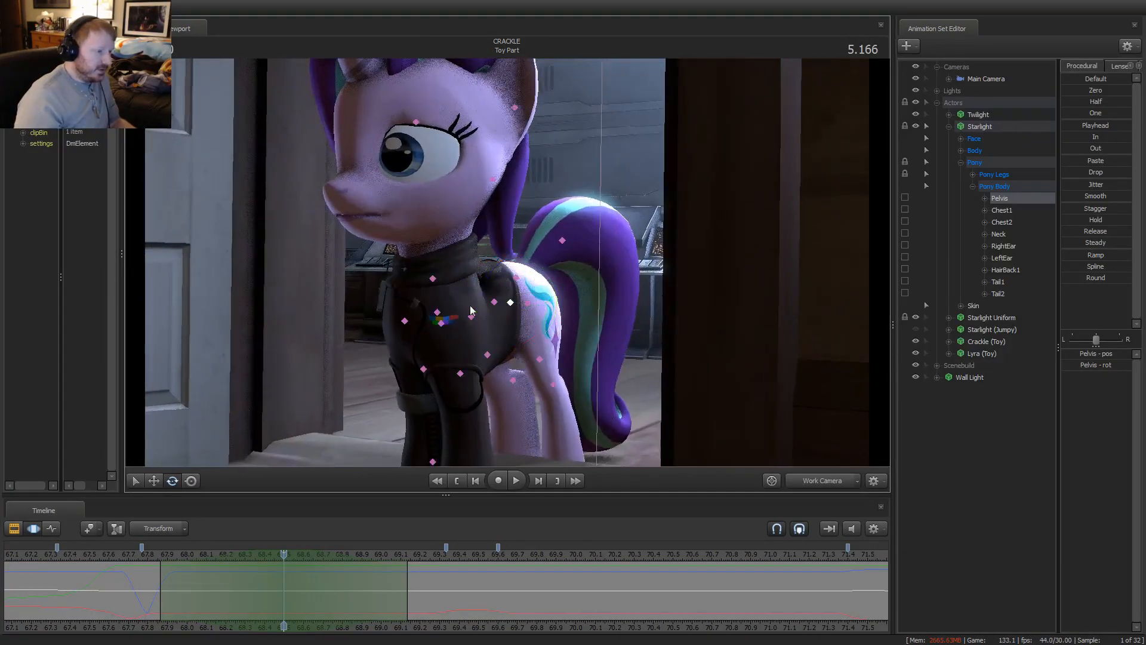
Try rotating Starlight's Chest2 at 5.166 seconds, check both front shoulders and preview the motion, and undo the rotation
left_click(441, 316)
left_click_drag(420, 293, 417, 291)
key("ctrl")
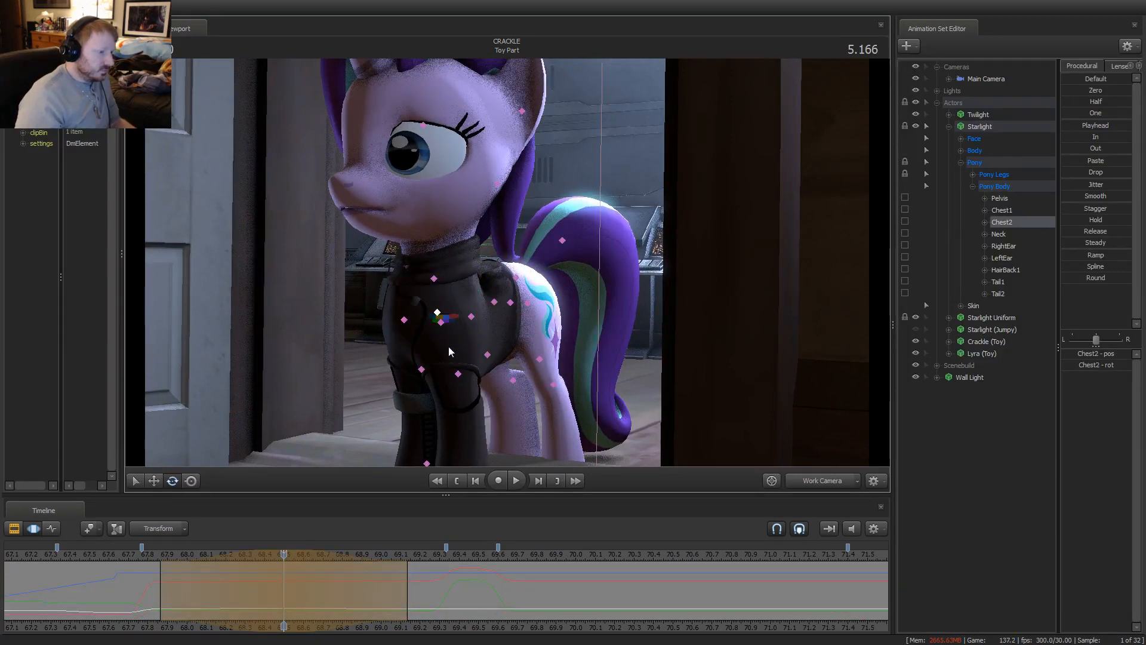
left_click(404, 320)
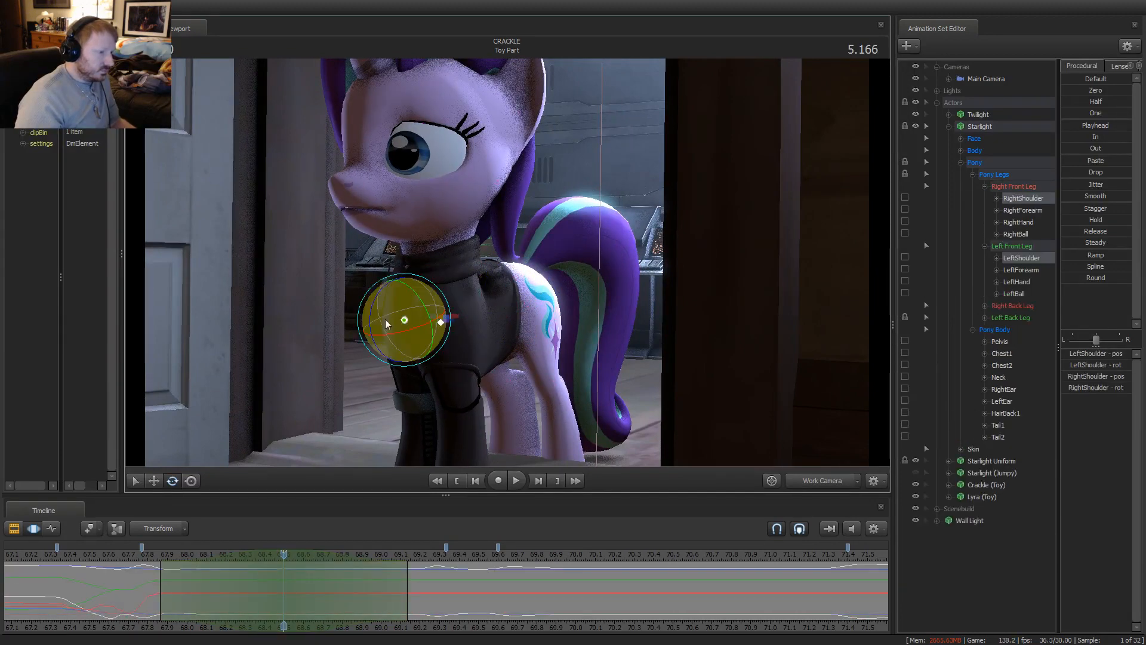
left_click(122, 552)
key("space")
key("space")
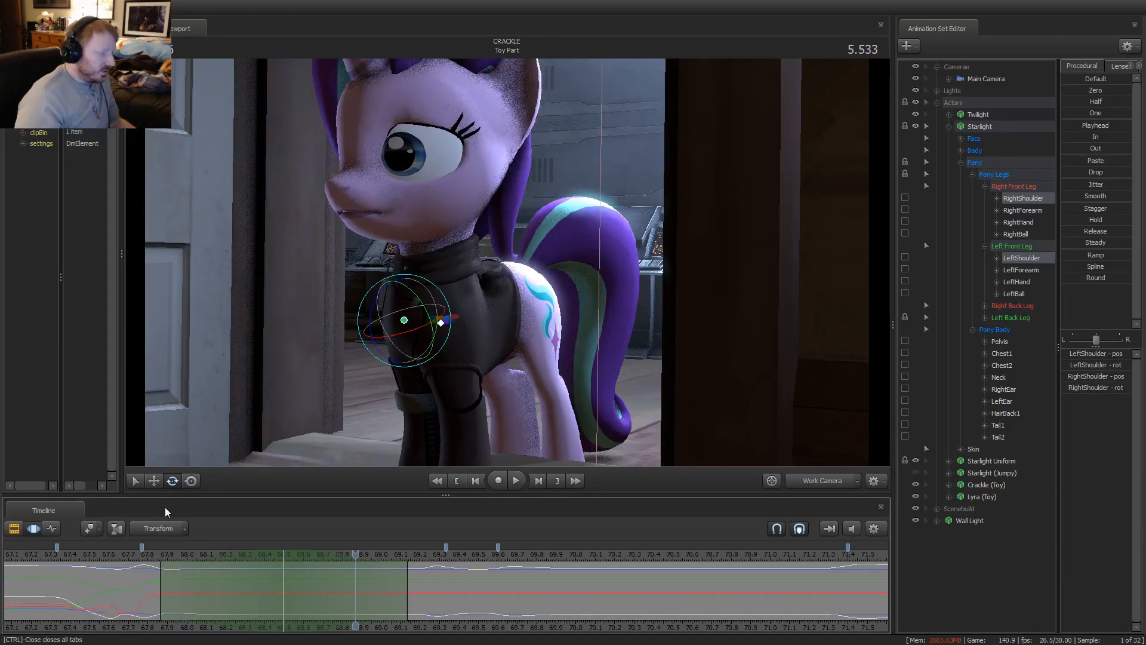
key("ctrl+z")
Extend the end of the time selection to about 69.3 seconds and return the playhead to 5.166 seconds
key("shift")
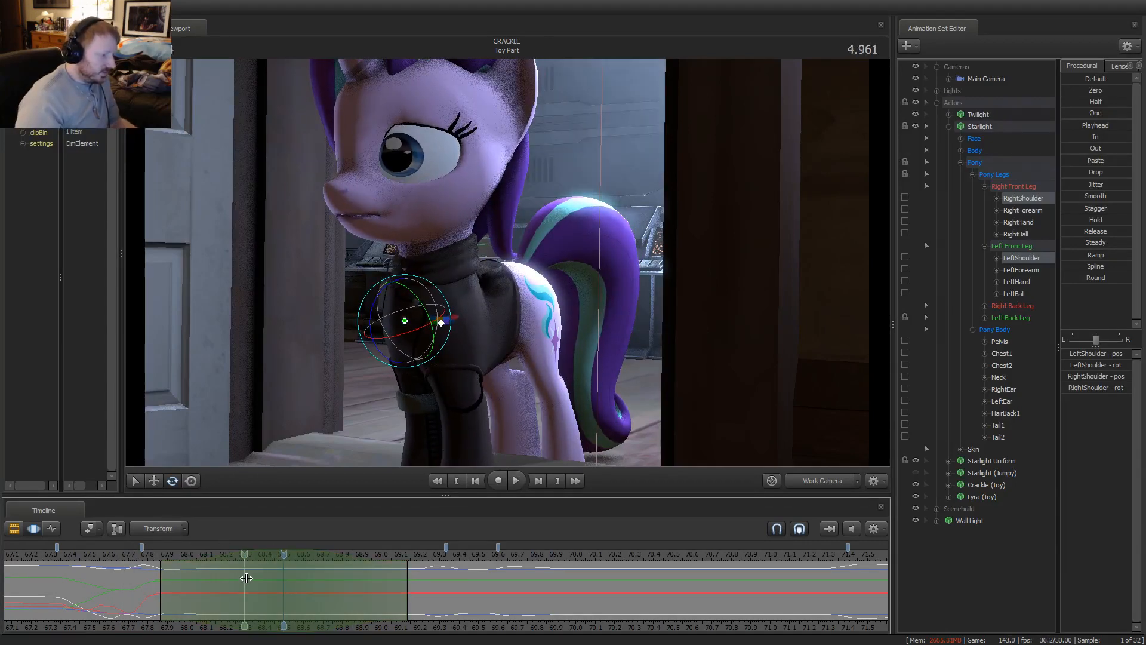
left_click_drag(247, 577, 447, 590)
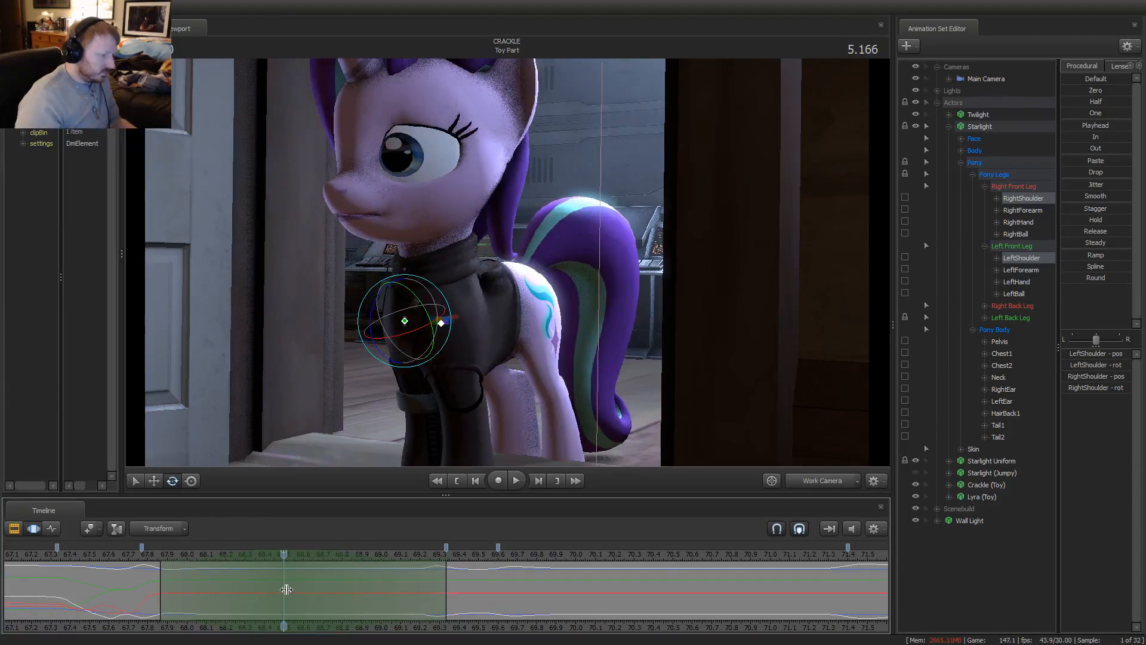
left_click_drag(283, 554, 284, 554)
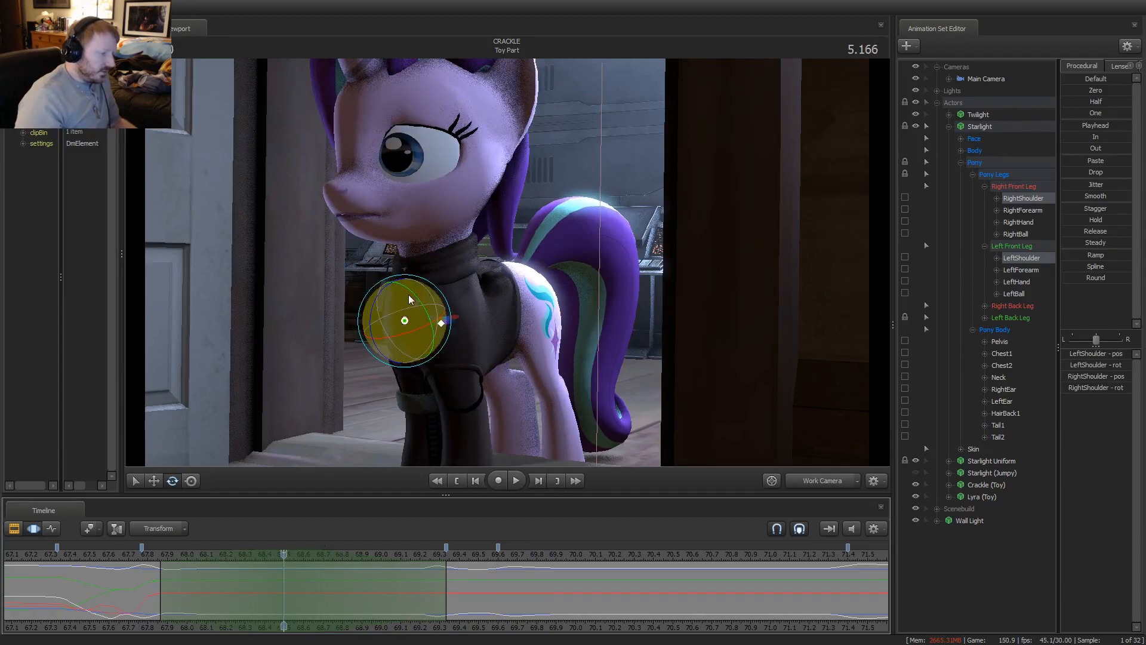
Try shifting Starlight's Chest2 with the move tool, preview the motion, and undo the shift
left_click(439, 315)
left_click(471, 317, "ctrl")
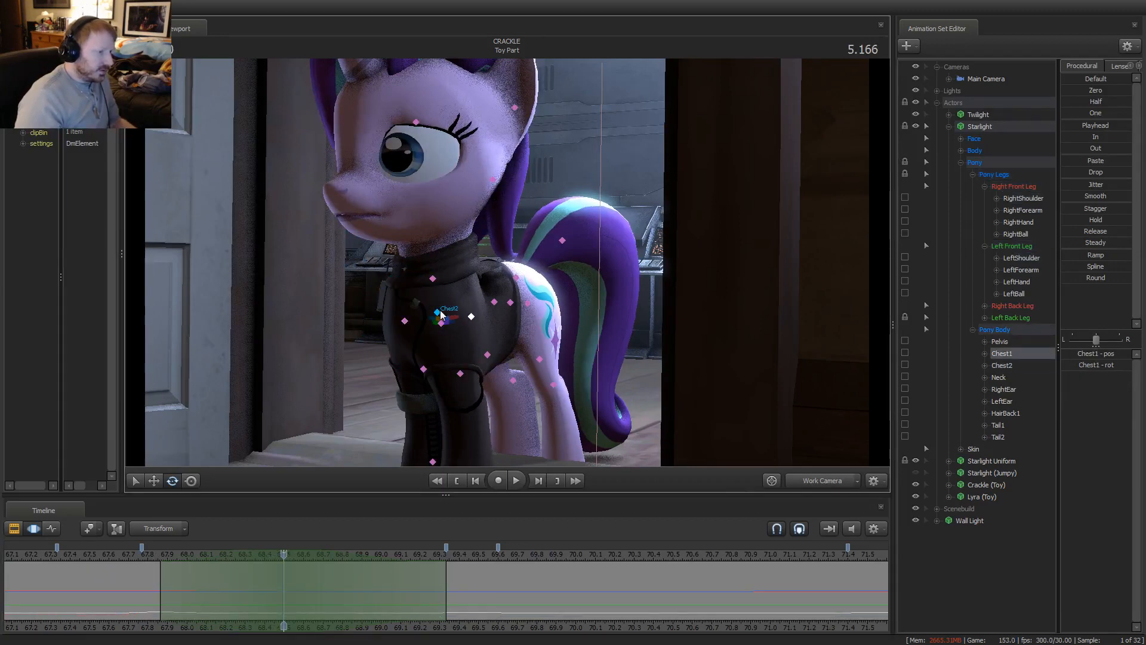
left_click(438, 313, "ctrl")
key("w")
left_click_drag(439, 284, 444, 274)
key("space")
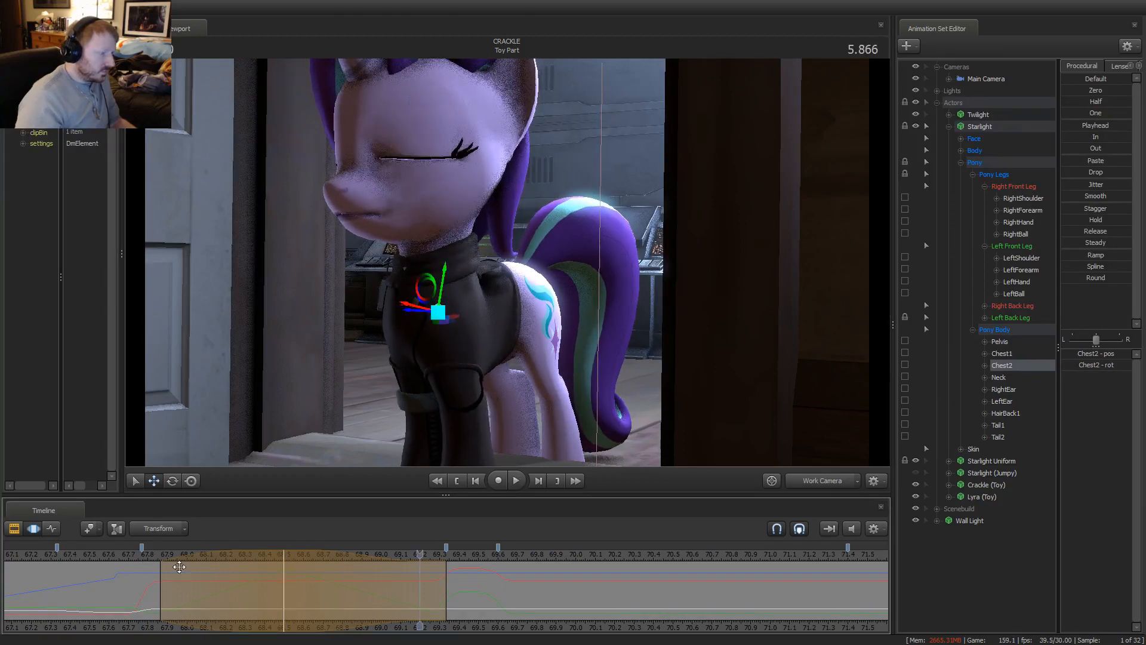
key("ctrl+z")
Try rotating Starlight's Chest2 at 5.100 seconds, preview the result, and undo the rotation
left_click_drag(283, 582, 269, 582)
left_click_drag(149, 555, 270, 567)
key("e")
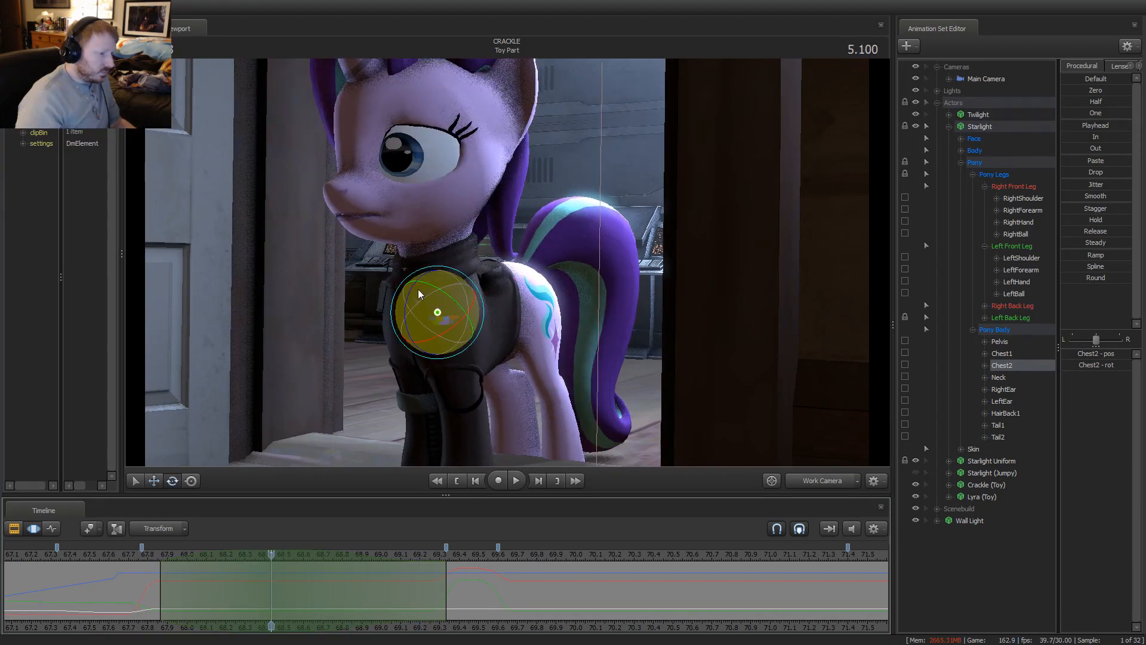
left_click_drag(438, 315, 437, 320)
key("space")
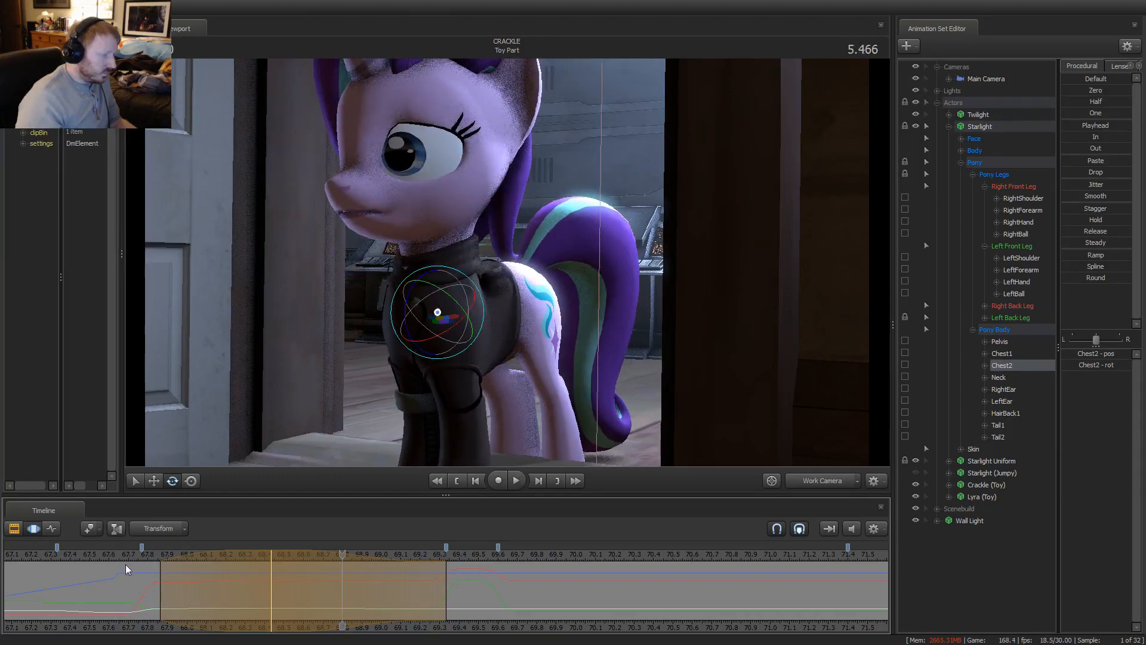
left_click(197, 582)
key("ctrl+z")
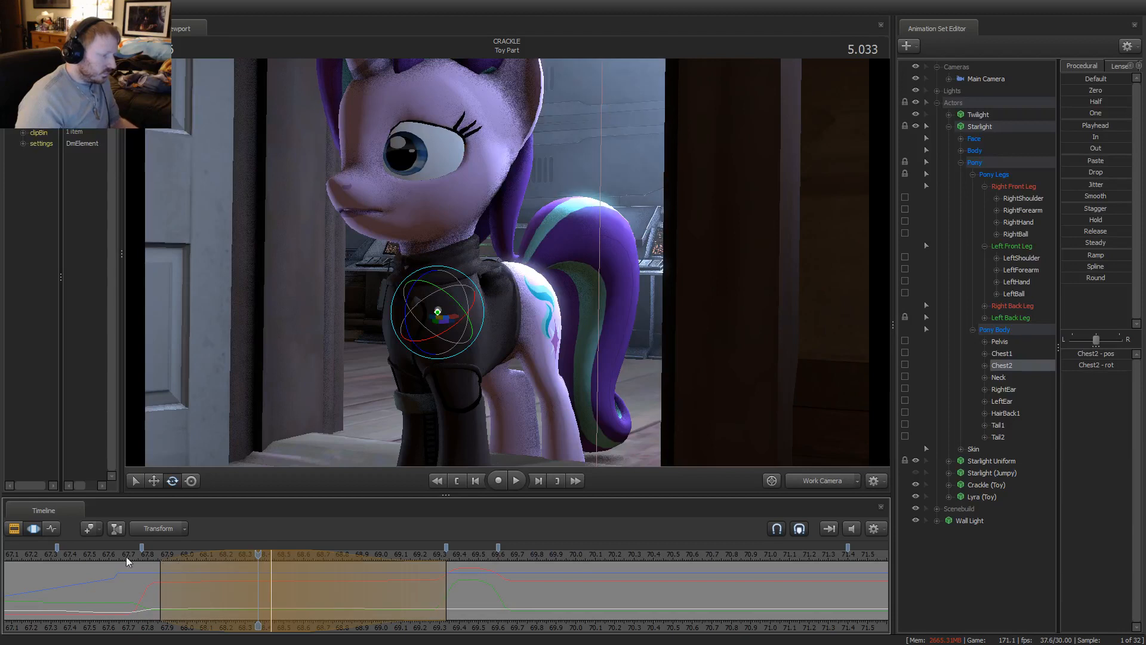
Try a different Chest2 rotation at 5.100 seconds, replay the movement, and revert it
left_click_drag(259, 555, 278, 557)
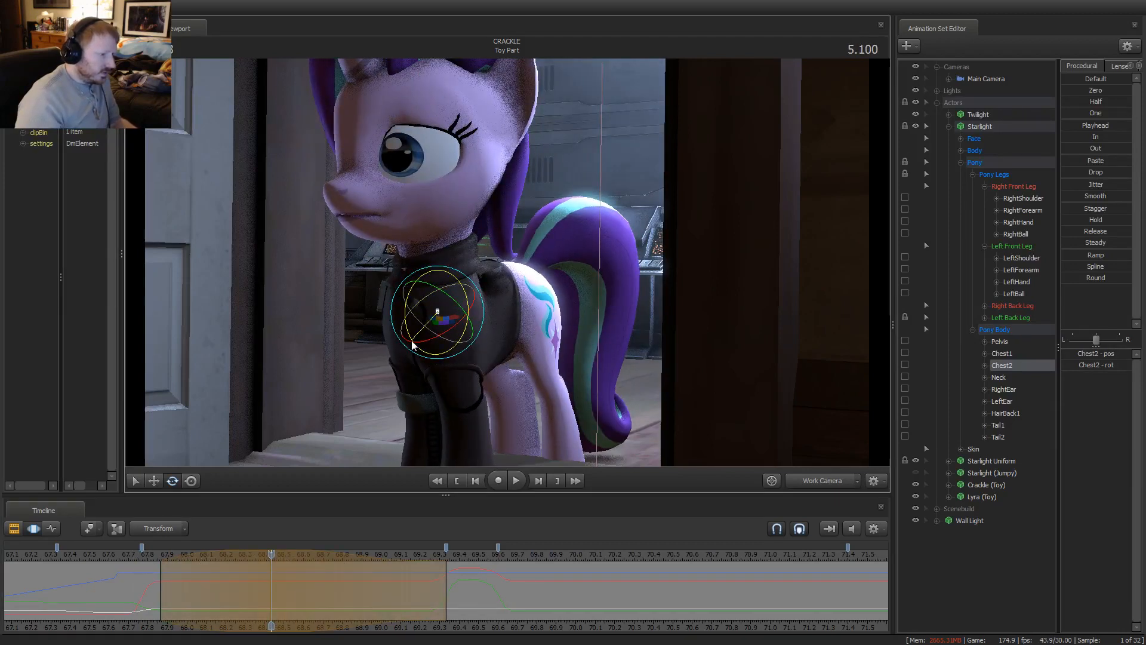
left_click(149, 565)
key("space")
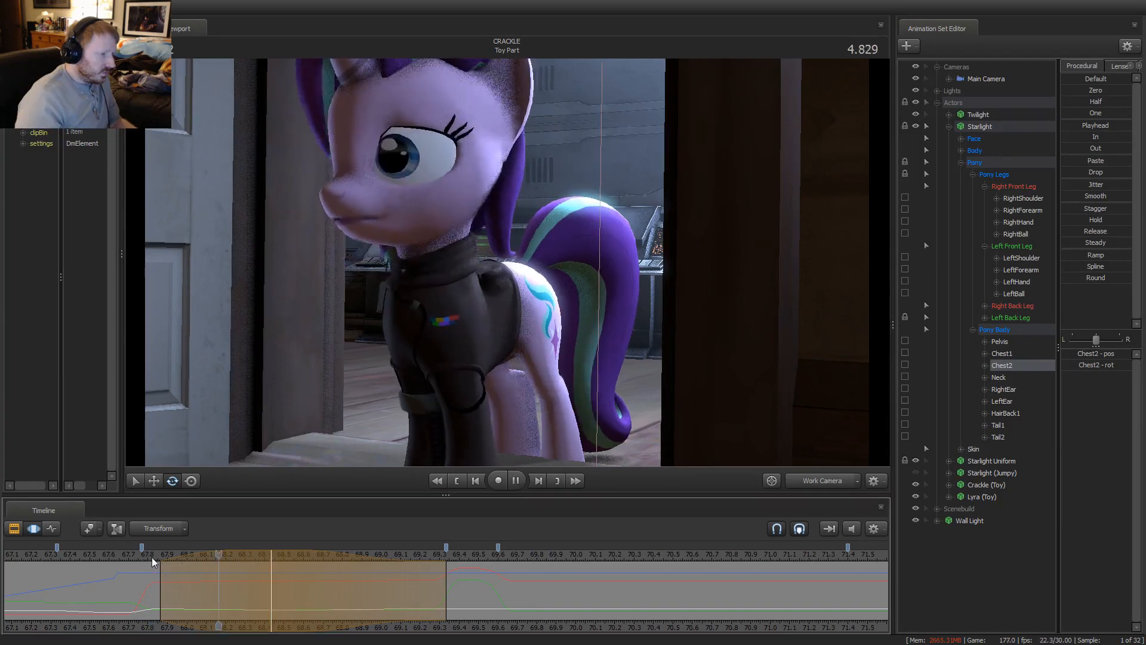
key("space")
left_click(276, 557)
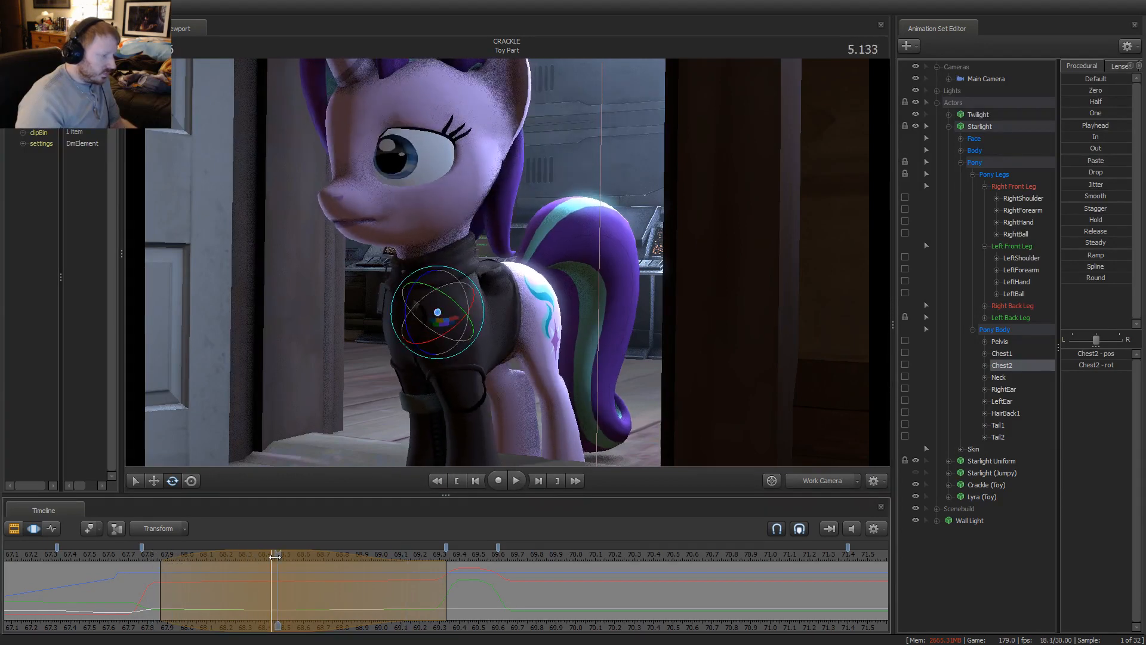
left_click(273, 555)
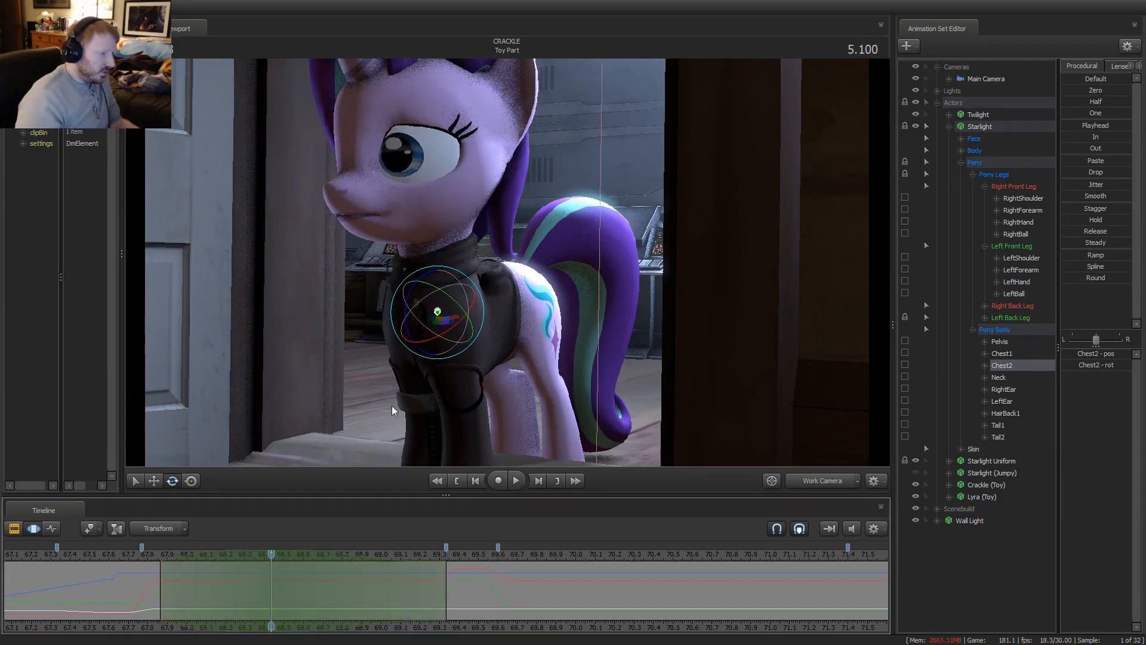
Expand Starlight's right and left back leg groups and rotate her Pelvis slightly at 5.100 seconds to lower the chest
left_click(510, 303)
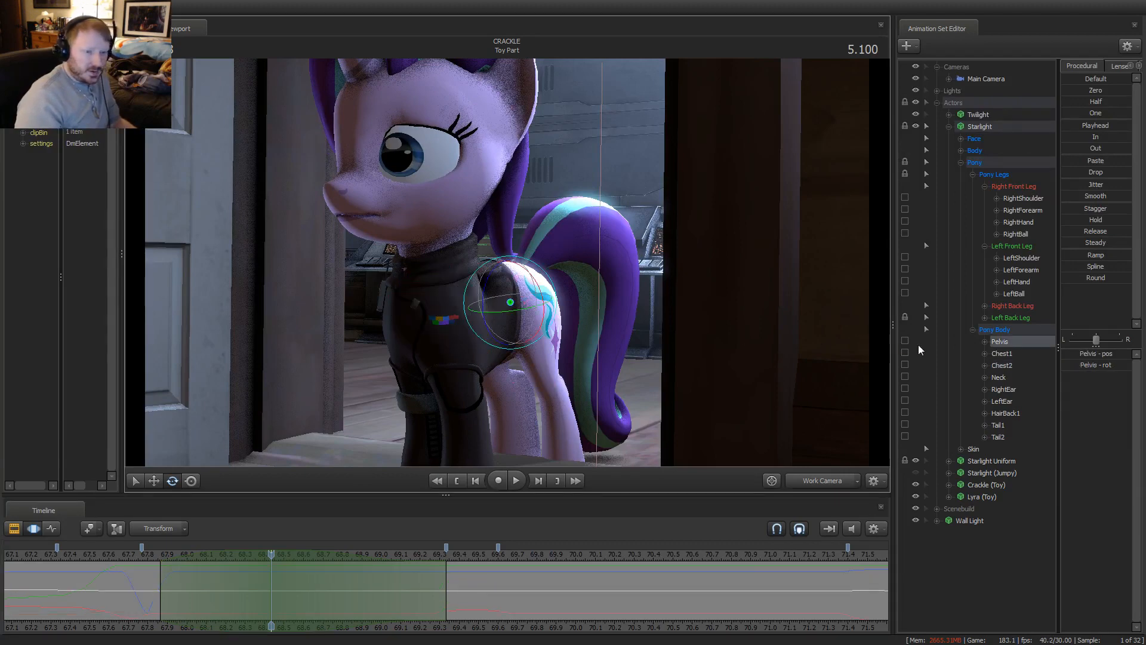
left_click(985, 306)
left_click(985, 365)
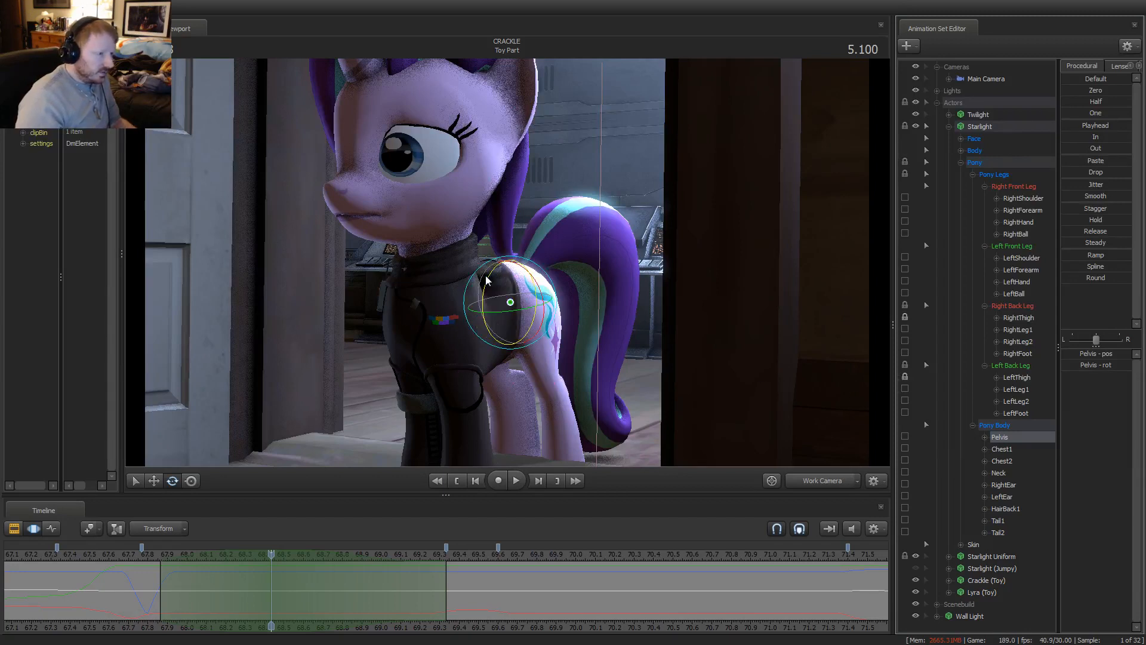
left_click_drag(486, 277, 447, 311)
Select Starlight's LeftShoulder and RightShoulder together and rotate them slightly to adjust the front legs
left_click(472, 319, "ctrl")
key("ctrl")
left_click(438, 315, "ctrl")
left_click(443, 324, "ctrl")
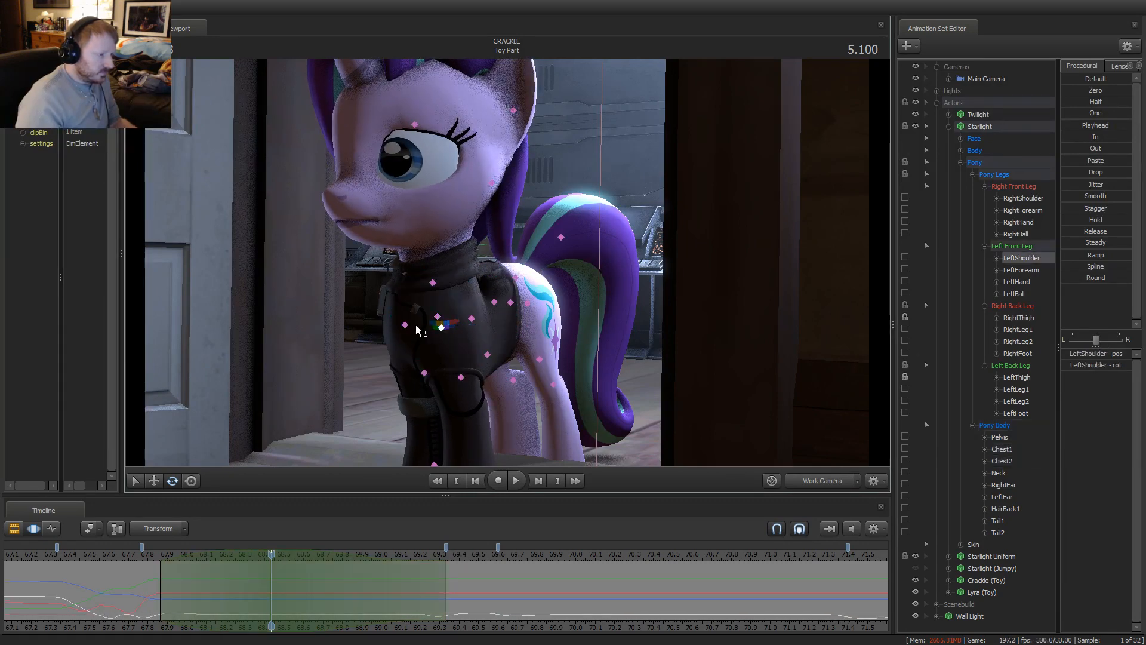
left_click(408, 324, "ctrl+shift")
left_click_drag(374, 308, 380, 320)
Rotate Starlight's LeftForearm and RightForearm together, preview the motion, and return the playhead to 5.100 seconds
key("ctrl")
left_click(466, 373, "ctrl")
left_click(430, 369, "ctrl+shift")
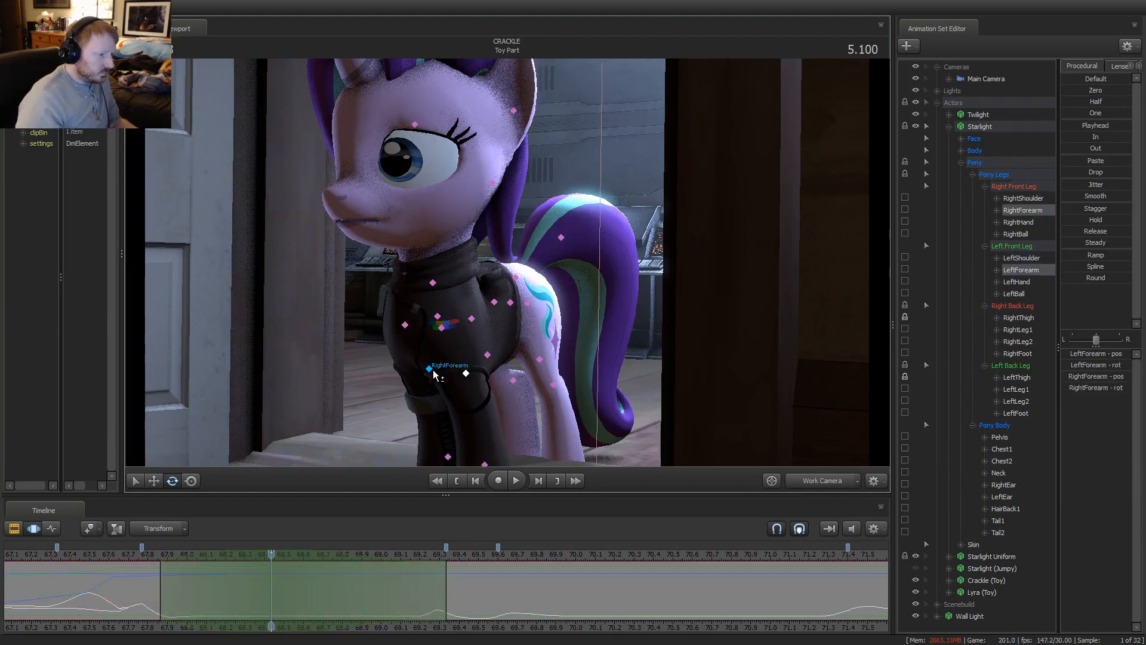
left_click_drag(407, 357, 415, 341)
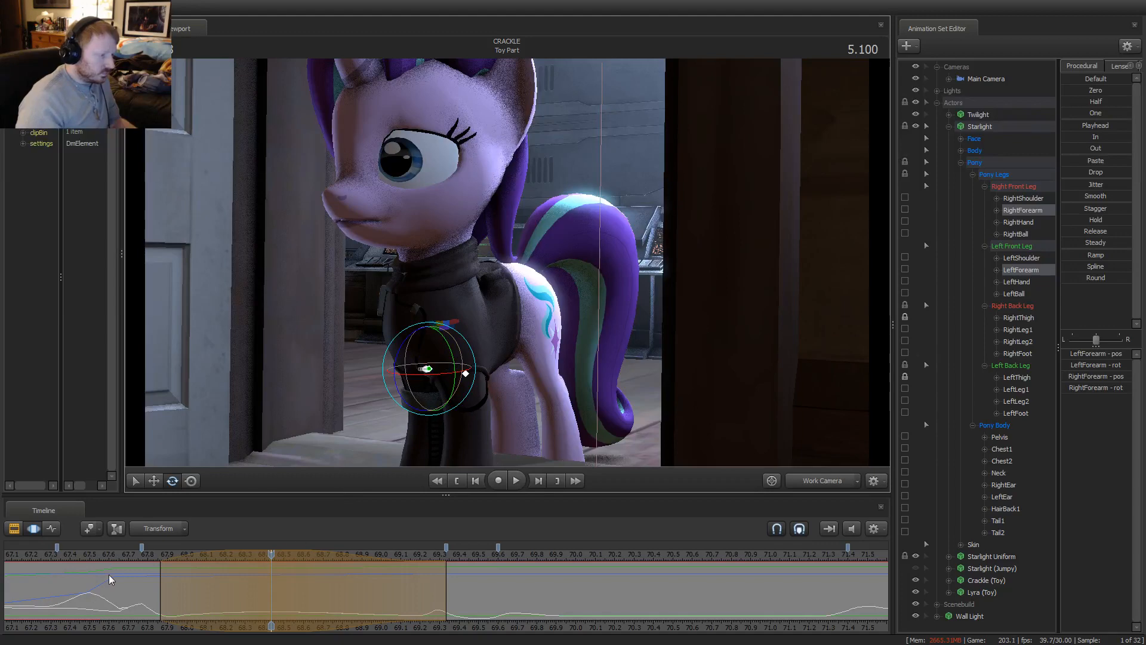
key("space")
key("space")
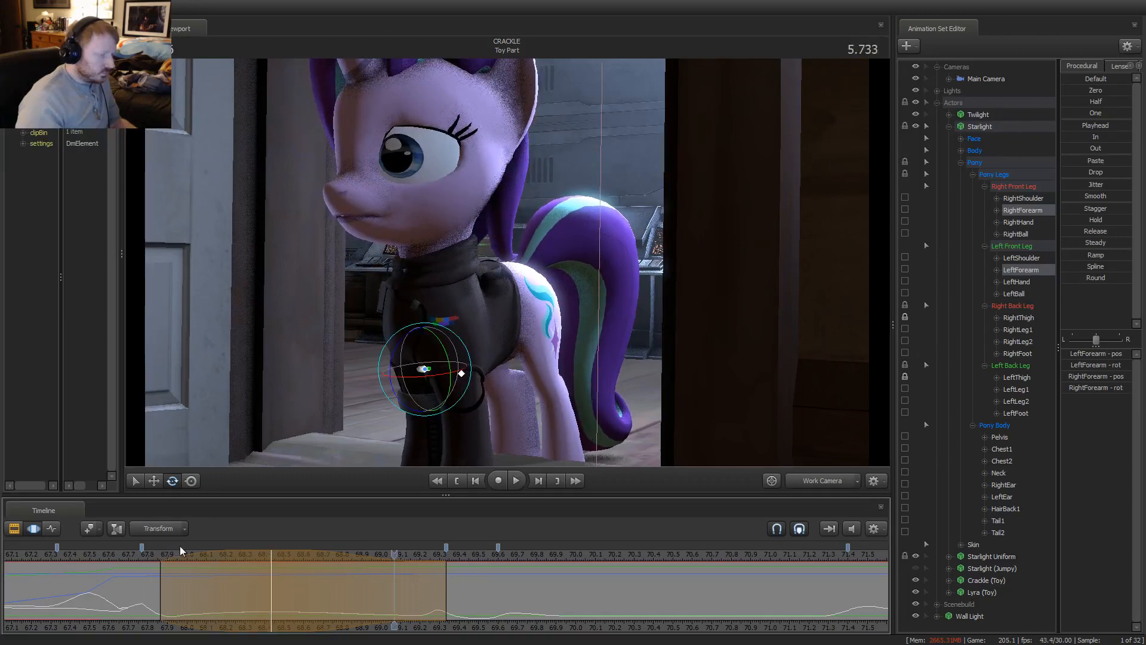
left_click_drag(251, 560, 271, 566)
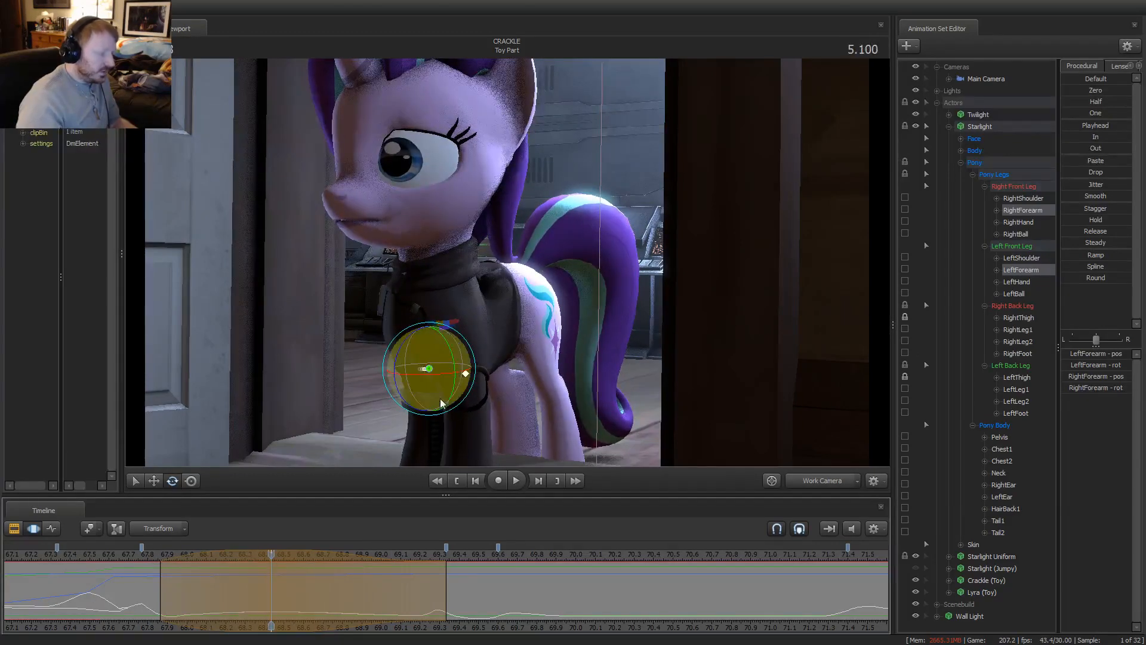
Try rotating Starlight's Head at 5.100 seconds, preview the motion, and undo the head rotation
left_click(430, 264)
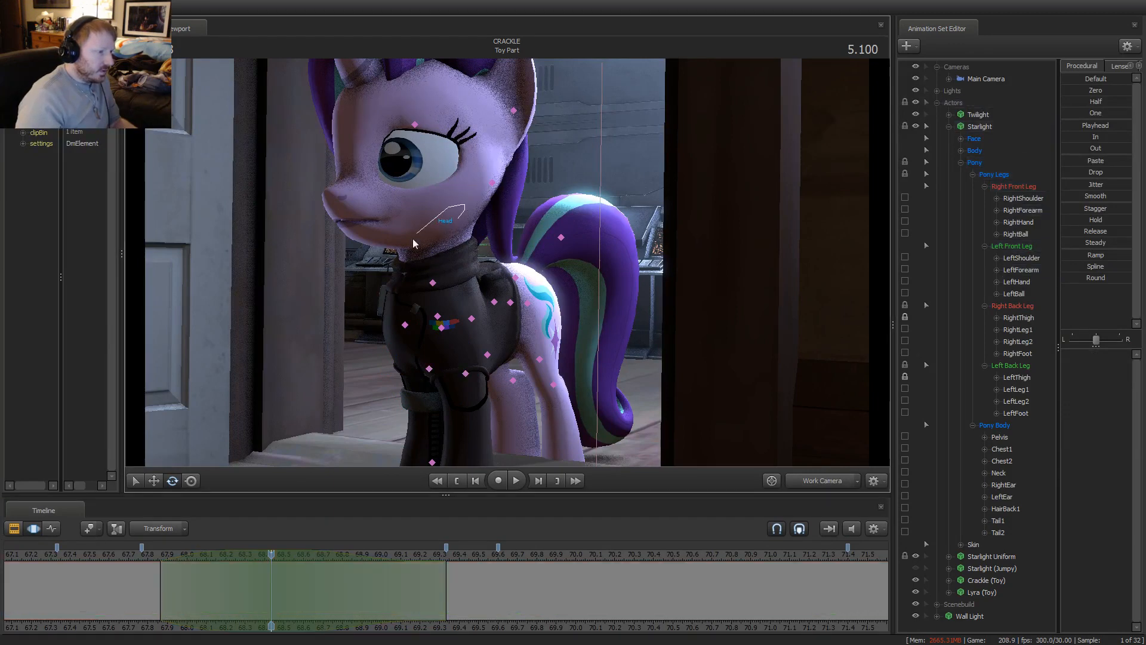
left_click(413, 243)
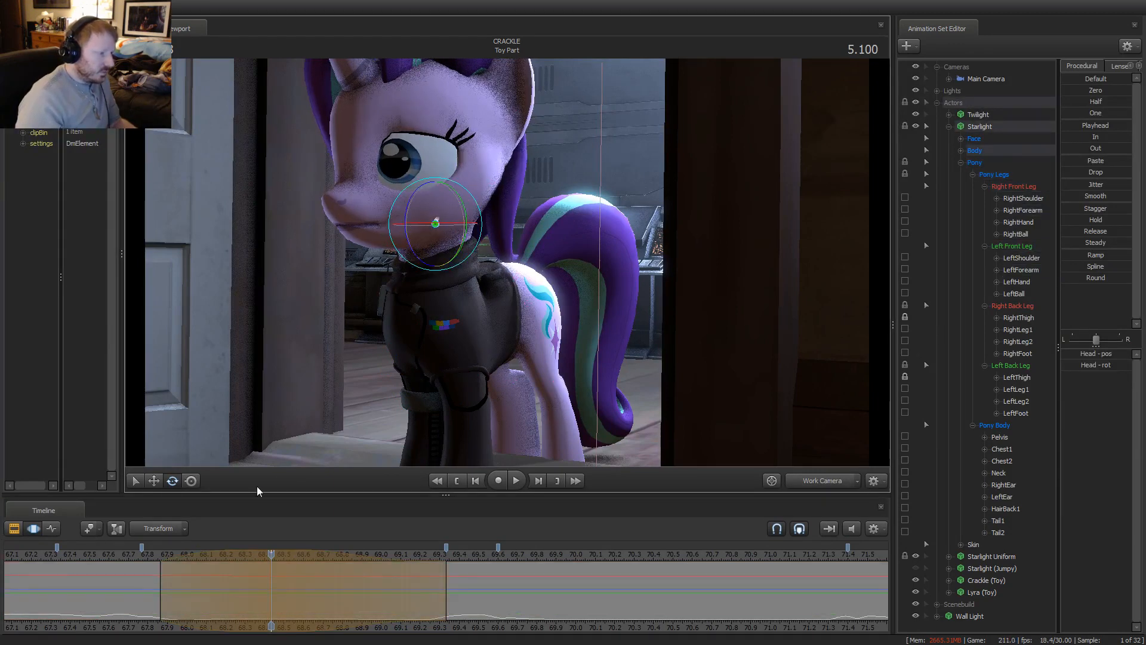
key("space")
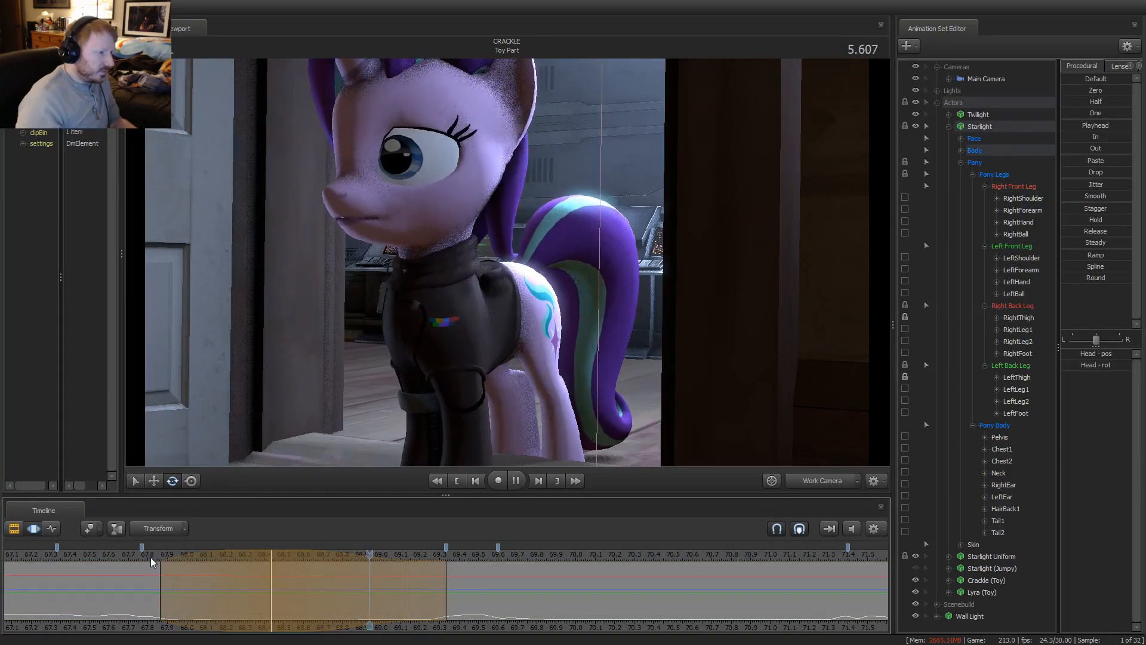
left_click_drag(252, 551, 272, 555)
key("ctrl+z")
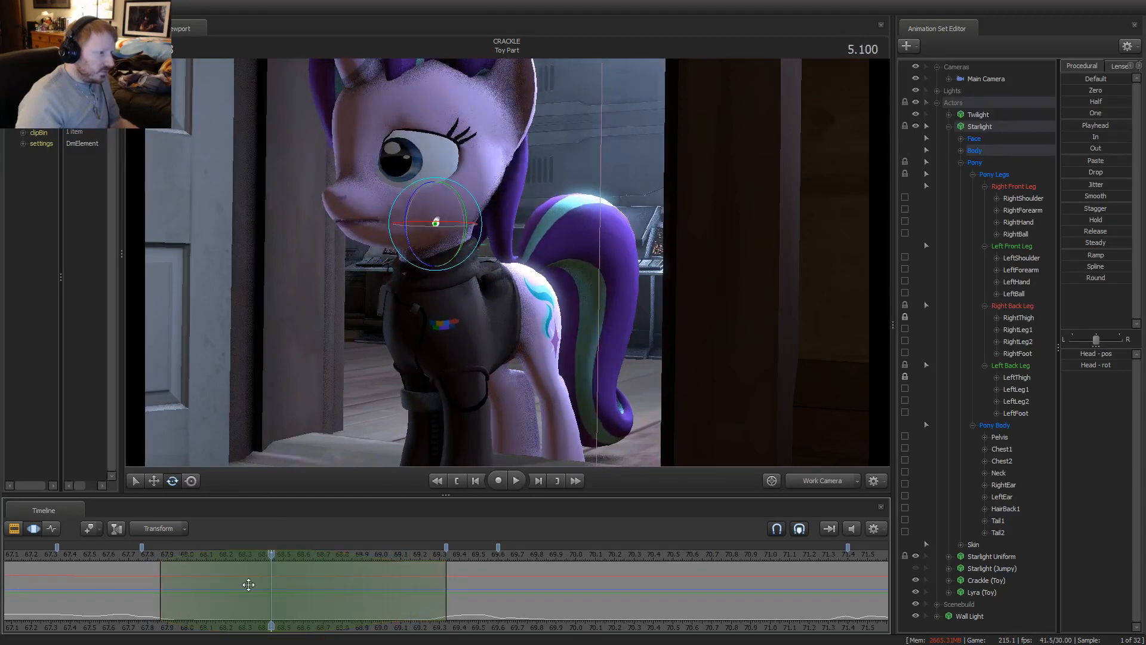
Readjust Starlight's Head rotation over the time selection and replay the motion from 4.433 seconds
key("space")
key("space")
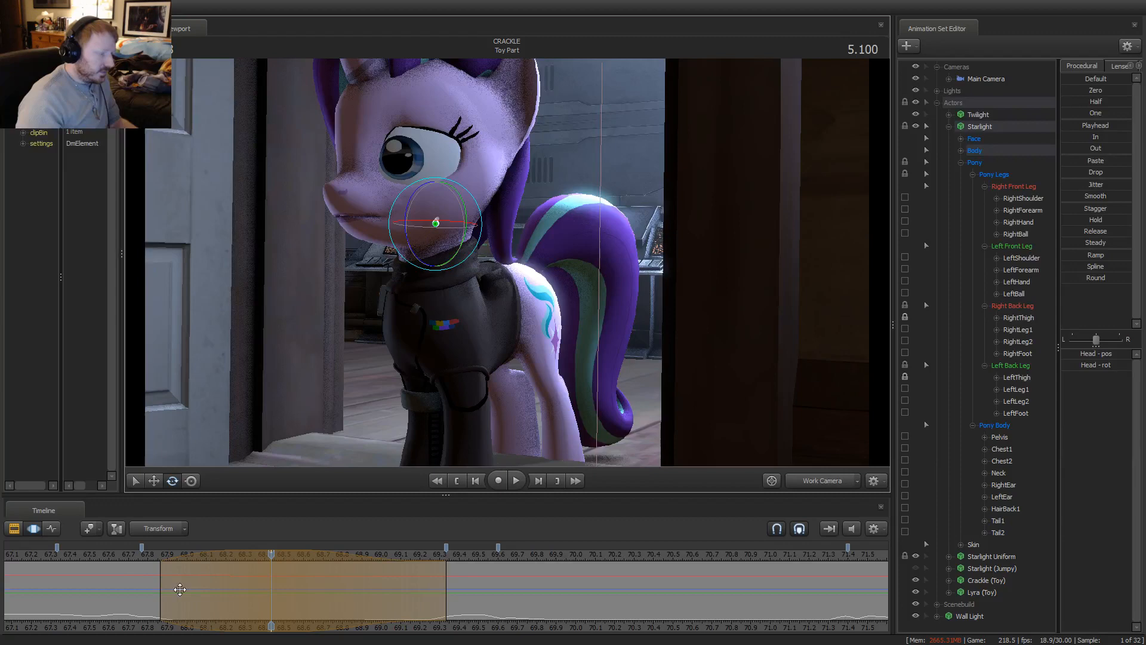
left_click(142, 554)
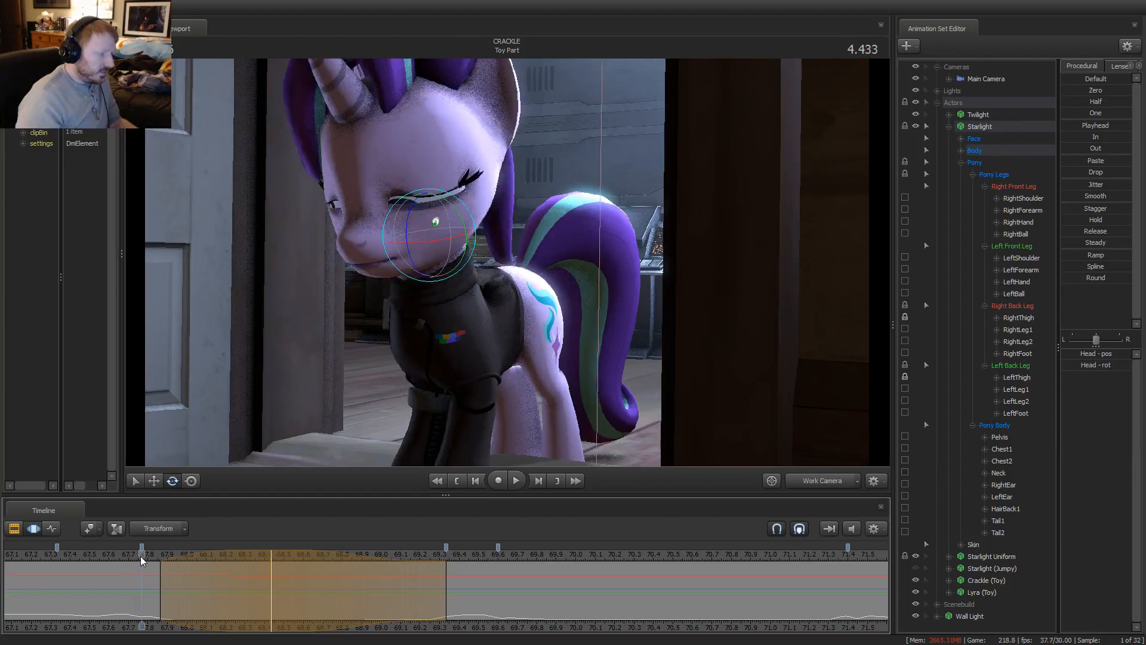
key("space")
key("space")
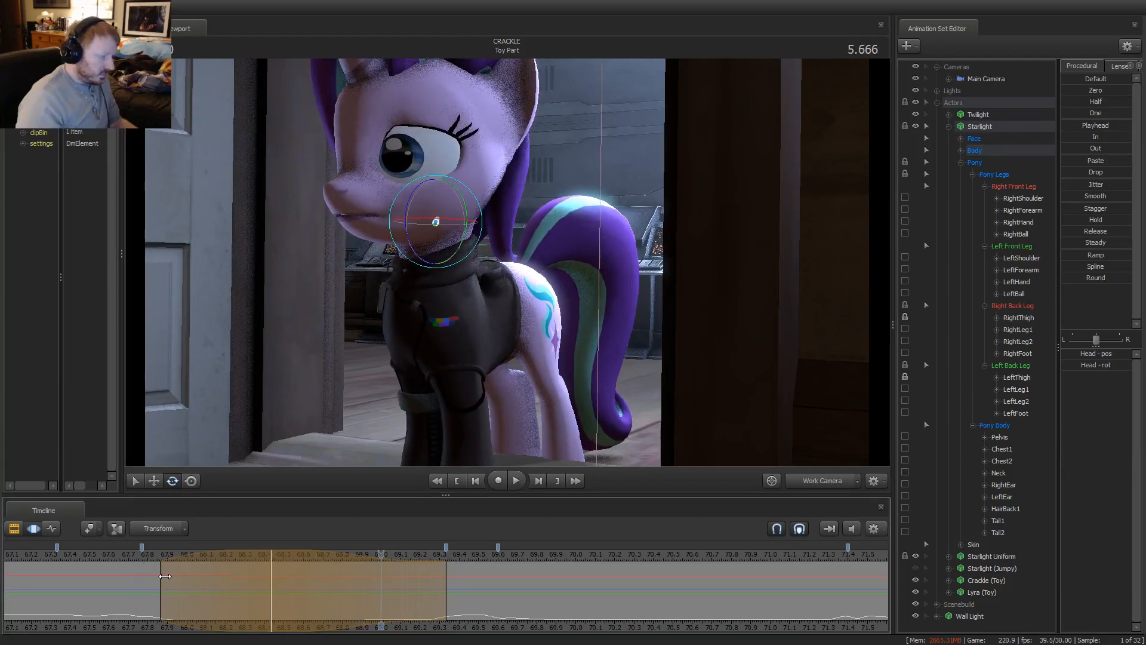
key("space")
key("space")
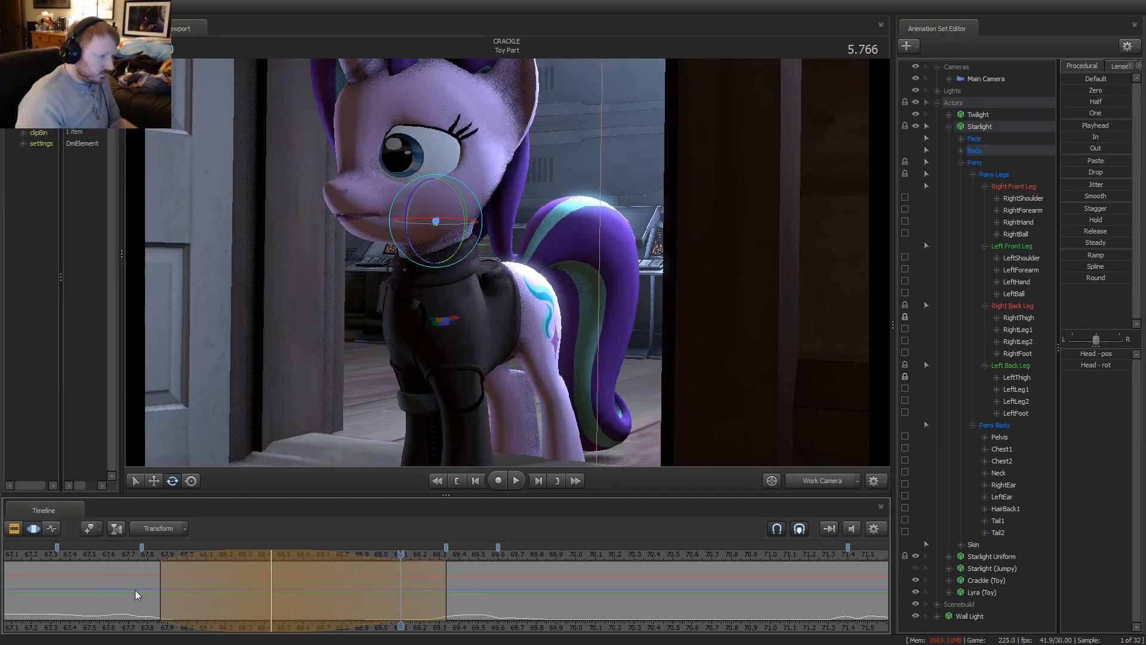
Switch the viewport back to camera1 and place the playhead at 4.433 seconds
left_click(821, 478)
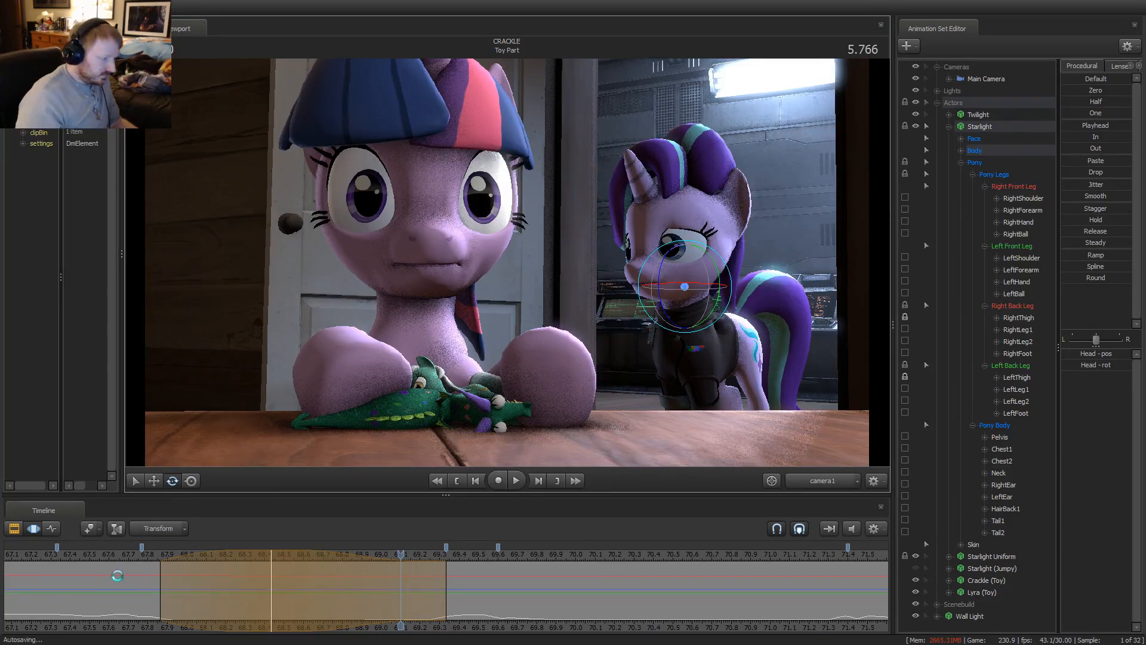
left_click(138, 557)
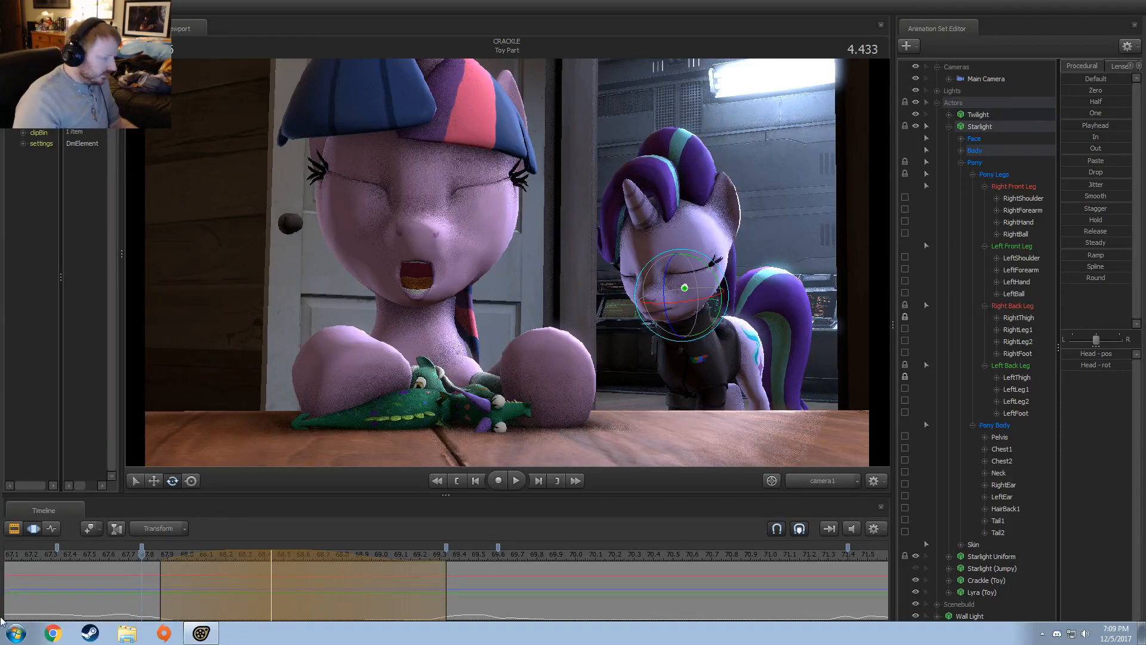
Browse the Videos library to Spaceballs.avi in the [Movie] Spaceballs folder and close the file browser
left_click(126, 633)
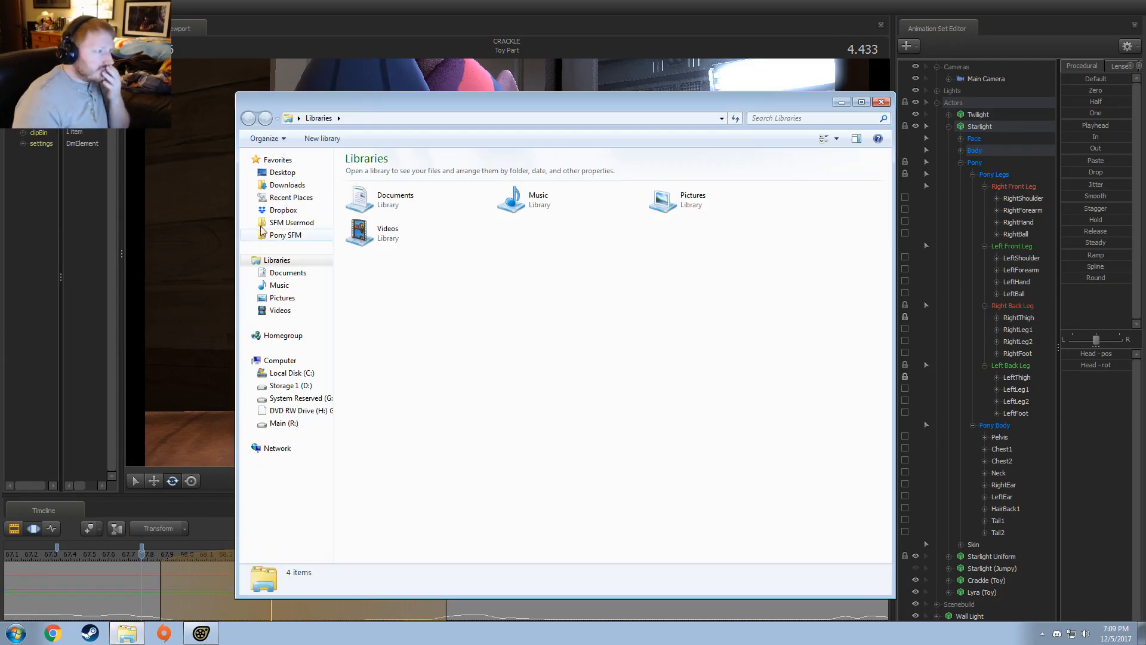
left_click(281, 209)
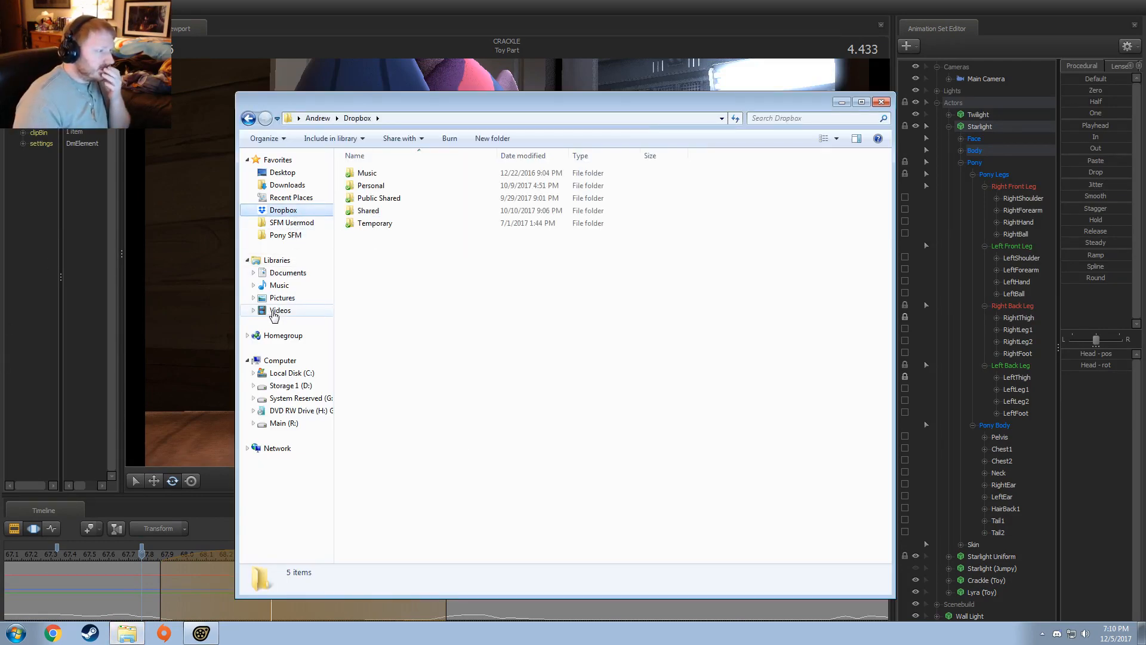
left_click(277, 311)
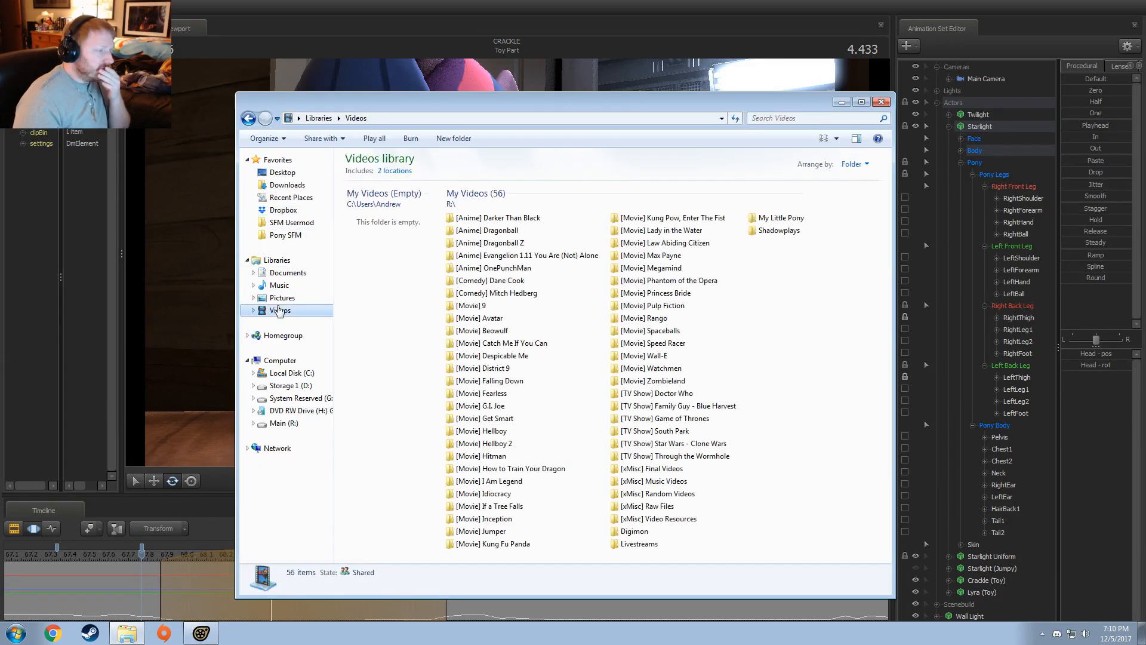
double_click(651, 330)
left_click(373, 191)
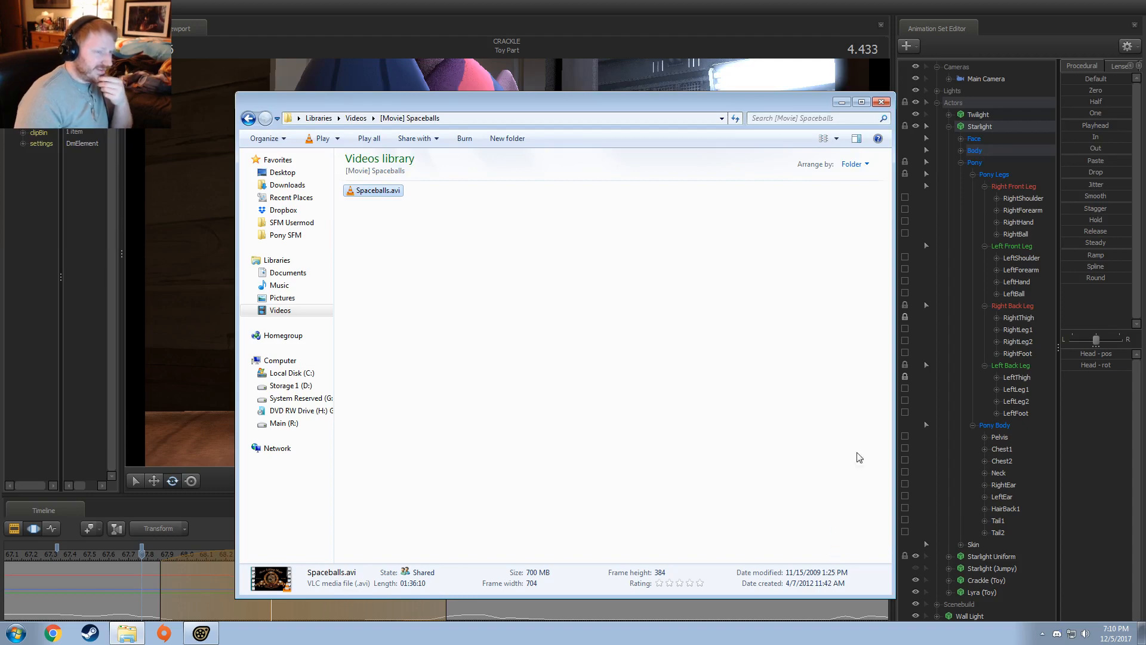
left_click(882, 102)
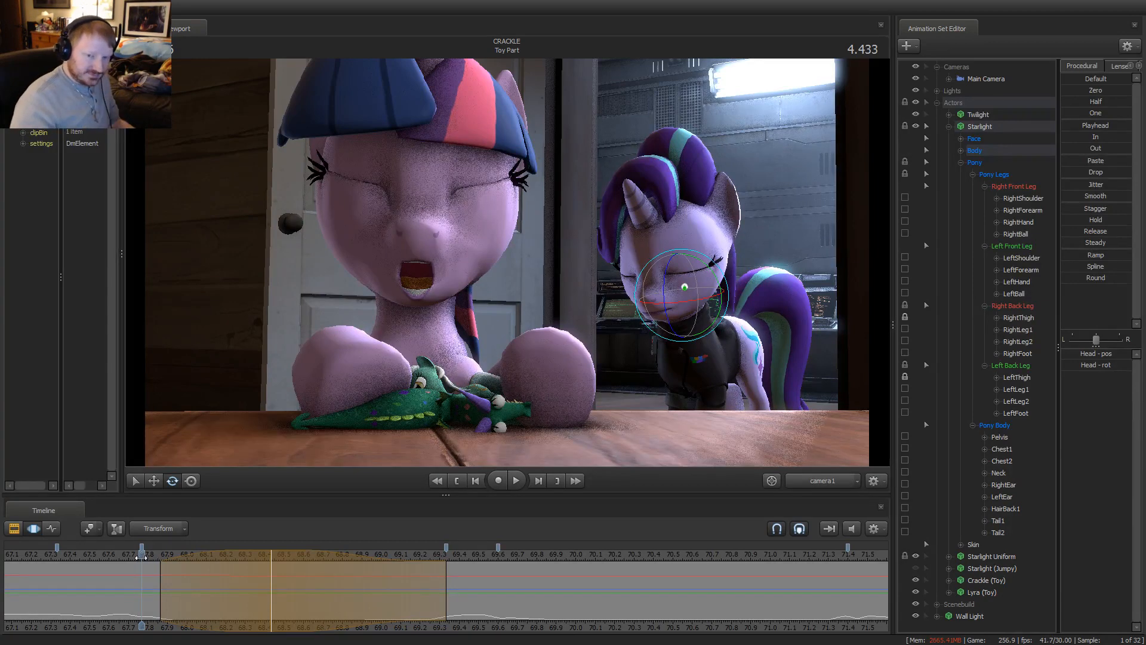
Rotate Starlight's Head slightly at 5.933 seconds over a new time selection and preview the motion
key("space")
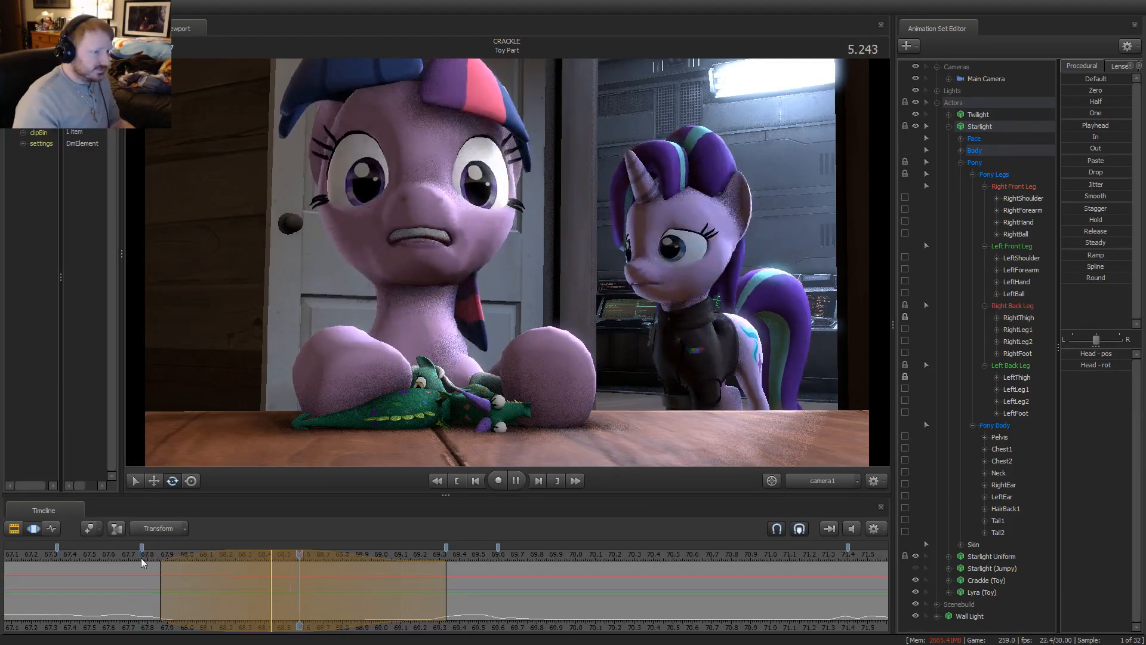
middle_click_drag(149, 563, 268, 588)
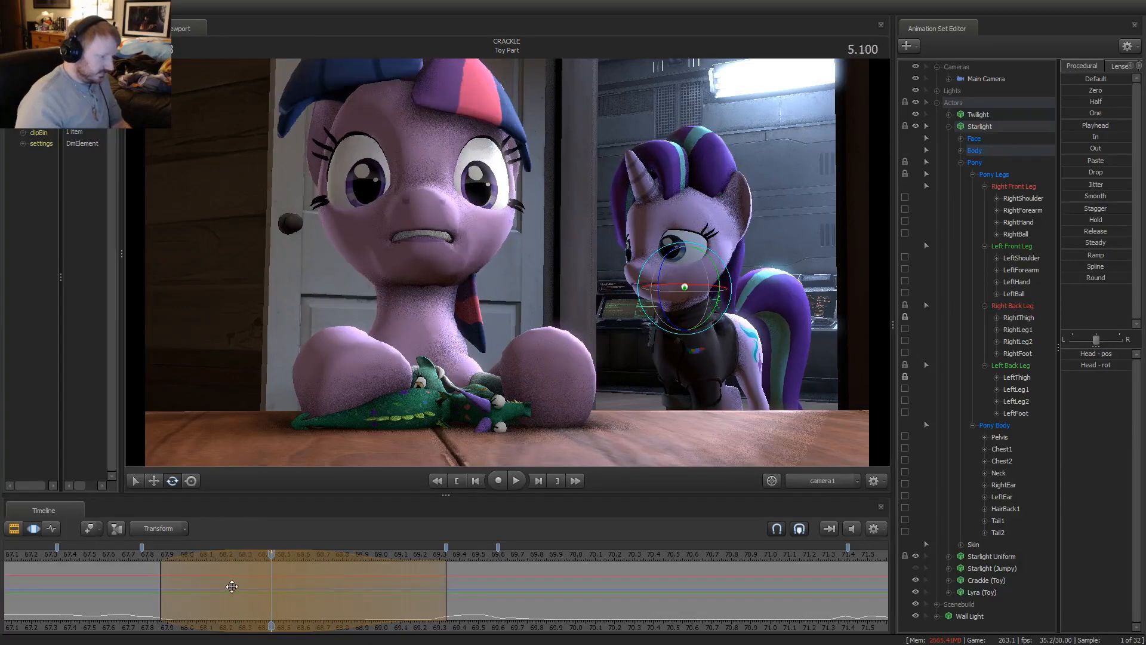
key("Return")
left_click_drag(175, 592, 244, 585, "shift")
left_click(433, 597, "shift")
scroll(434, 597, "up", 6, "shift")
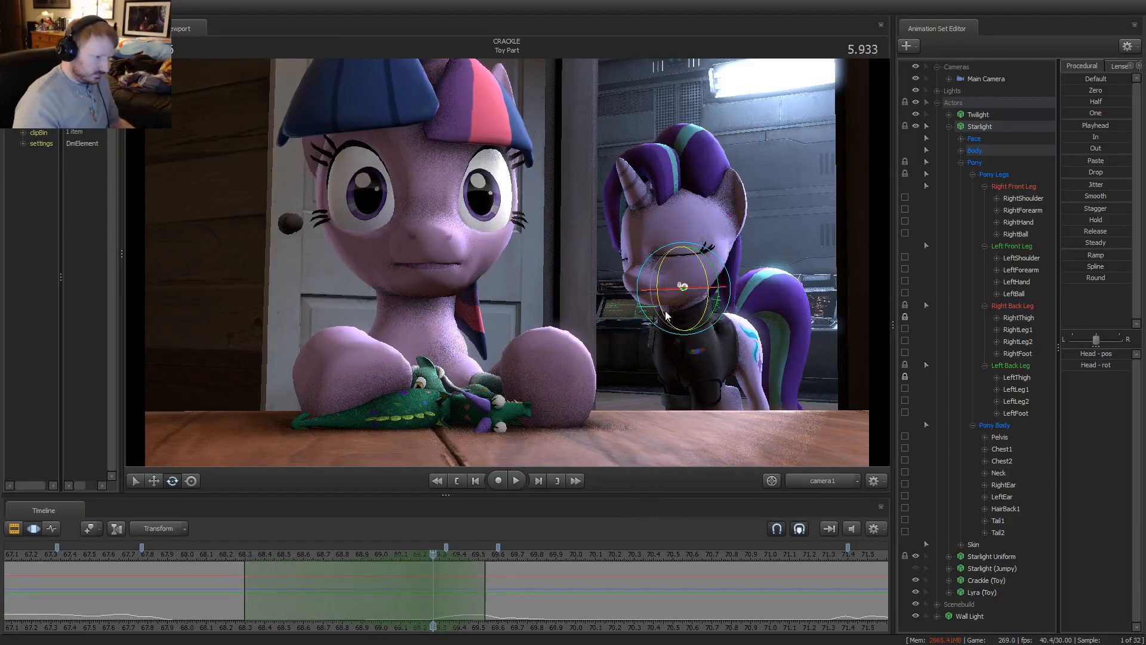
left_click_drag(666, 315, 666, 316)
key("space")
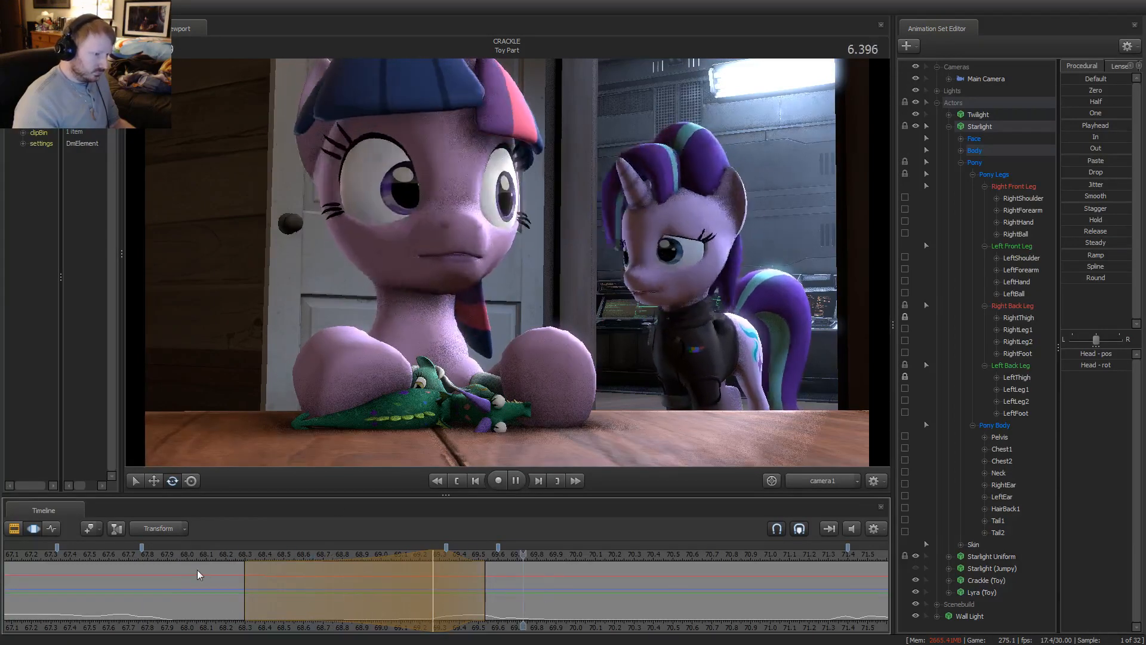
key("space")
Select all of Starlight's body controls, apply the Round procedural preset over a time selection around 5.233 seconds, and preview the motion
left_click_drag(200, 583, 302, 607)
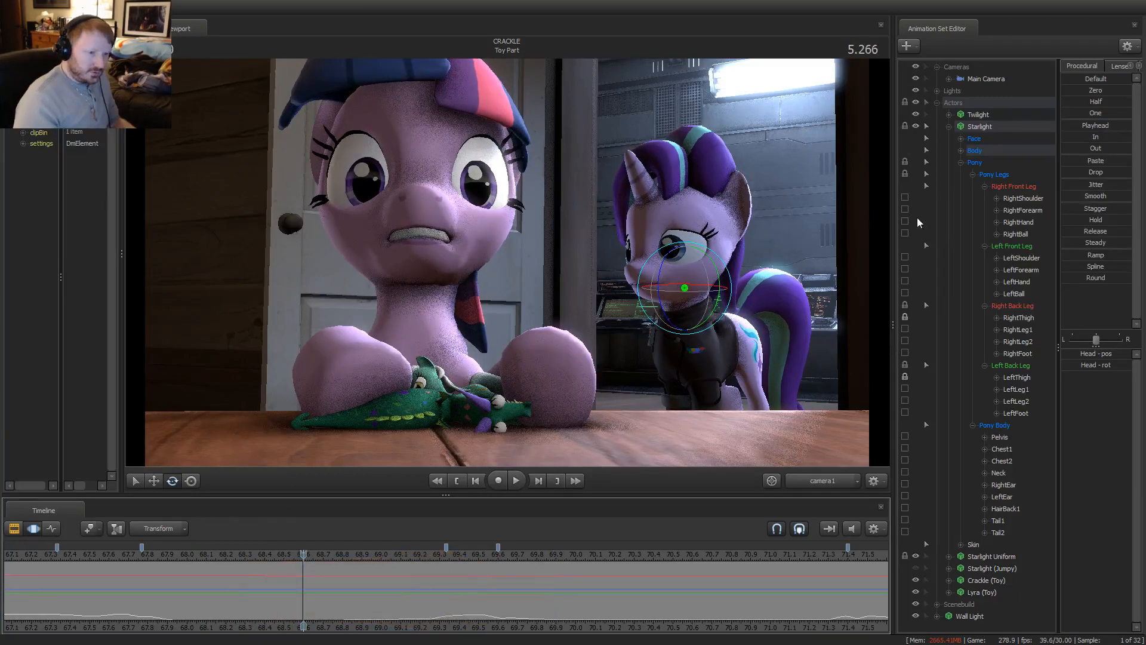
left_click(989, 126)
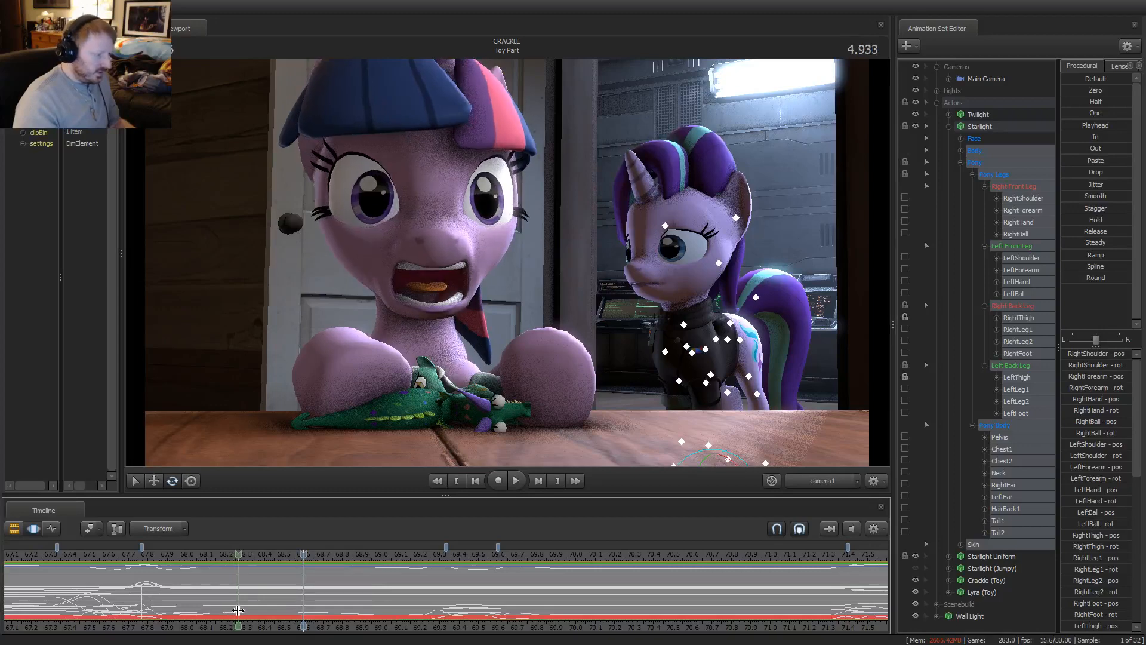
left_click_drag(233, 612, 364, 612)
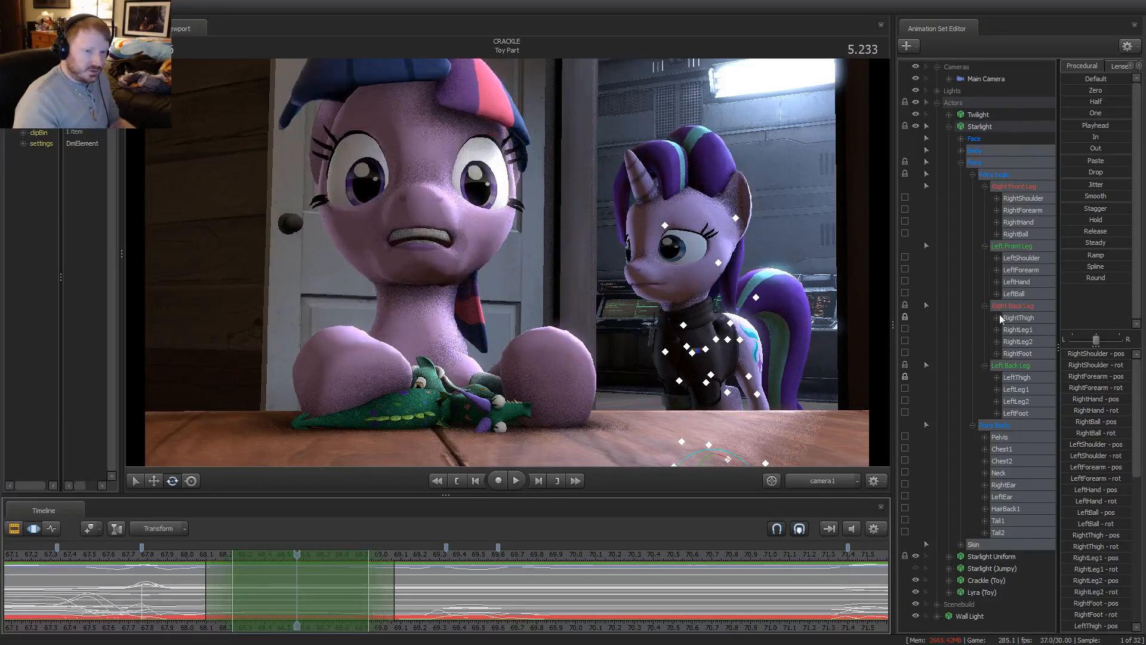
left_click_drag(1065, 277, 1112, 277)
left_click(173, 556)
key("space")
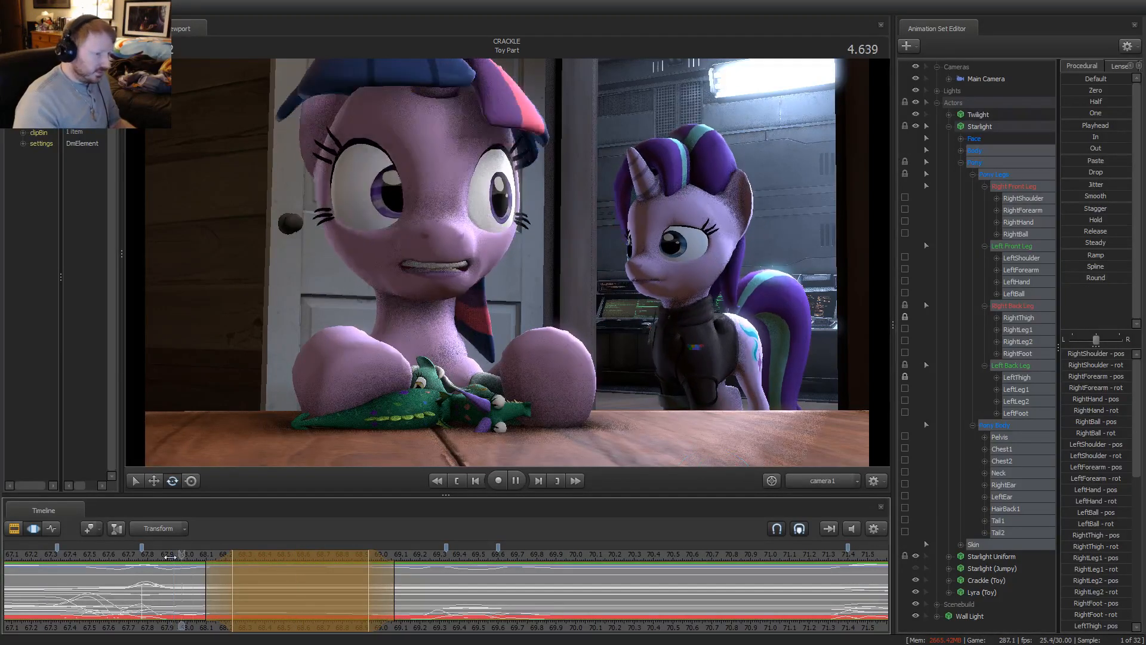
key("space")
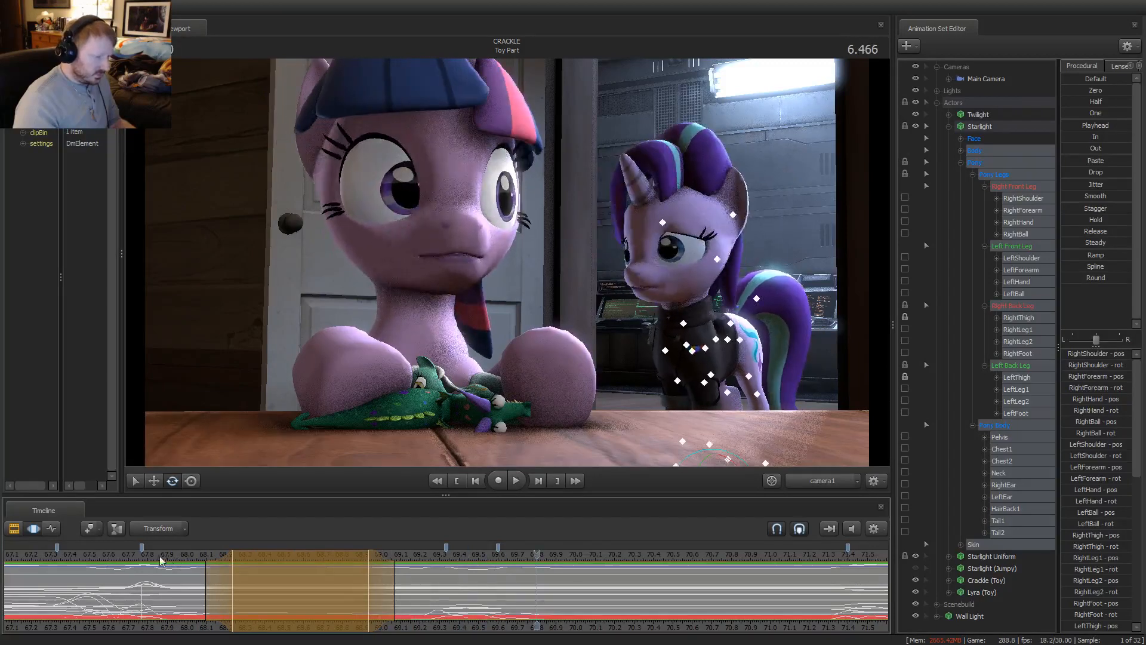
left_click(126, 560)
key("space")
key("space")
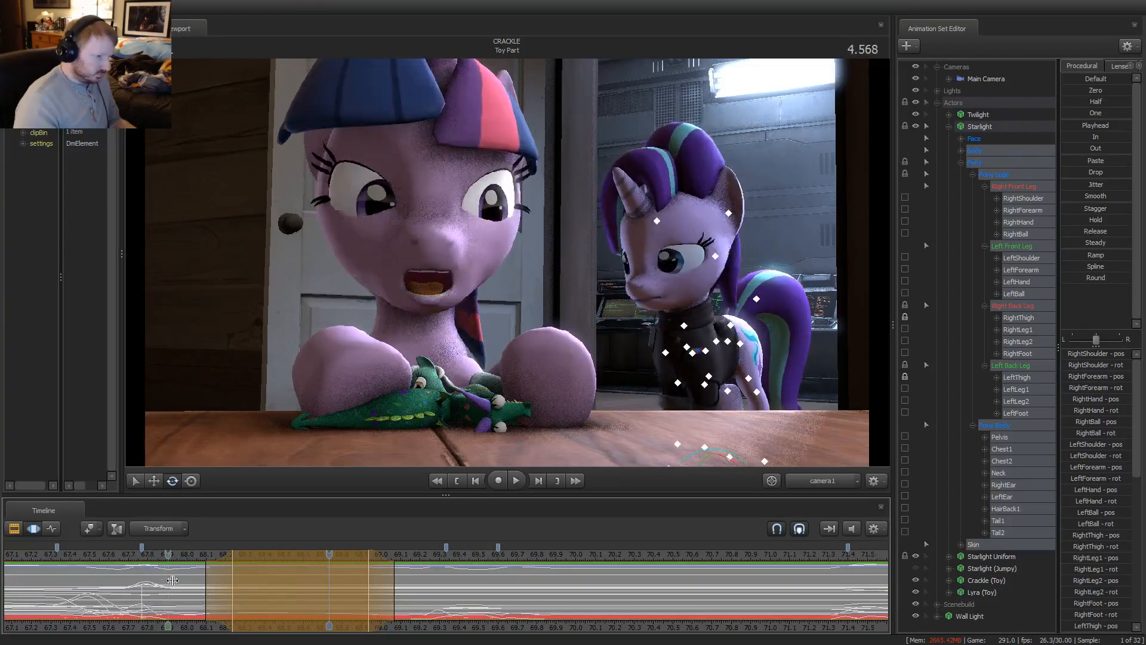
Rotate Starlight's Head slightly at 4.966 seconds over a new time selection and replay the motion
left_click(241, 595)
key("Escape")
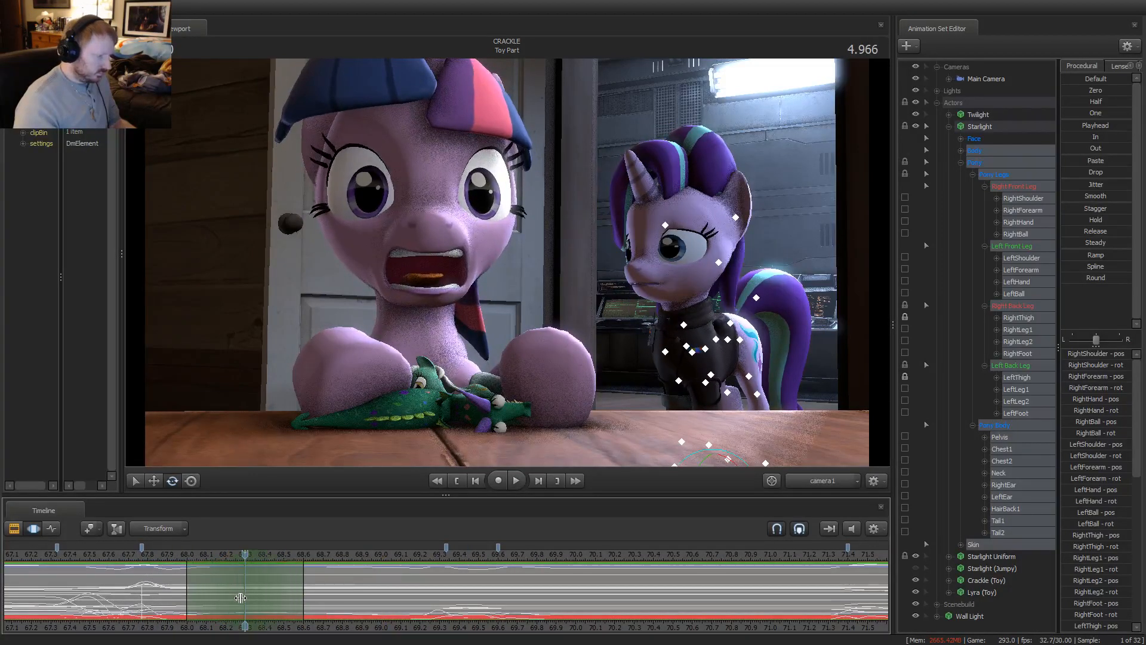
scroll(240, 597, "up", 1)
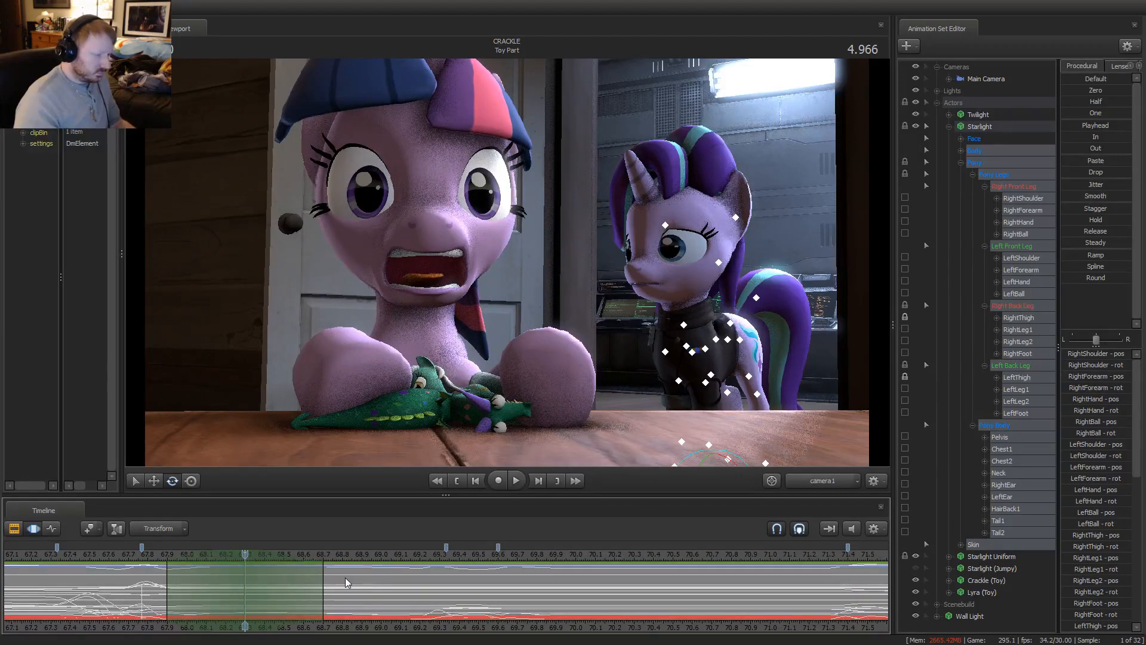
left_click_drag(321, 581, 335, 582)
left_click(692, 284)
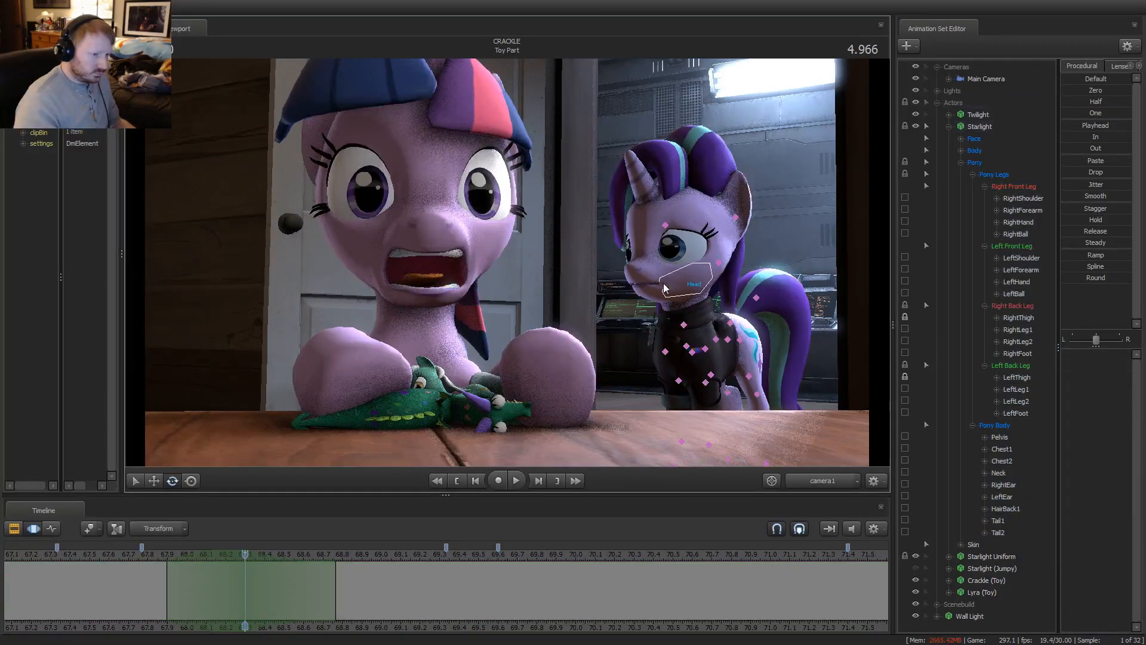
left_click(147, 561)
key("space")
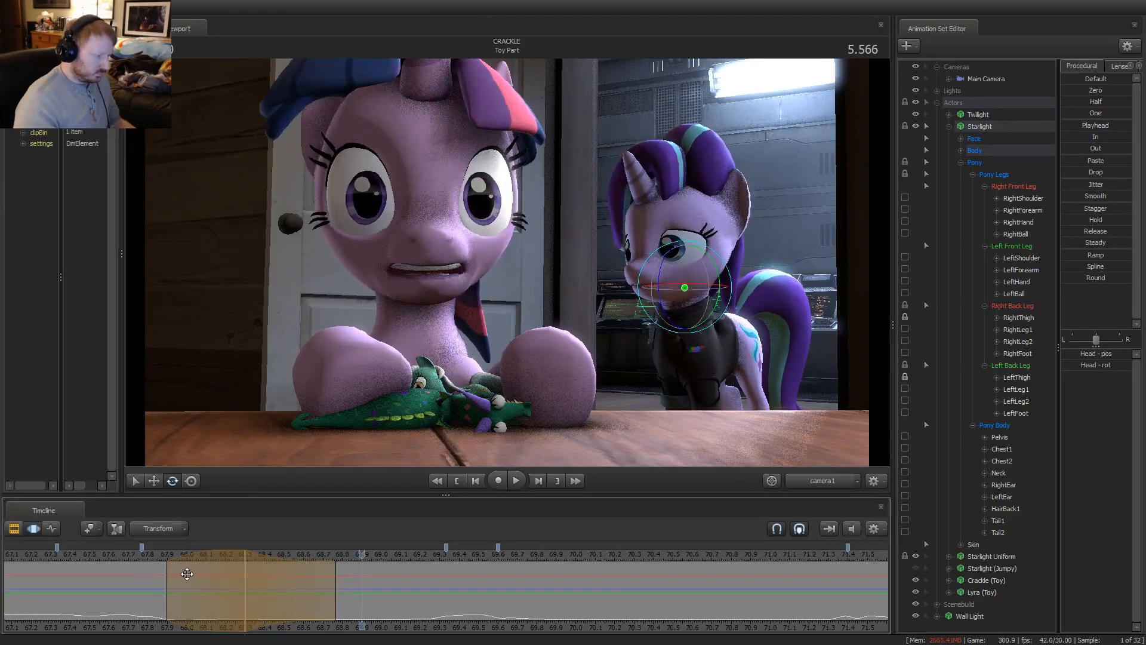
left_click(147, 555)
key("space")
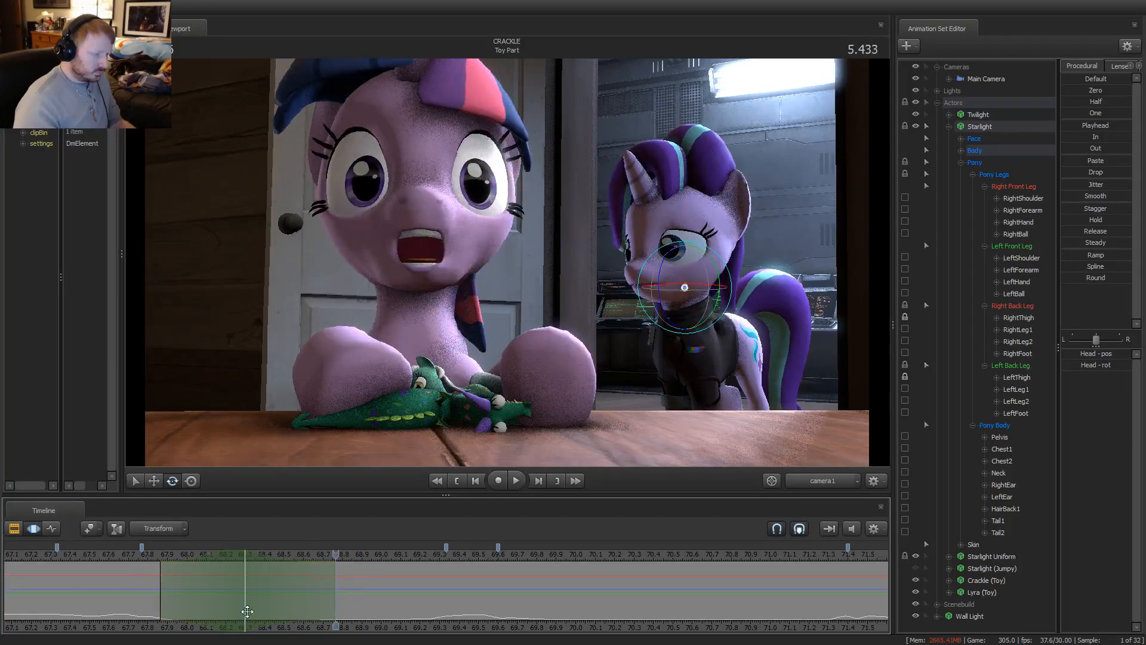
Rotate Starlight's Head slightly at 5.433 seconds over a wider time selection and preview the motion with the timeline audio muted
left_click_drag(291, 595, 414, 586)
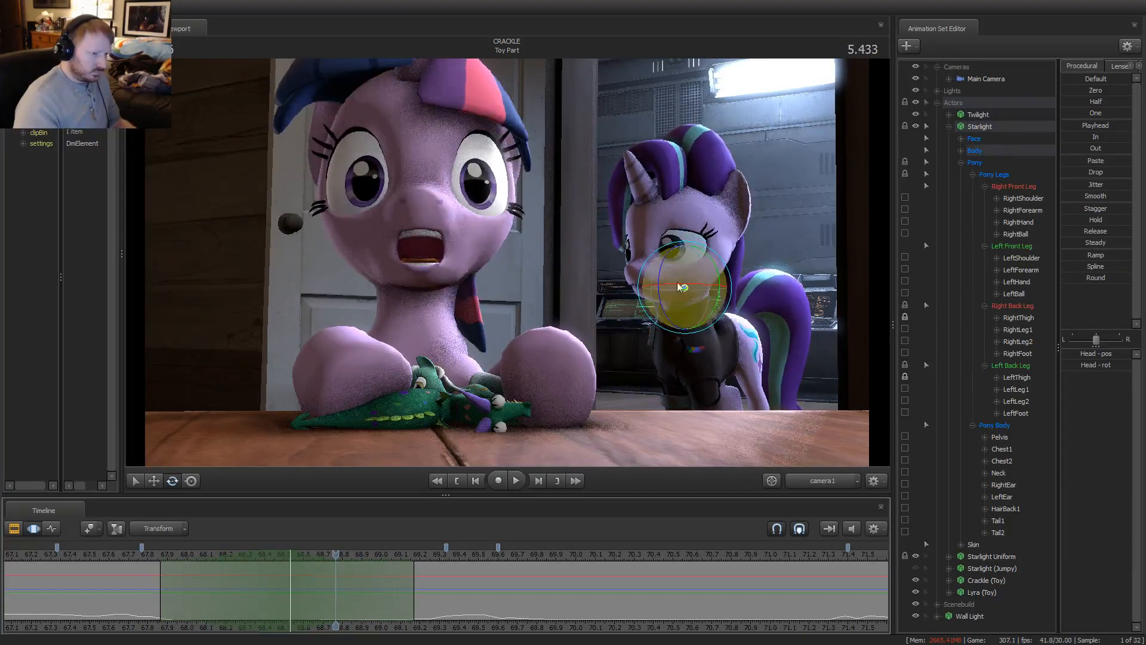
left_click_drag(665, 300, 660, 300)
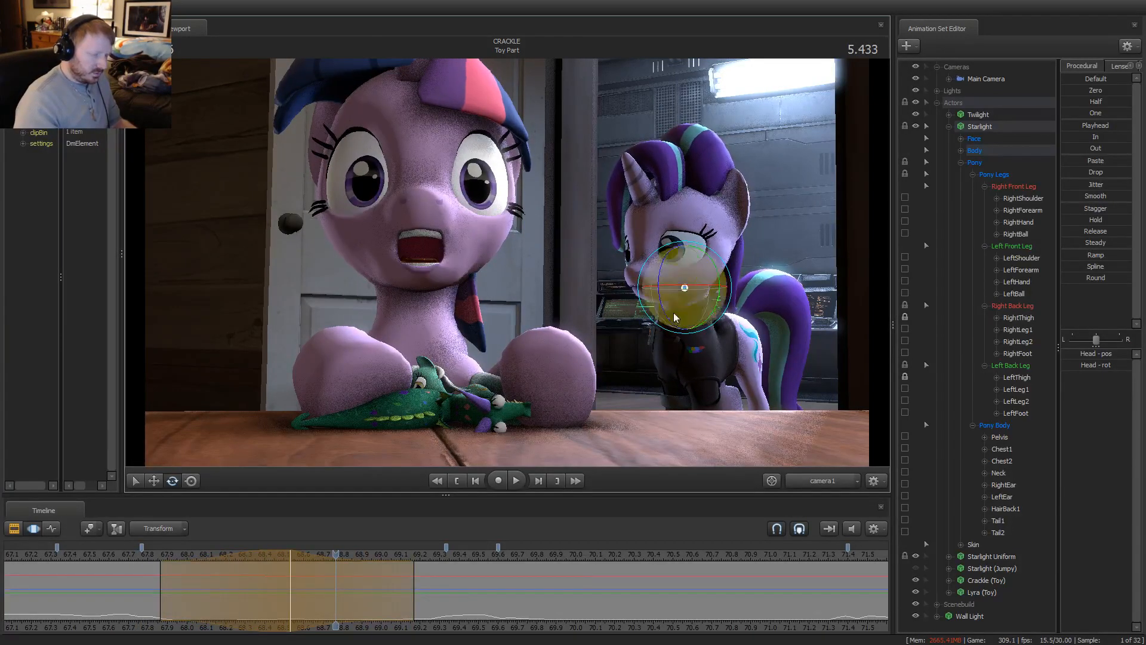
left_click(851, 529)
key("space")
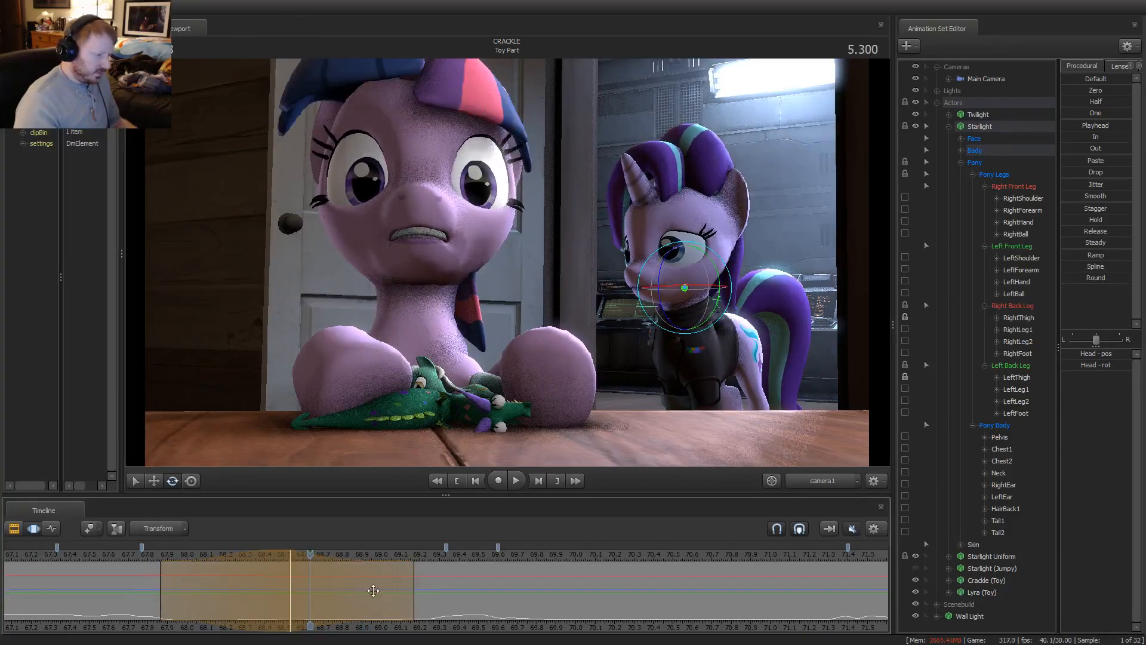
key("space")
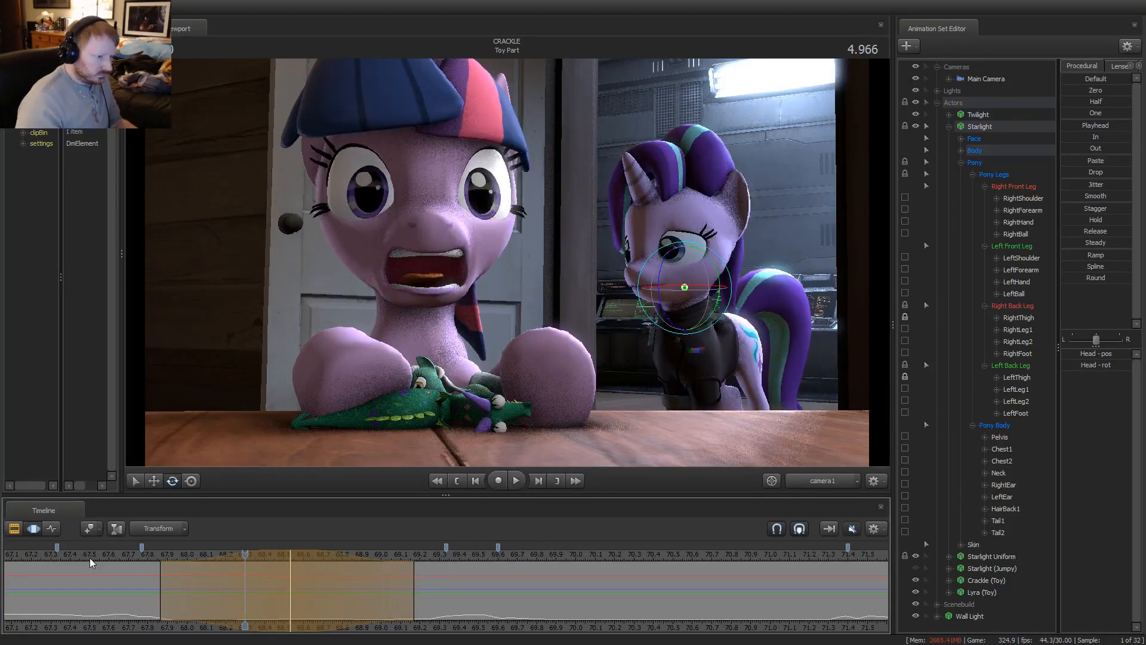
Adjust Starlight's eyes_rightleft slightly over a time selection around 5.533 seconds and preview the eye movement
left_click(974, 138)
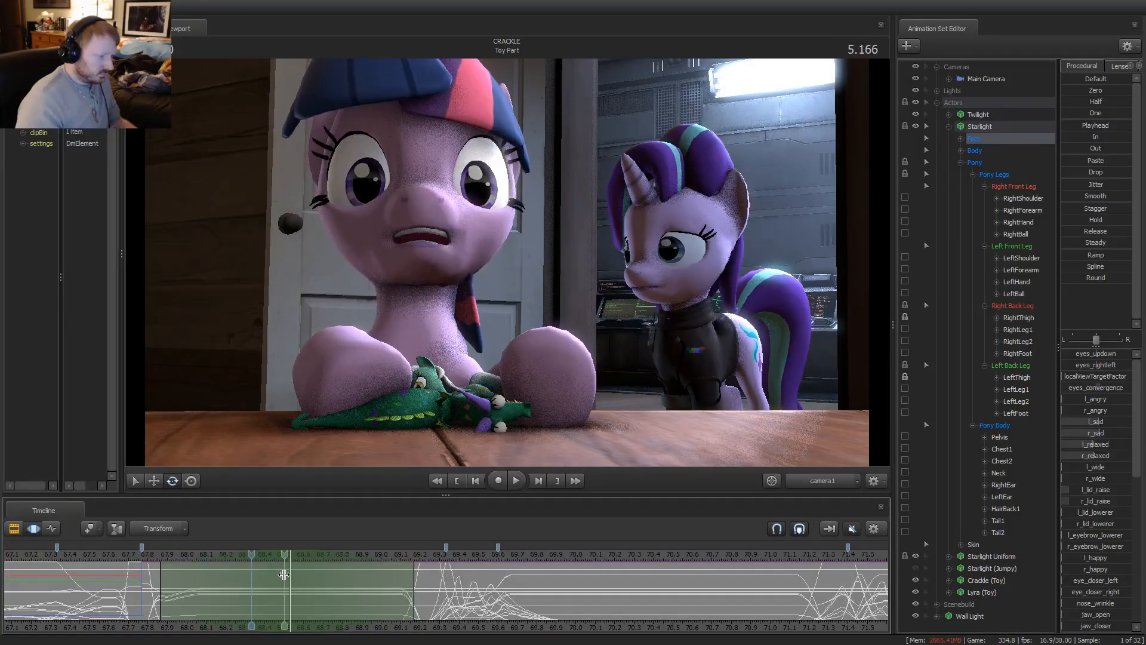
left_click_drag(284, 569, 255, 589)
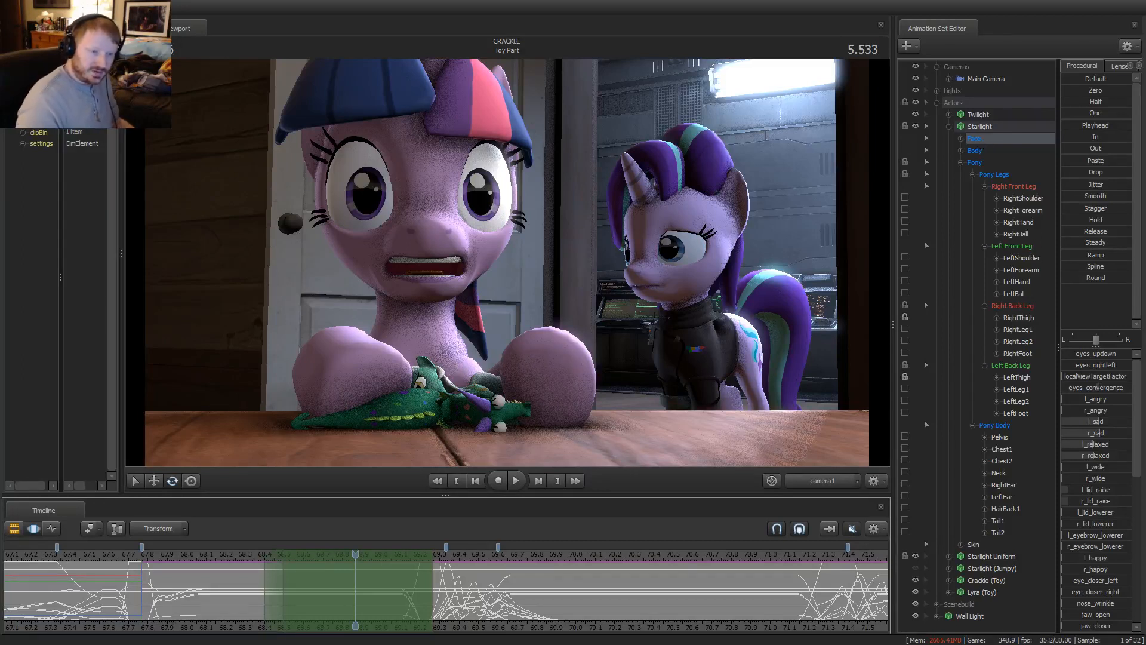
left_click_drag(1092, 366, 1096, 365)
key("ctrl+z")
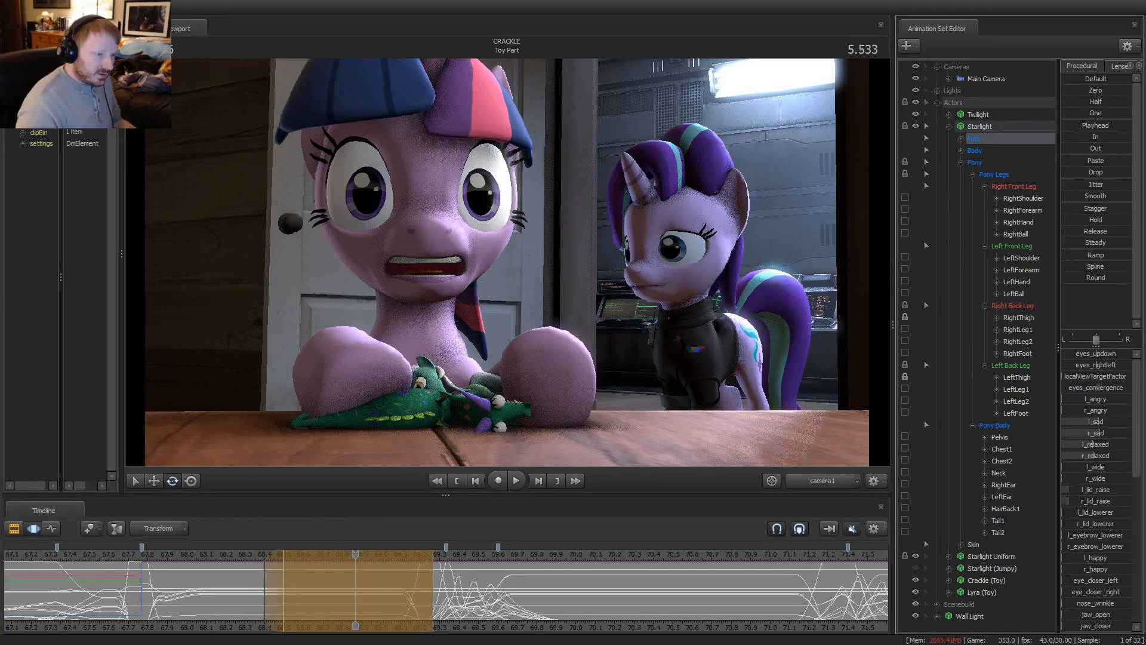
left_click_drag(241, 552, 169, 553)
key("space")
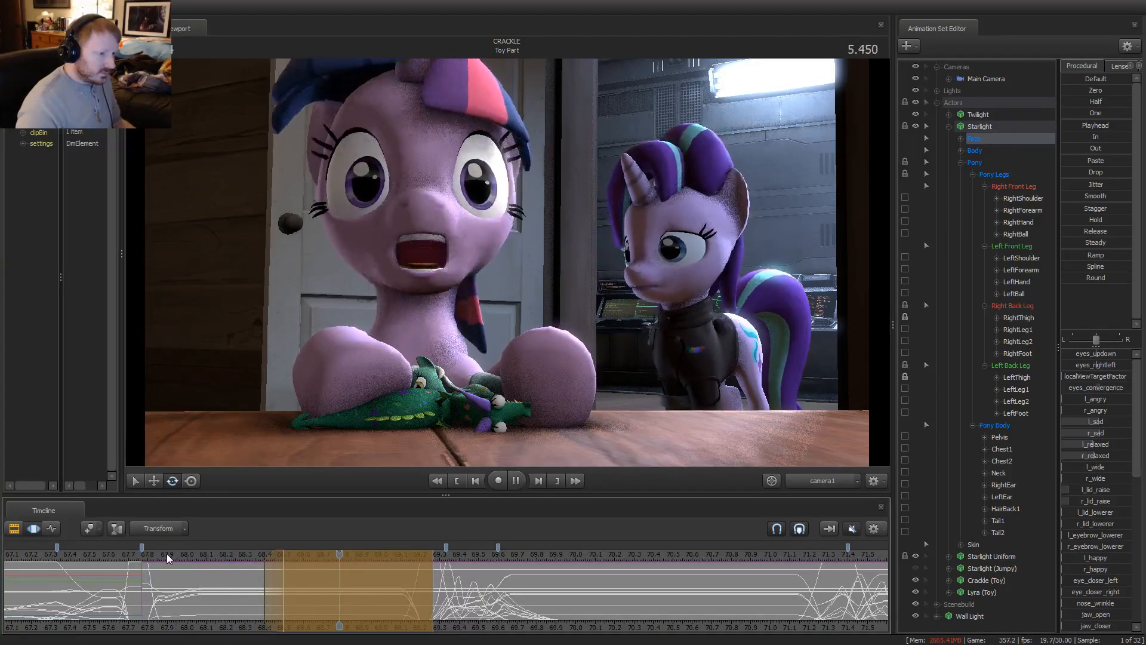
key("Left")
key("Left")
key("Left")
key("Left")
key("Left")
key("Left")
key("Left")
key("Left")
key("Left")
key("Left")
key("Left")
key("Left")
key("Left")
key("Left")
key("Left")
key("Left")
key("Left")
key("Right")
key("Right")
key("Right")
key("Right")
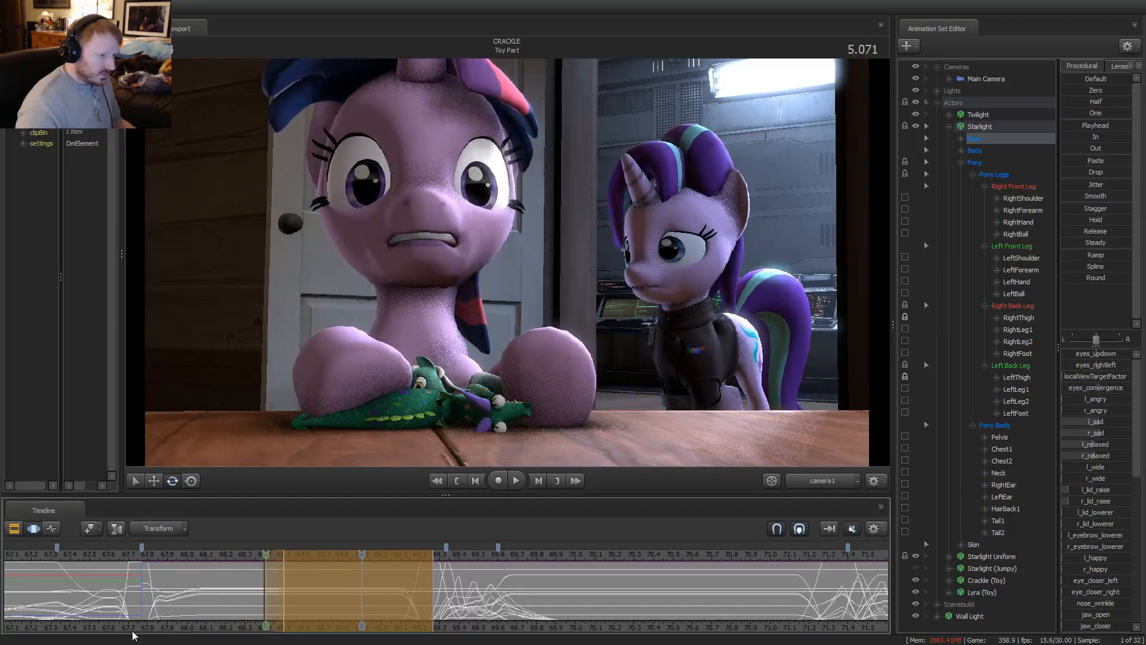
Clear the time selection, place the playhead at 5.100 seconds, and lock Starlight's RightShoulder, LeftShoulder and Neck
key("Escape")
key("Left")
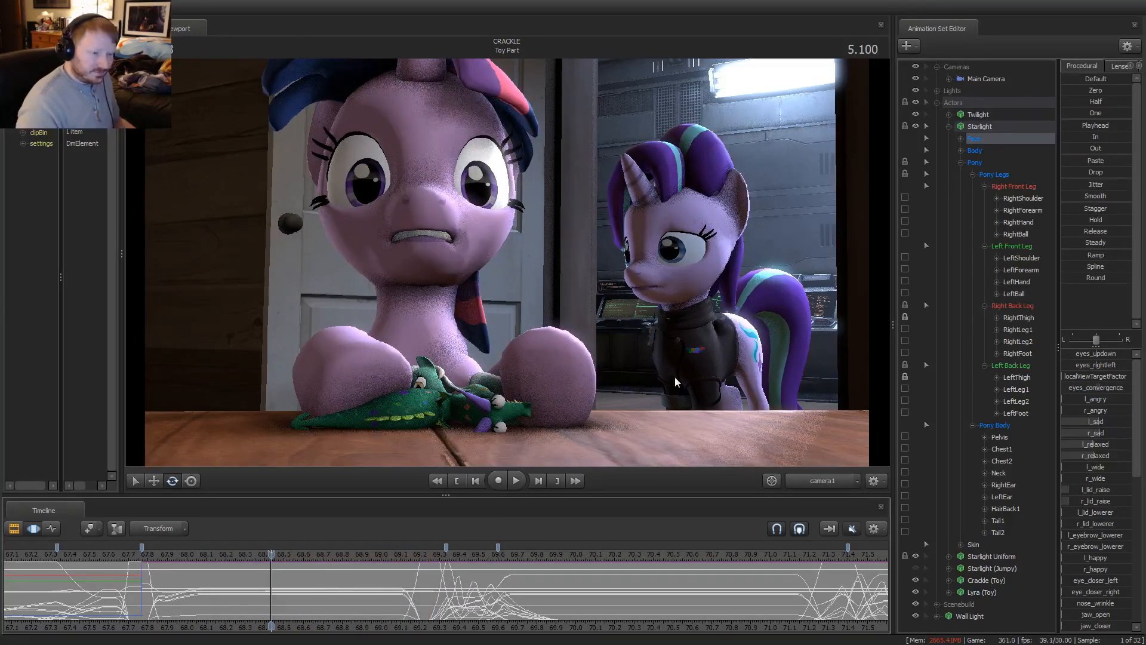
left_click(905, 198)
left_click(905, 257)
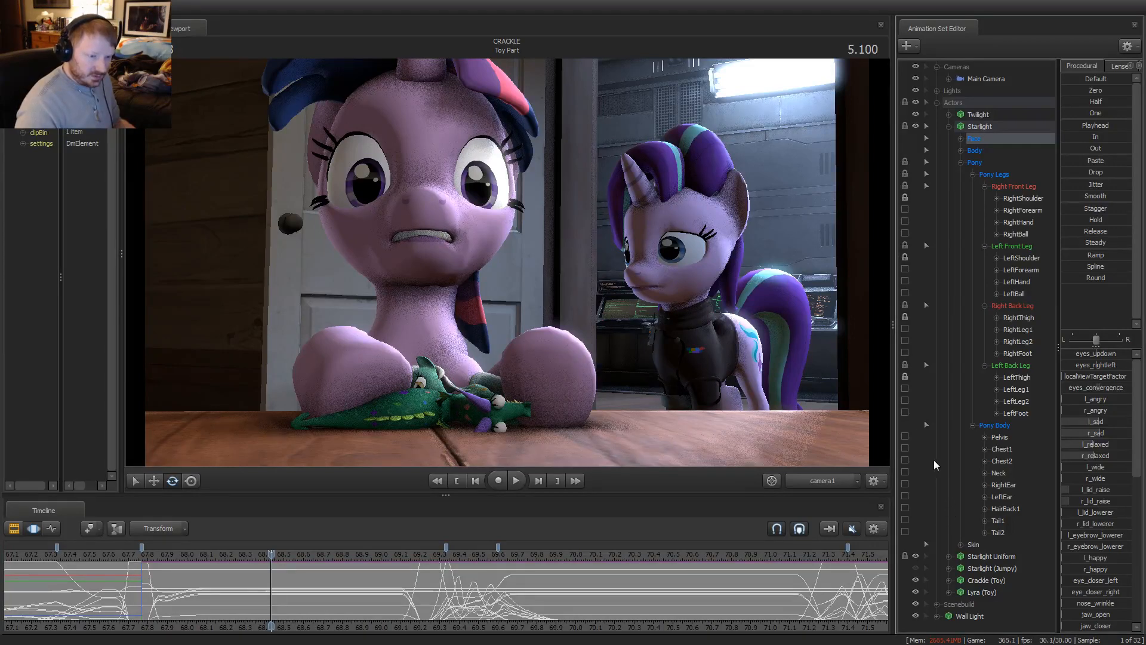
left_click(905, 472)
Move Starlight's Chest2 slightly forward in the Work Camera view over a time selection around 4.933 seconds
key("shift")
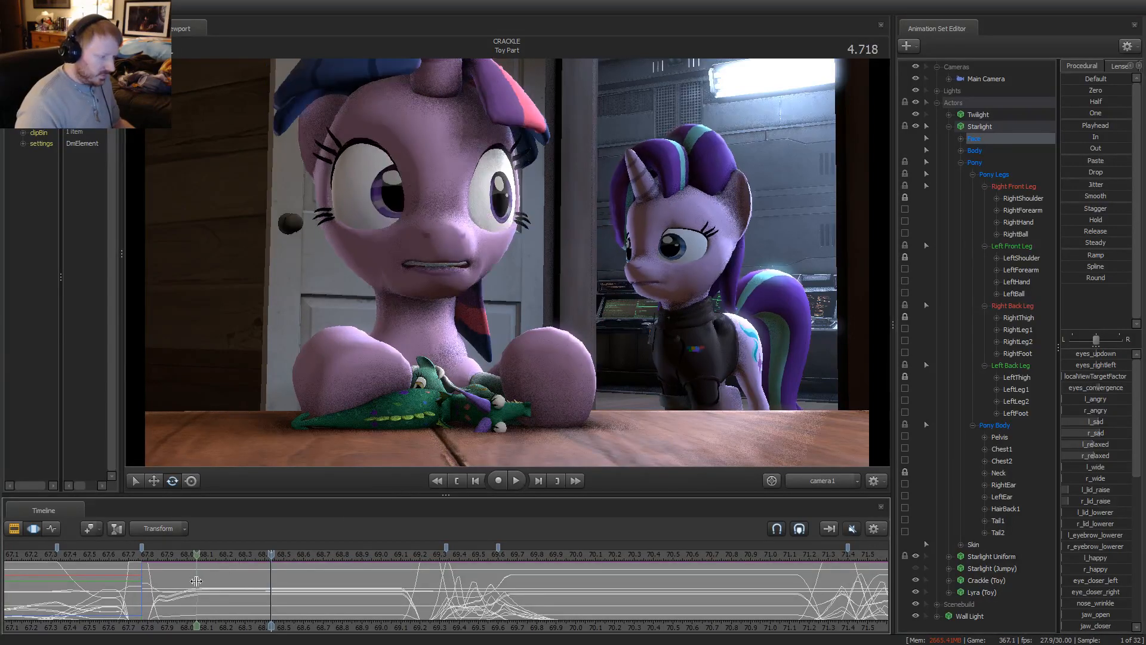
left_click(217, 599, "shift")
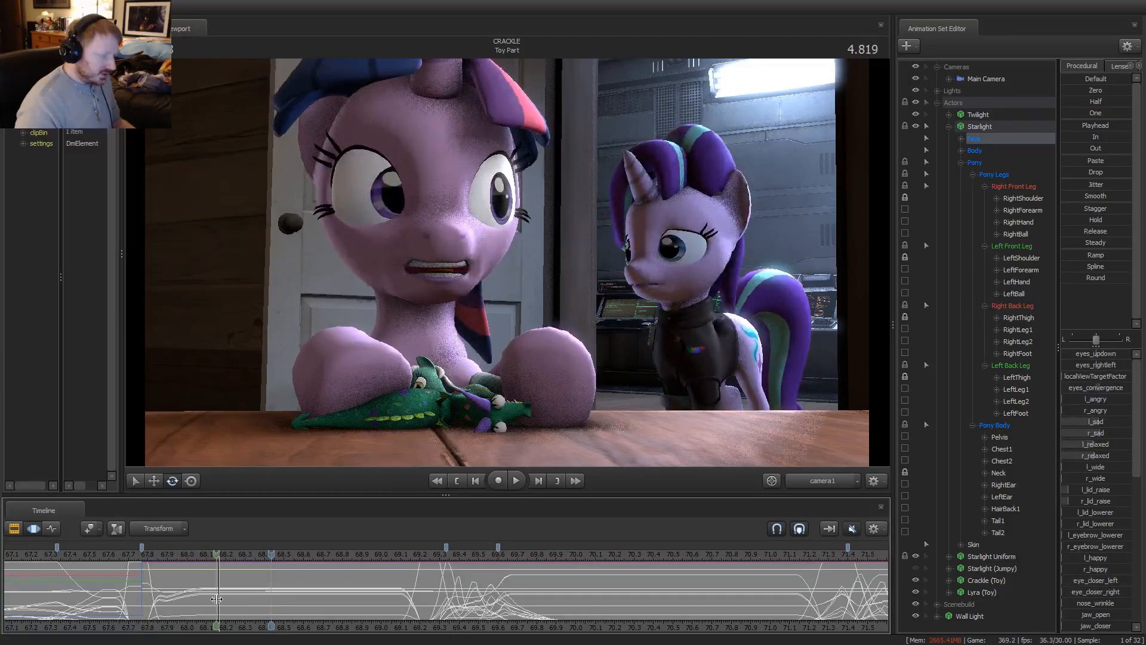
scroll(216, 599, "up", 5)
left_click(238, 592, "shift")
scroll(238, 591, "up", 2)
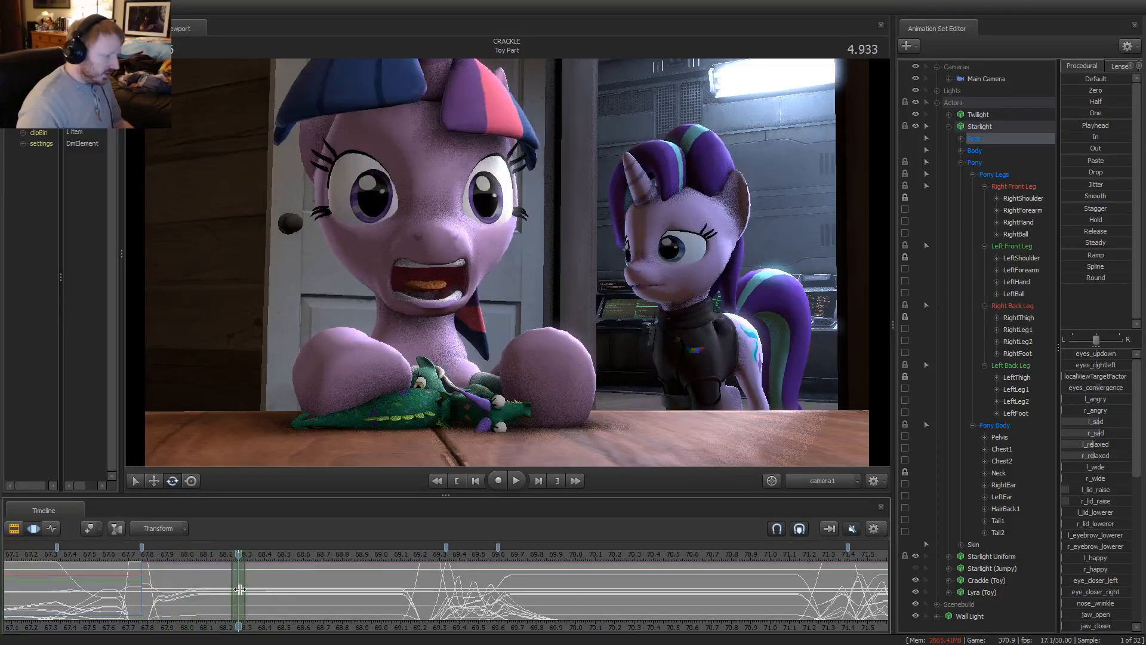
left_click_drag(317, 594, 375, 594)
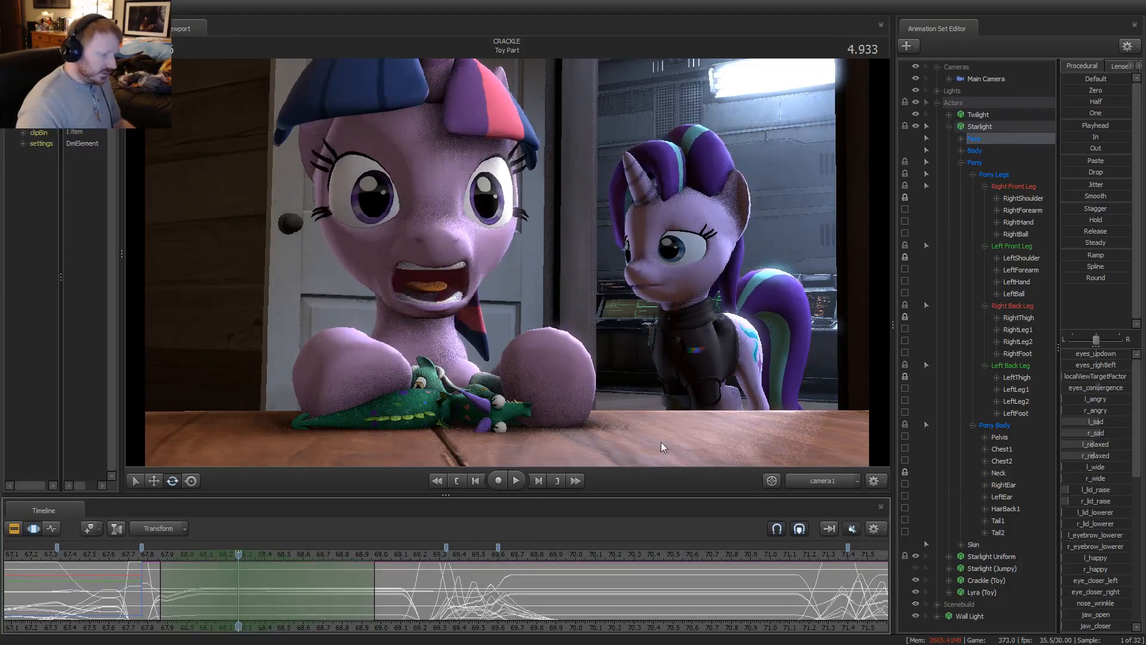
left_click(687, 346)
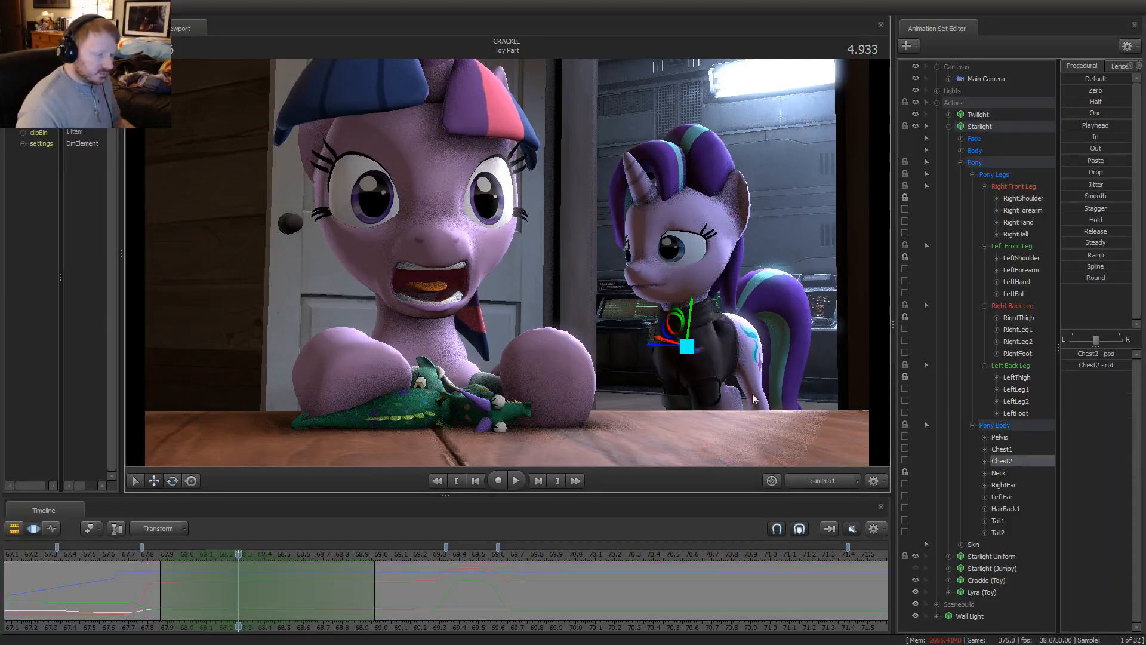
left_click(807, 485)
key("w")
left_click_drag(440, 263, 618, 205)
key("w")
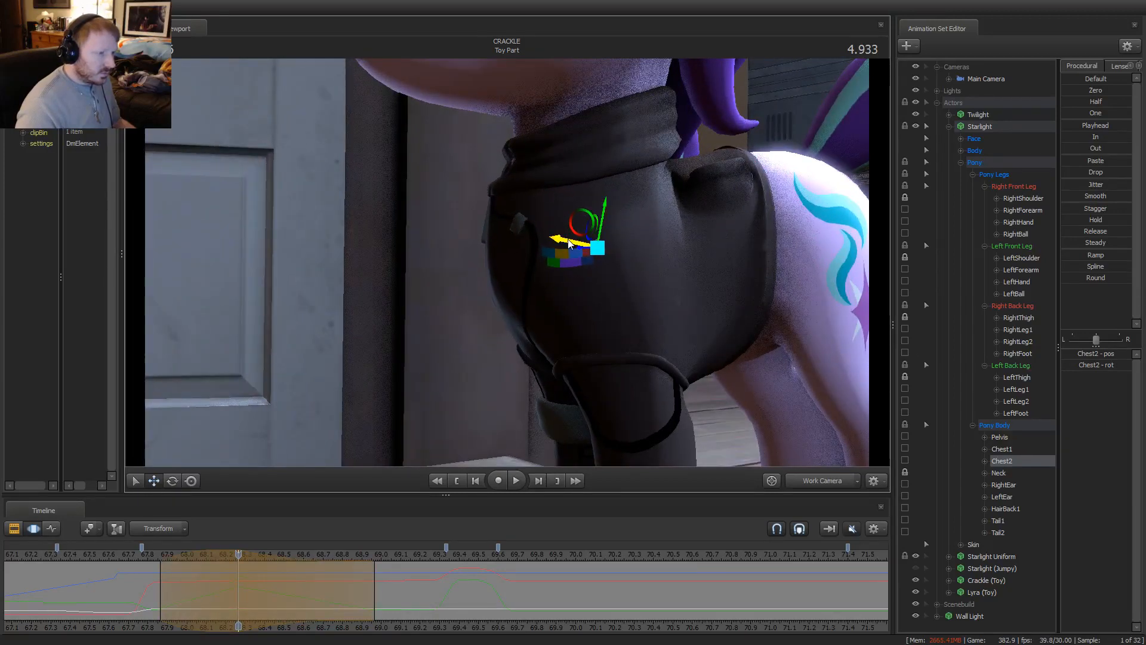
left_click_drag(570, 242, 567, 242)
Preview the chest motion, shift the time selection to 5.033 seconds, and place the playhead there
key("e")
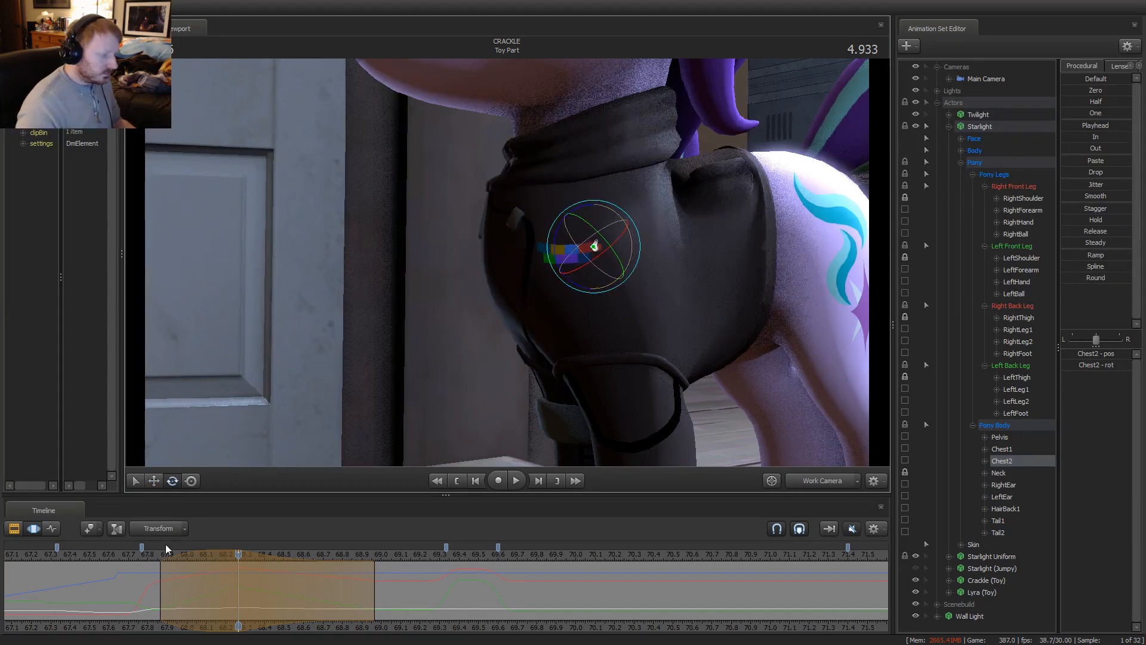
left_click(149, 553)
key("space")
key("space")
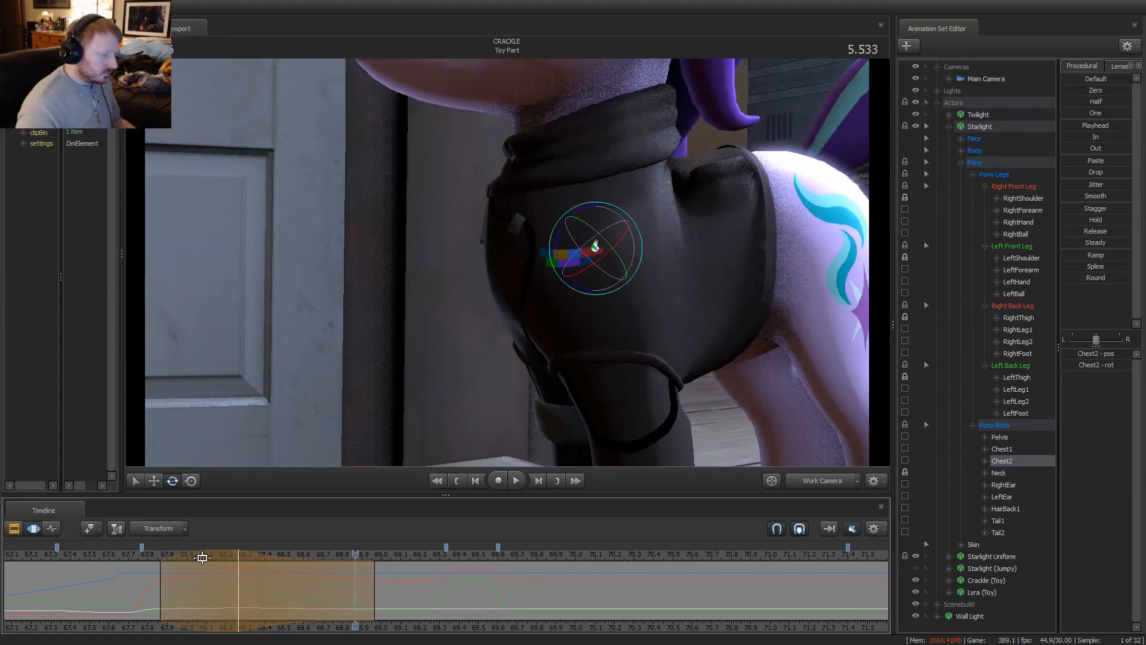
left_click_drag(203, 558, 206, 566)
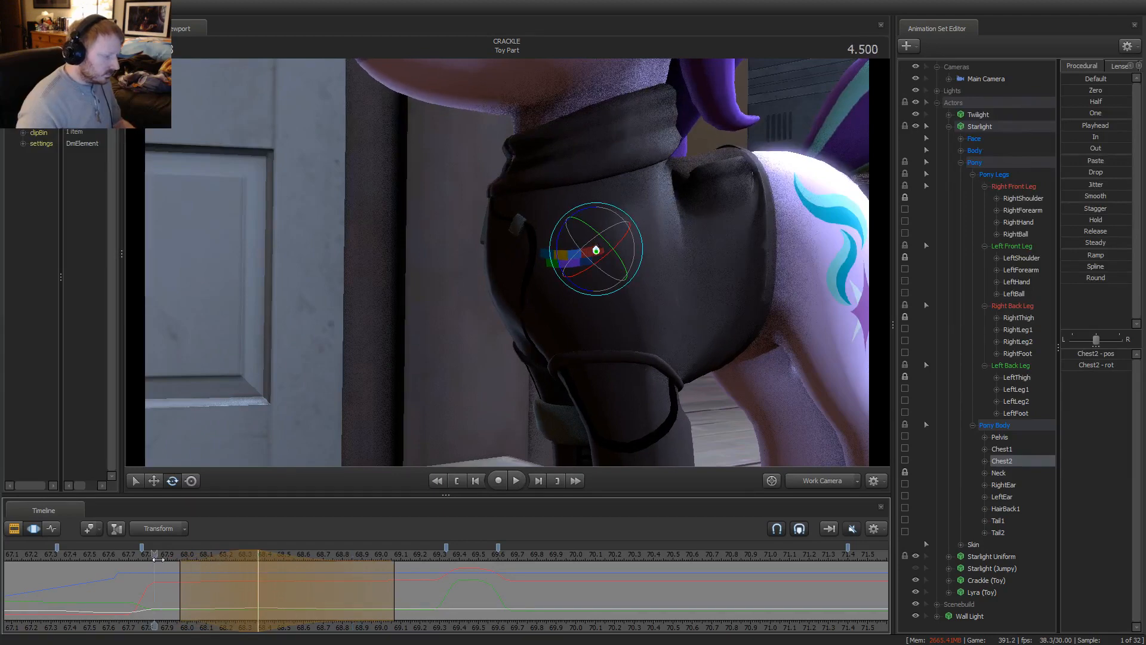
key("space")
left_click_drag(167, 553, 258, 563)
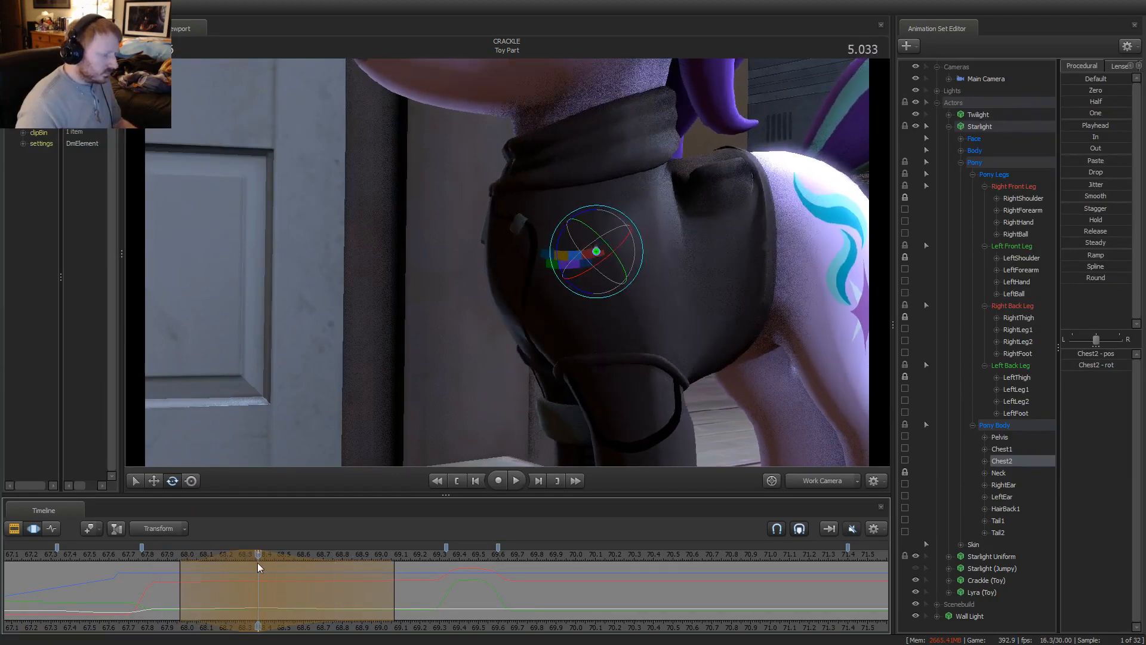
Reposition and rotate Starlight's Chest2 slightly at 5.033 seconds
key("w")
left_click_drag(400, 357, 335, 377, "alt")
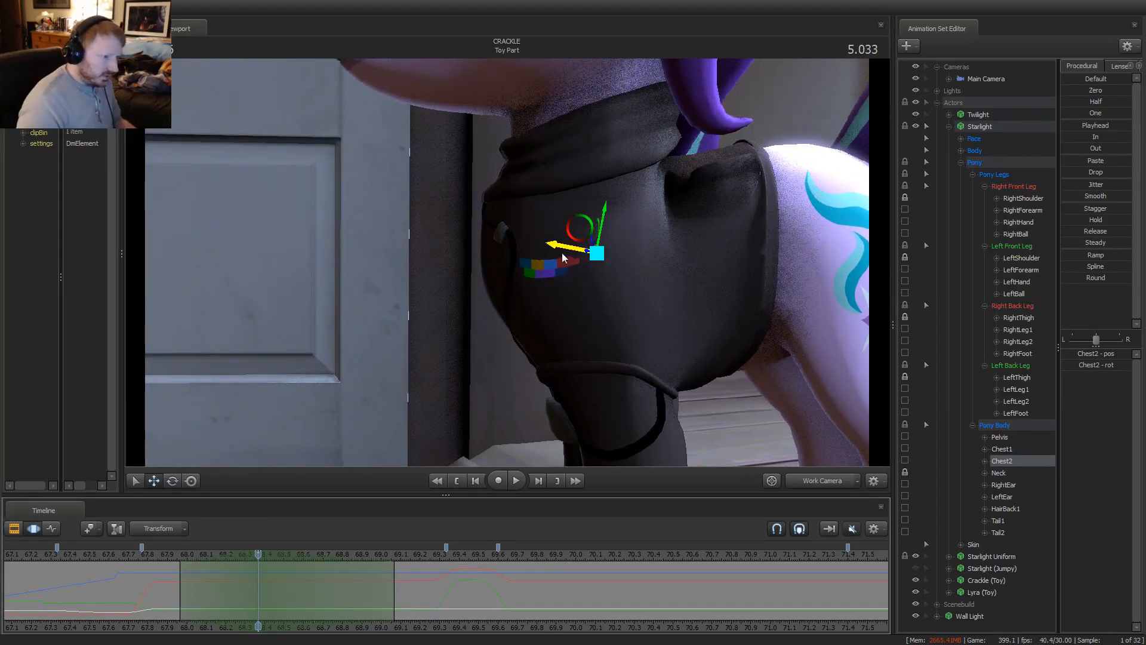
mouse_move(562, 253)
left_mouse_down()
mouse_move(539, 253)
mouse_move(556, 246)
left_mouse_up()
key("ctrl+z")
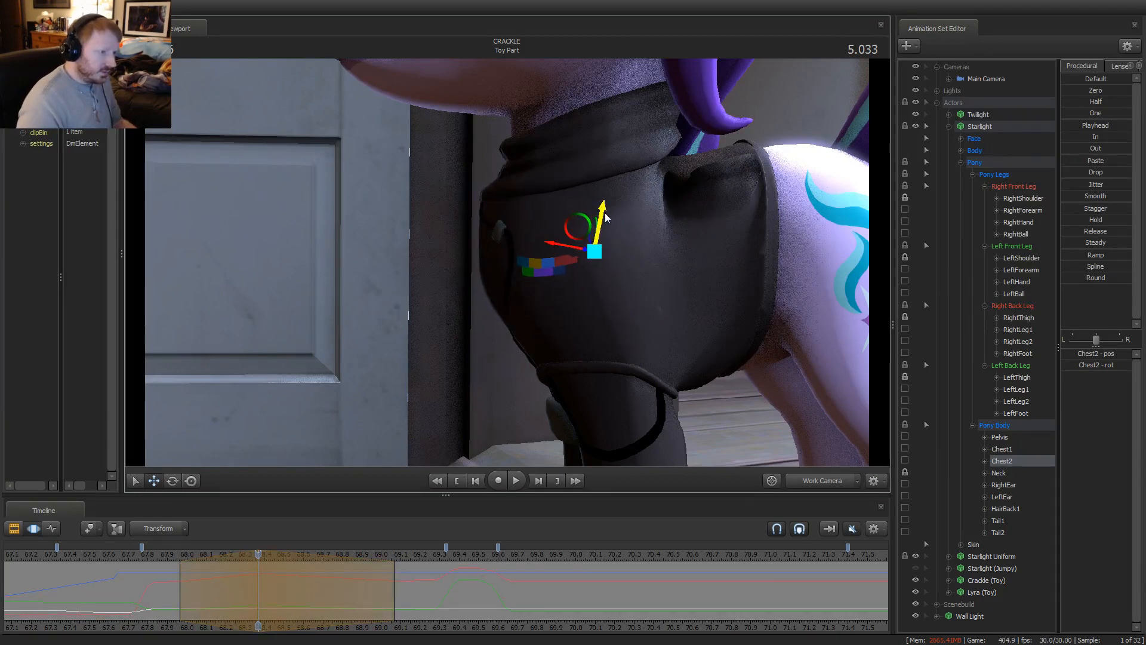
key("e")
left_click_drag(585, 282, 560, 276)
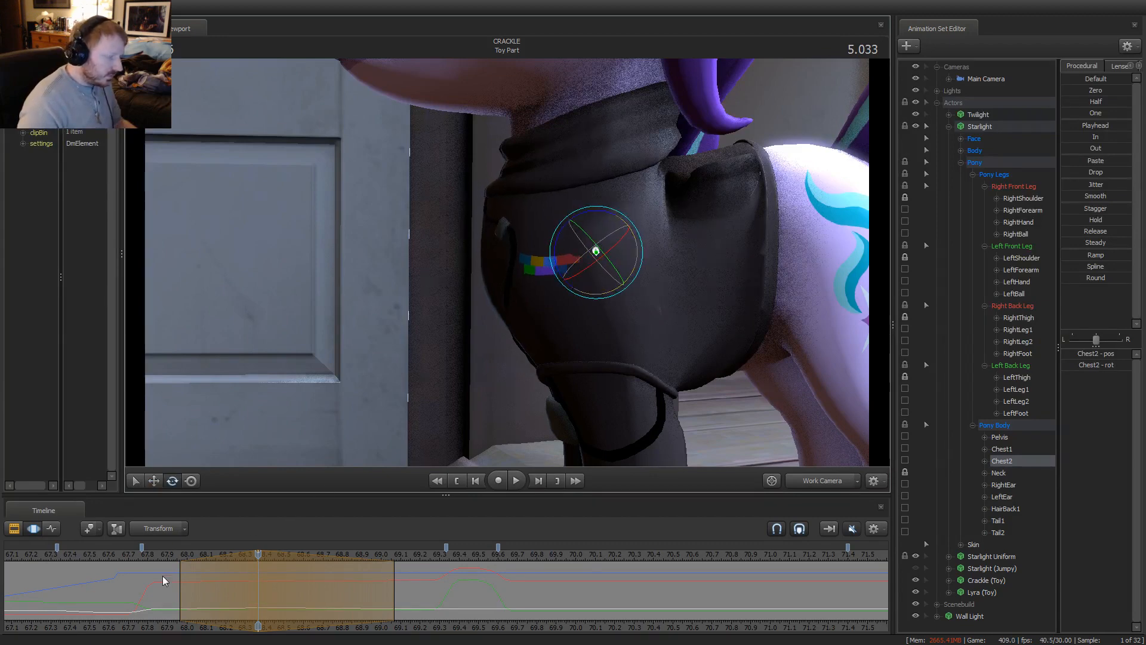
Shift the time selection back to 4.966 seconds and replay the chest motion in the Work Camera and camera1 views
key("space")
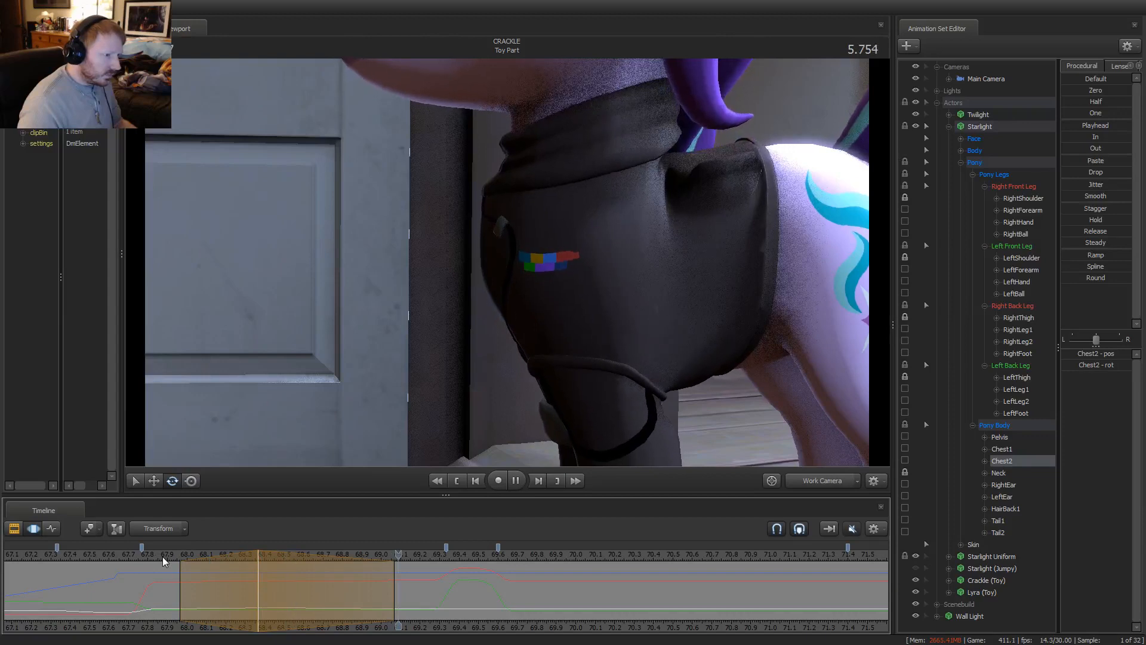
key("space")
left_click(163, 555)
key("space")
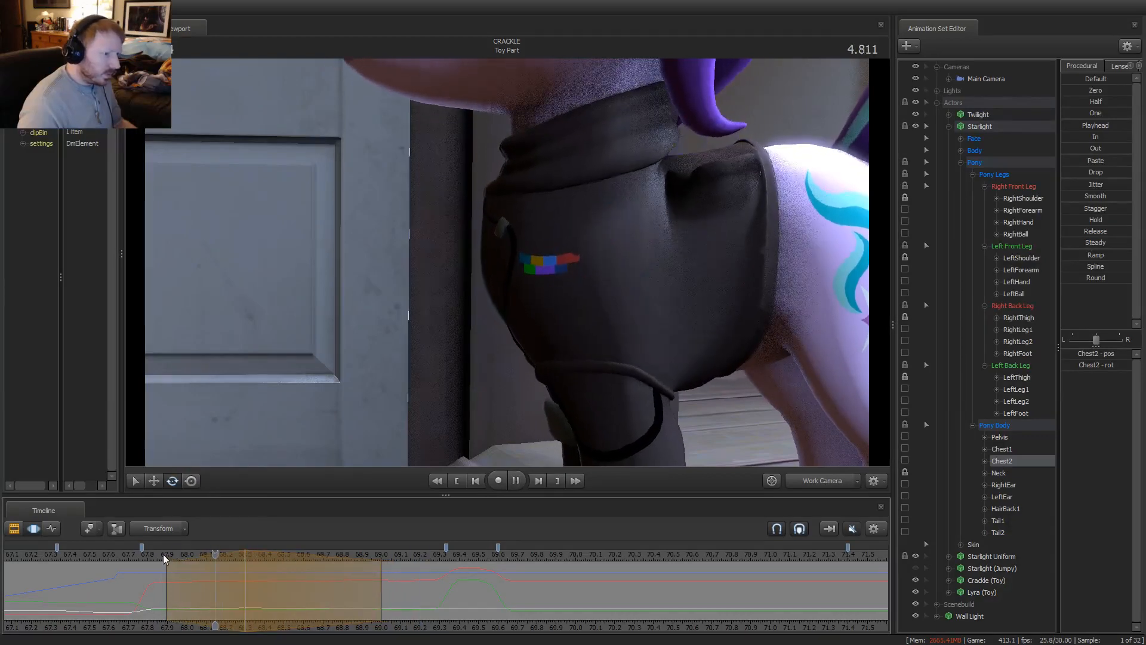
key("space")
left_click(161, 555)
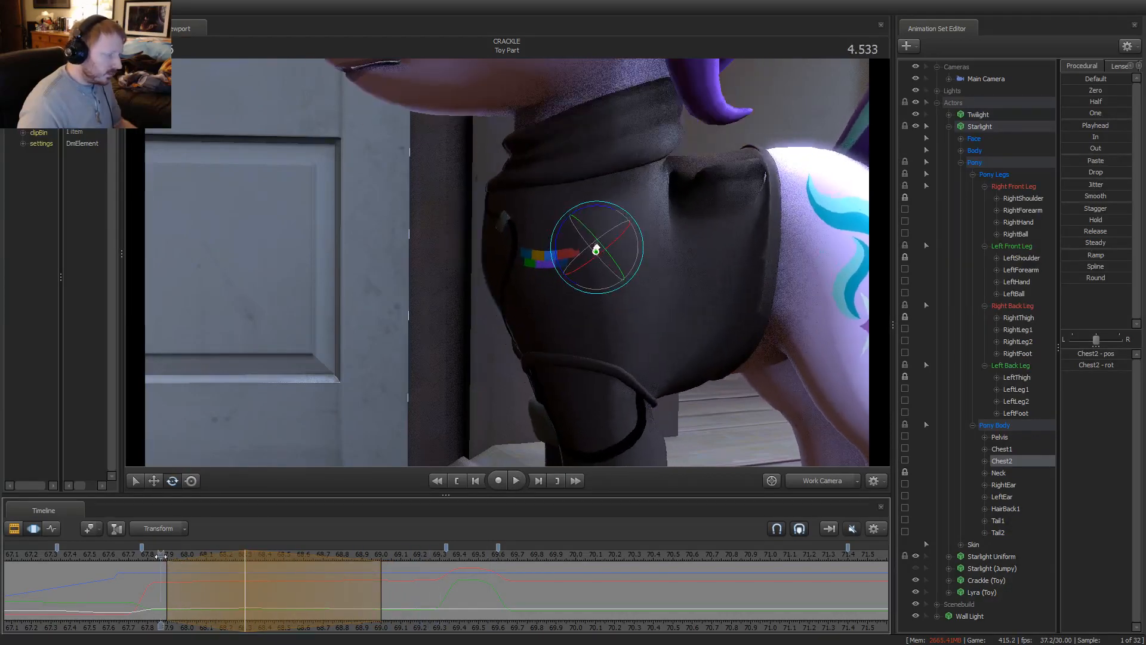
left_click(806, 480)
key("space")
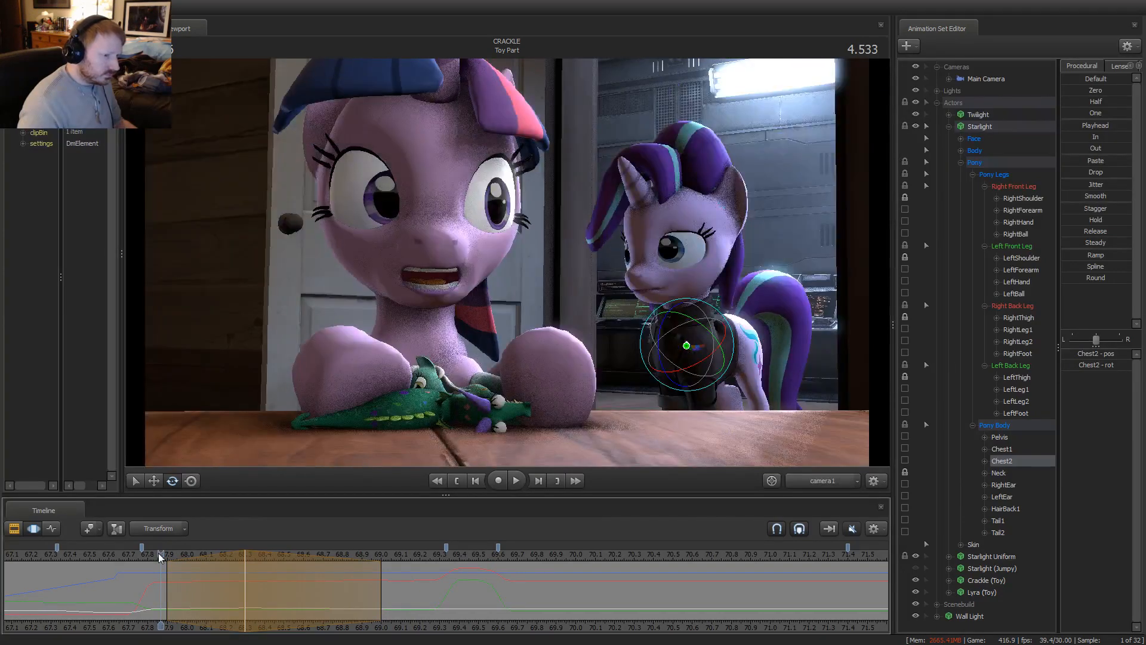
key("space")
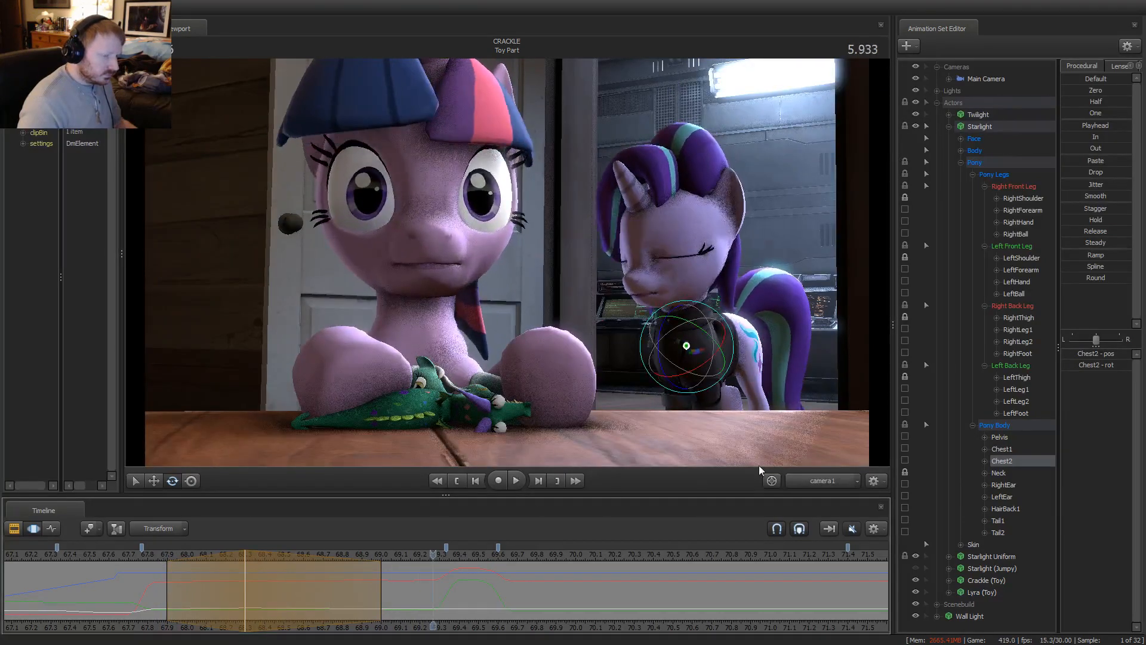
Move Starlight's Chest2 slightly forward at 4.966 seconds in the Work Camera view and preview the motion
left_click(822, 481)
left_click_drag(184, 566, 246, 565)
left_click_drag(537, 263, 507, 261, "alt")
key("w")
key("e")
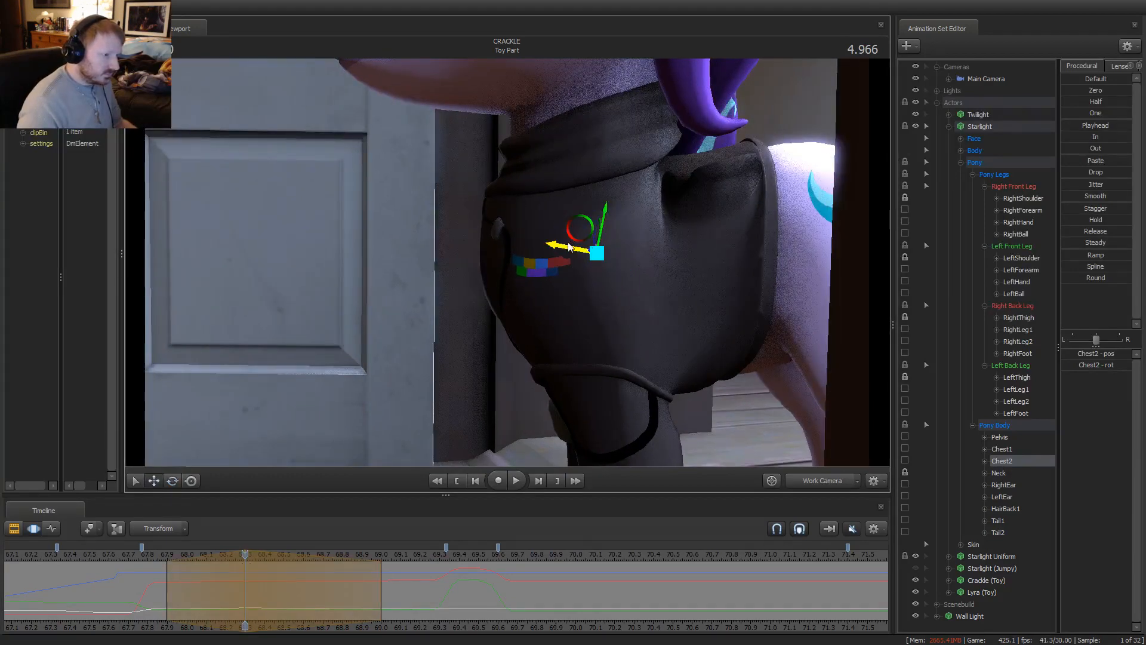
left_click_drag(569, 246, 561, 249)
key("space")
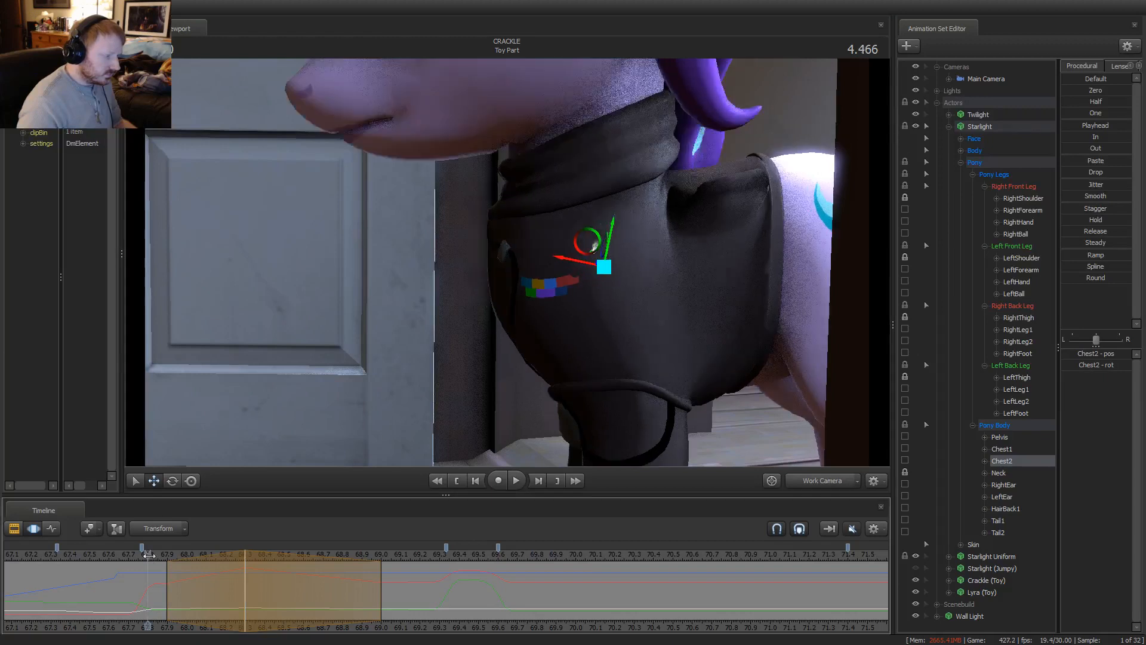
key("space")
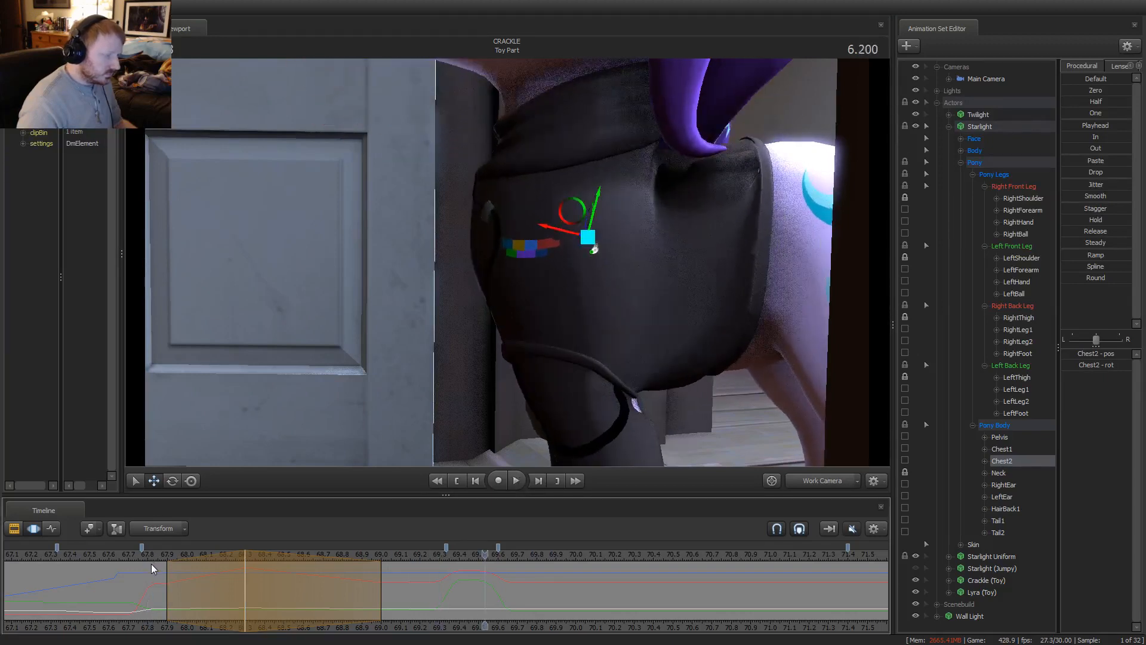
Try rotating and moving Starlight's Chest2 slightly over a new time selection around 5.400 seconds
left_click_drag(262, 582, 328, 587)
left_click(329, 587, "shift")
scroll(329, 587, "up", 5)
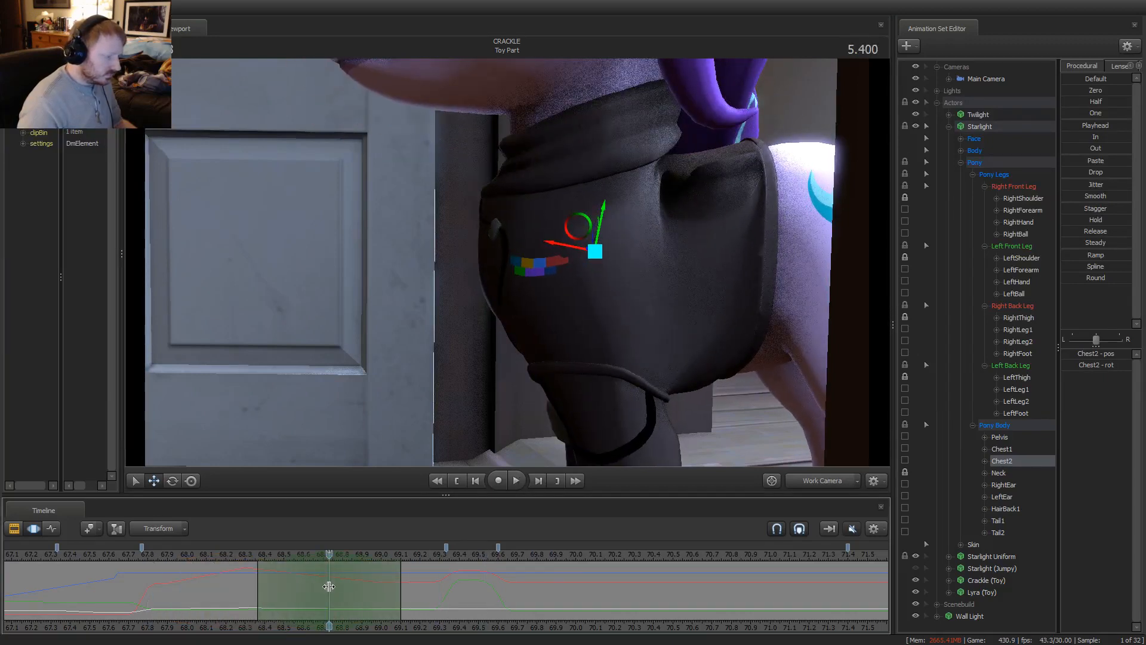
key("e")
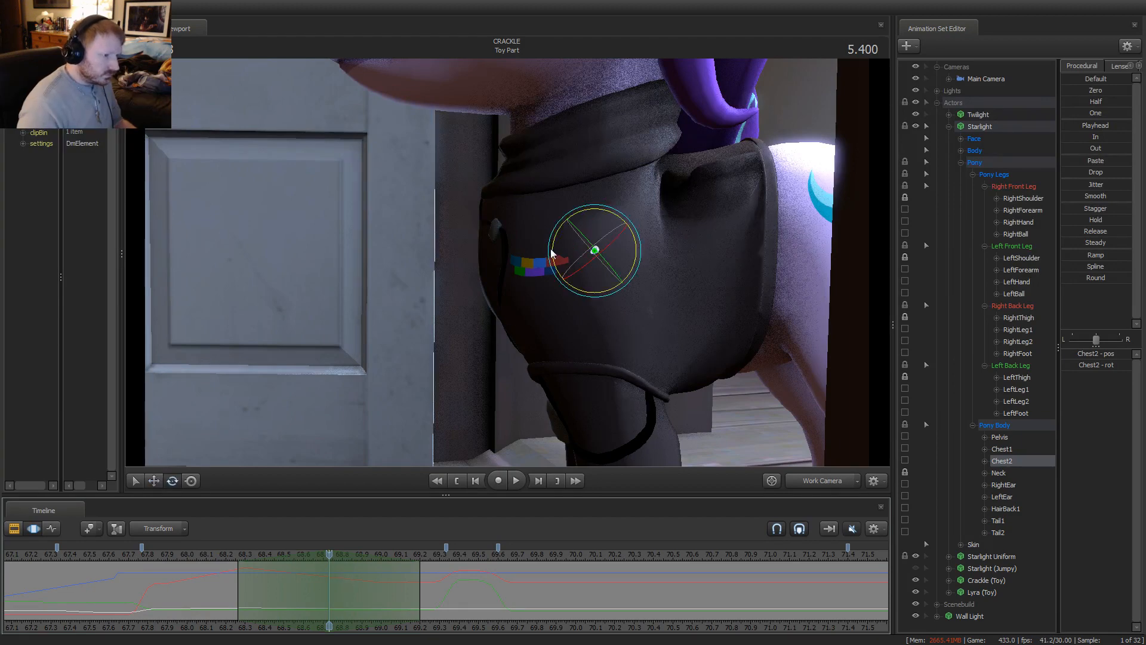
left_click(549, 252)
left_click_drag(550, 257, 549, 260)
key("w")
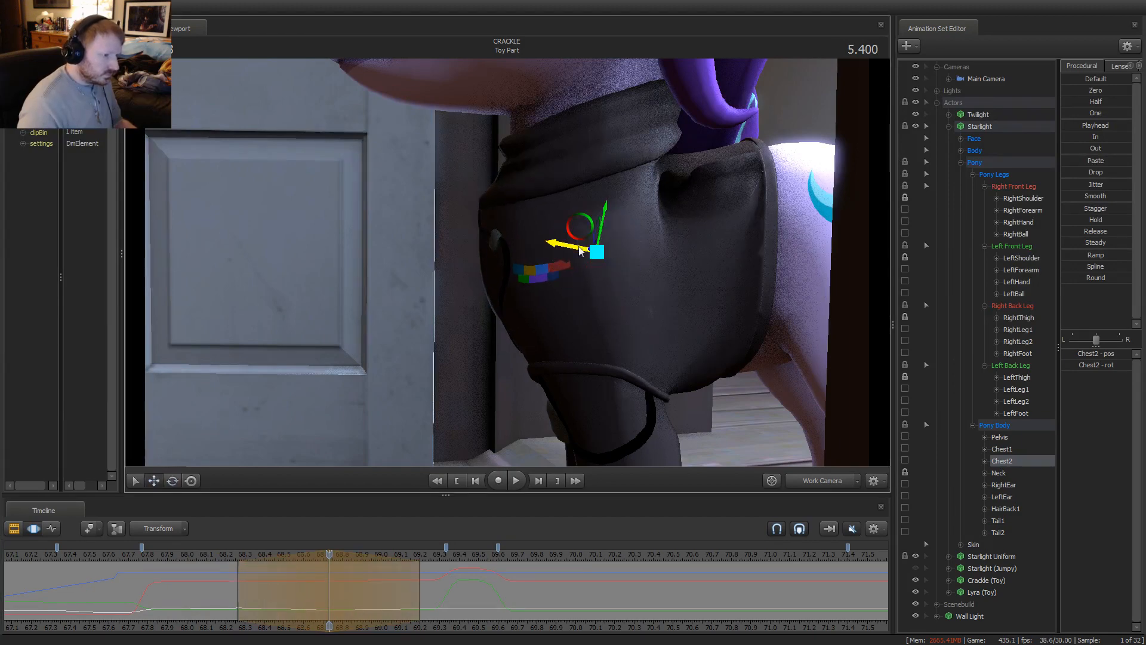
left_click_drag(584, 224, 582, 228)
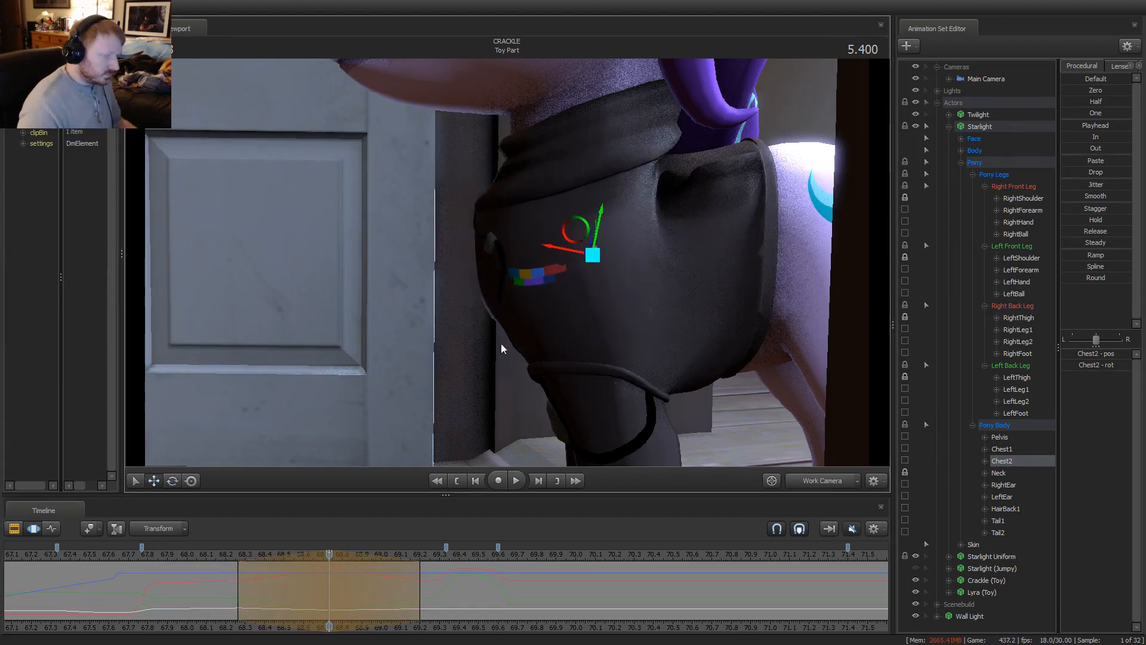
Preview the chest motion, extend the start of the time selection earlier, and undo the Chest2 edits around 5.400 seconds
key("space")
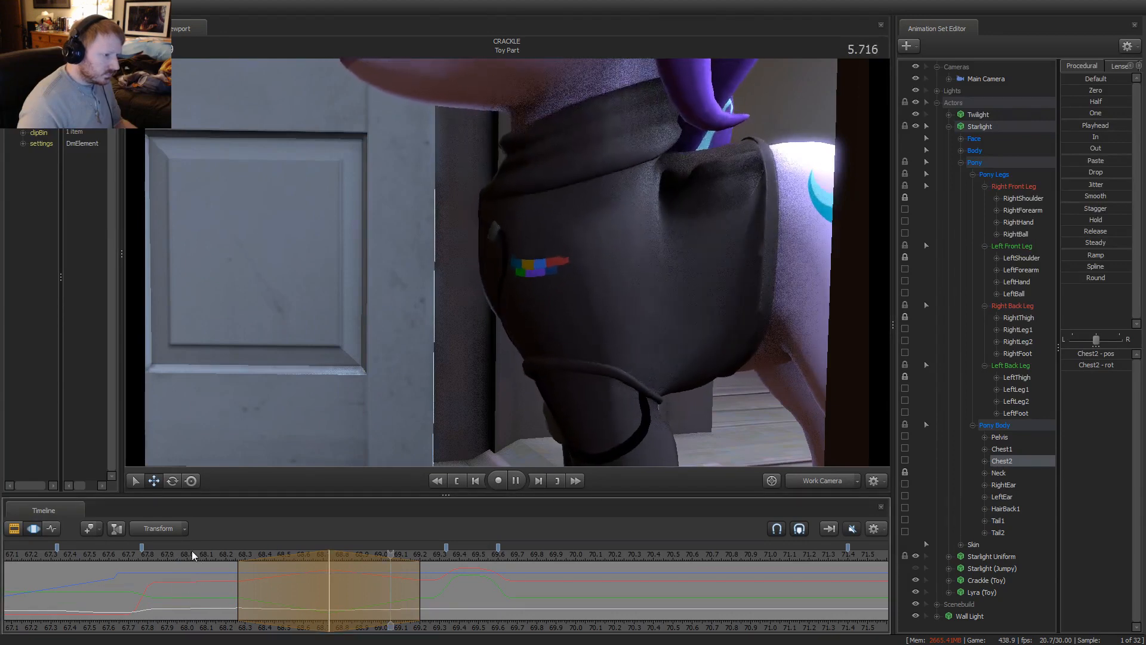
left_click_drag(239, 565, 232, 565)
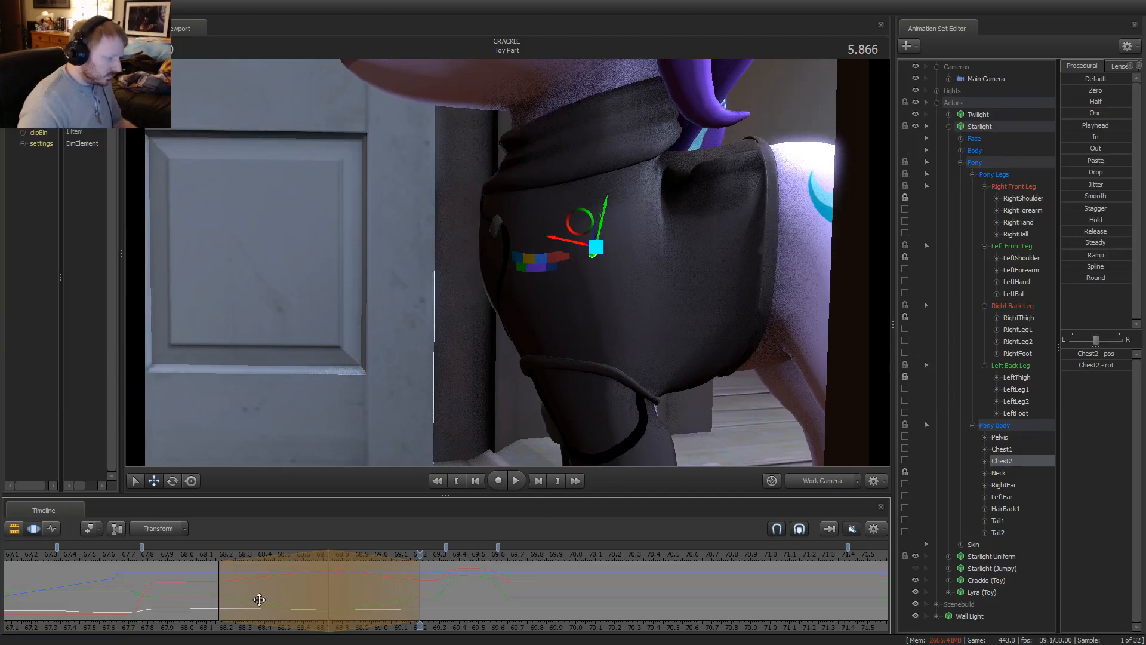
key("ctrl+z")
Adjust Starlight's Chest2 slightly over a time selection around 5.366 seconds and preview the motion
key("space")
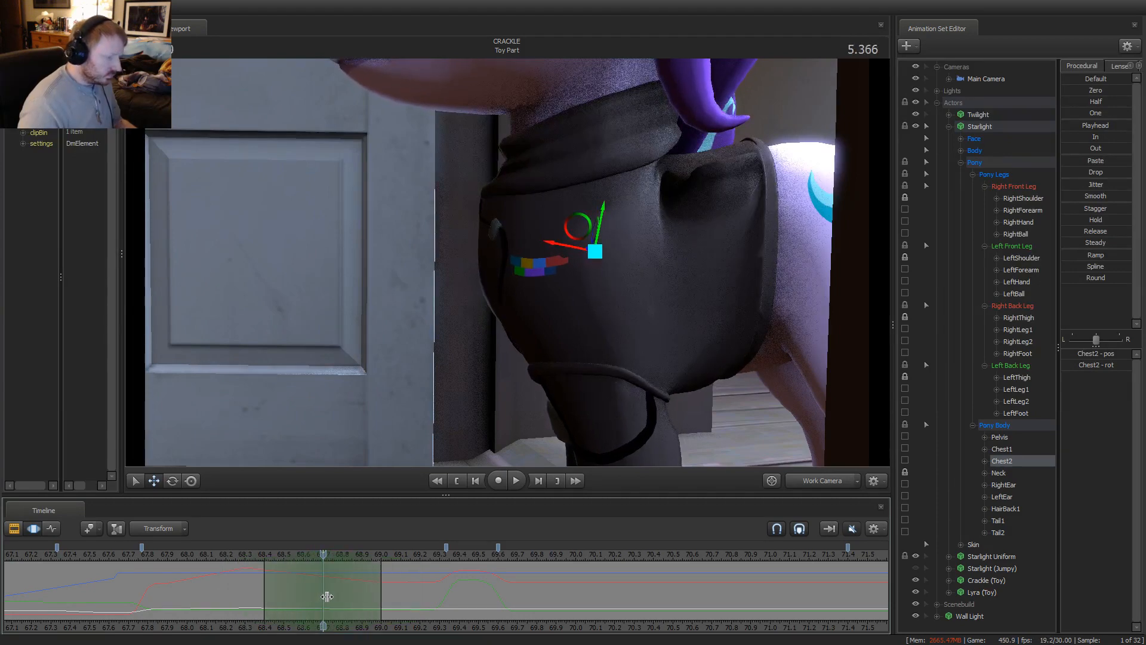
key("space")
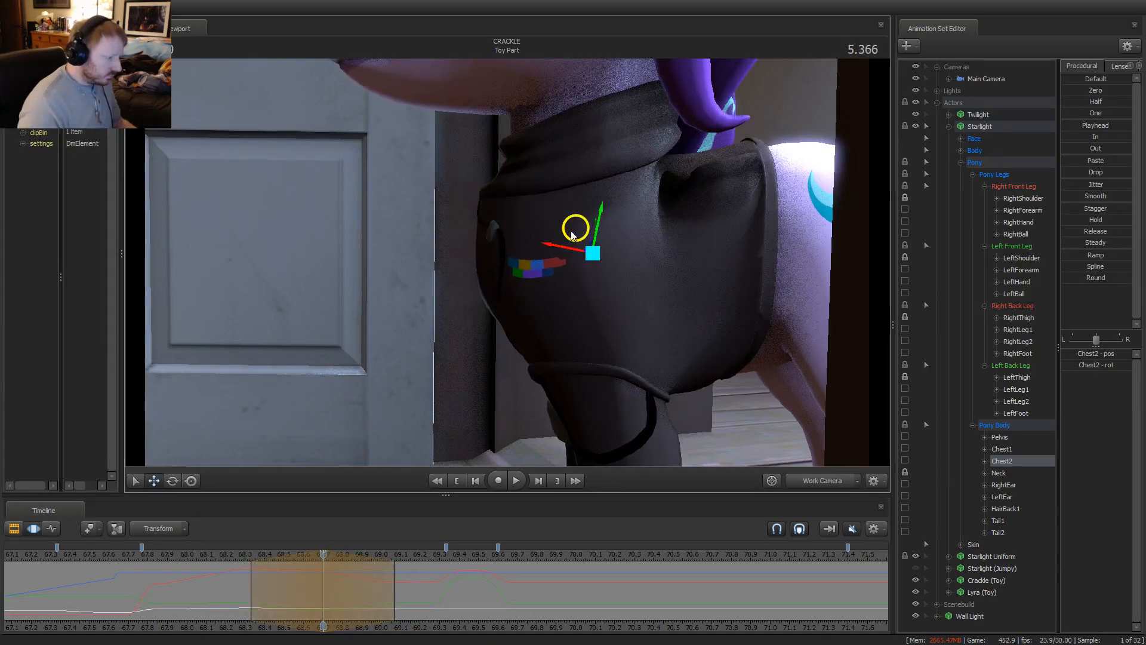
key("space")
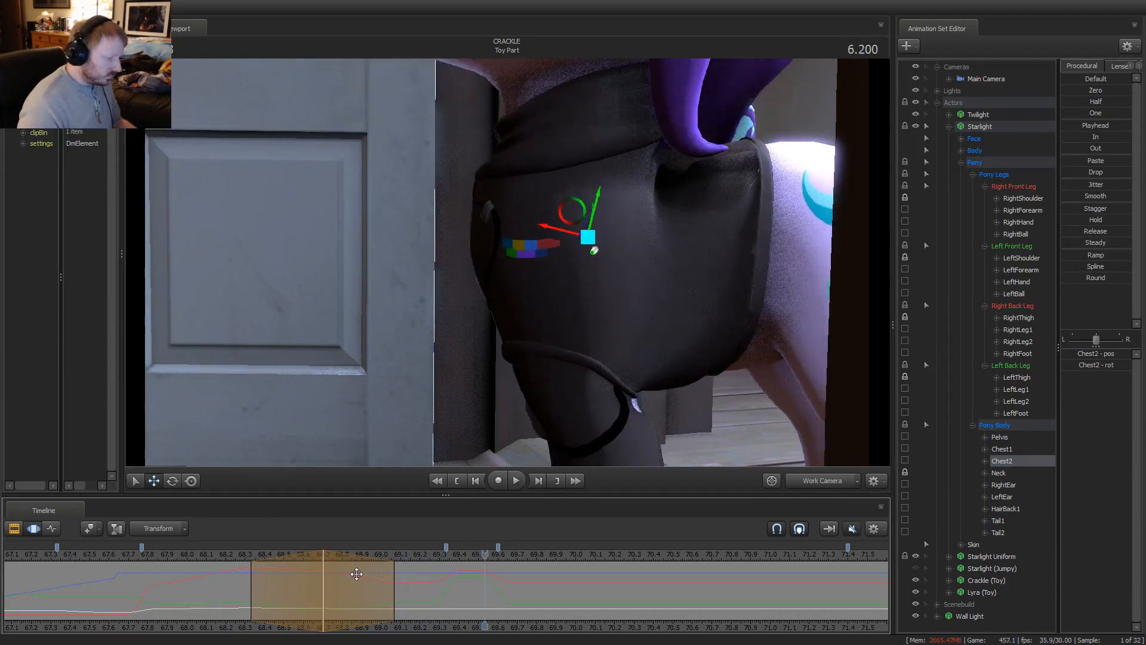
Smooth Starlight's Chest2 motion over a time selection around 5.133 seconds and replay the shot through camera1
left_click_drag(401, 582, 163, 606, "shift")
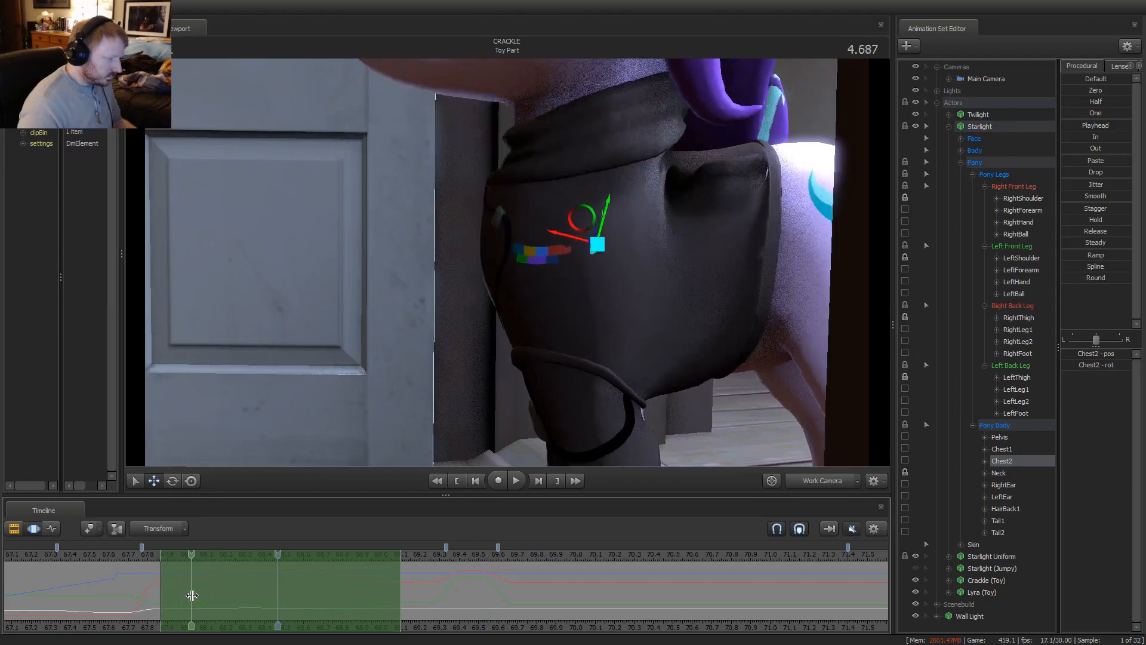
left_click(1075, 195)
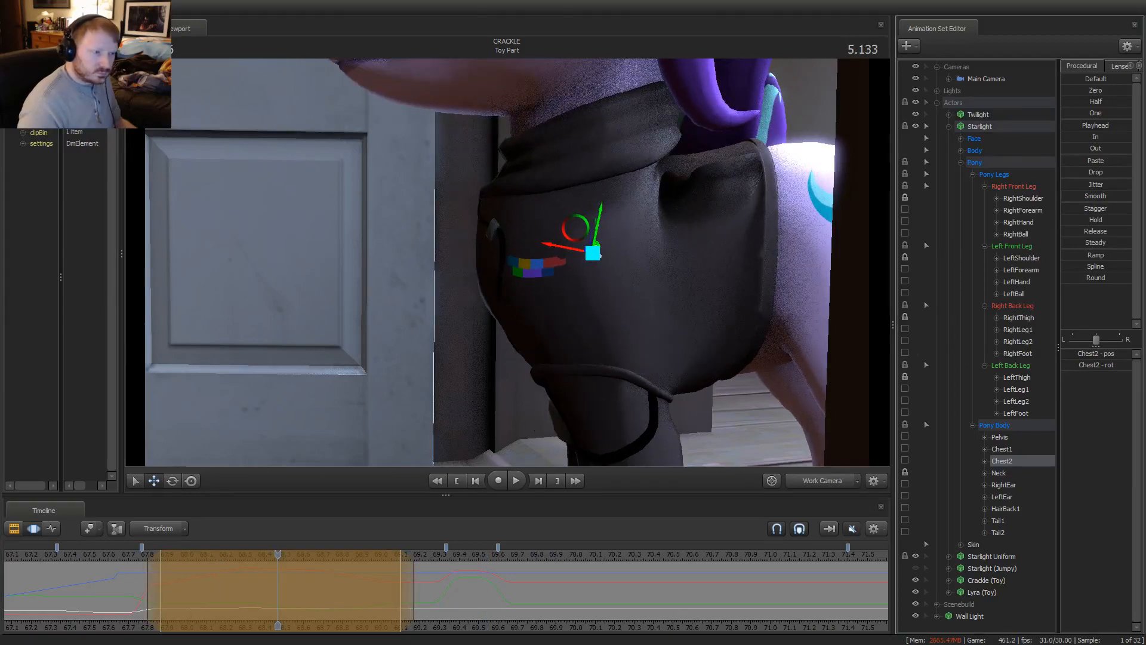
left_click(1077, 196)
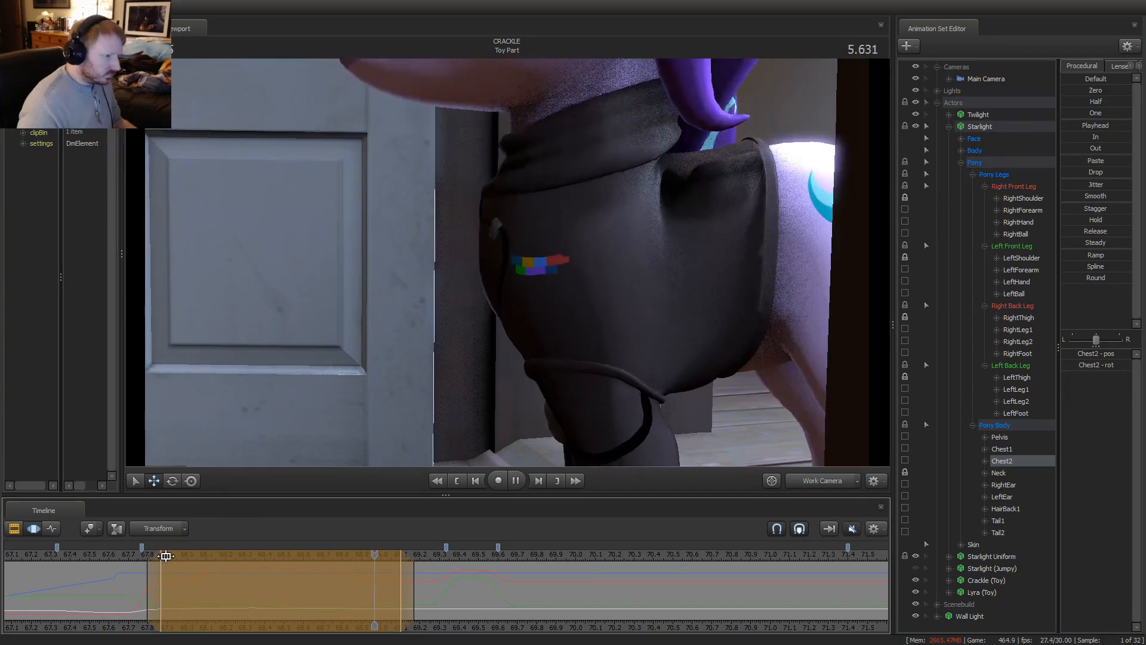
left_click(813, 480)
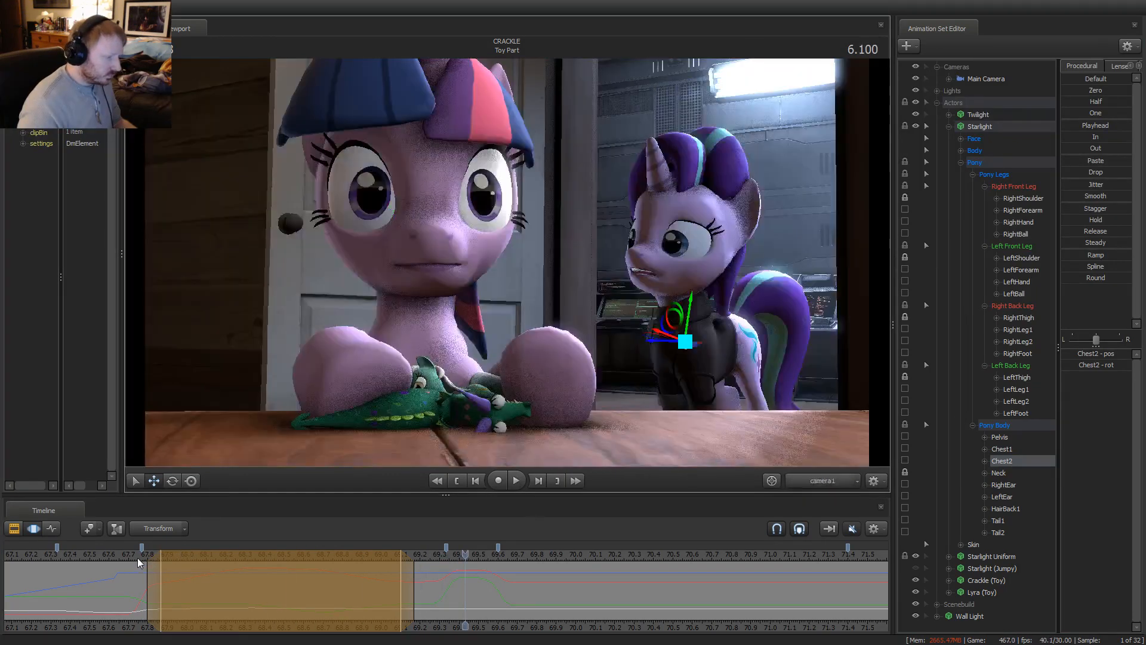
key("space")
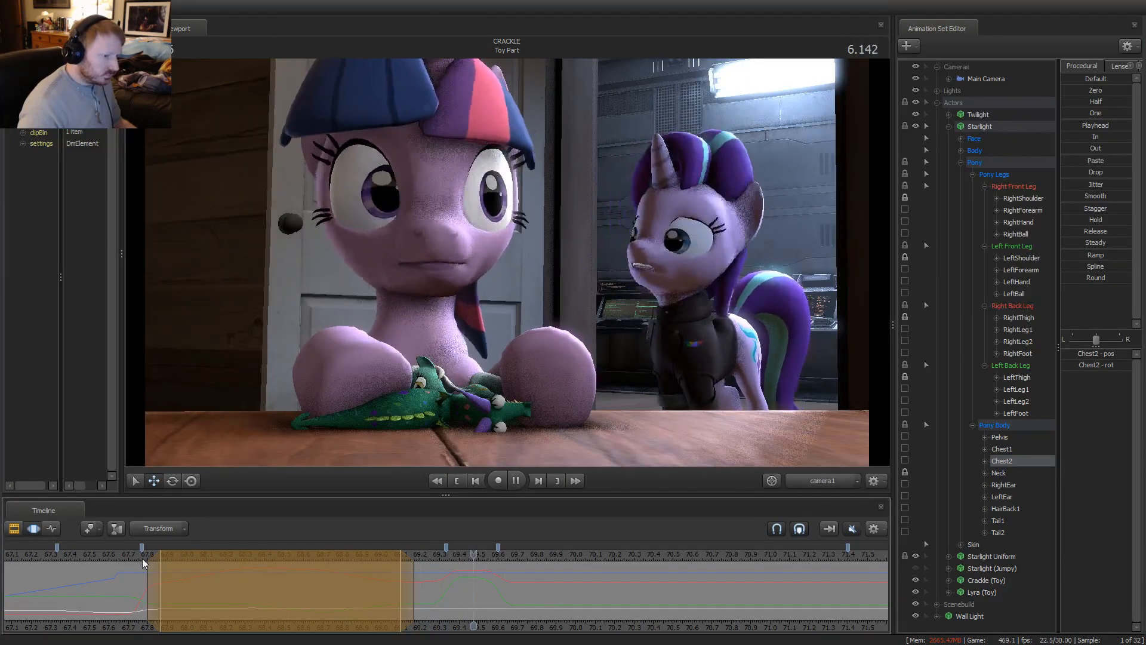
Replay Starlight's chest motion through the Work Camera and try a shorter time selection around 5.333 seconds
key("space")
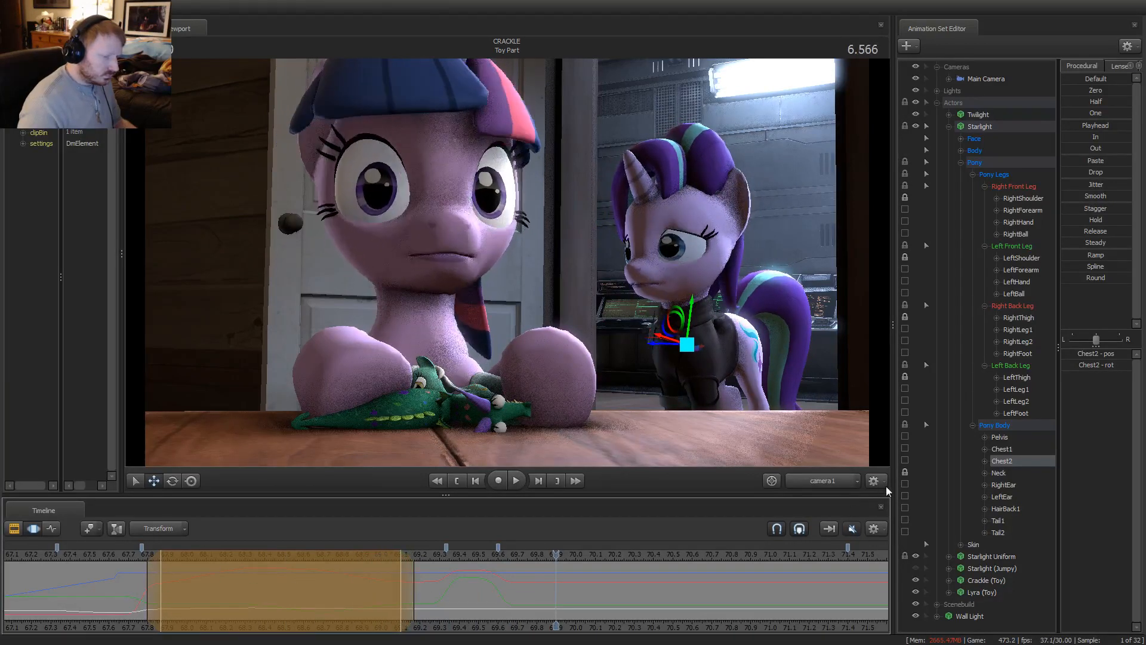
left_click(807, 482)
left_click(141, 554)
key("space")
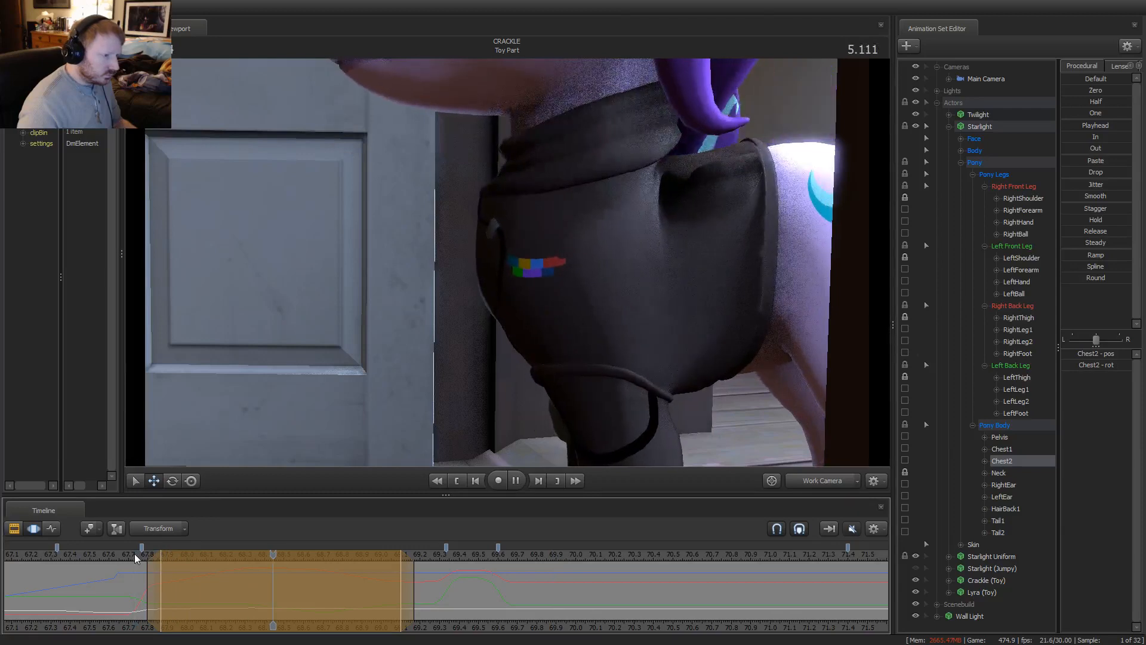
key("space")
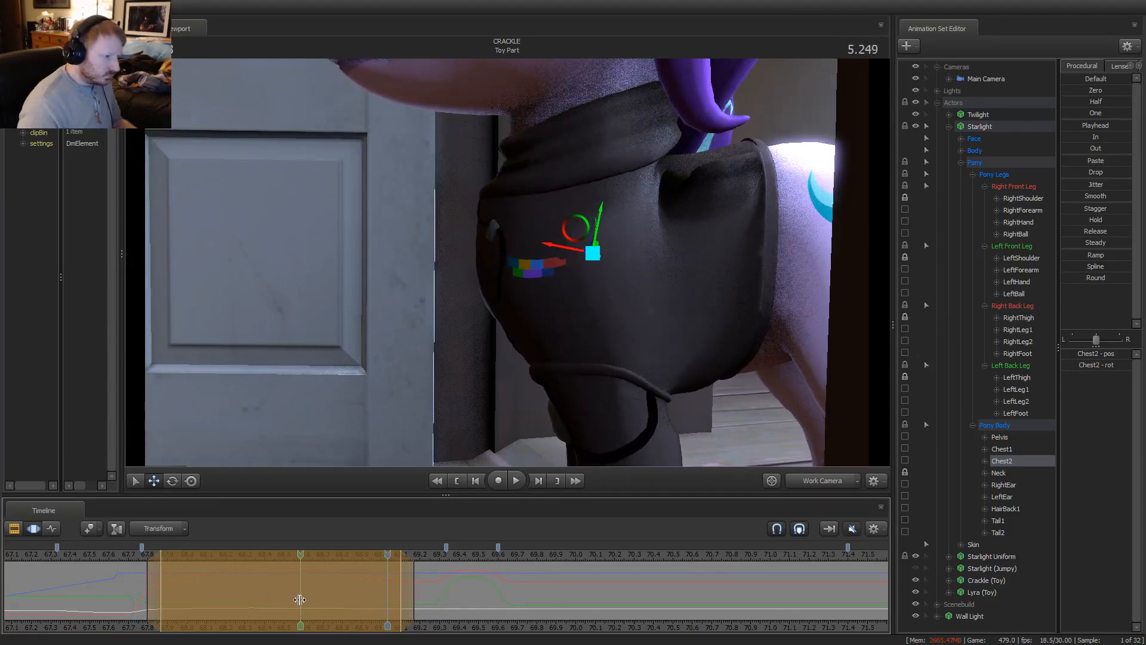
left_click_drag(297, 598, 342, 593, "shift")
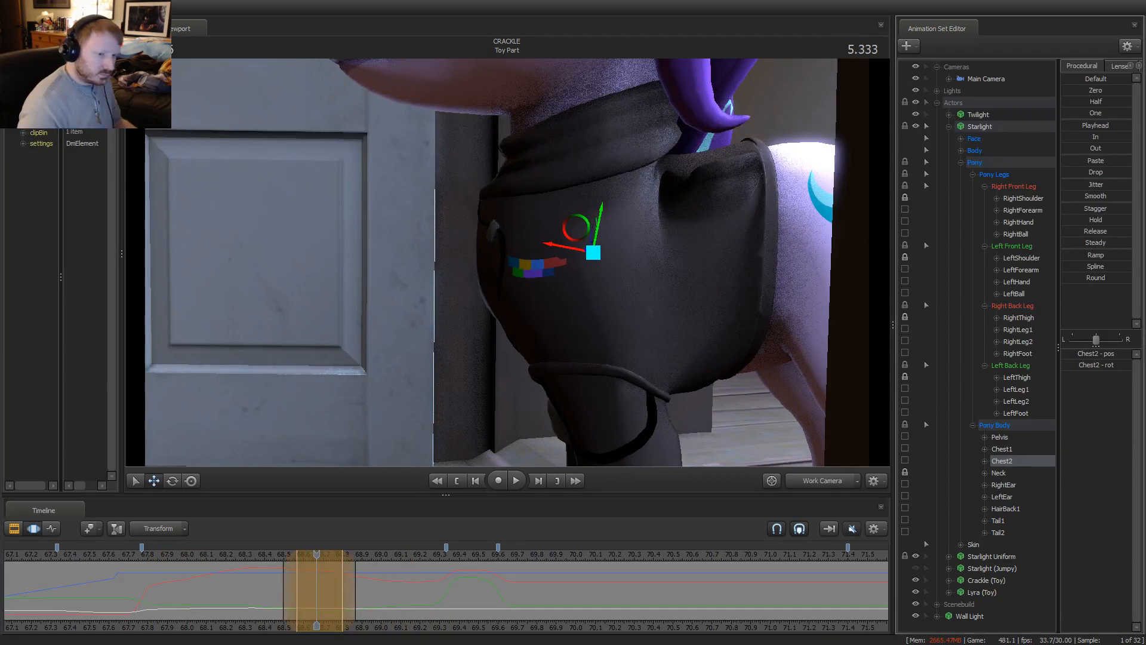
left_click(256, 552)
key("space")
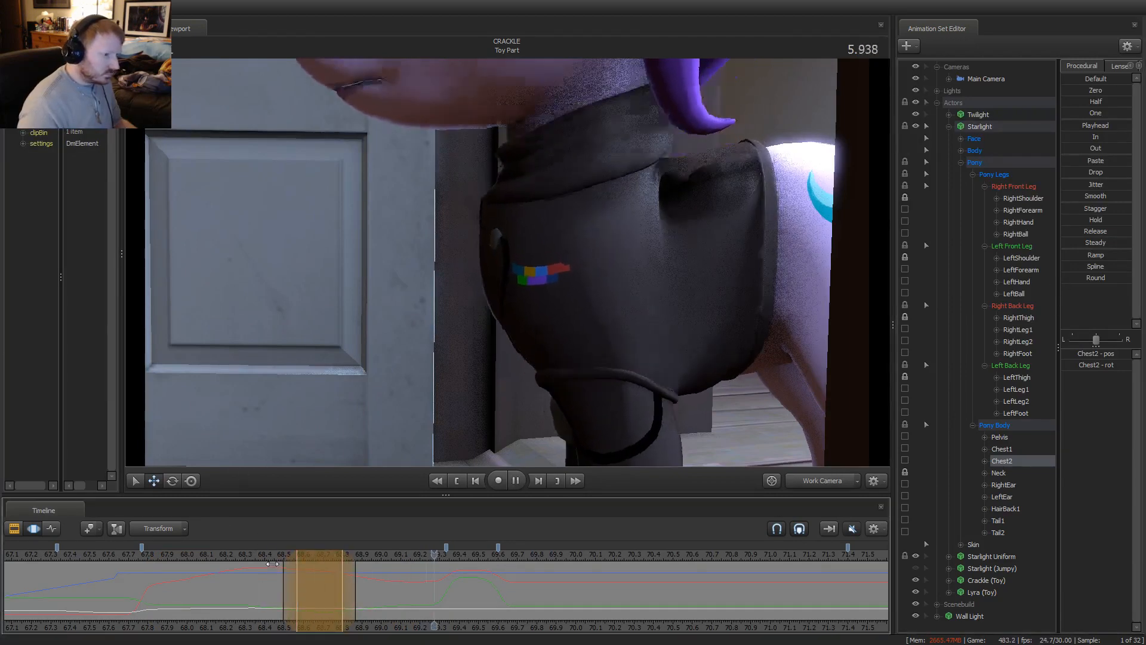
key("space")
Lower Starlight's Chest2 slightly over a falloff time selection centred on 6.000 seconds and check the motion
left_click_drag(293, 584, 446, 587)
left_click(432, 588, "shift")
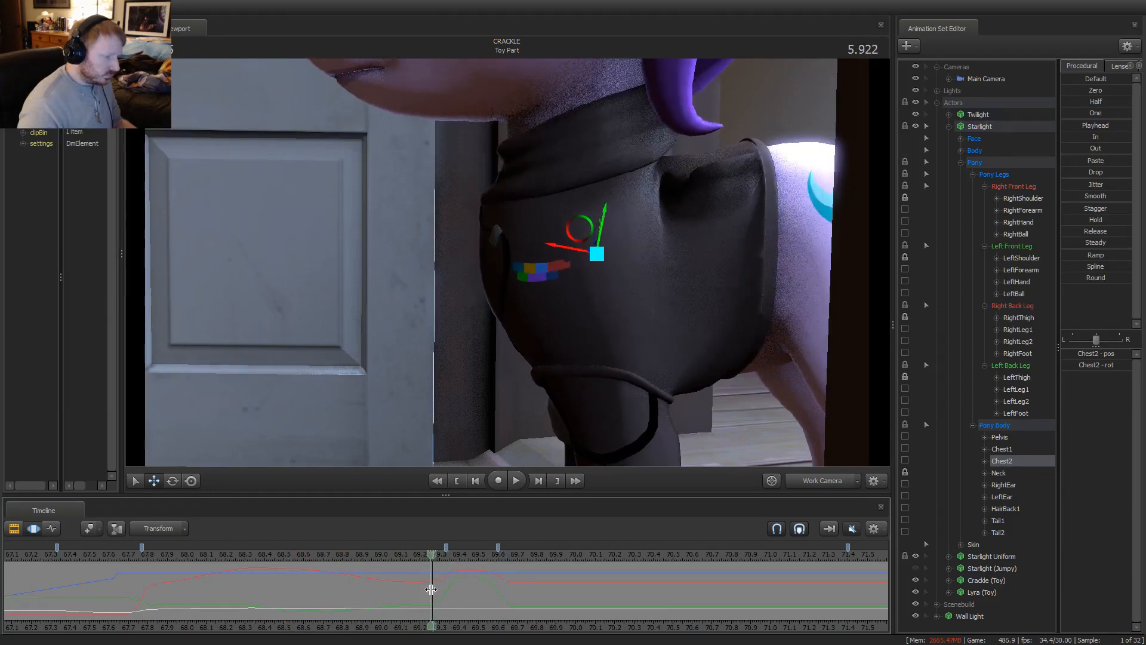
left_click(446, 586, "shift")
scroll(440, 583, "up", 1, "shift")
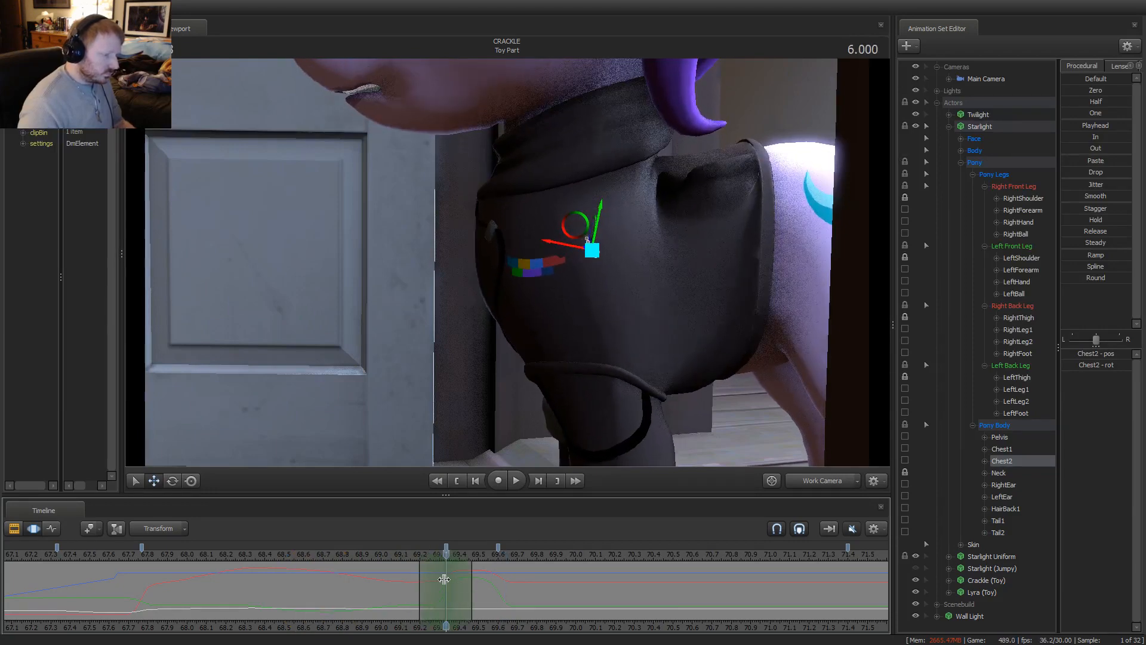
left_click_drag(595, 219, 578, 278)
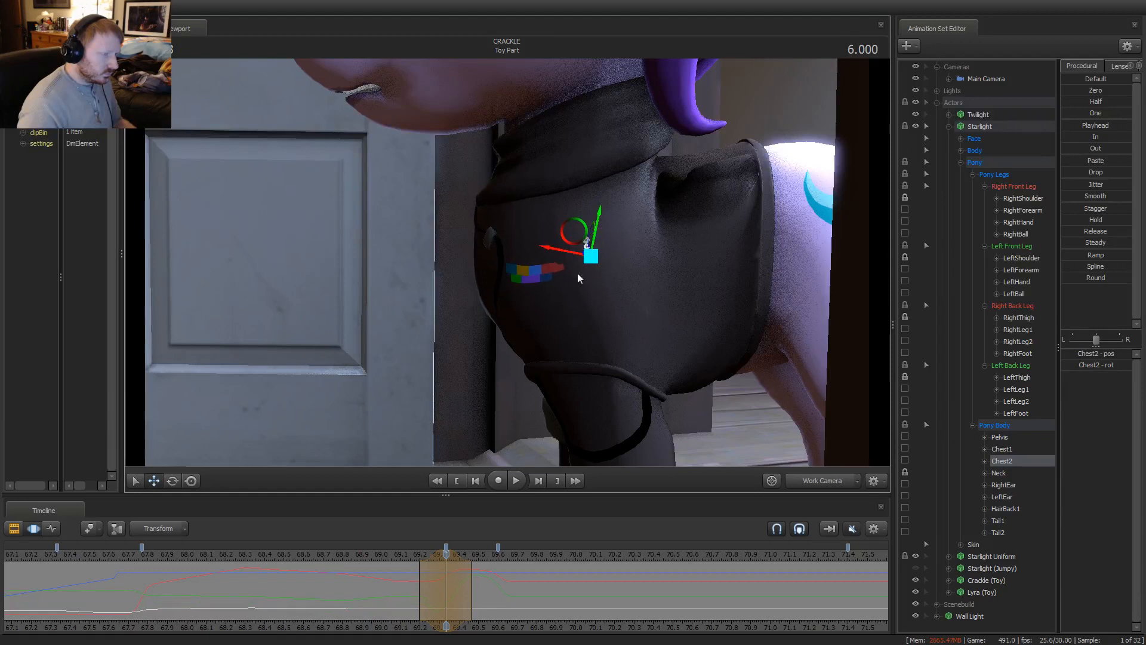
key("space")
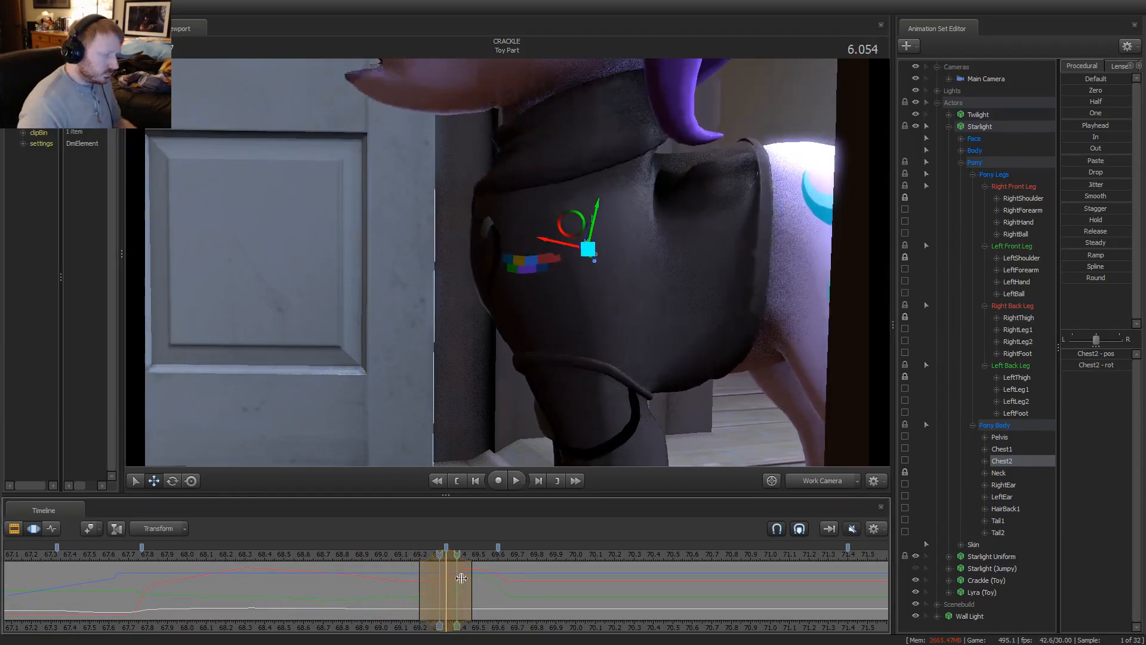
key("space")
Rotate Starlight's Chest2 slightly at 6.000 seconds within the same time selection and preview the motion
key("e")
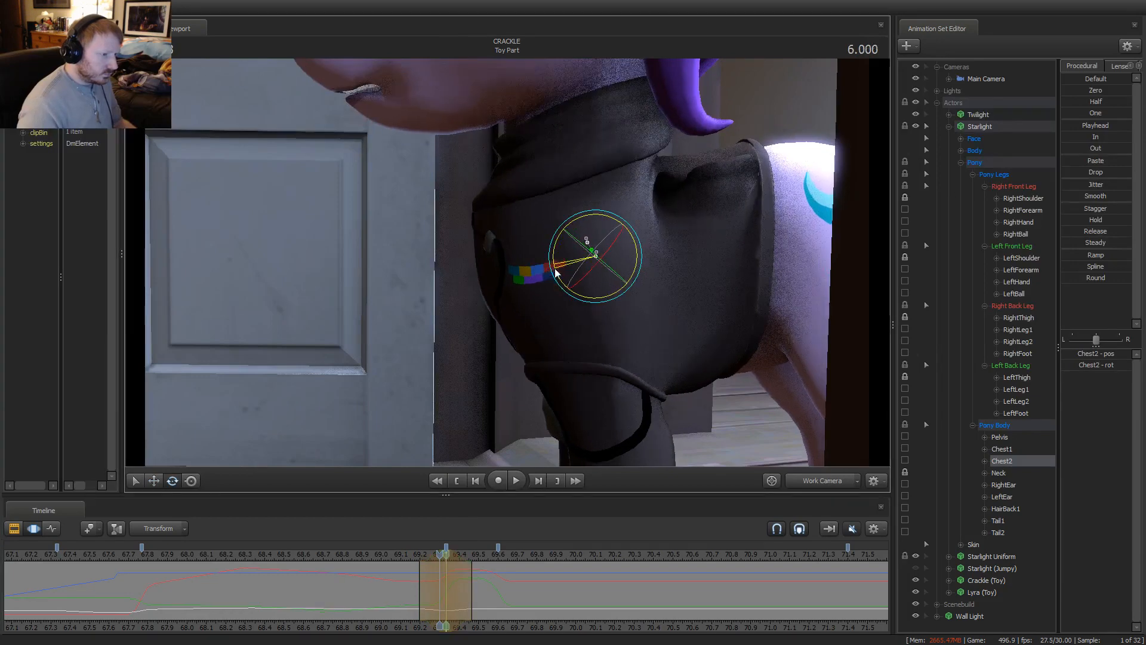
key("space")
Replay the shot through camera1 several times from before 6.000 seconds to examine Starlight's chest movement
key("space")
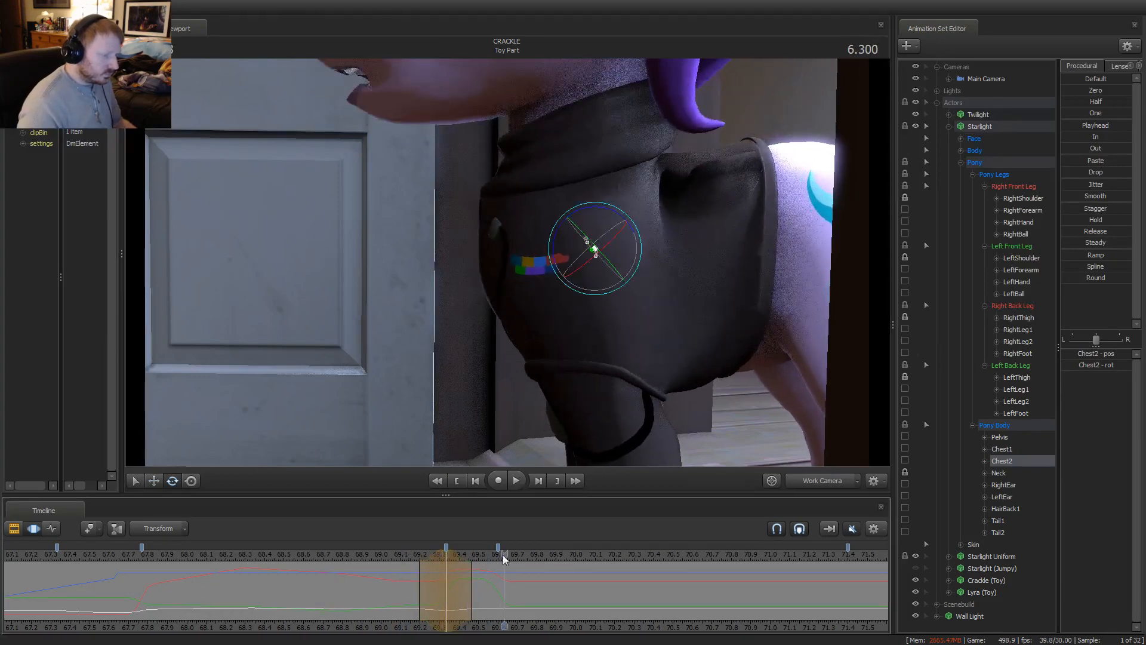
left_click(794, 486)
left_click(397, 556)
key("space")
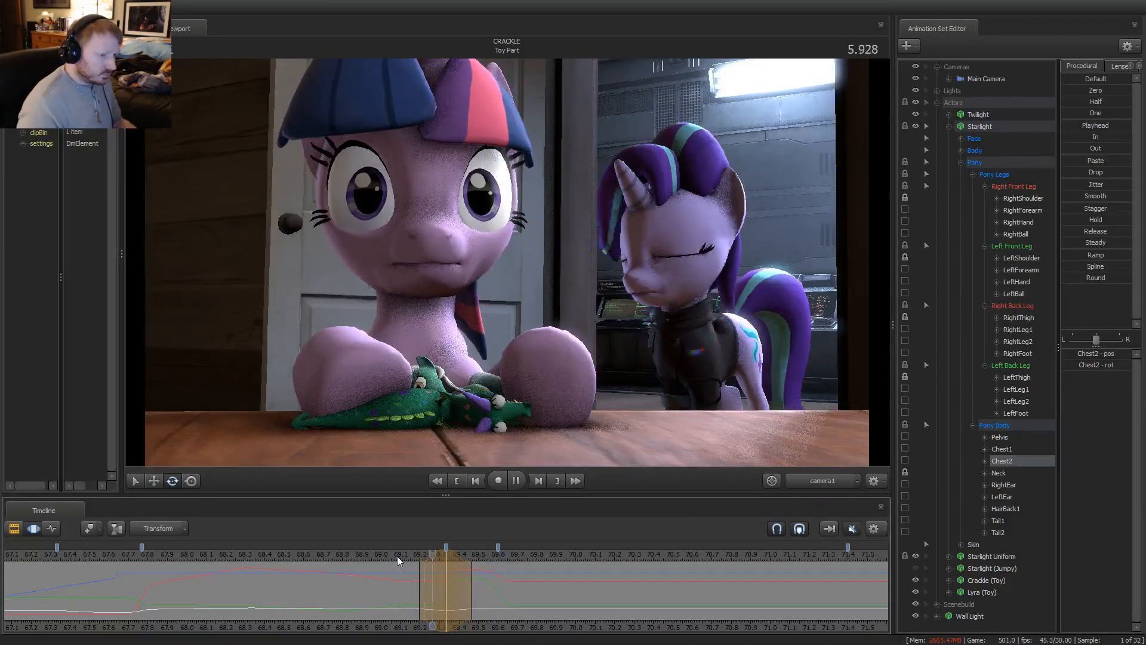
key("space")
left_click(383, 556)
key("space")
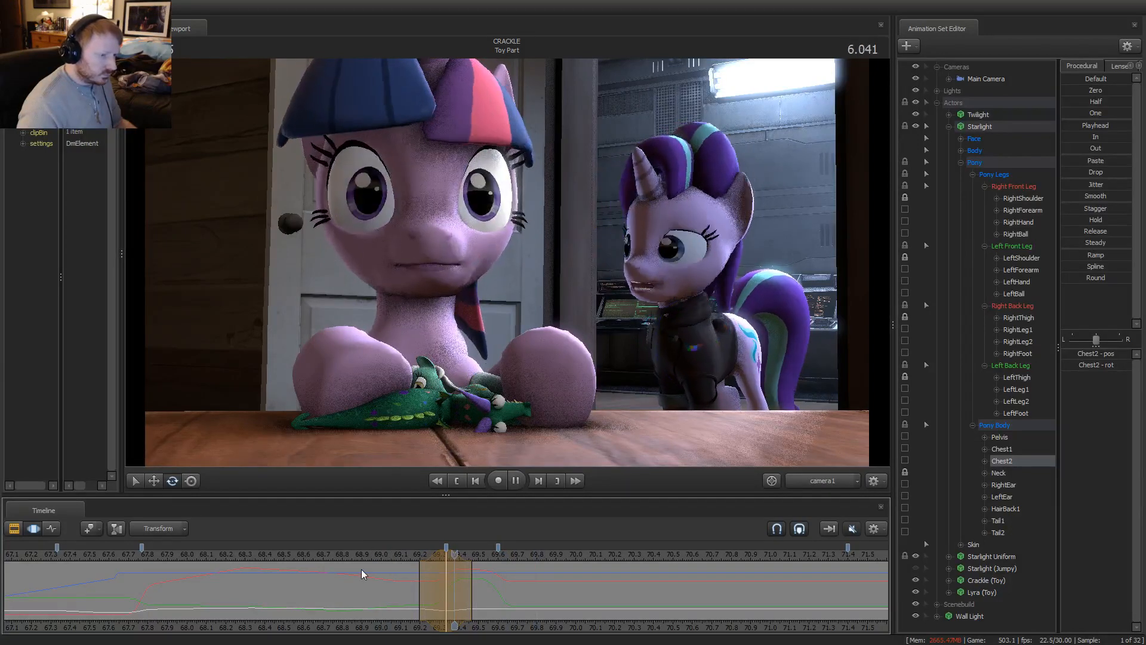
key("space")
left_click(407, 554)
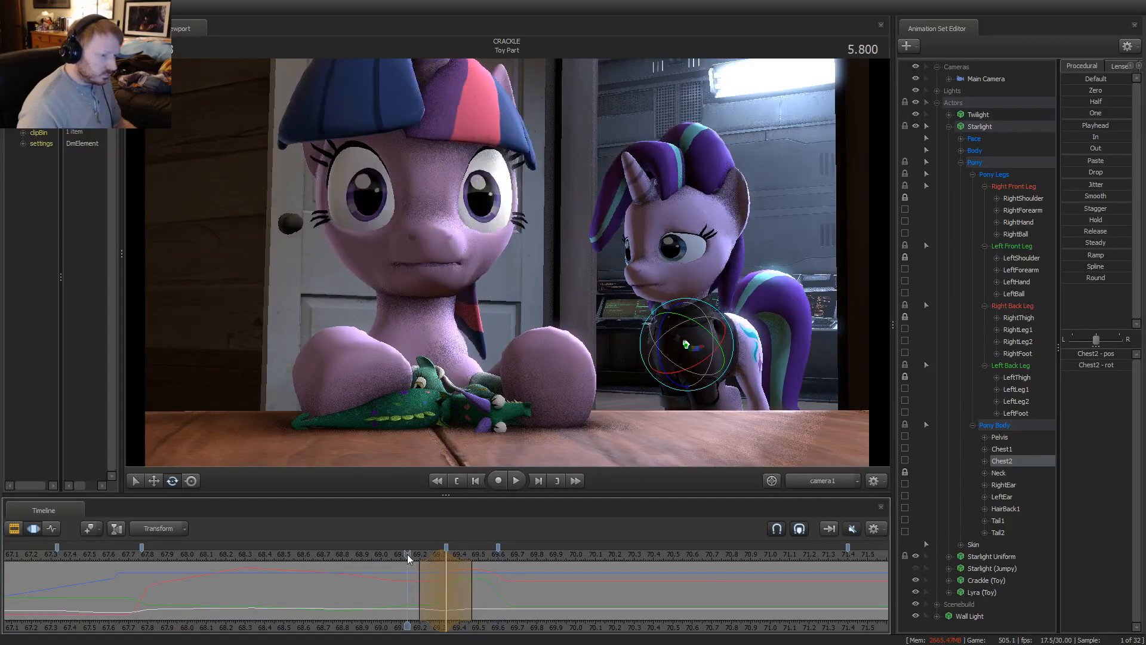
key("space")
key("space")
key("space")
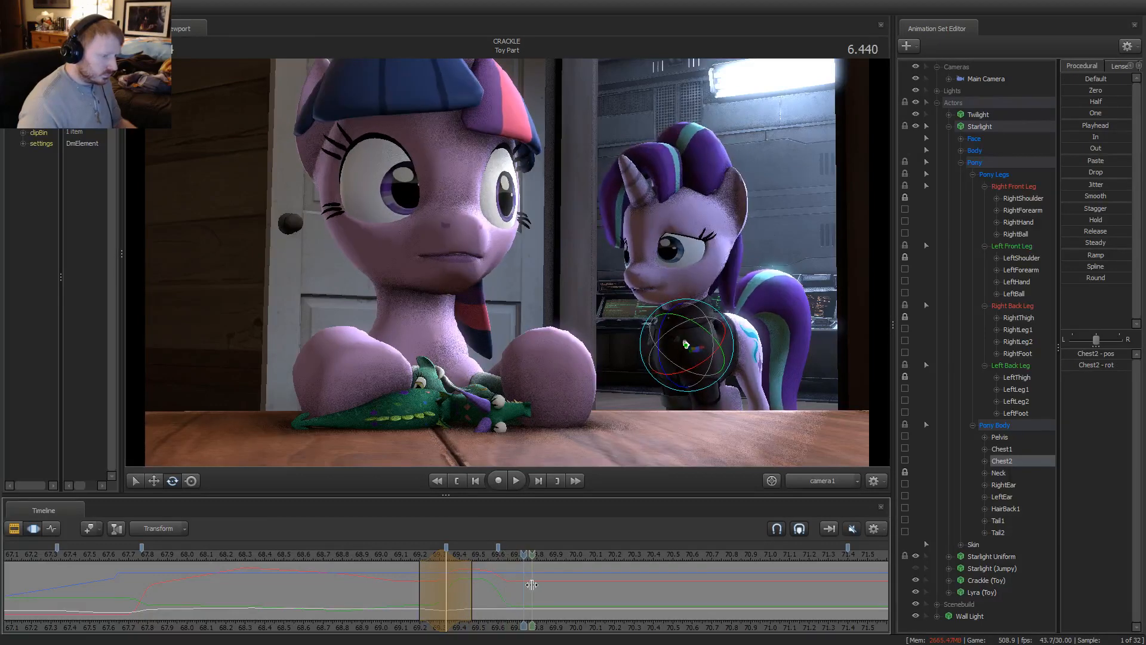
left_click(385, 557)
key("space")
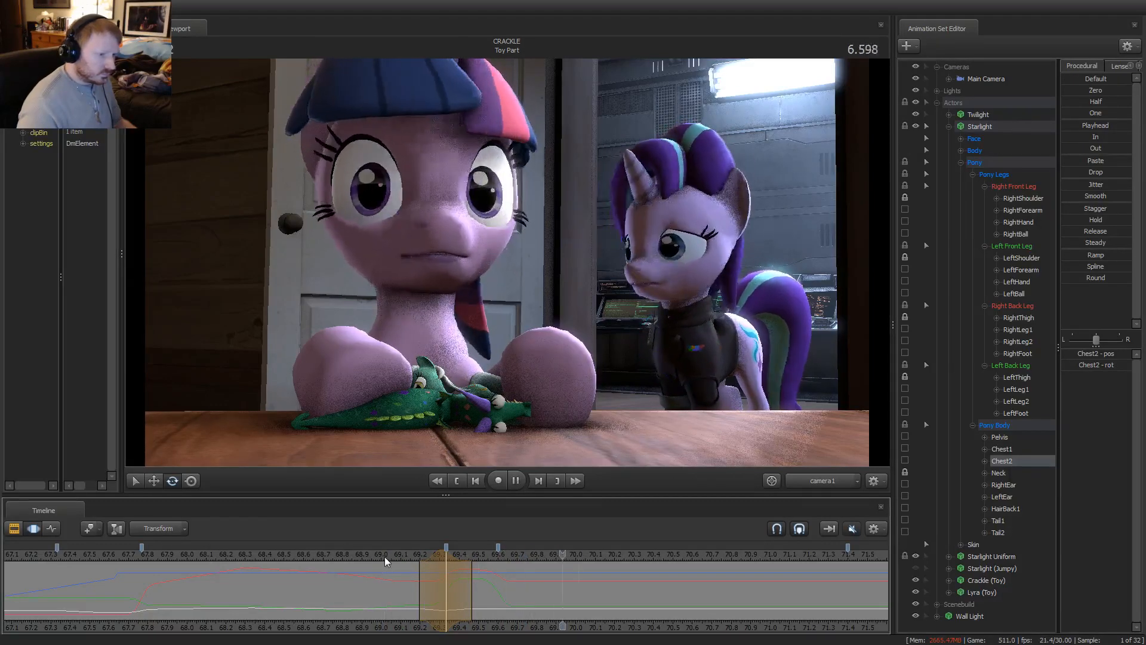
key("space")
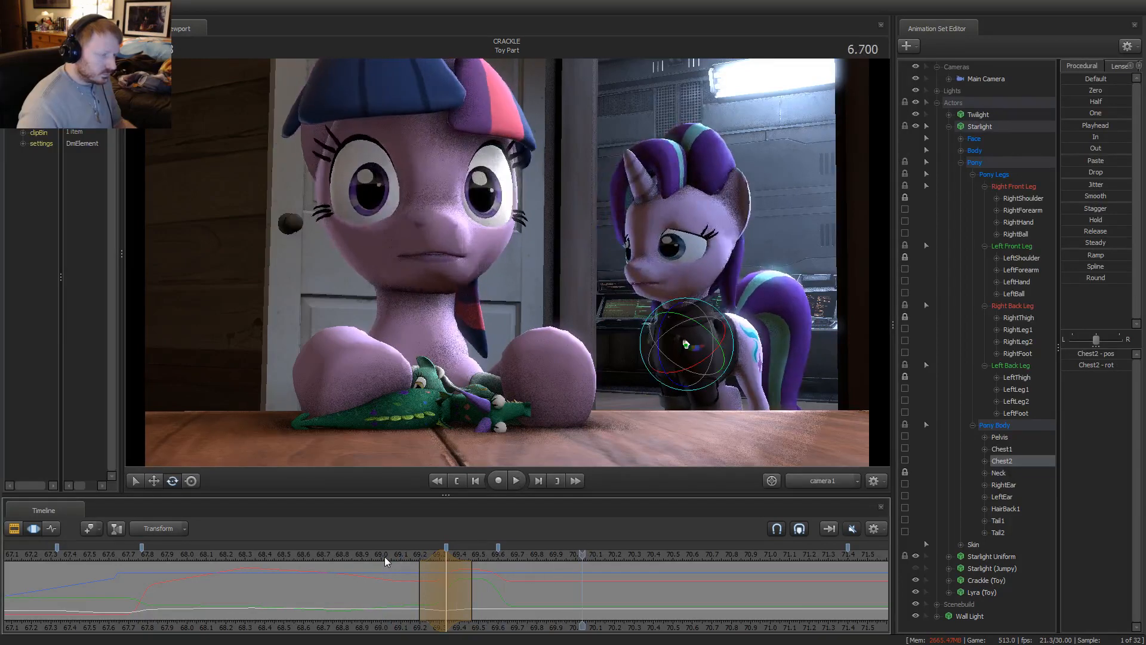
left_click(353, 556)
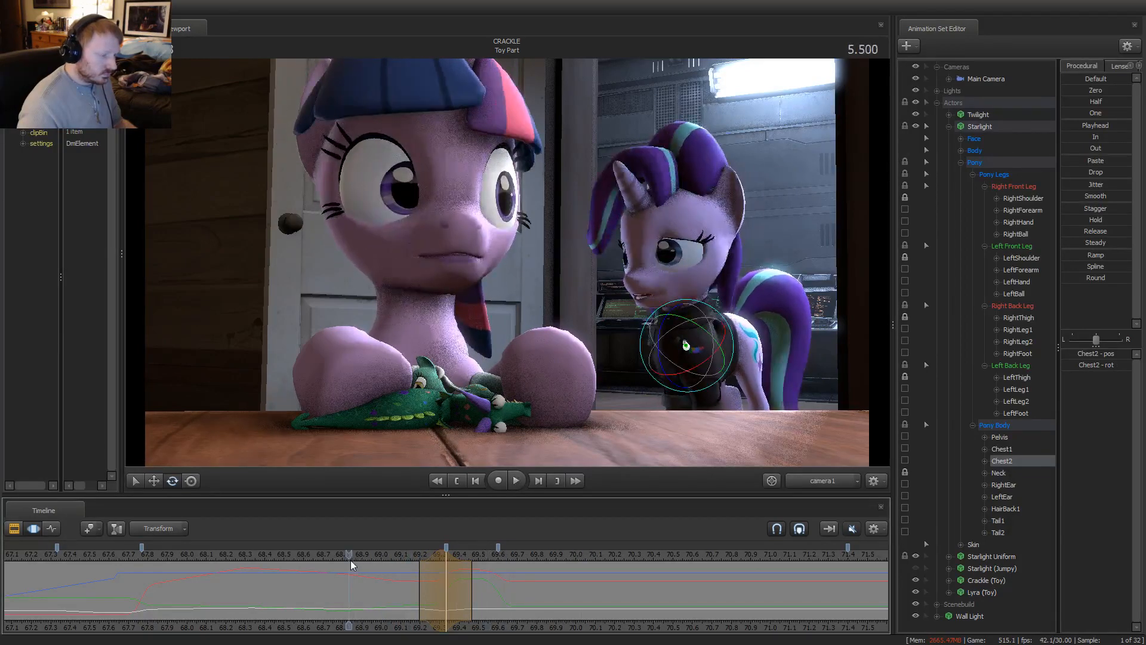
key("space")
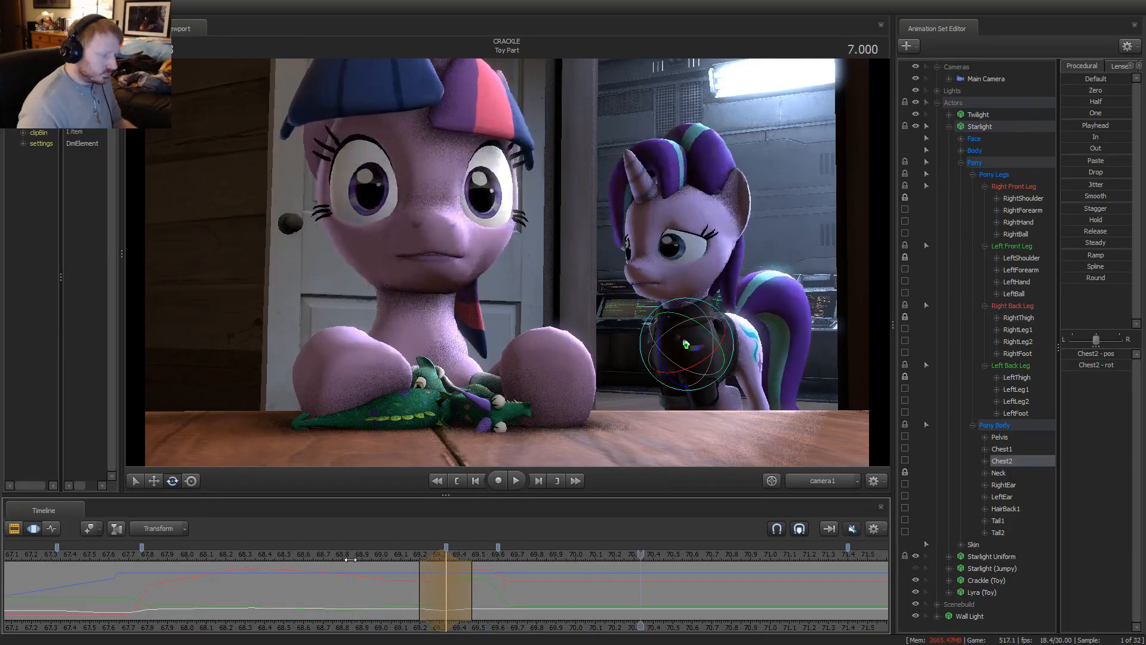
left_click(239, 558)
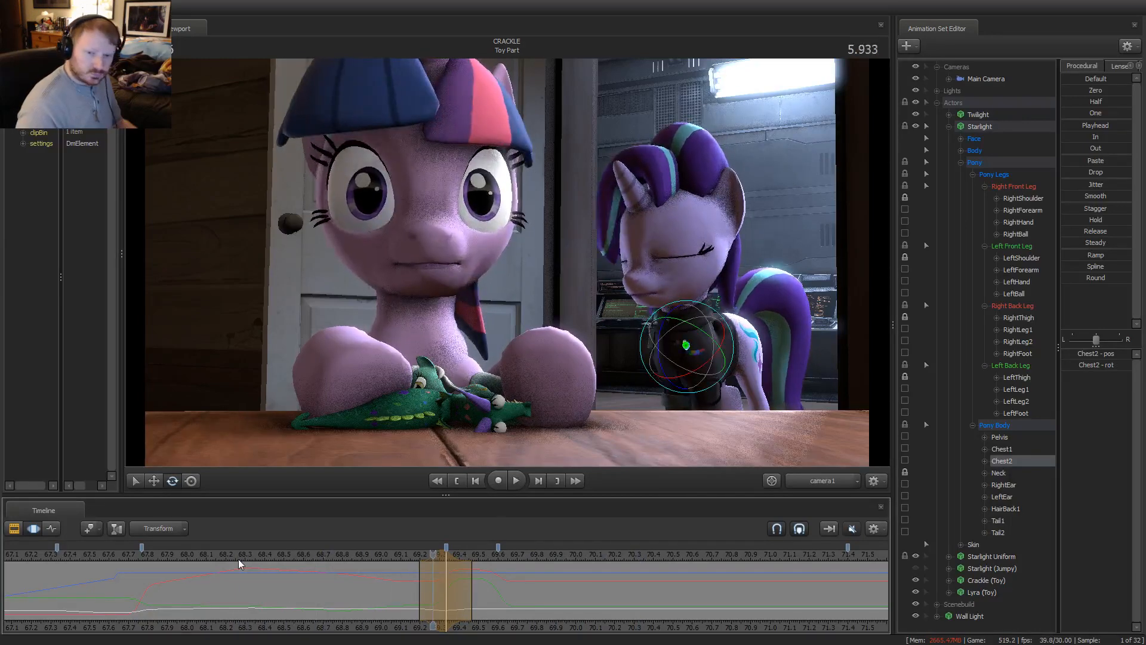
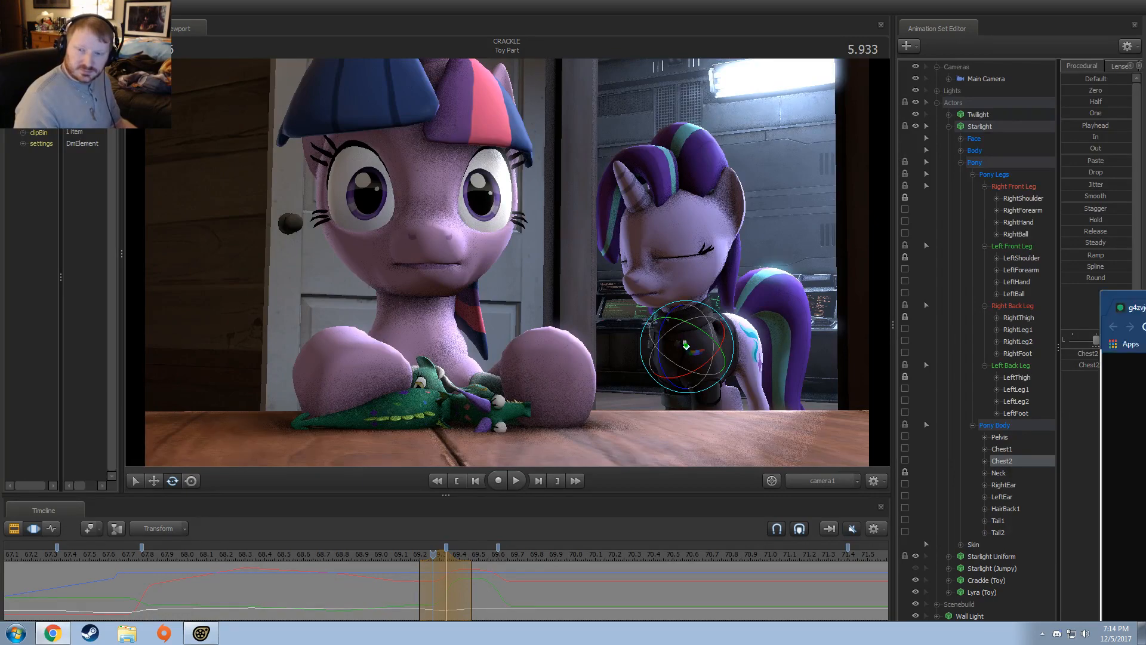
Examine the g4zvjd3.png close-up of Twilight's closed-eyed face in Chrome at high magnification and close the browser window
left_click_drag(1145, 309, 307, 160)
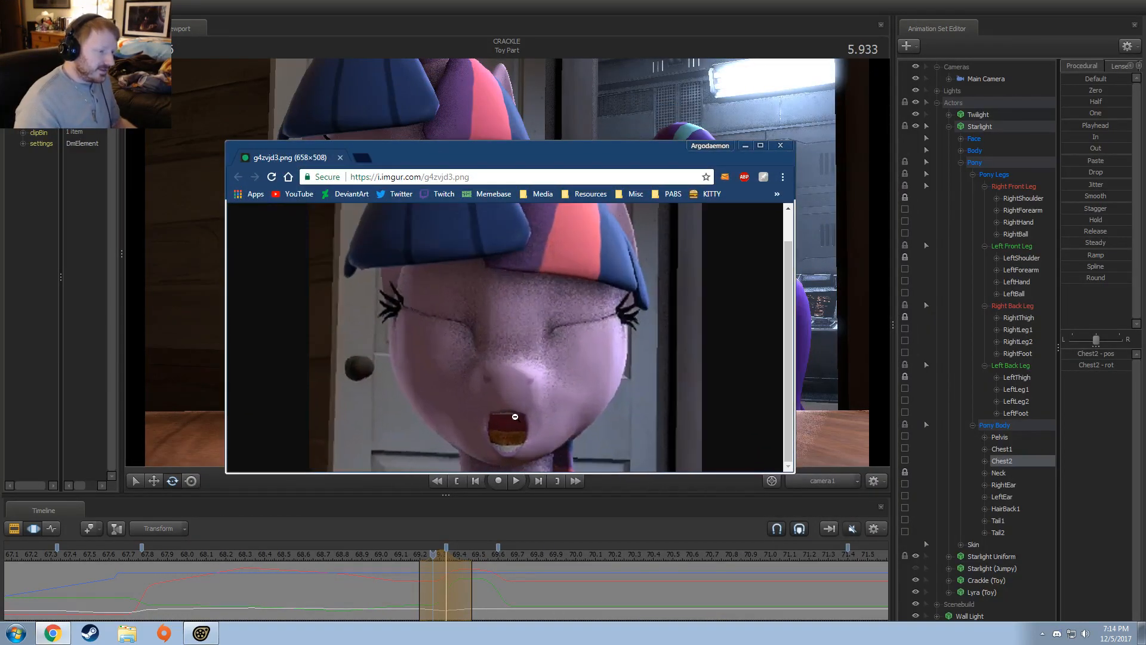
scroll(512, 433, "up", 3, "ctrl")
scroll(512, 434, "up", 5, "ctrl")
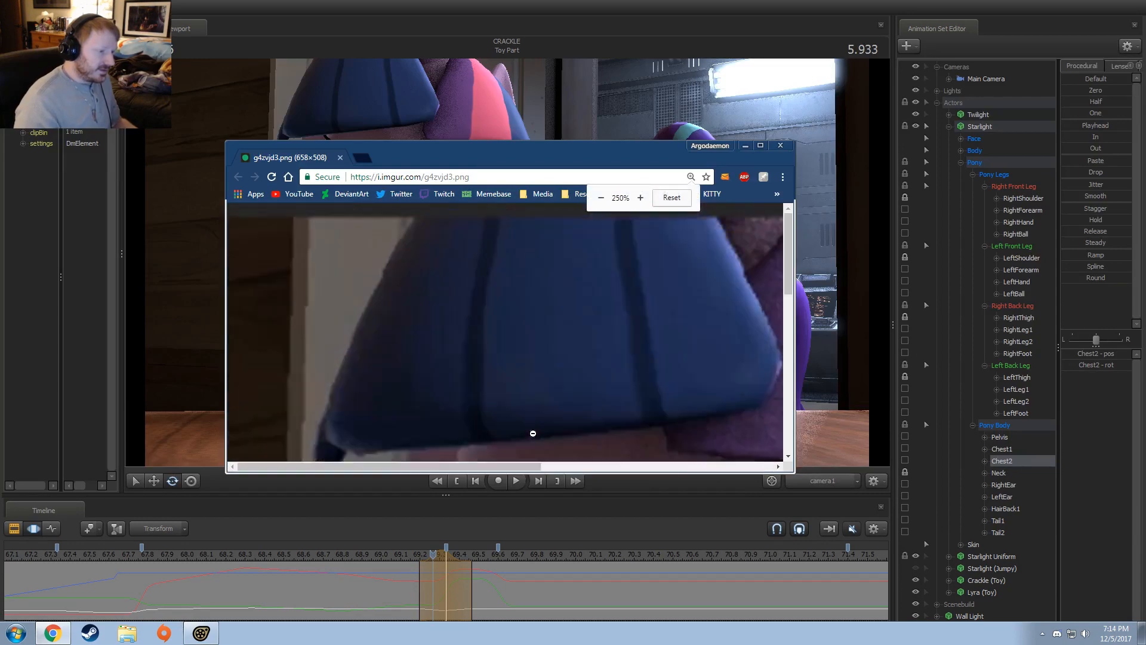
scroll(732, 405, "down", 10)
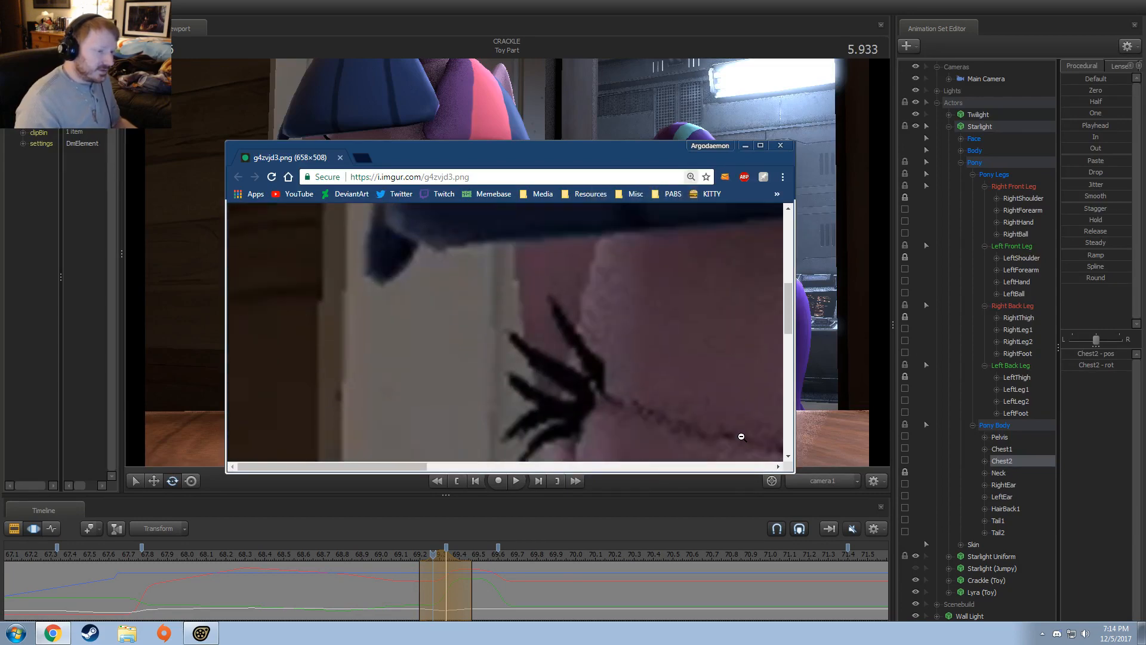
left_click_drag(394, 468, 555, 465)
scroll(602, 348, "up", 3)
scroll(607, 339, "down", 4)
scroll(608, 341, "down", 1)
scroll(609, 340, "up", 1)
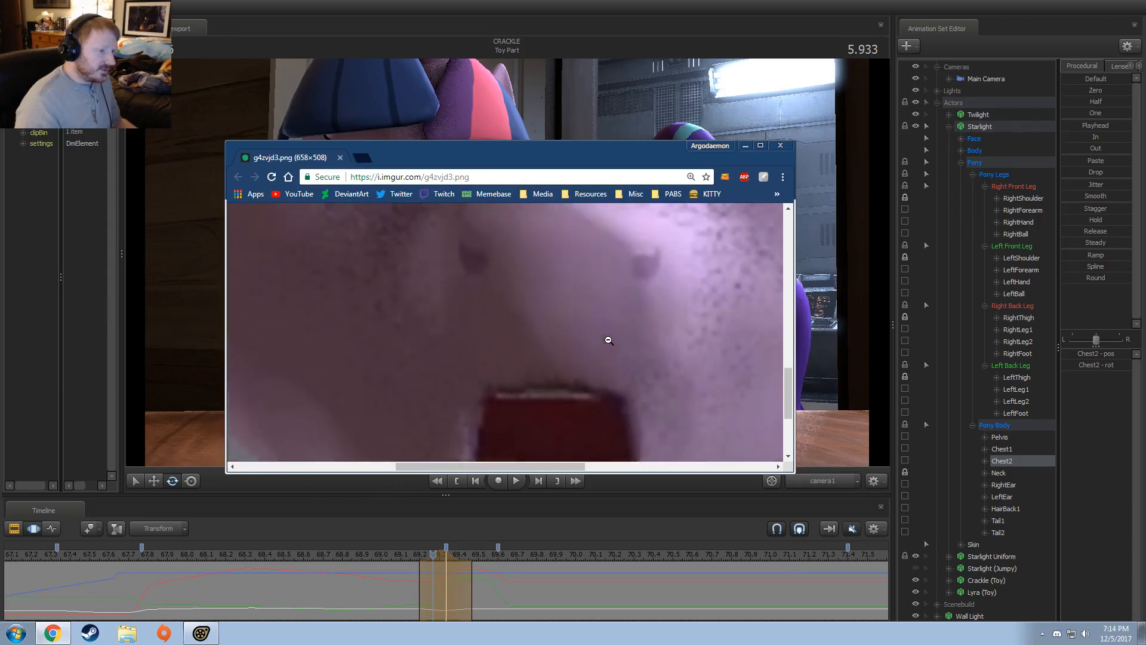
scroll(609, 338, "down", 3)
scroll(609, 339, "up", 5)
scroll(609, 339, "up", 2)
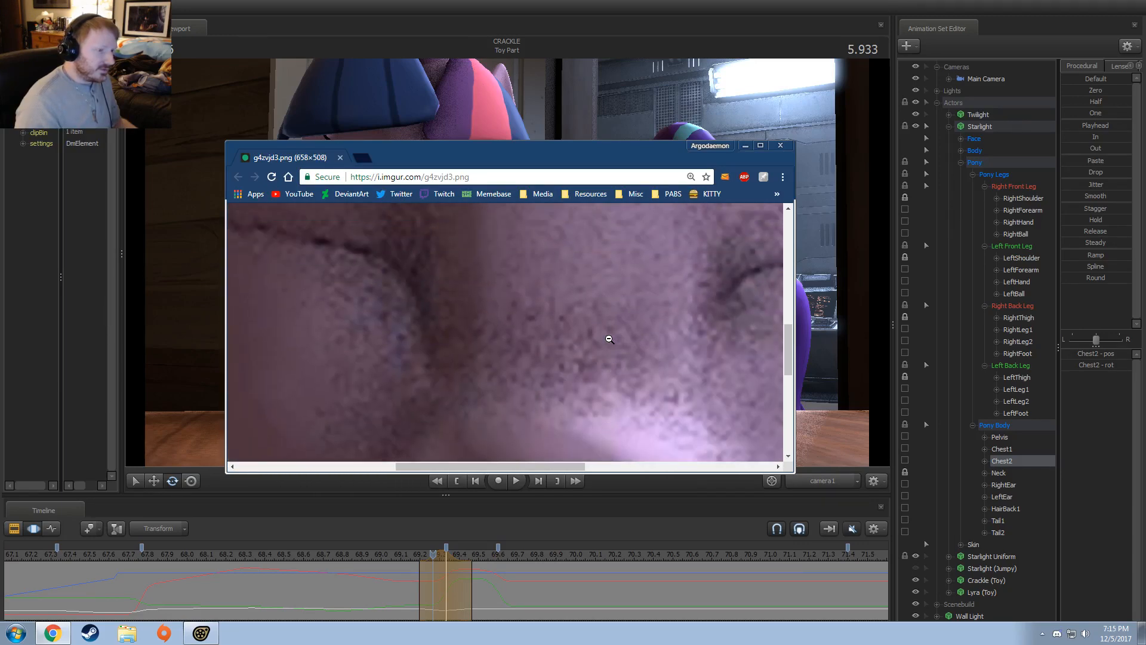
left_click(780, 145)
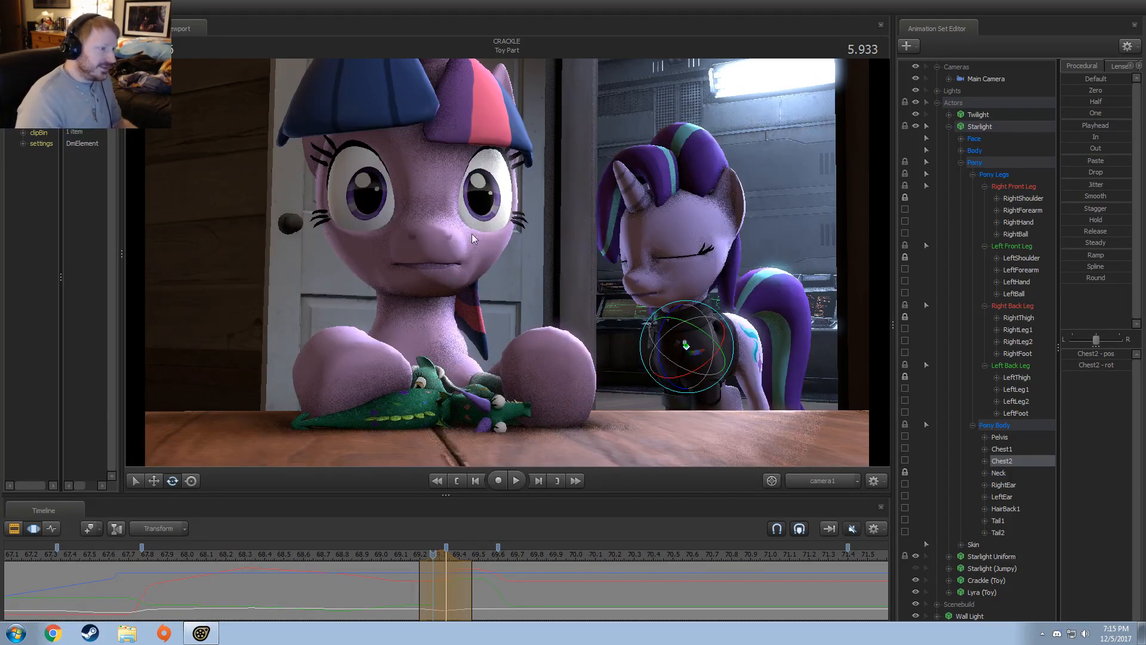
Replay the shot around 5.900 seconds and frame Starlight's chest through the Work Camera
key("space")
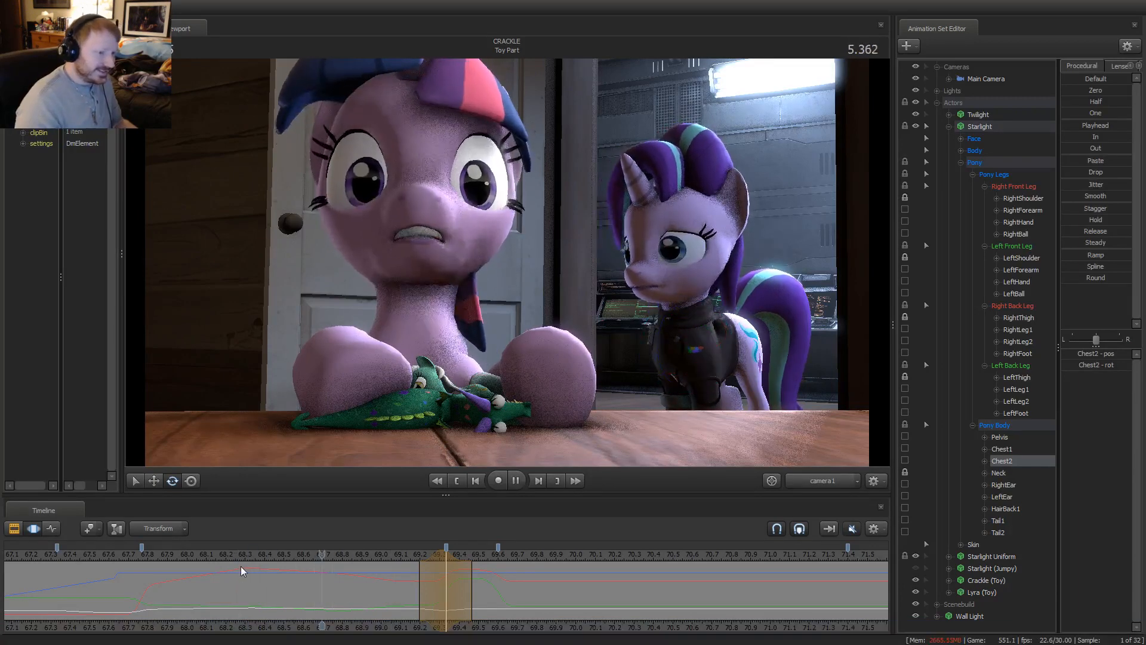
key("space")
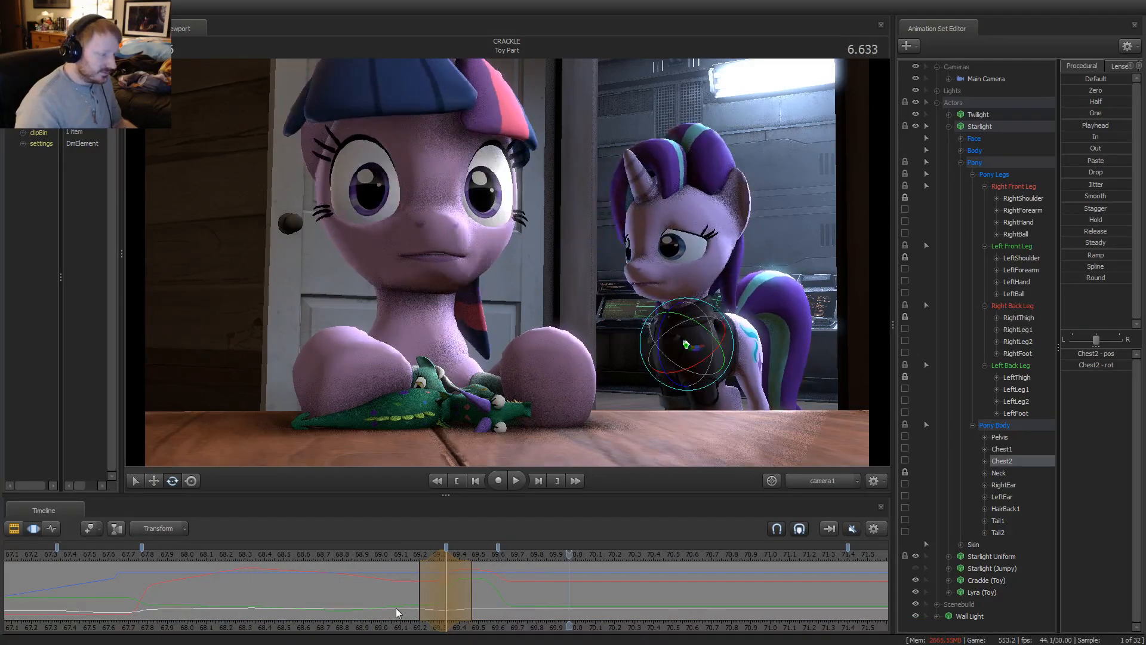
key("shift")
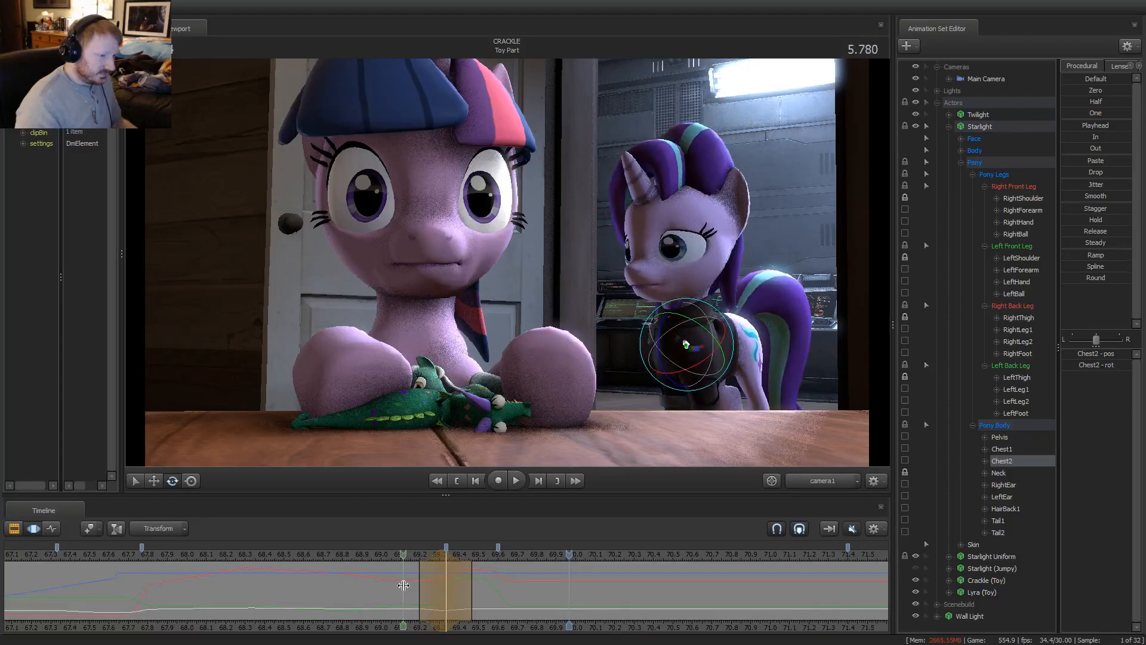
left_click(428, 592, "shift")
scroll(453, 593, "up", 3)
left_click(823, 480)
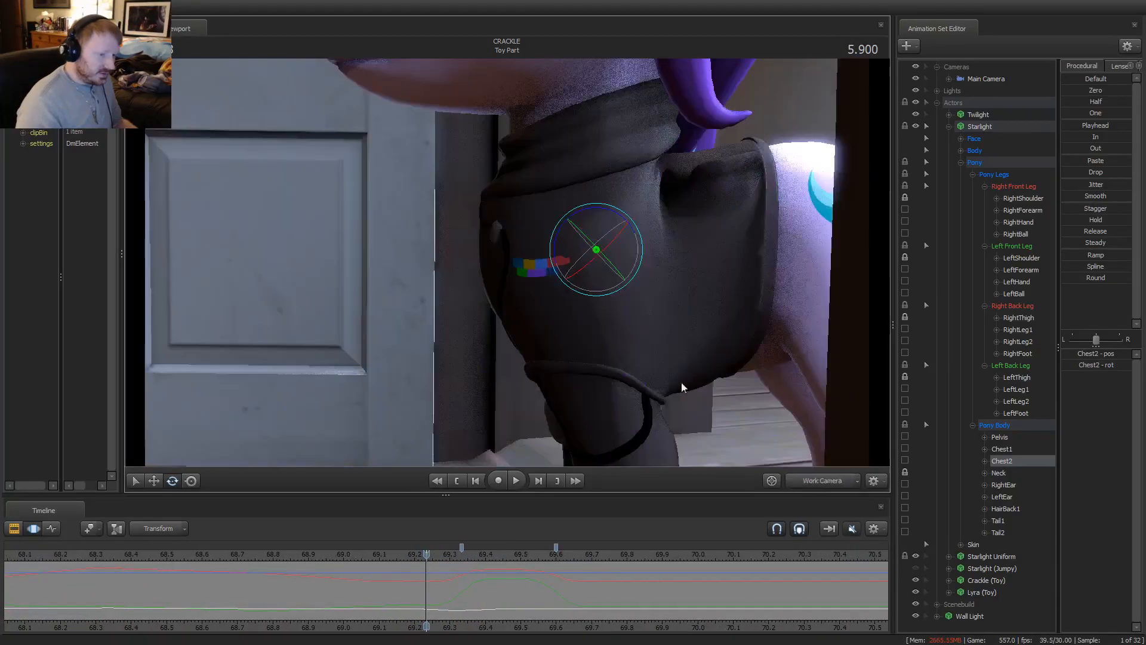
left_click_drag(478, 248, 588, 252)
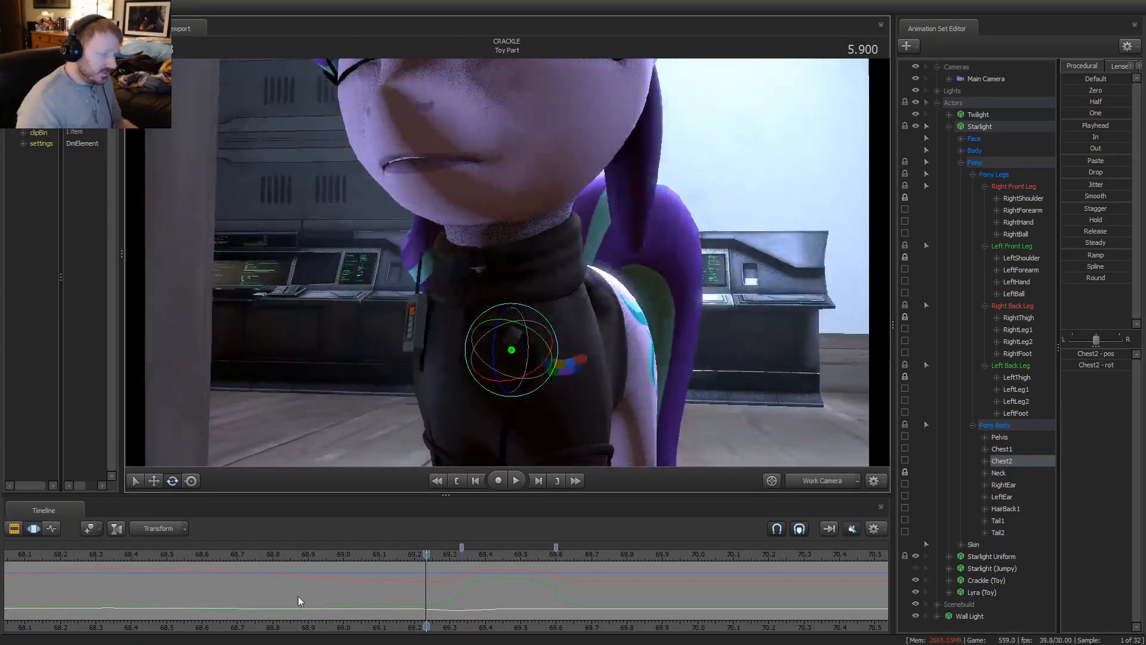
left_click_drag(525, 280, 500, 281, "alt")
Rotate Starlight's Head slightly over a falloff time selection centred on 5.966 seconds and preview the motion
key("shift")
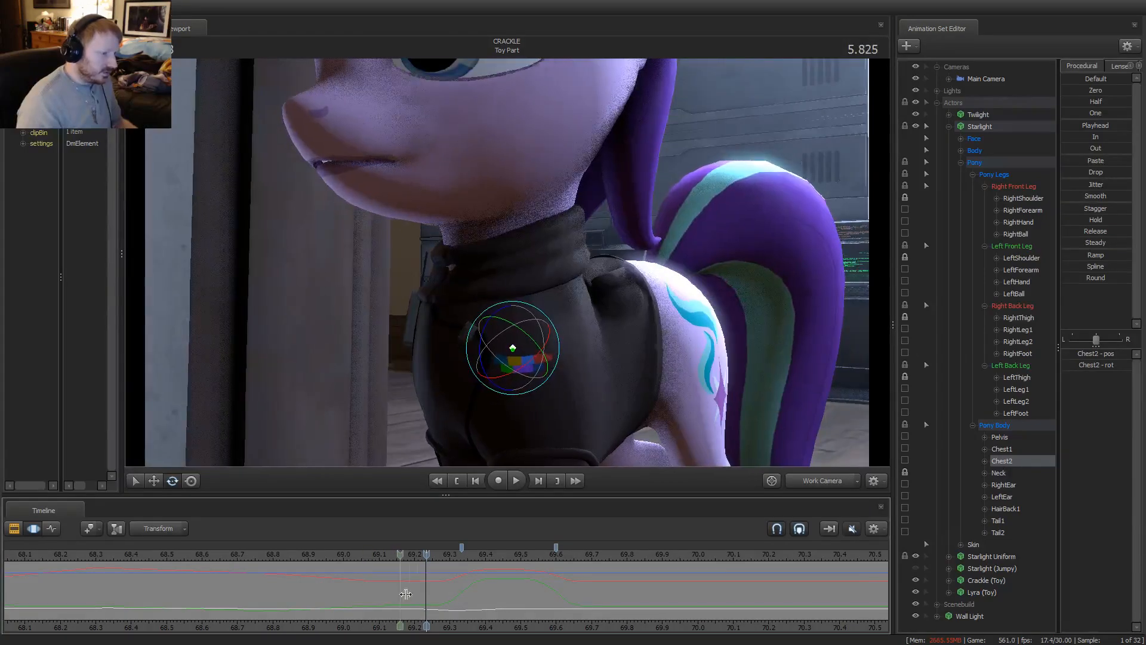
left_click_drag(417, 593, 454, 591)
left_click(454, 591, "shift")
scroll(453, 591, "up", 4, "shift")
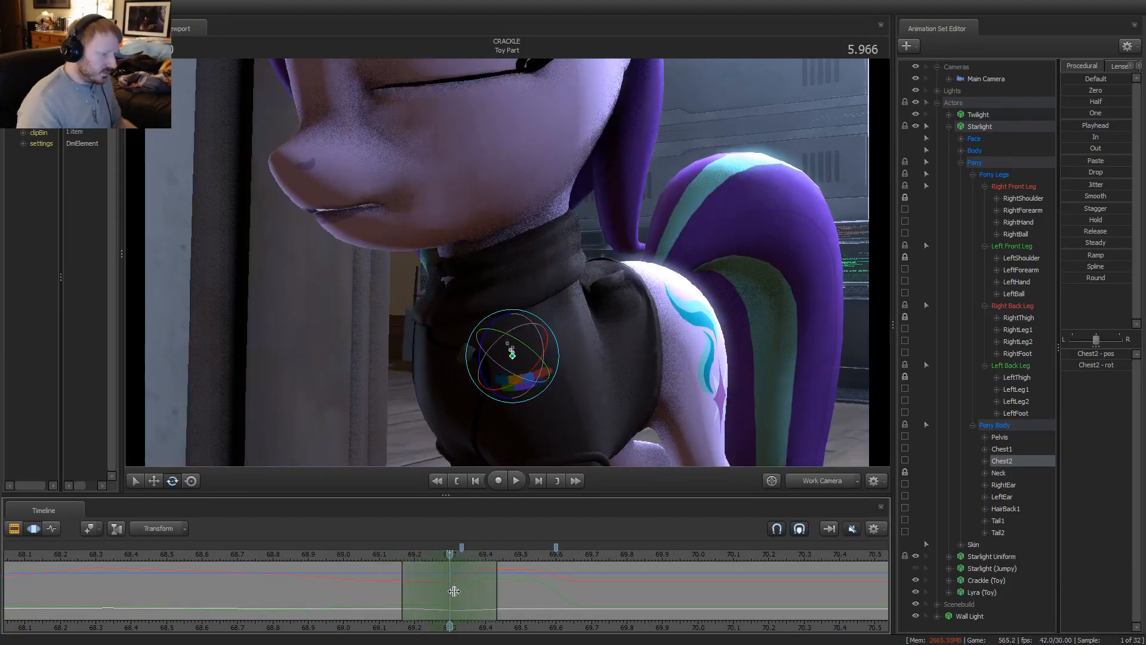
mouse_move(572, 267)
left_mouse_down()
mouse_move(558, 249)
mouse_move(612, 242)
left_mouse_up()
left_click(561, 249, "ctrl")
mouse_move(531, 246)
left_mouse_down("alt")
mouse_move(489, 244)
mouse_move(496, 235)
left_mouse_up("alt")
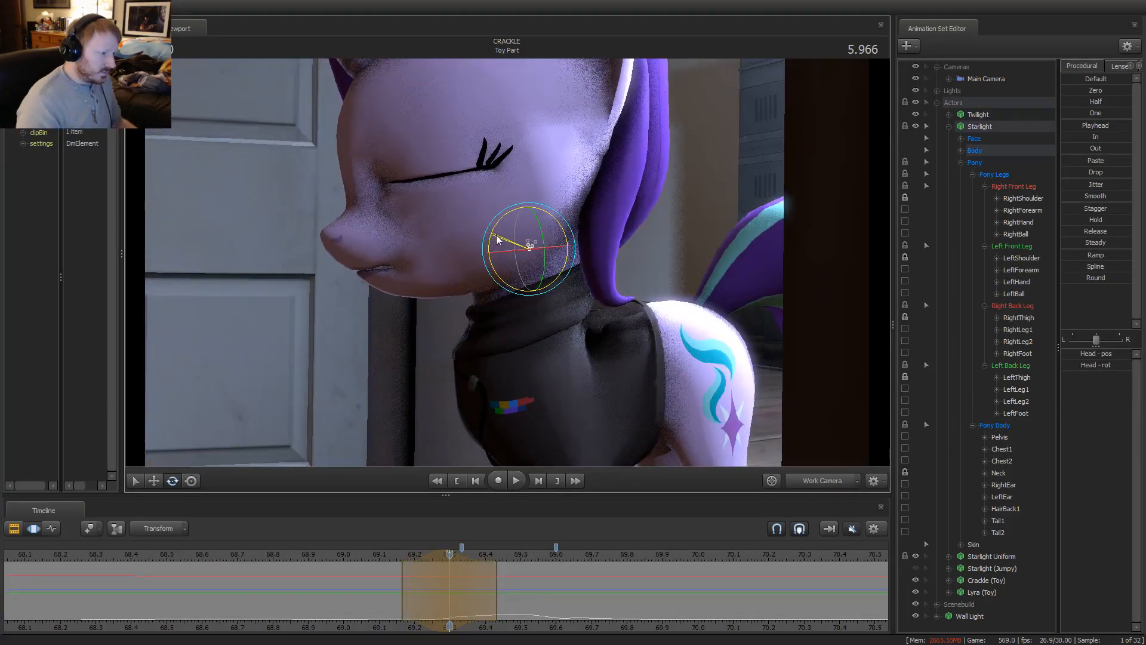
key("space")
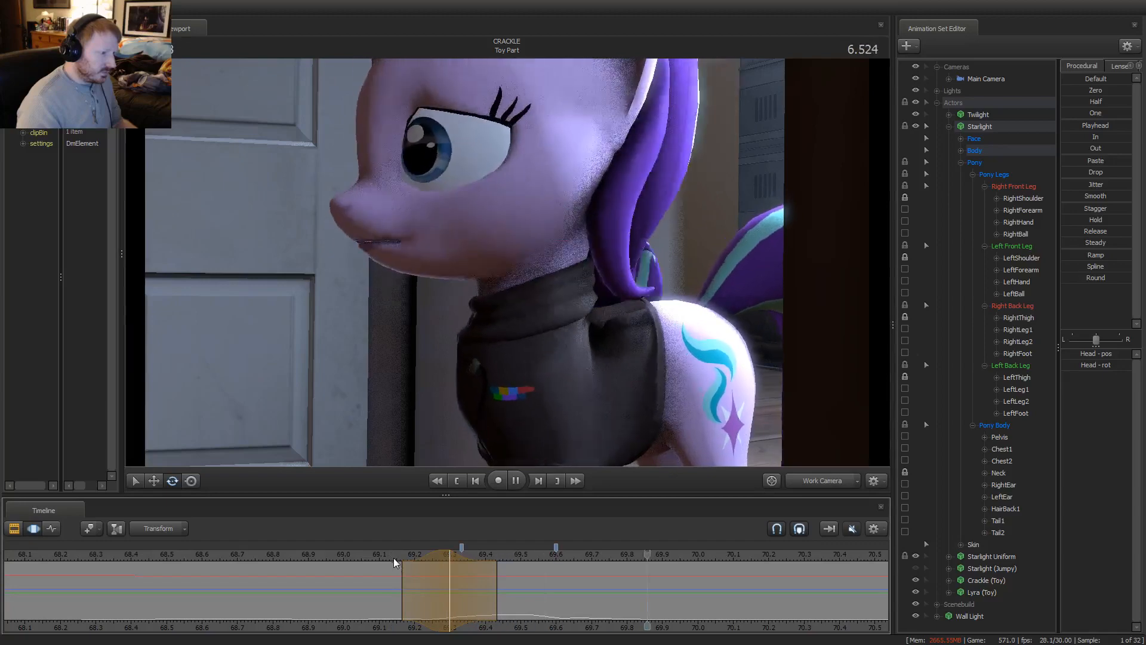
key("space")
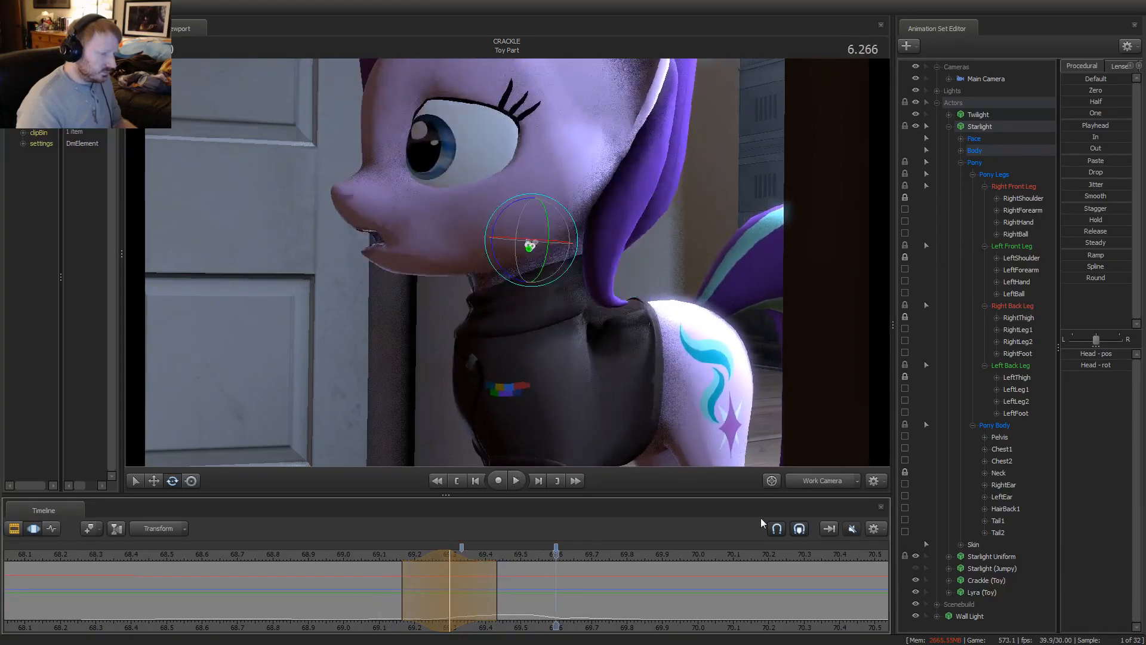
Replay the shot through camera1 from several earlier points to examine Starlight's head and body movement
left_click(807, 485)
left_click(384, 556)
key("space")
key("space")
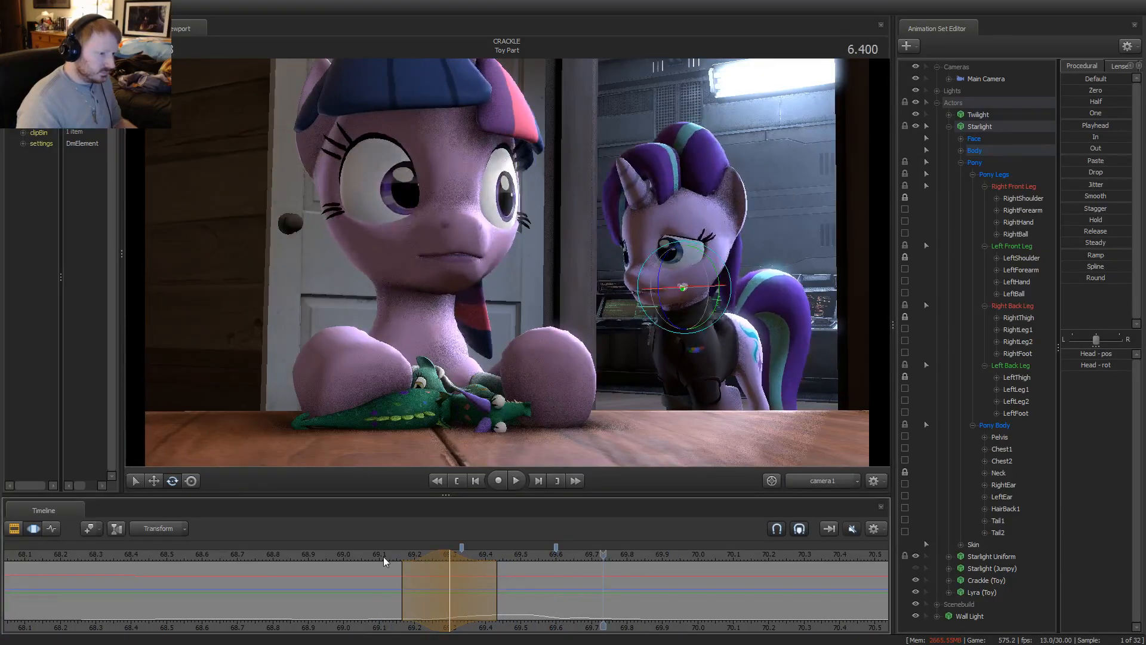
left_click(256, 564)
key("space")
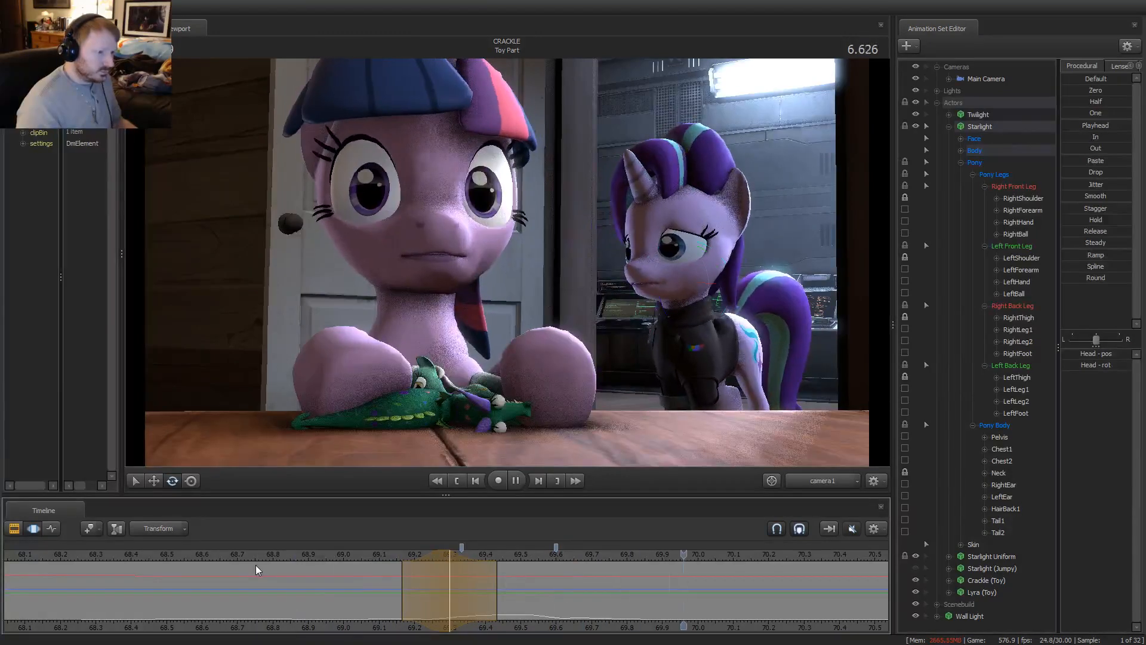
key("space")
scroll(290, 589, "down", 3)
left_click(283, 552)
key("space")
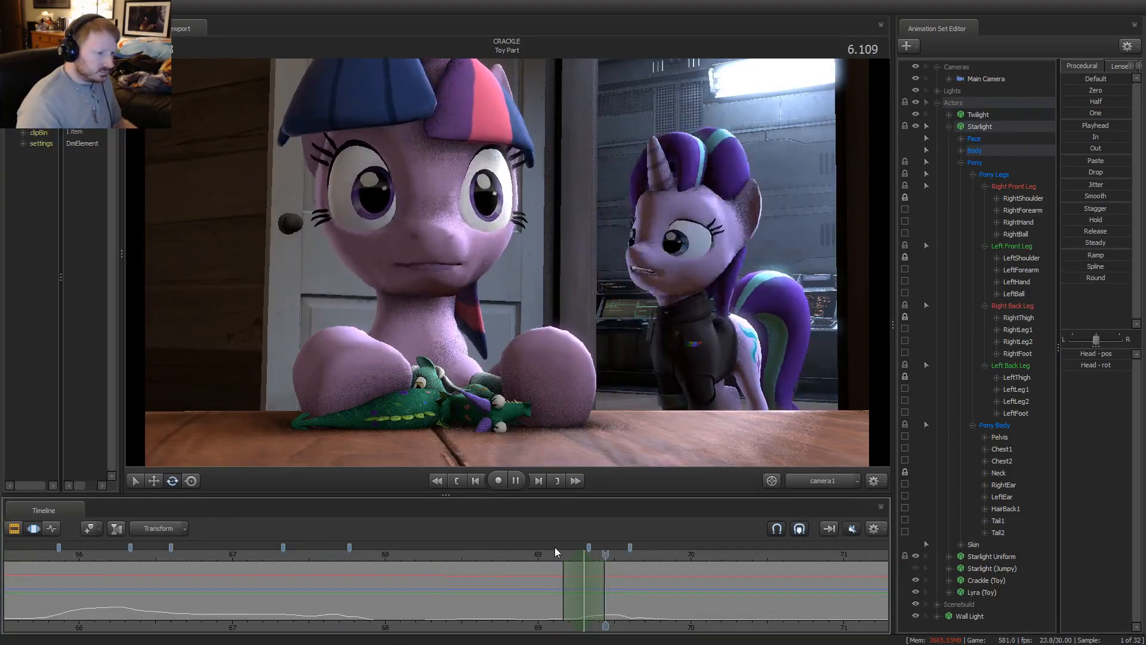
left_click_drag(313, 552, 188, 555)
key("space")
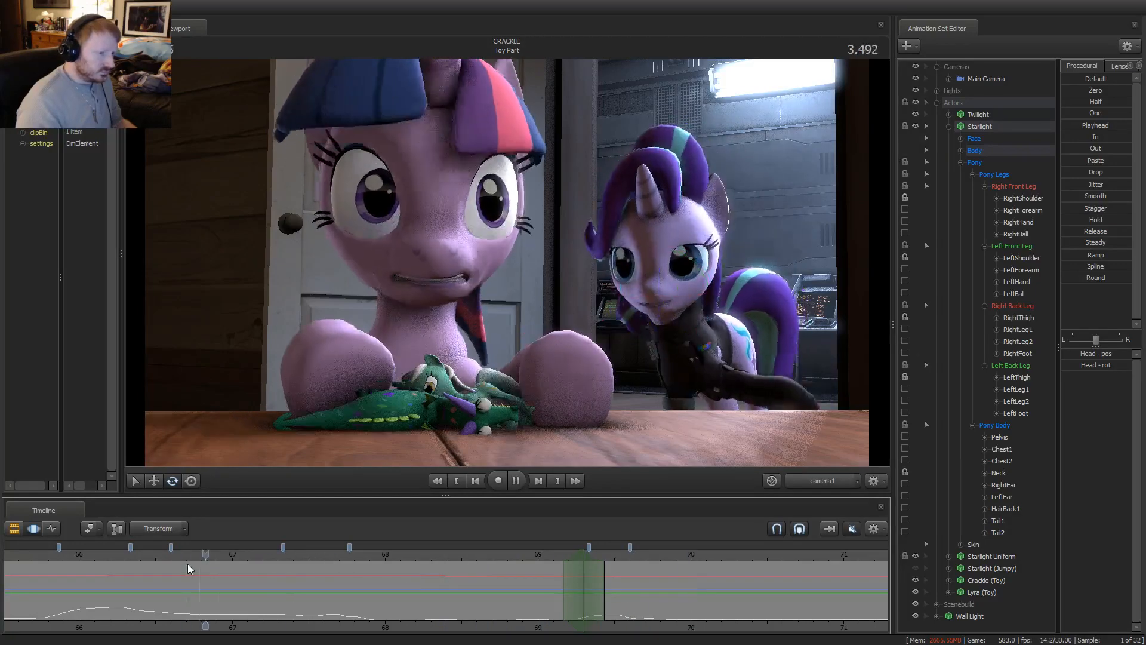
key("space")
Lower Starlight's Head slightly over a falloff time selection centred on 4.466 seconds and replay the blink
left_click_drag(279, 589, 354, 606)
left_click(354, 605)
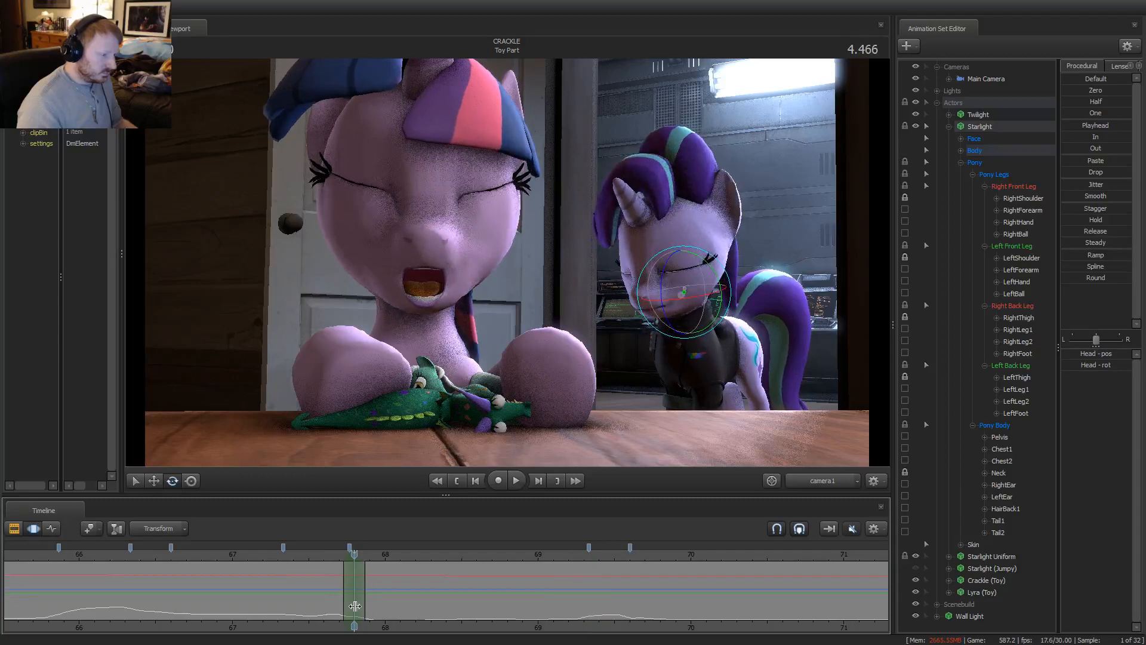
left_click(685, 298)
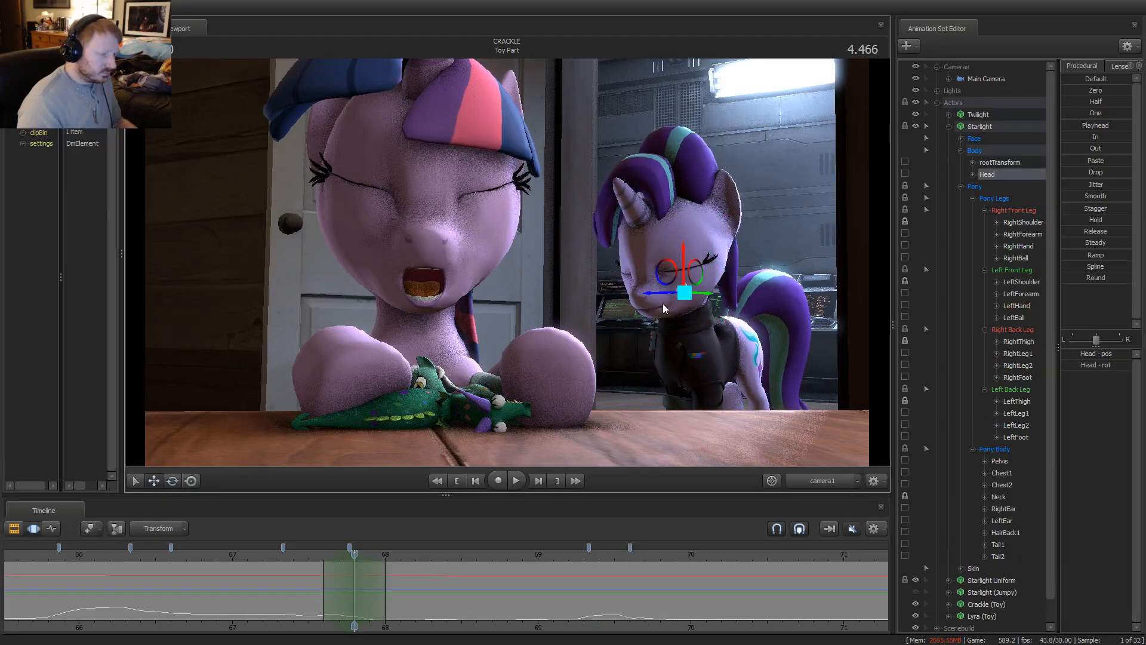
left_click_drag(682, 267, 686, 270)
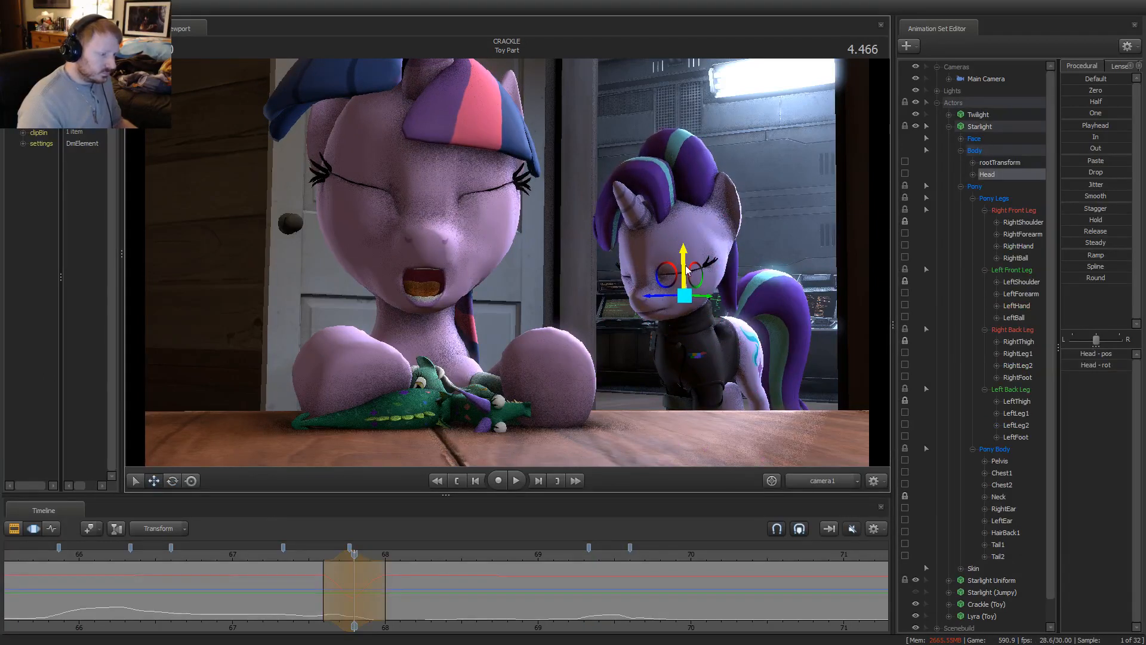
left_click(306, 551)
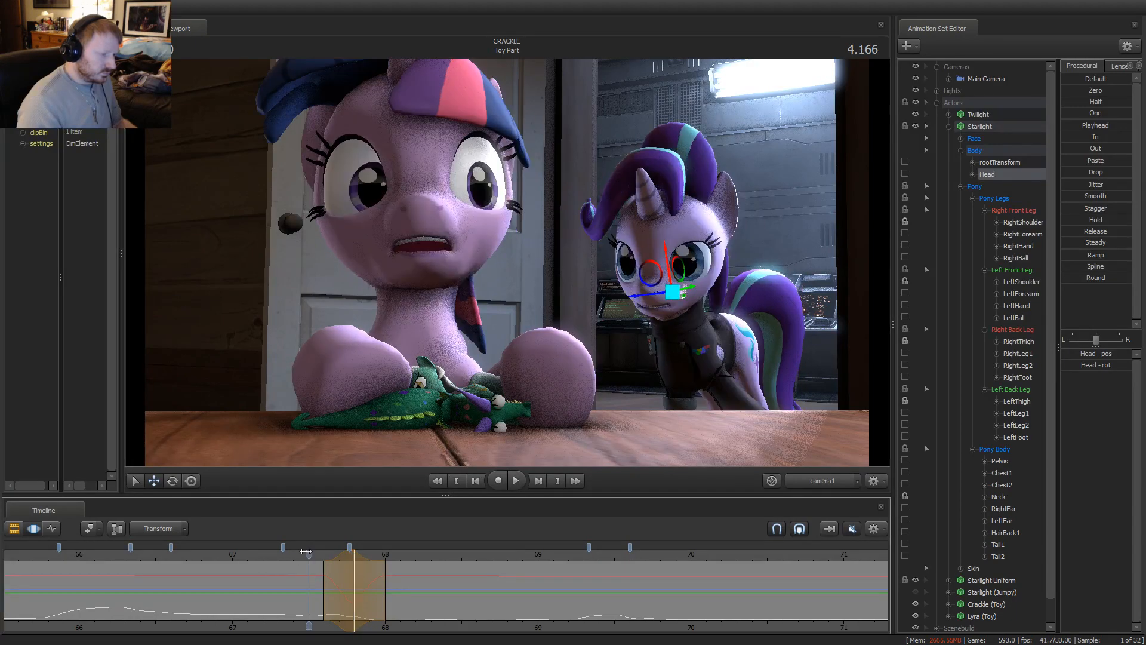
key("space")
key("space")
left_click(308, 557)
key("space")
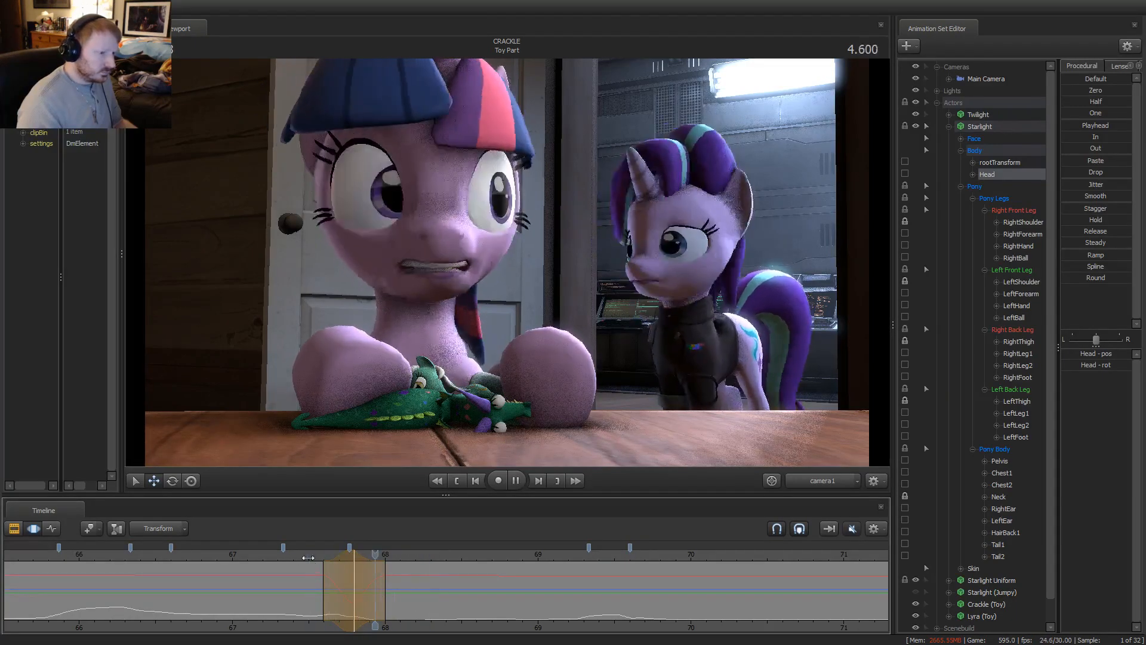
key("space")
Raise Starlight's Head slightly over a falloff time selection centred on 4.666 seconds and preview the motion
left_click(386, 581, "shift")
scroll(387, 580, "up", 2)
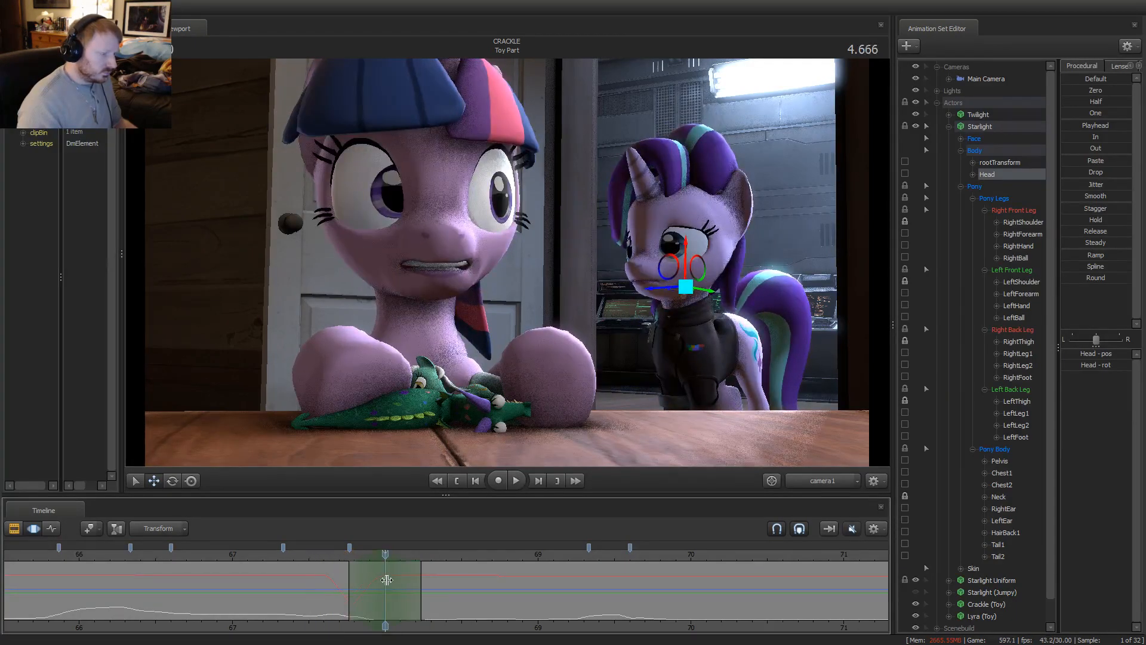
left_click_drag(684, 251, 684, 250)
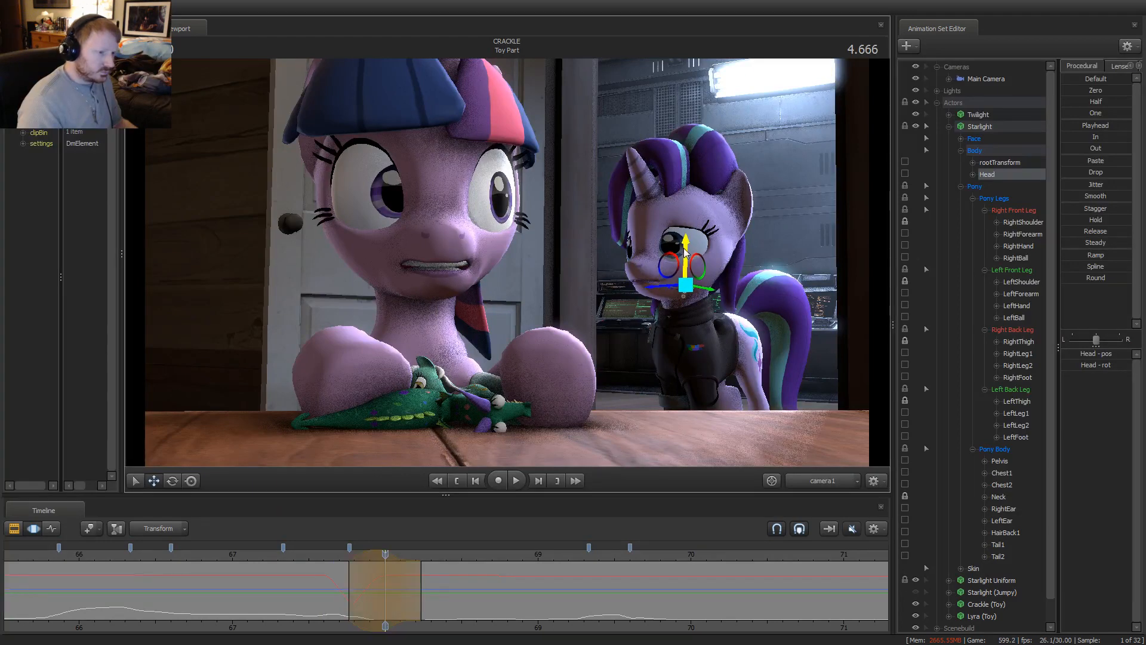
left_click(330, 557)
key("space")
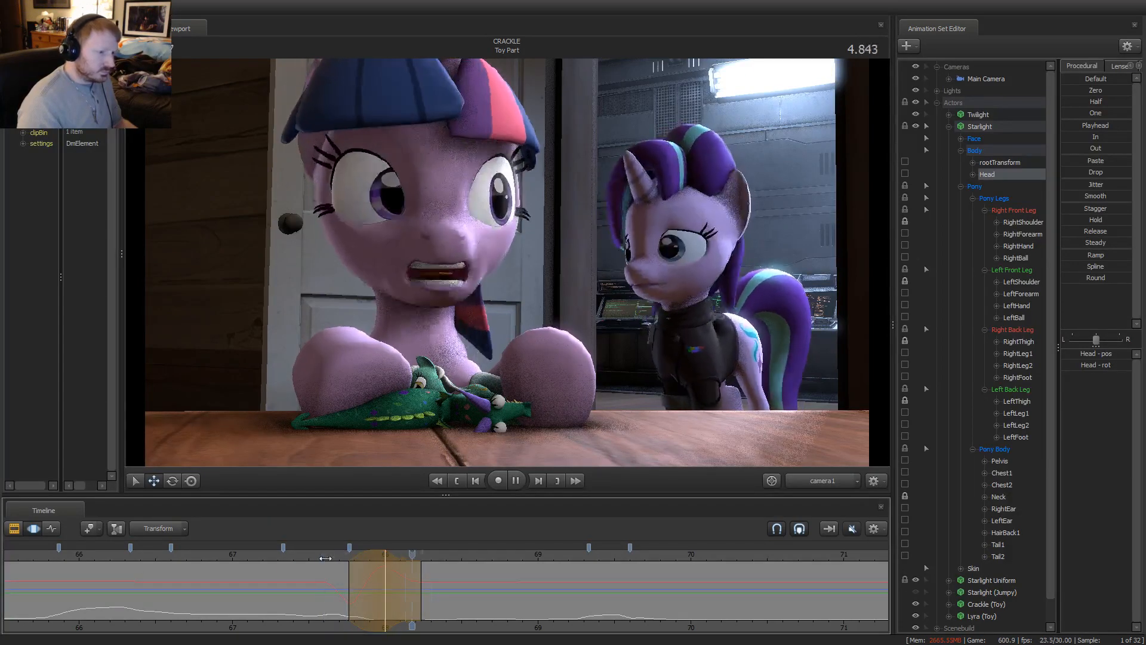
key("space")
Shift the Head adjustment's time selection earlier to centre on 4.633 seconds and replay the surrounding motion
left_click_drag(396, 579, 388, 577)
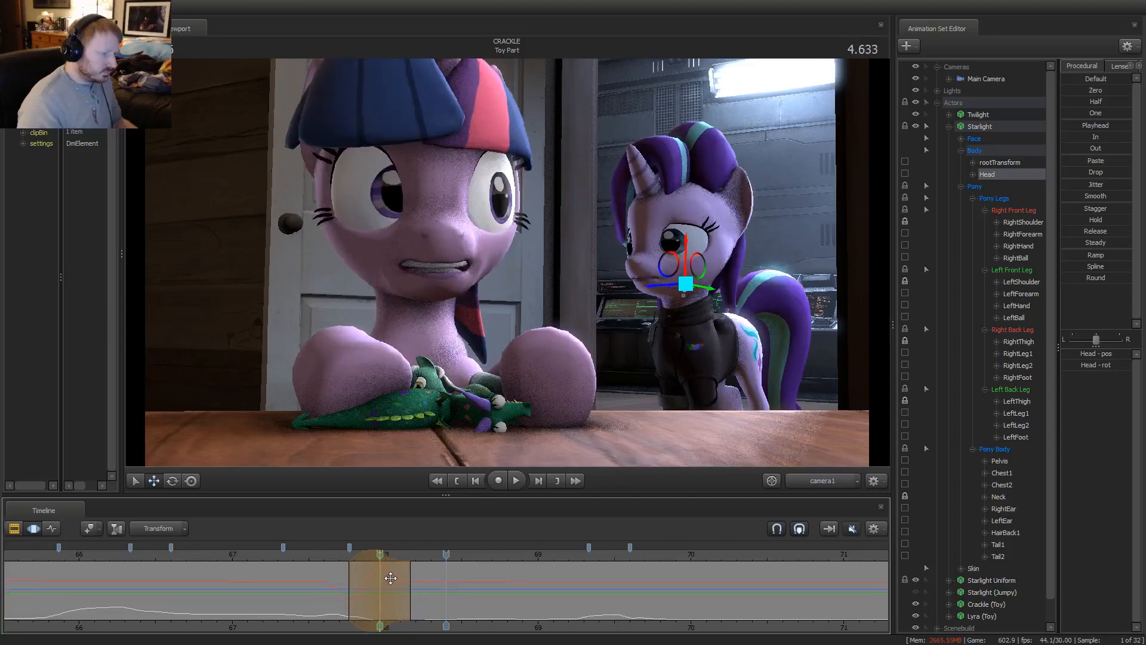
left_click(318, 554)
key("space")
key("space")
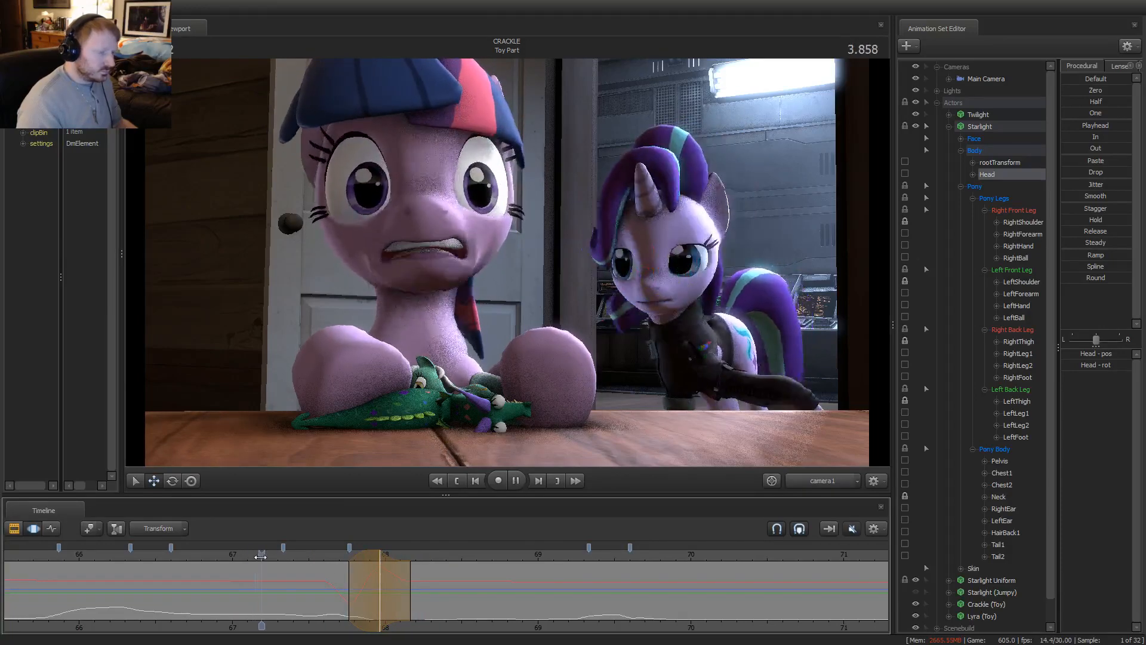
key("space")
key("space")
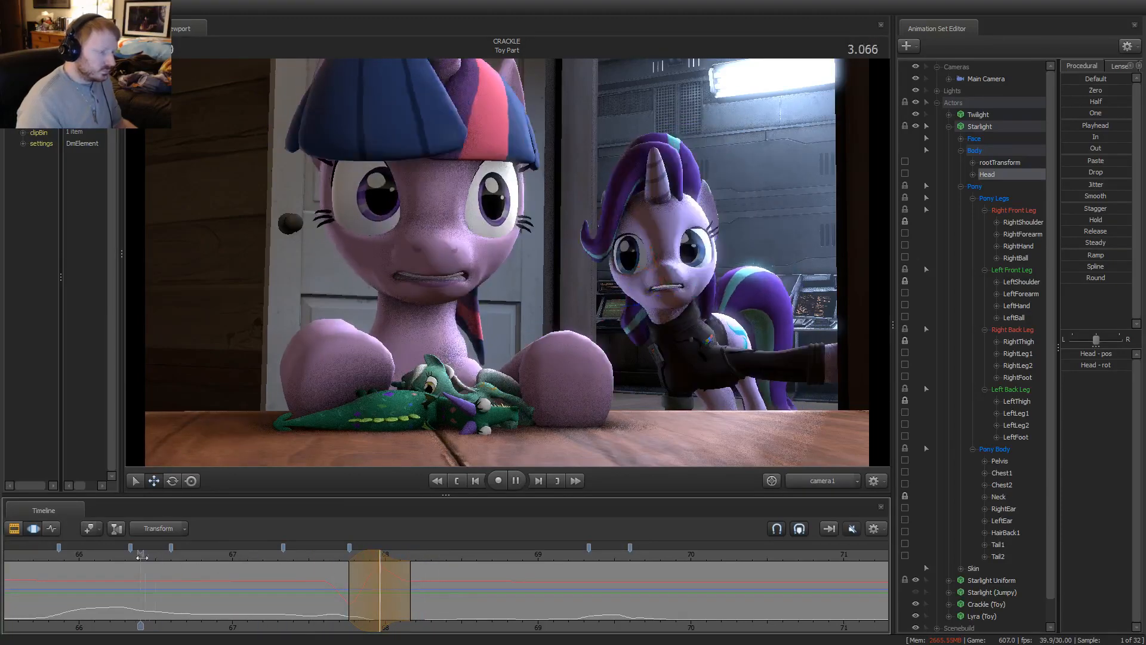
key("space")
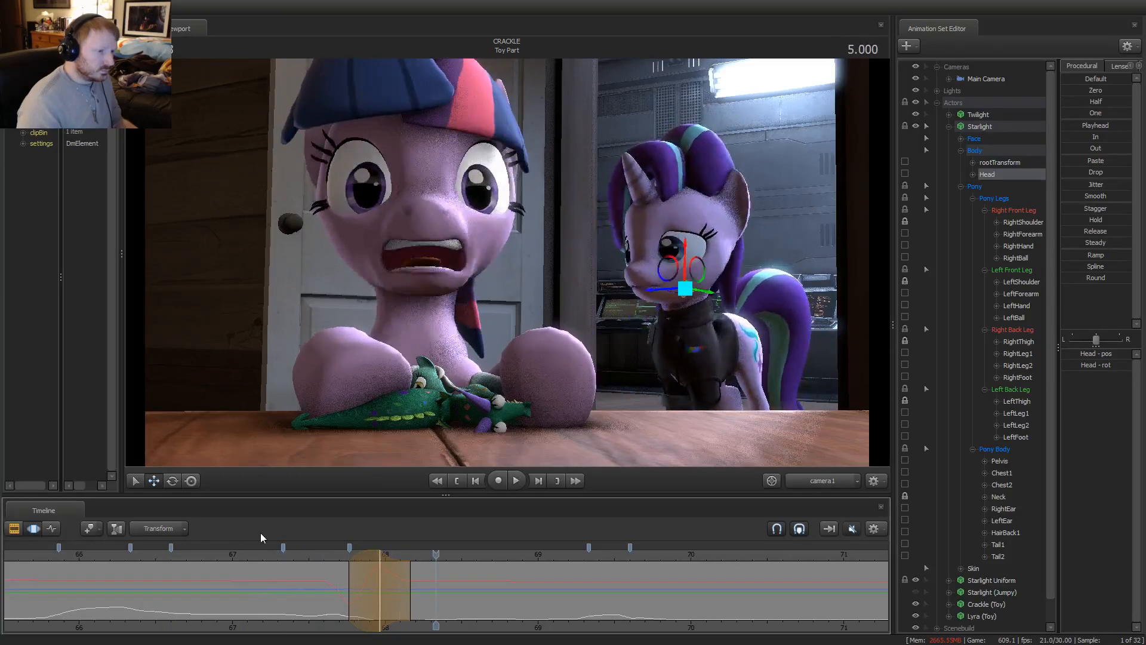
Move the Head adjustment's time selection earlier to centre on 4.566 seconds and replay the head movement
left_click_drag(362, 557, 363, 560)
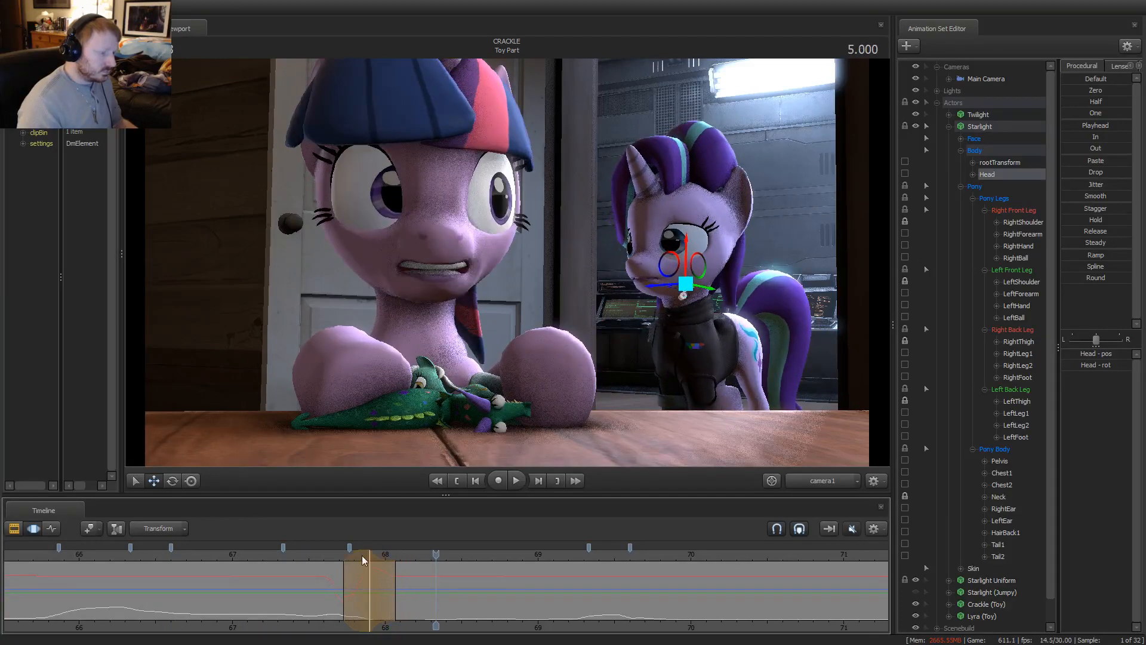
left_click(331, 560)
key("space")
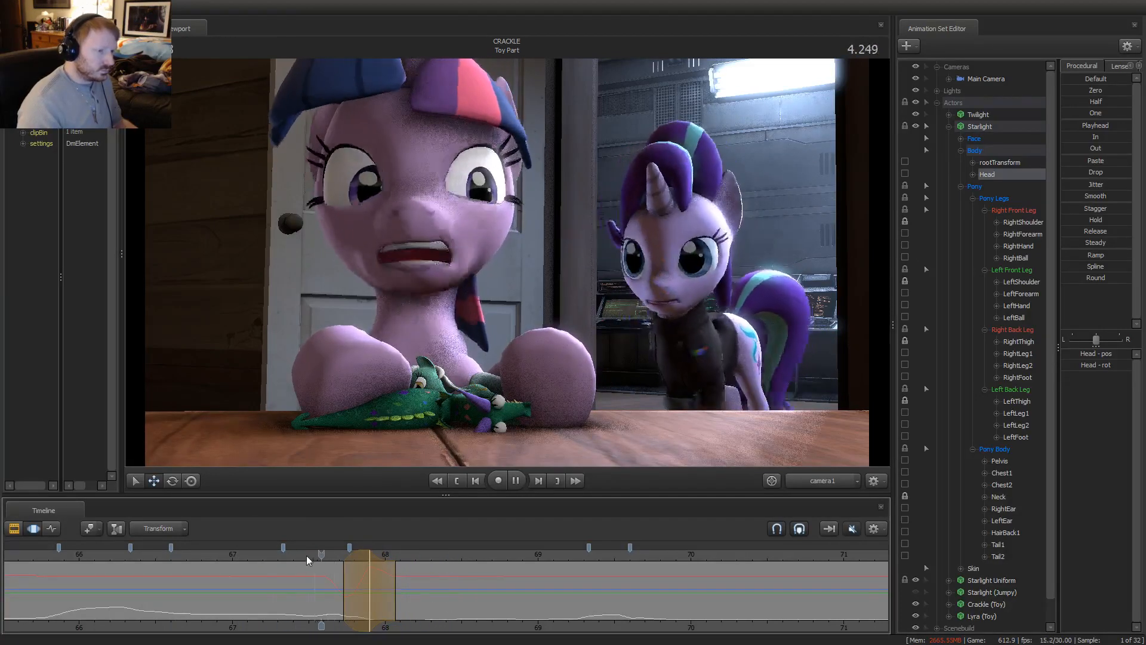
key("space")
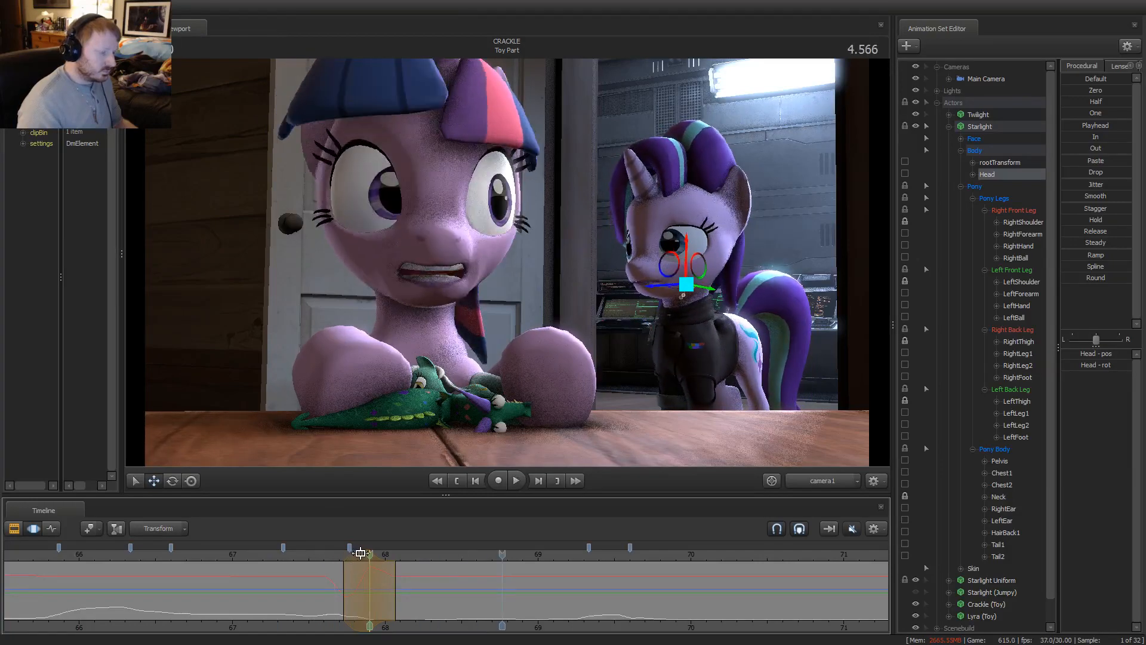
Replay the Toy Part shot repeatedly from about 4 seconds onward to examine Starlight's adjusted head movement and blink
left_click(331, 557)
key("space")
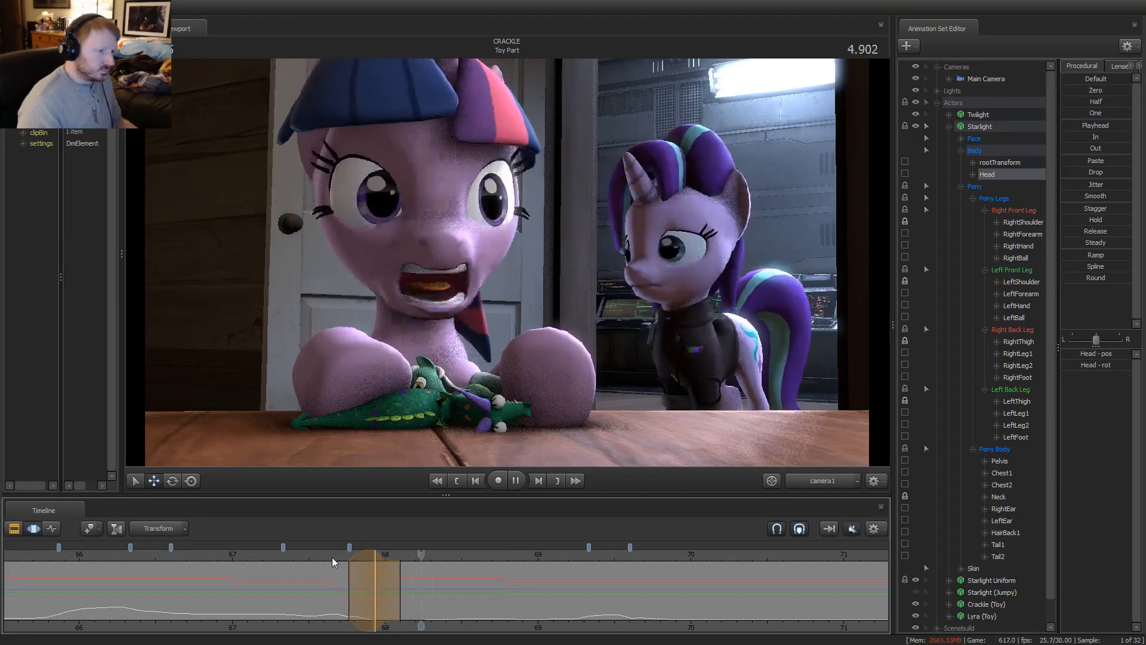
key("space")
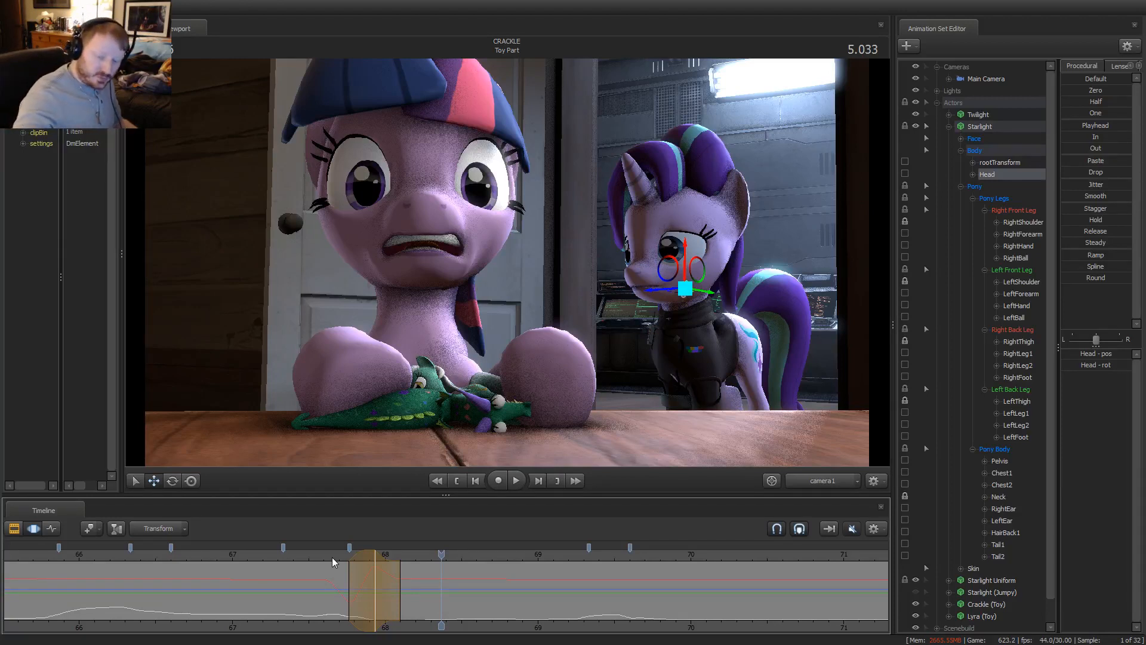
scroll(333, 573, "down", 3)
left_click(376, 557)
scroll(377, 567, "up", 5)
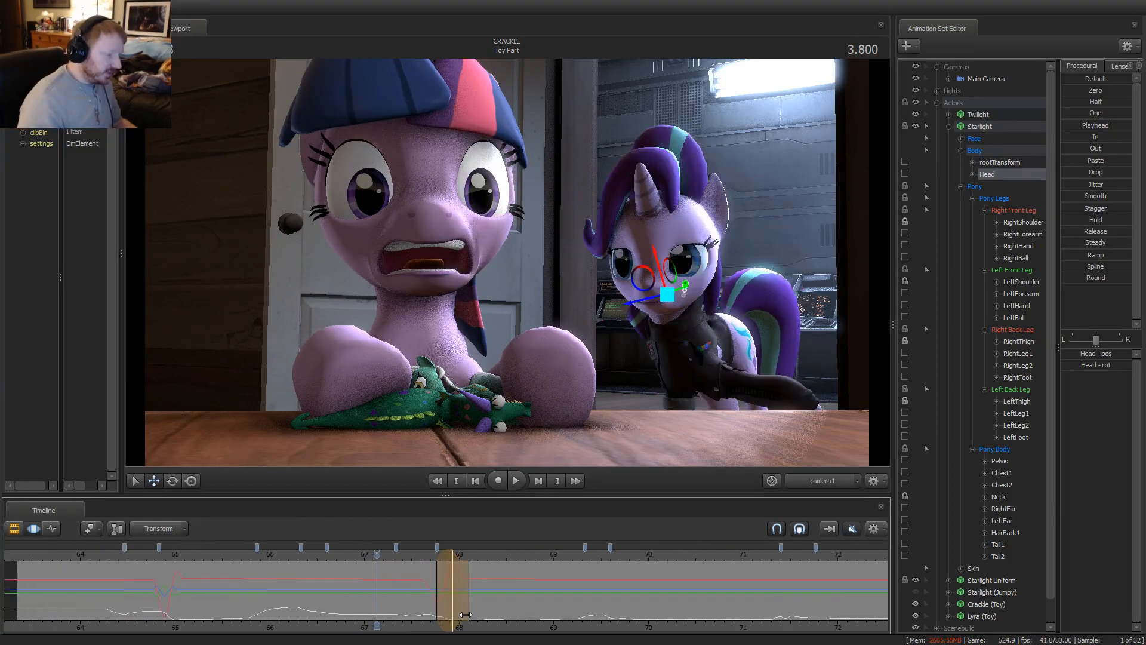
middle_click_drag(428, 624, 171, 635)
key("space")
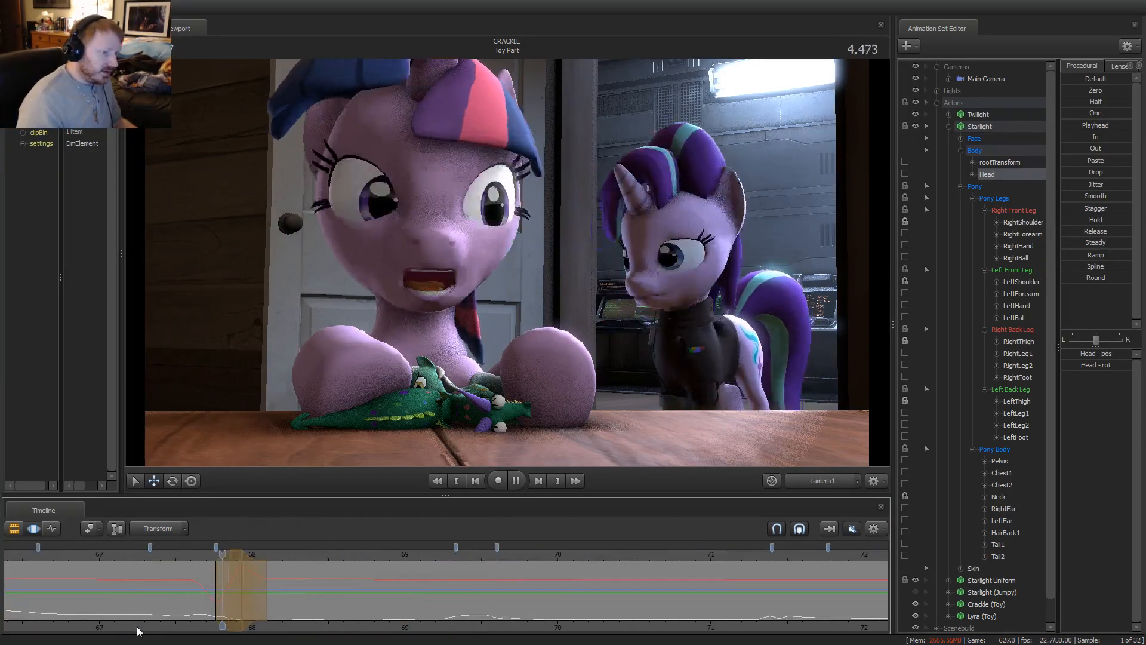
key("space")
left_click(176, 556)
scroll(174, 556, "down", 1)
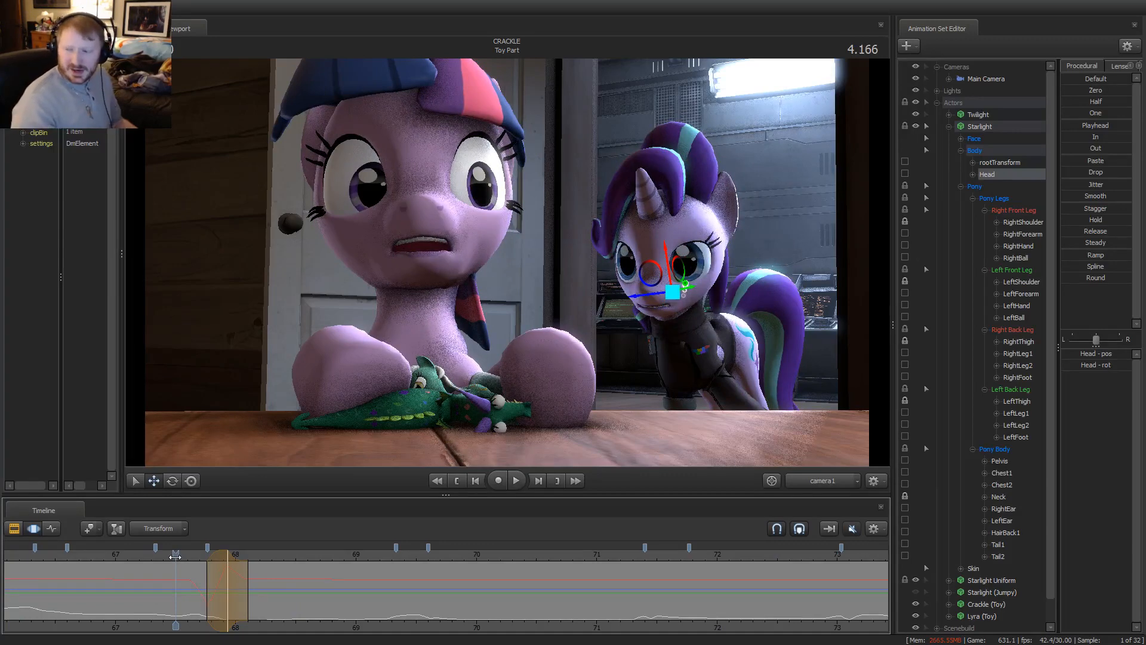
key("space")
key("space")
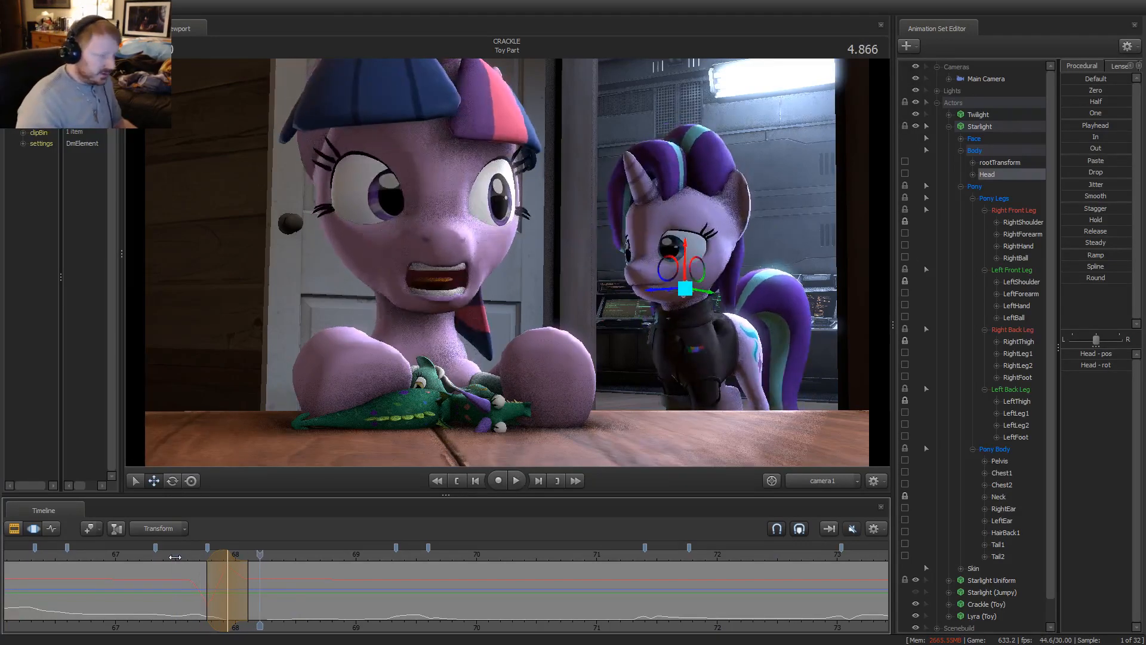
key("space")
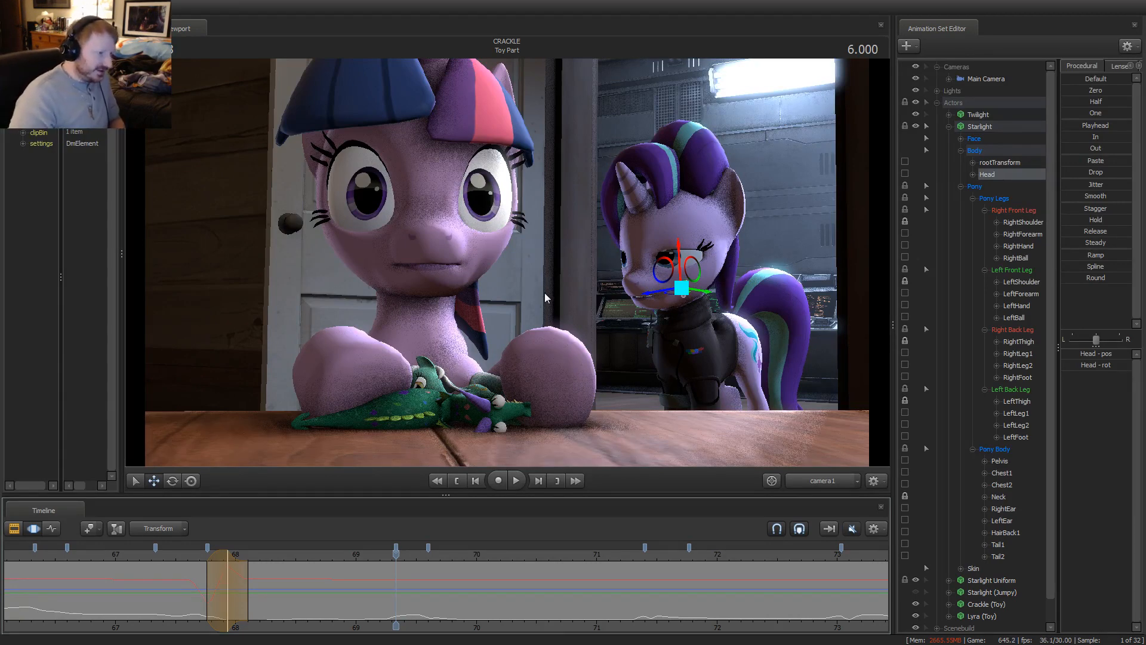
Add the female_spacesuit.mdl model to the shot, filtering the model files by "space"
key("ctrl")
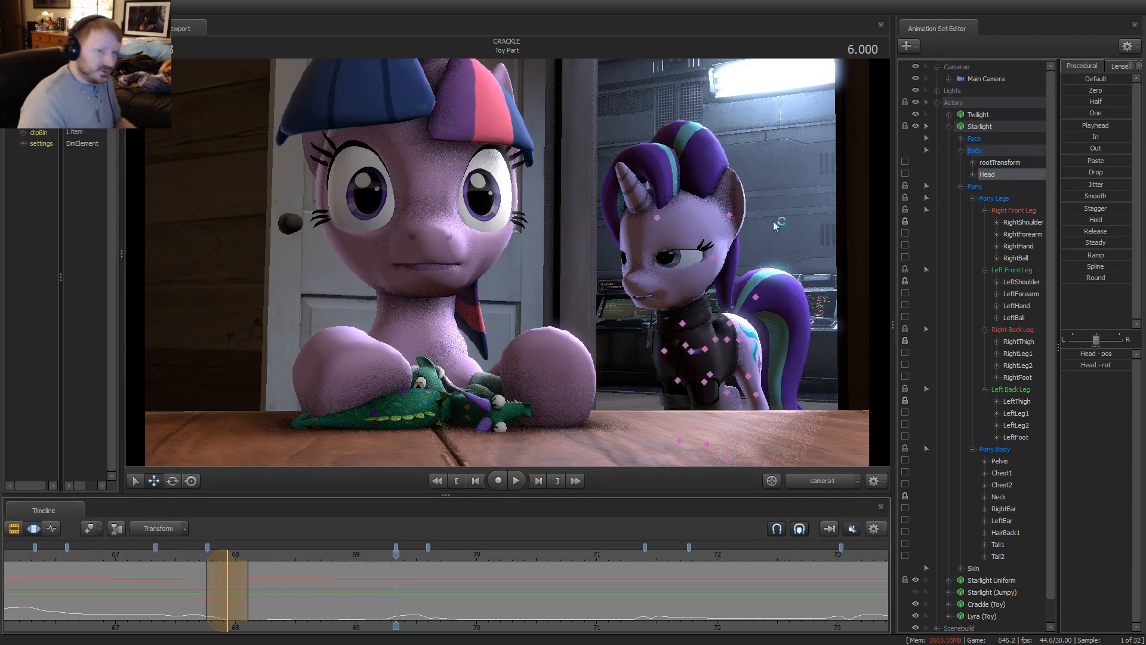
left_click(937, 102)
left_click(937, 67)
right_click(957, 180)
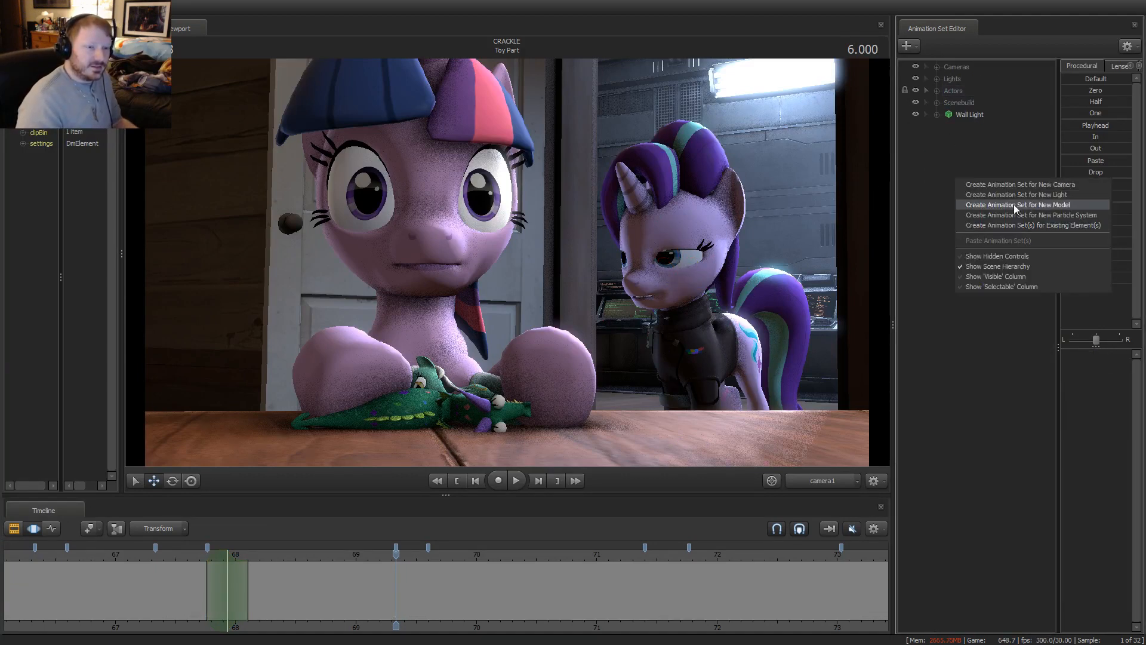
left_click(1014, 204)
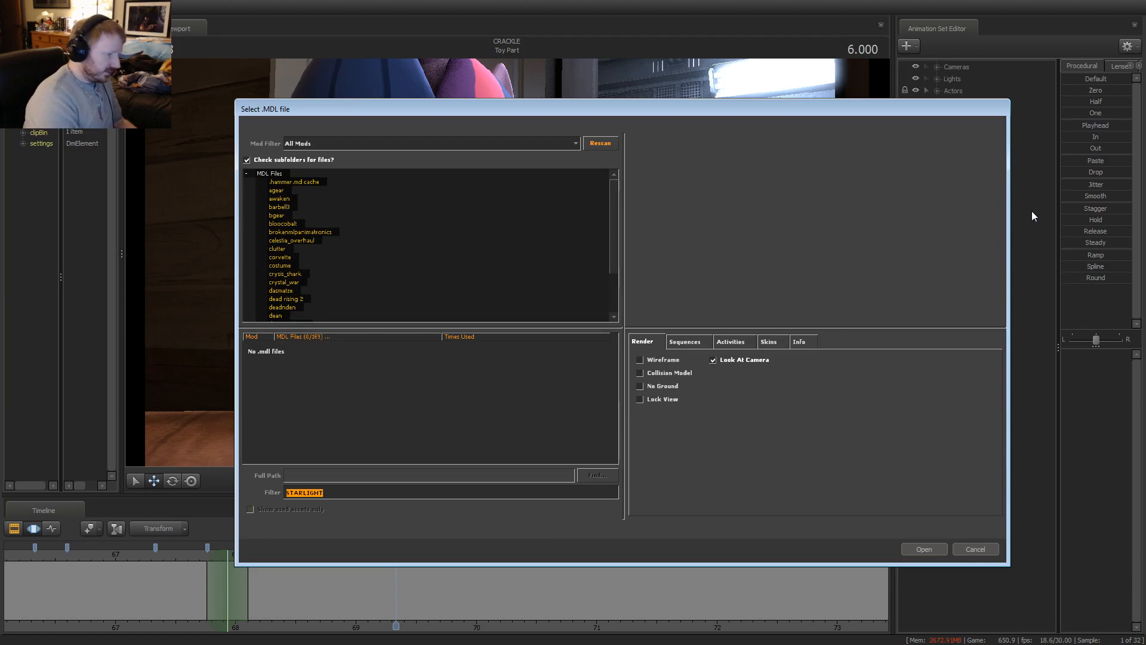
type("space")
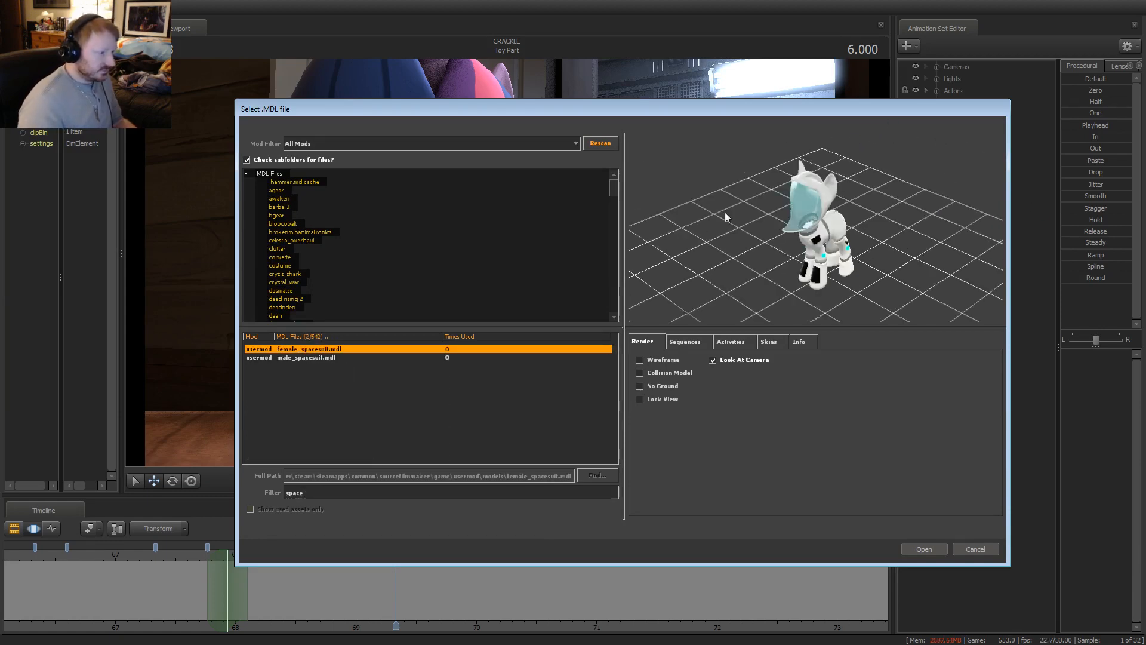
left_click(303, 356)
left_click(311, 351)
left_click(923, 549)
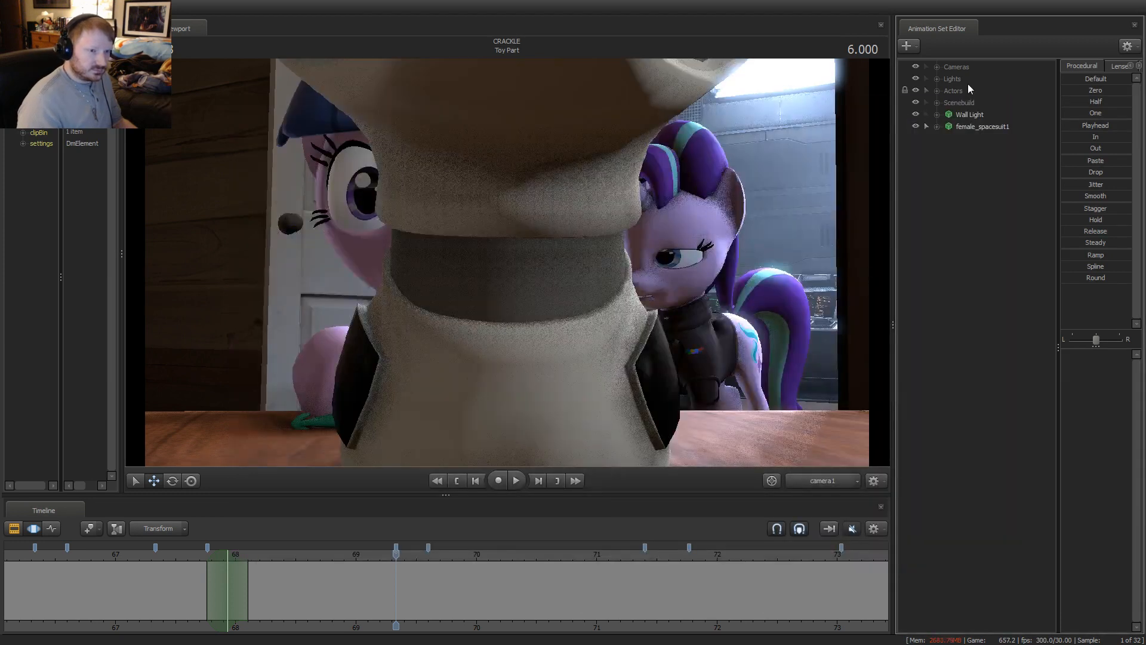
Lock female_spacesuit1 onto Twilight's rig and zero its controls across the entire shot
left_click(937, 90)
left_click(978, 102)
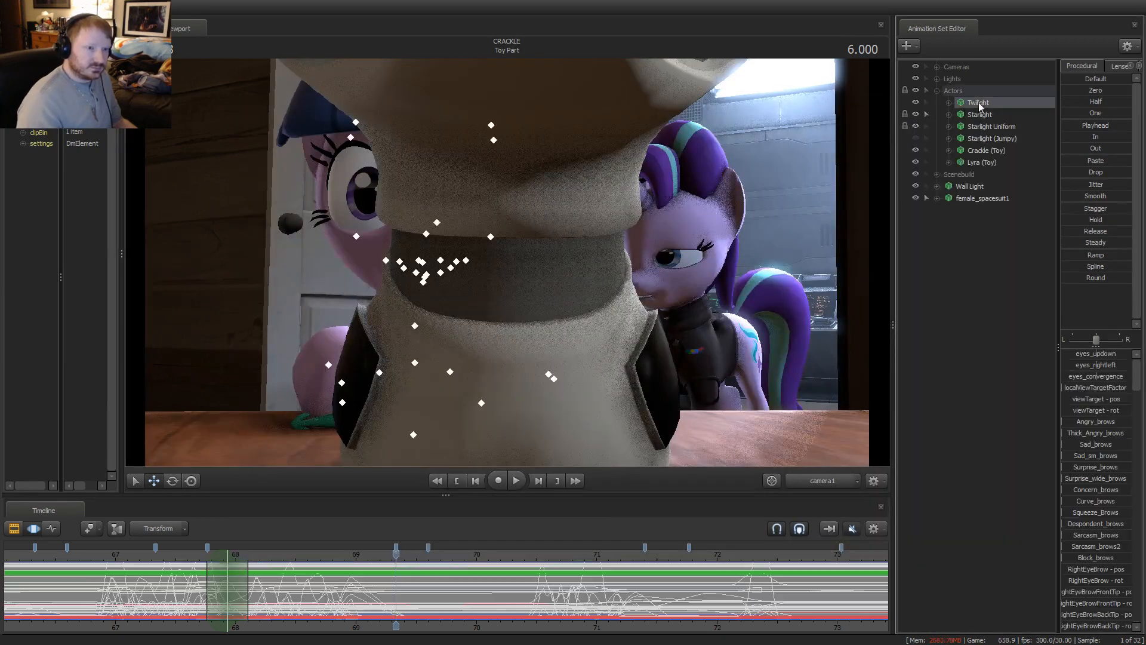
left_click(978, 200)
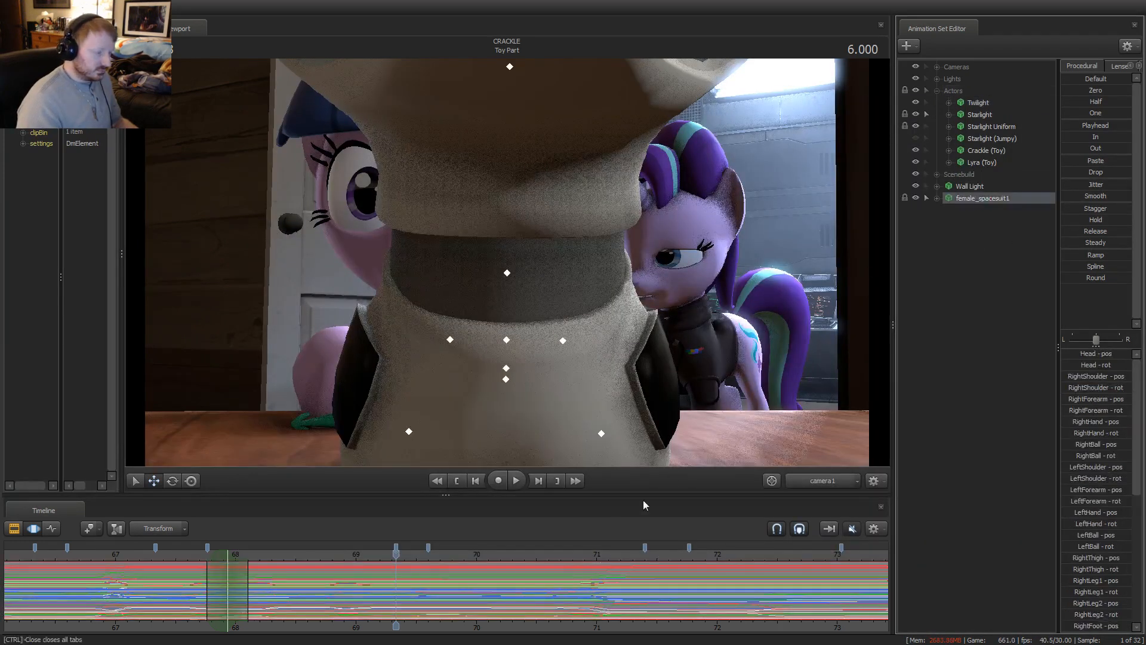
key("ctrl+a")
left_click(1082, 91)
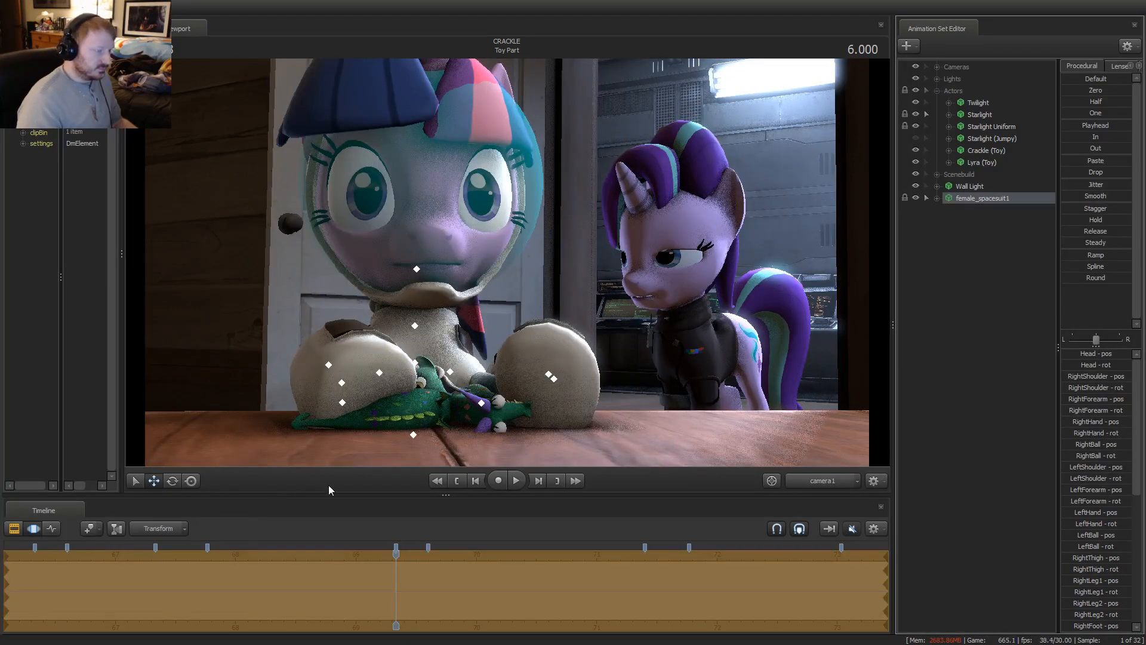
Replay the Toy Part shot in the Clip Editor, including from its start, to examine the spacesuit following Twilight
left_click_drag(392, 547, 170, 562)
key("space")
key("F2")
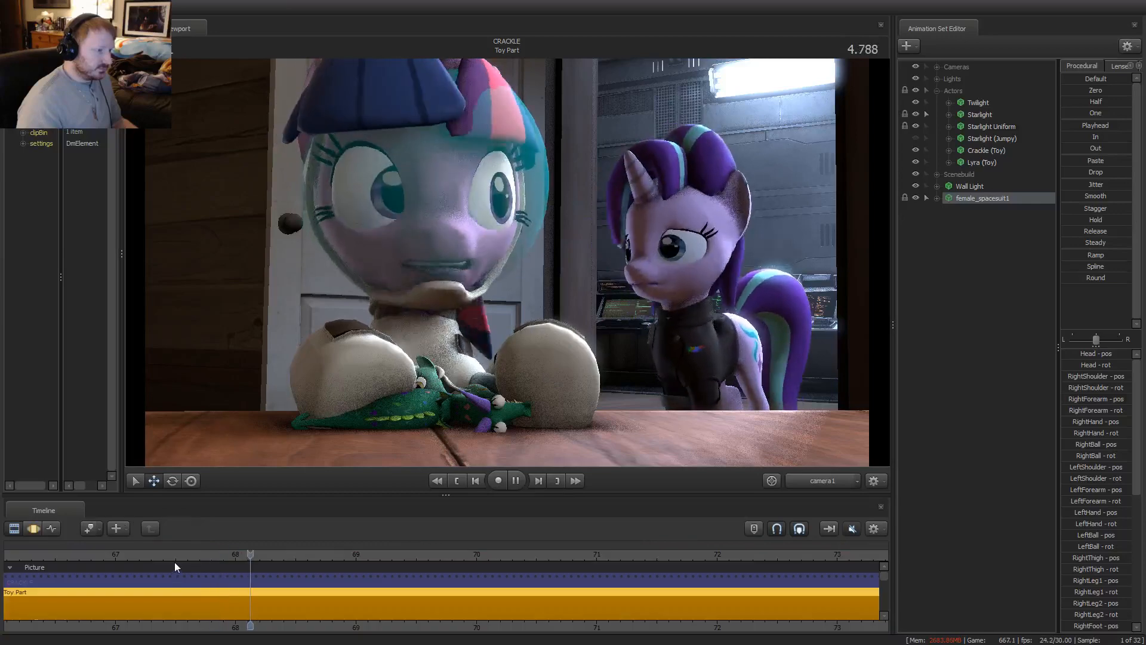
key("space")
key("space")
key("space")
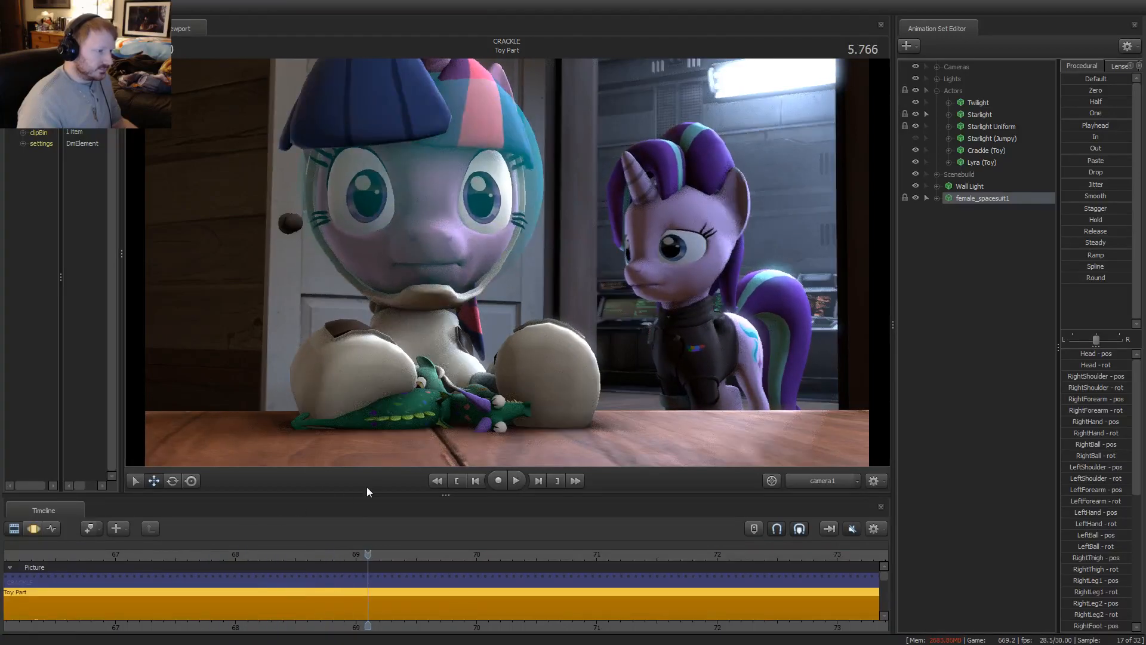
scroll(339, 585, "down", 1)
scroll(334, 588, "down", 5)
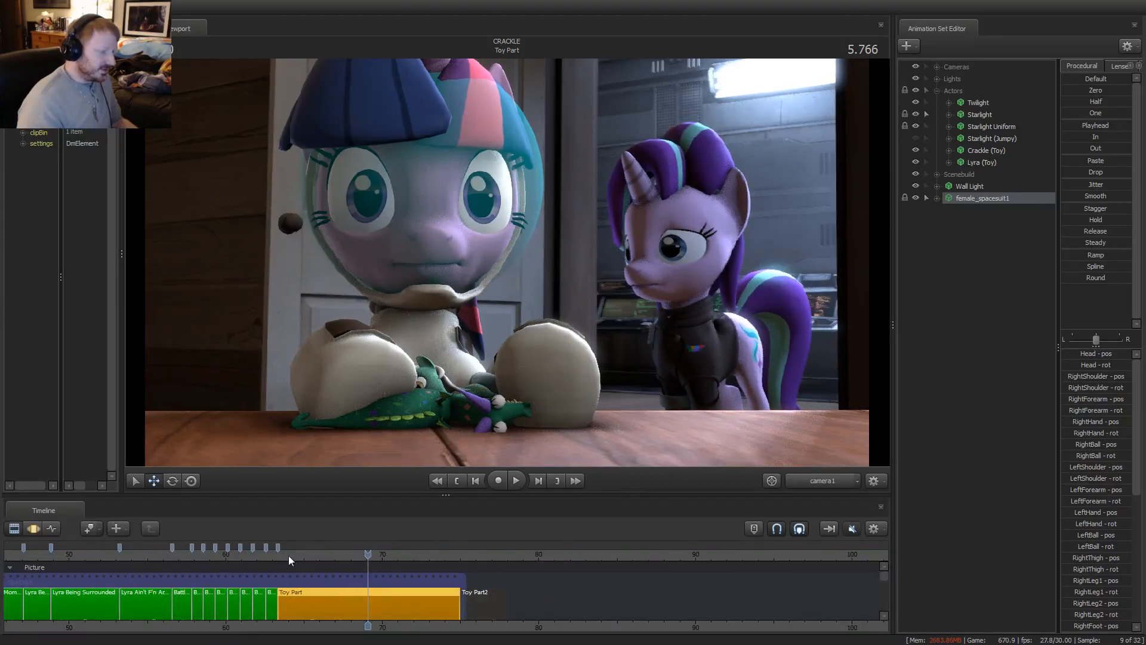
left_click(281, 554)
key("space")
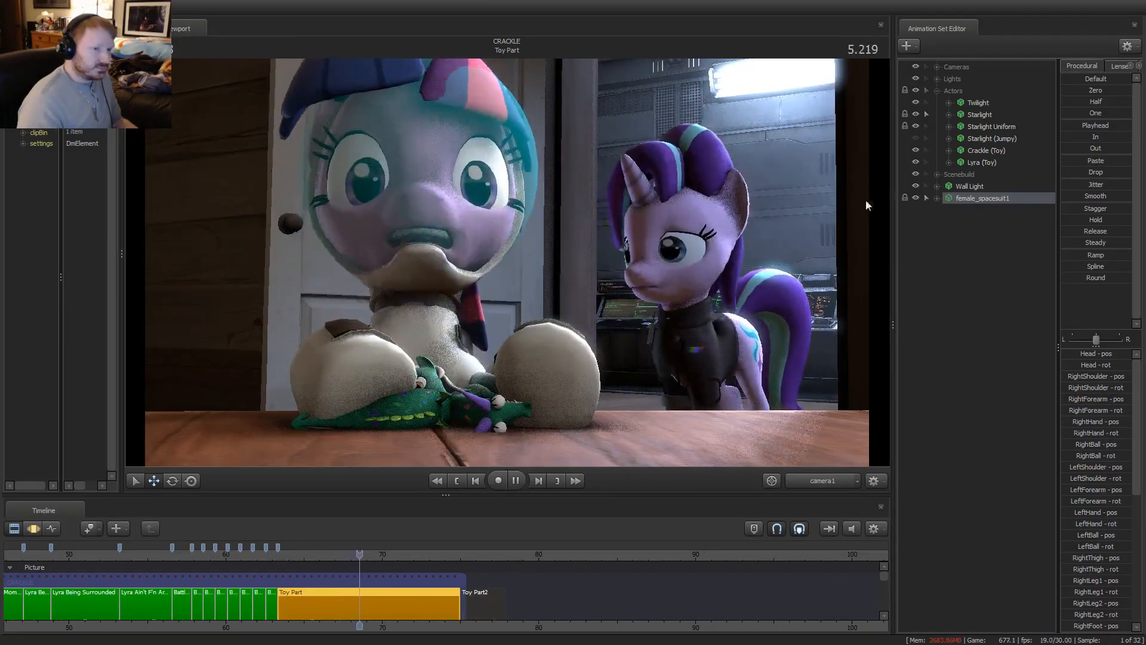
Try to remove Twilight's hair by setting her mane body group to <none>
right_click(973, 103)
mouse_move(999, 263)
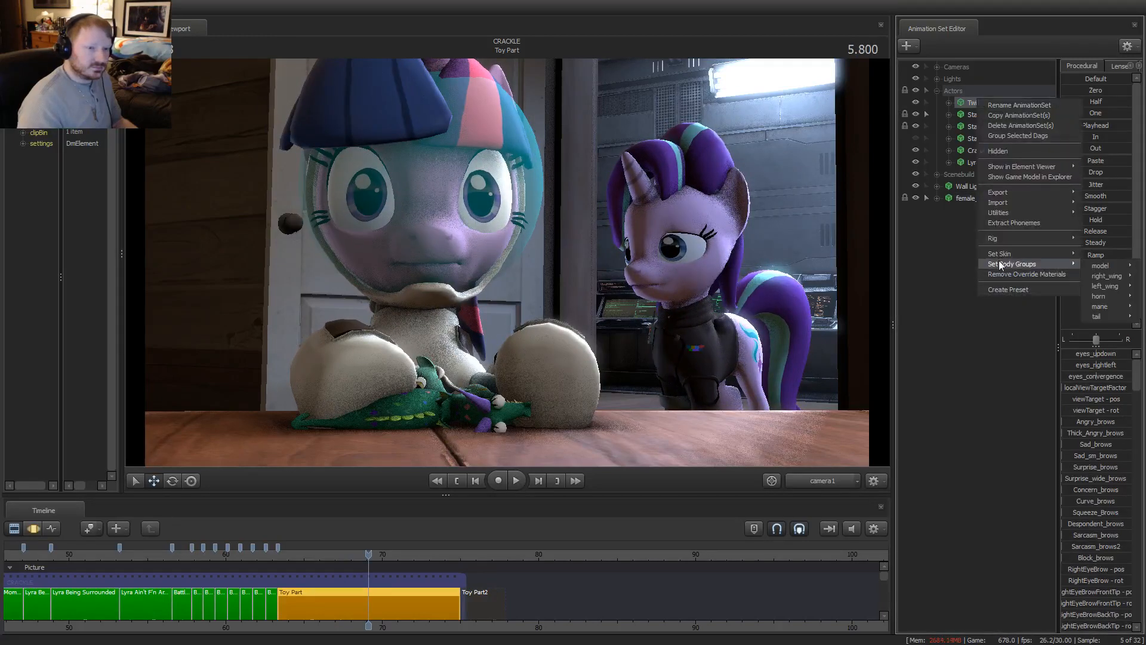
mouse_move(1105, 305)
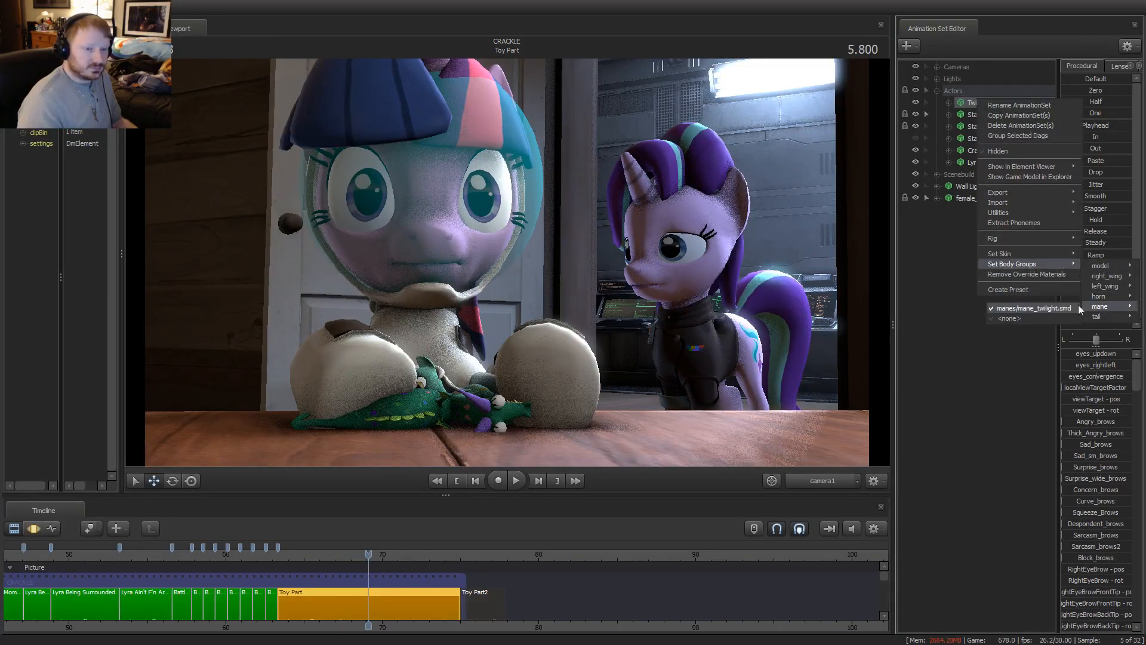
left_click(1033, 318)
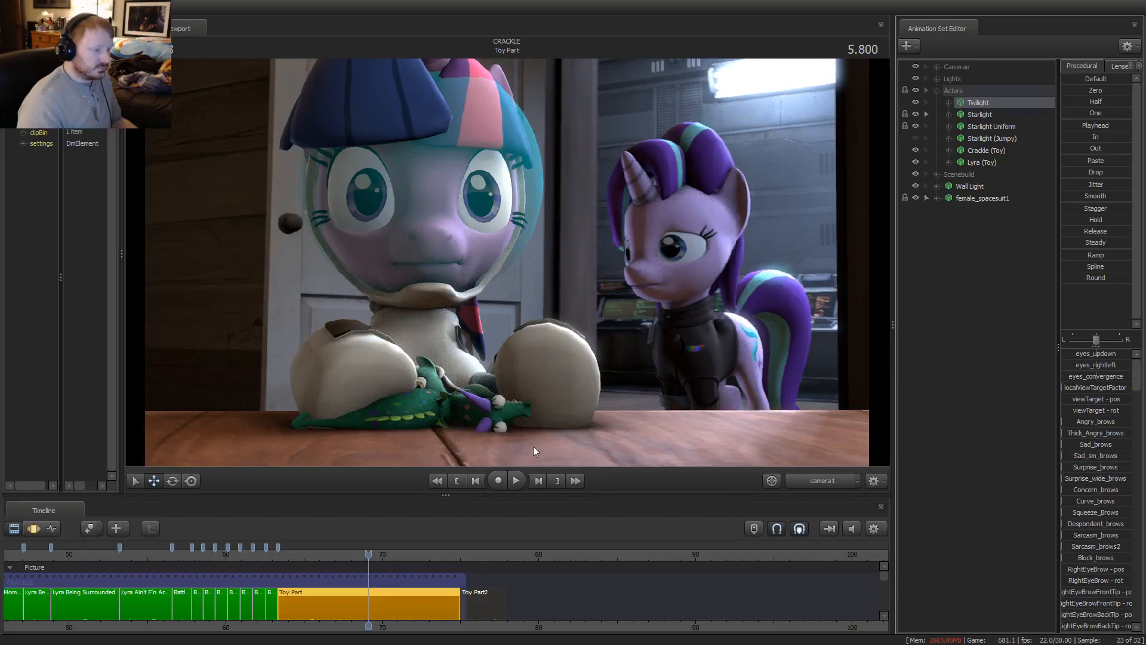
key("space")
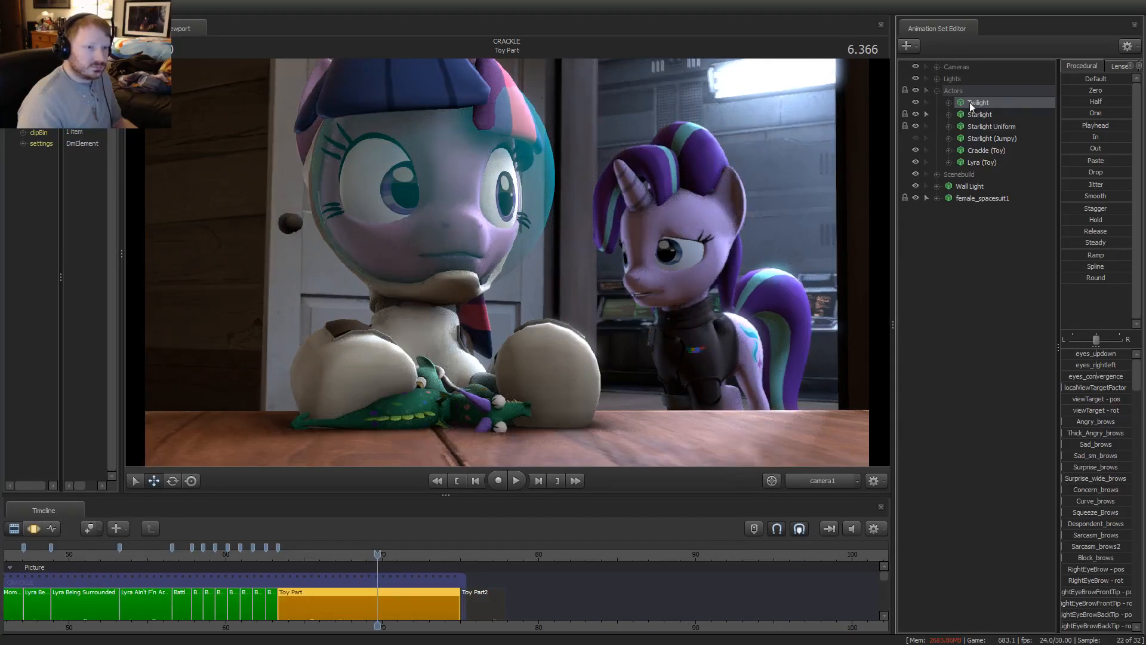
right_click(971, 103)
mouse_move(990, 270)
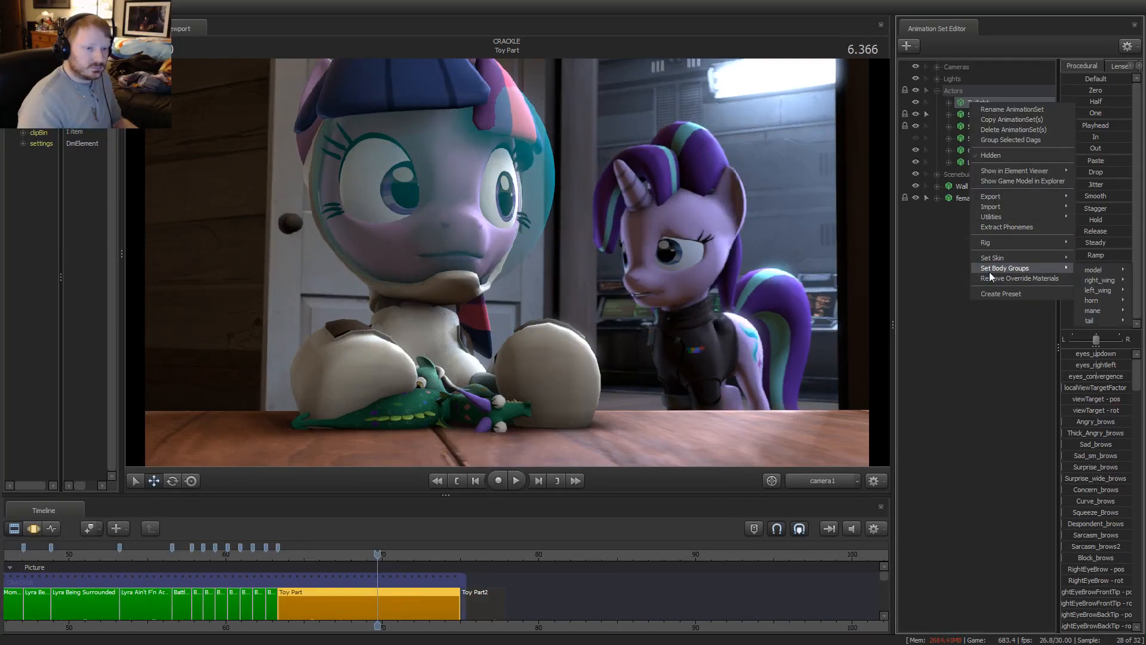
mouse_move(1092, 311)
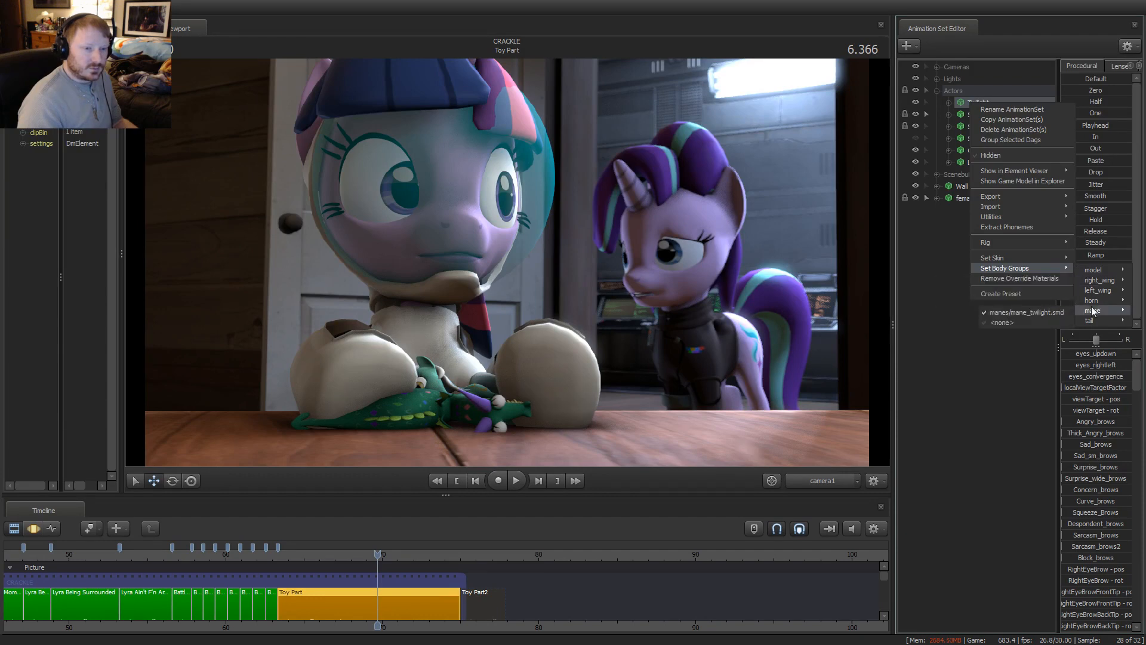
left_click(1034, 322)
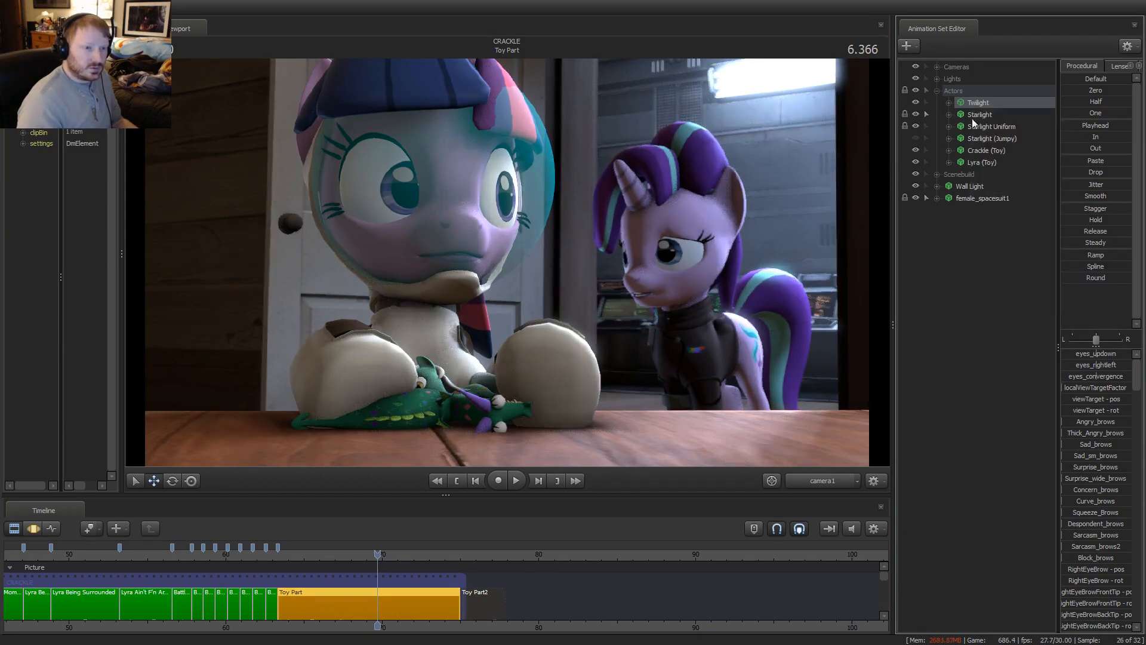
Raise the mane control in Twilight's BodyGroups to its maximum to hide her hair and preview the shot
left_click(948, 102)
left_click(984, 162)
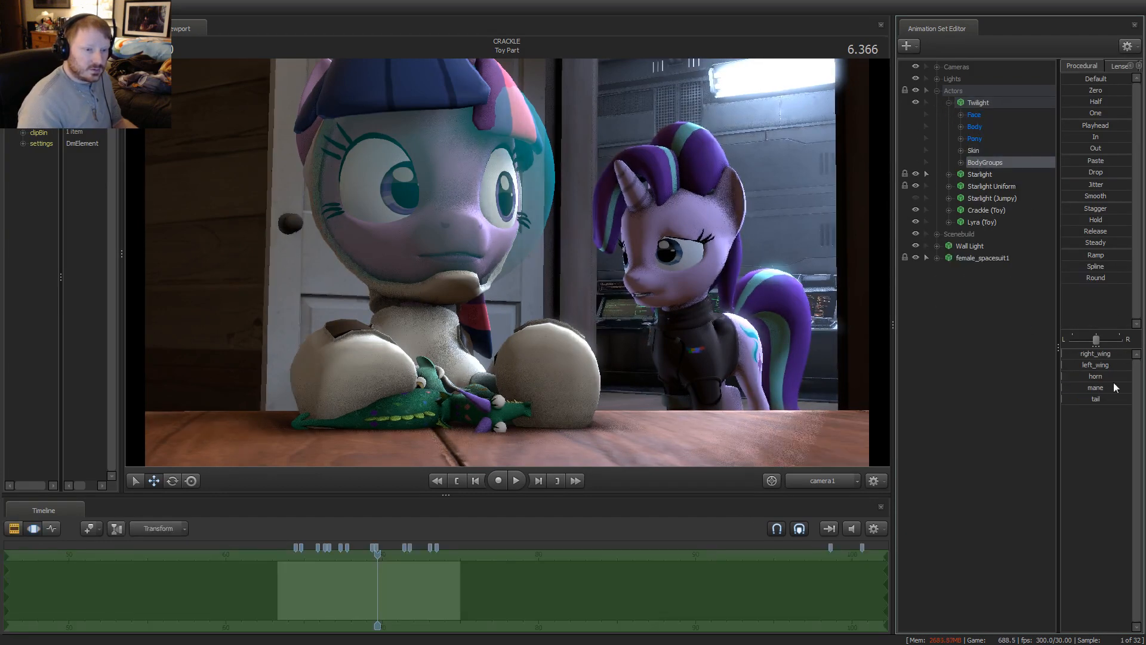
left_click_drag(1104, 387, 1131, 386)
key("F2")
key("space")
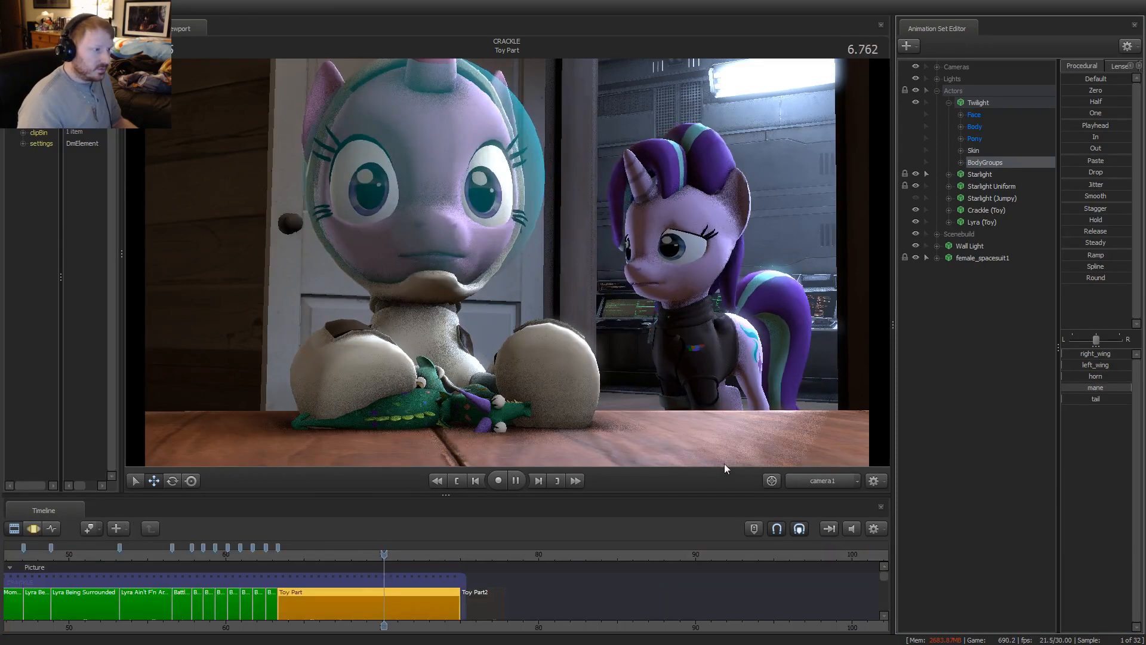
key("space")
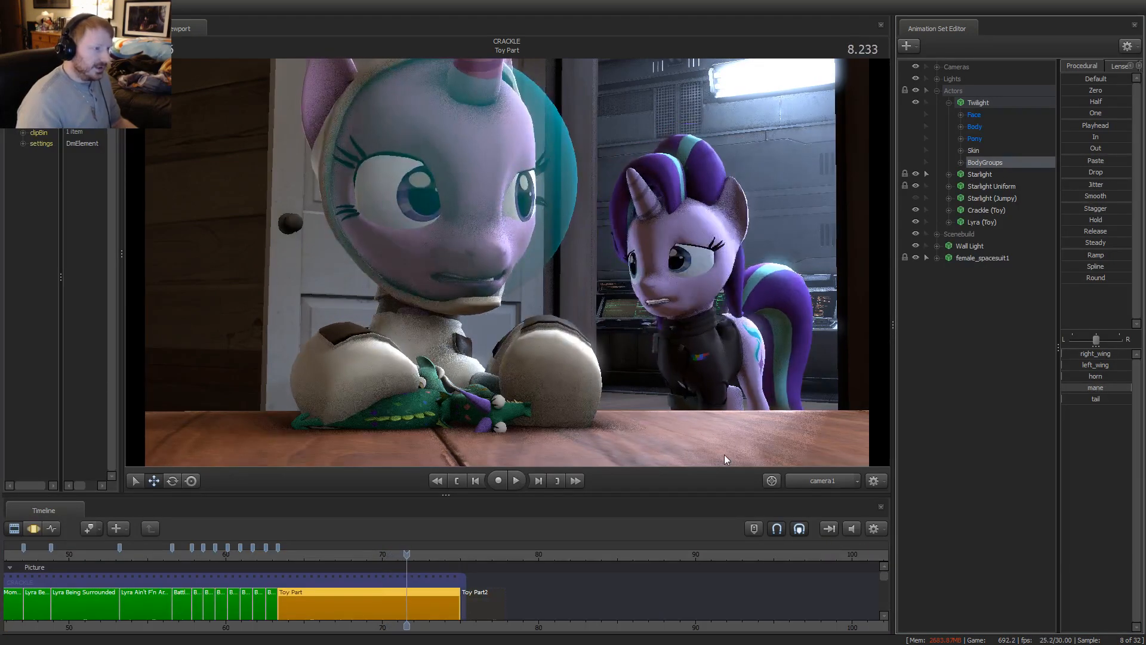
key("space")
key("space")
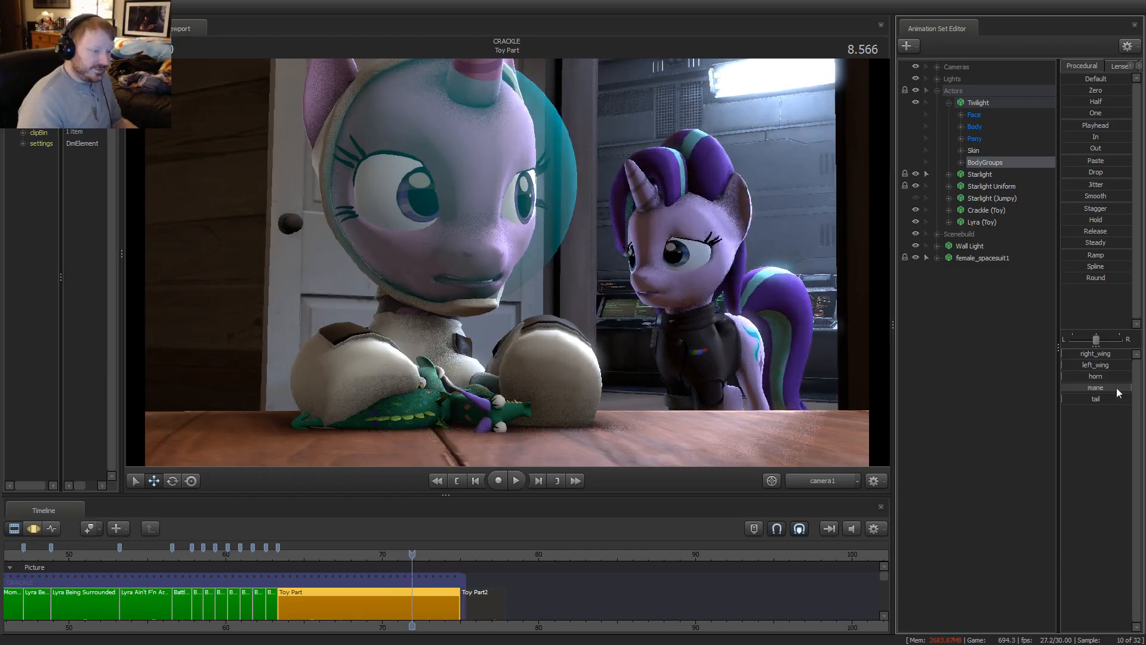
Lower Twilight's mane control to bring back her hair and delete the female_spacesuit1 animation set
left_click_drag(1118, 391, 1054, 394)
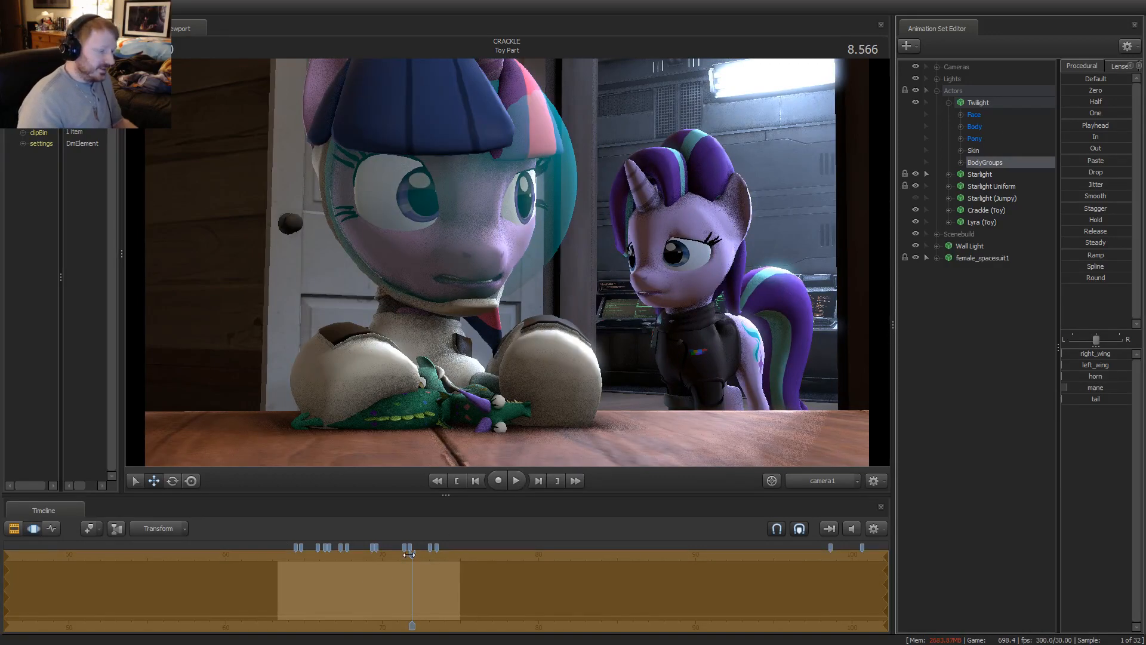
left_click_drag(409, 554, 295, 557)
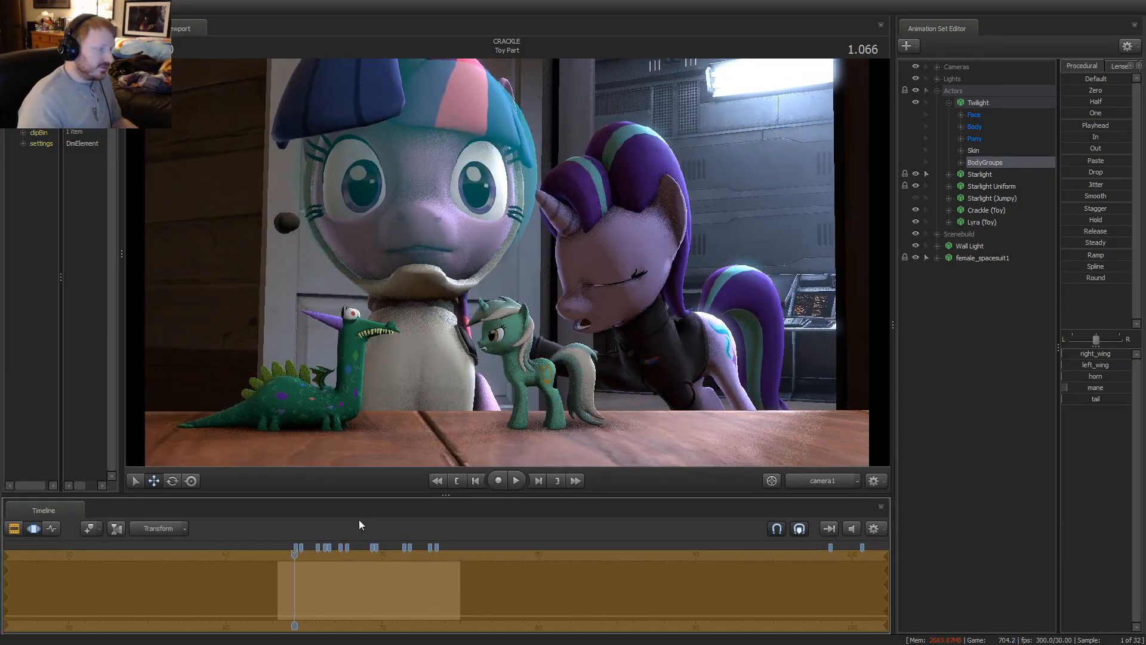
left_click(980, 257)
right_click(980, 257)
left_click(1001, 282)
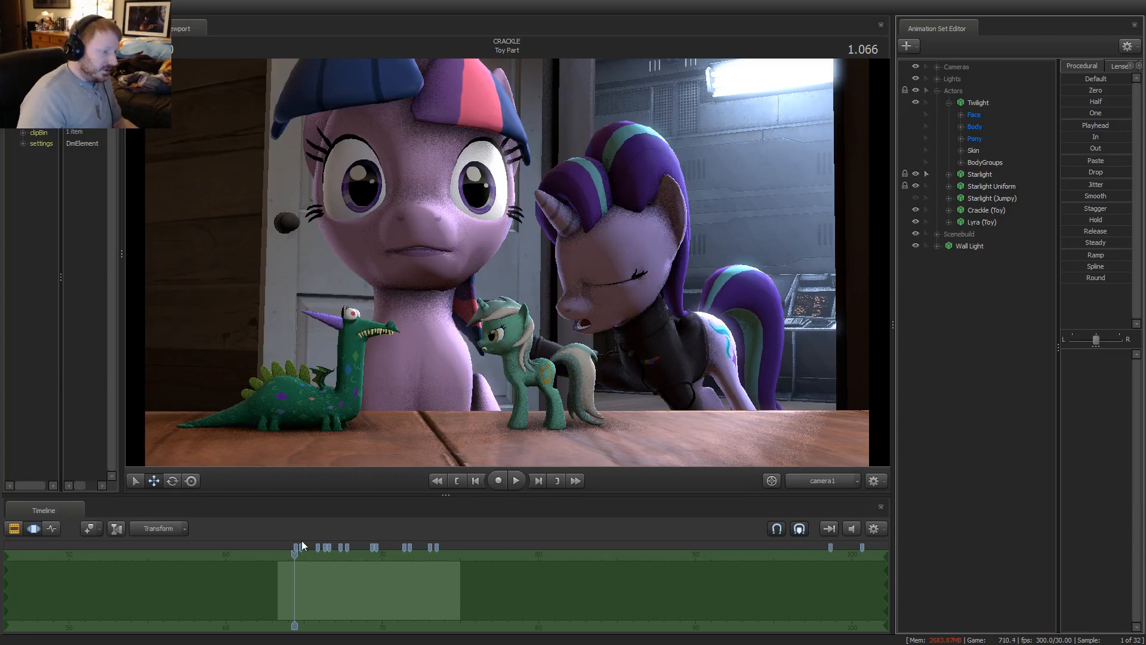
Replay the Toy Part shot from near its start in the Clip Editor to review the animation
left_click_drag(294, 557, 282, 558)
key("F2")
key("space")
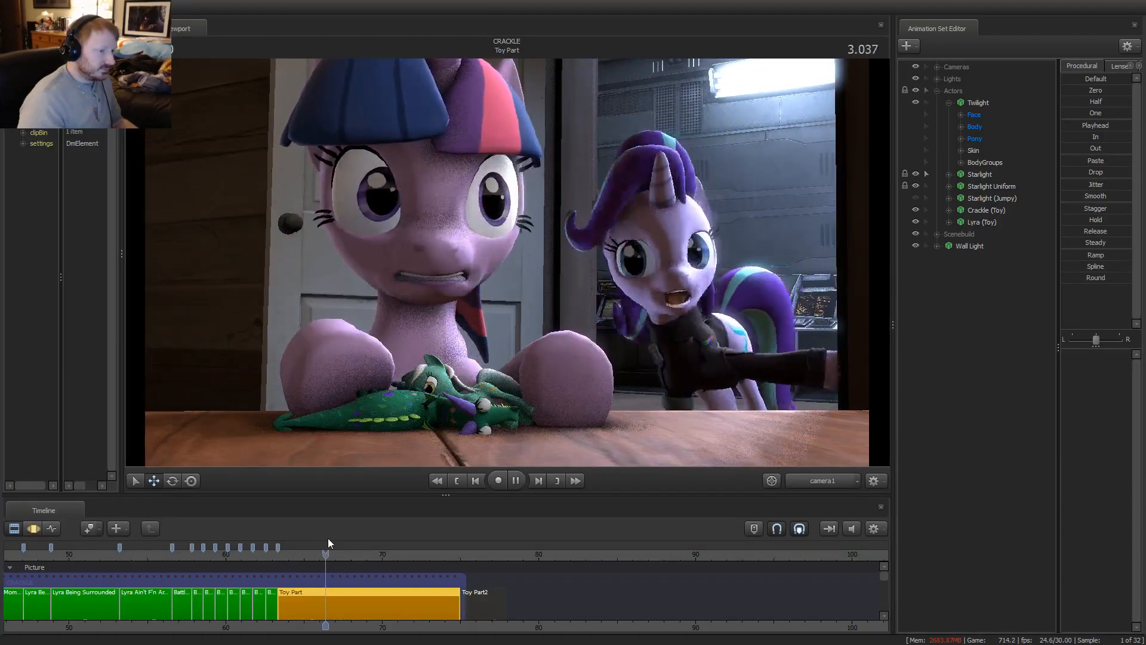
key("space")
key("space")
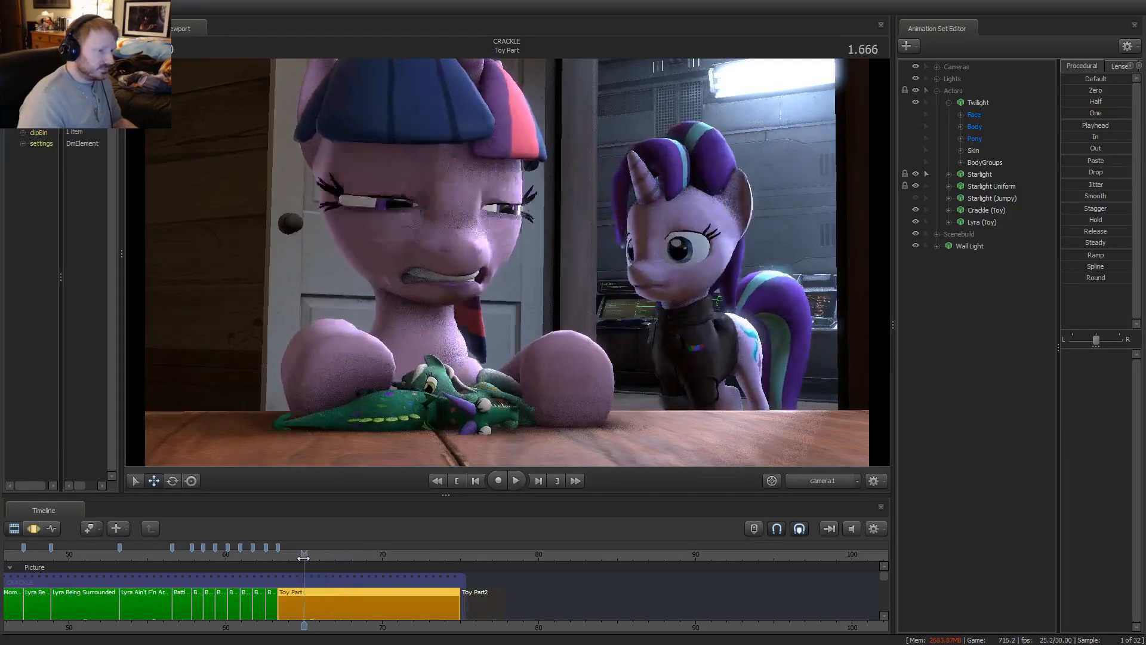
Replay the Toy Part shot from its start to about 6.6 s, continuing the playback in the Motion Editor
left_click(295, 555)
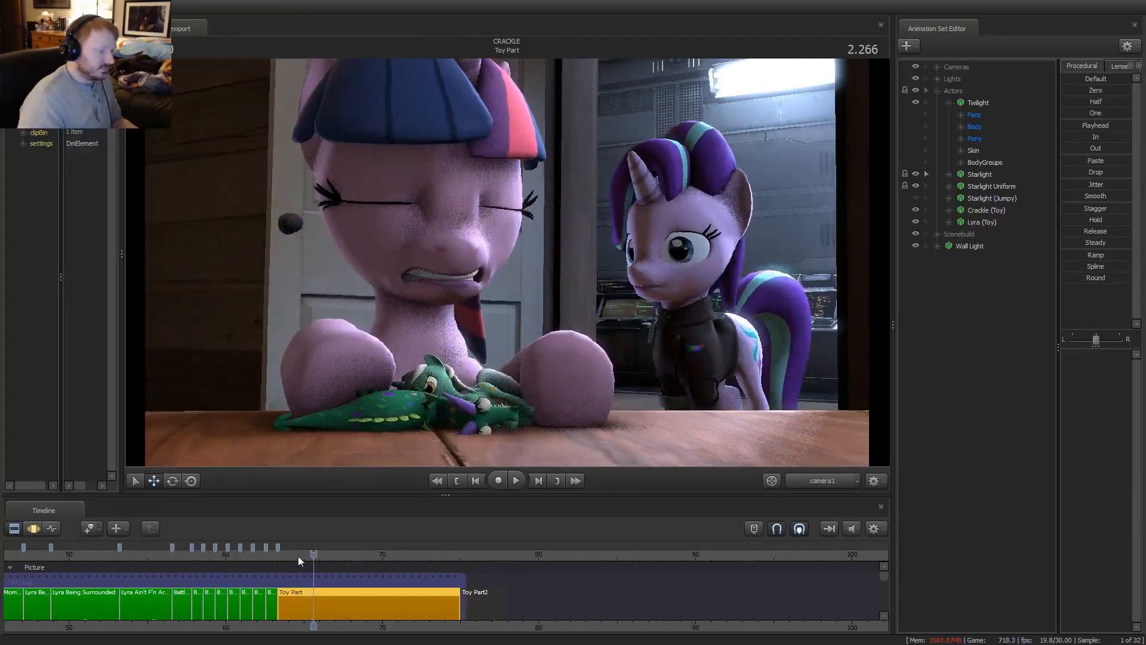
left_click_drag(298, 556, 285, 556)
key("space")
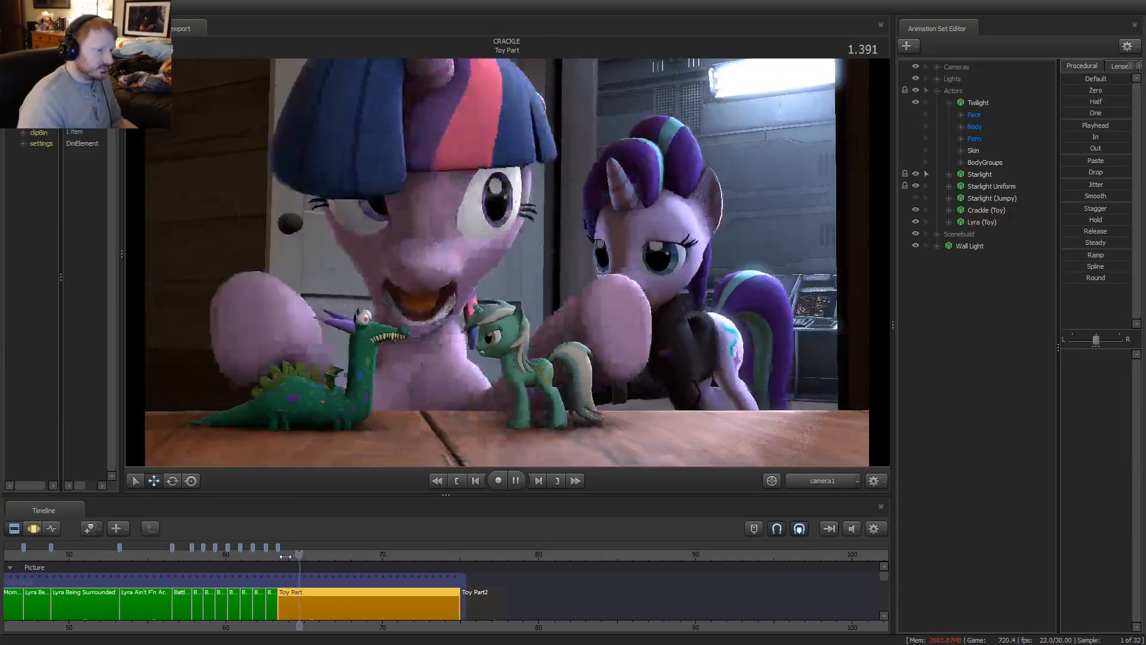
key("space")
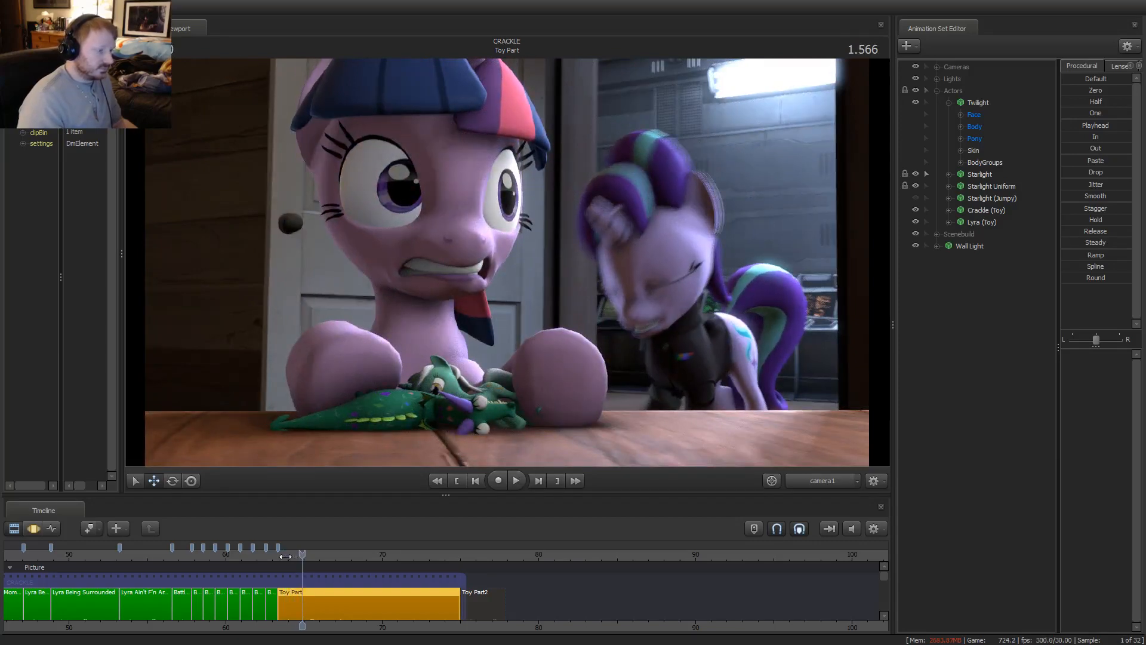
key("F3")
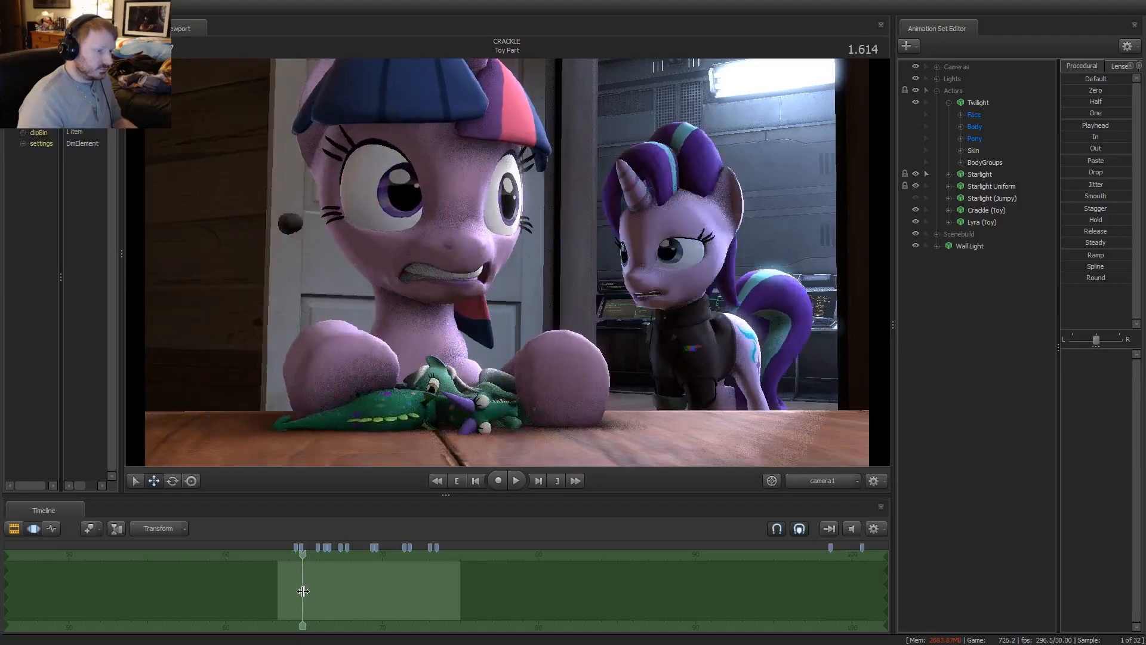
key("space")
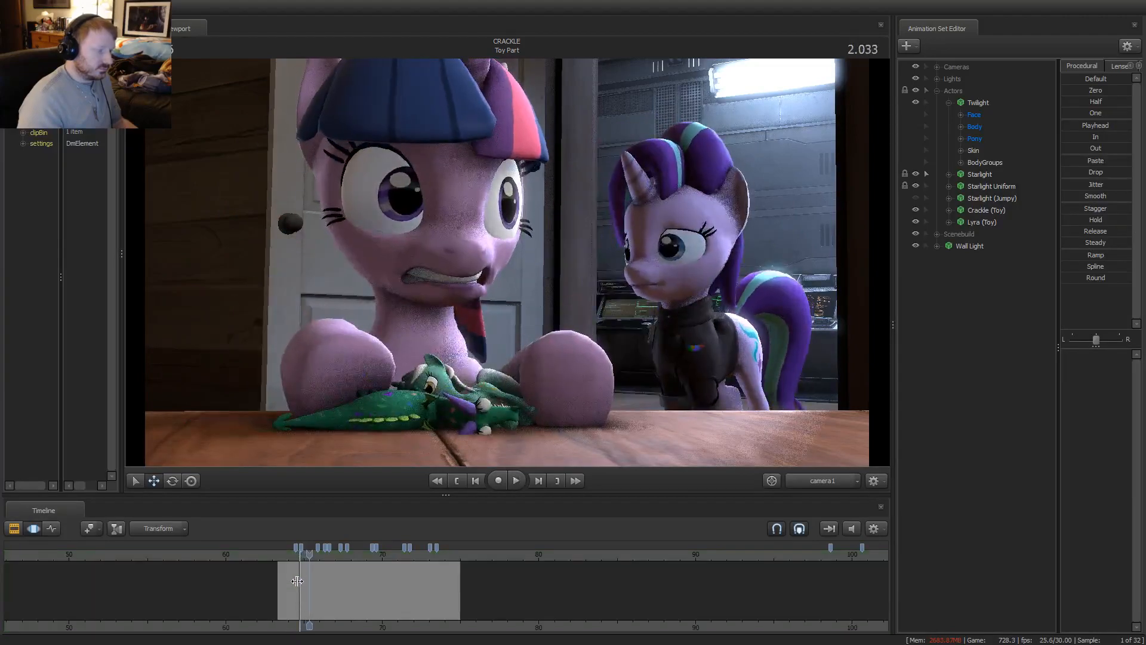
key("space")
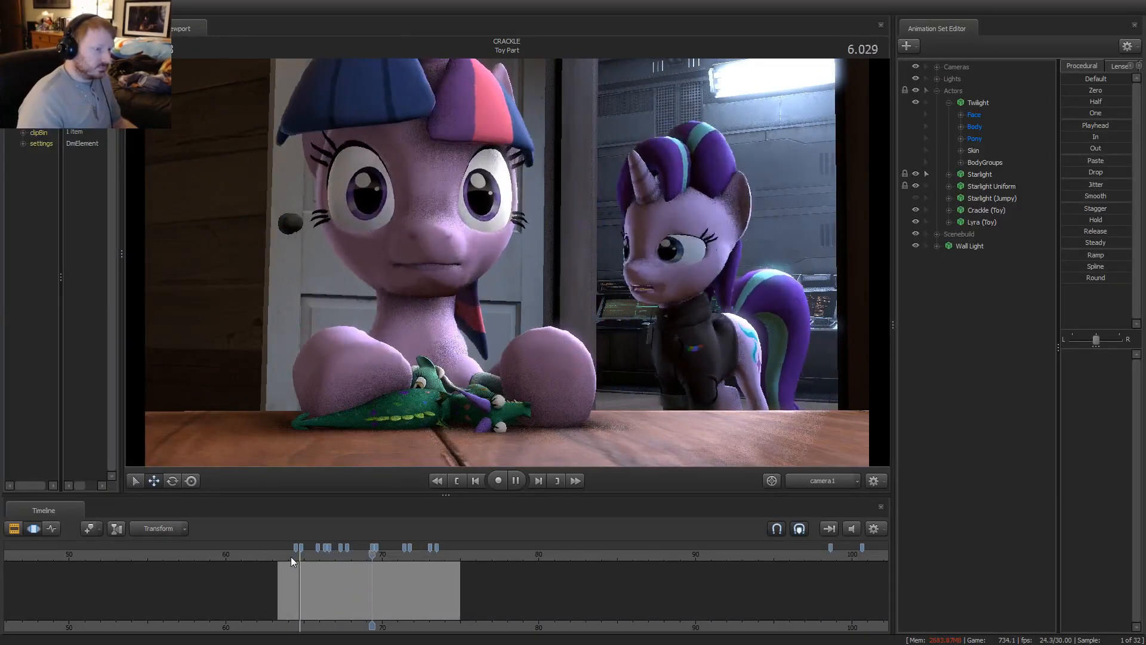
key("space")
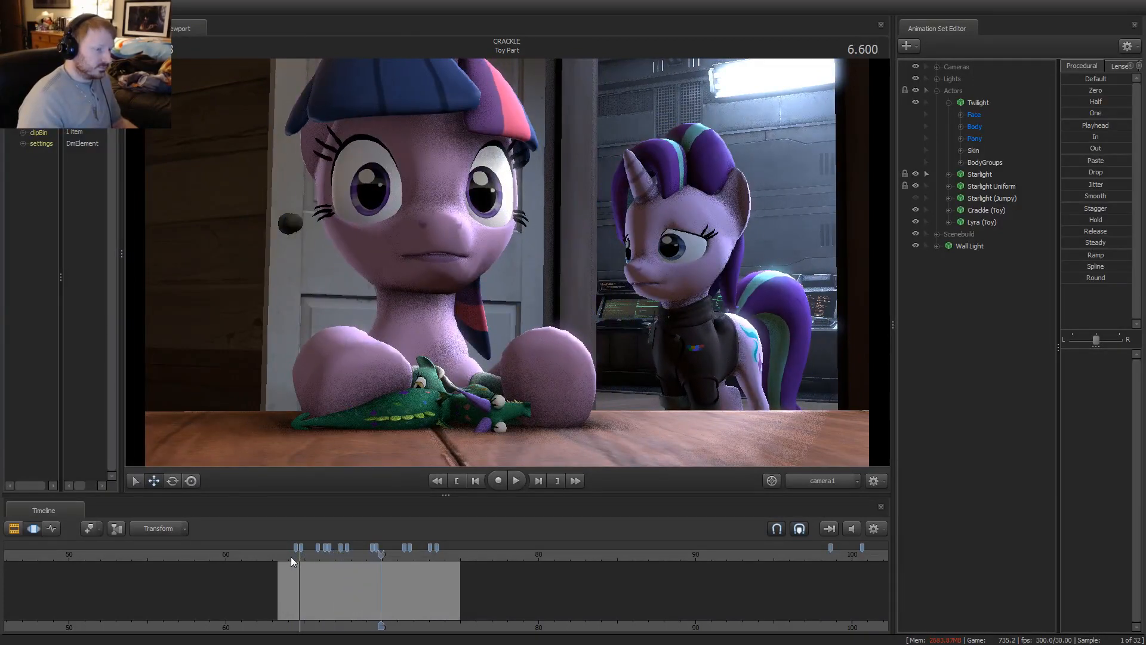
Review Starlight's reaction about 6 s into the Toy Part shot by replaying that section in the Clip Editor
key("F2")
scroll(376, 580, "up", 4)
left_click(344, 556)
key("space")
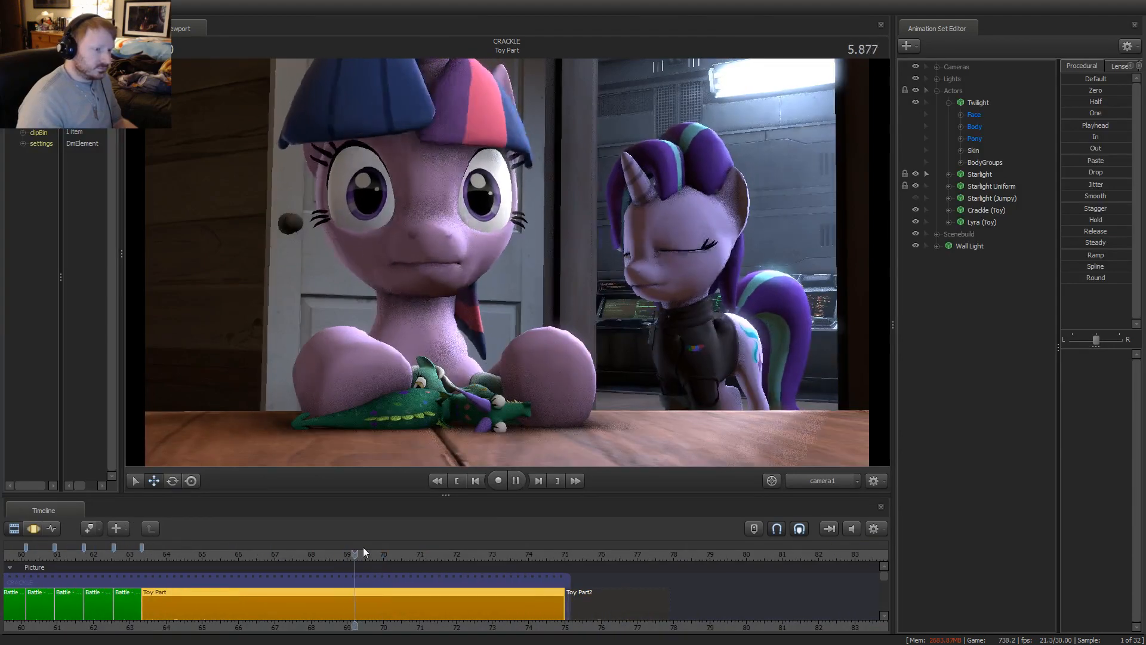
key("space")
scroll(370, 553, "up", 4)
left_click_drag(370, 554, 345, 558)
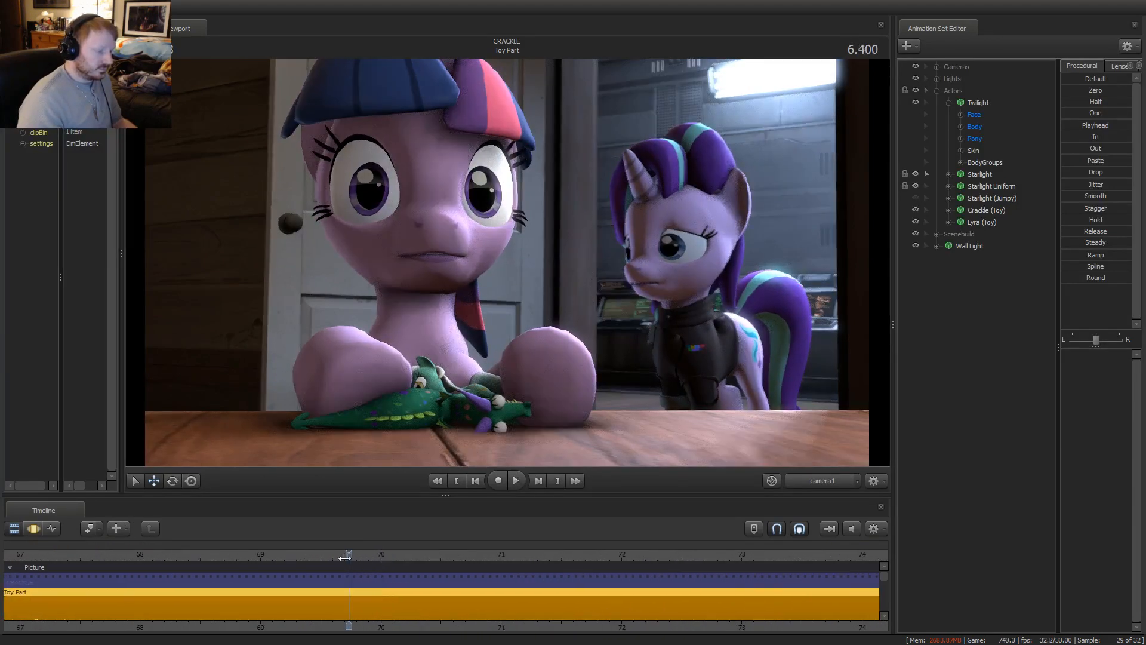
key("space")
left_click(291, 554)
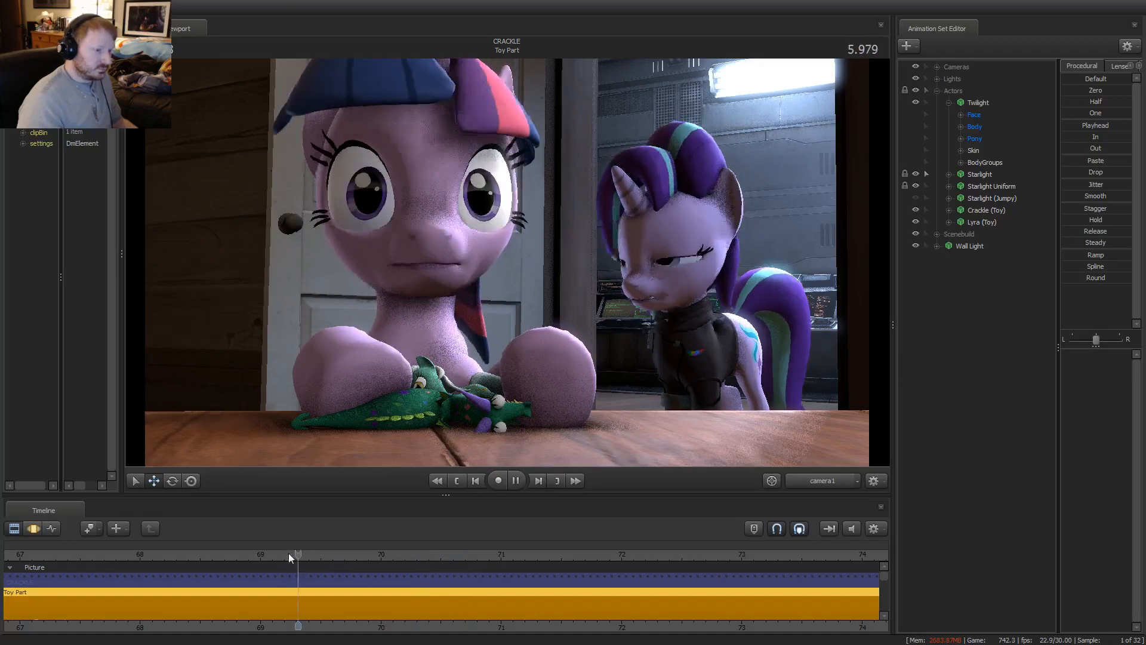
Replay and scrub between about 5.9 s and 7.4 s of the shot in the Motion Editor to examine Starlight's pauses
key("F3")
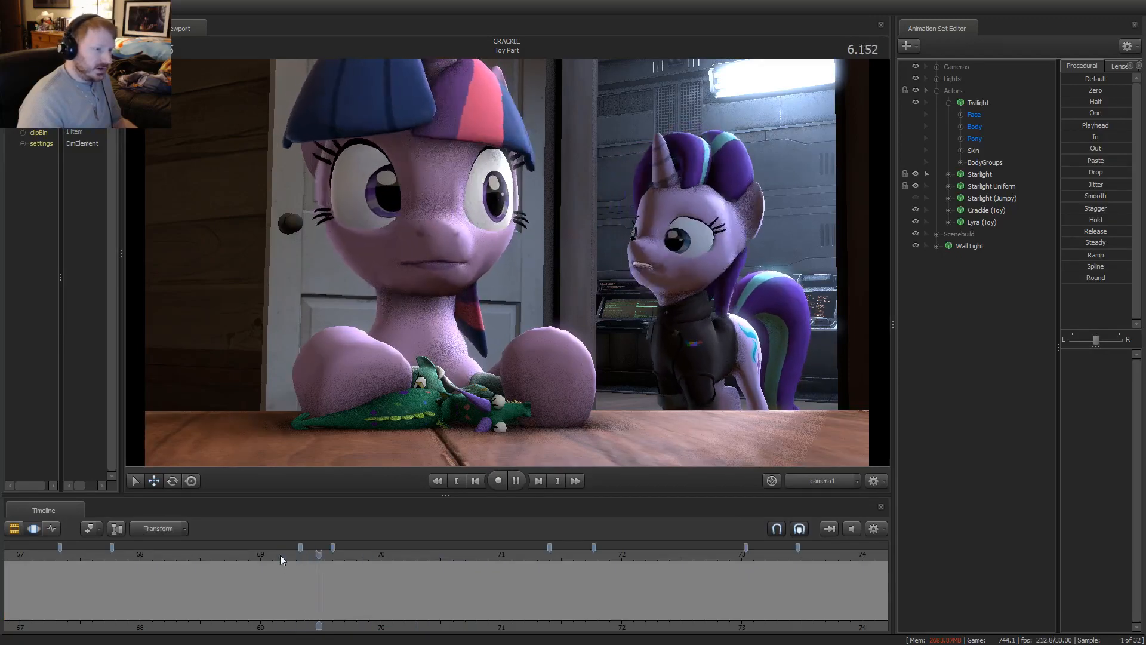
key("space")
key("F2")
key("F3")
key("shift")
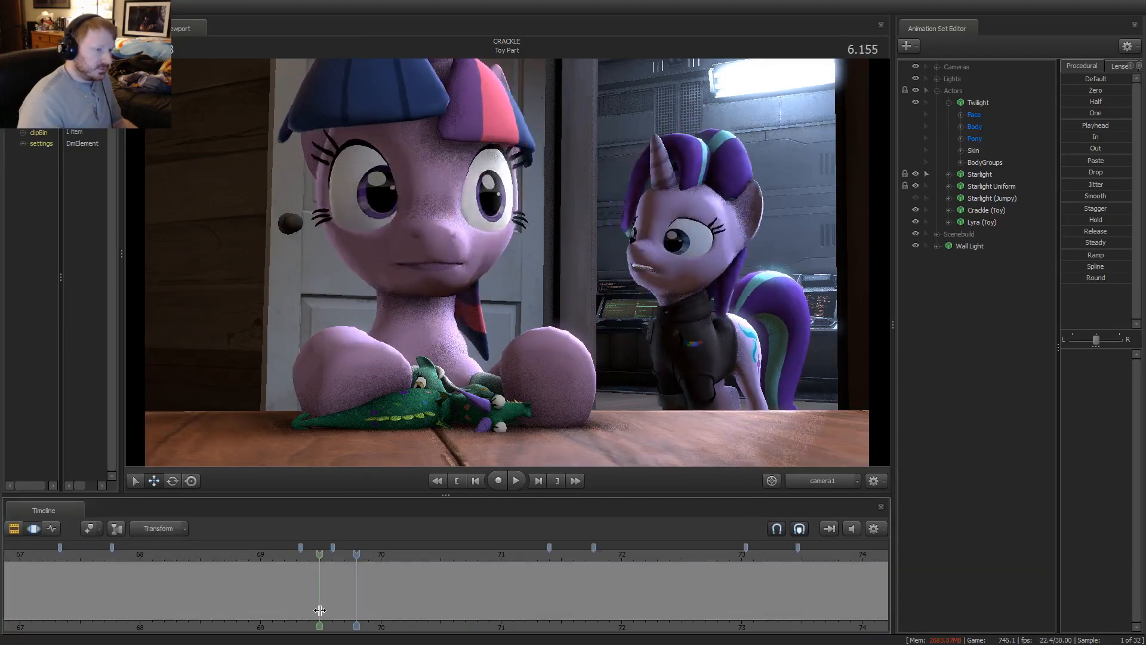
left_click_drag(320, 609, 359, 609)
key("space")
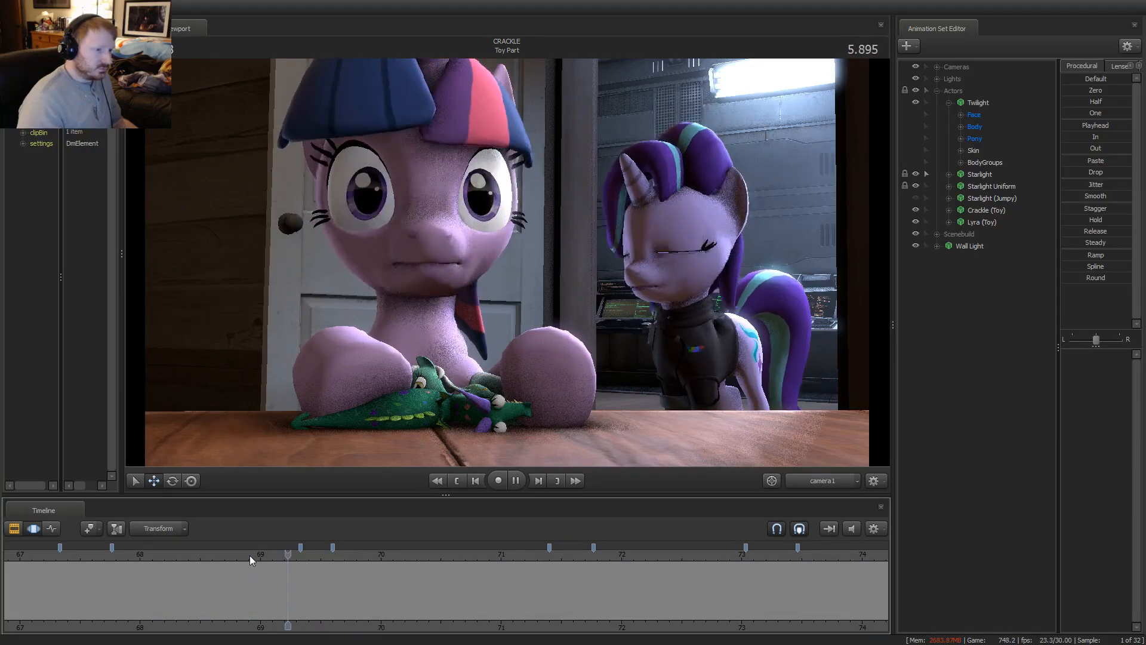
key("space")
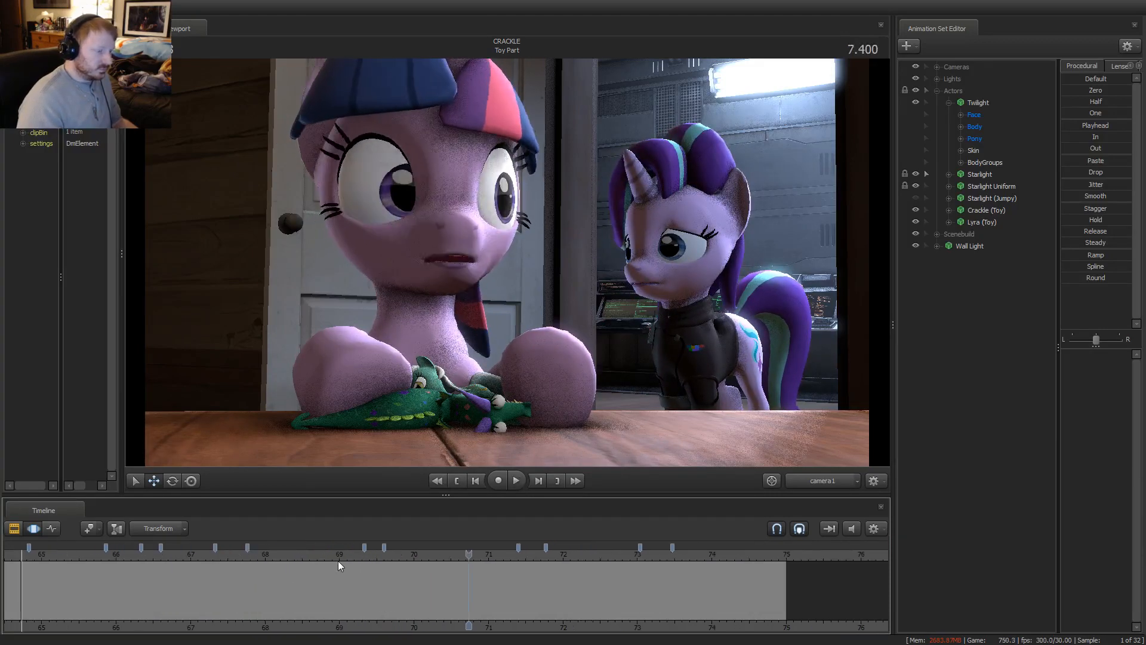
key("F3")
left_click_drag(397, 558, 365, 591)
key("F3")
key("F3")
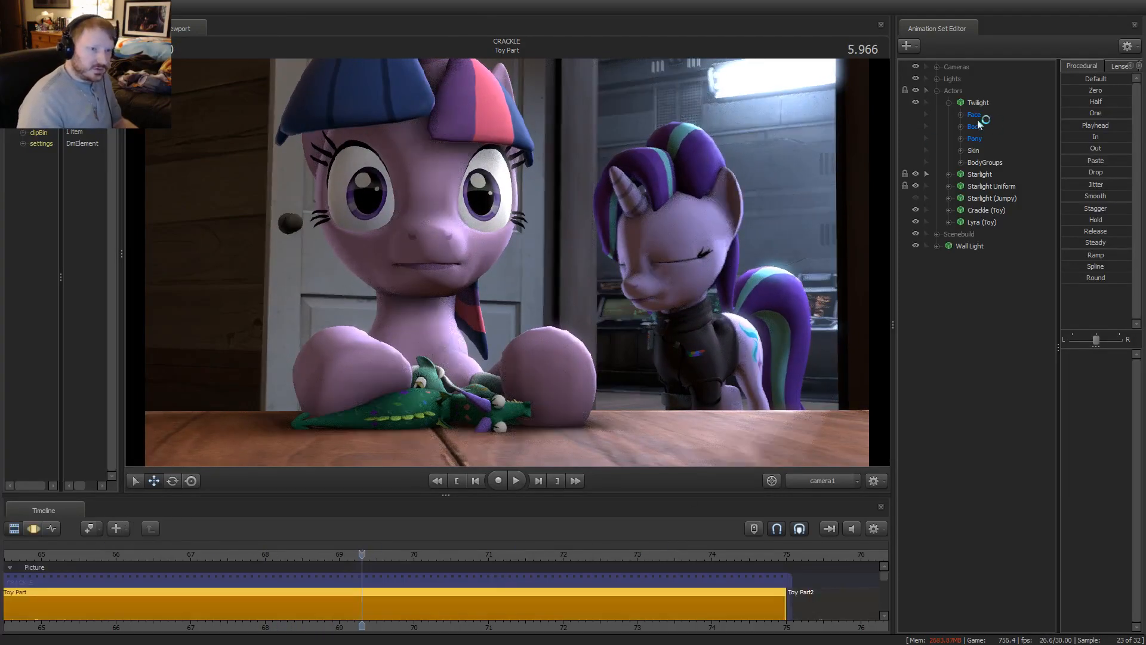
Select Starlight and set a Motion Editor time selection over her pause, from about 69.6 s to 70.8 s
left_click(977, 176)
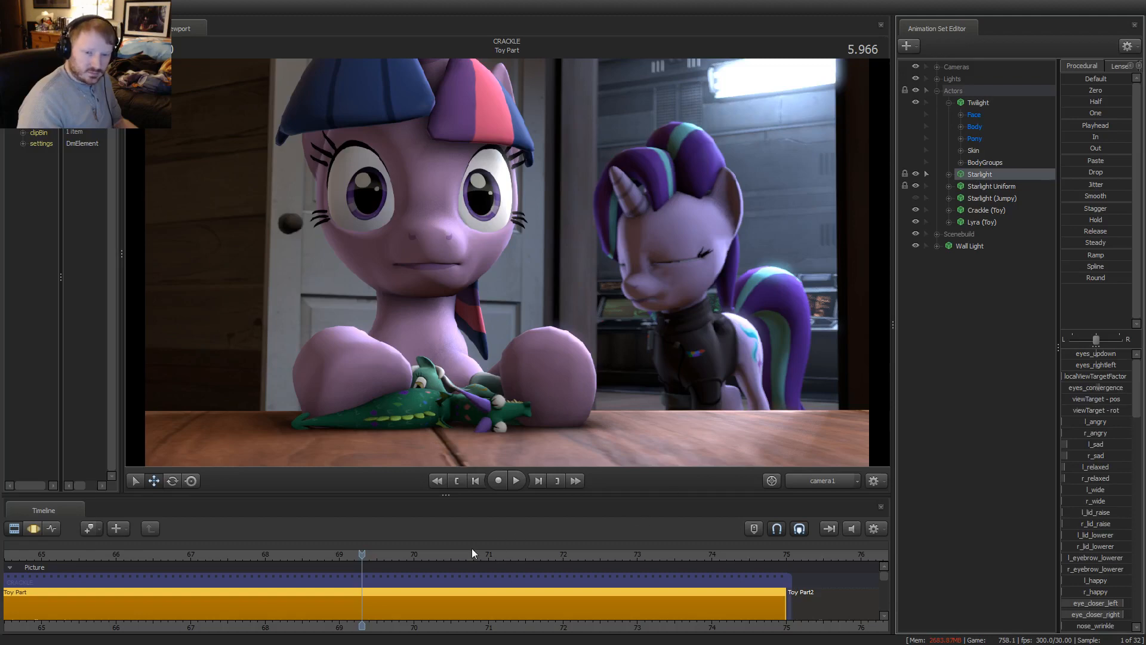
key("F3")
left_click(452, 587)
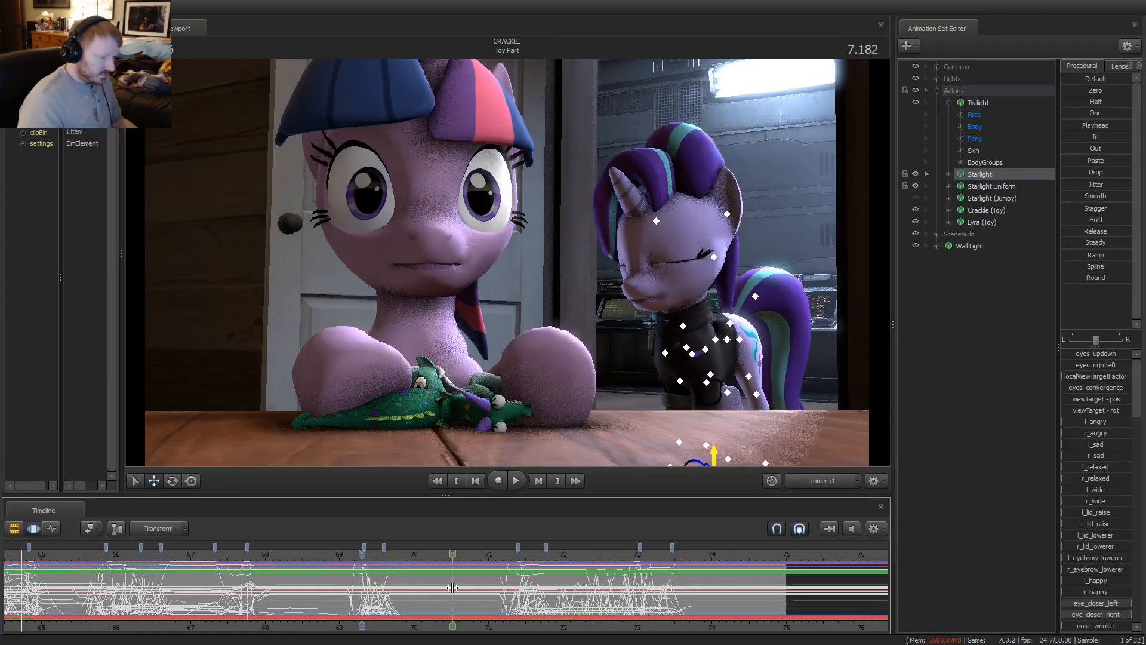
scroll(452, 587, "up", 4)
left_click_drag(297, 587, 345, 578)
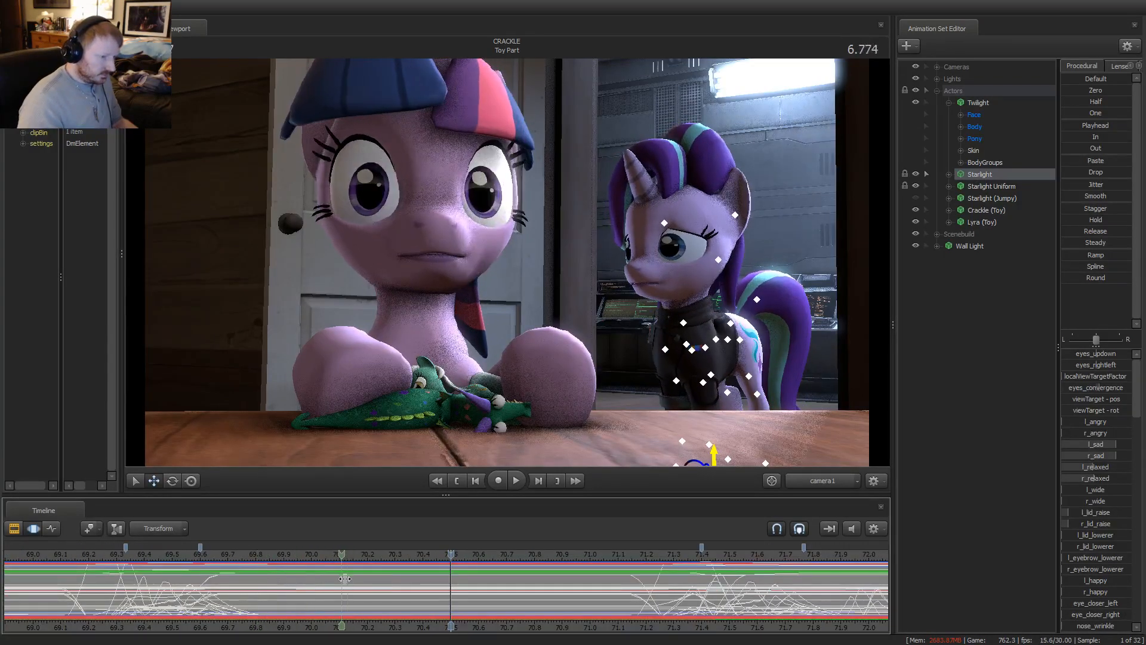
scroll(344, 582, "up", 5, "shift")
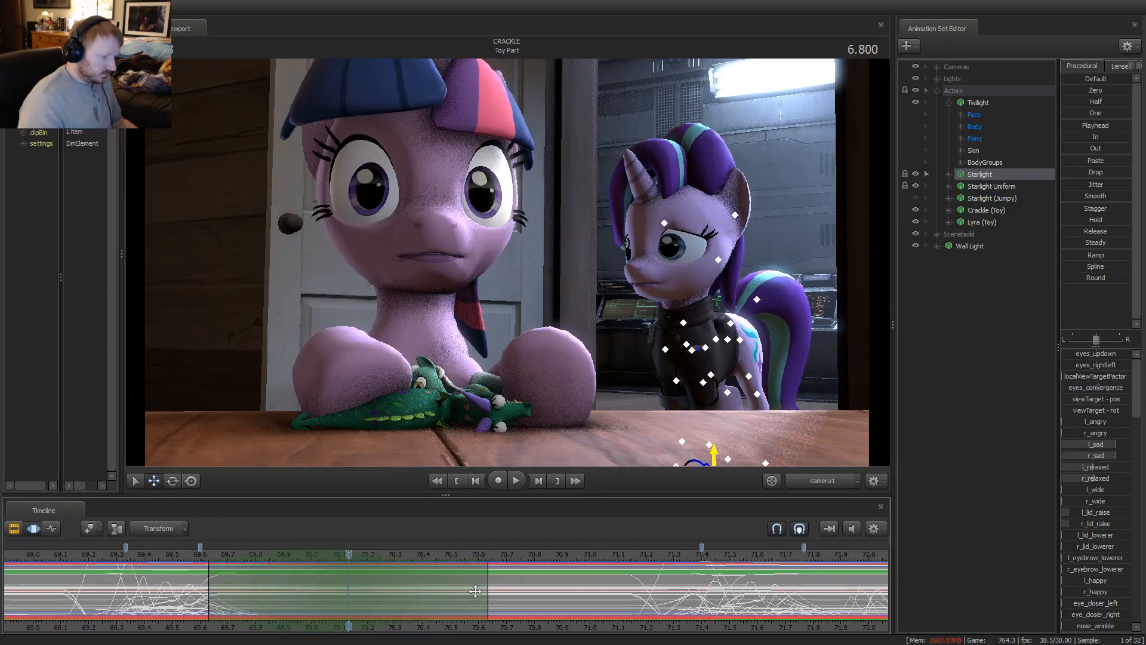
left_click_drag(507, 595, 552, 594)
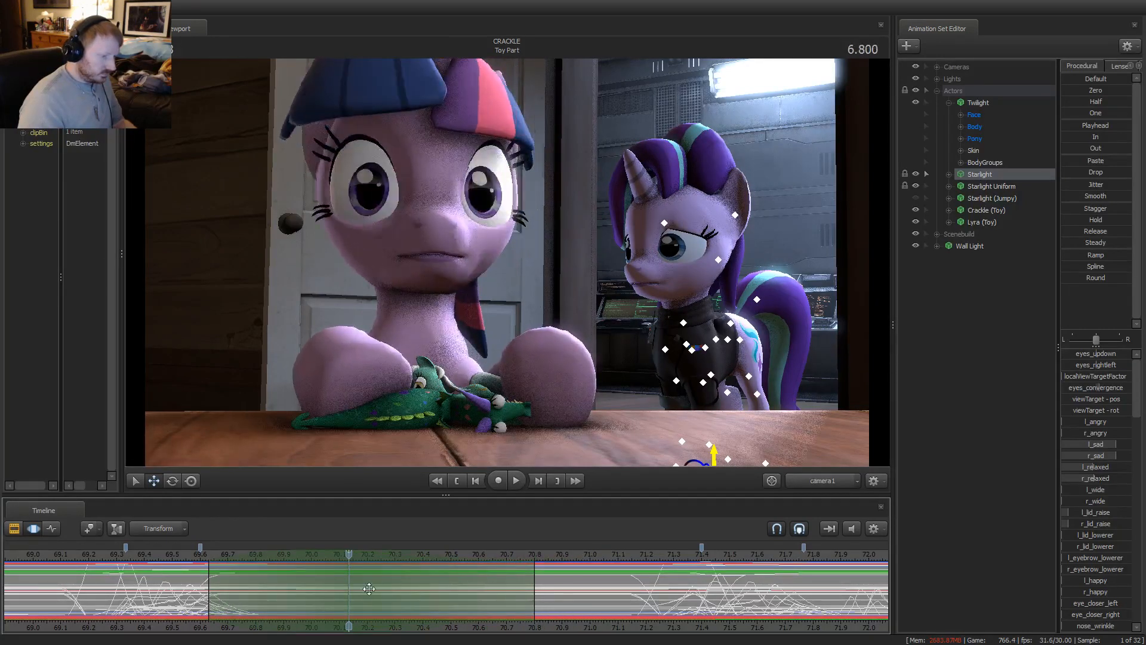
Try to rotate Starlight's pelvis slightly over the time selection
left_click(726, 340)
key("e")
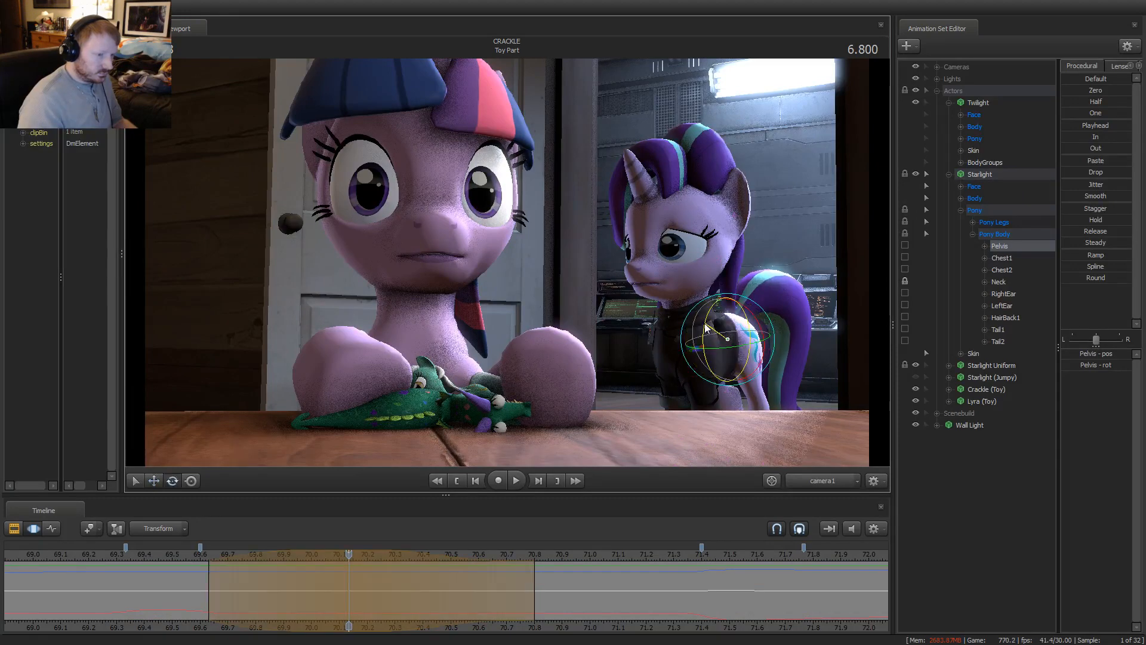
left_click_drag(705, 328, 707, 329)
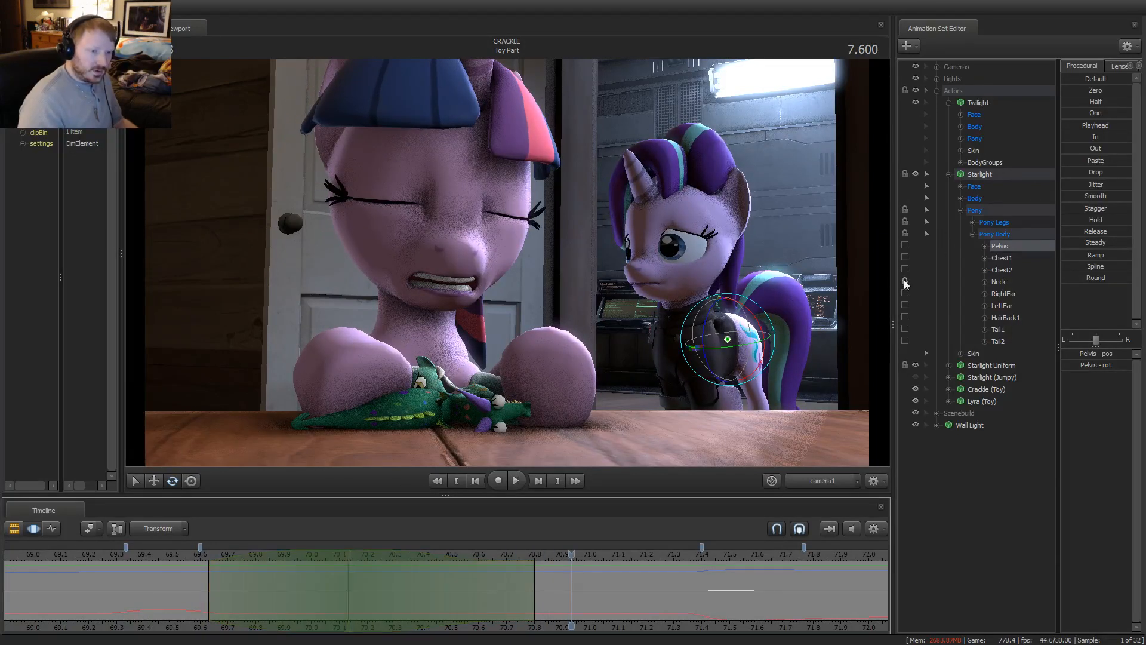
Unlock the shoulder and thigh controls in all four of Starlight's Pony Legs groups, and clear the selection
left_click(977, 222)
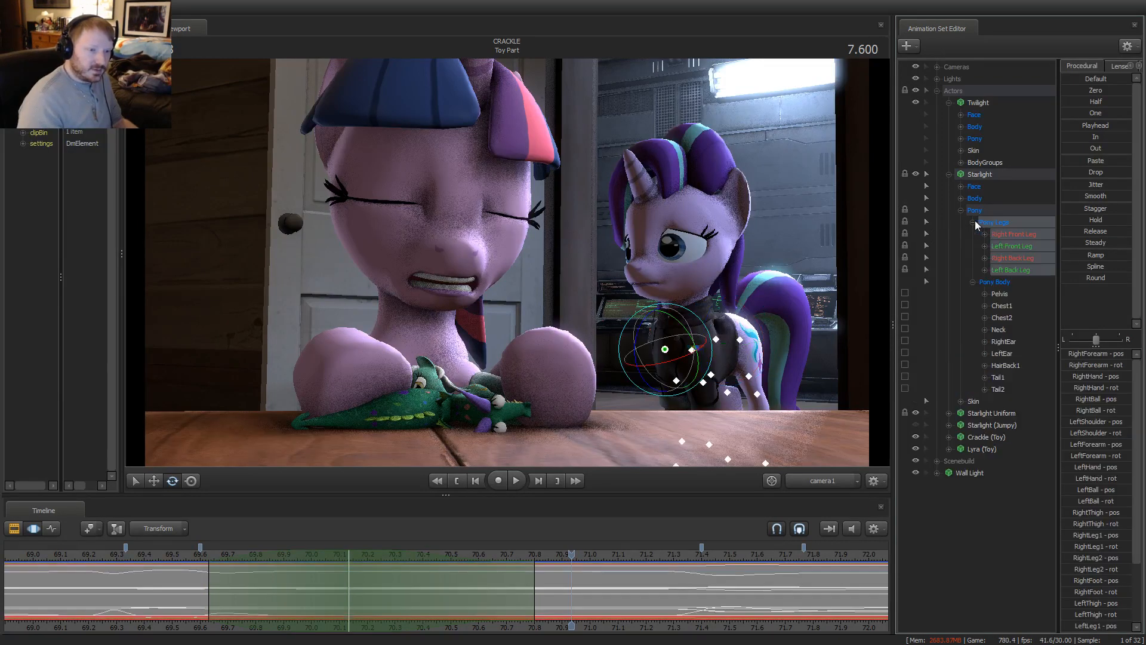
left_click(984, 258)
left_click(985, 318)
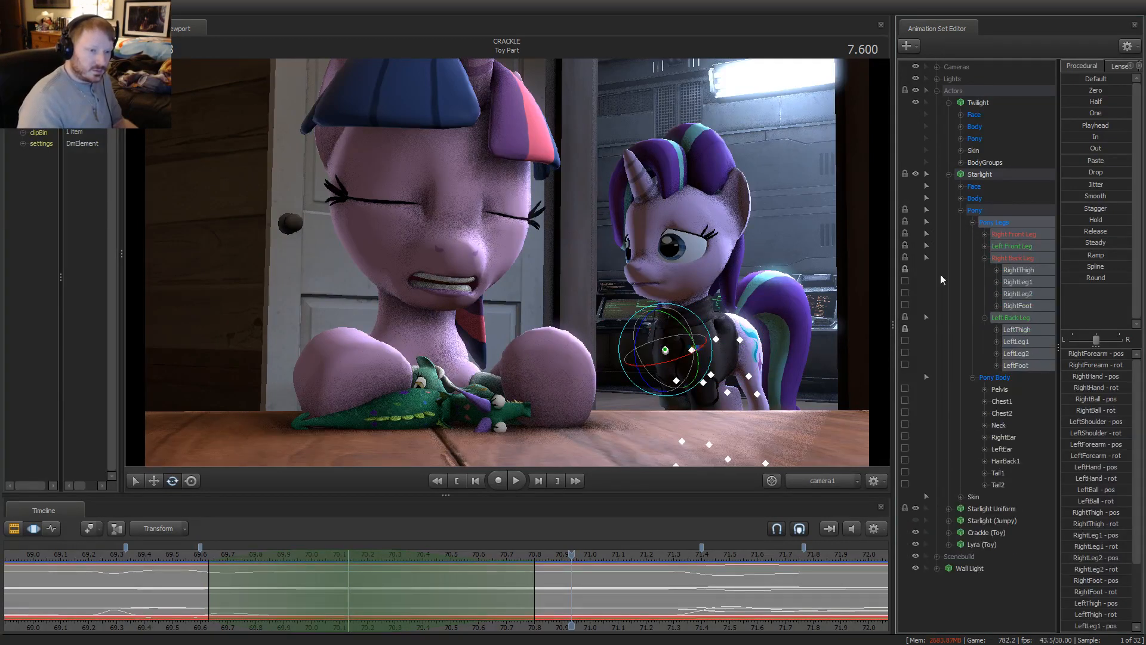
left_click(984, 246)
left_click(984, 234)
left_click(907, 246)
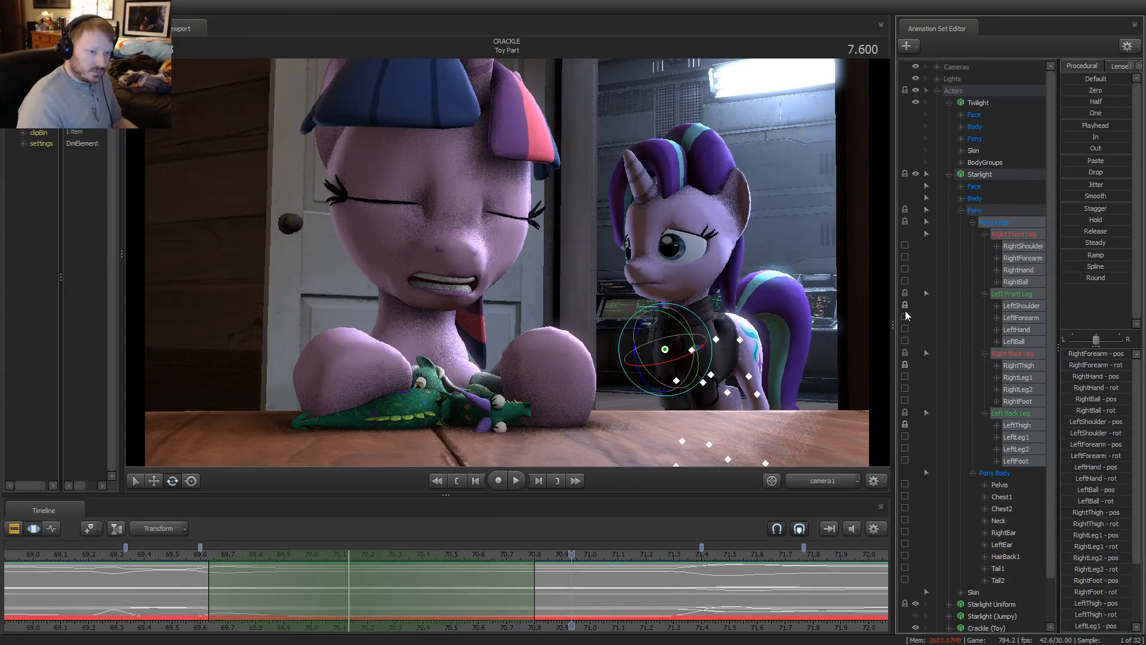
left_click(905, 306)
left_click(903, 419)
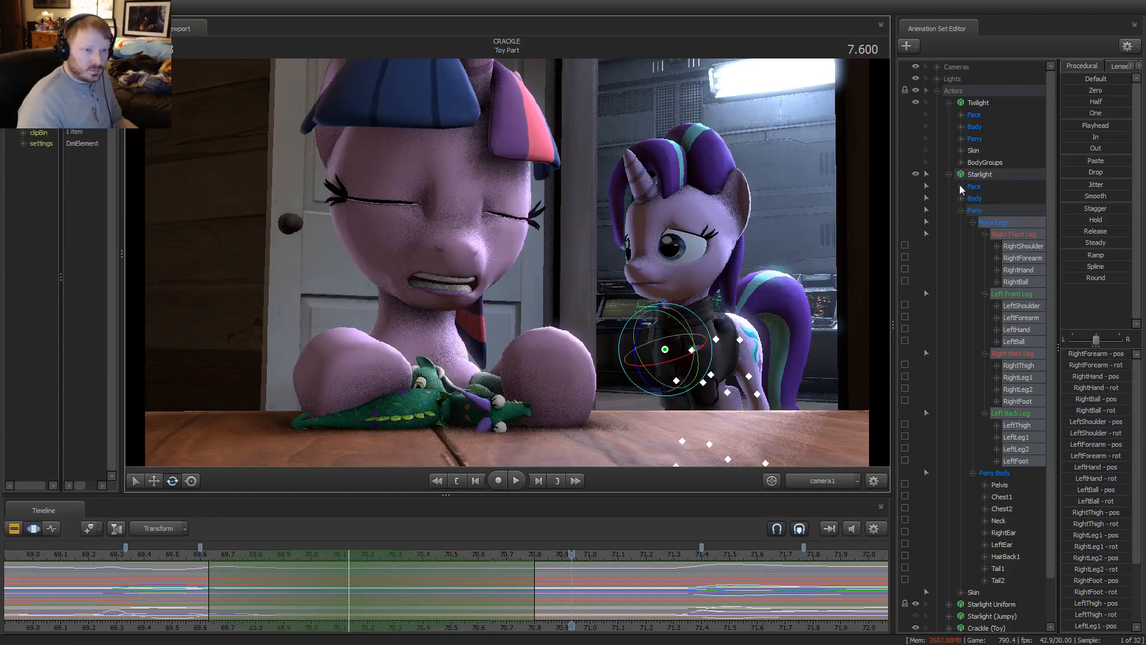
left_click(961, 211)
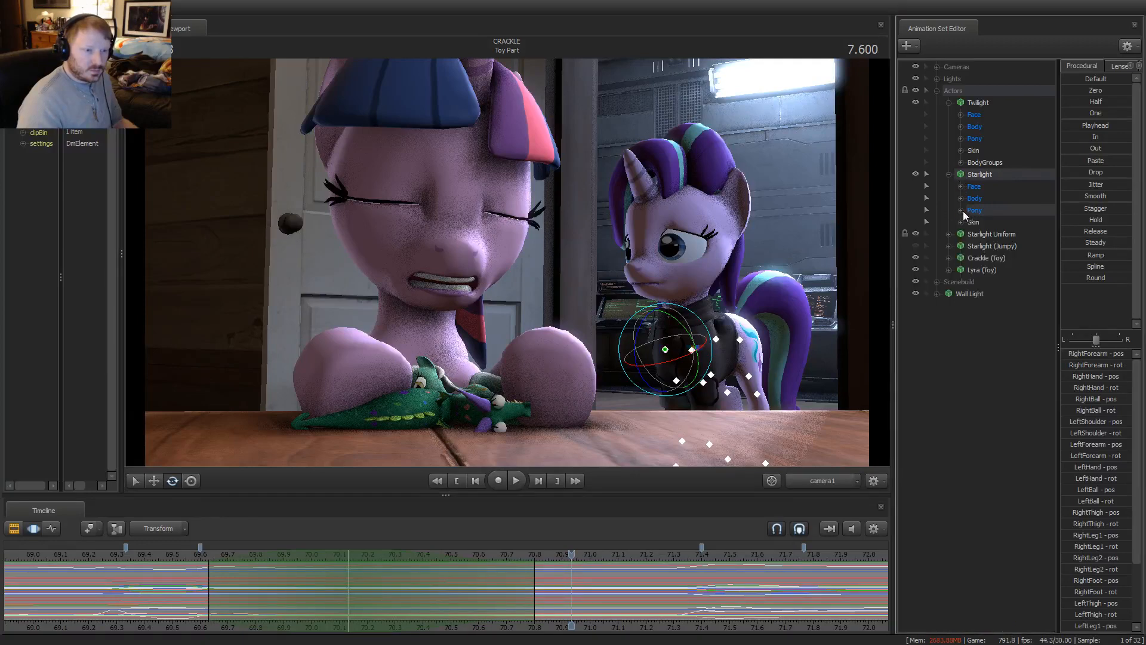
left_click(975, 403)
Rotate Starlight's pelvis slightly over the time selection and replay the section to check the movement
left_click(722, 342)
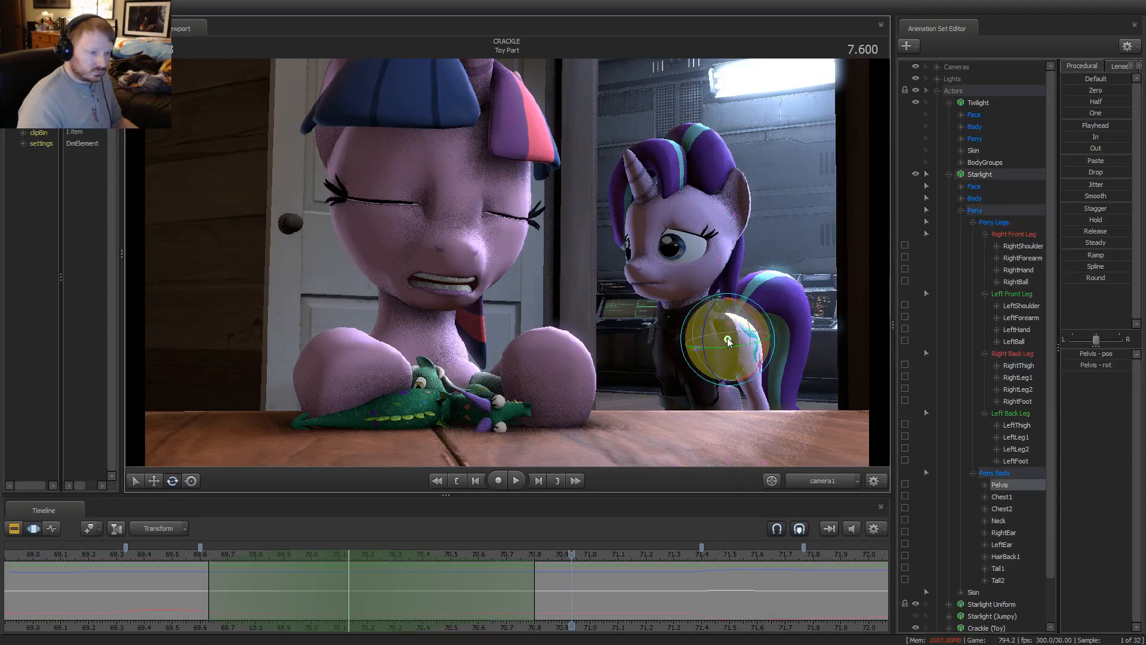
left_click_drag(703, 329, 708, 323)
key("space")
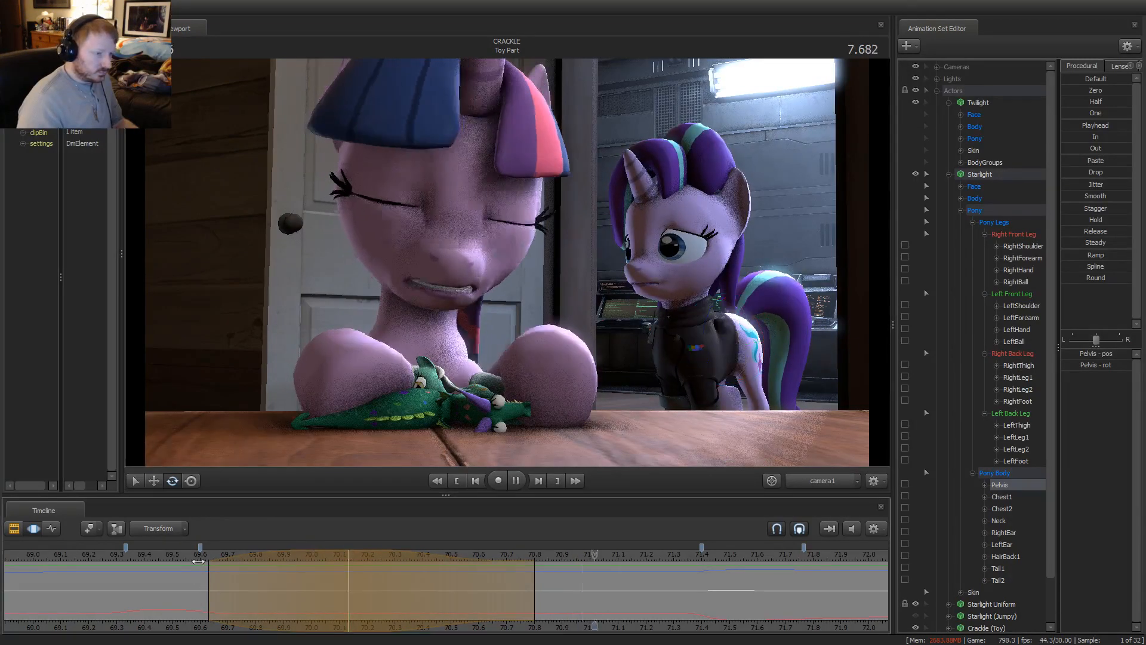
left_click(197, 558)
left_click(167, 560)
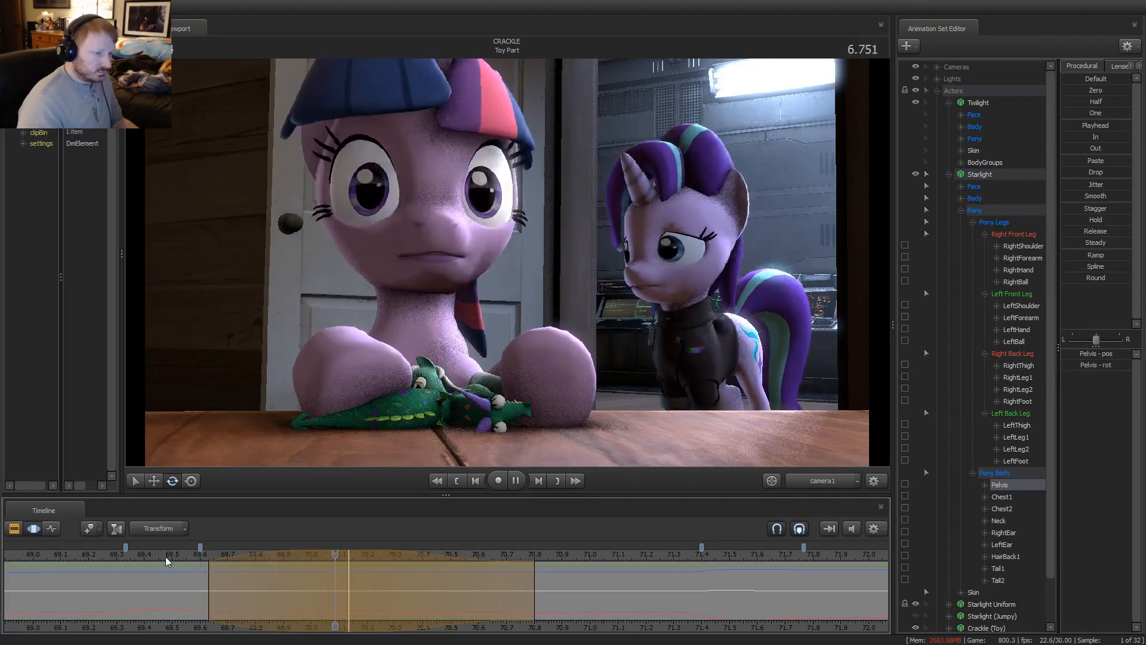
key("space")
Extend the start of the time selection back to about 69.5 s and replay the pelvis movement
left_click_drag(314, 580, 287, 581)
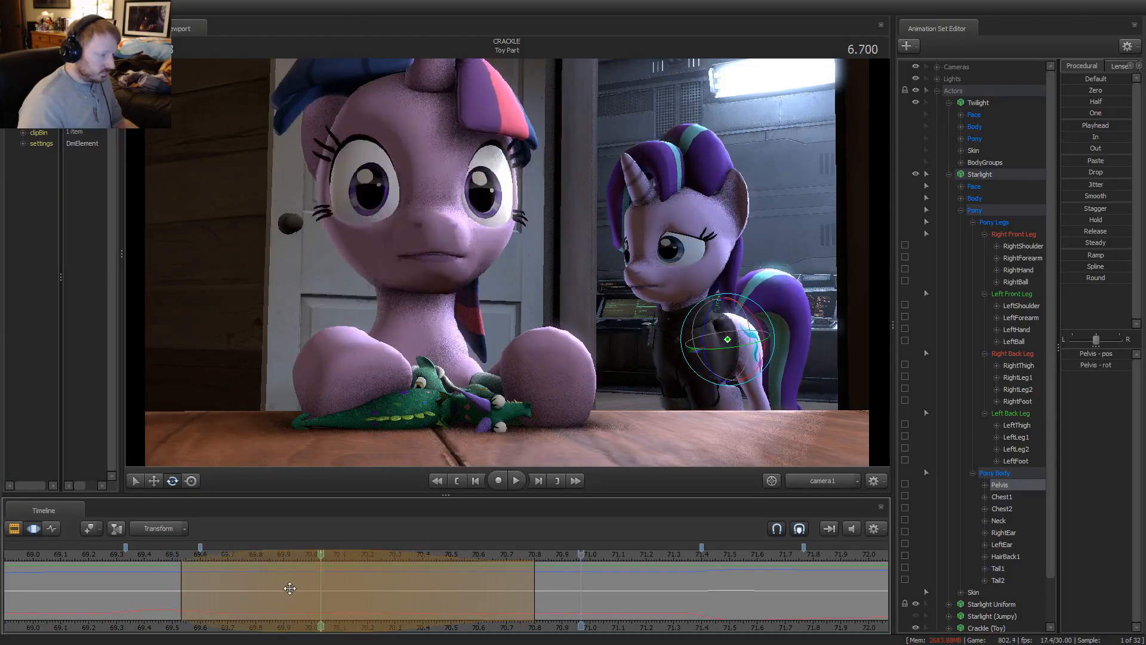
left_click_drag(174, 556, 129, 558)
key("space")
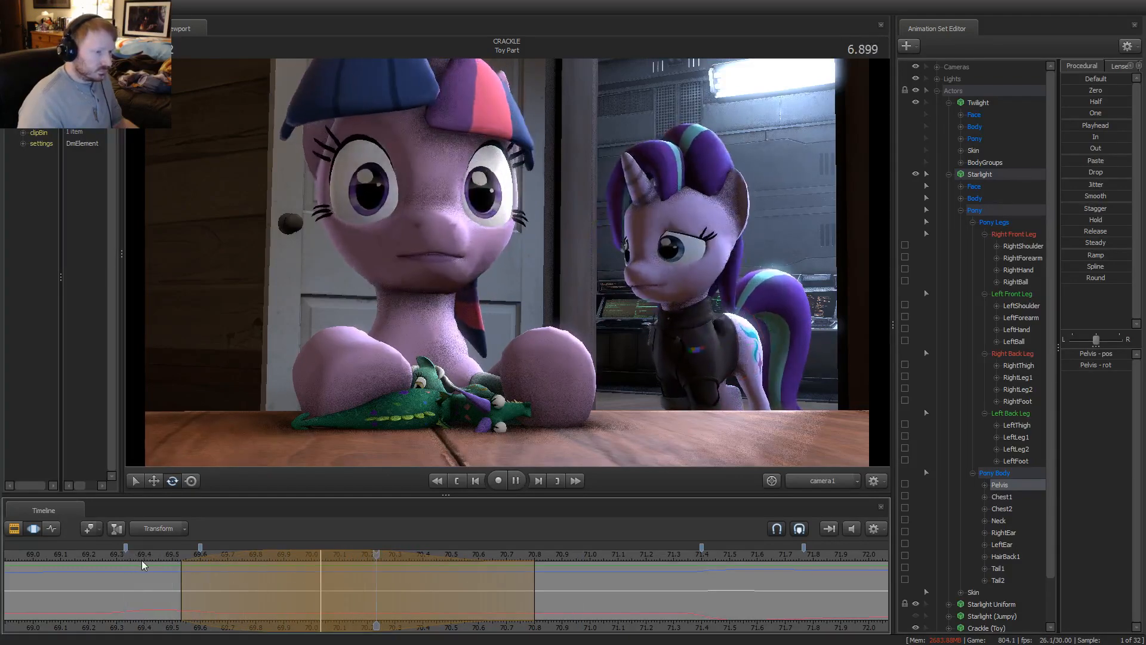
key("space")
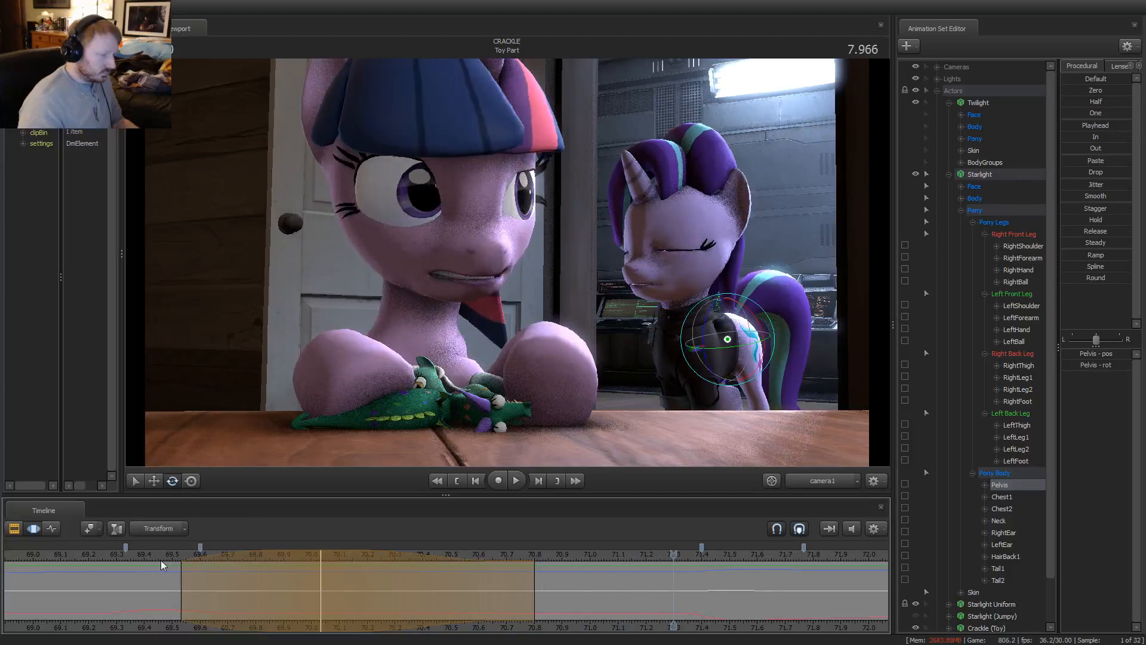
Switch to a close work-camera view of Starlight at 6.700 s and rotate her pelvis slightly over the time selection
left_click_drag(165, 563, 320, 572)
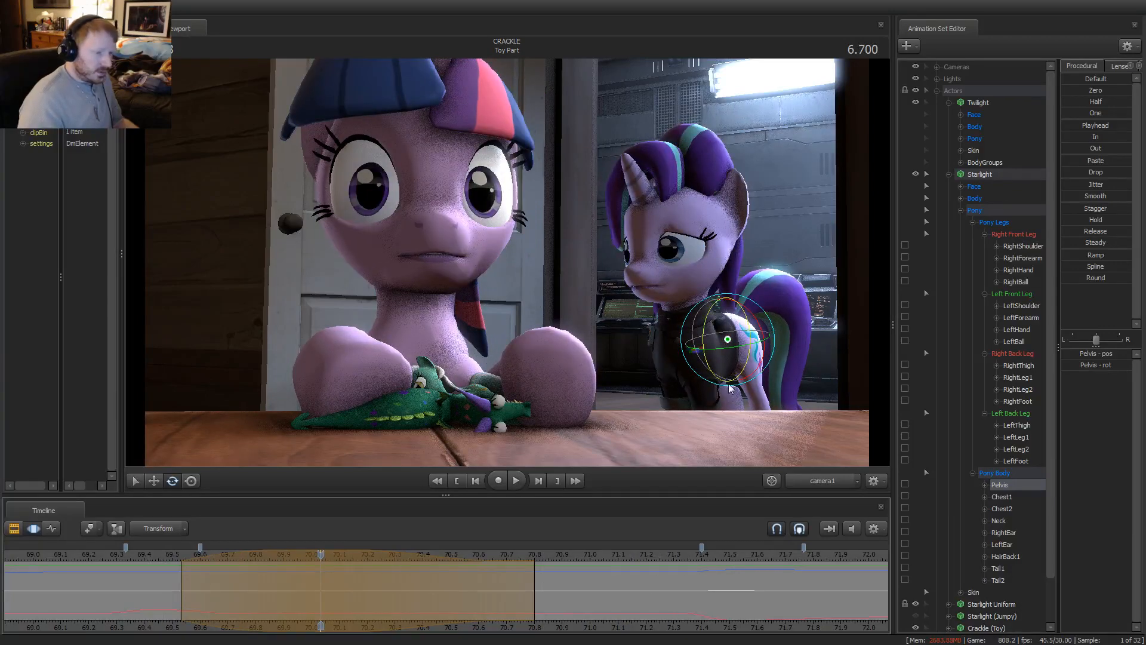
left_click_drag(729, 384, 744, 393)
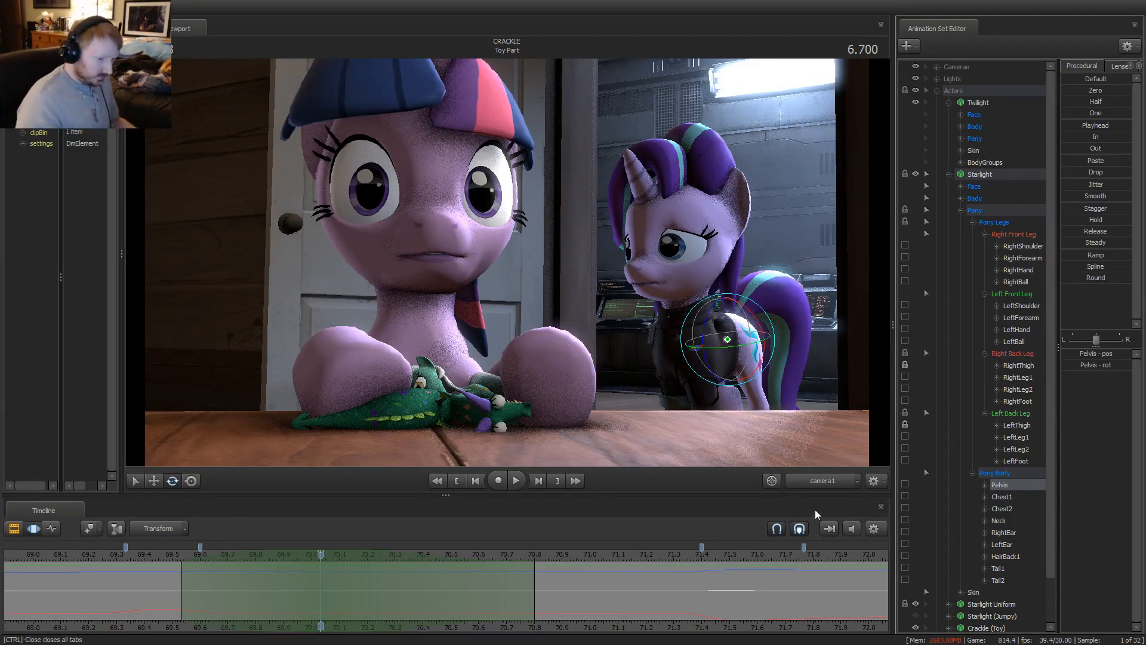
left_click(822, 481)
key("w")
left_click_drag(746, 370, 512, 263)
left_click_drag(610, 206, 609, 206)
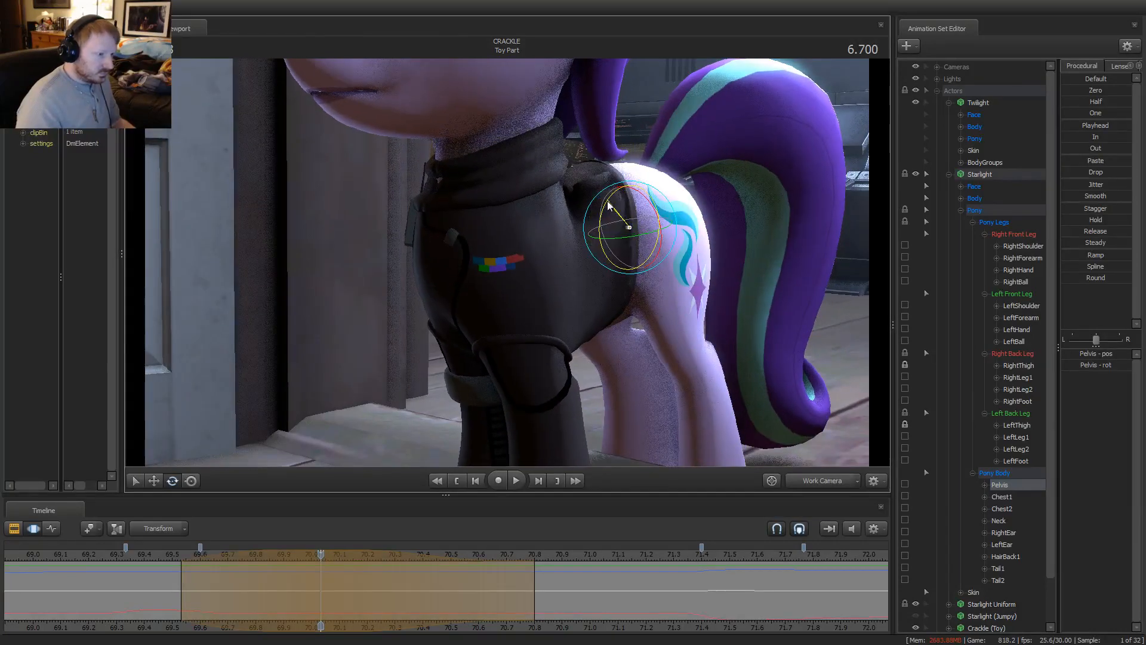
Adjust the rotation of Starlight's chest slightly over the same time selection, finishing with Chest2
left_click(561, 252)
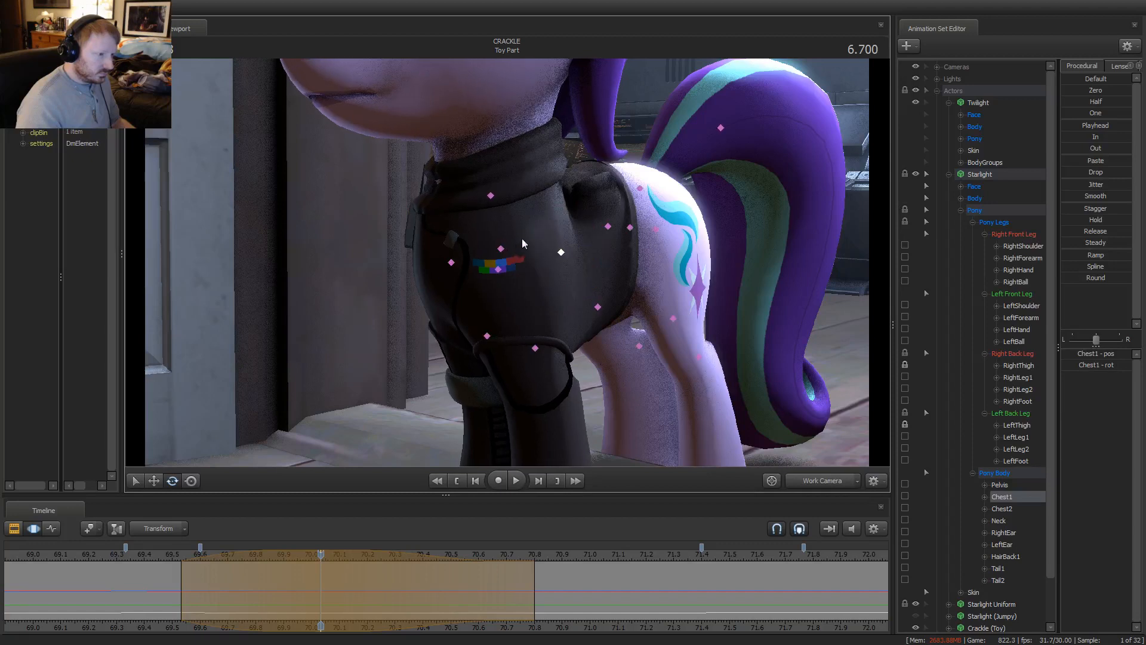
left_click(500, 249)
left_click_drag(492, 211, 497, 211)
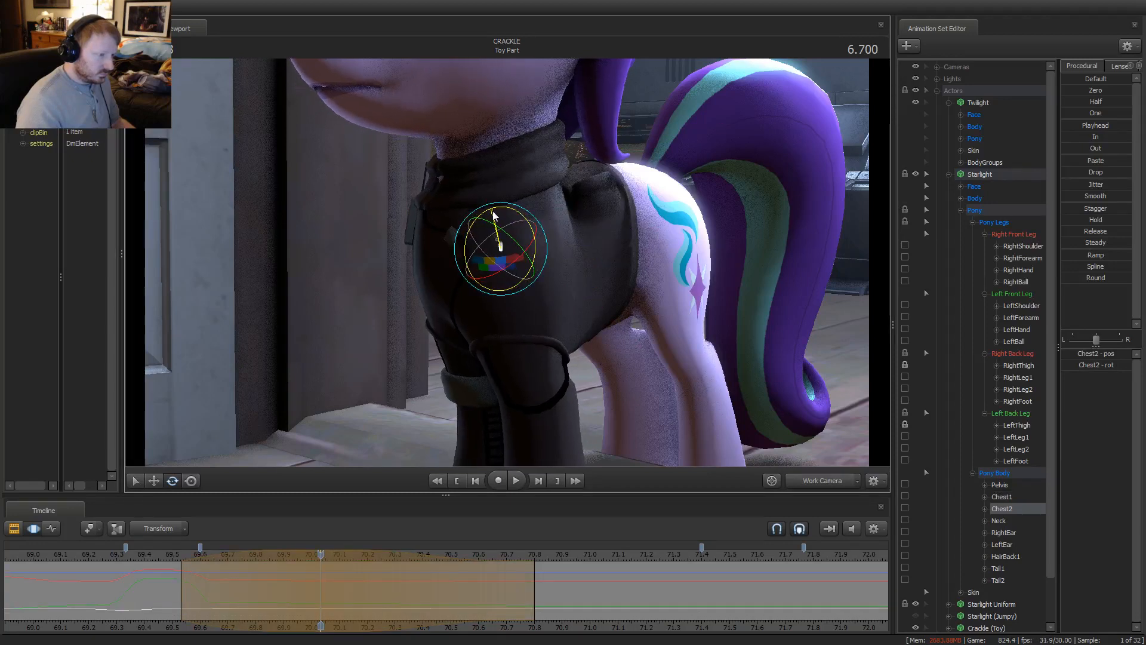
Rotate both of Starlight's front shoulders together slightly, then both front forearms, to adjust the front legs at 6.700 s
left_click(496, 266, "ctrl")
left_click(498, 267)
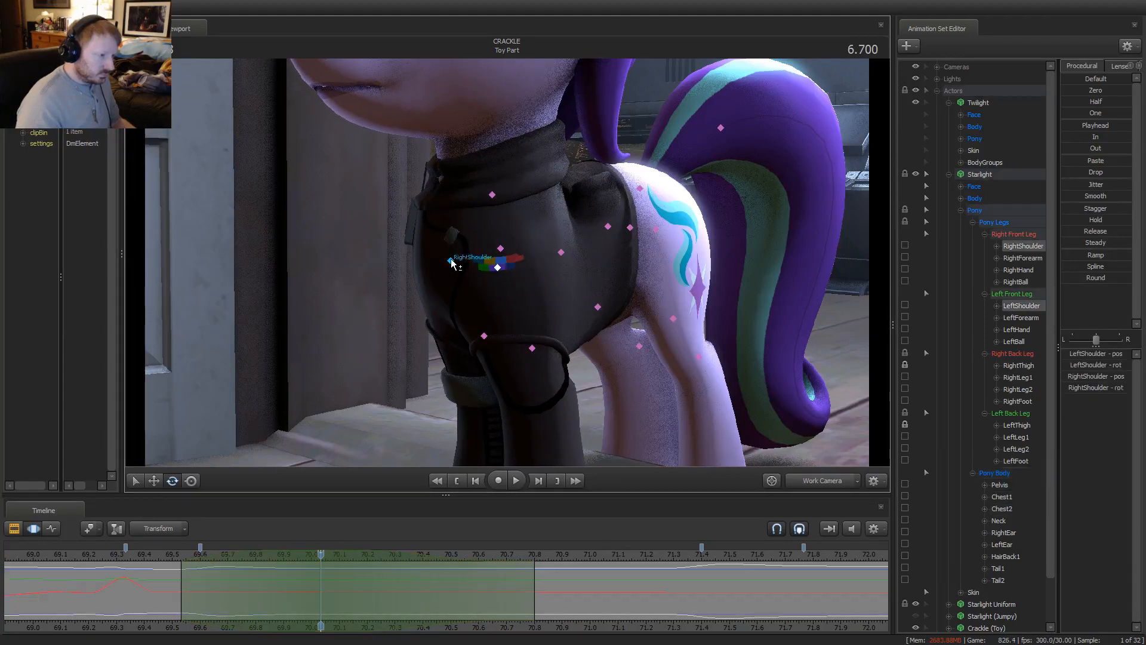
left_click_drag(411, 255, 413, 261)
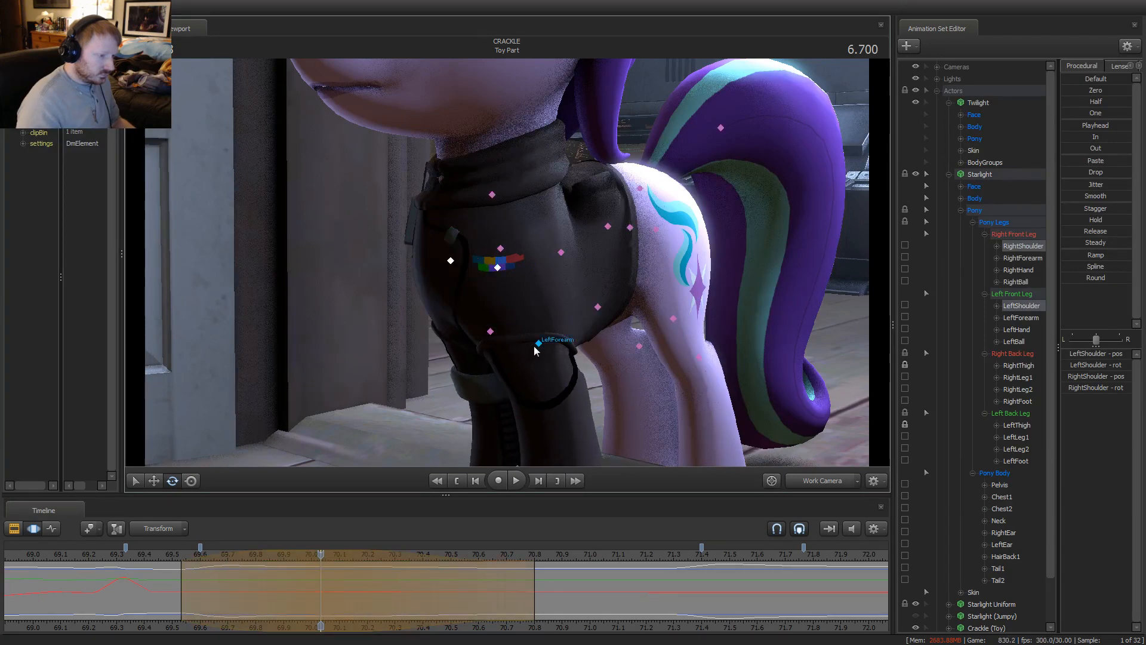
left_click(490, 331)
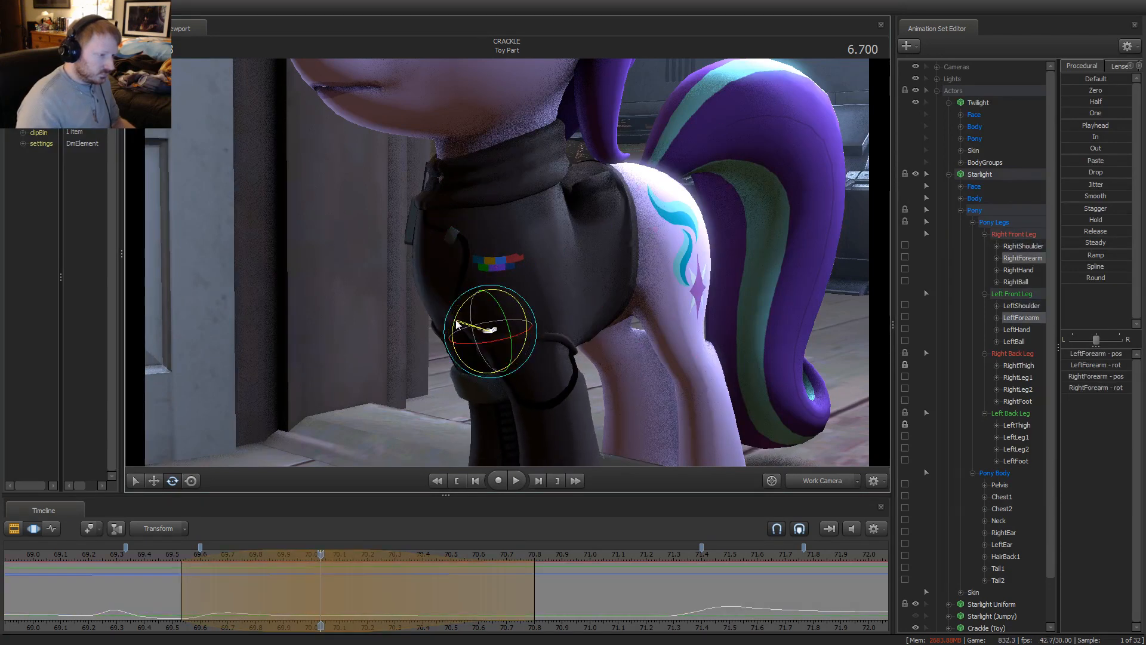
left_click_drag(457, 324, 465, 324)
Replay Starlight's body movement through both camera1 and the work camera to check it
key("space")
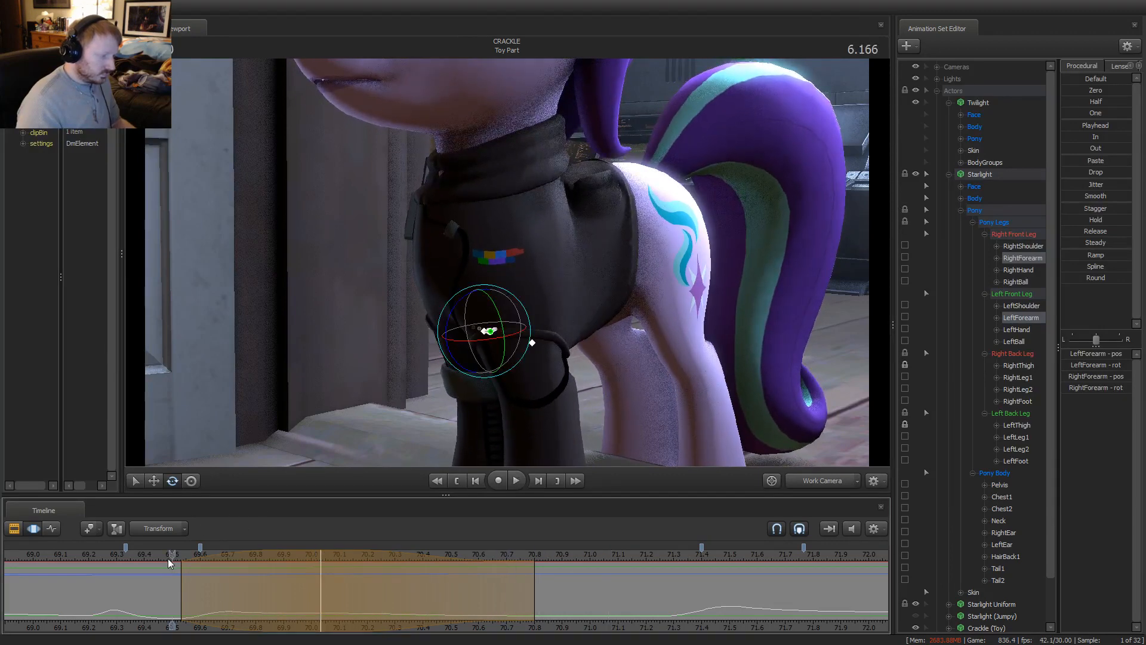
left_click(828, 481)
key("space")
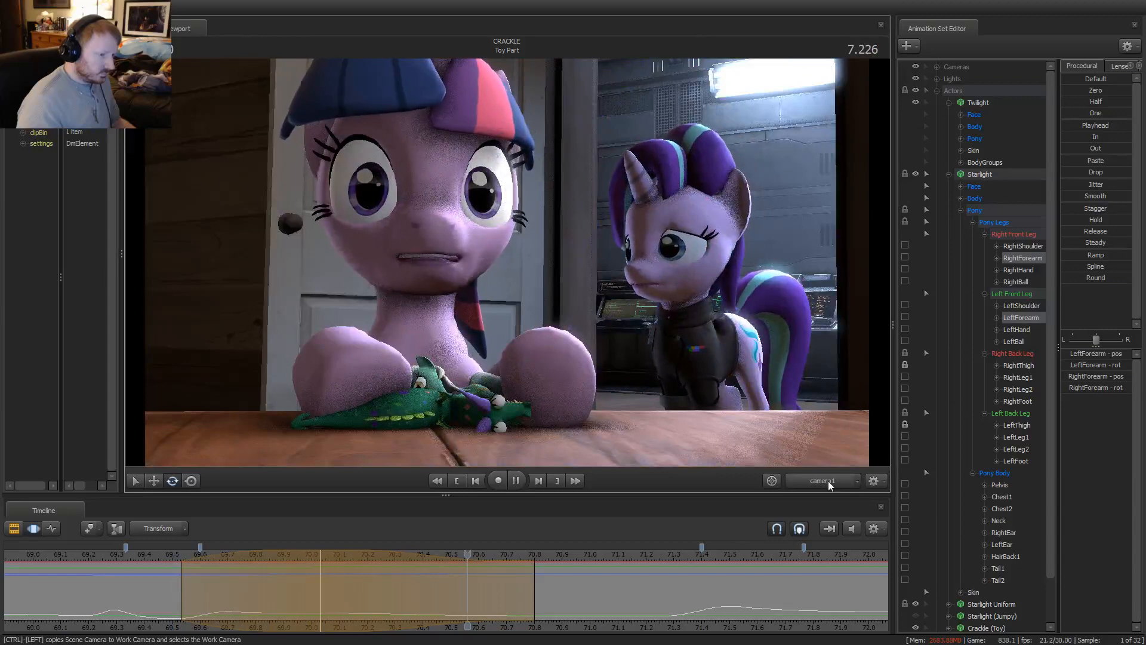
key("space")
left_click(830, 482)
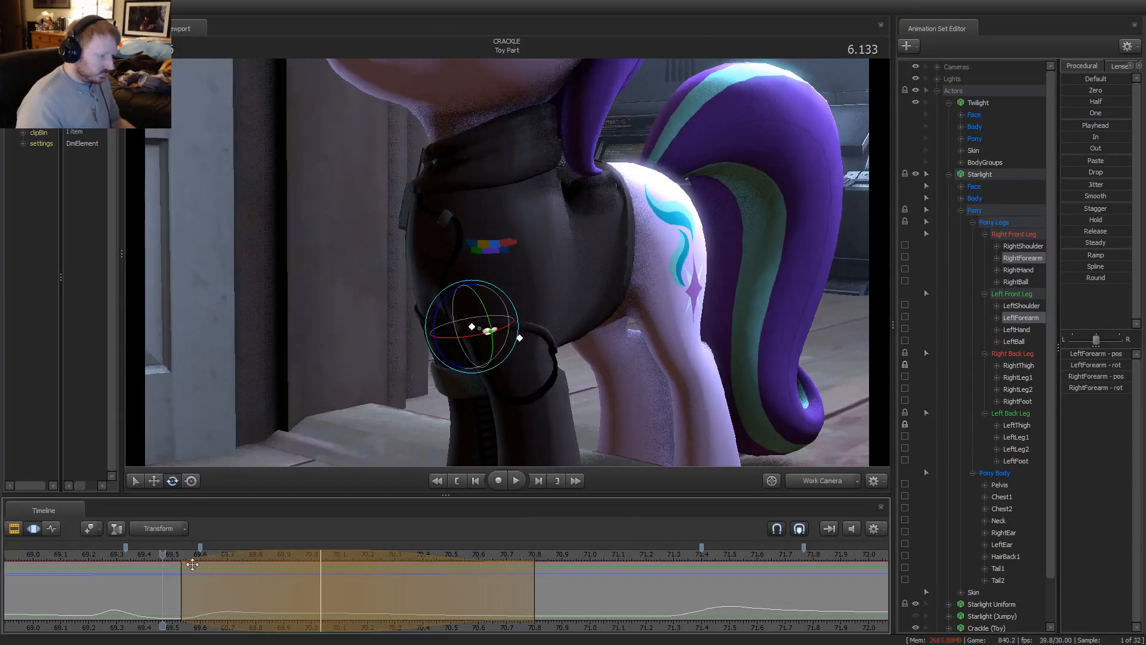
key("space")
key("space")
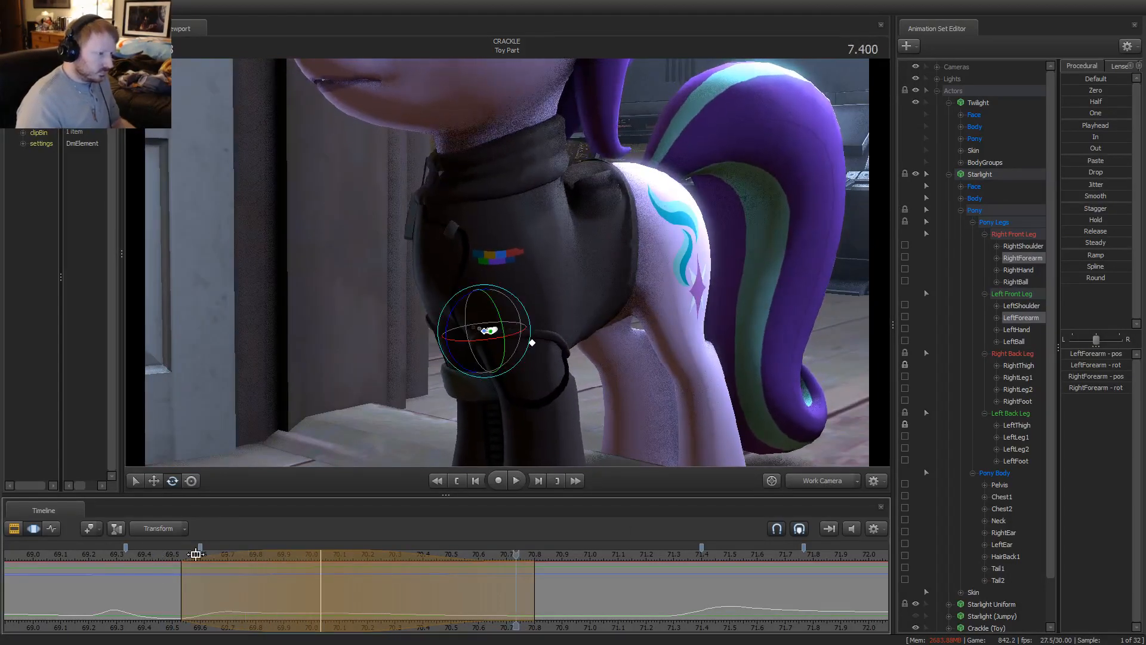
Through camera1, place a new time selection from about 70.1 to 71.5 s, with the playhead at 7.466 s
left_click(827, 482)
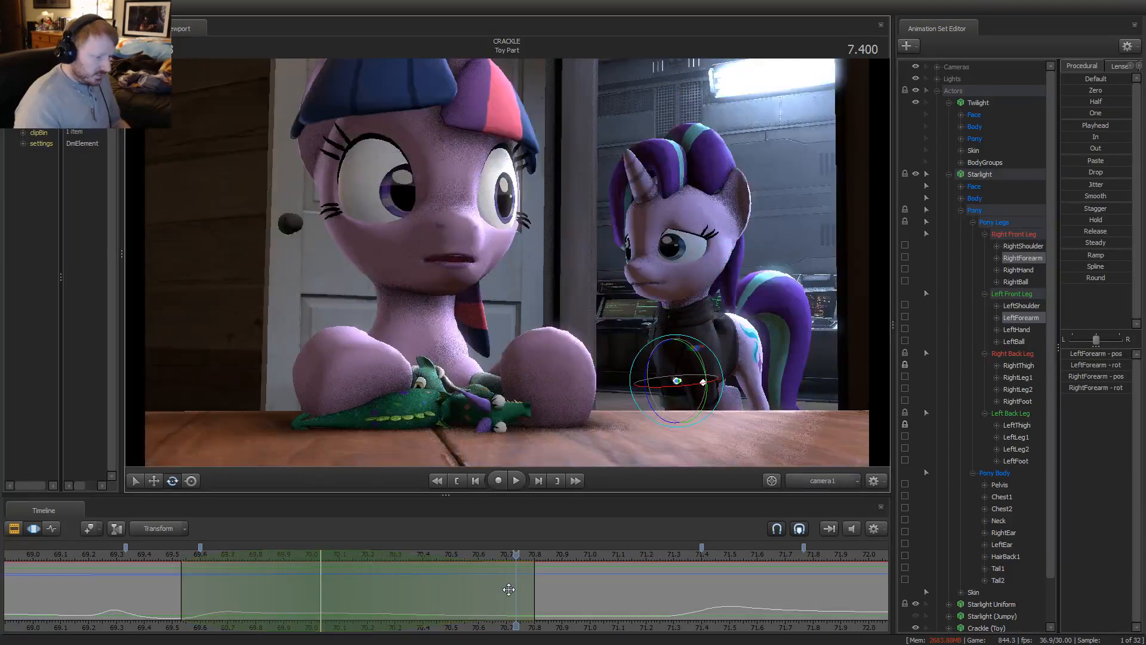
left_click(534, 579, "shift")
scroll(534, 579, "up", 6, "shift")
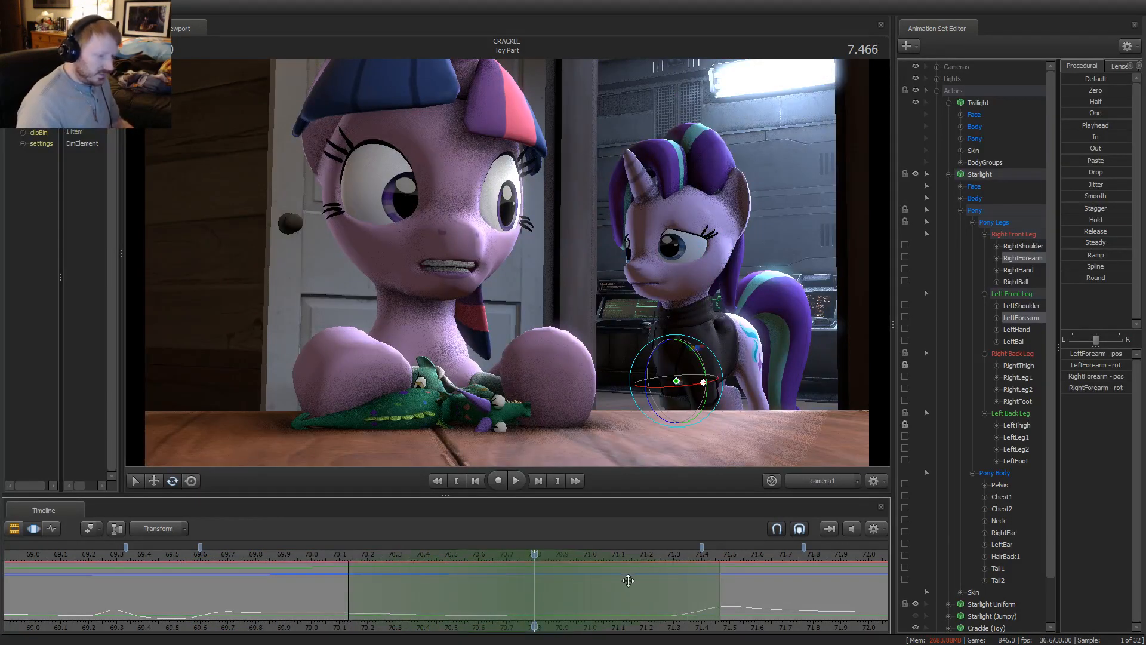
key("shift")
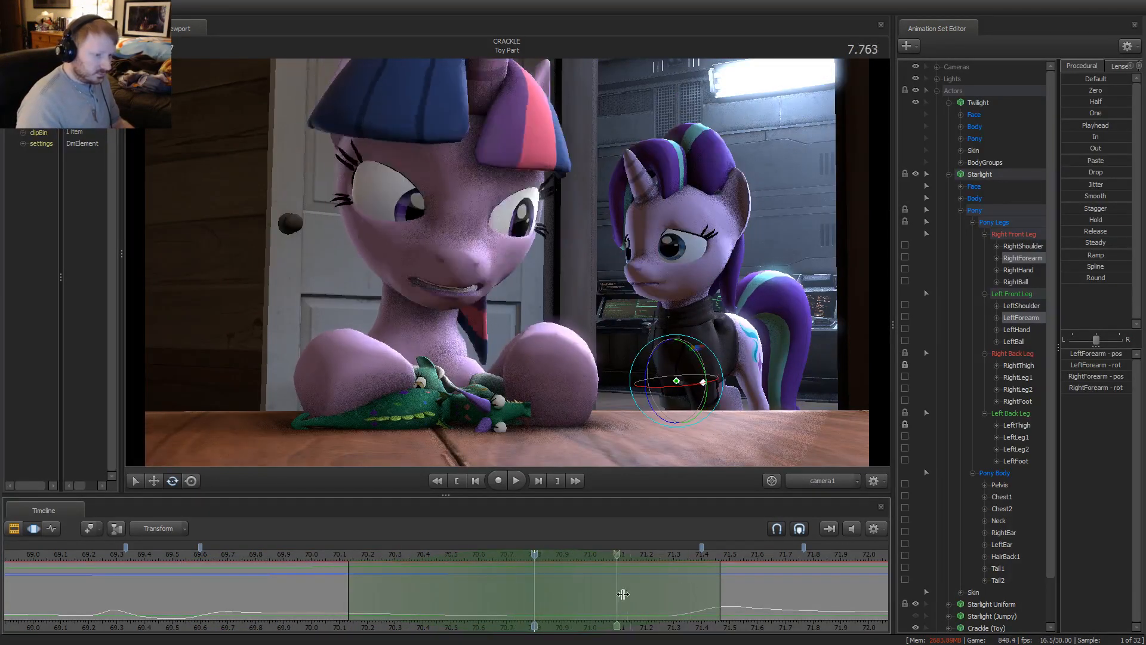
key("ctrl")
Return to the work camera, view Starlight from the side and rotate her pelvis slightly at 7.466 s
left_click(823, 480)
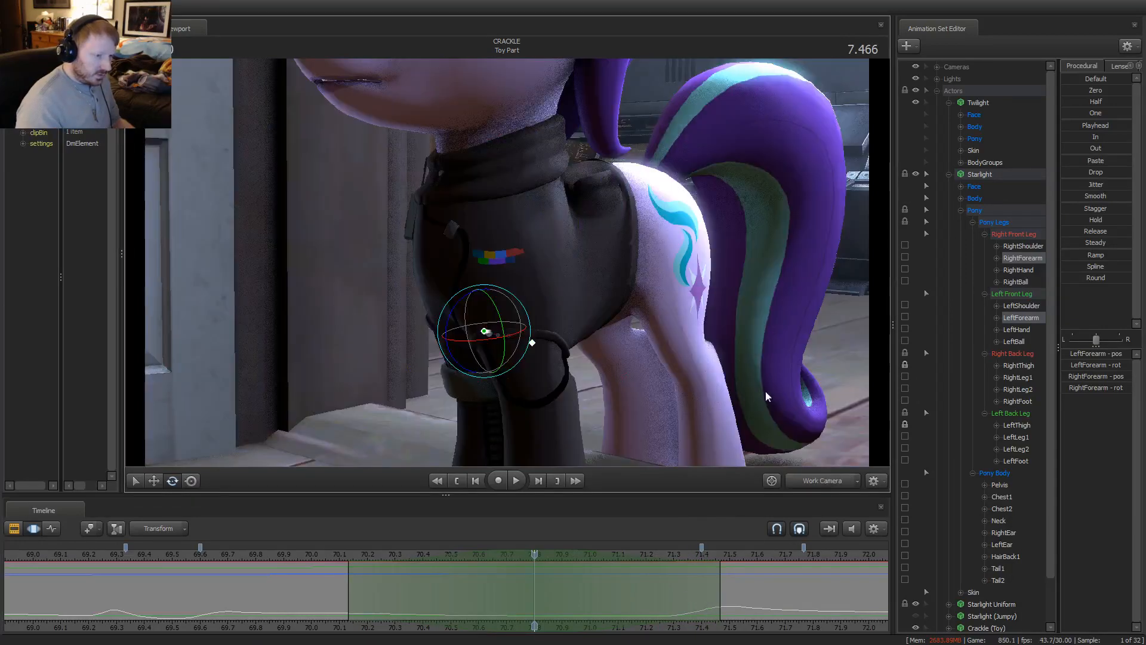
left_click_drag(767, 398, 624, 210, "alt")
left_click(634, 218, "ctrl")
middle_click_drag(591, 230, 499, 272)
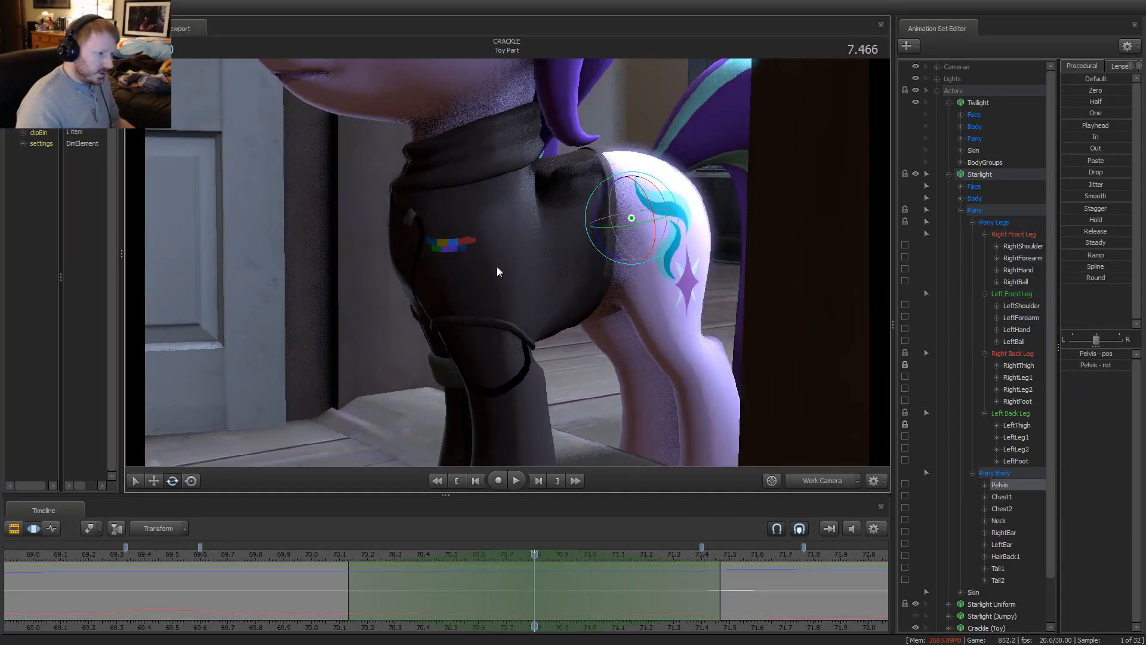
left_click_drag(600, 208, 601, 207)
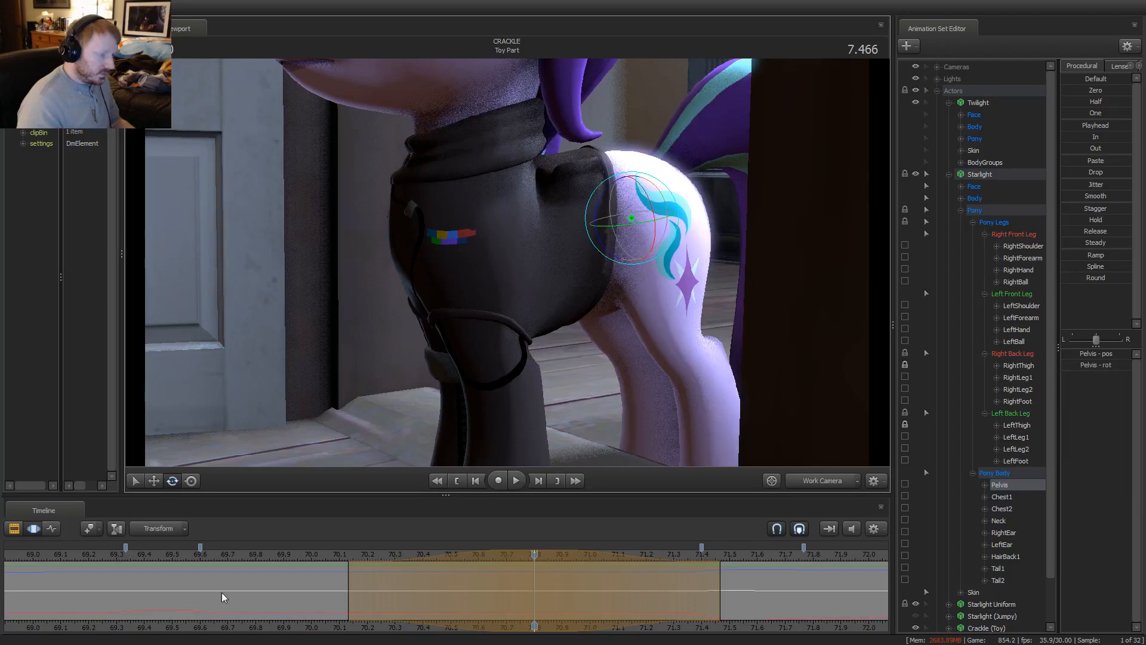
Replay the pelvis movement and extend the start of the time selection back to about 69.9 s
key("space")
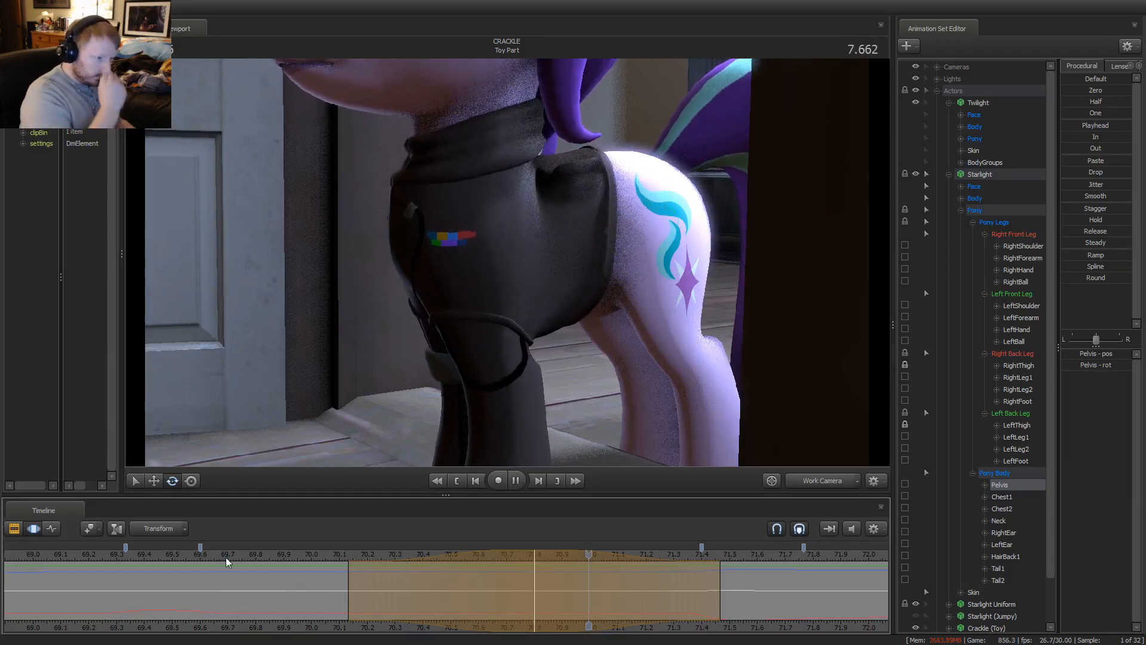
key("space")
key("space")
left_click_drag(348, 588, 293, 588)
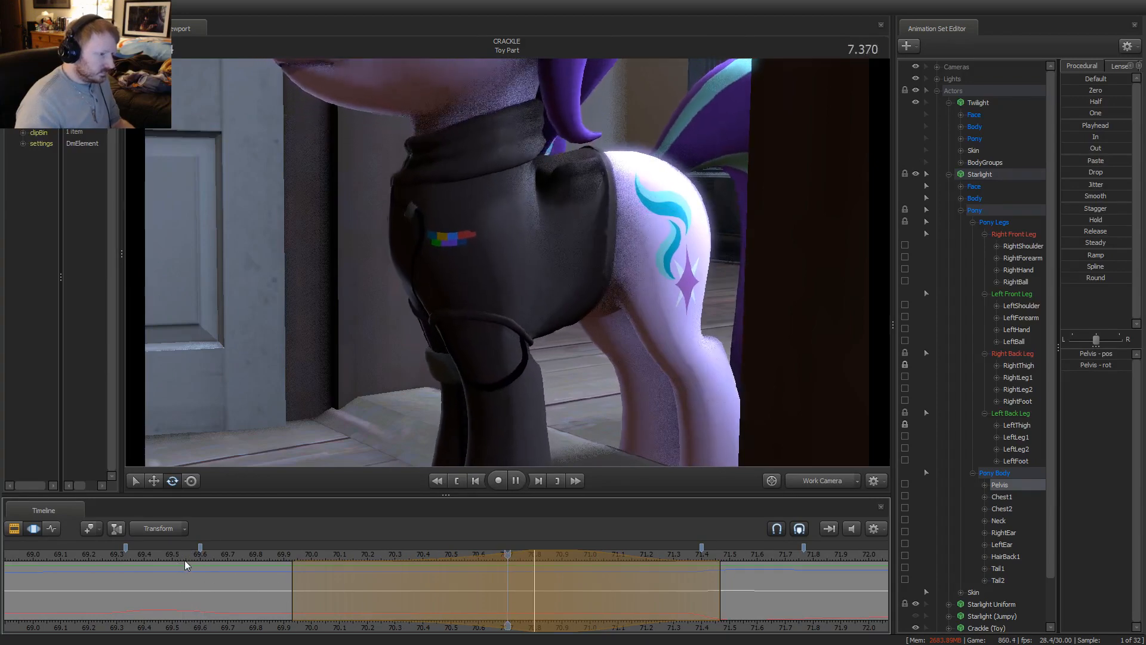
key("space")
left_click_drag(373, 568, 526, 590)
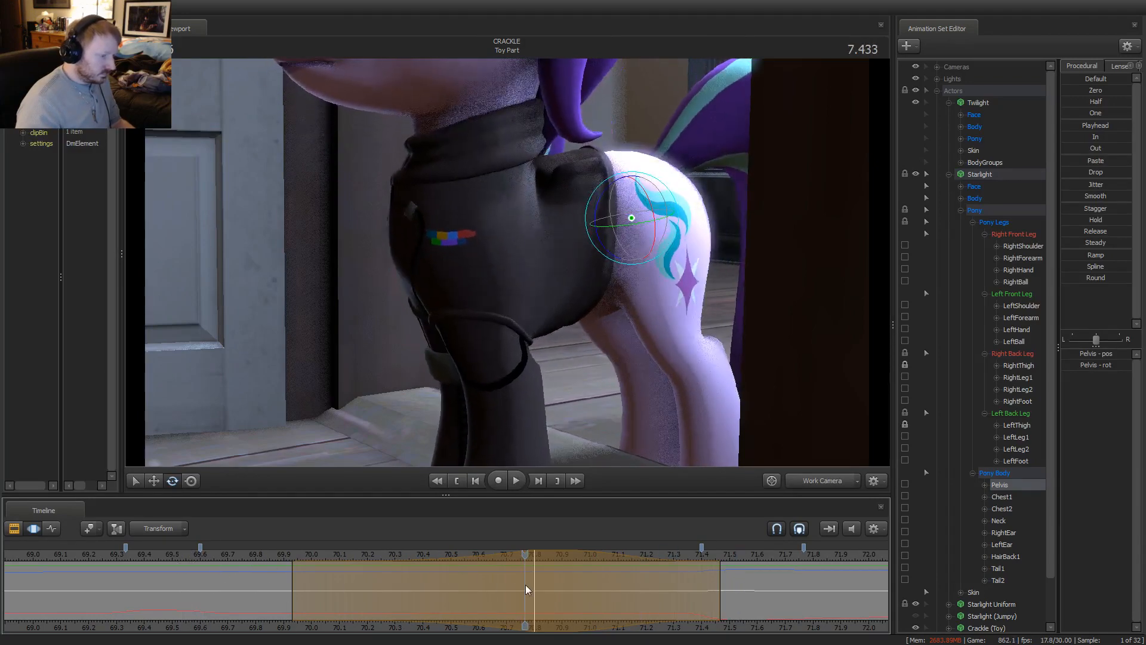
Adjust Starlight's chest at 7.466 s and rotate both front shoulders together slightly over the time selection
left_click(547, 237)
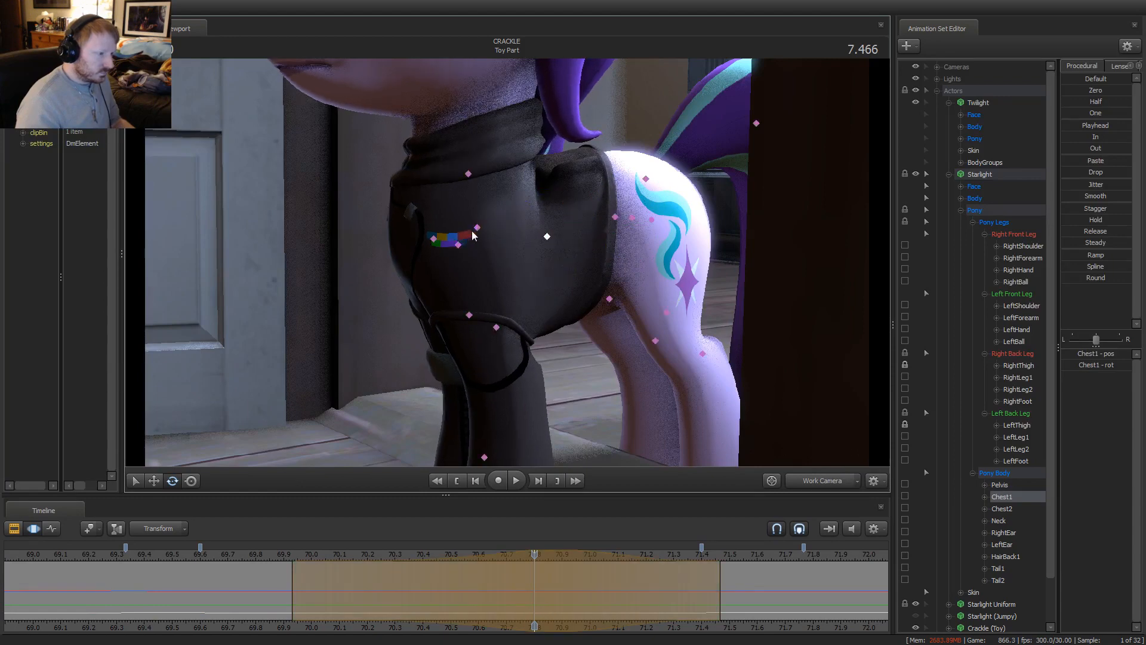
left_click(477, 230)
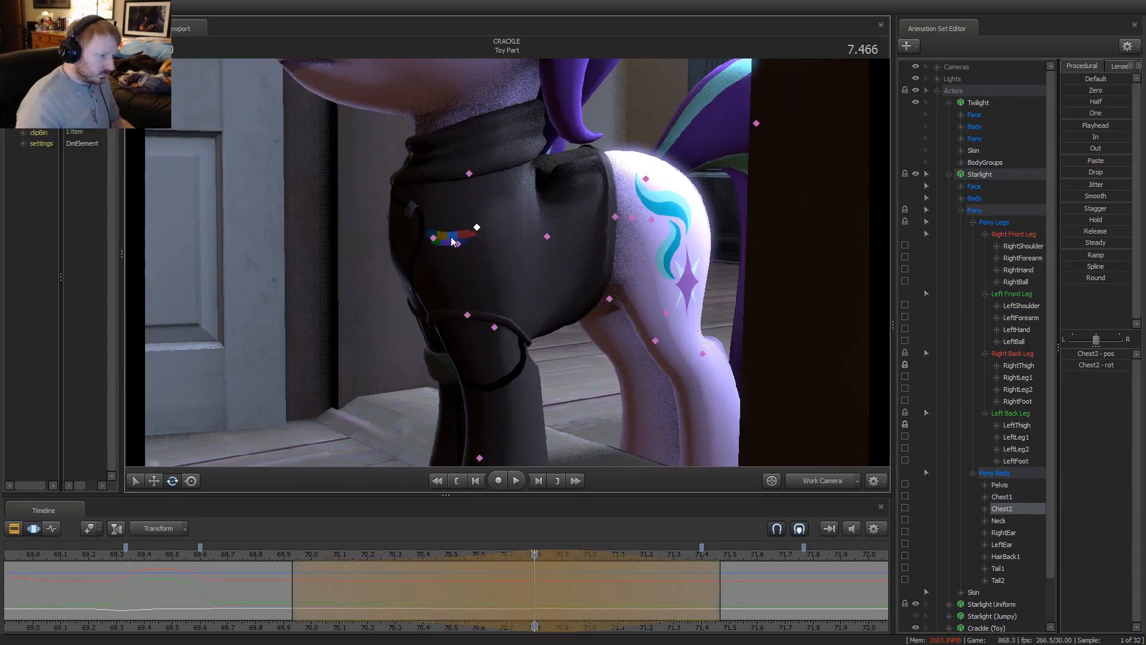
left_click(452, 246, "ctrl")
left_click(457, 243, "ctrl")
left_click(433, 238, "ctrl+shift")
left_click_drag(405, 213, 409, 210)
Rotate both of Starlight's front forearms together slightly and scrub back through the movement to 6.900 s
left_click(489, 330, "ctrl")
left_click(464, 318, "ctrl+shift")
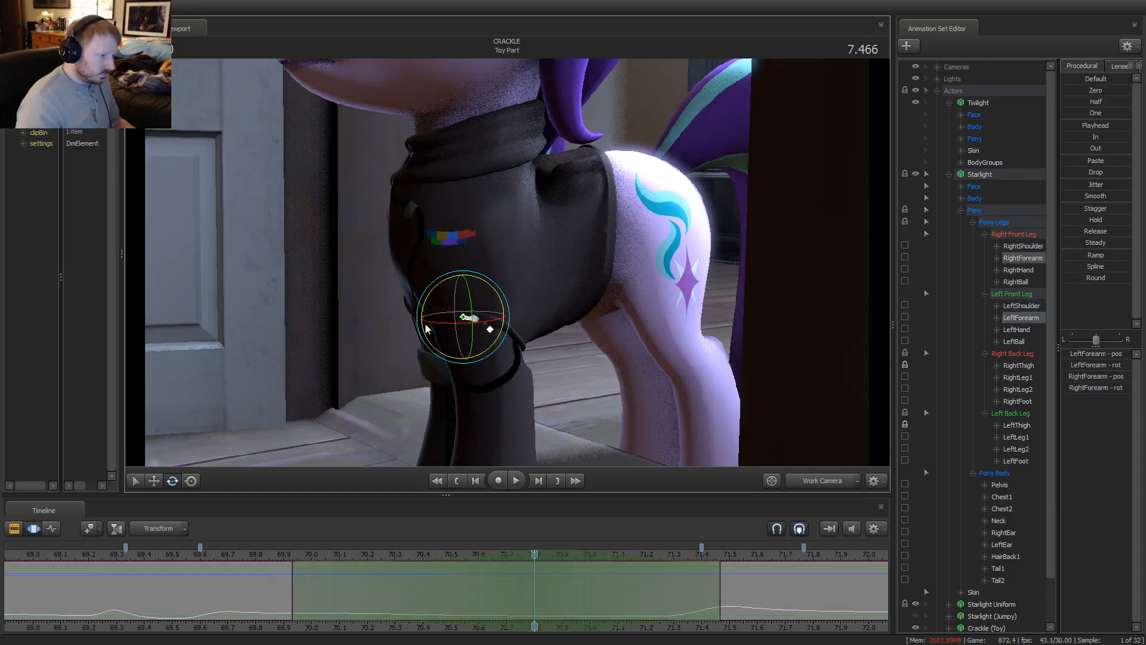
left_click_drag(426, 329, 425, 332)
left_click_drag(334, 547, 375, 563)
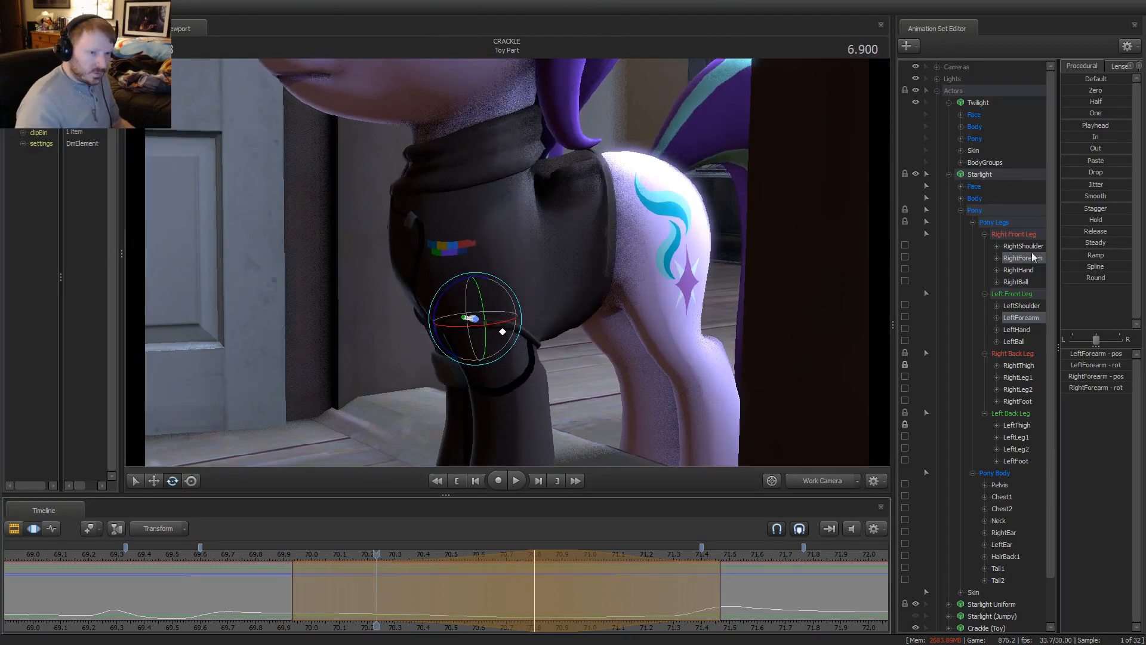
Select Starlight's Body and Pony controls and apply the Round preset over a short time selection around 6.833 s
left_click(984, 173)
left_click(980, 186, "ctrl")
left_click(977, 197, "ctrl")
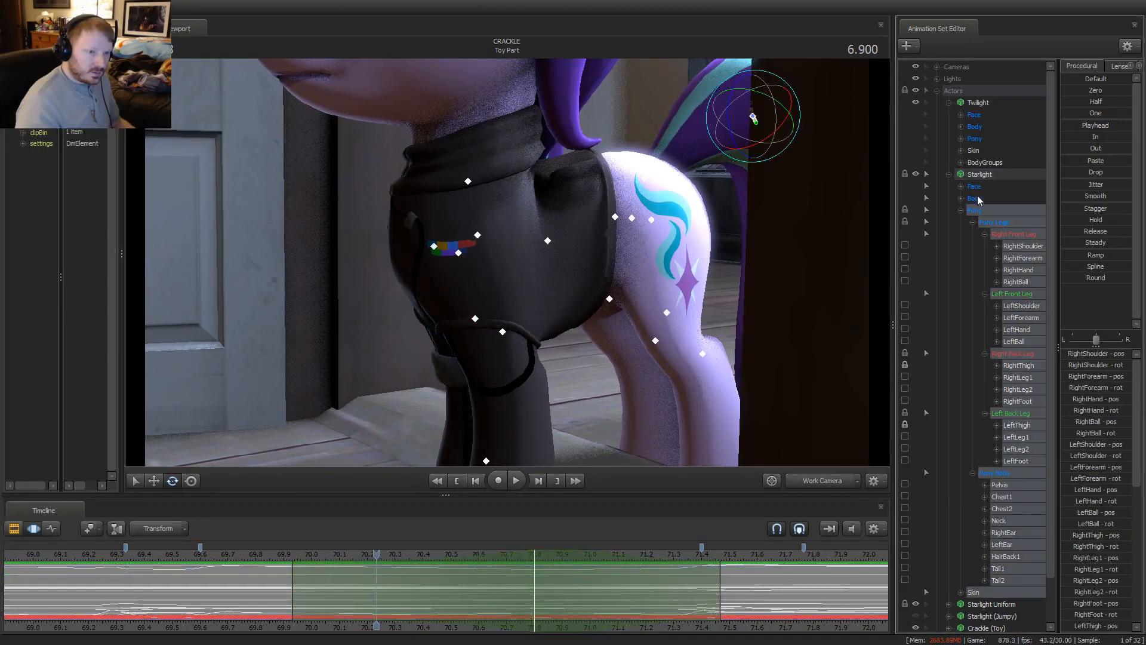
left_click(978, 197, "ctrl")
left_click_drag(292, 601, 406, 600, "shift")
left_click_drag(1096, 279, 1098, 279)
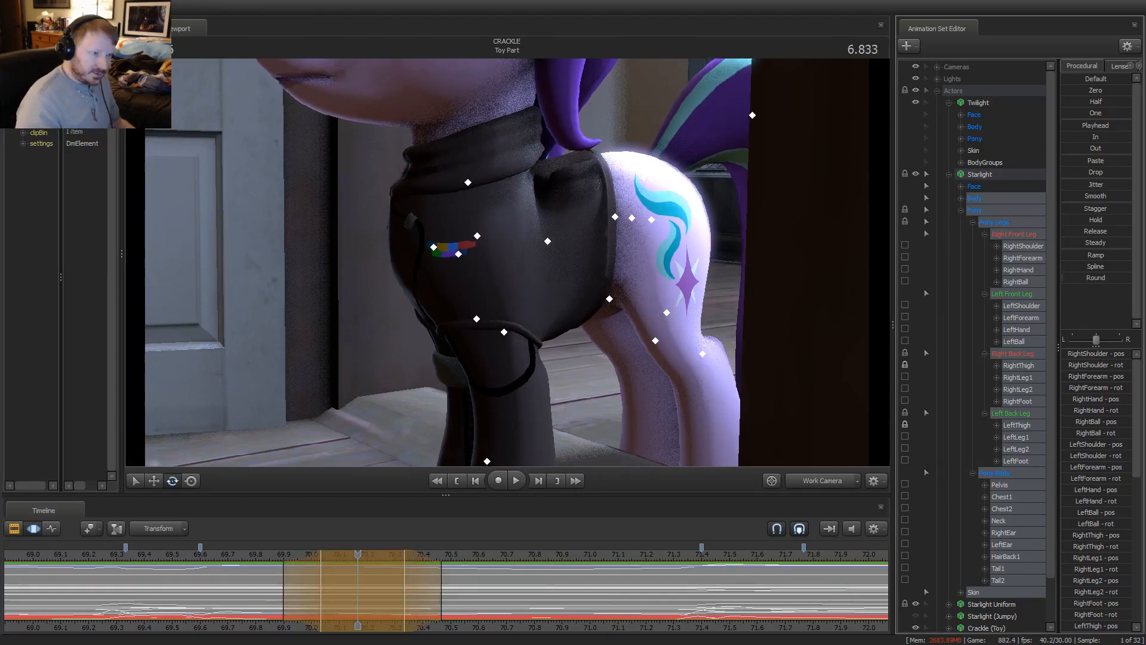
Apply the Round preset to the same controls around 7.466 s and replay the movement, switching to camera1
left_click(552, 625)
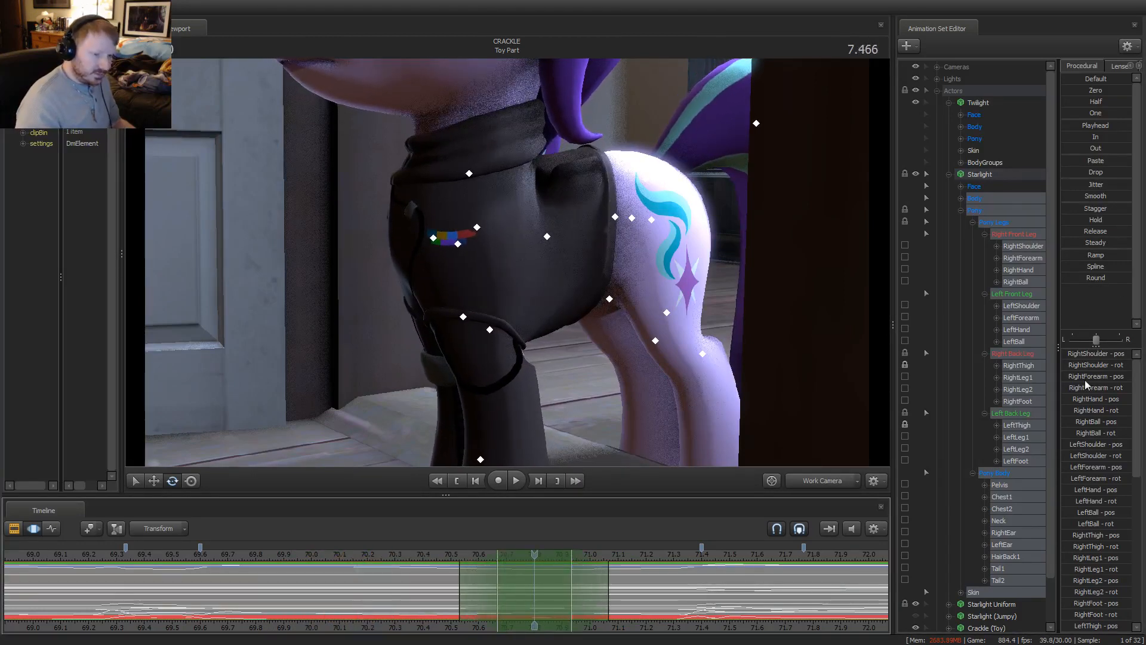
left_click_drag(1079, 278, 1133, 311)
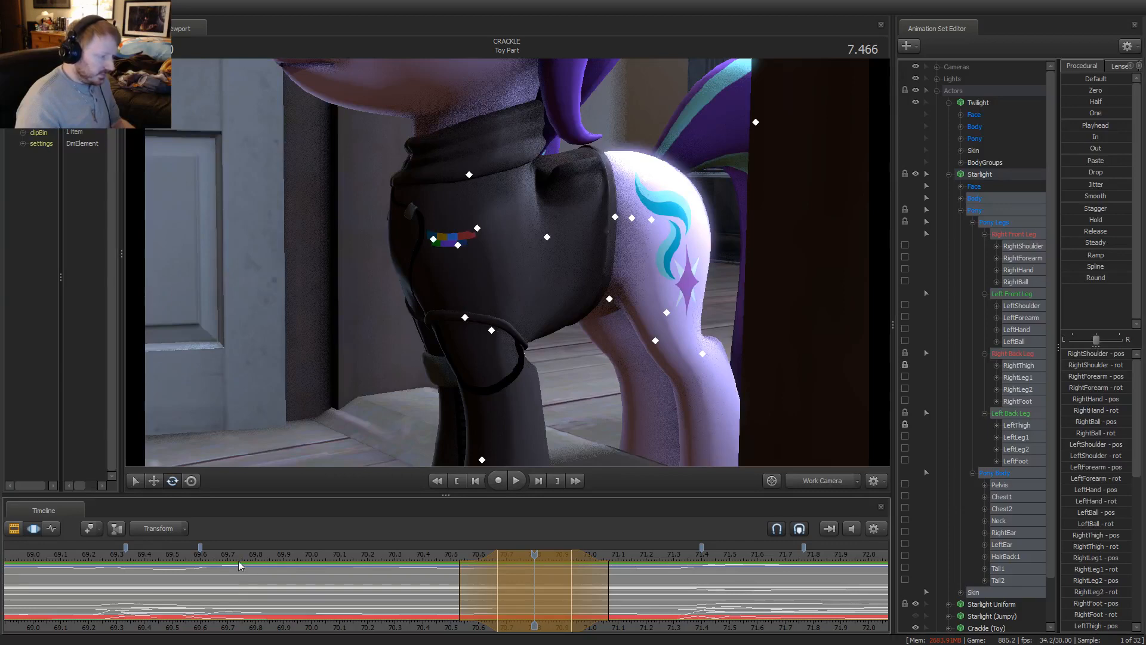
key("space")
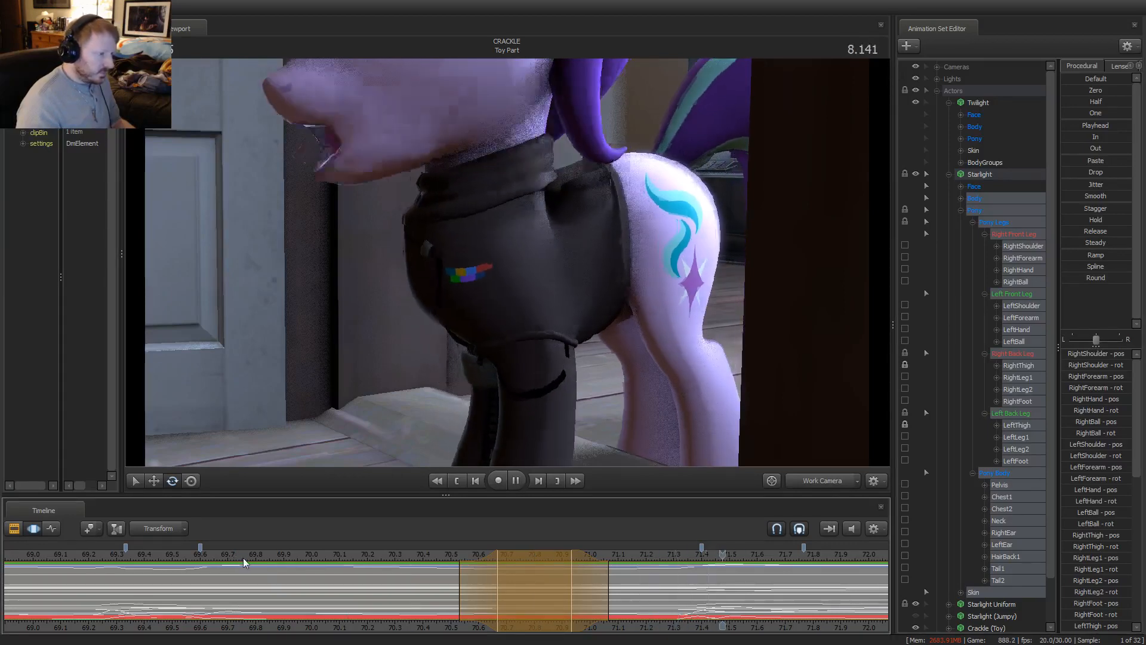
left_click(829, 481)
Rotate Starlight's neck slightly at 7.166 s over a time selection from about 69.9 to 71.1 s, and replay it
left_click_drag(382, 570, 452, 598)
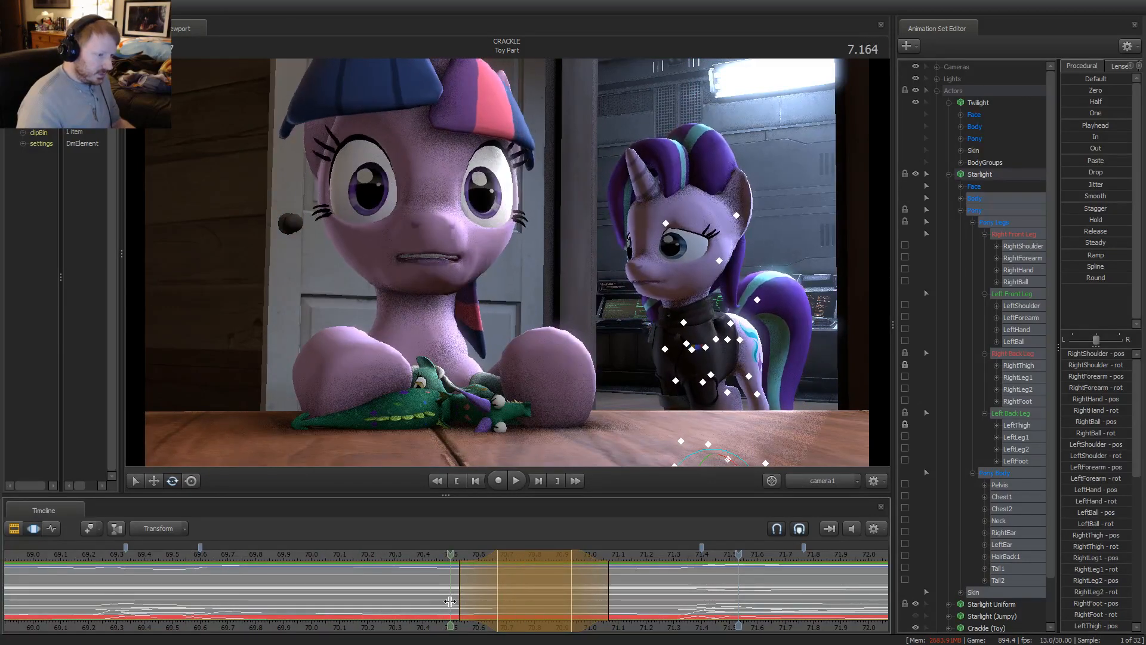
key("Escape")
scroll(454, 597, "up", 5, "shift")
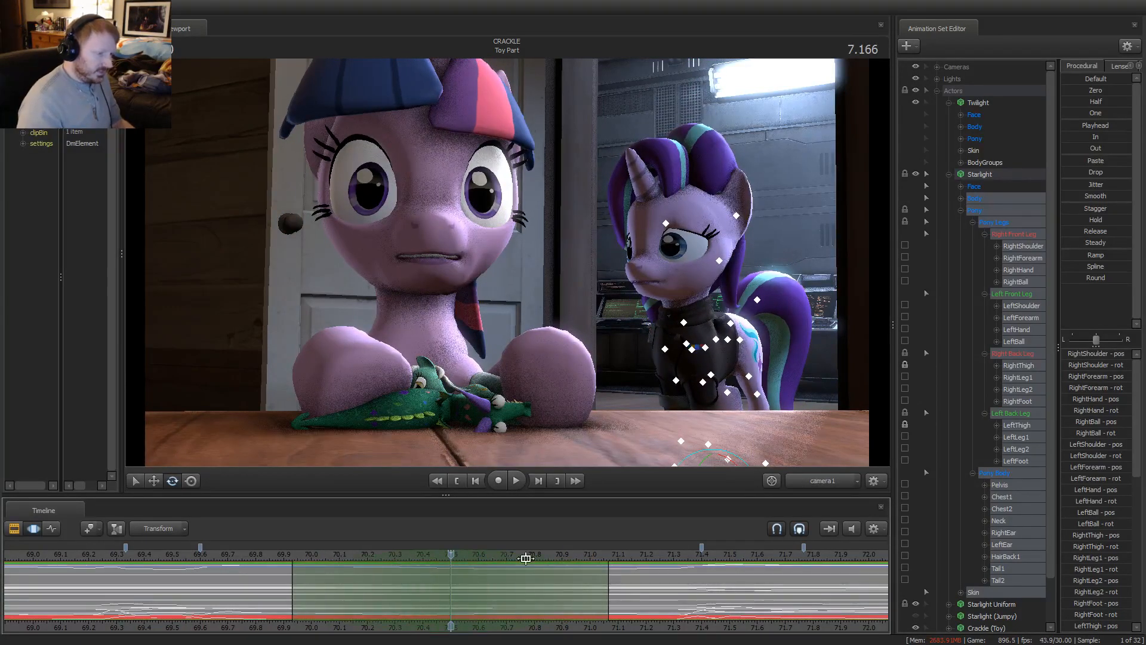
left_click(683, 321)
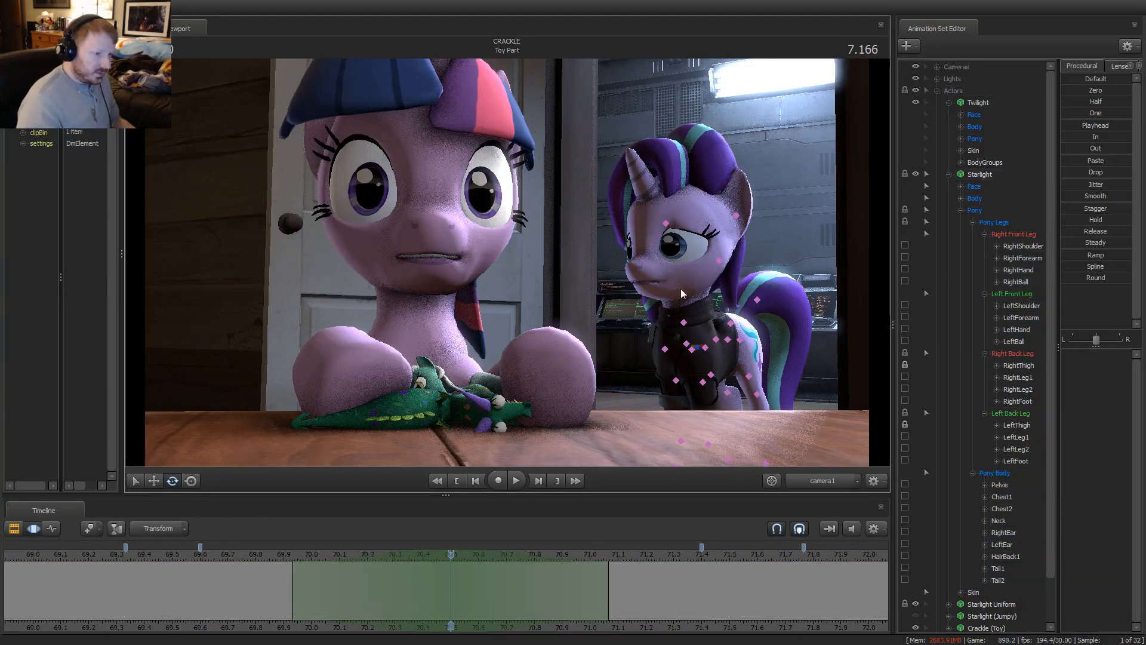
left_click_drag(683, 322, 656, 308)
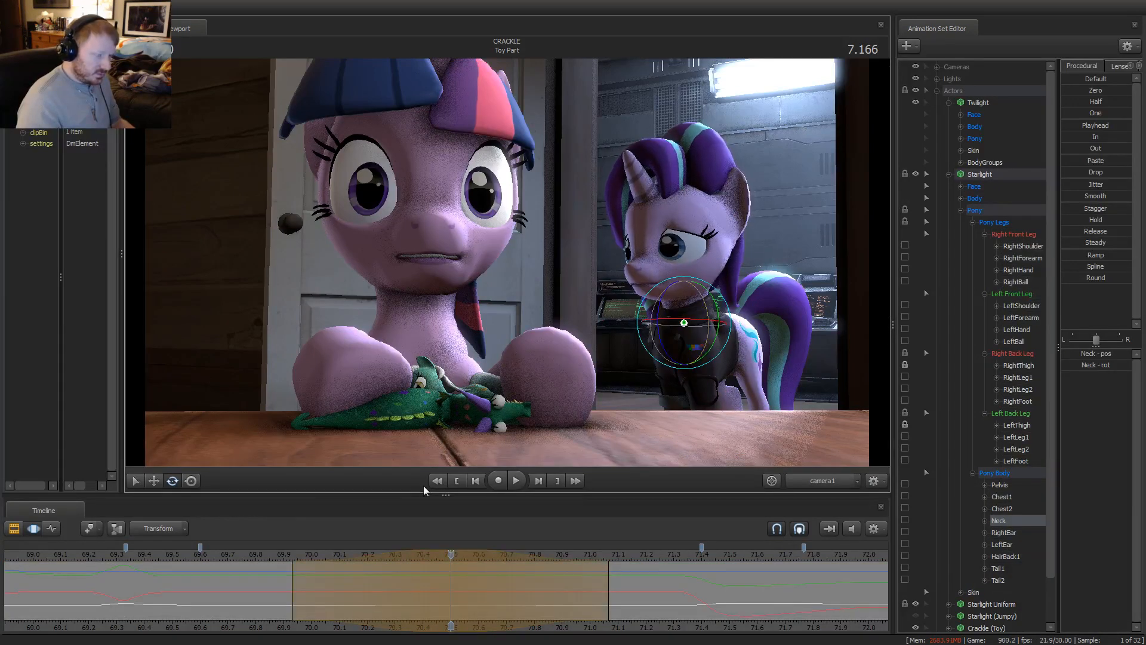
key("space")
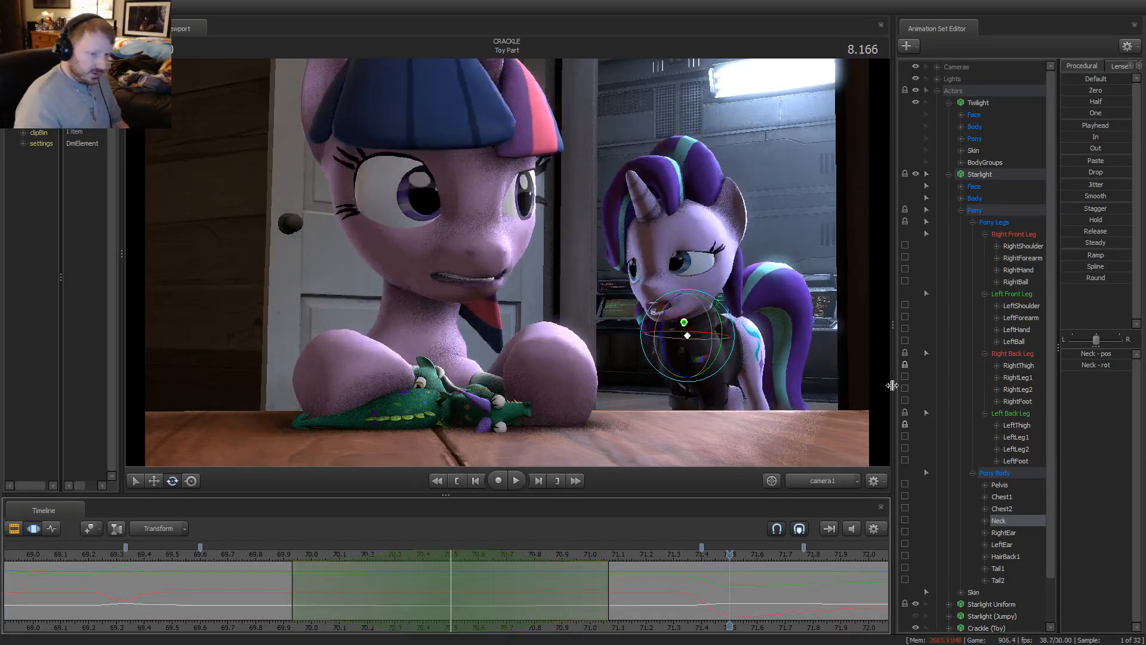
Select all of Starlight's Pony controls, apply the Round preset over a time selection from about 69.9 to 71.3 s, and replay it
left_click(984, 211)
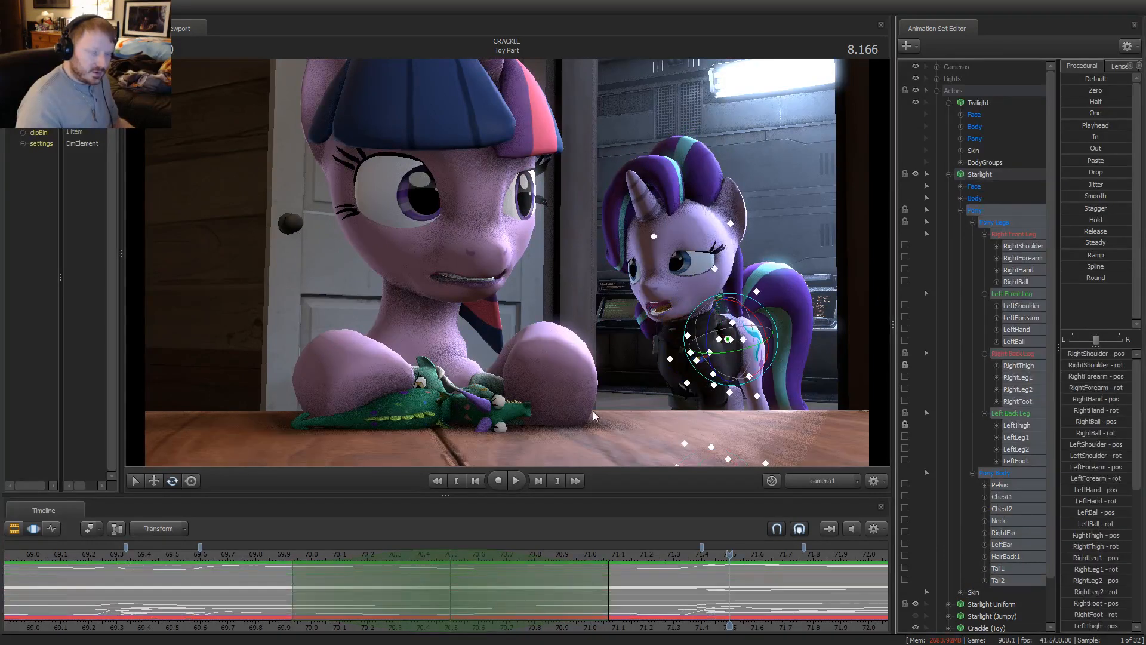
left_click_drag(331, 569, 677, 594)
scroll(655, 606, "up", 3, "shift")
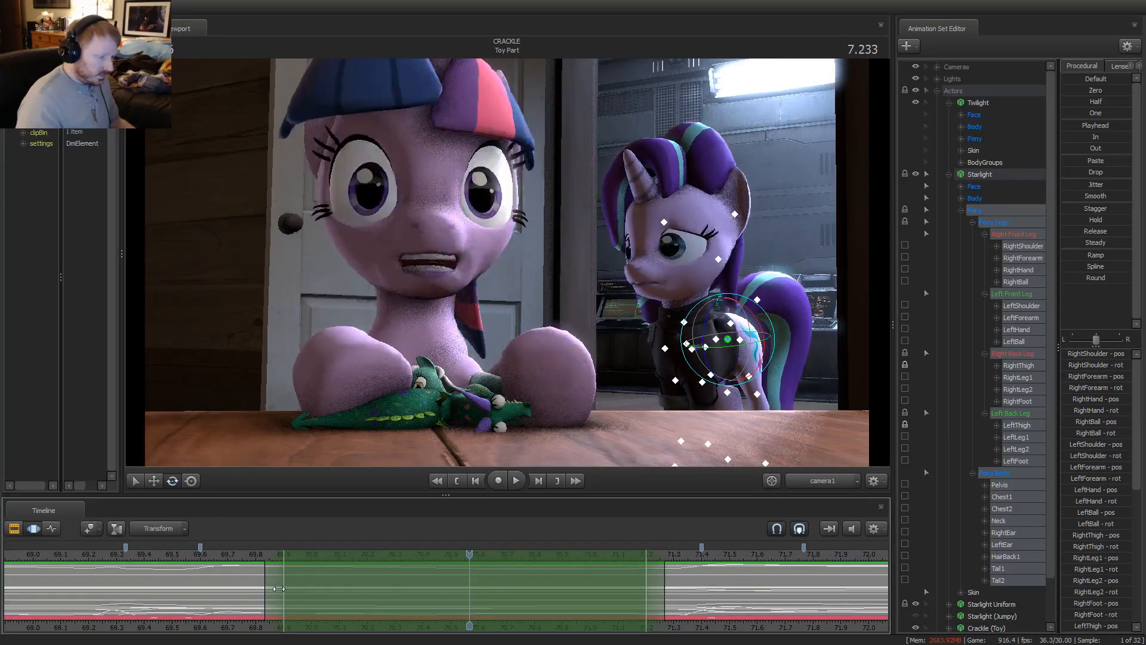
left_click_drag(278, 589, 250, 589)
left_click_drag(283, 592, 293, 592)
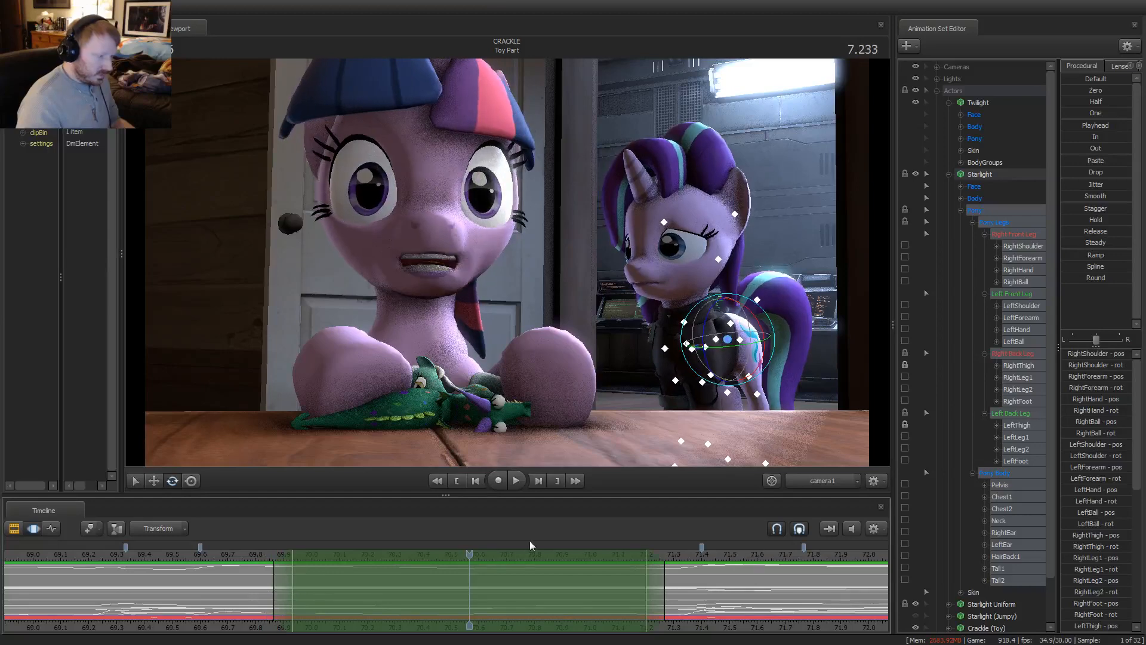
left_click(1083, 278)
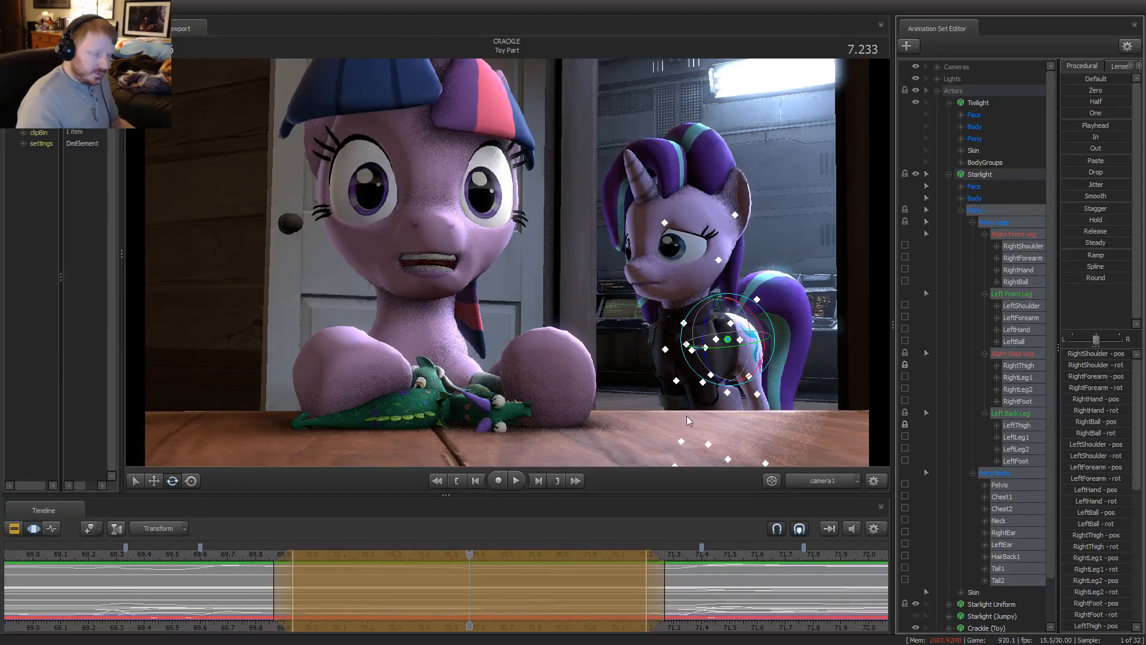
key("space")
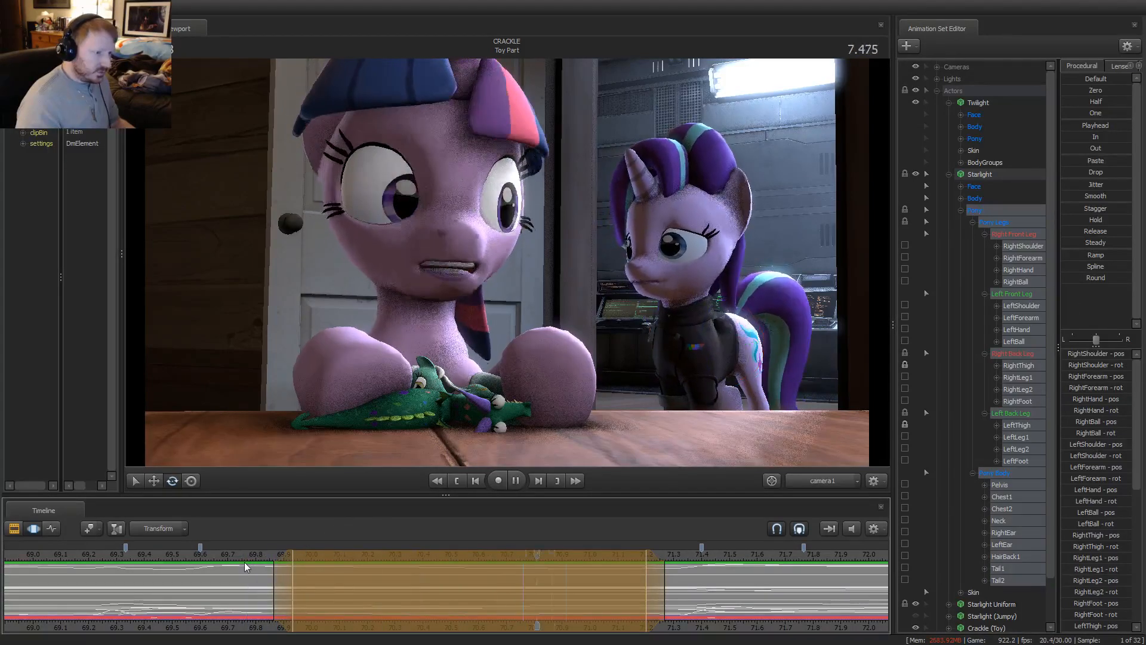
key("space")
Rotate Starlight's head slightly at 8.000 s over a time selection from about 70.4 to 71.6 s
left_click_drag(276, 553, 553, 554)
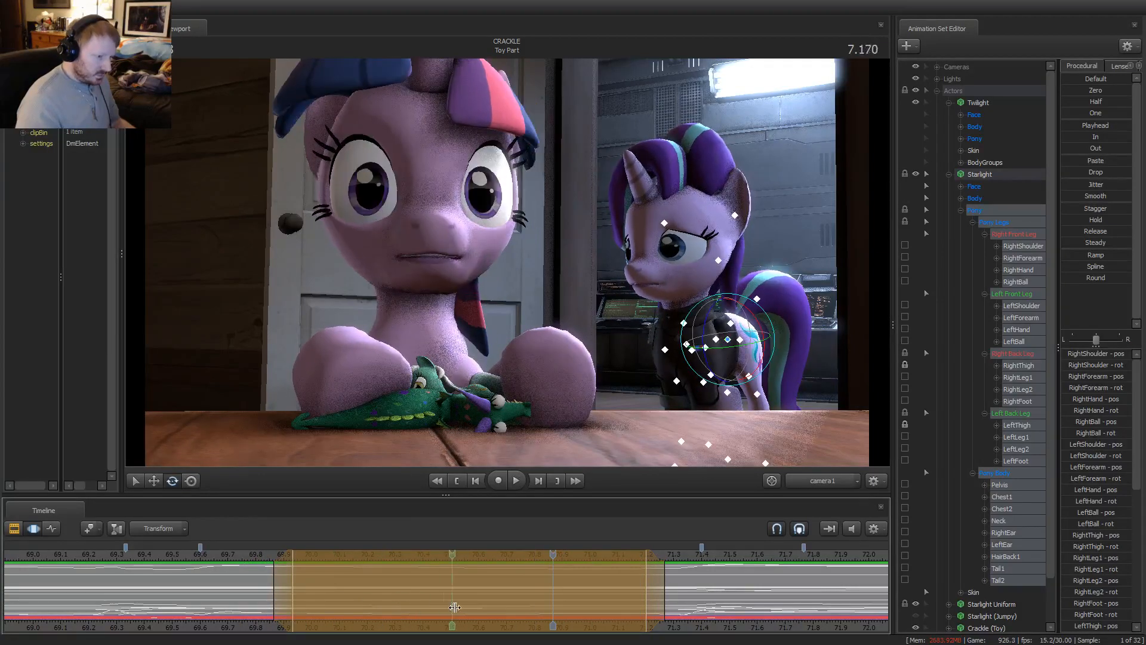
left_click_drag(525, 611, 525, 612, "shift")
left_click(525, 612, "shift")
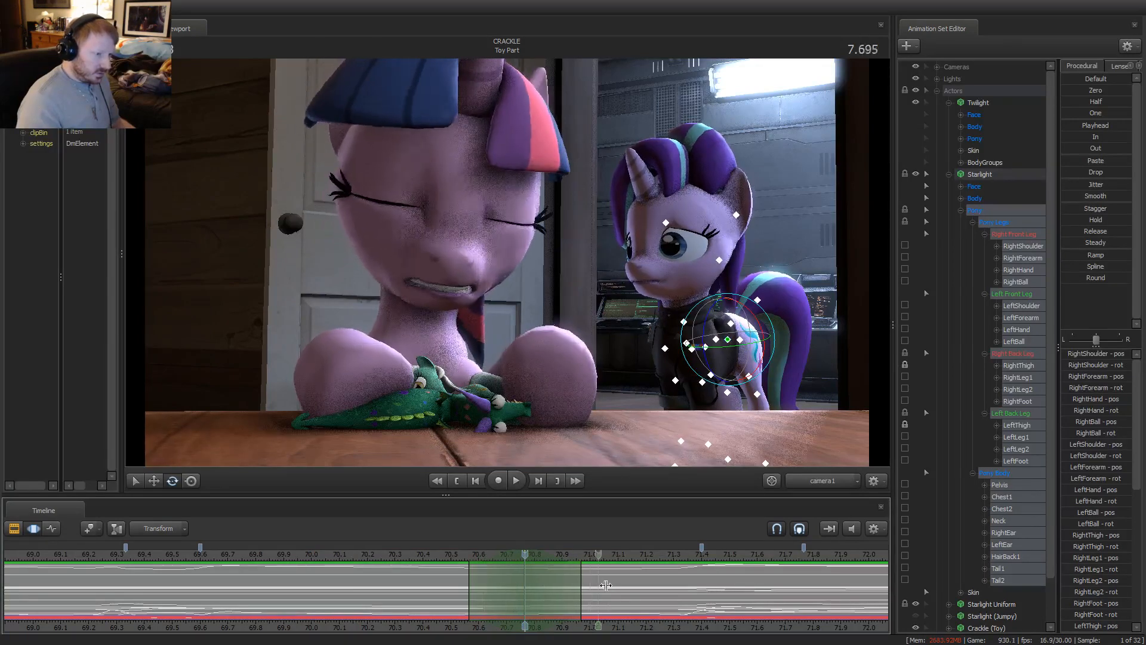
left_click(616, 587, "shift")
scroll(616, 586, "up", 5, "shift")
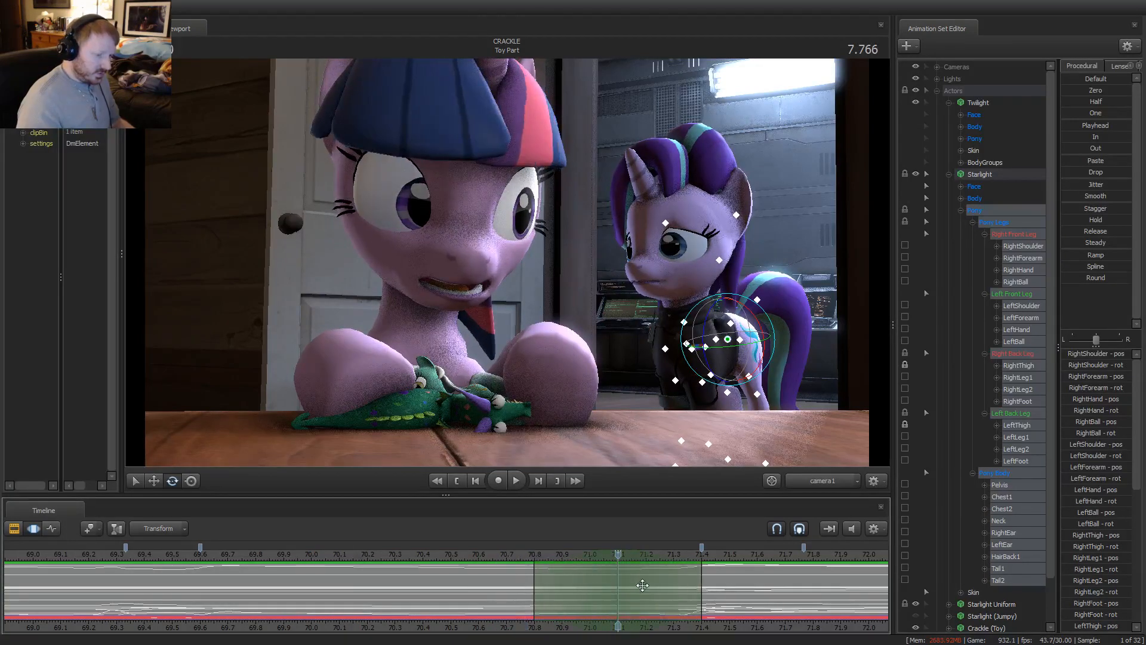
left_click_drag(661, 586, 683, 592, "shift")
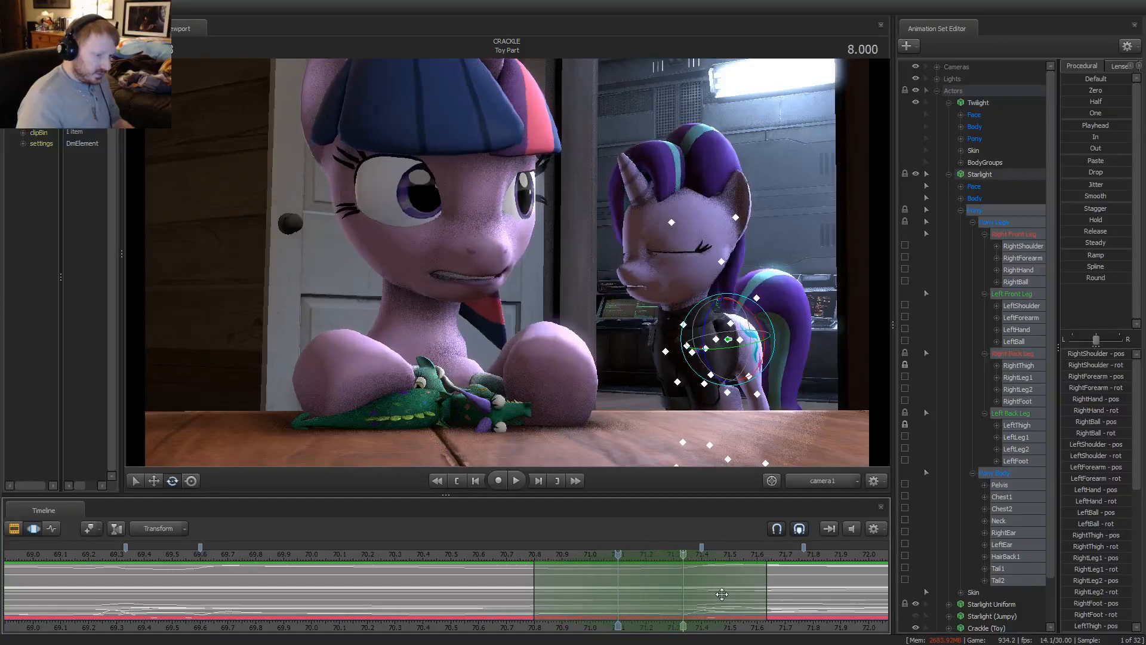
left_click_drag(534, 595, 422, 595)
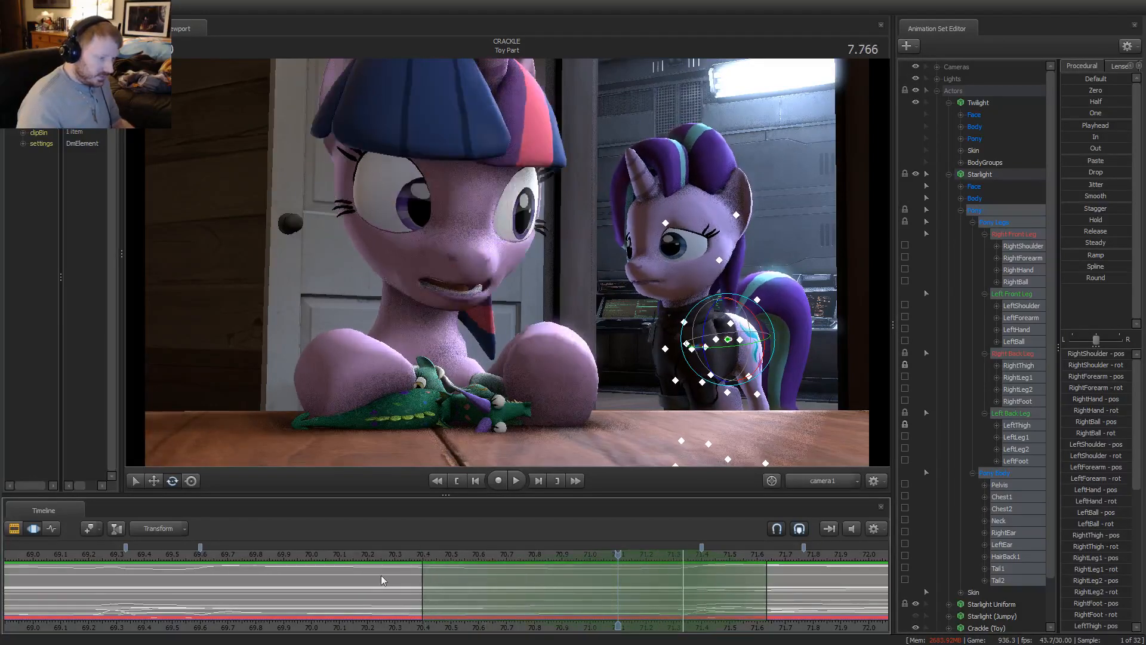
left_click_drag(579, 569, 683, 570, "shift")
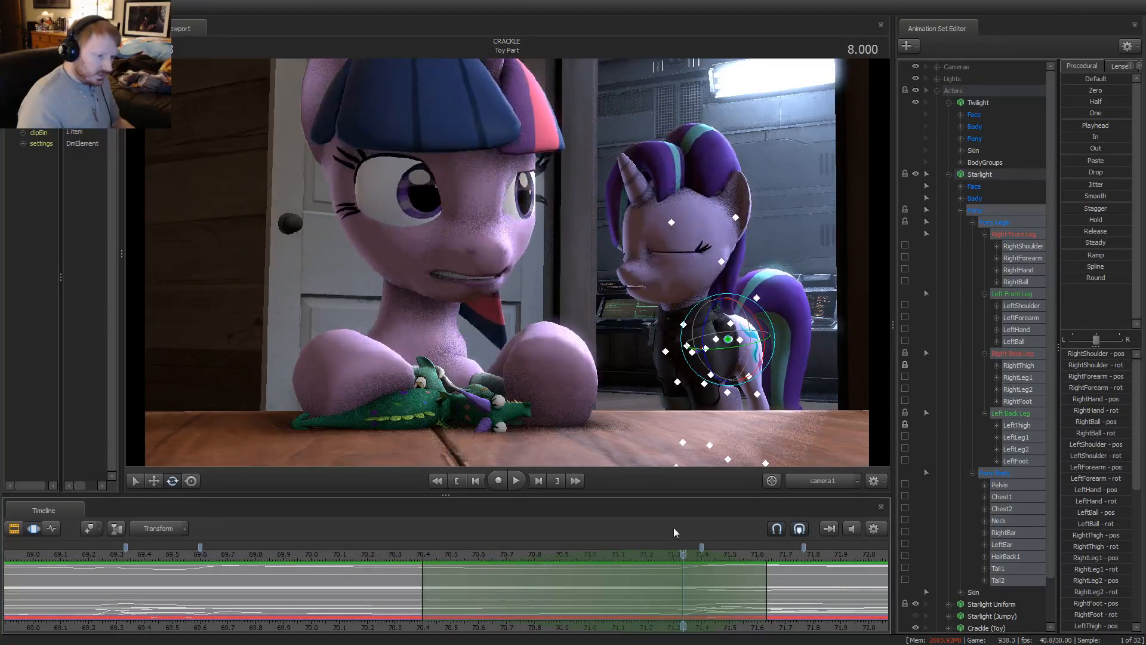
left_click(673, 283)
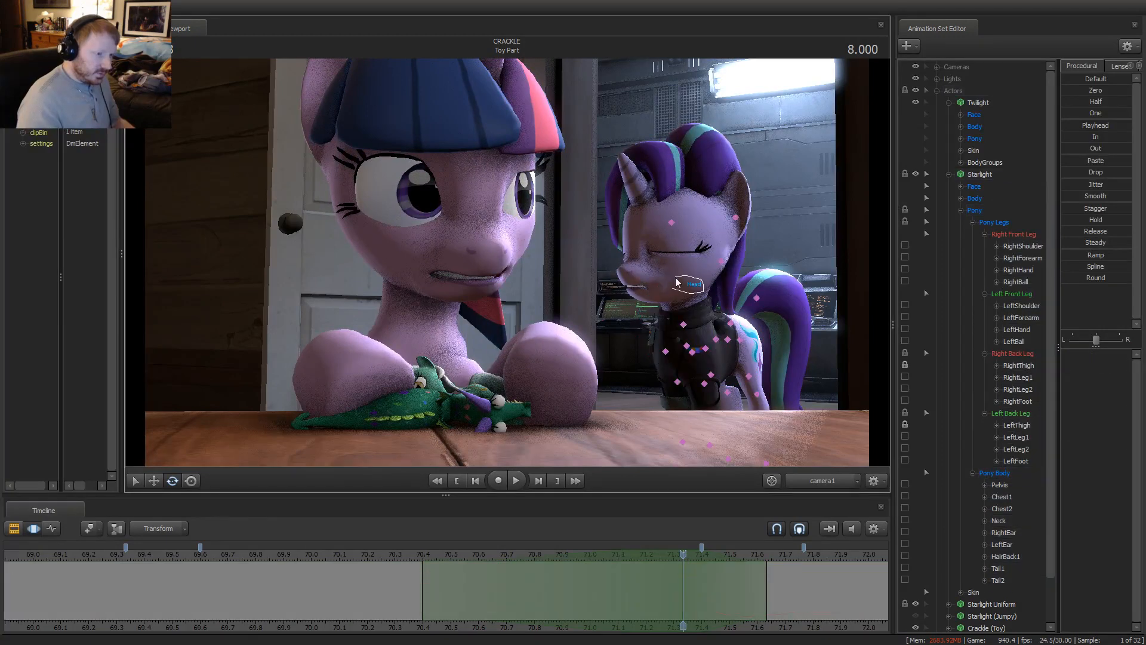
left_click_drag(673, 283, 660, 265)
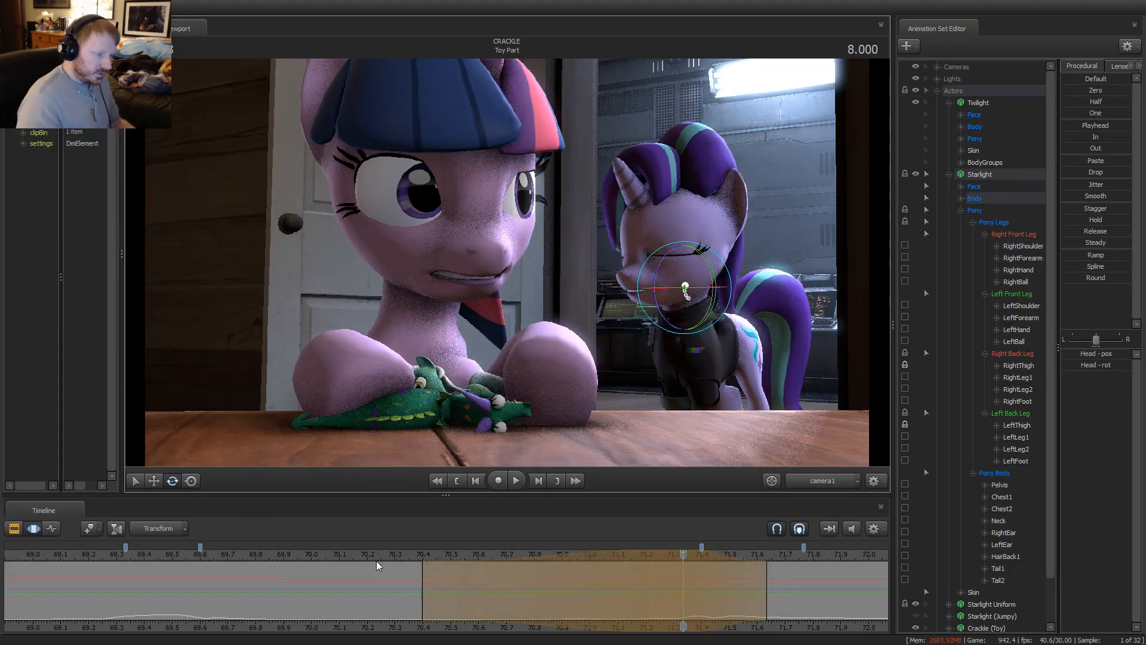
Replay the shot repeatedly from before Starlight's head movement through 8.000 s to judge the new rotation
key("space")
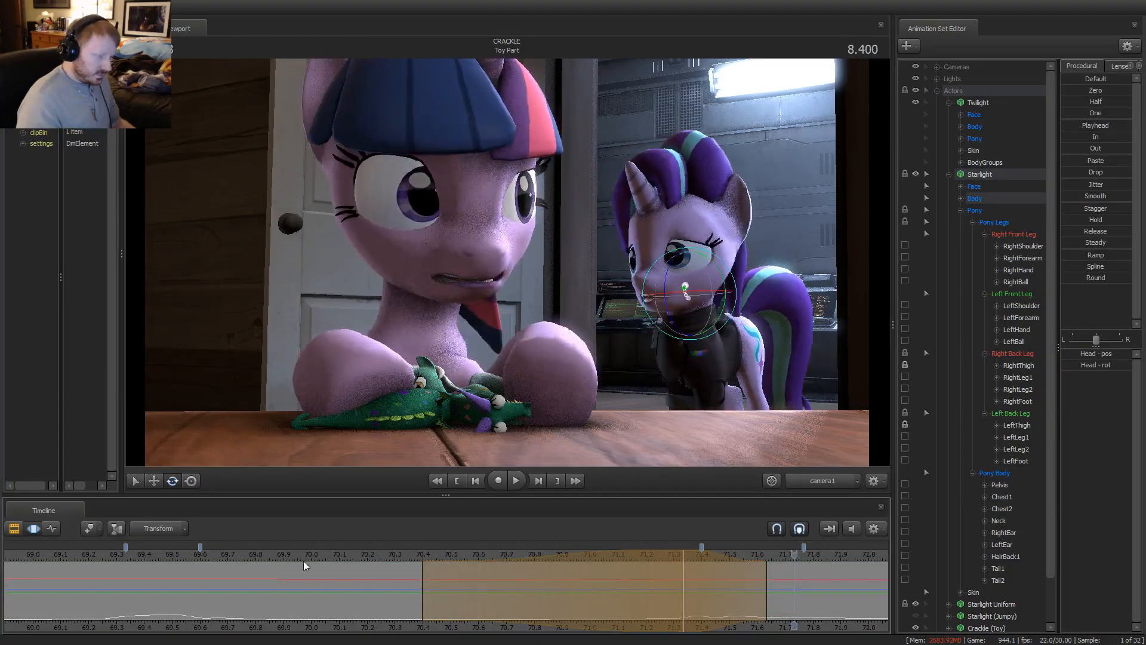
key("space")
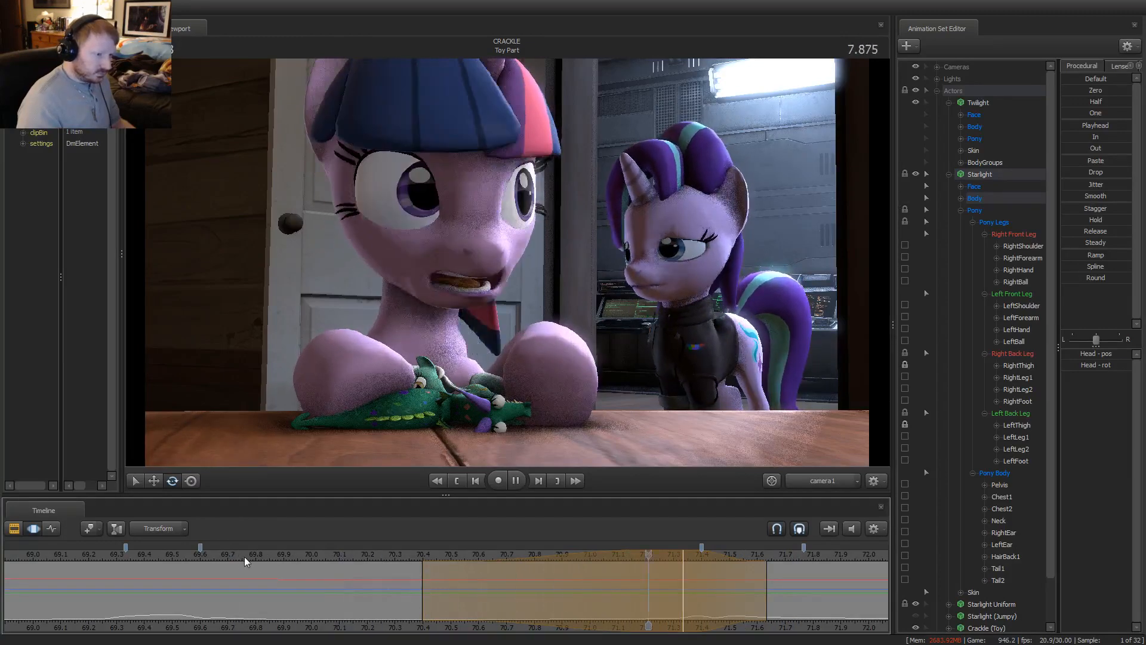
left_click(171, 559)
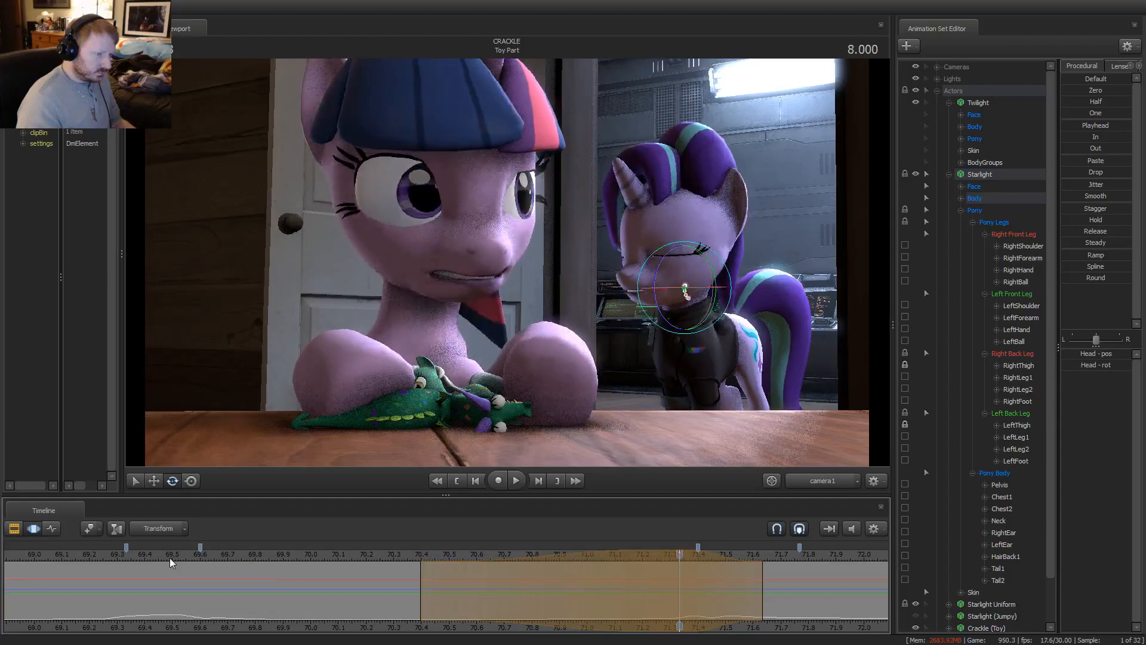
left_click(174, 557)
key("space")
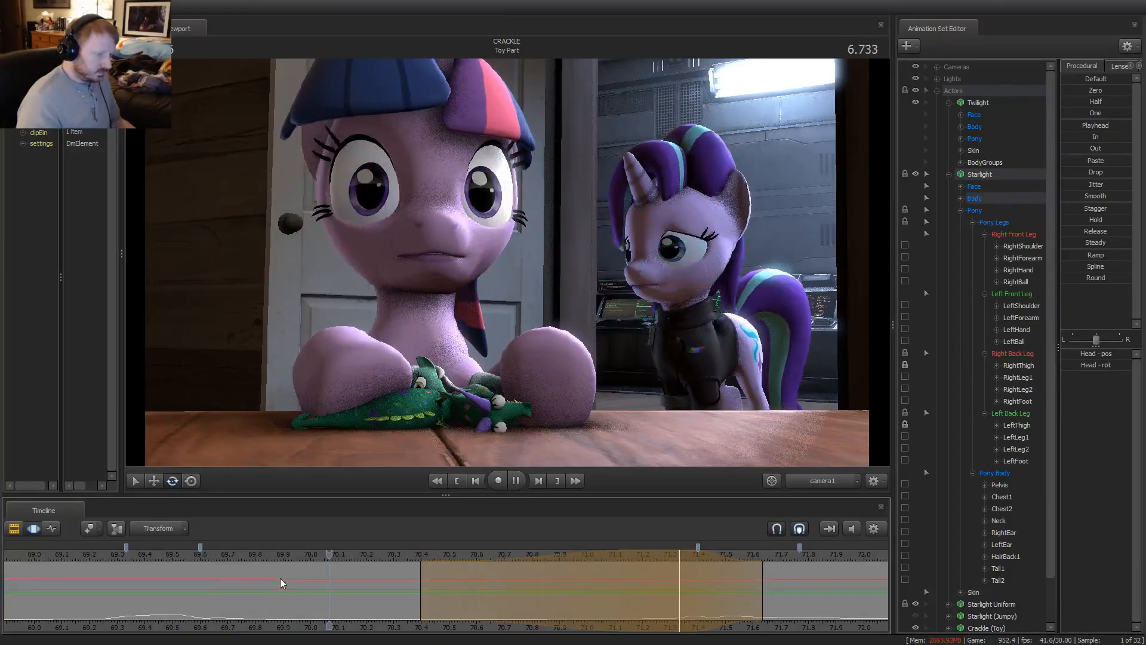
key("space")
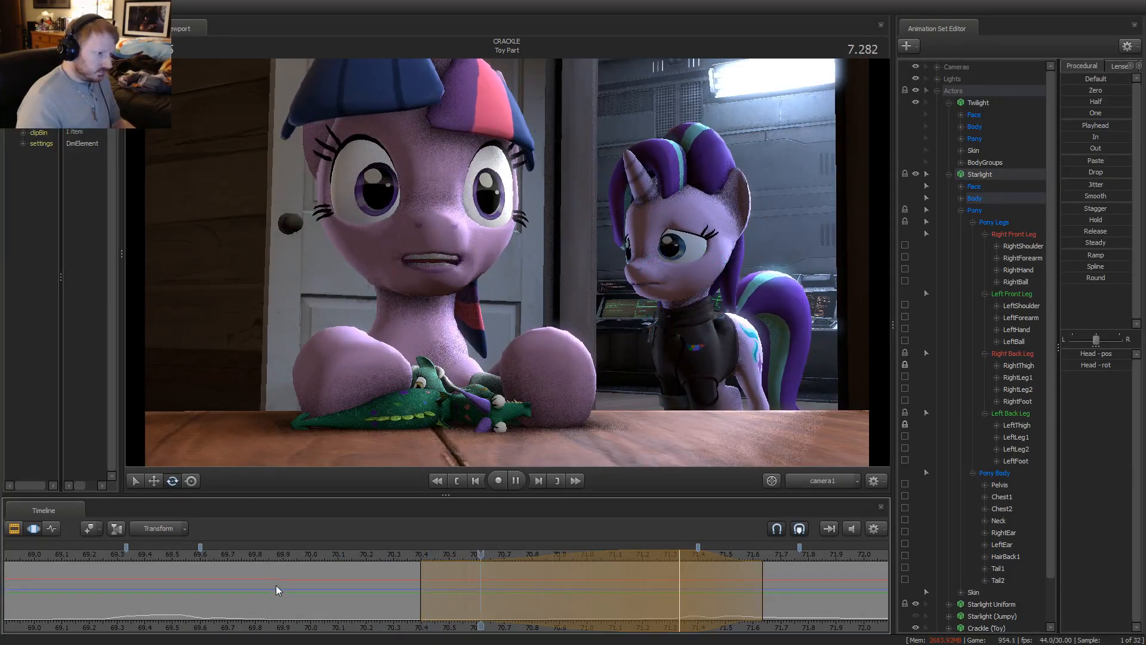
left_click(134, 555)
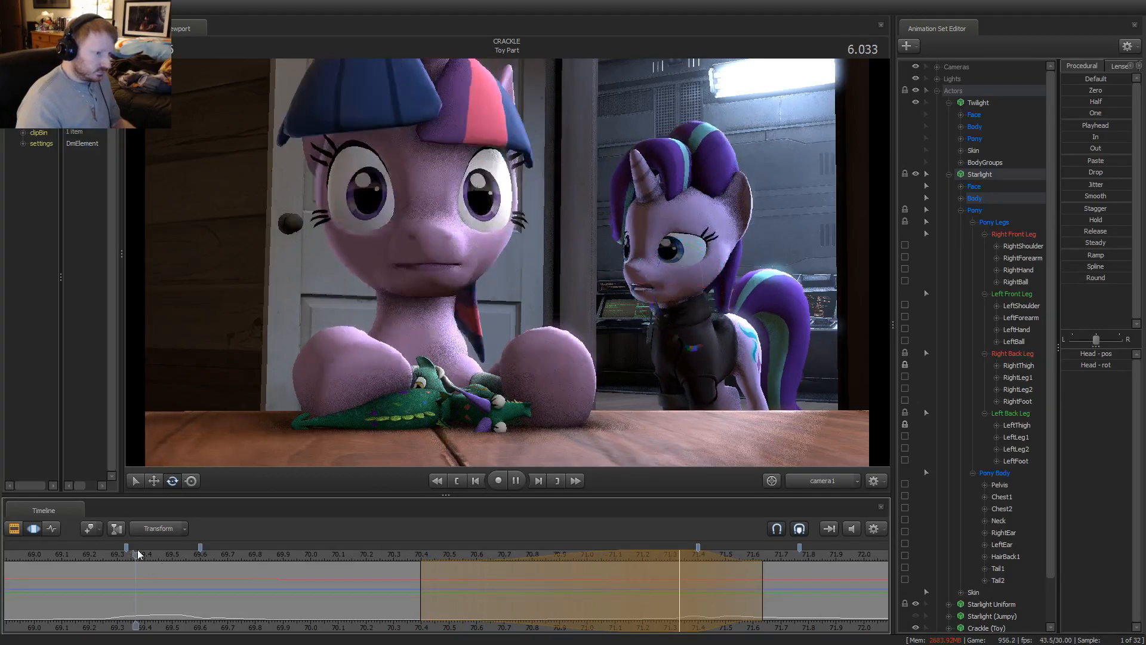
key("space")
key("space")
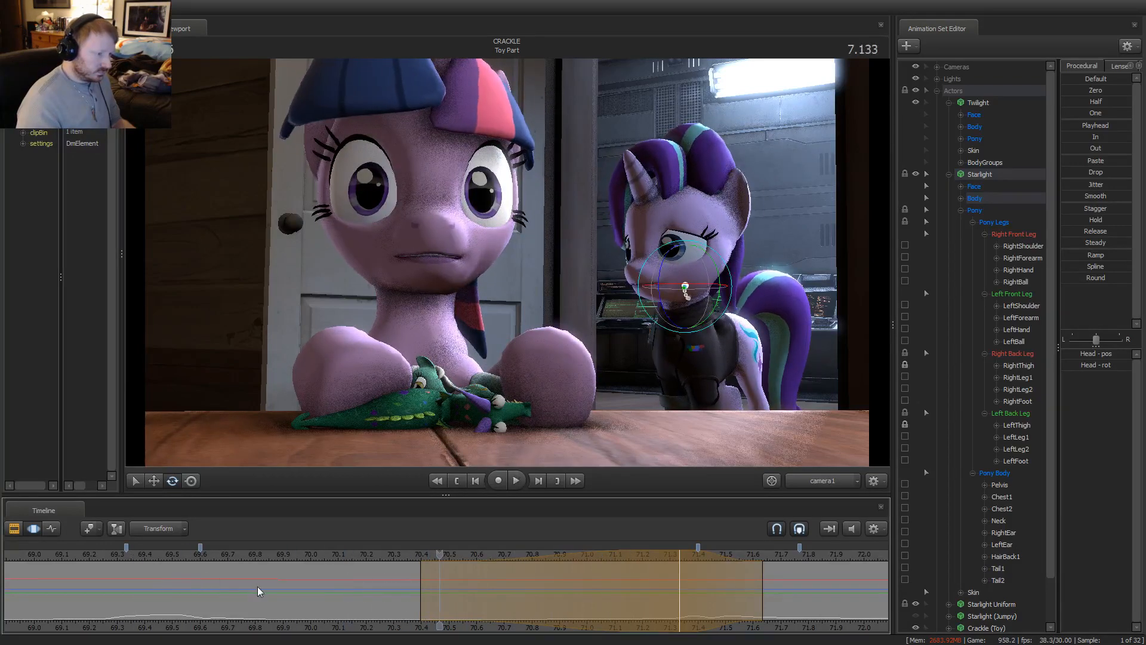
scroll(258, 591, "down", 2)
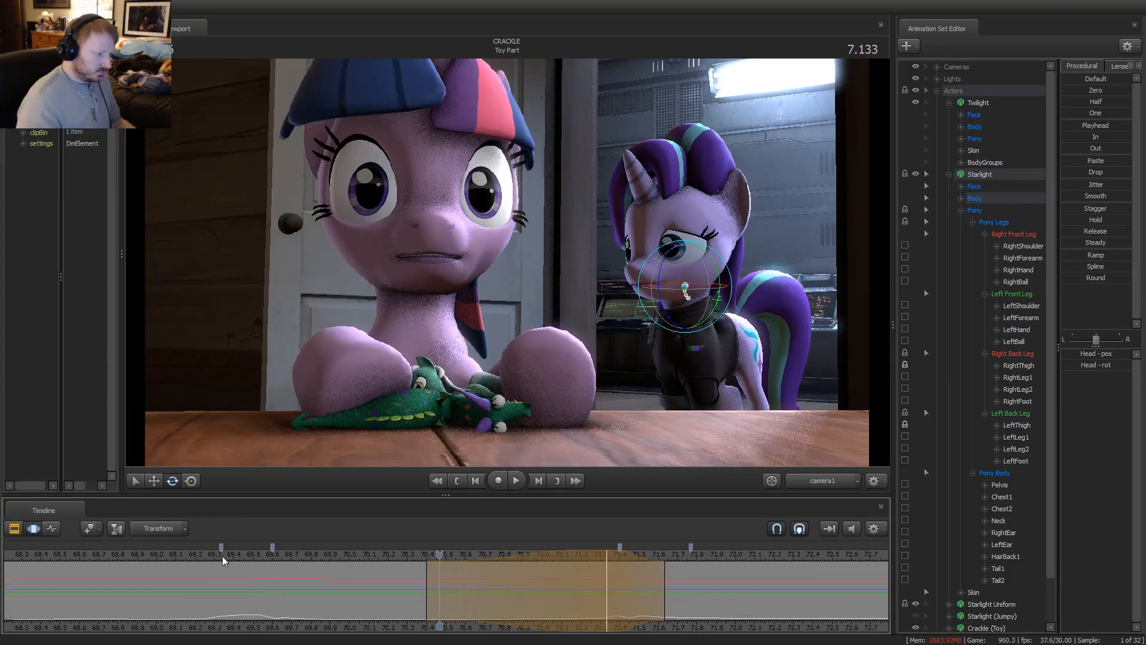
left_click(202, 556)
key("space")
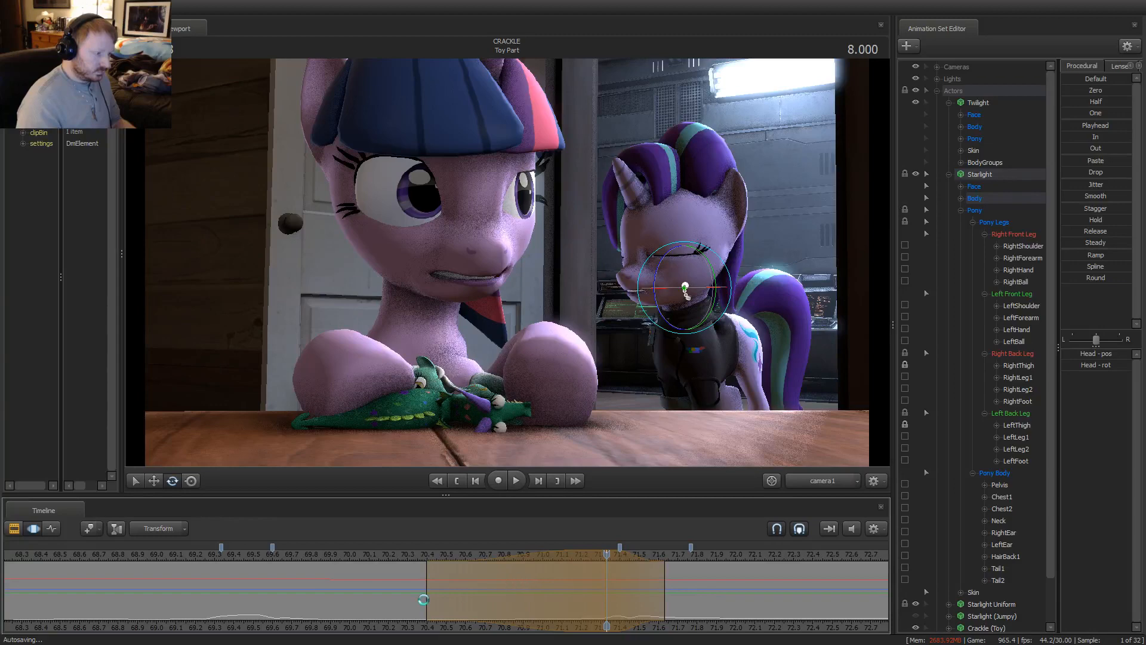
left_click(451, 593)
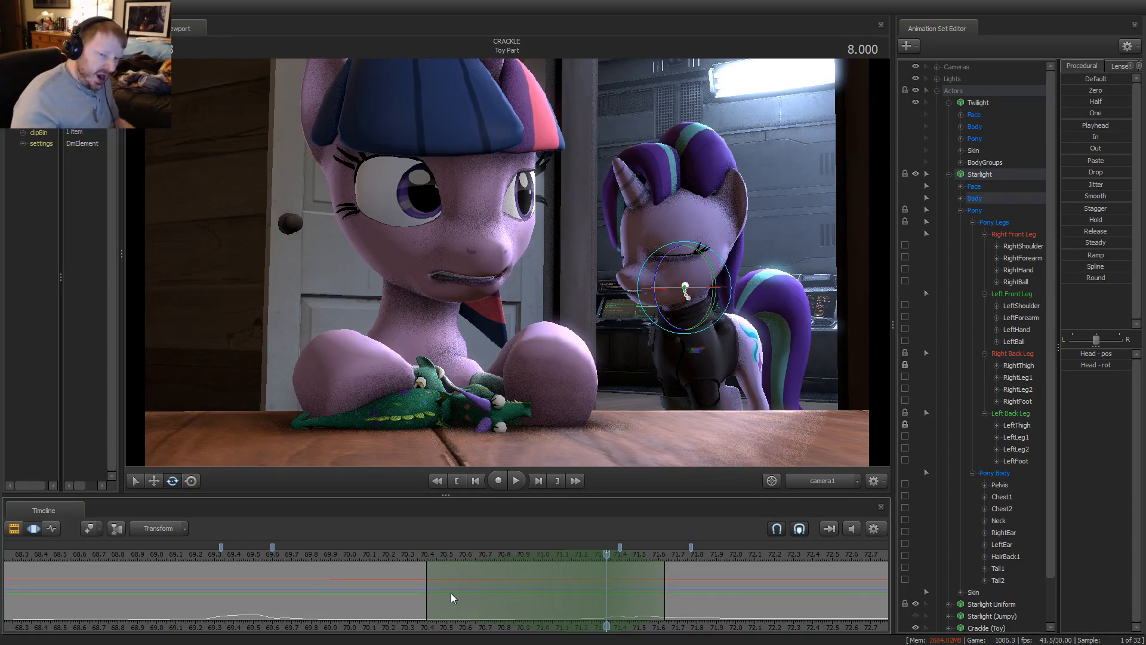
Play the lead-in to the head movement again and scrub to the closed-eye pose at 7.933 s
key("space")
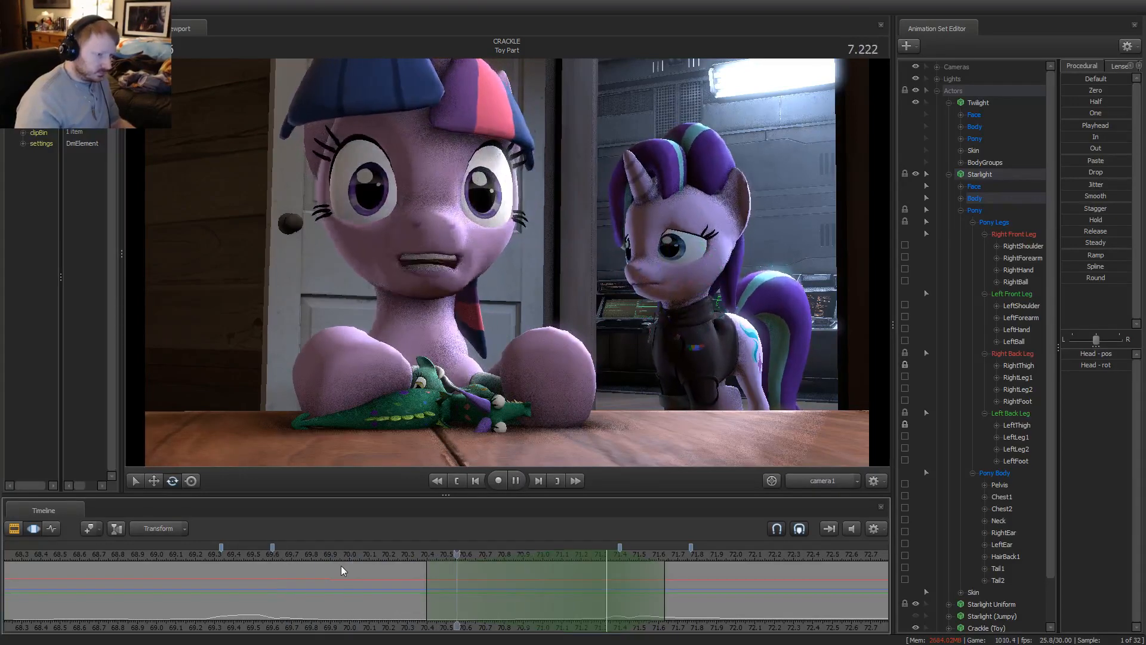
key("space")
left_click_drag(479, 588, 596, 598)
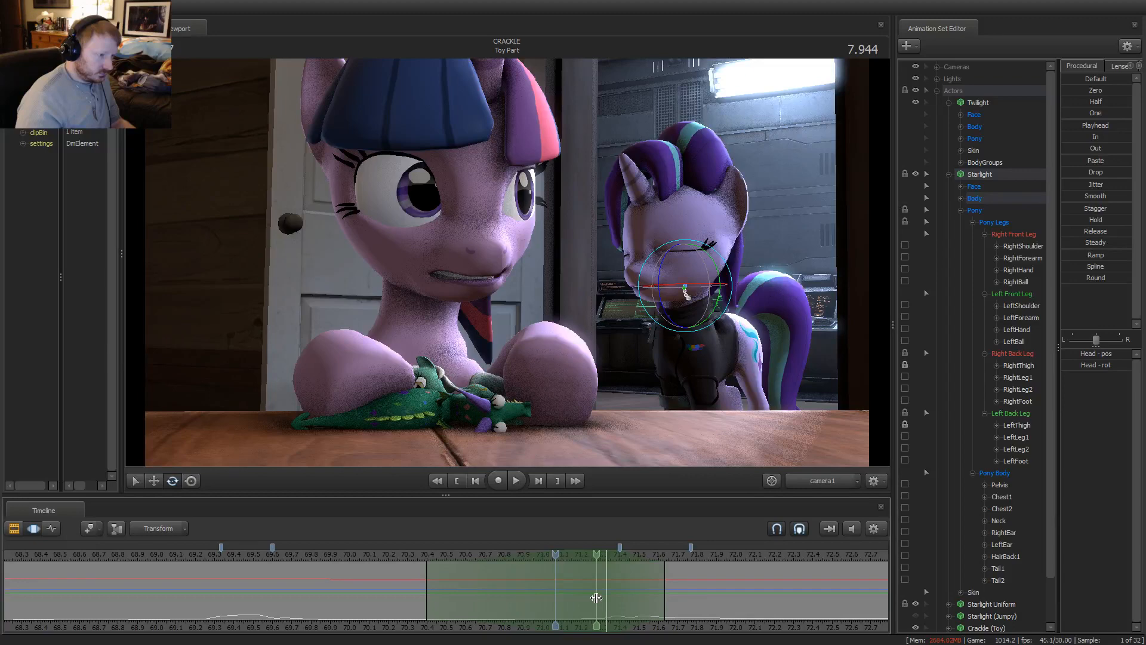
left_click_drag(597, 597, 596, 572)
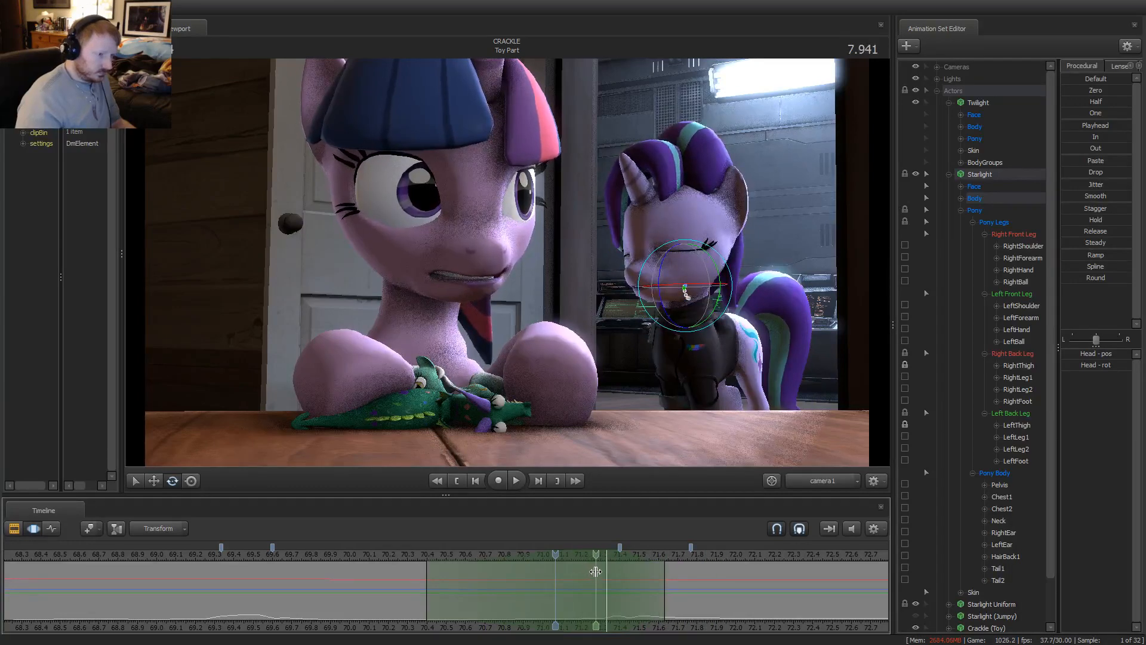
left_click(596, 571, "shift")
Expand Starlight's Face controls, select Eyes, and make a time selection from about 70.7 to 71.3 s
left_click(974, 186)
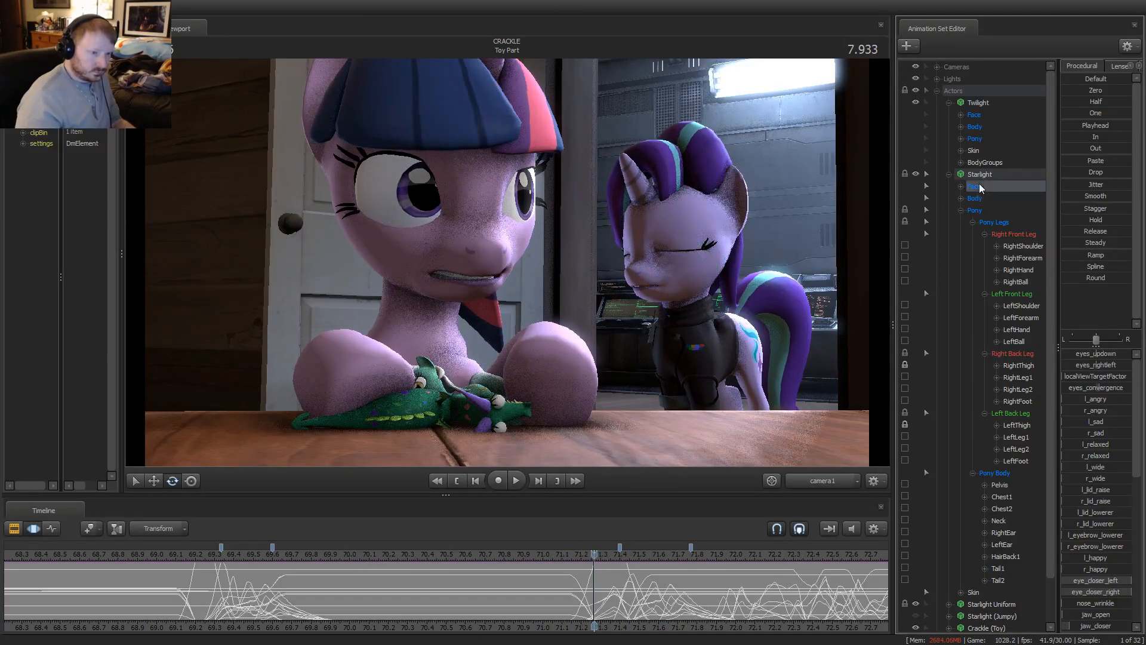
left_click(961, 186)
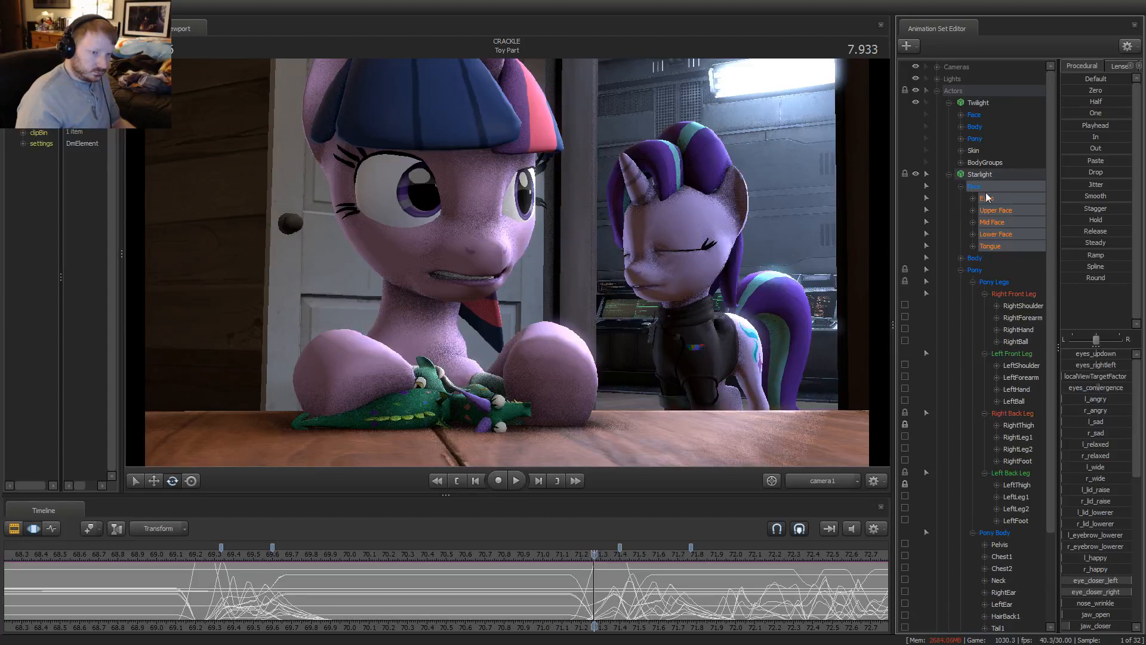
left_click(986, 198)
left_click_drag(593, 574, 485, 581)
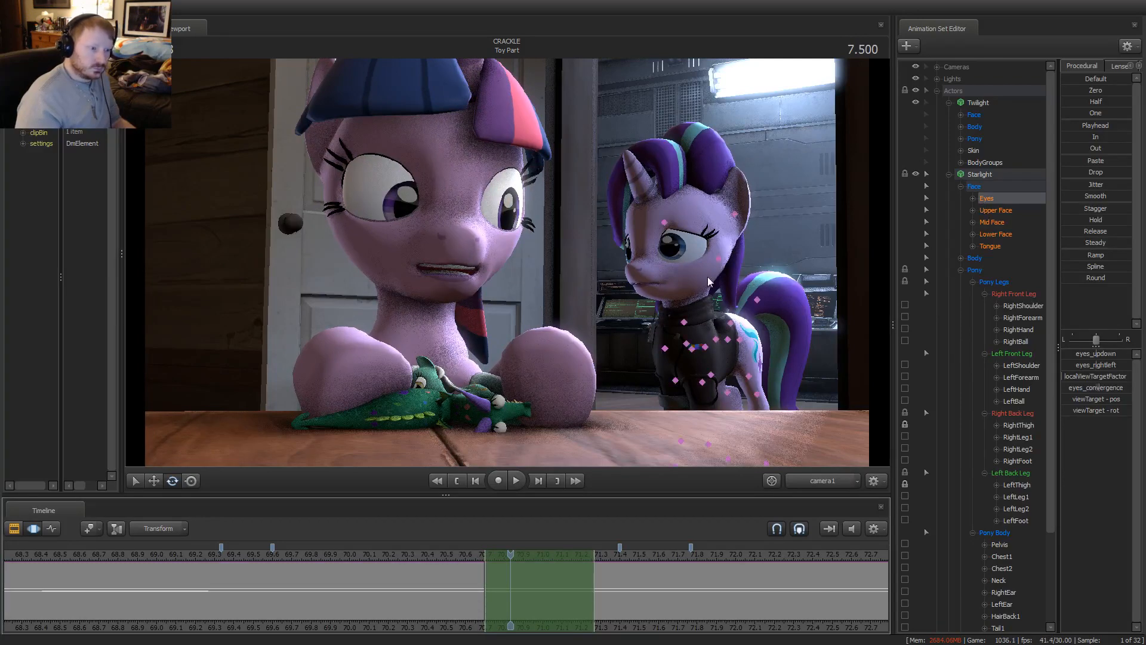
Deselect the controls, switch the viewport to the Work Camera, and move the playhead to 0.600 s
left_click(680, 274, "ctrl")
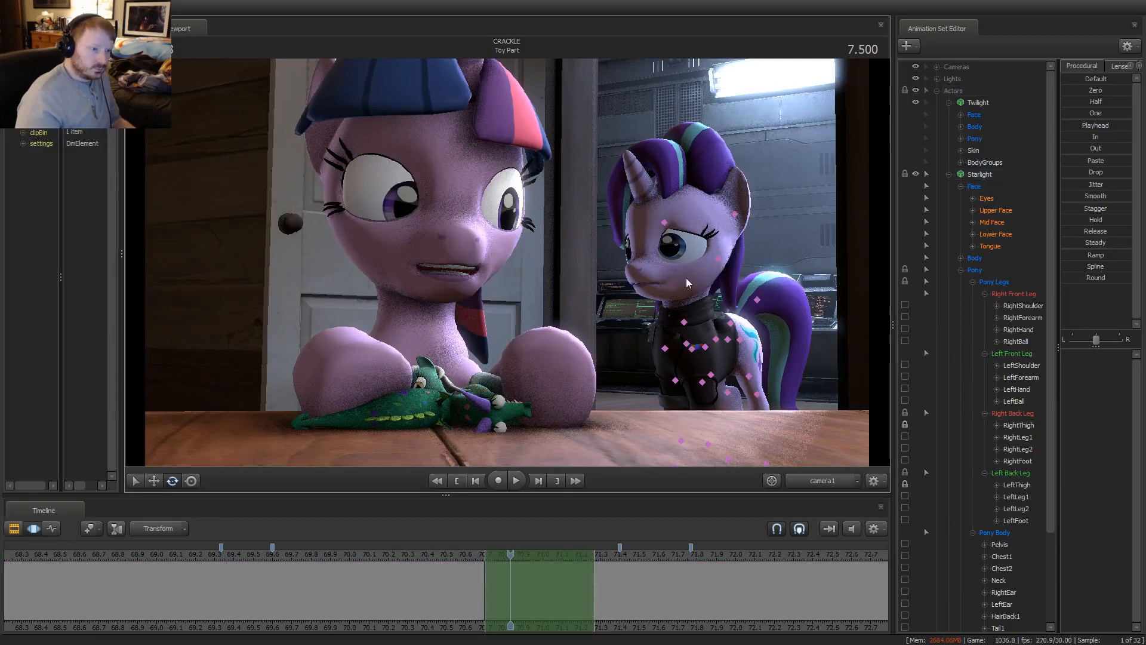
left_click(839, 477)
right_click_drag(591, 621, 345, 549, "alt")
scroll(346, 554, "down", 1)
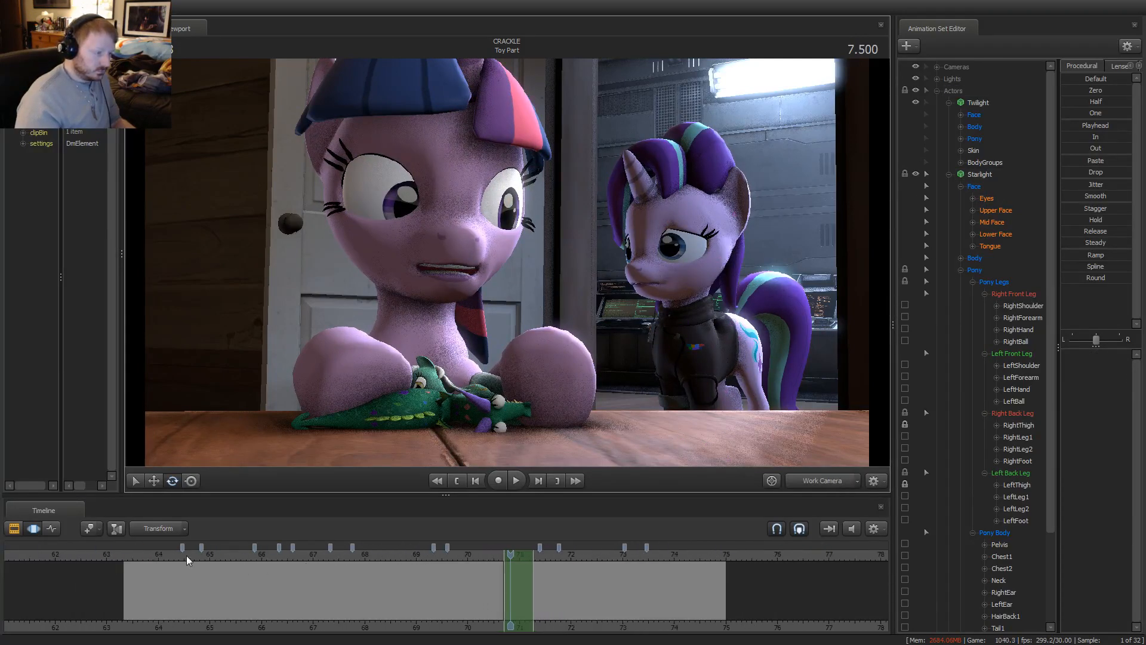
left_click(156, 554)
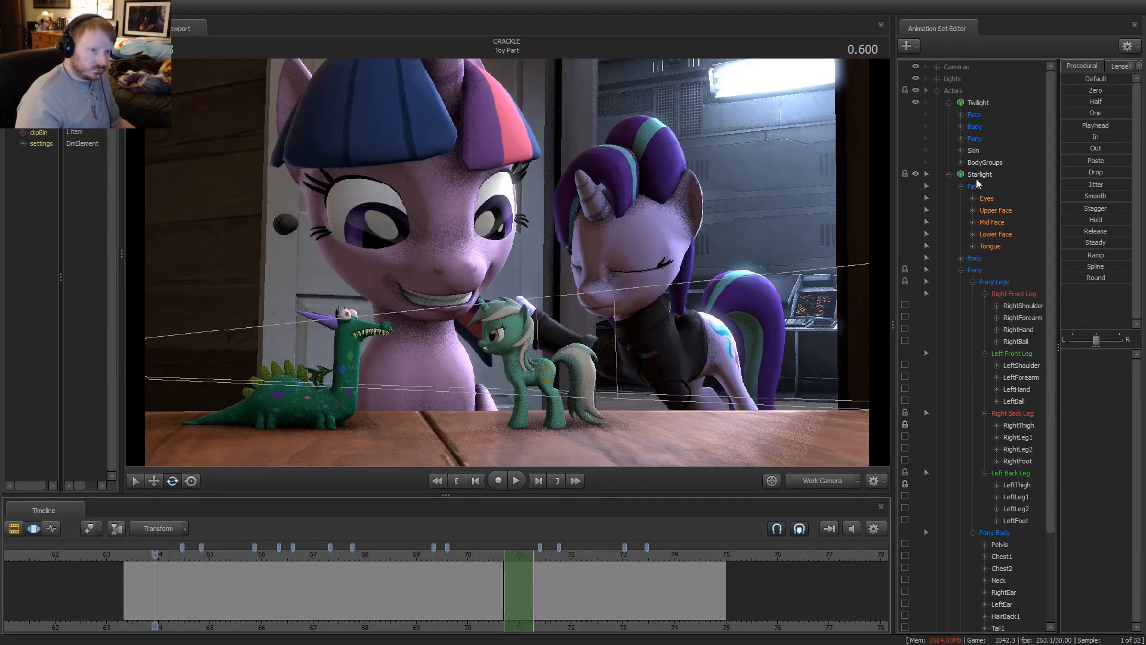
Select Starlight's Eyes controls and blend their pose from the playhead at 1.300 s into the selection, checking the gaze at 7.533 s
double_click(987, 199)
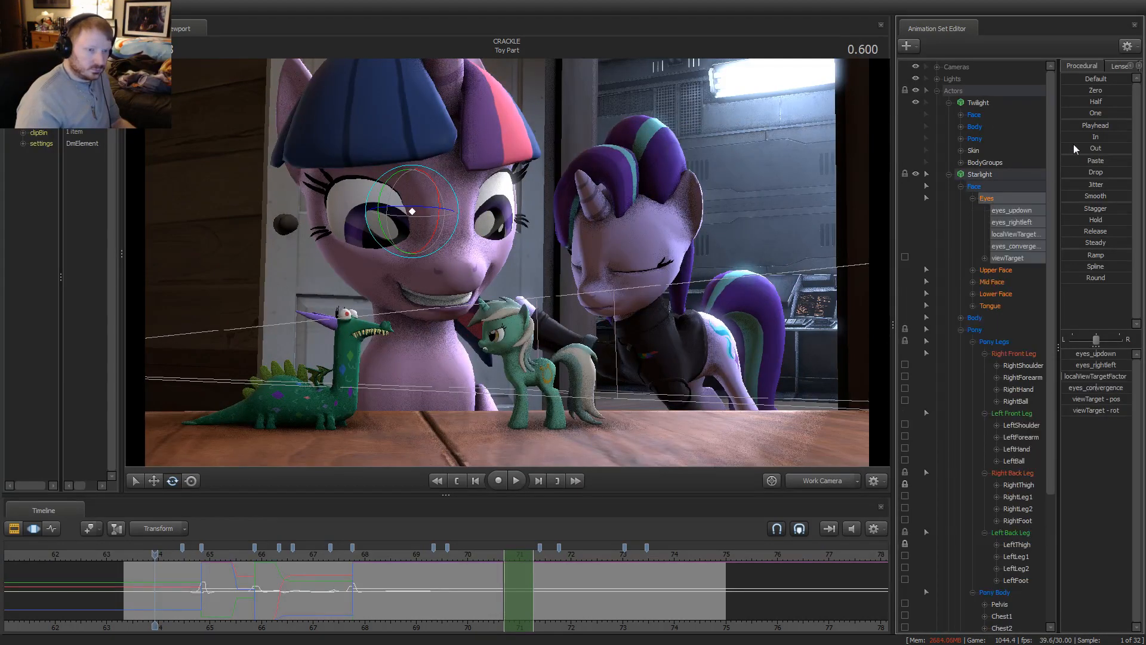
key("space")
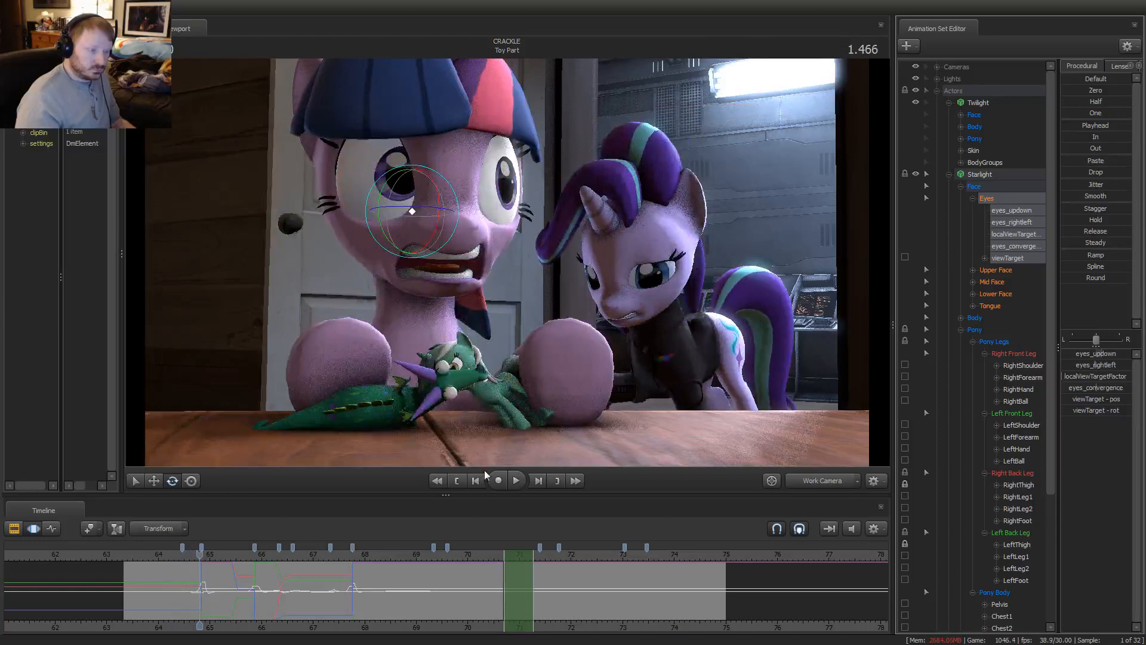
left_click(191, 555)
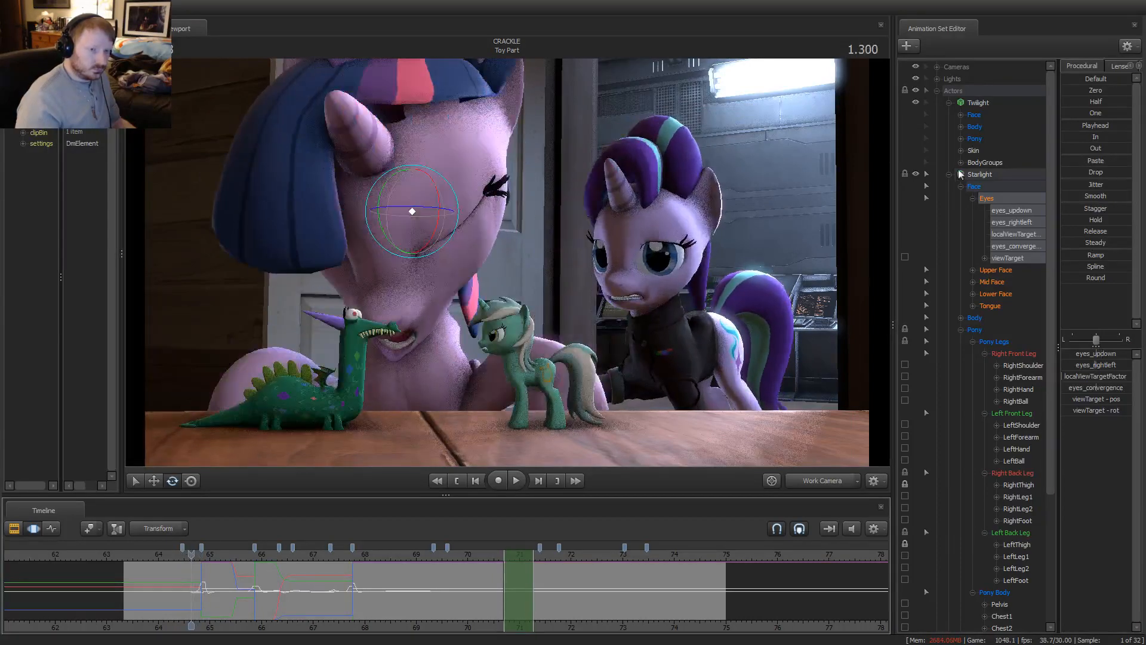
left_click_drag(1077, 125, 1118, 151)
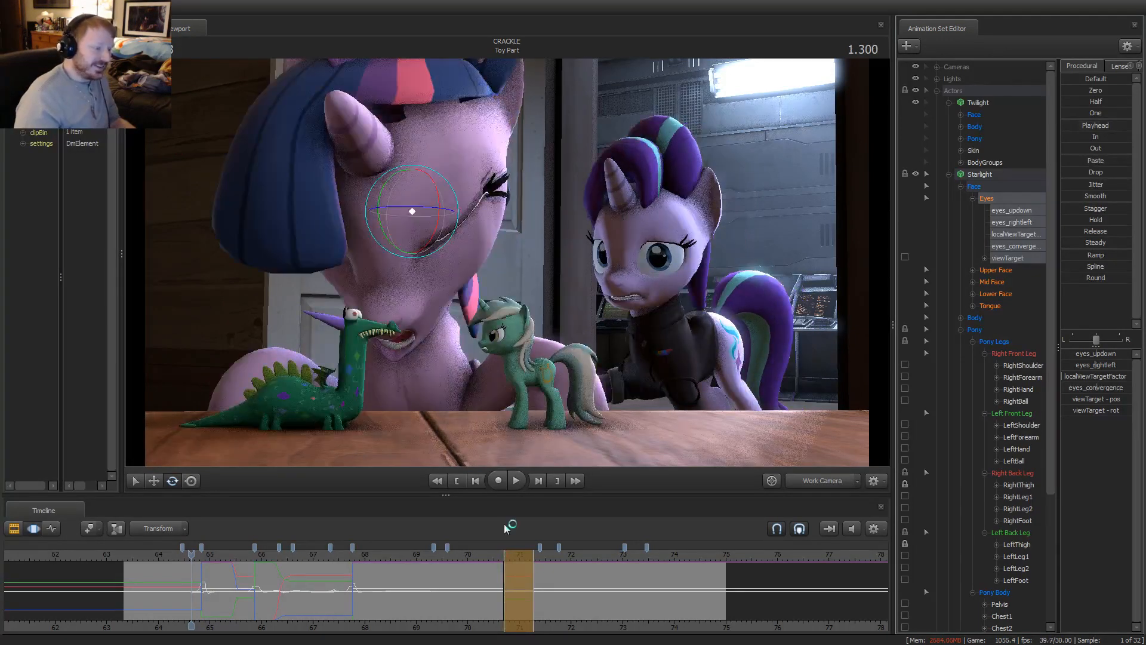
mouse_move(499, 554)
left_mouse_down()
mouse_move(532, 565)
mouse_move(504, 564)
mouse_move(512, 558)
left_mouse_up()
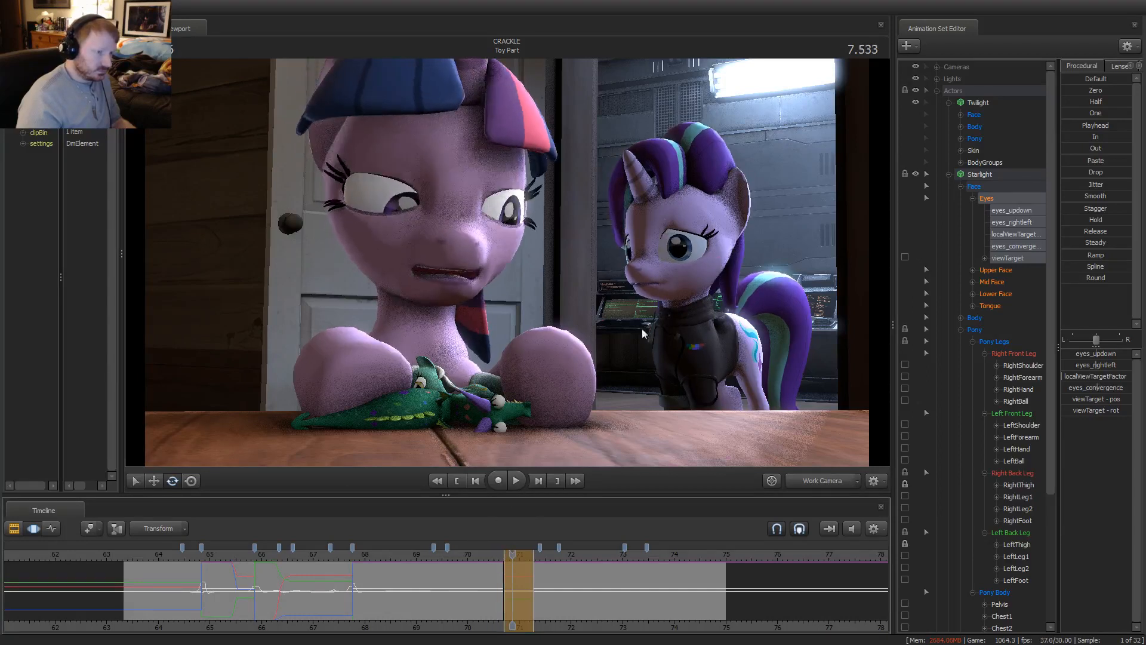
Select Starlight's Head control, undo a trial rotation, and extend the time selection's falloff to about 70.5–71.6 s
left_click(683, 285)
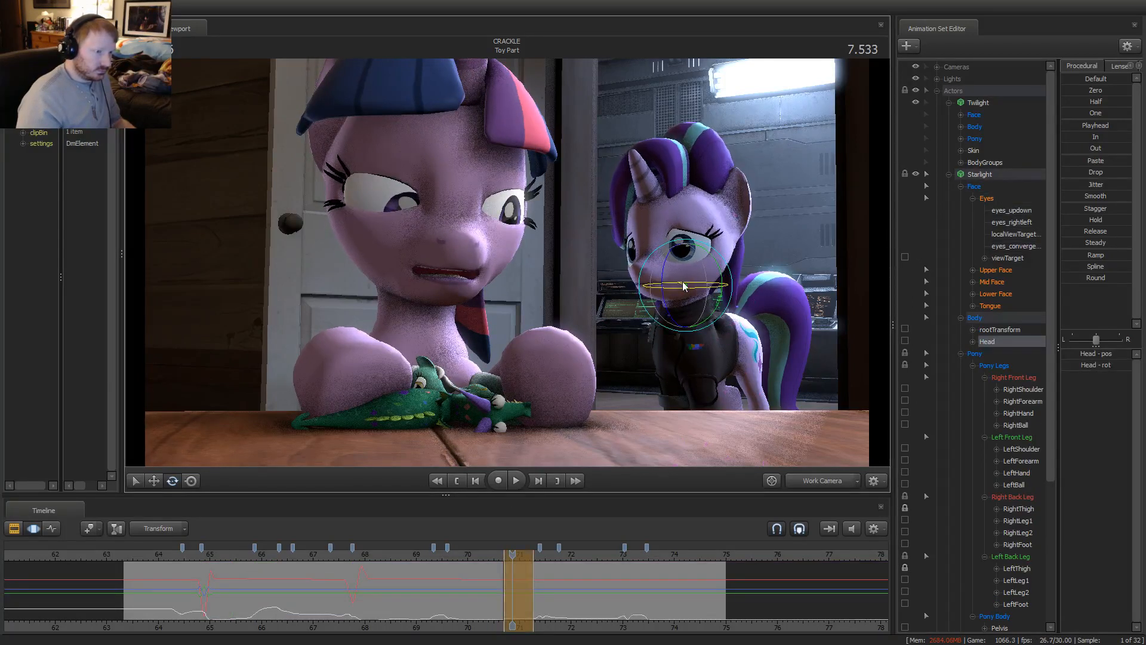
left_click_drag(682, 290, 696, 310)
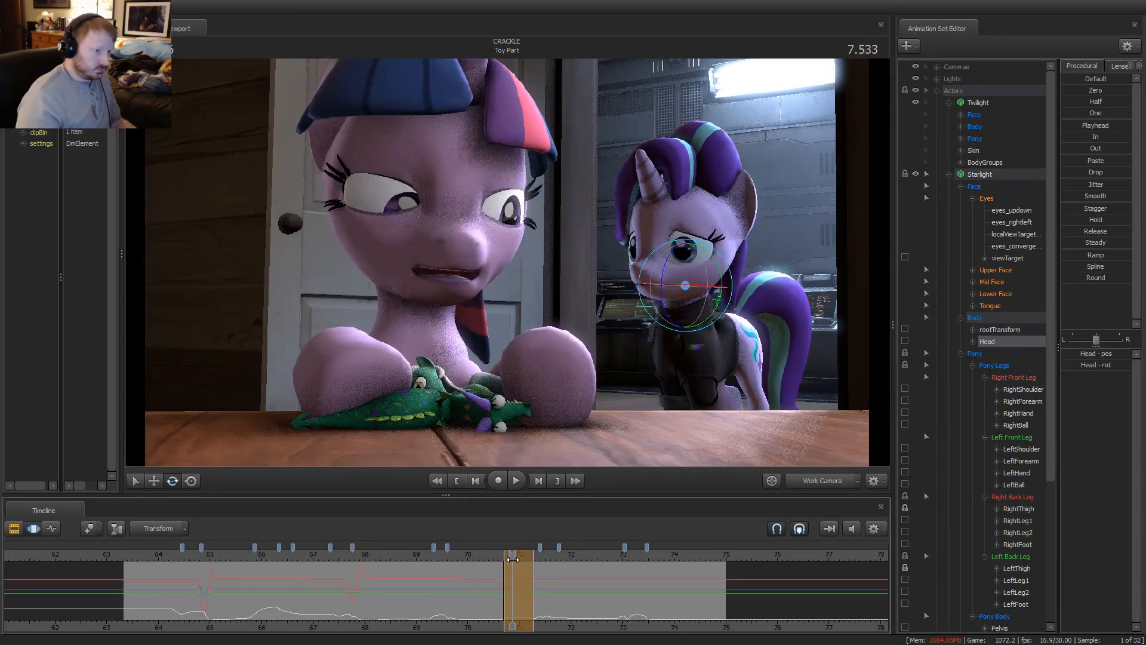
key("ctrl+z")
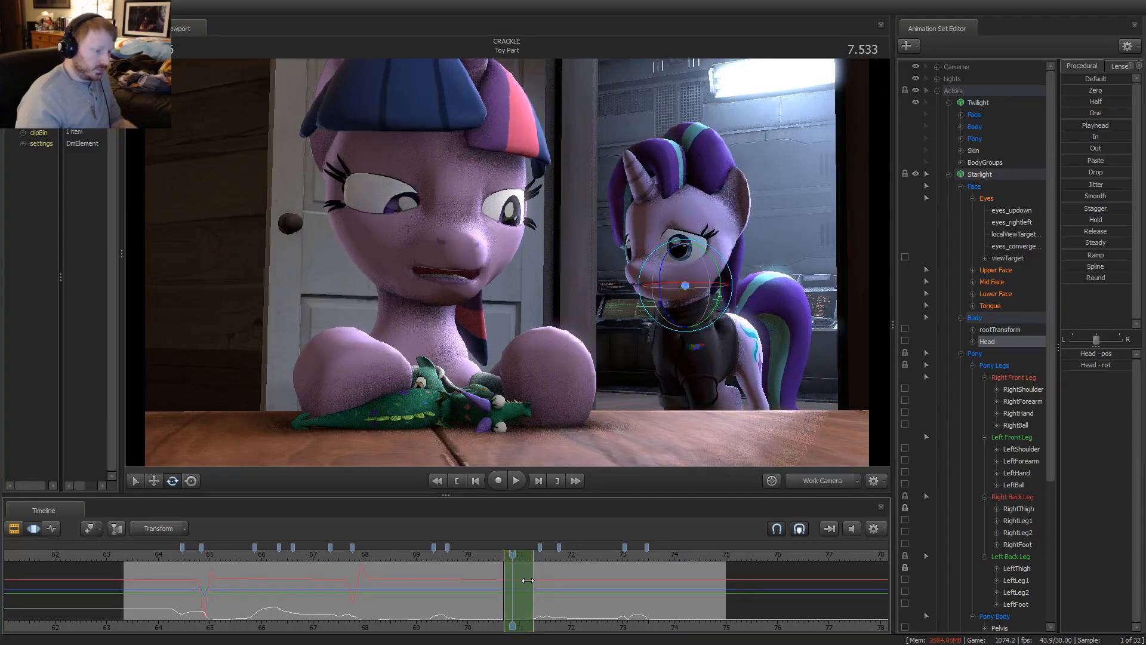
left_click_drag(512, 574, 512, 576)
scroll(515, 578, "up", 2)
scroll(519, 585, "up", 5)
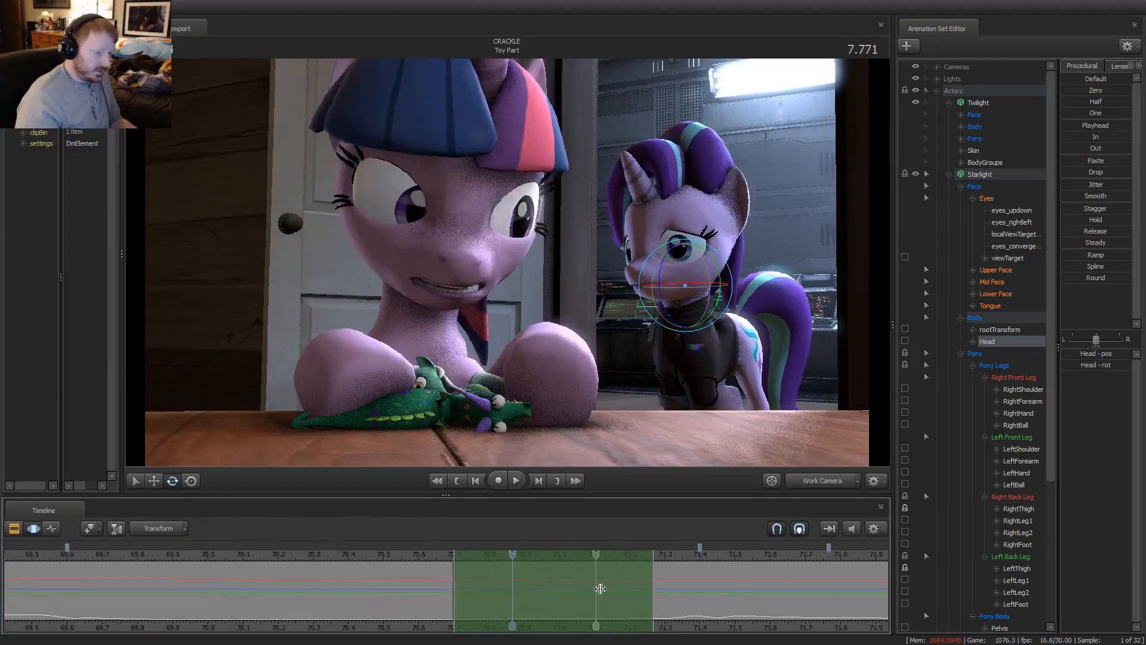
left_click_drag(686, 594, 665, 594)
scroll(665, 594, "up", 5)
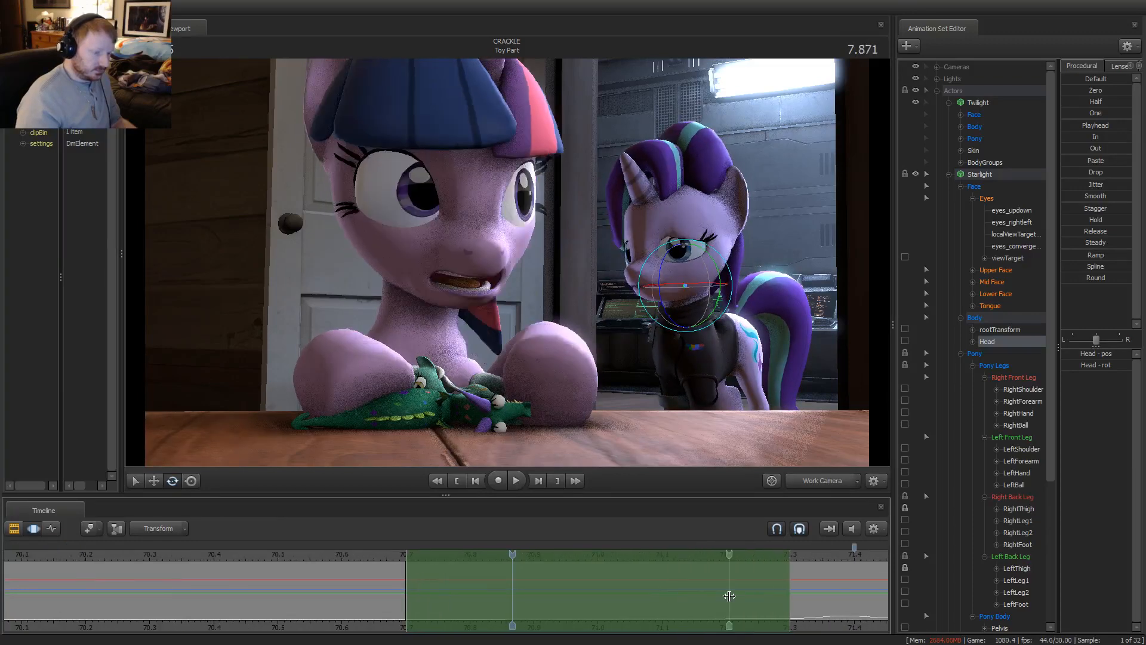
scroll(728, 597, "up", 3, "shift")
scroll(729, 597, "down", 3)
left_click_drag(399, 579, 408, 581)
scroll(407, 581, "up", 1, "shift")
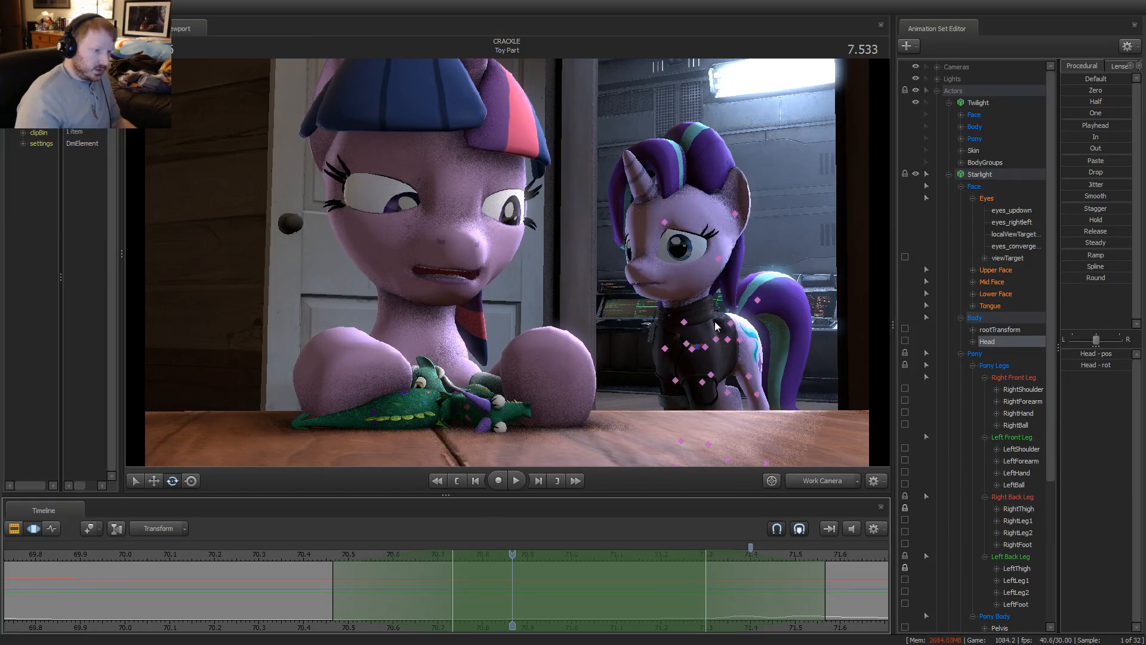
Undo the trial rotations and turn Starlight's head slightly at 7.533 s within the softened time selection
mouse_move(688, 294)
left_mouse_down()
mouse_move(702, 288)
mouse_move(693, 301)
left_mouse_up()
key("ctrl+z")
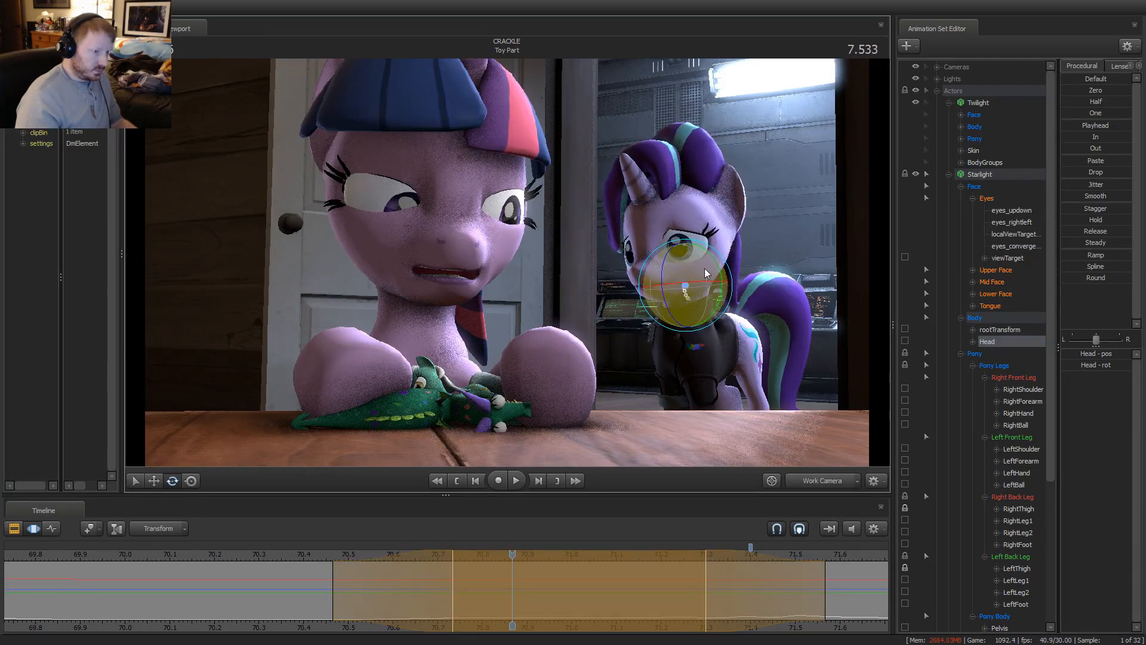
key("ctrl+z")
left_click_drag(708, 263, 712, 264)
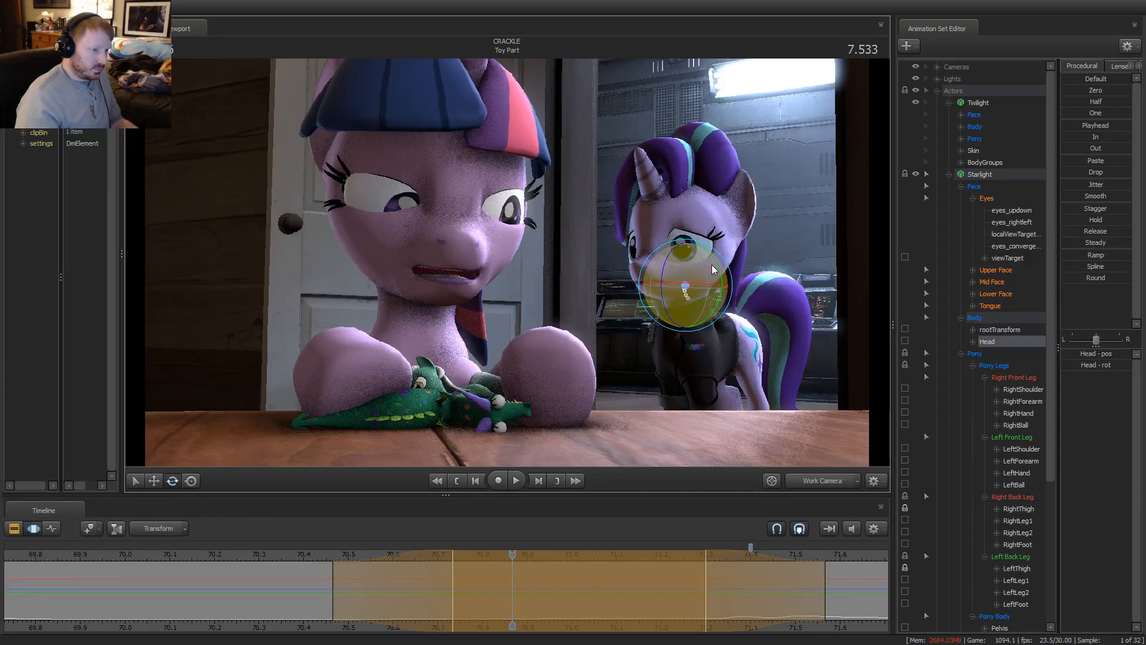
Replay the lead-in to Starlight's head movement and refine the head rotation at 7.600 s
key("space")
key("space")
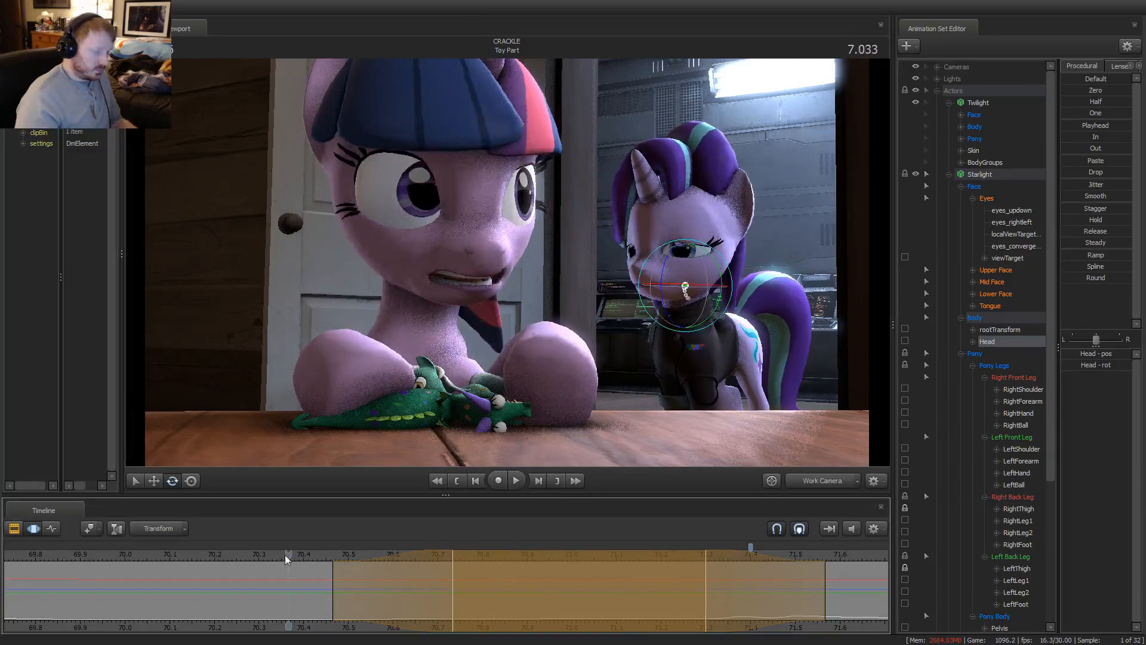
left_click(206, 551)
key("space")
key("space")
scroll(223, 561, "down", 1)
scroll(206, 552, "down", 1)
key("space")
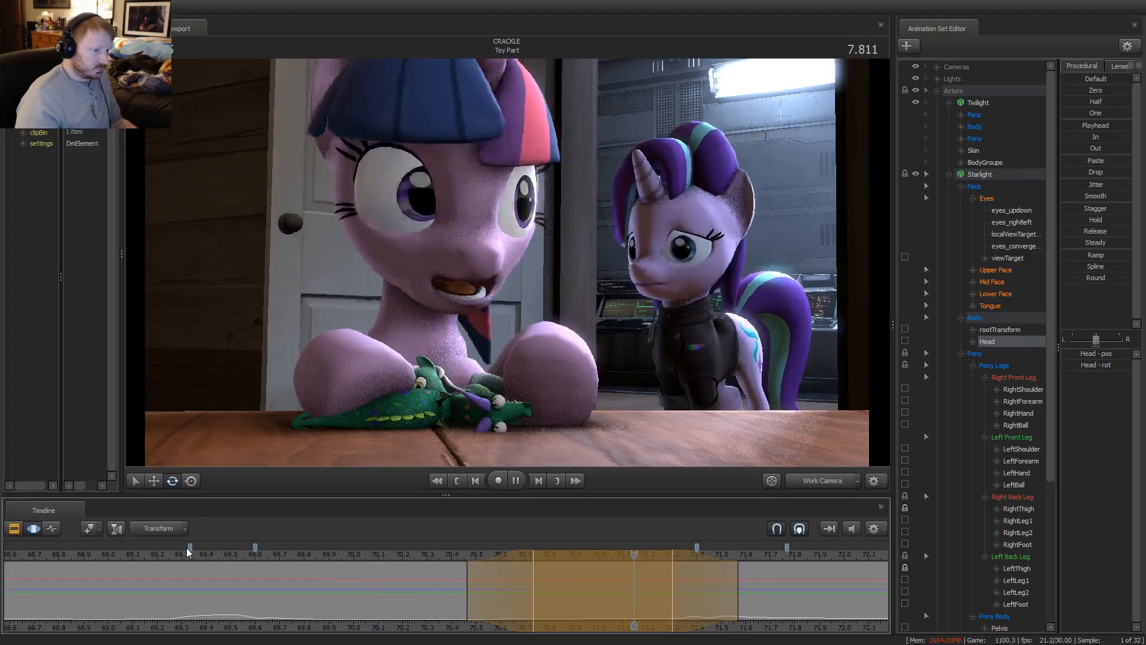
key("space")
left_click_drag(418, 571, 582, 574)
left_click_drag(688, 331, 685, 306)
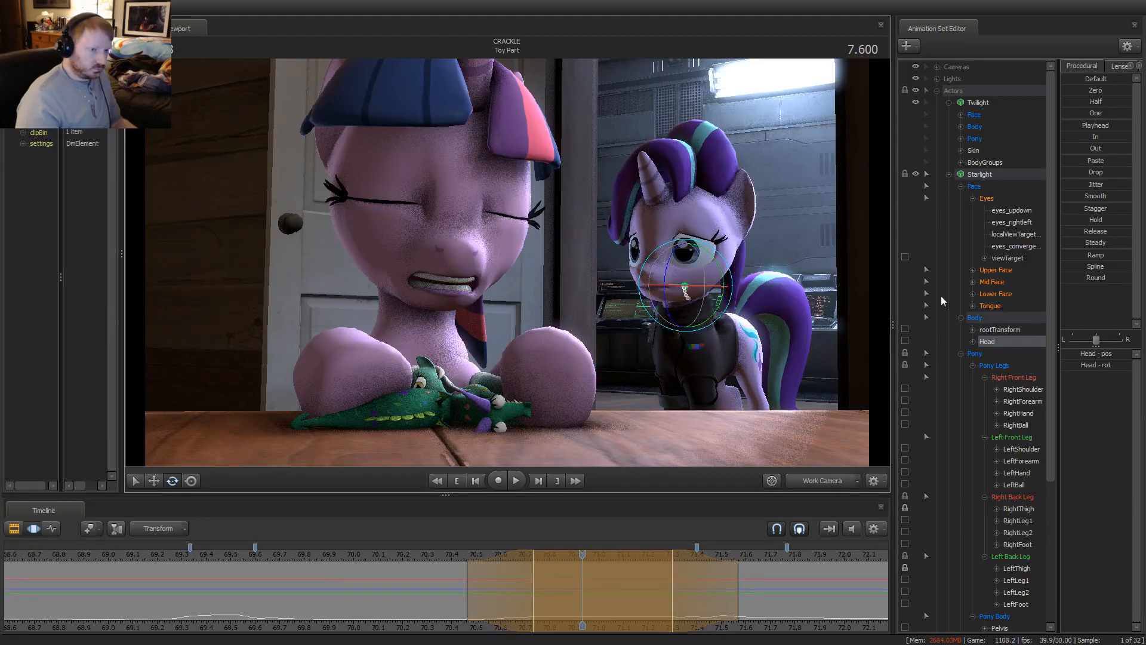
Select Starlight's Eyes controls, make a time selection without falloff from about 70.7 to 71.3 s, and place the playhead at 7.633 s
left_click(991, 198)
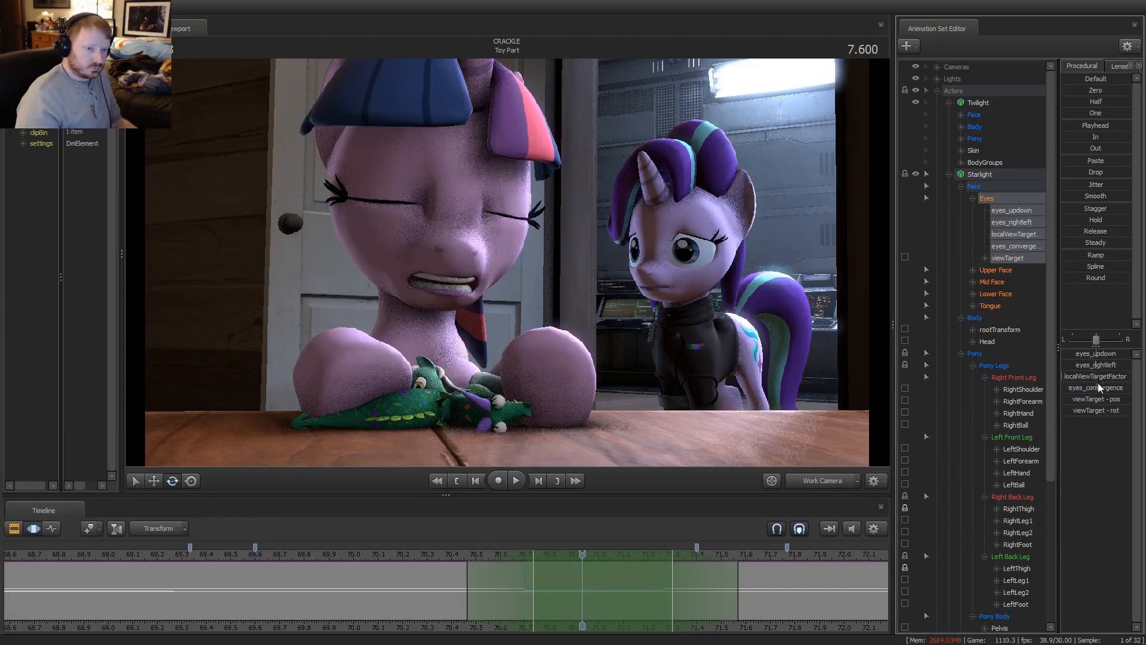
left_click_drag(525, 593, 662, 602, "shift")
left_click(590, 555)
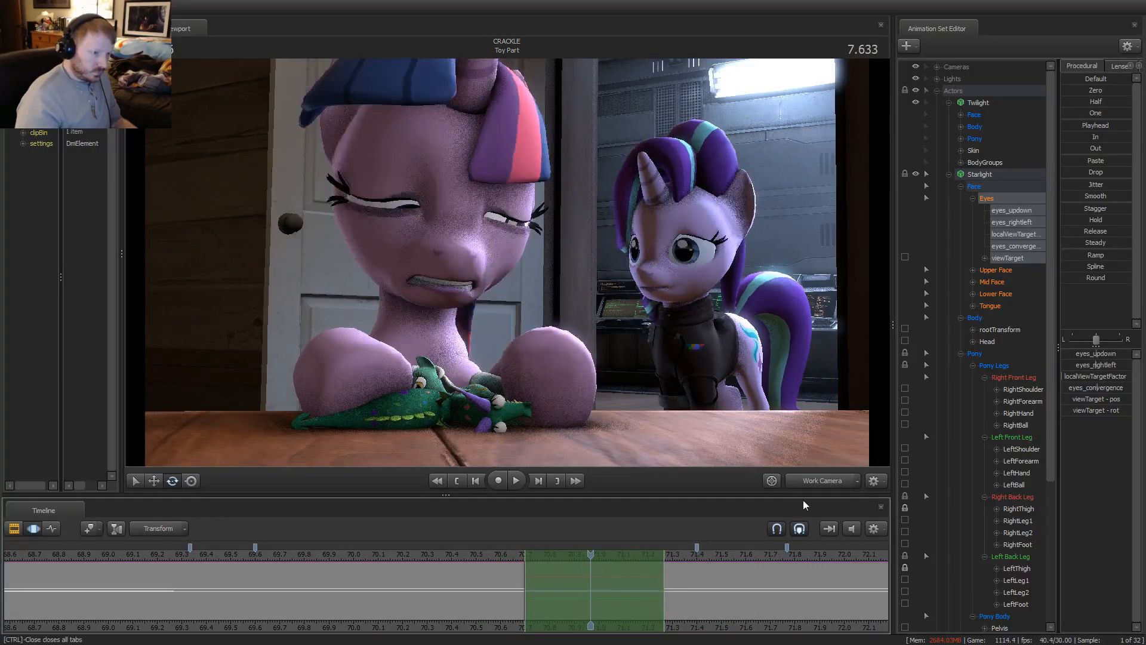
left_click_drag(595, 554, 591, 561)
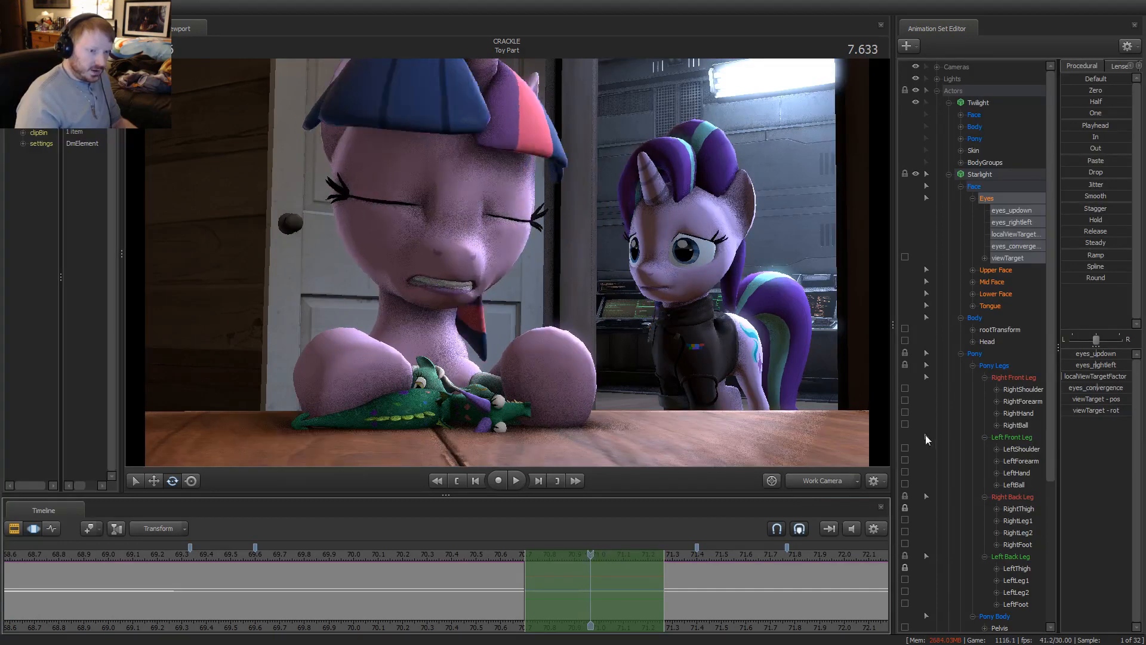
From the Work Camera, move Starlight's viewTarget closer to Twilight and adjust eyes_convergence for the selected time
left_click(1007, 258)
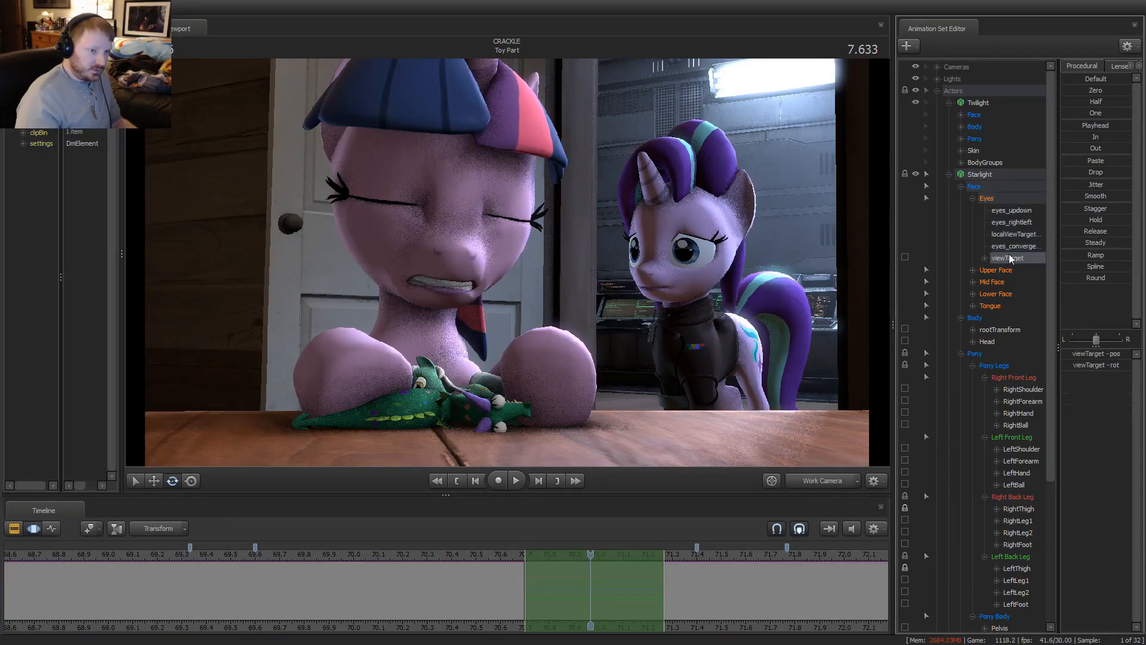
left_click(821, 480)
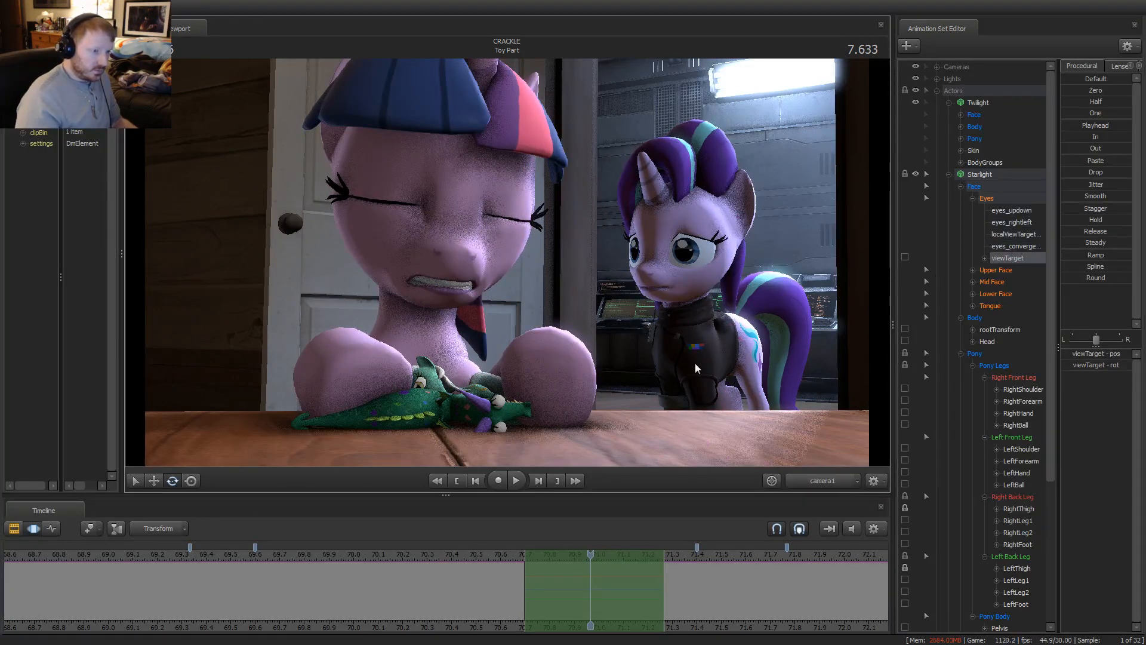
left_click(822, 481)
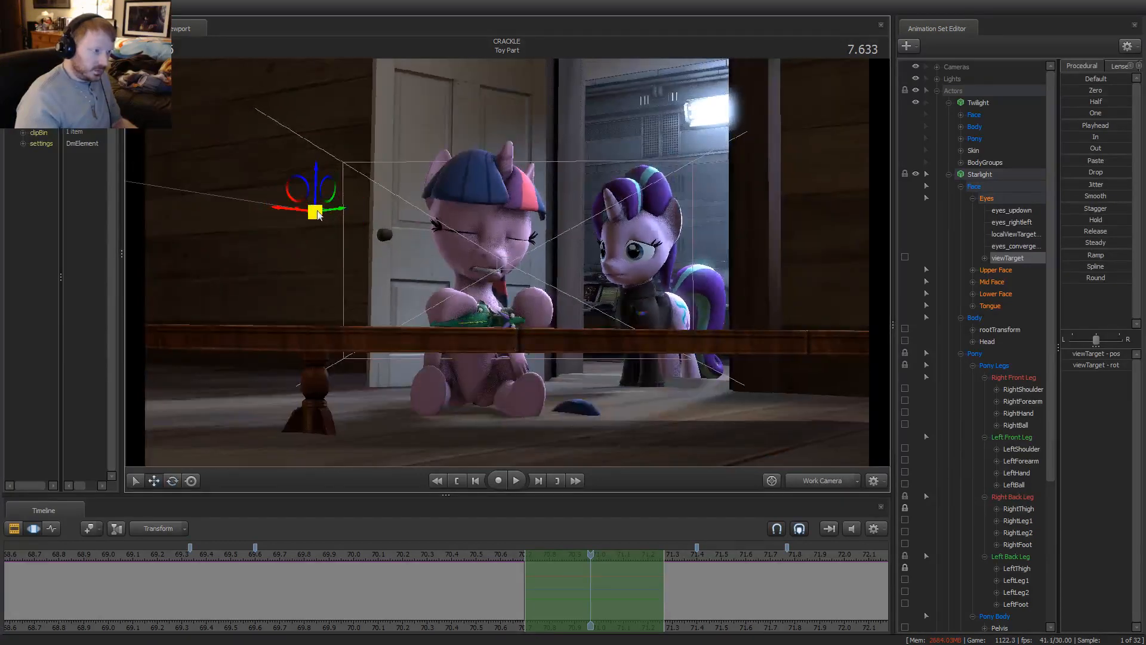
left_click_drag(318, 215, 455, 228)
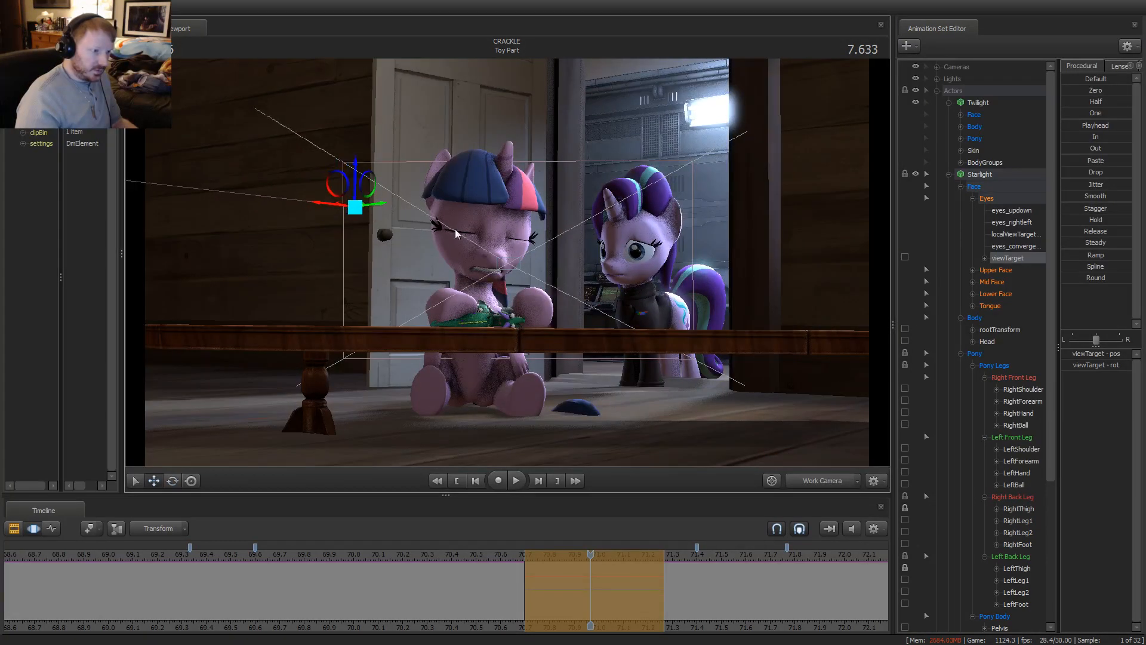
left_click(1017, 247, "ctrl")
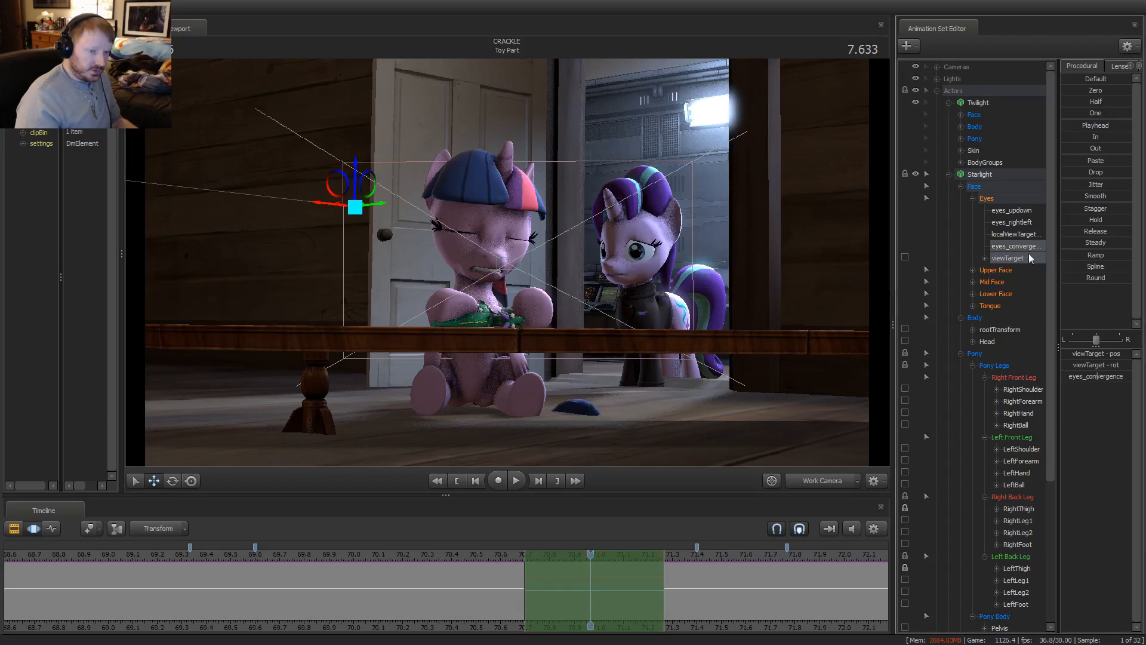
left_click_drag(1106, 377, 1098, 376)
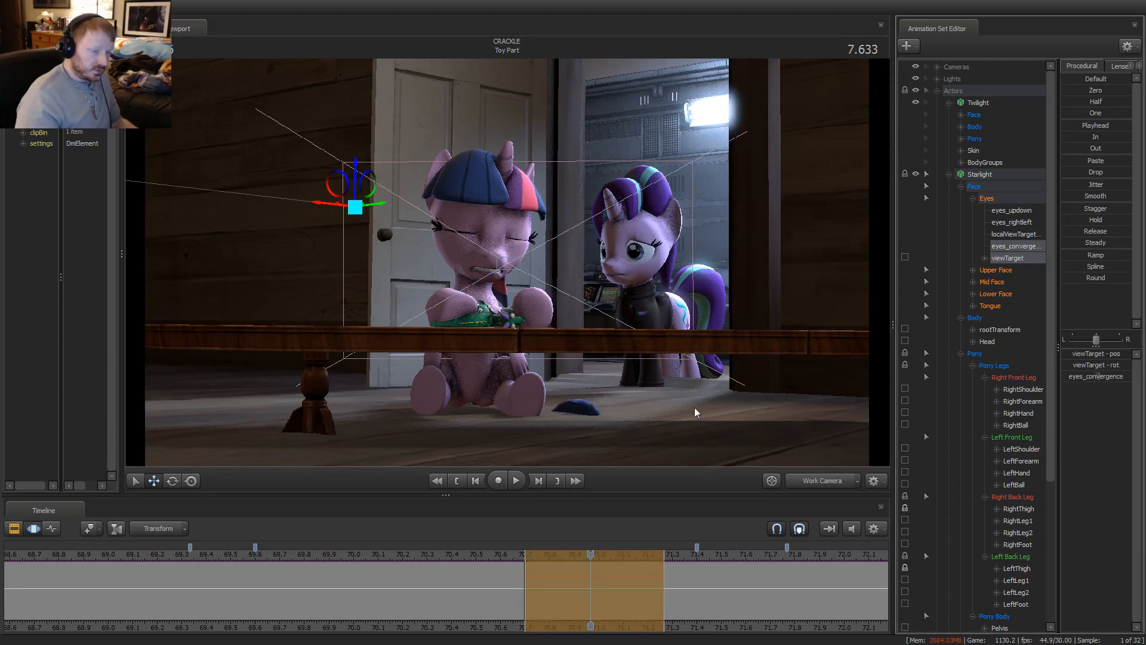
Switch the viewport back to camera1 and replay the eye movement from before the time selection
left_click(824, 480)
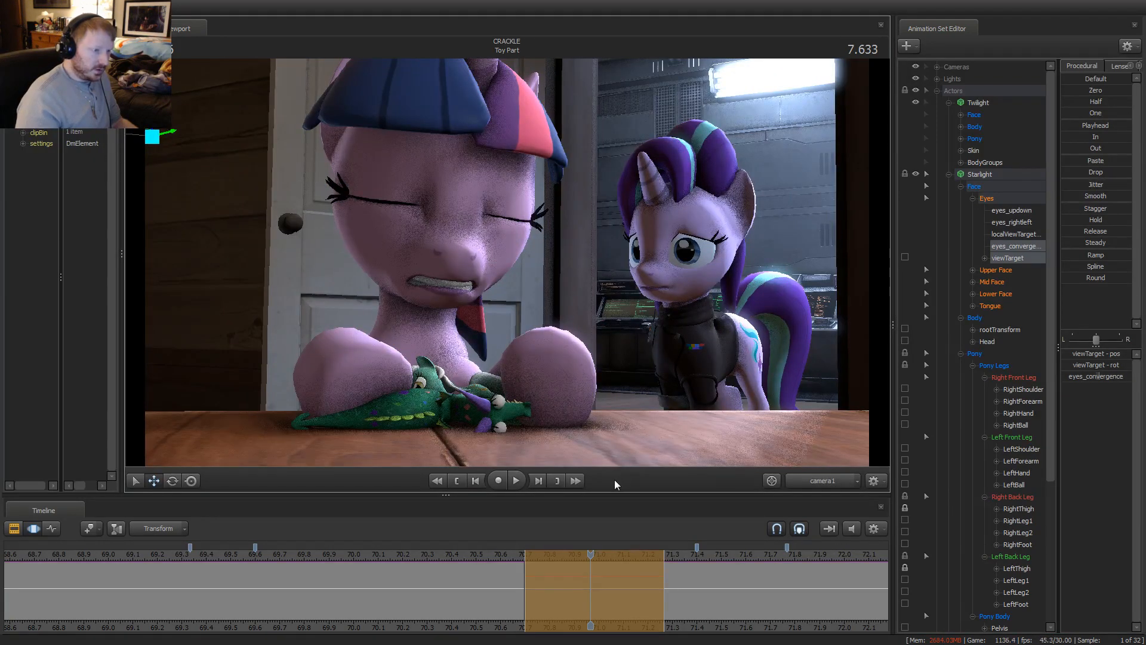
left_click(444, 552)
key("space")
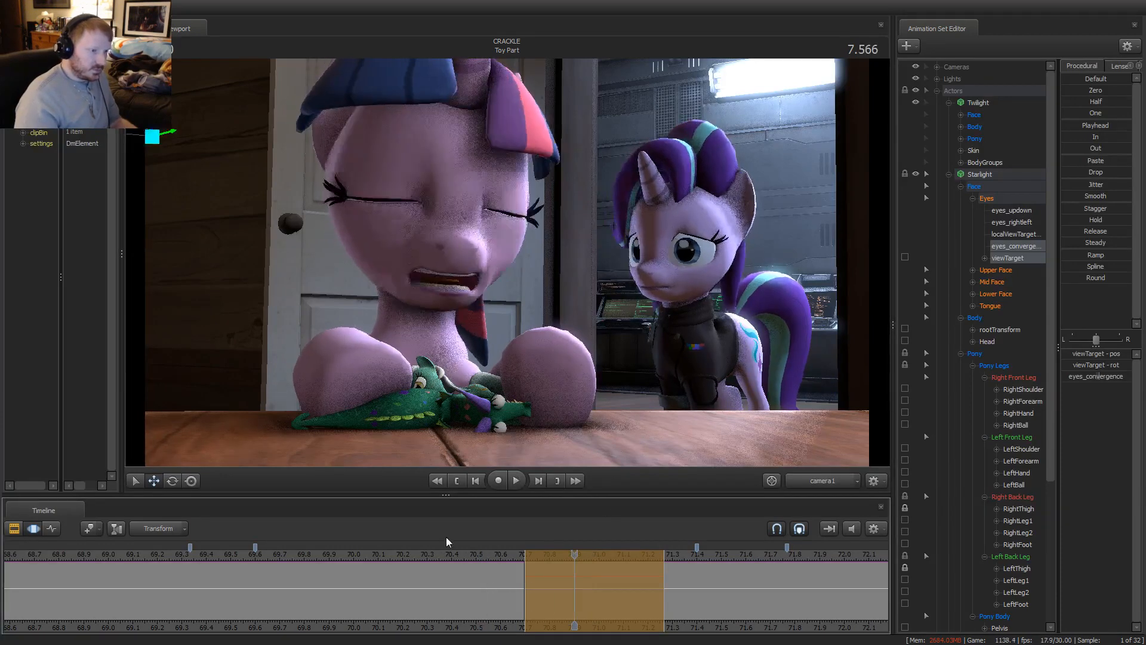
Make a short soft time selection around 7.366 s, zero Starlight's Upper Face controls, and fully raise eye_closer_left and eye_closer_right for a blink
left_click(1000, 269)
left_click_drag(517, 578, 534, 578, "shift")
left_click(525, 578)
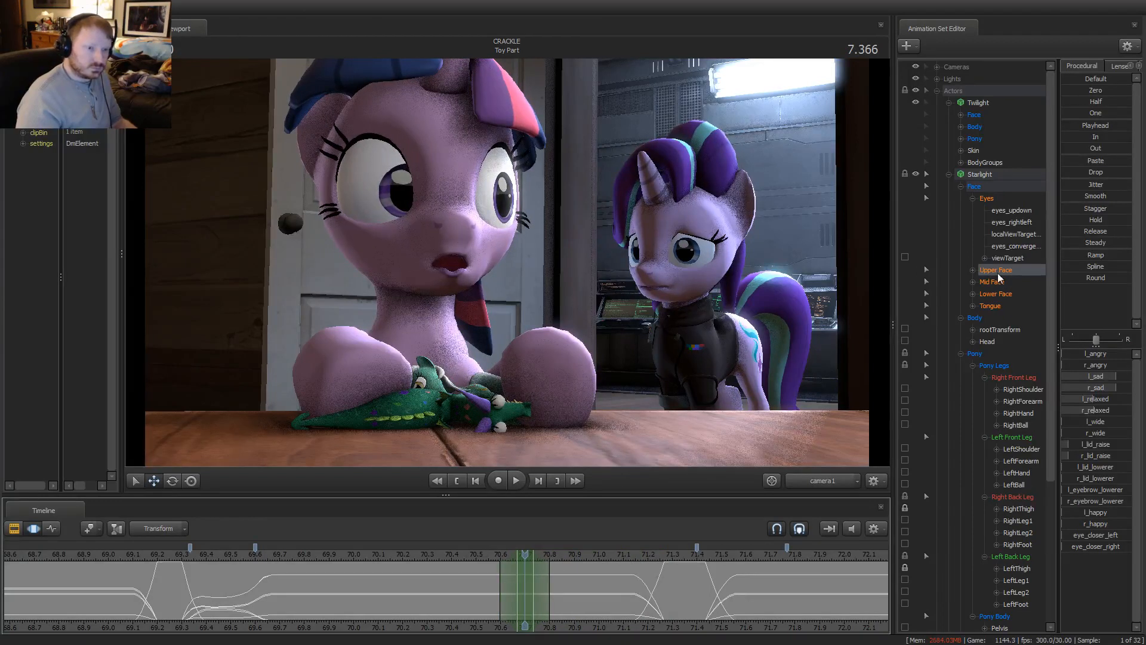
left_click(1081, 92)
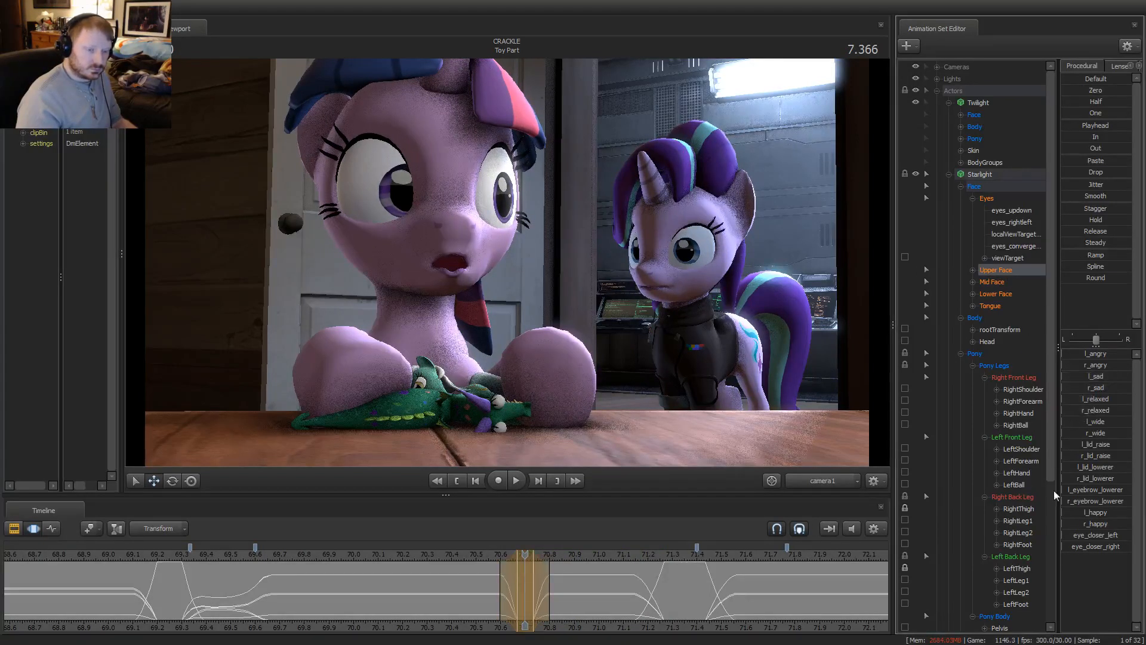
left_click_drag(1094, 535, 1130, 548)
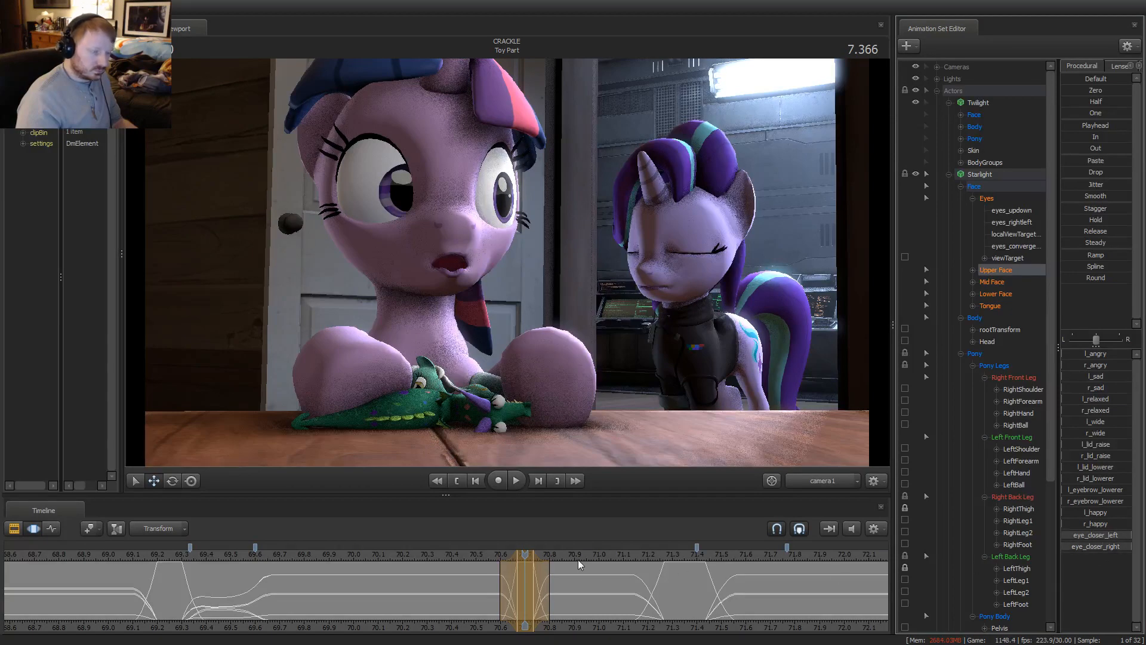
Shift Starlight's blink earlier and lengthen it to span about 70.5–70.8 s, and replay the lead-in
left_click_drag(525, 570, 186, 557)
left_click(440, 555)
key("space")
left_click(362, 556)
left_click(428, 555)
key("space")
Review Starlight's blink and the motion that follows it, playing the Toy Part shot through to about 10.4 s
key("space")
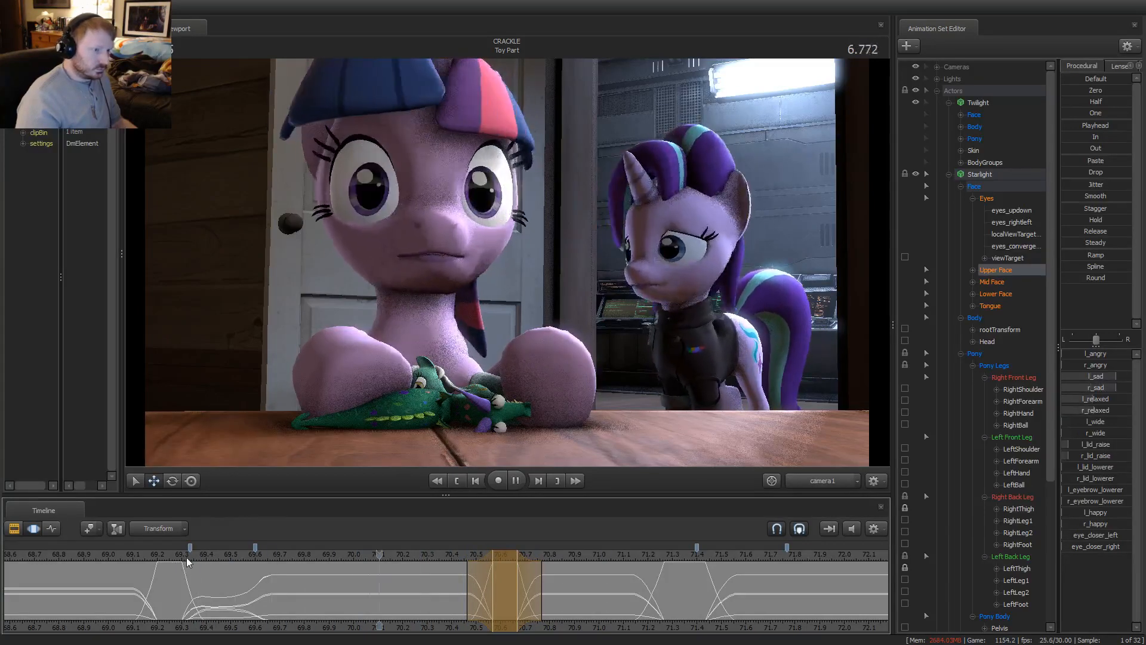
key("space")
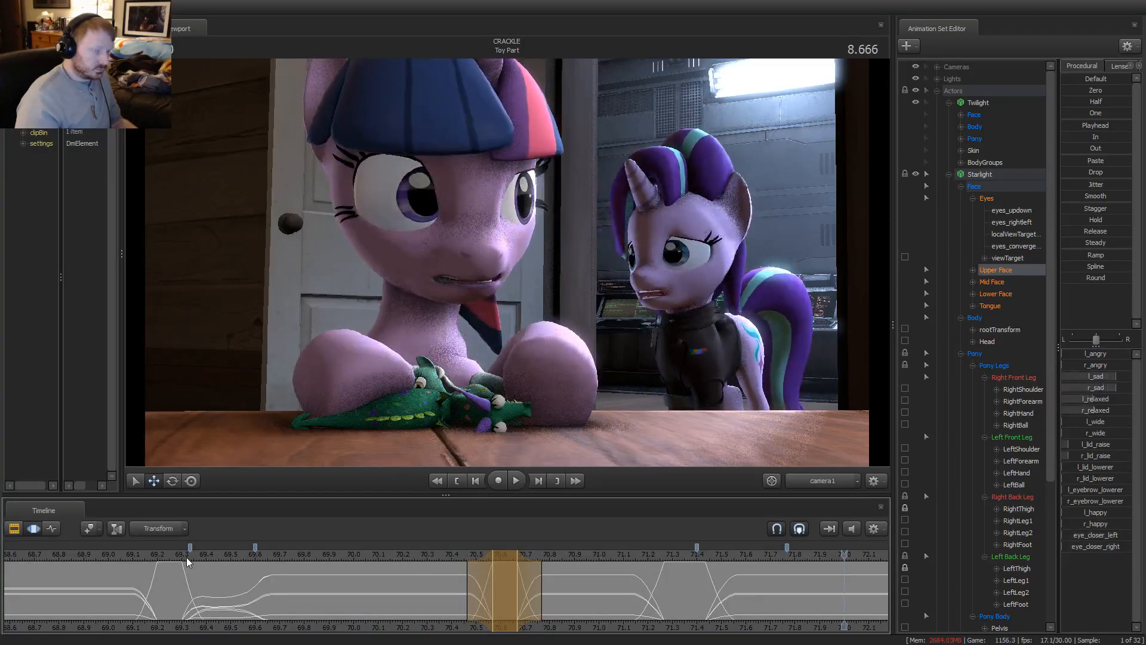
left_click(454, 553)
key("space")
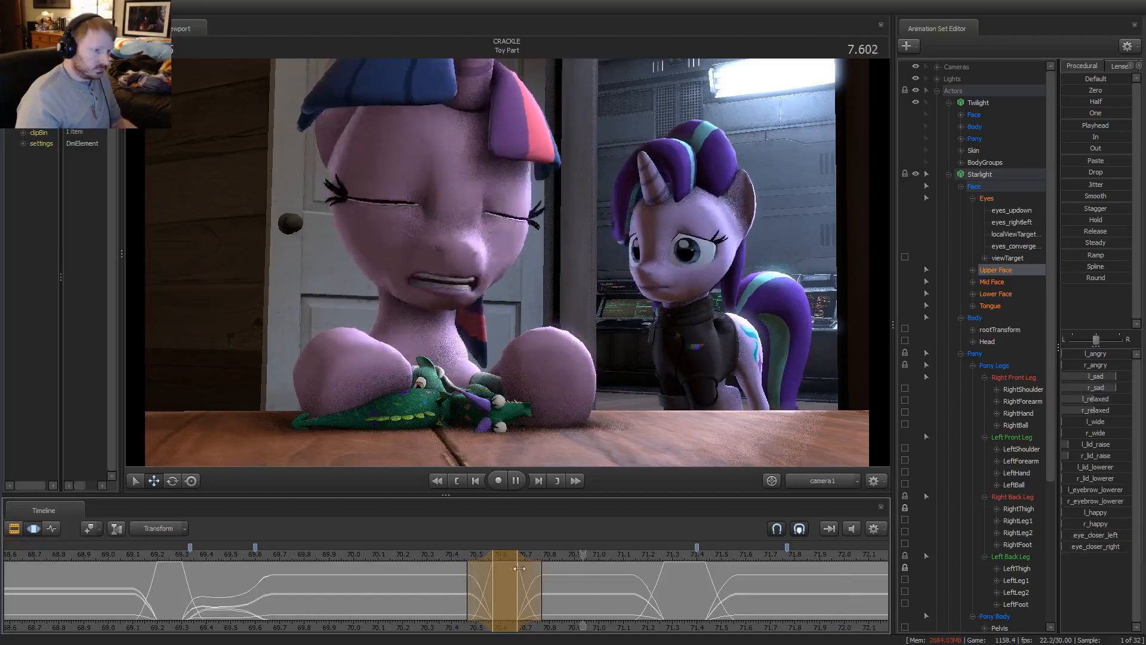
key("space")
scroll(501, 609, "down", 3)
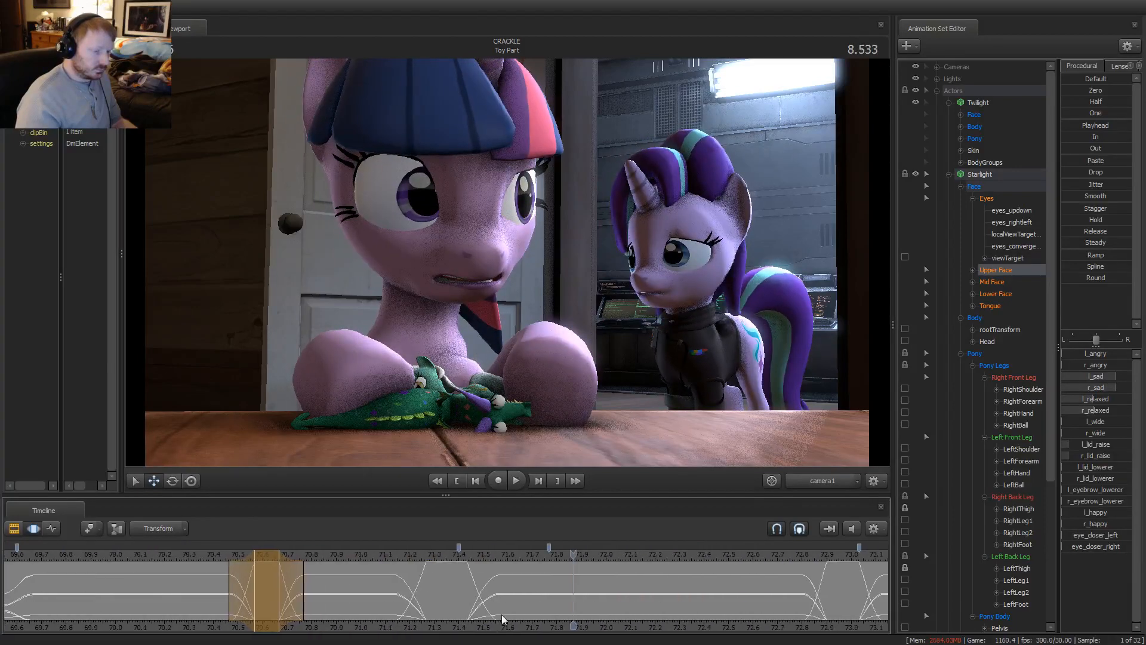
key("space")
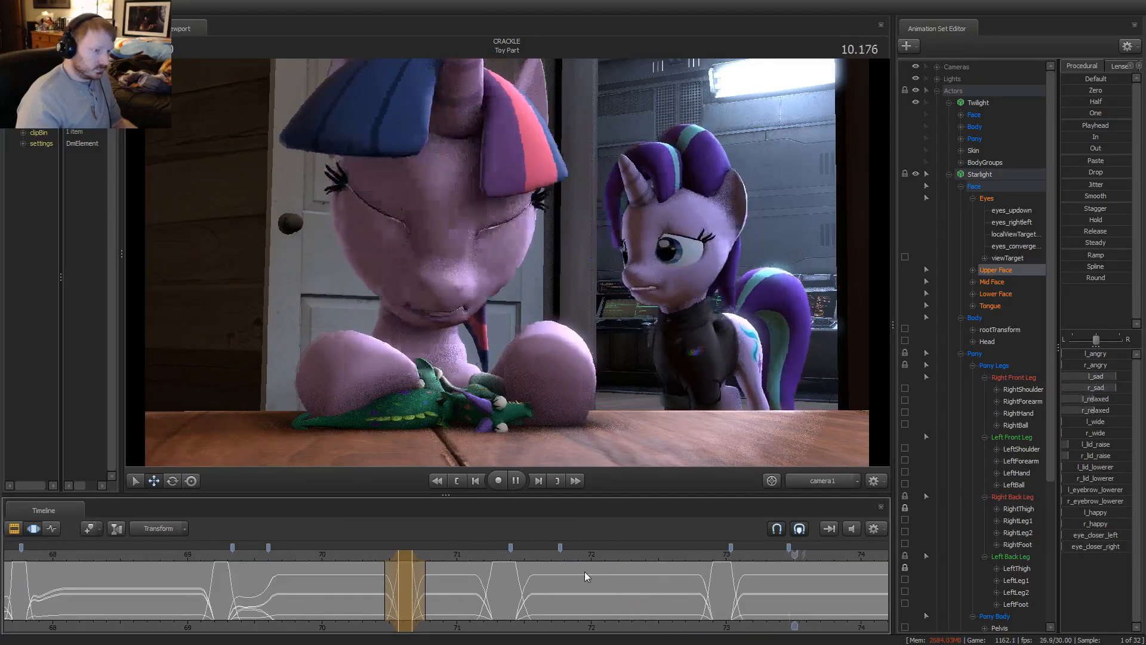
key("space")
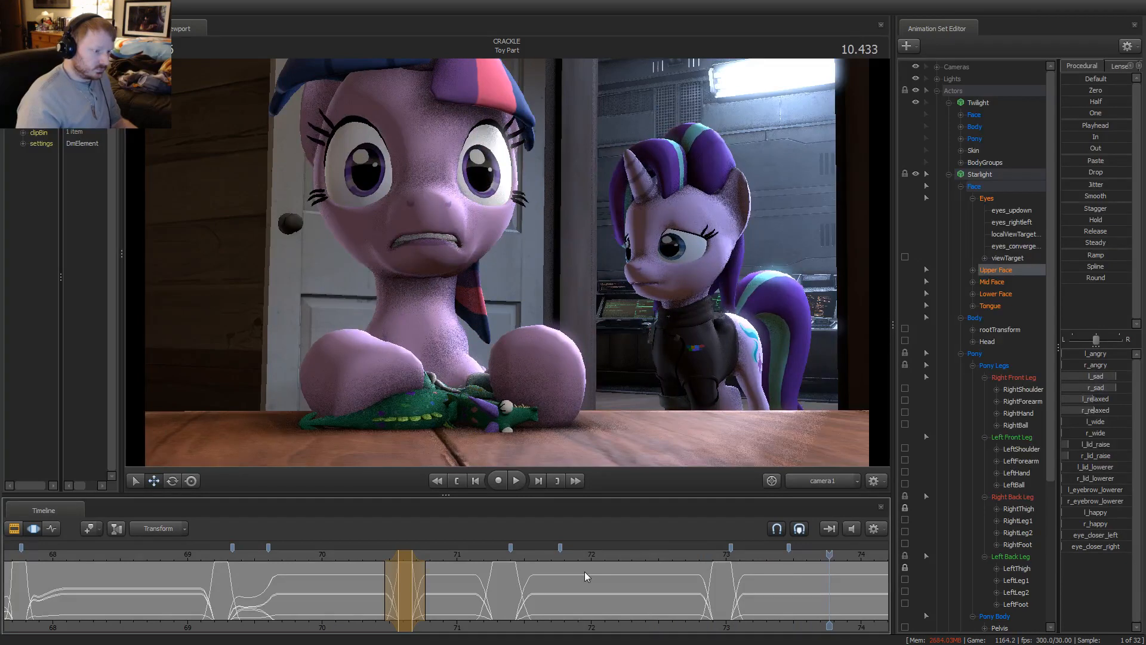
Replay the shot repeatedly from about 7.7 s to check Starlight's stillness between her blinks
left_click(489, 558)
key("space")
key("space")
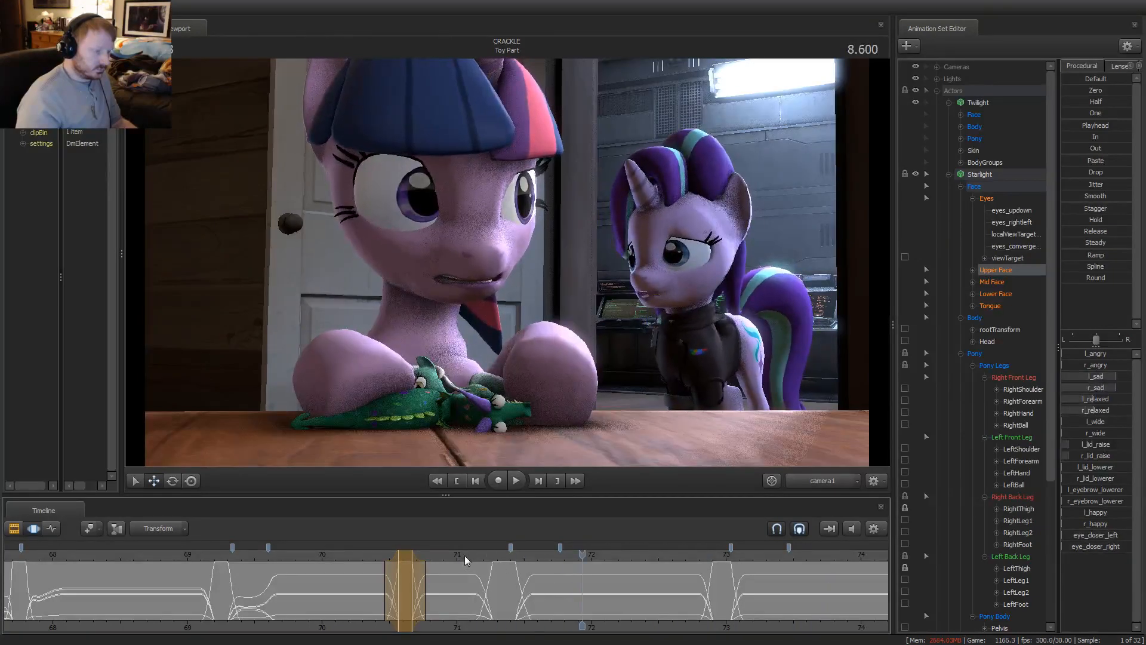
key("space")
left_click(458, 551)
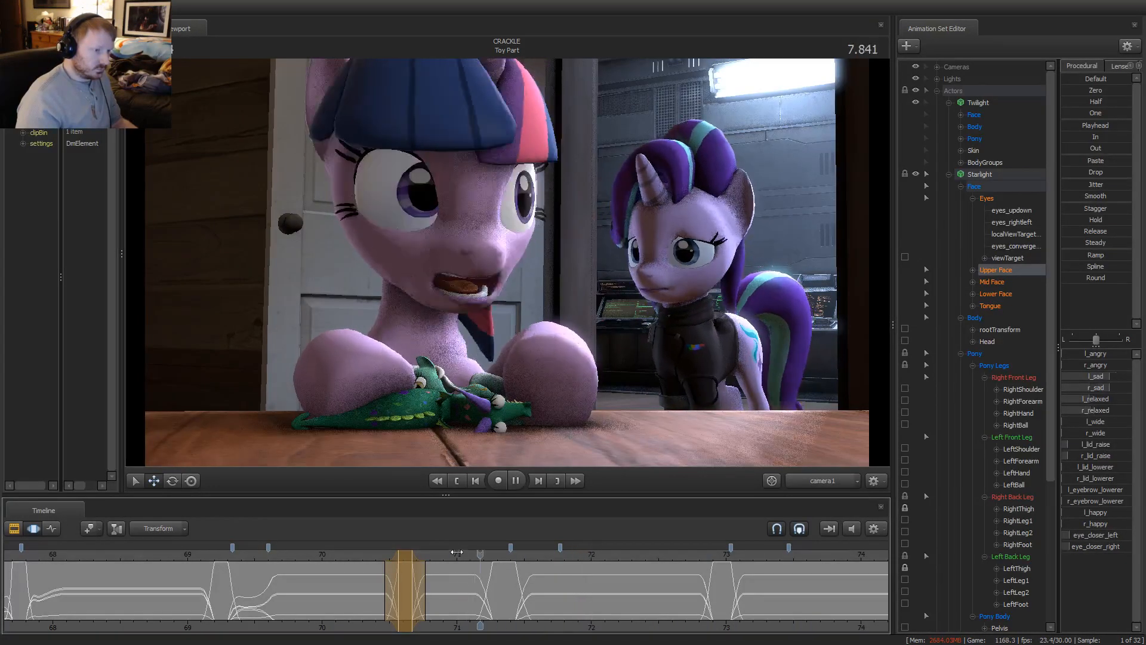
key("space")
key("Left")
key("Left")
key("Left")
key("Left")
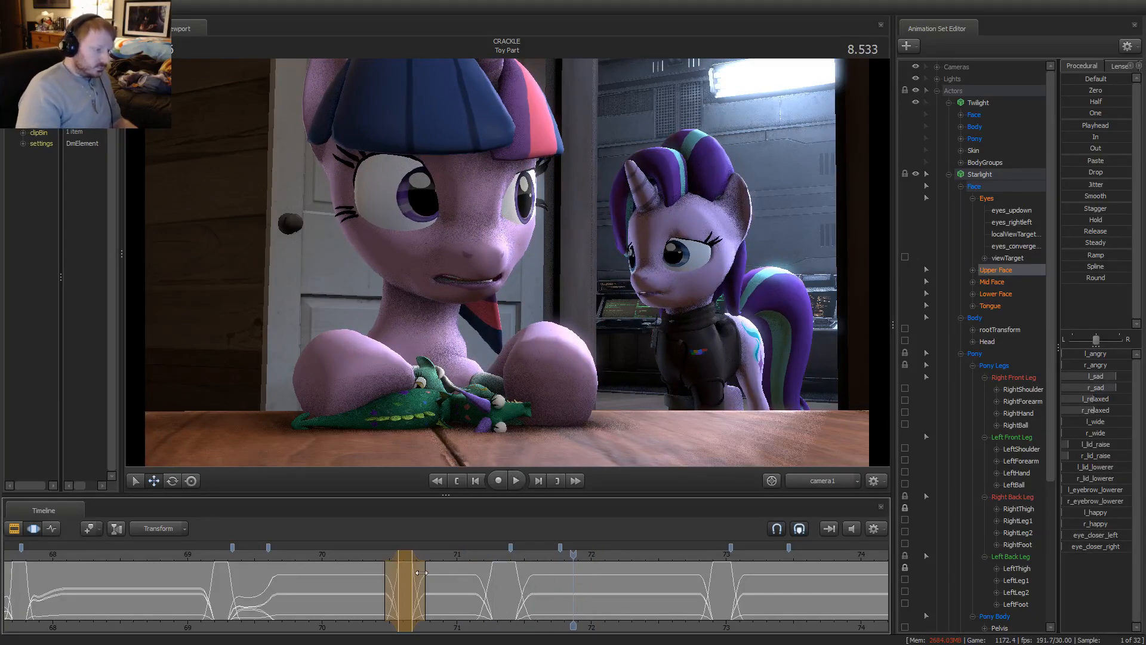
key("space")
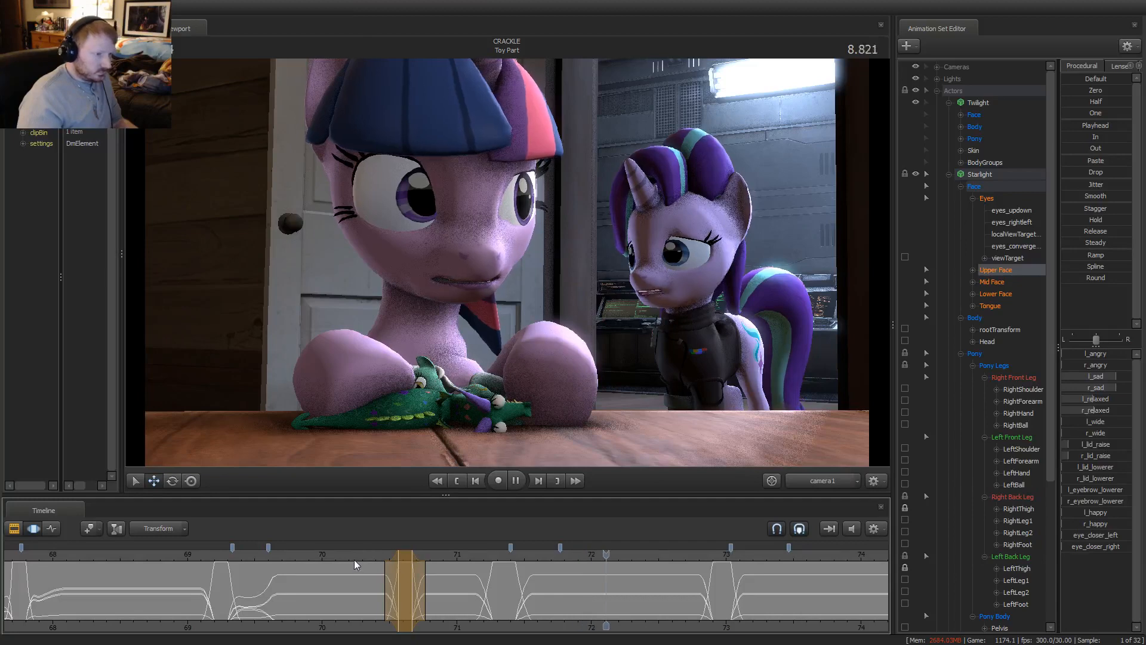
key("space")
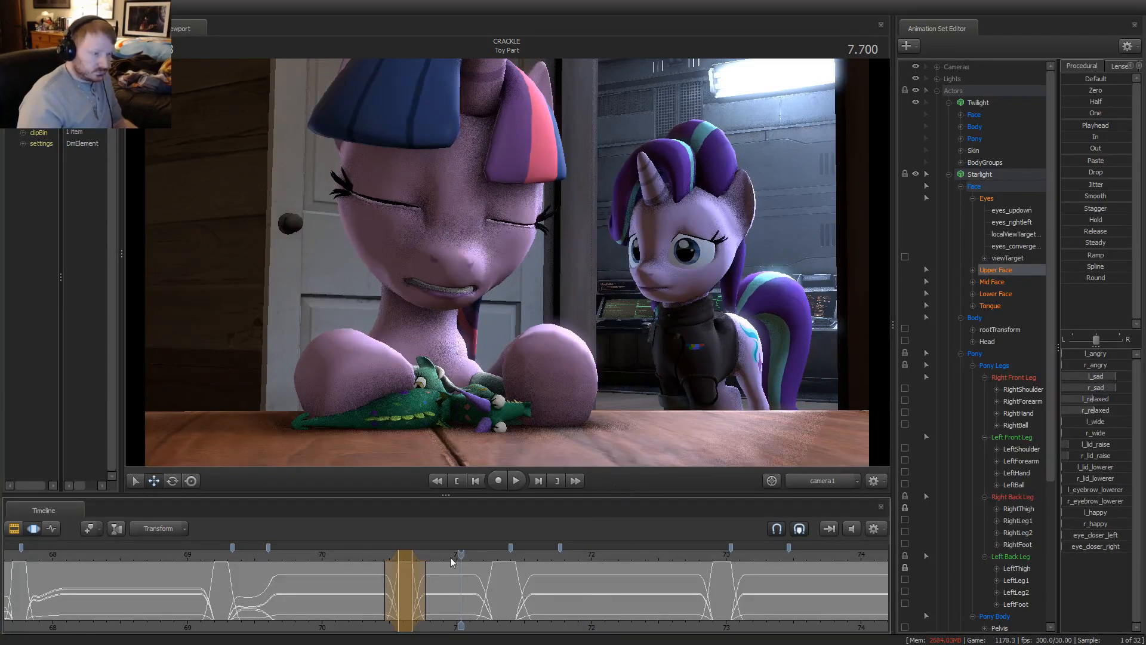
Make a soft time selection spanning about 70.5–71.6 s, rotate Starlight's Chest1 bone slightly, and replay the motion
key("shift")
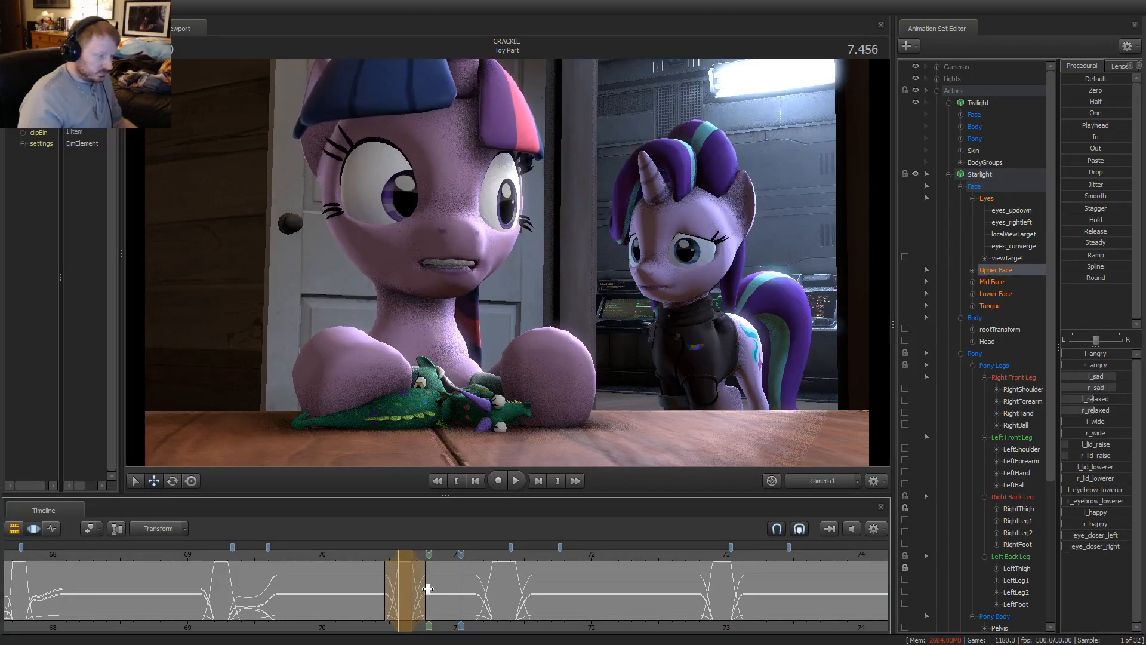
left_click_drag(426, 595, 501, 601, "shift")
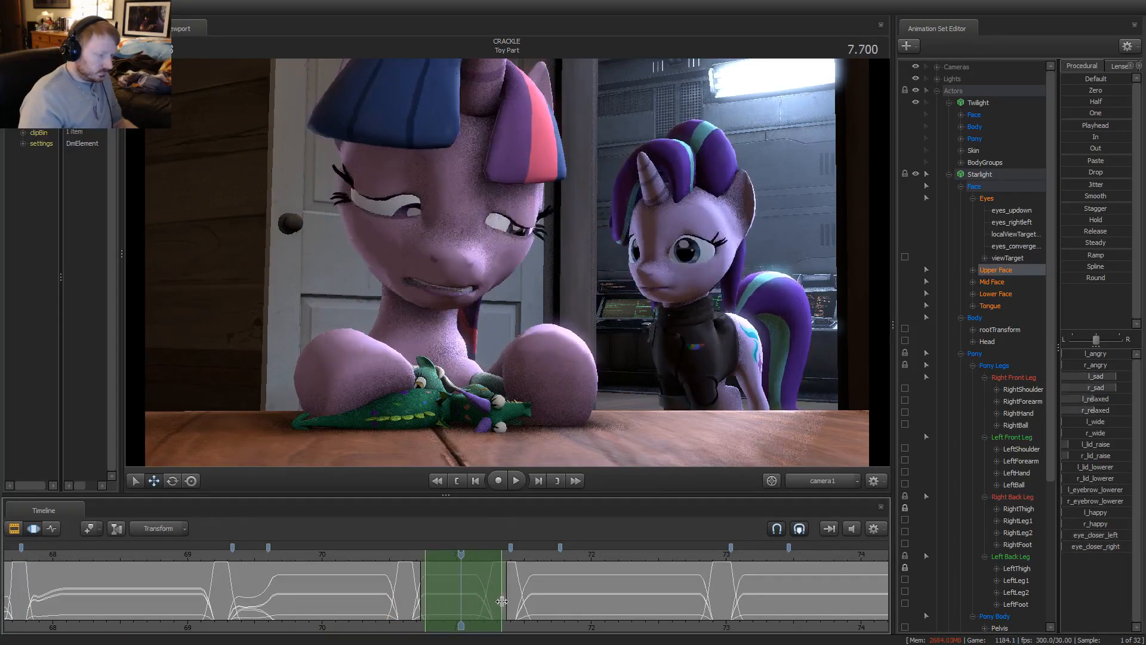
scroll(500, 602, "up", 3, "ctrl")
scroll(527, 583, "up", 5)
left_click_drag(339, 576, 338, 586)
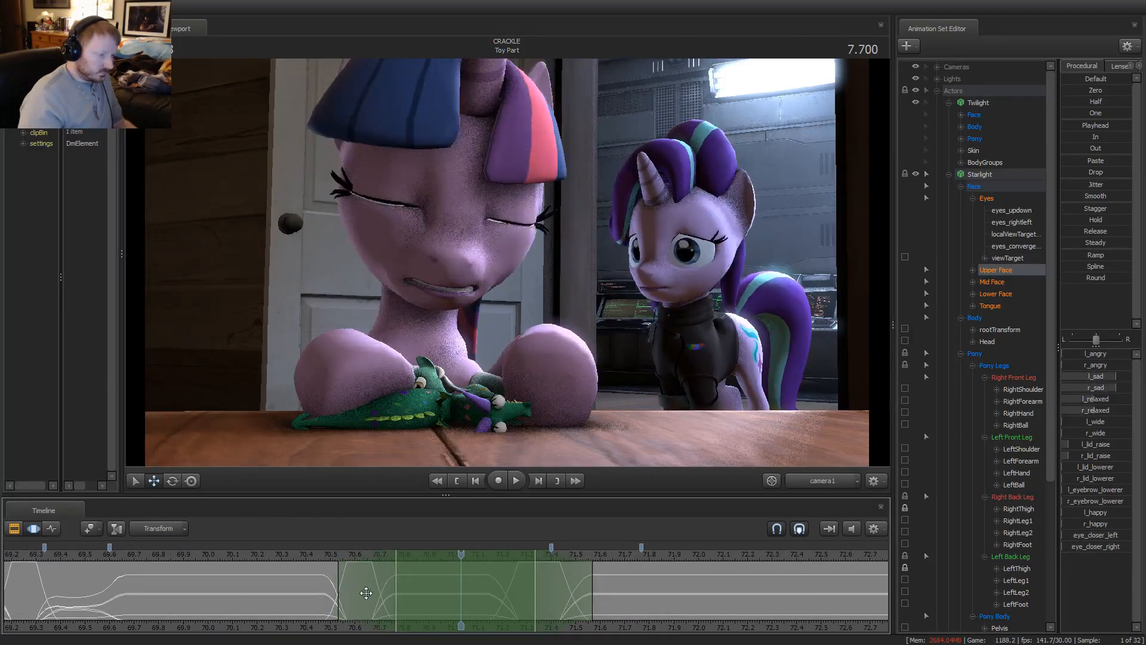
left_click(694, 350)
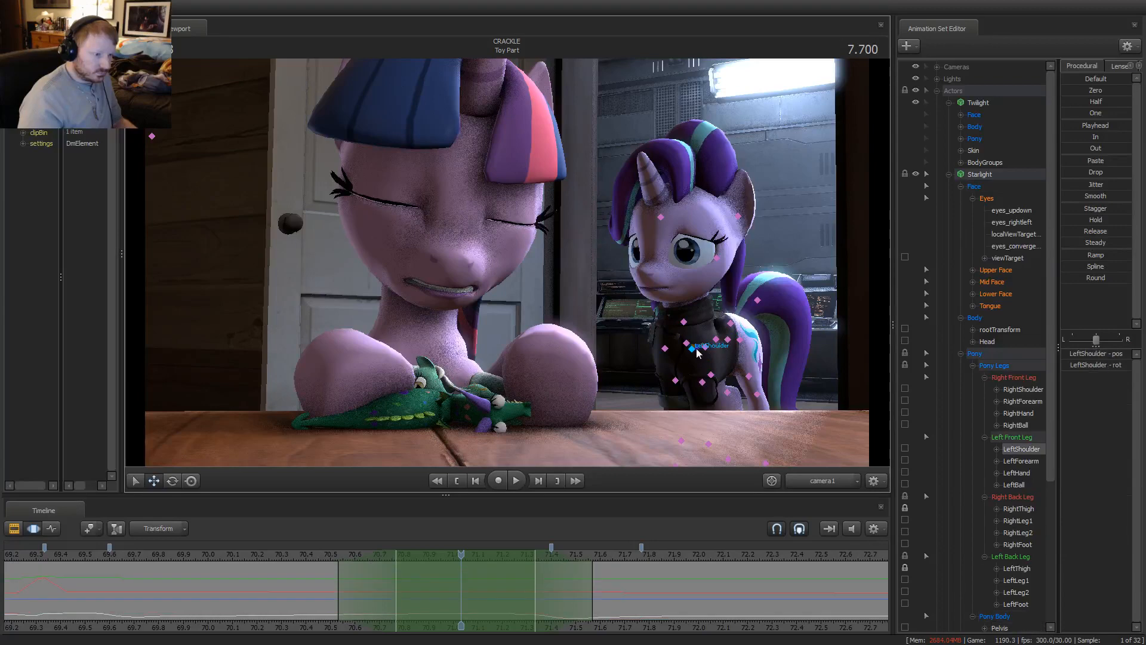
left_click(707, 346)
key("e")
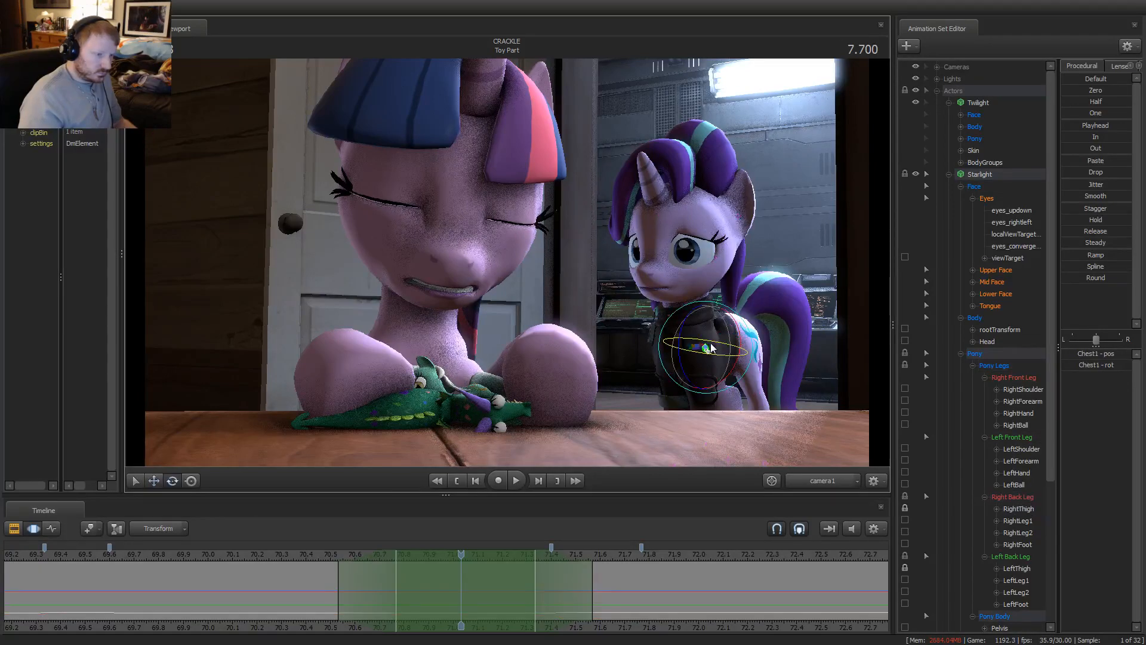
key("space")
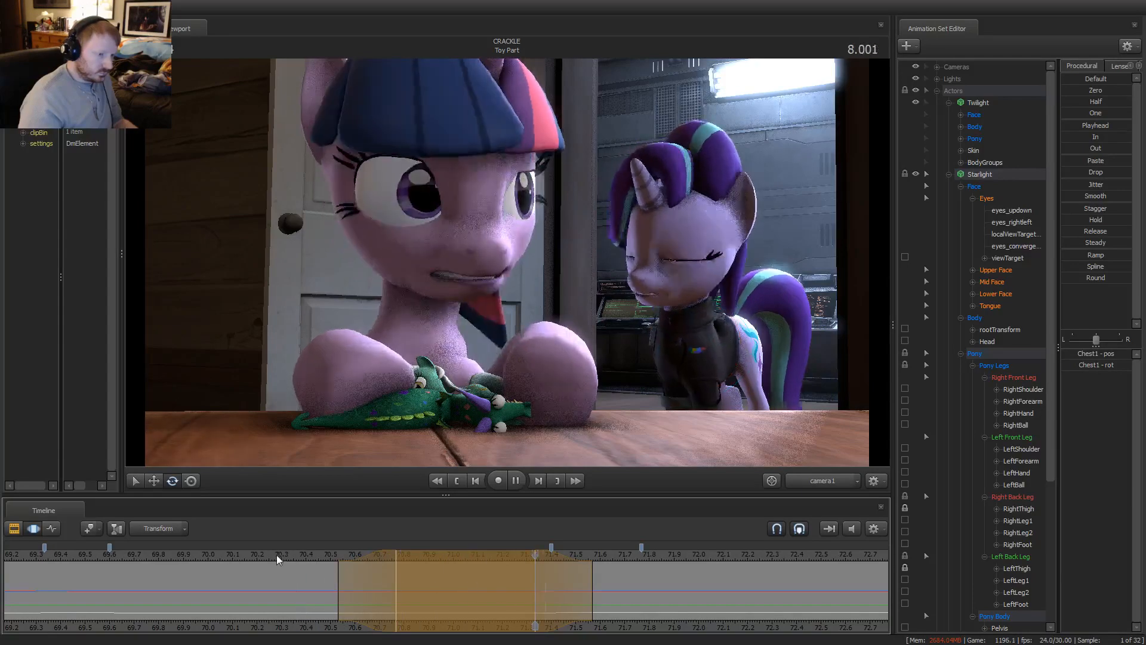
key("space")
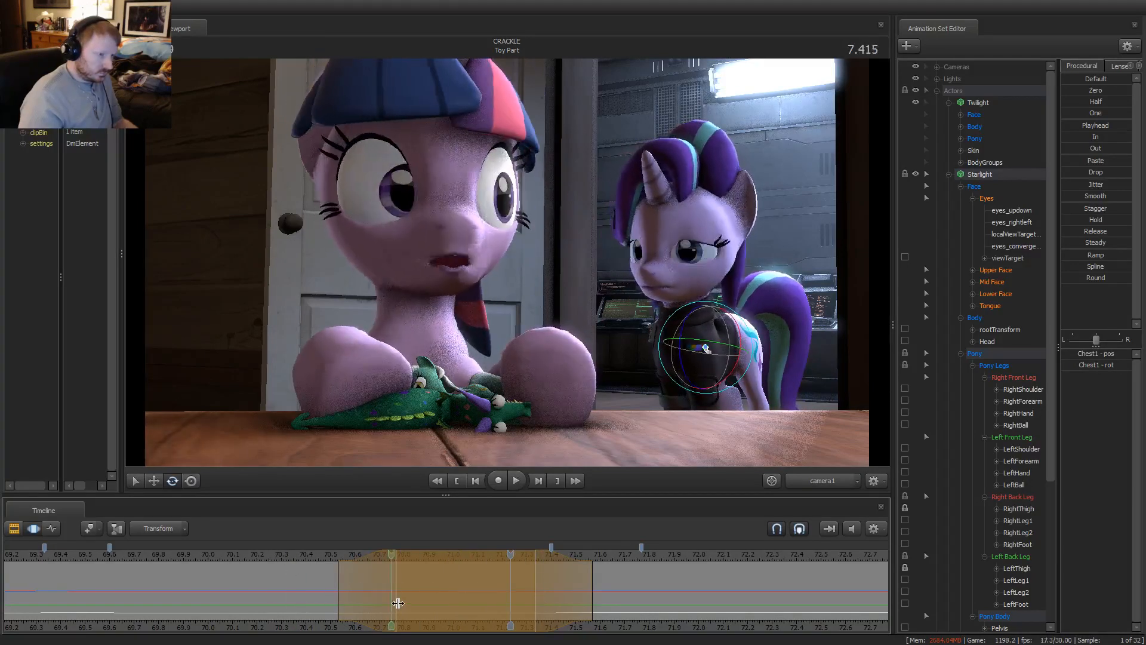
Make a soft time selection around 7.466 s, rotate Starlight's Head slightly, extend the falloff to about 71.3 s, and replay
left_click(403, 603, "shift")
scroll(376, 591, "up", 3)
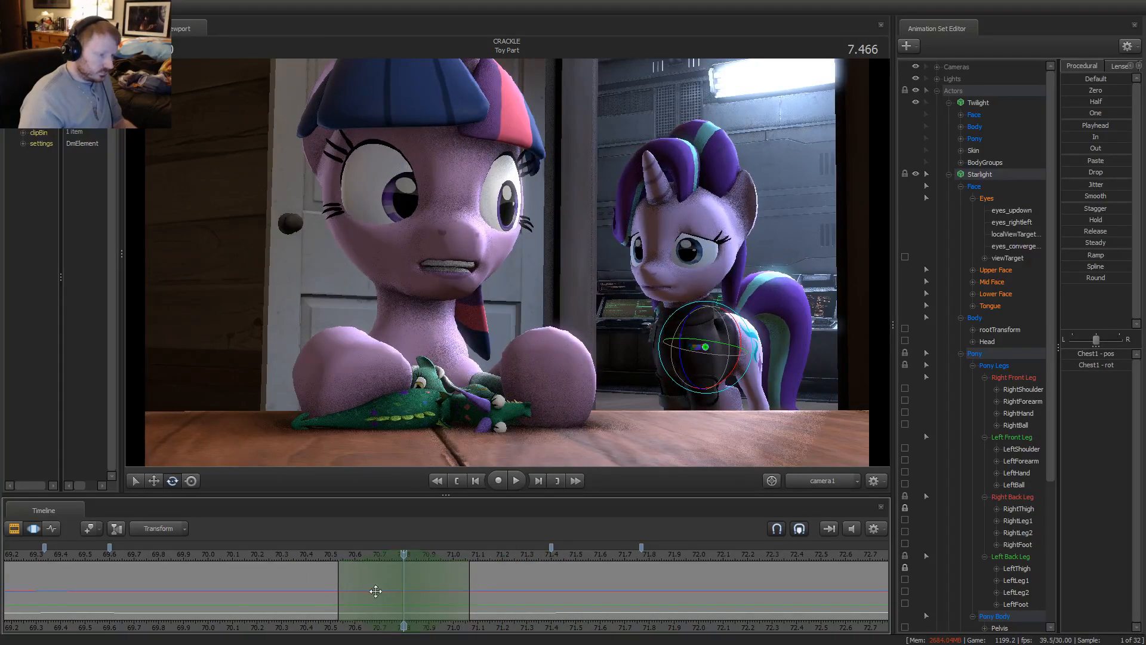
left_click(687, 286)
key("space")
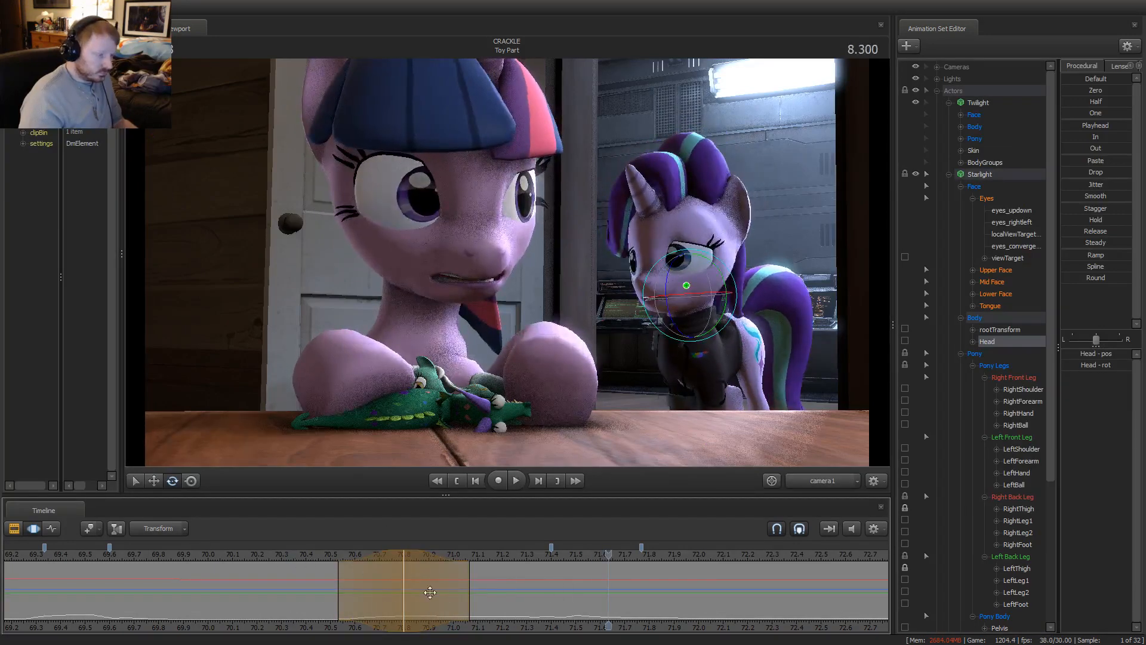
left_click(298, 555)
key("space")
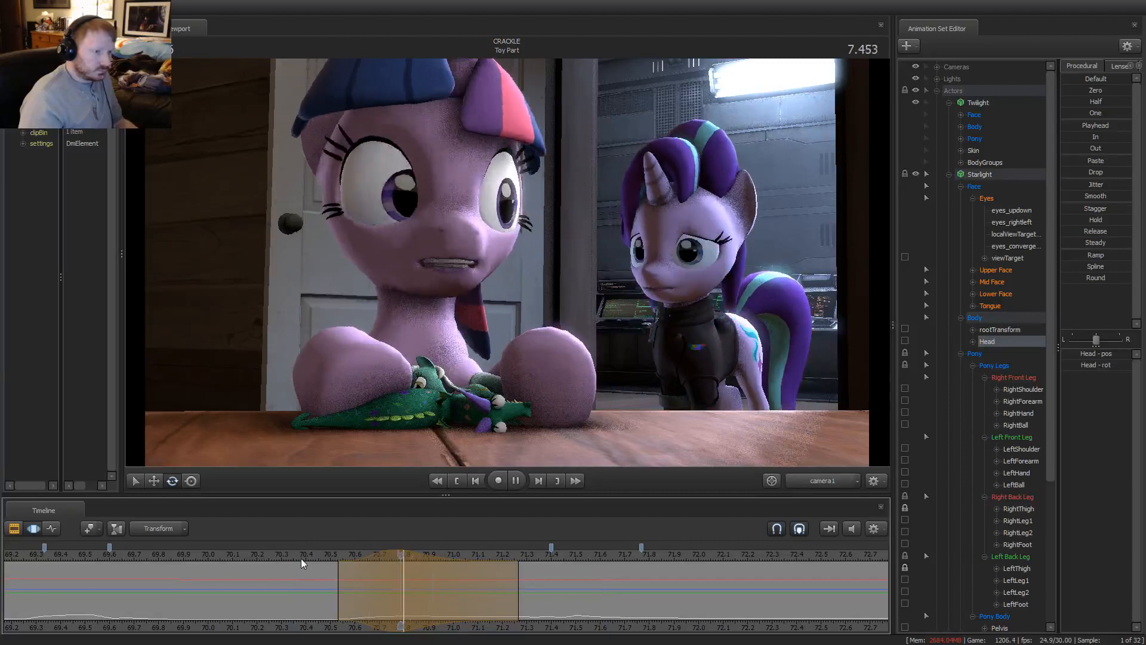
key("space")
Make a soft time selection around 7.566 s spanning about 70.6–71.3 s, adjust Starlight's Head rotation, and replay
left_click(430, 599)
scroll(429, 600, "up", 3)
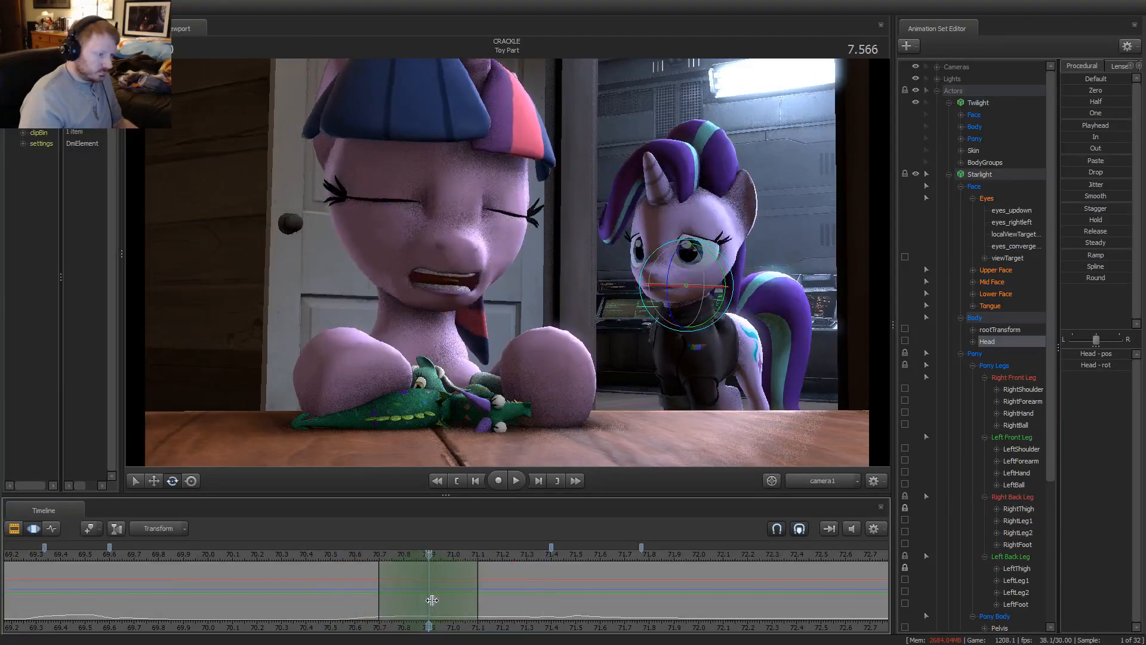
left_click_drag(509, 595, 535, 595)
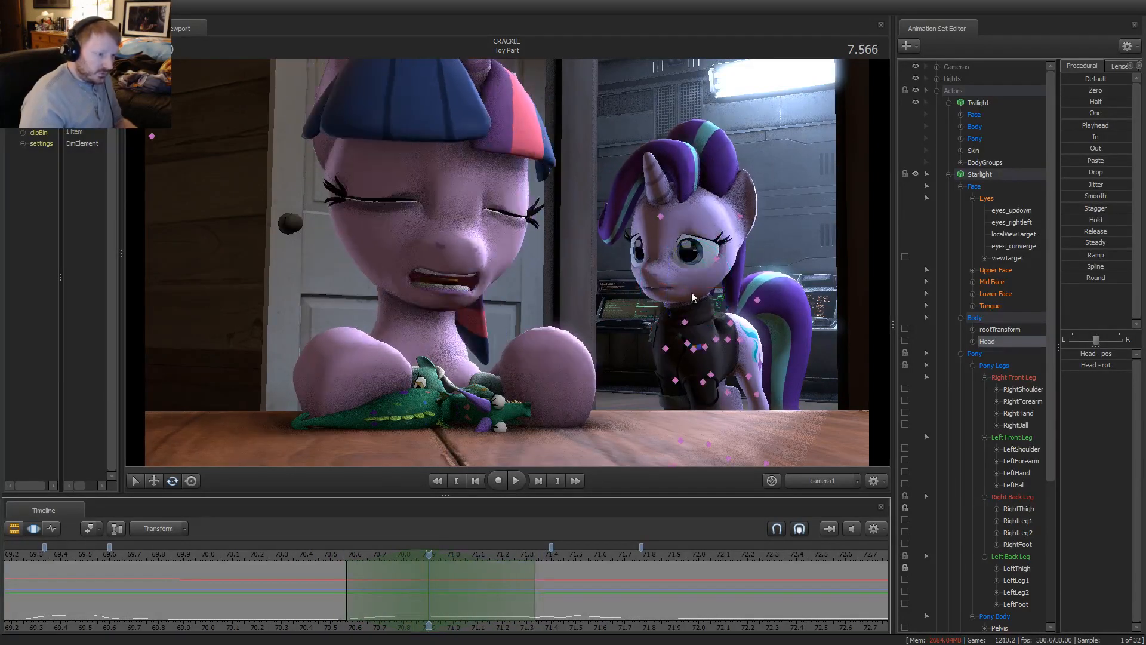
left_click_drag(683, 331, 688, 302)
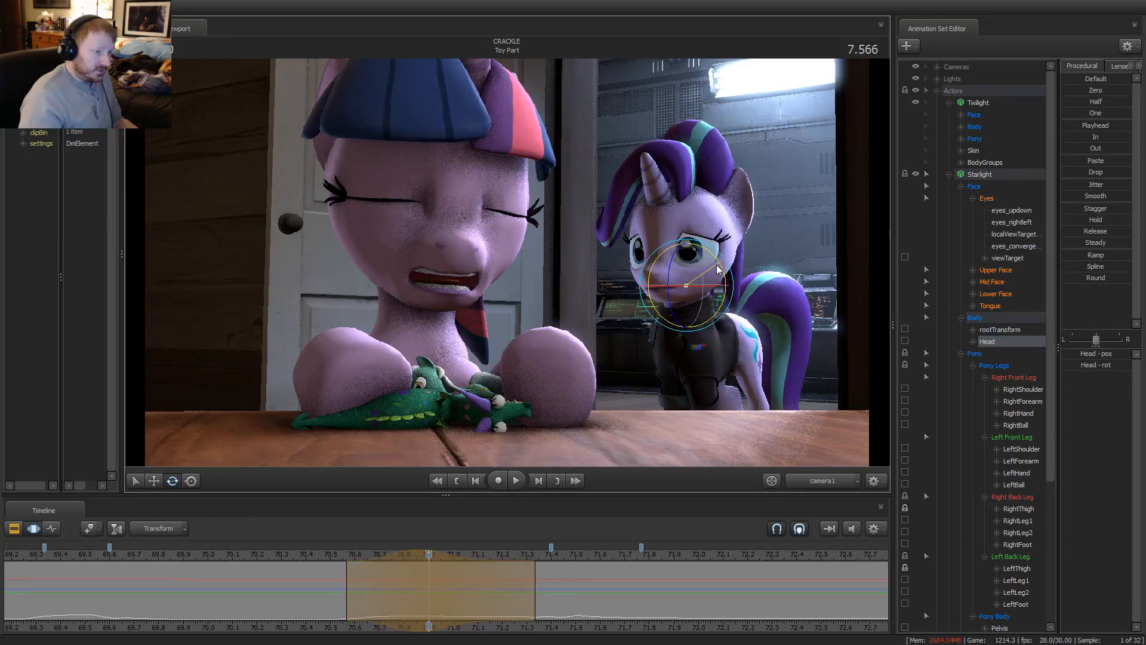
left_click(227, 565)
left_click(325, 576)
key("space")
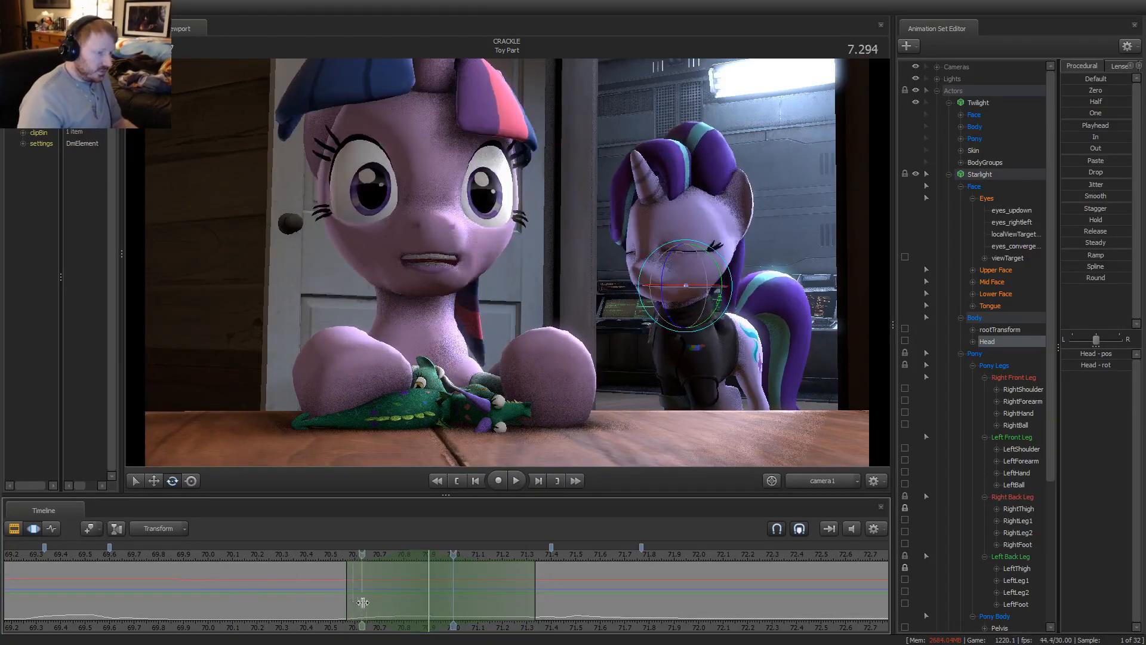
Make a soft time selection around 7.533 s, rotate Starlight's Neck slightly, and replay the lead-in
left_click(420, 601)
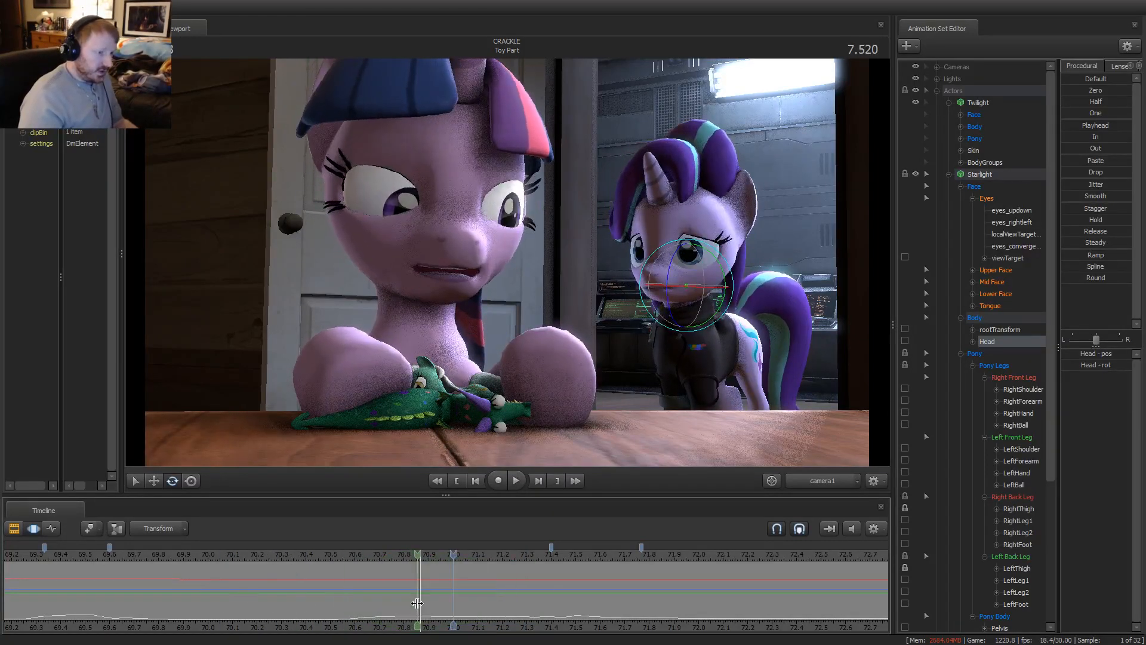
left_click(690, 310)
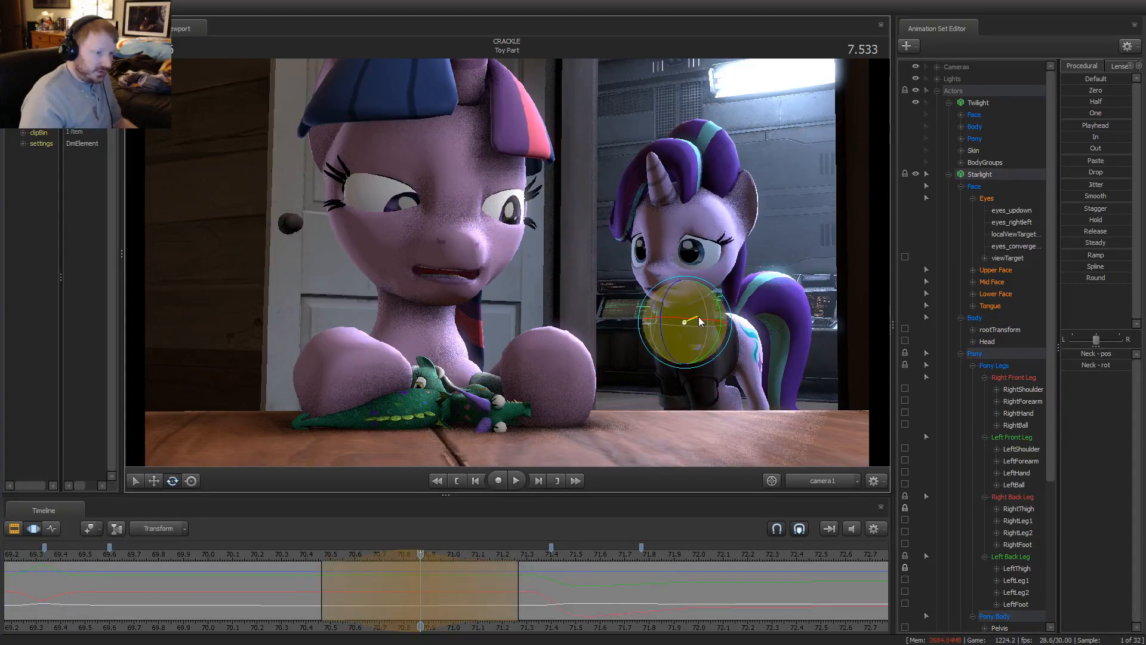
left_click(267, 555)
key("space")
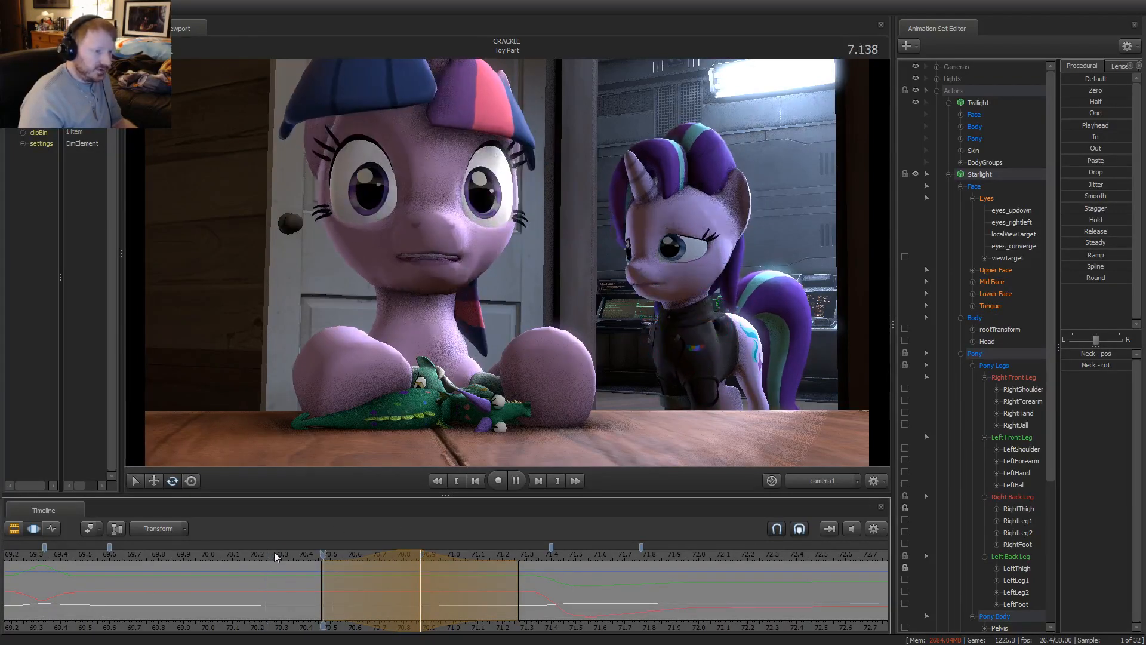
key("space")
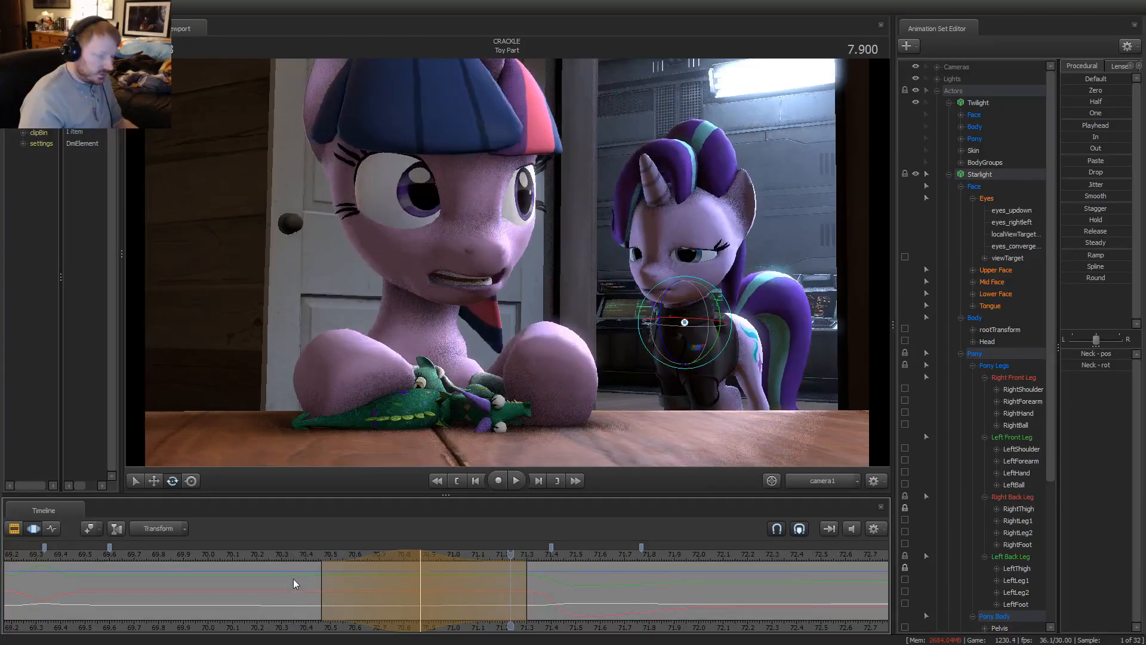
Make a soft time selection around 7.833 s spanning about 70.8–71.6 s, tilt Starlight's Head, and replay the motion
left_click(494, 591)
scroll(494, 591, "up", 4)
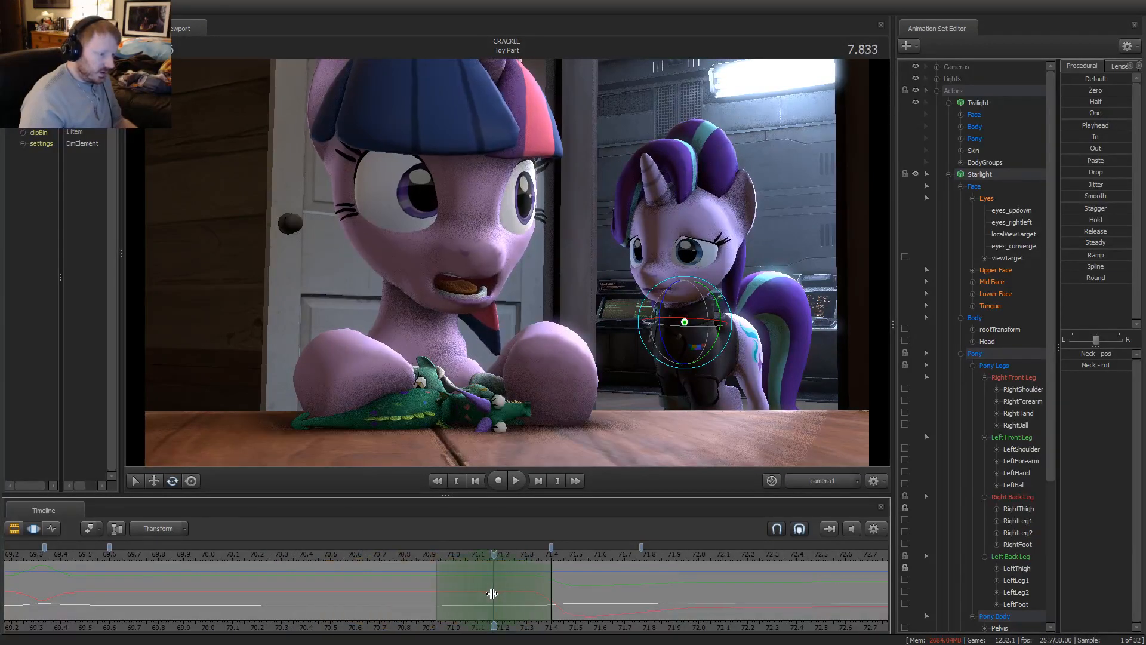
left_click(684, 274, "ctrl")
left_click(682, 274)
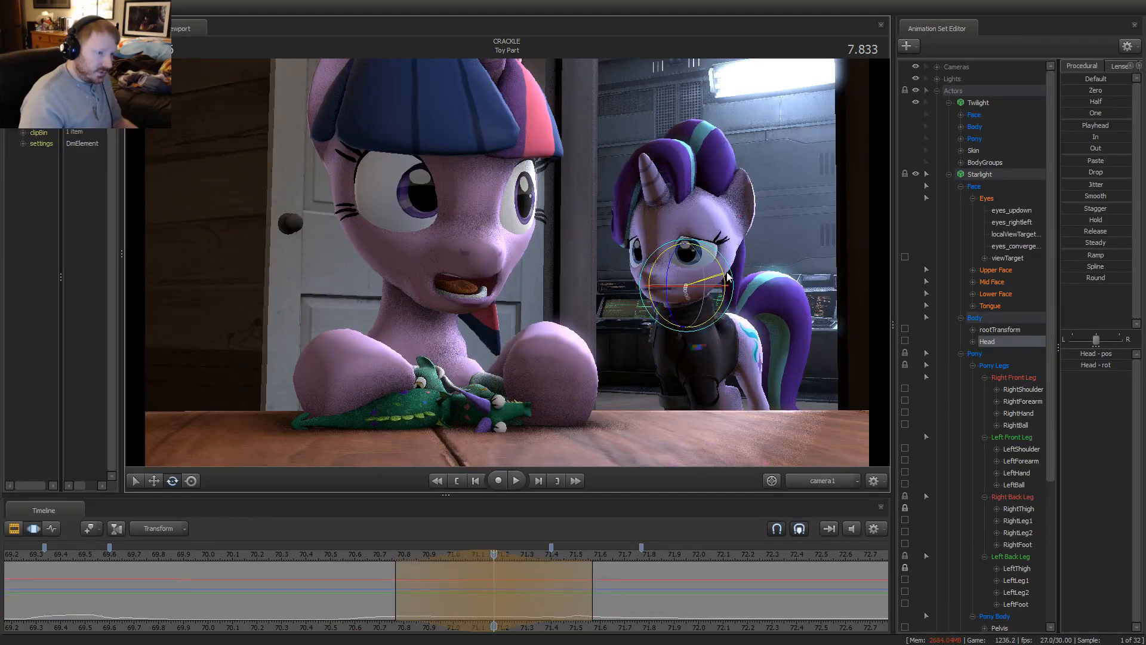
left_click(335, 558)
key("space")
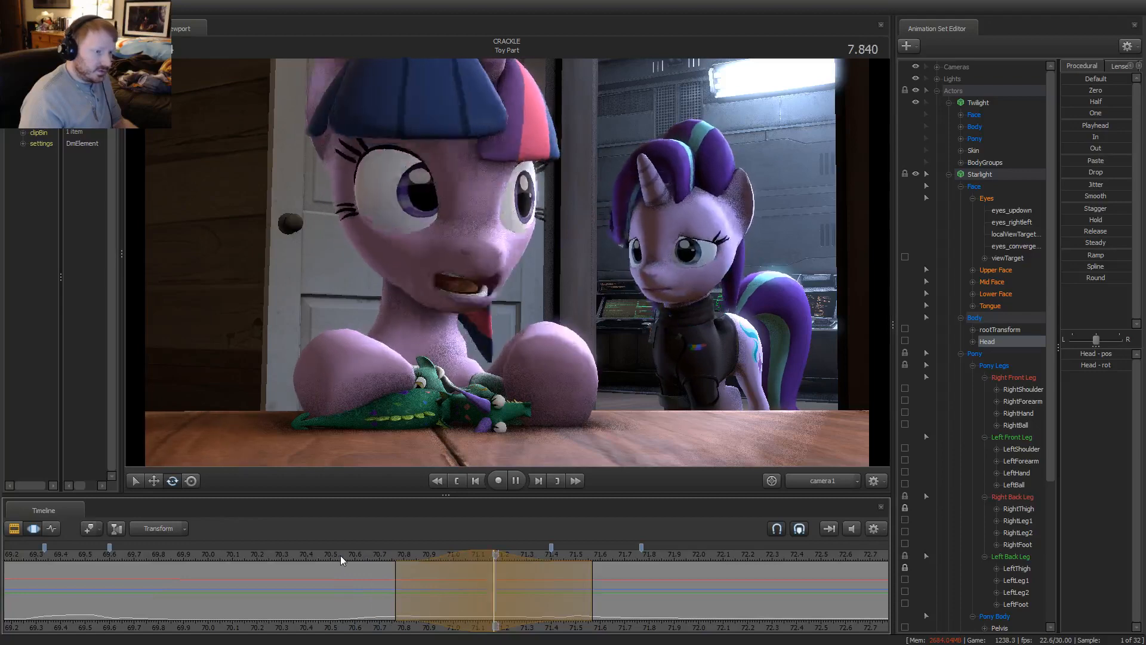
key("space")
Shift Starlight's head tilt earlier to span about 70.5–71.3 s, and replay it from about 7 s
left_click_drag(420, 556, 397, 556)
left_click(315, 555)
key("space")
key("space")
left_click(290, 555)
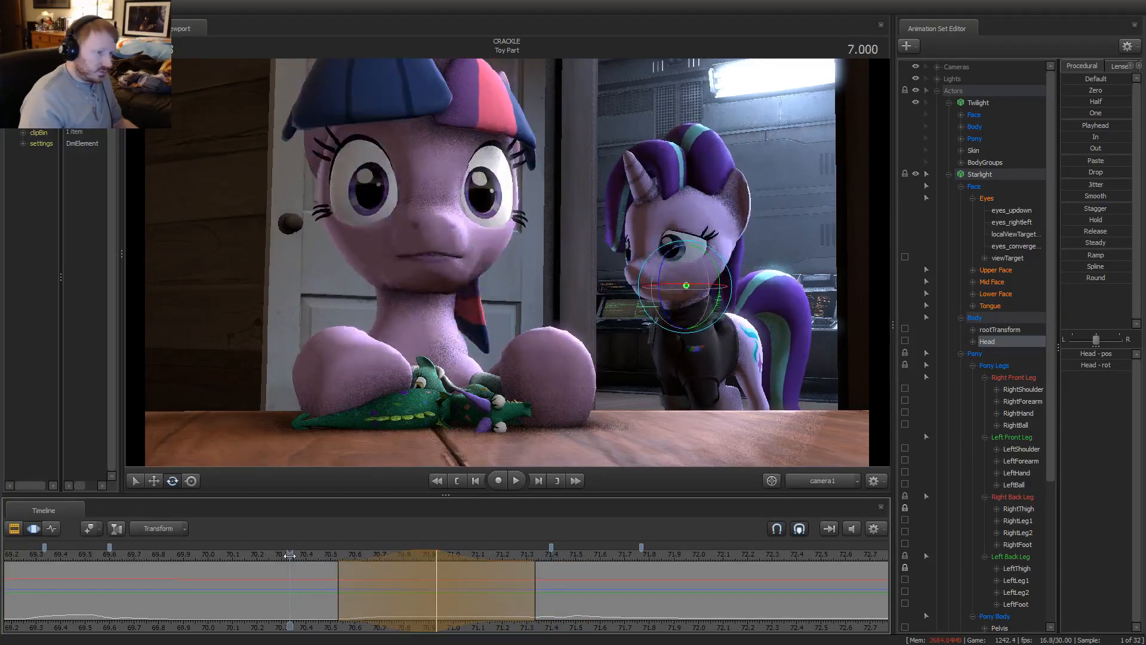
key("space")
Replay Starlight's head and blink motion from about 6.6 s to check its timing
key("space")
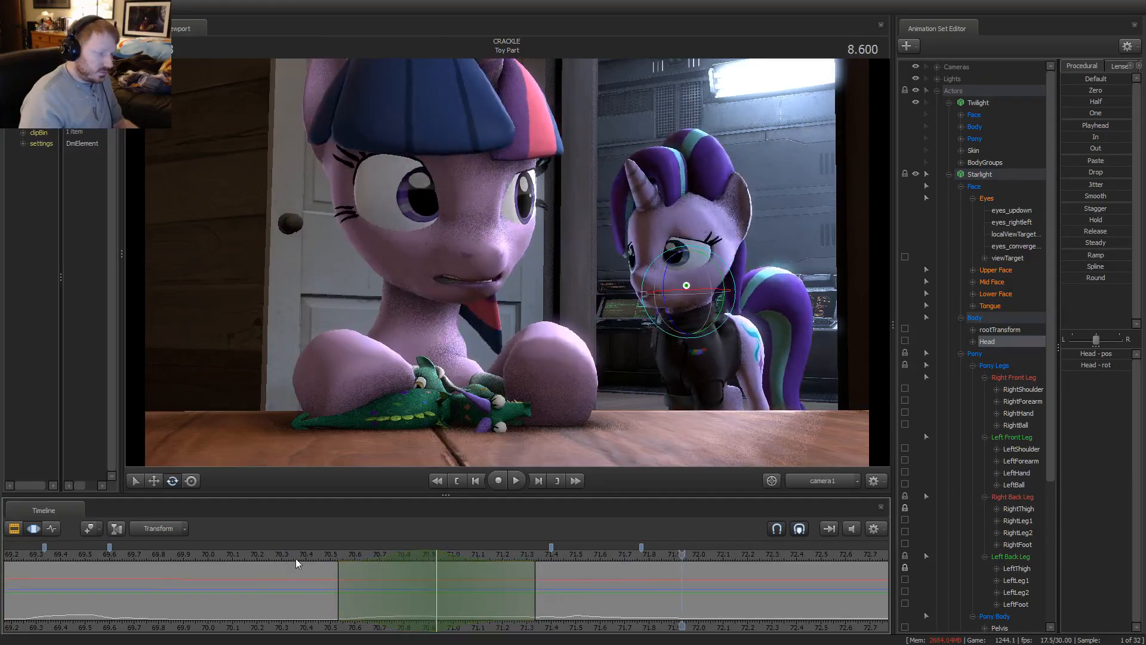
left_click(291, 557)
key("space")
left_click(192, 553)
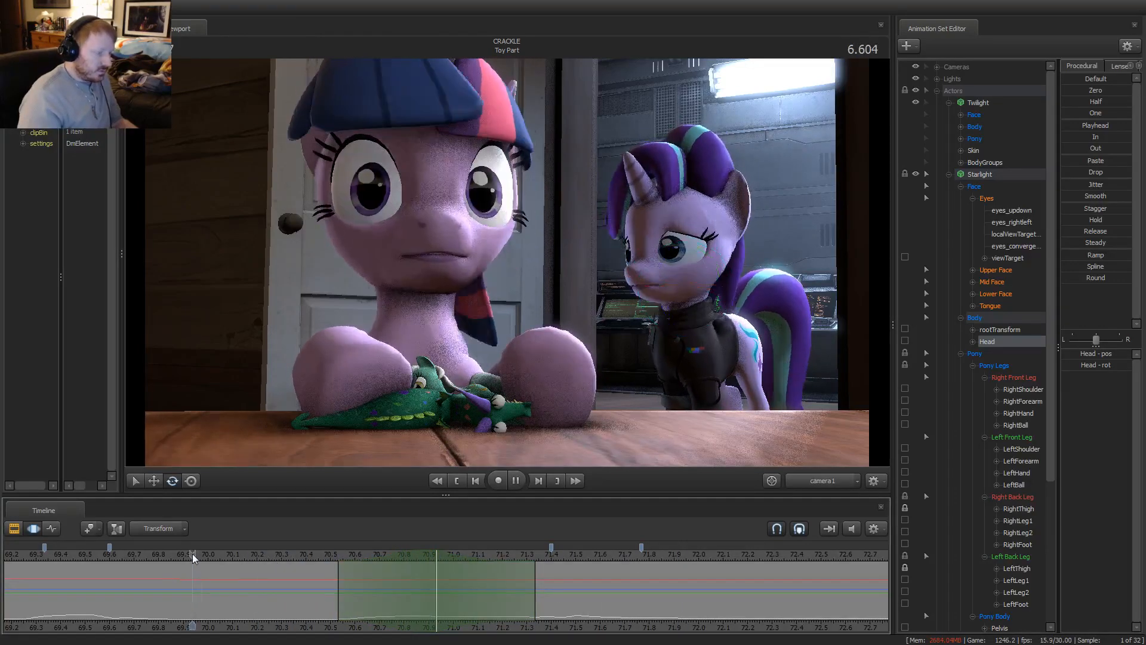
key("space")
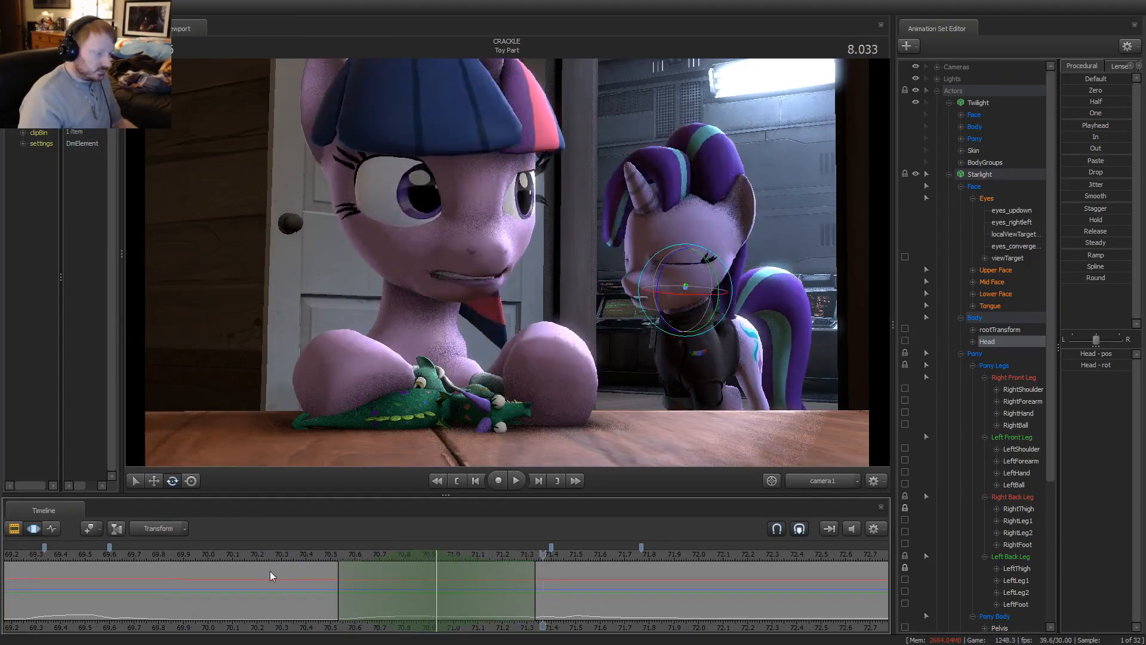
Apply the Round preset to Starlight's Neck and Head around 7.633 s, over a soft time selection of about 70.8–71.2 s
scroll(1014, 511, "down", 4)
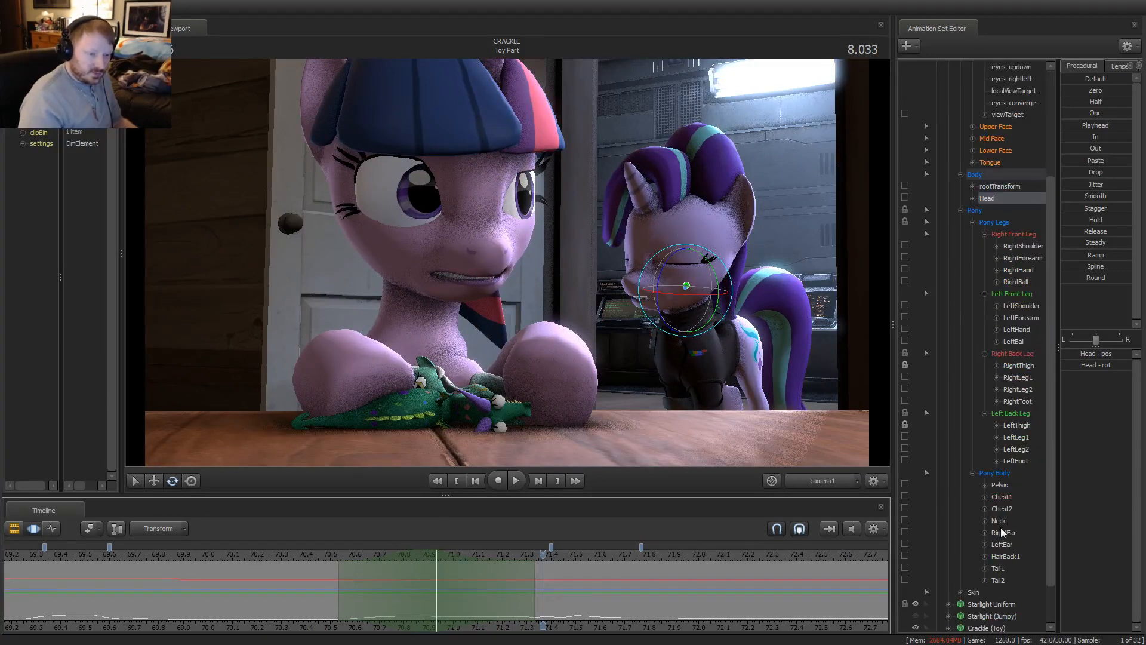
left_click(998, 521)
left_click_drag(497, 578, 445, 597)
left_click(1086, 277)
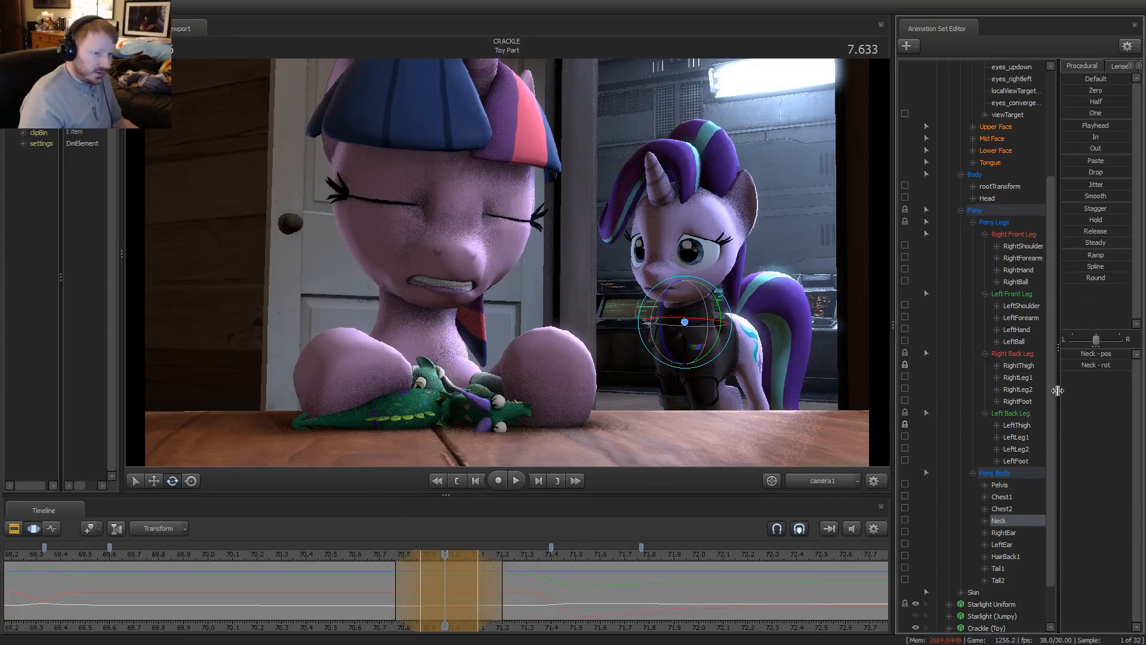
left_click(996, 198)
left_click(1095, 278)
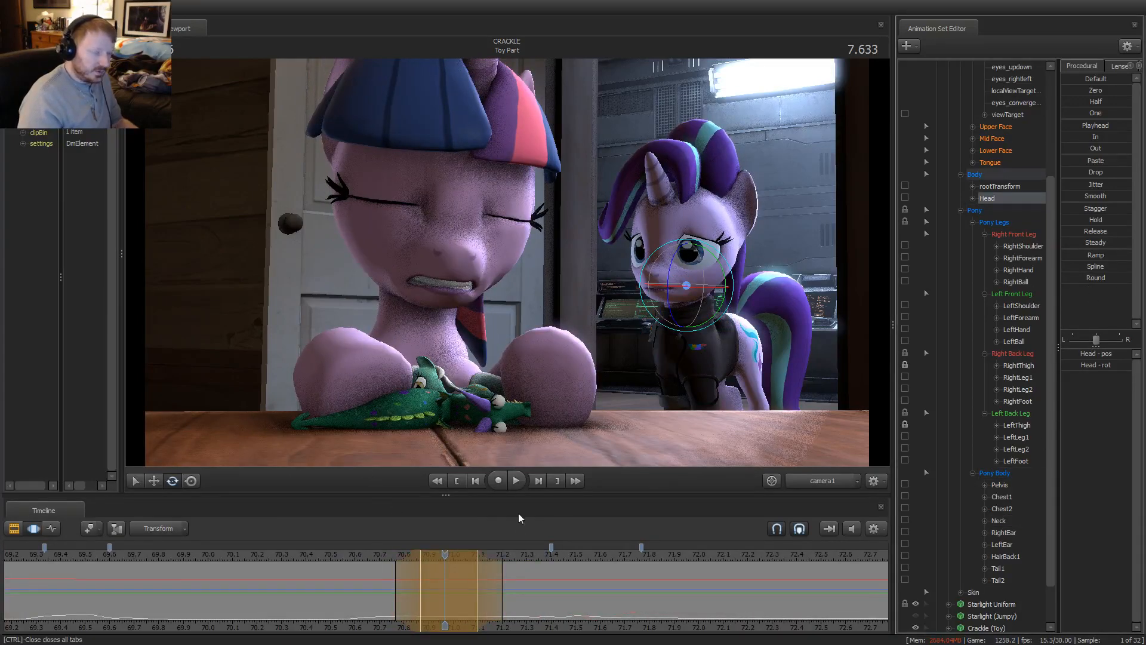
Replay Starlight's head motion around 7.3–7.5 s and clear the time selection
key("space")
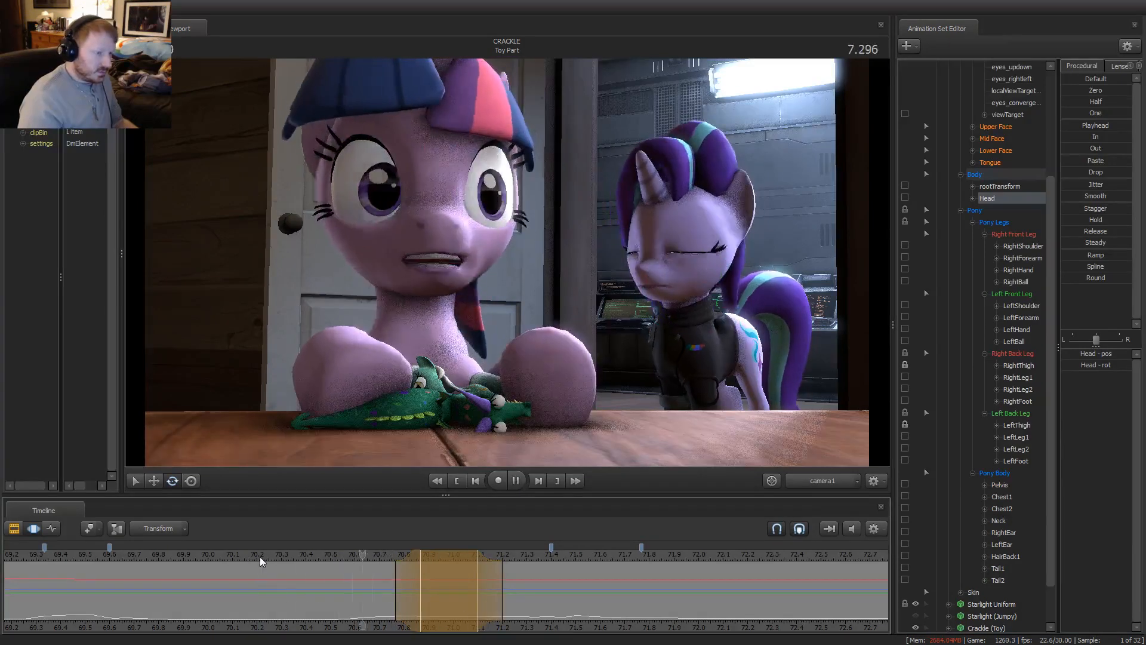
key("space")
left_click_drag(357, 605, 412, 594)
key("Escape")
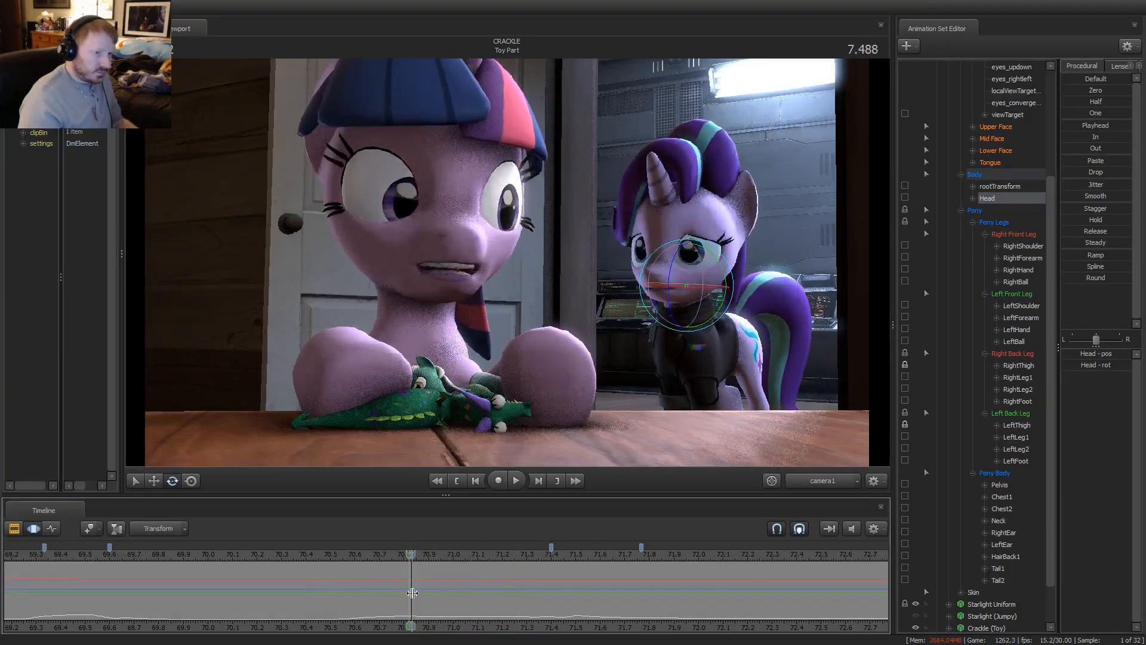
Try adjusting Starlight's eyes_updown during the blink over a soft selection of about 70.5–70.8 s, and undo it
scroll(1038, 181, "up", 4)
left_click(990, 185)
left_click(994, 272)
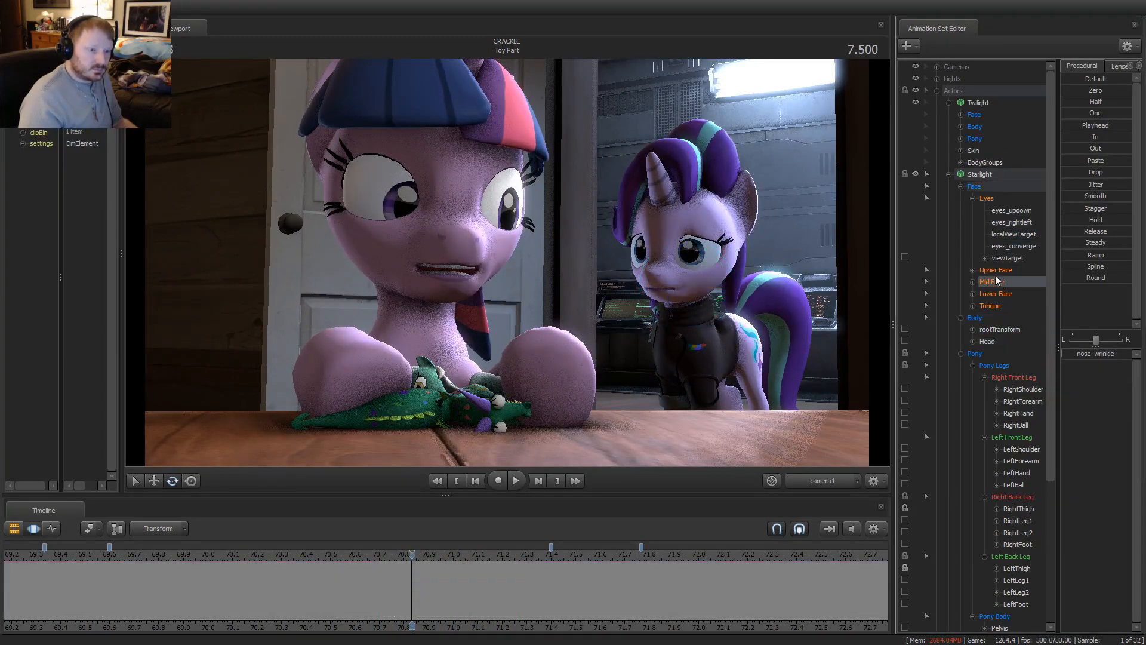
left_click_drag(307, 582, 347, 589, "shift")
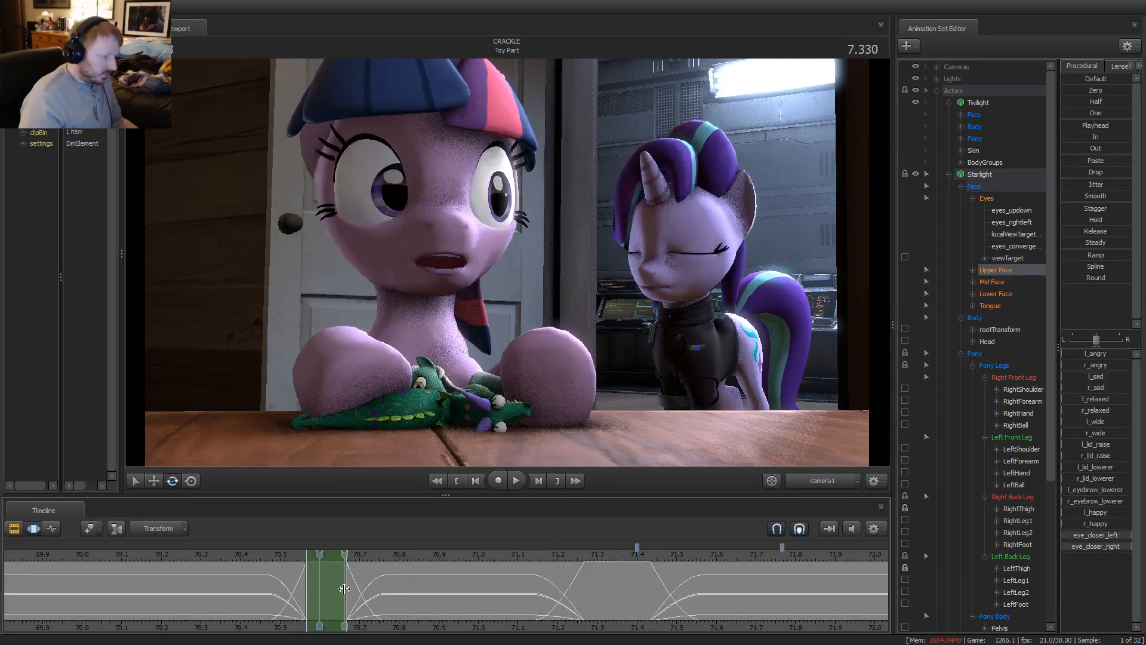
scroll(340, 591, "up", 4)
scroll(303, 599, "down", 1)
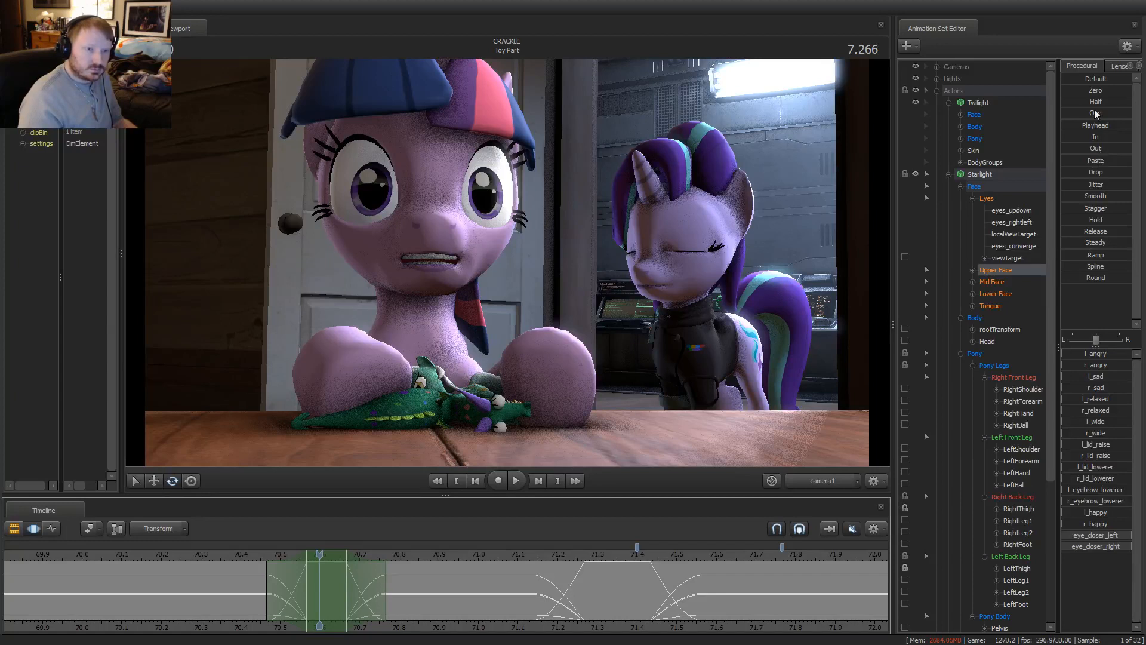
left_click(991, 199)
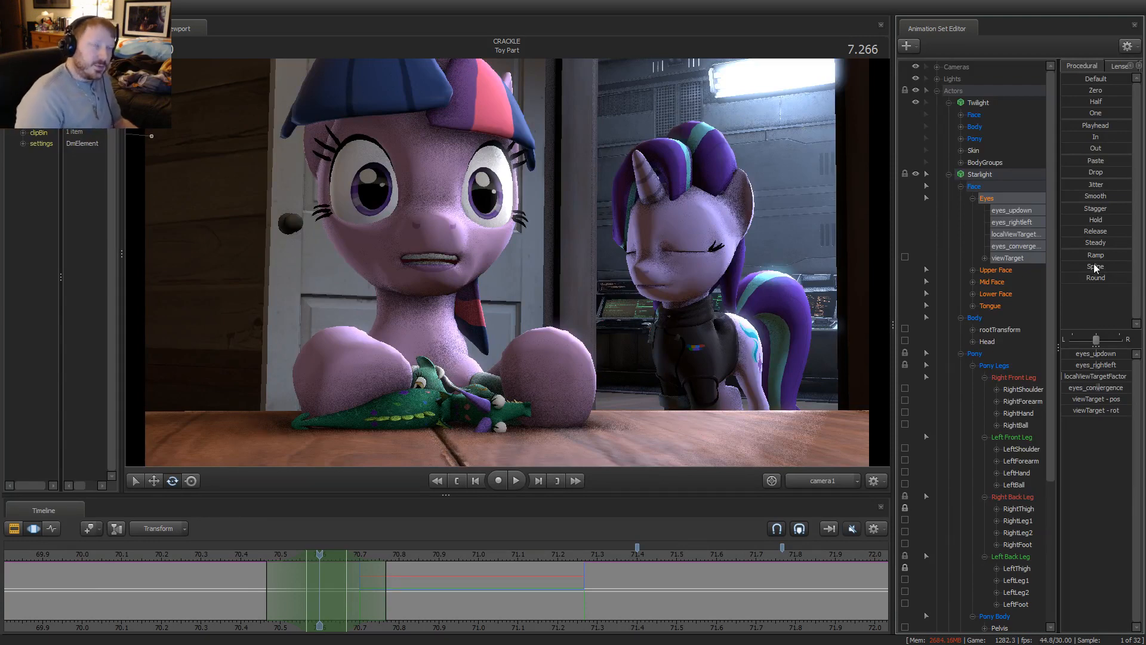
left_click_drag(1111, 356, 1111, 356)
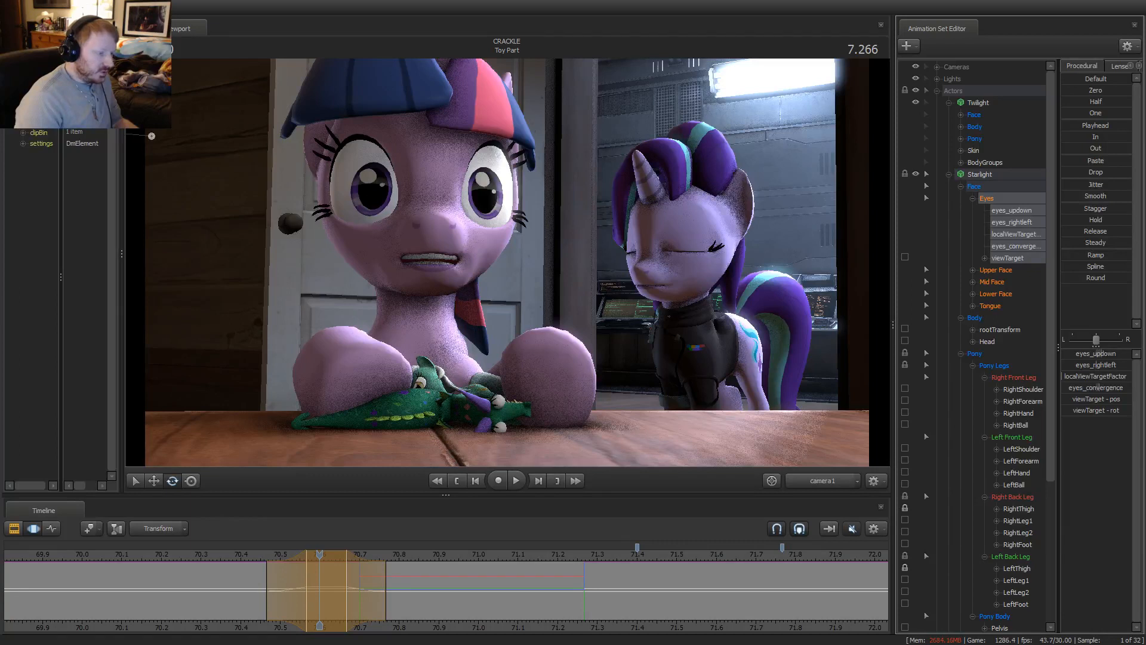
mouse_move(343, 574)
left_mouse_down()
mouse_move(362, 582)
mouse_move(322, 583)
mouse_move(333, 583)
left_mouse_up()
key("ctrl+z")
Apply the Out preset to Starlight's viewTarget over about 70.6–70.7 s
left_click(1008, 258)
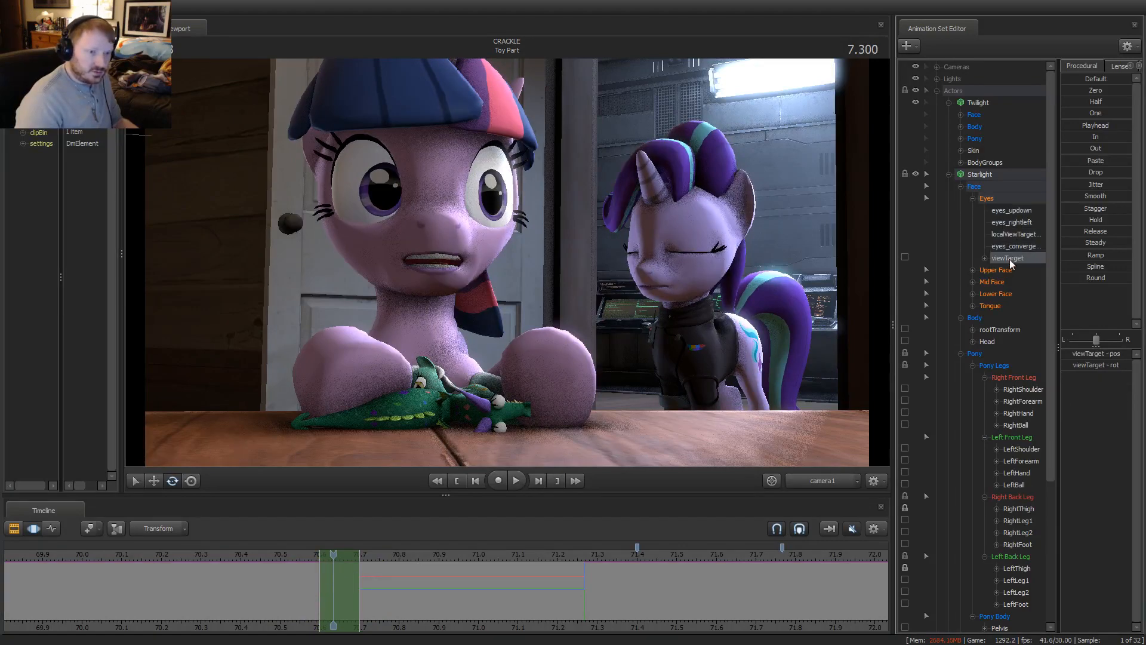
left_click_drag(1099, 147, 1134, 148)
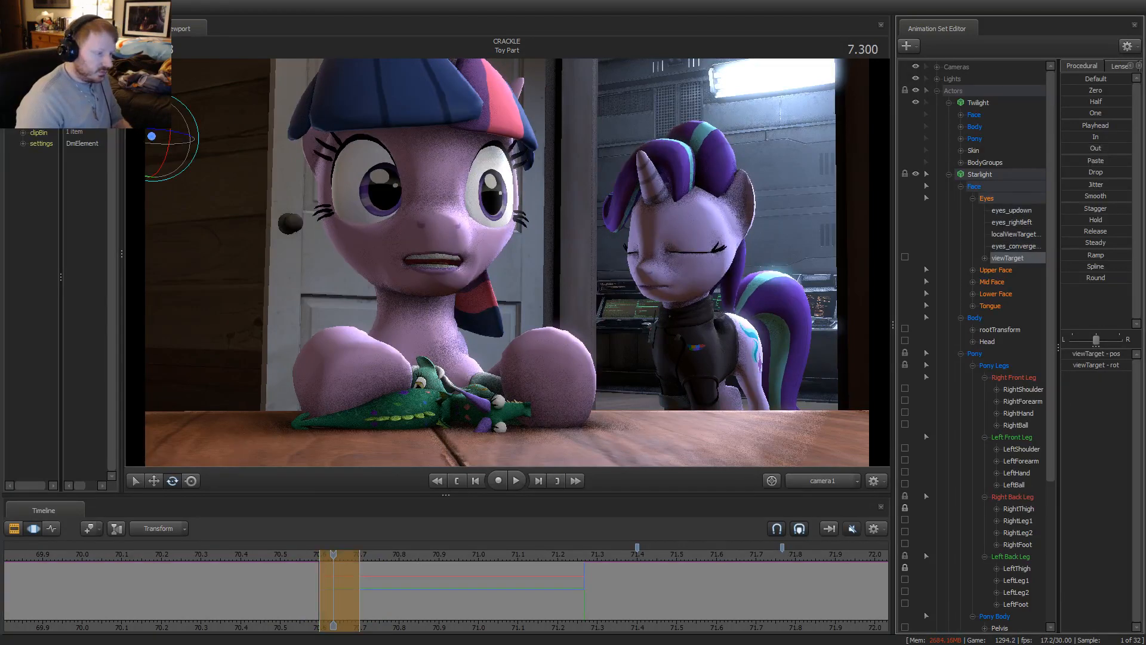
key("Return")
Match a soft time selection of about 70.47–70.77 s to the blink in the Upper Face curves, and slightly adjust Starlight's eyes_updown within it
left_click_drag(306, 602, 354, 602, "shift")
scroll(354, 602, "up", 2, "shift")
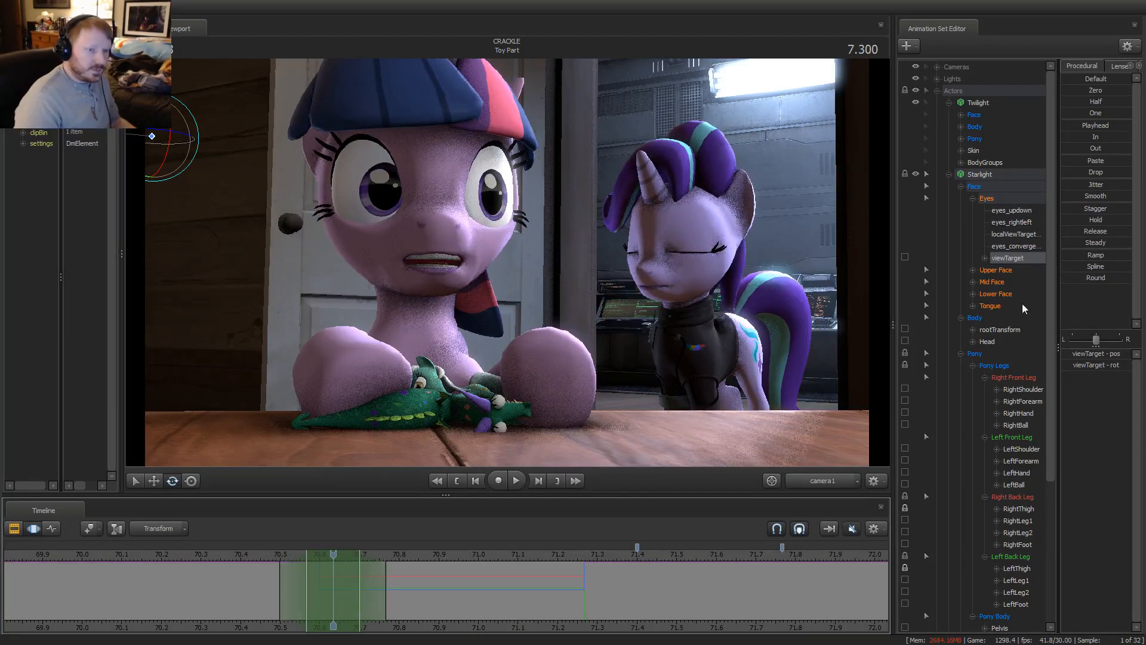
left_click(1006, 270)
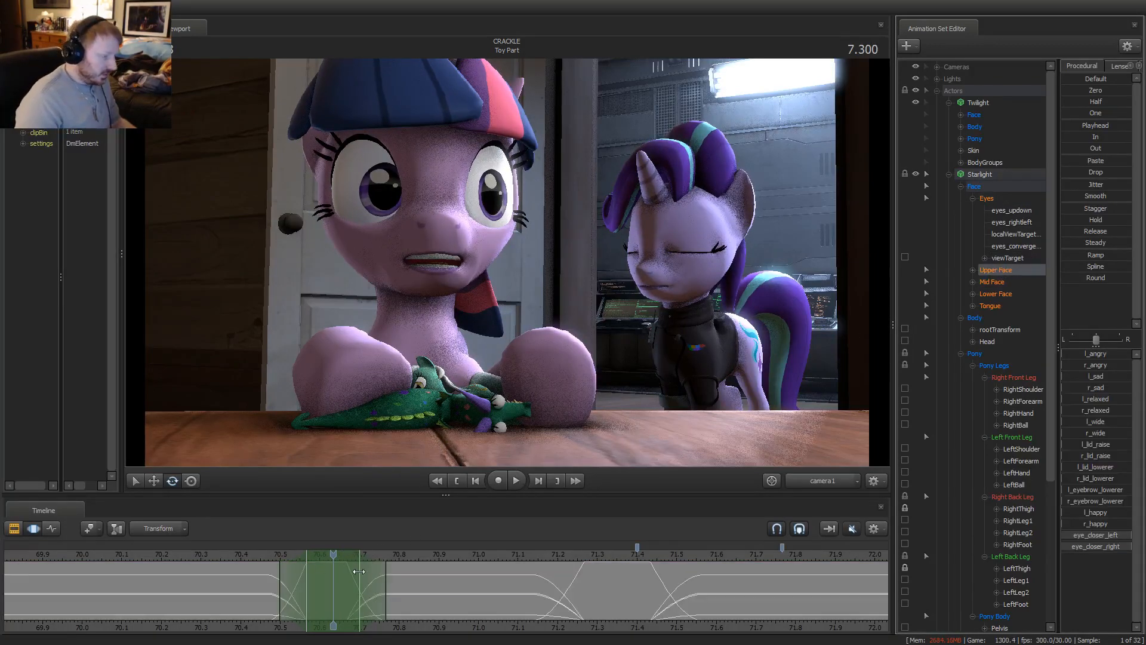
mouse_move(359, 571)
left_mouse_down()
mouse_move(369, 568)
mouse_move(349, 584)
left_mouse_up()
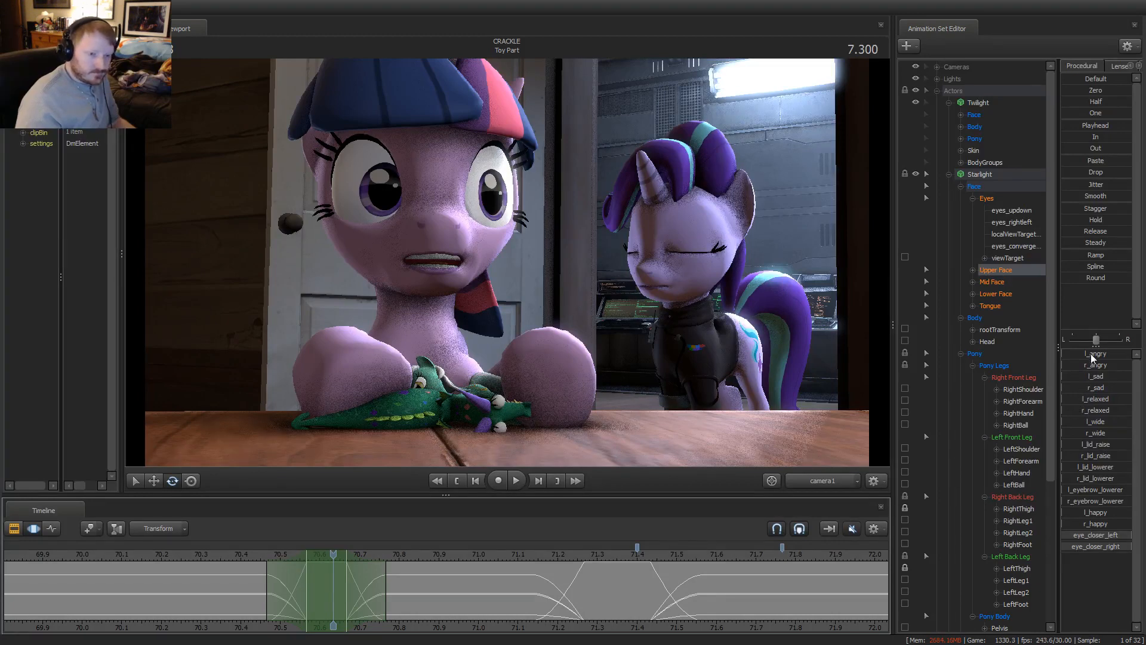
left_click(1008, 197)
left_click_drag(1087, 355, 1089, 355)
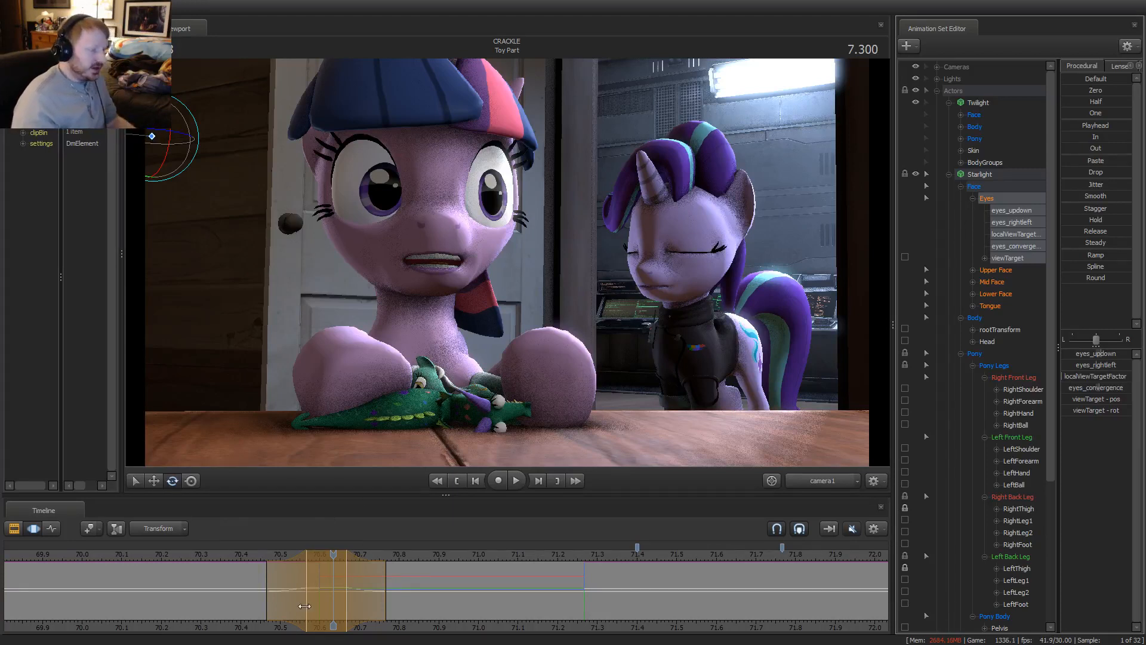
left_click_drag(333, 583, 382, 593)
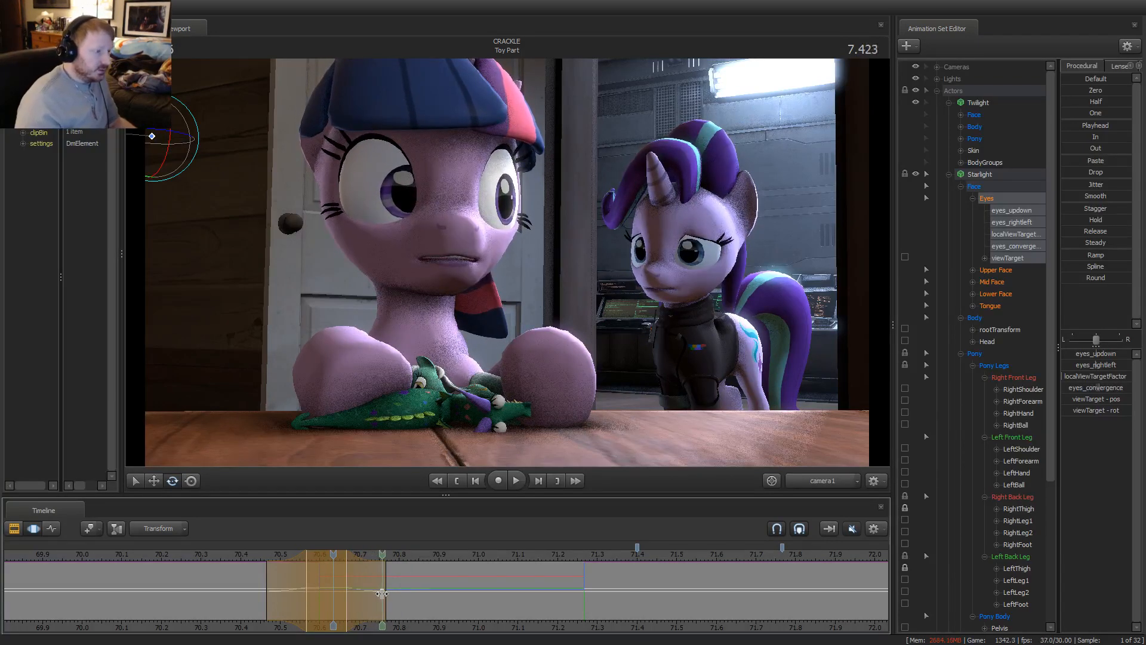
Adjust Starlight's eyes_updown further at 7.300 s over a wider soft selection of about 70.4–70.8 s, undoing the subsequent narrowing
left_click(241, 553)
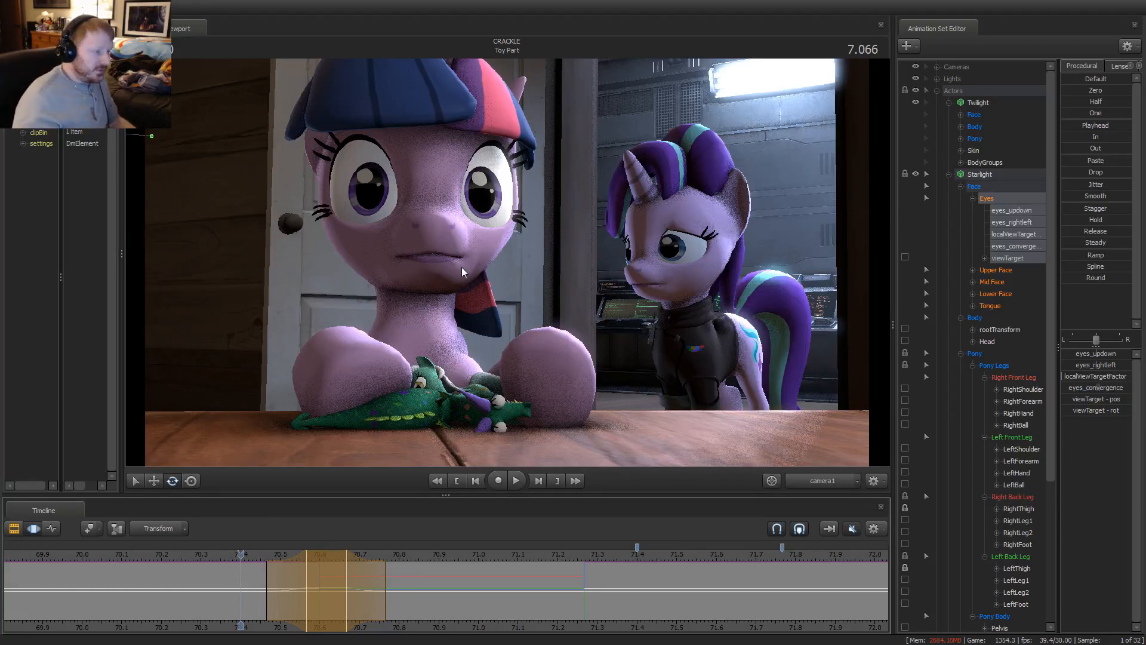
left_click_drag(249, 564, 333, 591)
left_click_drag(1098, 358, 1103, 358)
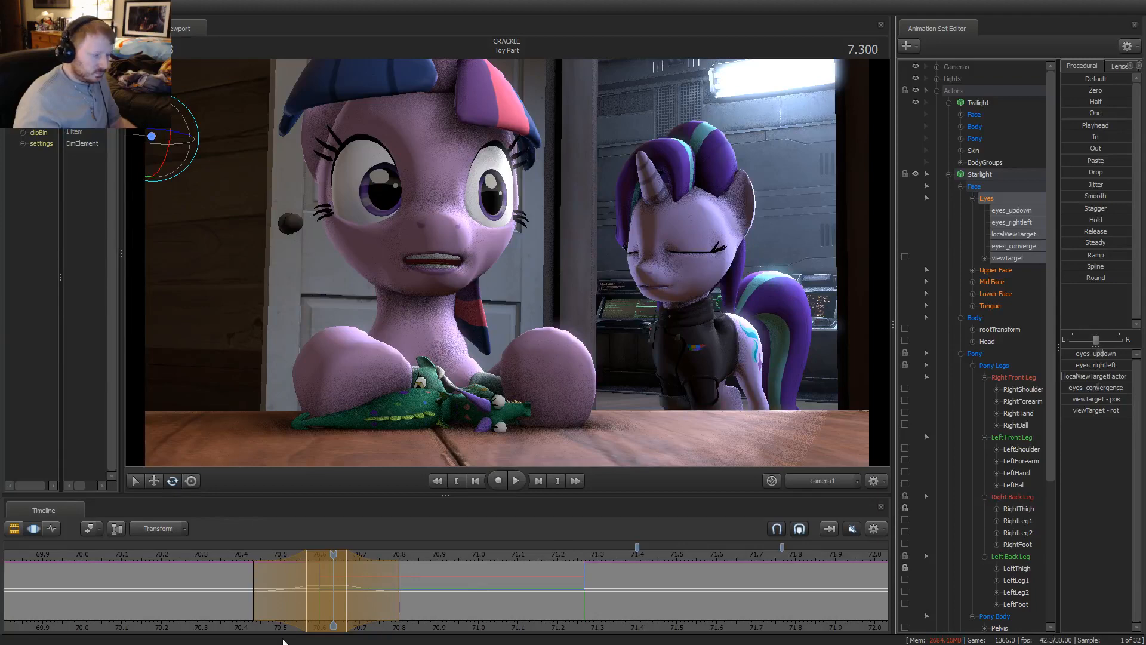
left_click_drag(251, 600, 333, 598)
key("space")
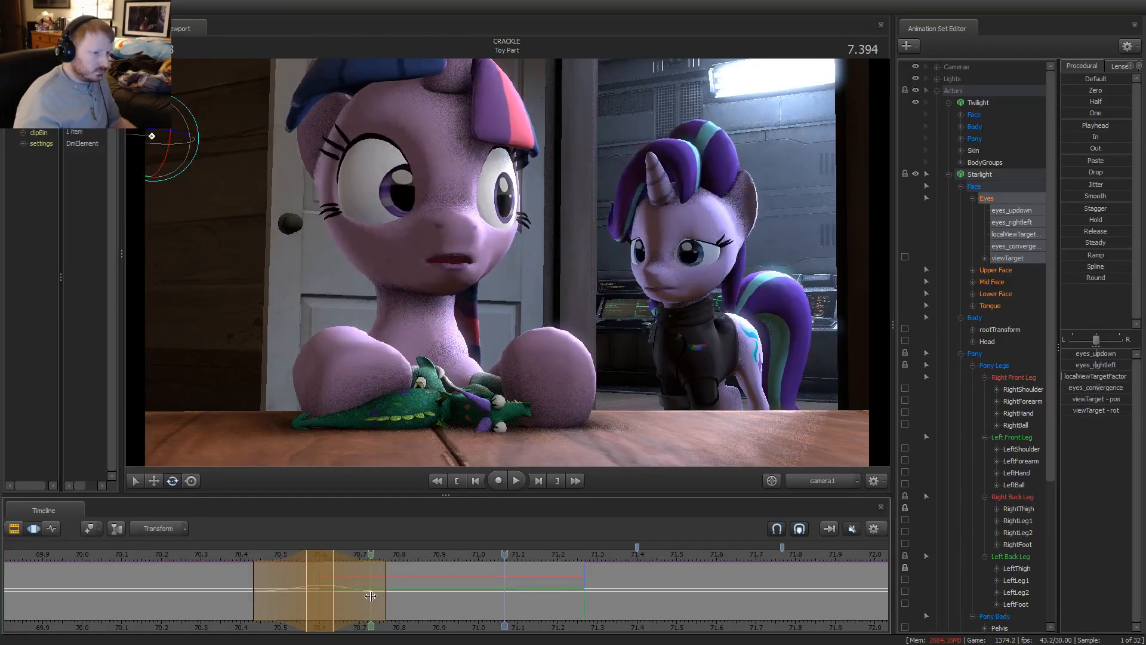
key("ctrl+z")
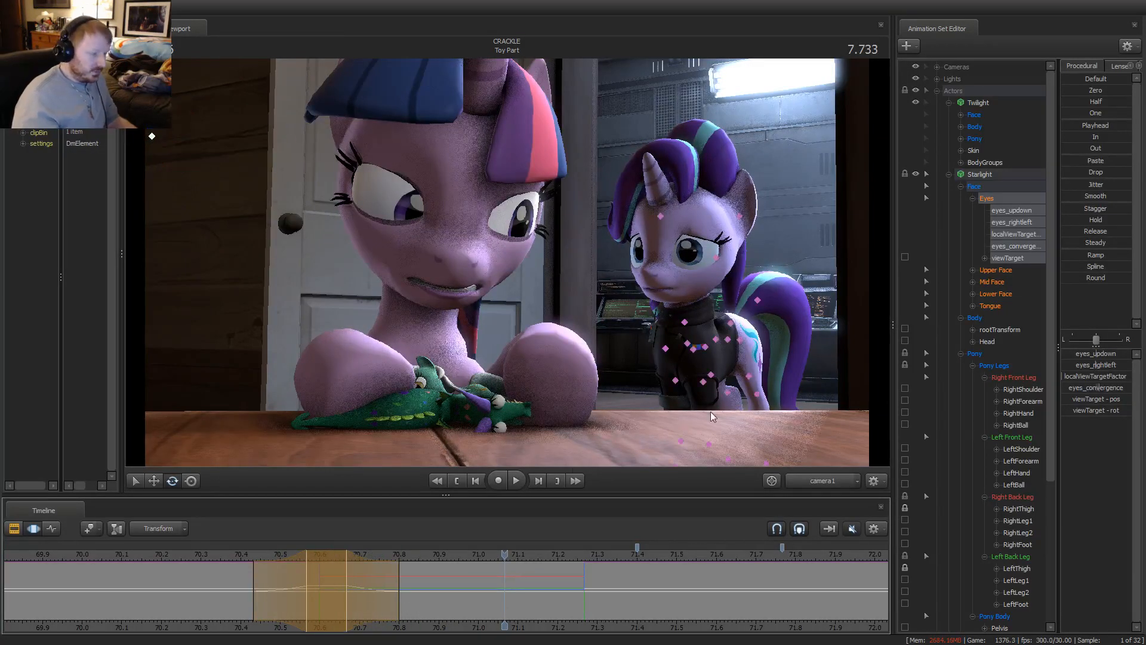
Examine Starlight's eyes_convergence, eyes_updown and eyes_rightleft curves around the blink near 7.300 s
left_click(1006, 246)
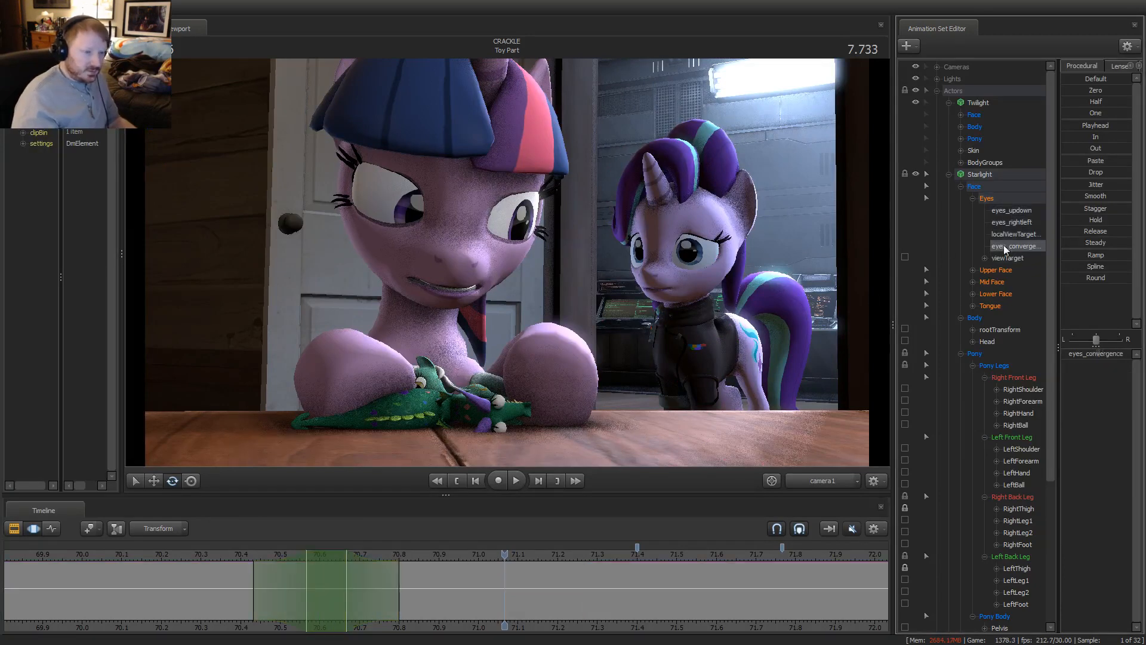
left_click_drag(346, 604, 463, 563)
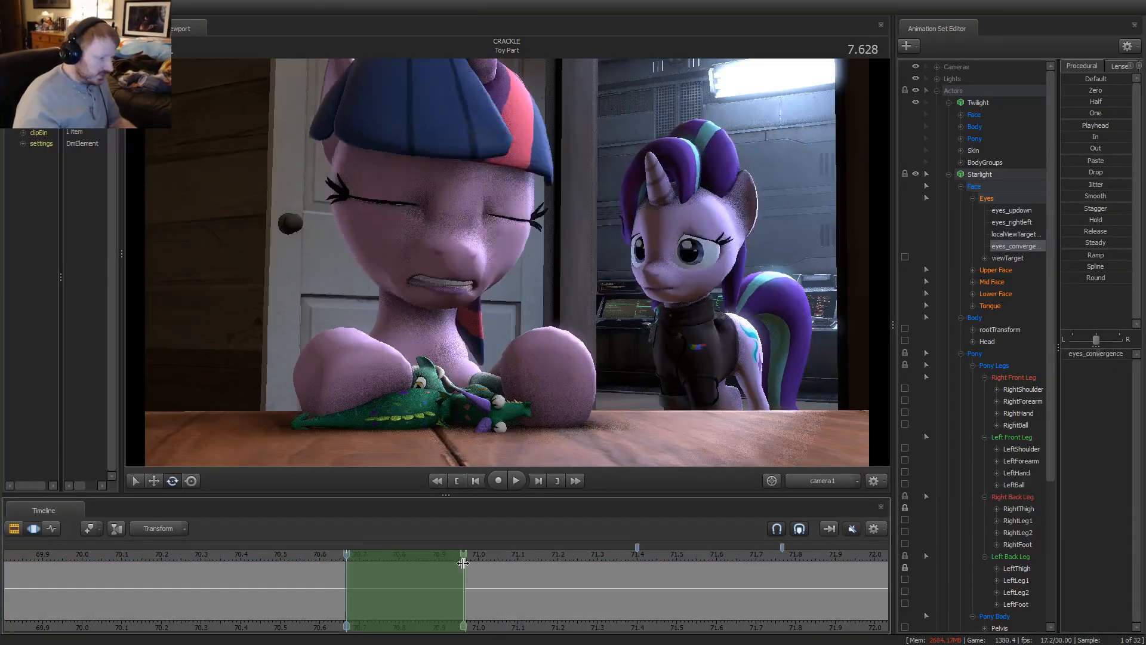
left_click(414, 585)
scroll(426, 585, "down", 8)
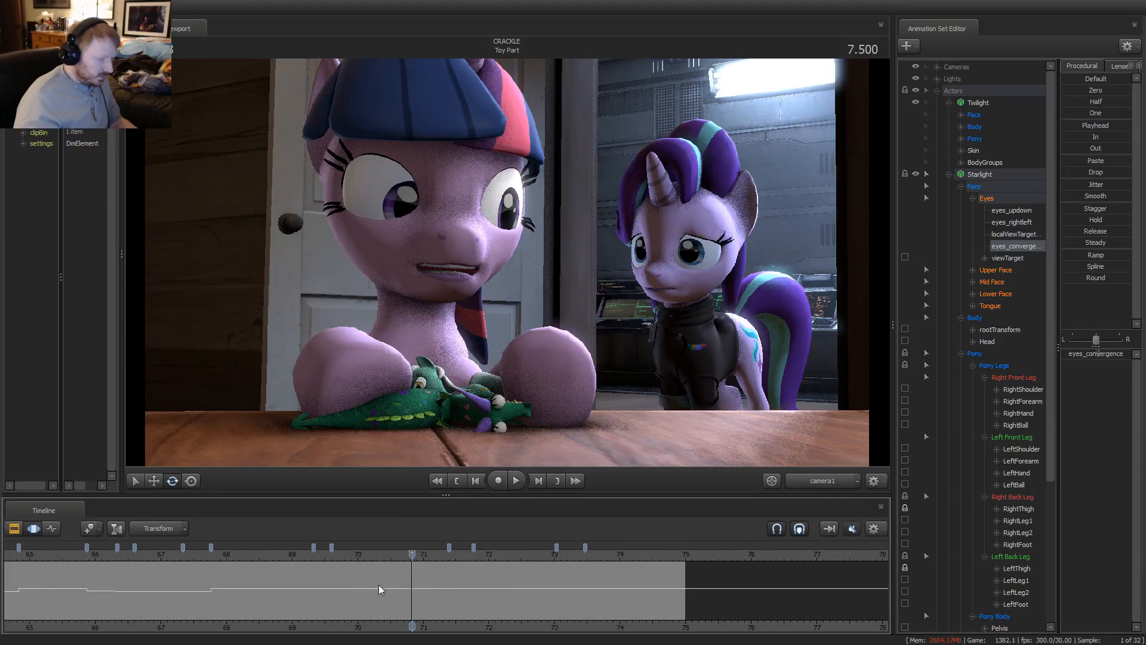
scroll(383, 590, "up", 2)
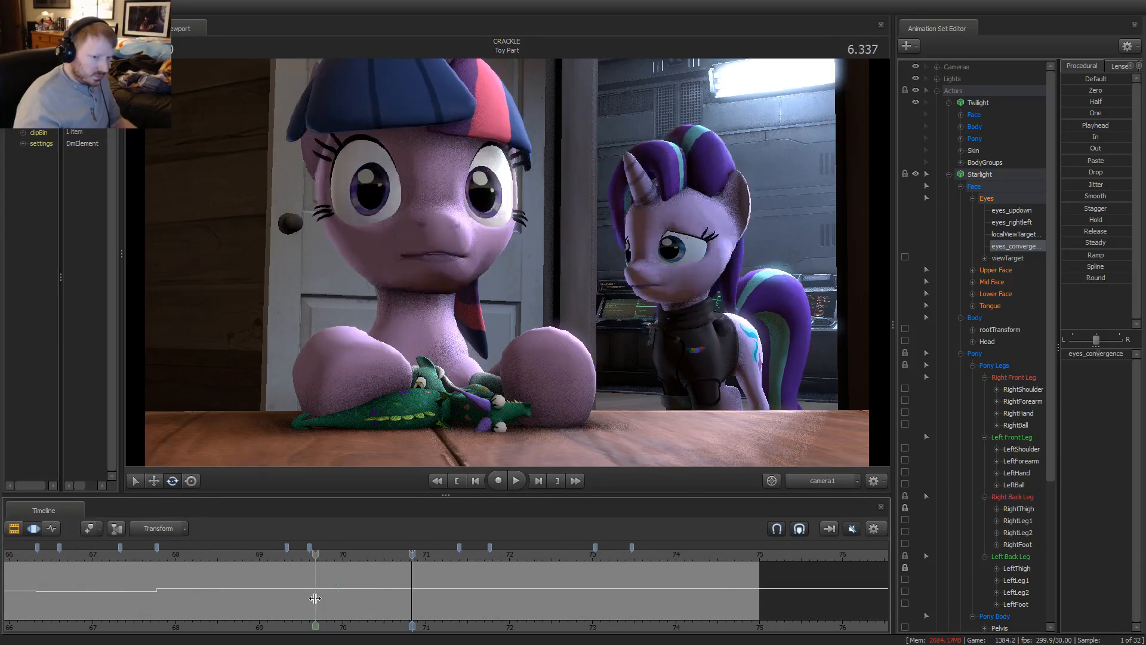
mouse_move(428, 599)
left_mouse_down()
mouse_move(209, 606)
mouse_move(185, 582)
mouse_move(313, 589)
mouse_move(523, 574)
mouse_move(388, 588)
left_mouse_up()
scroll(198, 606, "down", 3)
scroll(429, 593, "up", 2)
scroll(427, 592, "up", 2)
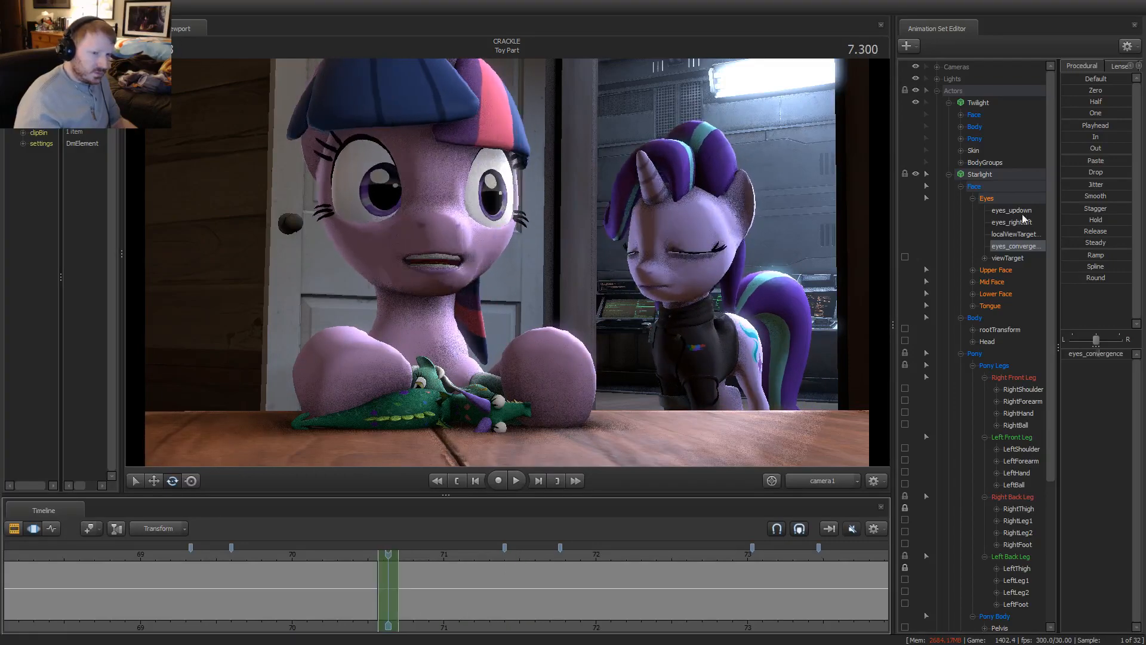
left_click_drag(1022, 215, 1020, 223)
scroll(486, 572, "up", 2)
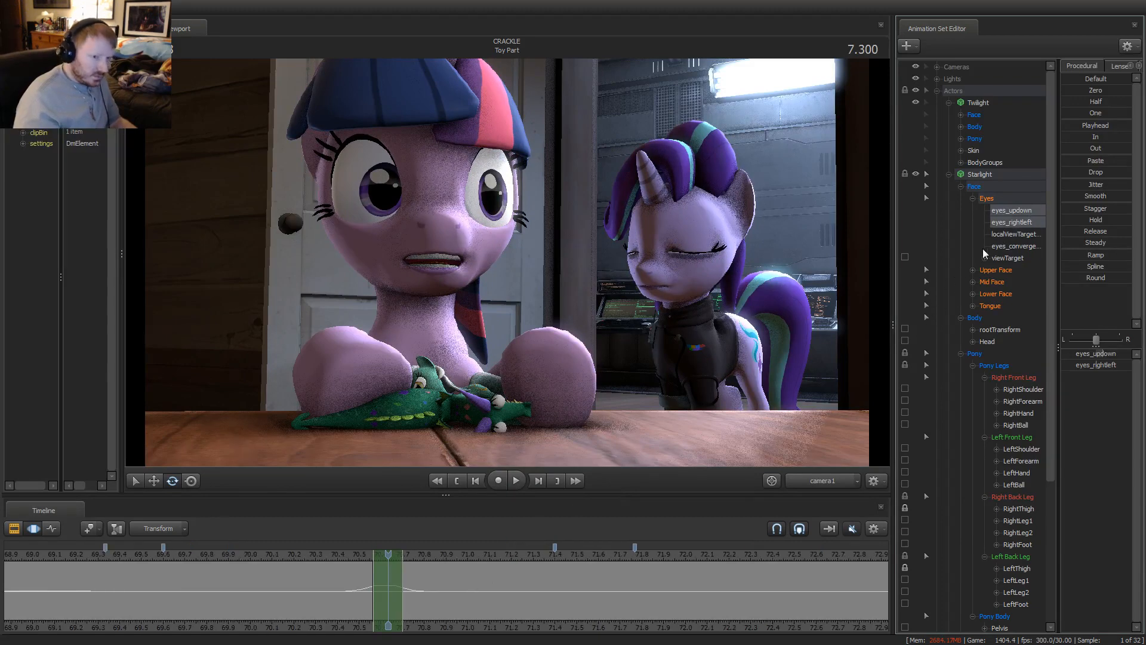
Apply the Playhead preset to Starlight's viewTarget at 7.433 s over a time selection of about 70.6–70.9 s
left_click(1005, 257)
scroll(427, 586, "up", 2)
left_click_drag(381, 585, 425, 582)
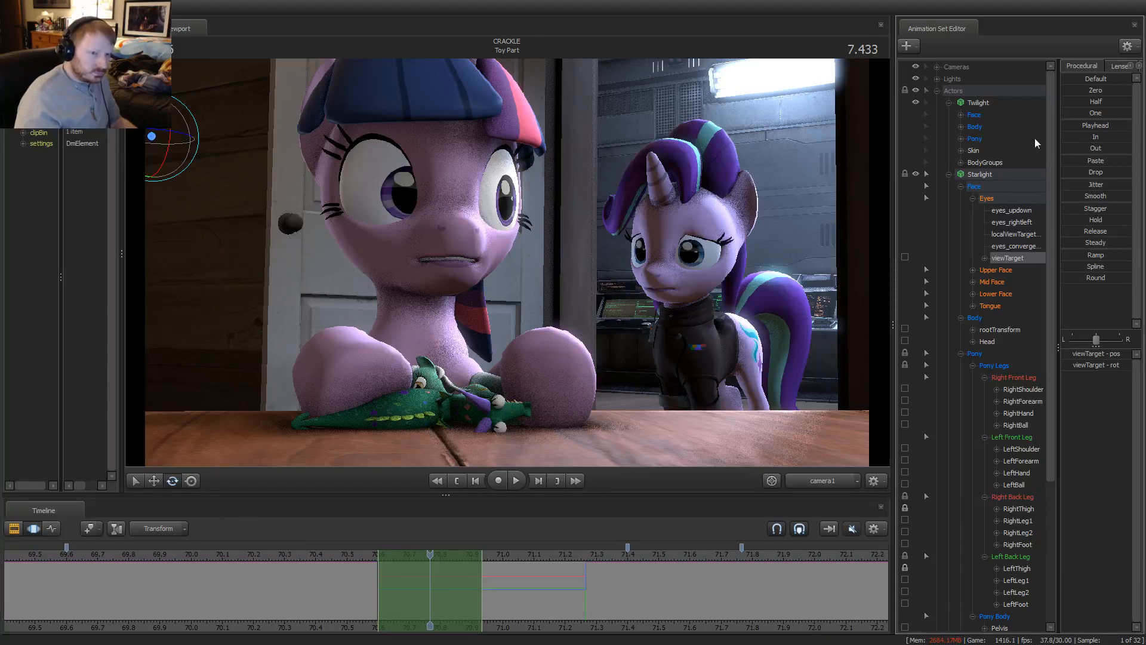
left_click(1085, 126)
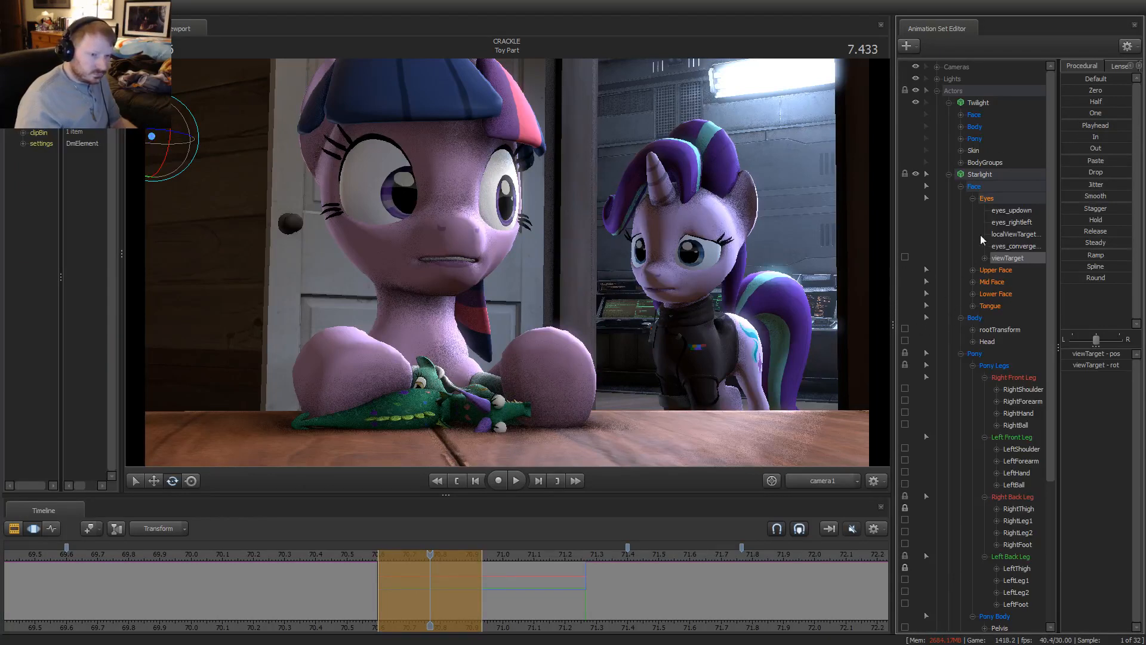
Check Starlight's eyes_updown, eyes_rightleft and eyes_convergence frame by frame as her eyes reopen, between about 7.33 and 7.54 s
left_click(1002, 211)
left_click(1002, 223, "ctrl")
left_click(408, 578, "shift")
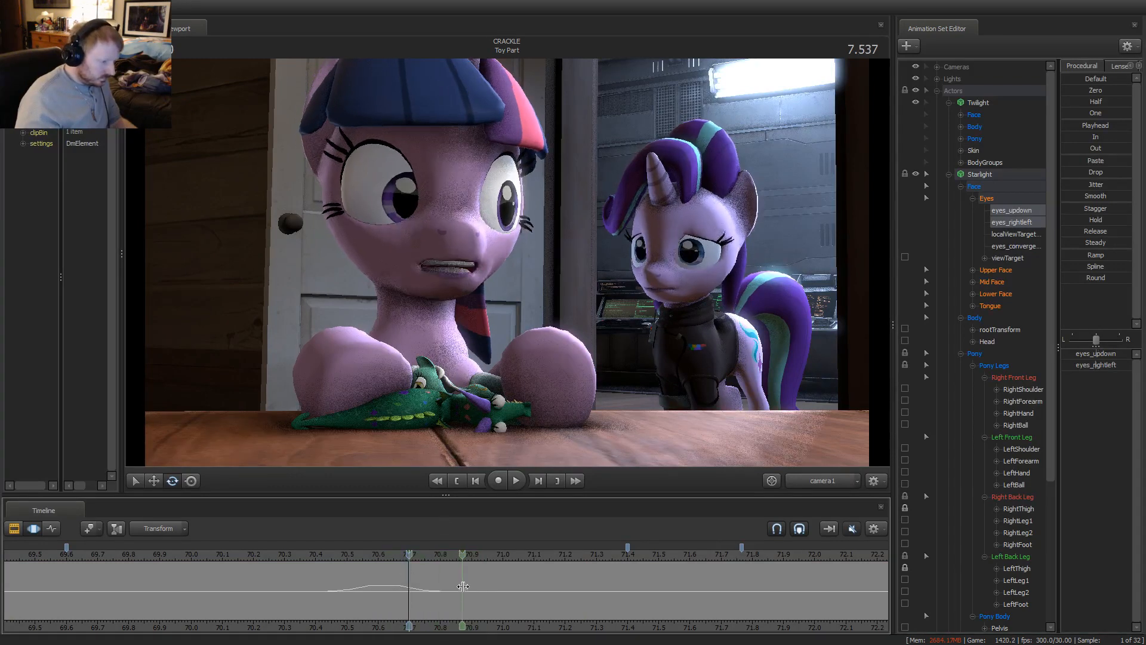
left_click_drag(463, 586, 409, 586, "shift")
left_click(450, 587, "shift")
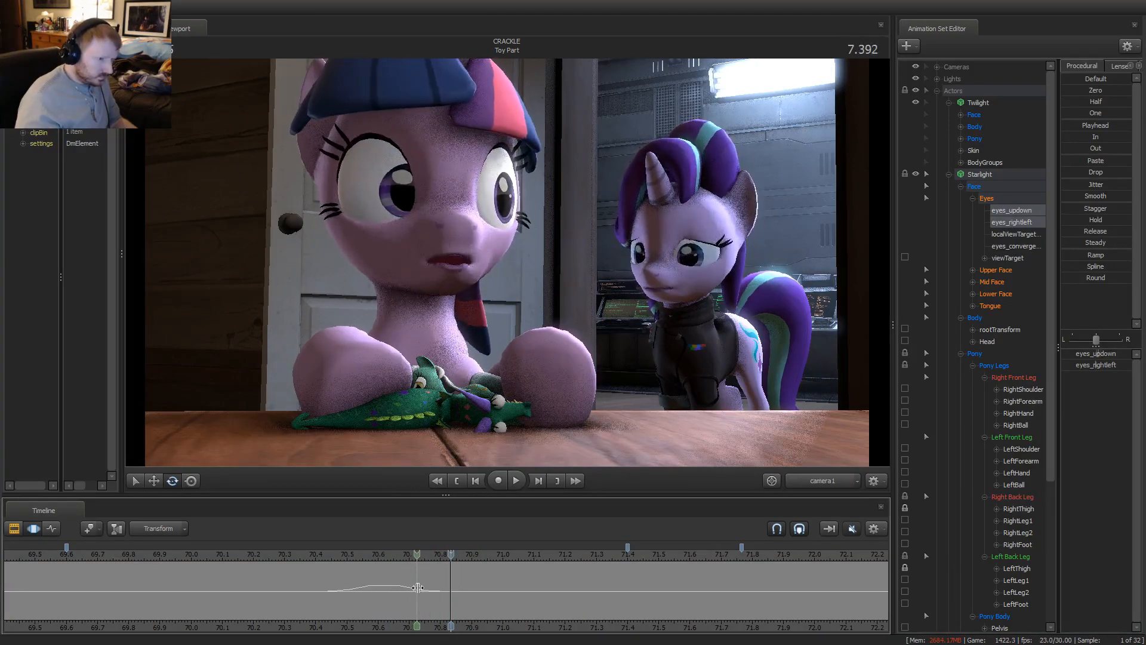
left_click_drag(409, 587, 409, 611)
left_click(1016, 246)
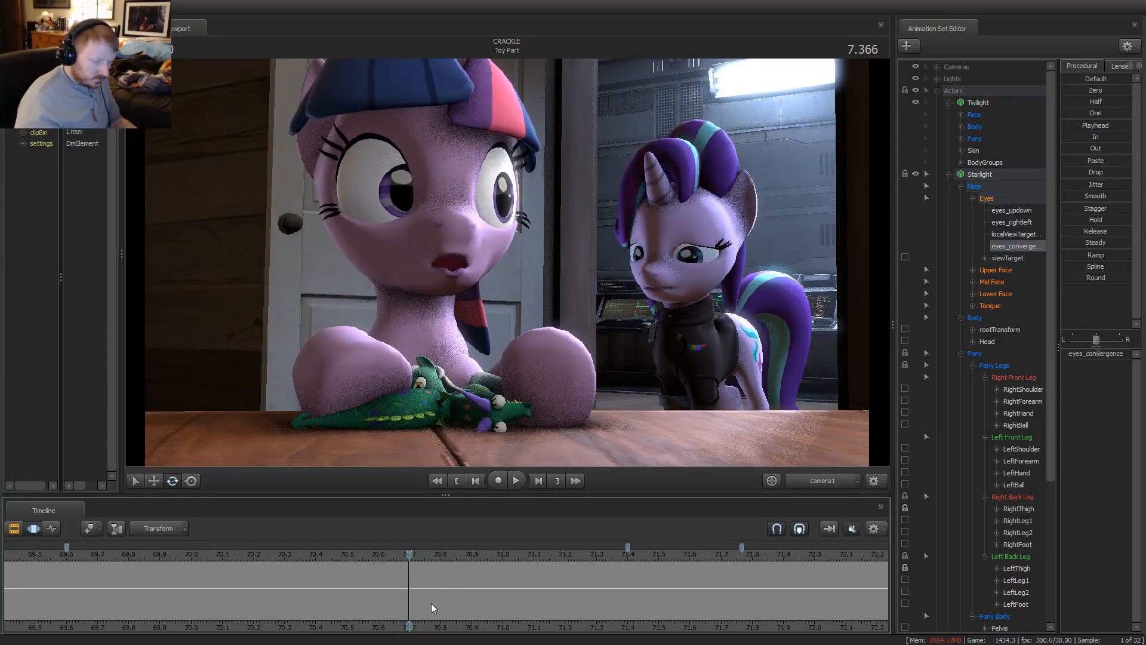
key("Left")
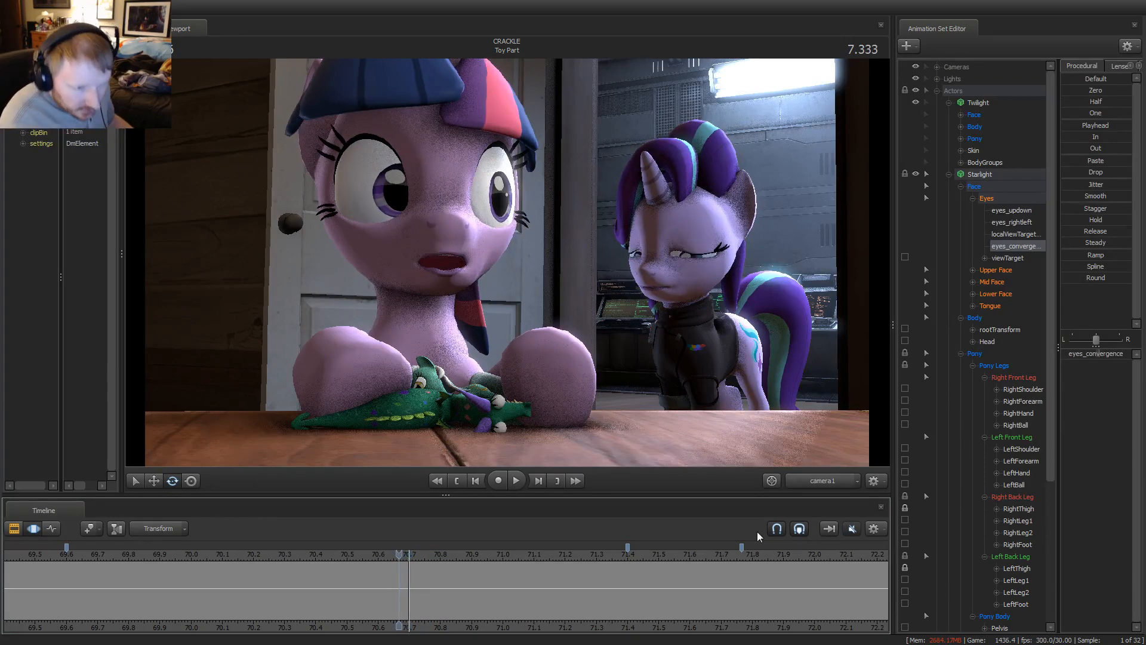
key("Right")
key("Right")
key("Left")
key("Left")
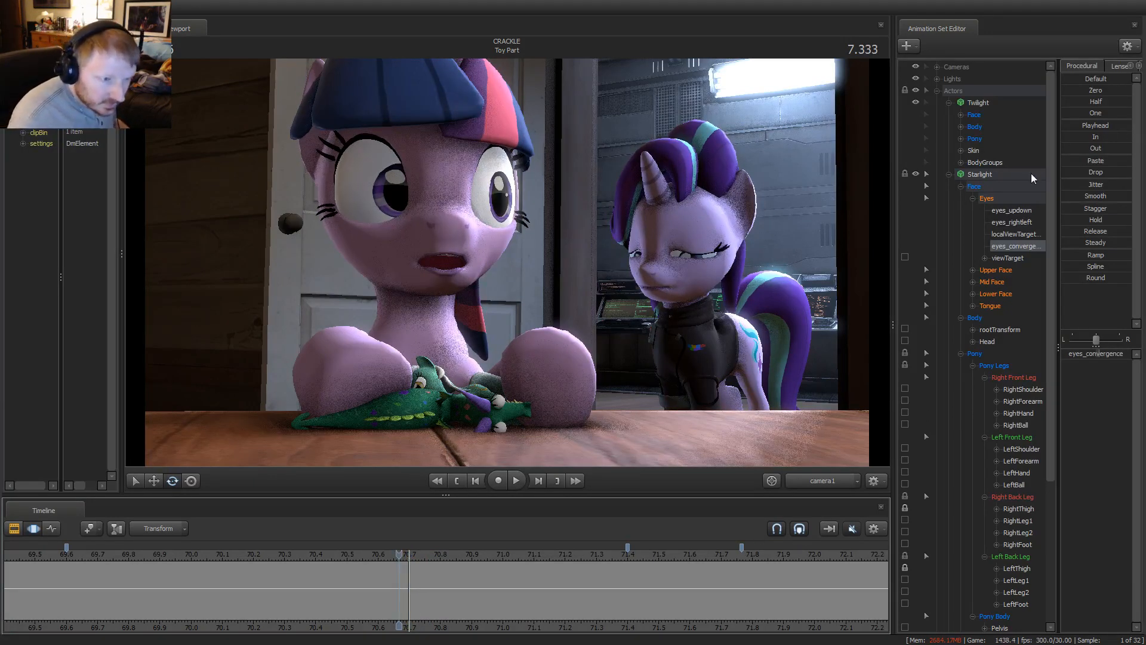
Compare Starlight's combined eyes_updown, eyes_rightleft and eyes_convergence animation frame by frame around 7.333 and 7.366 s
left_click(1019, 211, "ctrl")
left_click(1013, 223, "ctrl")
key("Right")
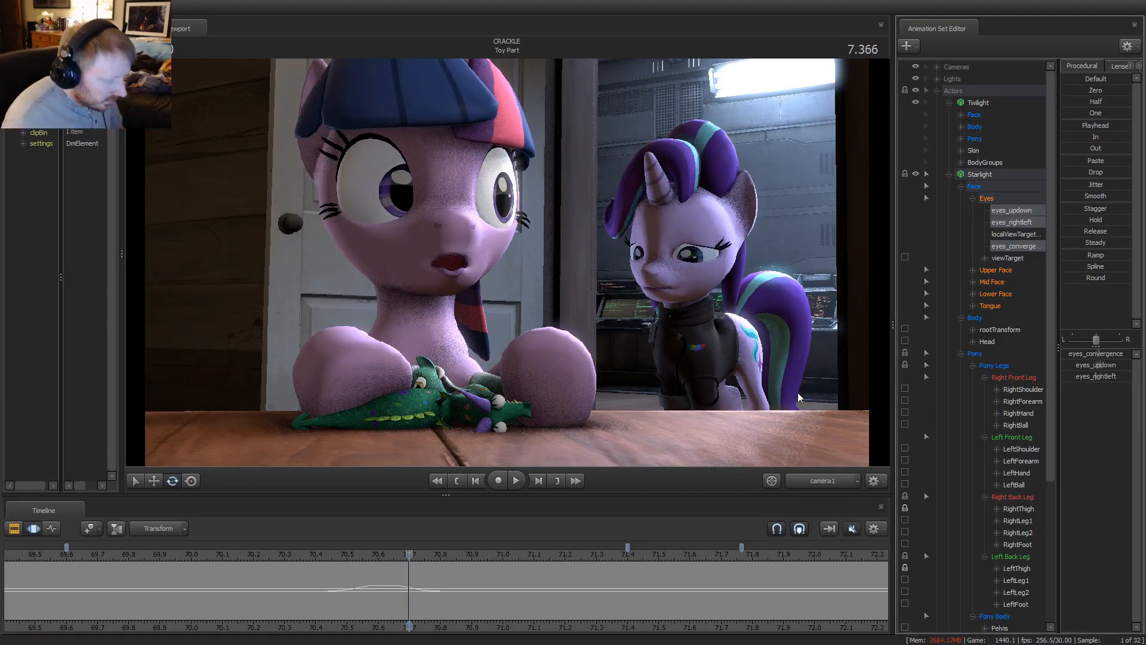
key("Left")
key("Right")
key("Left")
key("Right")
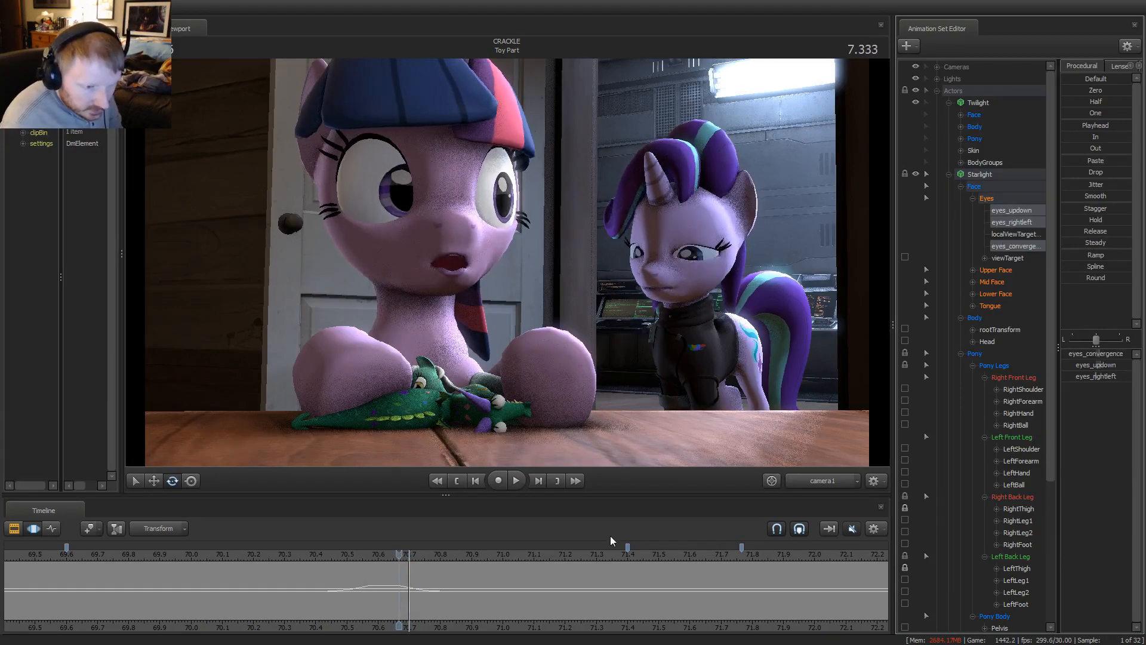
key("Left")
key("Right")
key("Right")
key("Right")
key("Right")
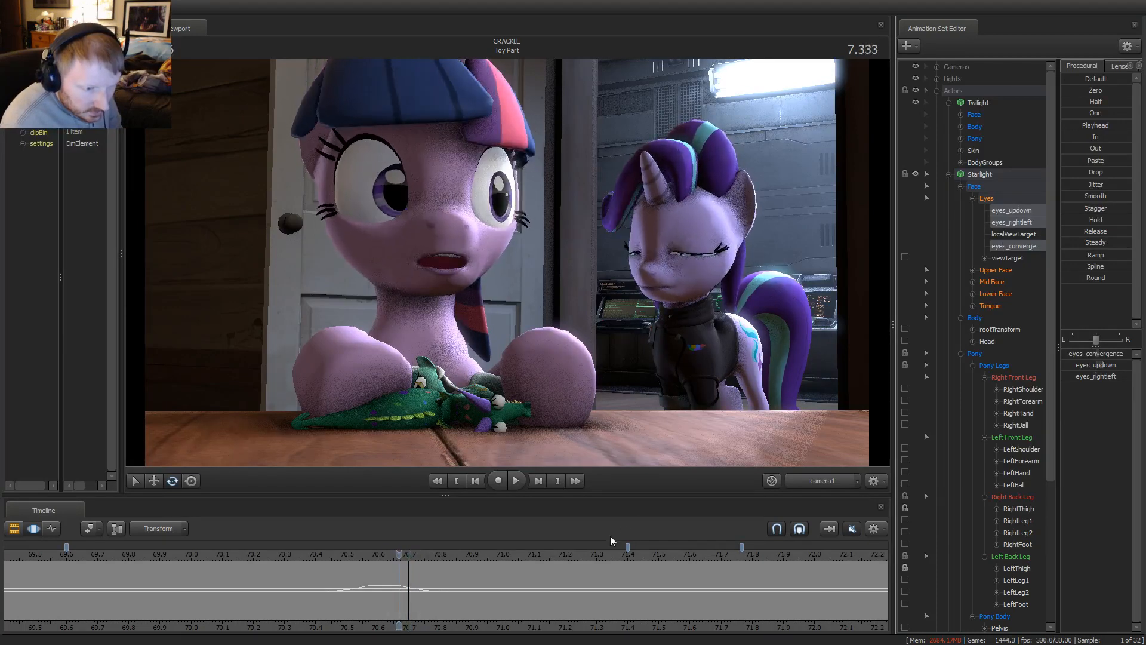
Step back and forth through Starlight's whole blink between about 7.23 and 7.47 s to examine how her eye direction changes
key("Left")
key("Left")
key("Left")
key("Left")
key("Left")
key("Left")
key("Left")
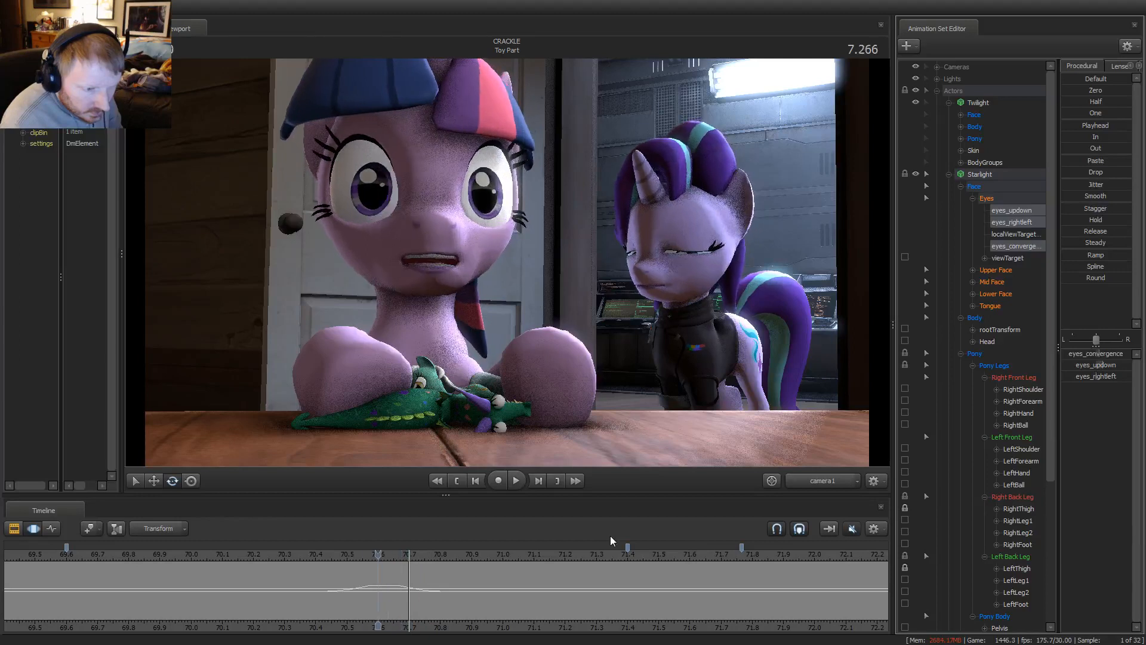
key("Right")
key("Right")
key("Right")
key("Right")
key("Right")
key("Right")
key("Right")
key("Right")
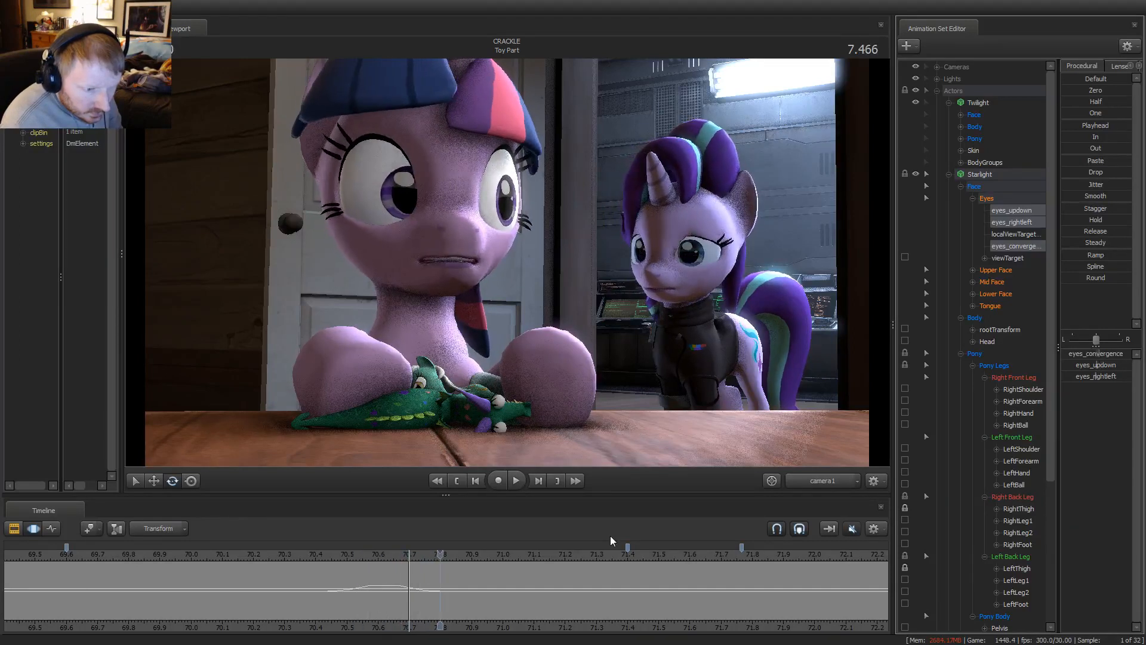
key("Left")
key("Left")
key("Left")
key("Left")
key("Left")
key("Left")
key("Left")
key("Left")
key("Left")
key("Right")
key("Right")
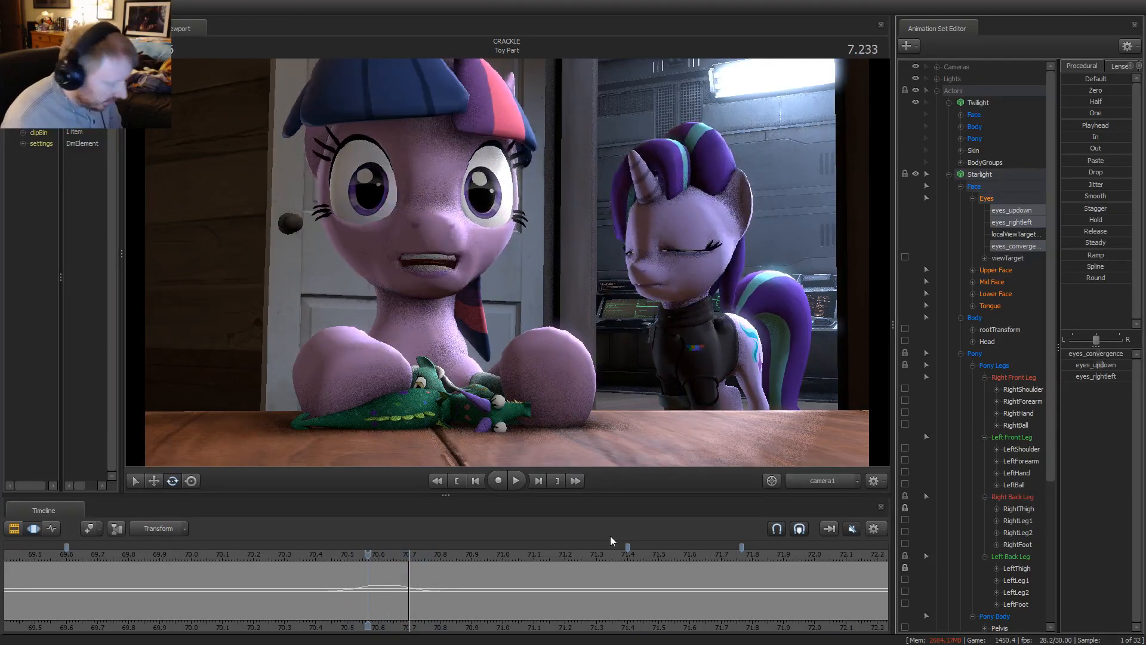
Apply the Out preset to Starlight's eyes_rightleft over a time selection of about 70.6–70.9 s, and clear the selection at 7.166 s
left_click(1009, 234)
left_click(1014, 211)
left_click(1009, 222)
key("shift")
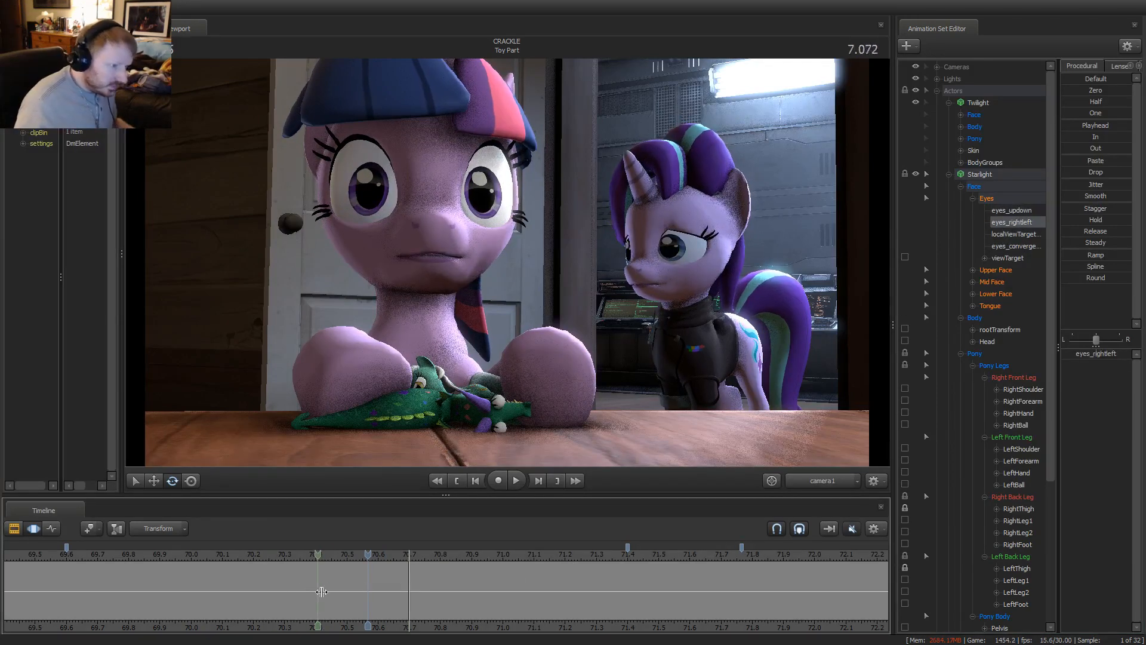
left_click_drag(321, 592, 386, 599)
key("space")
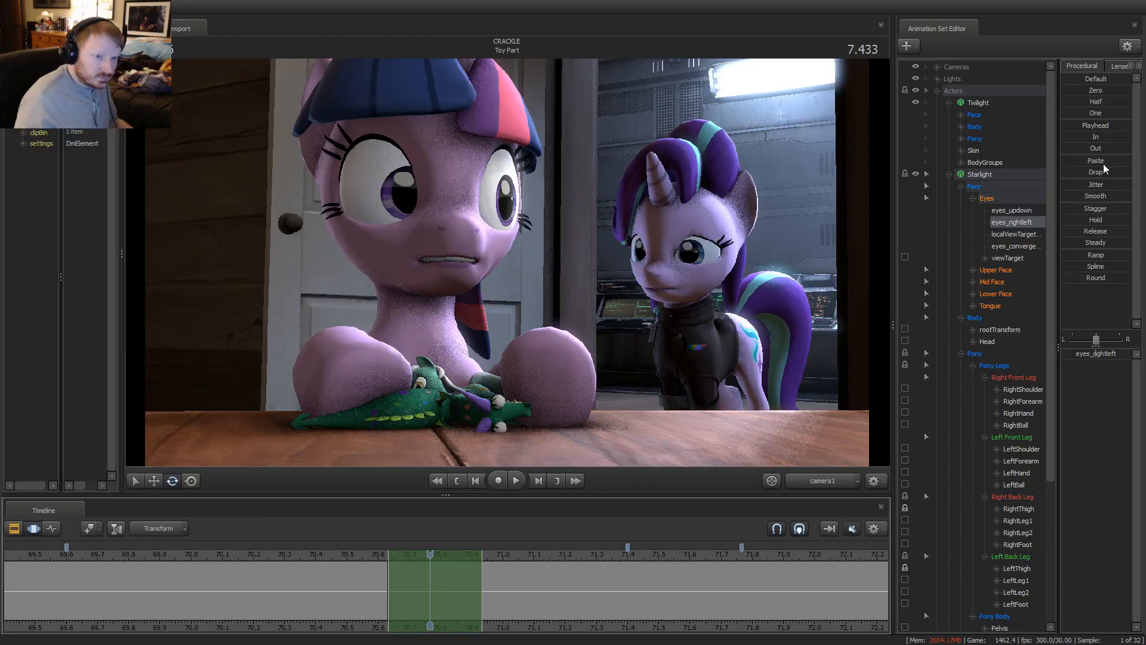
left_click_drag(1100, 148, 1132, 148)
key("shift")
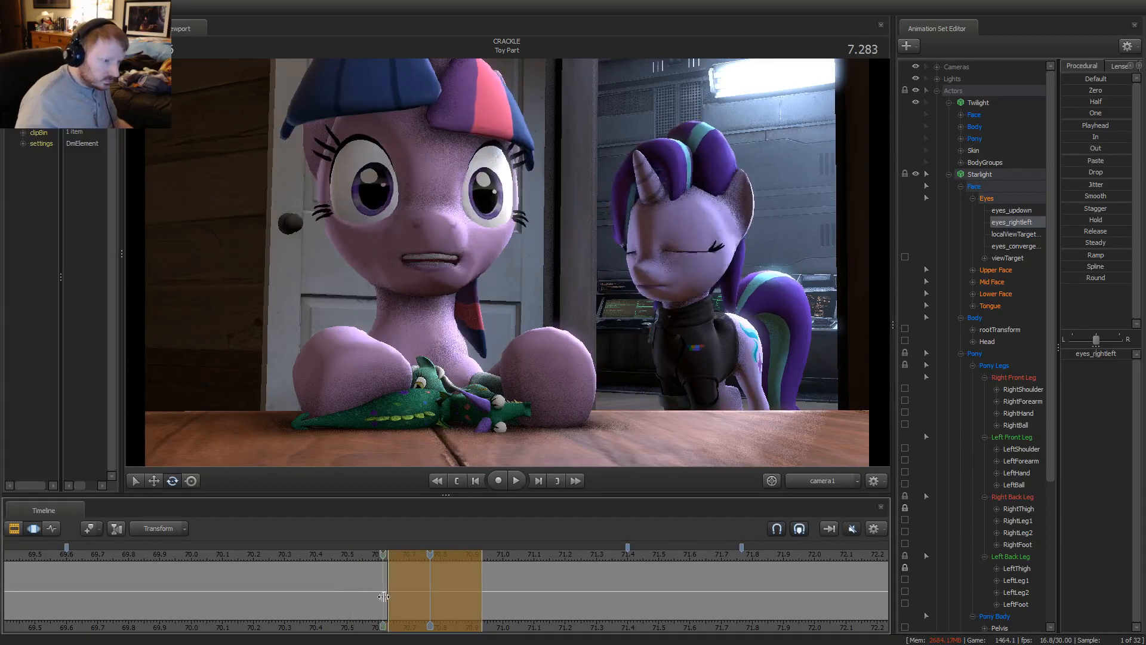
left_click_drag(383, 596, 355, 611)
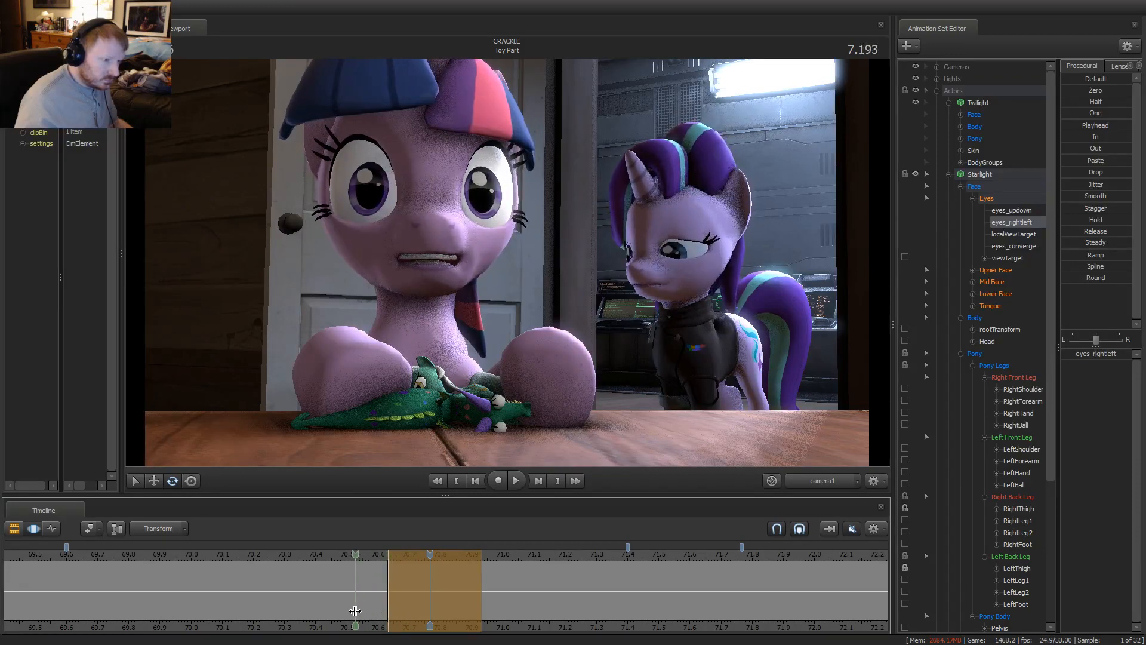
left_click(347, 611, "shift")
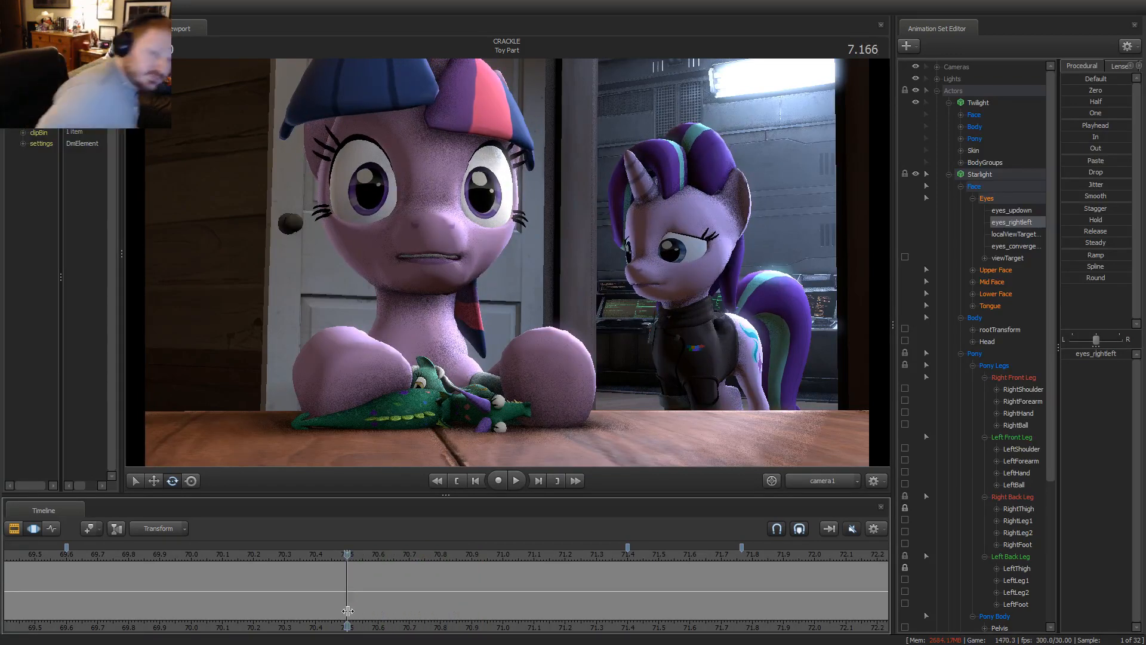
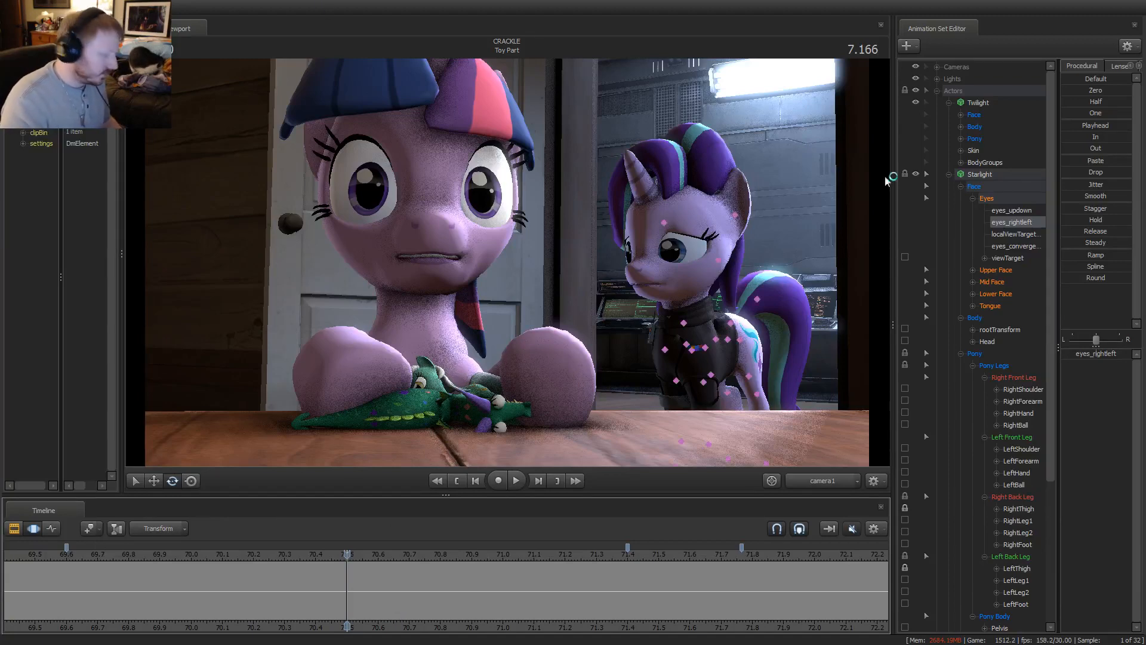
Try hiding Twilight's mane through her BodyGroups over the whole time range, and undo it
left_click(985, 103)
right_click(986, 102)
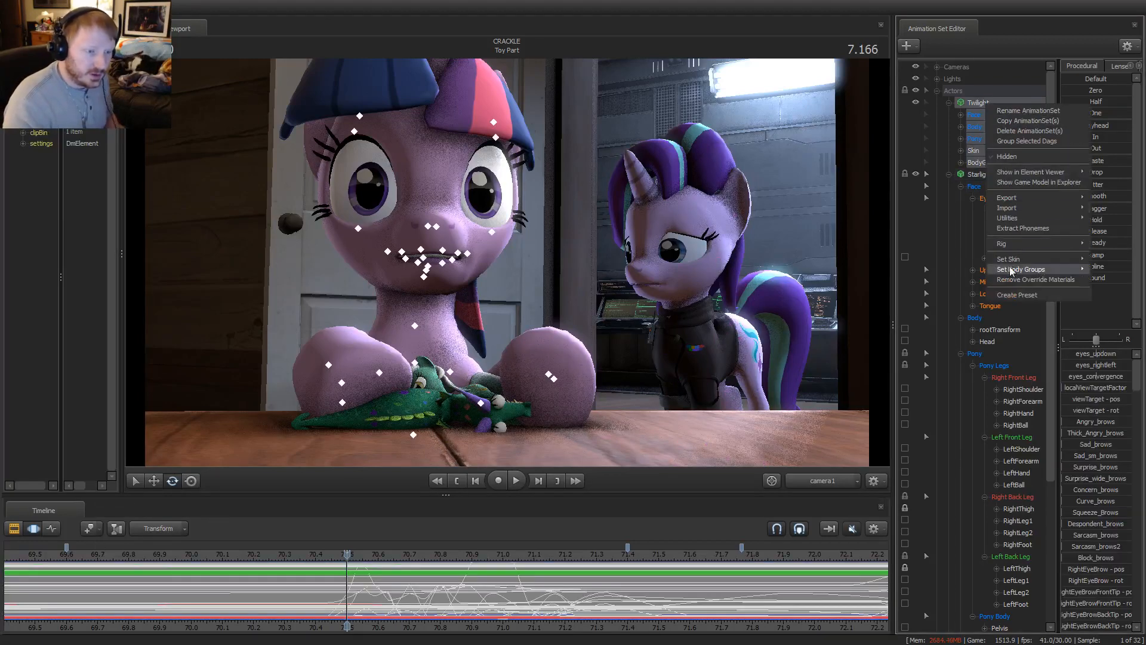
mouse_move(1021, 269)
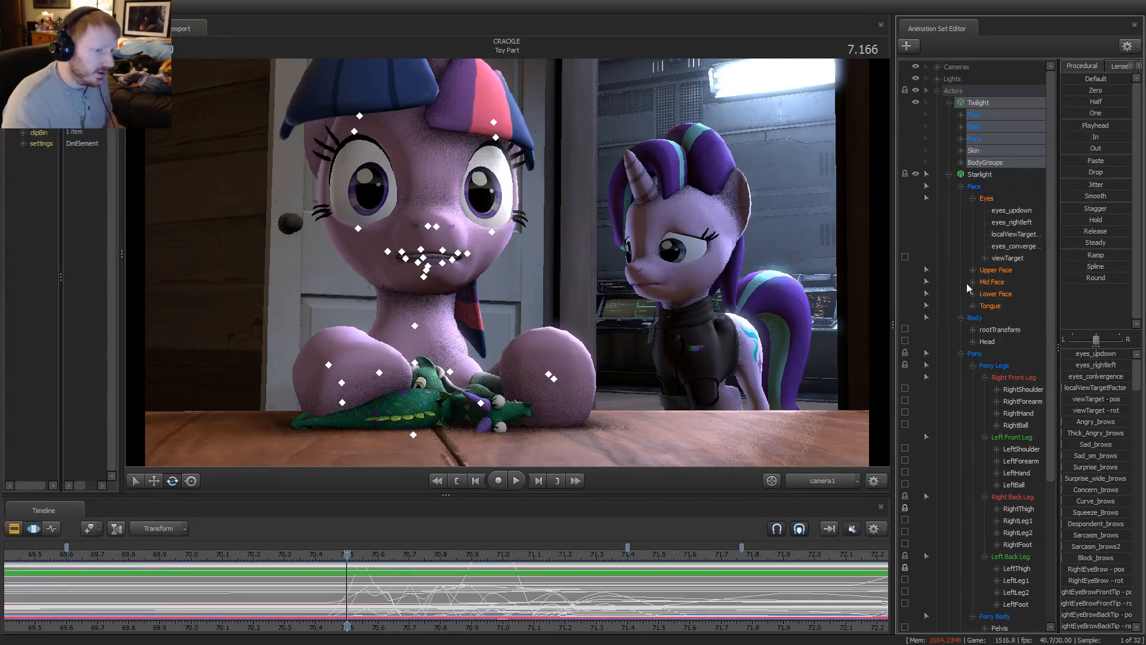
right_click(993, 164)
left_click(983, 164)
left_click(598, 607)
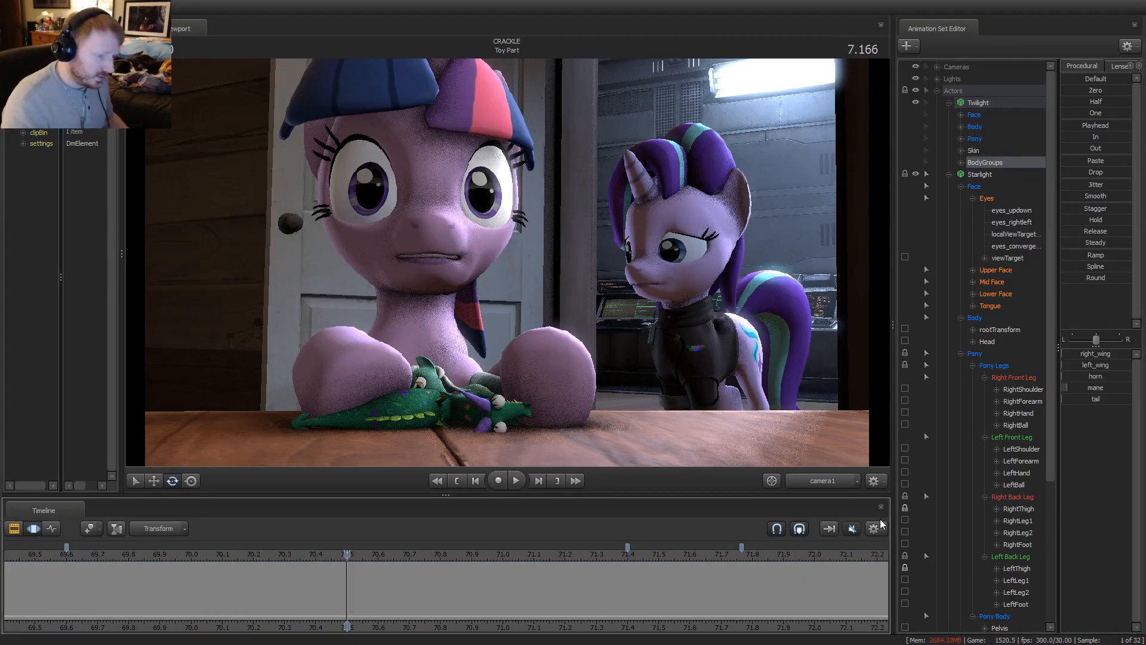
key("ctrl+a")
left_click(1084, 388)
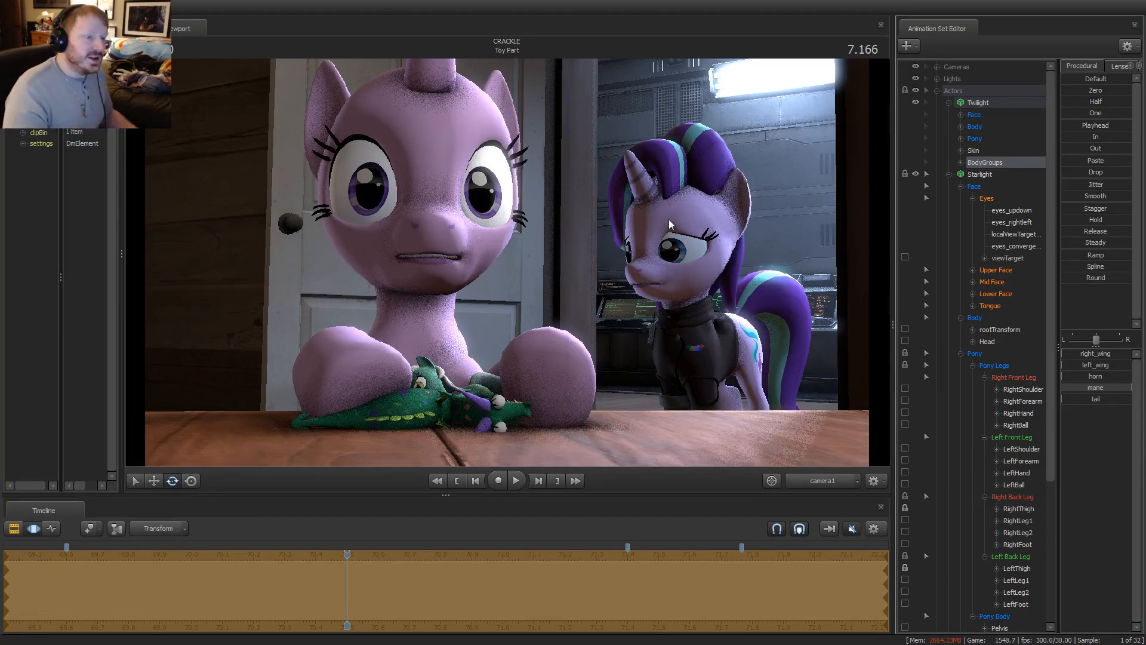
key("ctrl+z")
key("ctrl+z")
key("ctrl+z")
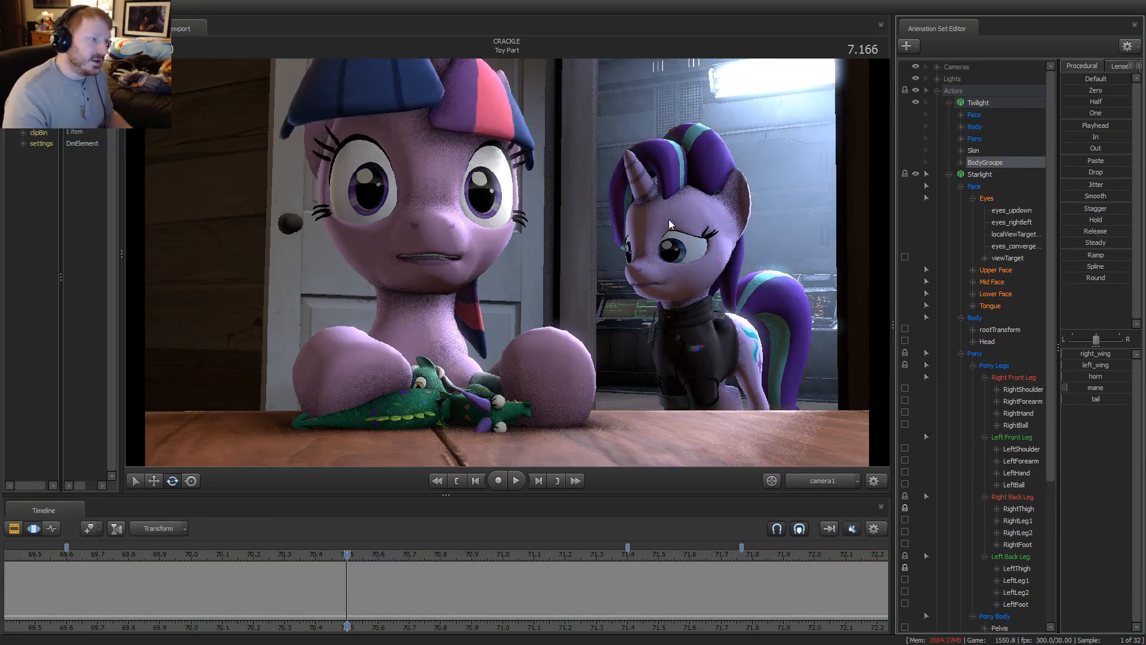
Try once more to lower Twilight's mane body group with all time selected
left_click(672, 591)
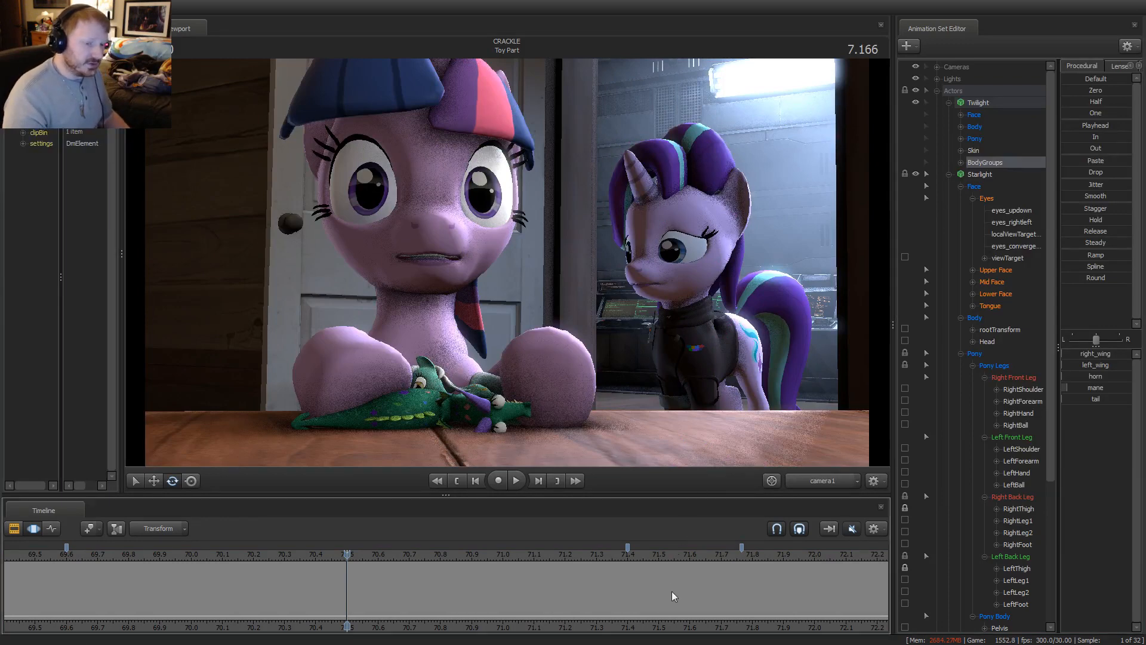
key("ctrl+a")
left_click_drag(1083, 388, 1013, 393)
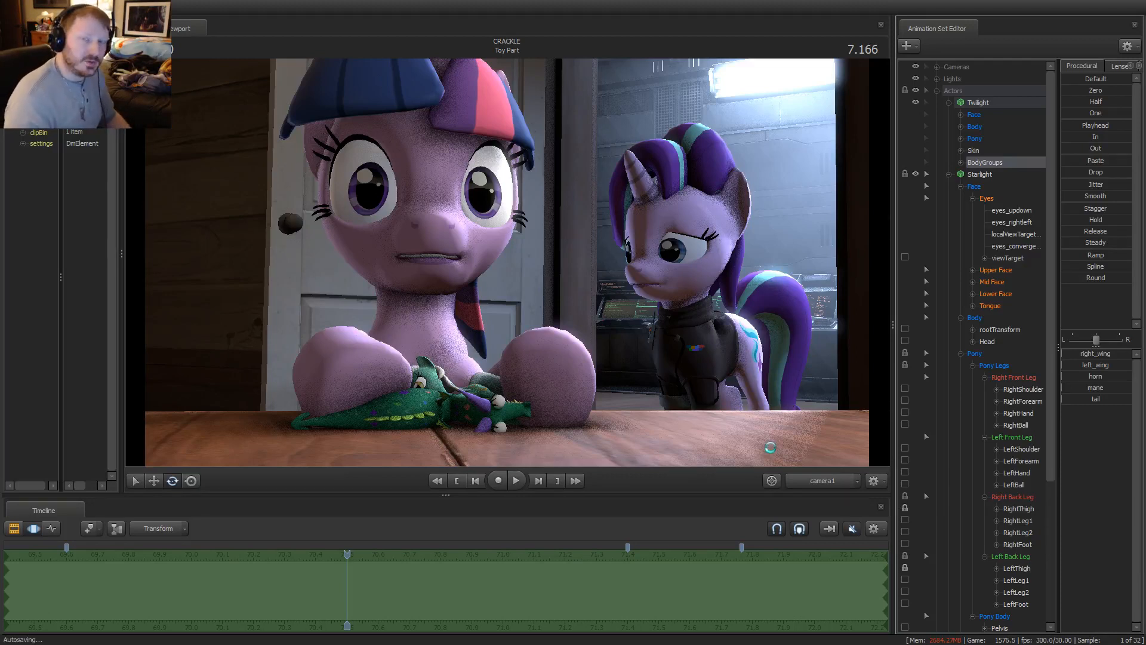
Switch to the Clip Editor and frame the whole Toy Part clip, with the playhead at 1.200 s
left_click(340, 593)
key("Home")
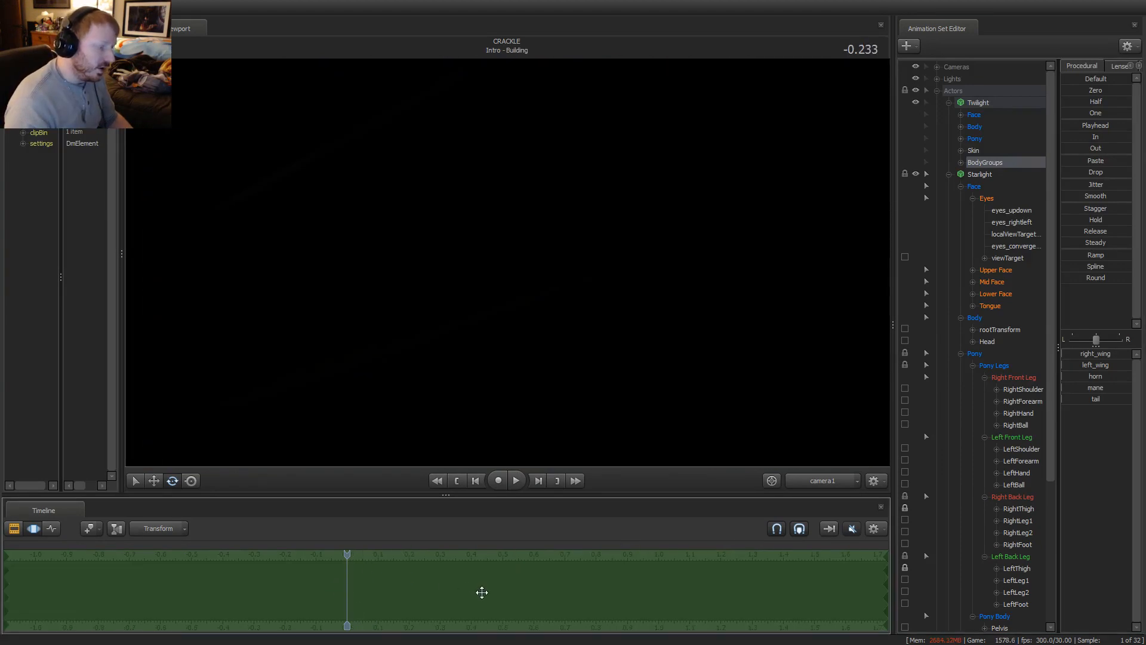
key("F2")
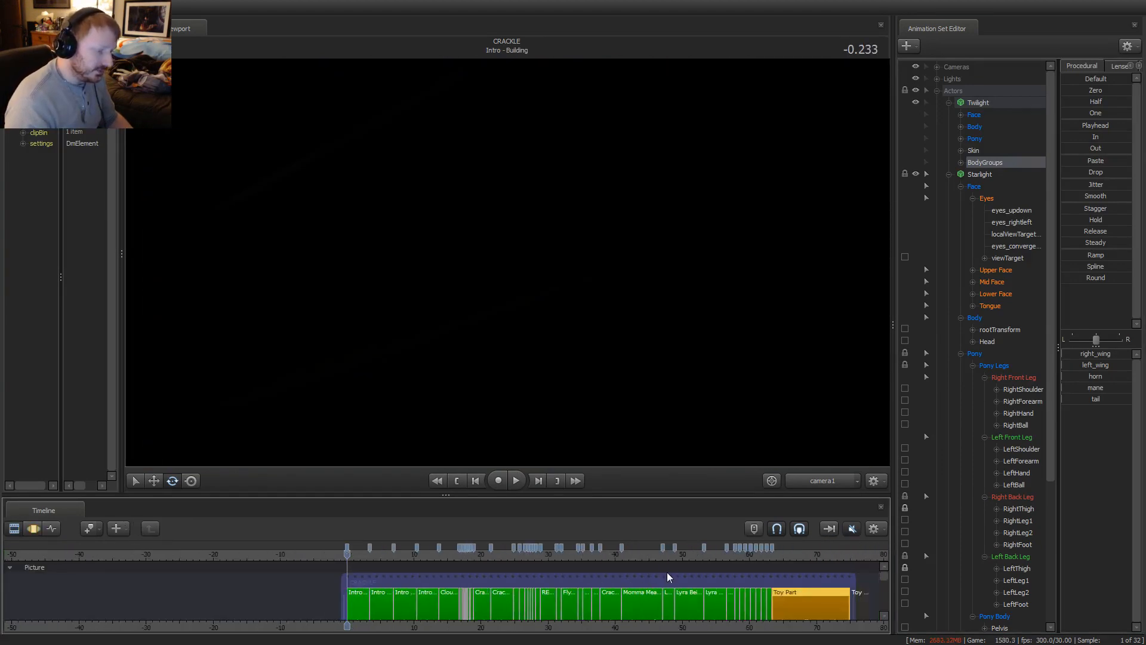
left_click(779, 560)
scroll(828, 577, "up", 8)
middle_click_drag(767, 628, 549, 628)
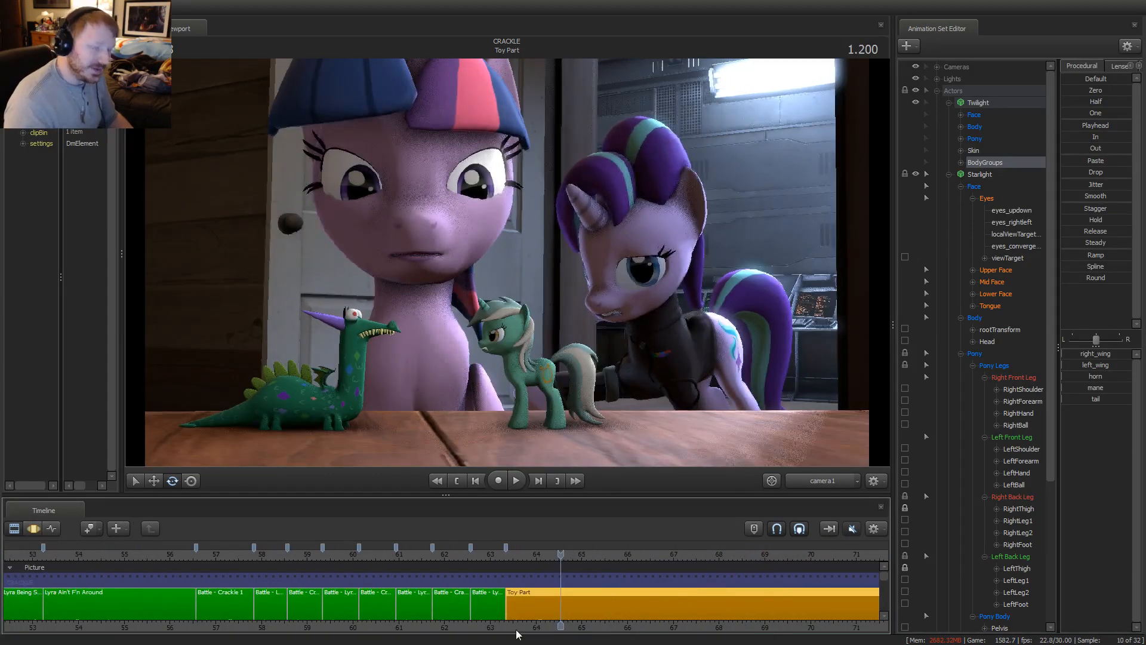
scroll(610, 621, "down", 2)
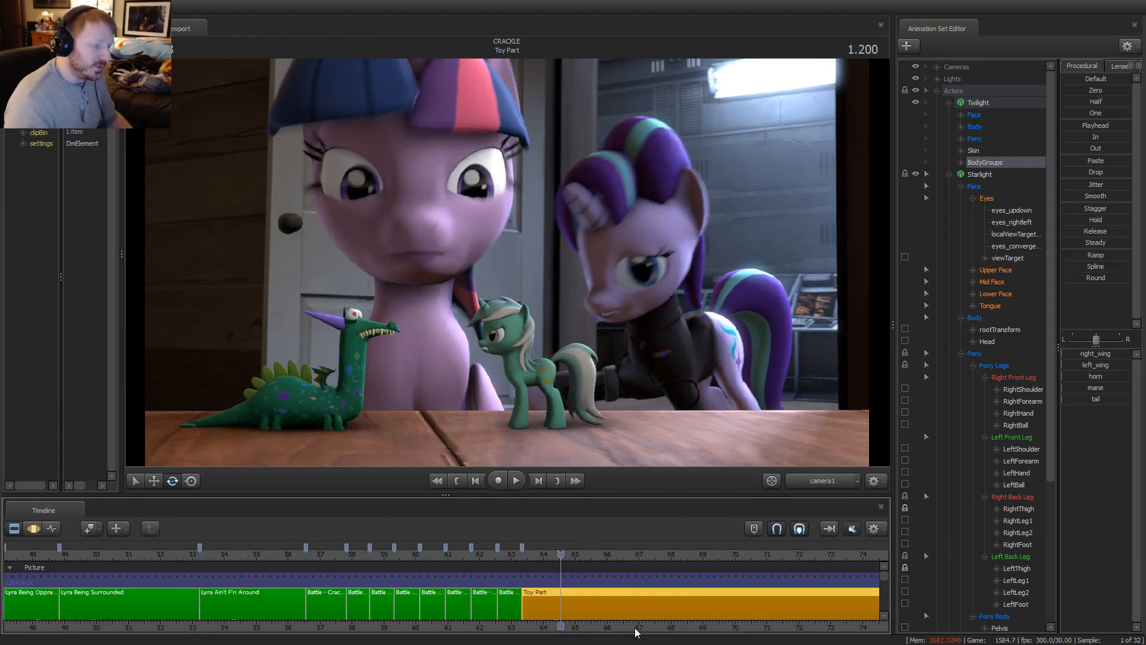
middle_click_drag(635, 630, 349, 632)
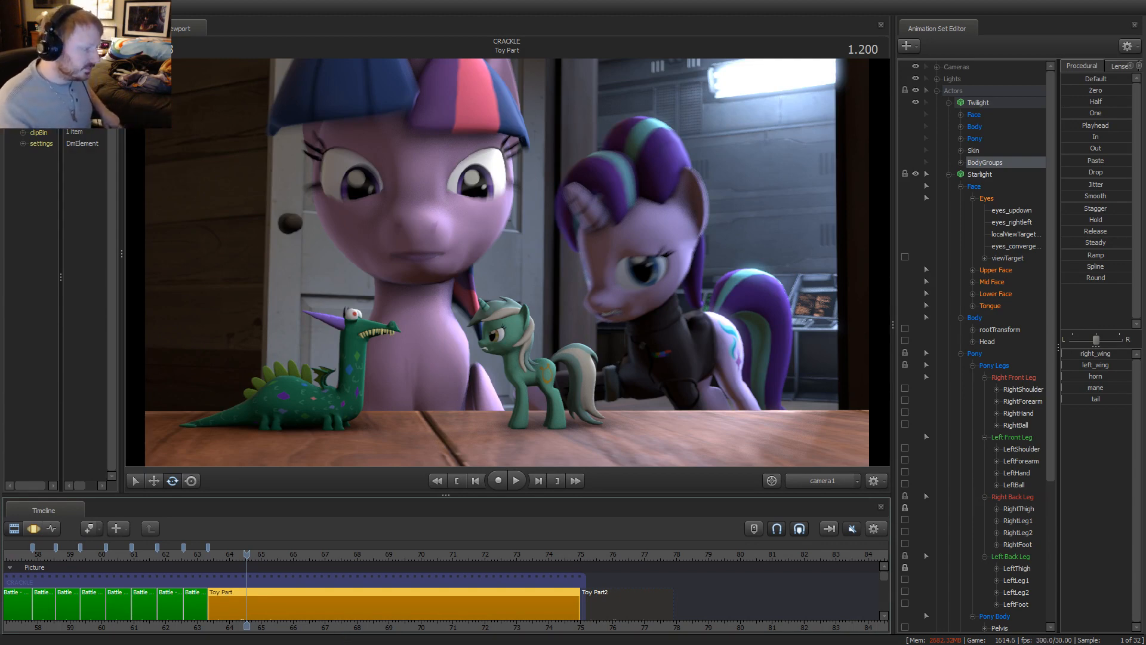
Play back the Toy Part shot from about 1.1 s to review Twilight's and Starlight's animation
left_click(216, 557)
key("space")
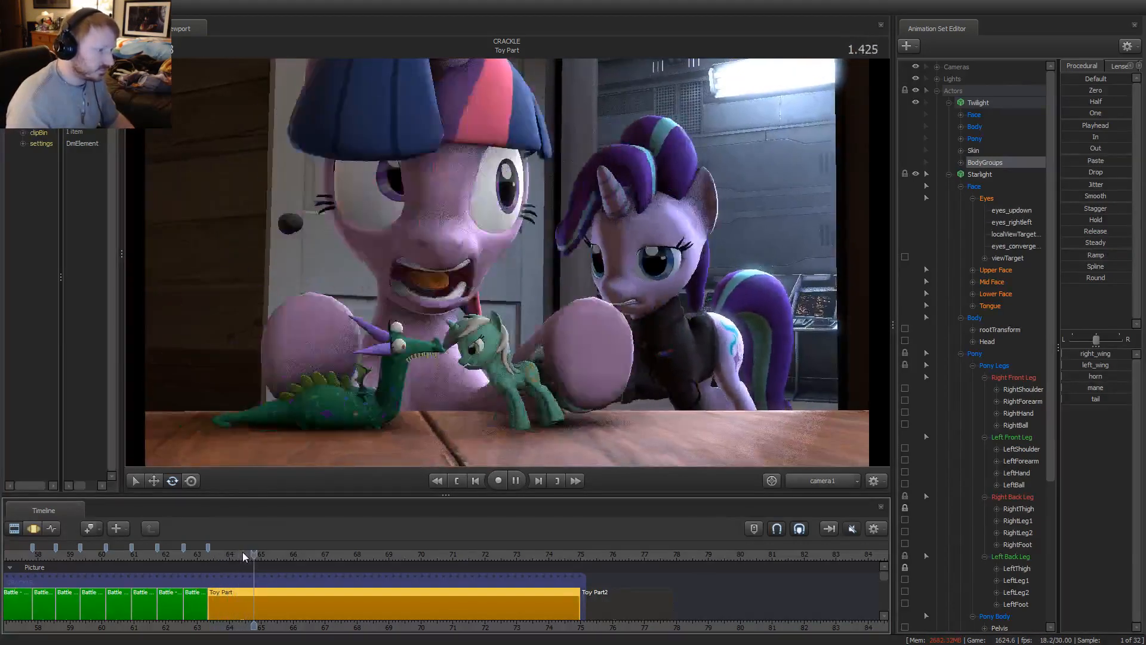
key("space")
left_click_drag(258, 557, 244, 558)
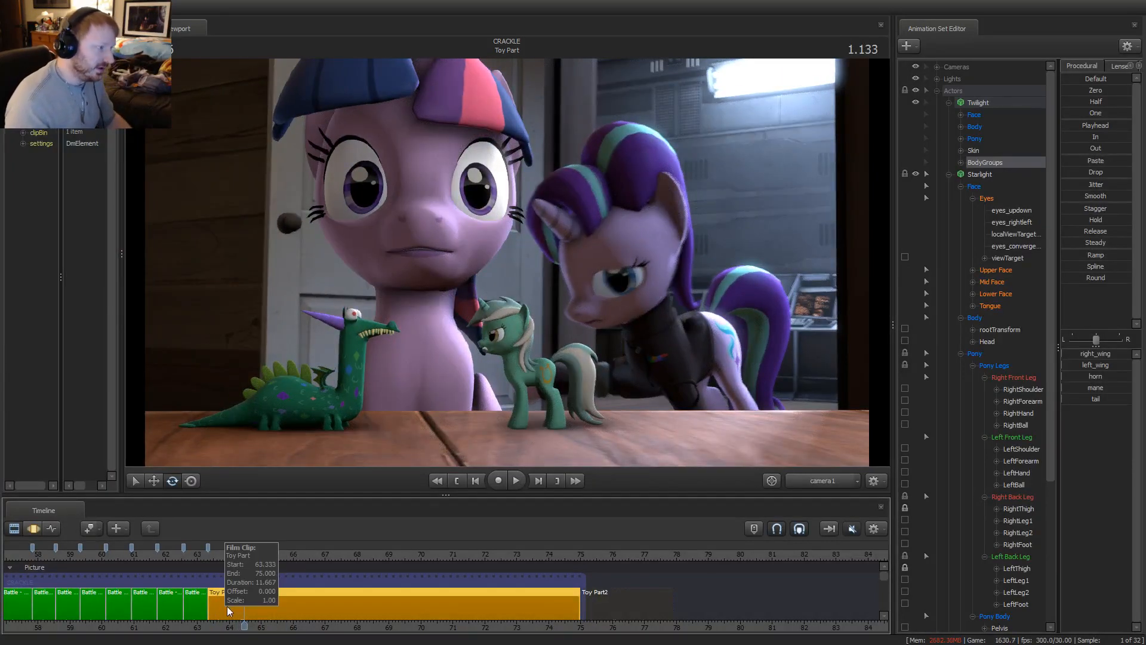
key("space")
key("space")
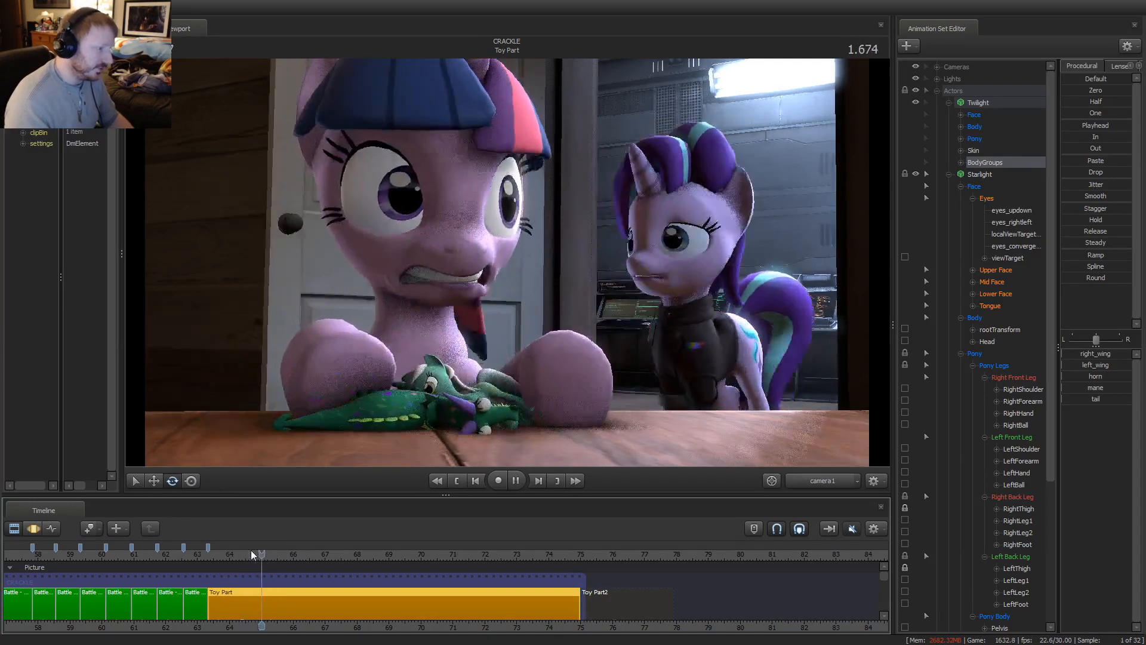
left_click(263, 552)
key("space")
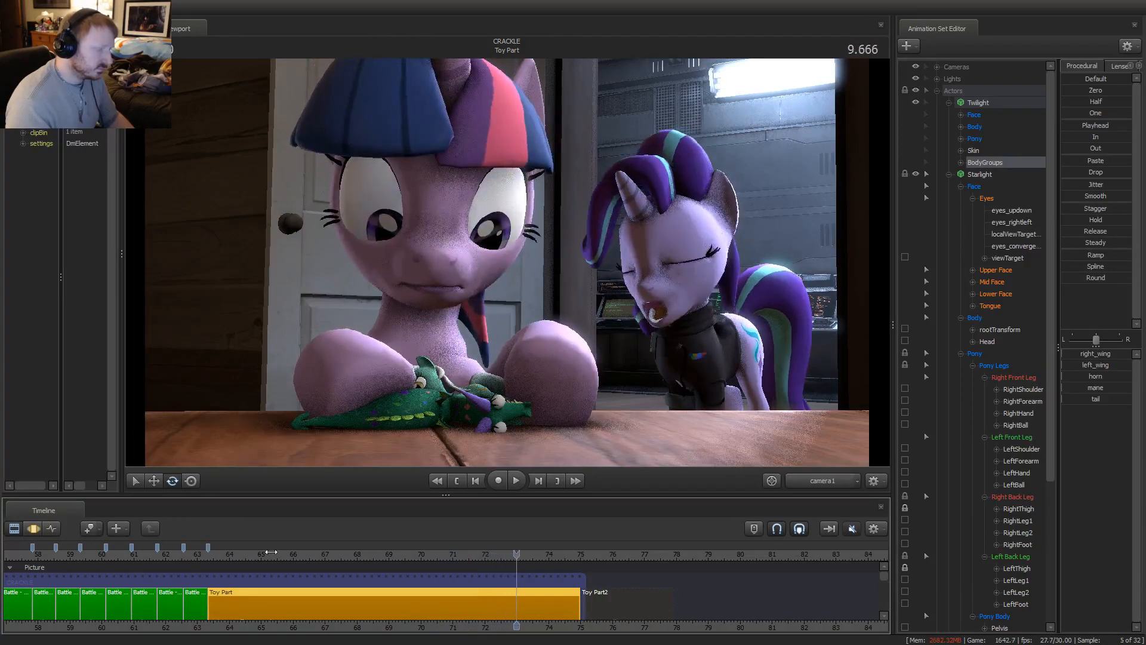
left_click_drag(319, 554, 431, 559)
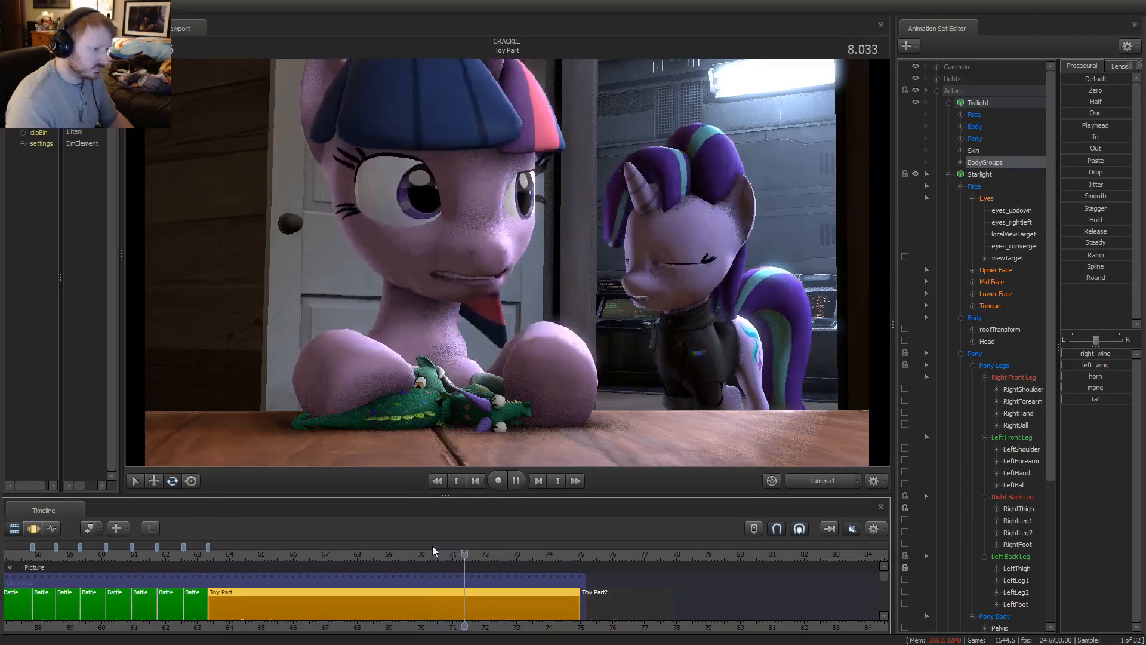
Unmute the timeline audio and replay the Toy Part shot with sound
left_click(852, 528)
left_click(403, 553)
key("space")
left_click_drag(404, 556, 324, 554)
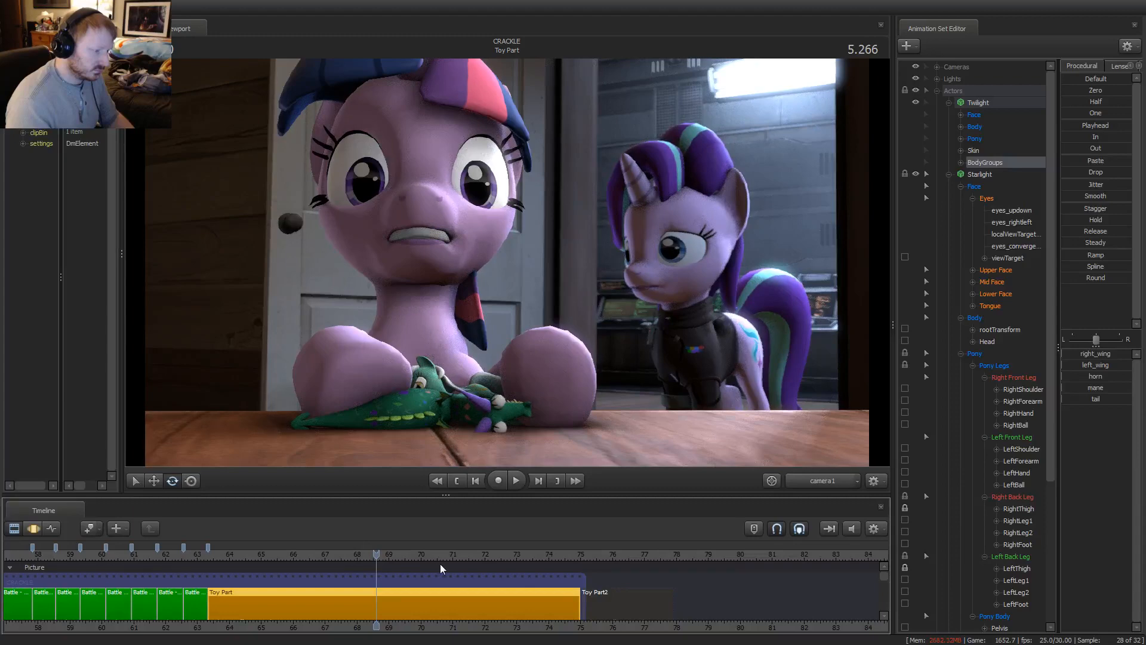
Return to the Motion Editor at 7.766 s and select Starlight's Lower Face controls
scroll(439, 564, "up", 4)
key("F3")
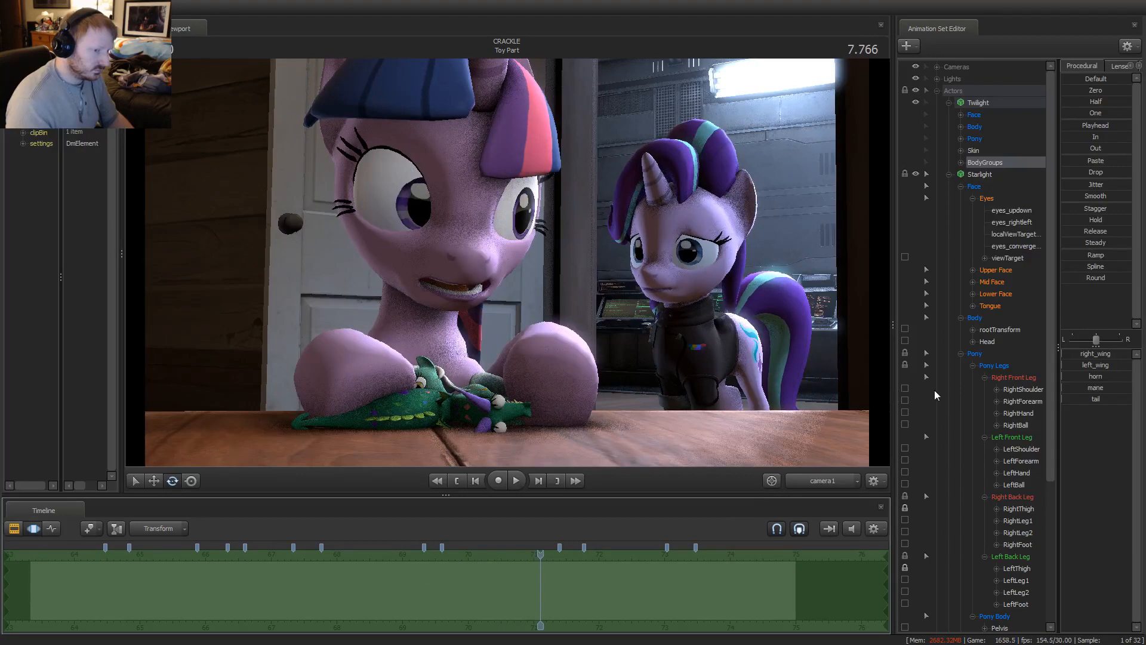
left_click(996, 294)
scroll(594, 562, "up", 1)
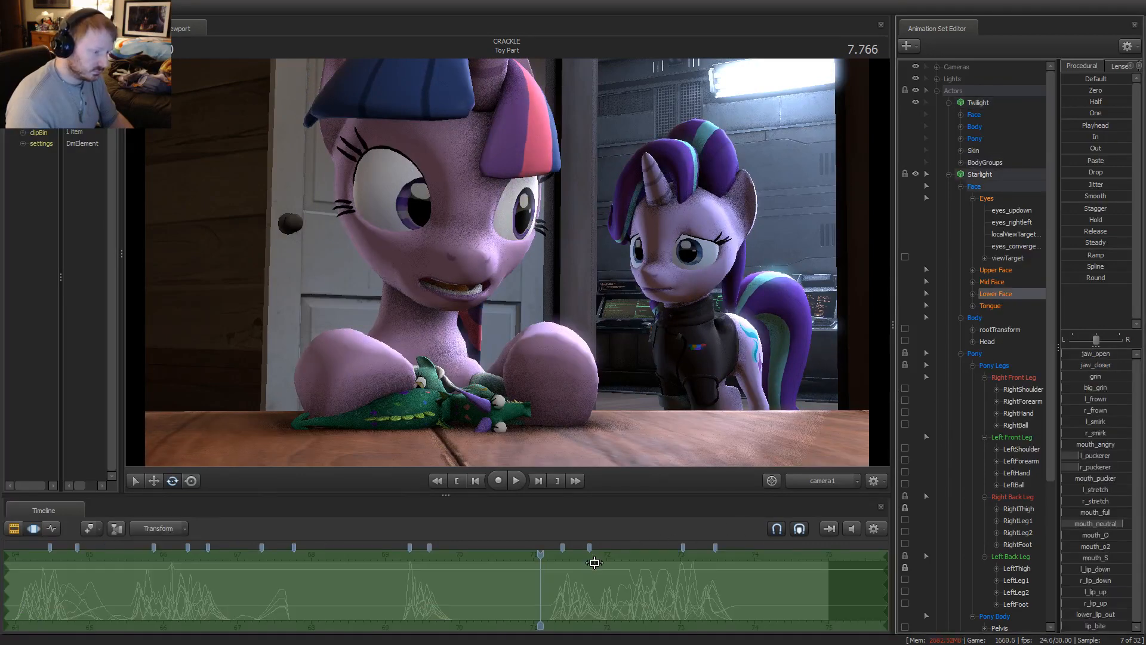
Collapse Twilight's controls and make a time selection of about 70.5–70.9 s around 7.333 s for Starlight's lower face
left_click(948, 103)
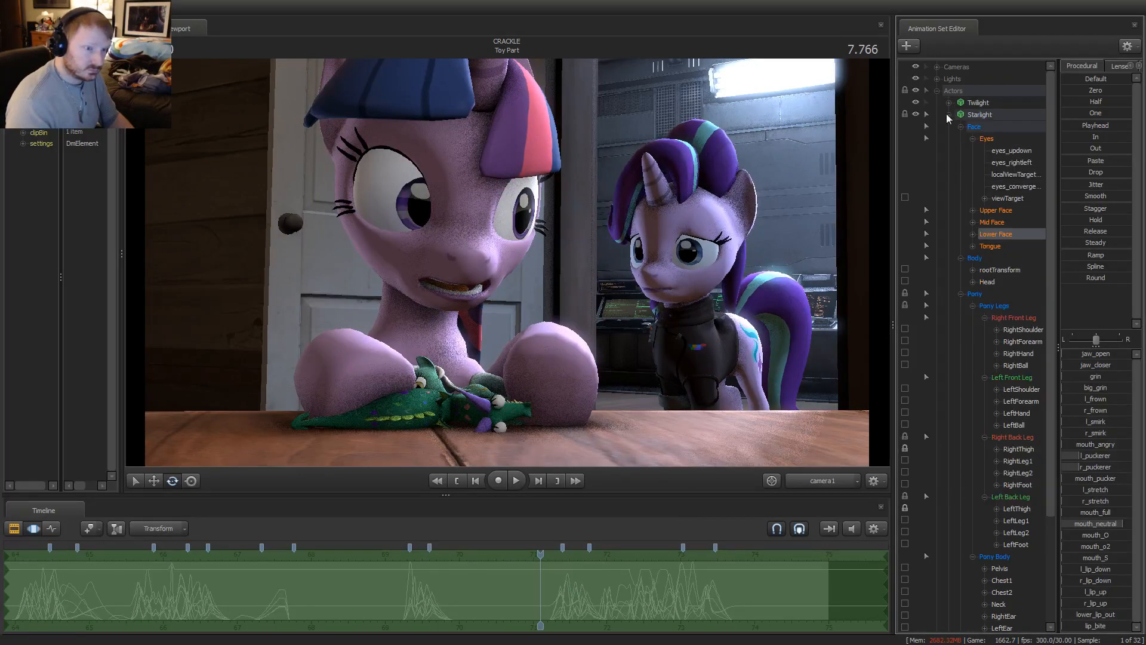
scroll(994, 384, "down", 4)
scroll(962, 493, "up", 1)
scroll(513, 578, "up", 3)
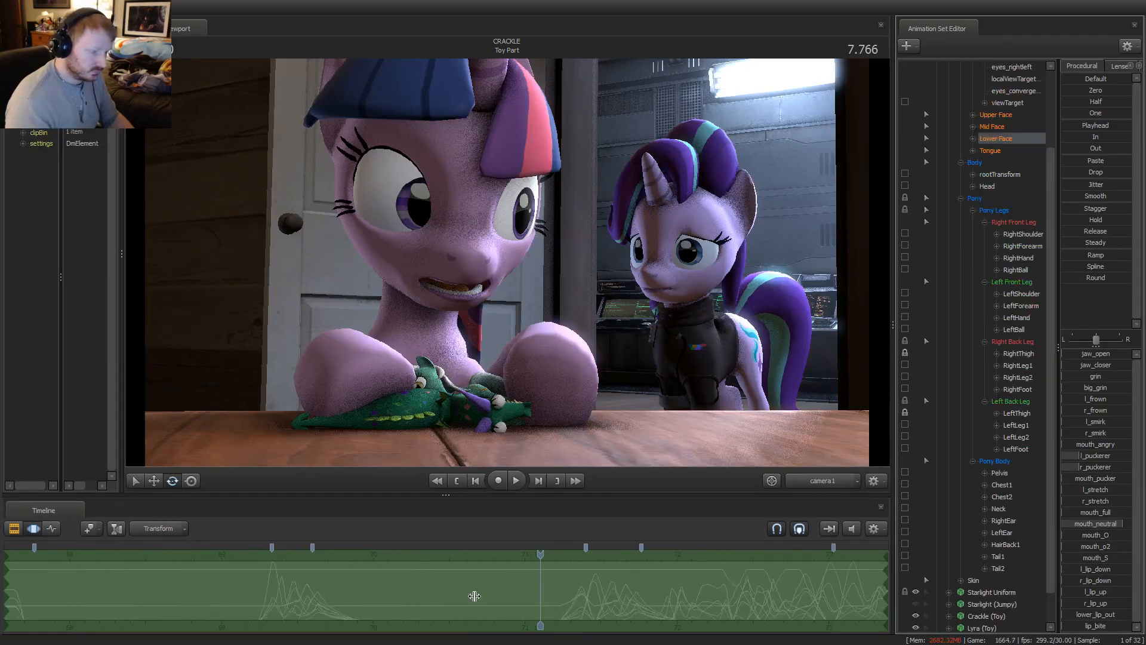
mouse_move(473, 595)
left_mouse_down()
mouse_move(502, 603)
mouse_move(418, 595)
mouse_move(493, 598)
mouse_move(453, 599)
mouse_move(487, 597)
mouse_move(473, 599)
left_mouse_up()
scroll(486, 597, "up", 2)
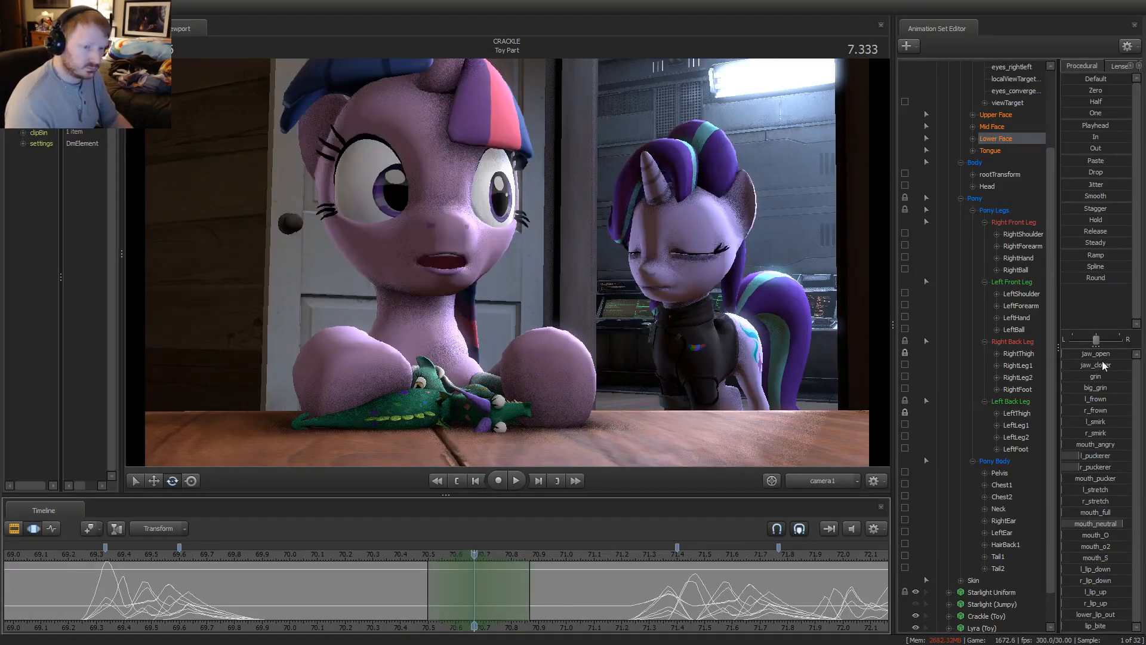
Shift the time selection to about 70.6–71.2 s at 7.433 s, and slightly raise Starlight's grin, jaw_closer and mouth_pucker
key("space")
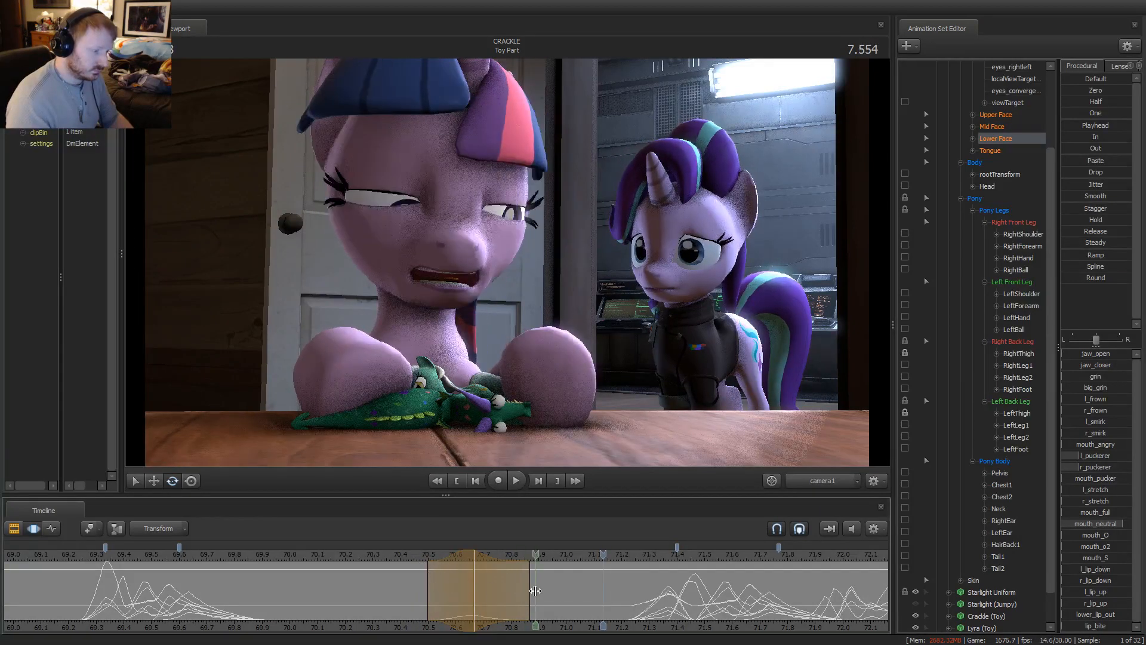
key("space")
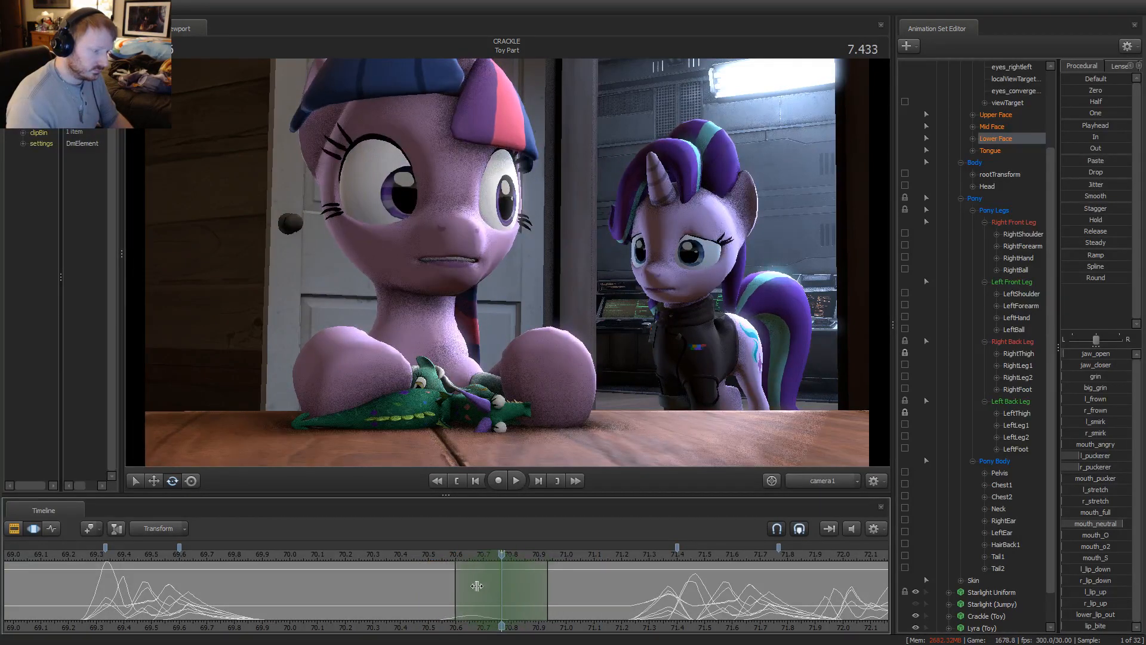
left_click_drag(555, 600, 613, 599)
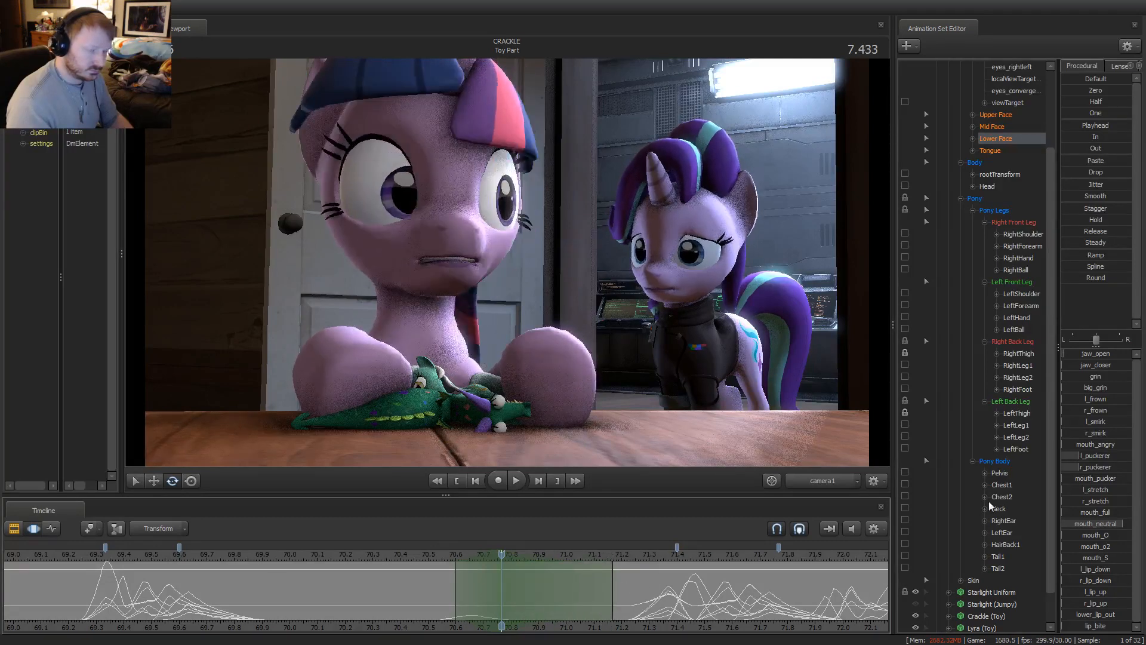
left_click_drag(1083, 378, 1088, 377)
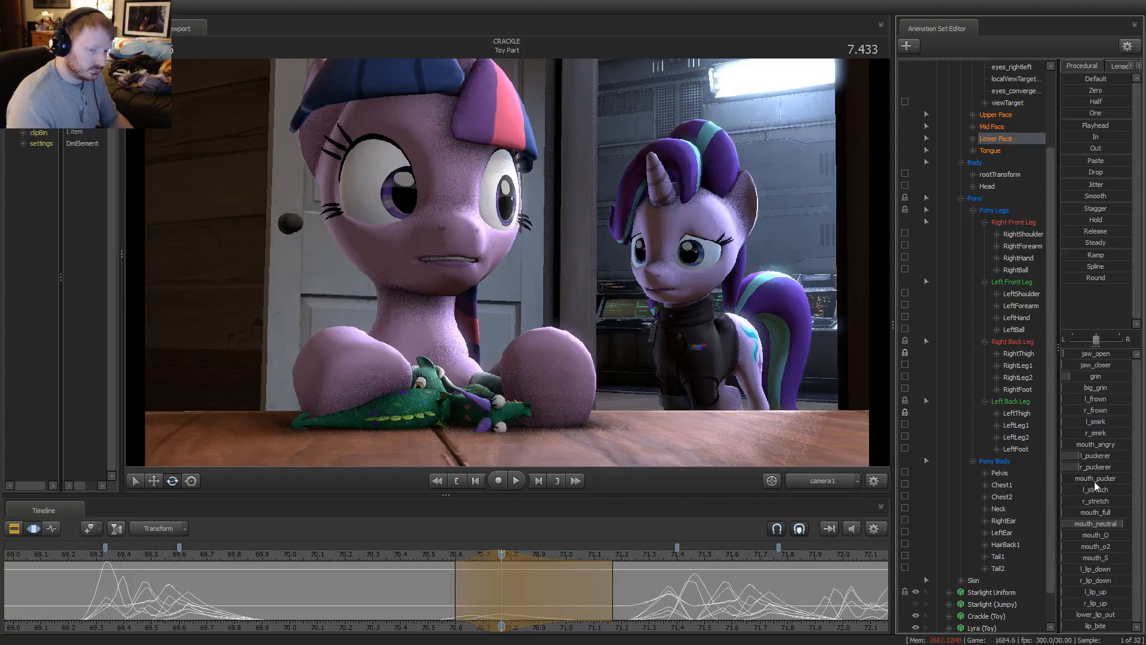
mouse_move(1098, 481)
left_mouse_down()
mouse_move(1120, 480)
mouse_move(1087, 478)
left_mouse_up()
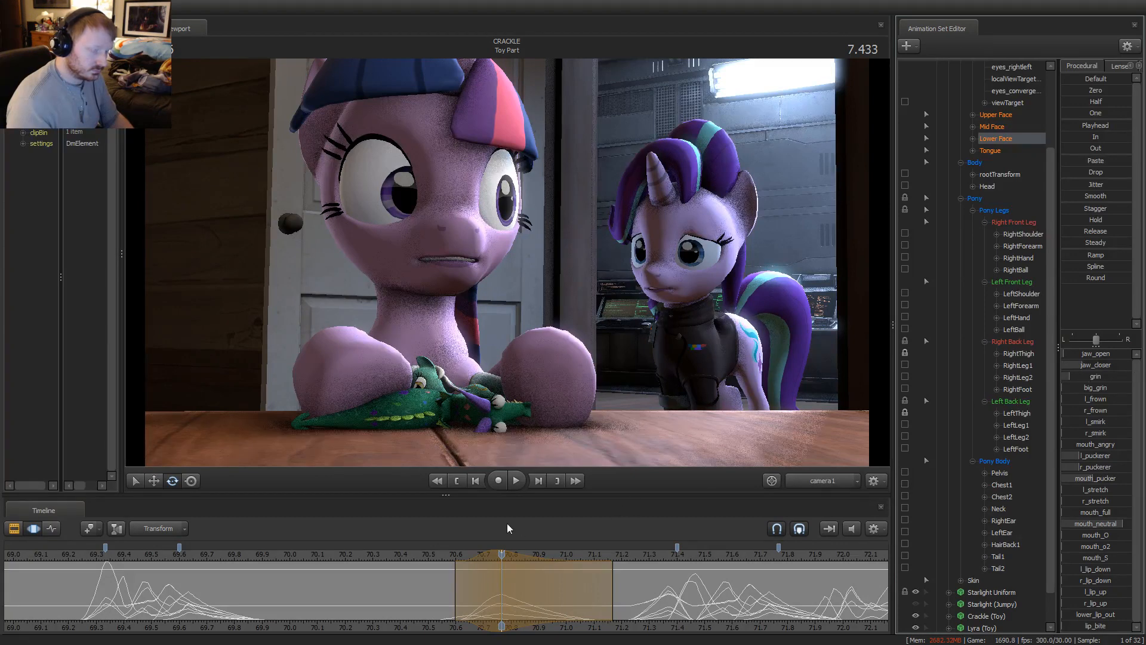
Play the shot twice from just before the time selection to check Starlight's mouth movement
left_click(440, 555)
key("space")
key("space")
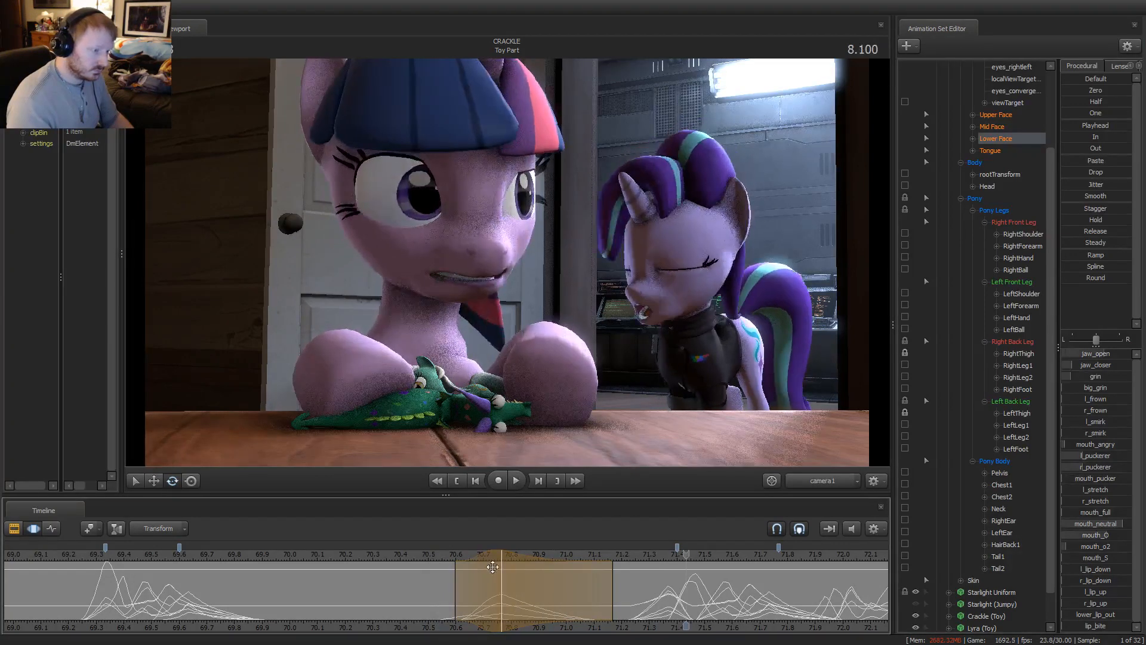
left_click(416, 557)
key("space")
key("space")
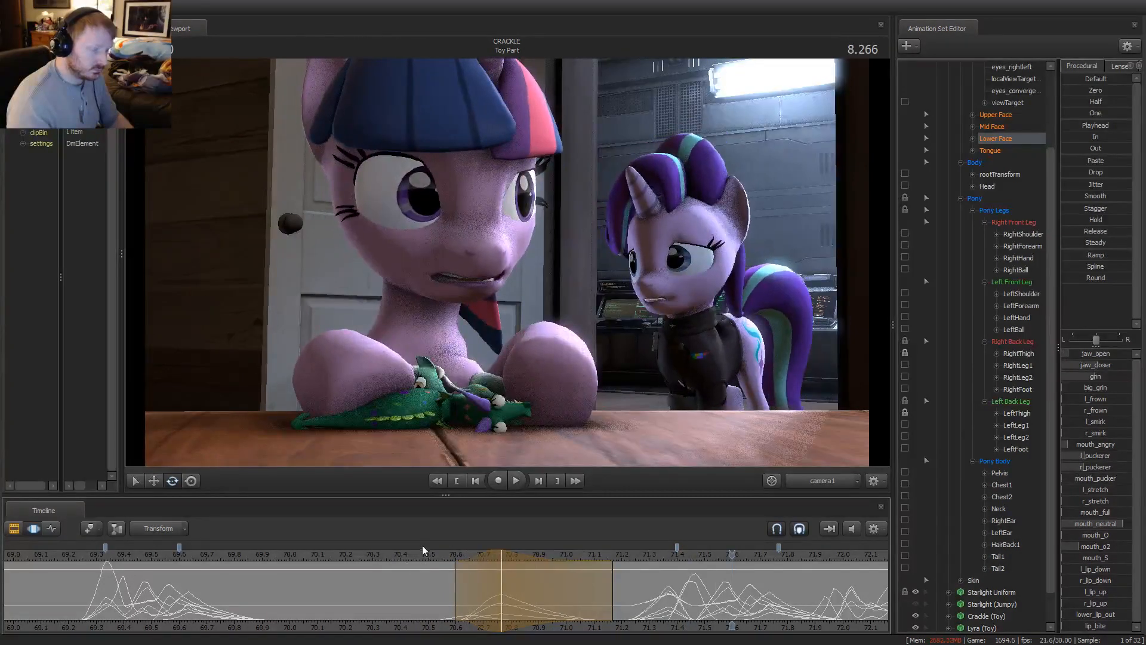
Move the time selection to about 70.7–71.3 s at 7.633 s and slightly raise Starlight's lip_bite
left_click(452, 585)
left_click_drag(452, 585, 557, 604)
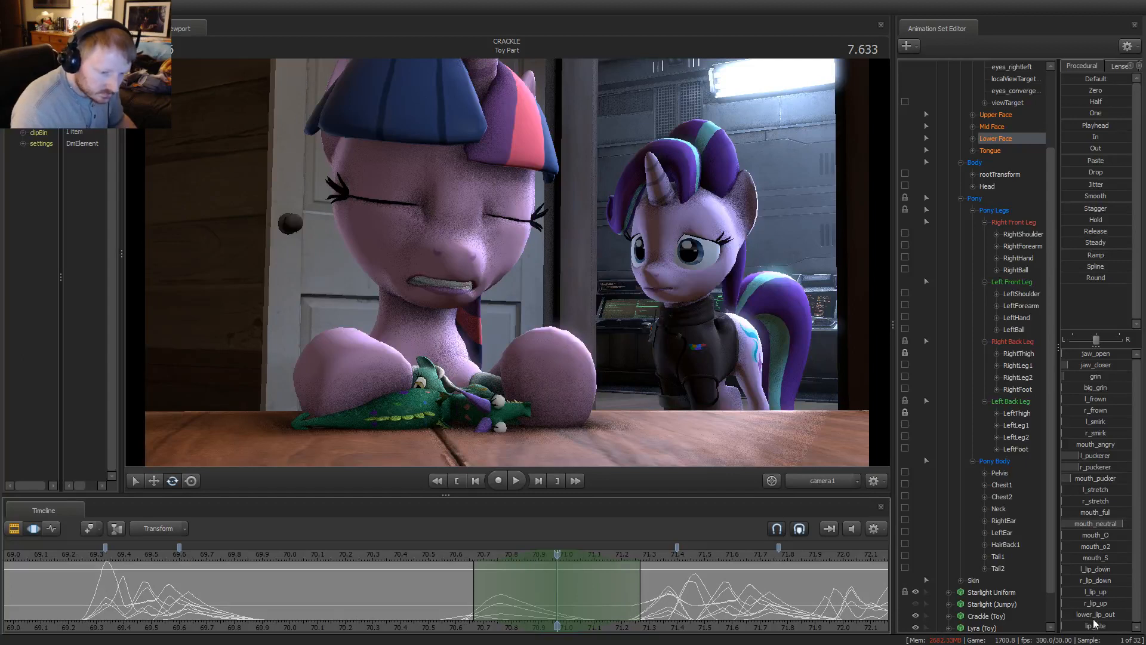
left_click_drag(1094, 627, 1103, 627)
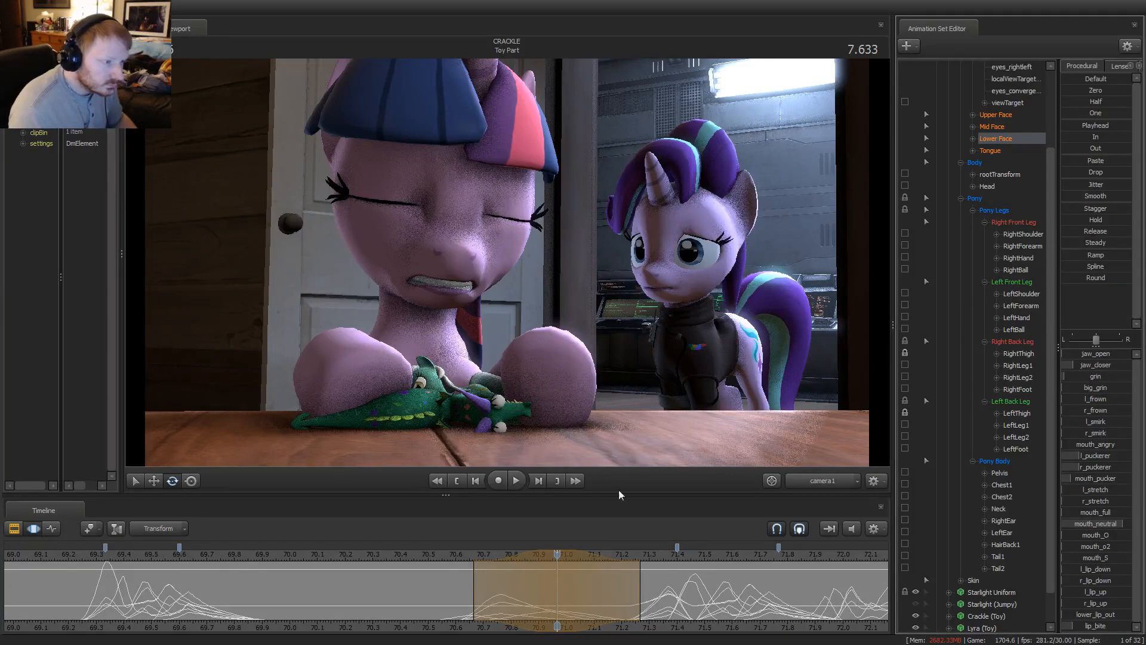
Play the shot from just before the time selection at about 7.333 s to check Starlight's mouth movement
key("space")
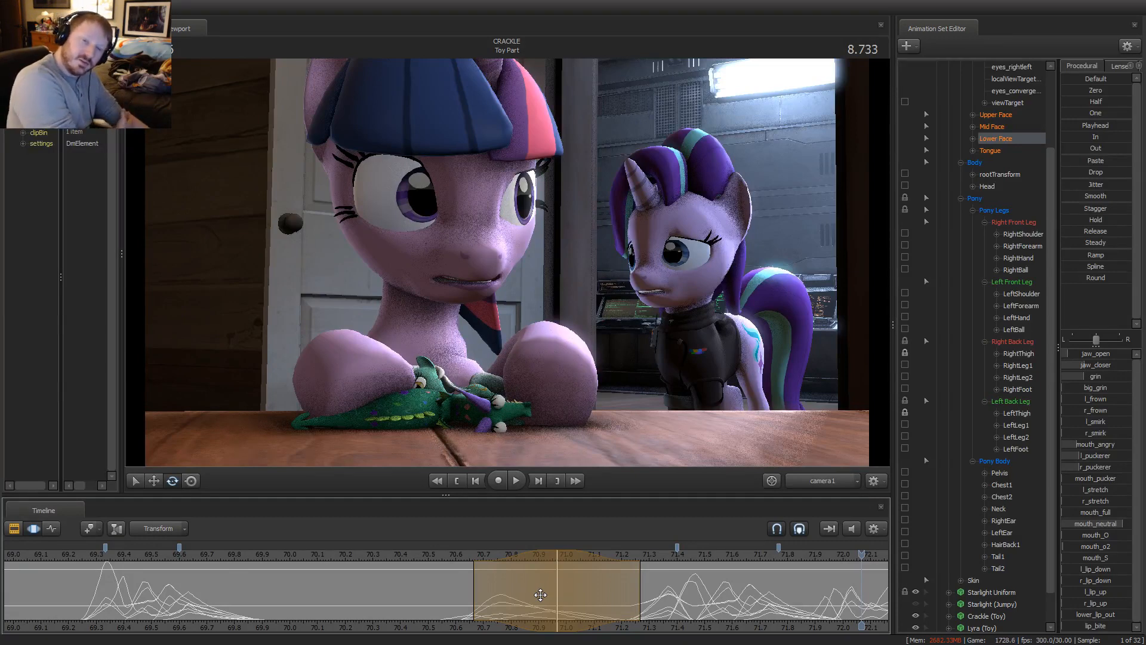
scroll(516, 604, "down", 3)
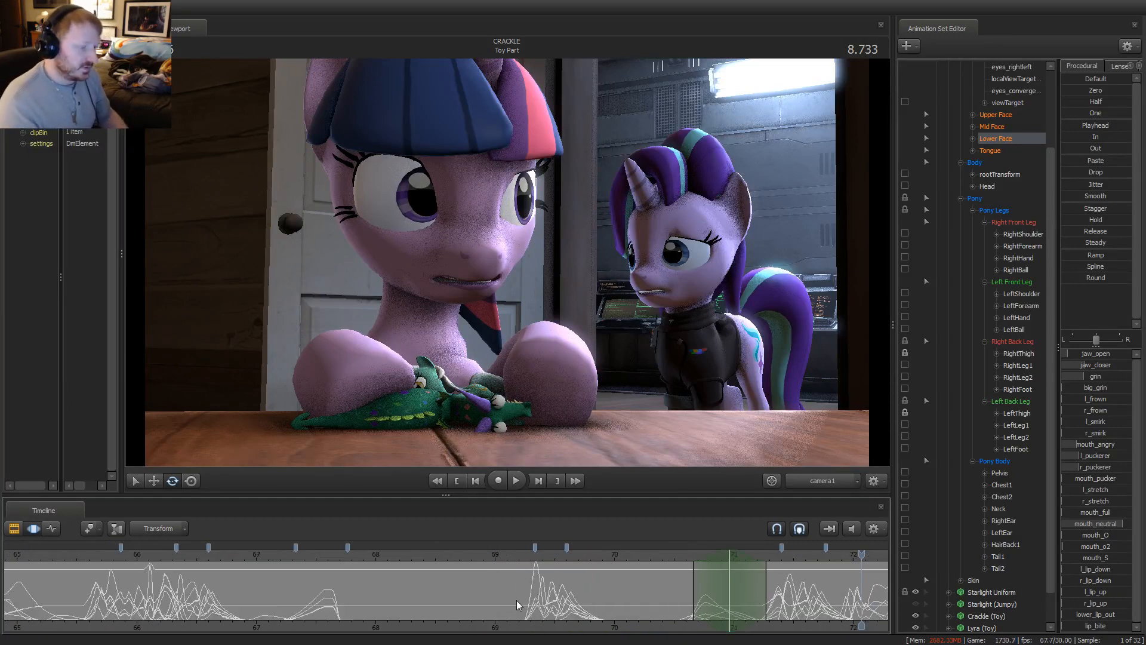
middle_click_drag(675, 629, 243, 592)
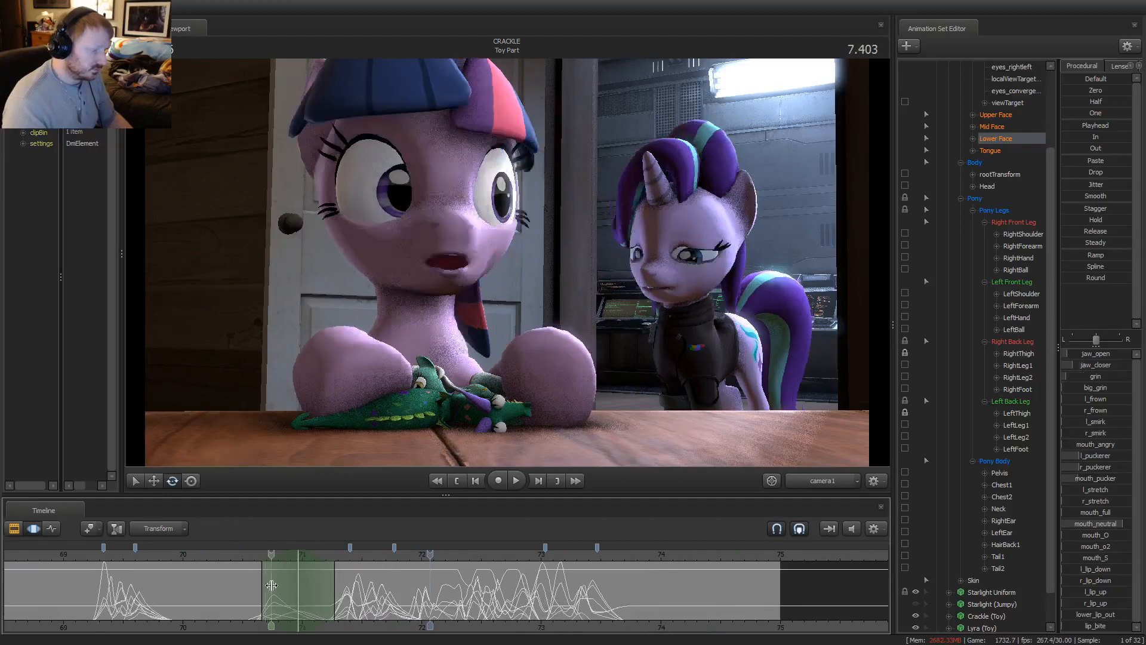
left_click(260, 554)
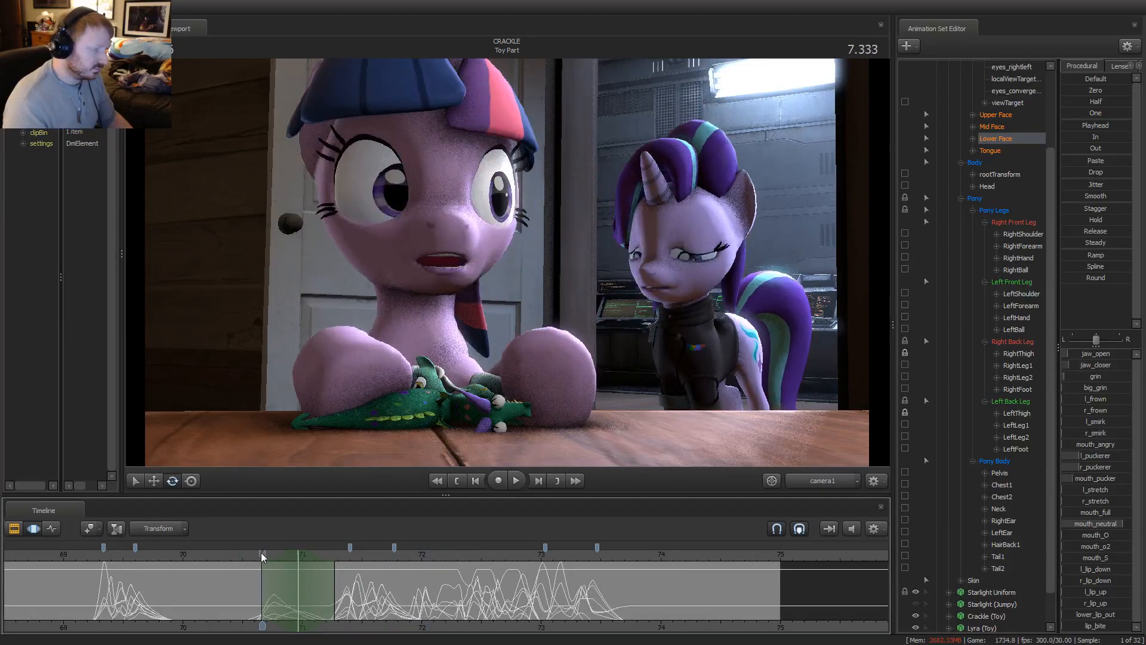
key("space")
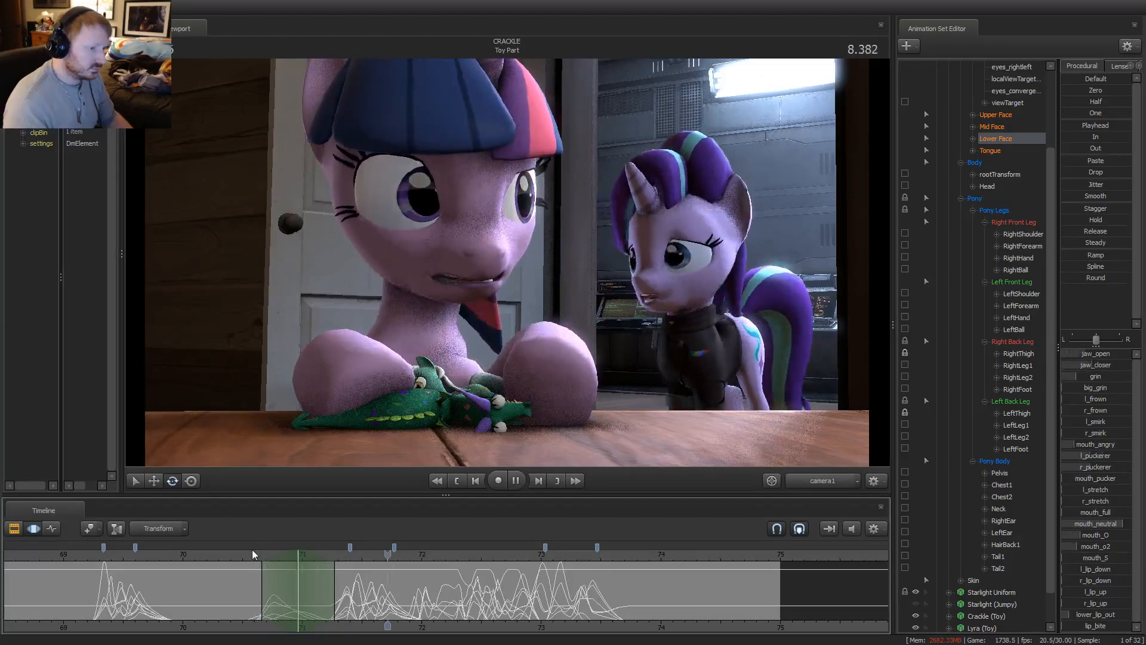
key("space")
Make a time selection of about 71.1–71.6 s around Starlight's blink at 8.000 s and slightly adjust her eyes_updown
left_click_drag(353, 555, 386, 555)
scroll(406, 568, "up", 5)
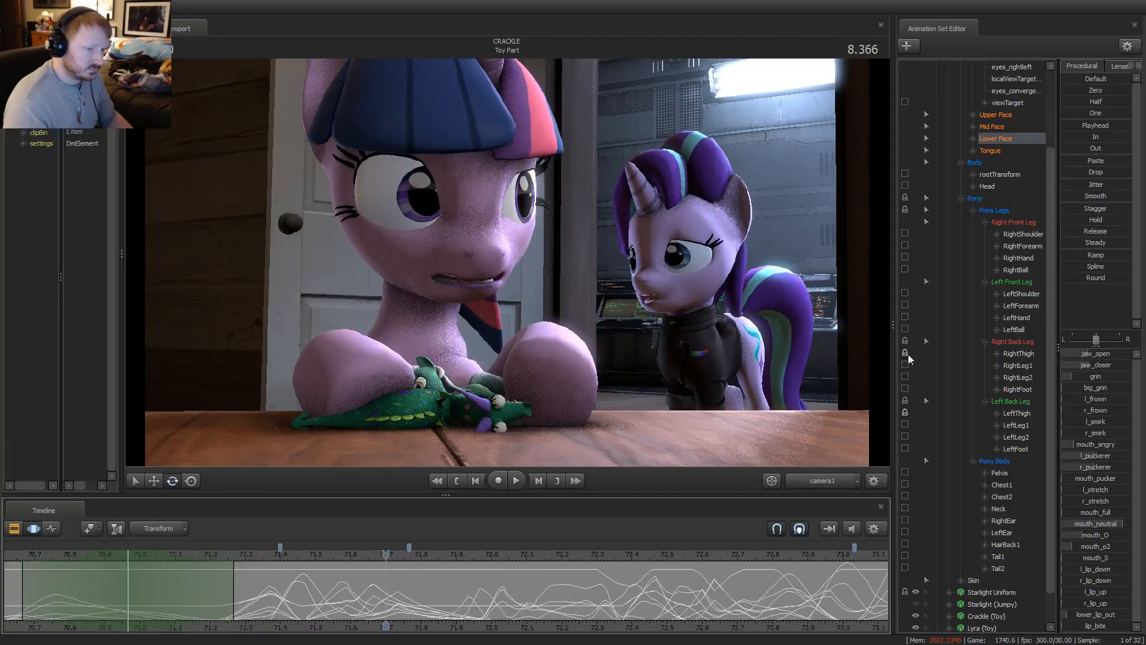
scroll(1000, 152, "up", 3)
left_click(989, 210)
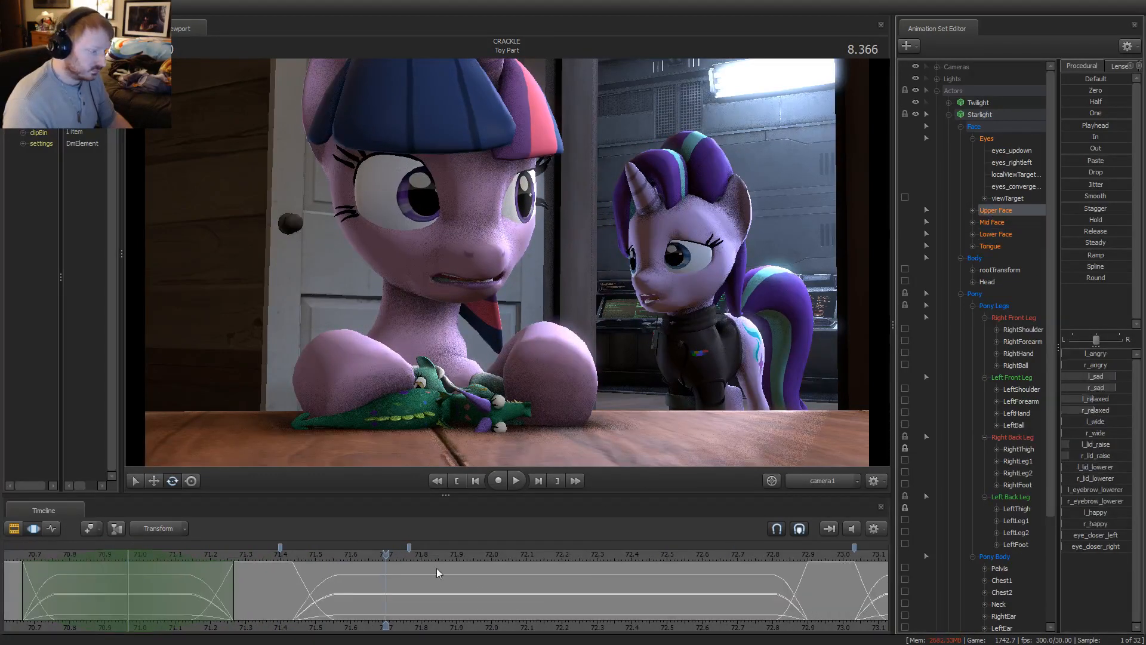
scroll(437, 573, "up", 1)
left_click_drag(214, 583, 279, 582, "shift")
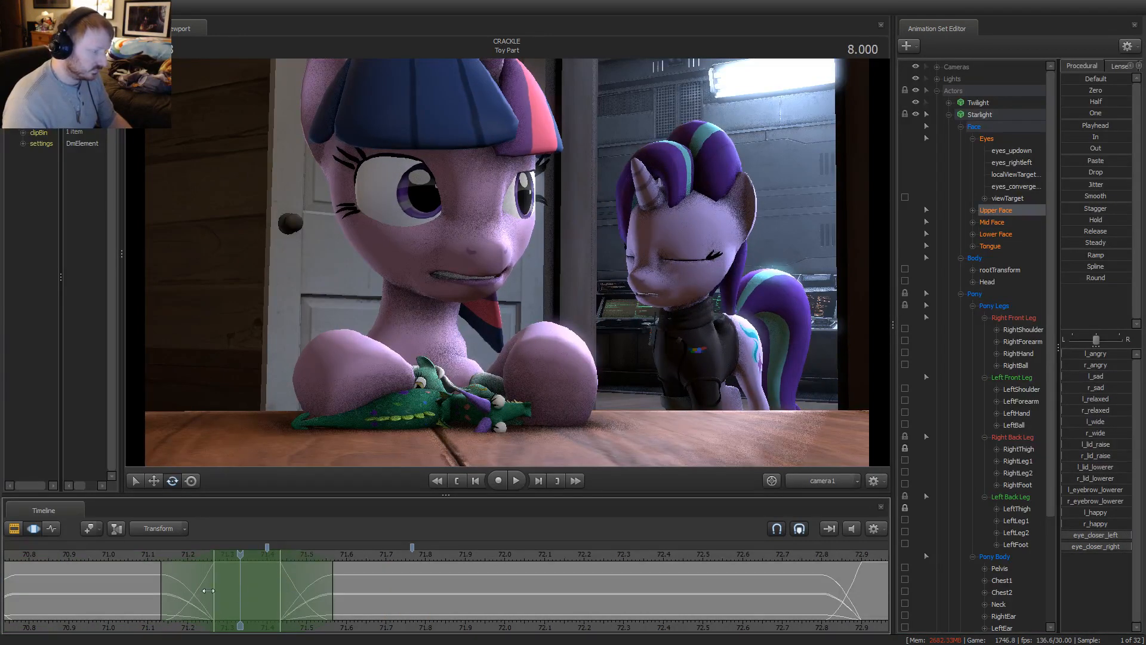
left_click(1004, 139)
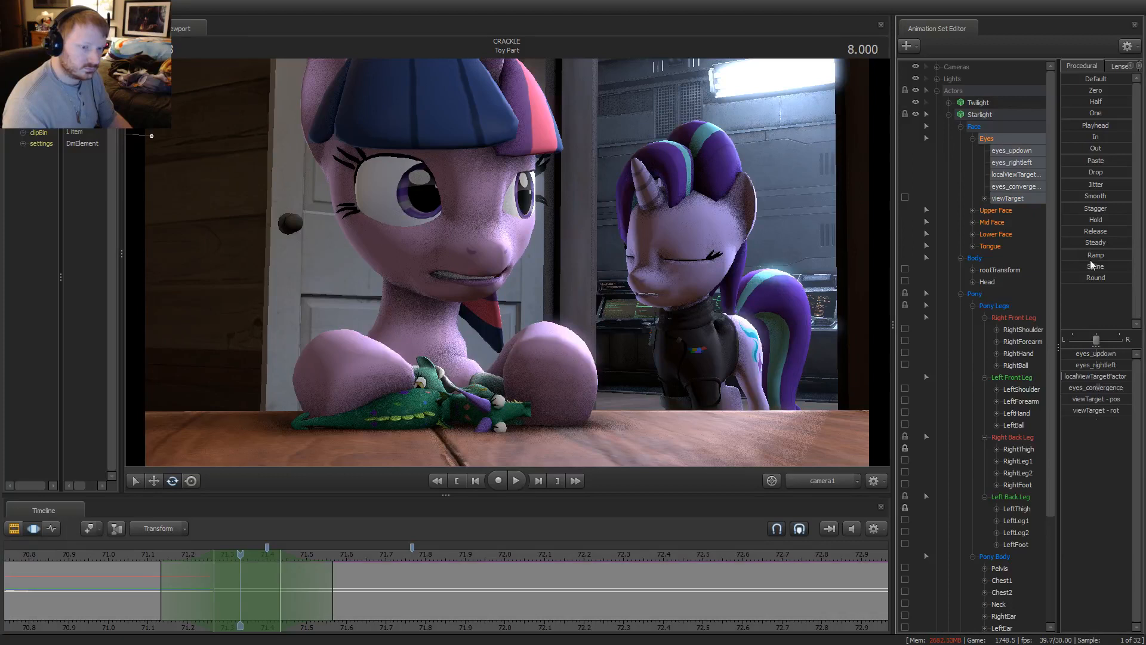
left_click_drag(1092, 343, 1096, 342)
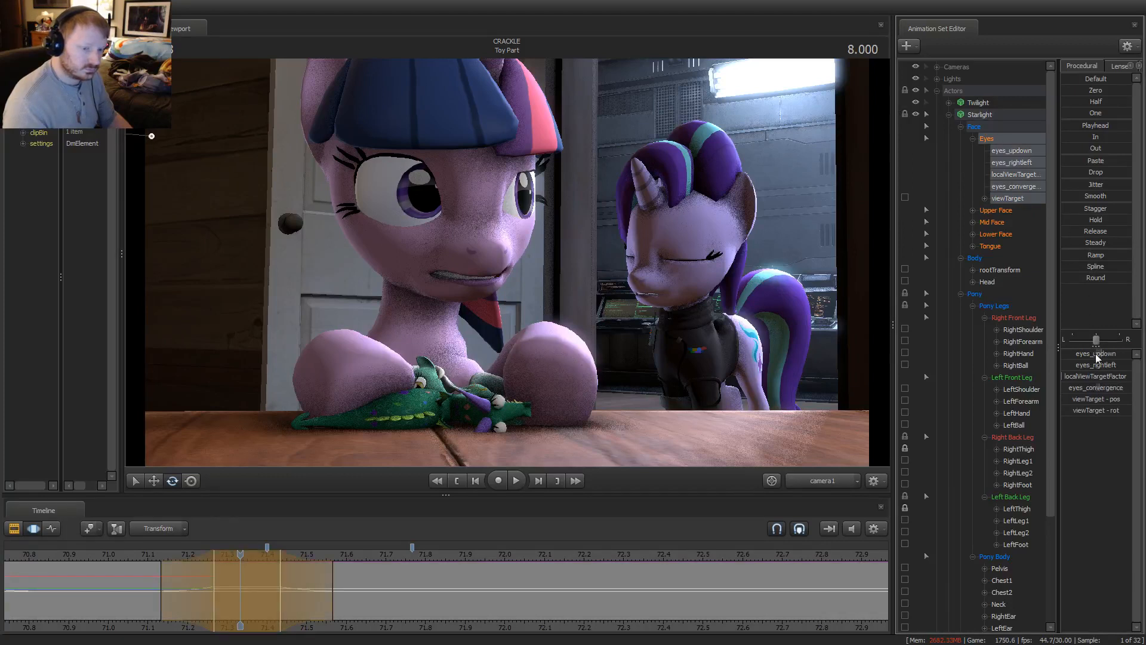
Play the shot several times from before the blink, starting as early as about 6.166 s, to check Starlight's eye movement
left_click_drag(133, 590, 413, 586)
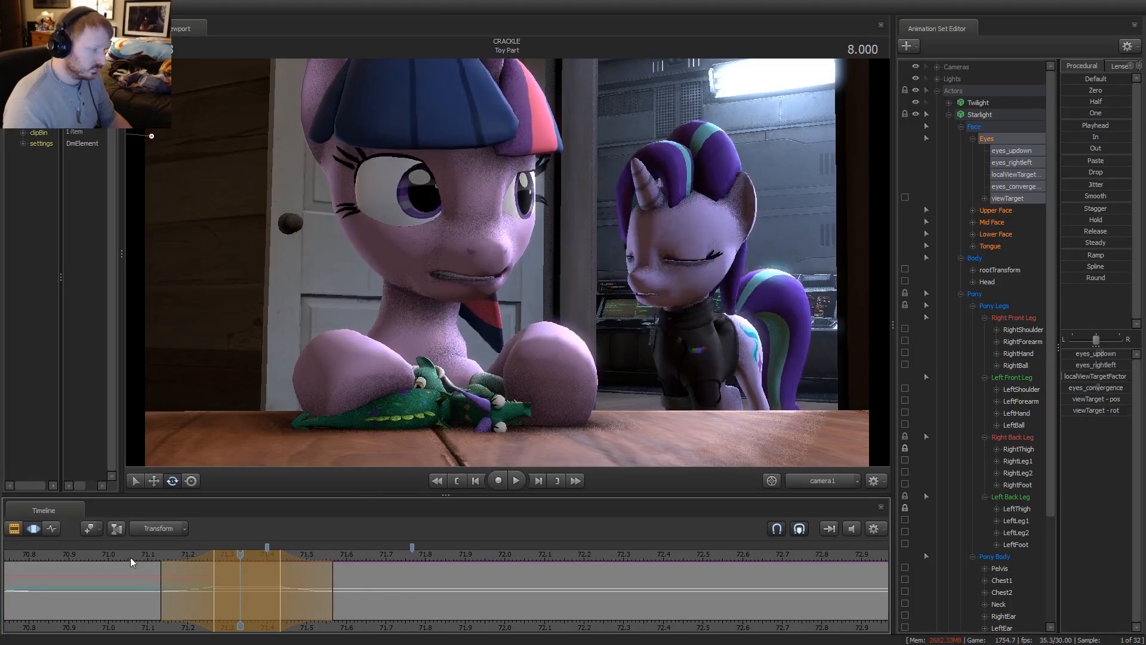
key("space")
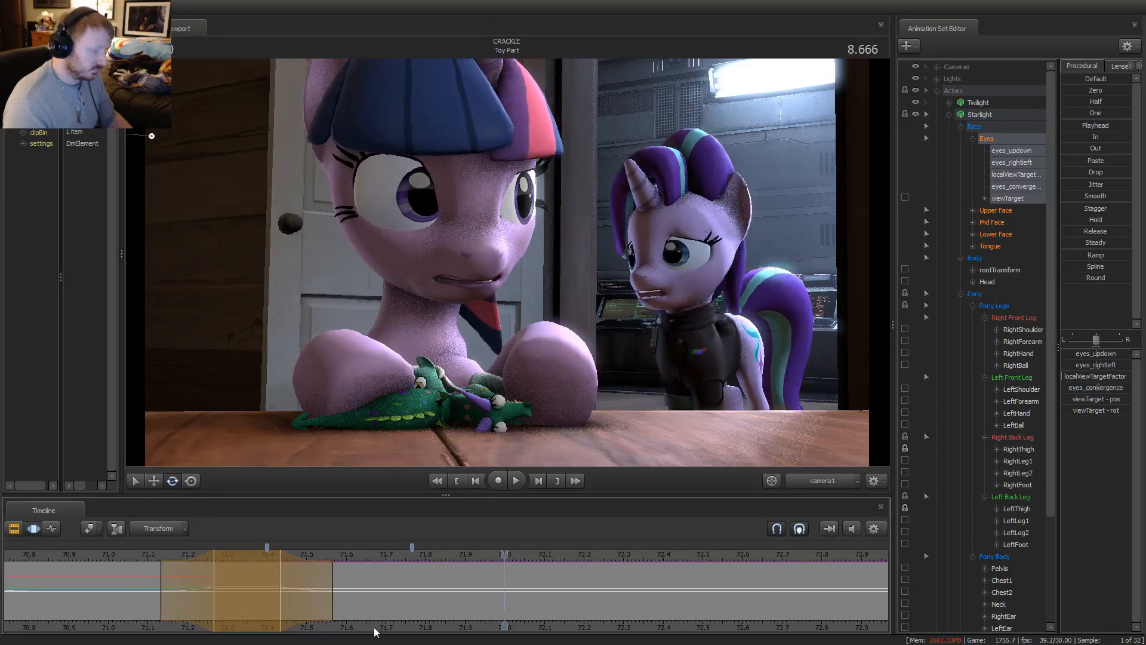
key("space")
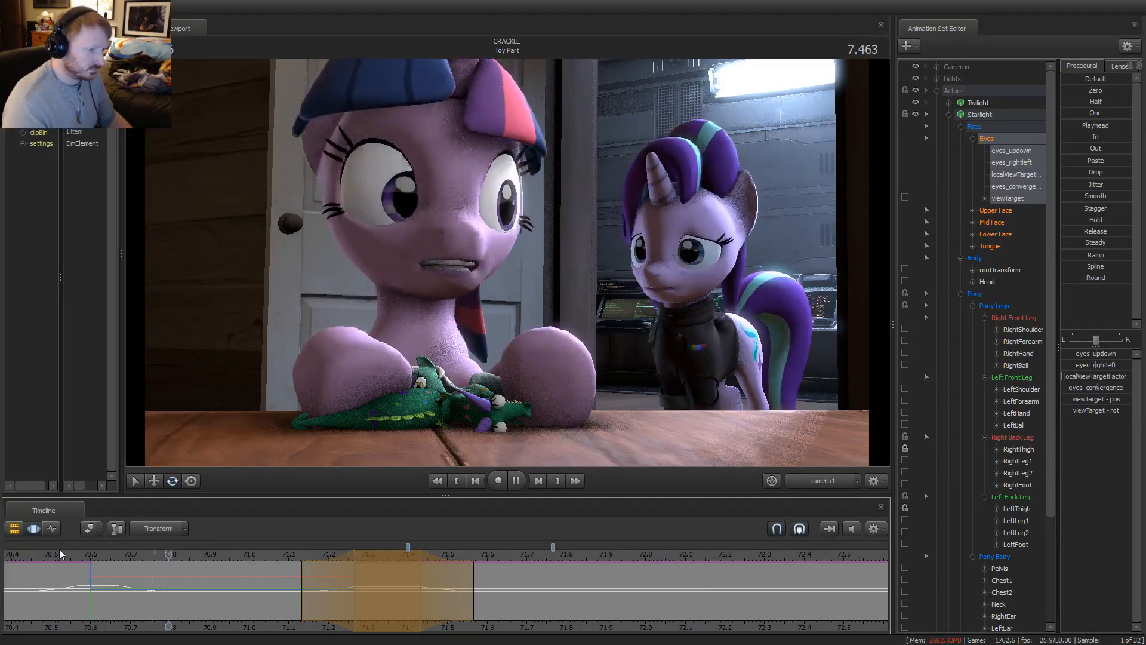
scroll(85, 546, "down", 3)
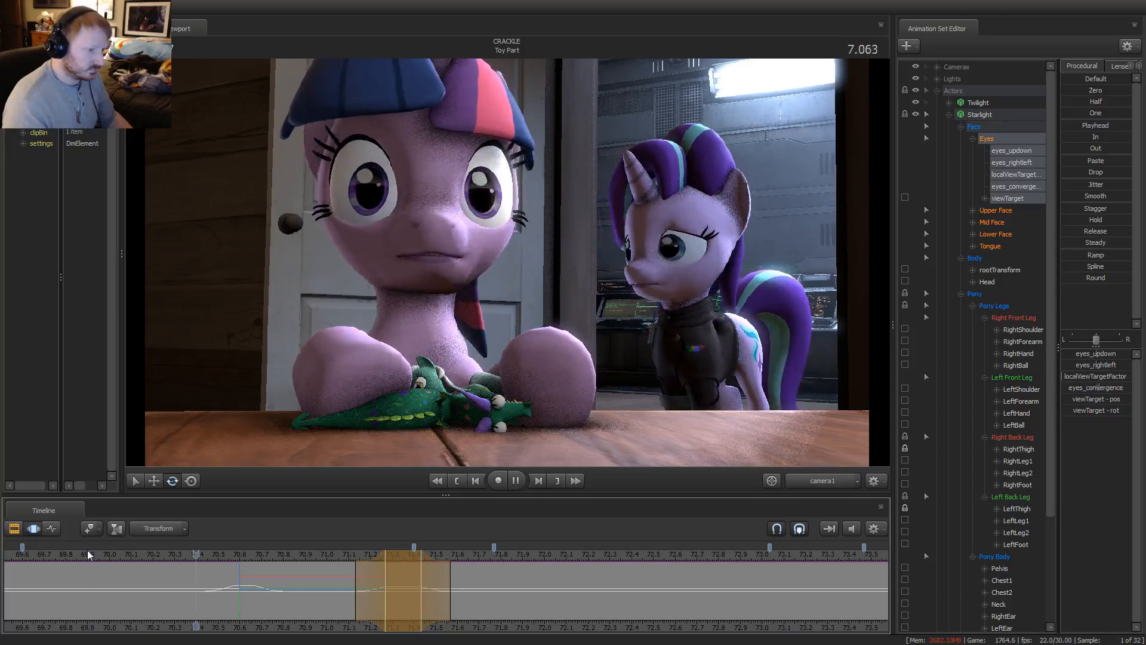
key("space")
middle_click_drag(174, 627, 380, 580)
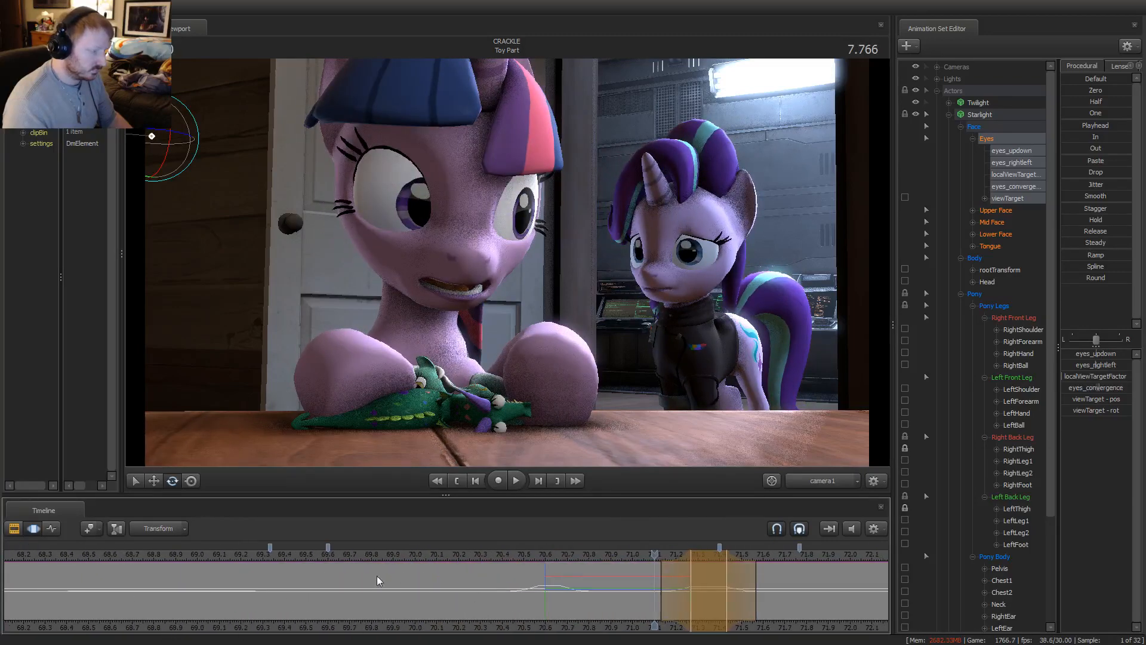
left_click(320, 554)
key("space")
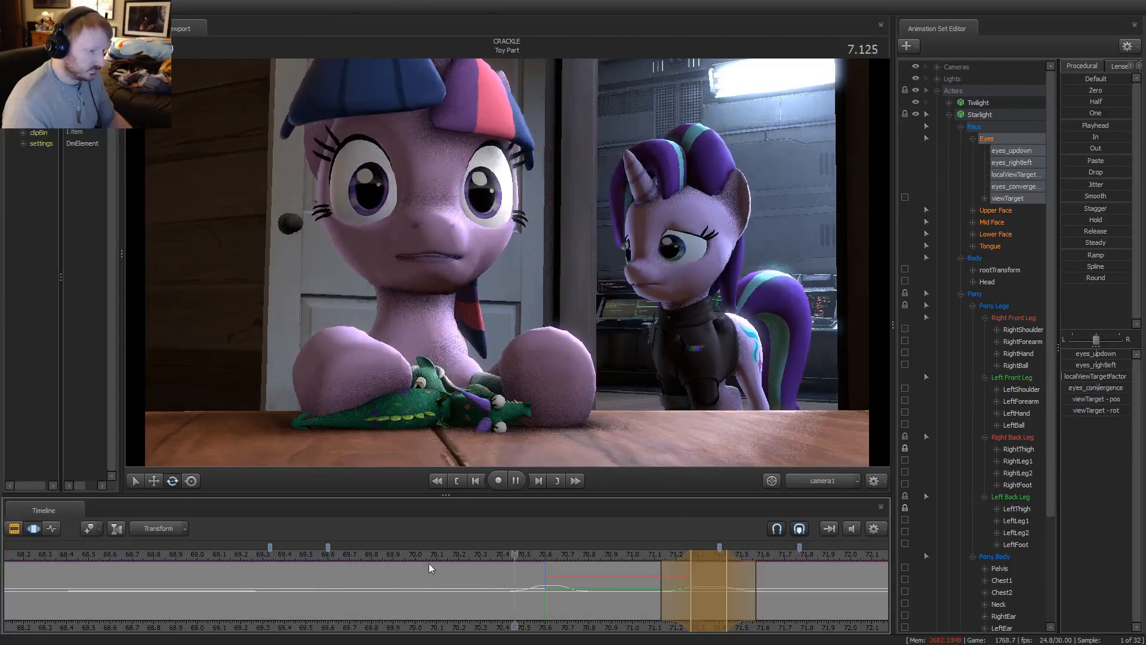
key("space")
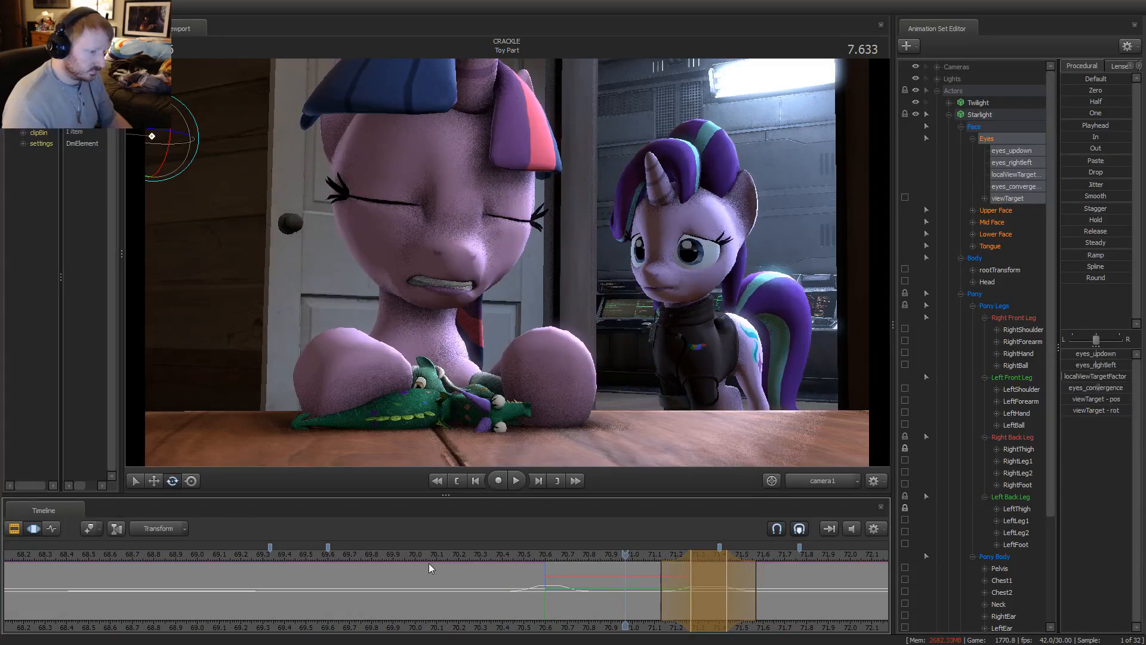
left_click(305, 554)
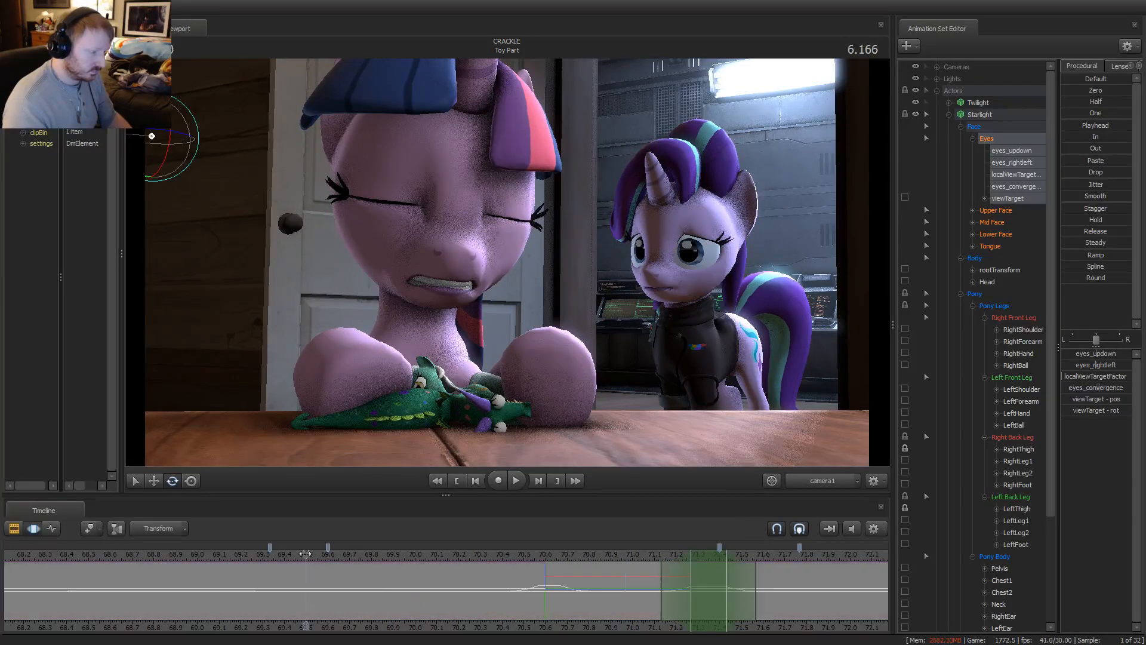
key("space")
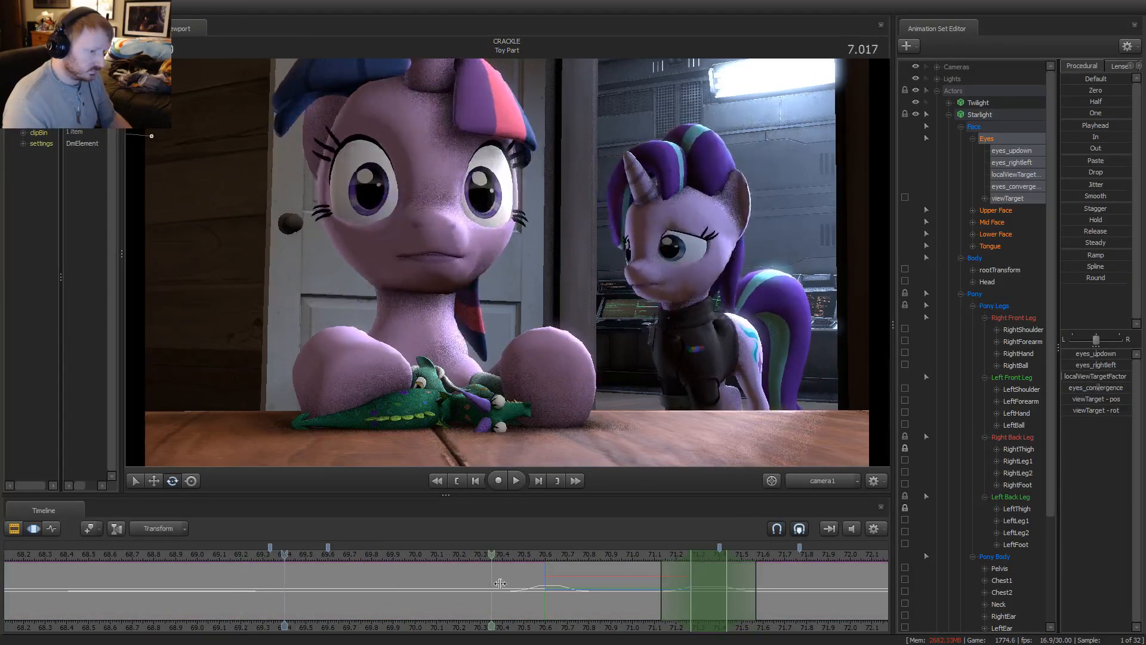
Make a time selection of about 69.1–69.5 s at 5.966 s, unlock Starlight's controls and shift her Pelvis slightly
left_click_drag(500, 584, 262, 601)
left_click(263, 602)
scroll(265, 602, "up", 3)
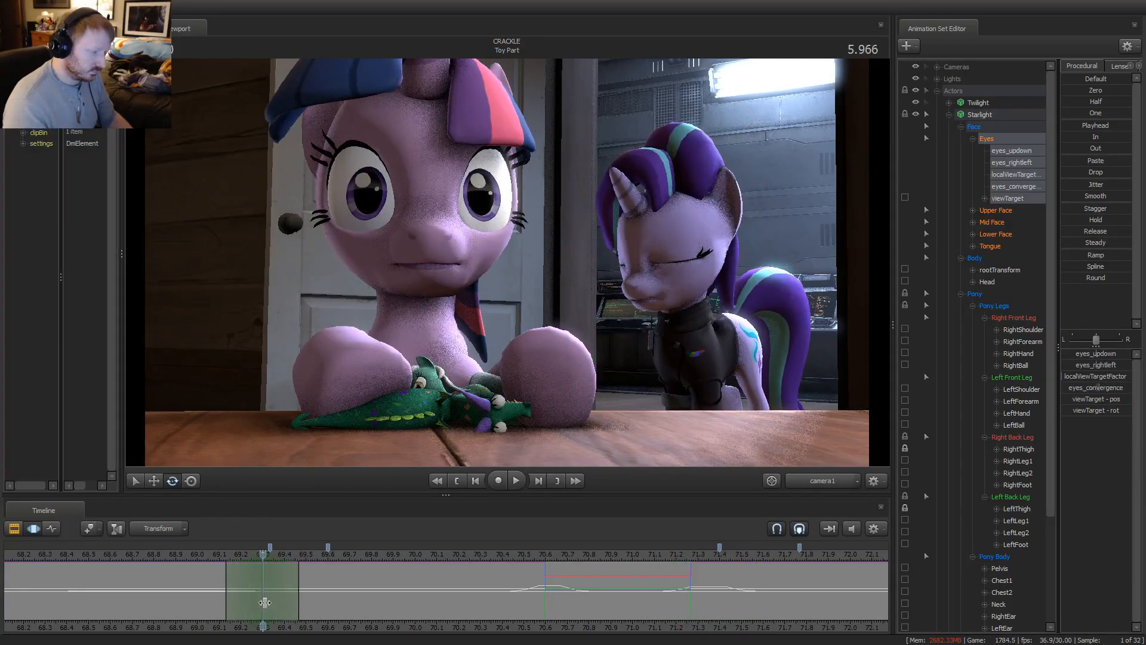
left_click(721, 329)
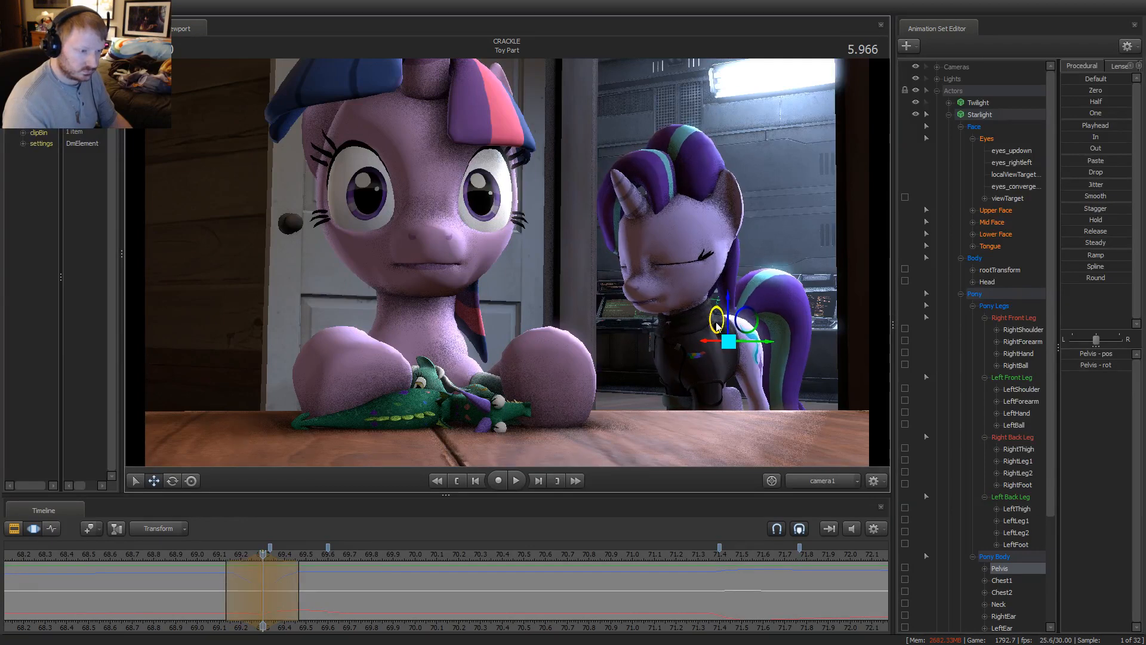
Replay the shot from about 5.5 s and slightly widen the time selection on both sides of the pelvis movement
left_click(222, 557)
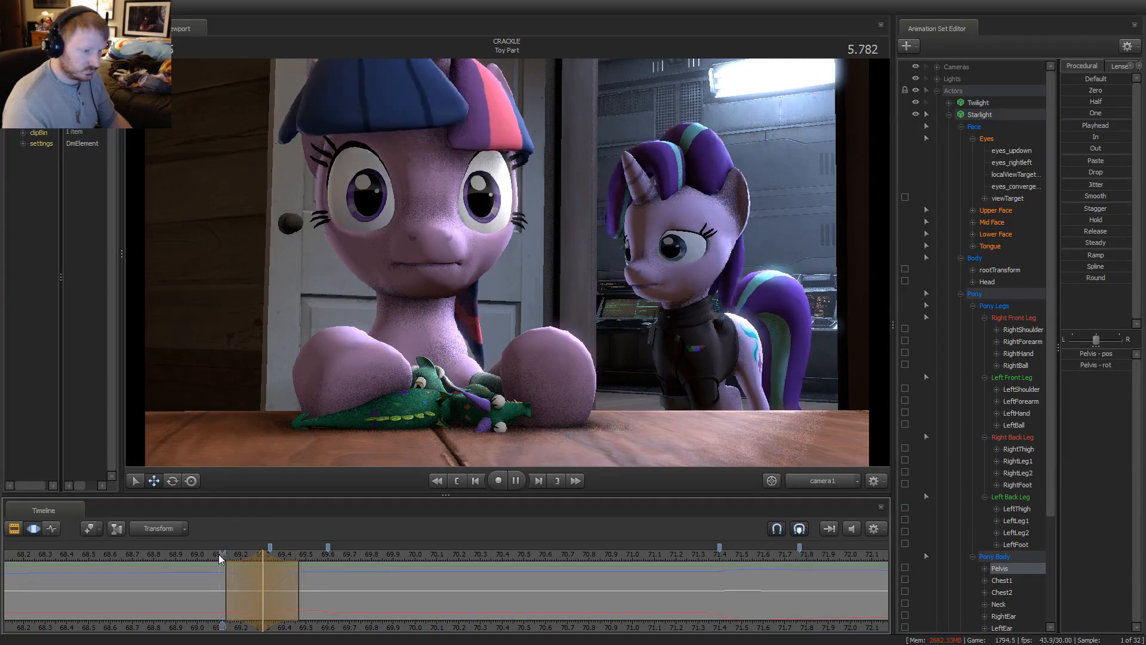
left_click(175, 554)
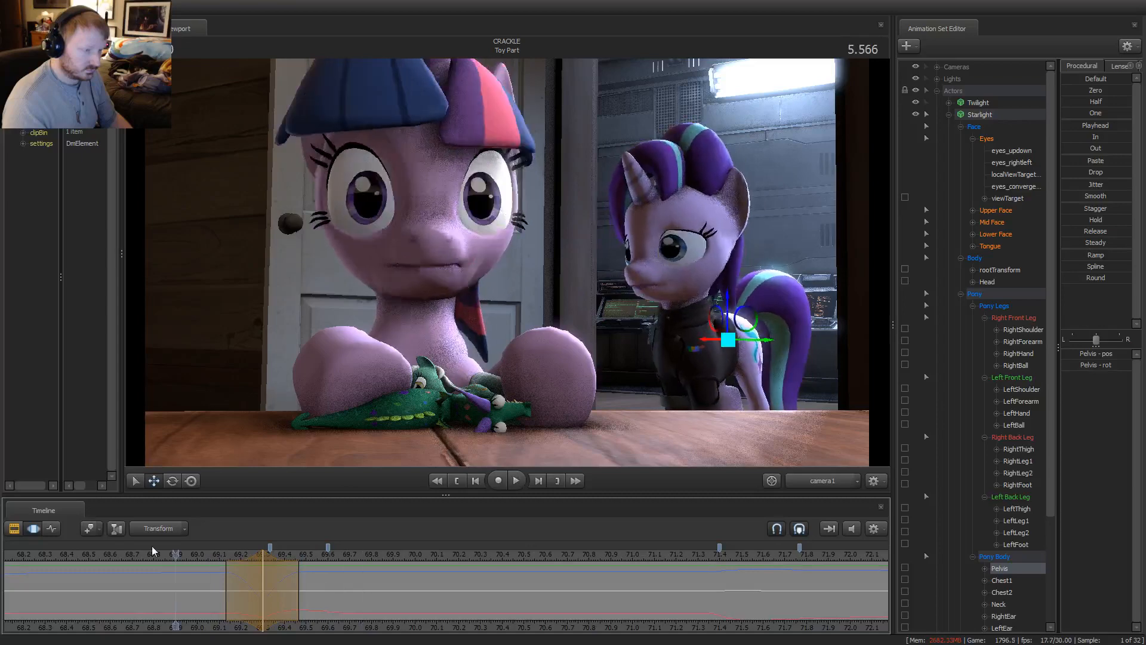
key("space")
key("space")
left_click(154, 548)
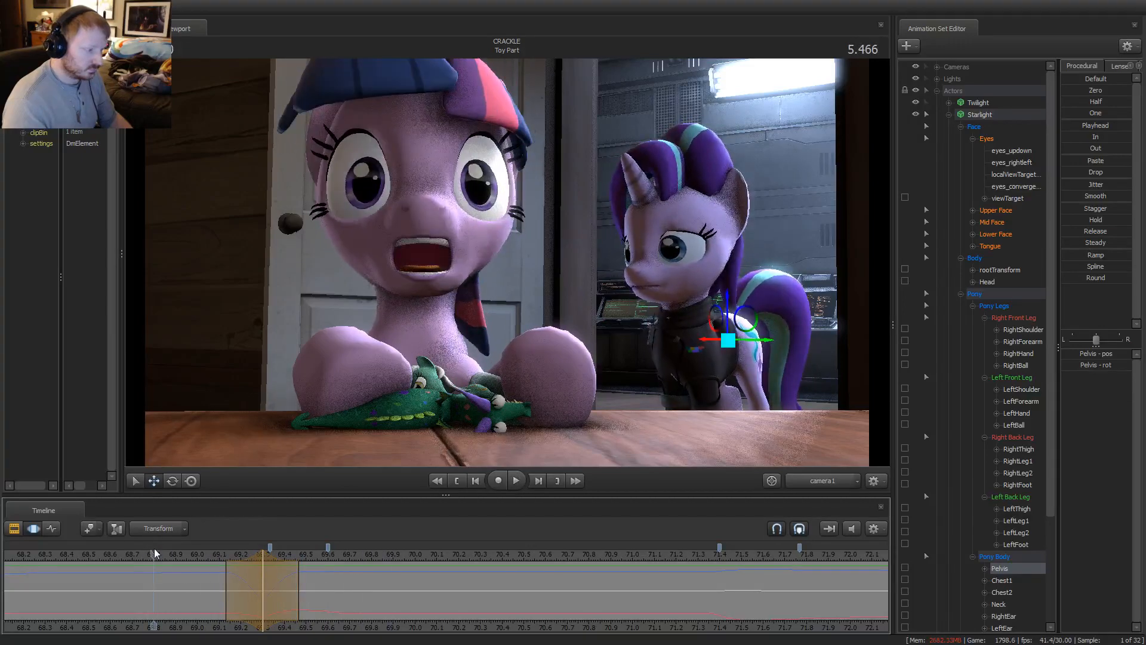
left_click_drag(220, 568, 212, 567)
key("space")
key("space")
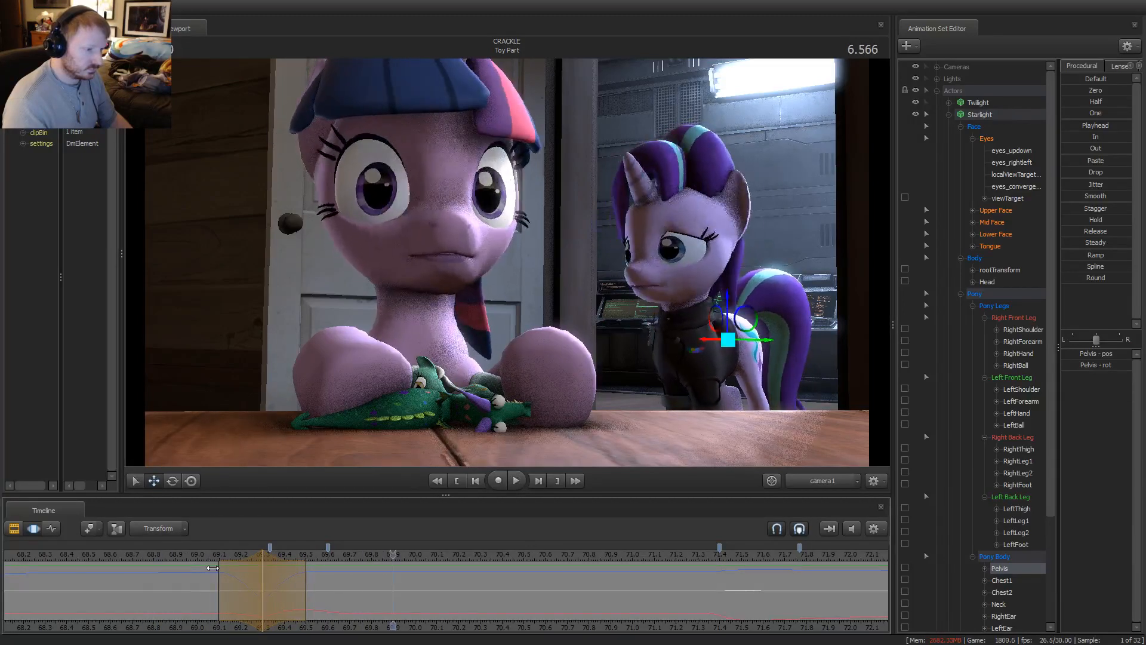
Return to 5.966 s, nudge Starlight's Pelvis slightly further, and play the movement to check it
left_click(262, 555)
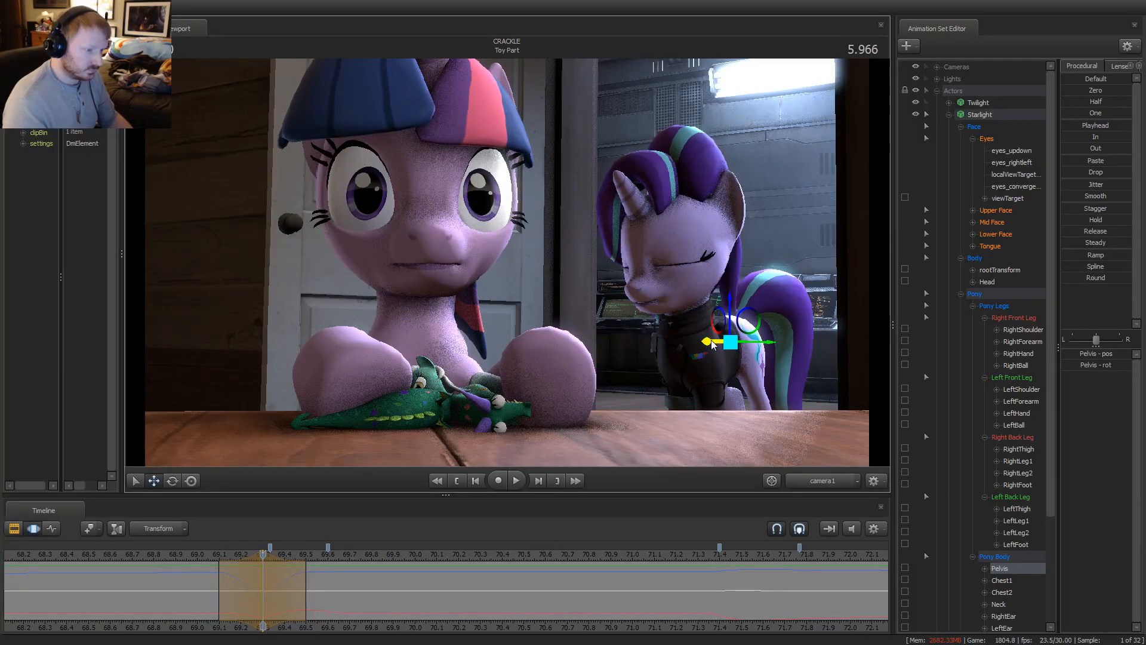
left_click_drag(734, 317, 735, 318)
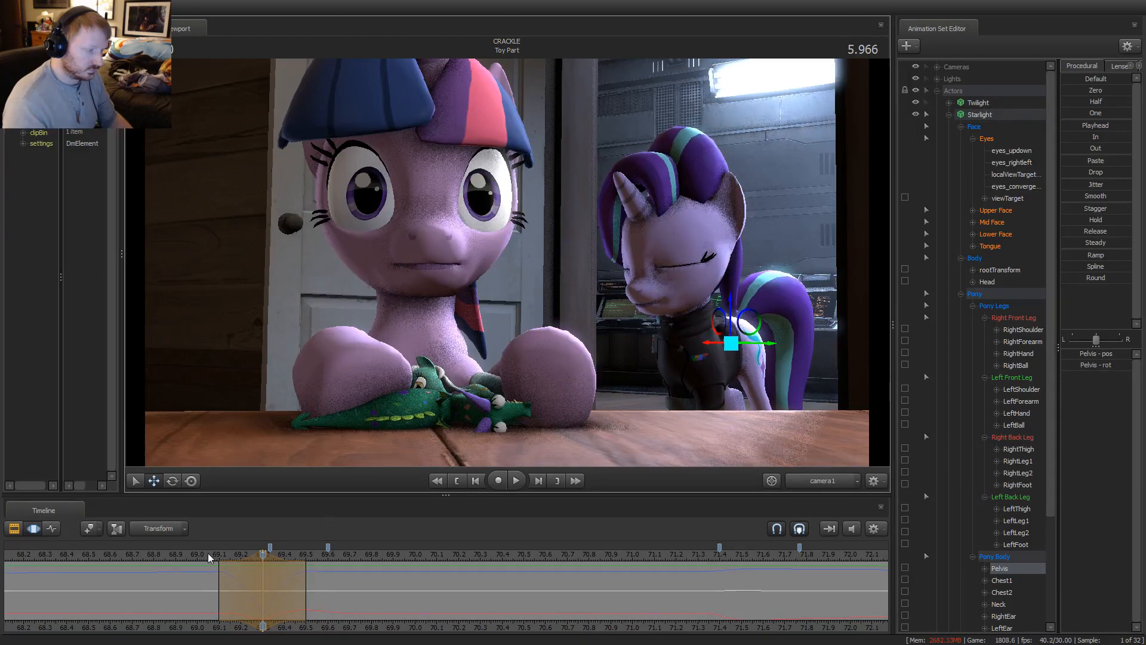
key("space")
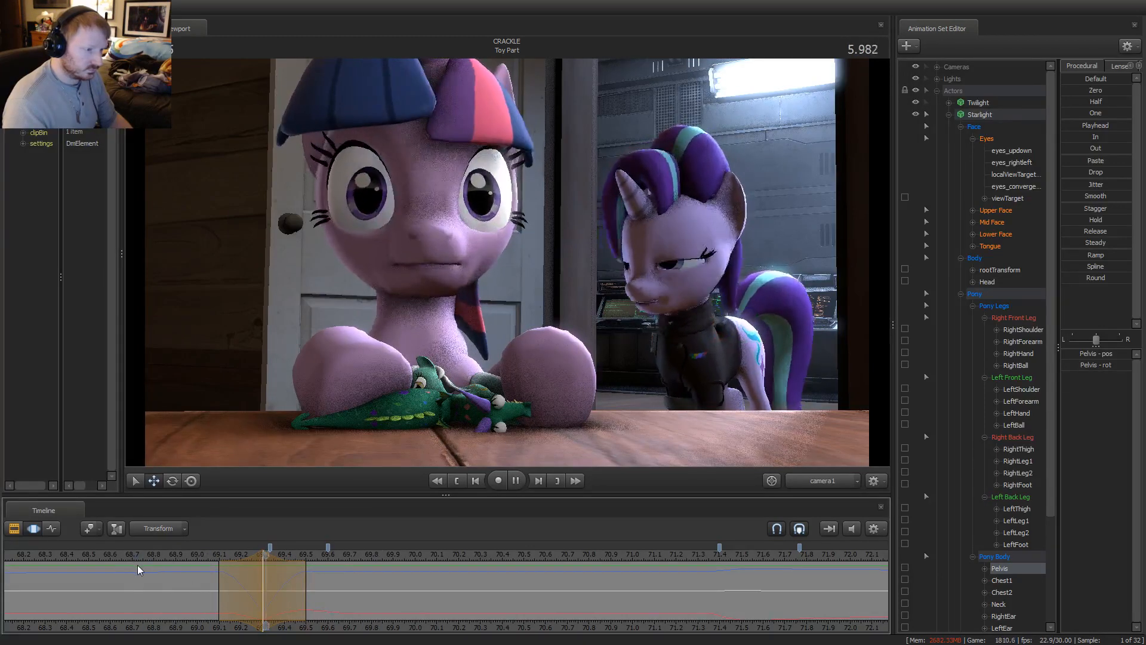
key("space")
Trim the time selection's start to about 69.13 s with its end at about 69.5 s, replaying the shot to check the pelvis timing
scroll(209, 574, "down", 1)
left_click_drag(258, 555, 206, 554)
key("space")
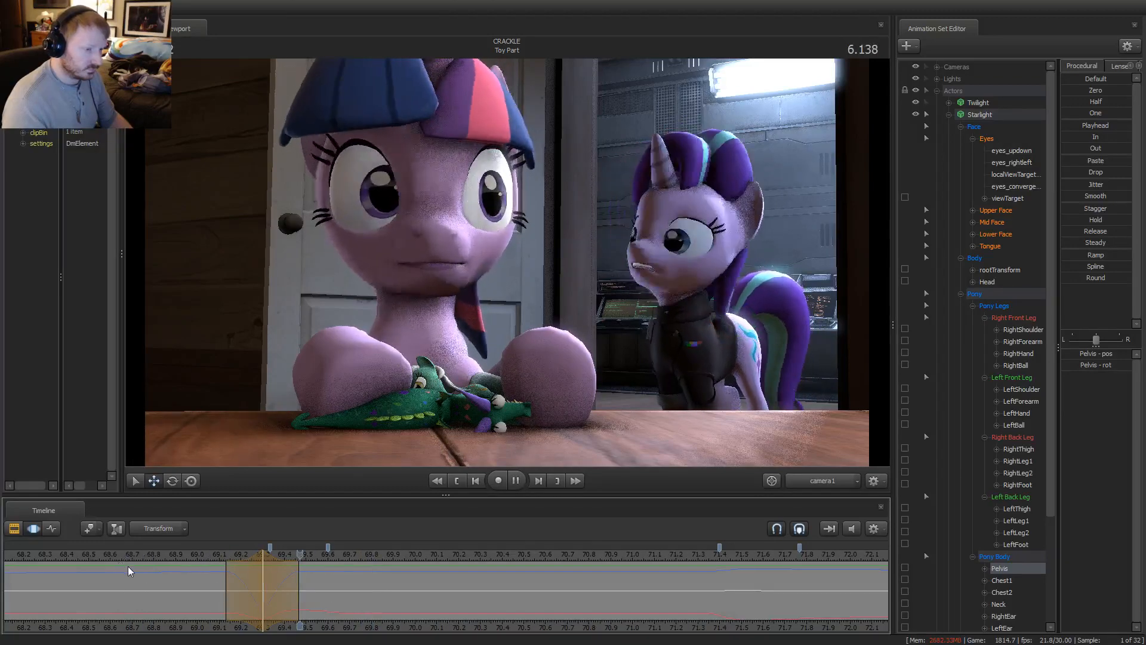
key("space")
left_click_drag(299, 588, 306, 588)
left_click(206, 553)
key("space")
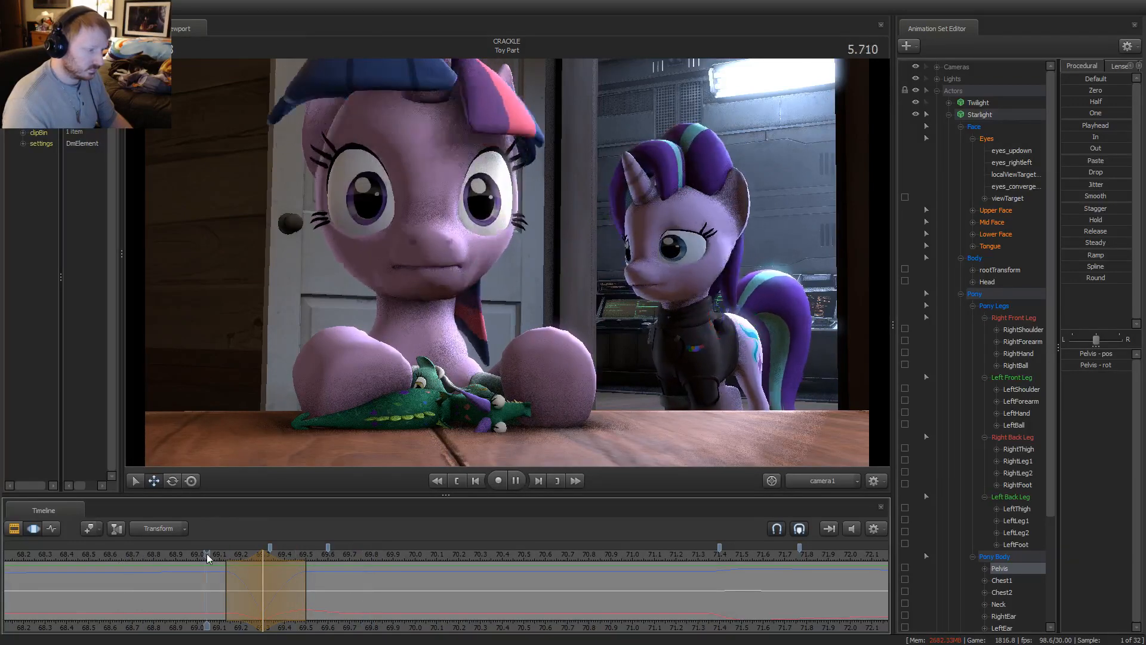
key("space")
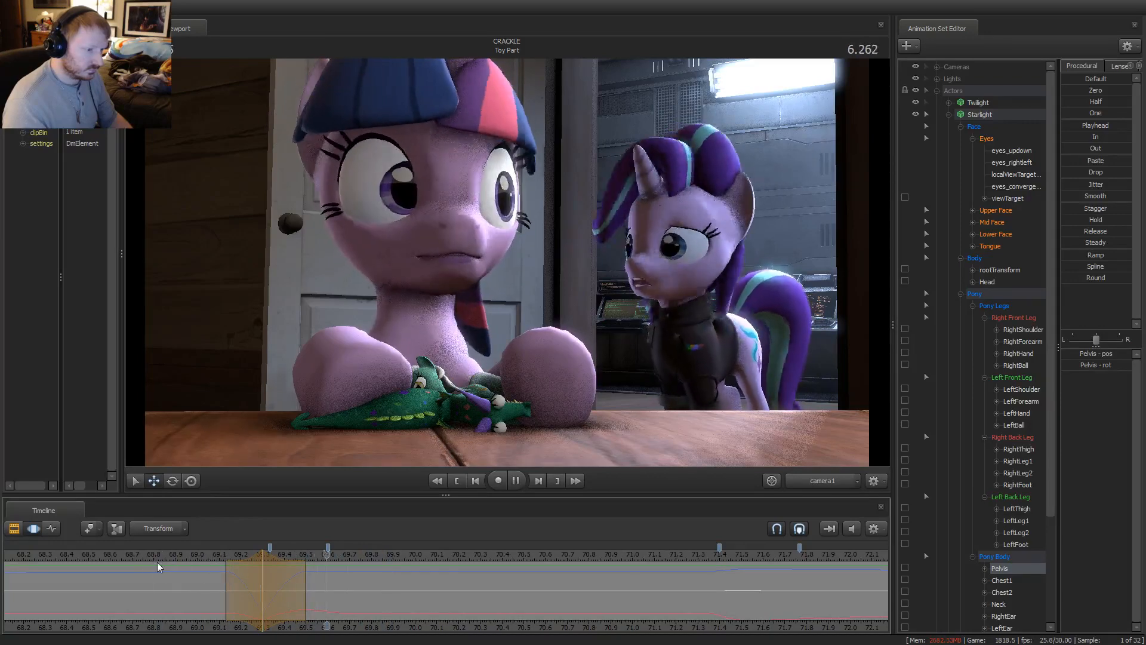
key("space")
Return to 5.966 s, switch to the work camera and select both of Starlight's thighs for rotation
left_click(263, 561)
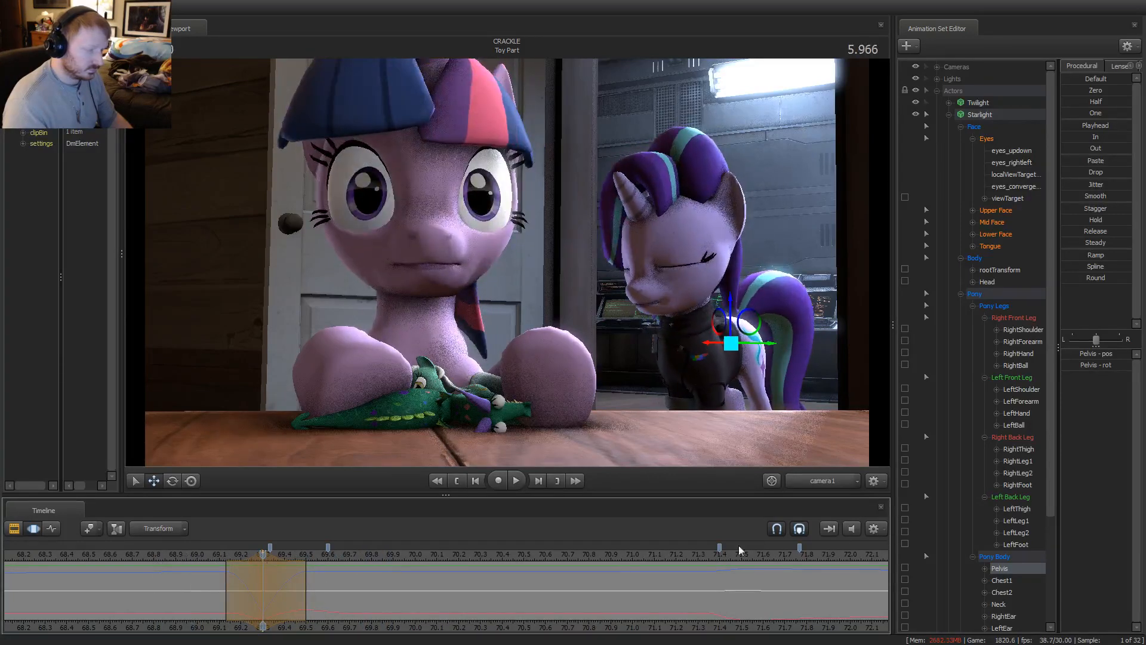
left_click(823, 480)
mouse_move(574, 289)
left_mouse_down()
mouse_move(658, 330)
mouse_move(594, 331)
mouse_move(627, 325)
mouse_move(609, 316)
mouse_move(573, 322)
mouse_move(636, 311)
mouse_move(620, 316)
mouse_move(642, 313)
mouse_move(647, 331)
mouse_move(597, 311)
mouse_move(534, 241)
mouse_move(516, 257)
mouse_move(549, 271)
mouse_move(531, 304)
left_mouse_up()
left_click(635, 317, "ctrl")
left_click(529, 223)
key("e")
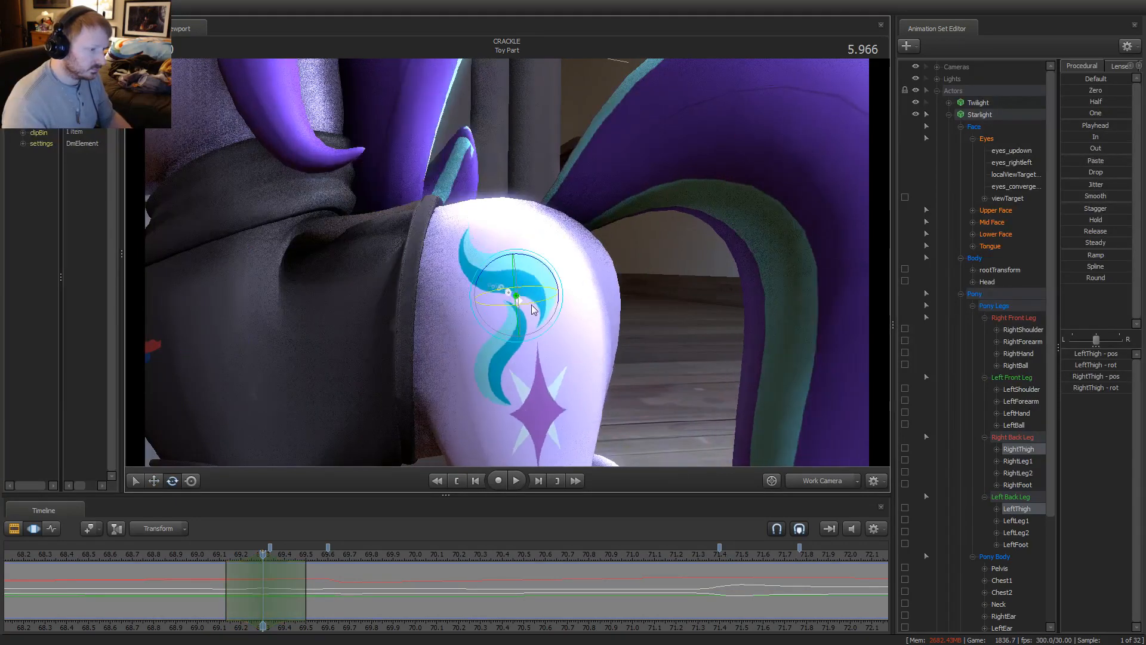
Turn global axes off, set the rotation mode to World and rotate both of Starlight's thighs slightly
right_click(531, 305)
left_click(567, 311)
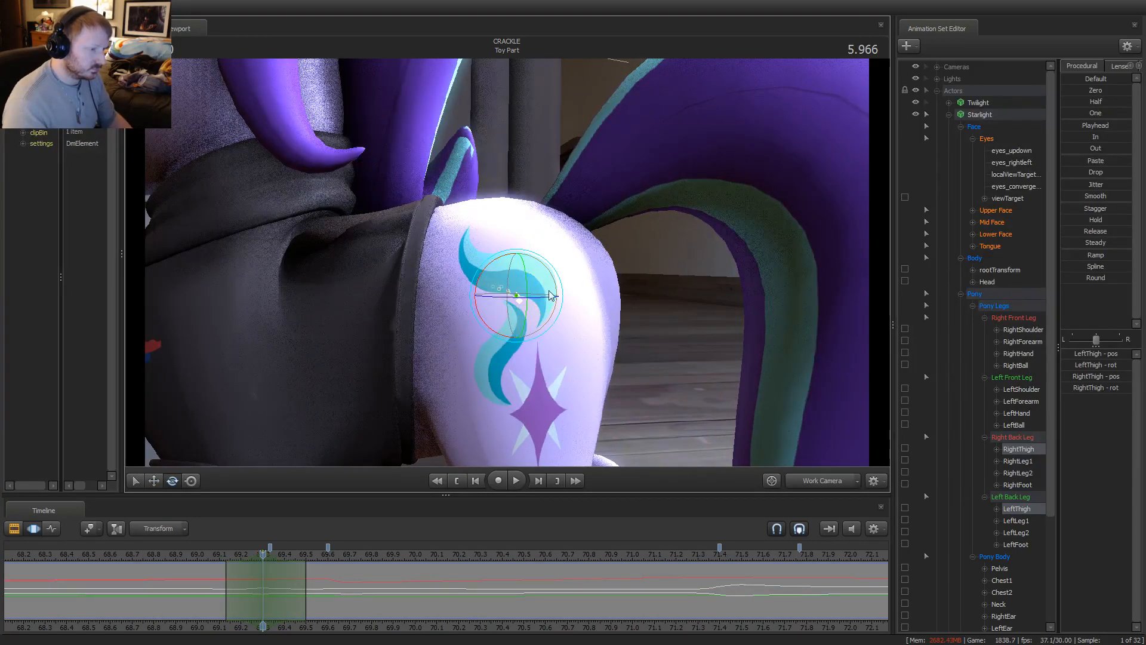
right_click(552, 295)
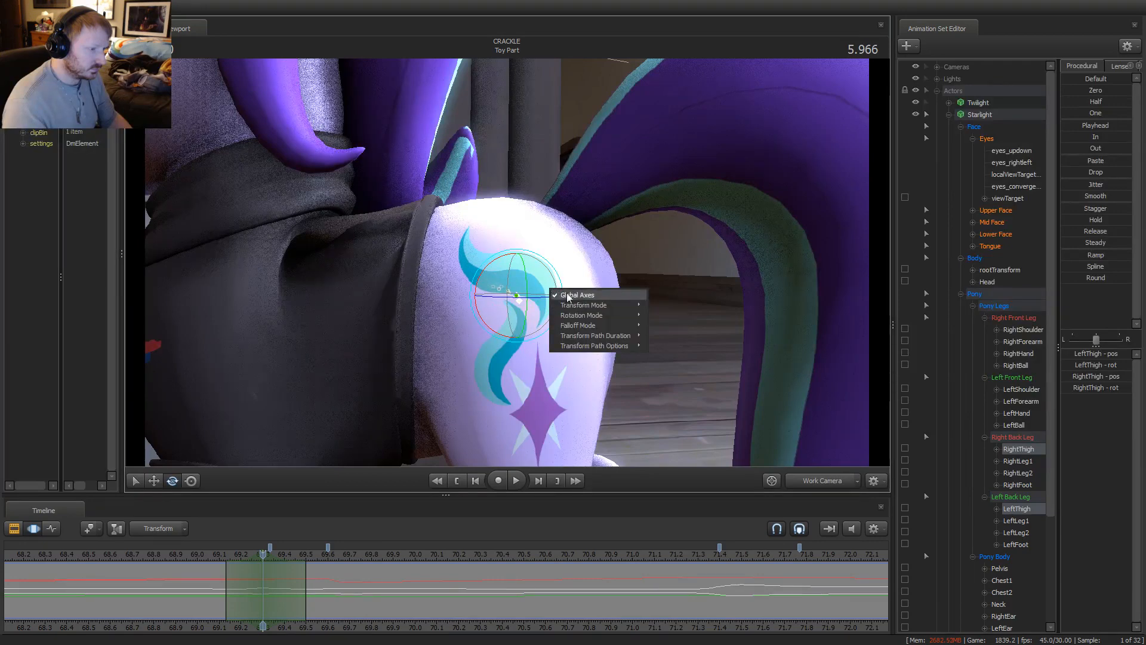
left_click(570, 296)
right_click(530, 291)
mouse_move(560, 320)
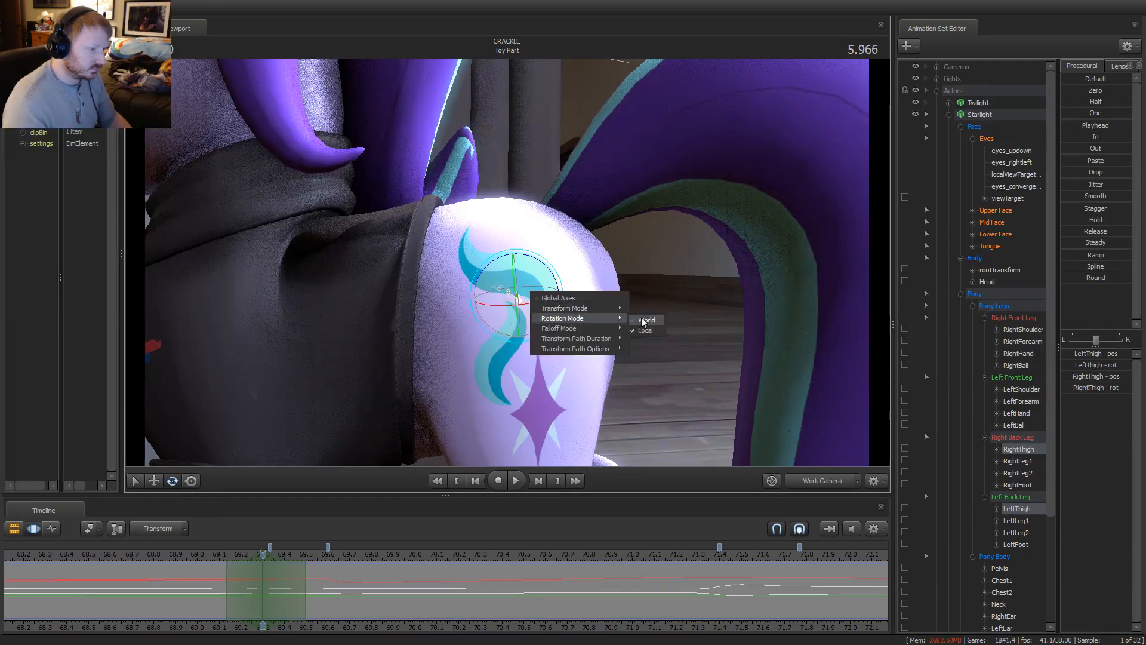
left_click(645, 321)
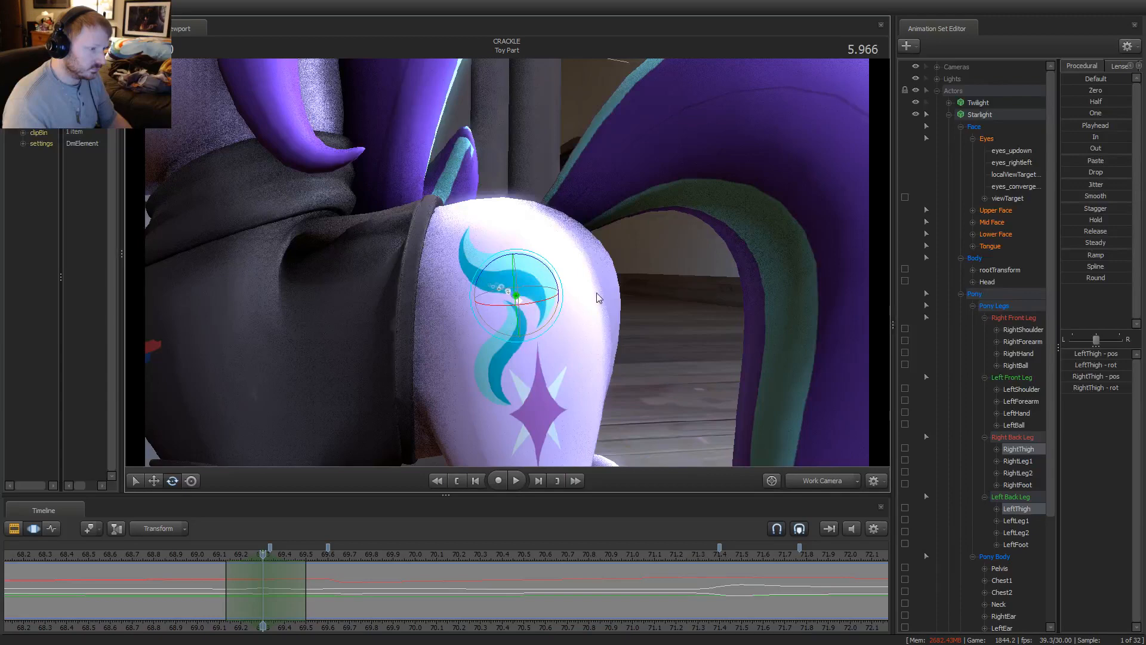
left_click_drag(563, 271, 570, 373)
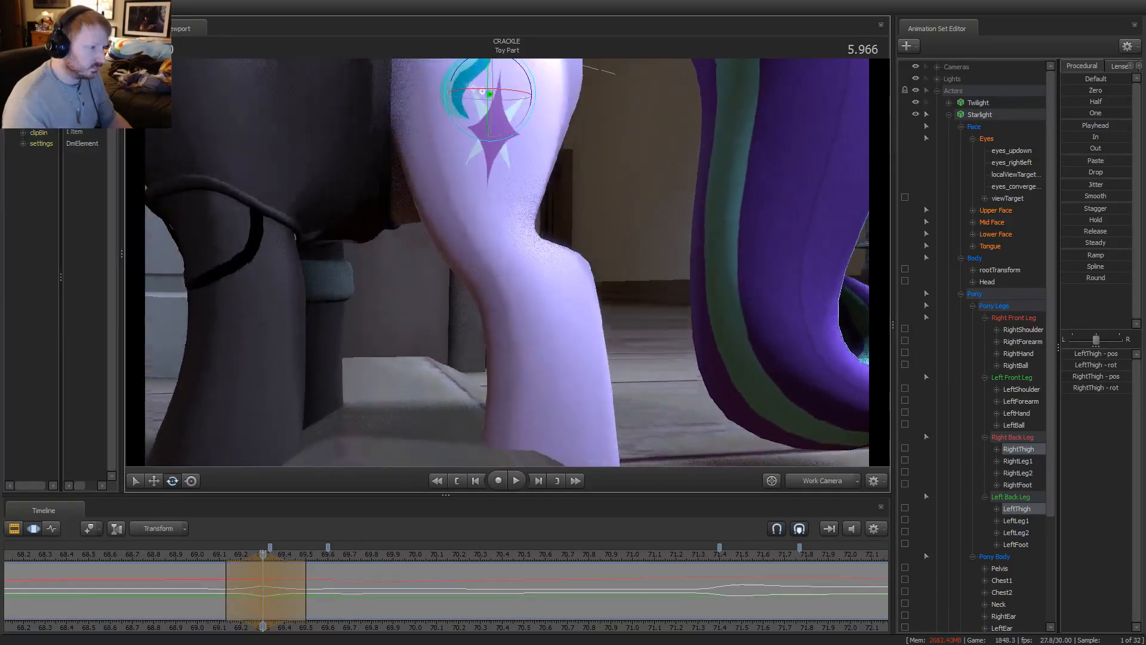
Select Starlight's RightLeg1 and LeftLeg1, try rotating them slightly and undo the last adjustment
left_click(485, 210, "ctrl")
left_click(481, 191, "ctrl")
left_click(484, 211, "ctrl+shift")
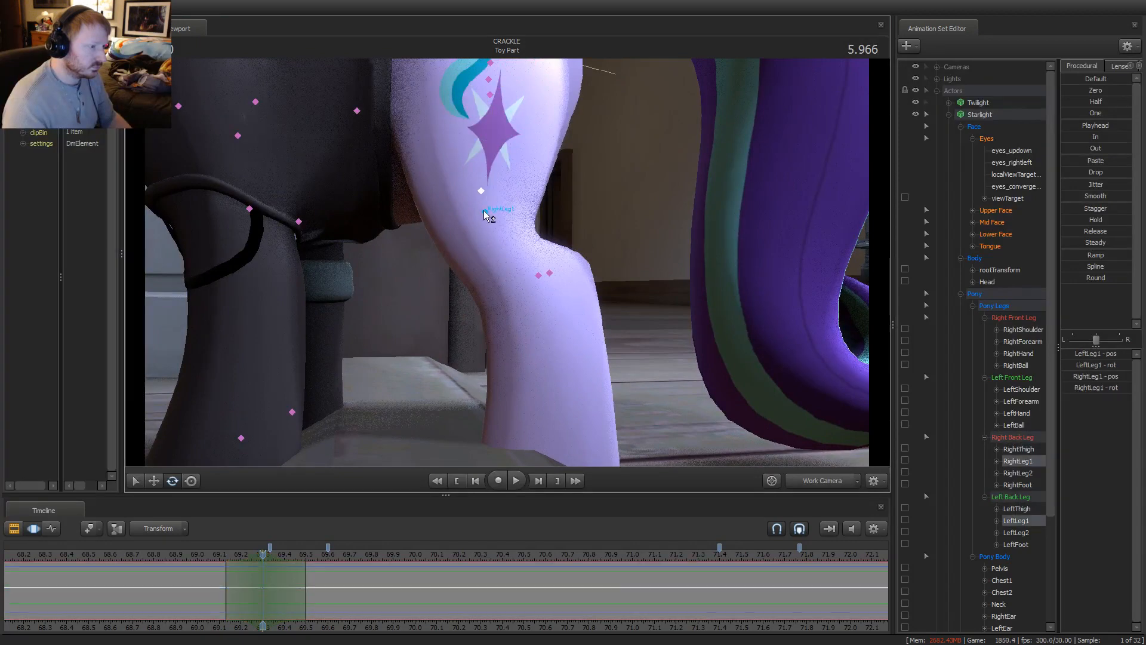
left_click_drag(517, 262, 532, 308, "alt")
left_click_drag(545, 251, 509, 253, "alt")
left_click_drag(521, 185, 626, 223)
key("ctrl+z")
key("ctrl")
Rotate Starlight's RightLeg2 and LeftLeg2 slightly, then play from 5.733 s in the work camera to check the hind legs
left_click_drag(485, 167, 456, 183, "ctrl")
left_click_drag(465, 180, 477, 186, "alt")
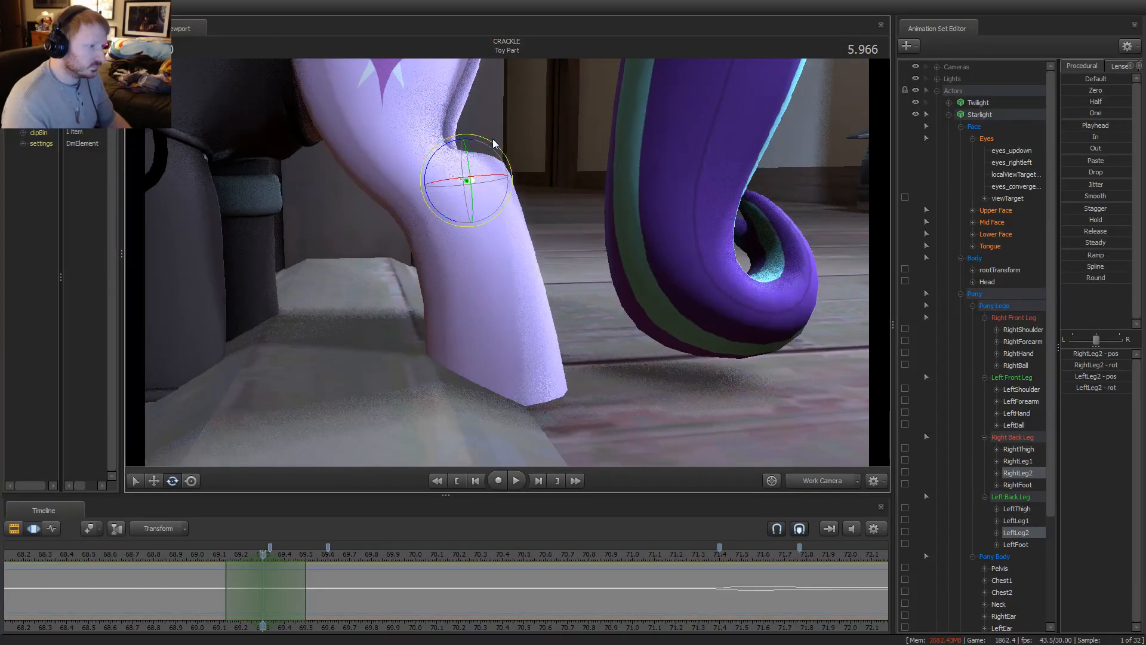
left_click_drag(493, 141, 500, 149)
left_click(212, 547)
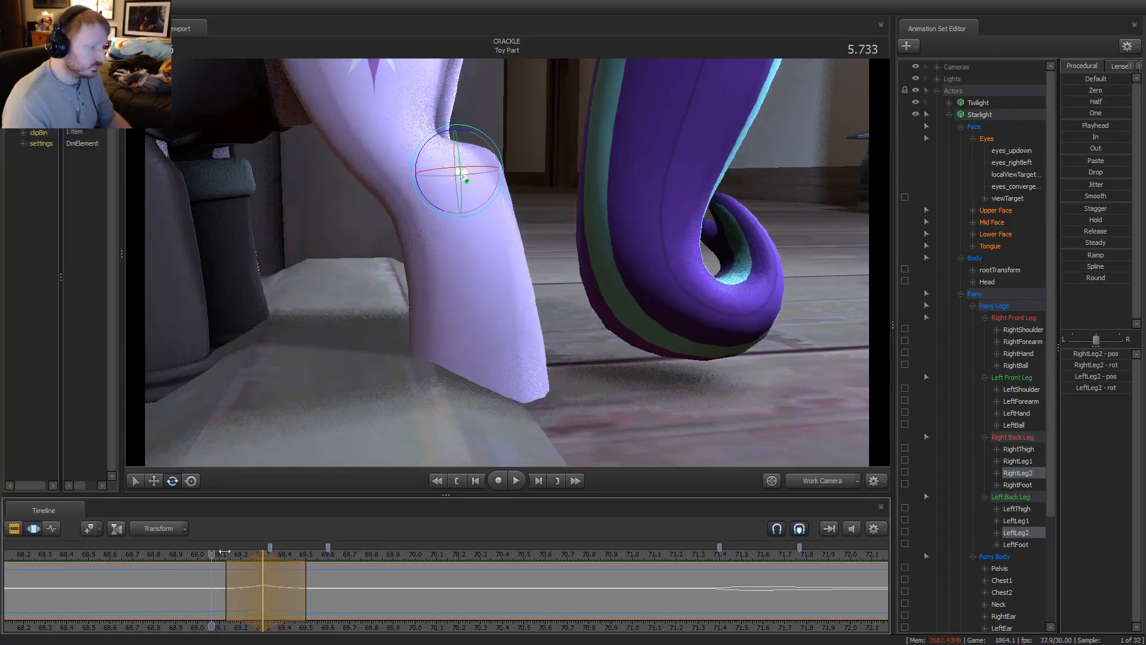
left_click_drag(507, 261, 490, 216)
key("space")
Replay the shot twice through camera1 from just before the time selection to check the hind-leg movement
key("space")
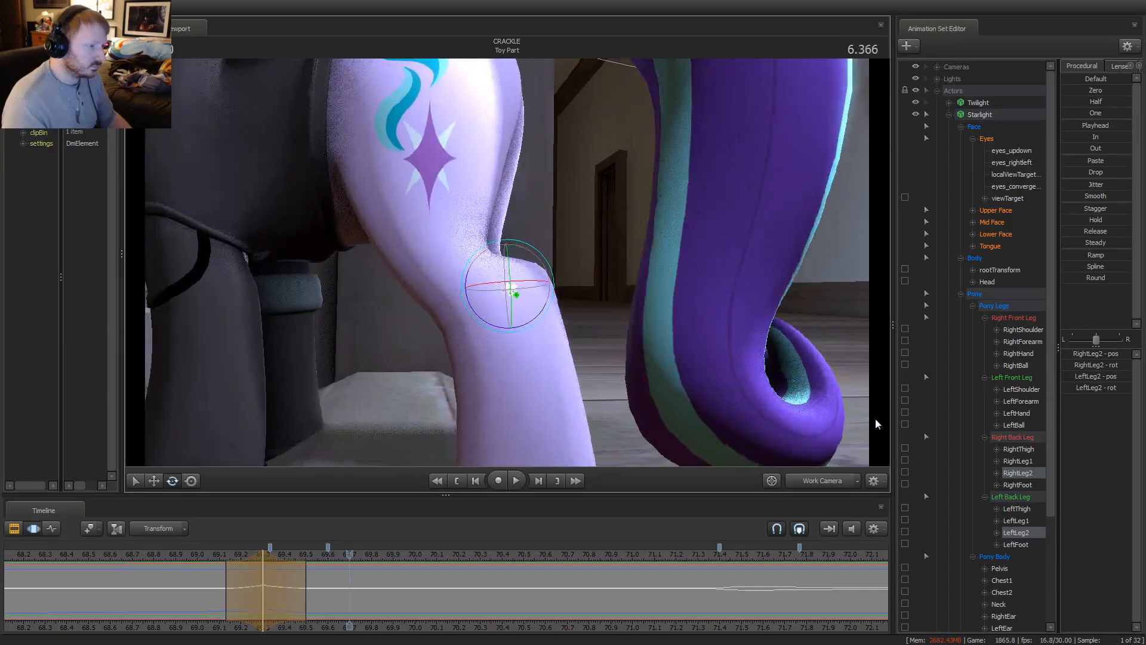
left_click(823, 480)
left_click(209, 553)
key("space")
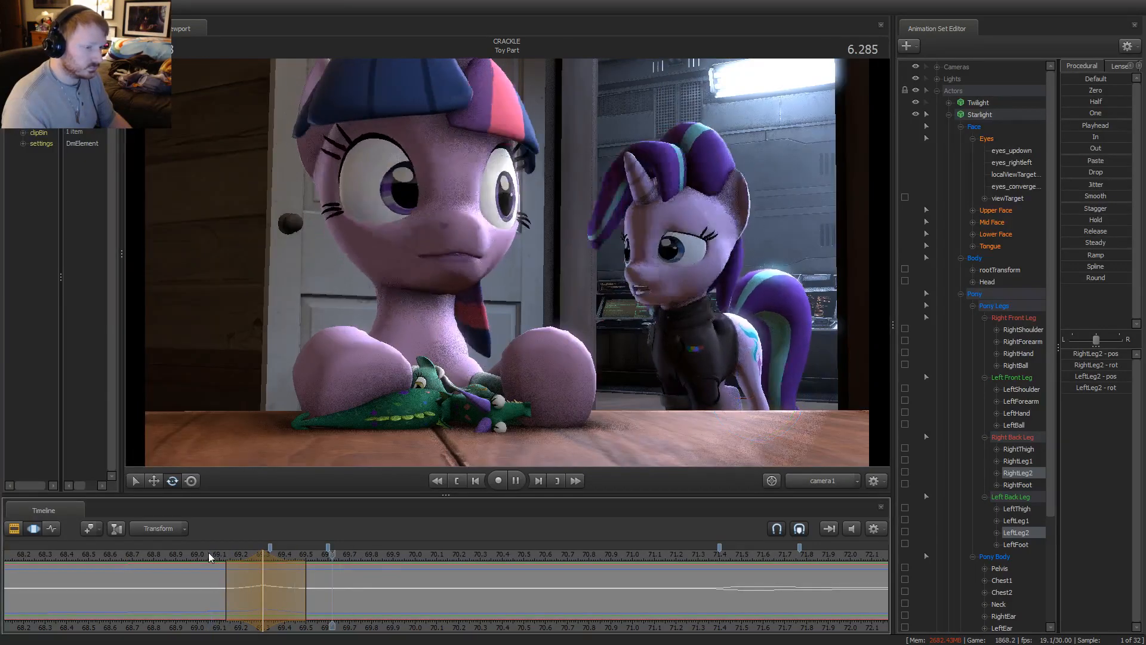
key("space")
left_click(209, 553)
key("space")
key("space")
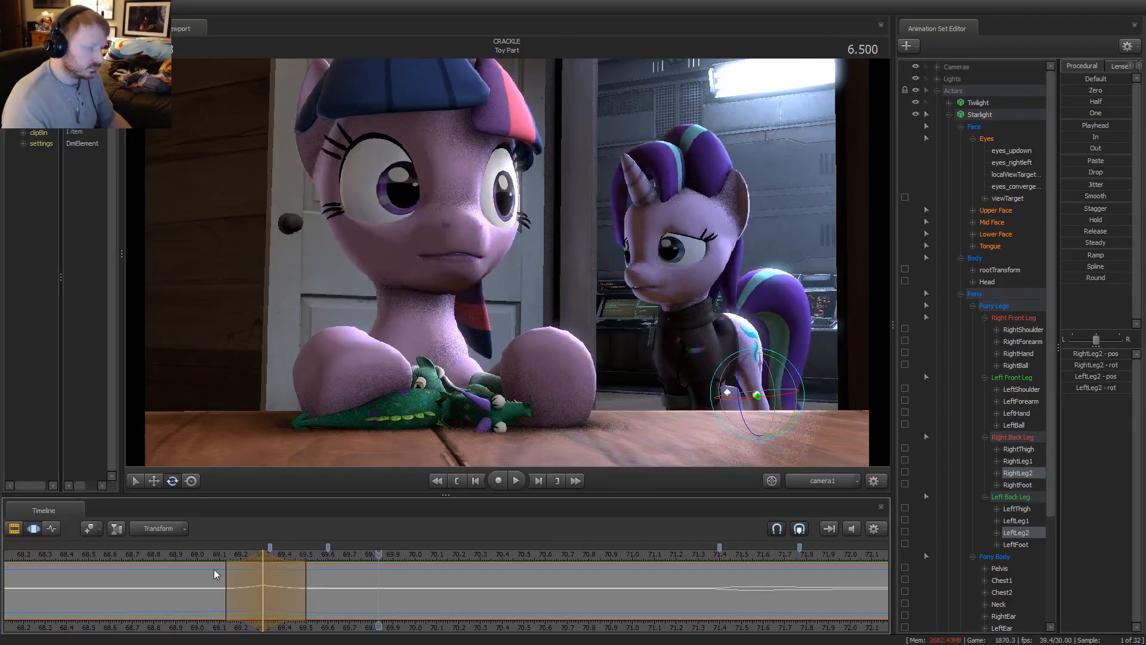
Return to 5.966 s and examine Starlight's hind legs from several angles with the work camera
left_click(262, 556)
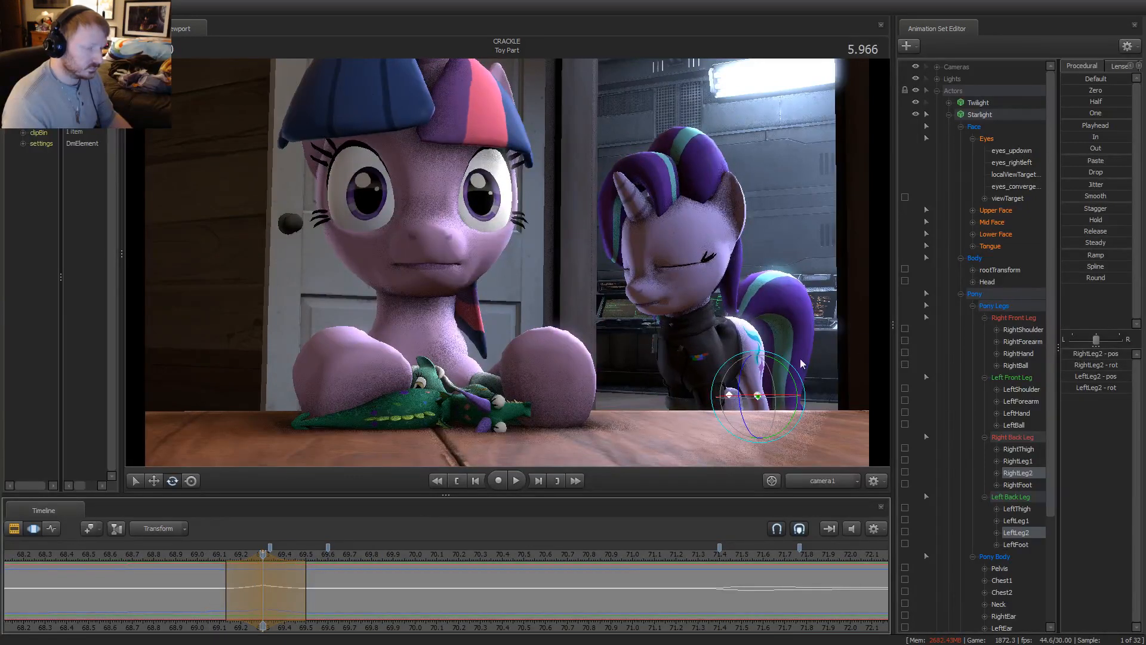
left_click(800, 479)
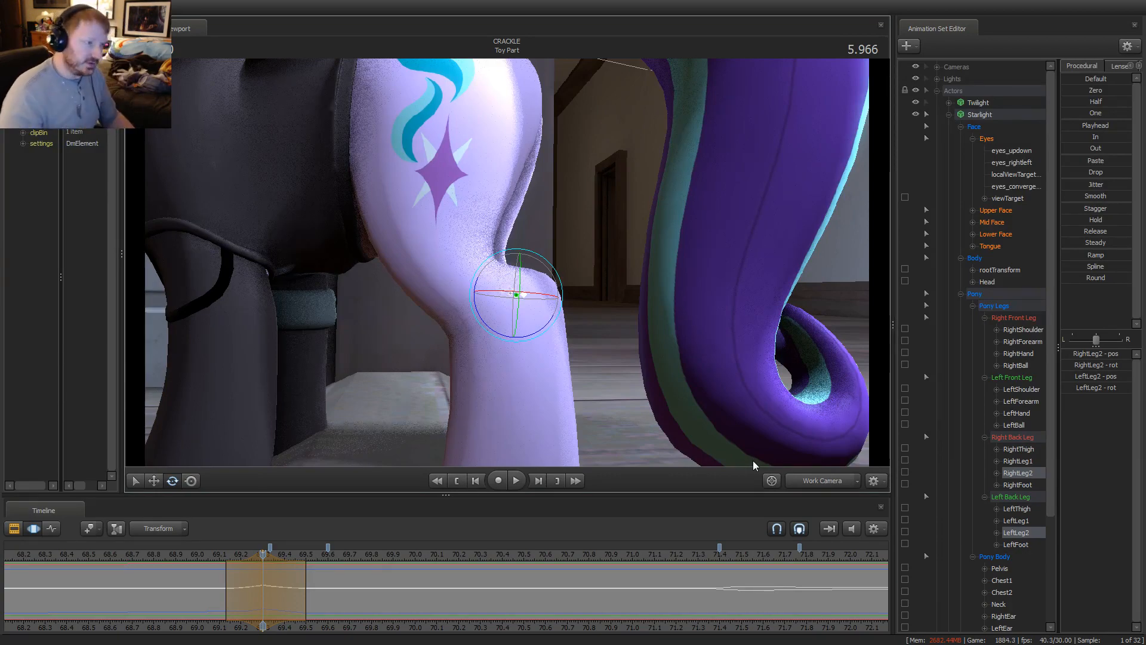
left_click_drag(667, 253, 513, 262, "alt")
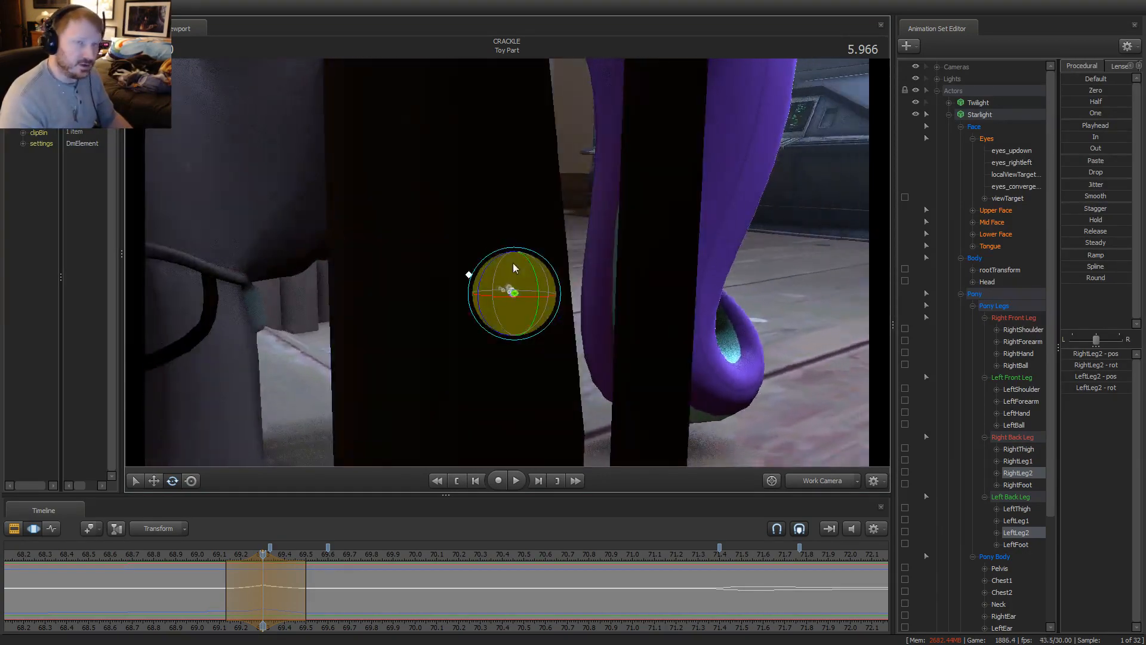
left_click_drag(514, 206, 502, 259, "alt")
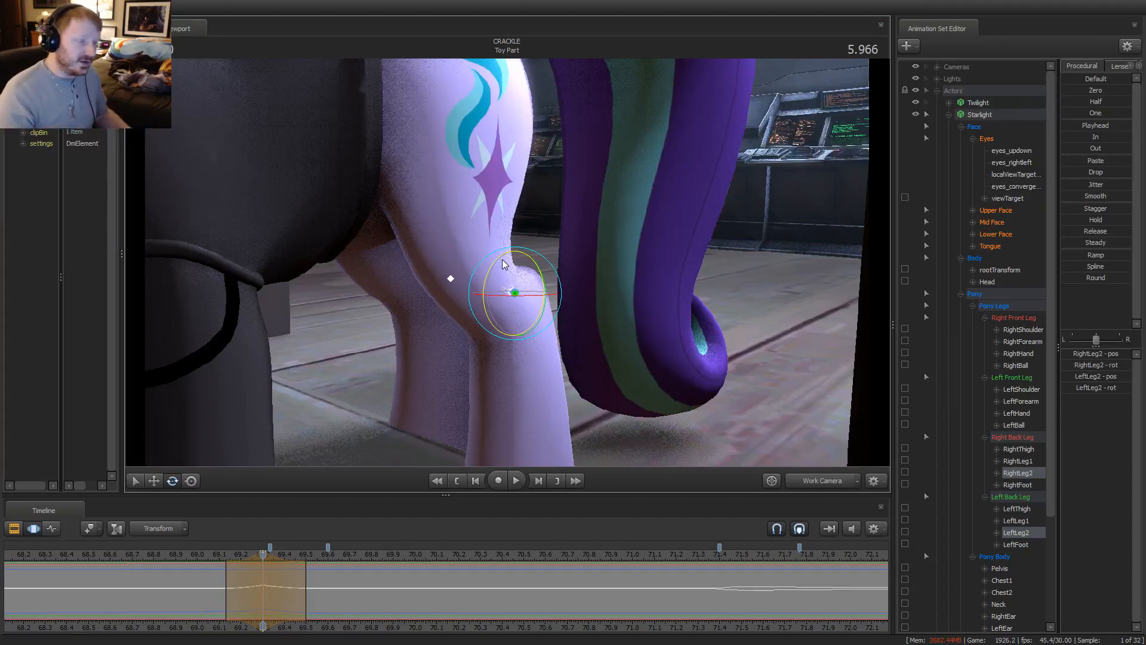
left_click_drag(539, 199, 415, 278, "alt")
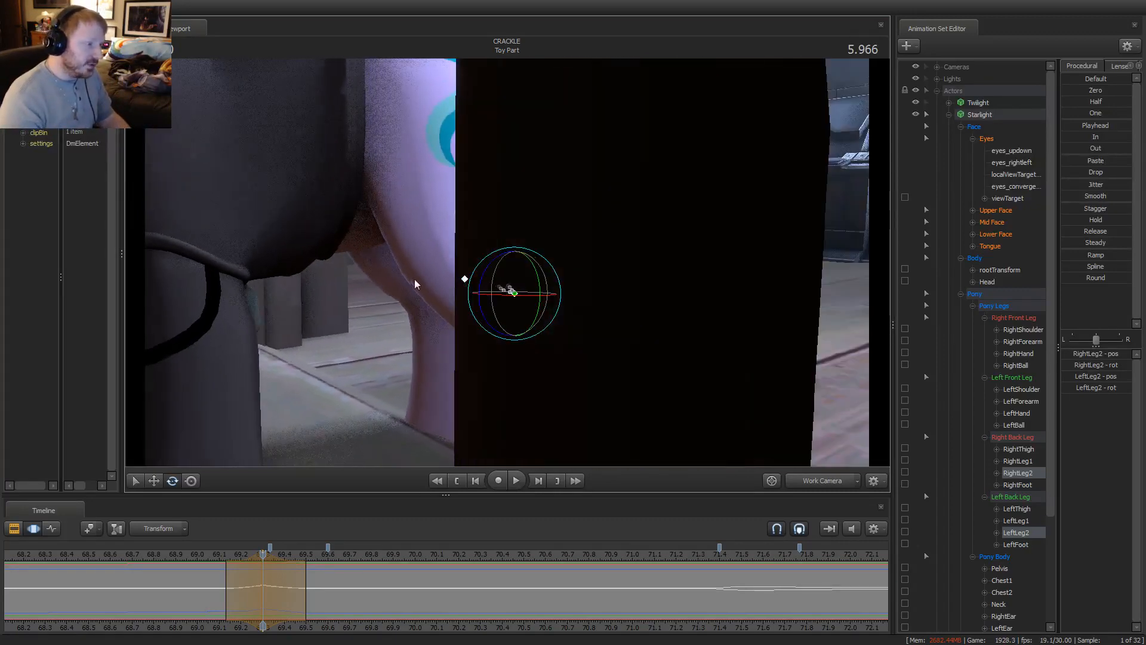
middle_click_drag(414, 278, 461, 290, "alt")
right_click_drag(461, 290, 508, 262, "alt")
left_click_drag(508, 265, 506, 263)
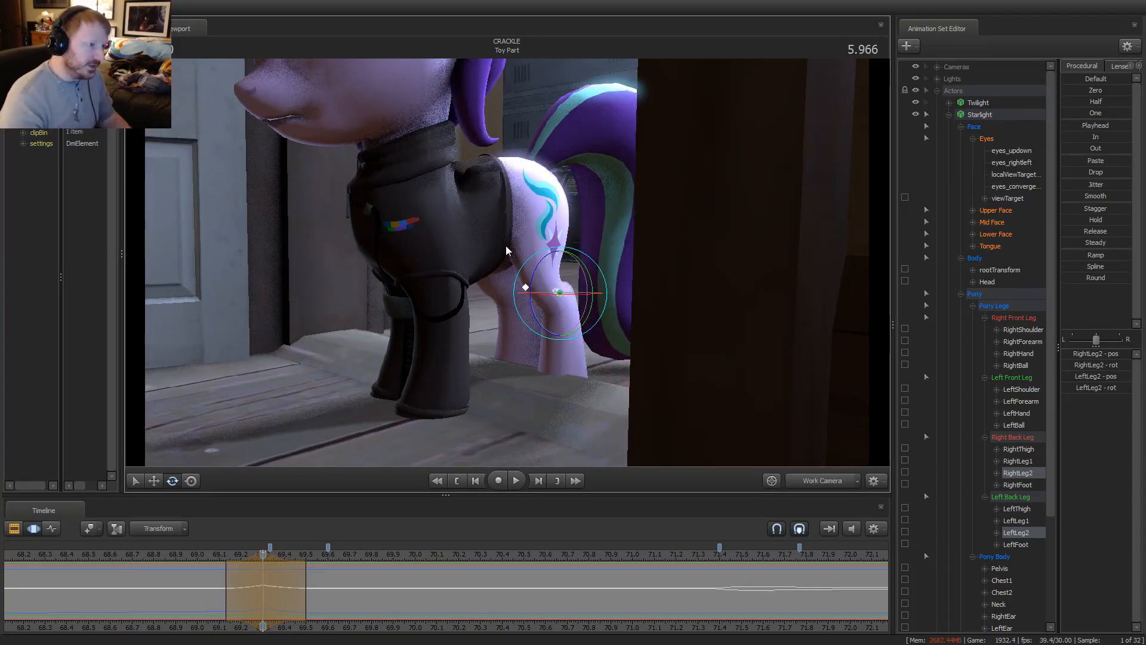
Select Starlight's RightThigh and scrub from just before the time selection up to 5.966 s to check her leg movement
key("q")
left_click(532, 200, "ctrl")
left_click(503, 203, "ctrl")
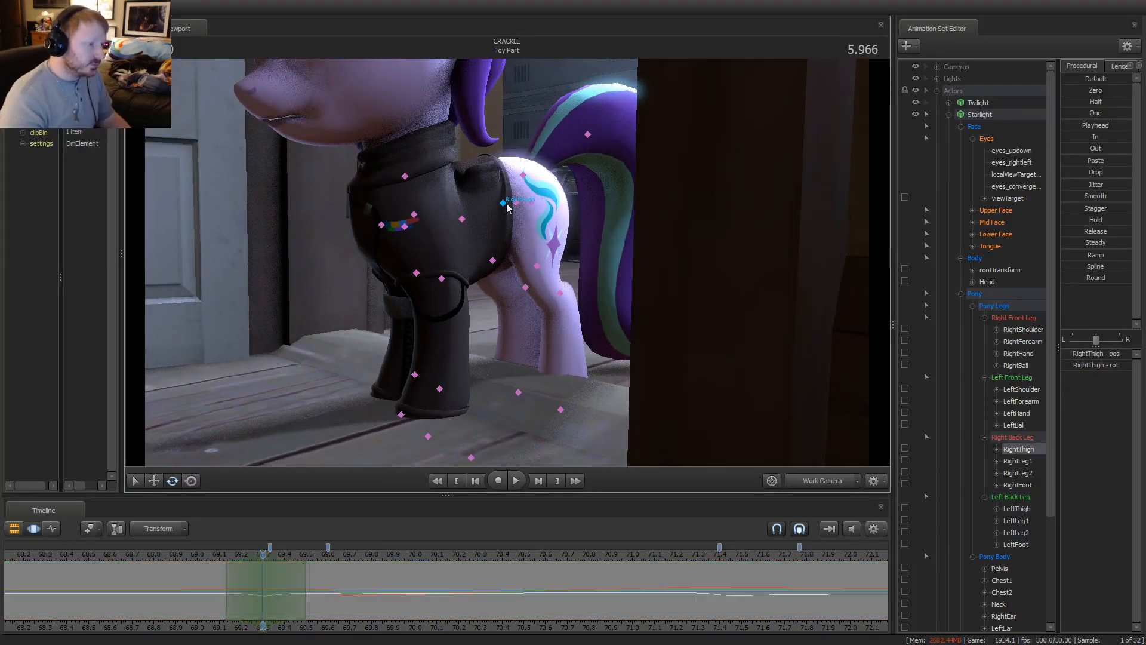
left_click_drag(212, 558, 262, 575)
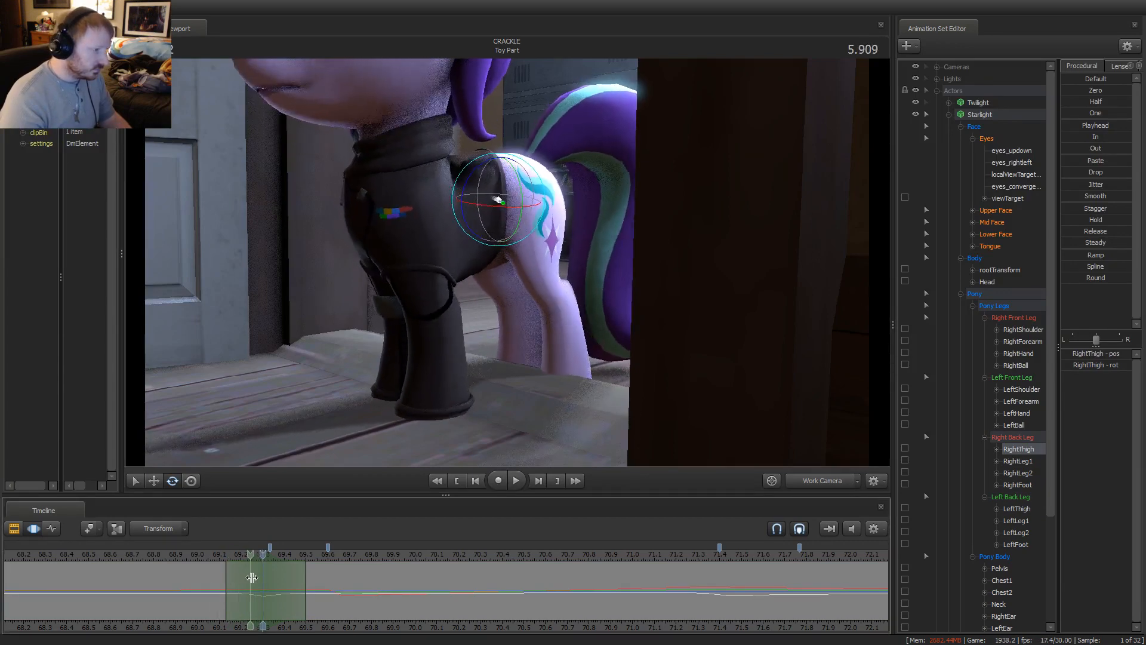
Rotate both of Starlight's shoulders and forearms slightly at 5.966 s, correcting the front-leg pose with an undo
key("q")
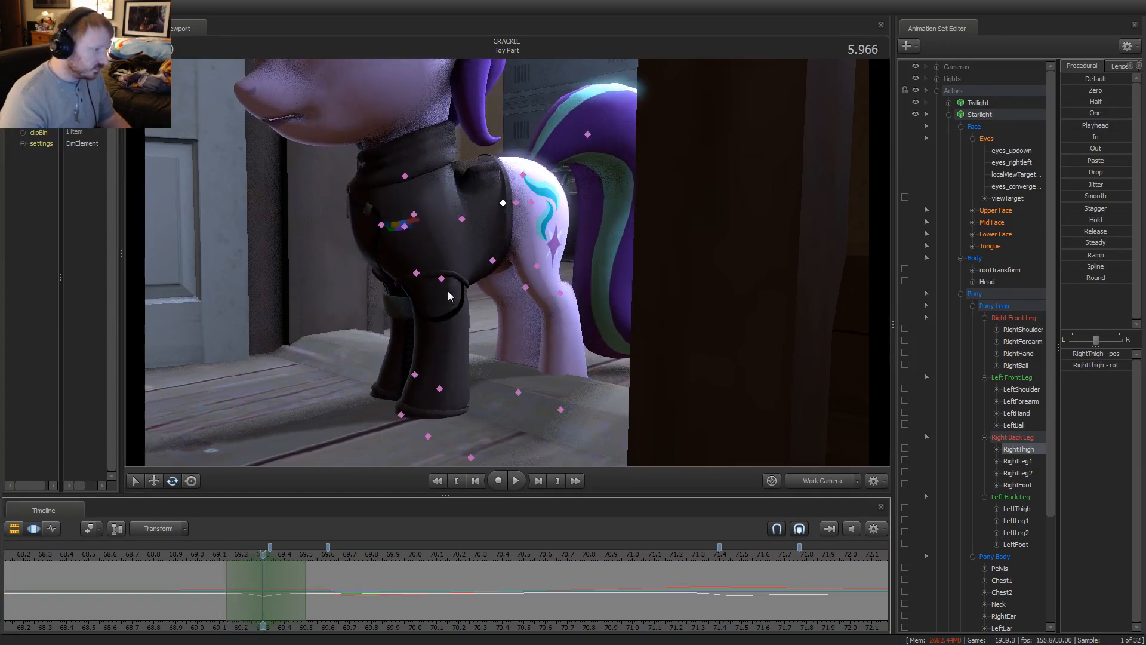
left_click(381, 225, "ctrl")
left_click(405, 227, "ctrl+shift")
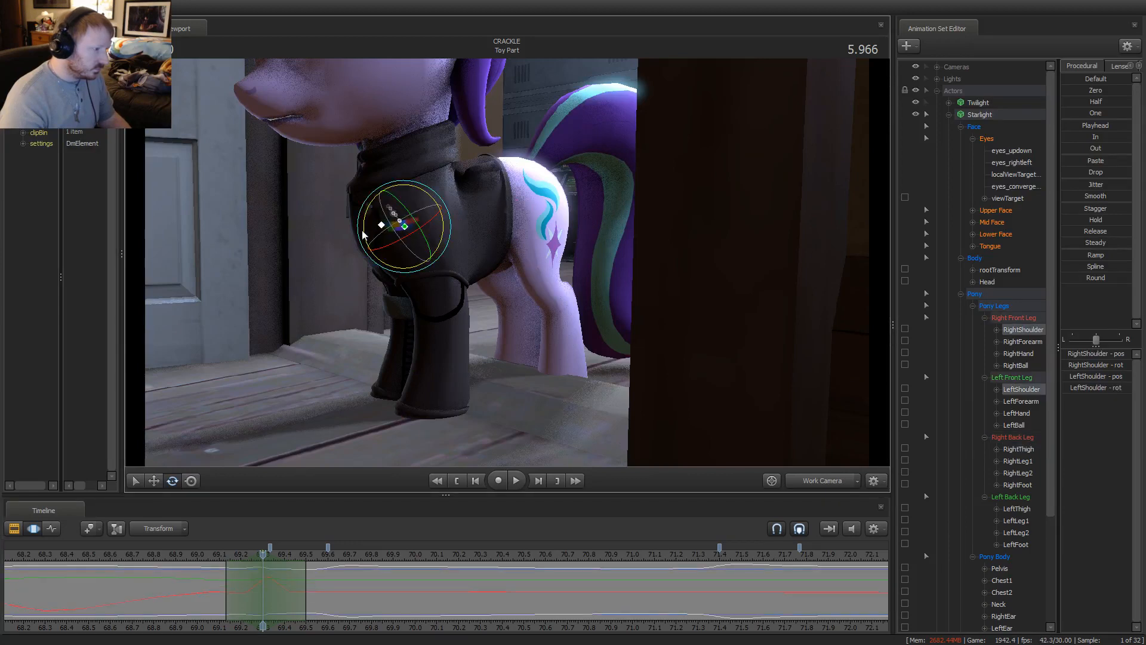
left_click_drag(362, 231, 385, 248)
left_click(444, 276, "ctrl")
left_click(417, 271, "ctrl+shift")
key("ctrl+z")
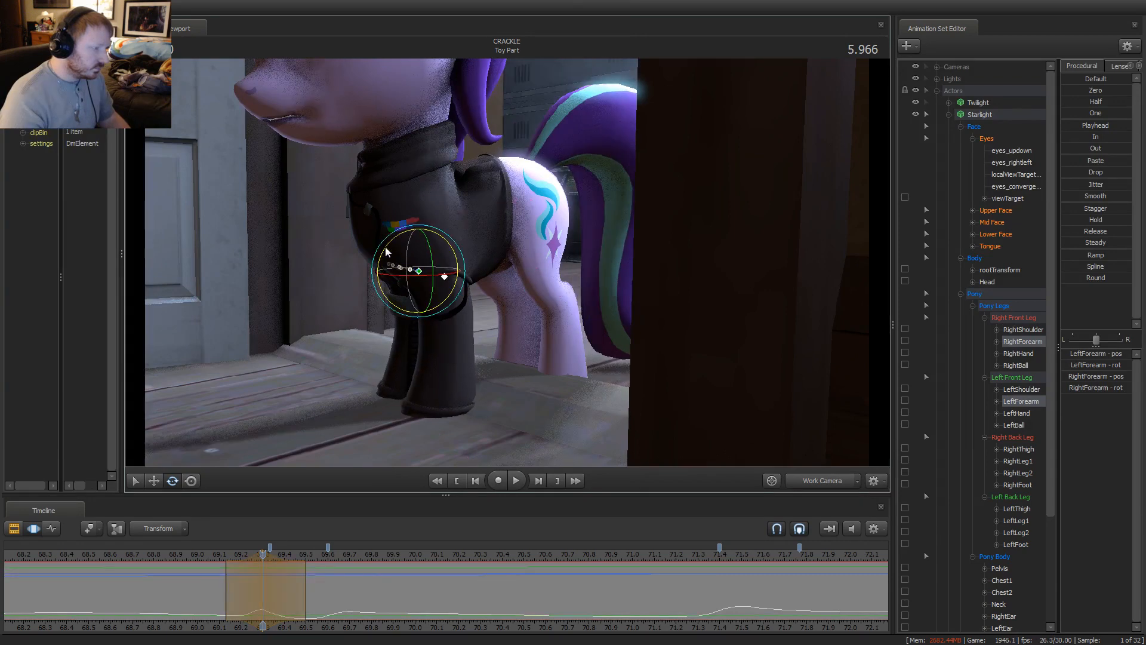
Play the front-leg movement from about 5.75 s in the work camera and replay it through camera1
left_click(216, 555)
key("space")
key("space")
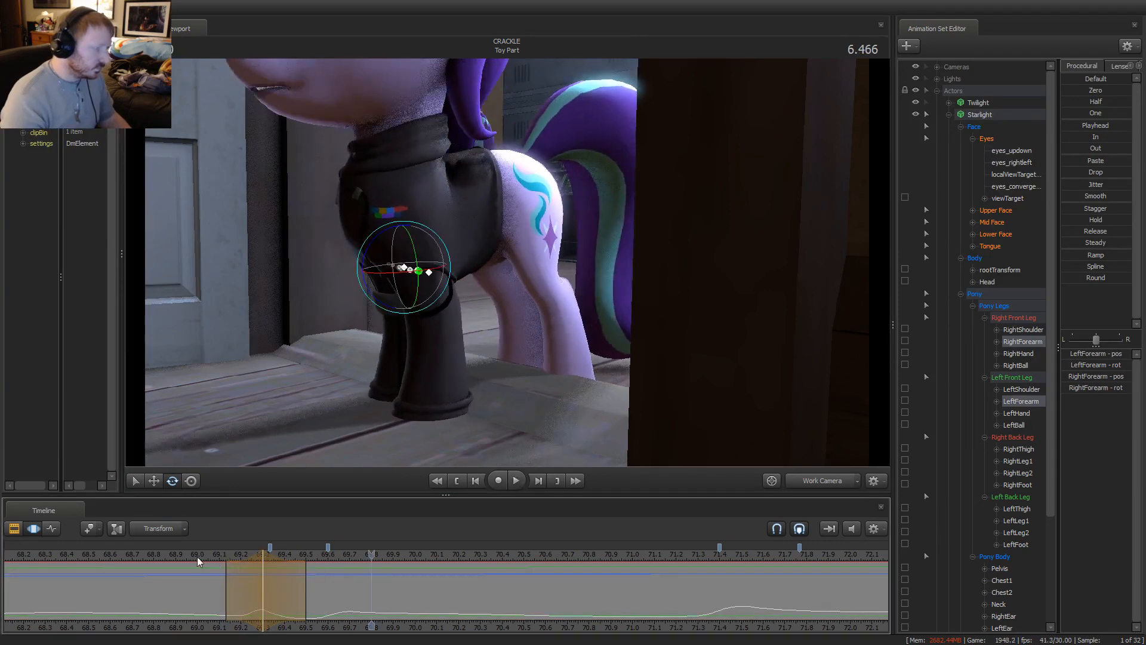
left_click(830, 480)
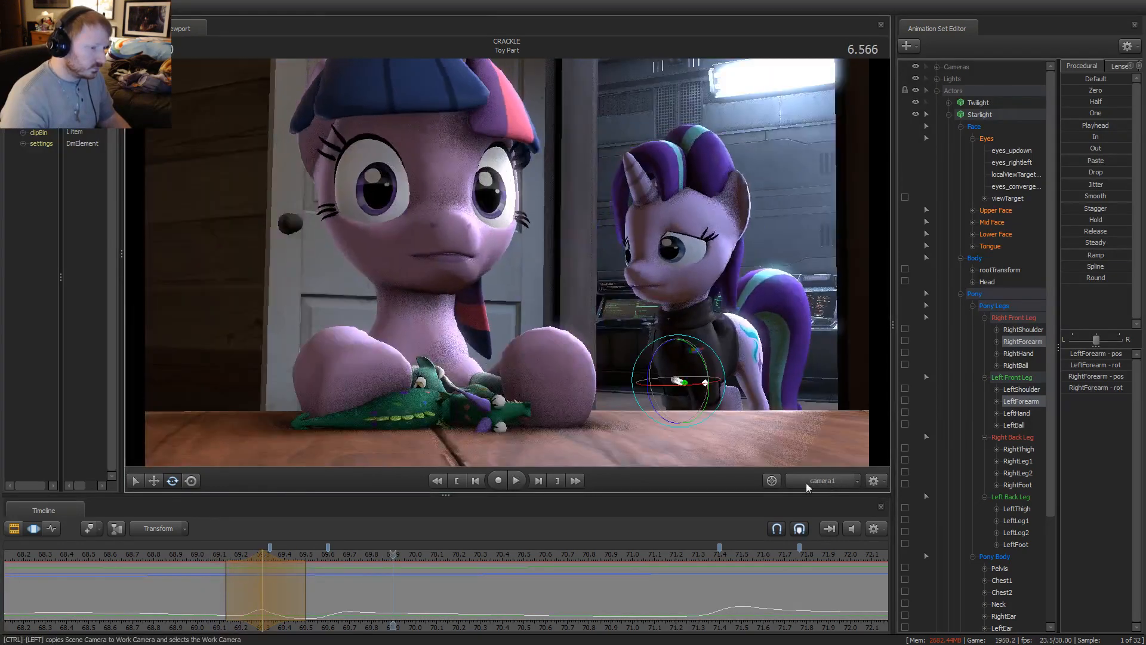
left_click(213, 556)
key("space")
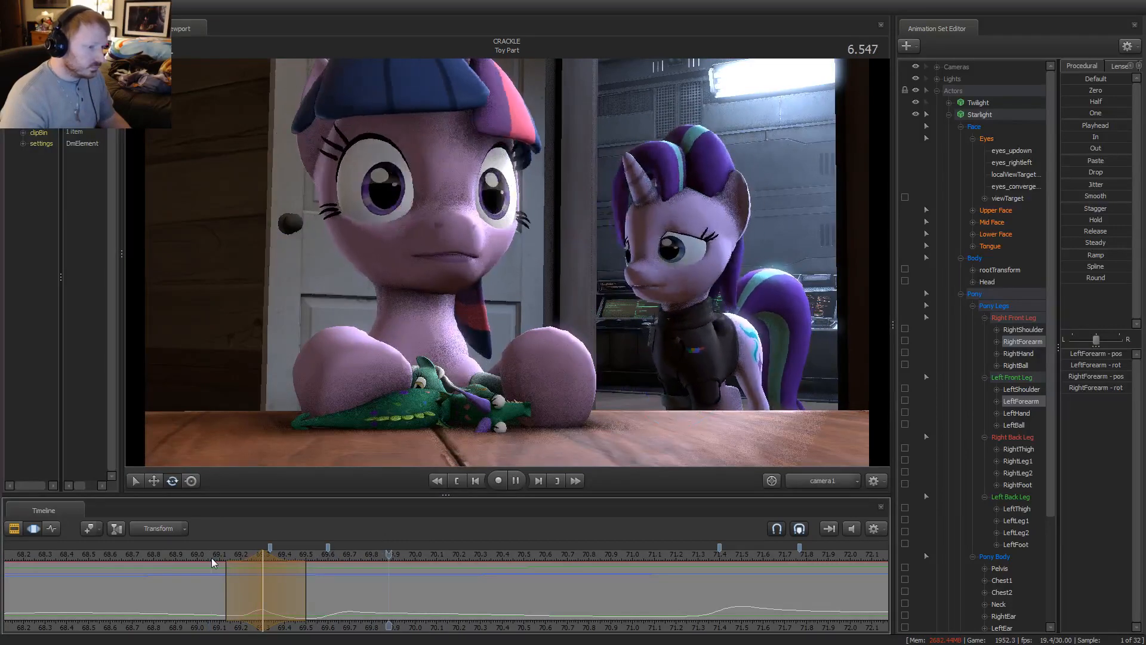
key("space")
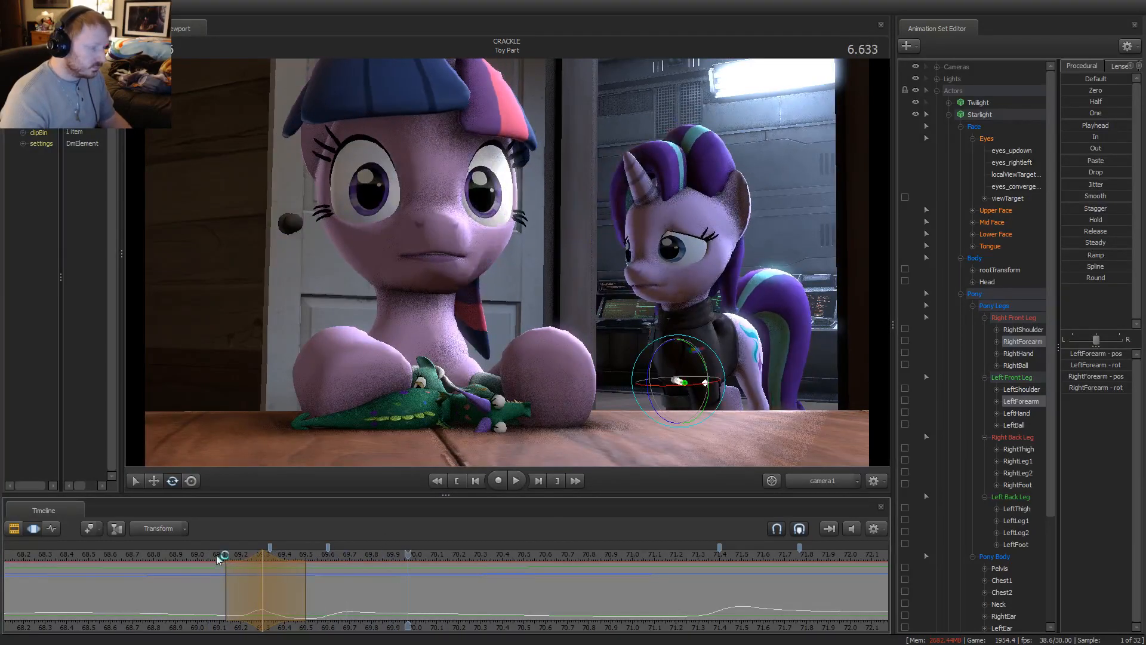
left_click(213, 553)
key("space")
key("space")
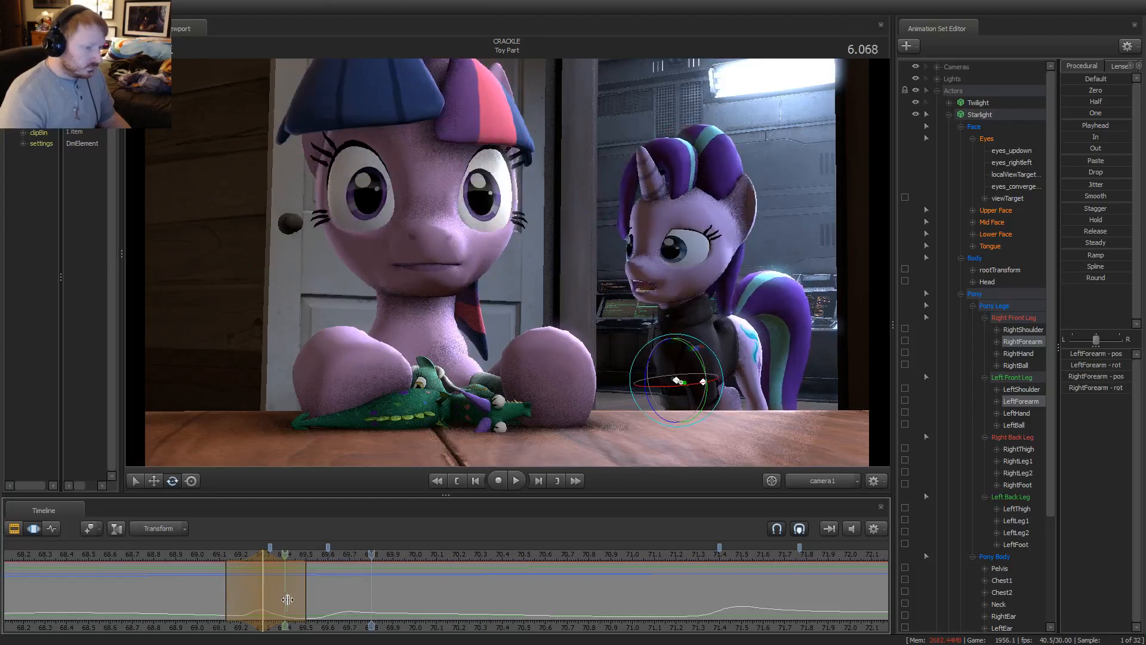
Make a time selection of about 69.37–69.67 s and replay the shot from just before it
mouse_move(287, 599)
left_mouse_down()
mouse_move(373, 615)
mouse_move(328, 624)
mouse_move(330, 604)
mouse_move(275, 609)
mouse_move(352, 603)
mouse_move(213, 593)
mouse_move(277, 602)
left_mouse_up()
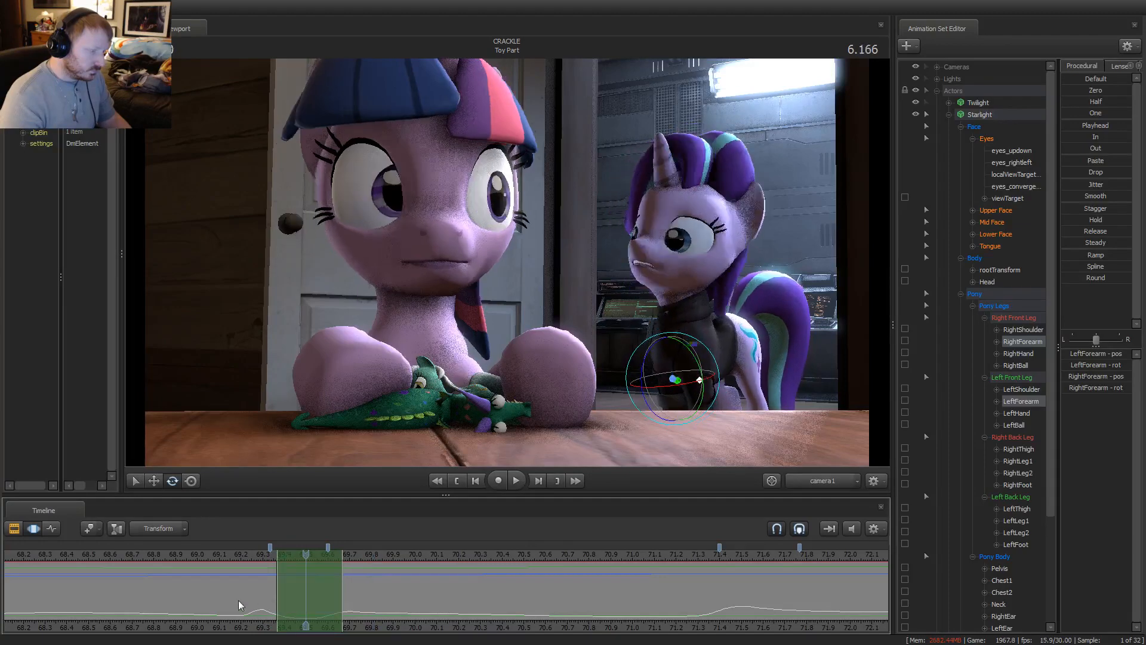
left_click(235, 554)
key("space")
key("space")
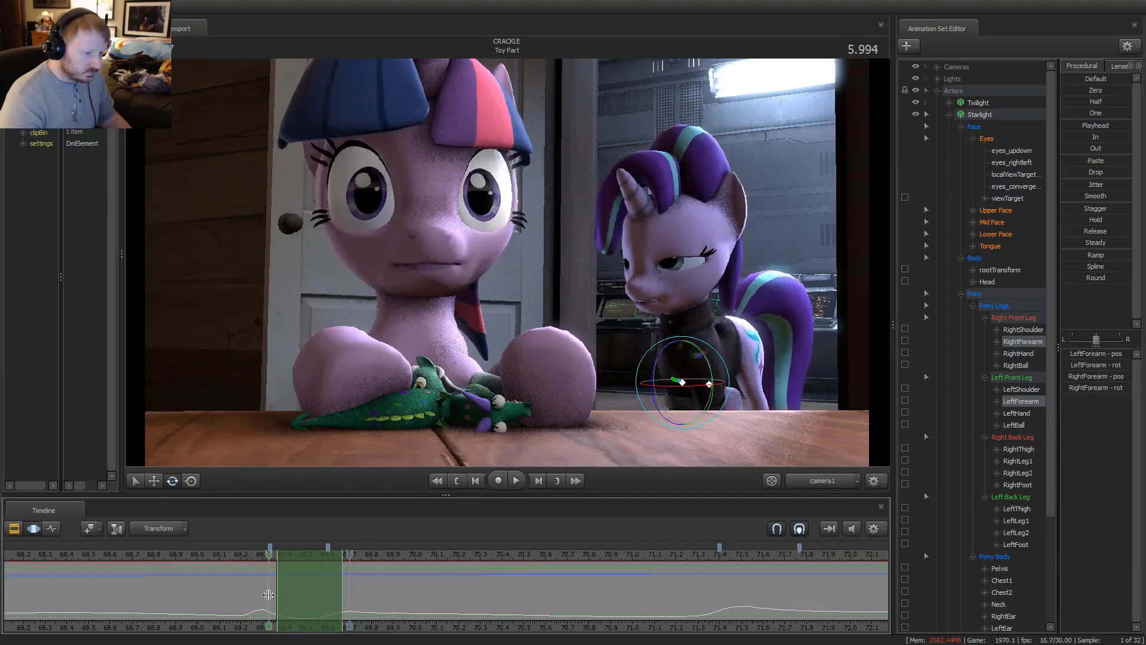
Add falloff to the time selection, shorten its hold to about 69.37–69.57 s, and set the playhead to 6.233 s
scroll(274, 596, "up", 2)
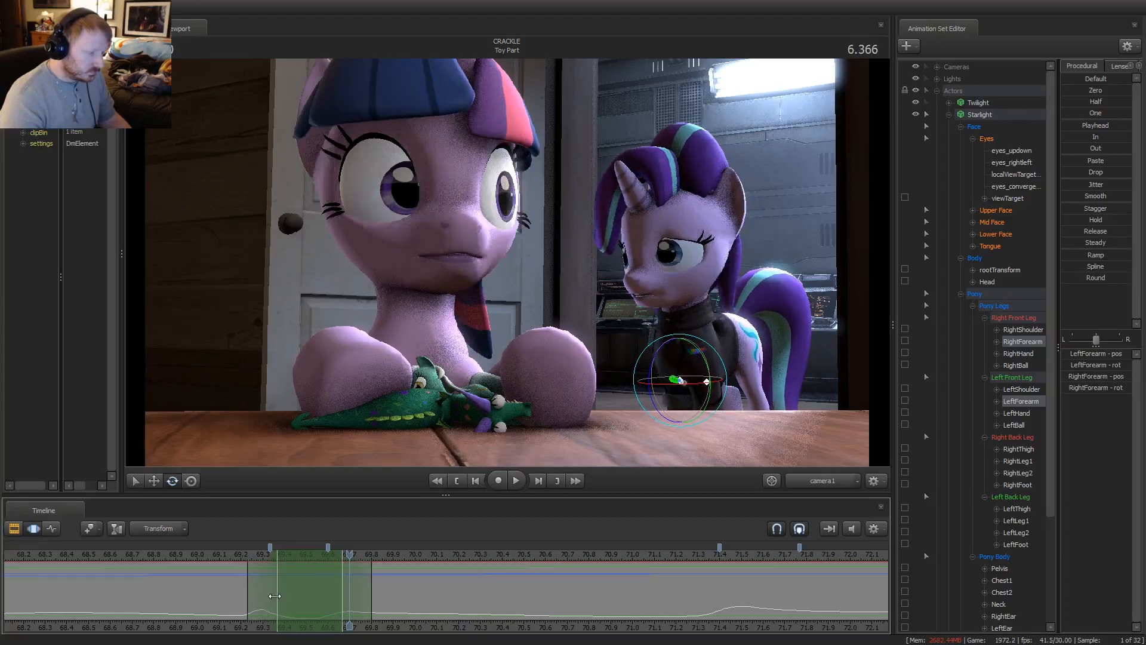
left_click_drag(349, 580, 323, 571)
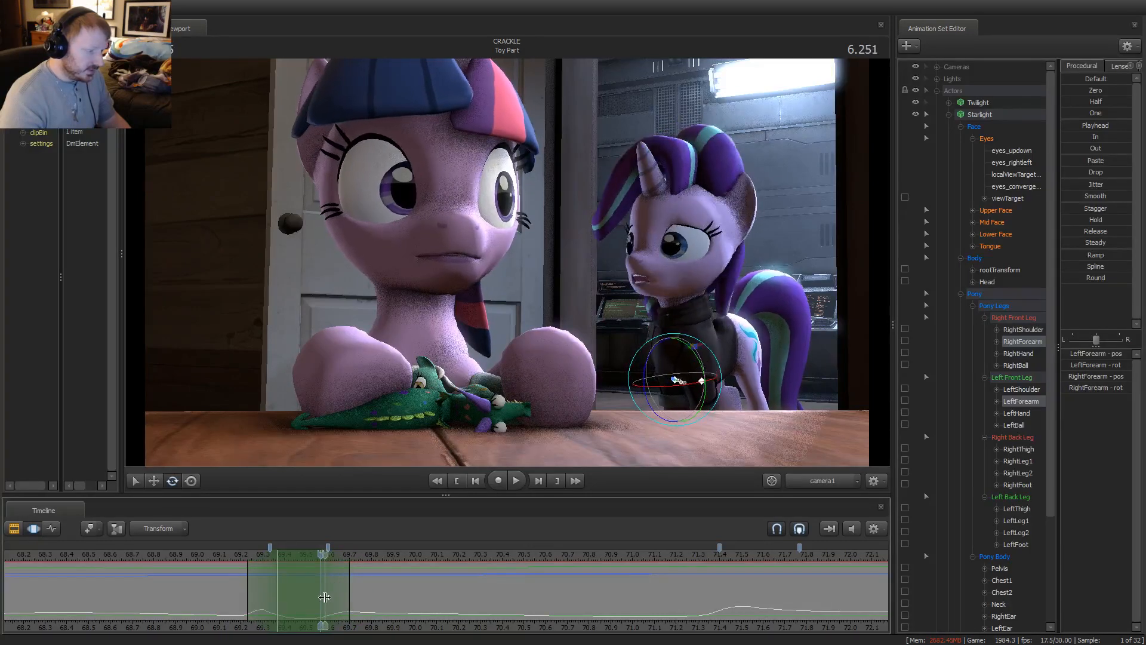
mouse_move(334, 585)
left_mouse_down()
mouse_move(351, 600)
mouse_move(329, 593)
left_mouse_up()
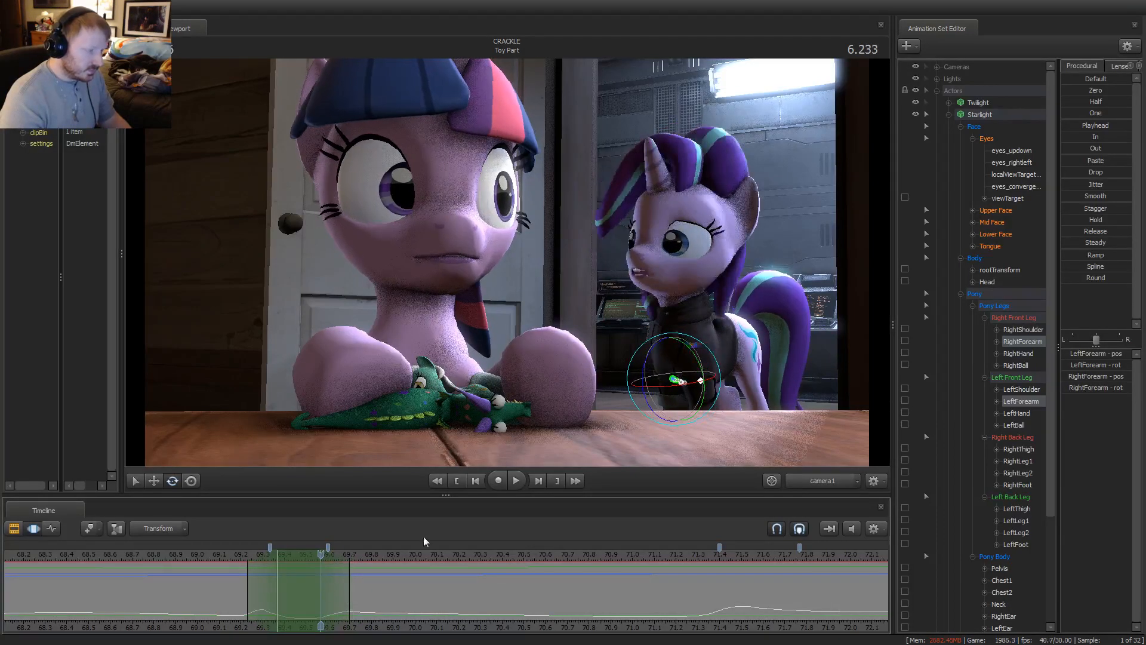
Select Starlight's LeftThigh and rotate it slightly at 6.233 s, replaying the movement between adjustments
left_click(736, 353)
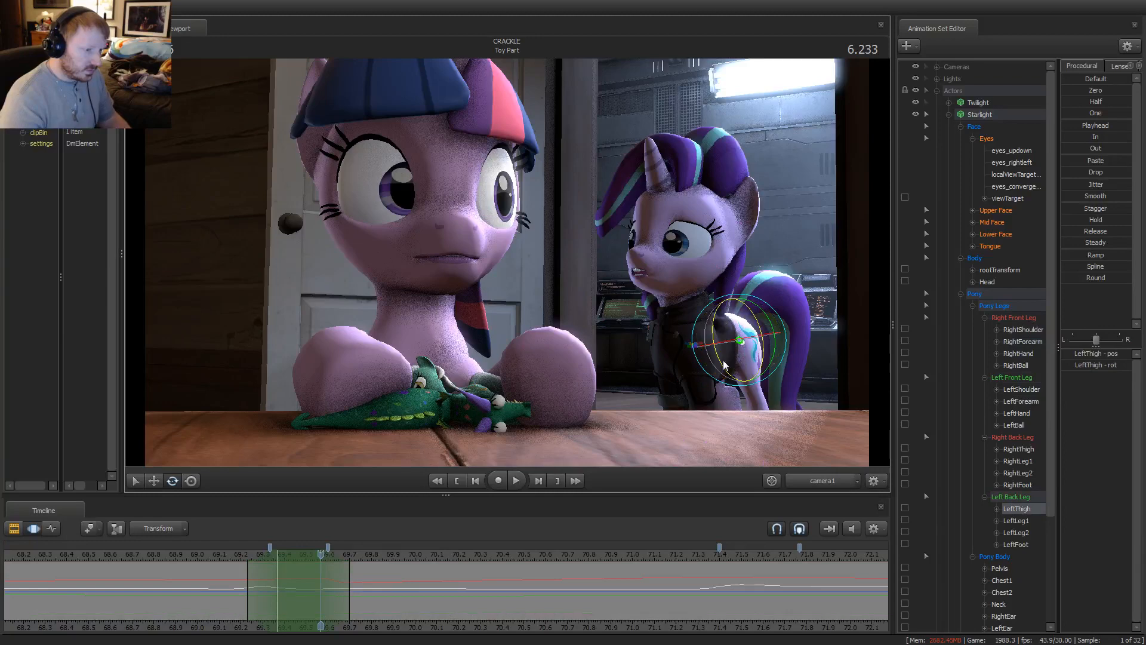
left_click_drag(724, 365, 724, 365)
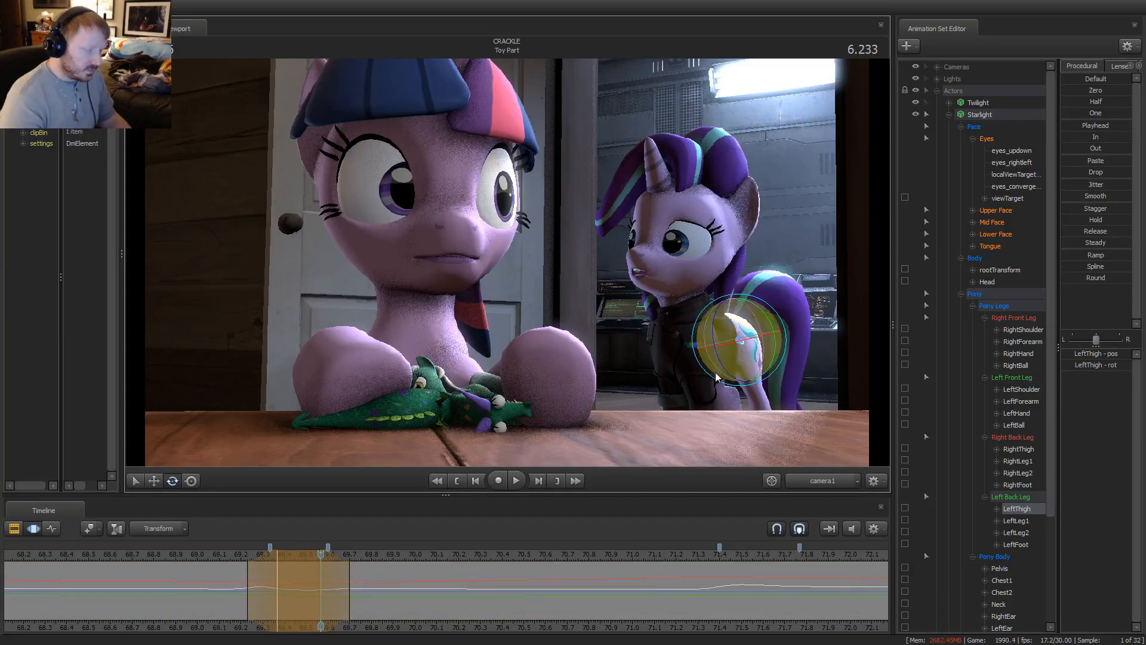
key("space")
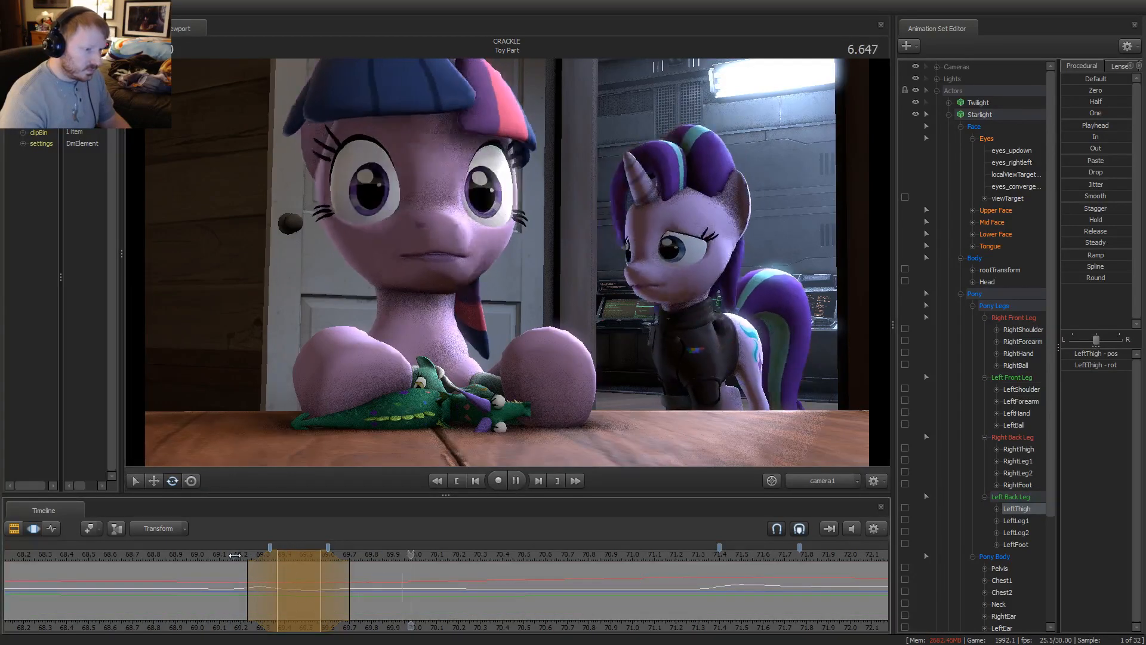
key("space")
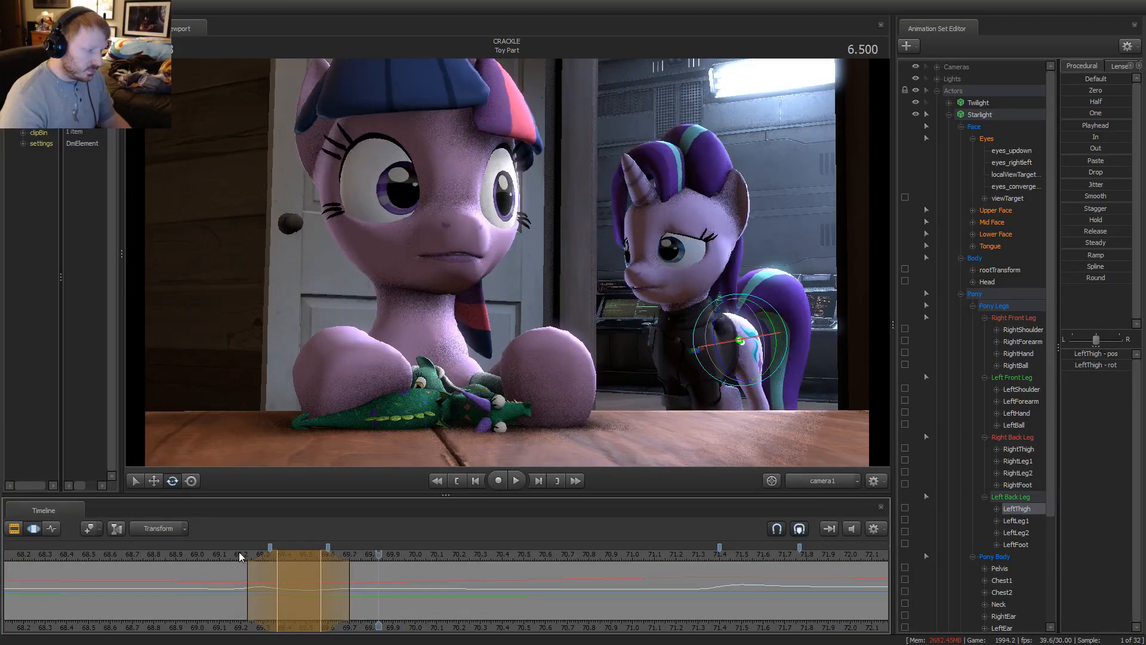
left_click_drag(240, 557, 321, 567)
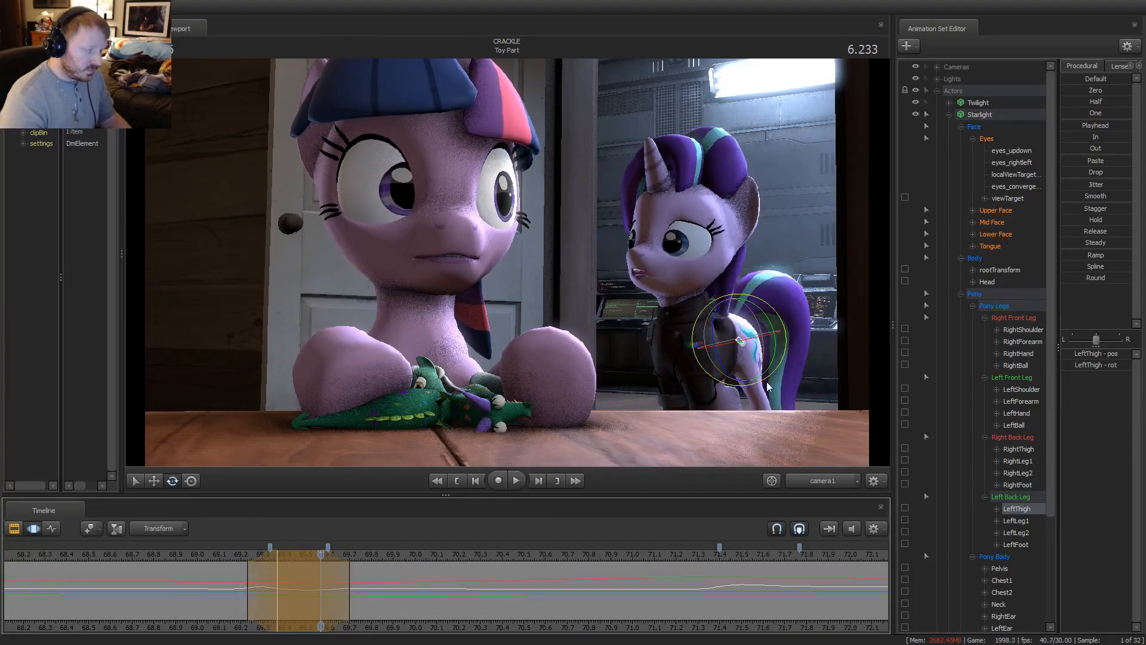
left_click_drag(768, 387, 767, 387)
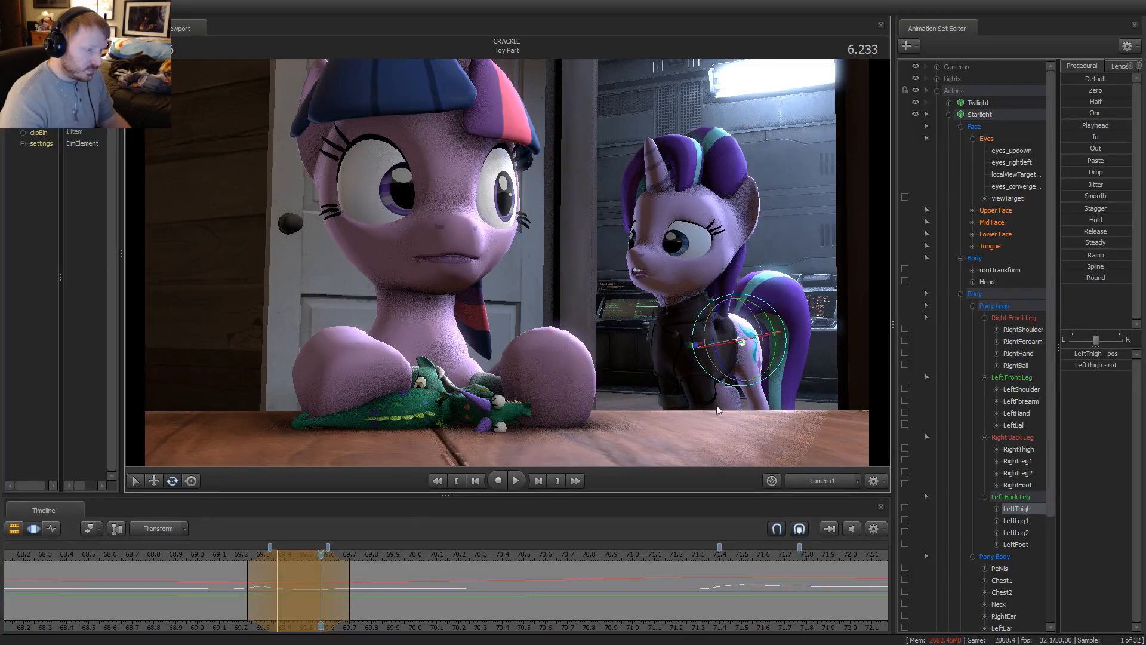
key("space")
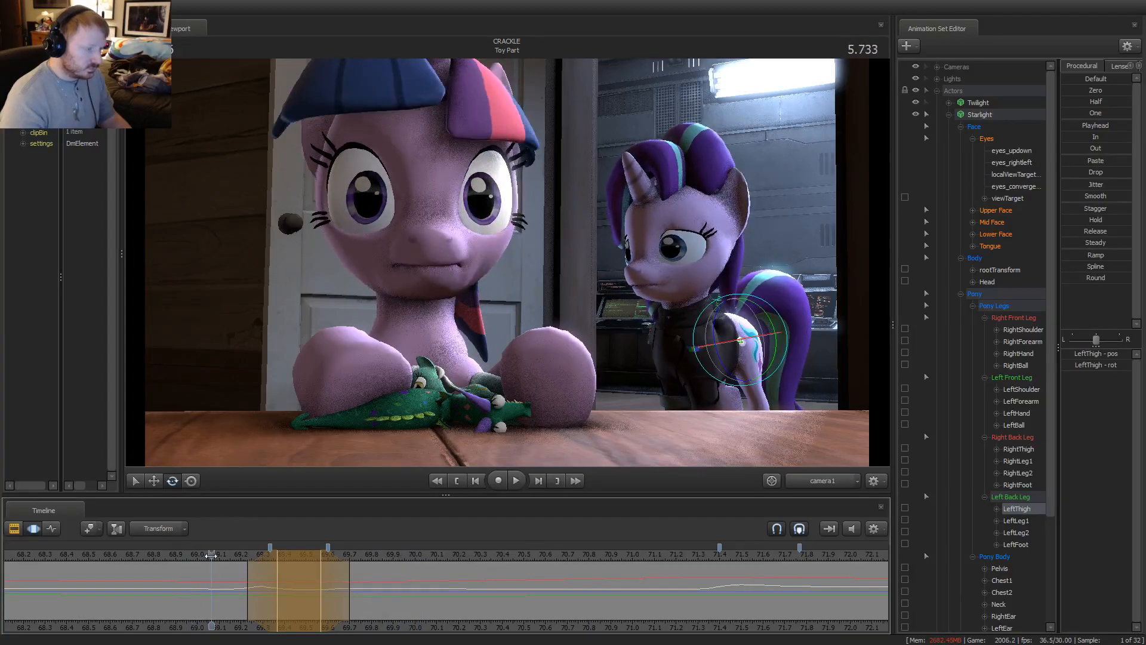
Return to 6.233 s and rotate Starlight's RightLeg1 slightly within the time selection
left_click(315, 576)
key("Left")
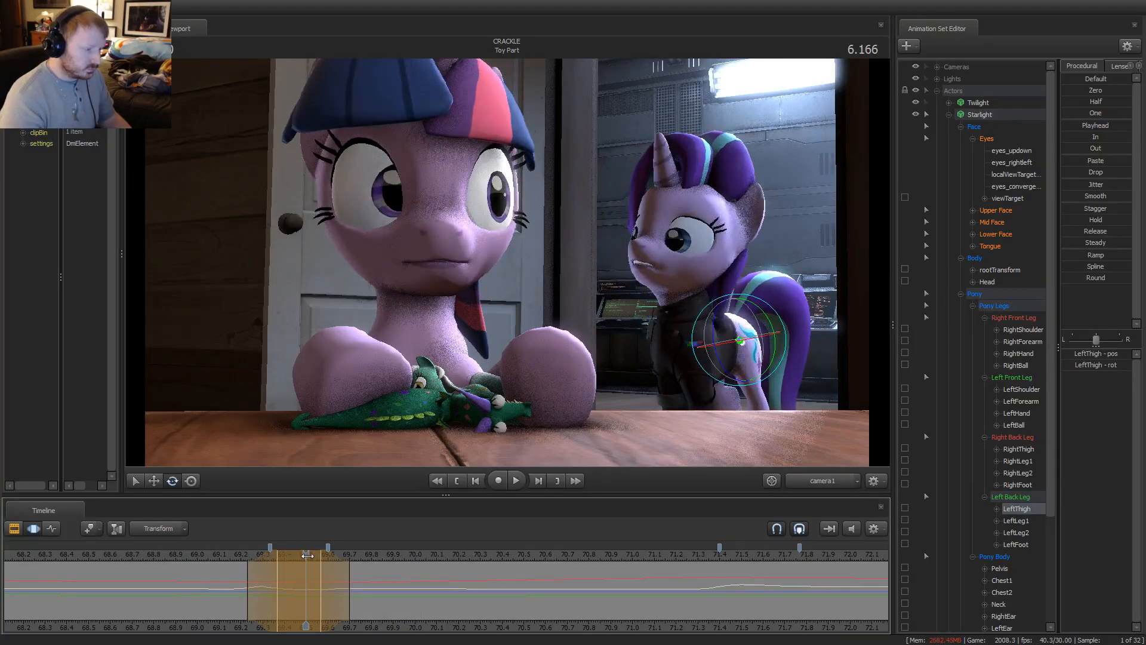
key("Right")
key("Right")
key("shift")
key("shift")
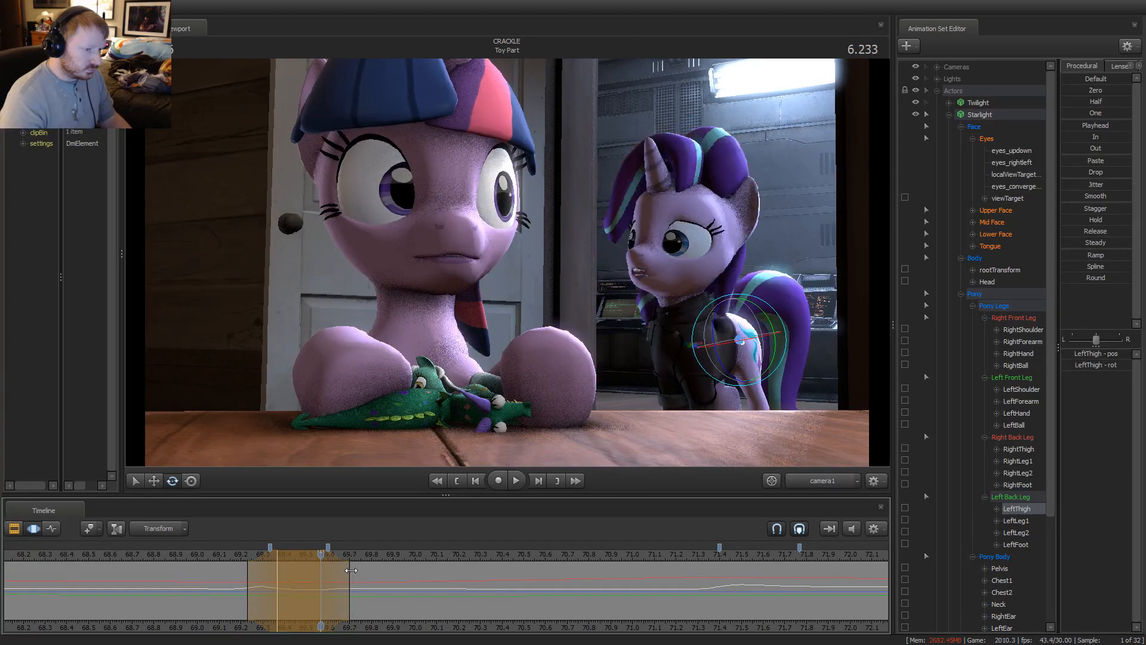
key("ctrl")
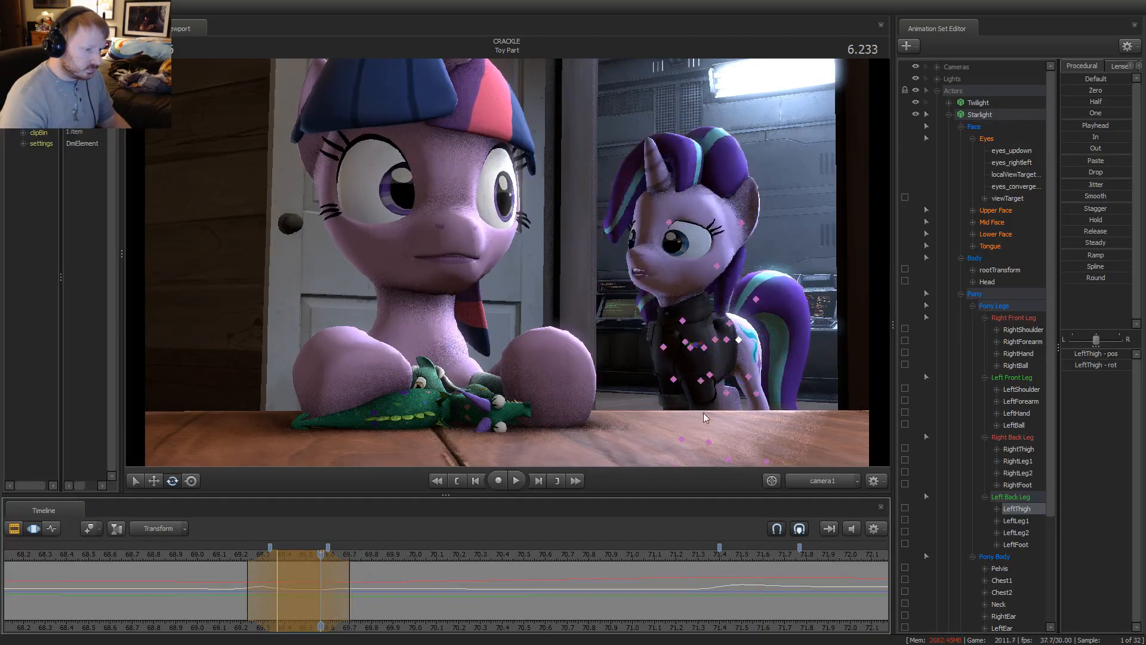
left_click(711, 375)
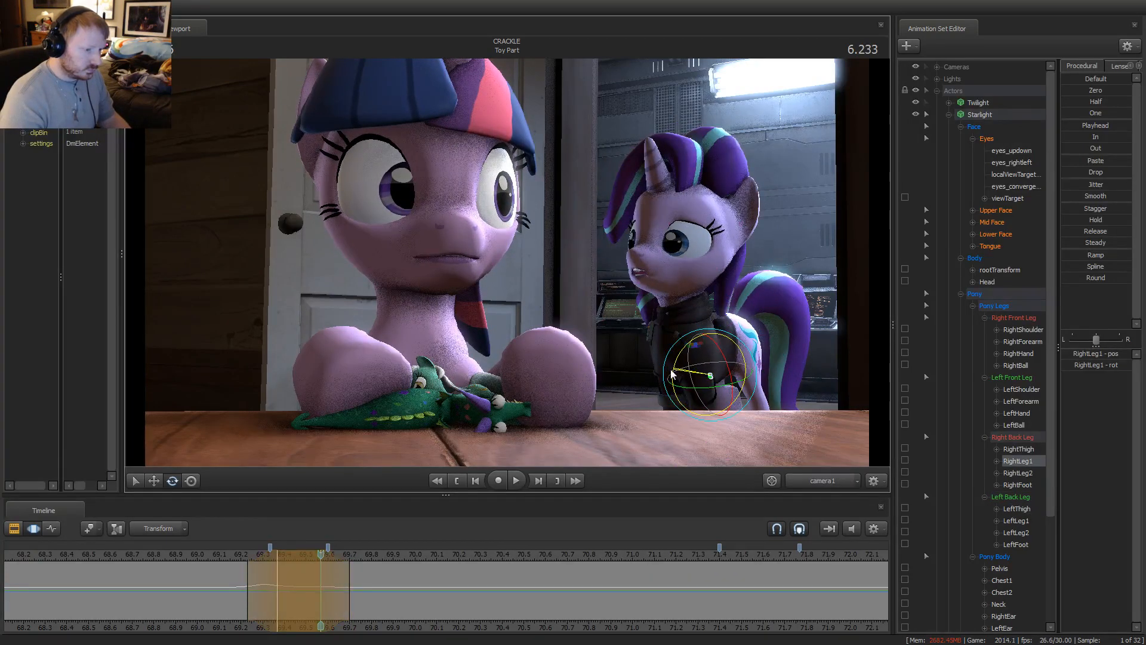
key("shift")
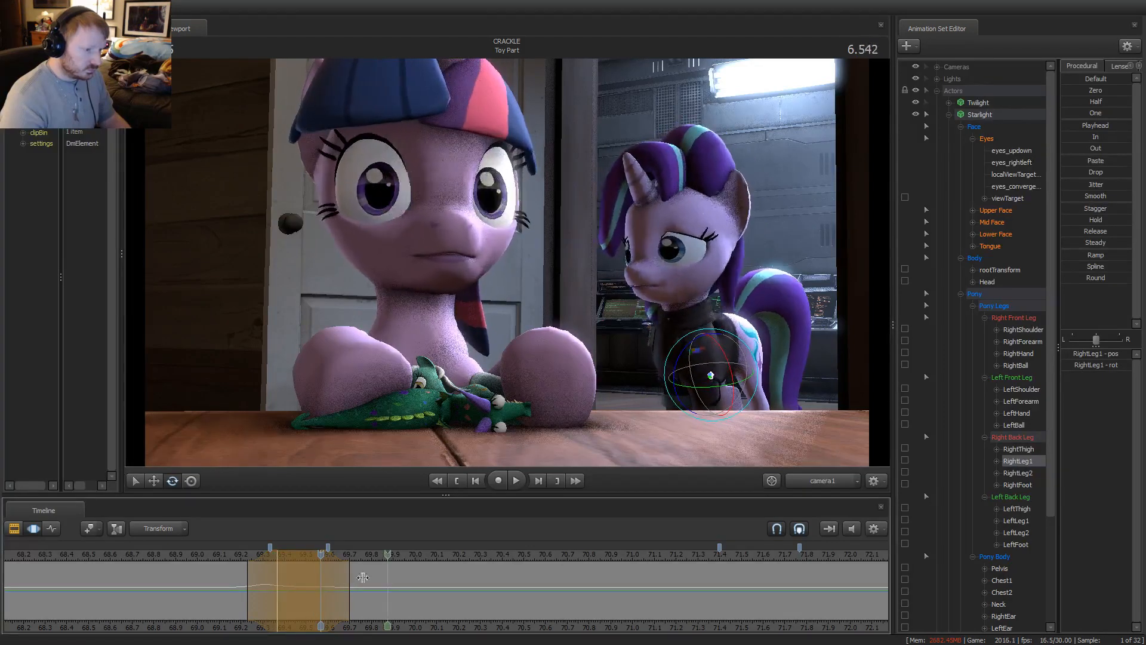
Replay the leg movement several times from about 5.5 s through camera1 and scrub across the time selection
left_click(212, 557)
key("space")
left_click(158, 548)
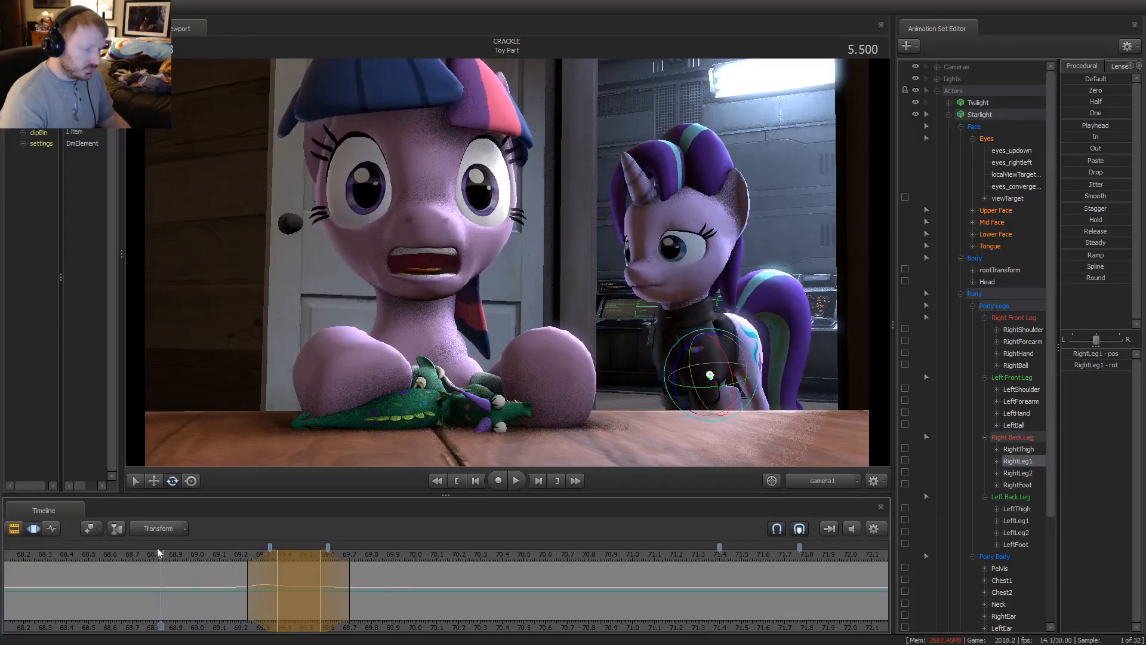
key("space")
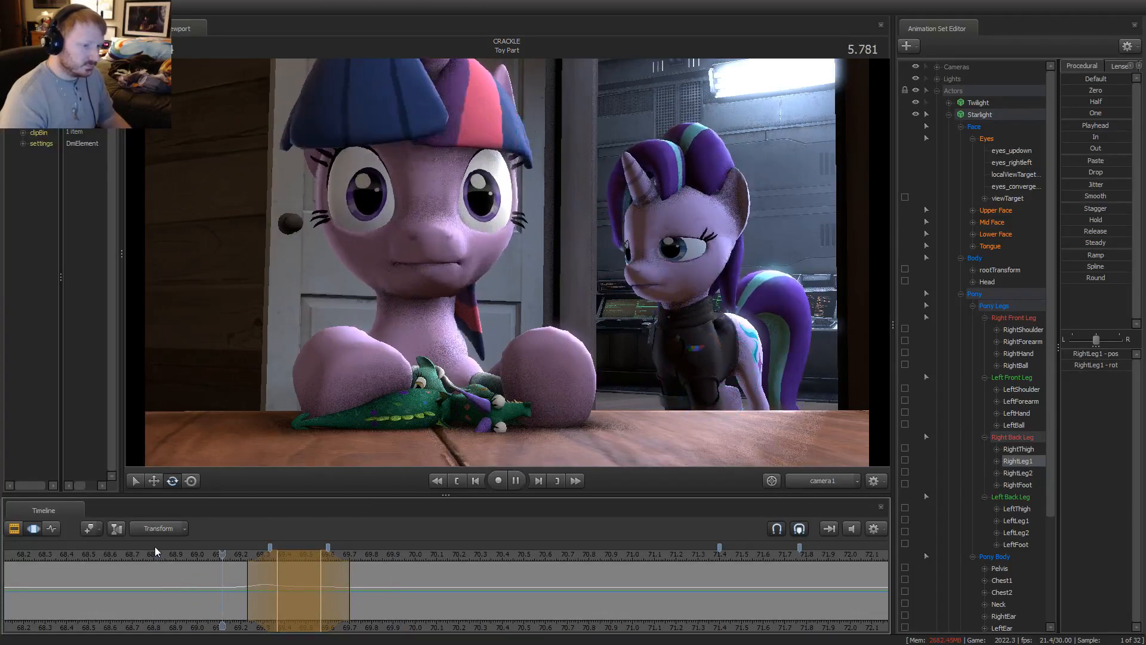
key("space")
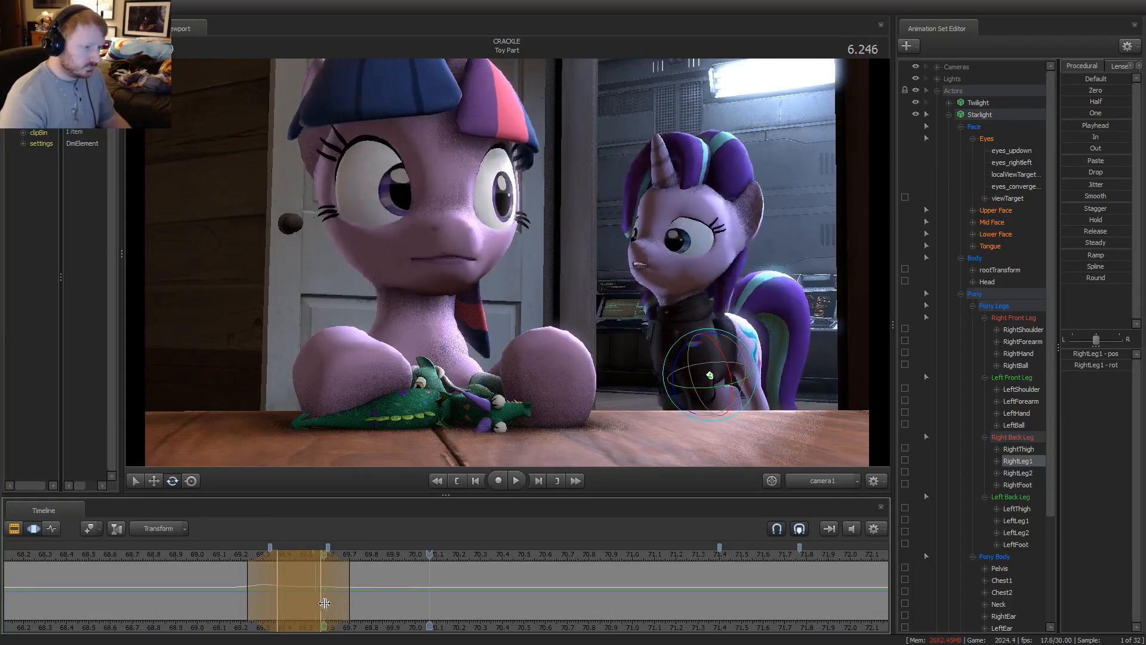
left_click_drag(324, 603, 357, 601)
key("space")
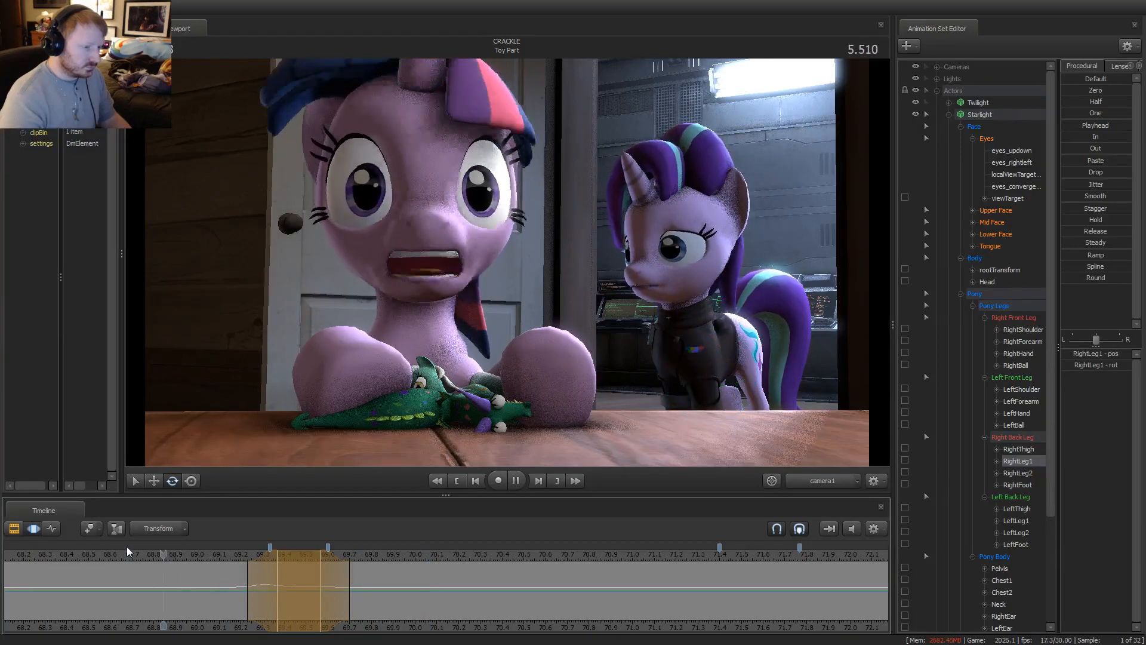
key("space")
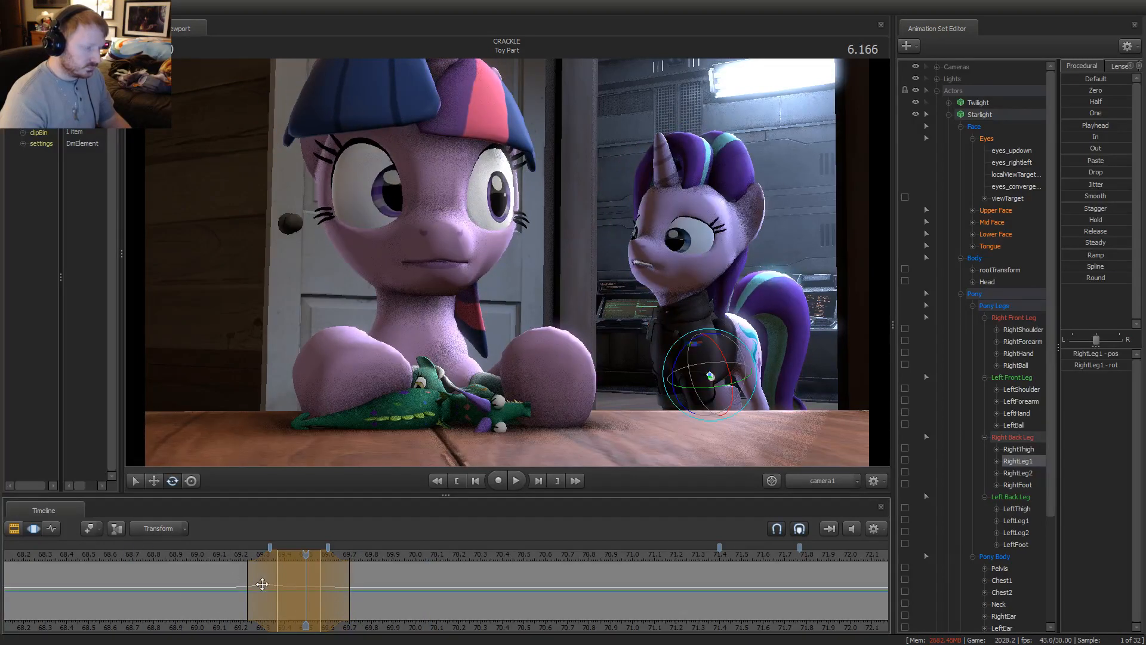
Play the shot onward through Twilight's next line and stop at 8.633 s with a wider timeline range in view
key("space")
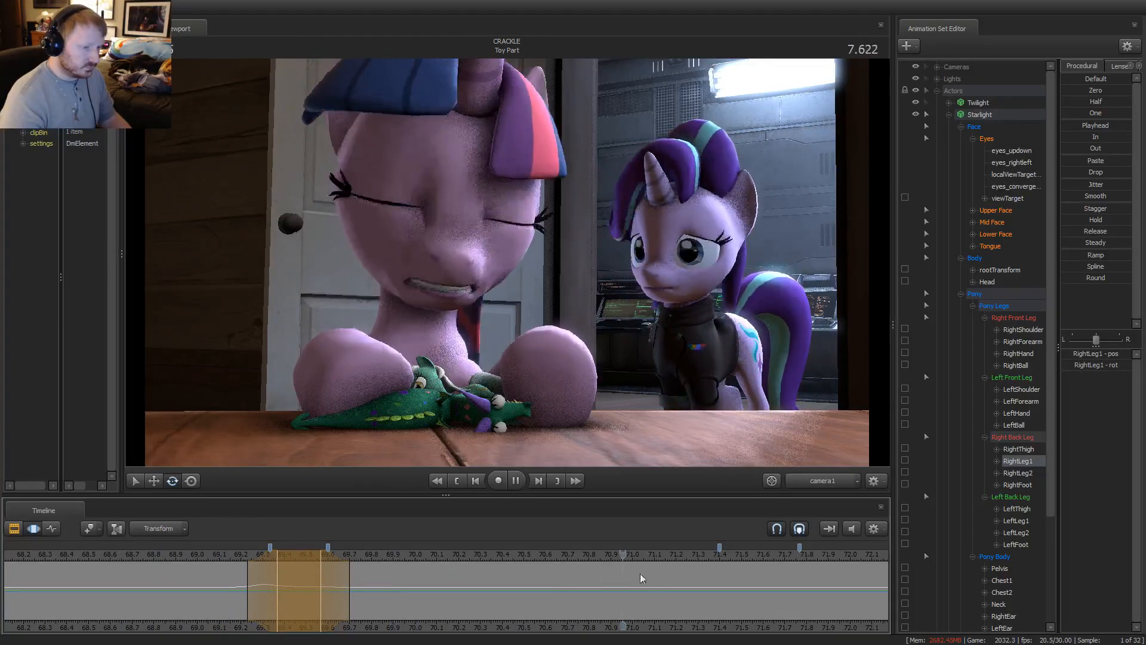
scroll(651, 577, "down", 1)
key("space")
middle_click_drag(782, 630, 463, 630)
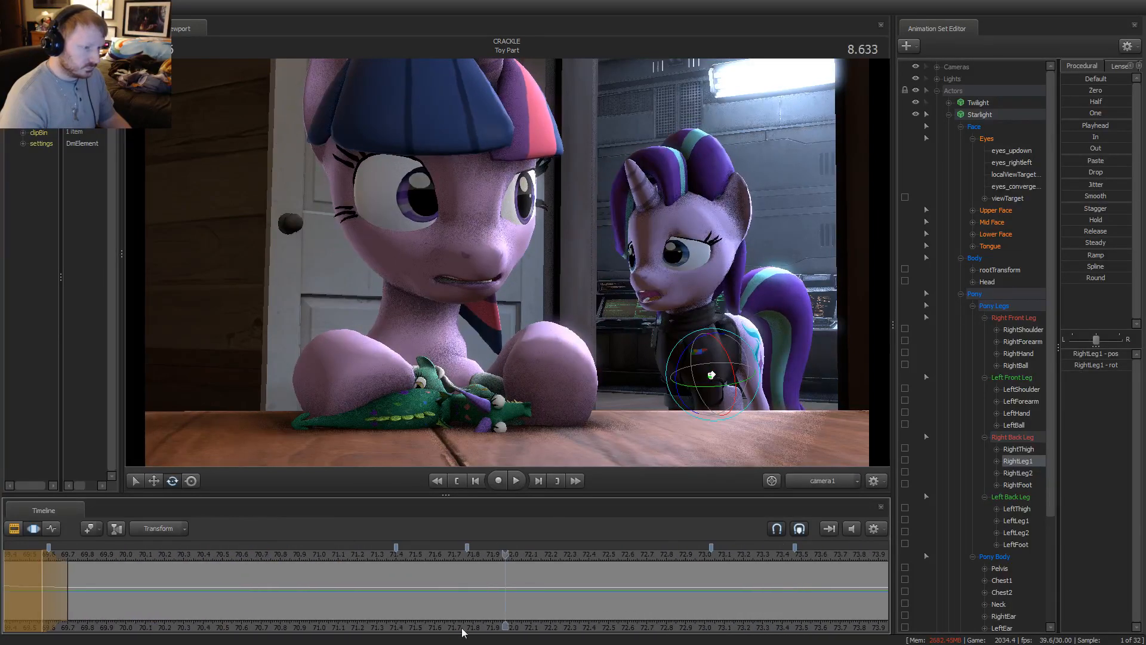
scroll(514, 600, "down", 1)
key("Escape")
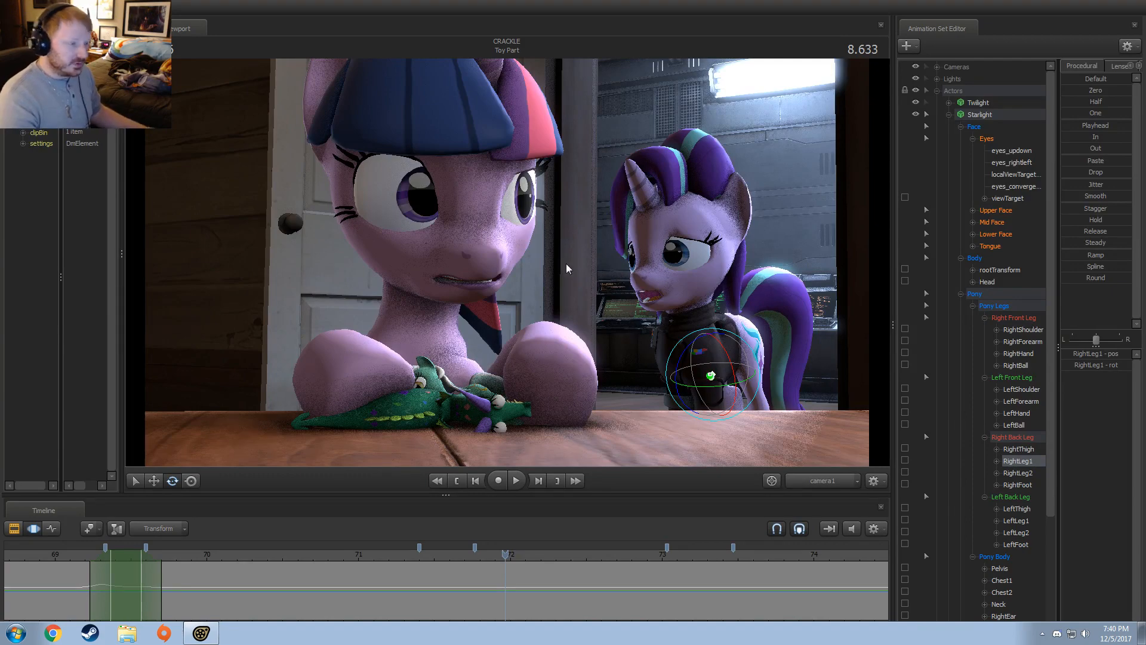
Switch to the work camera and examine both characters' poses around 6.933–7.033 s
left_click(821, 481)
key("d")
left_click_drag(507, 263, 482, 253)
key("w")
key("a")
left_click(244, 558)
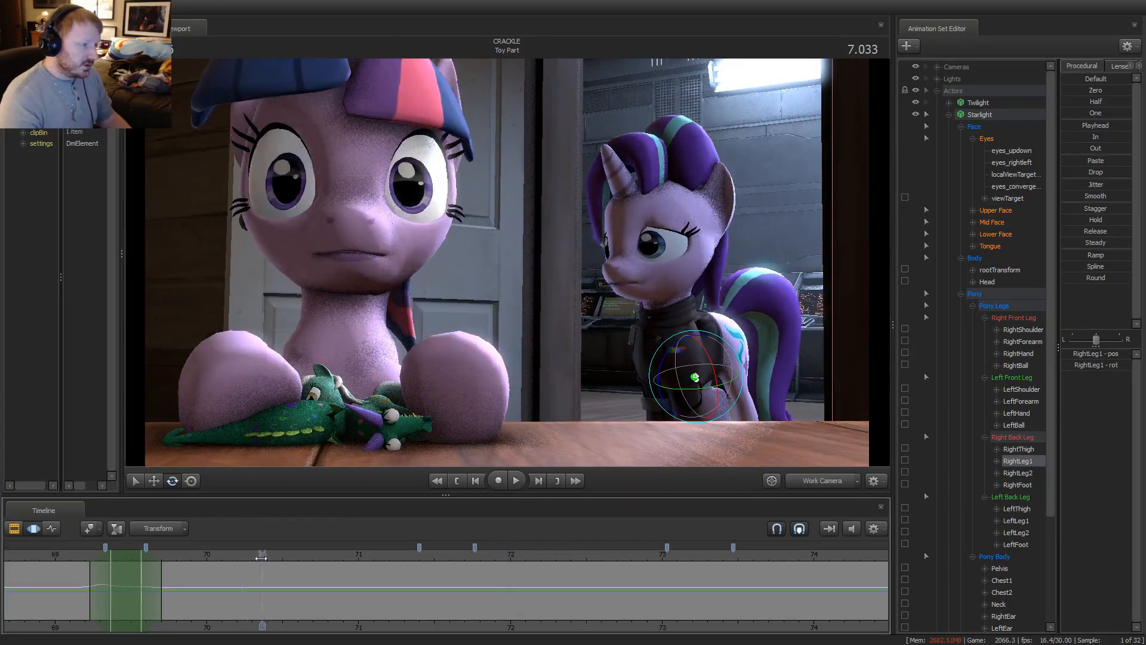
left_click_drag(453, 331, 450, 330)
key("z")
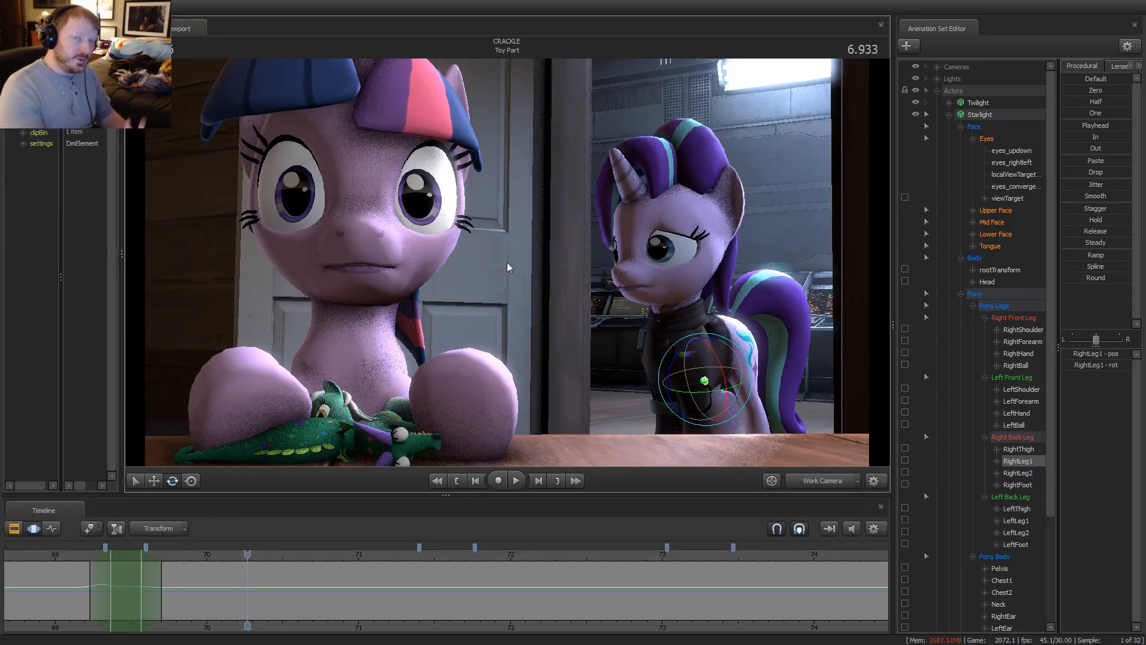
Pull the work camera back from the characters and check Starlight's pose at 6.166 s
mouse_move(506, 263)
left_mouse_down()
mouse_move(517, 268)
mouse_move(507, 262)
left_mouse_up()
key("s")
key("w")
key("s")
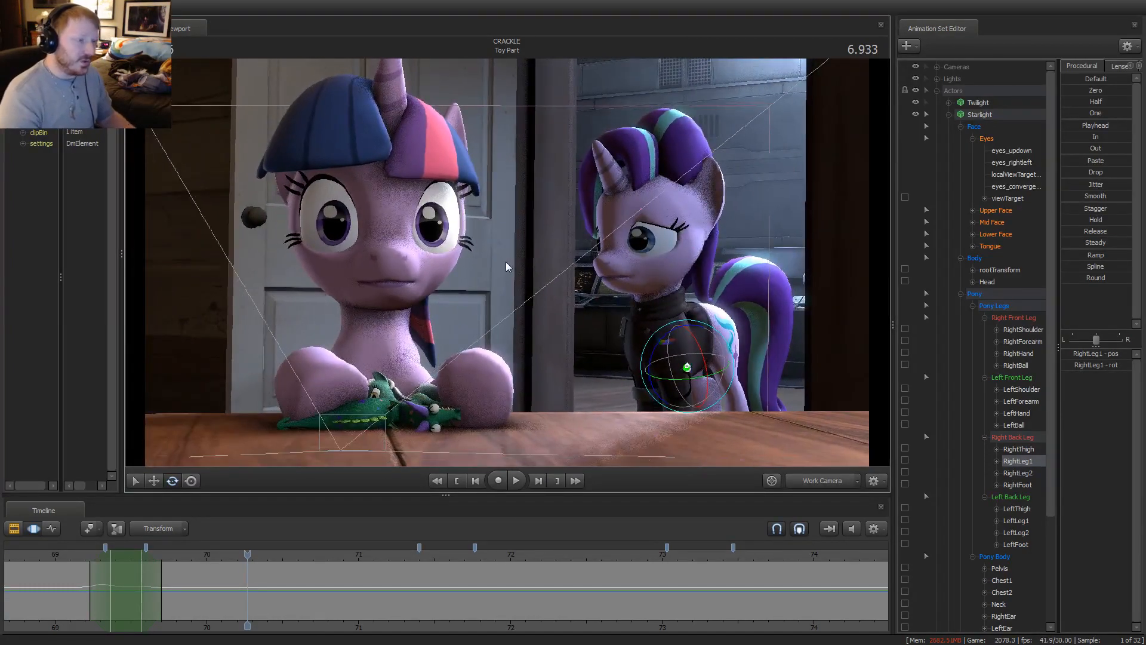
key("ctrl+Left")
key("ctrl+Right")
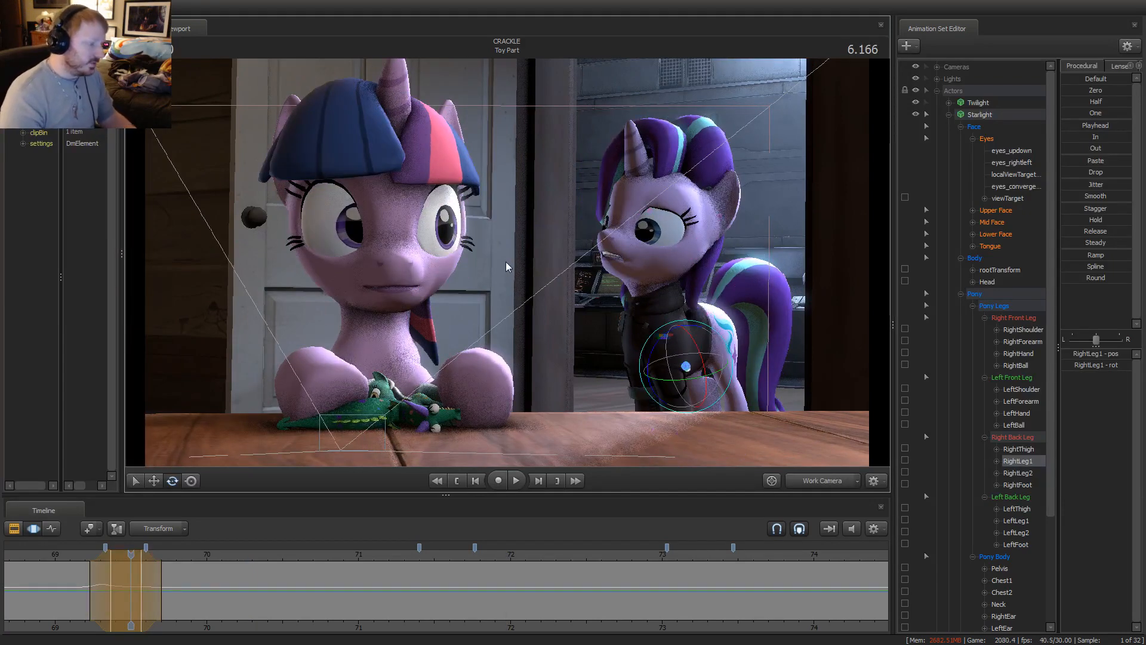
key("Down")
Return to camera1 and play the Toy Part shot from its beginning, stopping at 1.766 s
left_click(831, 483)
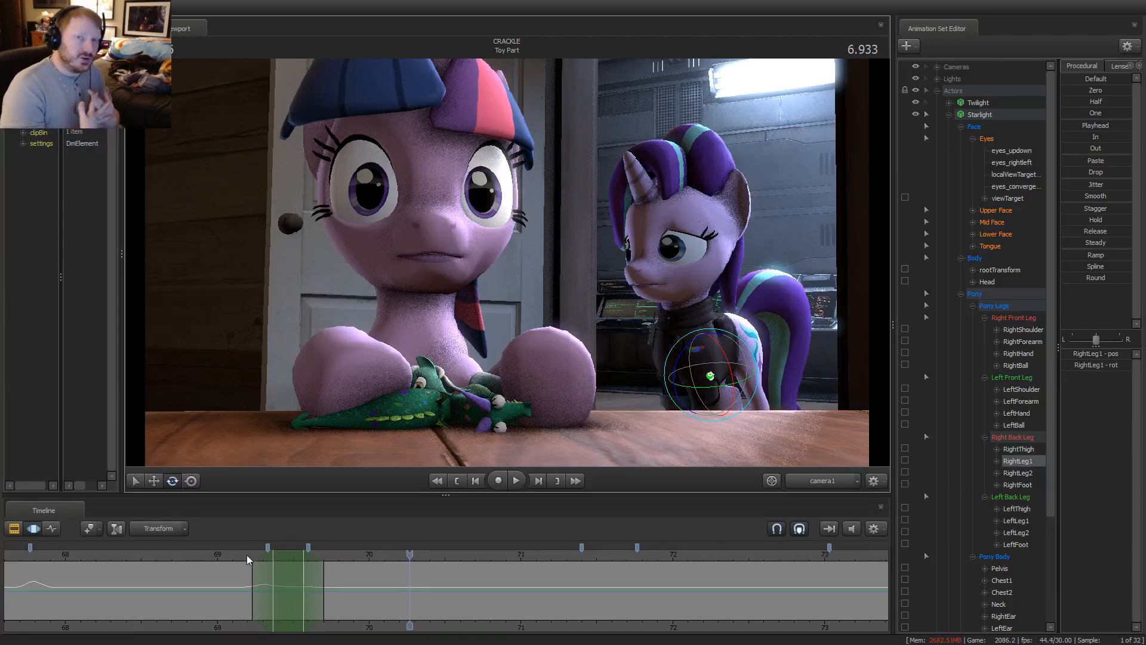
scroll(246, 554, "down", 5)
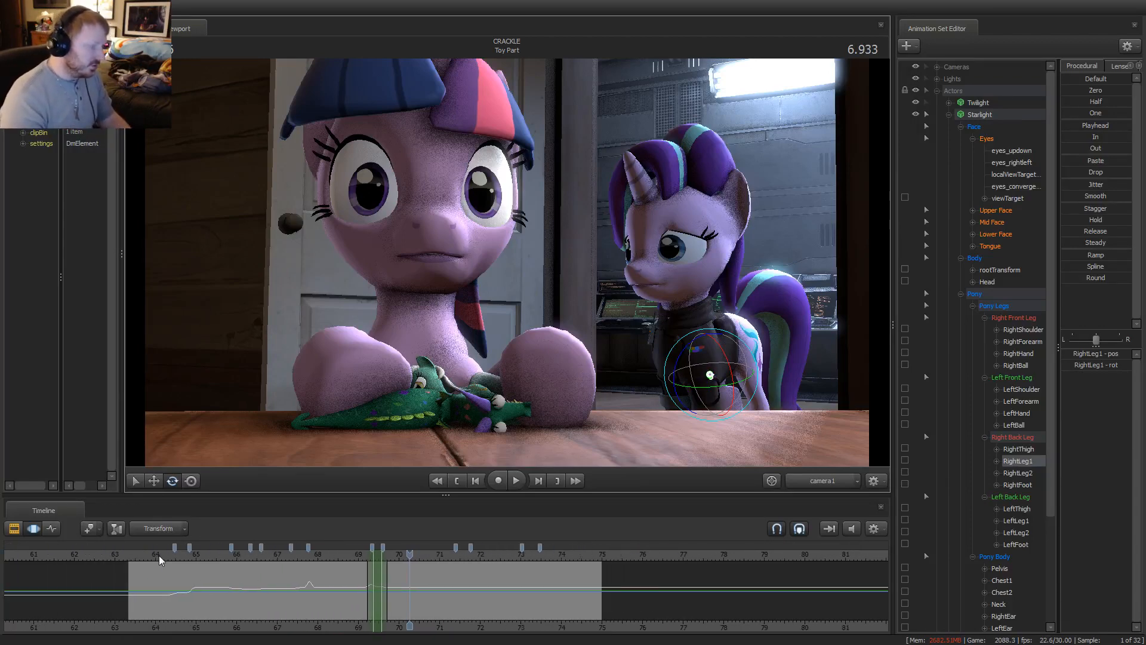
left_click(134, 554)
key("space")
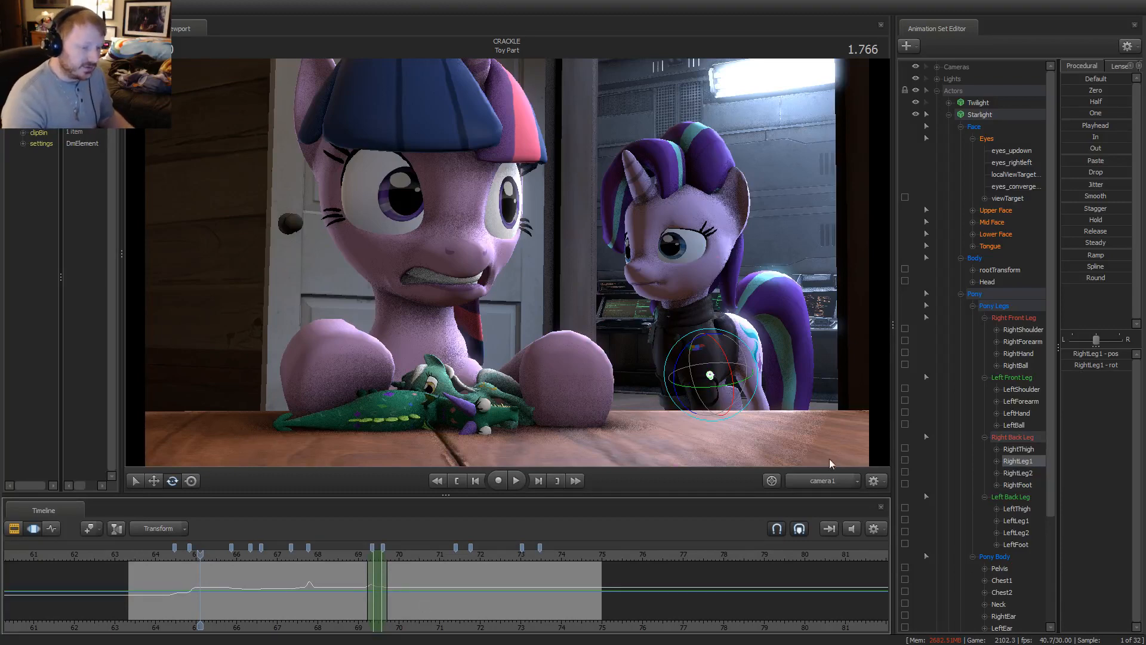
Examine the characters through the work camera at 1.766 s and near the shot's start at 0.133 s
left_click(818, 481)
left_click_drag(499, 334, 507, 267)
key("z")
key("s")
key("d")
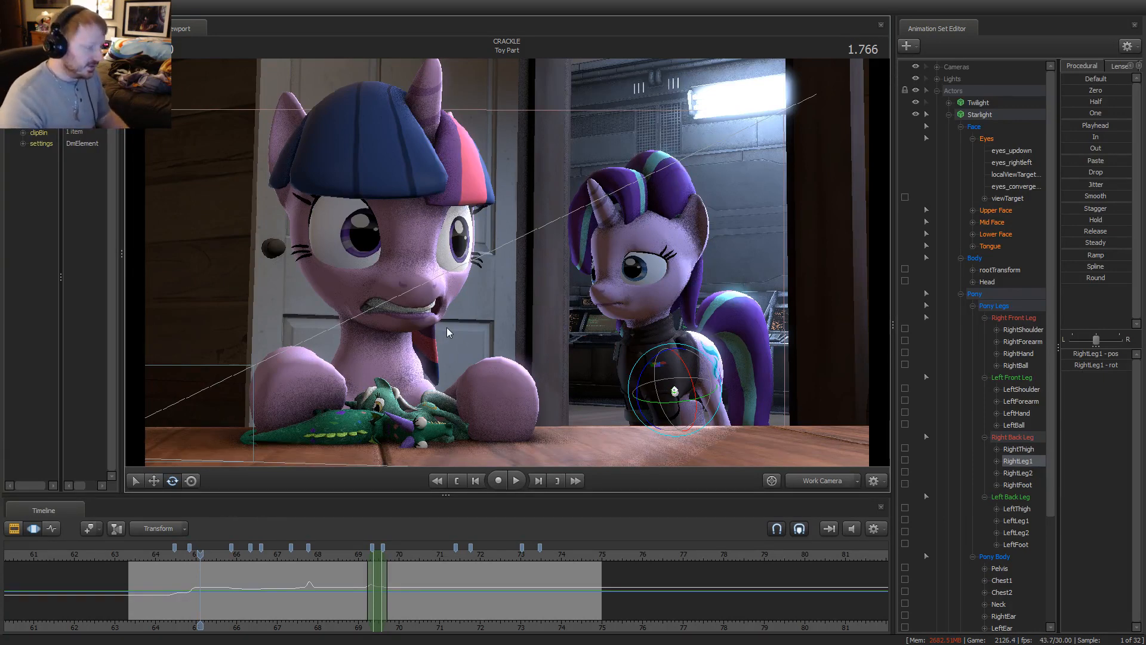
left_click(134, 554)
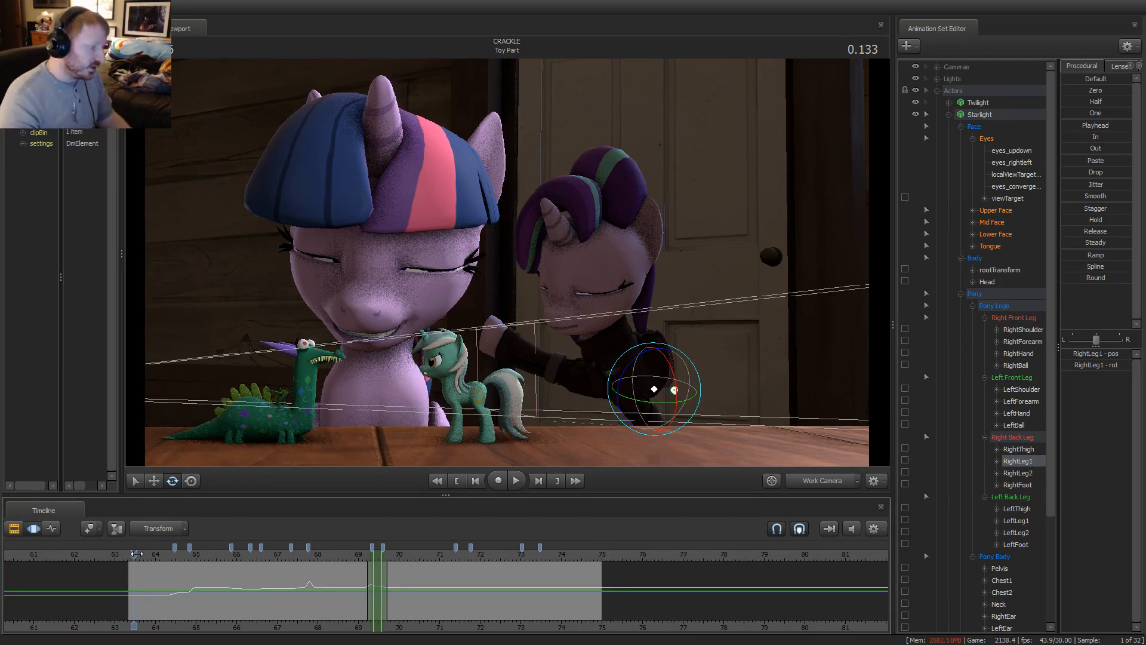
Switch back to camera1 and replay the shot's second half from about 7 s, stopping at 8.800 s
left_click(404, 553)
left_click(823, 480)
key("space")
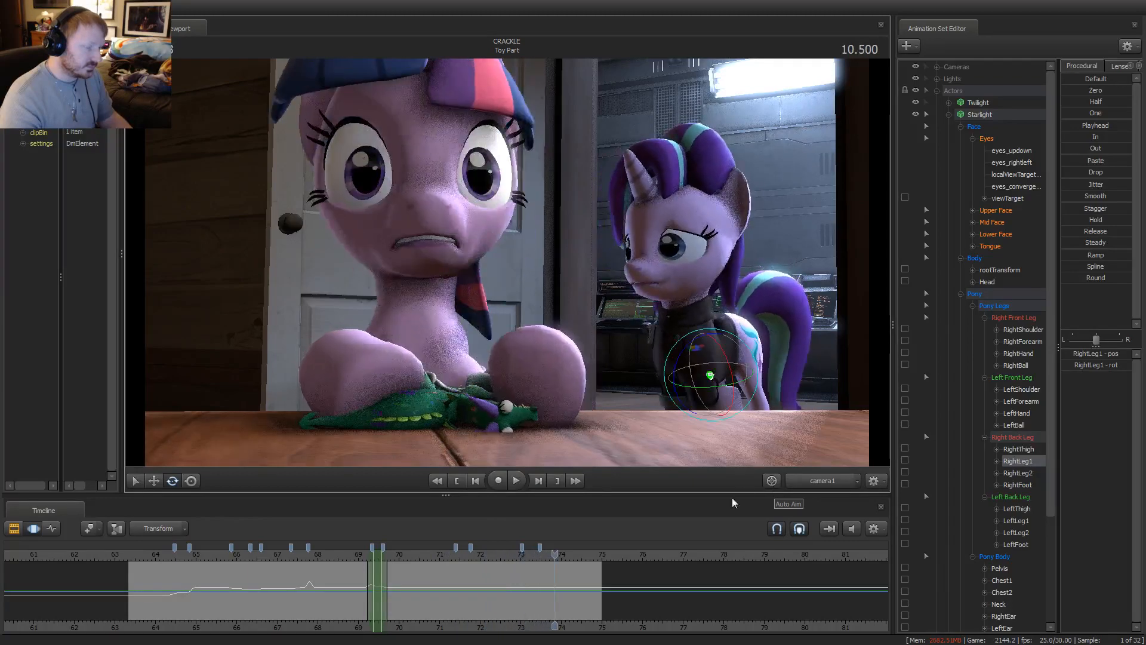
left_click(425, 551)
key("space")
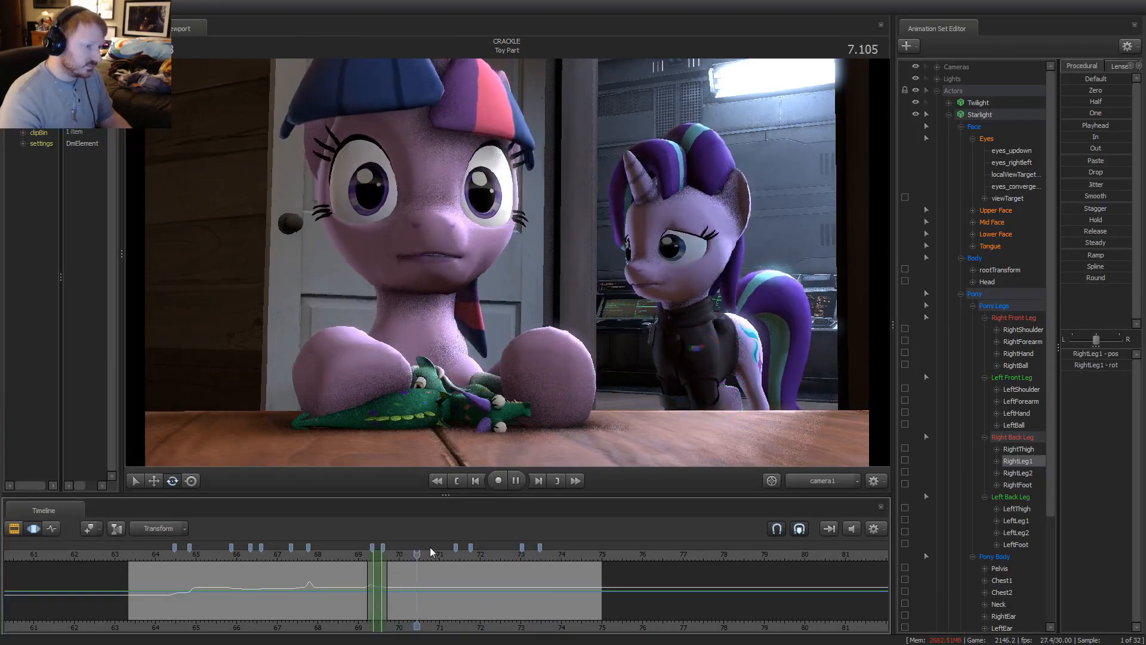
left_click(487, 581)
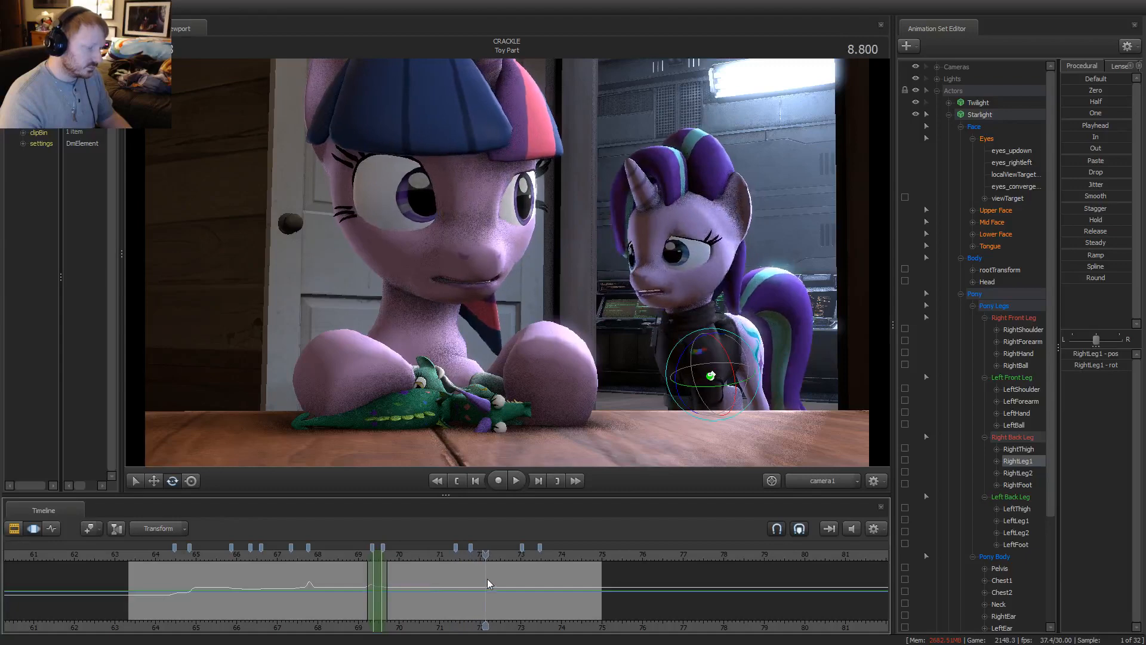
Play the Toy Part shot's ending from 8.800 s and replay its middle part from about 4 s
key("space")
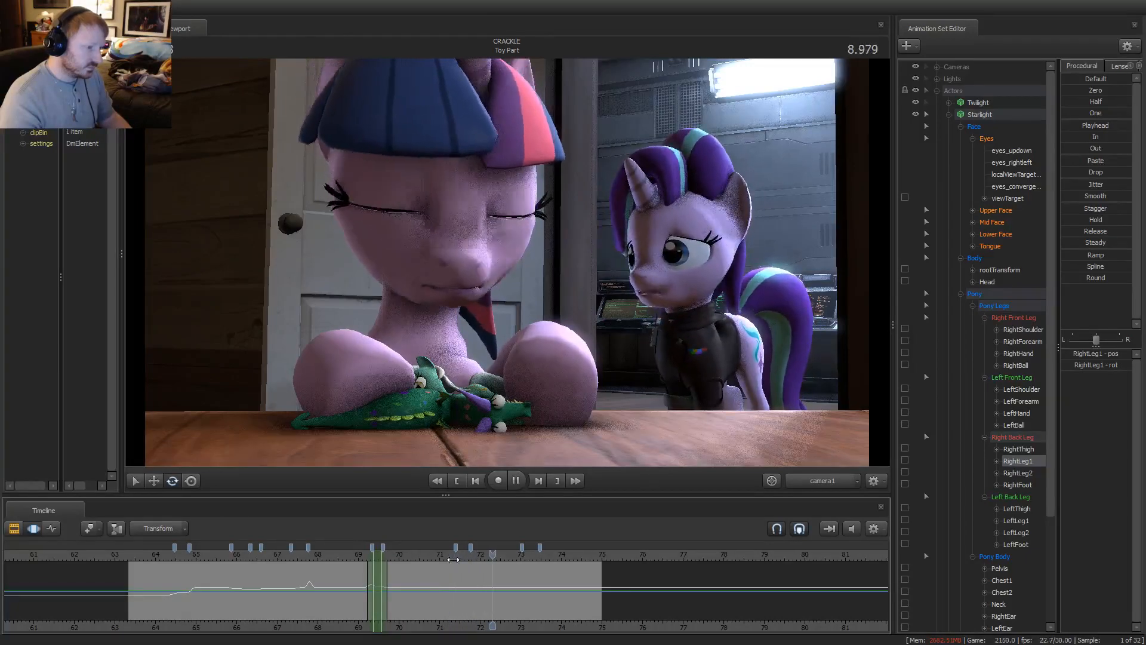
key("space")
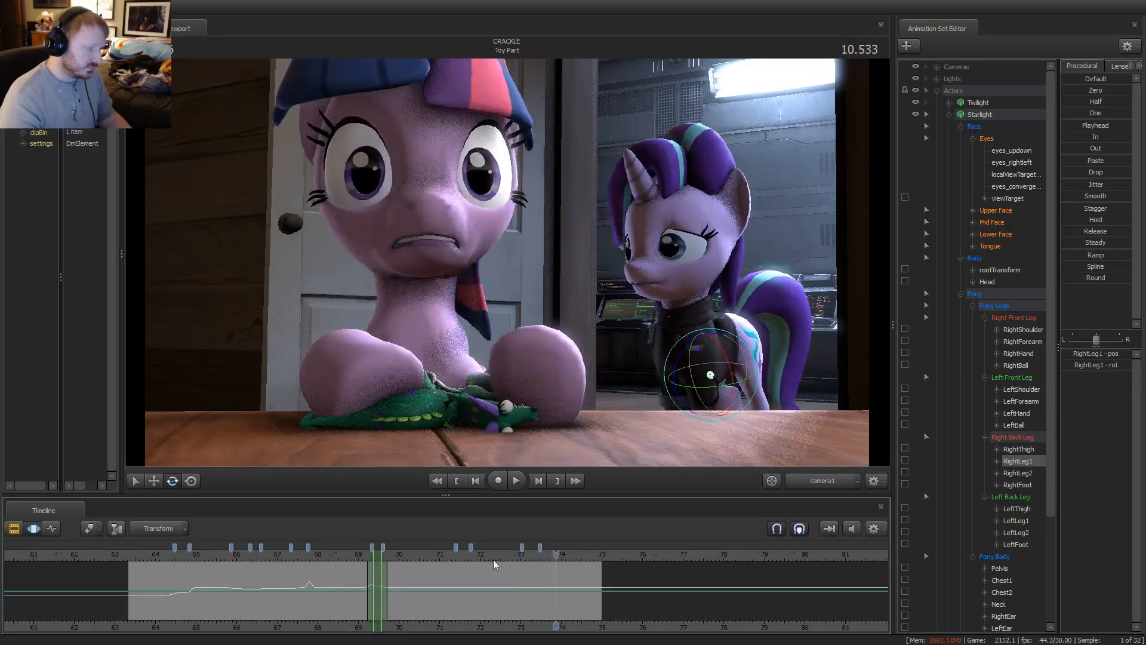
scroll(493, 560, "up", 2)
left_click(189, 557)
key("space")
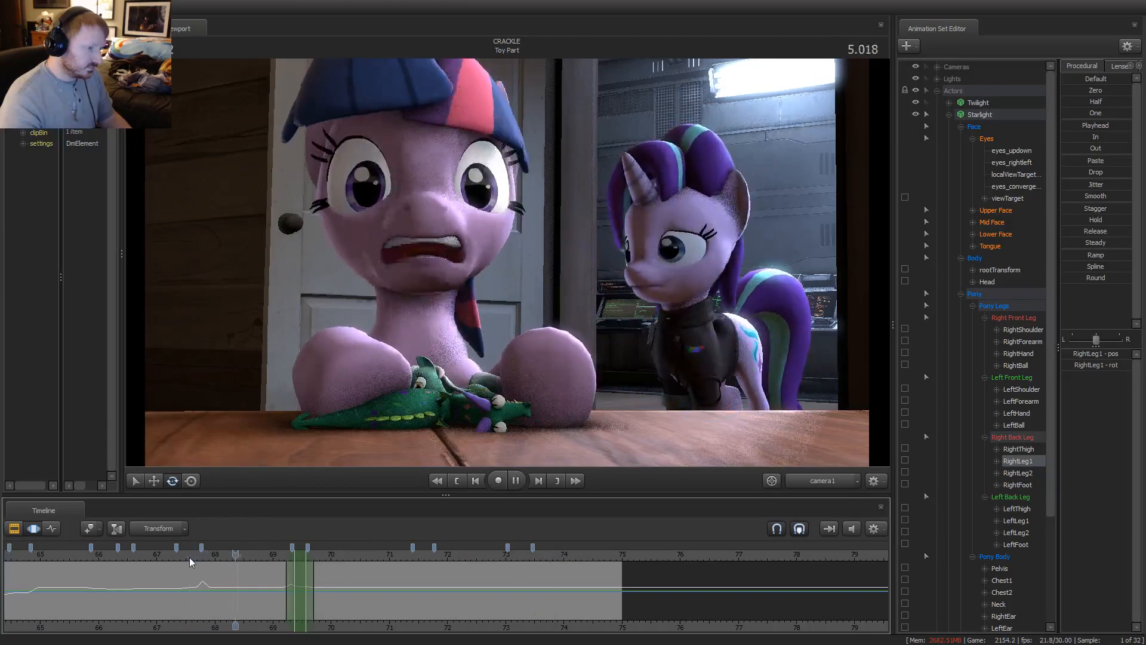
key("space")
Replay the Toy Part shot from near its beginning through Starlight's reaction, stopping shortly after 8.5 s
scroll(188, 557, "down", 2)
left_click(111, 552)
key("space")
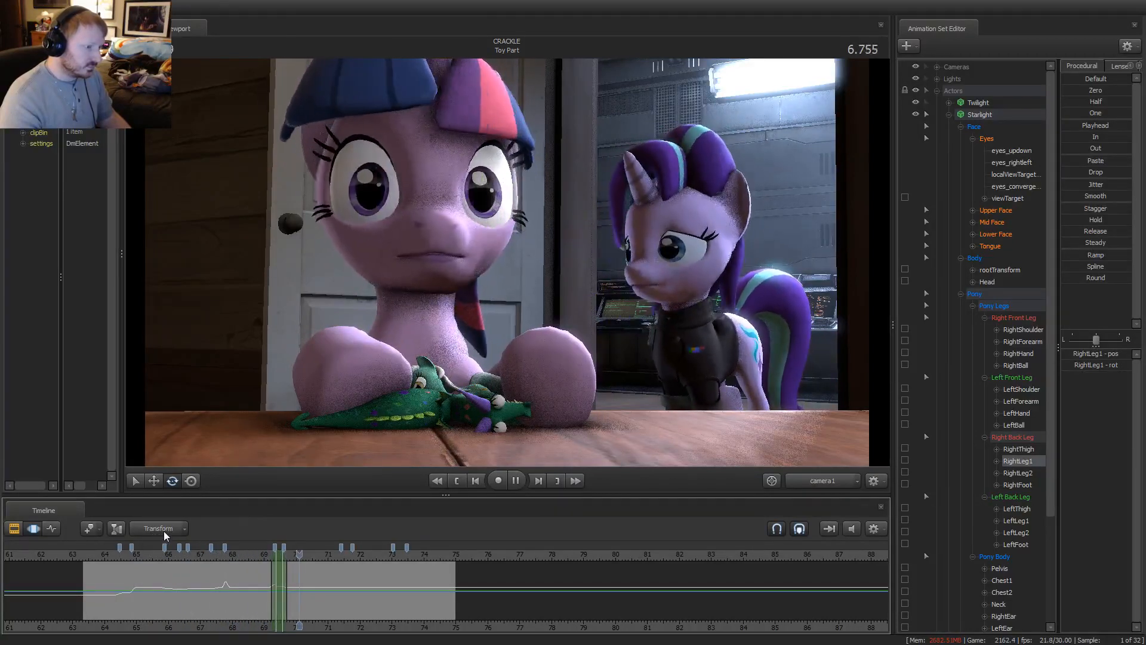
key("space")
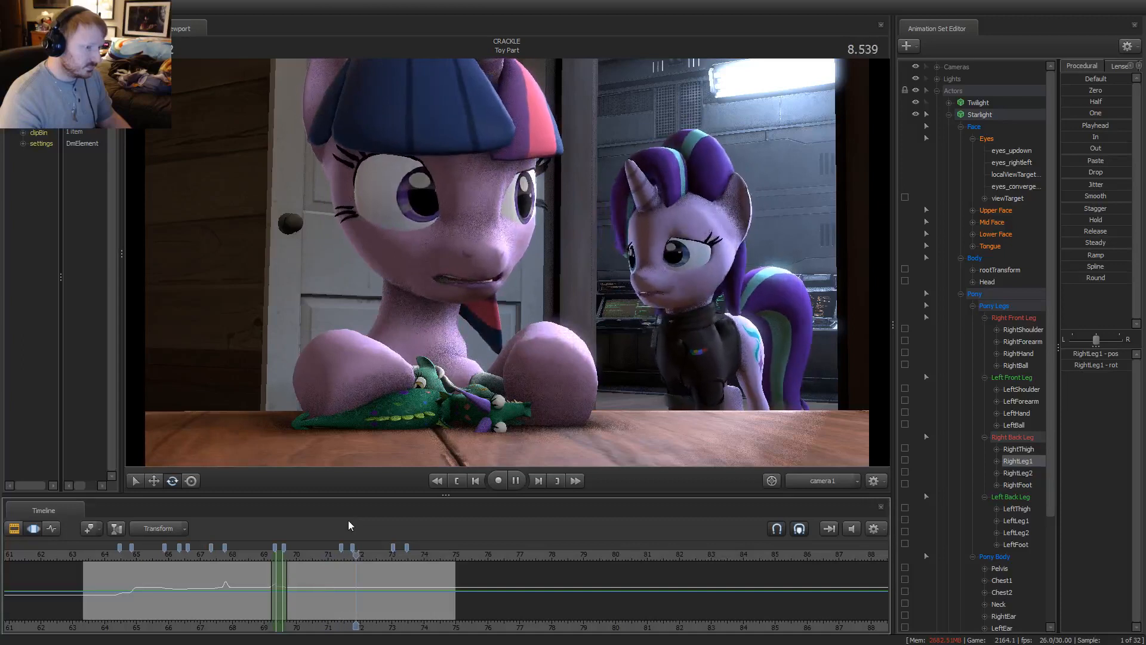
Replay the shot's ending from 8.400 s and return the playhead to 8.566 s
scroll(370, 568, "up", 5)
left_click(332, 556)
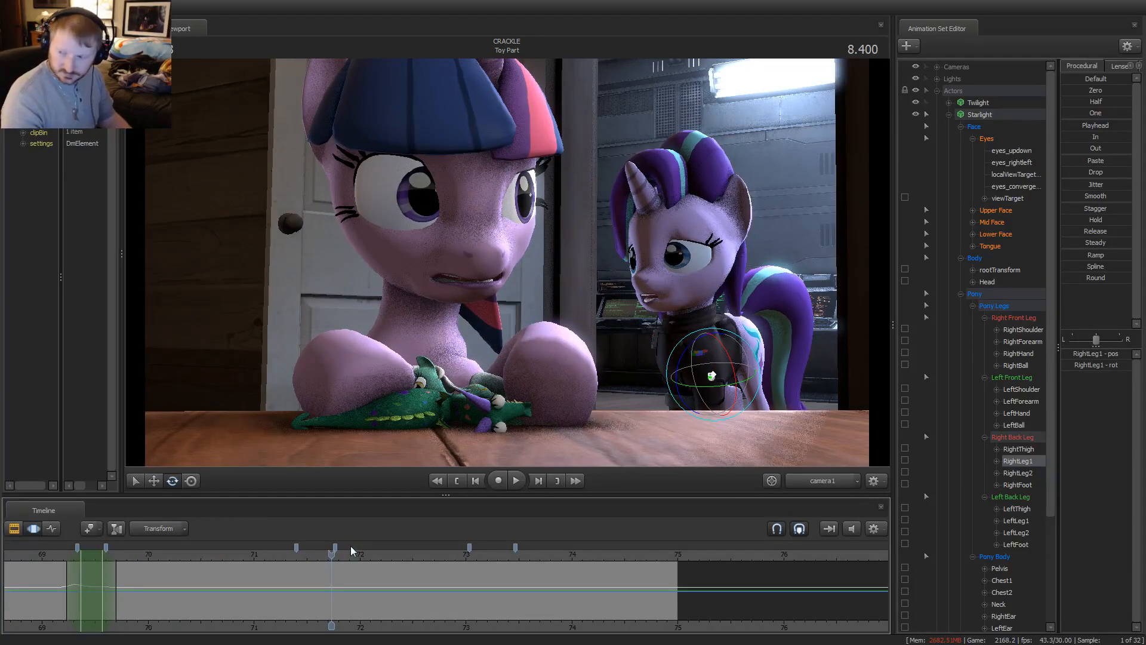
key("space")
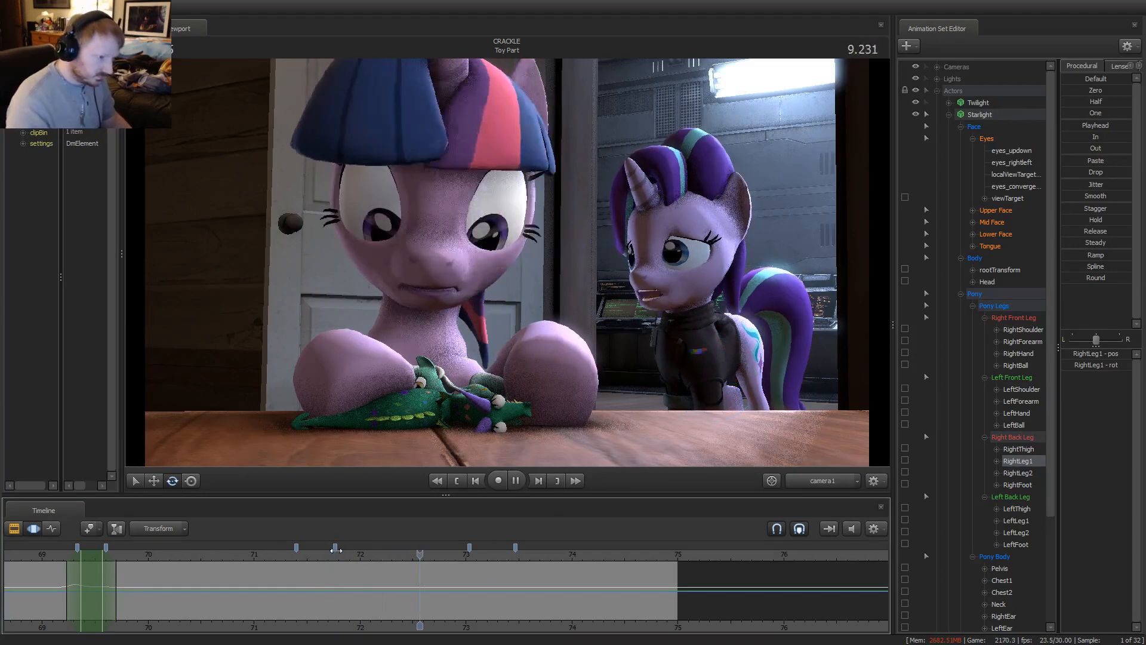
key("space")
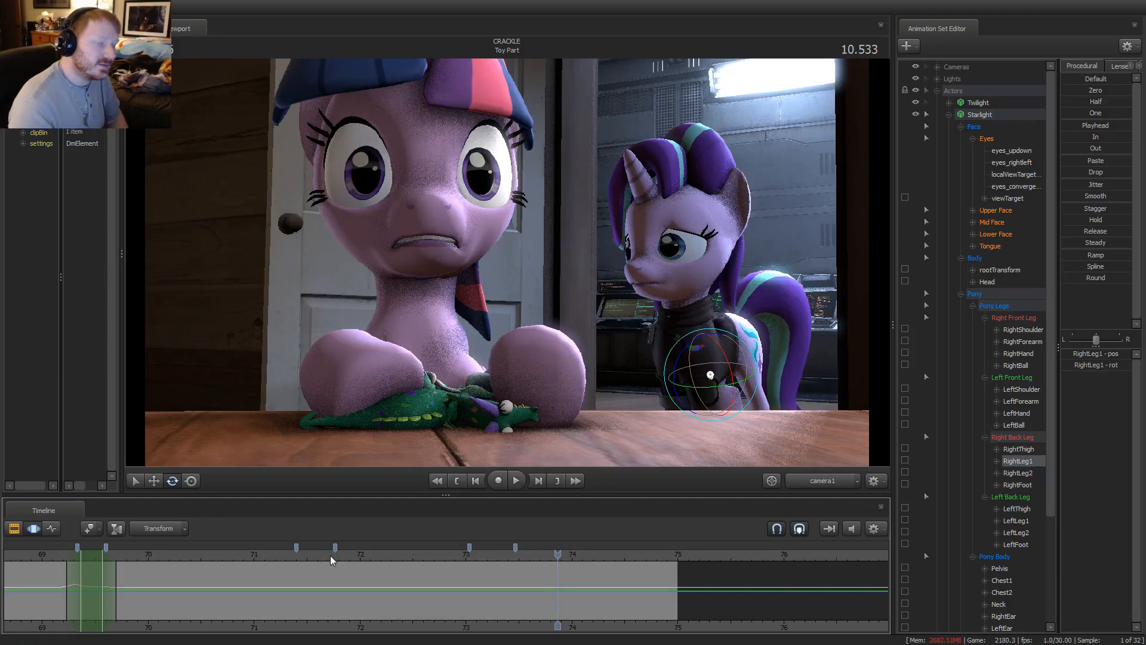
scroll(390, 603, "down", 4)
left_click(468, 552)
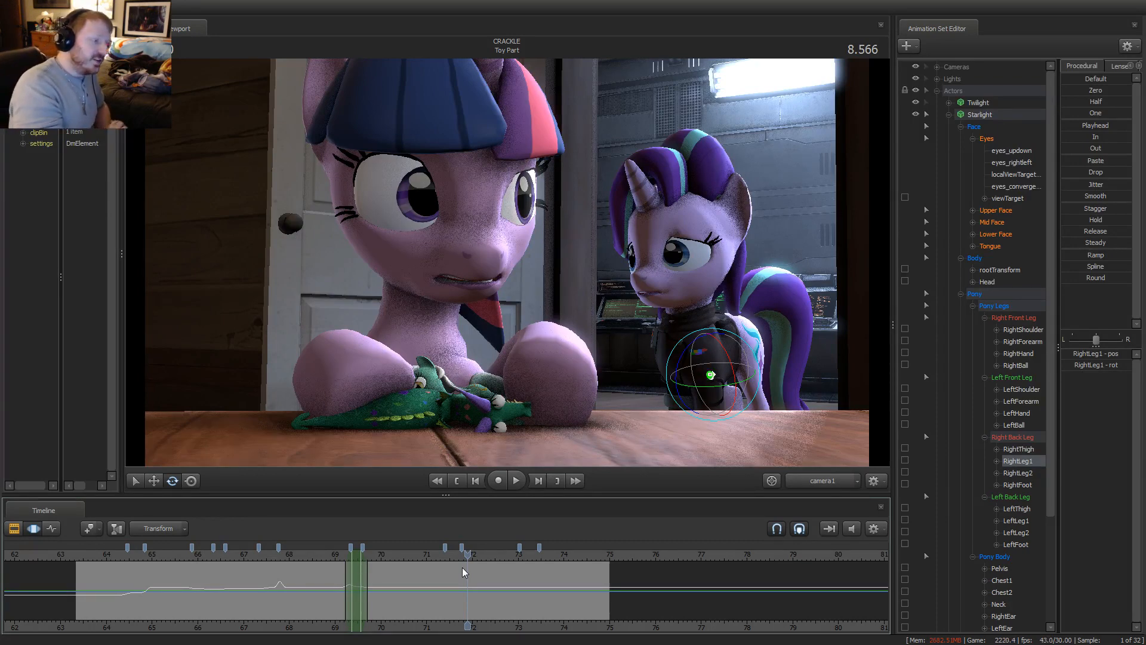
Switch the timeline to the clip view and play part of the Intro - Lyra shot, stopping at 2.400 s
key("F2")
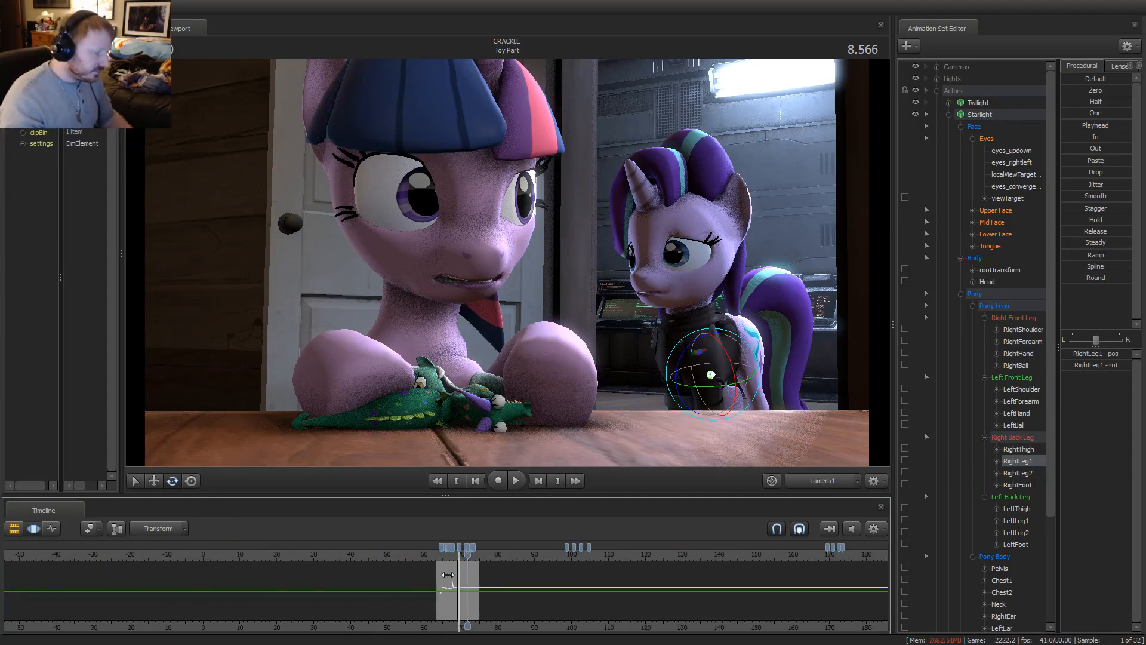
scroll(361, 569, "up", 3)
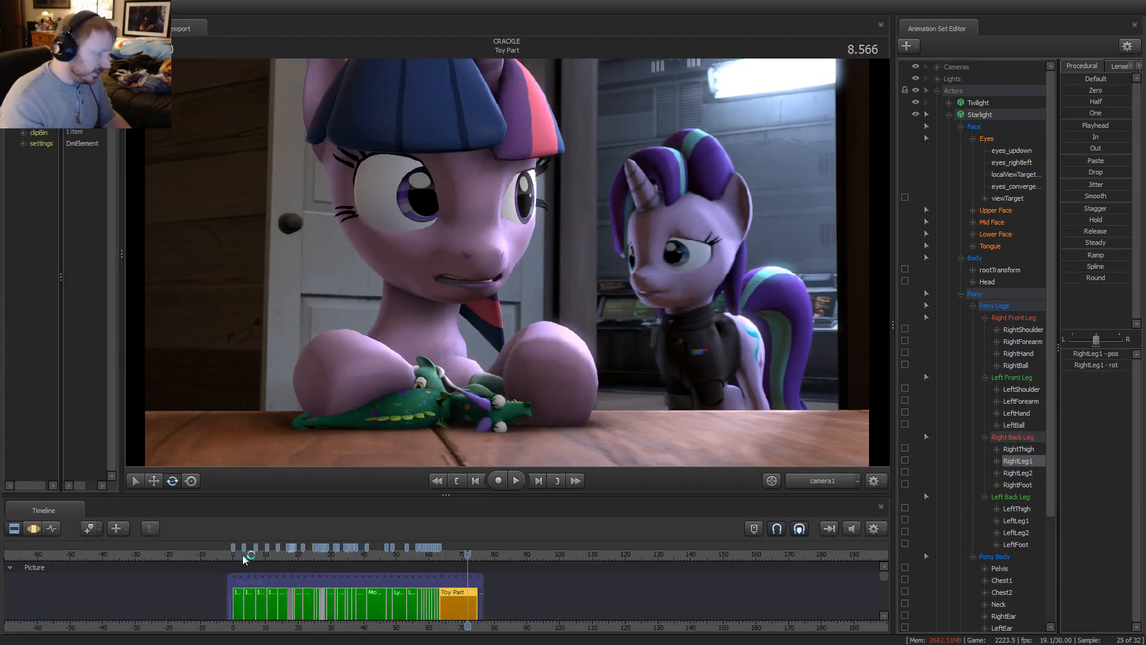
left_click(243, 556)
key("space")
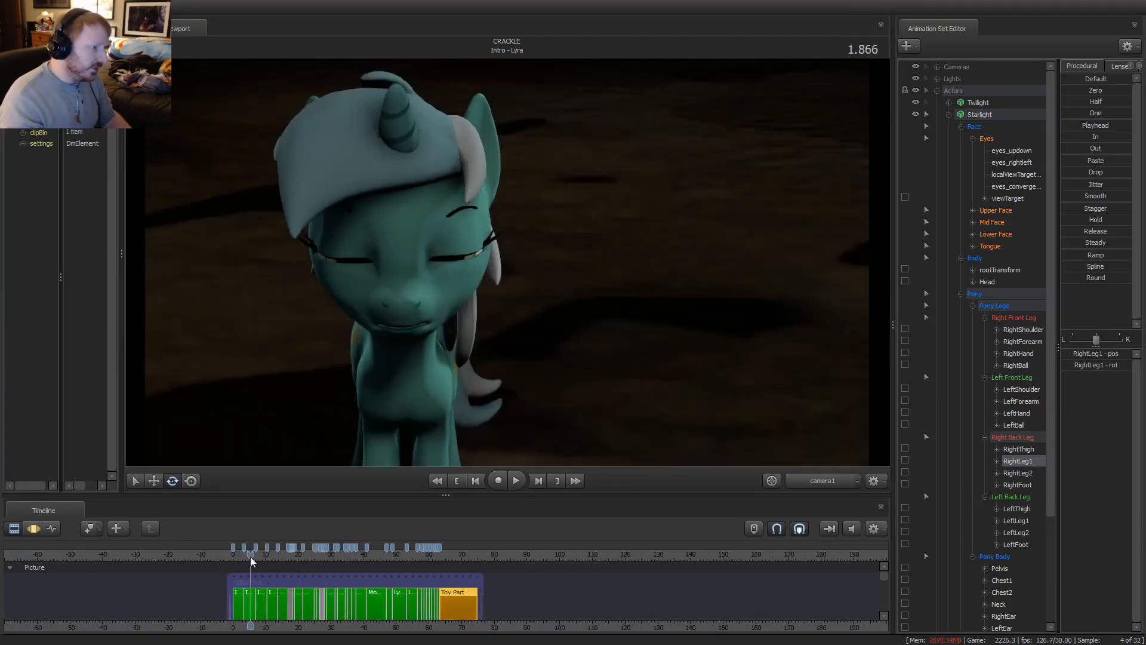
key("space")
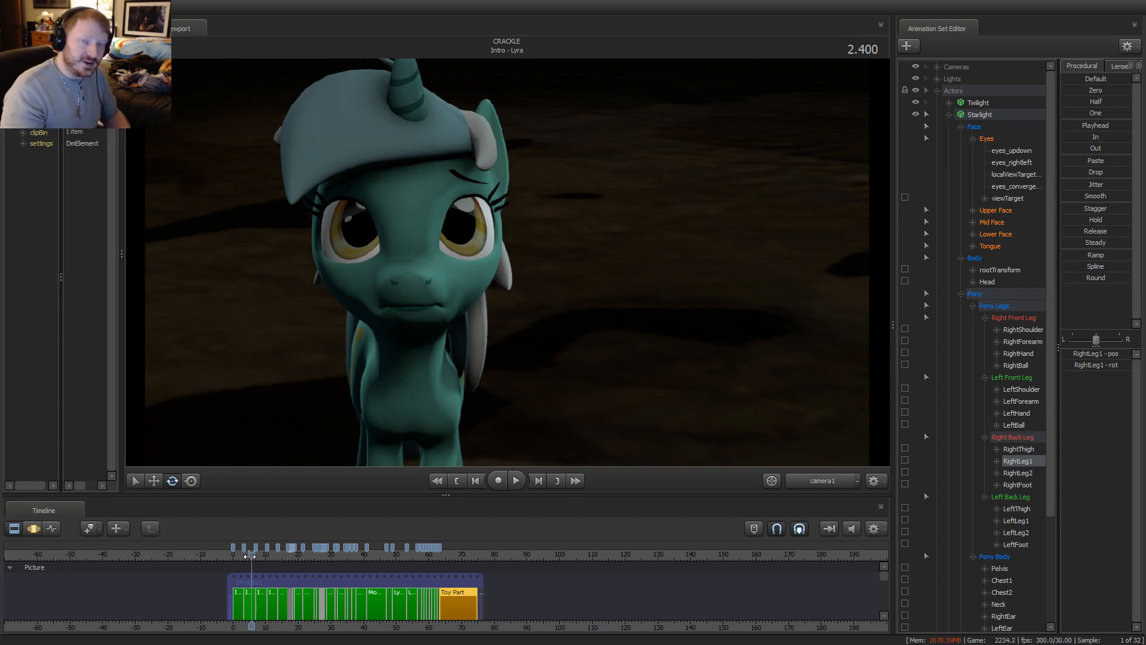
Move to the Clouds - Emergence shot at 0.200 s and look over the sequence of shots around it
scroll(274, 586, "up", 6)
mouse_move(344, 555)
left_mouse_down()
mouse_move(354, 556)
mouse_move(313, 556)
mouse_move(348, 555)
left_mouse_up()
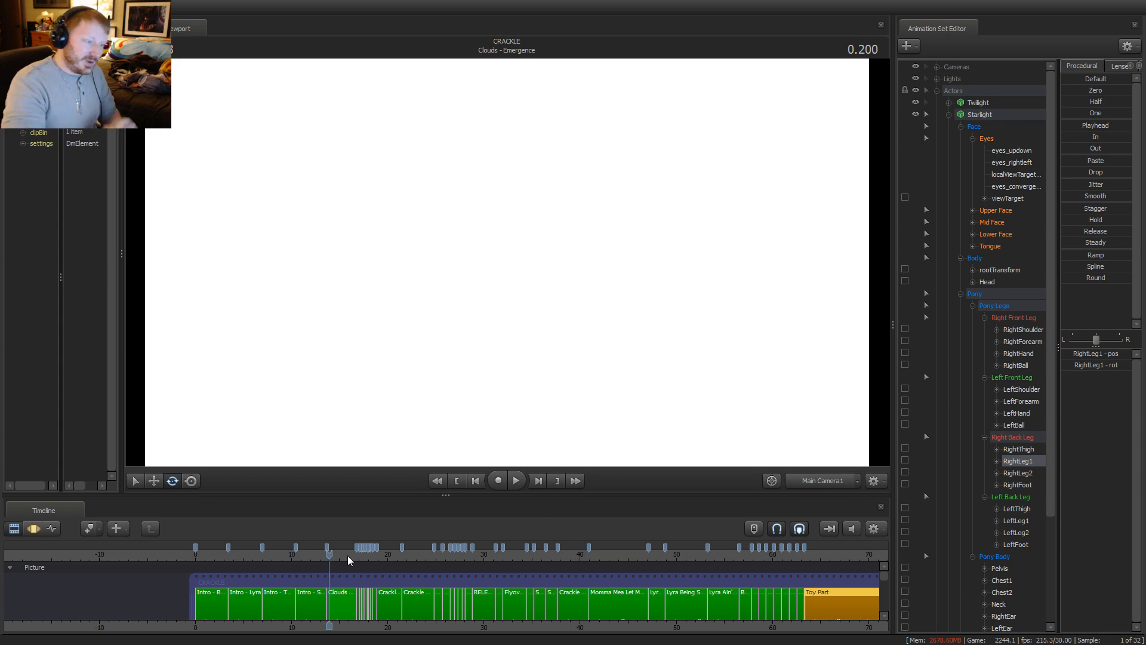
scroll(347, 555, "up", 5)
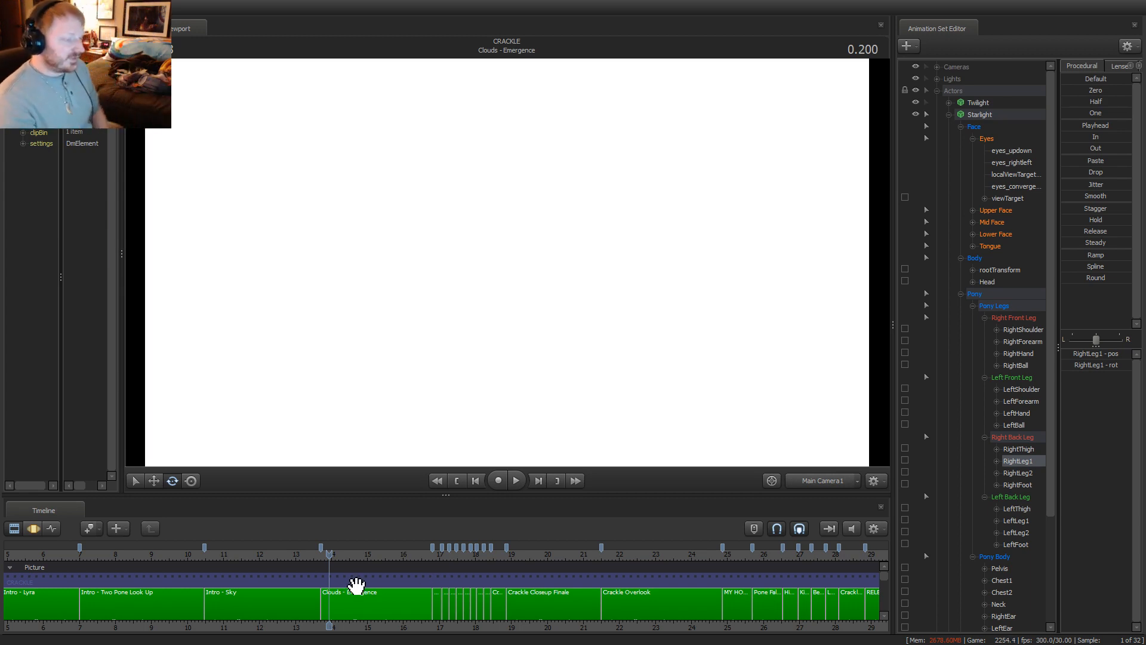
scroll(507, 572, "down", 3)
scroll(496, 567, "down", 2)
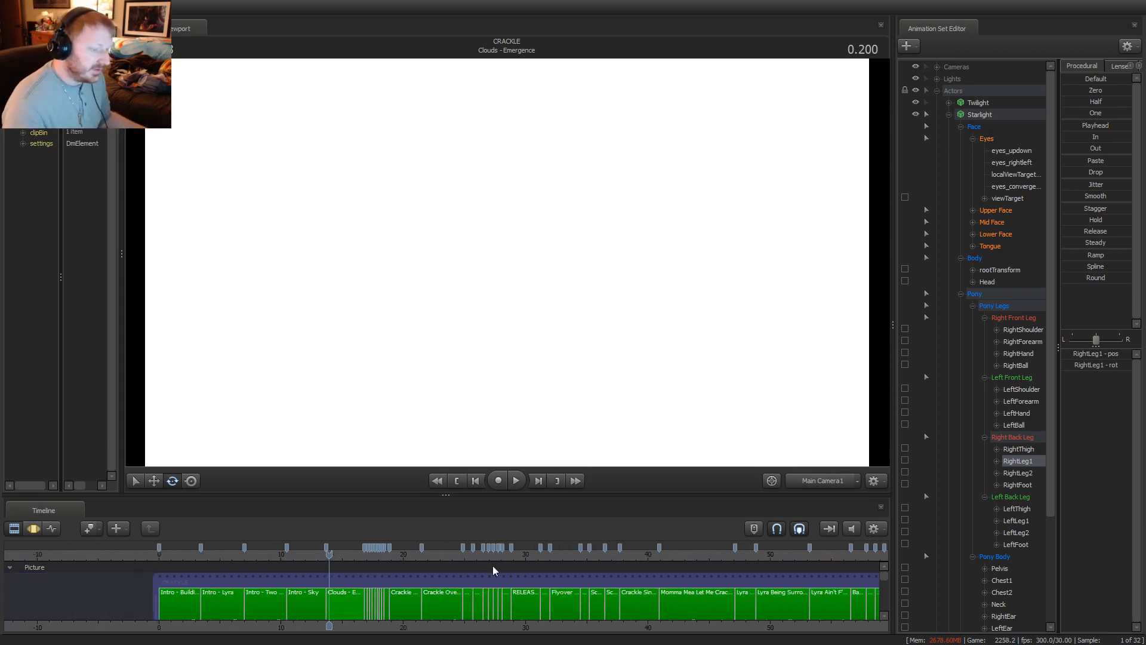
Return to the Toy Part shot at 3.566 s and frame the whole clip in the timeline
scroll(512, 570, "down", 4)
left_click(577, 554)
scroll(576, 556, "up", 3)
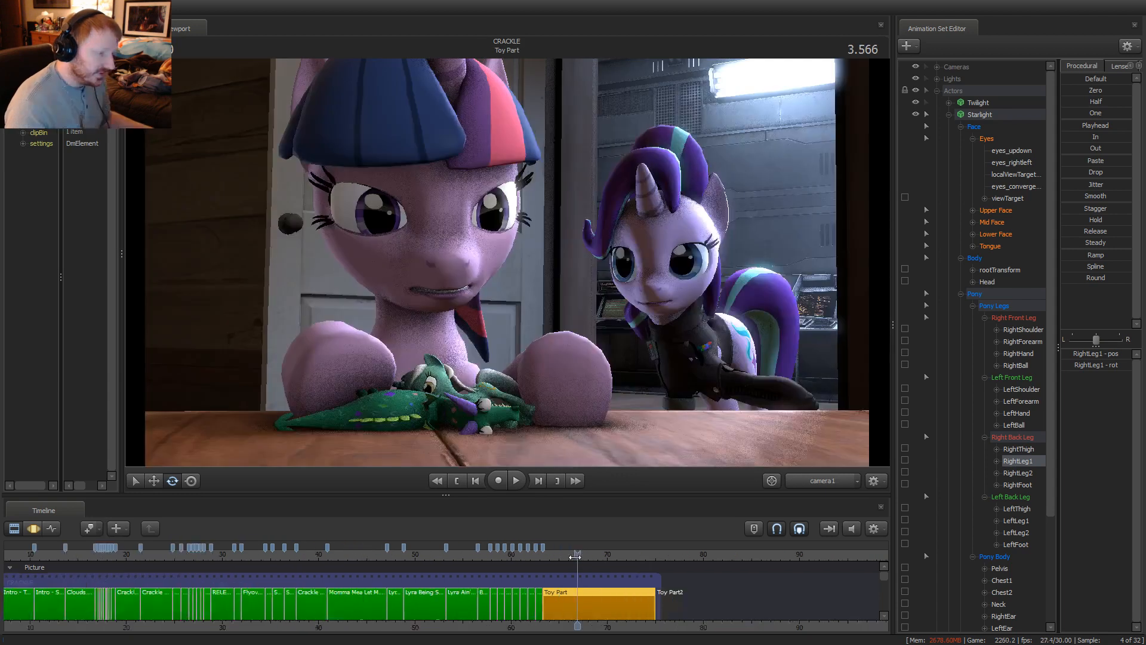
scroll(577, 558, "up", 4)
middle_click_drag(574, 615, 398, 634)
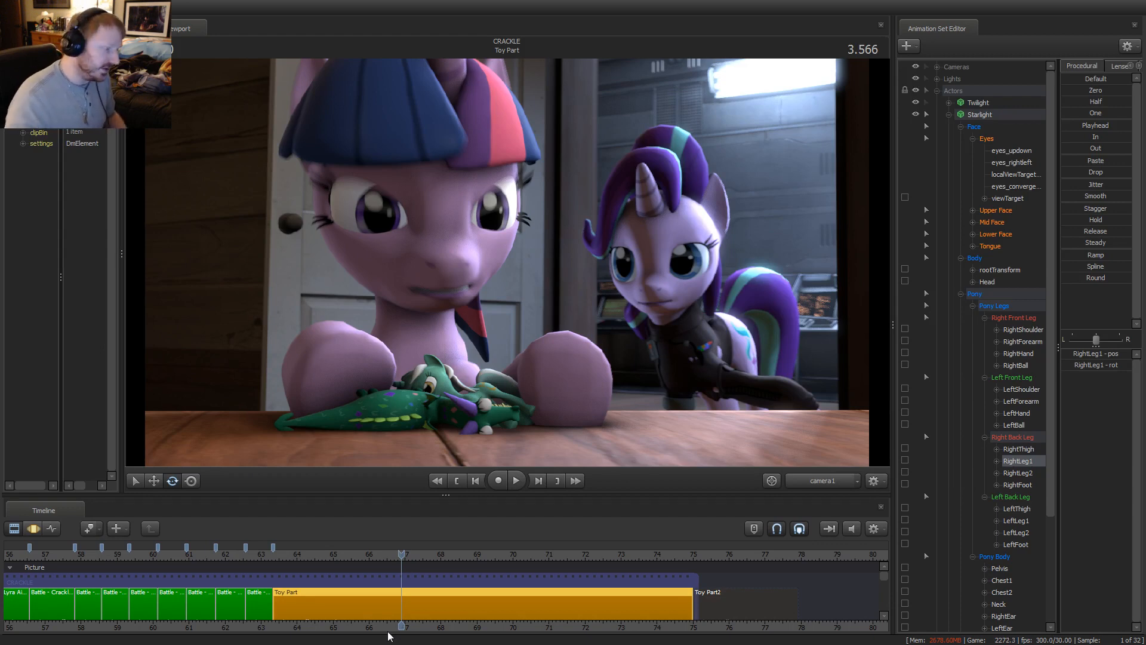
scroll(512, 612, "up", 3)
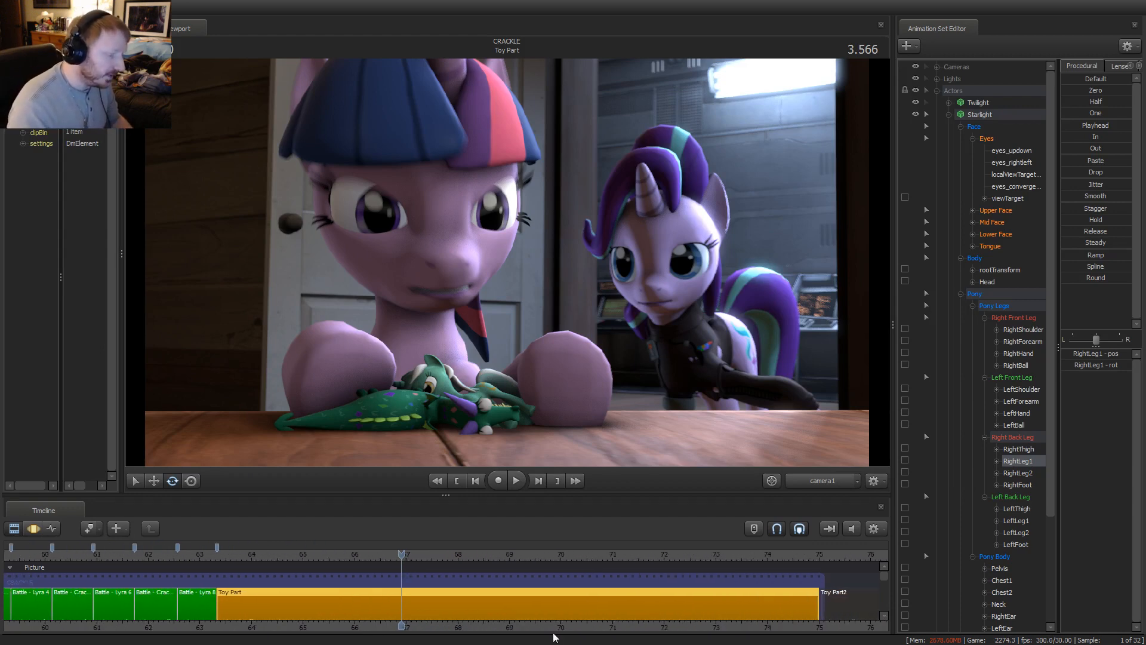
middle_click_drag(553, 634, 494, 615)
Check the characters' poses in the Toy Part shot at 1.466 s, 4.666 s and 3.300 s
left_click_drag(226, 551, 234, 548)
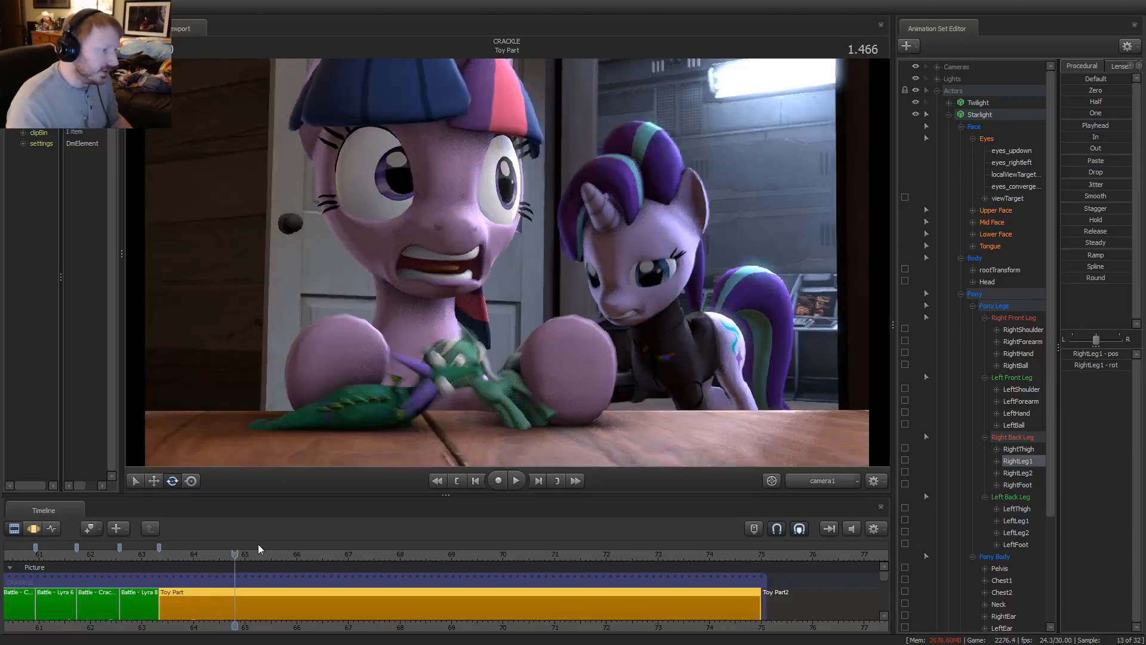
left_click_drag(385, 552, 400, 553)
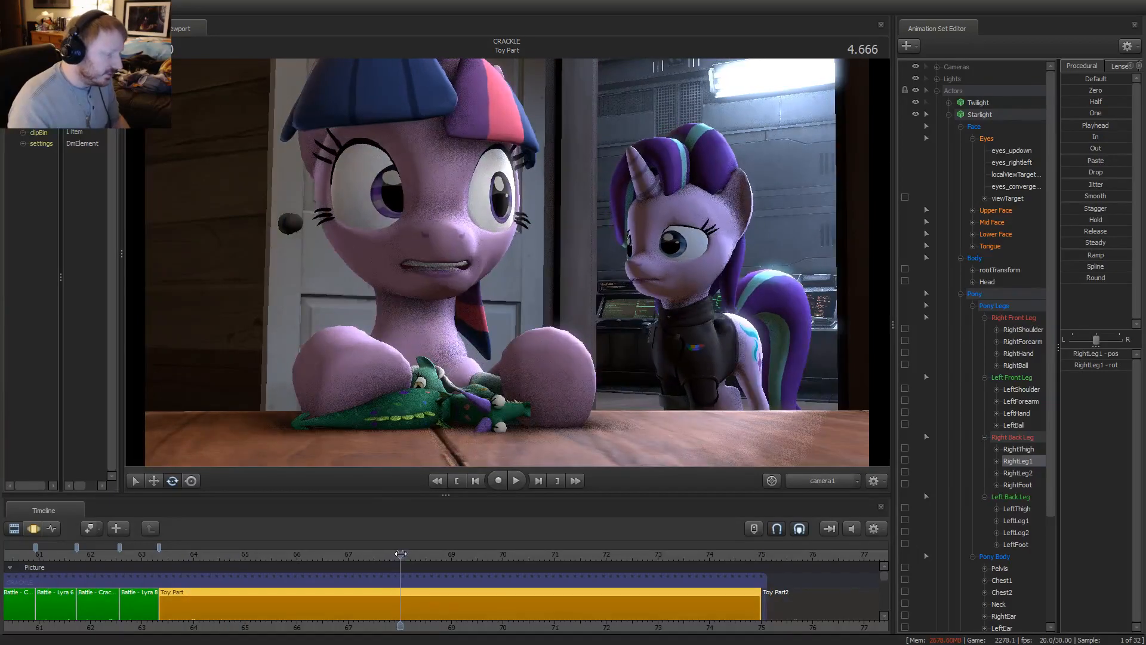
scroll(434, 570, "down", 2)
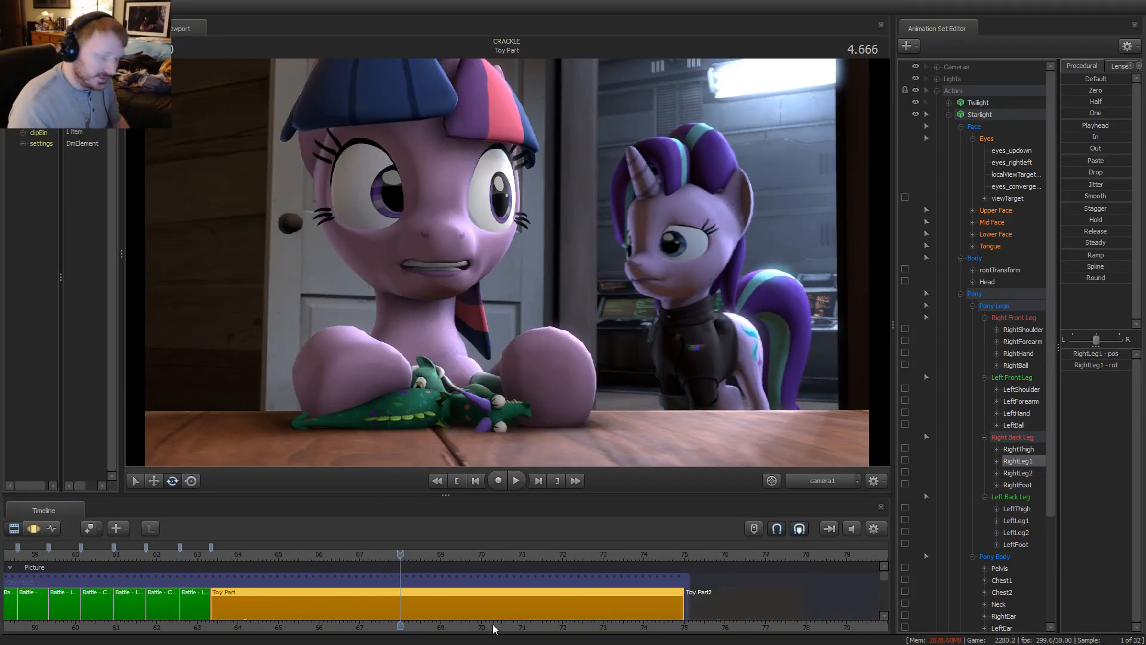
middle_click_drag(494, 628, 436, 623)
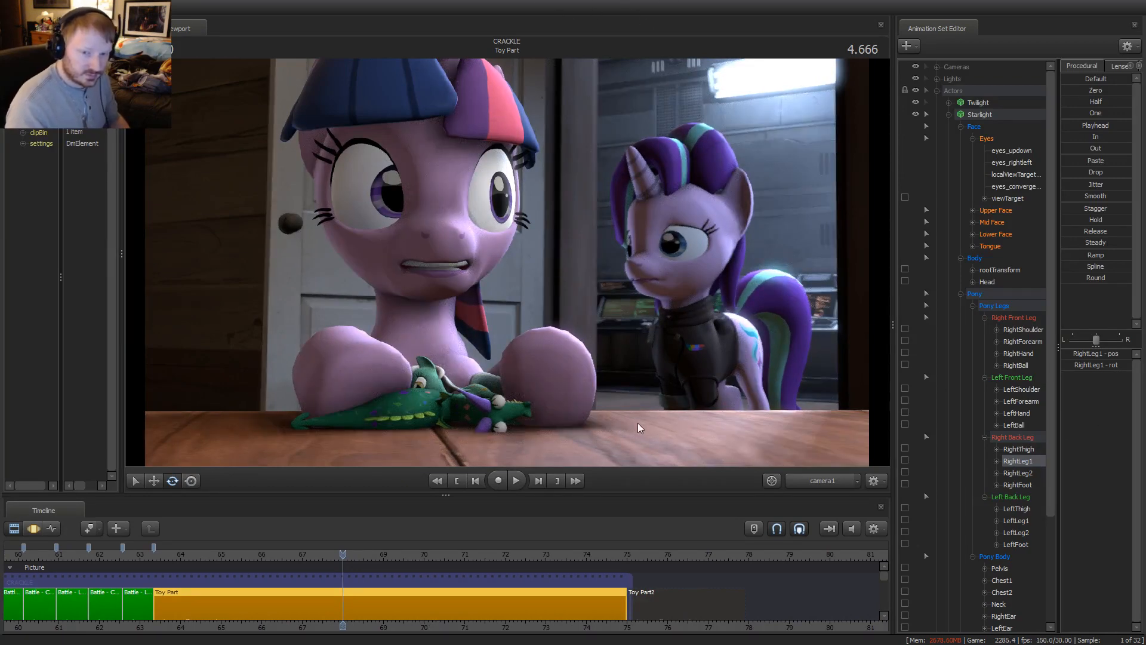
left_click_drag(343, 570, 280, 574)
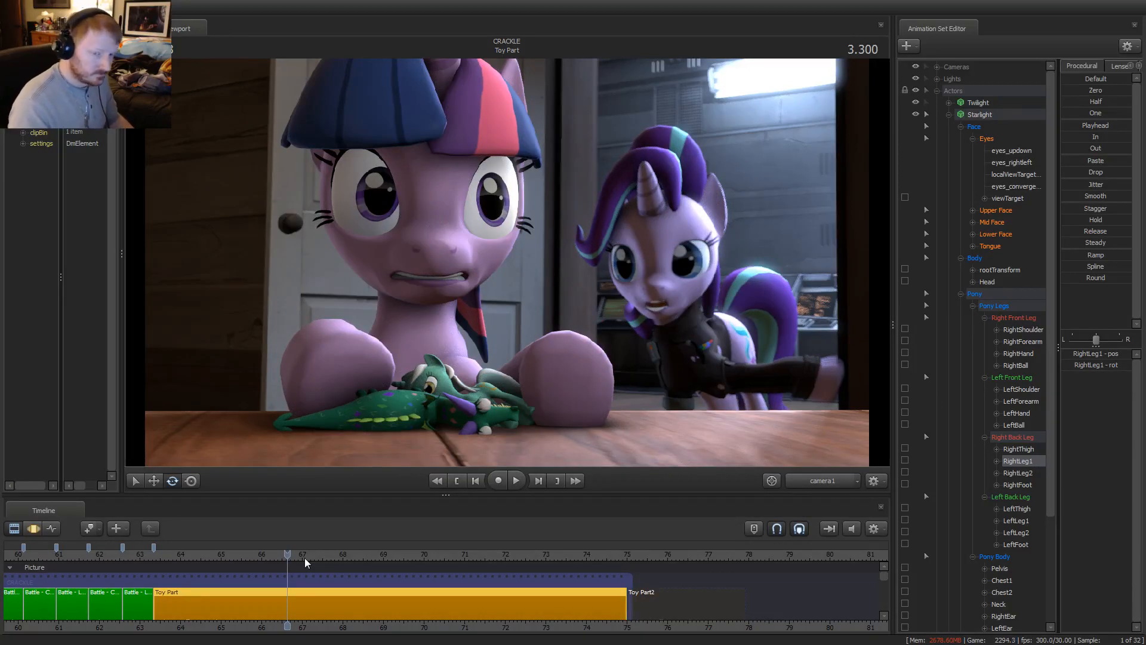
Play the Toy Part shot from 3.300 s and replay the section leading past 6.5 s
key("space")
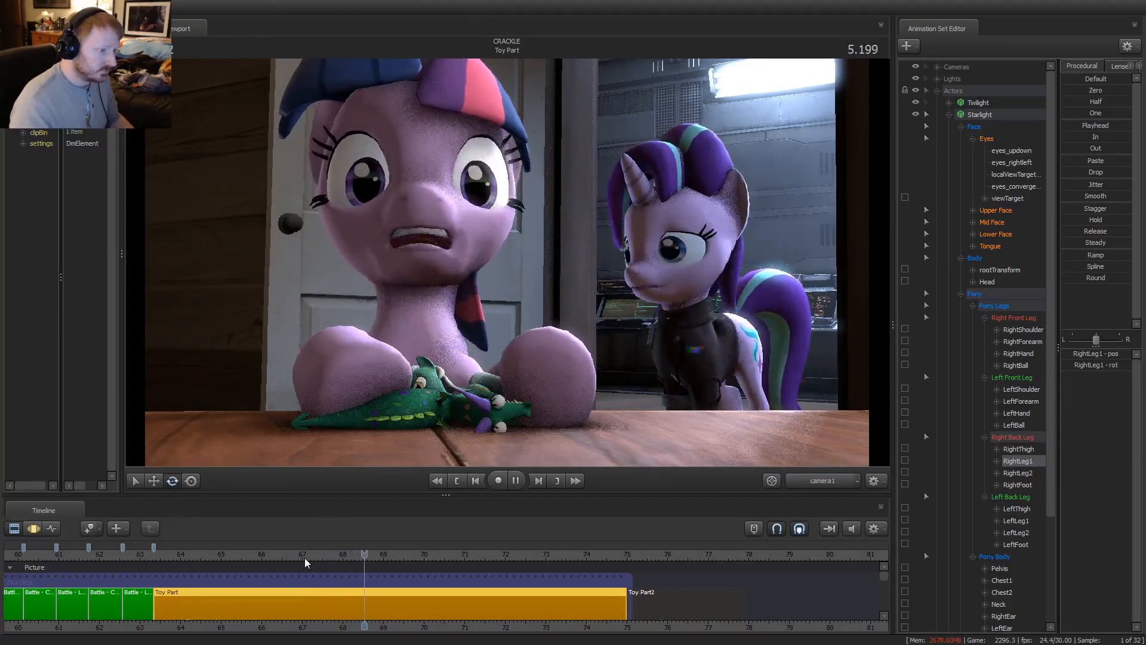
key("space")
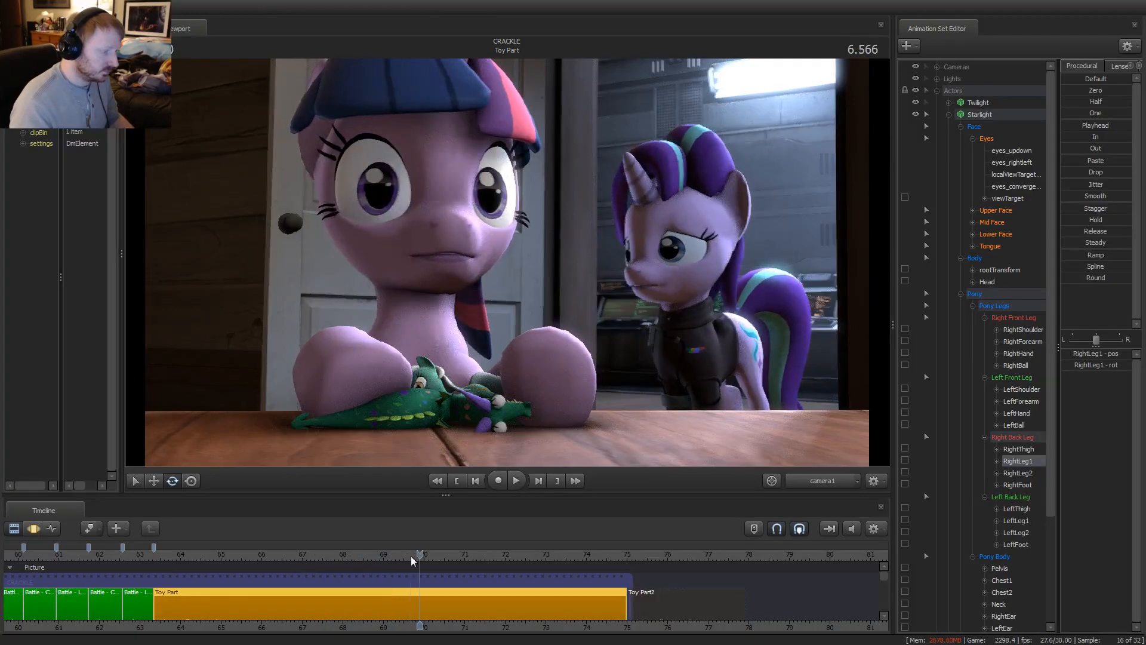
left_click_drag(410, 557, 370, 556)
key("space")
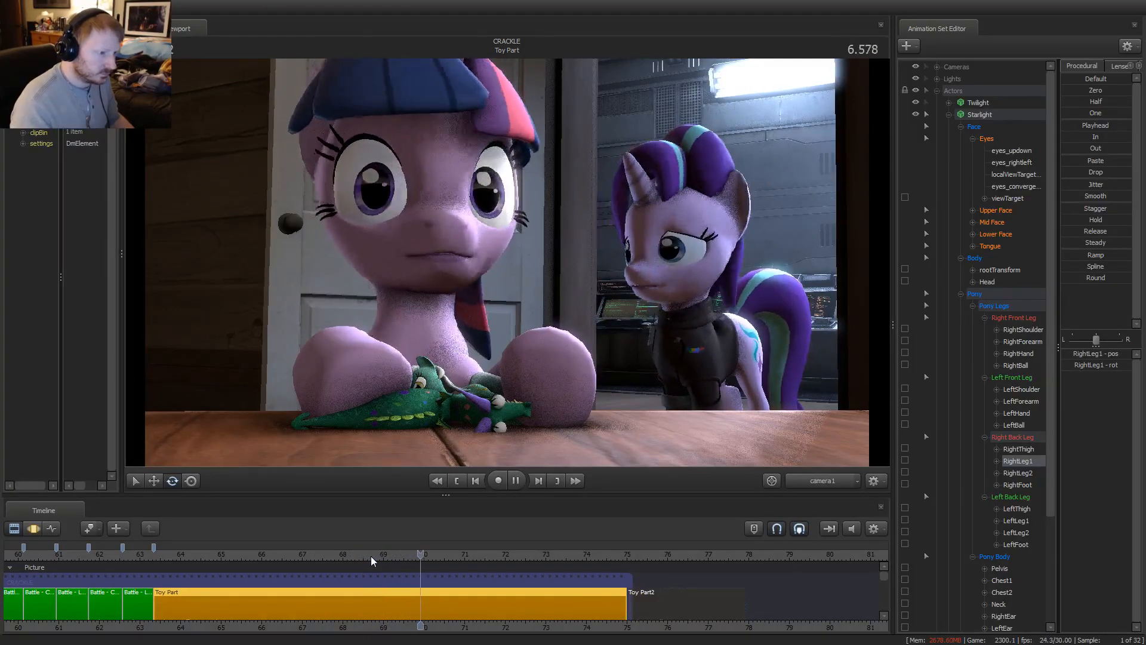
key("space")
Replay Starlight's movement repeatedly from about 4 s, stopping at 8.633 s
left_click(320, 557)
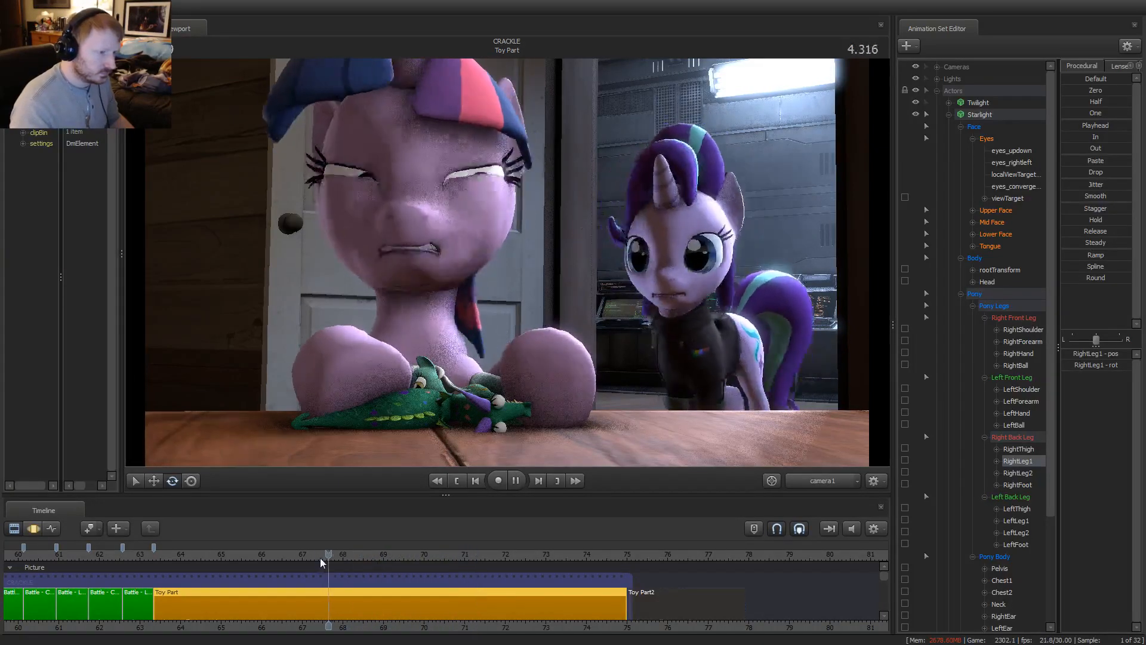
key("space")
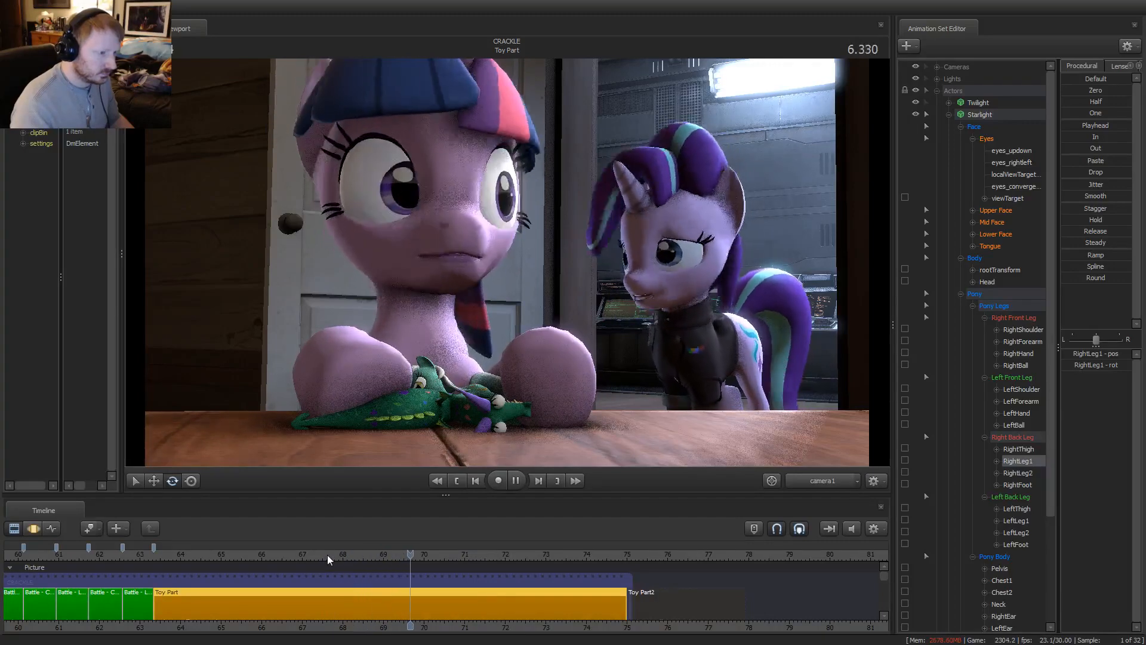
left_click(342, 552)
key("space")
left_click(320, 556)
key("space")
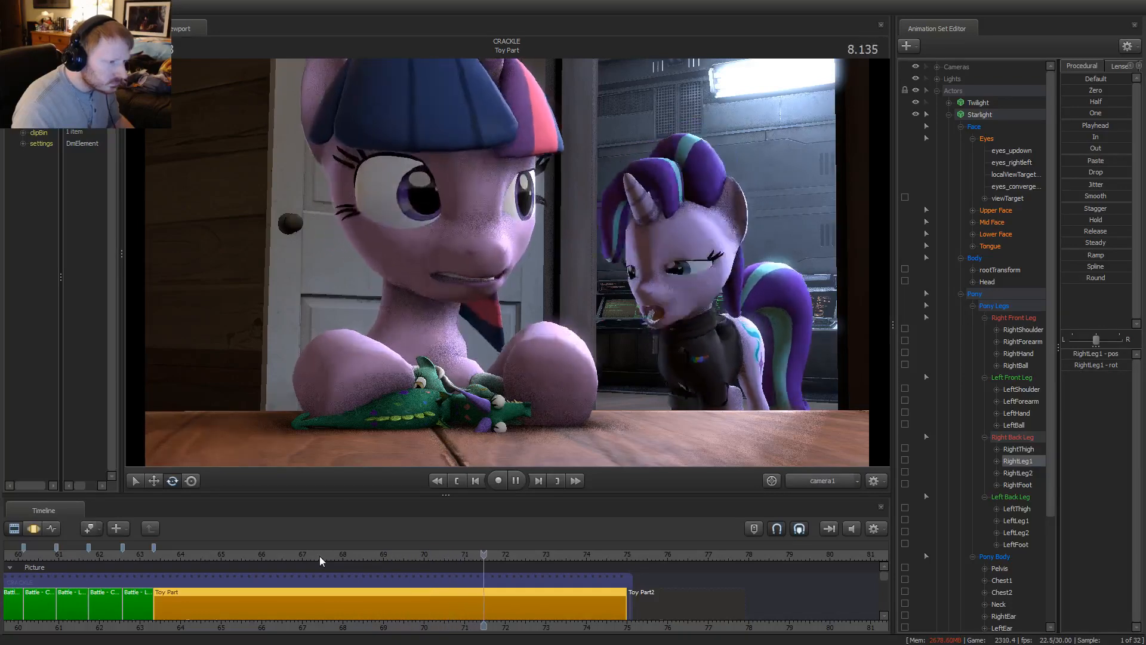
key("space")
Review the exchange closely up to 9.300 s and check Starlight's poses at 8.000 s and 7.733 s
scroll(422, 584, "up", 5)
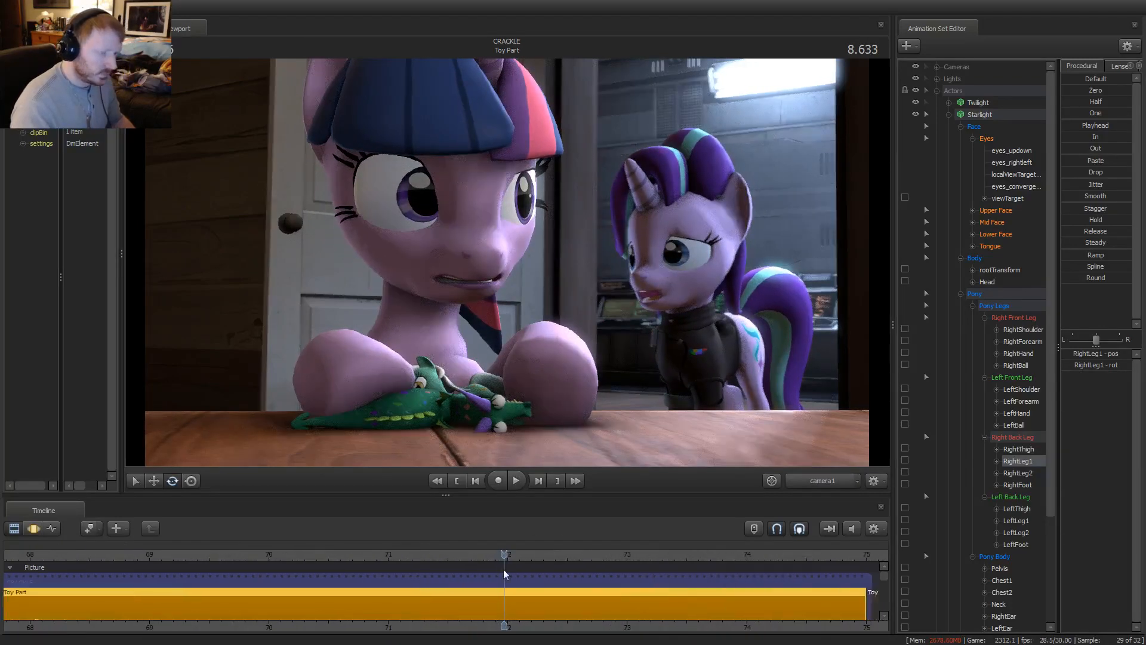
left_click(464, 563)
key("Right")
key("Right")
key("Right")
key("Right")
key("Right")
key("Right")
key("Right")
key("Right")
key("Right")
key("Right")
key("Right")
key("Right")
key("Right")
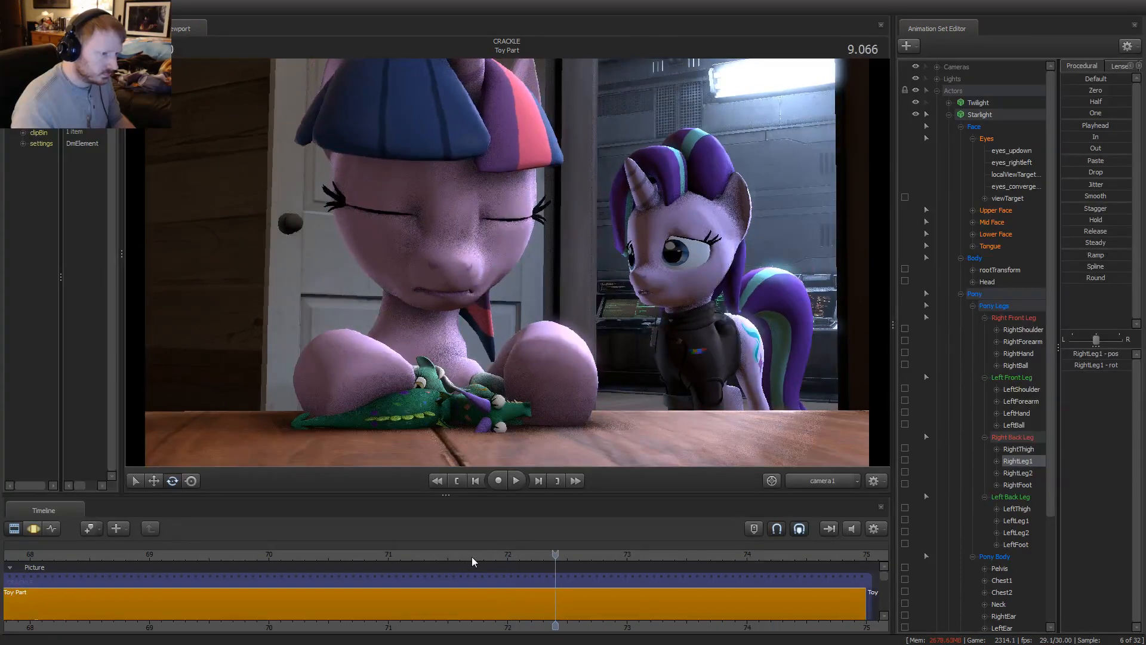
key("space")
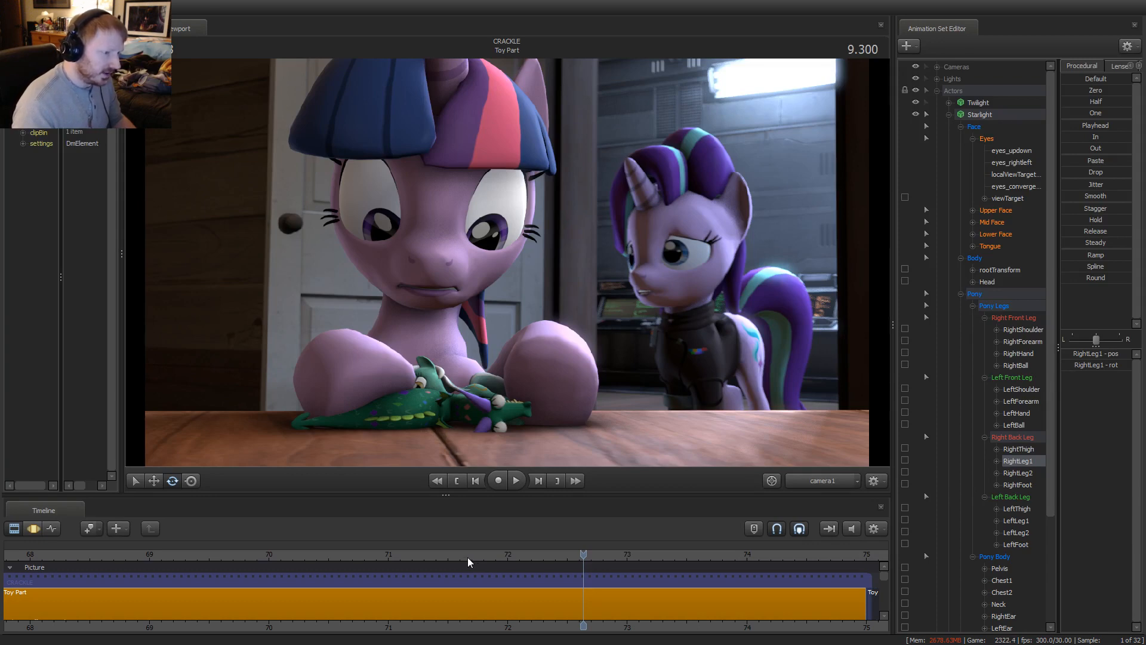
left_click(428, 558)
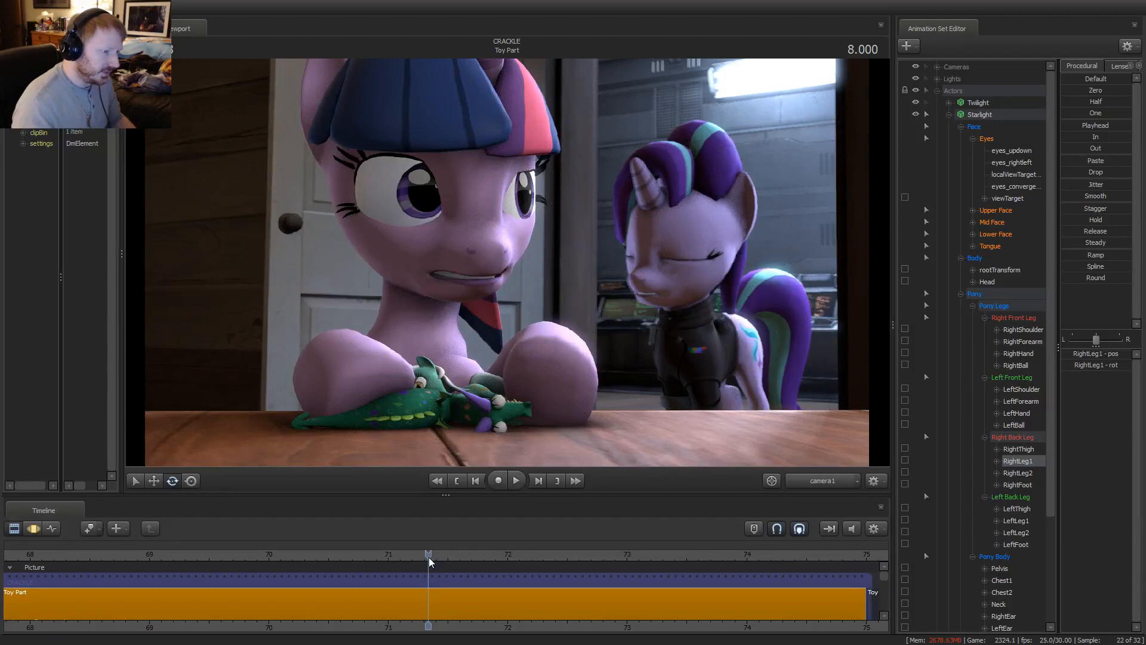
left_click_drag(428, 555, 394, 554)
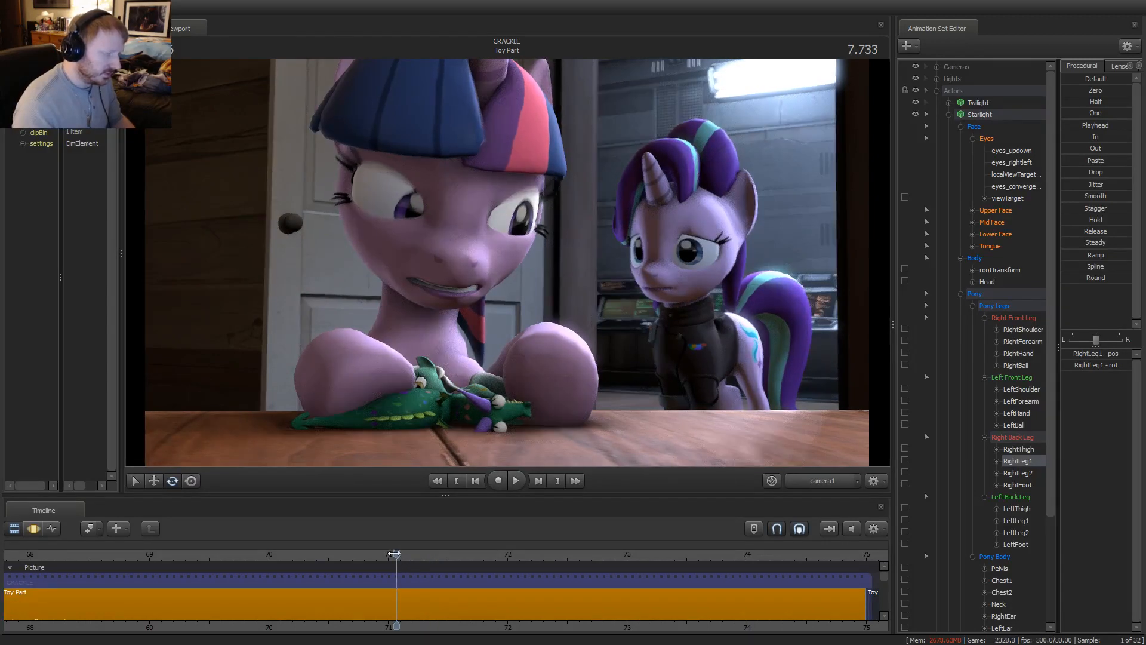
Go to 0.400 s in the Toy Part shot and show it in the Motion Editor
scroll(328, 553, "down", 3)
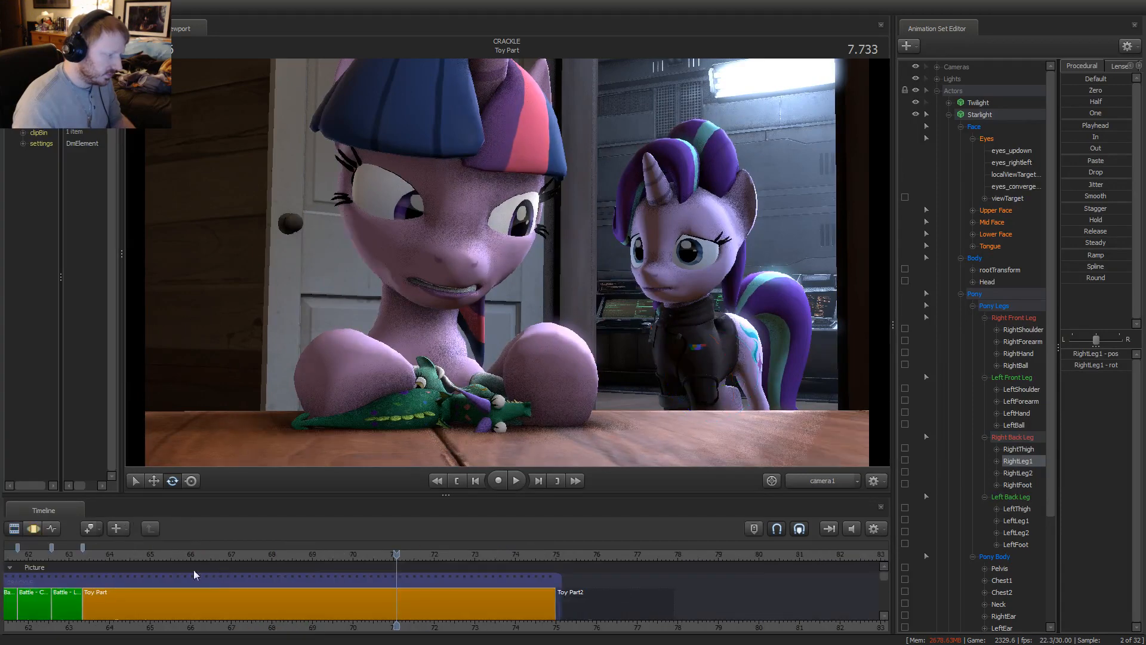
left_click(92, 556)
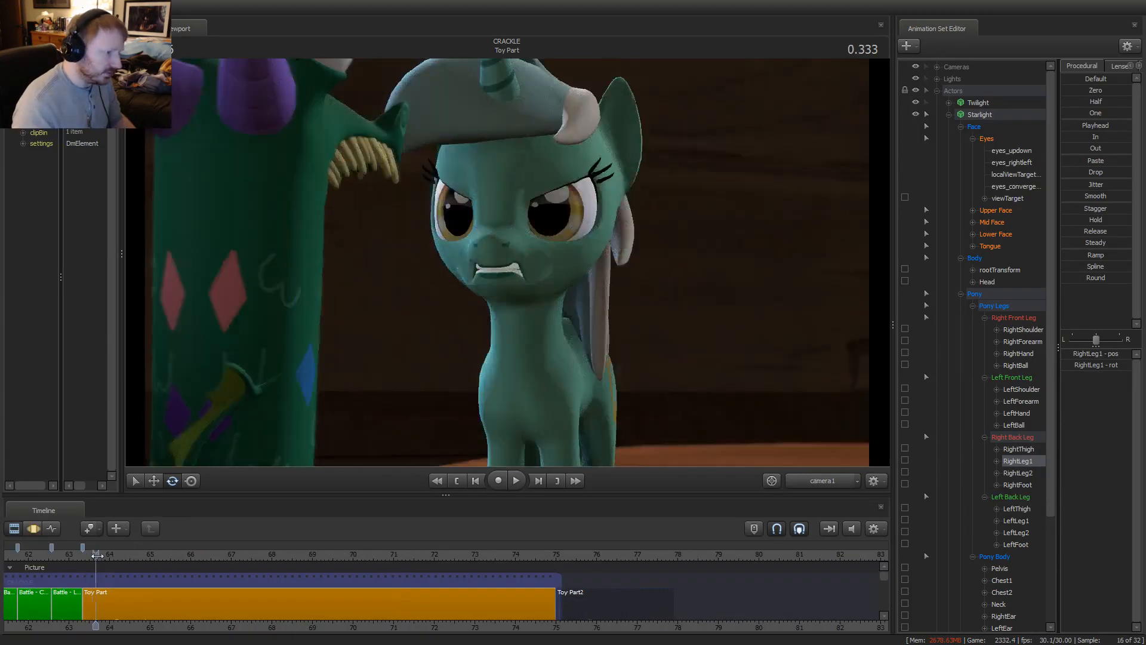
left_click_drag(92, 556, 99, 555)
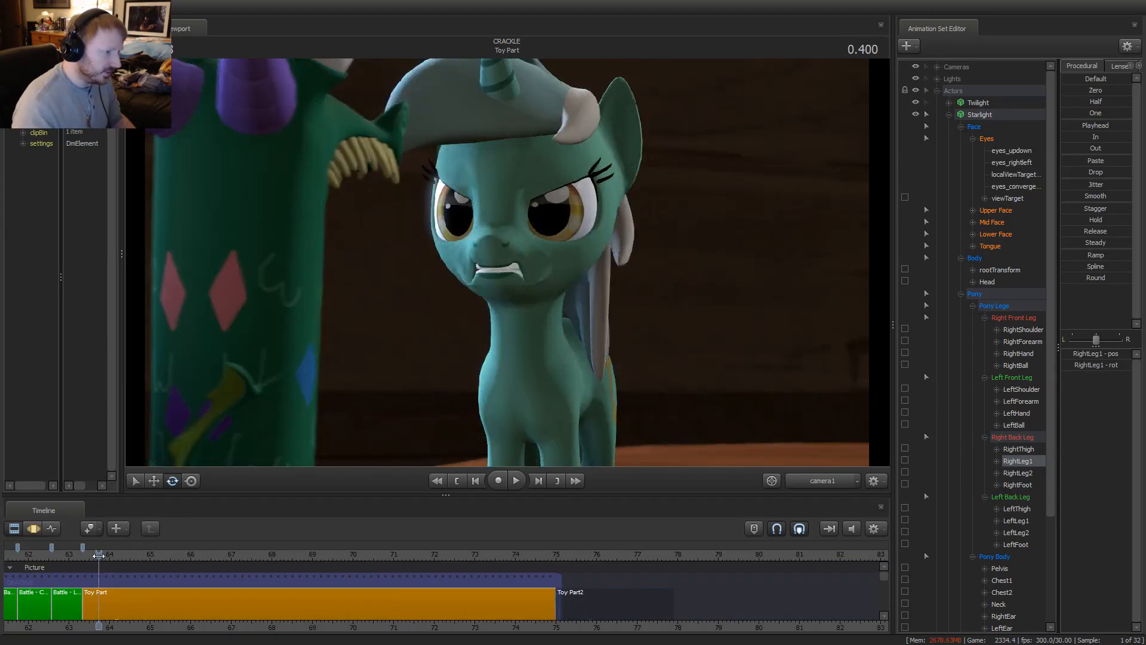
key("F3")
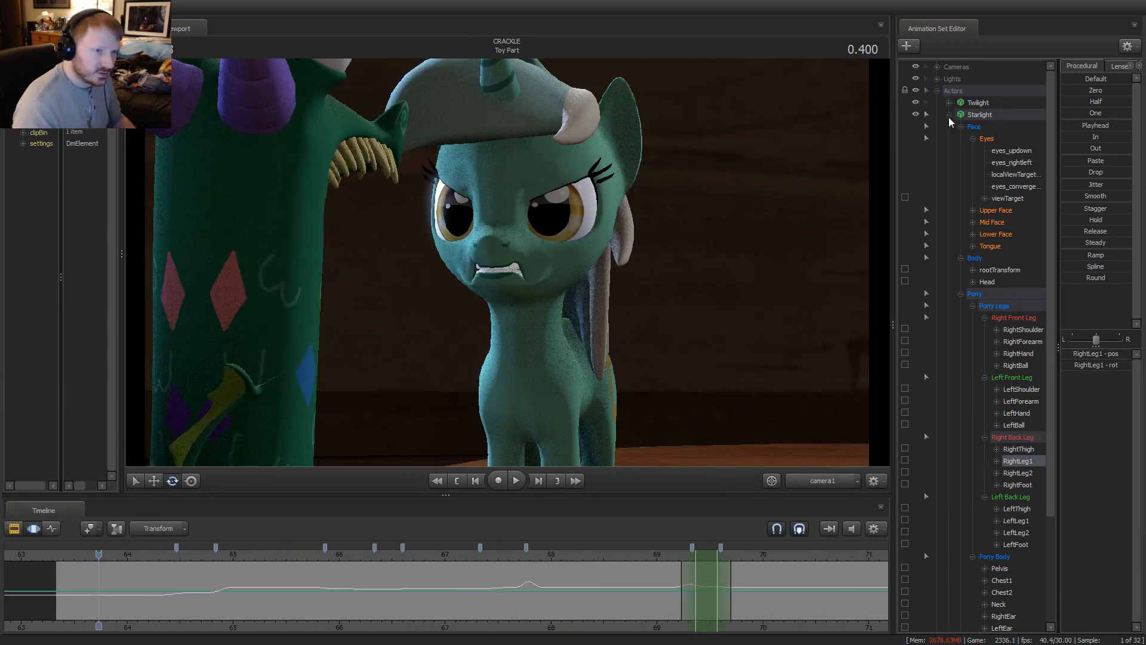
Collapse the Actors group, then reveal and select all of the Main Camera's controls
left_click(937, 91)
left_click(936, 67)
left_click(949, 79)
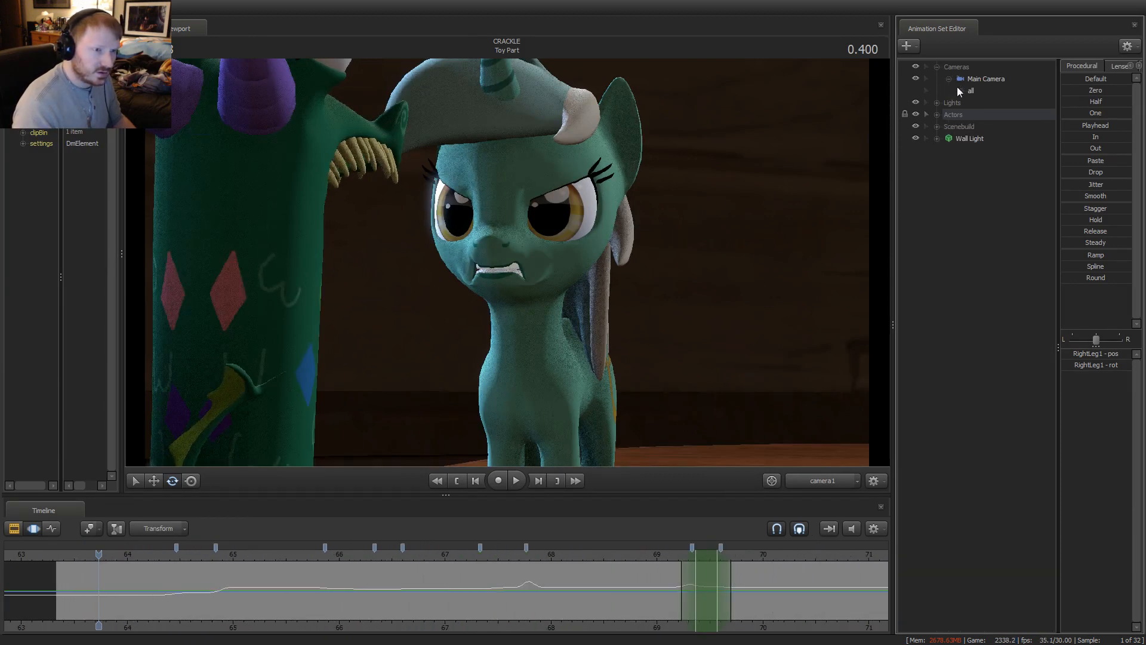
left_click(961, 90)
left_click(990, 78)
Select the shot's time up to about 64.07 s with falloff to about 64.33 s, and play across the camera transition to 1.233 s
scroll(102, 580, "up", 2)
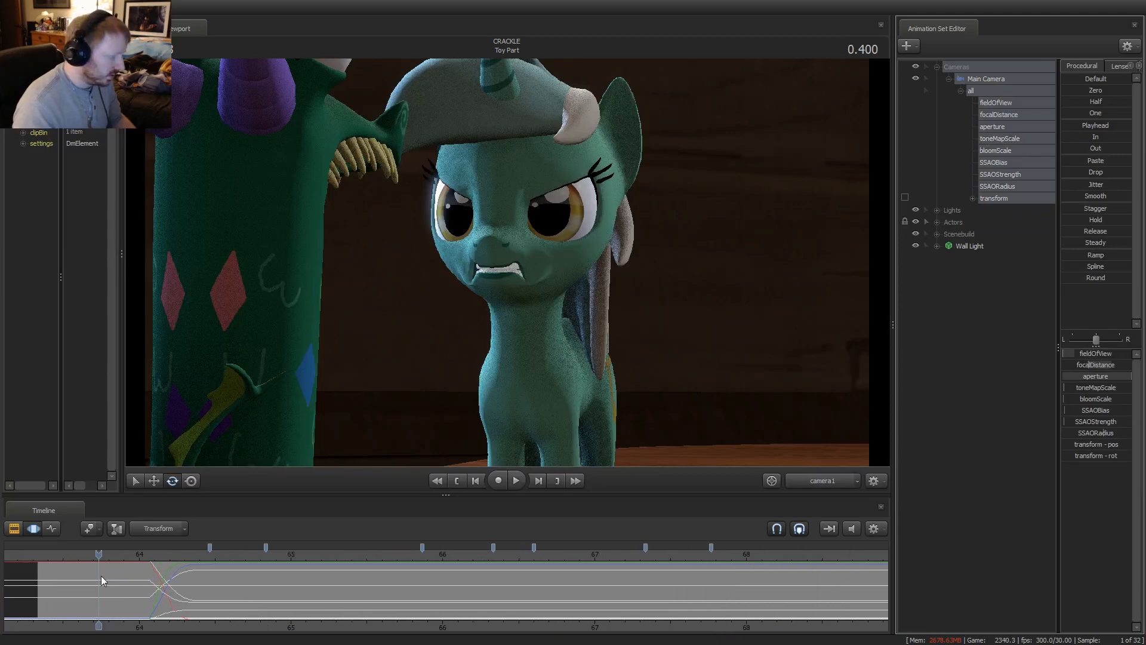
scroll(102, 580, "up", 3)
left_click_drag(196, 581, 237, 584, "shift")
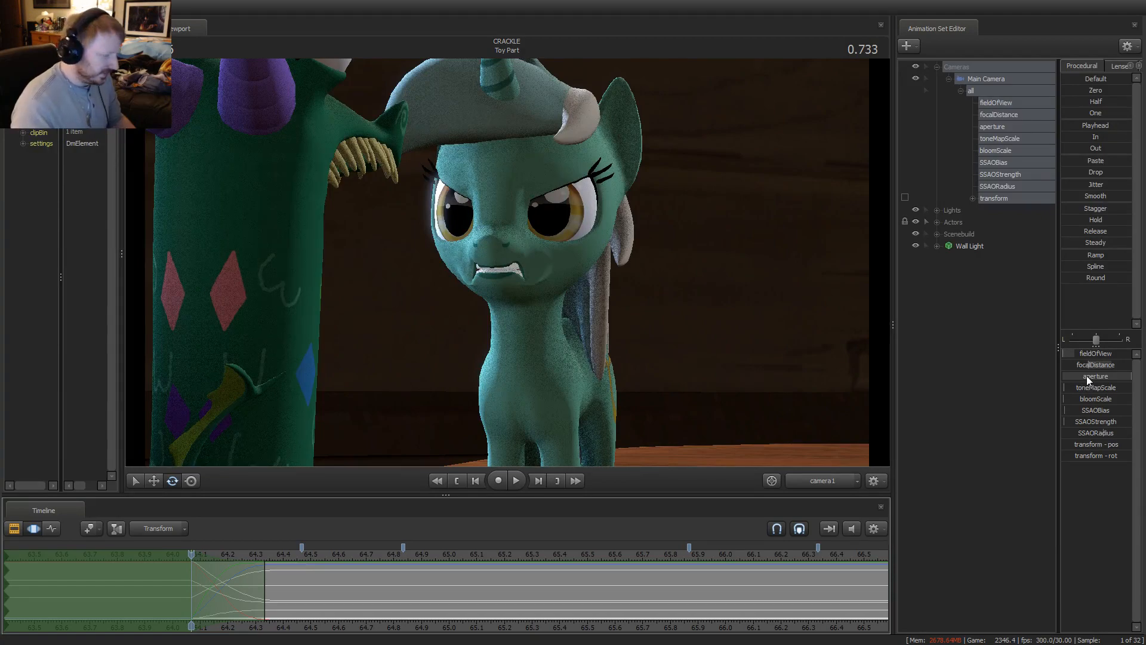
key("space")
key("space")
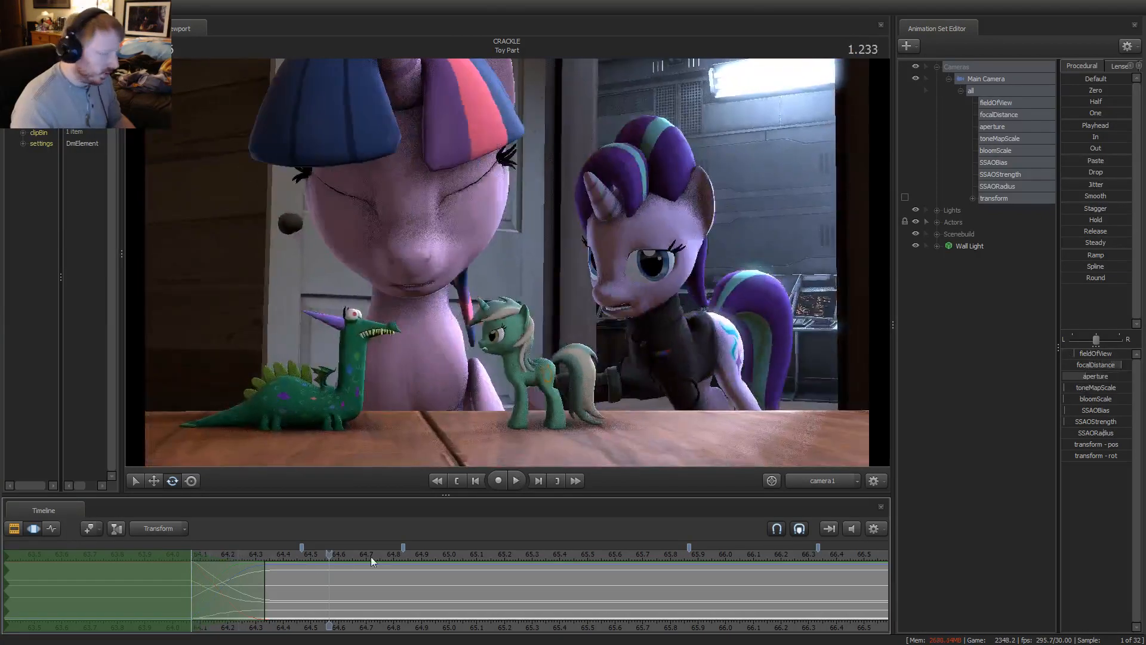
Select the time from about 64.37 s onward with falloff back to about 64.07 s, and lower the Main Camera's aperture there
left_click(274, 592)
left_click_drag(274, 591, 225, 586, "shift")
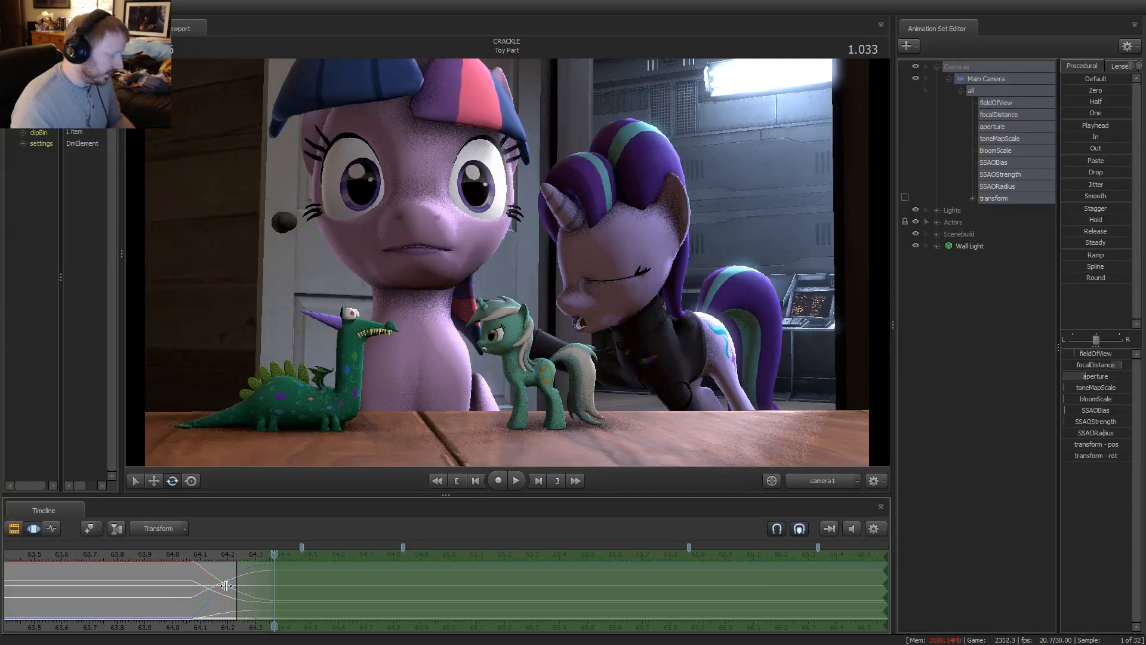
key("space")
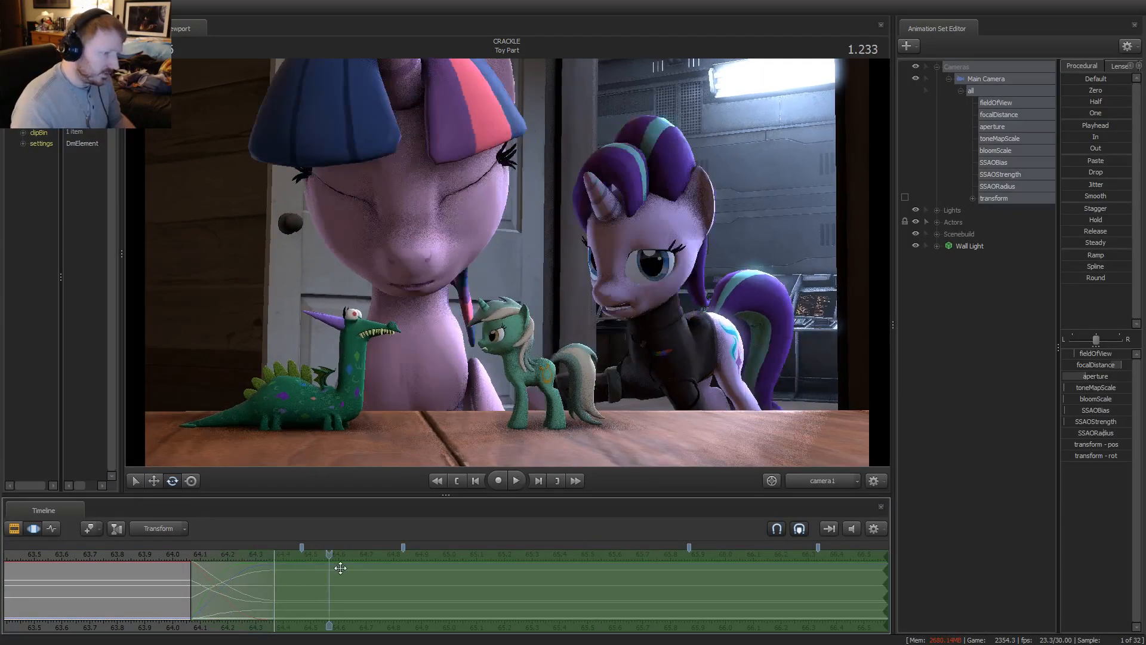
key("space")
key("F3")
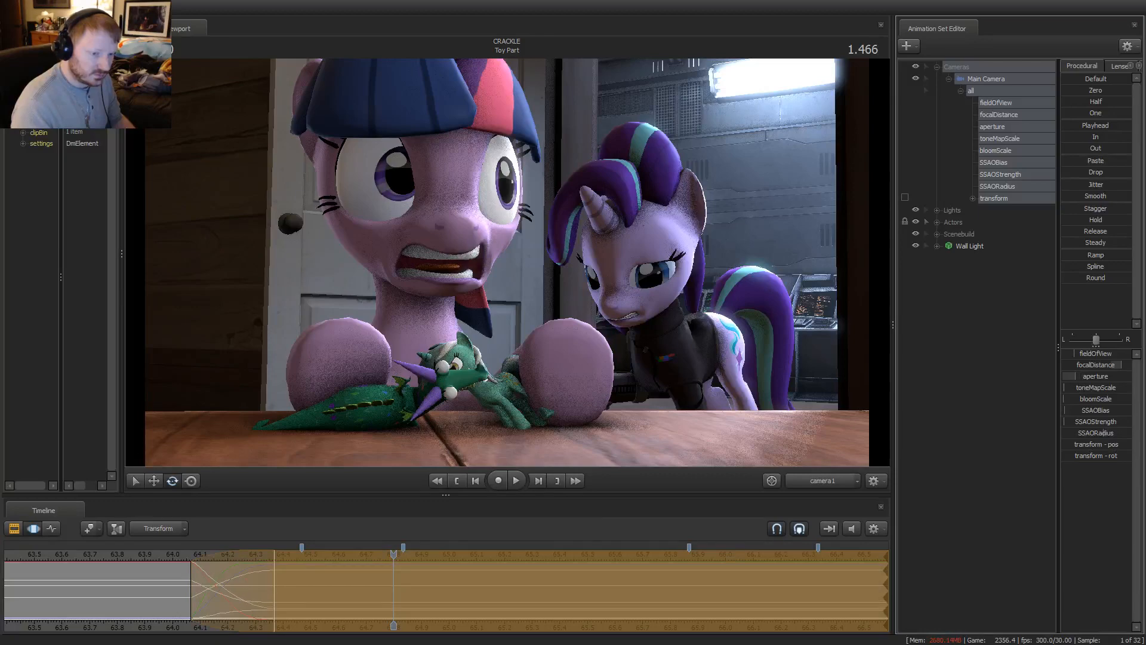
key("F3")
Play on to 1.866 s and inspect that frame's rendering in the Clip Editor and Motion Editor
key("space")
key("space")
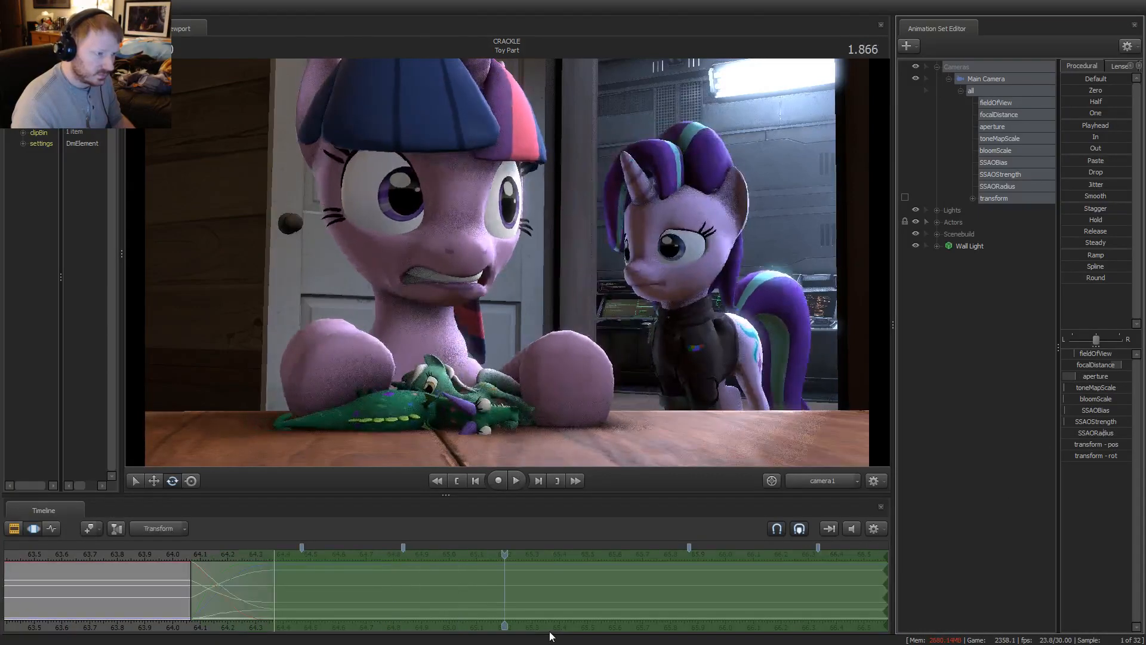
key("F2")
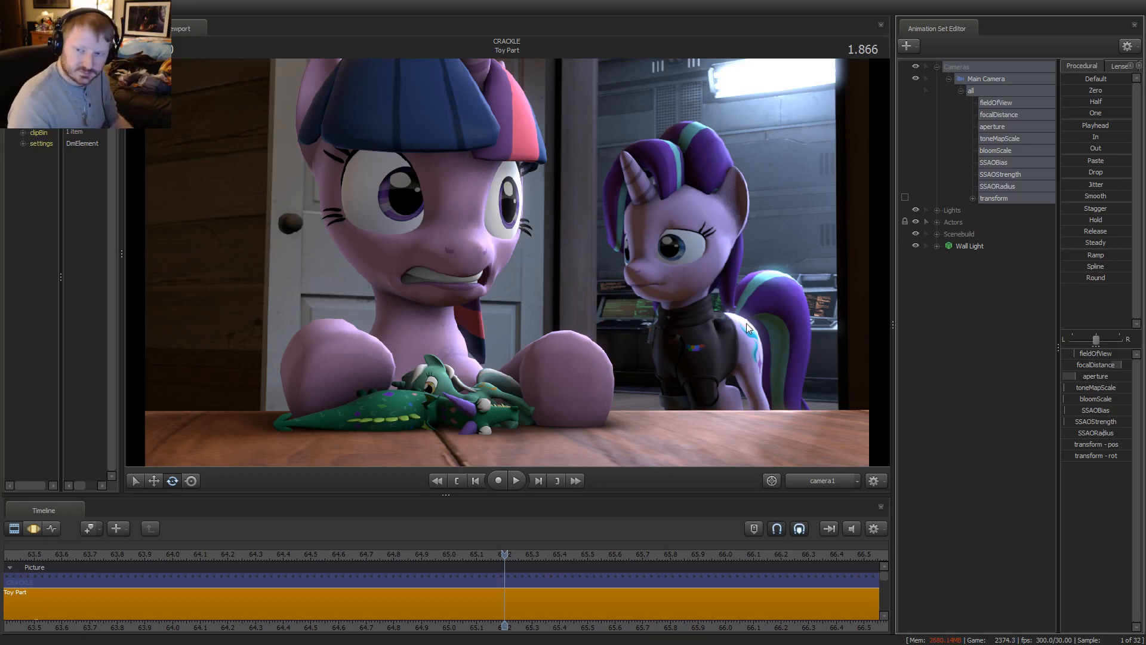
key("F3")
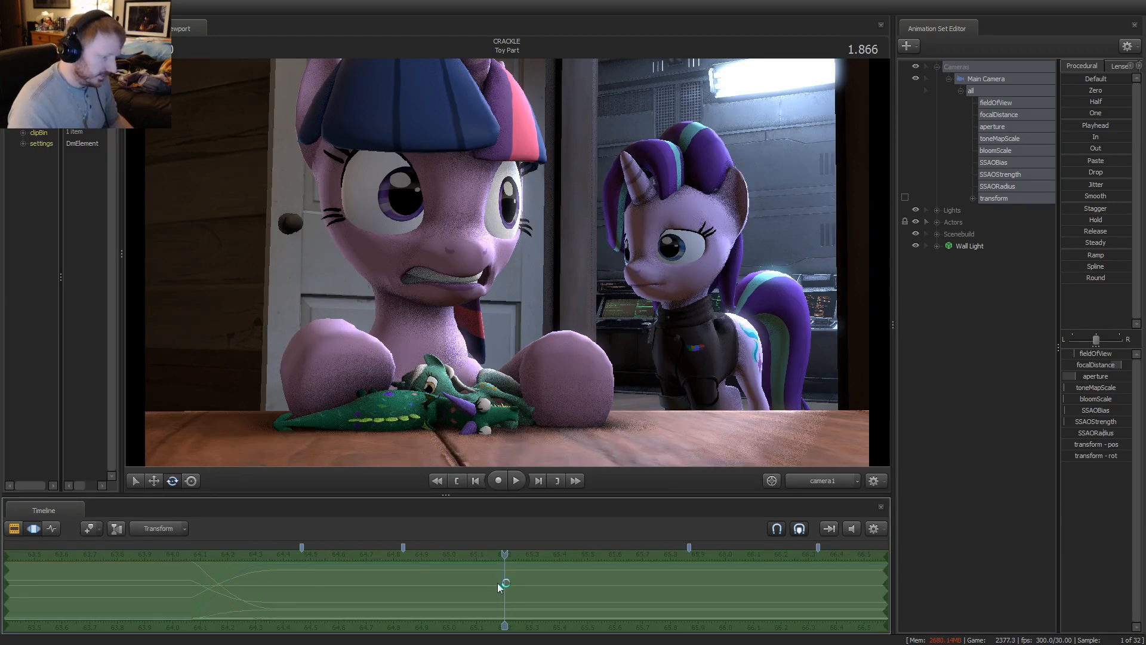
Play the Toy Part shot from 2.000 s, stopping at 5.066 s
scroll(497, 583, "down", 3)
left_click(530, 576)
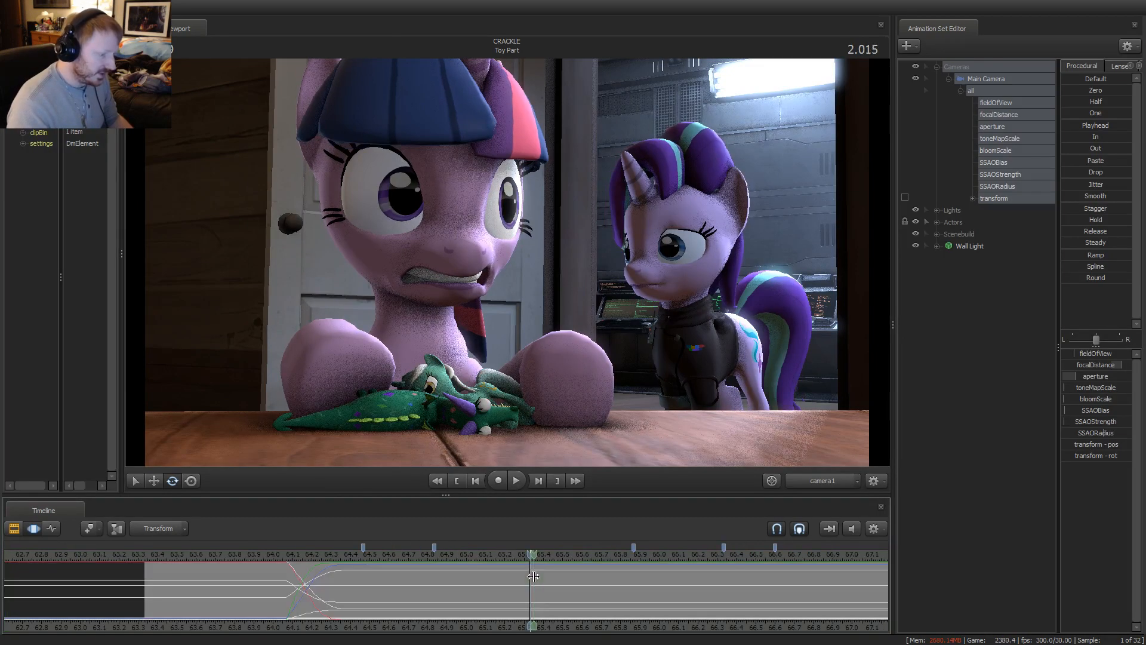
scroll(378, 621, "down", 2)
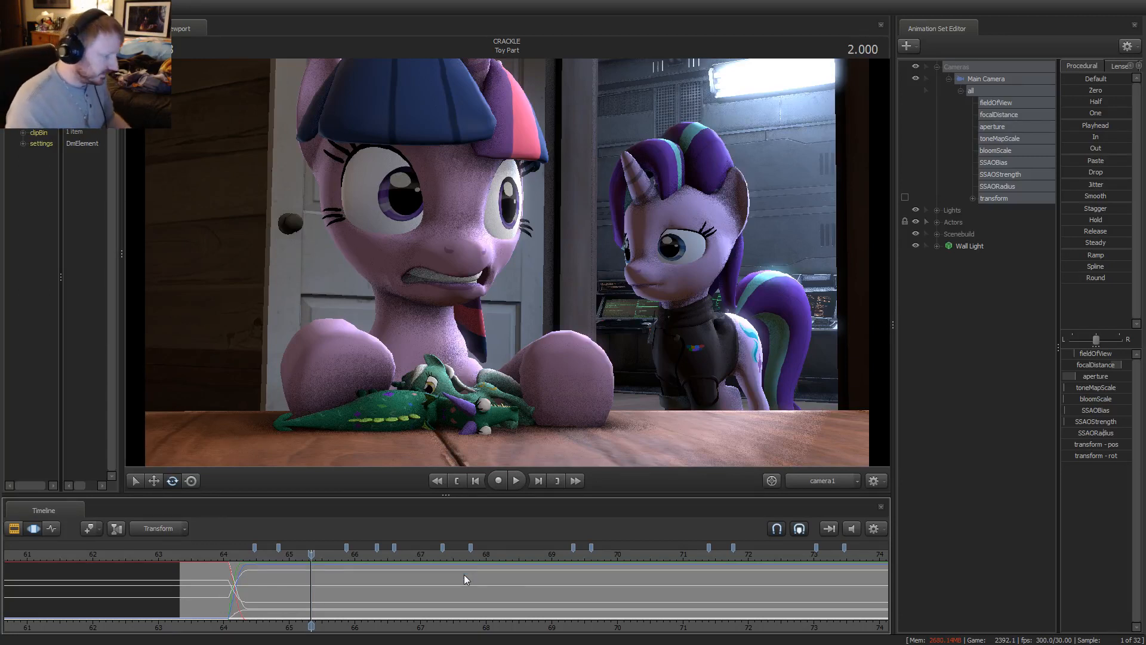
key("space")
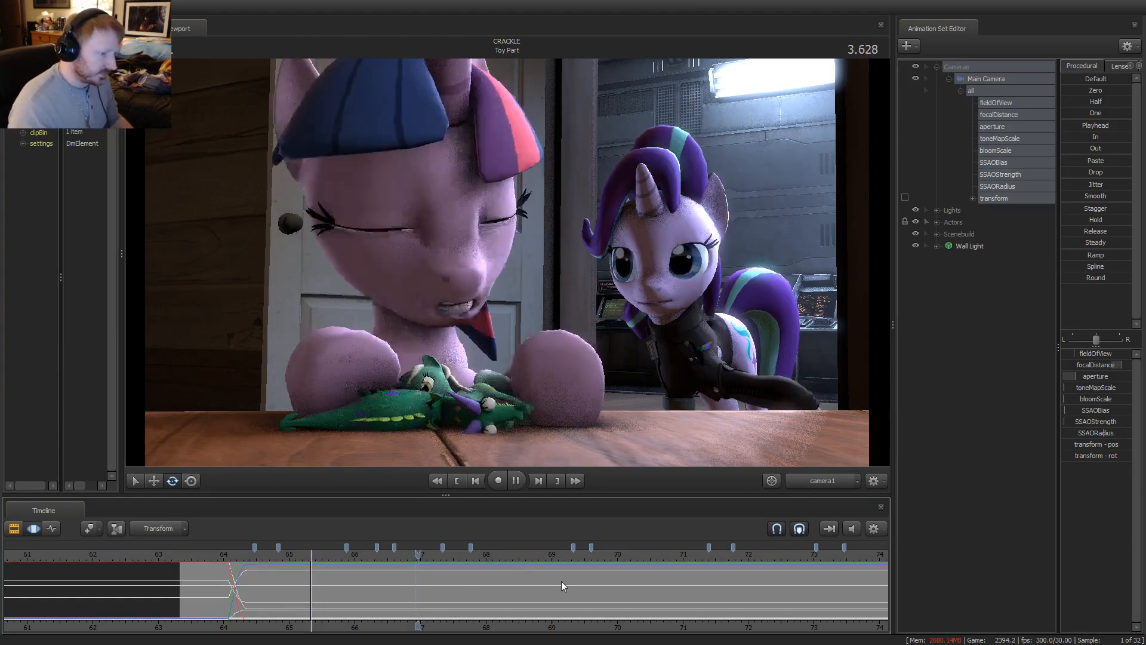
key("space")
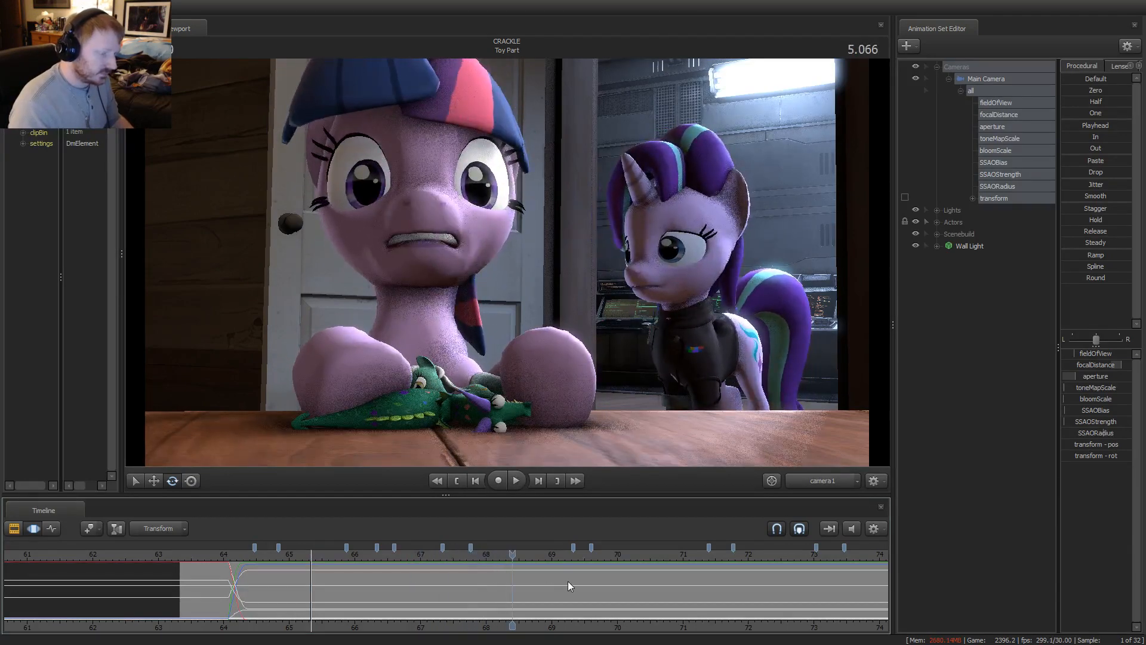
Play the rest of the Toy Part shot to 10.733 s and replay its ending up to 10.700 s
key("space")
left_click(554, 556)
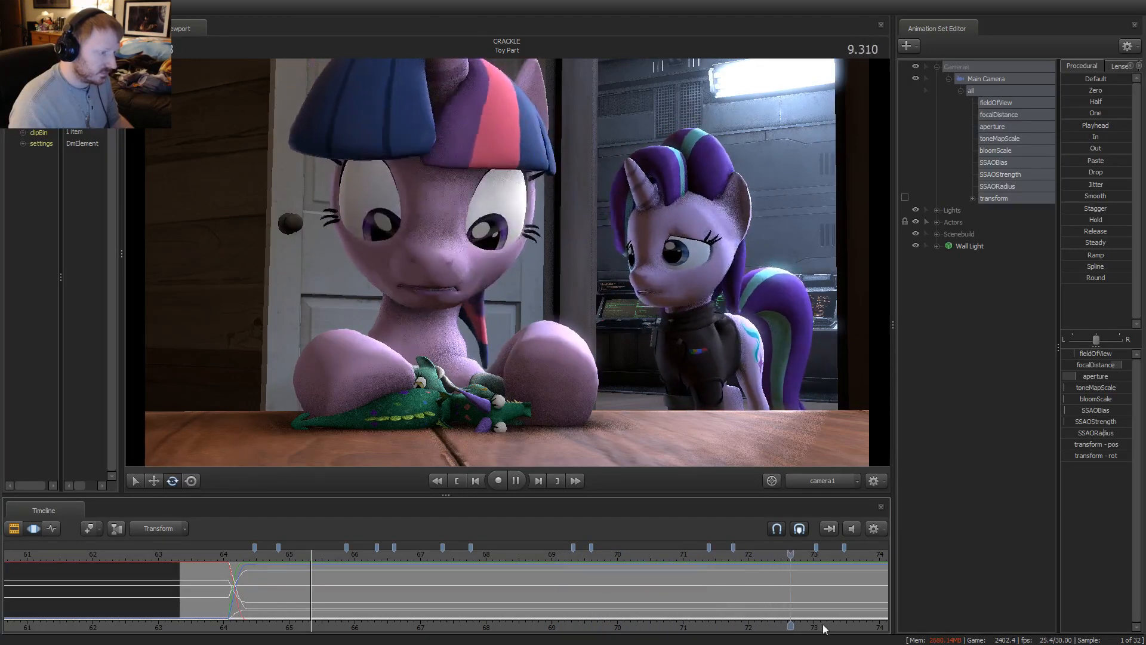
key("space")
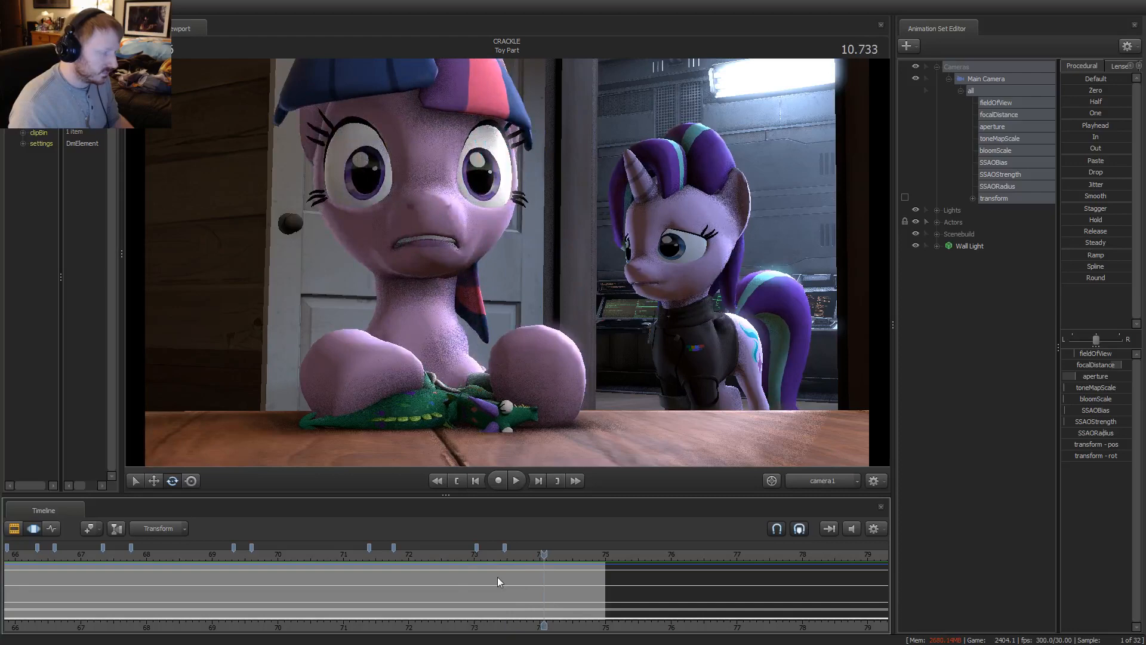
left_click(487, 554)
key("space")
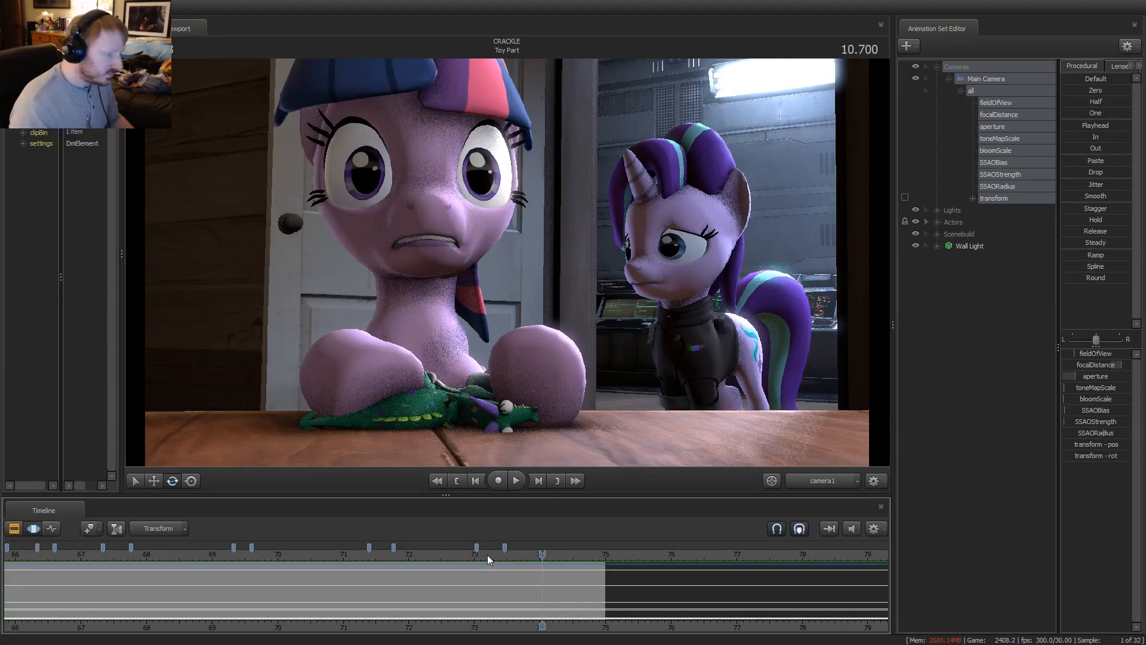
Inspect Starlight's speaking pose at 9.700 s, comparing the frame in the Clip Editor and Motion Editor
left_click(476, 554)
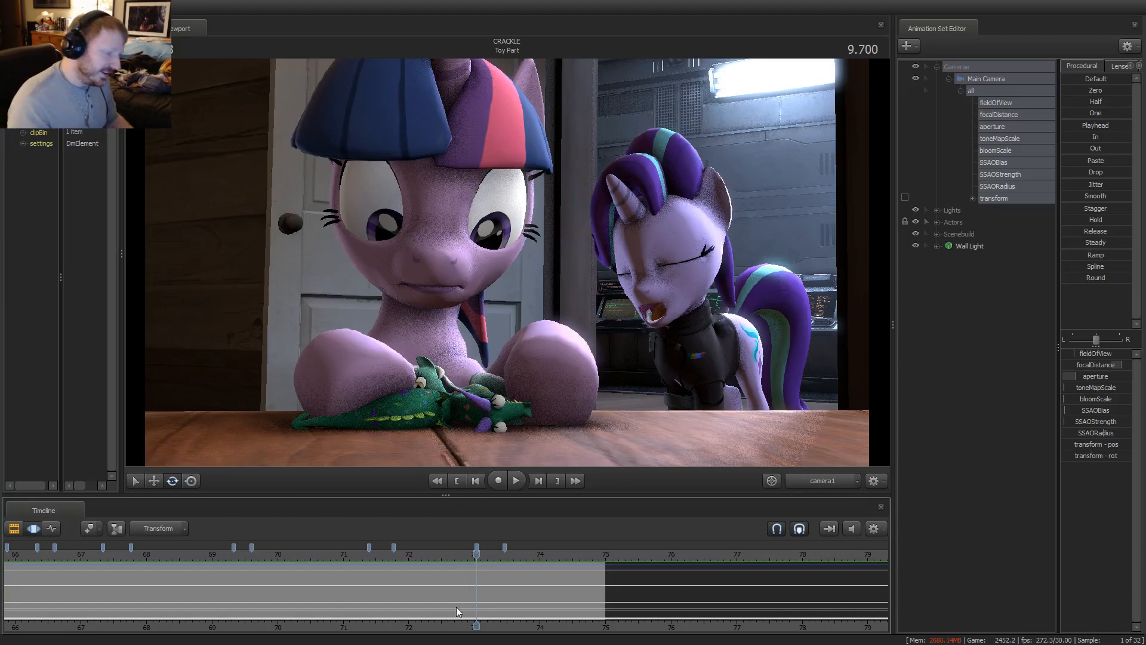
key("F2")
key("F3")
key("F2")
key("F3")
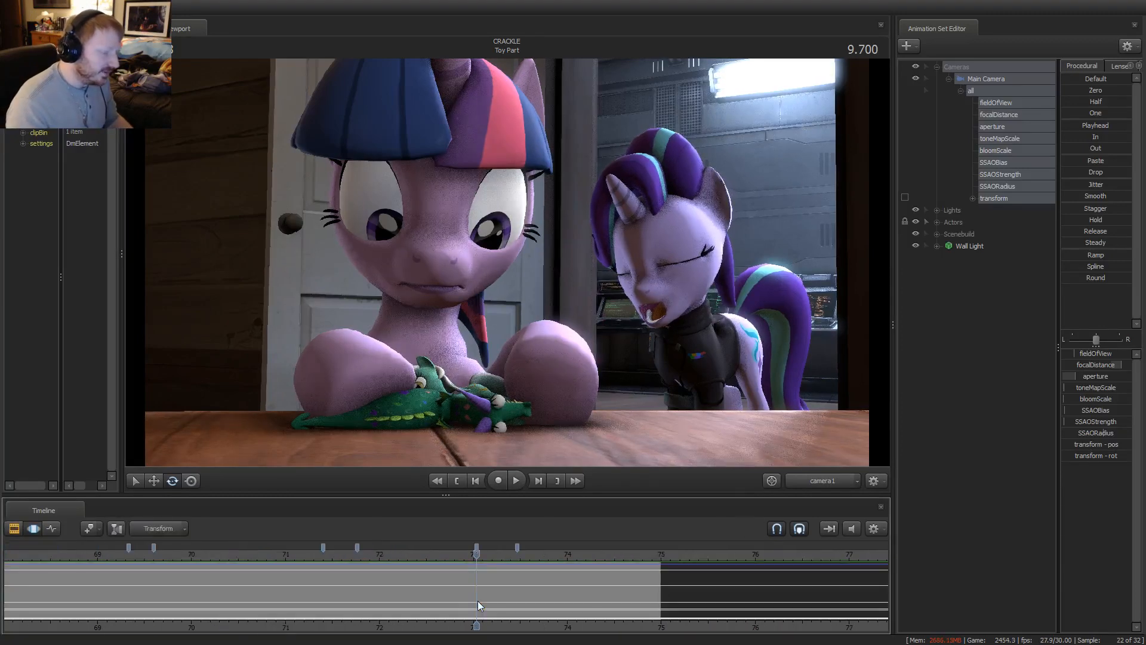
key("F2")
key("F3")
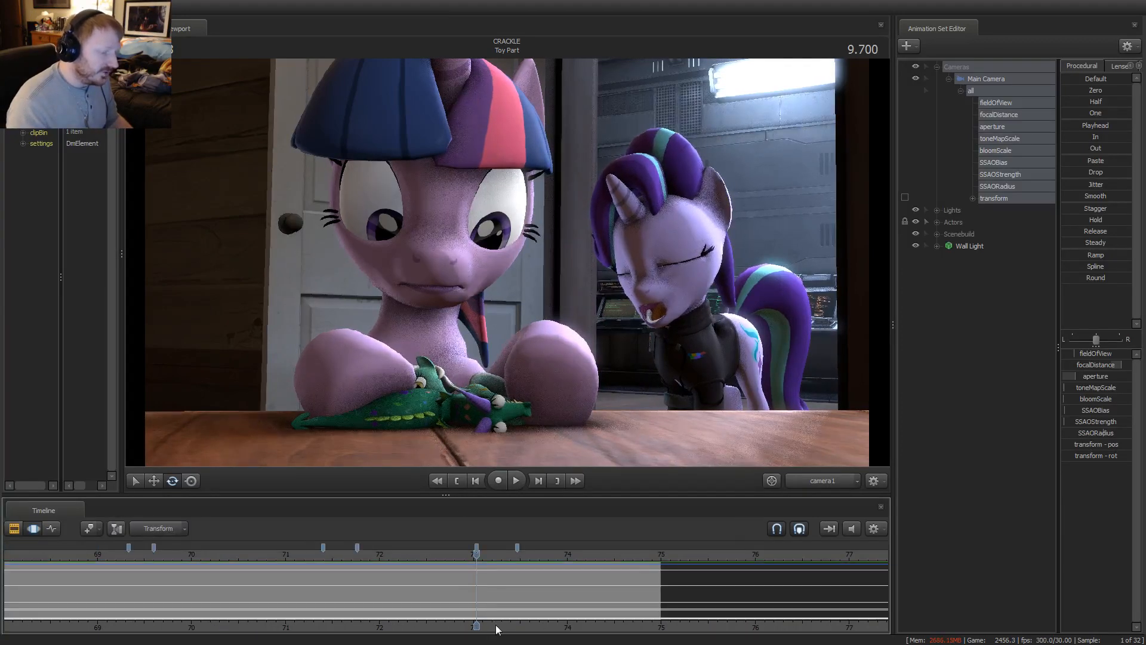
scroll(556, 608, "up", 2)
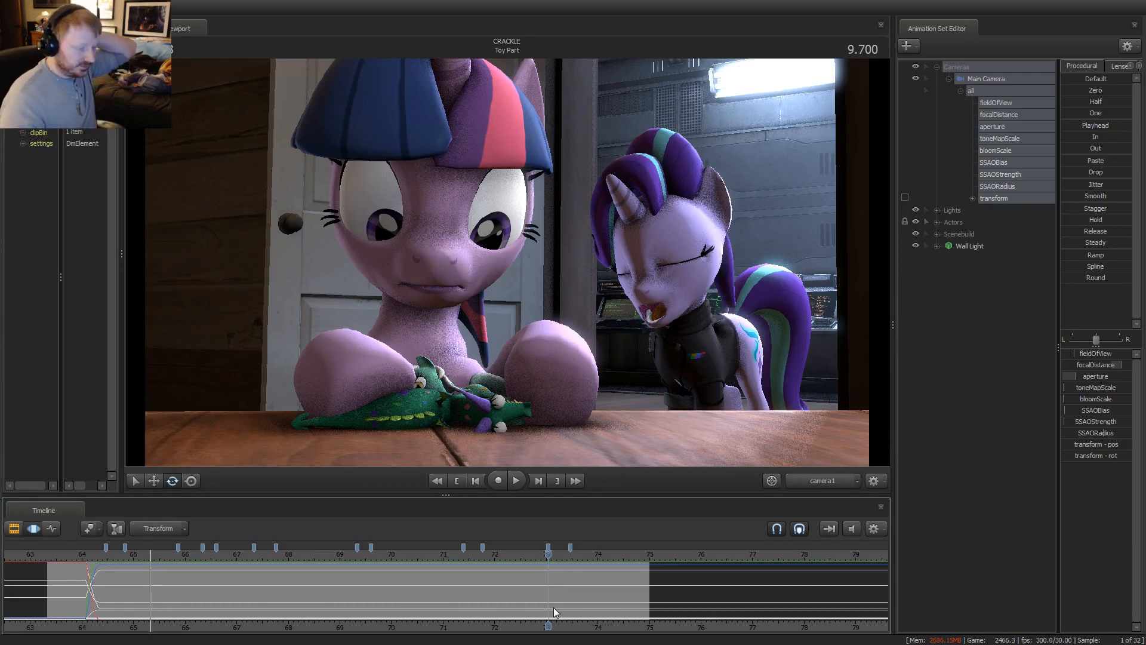
scroll(571, 610, "up", 5)
scroll(574, 608, "down", 5)
key("F2")
scroll(577, 601, "down", 1)
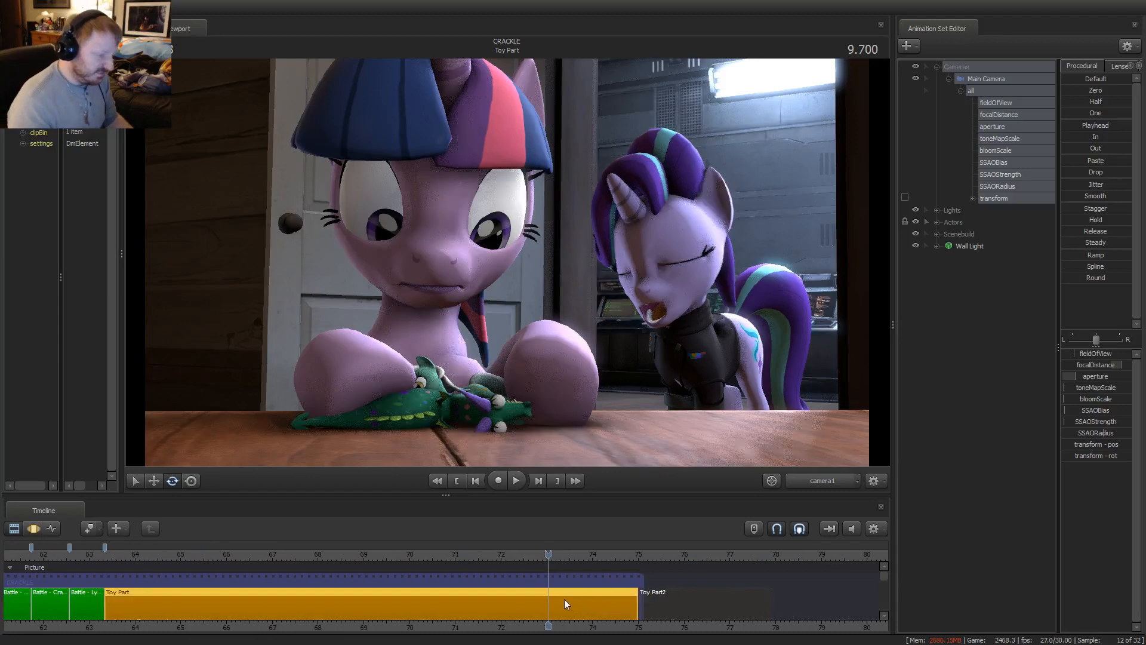
key("F3")
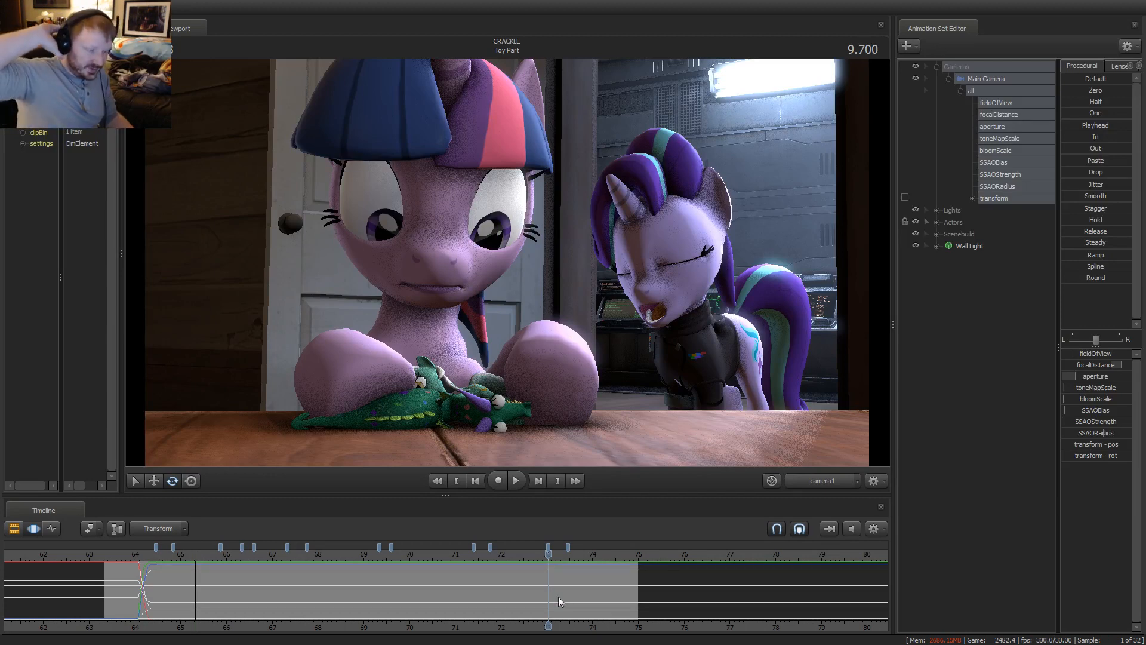
scroll(559, 600, "up", 5)
scroll(559, 601, "down", 3)
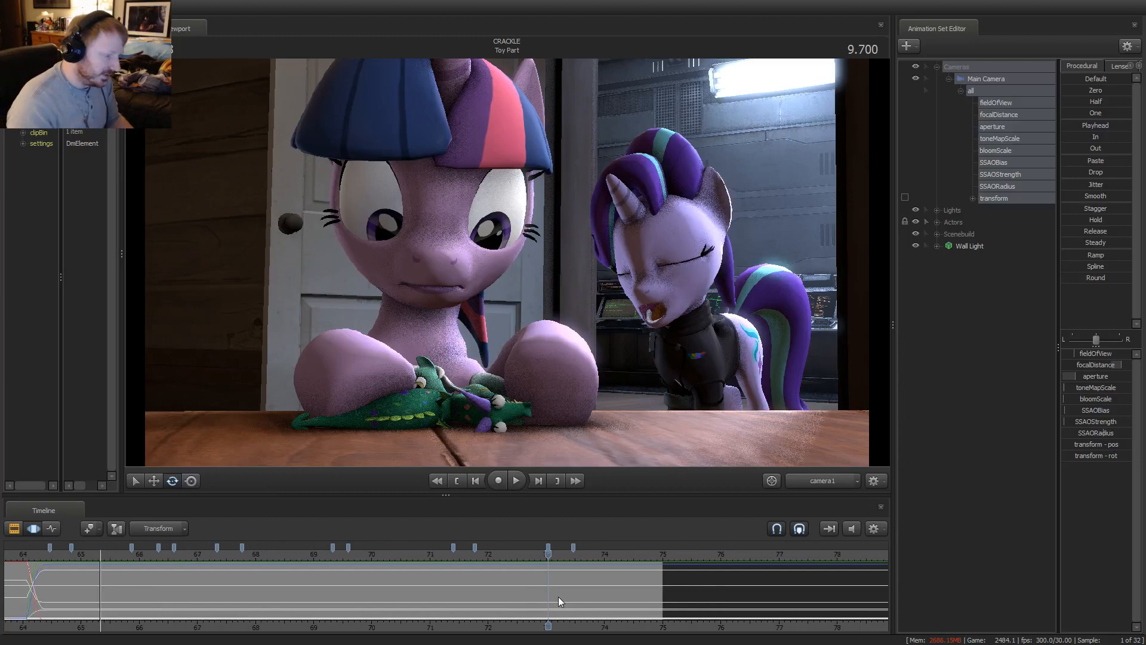
Check the pose at 9.433 s, then replay Starlight's line from about 7.7 s to 10.466 s
left_click_drag(548, 571, 511, 579)
scroll(546, 572, "up", 4)
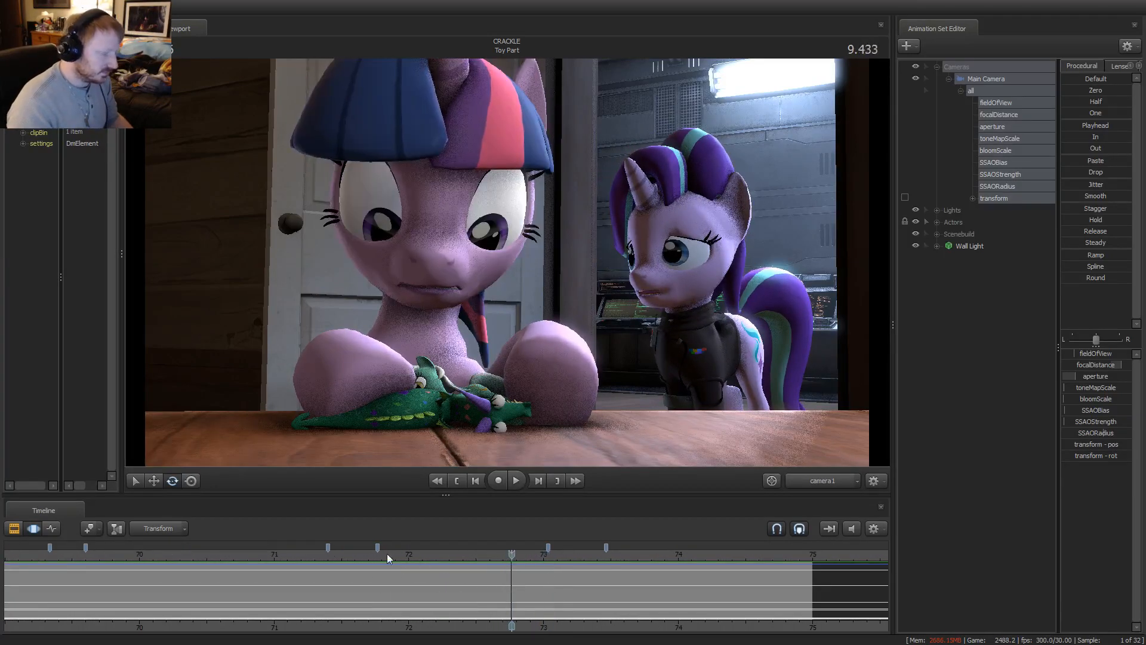
left_click(281, 565)
key("space")
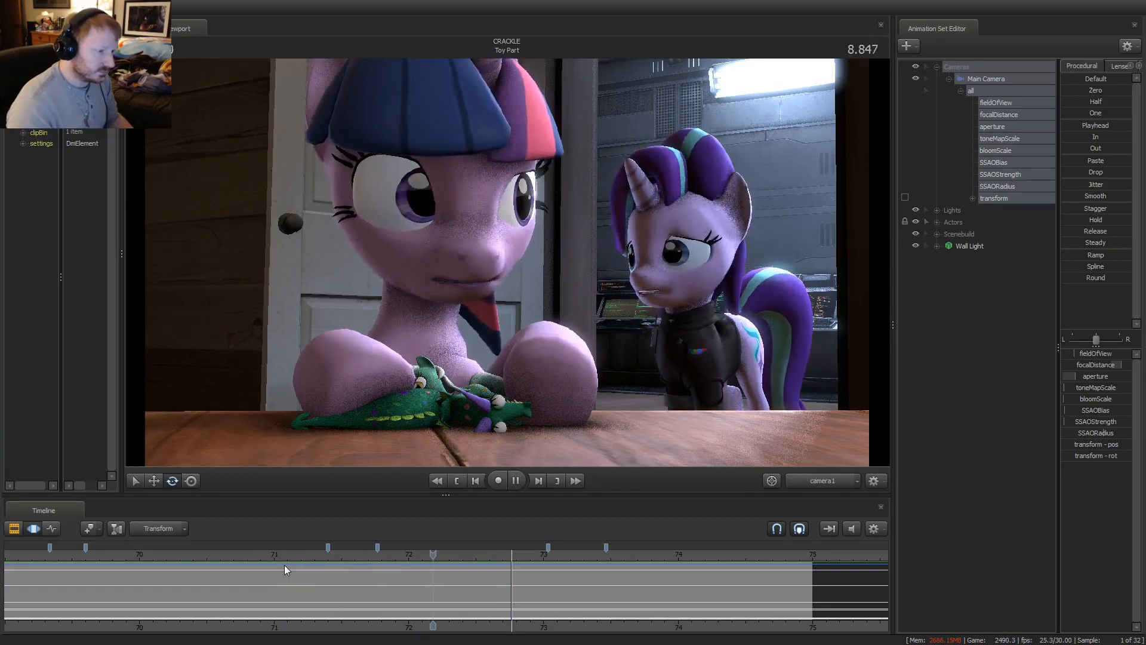
key("space")
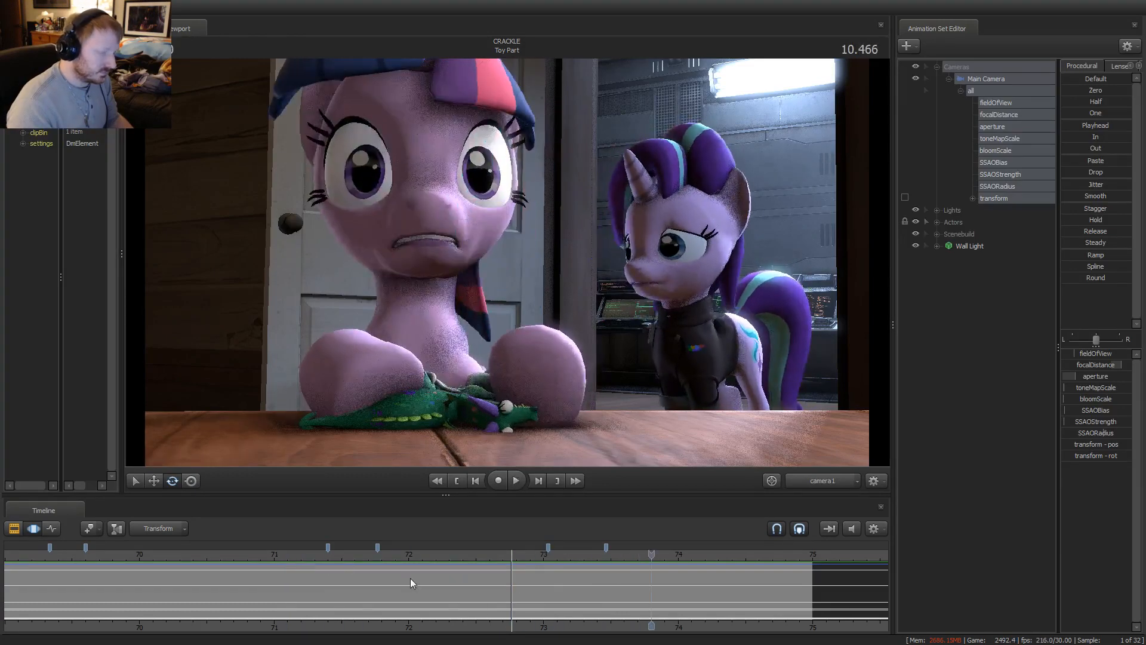
Replay Starlight's line from about 9.5 s, stopping at 10.066 s
left_click(525, 559)
key("space")
key("space")
scroll(552, 577, "up", 2)
key("F2")
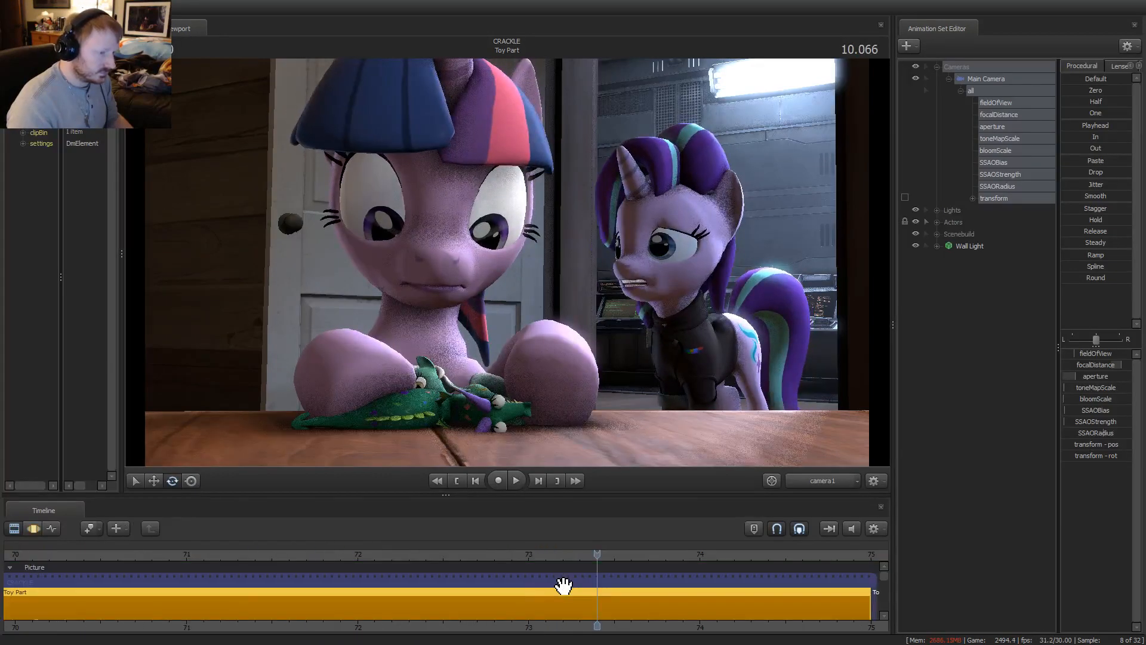
Lower Starlight's head slightly at about 9.733 s within a short falloff time selection in the Motion Editor, and preview the change
key("F3")
left_click(540, 594, "shift")
left_click(681, 288)
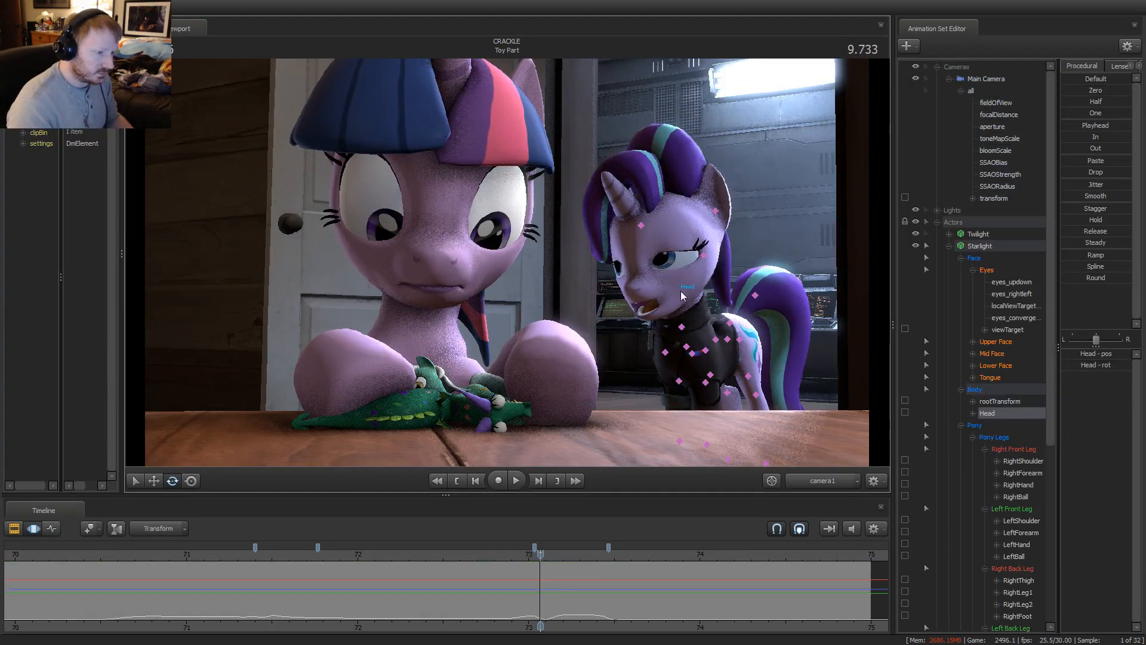
scroll(501, 607, "up", 2)
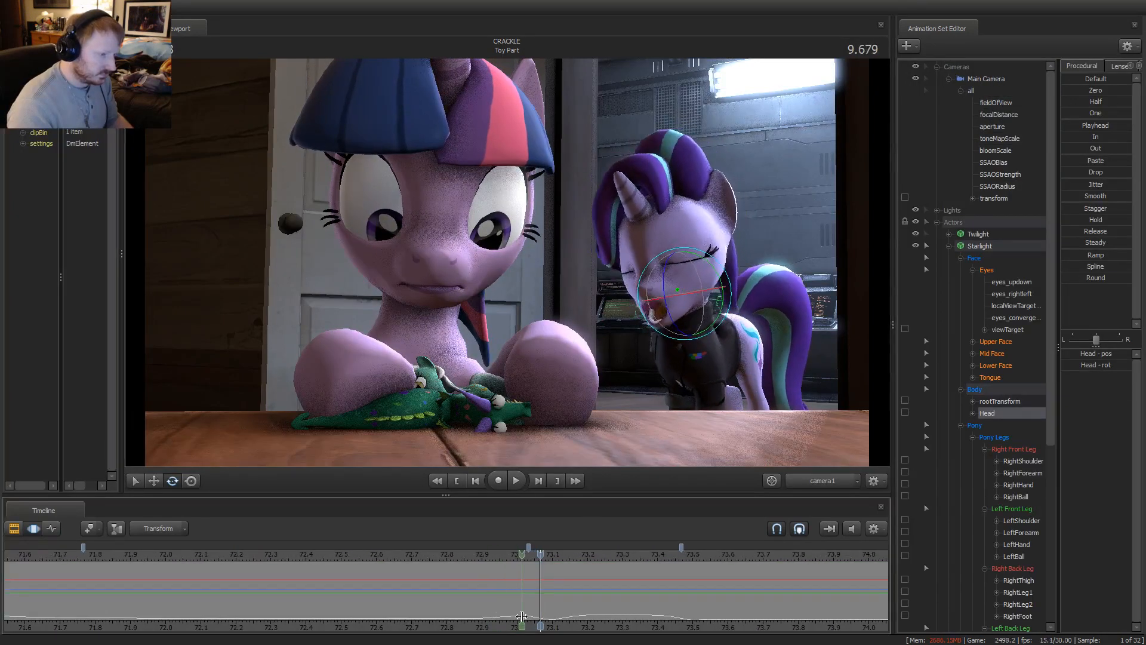
scroll(542, 618, "up", 4, "shift")
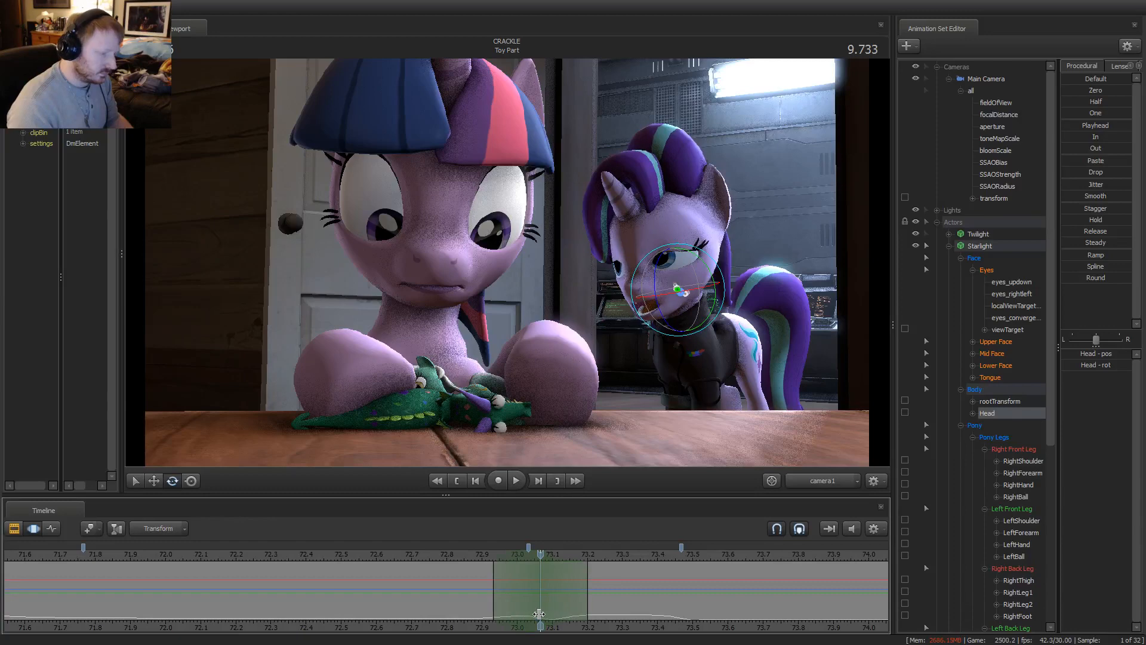
key("w")
key("space")
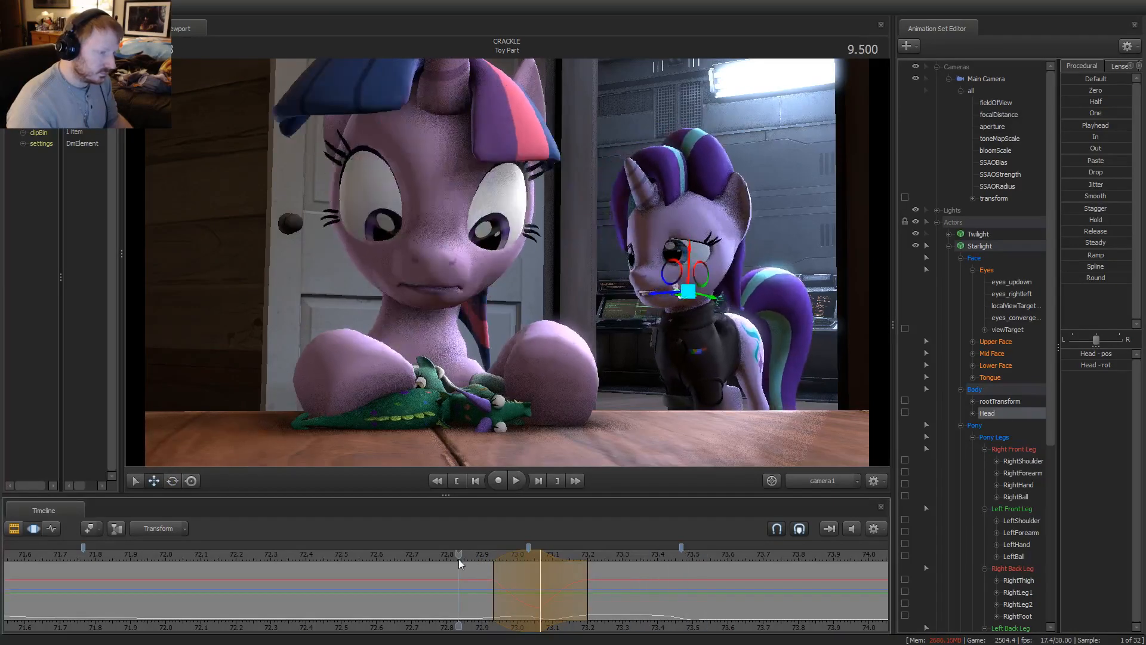
key("space")
Raise Starlight's head slightly at 9.833 s, extend the time selection's end to about 73.5 s on the timeline, and replay the movement
left_click_drag(517, 590, 579, 593, "shift")
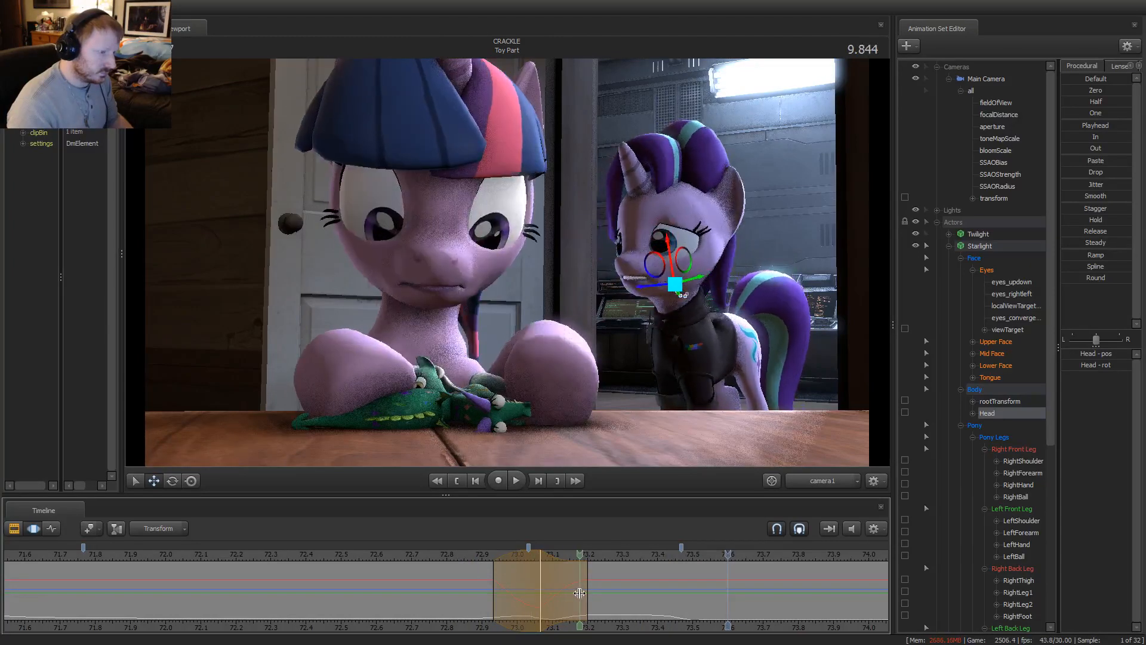
left_click(580, 593, "shift")
scroll(579, 592, "up", 3, "shift")
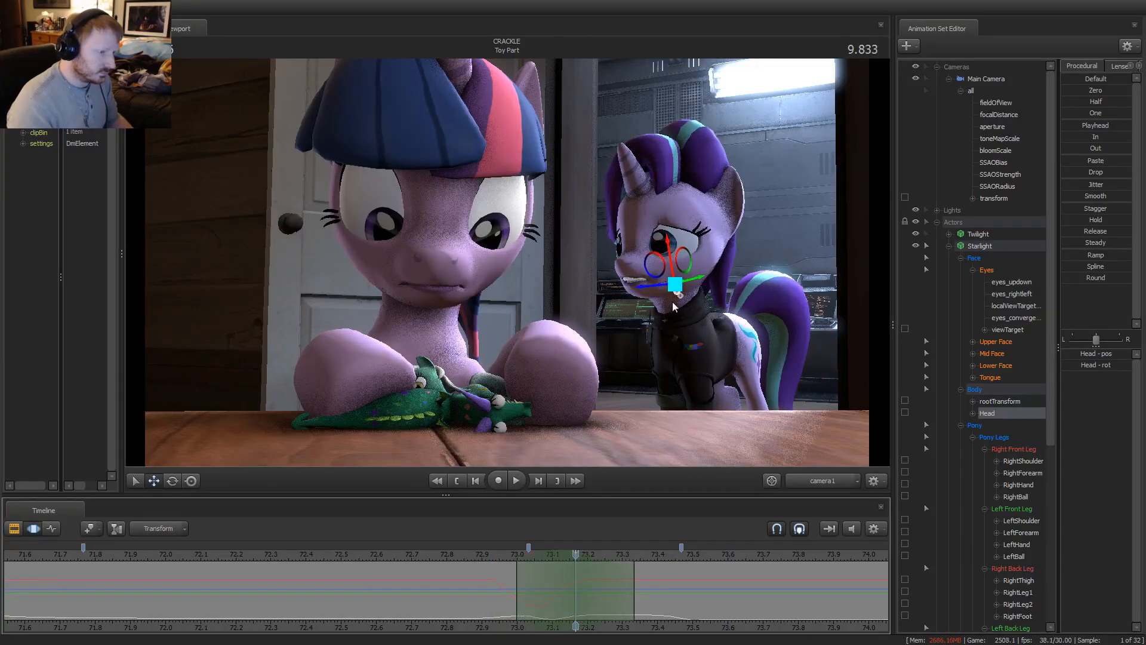
left_click_drag(676, 259, 675, 257)
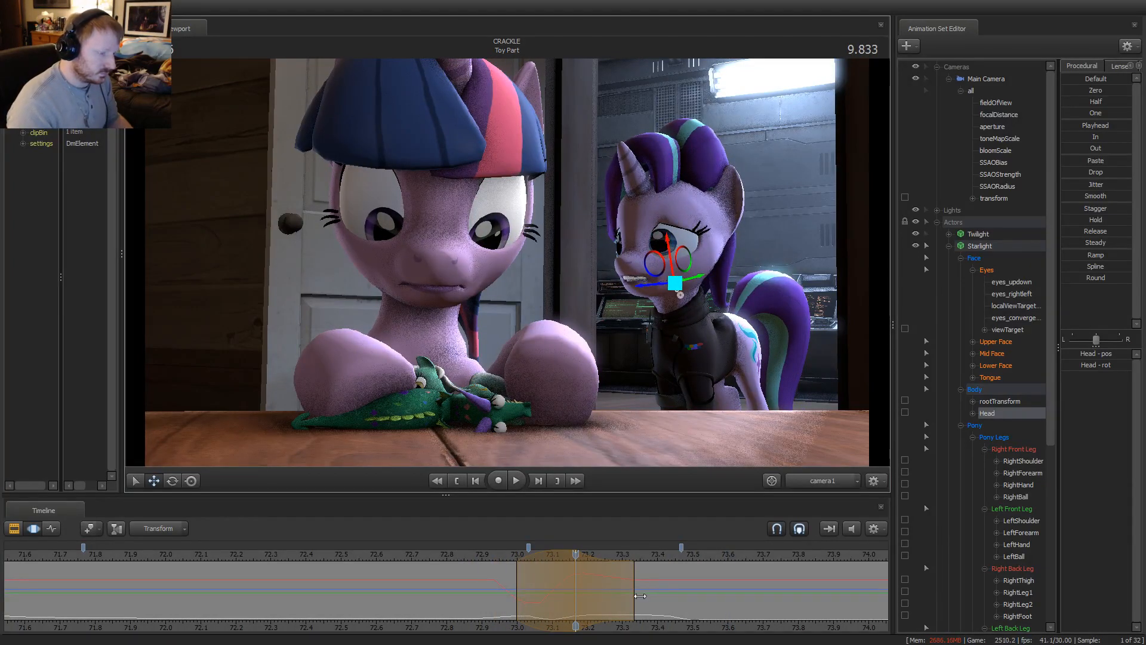
left_click_drag(635, 596, 693, 596)
key("space")
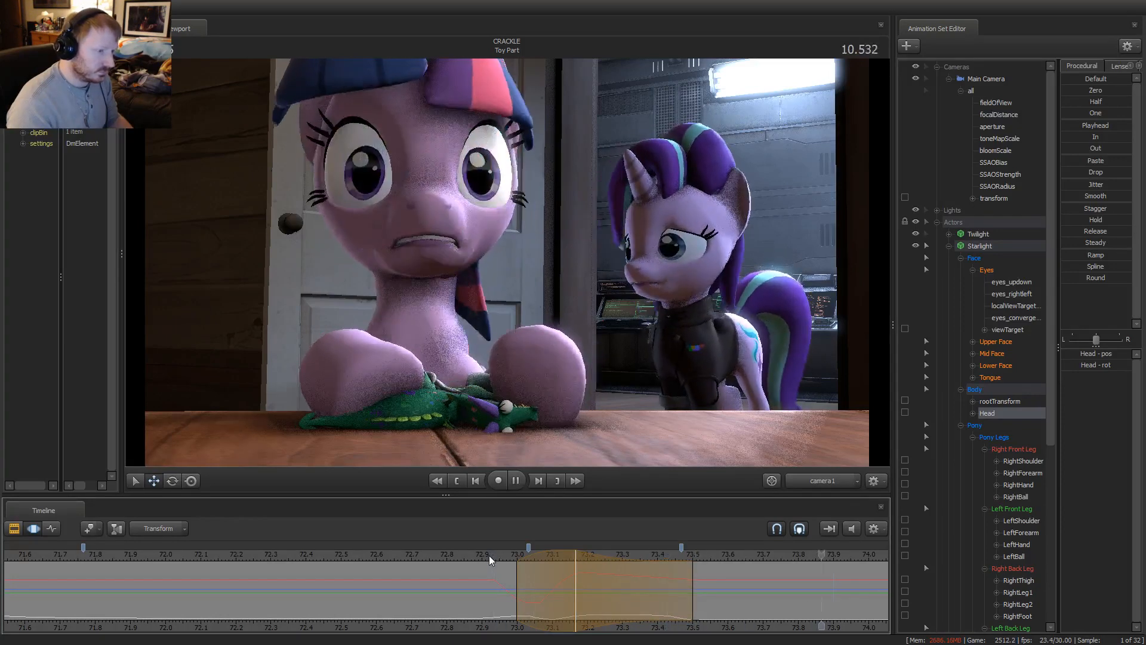
Lower Starlight's head slightly around 10.133 s, shift the time selection a little later, and replay her line
left_click_drag(559, 601, 680, 597)
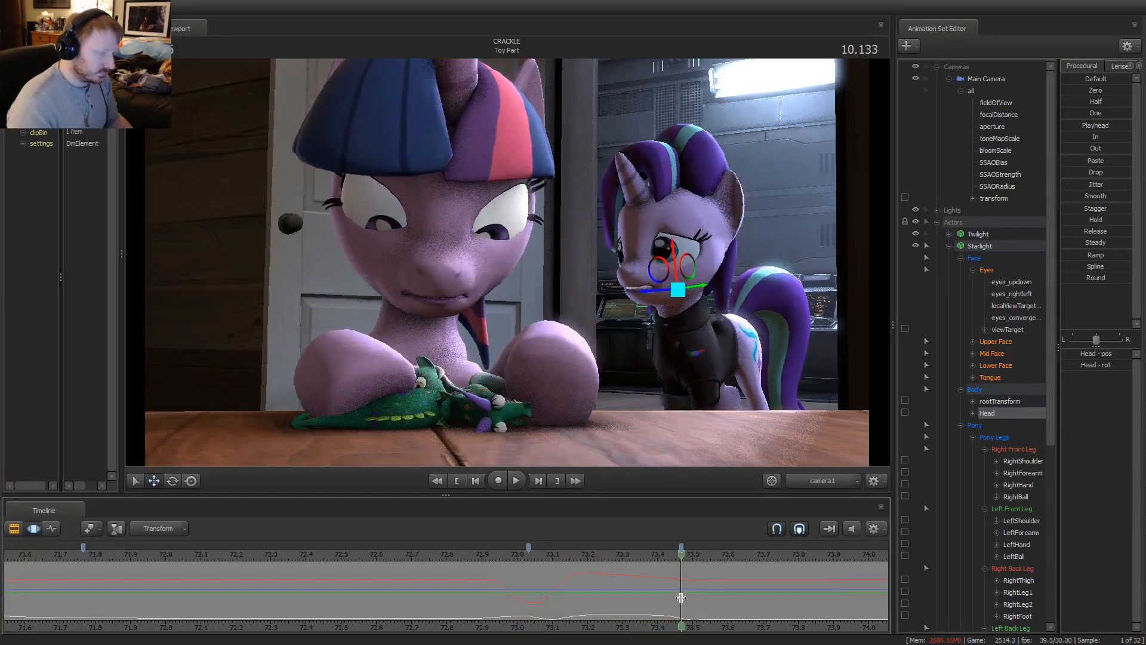
left_click_drag(676, 276, 677, 281)
left_click(523, 553)
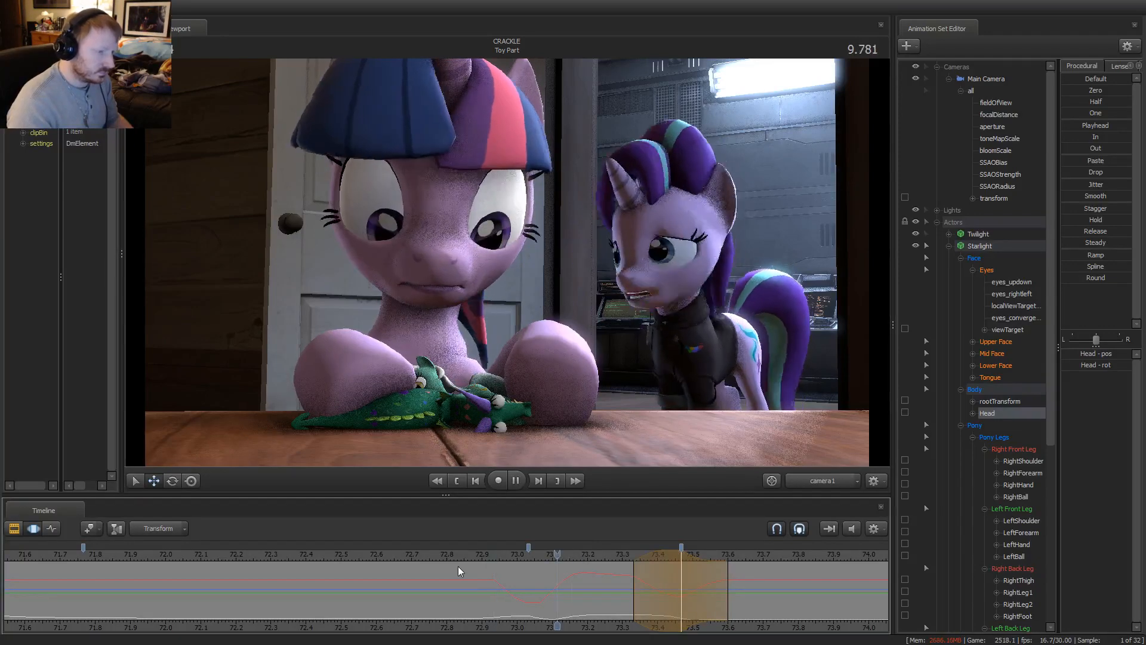
scroll(618, 559, "down", 1)
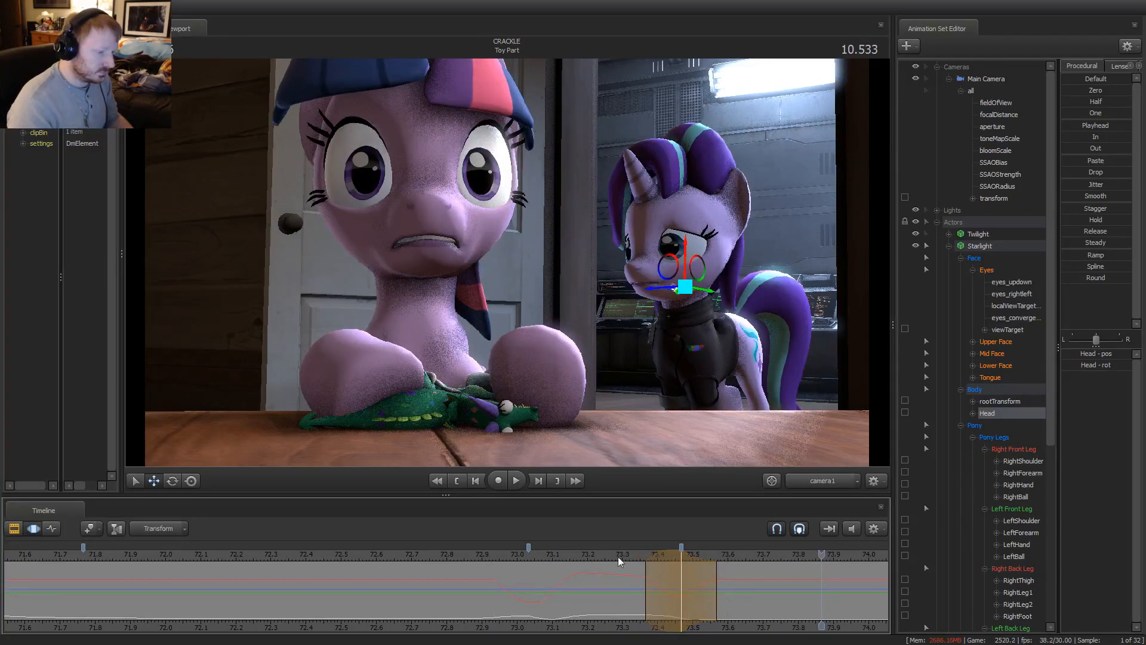
mouse_move(648, 554)
left_mouse_down()
mouse_move(672, 553)
mouse_move(657, 554)
left_mouse_up()
left_click(482, 550)
key("space")
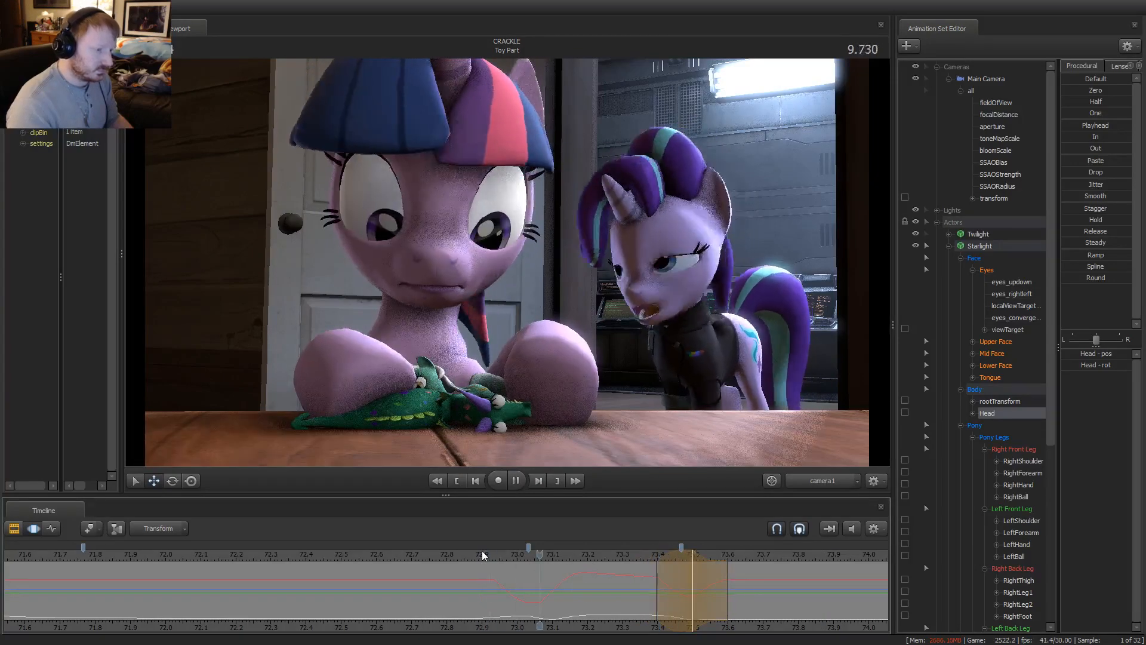
Replay Starlight's line from about 9.3 s to 10.566 s and finish the pending head adjustment
scroll(590, 543, "down", 2)
left_click(590, 548)
key("space")
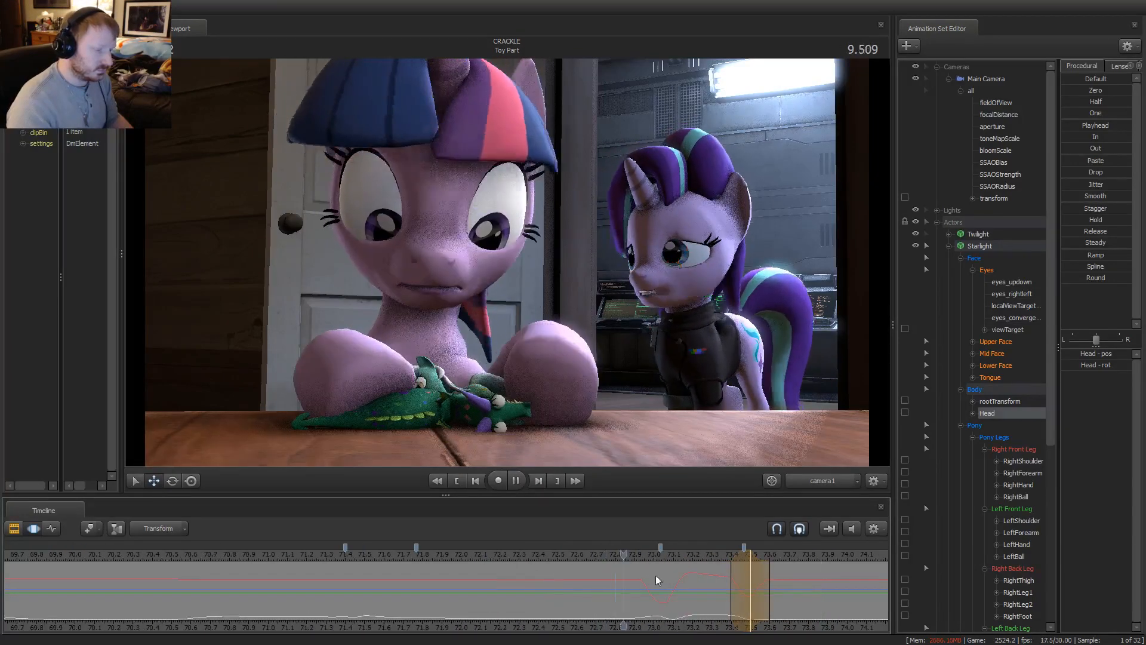
key("space")
left_click(508, 554)
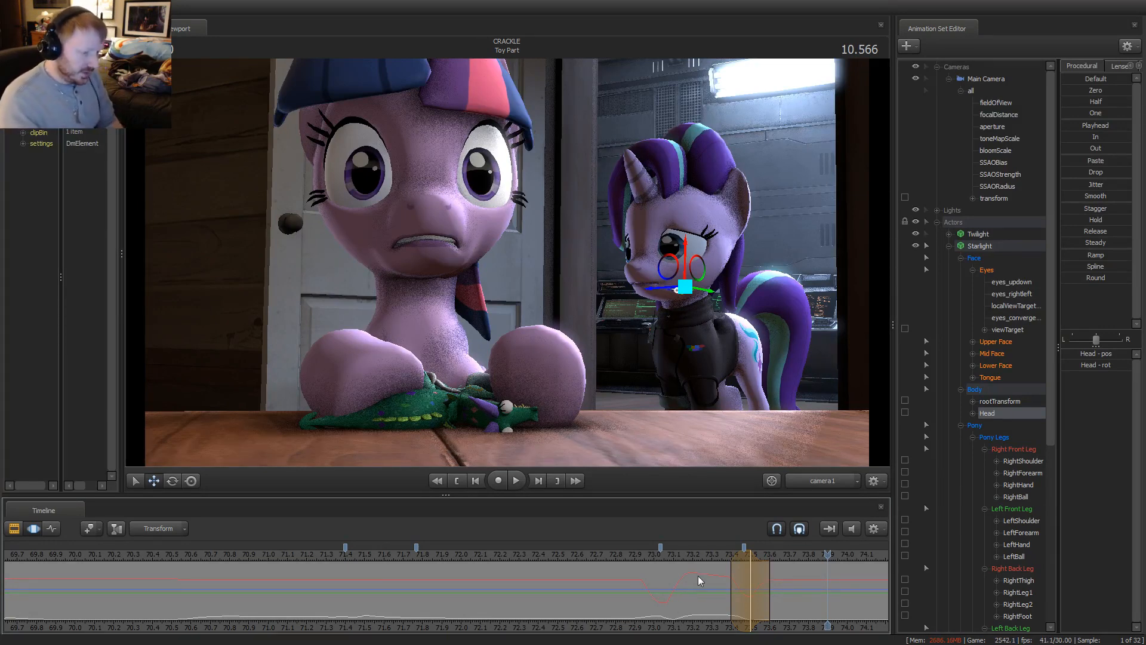
key("Return")
Review the head motion from about 9.566 s to 10.466 s and inspect its curves across the whole shot
scroll(689, 604, "down", 5)
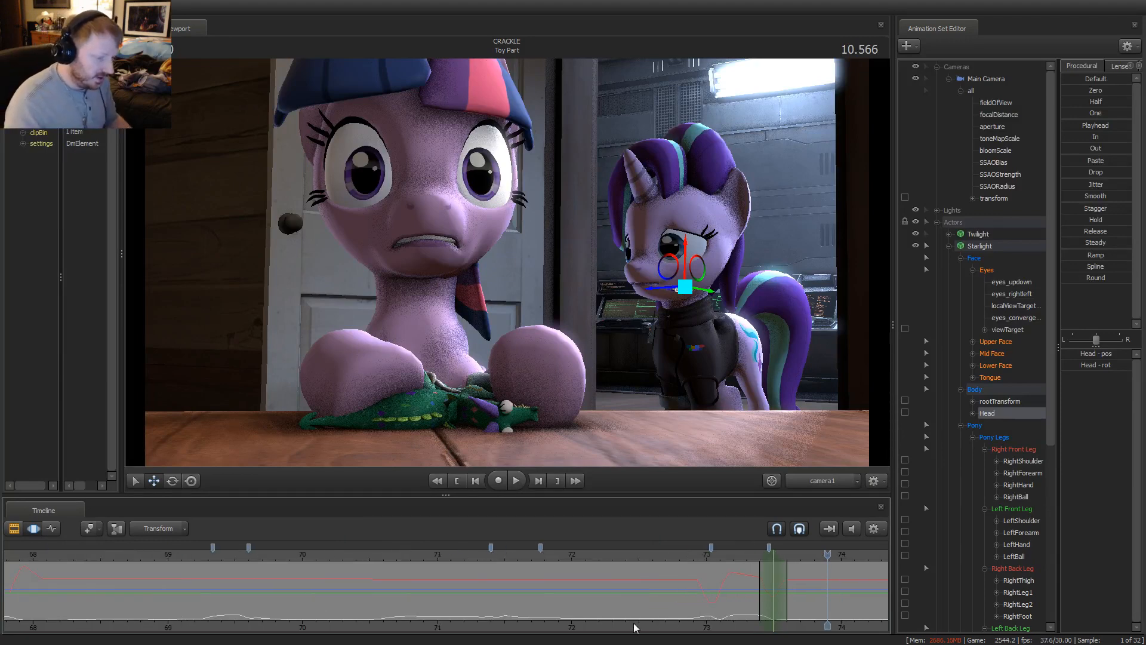
middle_click_drag(669, 635, 615, 636)
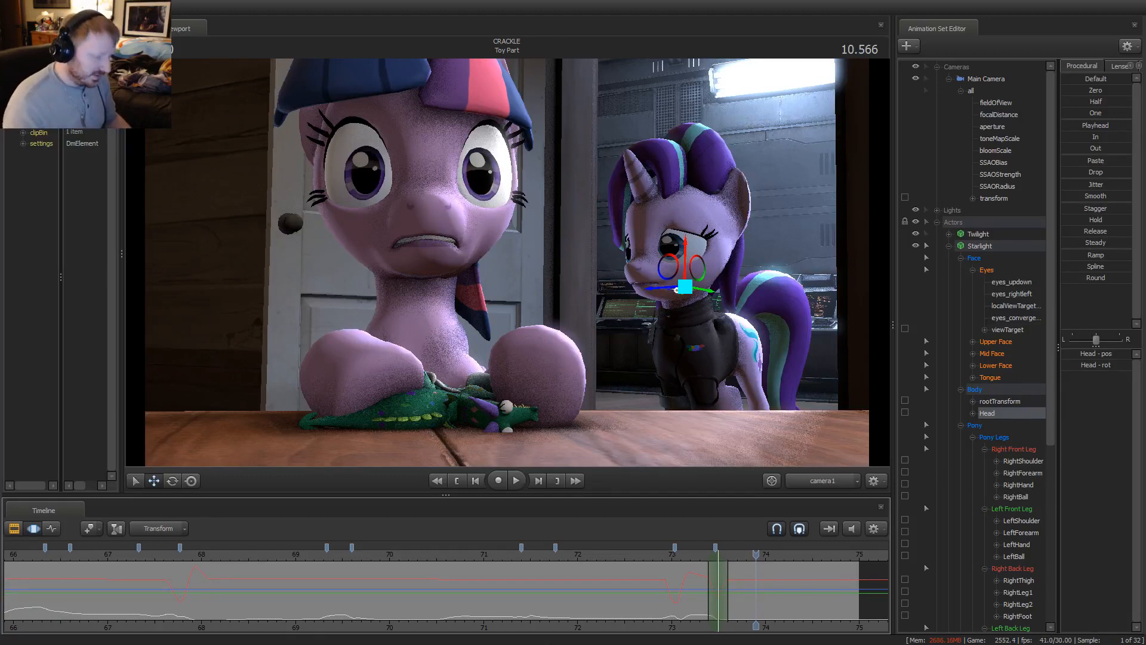
left_click_drag(705, 556, 659, 555)
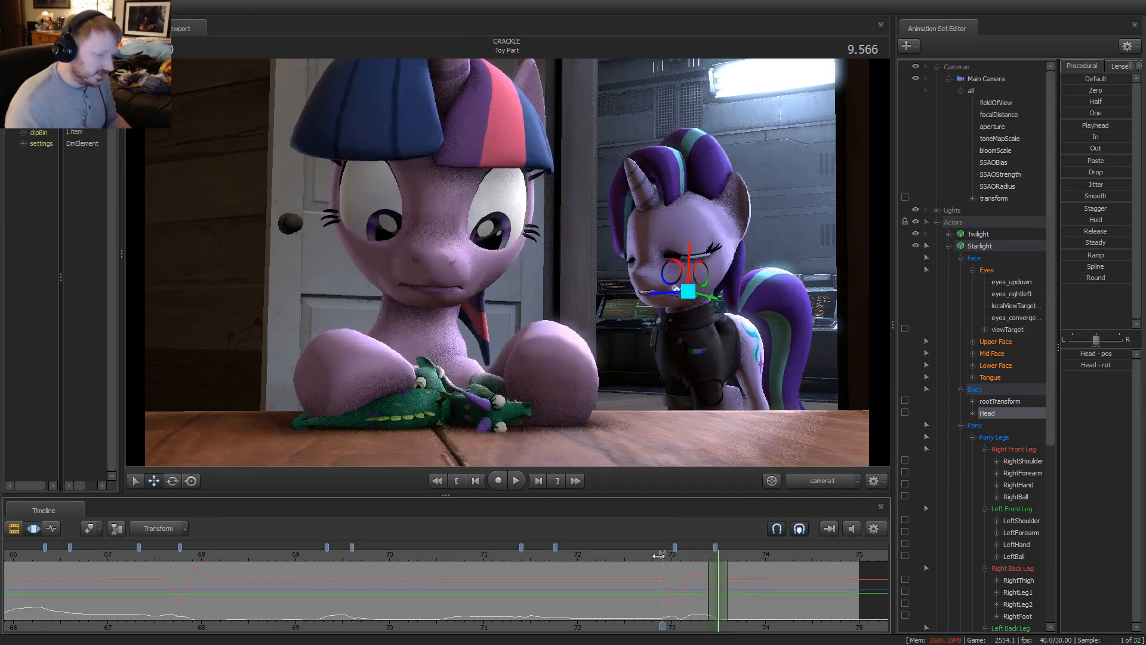
key("space")
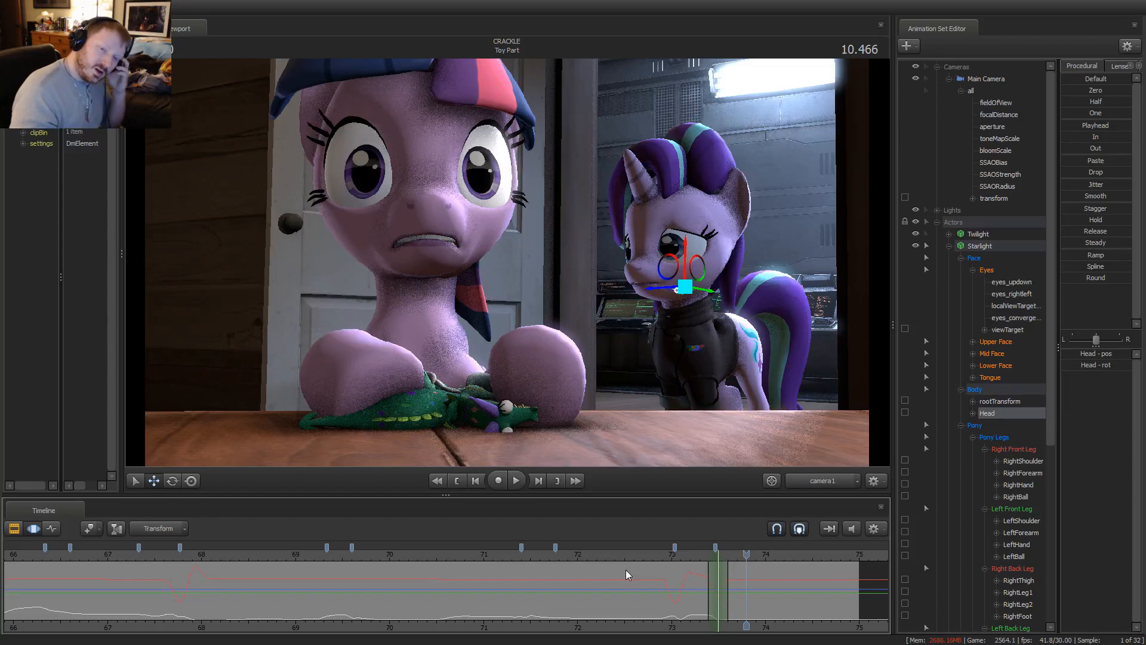
scroll(633, 576, "down", 3)
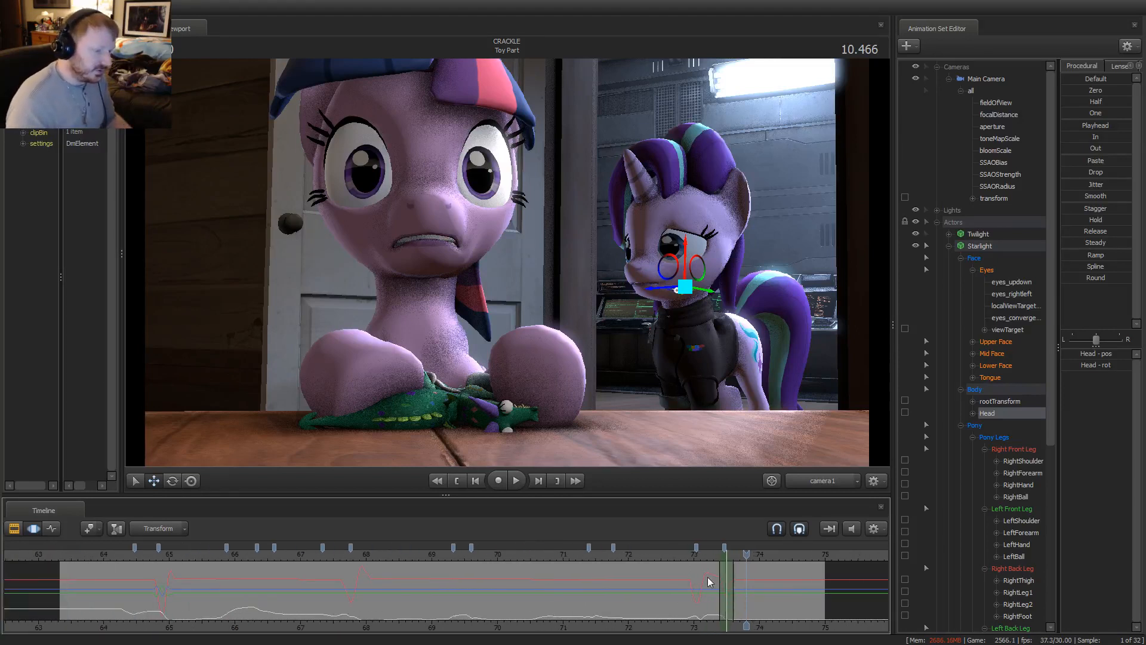
scroll(650, 587, "down", 1)
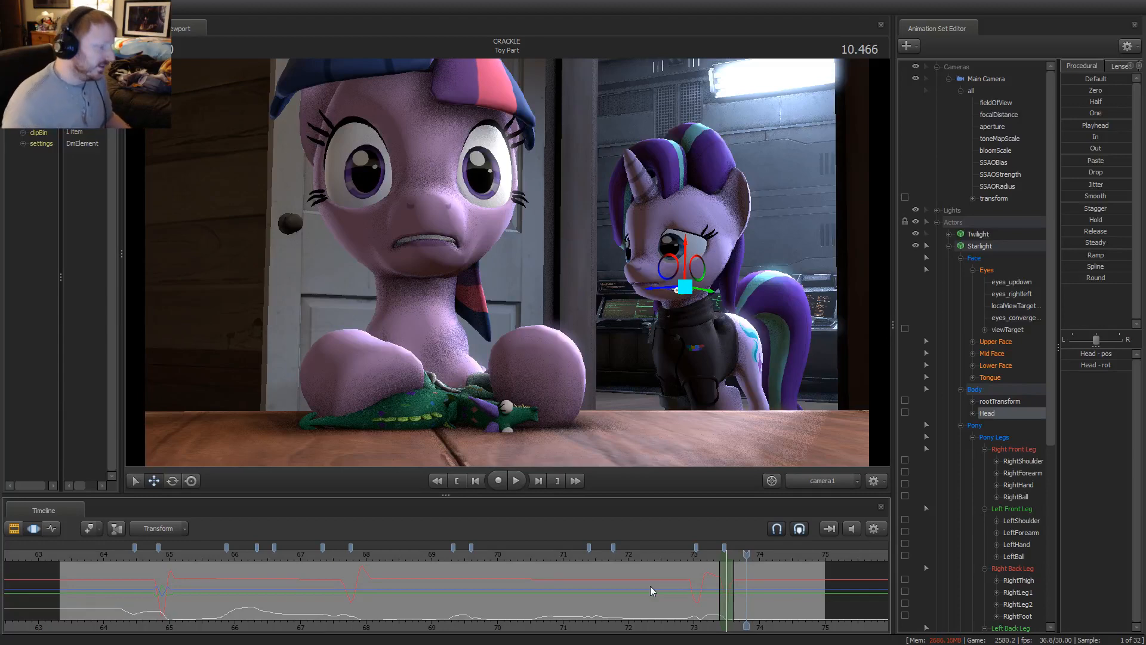
Play the shot from about 4.5 s past 8.2 s and return to Starlight's glance near 7.600 s
left_click(375, 552)
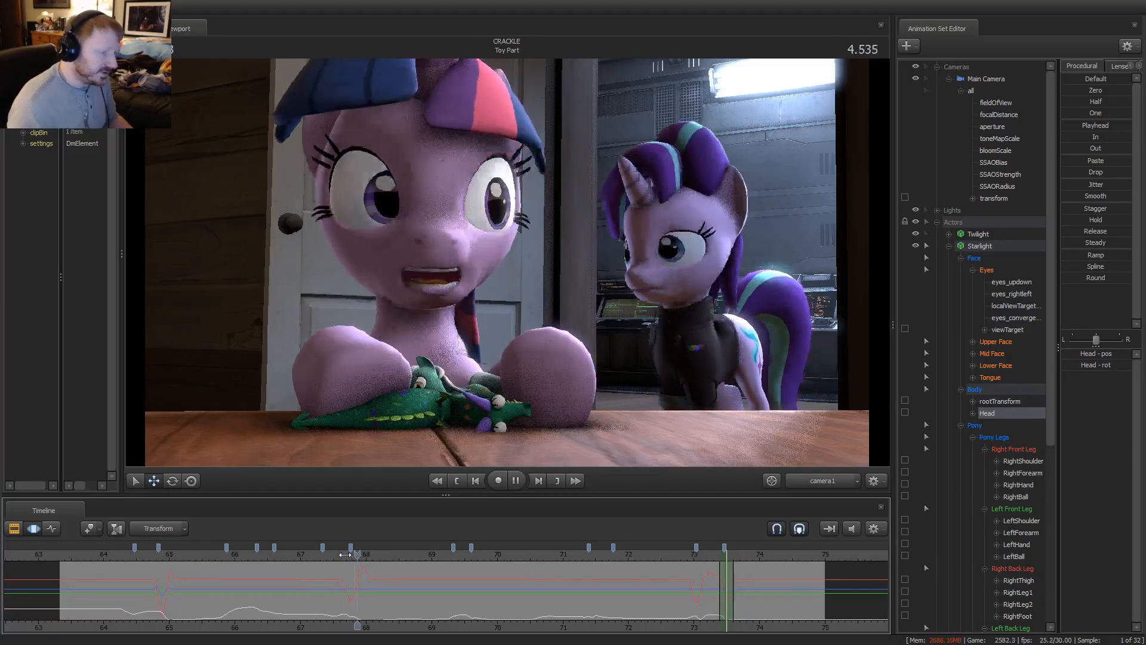
key("space")
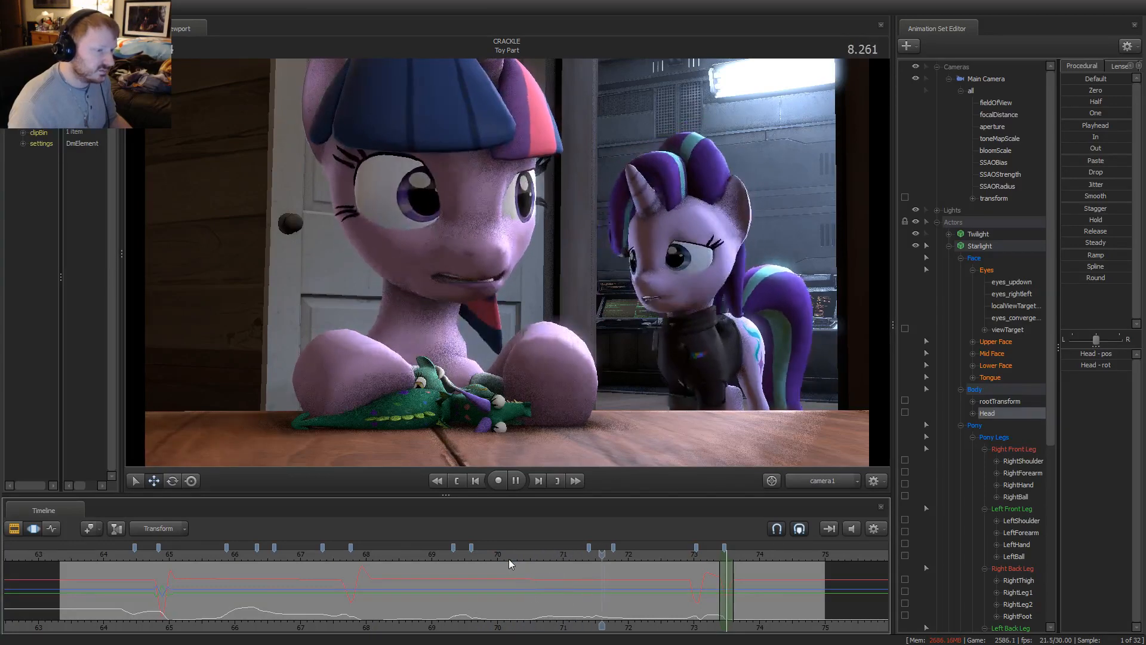
left_click(509, 559)
key("space")
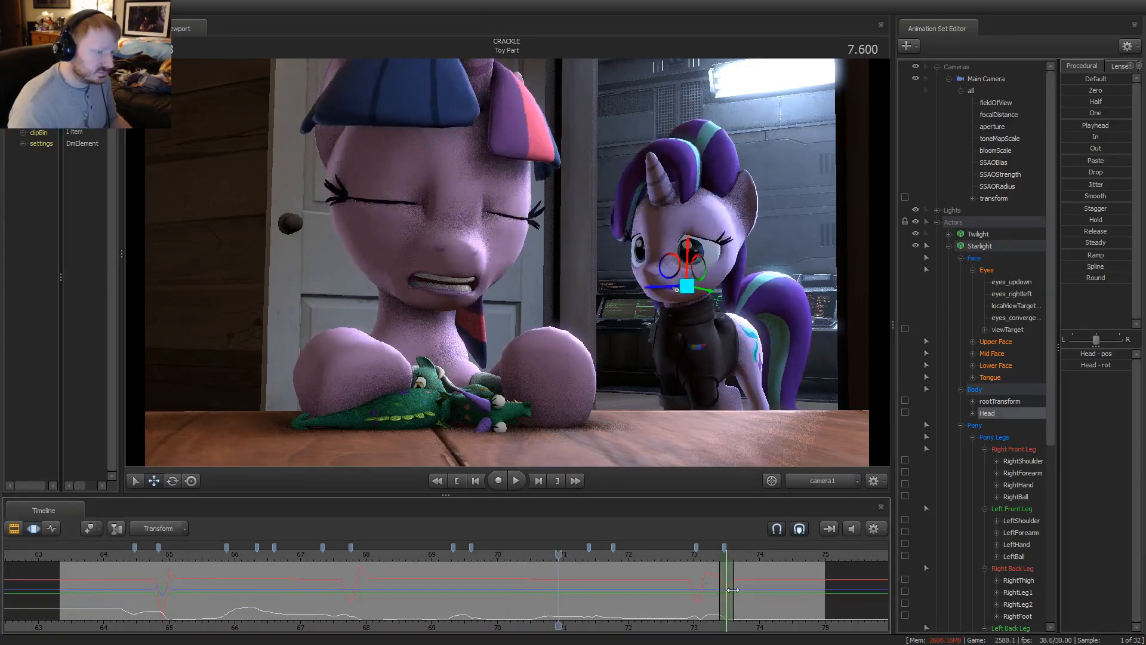
Adjust Starlight's eyes_rightleft control over a time selection ending at about 71.27 s on the timeline, and play through to 8.100 s
scroll(515, 626, "up", 3)
left_click(987, 269)
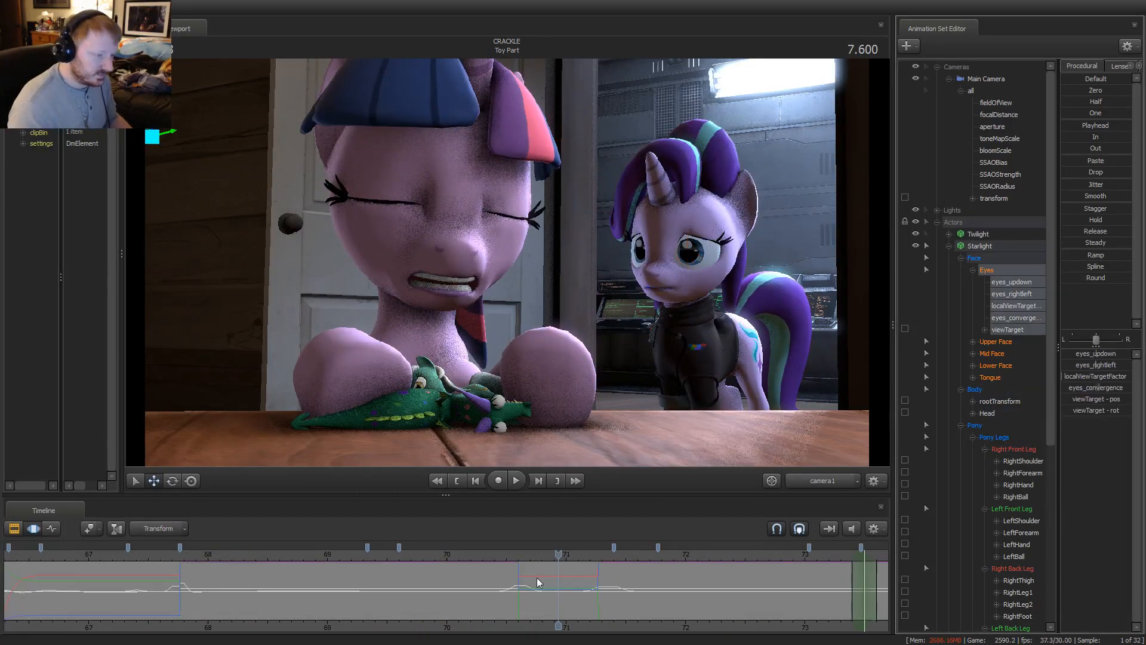
scroll(536, 586, "up", 2)
mouse_move(588, 580)
left_mouse_down("shift")
mouse_move(650, 588)
mouse_move(574, 586)
mouse_move(547, 573)
mouse_move(613, 558)
mouse_move(593, 569)
left_mouse_up("shift")
scroll(573, 587, "up", 2)
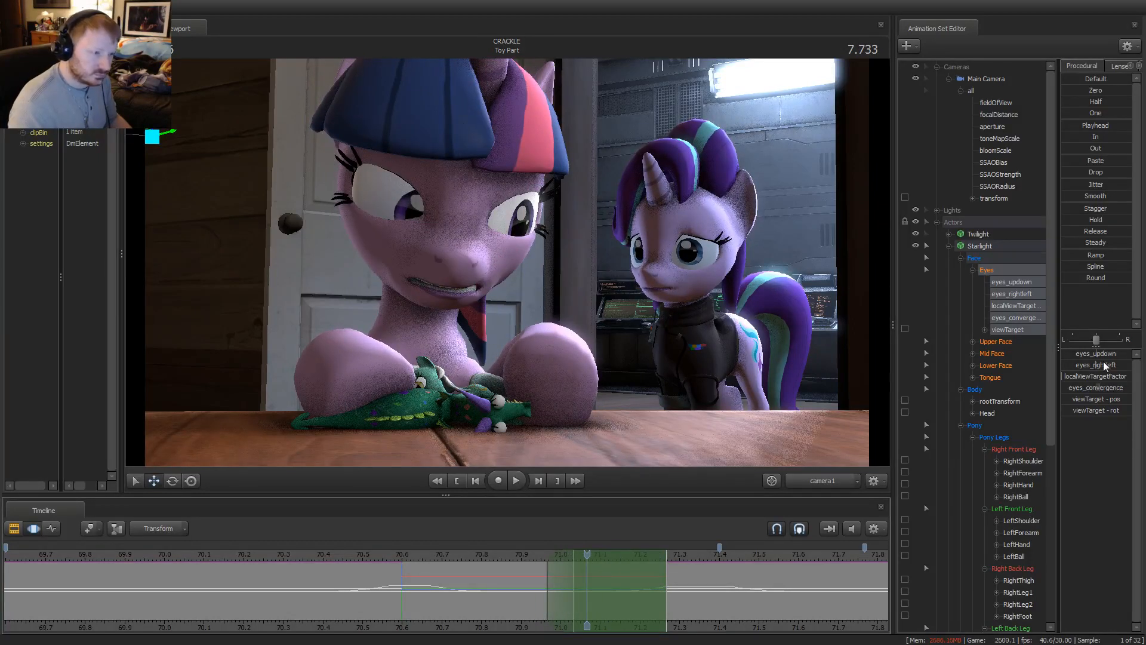
left_click_drag(1103, 365, 1102, 364)
left_click_drag(493, 549, 432, 563)
key("space")
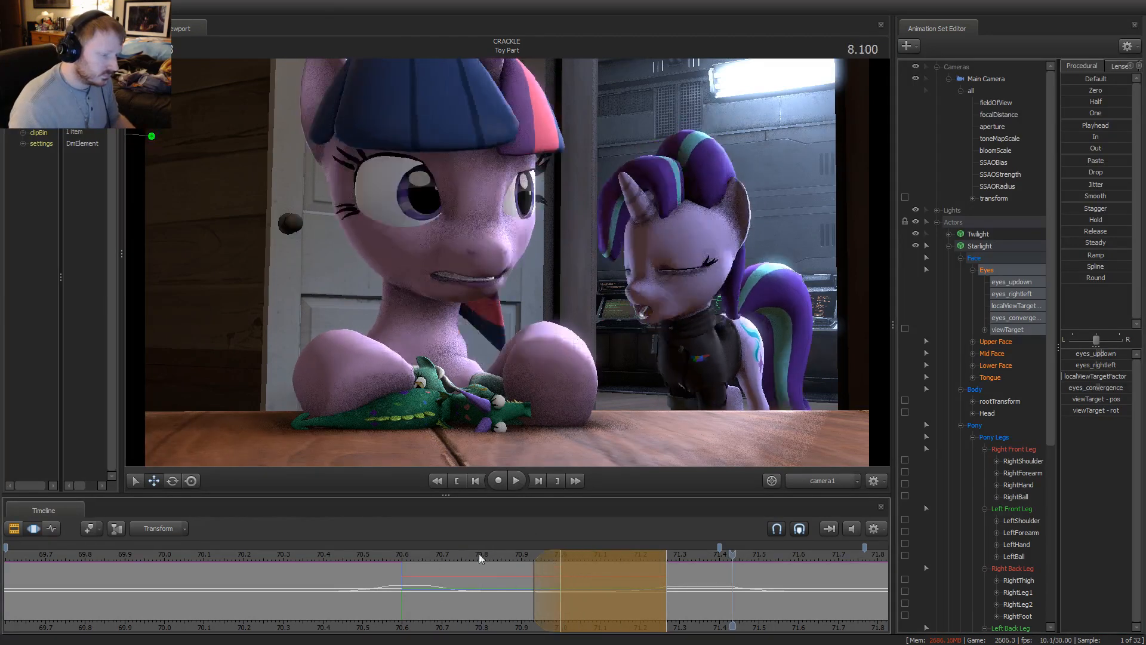
Move the start of the eye adjustment's time selection earlier to about 70.87 s on the timeline, and replay to 8.500 s
left_click(376, 563)
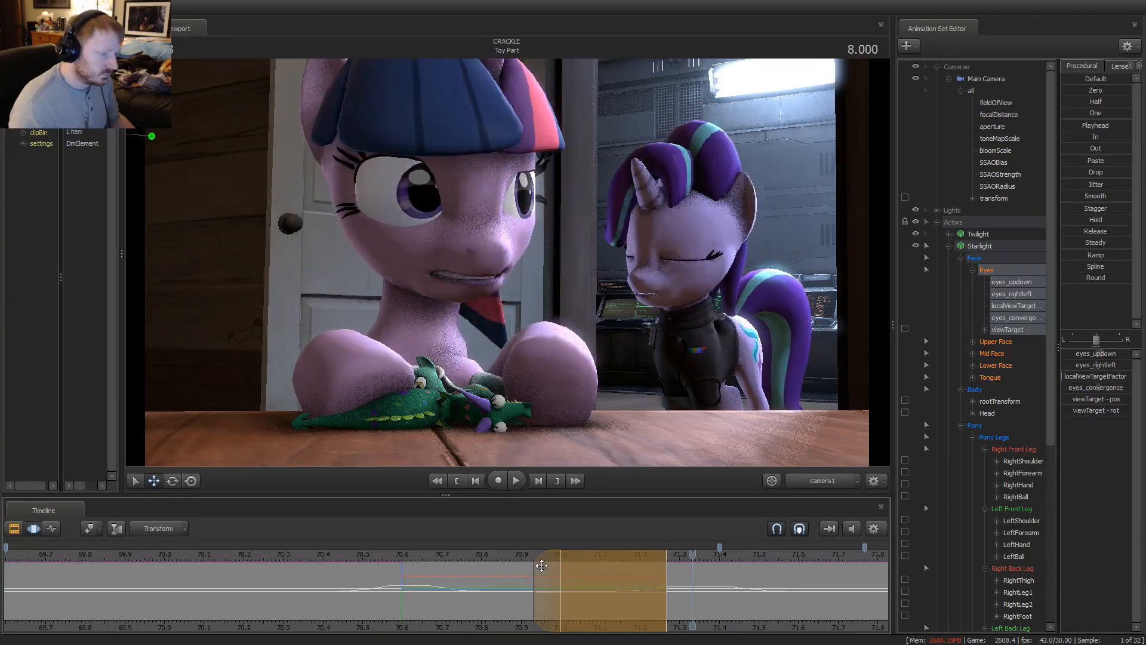
left_click(385, 559)
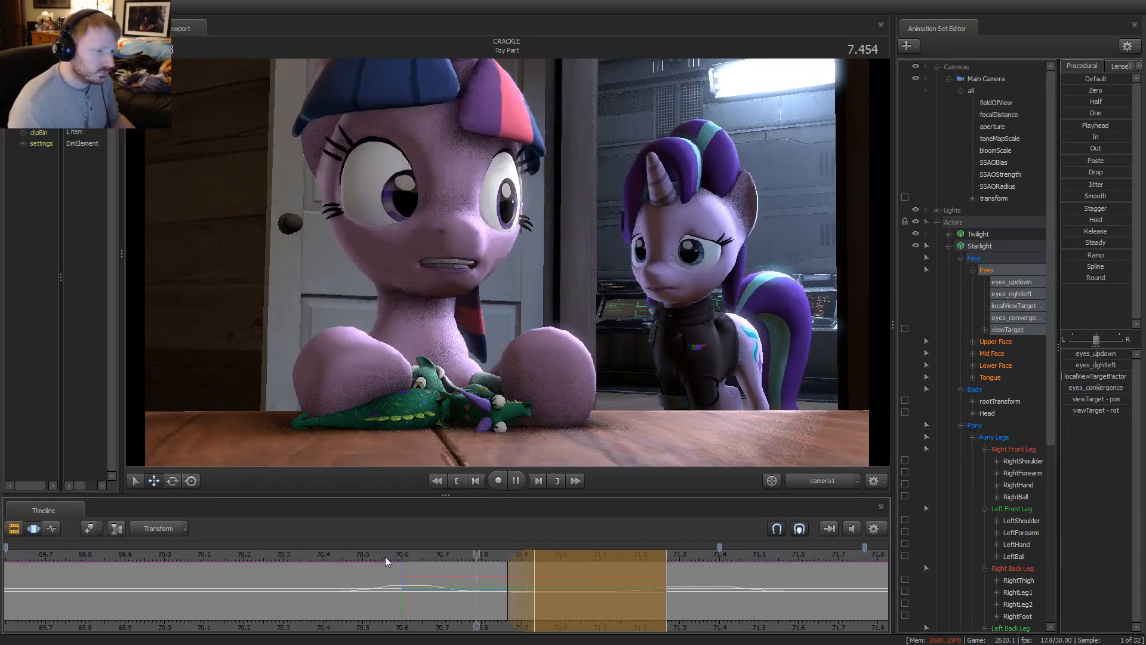
scroll(390, 555, "down", 3)
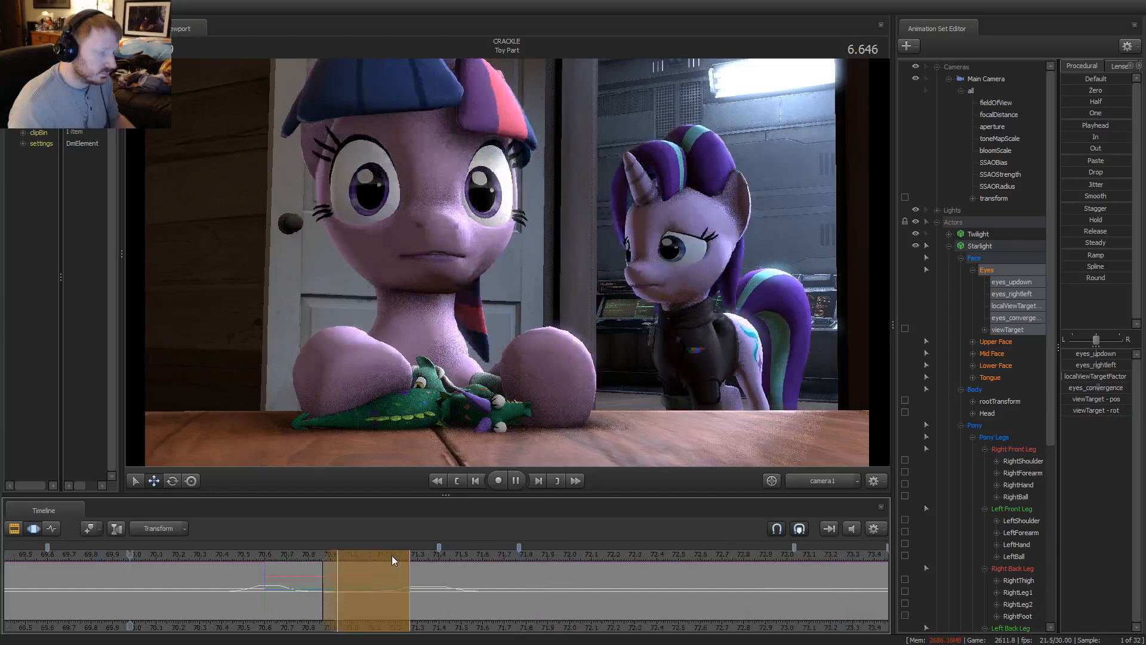
left_click(295, 553)
key("space")
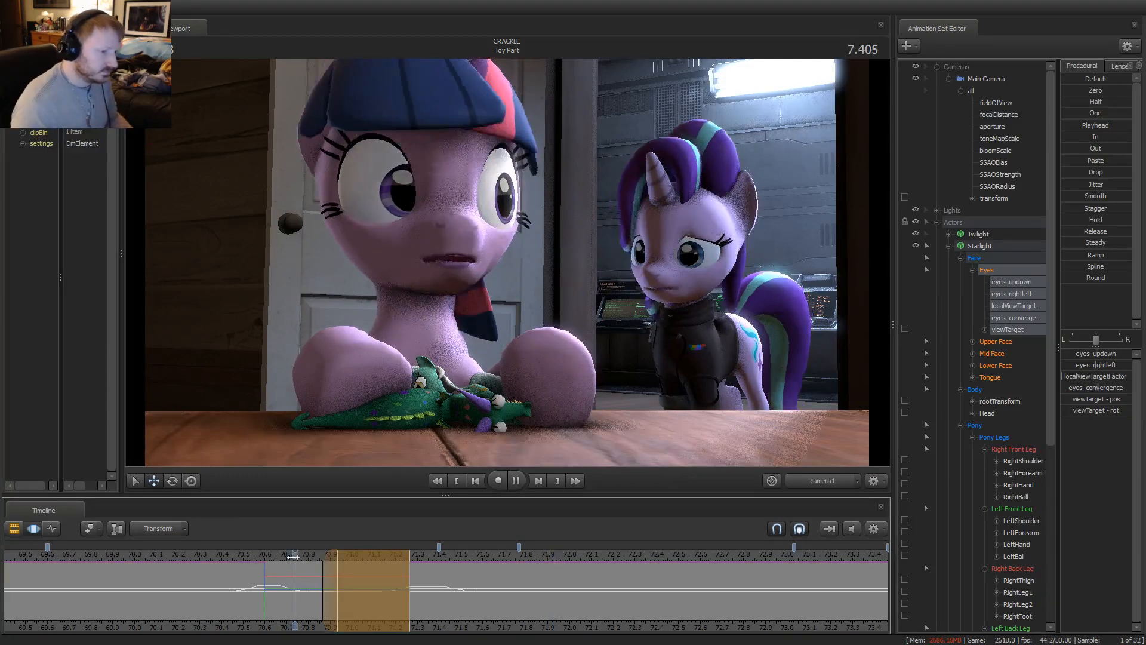
key("space")
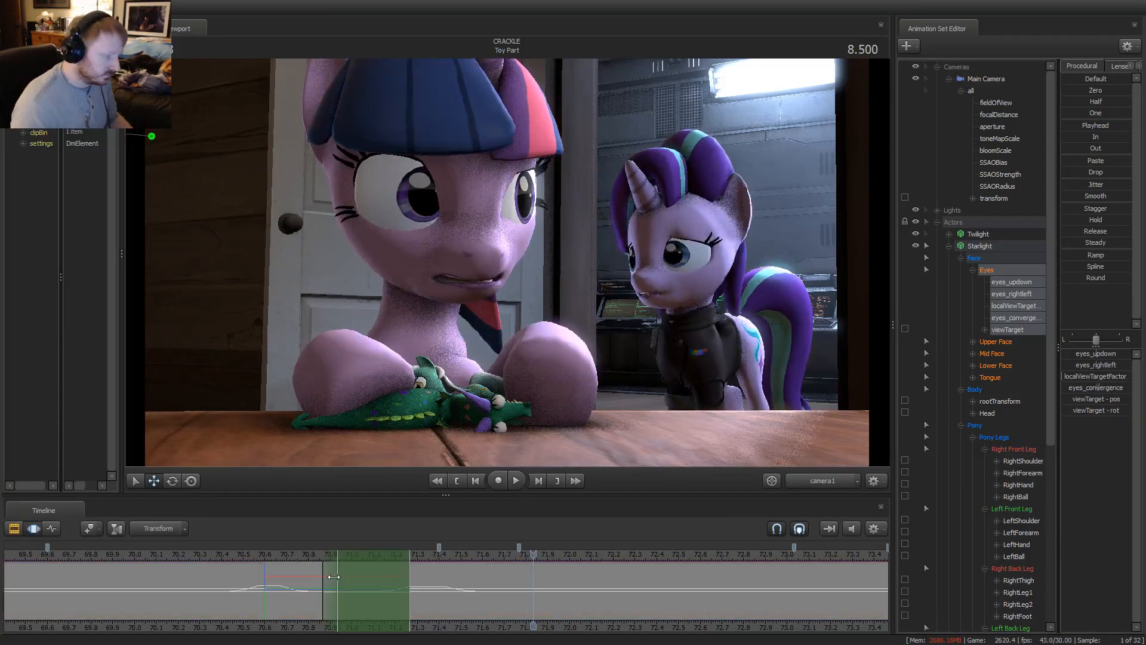
Replay Starlight's eye movement to 8.466 s, check the frame at 7.900 s, and replay from about 7 s to 8.500 s
left_click(307, 558)
key("space")
key("space")
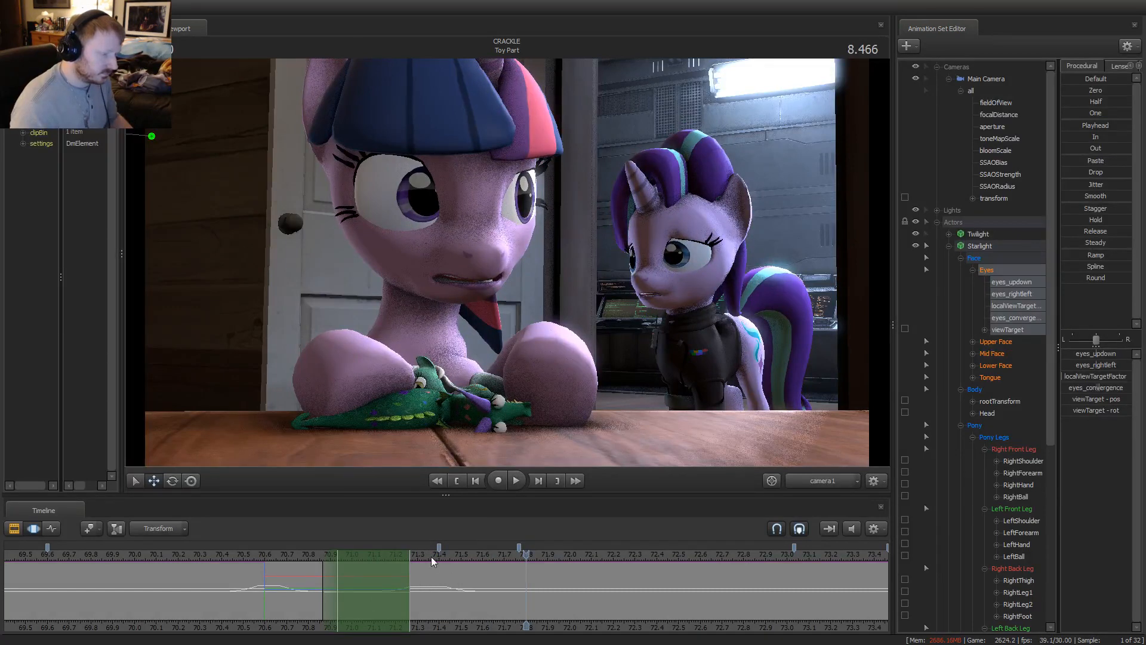
left_click_drag(431, 556, 403, 557)
scroll(193, 564, "down", 3)
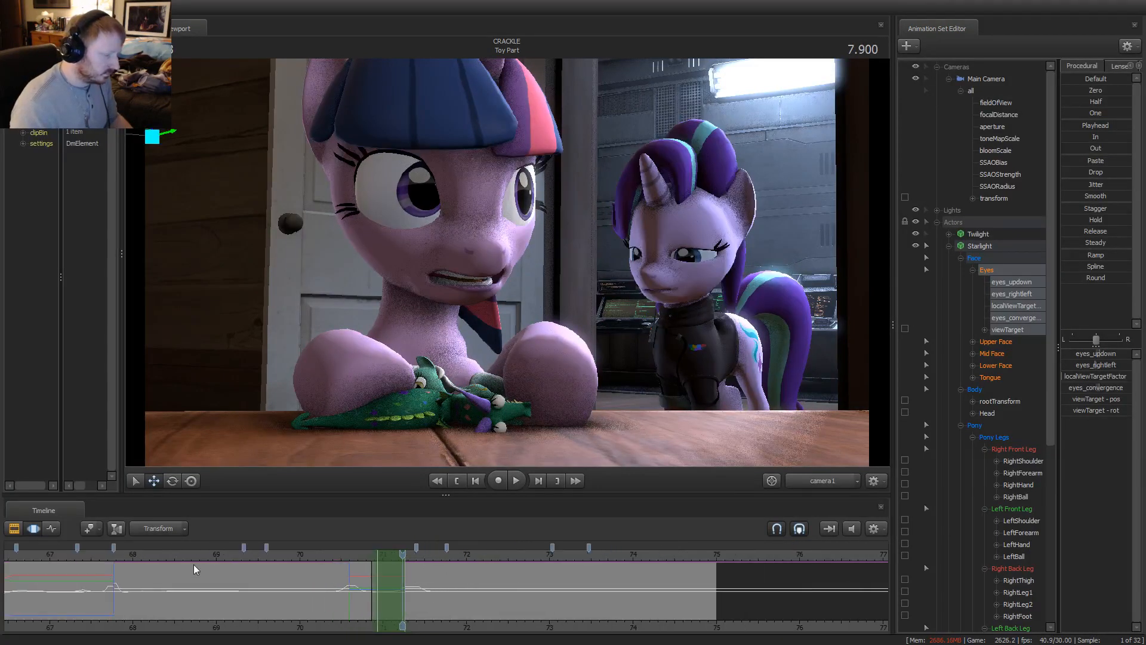
left_click_drag(193, 557, 329, 554)
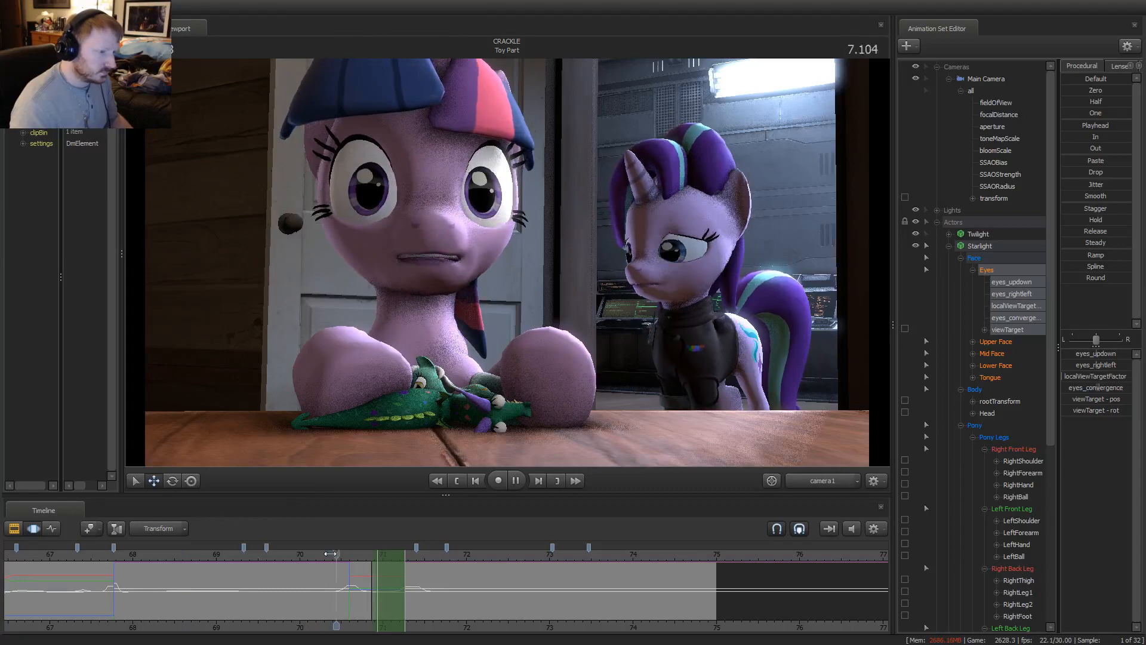
scroll(293, 561, "down", 1)
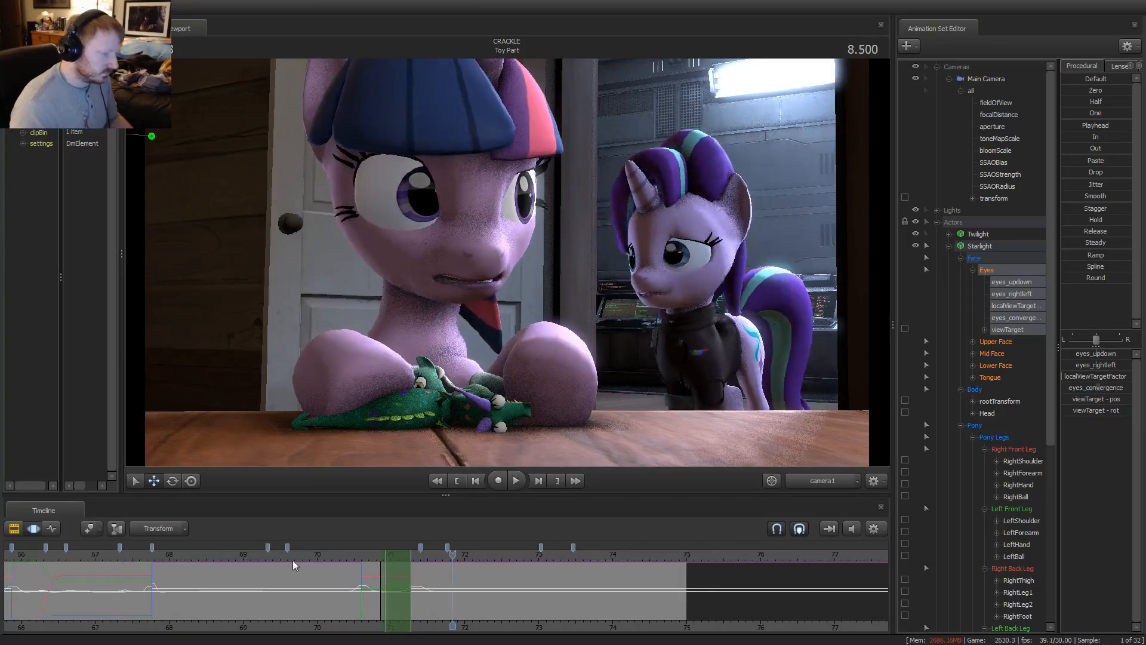
Replay the shot from around Starlight's blink, clear the existing time selection, and go to 5.833 s
left_click(261, 557)
key("space")
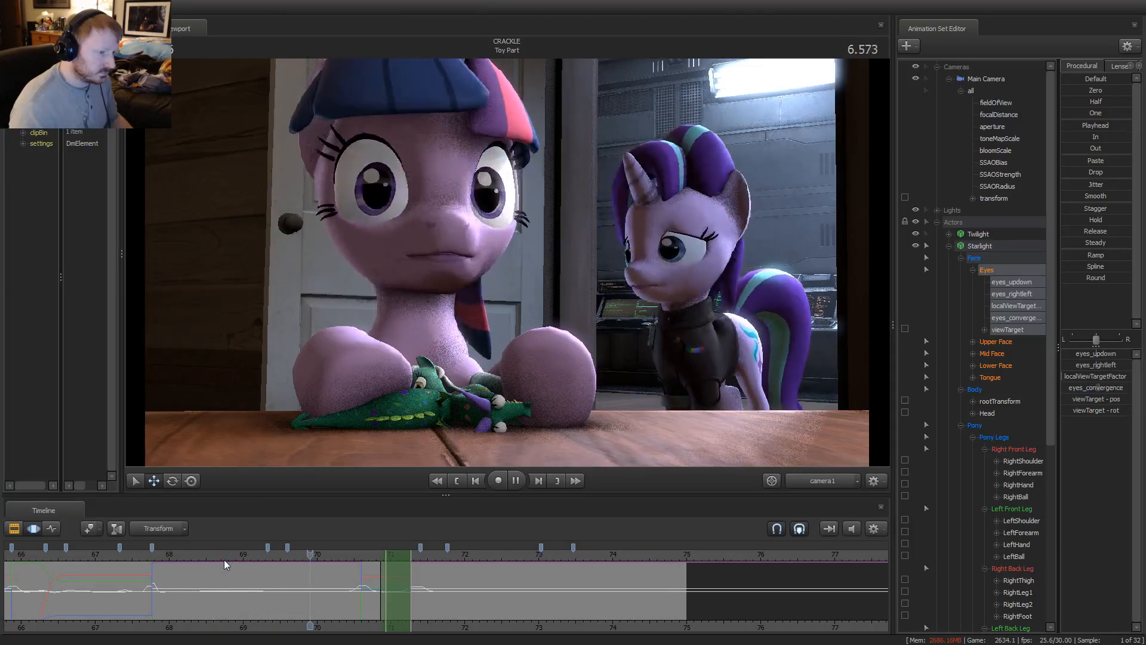
key("space")
key("F2")
key("F3")
left_click_drag(224, 597, 255, 603)
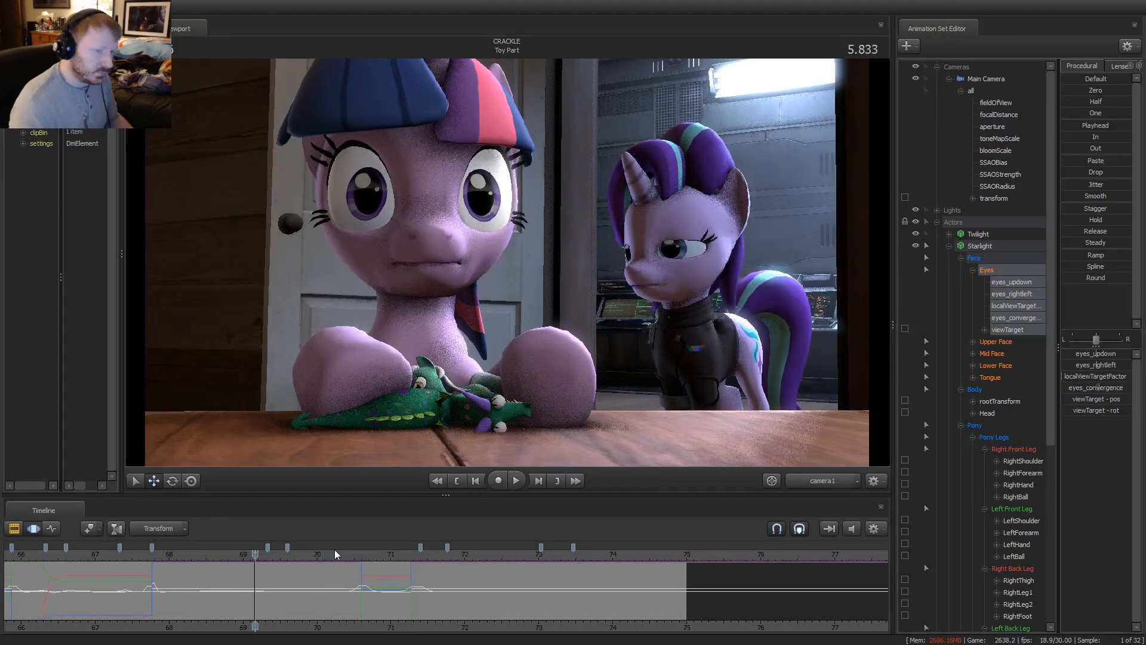
Adjust Starlight's eyes_updown control during her blink, over a time selection from 69.2 to 69.3 s with falloff spanning 69.1 to 69.4 s
left_click(998, 343)
scroll(271, 594, "up", 5)
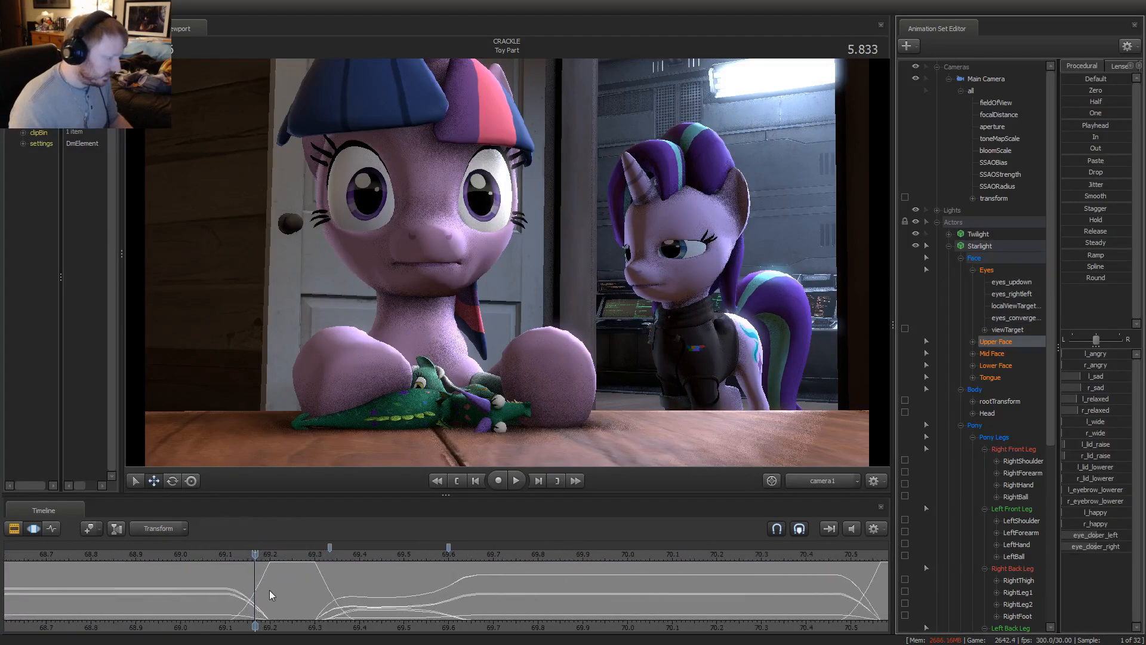
left_click_drag(271, 595, 309, 594, "shift")
scroll(309, 593, "up", 3, "shift")
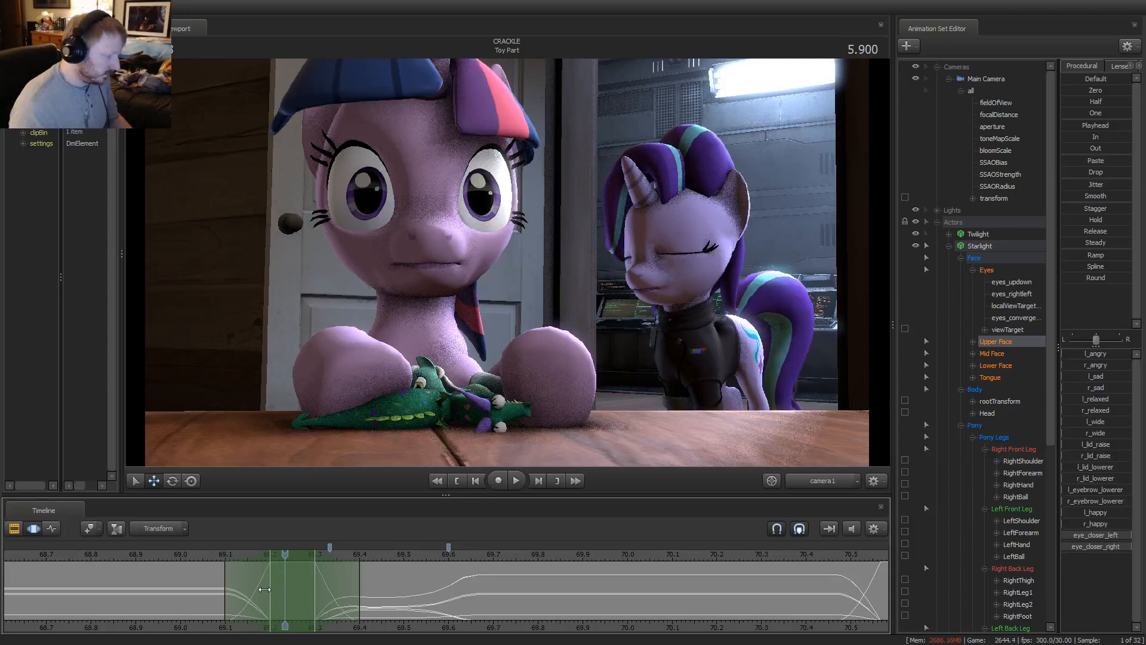
left_click(998, 269)
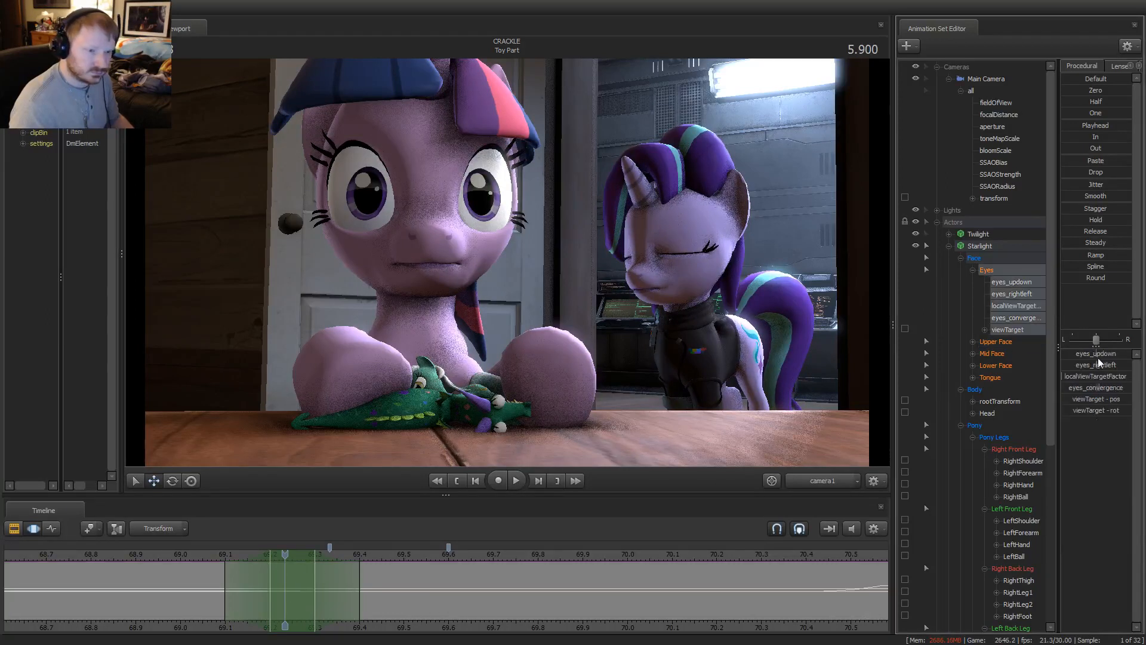
left_click_drag(1098, 358, 1105, 358)
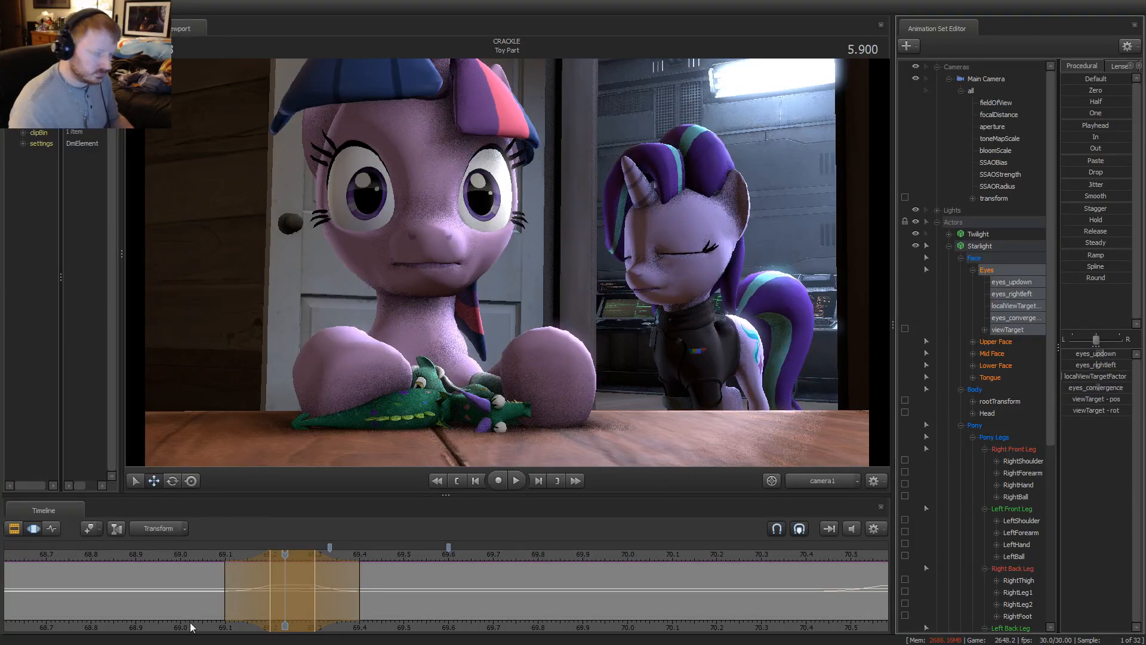
Scrub and replay Starlight's blink around 5.900 s to review the eye adjustment
left_click_drag(191, 626, 284, 609)
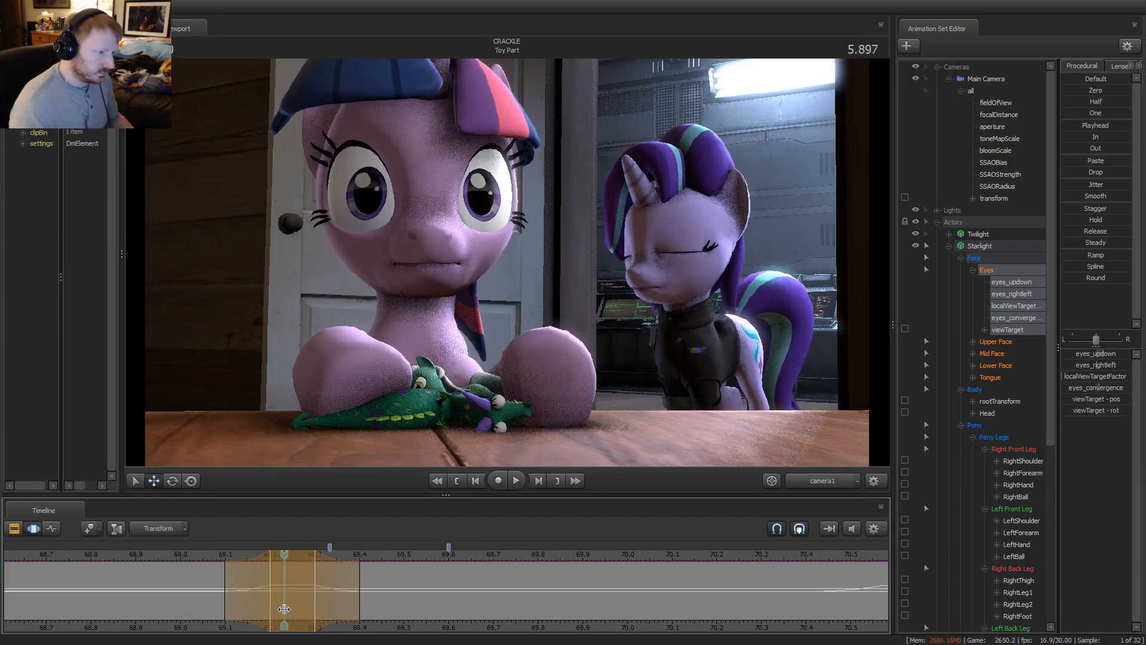
key("space")
key("space")
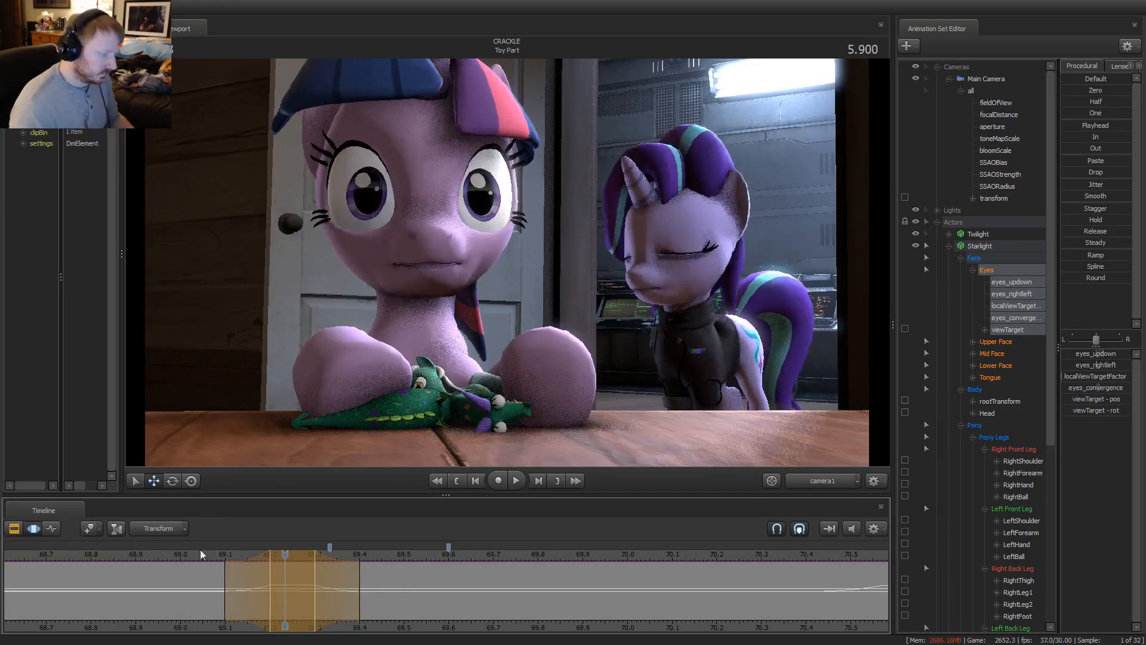
key("space")
Adjust Starlight's eyes_updown control over a time selection from 69.3 to about 69.67 s, centred on 6.100 s, and replay from 5.800 s
left_click_drag(270, 577, 359, 578)
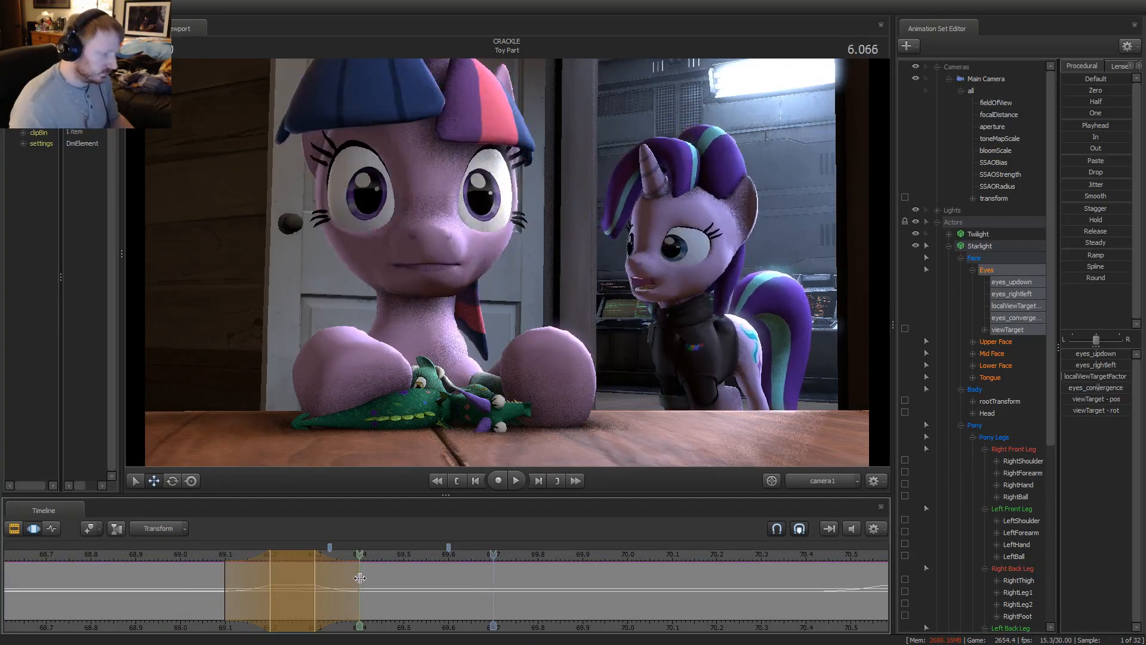
left_click(360, 578, "shift")
scroll(359, 578, "up", 4)
scroll(359, 577, "down", 1)
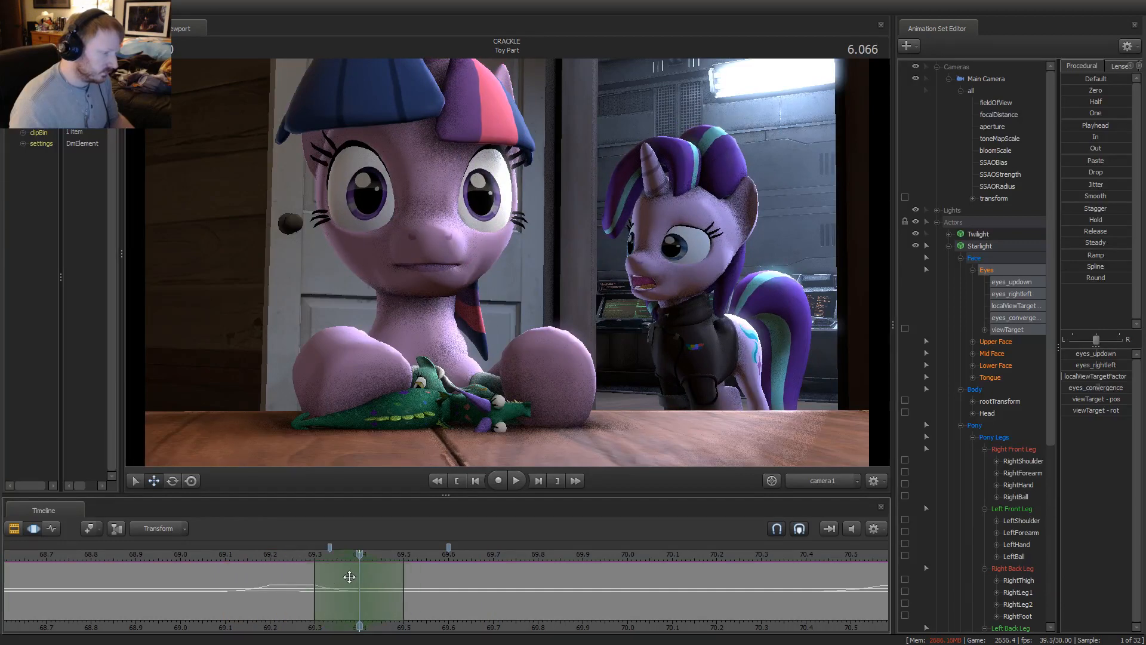
left_click_drag(406, 583, 478, 587)
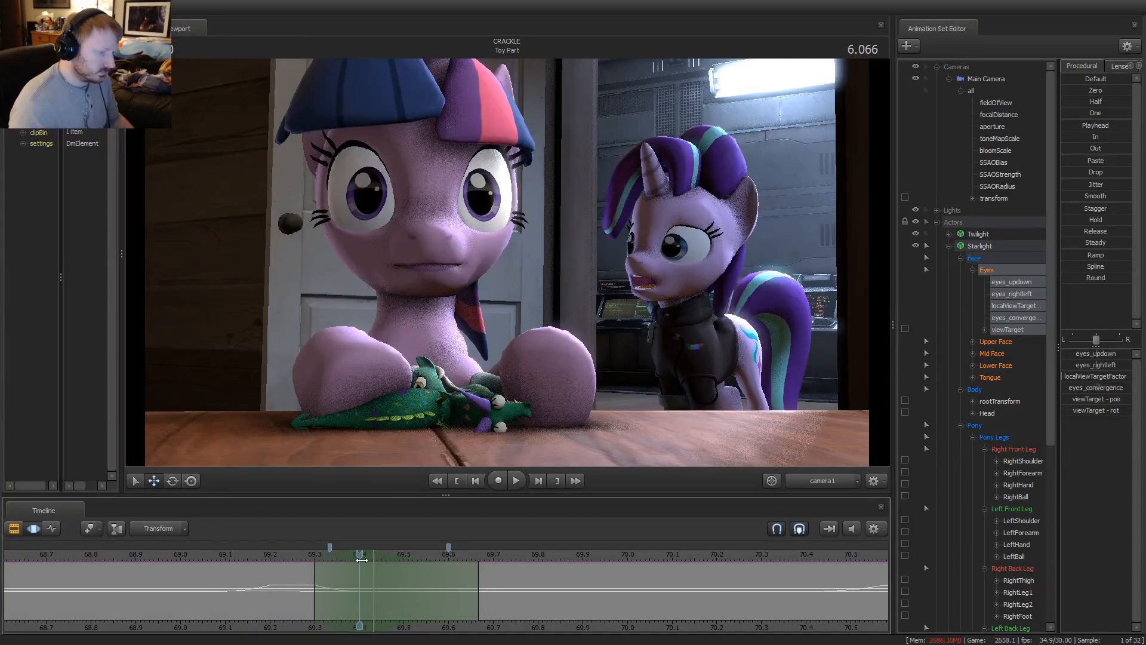
left_click_drag(361, 560, 374, 559)
left_click(1012, 282)
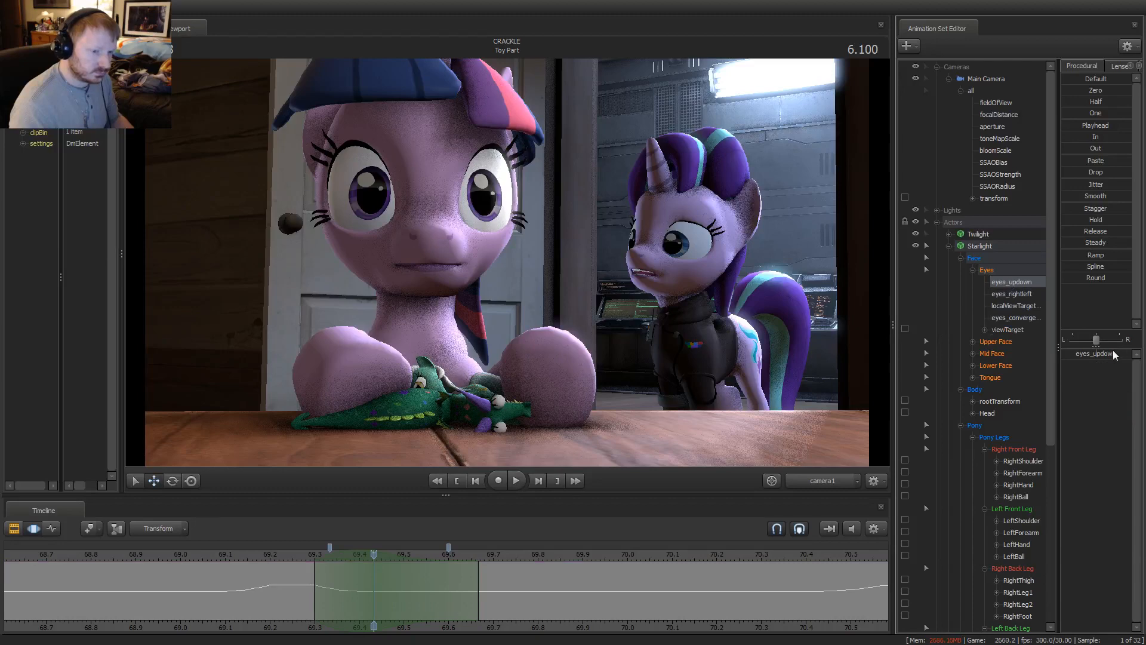
left_click_drag(1115, 355, 1095, 353)
left_click(233, 554)
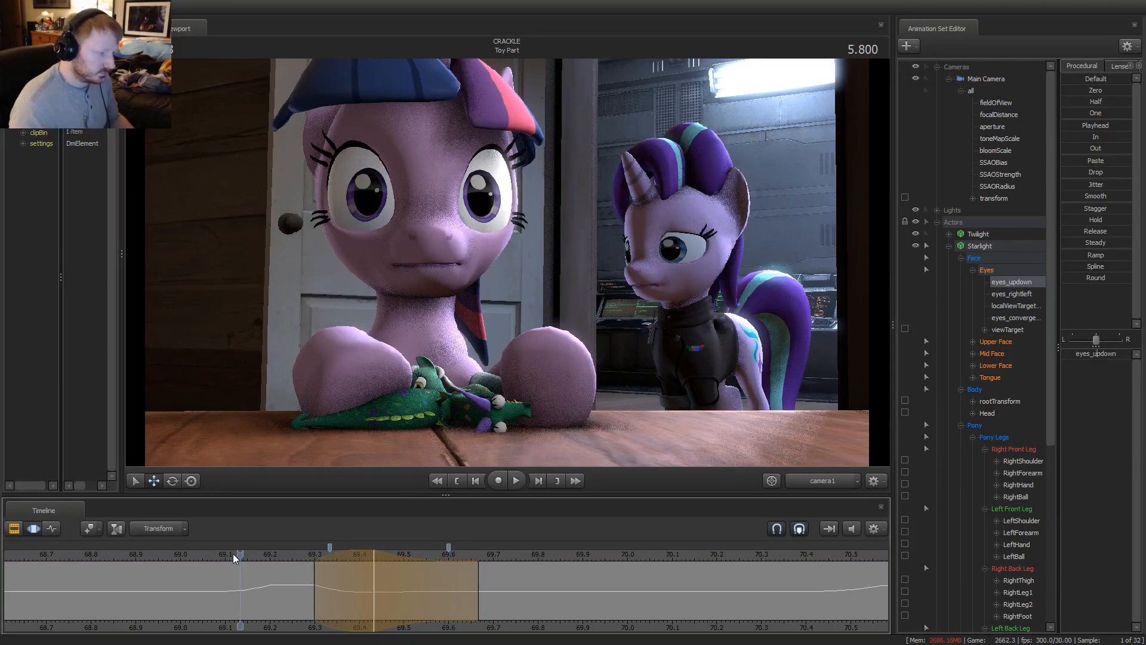
key("space")
Adjust Starlight's eyes_updown control over a time selection from 69.6 to about 69.93 s, centred on 6.400 s, and replay through 6.666 s
left_click_drag(240, 576, 598, 574)
left_click(502, 577)
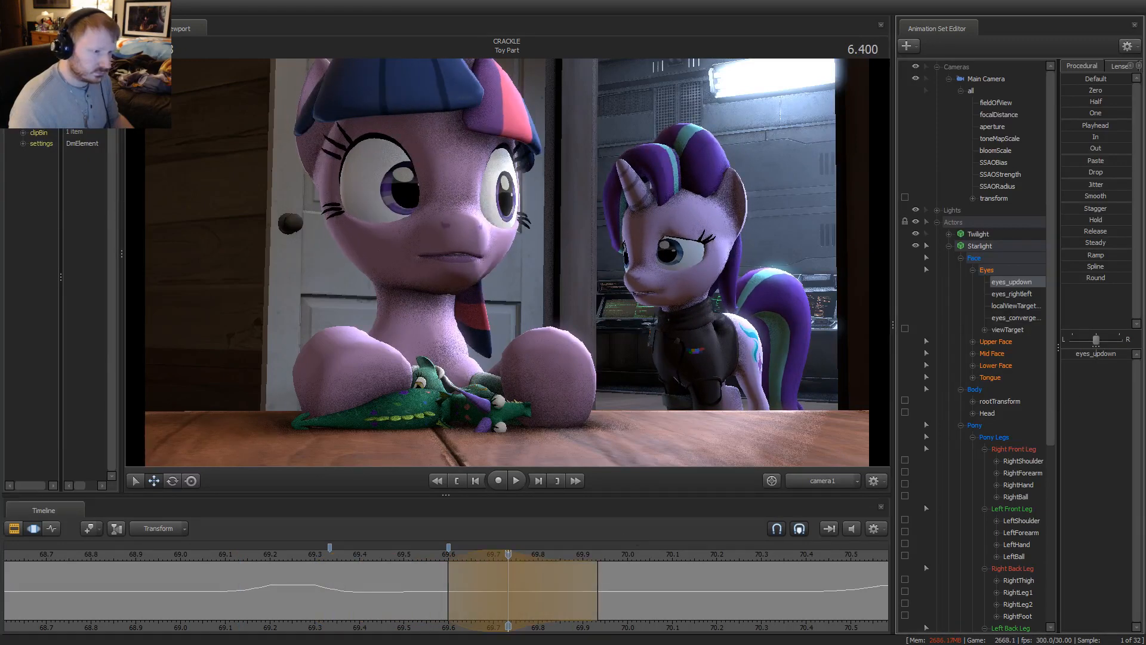
key("shift")
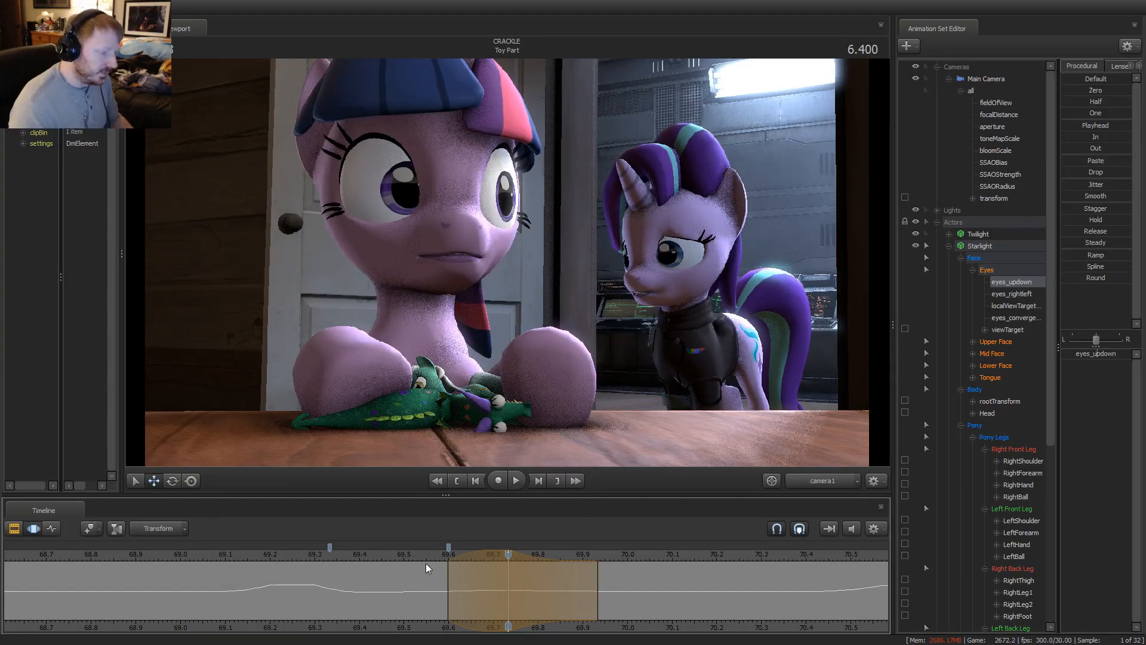
key("space")
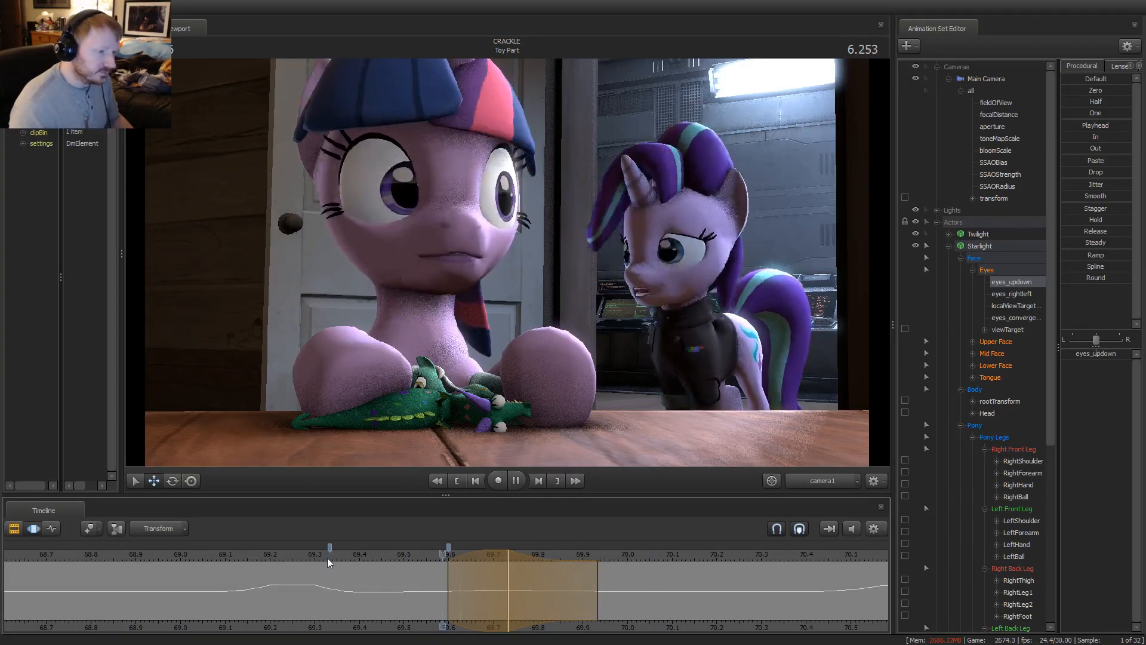
key("space")
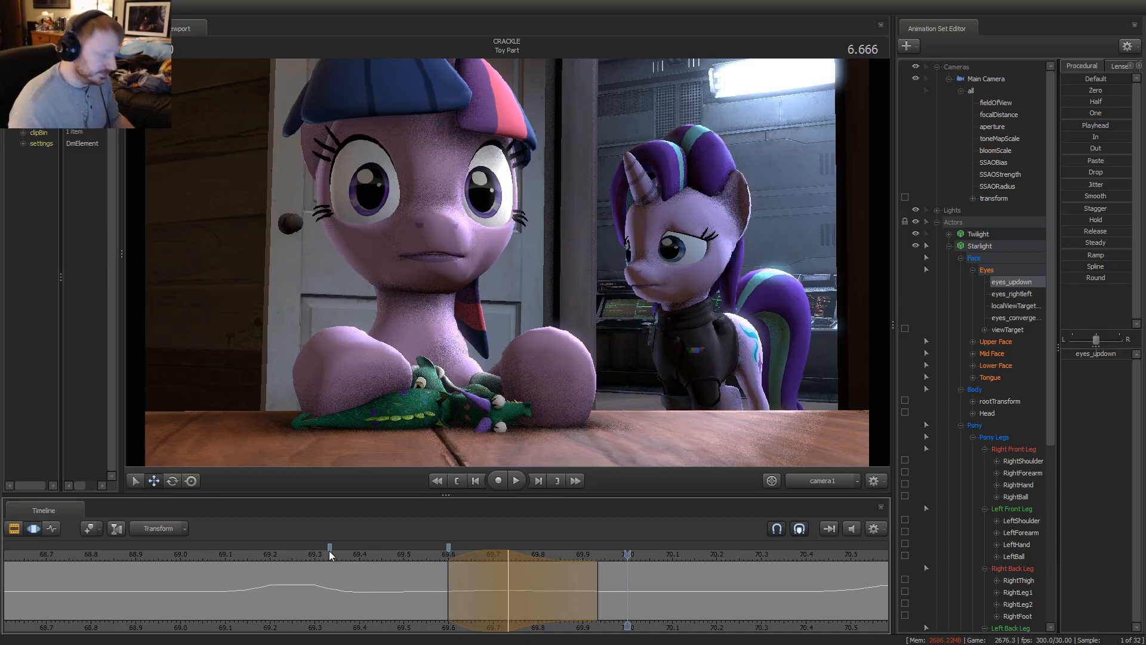
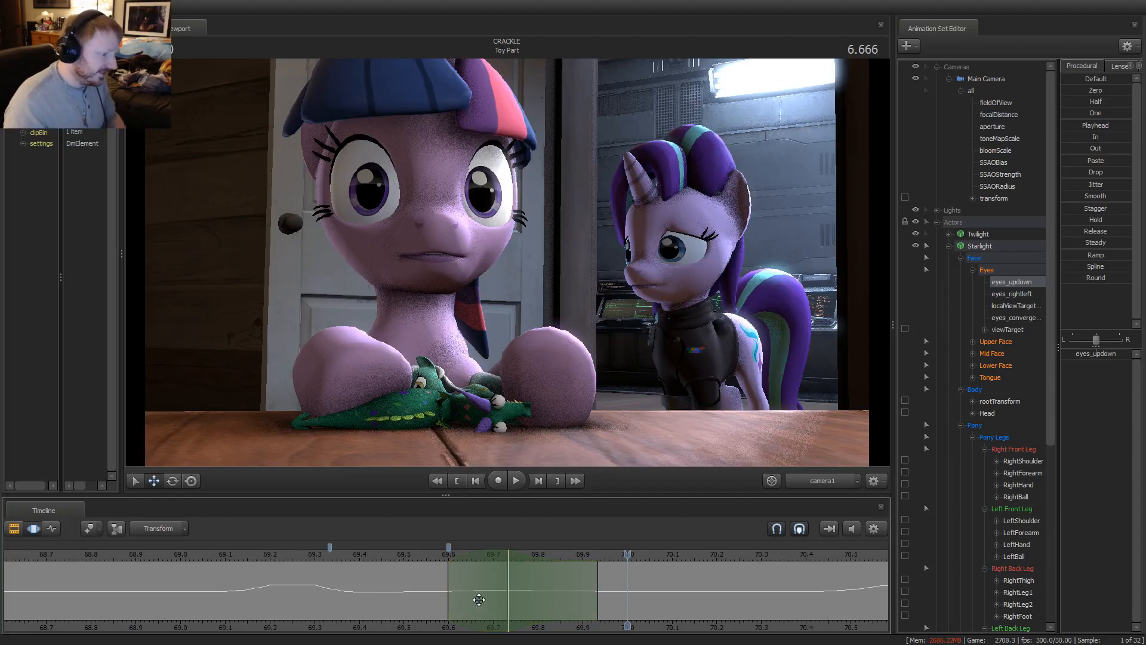
Replay Starlight's eye movement from about 5.8 s past the blink to review the eyes_updown adjustments
scroll(476, 600, "down", 2)
left_click(517, 558)
key("space")
key("space")
middle_click_drag(648, 627, 526, 614)
left_click(315, 557)
key("space")
Try shifting the eyes_updown adjustment's time selection to about 69.57–69.9 s and replay from about 6.1 s
key("space")
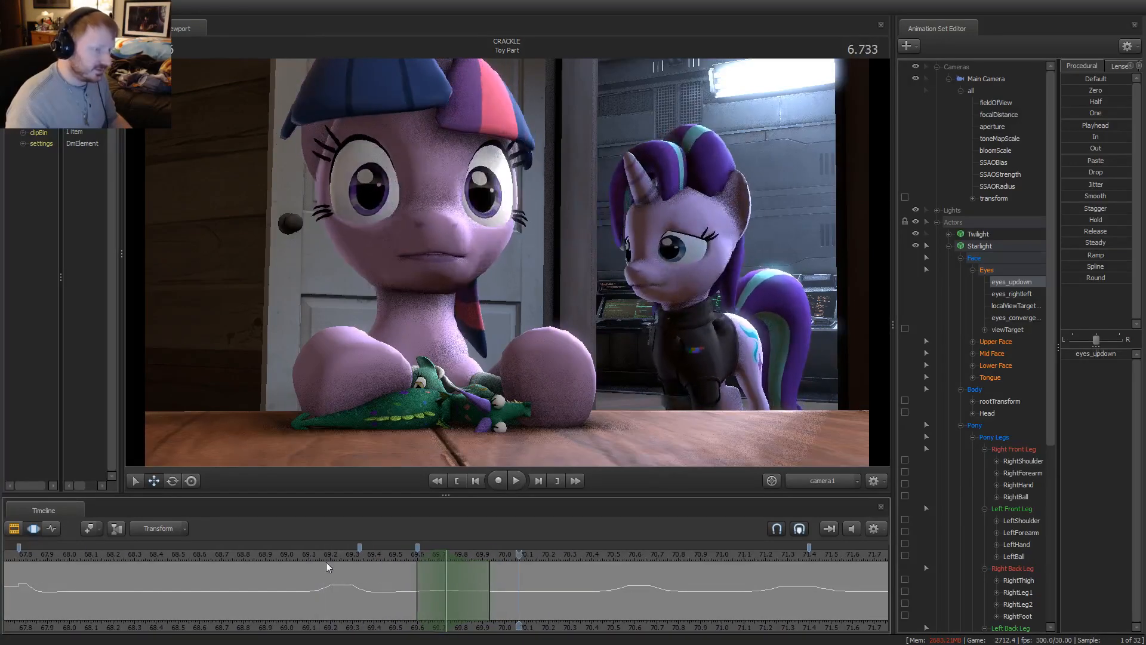
left_click(451, 557)
key("space")
key("space")
left_click_drag(436, 555, 383, 554)
key("space")
Try extending the eyes_updown time selection to end at about 69.93 s and replay around 6.2 s
key("space")
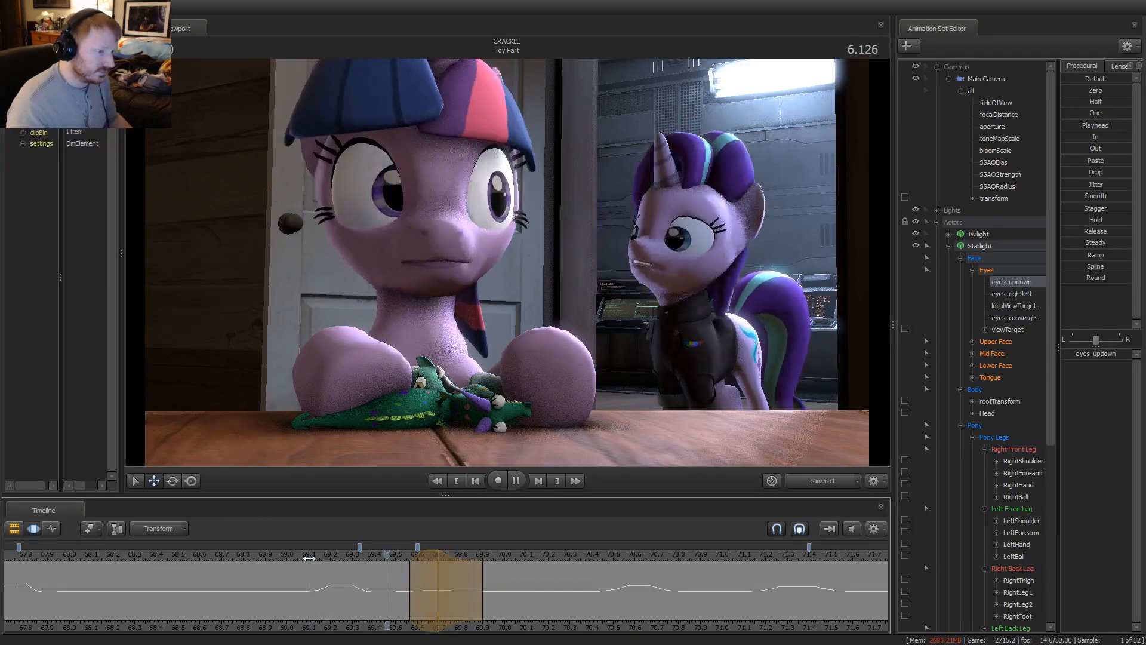
key("space")
mouse_move(426, 558)
left_mouse_down()
mouse_move(361, 557)
mouse_move(410, 570)
left_mouse_up()
left_click(390, 557)
key("space")
key("space")
left_click(401, 558)
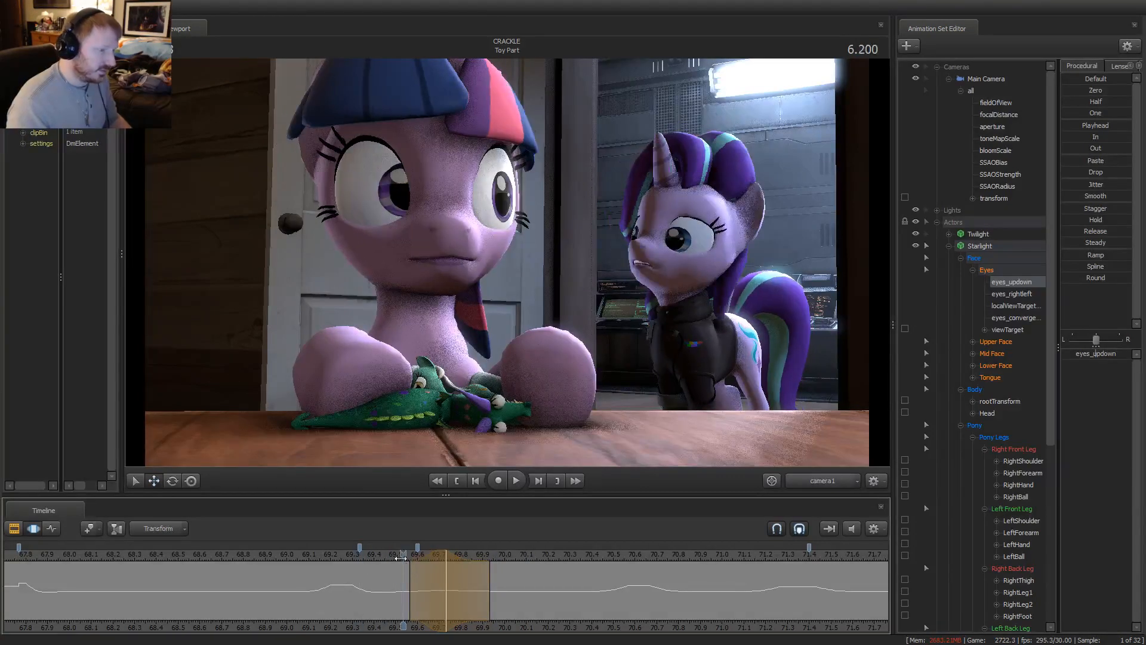
Set the start of the eyes_updown time selection to 69.6 s and replay the movement around 6.1 s
key("space")
key("space")
left_click(353, 558)
left_click_drag(410, 582, 417, 584)
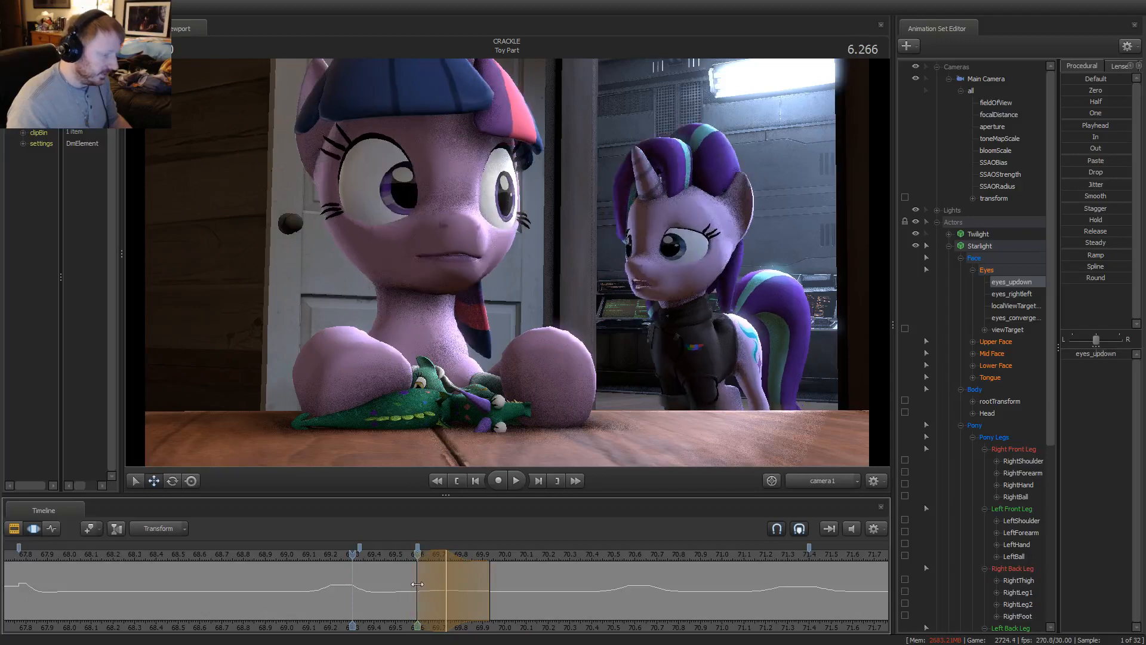
left_click(388, 557)
key("space")
key("space")
left_click(302, 556)
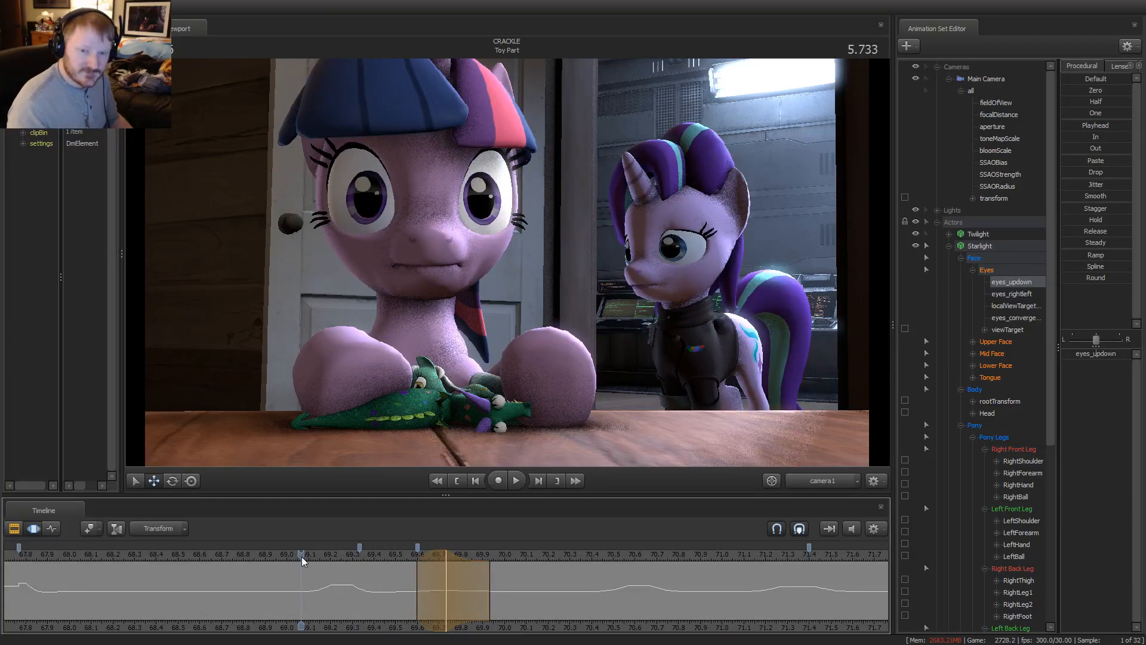
Shorten the eyes_updown time selection to end at 69.9 s, replaying Starlight's eye movement from 5.500 s
key("space")
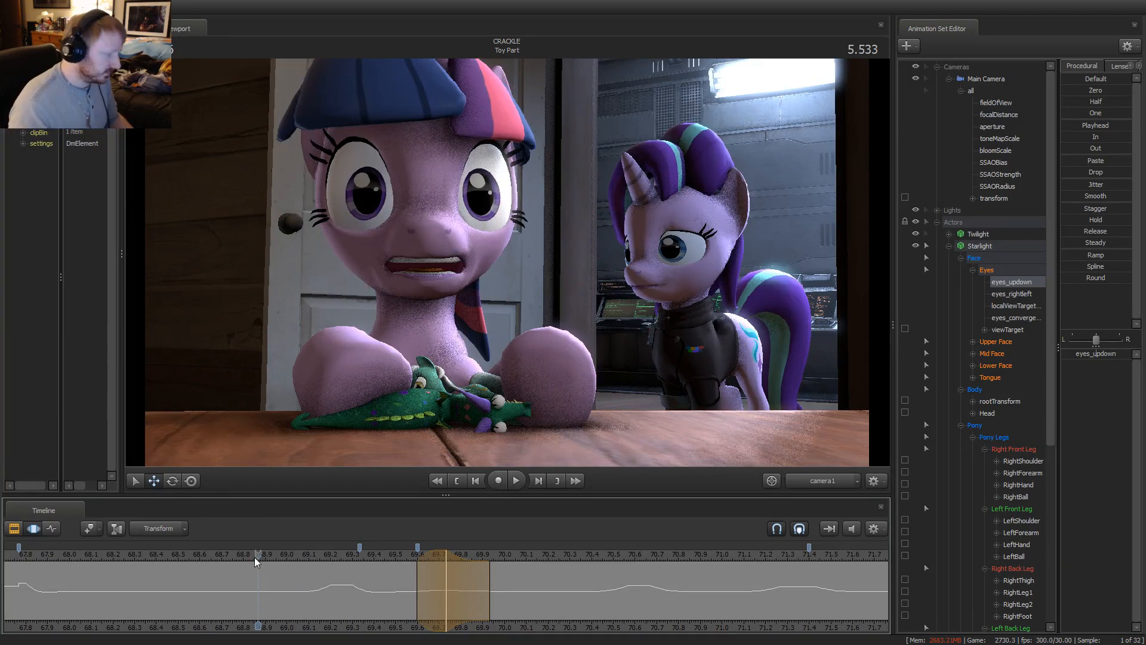
left_click(255, 556)
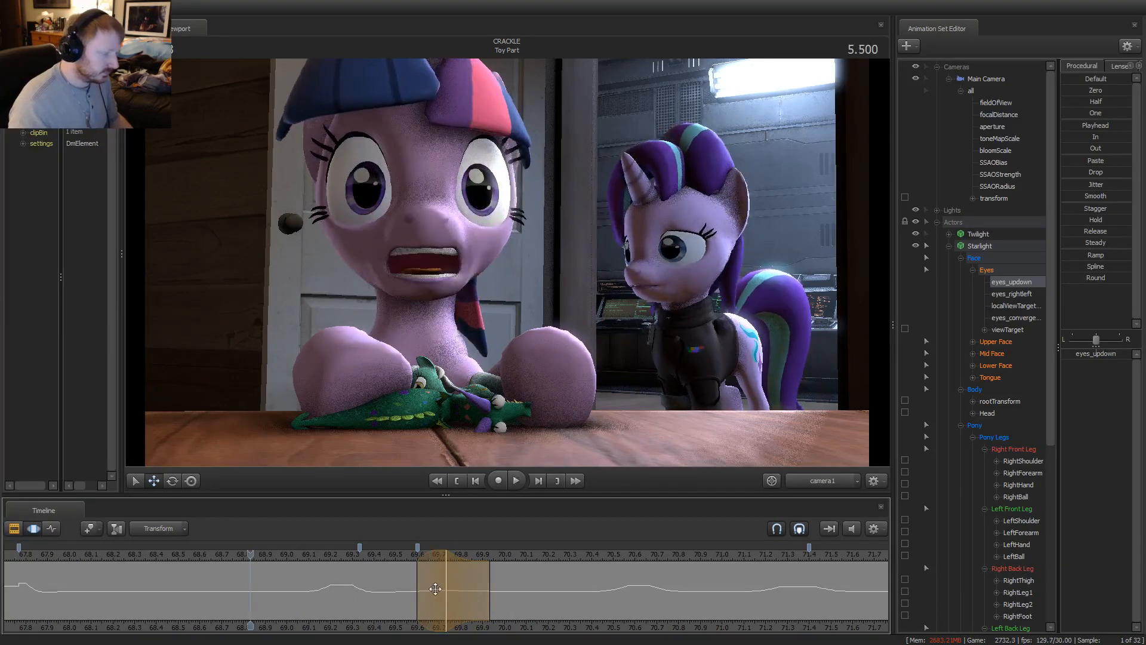
key("space")
Replay the shot repeatedly from about 5.5 s to review Starlight's blink and eye movement through 7.866 s
key("space")
left_click_drag(492, 592, 483, 592)
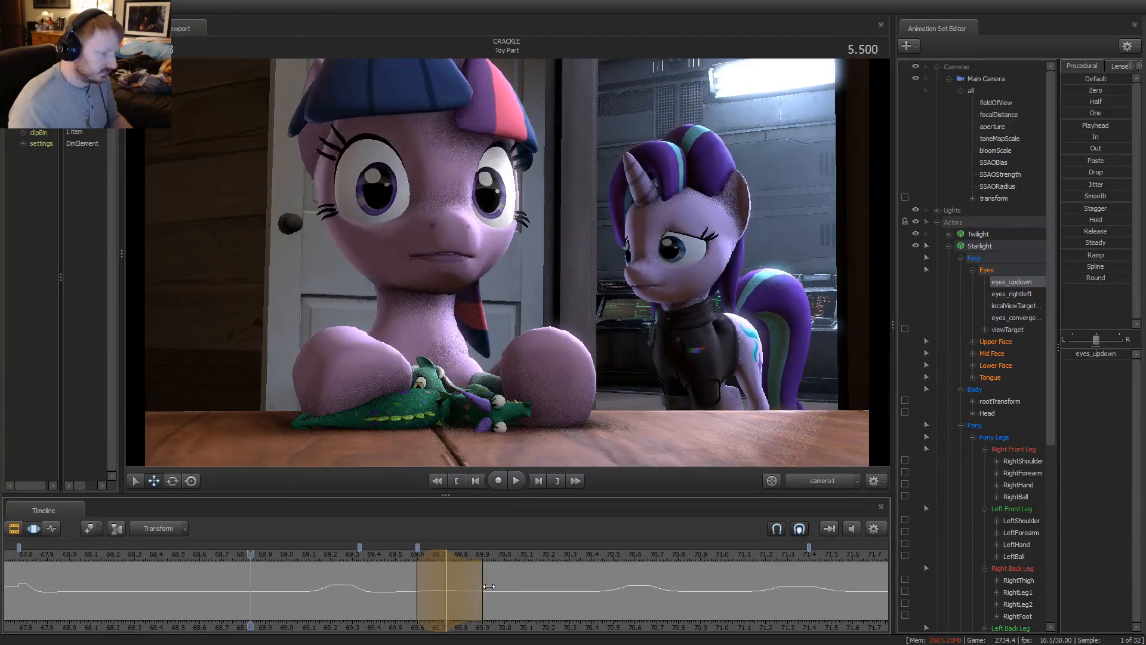
left_click(399, 555)
key("space")
left_click(256, 556)
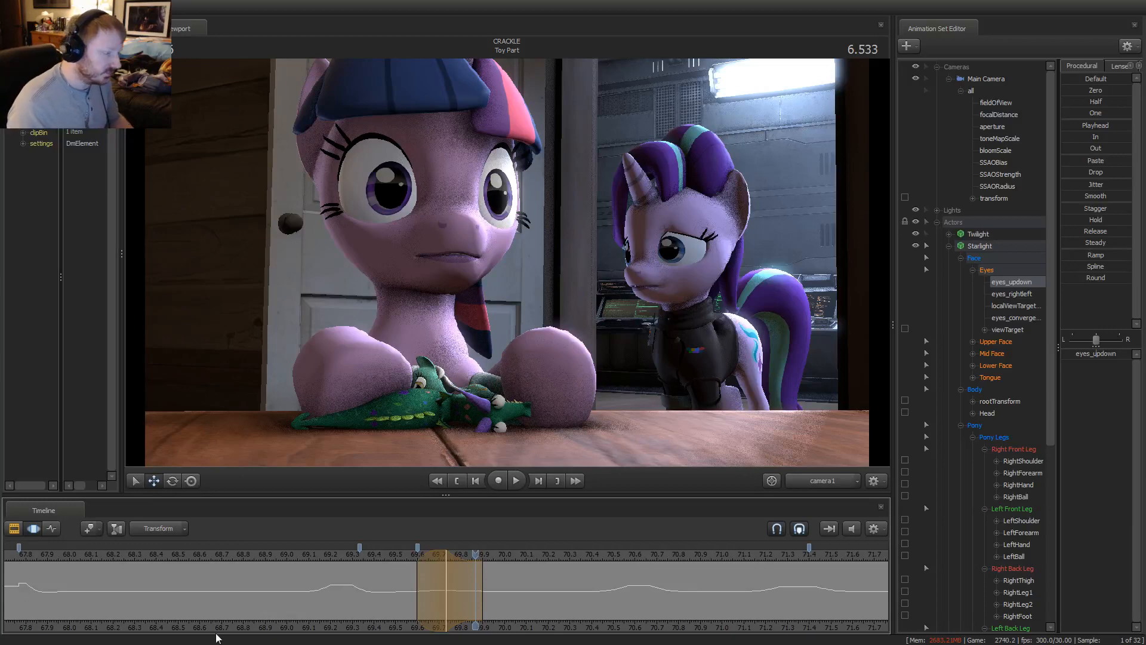
left_click(314, 558)
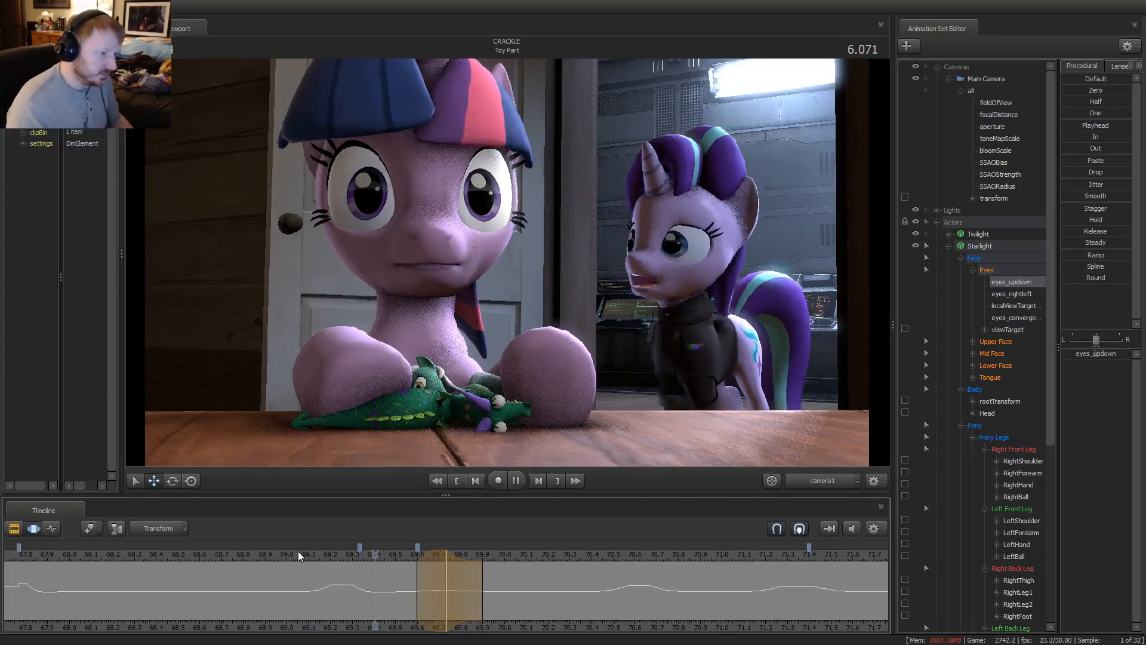
left_click(258, 556)
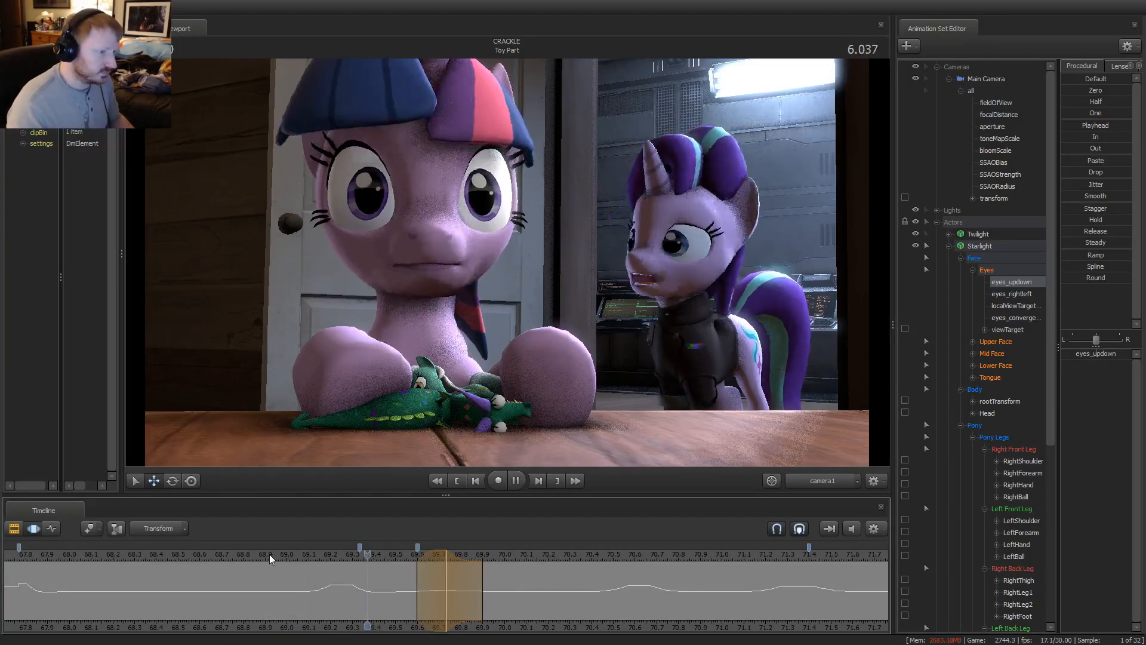
key("space")
left_click_drag(318, 554, 283, 560)
key("space")
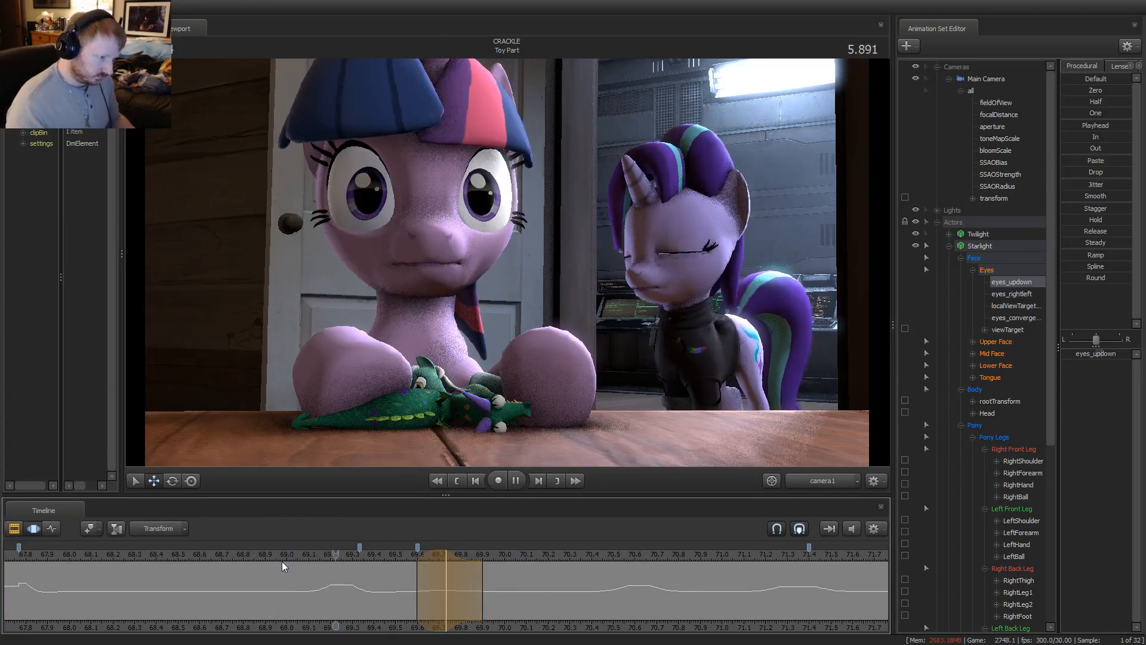
key("space")
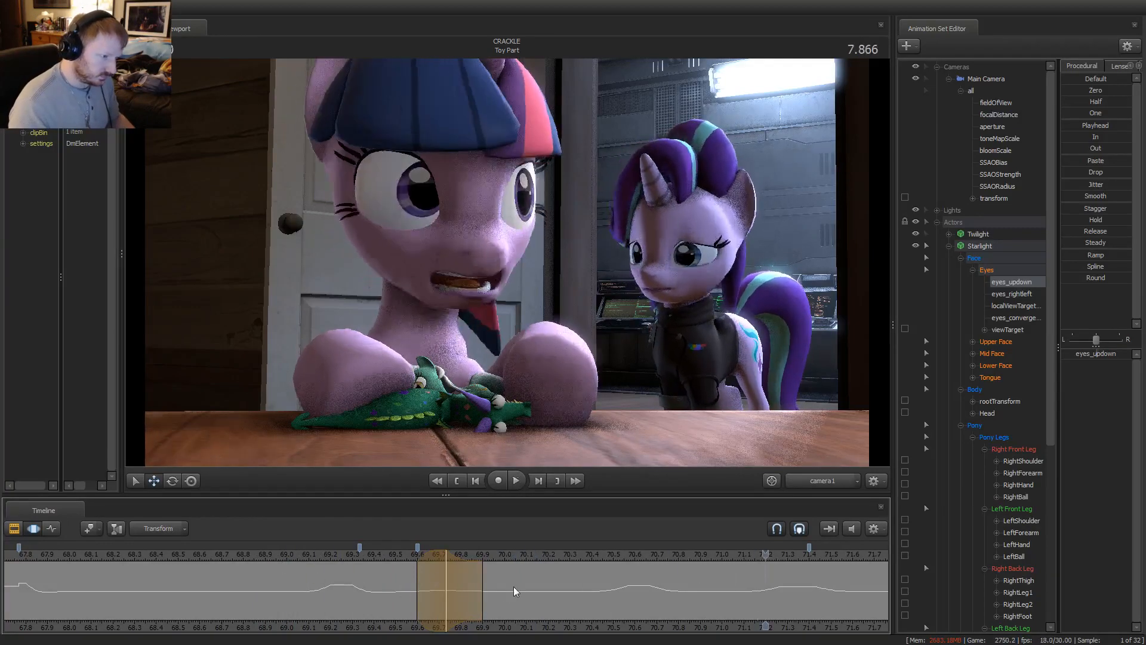
Adjust Starlight's eyes_rightleft control at 7.366 s over a time selection from about 70.63 to 70.77 s, with all her controls selected
left_click_drag(592, 590, 664, 594)
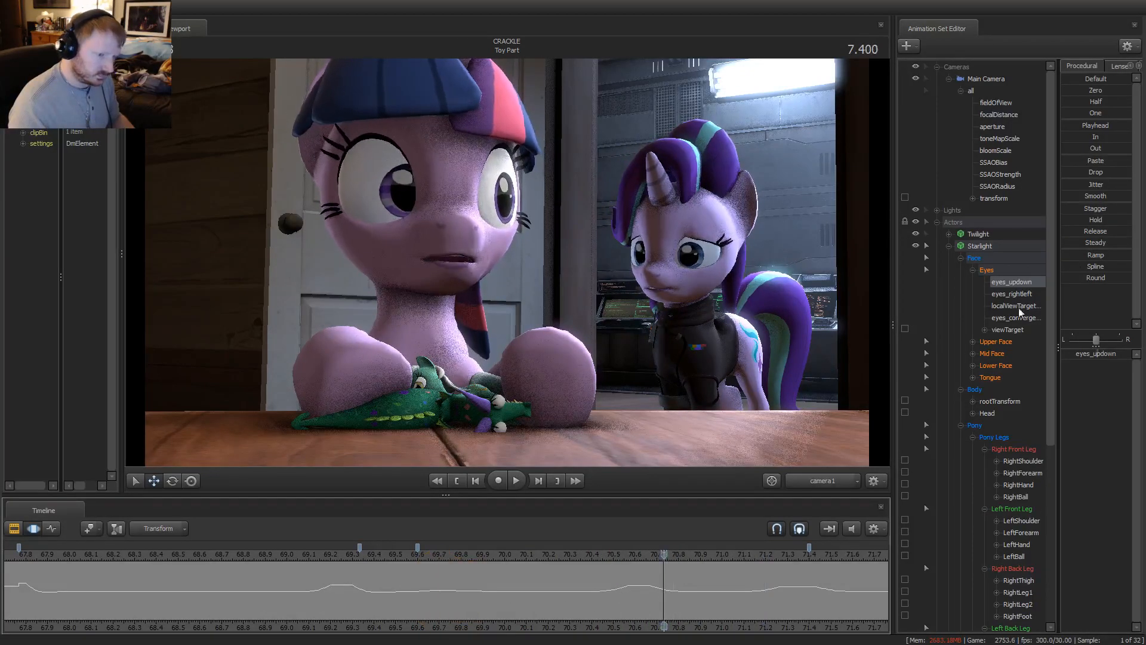
left_click(1019, 247)
scroll(606, 586, "up", 5)
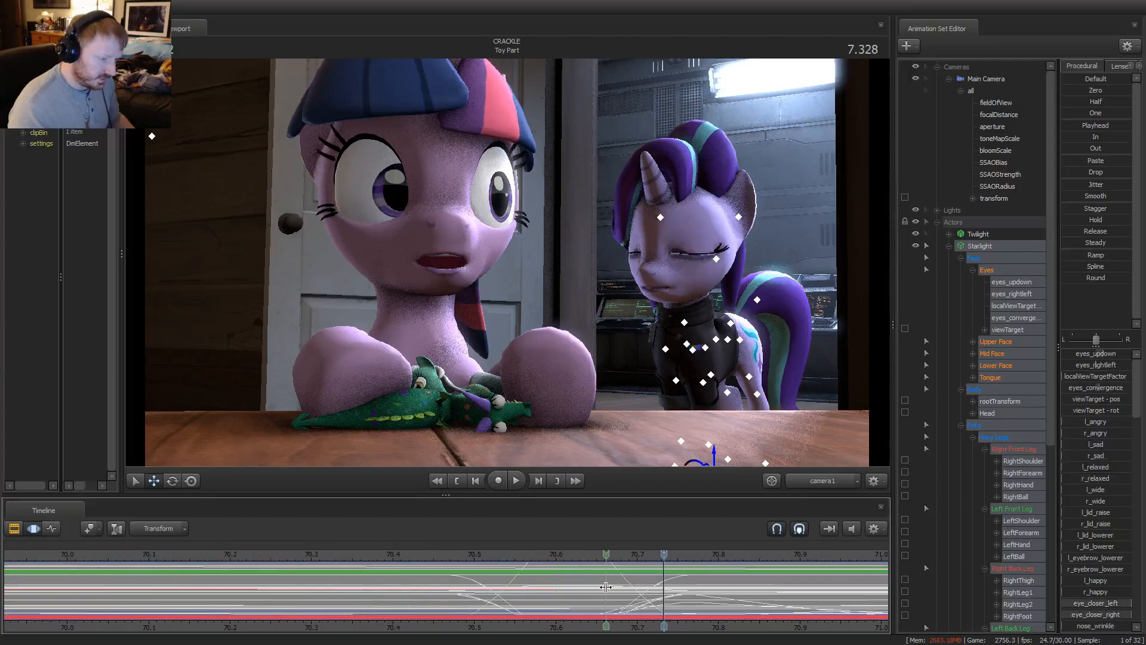
left_click_drag(607, 587, 691, 587, "shift")
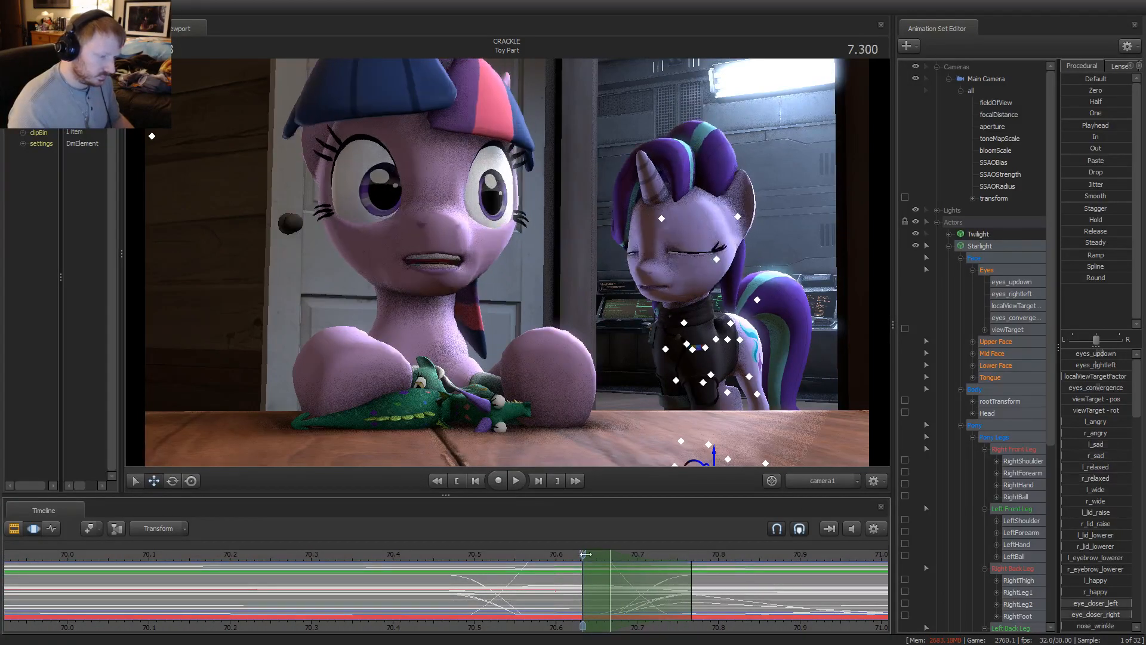
left_click_drag(585, 554, 637, 554)
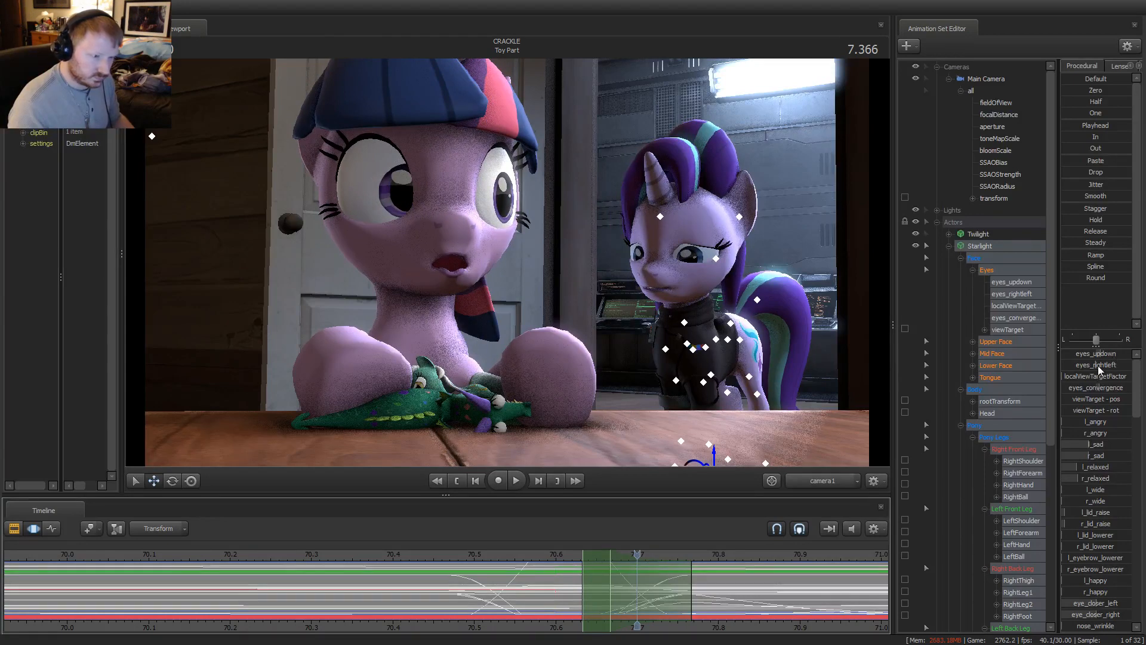
left_click_drag(1098, 366, 1095, 366)
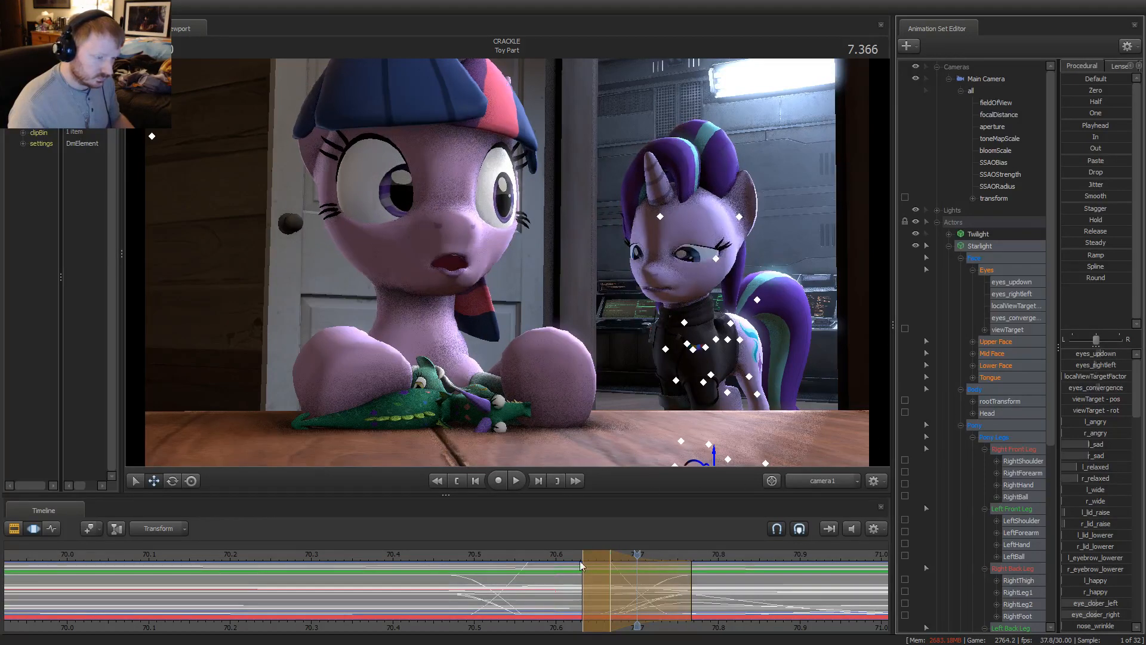
Replay the shot from about 7.1 s to review Starlight's sideways eye adjustment as her blink ends
left_click_drag(580, 565, 71, 560)
key("space")
scroll(478, 564, "down", 2)
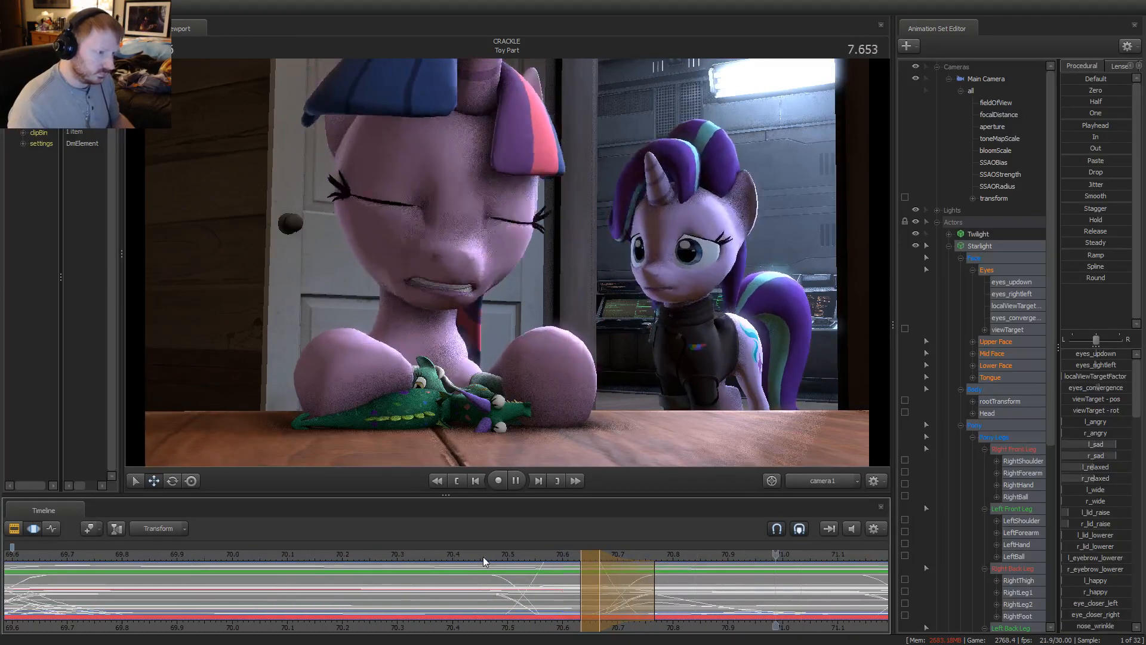
key("space")
scroll(486, 559, "down", 2)
left_click_drag(496, 556, 507, 556)
key("space")
key("space")
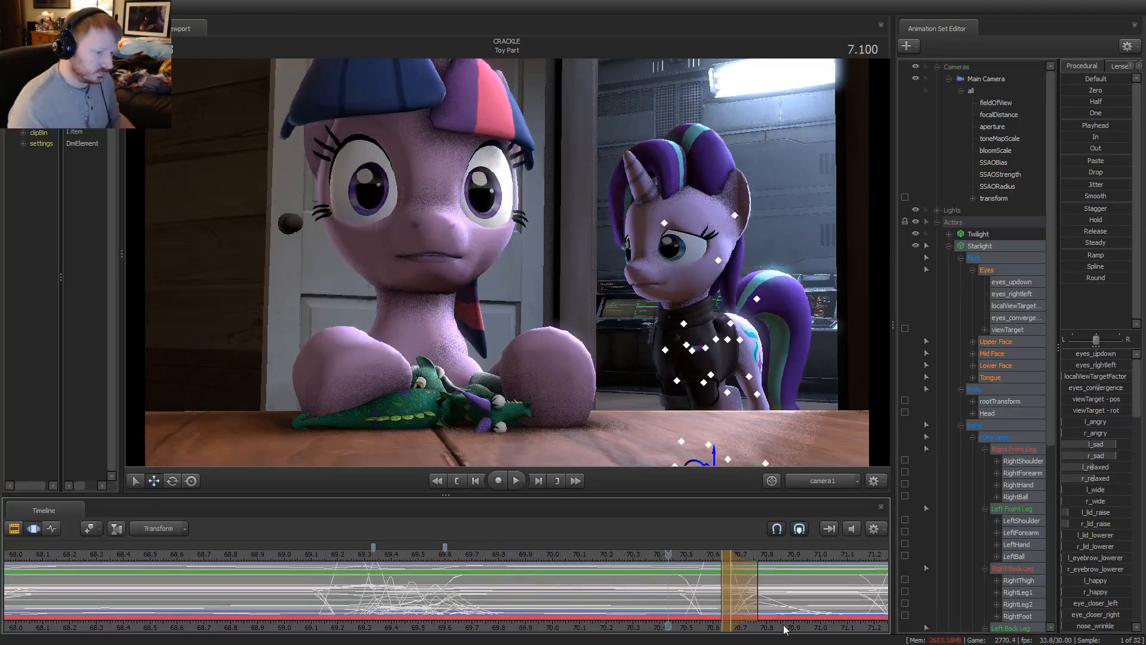
key("space")
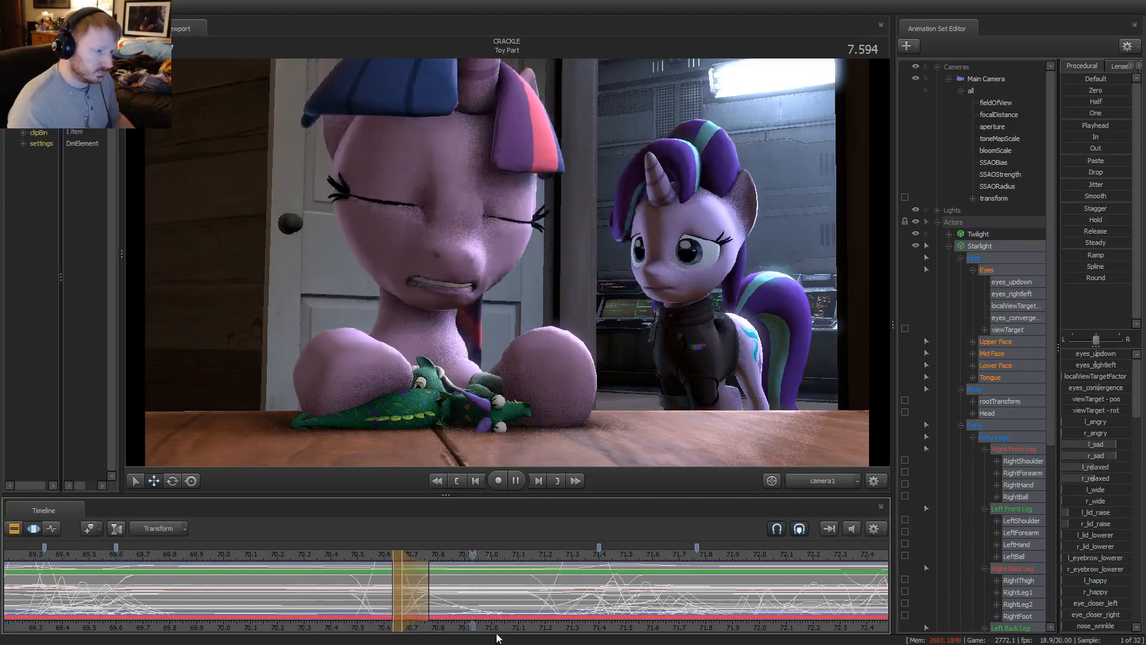
key("space")
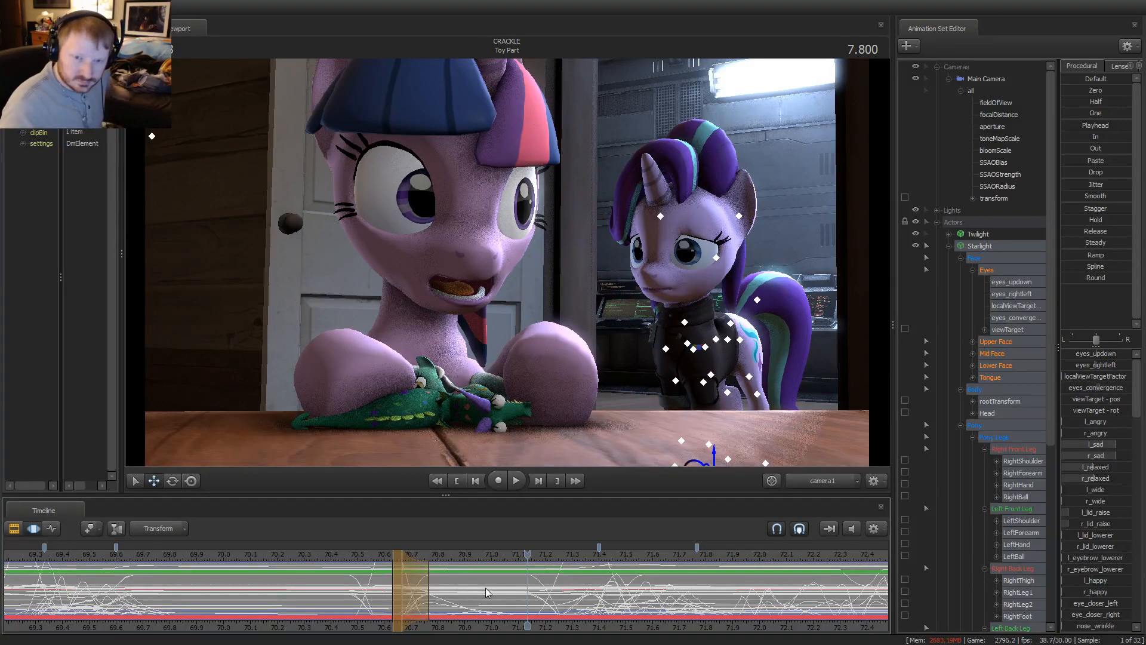
Replay Starlight's head turn closely from before 7.200 s to 7.433 s to examine her eye direction
left_click(366, 554)
scroll(358, 577, "up", 5)
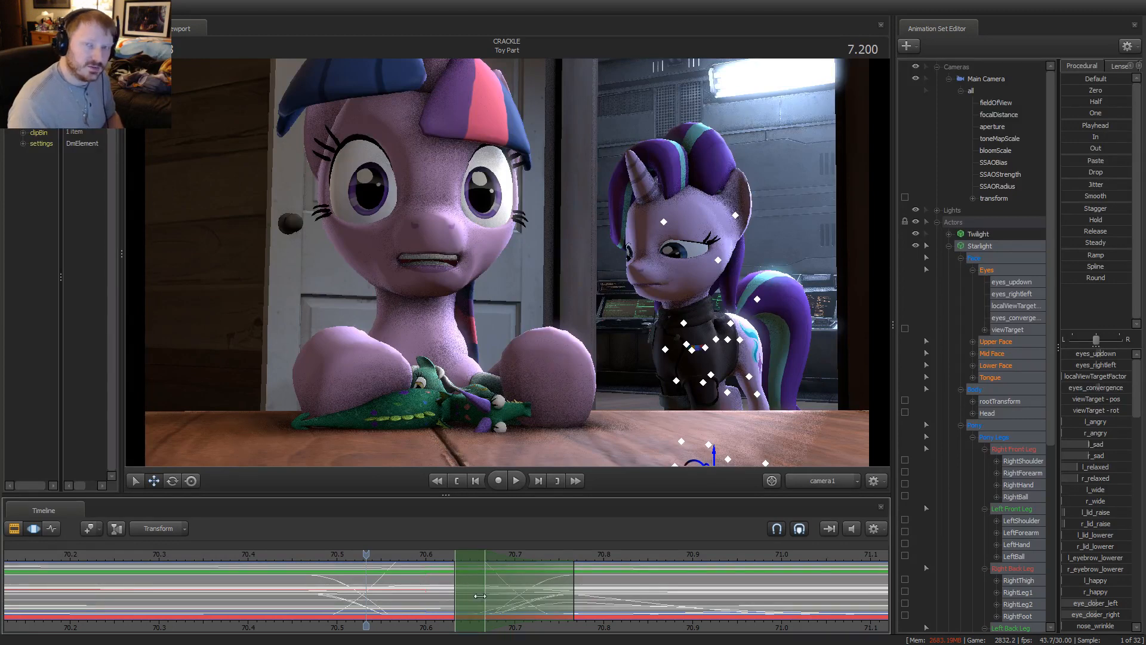
left_click_drag(368, 555, 96, 567)
key("space")
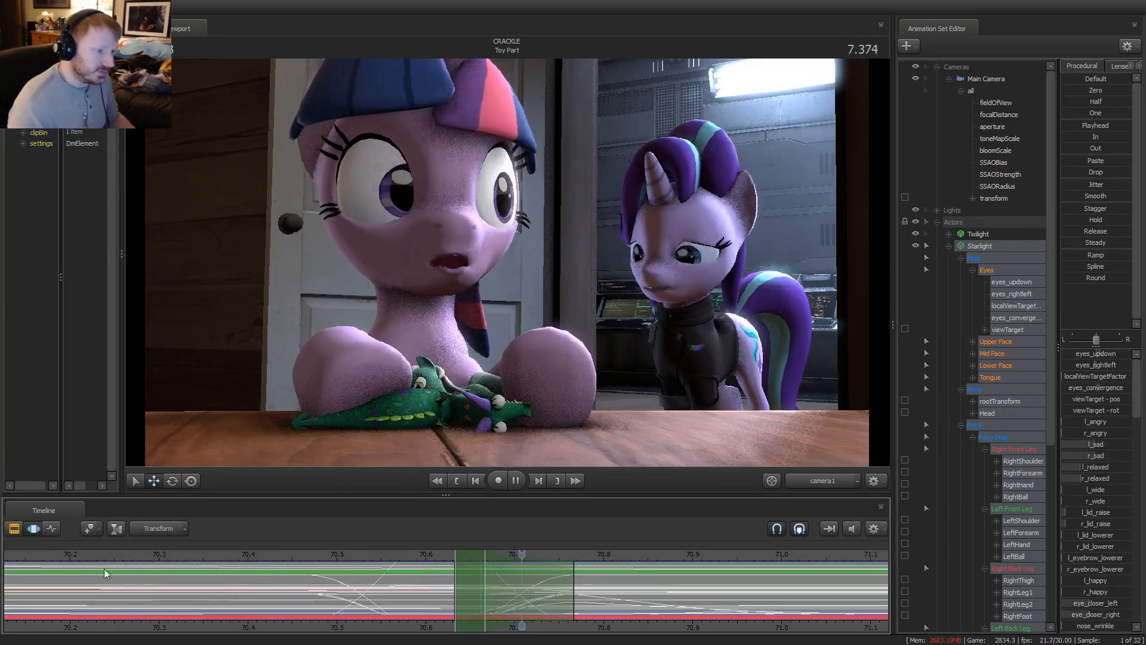
key("space")
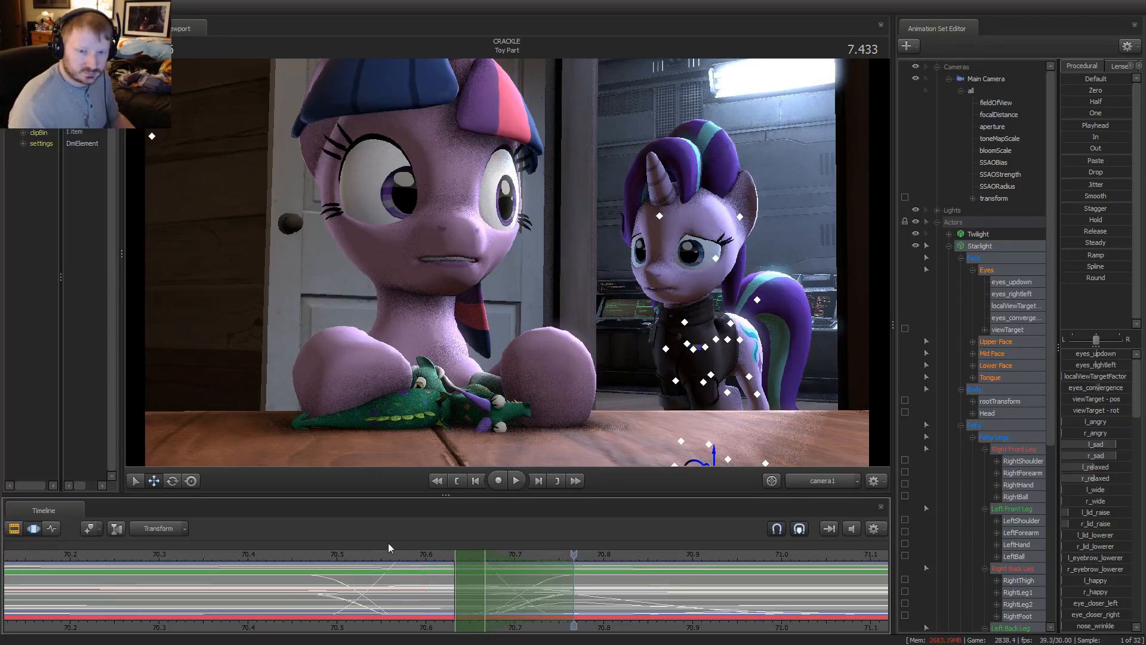
Clear the time selection at 7.100 s and replay from there through 8.066 s to examine Starlight's next movement
key("shift")
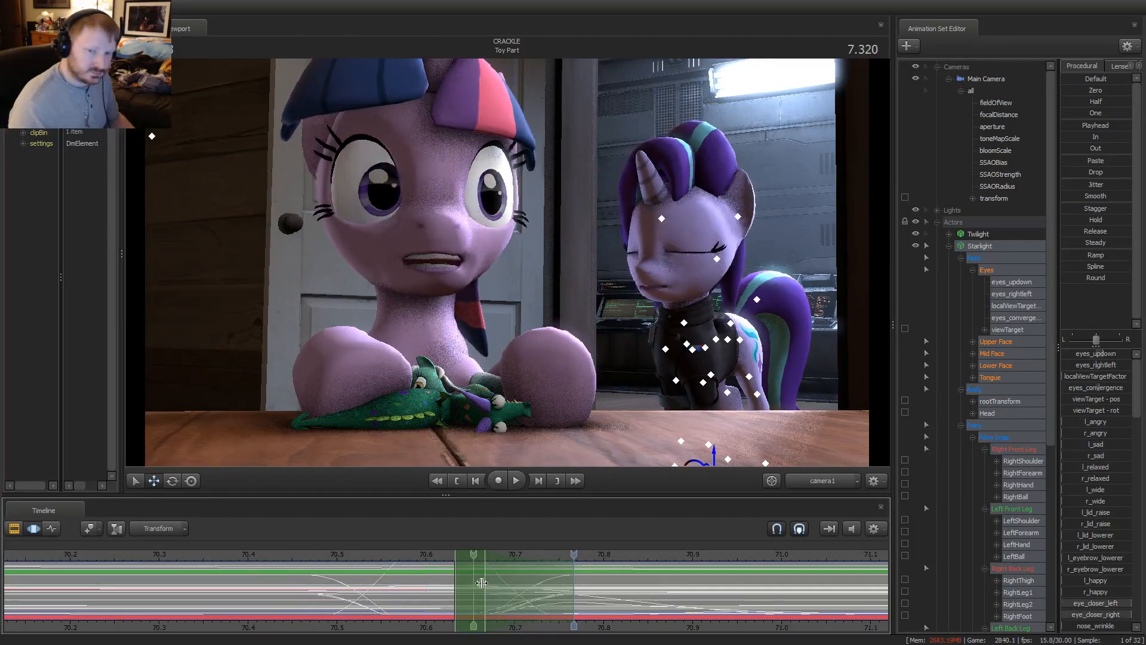
left_click(270, 619)
scroll(511, 624, "down", 2)
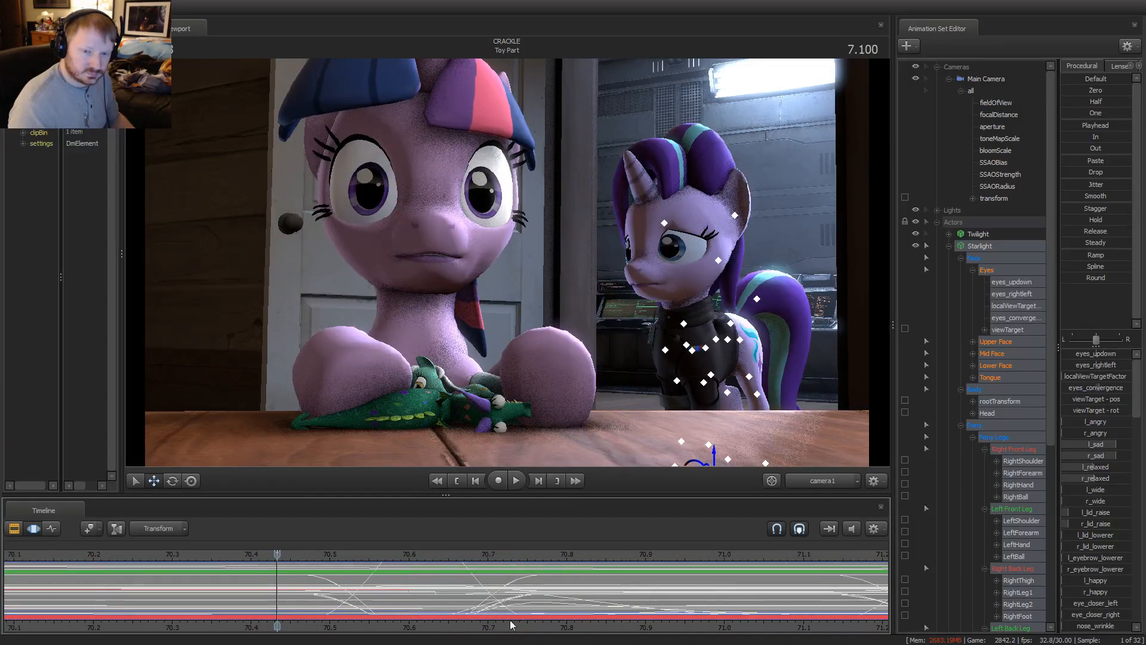
middle_click_drag(562, 631, 445, 637)
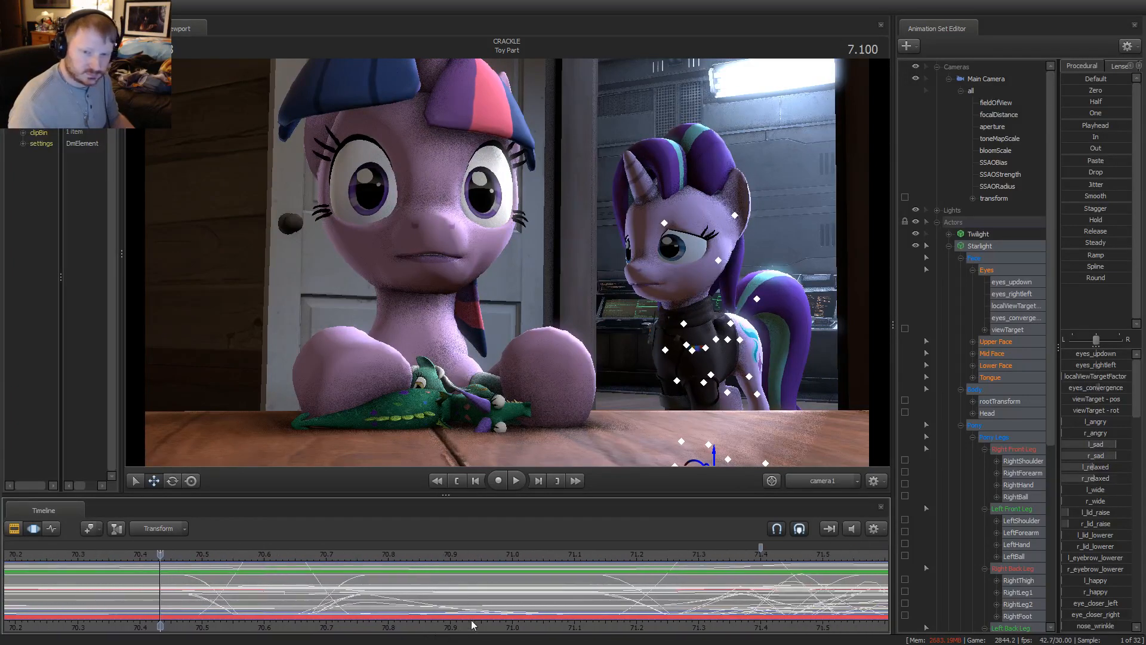
scroll(472, 621, "down", 1)
key("space")
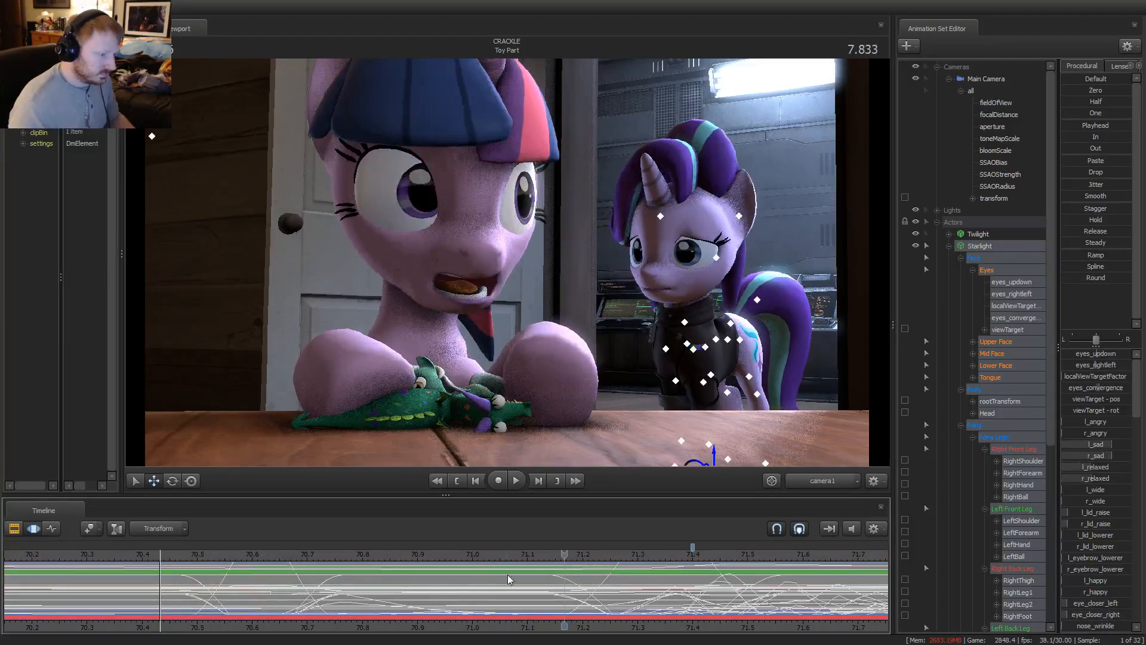
key("space")
middle_click_drag(647, 627, 446, 615)
left_click(159, 563, "shift")
key("space")
key("space")
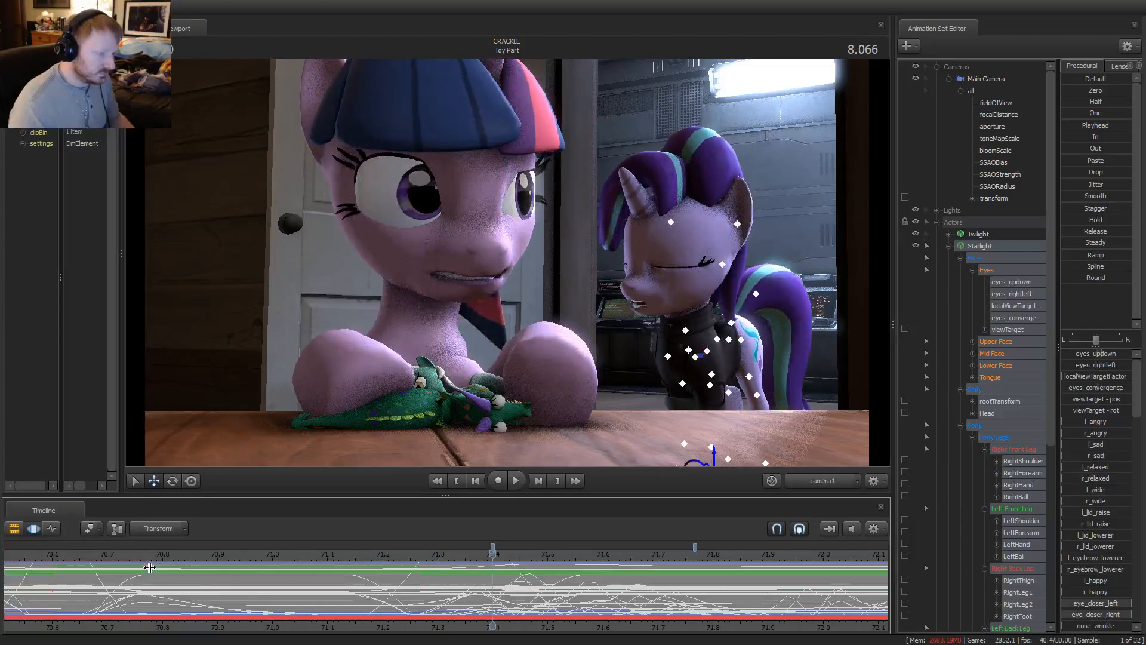
Mark a time selection from about 70.8 to 71.3 s and place the playhead at 7.666 s
key("shift")
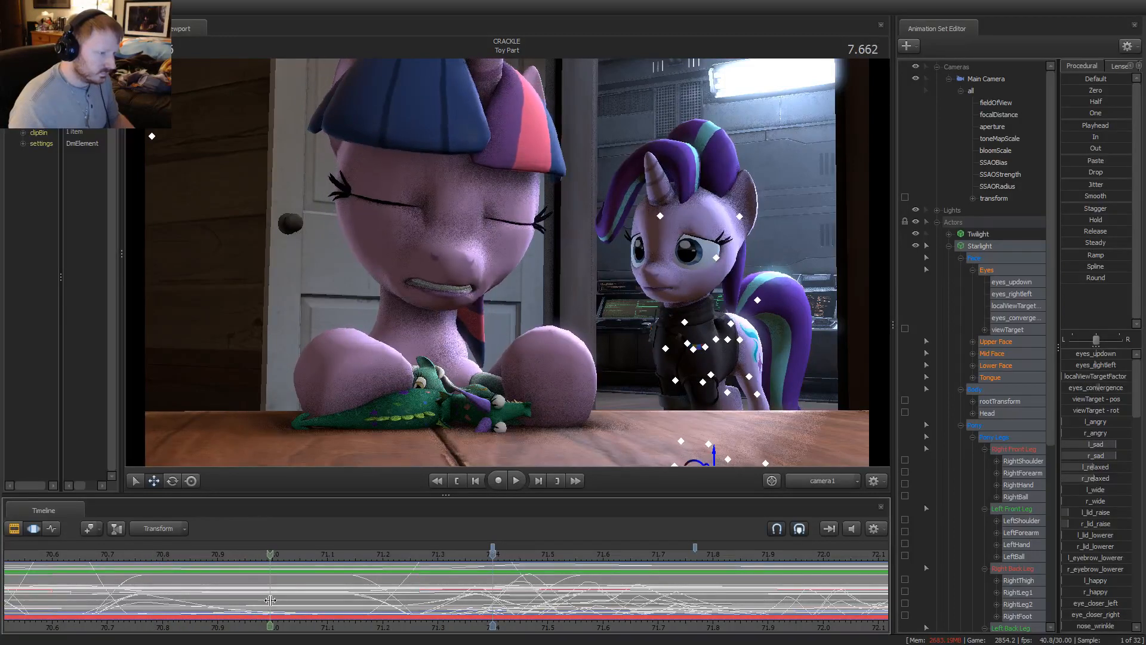
left_click(324, 613, "shift")
scroll(324, 613, "up", 6)
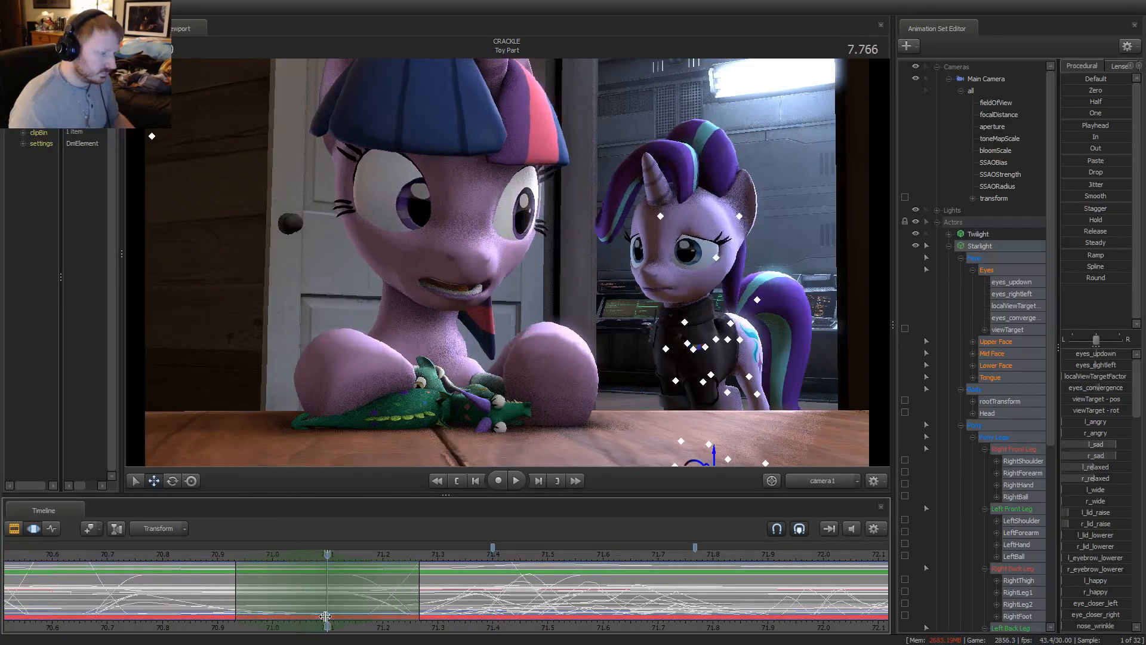
left_click_drag(261, 604, 206, 586)
key("shift")
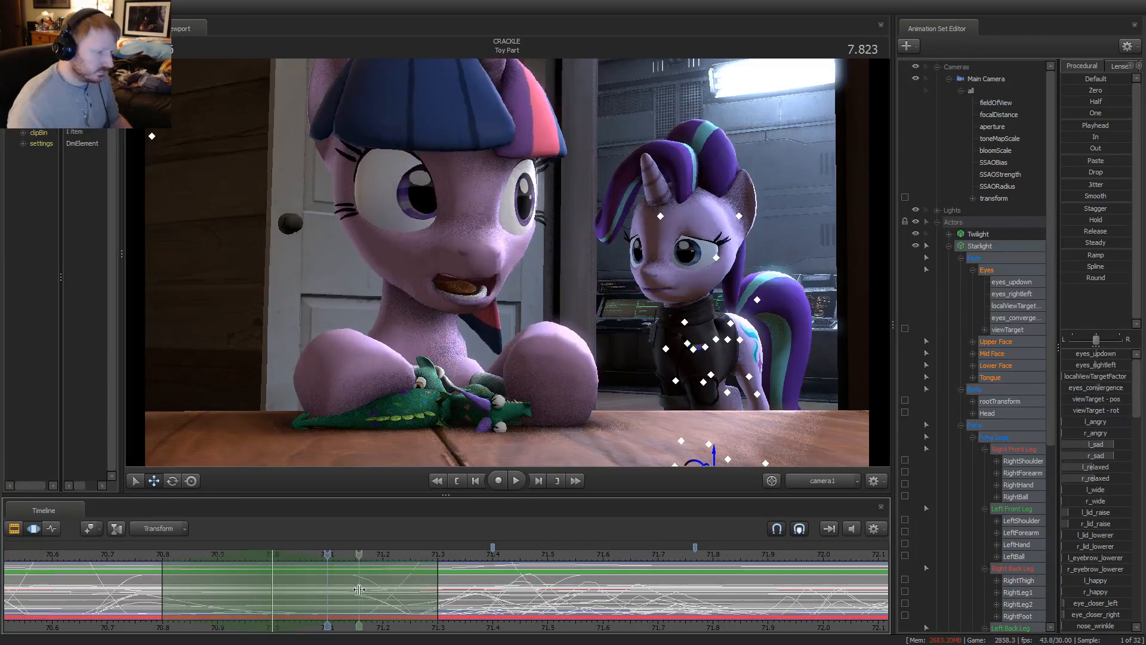
scroll(1105, 567, "down", 1)
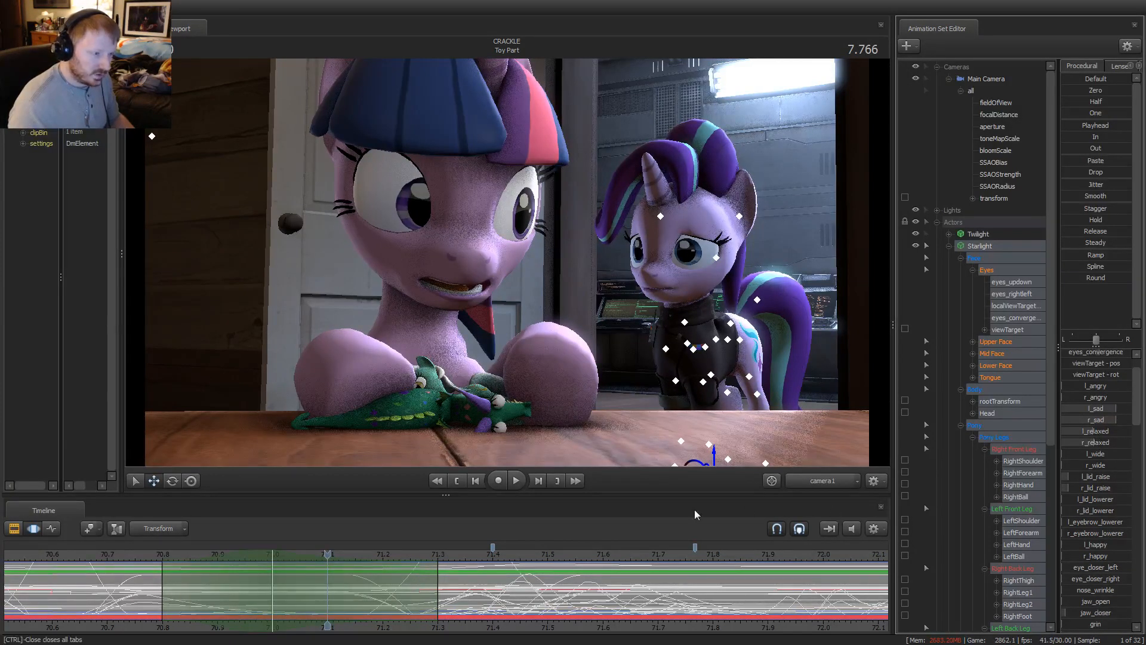
left_click_drag(327, 556, 270, 564)
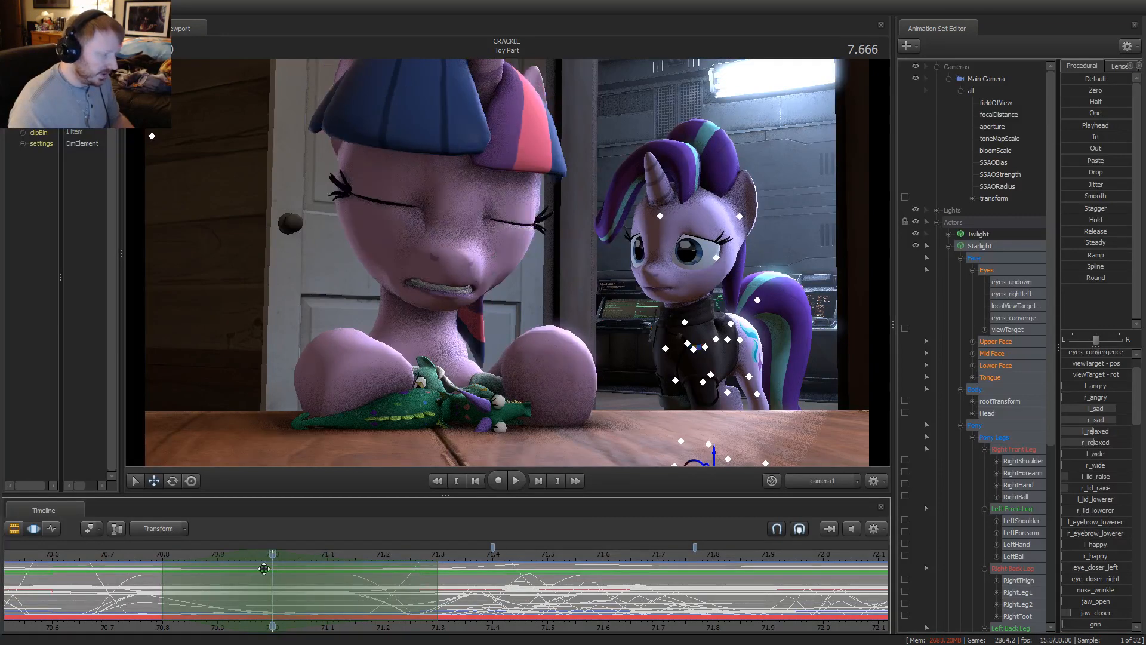
Select Starlight's Lower Face controls and adjust her left and right puckerer at 7.666 s across the time selection
scroll(1110, 381, "up", 1)
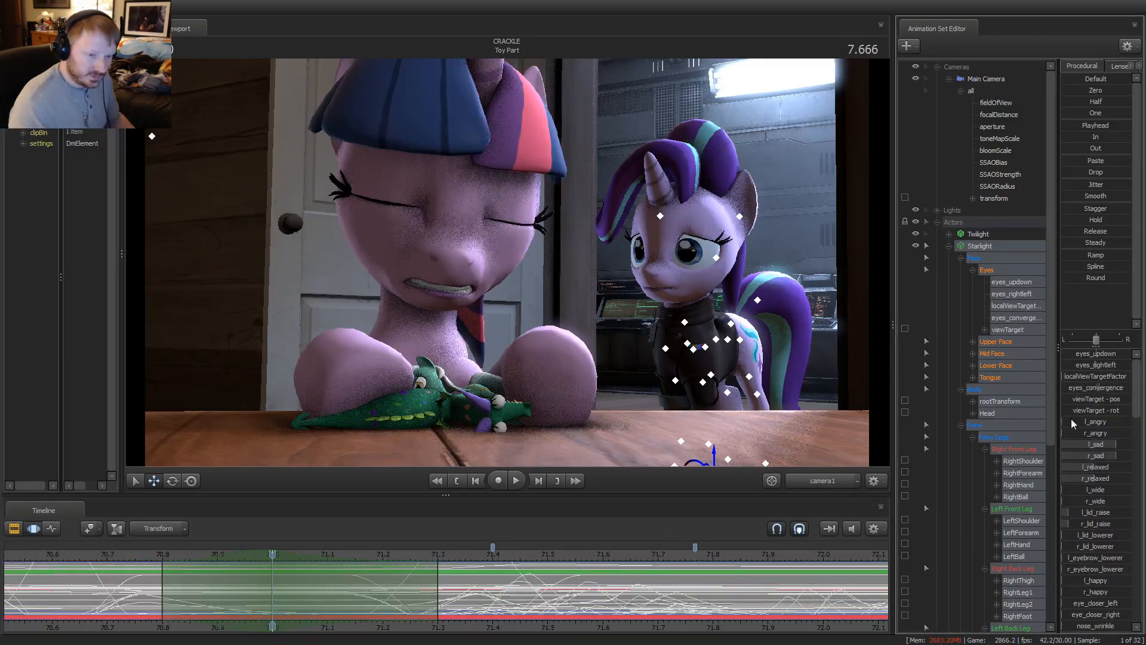
left_click(1007, 328)
left_click(1002, 367)
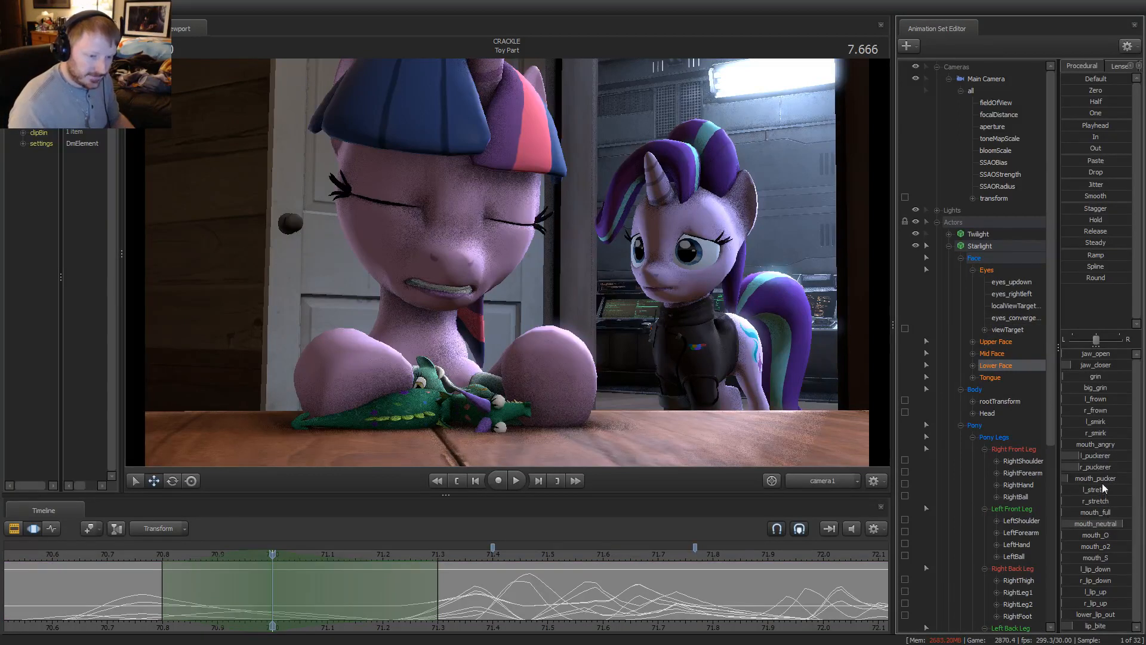
mouse_move(1098, 455)
left_mouse_down()
mouse_move(1089, 464)
mouse_move(1084, 444)
left_mouse_up()
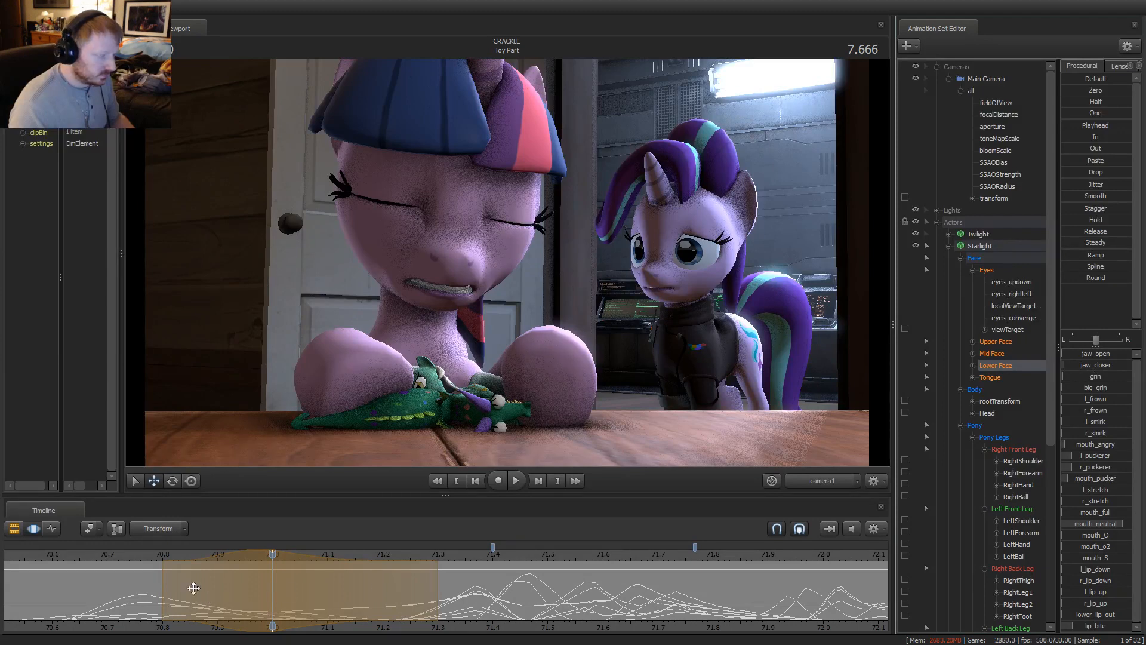
Set a time selection from about 71.0 to 71.33 s around 7.833 s and raise Starlight's grin slightly there
left_click(173, 583)
left_click_drag(174, 584, 359, 598)
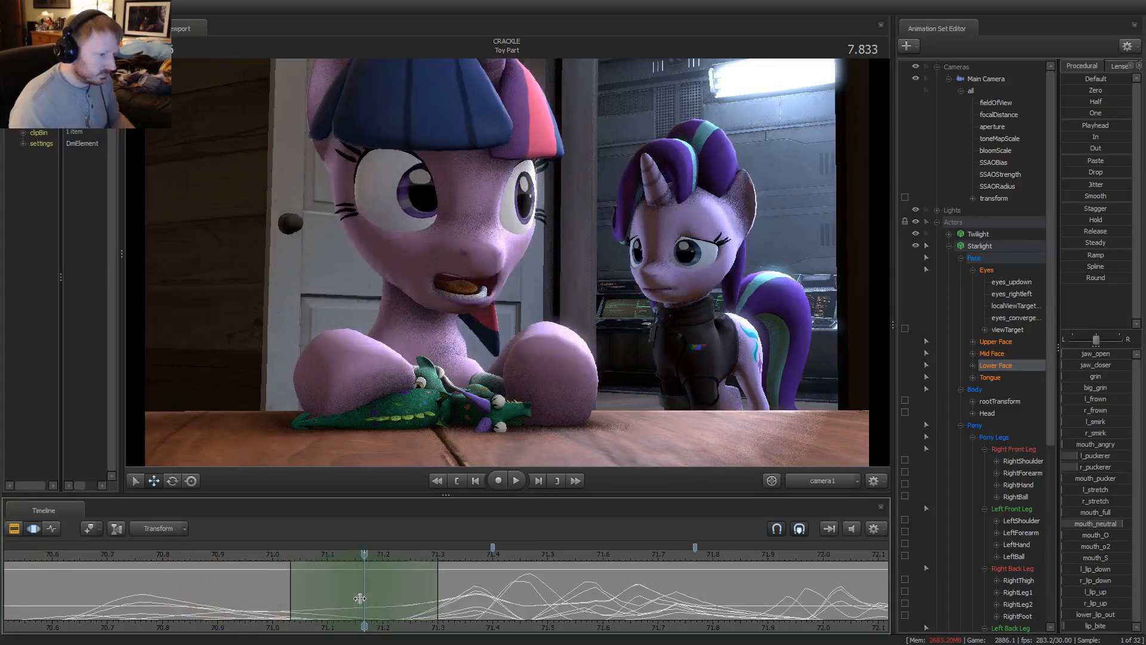
scroll(360, 598, "down", 2)
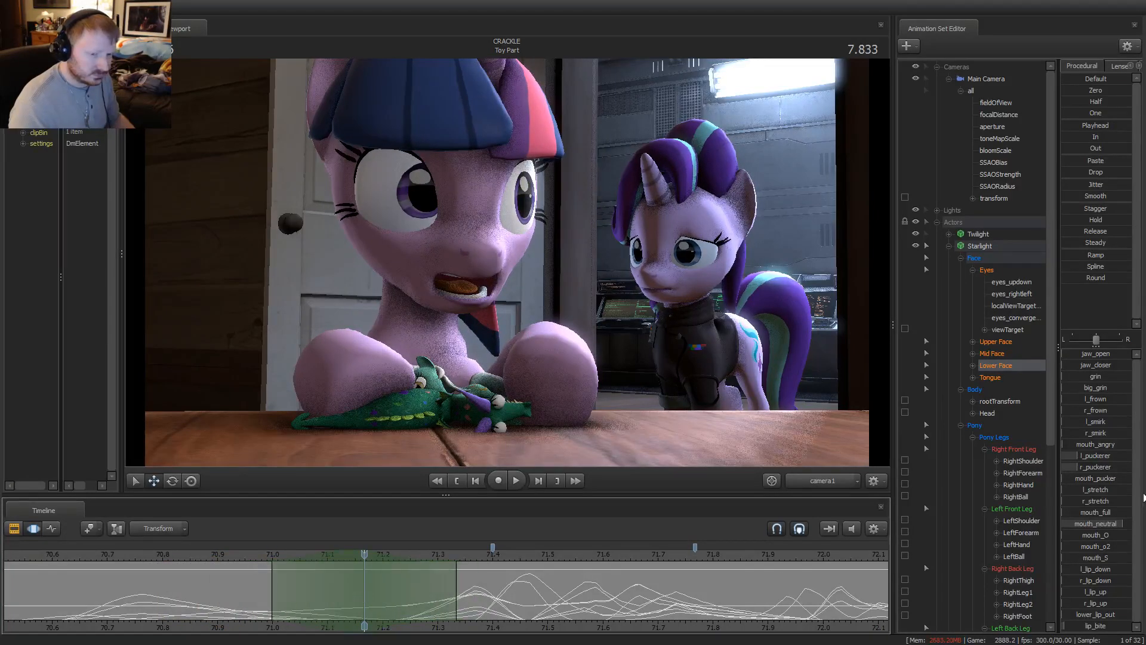
left_click_drag(1090, 376, 1098, 376)
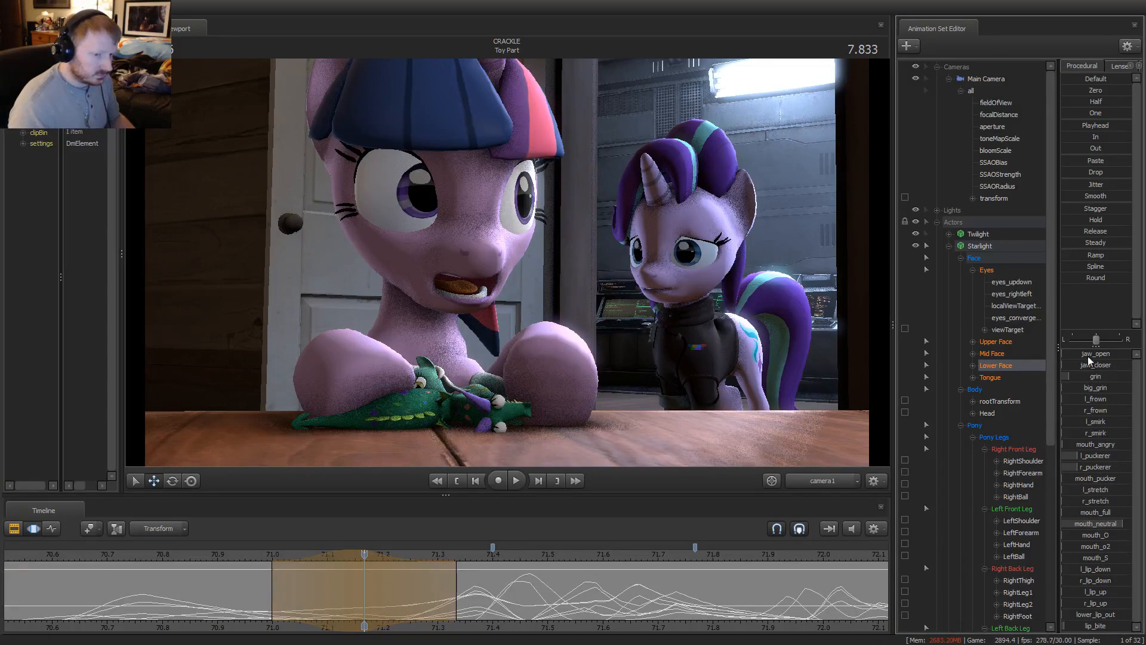
Replay the shot from about 7.5 to 9.1 s and apply the pending grin adjustment on Starlight's lower face
scroll(229, 563, "down", 2)
key("space")
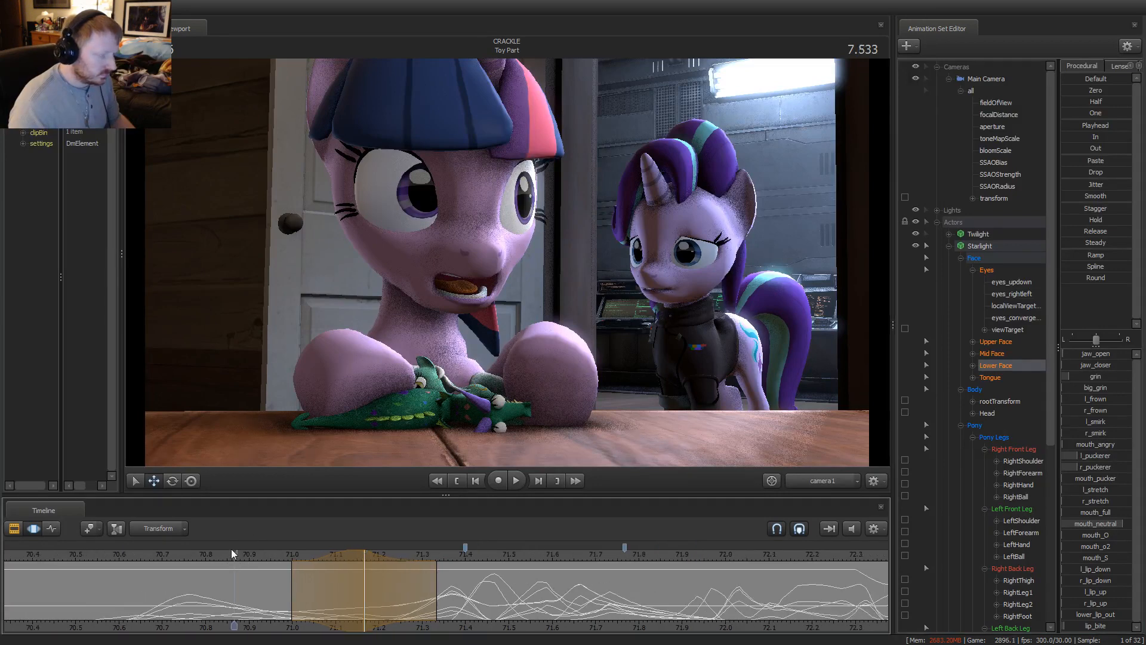
scroll(328, 578, "down", 3)
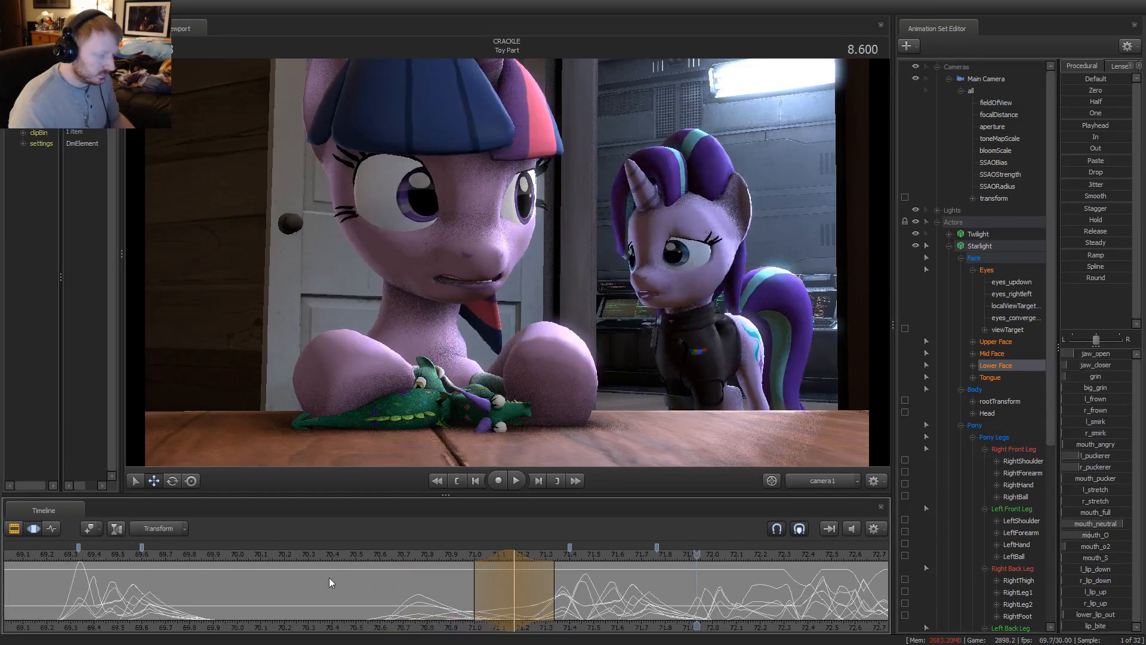
middle_click_drag(755, 629, 573, 635)
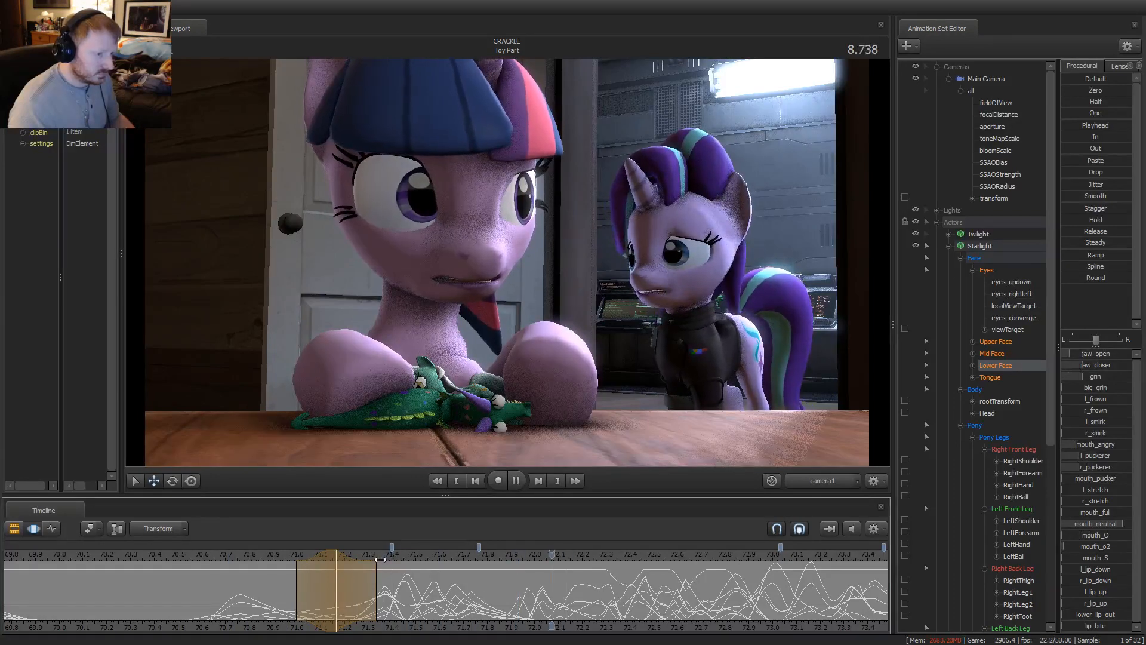
key("space")
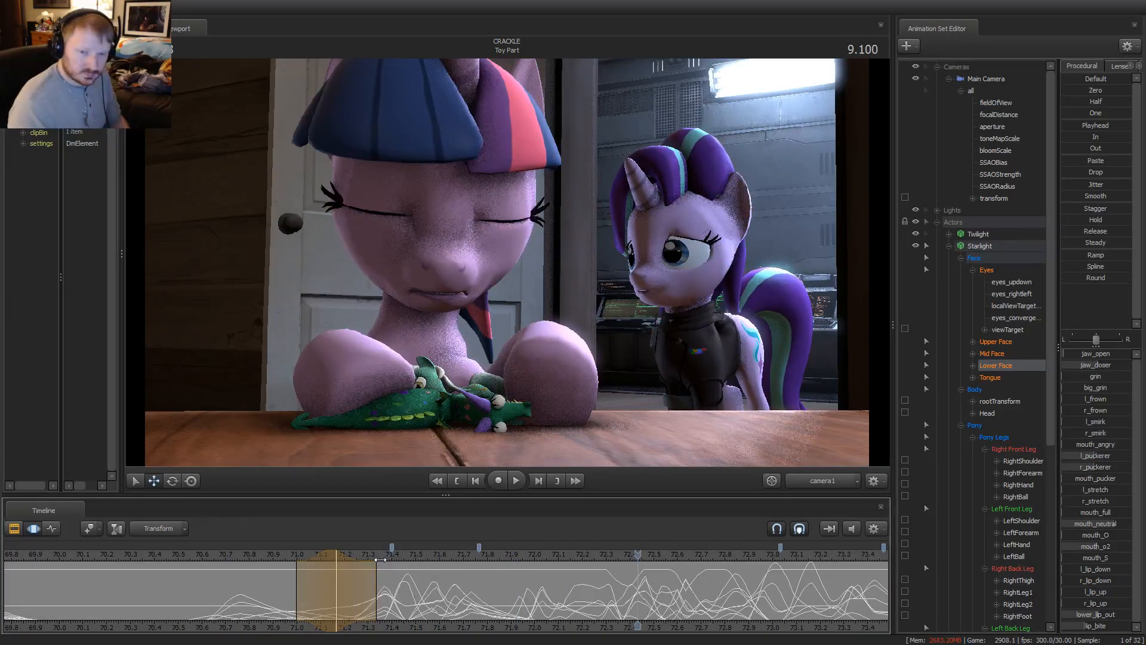
key("Return")
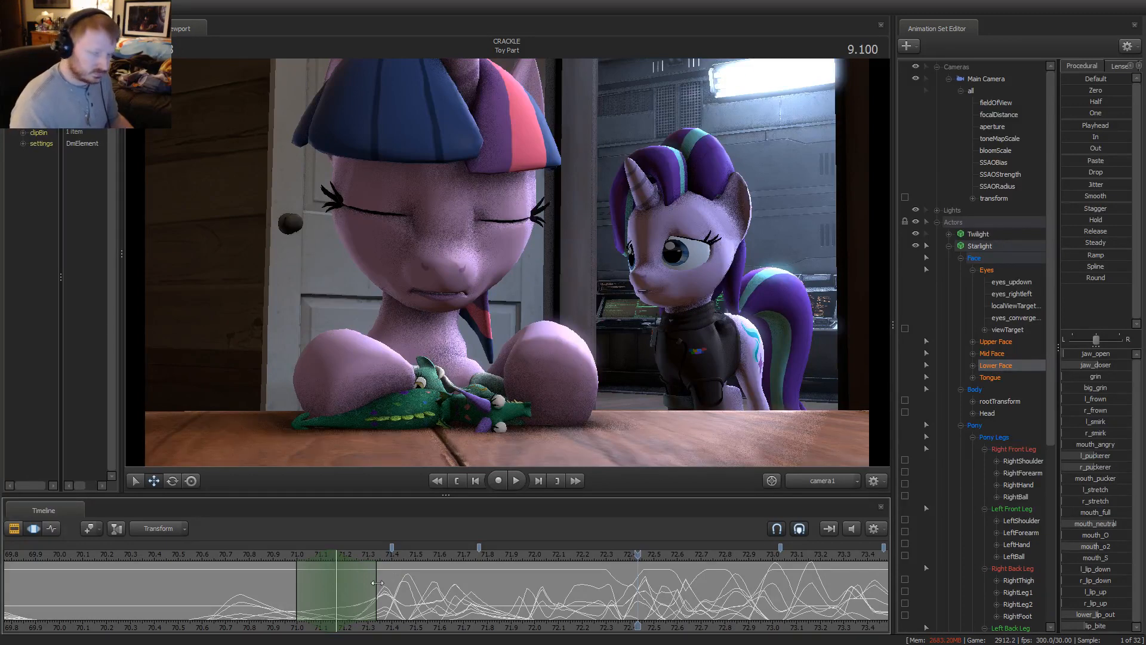
Clear the time selection and try a short one from about 71.3 to 71.4 s around 8.000 s
key("space")
key("space")
key("F2")
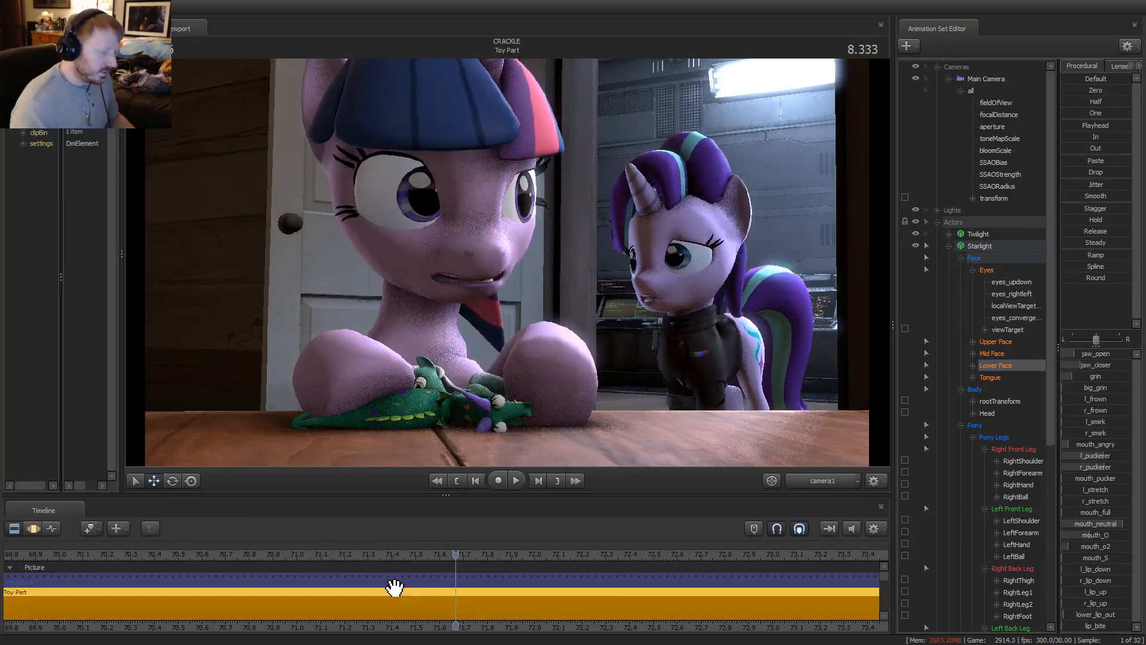
key("F3")
left_click(373, 559)
left_click(373, 594)
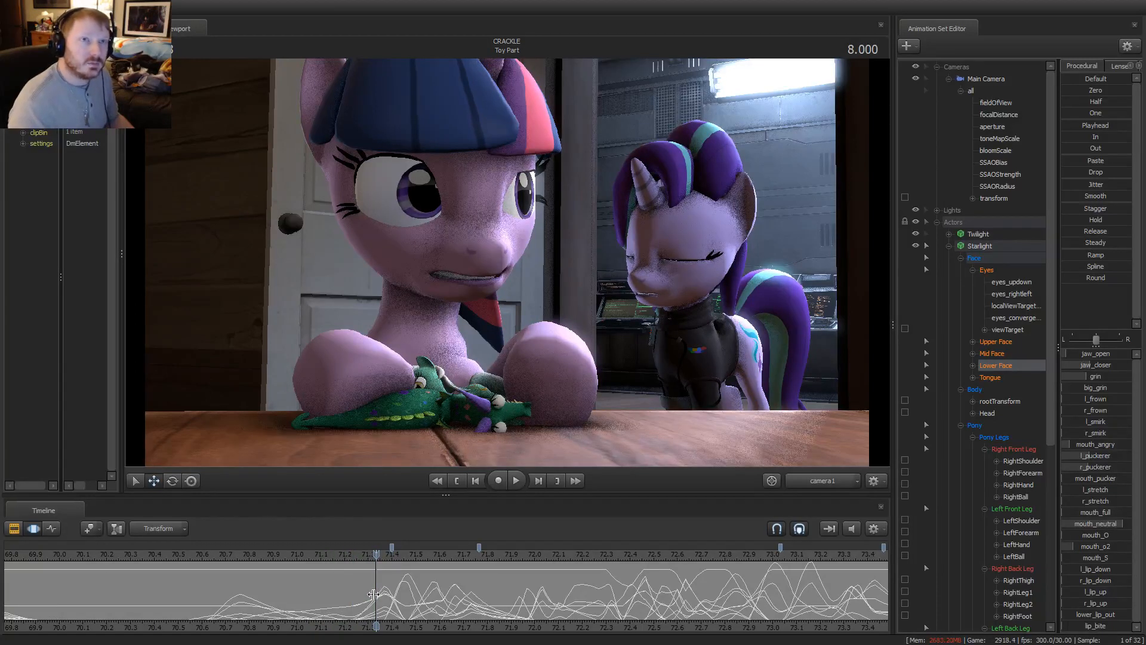
left_click_drag(369, 563, 392, 587)
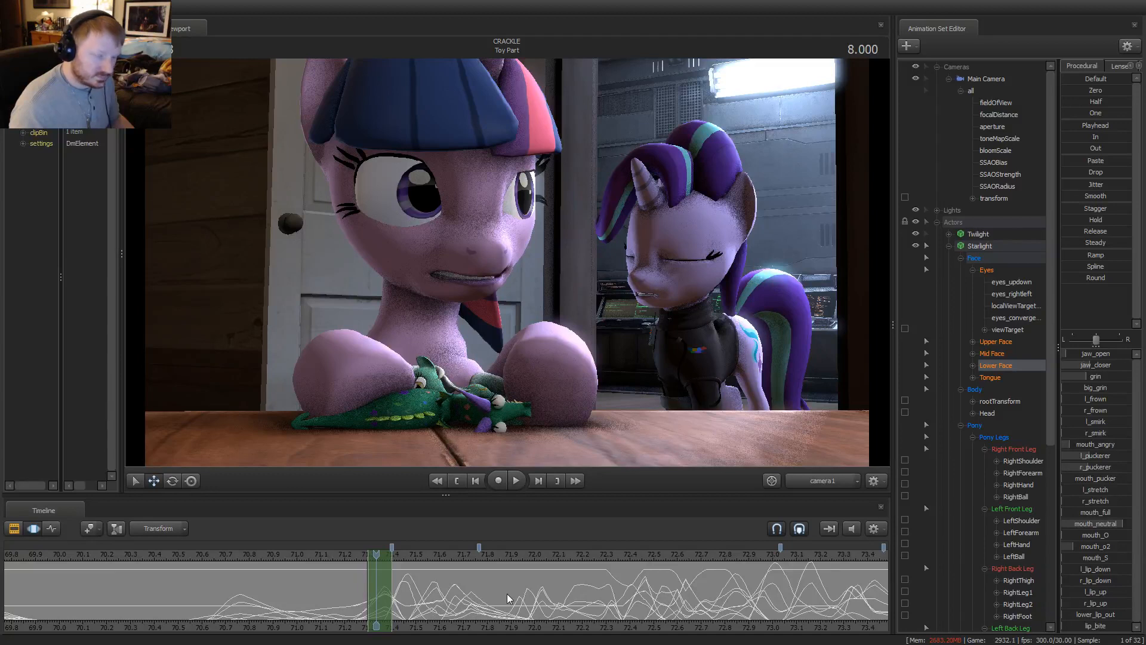
mouse_move(376, 592)
left_mouse_down()
mouse_move(509, 598)
mouse_move(378, 600)
mouse_move(472, 607)
mouse_move(377, 608)
mouse_move(391, 607)
left_mouse_up()
Replay the shot repeatedly between about 7.6 and 9.3 s to review Starlight's mouth movement
key("space")
key("space")
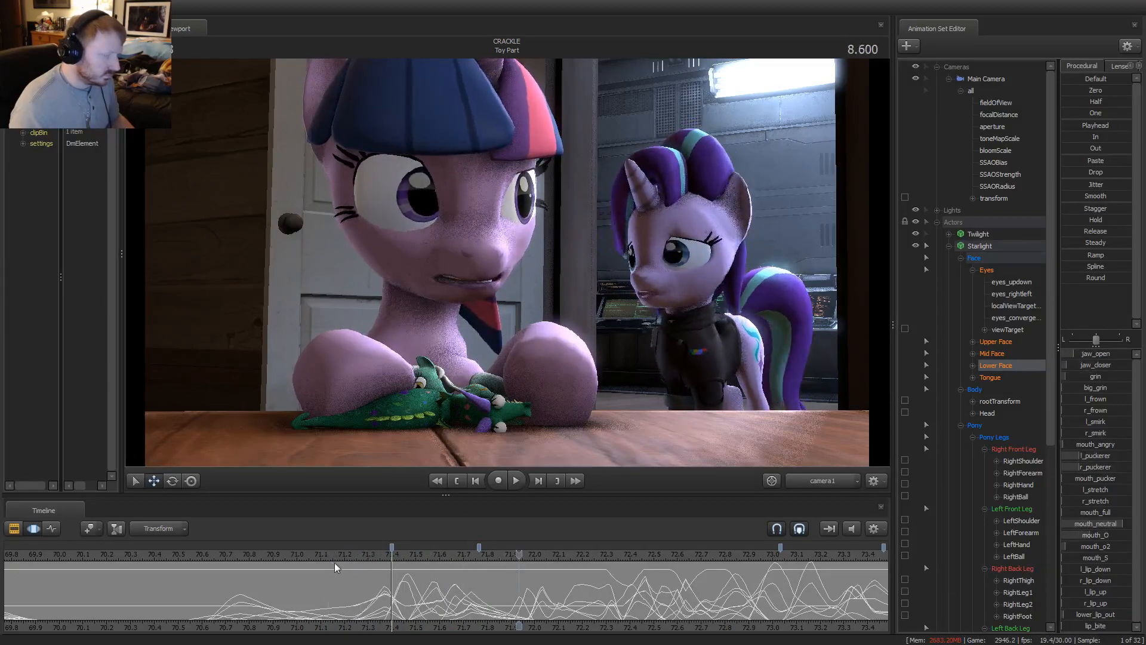
middle_click_drag(476, 623, 367, 635)
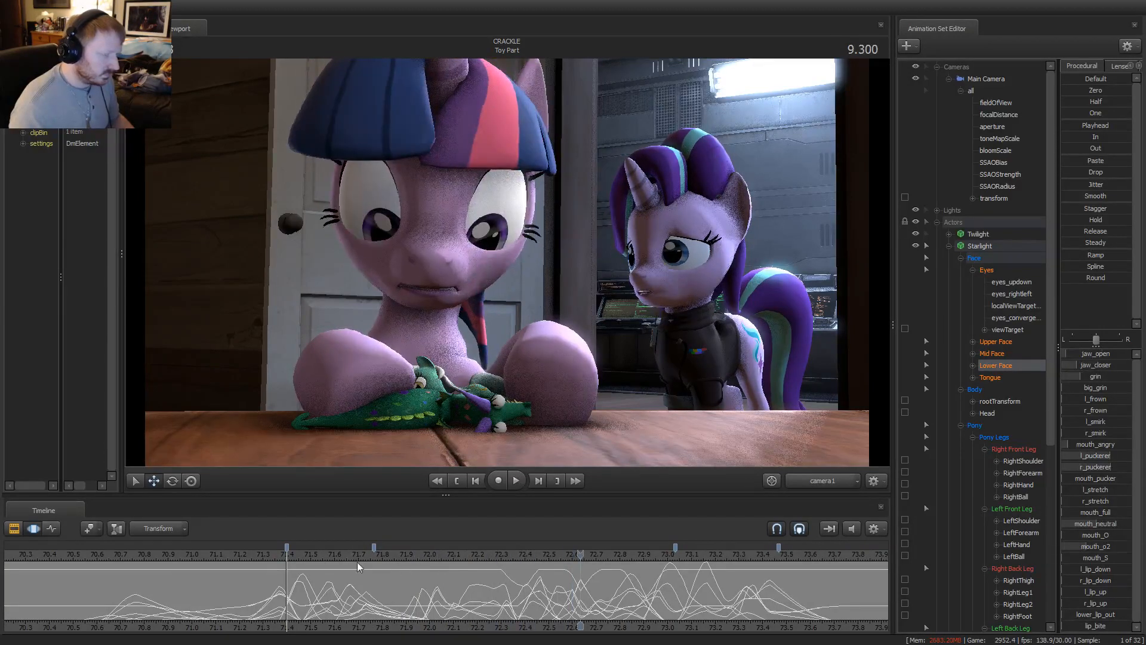
left_click(295, 555)
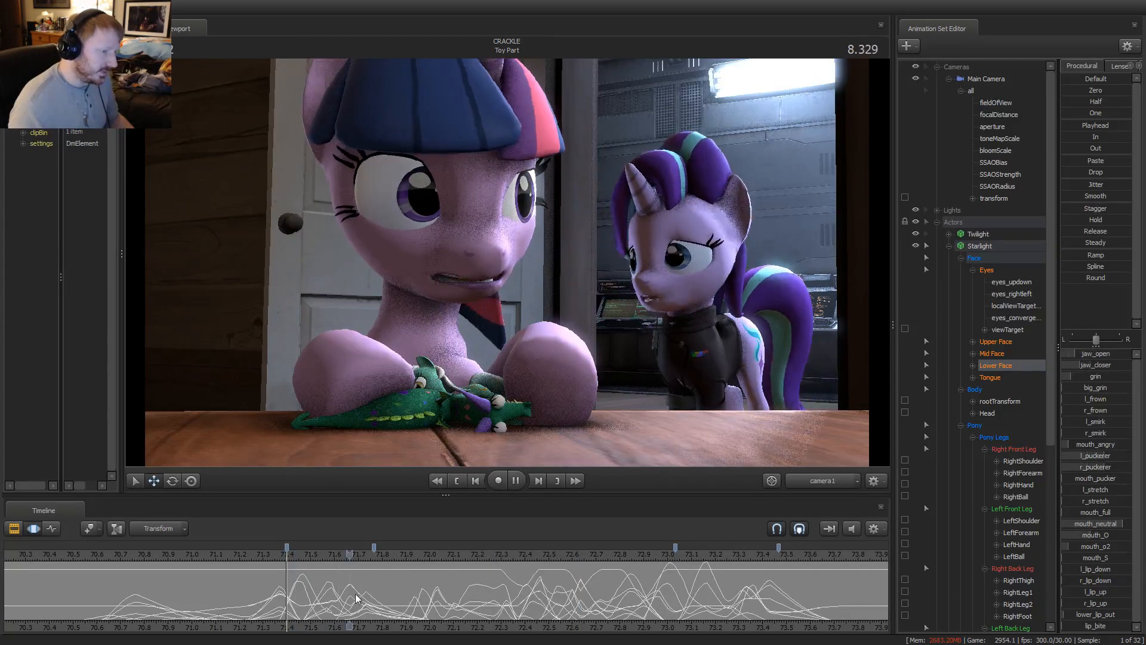
left_click(223, 555)
key("space")
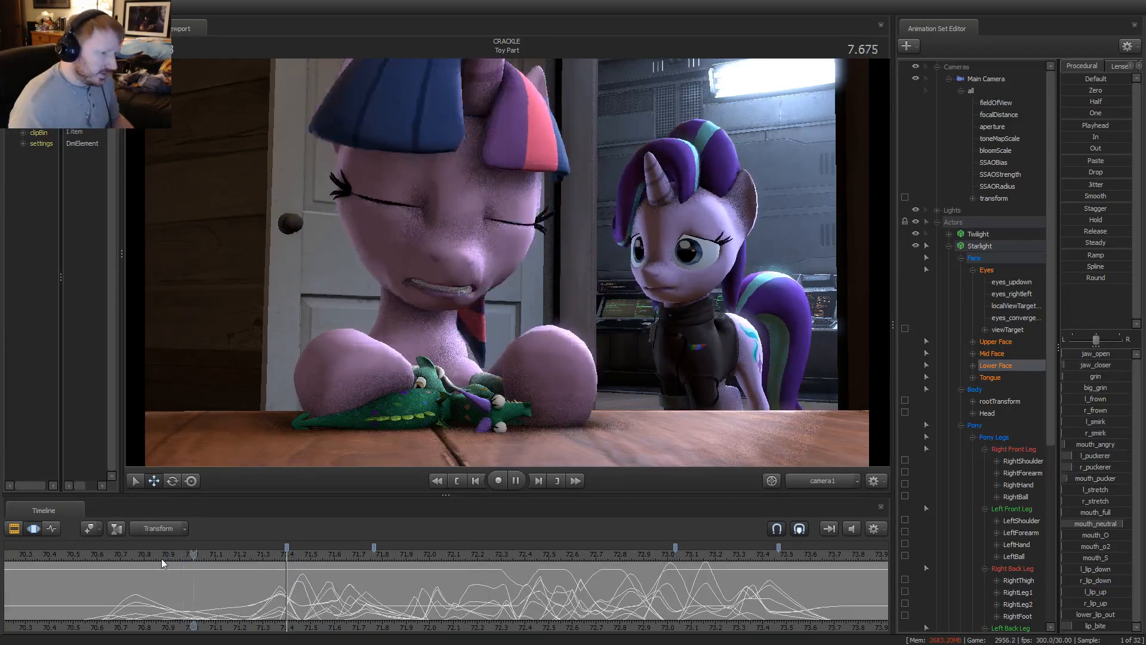
key("space")
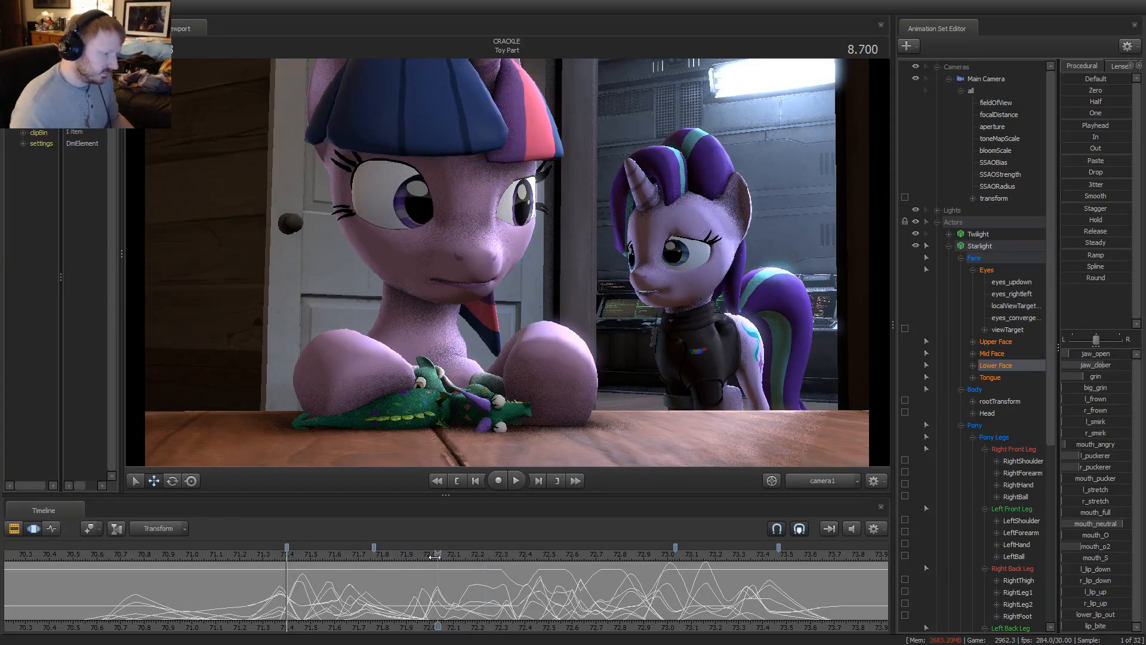
Replay the shot on from 8.700 s past 10.4 s to examine Starlight's lower-face animation
key("space")
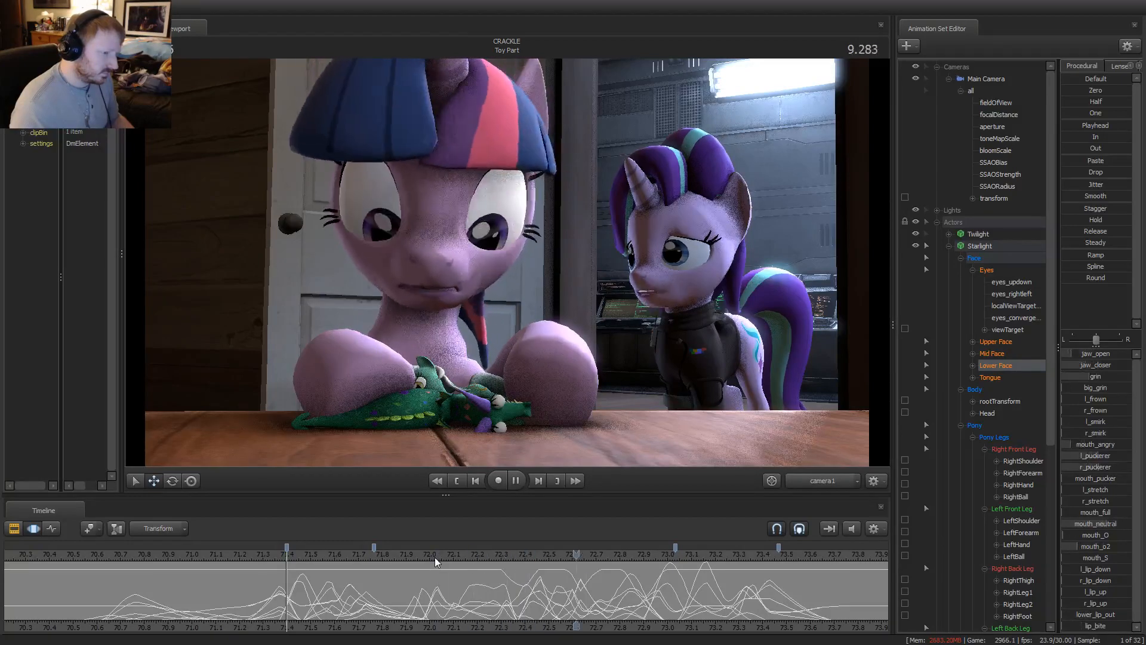
key("space")
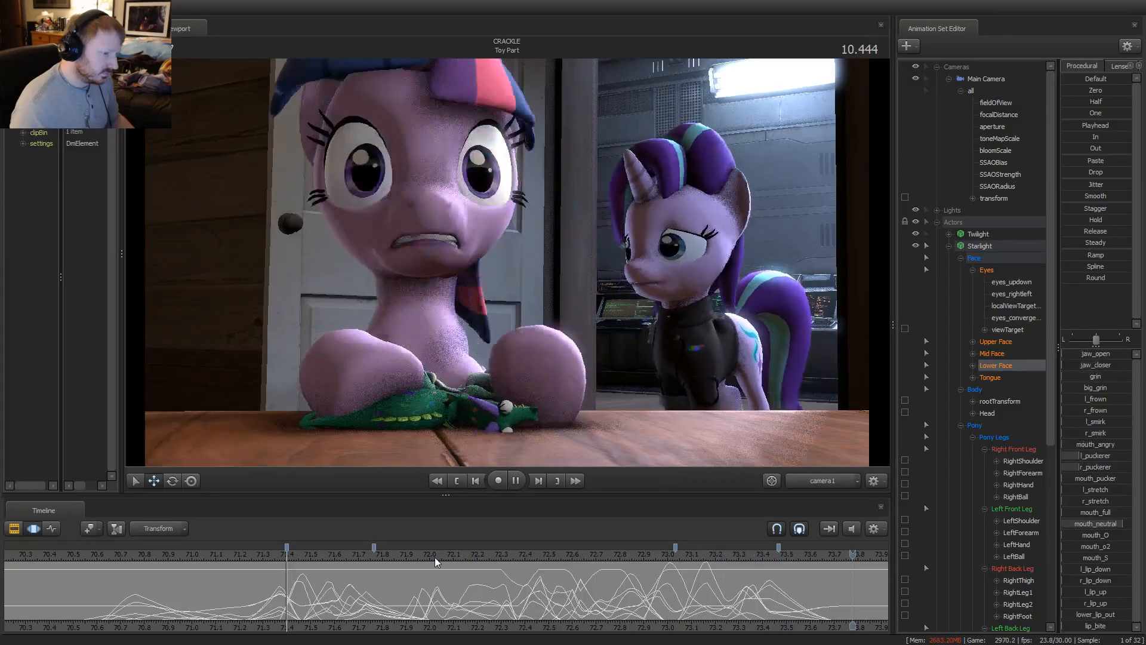
key("space")
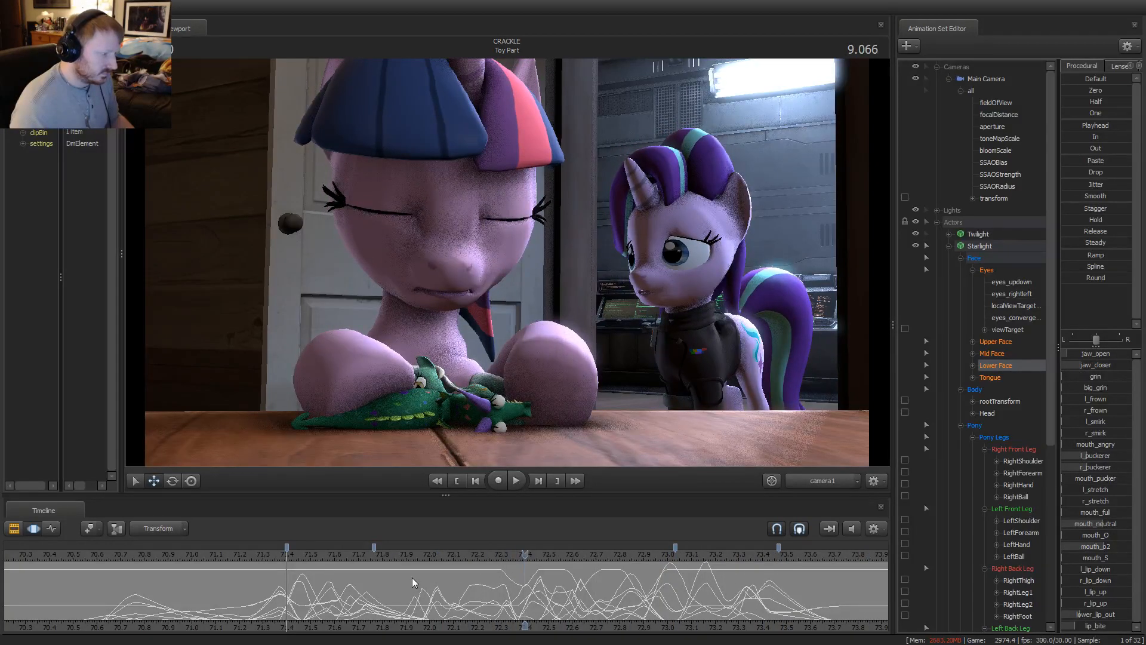
key("space")
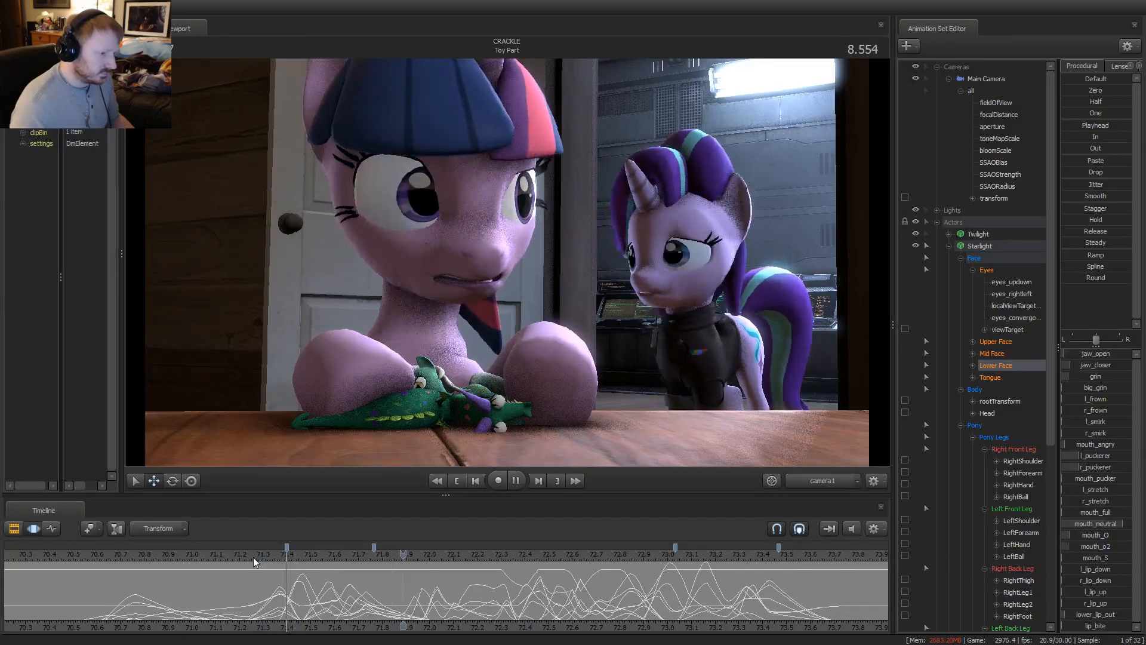
Mark a time selection from about 72.03 to 72.23 s centred on 8.800 s for Starlight's Lower Face controls
left_click_drag(429, 593, 459, 592)
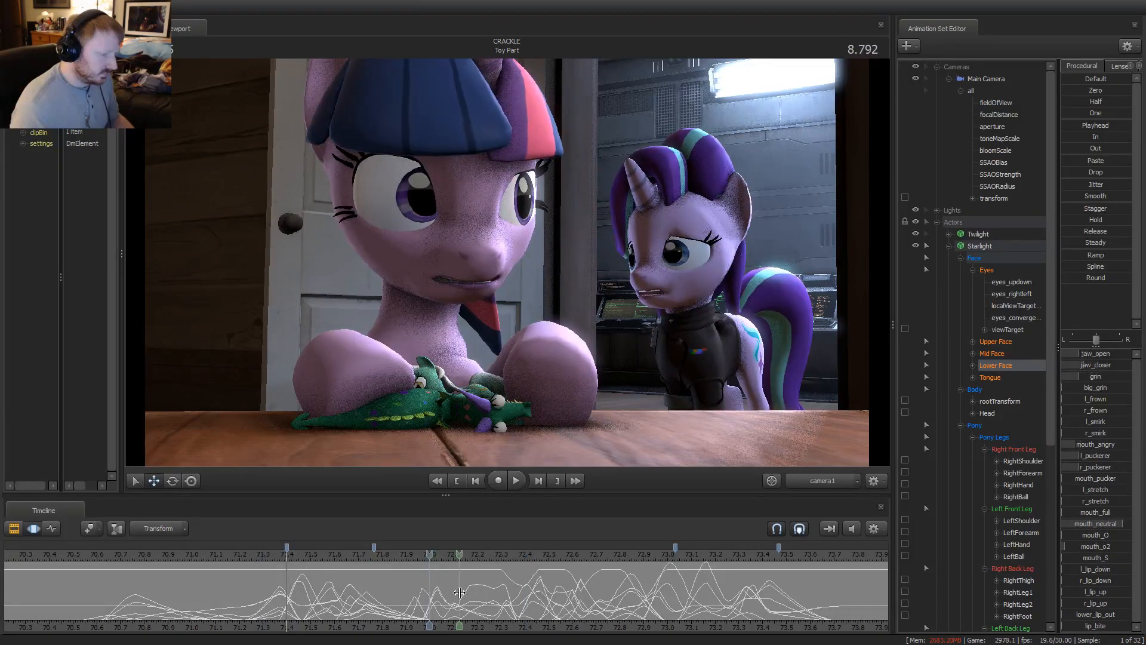
left_click(459, 592, "shift")
scroll(459, 593, "up", 2)
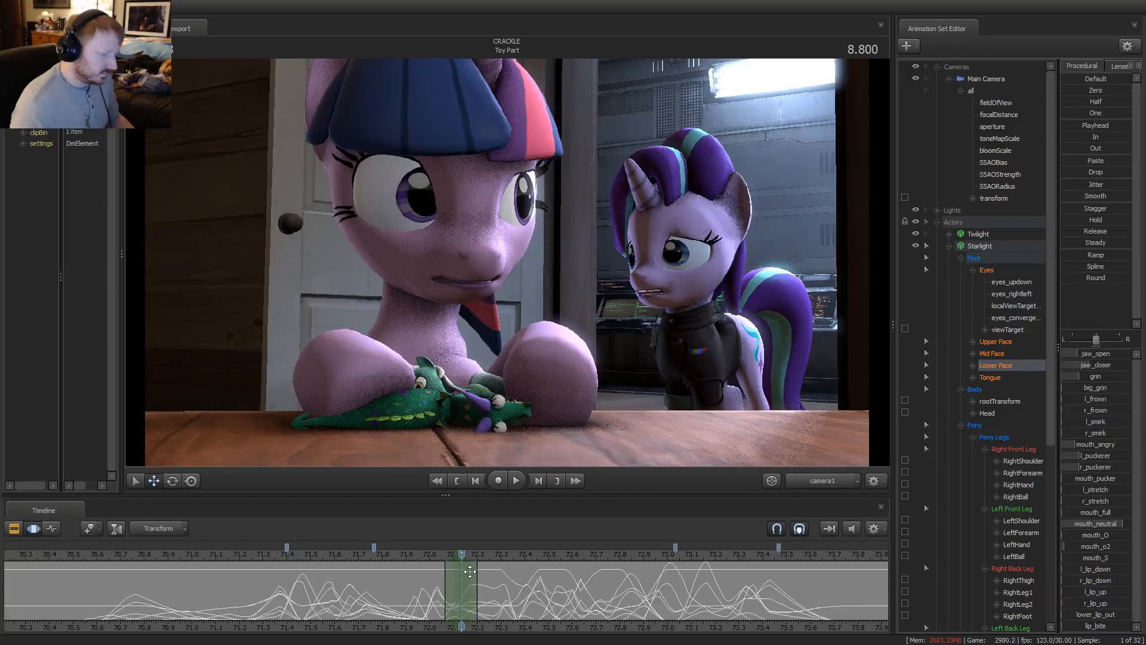
scroll(470, 572, "up", 1)
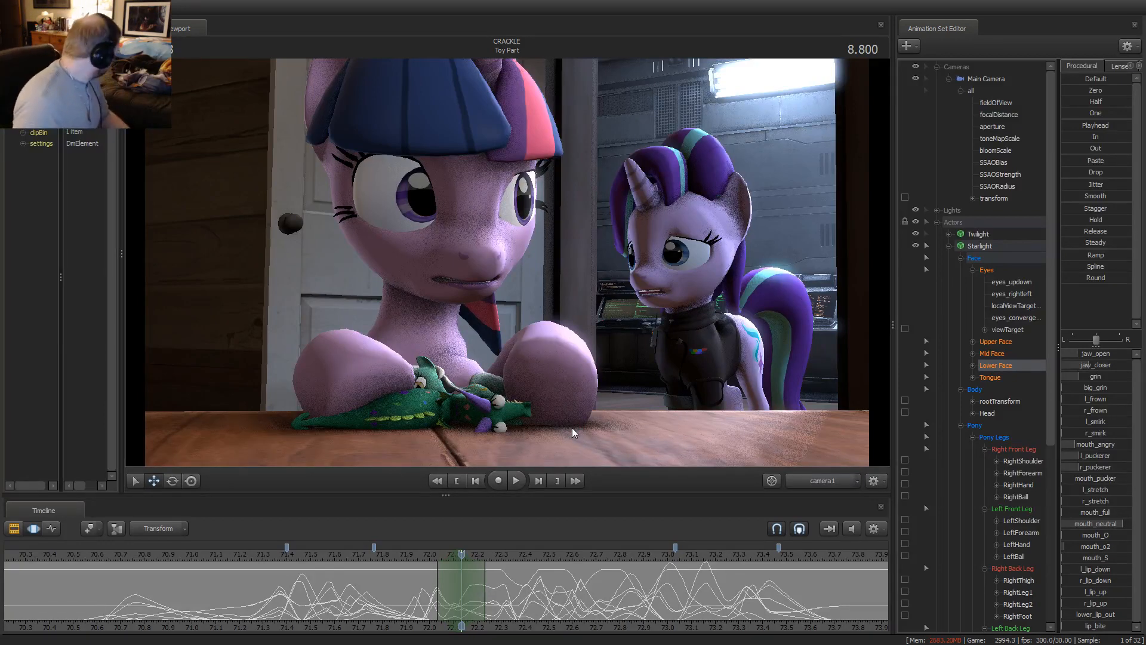
Replay the shot from 8.533 to 9.166 s and again up to 8.766 s to check Starlight's mouth shapes
left_click(398, 554)
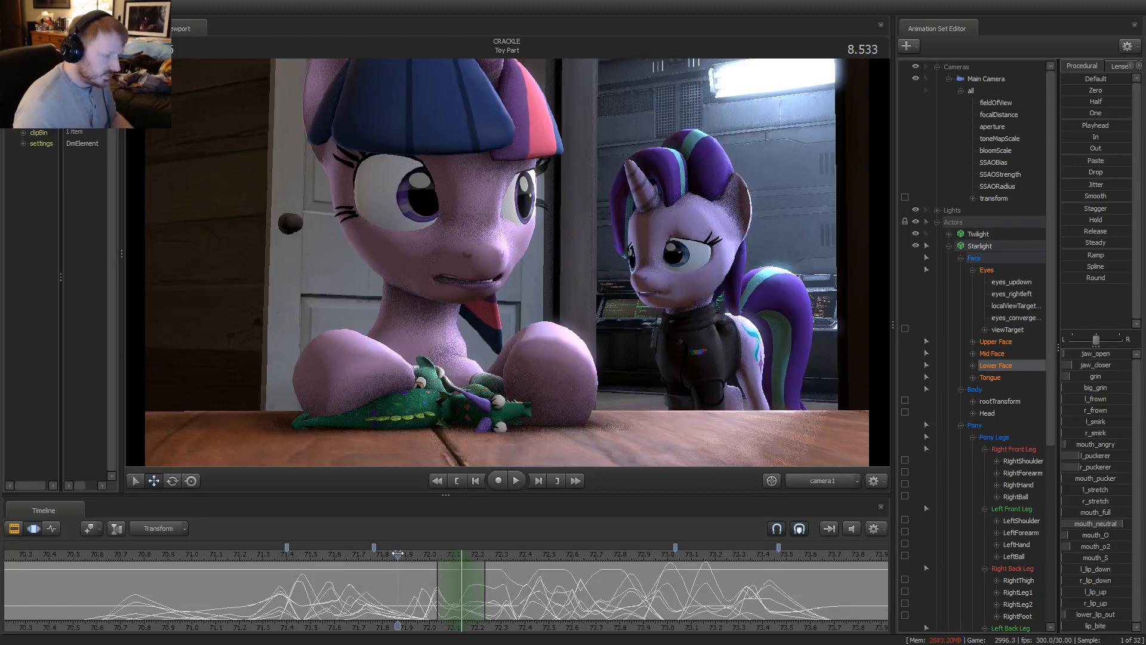
key("space")
key("space")
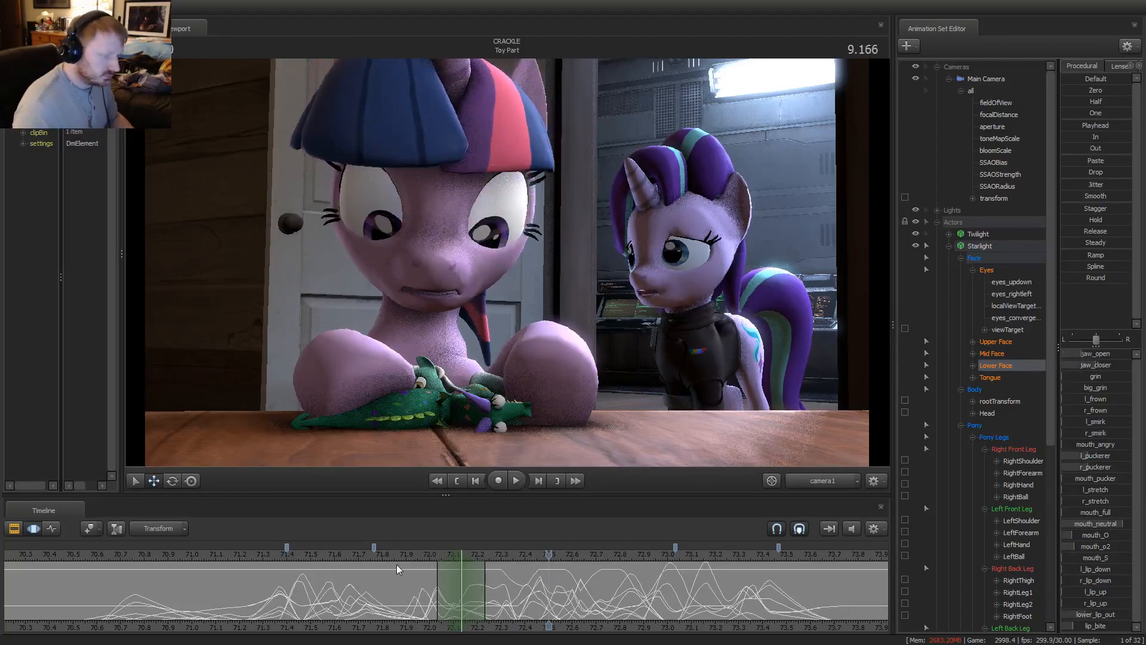
left_click(250, 557)
key("space")
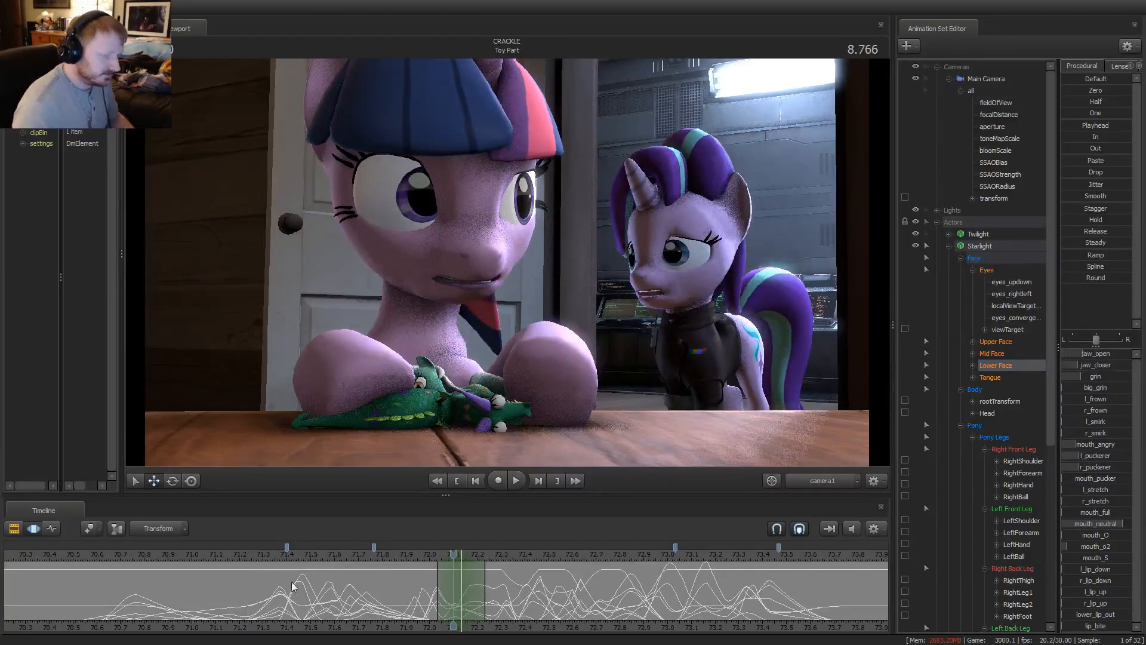
key("z")
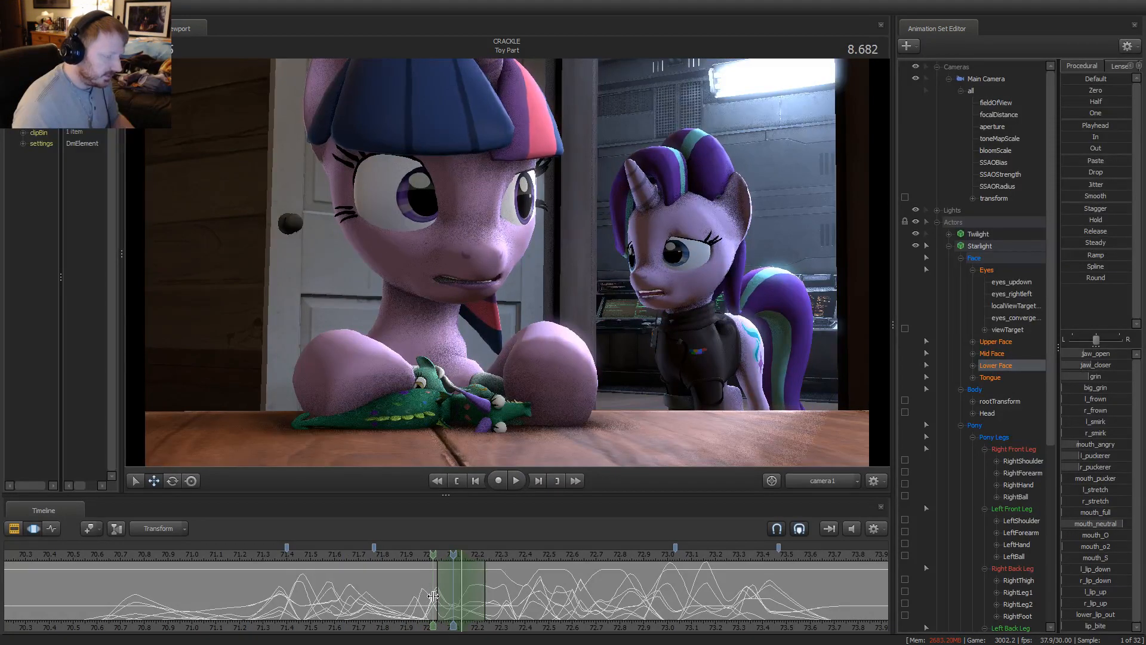
Set a time selection from about 71.8 to 72.2 s centred on 8.666 s
left_click(431, 596)
scroll(433, 597, "up", 7)
scroll(444, 581, "down", 2)
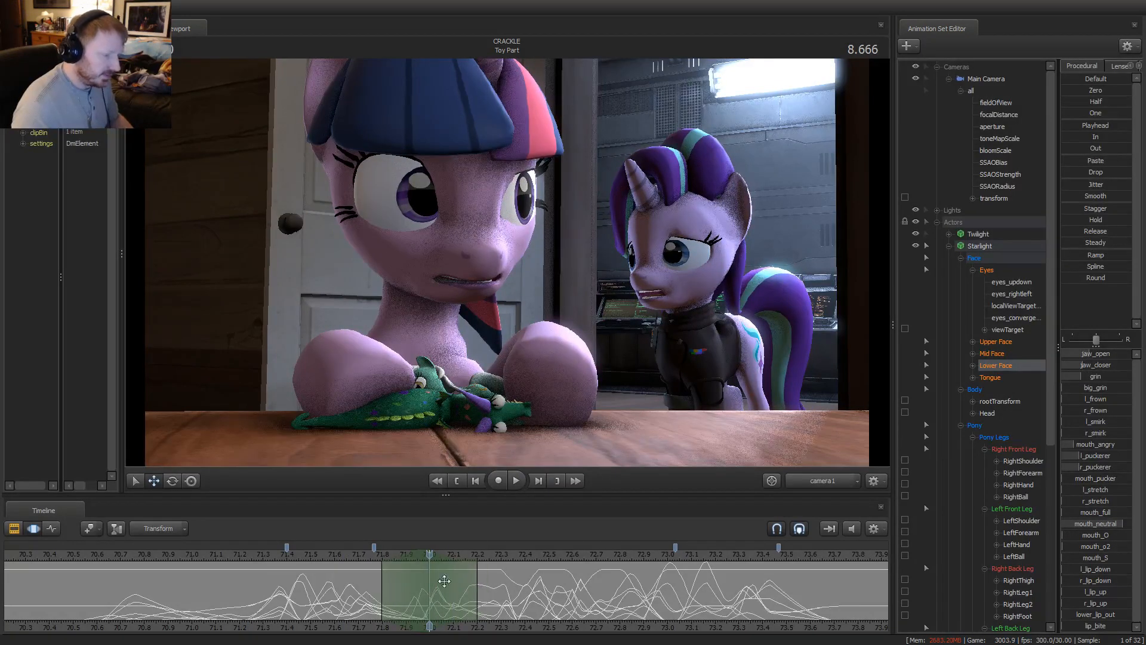
Select Starlight's Head and Neck controls together and set their rotation manipulator's transform mode to Local
left_click(696, 312)
mouse_move(679, 318)
left_mouse_down("ctrl")
mouse_move(704, 307)
mouse_move(669, 329)
left_mouse_up("ctrl")
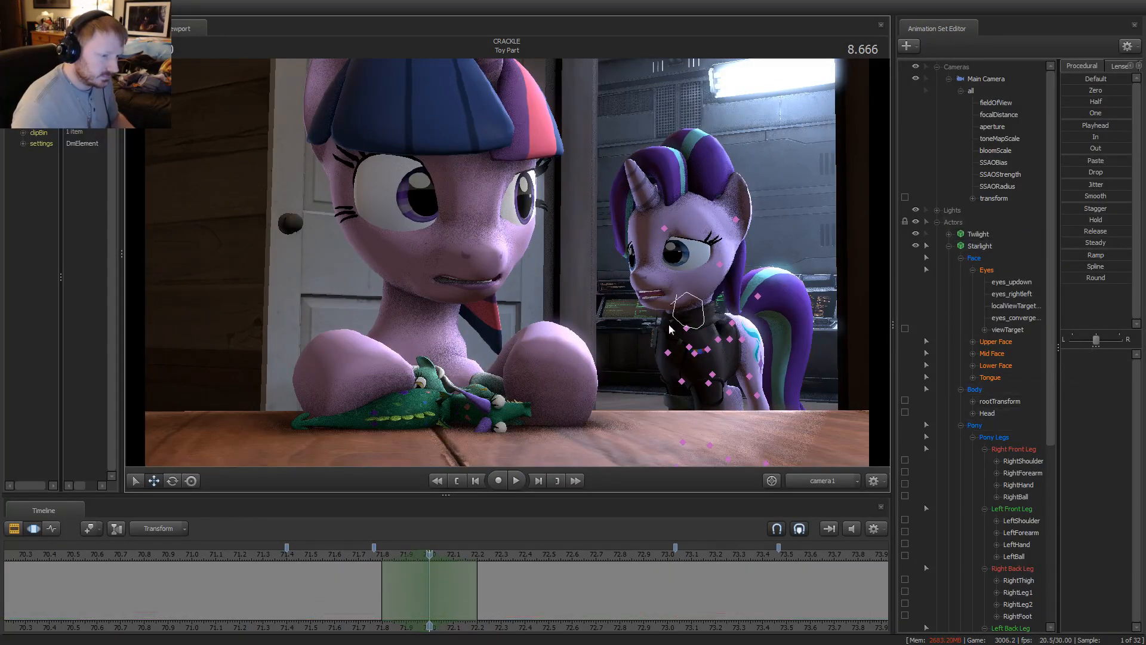
left_click(704, 302)
right_click(699, 314)
mouse_move(729, 341)
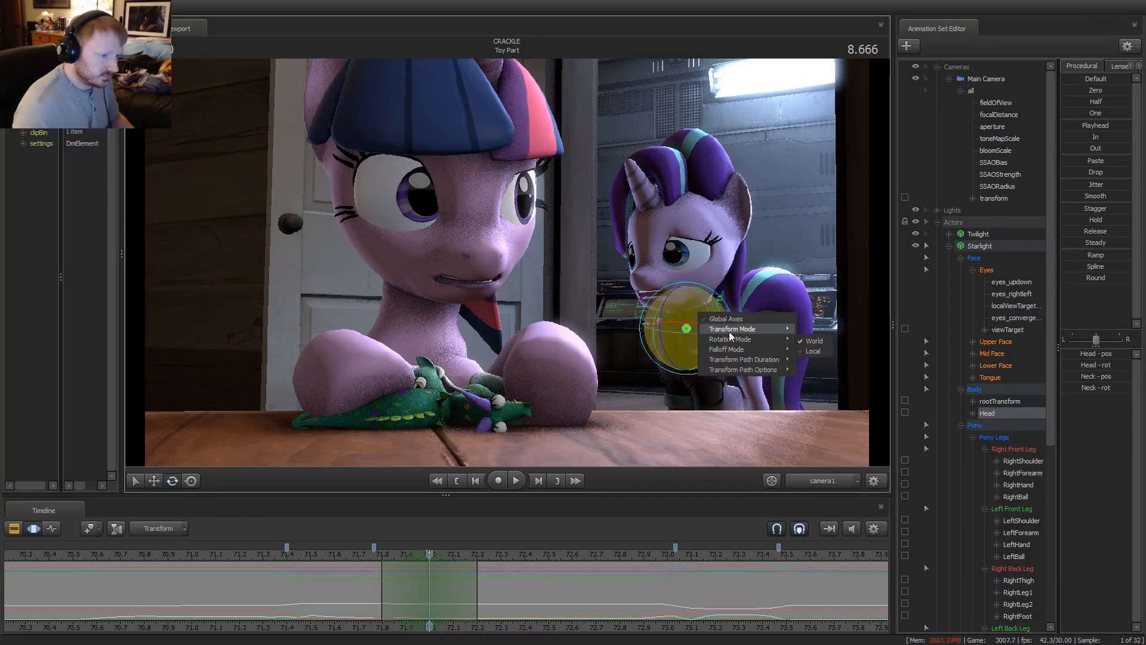
left_click(817, 351)
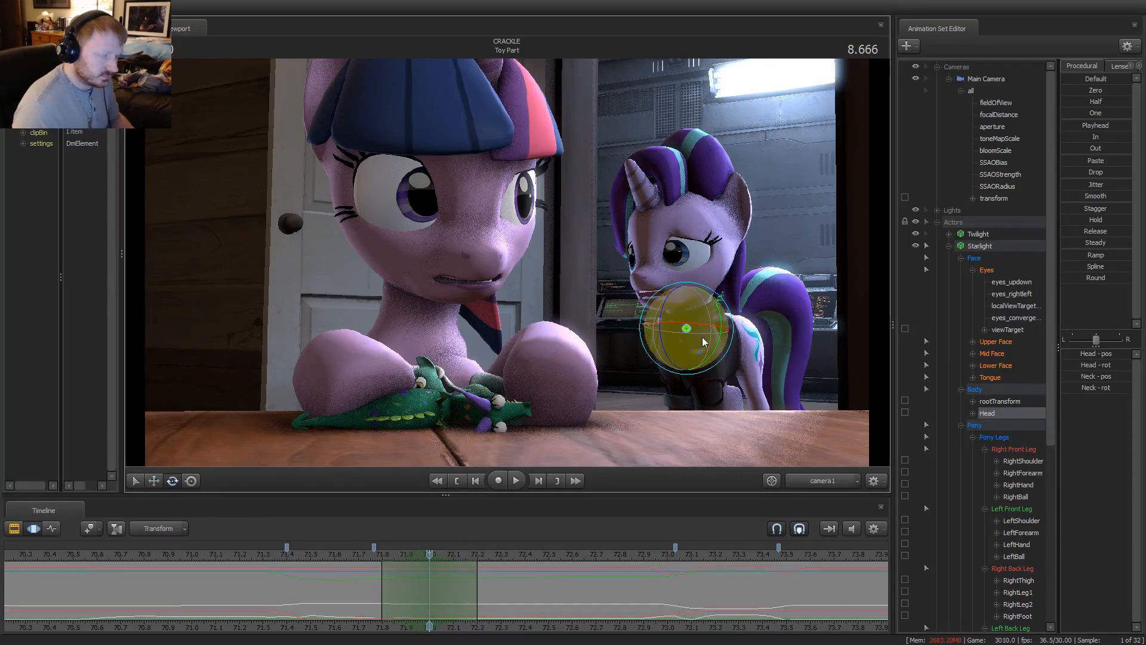
Rotate Starlight's head and neck at 8.666 s and replay the shot past that moment to check the motion
left_click_drag(696, 339, 689, 356)
left_click(300, 554)
key("space")
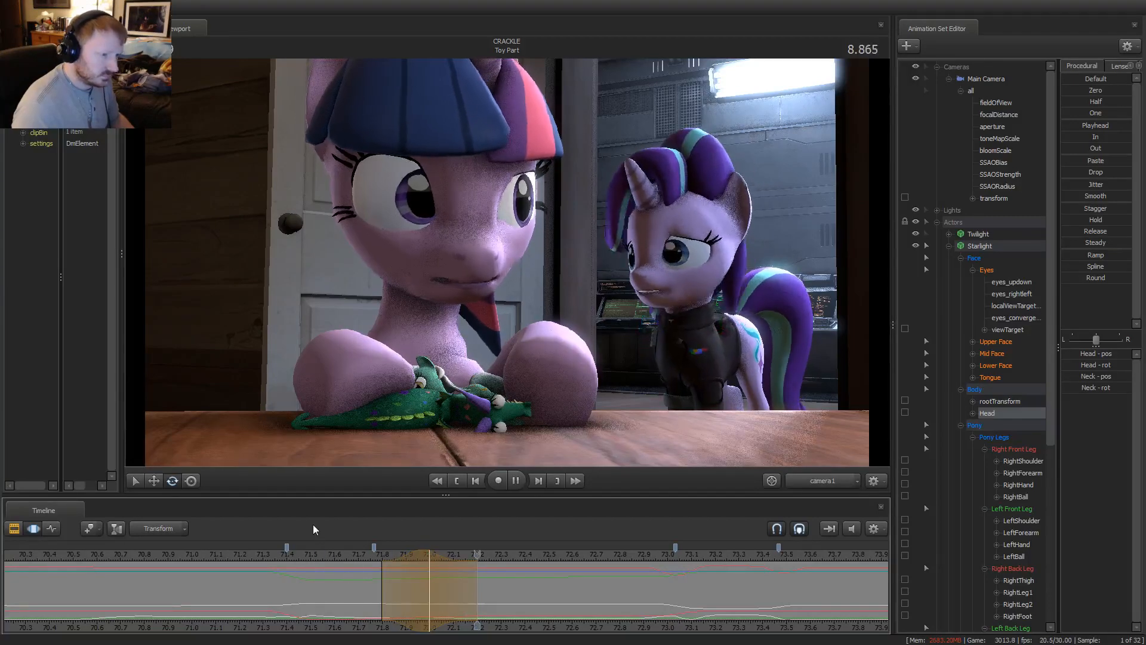
key("space")
Widen the head and neck edit's time selection to about 71.7–72.7 s, replay the shot and apply the edit
scroll(460, 571, "up", 3)
left_click_drag(501, 577, 596, 573)
left_click(336, 557)
key("space")
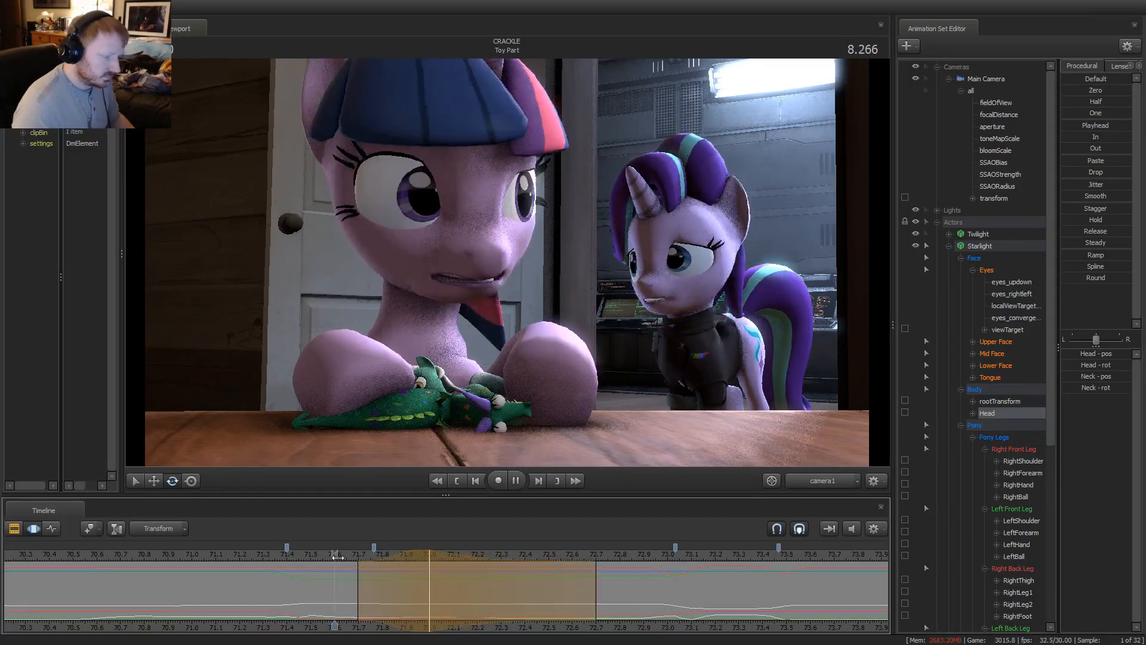
key("space")
key("Return")
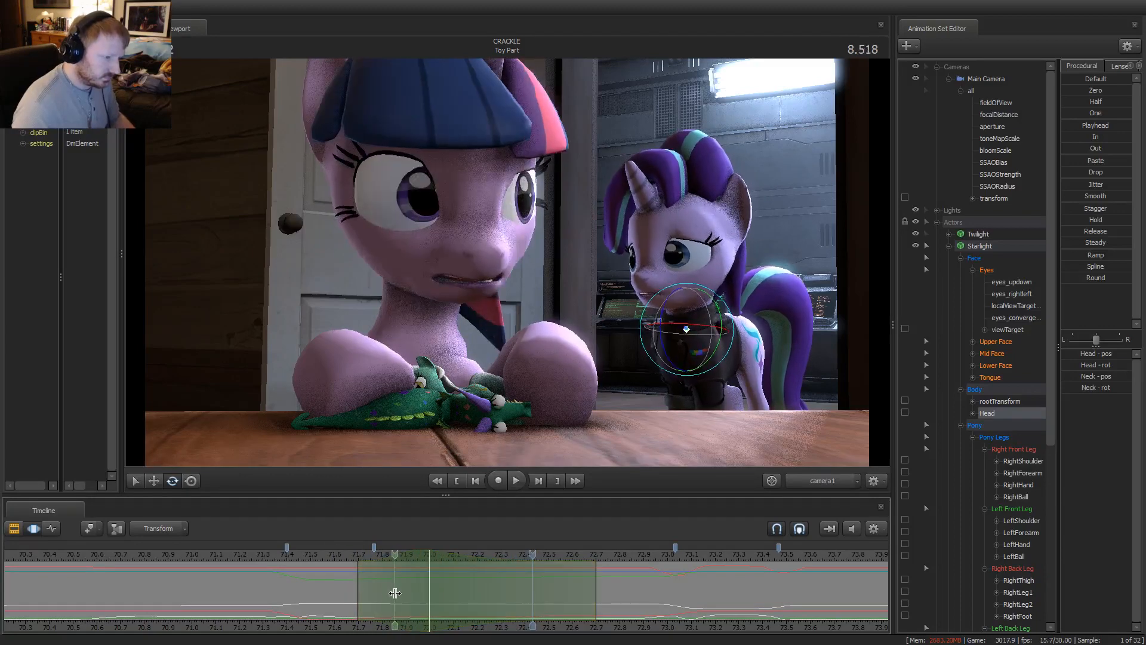
Rotate Starlight's head and neck at 8.866 s over a selection held about 72.03–72.5 s with falloff across 71.8–72.8 s, and replay it
left_click_drag(438, 588, 619, 585, "shift")
scroll(552, 585, "up", 6)
left_click_drag(388, 584, 379, 583)
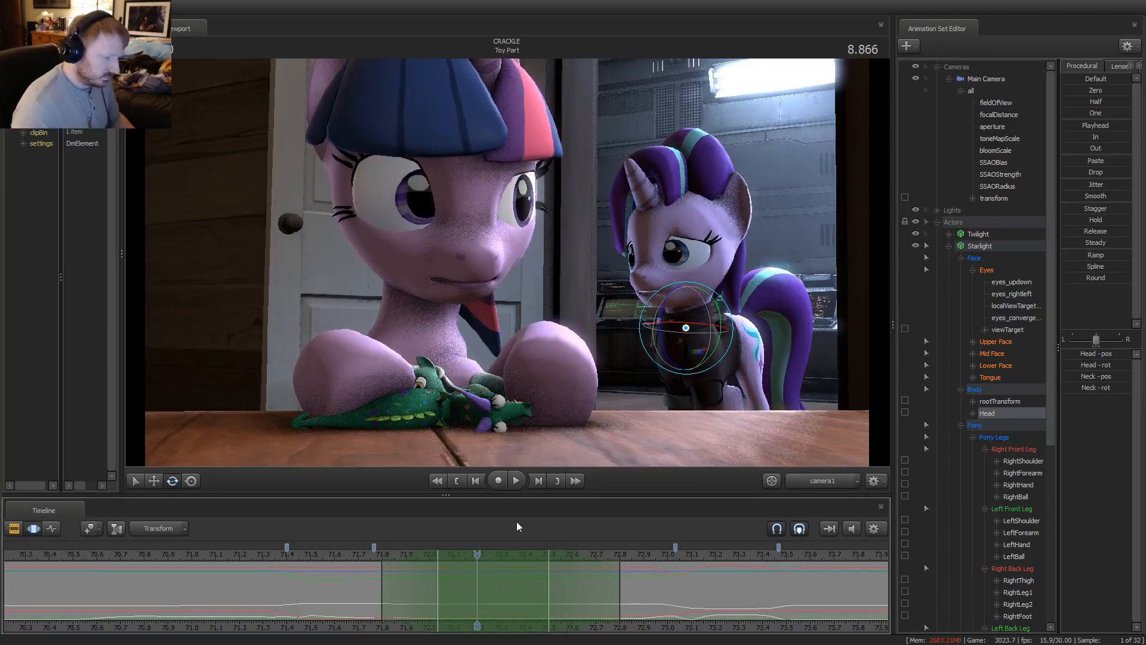
left_click_drag(694, 348, 683, 351)
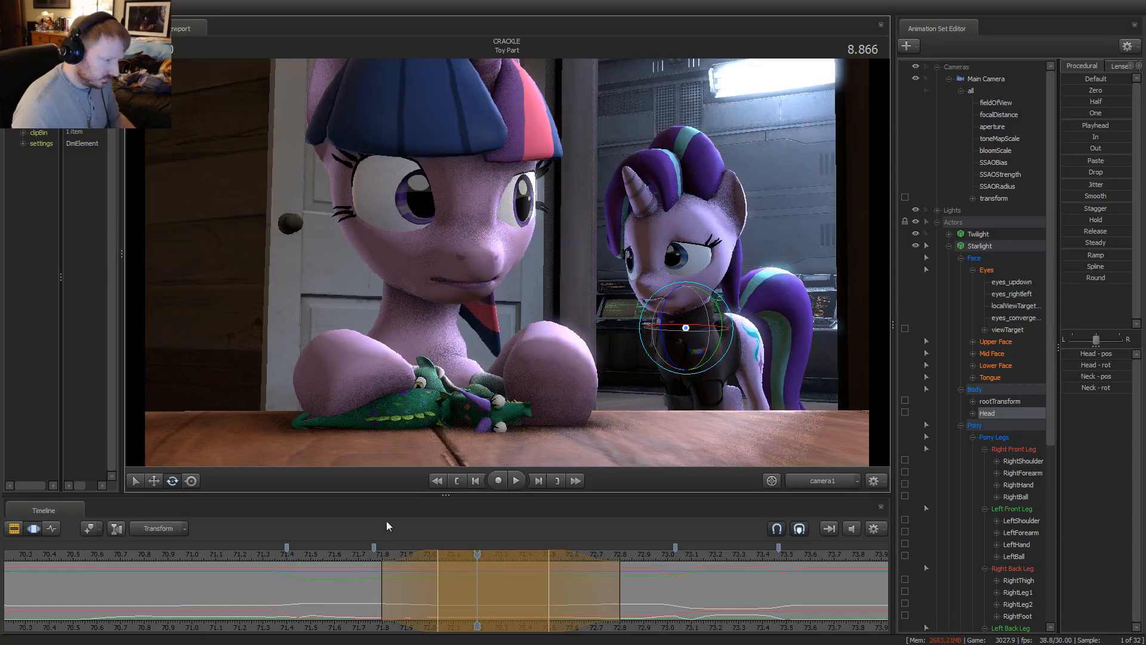
key("space")
key("space")
left_click_drag(294, 554, 246, 554)
key("space")
key("space")
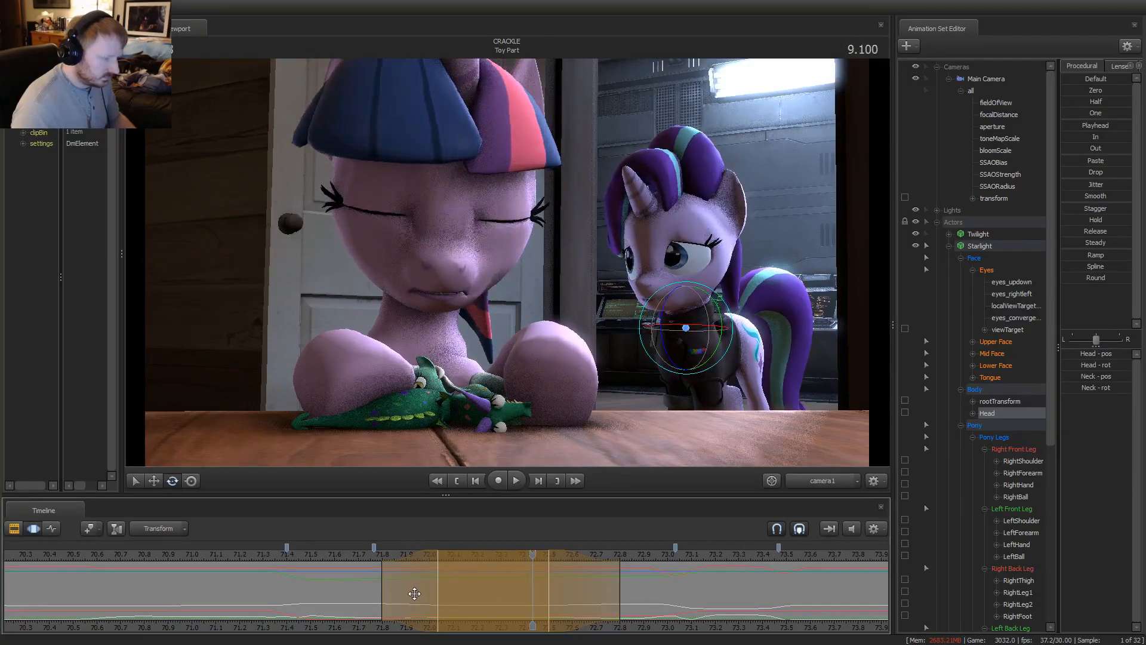
Move the start of the head and neck edit's hold region to about 72.4 s and replay the shot
left_click_drag(441, 582, 468, 593)
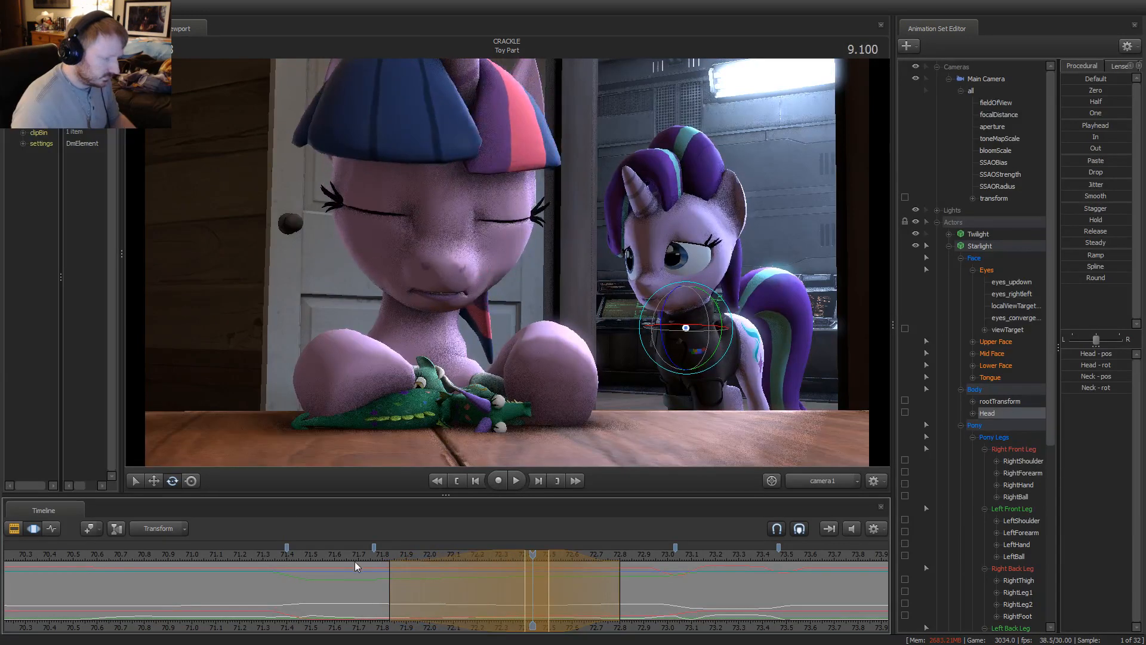
left_click(354, 558)
key("space")
key("space")
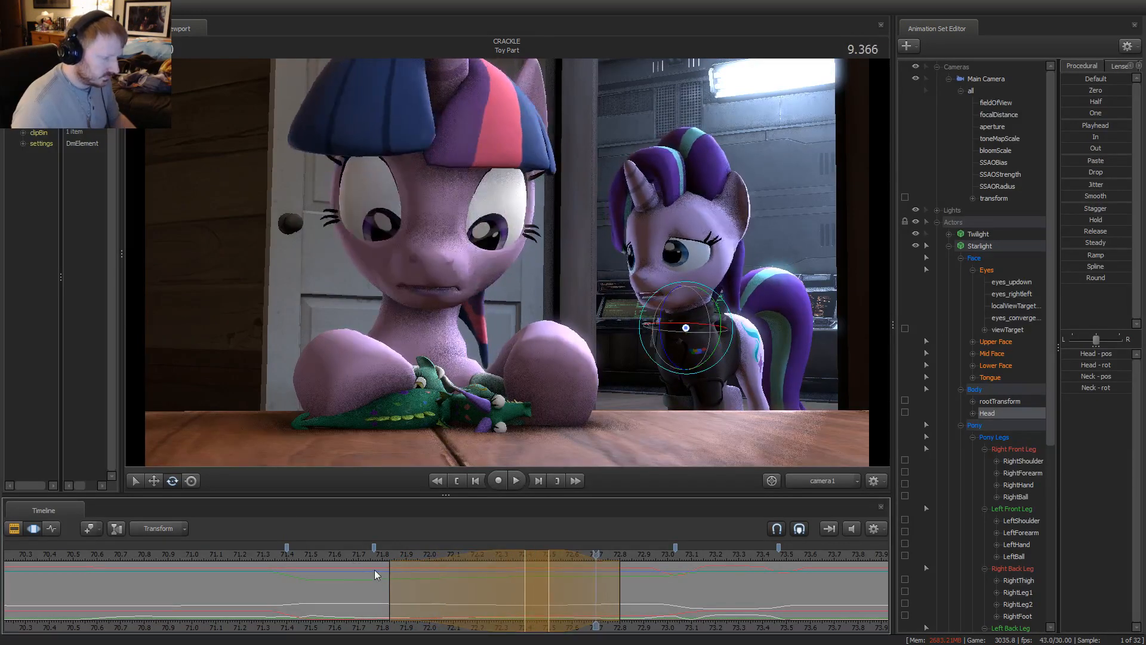
Extend the head and neck edit's hold to about 72.9 s and its falloff to about 73.13 s, and replay the shot
left_click_drag(552, 583, 686, 570)
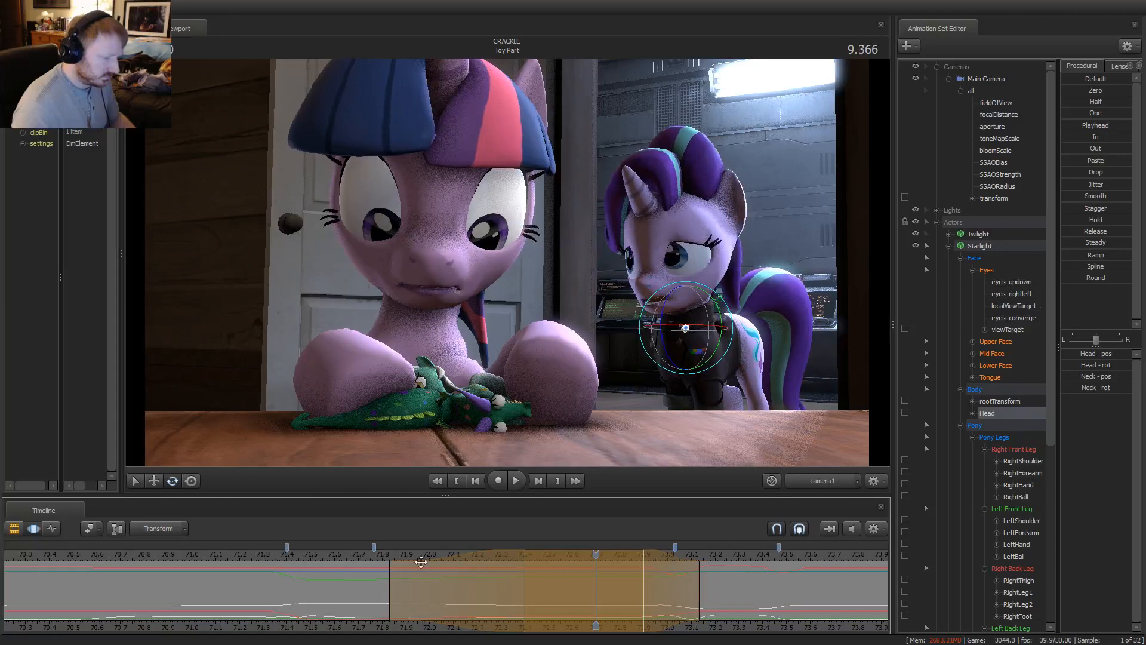
left_click(359, 560)
key("space")
key("space")
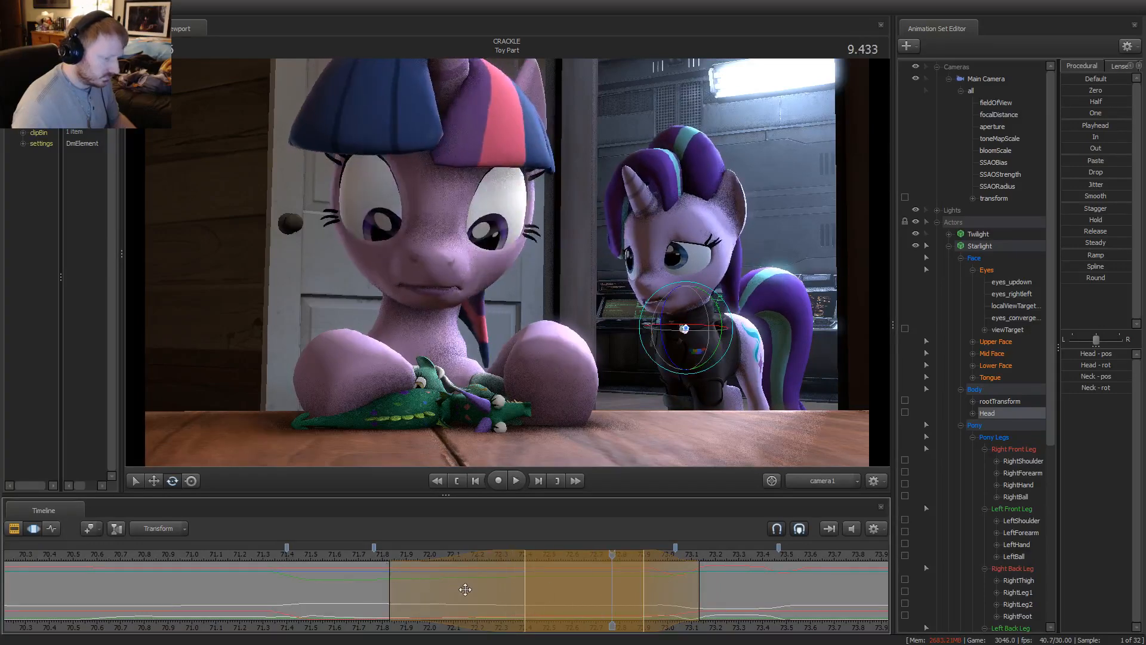
Lengthen the head and neck edit's ease-in by moving its hold start to about 72.6 s, and replay the shot
left_click_drag(525, 571, 572, 570)
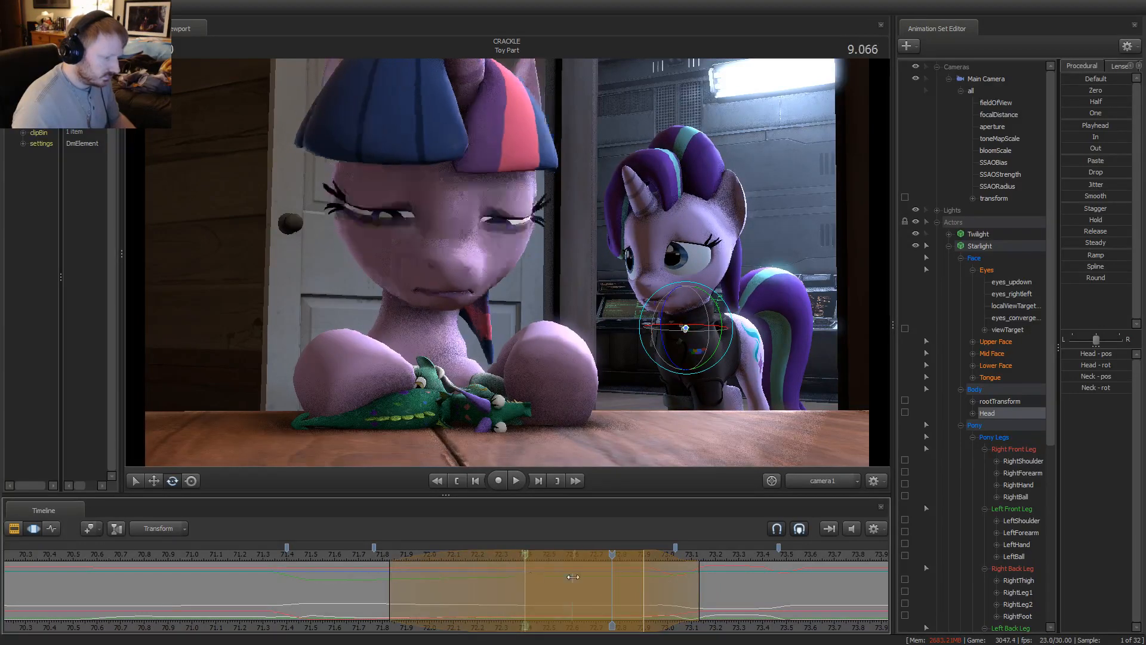
left_click(383, 559)
key("space")
key("space")
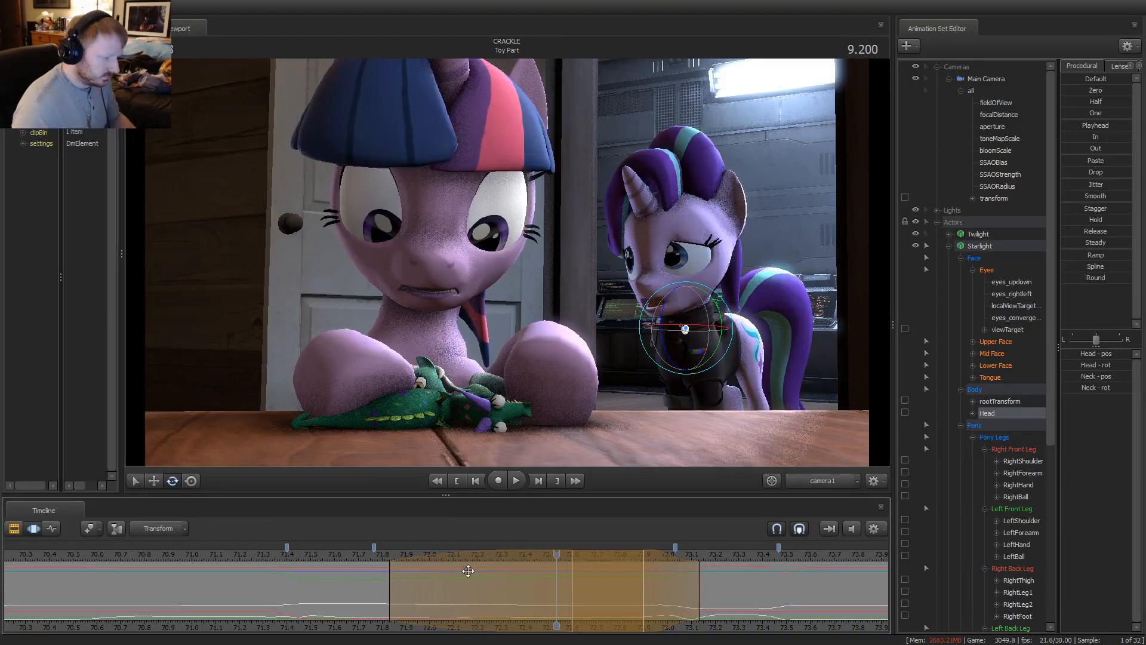
Rotate only Starlight's head at 9.233 s over a selection of about 72.36–72.93 s and replay the shot
left_click_drag(505, 587, 652, 586)
key("Escape")
scroll(568, 589, "up", 3, "shift")
scroll(568, 590, "up", 2, "shift")
left_click_drag(691, 296, 737, 283, "ctrl")
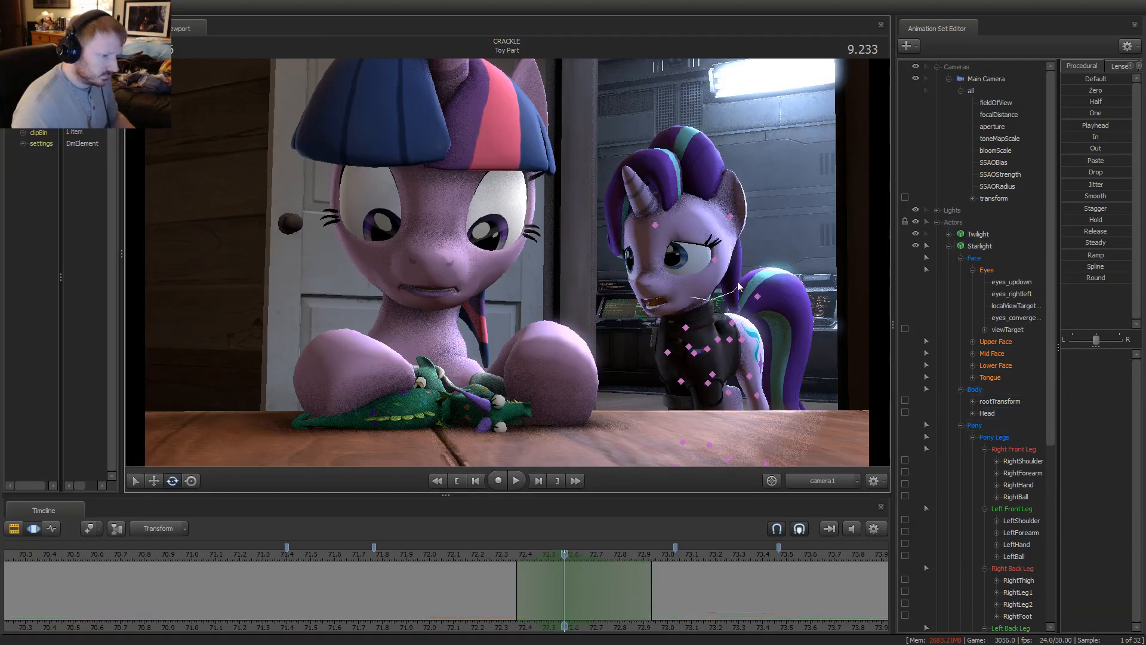
left_click(711, 303)
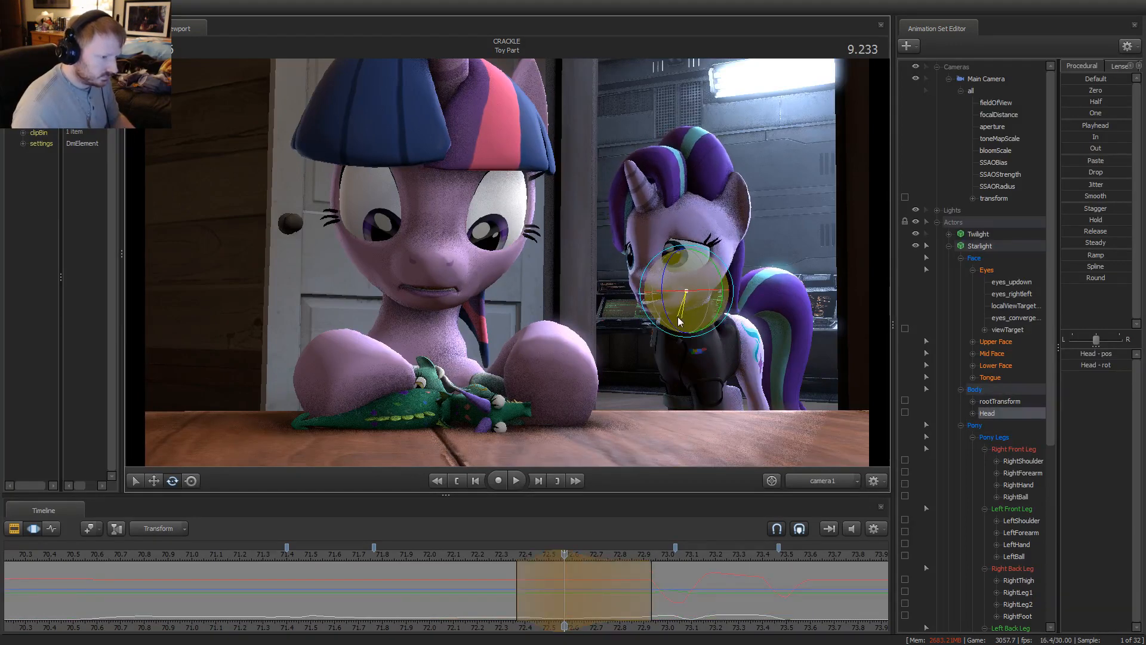
left_click(455, 556)
key("space")
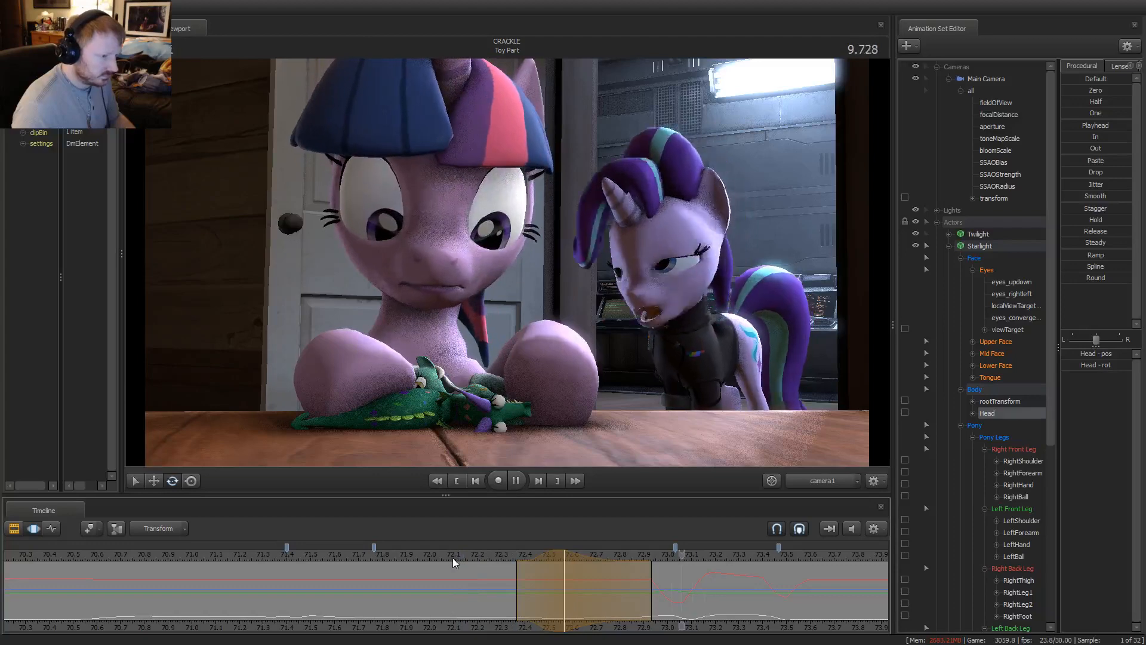
key("space")
Retime the head rotation to peak at about 72.6 s within a selection of about 72.36–72.93 s, replaying the shot to check it
left_click_drag(523, 580, 496, 578)
left_click(323, 556)
key("space")
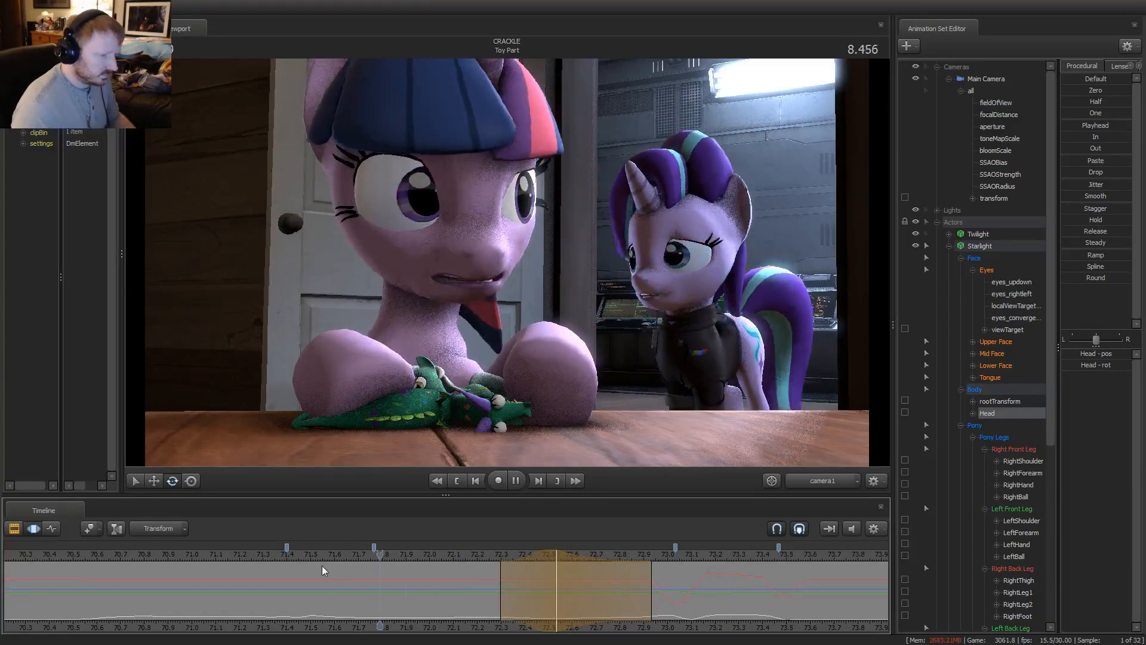
key("space")
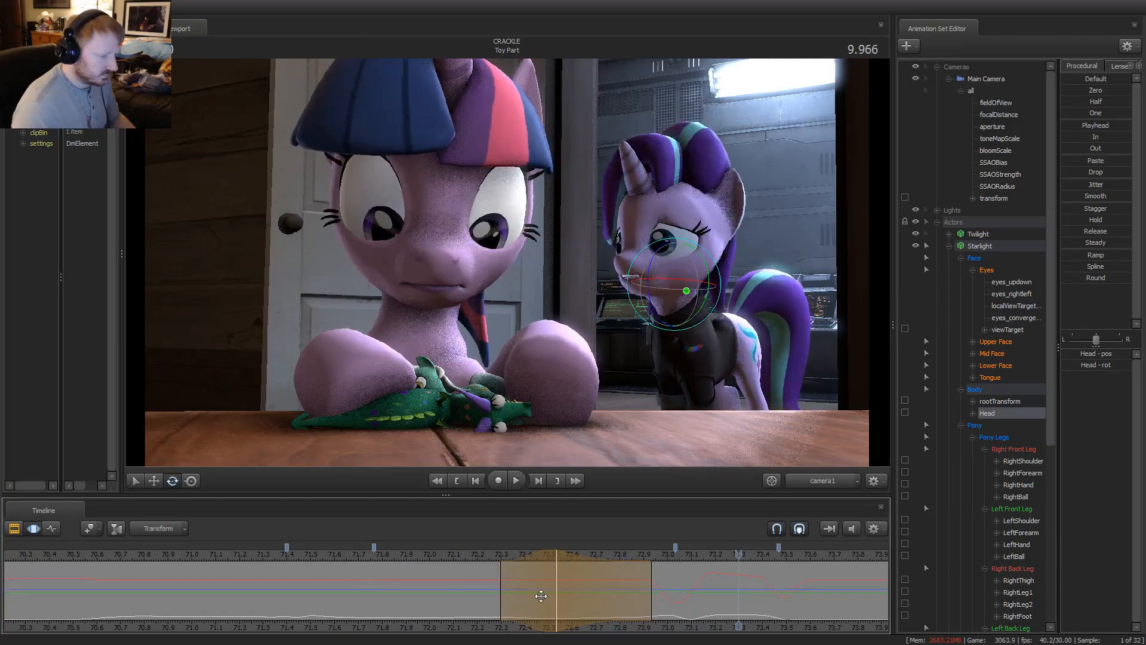
mouse_move(540, 596)
left_mouse_down()
mouse_move(563, 597)
mouse_move(549, 594)
left_mouse_up()
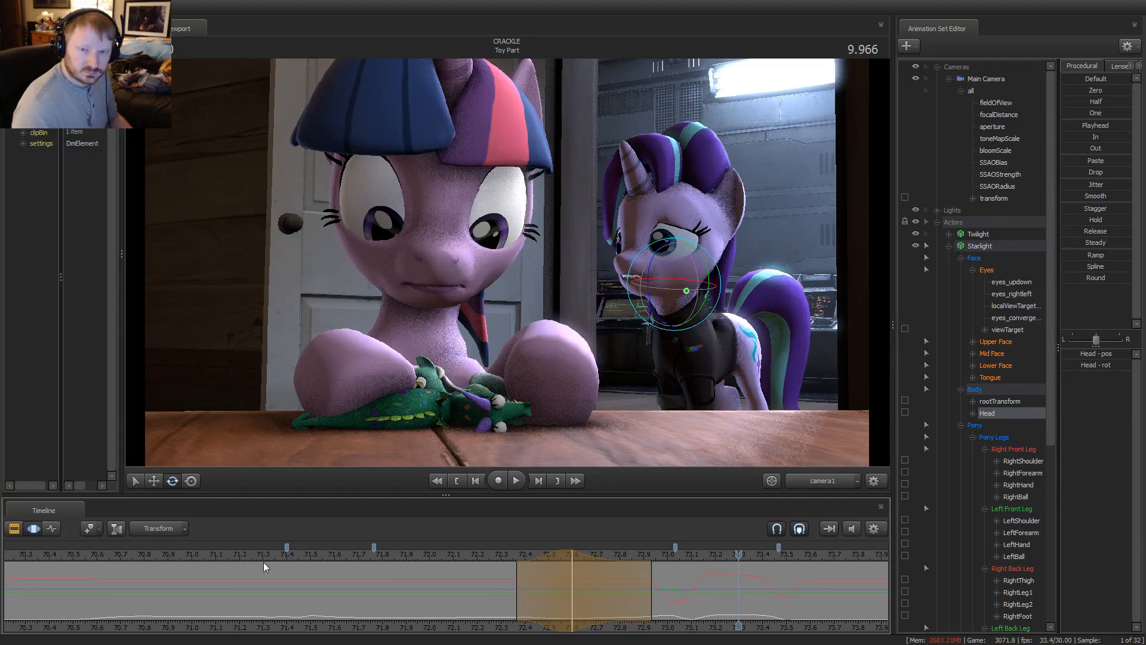
left_click(414, 547)
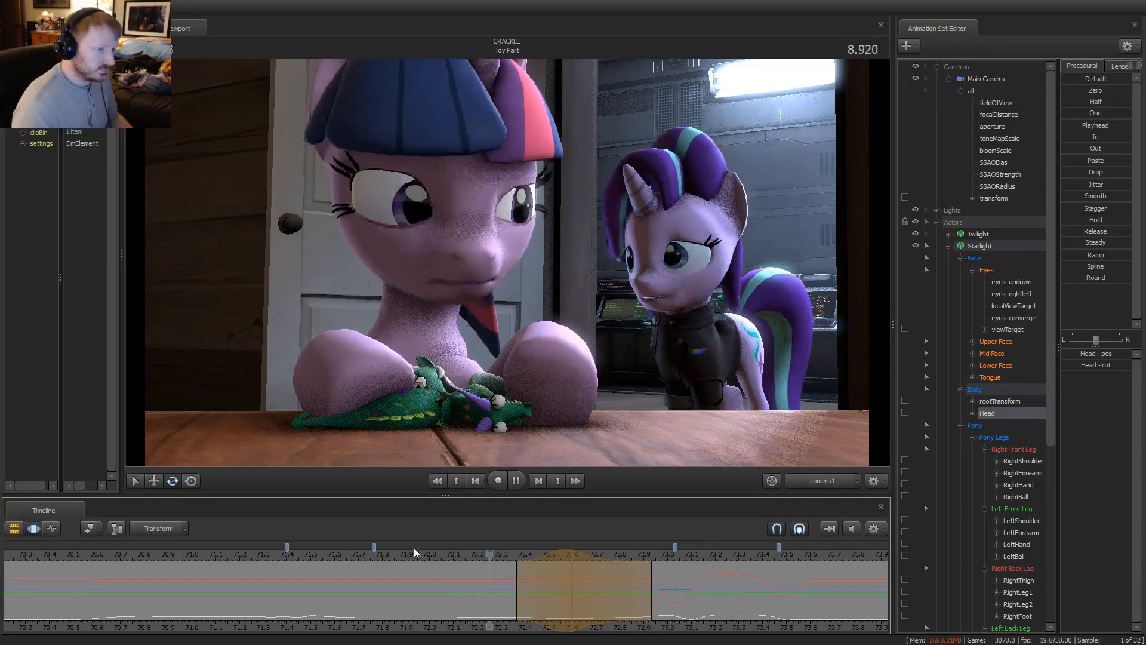
key("space")
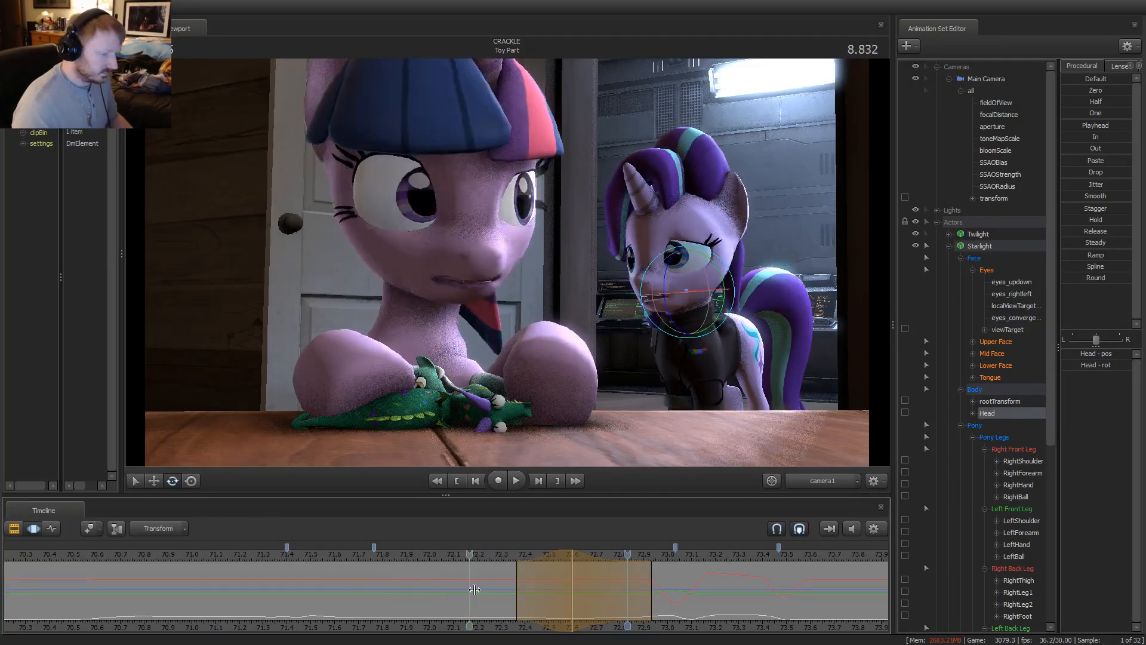
Rotate Starlight's neck at 9.200 s over a time selection of about 72.27–72.8 s
left_click(559, 586, "shift")
scroll(559, 586, "up", 3)
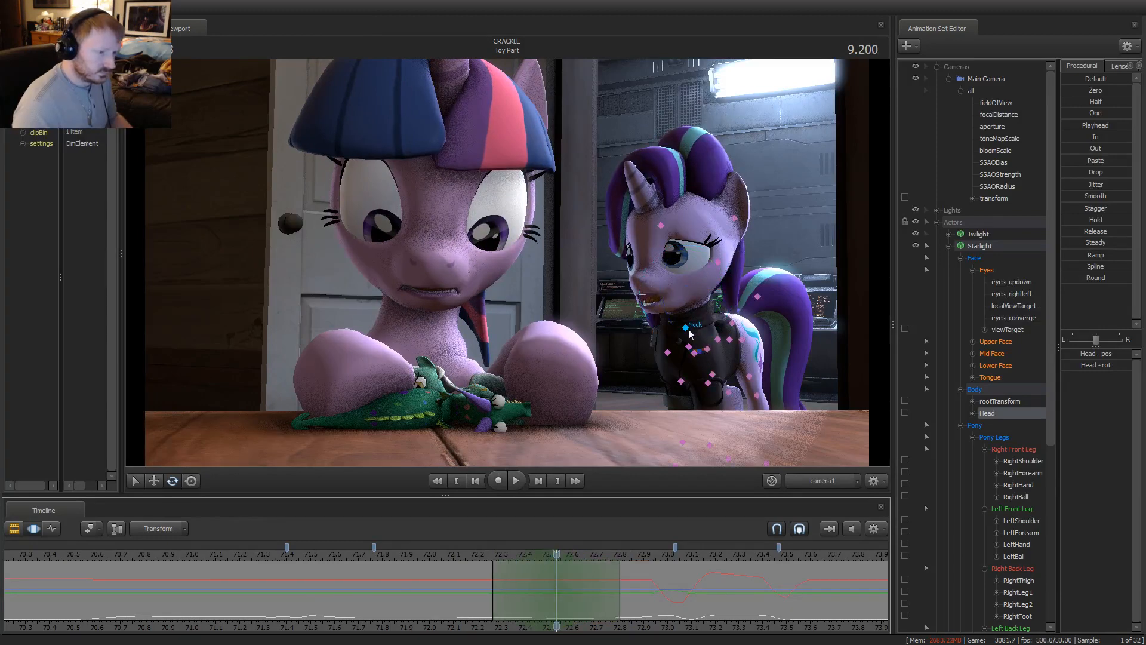
left_click(686, 328, "ctrl")
left_click_drag(661, 324, 662, 334)
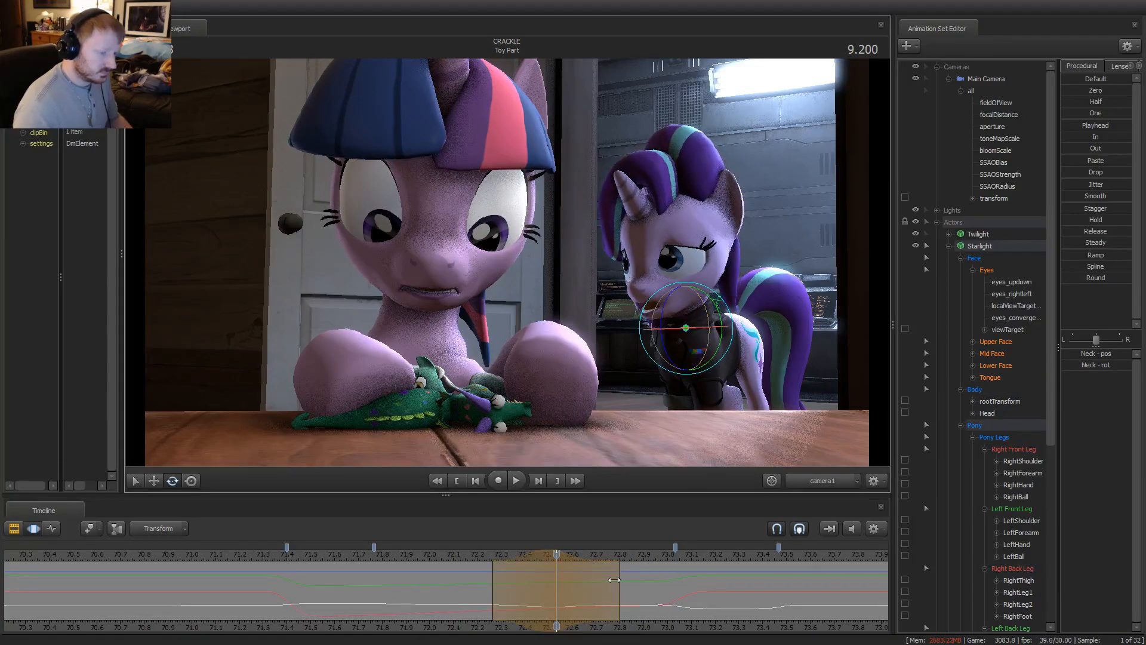
Extend the neck edit's hold to about 72.93 s and its falloff to about 73.13 s, and replay the shot
left_click_drag(620, 584, 660, 584)
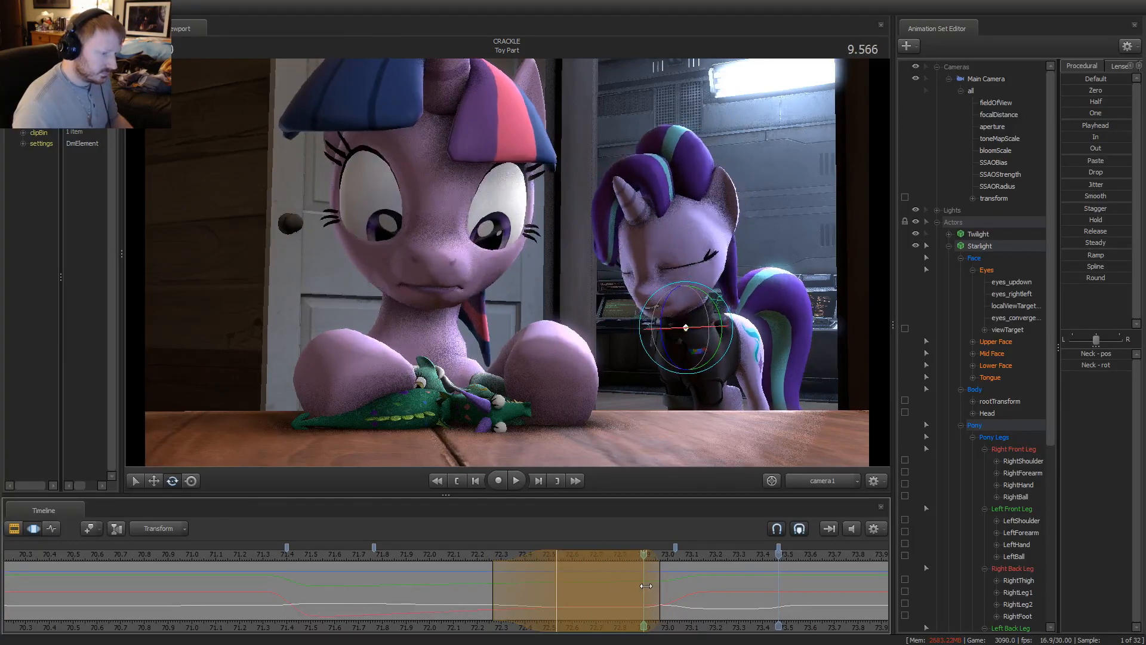
left_click_drag(673, 584, 699, 584)
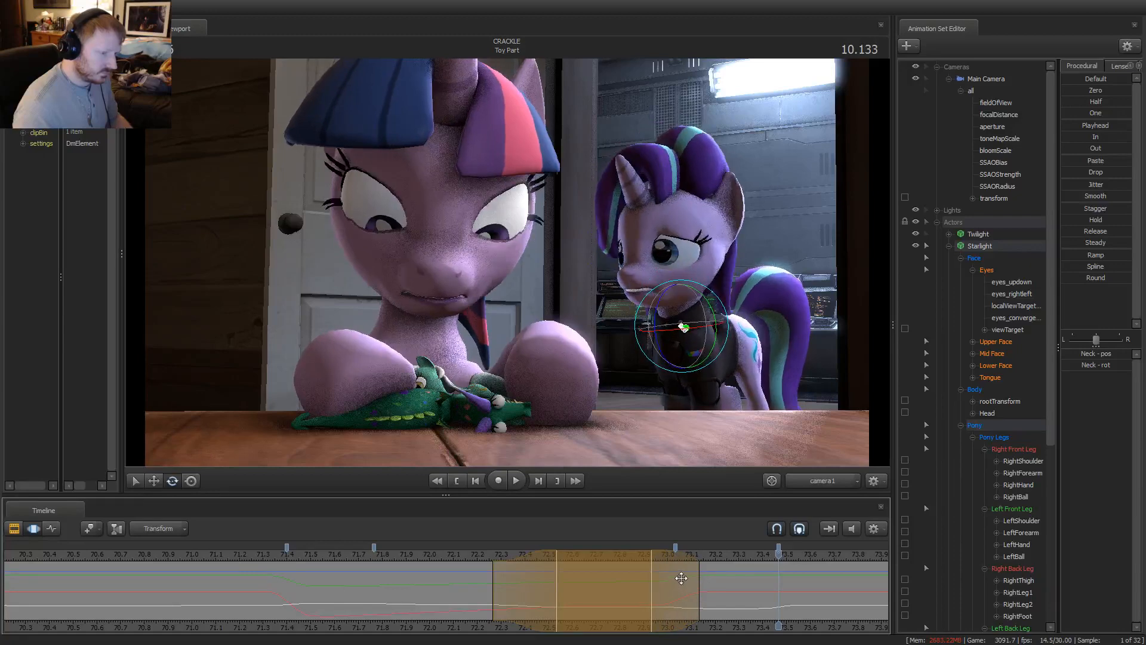
left_click(484, 560)
key("space")
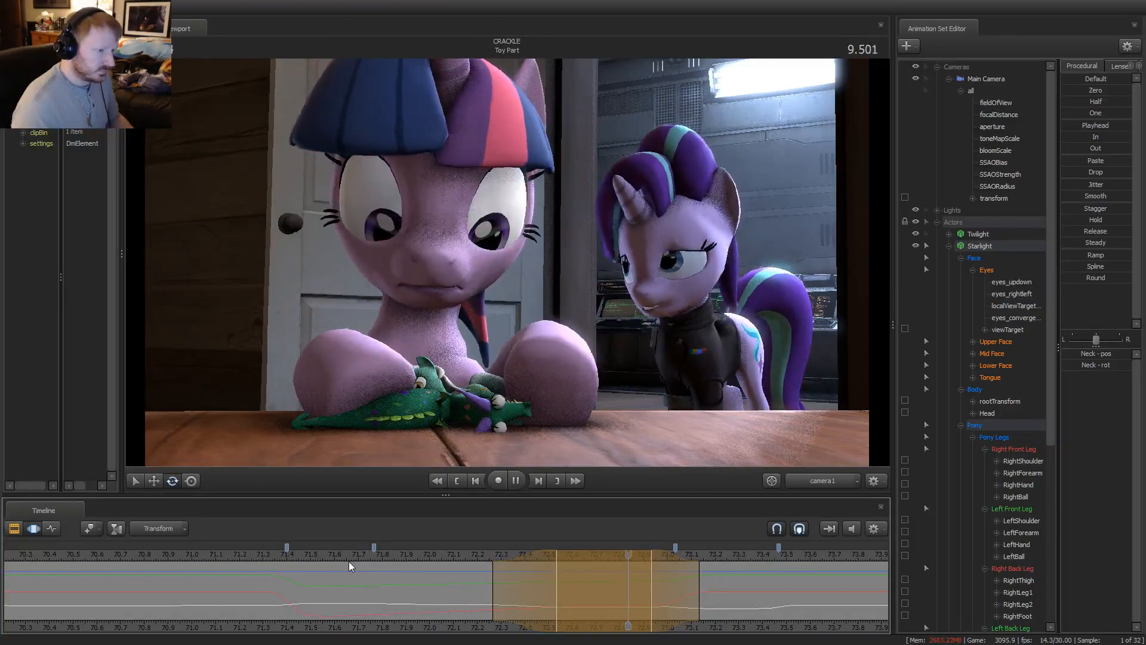
key("space")
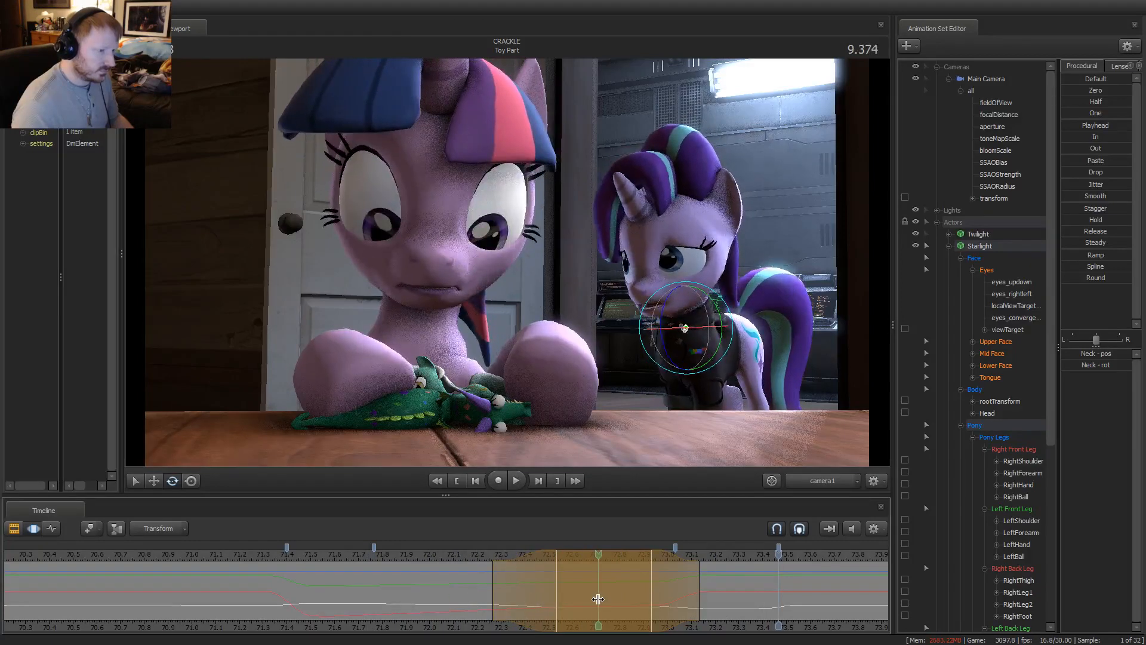
Rotate Starlight's head at 9.333 s over a time selection of about 72.43–72.93 s
left_click(588, 598, "shift")
scroll(588, 598, "up", 3, "shift")
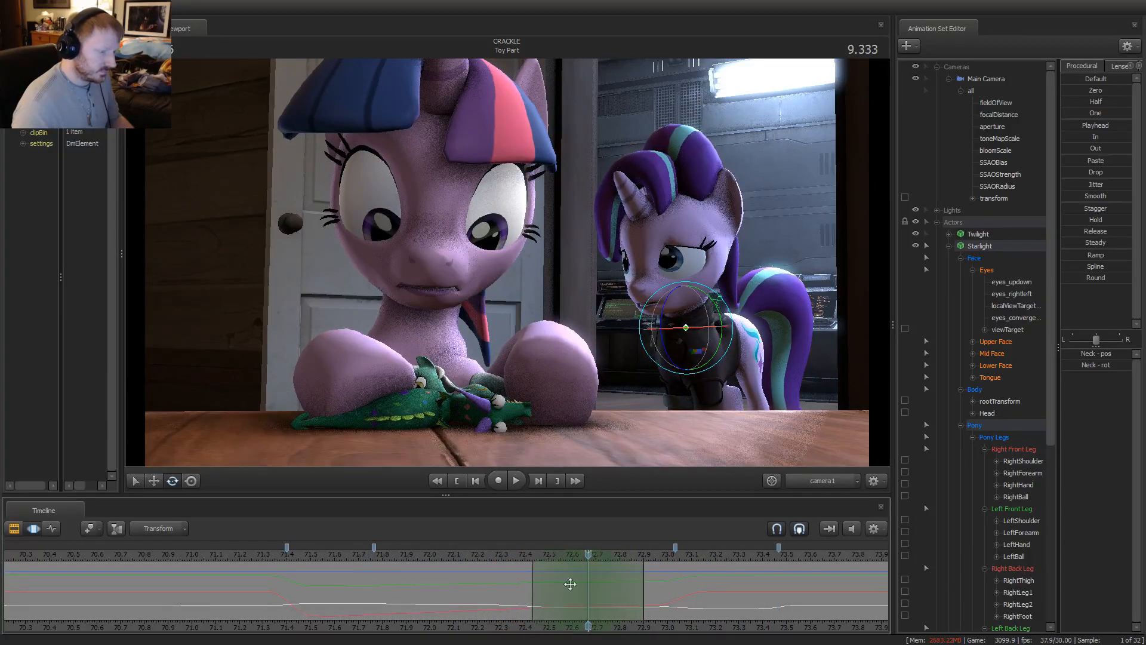
left_click_drag(644, 592, 652, 592)
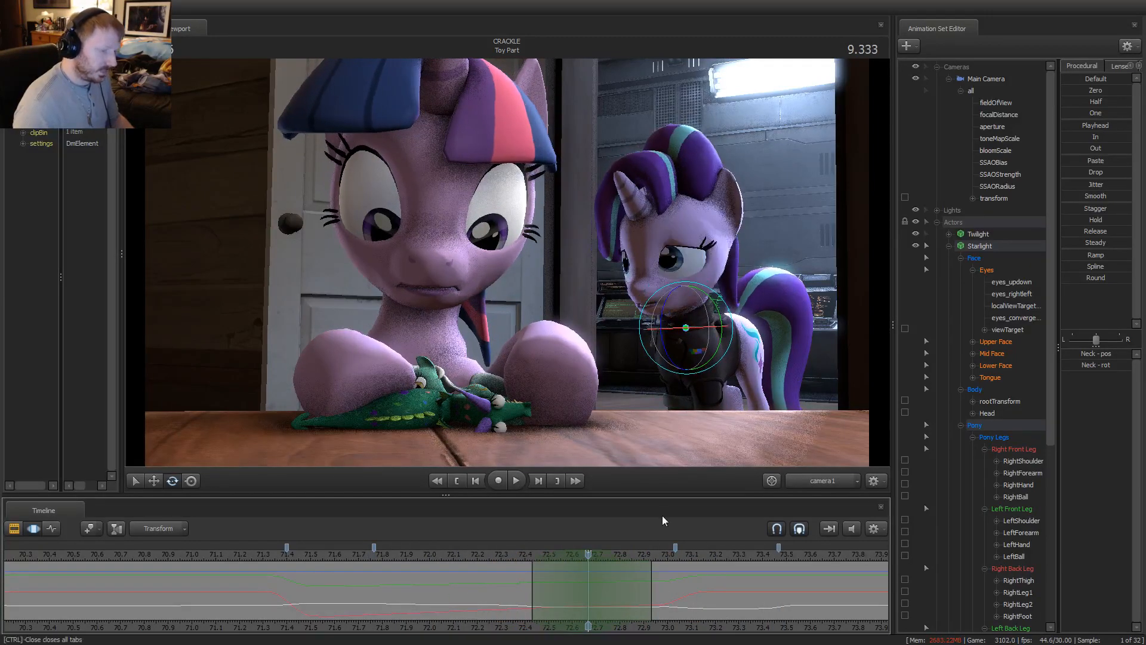
left_click(667, 301, "ctrl")
left_click(668, 306)
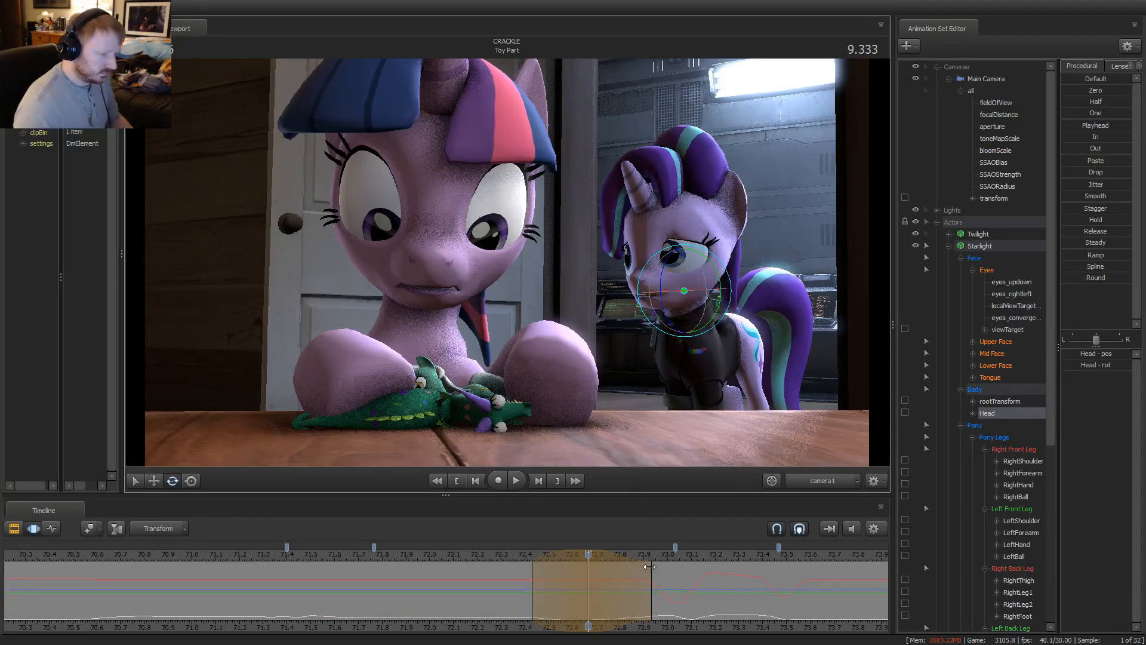
Extend the end of the head edit's time selection to about 73.03 s, replay it and return to 8.666 s
left_click_drag(649, 567, 675, 571)
left_click(514, 554)
key("space")
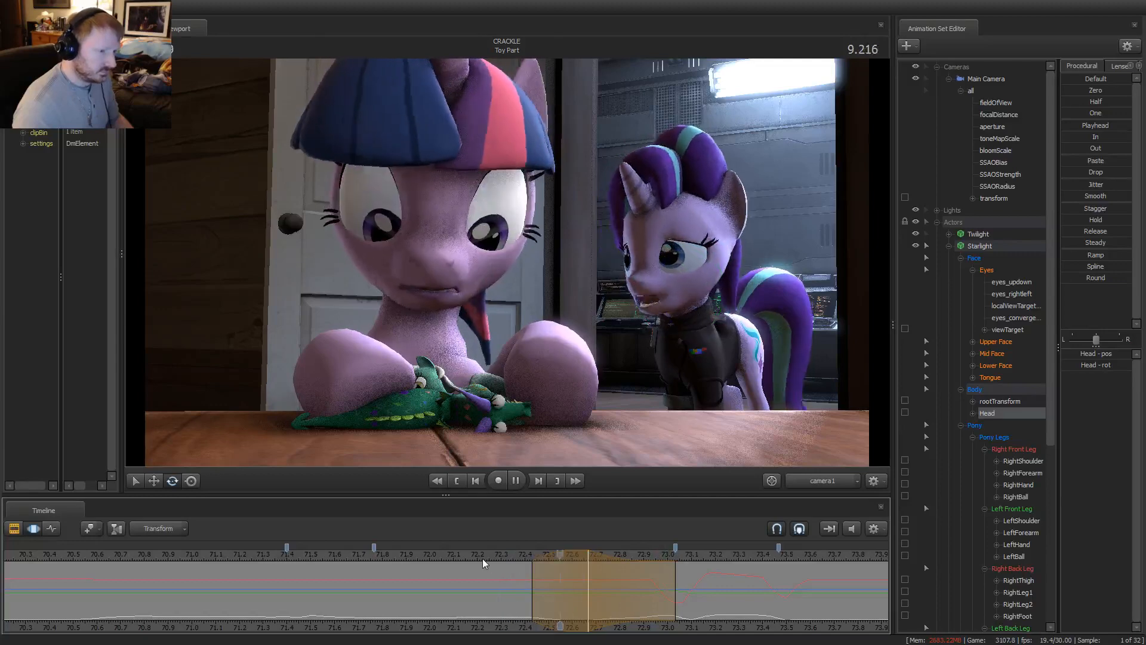
left_click(431, 557)
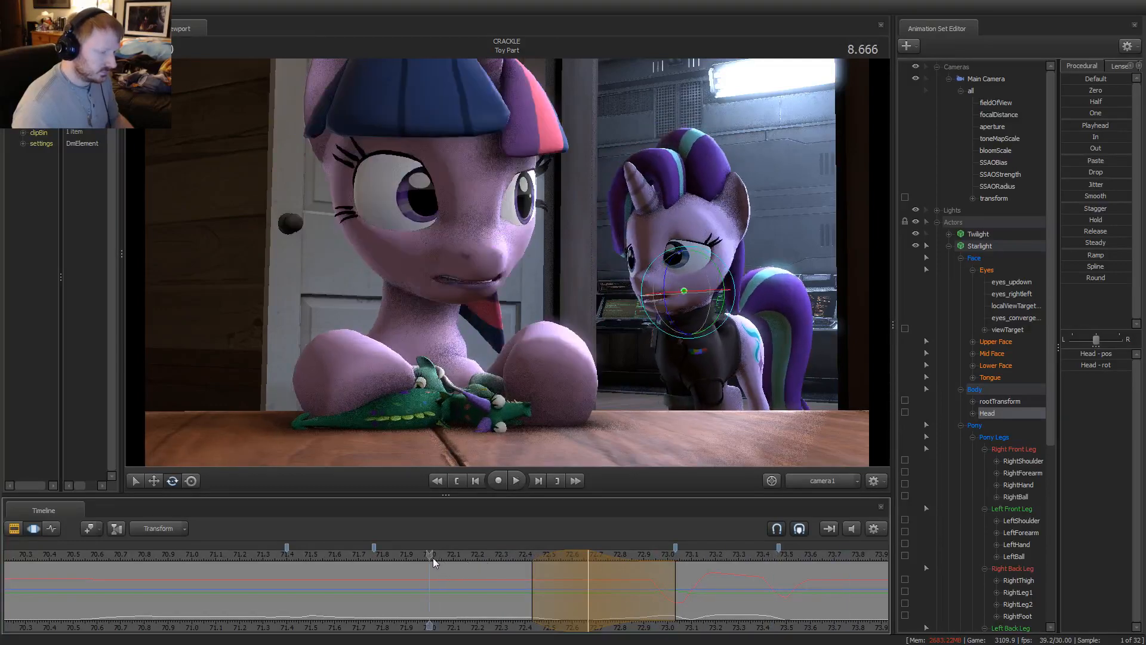
Rotate Starlight's head at 8.966 s over a time selection of about 72.17–72.43 s and replay the shot
key("space")
key("space")
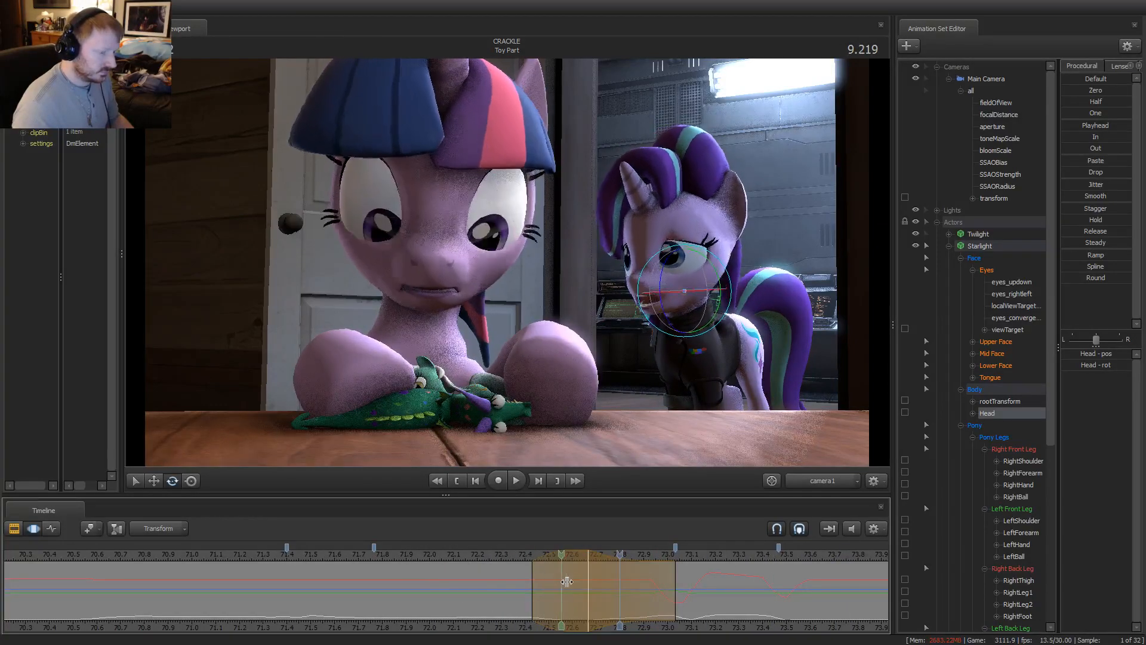
left_click_drag(567, 581, 499, 591)
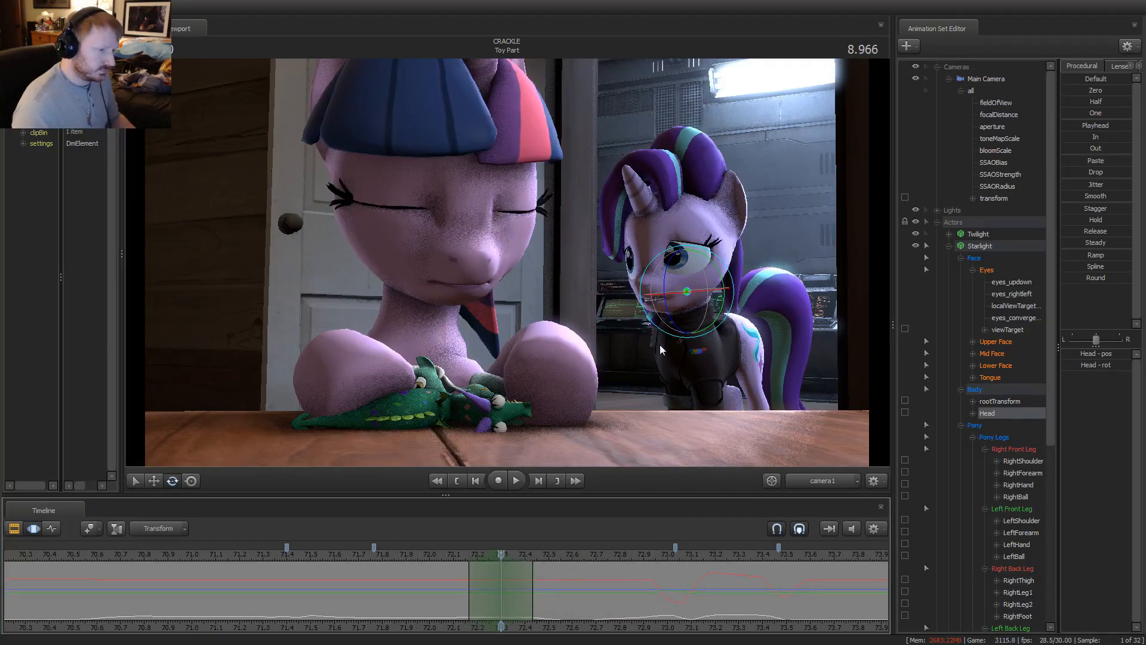
left_click_drag(693, 310, 670, 320)
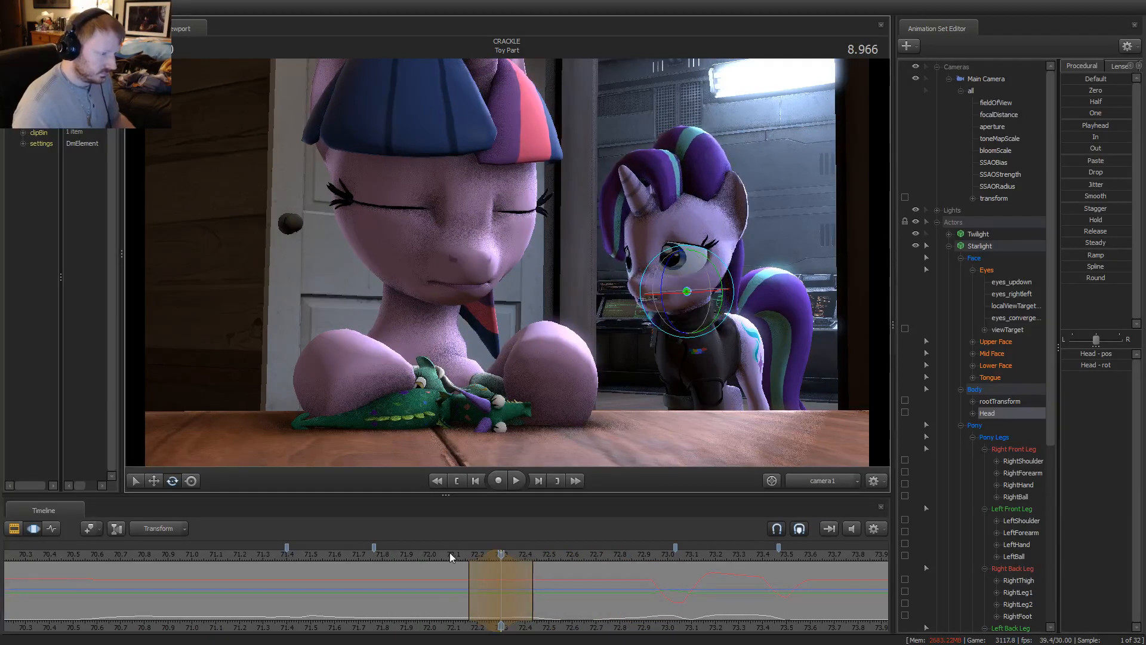
key("space")
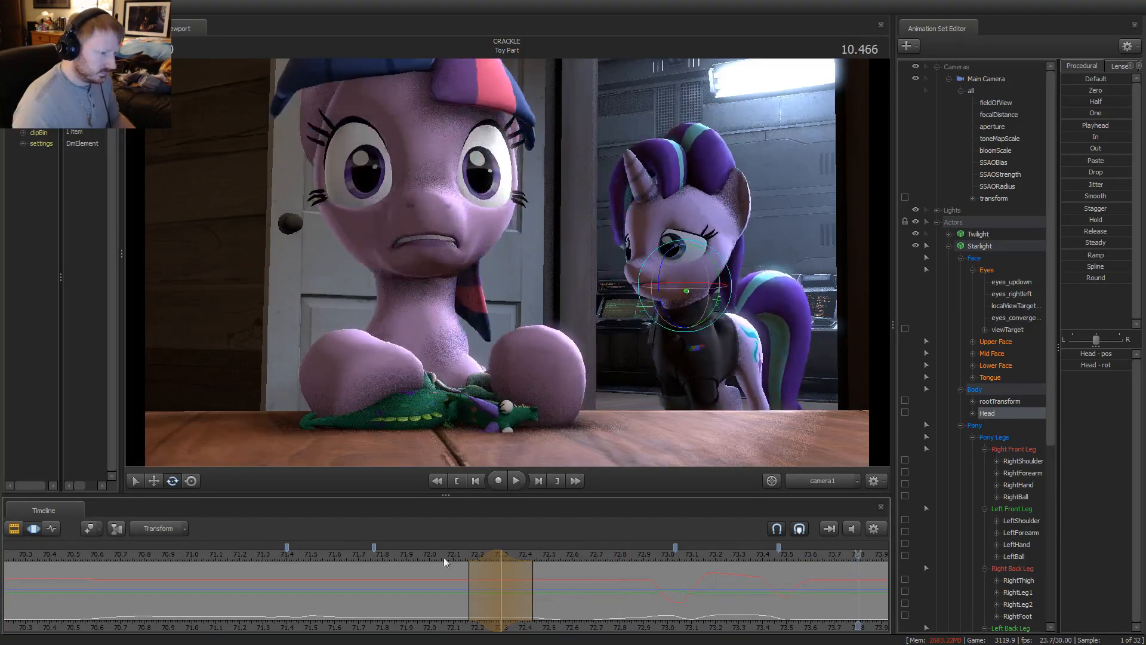
left_click_drag(444, 559, 313, 558)
key("space")
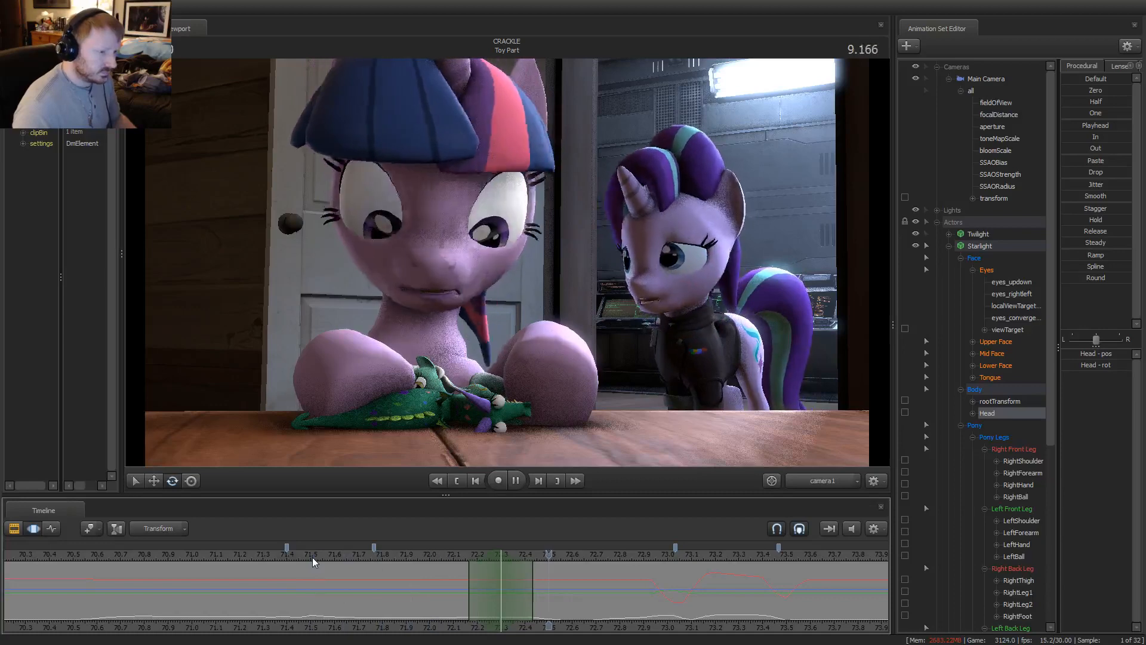
Replay the shot from several earlier points and review Starlight's head motion up to about 9.7 s
left_click(417, 558)
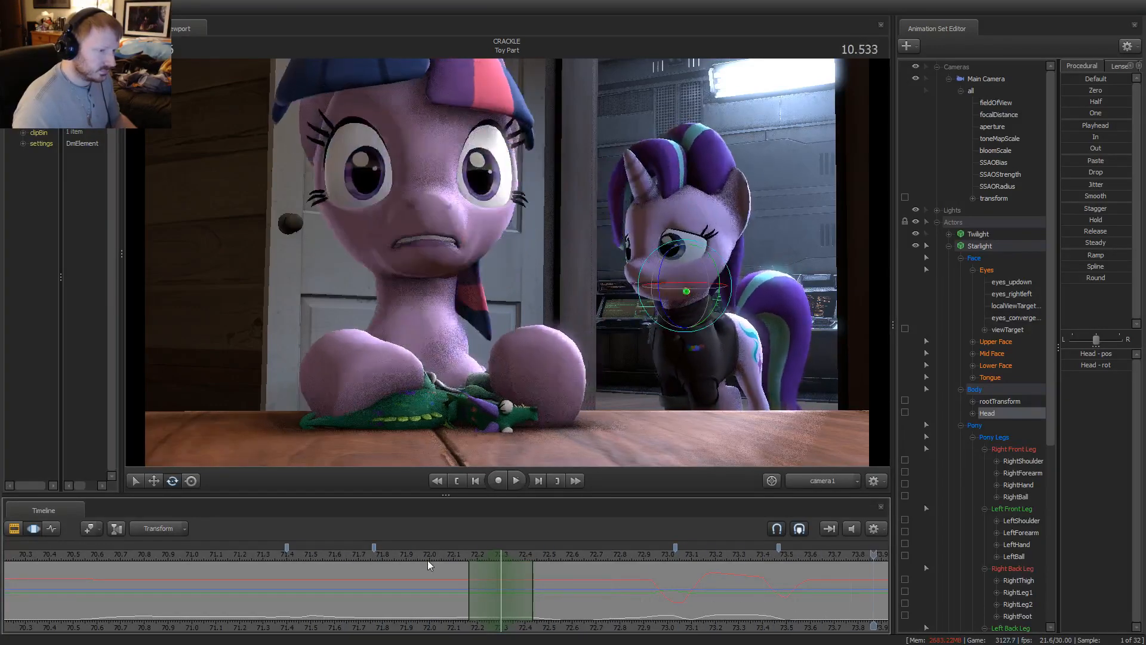
key("shift")
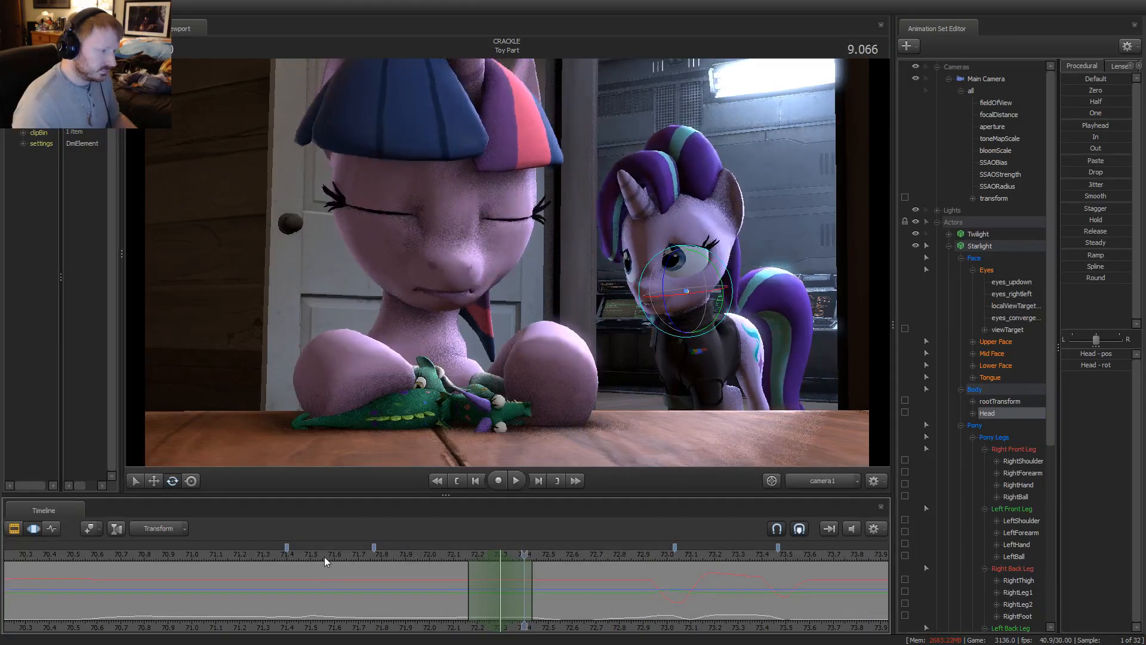
key("space")
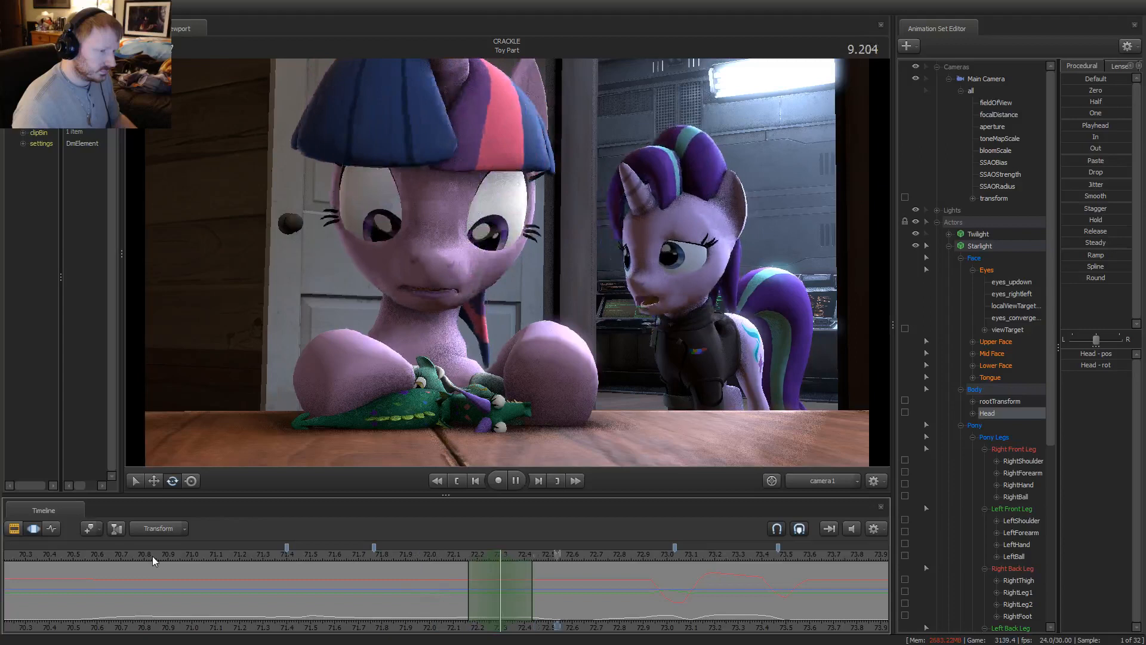
key("space")
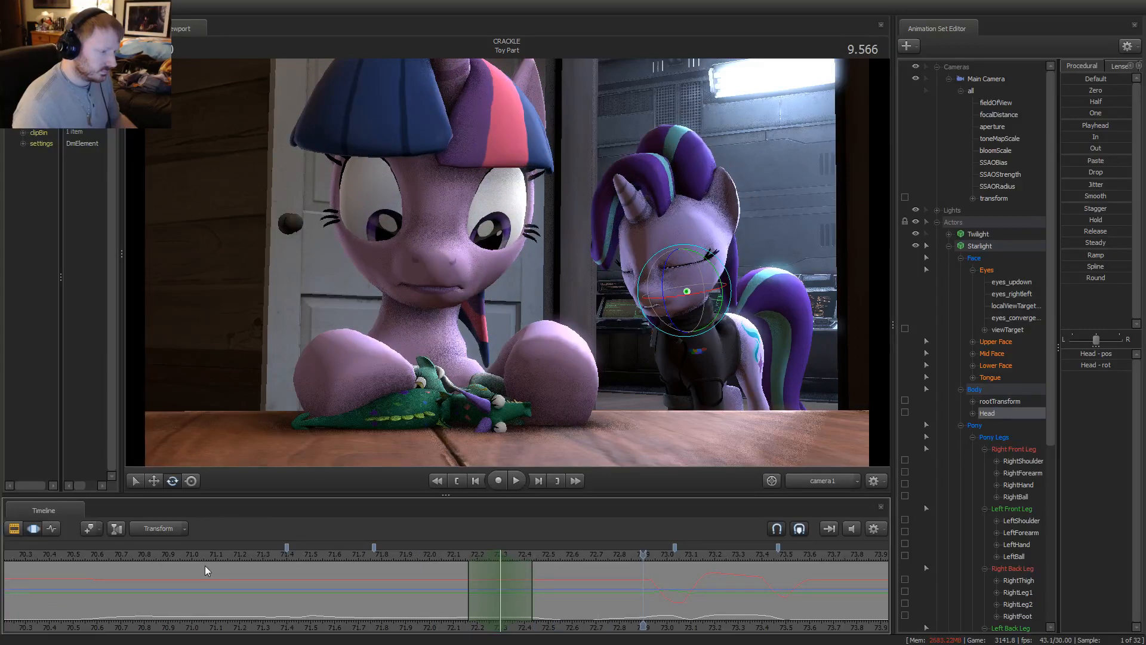
key("space")
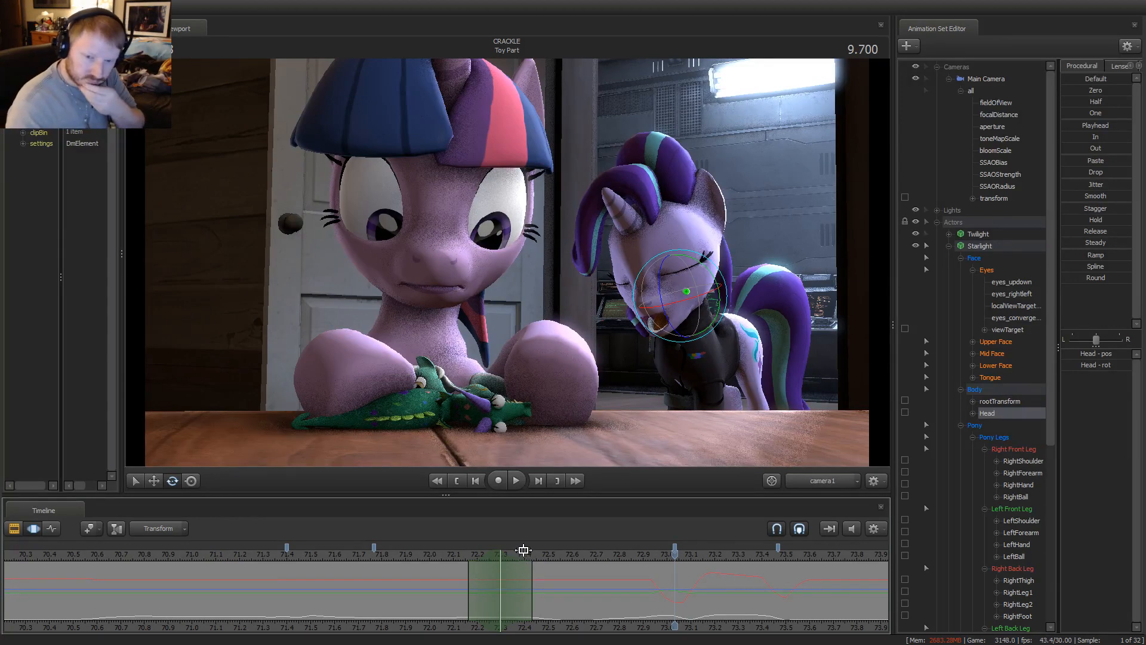
left_click(380, 555)
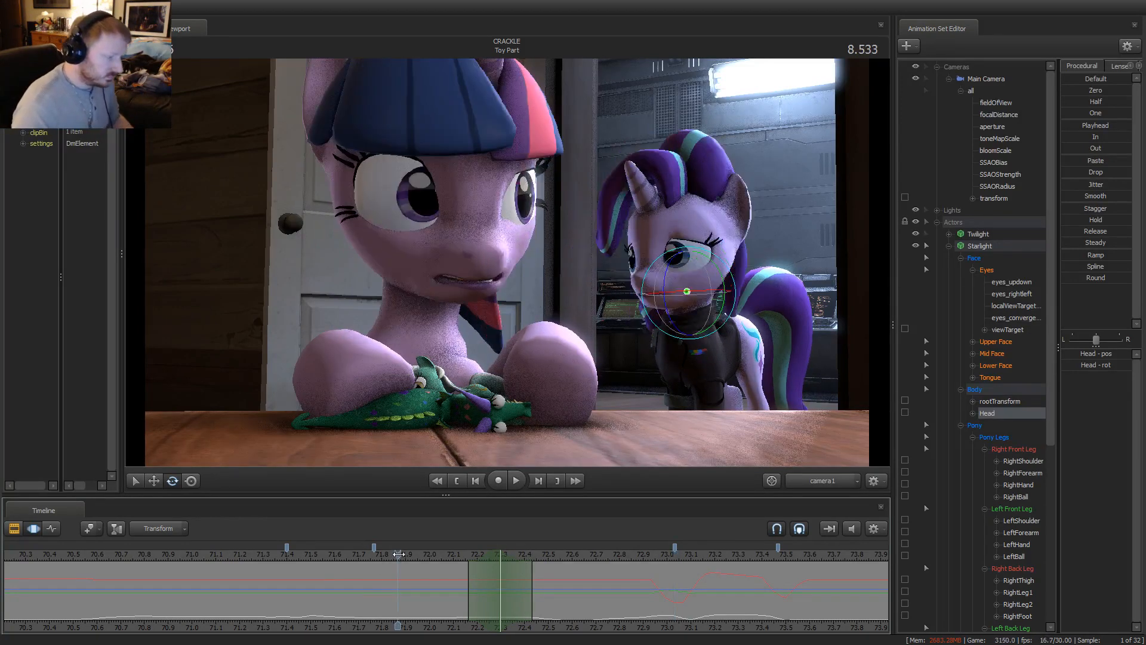
mouse_move(391, 590)
left_mouse_down()
mouse_move(589, 594)
mouse_move(358, 598)
mouse_move(413, 605)
mouse_move(490, 597)
mouse_move(275, 591)
mouse_move(320, 582)
mouse_move(262, 576)
mouse_move(224, 548)
left_mouse_up()
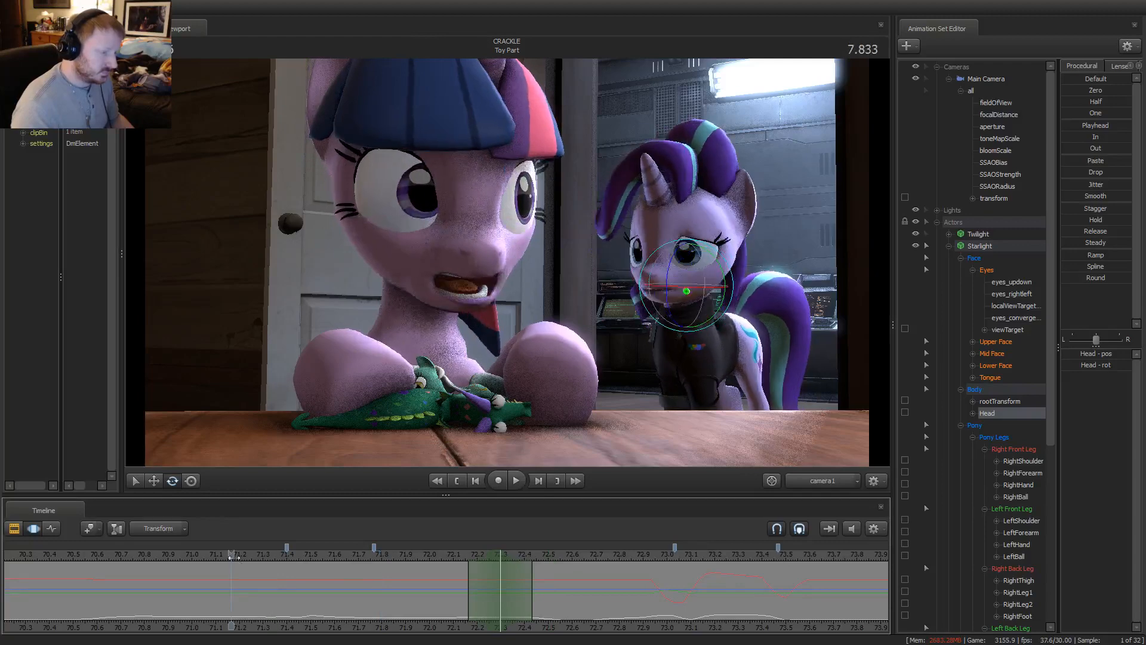
key("space")
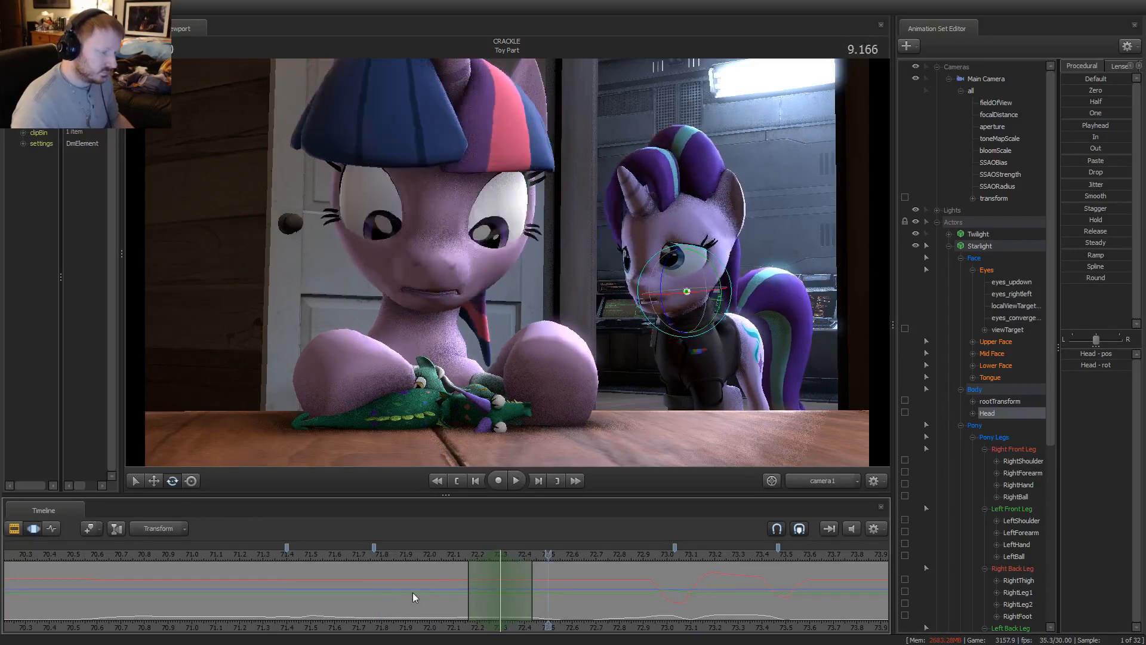
Try to partly close Starlight's eyes at 9.166 s over a time selection of about 72.2–72.63 s
left_click_drag(413, 597, 555, 584)
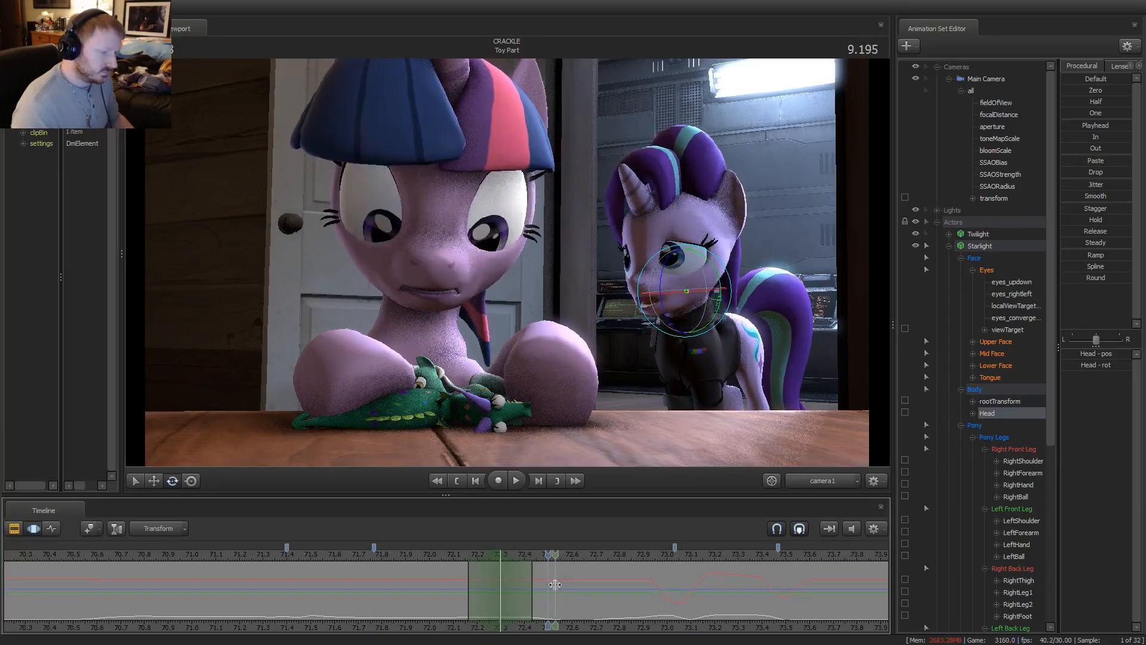
left_click(555, 585, "shift")
scroll(555, 585, "up", 7, "shift")
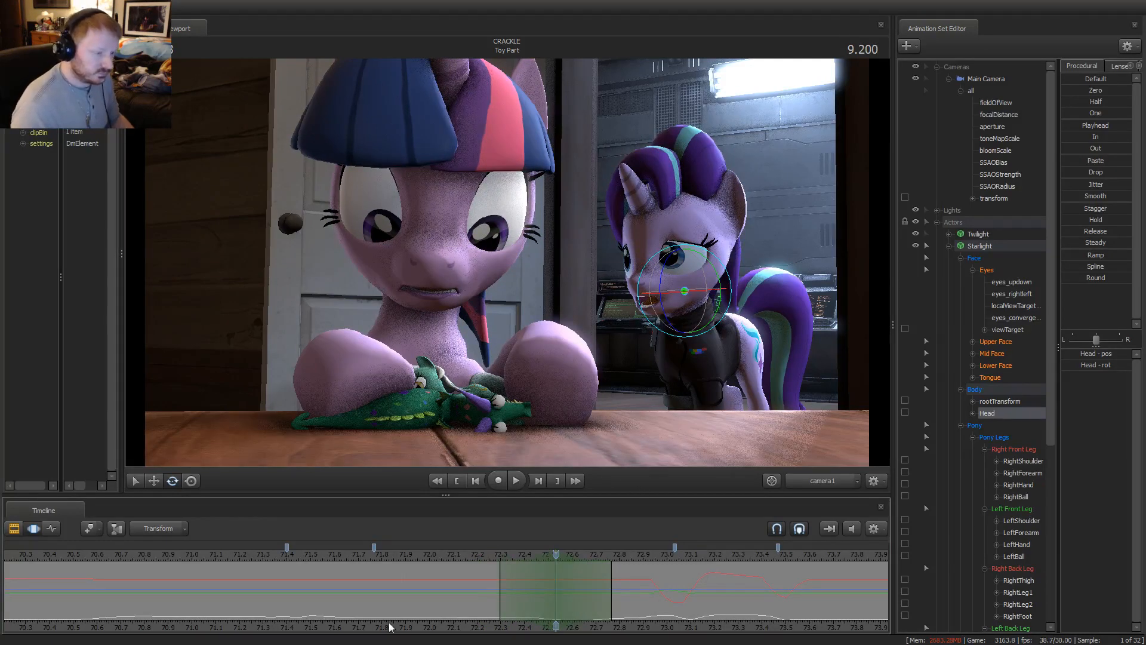
left_click_drag(508, 599, 476, 579)
left_click(545, 590, "shift")
scroll(545, 590, "up", 4, "shift")
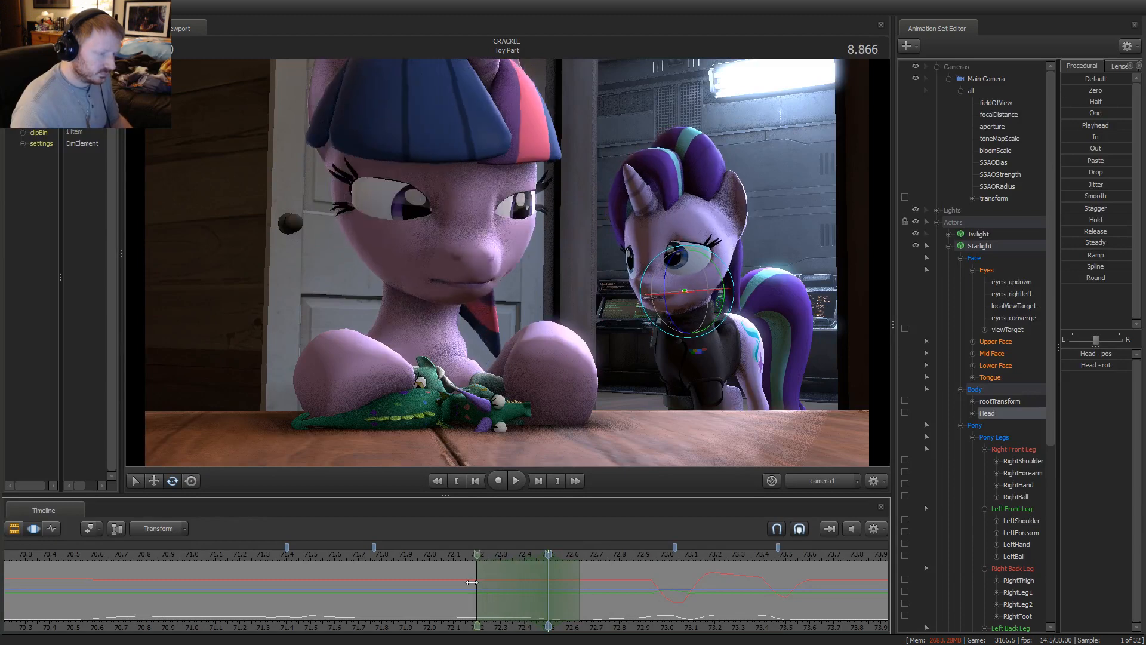
left_click(992, 343)
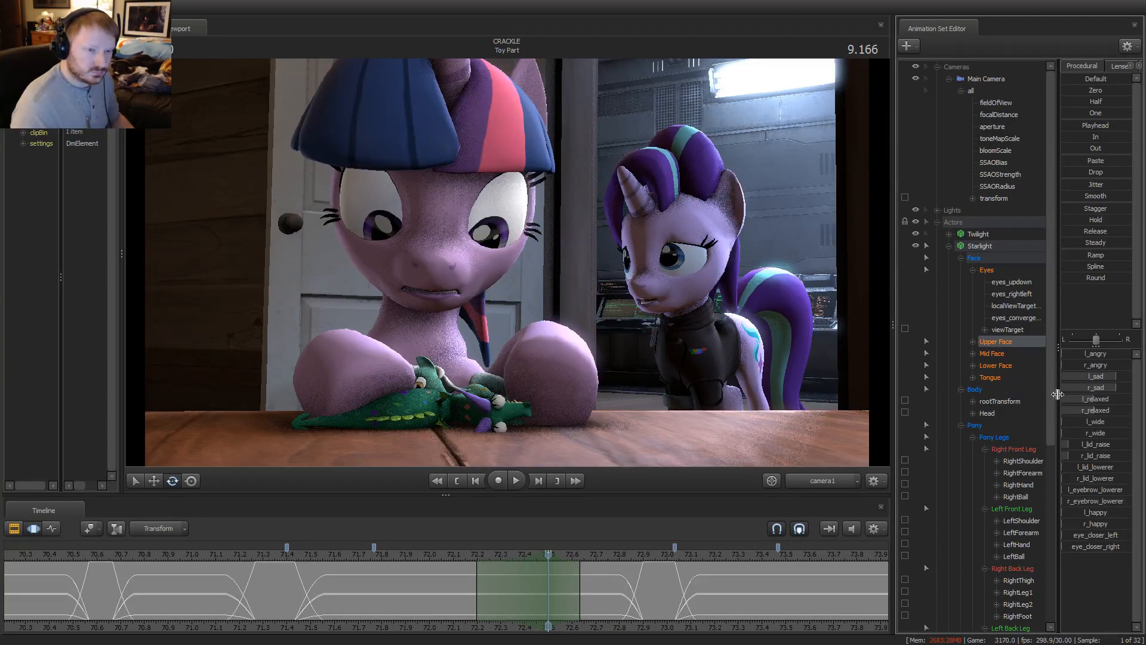
left_click_drag(1063, 534, 1071, 534)
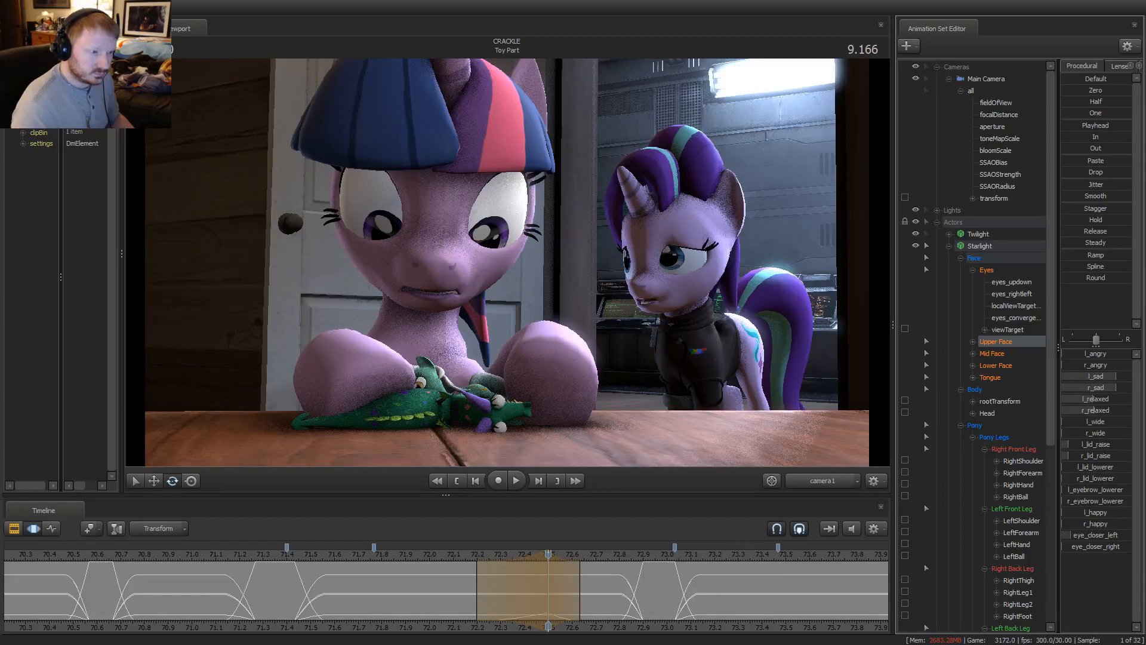
Lower the sad and relaxed values of Starlight's upper face from about 71.37 s to the shot's end, and replay it
scroll(392, 588, "down", 3)
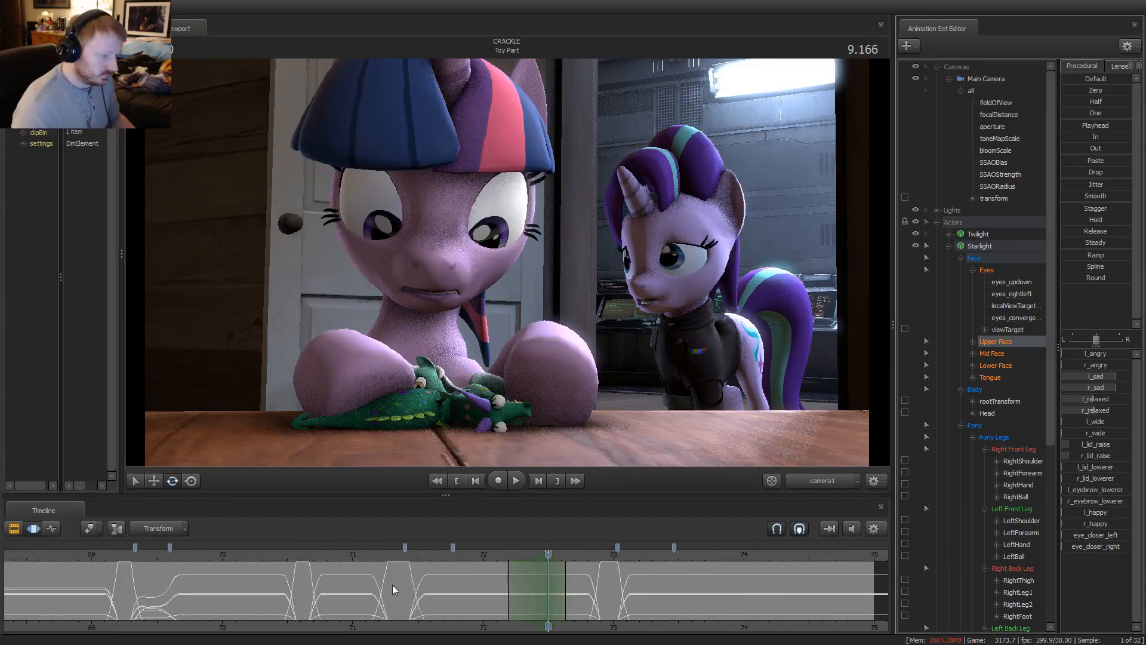
left_click_drag(407, 582, 1141, 448)
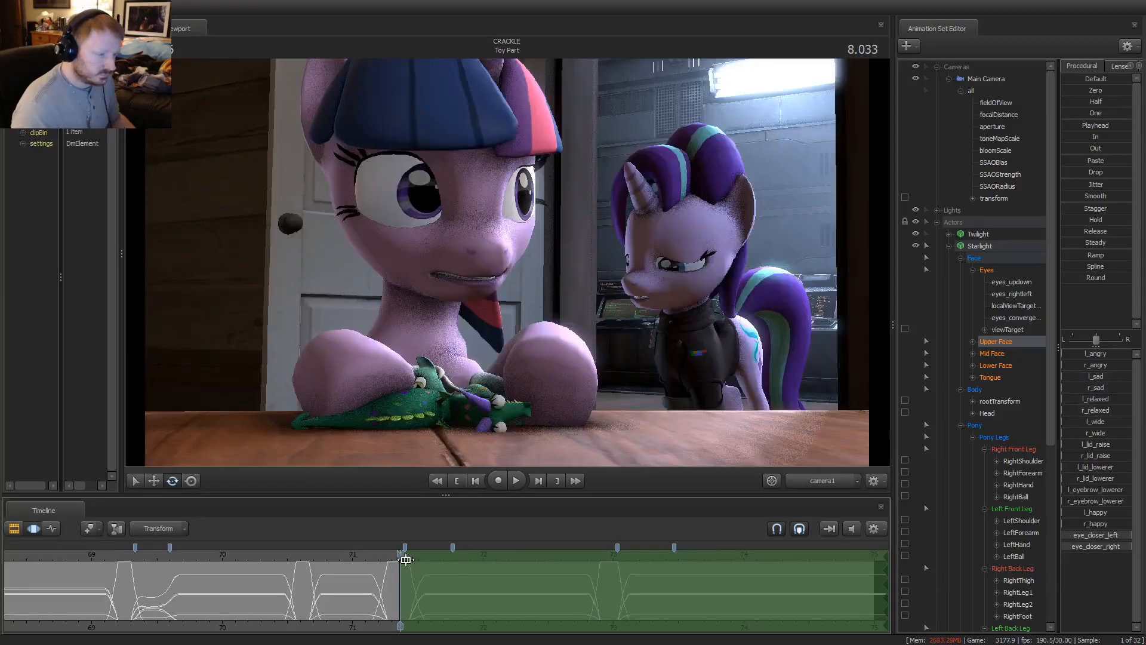
left_click_drag(406, 559, 513, 560)
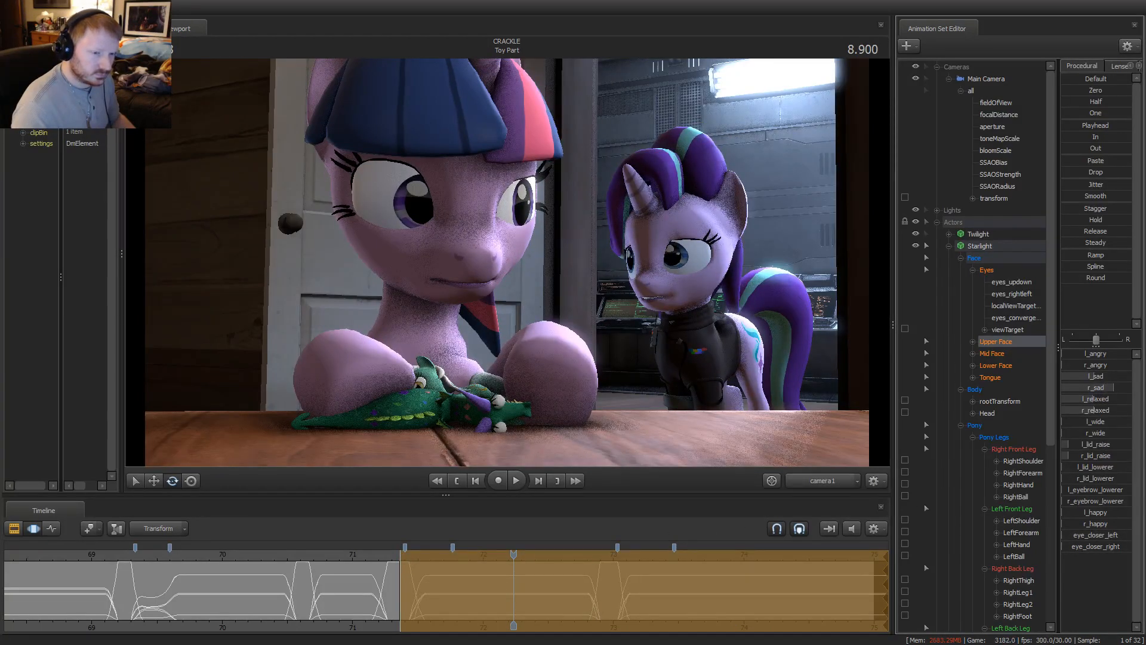
left_click_drag(1113, 388, 1083, 413)
left_click(249, 555)
key("space")
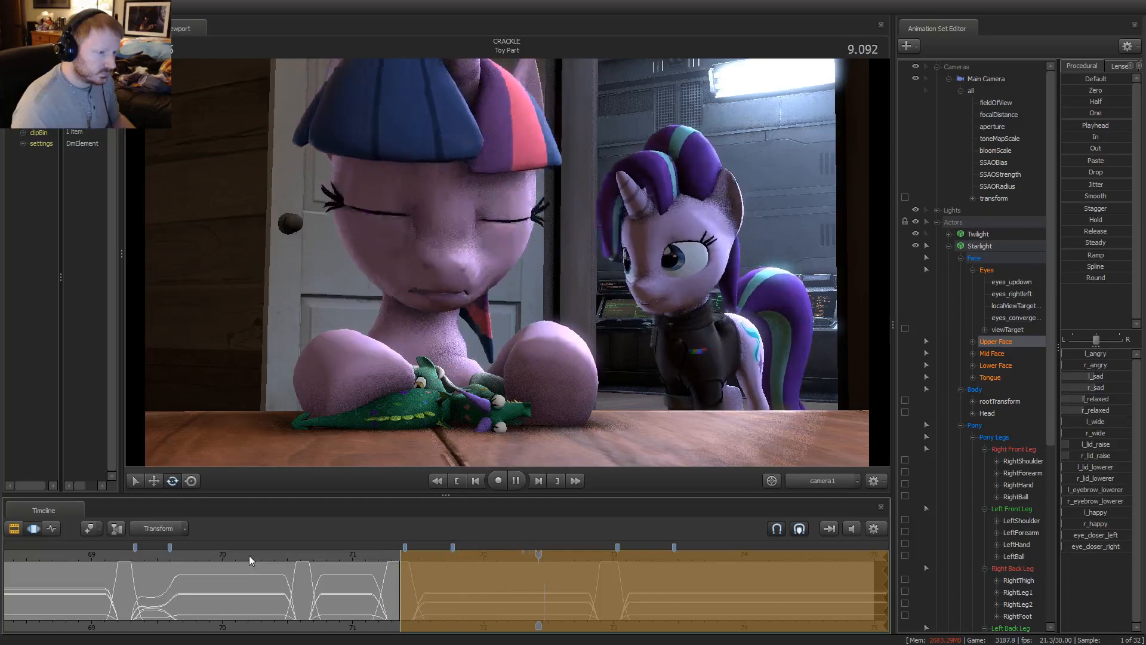
key("space")
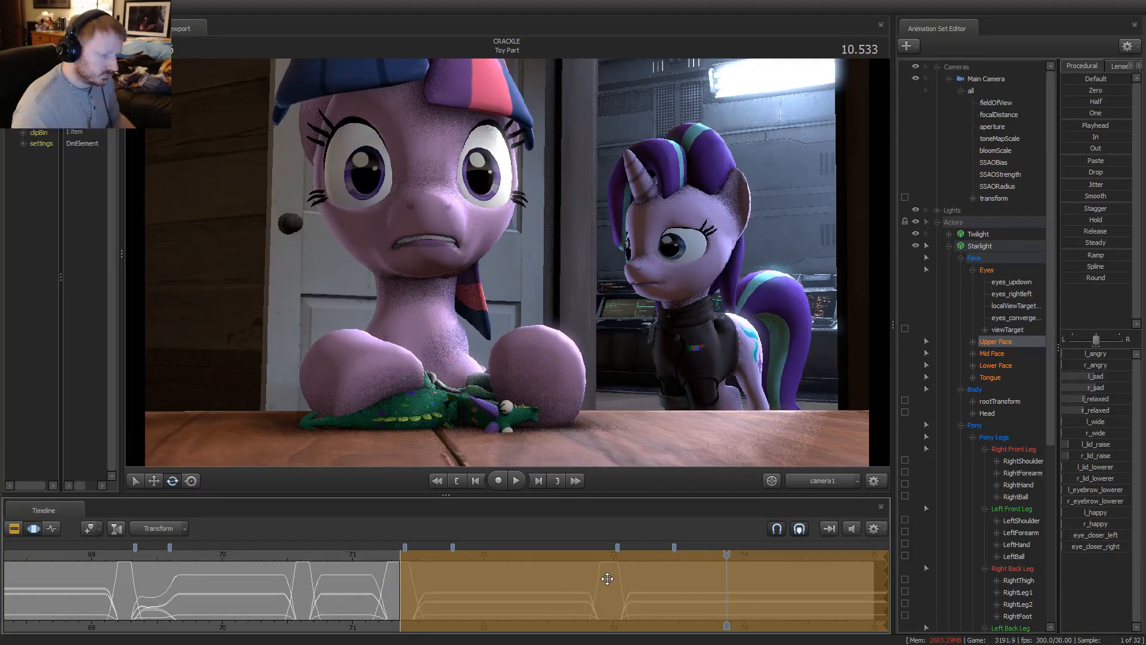
key("Return")
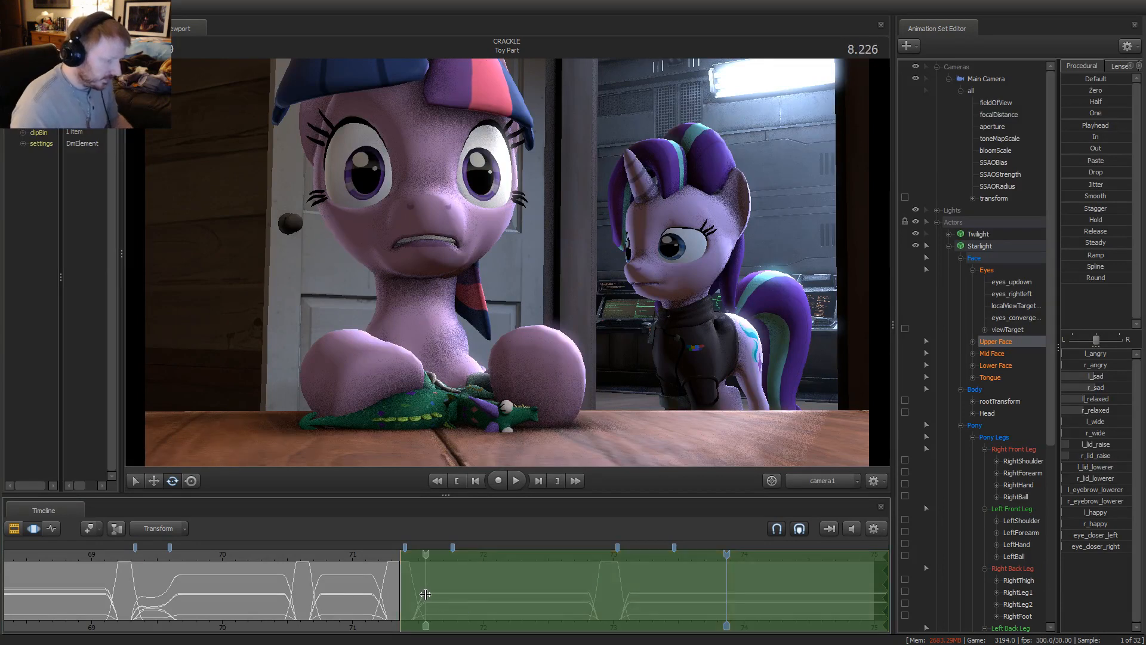
Slightly raise Starlight's lid raise and eye closer values at 9.133 s over a time selection of about 72.33–72.53 s
left_click_drag(426, 593, 483, 586)
scroll(548, 600, "up", 5)
scroll(539, 600, "up", 2, "shift")
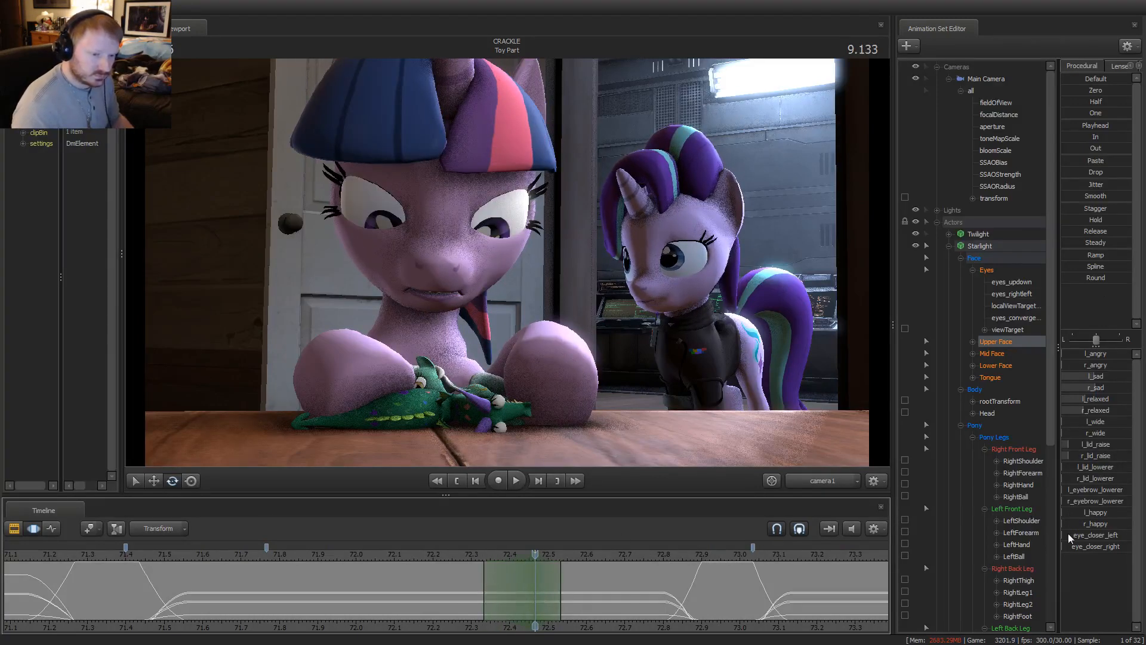
left_click_drag(1069, 534, 1075, 535)
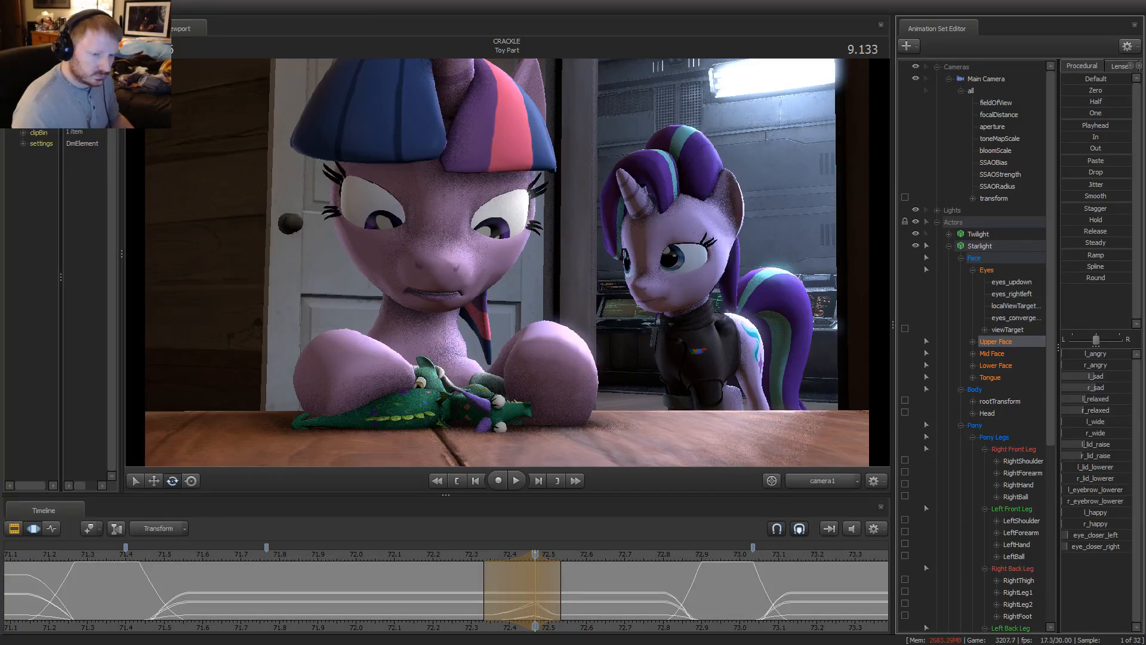
left_click(420, 553)
key("space")
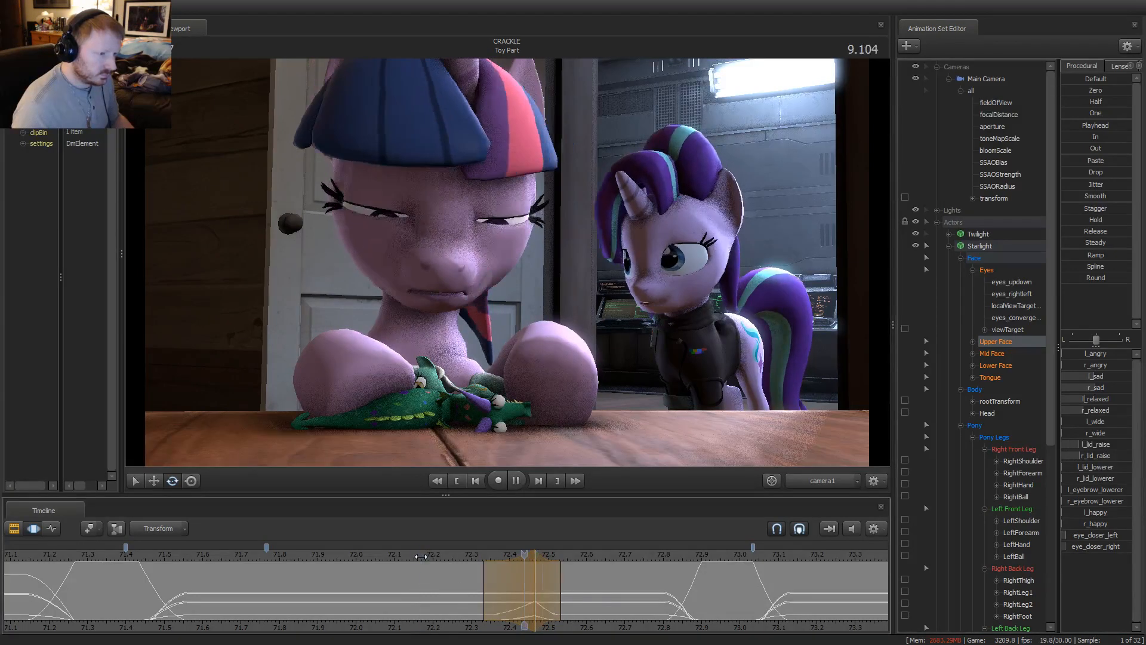
Stretch the eyelid edit to start at about 72.23 s, peak at 72.5 s and end at 72.6 s, and replay it
left_click_drag(482, 575, 445, 585)
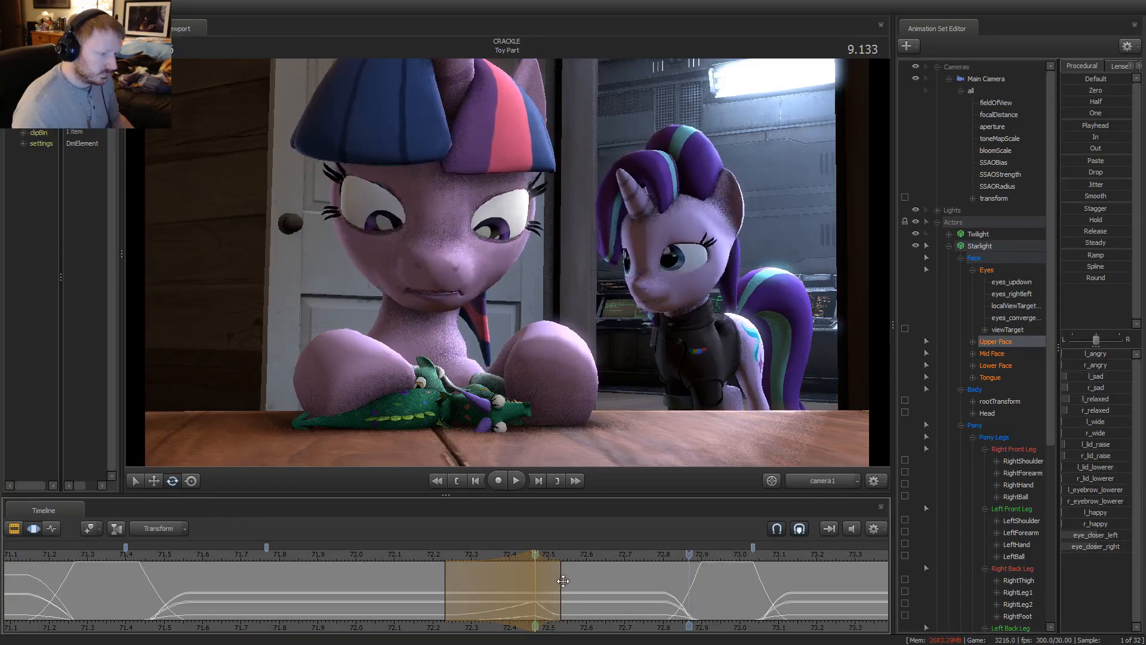
mouse_move(535, 586)
left_mouse_down()
mouse_move(588, 589)
mouse_move(529, 587)
left_mouse_up()
key("space")
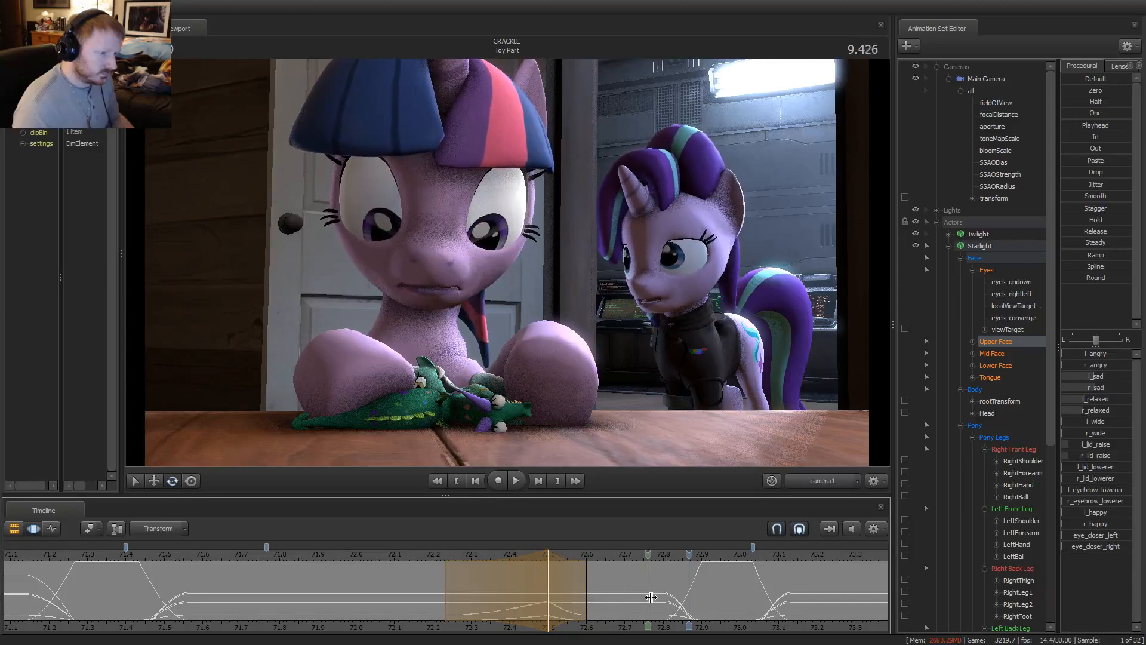
key("space")
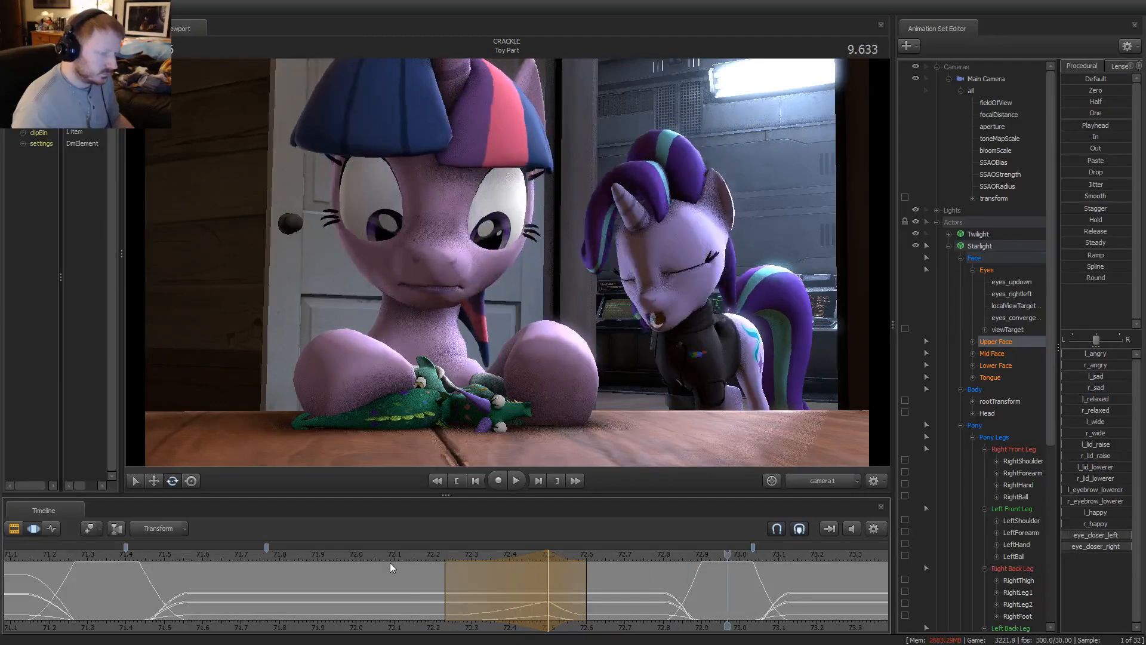
left_click_drag(389, 563, 544, 564)
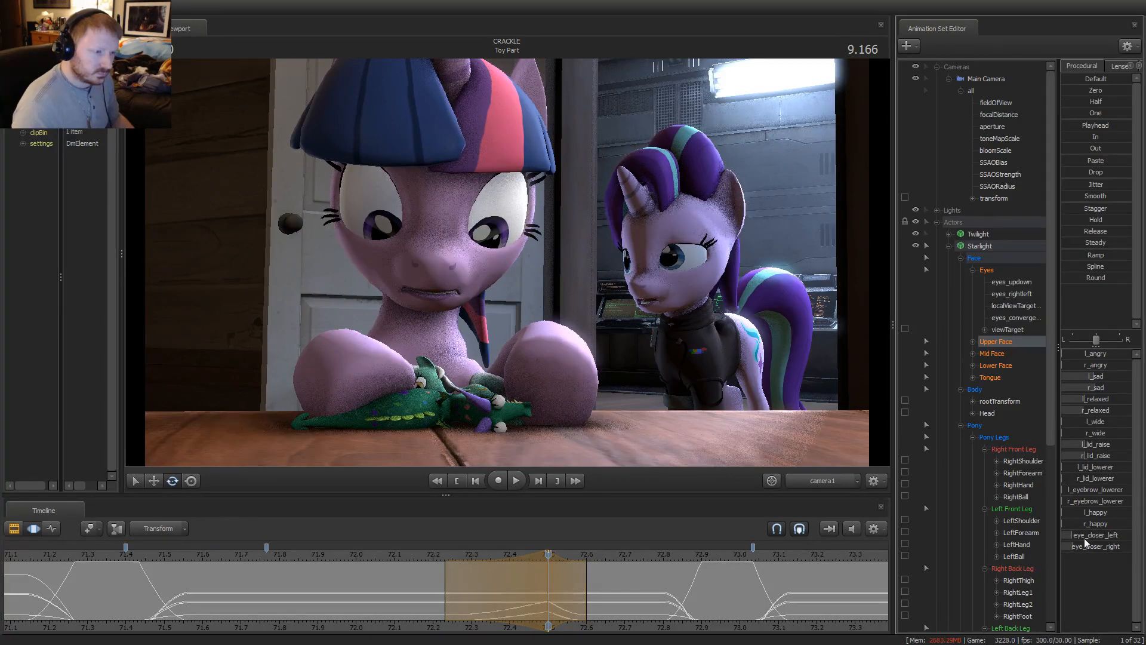
left_click_drag(399, 551, 337, 557)
key("space")
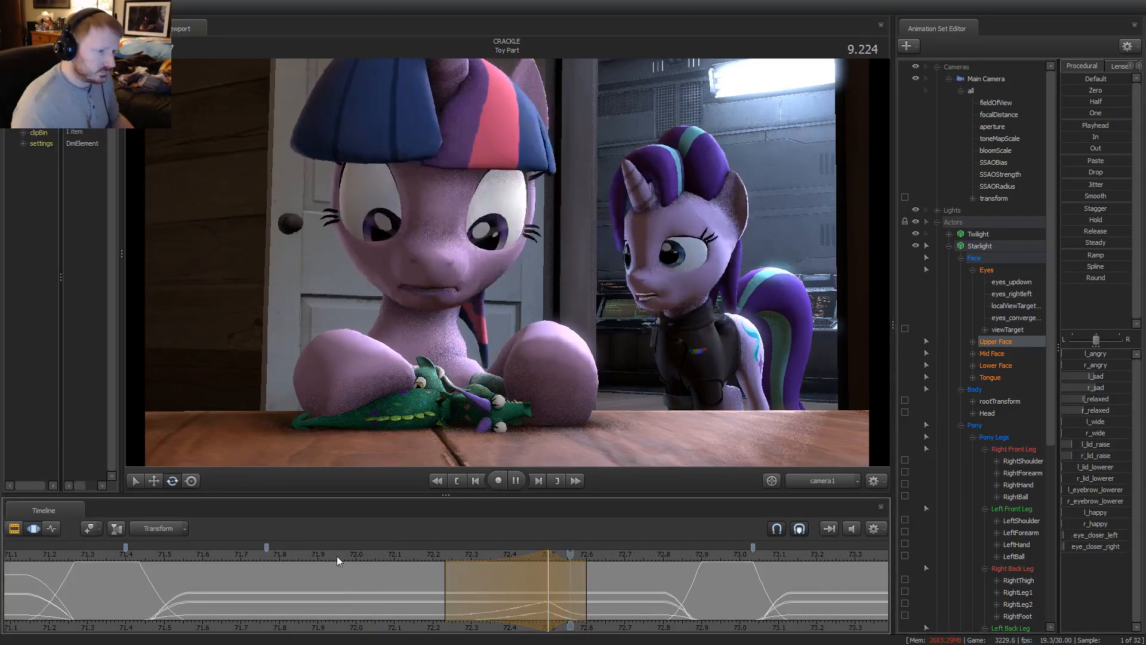
key("space")
Blend Starlight's upper face partly toward Zero at 9.266 s over a time selection of about 72.5–72.8 s, and replay from 8.666 s
key("shift")
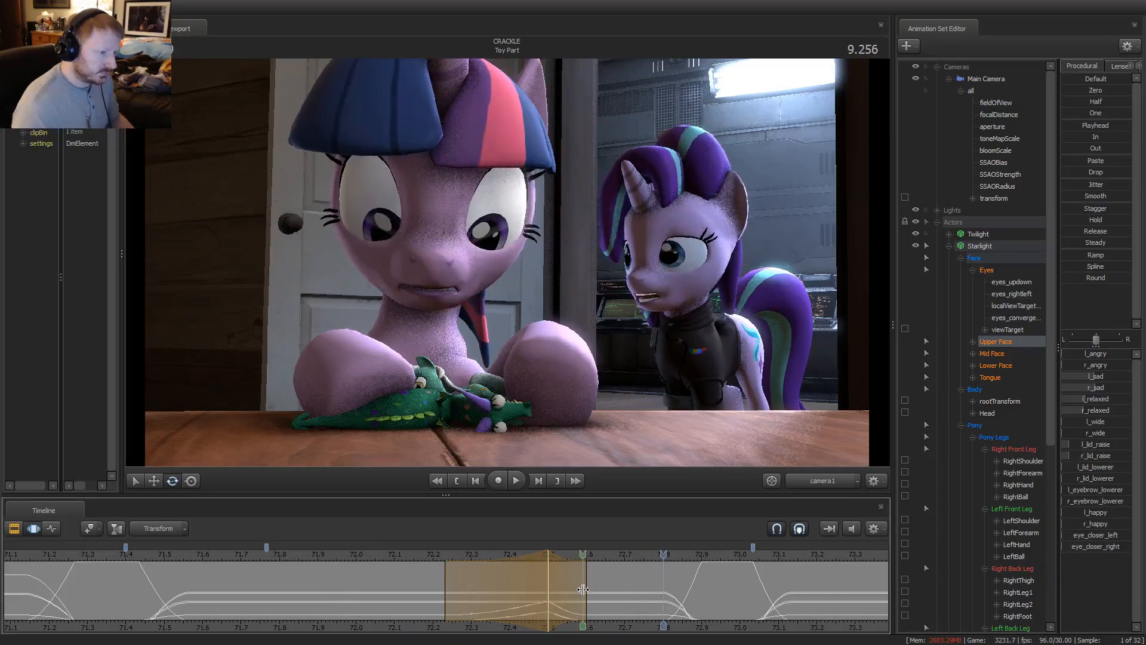
left_click(582, 590, "shift")
scroll(583, 589, "up", 3)
left_click_drag(625, 584, 663, 583)
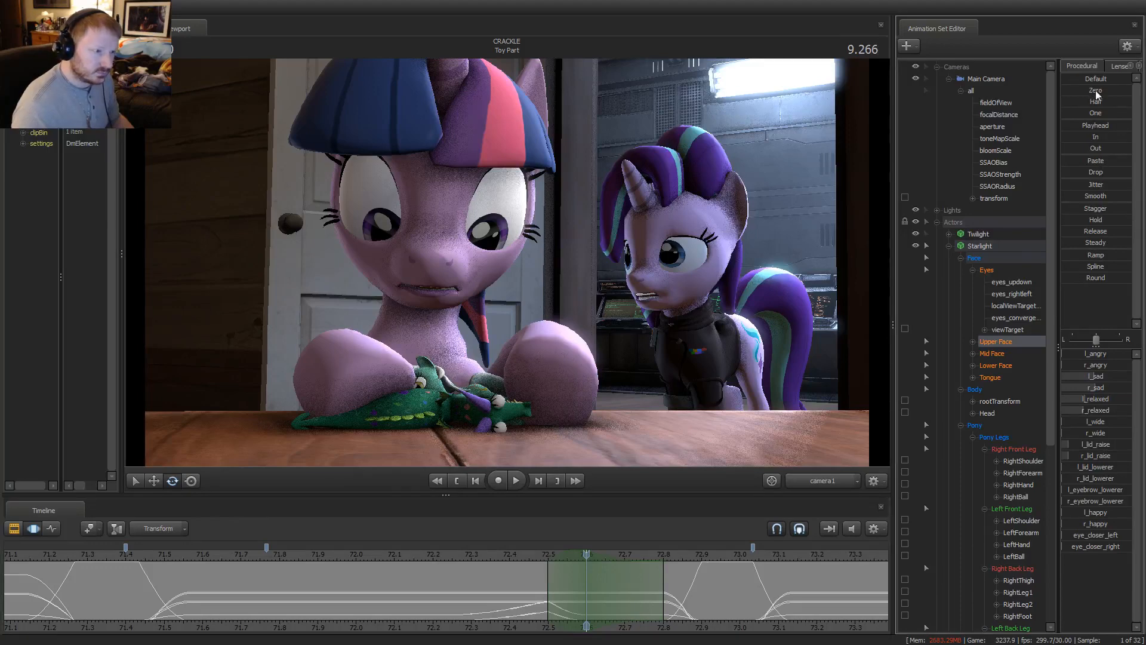
left_click_drag(1092, 89, 1084, 89)
key("space")
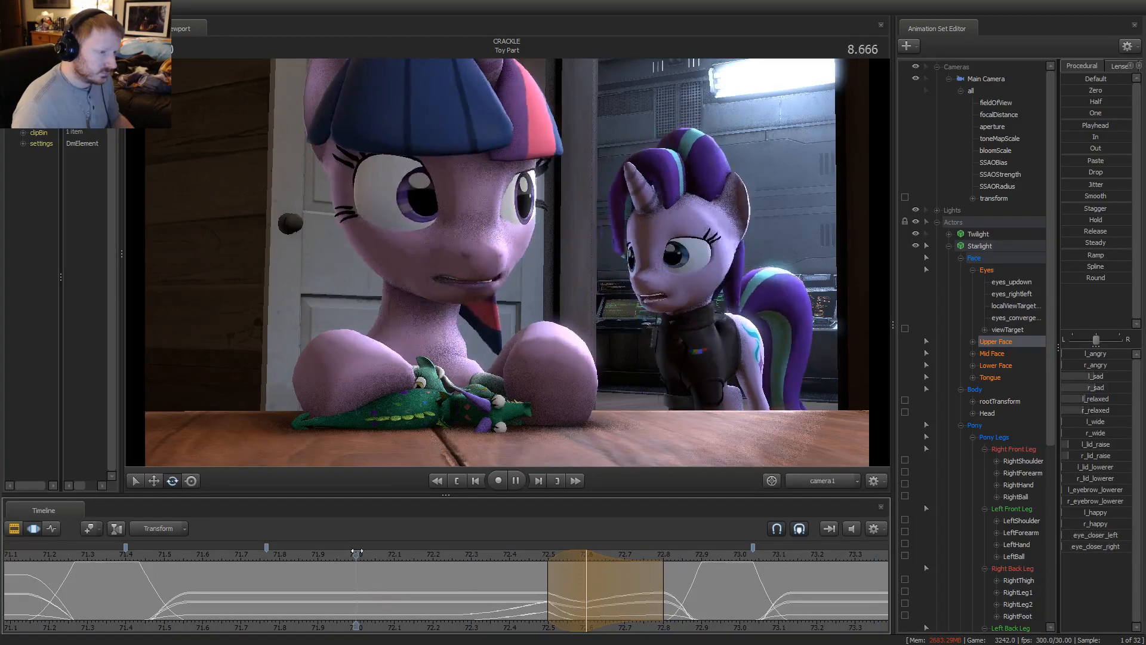
Slightly raise Starlight's lid raise values at 8.766 s over a time selection of about 71.9–72.27 s, and replay it
key("space")
left_click_drag(407, 610, 332, 582)
left_click(397, 581)
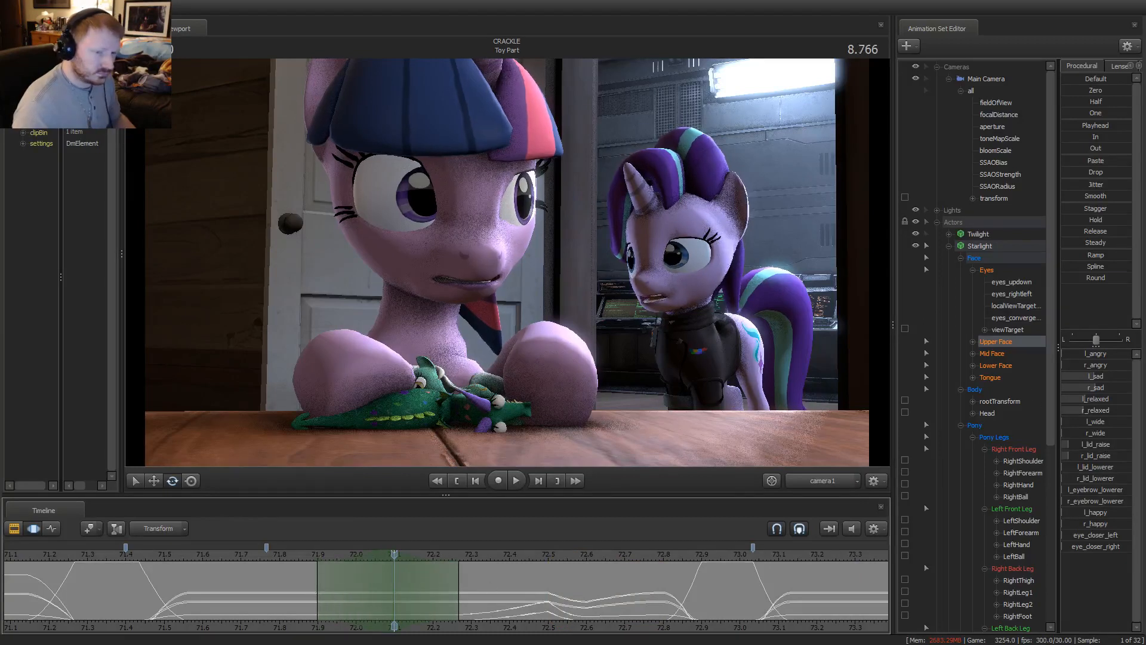
left_click_drag(1090, 454, 1088, 453)
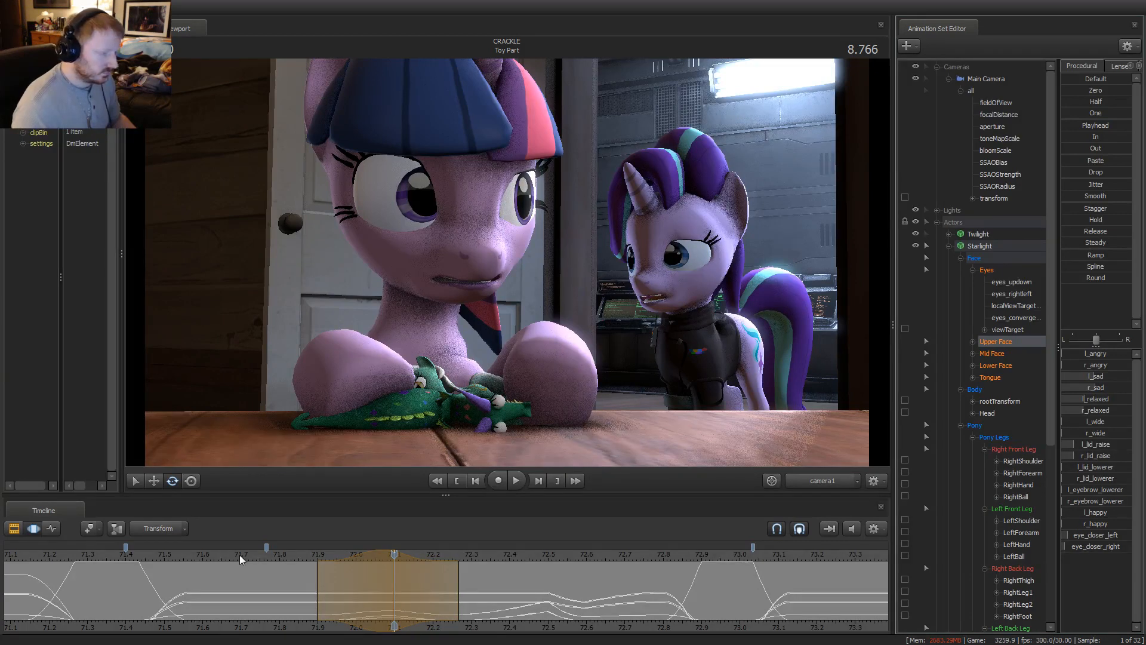
key("space")
Stretch the lid raise edit to start at about 71.77 s and end at about 72.33 s, and replay it
key("space")
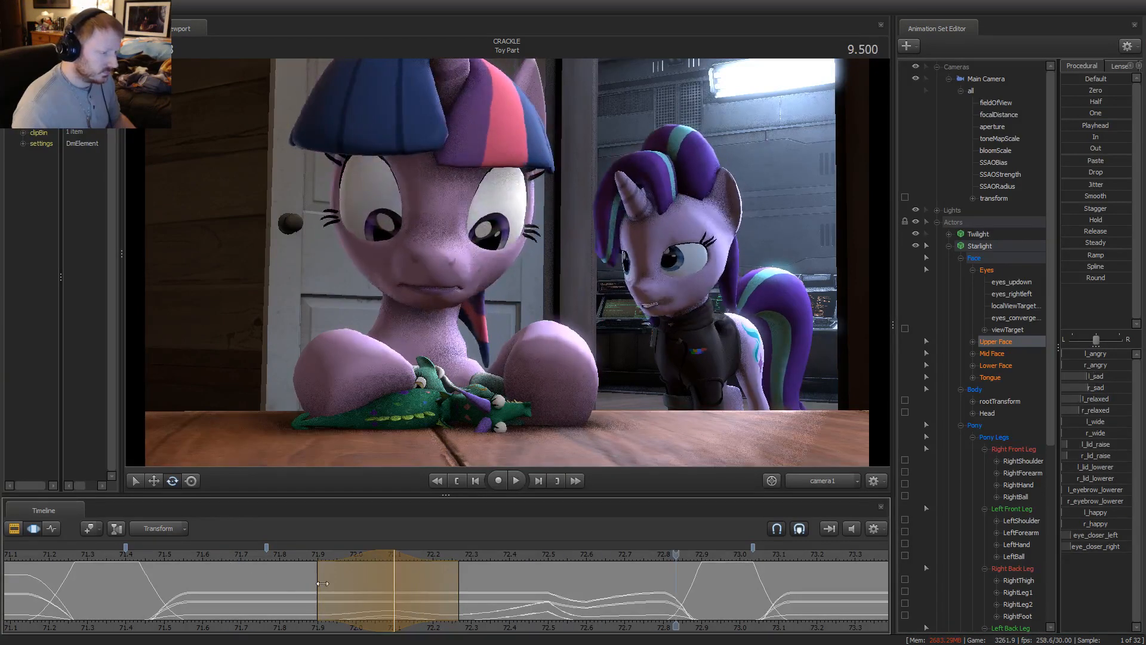
left_click_drag(322, 584, 272, 586)
left_click_drag(469, 585, 495, 585)
key("space")
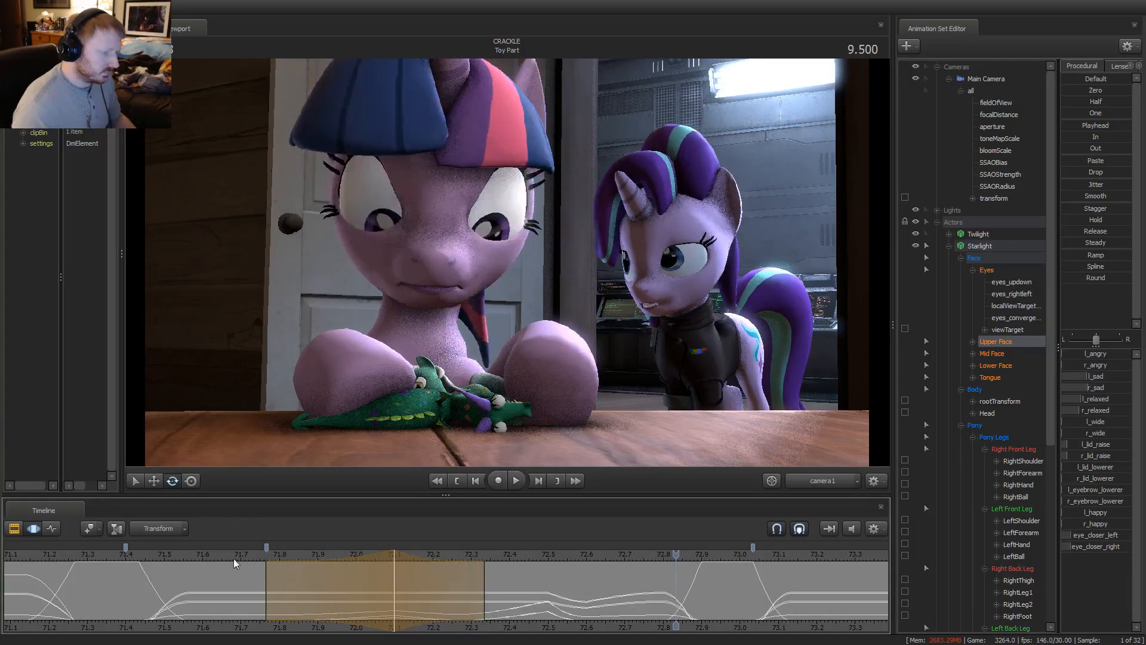
key("space")
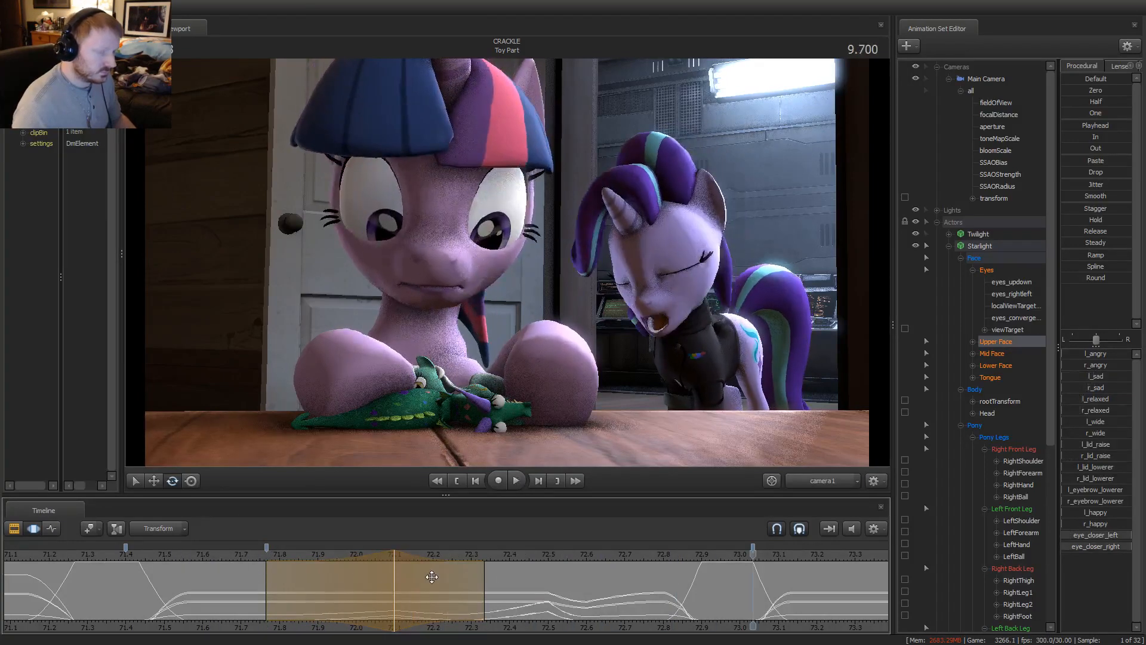
key("space")
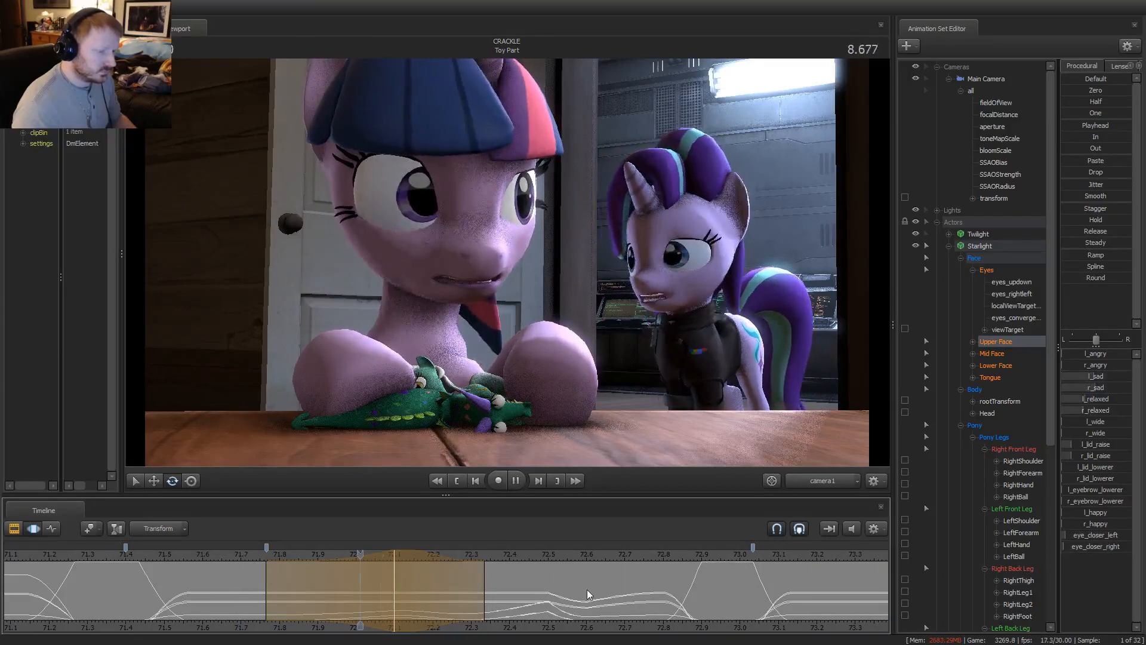
key("space")
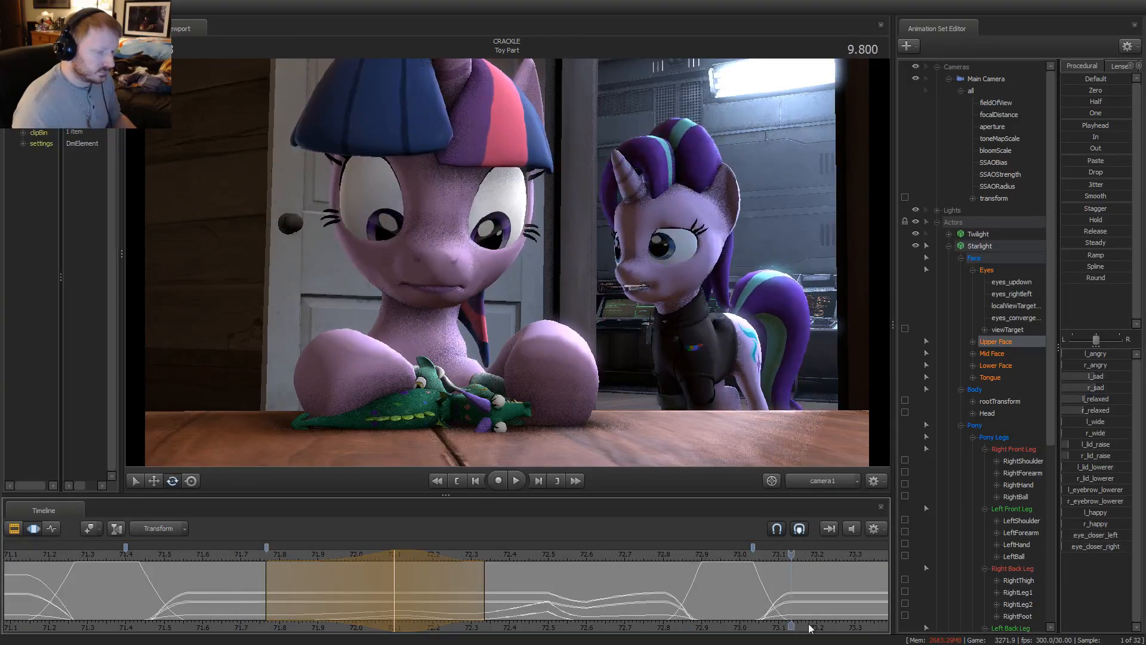
Blend Starlight's upper face toward Zero with raised wide values at 9.8 s over about 73.03–73.33 s, and replay it
middle_click_drag(810, 627, 685, 618)
key("shift")
key("Escape")
scroll(665, 593, "up", 3, "shift")
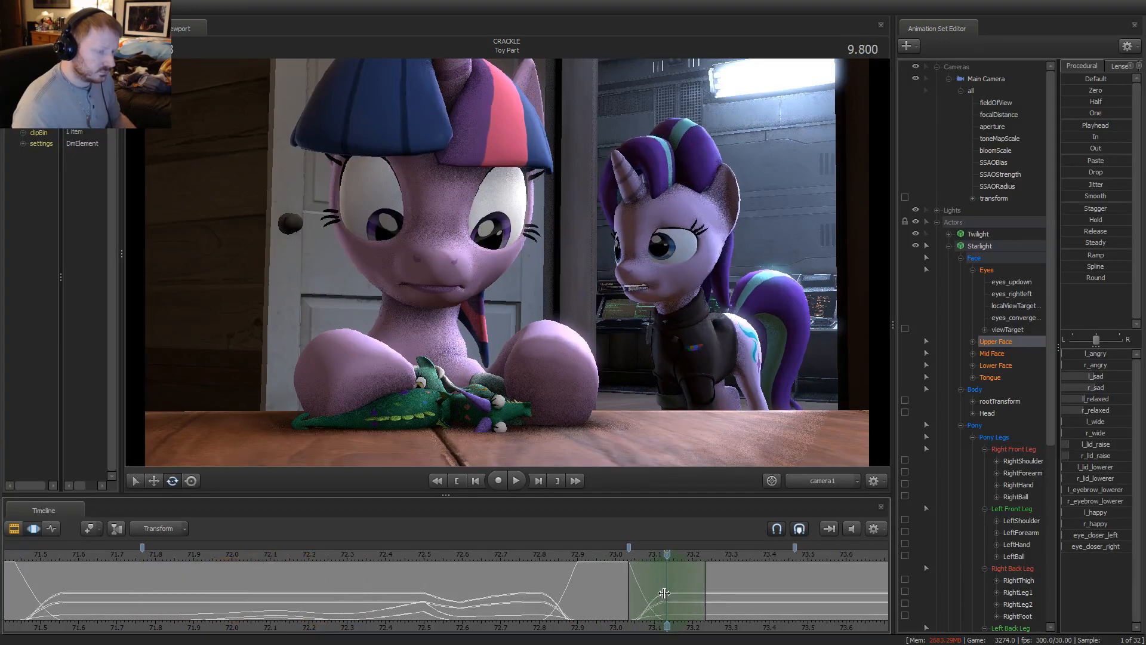
left_click_drag(707, 596, 775, 589)
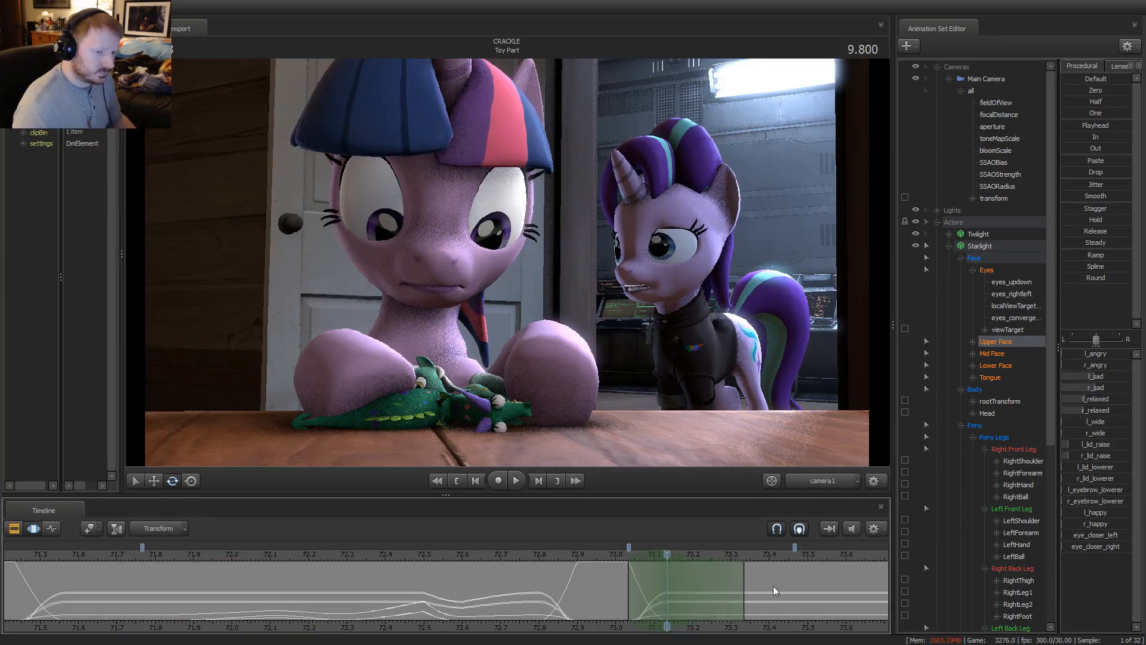
left_click(1095, 90)
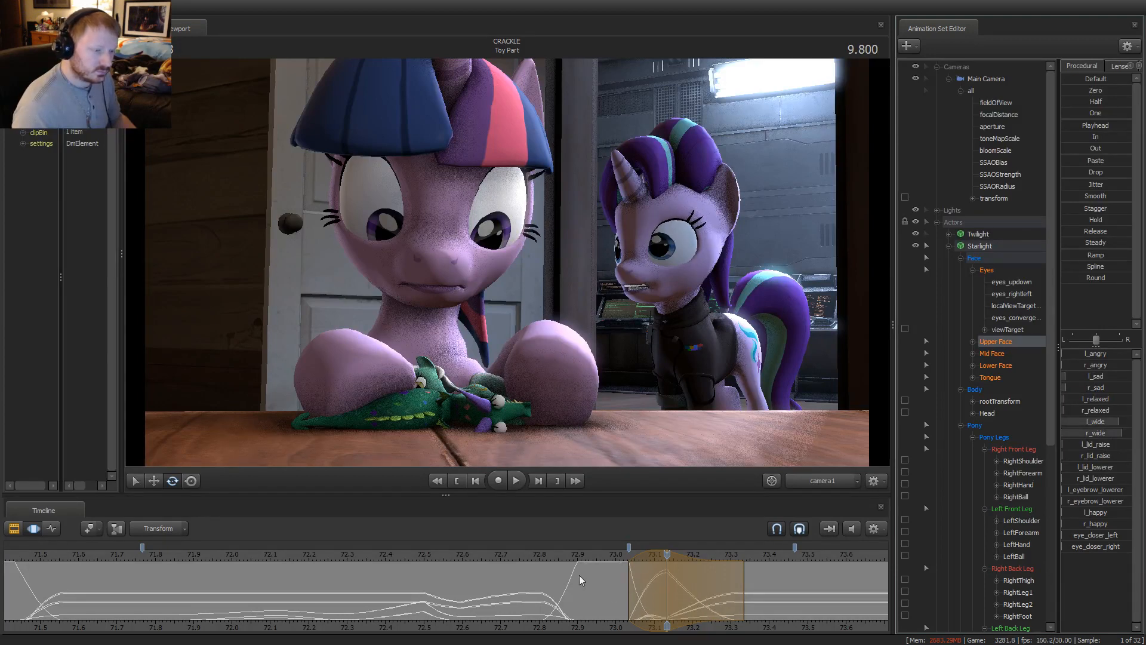
key("space")
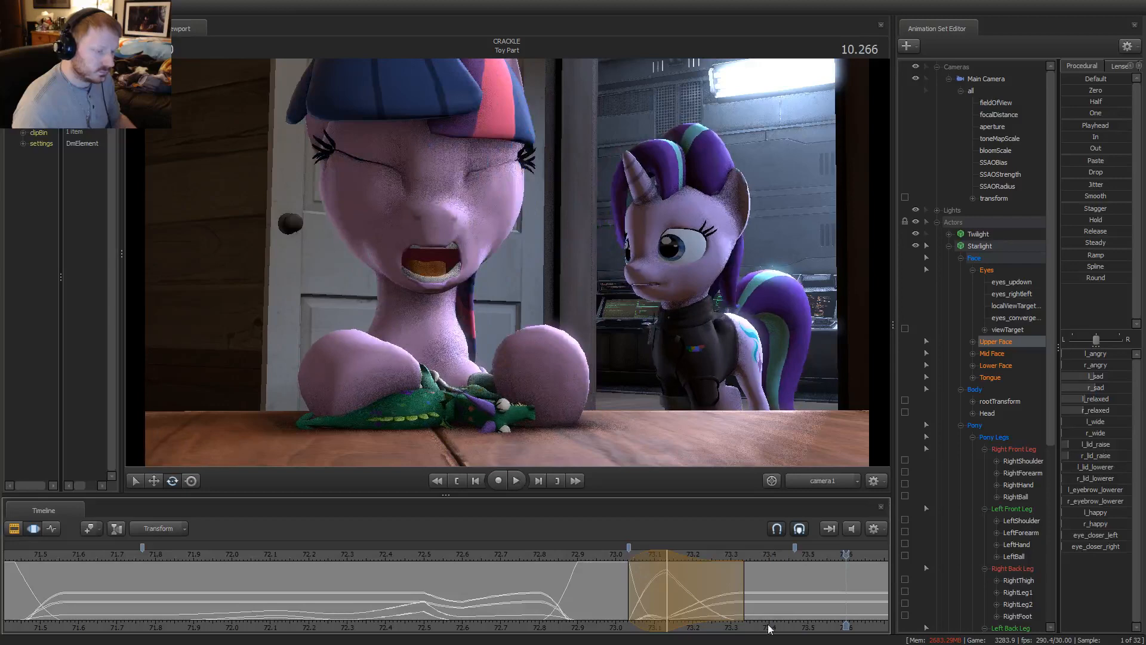
Reshape the wide-eyed edit to hold from about 73.13 to 73.27 s and end at about 73.37 s, and replay it
middle_click_drag(768, 625, 650, 615)
left_click_drag(626, 586, 663, 581)
left_click(458, 553)
key("space")
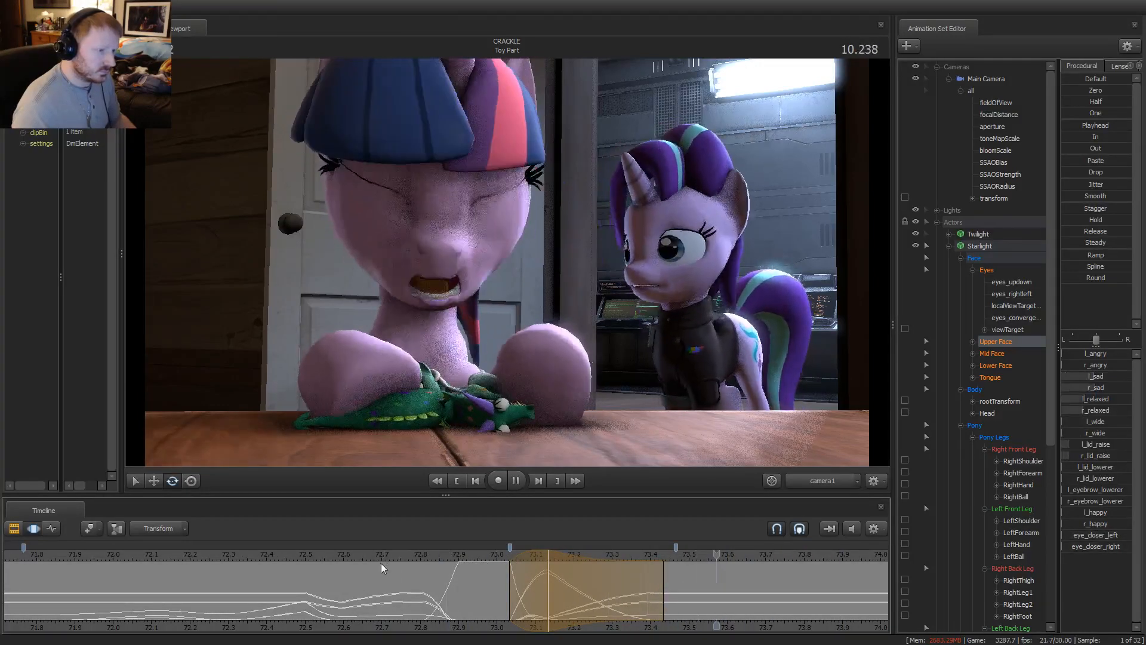
key("space")
mouse_move(663, 588)
left_mouse_down()
mouse_move(599, 592)
mouse_move(648, 586)
left_mouse_up()
key("space")
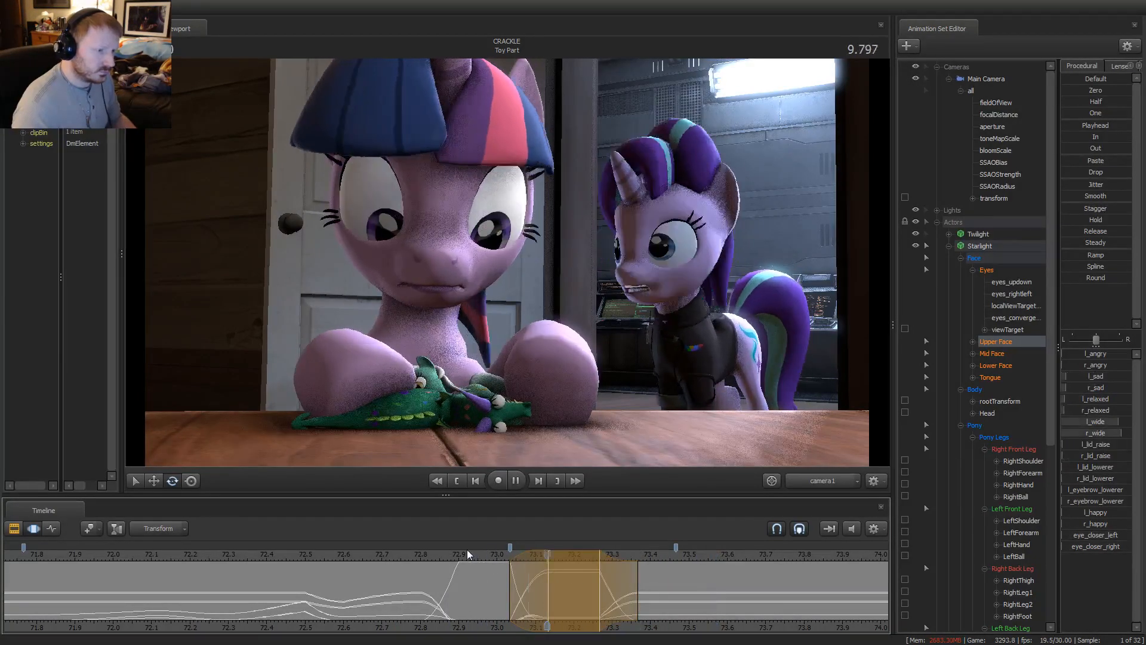
key("space")
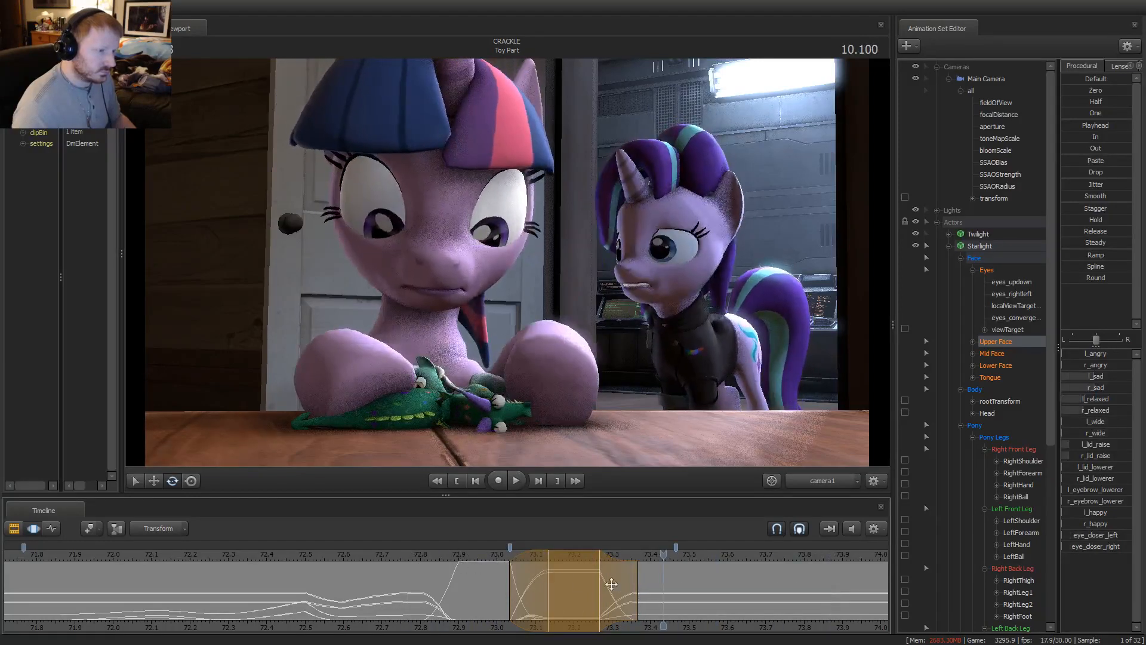
Extend the wide-eyed hold to about 73.33 s with its fade-out ending at about 73.43 s, and replay the shot
left_click_drag(627, 576, 652, 581)
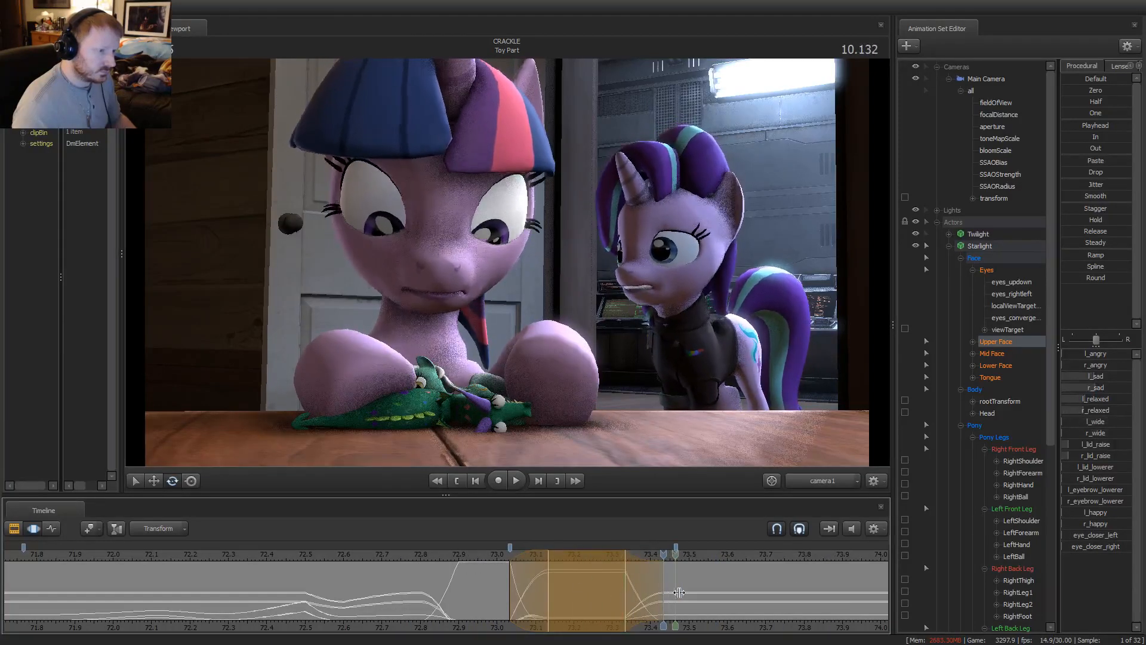
left_click(459, 557)
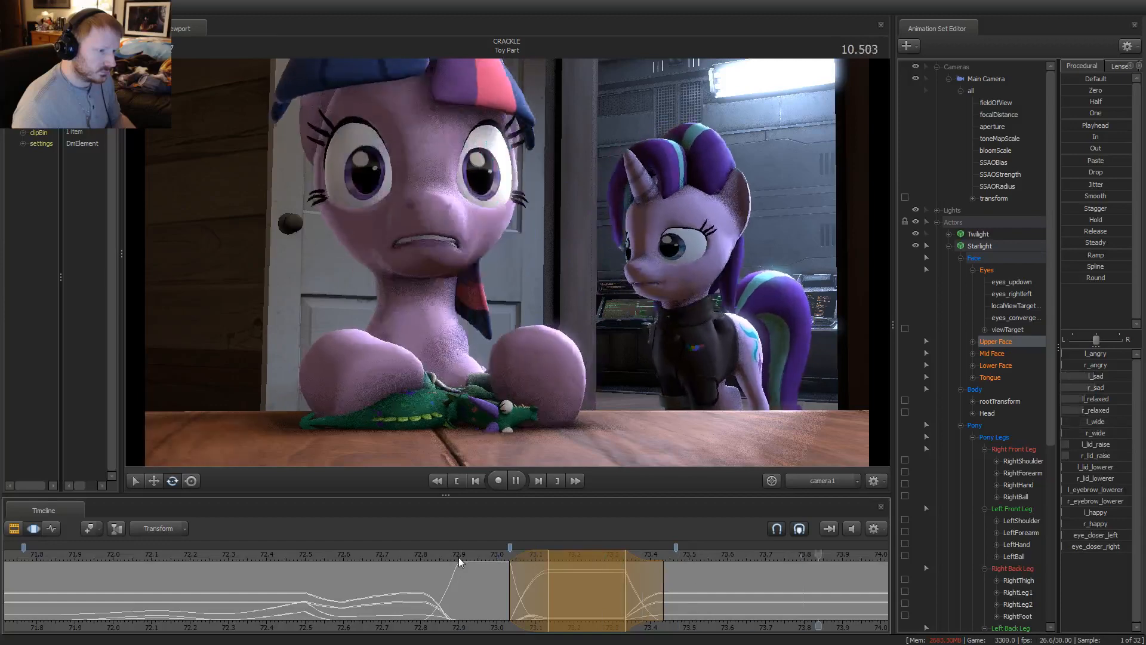
left_click(420, 557)
left_click_drag(420, 557, 293, 571)
key("space")
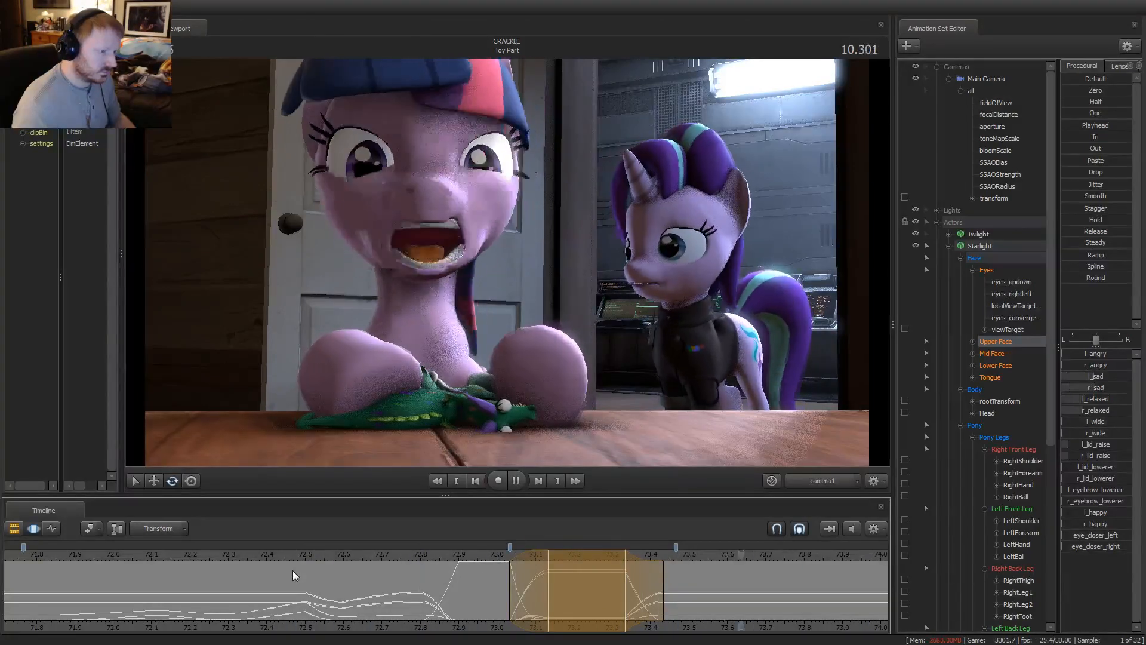
key("space")
scroll(292, 570, "down", 2)
left_click(457, 553)
key("space")
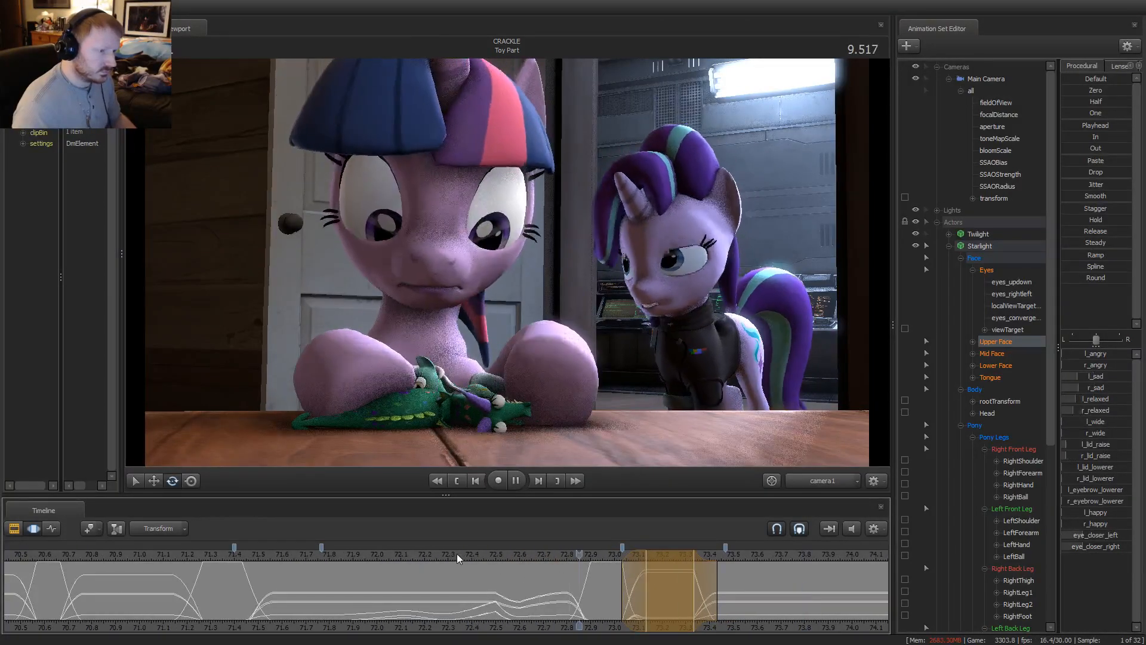
key("space")
Slightly adjust Starlight's eyes_rightleft at 8.3 s over a time selection of about 71.43–71.83 s, and replay it
left_click(460, 594)
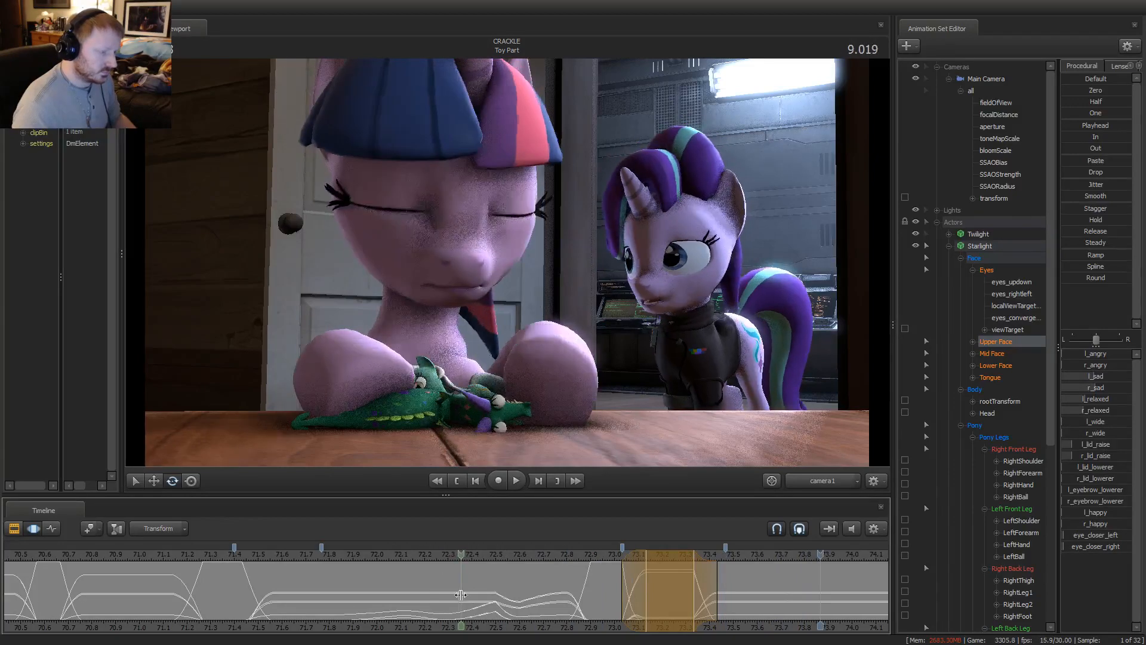
left_click(496, 605)
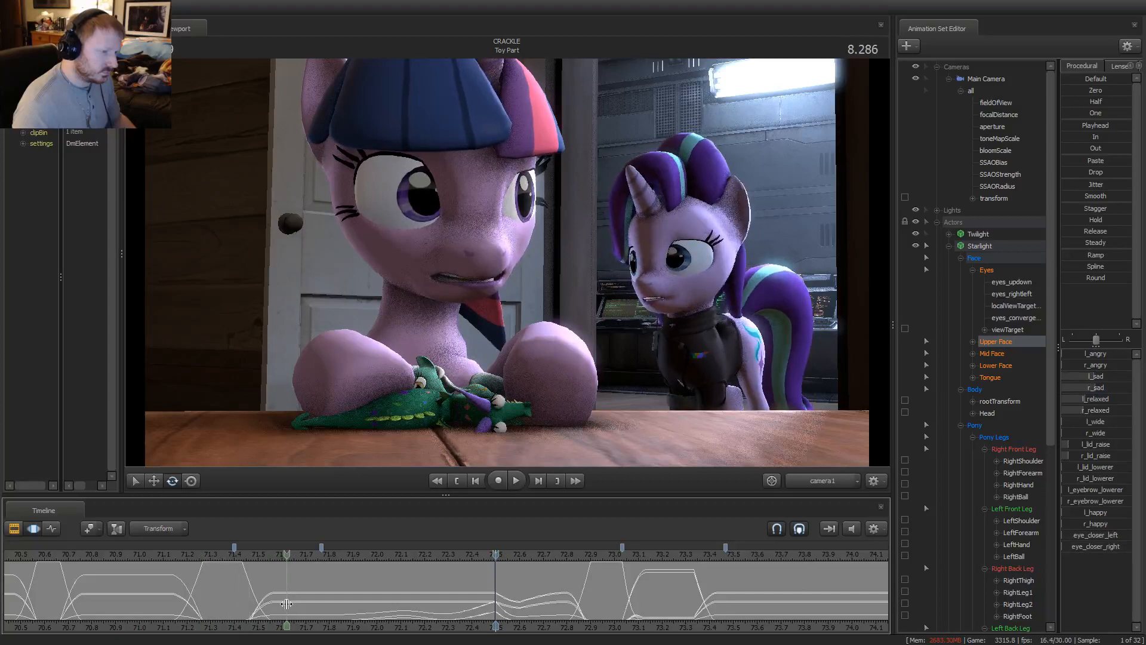
left_click(287, 604, "shift")
scroll(287, 604, "up", 3)
left_click(287, 604)
scroll(287, 604, "up", 6)
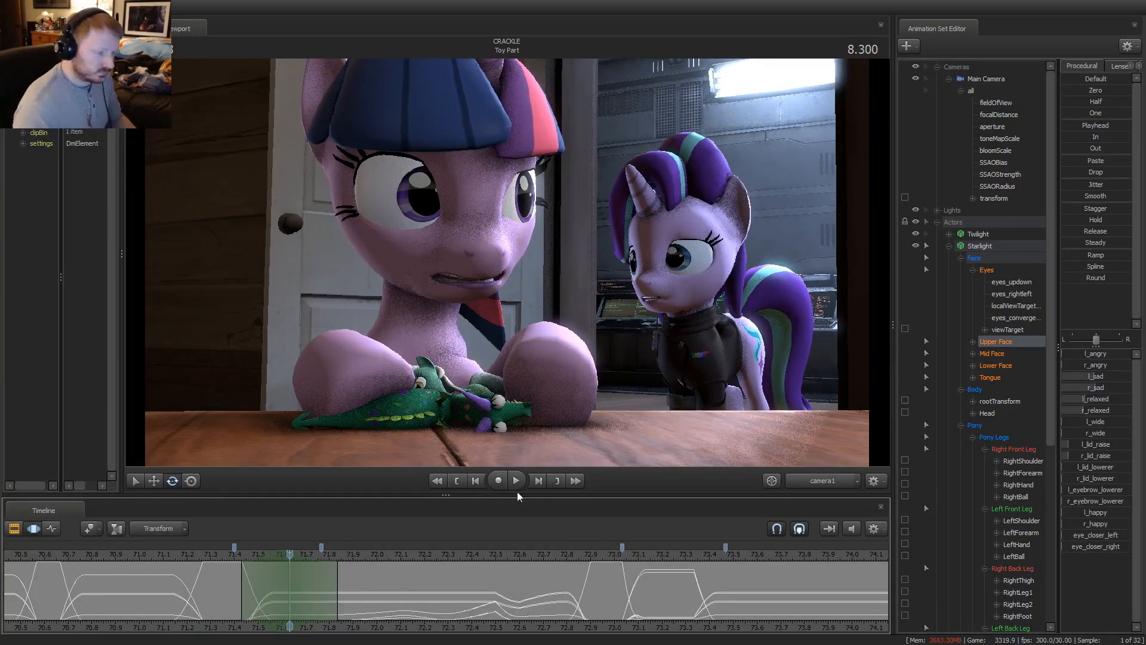
left_click(985, 269)
left_click_drag(1099, 364, 1099, 364)
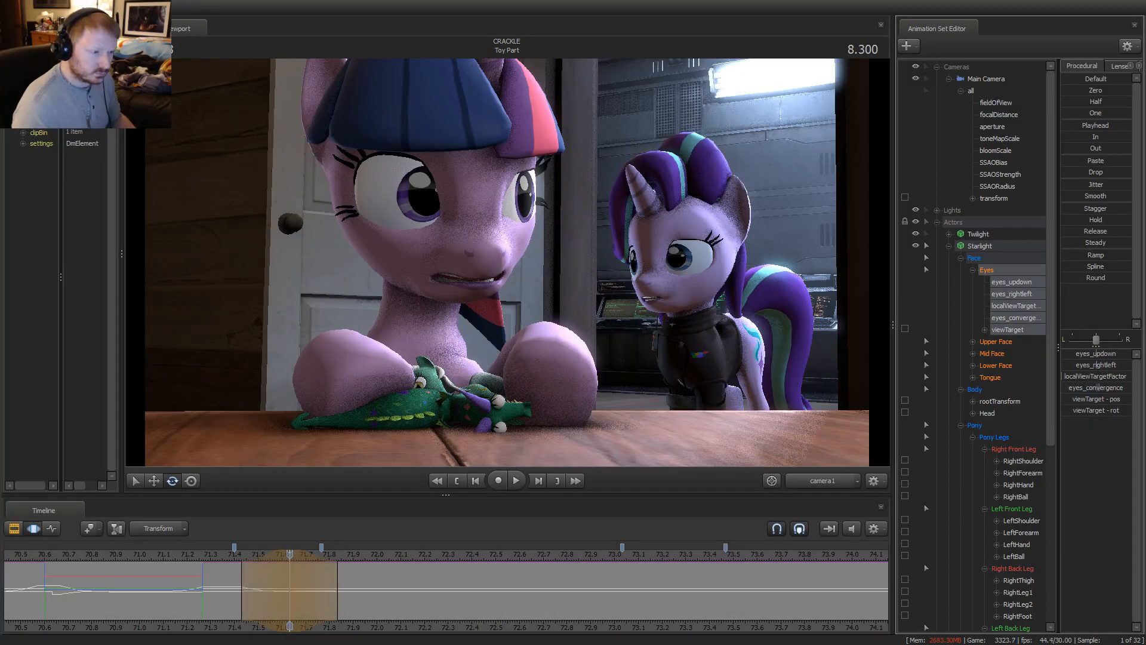
left_click(231, 556)
key("space")
key("space")
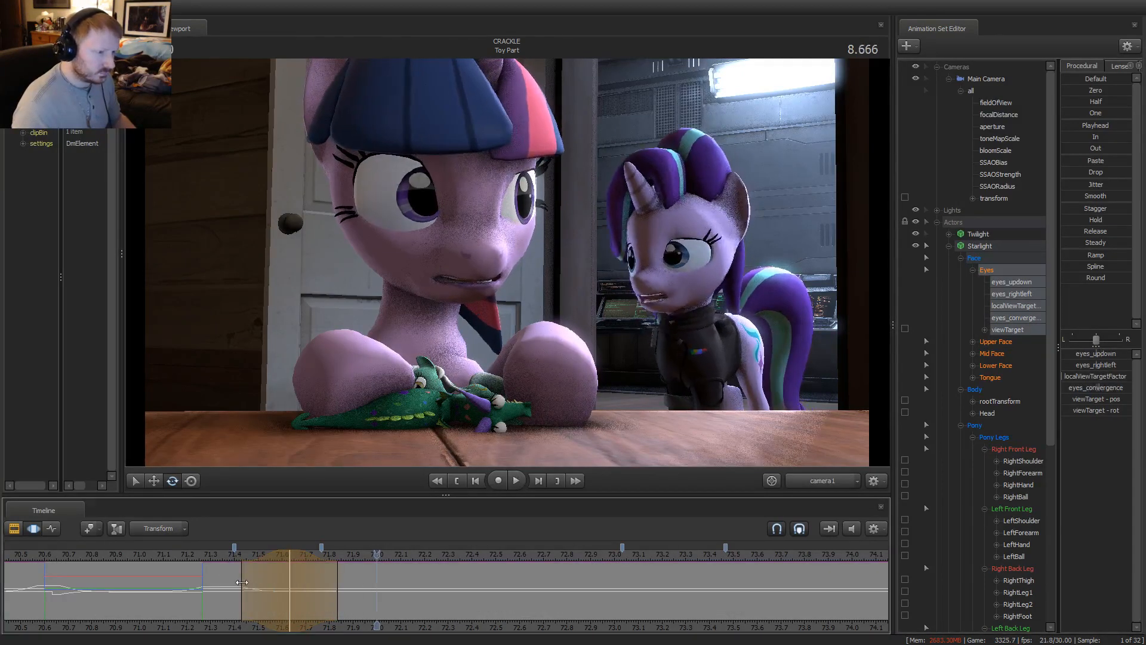
Tighten the eye edit to peak at about 71.6 s and end at about 71.77 s, and replay it
scroll(273, 594, "down", 1)
left_click_drag(278, 561, 270, 561)
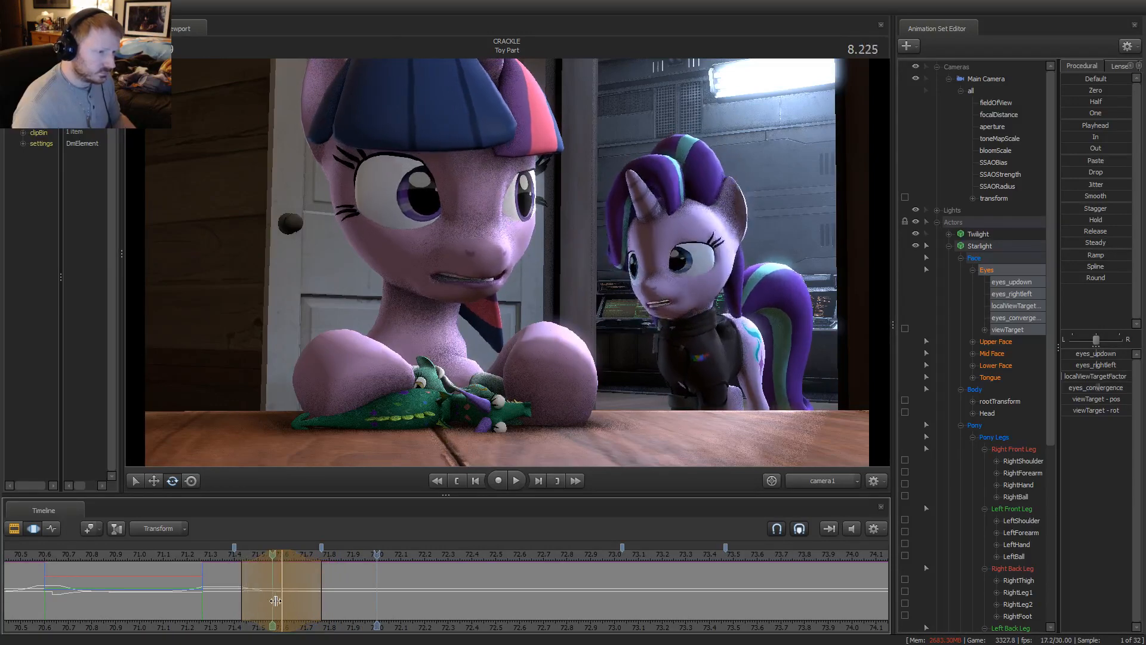
left_click(225, 557)
key("space")
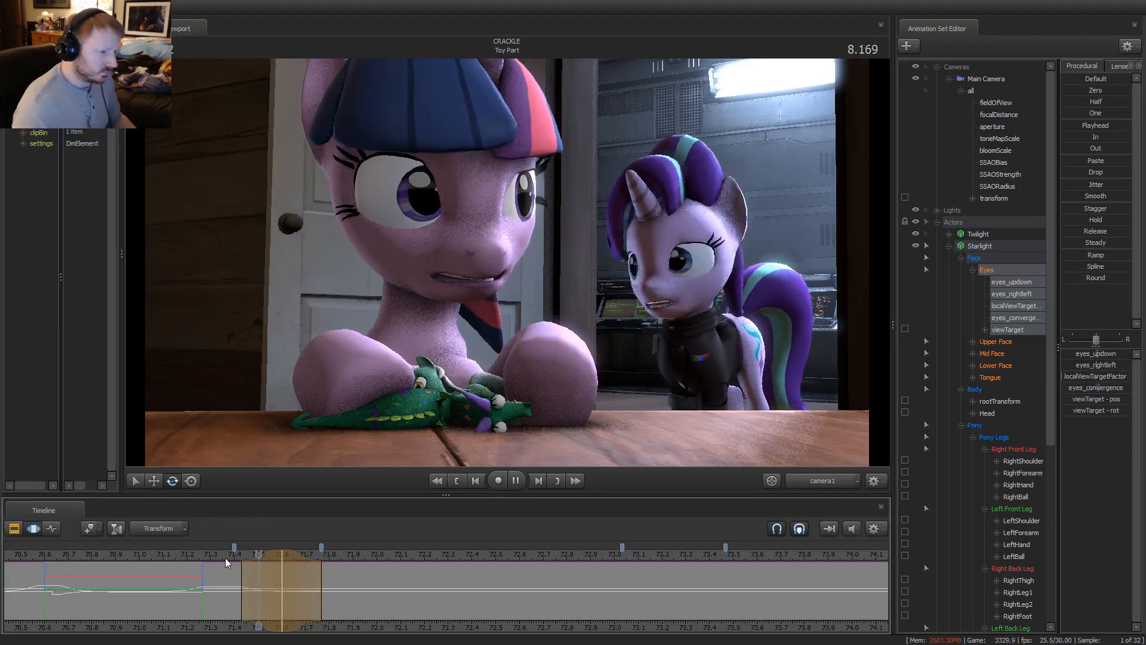
key("space")
Slightly adjust Starlight's eyes_rightleft at 8.9 s over a time selection of about 71.87–72.27 s, and replay it
key("shift")
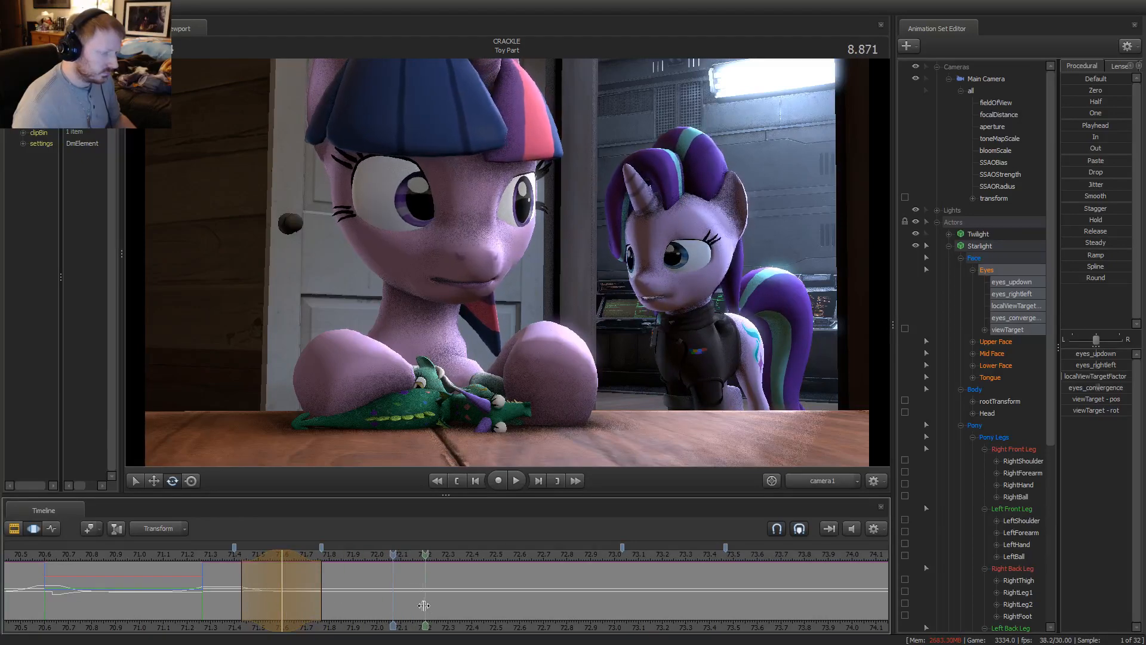
left_click_drag(398, 590, 424, 600)
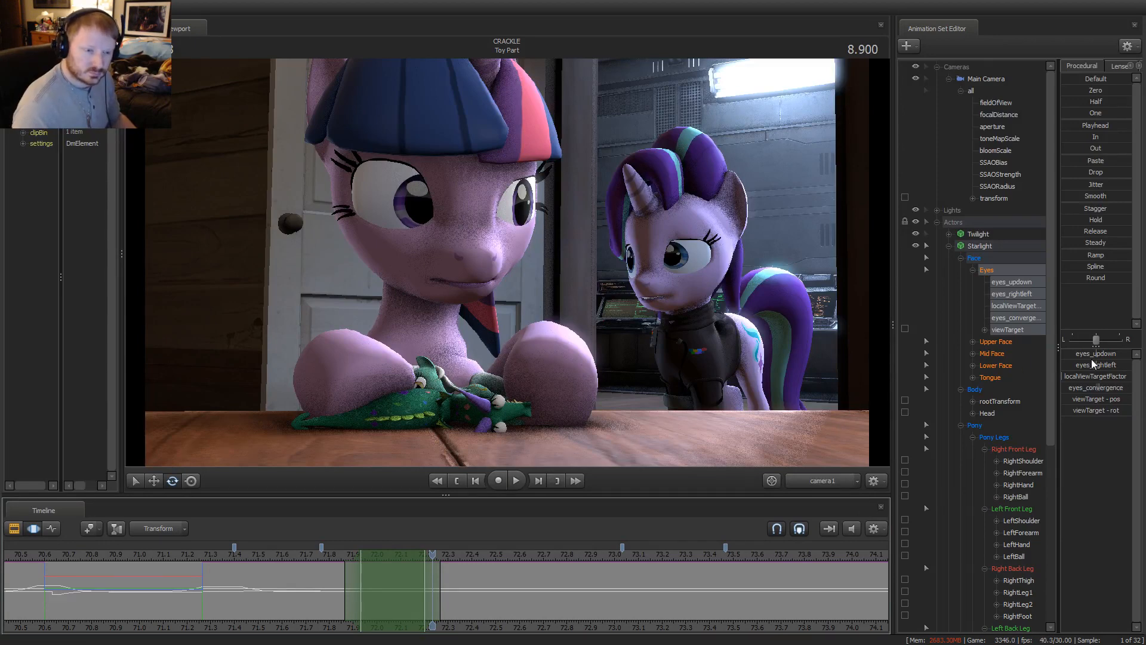
left_click_drag(1095, 367, 1096, 367)
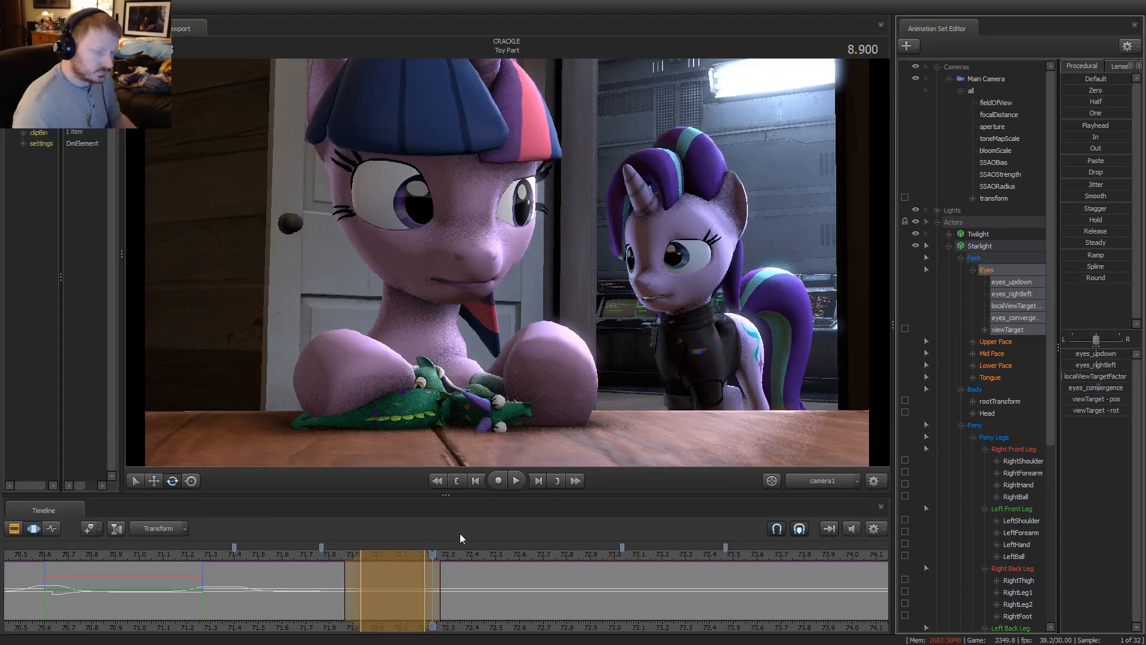
key("space")
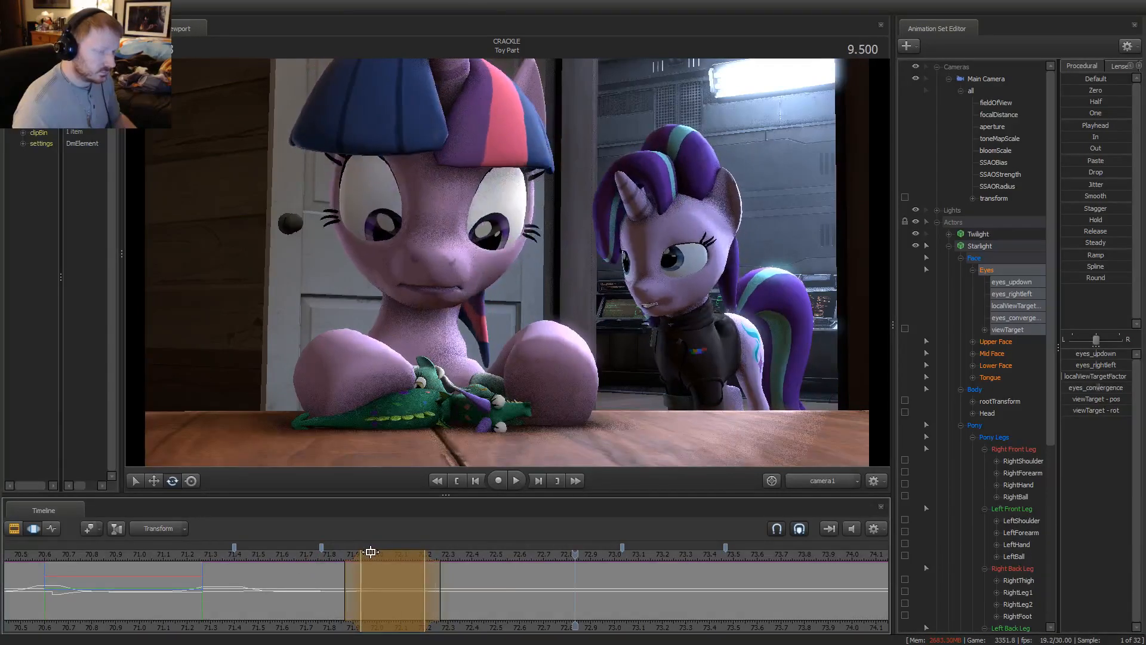
Lengthen and shift the second eye edit to span about 71.77–72.43 s with a hold of about 71.83–72.37 s, and replay it
left_click_drag(351, 578, 303, 586)
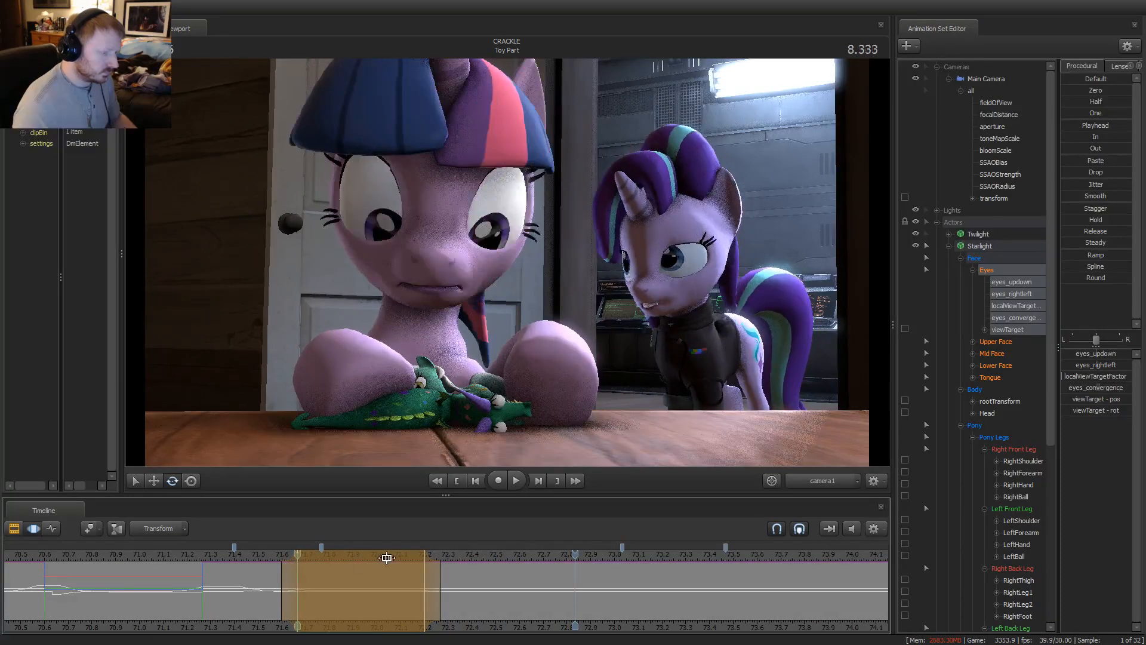
left_click_drag(387, 557, 426, 558)
key("space")
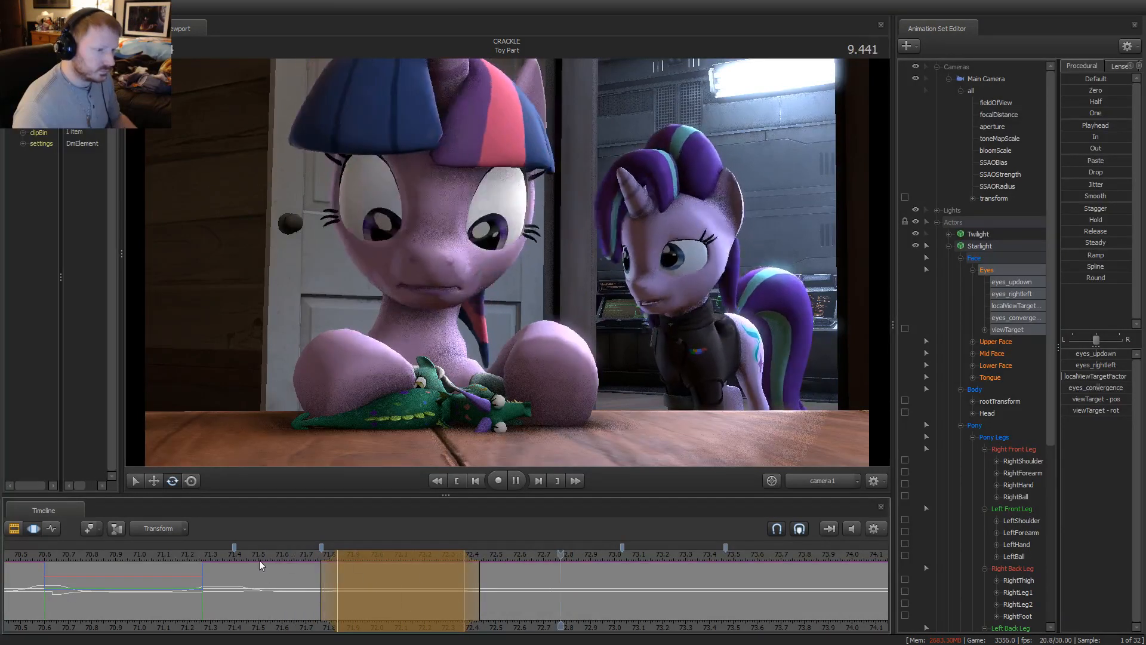
left_click(407, 554)
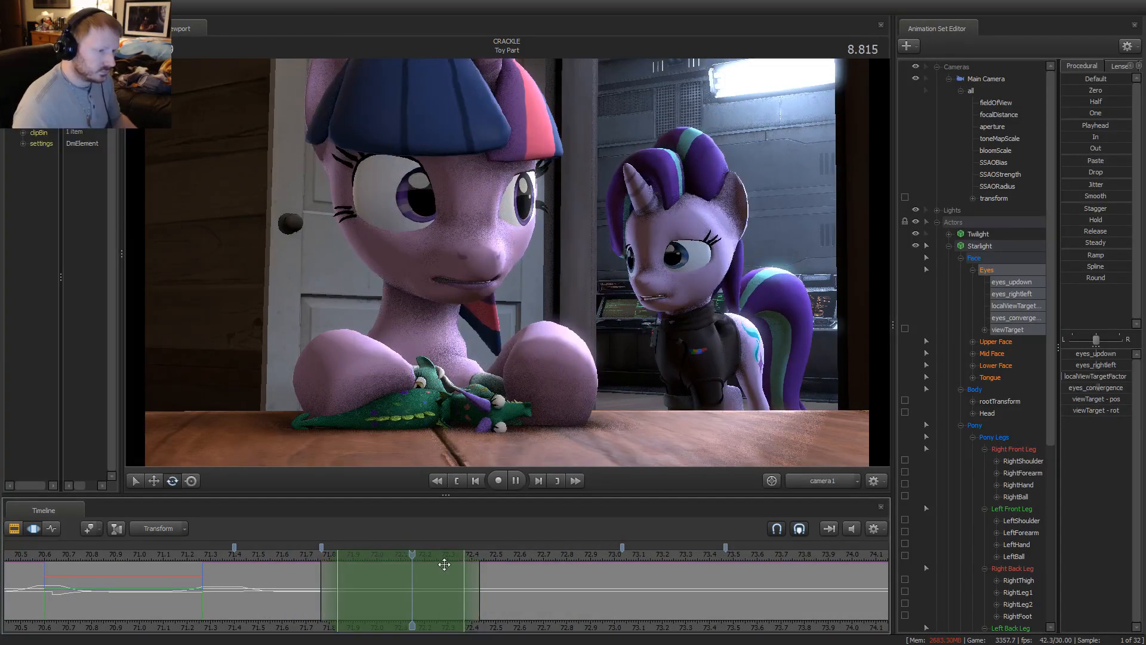
key("space")
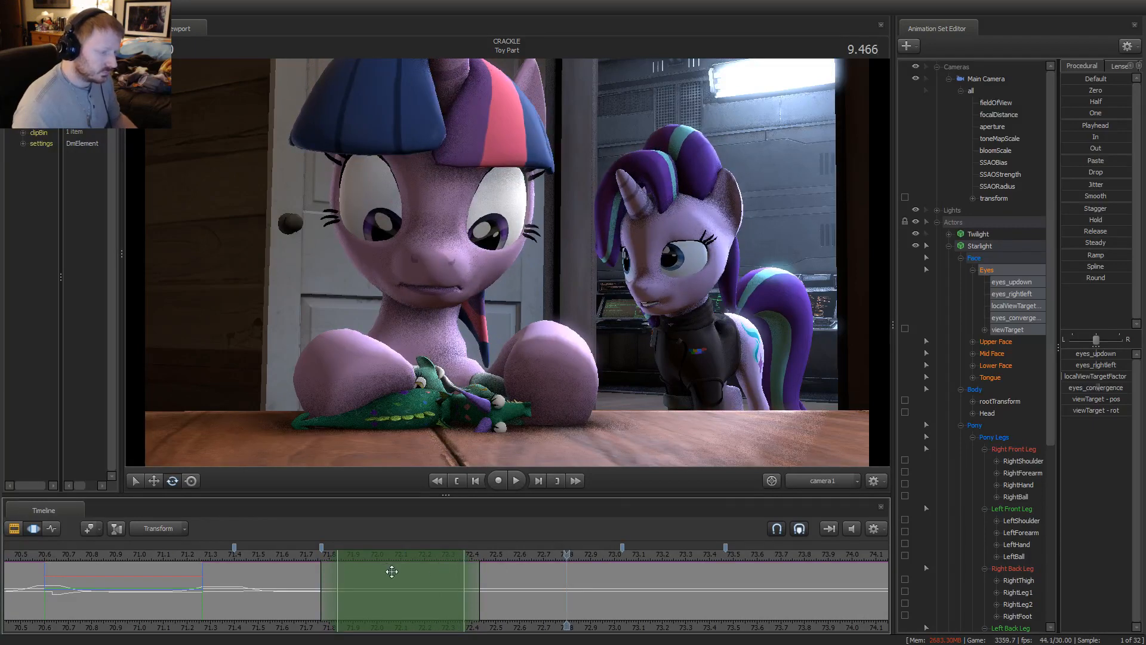
Clear the time selection and return the playhead to 8.1 s
left_click_drag(391, 572, 494, 595)
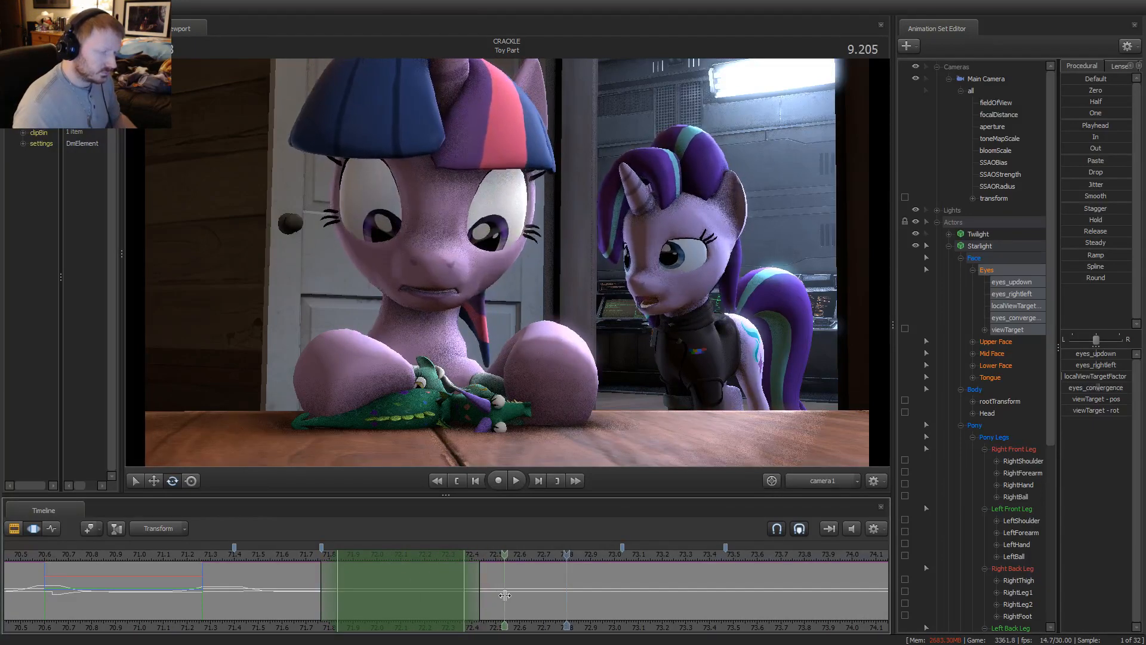
left_click(432, 596)
left_click(242, 556)
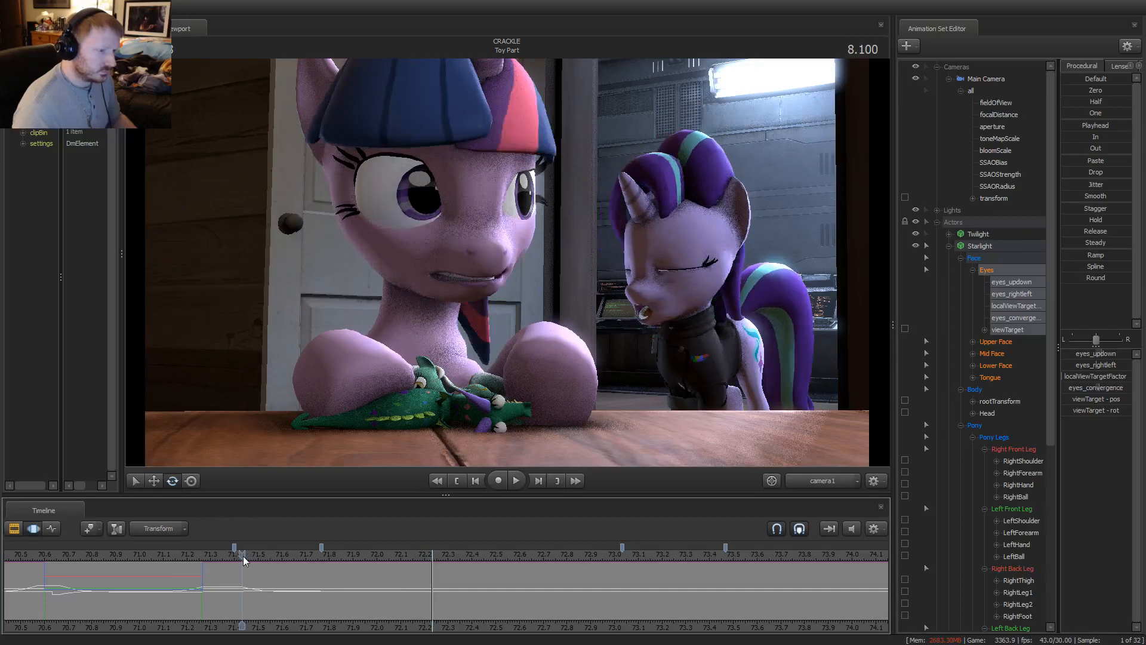
Replay the end of the Toy Part shot from 8.1 s, and again from about 67 s on the timeline
key("space")
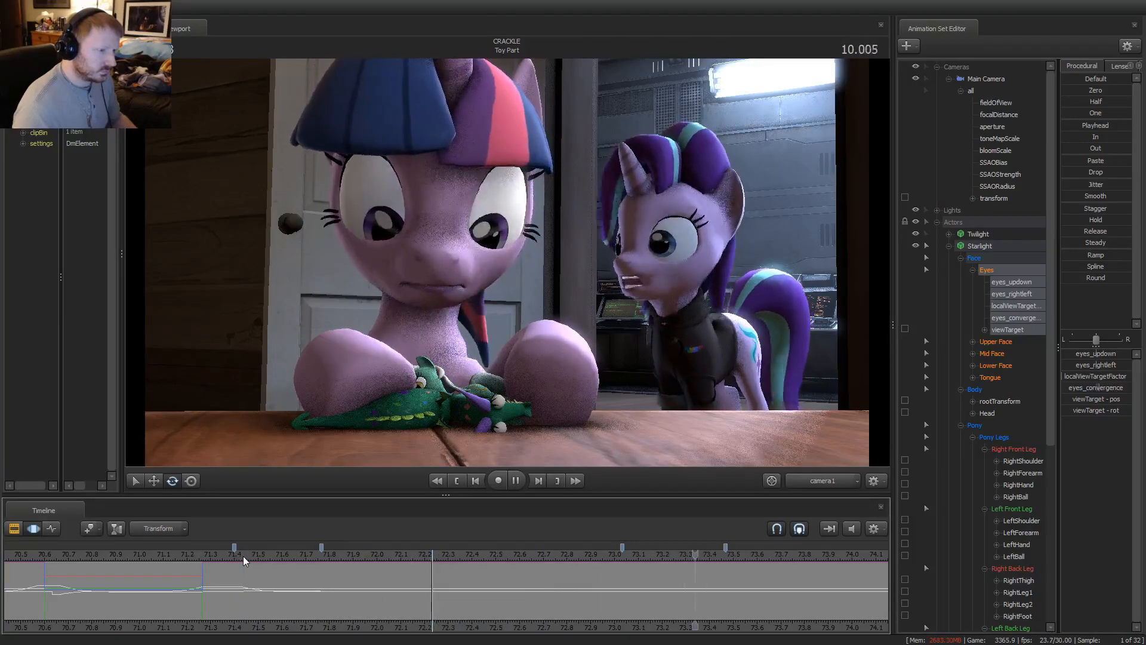
key("space")
key("F2")
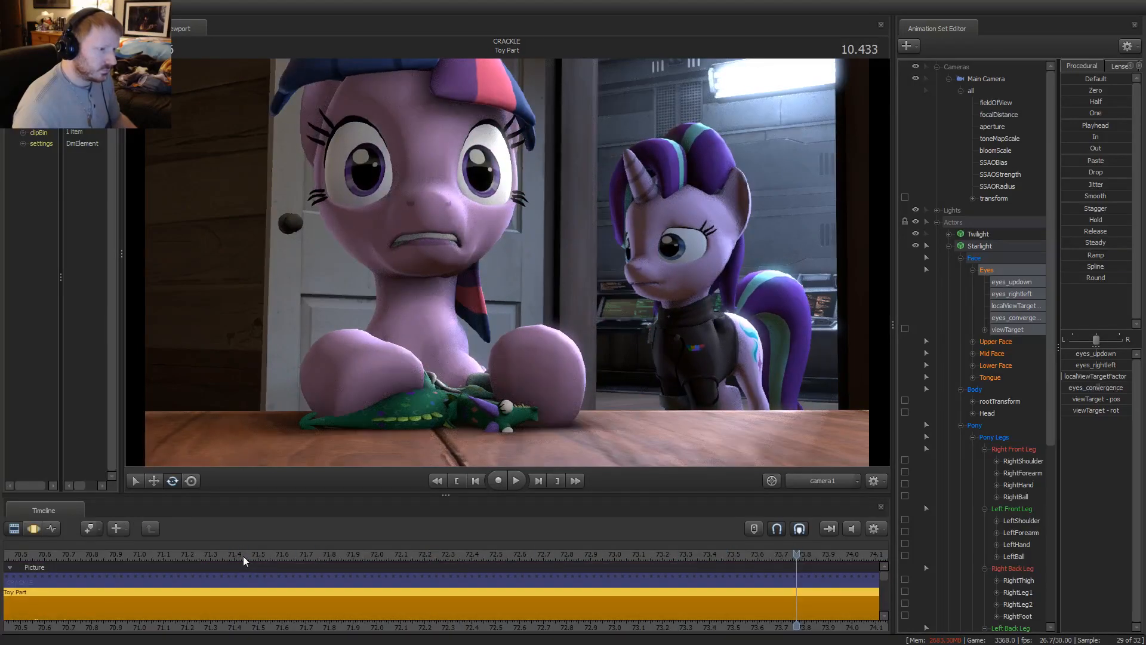
key("F4")
left_click(184, 553)
key("space")
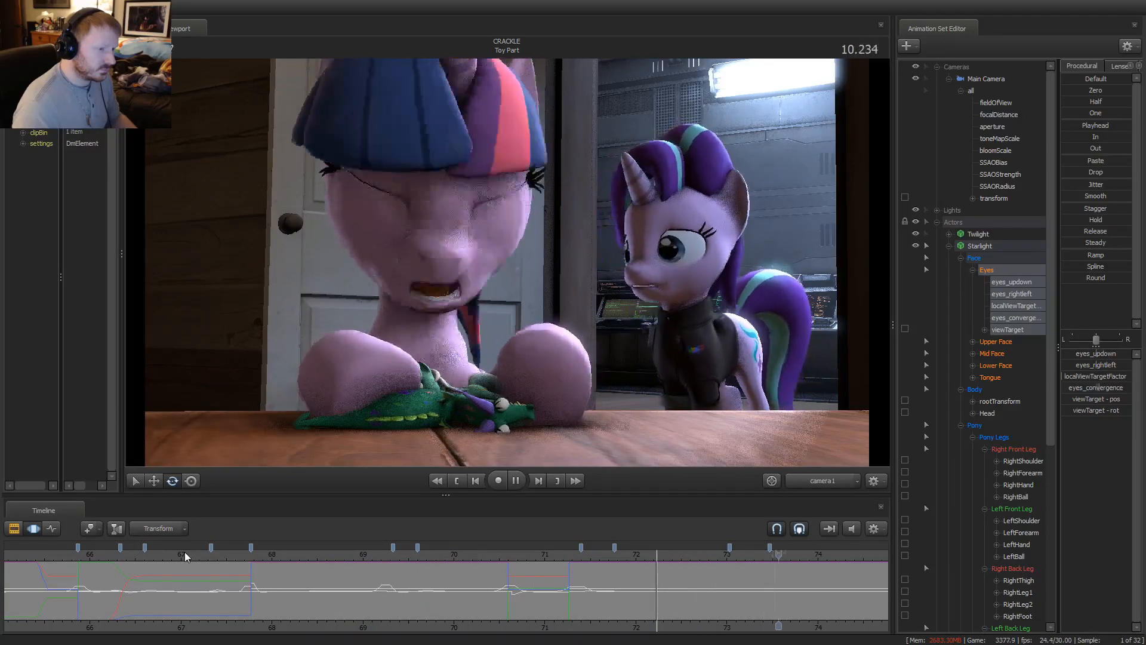
key("space")
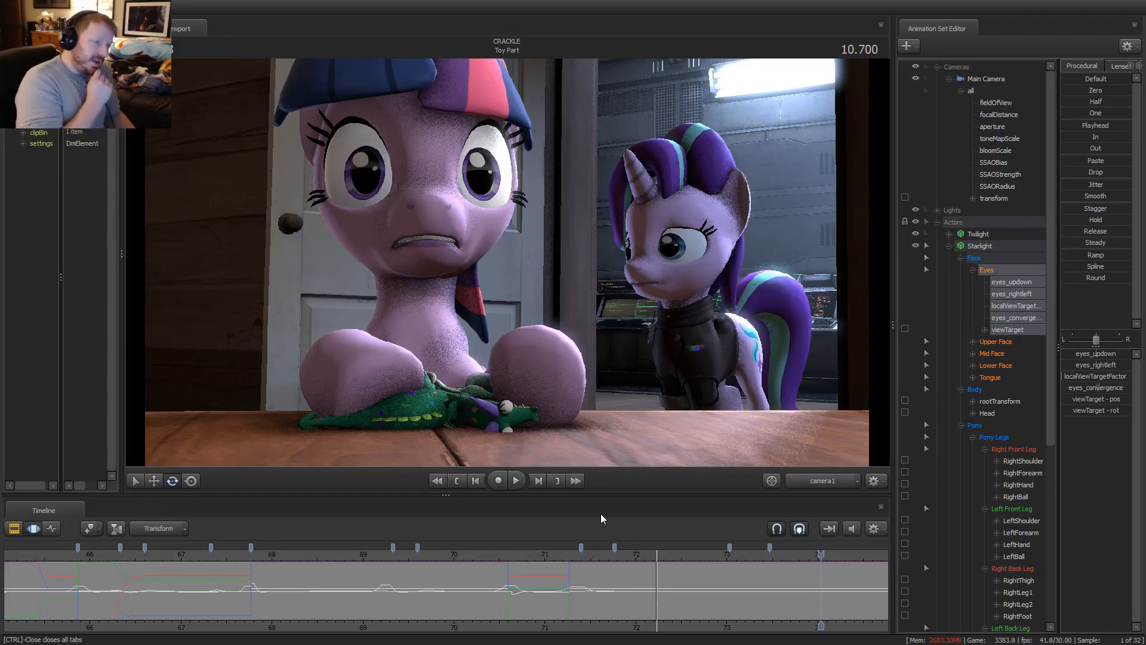
Play the Toy Part shot through from about 1.5 s to near its end, and return the playhead to 7.5 s
scroll(495, 582, "down", 3)
left_click(408, 556)
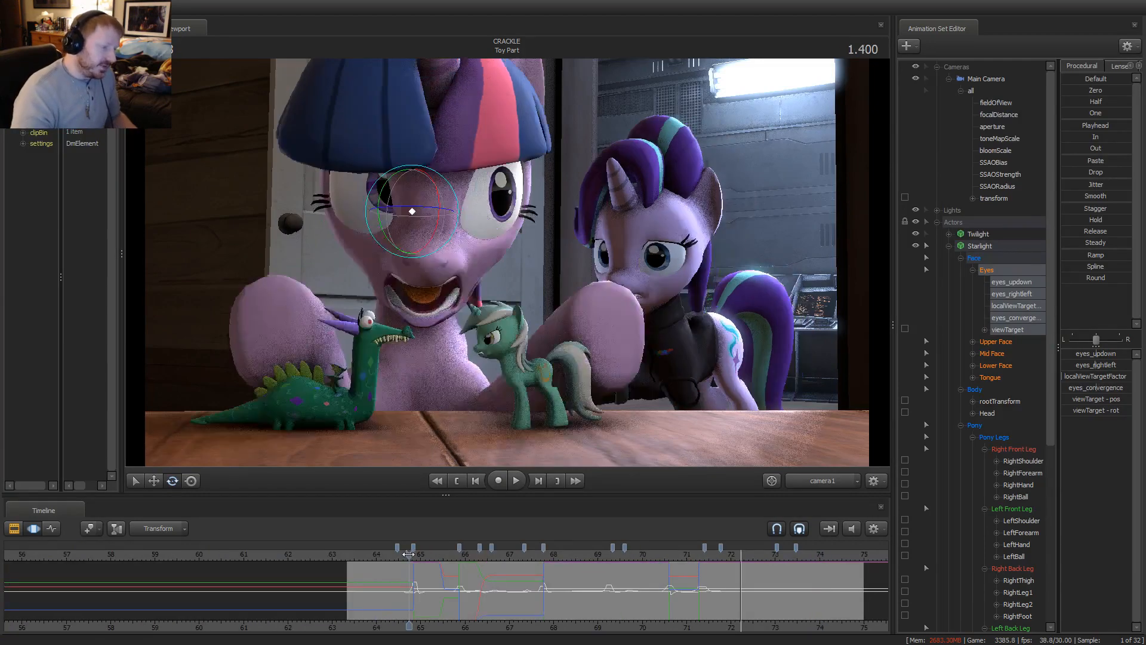
key("space")
key("space")
mouse_move(403, 556)
left_mouse_down()
mouse_move(388, 558)
mouse_move(413, 560)
left_mouse_up()
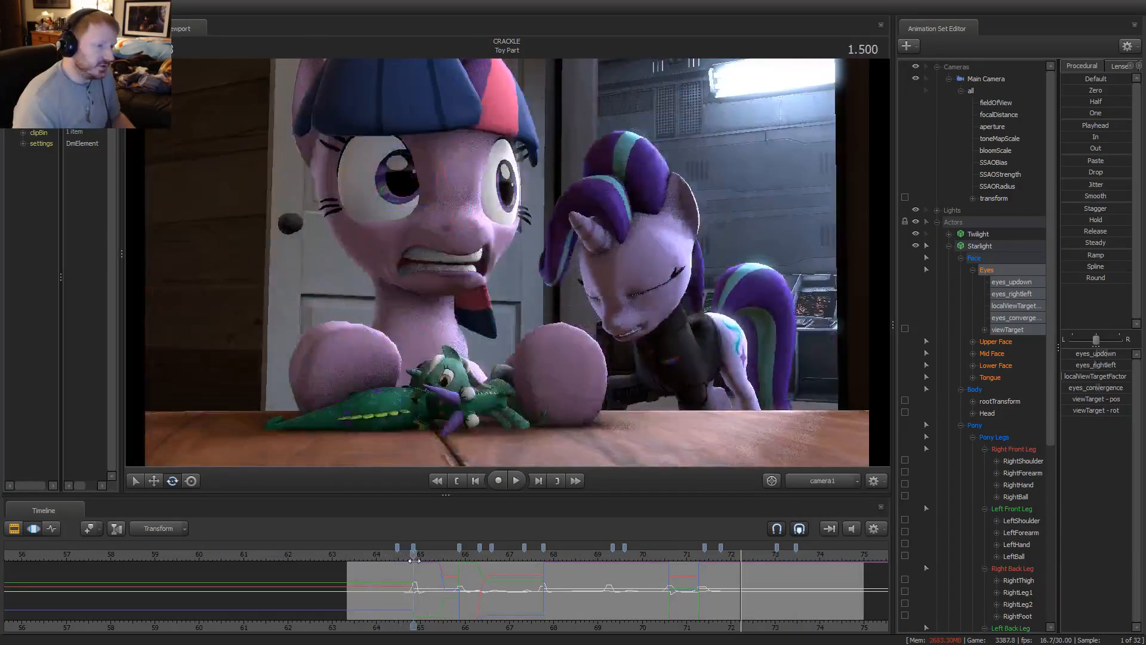
key("space")
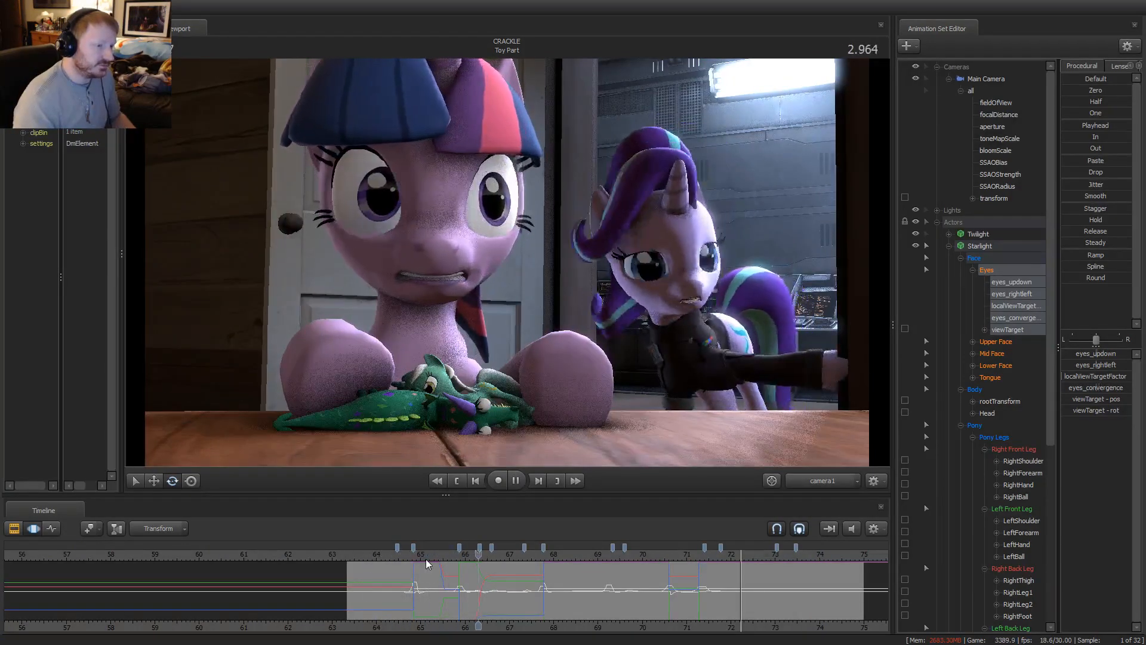
key("space")
key("F1")
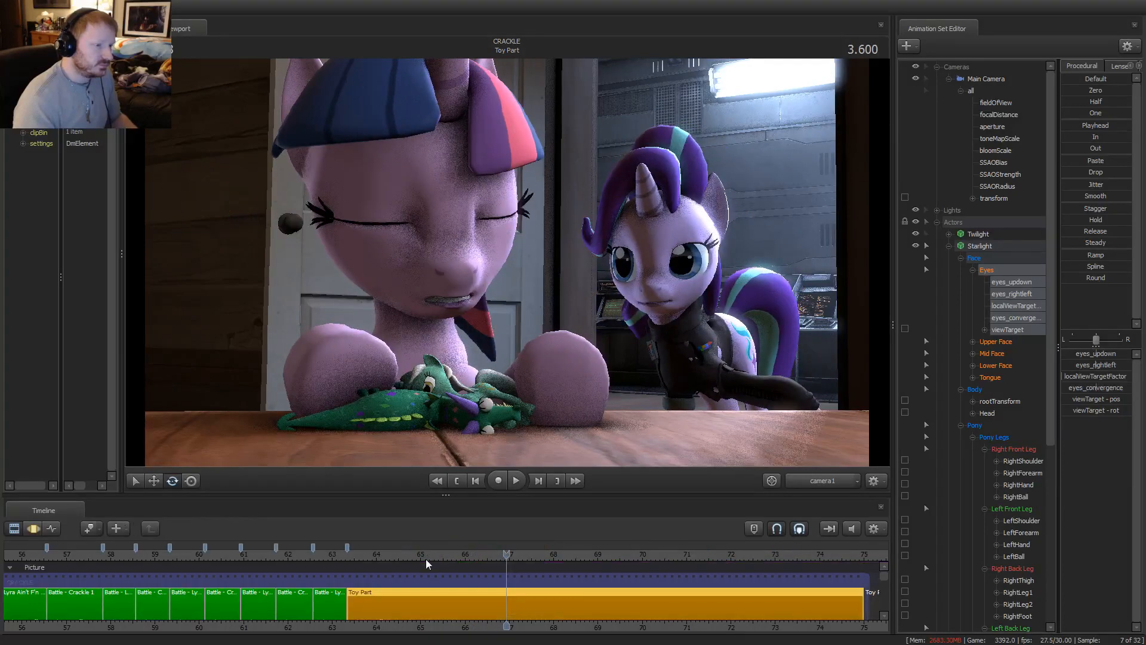
key("space")
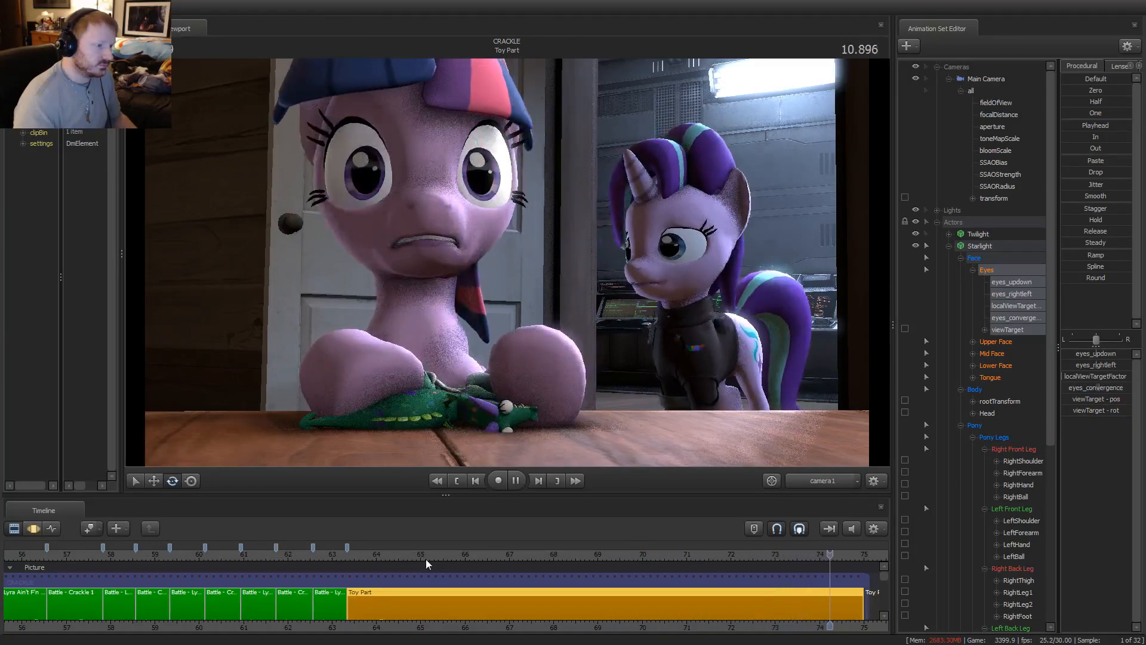
key("space")
left_click(681, 553)
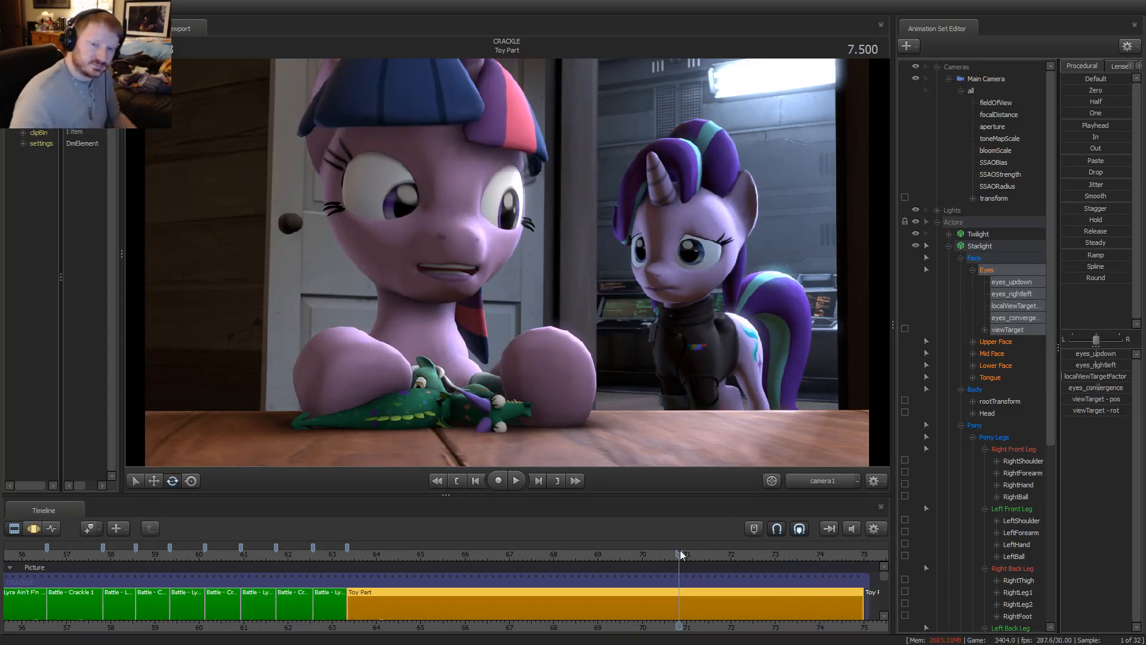
Review Starlight's eye movement in the graph, replaying the shot from about 70.4 s and again from about 71.7 s
key("F3")
scroll(647, 567, "up", 6)
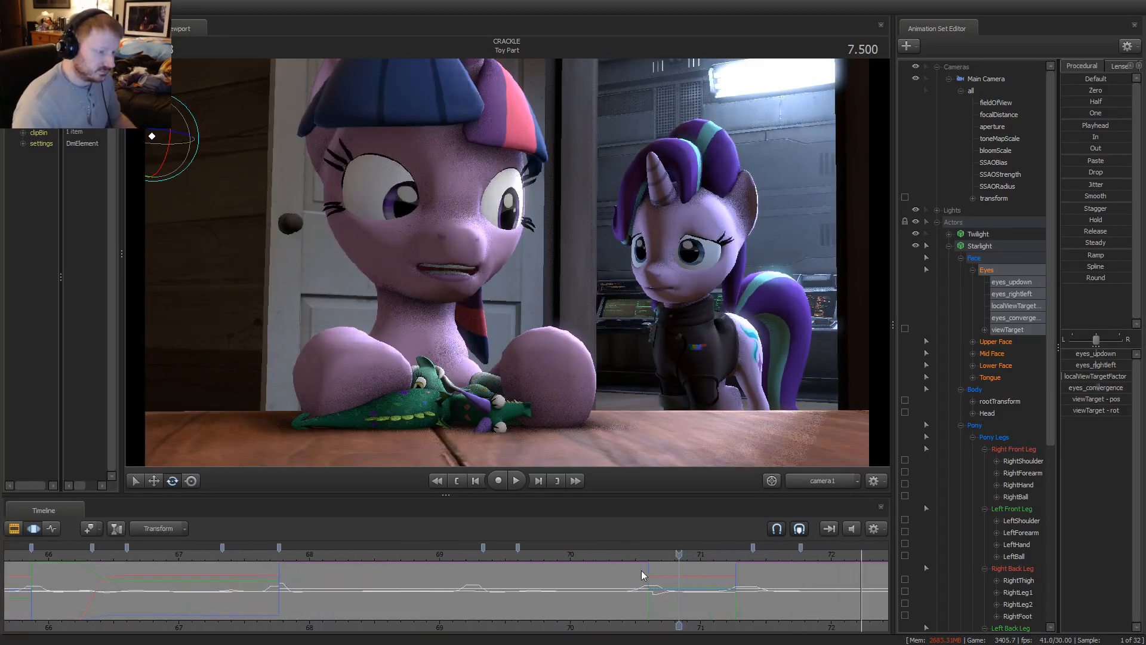
left_click(622, 554)
key("space")
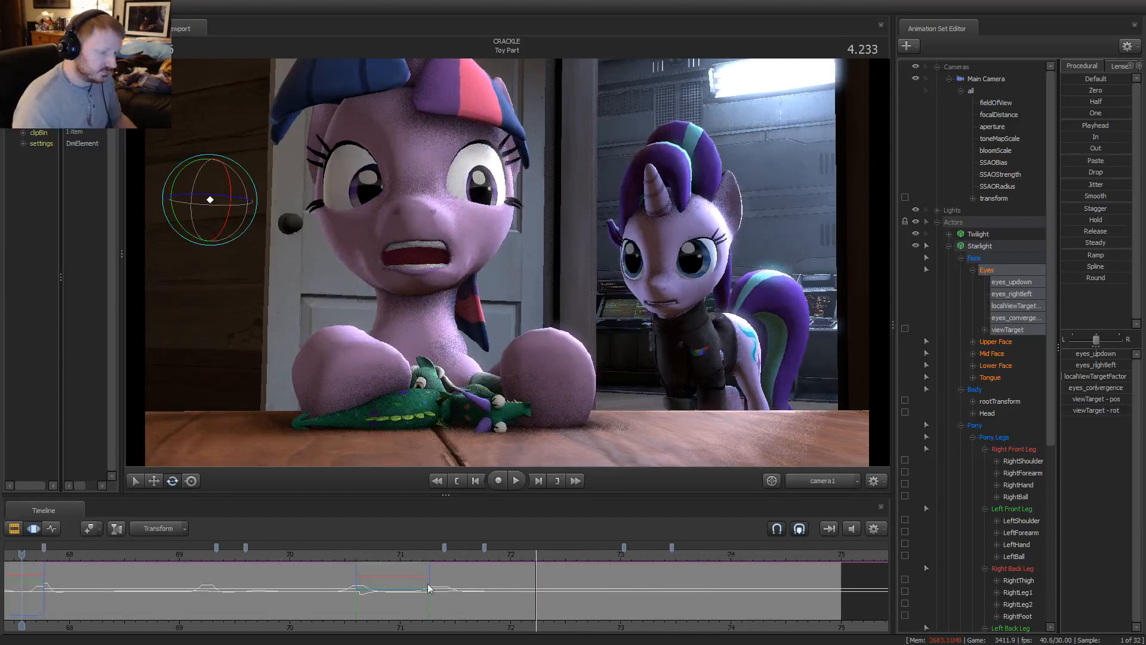
left_click(474, 554)
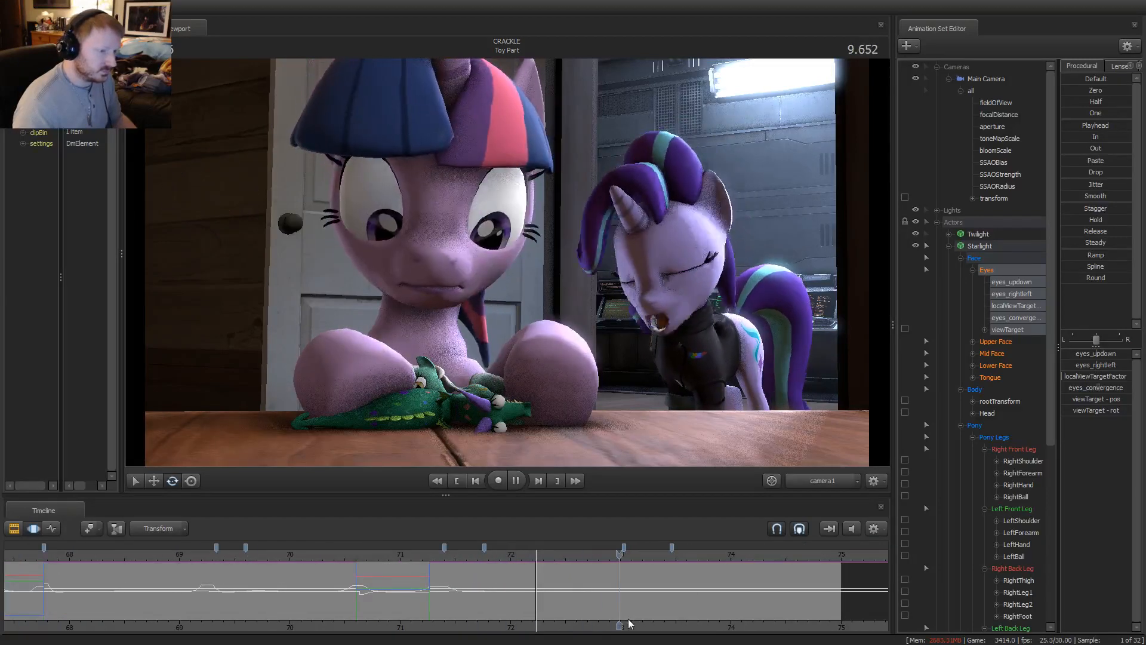
key("space")
Slightly adjust Starlight's eyes_updown at about 8.77 s over a time selection of about 71.8–72.4 s, and replay it
left_click(483, 554)
scroll(508, 604, "up", 5)
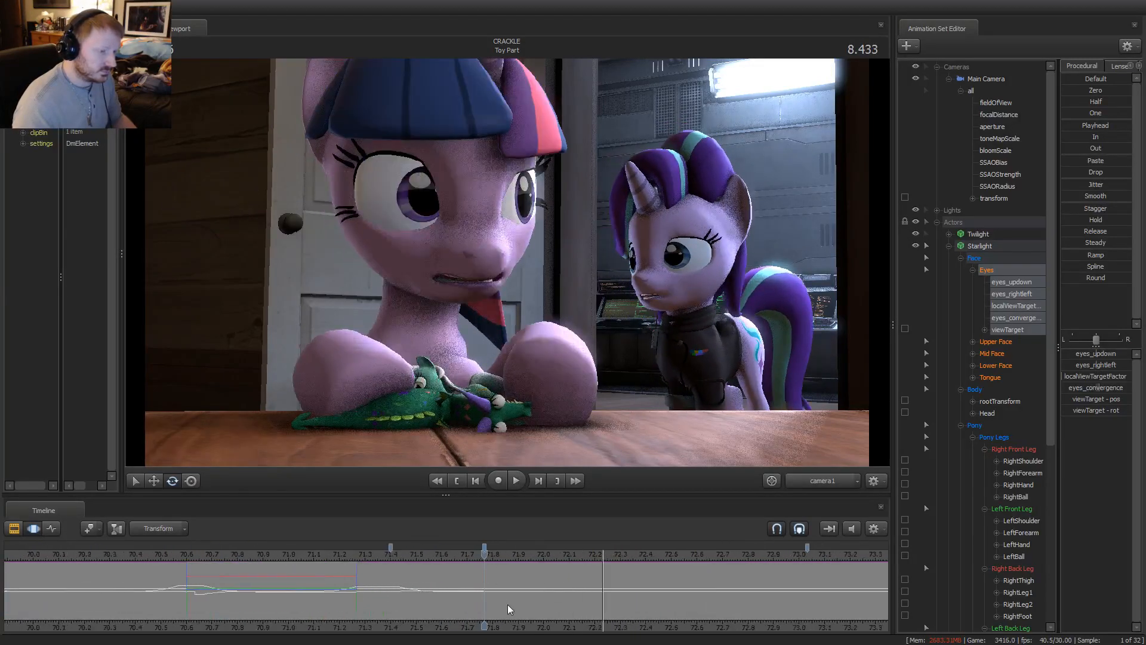
left_click_drag(484, 564, 575, 601)
scroll(576, 602, "up", 3, "shift")
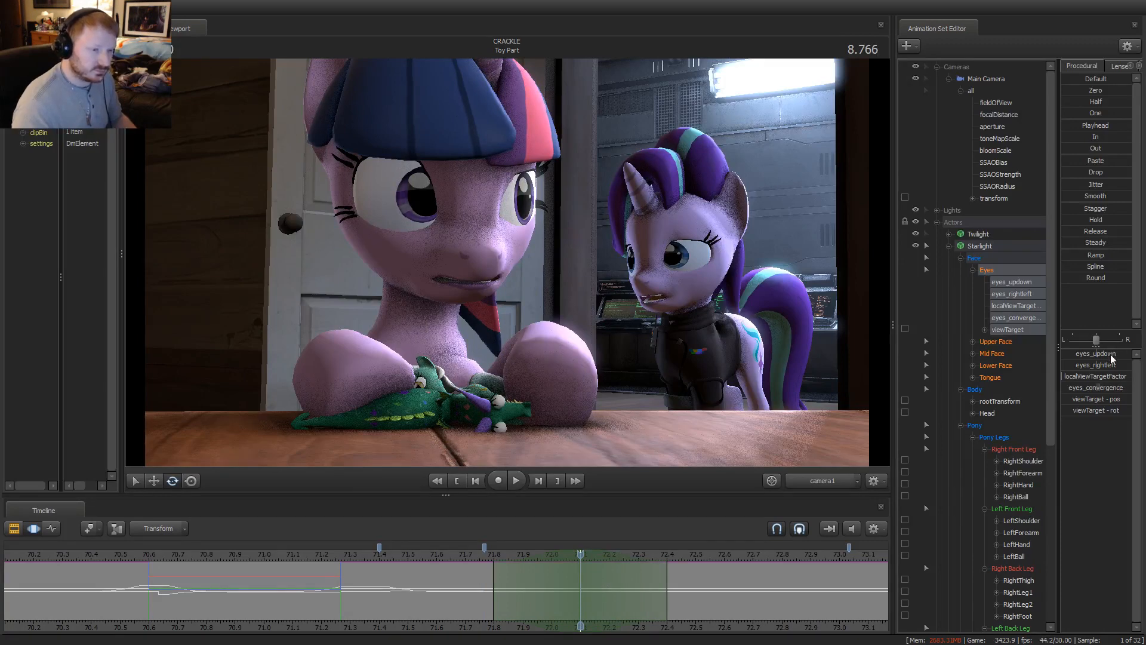
left_click_drag(1110, 354, 1111, 354)
key("space")
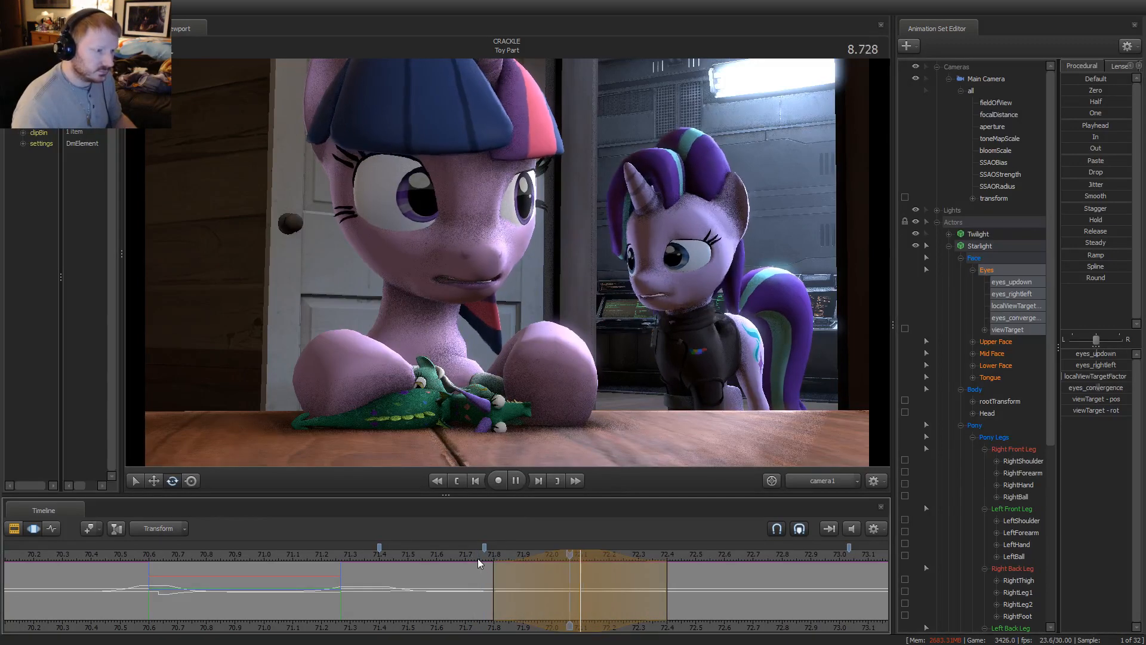
Slightly adjust Starlight's eyes_updown at 9.2 s over a time selection of about 72.4–72.63 s, and replay it
middle_click_drag(693, 621, 317, 621)
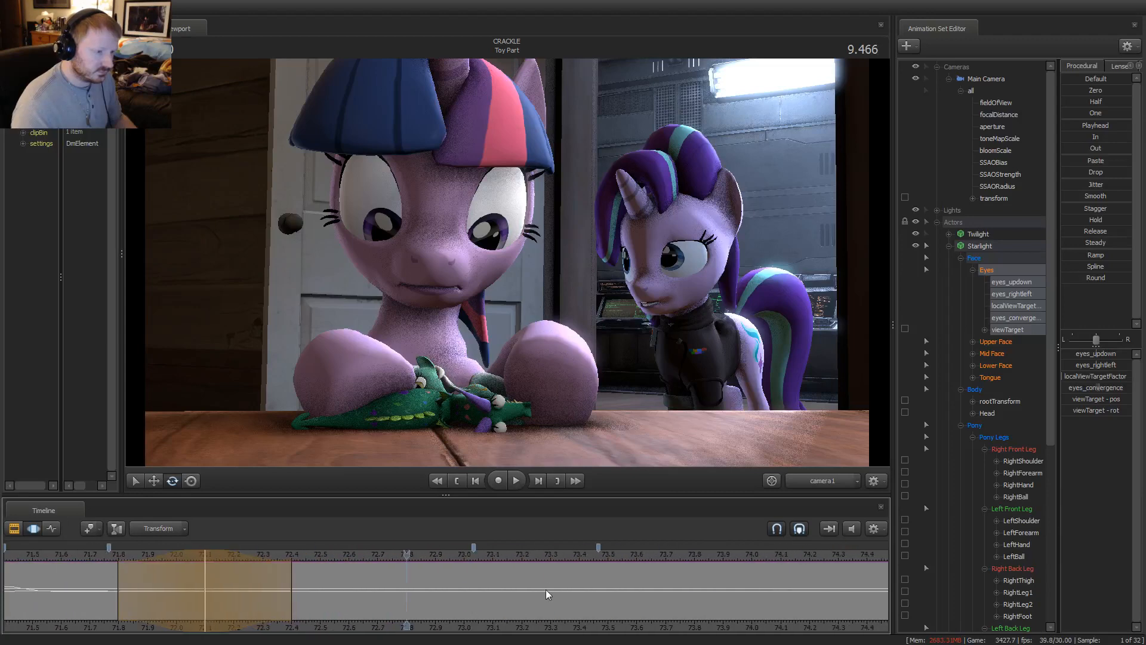
left_click_drag(407, 606, 262, 605, "shift")
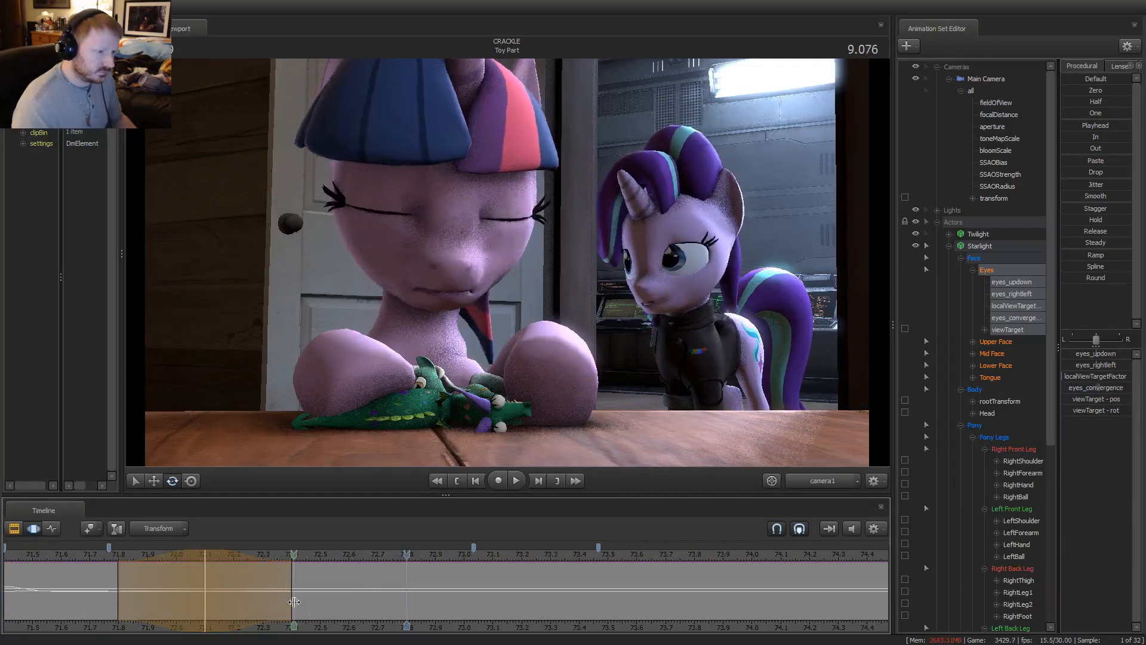
left_click(330, 603)
scroll(329, 603, "up", 2, "shift")
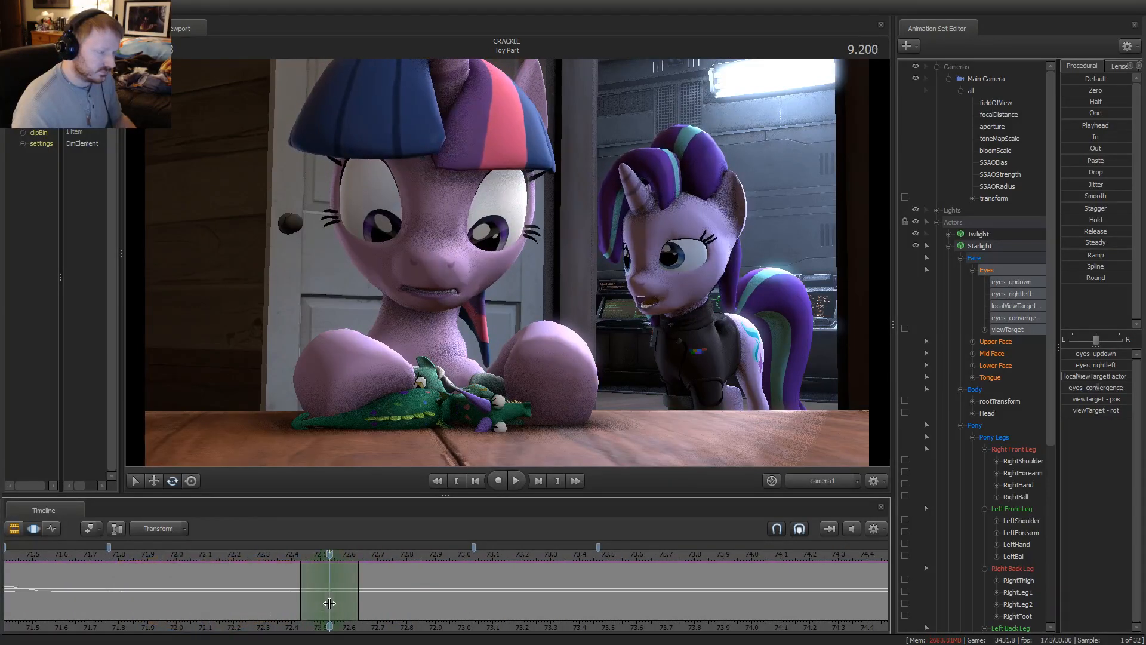
left_click_drag(312, 594, 304, 588)
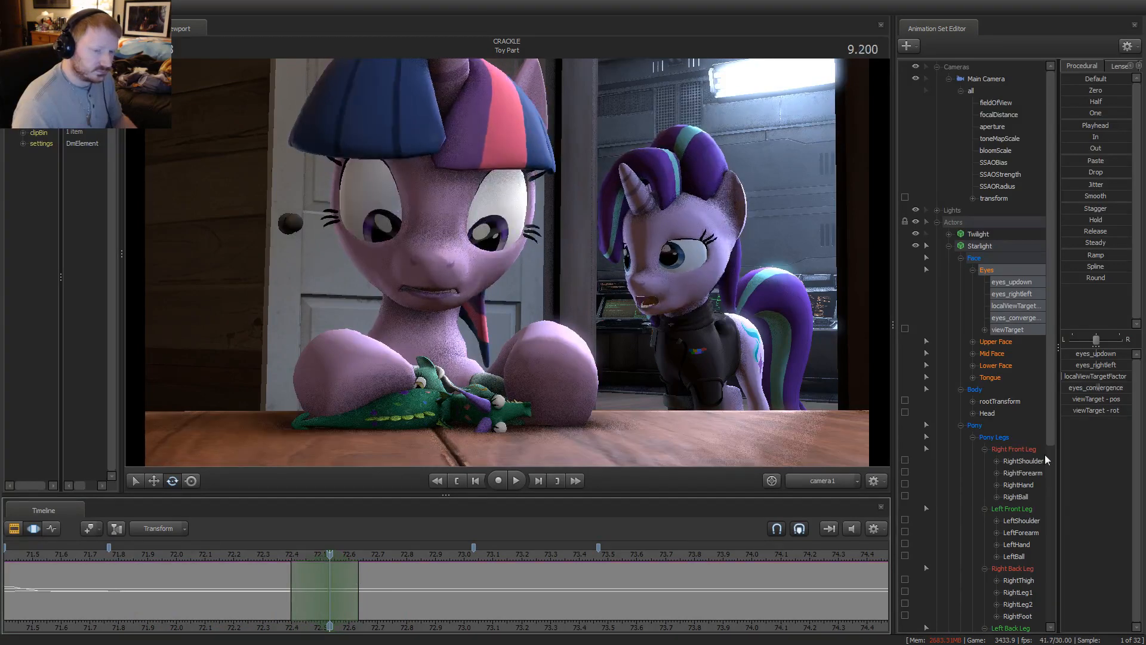
left_click_drag(1101, 356, 1102, 357)
key("ctrl+z")
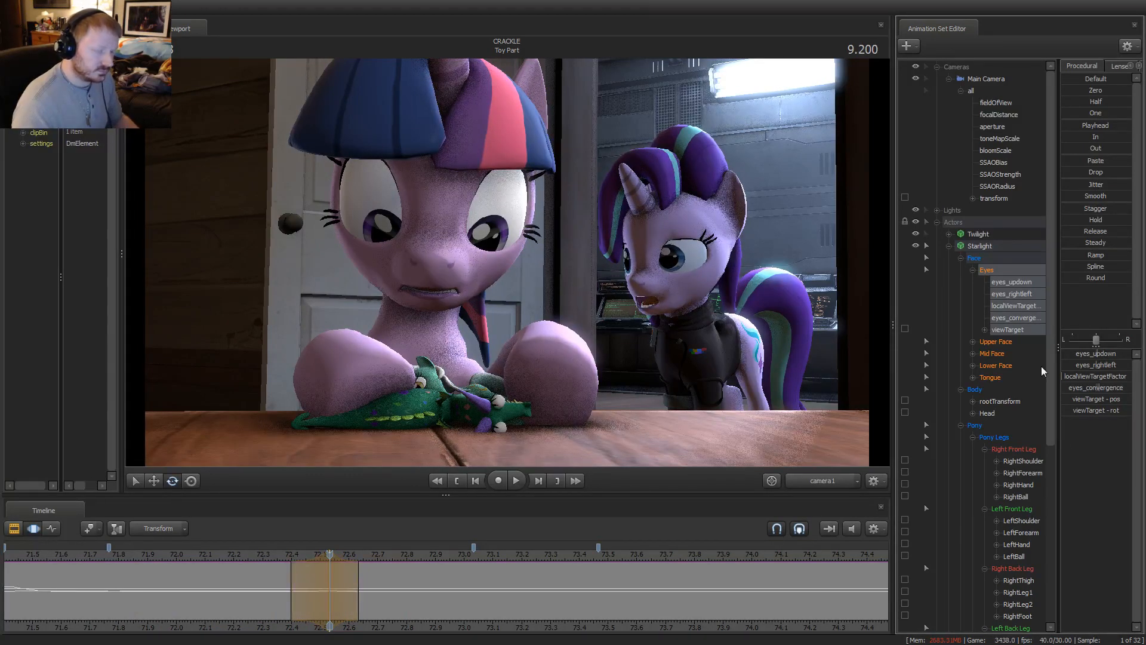
left_click(270, 557)
key("space")
key("space")
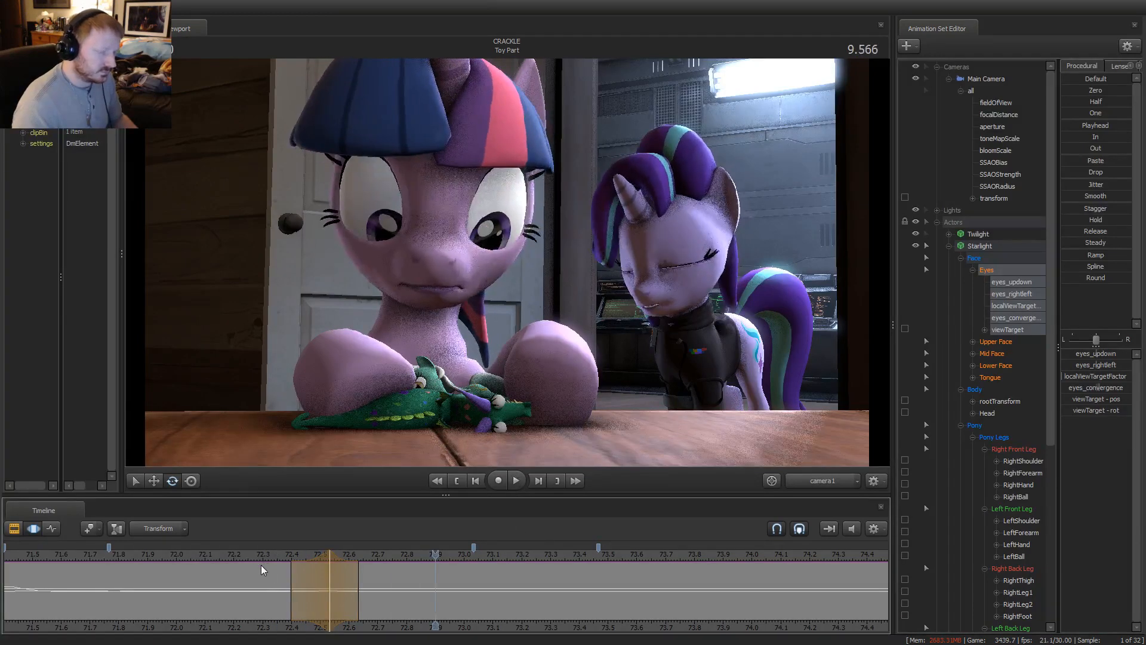
Widen the eye edit around 9.2 s to span about 72.33–72.67 s, and replay it
left_click_drag(281, 577, 275, 571)
left_click_drag(358, 568, 368, 568)
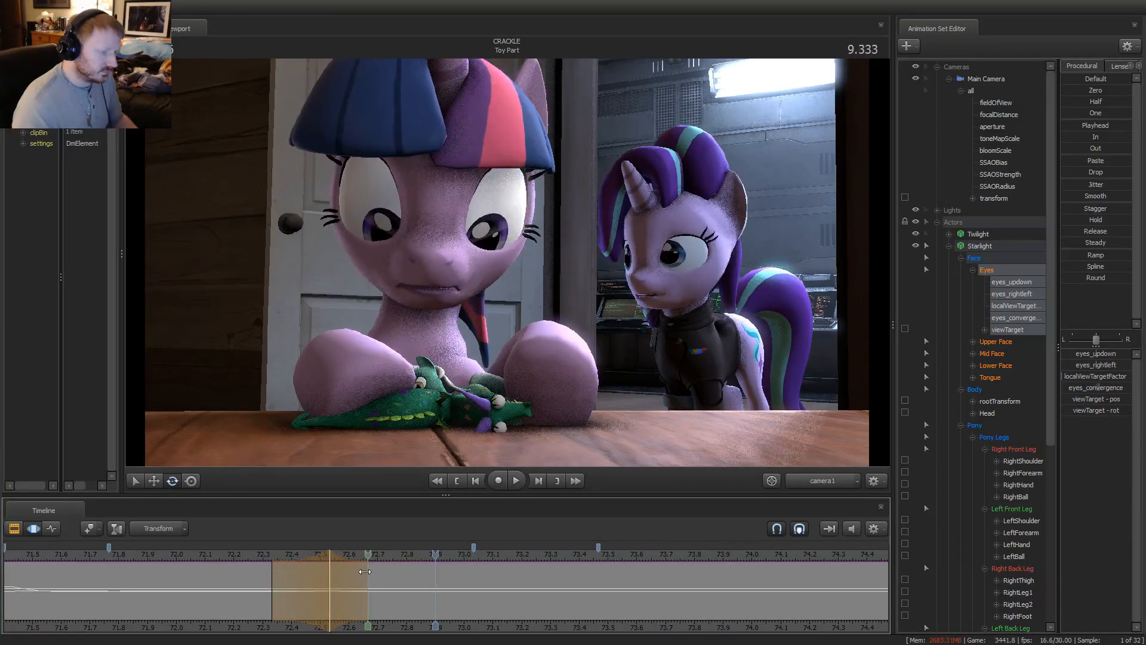
left_click(228, 554)
key("space")
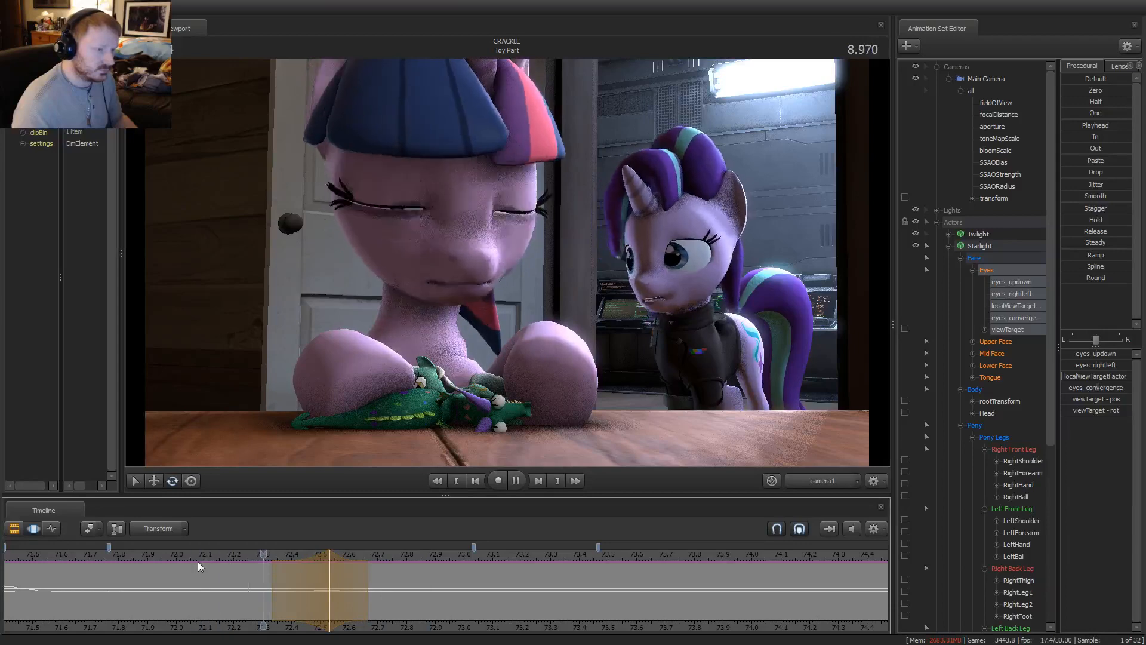
Replace the selection with one of about 72.5–72.83 s peaking at 9.3 s, slightly adjust Starlight's eyes_updown, and replay it
mouse_move(312, 606)
left_mouse_down()
mouse_move(366, 605)
mouse_move(329, 604)
left_mouse_up()
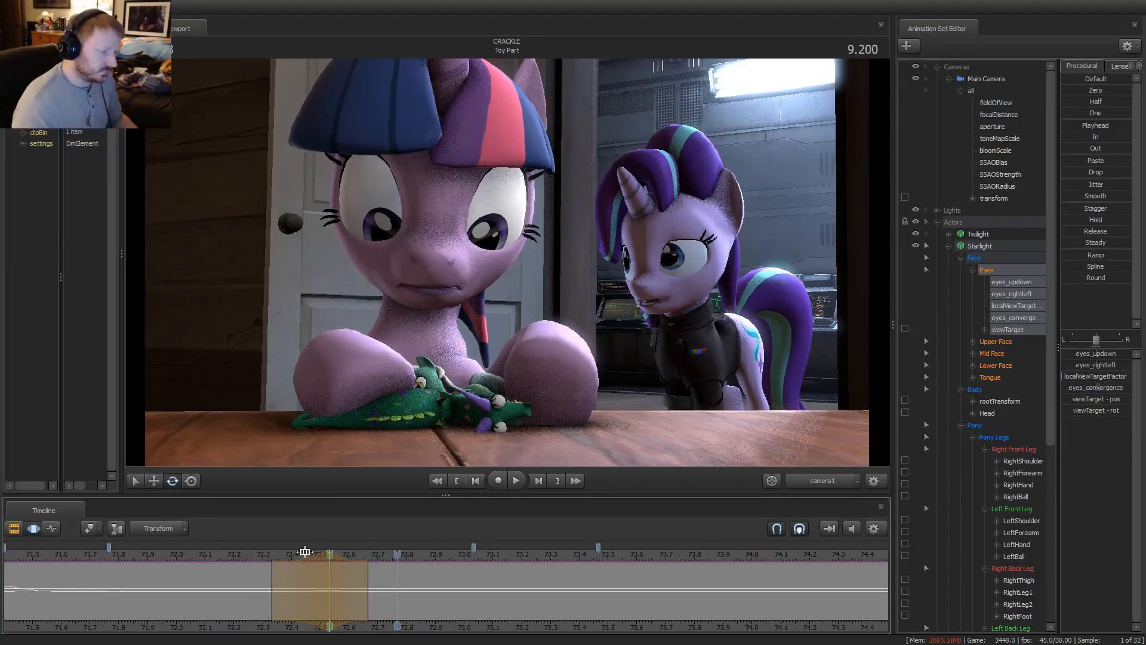
left_click_drag(304, 551, 295, 550)
left_click_drag(266, 578, 362, 606)
left_click(368, 606)
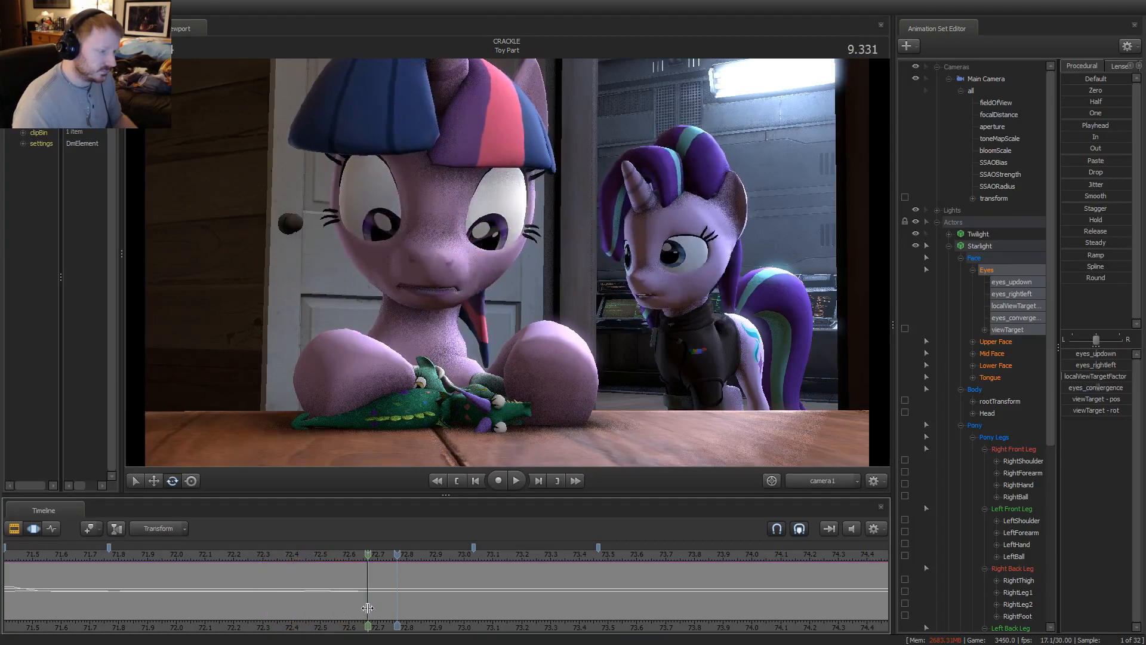
left_click(359, 603)
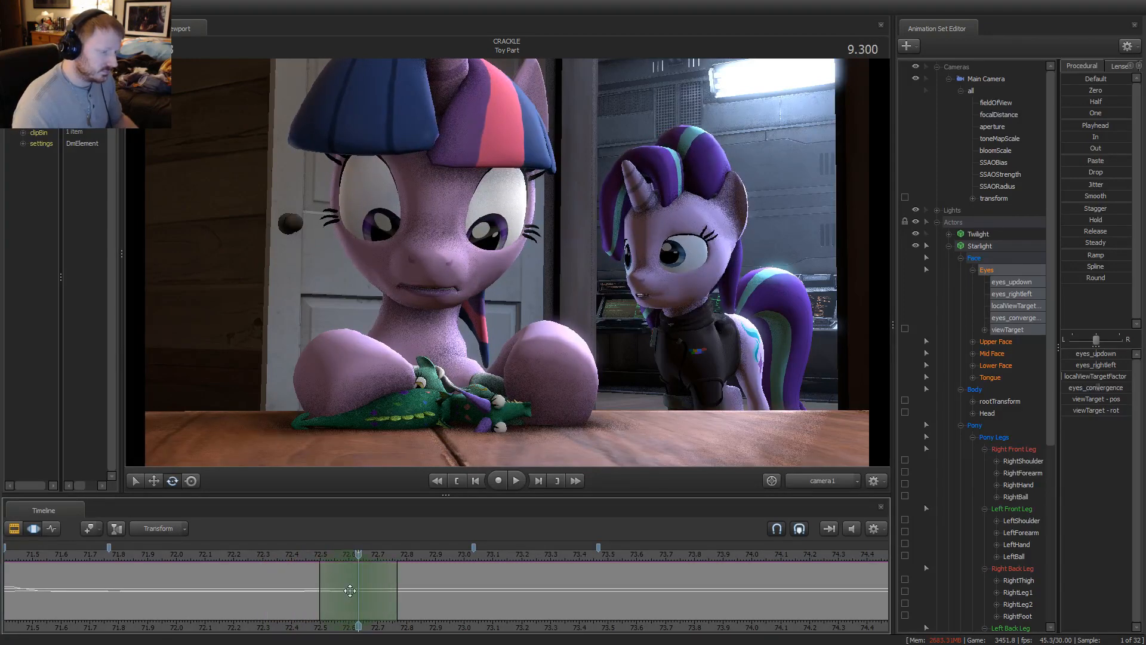
left_click_drag(403, 593, 422, 593)
left_click_drag(1104, 353, 1104, 353)
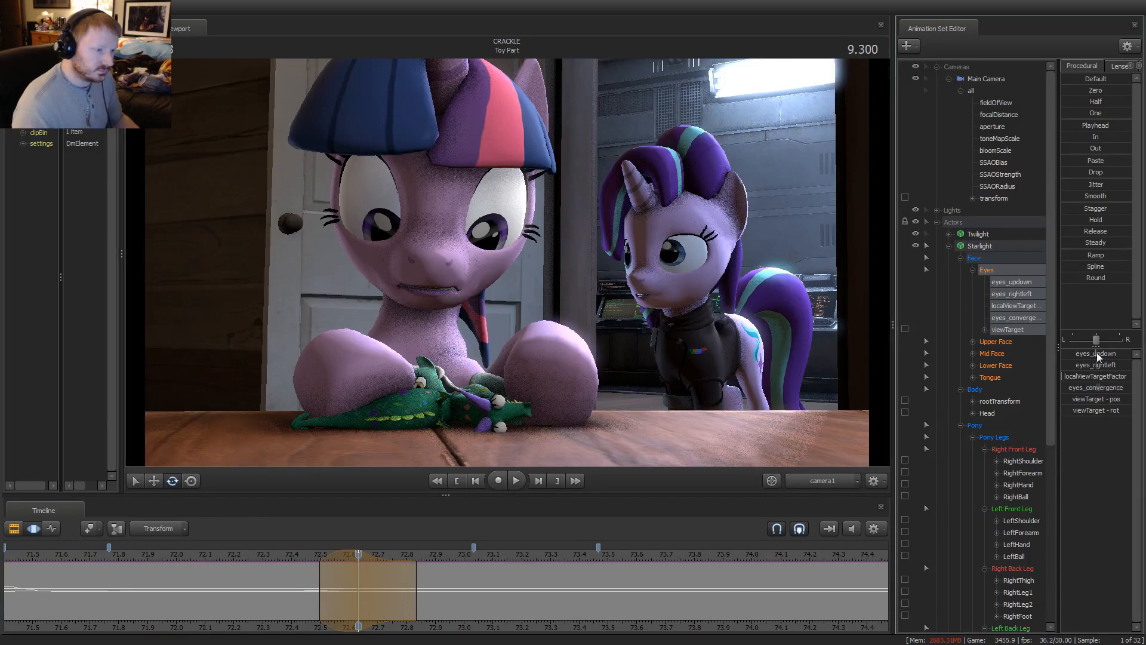
key("space")
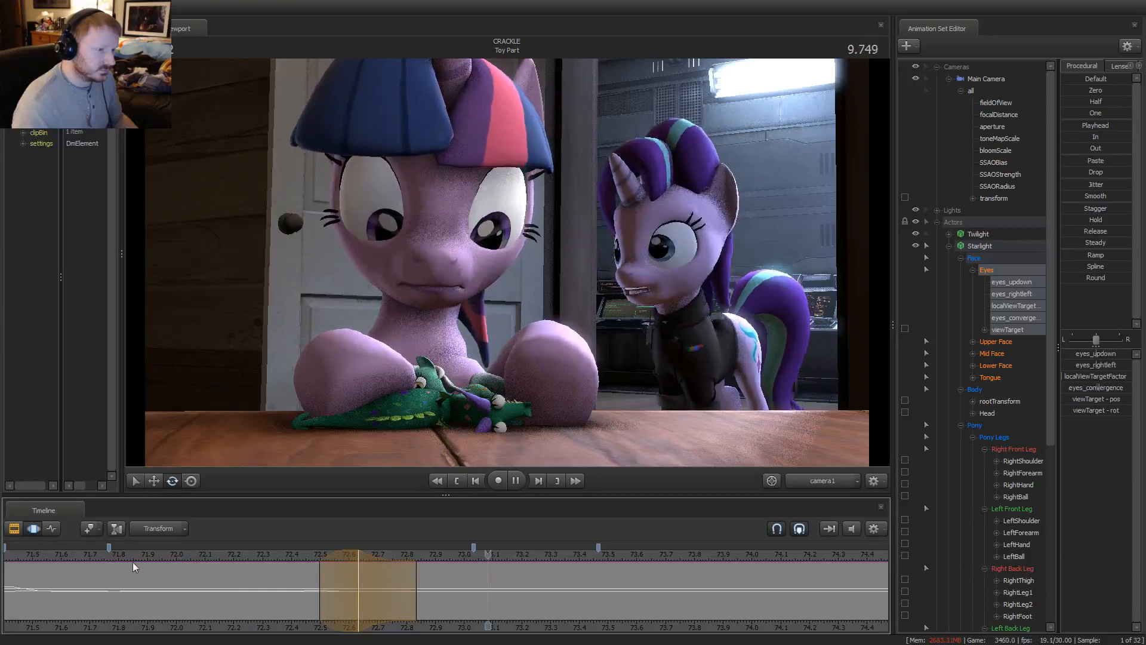
Using the Upper Face curves as a guide, make a time selection holding about 72.9–73.03 s with falloffs spanning about 72.8–73.13 s
left_click_drag(325, 586, 436, 609)
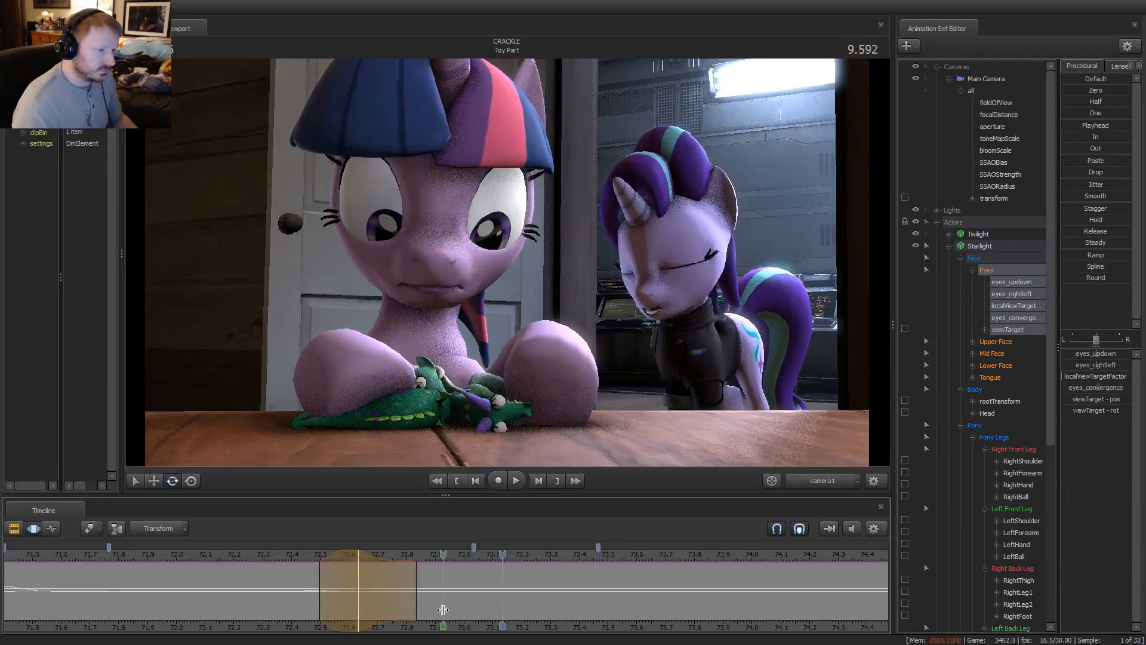
middle_click_drag(442, 609, 446, 609)
left_click(994, 342)
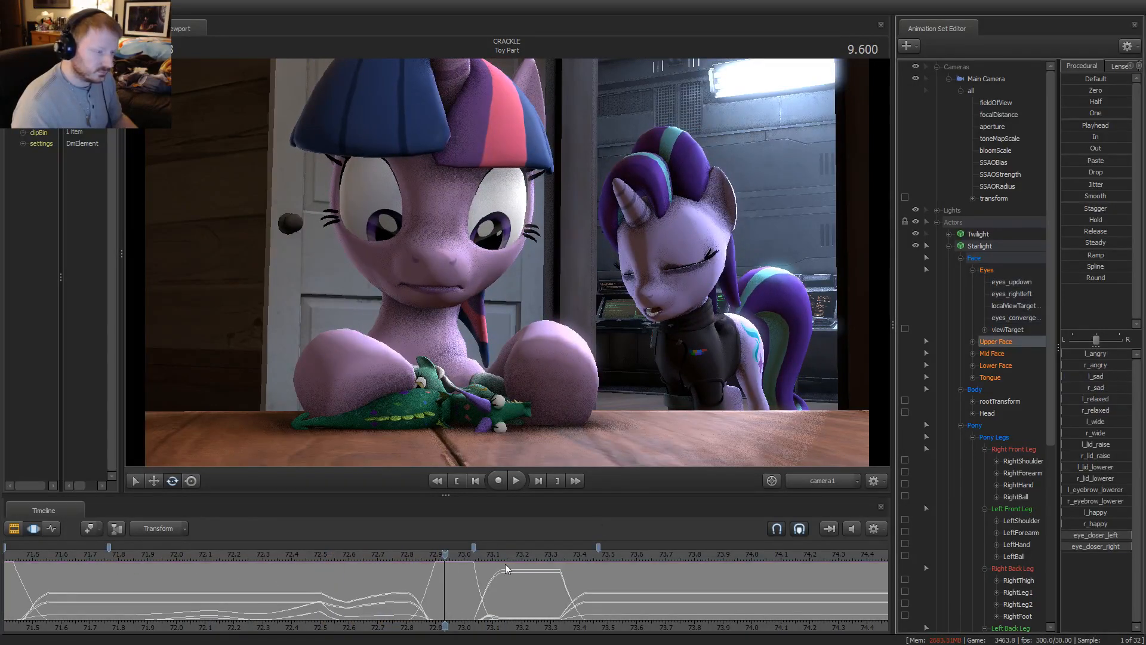
scroll(437, 576, "up", 1)
left_click_drag(434, 574, 473, 584, "shift")
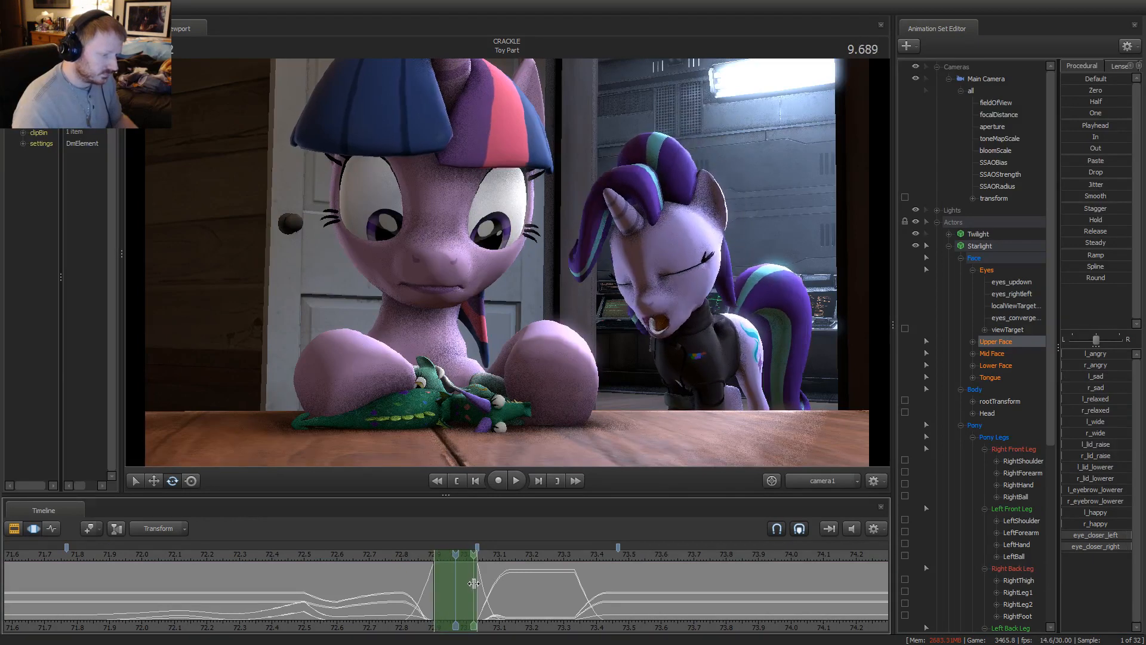
scroll(473, 583, "up", 3, "shift")
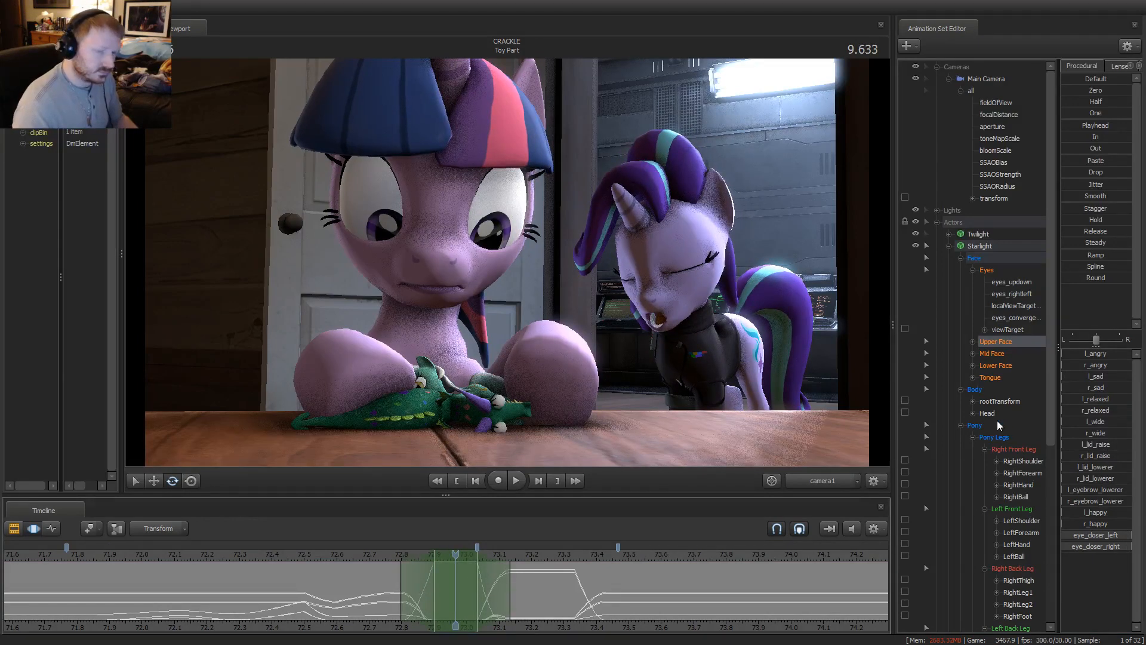
Raise Starlight's eyes_updown across the time selection around 9.63 s, and replay it
left_click(1000, 273)
left_click(1011, 282)
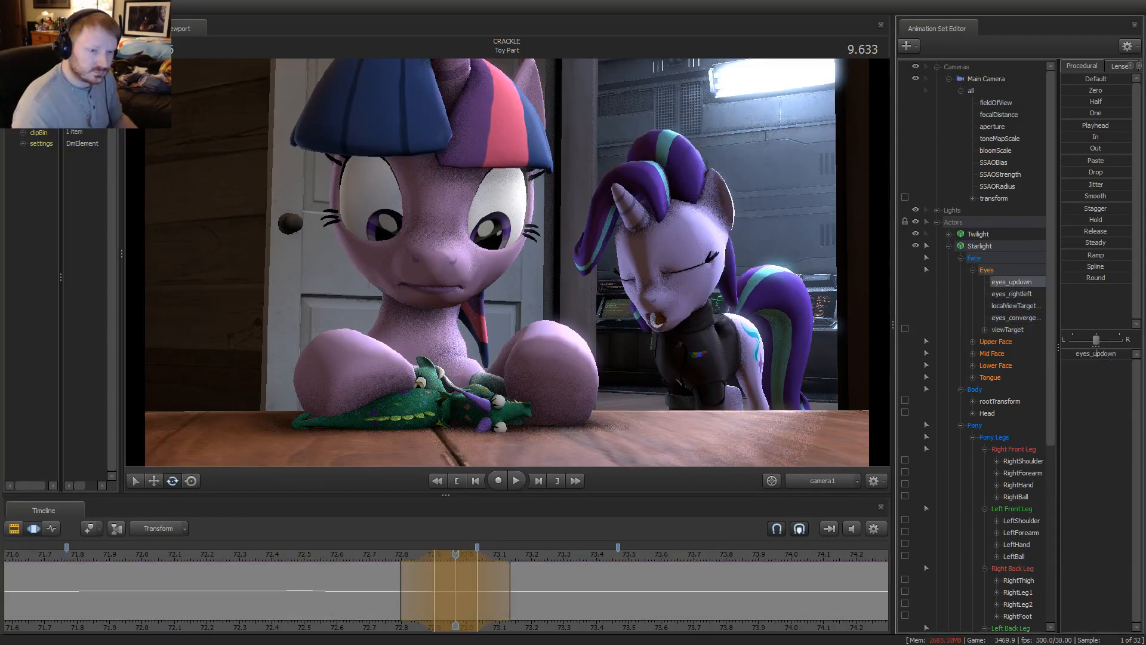
left_click_drag(455, 554, 395, 579)
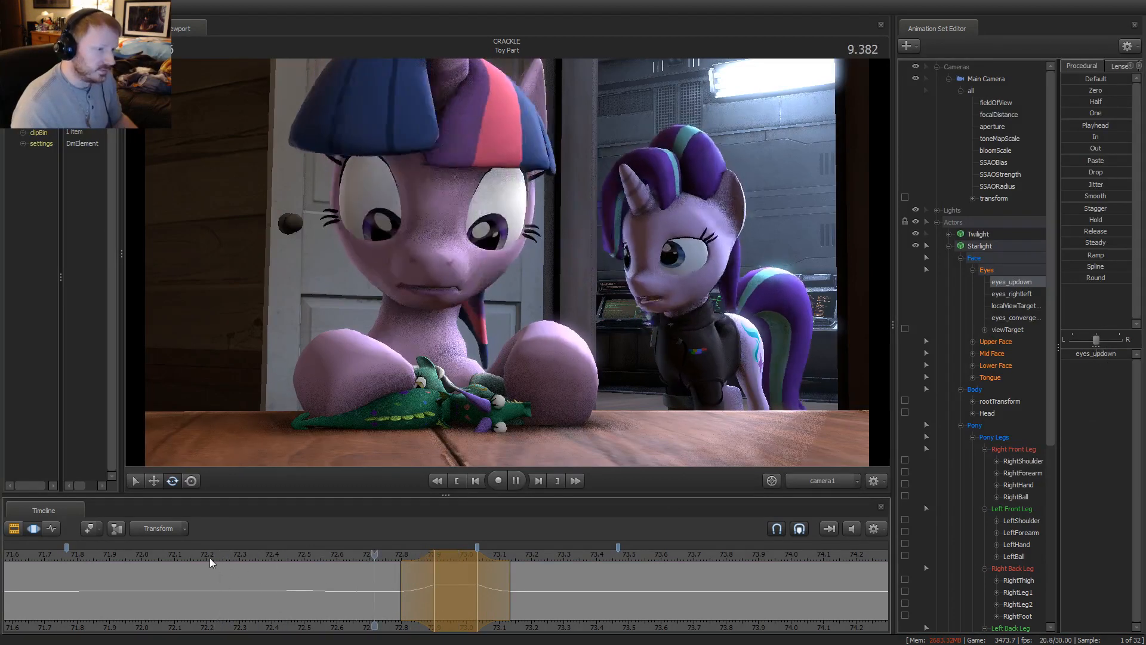
Widen the falloffs of the eye edit around 9.63 s to span about 72.77–73.17 s, and replay it
left_click_drag(401, 606, 391, 609)
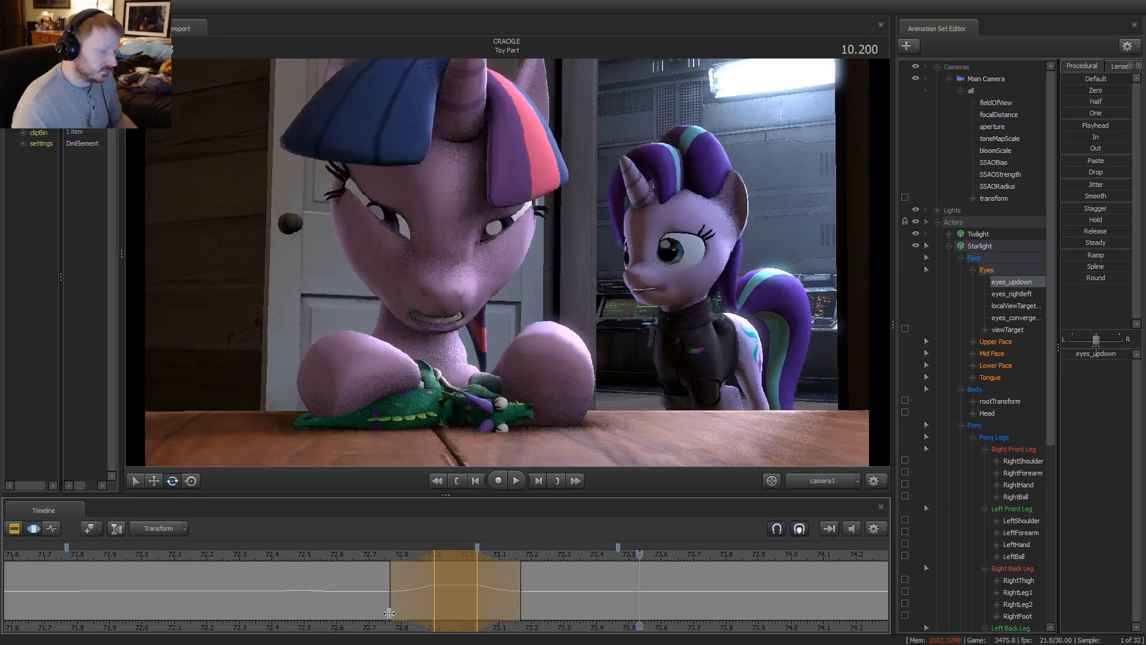
left_click_drag(488, 602, 517, 601)
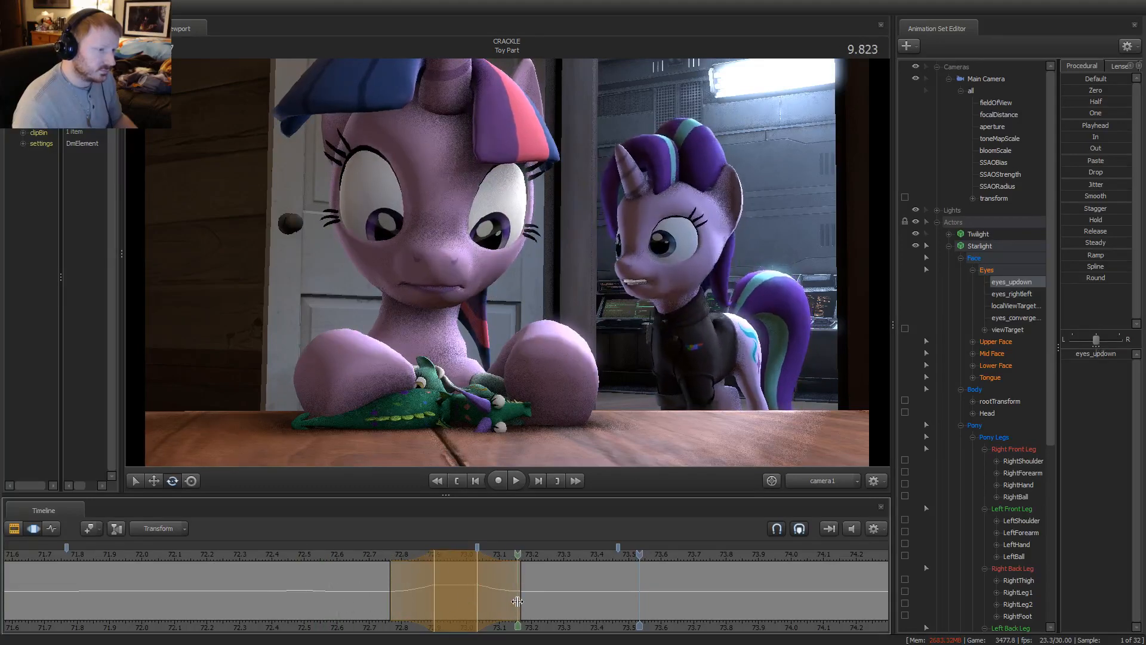
left_click(331, 558)
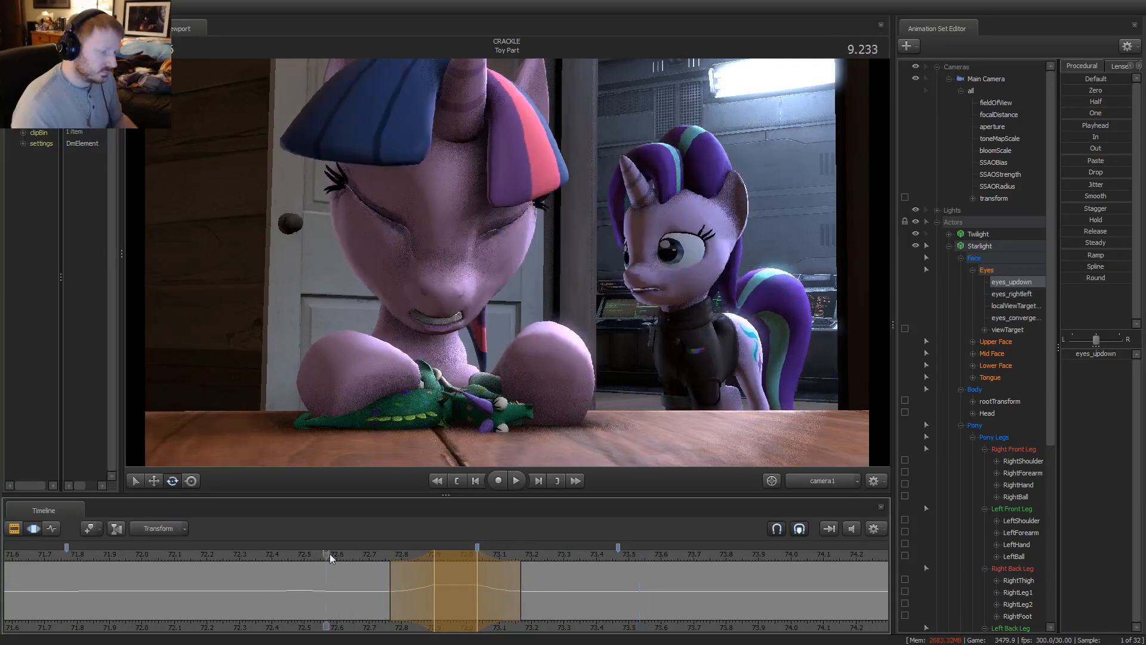
key("space")
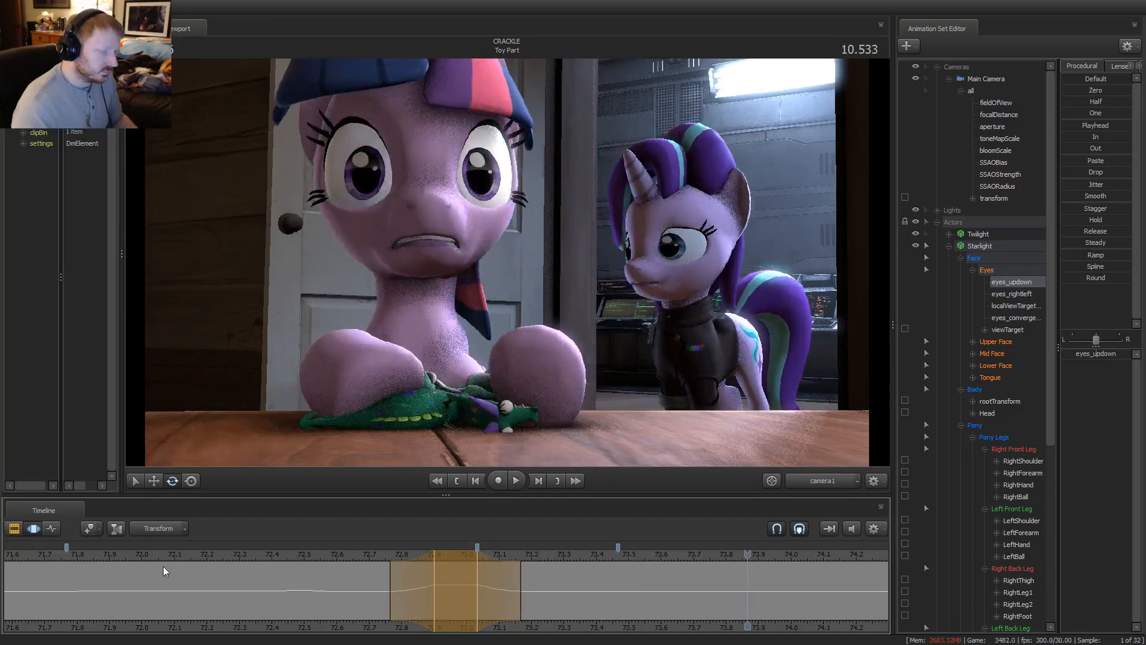
key("space")
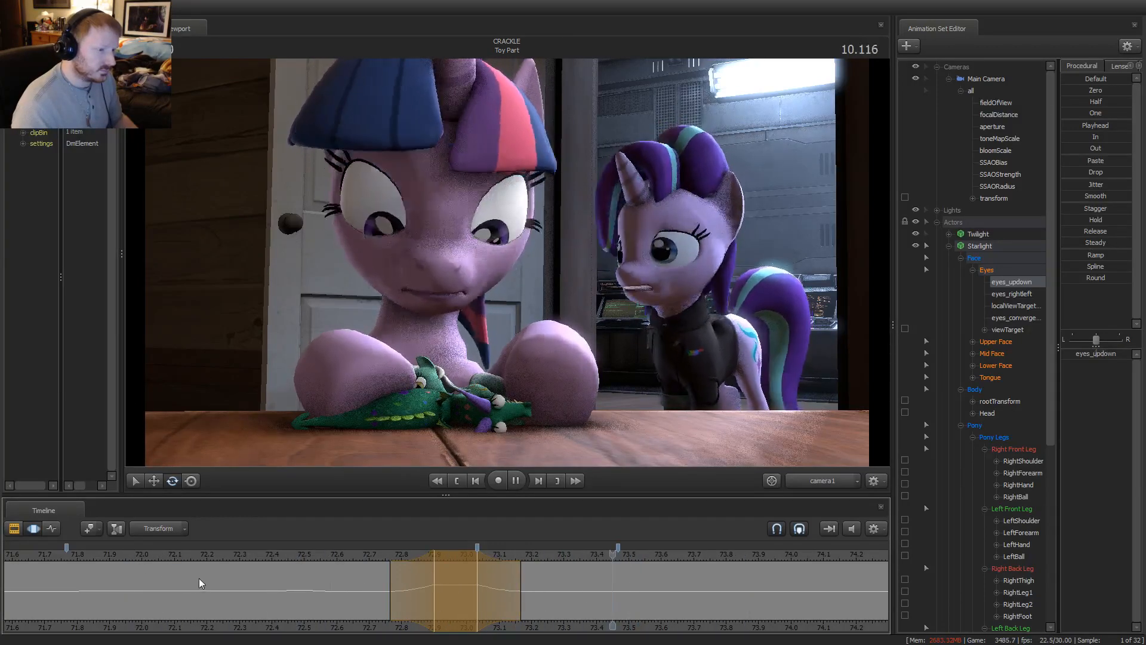
key("space")
Replay Starlight's reaction from several starting points between about 71 s and 72.7 s to review her eye and head motion
scroll(256, 577, "down", 1)
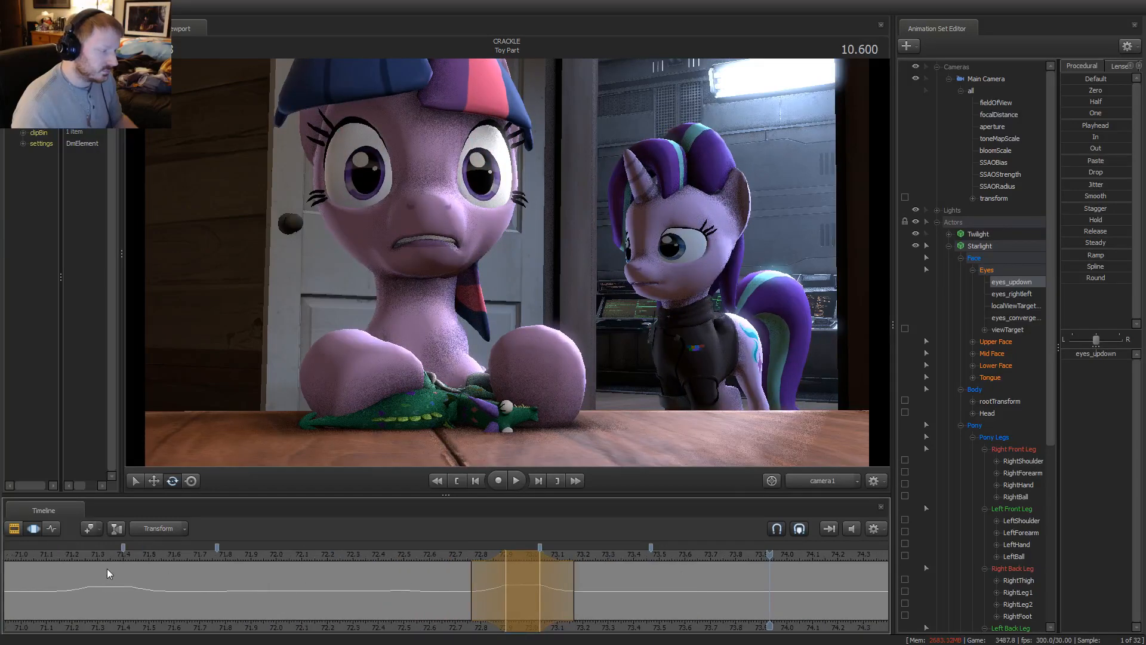
left_click(118, 554)
key("space")
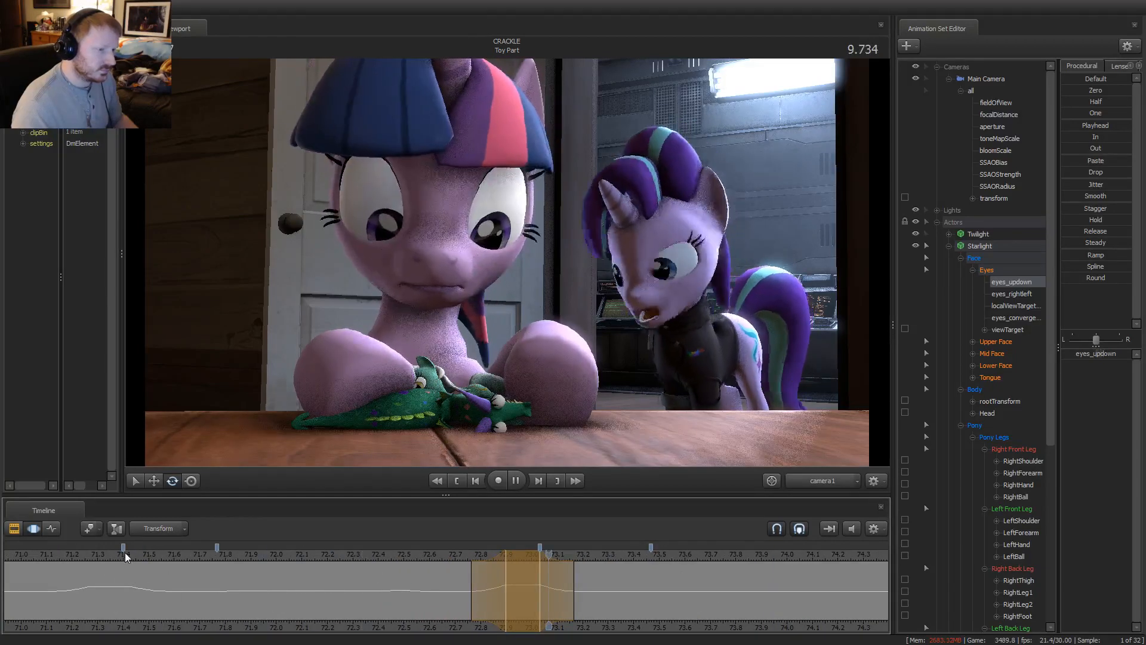
key("space")
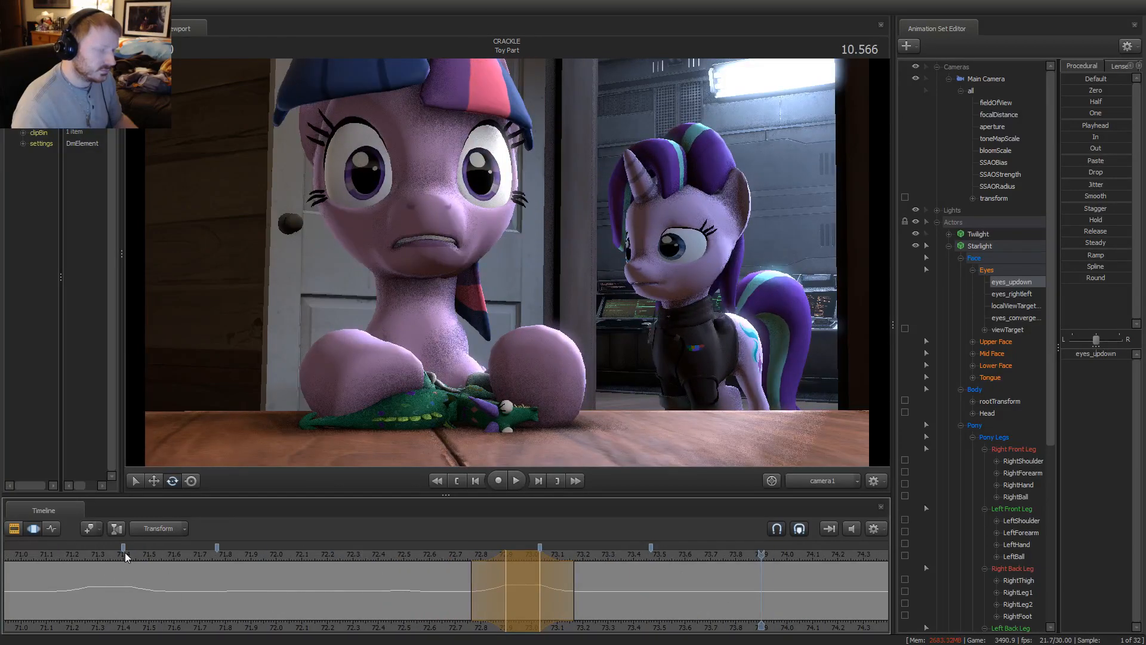
left_click(440, 557)
key("space")
key("space")
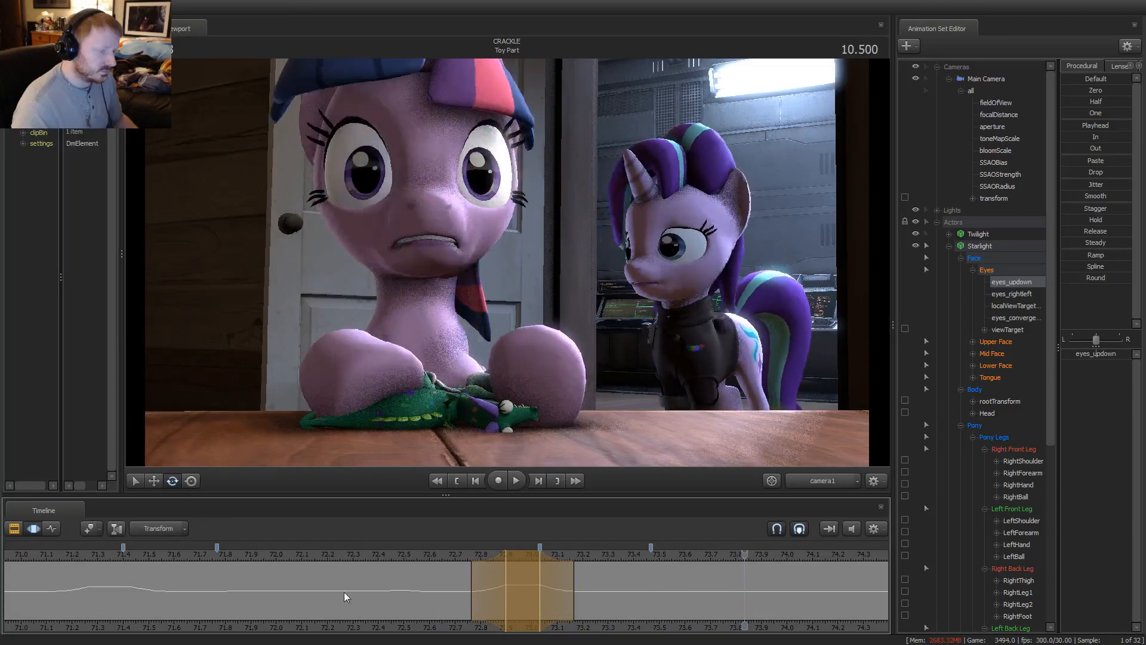
left_click(301, 557)
key("space")
key("space")
left_click_drag(284, 556, 223, 560)
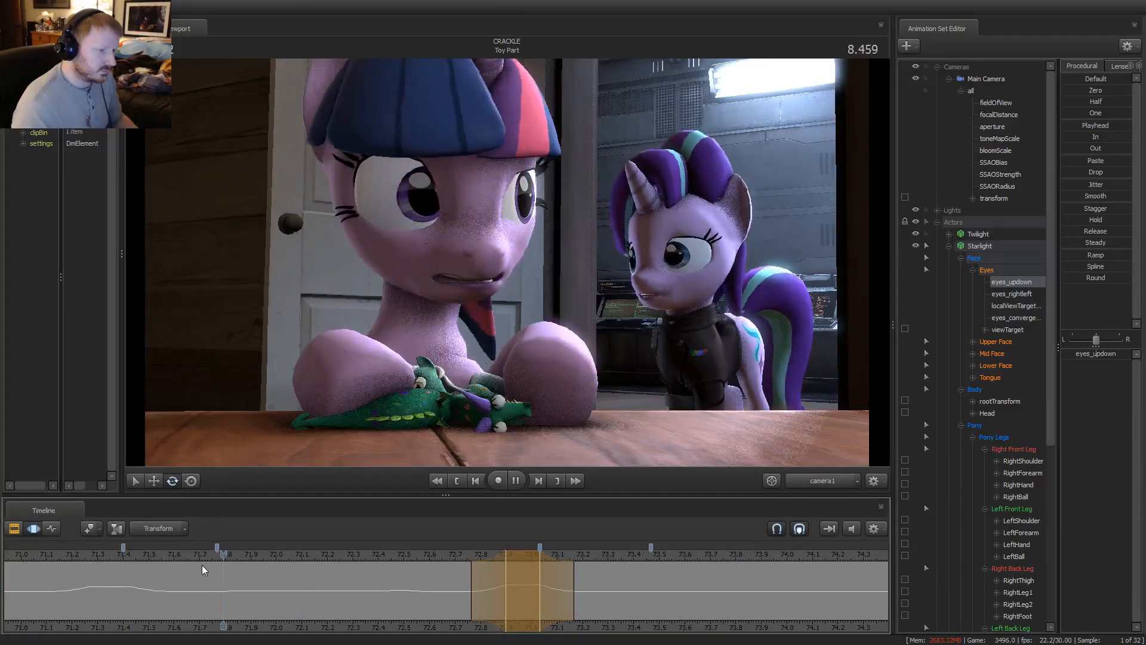
key("space")
key("space")
scroll(206, 564, "down", 3)
left_click(150, 551)
key("space")
key("space")
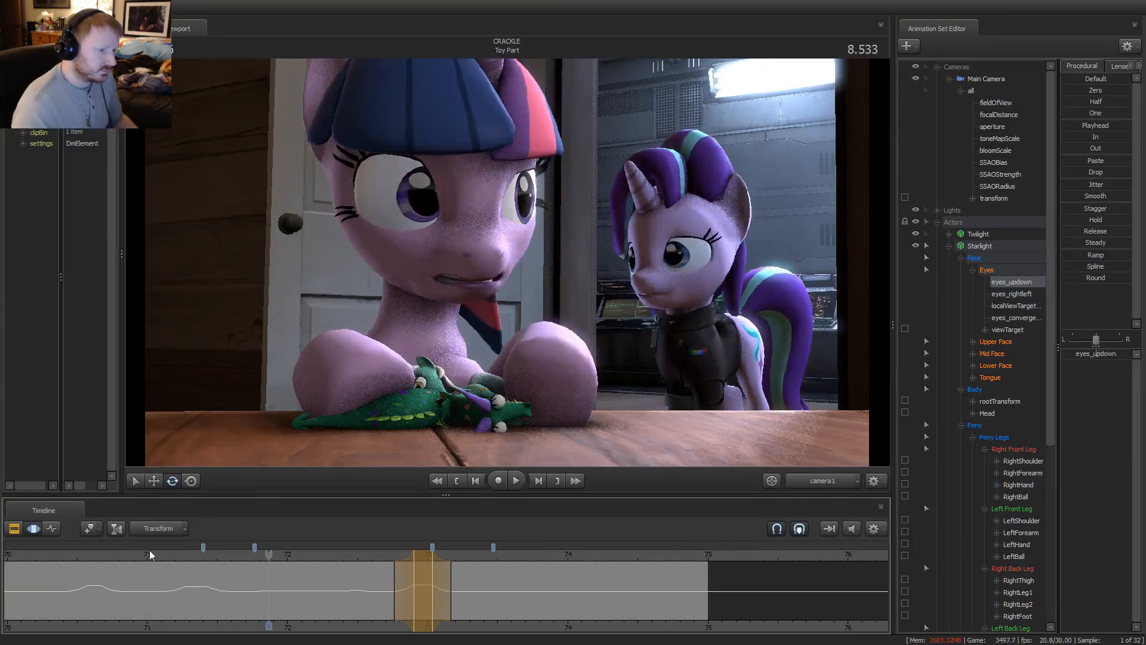
Select the time from 8.033 s onward, lower Starlight's Skin to its minimum across it, and replay the change
left_click(199, 594)
key("]")
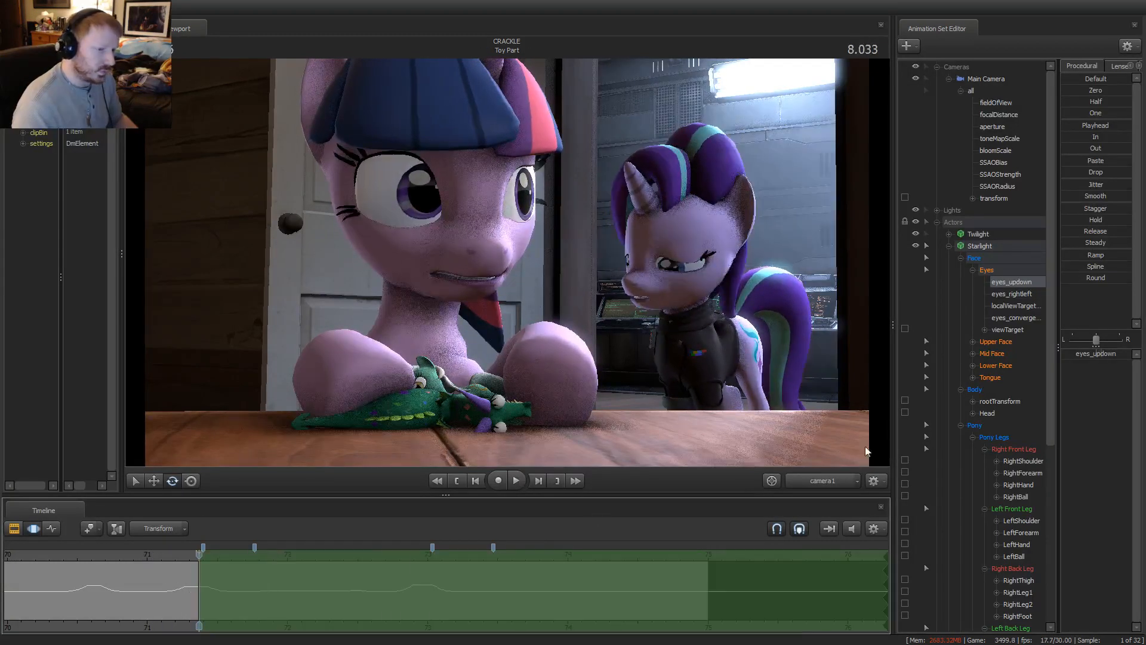
scroll(970, 443, "down", 7)
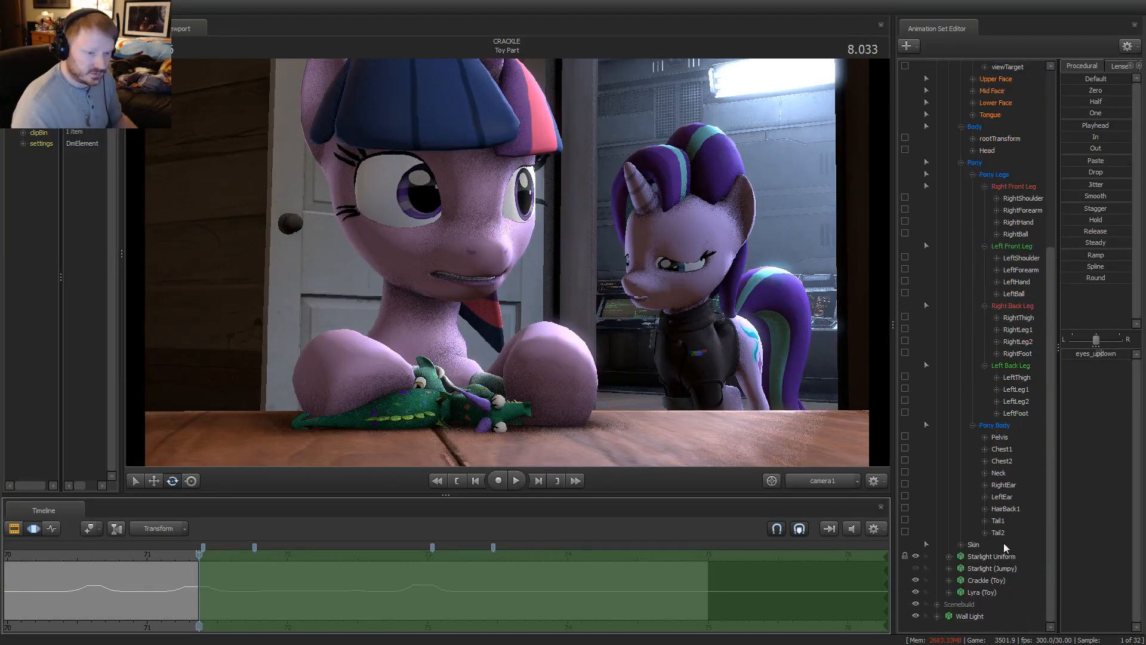
left_click(979, 545)
left_click_drag(1097, 356, 1060, 355)
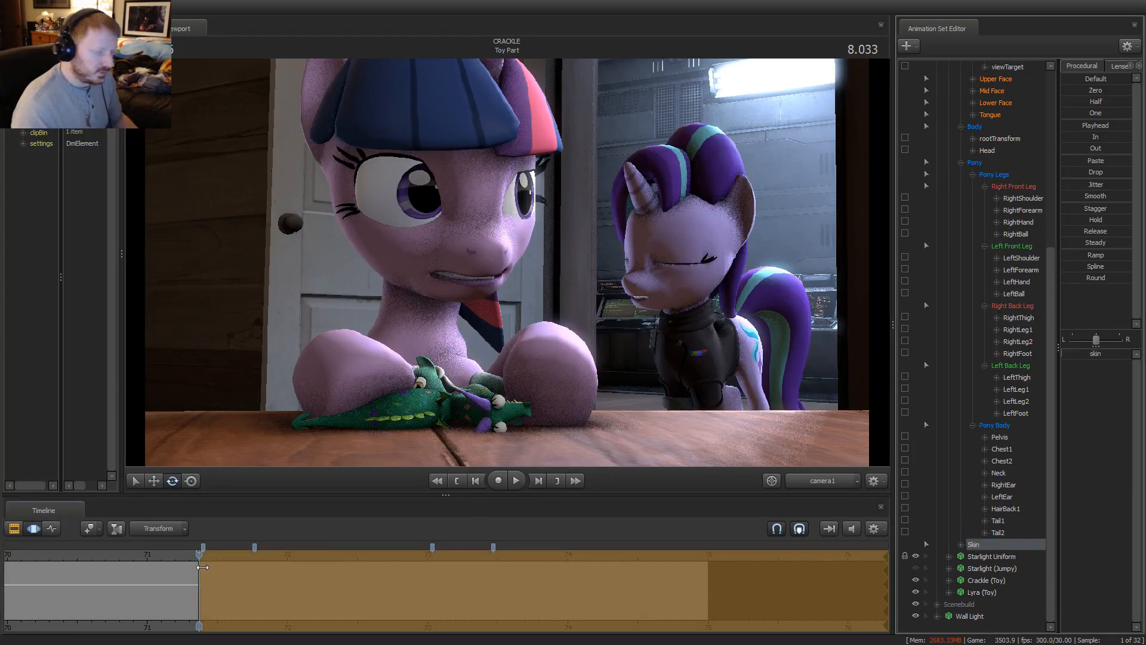
left_click(95, 556)
key("space")
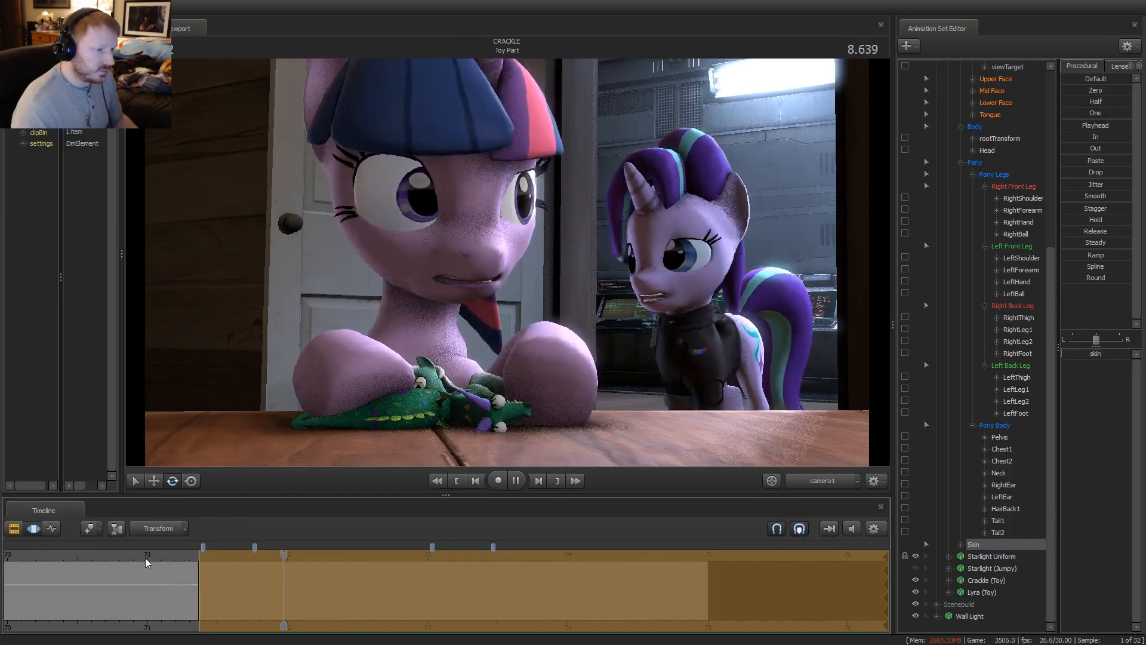
key("space")
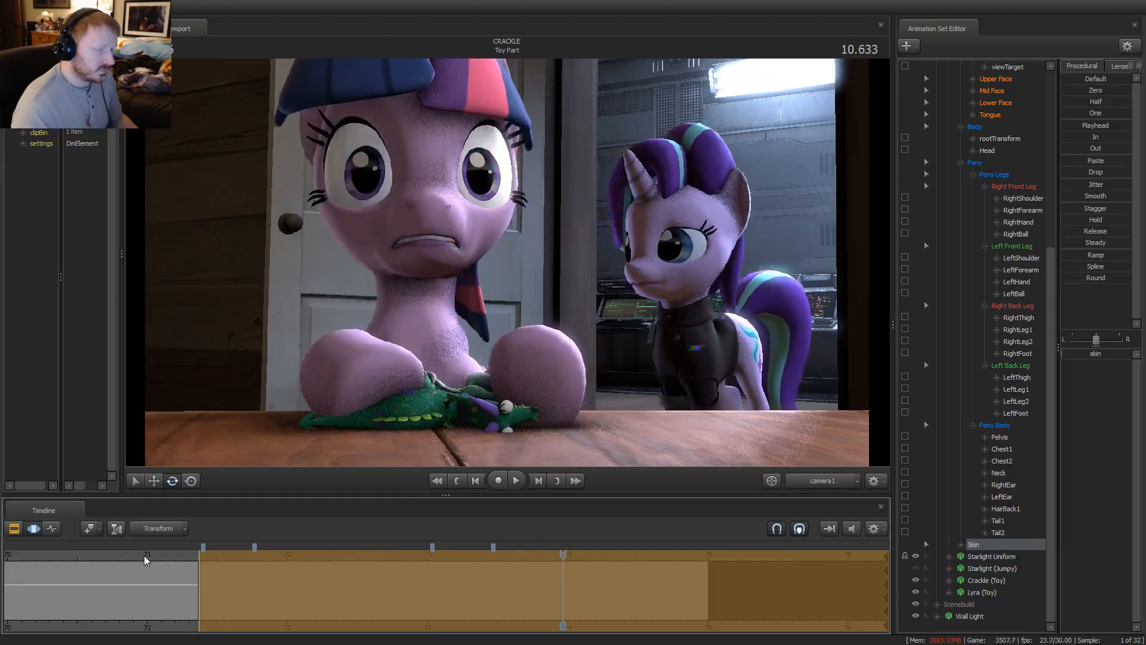
Replay the shot from about 67.4 s and again from 71 s to review Starlight after the skin change
scroll(161, 573, "down", 3)
left_click(117, 561)
key("space")
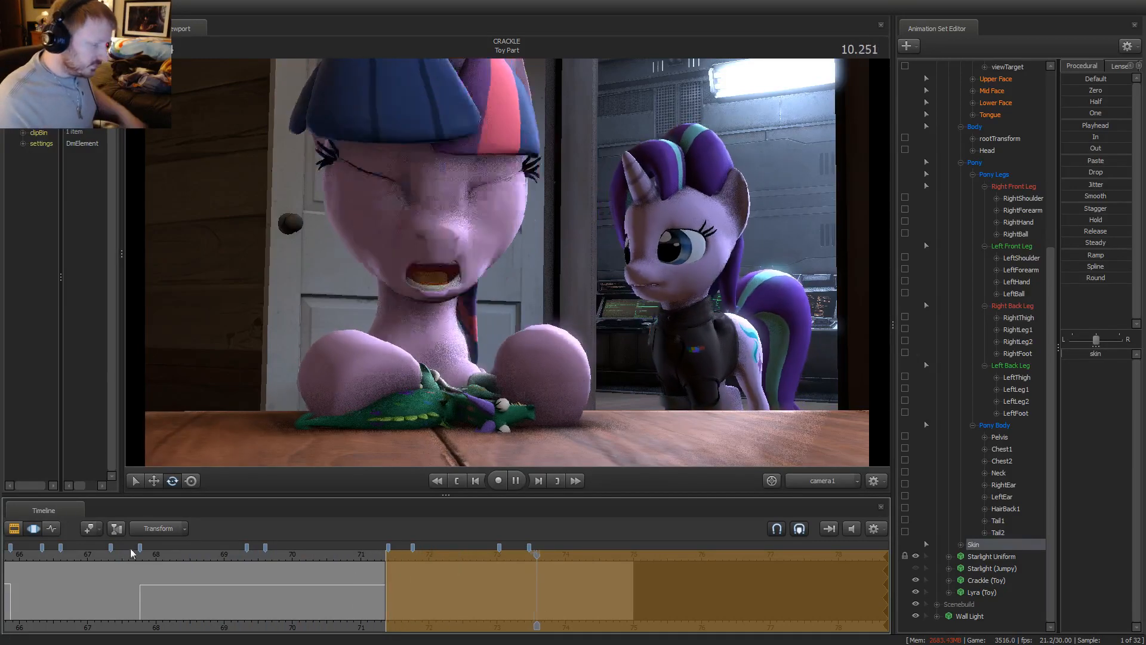
key("space")
left_click(360, 559)
key("space")
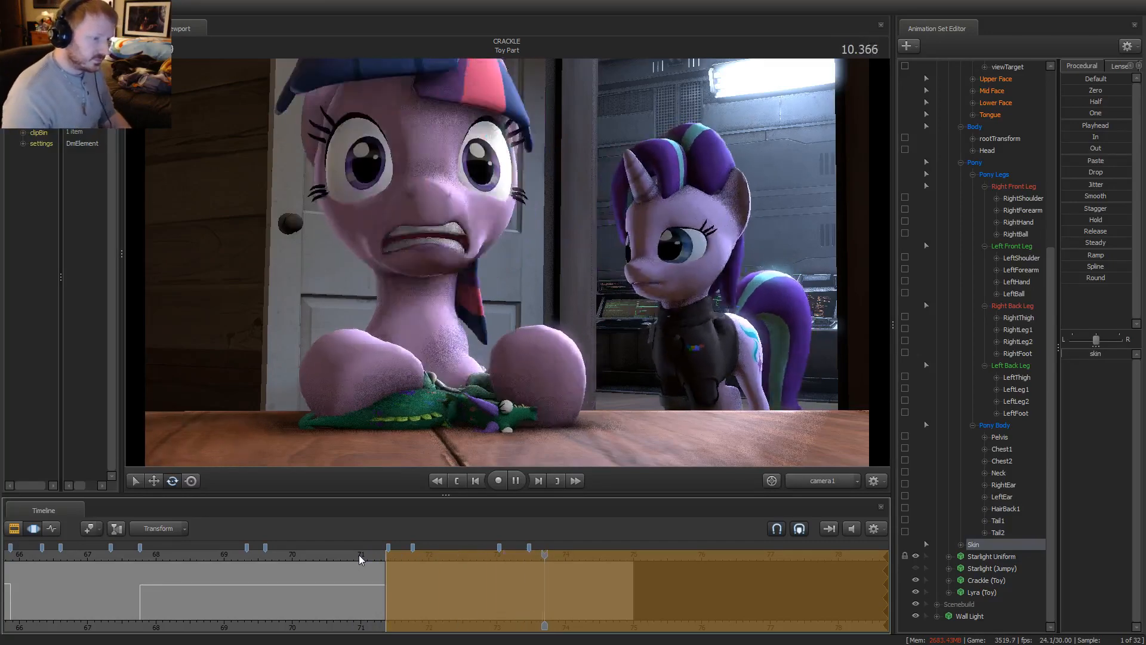
key("space")
Clear the open-ended time selection and replay the end of the shot from about 72.9 s
key("F2")
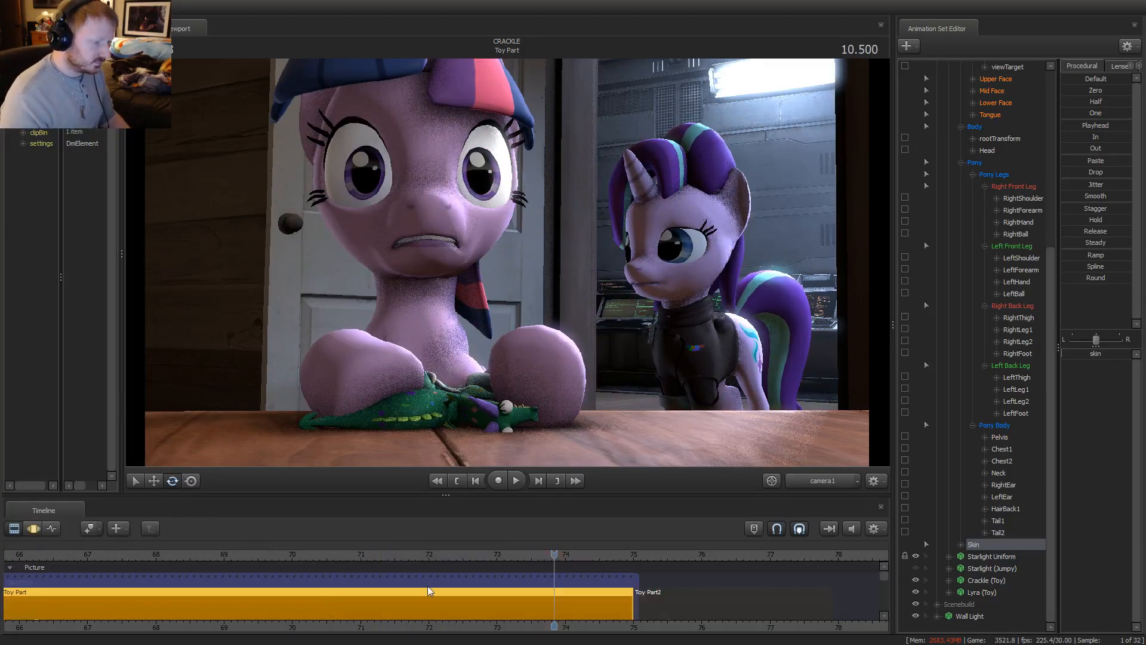
scroll(566, 601, "up", 2)
key("F3")
left_click_drag(554, 601, 508, 609)
key("space")
scroll(514, 608, "up", 1)
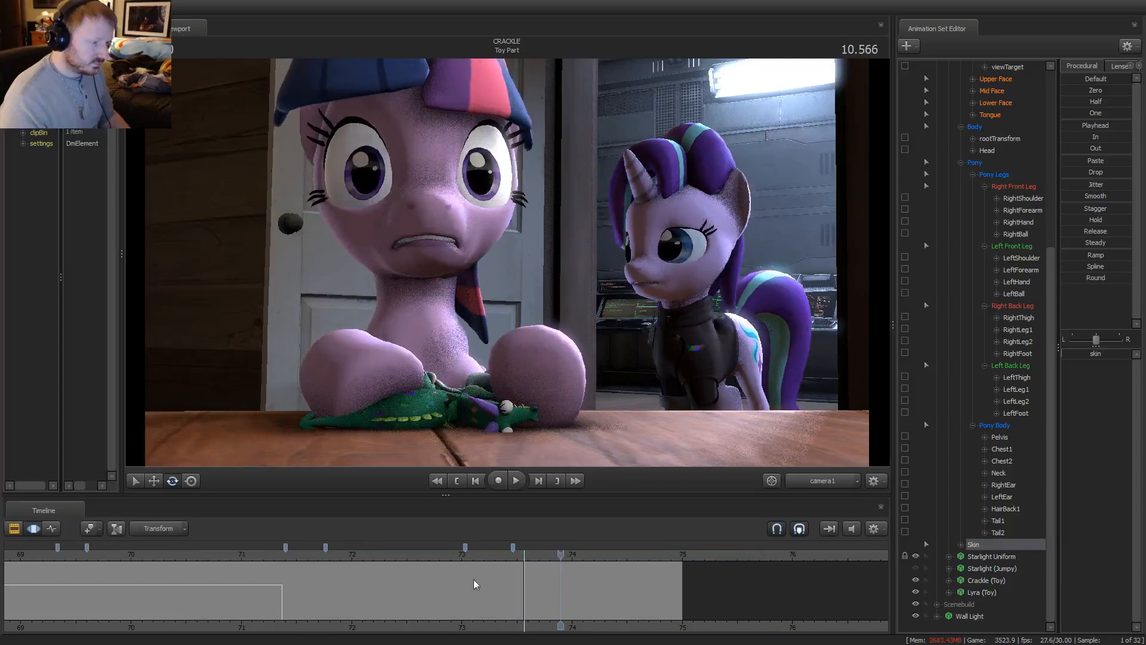
left_click(449, 558)
key("space")
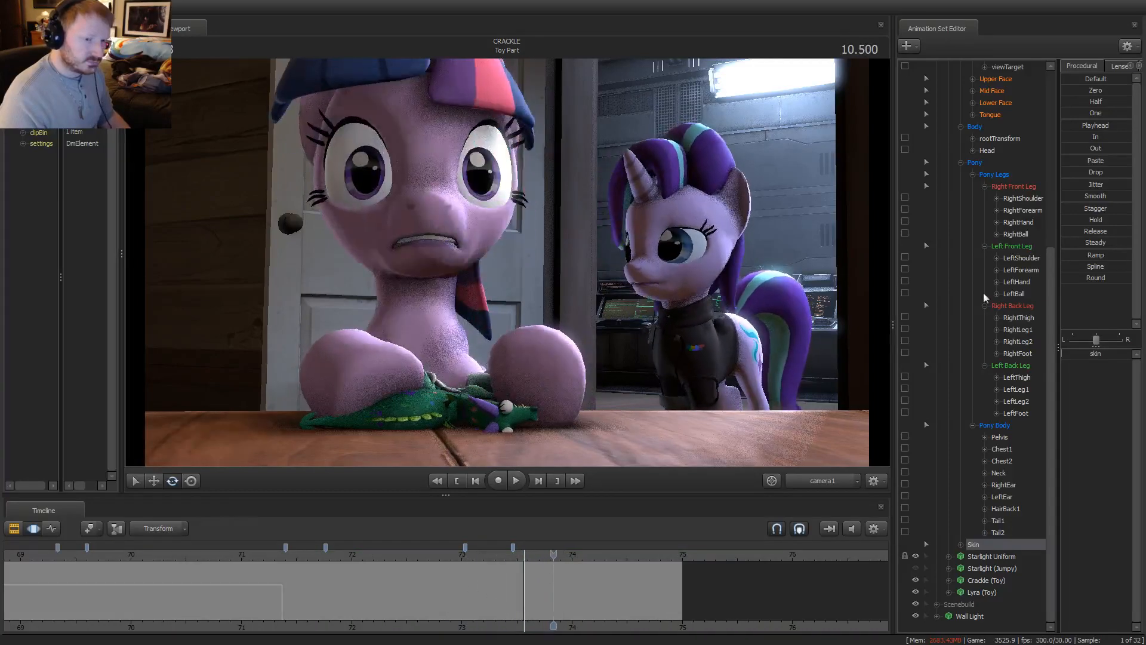
Slightly raise Starlight's eye_closer_left and eye_closer_right across about 73.33–73.73 s, peaking at 10.133 s, and replay it
scroll(993, 239, "up", 3)
left_click(999, 188)
scroll(500, 584, "up", 2)
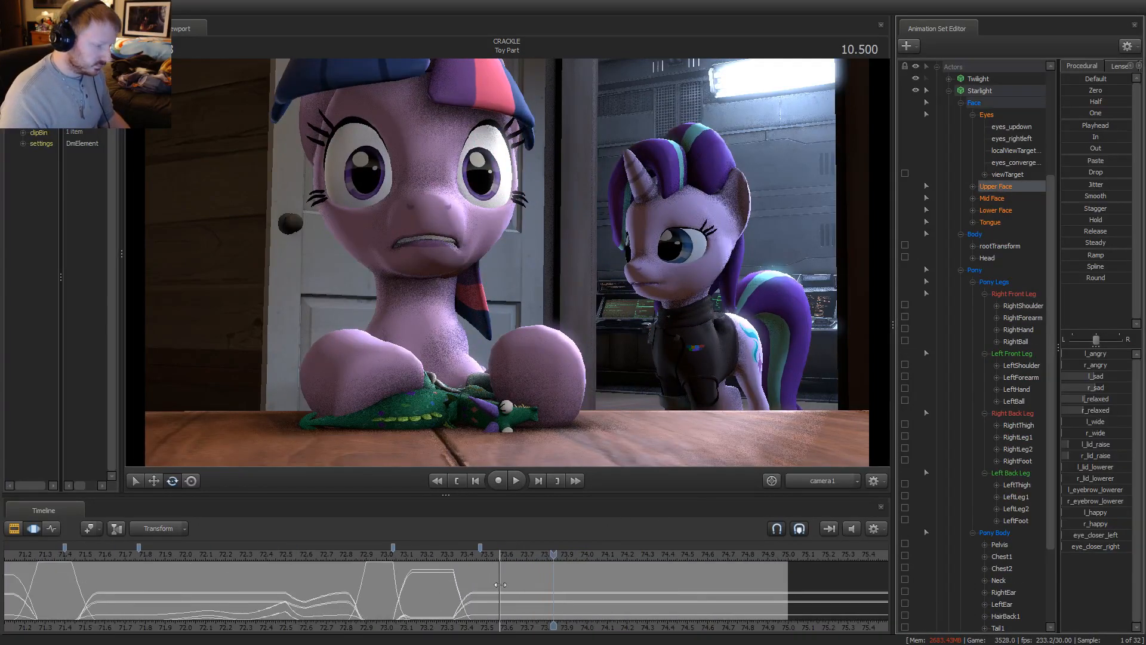
scroll(500, 585, "up", 3)
left_click(386, 590)
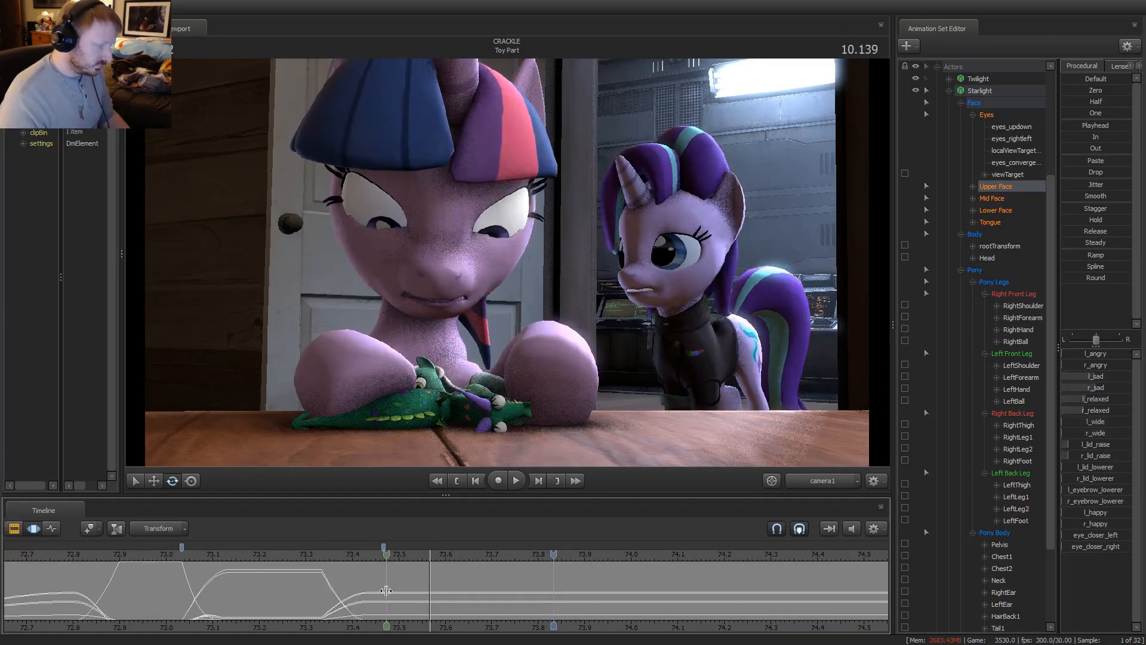
left_click(386, 590)
left_click_drag(449, 590, 507, 586)
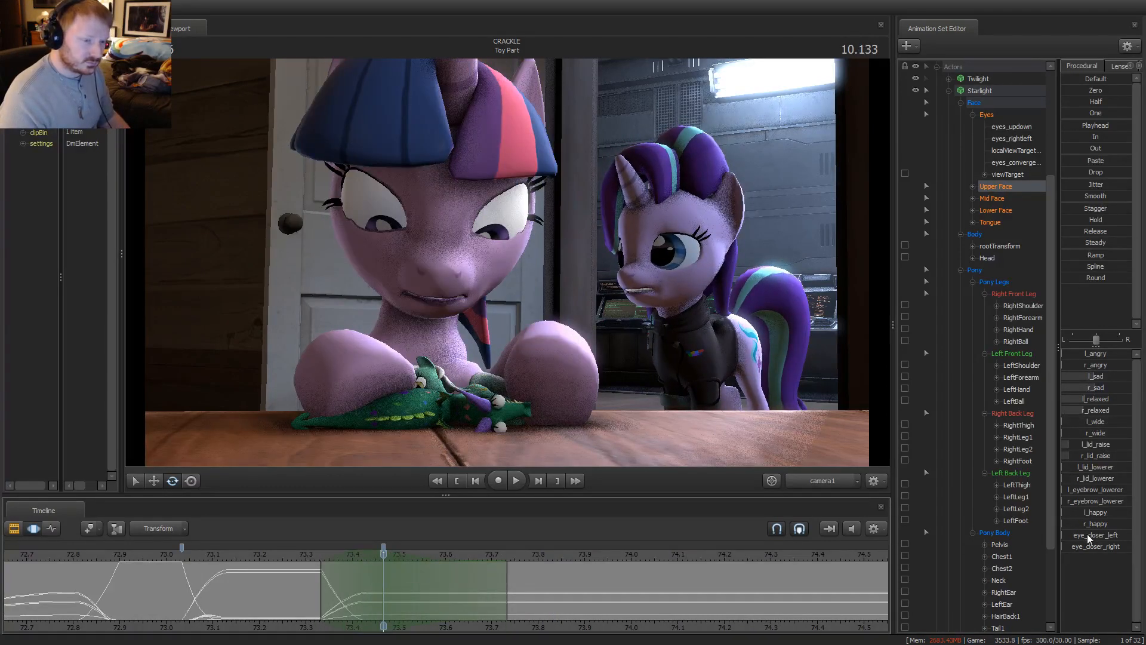
left_click_drag(1088, 539, 1082, 539)
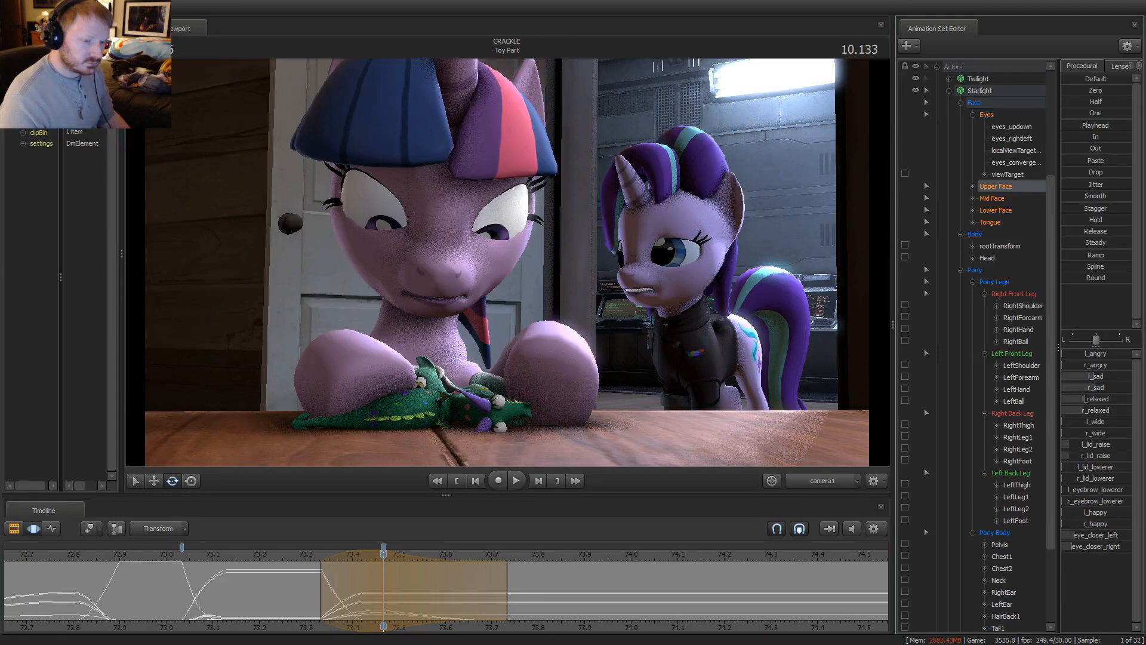
key("space")
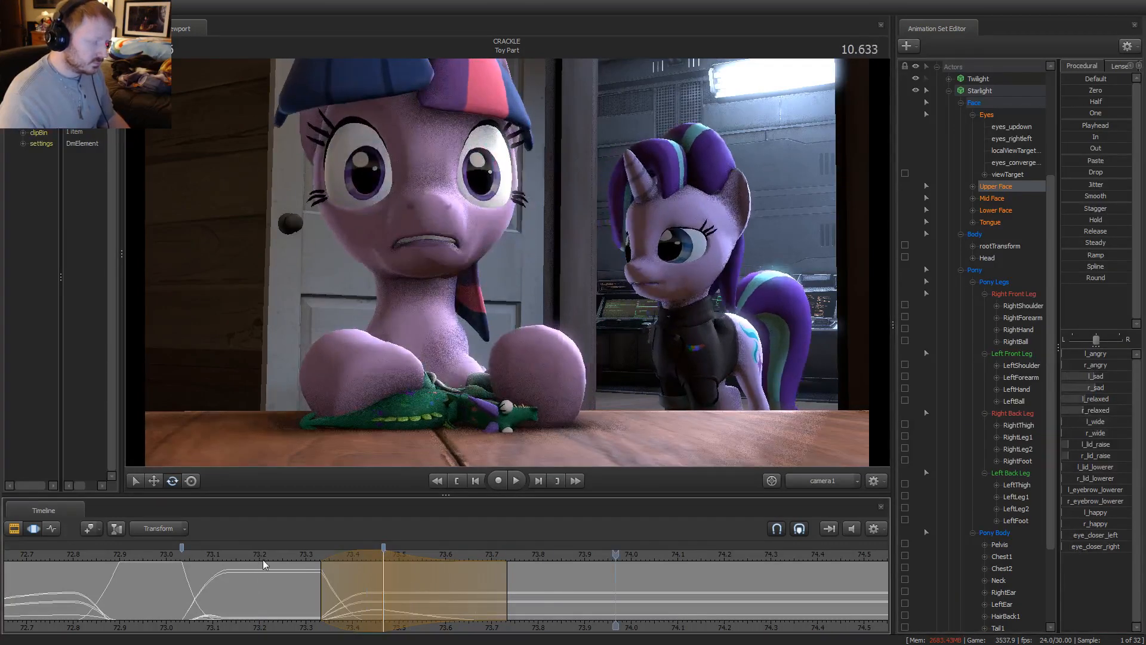
key("space")
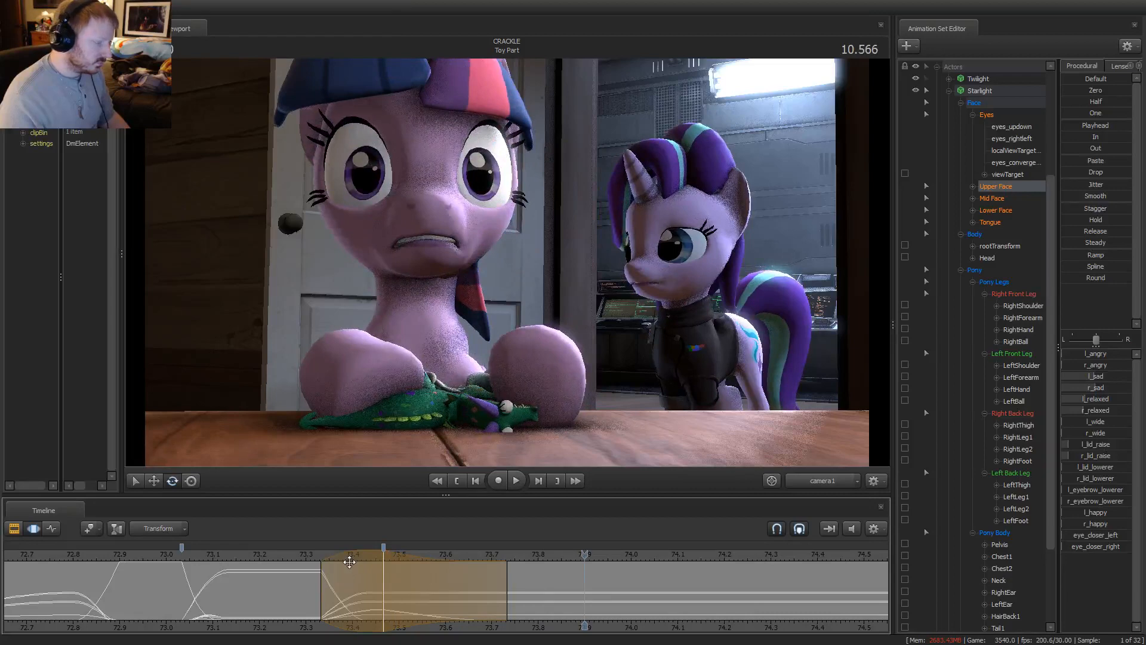
Shift the eye-closer edit slightly earlier to span about 73.3–73.7 s, and replay it
left_click_drag(336, 560, 234, 563)
key("space")
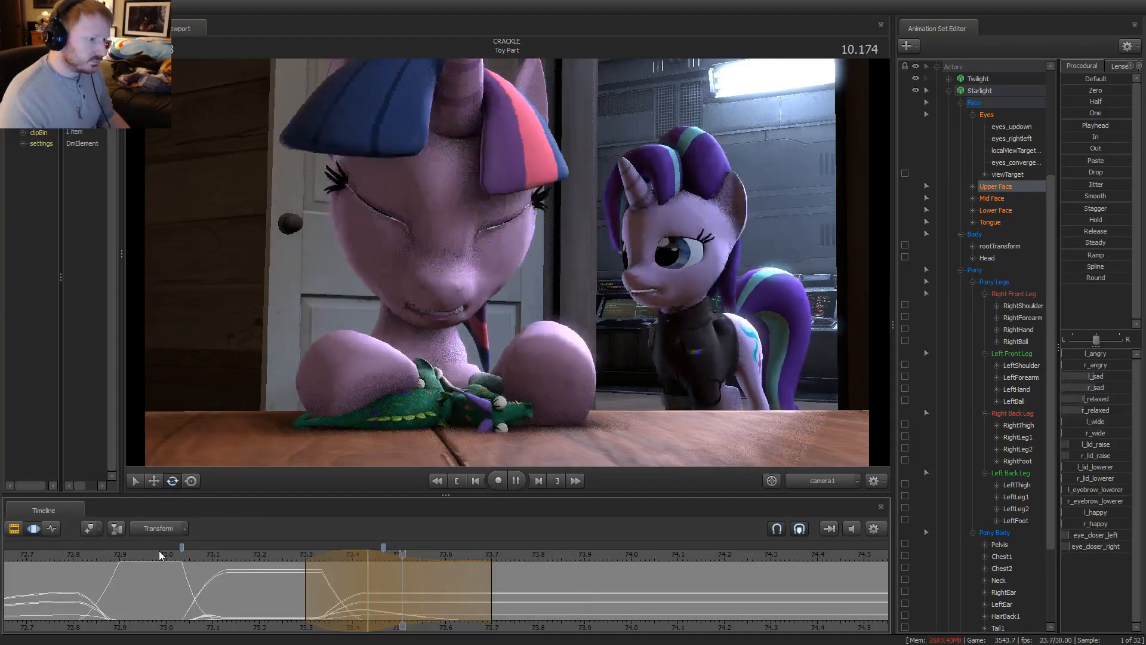
key("space")
Slightly adjust Starlight's eyes_updown across about 73.03–73.3 s, peaking at 9.833 s, and replay it
scroll(250, 583, "down", 5)
left_click_drag(310, 592, 375, 582)
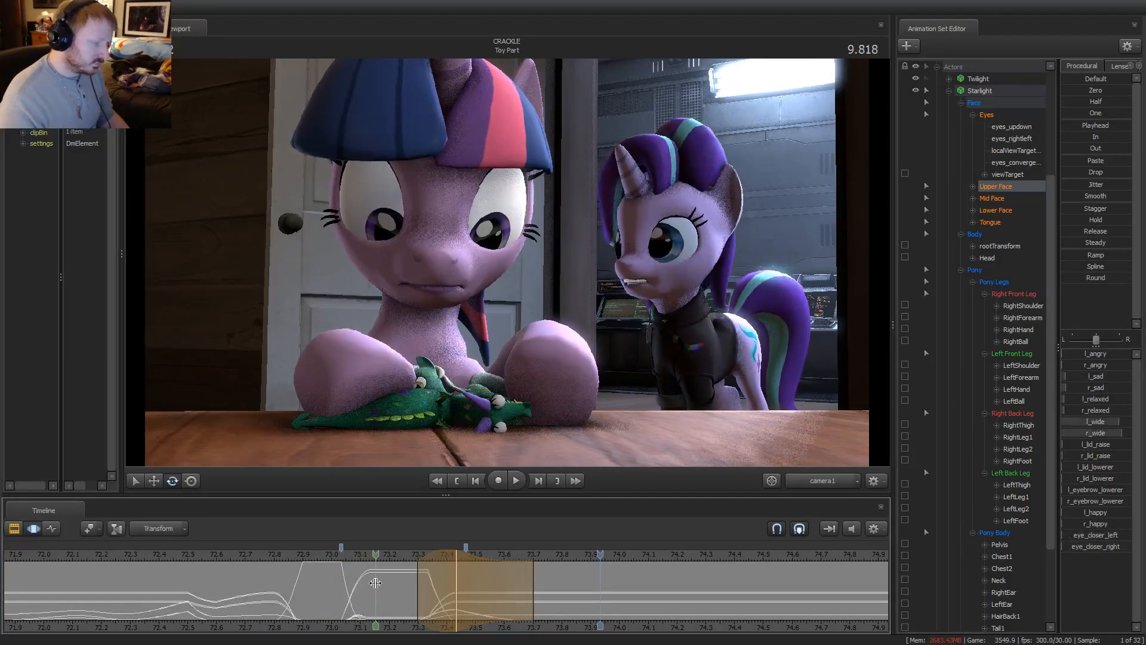
left_click(375, 583)
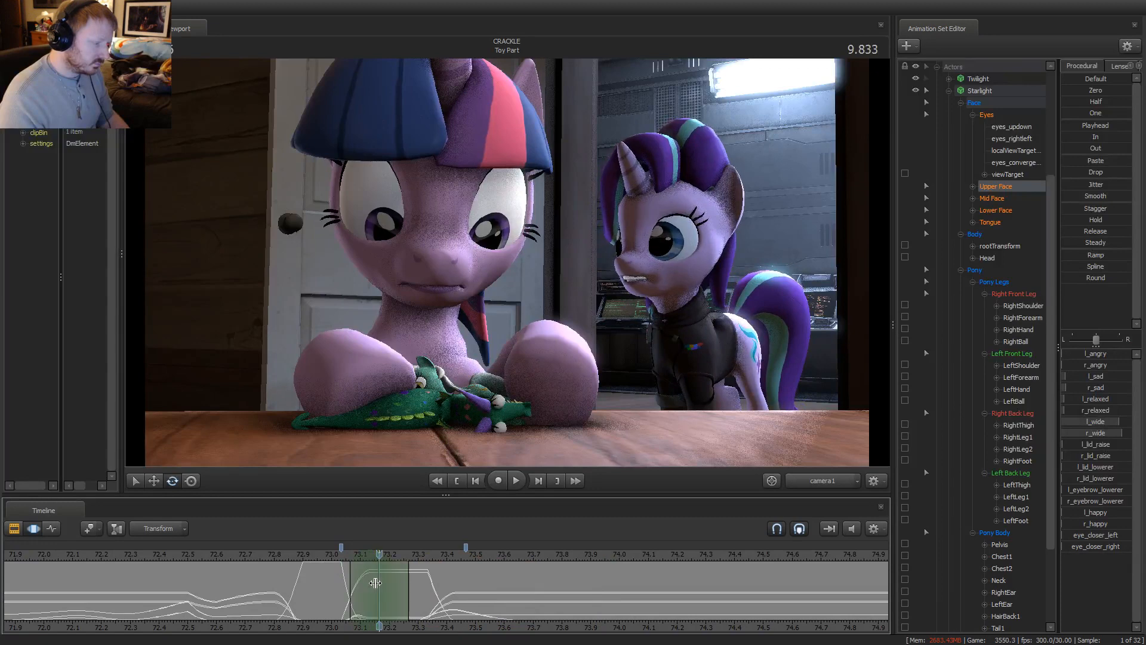
left_click(1010, 126)
left_click_drag(1092, 352, 1095, 353)
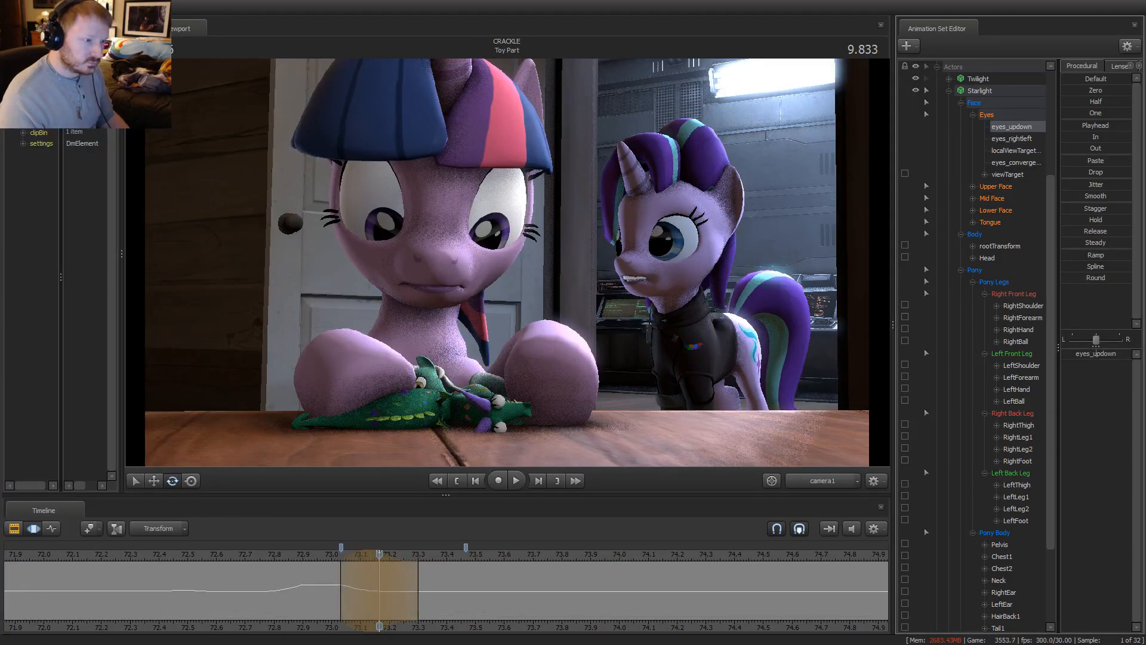
left_click(328, 563)
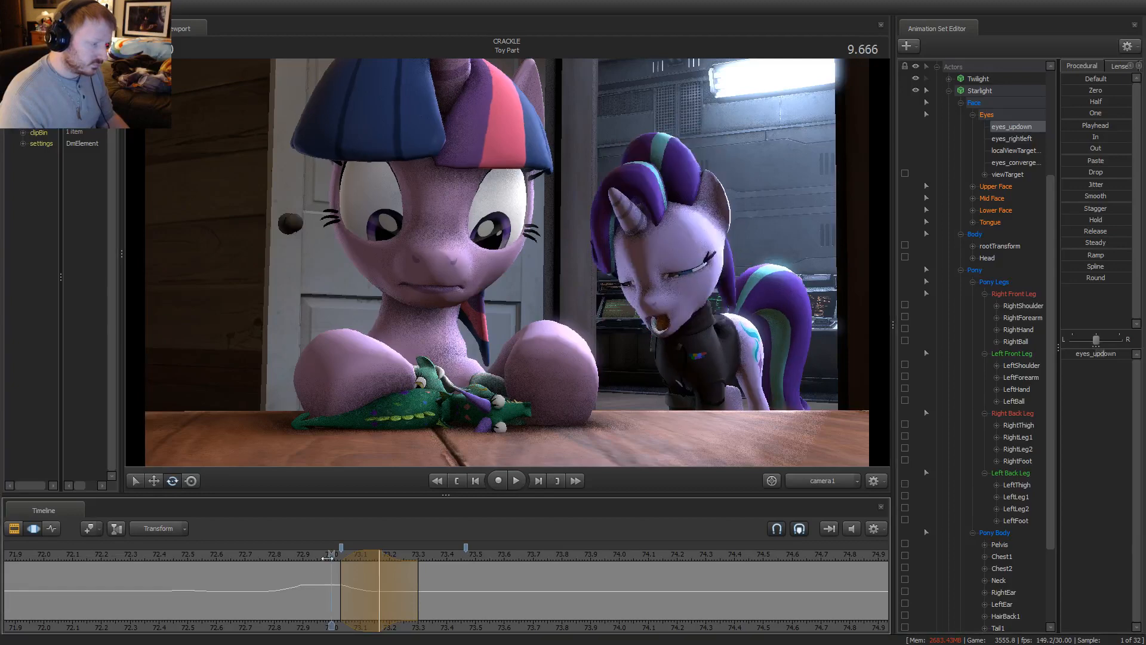
key("space")
key("space")
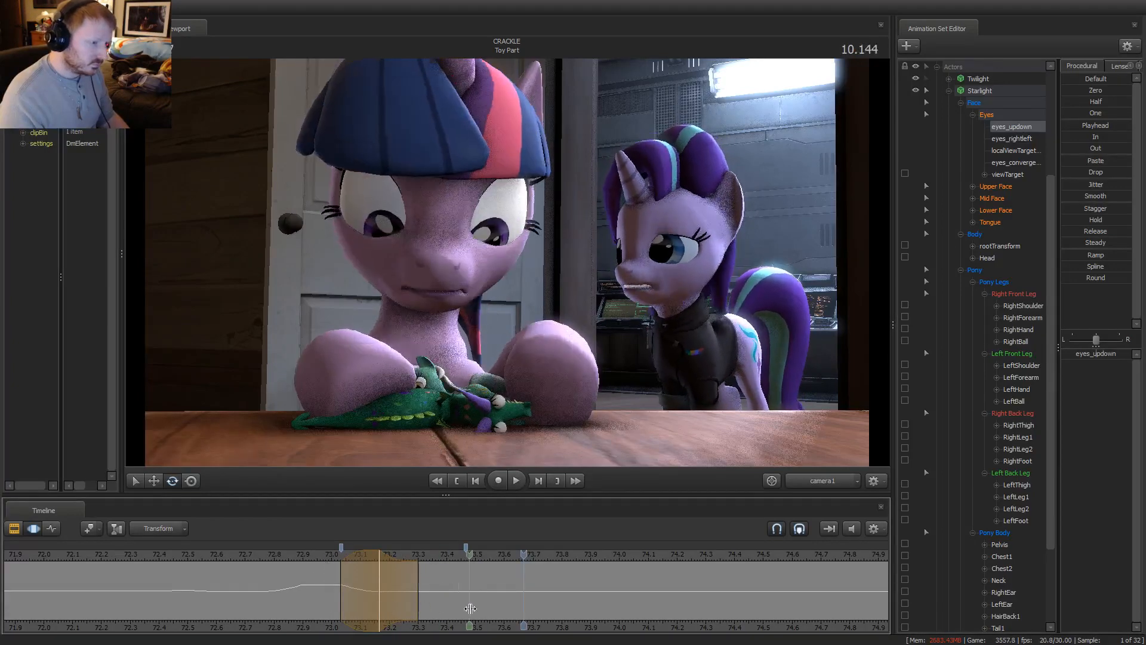
Slightly adjust Starlight's eyes_updown across about 73.4–73.6 s, peaking at 10.166 s
left_click(476, 608)
scroll(475, 607, "up", 3)
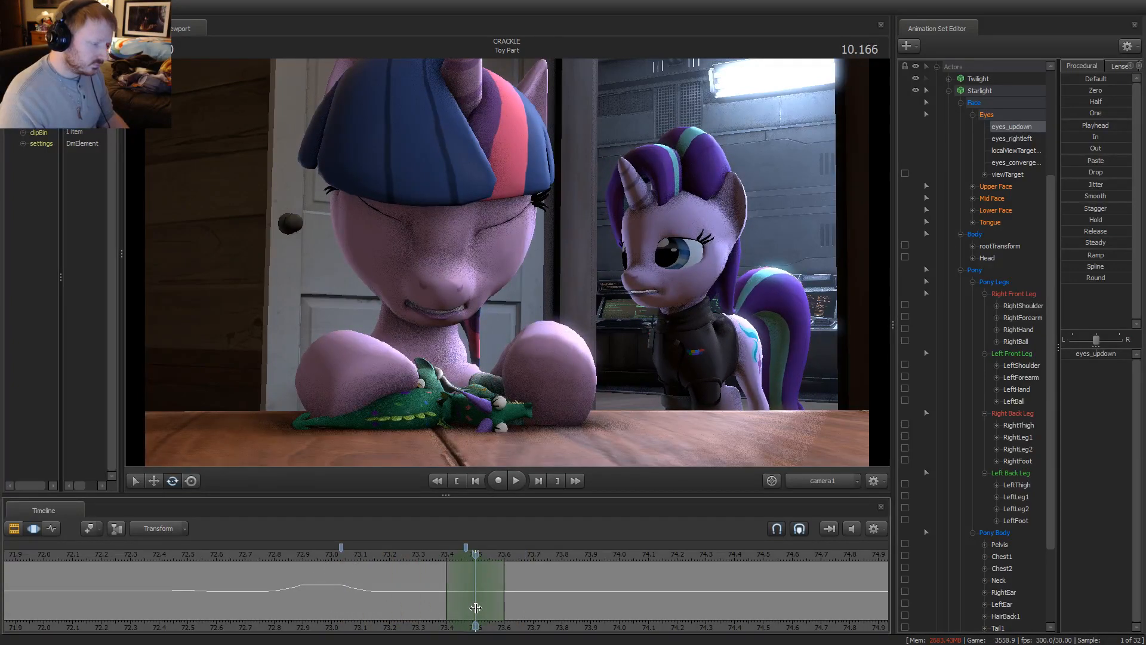
left_click(1095, 356)
left_click_drag(448, 554, 474, 557)
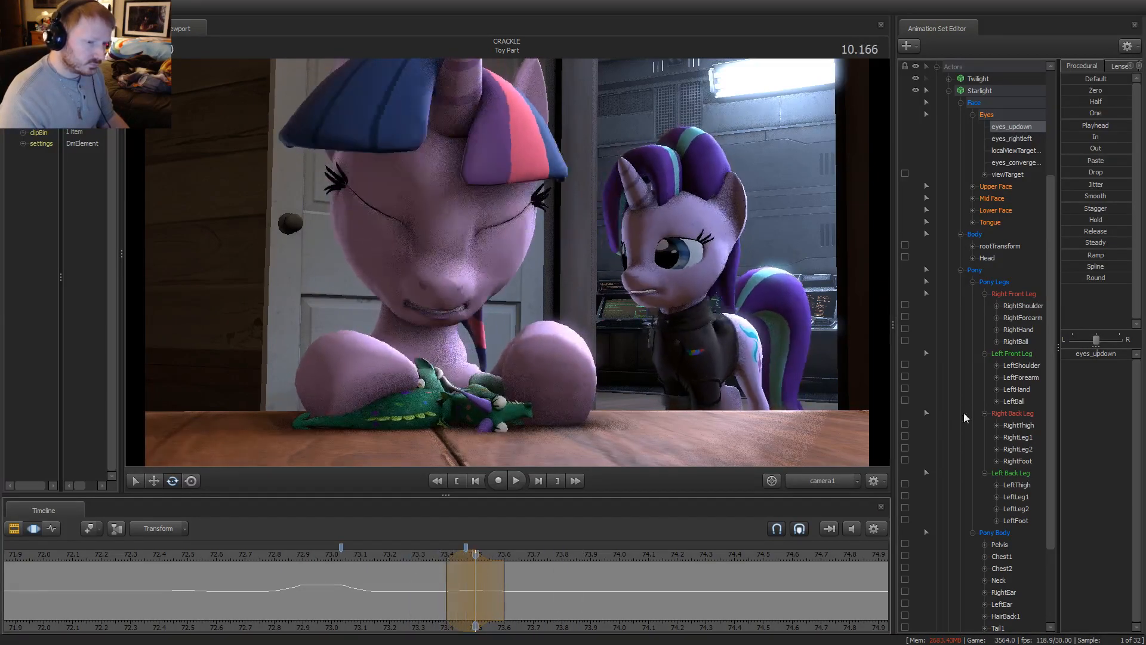
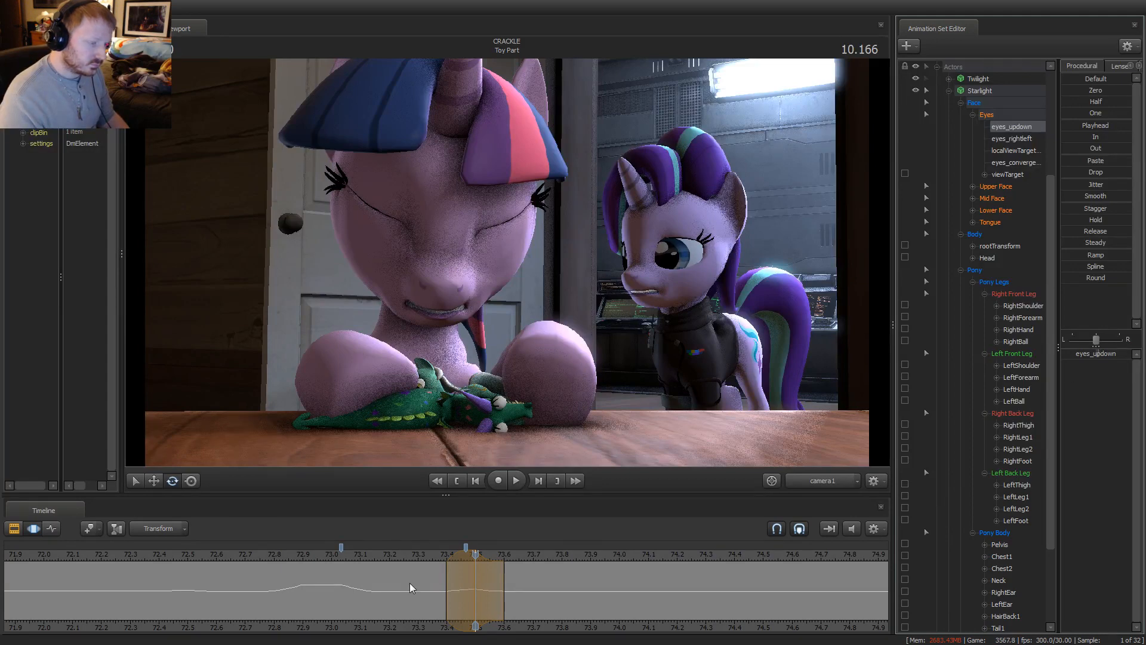
Shift the falloff of Starlight's eyes_updown edit earlier to peak near 73.47, and extend its end to about 73.63
left_click_drag(410, 588, 461, 554)
left_click(457, 552)
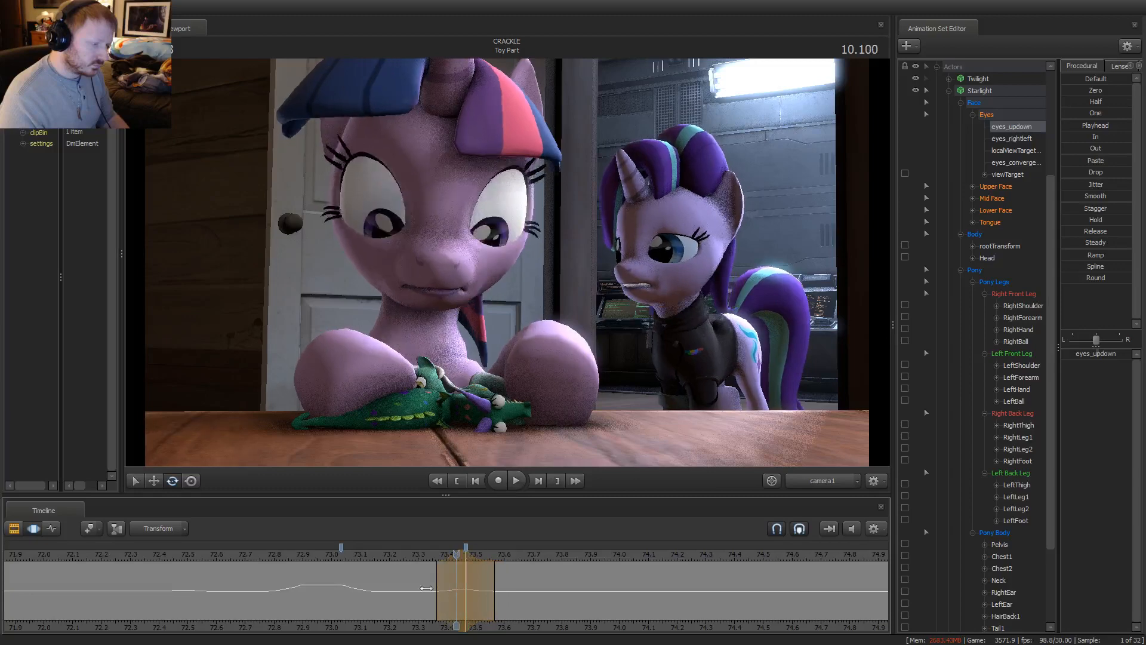
left_click_drag(494, 597, 514, 580)
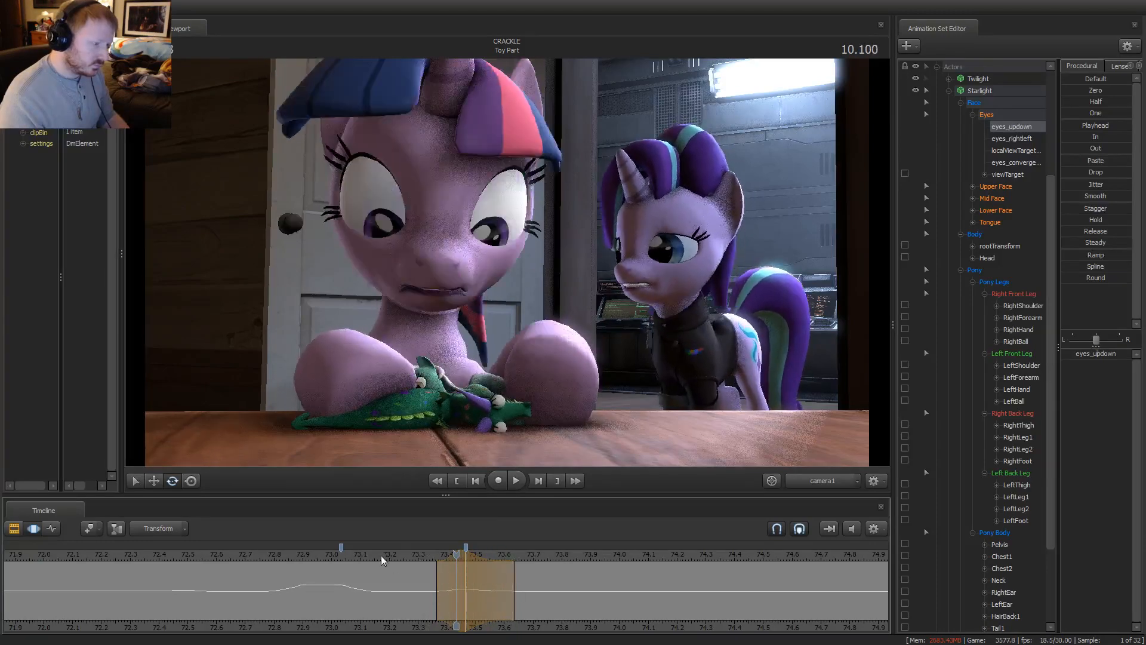
Play back the shot from about 72 onward to check Starlight's eye and head motion
key("space")
scroll(377, 557, "down", 3)
key("space")
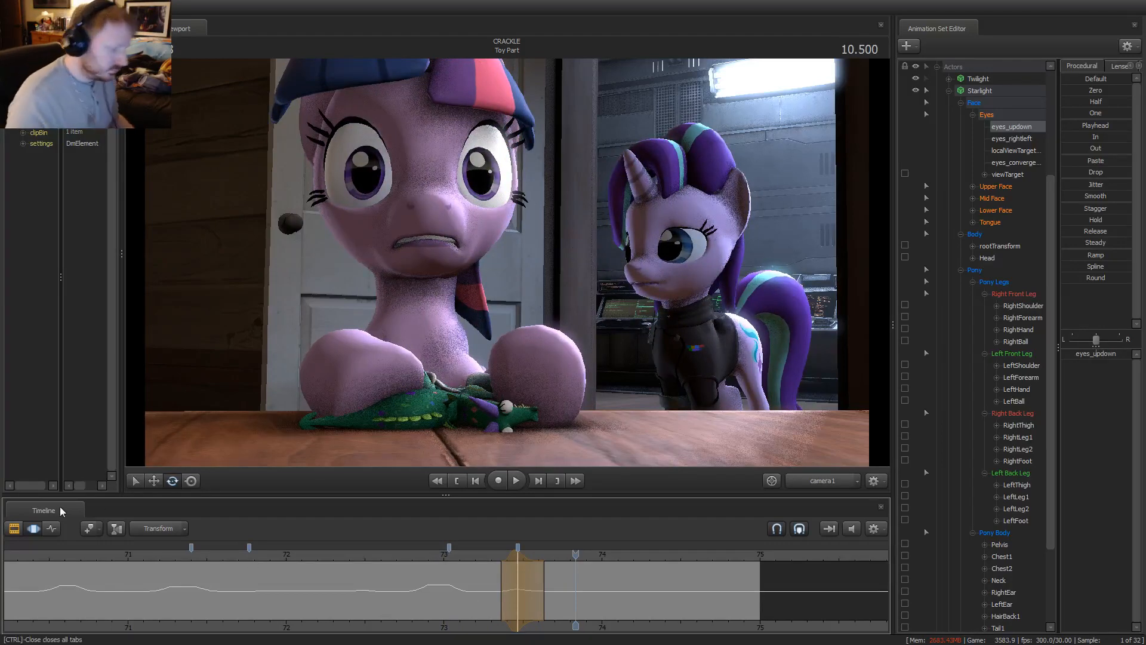
left_click(280, 555)
key("space")
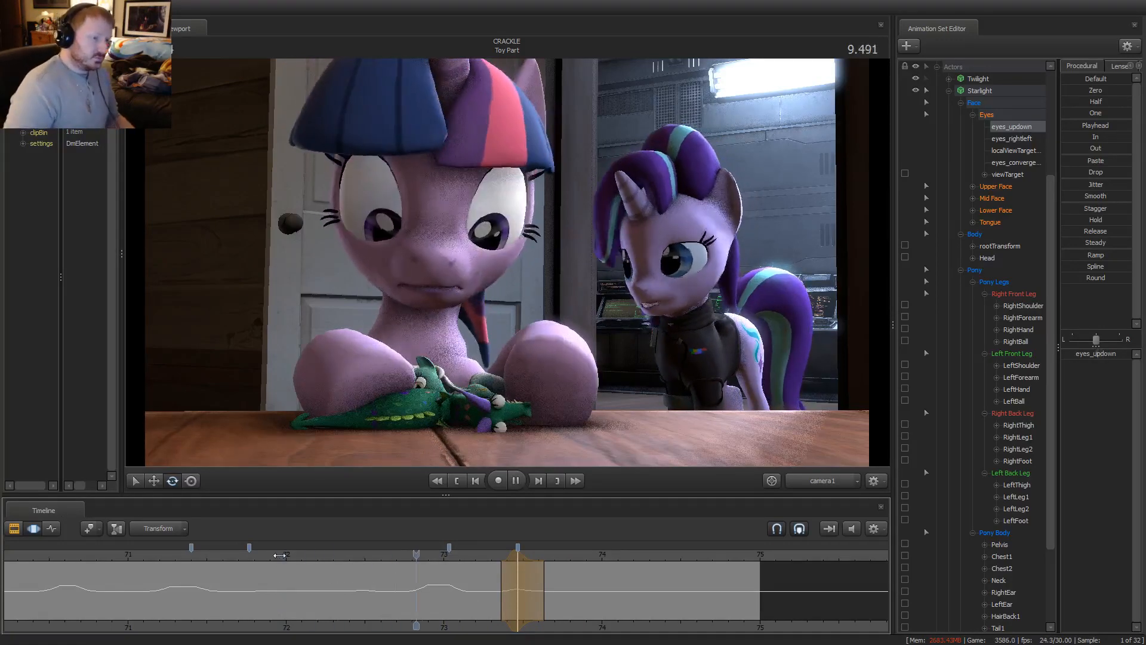
key("space")
key("space")
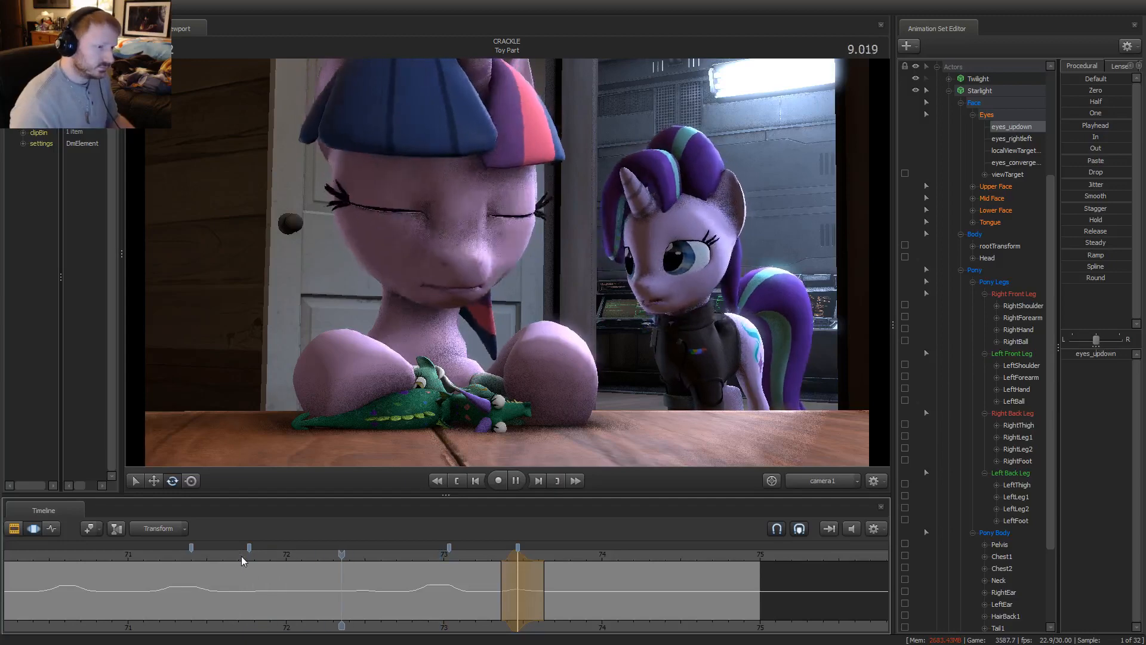
key("space")
Make a new time selection from about 72.23 to 72.96, with its full-strength part starting near 72.33
left_click(366, 585)
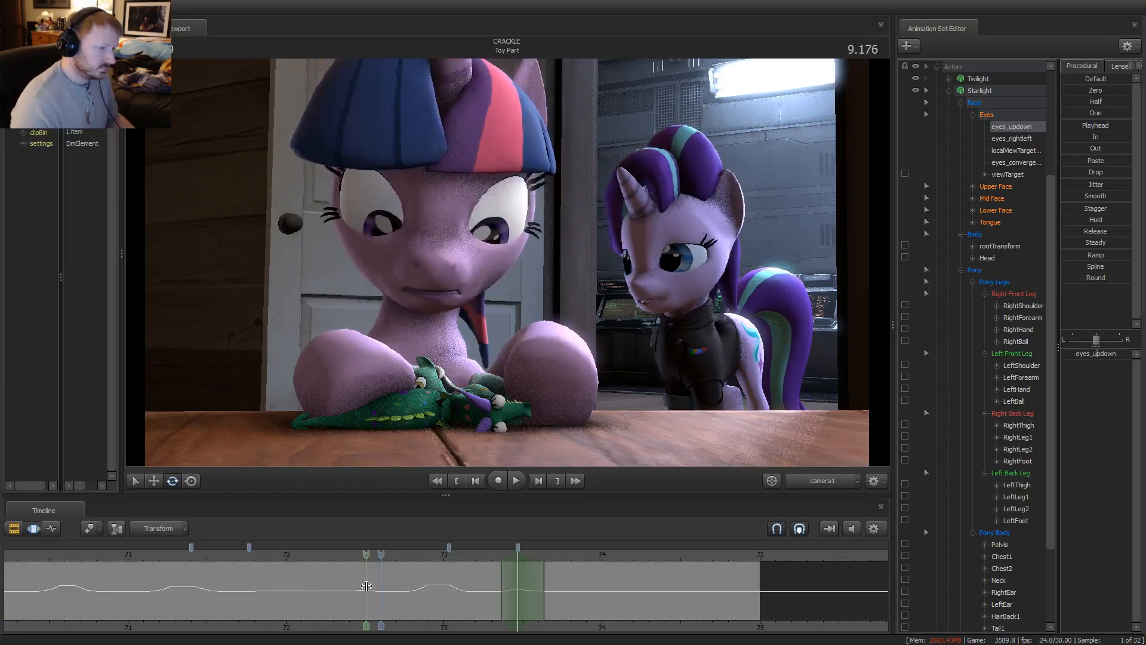
left_click_drag(353, 588, 328, 583, "shift")
scroll(333, 583, "up", 3)
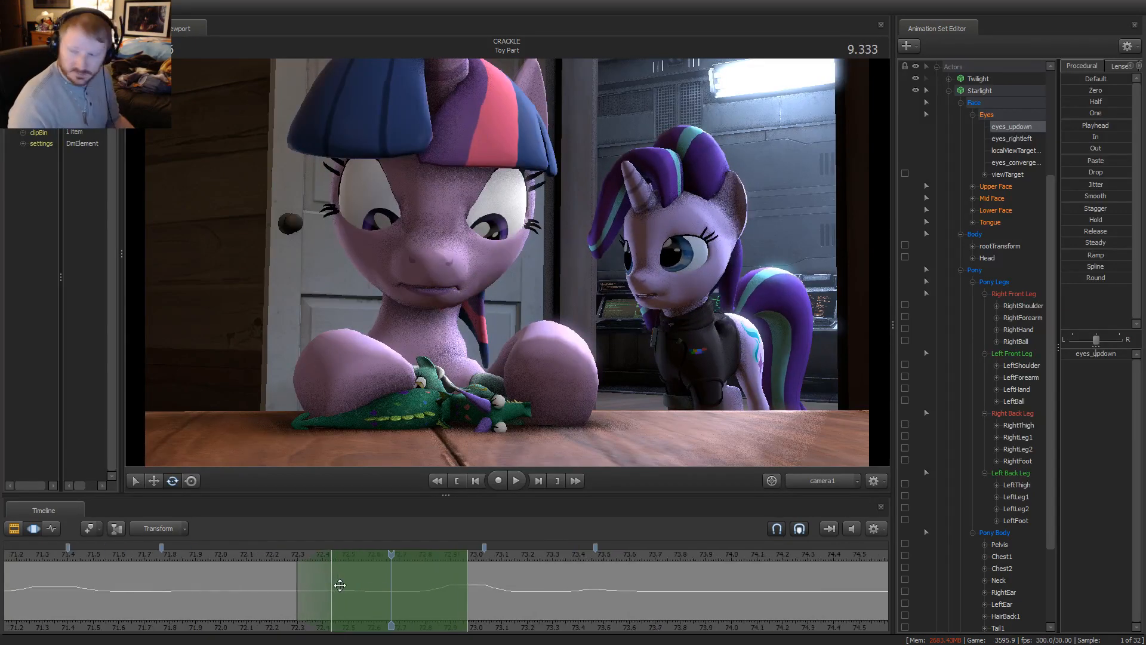
left_click_drag(338, 588, 313, 567)
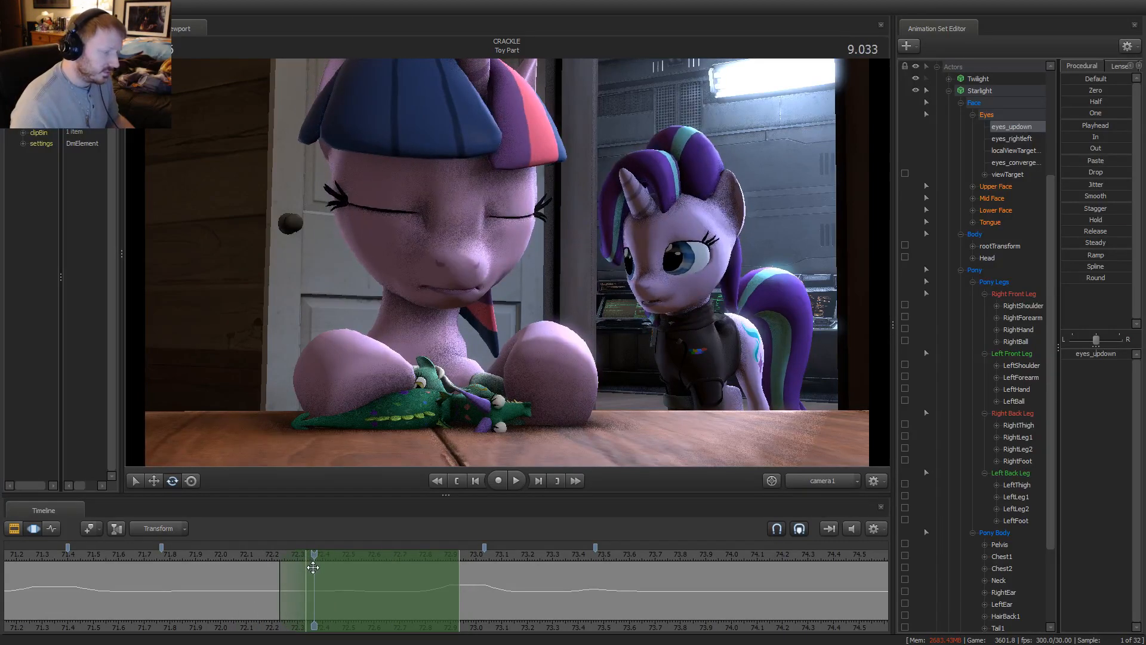
left_click_drag(455, 573, 463, 574)
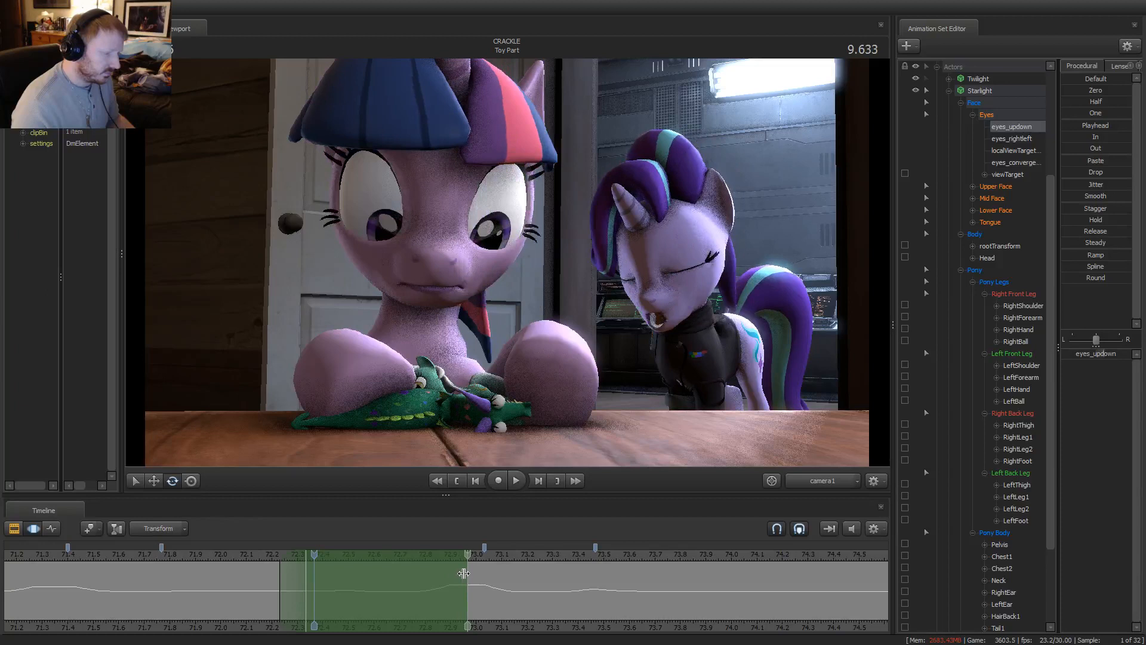
left_click(308, 554)
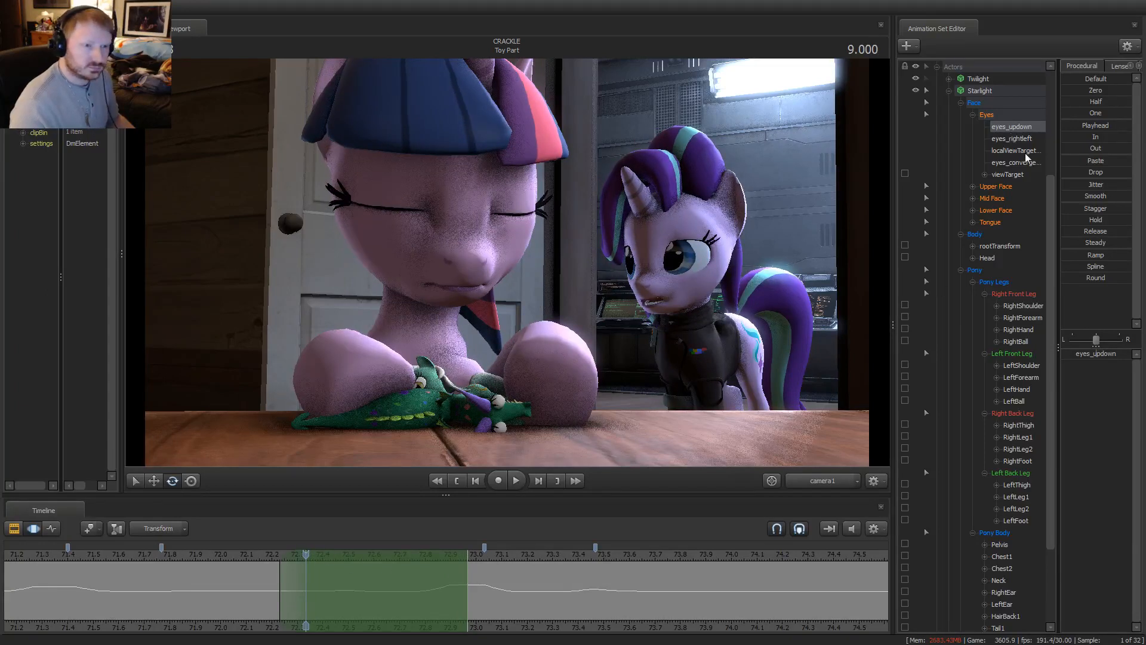
Nudge Starlight's eyes_rightleft over the time selection and shift its ease-in slightly earlier, starting at about 72.2
left_click(1013, 139)
left_click_drag(1080, 357, 1081, 356)
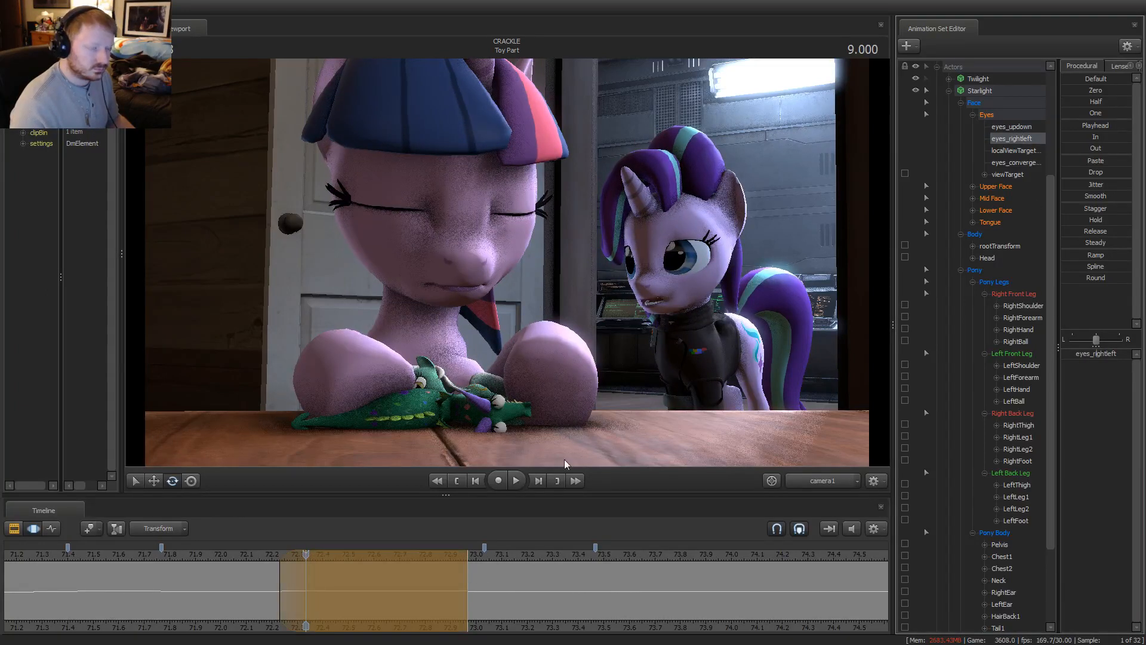
left_click(234, 556)
key("space")
key("space")
left_click_drag(234, 556, 294, 556)
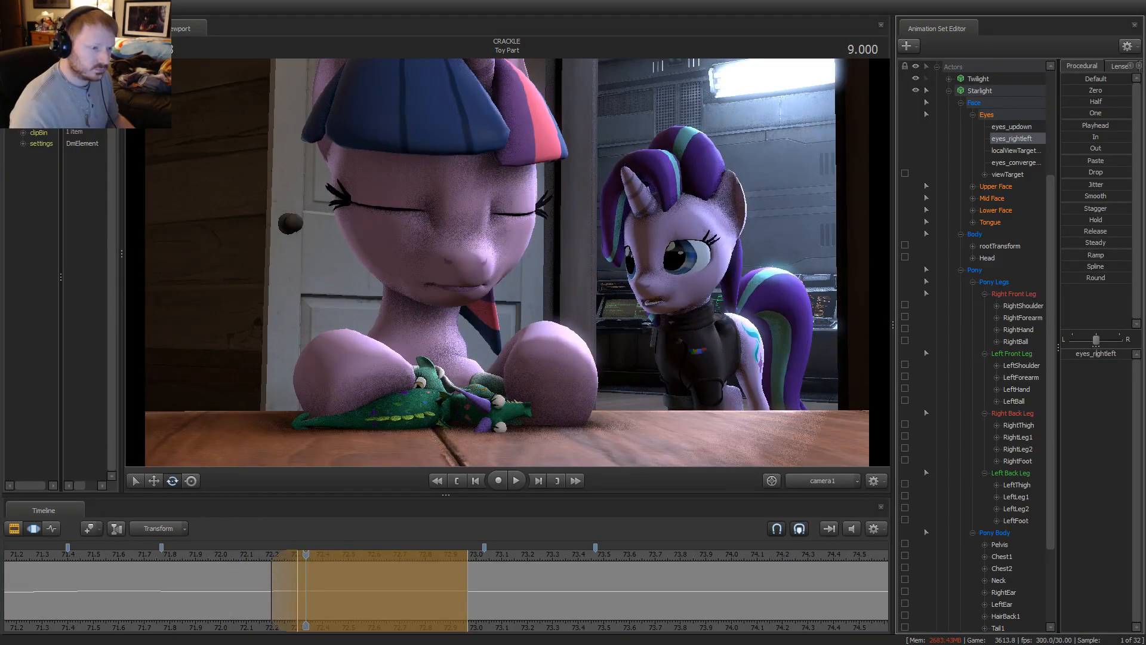
Play back the shot from earlier points to review Starlight's adjusted gaze
key("space")
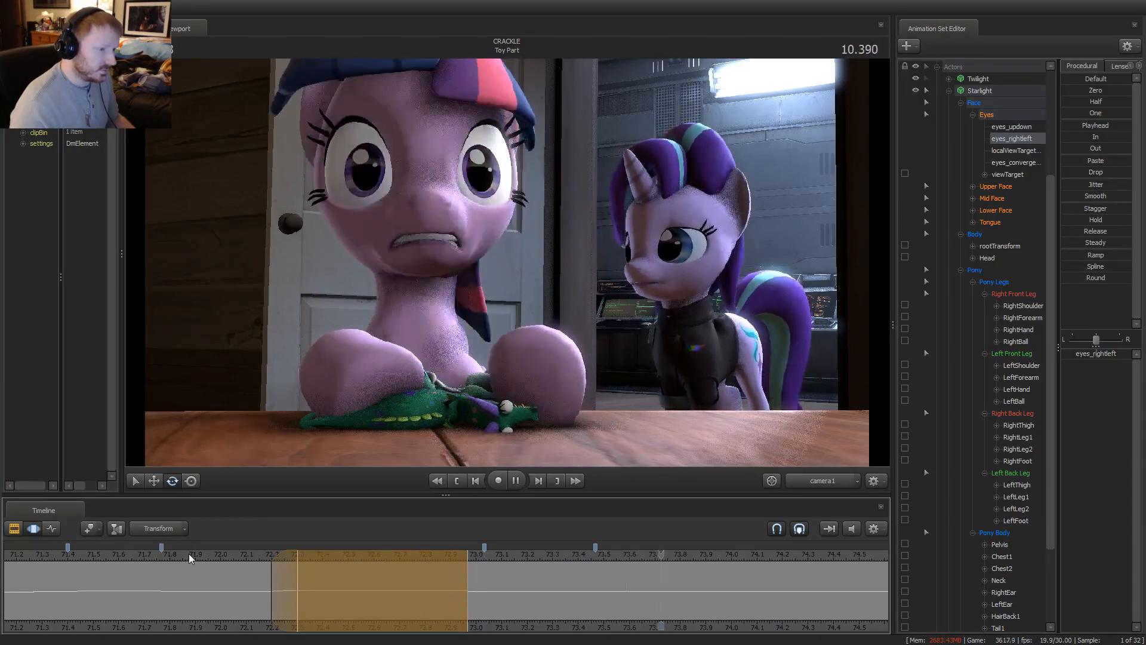
scroll(189, 553, "down", 2)
left_click(159, 555)
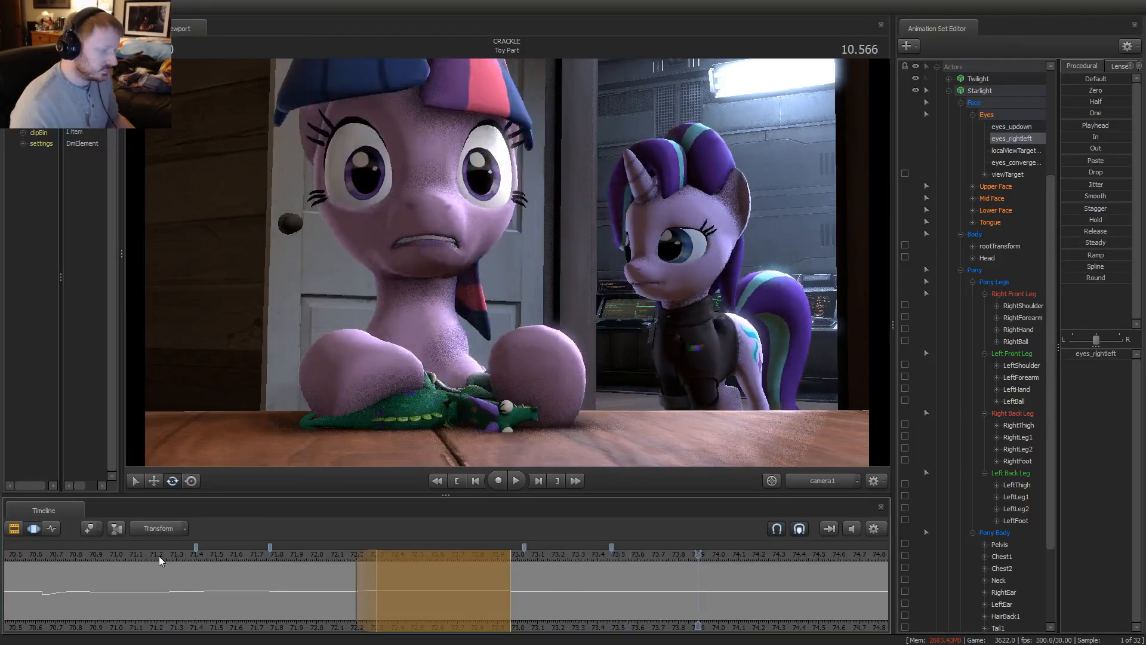
scroll(159, 555, "down", 2)
left_click(251, 554)
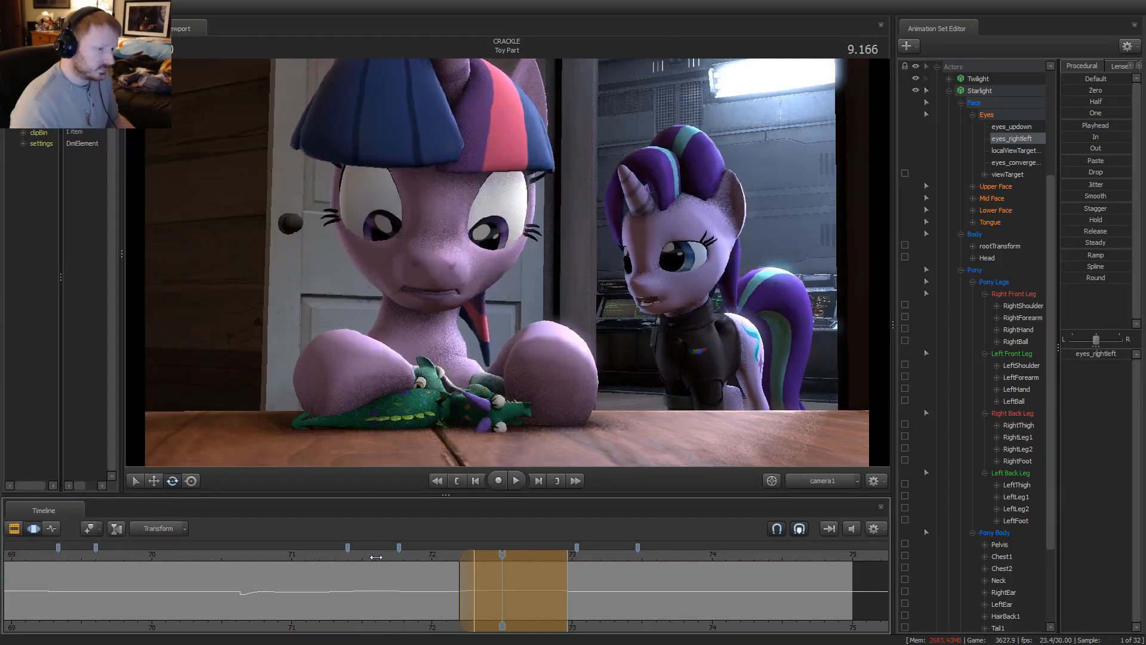
Rotate Starlight's Chest1 slightly, peaking near 72.5 within a new time selection from about 72.26 to 72.83, and check the motion
left_click_drag(392, 591, 502, 586)
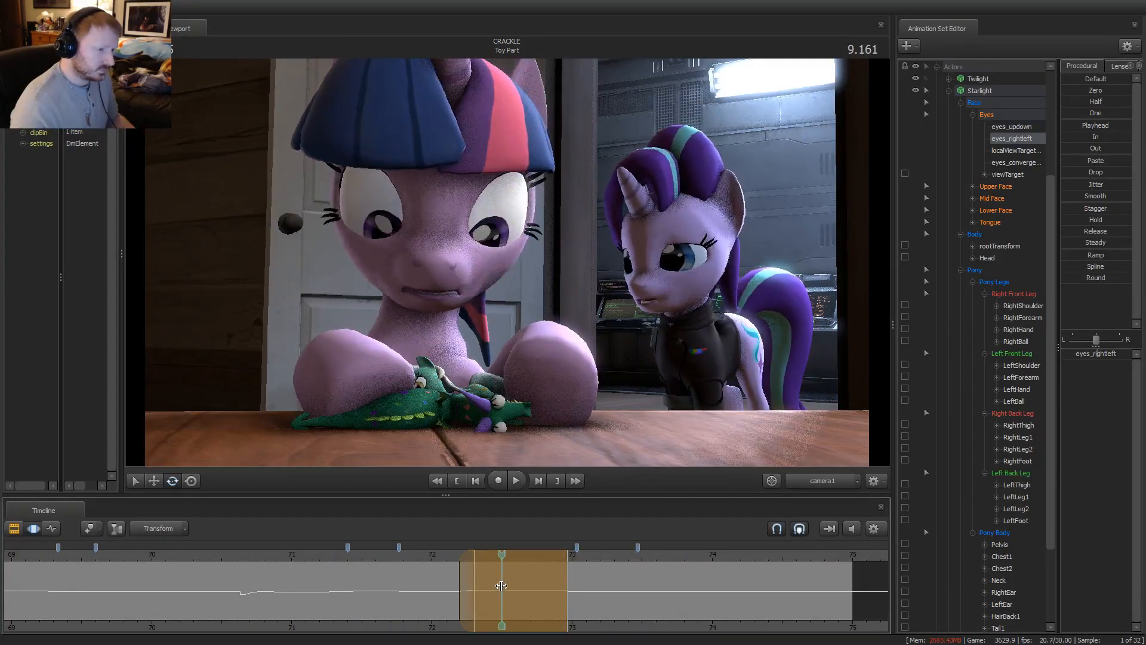
key("Escape")
scroll(503, 586, "up", 4)
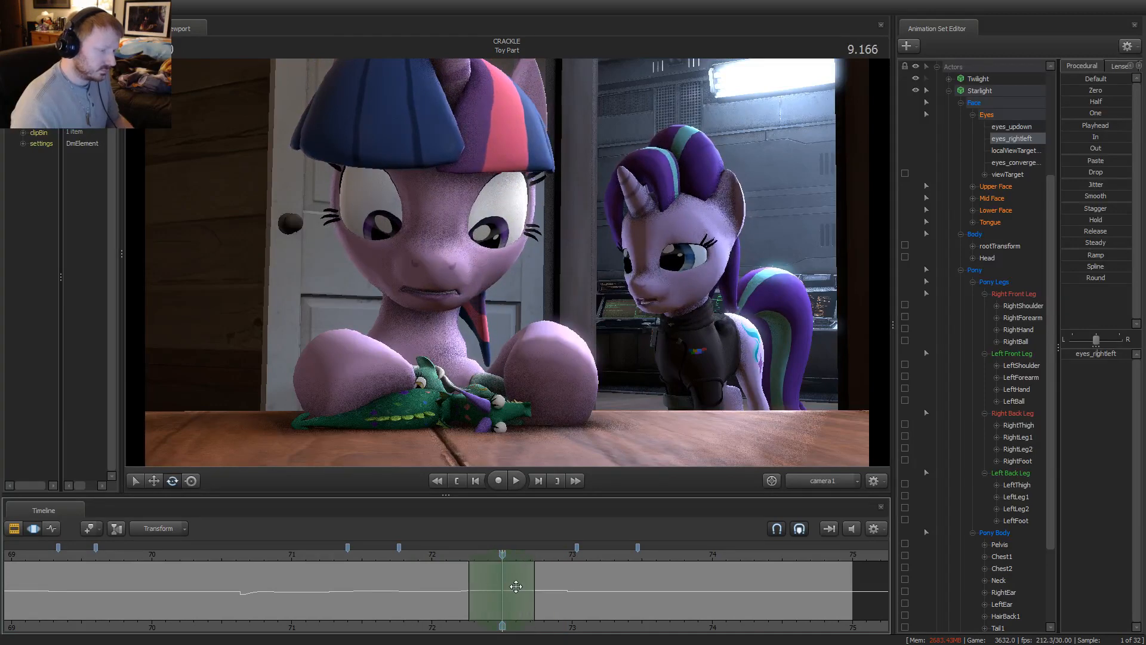
left_click_drag(539, 585, 550, 585)
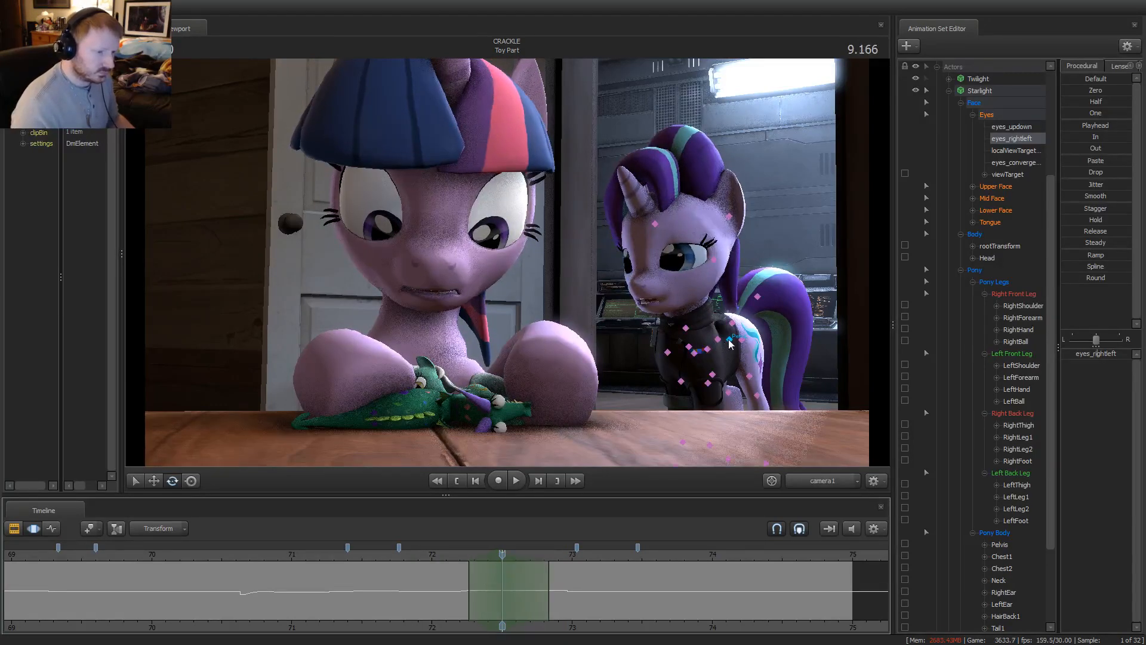
left_click(729, 339)
left_click(708, 349)
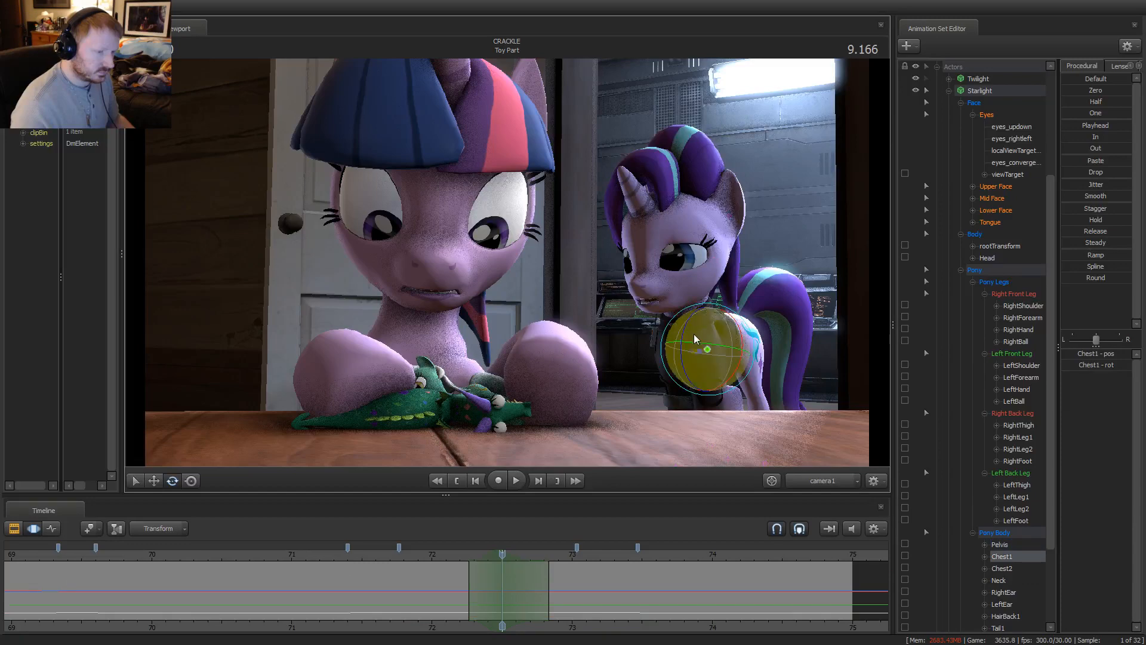
left_click_drag(693, 334, 688, 329)
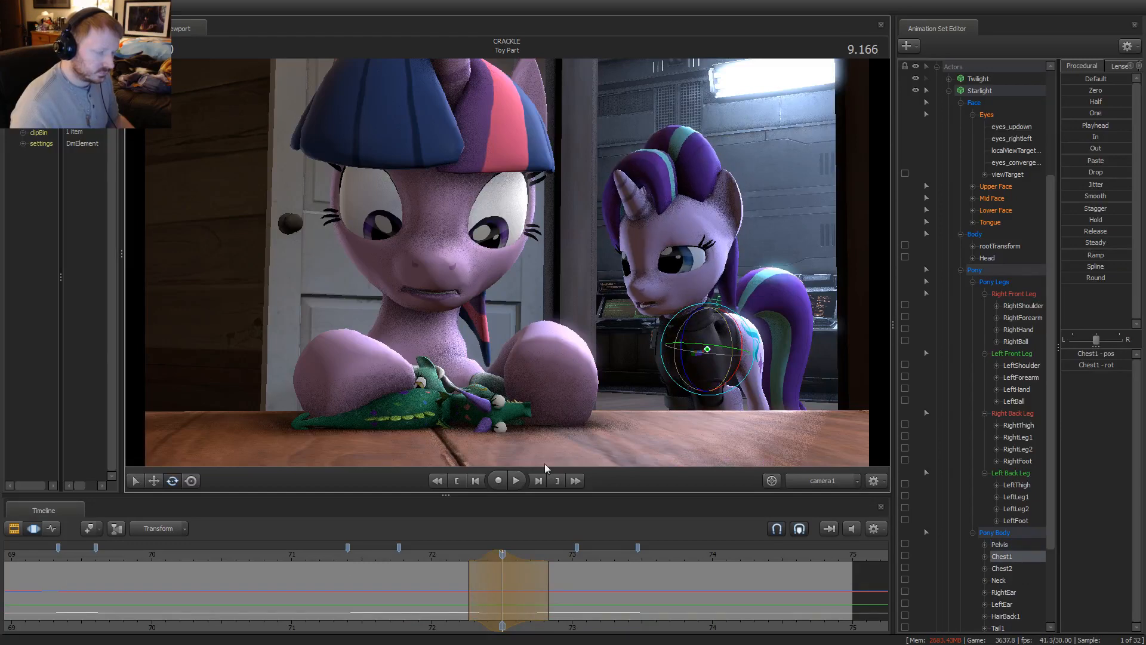
left_click(439, 557)
key("space")
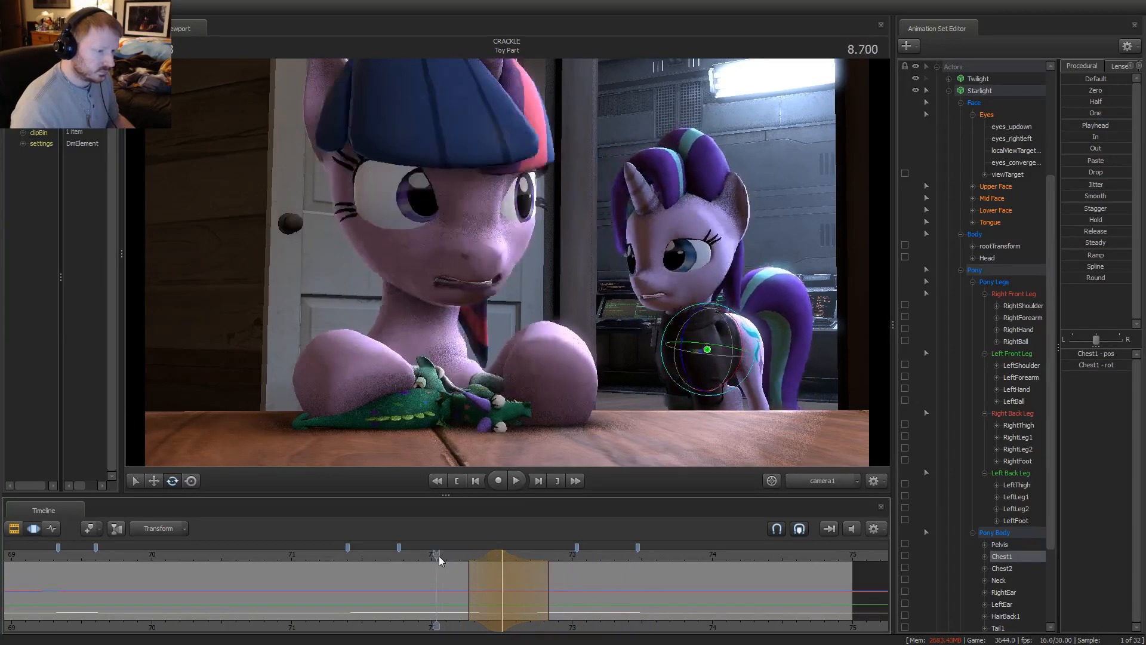
left_click_drag(439, 556, 502, 564)
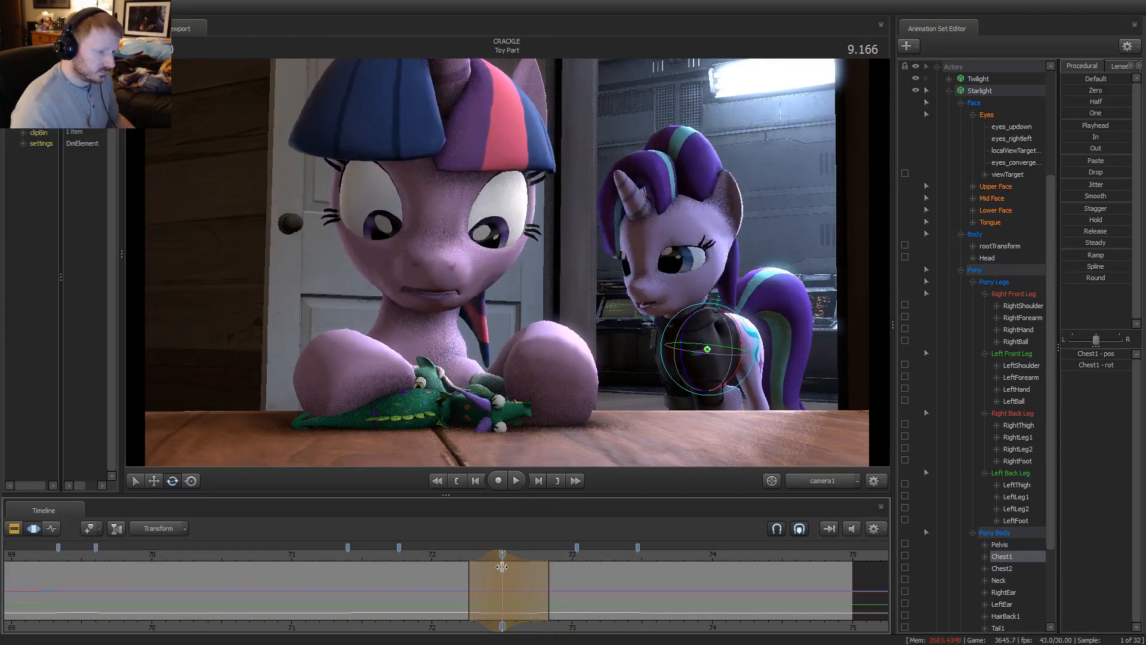
Rotate Starlight's two front shoulders and forearms slightly around 72.5 to match the chest movement
key("ctrl")
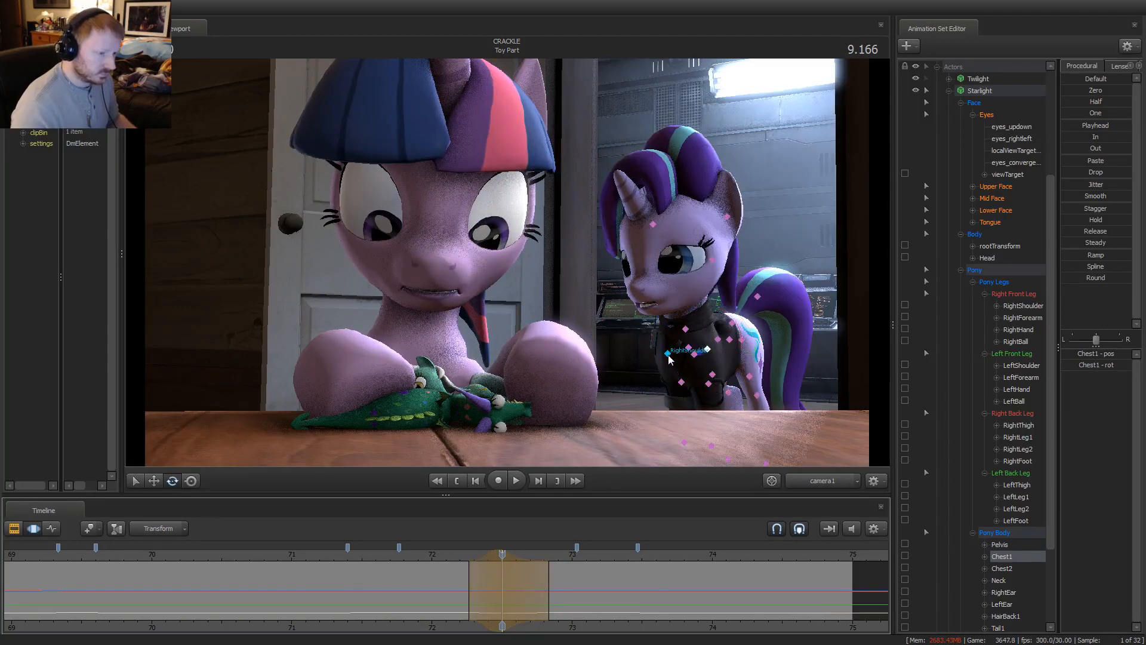
left_click(668, 355, "ctrl")
left_click(694, 354, "ctrl+shift")
left_click_drag(670, 352, 667, 359)
key("ctrl")
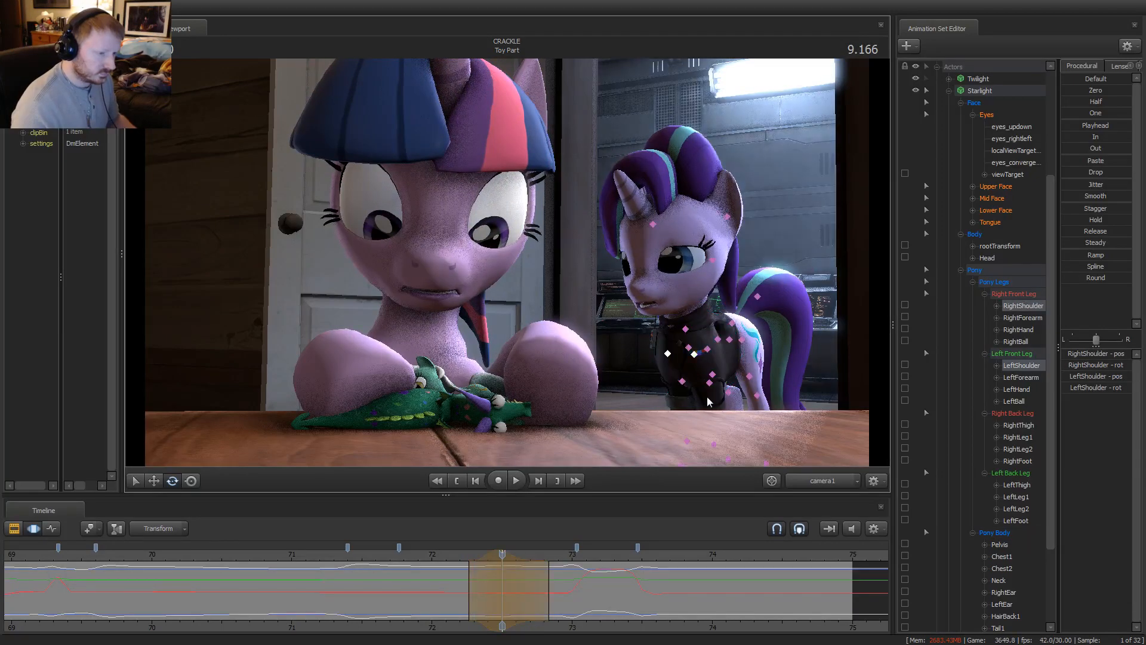
left_click(709, 382, "ctrl")
left_click(682, 381, "ctrl+shift")
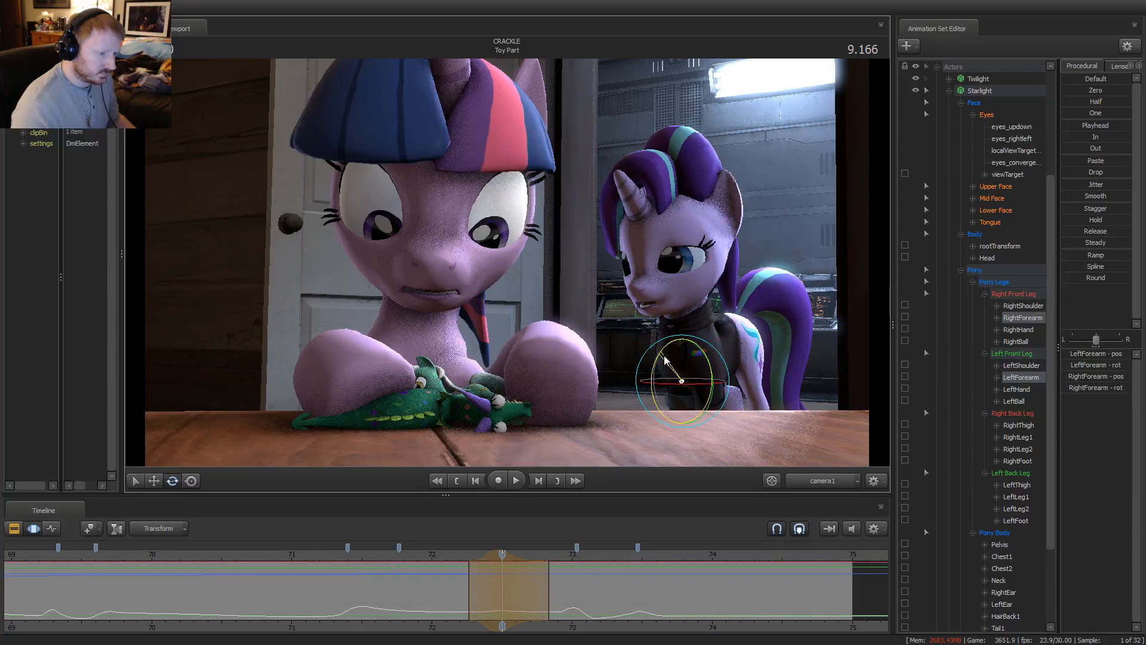
Play back the shot repeatedly from several points to review Starlight's body and front leg motion
key("space")
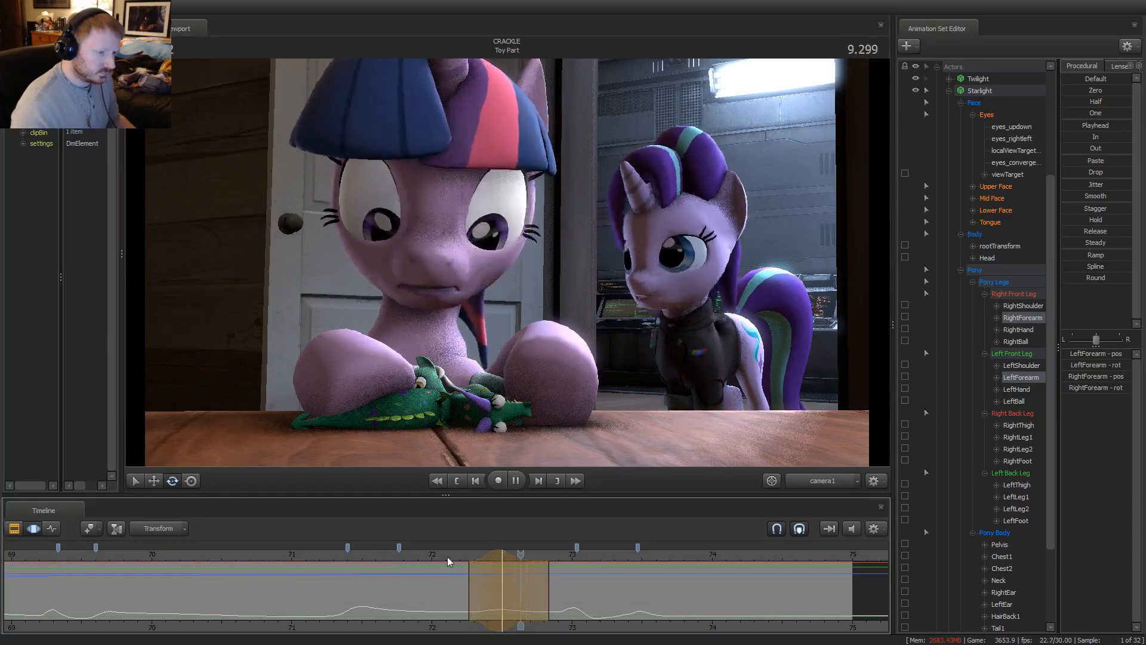
left_click(333, 564)
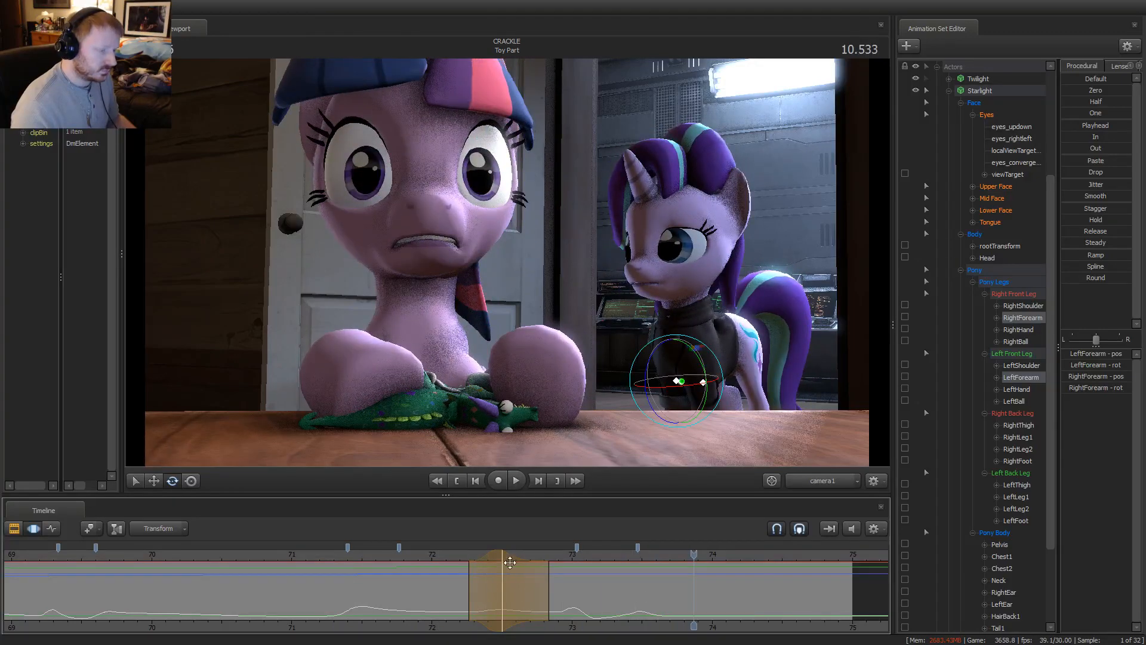
left_click(452, 554)
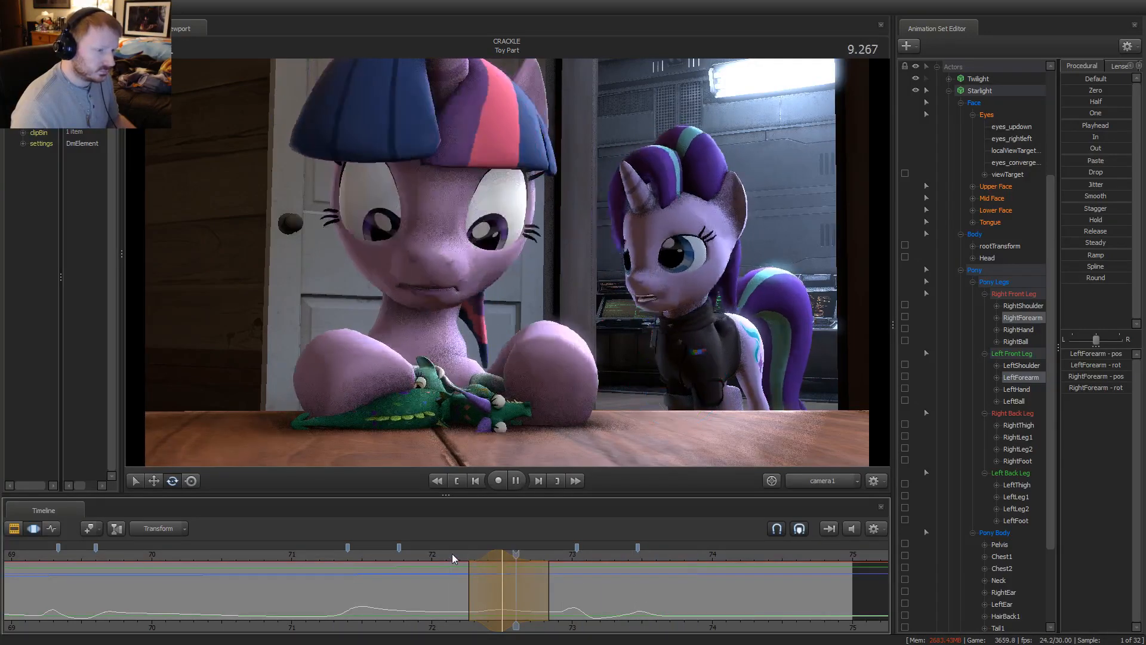
key("space")
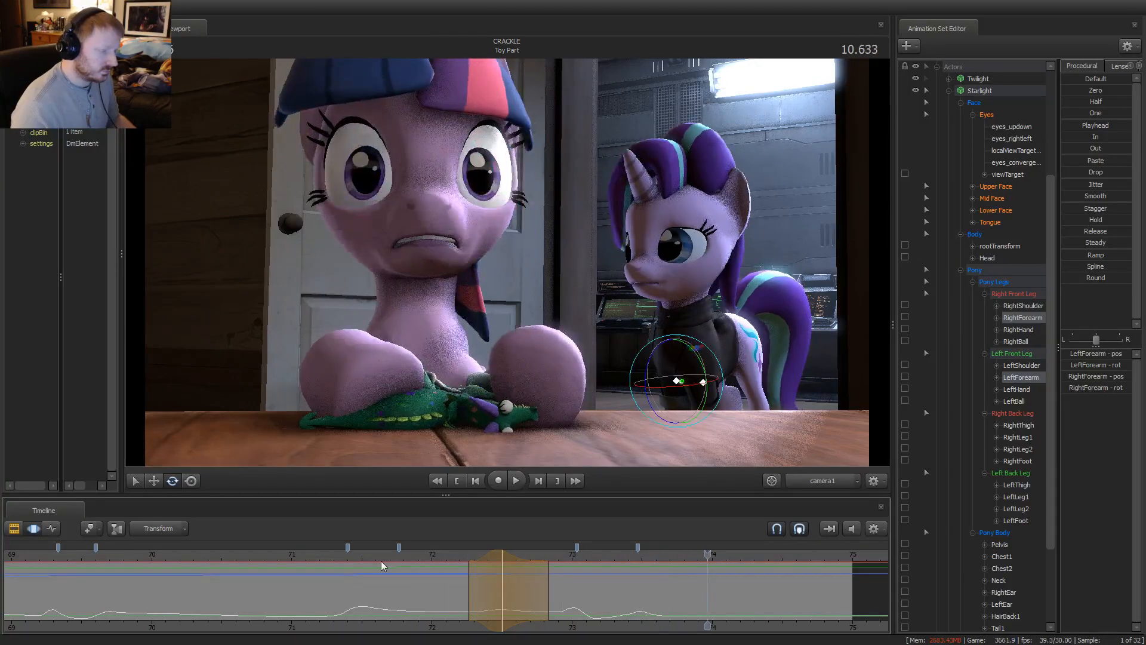
key("space")
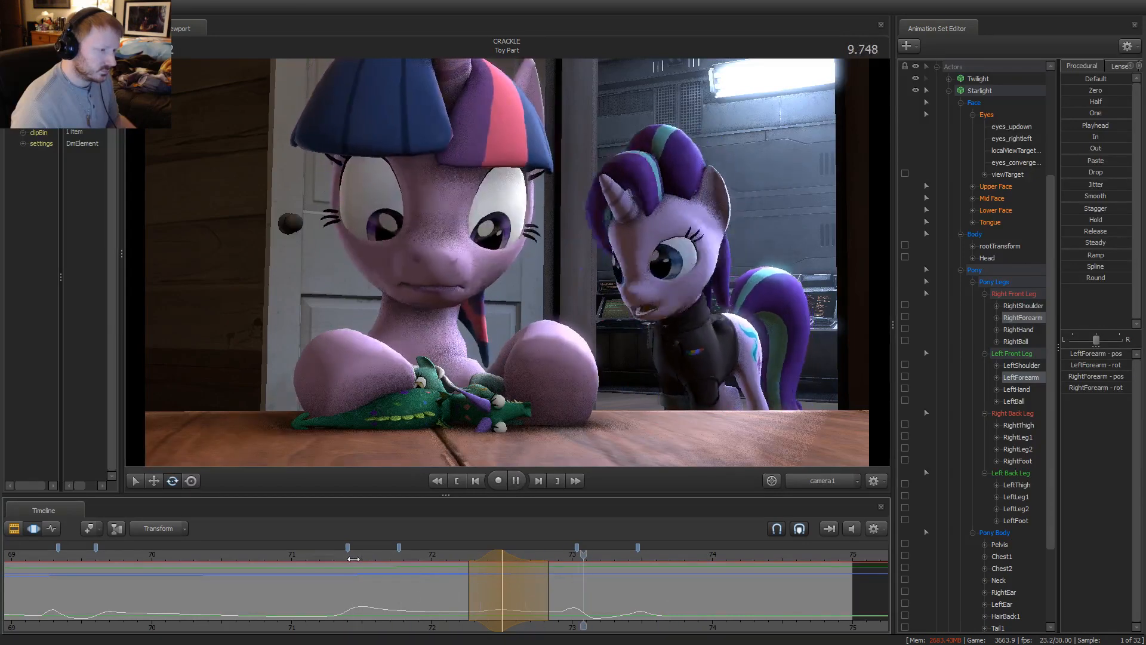
key("space")
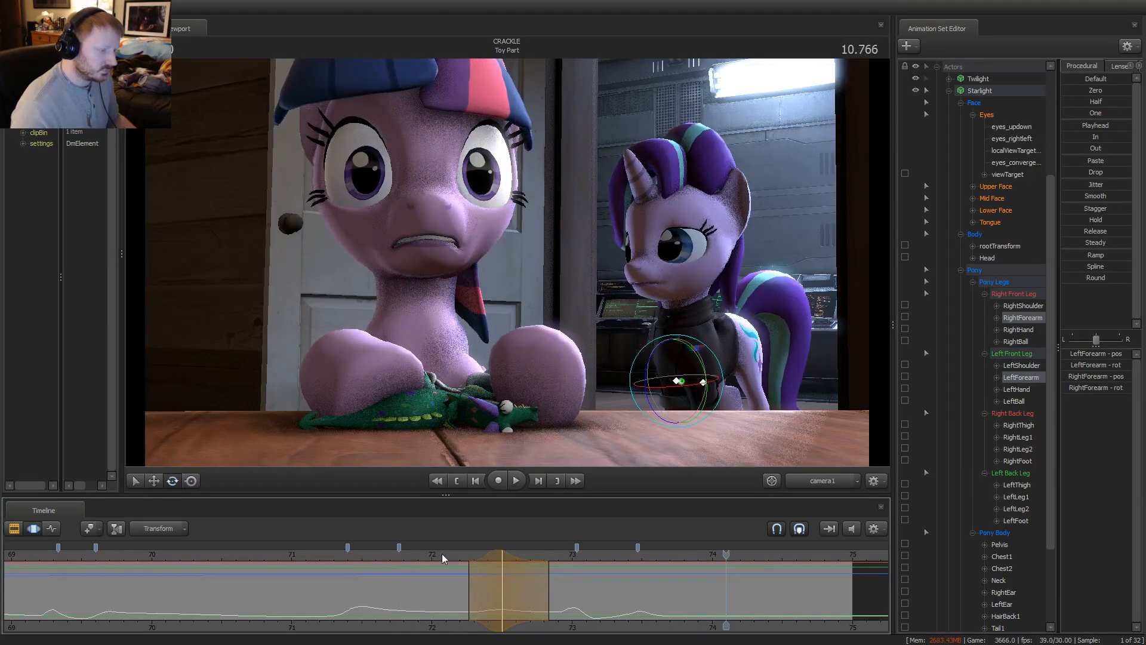
key("space")
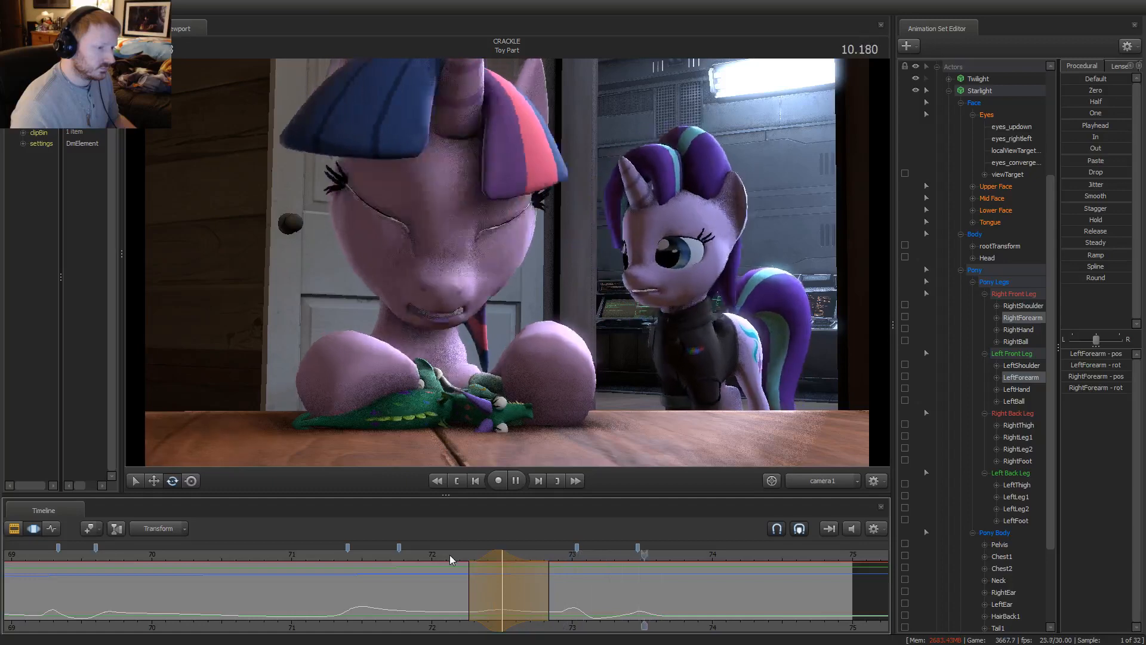
key("space")
left_click(450, 554)
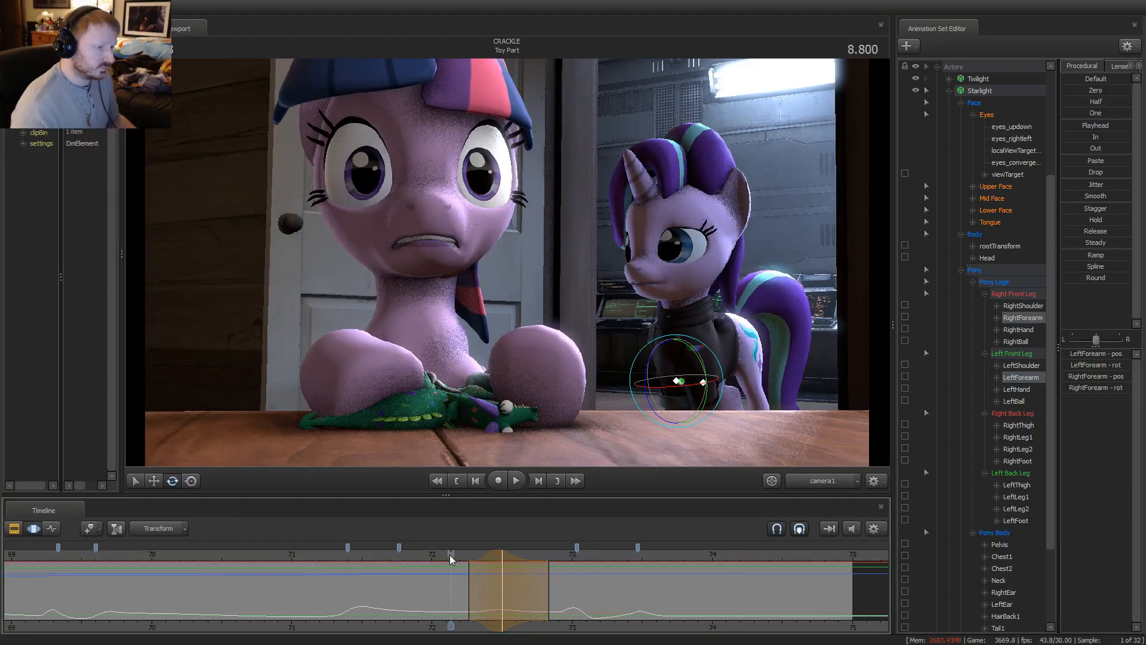
key("space")
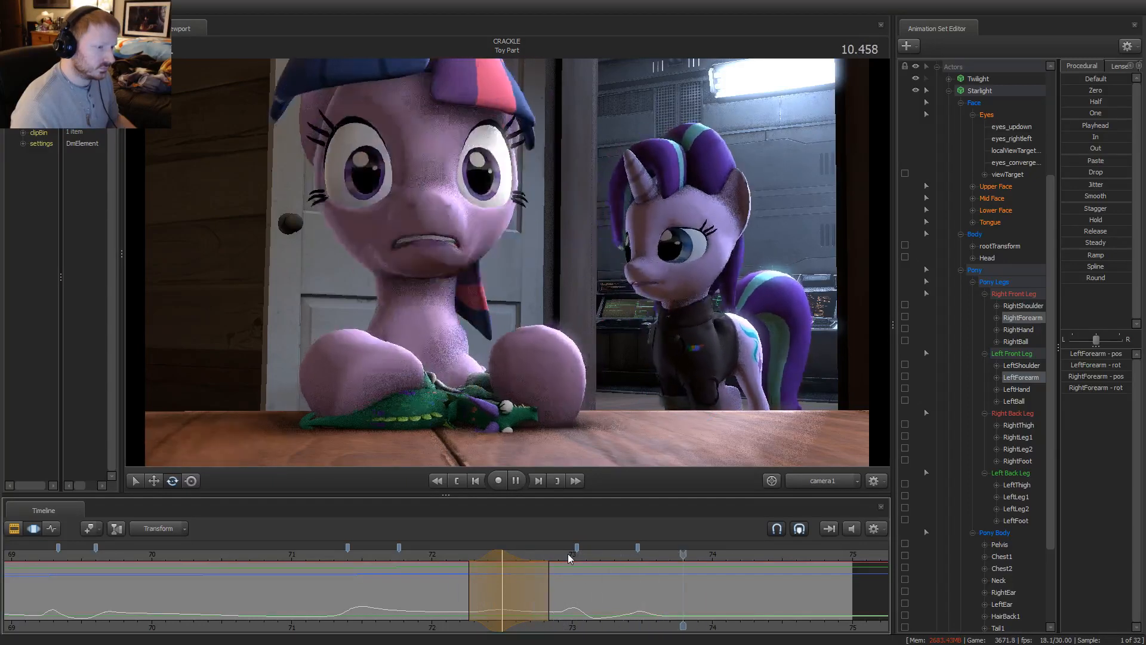
key("space")
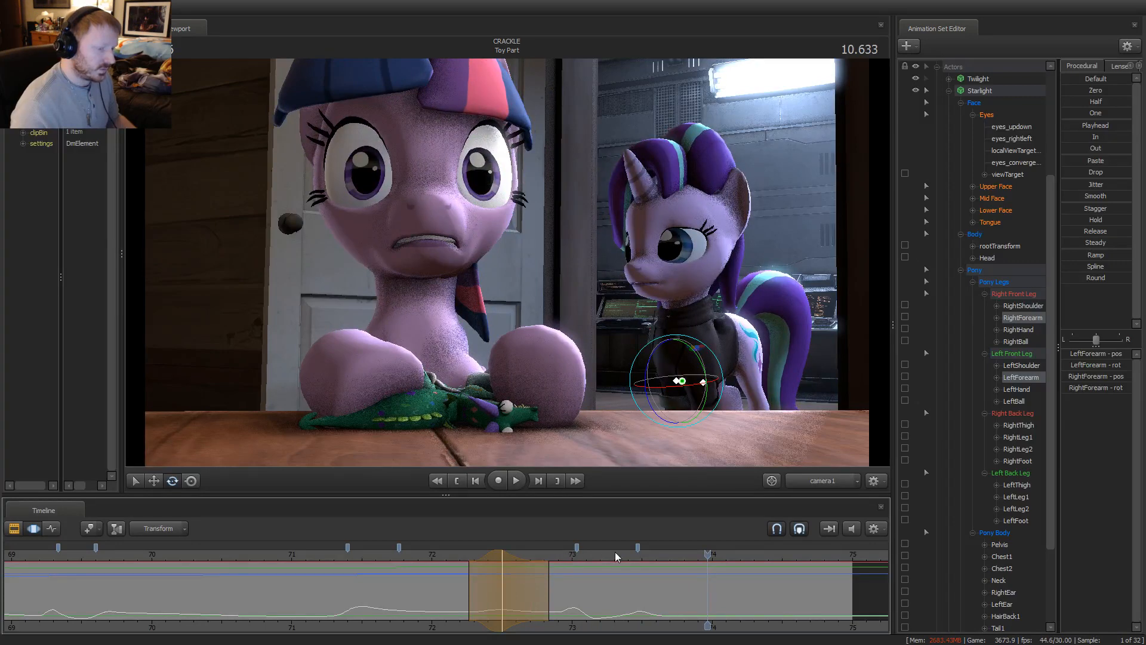
Replay the shot from about 73.4 to check Starlight's pose as the movement settles
key("space")
key("space")
left_click(632, 559)
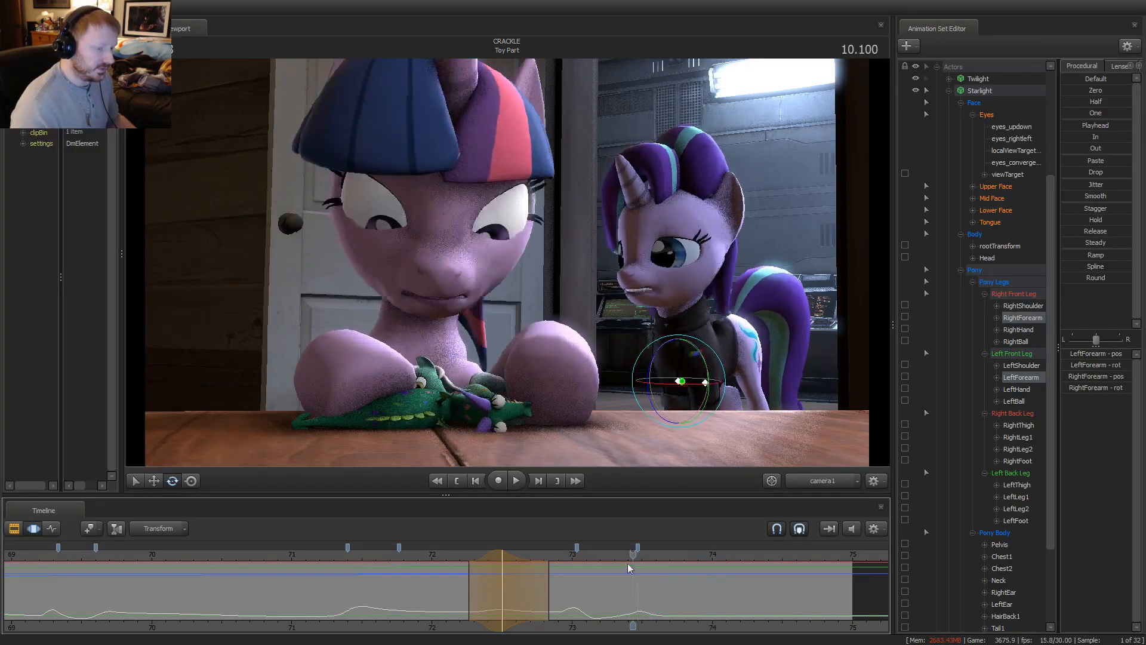
key("space")
key("space")
Rotate Starlight's Neck and Head slightly, peaking near 74.1 in a time selection from about 73.56 to 74.63, and check the motion
left_click(723, 590, "shift")
scroll(723, 590, "up", 6, "shift")
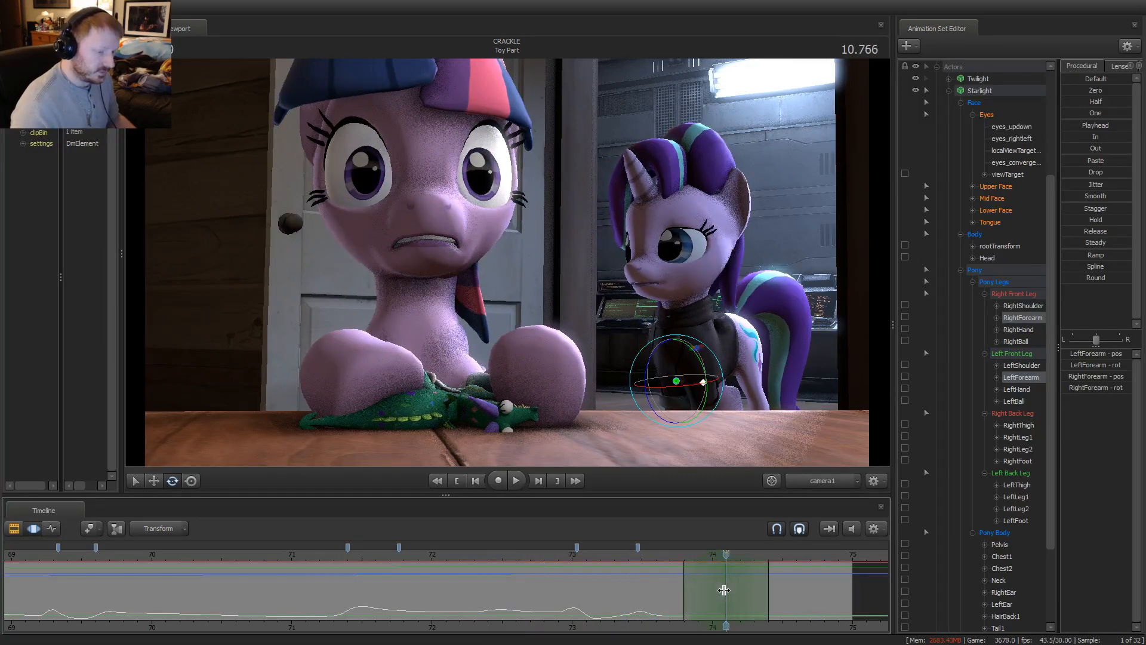
left_click_drag(653, 569, 724, 581)
key("ctrl")
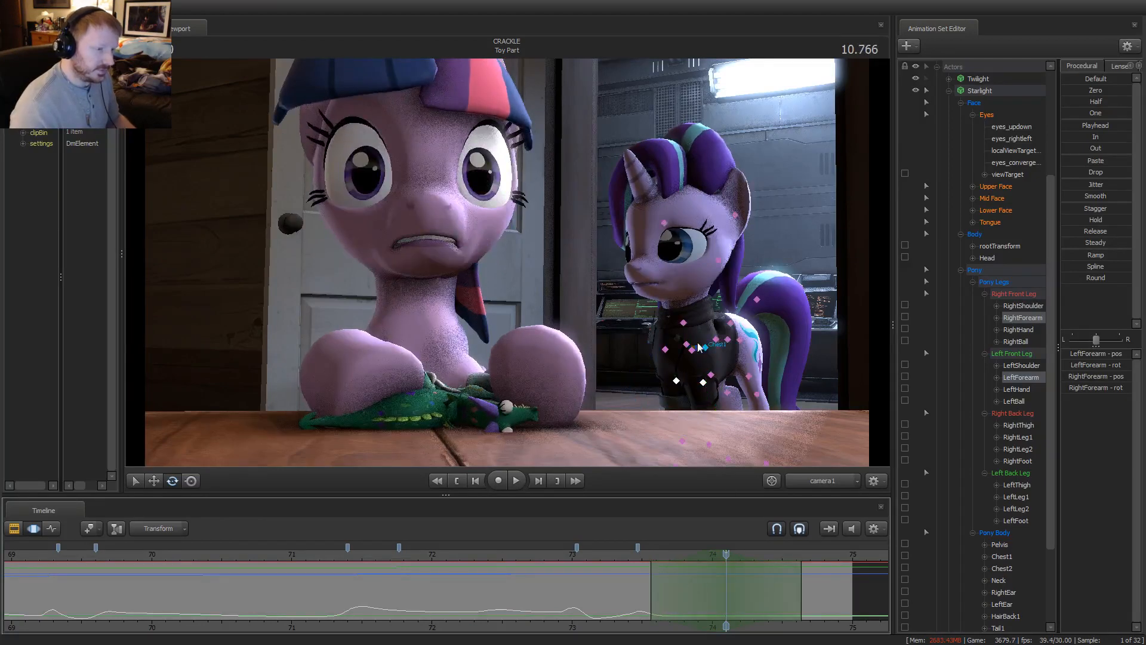
left_click(684, 325)
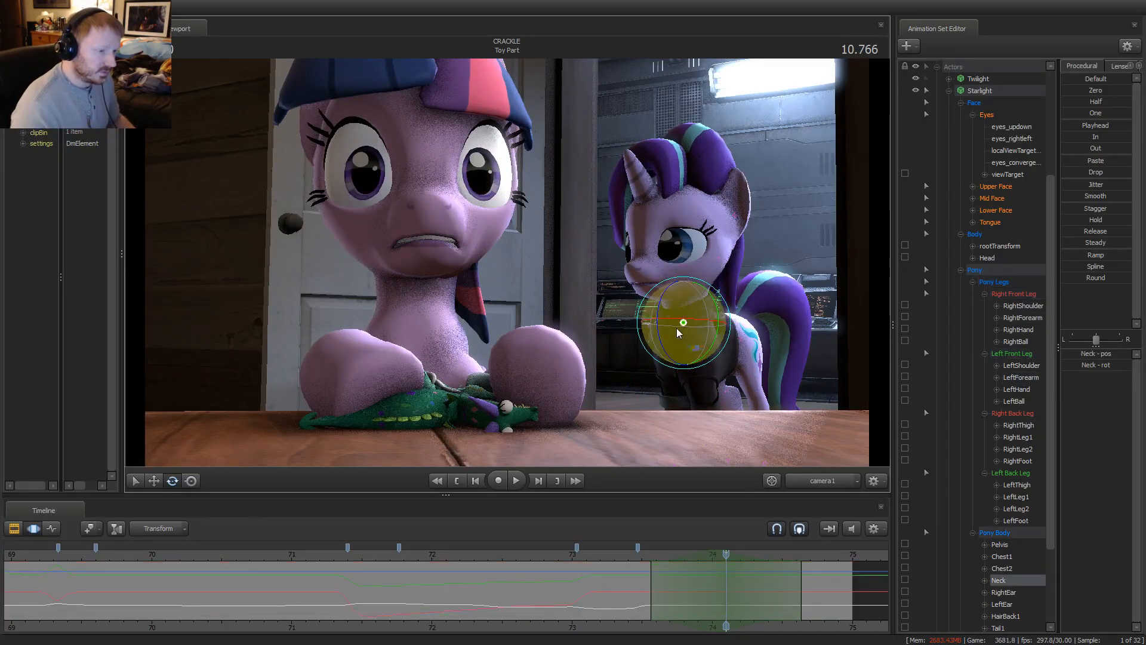
mouse_move(661, 328)
left_mouse_down()
mouse_move(697, 294)
mouse_move(665, 308)
left_mouse_up()
left_click(696, 289, "ctrl")
left_click(684, 281, "ctrl")
left_click(615, 559)
key("space")
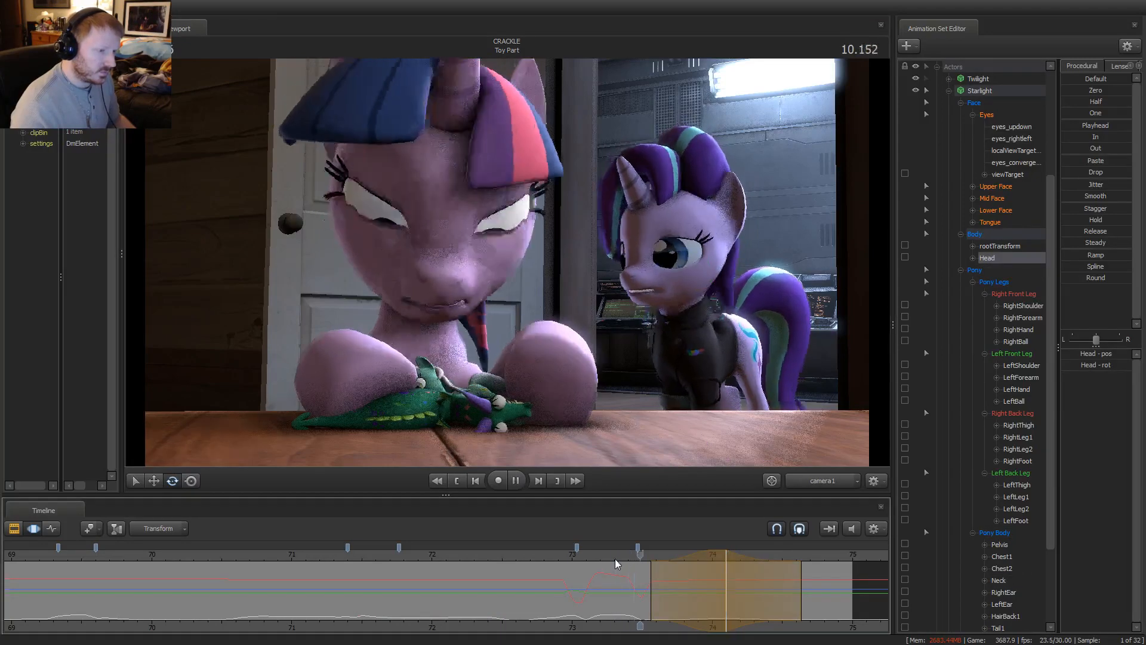
key("space")
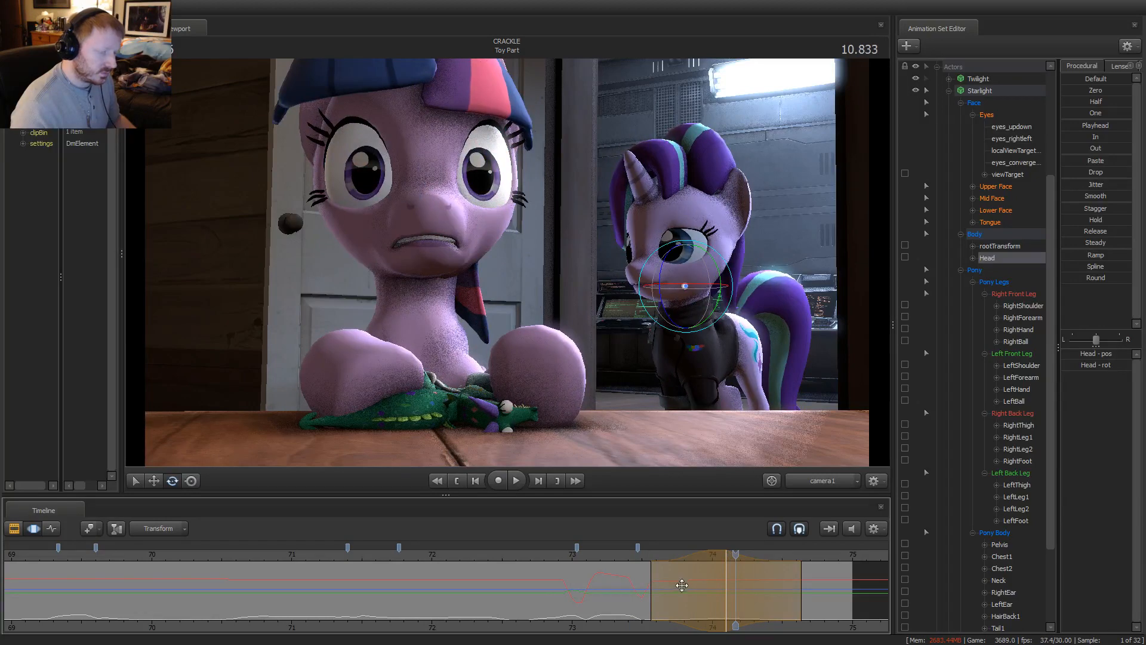
left_click(1012, 260)
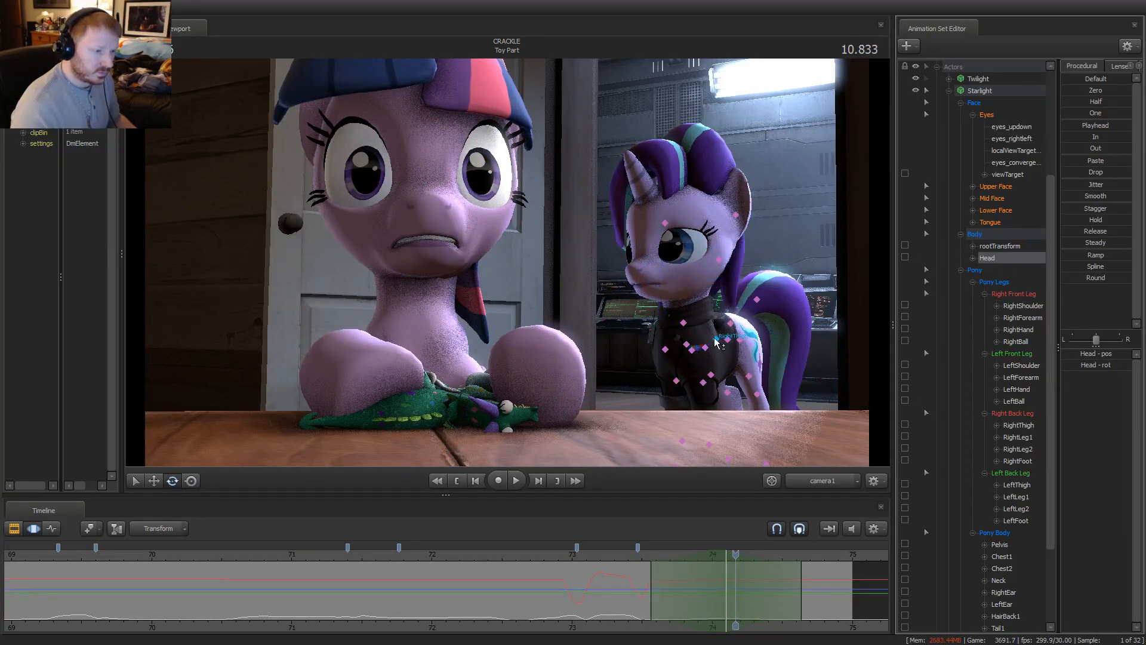
Rotate Starlight's Neck and Head slightly around 73.8 within a new time selection from about 73.4 to 74.4
left_click(712, 575)
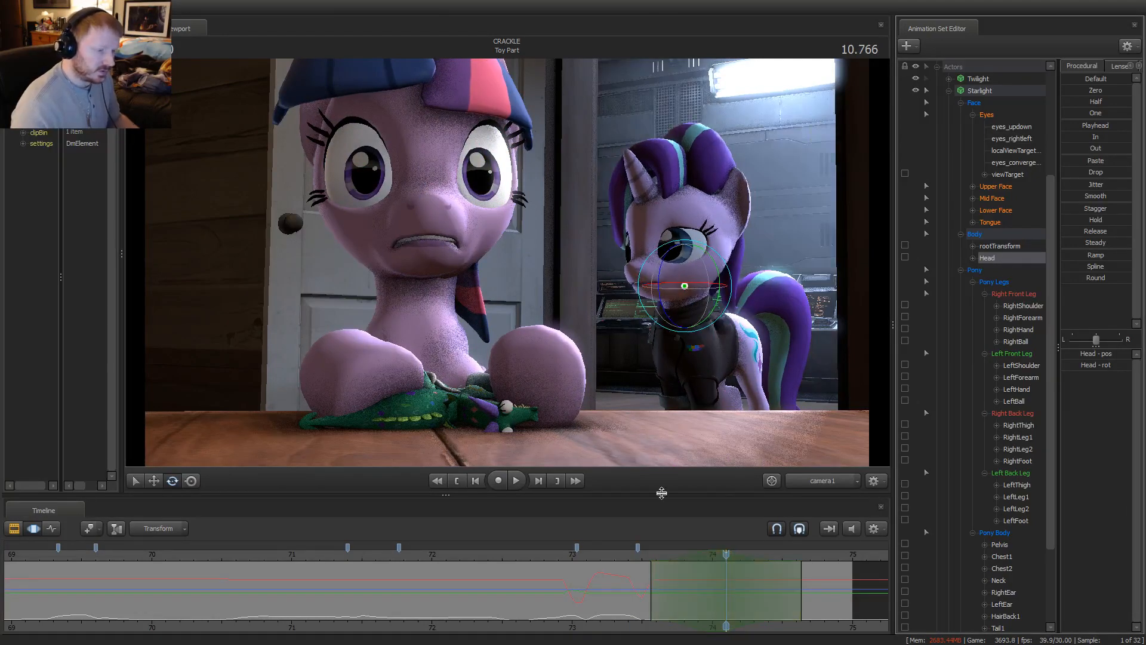
key("shift")
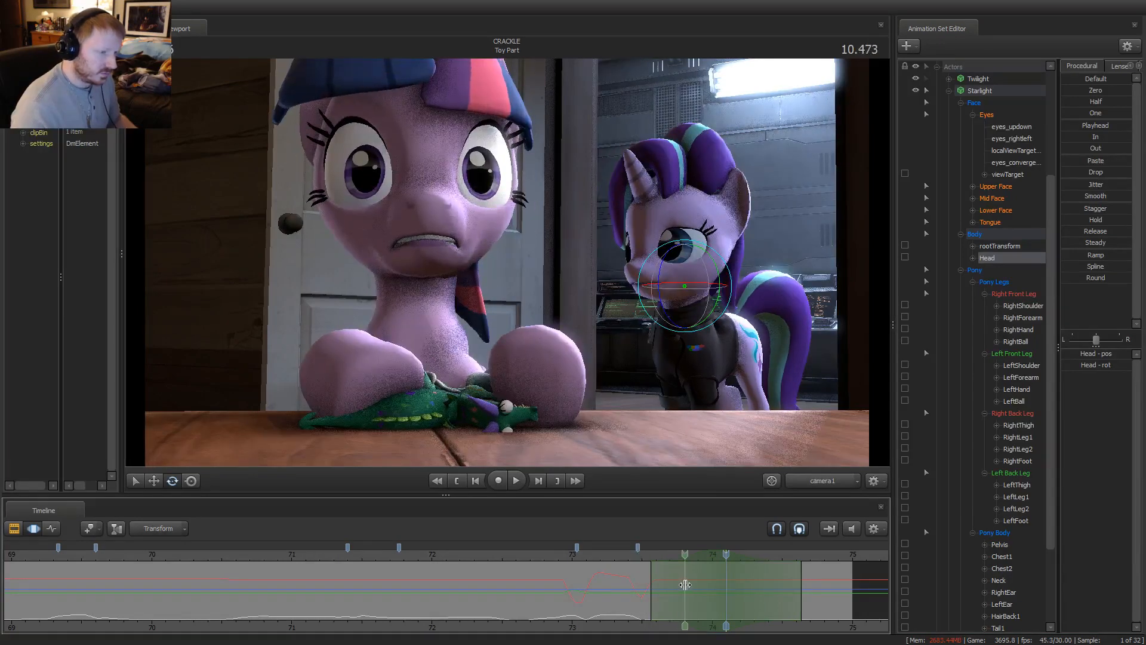
left_click(657, 325)
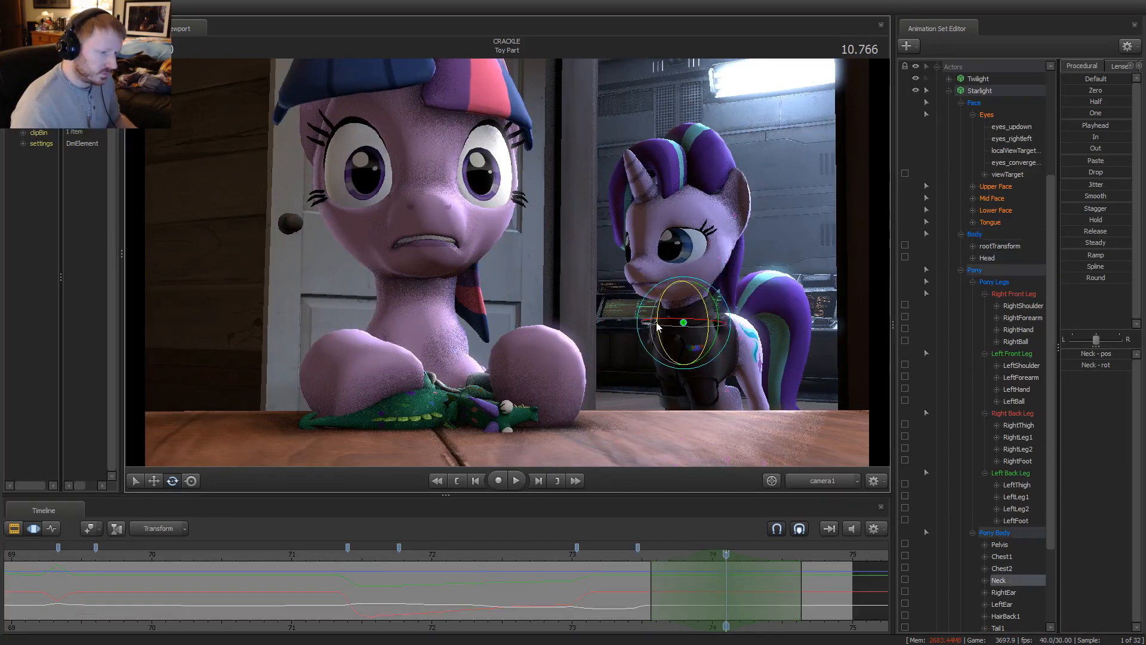
key("shift")
left_click(684, 591, "shift")
scroll(684, 592, "up", 4)
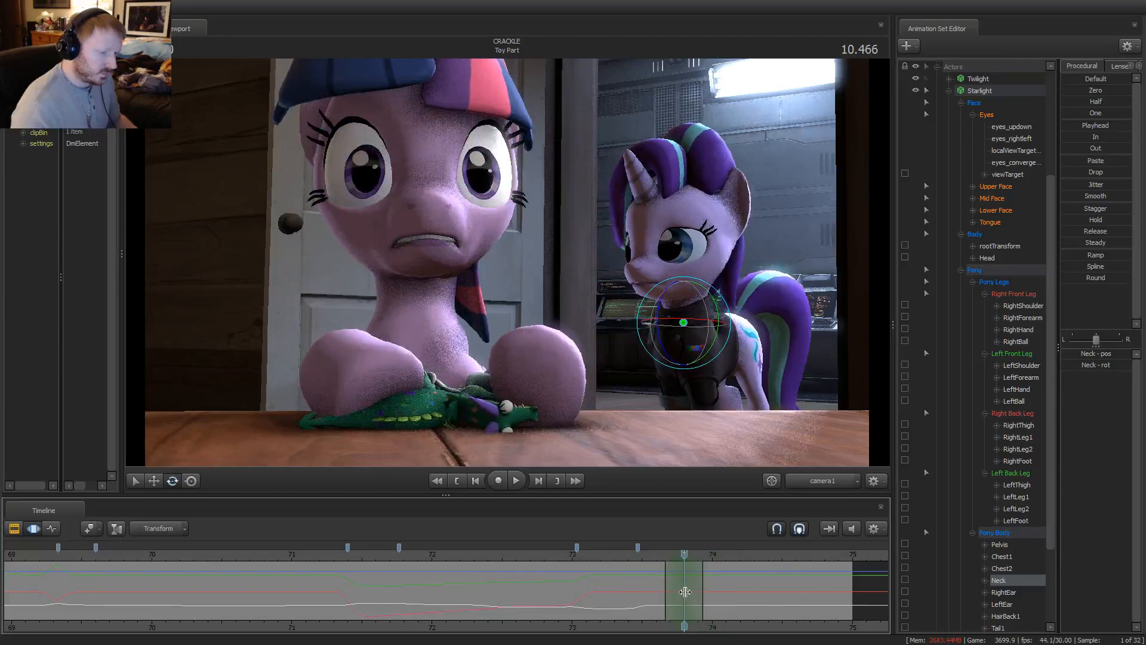
left_click_drag(746, 581, 769, 582)
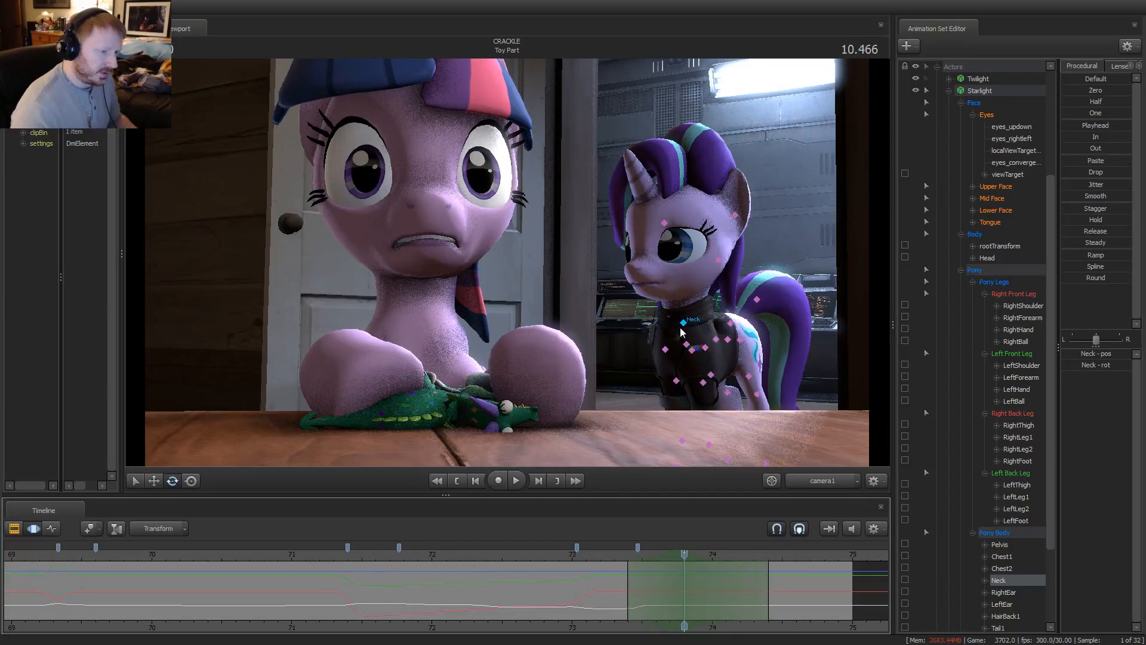
left_click(672, 290)
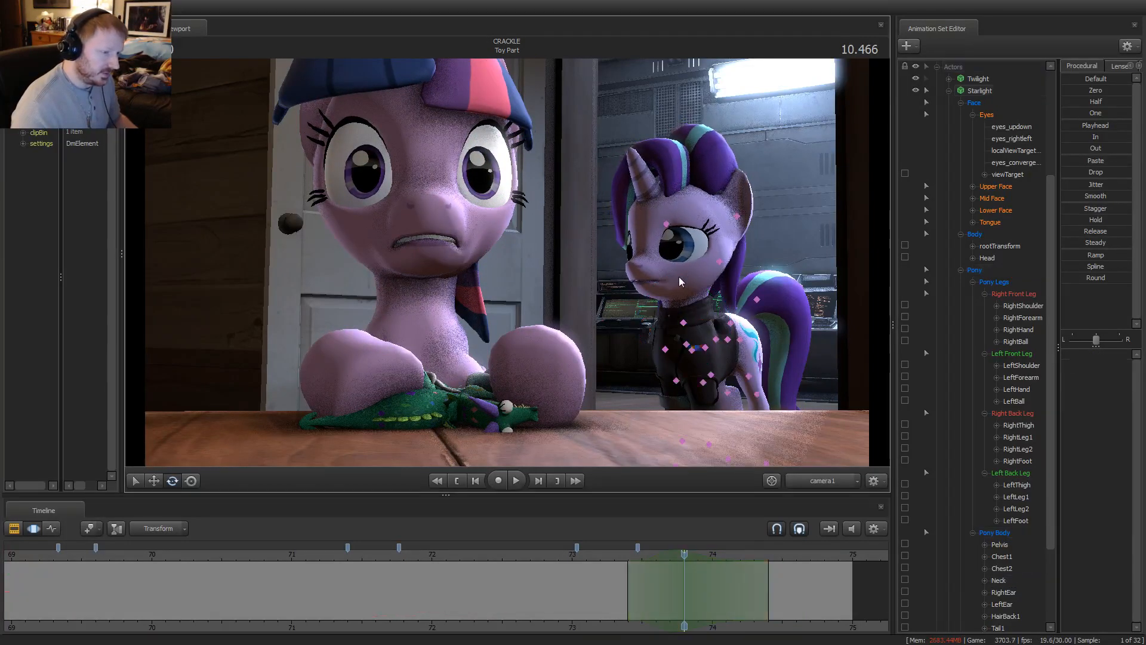
left_click(690, 291)
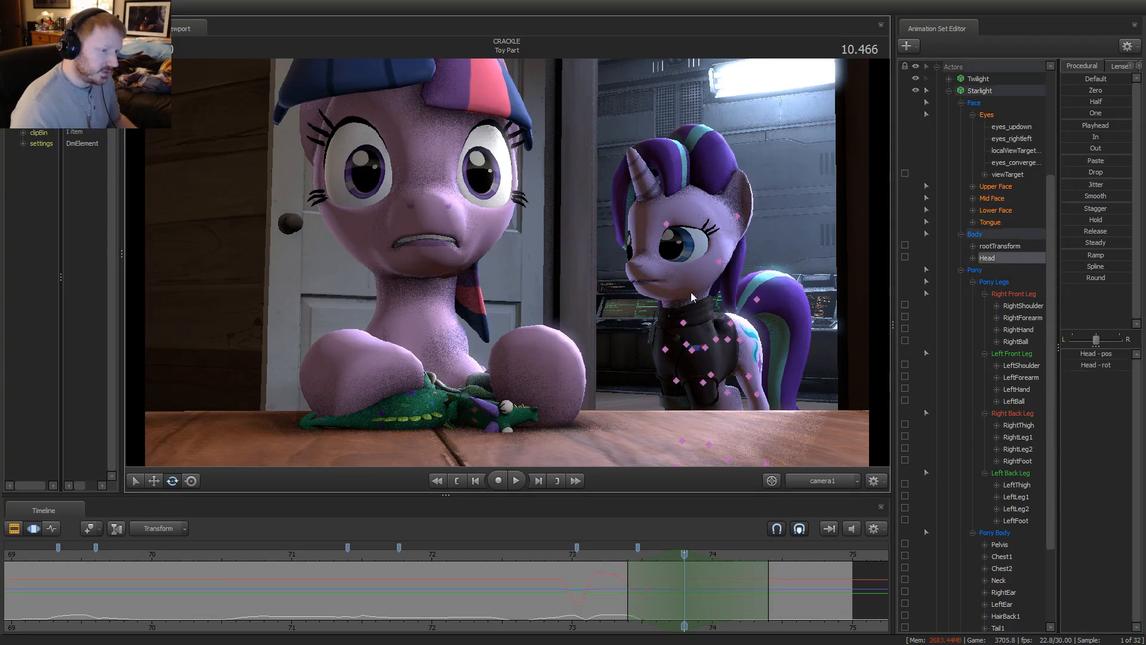
left_click_drag(671, 313, 671, 316)
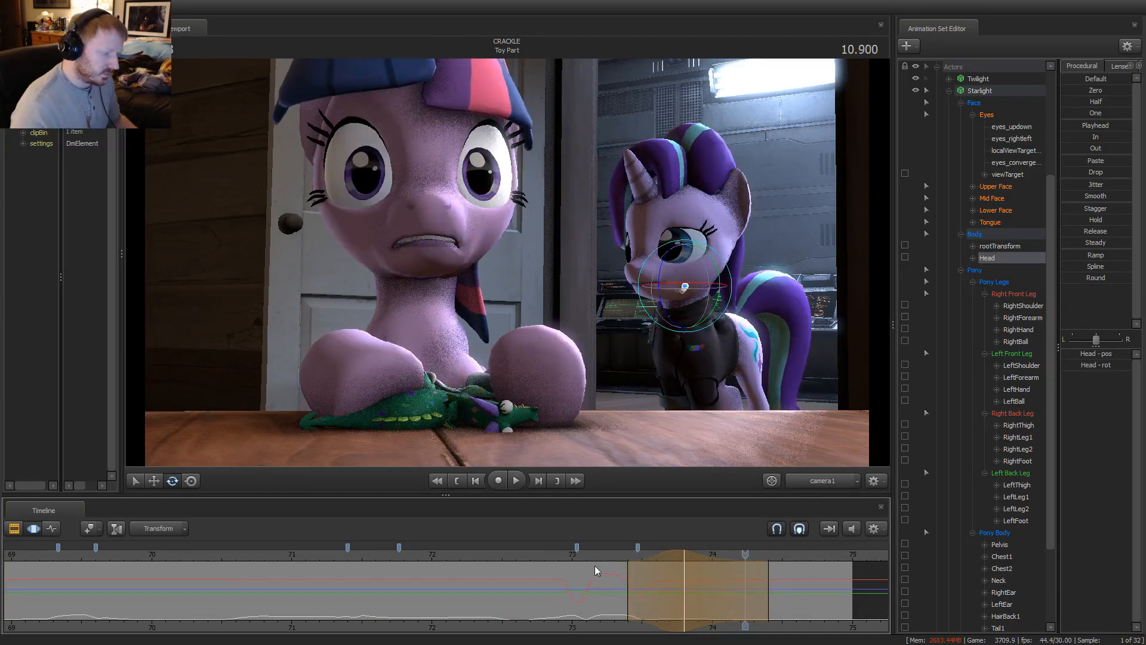
Refine the rotation of Starlight's Head at about 73.8, checking each adjustment in playback
left_click(684, 554)
left_click_drag(667, 320, 670, 321)
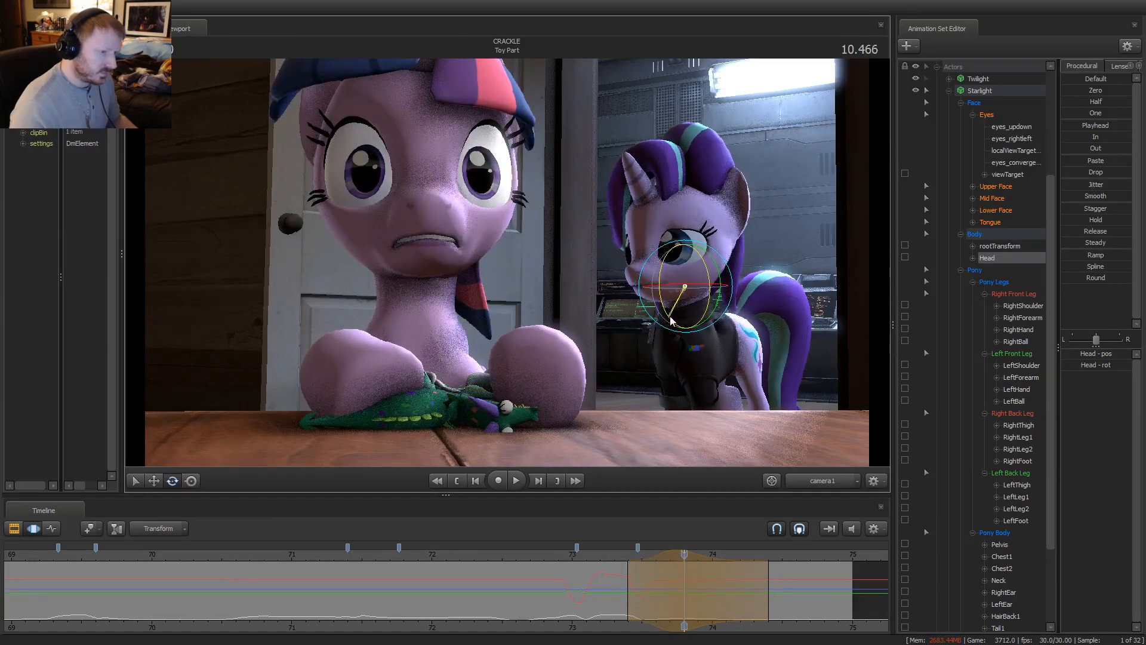
key("space")
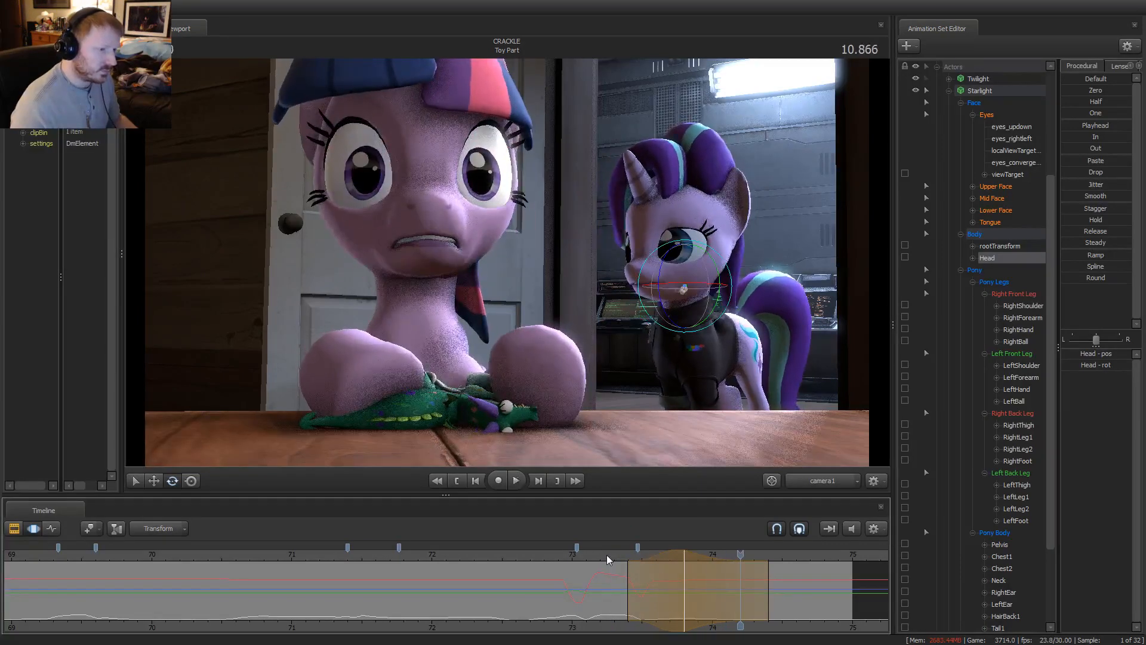
left_click(683, 557)
left_click_drag(687, 311, 666, 300)
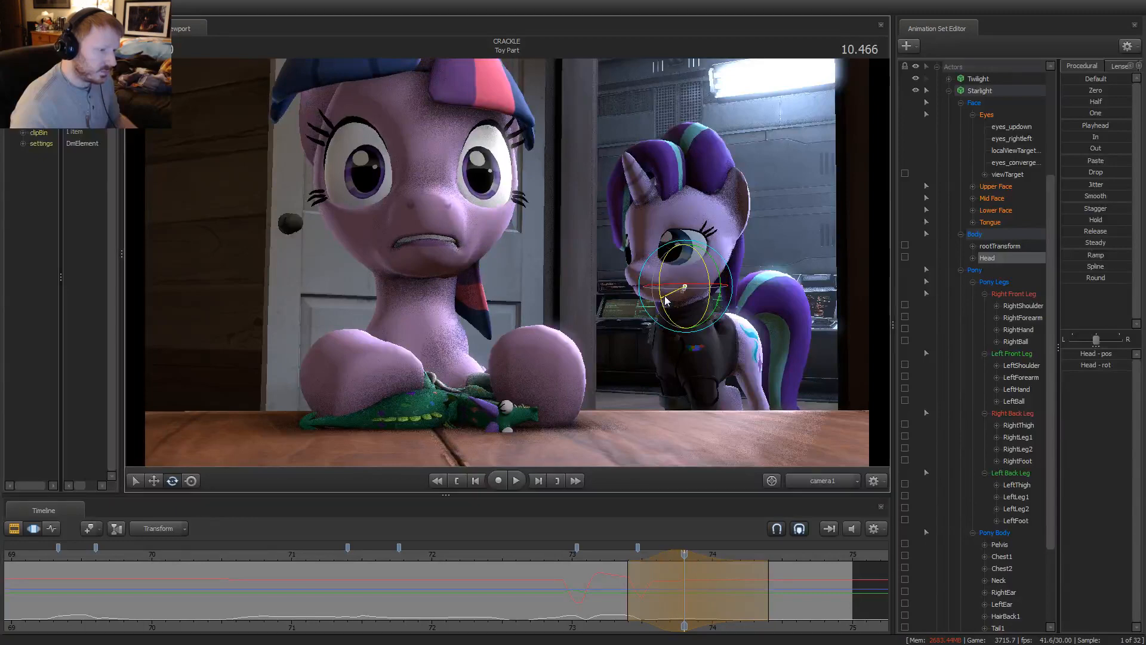
key("space")
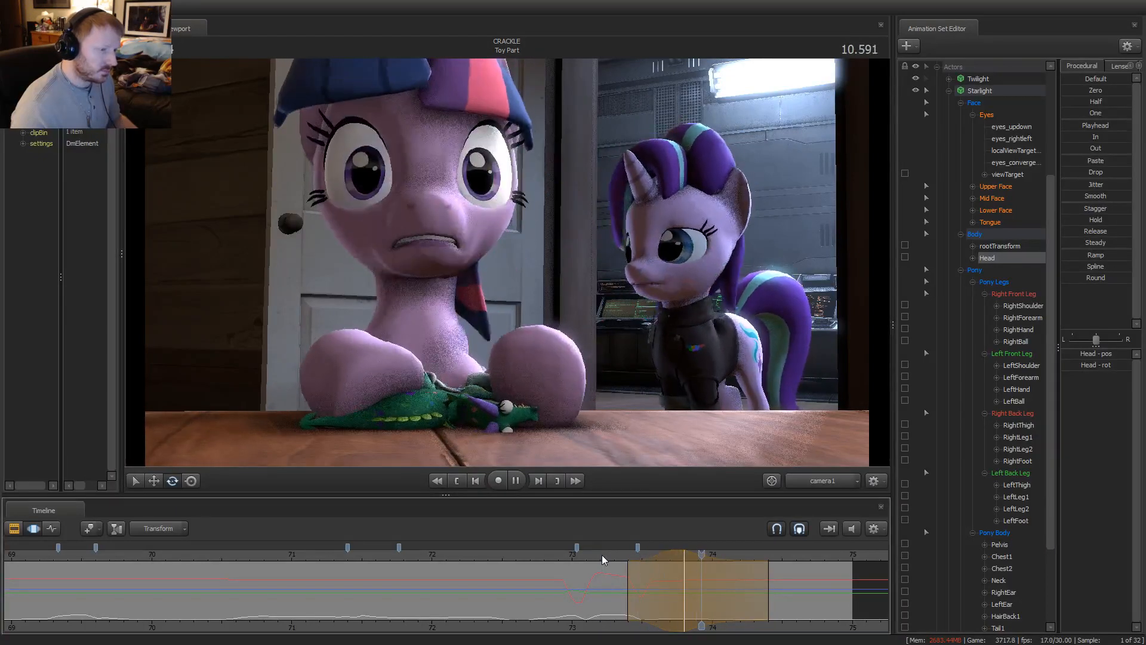
Play back the shot from about 72.4 in the Clip Editor and Motion Editor to review Starlight's head movement
left_click(481, 557)
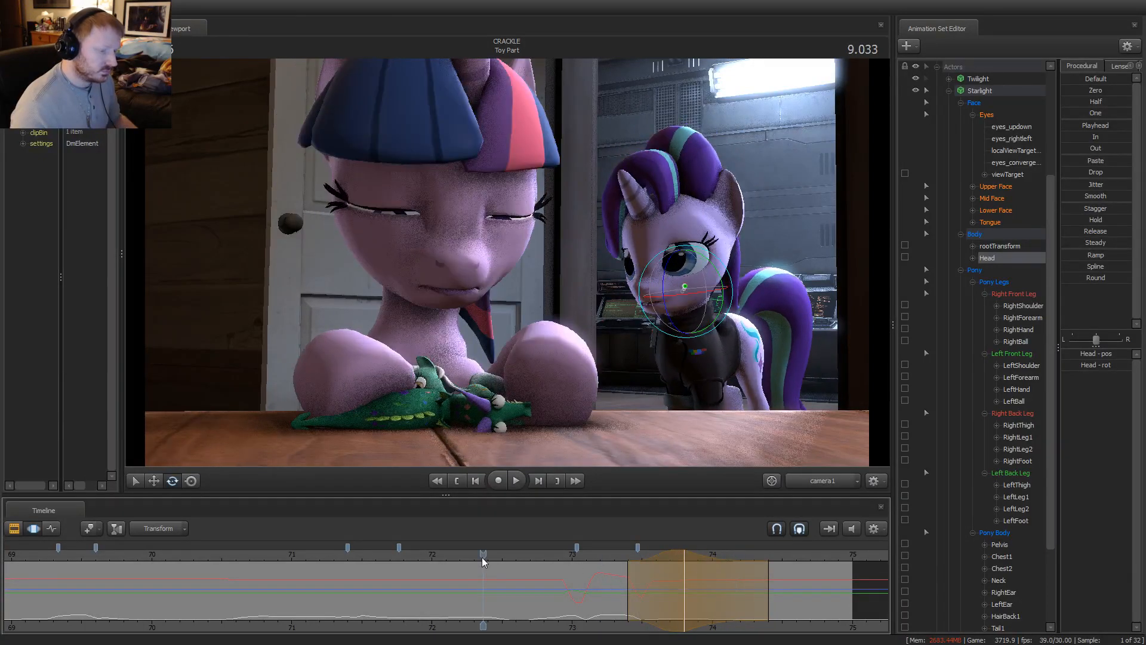
key("F2")
key("space")
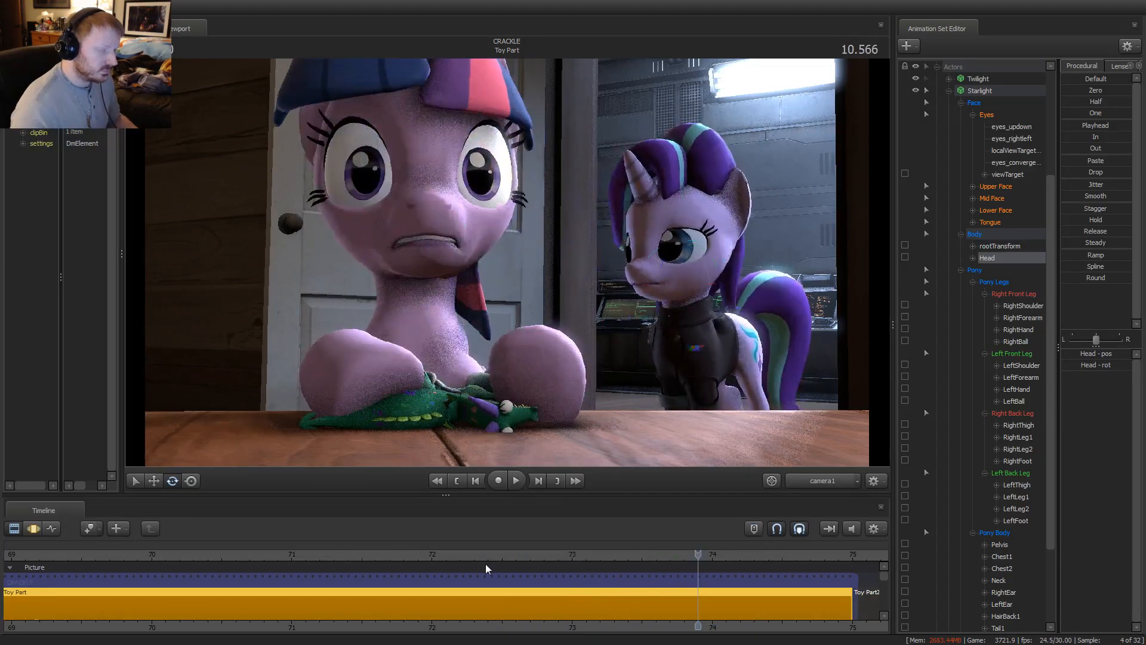
key("ctrl+2")
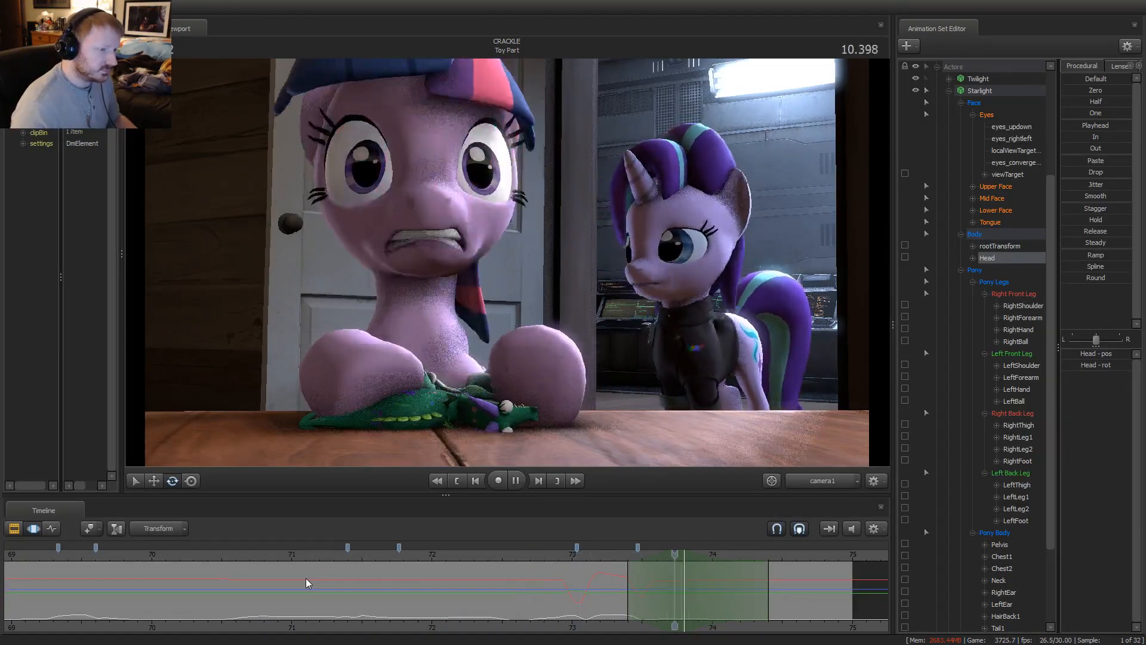
key("space")
key("space")
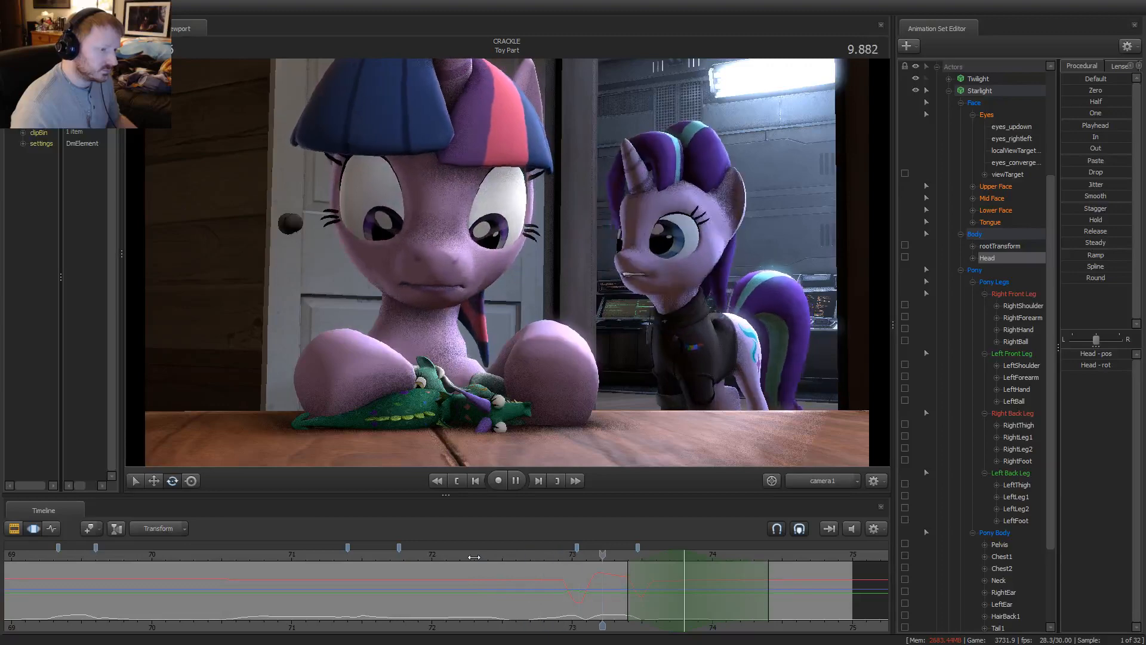
key("space")
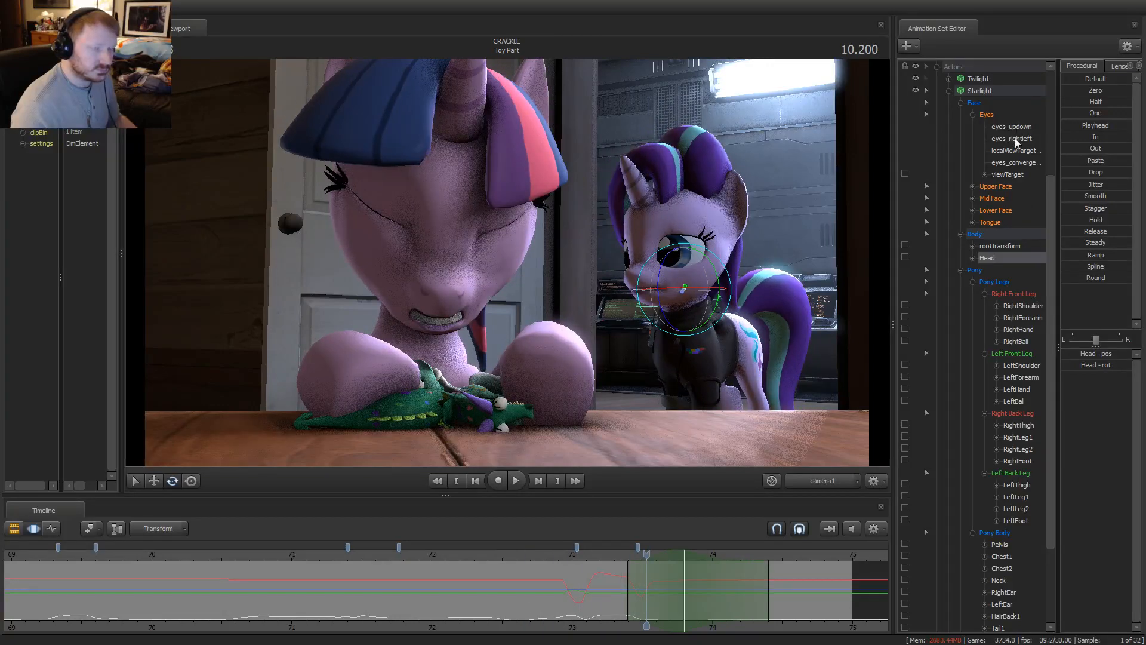
Increase Starlight's l_wide and r_wide Upper Face values over a time selection from about 73.03 to 73.43, and review the result
left_click(1004, 189)
scroll(597, 588, "up", 5)
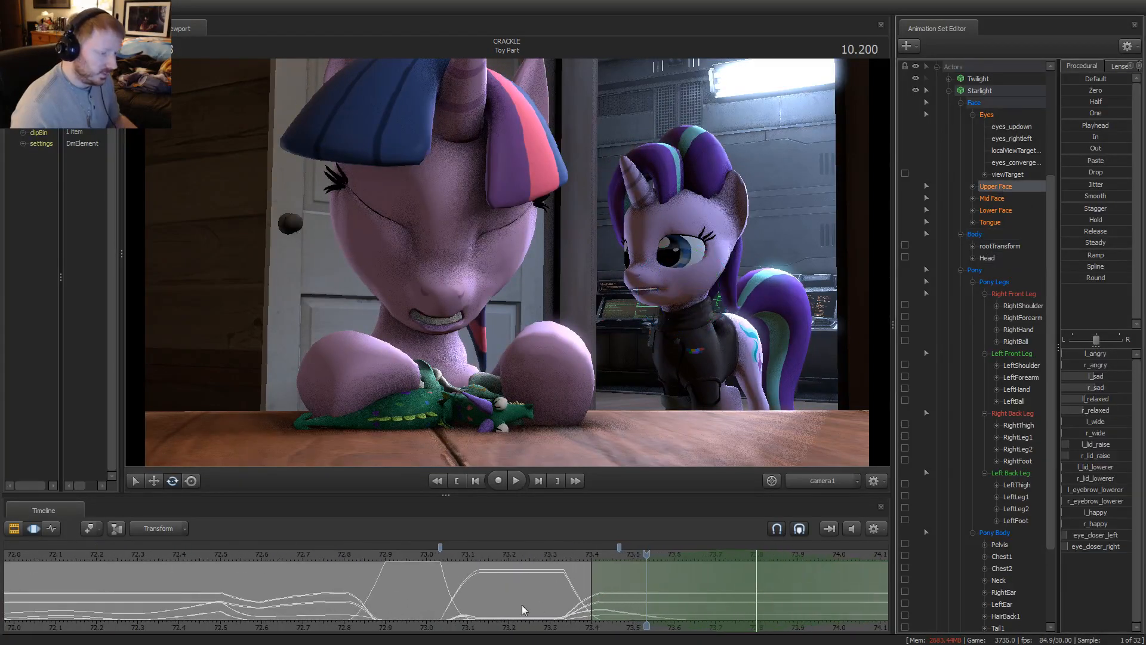
left_click_drag(481, 580, 560, 582, "shift")
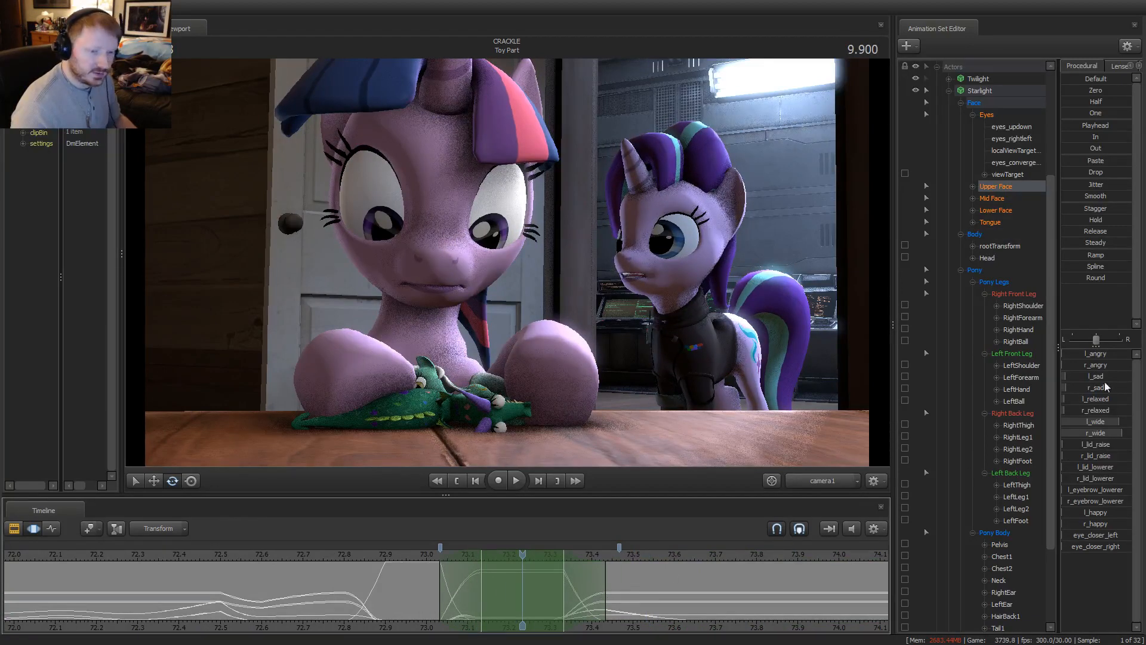
left_click_drag(1102, 425, 1108, 425)
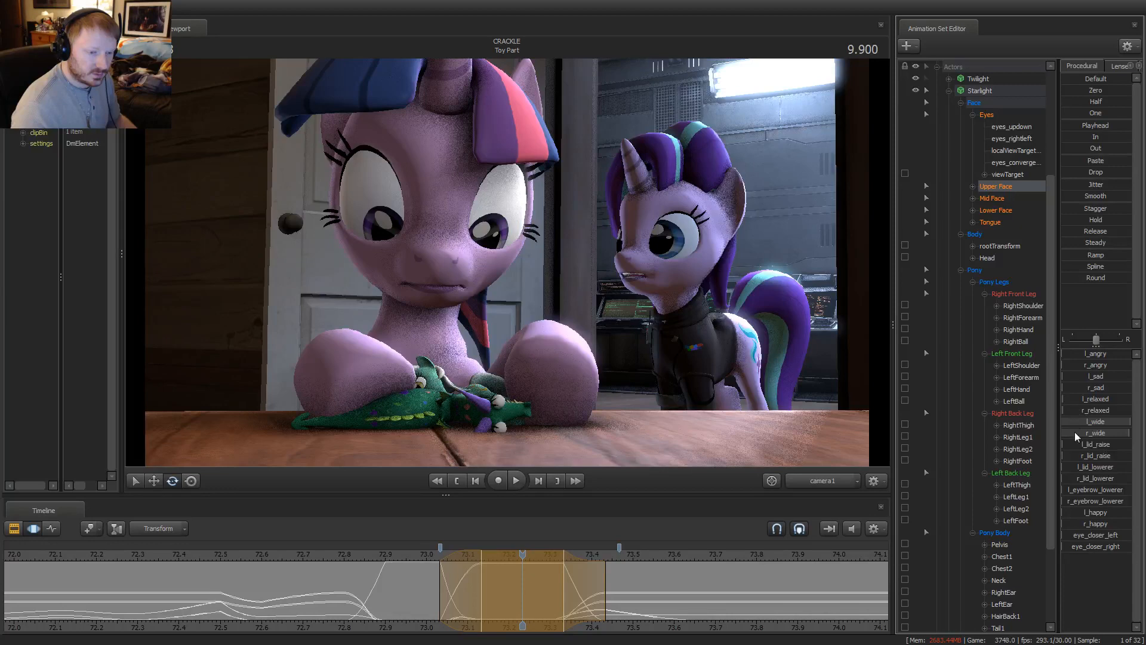
key("space")
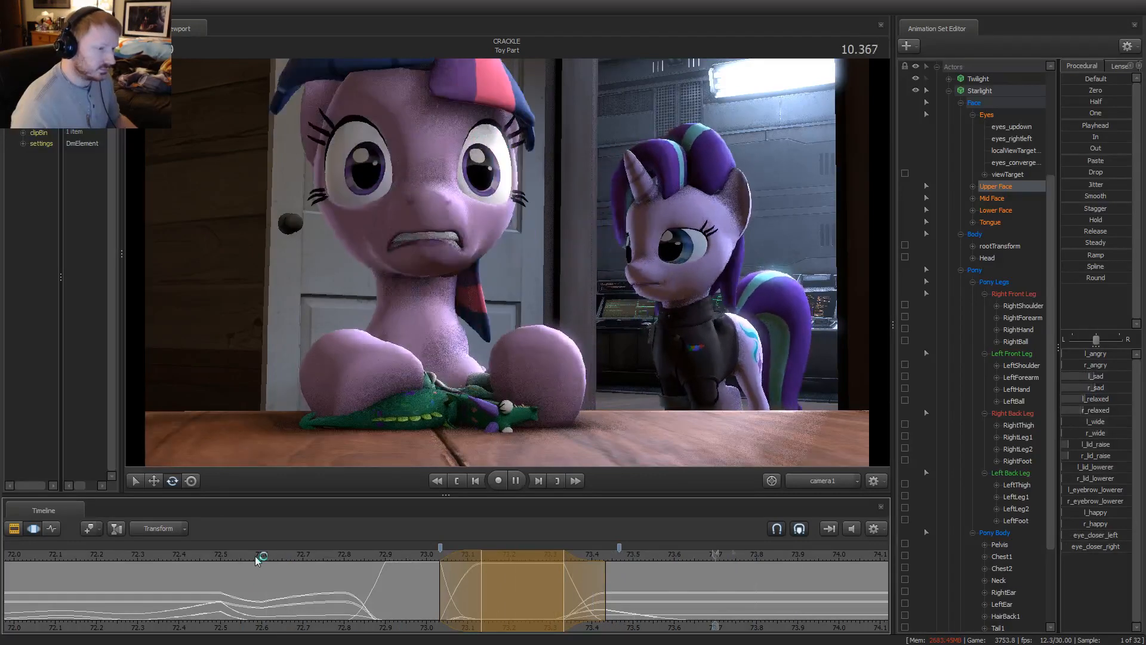
scroll(281, 557, "down", 2)
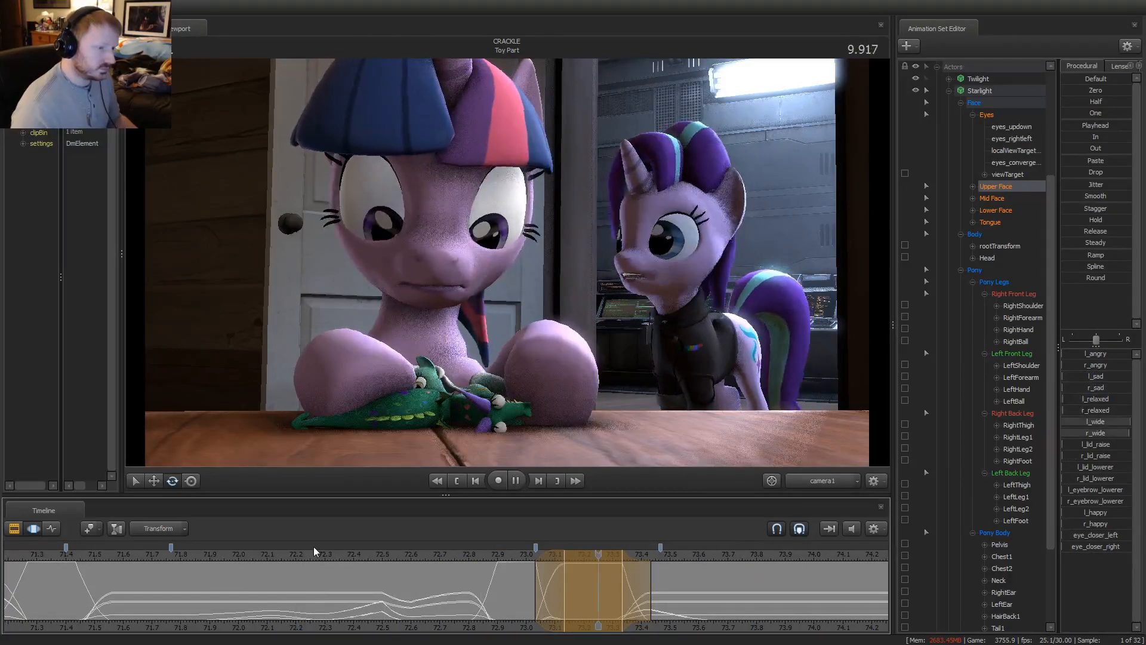
key("space")
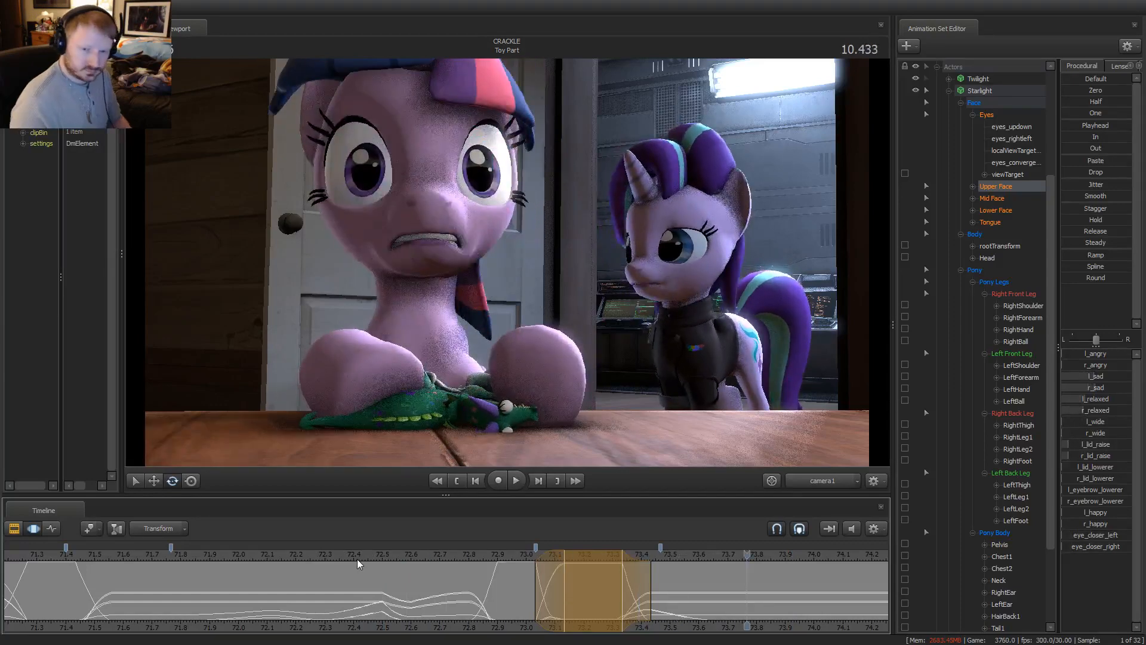
key("Return")
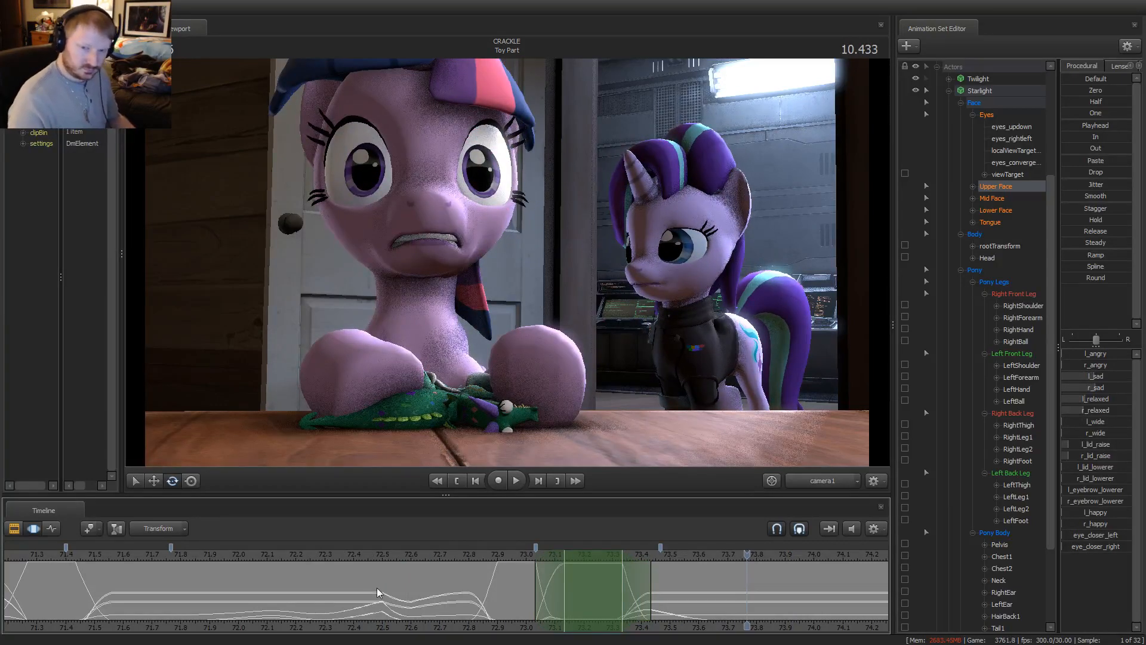
Play back the shot from about 71.5 to review Starlight's widened eyes in context
scroll(380, 599, "down", 3)
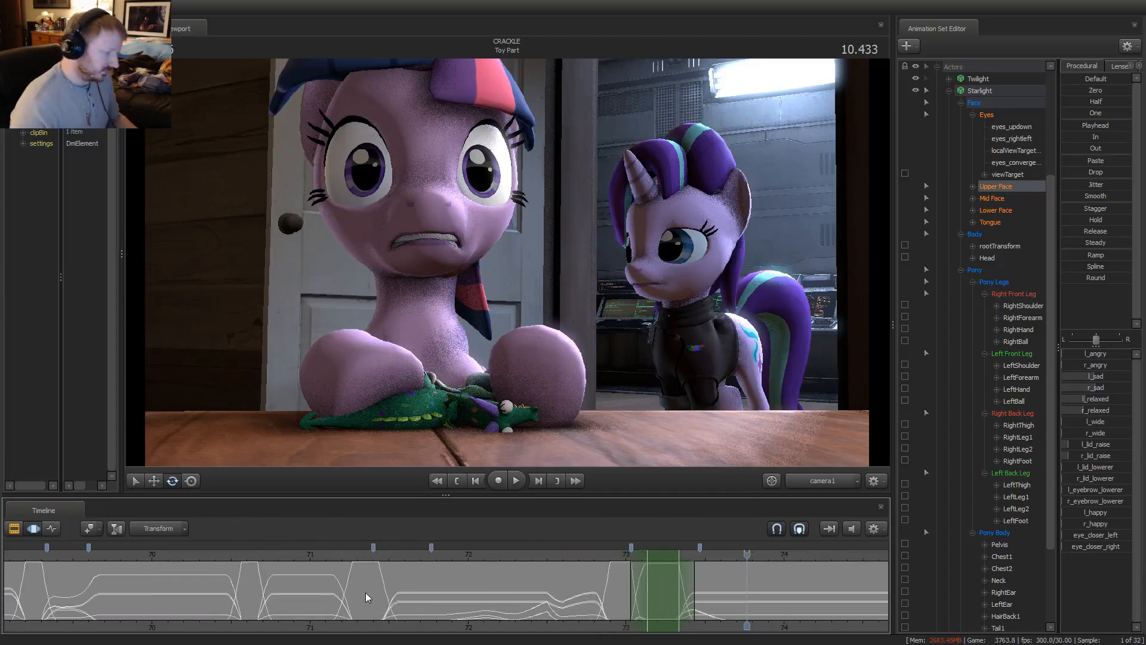
left_click(387, 559)
key("space")
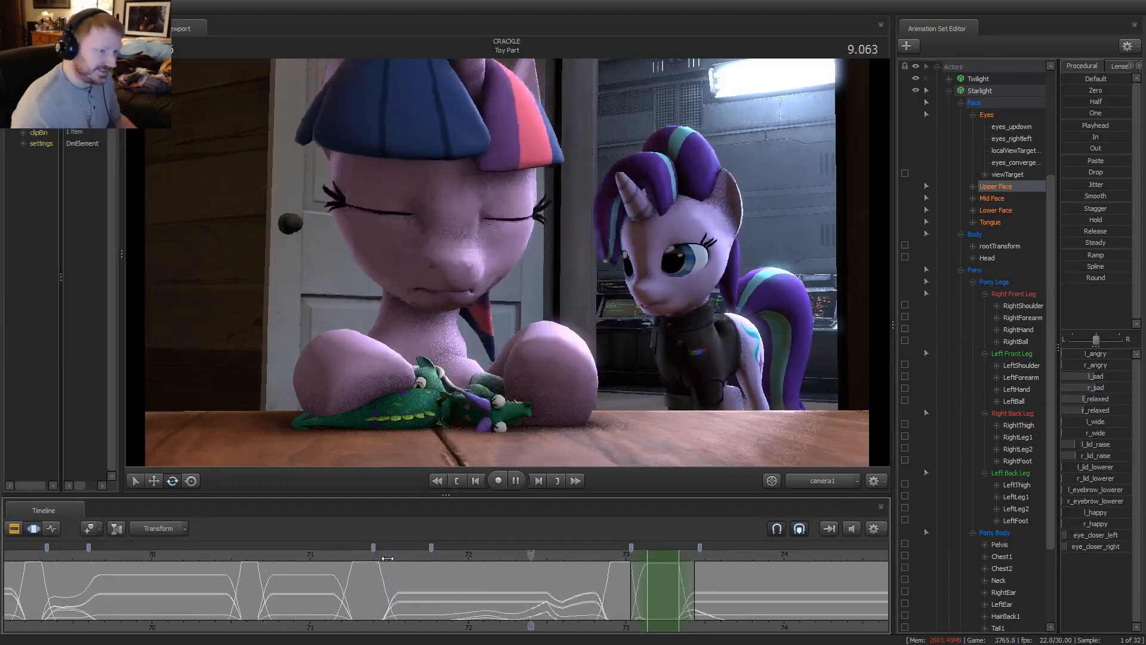
key("space")
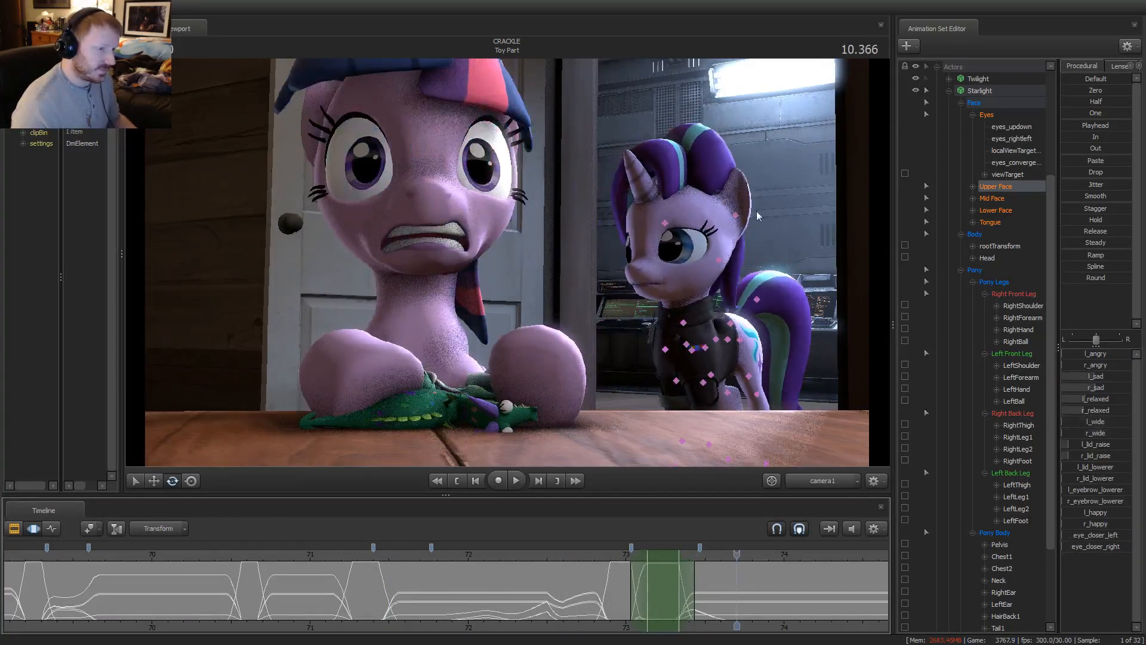
Select Starlight's LeftEar and play back the opening of the Toy Part shot from about 63.8 in the Clip Editor
left_click(735, 215)
scroll(308, 569, "down", 5)
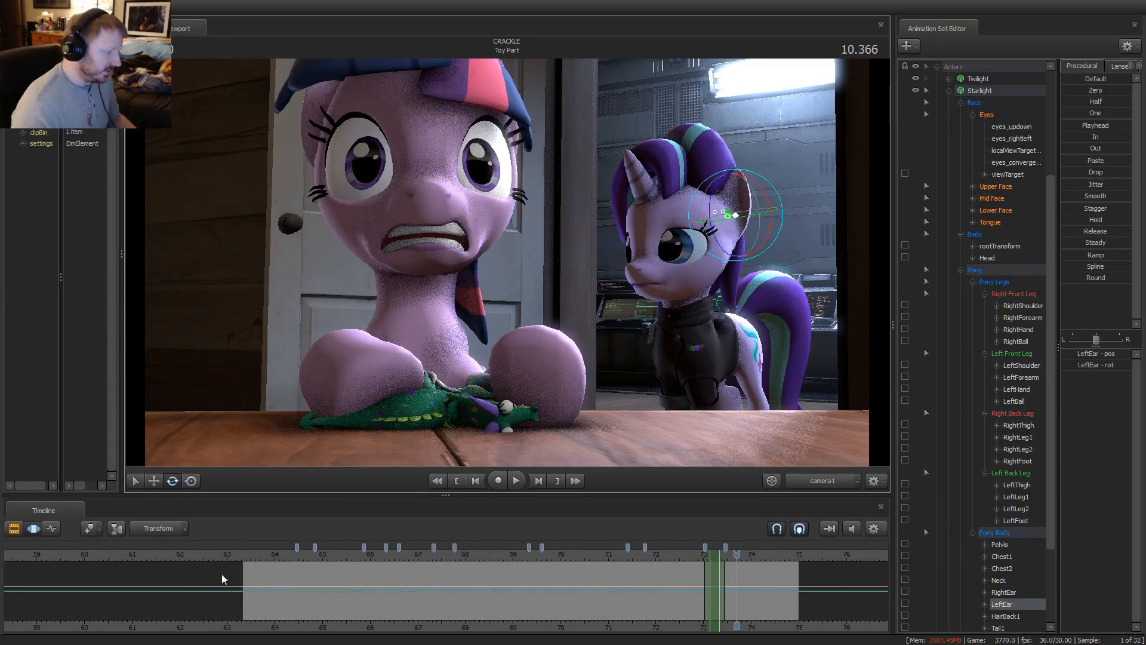
left_click(267, 553)
key("space")
key("F2")
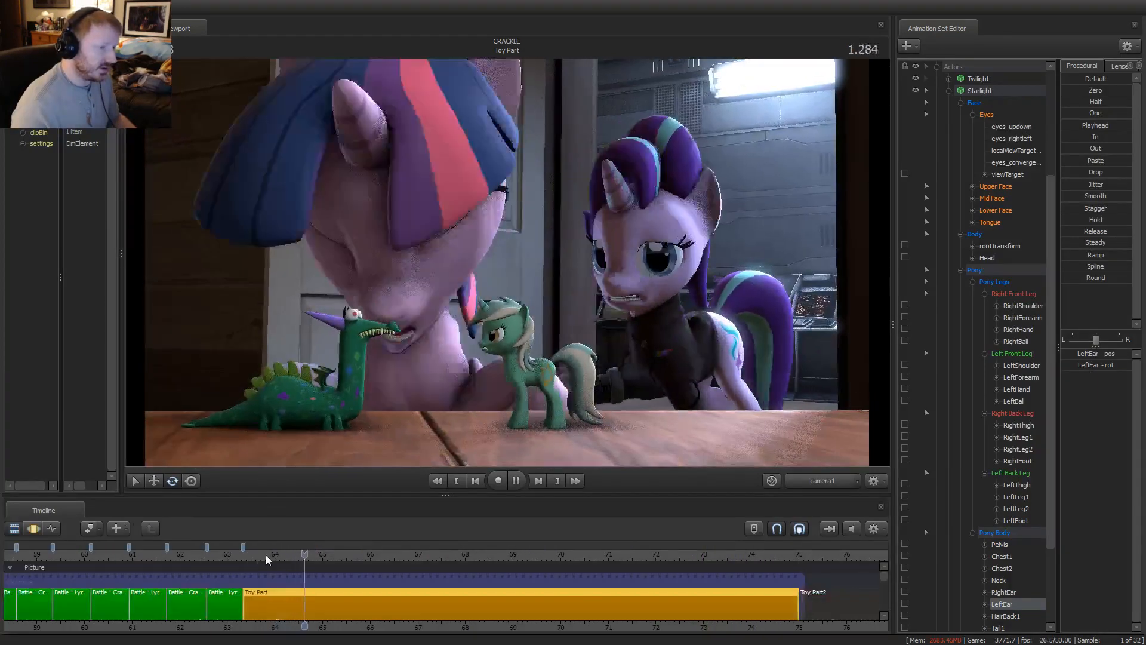
key("space")
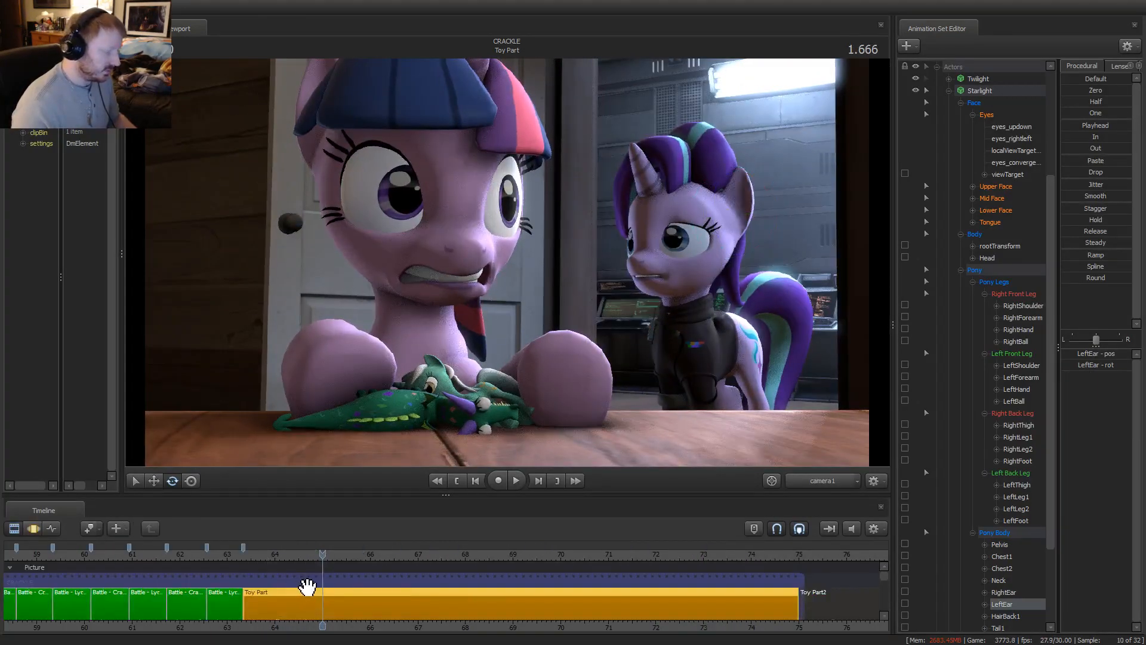
key("F3")
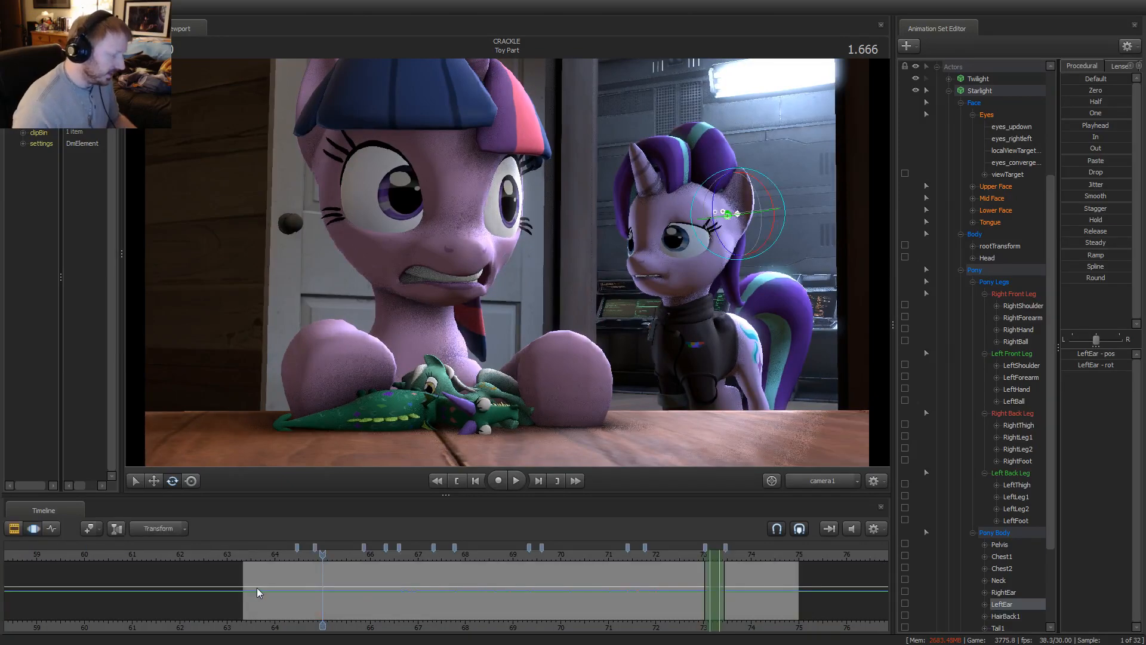
Rotate Starlight's LeftEar over short time selections around 64.47 and 64.53, checking the movement in playback
scroll(258, 589, "up", 4)
left_click_drag(222, 585, 282, 589)
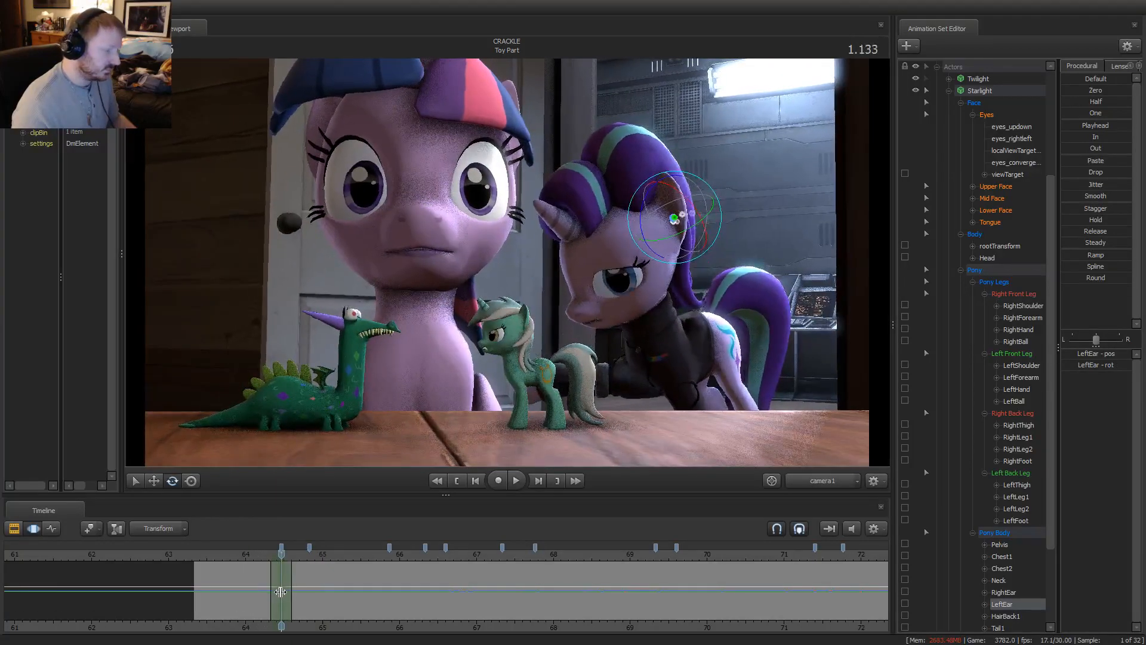
left_click(676, 214)
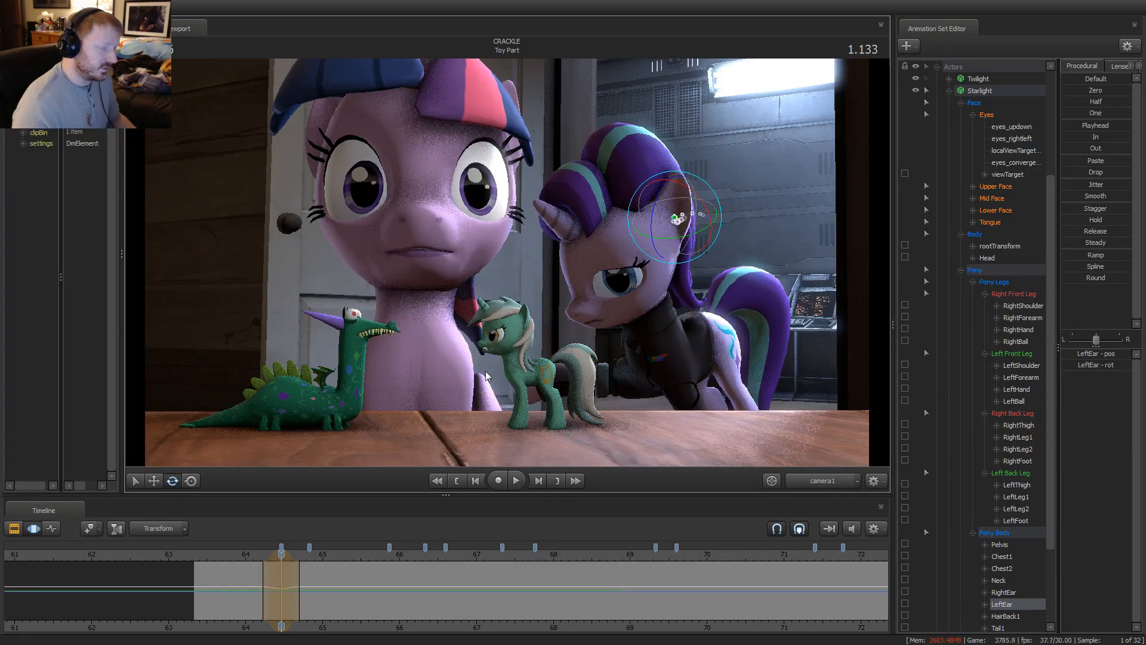
left_click(251, 564)
key("space")
key("space")
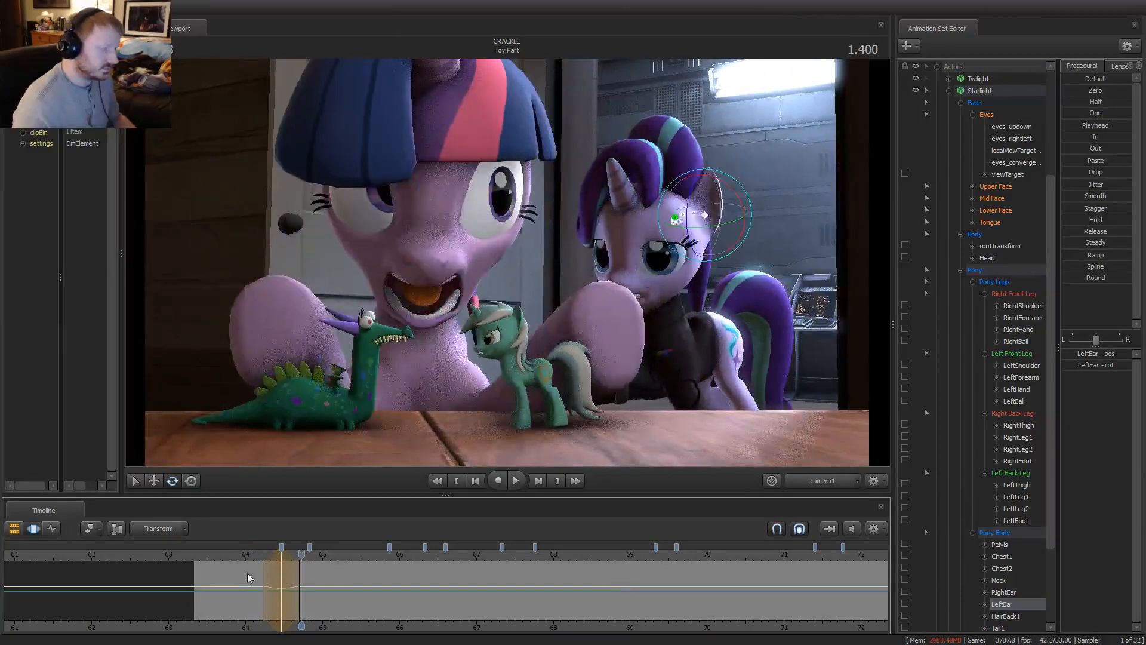
left_click_drag(248, 577, 286, 590)
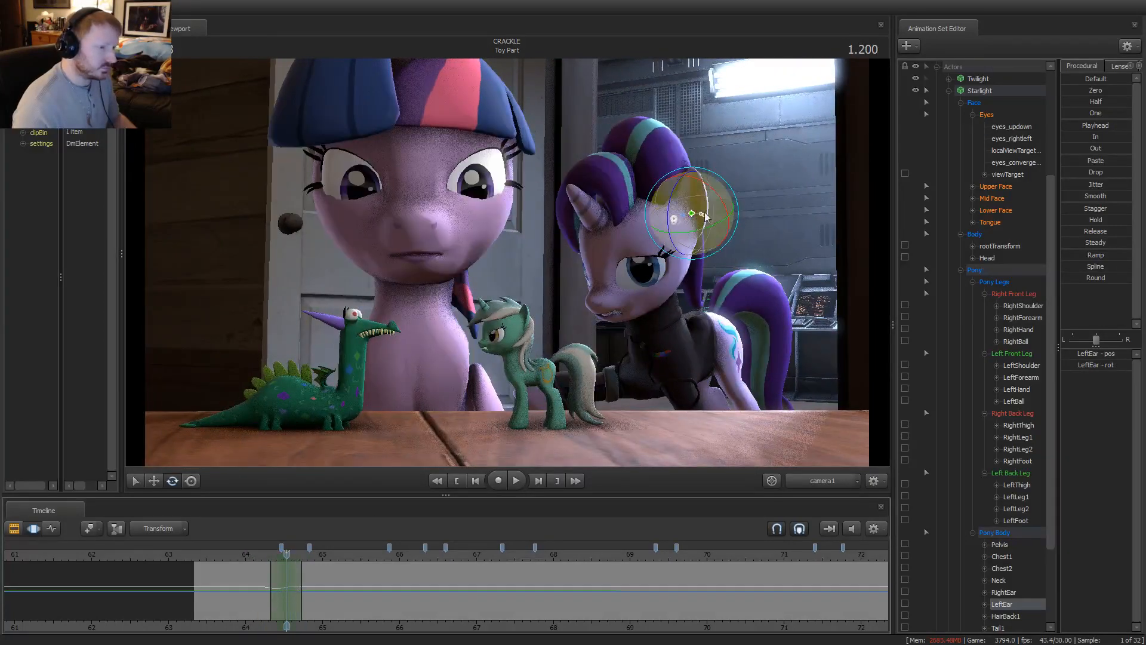
left_click_drag(705, 218, 686, 215)
Rotate Starlight's LeftEar over a time selection around 64.8, mute the timeline sound, and play back the result
left_click_drag(281, 612, 306, 582)
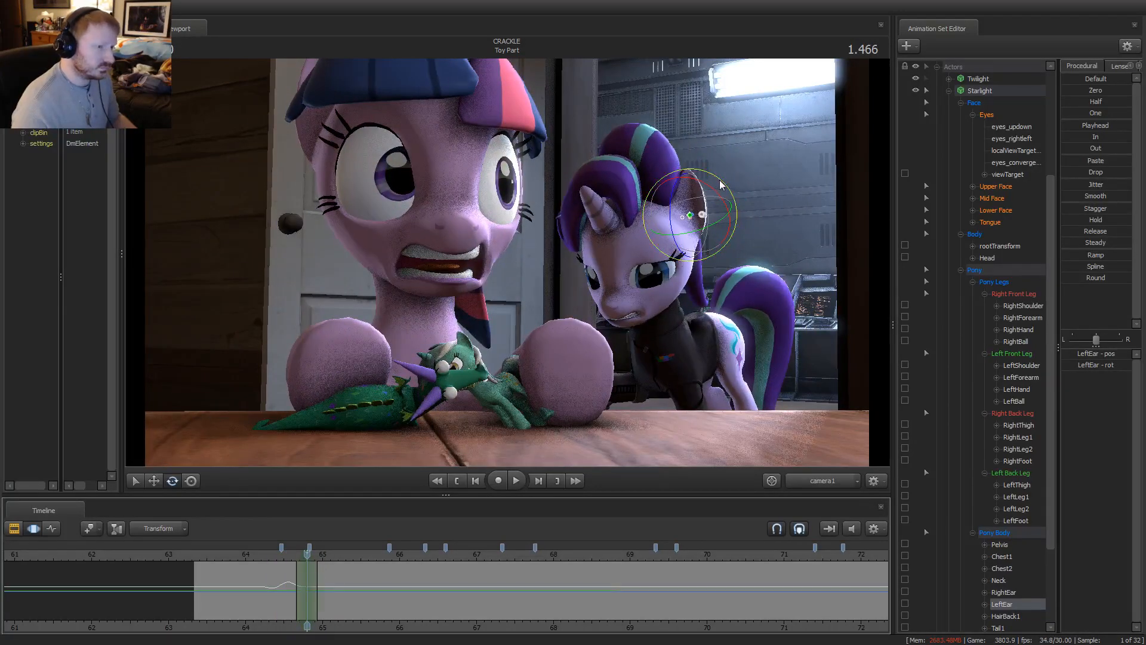
left_click(848, 530)
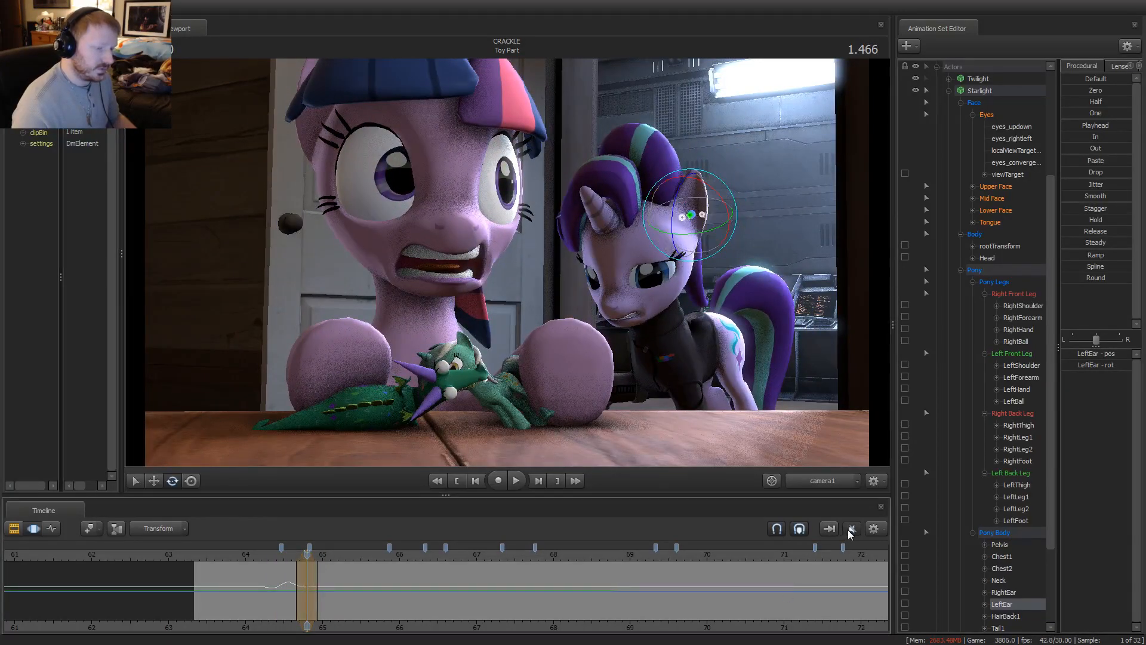
mouse_move(294, 563)
left_mouse_down()
mouse_move(307, 559)
mouse_move(285, 556)
left_mouse_up()
key("space")
key("space")
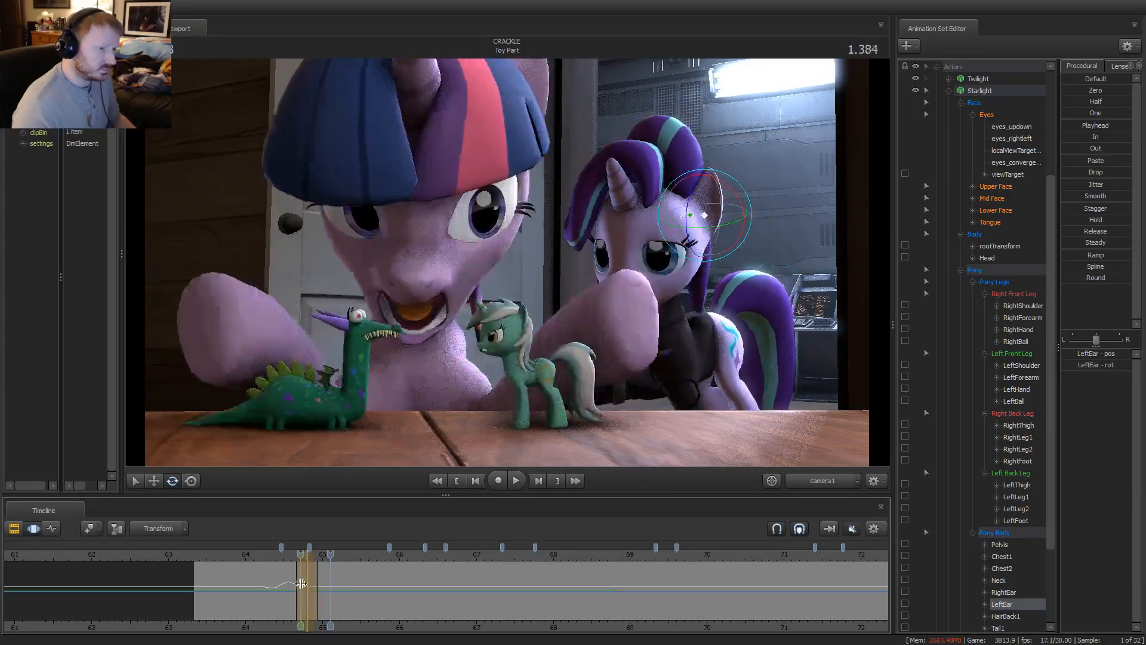
Rotate Starlight's LeftEar over time selections around 64.93 and 65.0, playing back after each adjustment
left_click(315, 588)
scroll(317, 588, "up", 2)
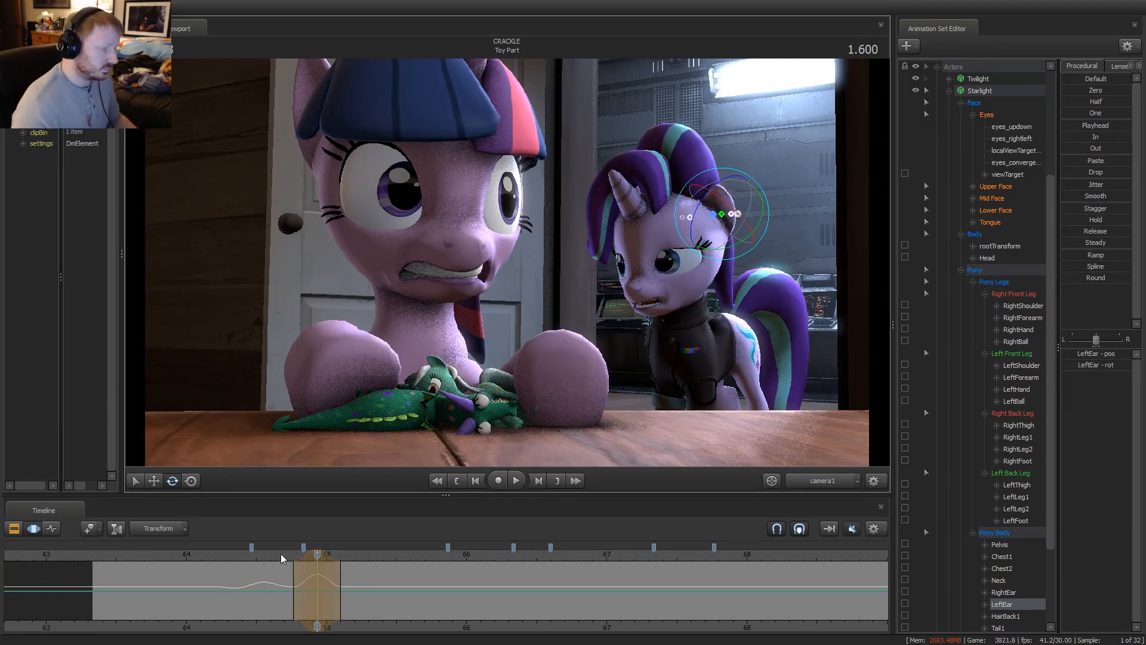
key("space")
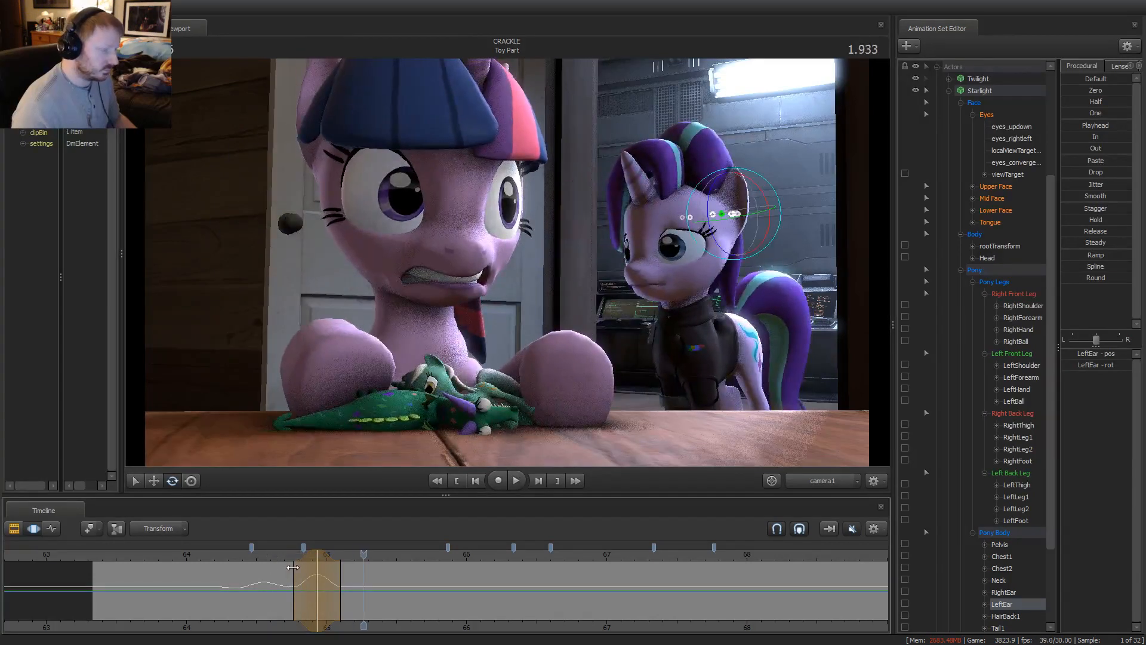
left_click(324, 586)
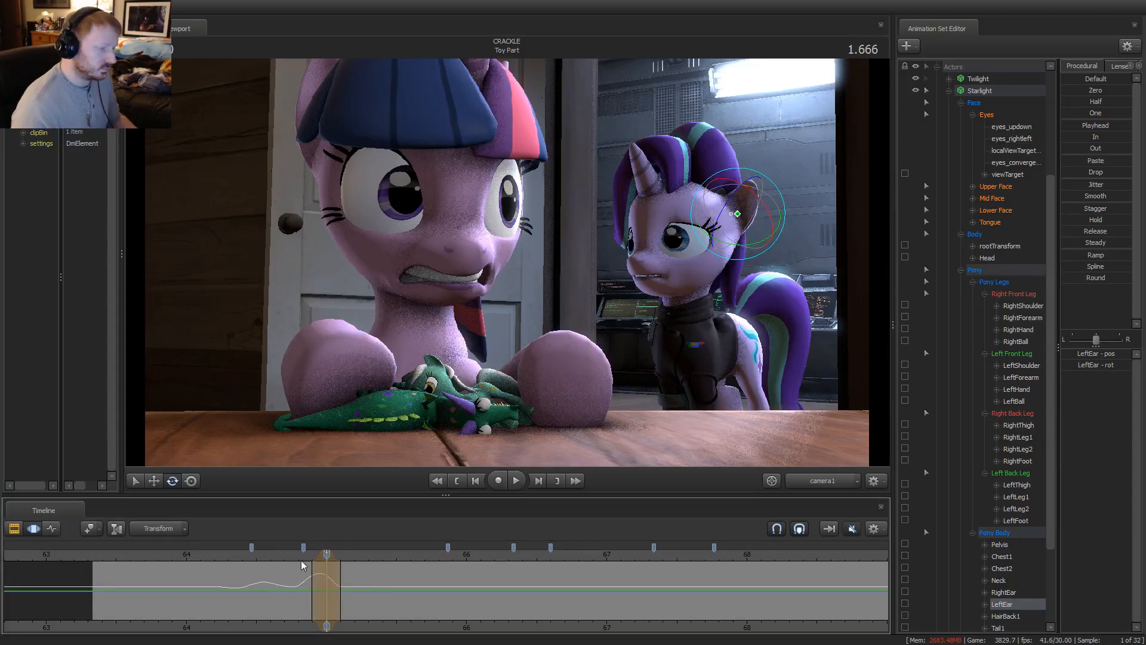
key("space")
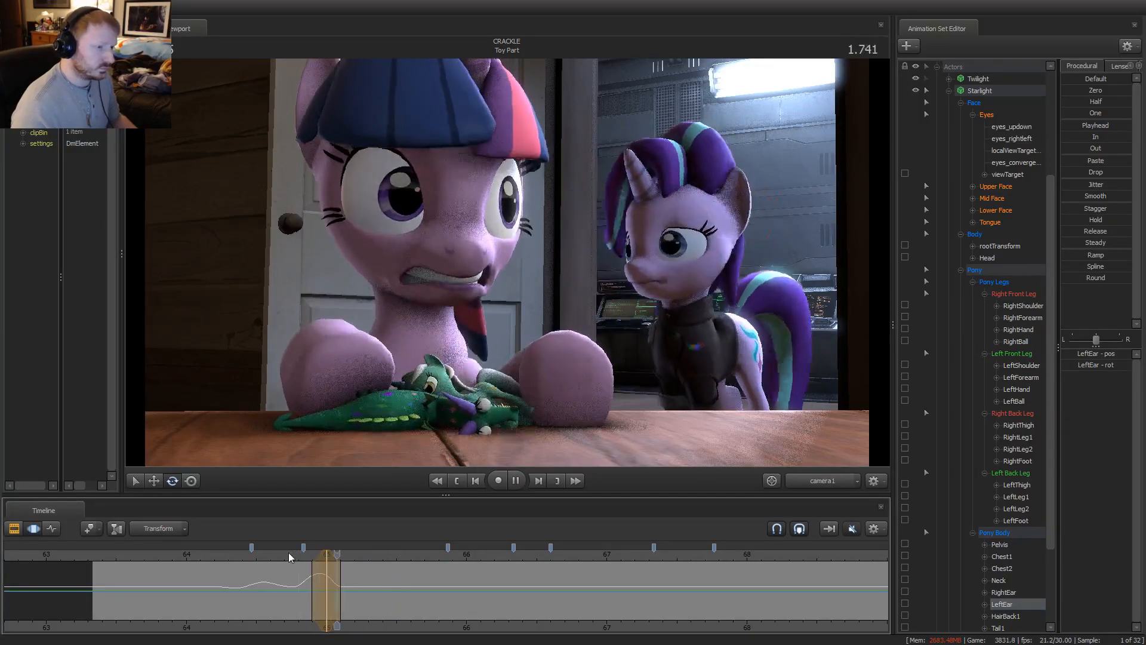
key("space")
key("space")
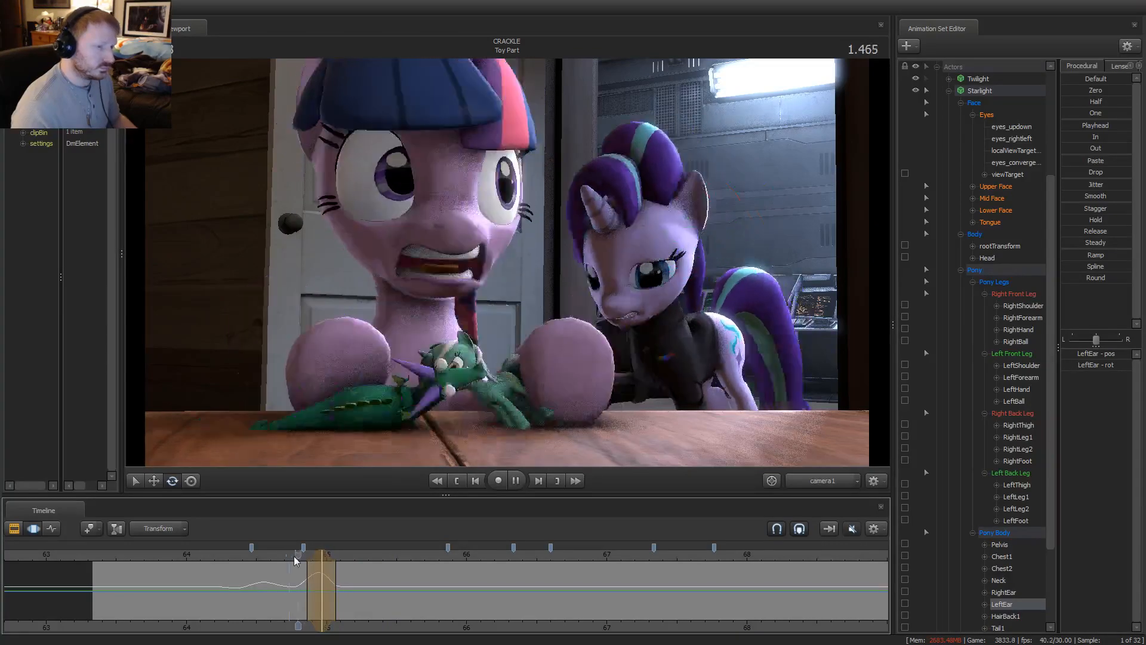
Refine Starlight's LeftEar rotation over a time selection from about 64.87 to 65.2 and review it in playback
left_click_drag(294, 559, 333, 567)
left_click(291, 558)
key("space")
key("space")
left_click(332, 568)
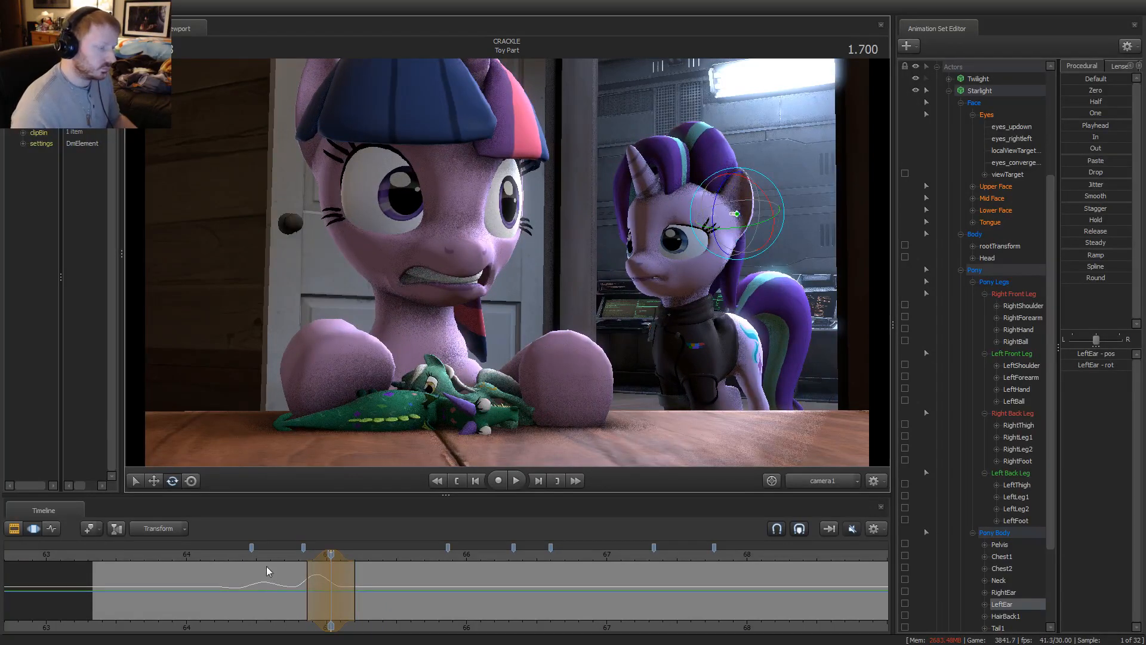
key("space")
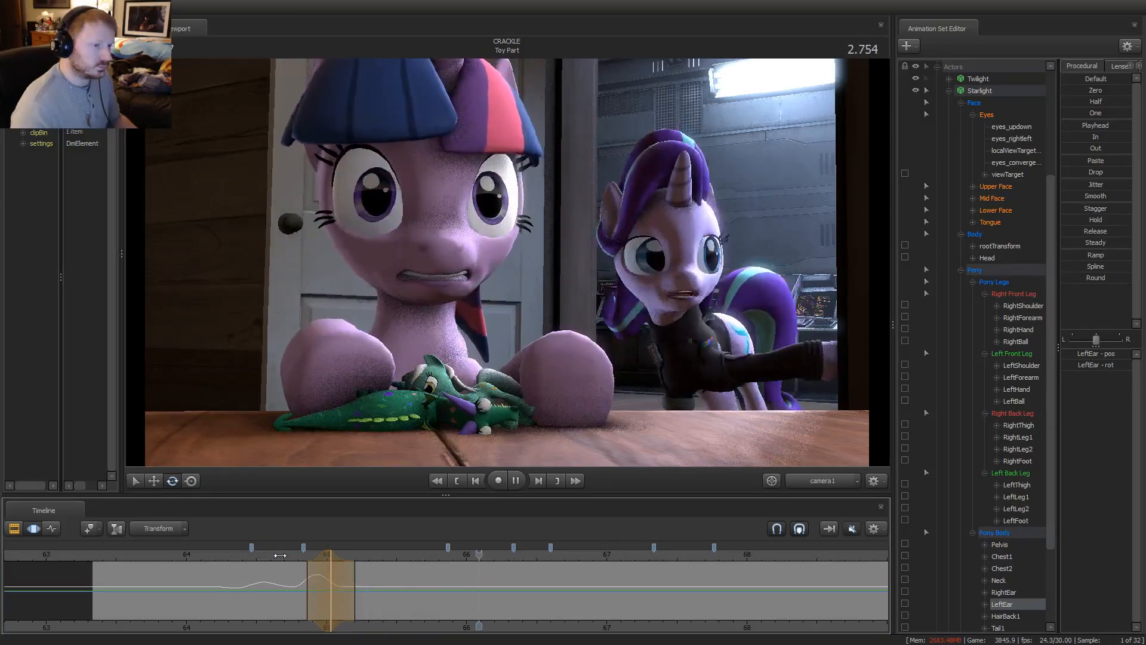
key("space")
Rotate Starlight's RightEar over a time selection from about 64.77 to 65.1 and play back the result
middle_click_drag(384, 619, 266, 609)
left_click_drag(266, 608, 199, 586)
scroll(208, 592, "up", 3)
scroll(200, 586, "up", 3)
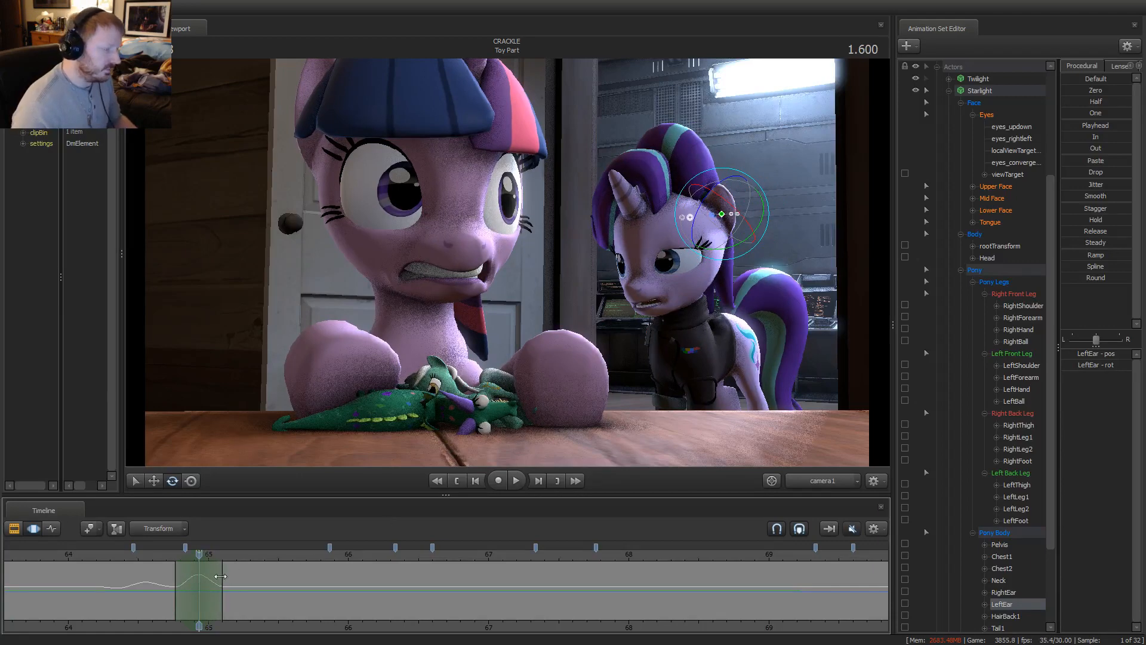
left_click(644, 226)
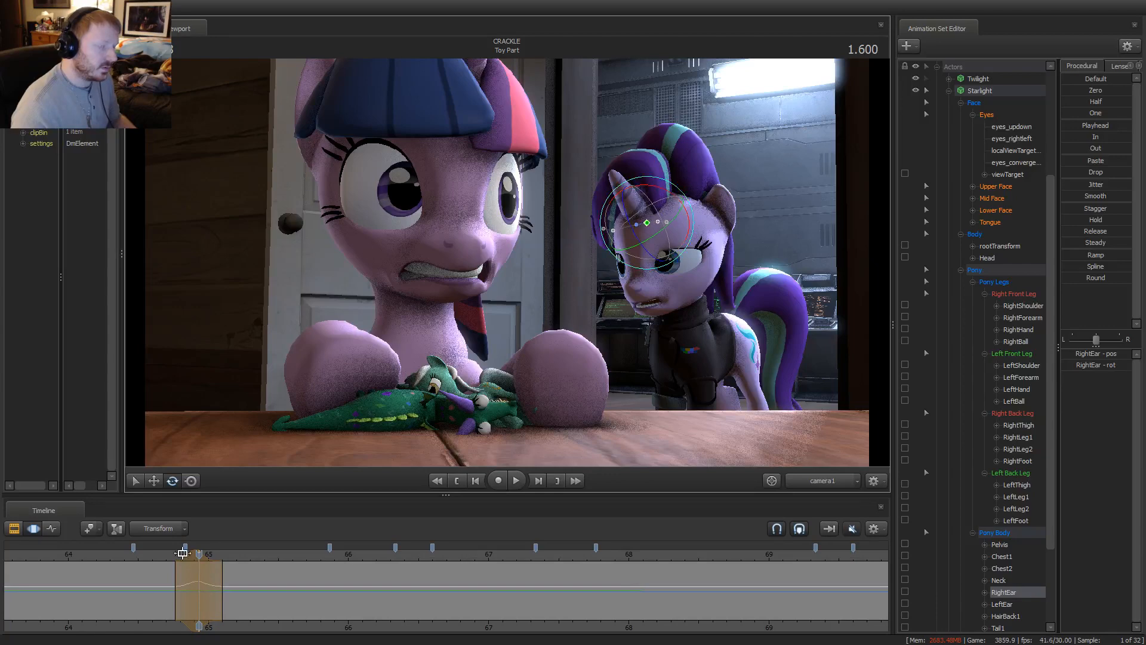
key("space")
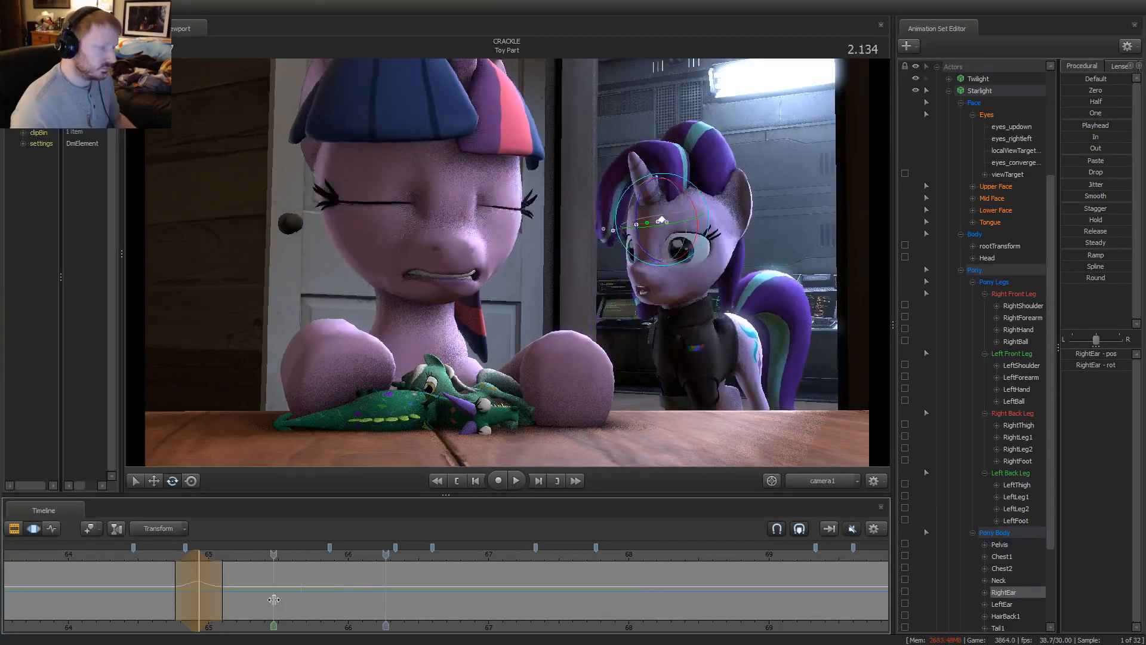
Rotate Starlight's LeftEar outward over a time selection from about 65.8 to 66.07, where her eyes close, and play it back
left_click(283, 602)
left_click_drag(283, 602, 337, 603)
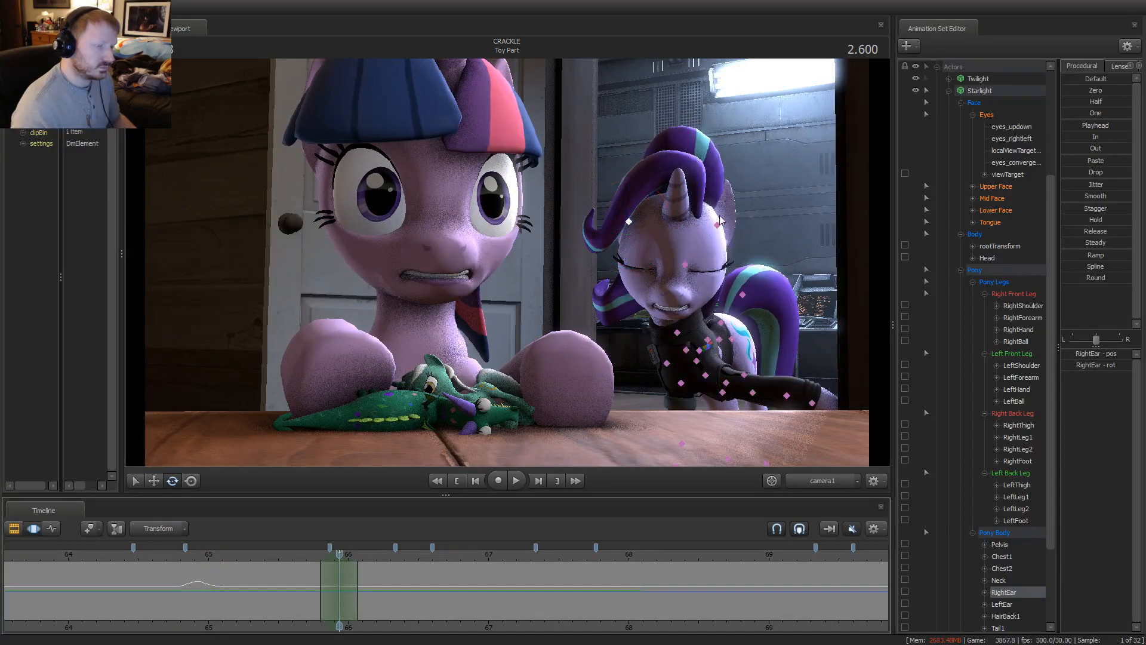
left_click(719, 223)
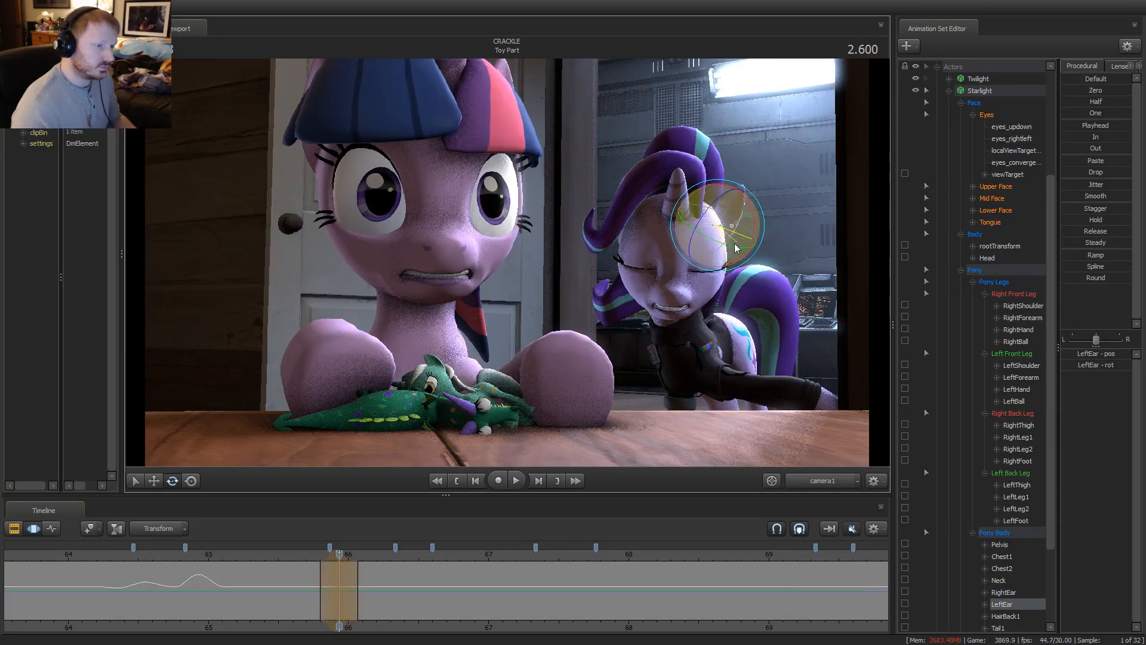
left_click_drag(743, 241, 758, 248)
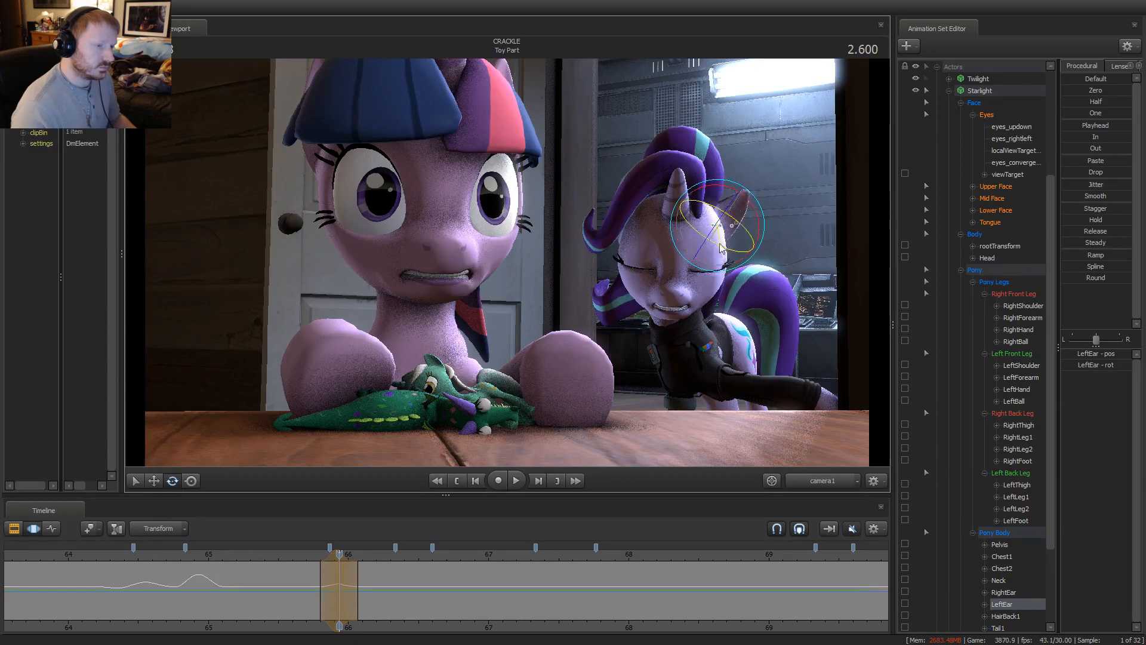
left_click(287, 561)
key("space")
key("space")
Rotate Starlight's RightEar at about 65.93 over the same time selection and check the movement in playback
left_click_drag(322, 557, 339, 556)
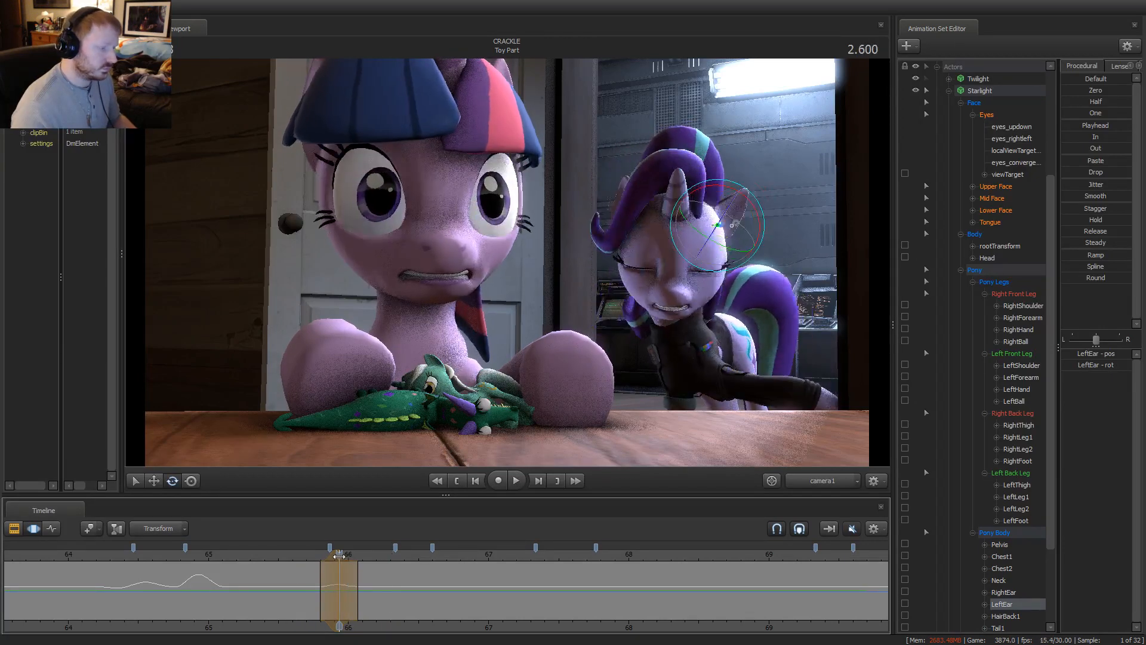
key("ctrl")
left_click(630, 223)
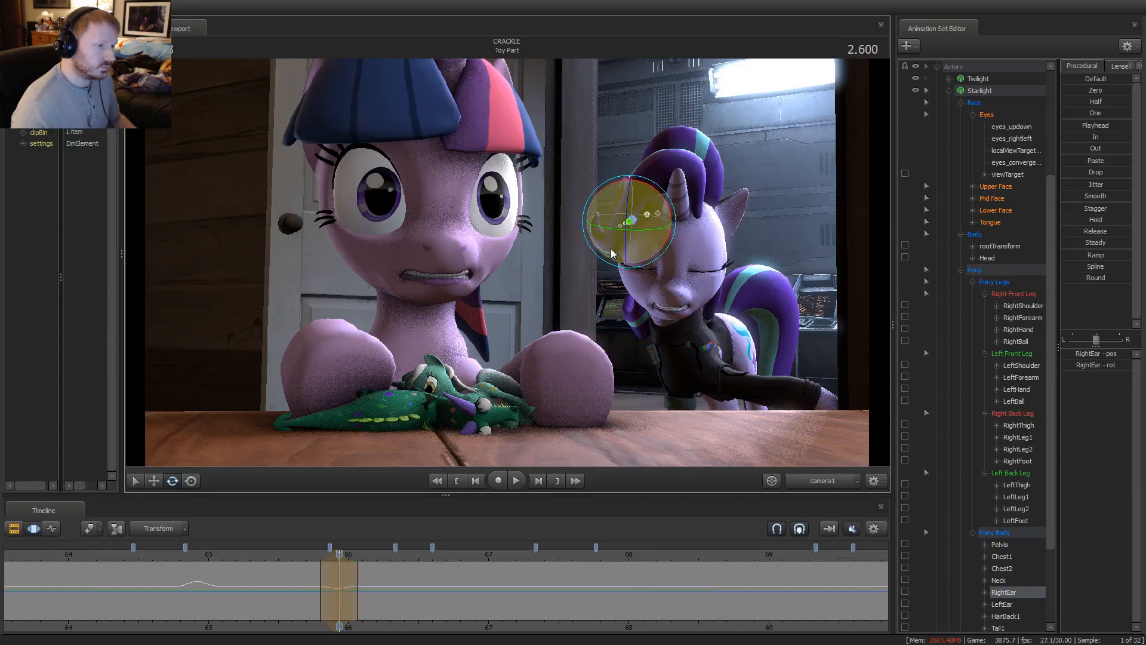
key("space")
key("space")
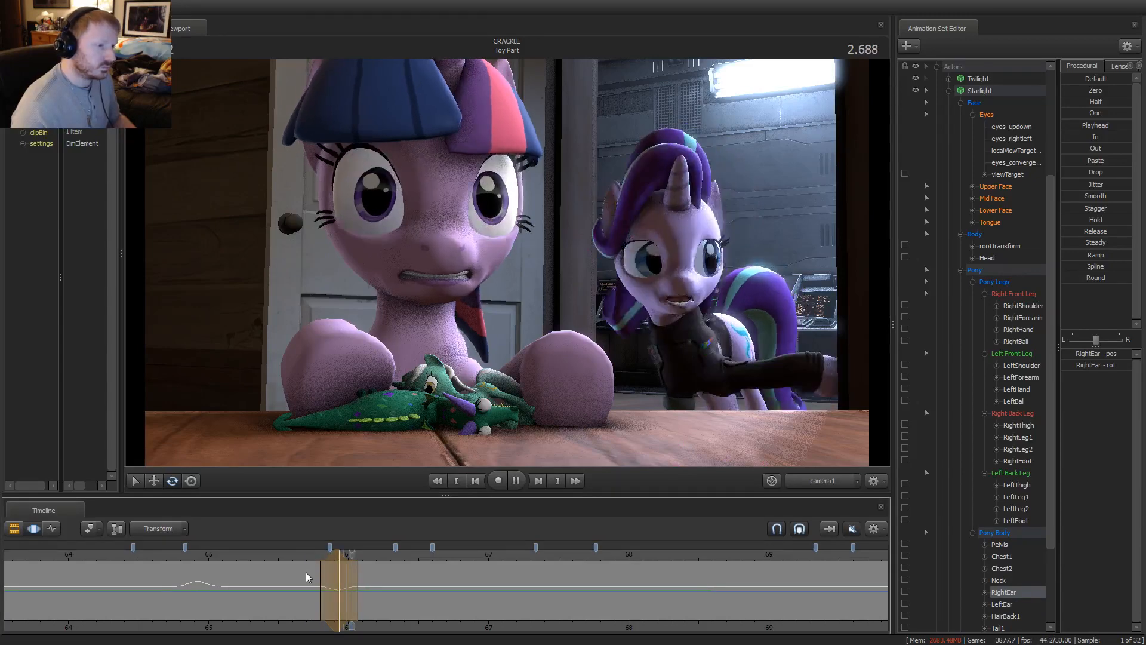
Rotate Starlight's RightEar and LeftEar over a time selection from about 65.83 to 66.3, reviewing the result
key("shift")
left_click_drag(362, 582, 364, 582, "shift")
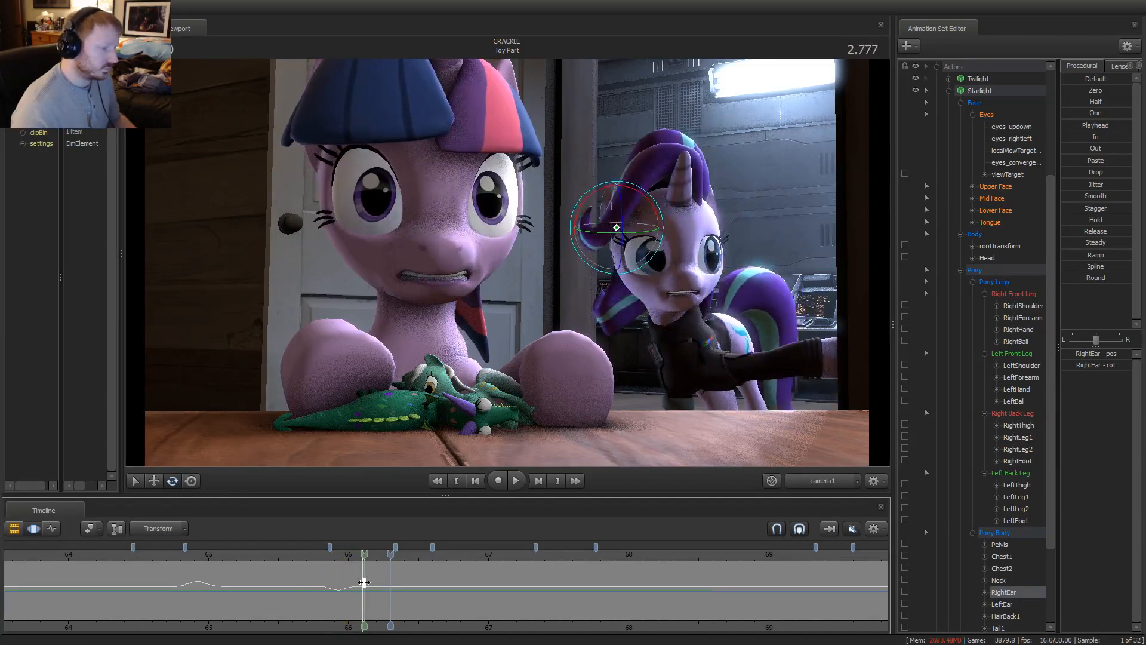
left_click(361, 584)
left_click(359, 587)
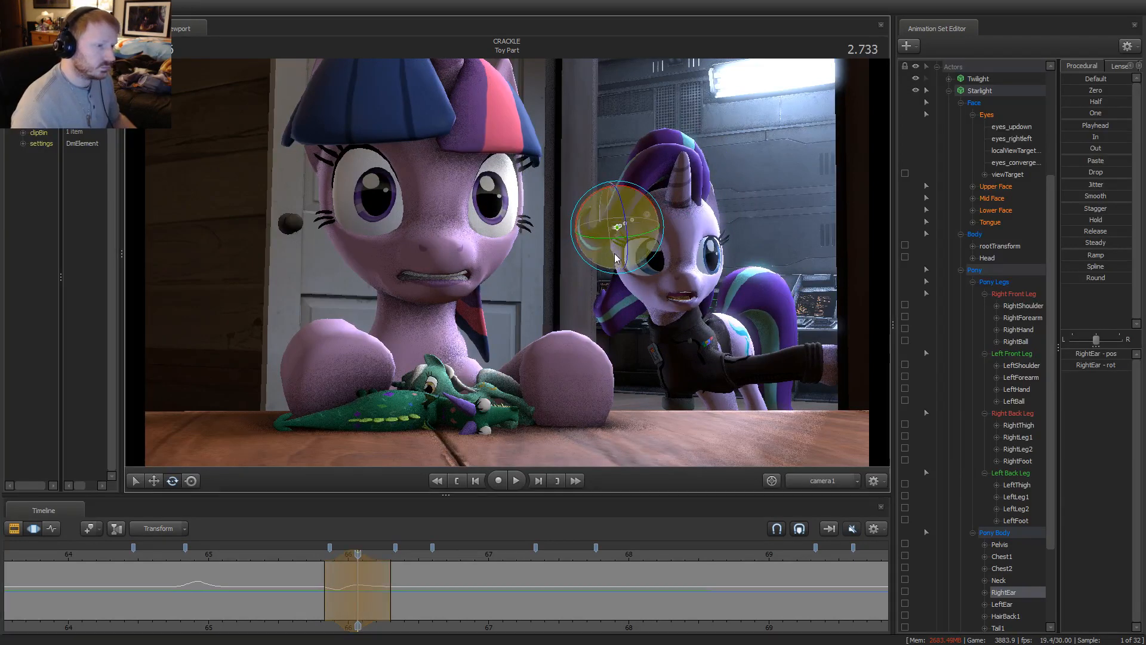
key("space")
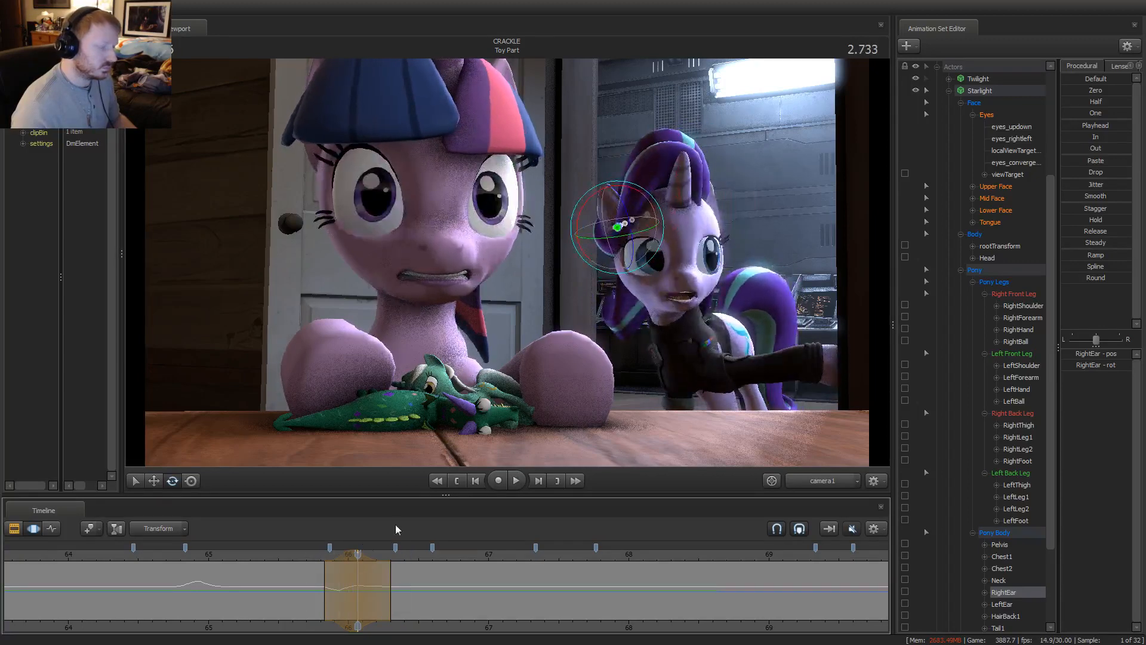
key("space")
left_click(704, 224)
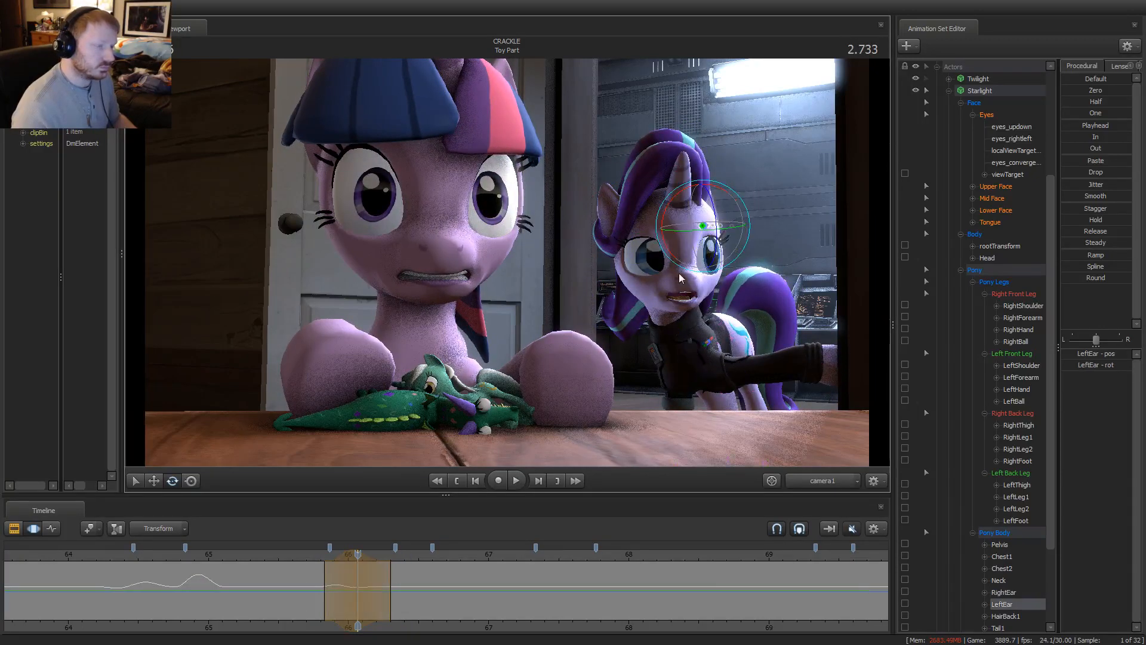
key("Right")
key("Right")
key("Right")
key("Right")
key("Right")
key("Right")
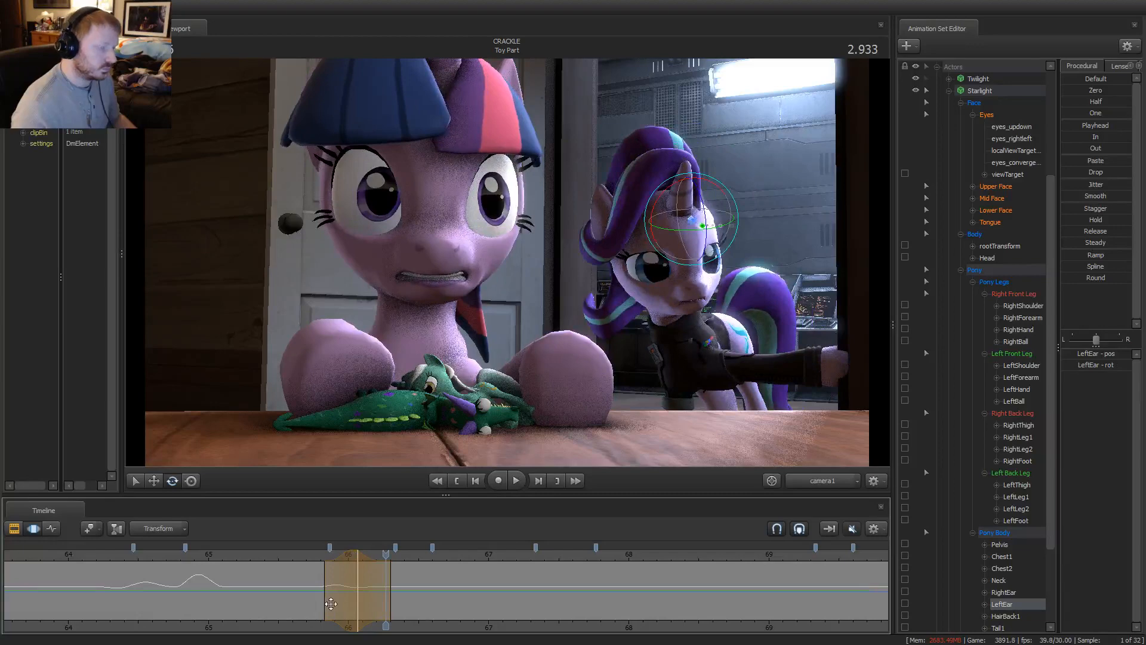
Rotate Starlight's RightEar and LeftEar together over a short time selection, play it back, and shift the selection to about 66.27 to 66.6
key("shift")
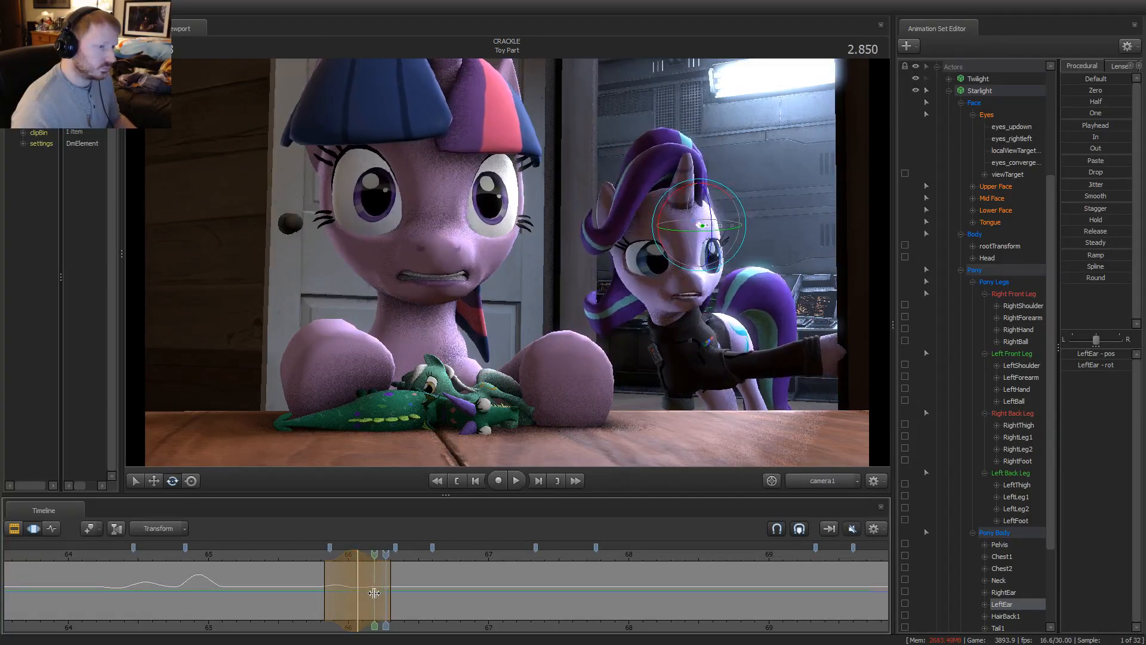
key("Escape")
scroll(388, 593, "up", 2)
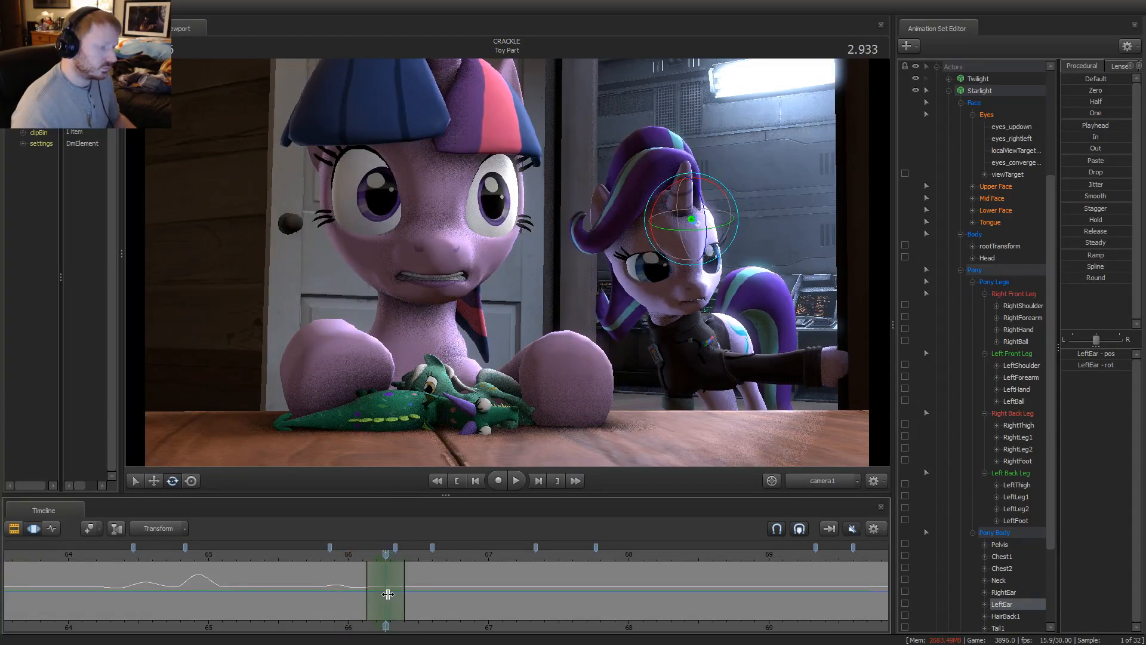
left_click(600, 250)
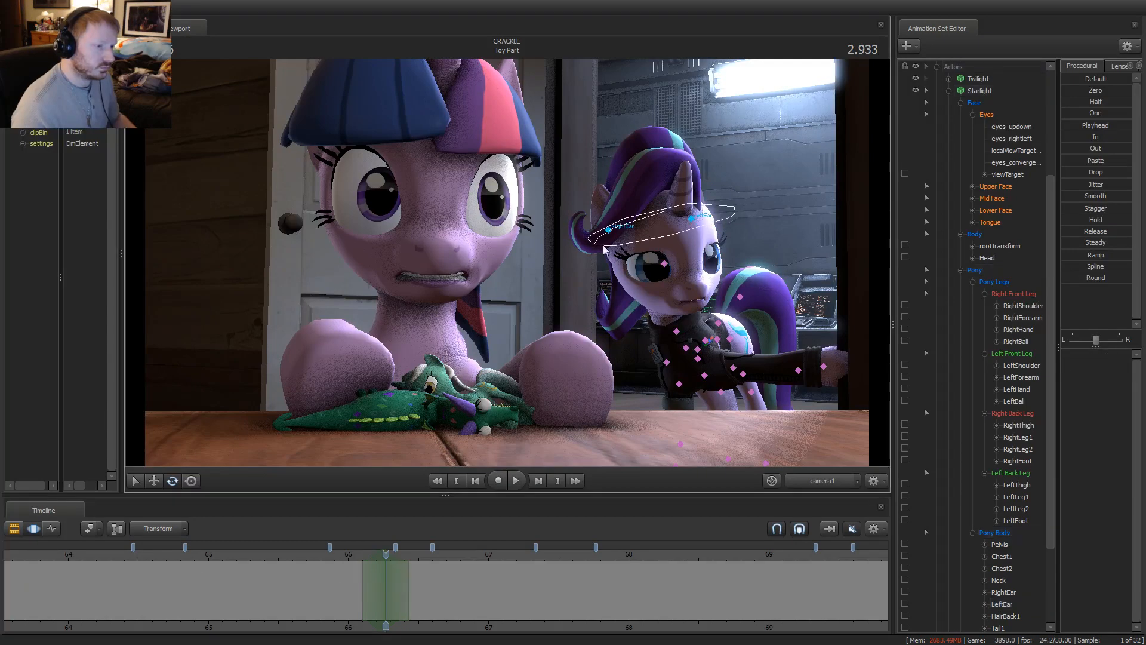
left_click(604, 250)
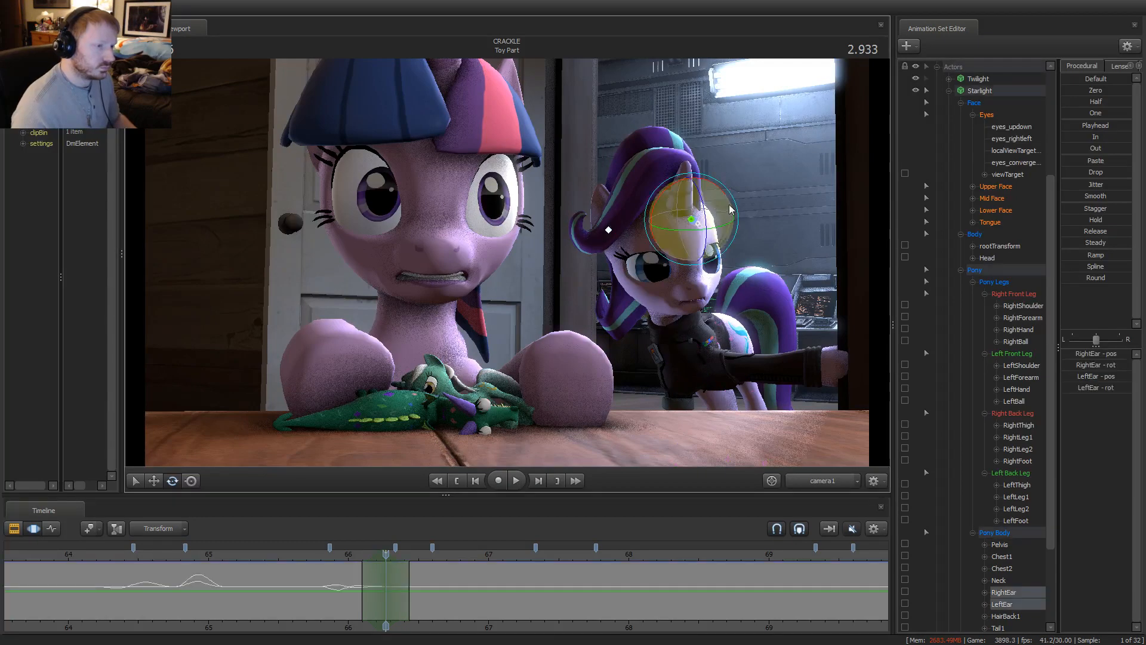
left_click(340, 557)
key("space")
key("space")
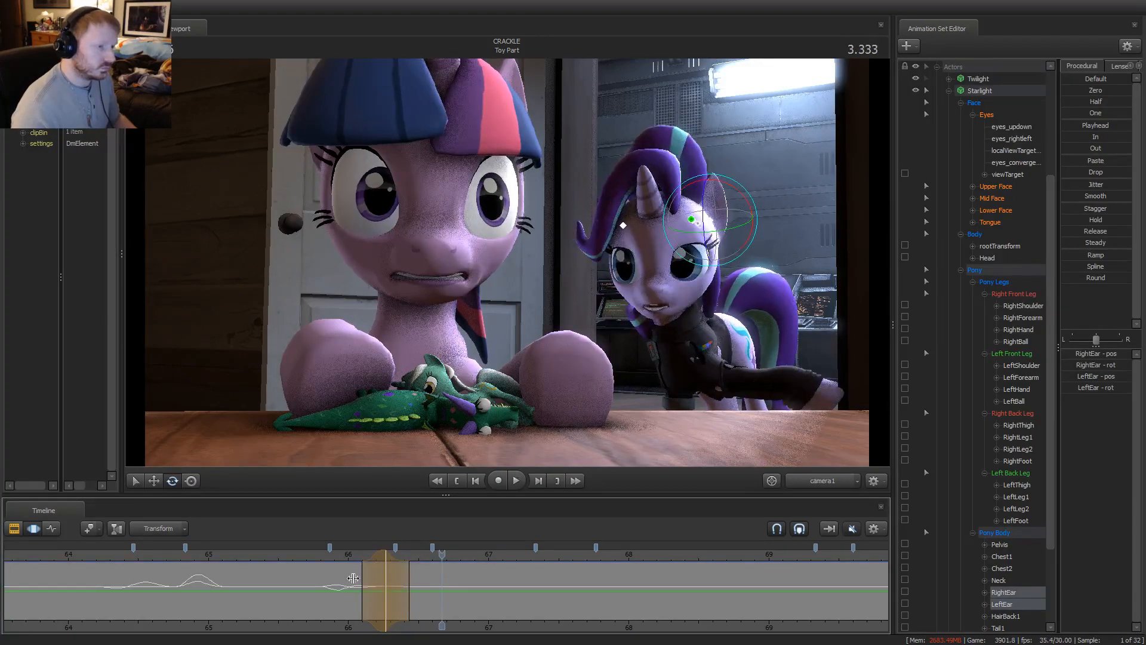
left_click_drag(363, 596, 409, 599)
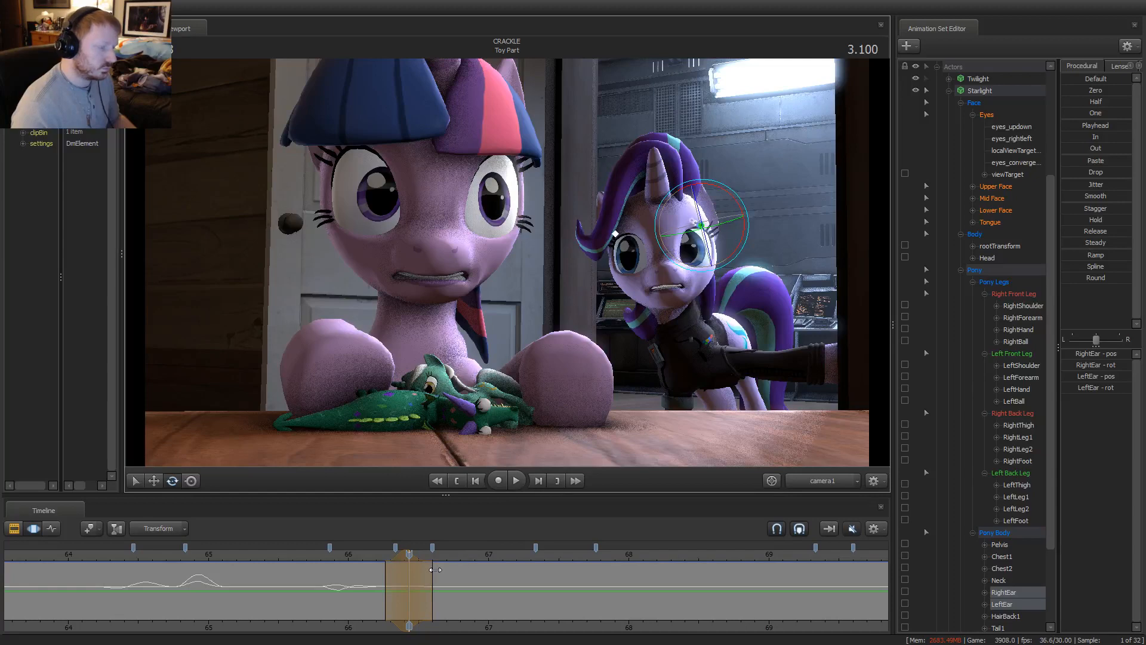
Rotate Starlight's ears at about 66.6 over a time selection from about 66.4 to 66.8, refine the LeftEar alone, and play it back
mouse_move(435, 569)
left_mouse_down()
mouse_move(382, 588)
mouse_move(432, 601)
left_mouse_up()
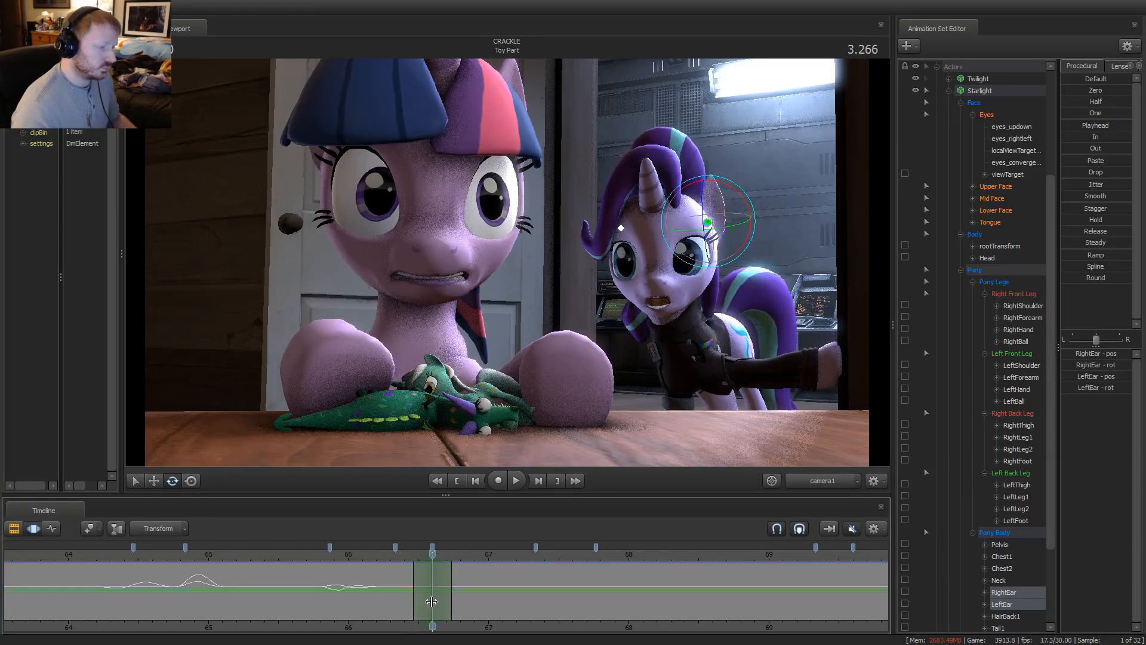
left_click(710, 221, "ctrl")
left_click_drag(714, 207, 719, 206)
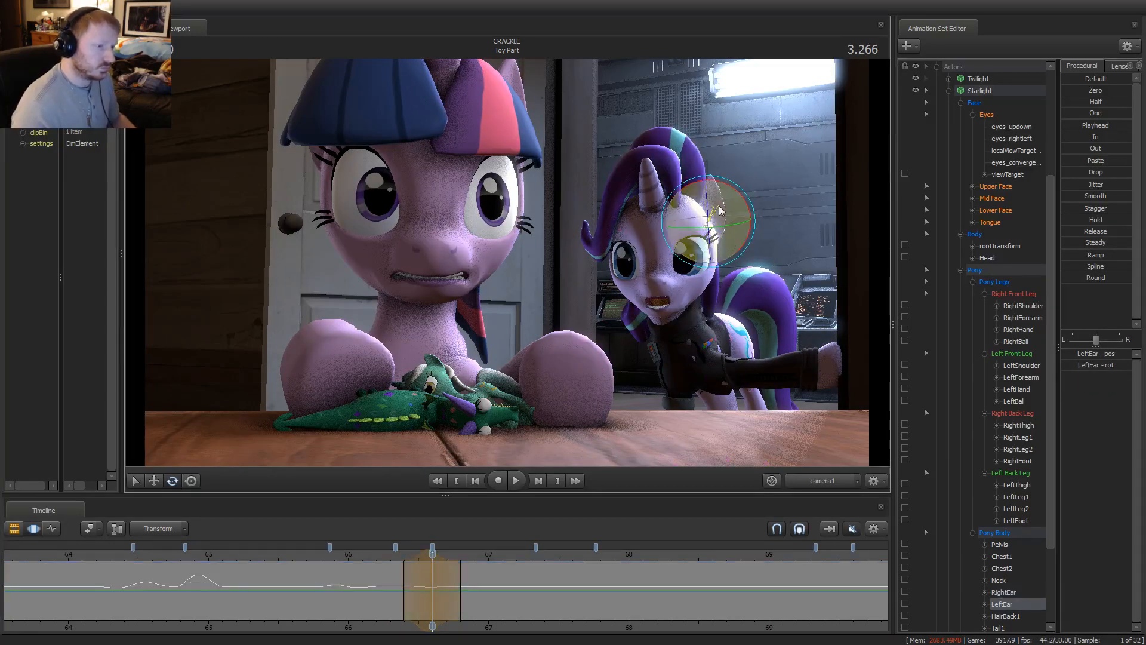
key("space")
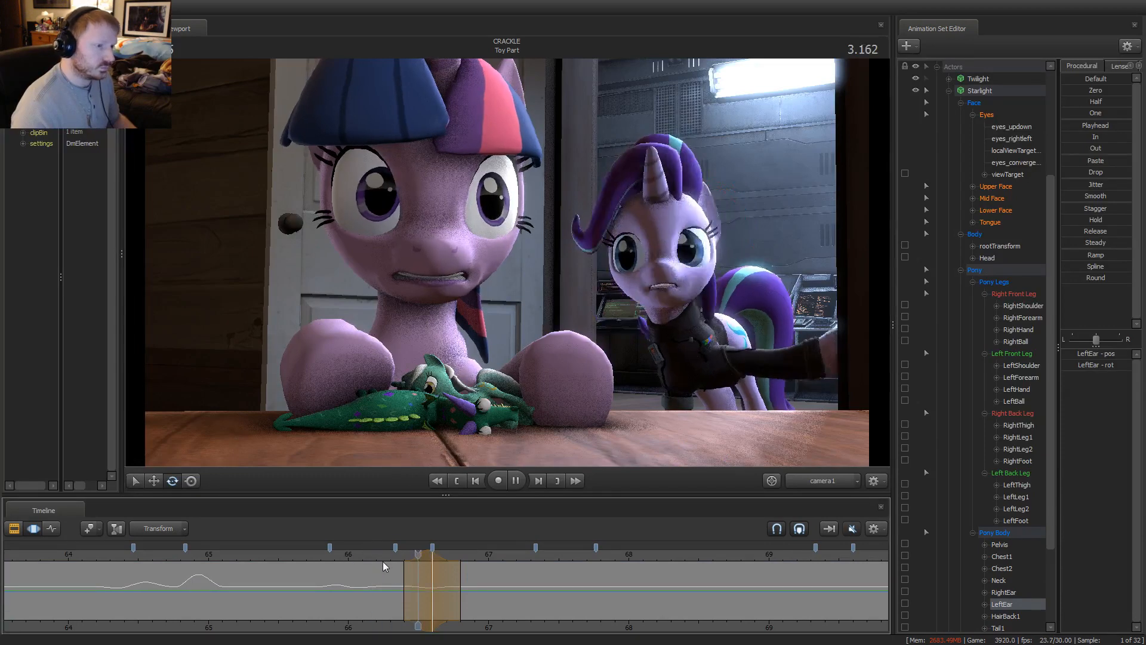
Rotate Starlight's LeftEar at about 66.73 over a time selection from about 66.53 to 66.97 and play back the movement
left_click(453, 586)
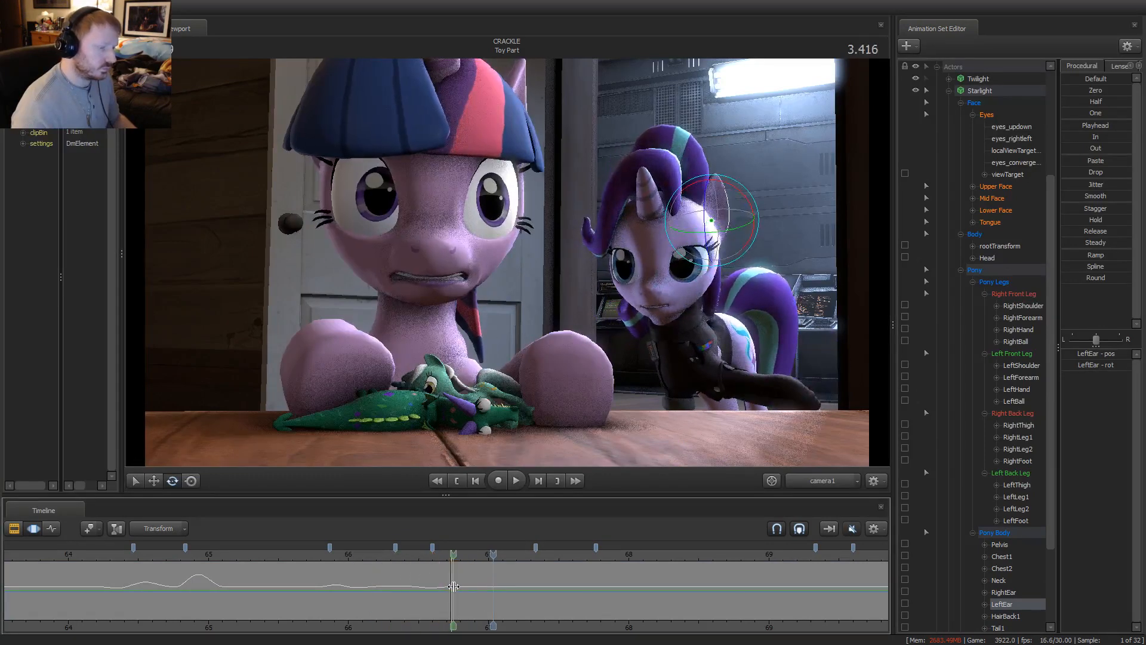
left_click(453, 586)
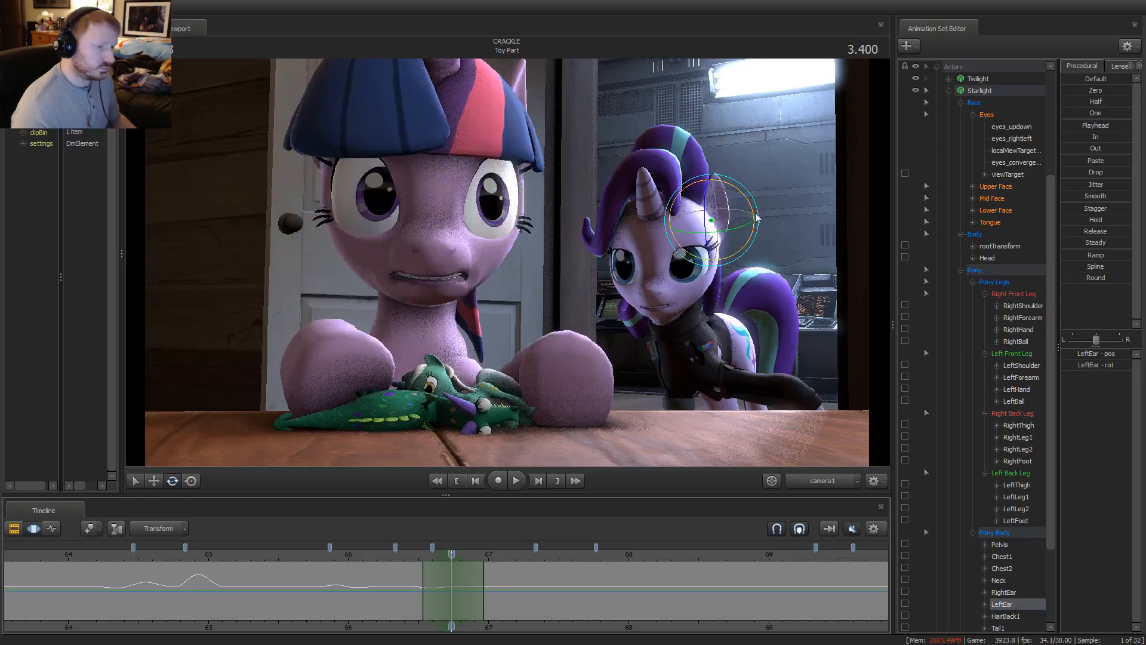
left_click_drag(757, 218, 733, 221)
left_click(404, 558)
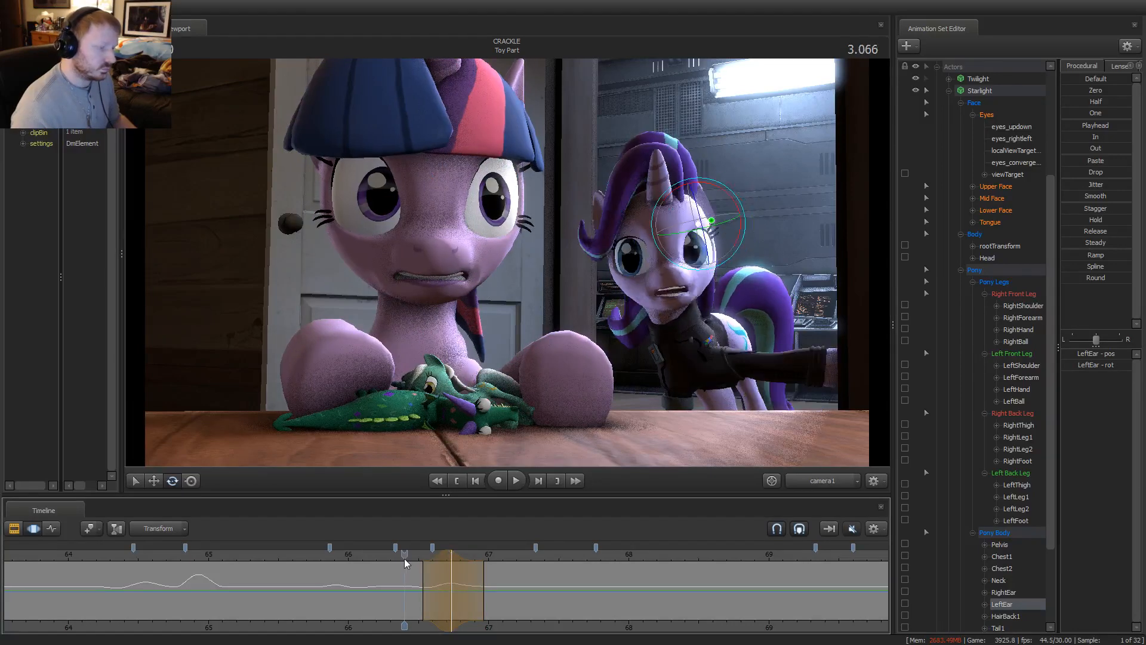
key("space")
key("space")
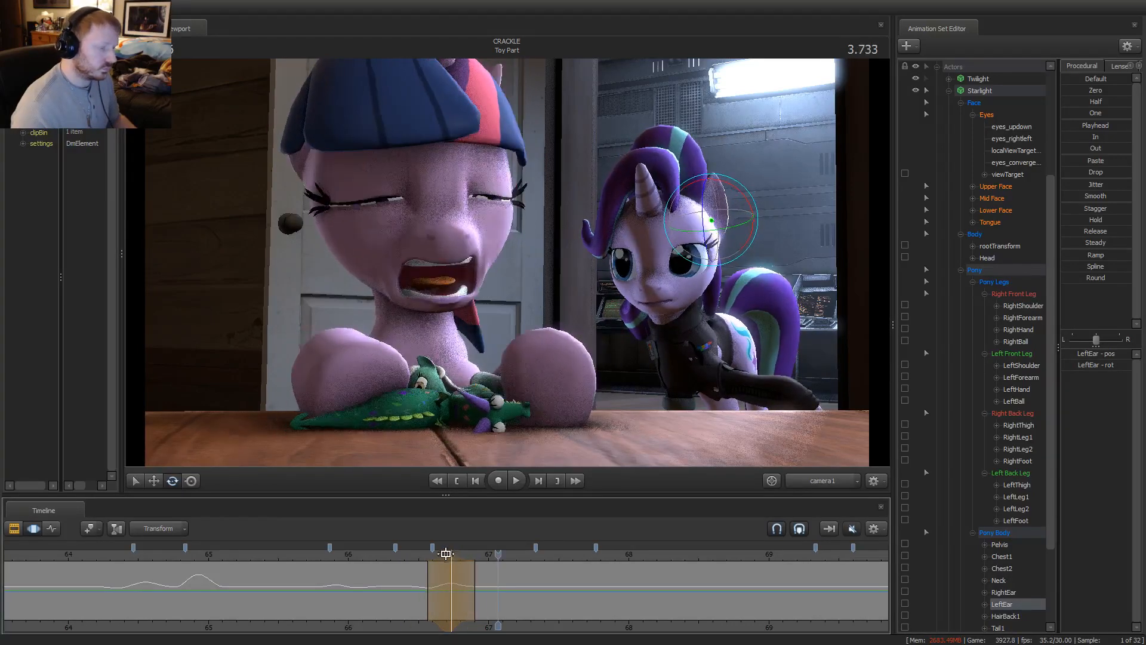
Move the LeftEar rotation's peak slightly earlier, extend the end of its time selection to about 66.97, and check the timing in playback
key("space")
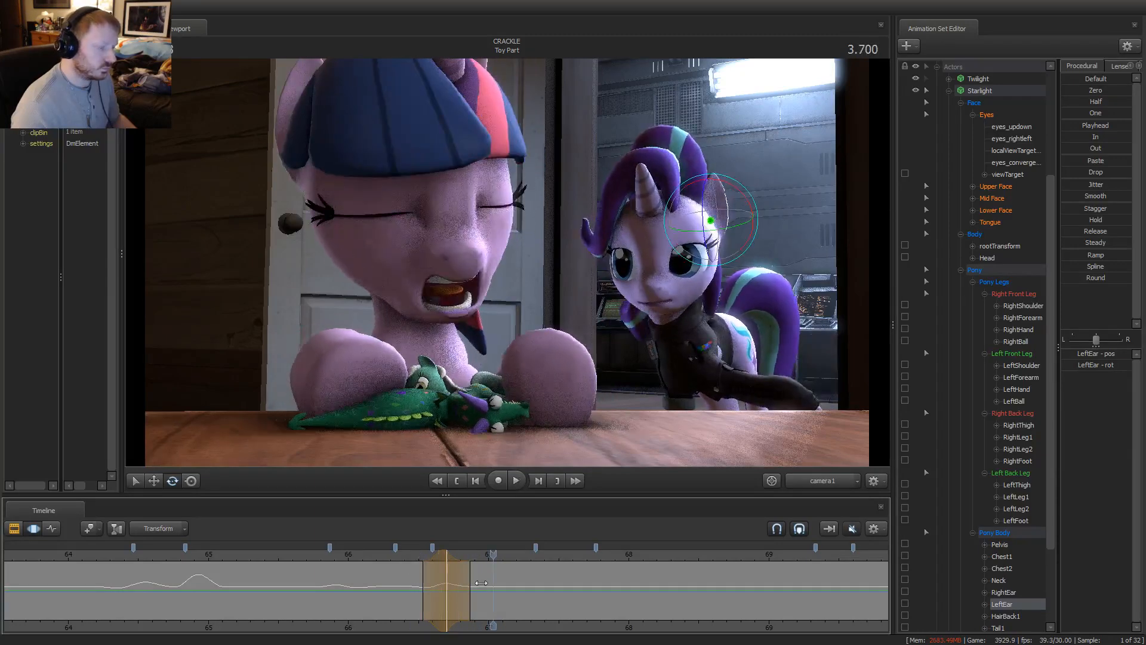
left_click_drag(471, 583, 481, 584)
left_click_drag(493, 556, 410, 556)
key("space")
key("space")
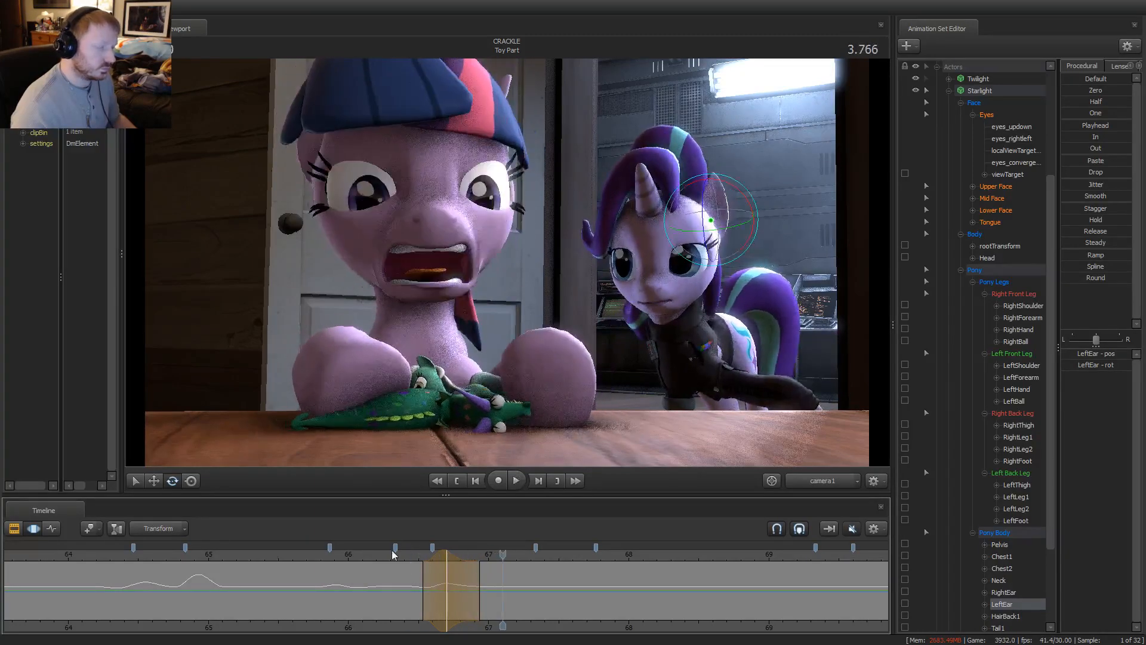
left_click_drag(480, 567, 484, 579)
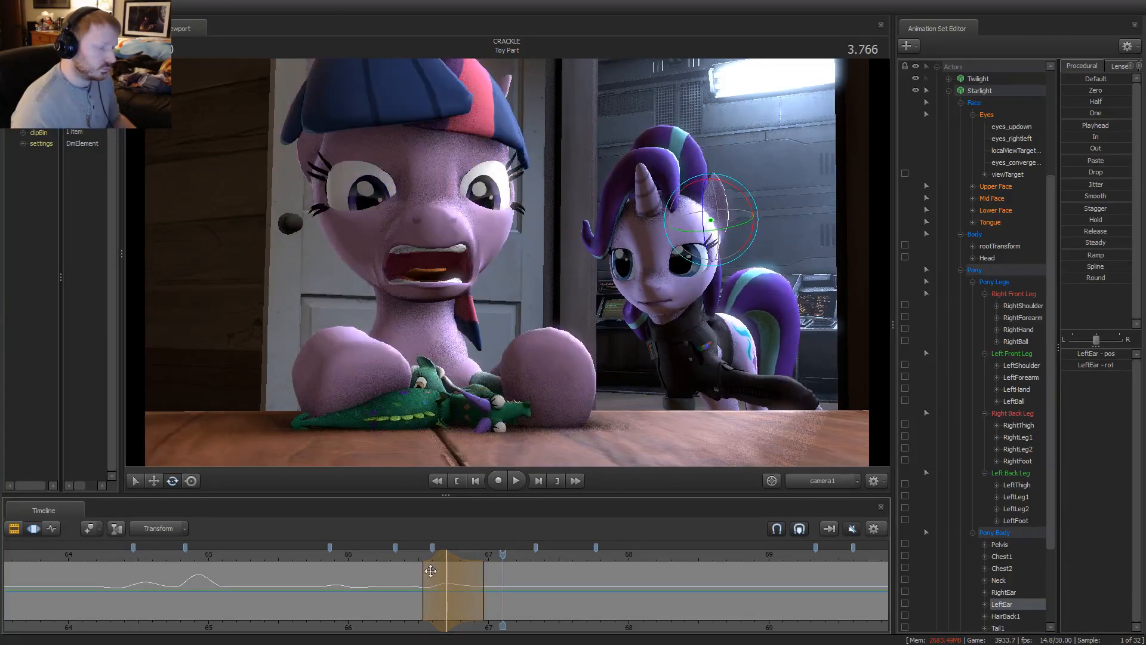
left_click(379, 556)
key("space")
Extend the start of the LeftEar time selection back to about 66.5 and replay the ear movement
key("space")
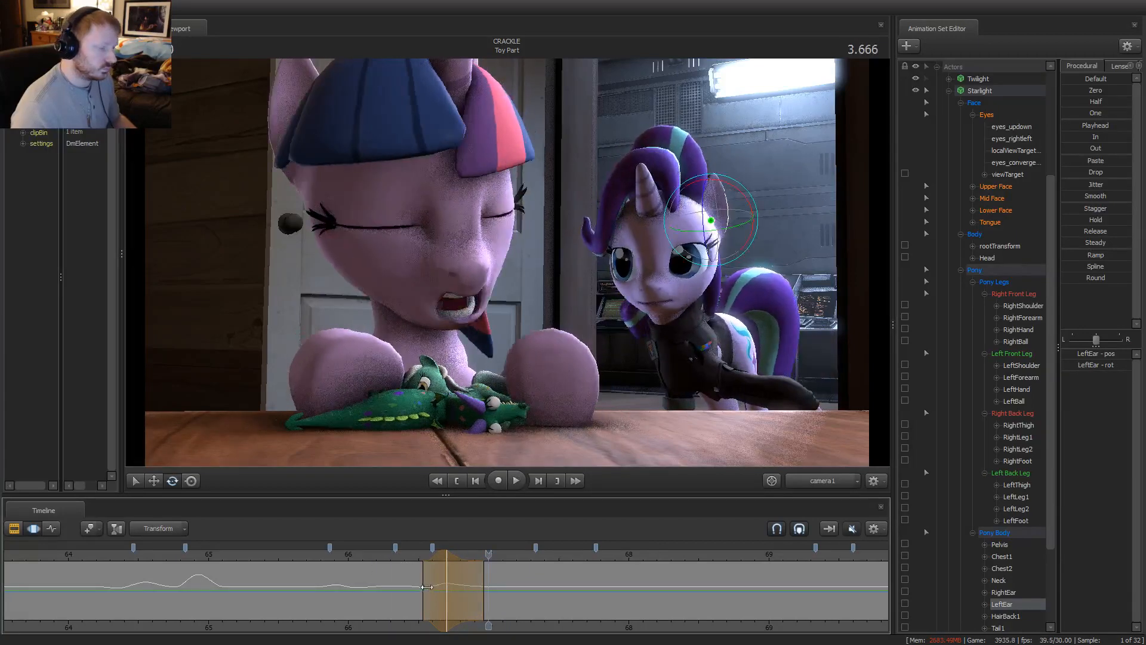
left_click_drag(426, 586, 419, 583)
left_click(395, 558)
key("space")
key("space")
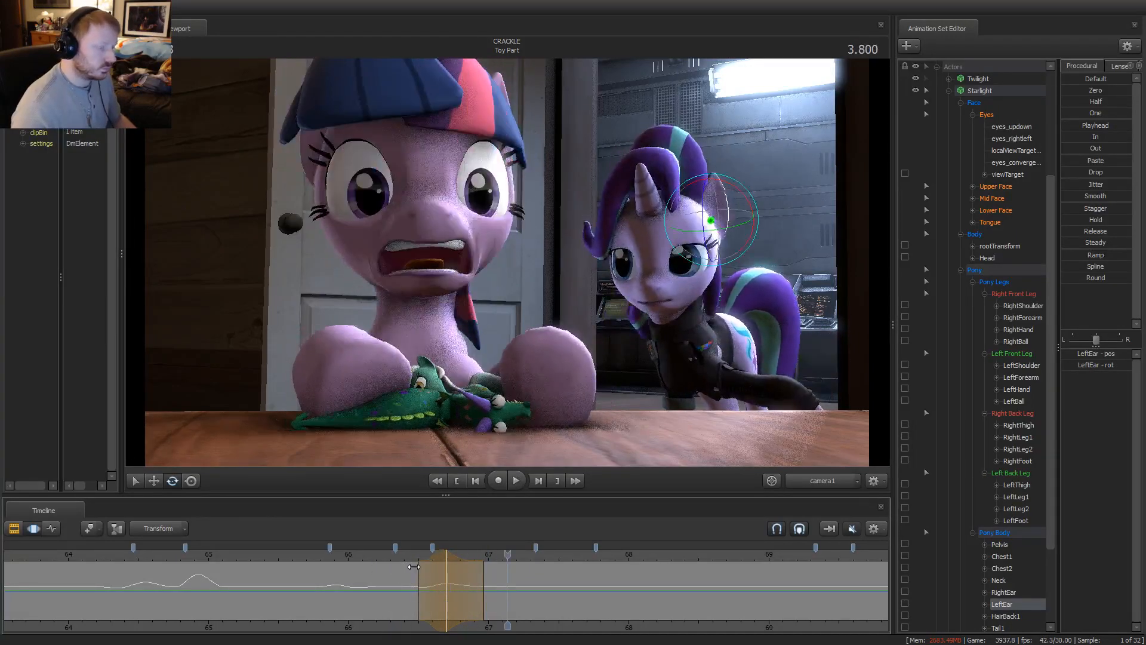
left_click(401, 558)
Replay the ear animation from about 65.6 and retime the LeftEar rotation to a selection from about 66.53 to 67
key("space")
key("space")
left_click_drag(401, 557, 295, 554)
key("space")
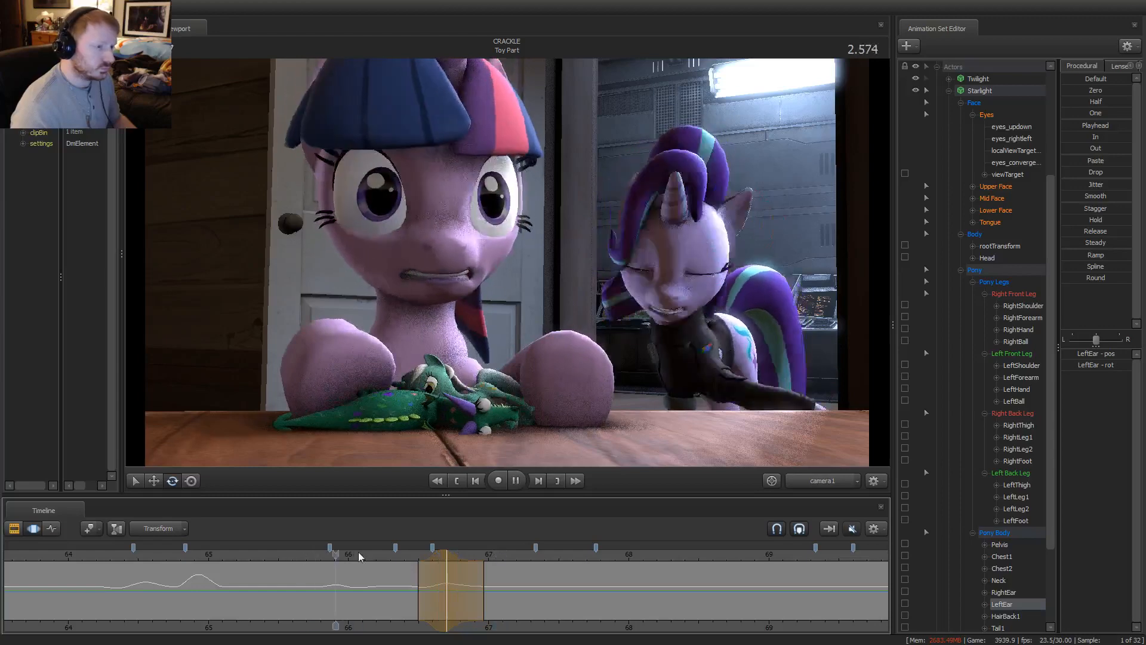
key("space")
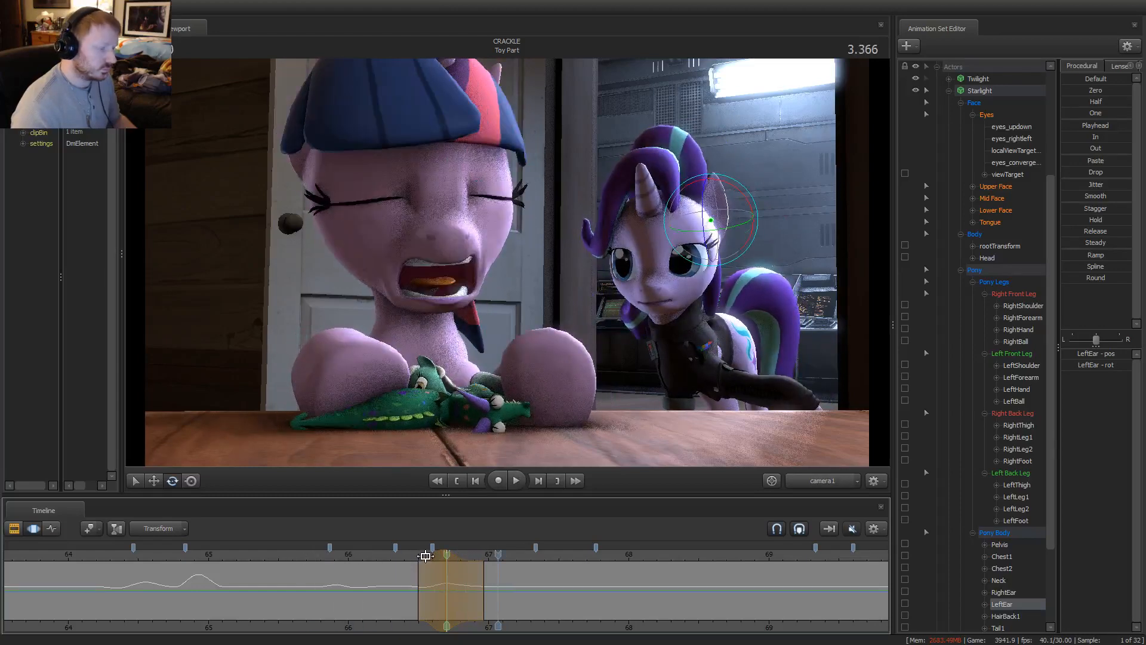
key("space")
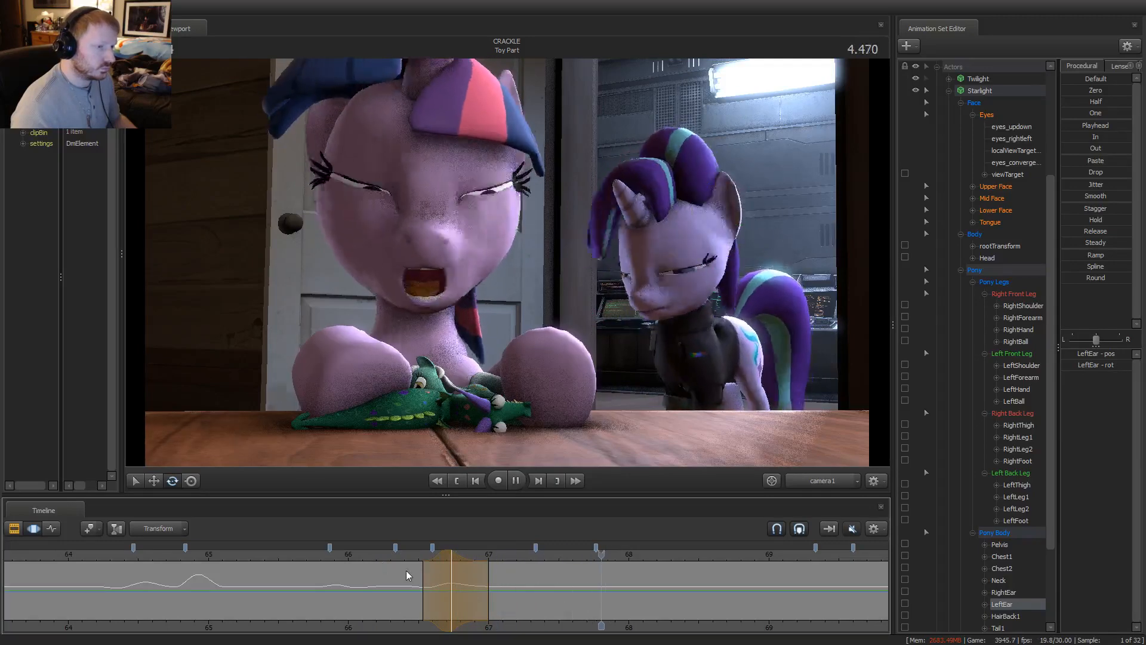
key("space")
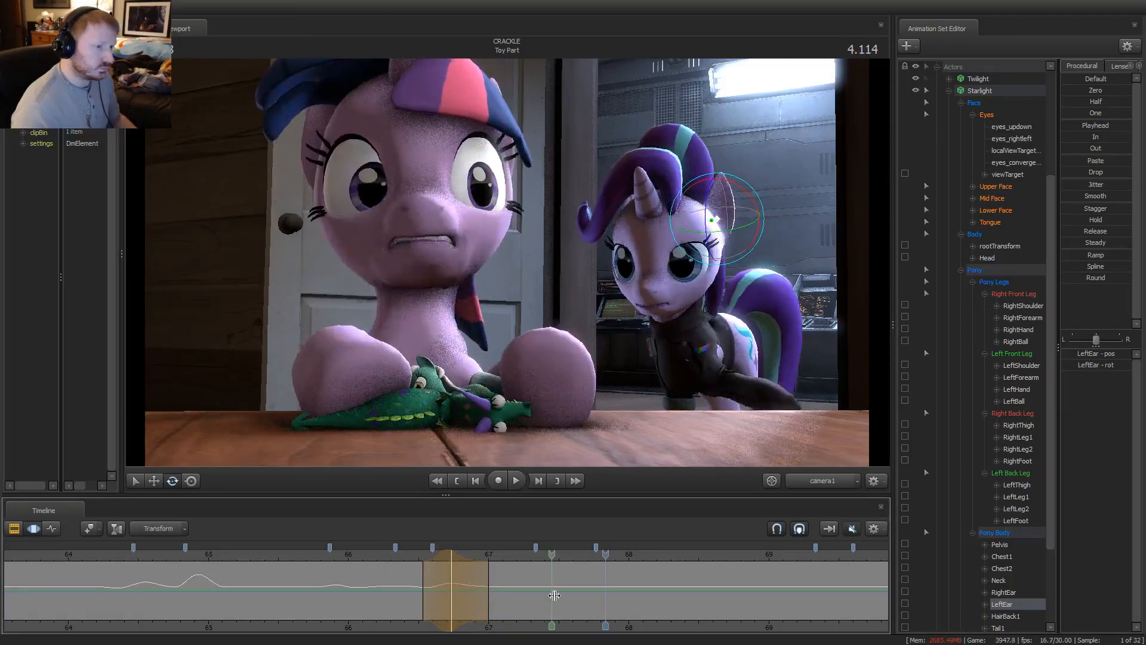
Rotate Starlight's LeftEar at about 67.47 over a time selection from about 67.33 to 67.6 and play it back
left_click(556, 593, "shift")
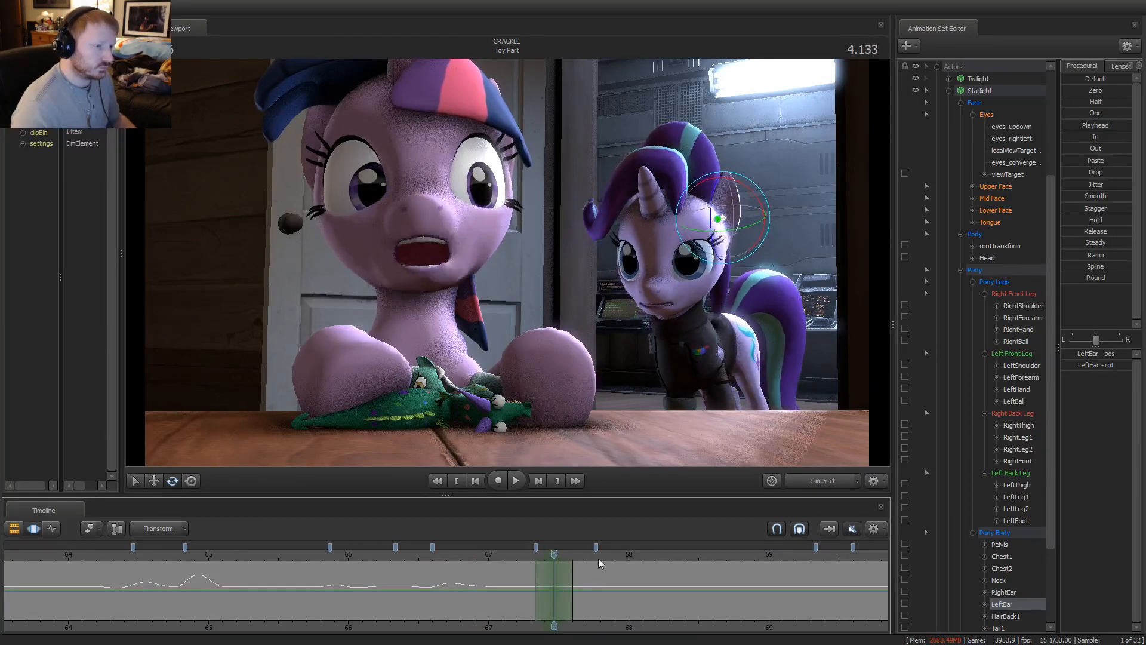
key("space")
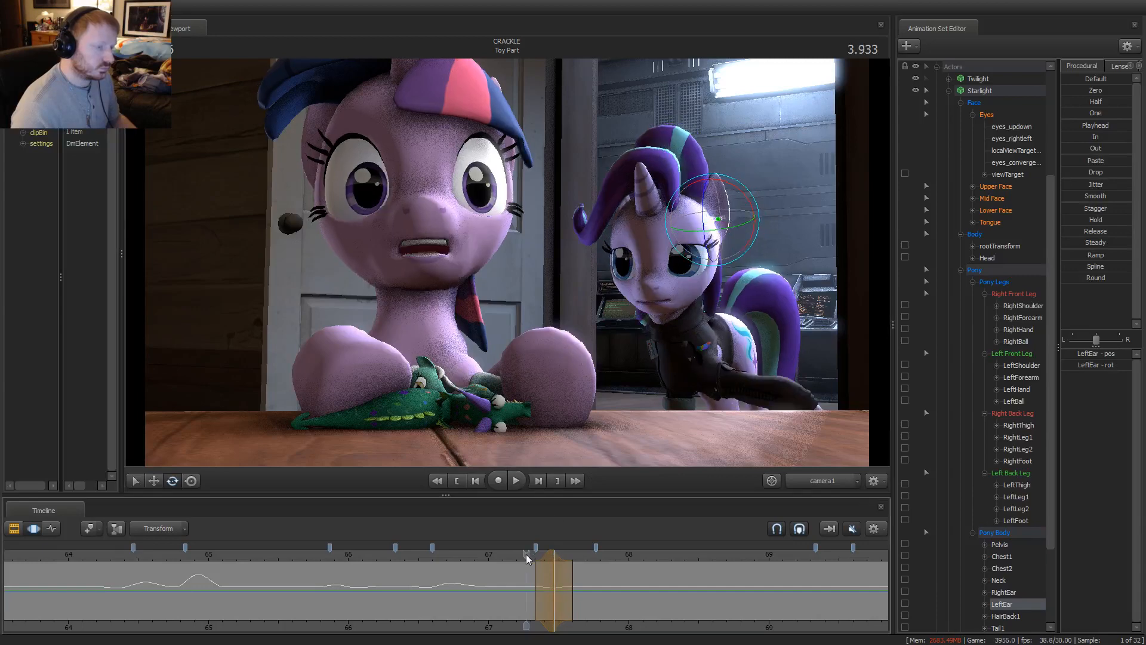
left_click(578, 591)
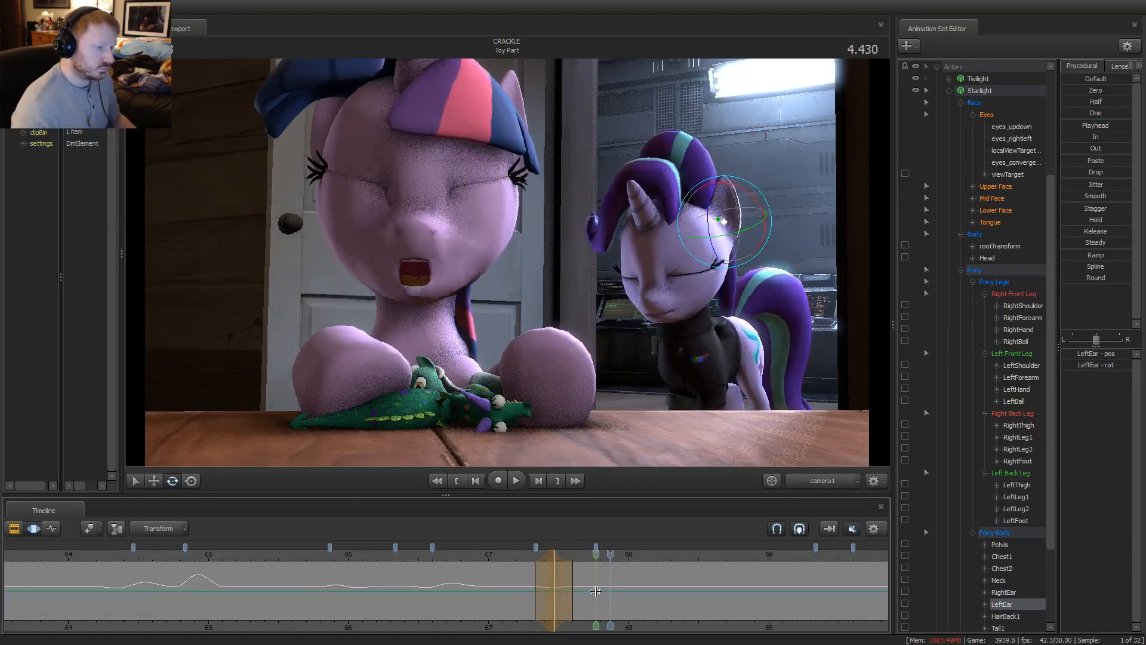
Rotate Starlight's LeftEar at about 67.77, where her eyes close, over a time selection from about 67.63 to 67.9
left_click(596, 590)
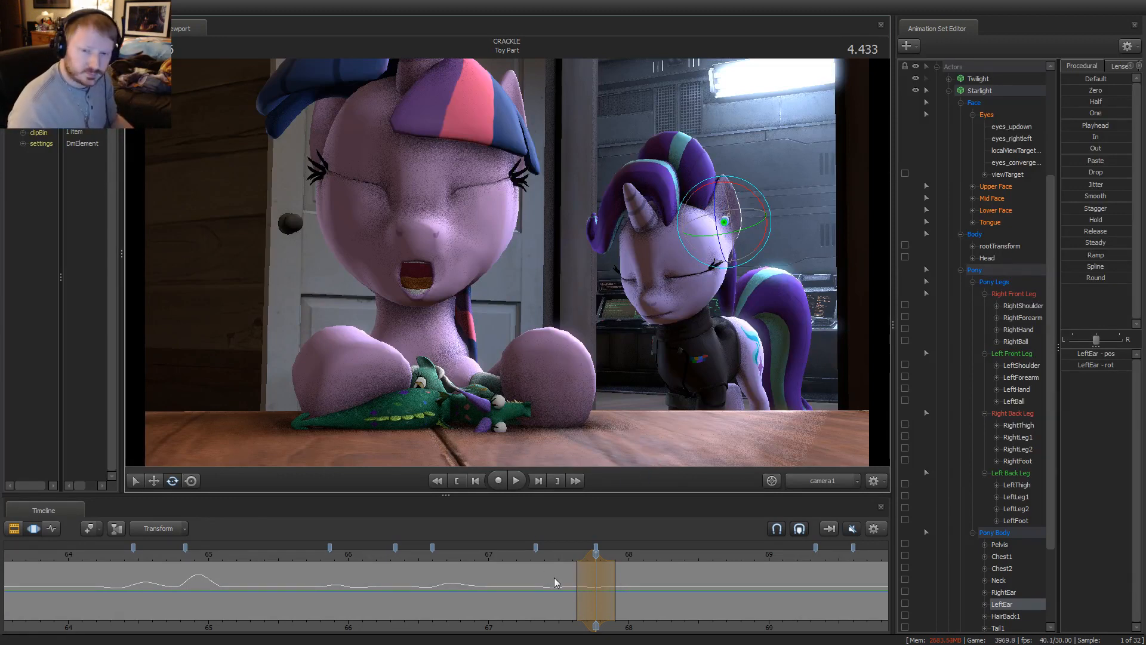
left_click_drag(565, 575, 595, 561)
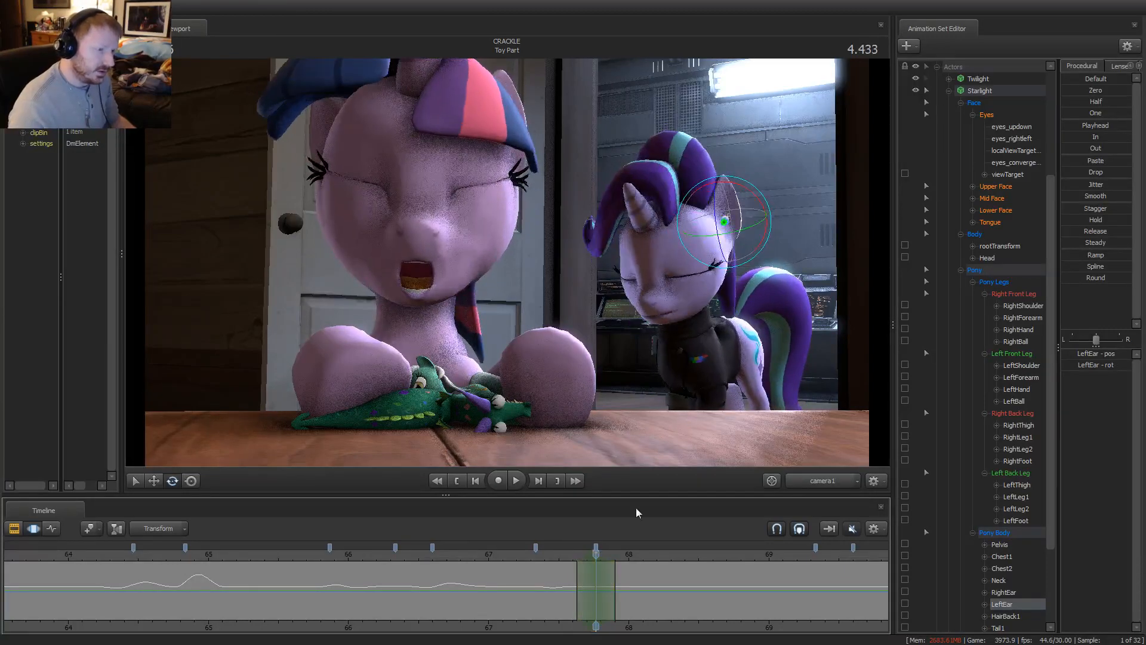
left_click_drag(727, 223, 744, 229)
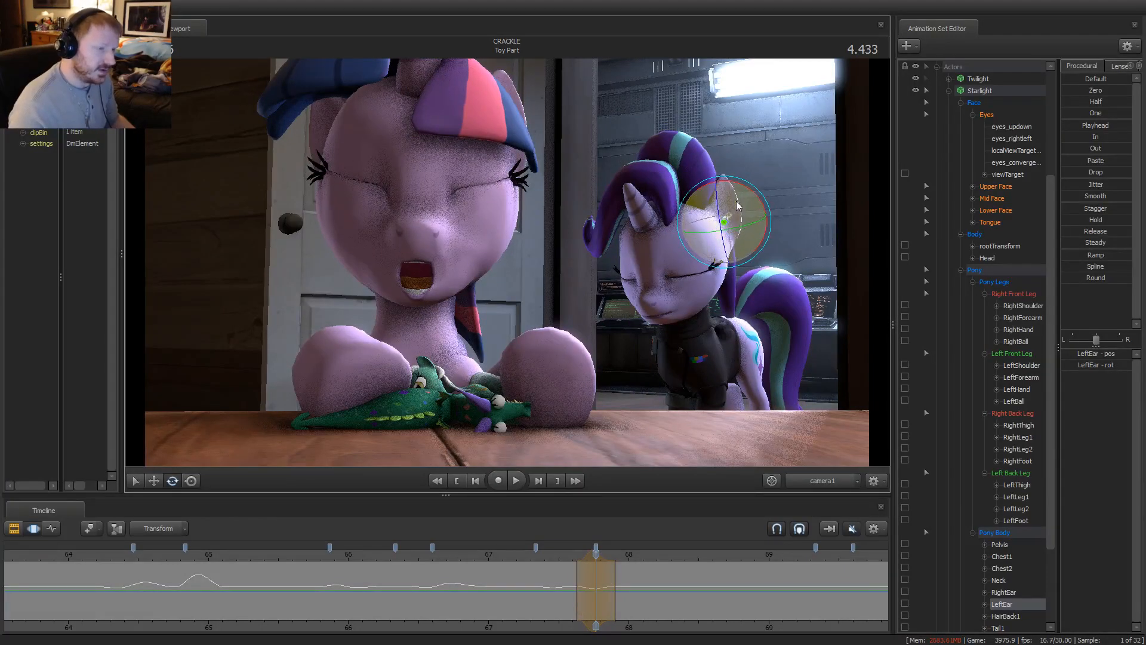
Rotate Starlight's LeftEar as her head turns away, fit the time selection to about 67.73 to 67.93, and play it back
left_click_drag(565, 553, 610, 589)
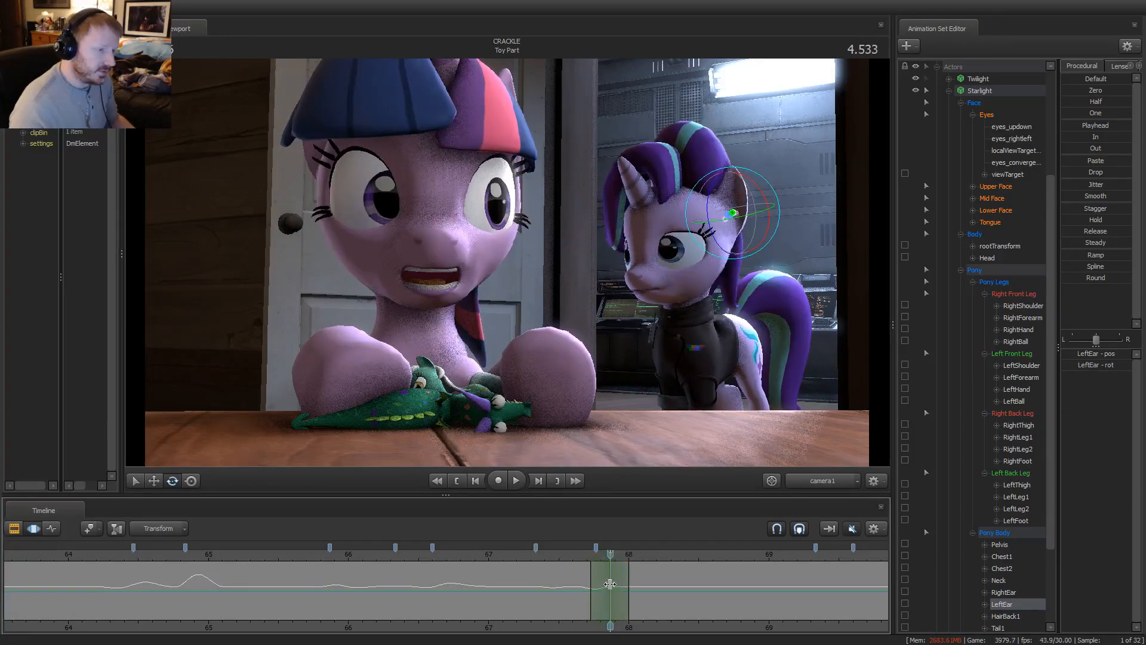
left_click_drag(751, 207, 719, 209)
left_click(579, 559)
key("space")
key("space")
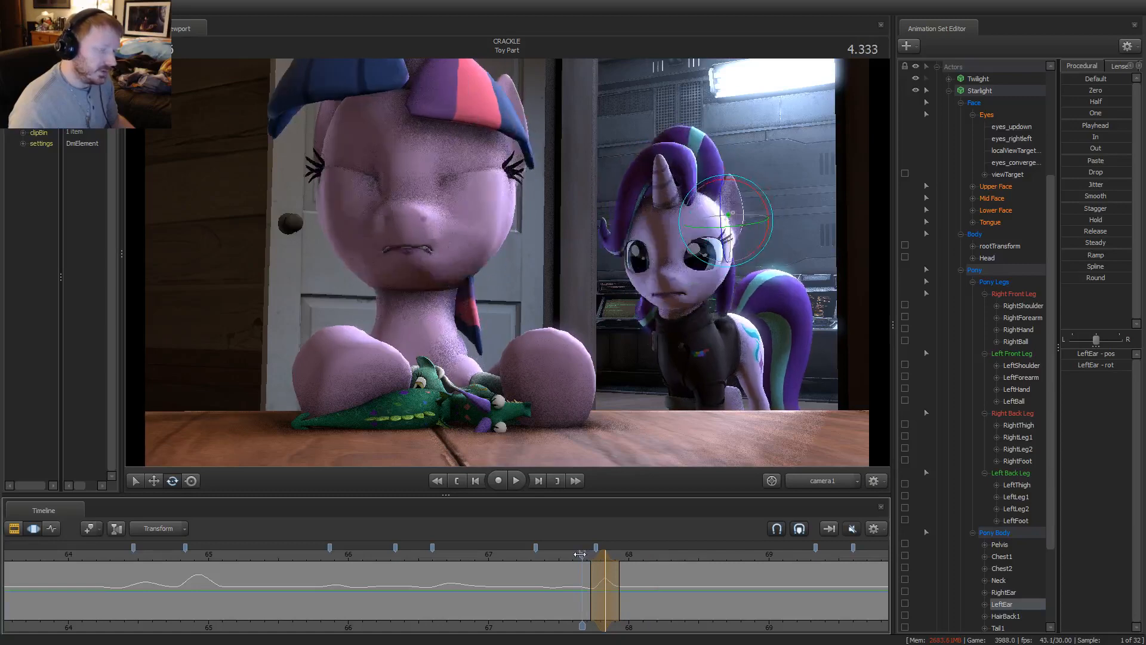
key("space")
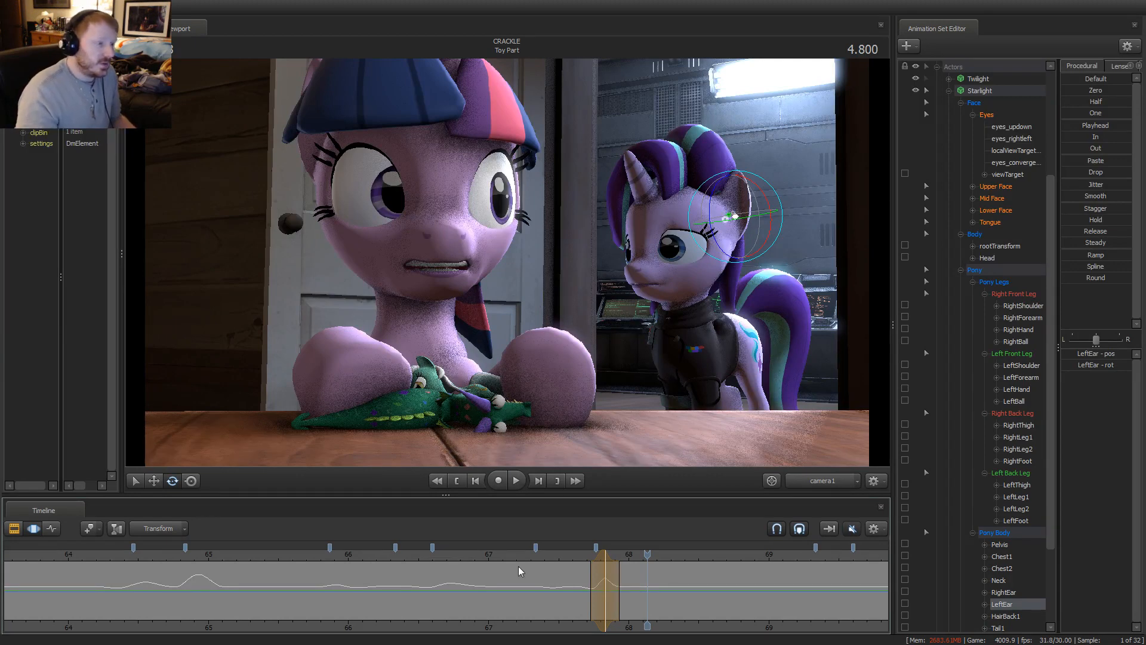
Play back the shot from about 67.13 onward to review Starlight's head turn and ear movement
left_click_drag(516, 548, 508, 558)
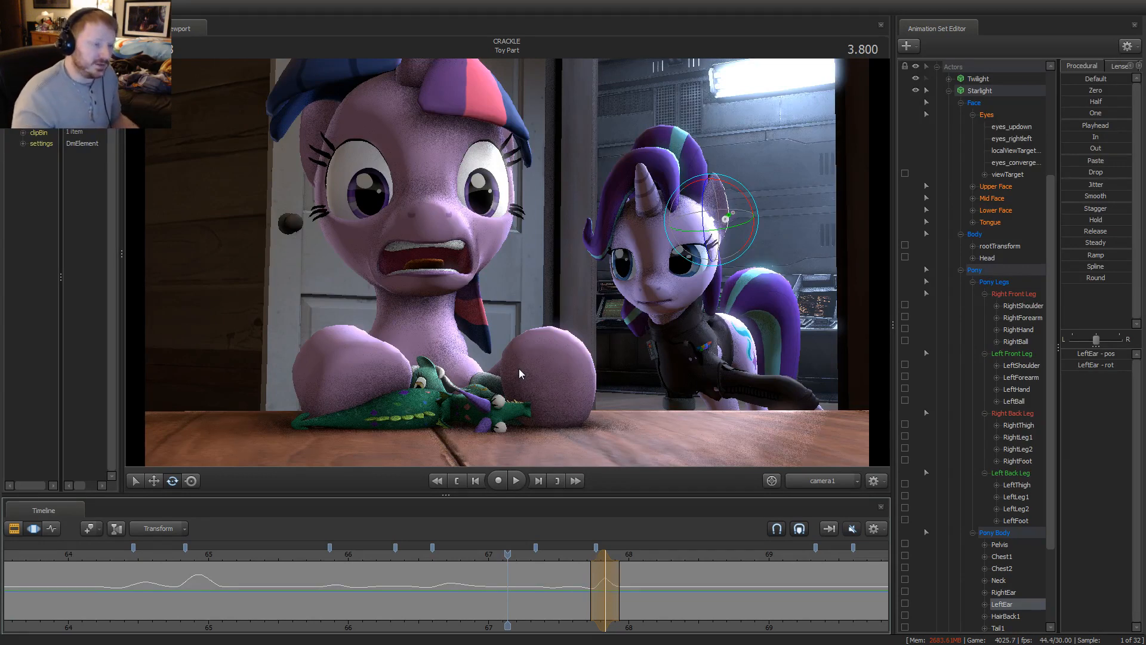
scroll(635, 603, "up", 3)
middle_click_drag(595, 632, 361, 631)
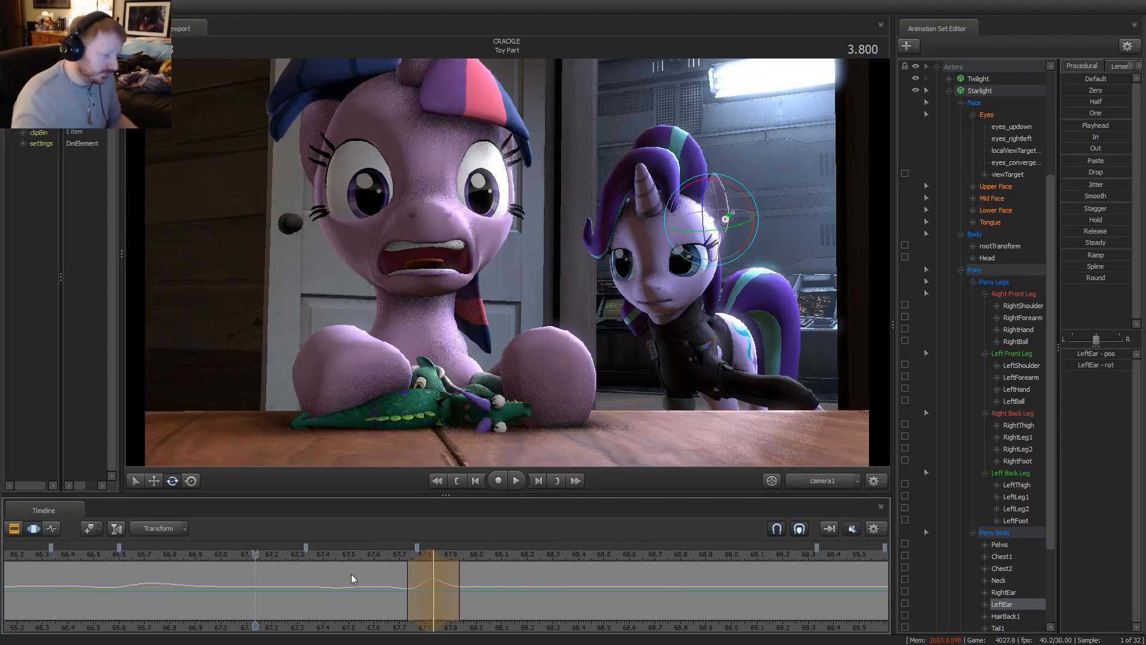
key("space")
key("space")
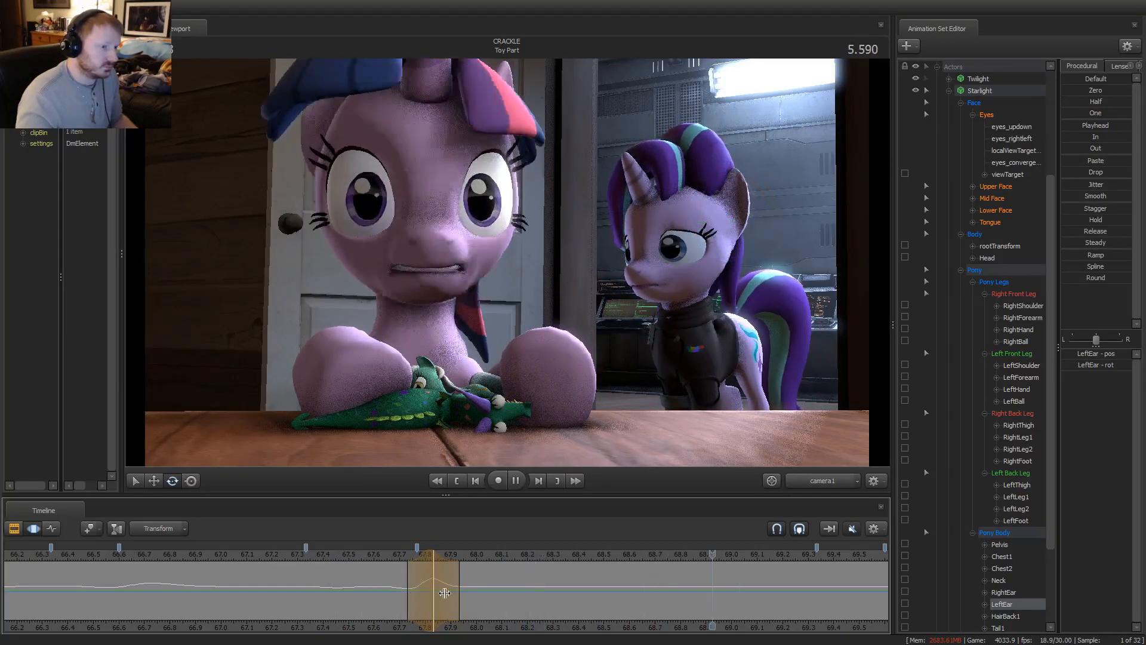
key("space")
middle_click_drag(621, 633, 361, 632)
key("space")
key("space")
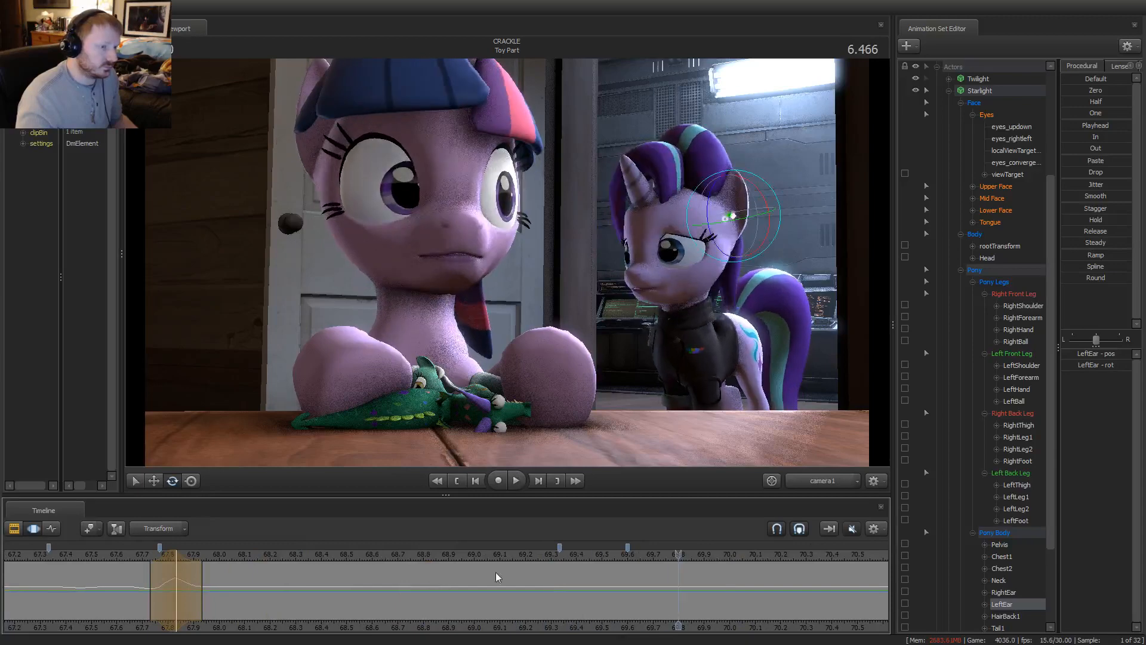
Try a rotation of Starlight's LeftEar at about 69.3 over a time selection from about 69.17 to 69.43 and play it back
left_click_drag(511, 570, 470, 619)
left_click_drag(277, 625, 550, 600)
left_click_drag(733, 196, 743, 196)
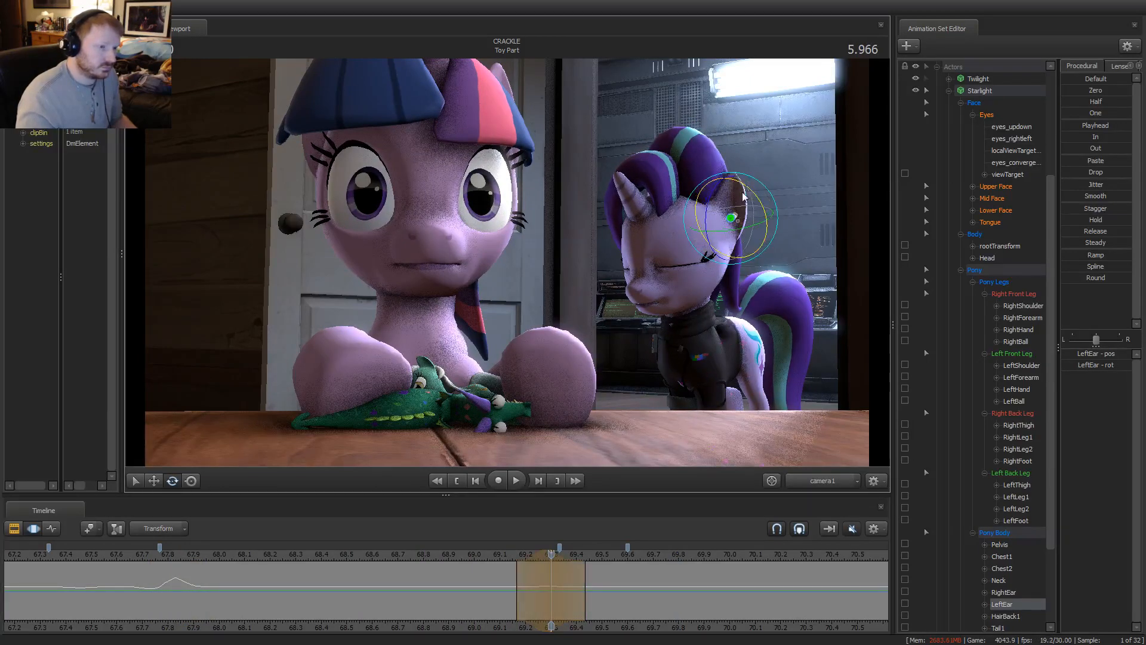
left_click(510, 552)
key("space")
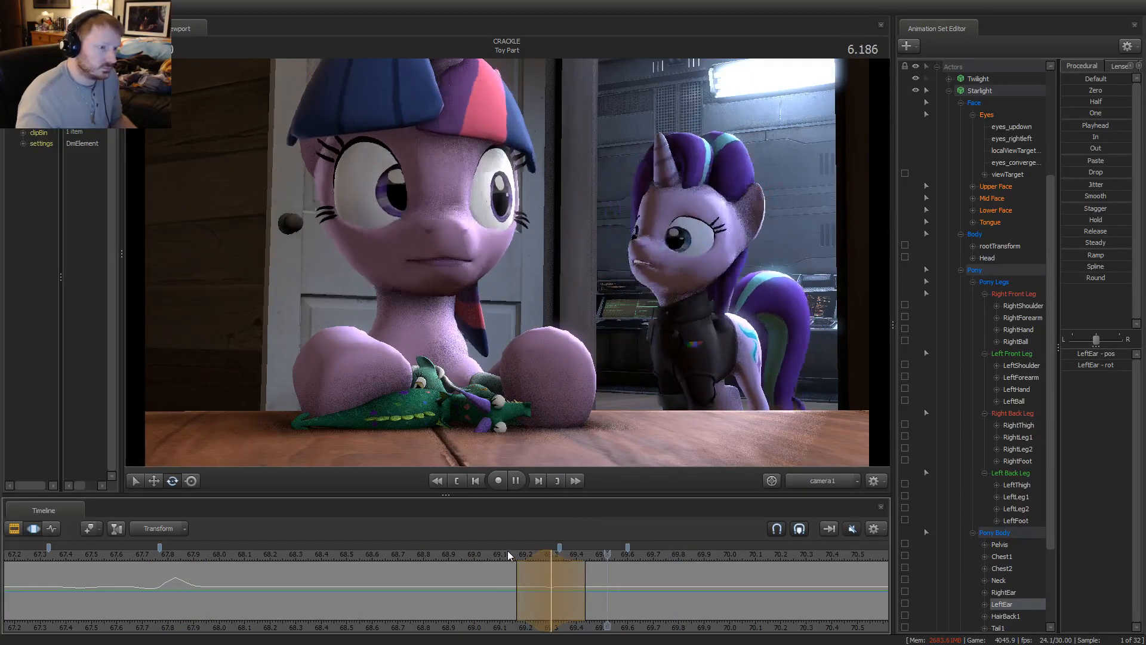
key("space")
Shift the time selection to about 69.13 to 69.4 and rotate Starlight's LeftEar at about 69.27, where her eyes are closed
left_click_drag(505, 599, 563, 599)
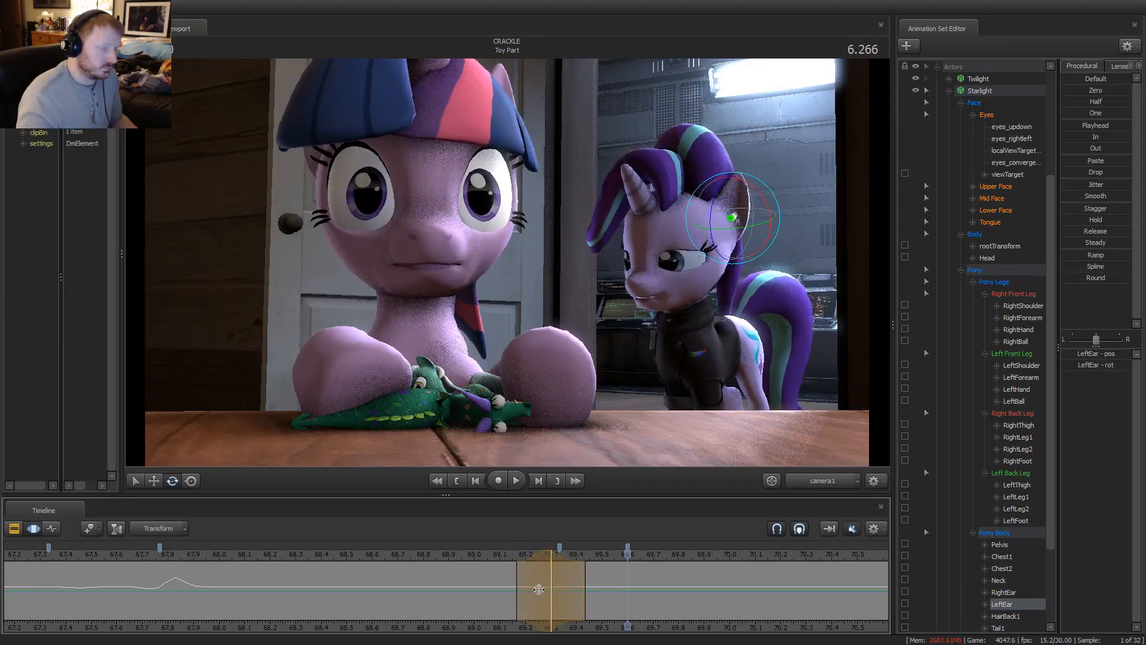
left_click(550, 590)
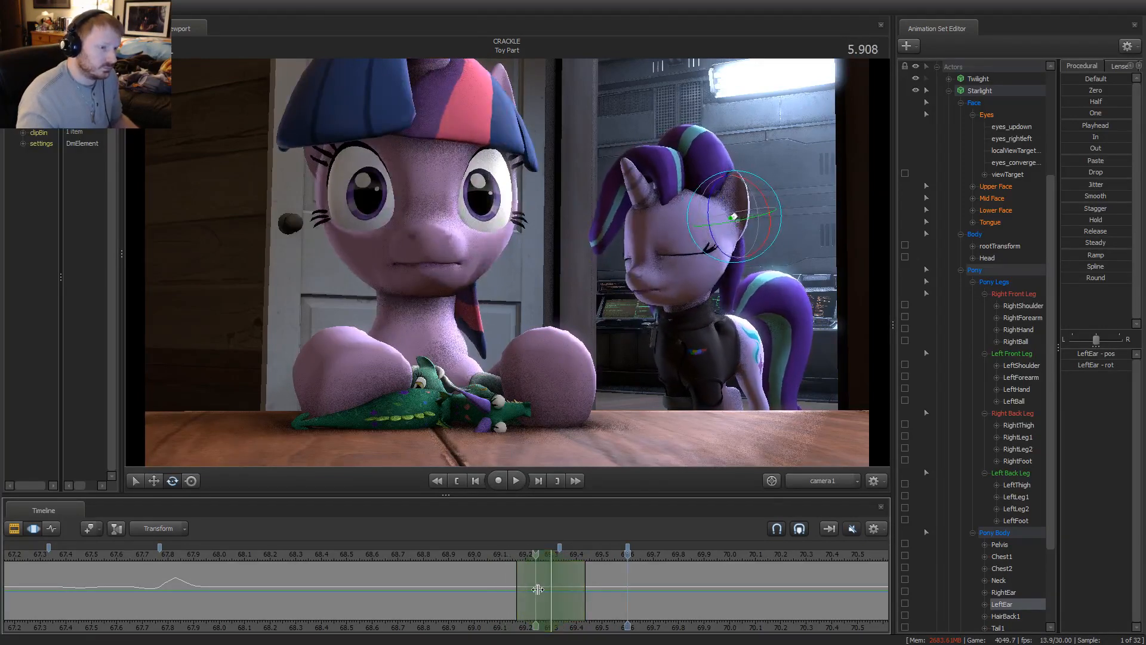
left_click_drag(550, 590, 543, 558)
left_click_drag(727, 216, 732, 191)
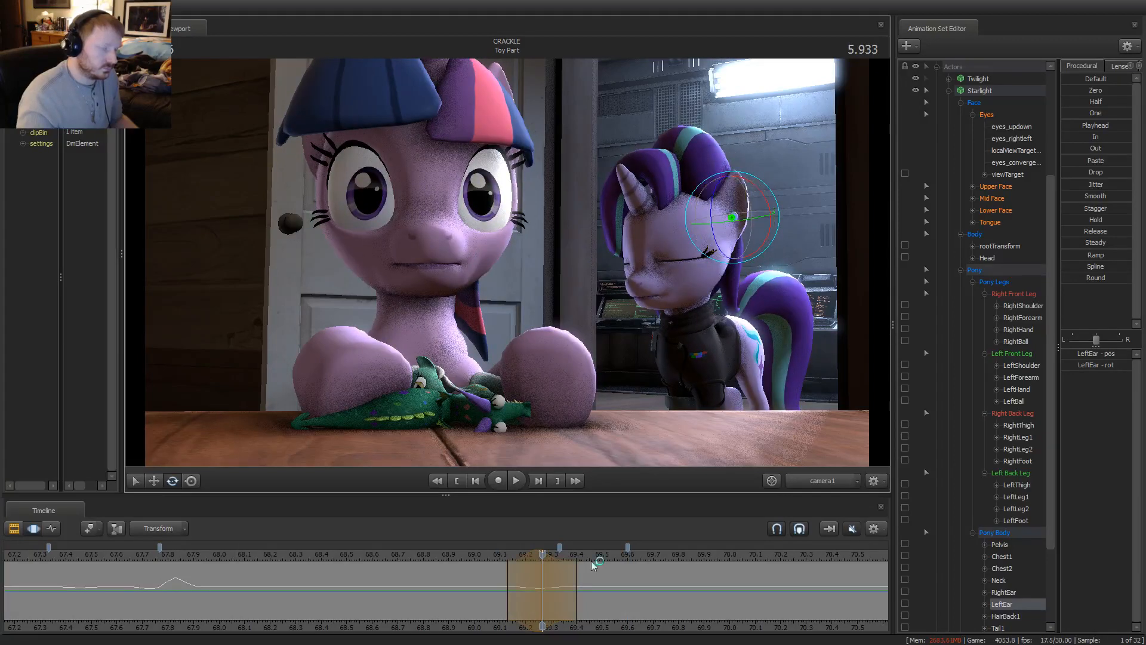
Rotate Starlight's LeftEar at about 69.4 over a time selection from about 69.27 to 69.53 and play back the head turn
mouse_move(594, 564)
left_mouse_down()
mouse_move(505, 574)
mouse_move(573, 578)
left_mouse_up()
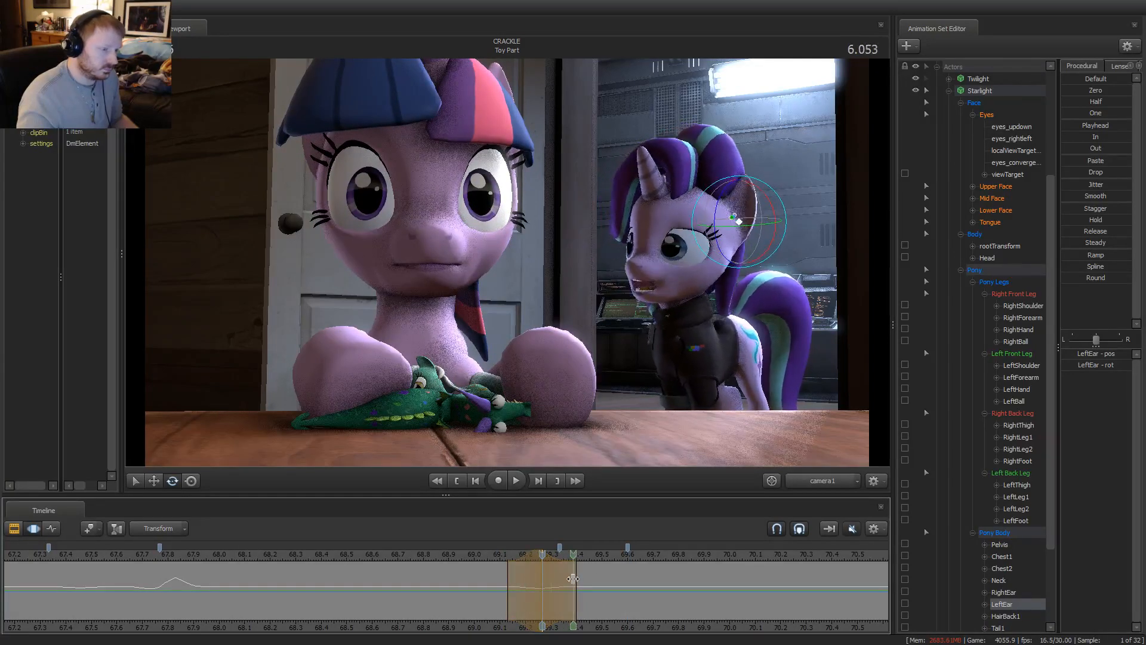
left_click(573, 578)
left_click_drag(742, 198, 728, 205)
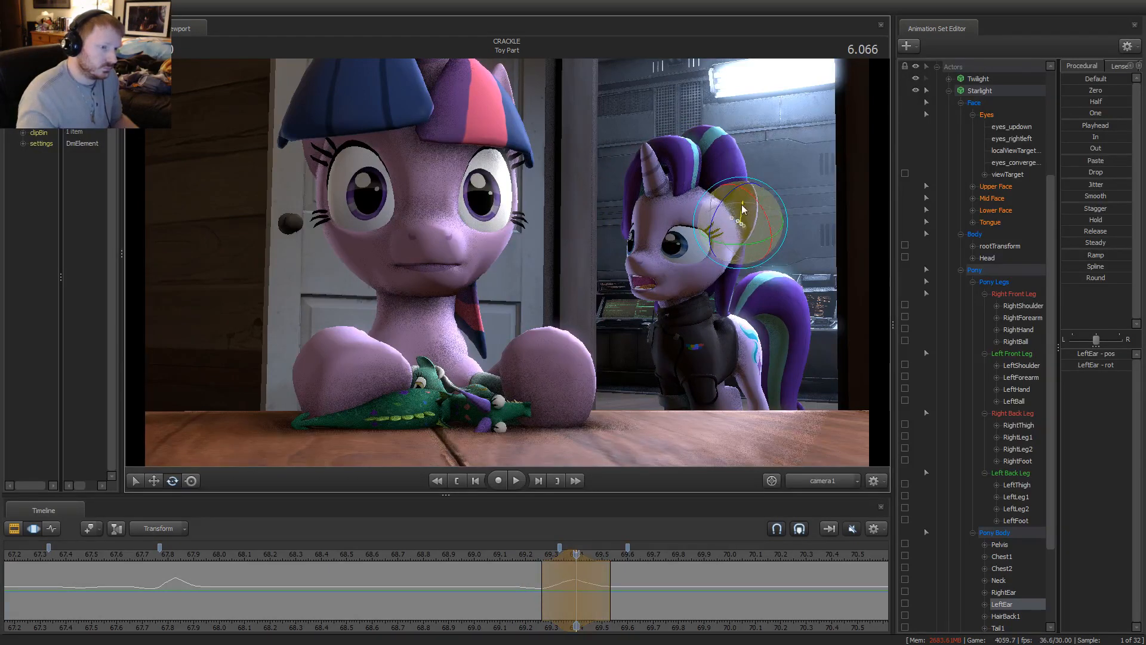
left_click_drag(540, 582, 626, 577)
key("space")
left_click(517, 551)
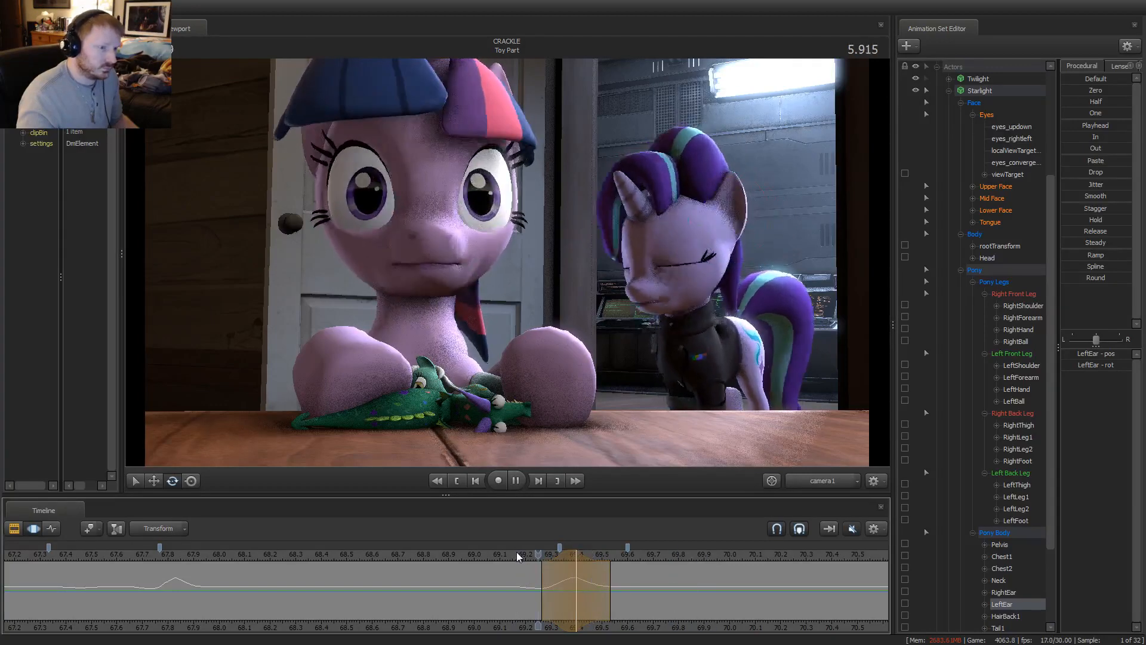
key("space")
left_click(517, 556)
left_click_drag(523, 563, 576, 567)
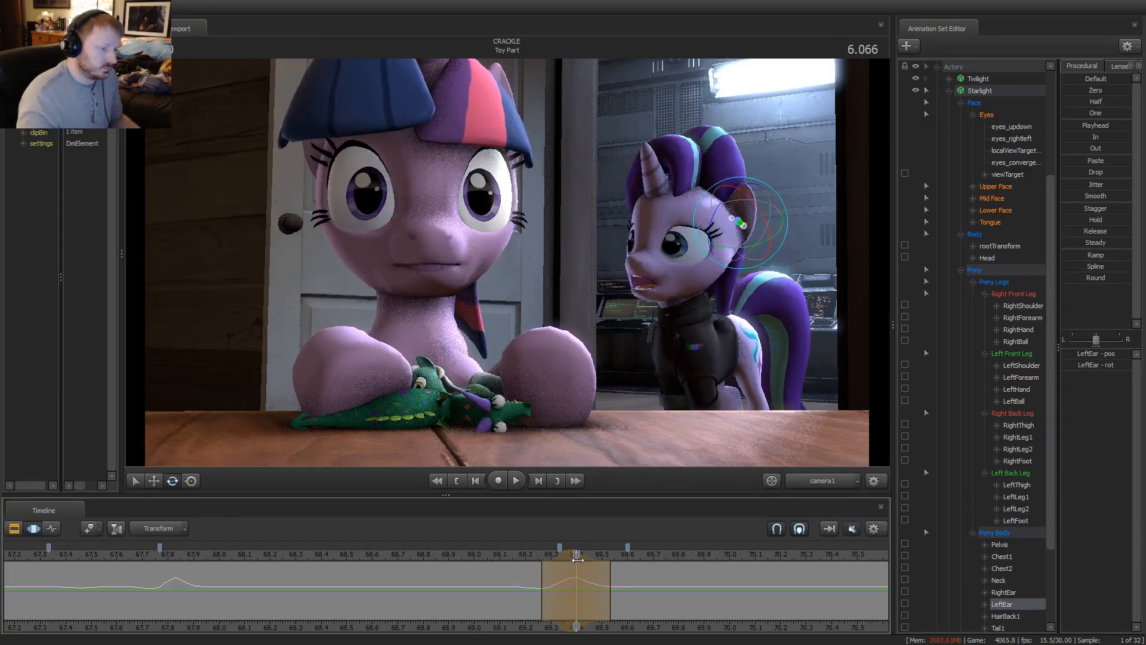
Undo and redo the LeftEar rotation at about 69.4, shift its time selection to about 69.23 to 69.5, and play it back
key("ctrl+z")
left_click_drag(739, 222, 740, 209)
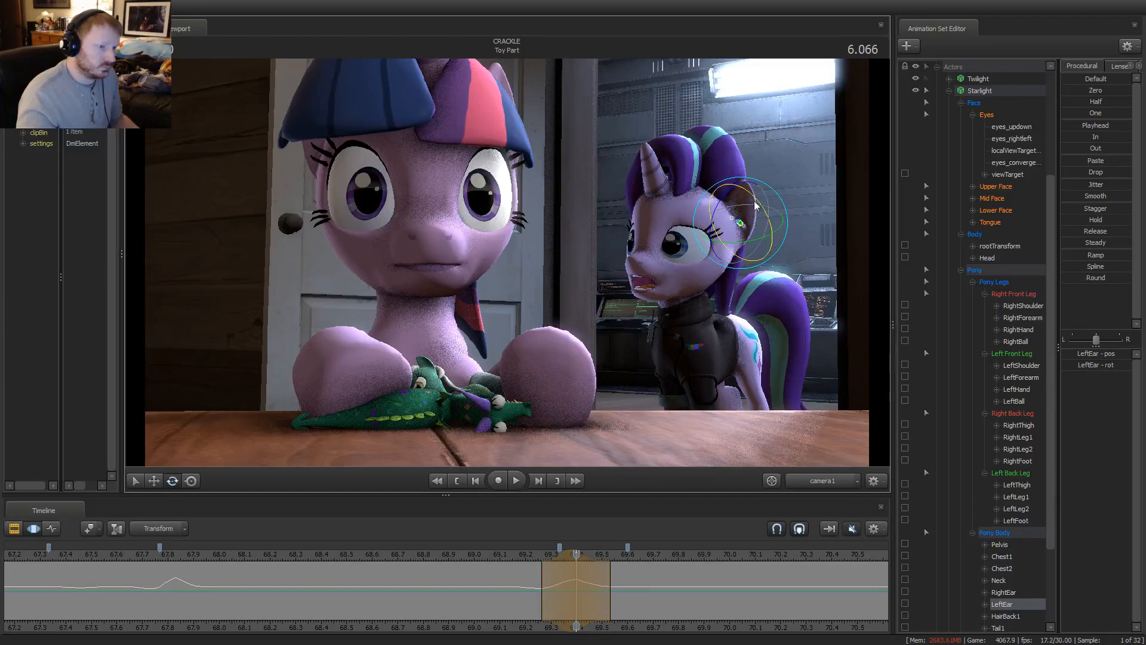
key("space")
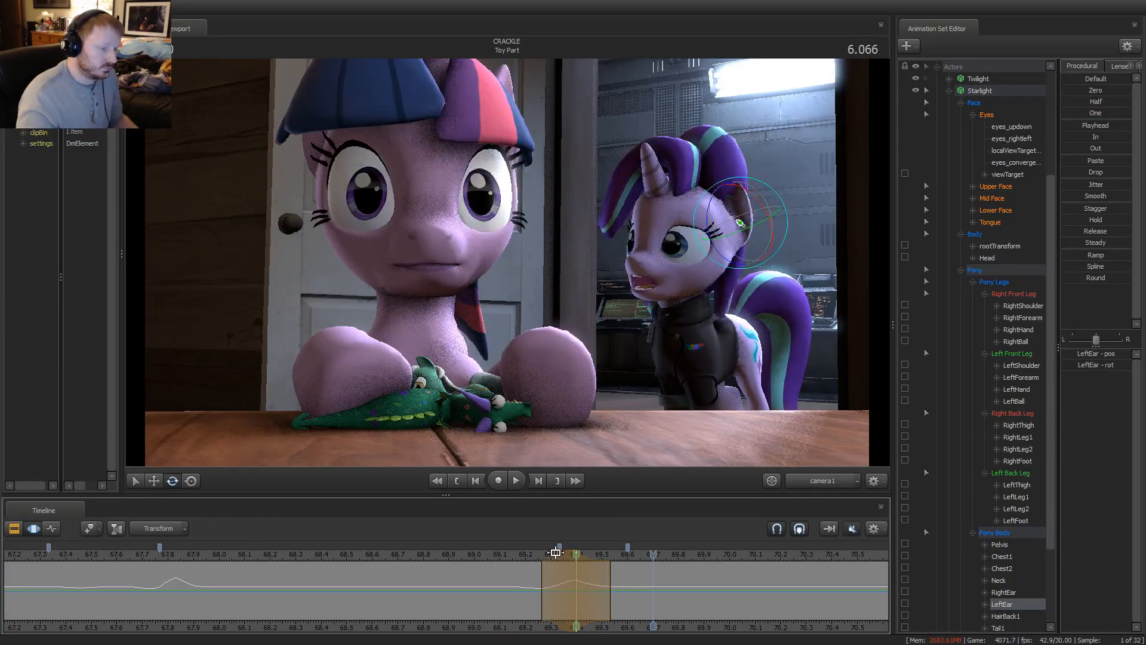
left_click_drag(555, 551, 547, 552)
left_click(503, 555)
key("space")
key("space")
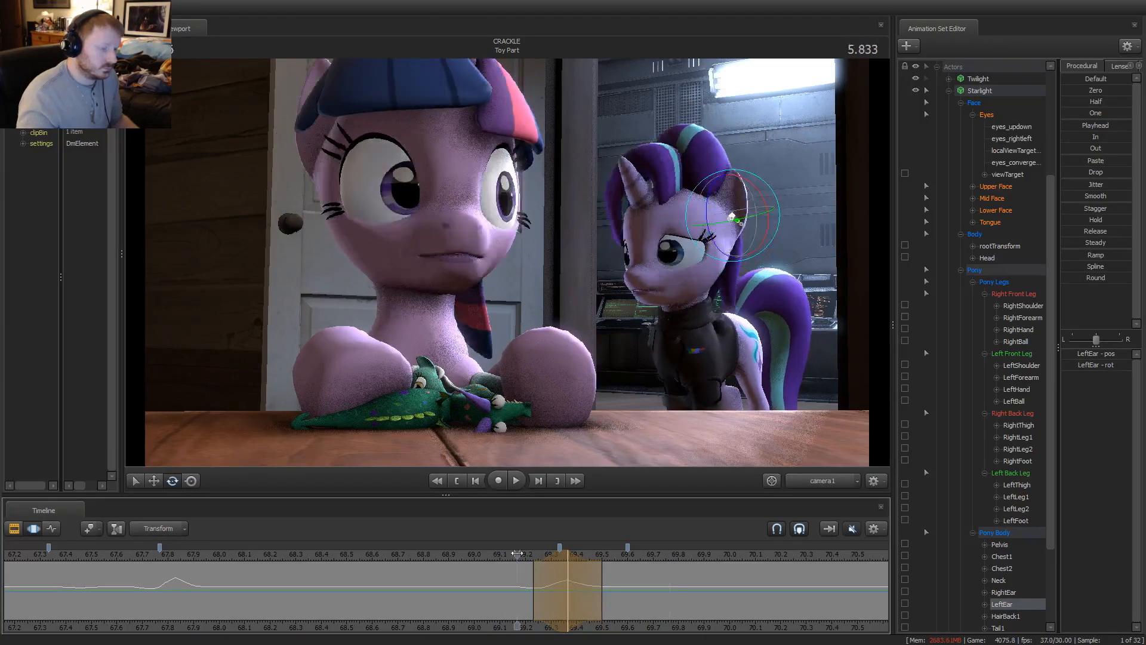
Refine the LeftEar rotation at about 69.37 within the same time selection and play it back
left_click_drag(517, 554, 569, 560)
left_click_drag(747, 205, 754, 211)
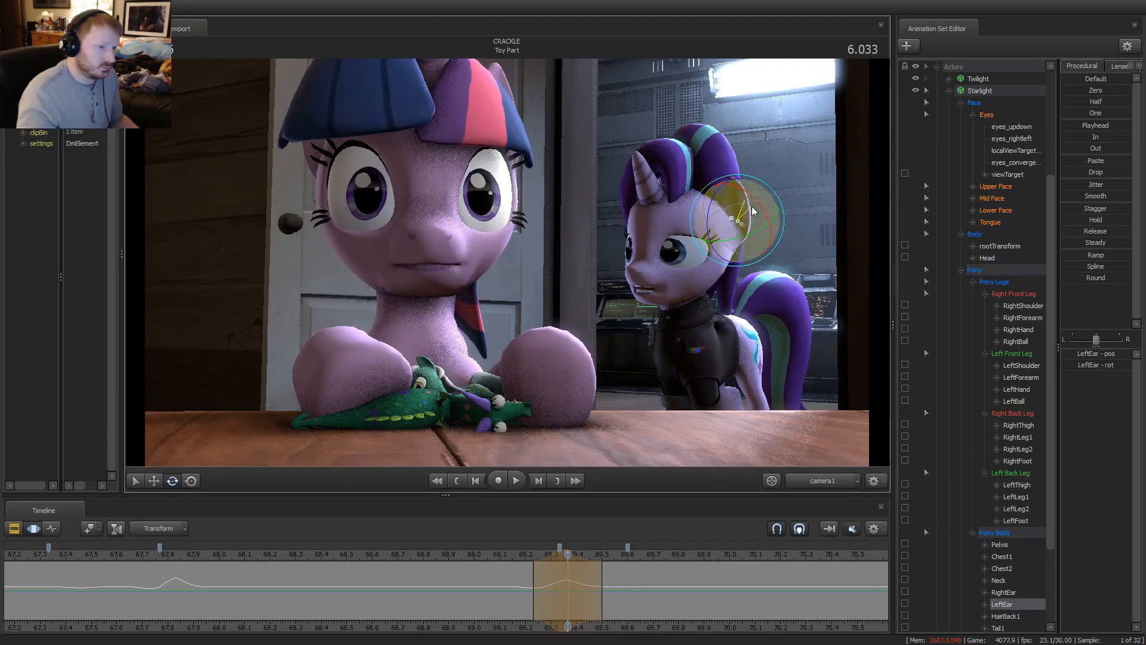
left_click_drag(567, 554, 515, 554)
key("space")
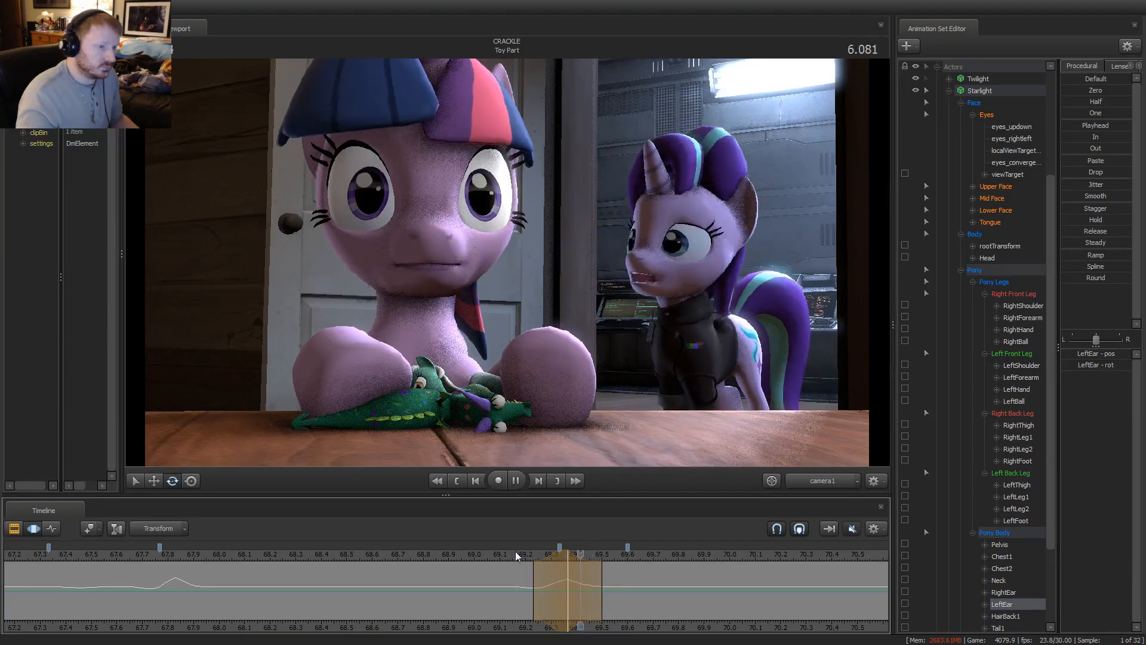
key("space")
Rotate Starlight's LeftEar at about 69.57 over a time selection from about 69.37 to 69.77 and play it back
left_click(579, 583)
left_click_drag(578, 583, 616, 595)
left_click(617, 595, "shift")
scroll(616, 596, "up", 4)
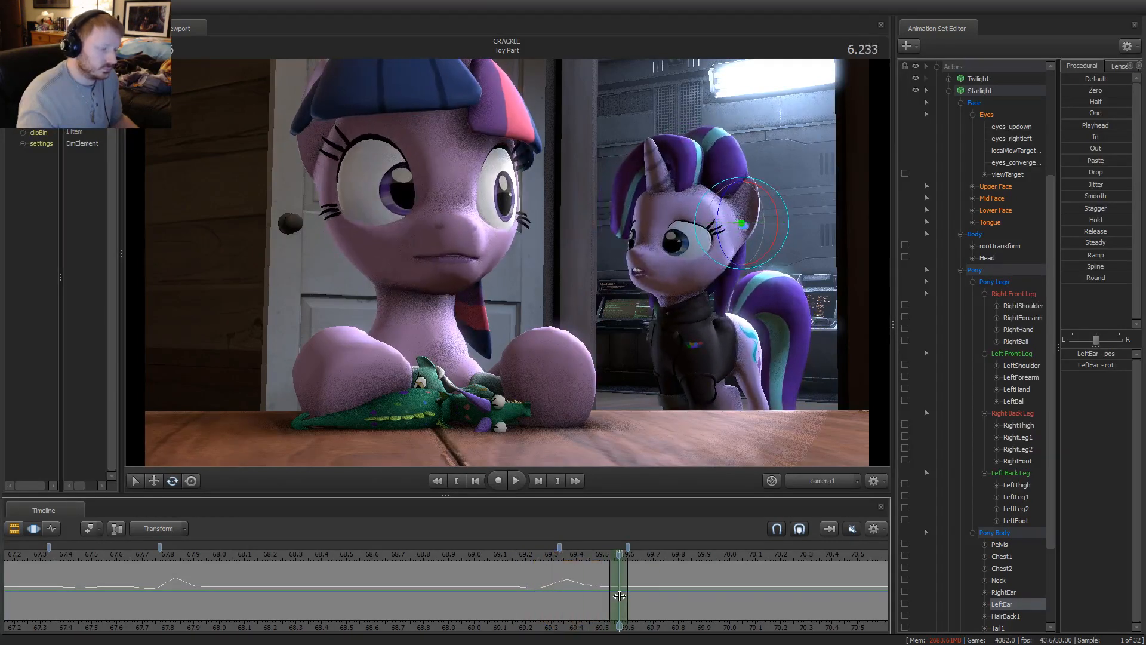
left_click_drag(742, 198, 747, 239)
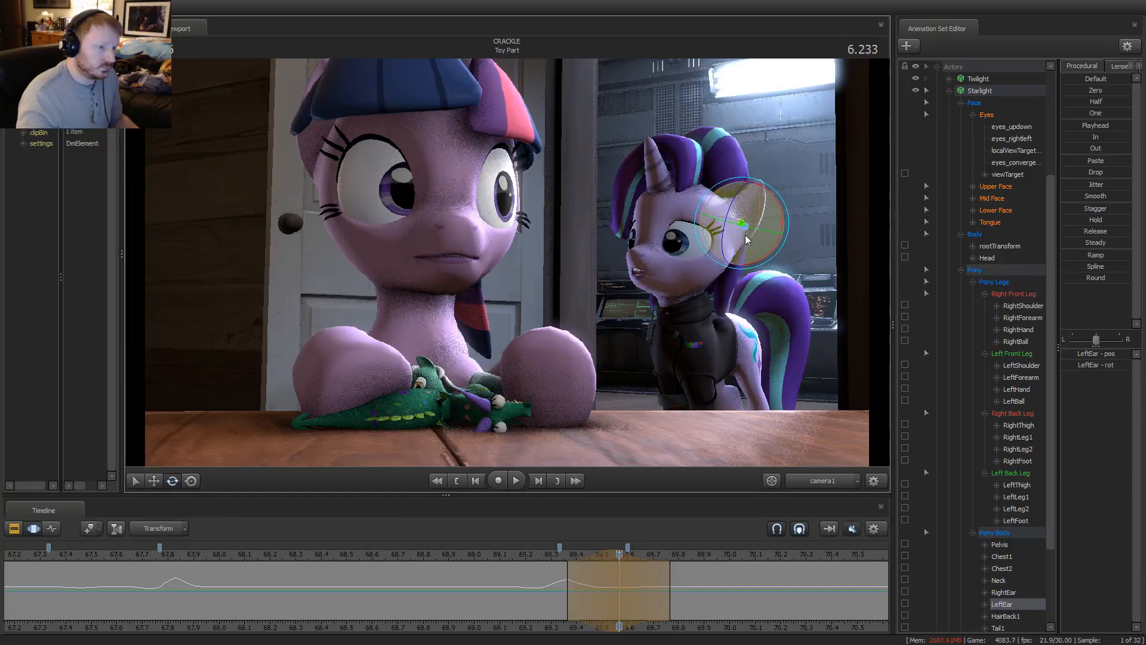
left_click(533, 557)
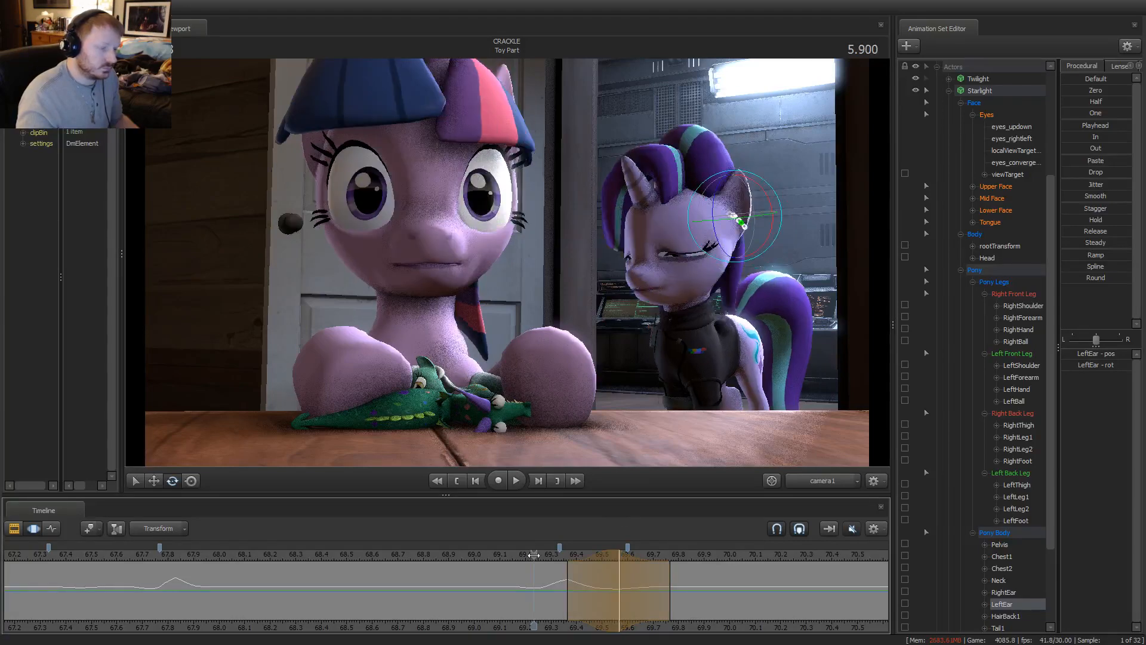
key("space")
key("space")
Rotate Starlight's LeftEar at about 69.7 from about 69.57, extend the time selection's end to about 69.87, and play it back
left_click_drag(561, 576, 653, 583)
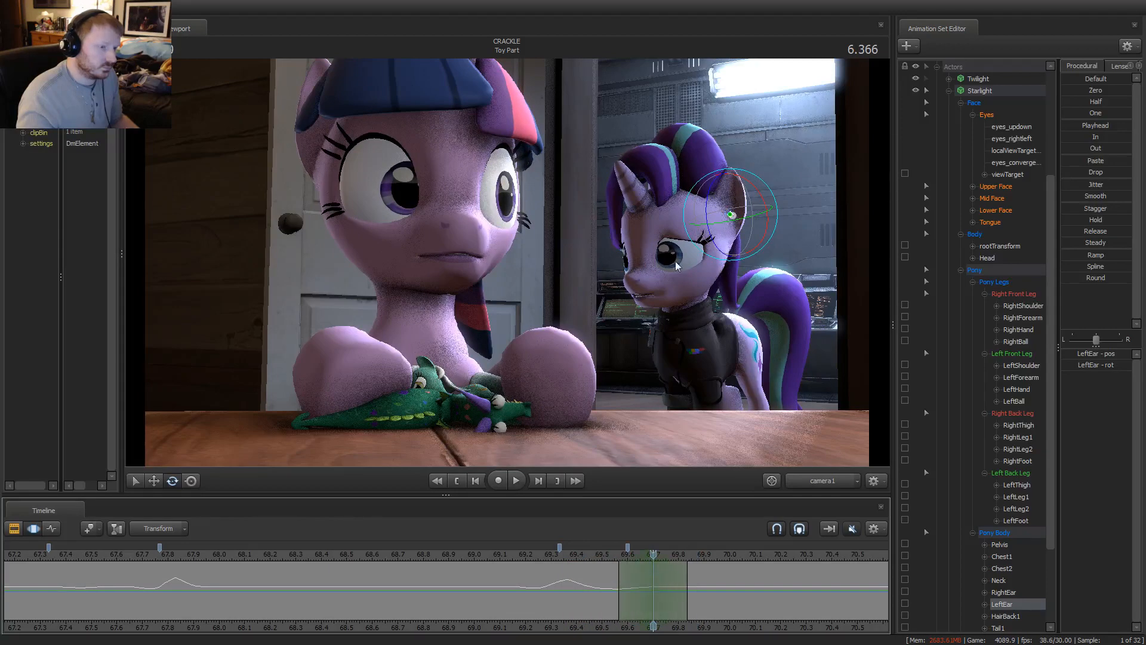
left_click_drag(739, 187, 725, 209)
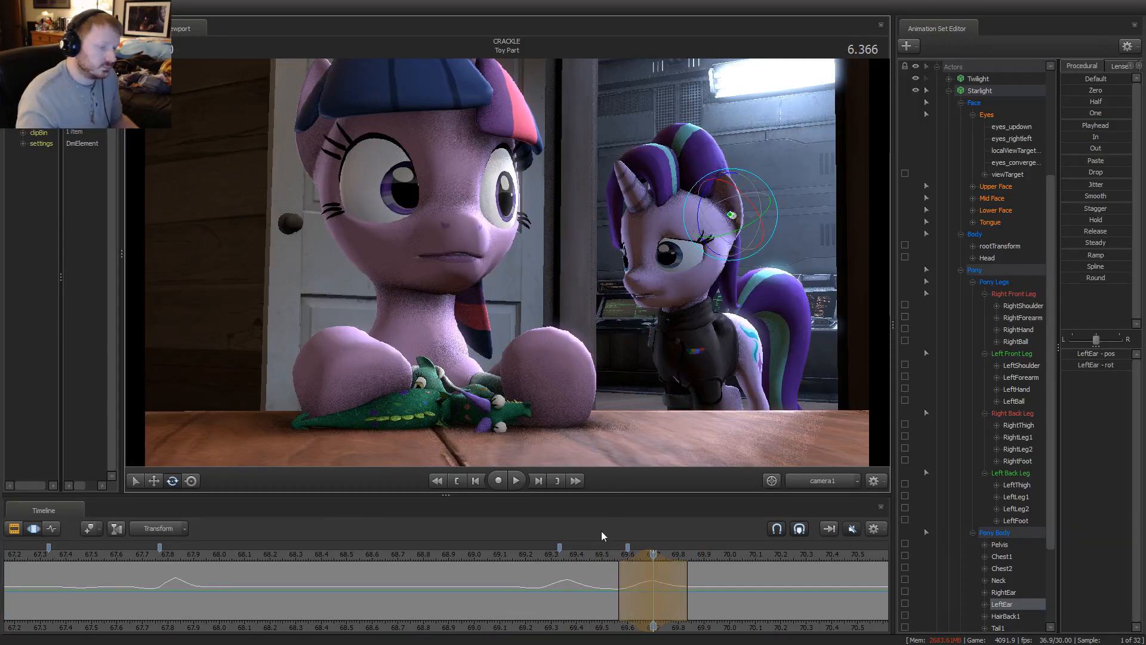
left_click(576, 567)
left_click_drag(686, 566, 696, 567)
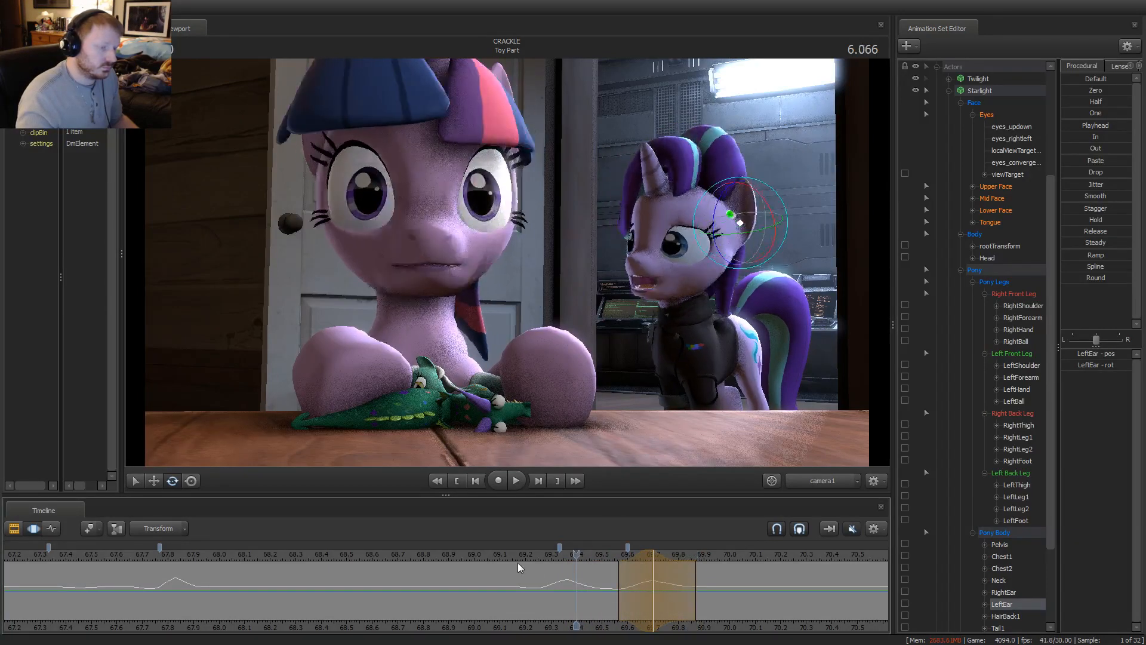
key("space")
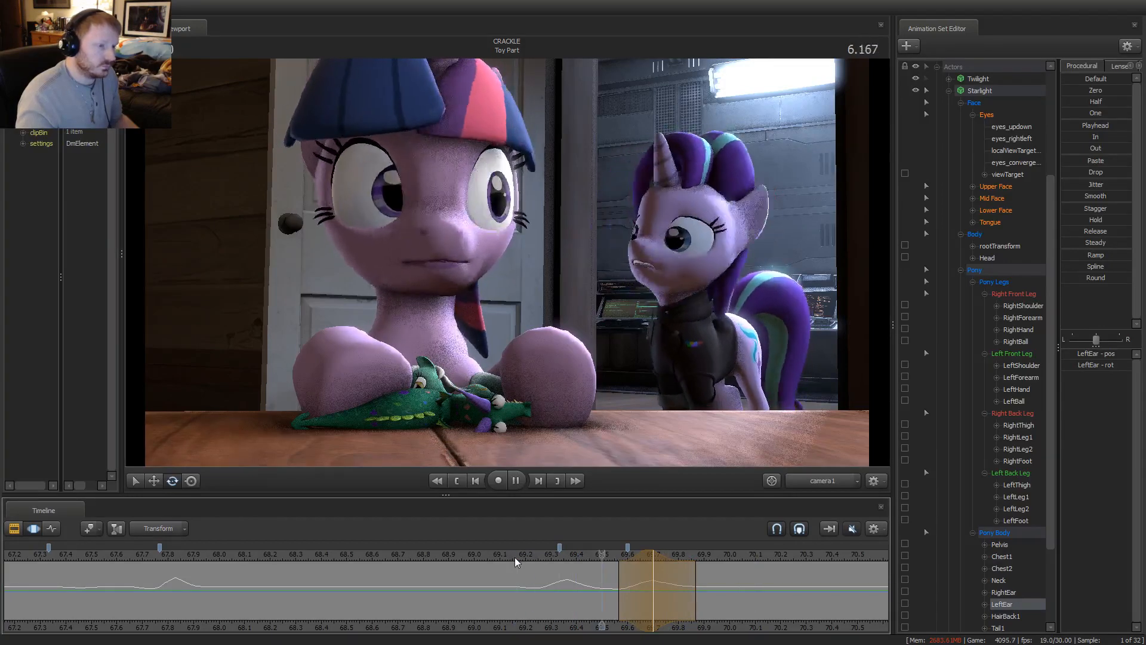
key("space")
Rotate Starlight's LeftEar at about 70.67, where her eyes are closed, over a time selection from about 70.53 to 70.8 and play it back
middle_click_drag(712, 628, 318, 608)
key("space")
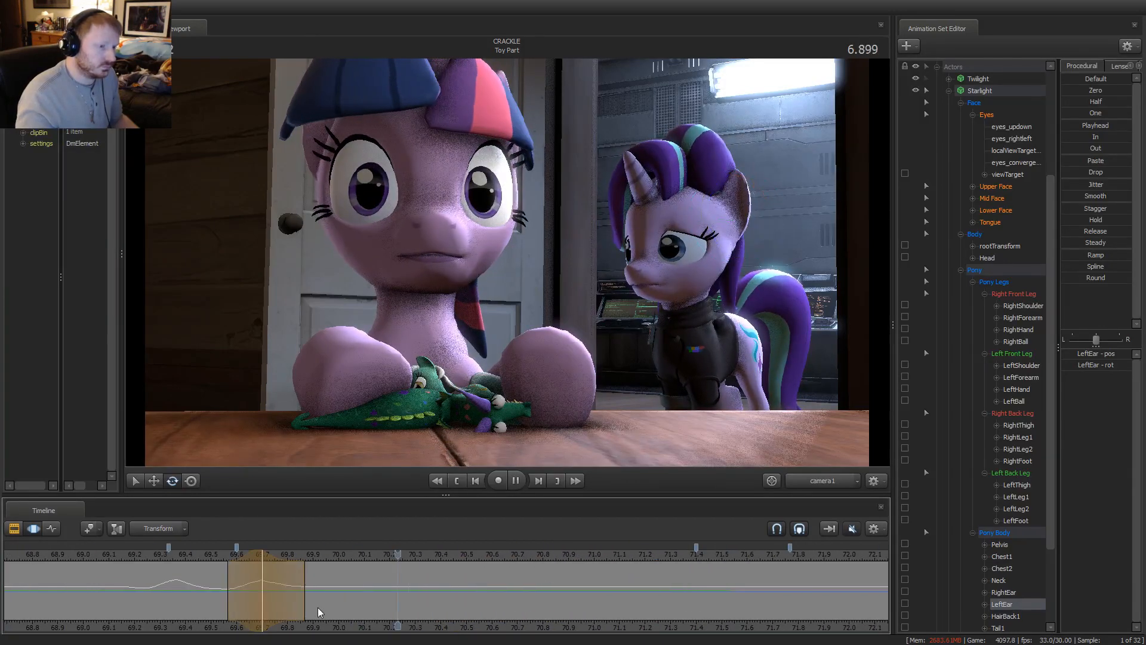
key("space")
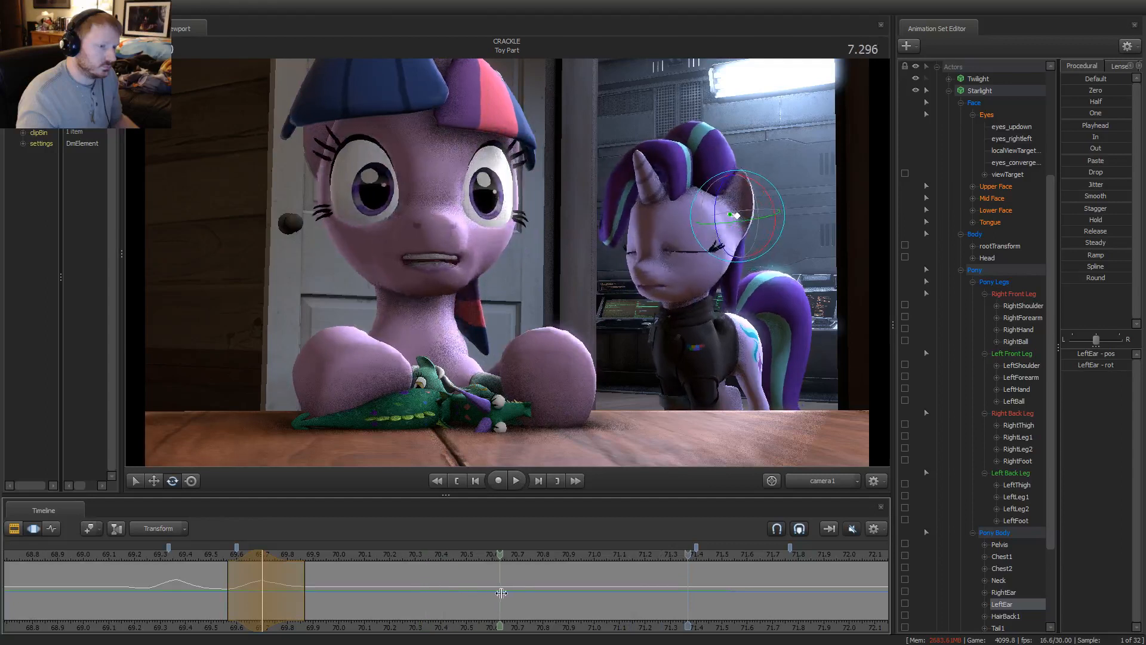
left_click(514, 596)
left_click(509, 600, "shift")
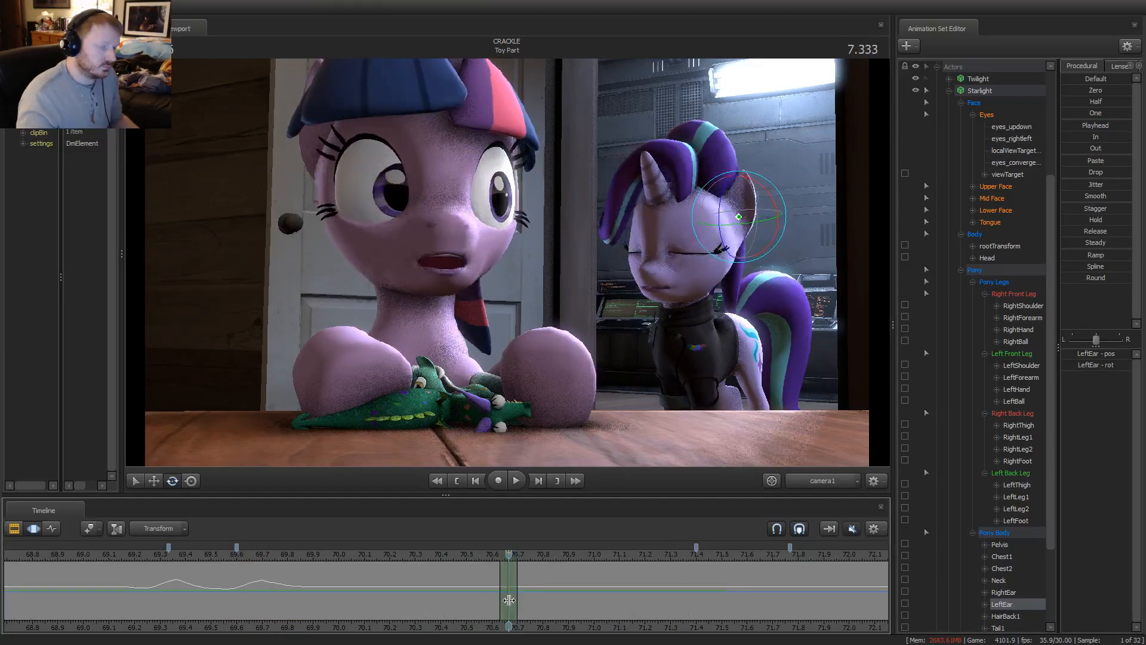
scroll(509, 600, "up", 3, "shift")
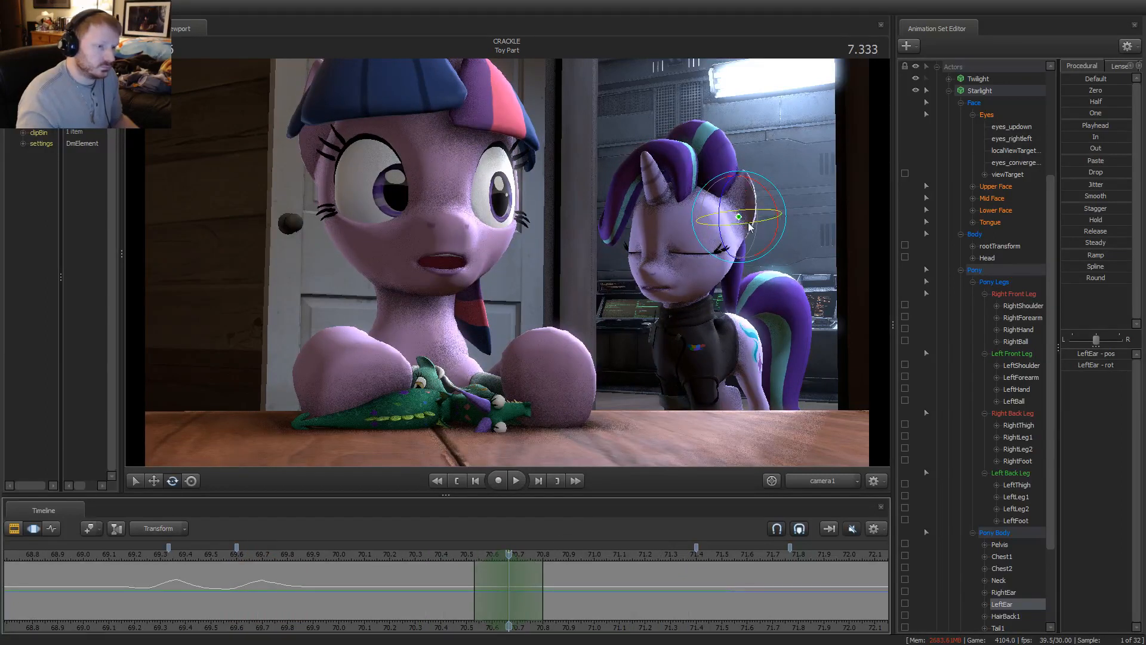
left_click_drag(754, 233, 770, 211)
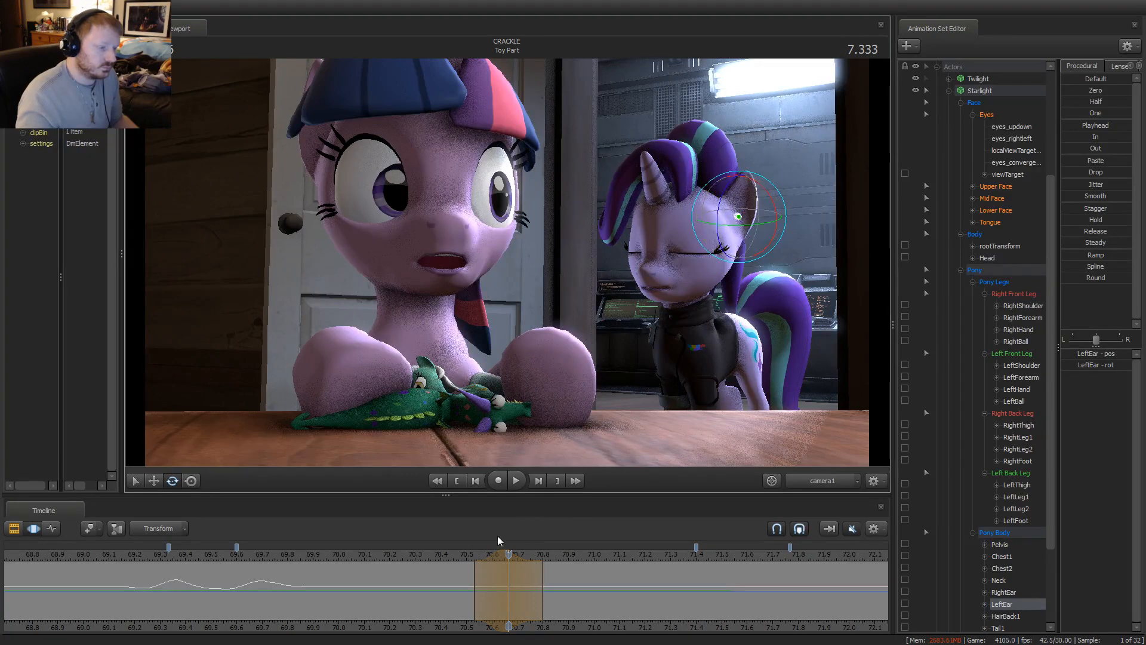
left_click(452, 555)
key("space")
Undo the LeftEar rotation at about 70.67, rotate the ear again over the same time selection, and play back the shot
key("space")
key("ctrl+z")
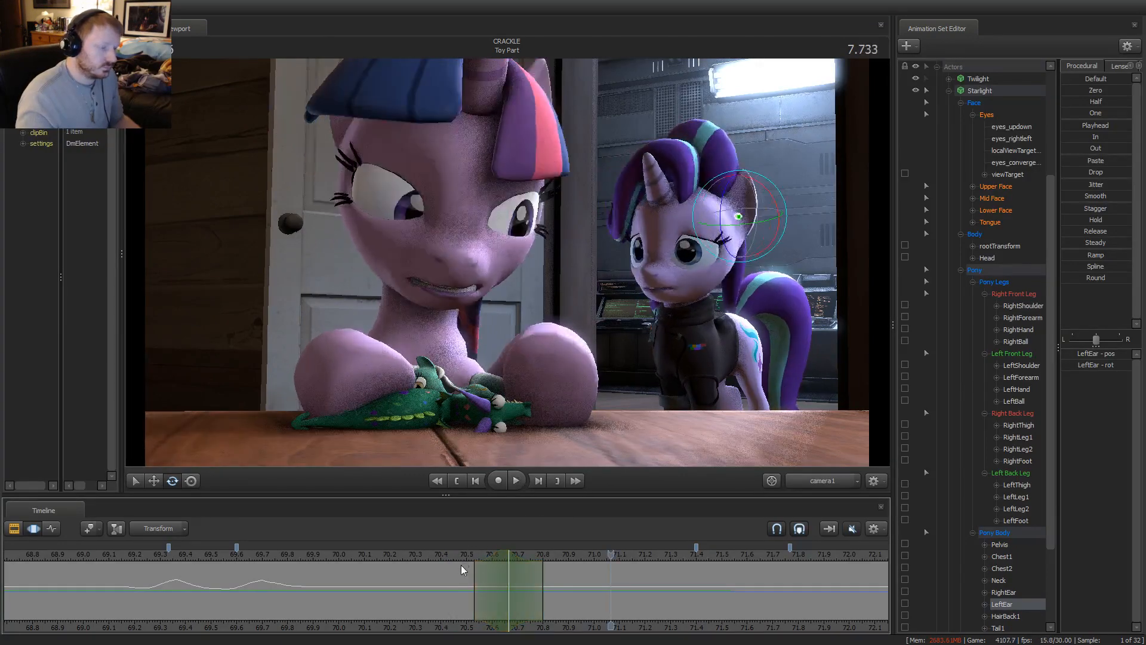
key("space")
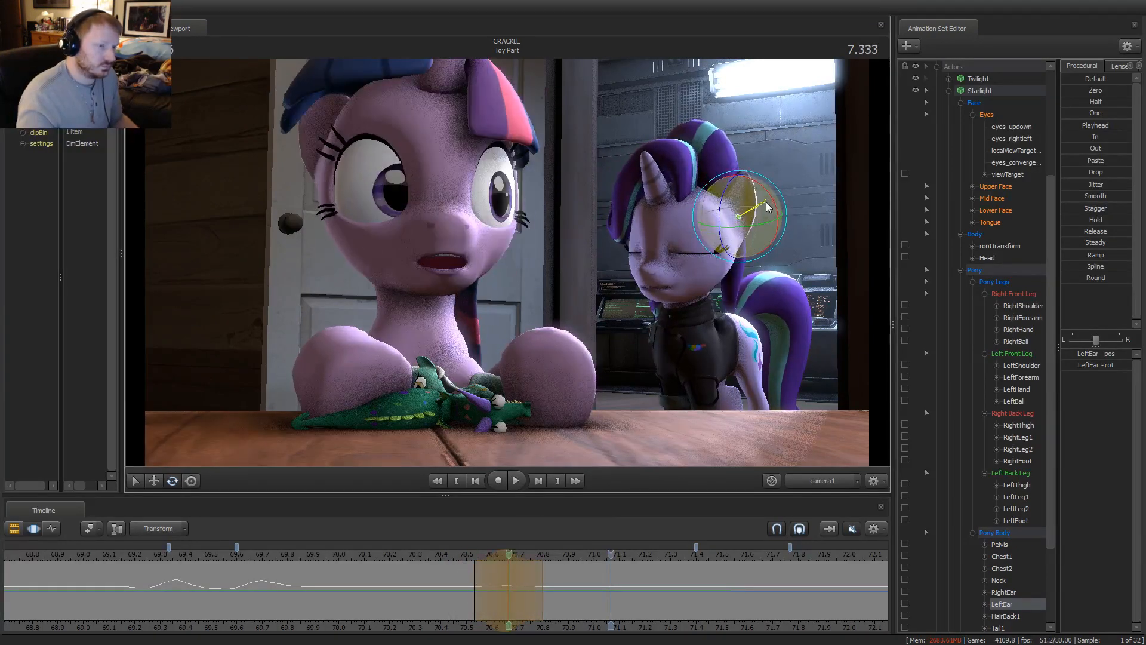
left_click_drag(767, 212, 768, 210)
left_click(459, 553)
key("space")
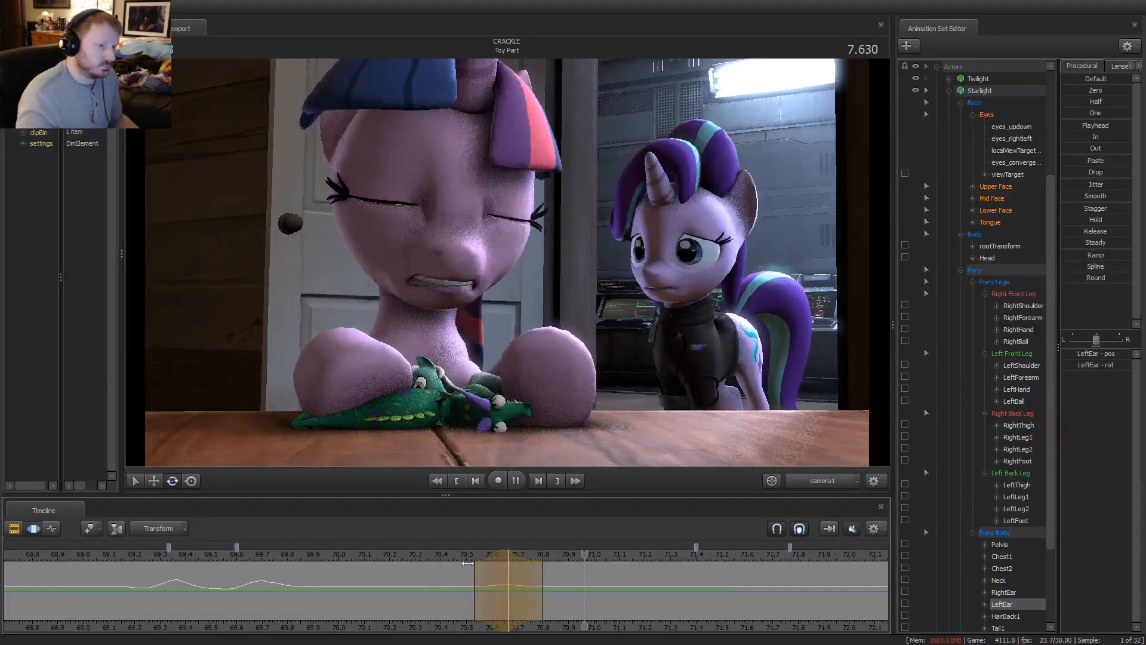
key("space")
key("space")
key("space")
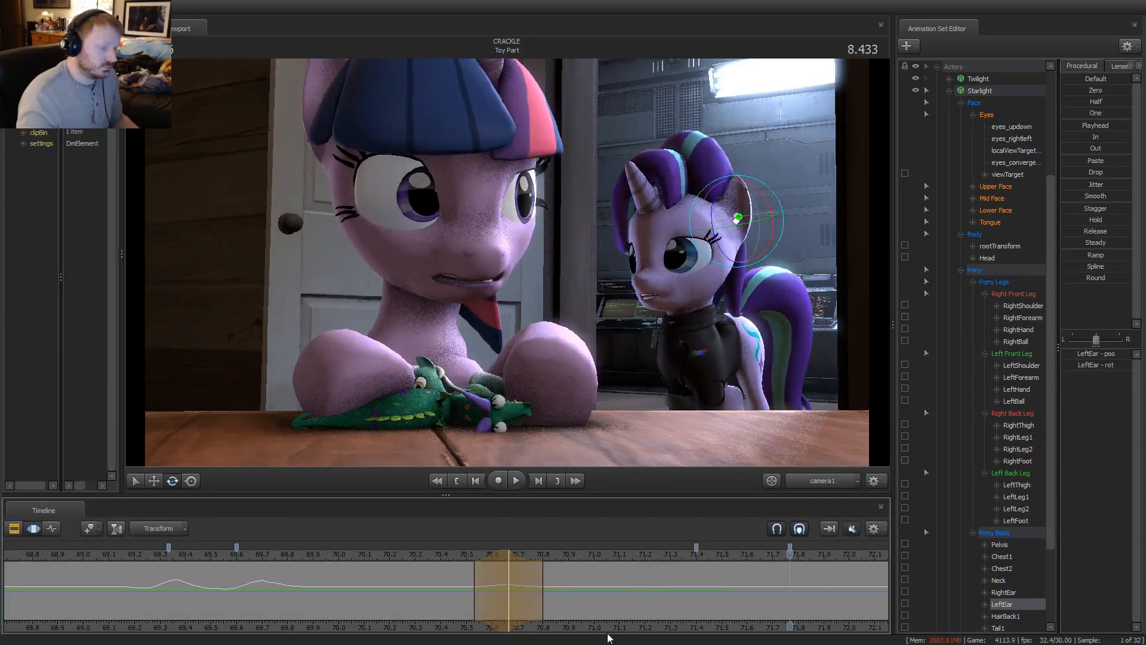
Rotate Starlight's LeftEar at about 71.33 over a time selection from about 71.23 to 71.43
middle_click_drag(620, 605, 422, 606)
left_click(414, 554)
left_click_drag(422, 580, 487, 587)
left_click(487, 586)
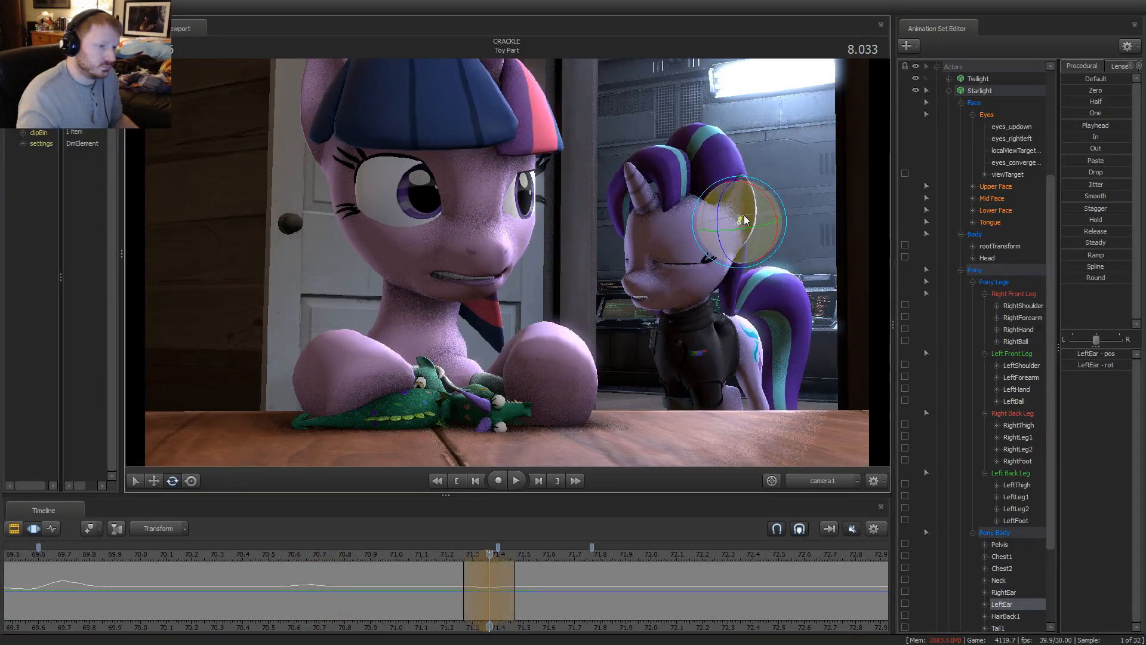
left_click_drag(443, 554, 480, 583)
left_click(494, 557)
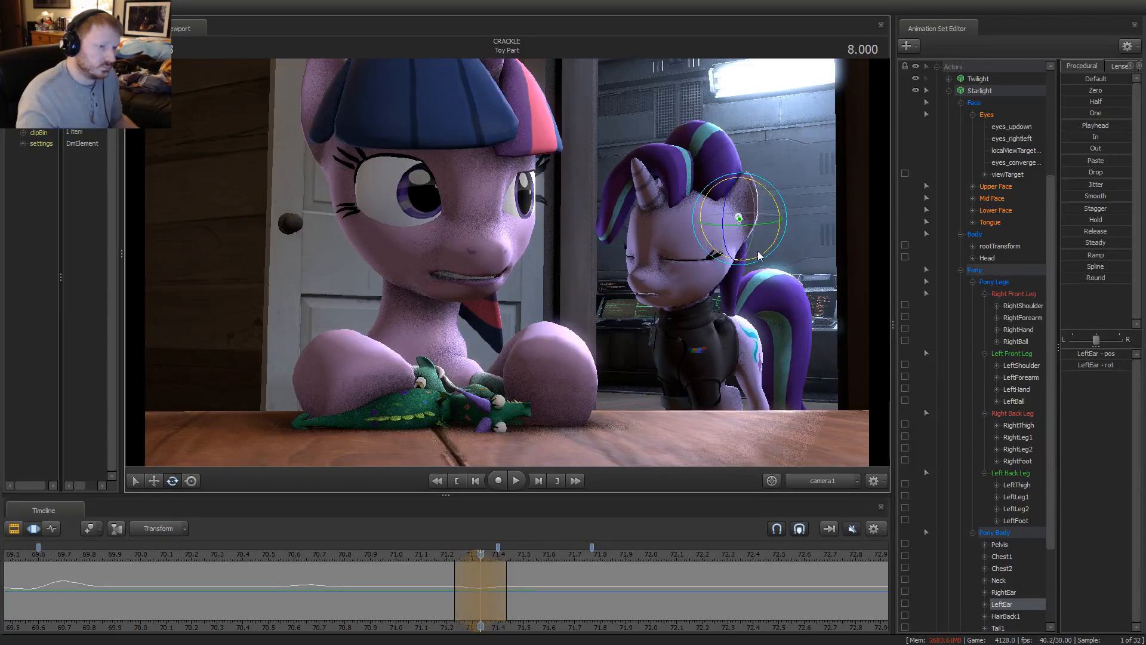
left_click_drag(751, 241, 761, 248)
Rotate Starlight's LeftEar at about 71.43 over about 71.33 to 71.53, and at about 71.7 over about 71.5 to 71.9
left_click_drag(452, 575, 505, 583)
left_click_drag(764, 207, 760, 231)
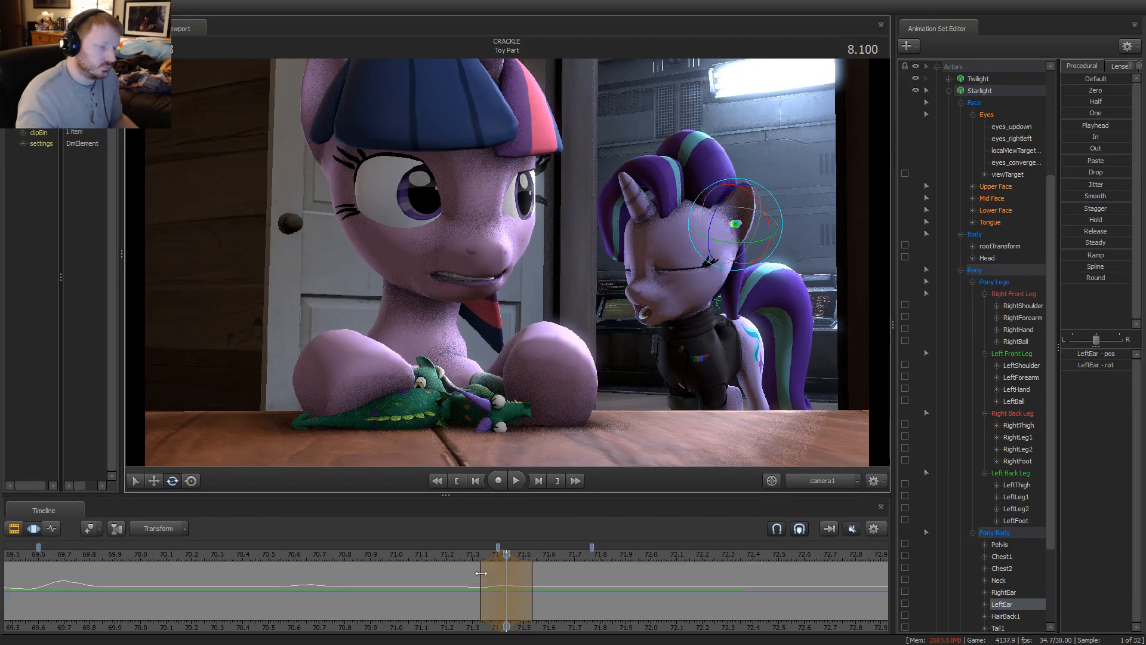
left_click_drag(482, 573, 575, 589)
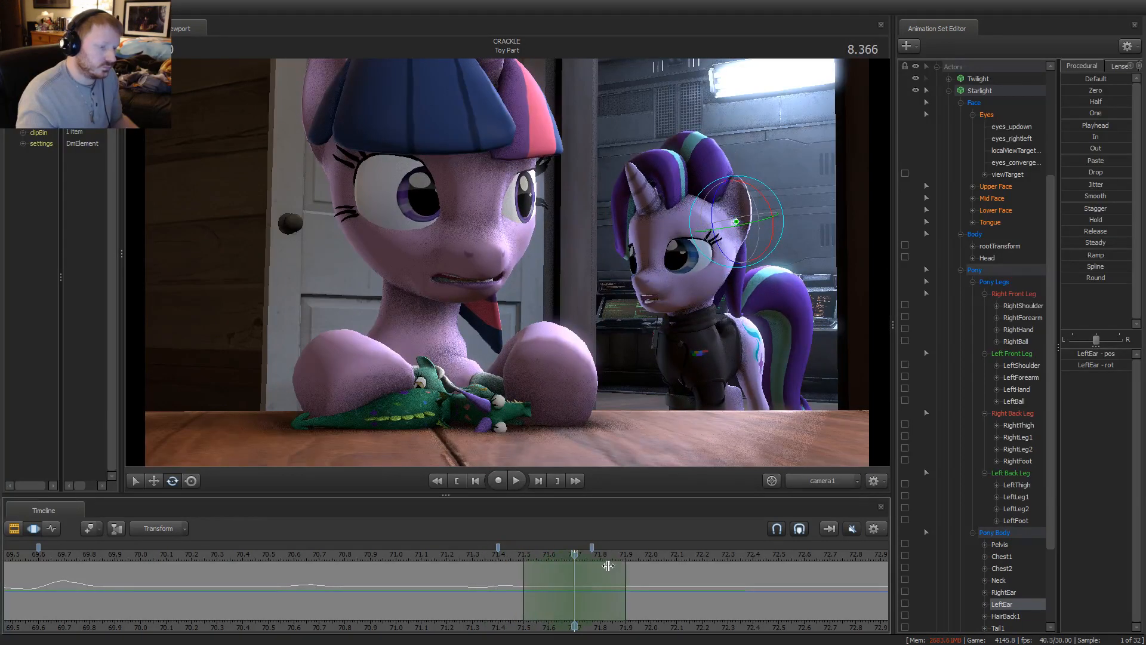
left_click_drag(724, 253, 779, 242)
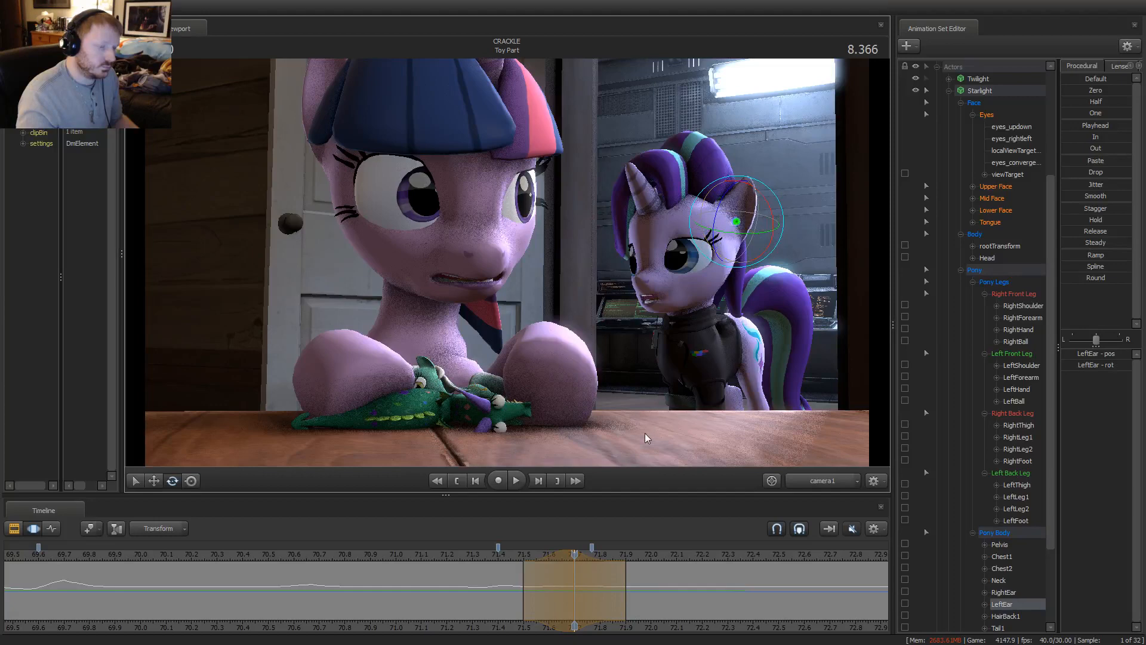
Adjust the time selection of the LeftEar rotation near 71.7 to span about 71.5 to 71.87, and play it back
left_click_drag(527, 583, 534, 584)
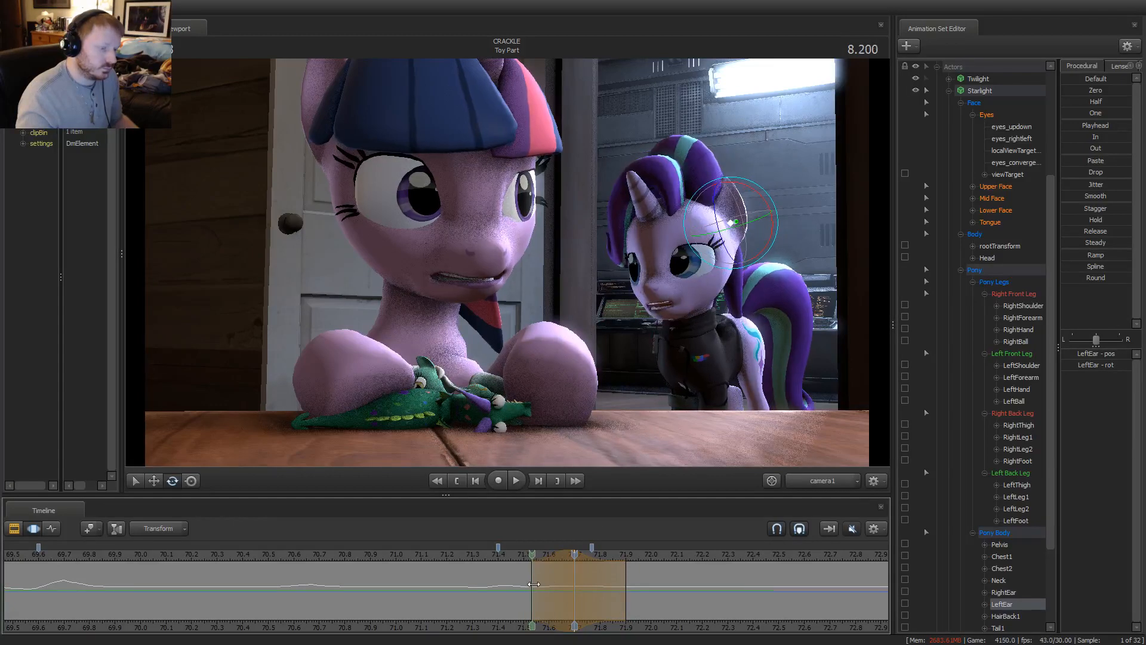
left_click(464, 555)
key("space")
key("space")
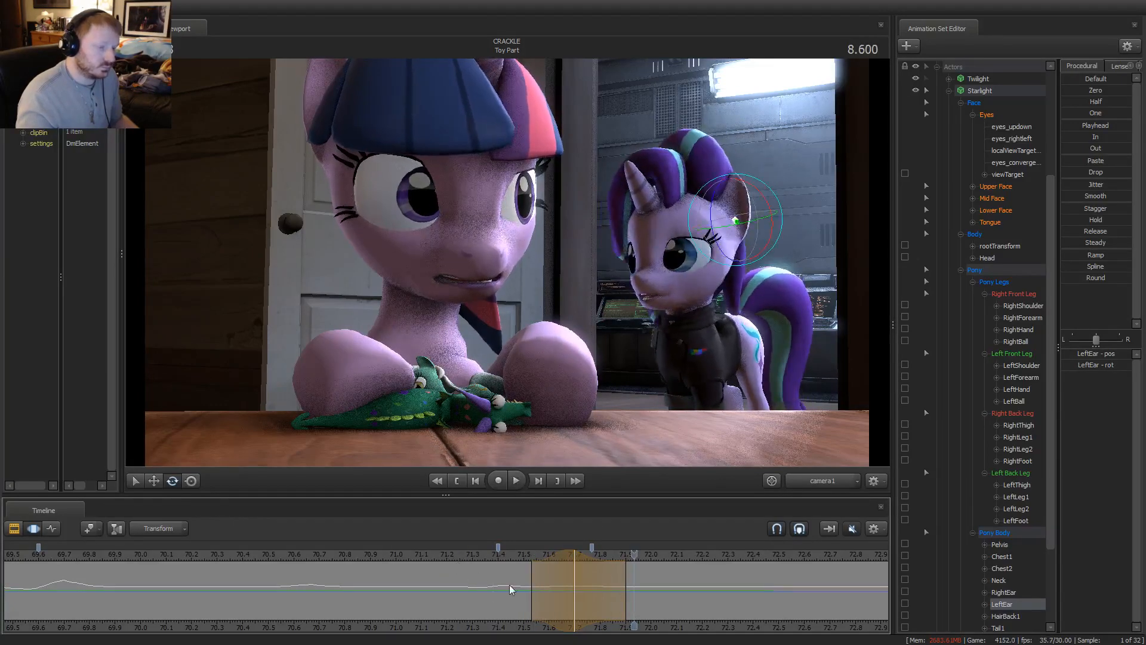
left_click(430, 555)
key("space")
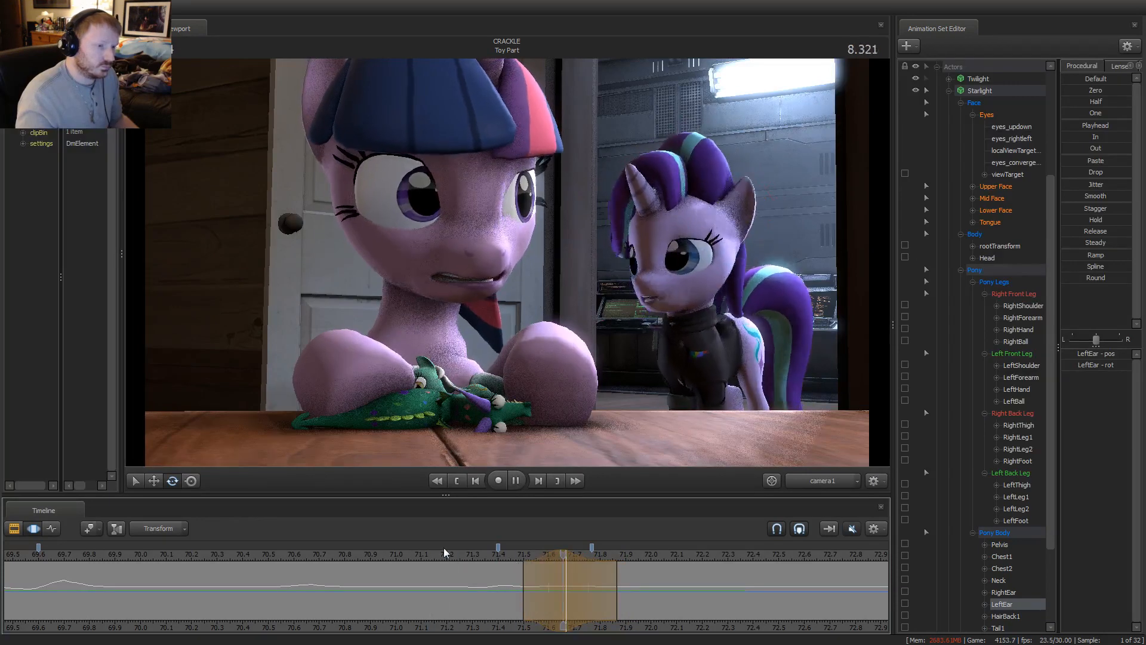
key("space")
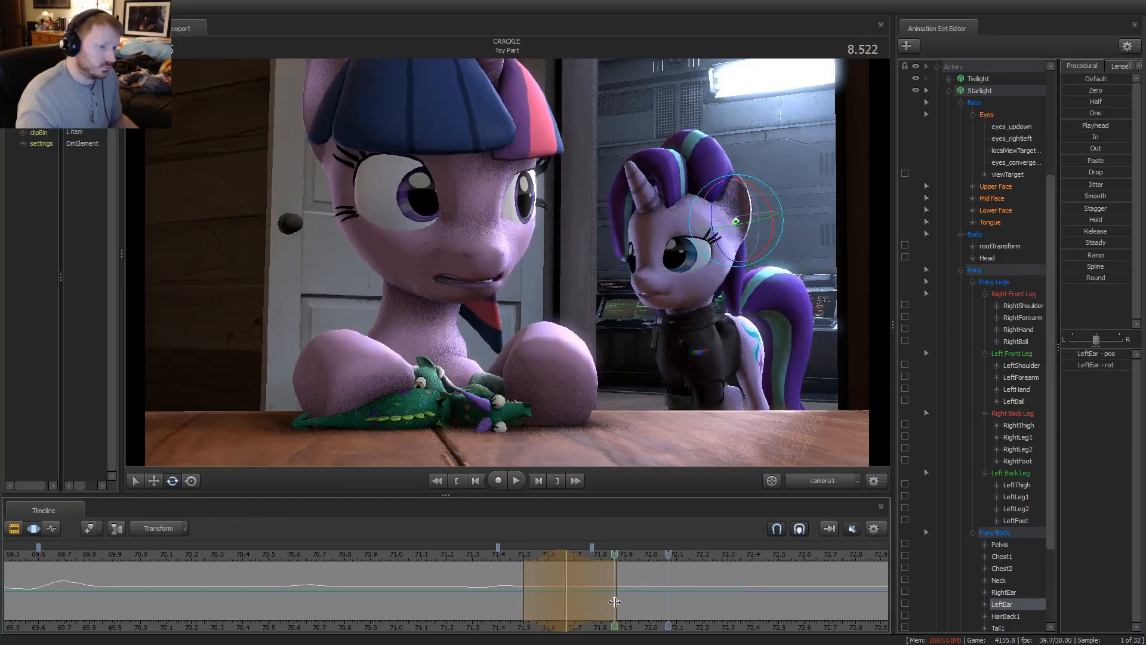
Rotate Starlight's LeftEar again at about 71.7 over a time selection from about 71.5 to 71.9, and play back the shot
left_click_drag(548, 601, 608, 594)
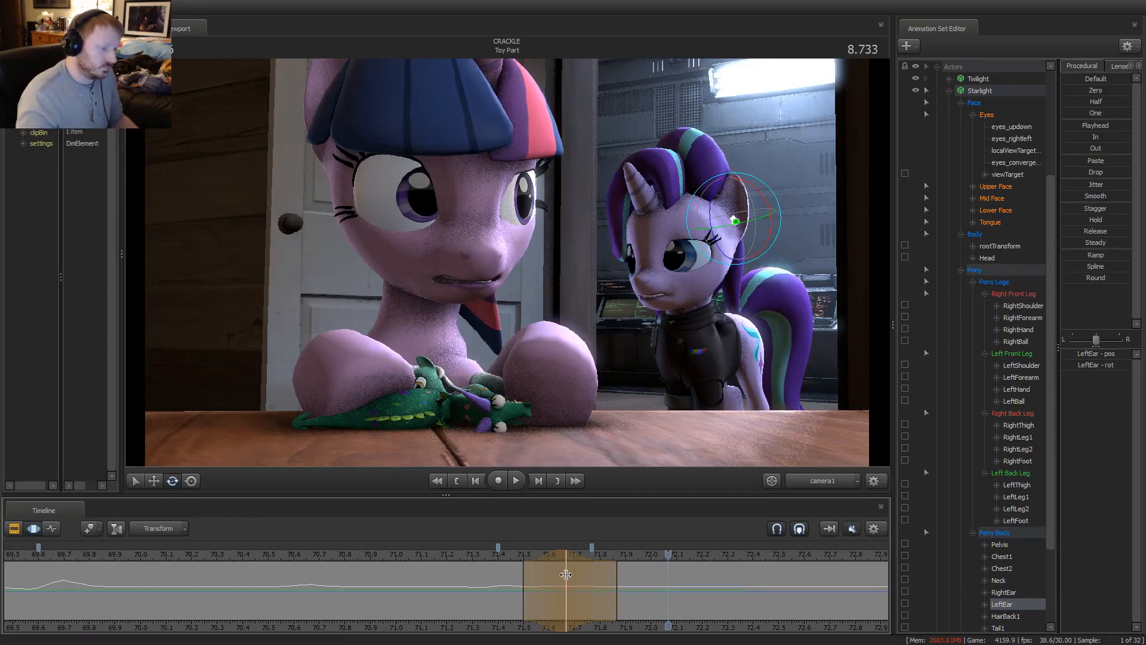
mouse_move(485, 574)
left_mouse_down()
mouse_move(460, 556)
mouse_move(491, 577)
mouse_move(571, 594)
left_mouse_up()
key("space")
key("space")
left_click(576, 595)
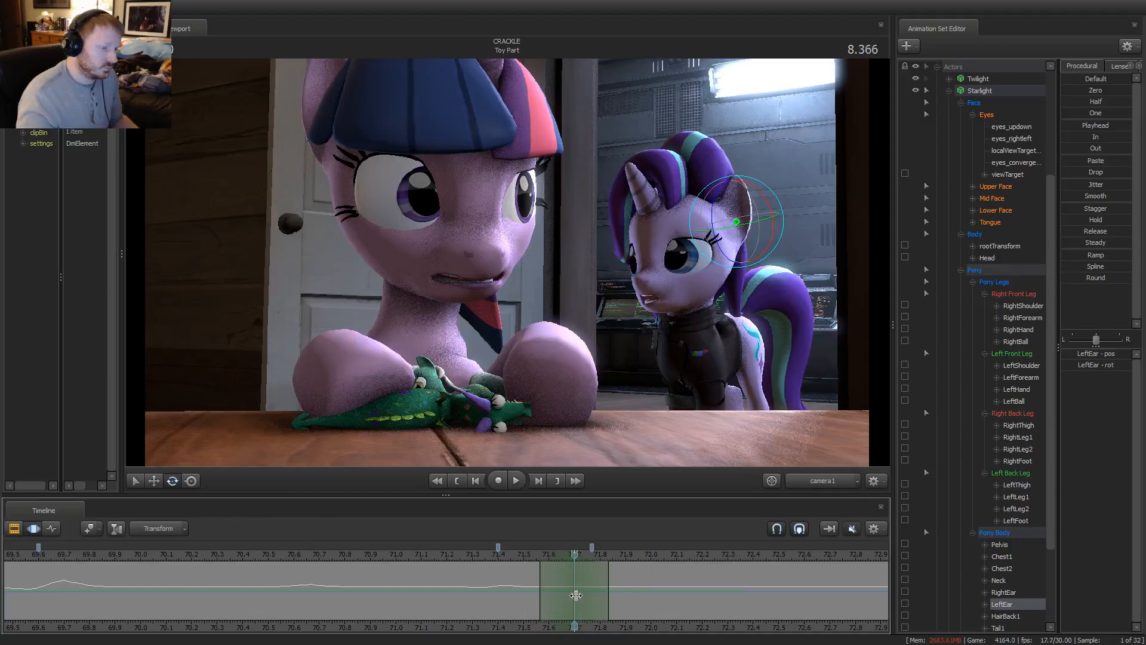
left_click_drag(782, 242, 784, 244)
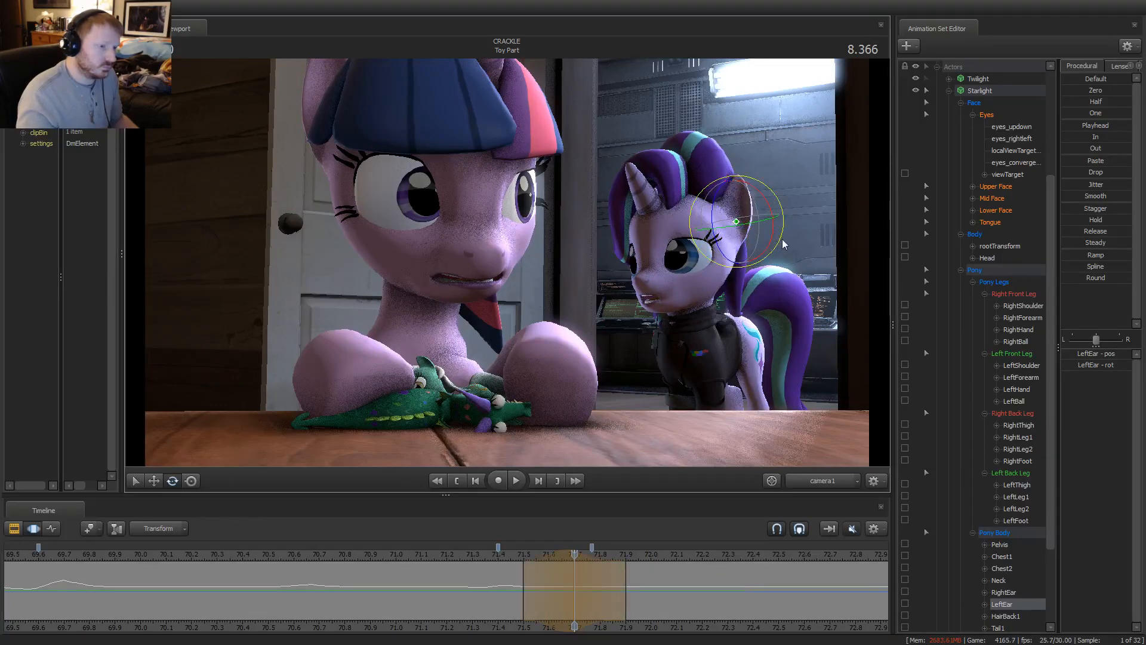
left_click(516, 481)
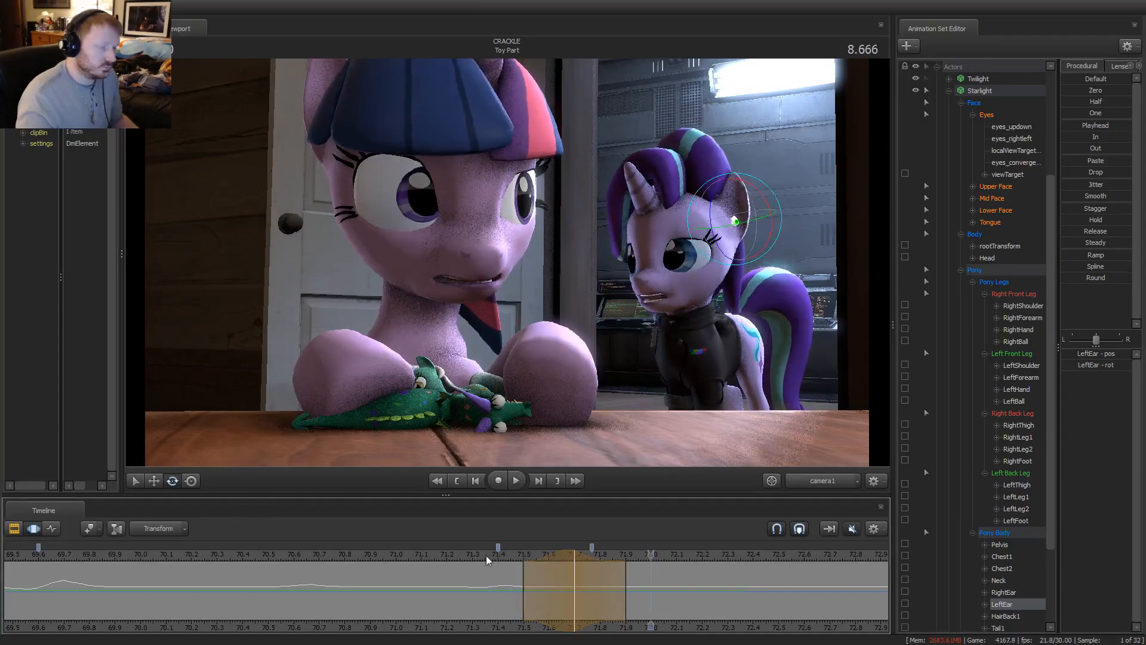
key("space")
key("space")
key("space")
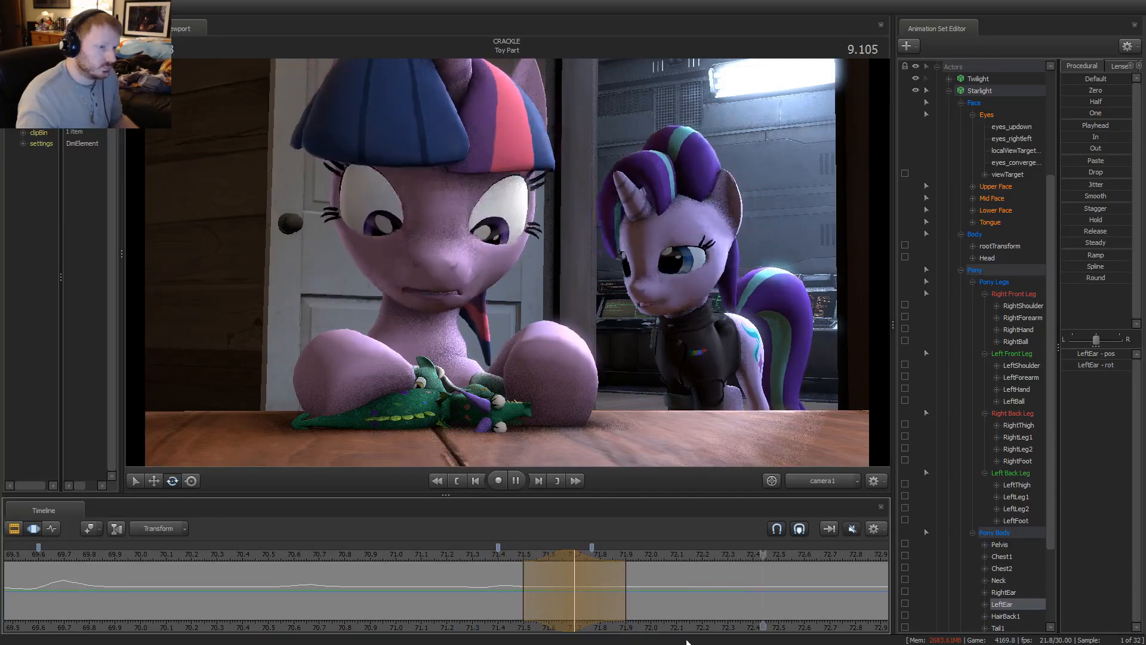
Rotate Starlight's LeftEar near 72.47 and shift its time selection to peak at about 72.4, spanning about 72.3 to 72.53
middle_click_drag(738, 628, 348, 598)
left_click_drag(346, 598, 271, 616)
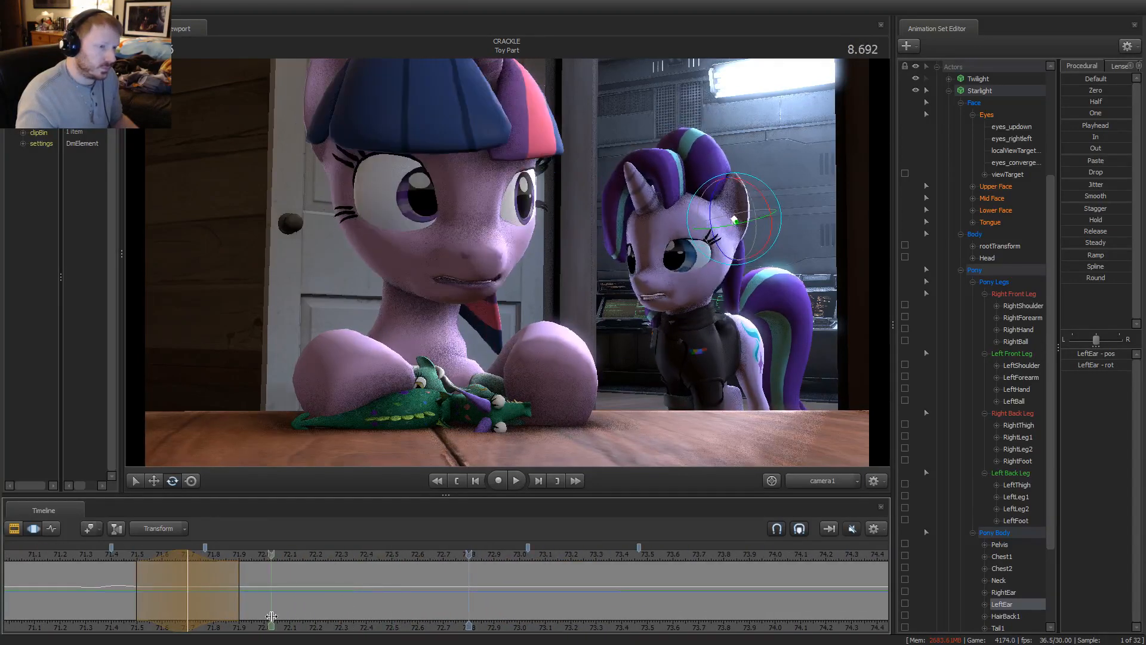
left_click(380, 596, "shift")
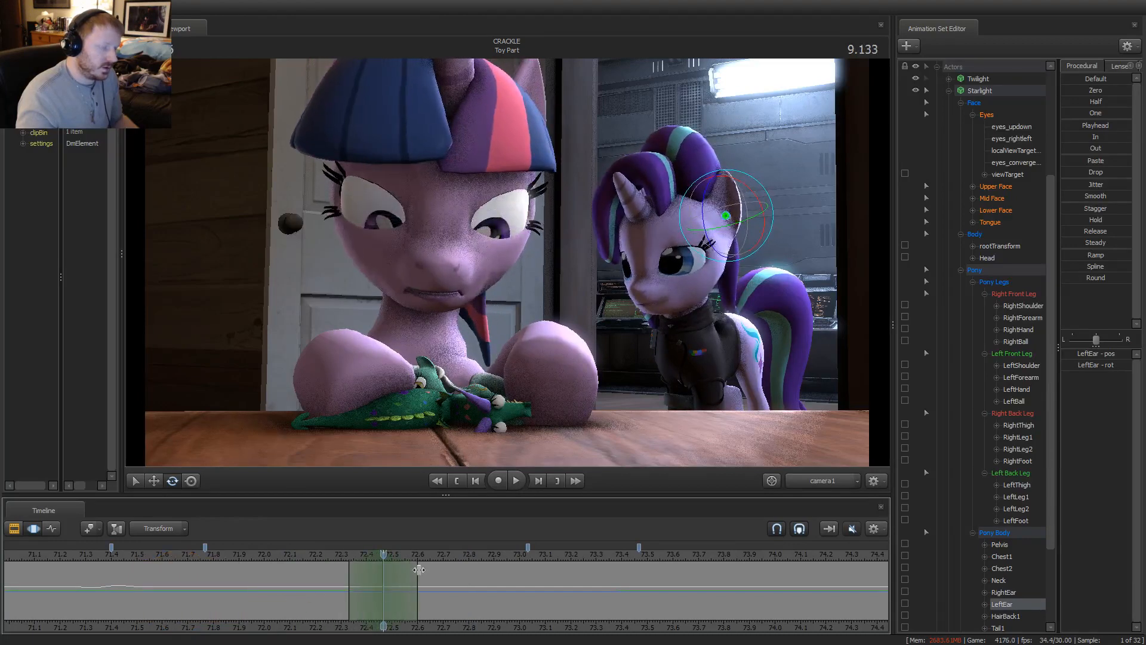
left_click_drag(729, 188, 733, 188)
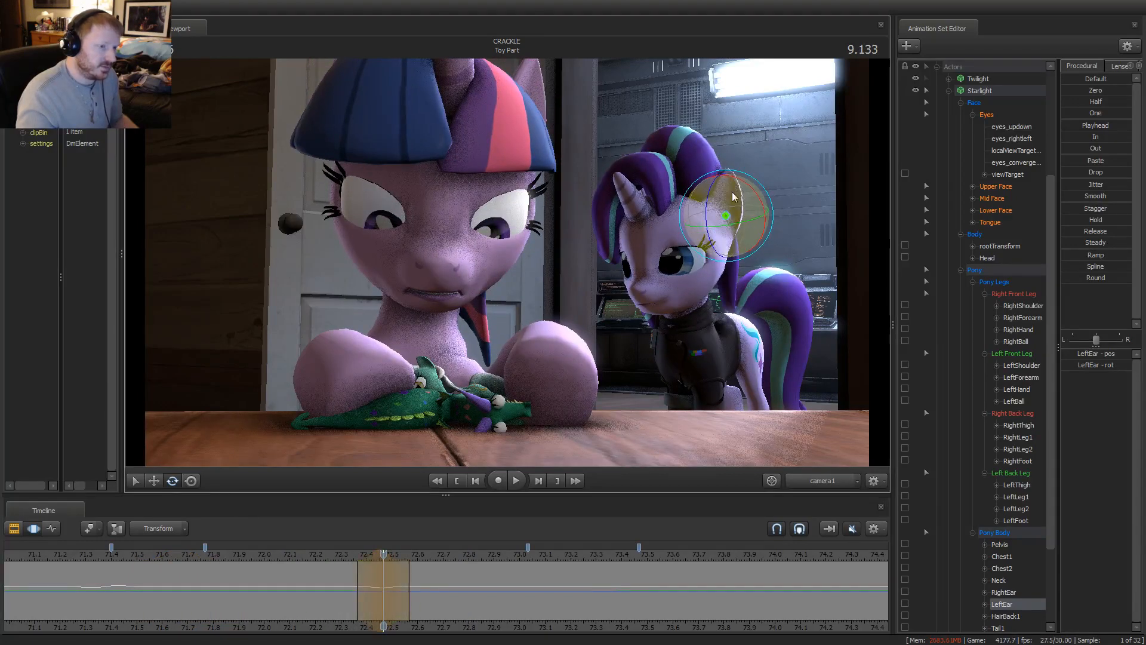
left_click_drag(347, 590, 385, 598)
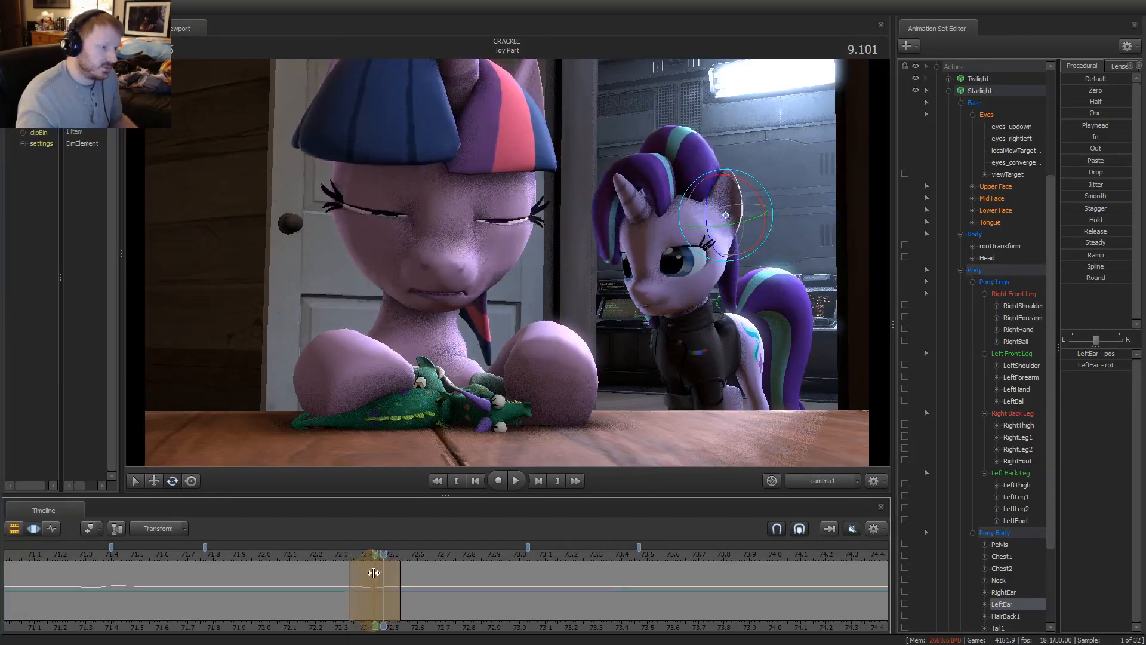
mouse_move(372, 556)
left_mouse_down()
mouse_move(398, 558)
mouse_move(362, 553)
left_mouse_up()
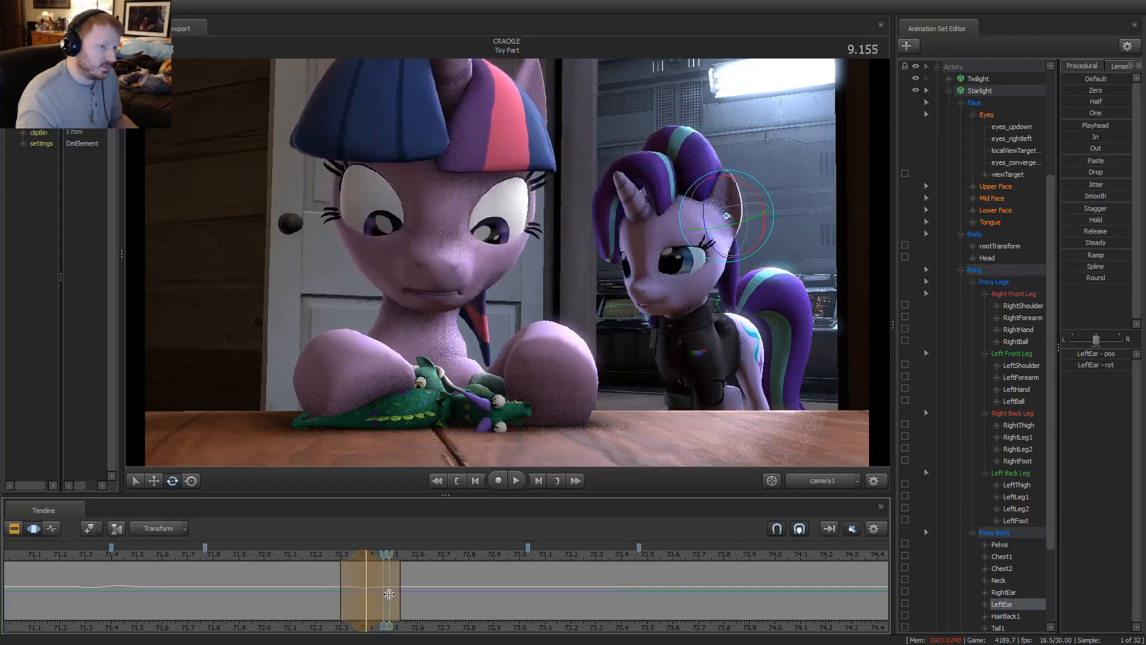
Rotate Starlight's LeftEar at about 72.53 over about 72.4 to 72.73, and at about 72.73 over about 72.57 to 72.9
left_click(397, 594)
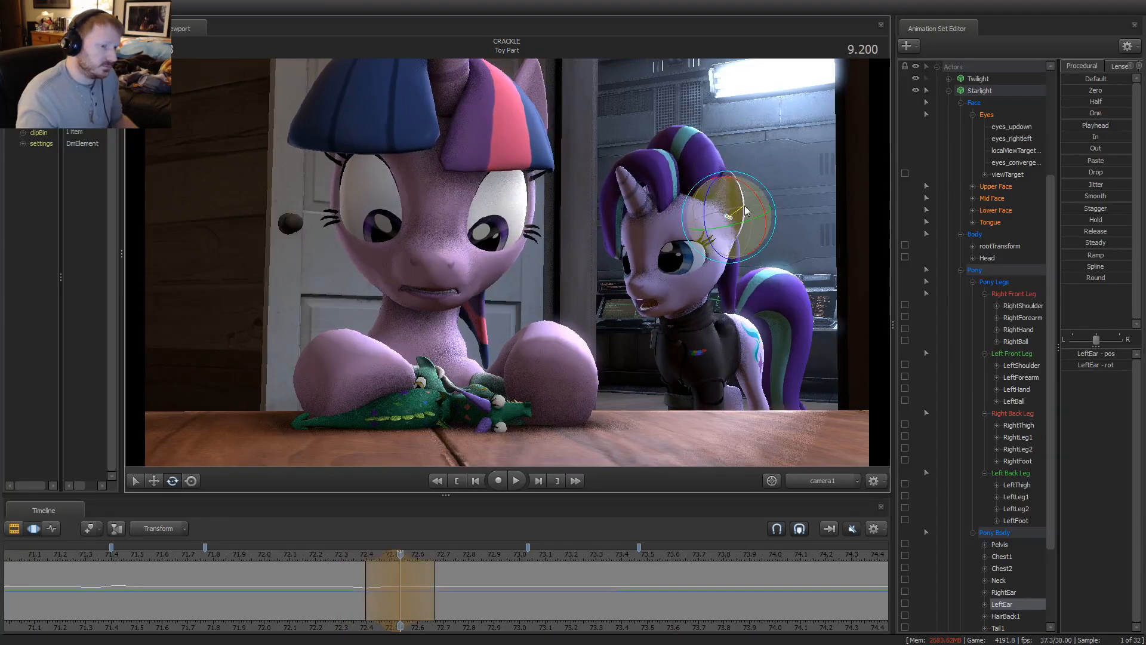
key("space")
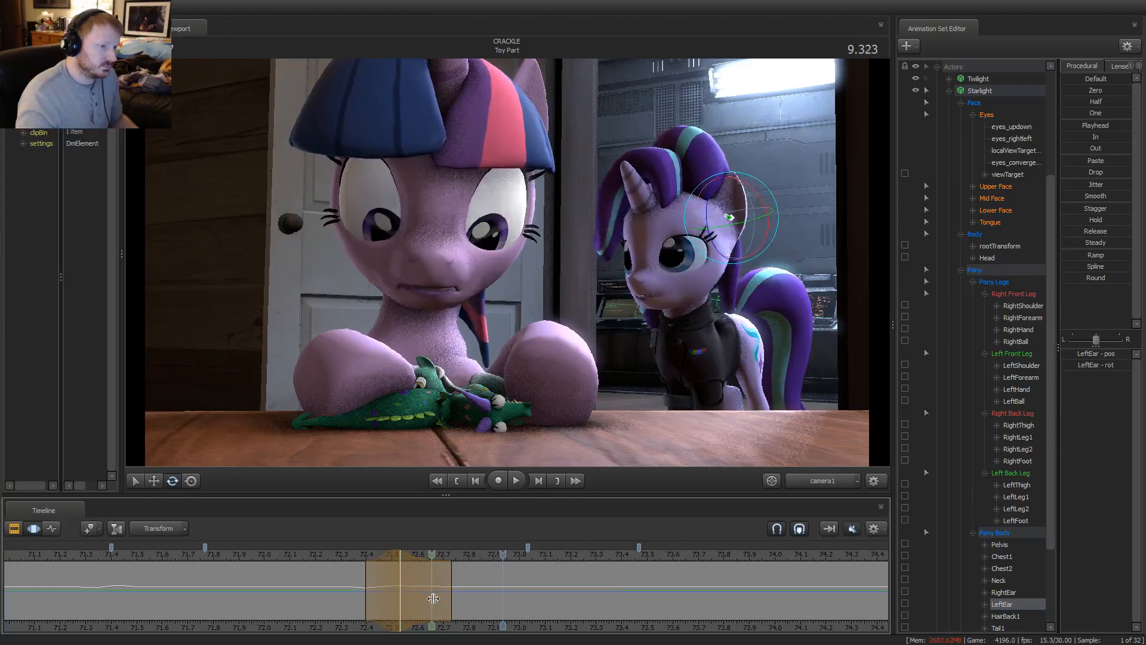
left_click_drag(452, 600, 454, 601, "shift")
scroll(453, 600, "up", 5, "shift")
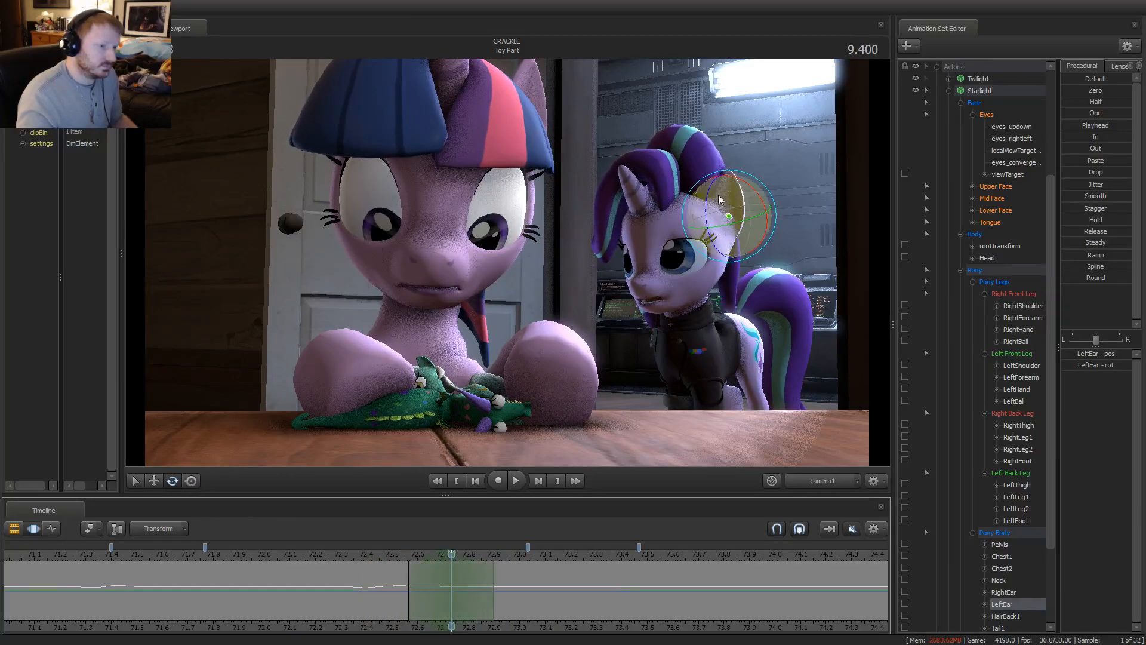
left_click_drag(724, 213, 732, 209)
key("space")
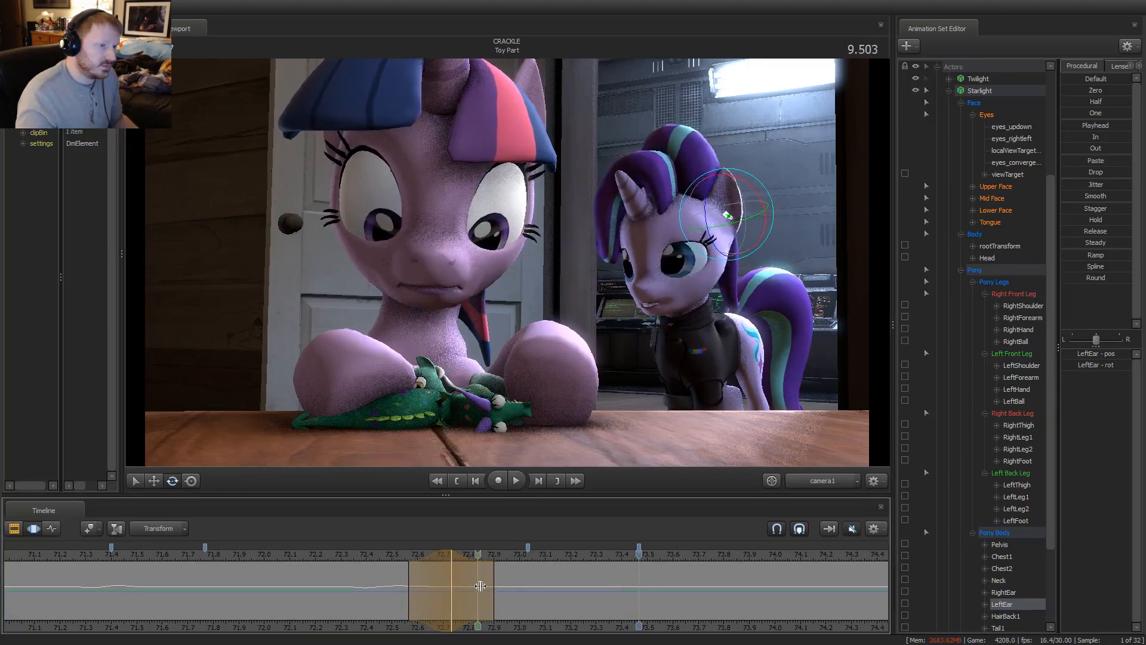
Try rotating Starlight's LeftEar at about 72.97 over about 72.83 to 73.1, play it back, and undo the rotation
key("space")
left_click(512, 590)
scroll(514, 590, "up", 3)
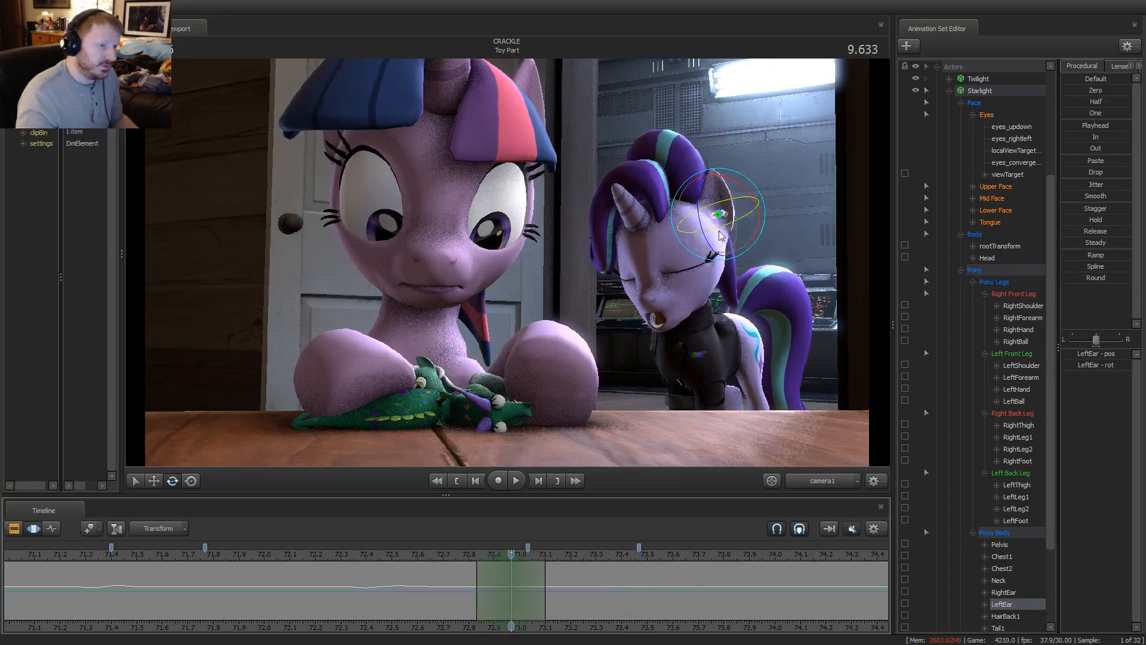
key("space")
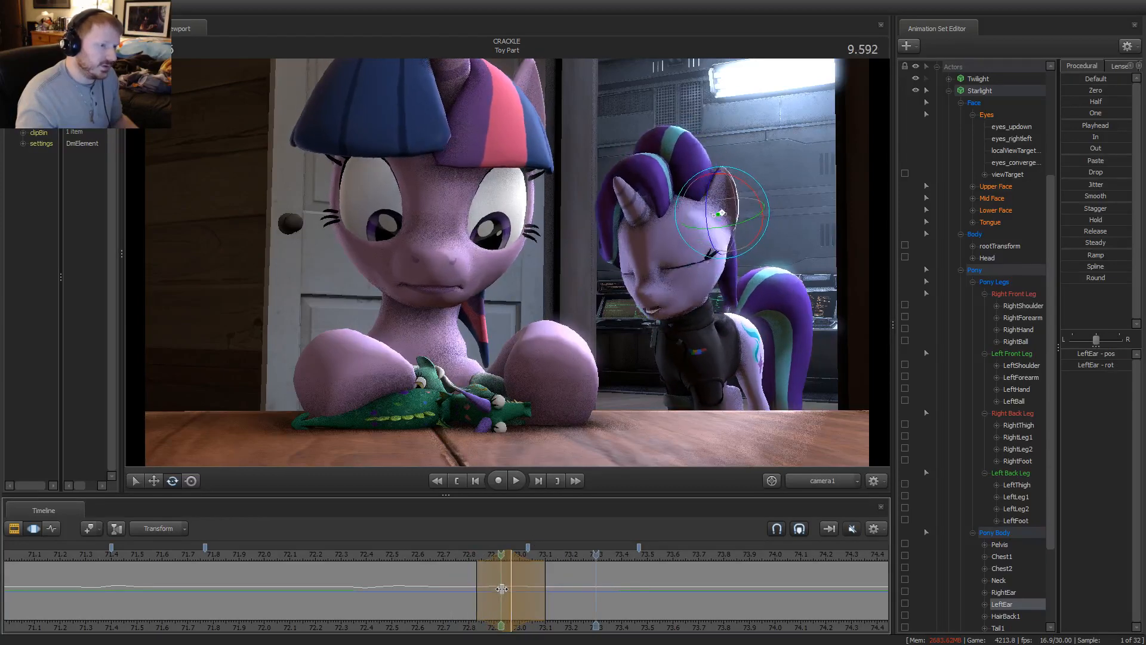
key("space")
key("Escape")
left_click_drag(531, 593, 477, 560)
key("ctrl+z")
key("ctrl+z")
Rotate Starlight's LeftEar at about 73.0 over about 72.83 to 73.13, and at about 73.13 over about 72.97 to 73.3
left_click(520, 561)
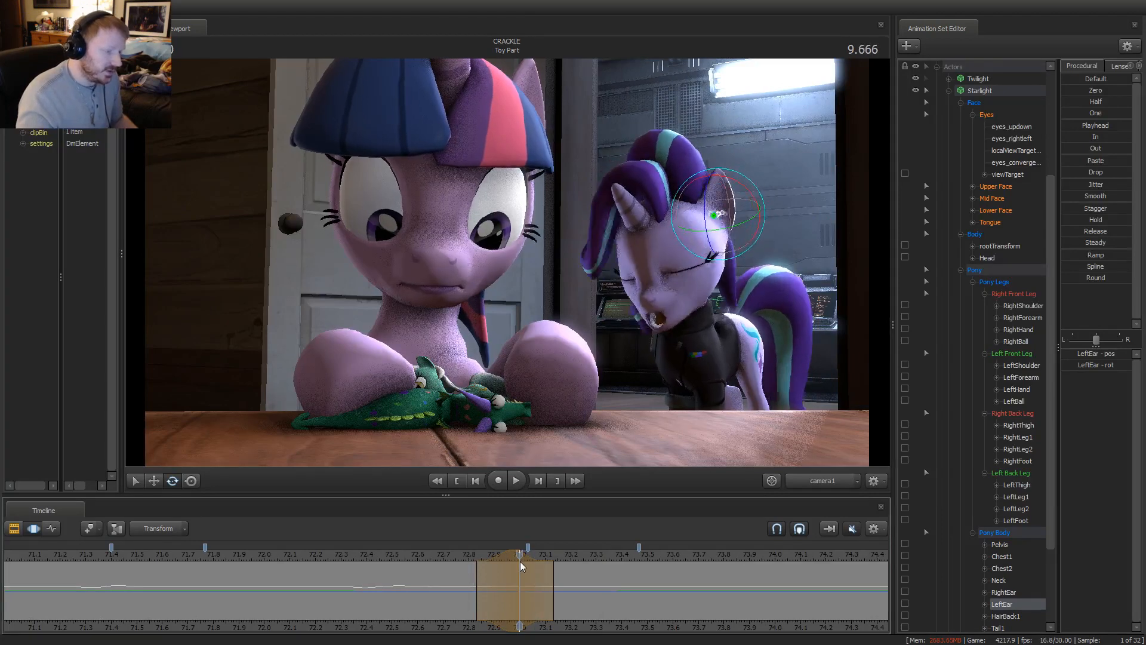
left_click_drag(705, 258, 747, 186)
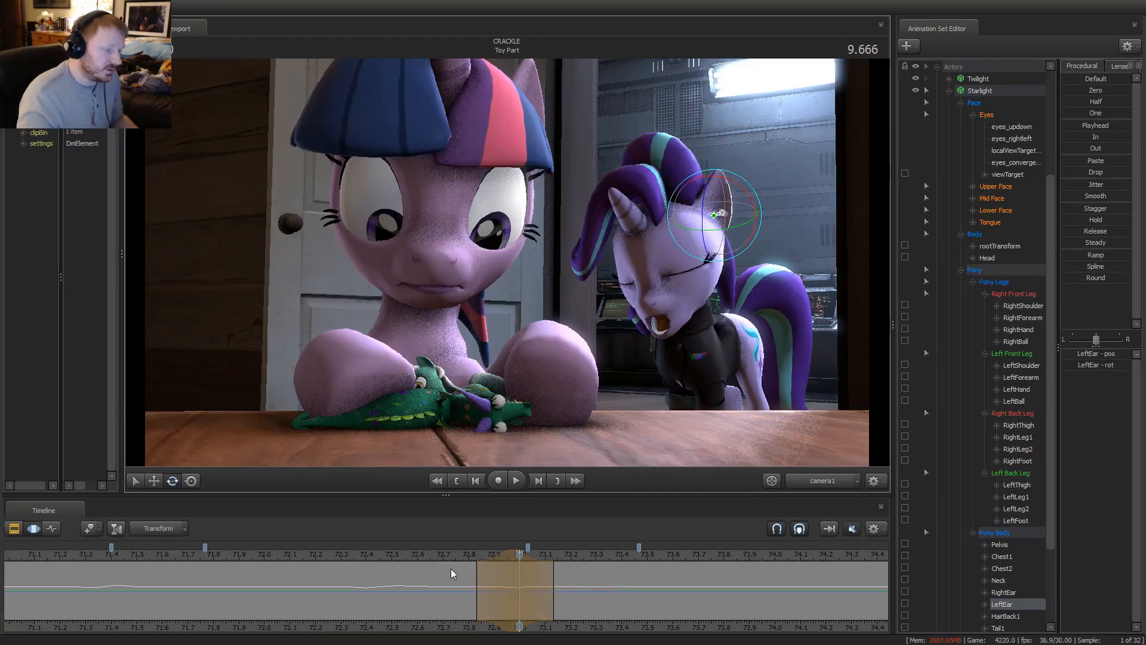
left_click_drag(451, 569, 551, 595)
key("Escape")
left_click(551, 594, "shift")
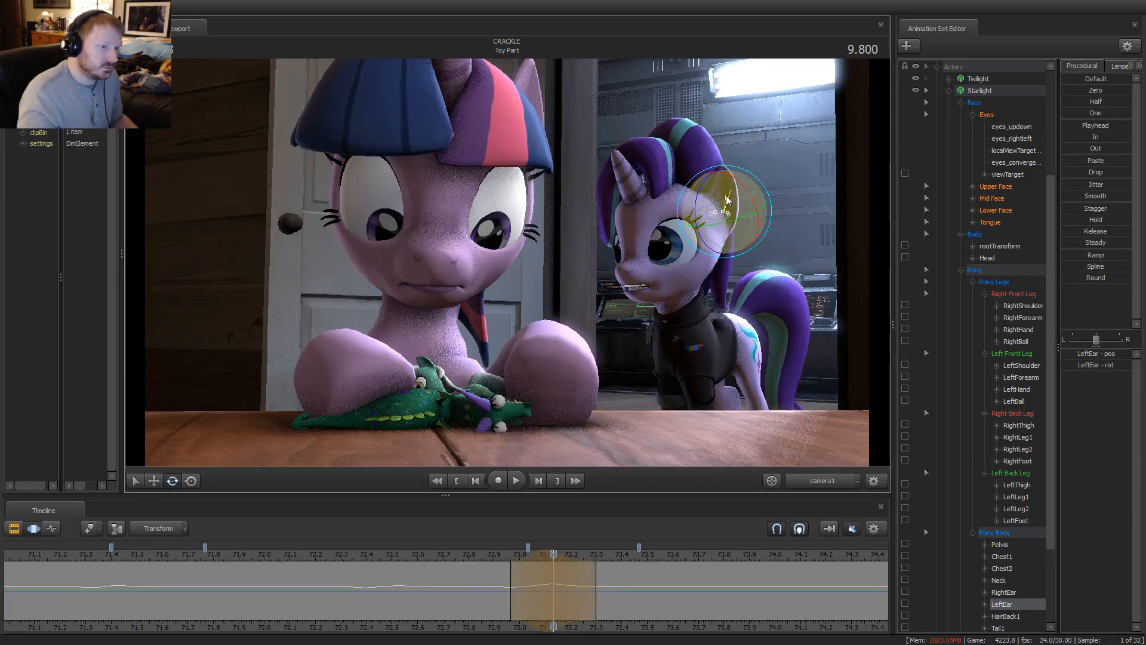
key("space")
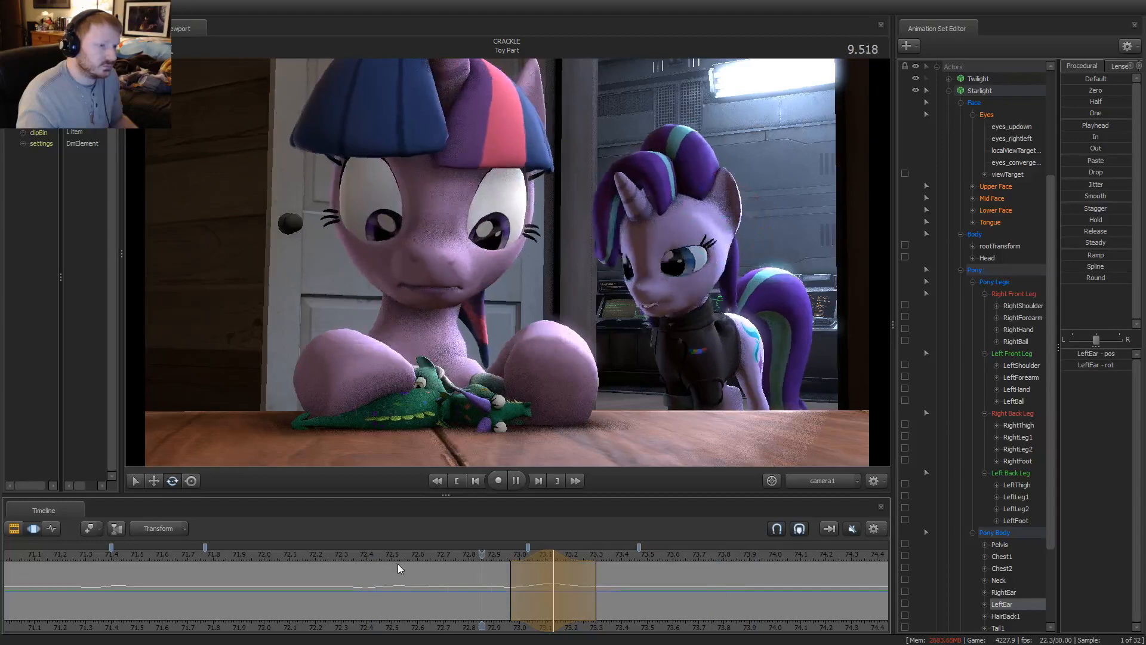
Rotate Starlight's LeftEar at about 73.5 over a time selection from about 73.4 to 73.6, and play it back
key("shift")
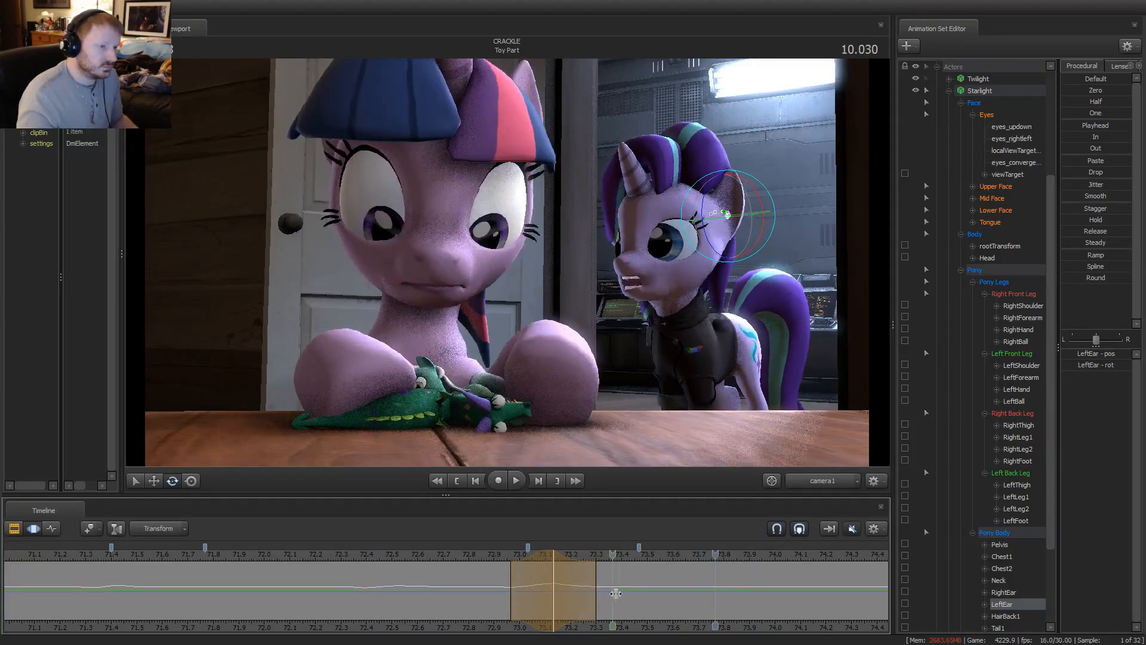
left_click(649, 604, "shift")
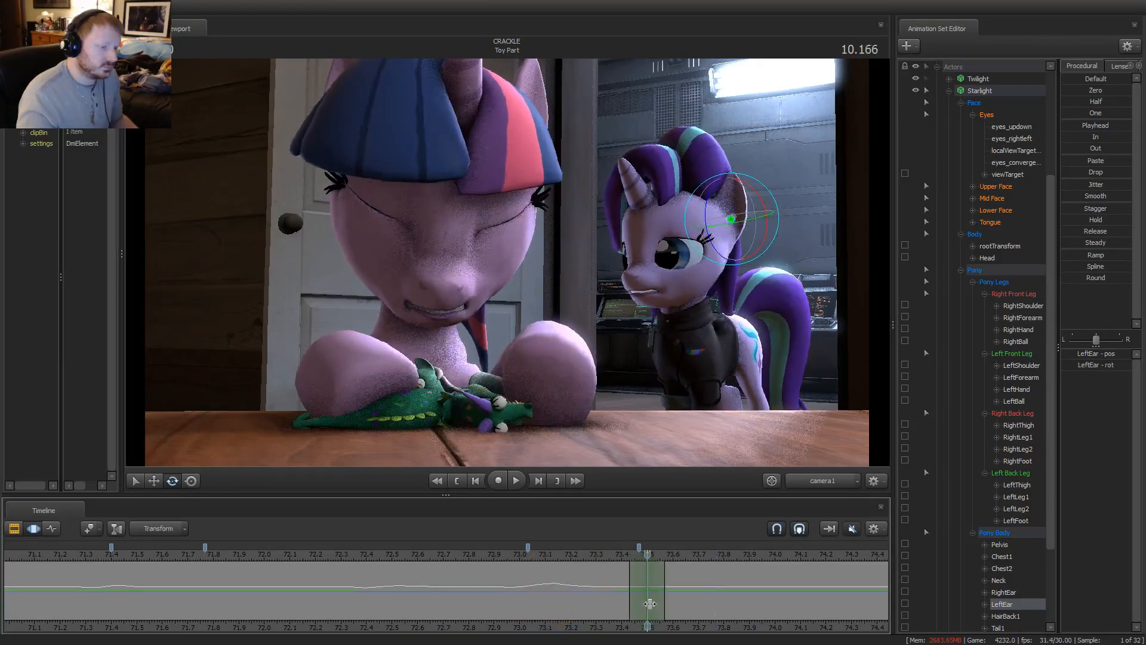
left_click_drag(730, 219, 725, 203)
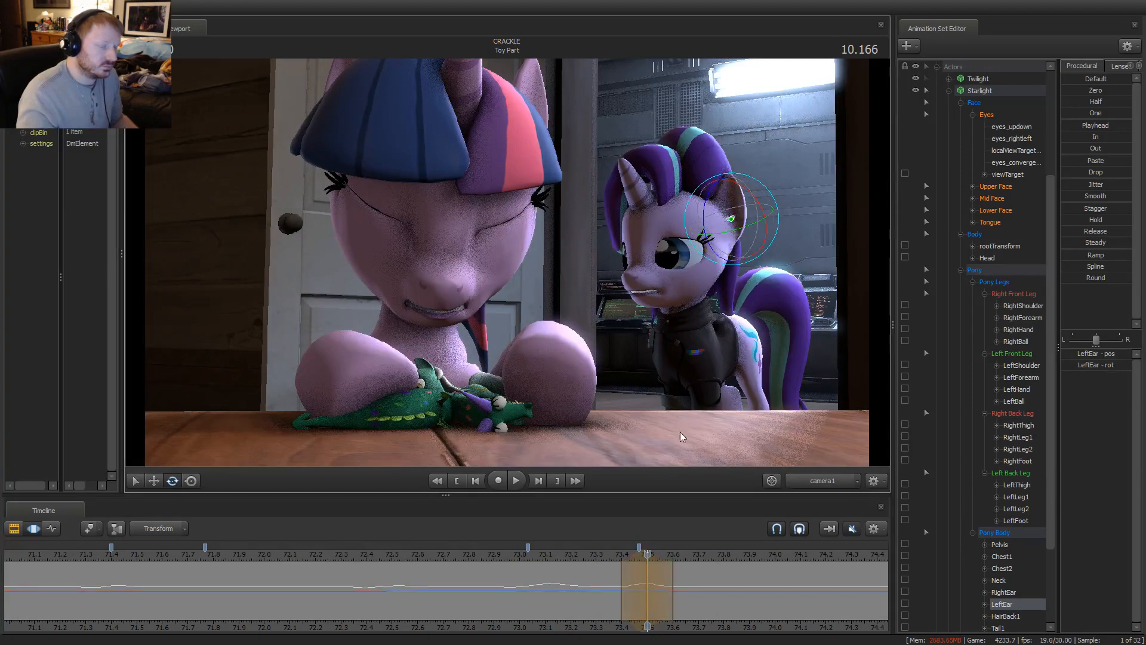
key("space")
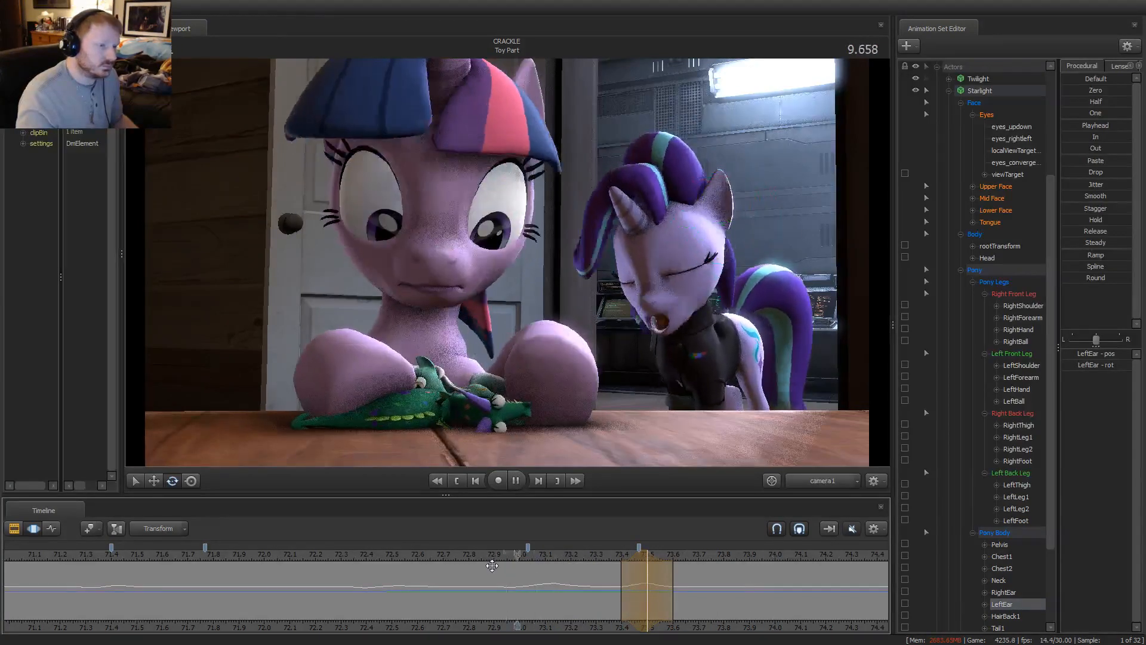
key("space")
Play back the Toy Part shot from near its start to review Starlight's ear motion
scroll(498, 563, "down", 4)
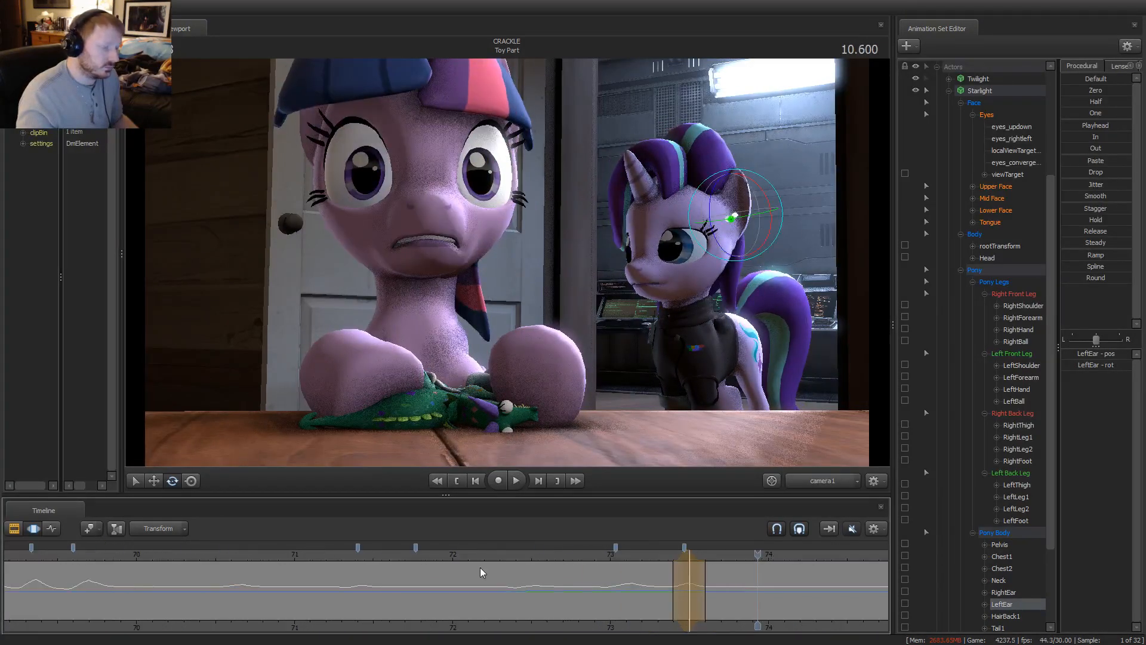
scroll(287, 557, "down", 3)
left_click(281, 556)
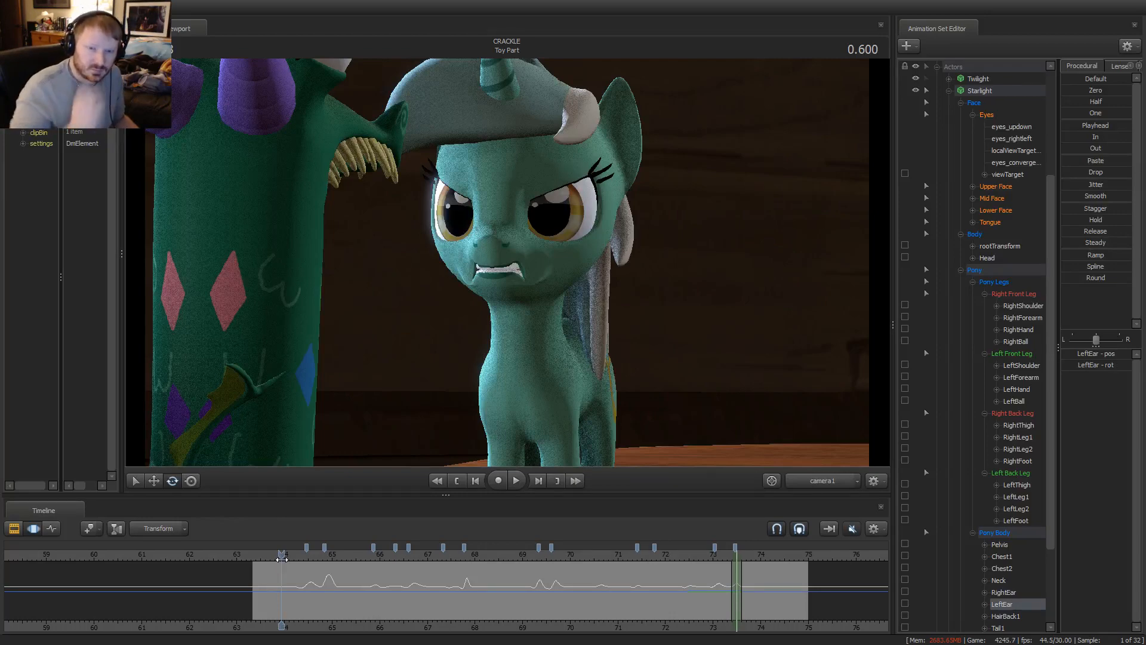
key("space")
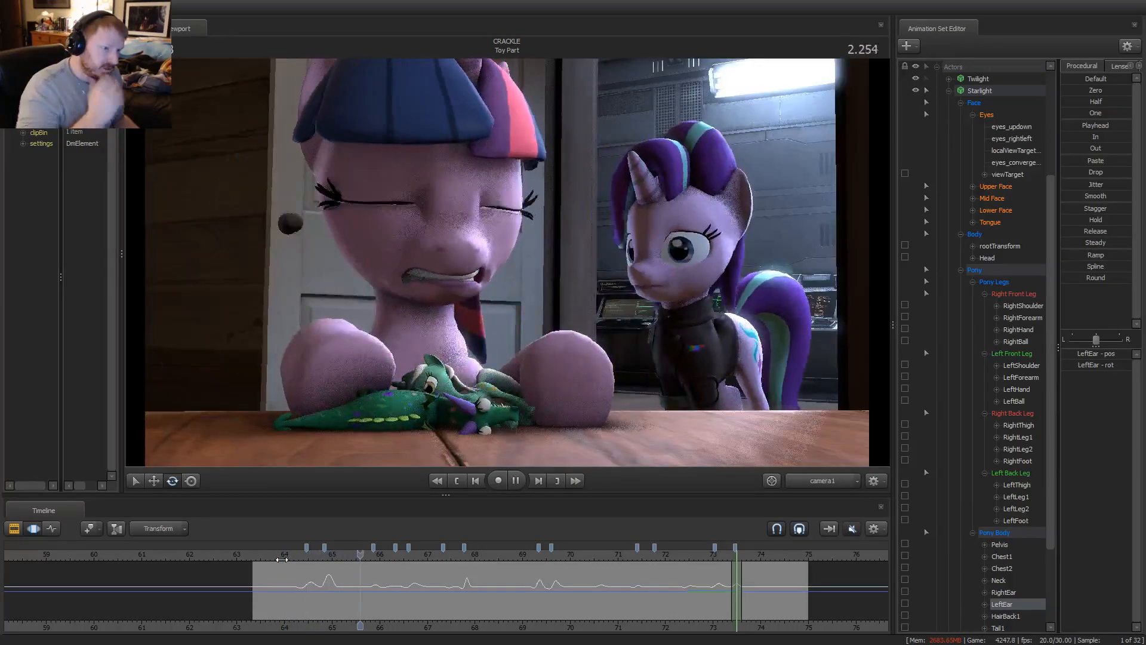
key("space")
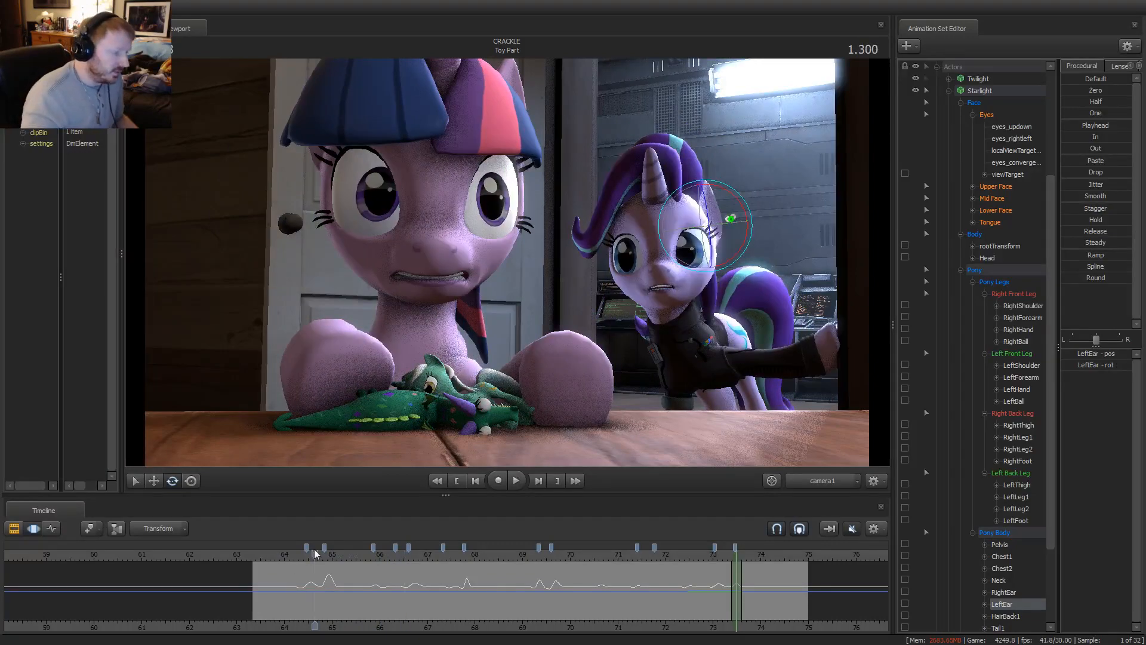
key("space")
key("space")
Rotate Starlight's LeftEar at about 65.13 over a time selection from about 64.9 to 65.4, and play it back
key("shift")
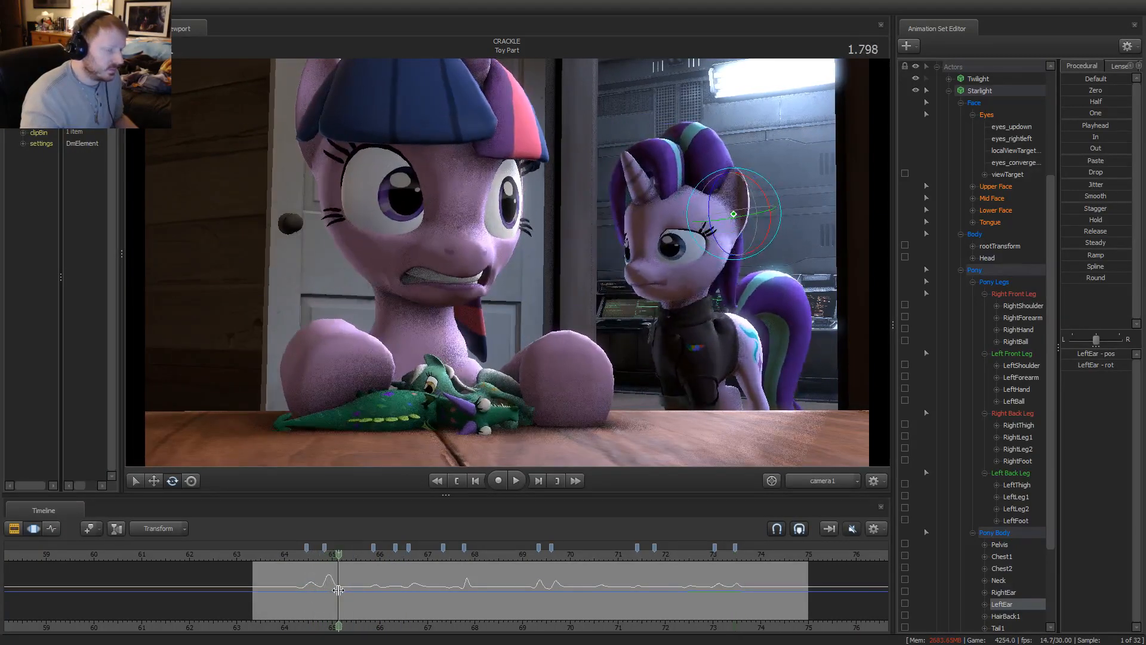
mouse_move(742, 173)
left_mouse_down()
mouse_move(741, 215)
mouse_move(746, 186)
left_mouse_up()
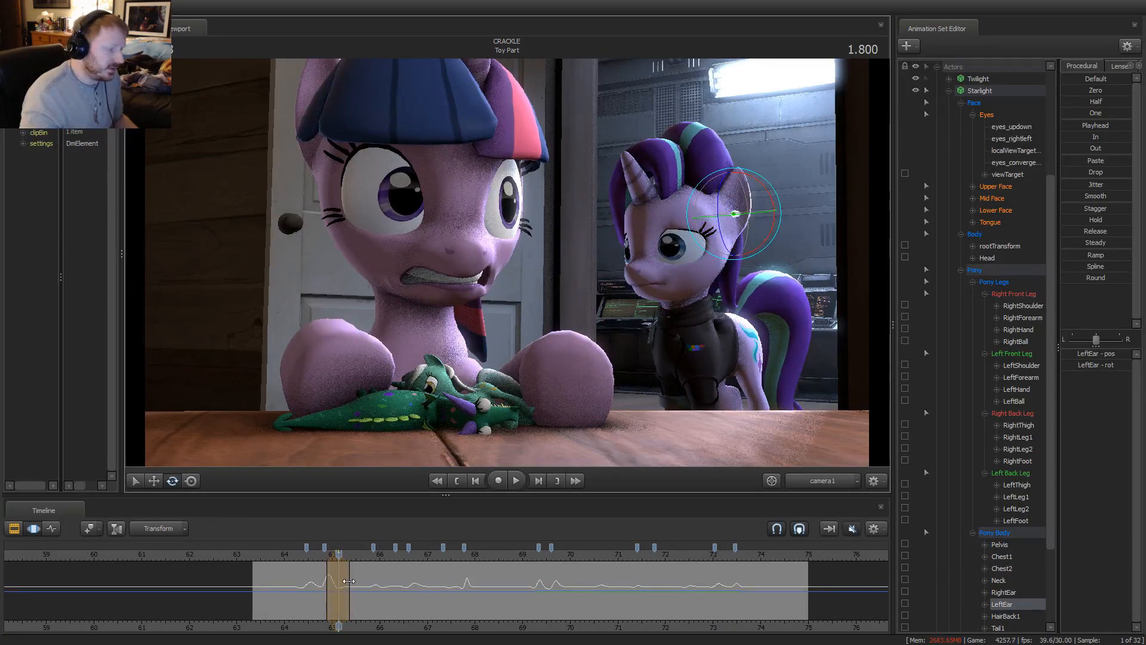
left_click_drag(348, 581, 353, 581)
left_click(308, 554)
key("space")
Rotate Starlight's LeftEar at about 65.6 over a time selection from about 65.4 to 65.8, and play it back
key("space")
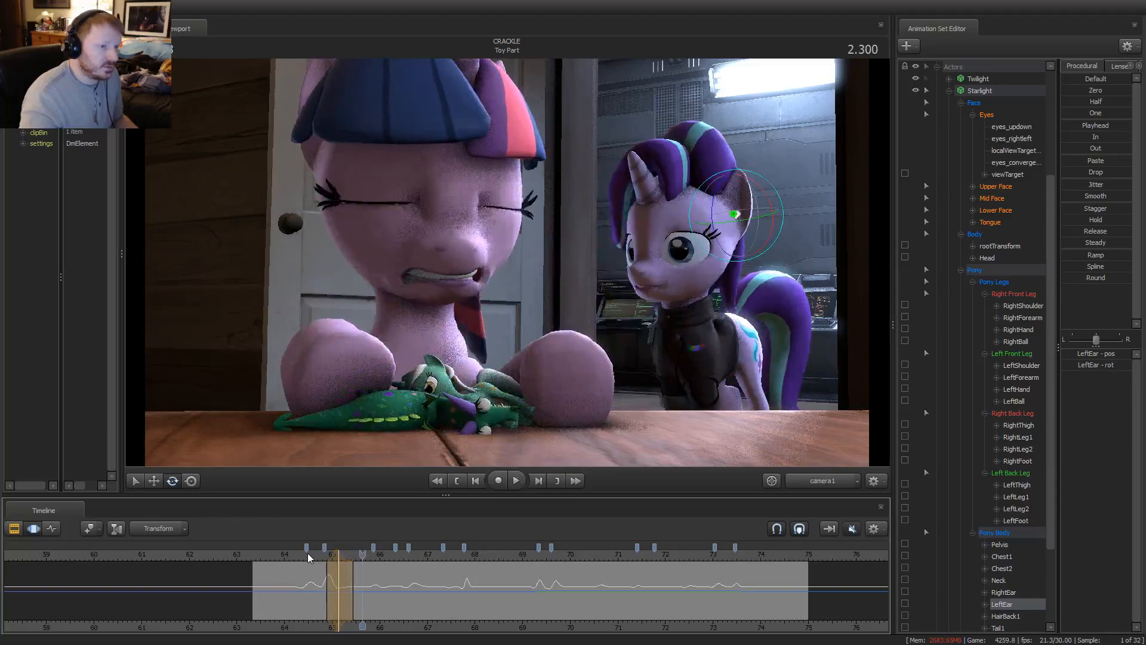
key("space")
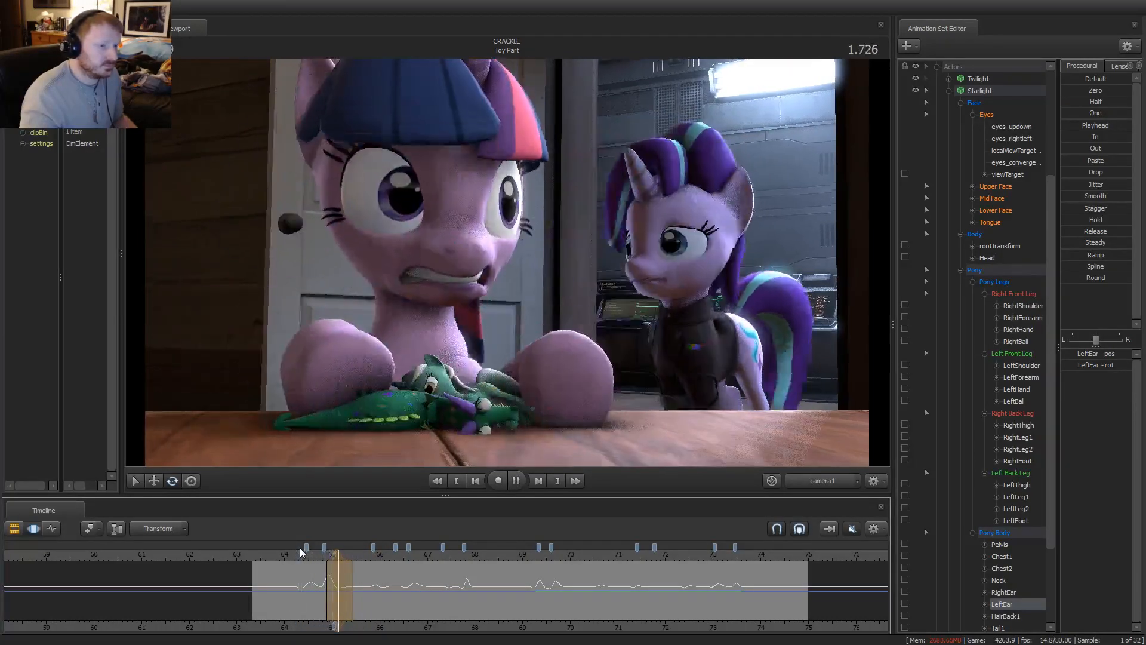
scroll(344, 580, "up", 2)
key("space")
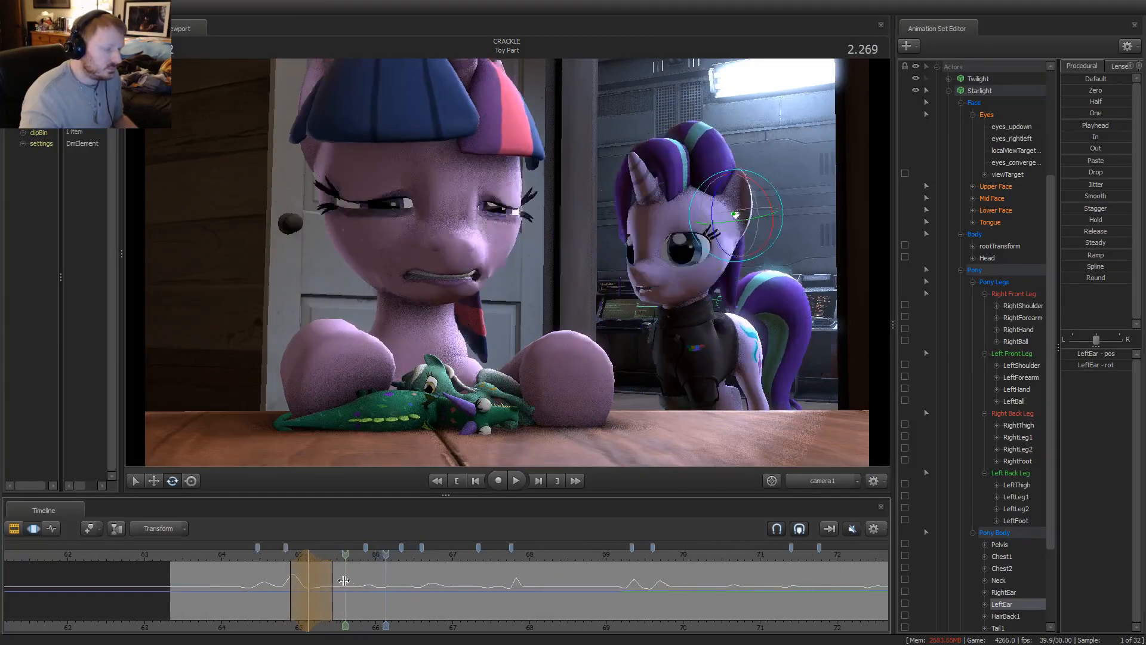
mouse_move(344, 580)
left_mouse_down()
mouse_move(307, 579)
mouse_move(344, 584)
left_mouse_up()
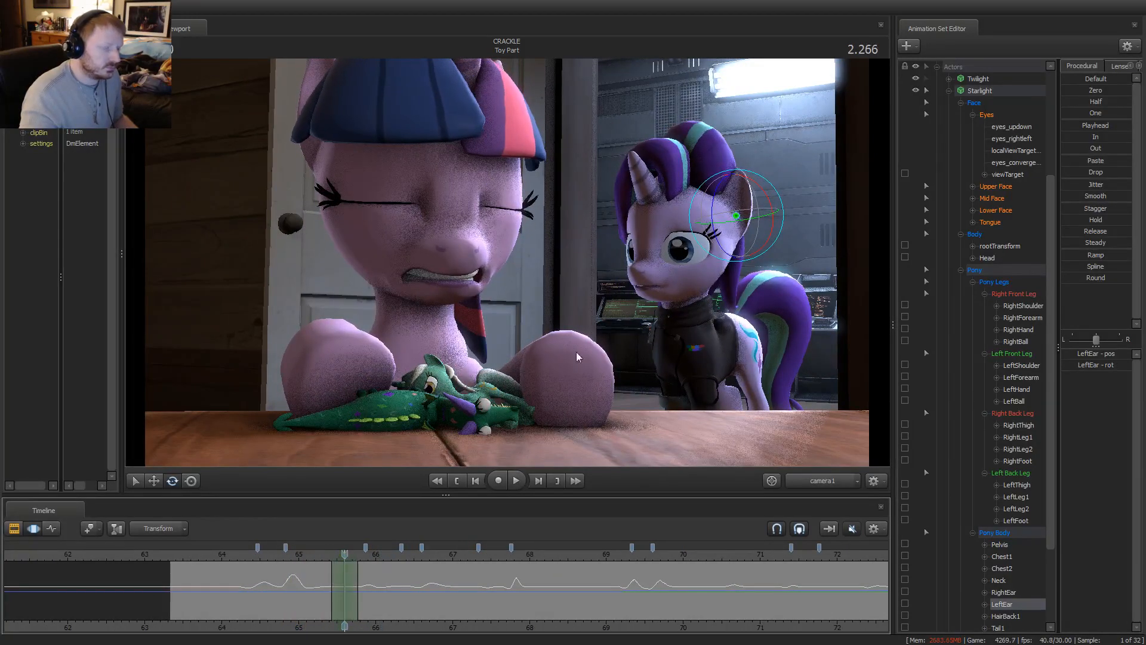
left_click_drag(764, 223, 764, 220)
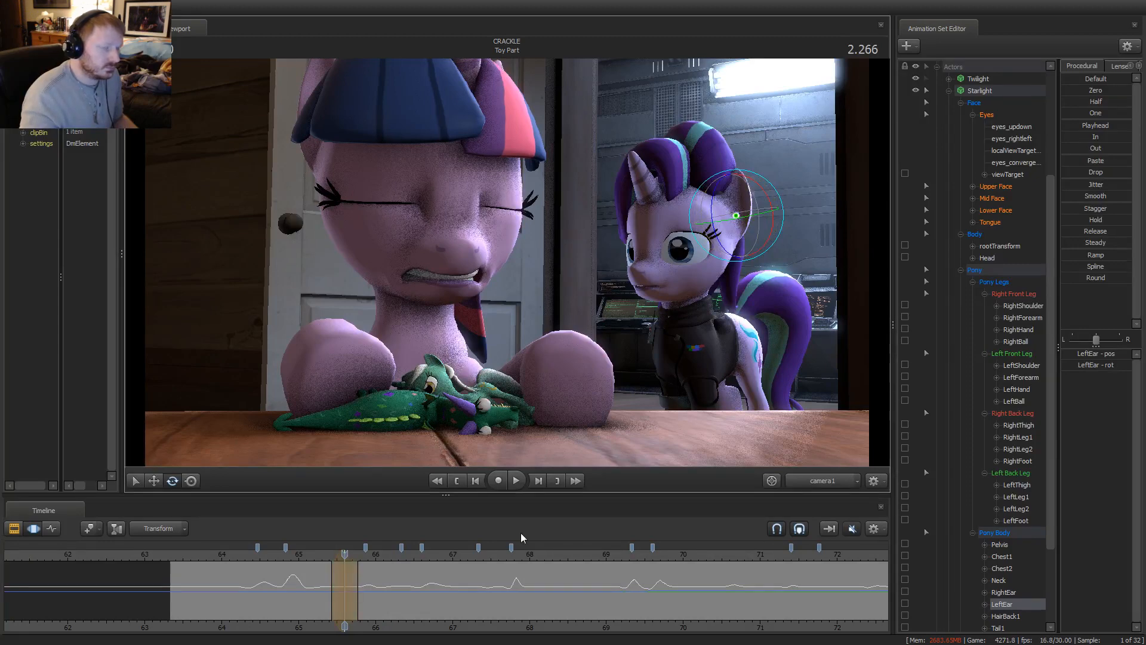
key("space")
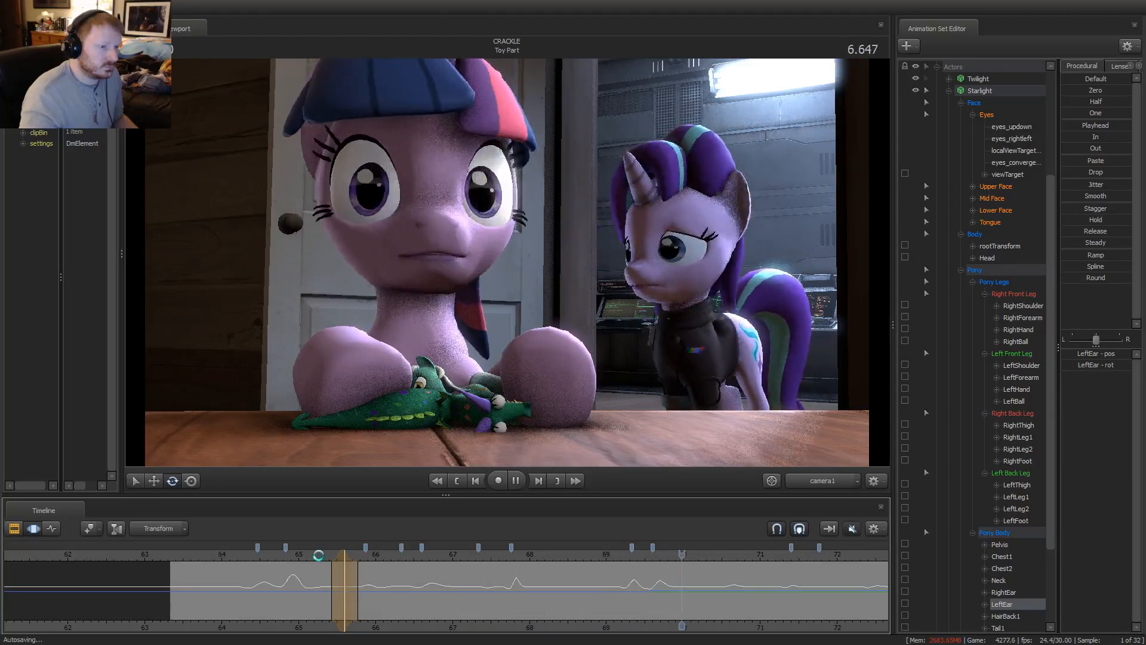
key("space")
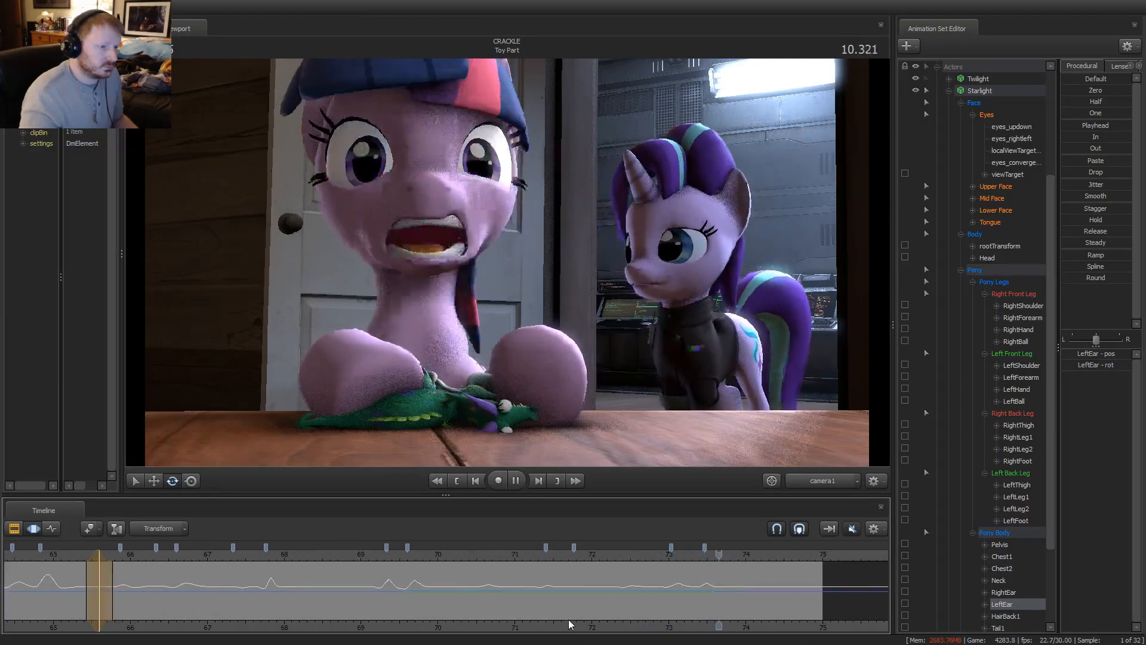
Rotate Starlight's LeftEar at about 73.5 over a time selection from about 73.37 to 73.63, and play it back
left_click(669, 557)
key("space")
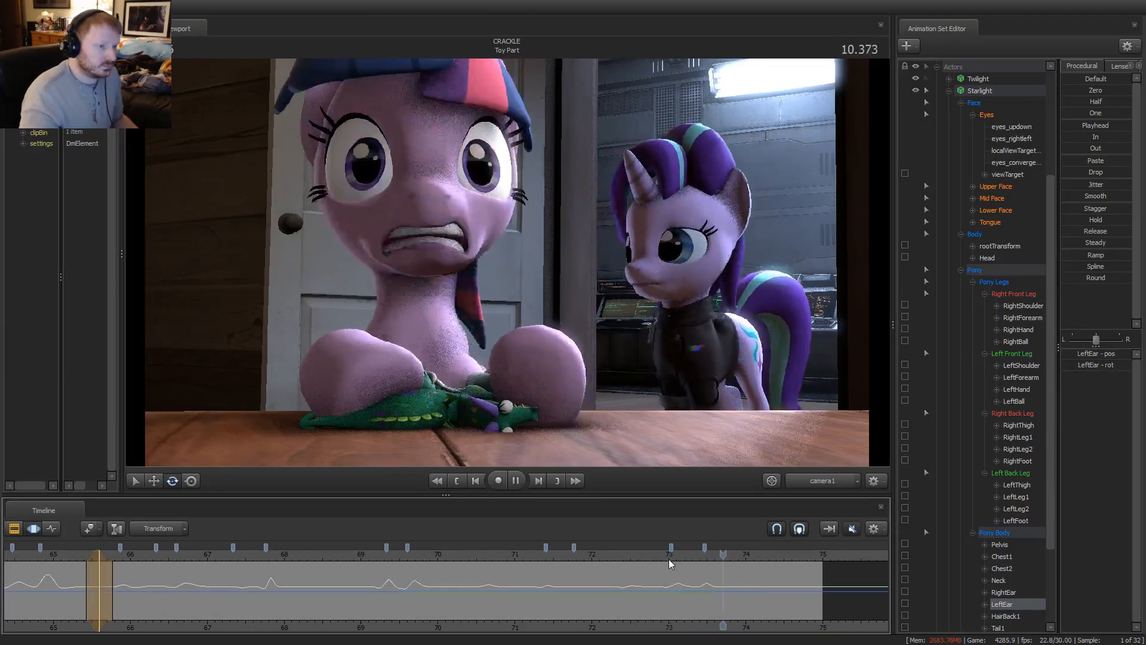
scroll(716, 586, "up", 3)
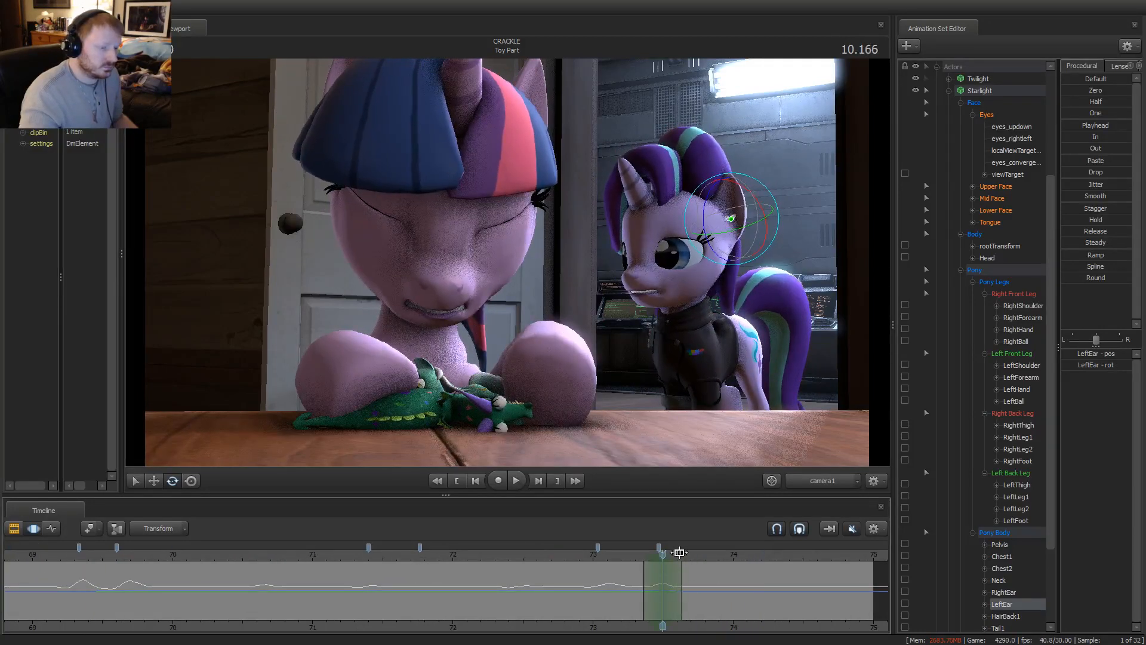
left_click_drag(729, 231, 735, 207)
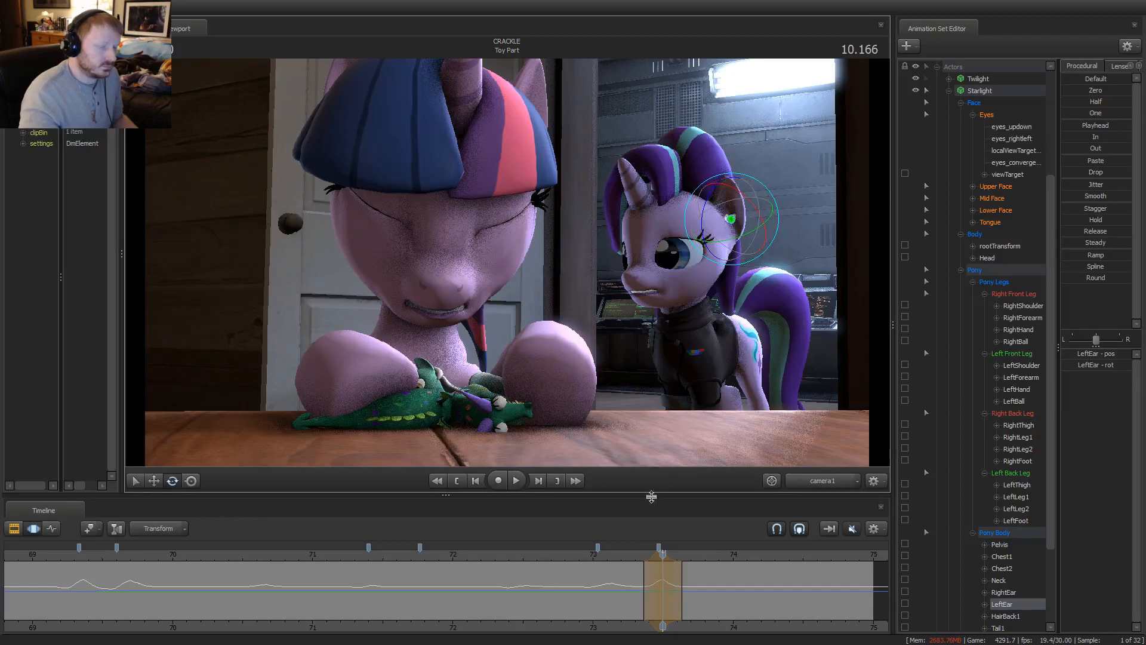
left_click(593, 557)
key("space")
key("space")
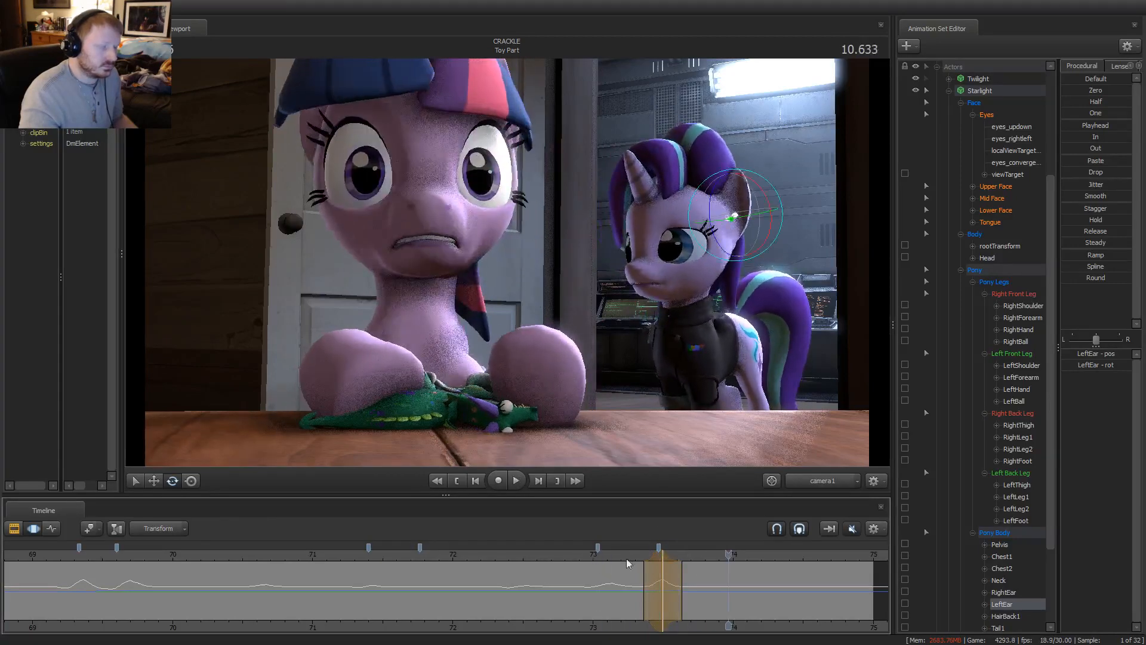
Rotate Starlight's LeftEar at about 73.63 over a time selection from about 73.43 to 73.83, and play back the shot
left_click_drag(653, 555, 658, 556)
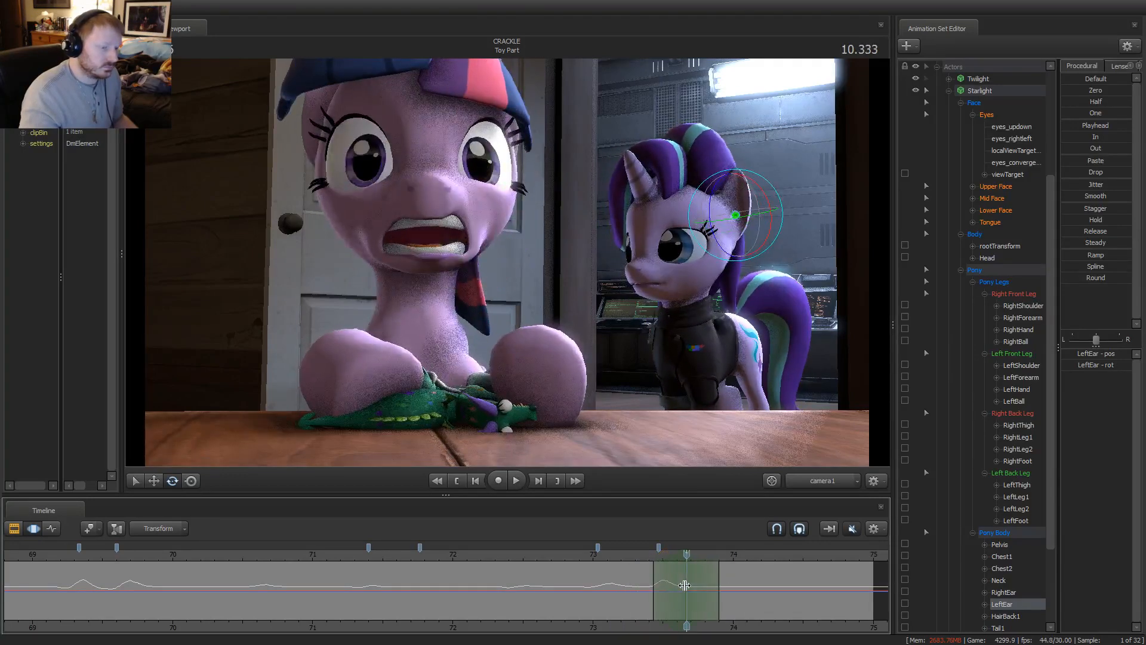
left_click_drag(742, 225, 745, 214)
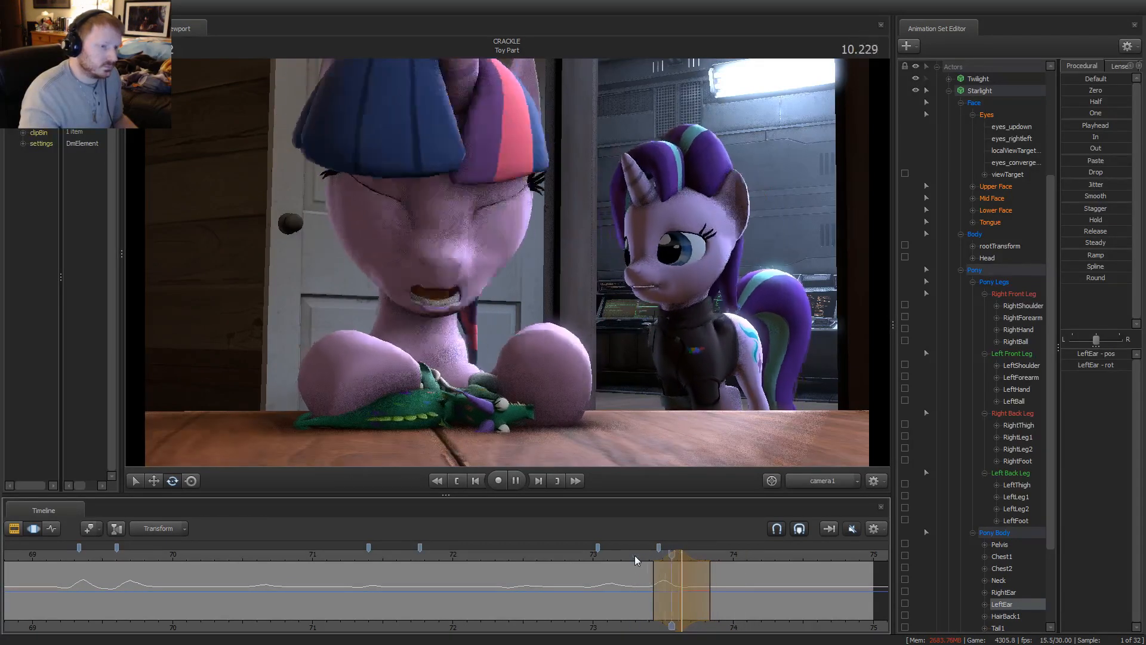
scroll(633, 556, "down", 5)
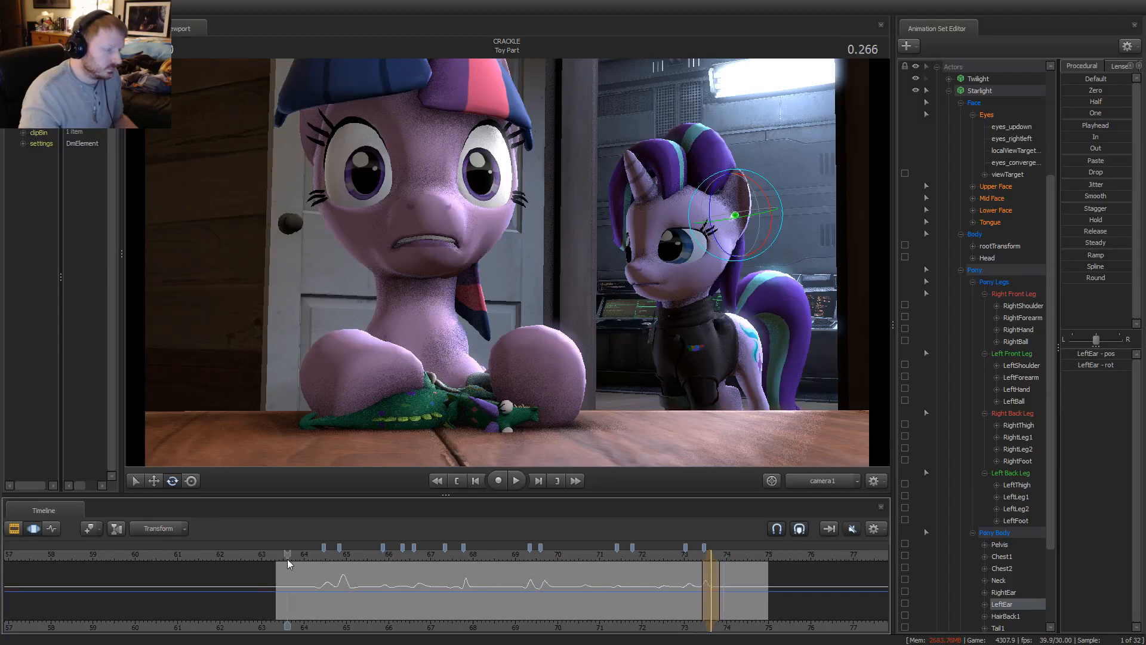
key("space")
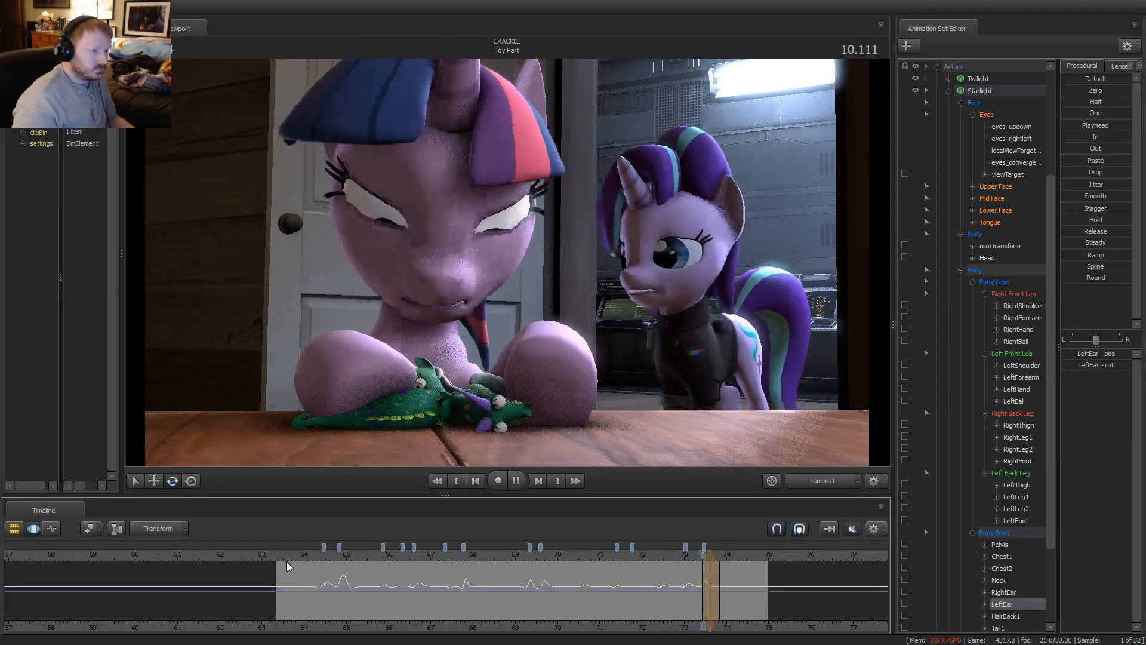
key("space")
Play back the opening of the Toy Part shot to review Starlight's turn in the background
left_click(303, 553)
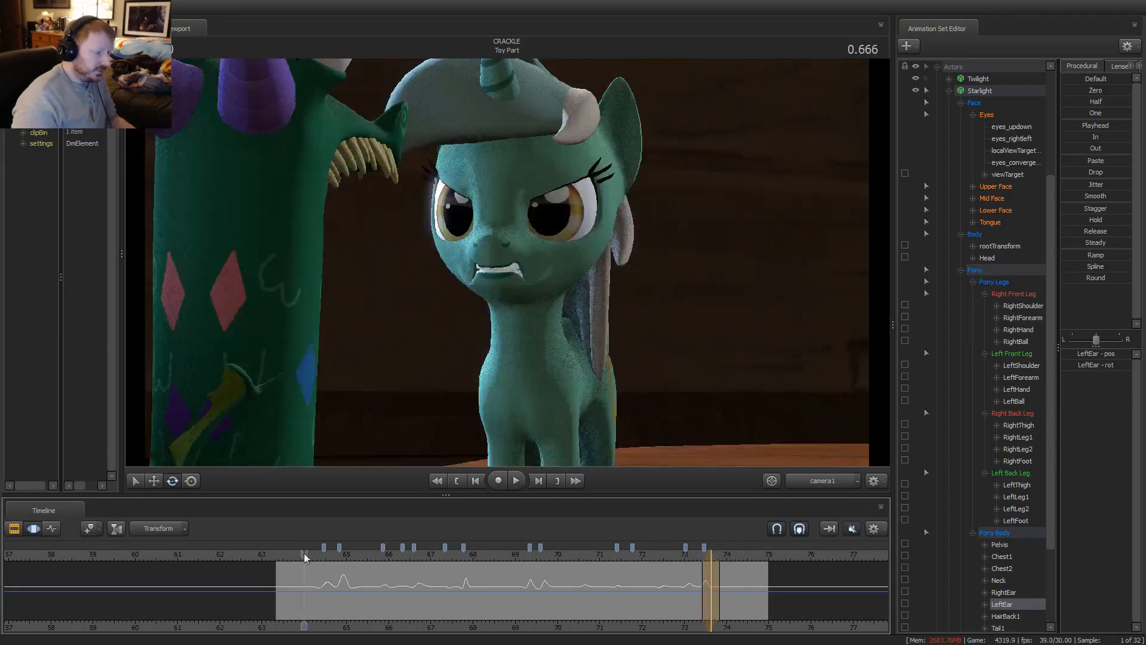
key("space")
key("F2")
key("space")
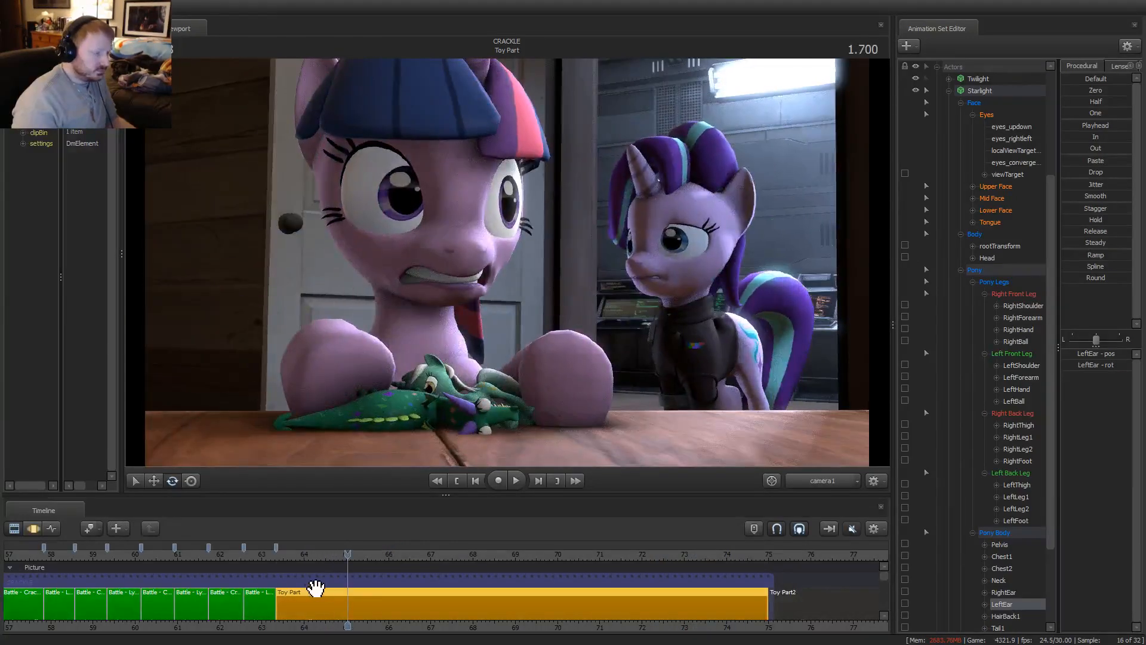
key("F3")
left_click(291, 556)
key("space")
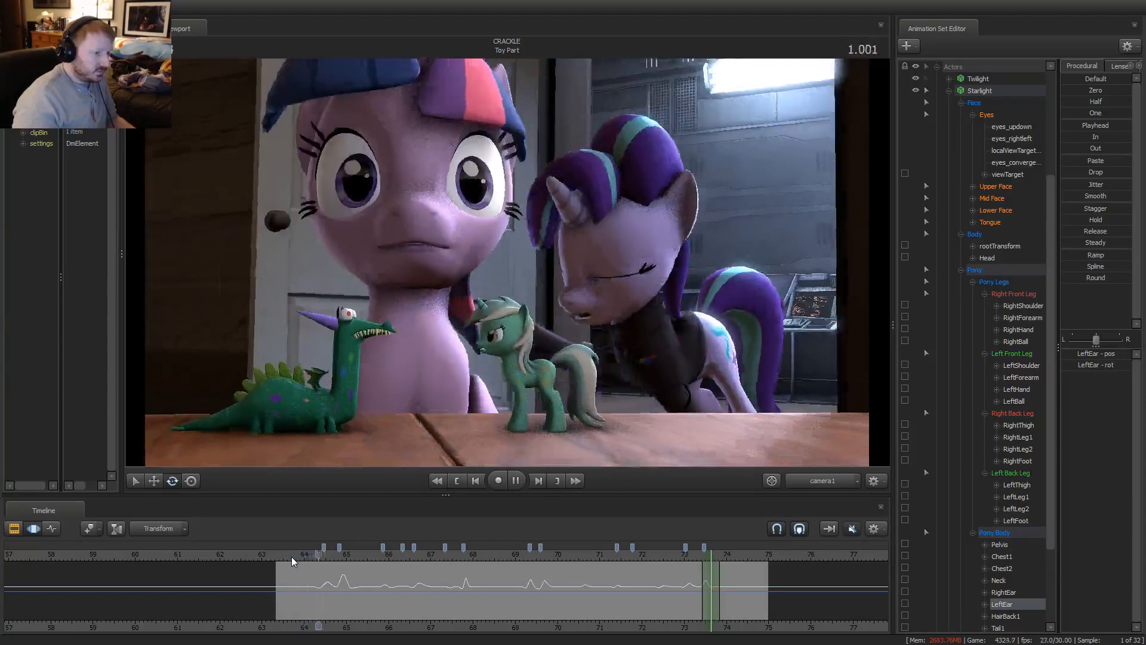
key("space")
Rotate Starlight's Tail1 over a time selection covering the shot's start to about 64.8, with the falloff ending at about 65.05
left_click(711, 323)
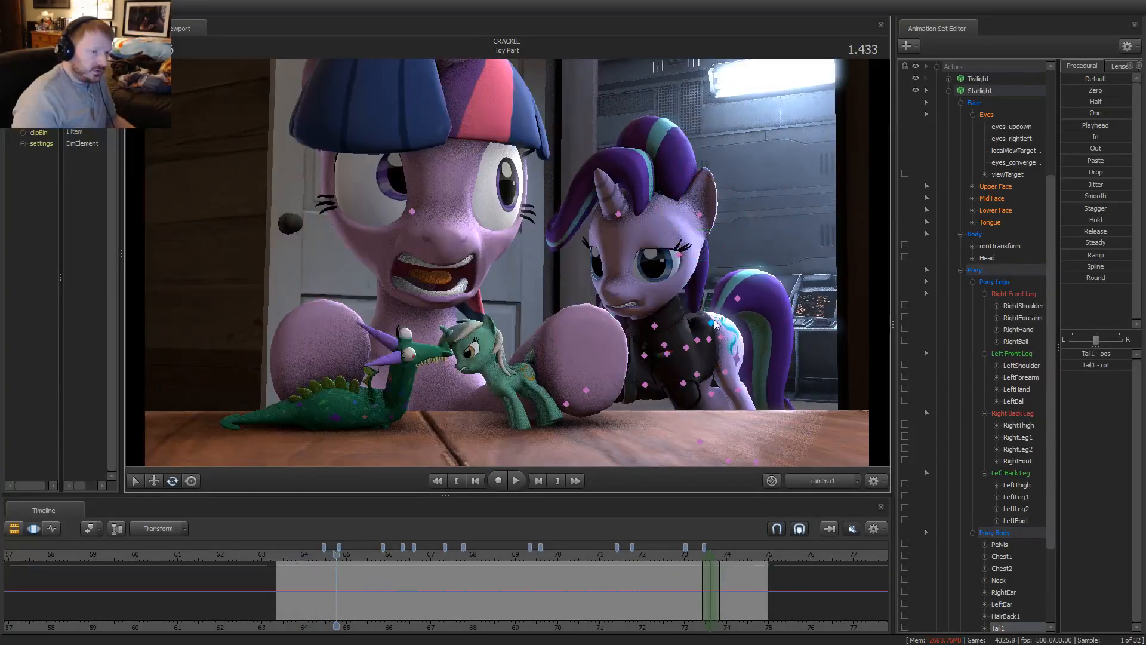
scroll(329, 566, "up", 1)
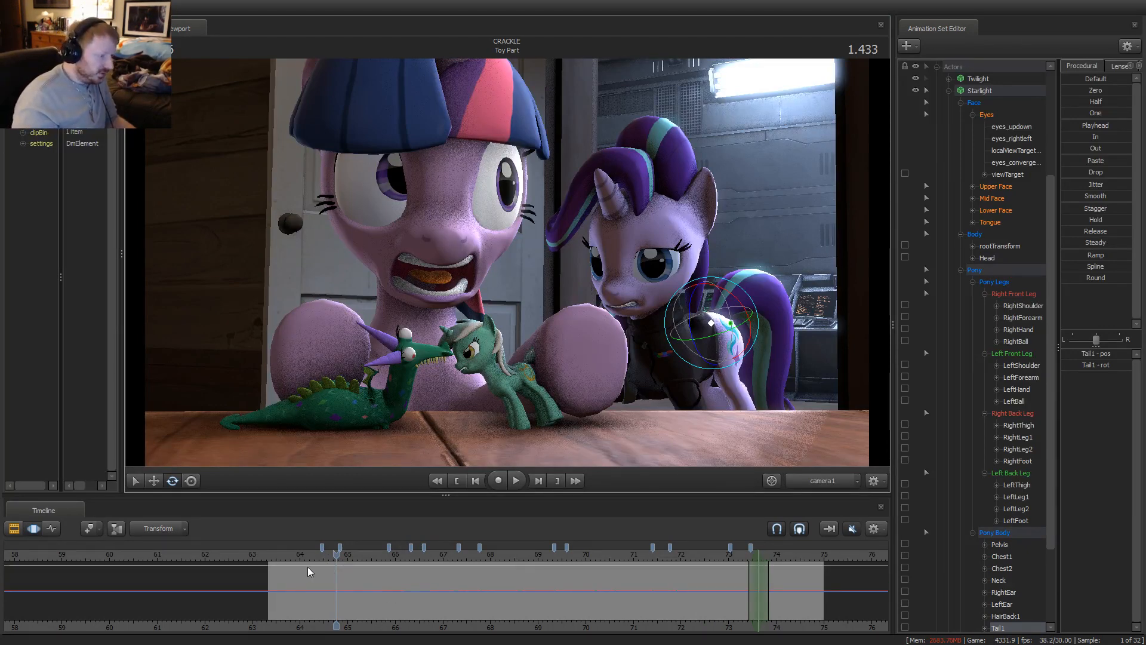
scroll(298, 577, "up", 3)
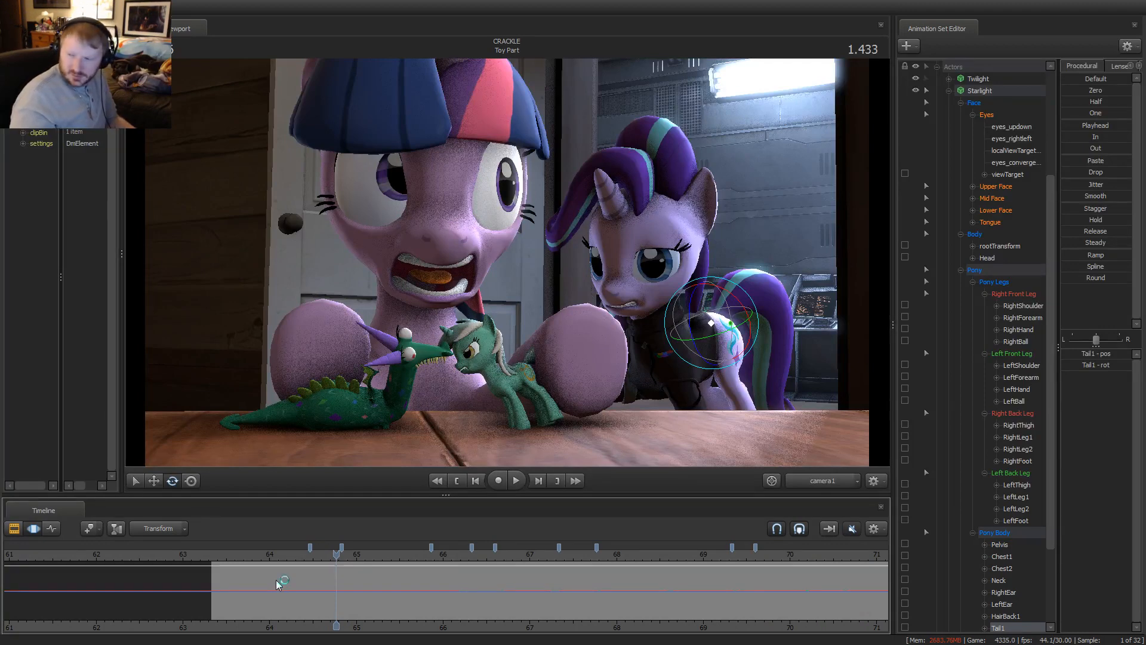
left_click_drag(277, 581, 350, 585)
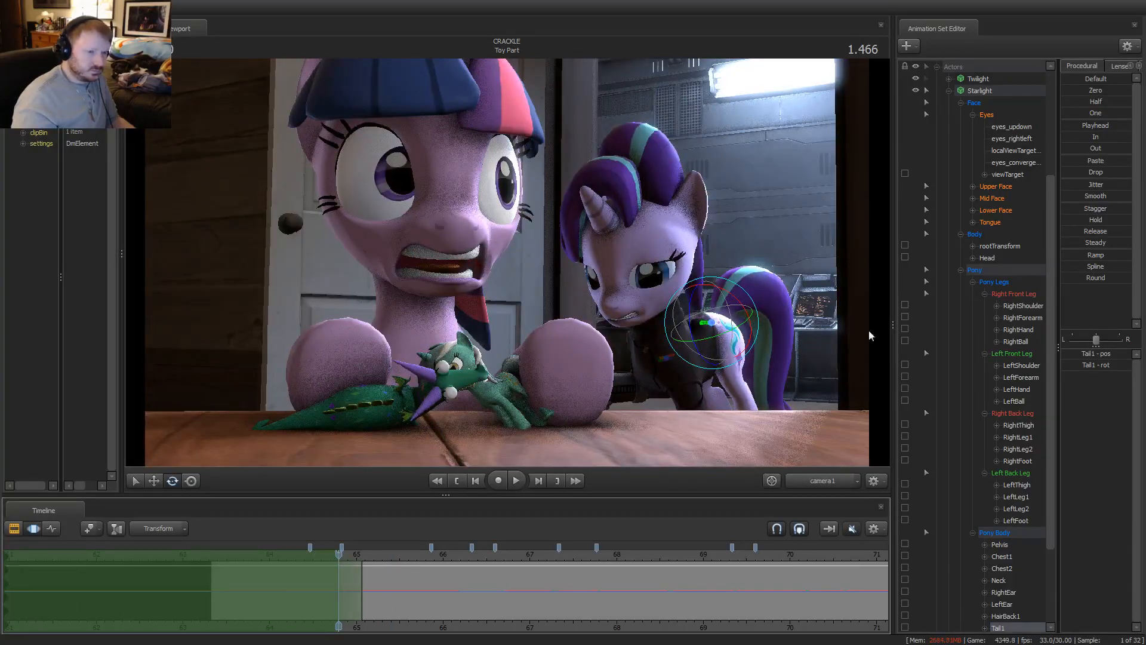
left_click_drag(709, 317, 698, 309)
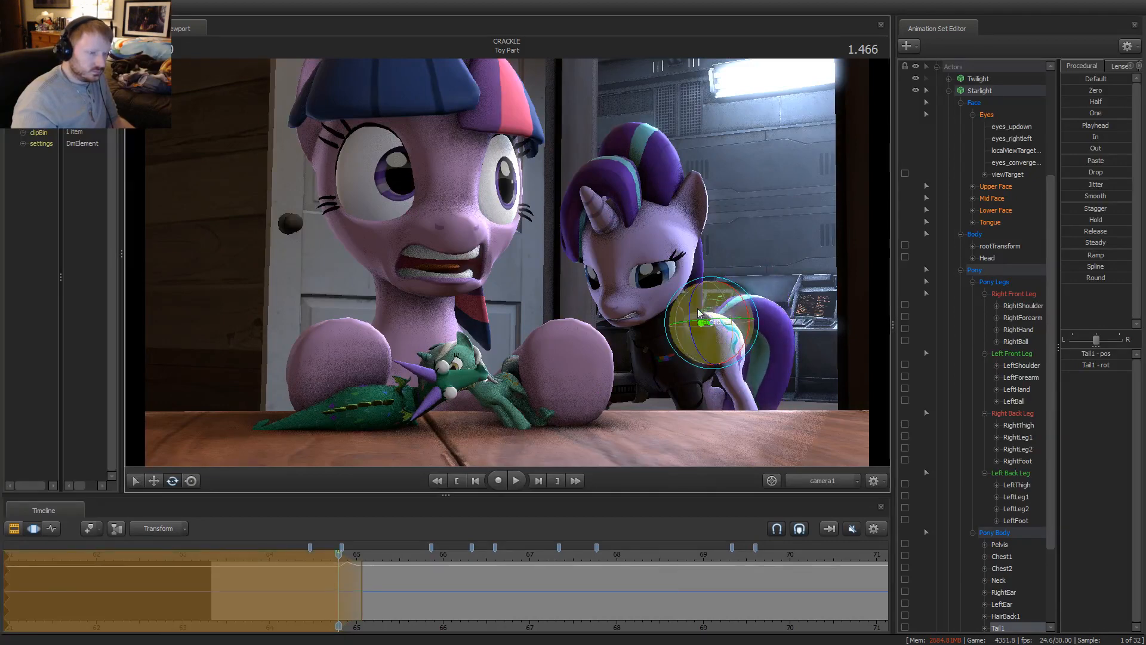
Play back and scrub the first two seconds of the shot to review Starlight's tail motion
key("space")
key("space")
left_click_drag(384, 567, 251, 568)
key("space")
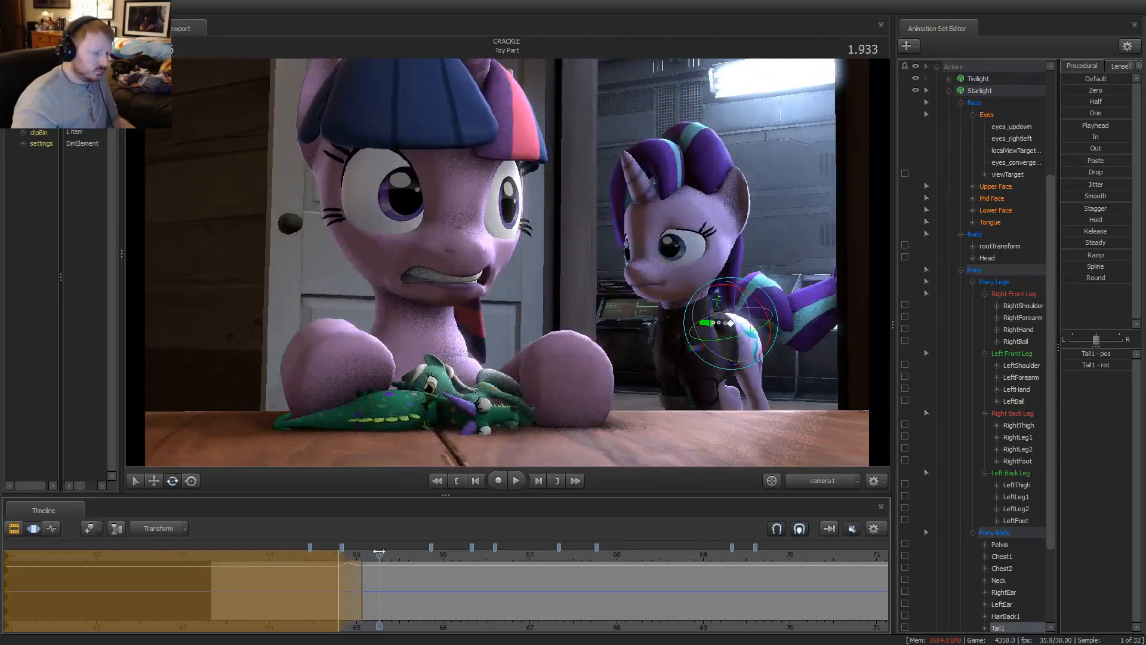
left_click(194, 573)
key("space")
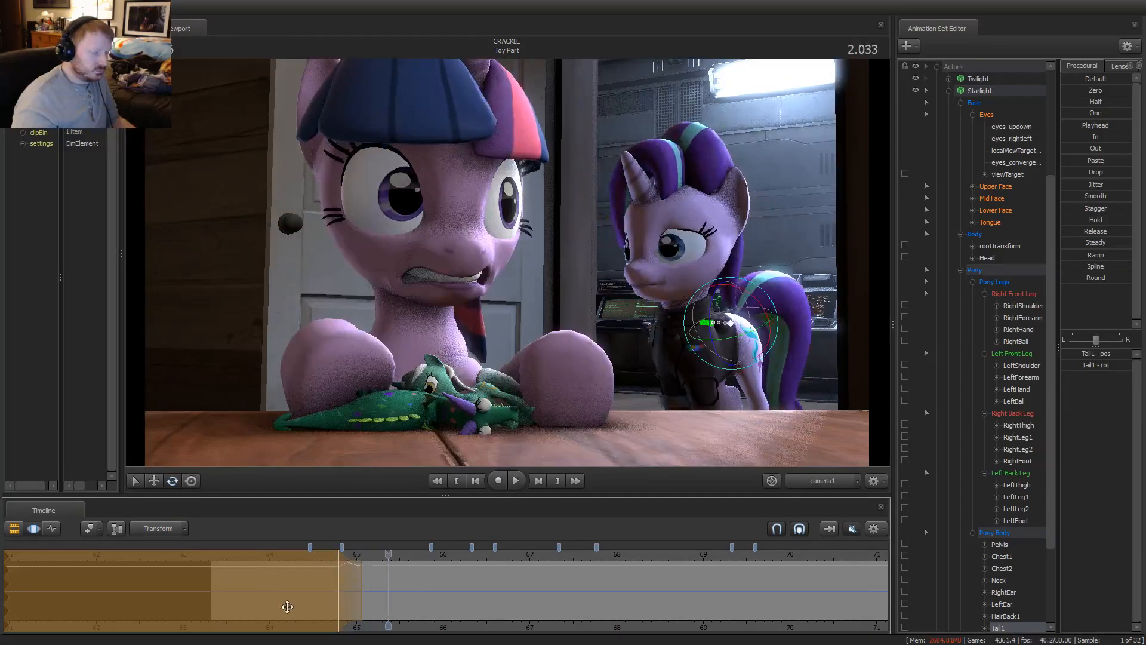
Tighten the falloff of Tail1's rotation to run from about 64.8 to 64.97, and play back the transition
left_click(342, 597)
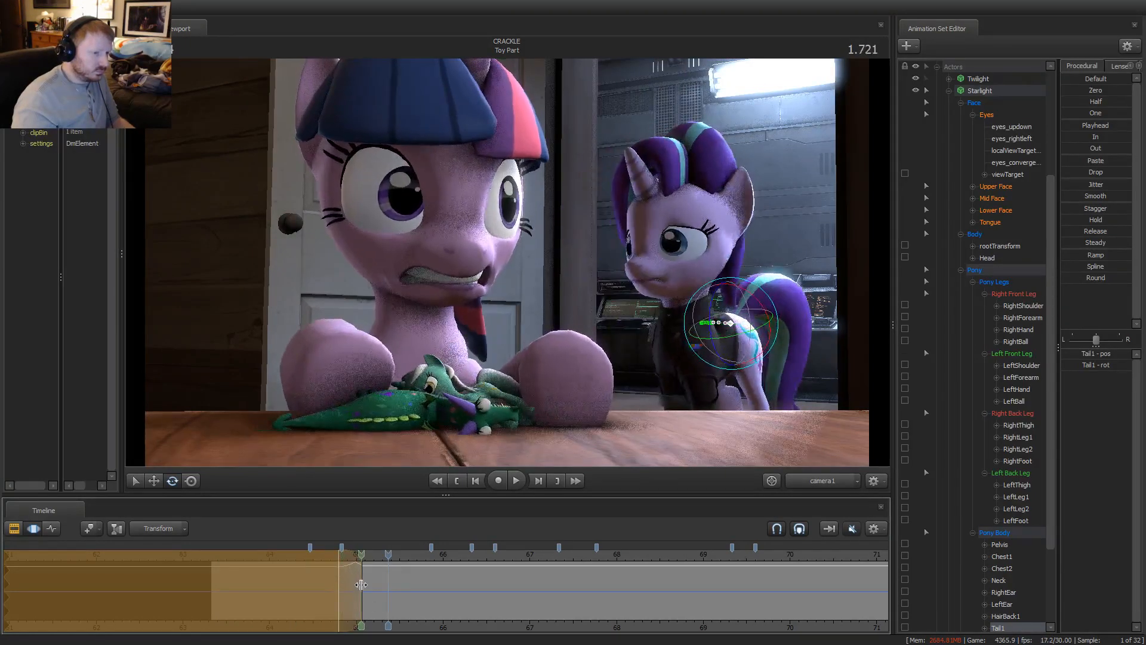
left_click_drag(345, 584, 348, 583)
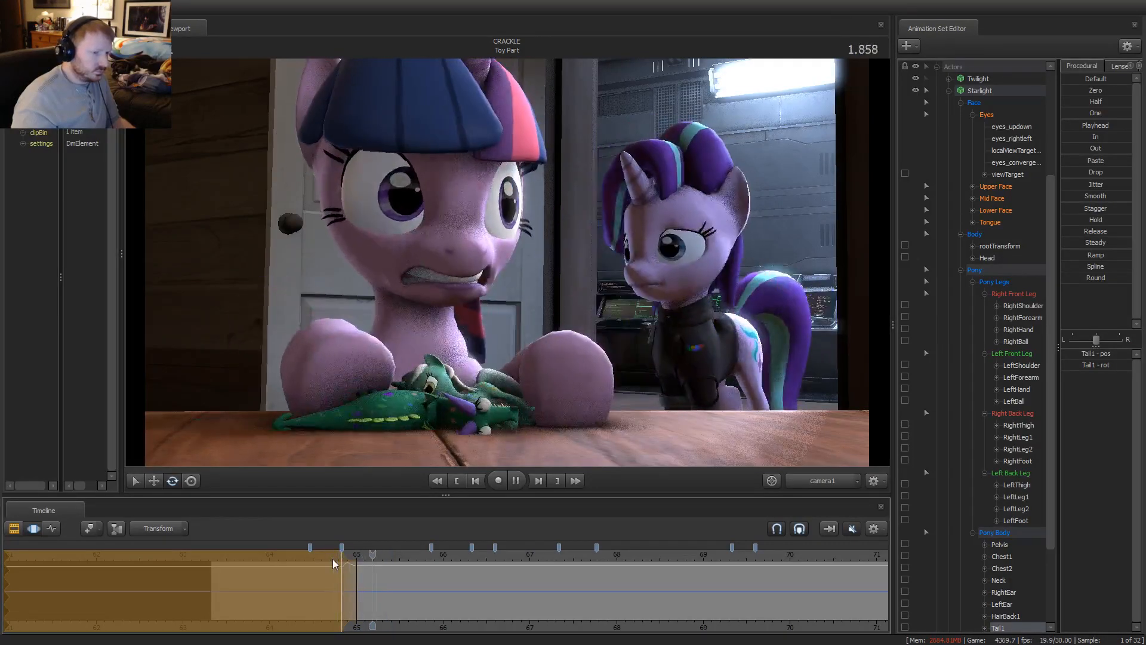
left_click(187, 583)
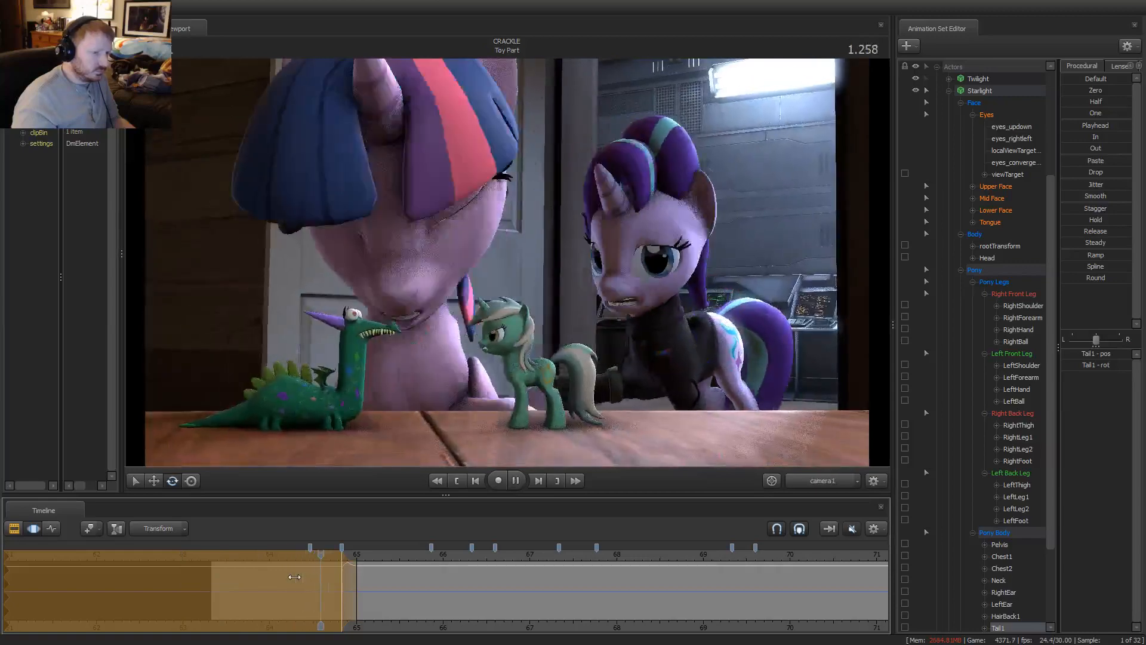
scroll(348, 572, "up", 4)
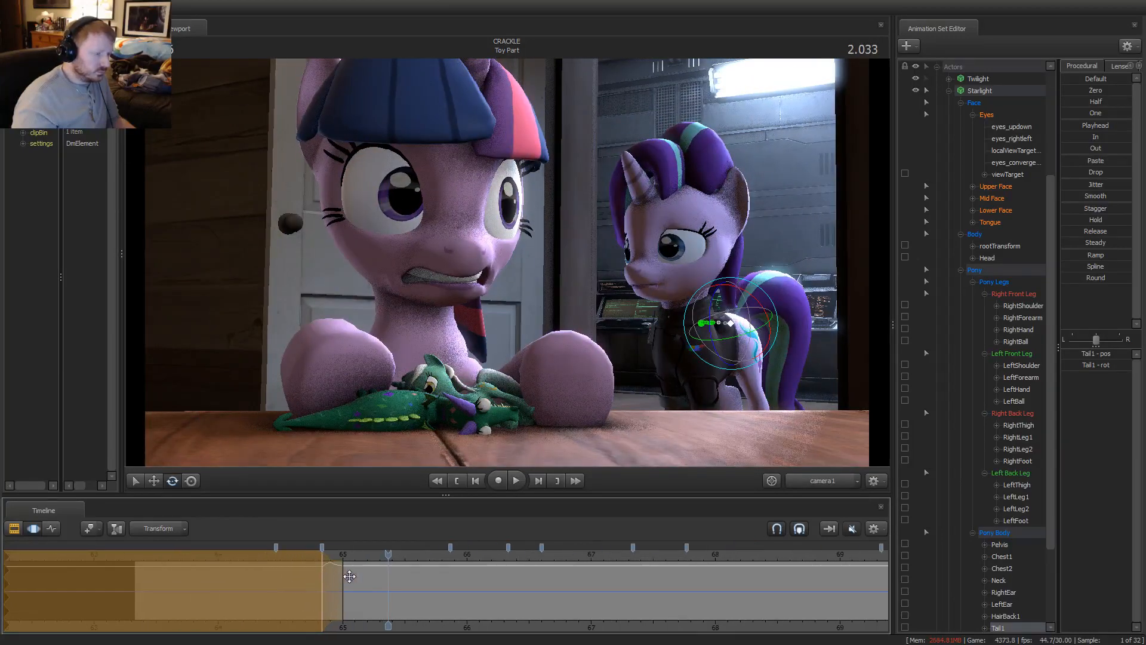
left_click_drag(329, 572, 324, 576)
key("shift")
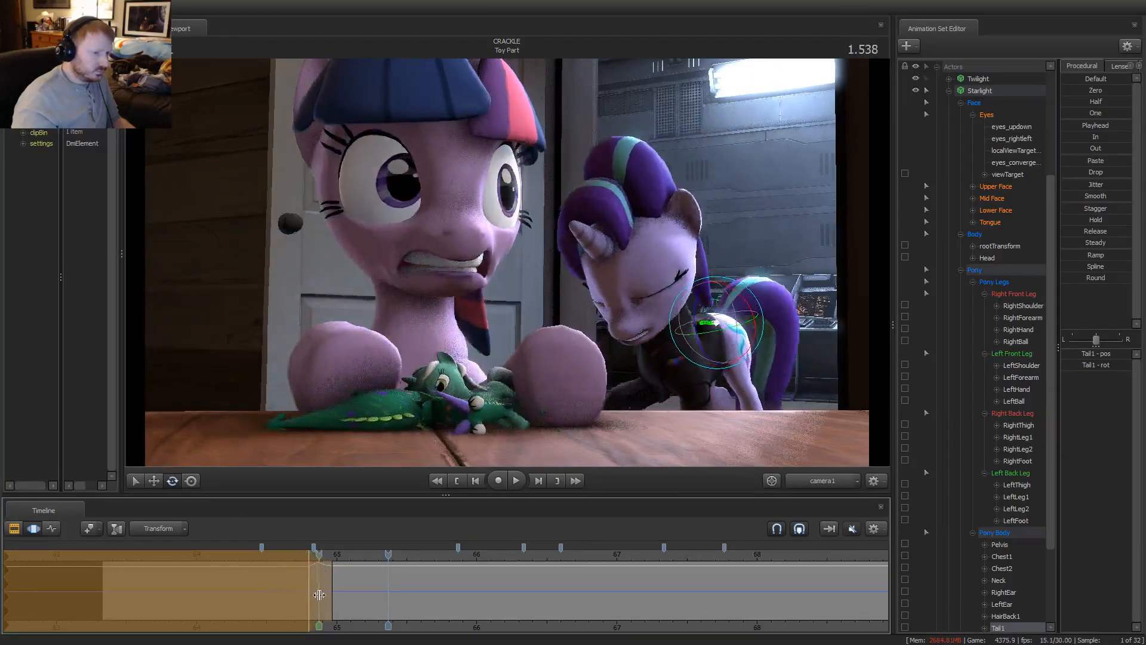
left_click_drag(313, 591, 312, 592)
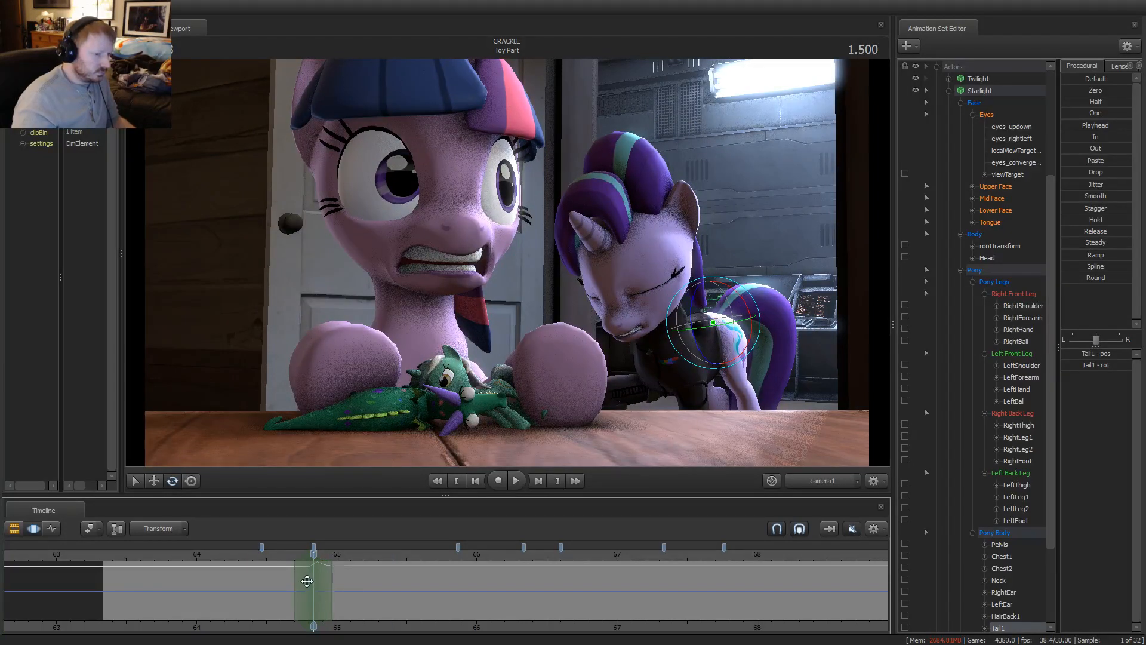
left_click_drag(309, 581, 307, 557)
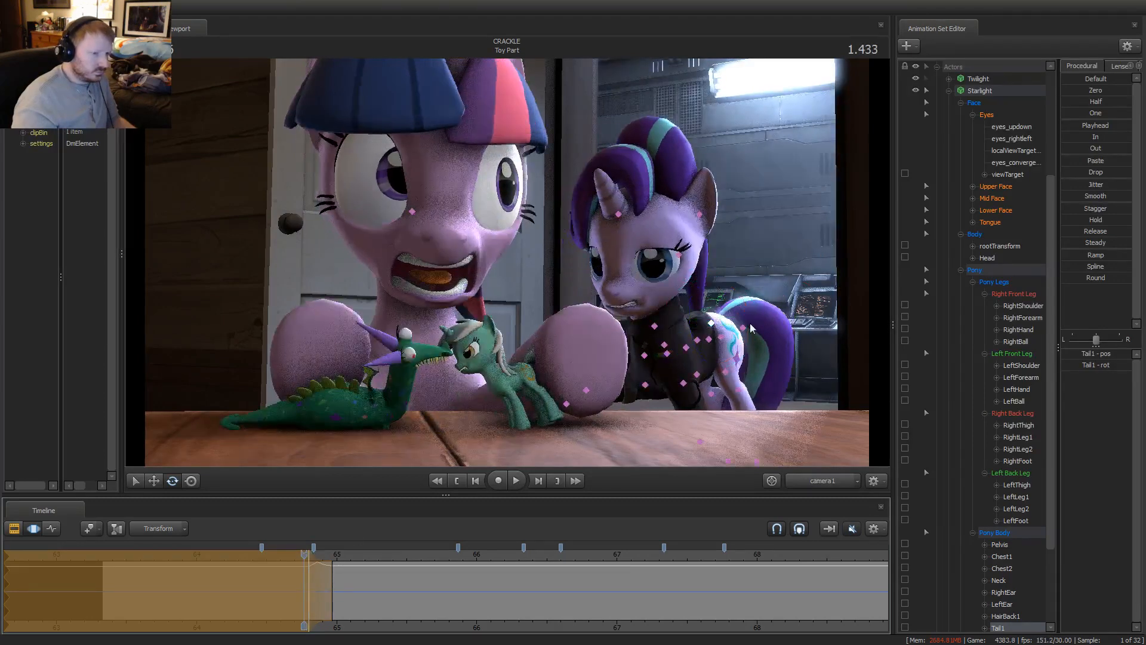
Select Starlight's Tail2, view it up close through the Work Camera, and rotate it over the selection ending at about 64.97
left_click(746, 328)
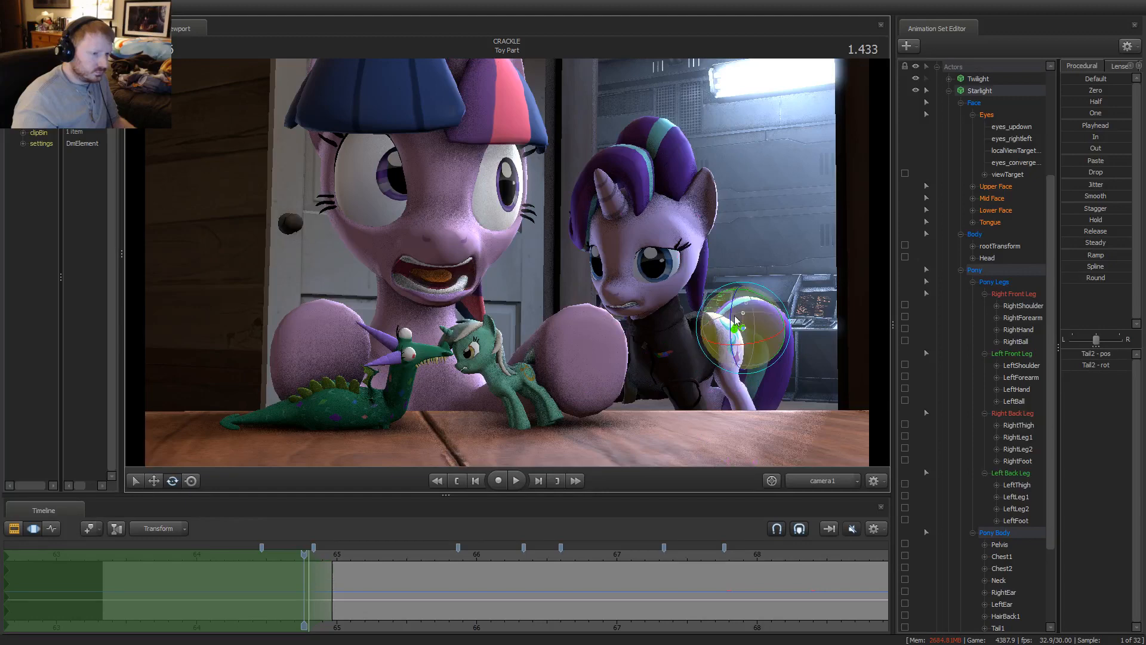
left_click_drag(735, 322, 767, 316)
left_click(816, 480)
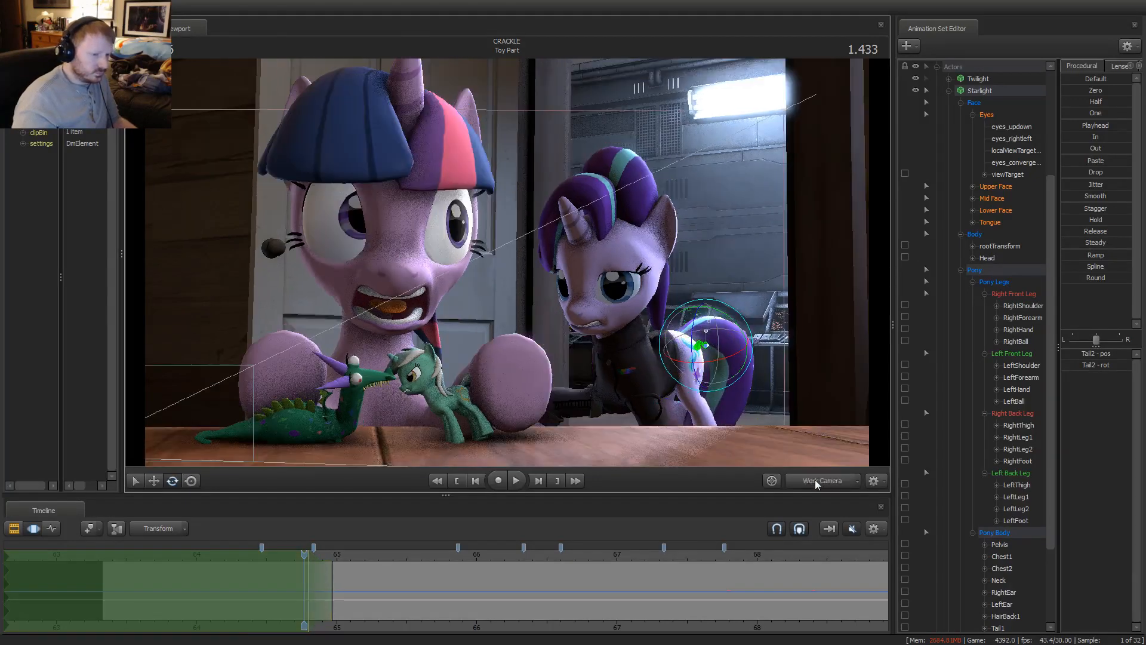
key("w")
left_click_drag(704, 345, 732, 334)
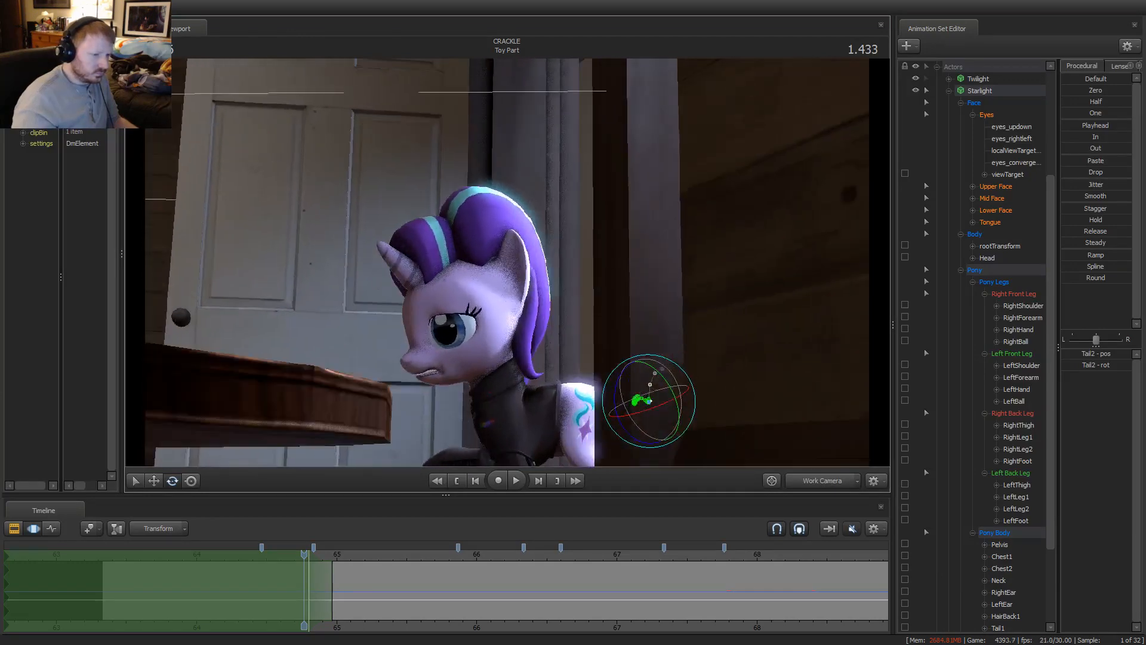
left_click_drag(427, 268, 469, 267)
key("w")
left_click_drag(535, 325, 538, 367)
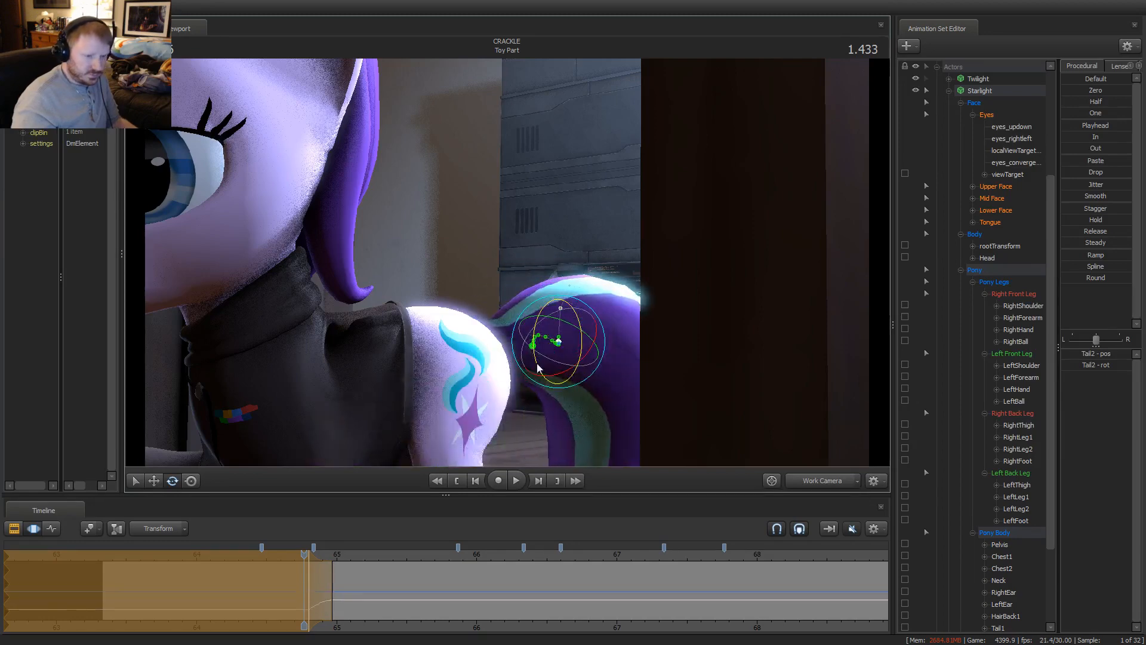
Undo the last Tail2 rotation, view the tail from behind, and return the viewport to camera1
key("ctrl+z")
scroll(1006, 462, "down", 3)
scroll(1004, 472, "up", 6)
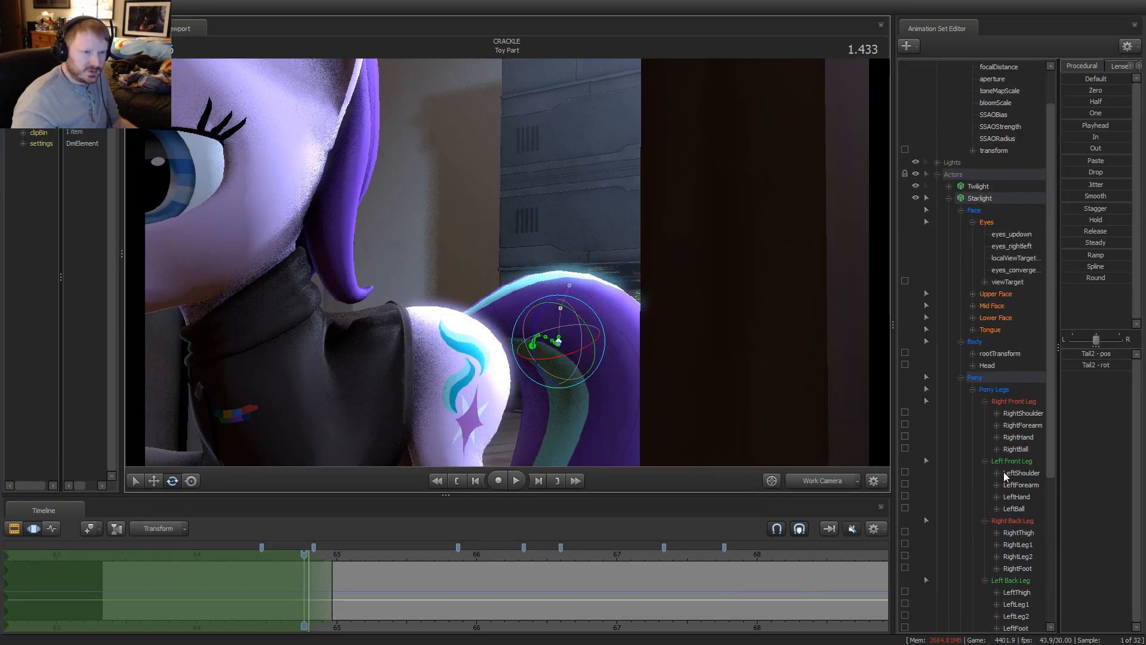
left_click_drag(501, 281, 518, 325, "alt")
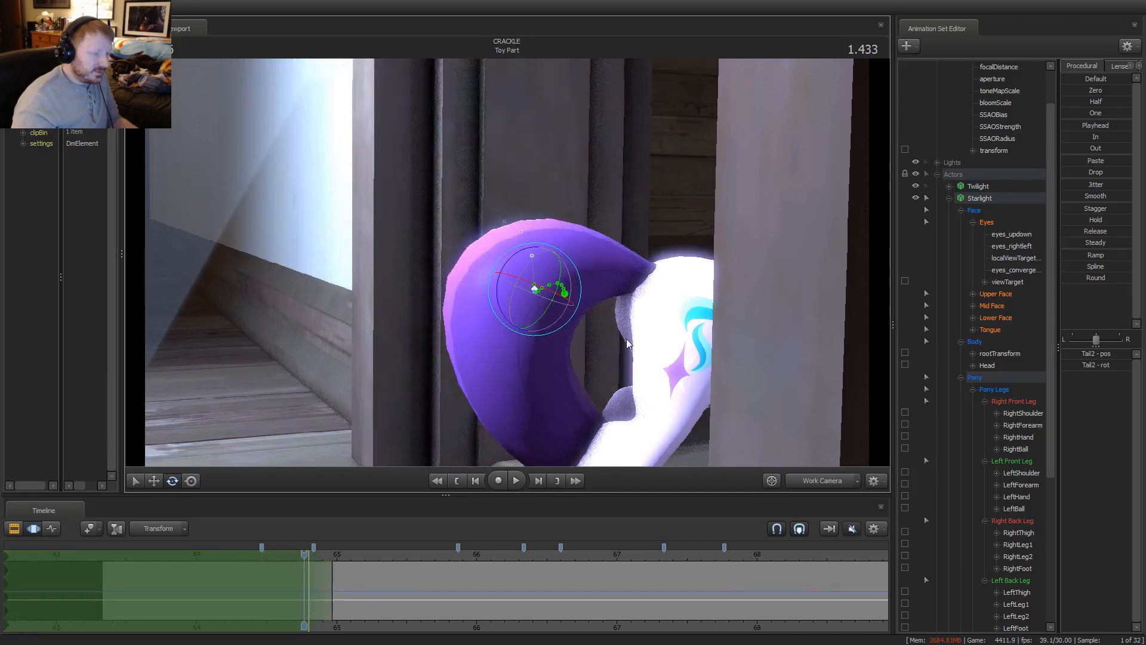
left_click(816, 483)
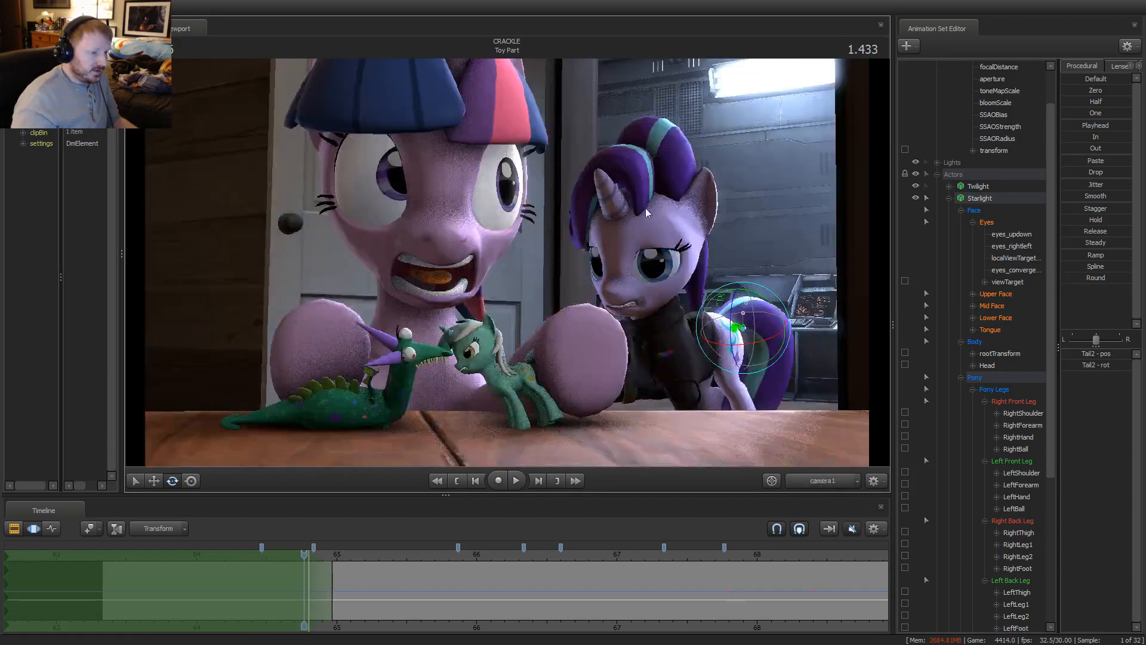
Rotate Starlight's Tail2 and move it slightly upward over the selection from the shot's start to about 64.97
left_click_drag(736, 298, 751, 306)
key("w")
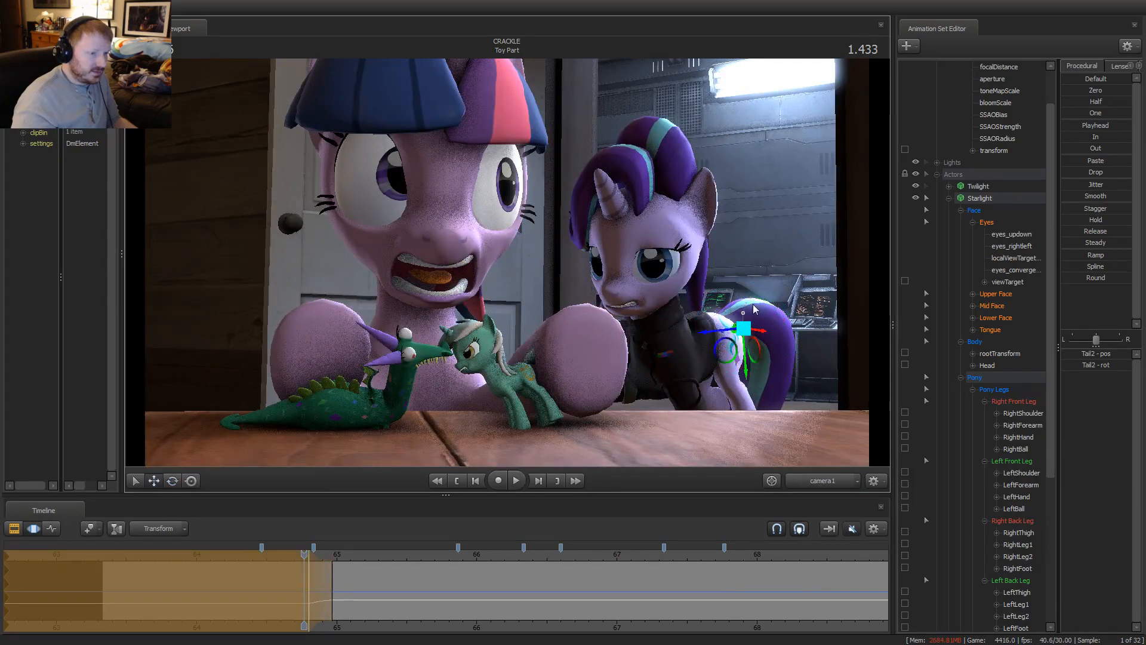
left_click_drag(744, 355, 742, 349)
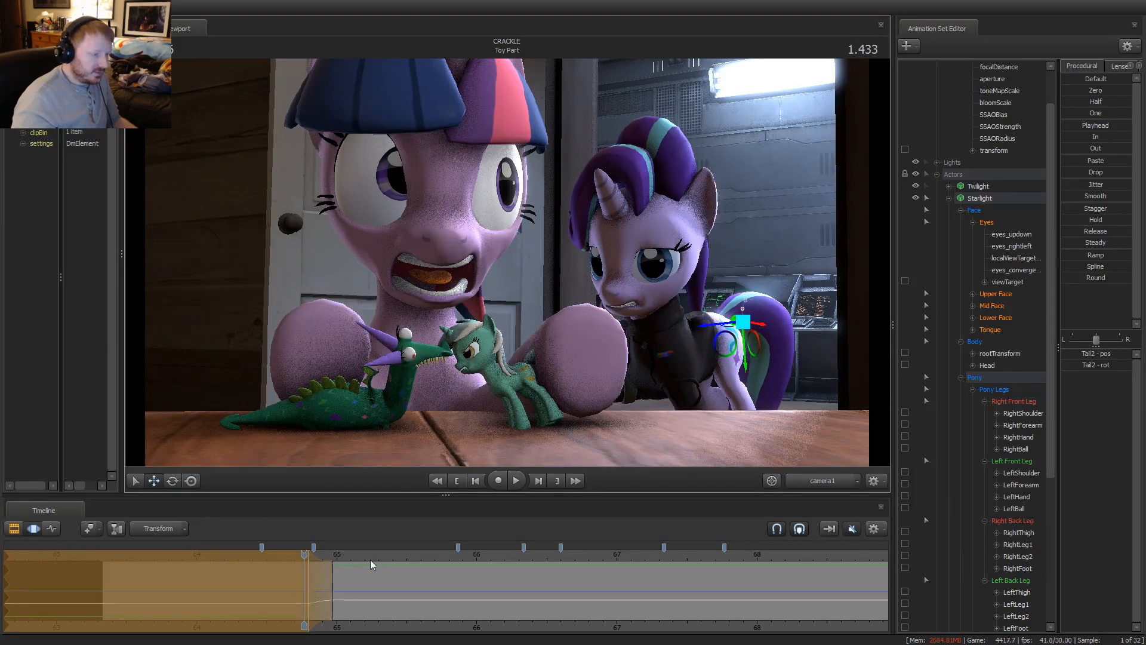
Rotate Tail1 and lower Tail2 over a short time selection from about 64.66 to 65.0, centred on shot time 1.500
mouse_move(371, 564)
left_mouse_down()
mouse_move(271, 554)
mouse_move(281, 589)
mouse_move(312, 595)
left_mouse_up()
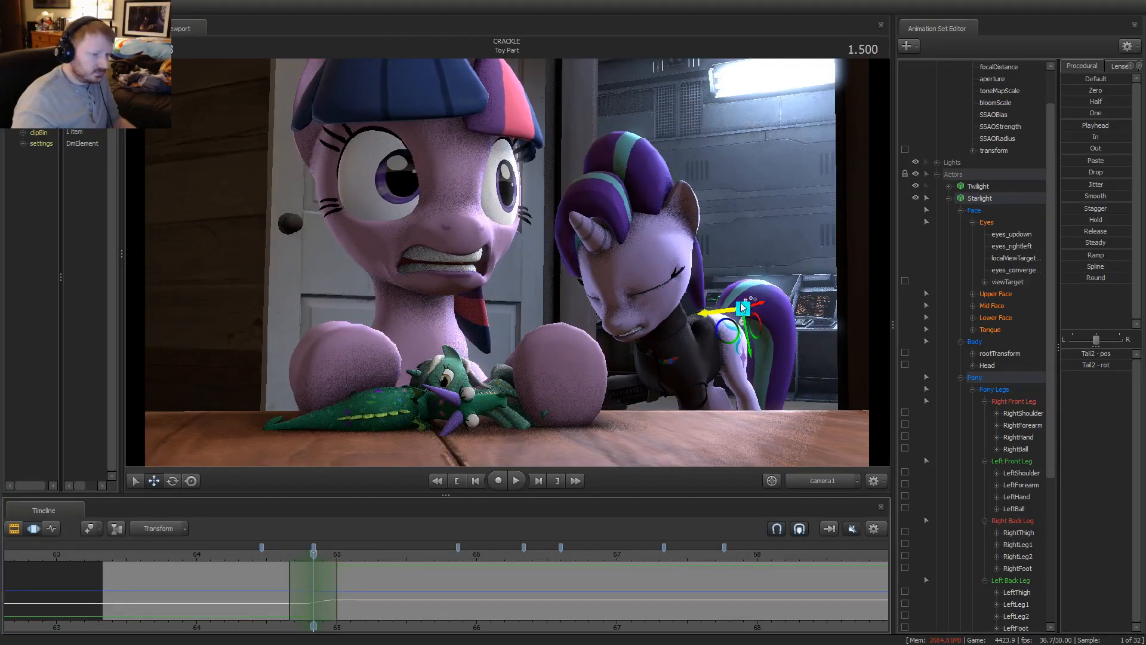
key("e")
left_click(711, 307)
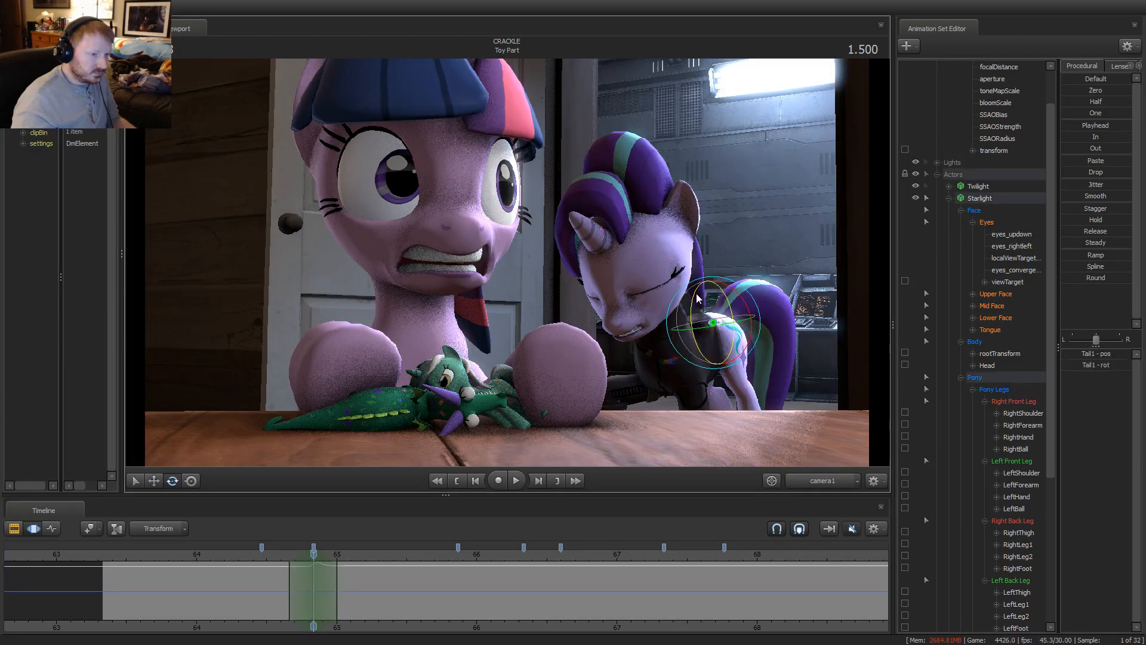
left_click_drag(697, 299, 703, 297)
left_click(748, 343)
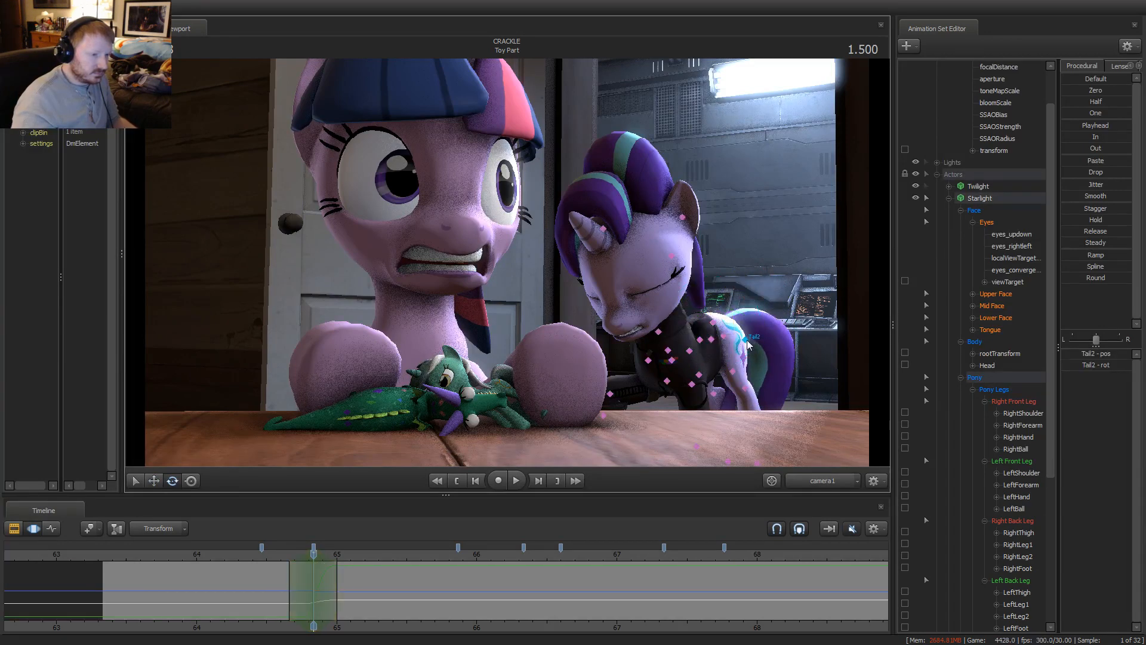
left_click_drag(734, 332, 736, 340)
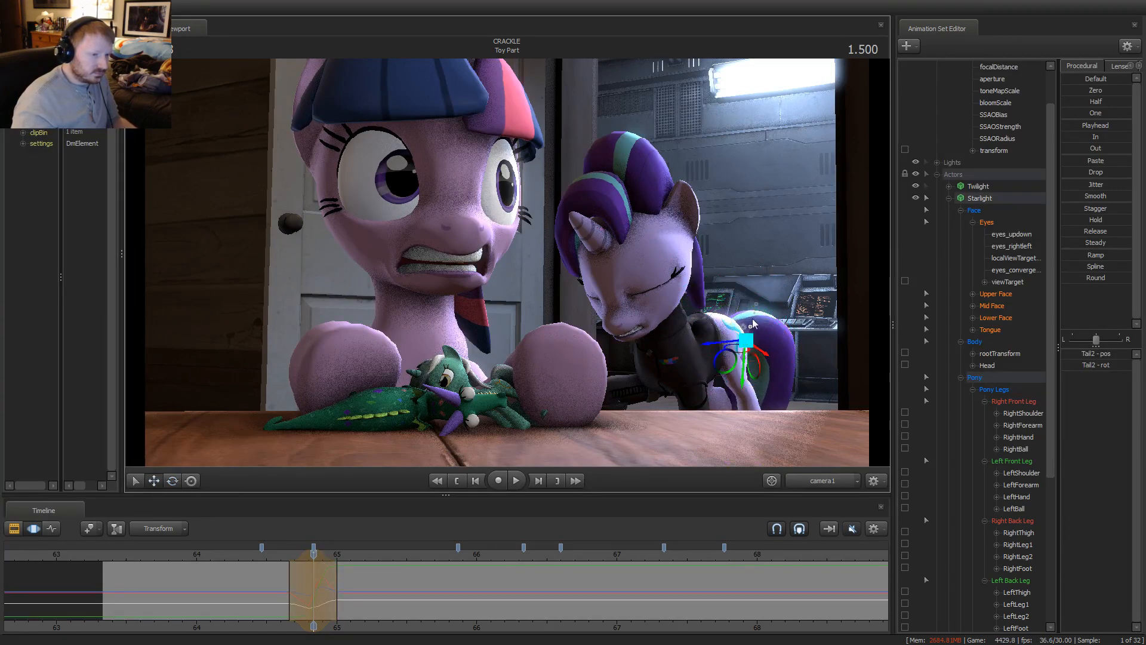
Play back and scrub the shot from about 1.2 to 1.8 seconds to review the tail's dip
key("ctrl")
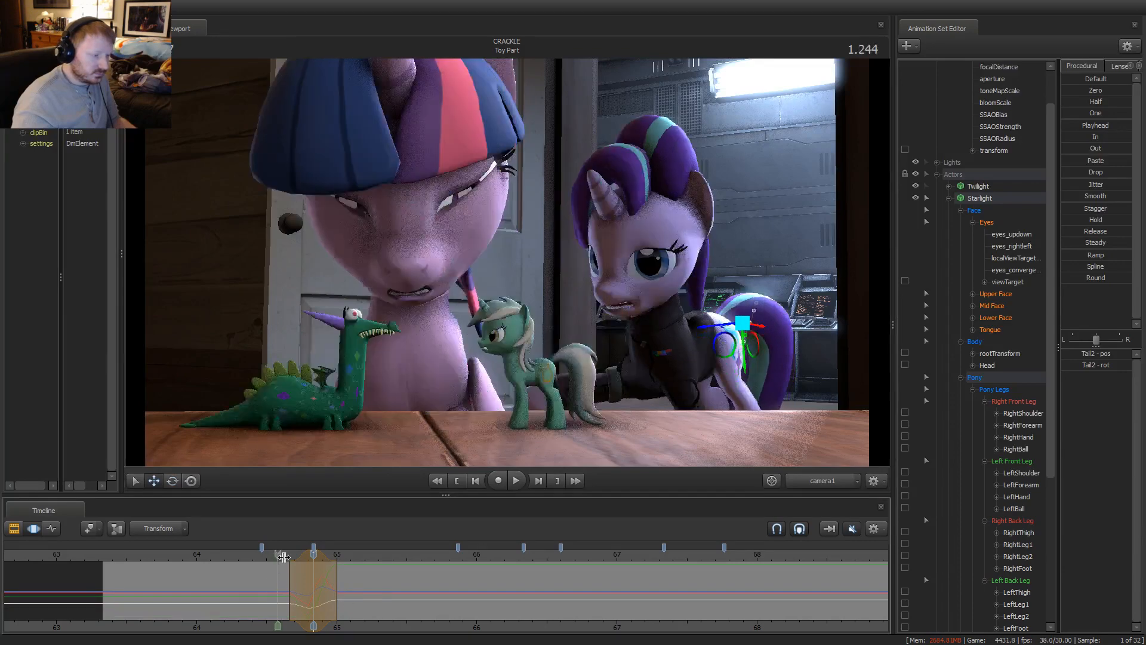
key("space")
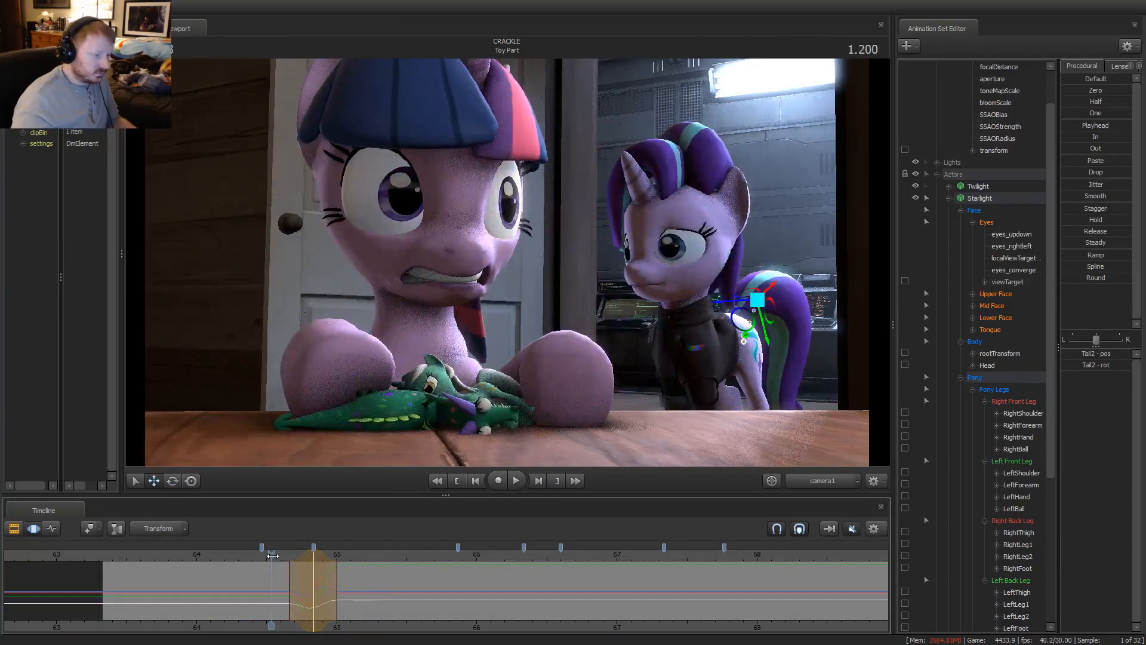
key("space")
key("space")
key("ctrl")
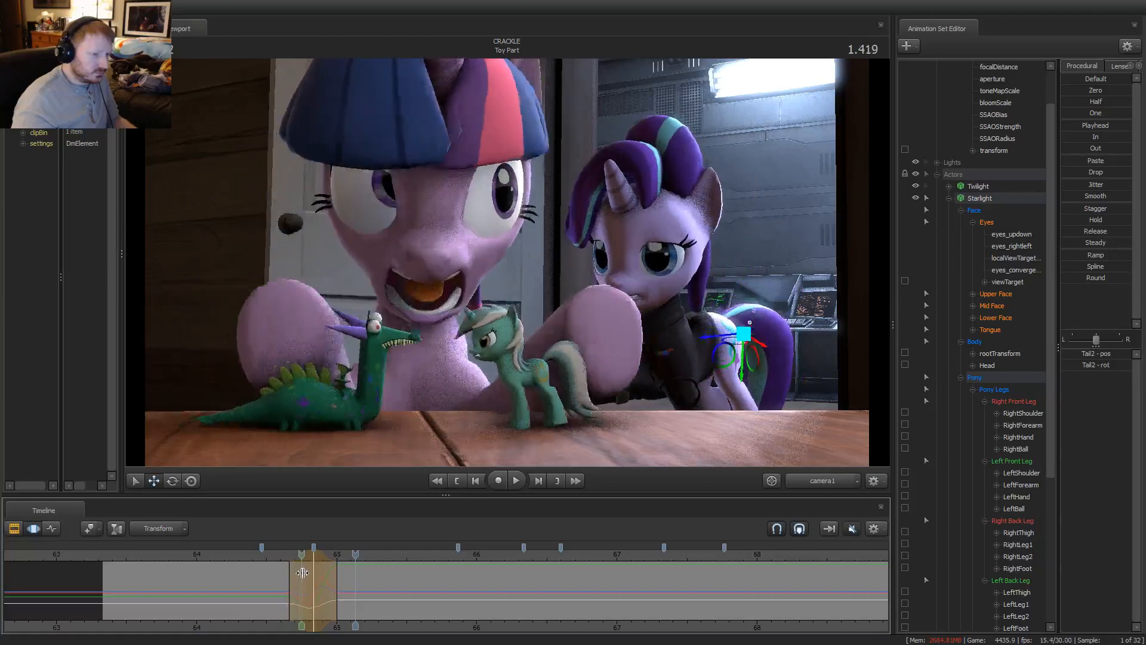
key("space")
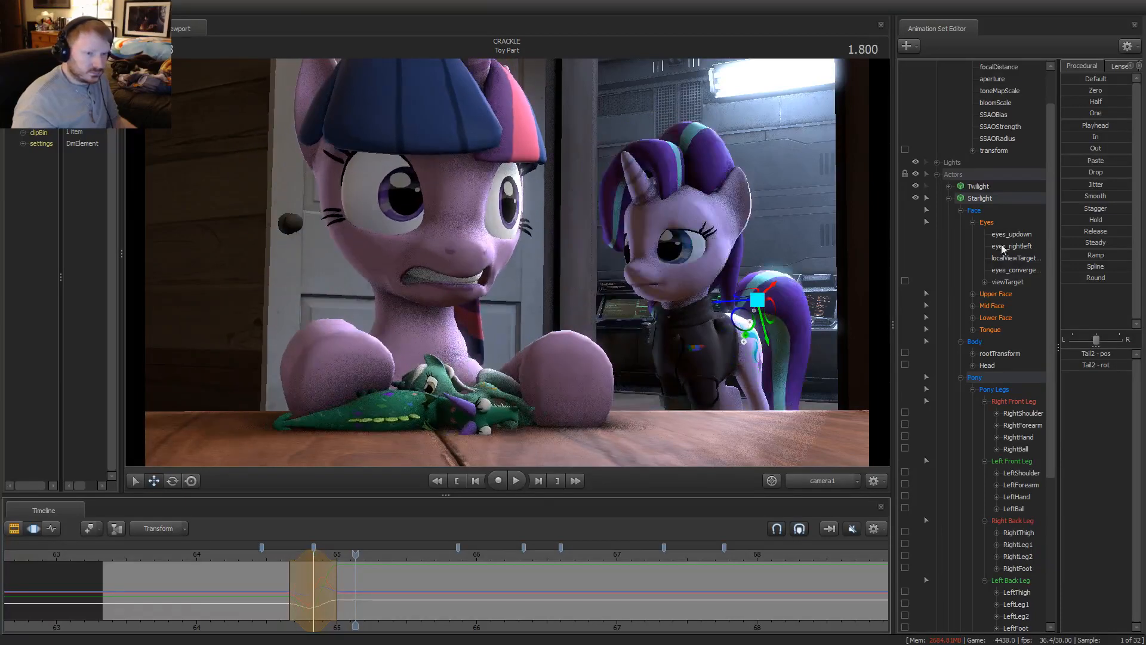
Select Tail1 and Tail2 together, widen the time selection to about 64.4 to 65.3 around 1.500, and play it back
scroll(998, 382, "down", 6)
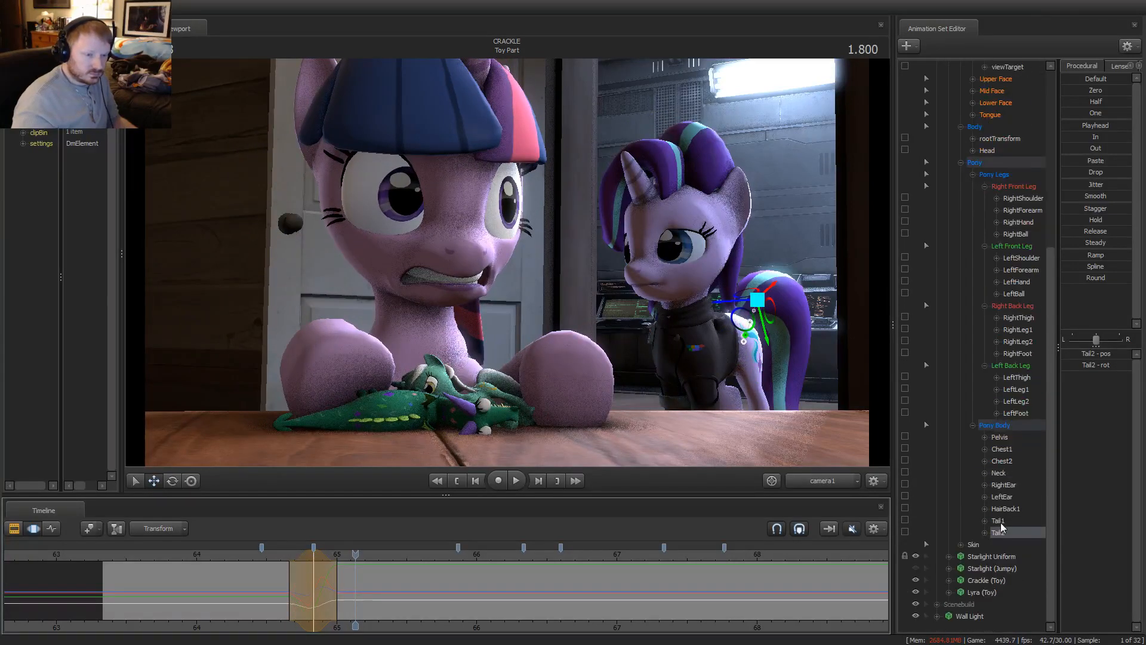
left_click(998, 520, "ctrl")
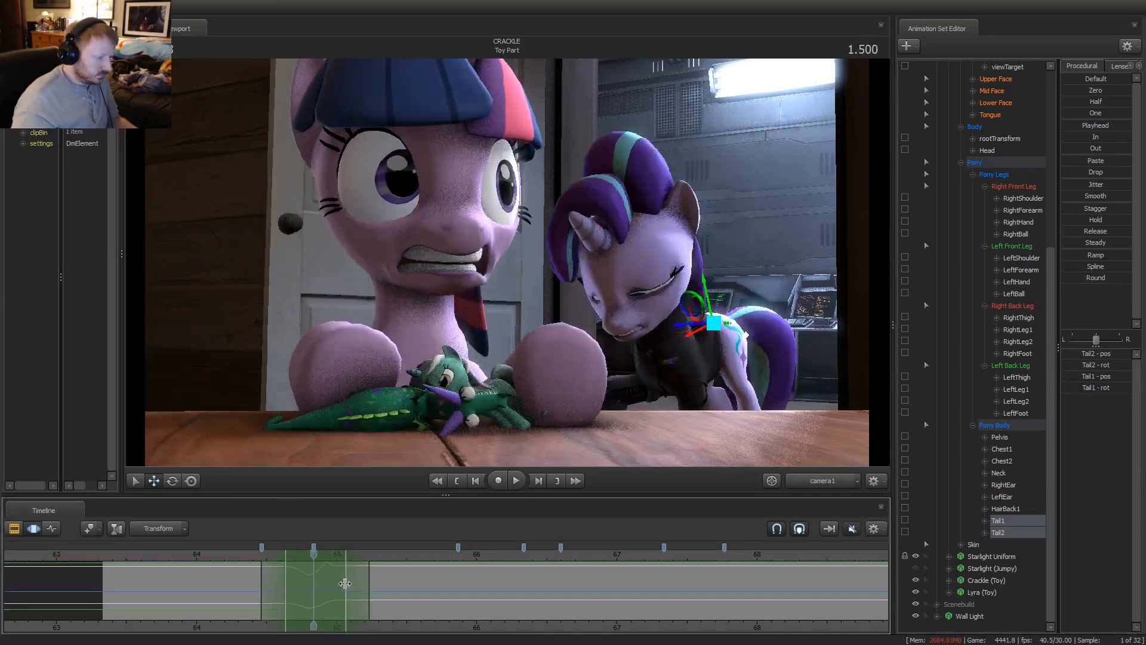
scroll(345, 583, "up", 1)
left_click_drag(316, 585, 291, 589)
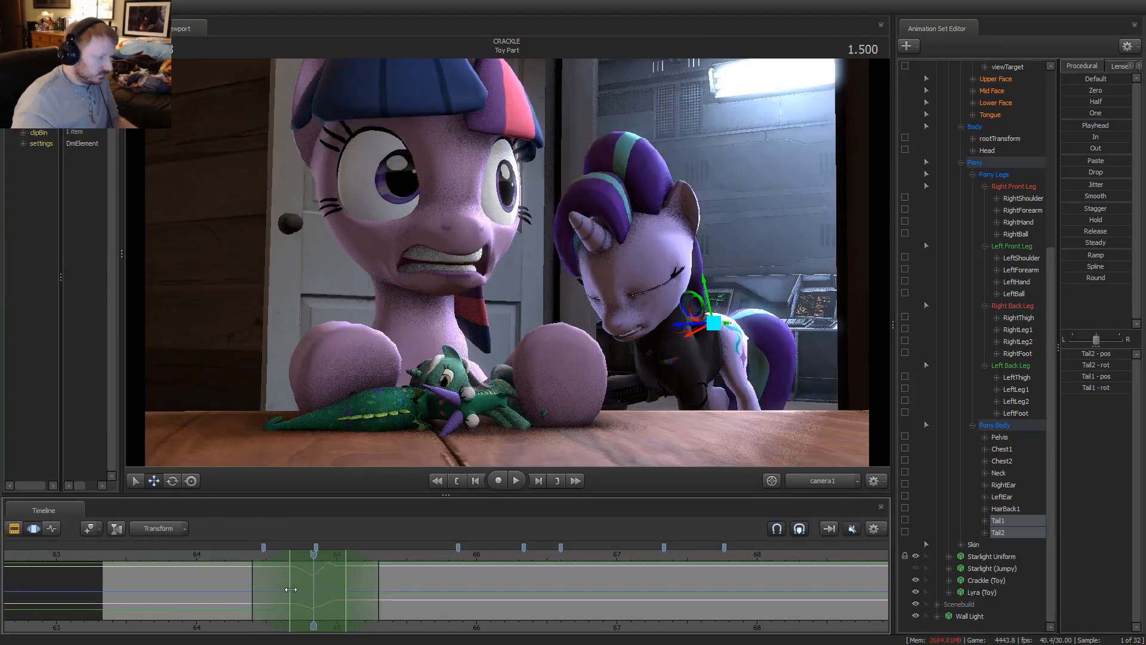
key("space")
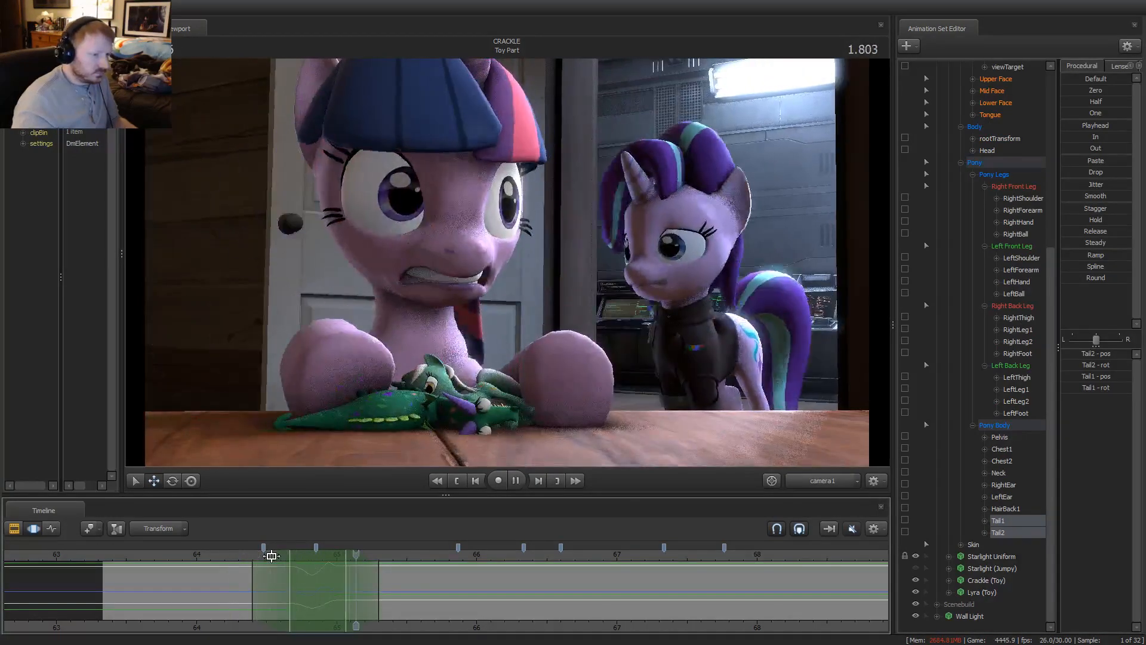
Rotate Tail1 over a selection from about 64.77 to 65.2, peaking at shot time 1.633, and review the movement
left_click_drag(264, 581, 366, 583)
left_click(333, 600, "shift")
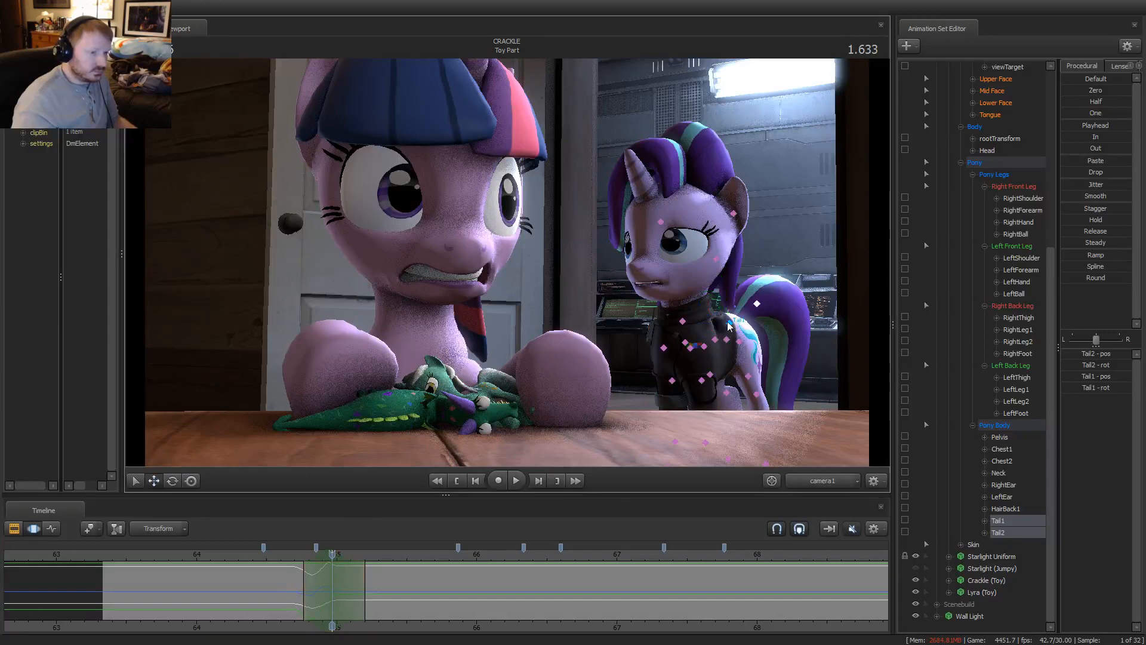
left_click(726, 324)
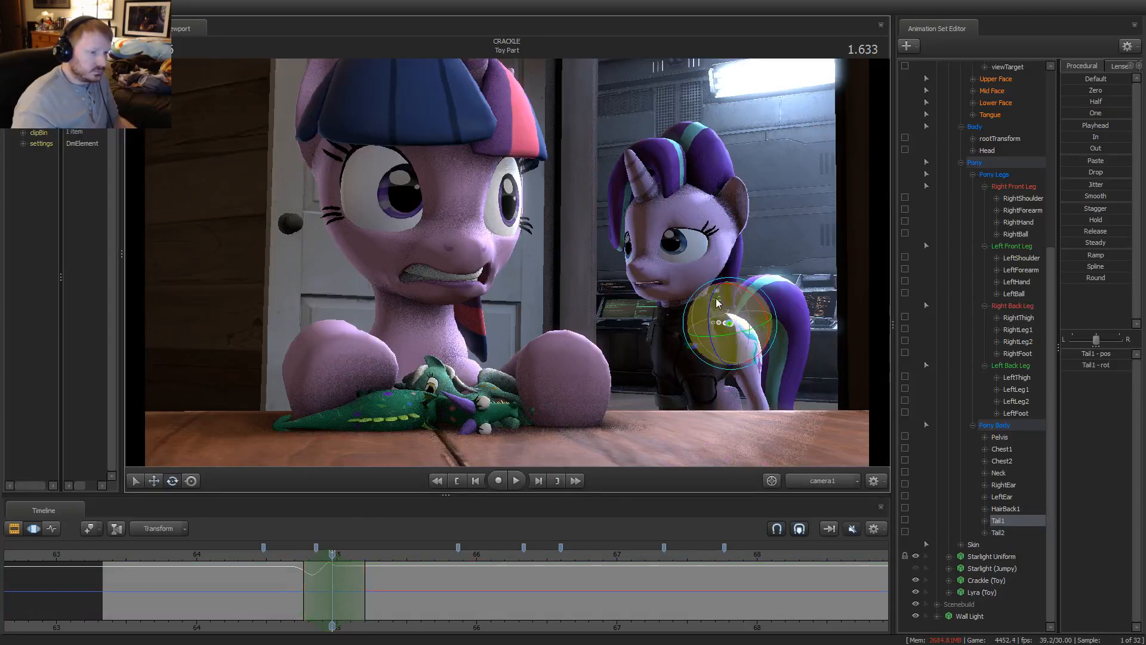
left_click(298, 558)
key("space")
key("space")
left_click(289, 559)
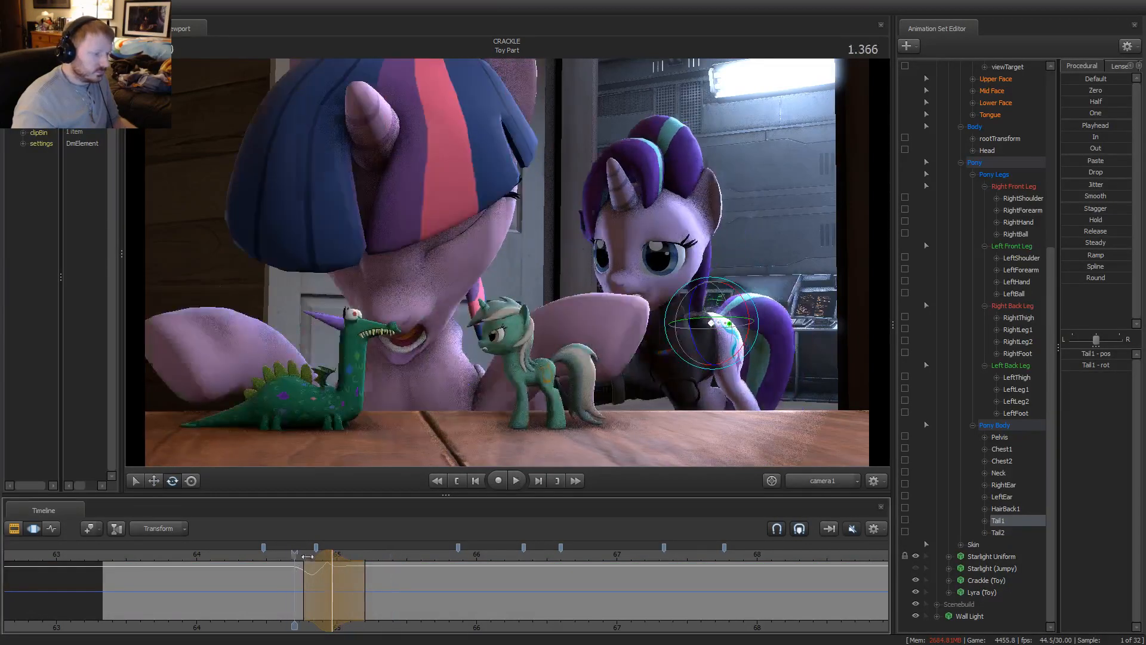
left_click_drag(307, 557, 332, 556)
Adjust Tail1's rotation at shot time 1.633 again and replay the head raise
left_click(711, 310)
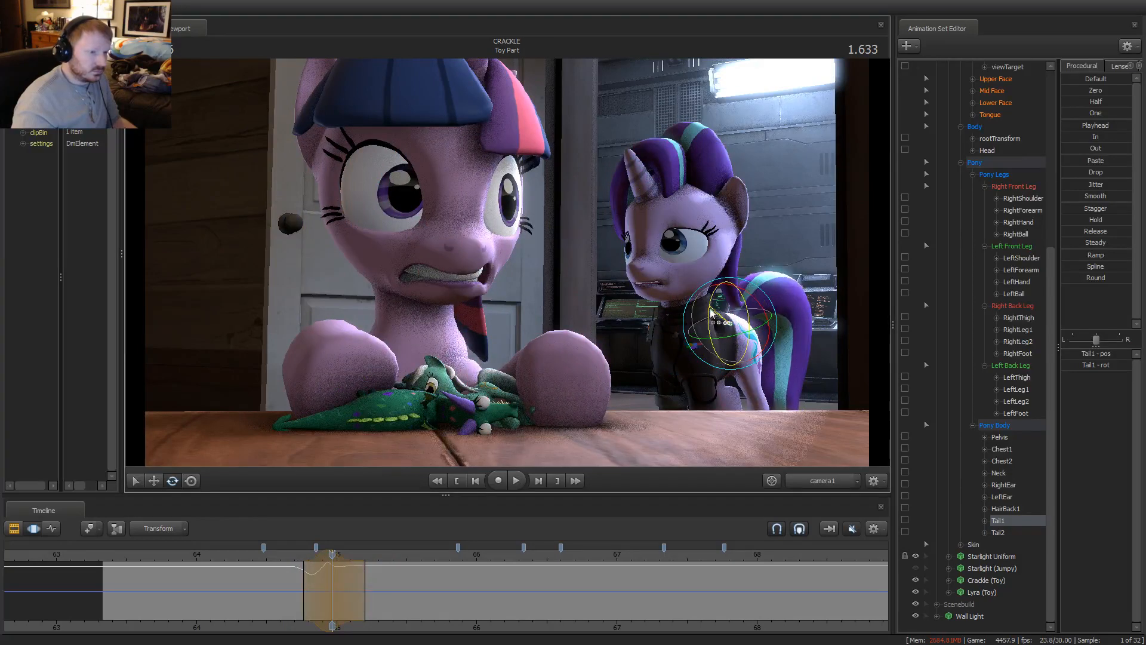
left_click(301, 559)
key("space")
key("space")
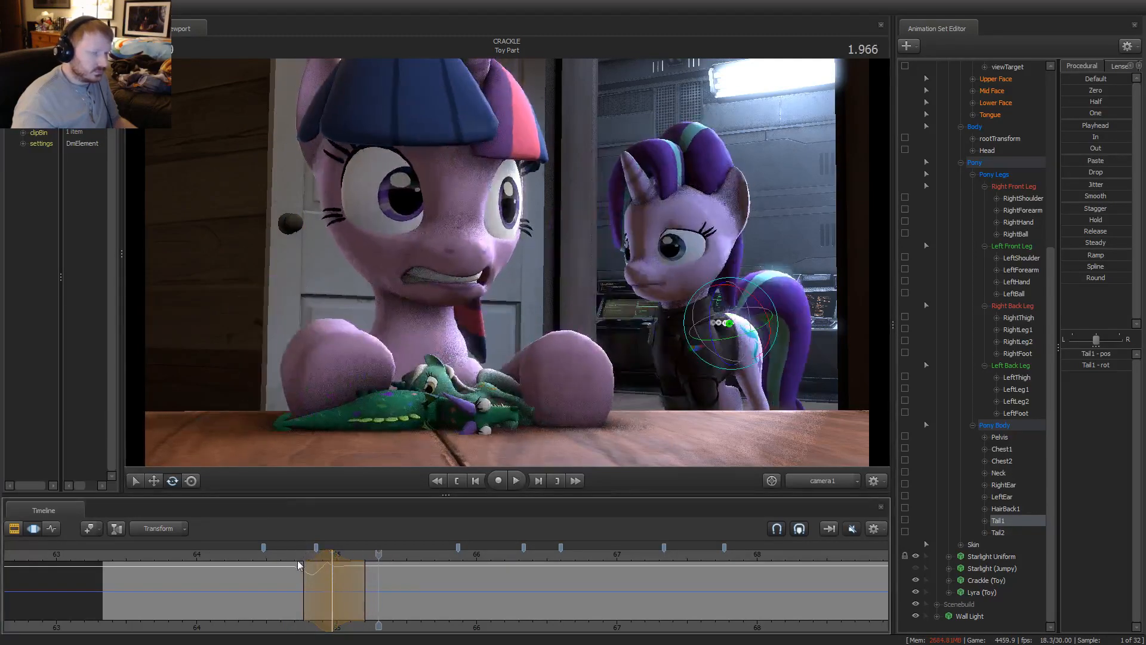
Rotate Tail1 over a selection running from shot time 1.866 to the end, with the falloff starting at about 64.97
left_click_drag(300, 586, 354, 589)
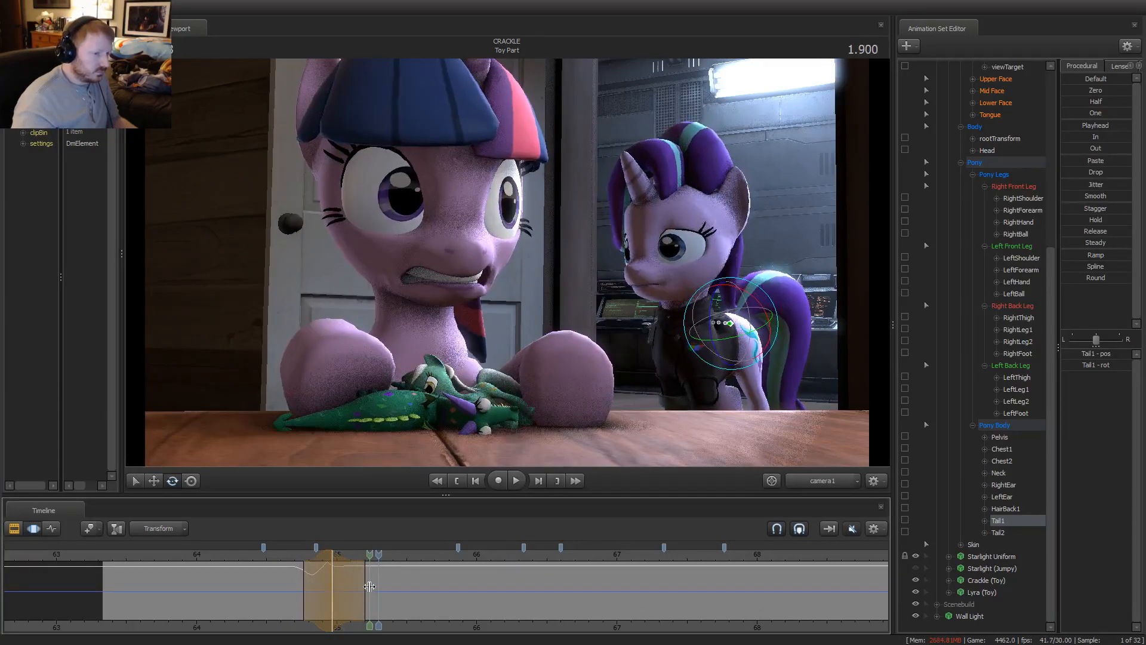
left_click(365, 583)
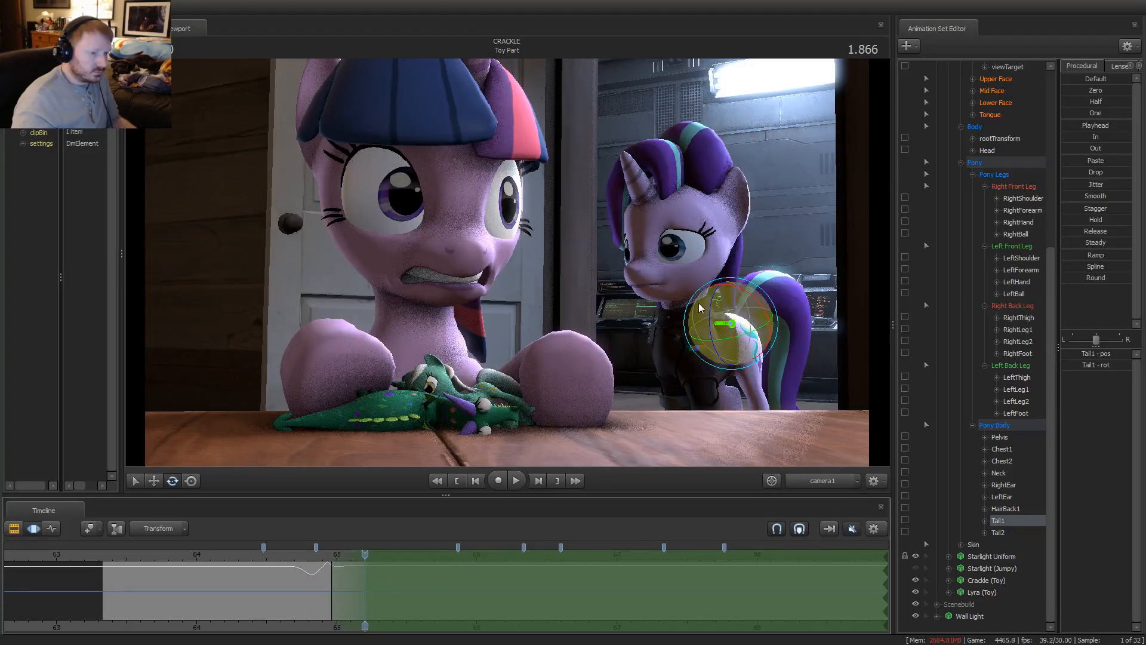
left_click_drag(700, 308, 749, 318)
Rotate Tail2 over a selection from about 64.8 to 65.06, centred on shot time 1.600, and play back the result
left_click(758, 303)
left_click_drag(362, 568, 320, 591)
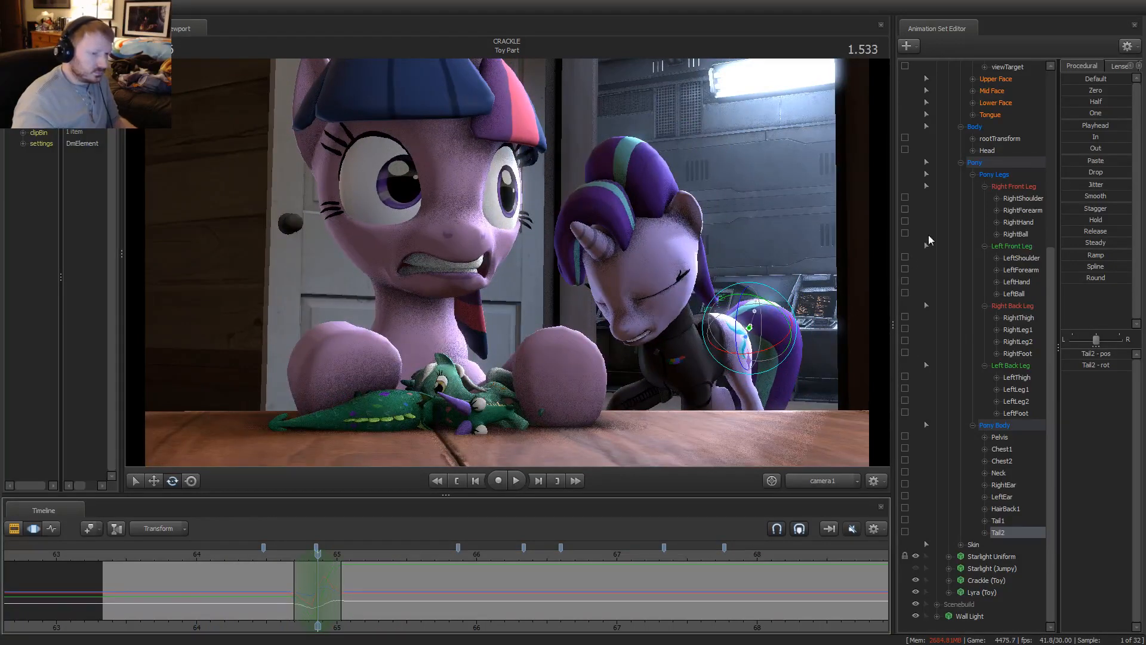
left_click_drag(335, 572, 325, 578)
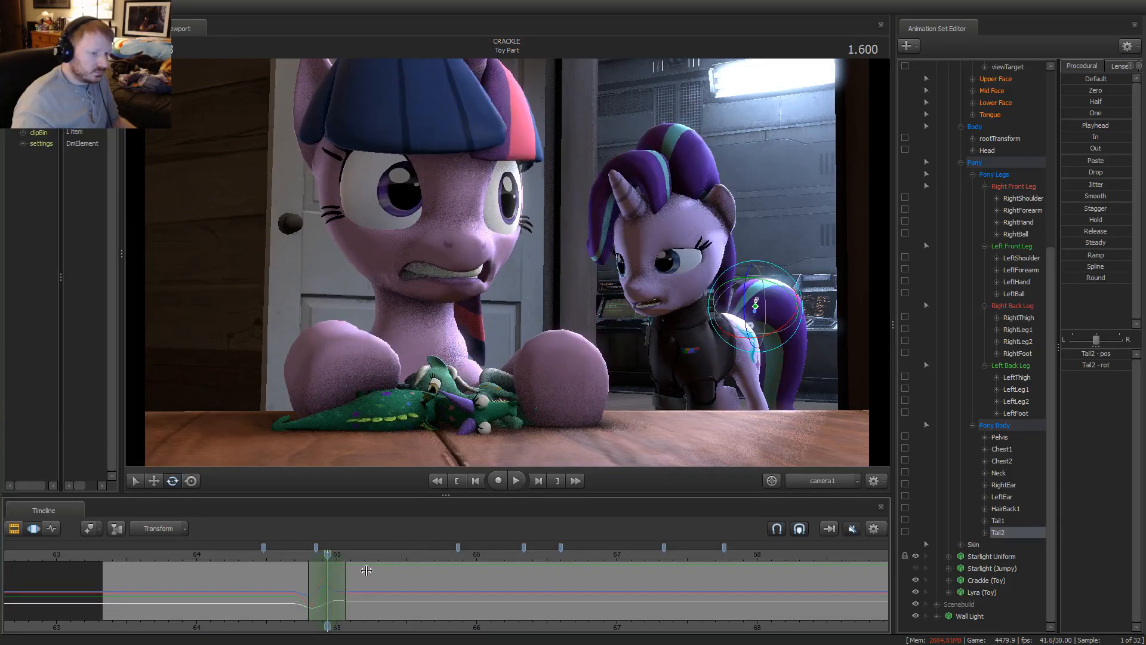
left_click_drag(760, 338, 762, 344)
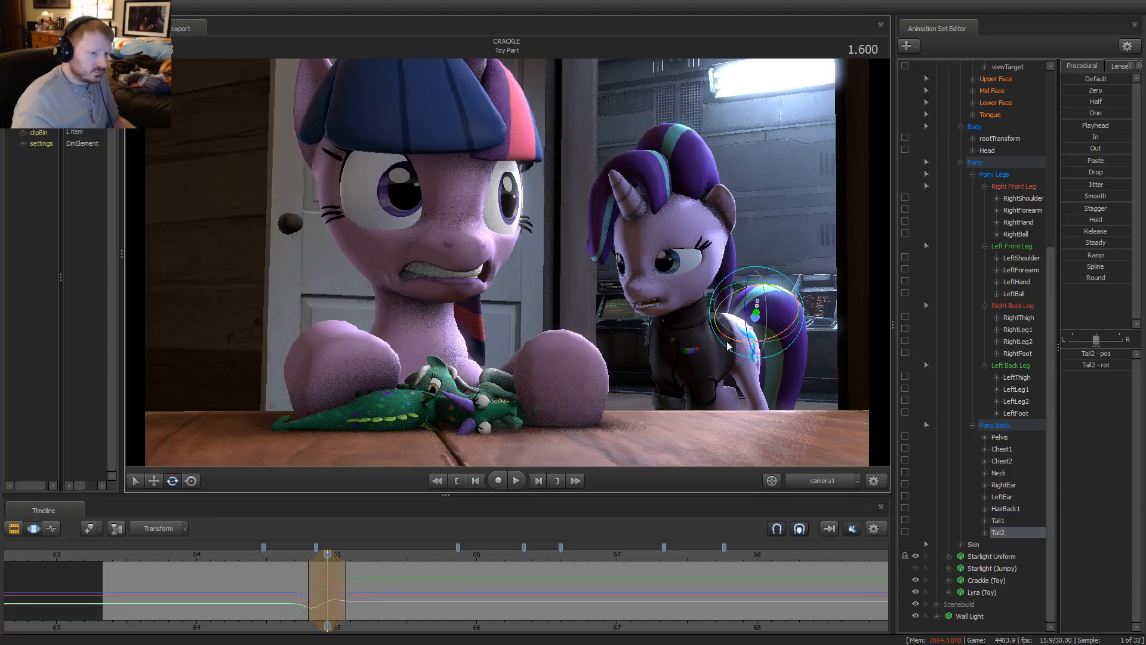
key("space")
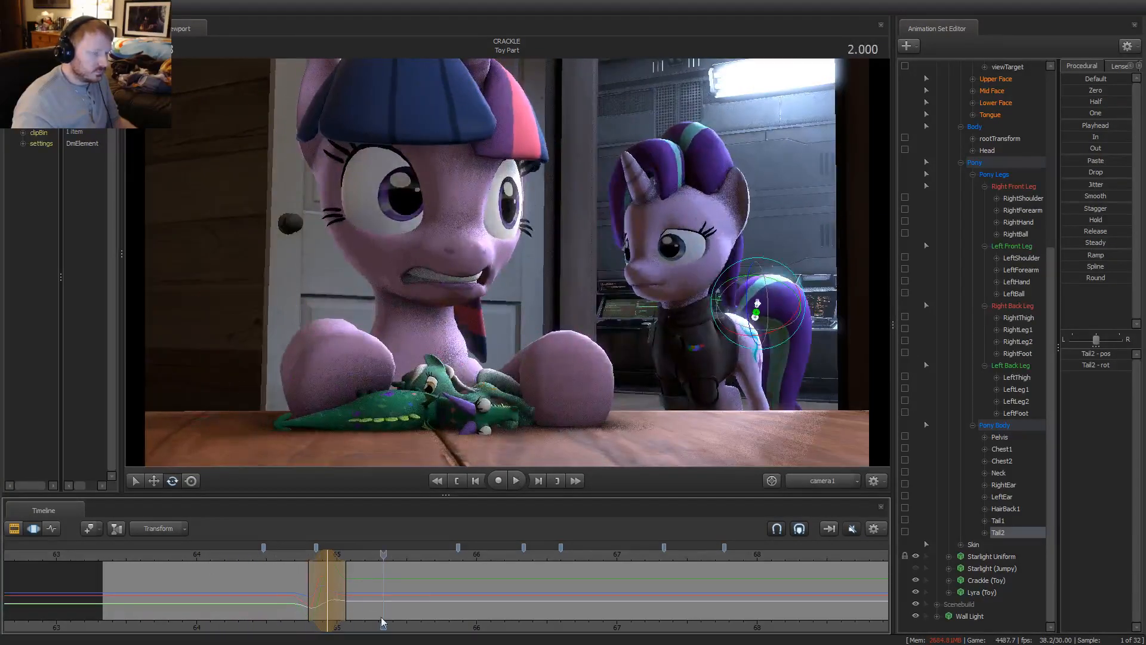
key("space")
Rotate Tail1 over a selection held from about 66.0 to 67.37, with falloffs reaching 65.74 and 67.63, and play it back
middle_click_drag(369, 612, 303, 611)
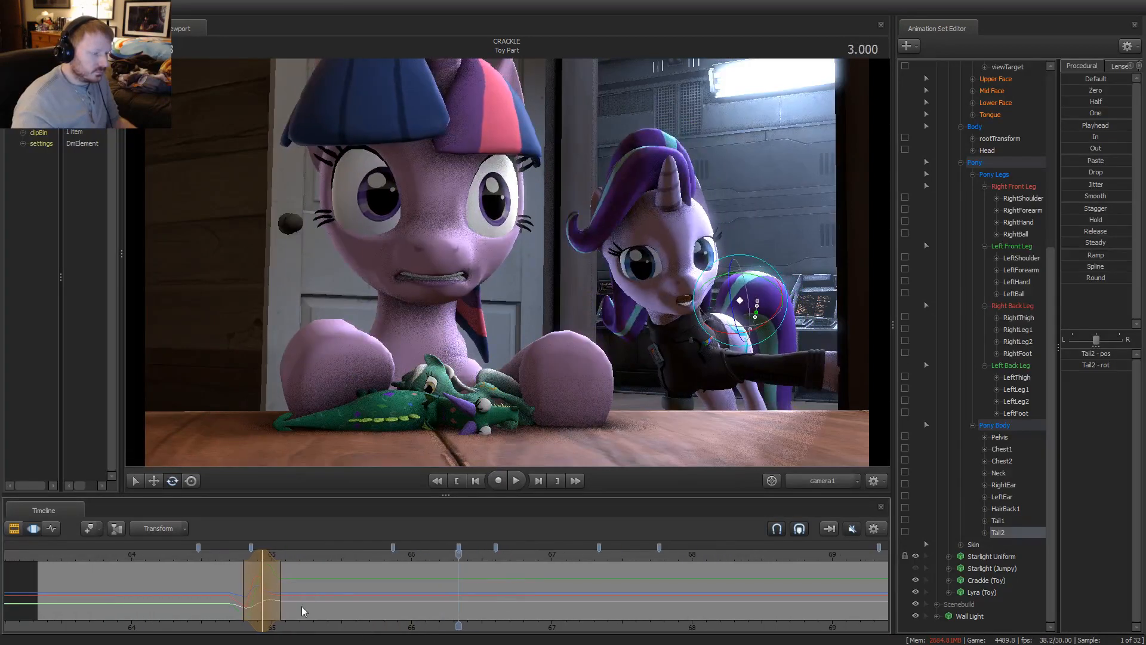
mouse_move(412, 588)
left_mouse_down("shift")
mouse_move(657, 583)
mouse_move(603, 590)
left_mouse_up("shift")
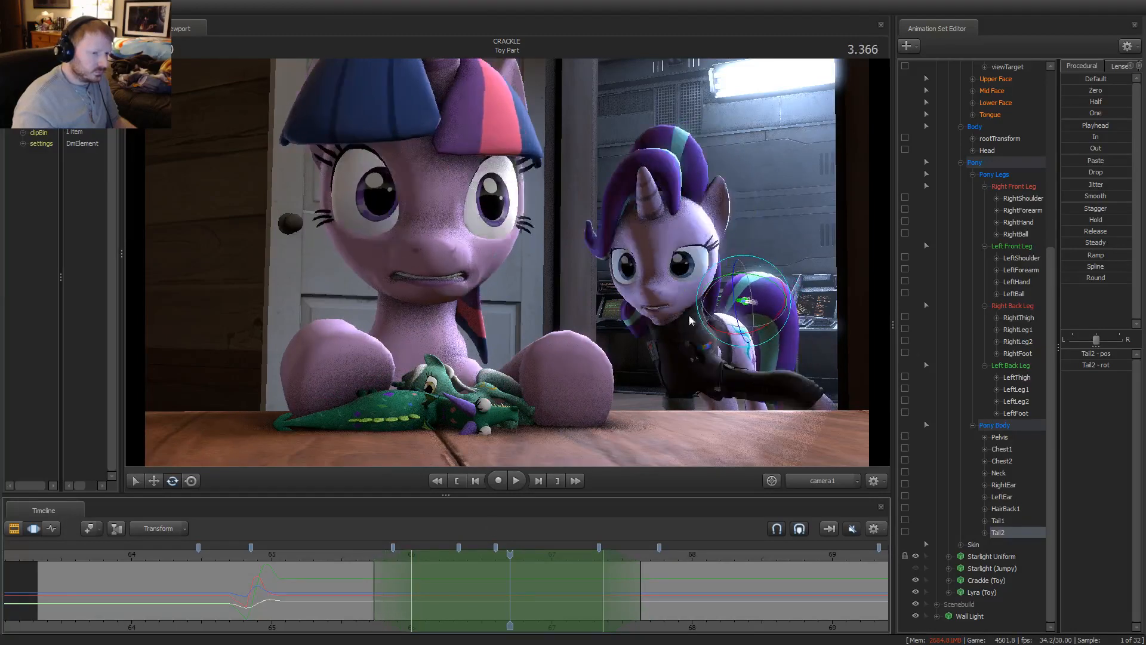
left_click(721, 325)
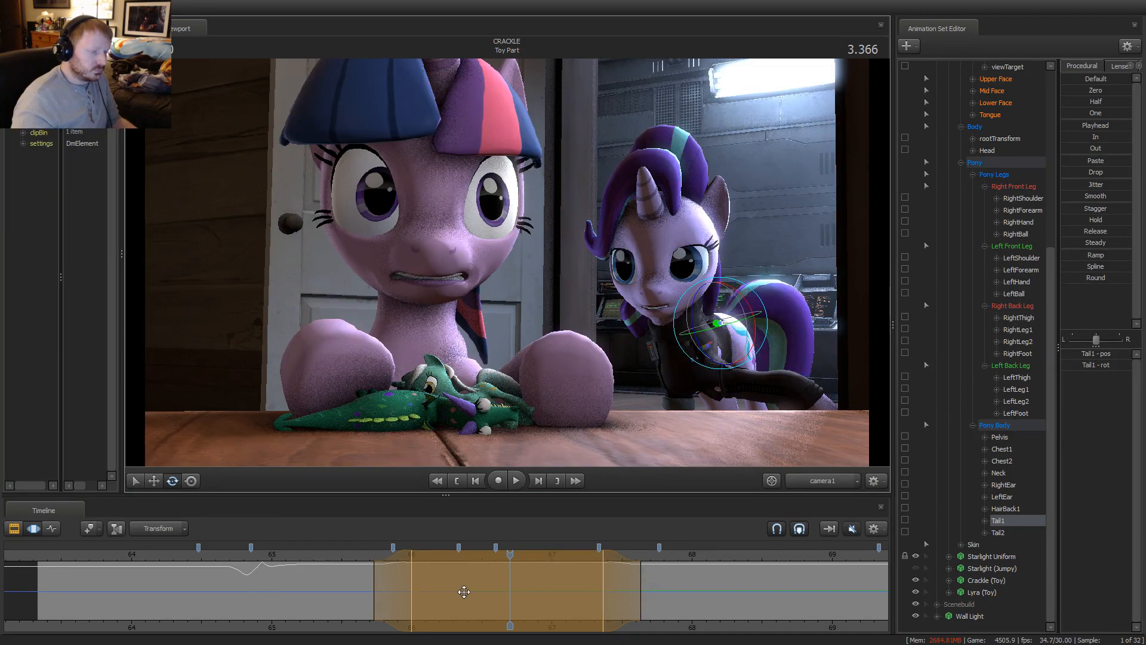
key("space")
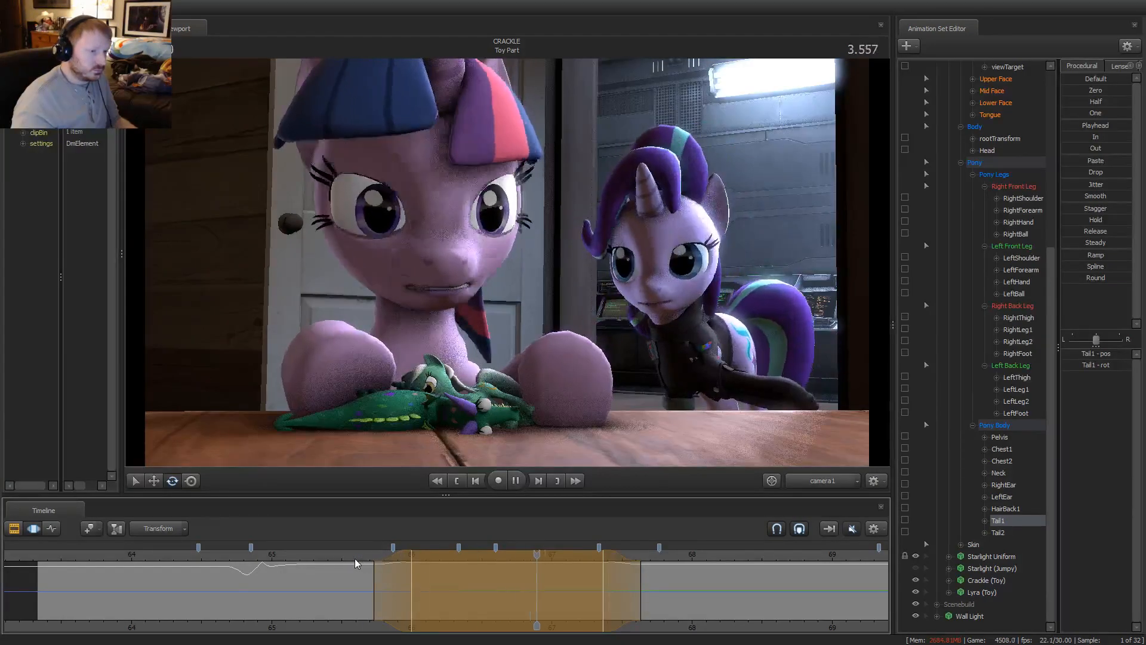
left_click(349, 564)
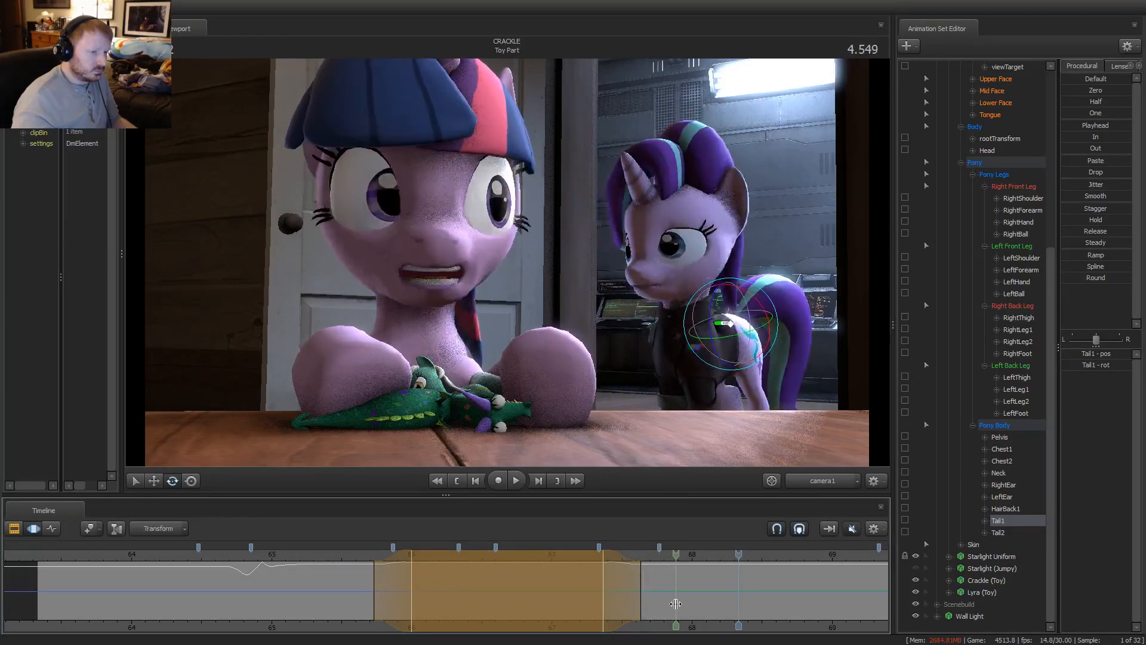
Rotate Tail1 and adjust Tail2 over a short selection from about 67.63 to 67.9, centred on shot time 4.433
left_click(656, 601)
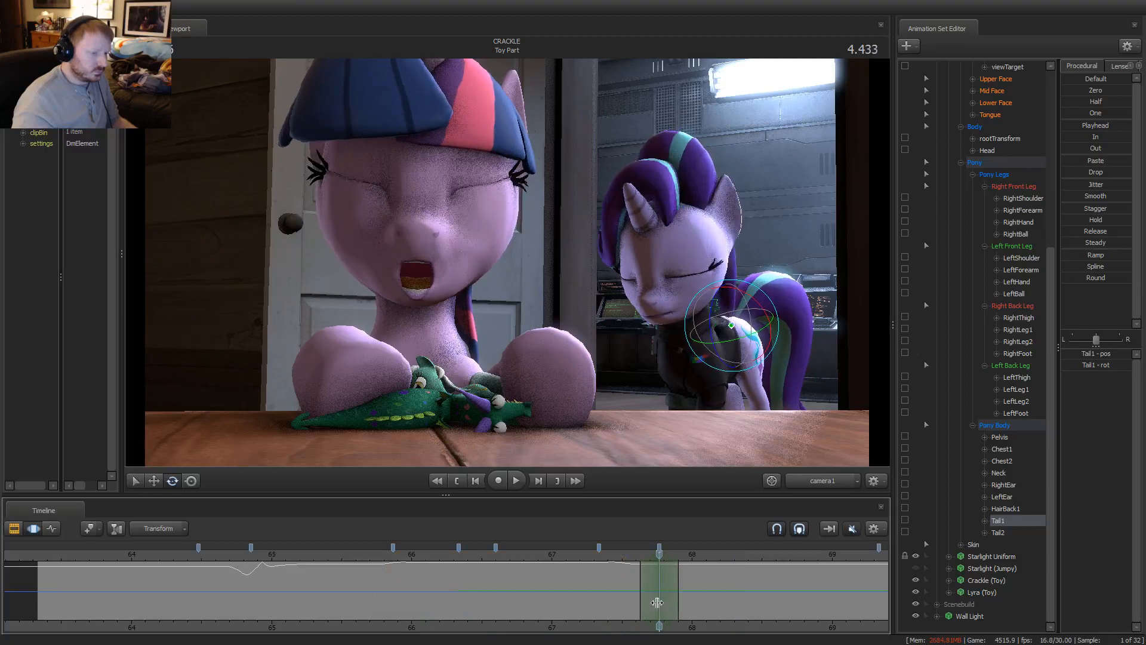
left_click_drag(717, 302, 749, 325)
left_click(760, 313)
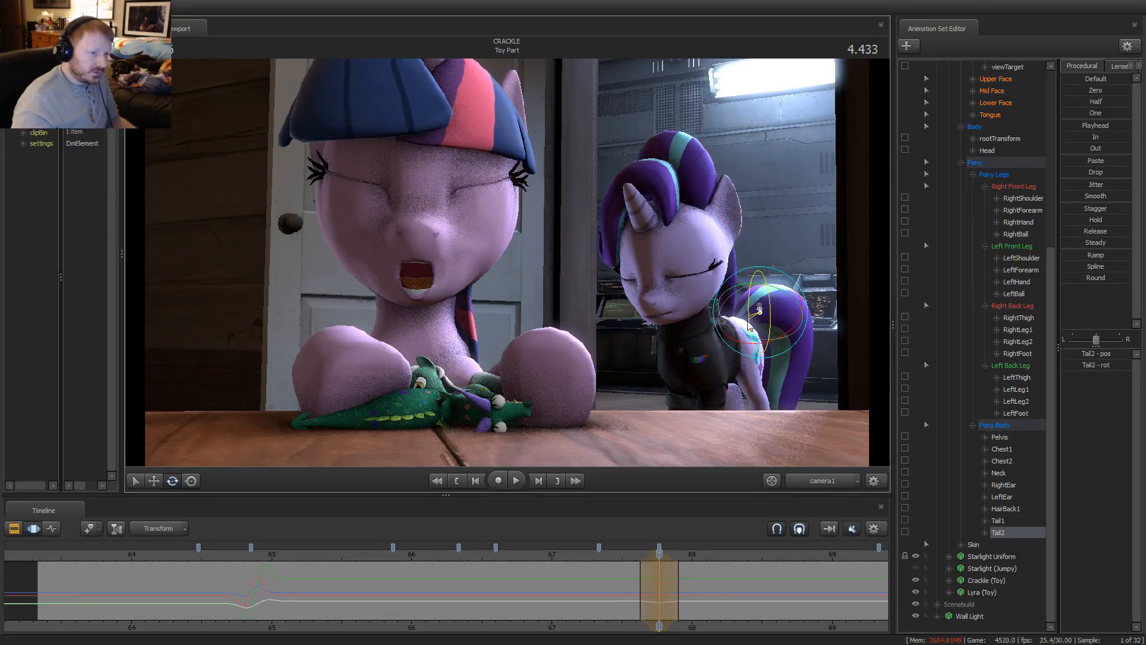
key("w")
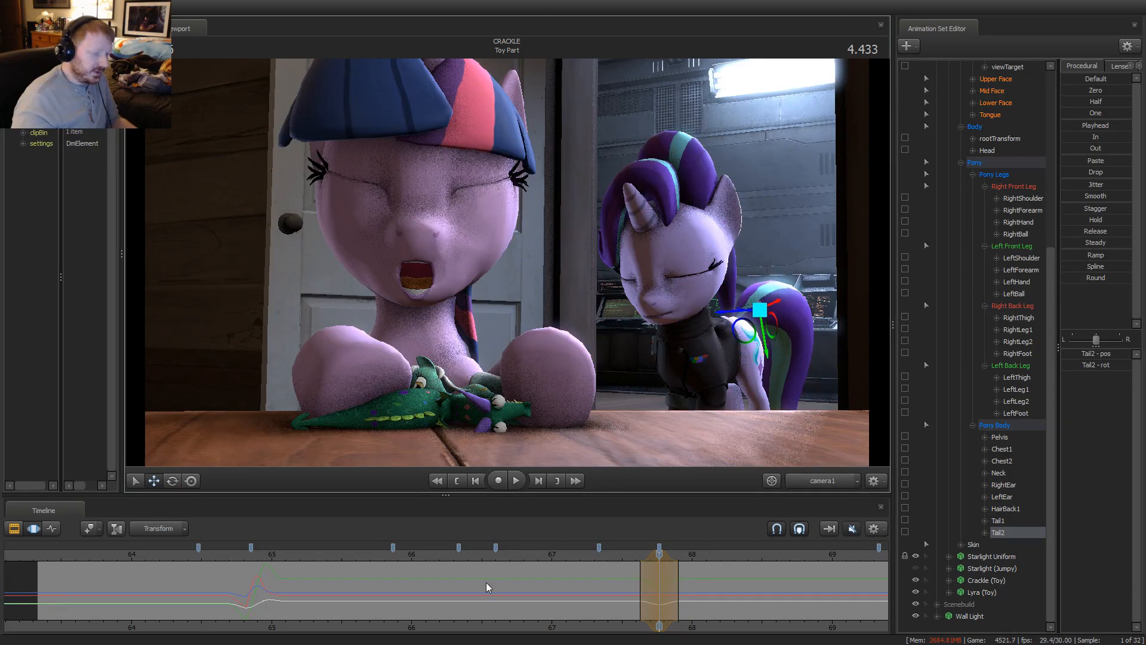
Play back and scrub Starlight's head turn around shot time 4.433 to review the tail's reaction
left_click(581, 553)
key("space")
key("space")
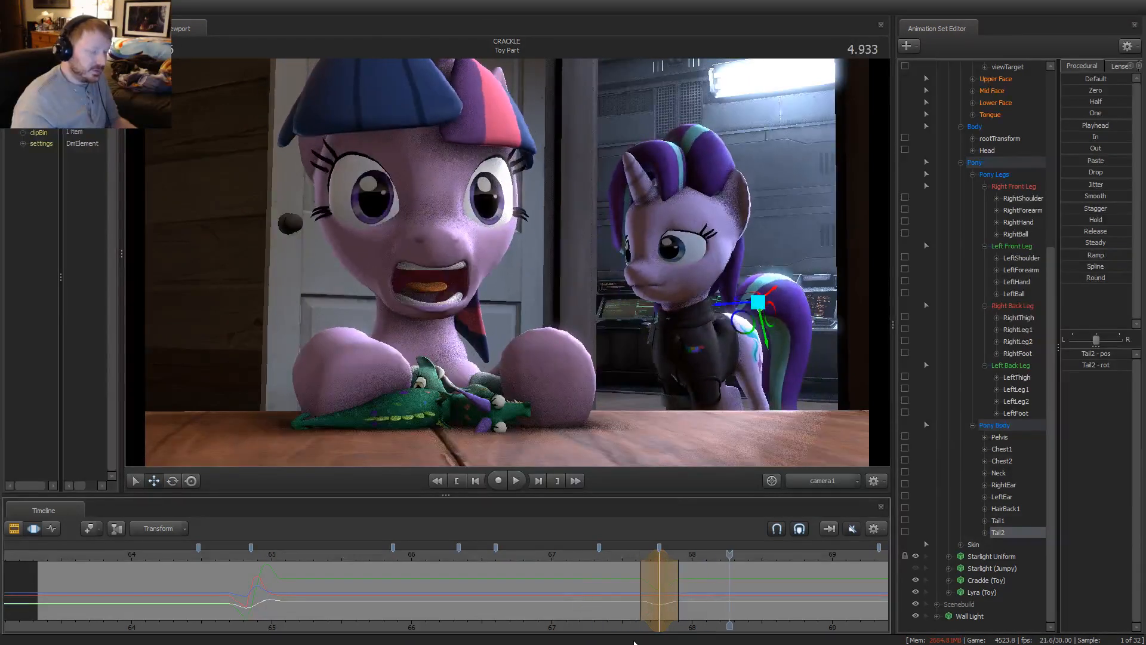
middle_click_drag(702, 627, 642, 621)
scroll(643, 621, "down", 1)
scroll(642, 621, "up", 5)
key("shift")
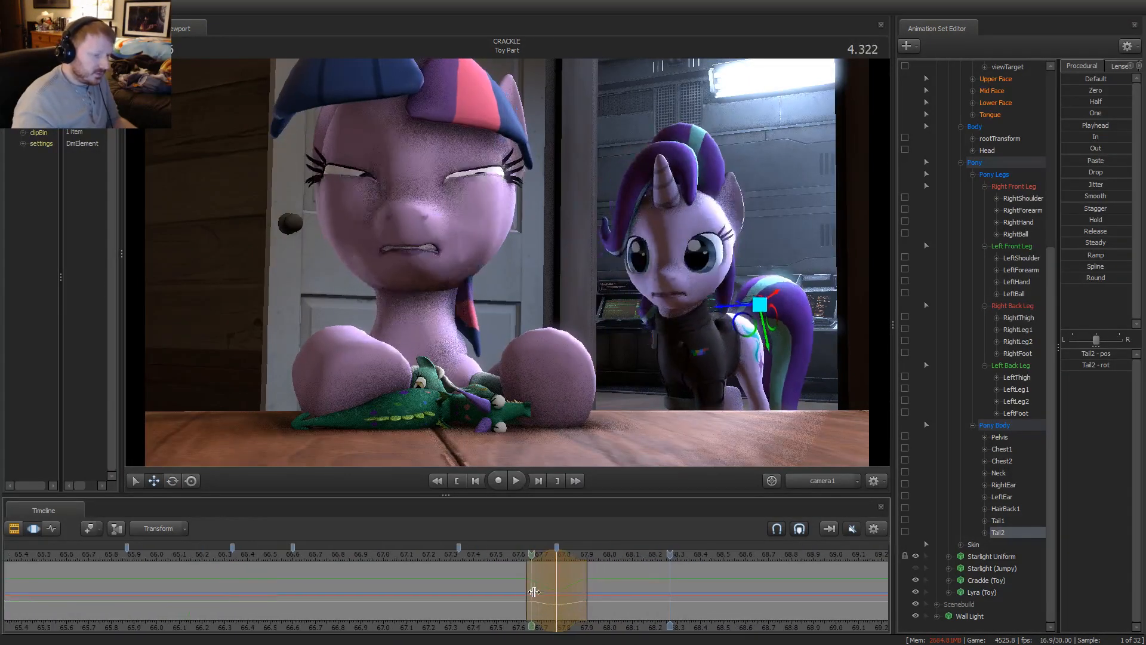
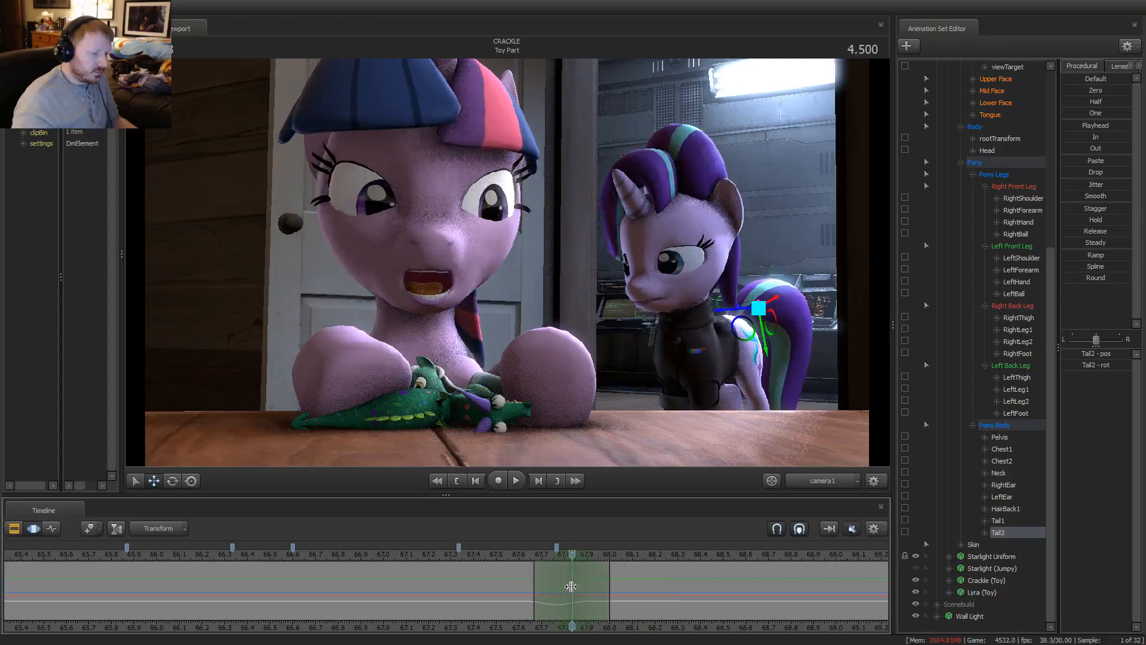
Adjust Tail2 over a short selection from about 67.67 to 68.0, centred on shot time 4.500, and play back the result
left_click_drag(767, 325, 769, 332)
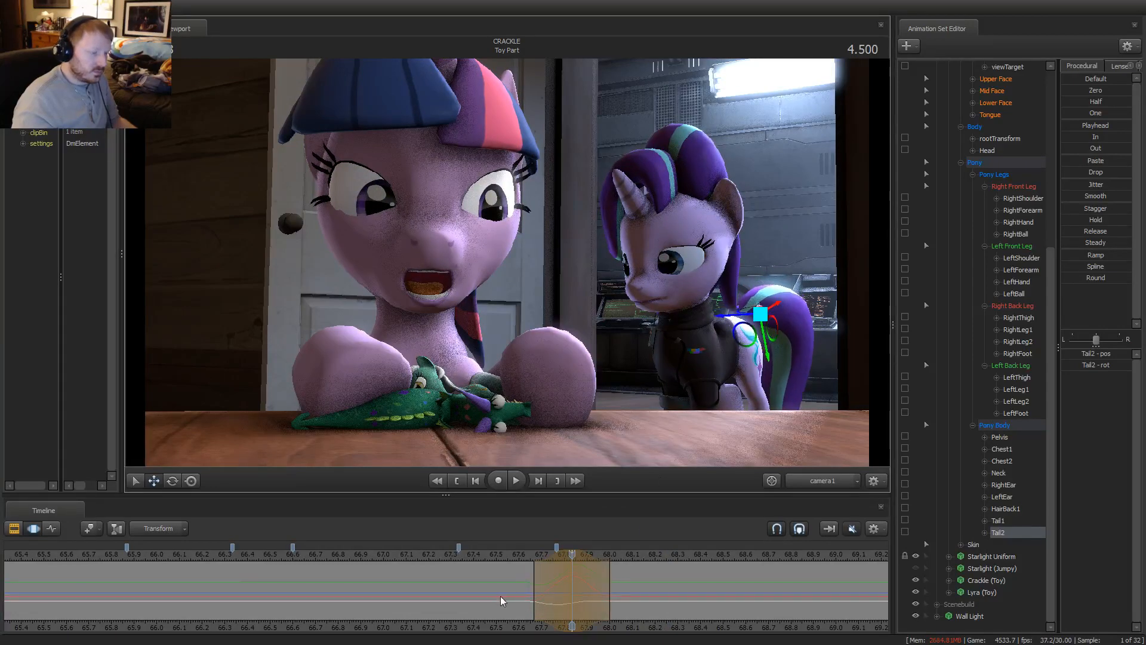
key("space")
key("space")
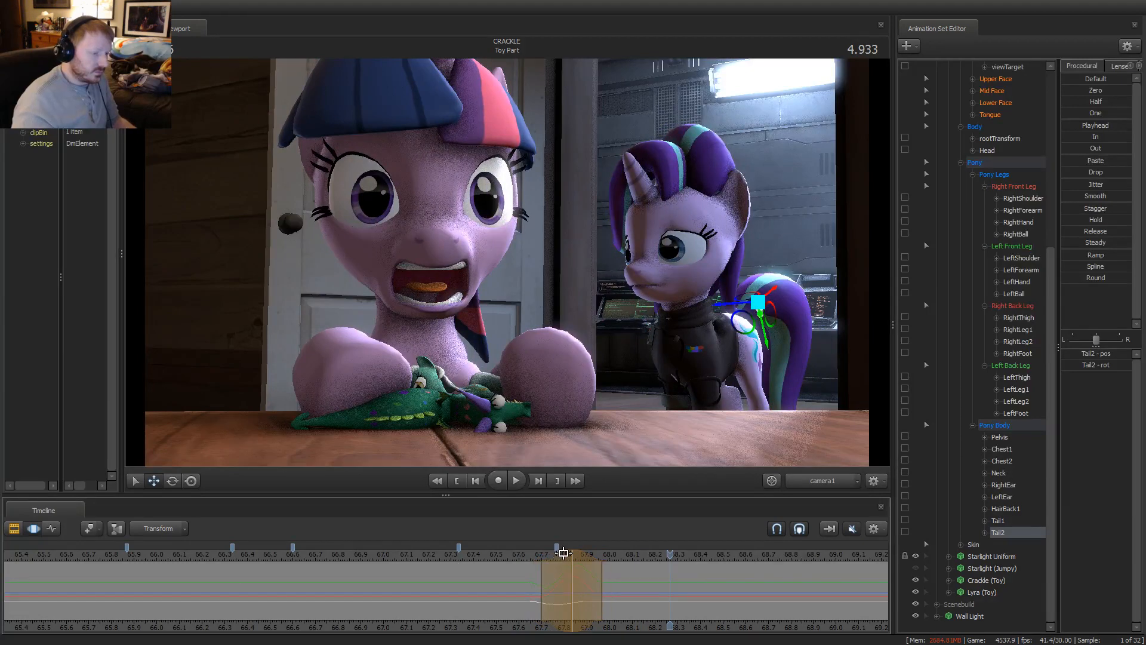
left_click_drag(563, 553, 533, 554)
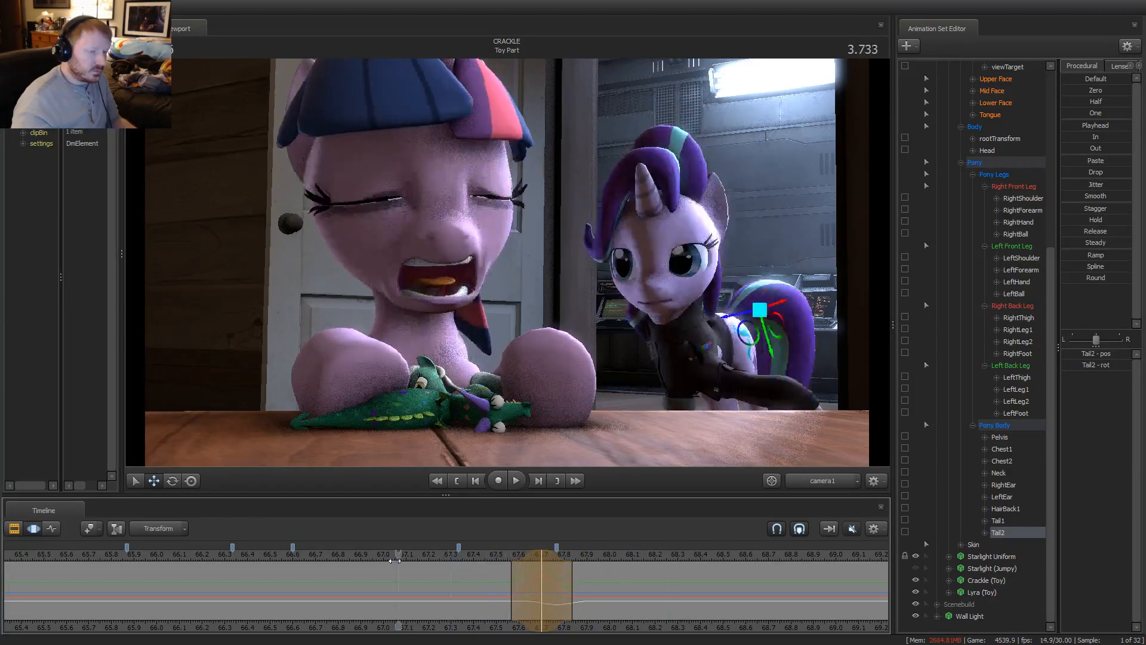
key("space")
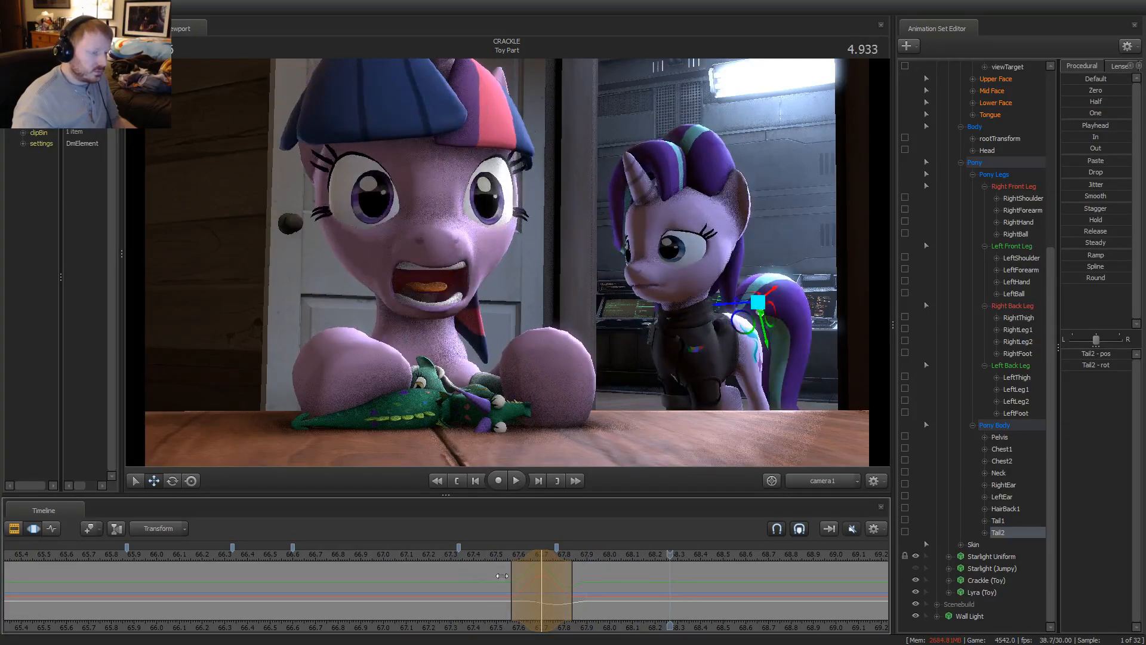
Rotate Tail1 over a selection from about 67.7 to 68.03, centred on shot time 4.533, and play back through the following head movement
left_click(581, 590)
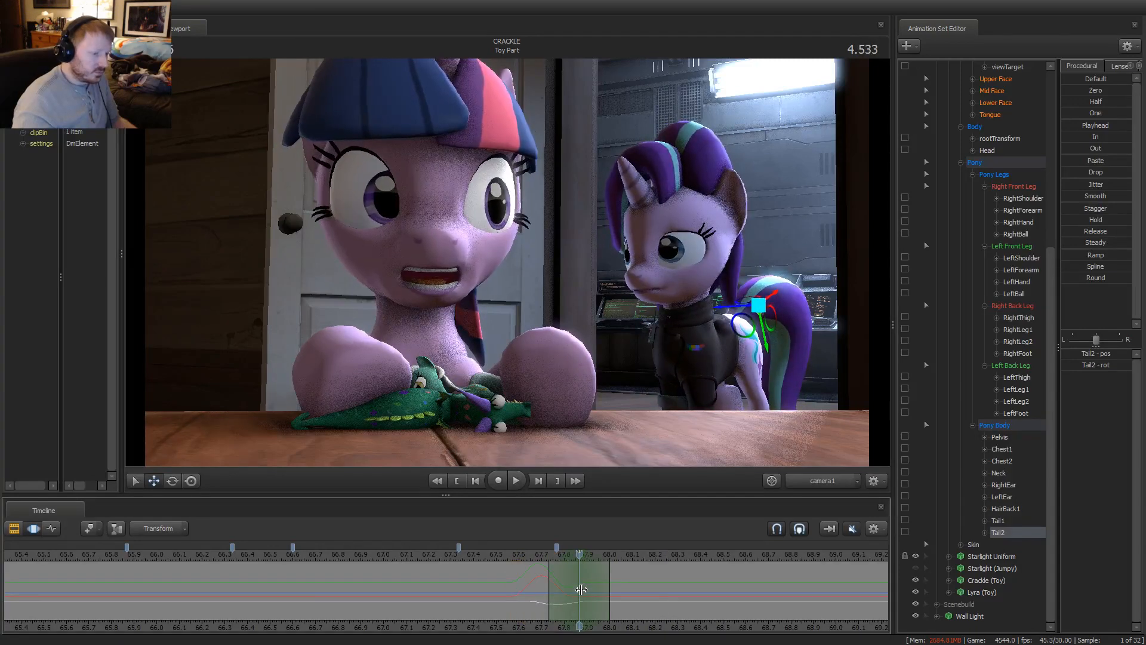
left_click(731, 325)
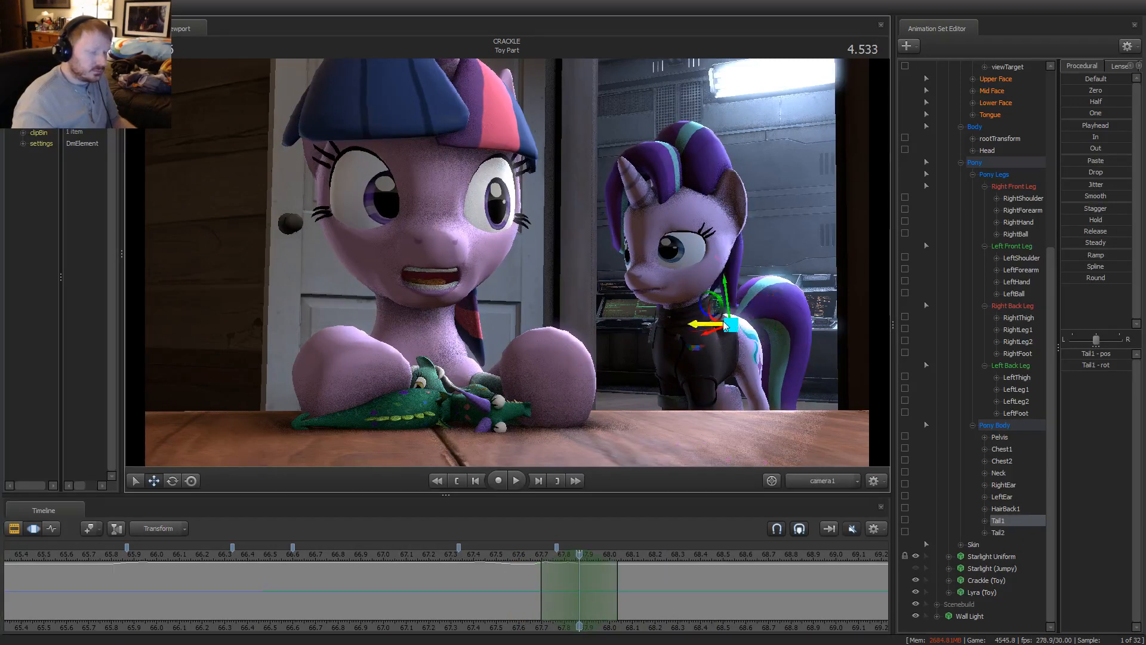
left_click(500, 558)
key("space")
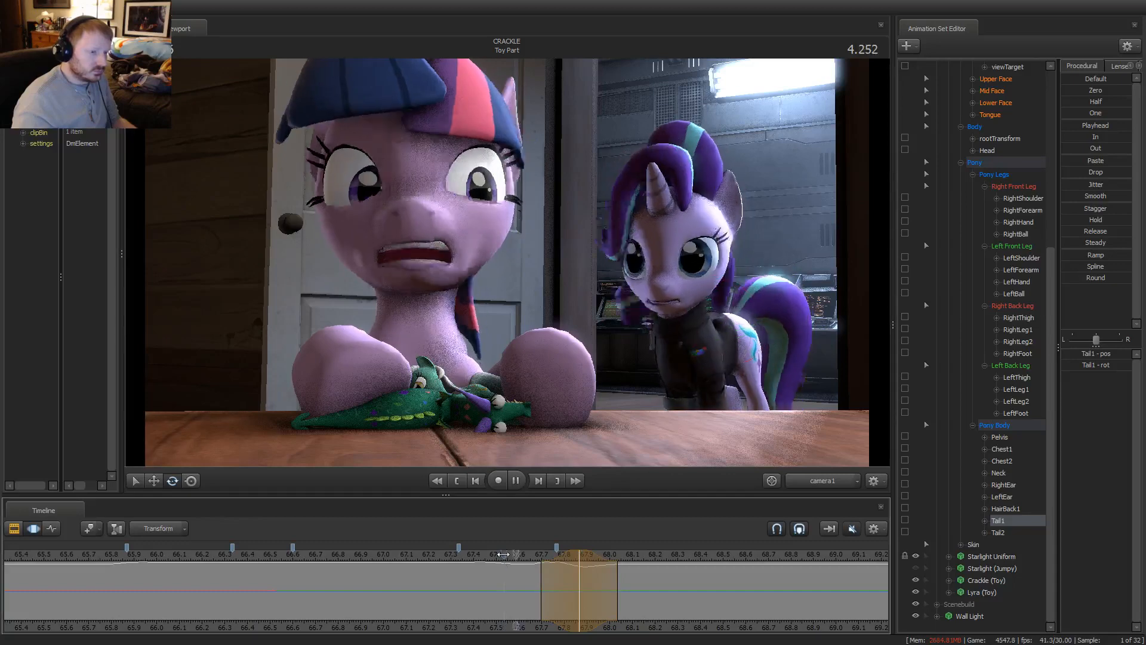
key("space")
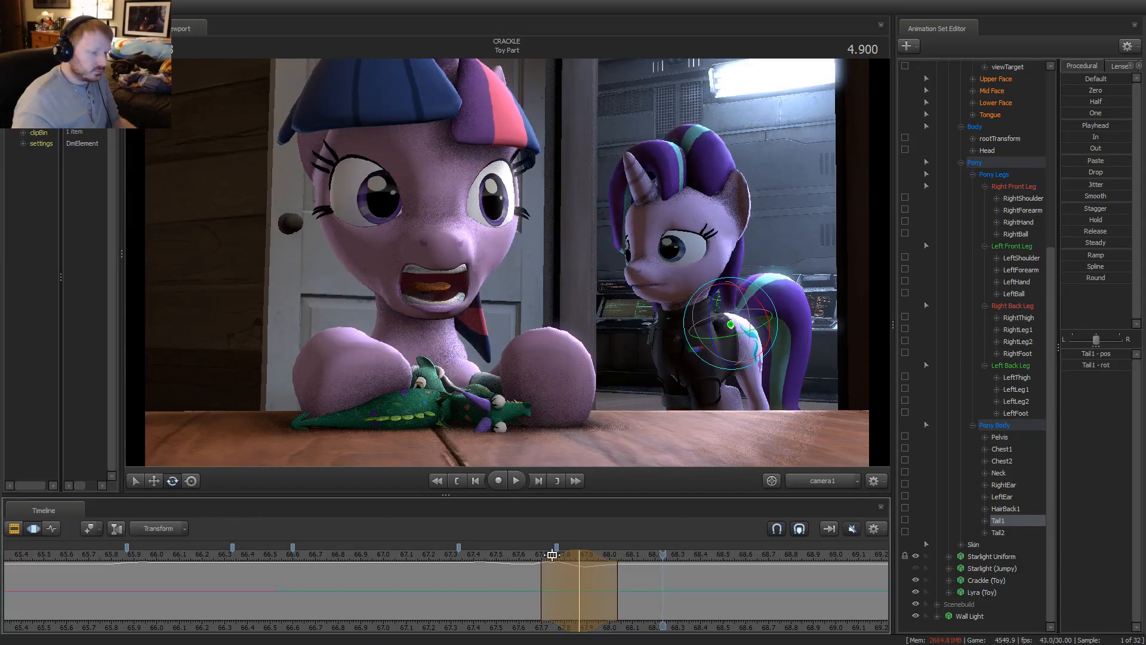
left_click(506, 559)
key("space")
left_click(436, 563)
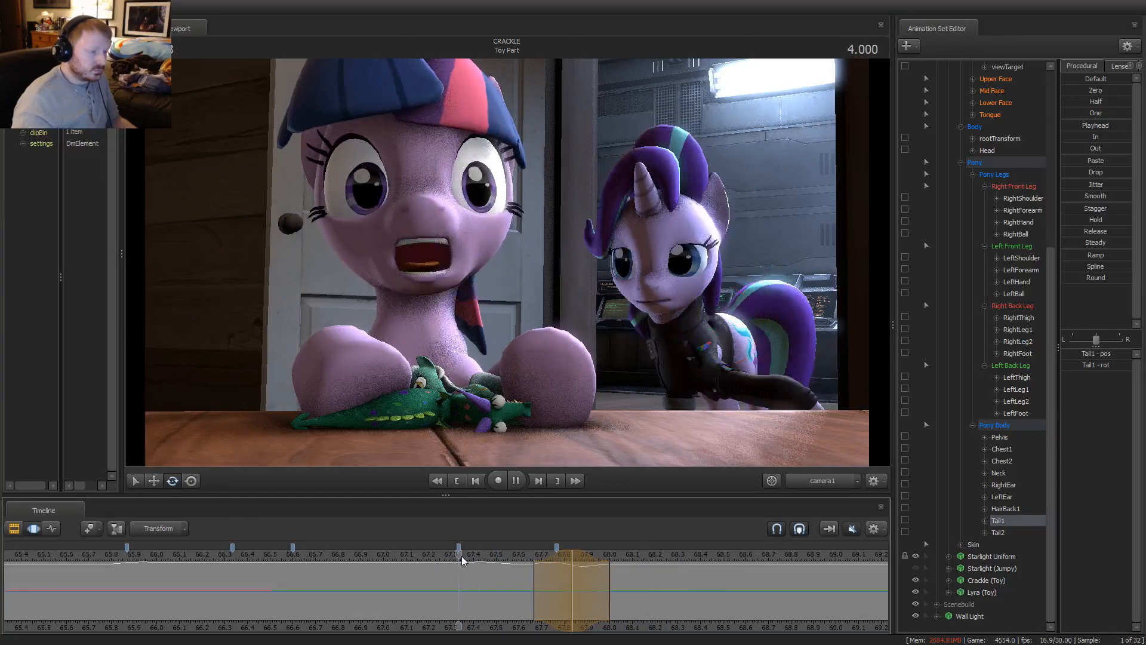
key("space")
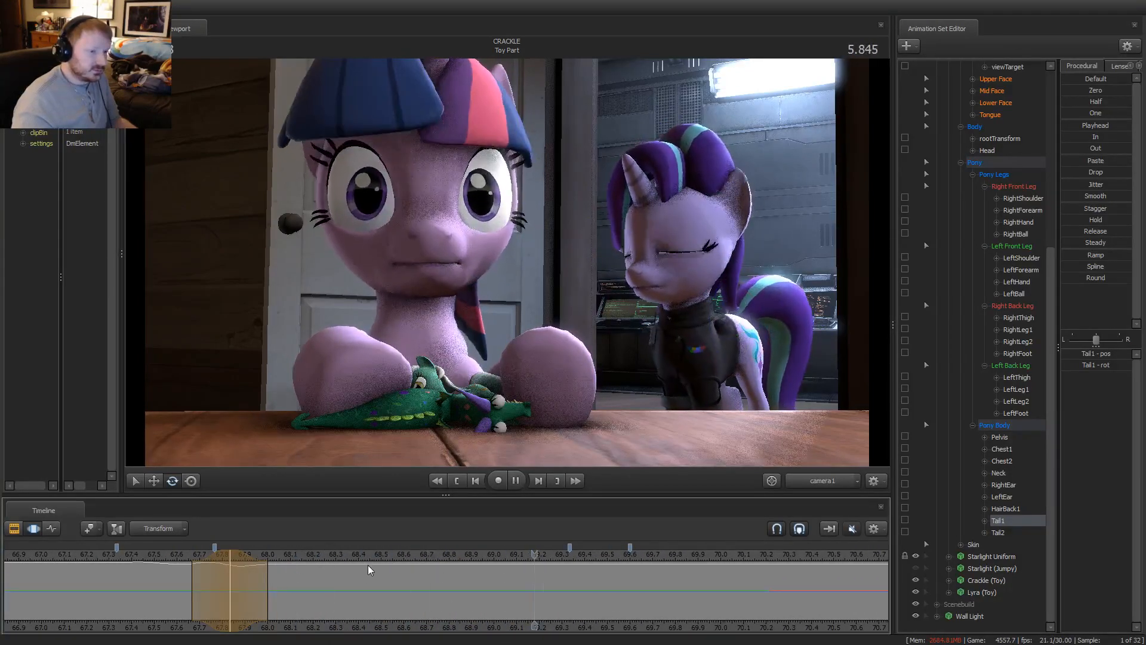
key("space")
Rotate Tail1 around shot time 5.966 over a selection from about 69.13, extending its end to about 69.57, and play it back
left_click(555, 586)
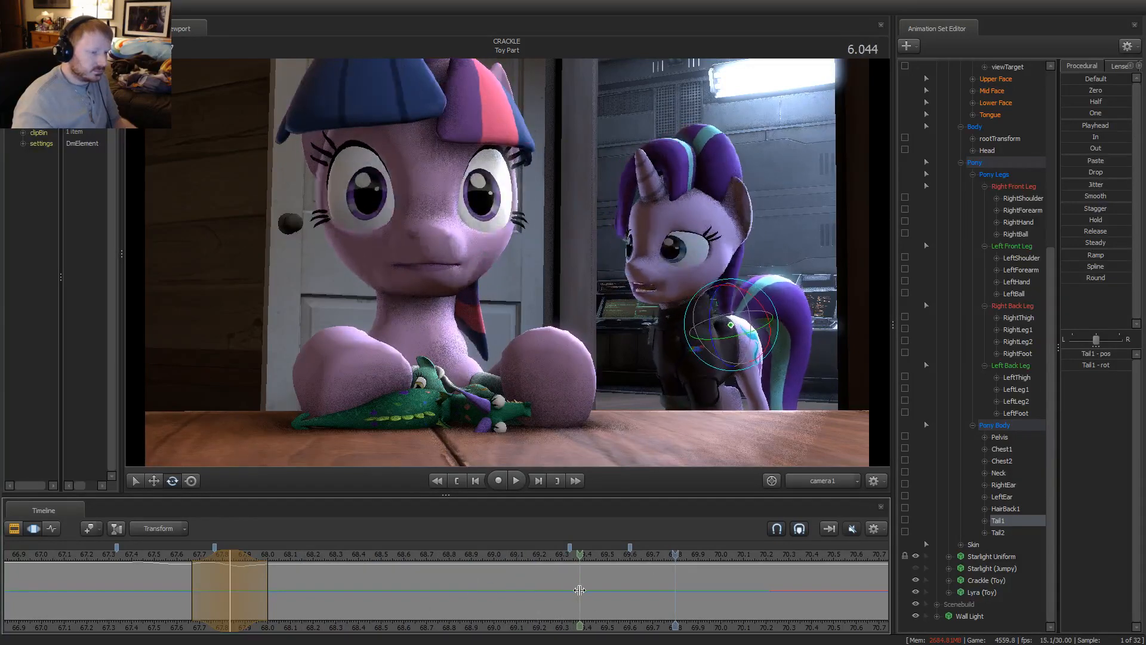
left_click_drag(555, 589, 565, 590)
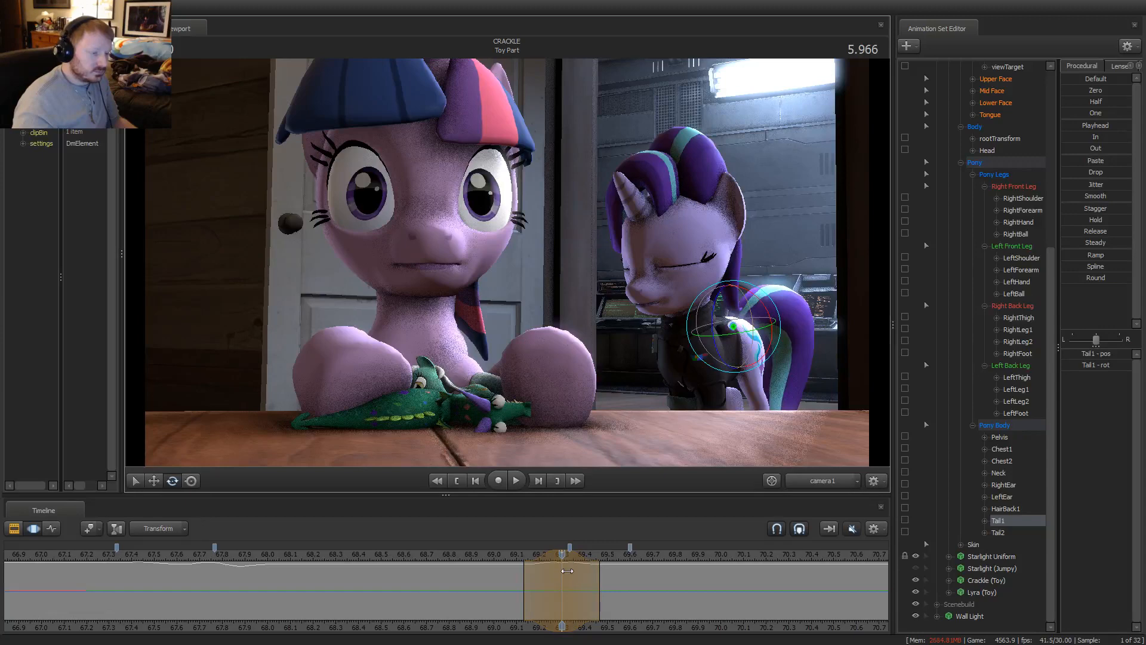
key("space")
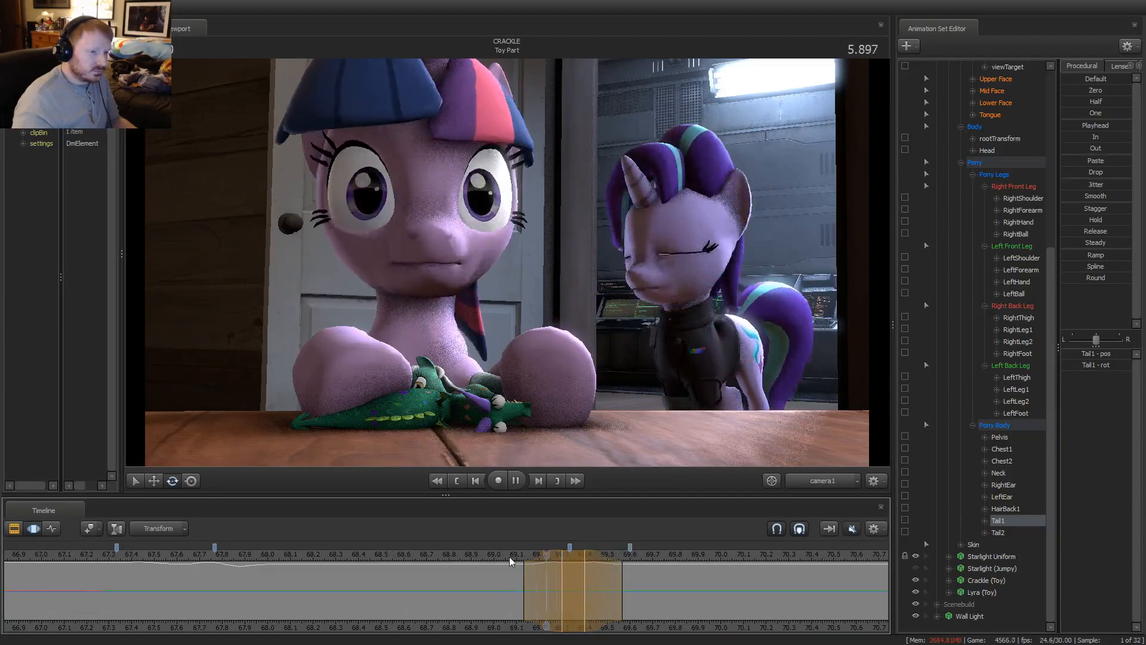
key("space")
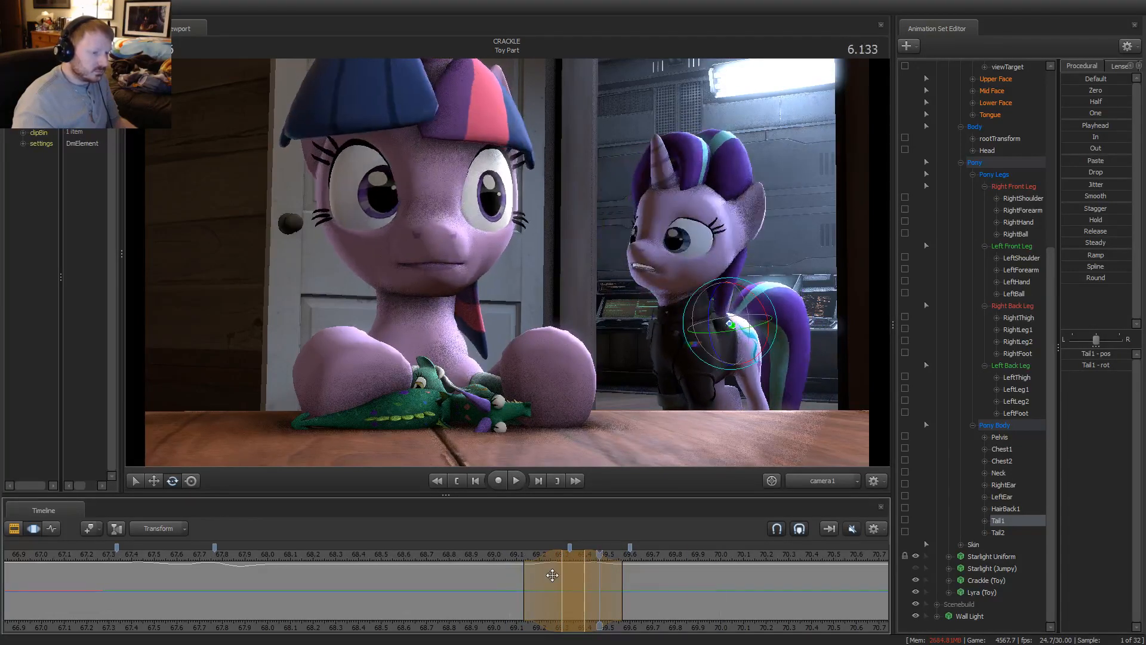
left_click(503, 554)
key("space")
key("space")
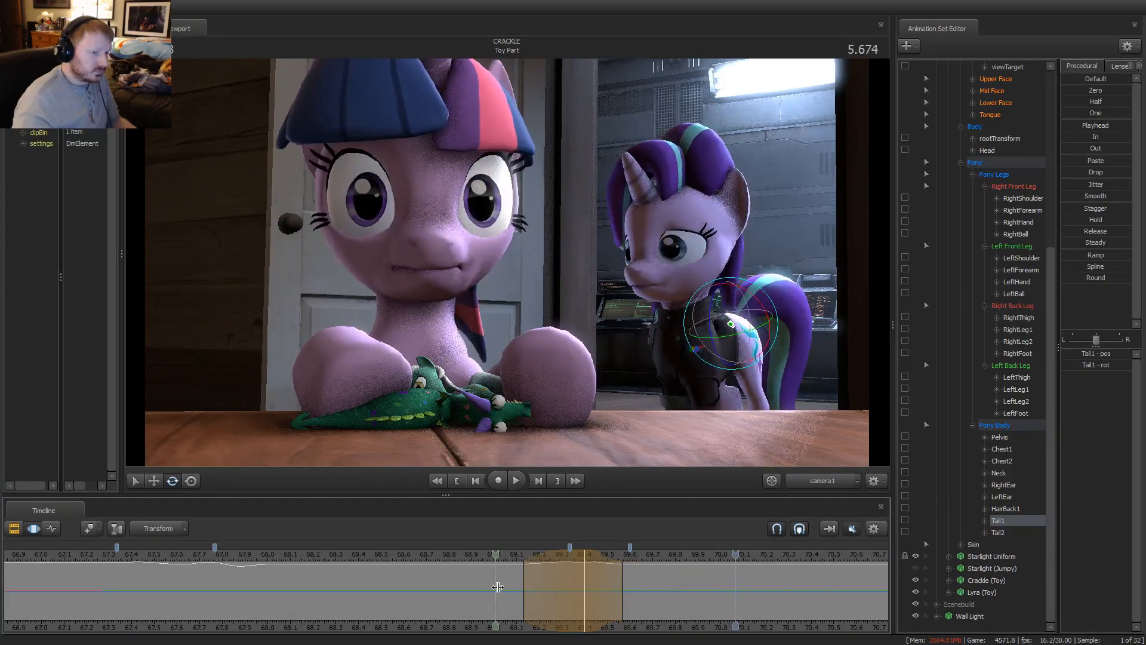
Rotate Tail1 around shot time 6.166, widening the selection to about 69.3 to 69.7, and play back the movement
left_click(609, 585, "shift")
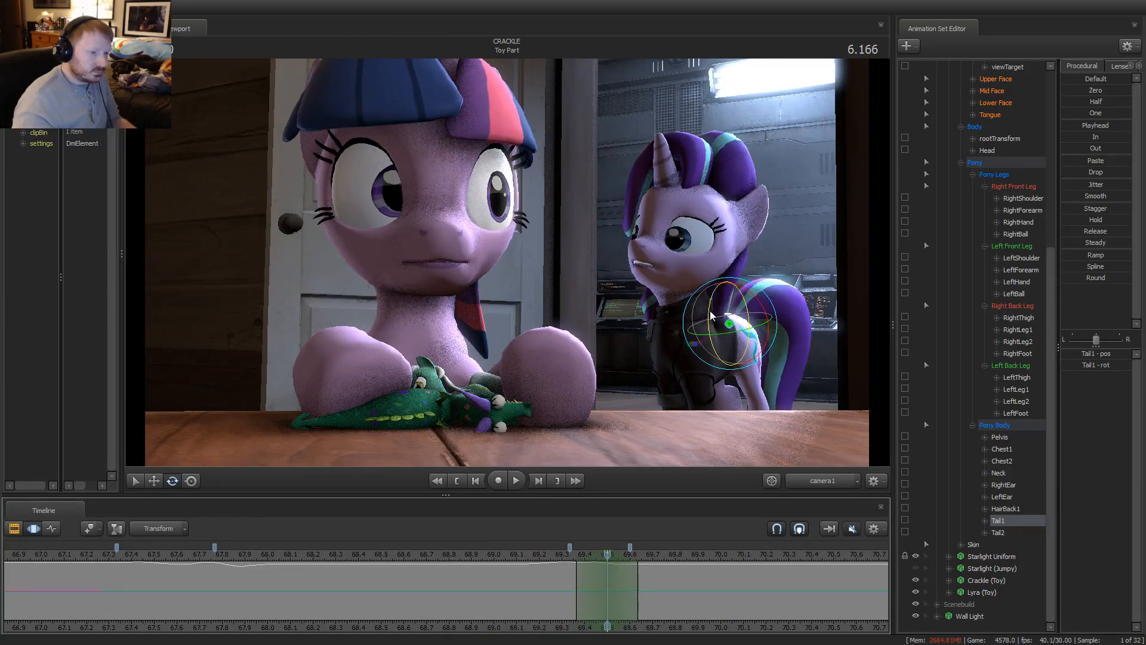
left_click_drag(710, 311, 711, 319)
left_click(533, 557)
key("space")
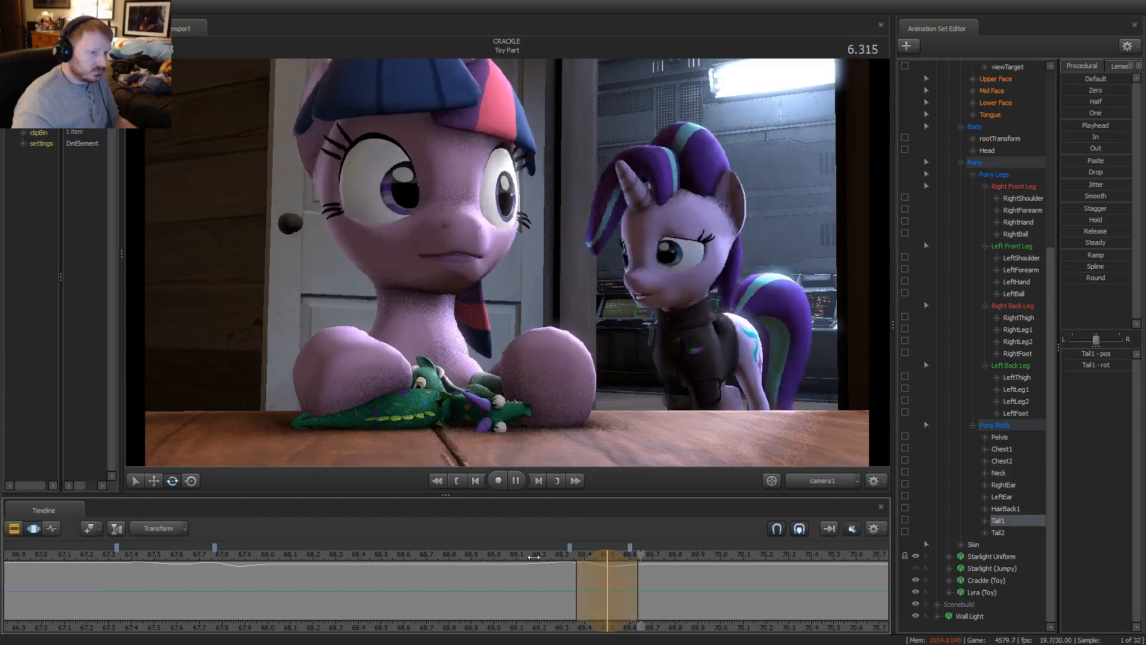
key("space")
left_click(522, 554)
key("space")
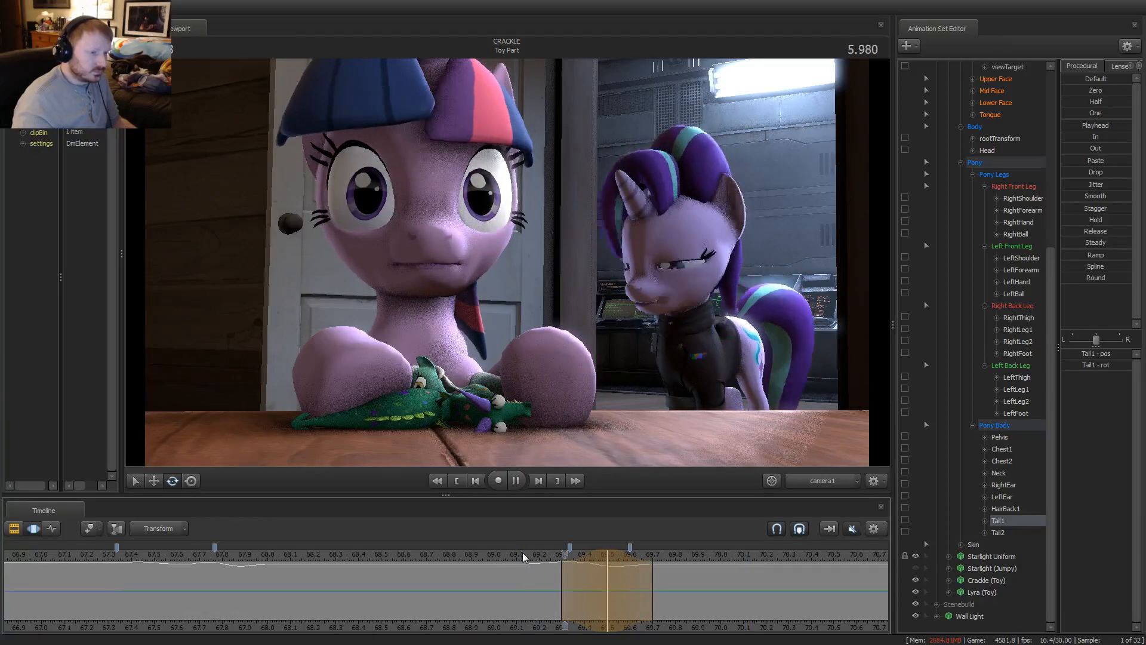
key("space")
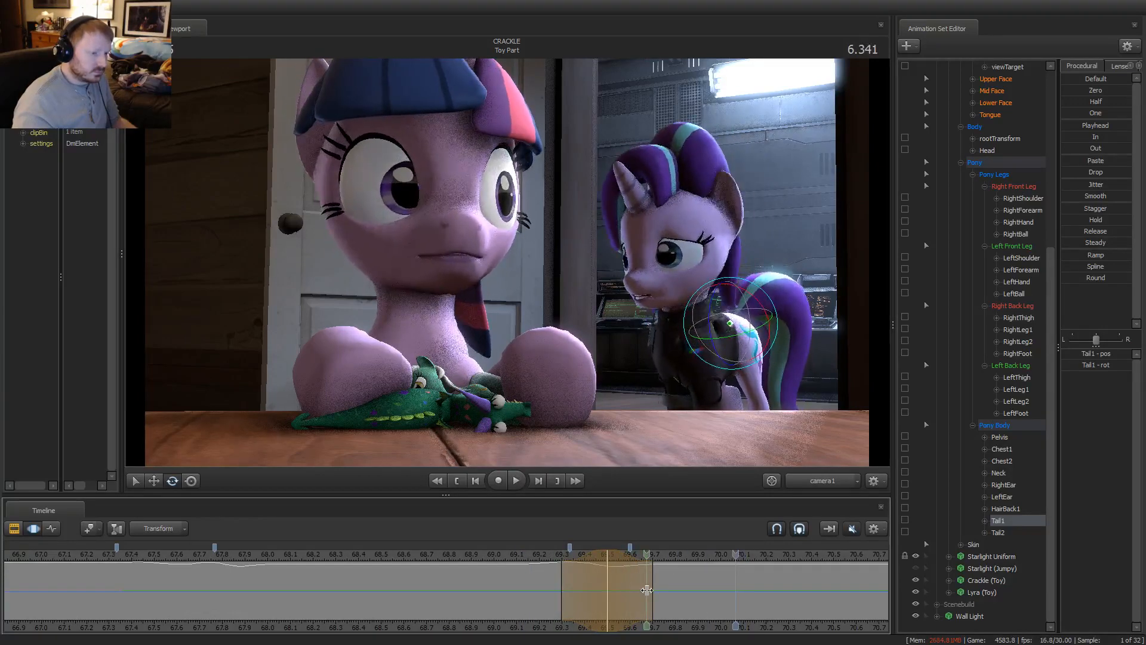
Rotate Tail1 around shot time 6.366 over a selection from about 69.5, shorten its end to about 69.97, and review the motion
left_click(652, 588)
left_click_drag(700, 581, 735, 582)
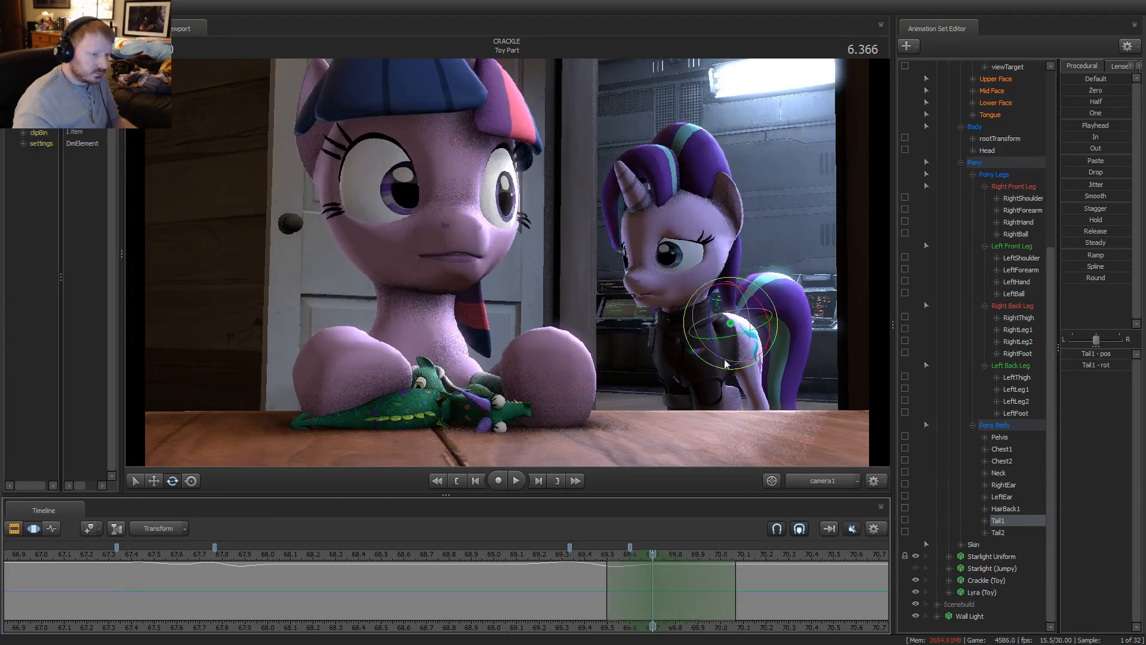
mouse_move(717, 286)
left_mouse_down()
mouse_move(707, 305)
mouse_move(716, 304)
left_mouse_up()
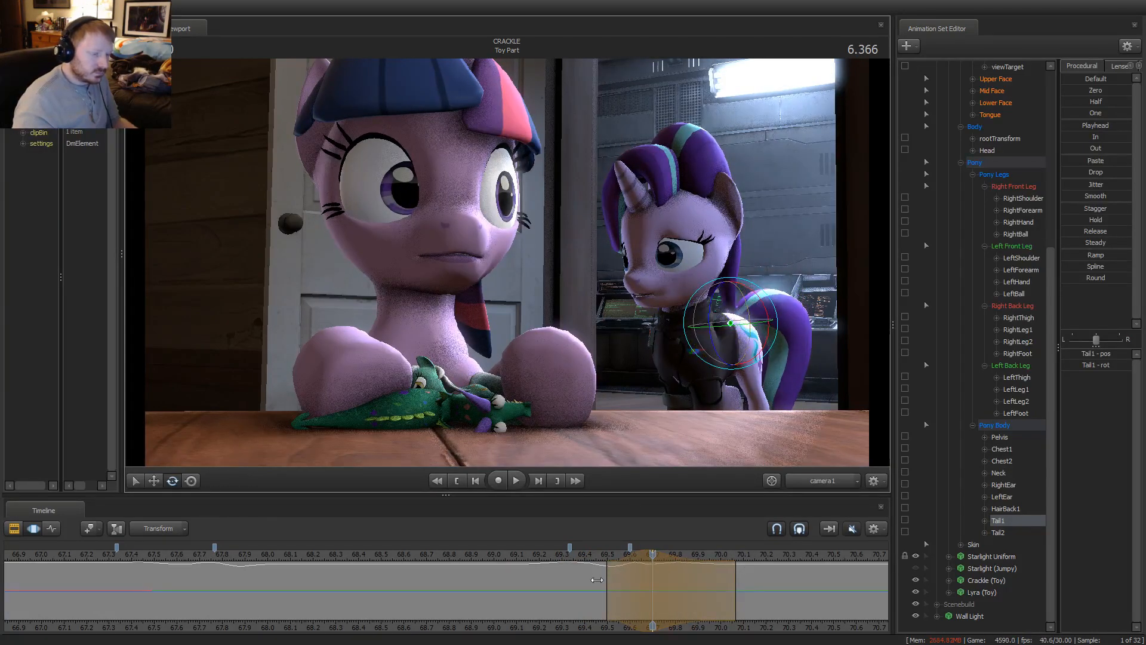
left_click(567, 564)
left_click_drag(567, 560, 652, 556)
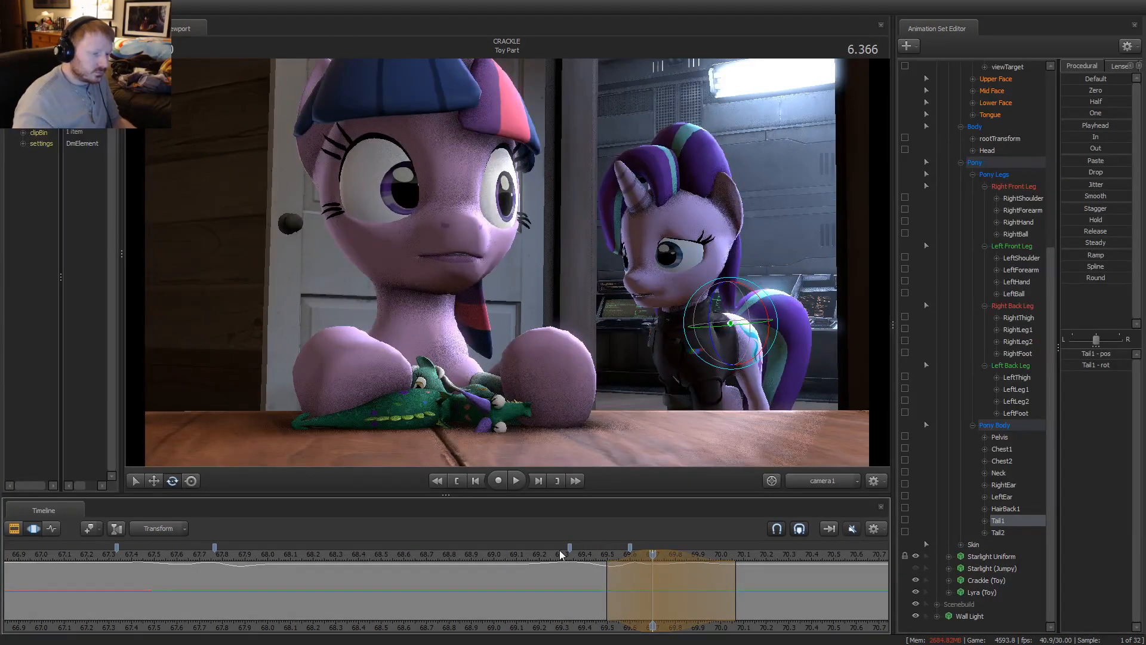
left_click_drag(560, 554, 727, 575)
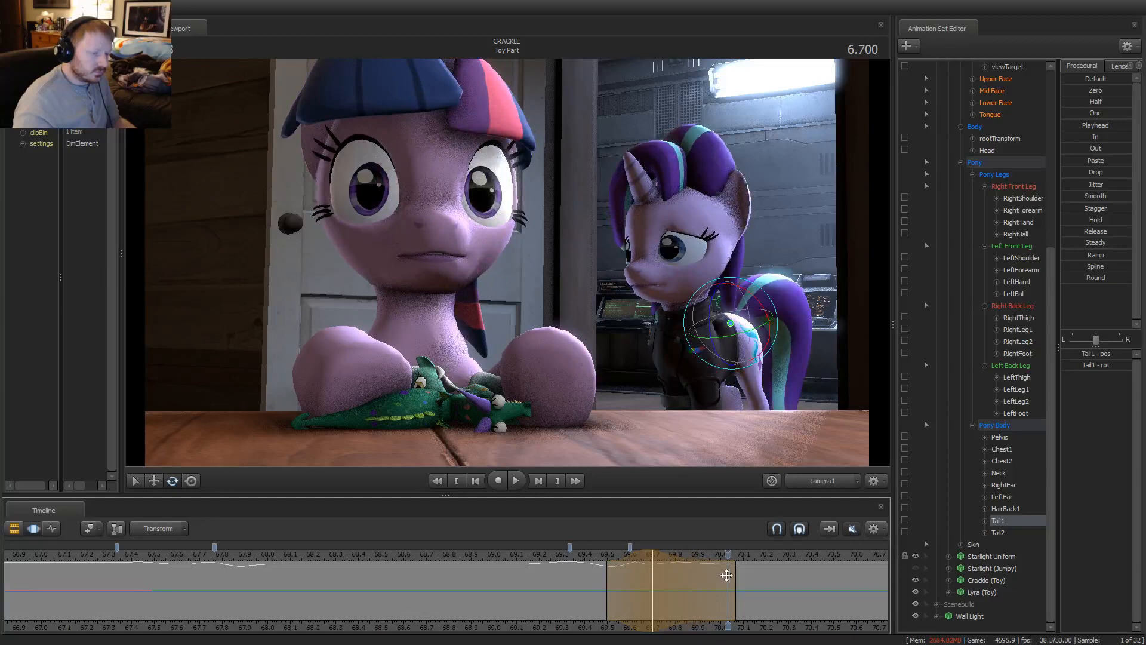
left_click_drag(613, 557, 656, 565)
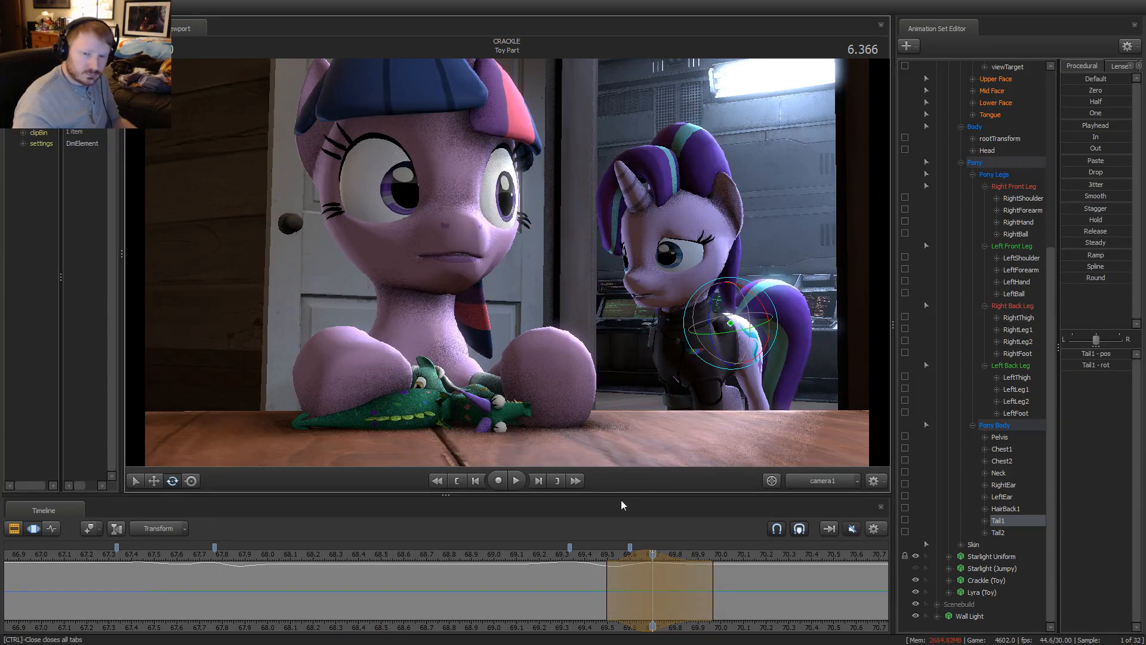
key("space")
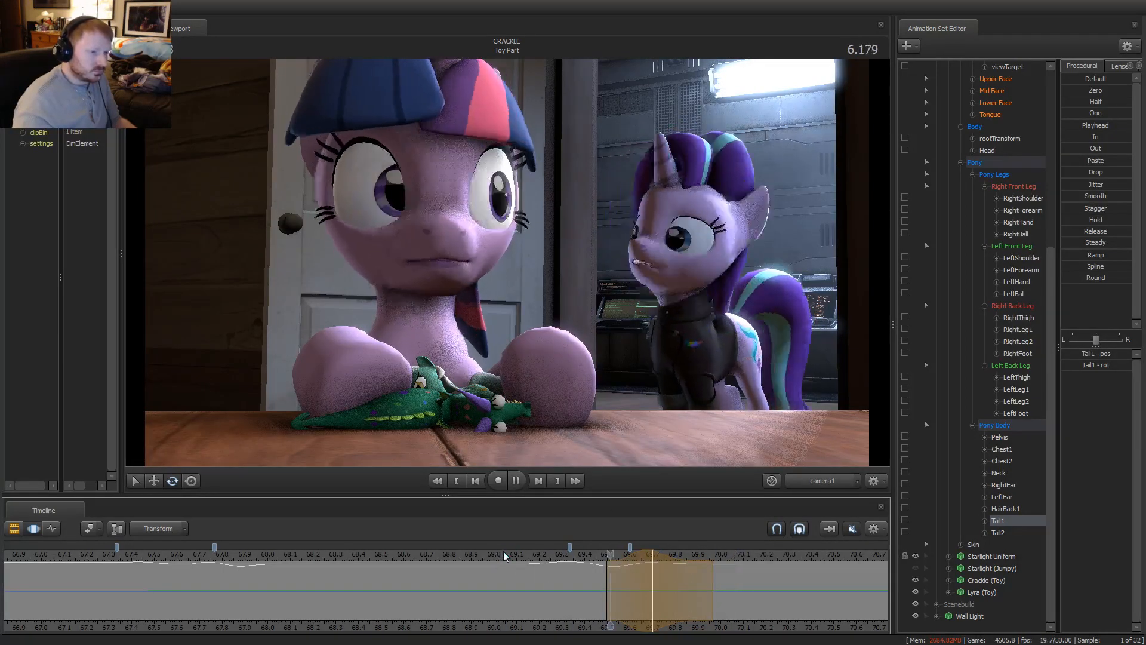
key("space")
Adjust Tail2 over a selection from about 69.4 to 69.73, centred on shot time 6.233, and play back the tail's reaction
left_click_drag(569, 590, 621, 601)
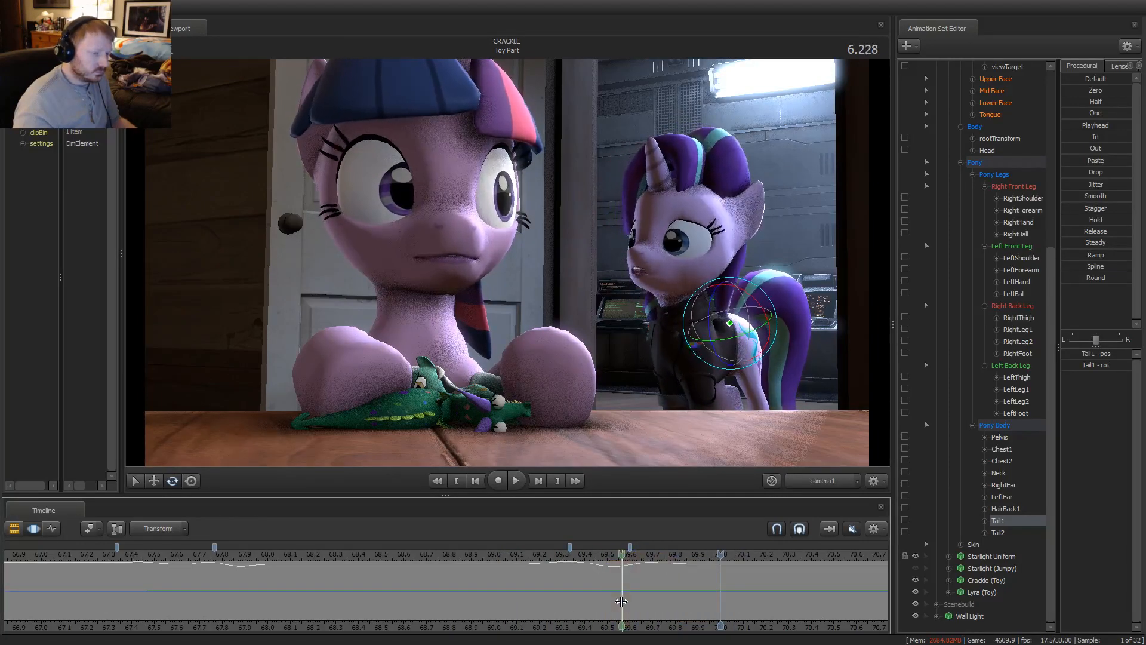
left_click(624, 599)
left_click_drag(666, 564, 658, 562)
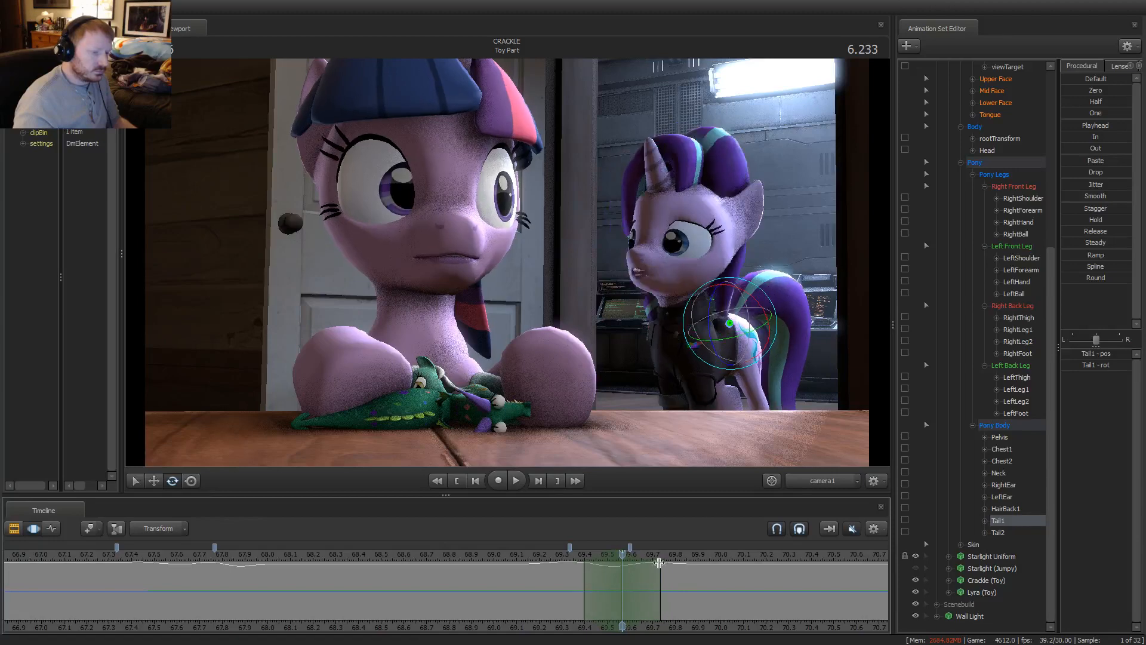
left_click(755, 298)
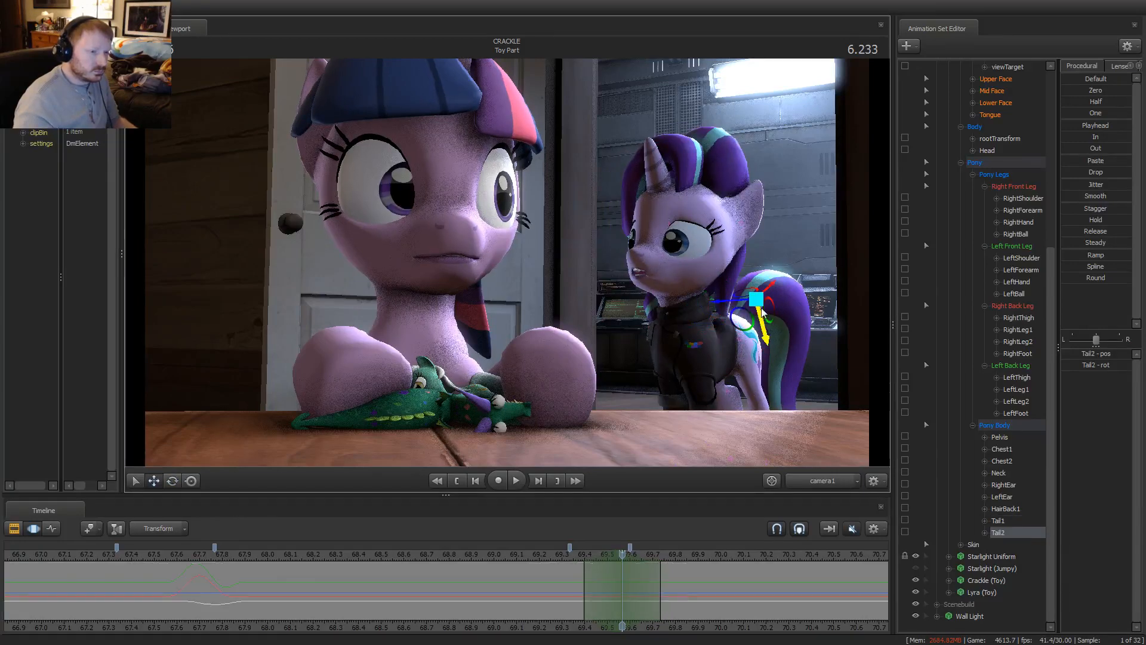
left_click_drag(762, 312, 762, 317)
left_click(554, 553)
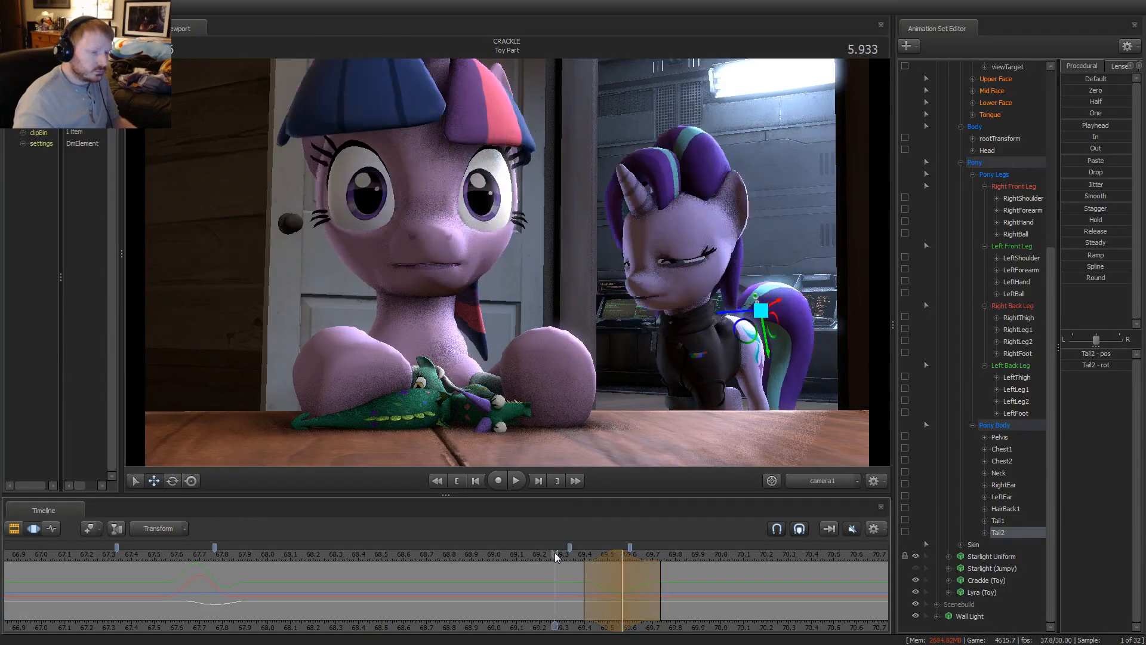
key("space")
key("space")
left_click(499, 559)
key("space")
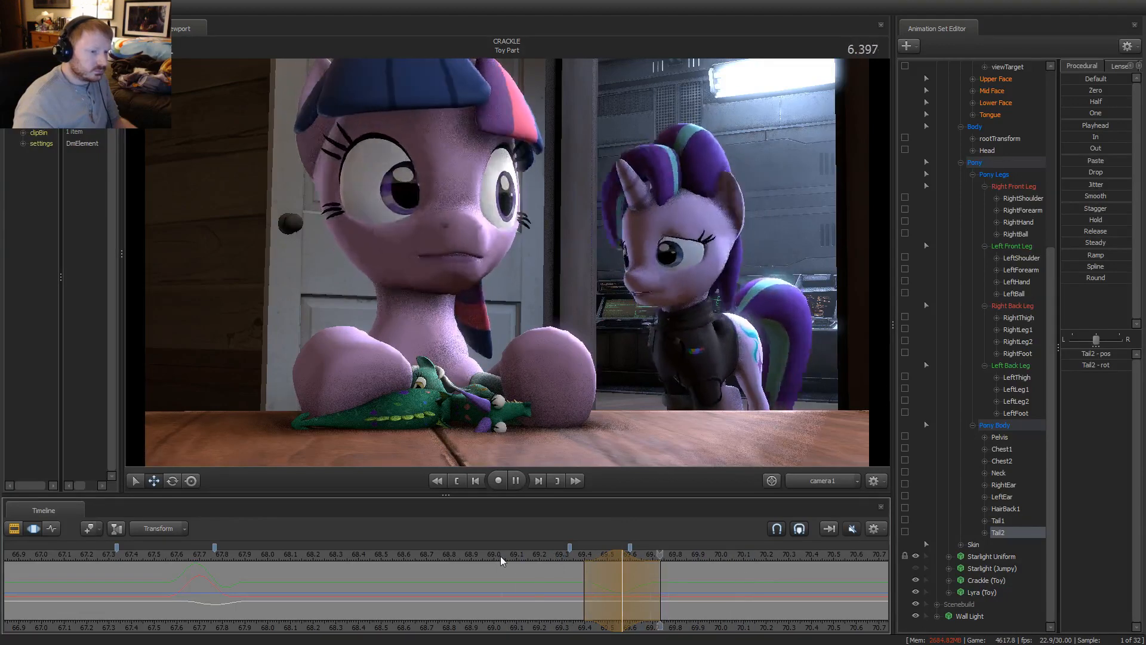
Play back and scrub the shot past the last tail adjustment, trying time selections around shot times 7.966 and 8.2
key("space")
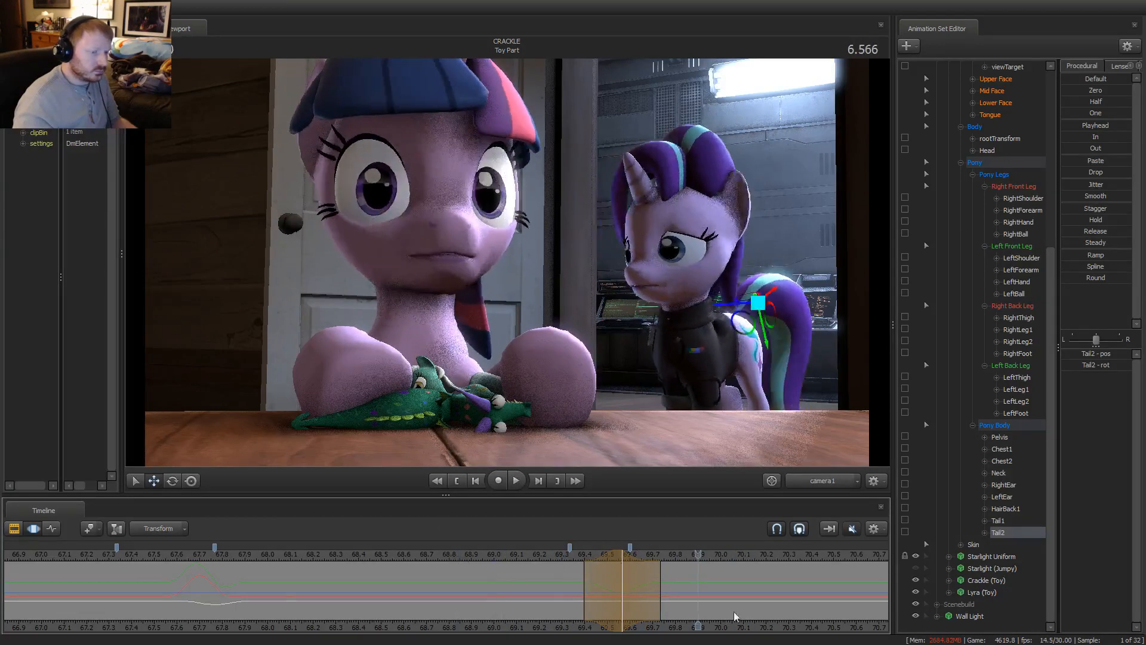
scroll(738, 617, "down", 2)
middle_click_drag(762, 631, 280, 621)
key("space")
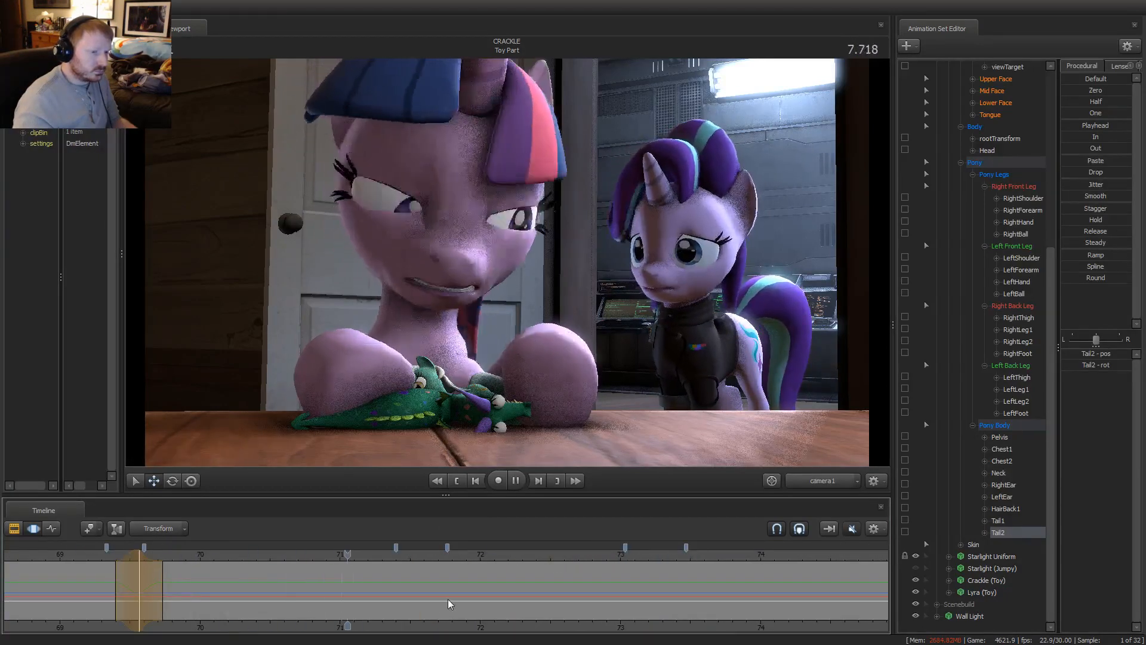
key("space")
mouse_move(377, 595)
left_mouse_down()
mouse_move(244, 603)
mouse_move(419, 592)
mouse_move(373, 589)
mouse_move(392, 582)
mouse_move(328, 592)
mouse_move(405, 591)
left_mouse_up()
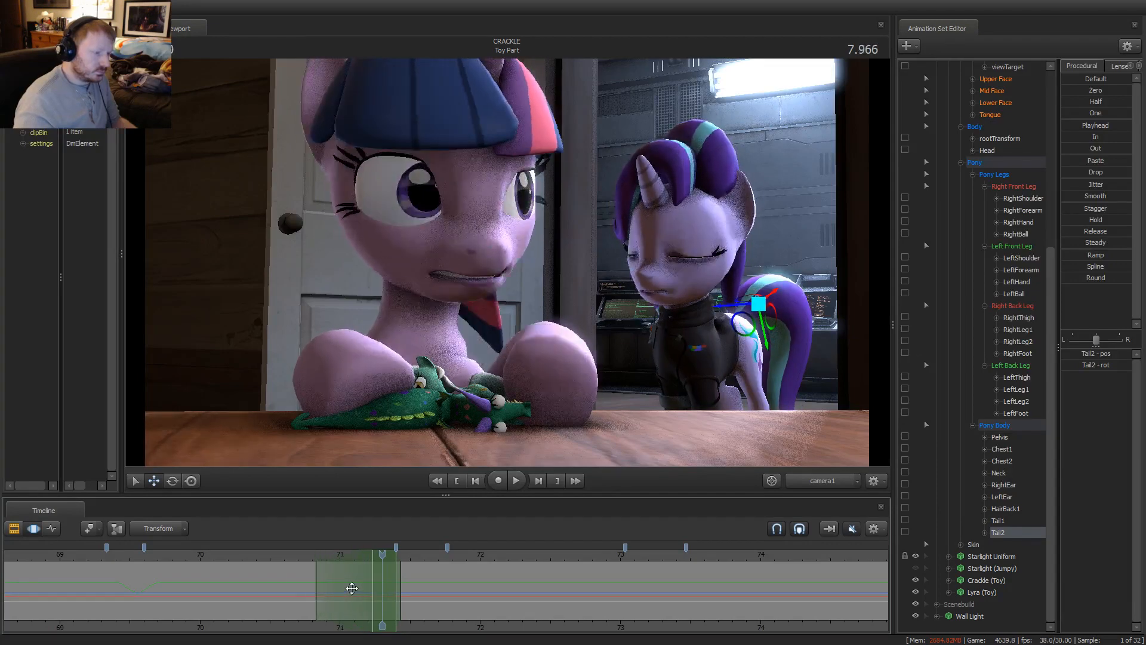
left_click_drag(351, 588, 314, 593)
left_click_drag(194, 608, 387, 591)
left_click_drag(259, 582, 287, 593)
right_click(286, 593)
left_click_drag(219, 597, 510, 584)
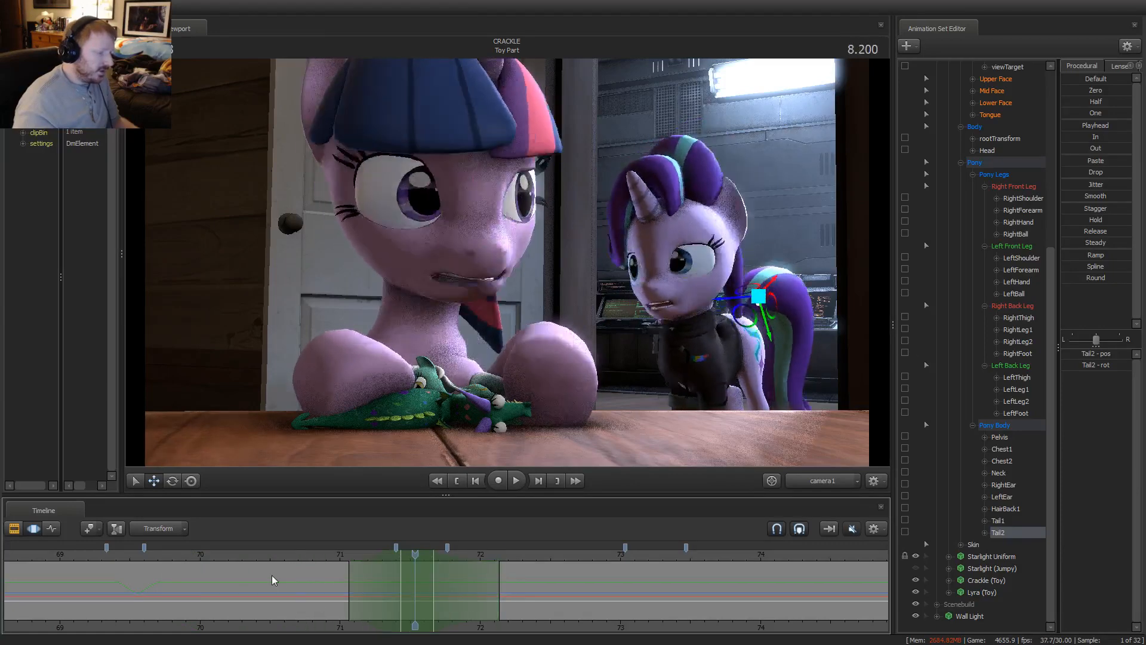
left_click_drag(273, 580, 170, 595)
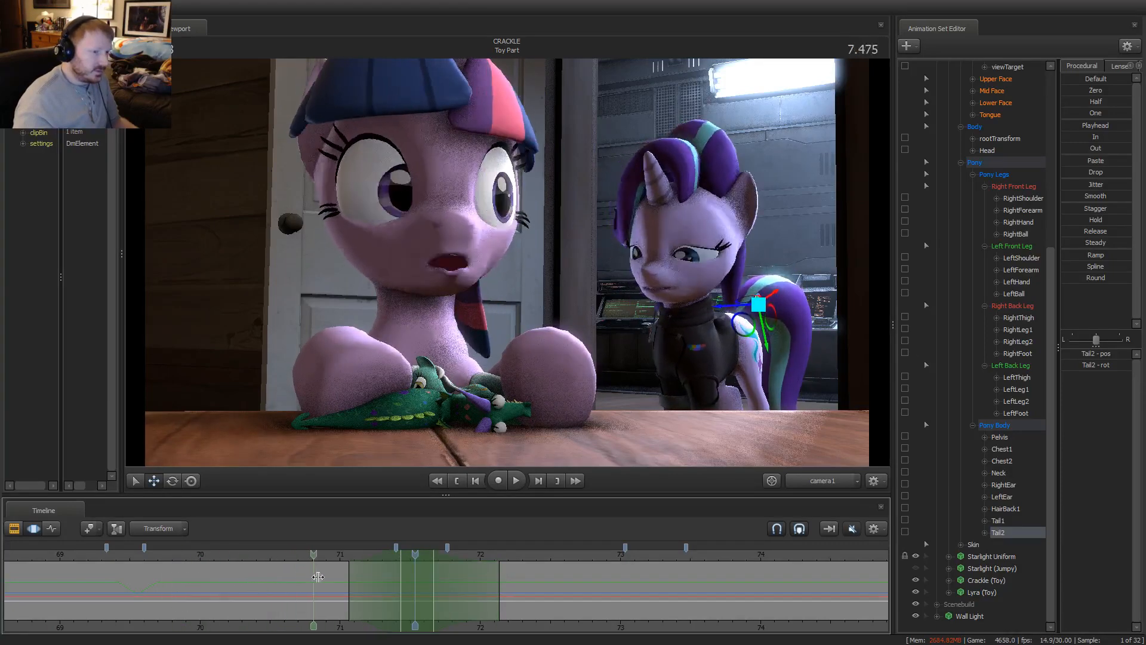
Rotate Tail1 around shot time 7.733 over a selection from about 70.5 to 71.53 and play it back
left_click_drag(318, 576, 272, 584)
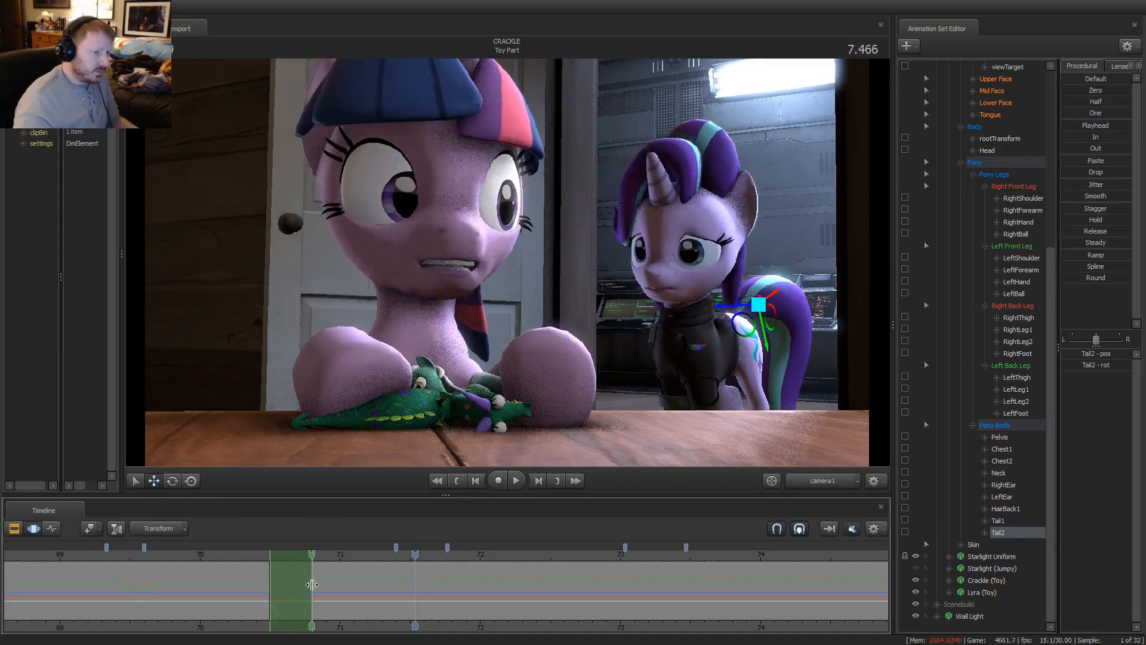
left_click_drag(316, 585, 352, 570)
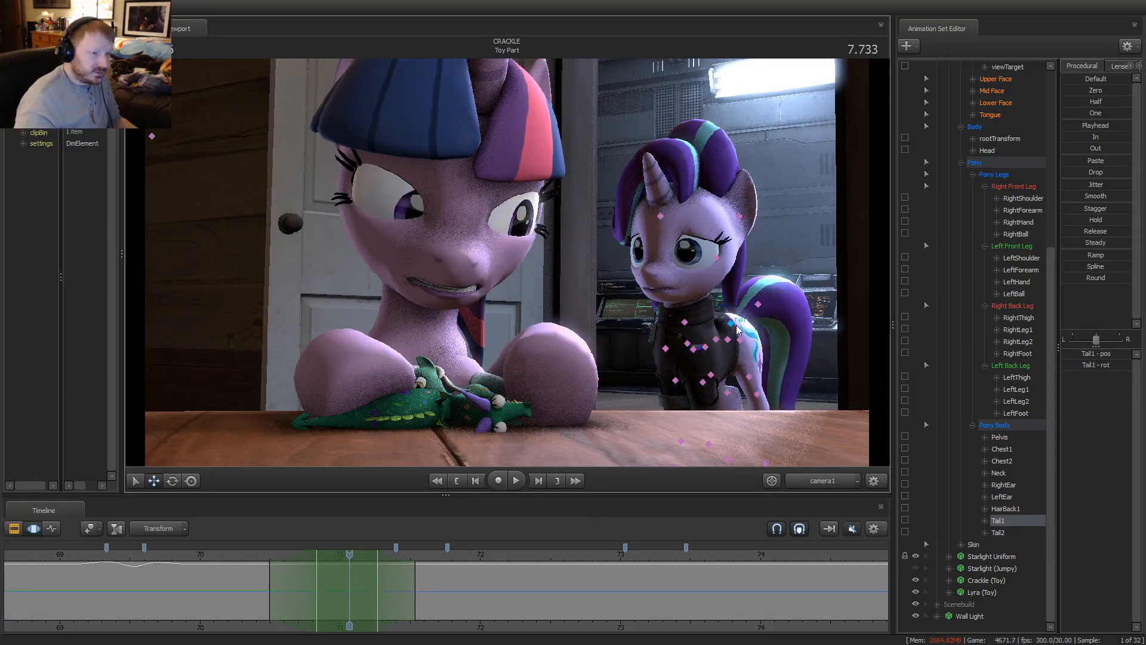
left_click(744, 338)
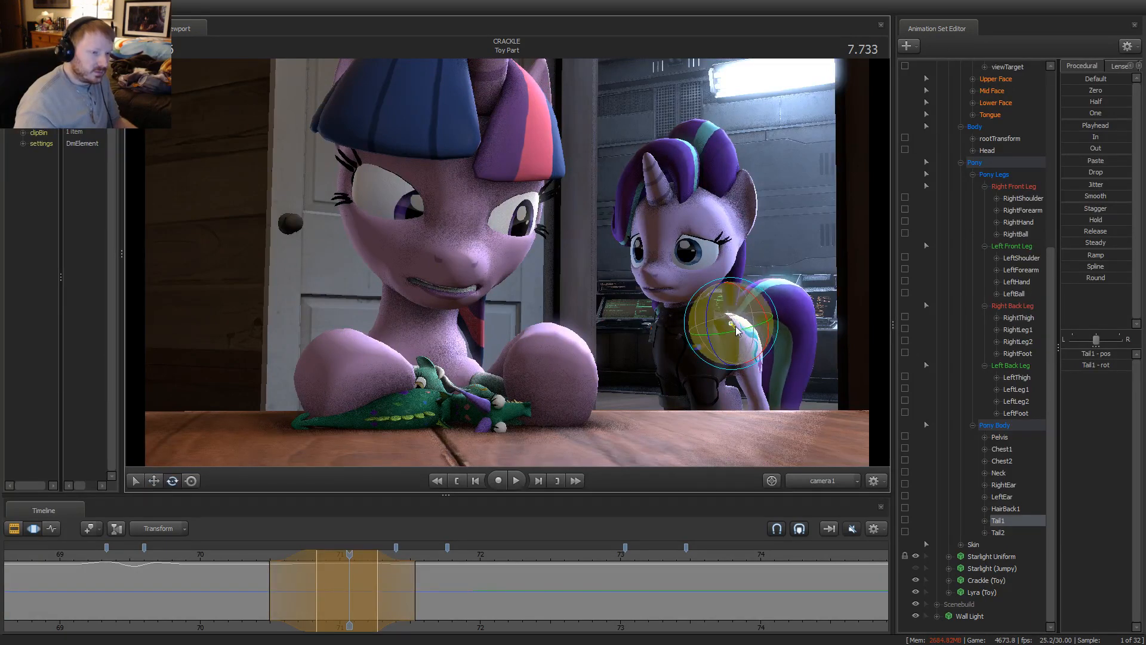
key("space")
left_click(255, 556)
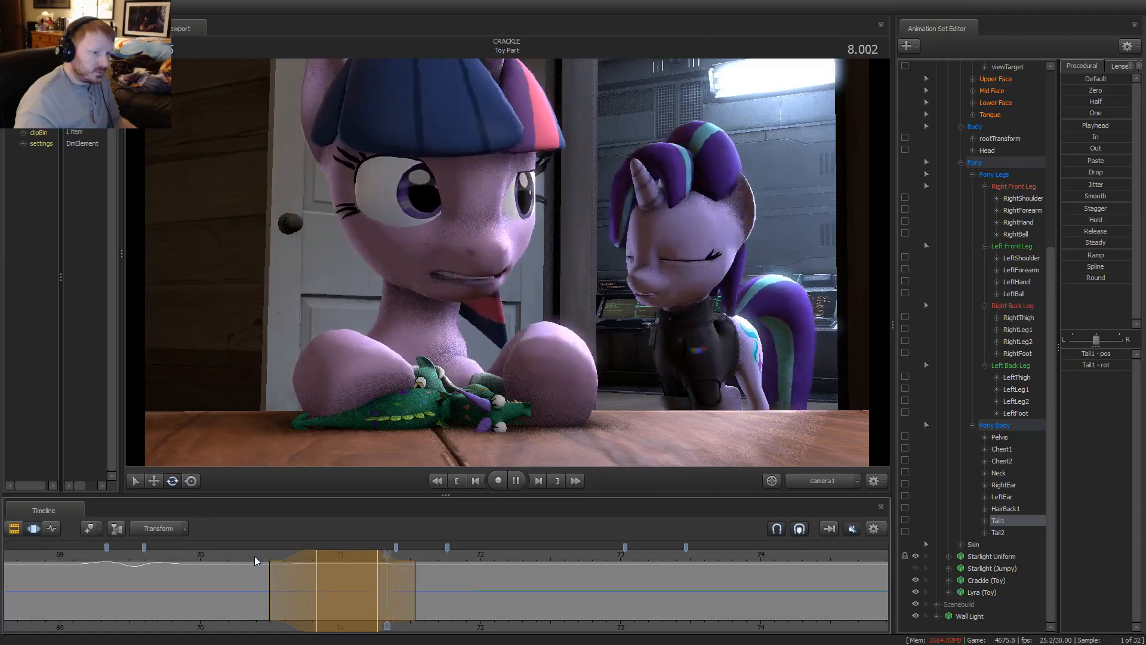
key("space")
Rotate Tail2 around shot time 7.366 over a selection from about 70.46 to 70.93 and play back the motion
left_click_drag(246, 576, 299, 585)
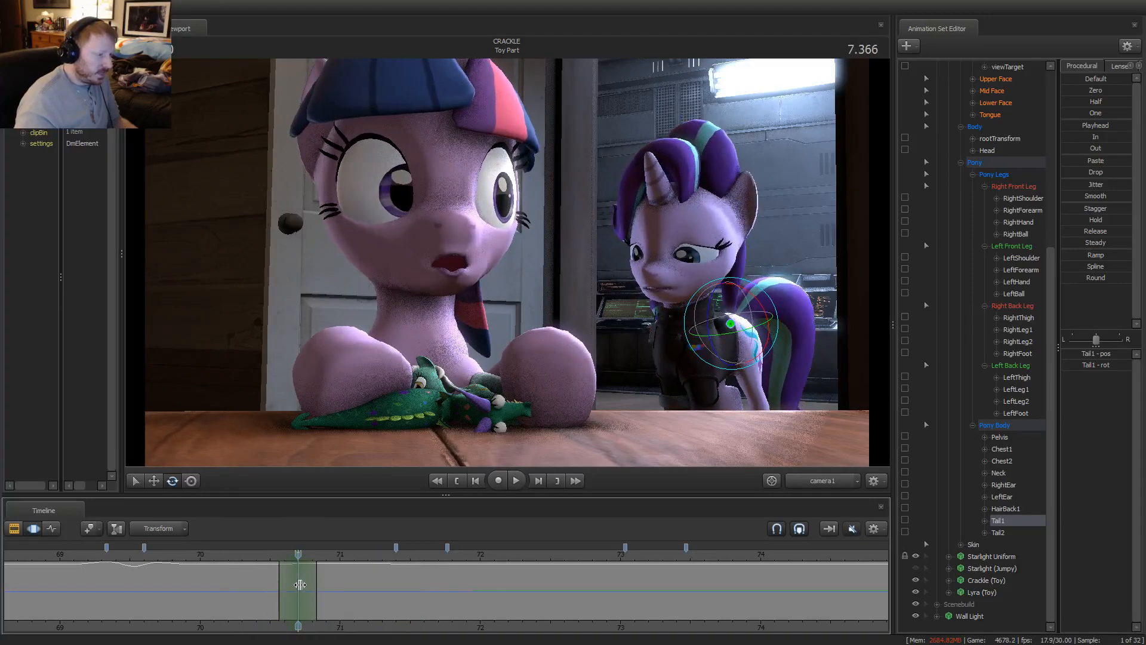
left_click(777, 310)
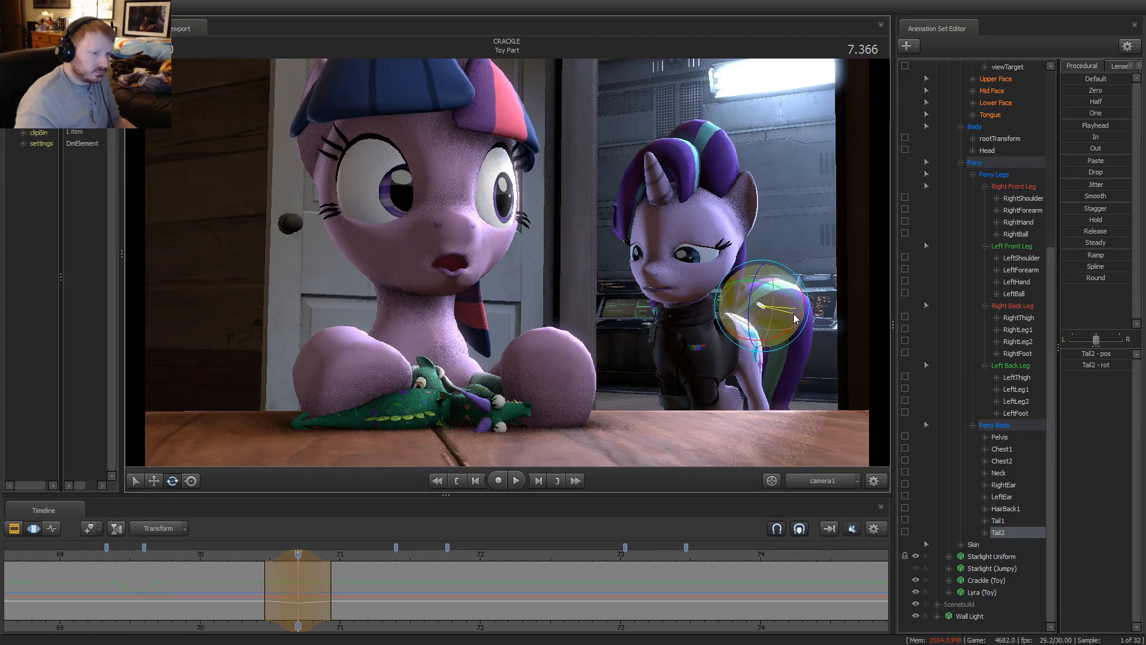
left_click(248, 558)
key("space")
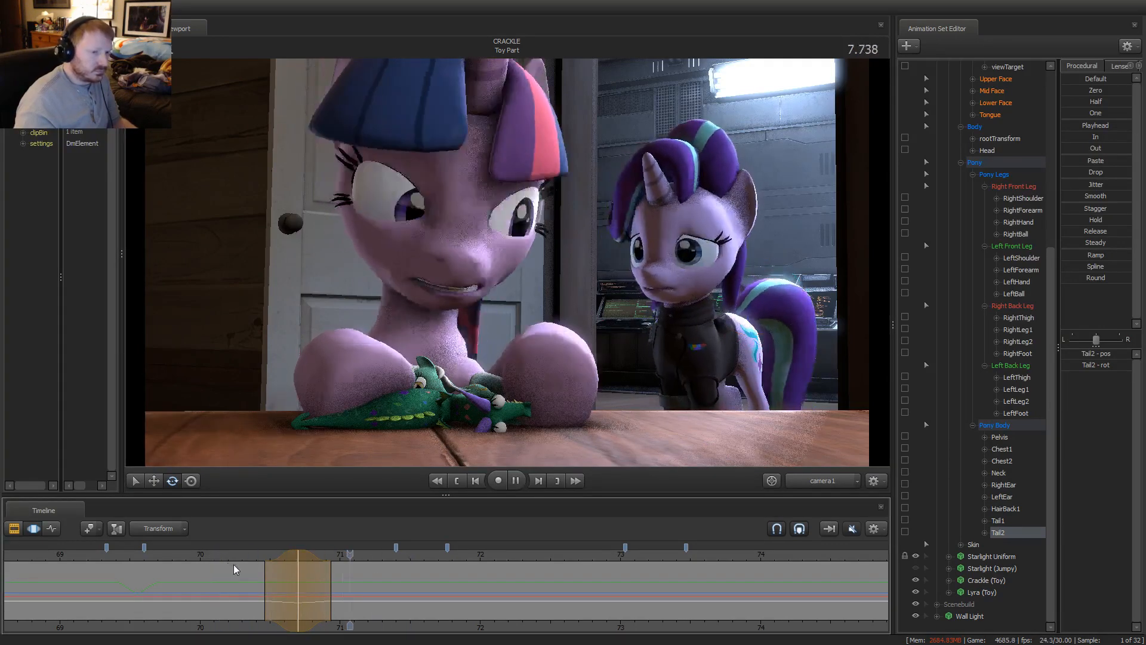
key("space")
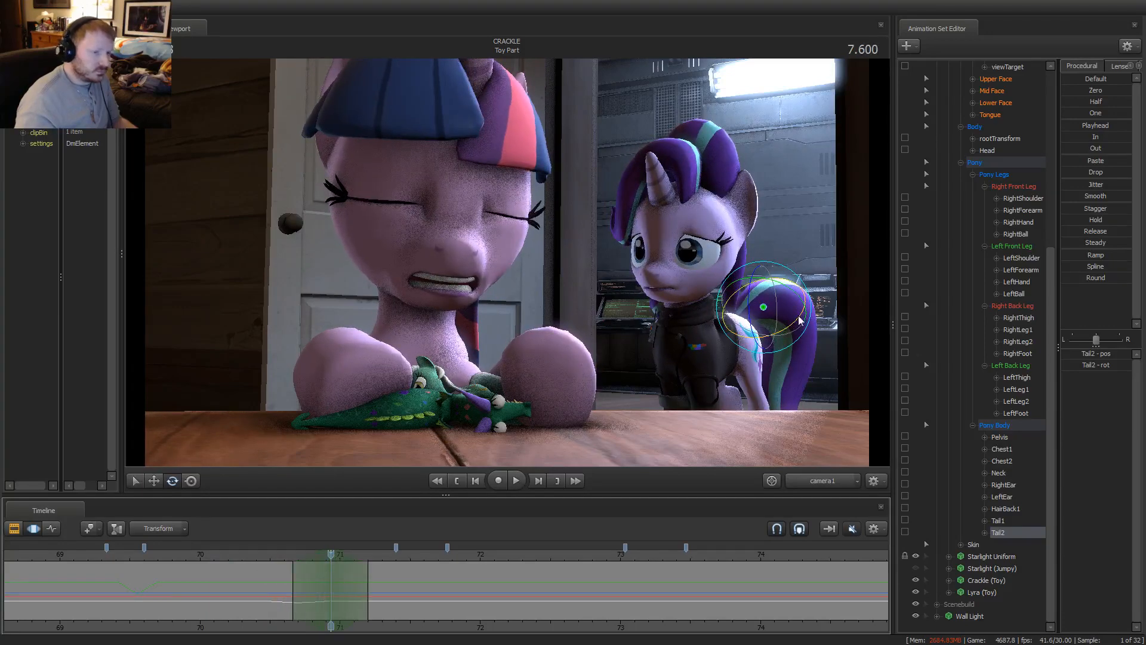
Rotate Tail2 around shot time 7.6 over a selection from about 70.66 to 71.2 and review the movement
left_click_drag(801, 321, 811, 327)
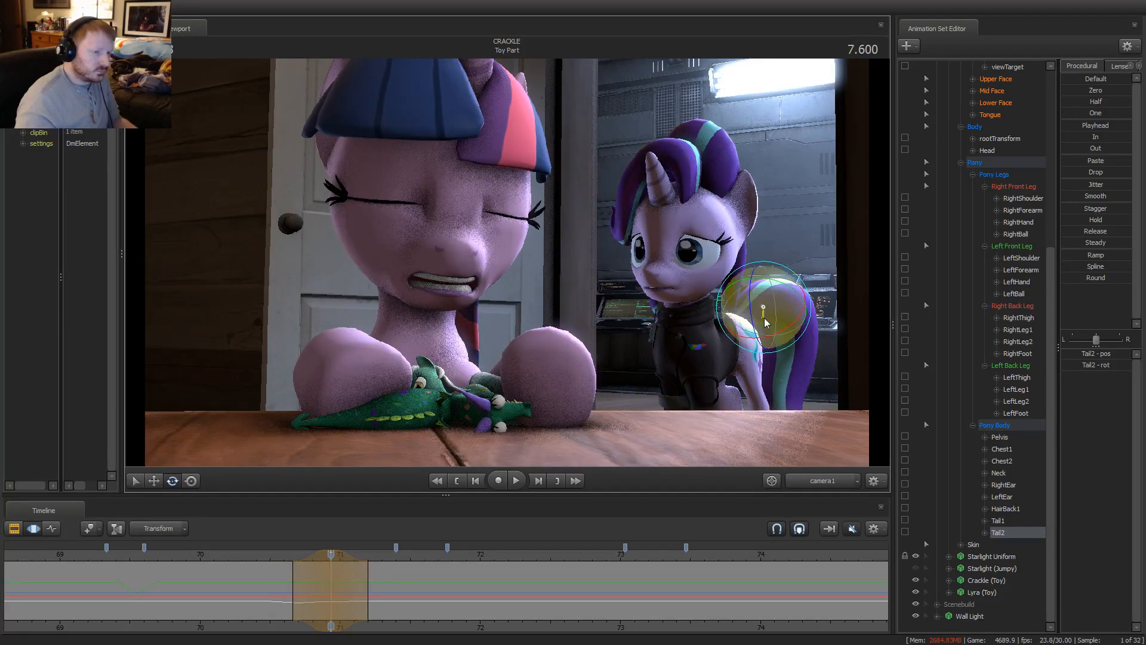
key("space")
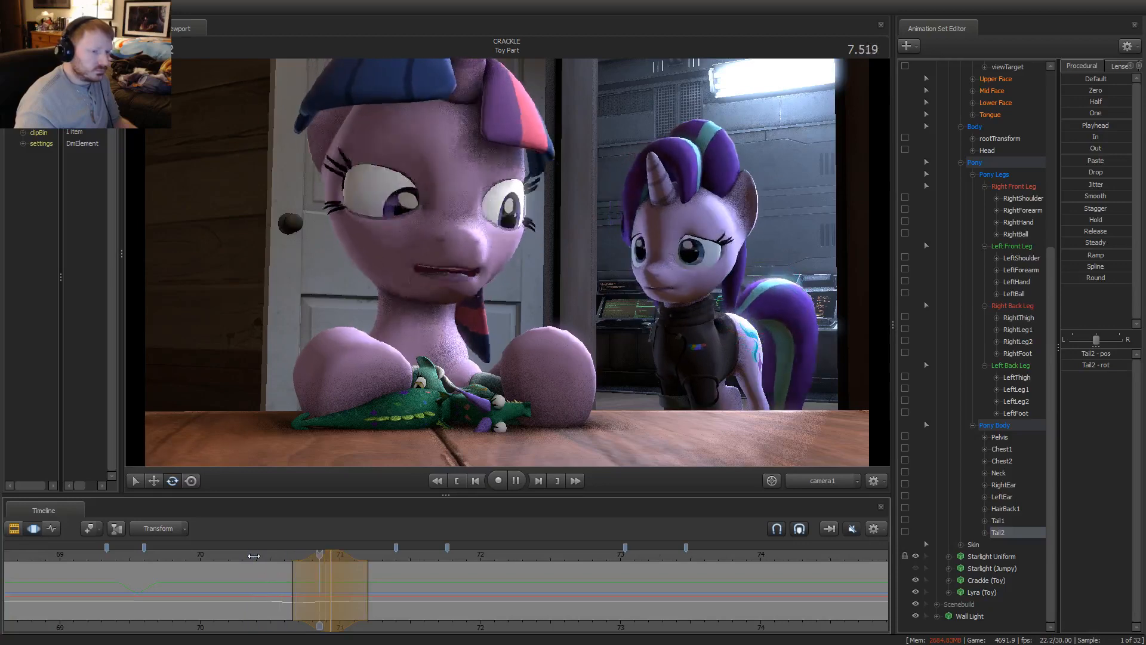
scroll(254, 555, "up", 1)
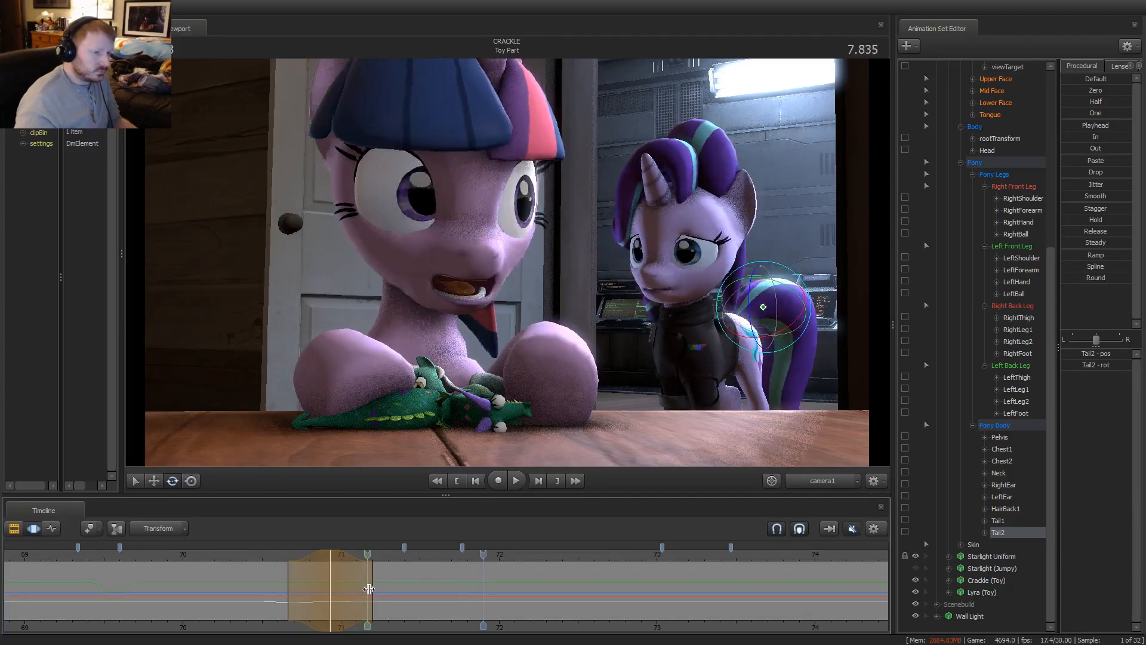
Rotate Tail1 around shot time 8.033 over a selection from about 71.23, extend its end to about 71.7, and play it back
left_click(398, 590)
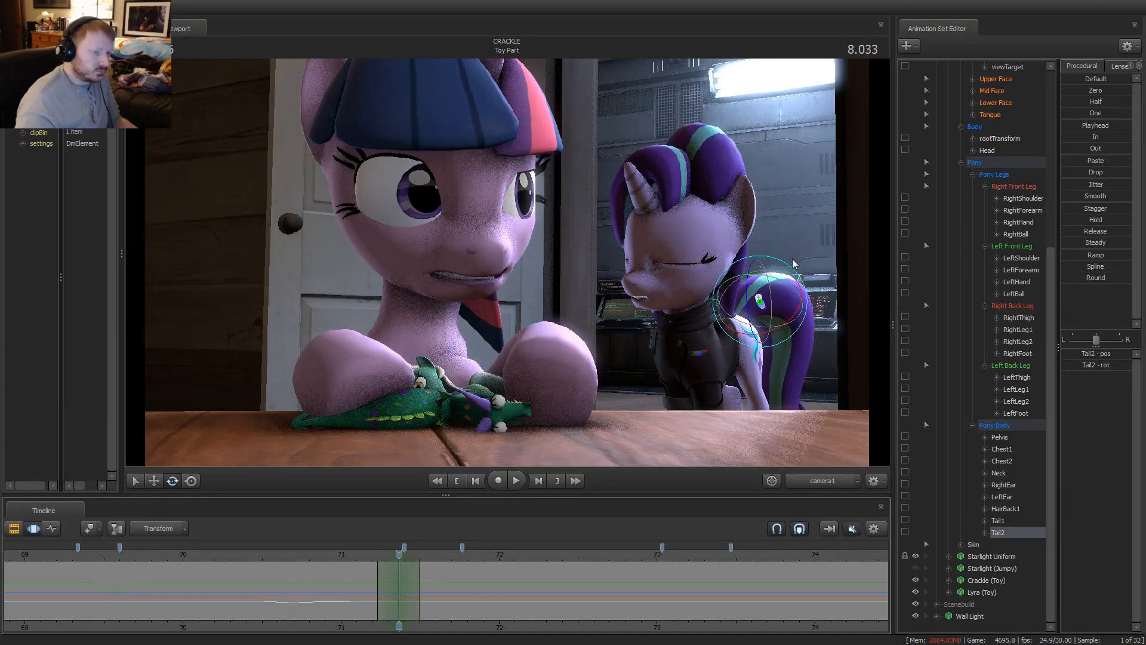
left_click(732, 326)
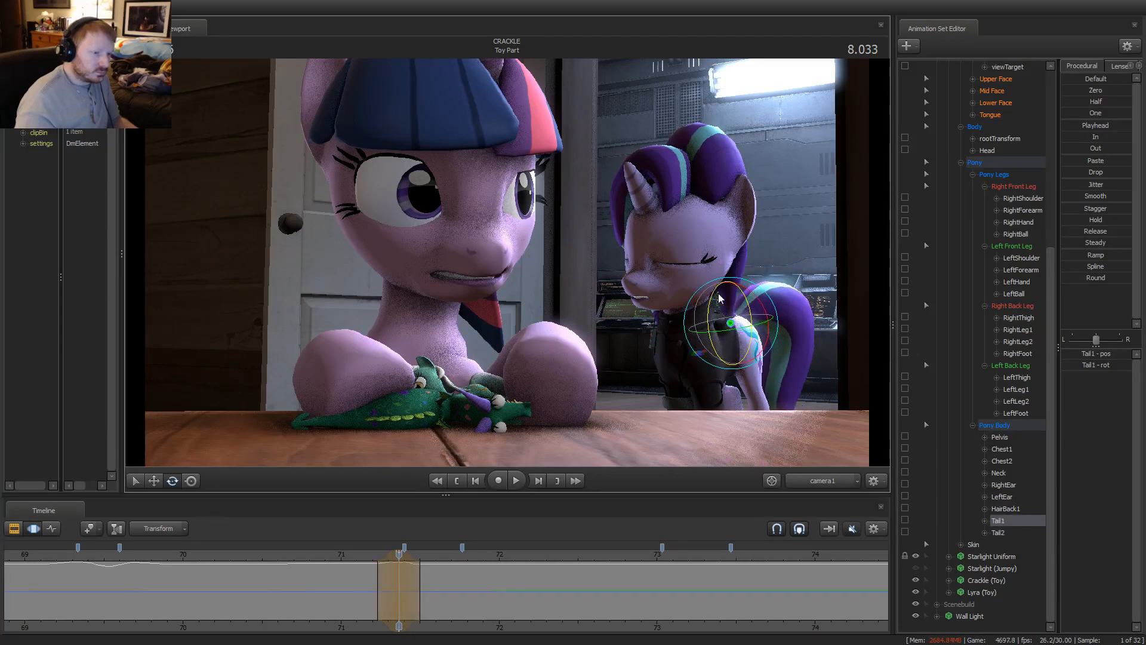
left_click(352, 552)
key("space")
key("space")
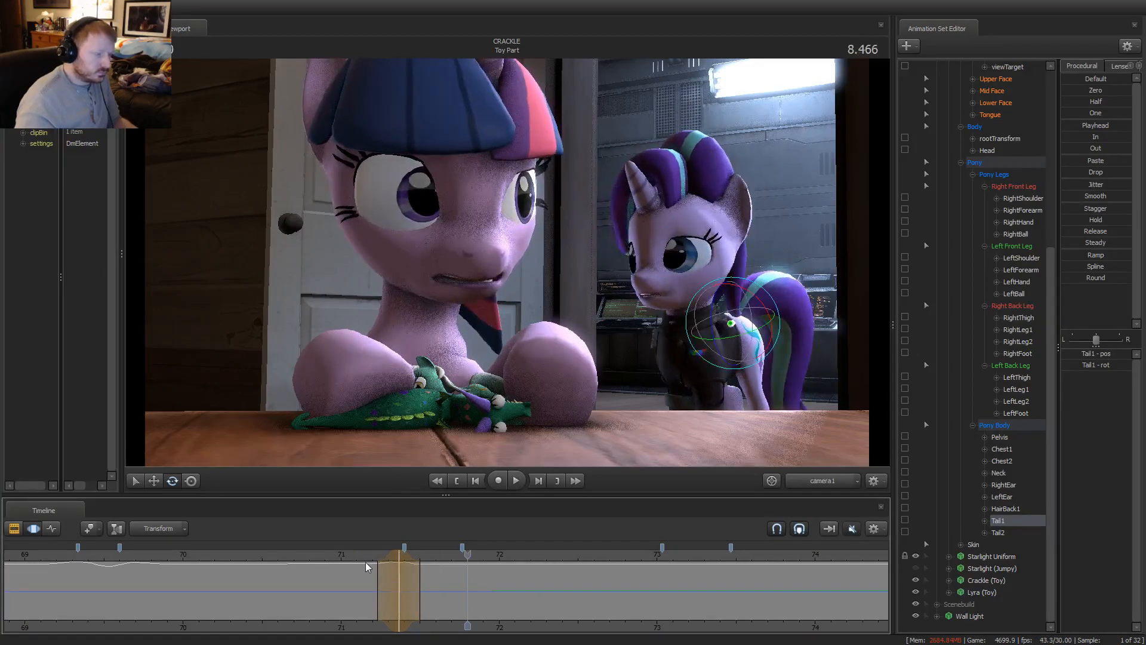
left_click(342, 560)
left_click_drag(420, 572, 451, 572)
key("space")
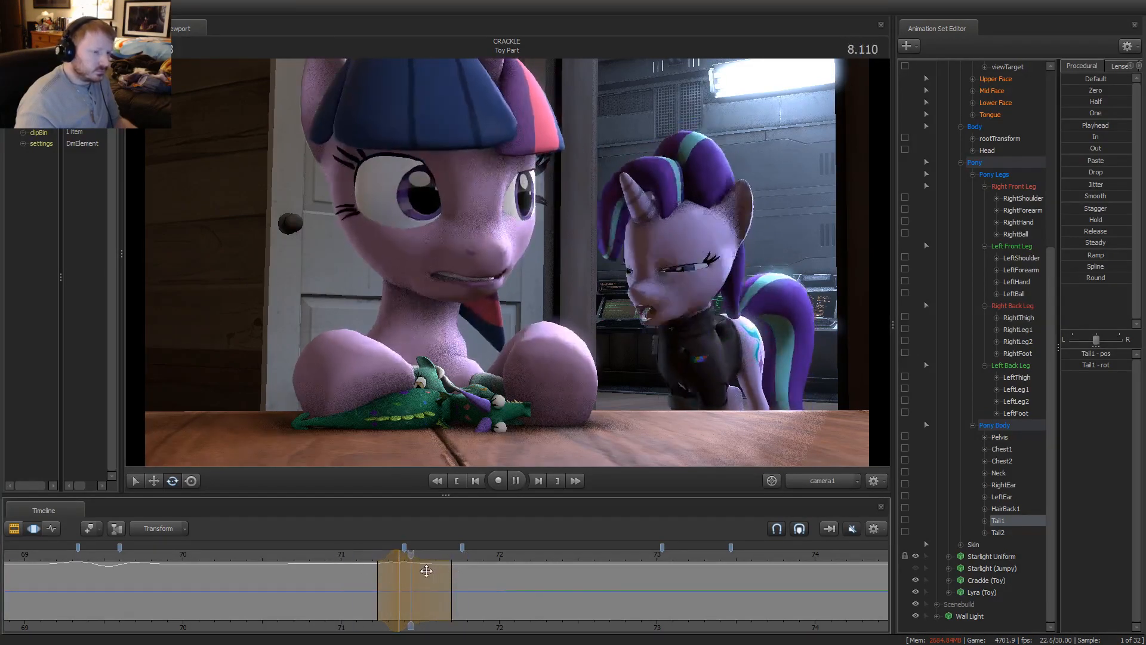
key("space")
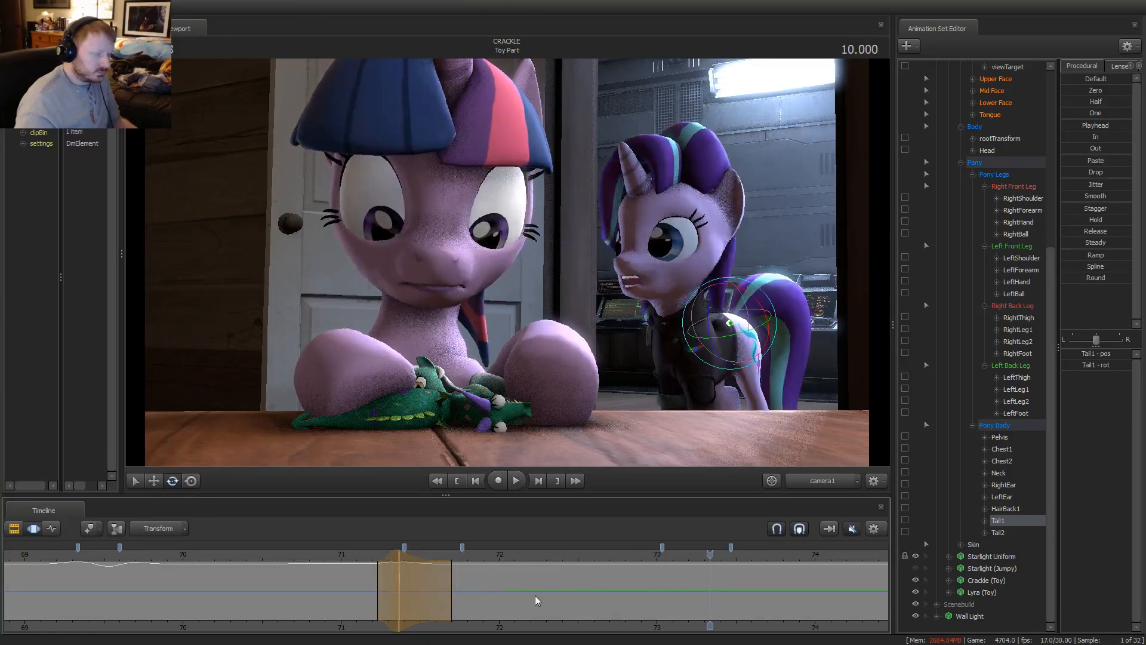
Rotate Tail1 around shot time 9.1 over a selection from about 72.27 to 72.67 and play back the tail's movement
left_click_drag(535, 596, 583, 604)
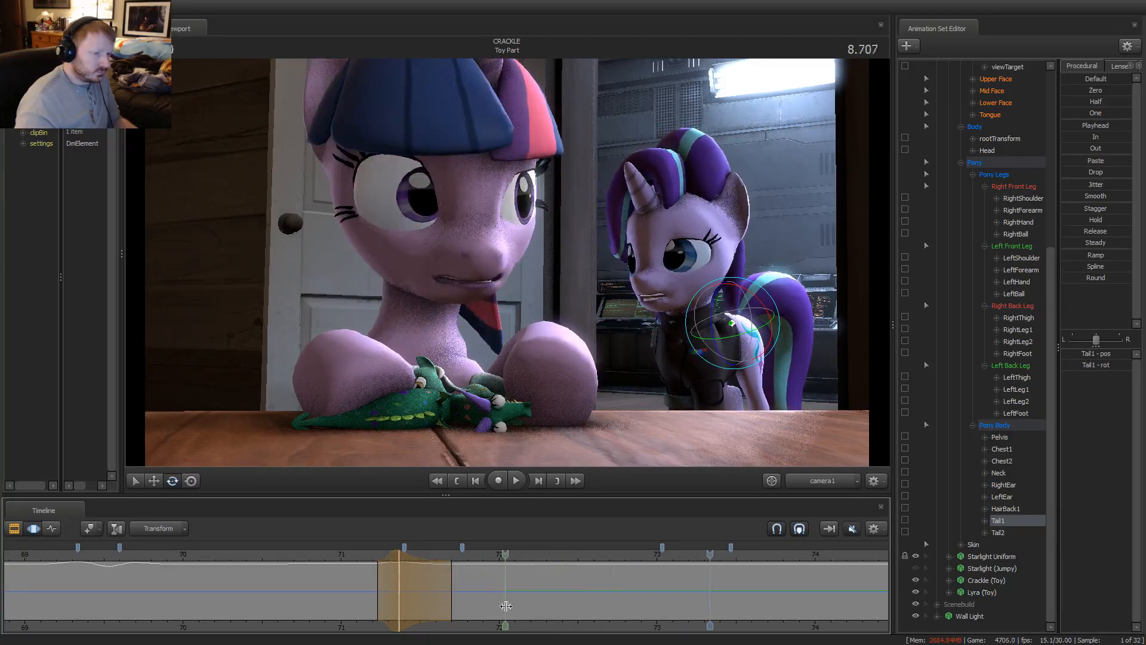
left_click(569, 601, "shift")
left_click(568, 601)
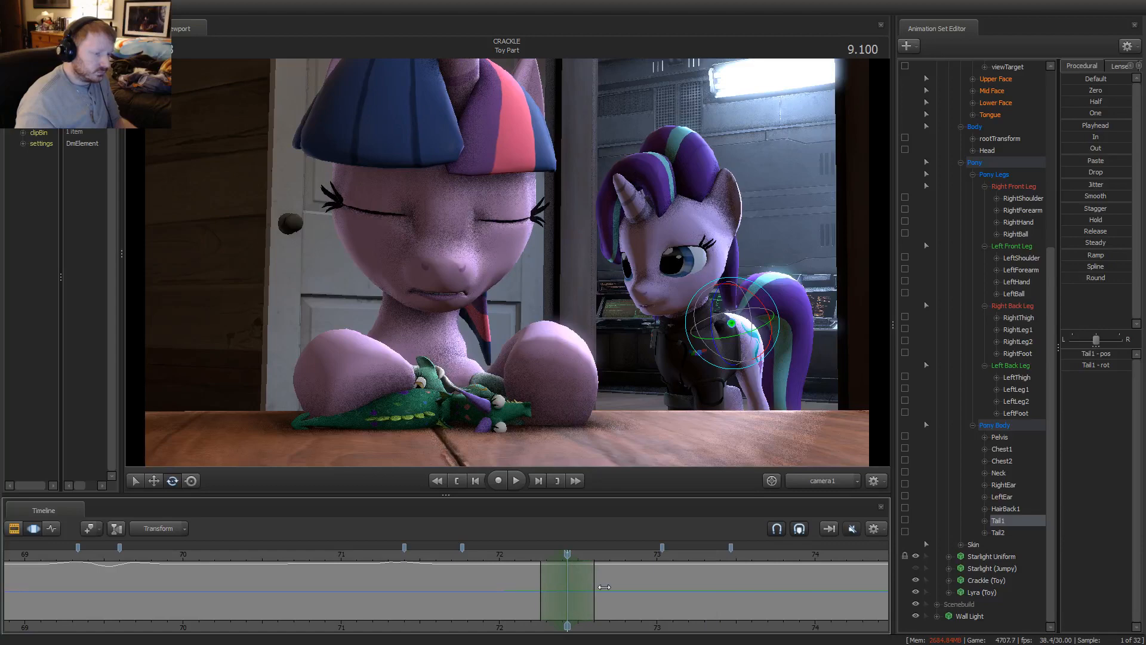
left_click_drag(604, 586, 604, 586)
left_click_drag(711, 312, 716, 312)
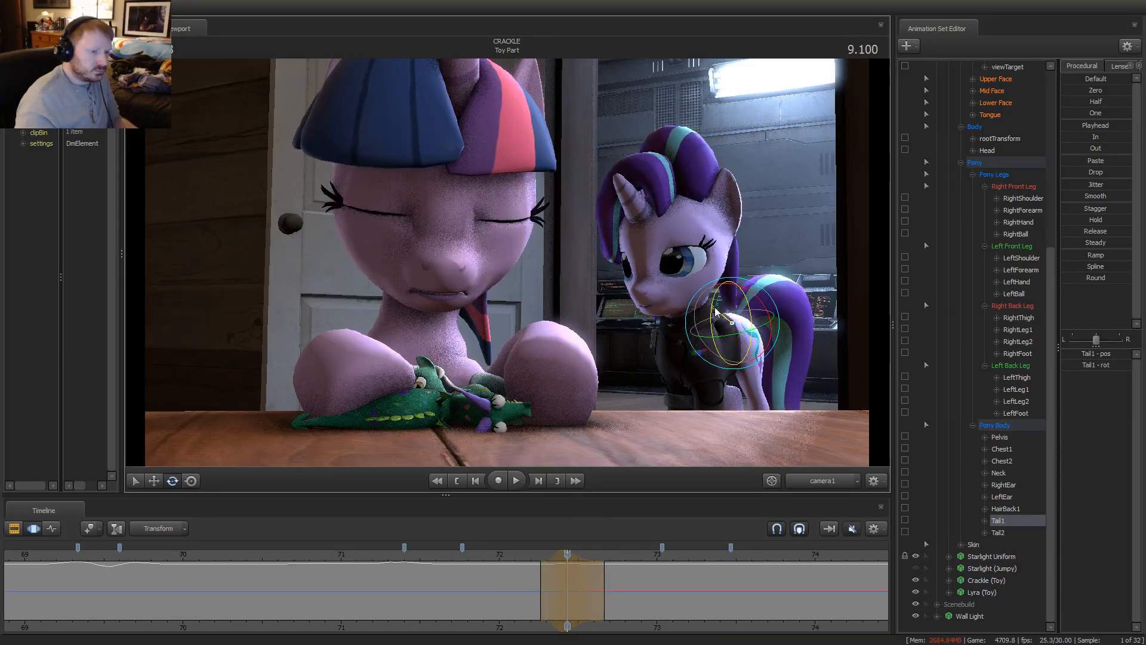
key("space")
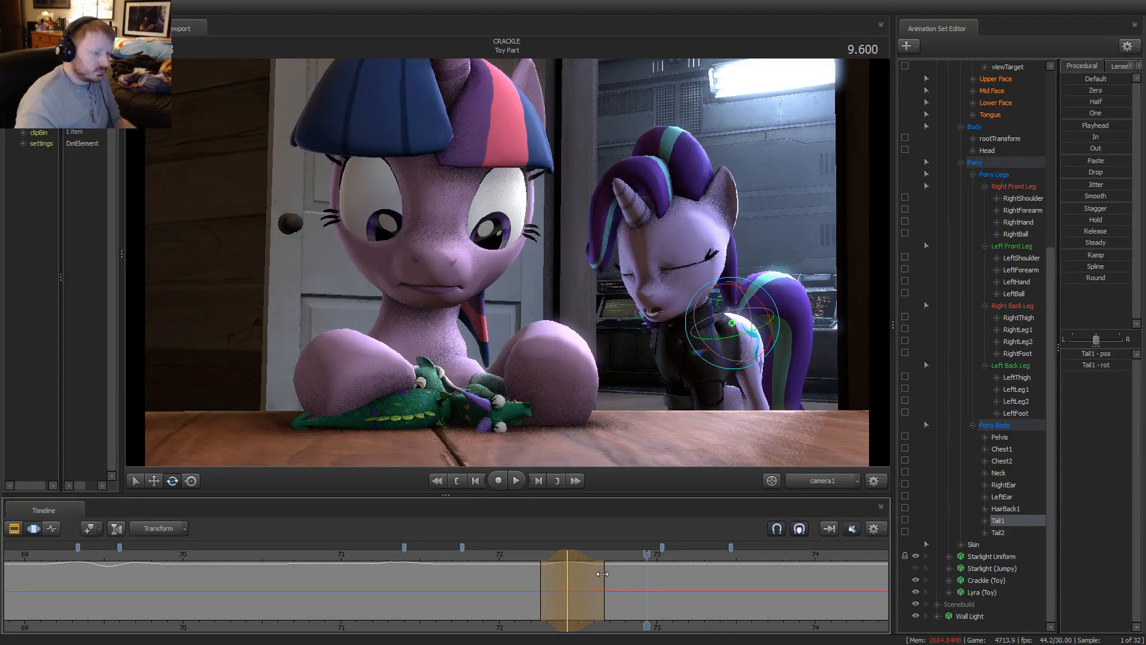
left_click(527, 554)
key("space")
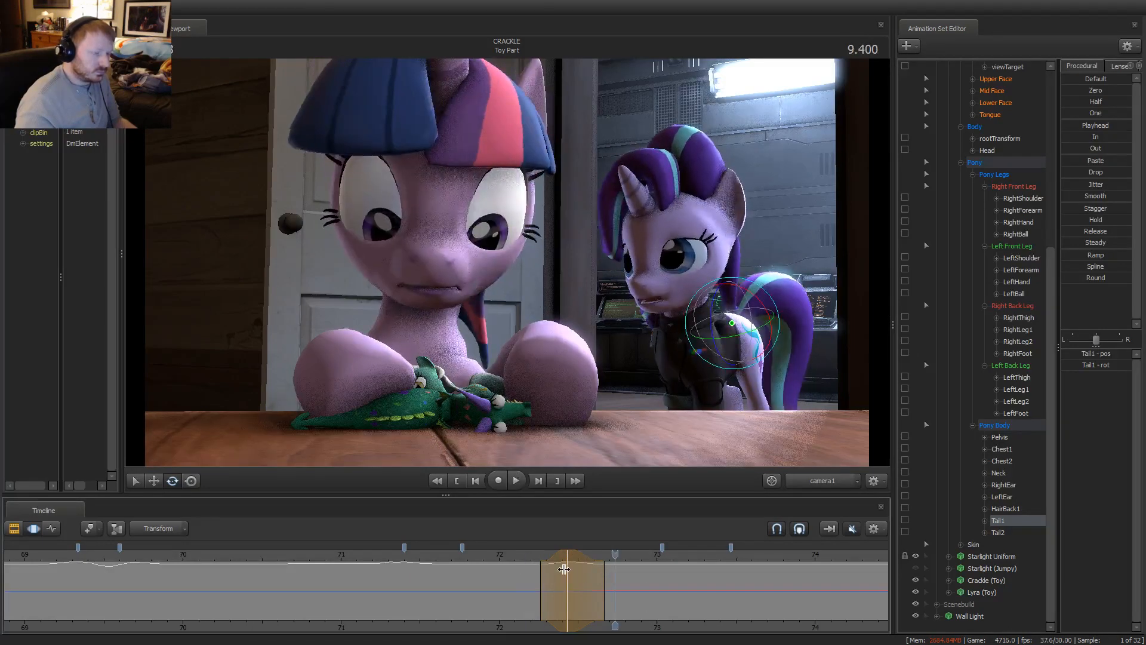
Extend the end of the Tail1 adjustment around shot time 9.1 to about 72.8 and play back the slower settling
left_click_drag(613, 579, 637, 587)
left_click(520, 559)
key("space")
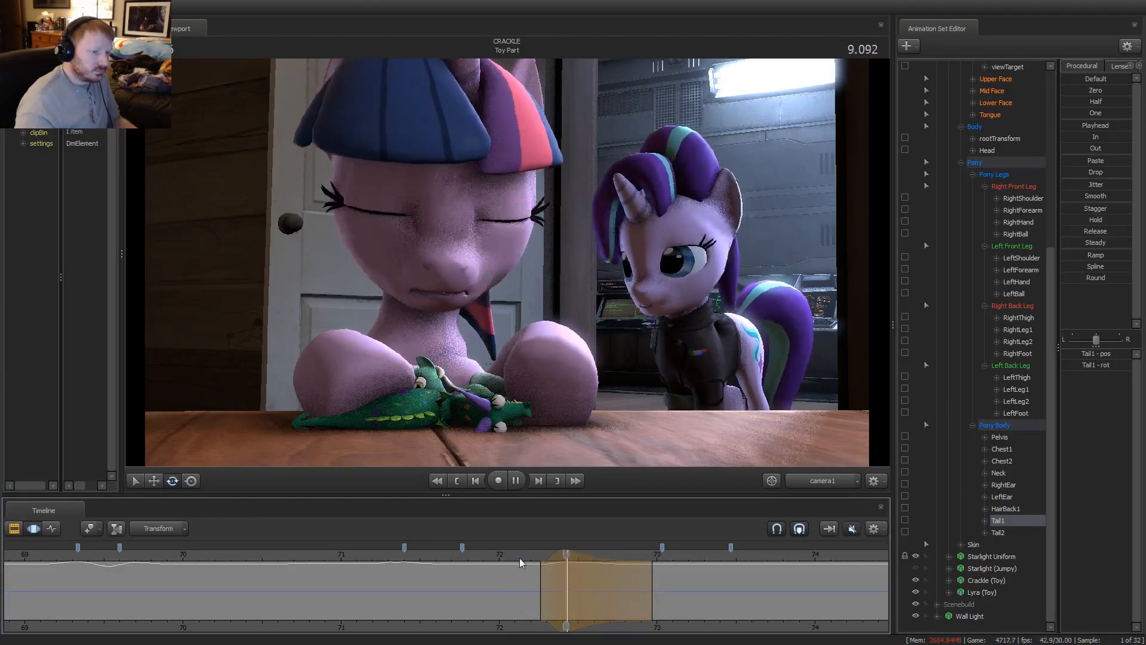
key("space")
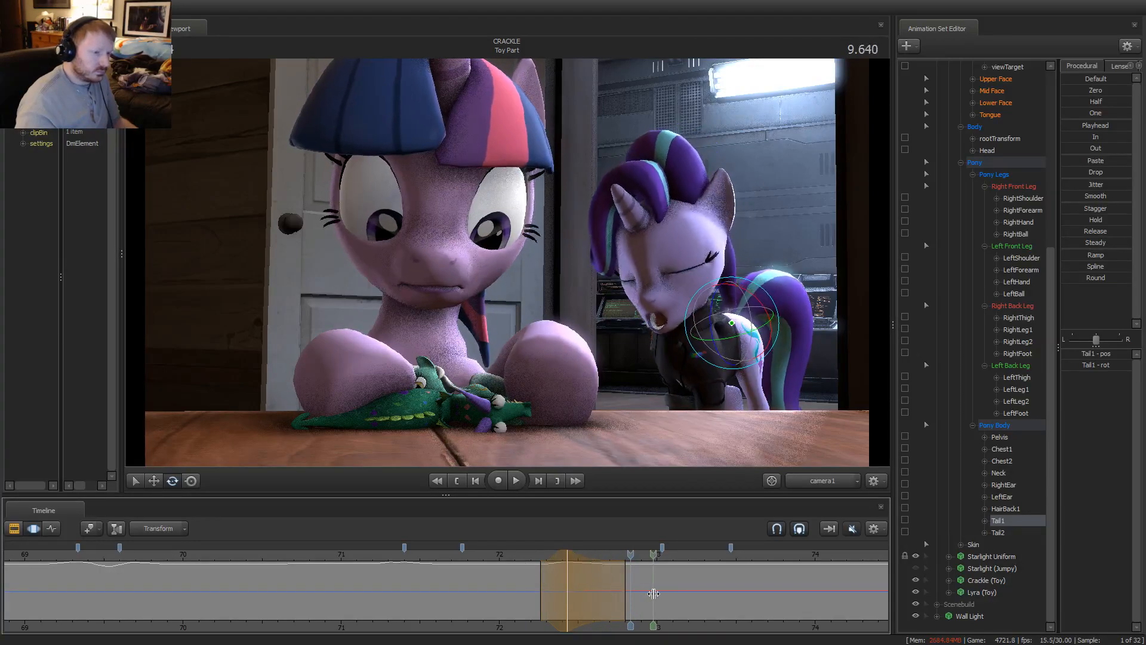
Rotate Tail1 around shot time 9.633 over a selection from about 72.8 to 73.14 and play it back
left_click(654, 592)
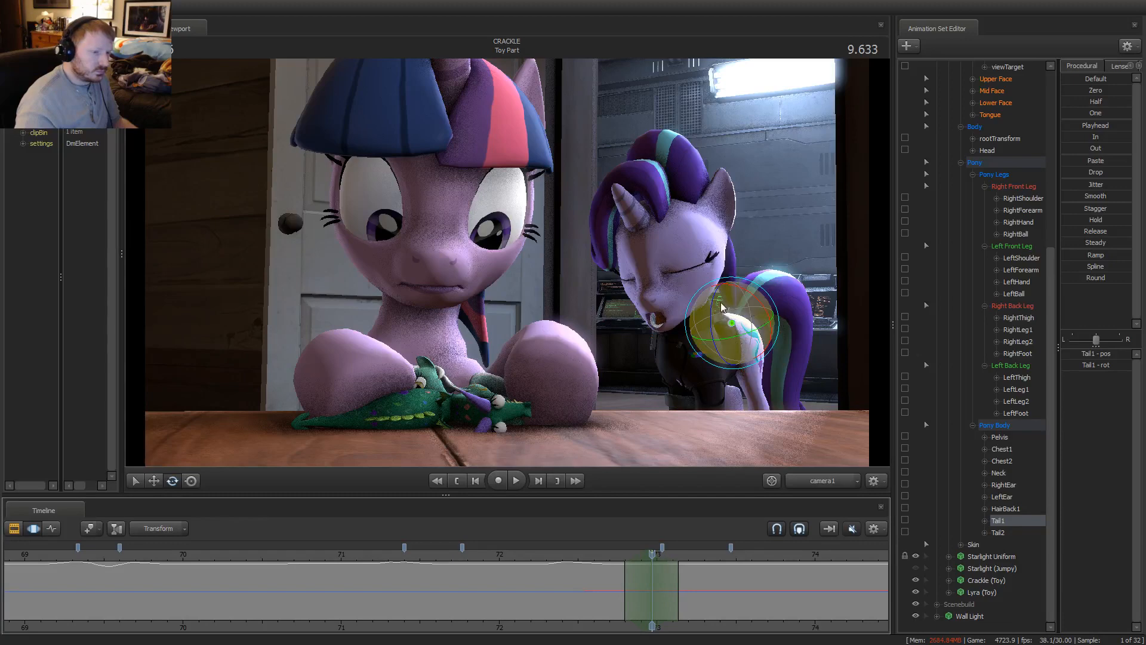
left_click_drag(721, 307, 717, 302)
left_click(589, 556)
key("space")
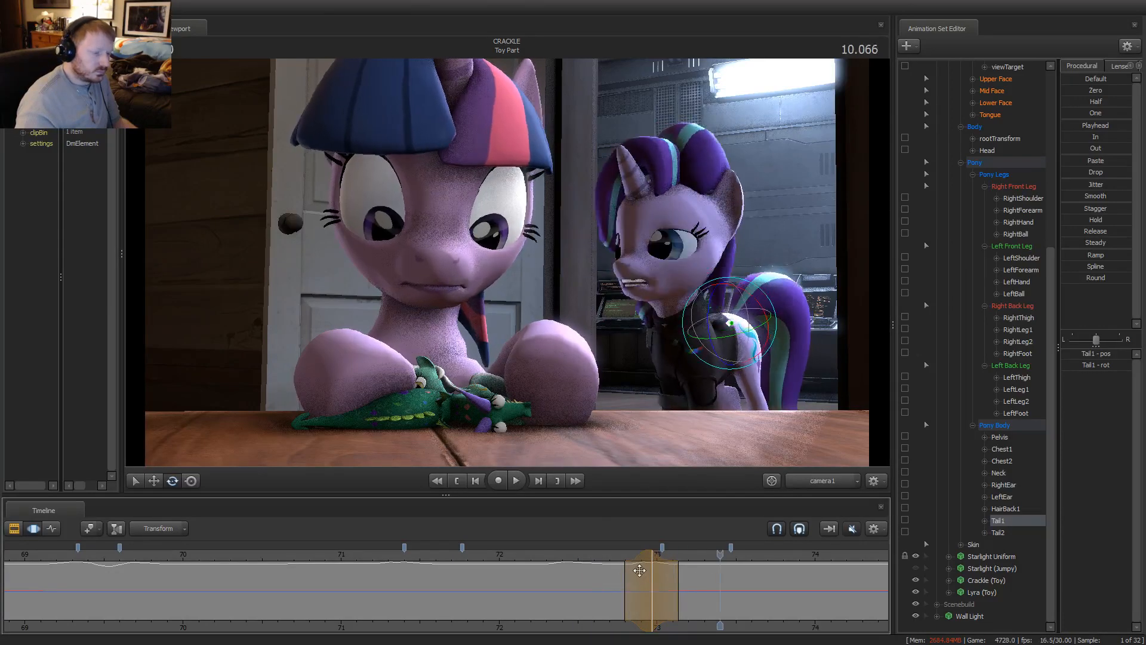
left_click(563, 557)
key("space")
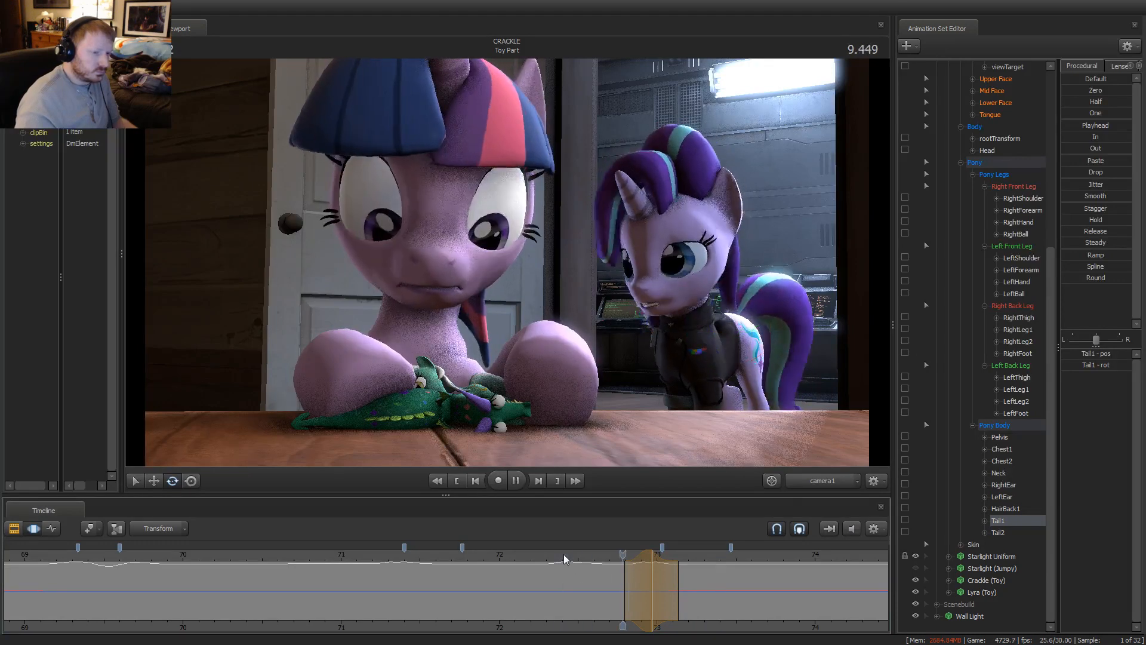
key("space")
Widen and shift the last Tail1 adjustment to span about 72.77 to 73.4, move its centre to about 73.03, and play it back
key("shift")
scroll(640, 588, "up", 1, "shift")
left_click_drag(689, 582, 731, 584)
left_click_drag(618, 583, 630, 583)
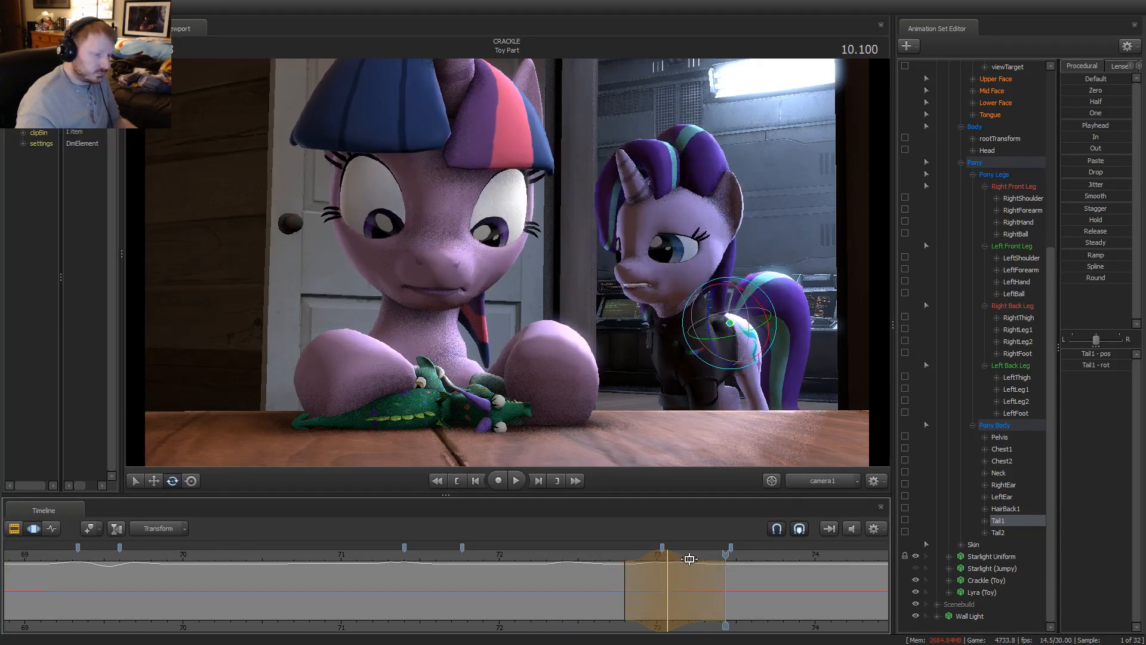
left_click_drag(688, 558, 683, 558)
left_click(614, 557)
key("space")
key("space")
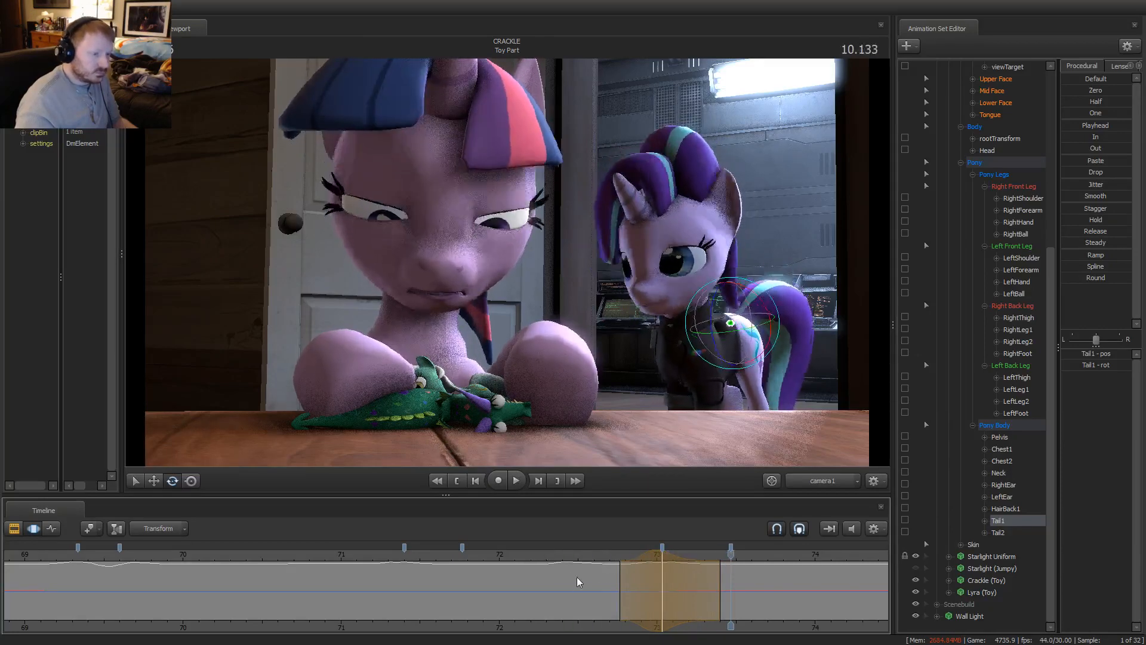
Rotate Tail1 around shot time 9.766 over a selection ending near 73.3, extend its start back to about 72.8, and play it back
key("shift")
left_click_drag(668, 590, 669, 591, "shift")
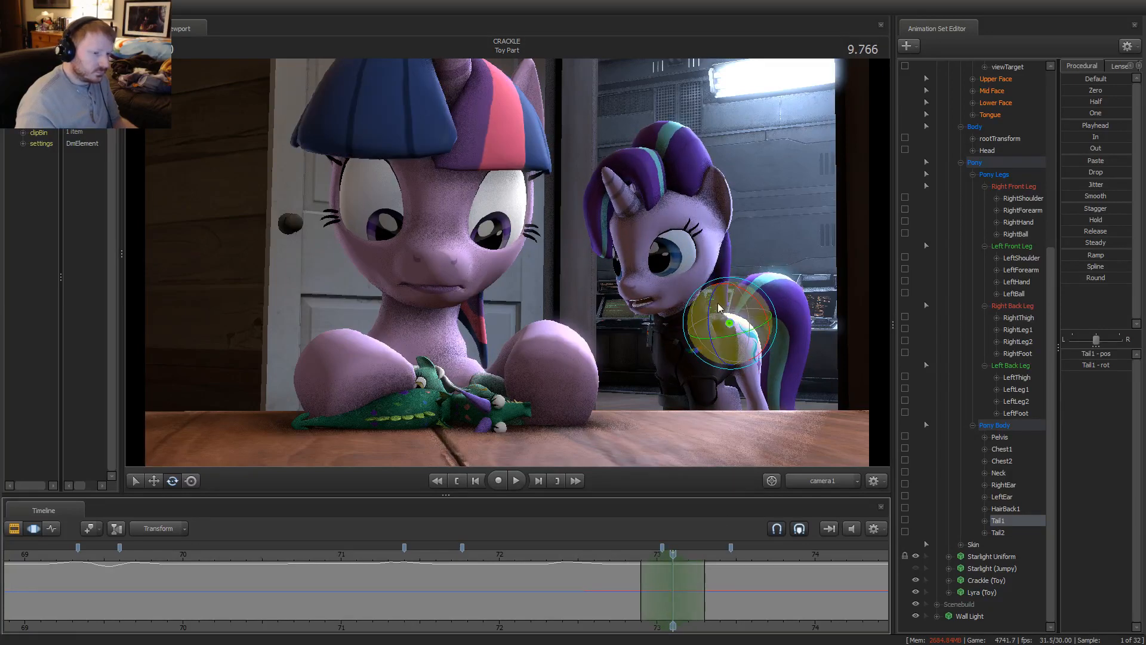
left_click_drag(719, 308, 718, 303)
left_click_drag(641, 567, 625, 566)
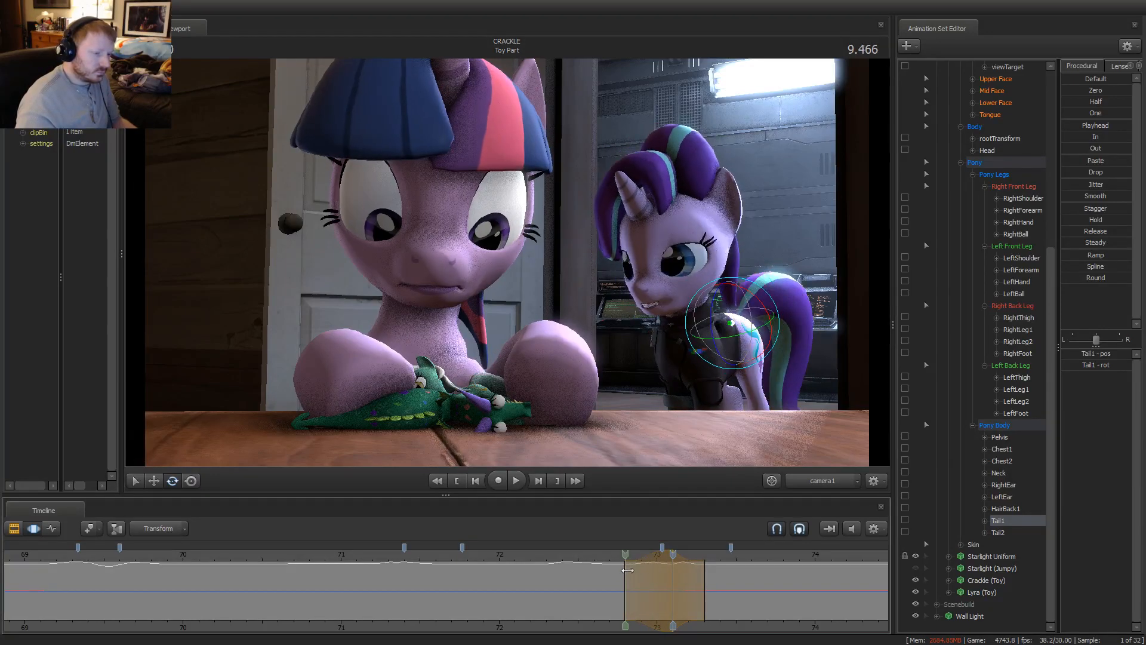
key("space")
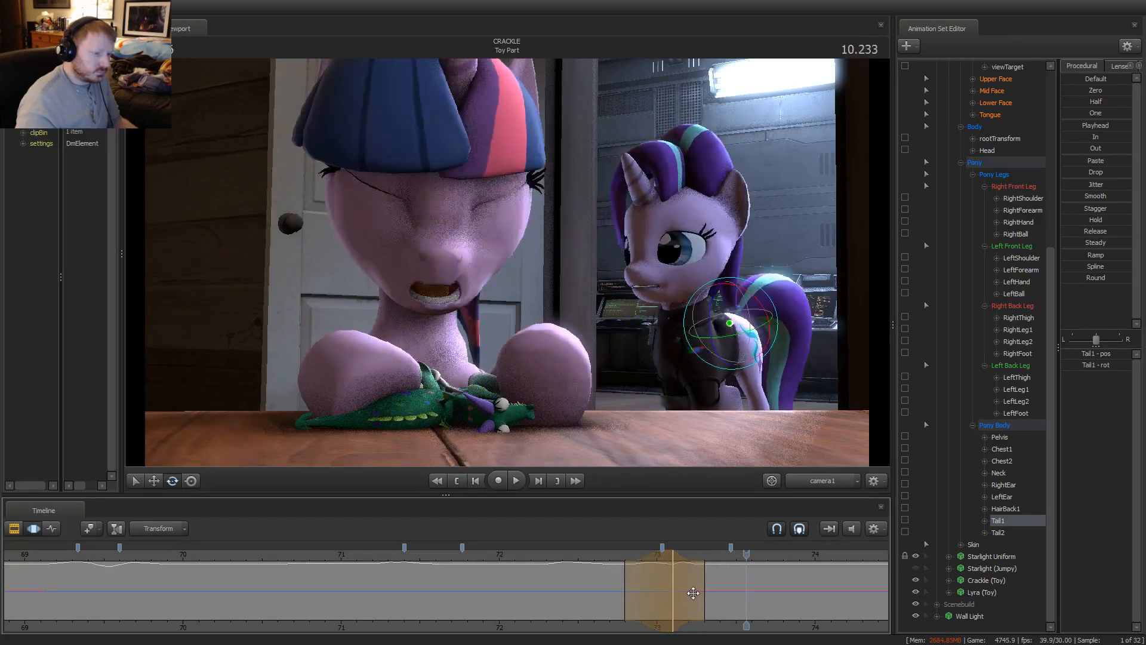
Shorten the Tail1 adjustment so it ends near 73.2 and play it back
left_click_drag(693, 592, 688, 591)
left_click(602, 554)
key("space")
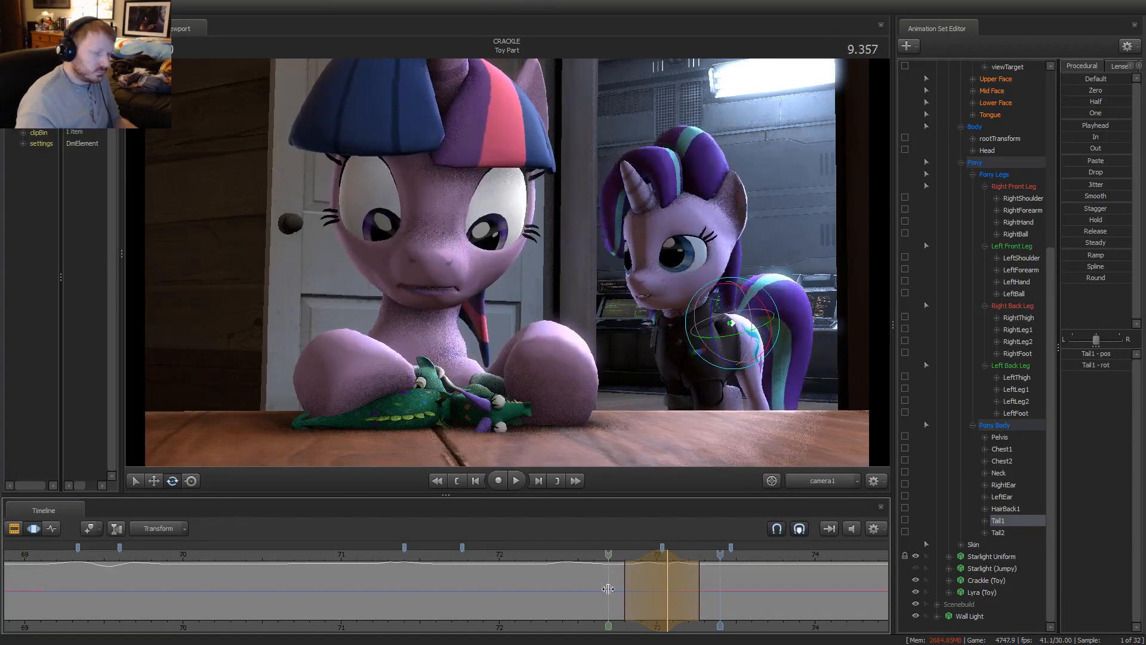
key("space")
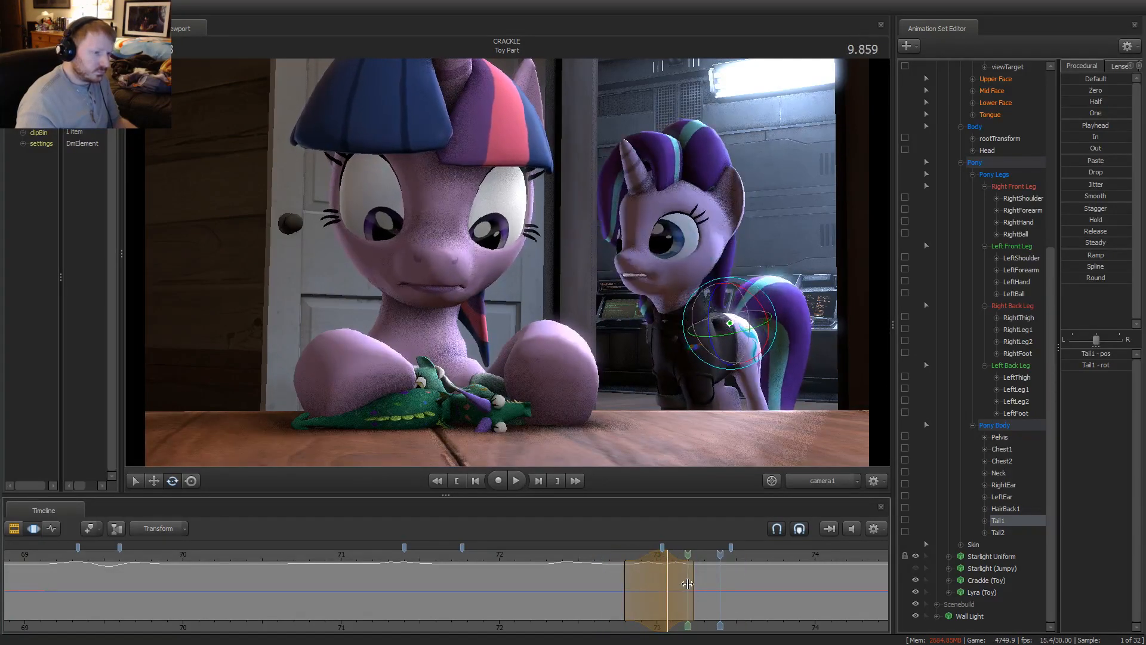
Rotate Tail1 around shot time 9.866 over a selection starting near 73.03, extend its end to about 73.56, and play it back
key("Escape")
left_click(687, 584)
scroll(687, 585, "up", 5, "shift")
left_click_drag(714, 580, 727, 578)
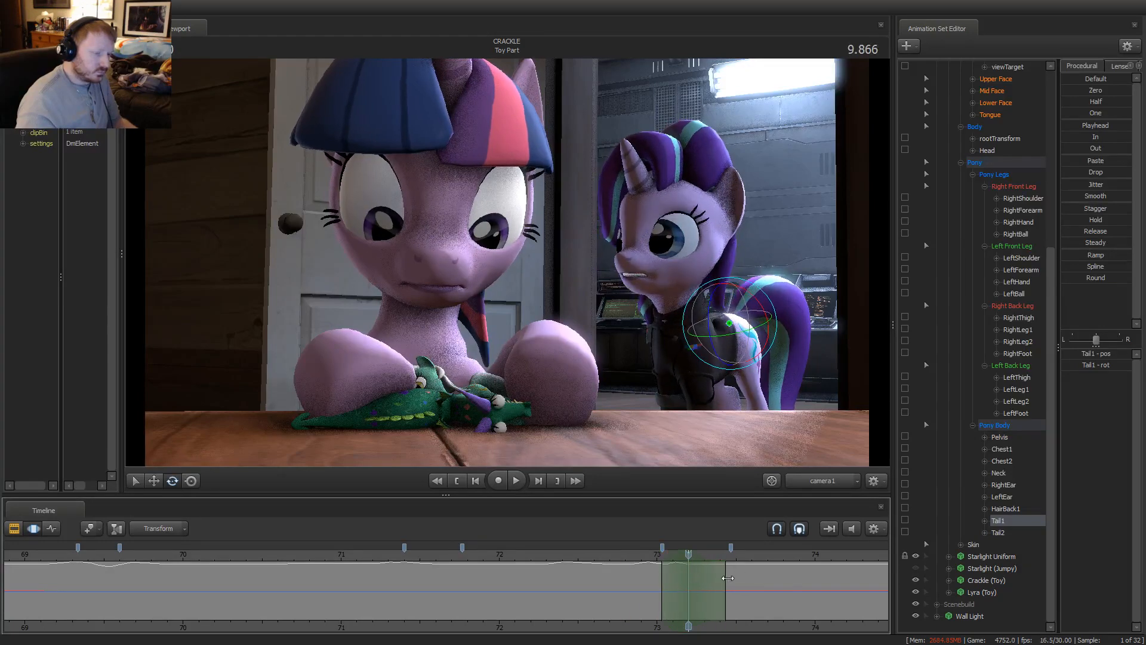
left_click_drag(710, 314, 711, 320)
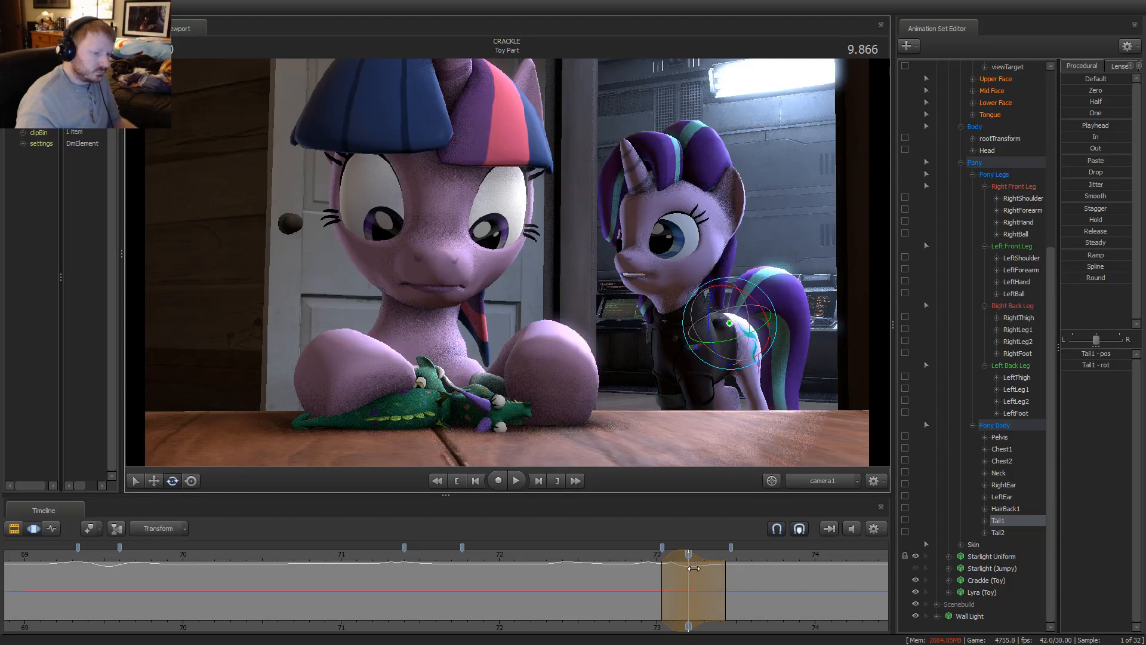
left_click_drag(692, 568, 746, 573)
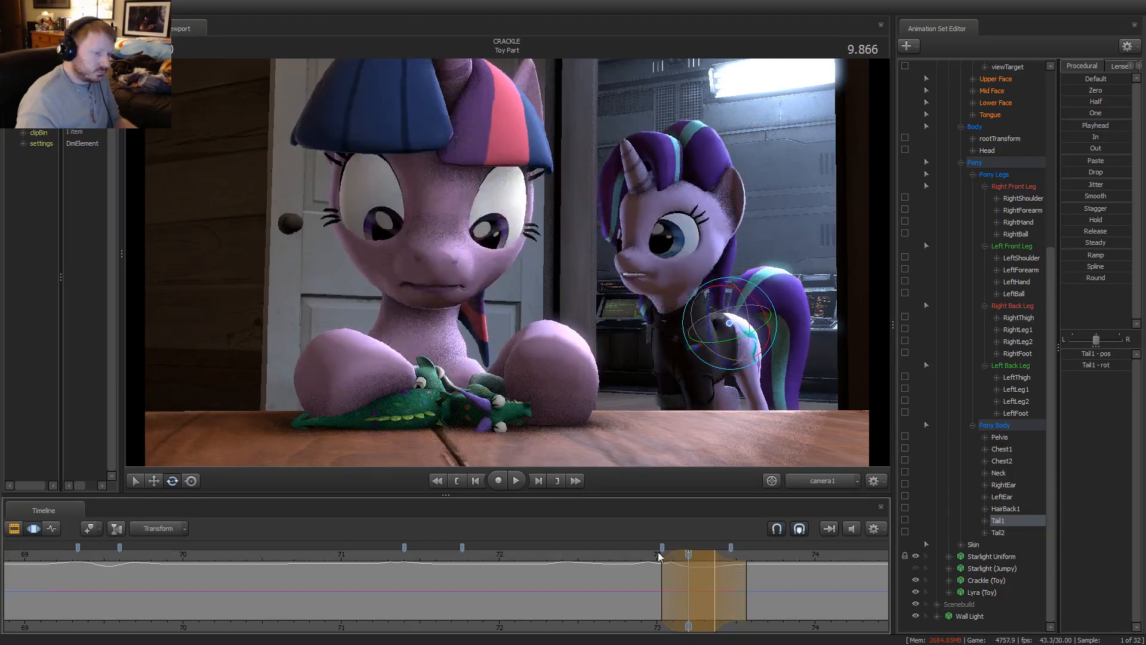
key("space")
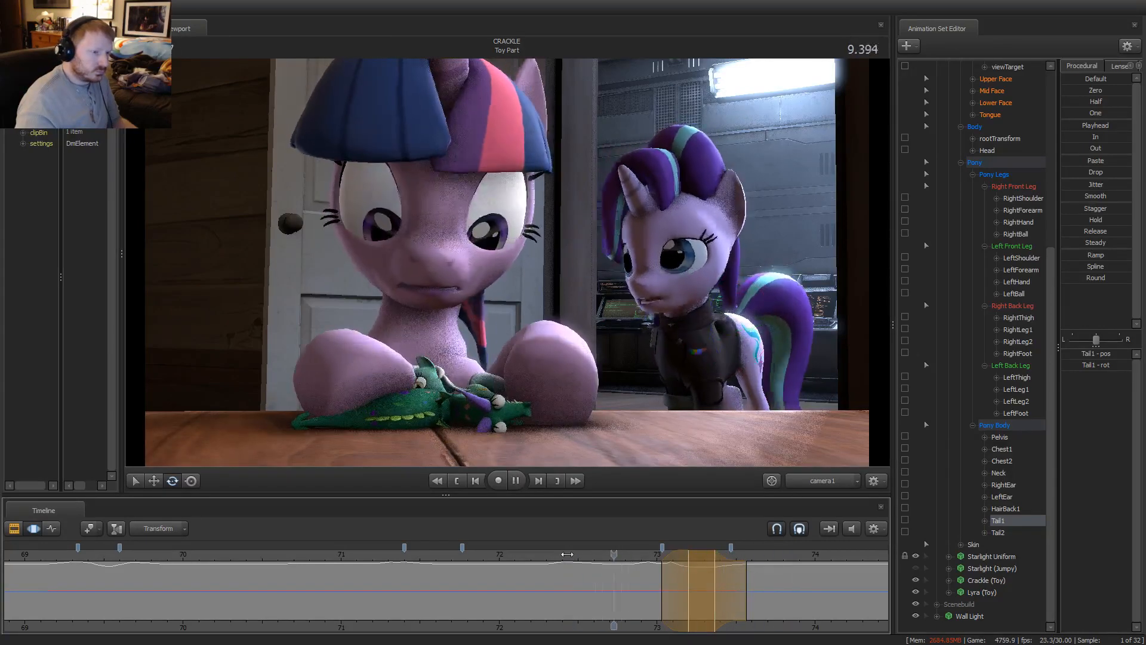
key("space")
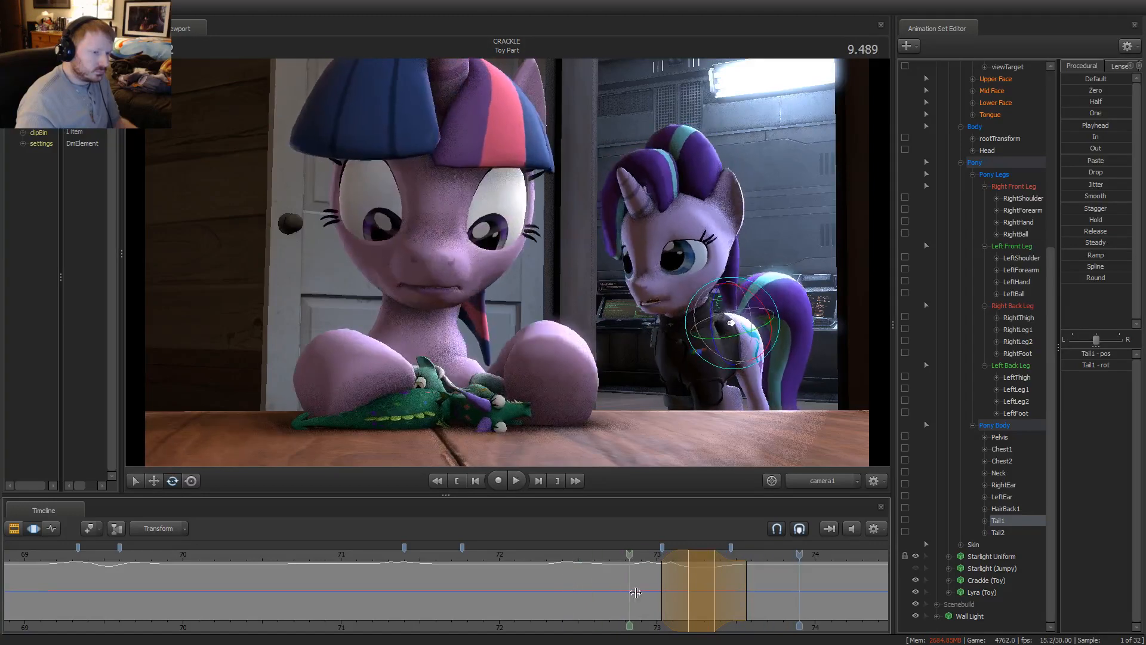
Move Tail2 slightly downward at shot time 9.666 over a selection from about 72.86 to 73.13 and play it back
left_click_drag(636, 591, 657, 592)
scroll(657, 591, "up", 3)
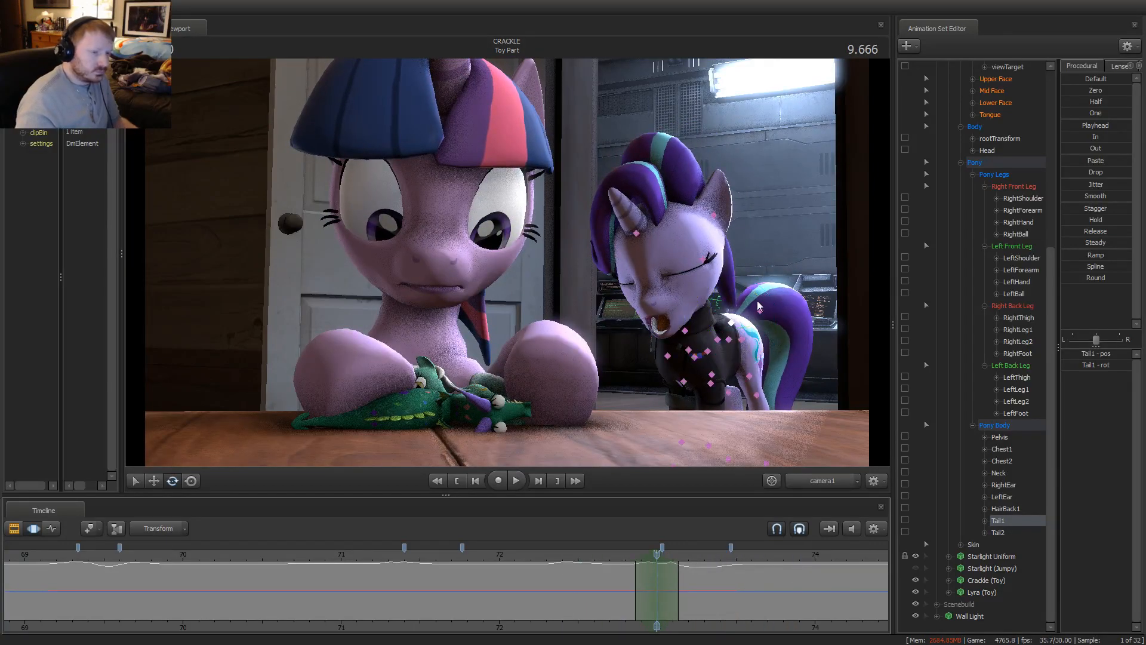
left_click(740, 310)
left_click_drag(749, 308, 749, 313)
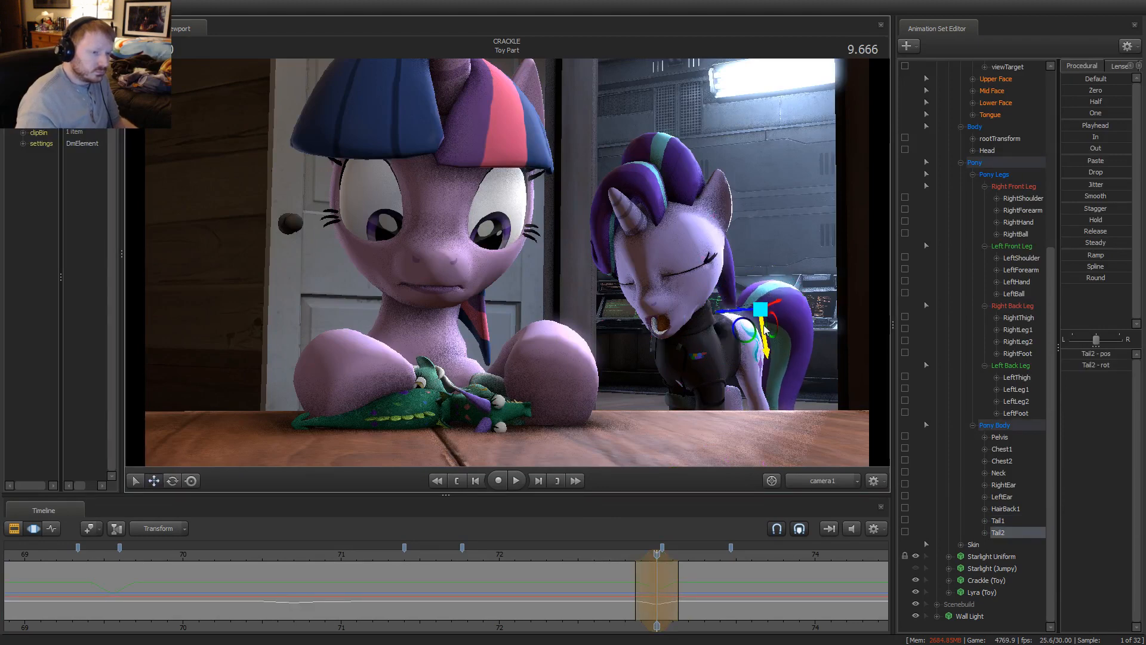
left_click(612, 562)
key("space")
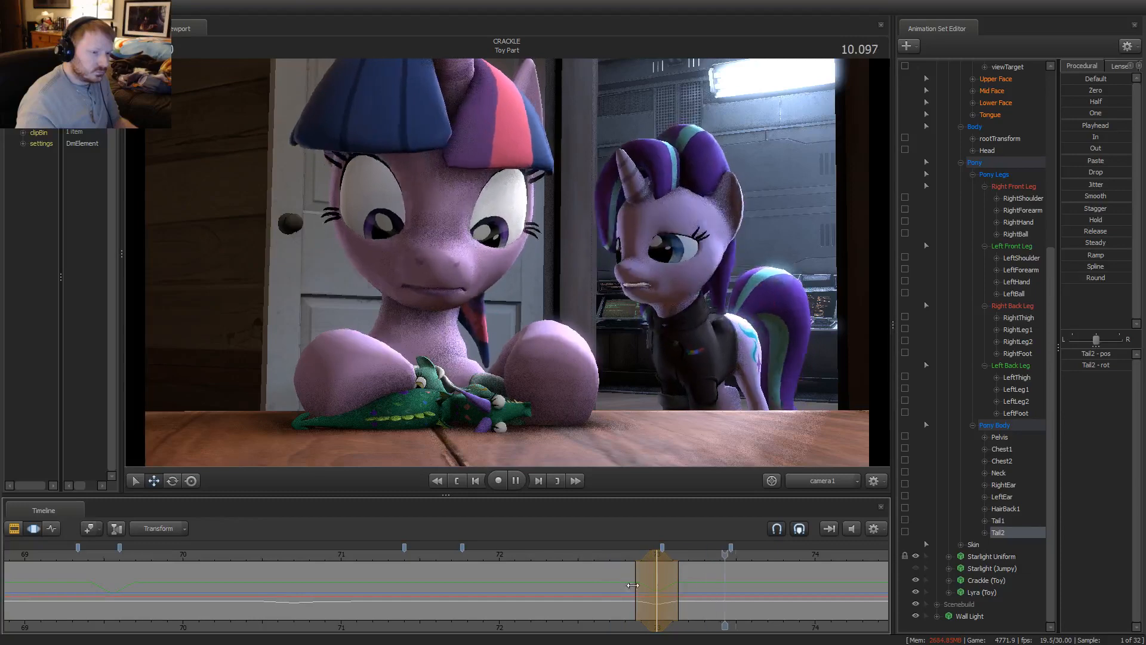
key("space")
Move Tail2 slightly downward at shot time 9.833 over a selection from about 73.06 to 73.27 and play it back
left_click(643, 606)
left_click(682, 605)
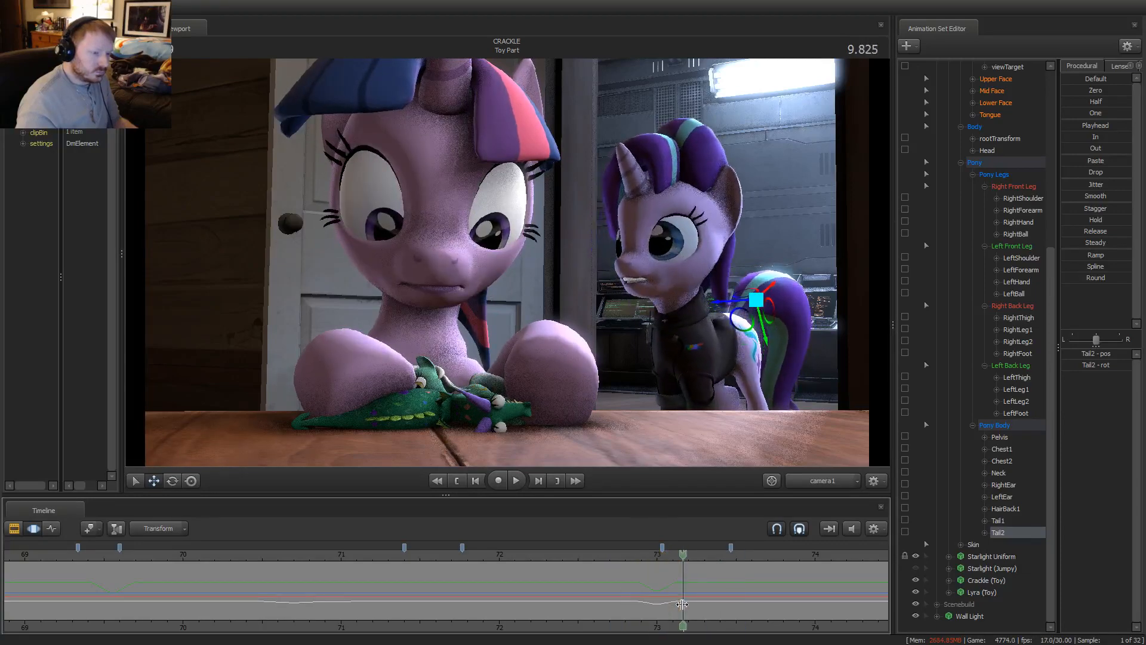
left_click_drag(761, 320, 762, 325)
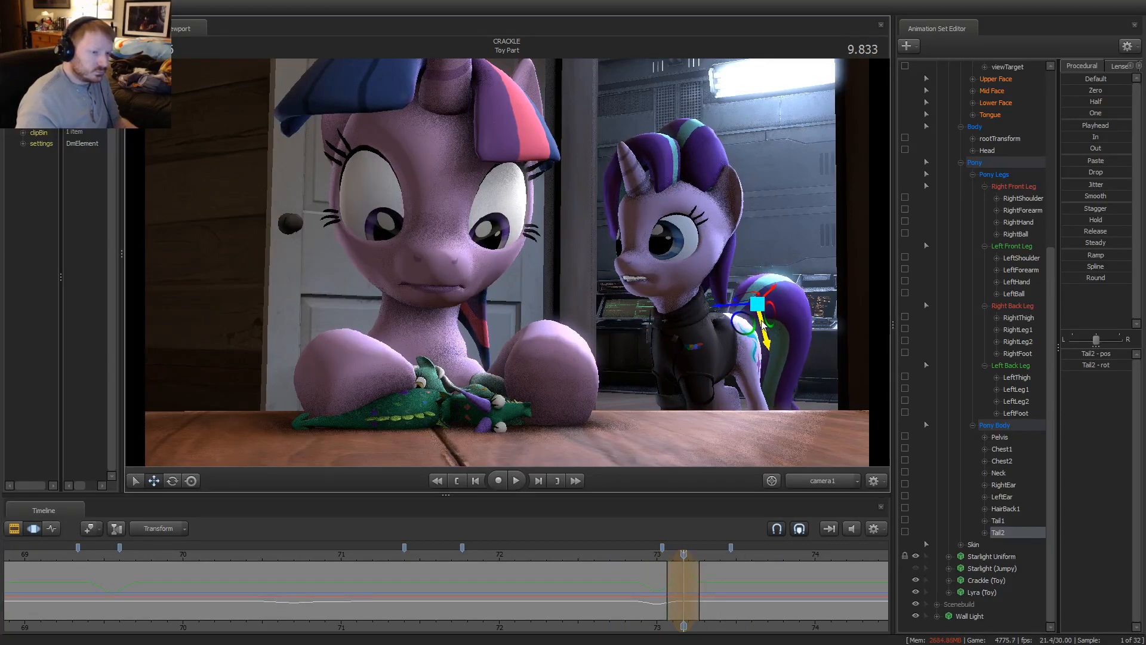
key("space")
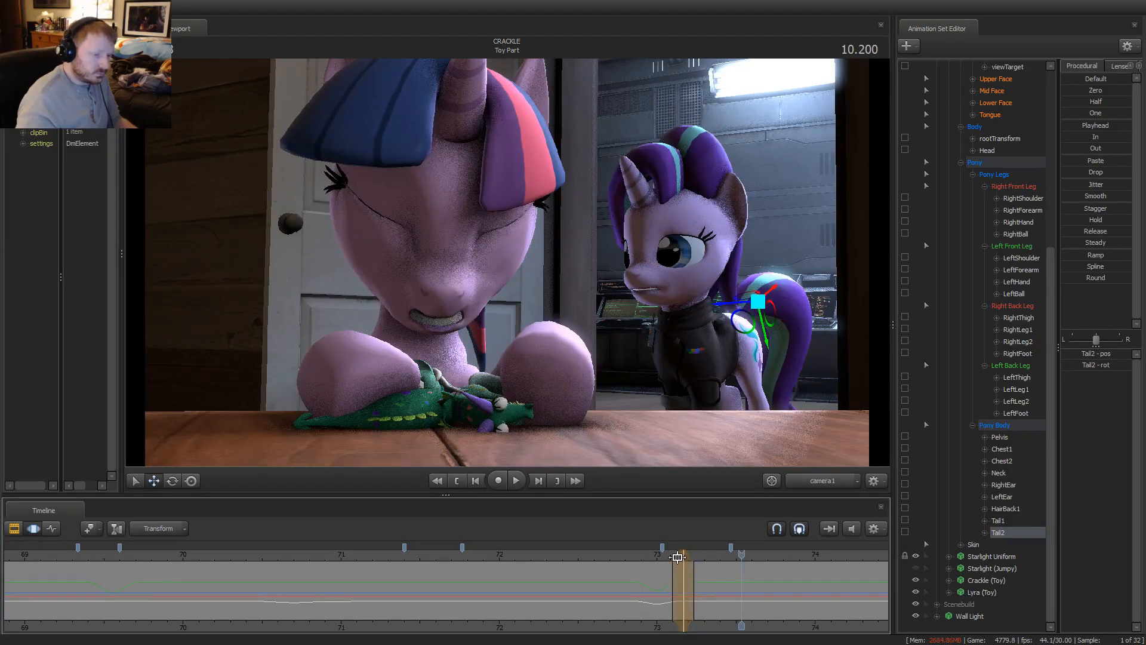
Narrow and shift the last Tail2 adjustment to span about 73.06 to 73.2, then replay and scrub through the motion
left_click_drag(677, 556, 672, 555)
left_click(655, 557)
key("space")
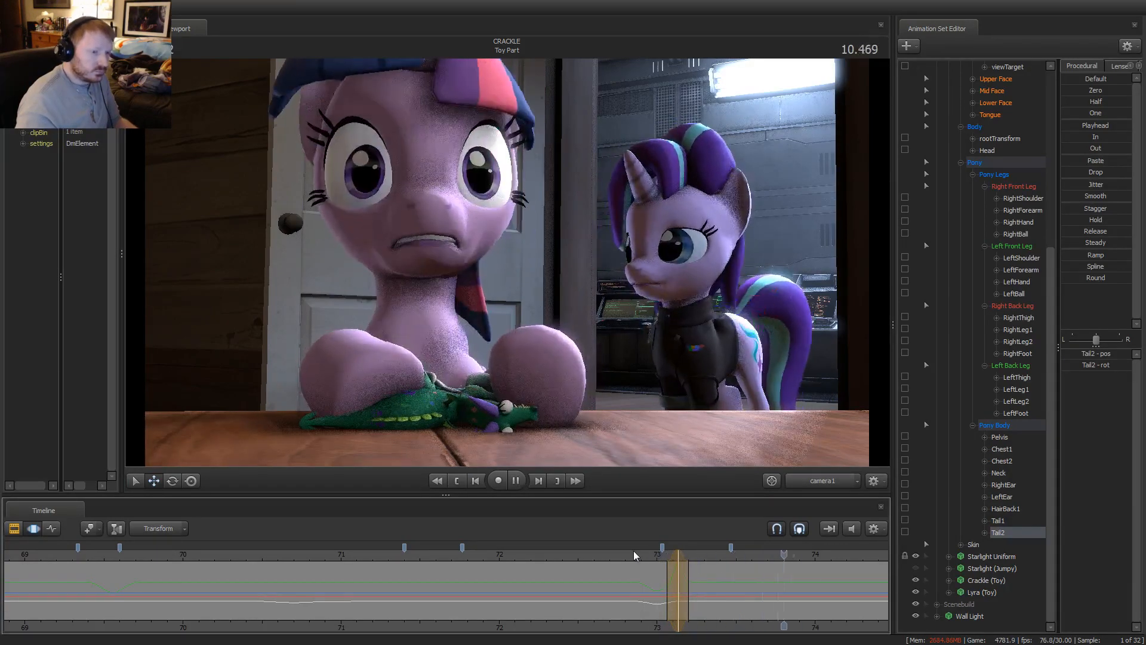
left_click(625, 554)
key("space")
Play the shot from progressively earlier points to review the complete tail motion
key("space")
left_click_drag(632, 571, 647, 576)
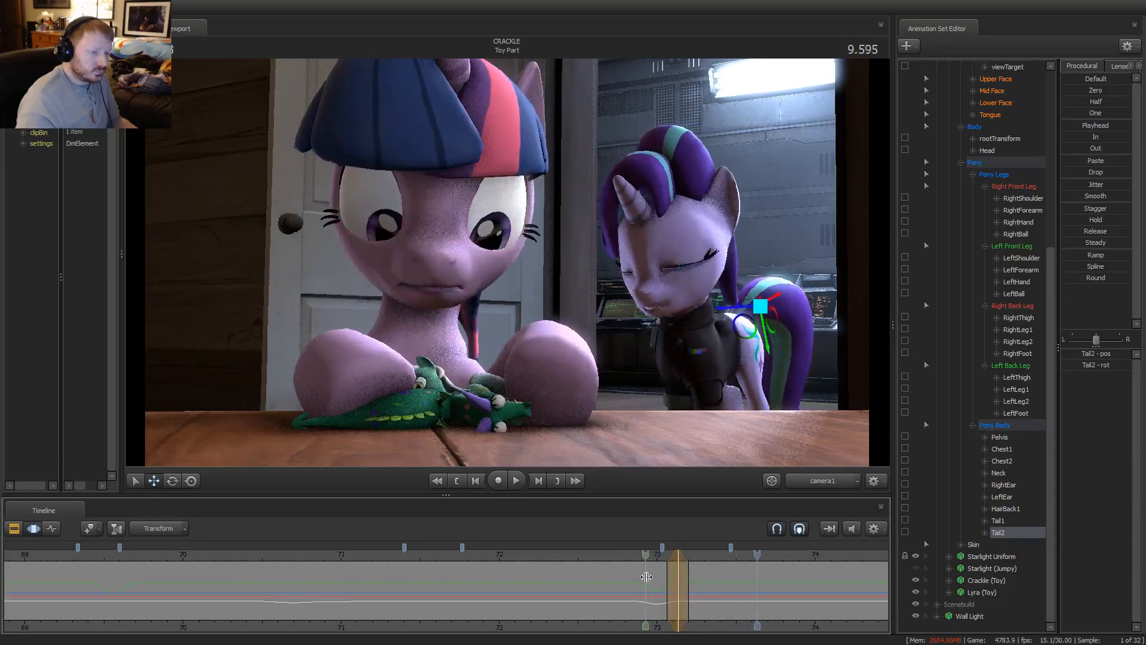
key("space")
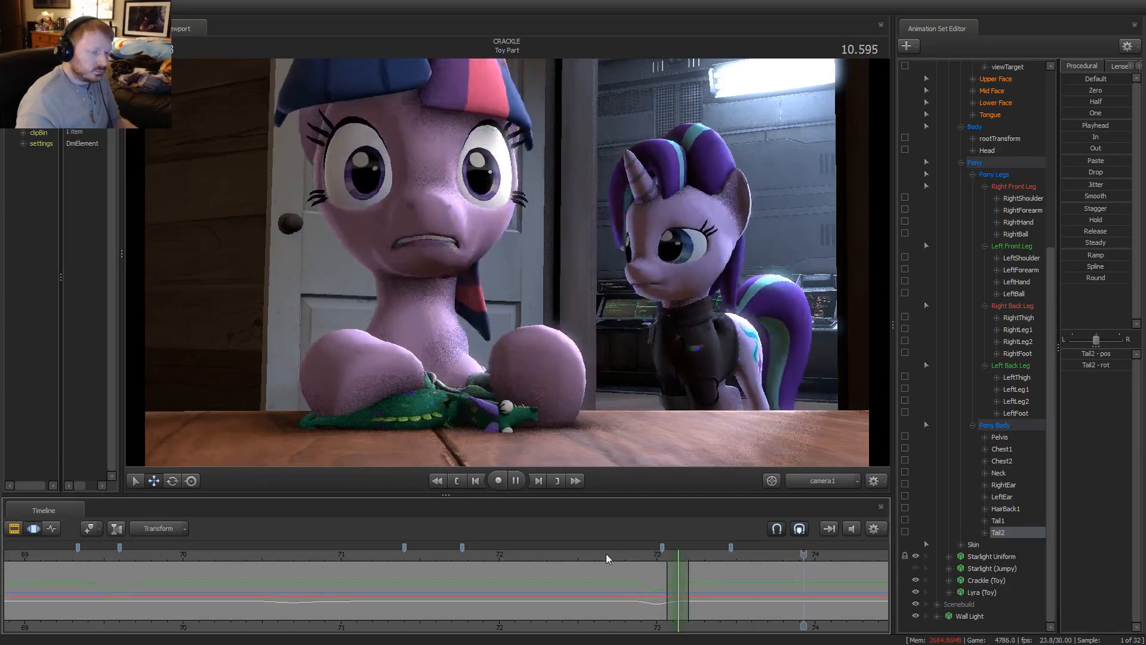
left_click(578, 550)
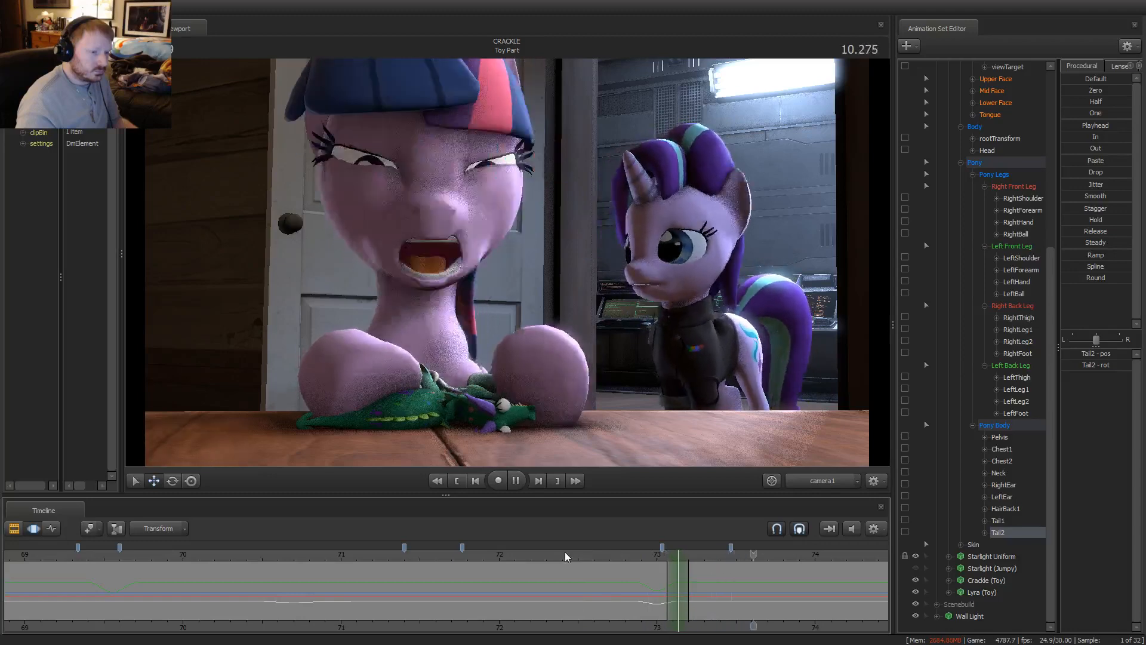
left_click(434, 555)
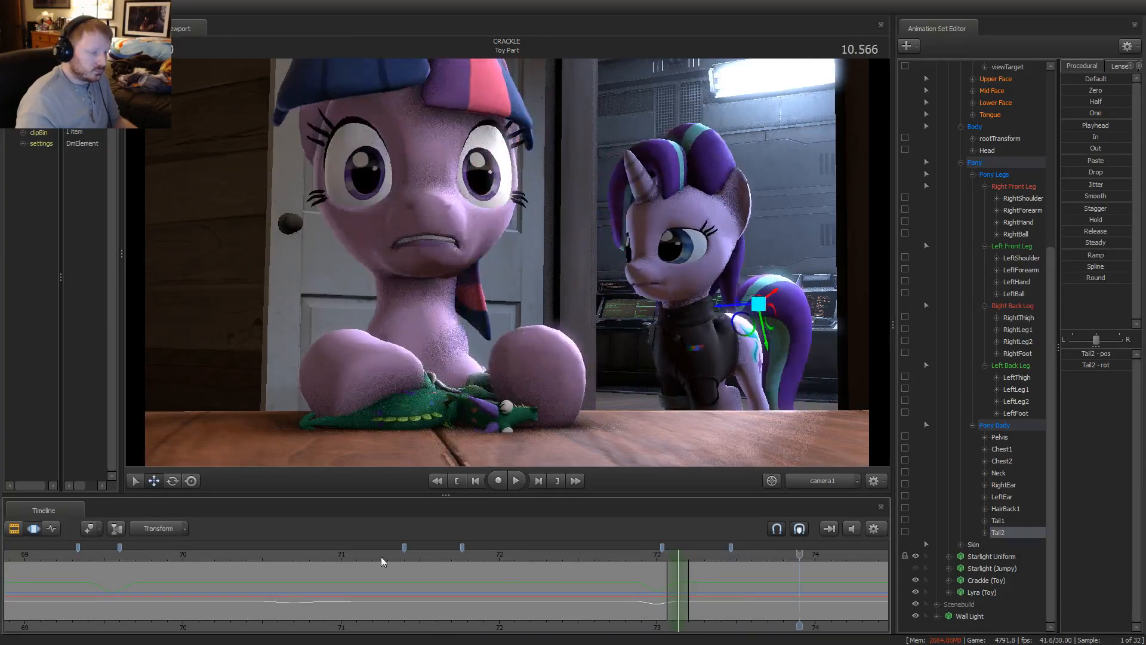
left_click(233, 555)
key("space")
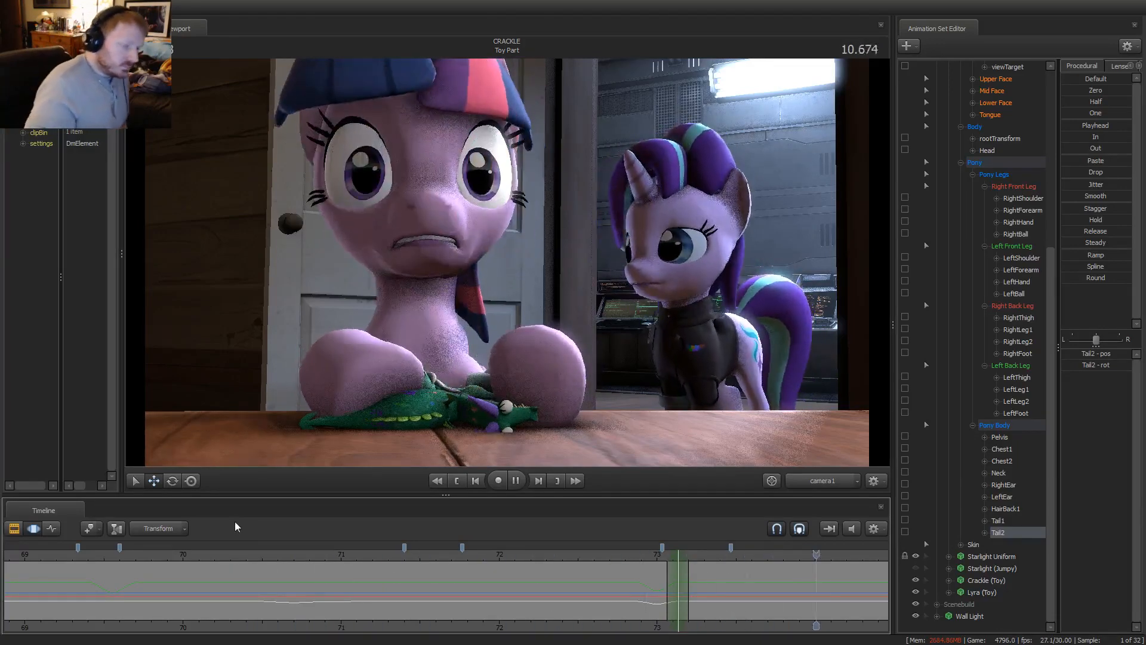
key("space")
Review Starlight's earlier animation around shot times 2.5 to 3.6 by playing and scrubbing through it
scroll(366, 567, "down", 3)
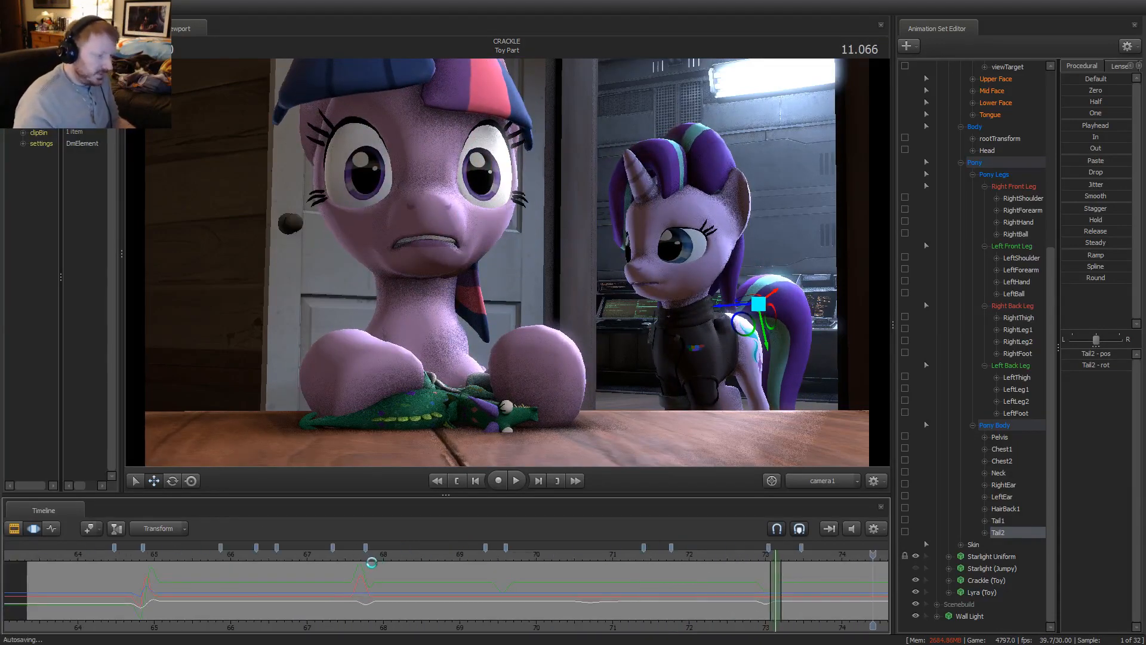
scroll(372, 562, "down", 3)
key("space")
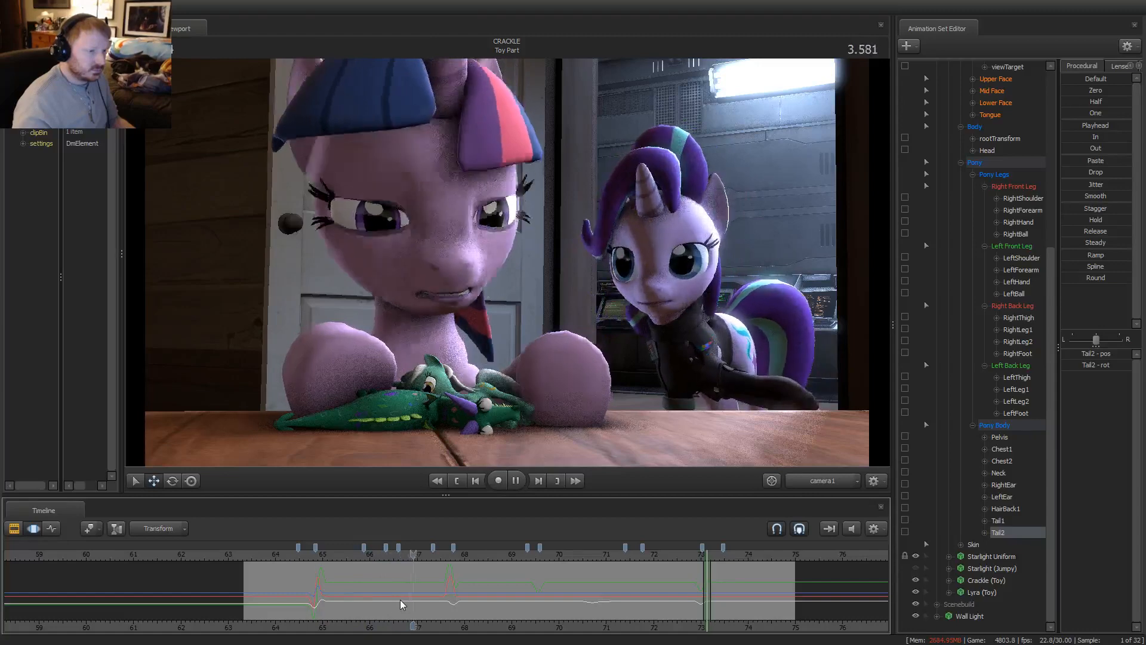
key("space")
left_click(366, 558)
key("space")
key("space")
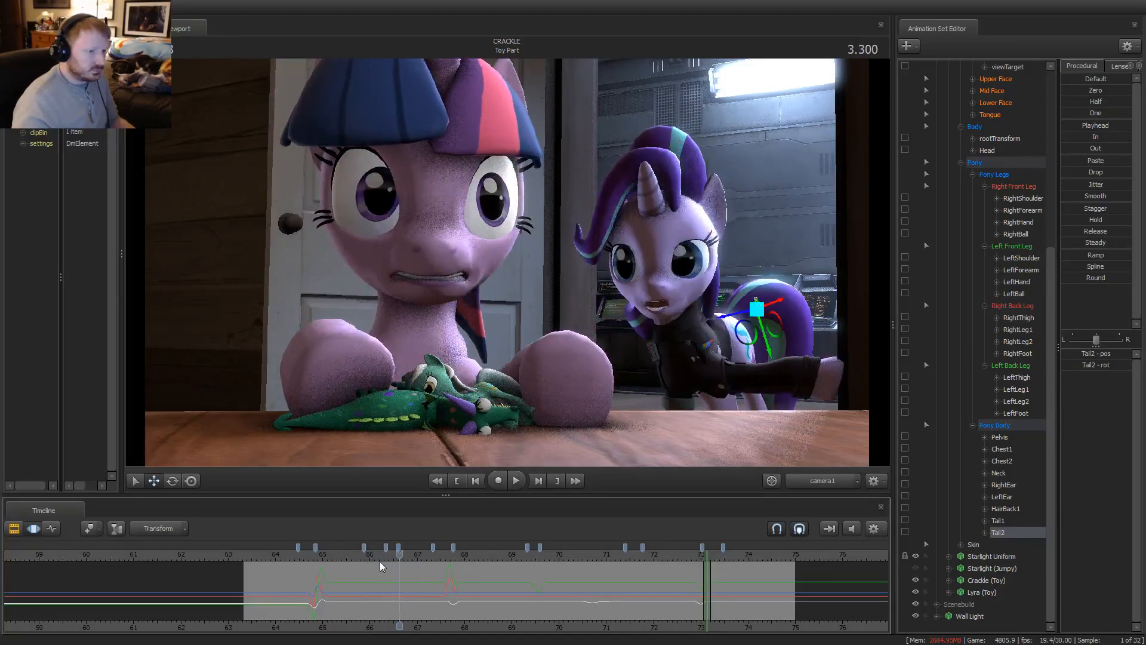
left_click_drag(349, 583, 354, 582)
Try rotating Starlight's HairBack1 bone at shot time 2.9 with the whole timeline selected
key("space")
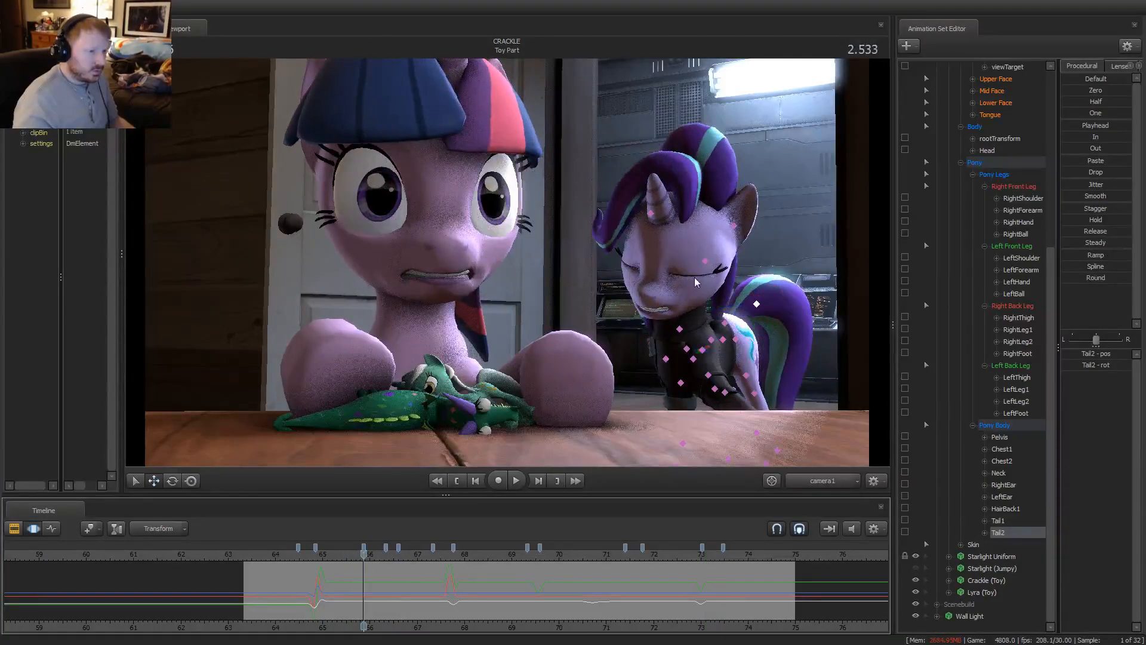
left_click(705, 261)
key("space")
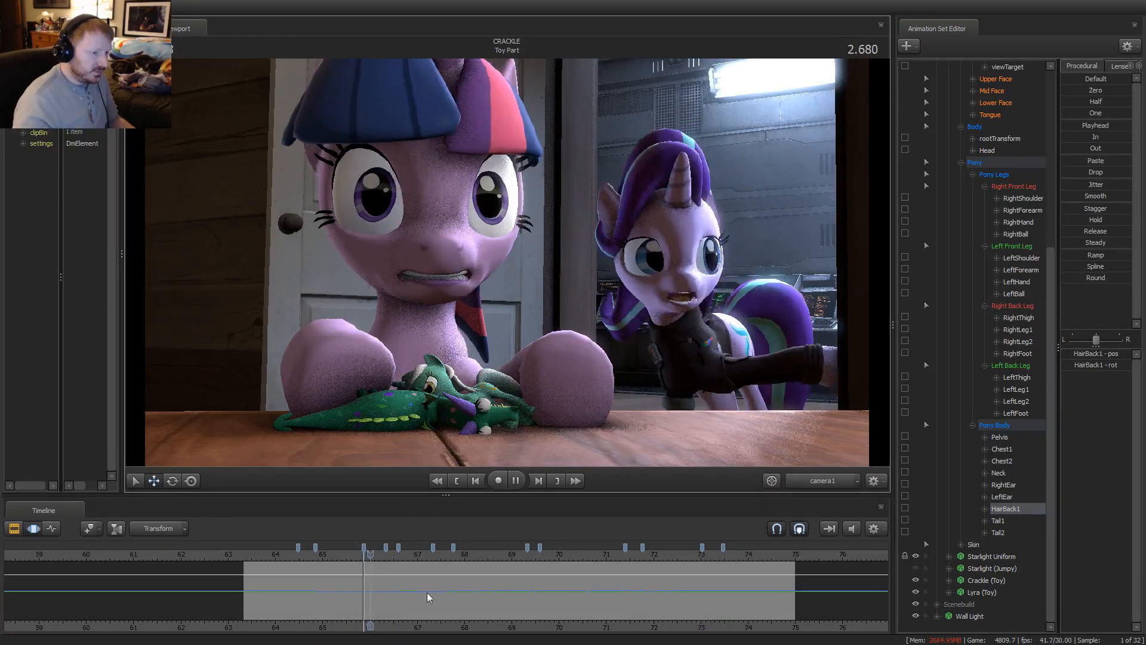
key("space")
key("ctrl+a")
key("e")
left_click_drag(670, 258, 684, 257)
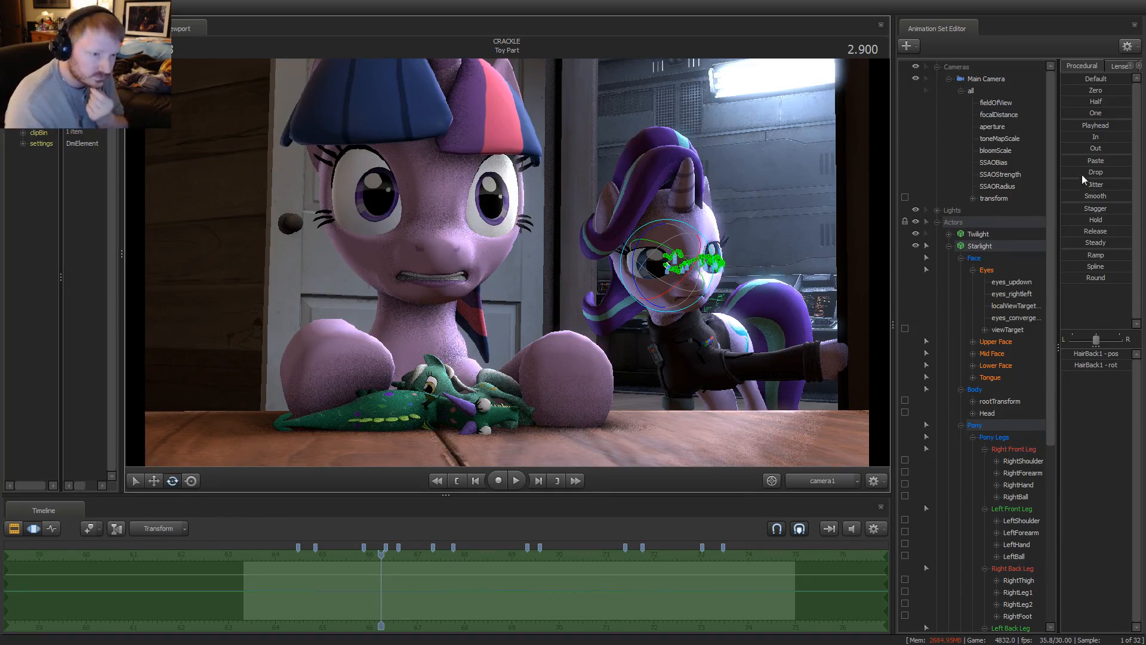
Bake Starlight's procedural jiggle bones so that her hair bones can be animated by hand
right_click(1008, 244)
mouse_move(1020, 361)
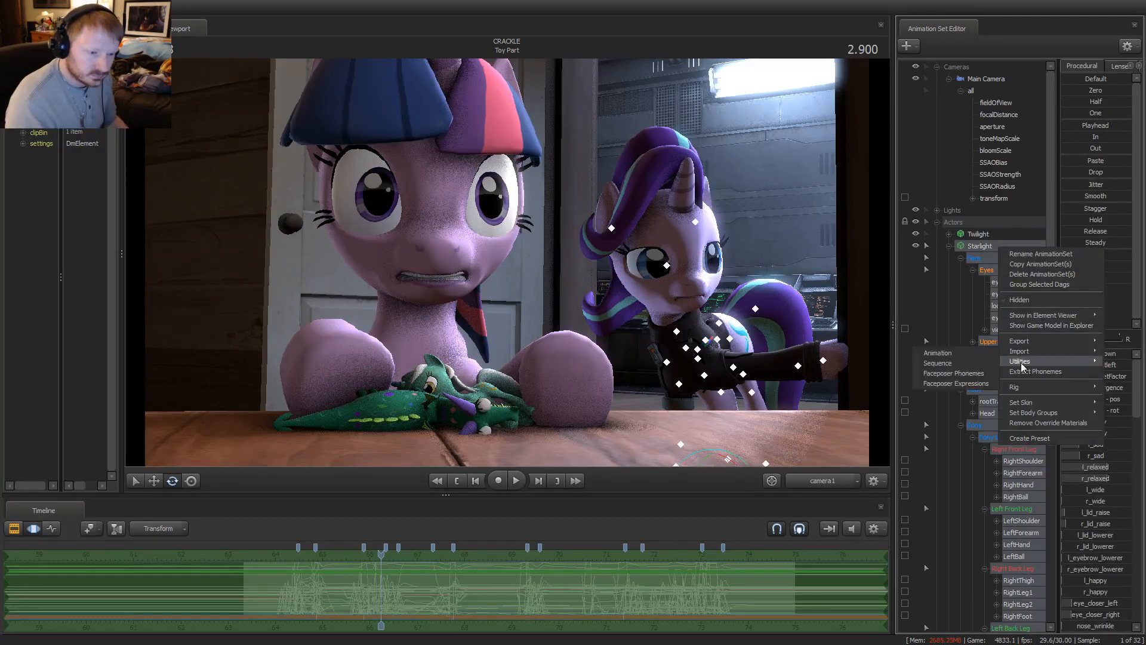
left_click(976, 373)
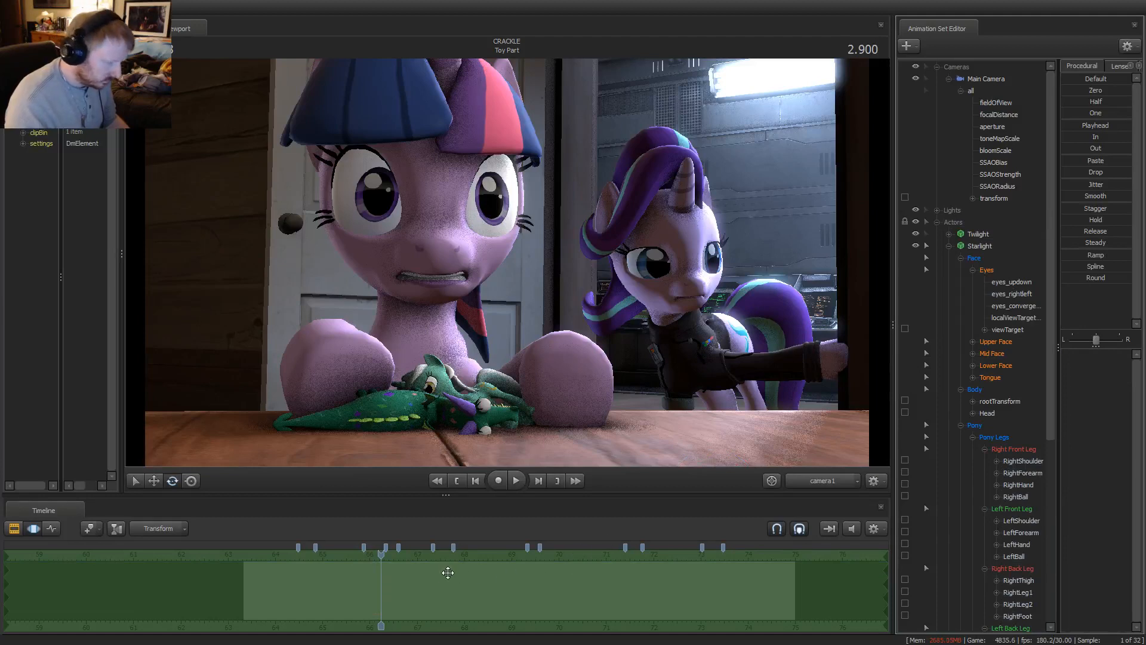
Select the baked jiggle_hair6 bone at the tip of Starlight's lower hair and test rotating the hair
left_click(667, 267, "ctrl")
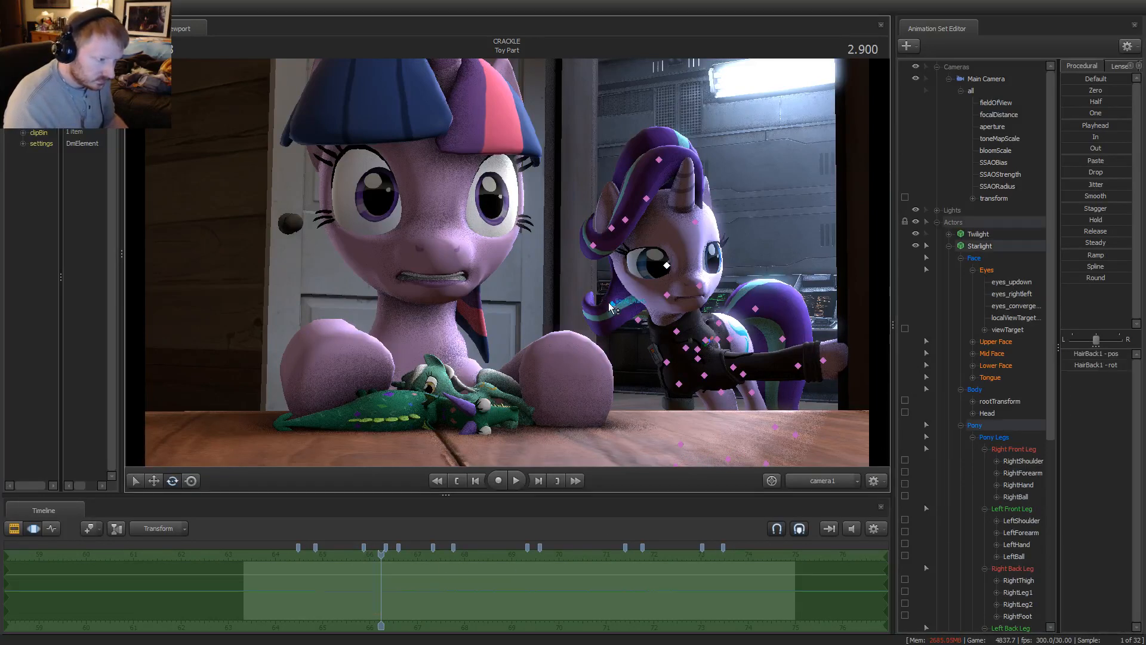
left_click(611, 304, "ctrl+shift")
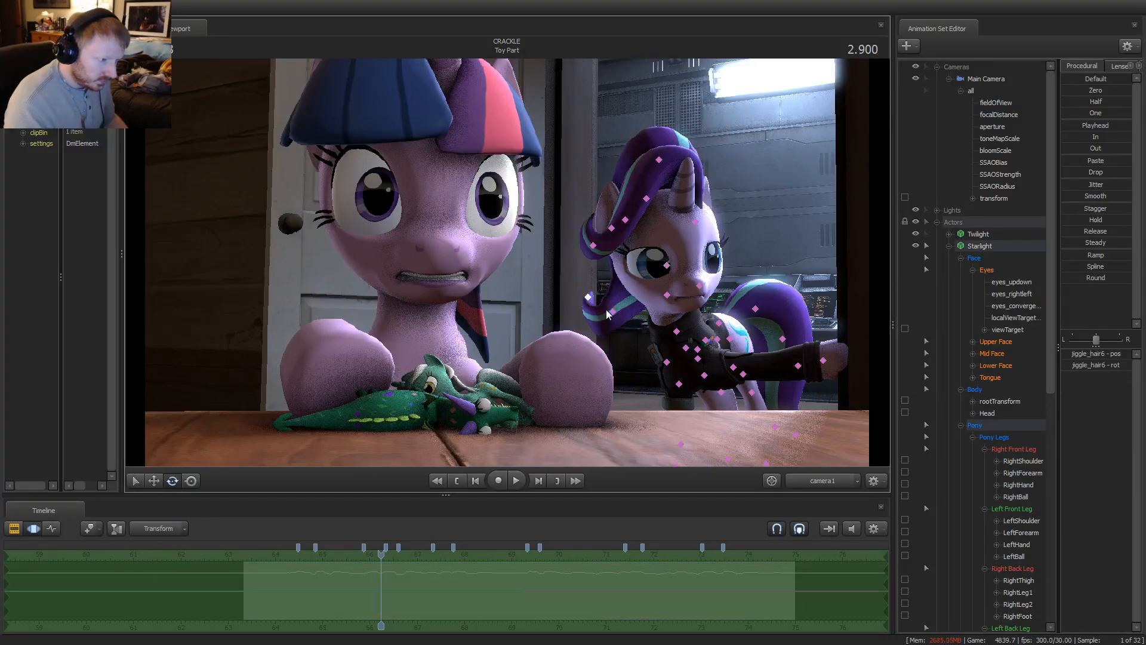
left_click(613, 311, "ctrl")
key("e")
left_click_drag(655, 291, 686, 298)
left_click(613, 314, "ctrl")
left_click_drag(615, 320, 633, 301)
Try rotating HairBack1 again and check the manipulator's falloff mode options without changing them
left_click(652, 289)
left_click(667, 265, "ctrl")
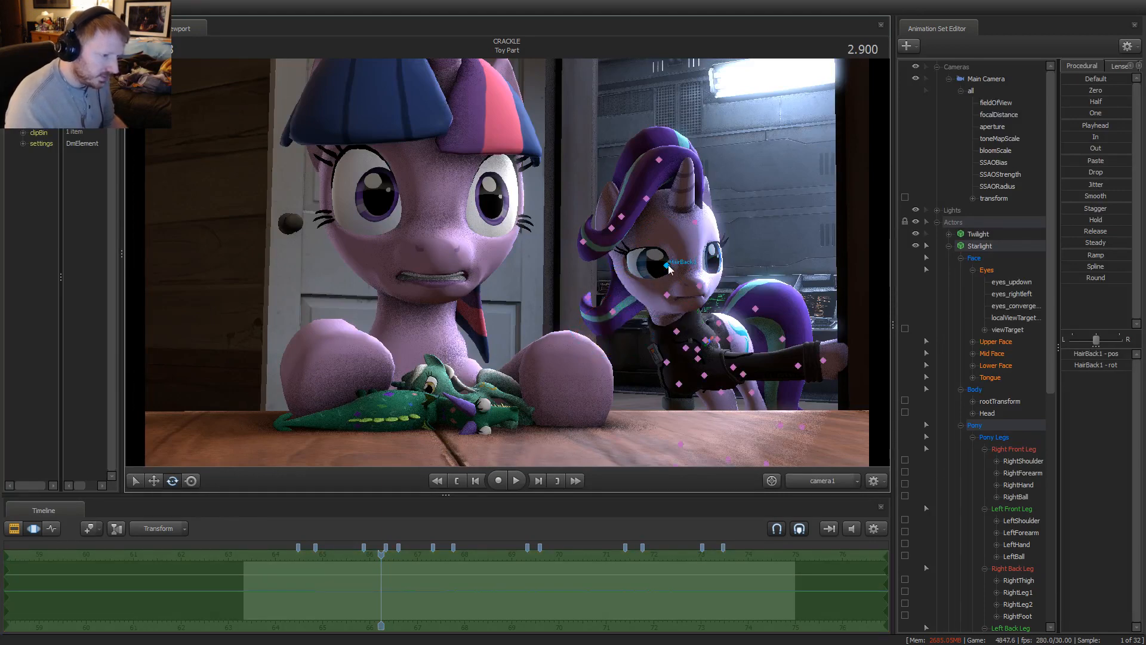
left_click_drag(666, 266, 671, 270)
right_click(672, 274)
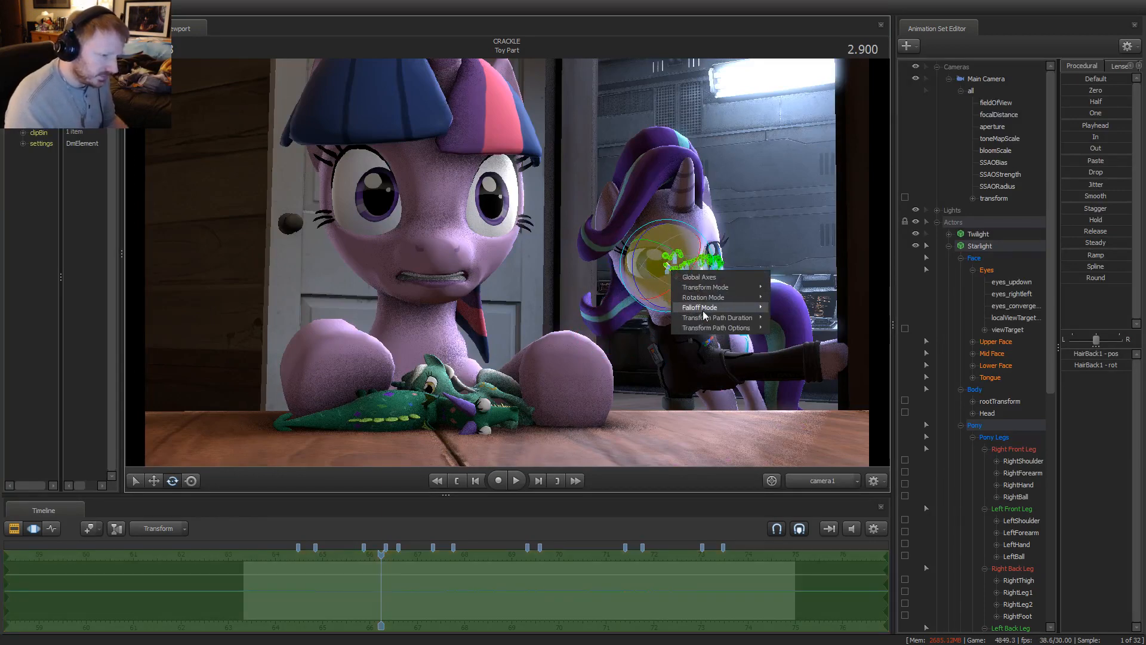
mouse_move(705, 299)
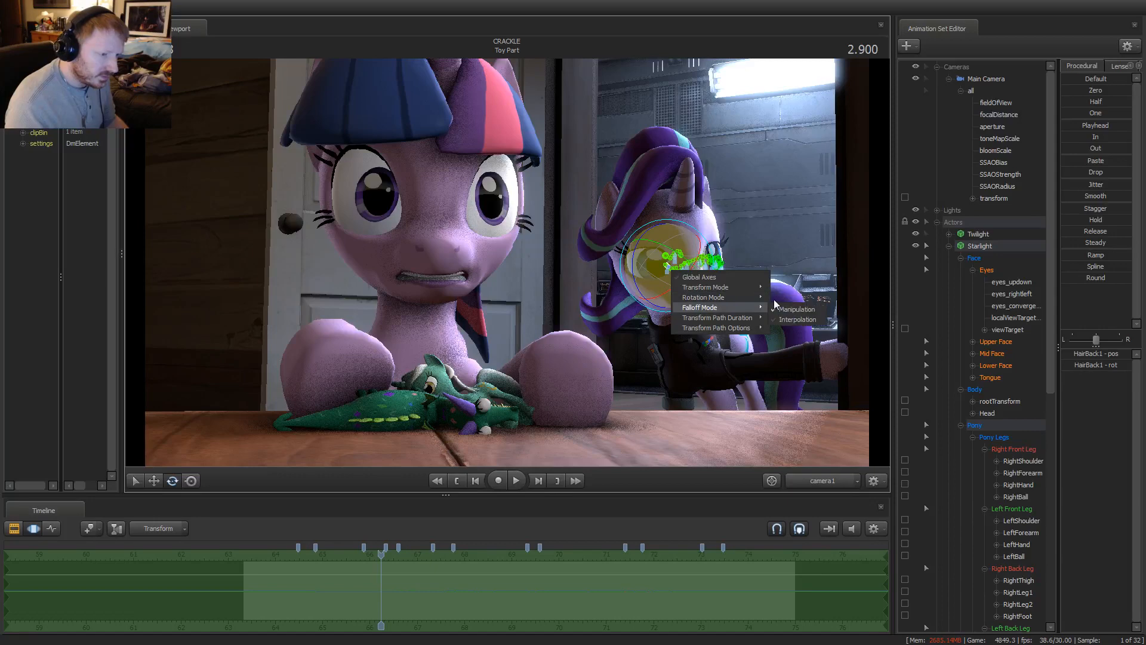
left_click(717, 237)
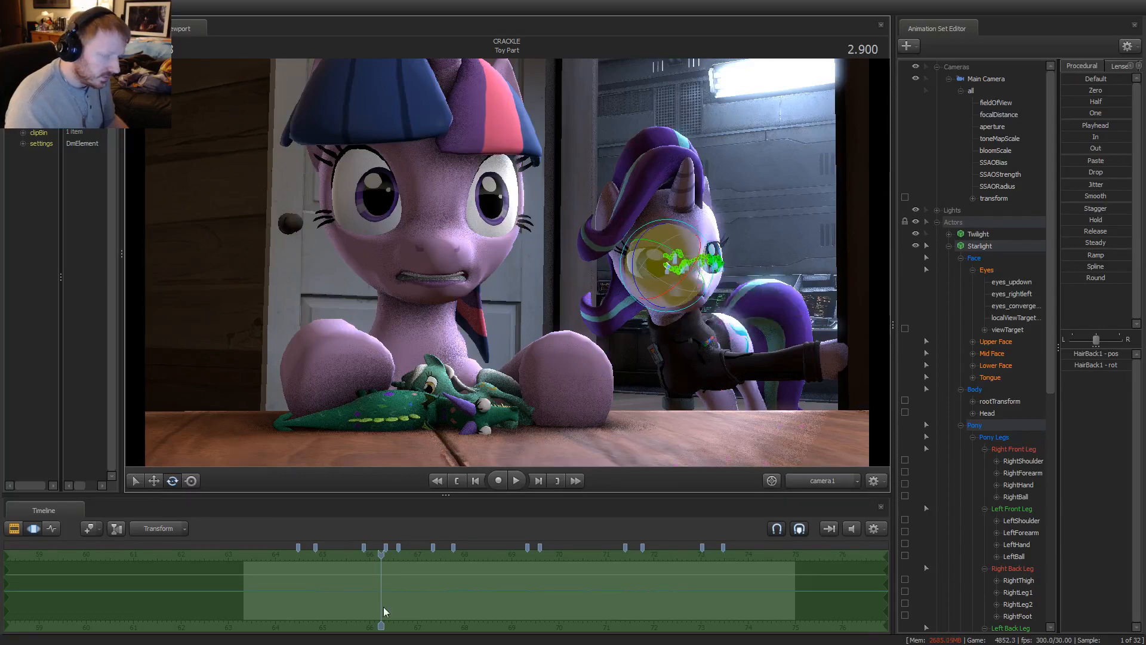
Smooth jiggle_hair5 and jiggle_hair6 over a short time selection around shot time 2.566 and play back the shot
left_click_drag(384, 611, 363, 594)
scroll(365, 595, "up", 3)
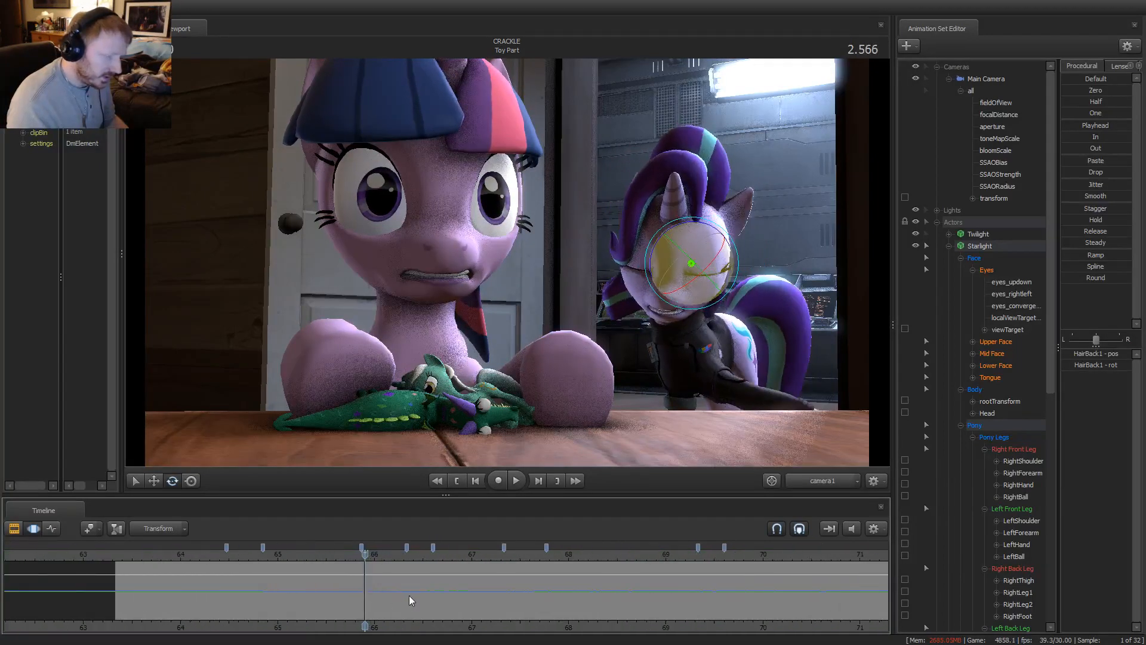
scroll(410, 599, "up", 1)
left_click(624, 278, "ctrl")
left_click(619, 299, "ctrl+shift")
scroll(359, 576, "up", 3)
mouse_move(261, 578)
left_mouse_down("shift")
mouse_move(257, 589)
mouse_move(274, 594)
mouse_move(391, 596)
mouse_move(380, 593)
left_mouse_up("shift")
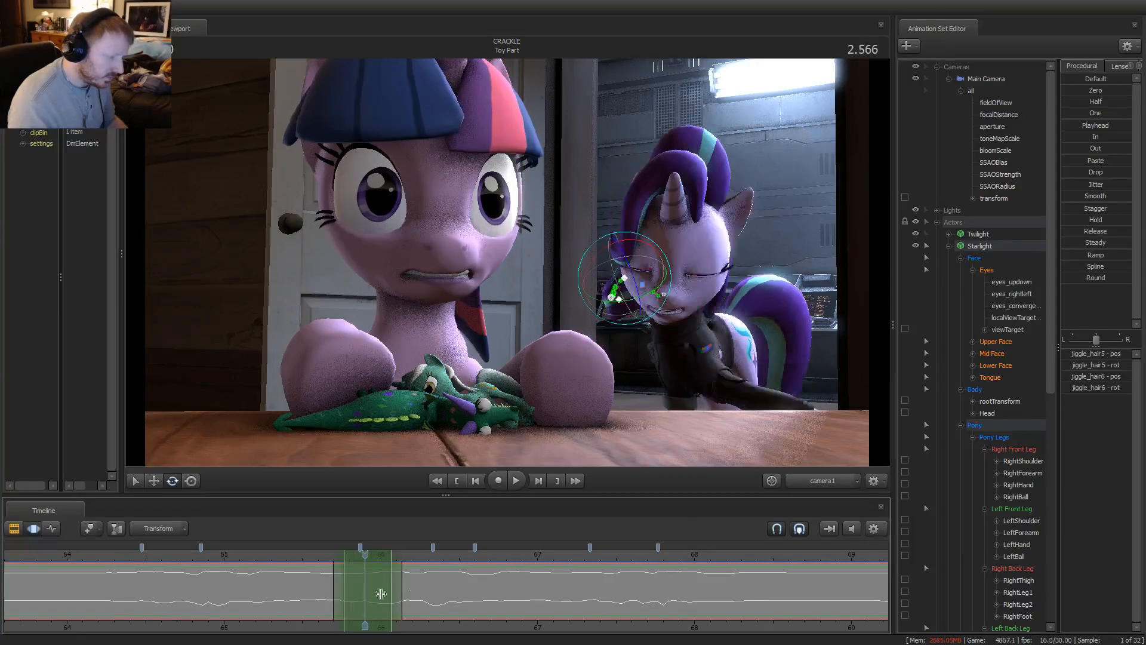
left_click(1088, 200)
key("space")
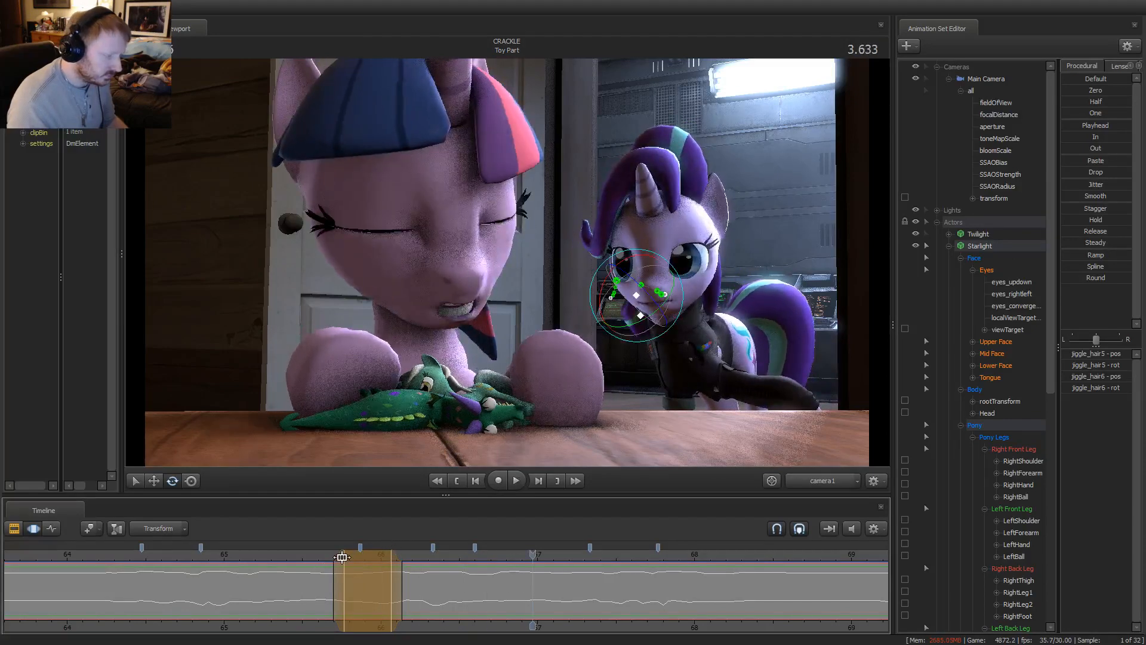
Try shifting jiggle_hair5 and jiggle_hair6 within a short time selection centred on shot time 2.600
left_click_drag(342, 557, 368, 588, "shift")
key("Escape")
scroll(368, 588, "up", 3, "shift")
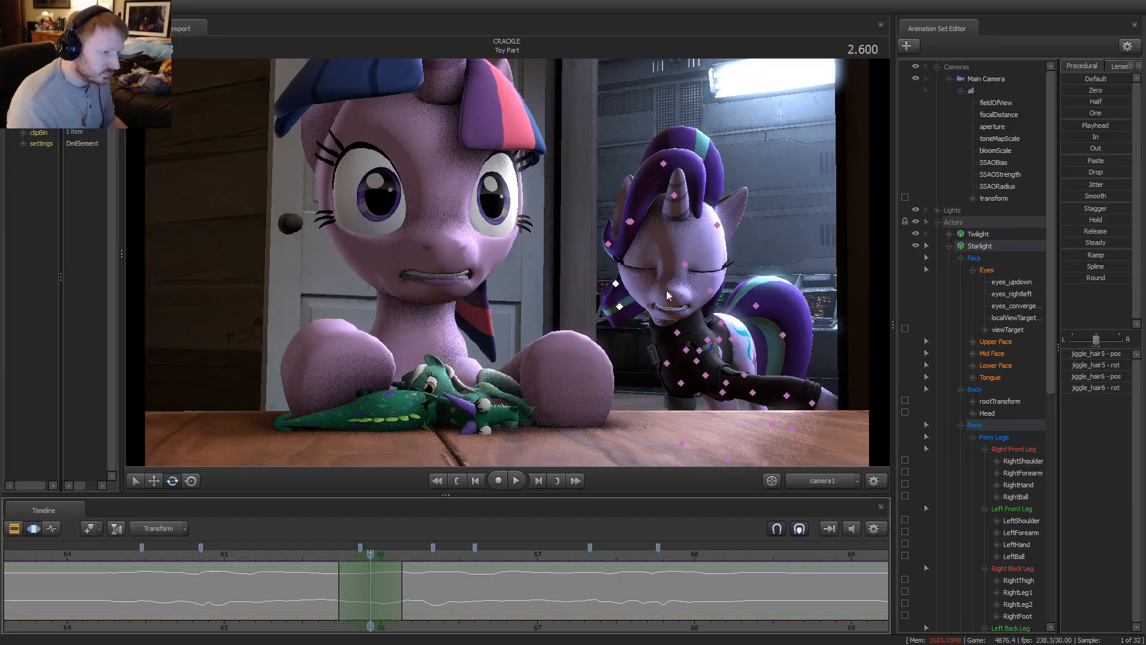
left_click_drag(633, 291, 616, 299)
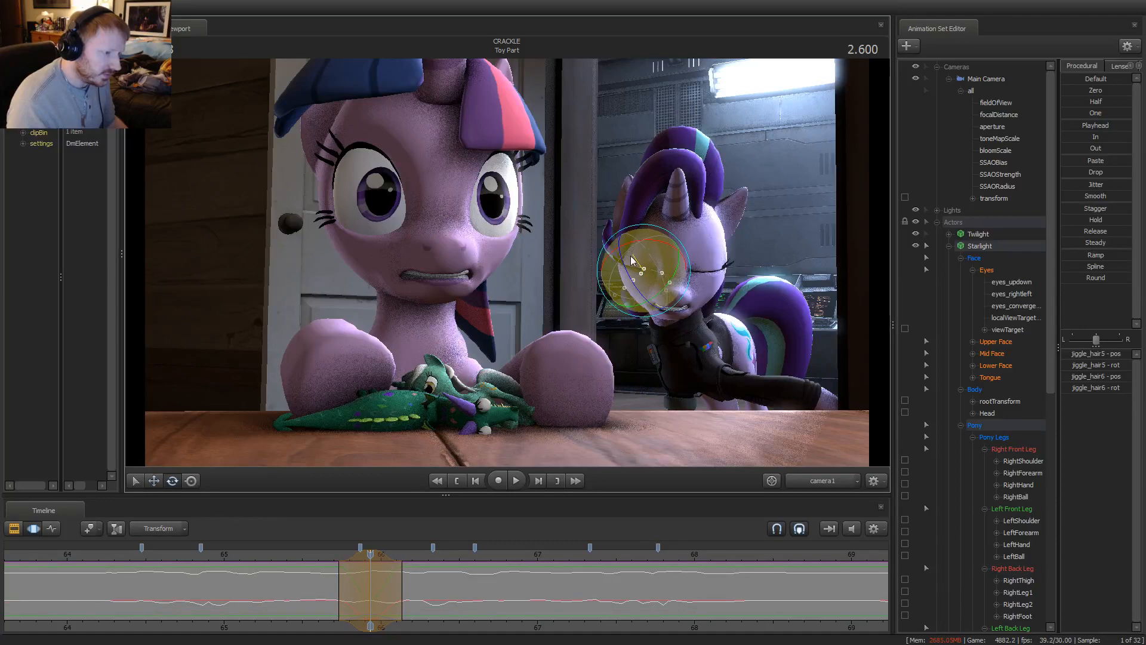
Try repositioning Starlight's lower hair from the Work Camera at shot time 2.600, and review the motion through camera1
left_click(824, 485)
mouse_move(675, 334)
left_mouse_down()
mouse_move(644, 328)
mouse_move(677, 329)
mouse_move(667, 325)
left_mouse_up()
key("w")
left_click_drag(445, 214, 398, 268)
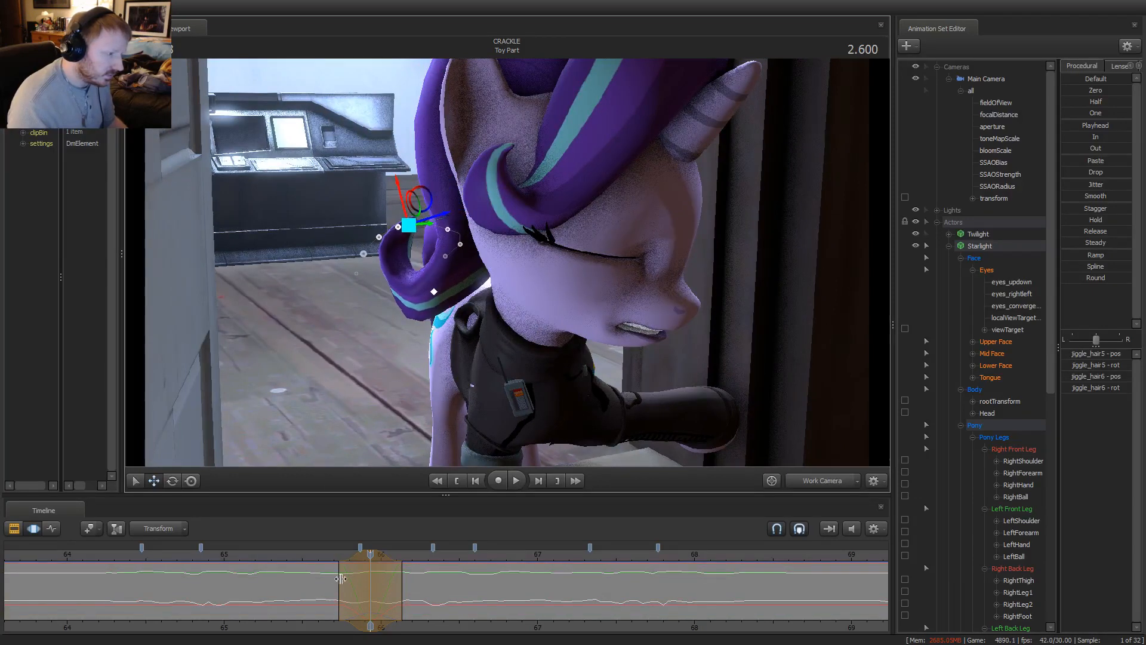
left_click_drag(341, 579, 423, 576)
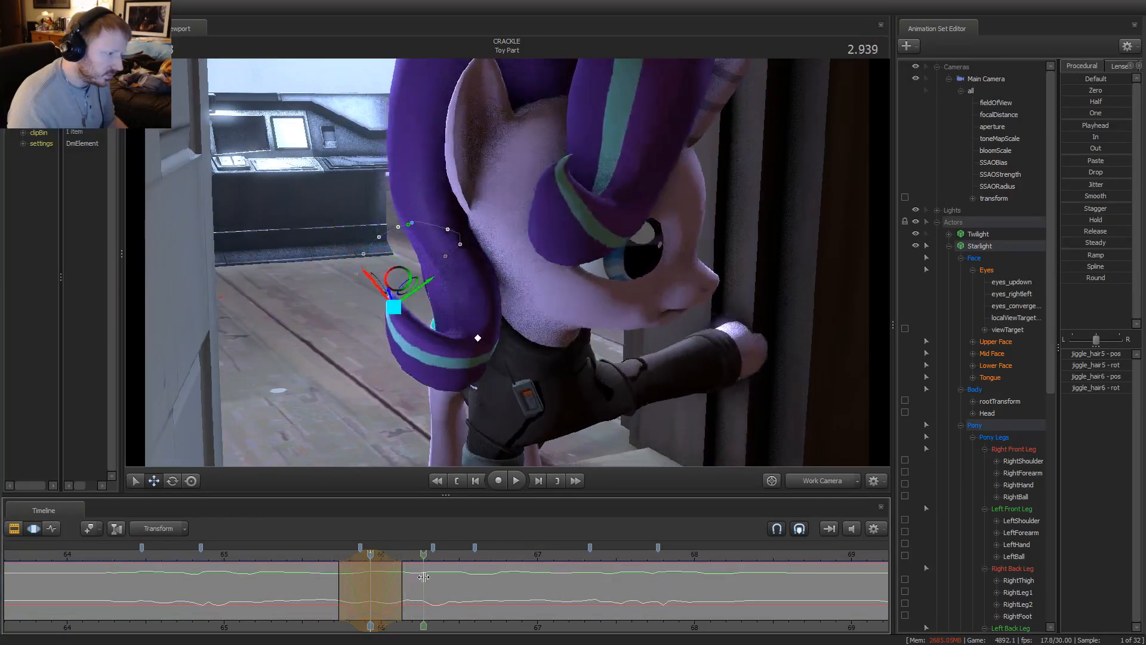
left_click(821, 481)
key("shift+space")
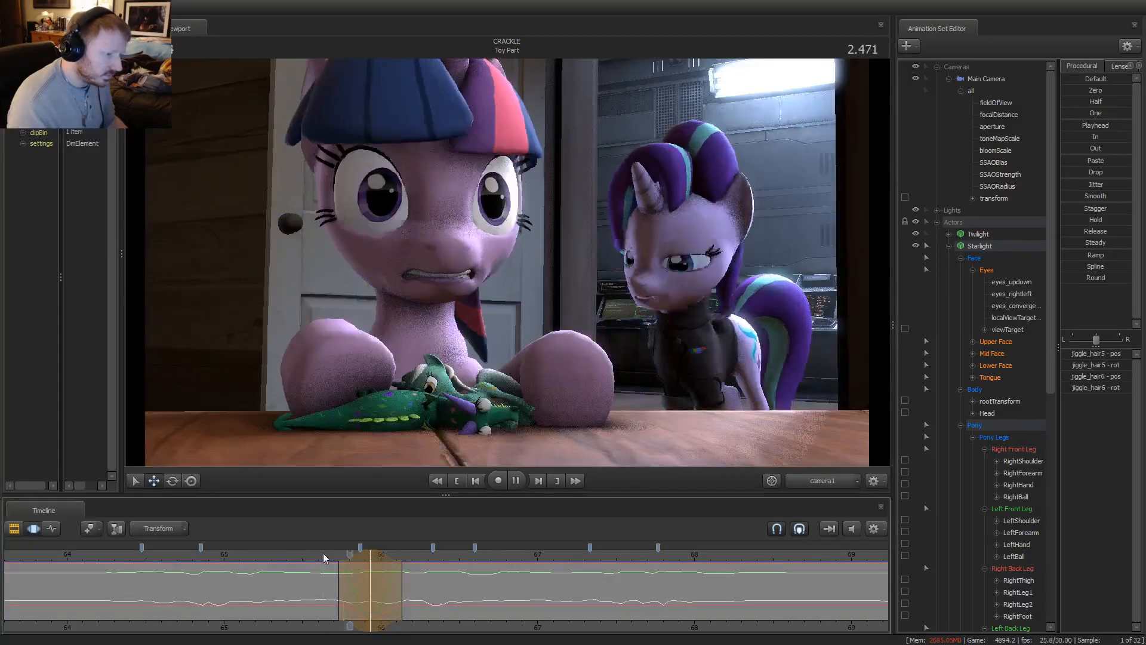
key("space")
Try adjusting jiggle_hair5 and jiggle_hair6 in a short time selection around shot time 2.966
left_click_drag(366, 580, 428, 600)
left_click(1090, 279)
key("e")
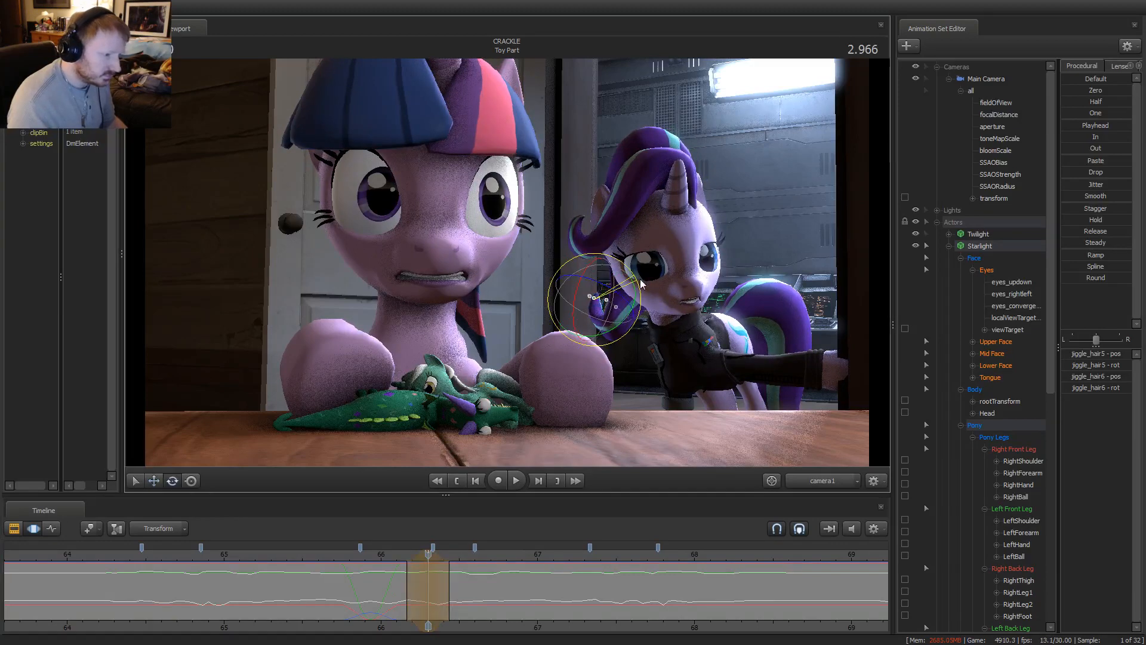
key("w")
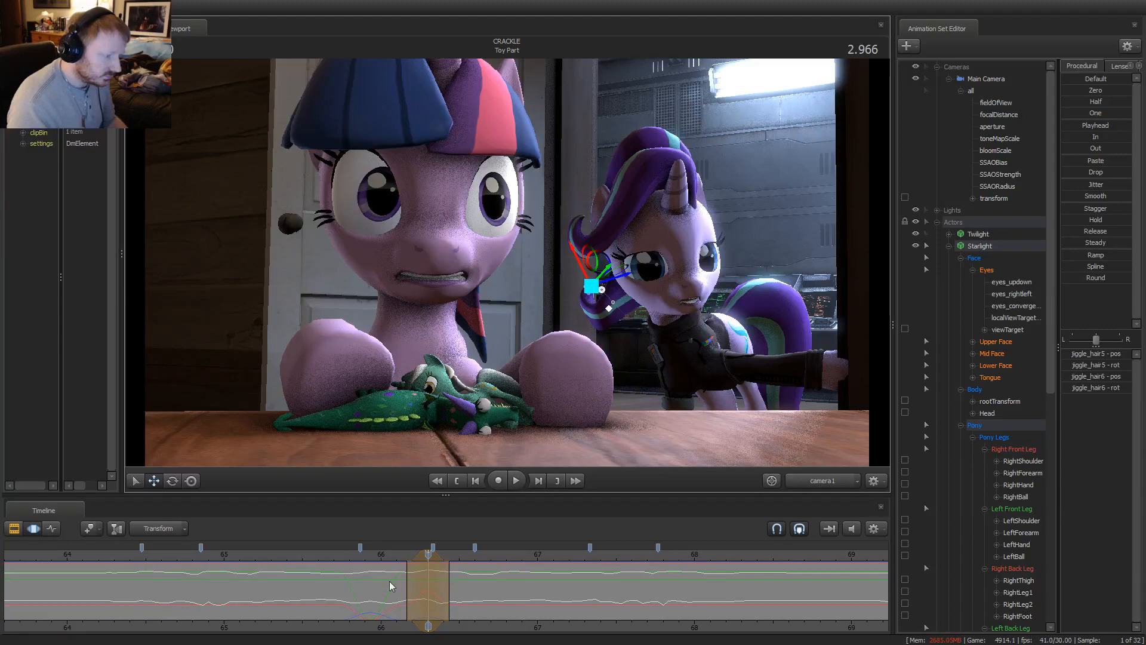
Try rotating only jiggle_hair5 in a short time selection around shot time 3.066
left_click_drag(389, 587, 443, 587)
key("Escape")
scroll(443, 586, "up", 3, "shift")
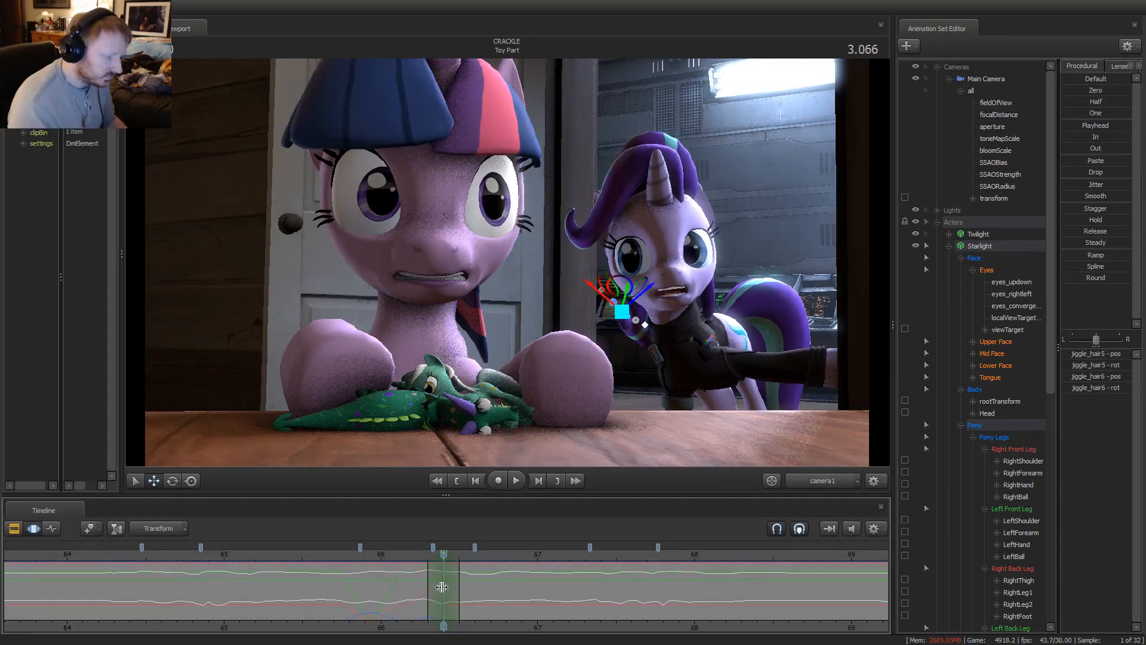
left_click(645, 325, "ctrl")
key("e")
left_click_drag(649, 279, 658, 283)
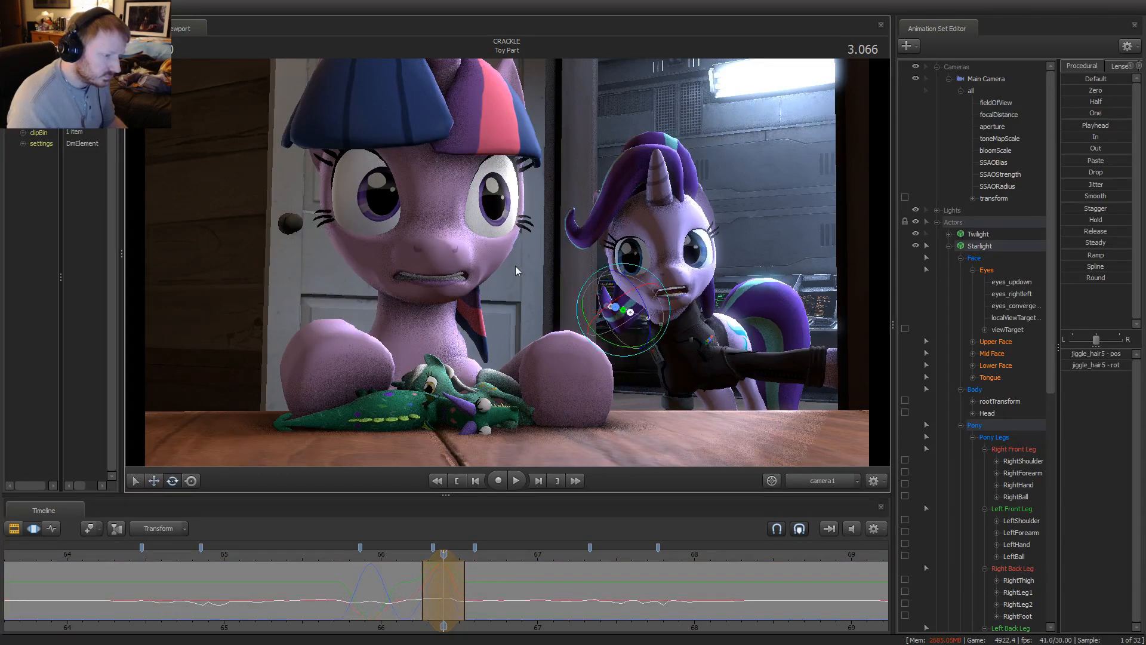
left_click_drag(618, 305, 632, 318)
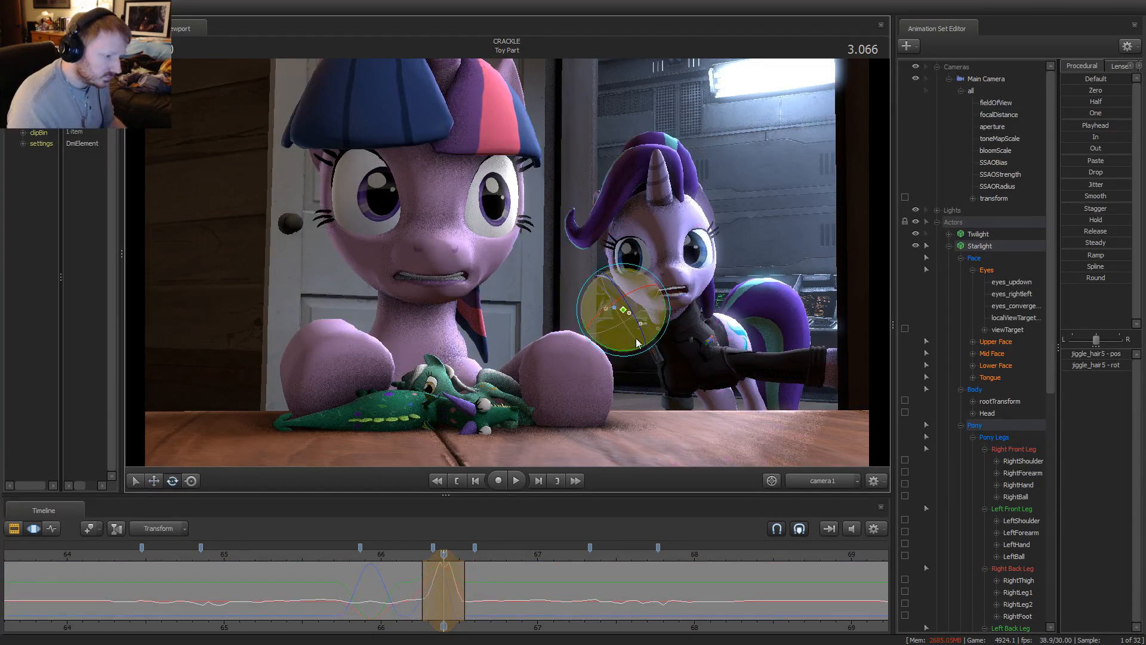
left_click(646, 310)
left_click_drag(646, 324, 639, 322)
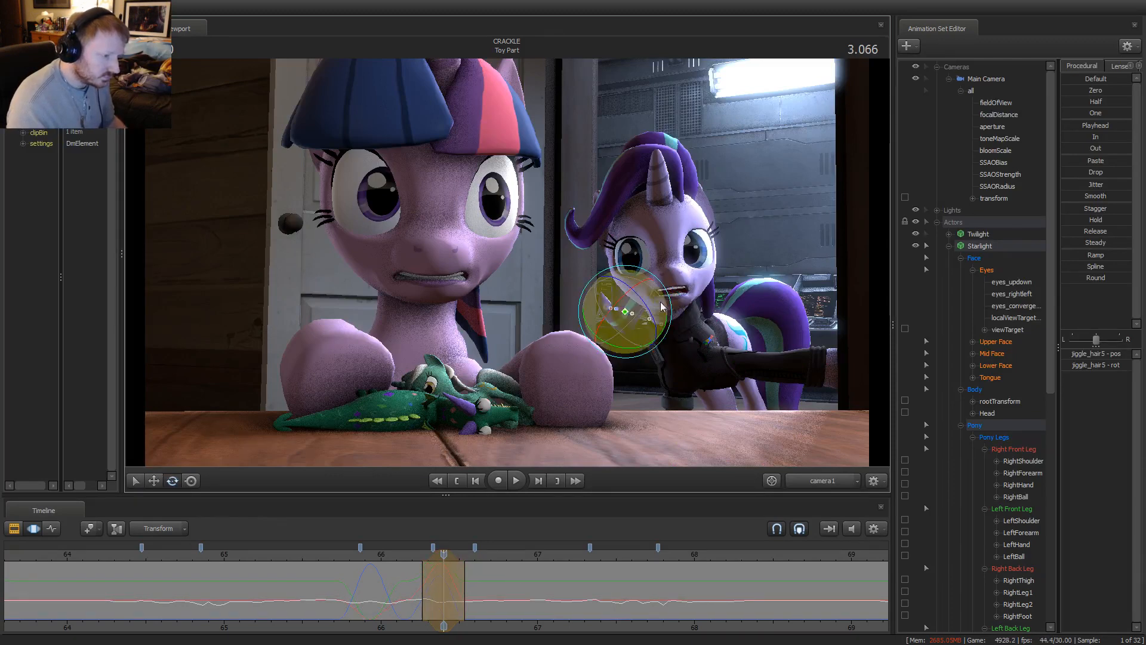
Try moving jiggle_hair5 at shot time 3.066, widen the time selection slightly and play back the result
key("w")
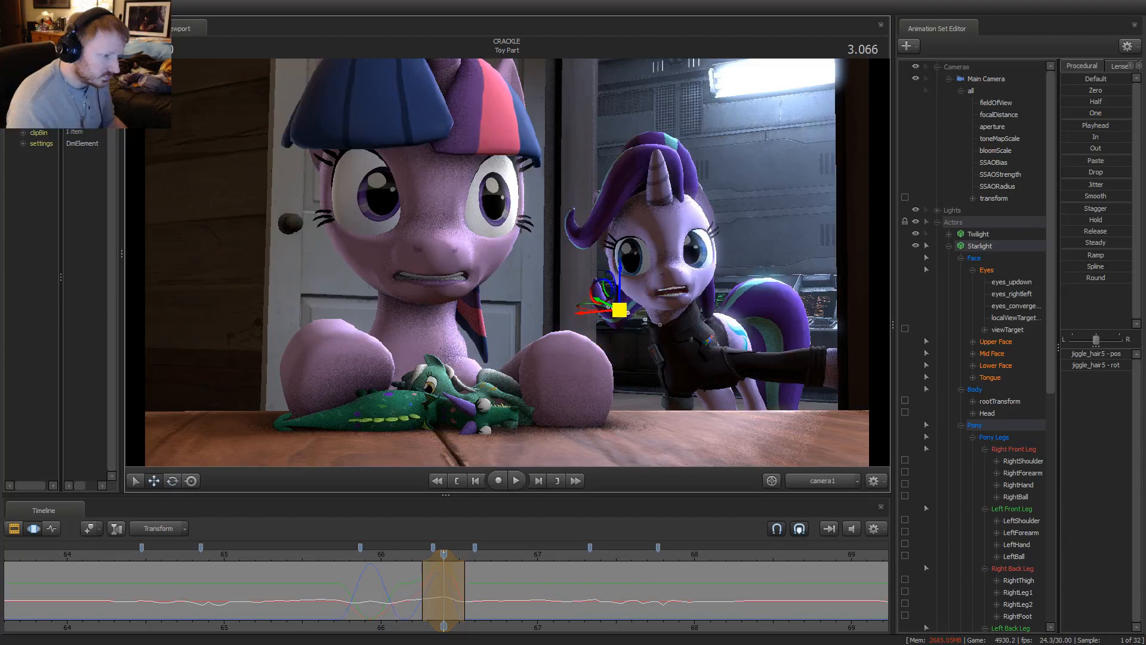
key("shift")
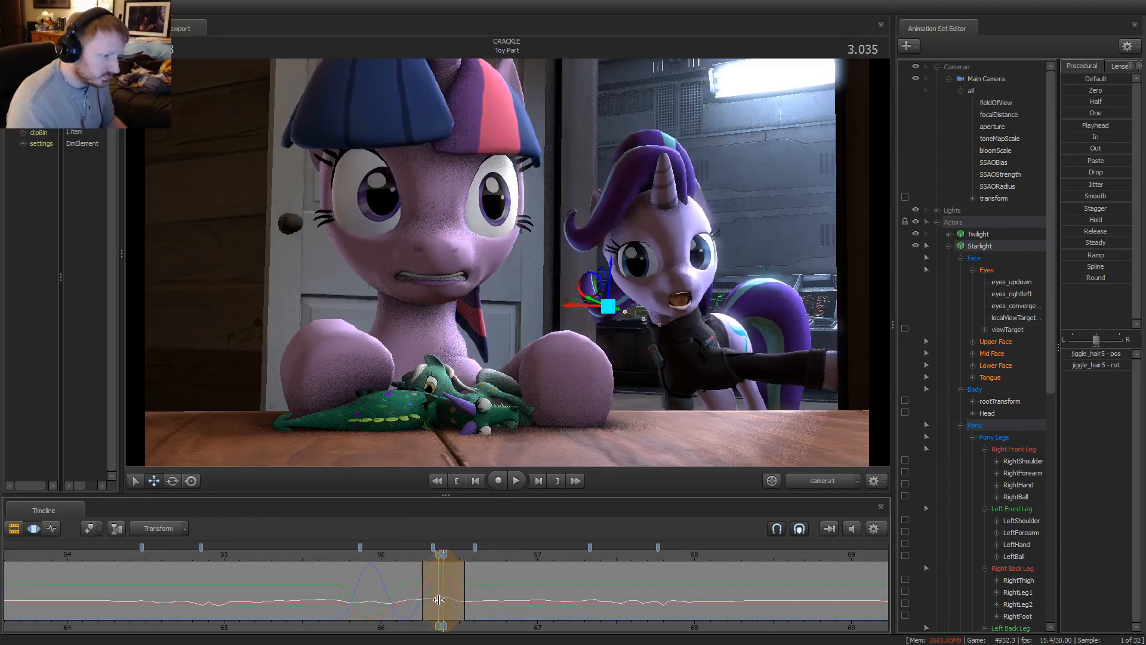
scroll(435, 591, "up", 1)
left_click(380, 557)
key("space")
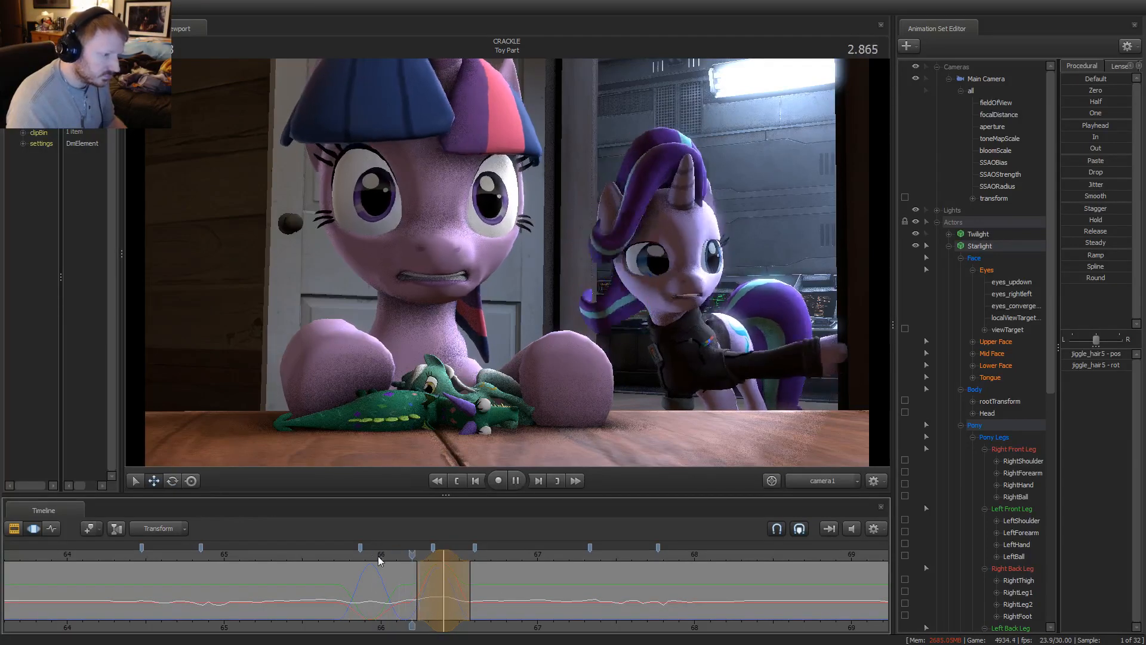
left_click(371, 548)
key("space")
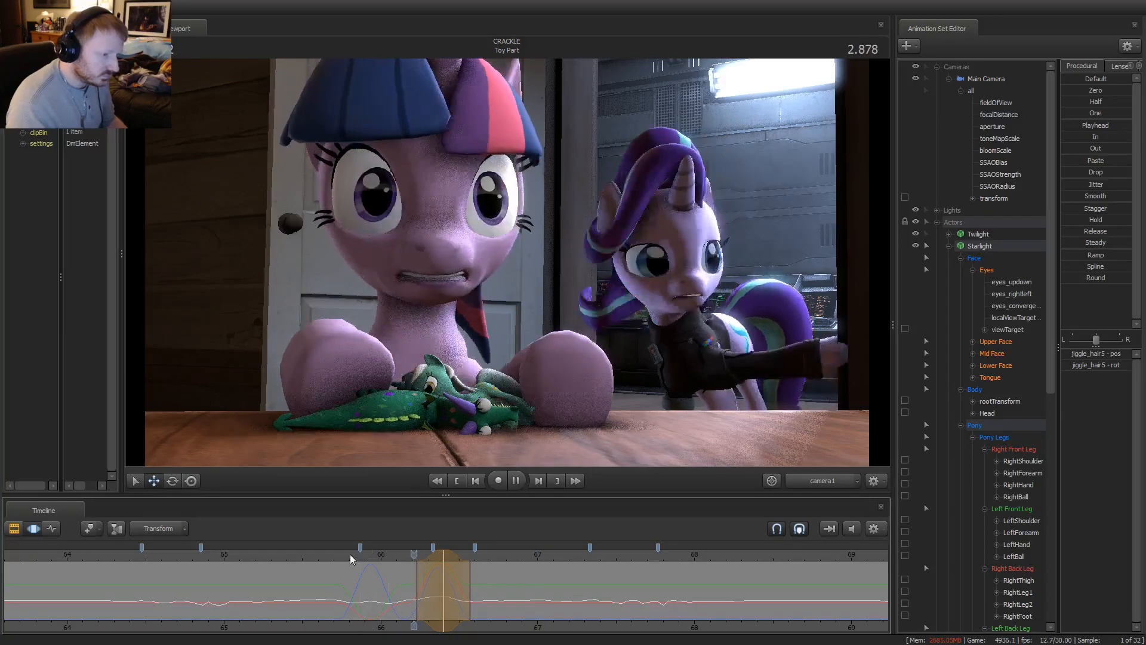
key("space")
Undo the manual hair bone adjustments made around shot times 3.066, 2.966 and 2.600
key("ctrl+z")
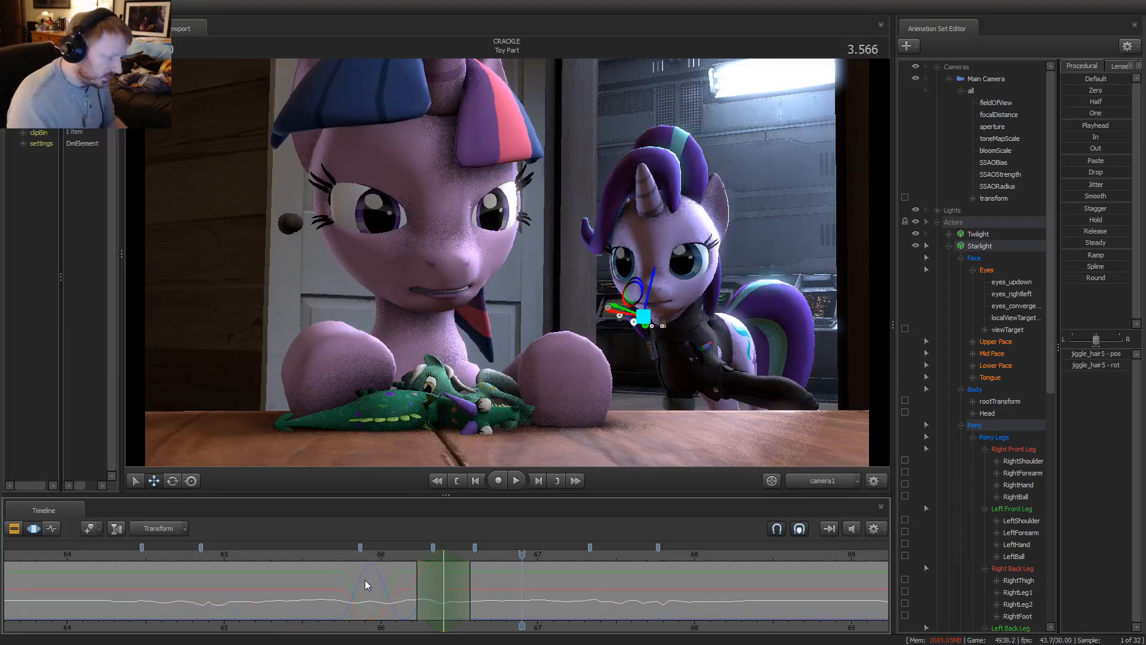
left_click_drag(339, 583, 476, 590, "shift")
scroll(468, 609, "down", 2)
key("ctrl+a")
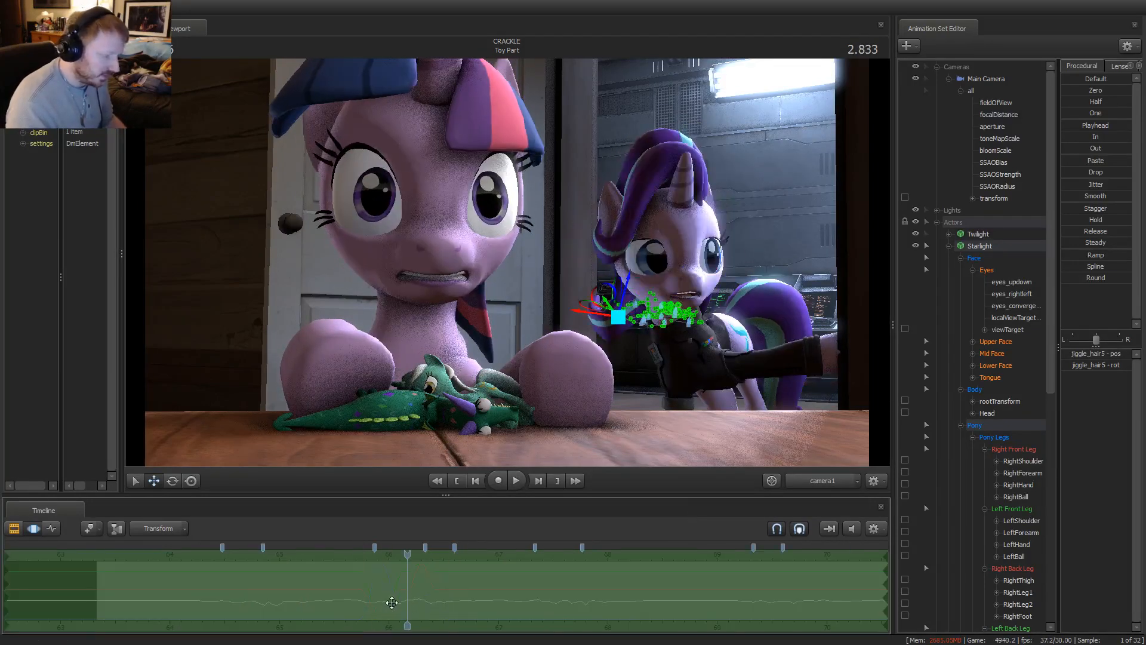
key("ctrl+z")
key("ctrl+z")
key("ctrl+z")
key("ctrl+z")
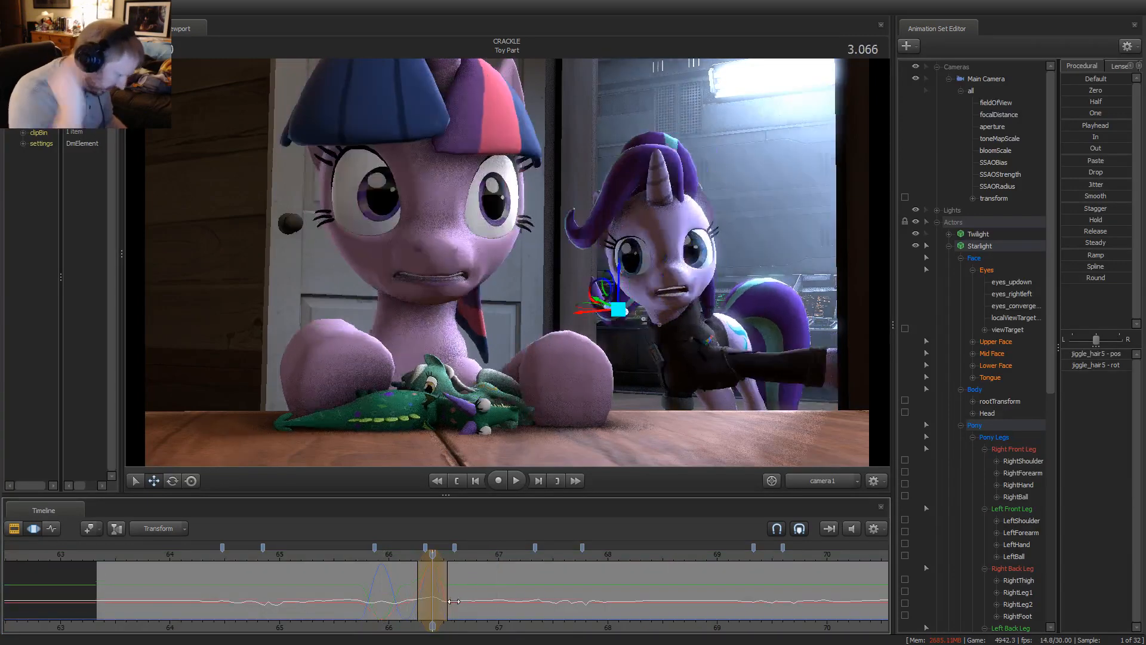
key("ctrl+z")
key("ctrl+z")
key("ctrl+z")
key("ctrl+z")
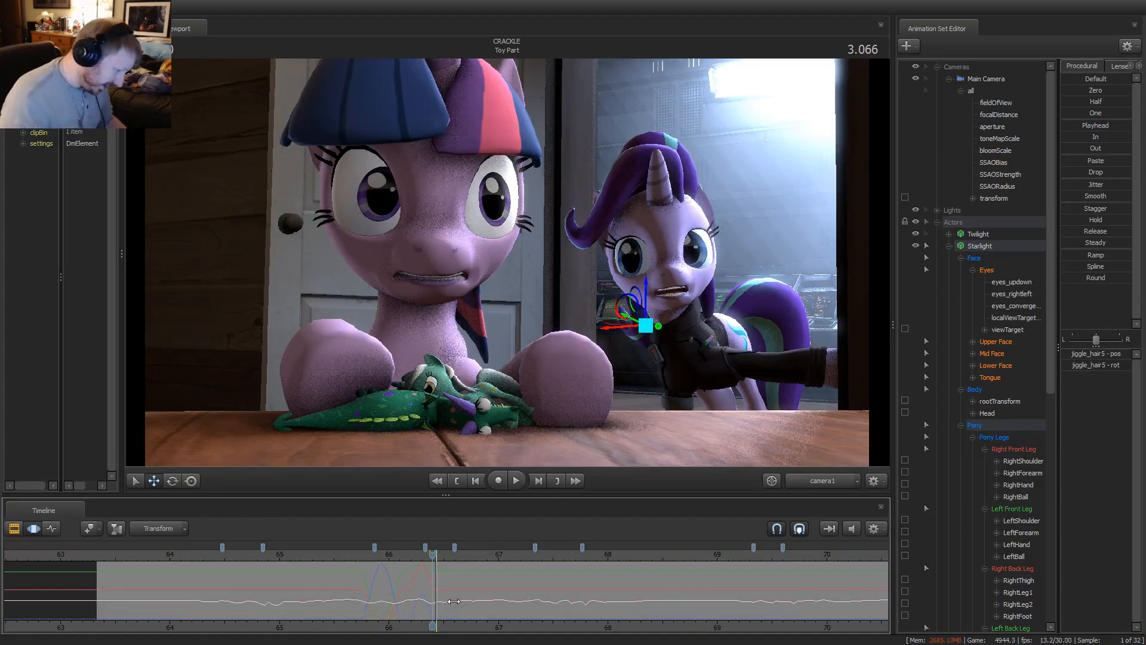
key("ctrl+z")
key("ctrl+z")
key("ctrl+z")
key("ctrl+z")
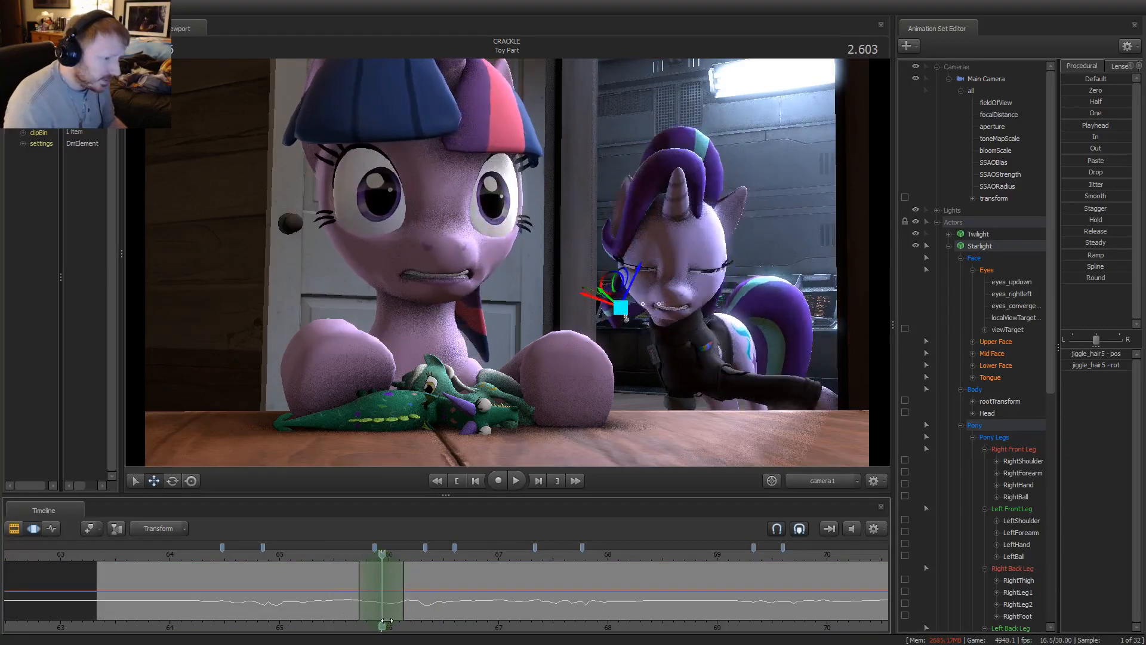
Move jiggle_hair5 toward Starlight's cheek at shot time 2.666 over a widened time selection and play back the shot
mouse_move(389, 620)
left_mouse_down()
mouse_move(366, 621)
mouse_move(449, 598)
mouse_move(396, 604)
mouse_move(431, 599)
mouse_move(360, 591)
left_mouse_up()
scroll(385, 568, "up", 3)
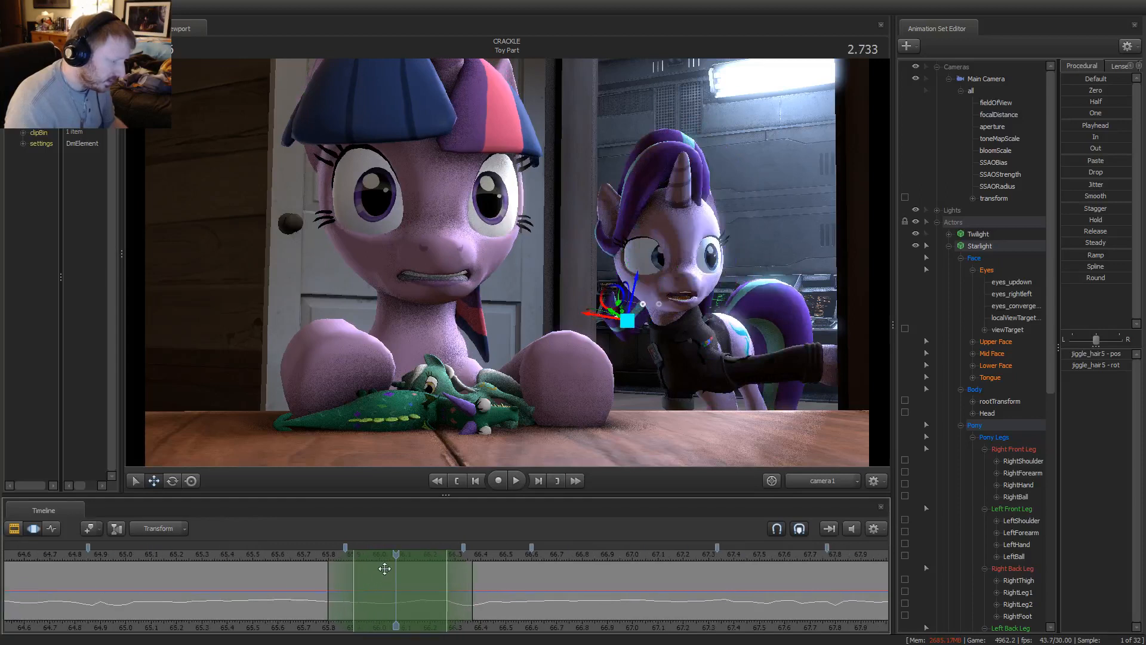
mouse_move(393, 554)
left_mouse_down()
mouse_move(420, 555)
mouse_move(380, 563)
left_mouse_up()
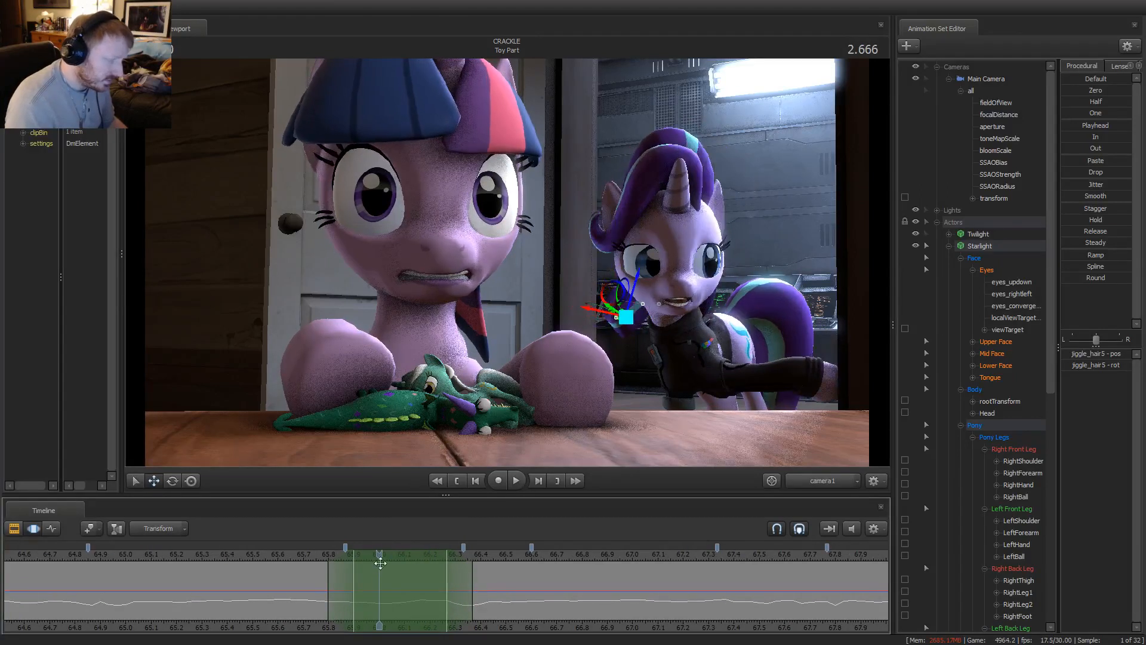
left_click(1096, 148)
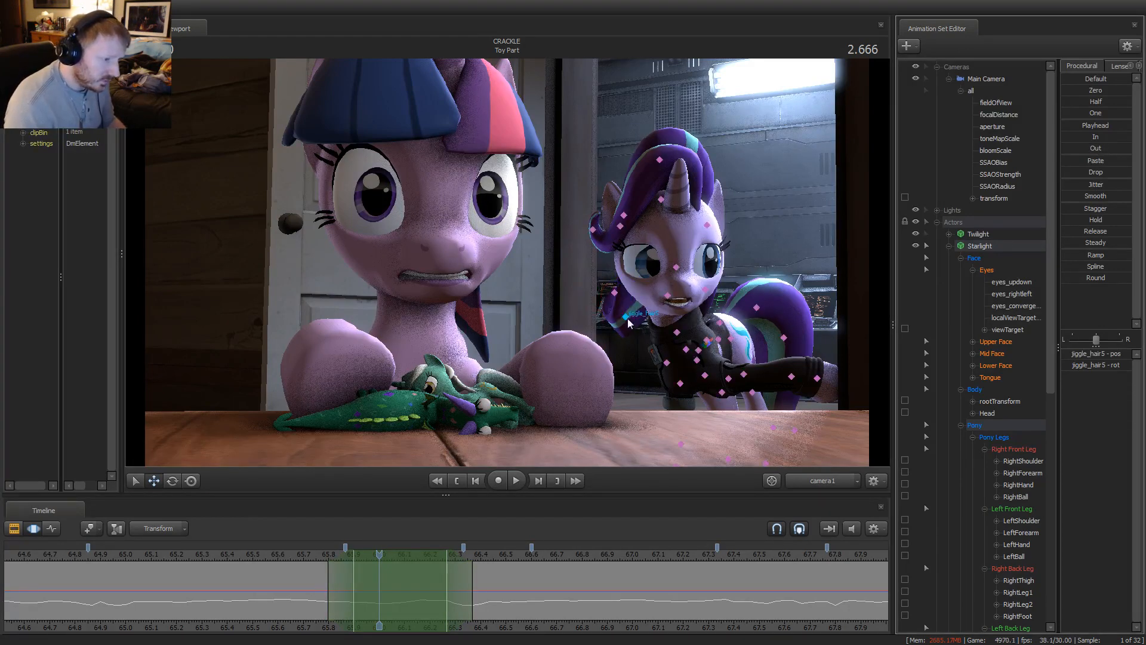
left_click(655, 311)
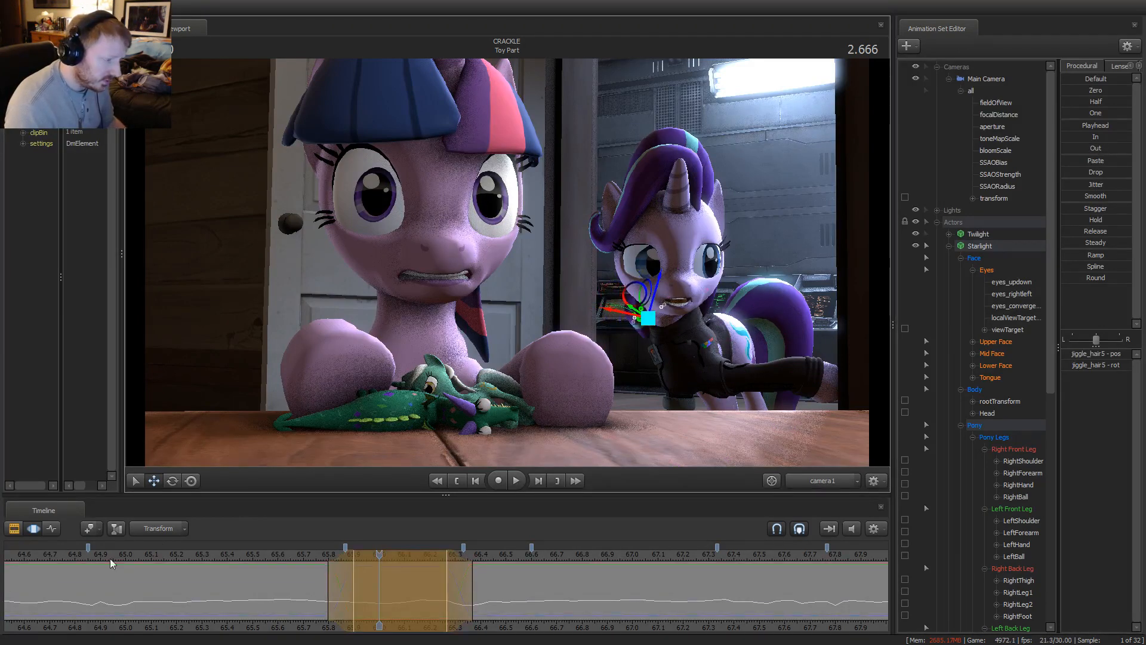
key("space")
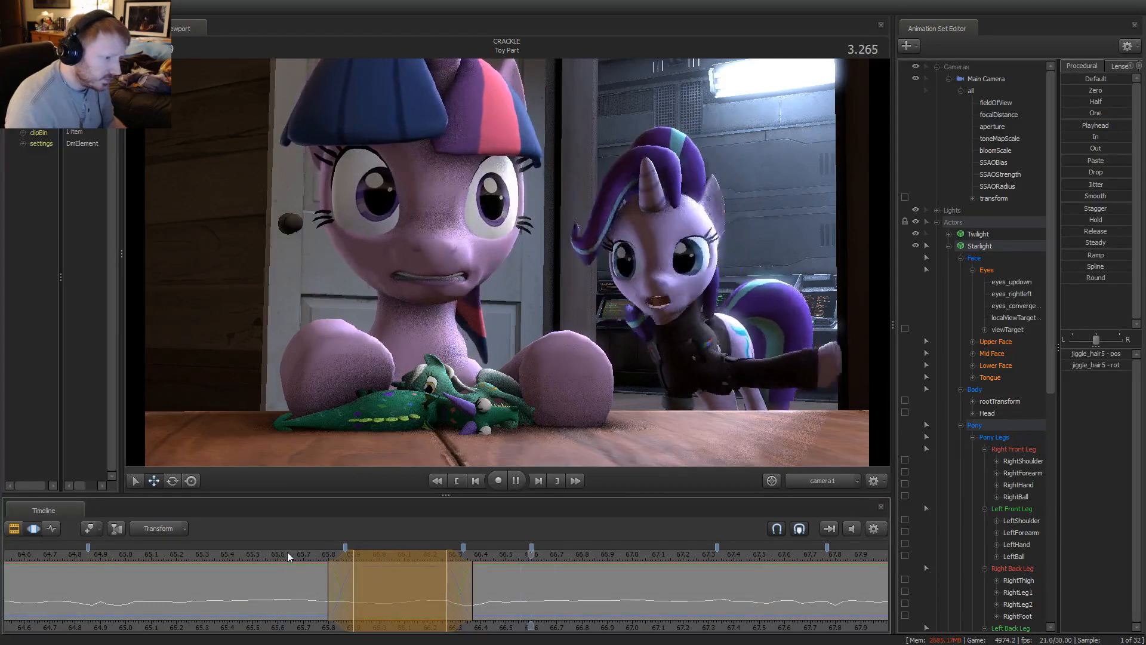
key("space")
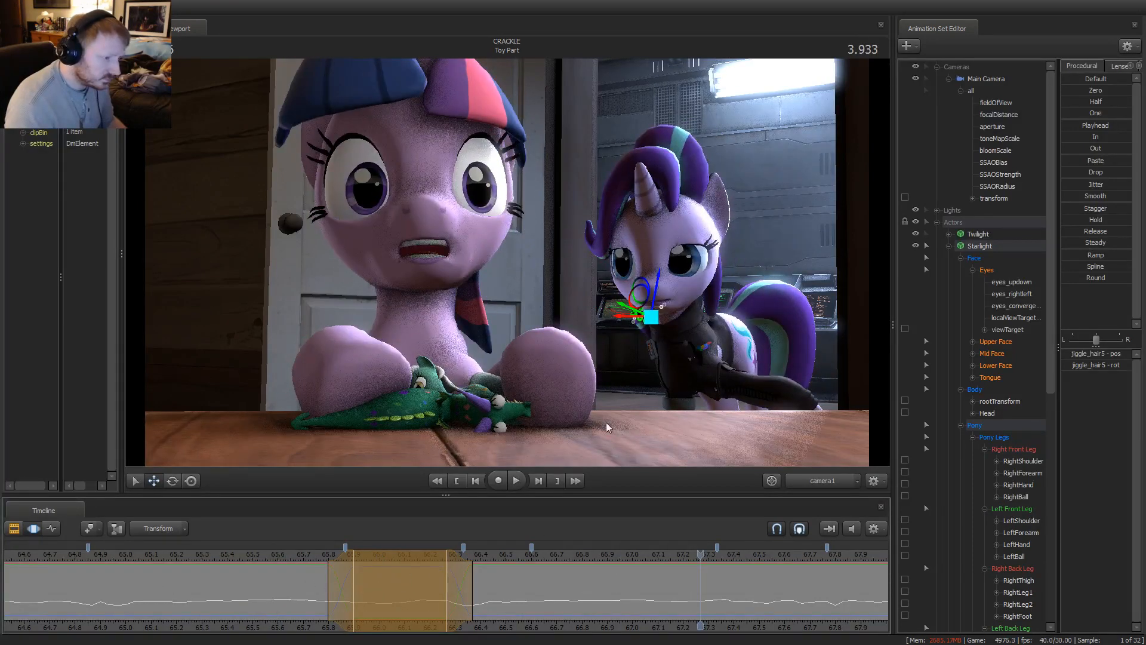
Review jiggle_hair5's motion around shot time 2.900 by scrubbing and playing back the shot
key("shift")
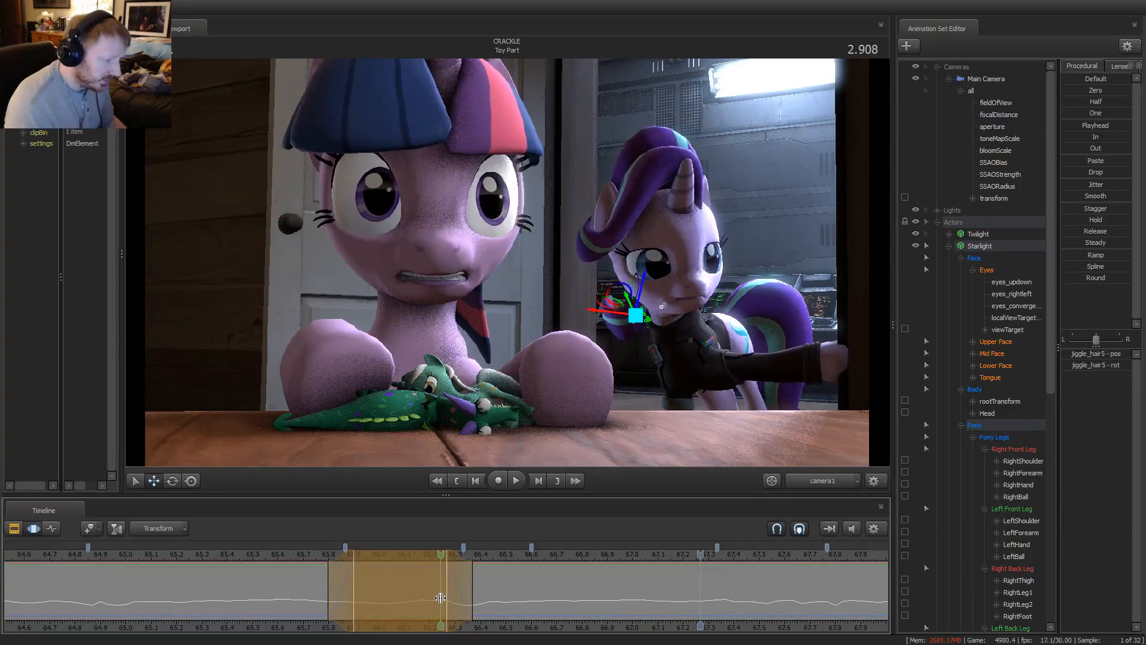
left_click(439, 597, "shift")
key("ctrl+z")
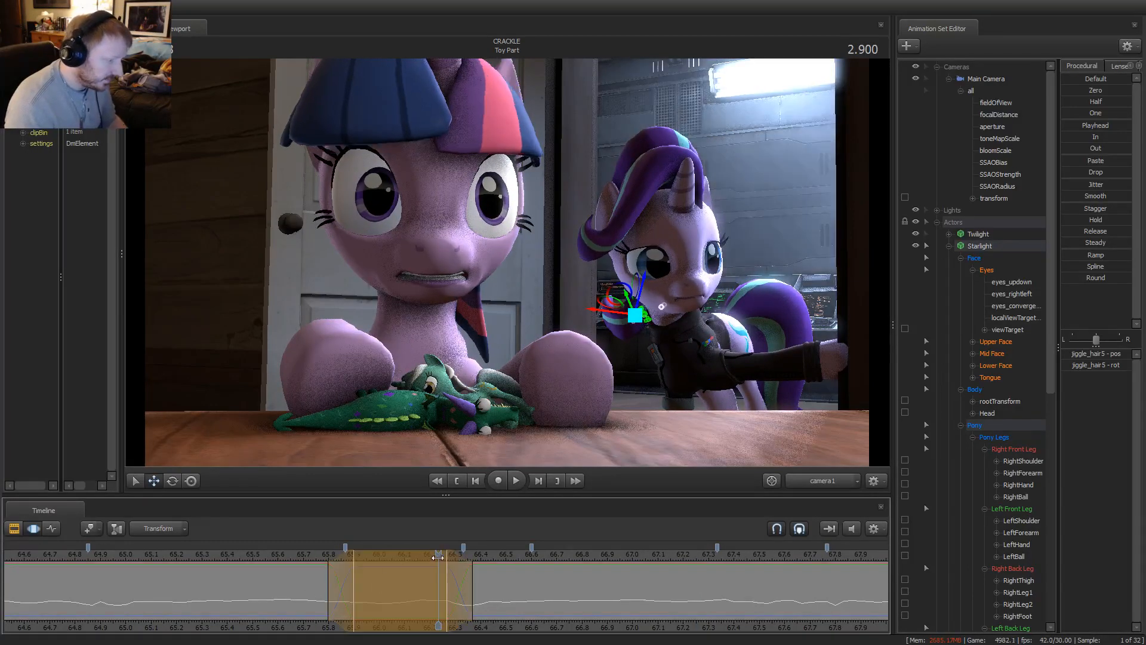
left_click_drag(438, 557, 405, 567)
key("t")
key("space")
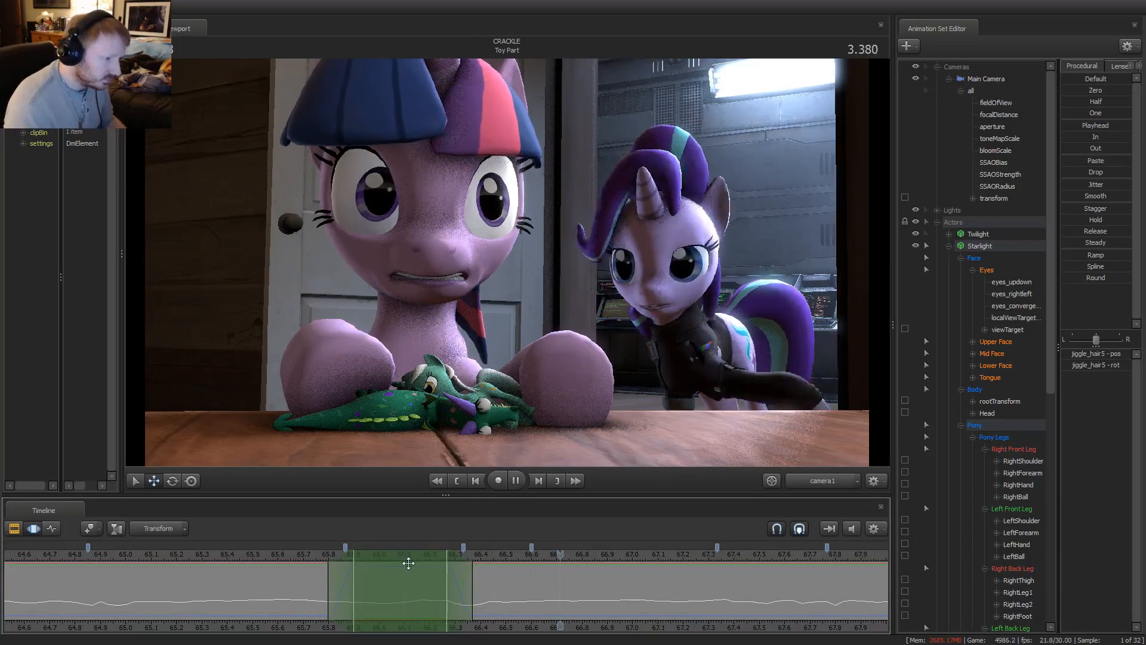
key("space")
Apply the Playhead preset to jiggle_hair5 and jiggle_hair6 at shot time 2.733 across the time selection
left_click_drag(310, 564, 396, 568)
key("ctrl")
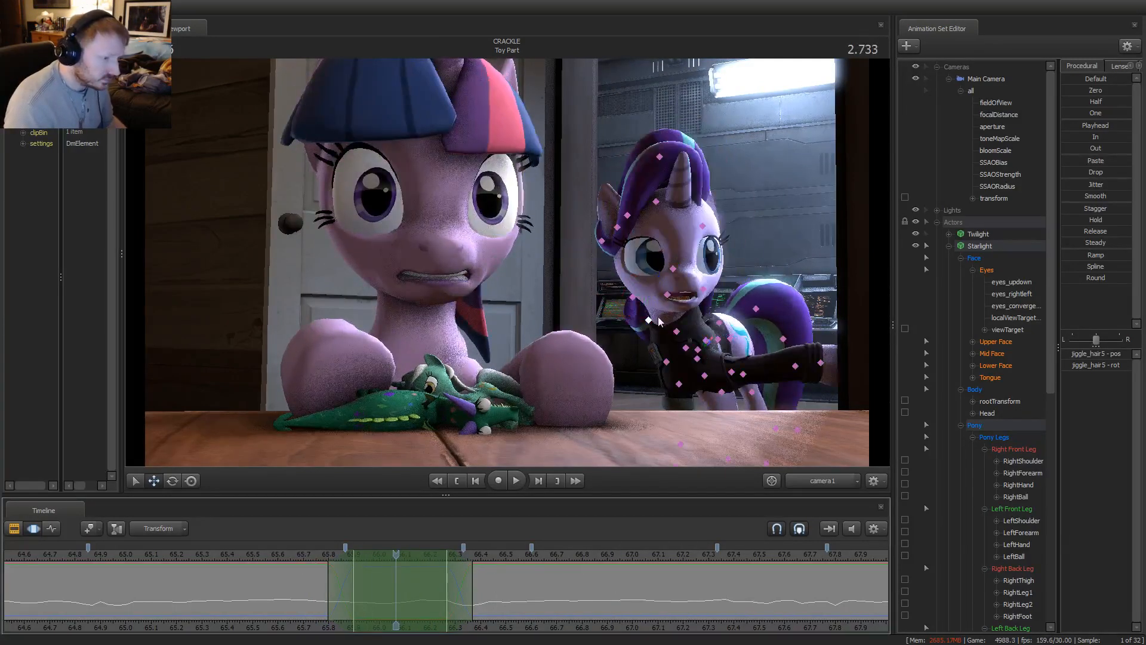
left_click(632, 296)
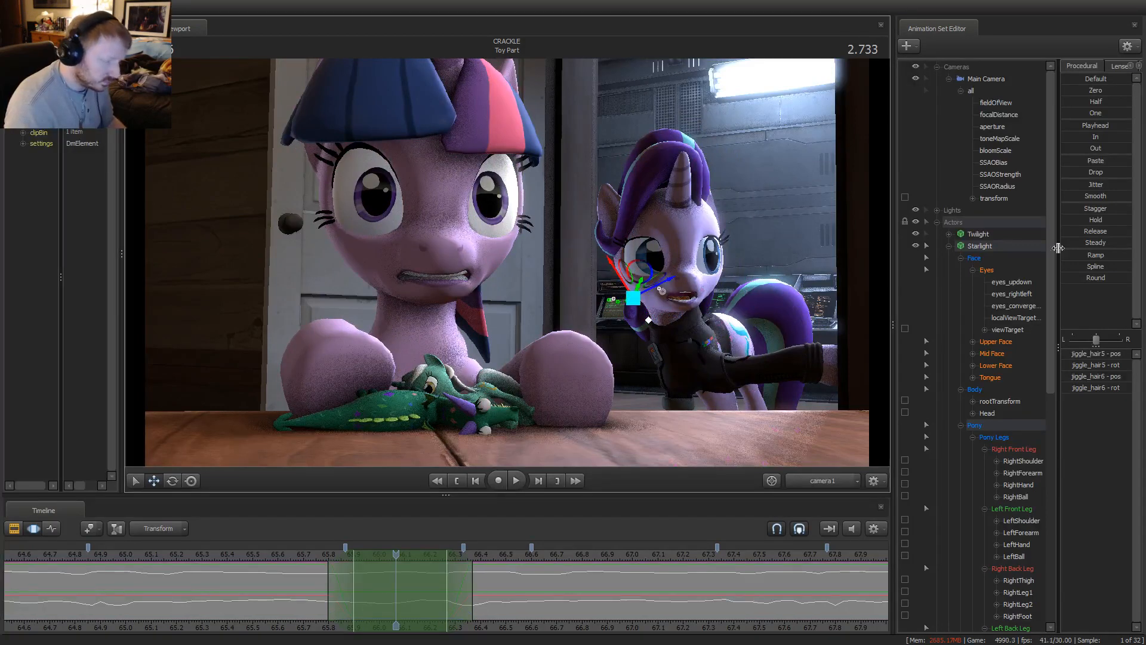
left_click(1094, 125)
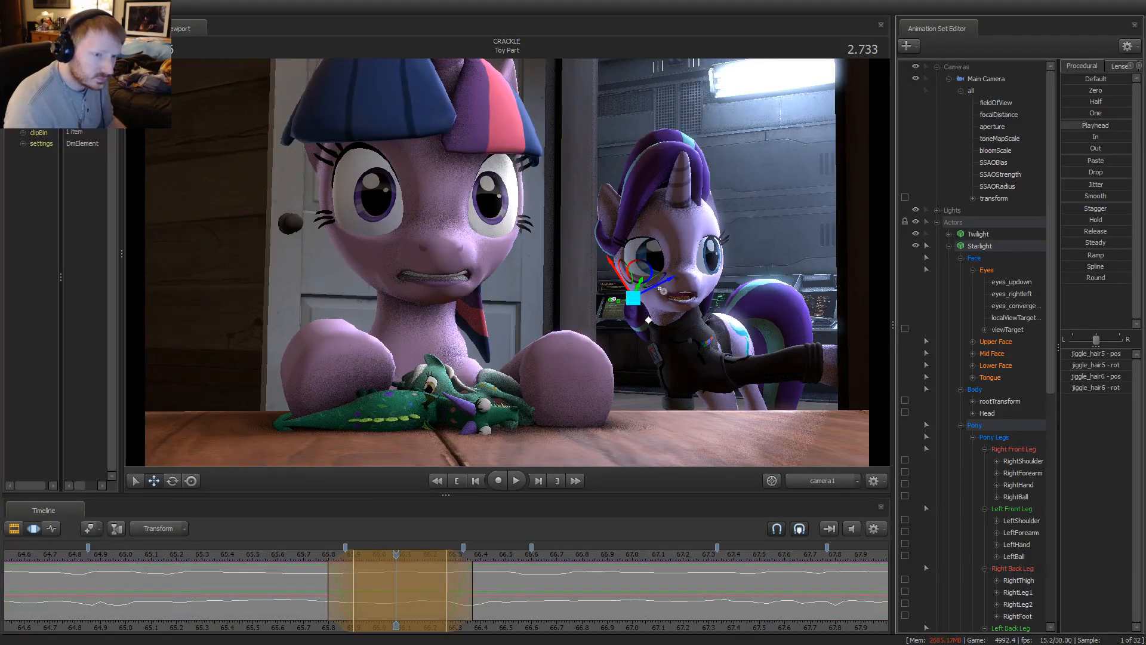
Play back the shot, add Head to the selection, clear the time selection and move the playhead to shot time 2.900
key("space")
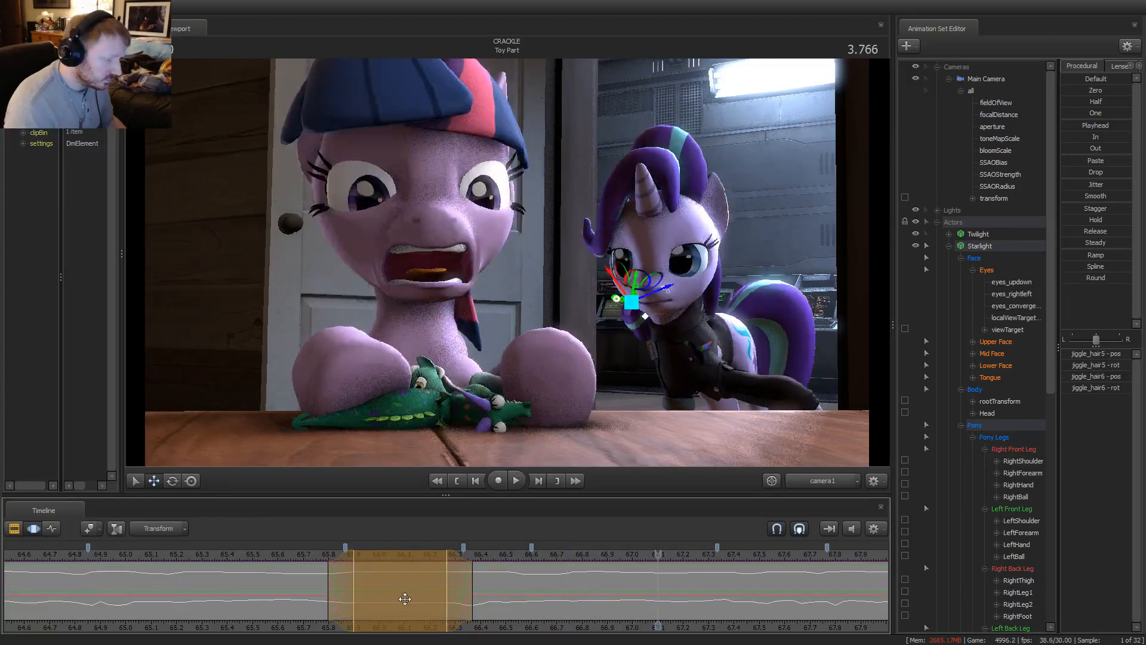
key("ctrl")
left_click(668, 294)
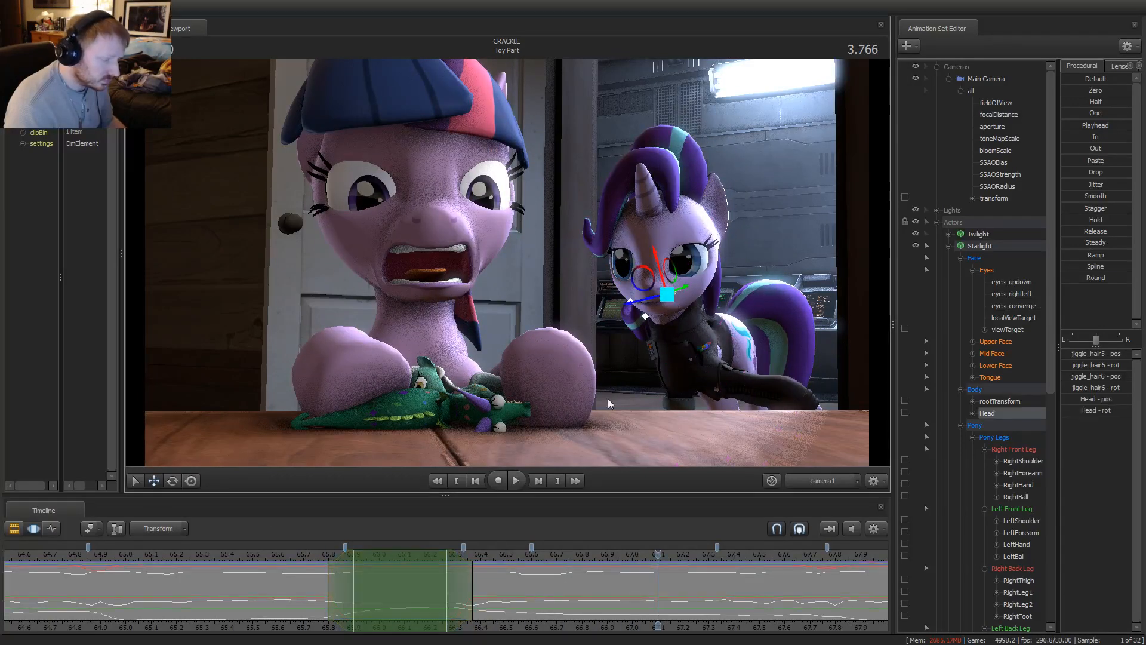
left_click_drag(353, 617, 438, 608, "ctrl")
key("Escape")
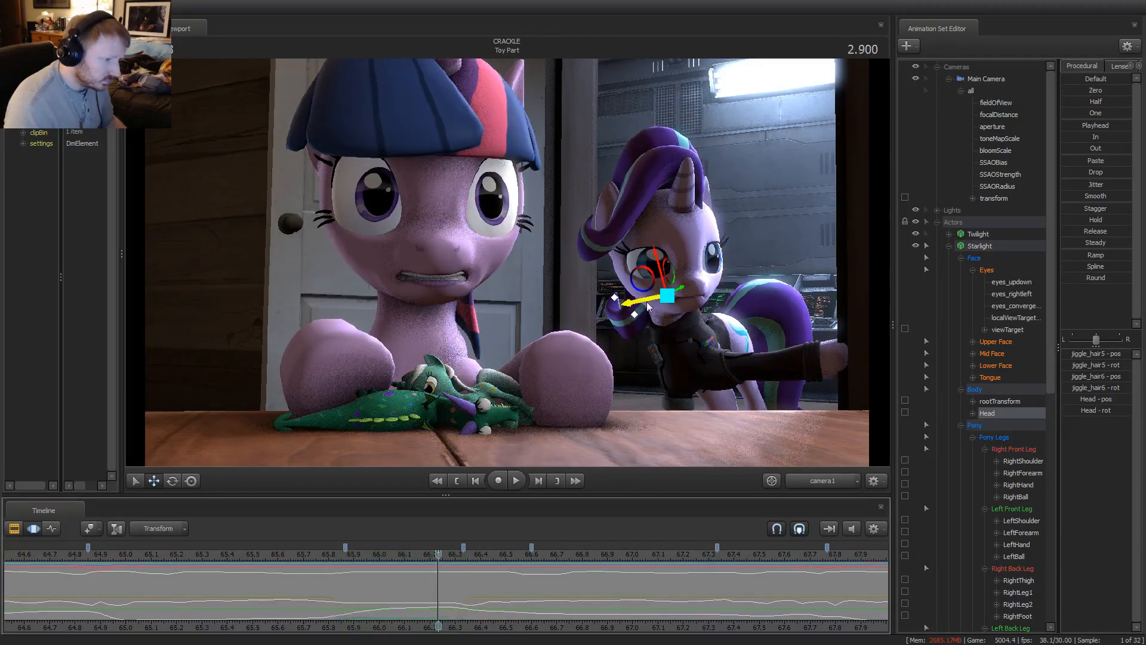
Reselect jiggle_hair5 and jiggle_hair6 and lock jiggle_hair5 in Starlight's JiggleBones group
left_click(667, 264)
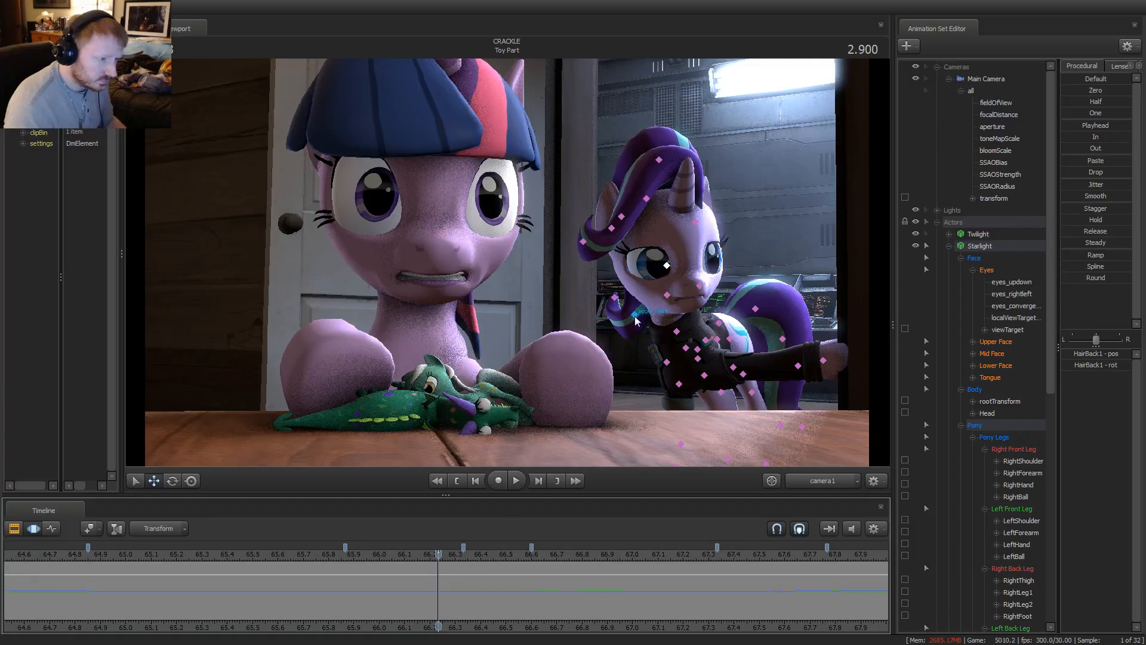
left_click(636, 318)
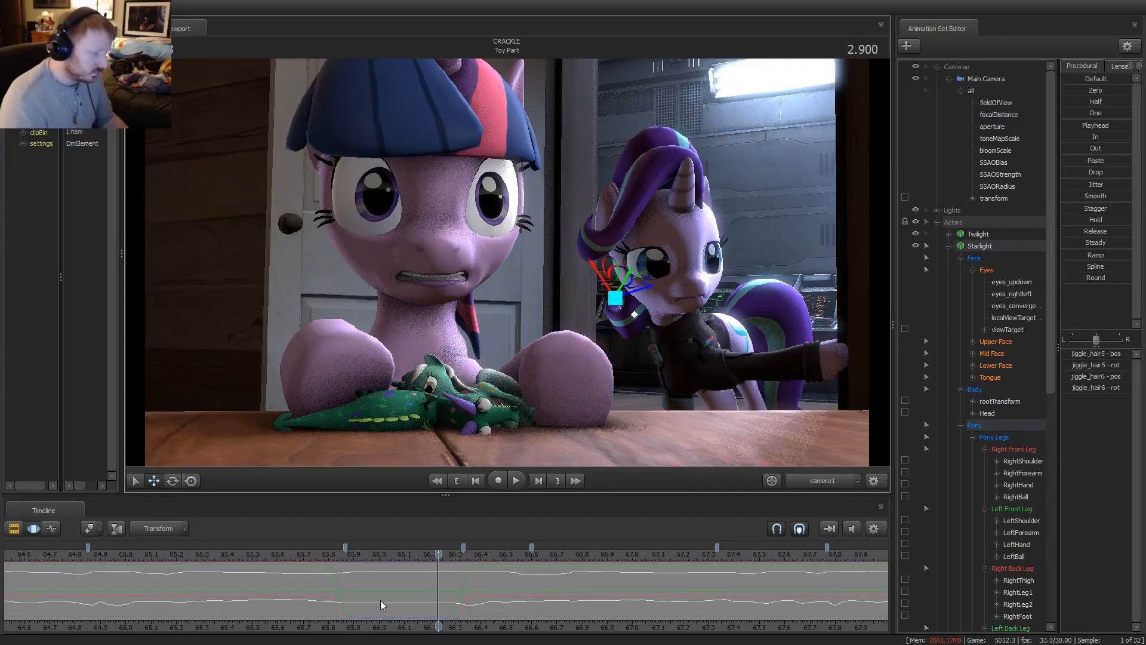
scroll(952, 496, "down", 10)
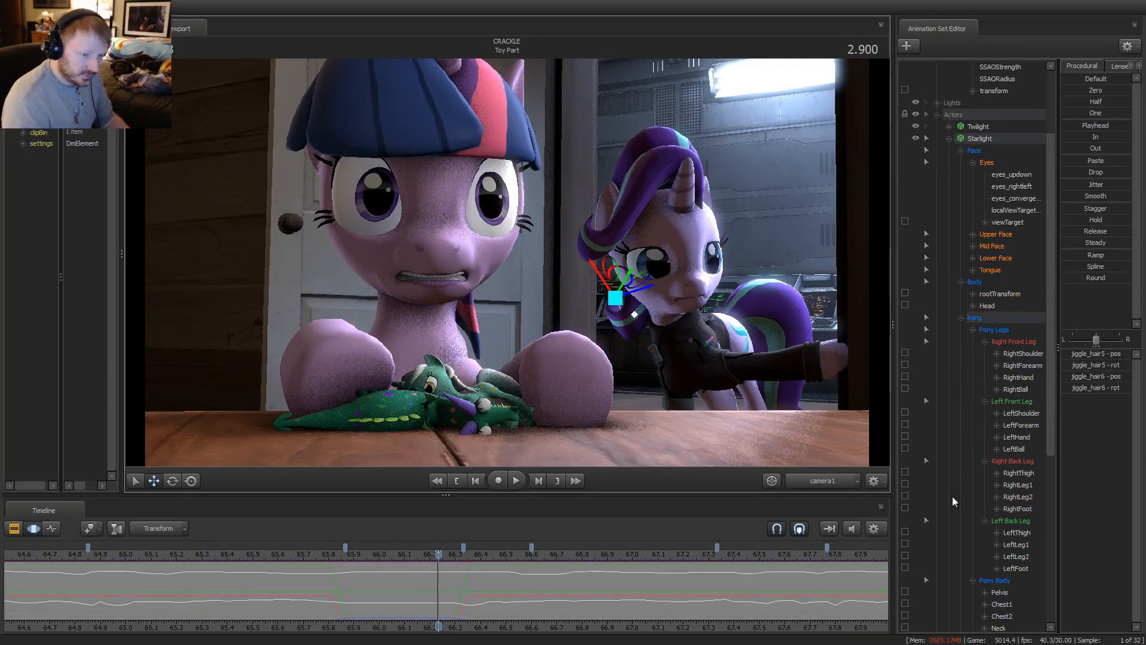
left_click(906, 472)
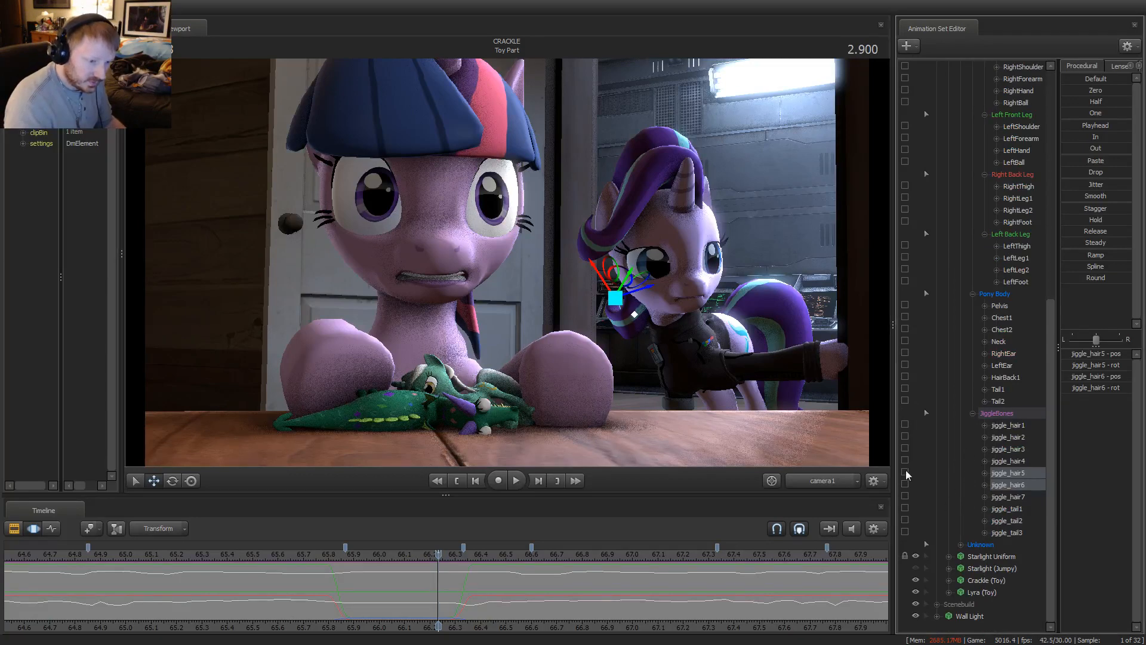
Apply a procedural preset to both hair bones around shot time 2.733, extend the time selection to about 66.4 and play back
left_click_drag(379, 597, 439, 602, "shift")
right_click(438, 604, "shift")
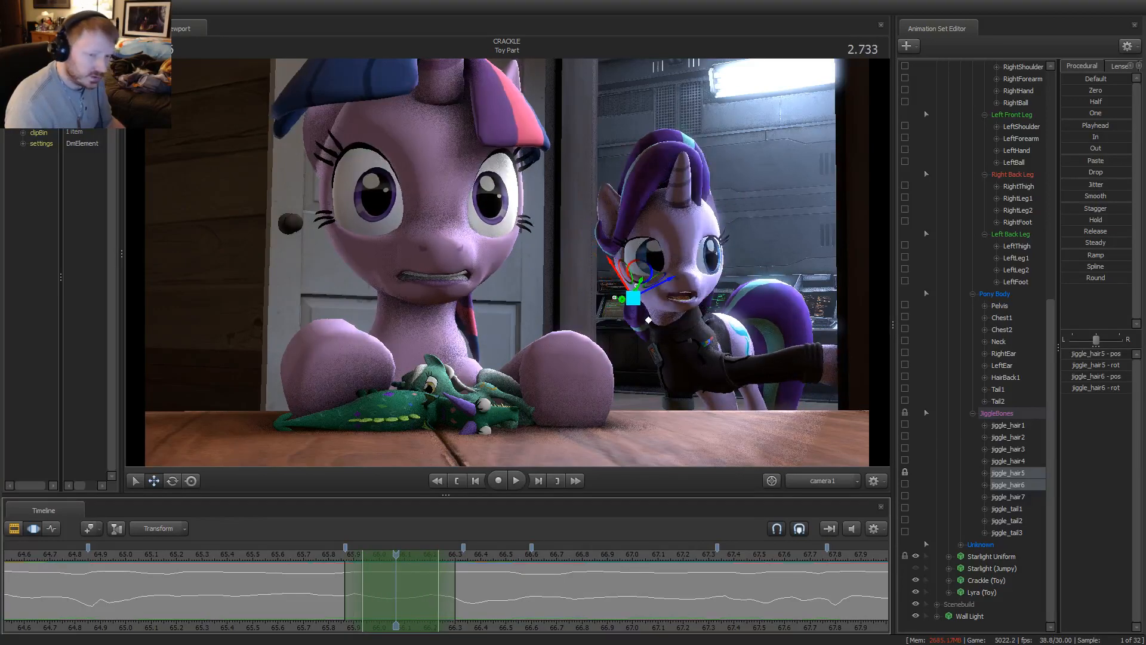
left_click_drag(1079, 279, 1081, 278)
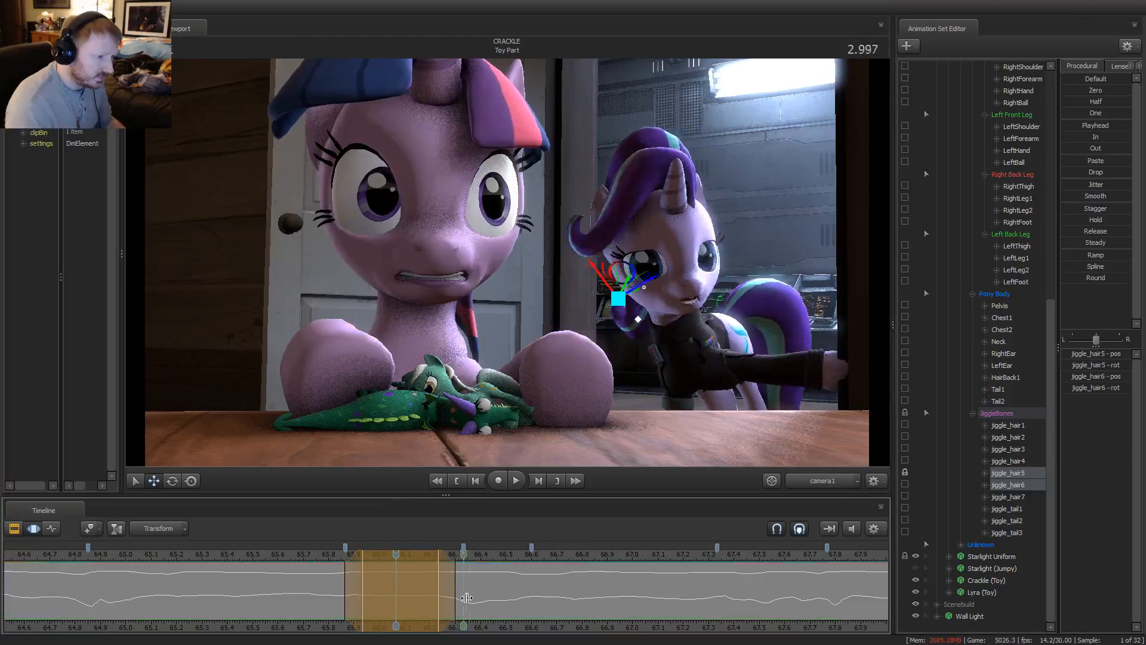
mouse_move(510, 598)
left_mouse_down()
mouse_move(473, 598)
mouse_move(478, 588)
left_mouse_up()
key("space")
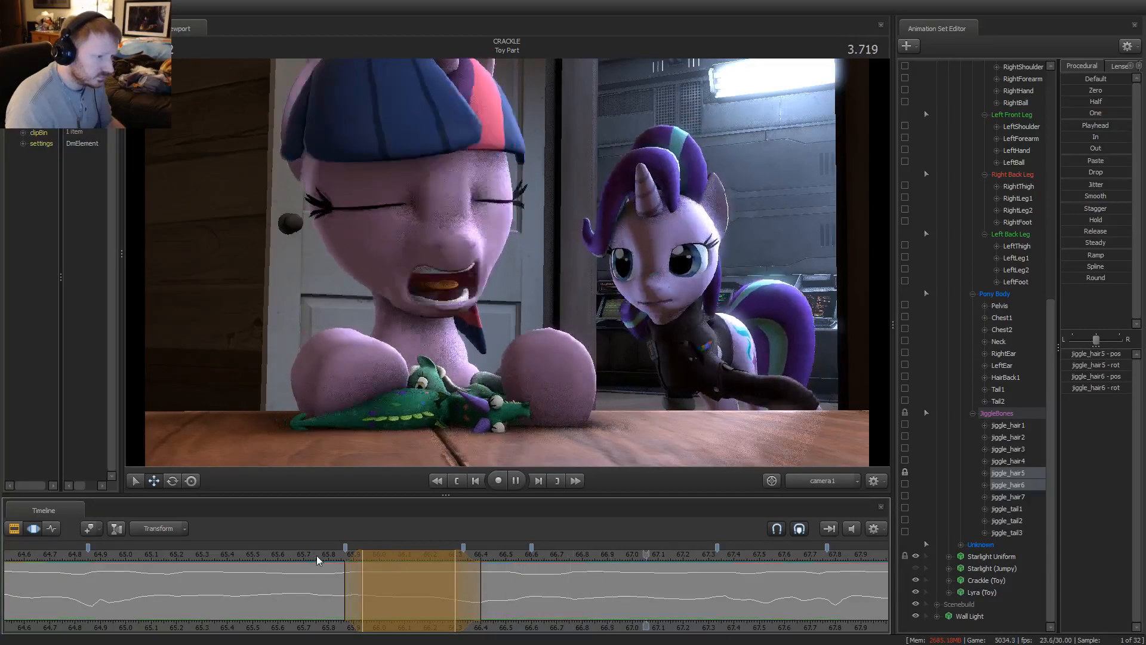
Extend the pending time selection's end past 66.5 and 66.7 to about 66.9, playing back the hair motion in between
key("space")
left_click_drag(471, 585, 496, 585)
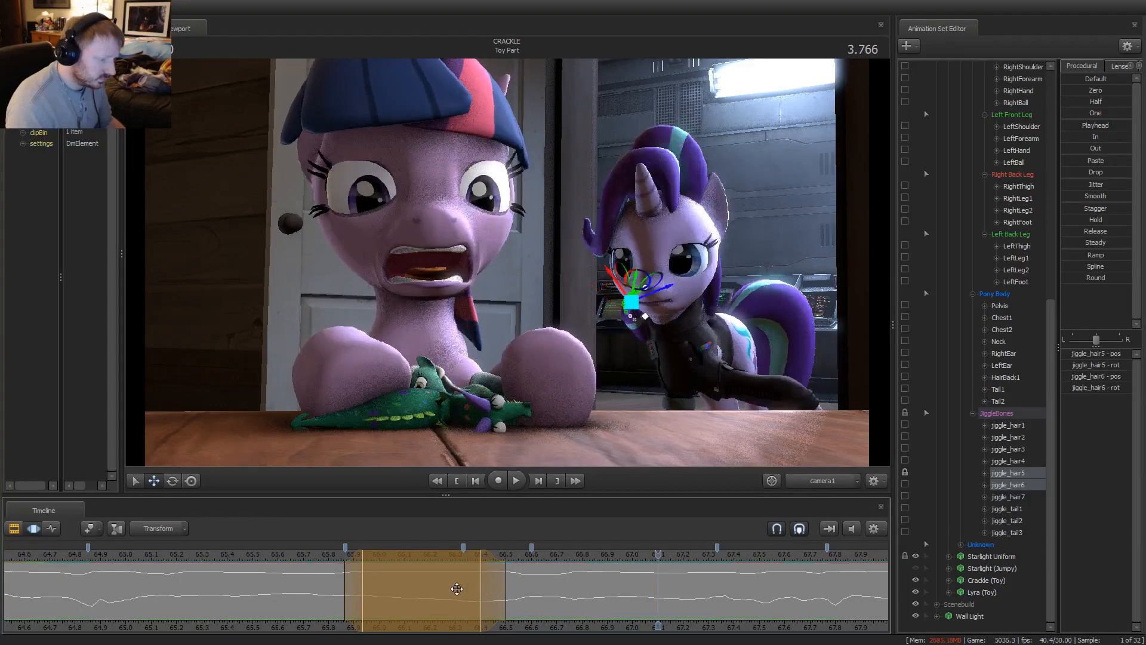
key("space")
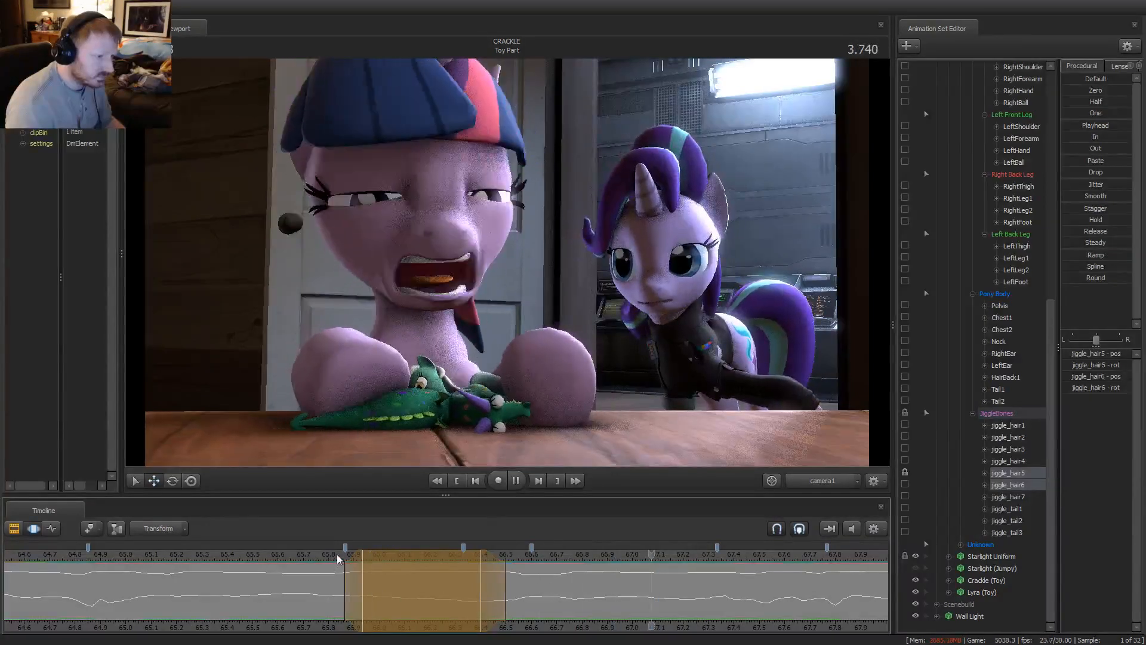
left_click_drag(493, 599, 552, 600)
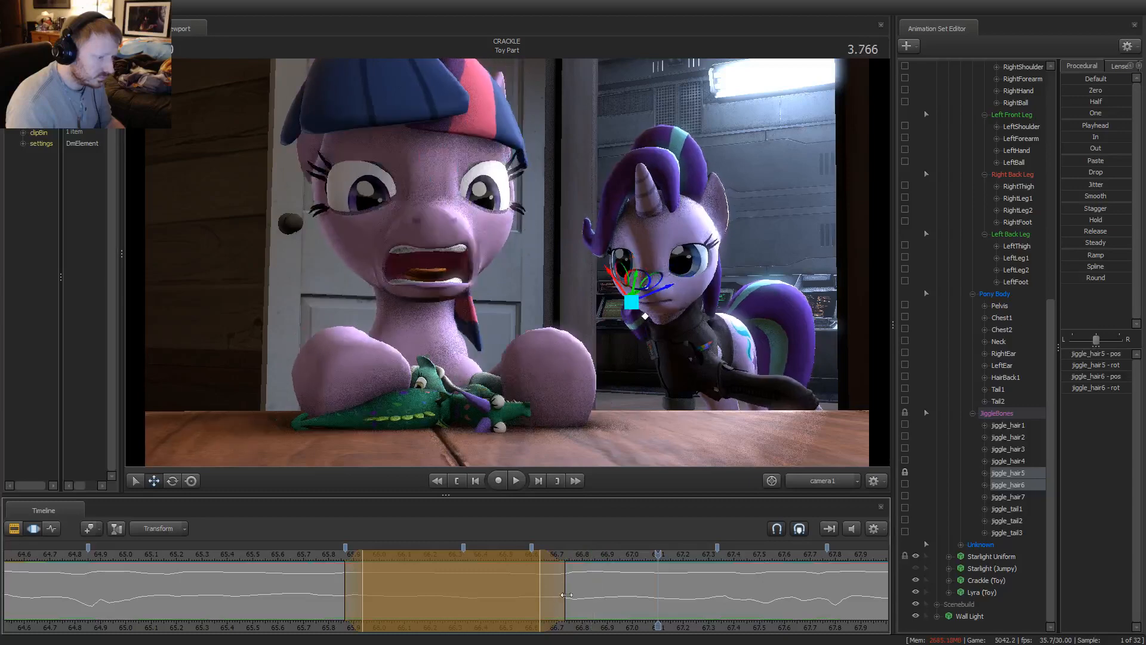
left_click_drag(564, 598, 711, 582)
key("space")
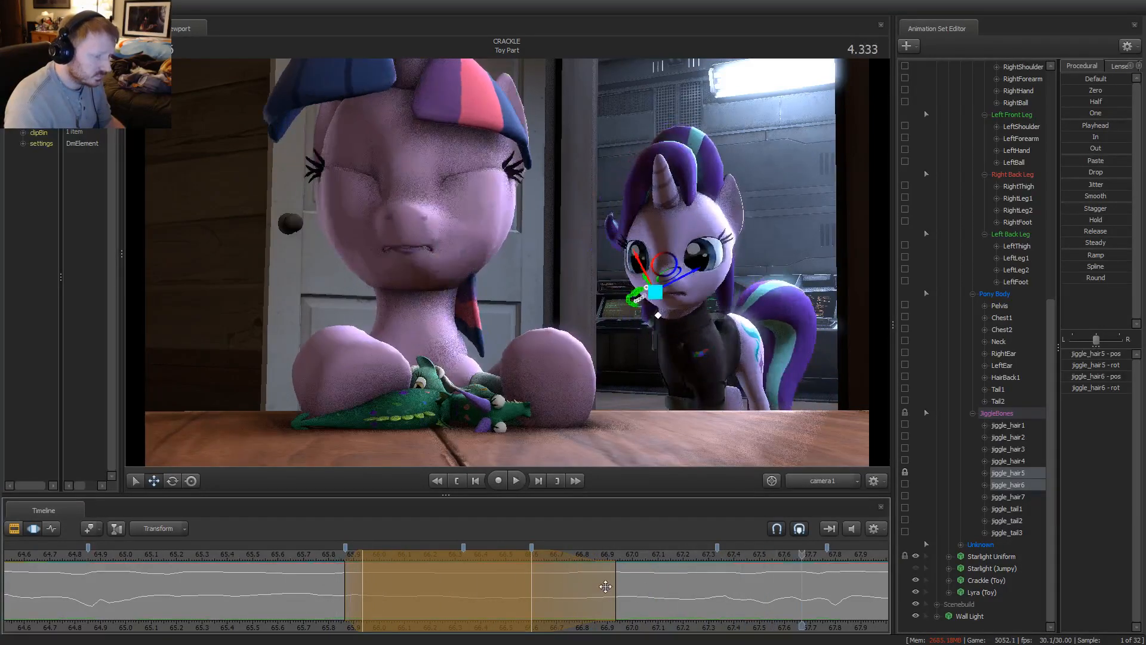
Extend the time selection's end to about 67.3 and play back the hair motion from just before the selection
left_click_drag(606, 586, 685, 596)
left_click(328, 556)
key("space")
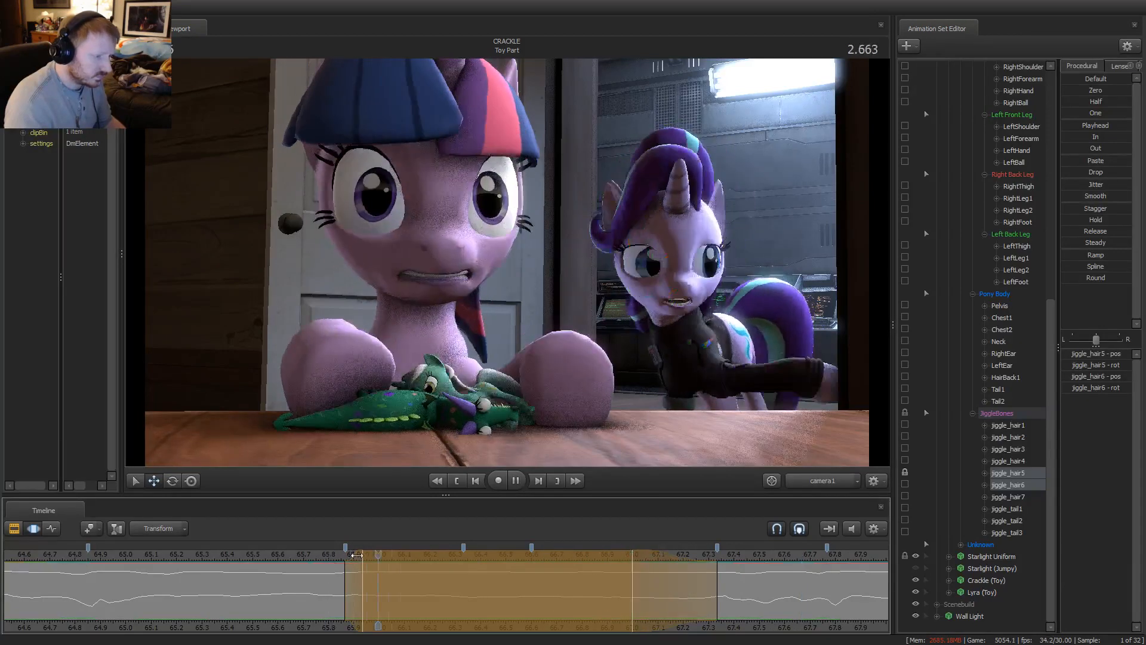
key("space")
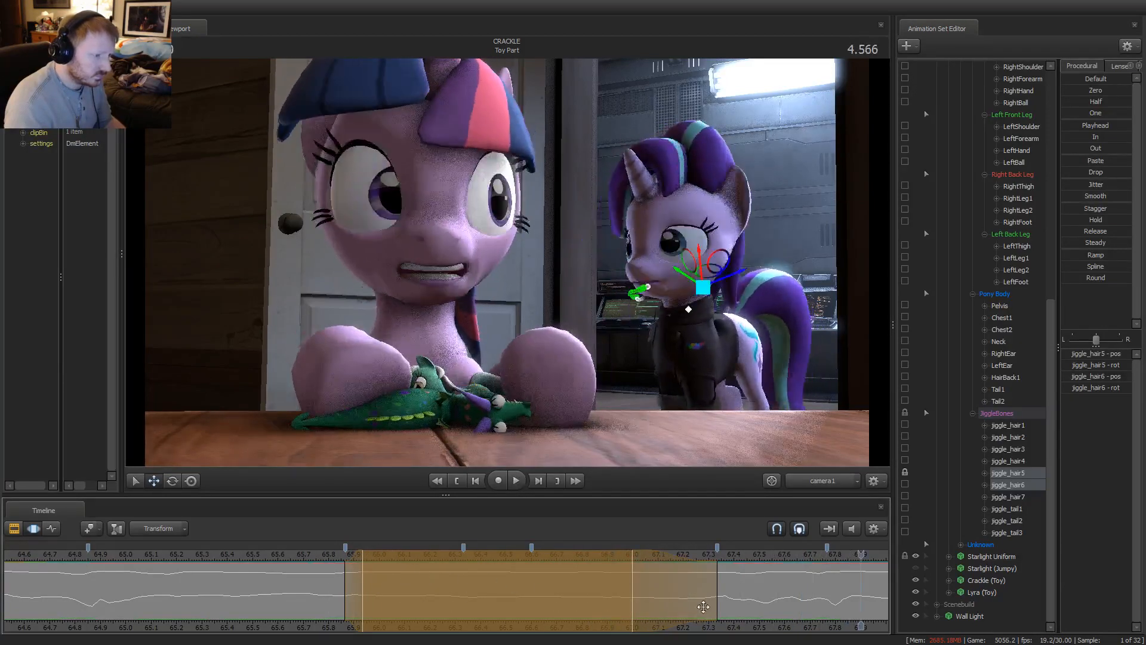
key("space")
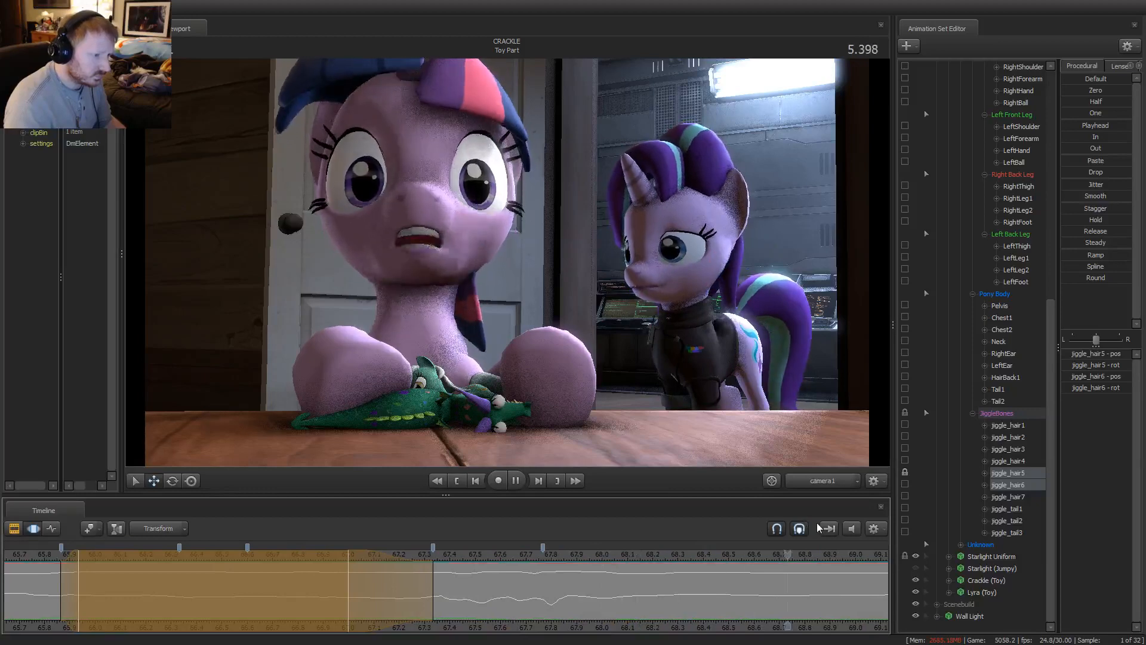
Apply the Smooth preset to jiggle_hair5 and jiggle_hair6 over a new time selection around shot time 4.266 and play it back
left_click(453, 591)
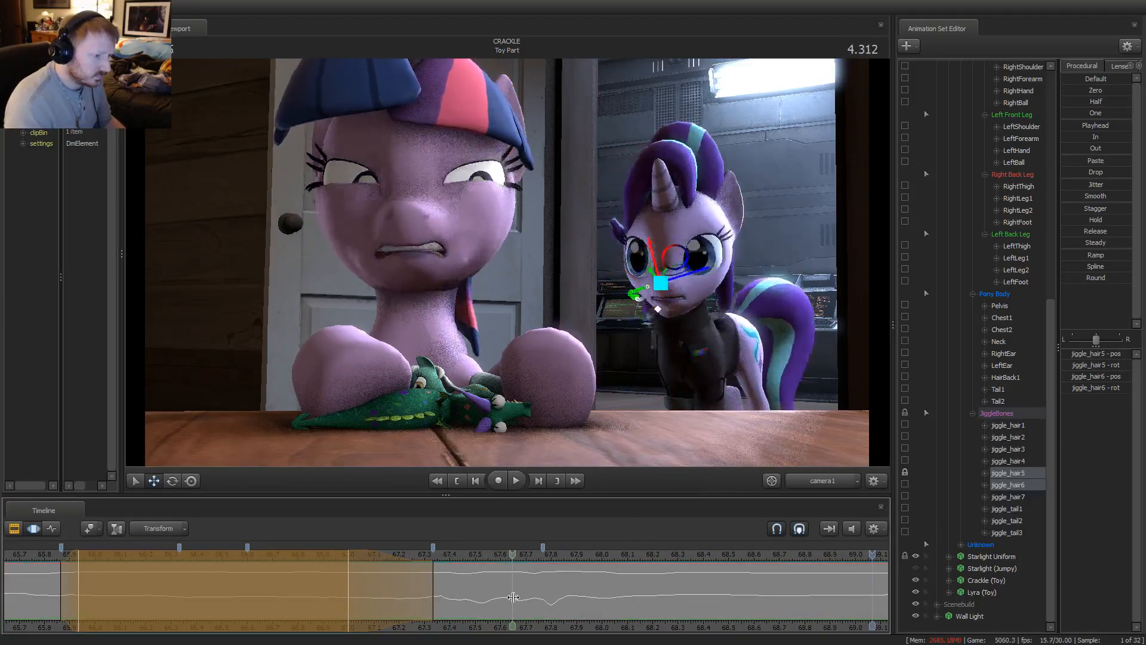
left_click_drag(513, 597, 433, 591)
left_click_drag(583, 566, 600, 563, "alt")
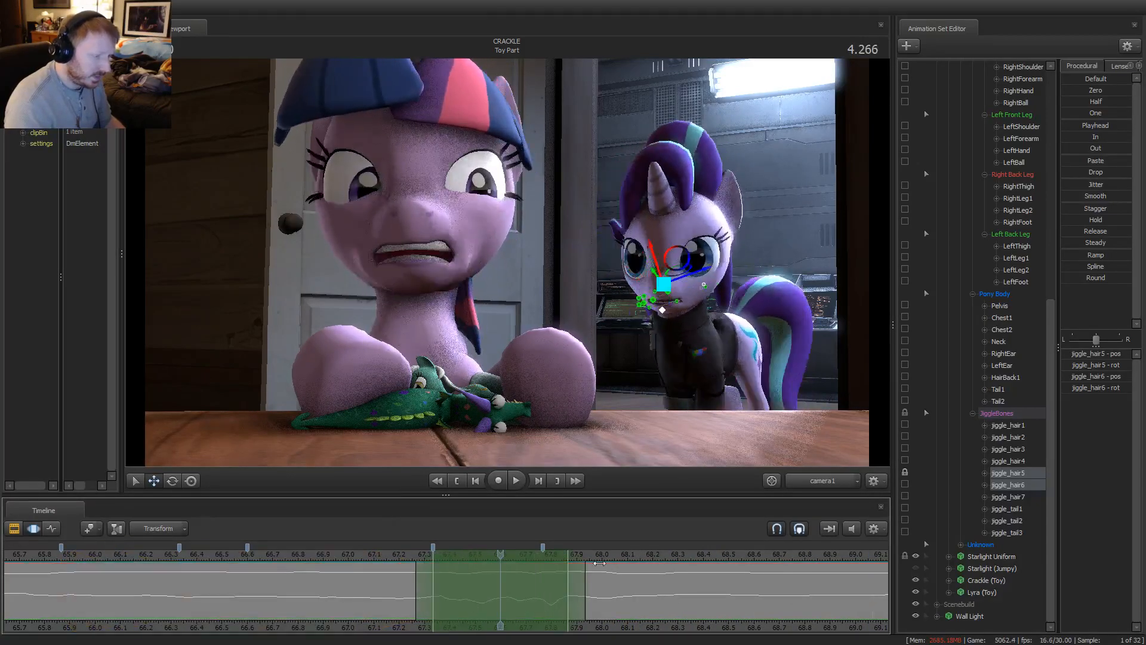
left_click(1082, 198)
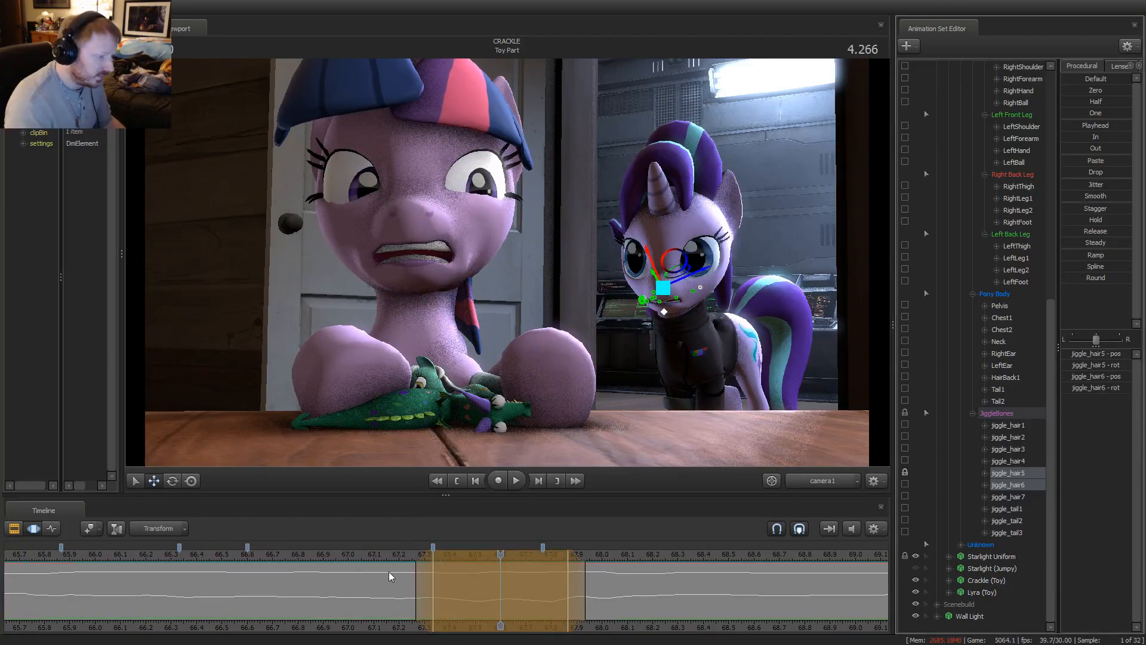
key("space")
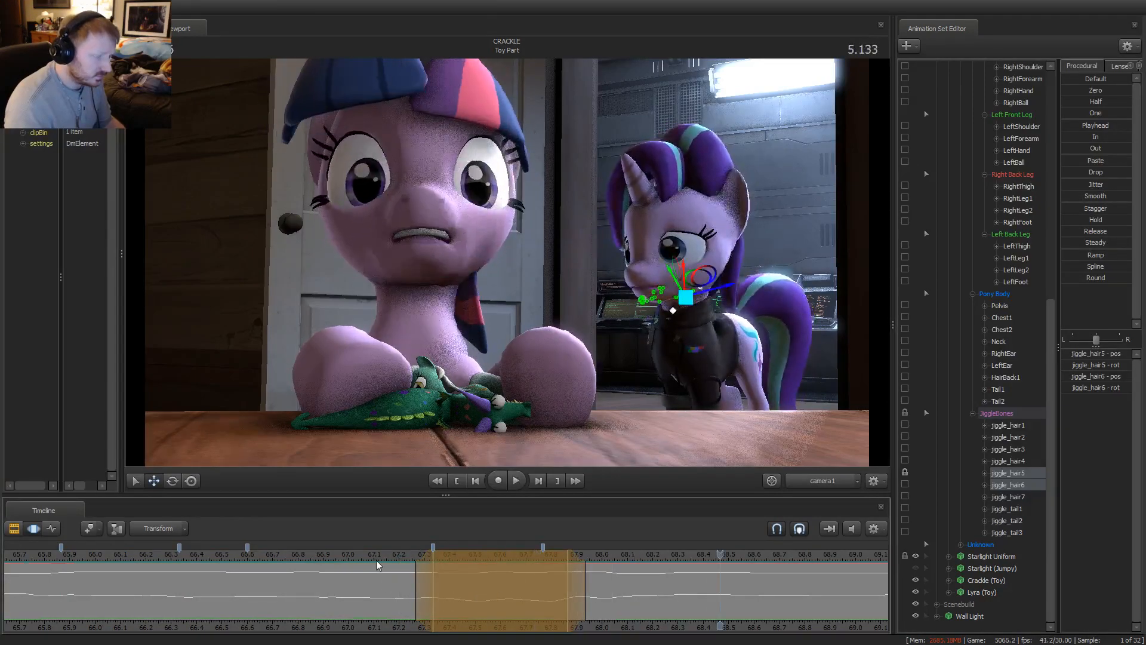
Play back the early part of the shot and smooth jiggle_hair5 and jiggle_hair6 over a time selection around shot time 1.400
scroll(376, 564, "down", 3)
key("space")
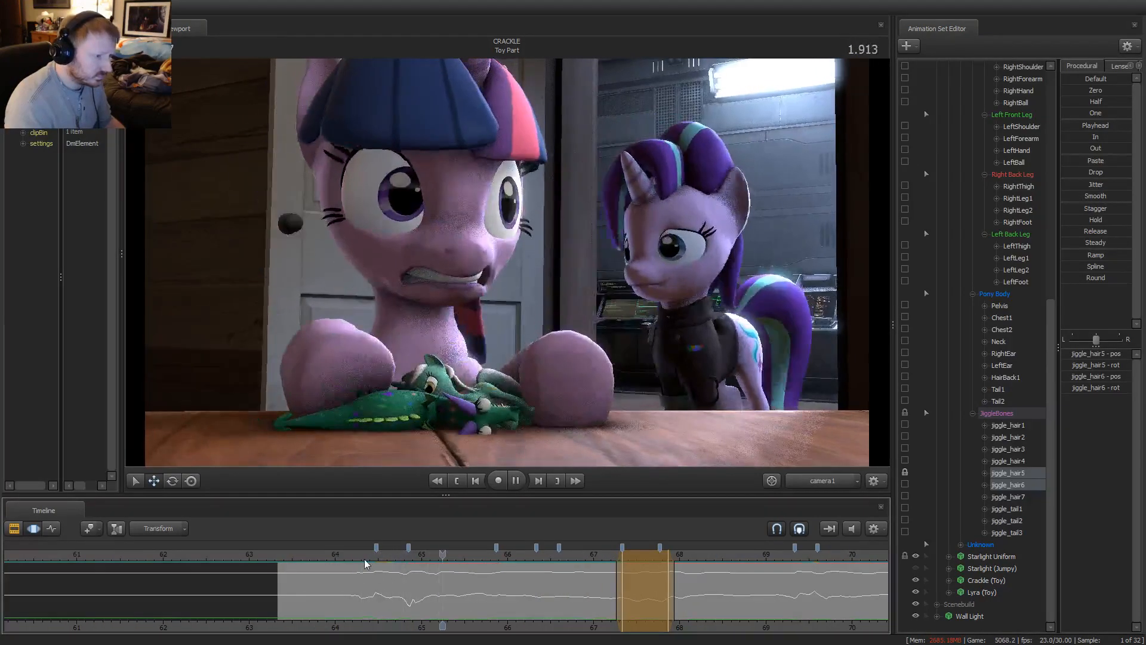
key("space")
left_click_drag(361, 584, 438, 585, "shift")
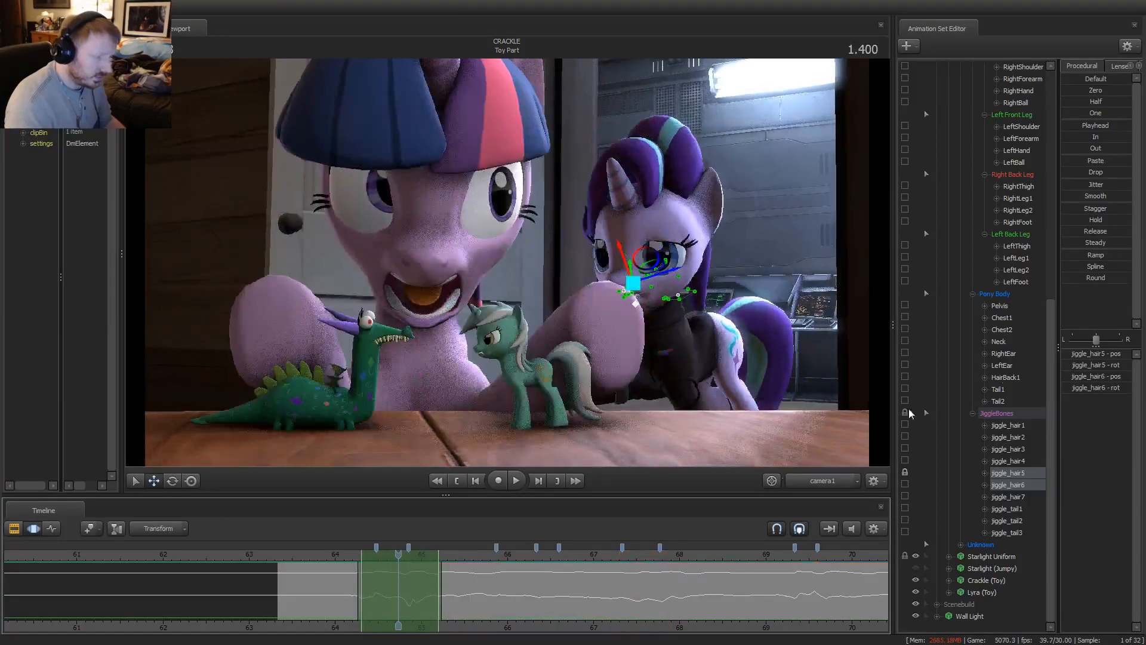
left_click(1093, 197)
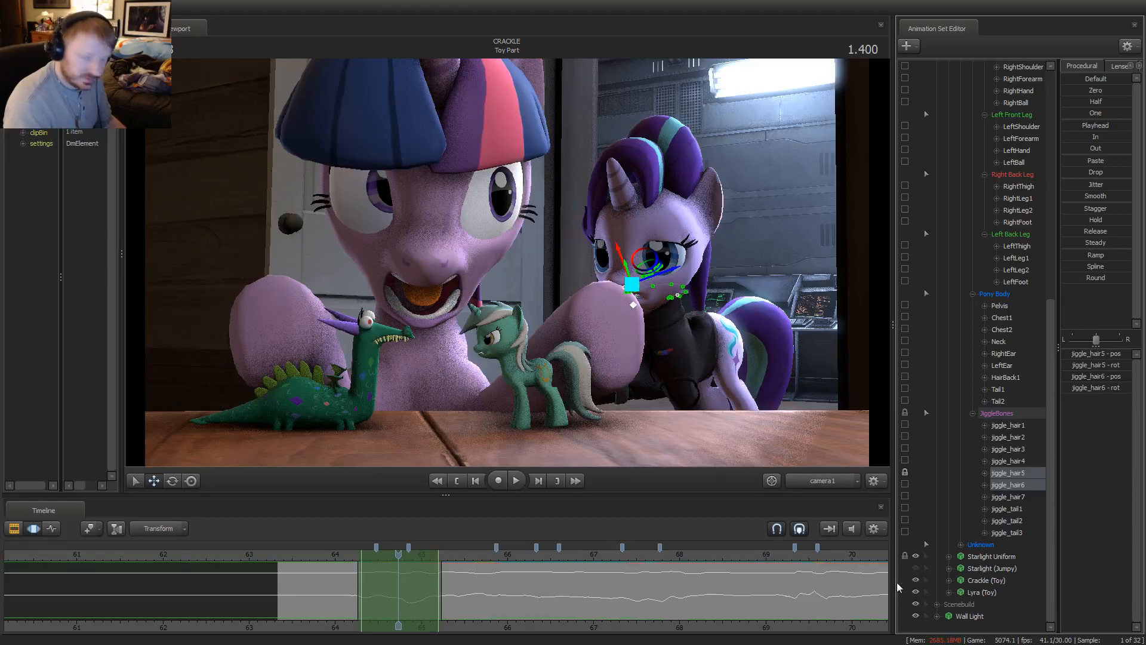
Play back the shot around time 8.1 and apply the Smooth preset to both hair bones over a time selection around 8.266
scroll(503, 615, "down", 2)
left_click_drag(647, 561, 681, 564)
middle_click_drag(699, 631, 519, 622)
key("space")
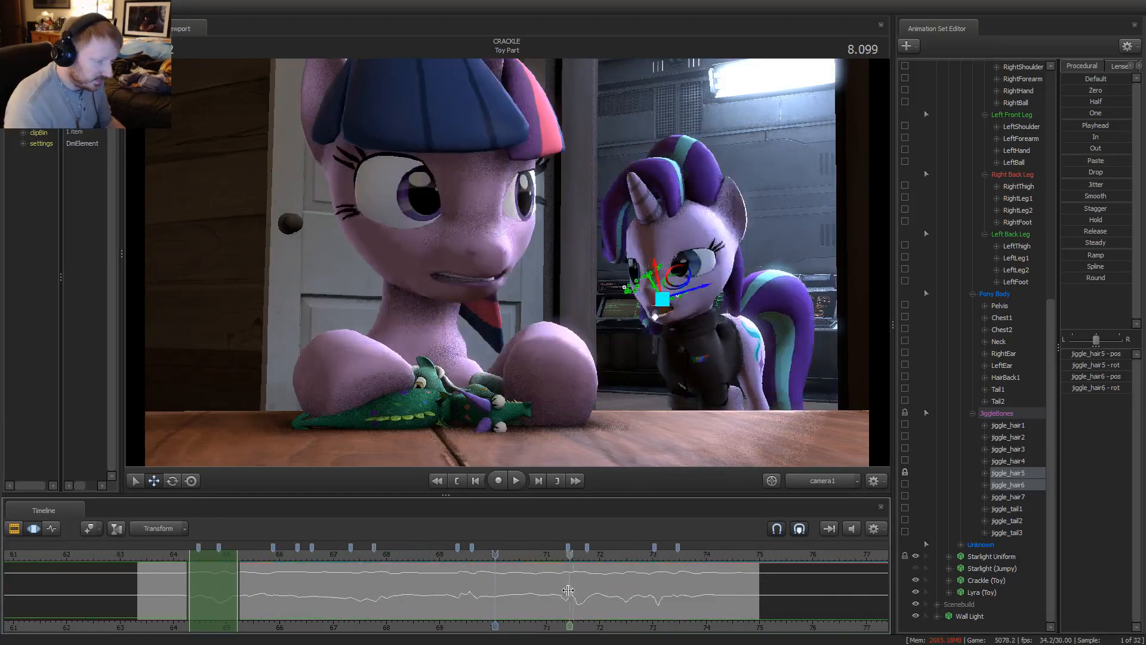
key("space")
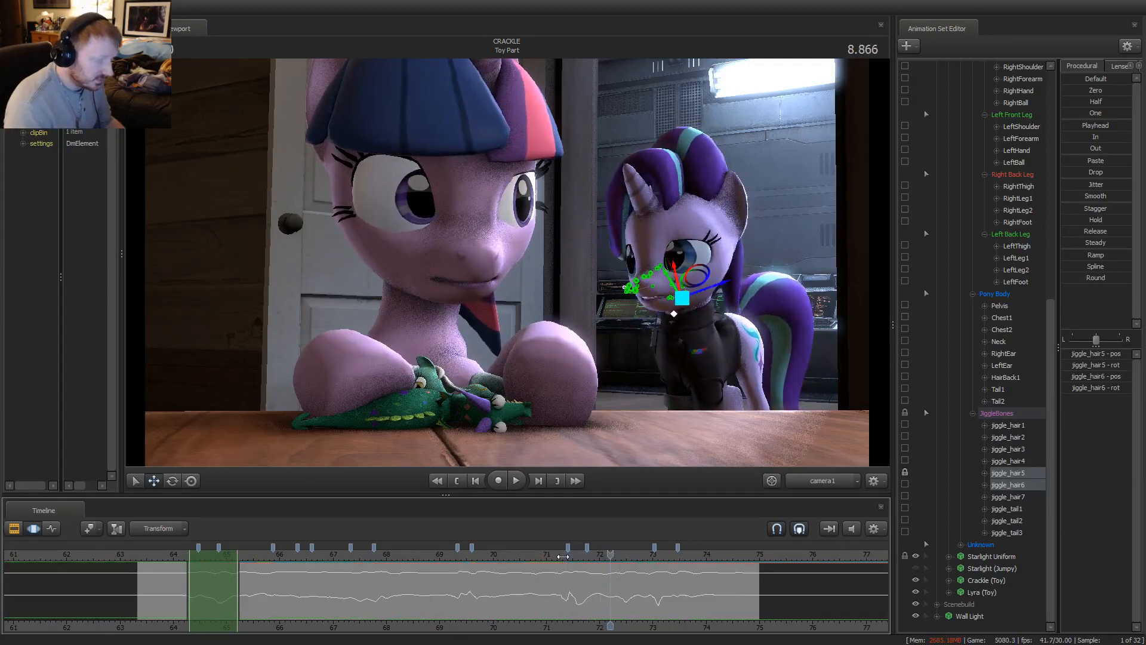
left_click_drag(561, 603, 598, 605, "shift")
left_click(578, 604)
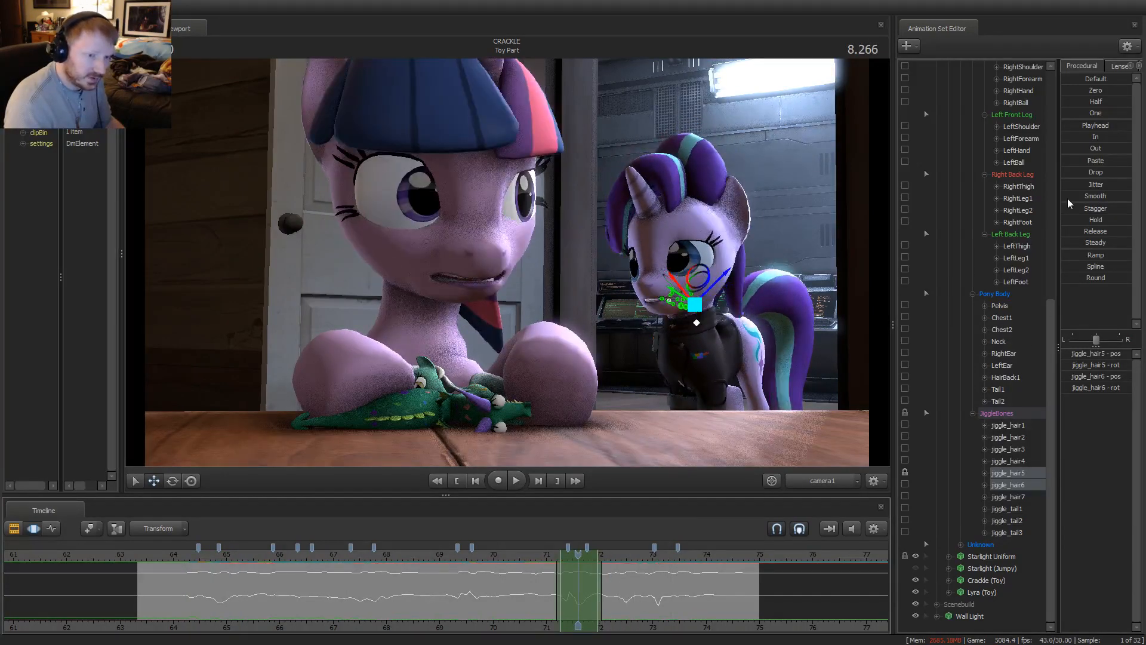
left_click_drag(1068, 197, 1082, 196)
Smooth jiggle_hair5 and jiggle_hair6 over a short time selection around shot time 6.300
left_click(474, 591)
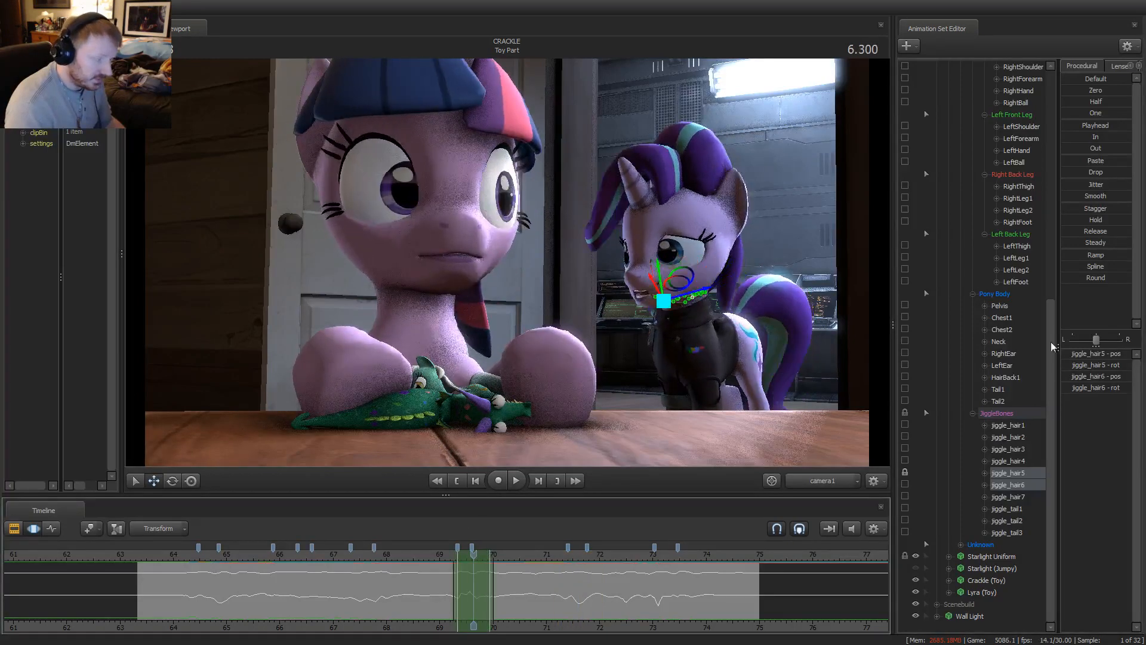
left_click(1091, 192)
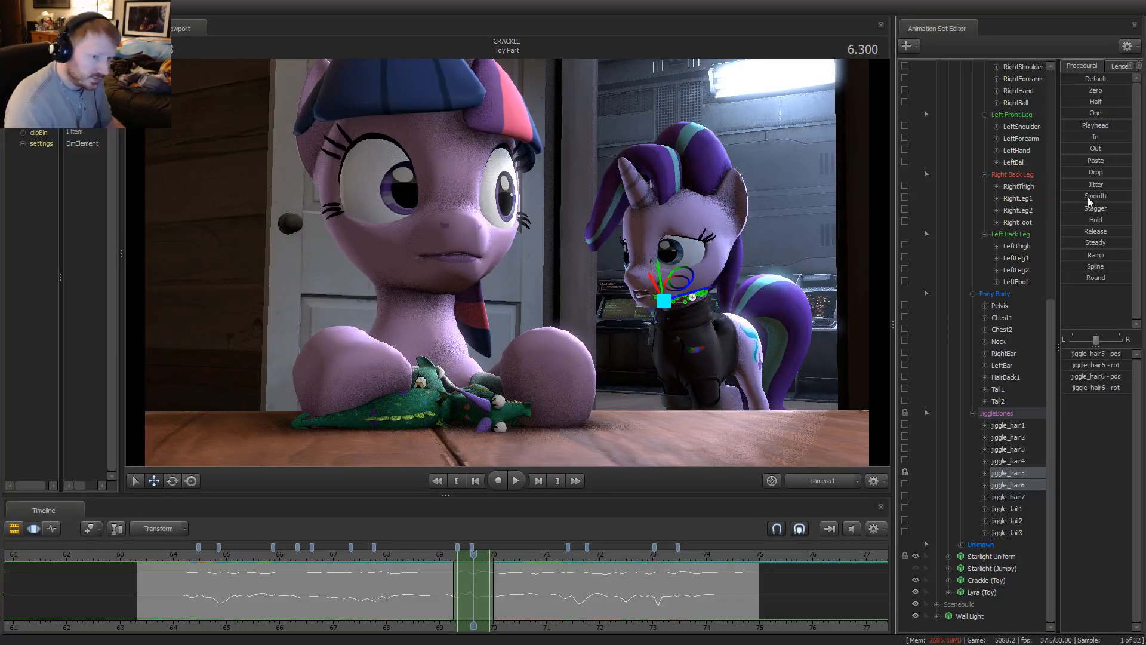
left_click_drag(1090, 201, 1043, 268)
Smooth jiggle_hair5 and jiggle_hair6 over a time selection around shot time 9.833 and play back from about 8.0
left_click(661, 591)
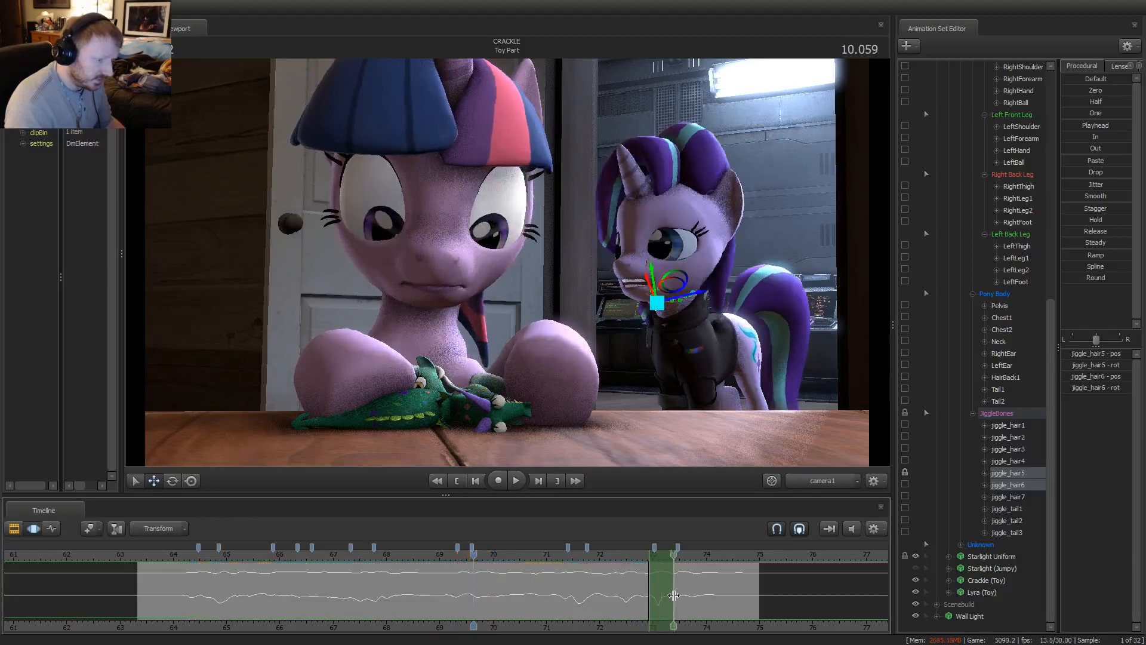
left_click(1096, 278)
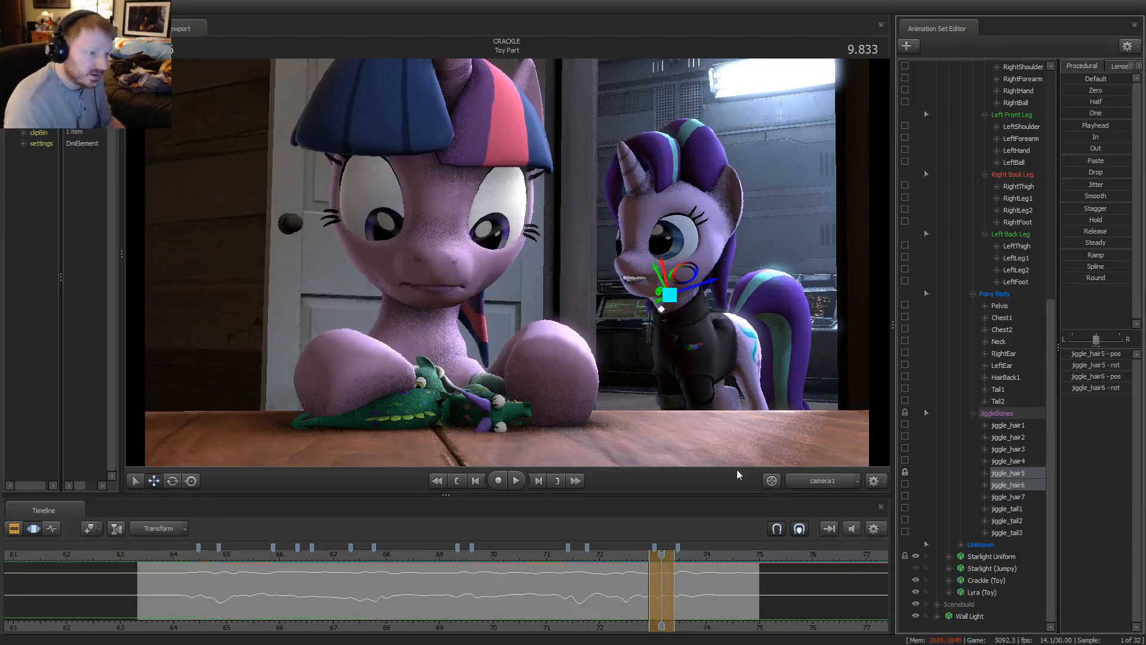
key("ctrl+z")
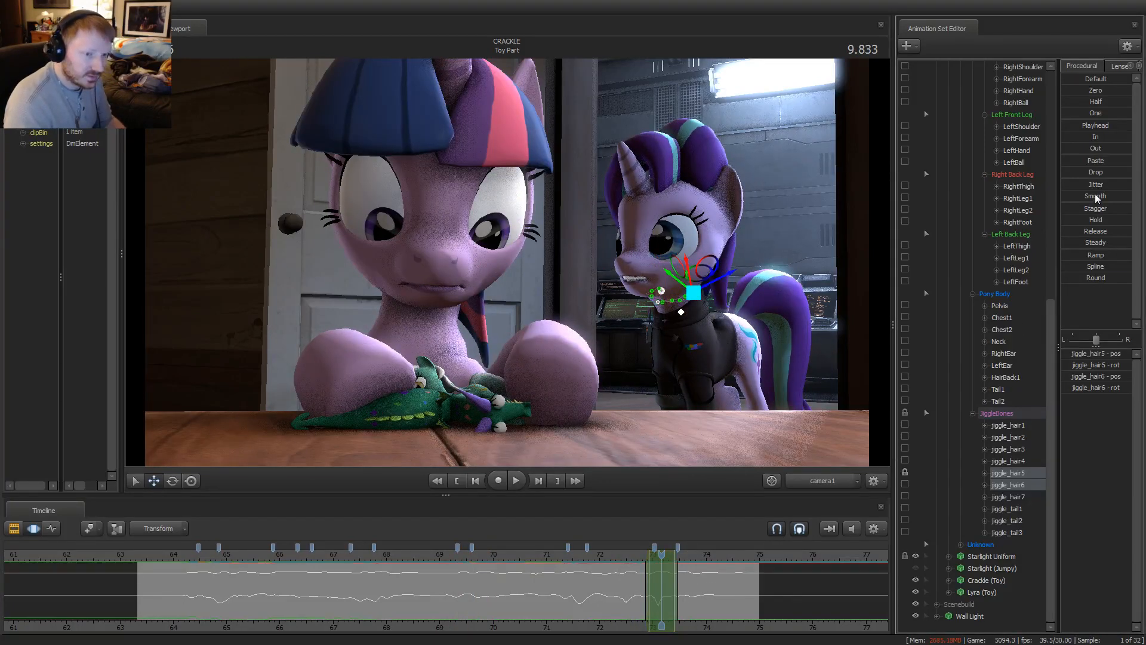
left_click(1096, 197)
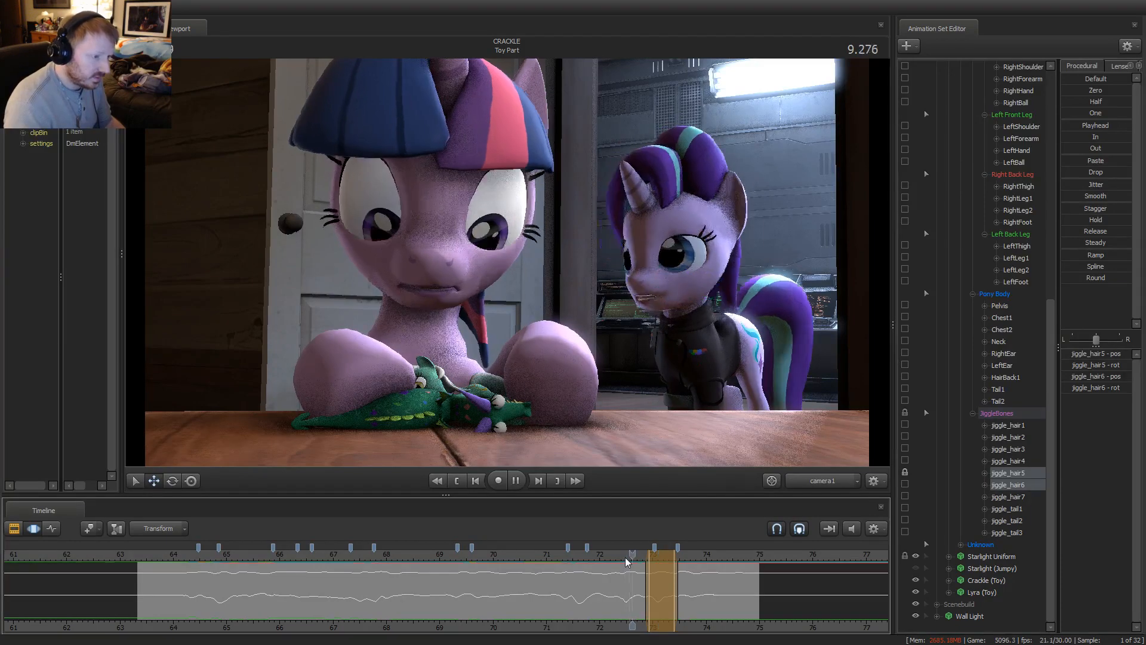
left_click(568, 552)
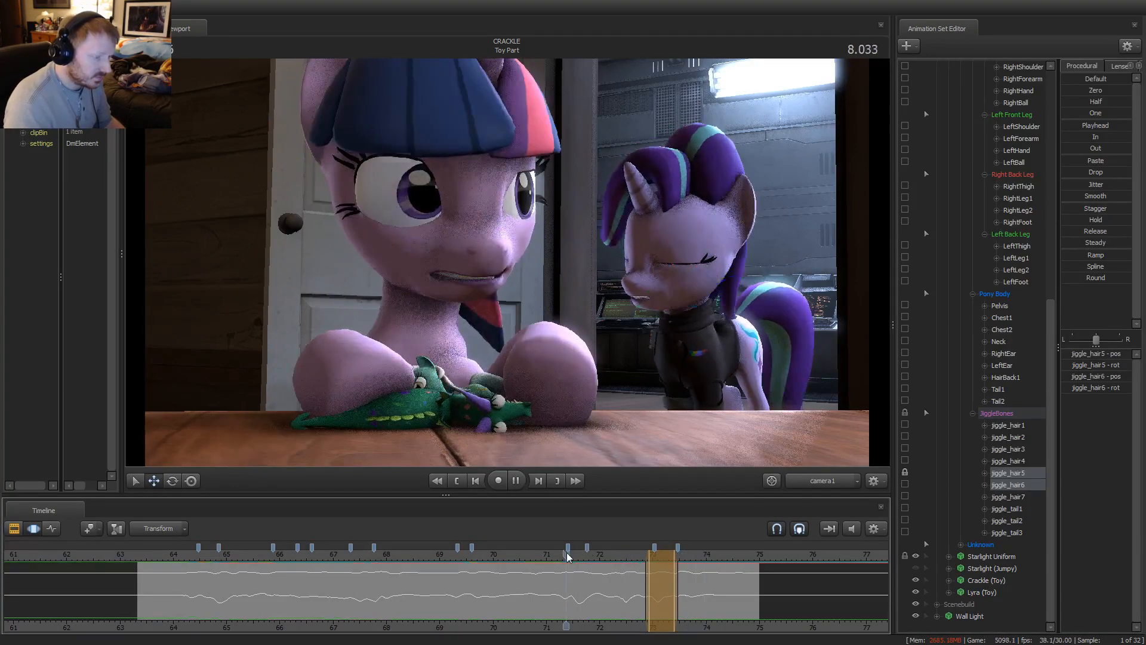
key("space")
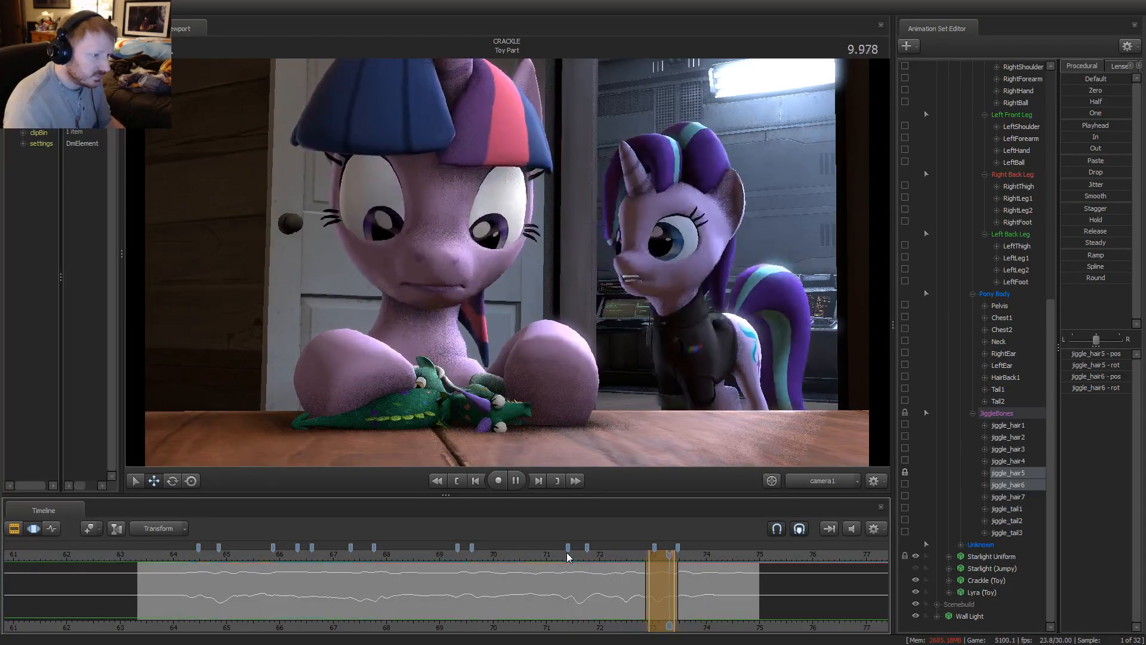
Try to rotate Starlight's jiggle_hair1 bone at shot time 10.700
key("space")
left_click(625, 238)
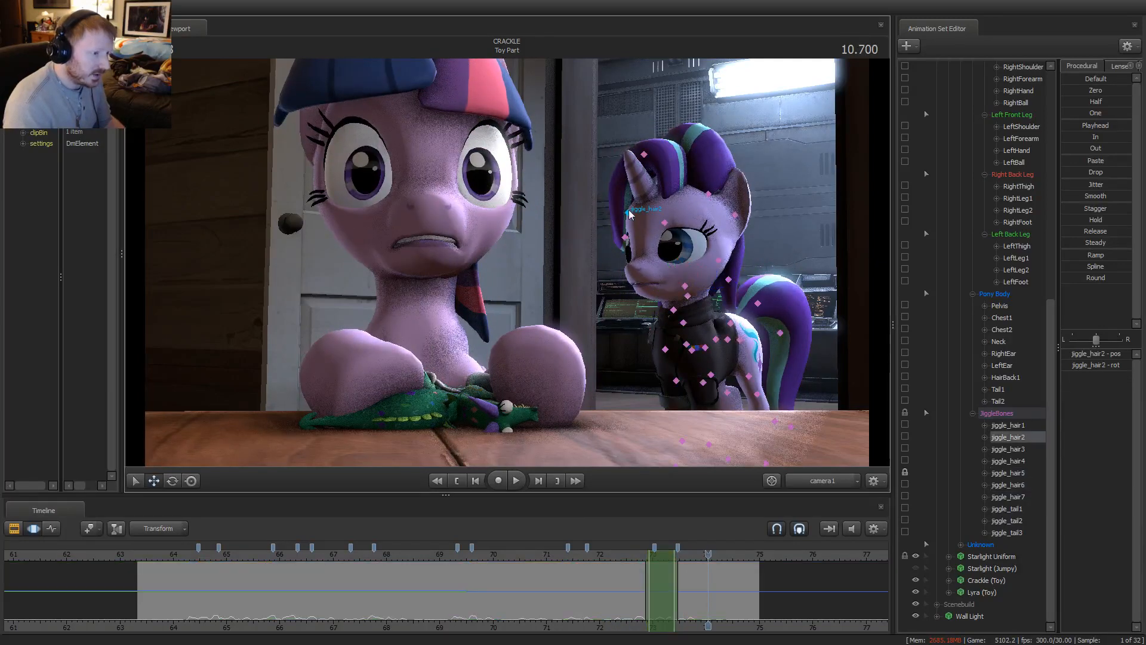
left_click(640, 154, "ctrl")
key("e")
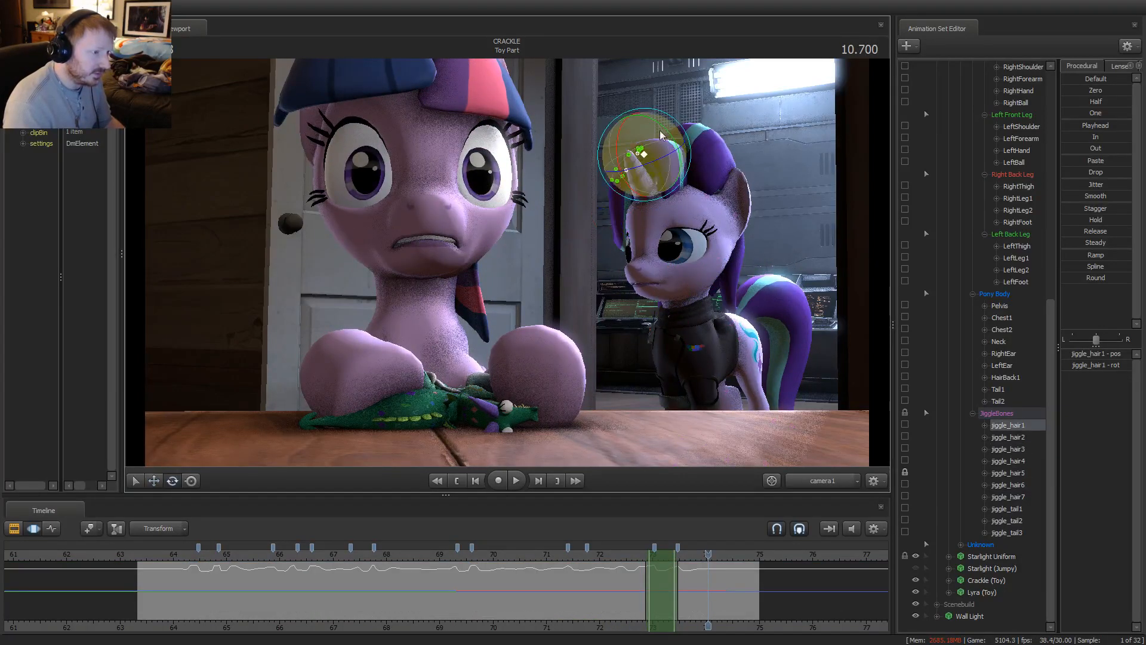
left_click_drag(671, 116, 684, 123)
key("Down")
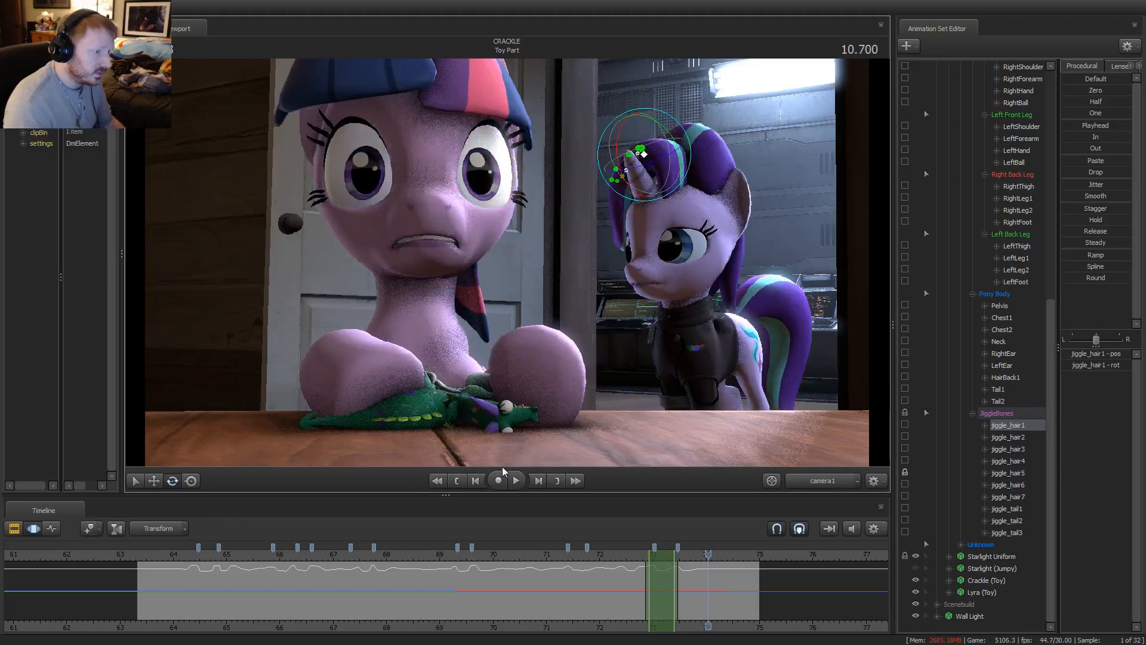
Play back and scrub the early part of the shot from about 1.166 to review the front hair's movement
key("space")
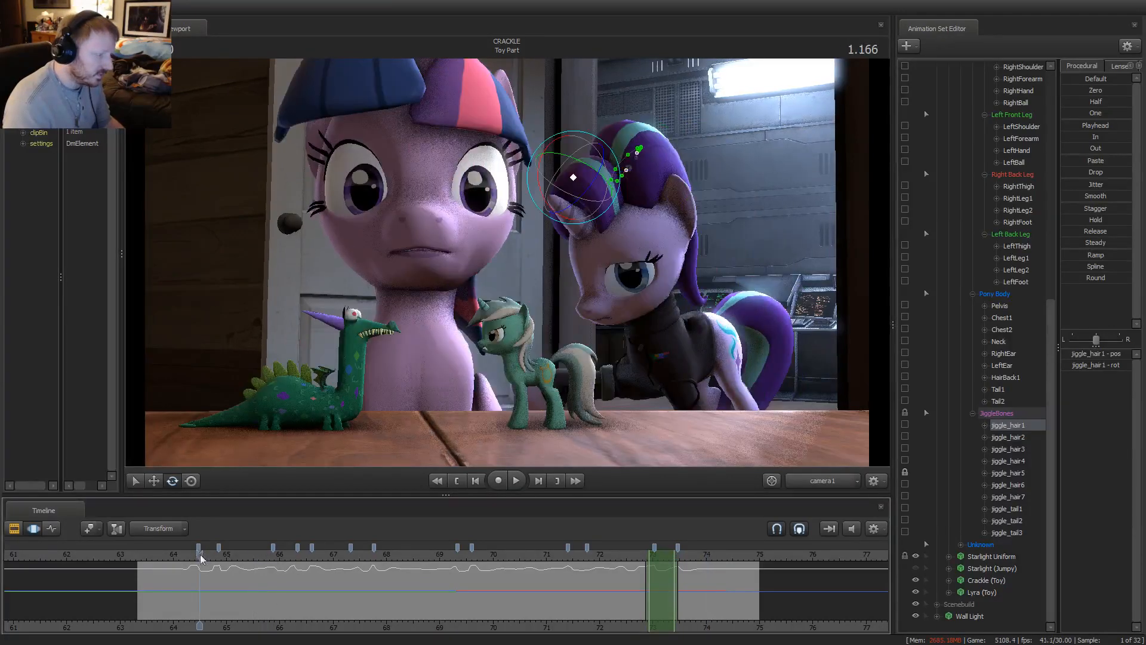
key("space")
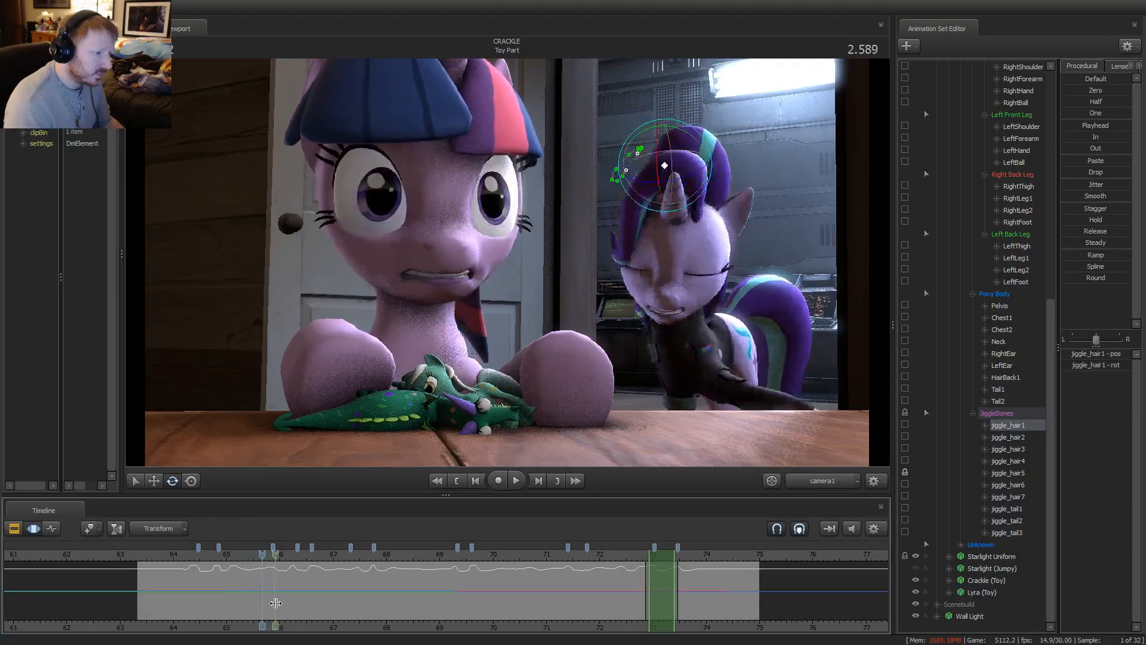
left_click_drag(275, 603, 302, 609)
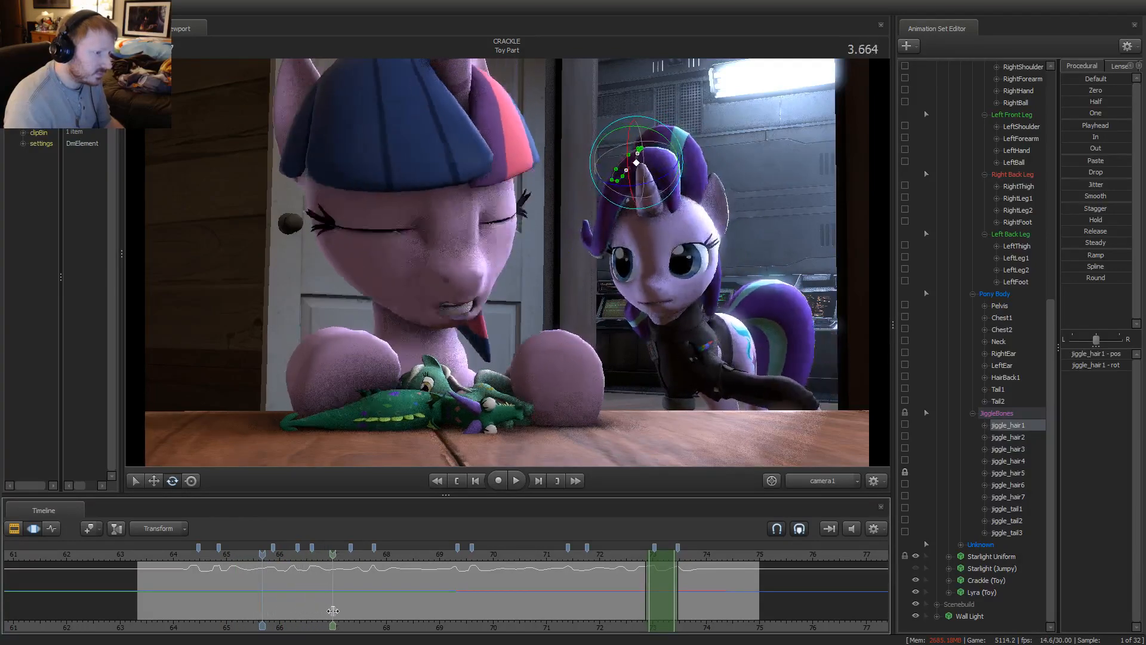
left_click(172, 554)
key("space")
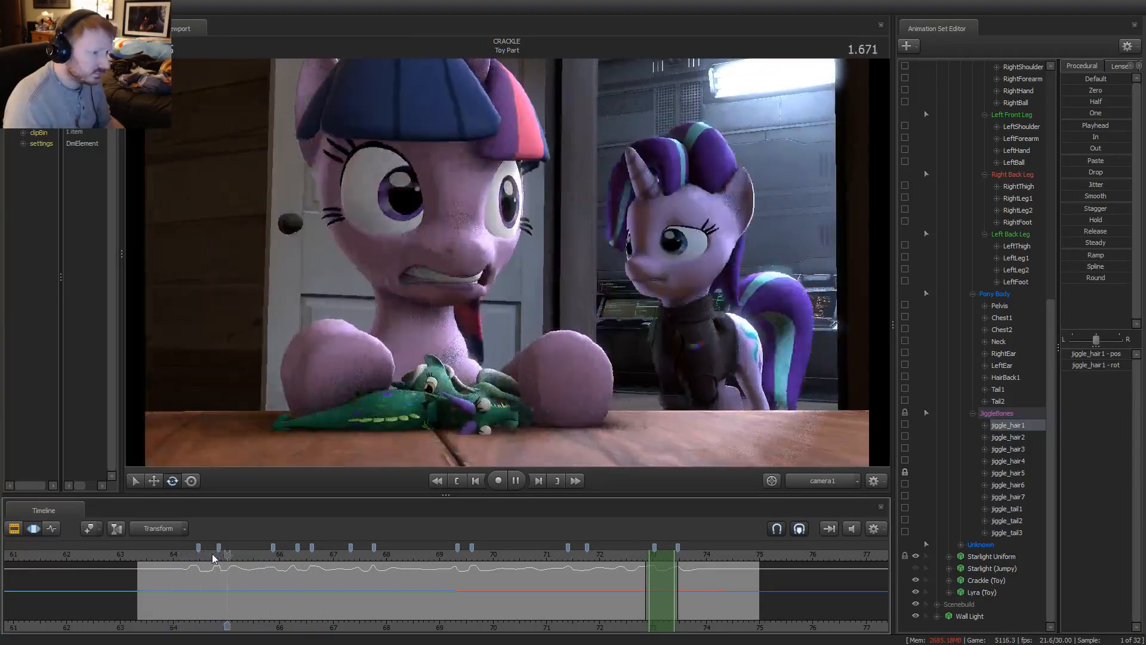
key("space")
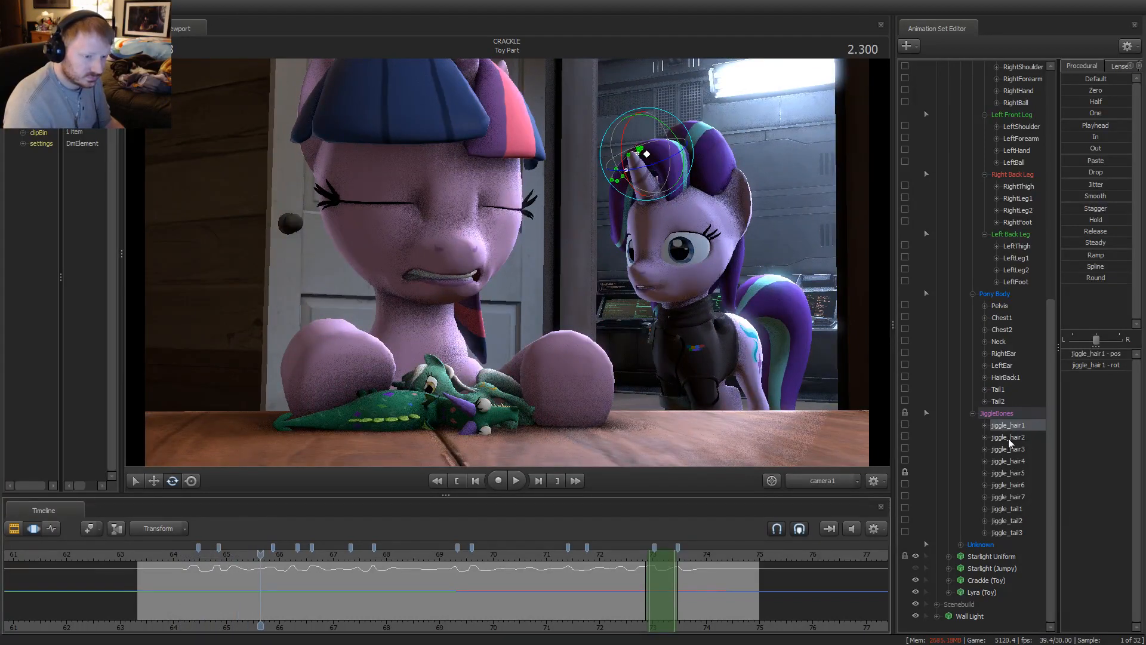
Smooth jiggle_hair1 through jiggle_hair4 over a time selection spanning nearly the whole shot and play back the early part
left_click(1005, 461, "shift")
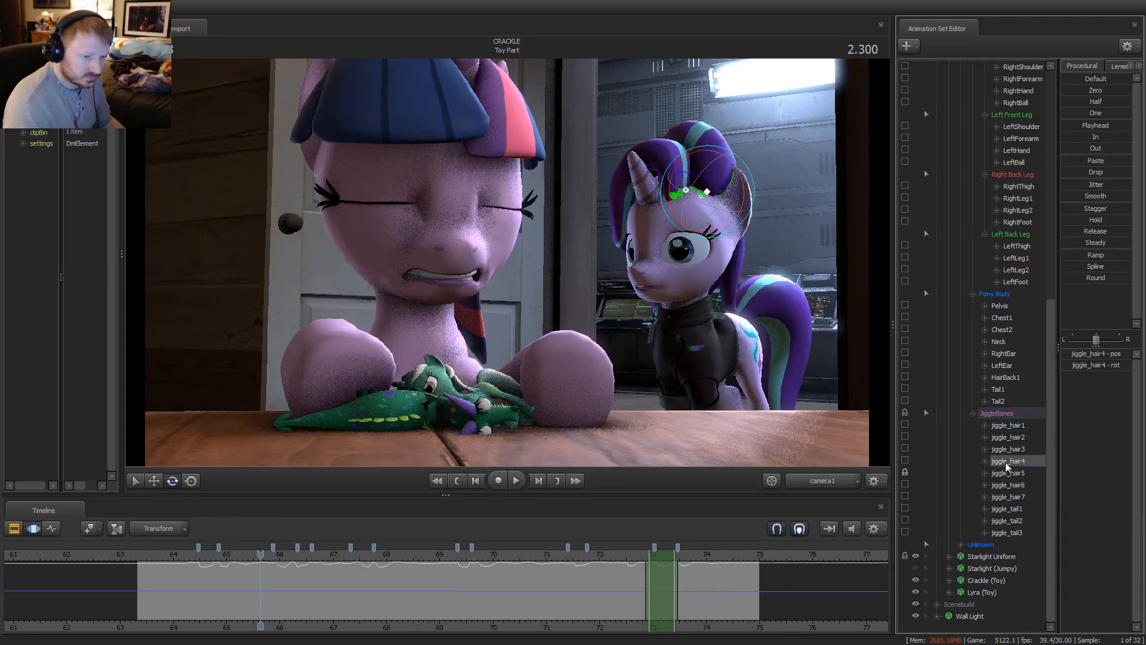
scroll(290, 589, "up", 1)
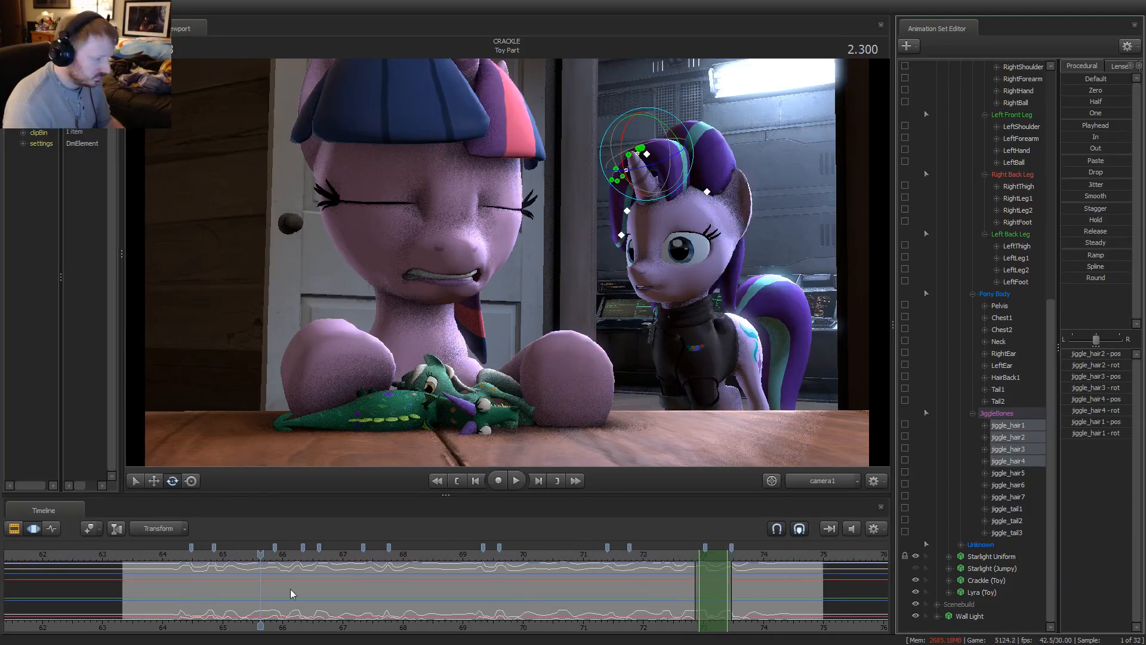
left_click_drag(170, 588, 806, 594, "shift")
left_click(1075, 197)
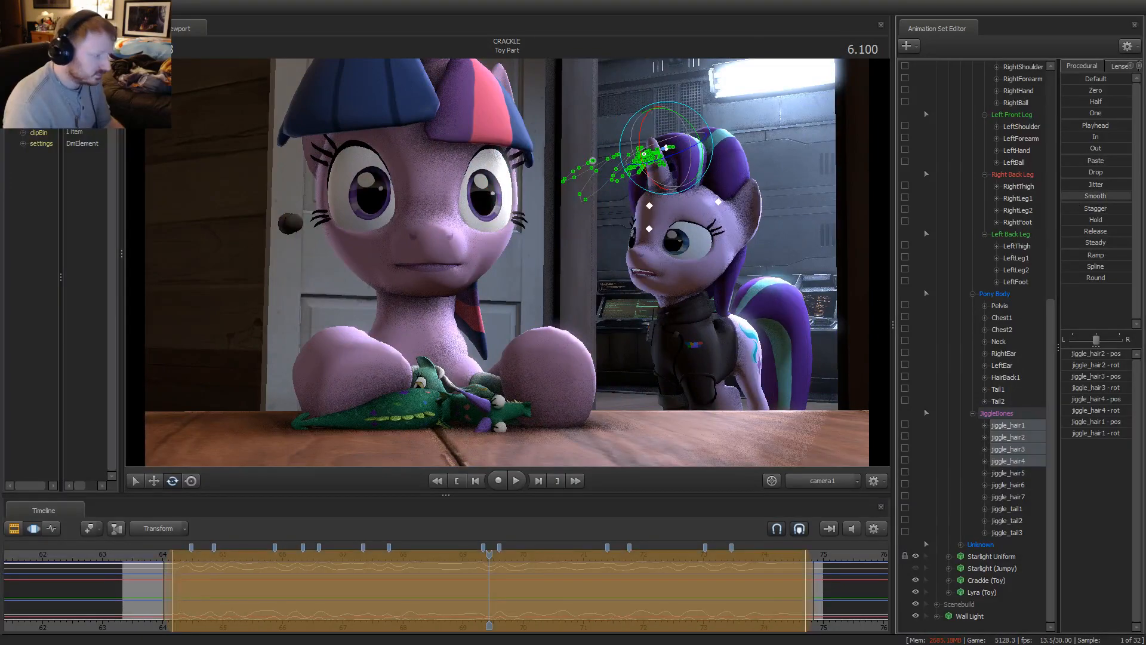
key("space")
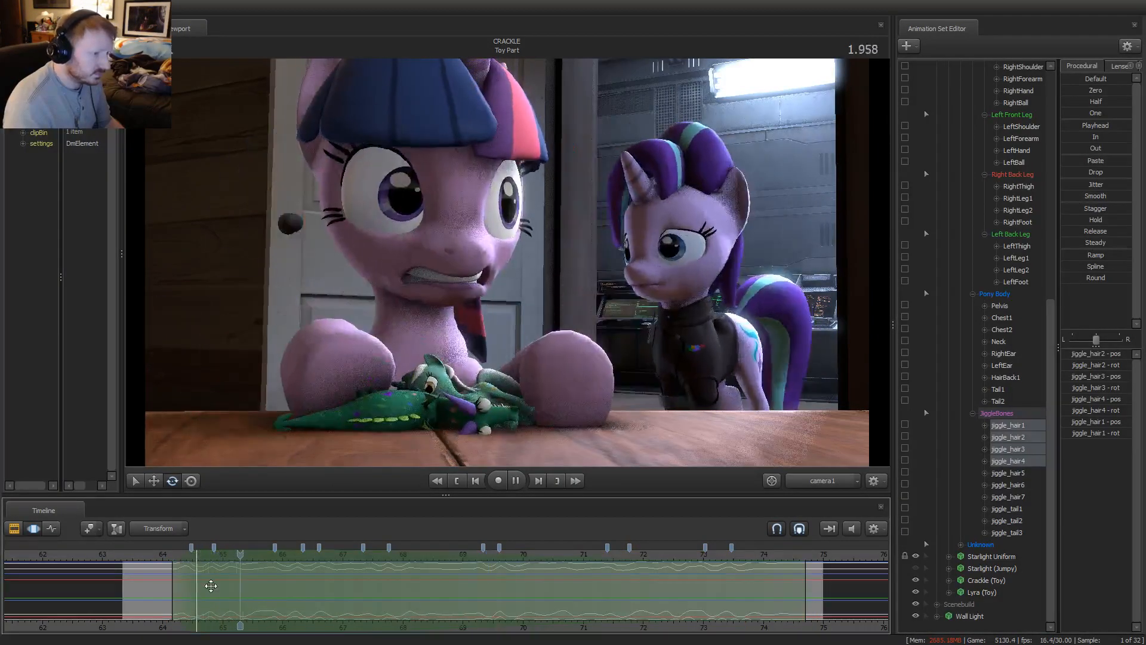
key("space")
Set a short time selection around shot time 1.600 and pick the front hair bones for posing
left_click_drag(180, 591, 219, 585)
left_click(218, 585, "shift")
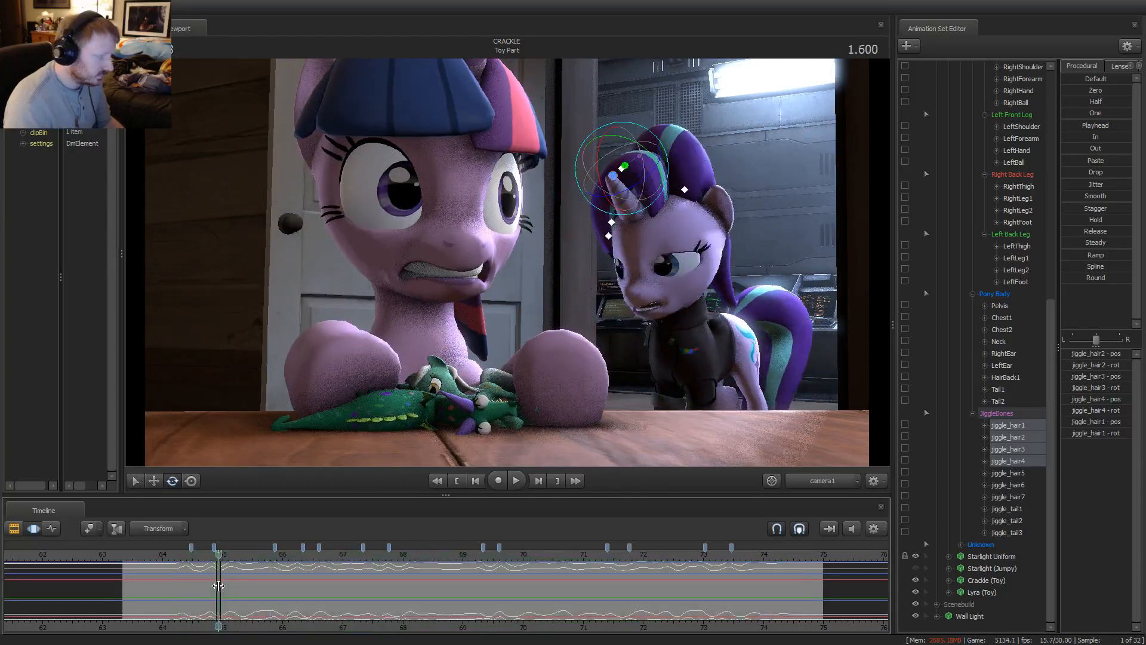
scroll(219, 585, "up", 3)
scroll(219, 585, "up", 3)
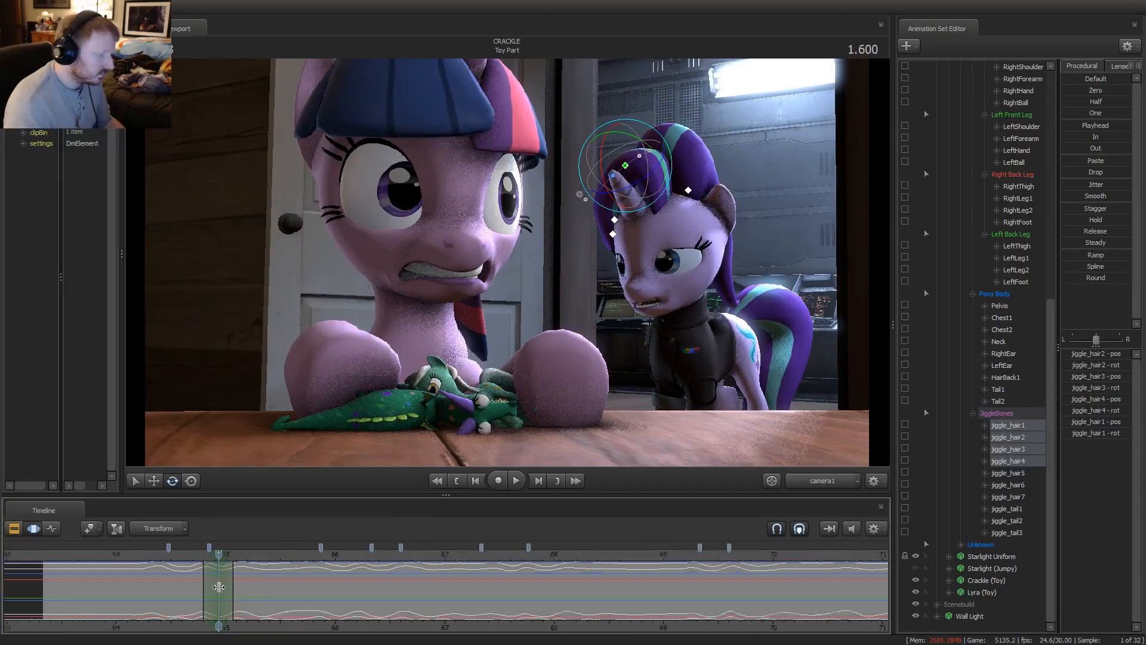
left_click(624, 166)
left_click_drag(615, 220, 577, 276)
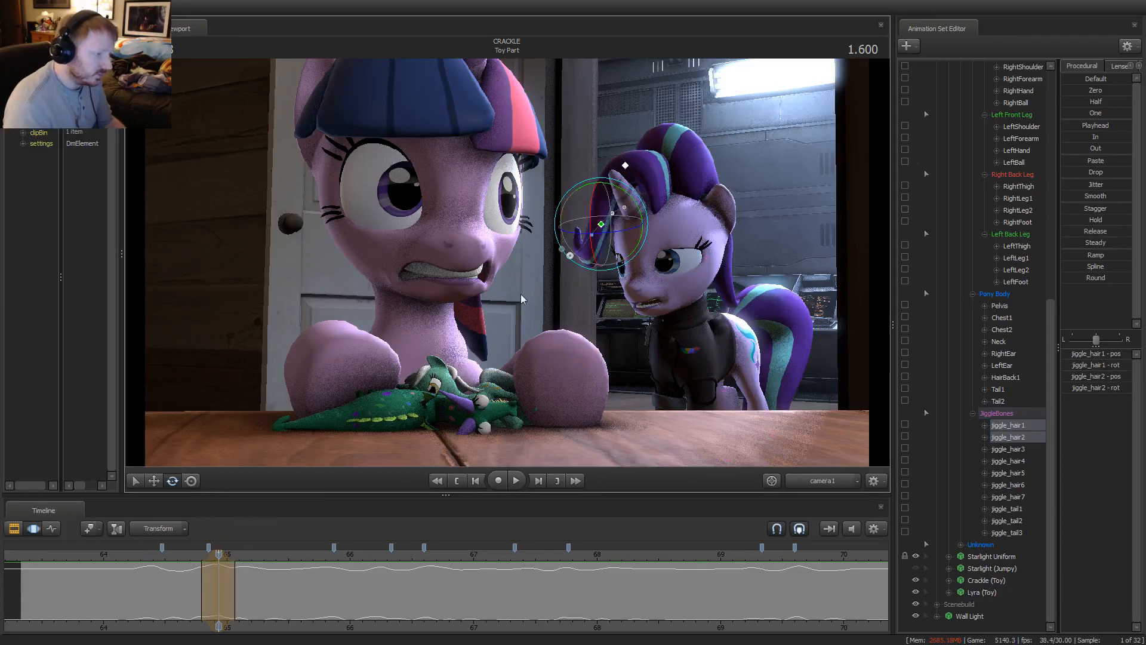
key("ctrl+z")
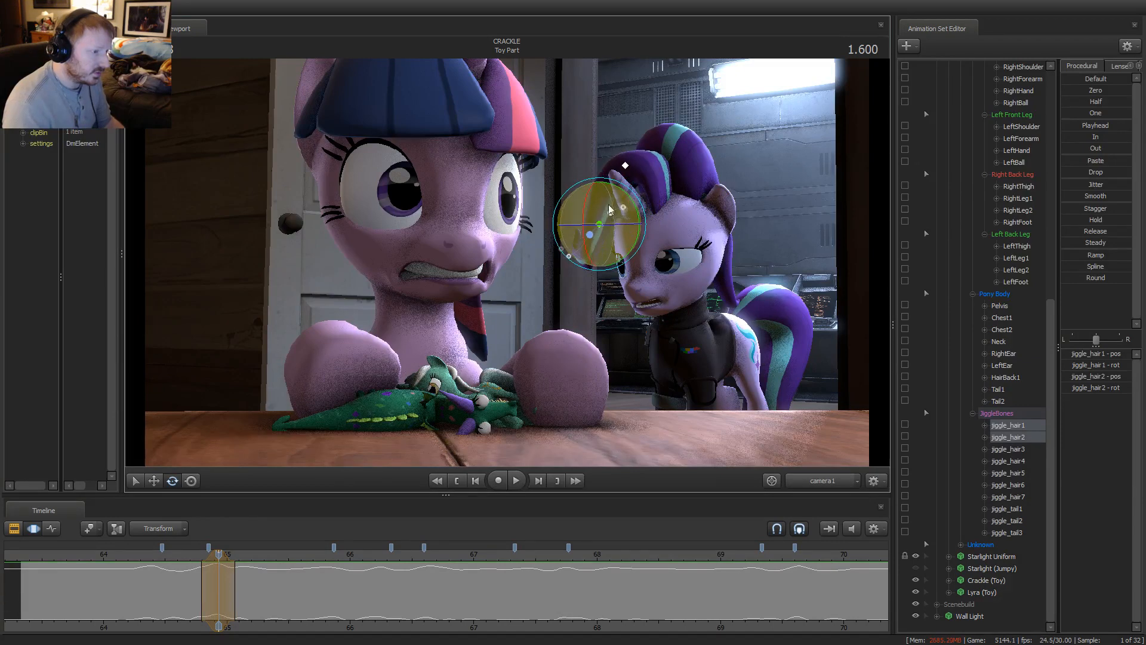
left_click_drag(609, 209, 622, 189)
key("ctrl+z")
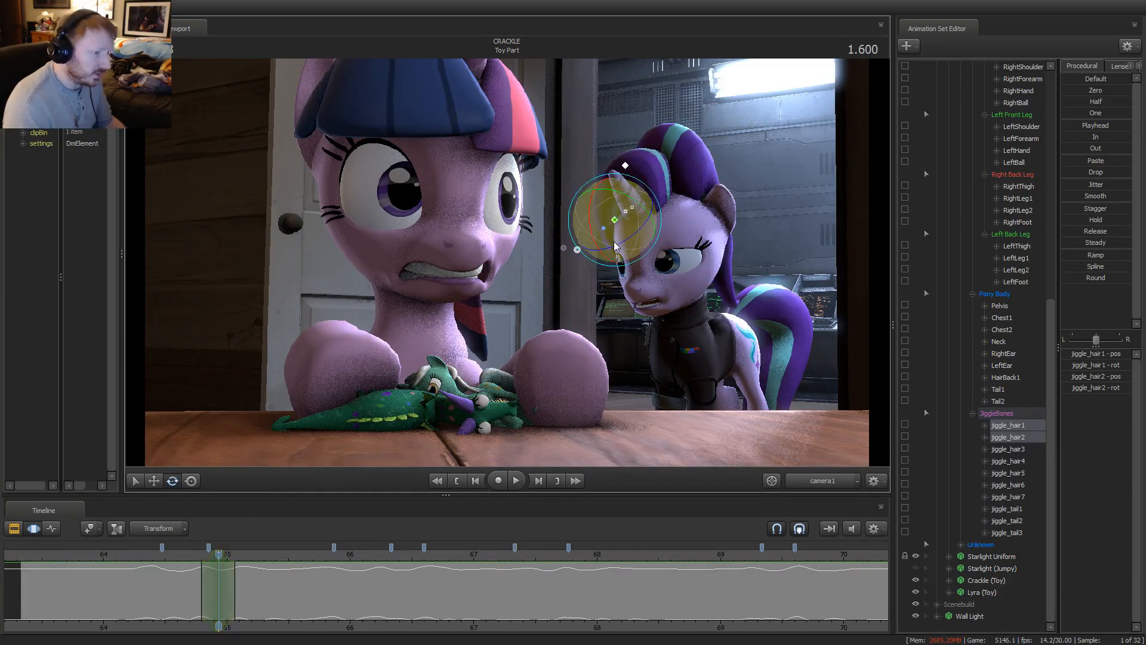
Rotate jiggle_hair1 and jiggle_hair2 over the time selection around shot time 1.600 and play back the early part
right_click(616, 243)
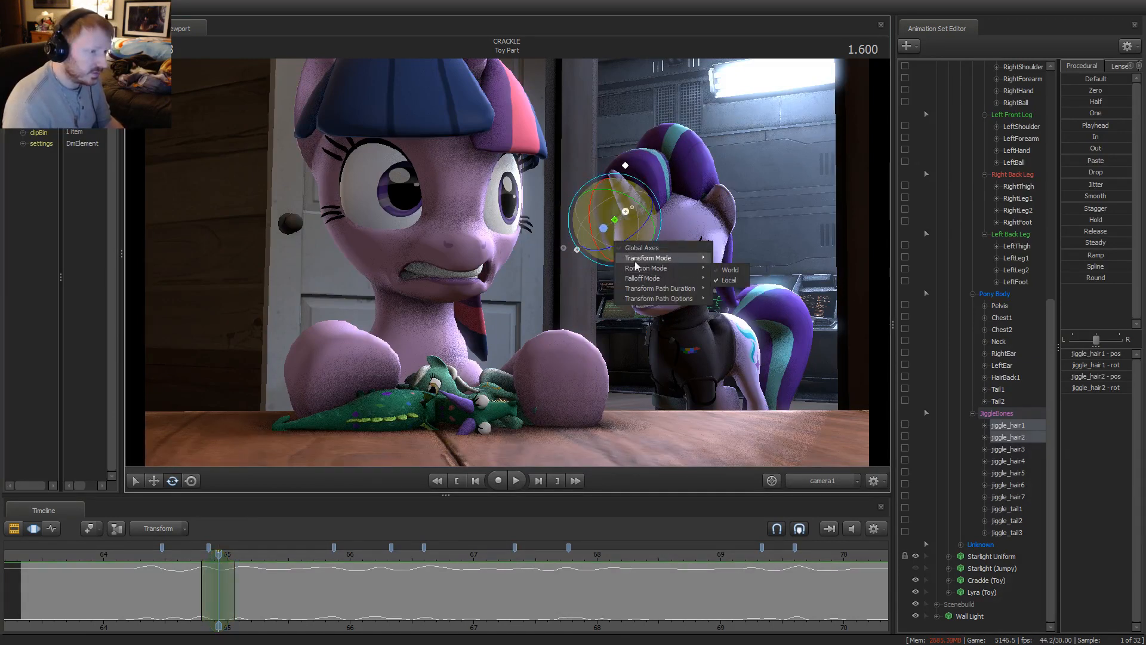
left_click(600, 205)
mouse_move(578, 207)
left_mouse_down()
mouse_move(589, 188)
mouse_move(596, 210)
left_mouse_up()
left_click(171, 556)
key("space")
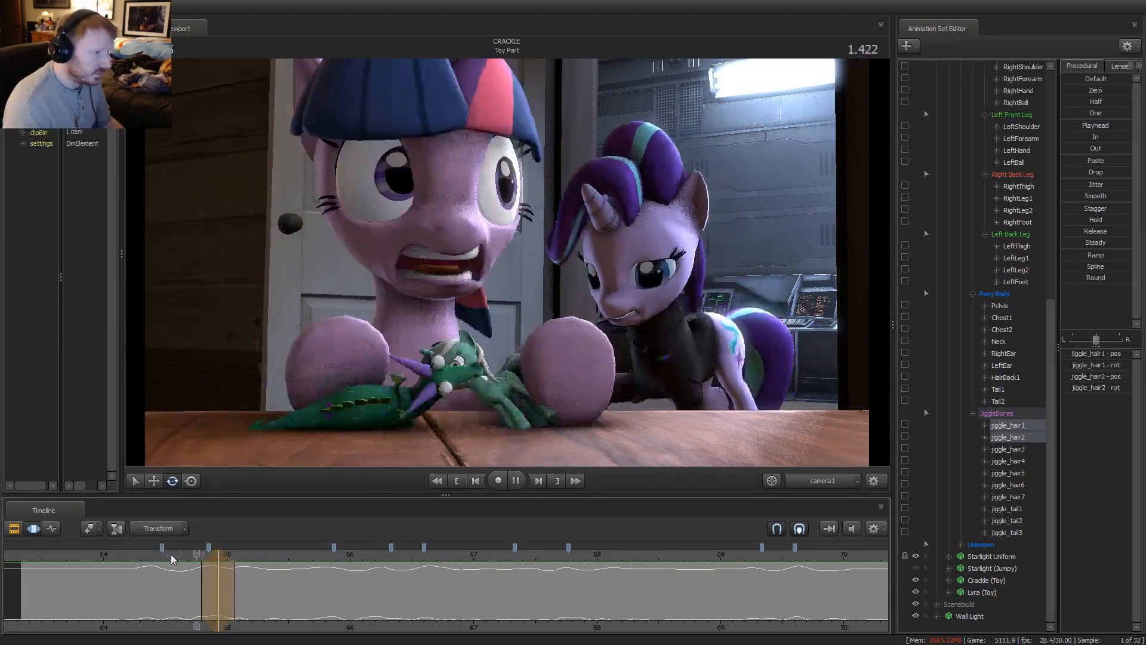
key("space")
Rotate jiggle_hair2 and jiggle_hair3 outward over a time selection around shot time 1.666 and play back the result
key("shift")
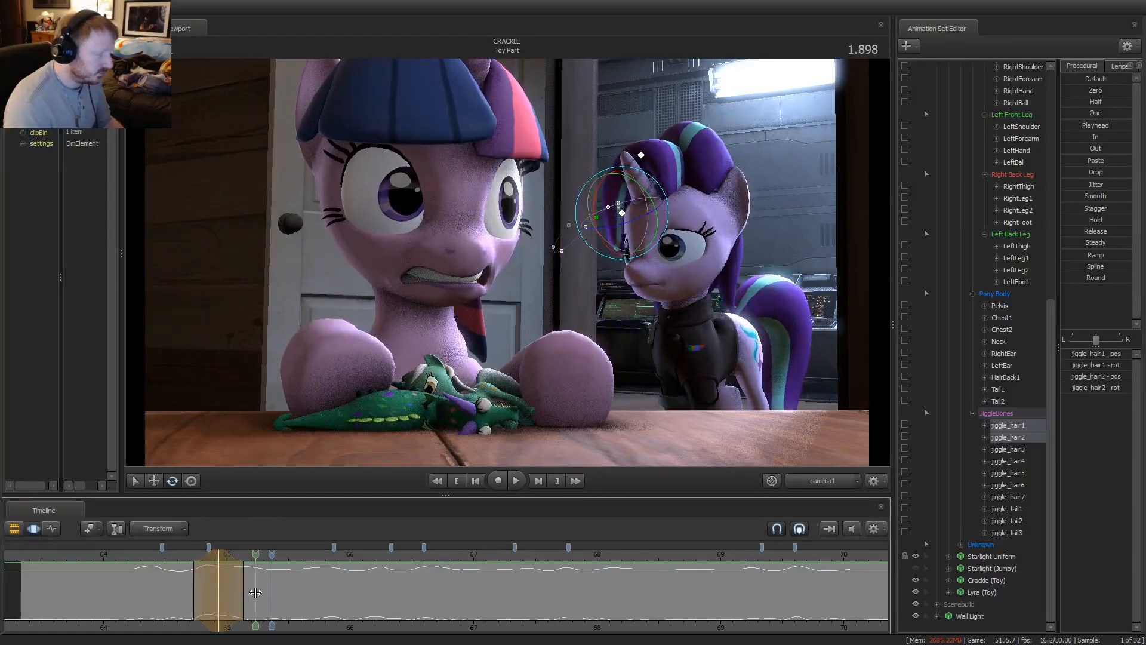
left_click(223, 584)
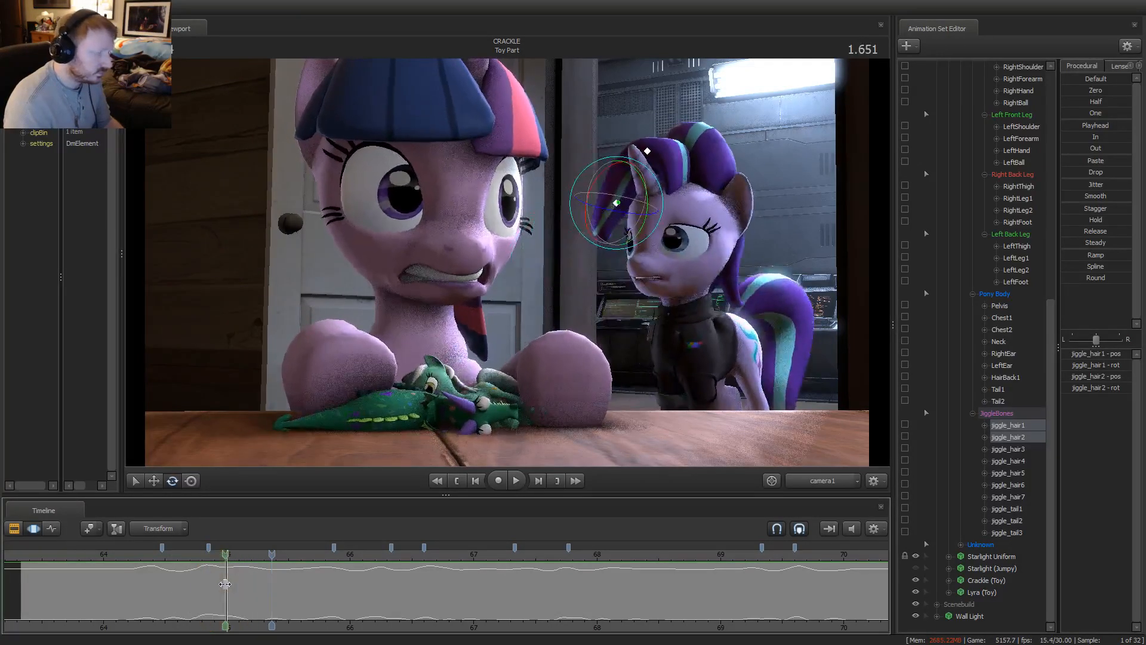
left_click(616, 204)
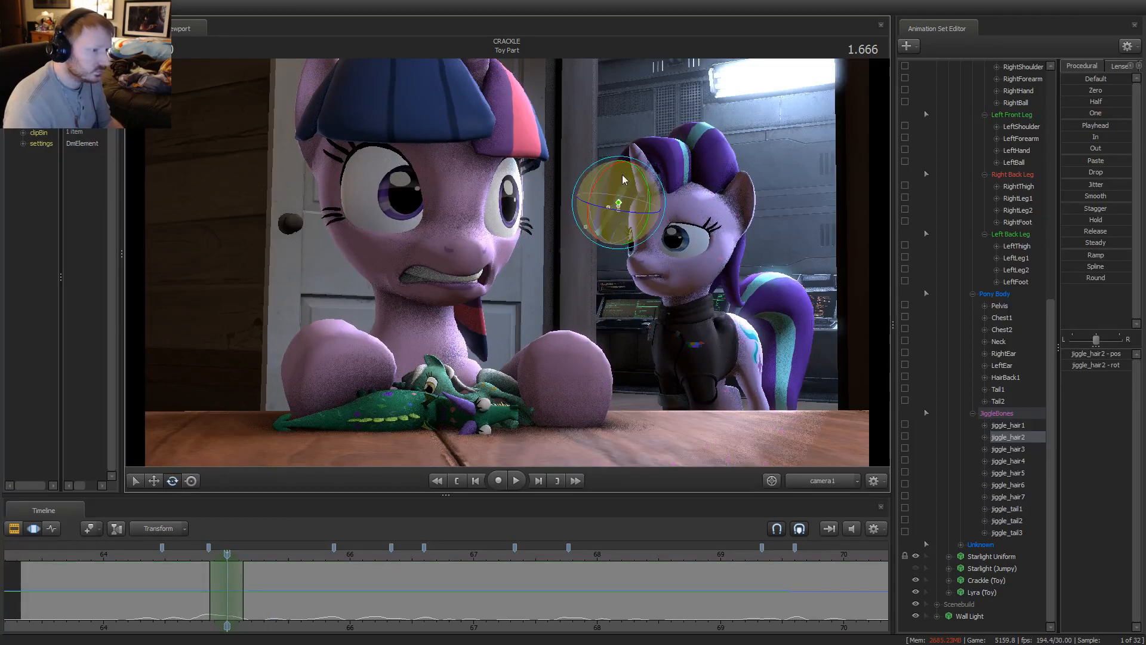
left_click(604, 228, "ctrl")
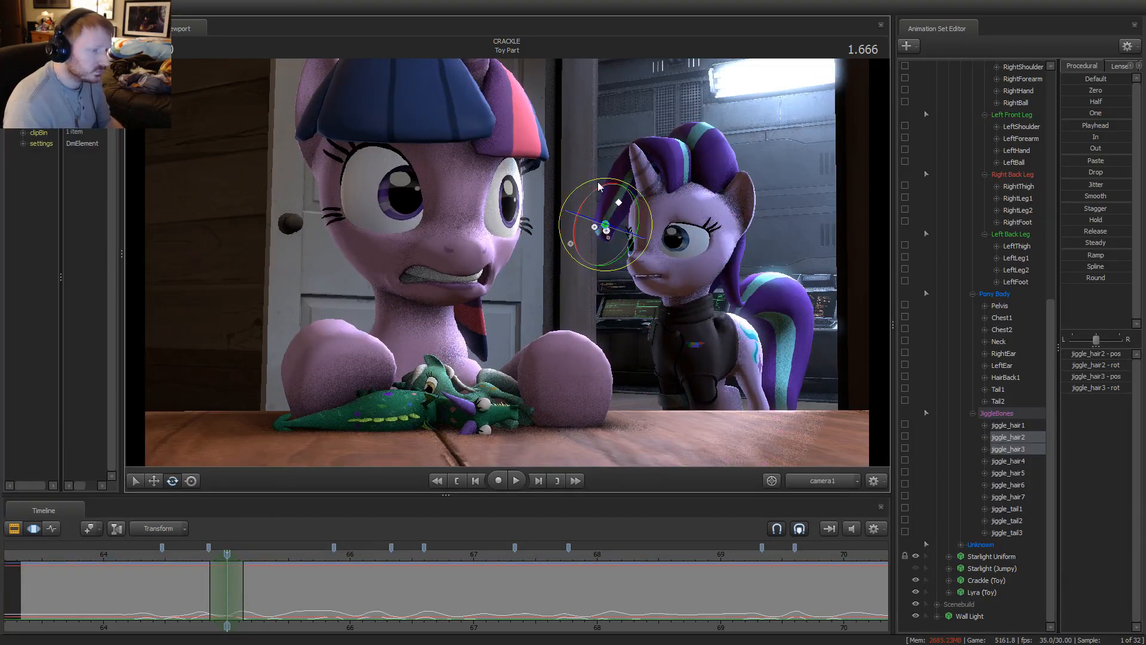
left_click_drag(599, 186, 602, 210)
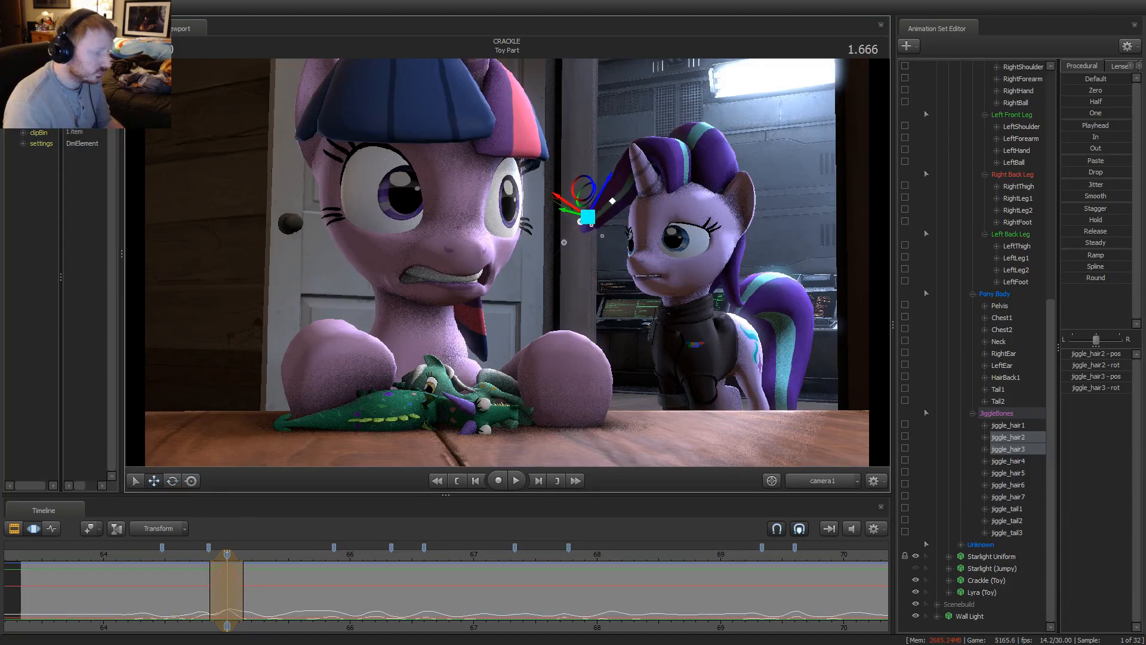
left_click_drag(149, 595, 245, 591)
key("space")
key("space")
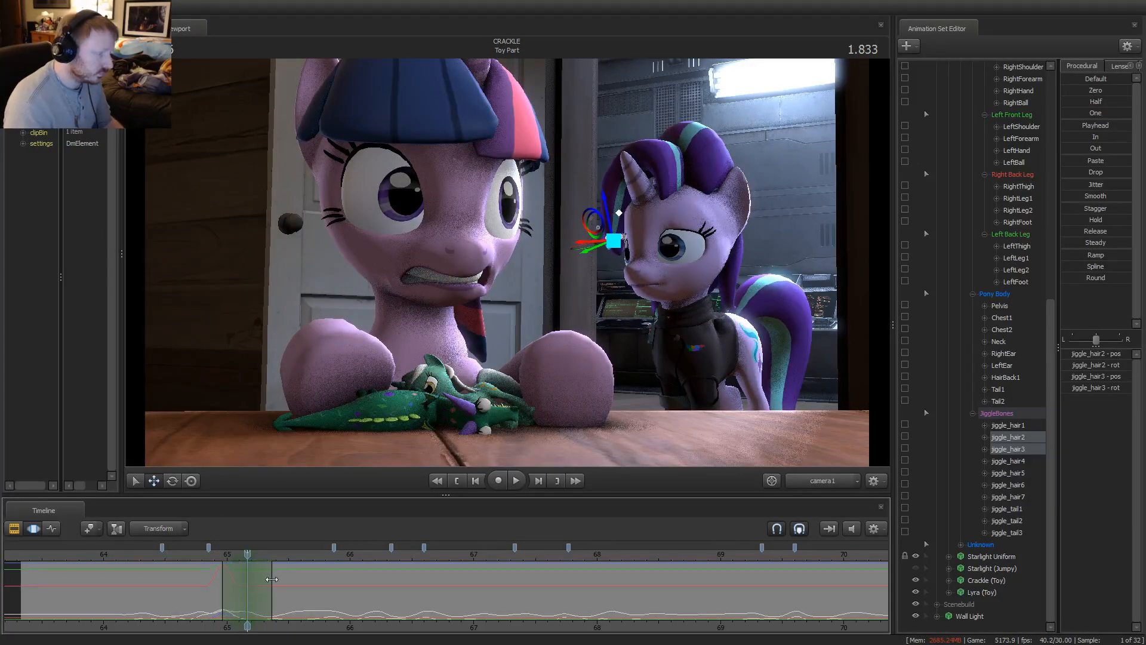
Add jiggle_hair1 to the selected hair bones, rotate them around shot time 1.833, and play back the early part
left_click(640, 155, "ctrl")
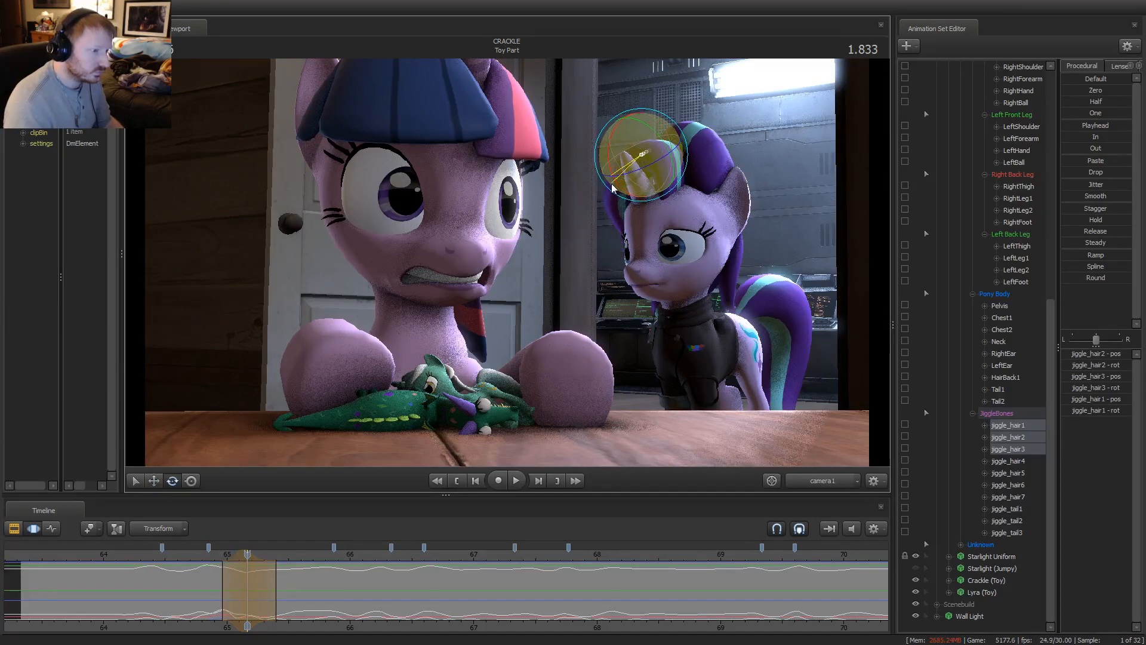
key("space")
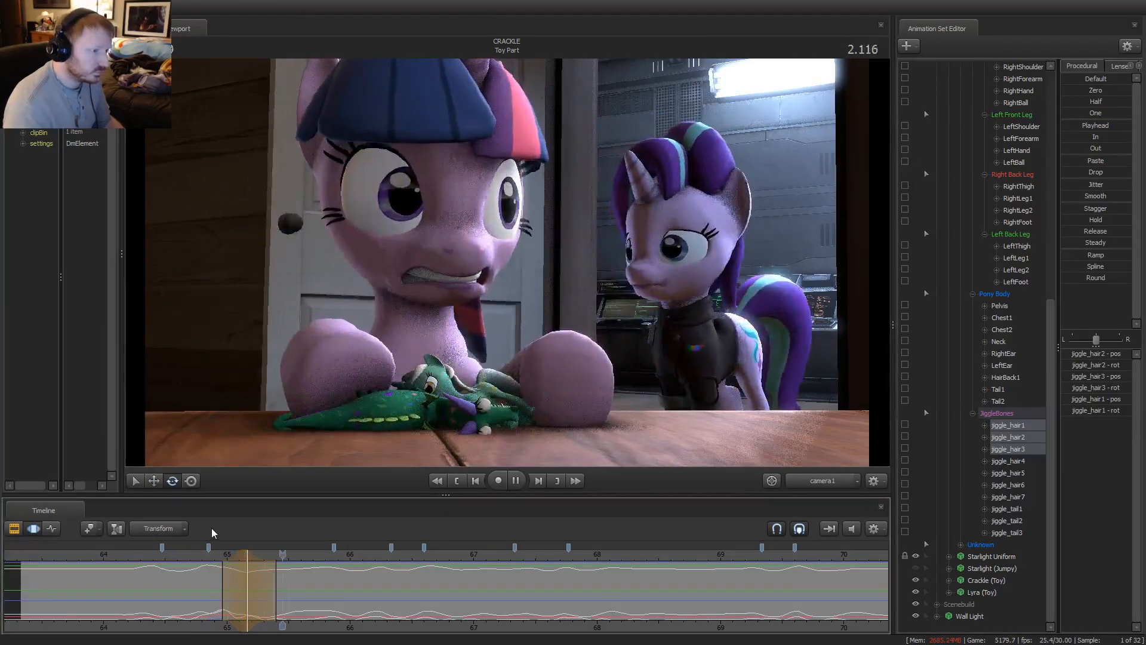
key("space")
key("space")
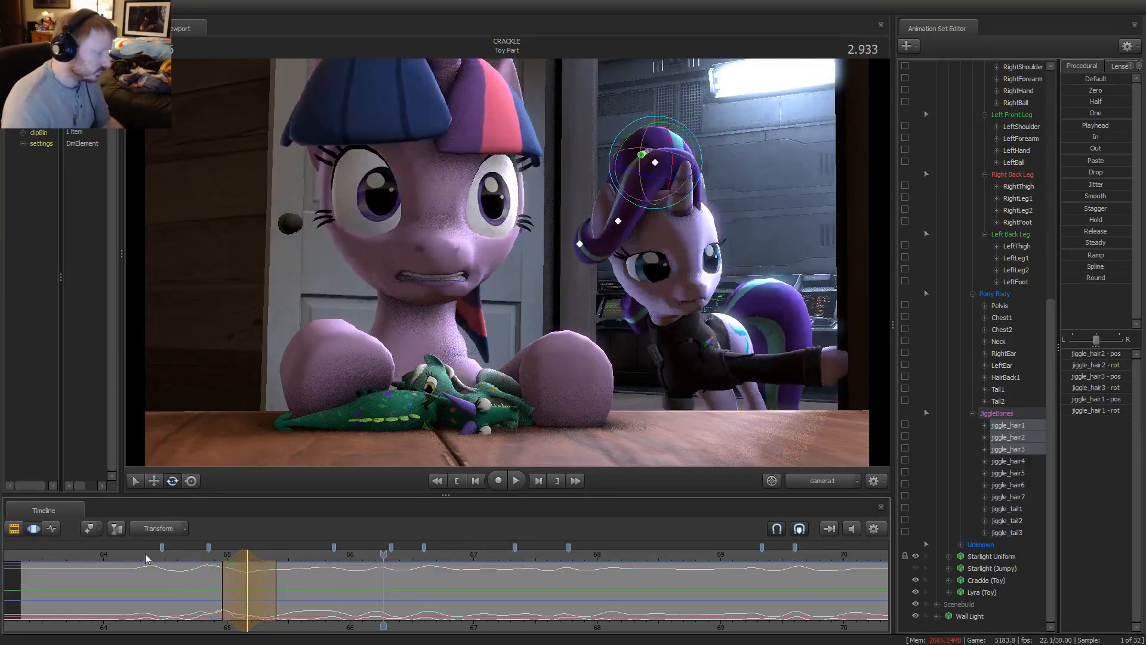
key("space")
Rotate jiggle_hair1 through jiggle_hair3 outward from the face over a time selection around shot time 1.200 and play back
left_click_drag(145, 586, 170, 599)
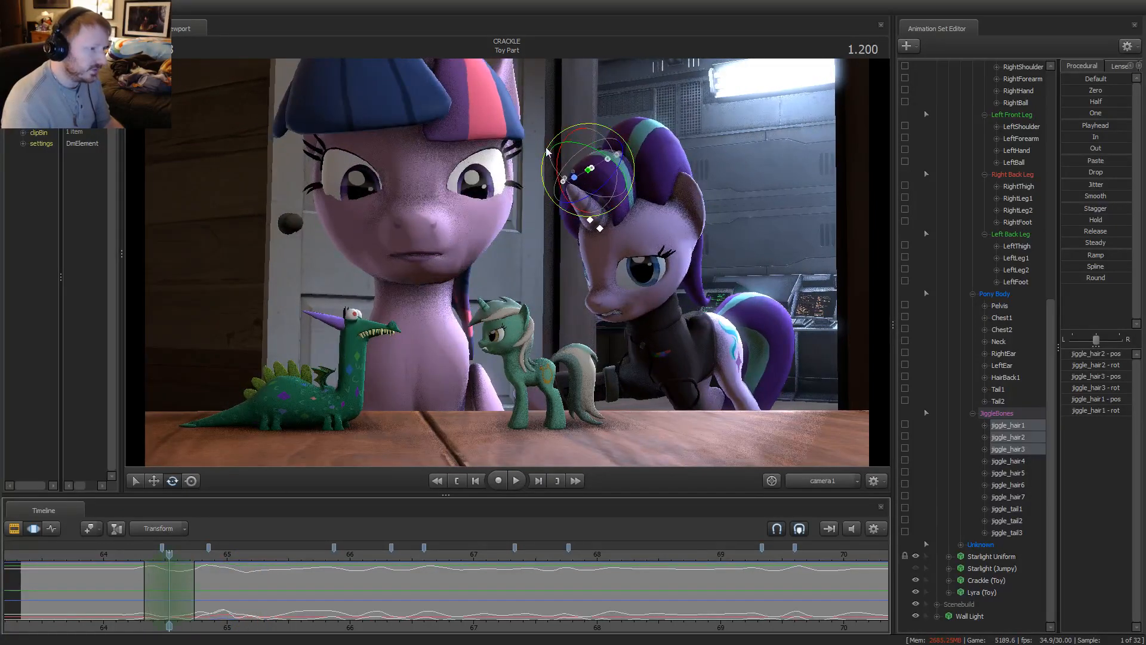
left_click_drag(546, 151, 570, 169)
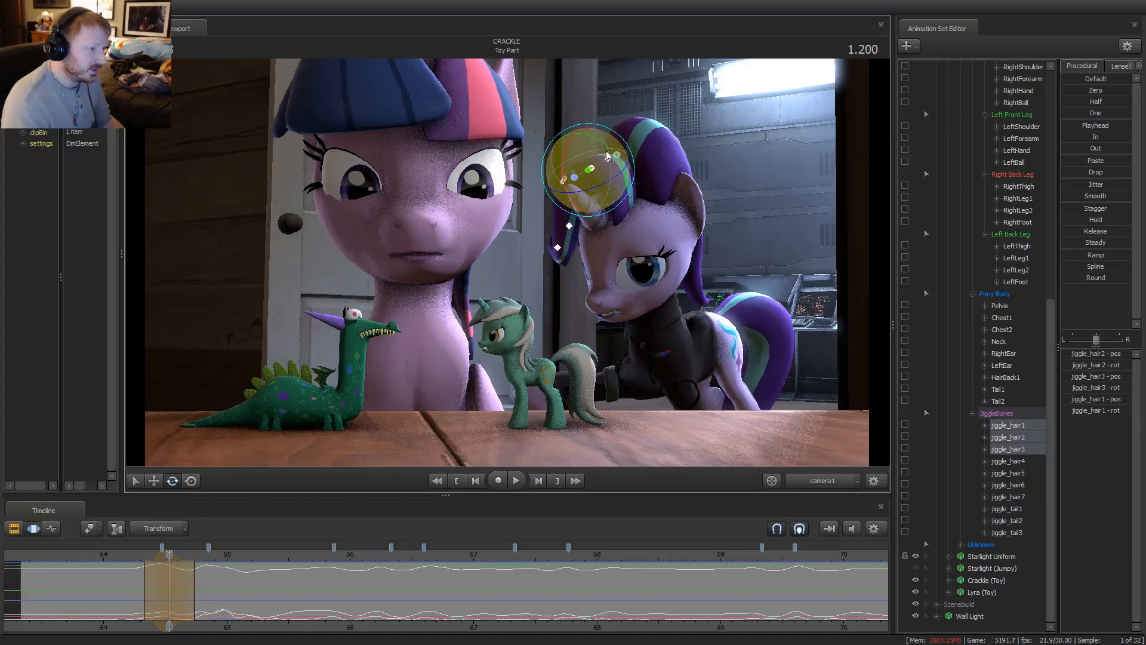
left_click(124, 556)
key("space")
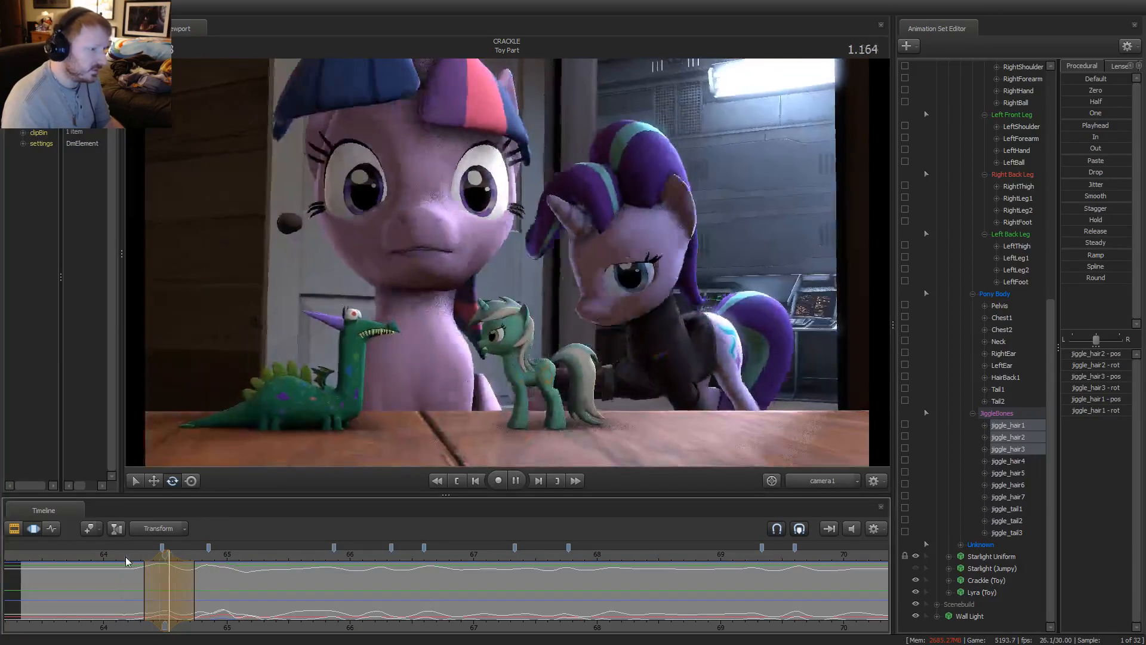
key("space")
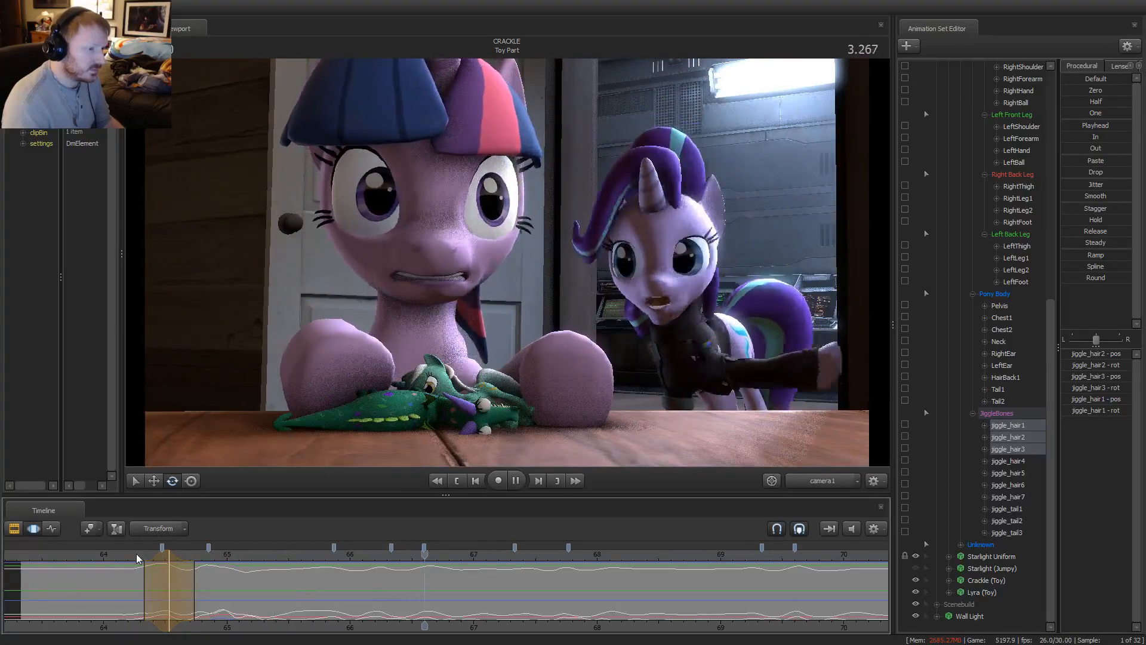
key("space")
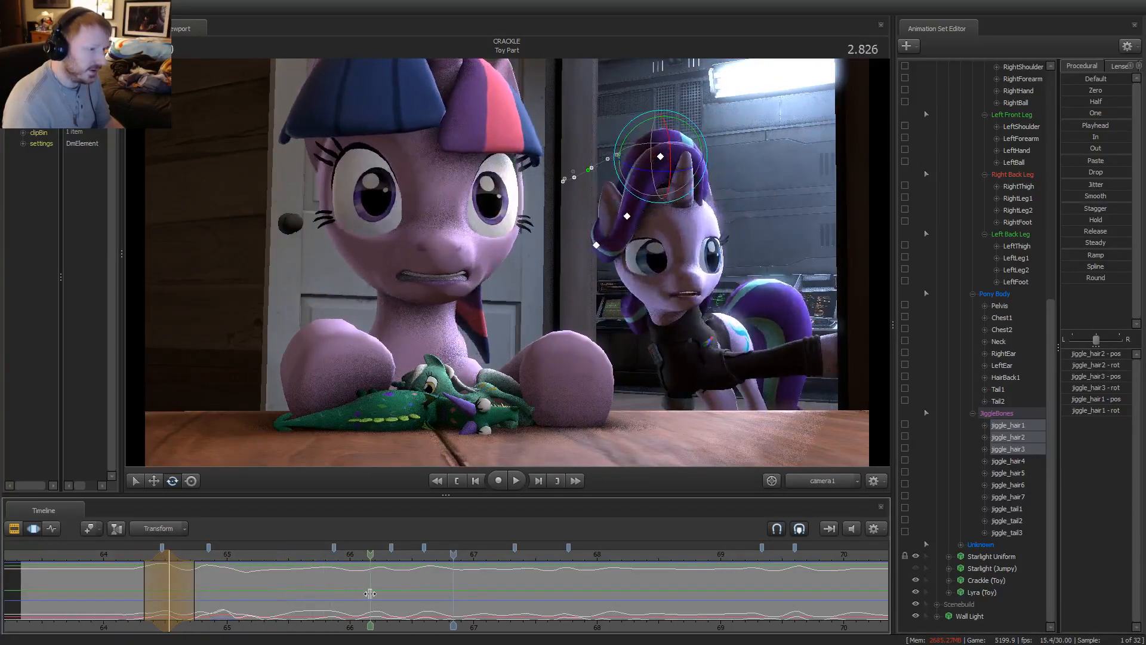
Rotate jiggle_hair1 through jiggle_hair3 slightly outward over a time selection around shot time 2.633
mouse_move(370, 592)
left_mouse_down()
mouse_move(391, 594)
mouse_move(325, 603)
mouse_move(384, 614)
mouse_move(366, 614)
left_mouse_up()
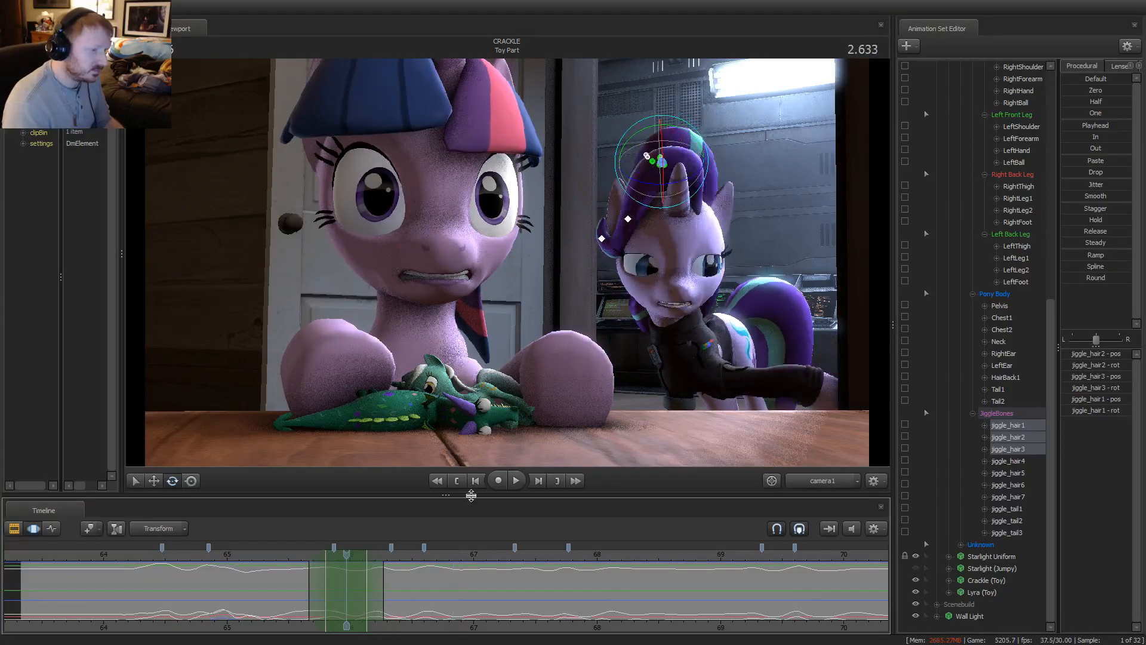
left_click_drag(639, 164, 638, 164)
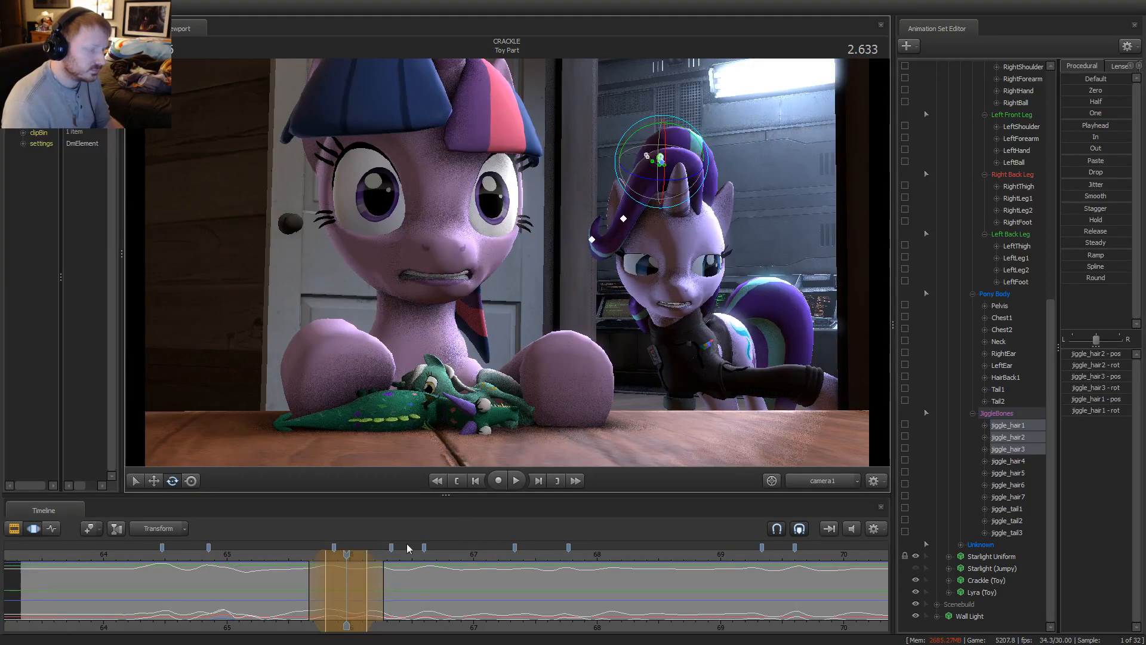
Move jiggle_hair2 and jiggle_hair3 outward from Starlight's face over a time selection around shot time 4.500 and play back
key("space")
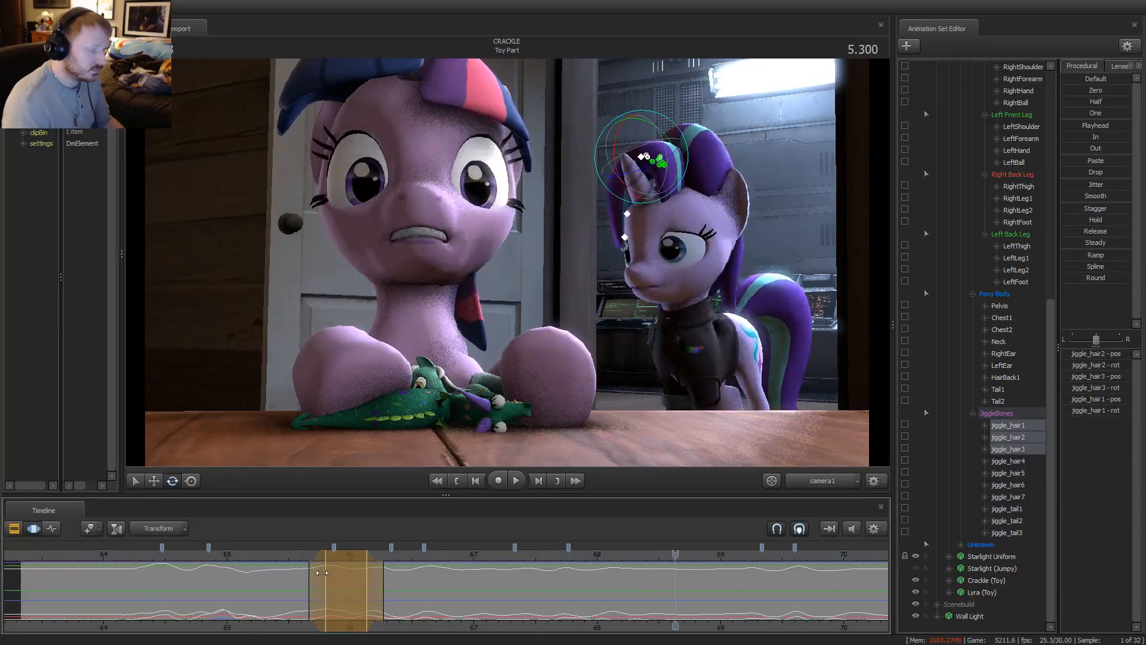
left_click(421, 590)
left_click_drag(421, 590, 577, 591)
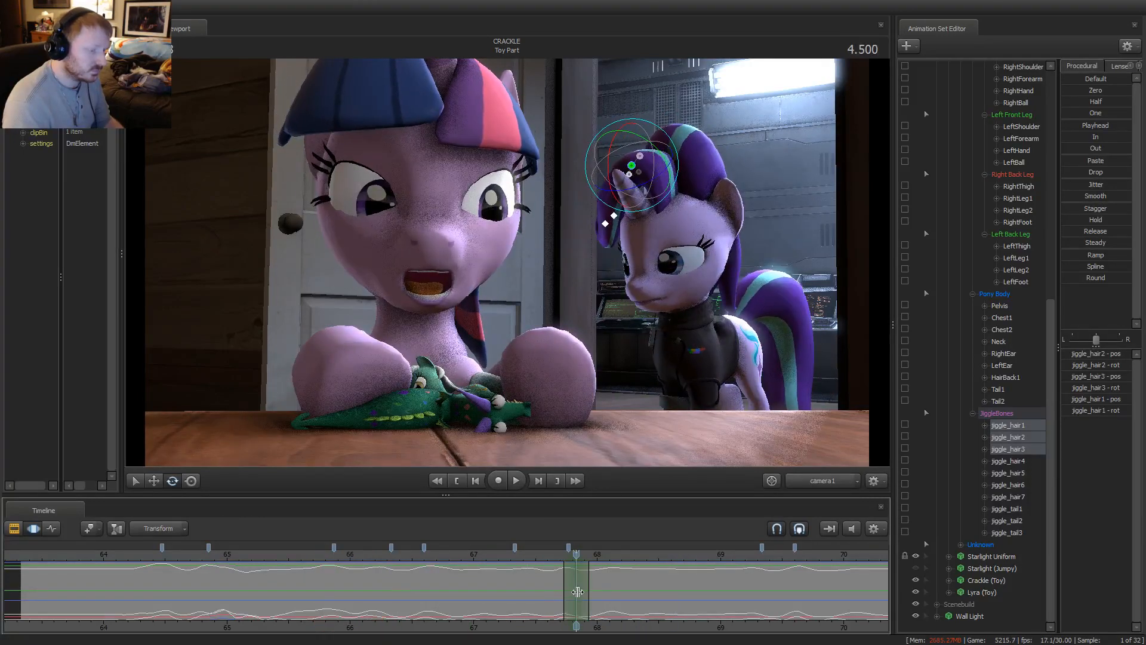
mouse_move(614, 219)
left_mouse_down("ctrl")
mouse_move(582, 238)
mouse_move(621, 234)
mouse_move(609, 203)
mouse_move(594, 208)
left_mouse_up("ctrl")
key("r")
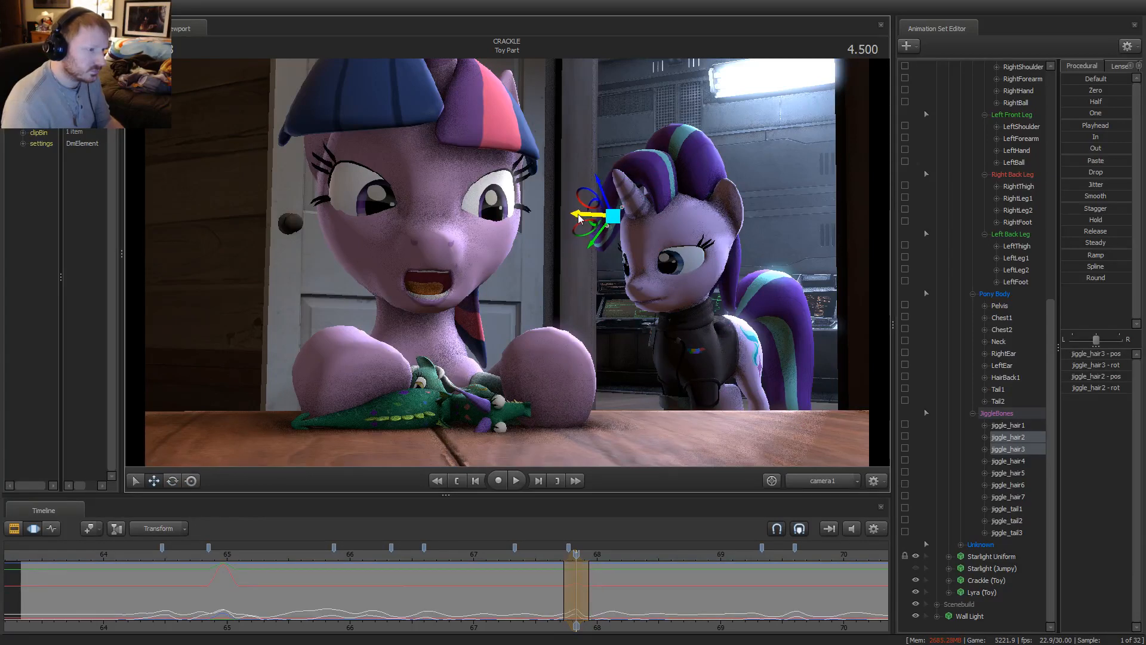
key("space")
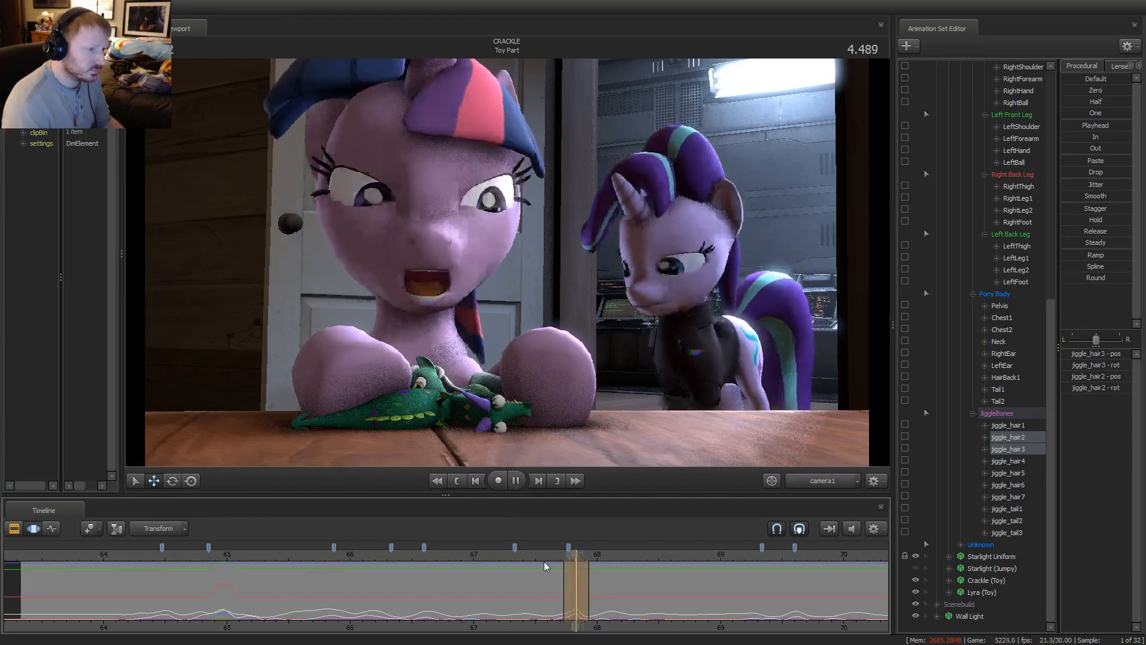
Move jiggle_hair2 and jiggle_hair3 over a new time selection around shot time 4.600 and play back the result
scroll(588, 593, "up", 3)
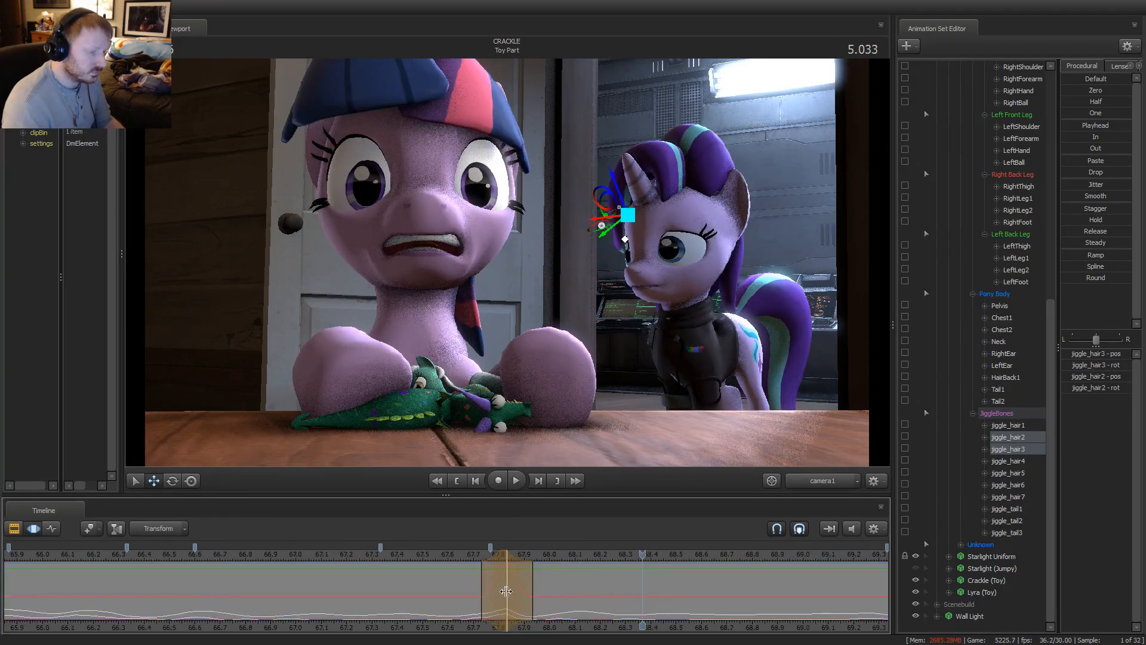
left_click(533, 585)
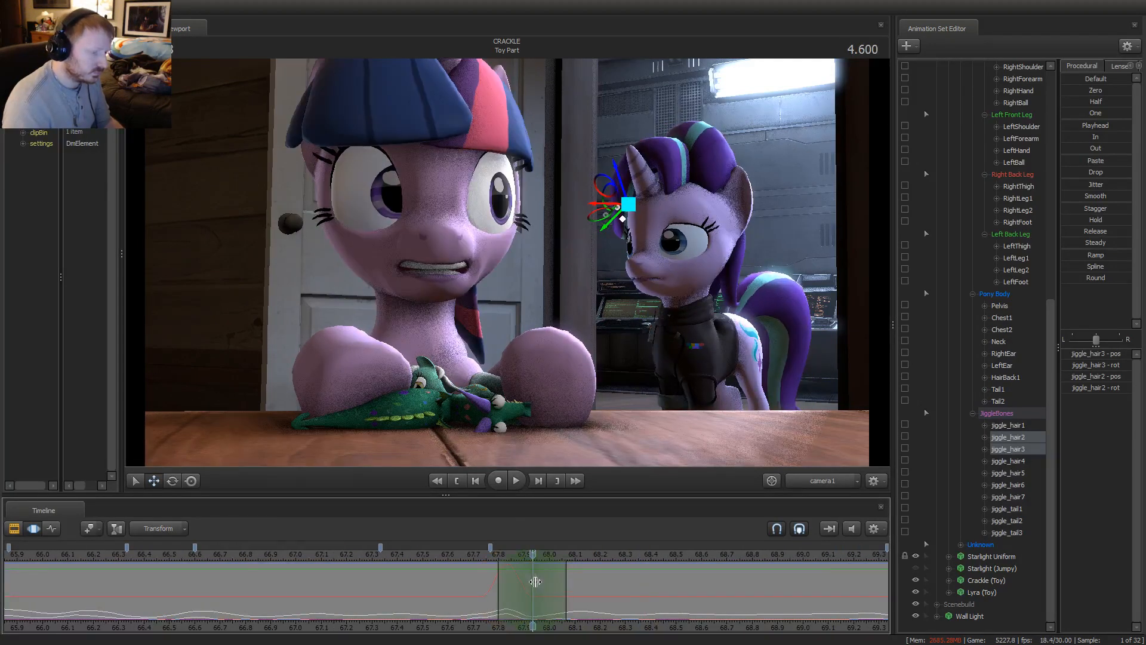
key("e")
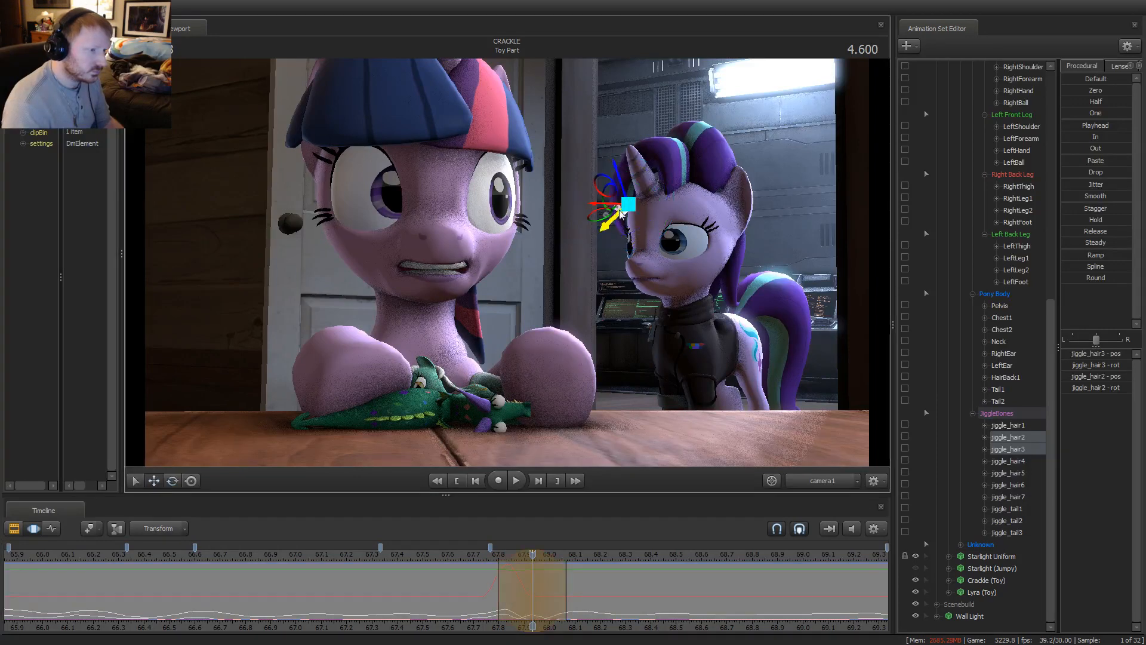
left_click(476, 554)
key("space")
key("space")
scroll(537, 578, "up", 1)
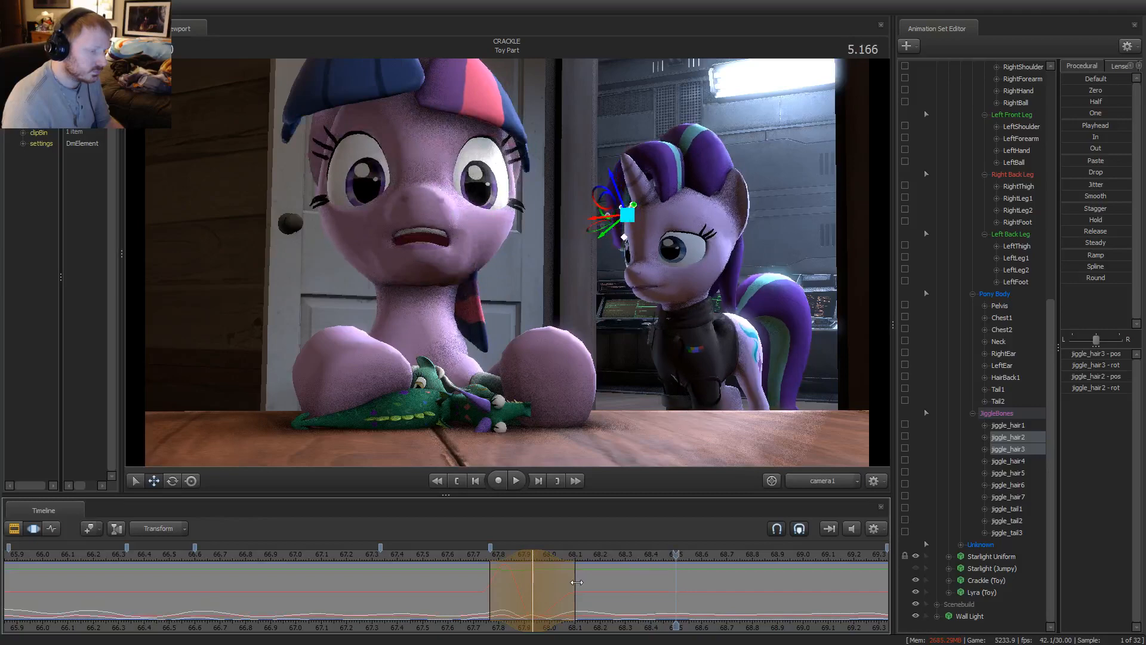
Extend the end of the time selection around shot time 4.600 to about 68.2 on the timeline and replay the section
left_click_drag(576, 582, 609, 582)
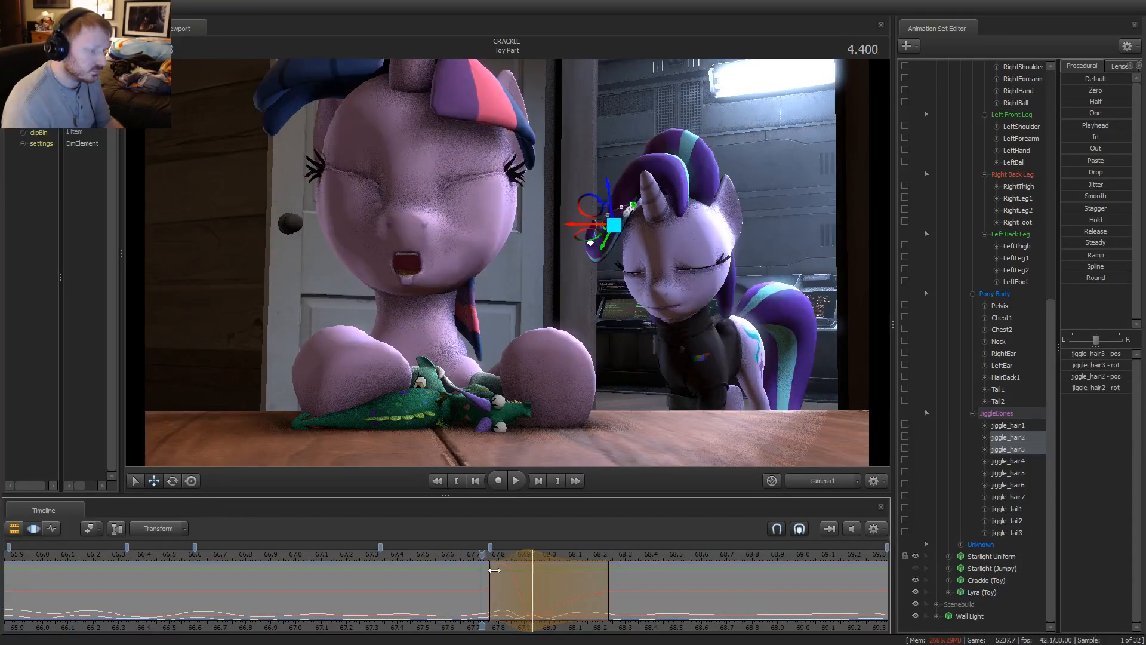
key("space")
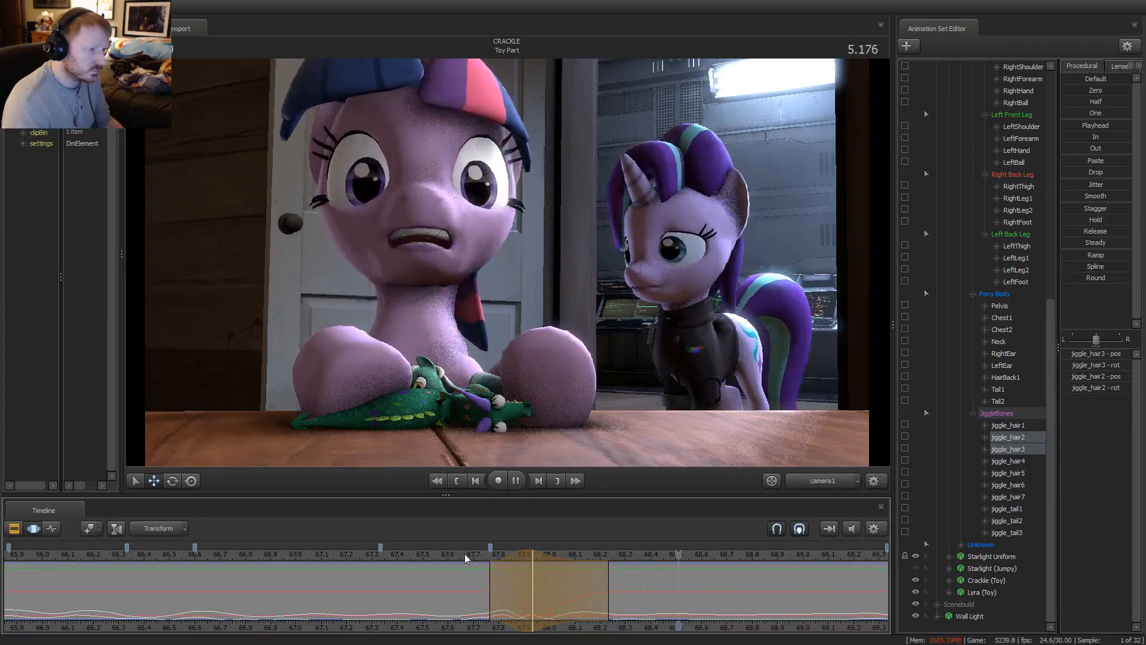
key("space")
middle_click_drag(691, 629, 348, 613)
scroll(340, 591, "down", 3)
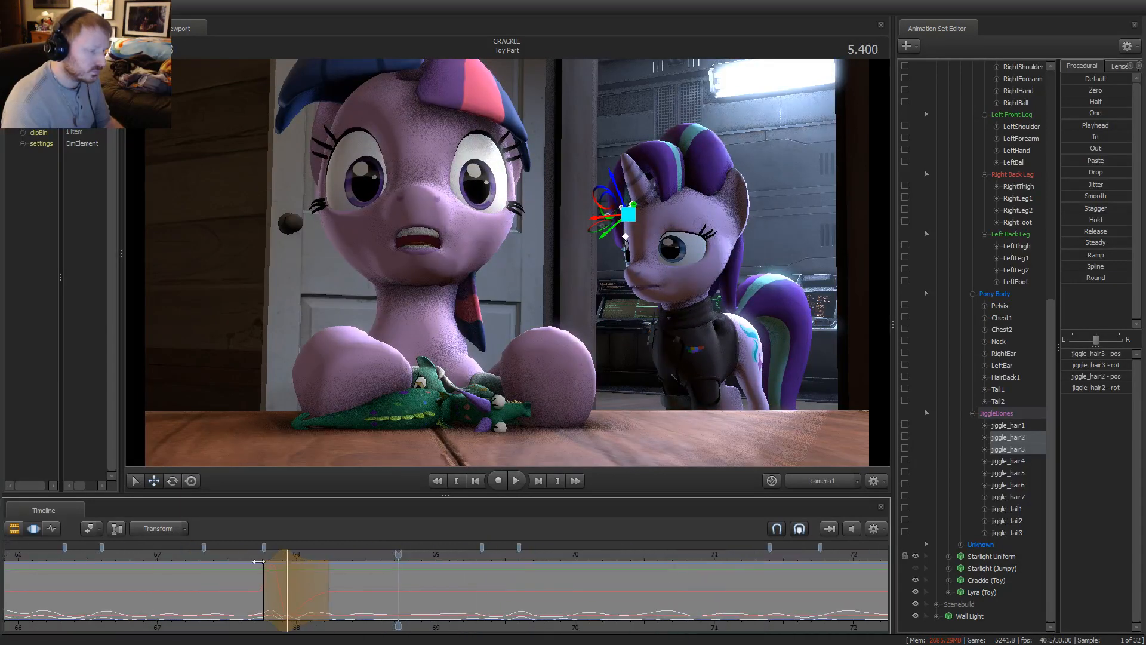
left_click(225, 559)
key("space")
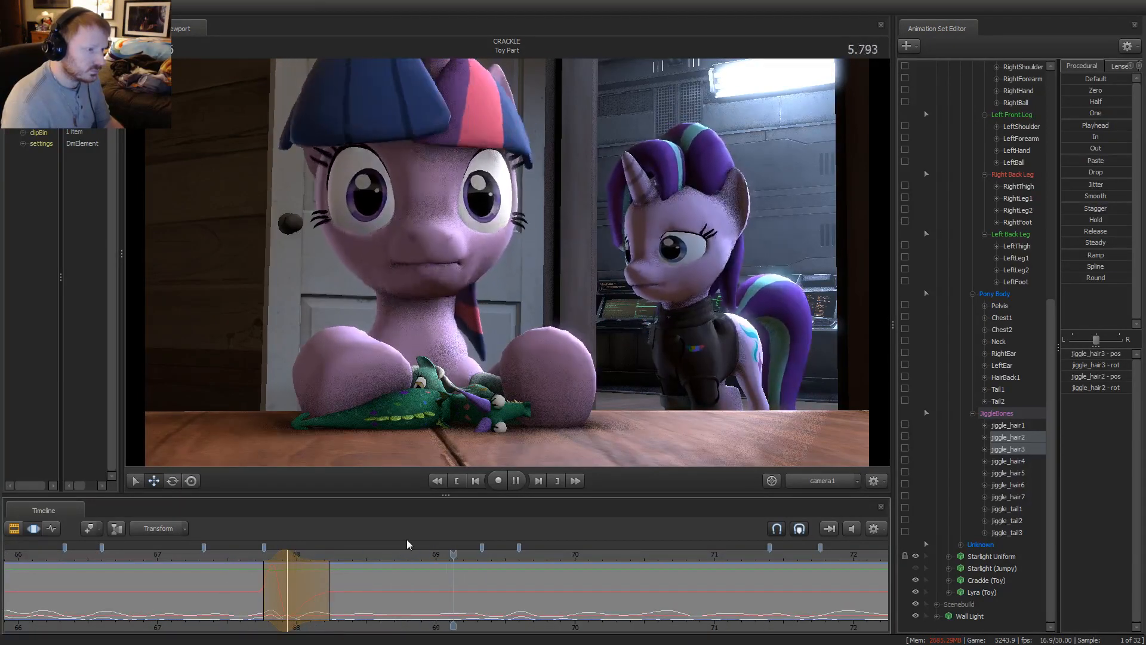
key("space")
Rotate jiggle_hair2 and jiggle_hair3 over a time selection around shot time 6.266, widen the selection, and play back
left_click(536, 594)
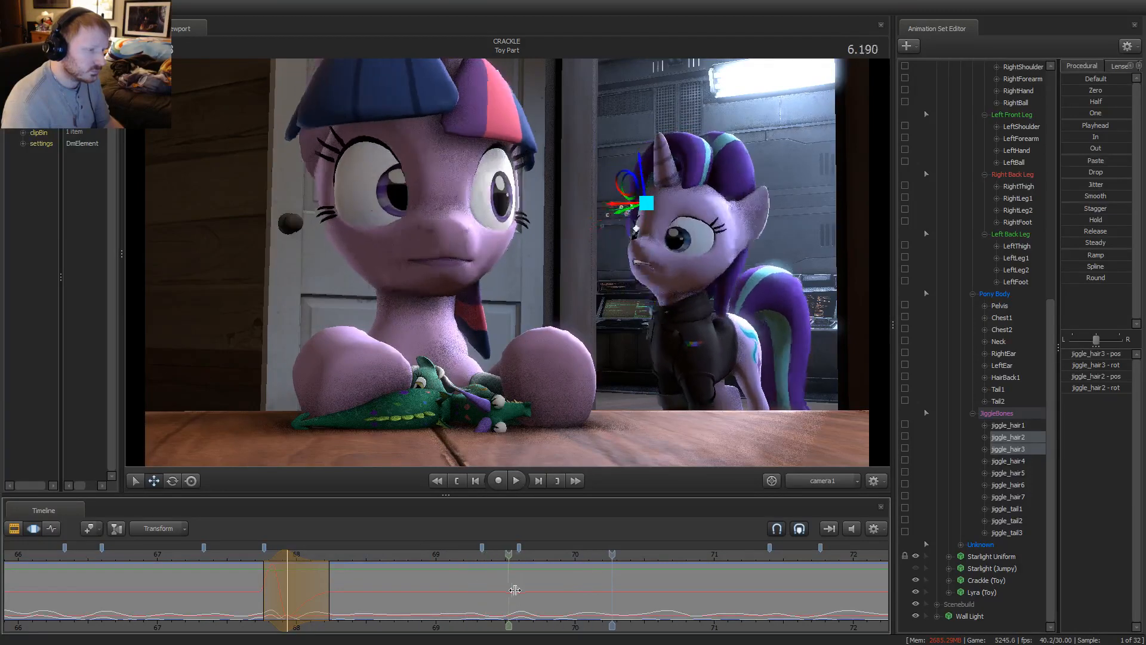
left_click_drag(500, 599, 518, 604)
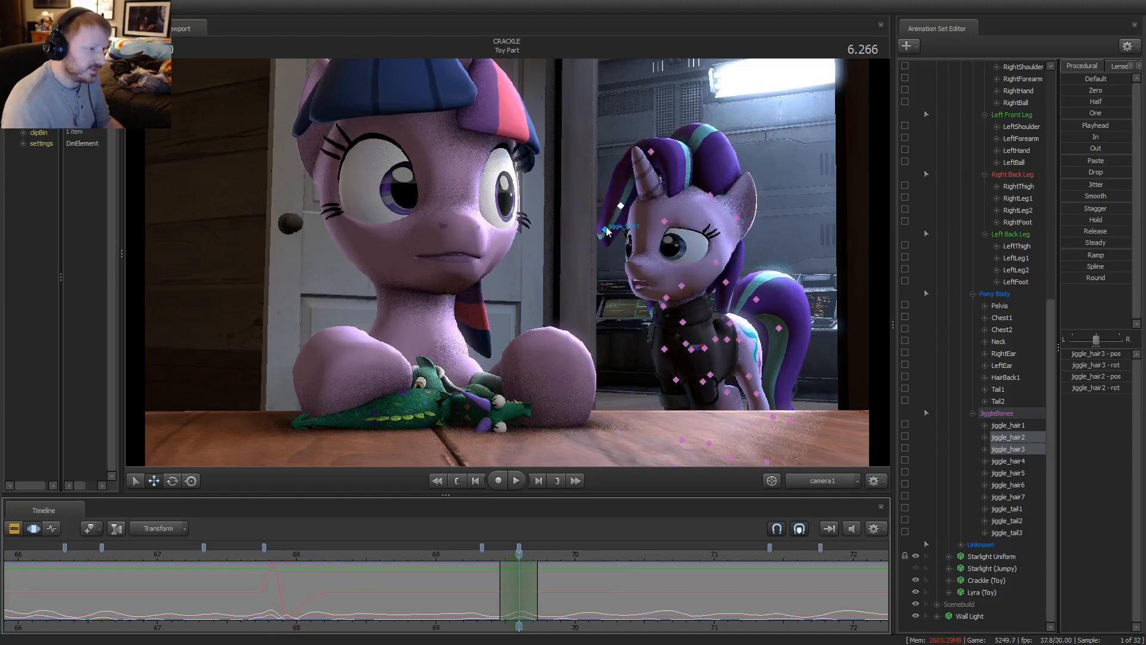
mouse_move(620, 209)
left_mouse_down("ctrl")
mouse_move(579, 224)
mouse_move(585, 210)
mouse_move(594, 227)
left_mouse_up("ctrl")
key("e")
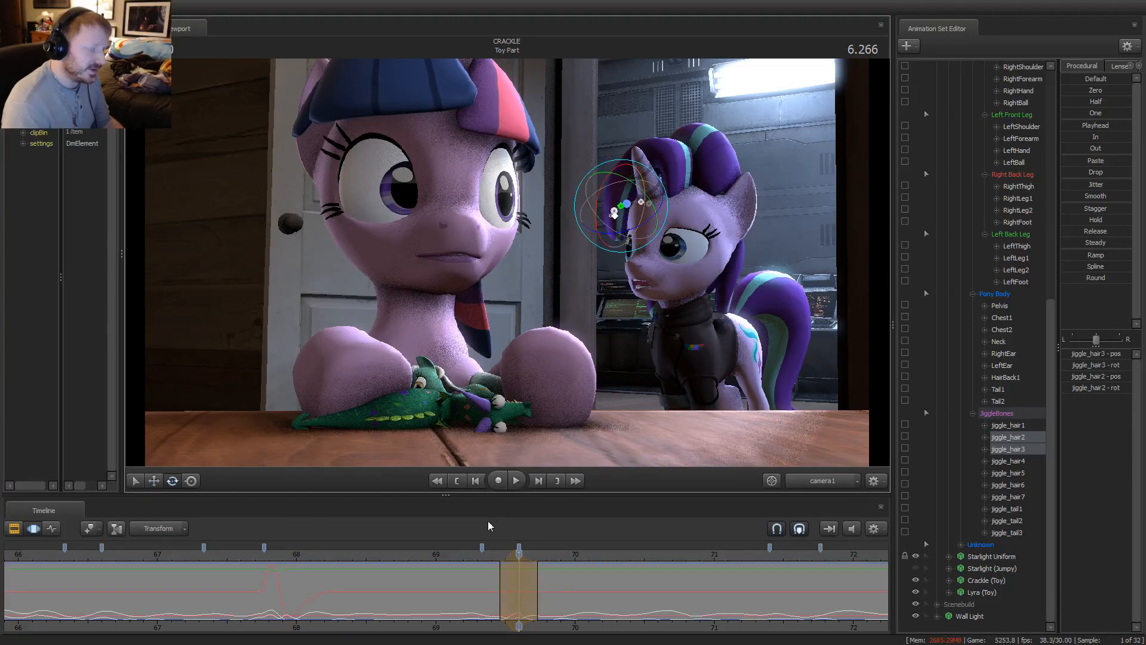
mouse_move(489, 582)
left_mouse_down()
mouse_move(547, 588)
mouse_move(532, 582)
left_mouse_up()
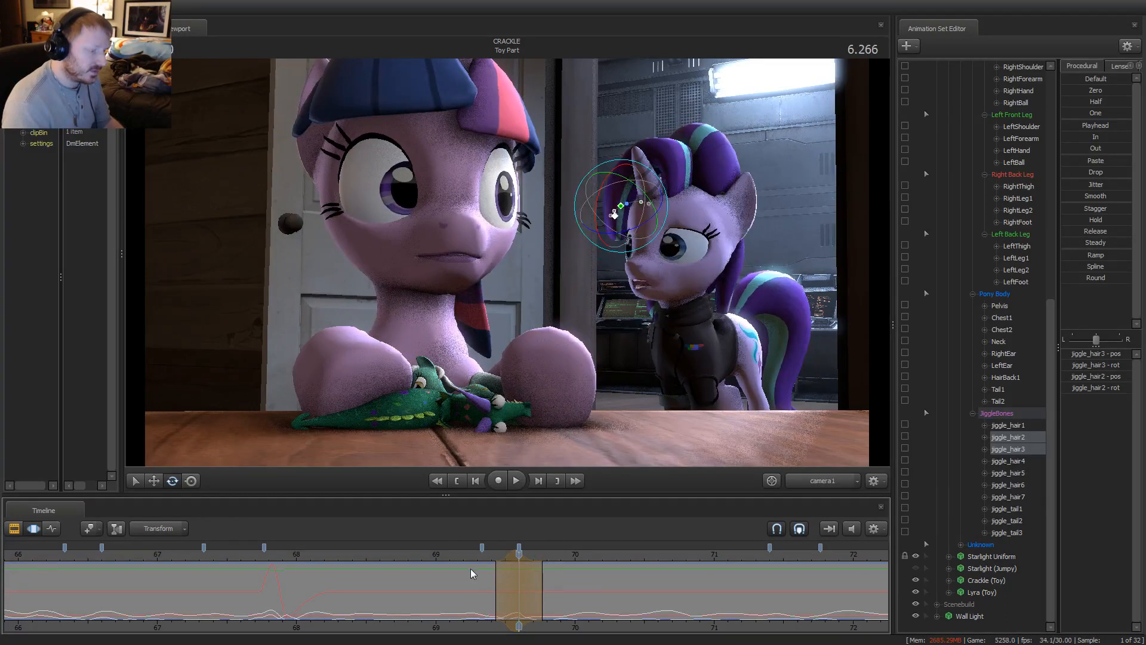
key("space")
key("space")
Move jiggle_hair2 and jiggle_hair3 over a time selection around shot time 6.466 and play back the rest of the shot
key("shift")
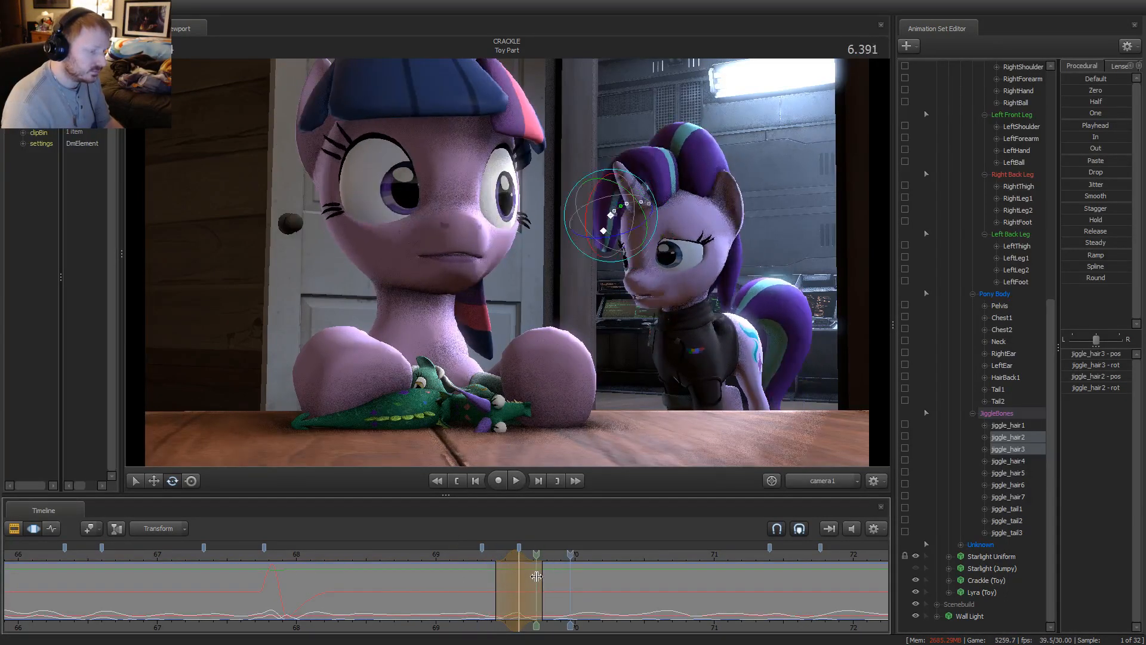
left_click_drag(537, 576, 544, 578)
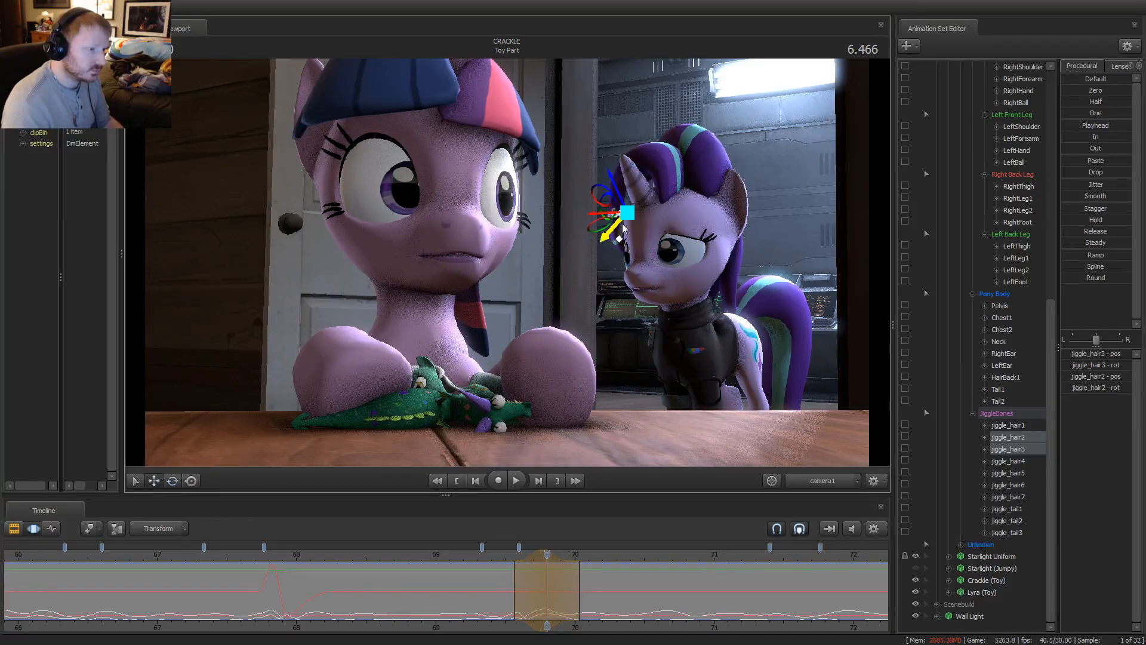
left_click(471, 558)
key("space")
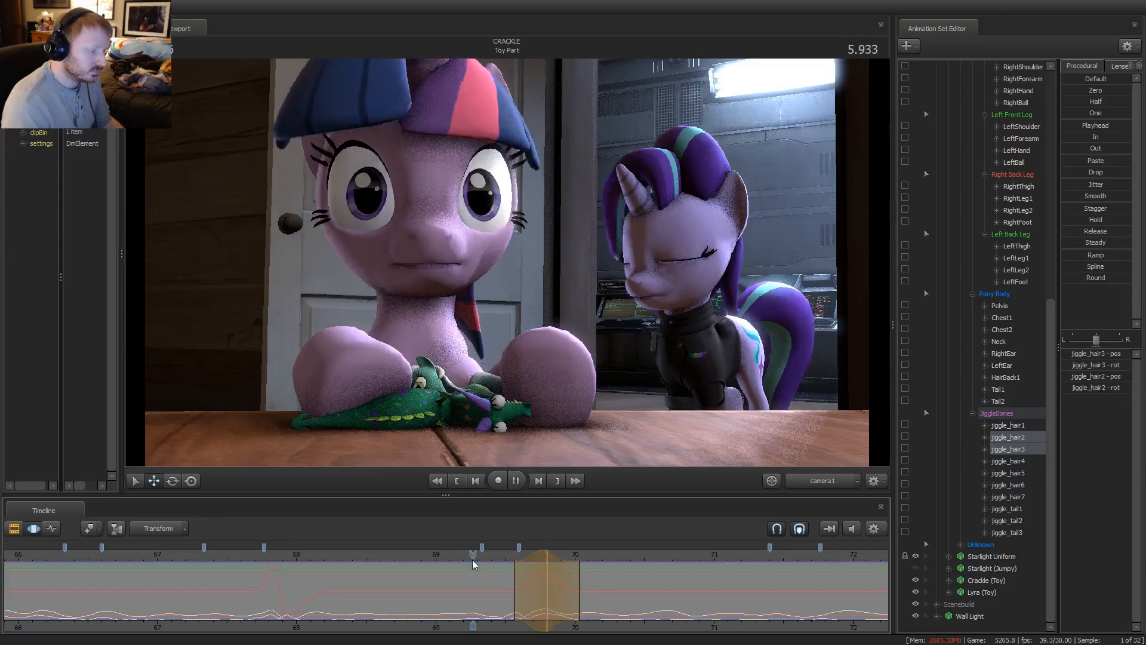
key("space")
left_click(454, 555)
key("space")
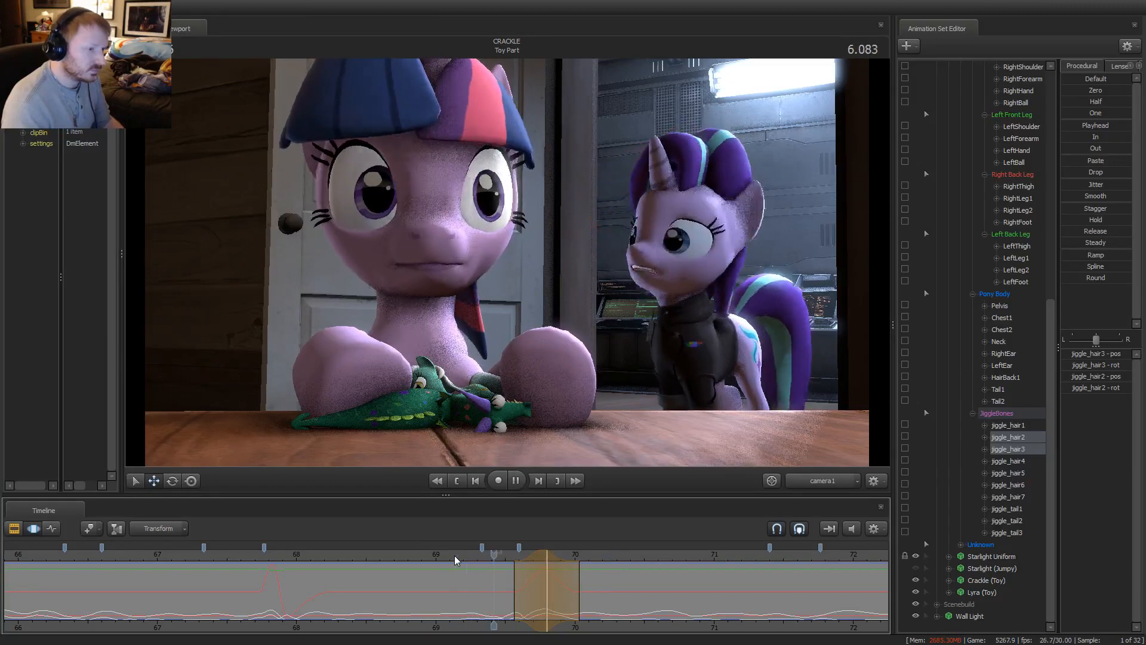
key("space")
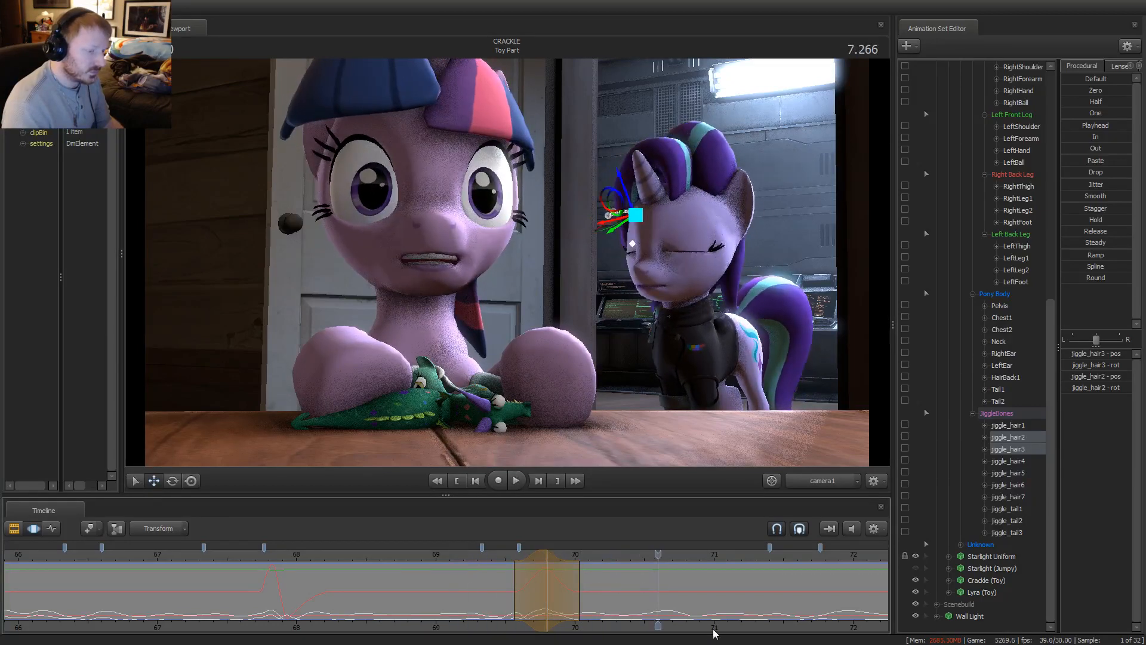
key("space")
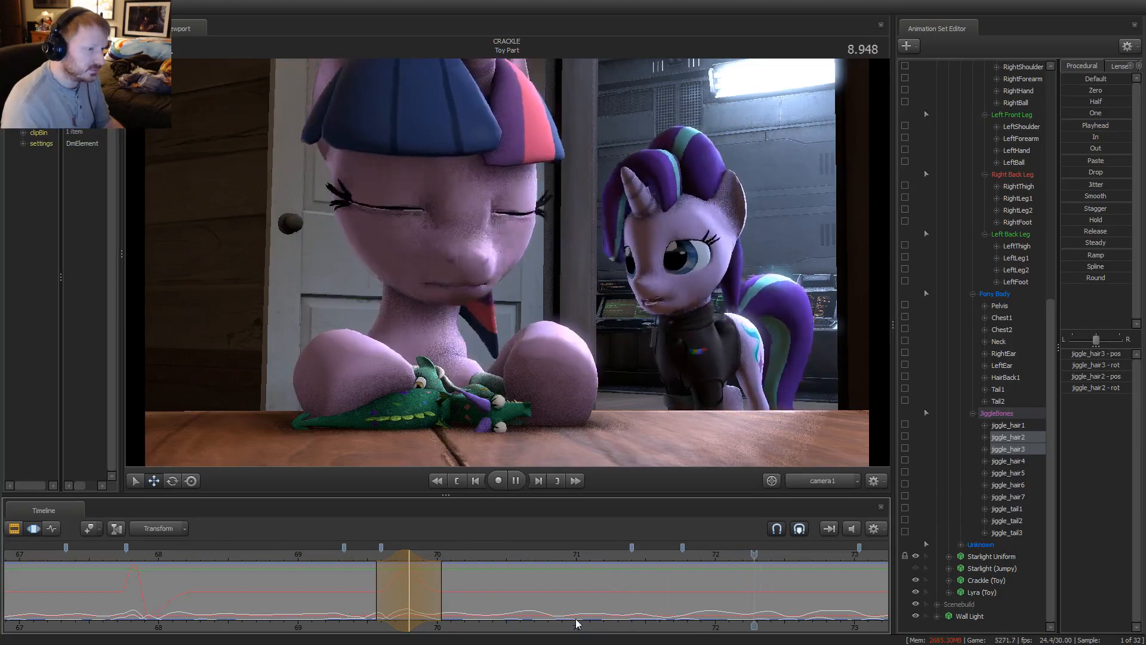
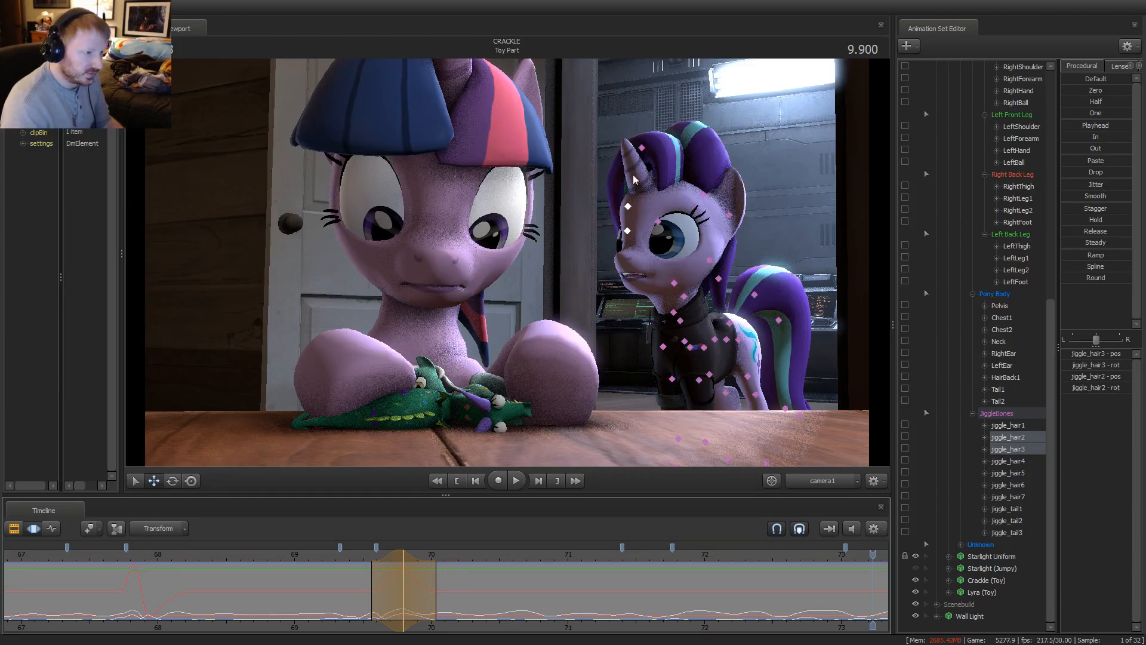
Select jiggle_hair1, jiggle_hair2 and jiggle_hair3, set a time selection from about 71.8 to 72.5 on the timeline, and replay the section
left_click_drag(627, 143, 614, 255)
left_click_drag(642, 145, 600, 214)
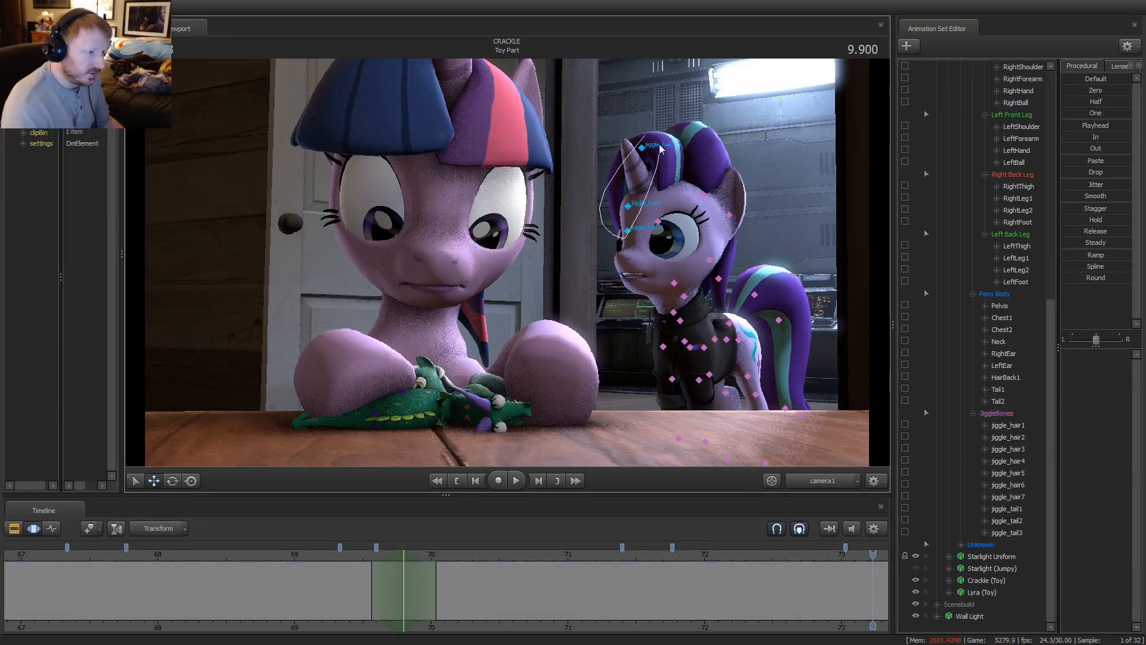
left_click_drag(660, 149, 655, 147)
key("space")
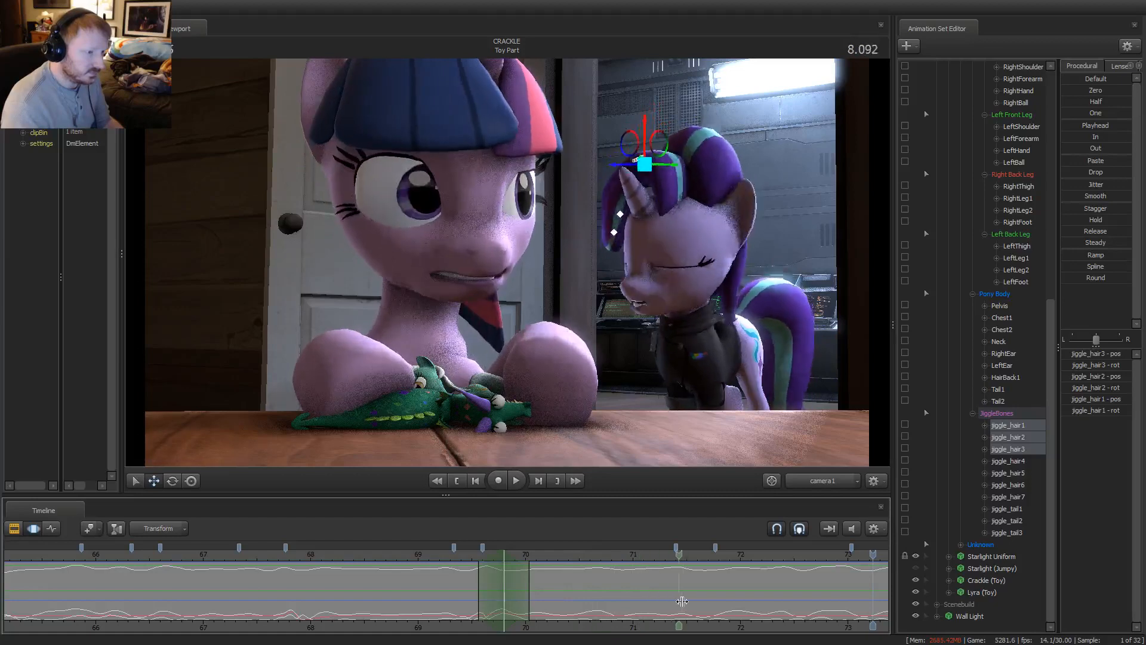
left_click(733, 601, "shift")
middle_click_drag(765, 627, 469, 615)
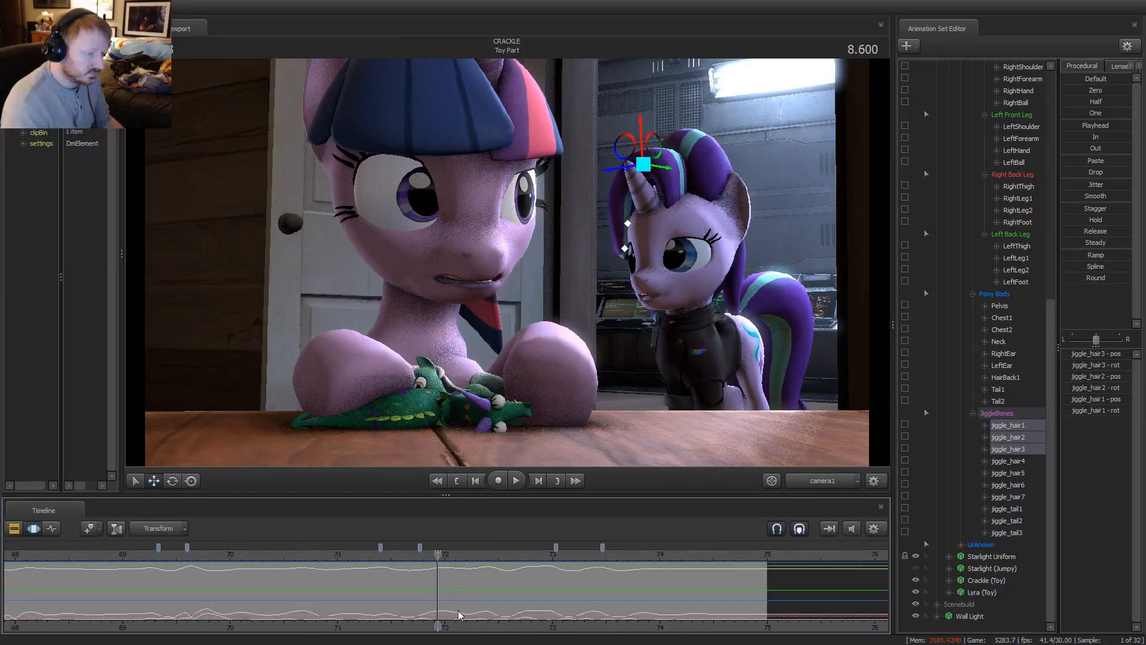
left_click_drag(489, 598, 459, 603)
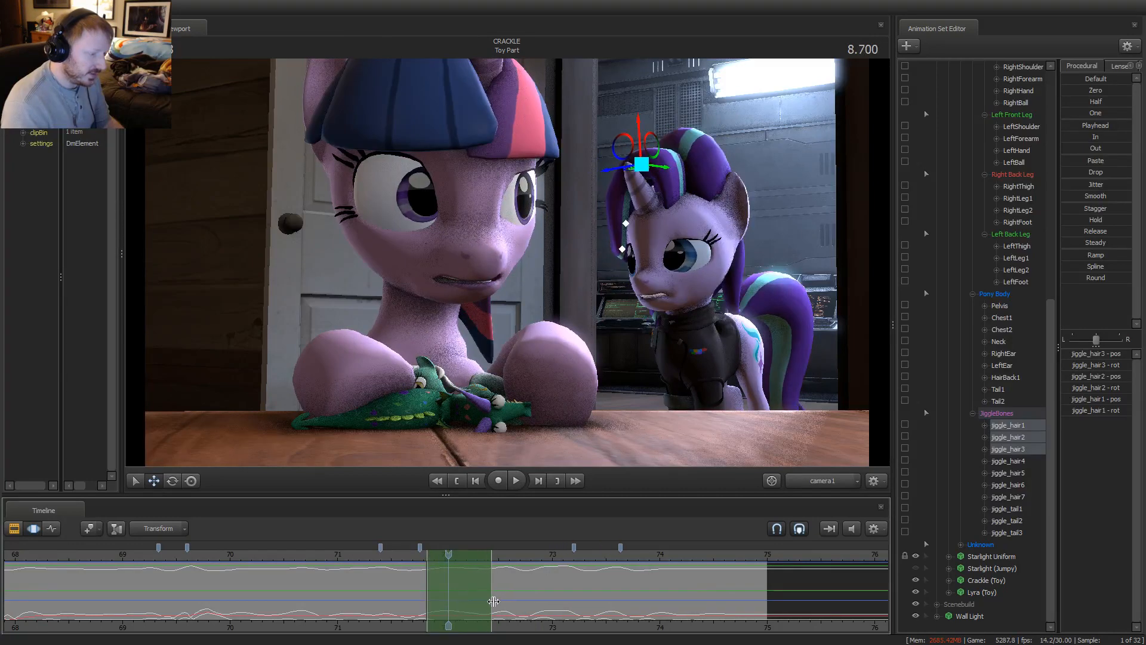
key("space")
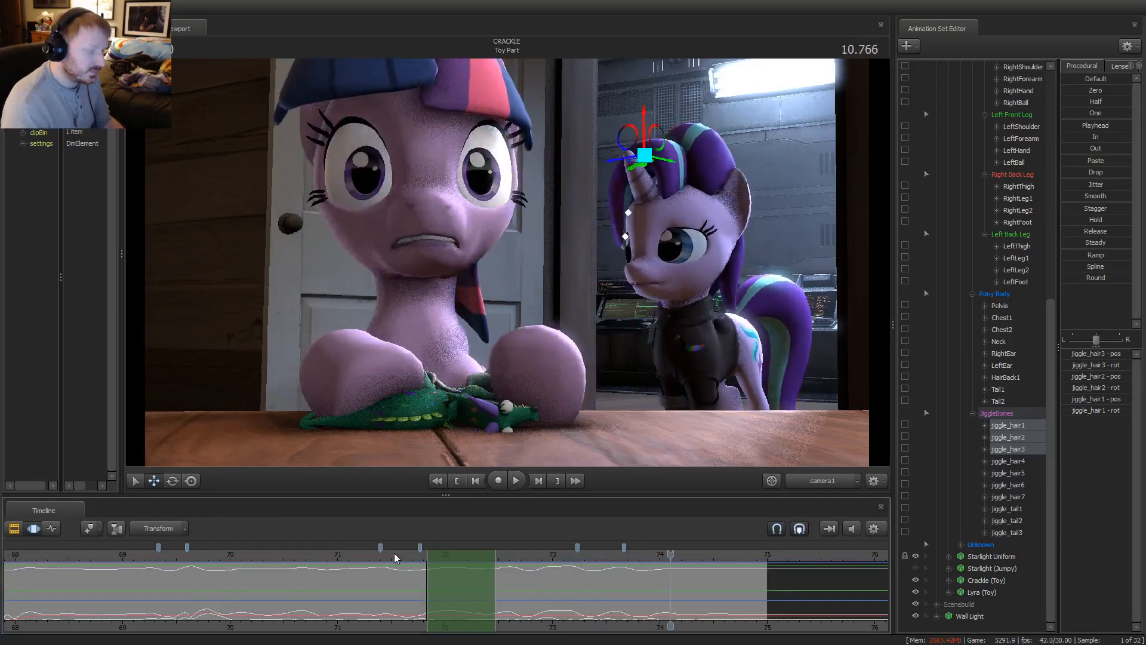
left_click(394, 553)
key("space")
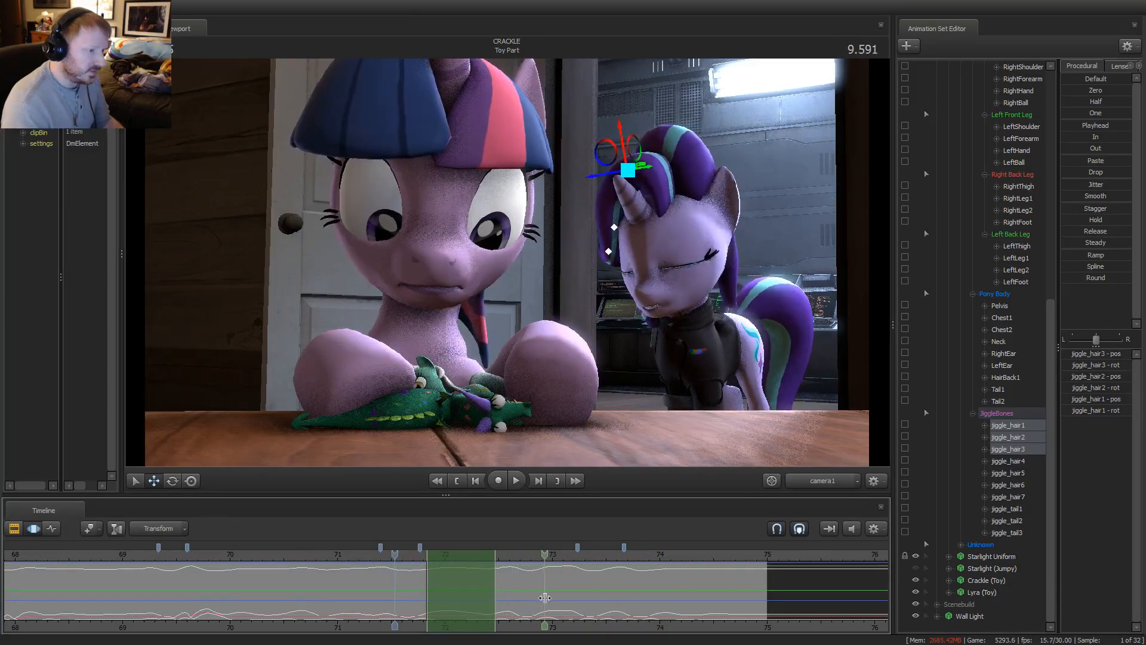
Rotate jiggle_hair2 and jiggle_hair3 over time selections around shot times 9.600 and 9.933, and play back
left_click(544, 597)
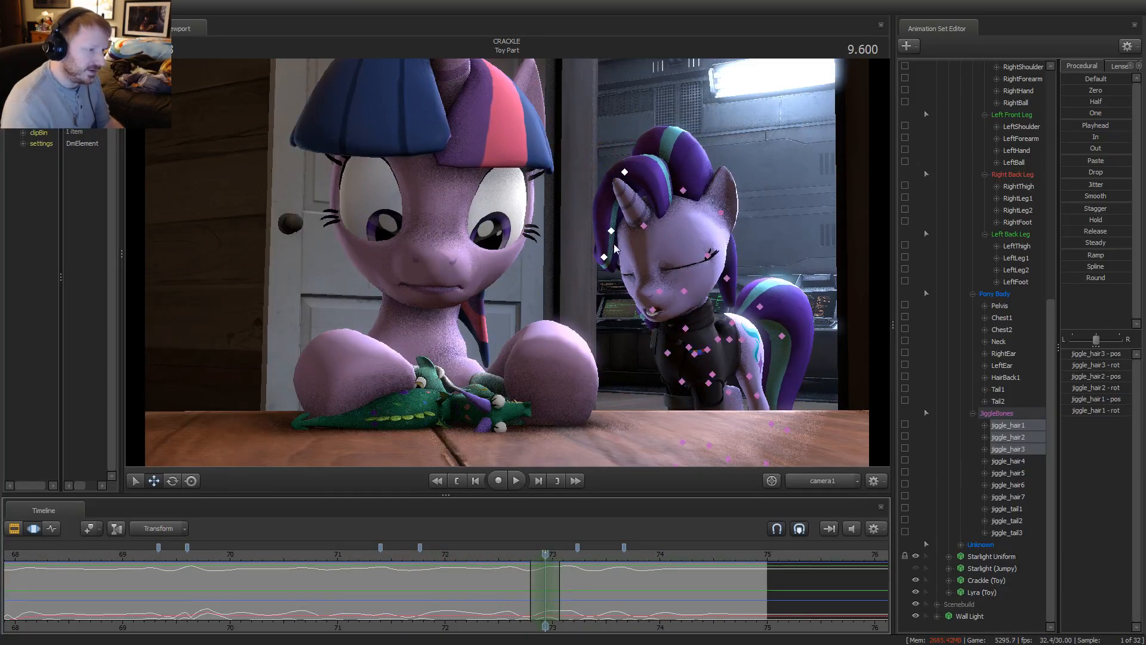
left_click_drag(636, 202, 588, 236)
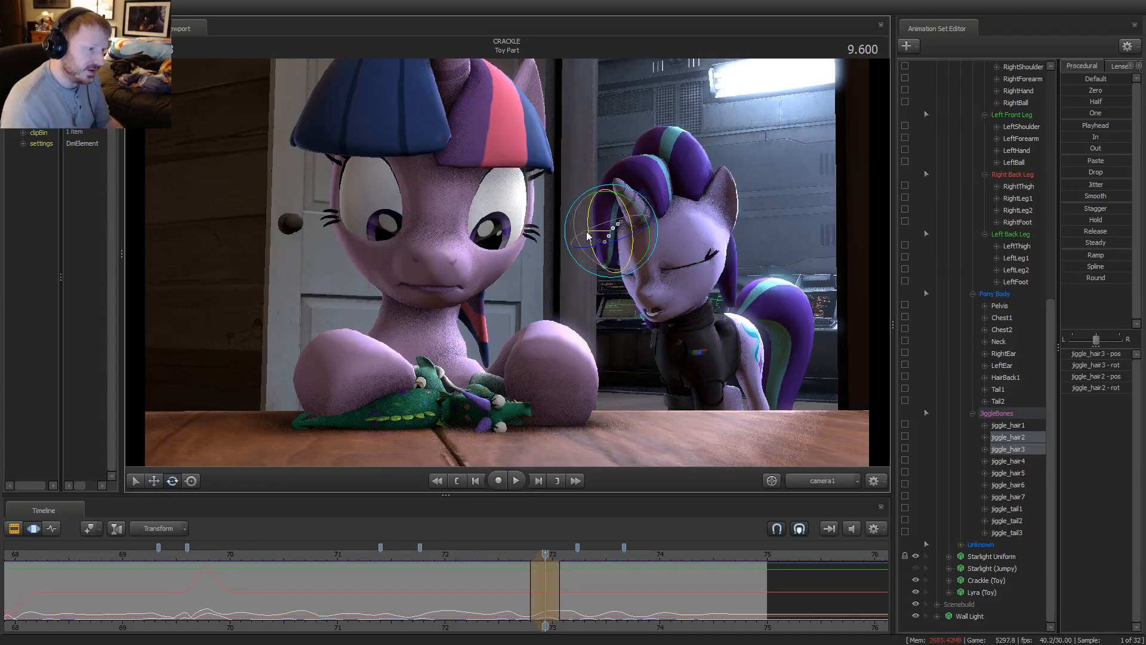
left_click_drag(544, 579, 583, 581)
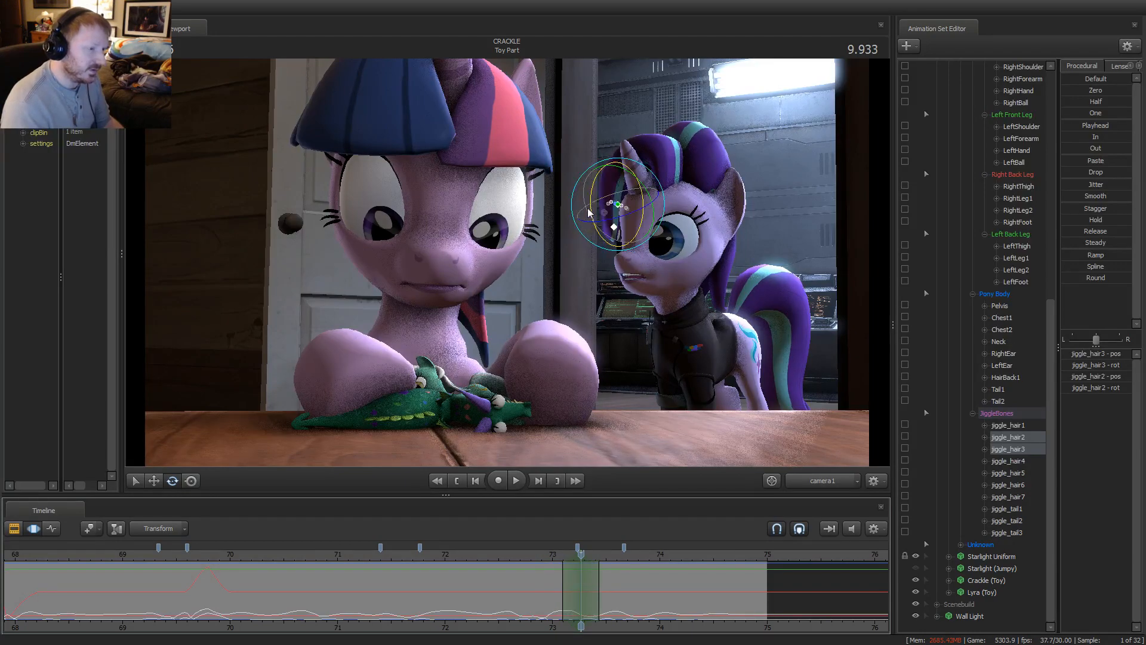
left_click_drag(592, 218, 589, 198)
key("space")
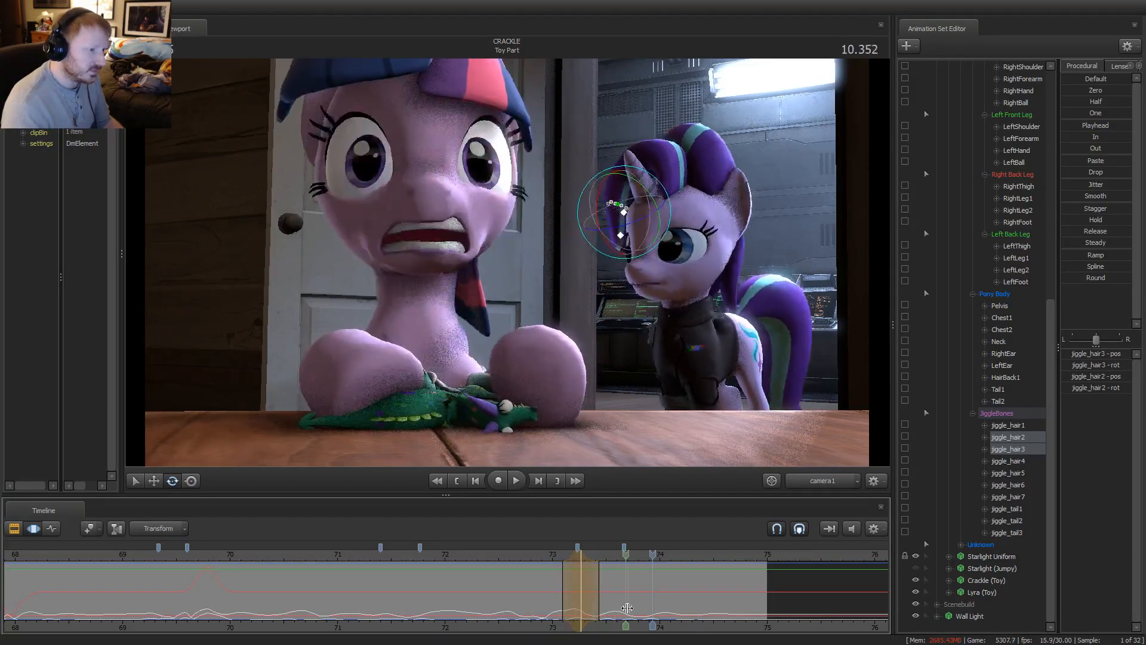
Rotate jiggle_hair2 and jiggle_hair3 over a time selection around shot time 10.366 and replay the shot from its early part
left_click(626, 608)
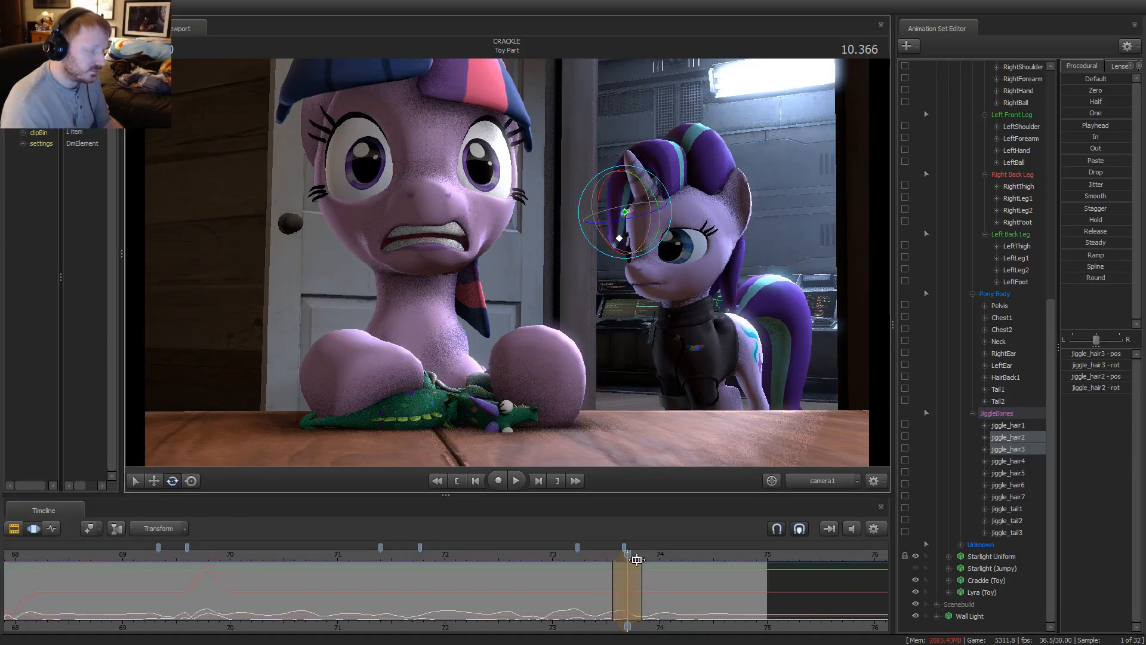
key("space")
key("space")
scroll(531, 568, "down", 2)
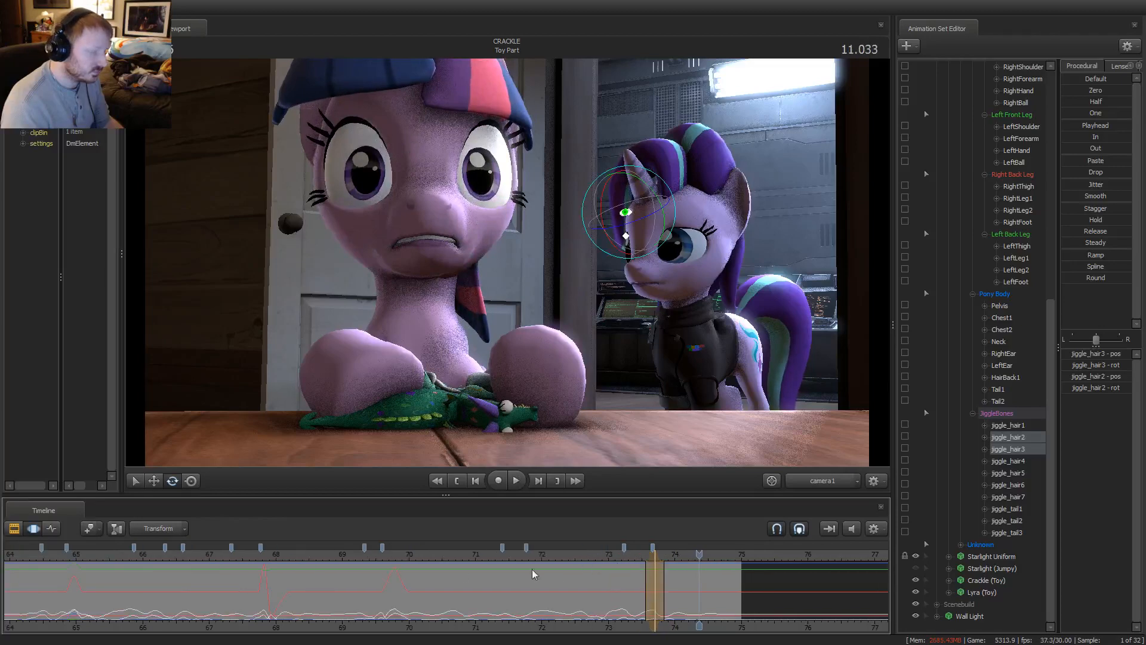
left_click(274, 557)
key("space")
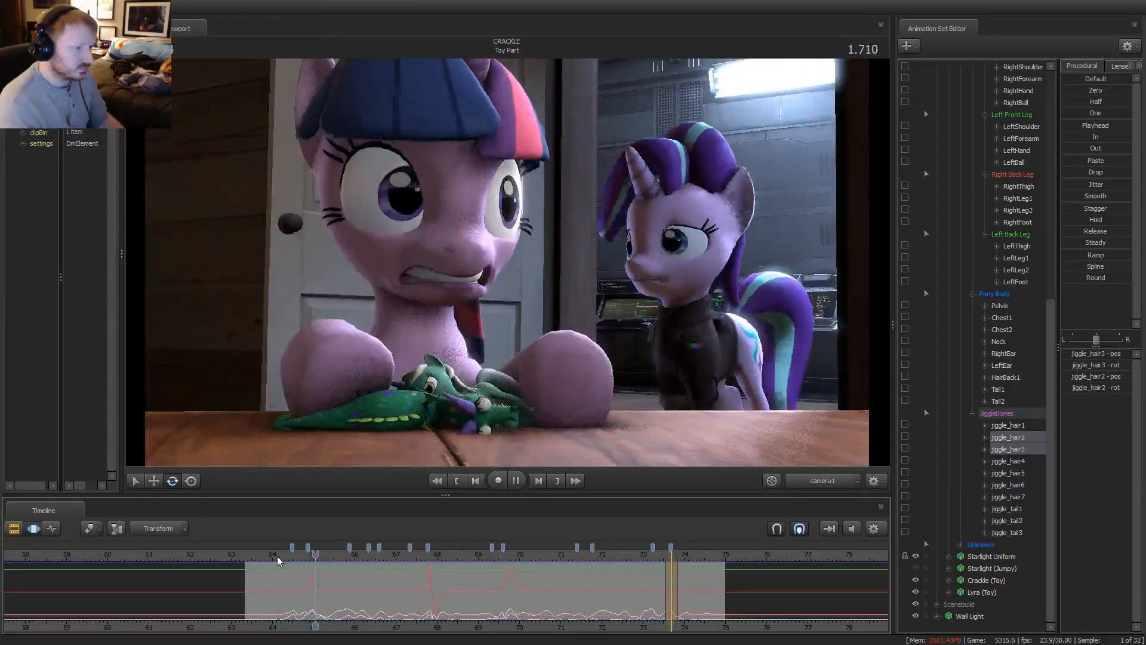
mouse_move(376, 557)
left_mouse_down()
mouse_move(417, 558)
mouse_move(383, 560)
left_mouse_up()
scroll(389, 584, "up", 6)
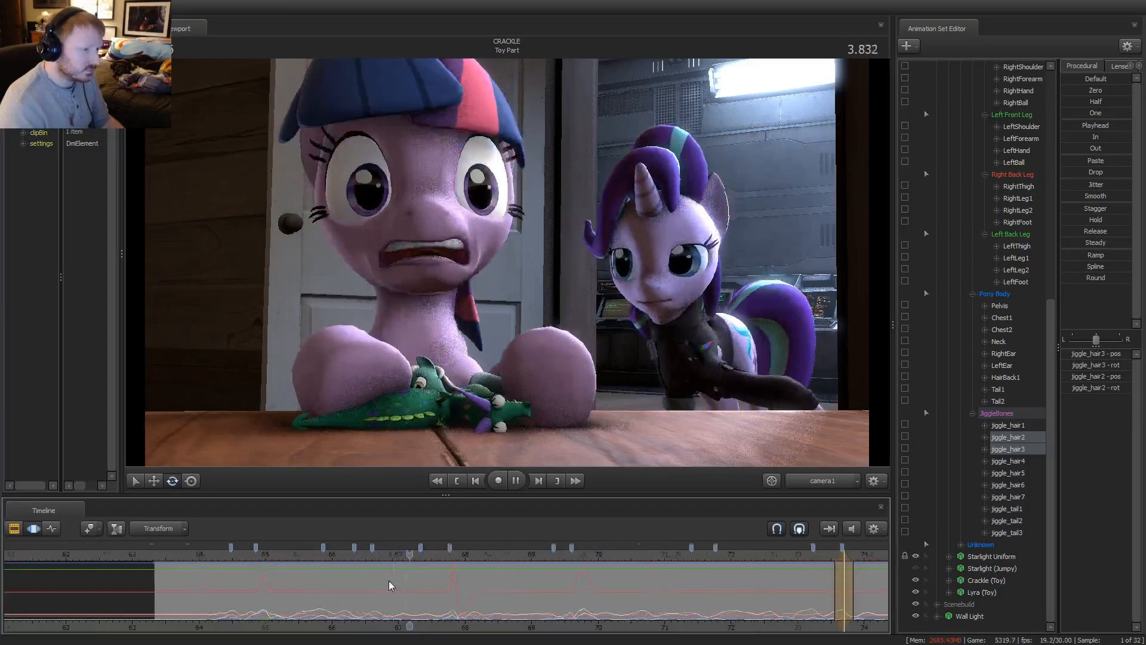
Adjust jiggle_hair1 over a wide, softly faded time selection around shot time 3.466, with its core from about 66.1 to 67.5
left_click(282, 560)
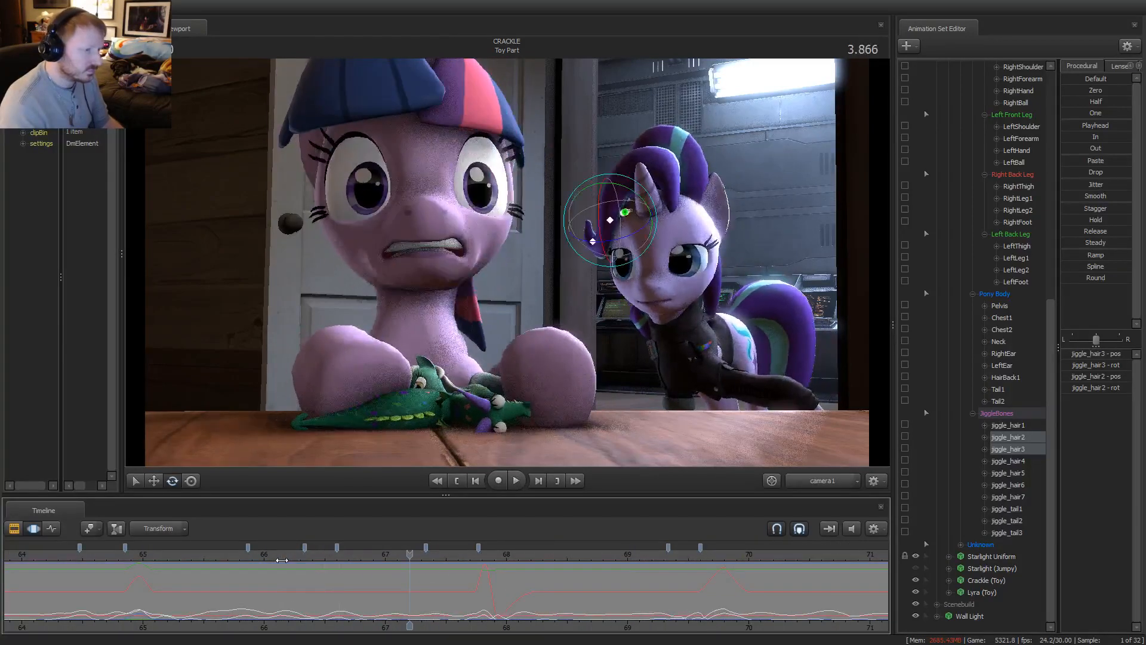
left_click(360, 588)
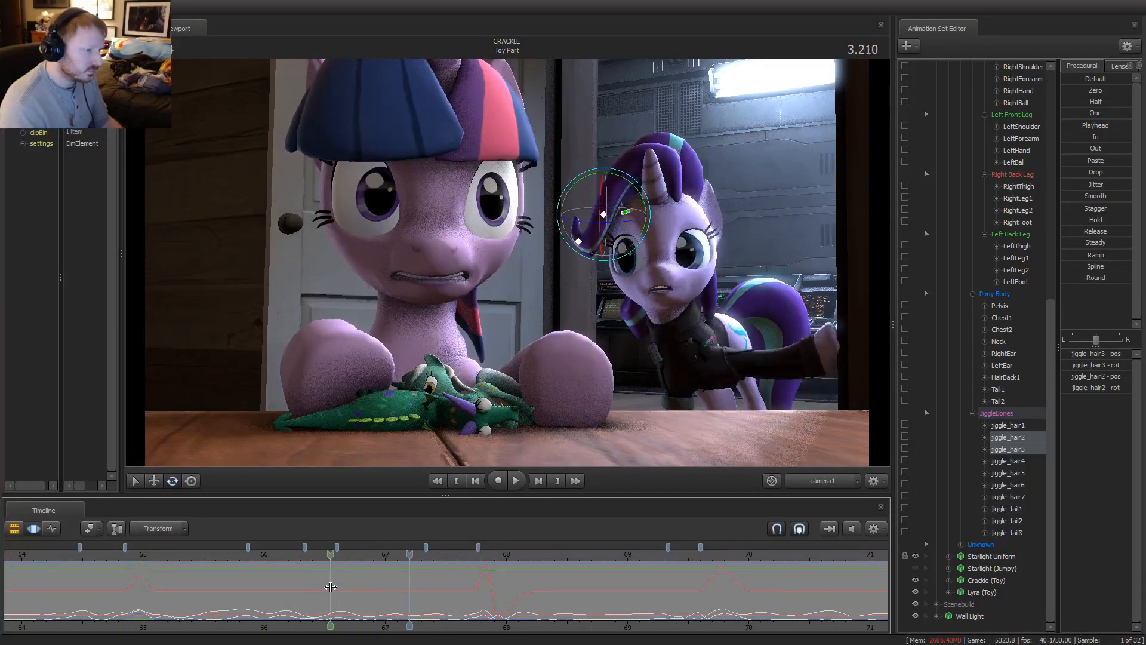
left_click_drag(340, 591, 292, 596)
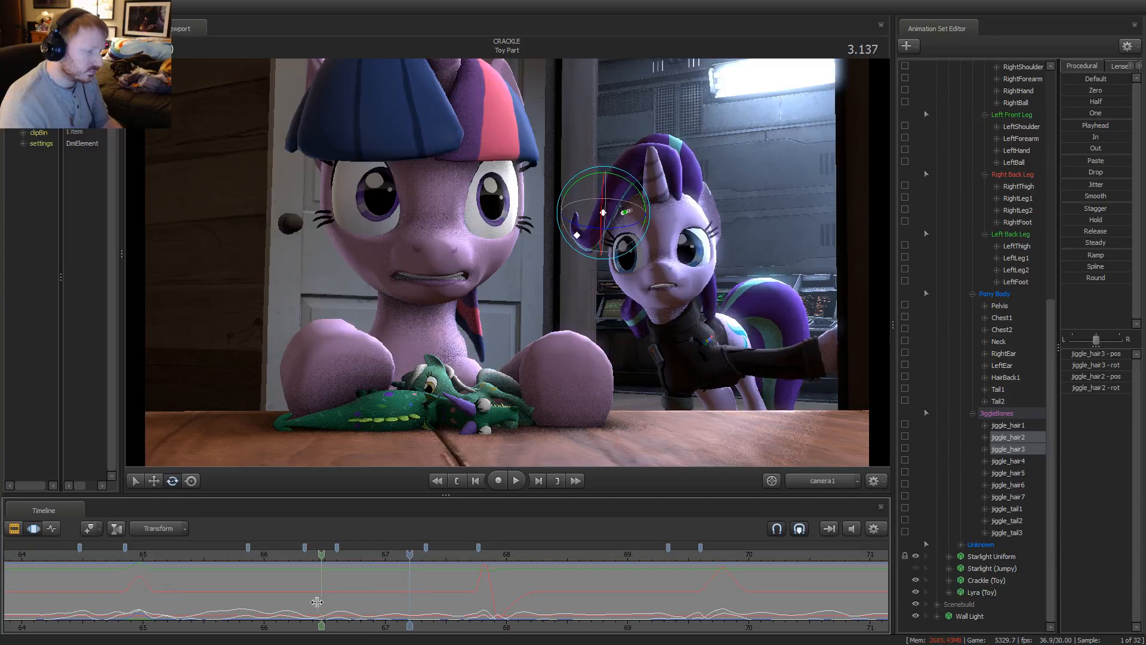
left_click_drag(317, 601, 450, 626)
scroll(448, 615, "up", 6, "shift")
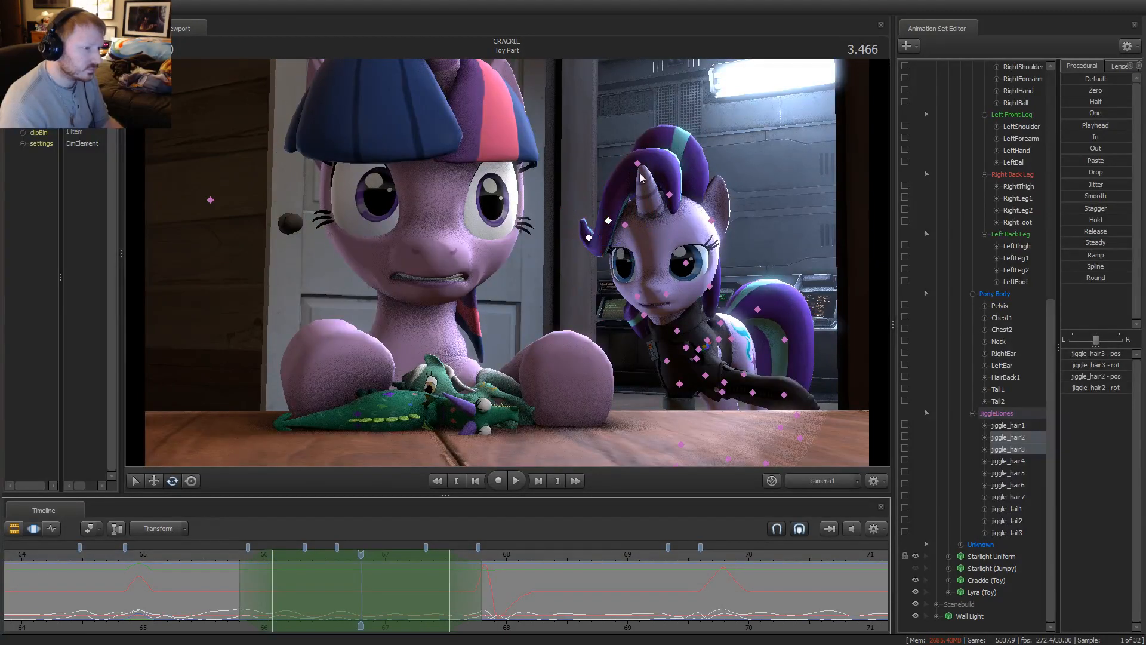
left_click(640, 165)
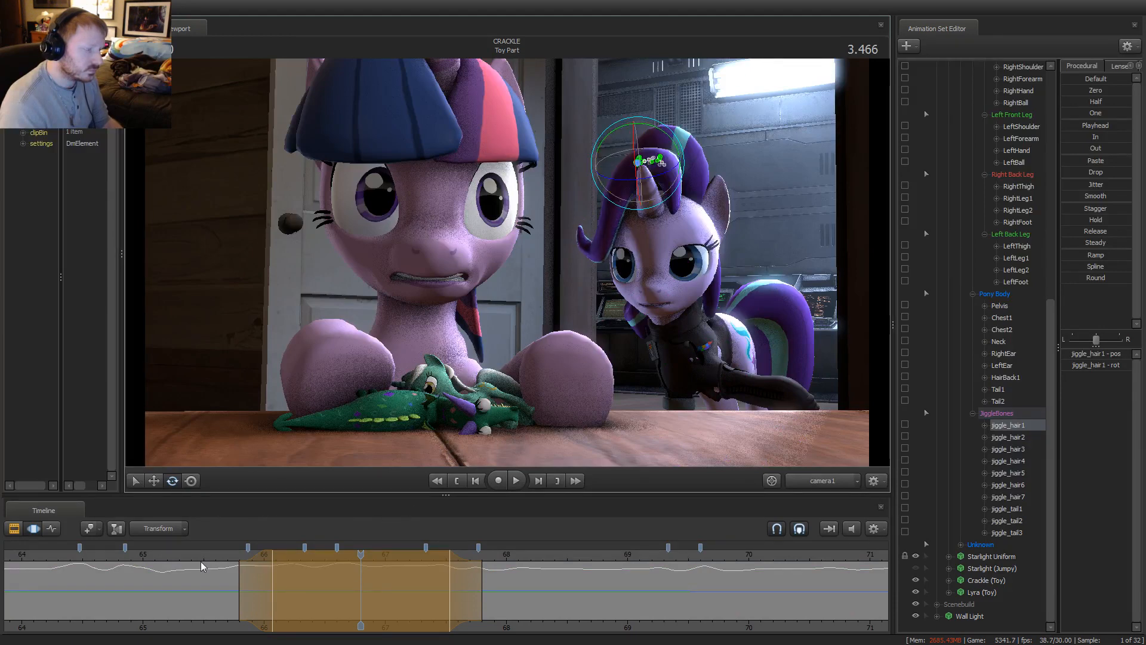
Play back the rest of the shot and review the ending of Toy Part in the Clip Editor
key("space")
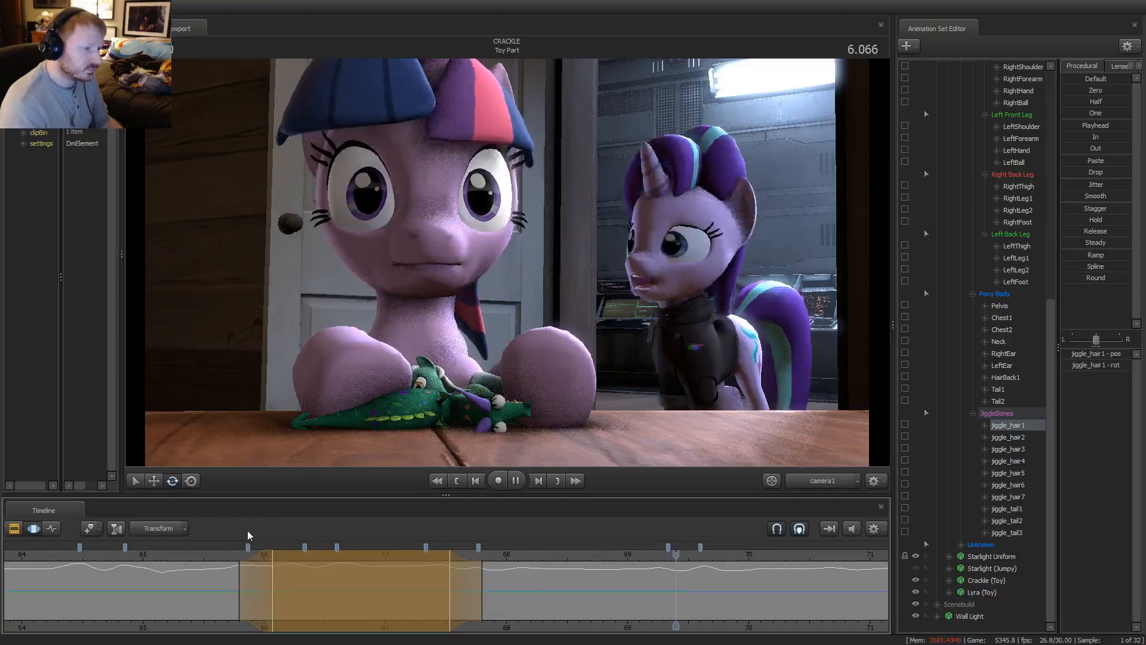
key("space")
scroll(711, 604, "down", 5)
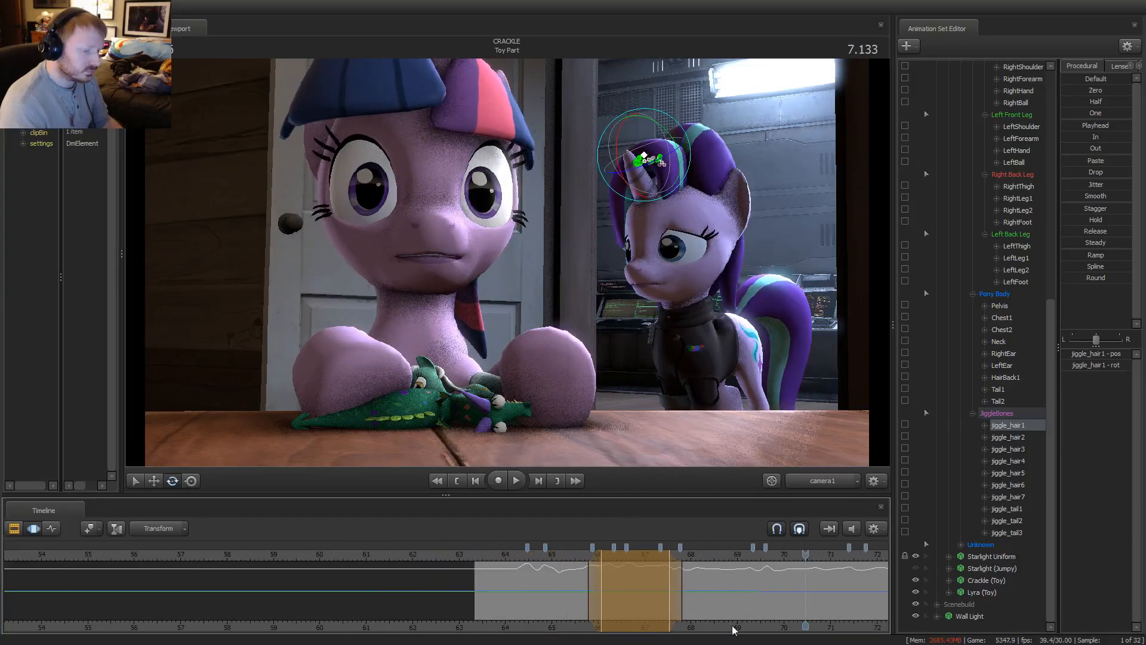
key("space")
key("ctrl+1")
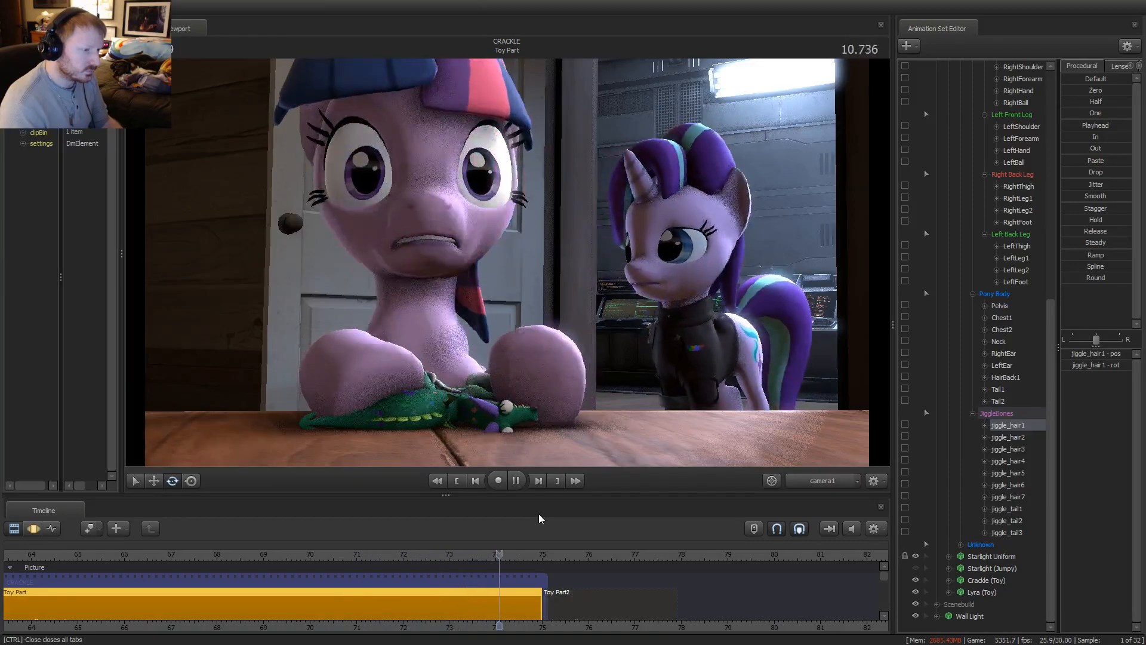
key("space")
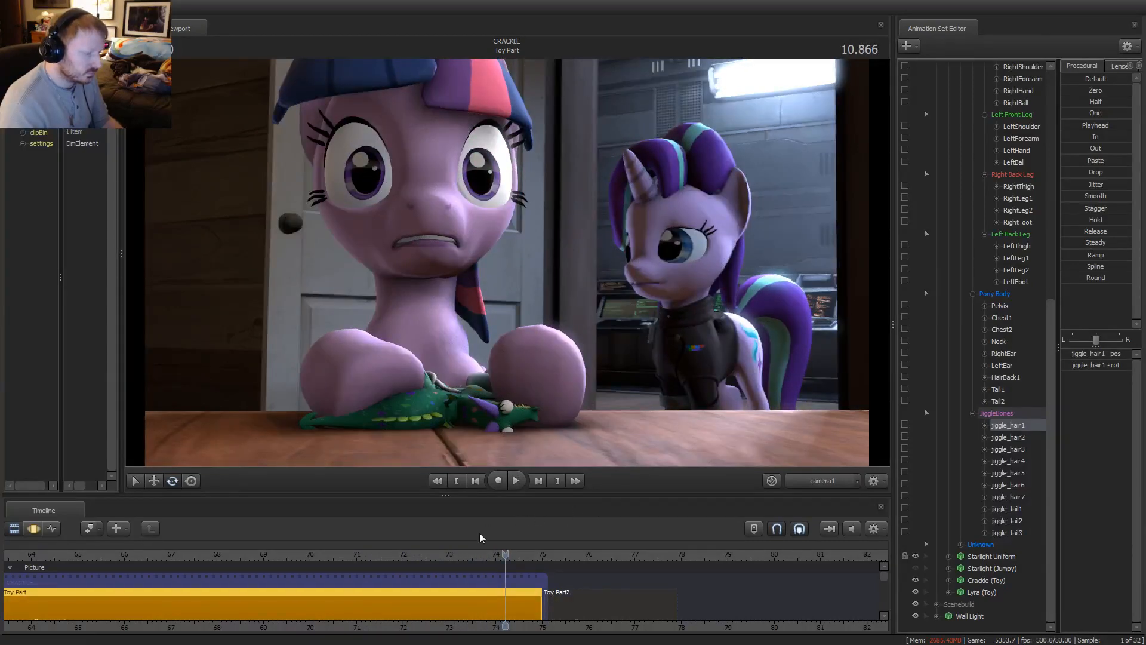
left_click(443, 553)
key("space")
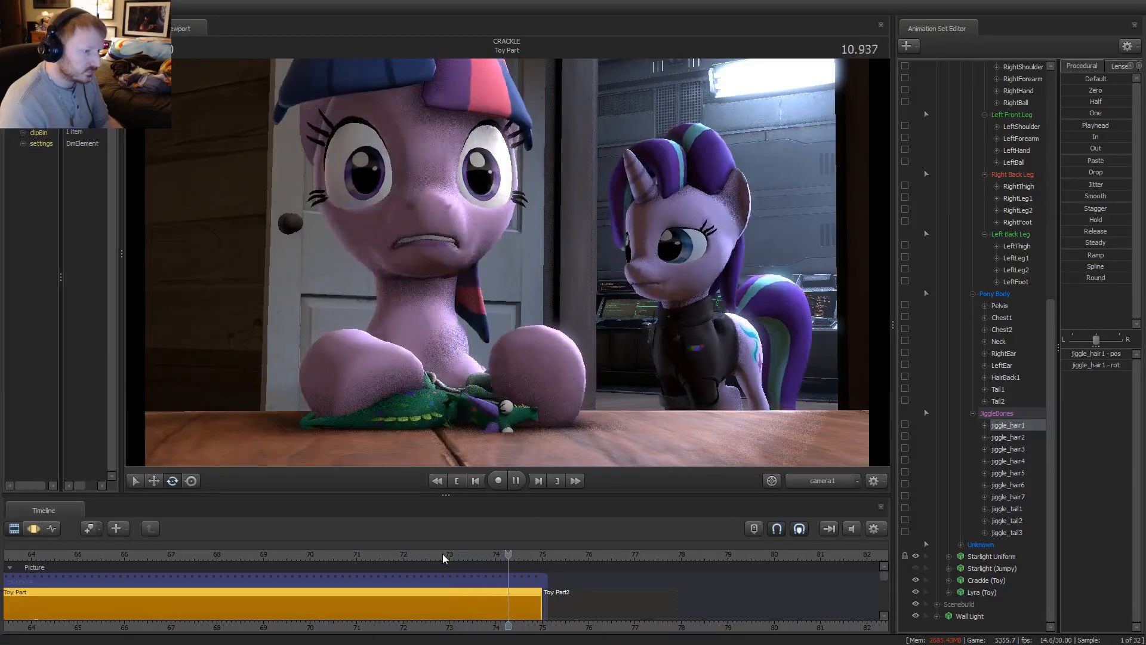
key("space")
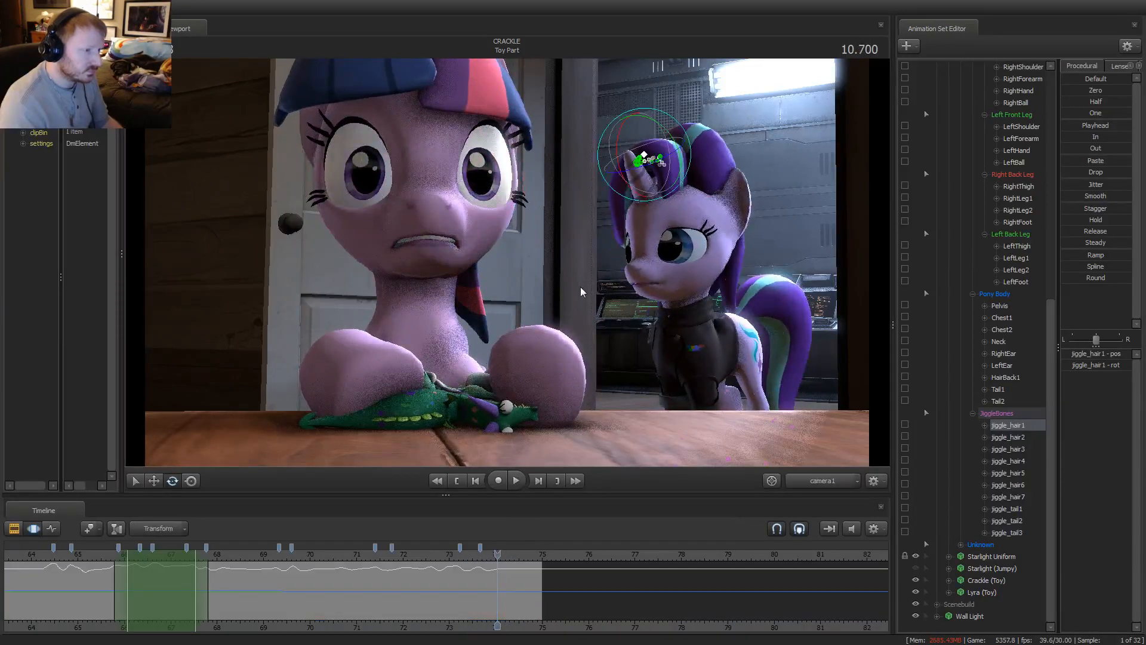
Apply the Round preset to jiggle_hair2 and jiggle_hair3 over a time selection around shot time 10.533 and play back
left_click_drag(655, 173, 608, 257, "ctrl")
scroll(489, 598, "up", 6)
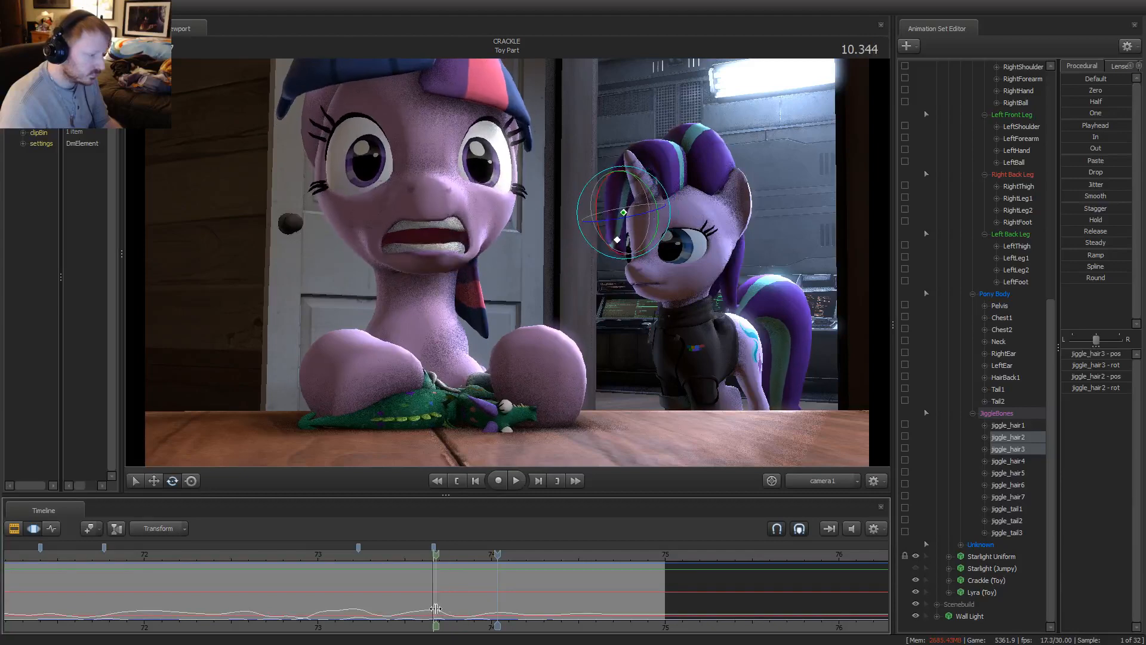
left_click_drag(433, 607, 468, 609, "shift")
left_click_drag(1082, 280, 1085, 279)
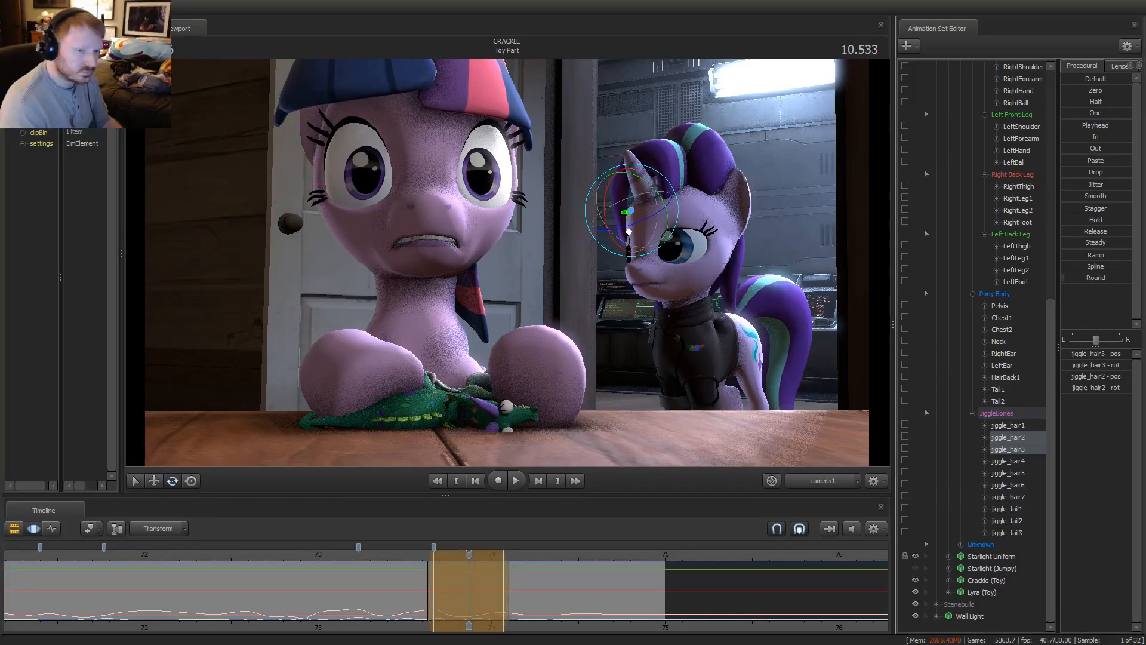
key("space")
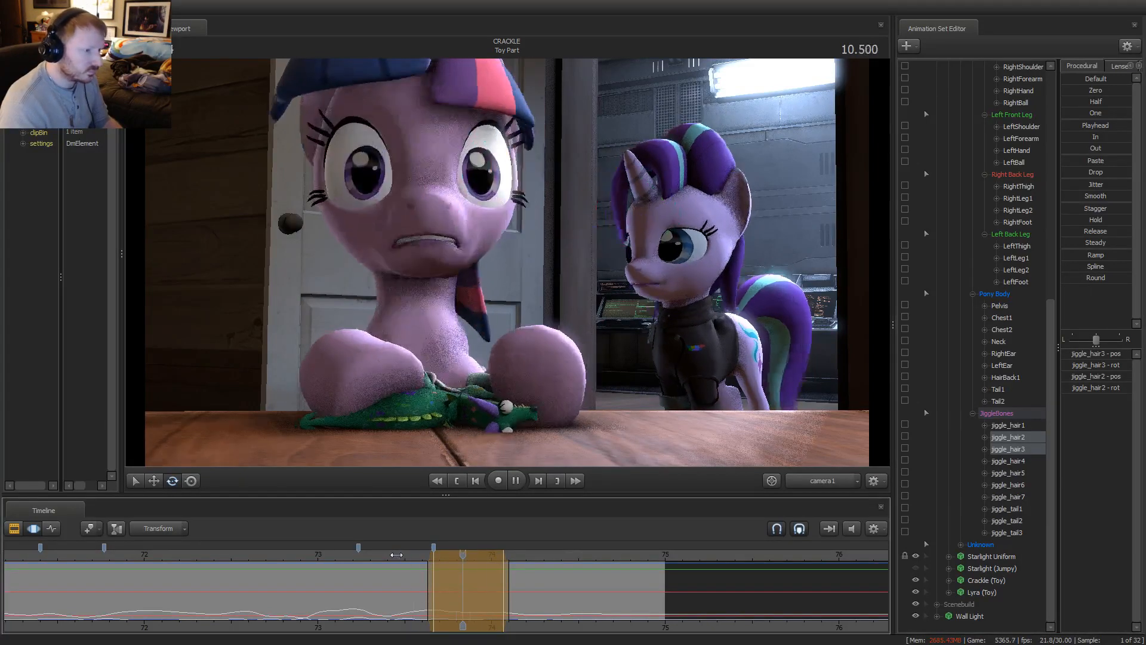
key("Return")
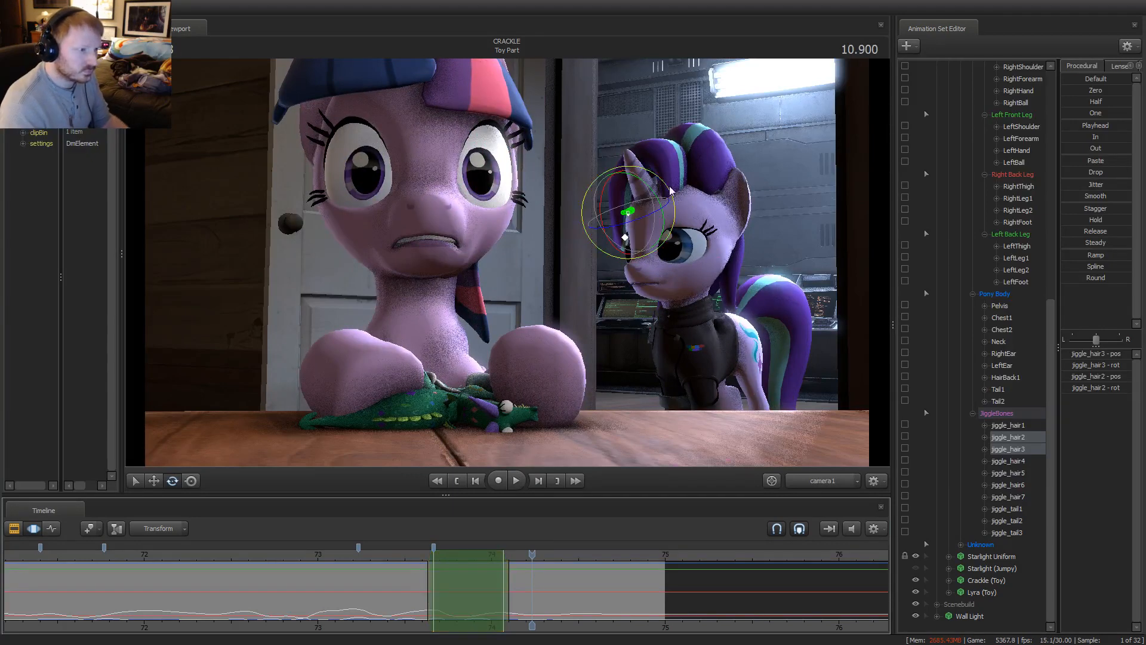
Apply the Round preset to jiggle_hair1, jiggle_hair2 and jiggle_hair3 over the same time selection, widen its falloff, and play back
left_click(644, 154, "ctrl")
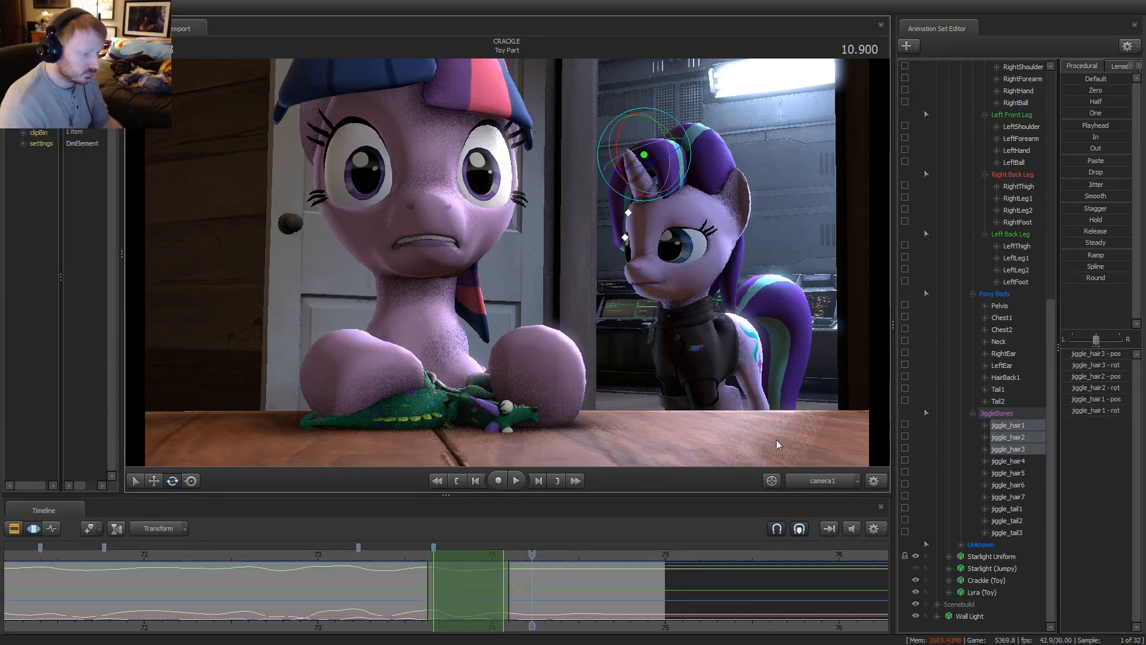
left_click_drag(1098, 280, 1110, 280)
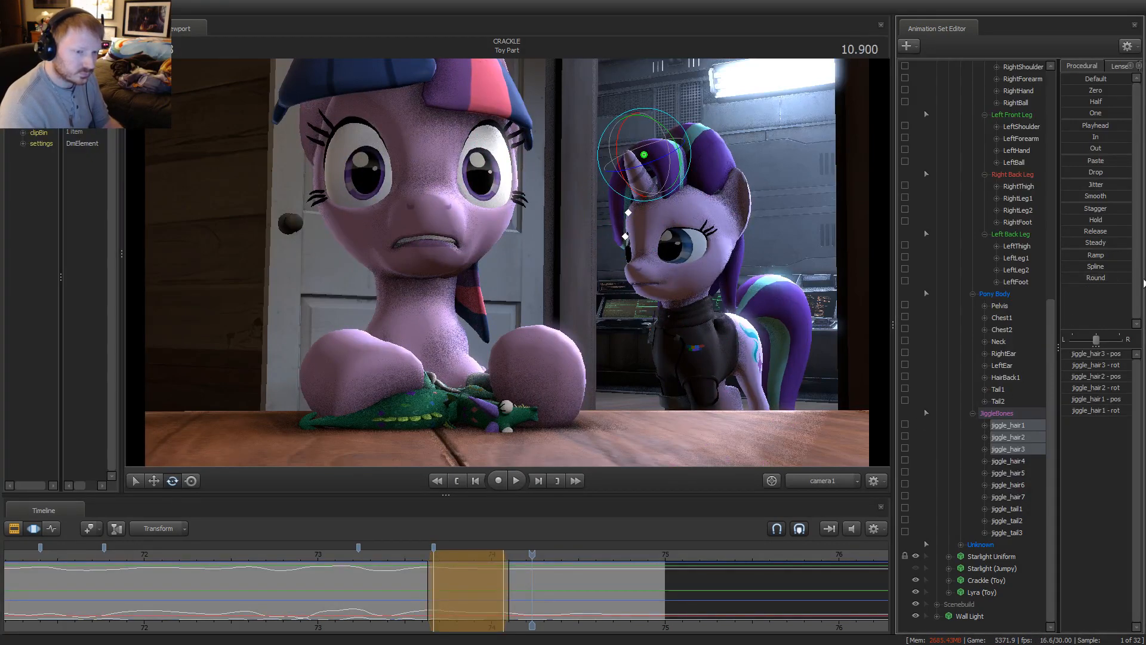
left_click_drag(504, 571, 508, 571)
key("space")
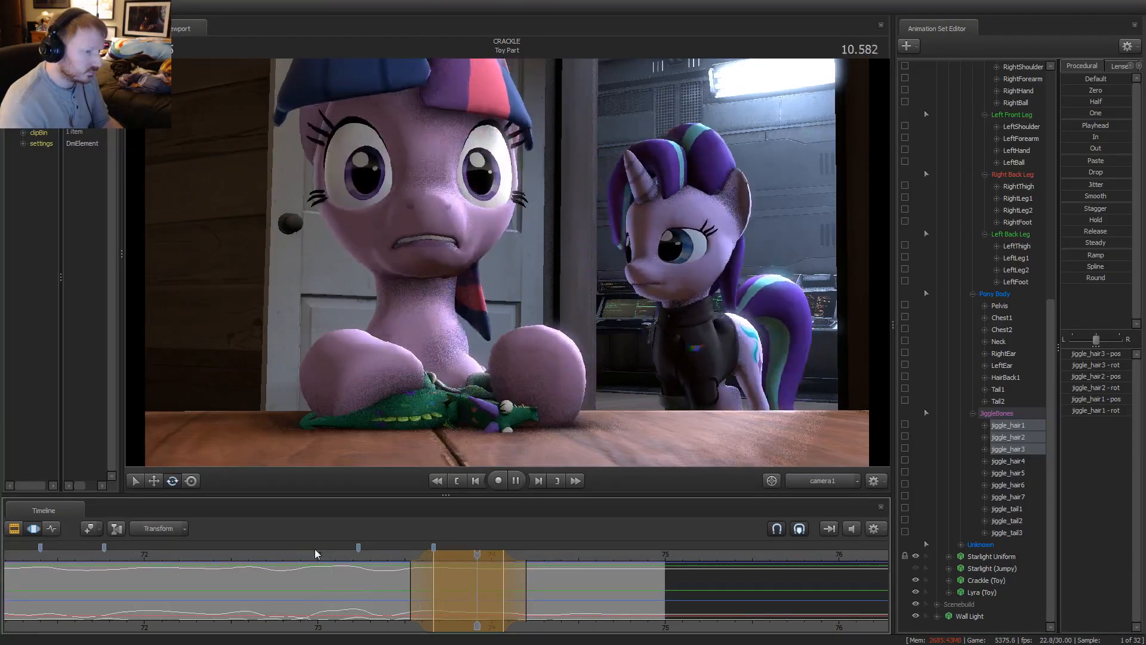
key("space")
Replay the Toy Part shot from shot time 0.333 to review the hair motion
scroll(304, 558, "down", 5)
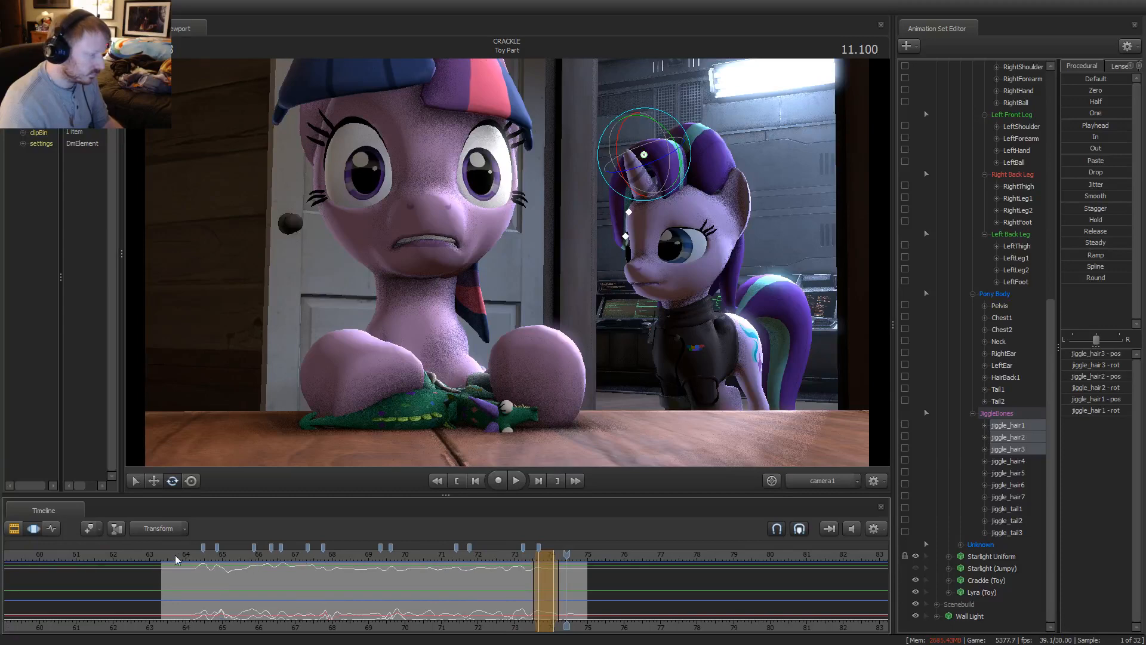
left_click(173, 556)
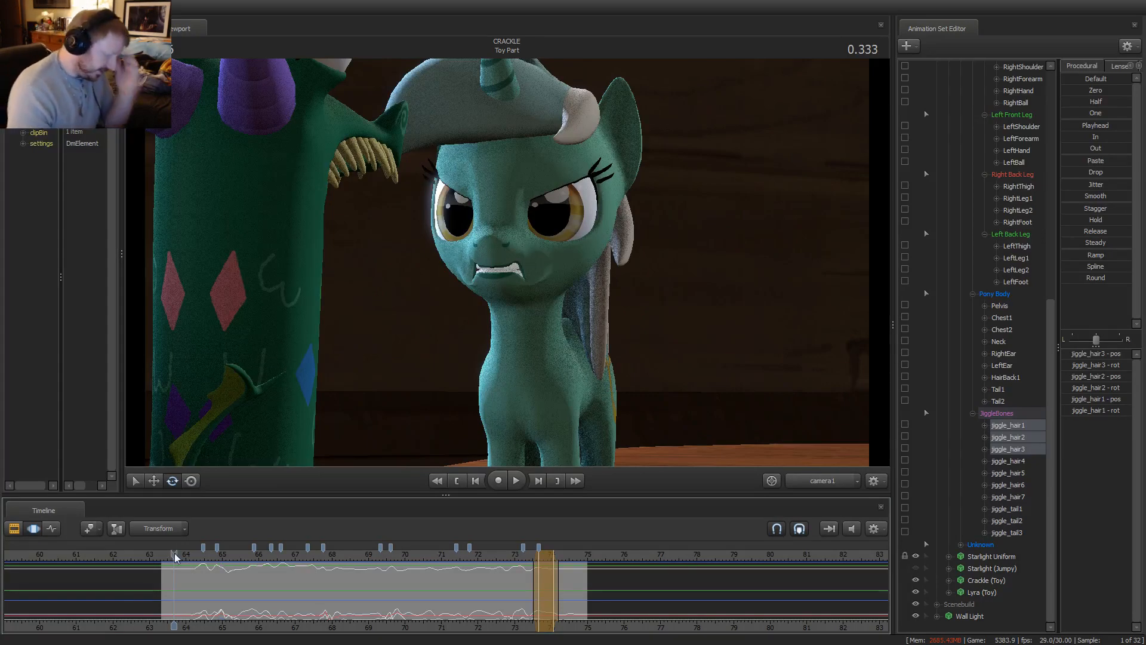
key("space")
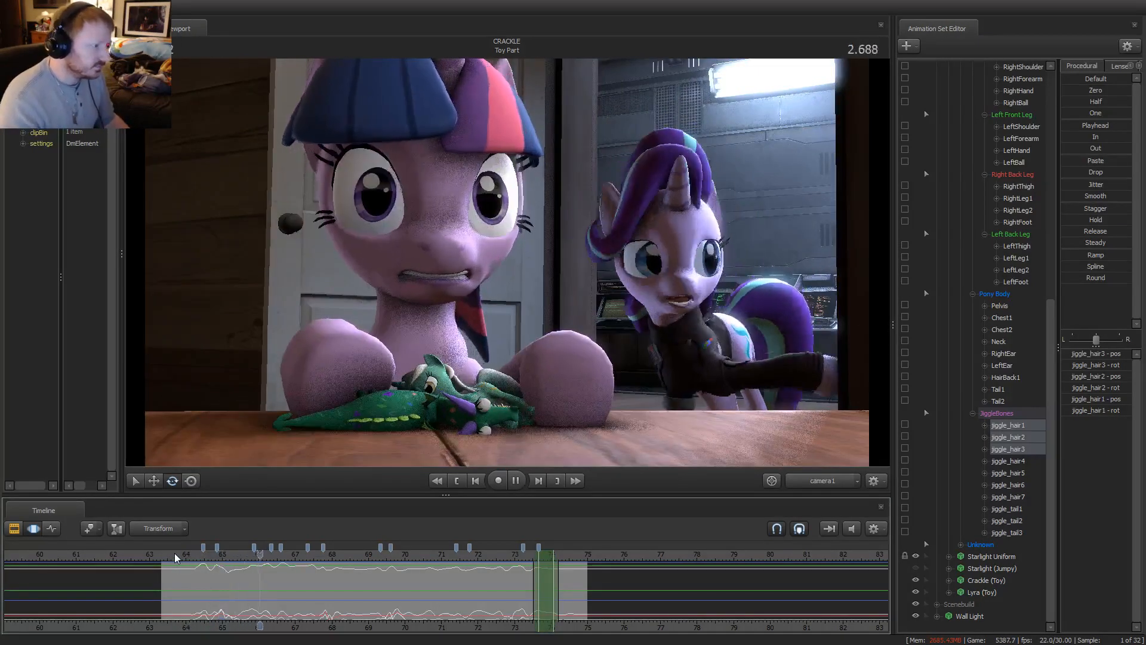
Replay the early part of Toy Part a couple more times to check Starlight's front hair motion
left_click(174, 553)
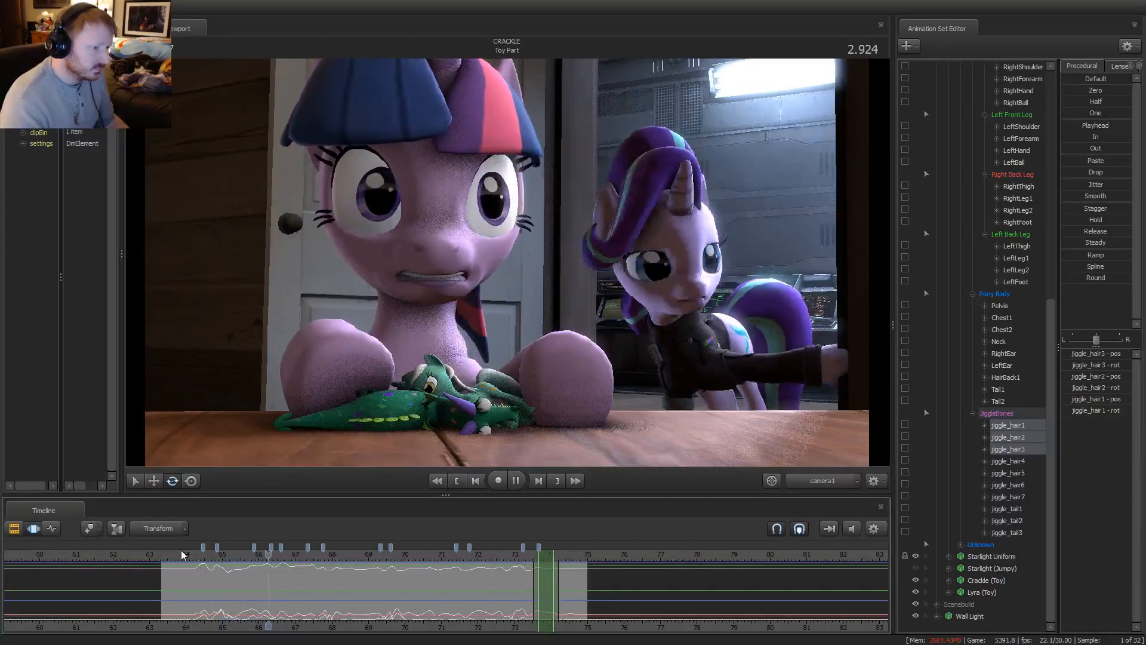
left_click(181, 549)
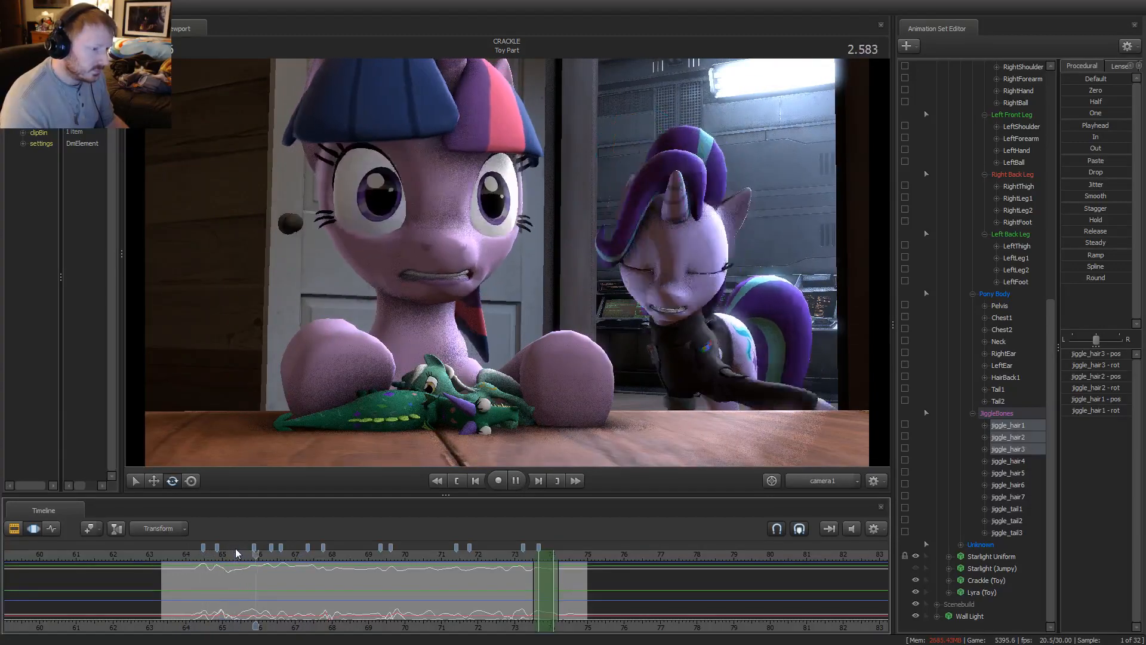
key("space")
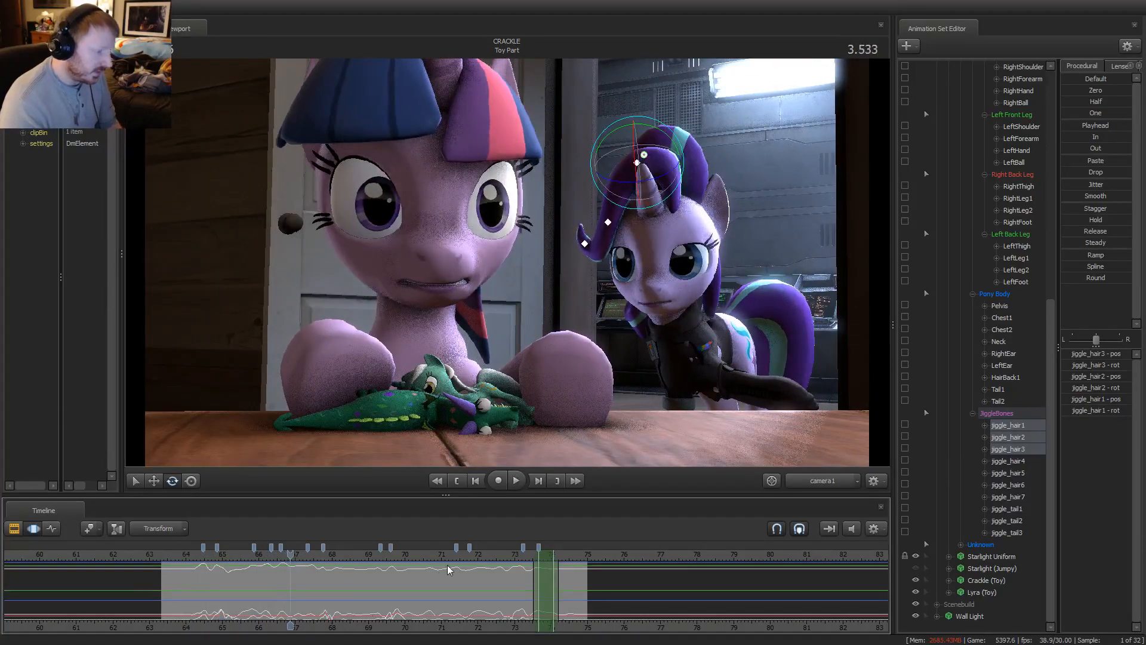
At shot time 2.866, select the full time range and everything in the scene except Door, Computer 1, Computer 2 and Tech Wall 1
key("ctrl+a")
left_click_drag(290, 554, 266, 560)
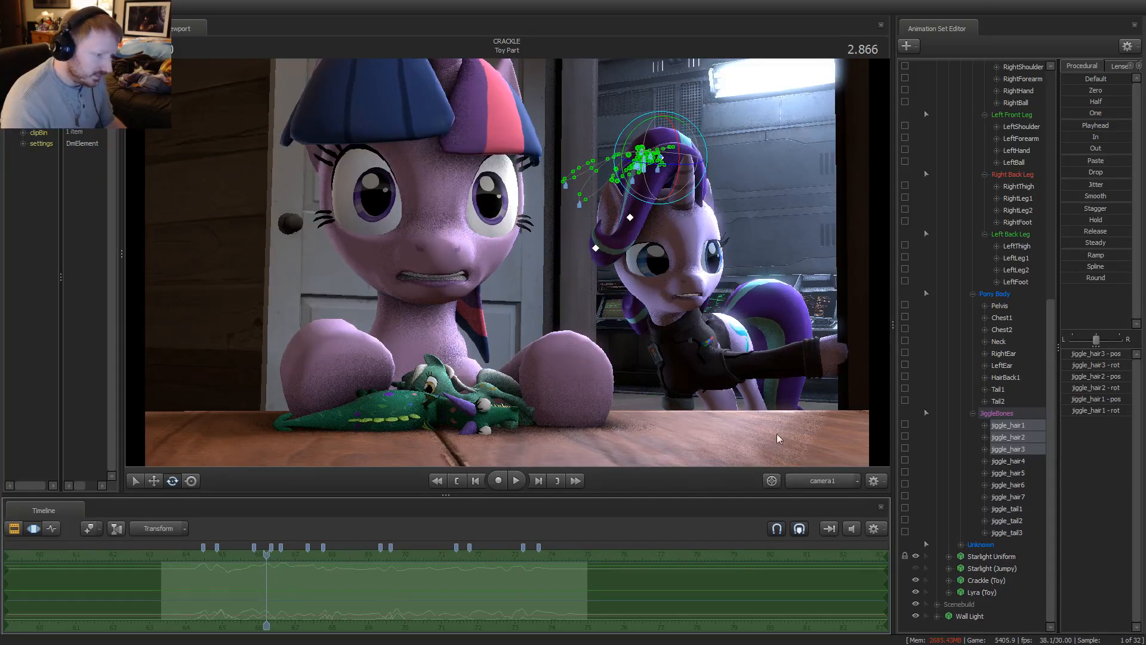
scroll(949, 195, "up", 10)
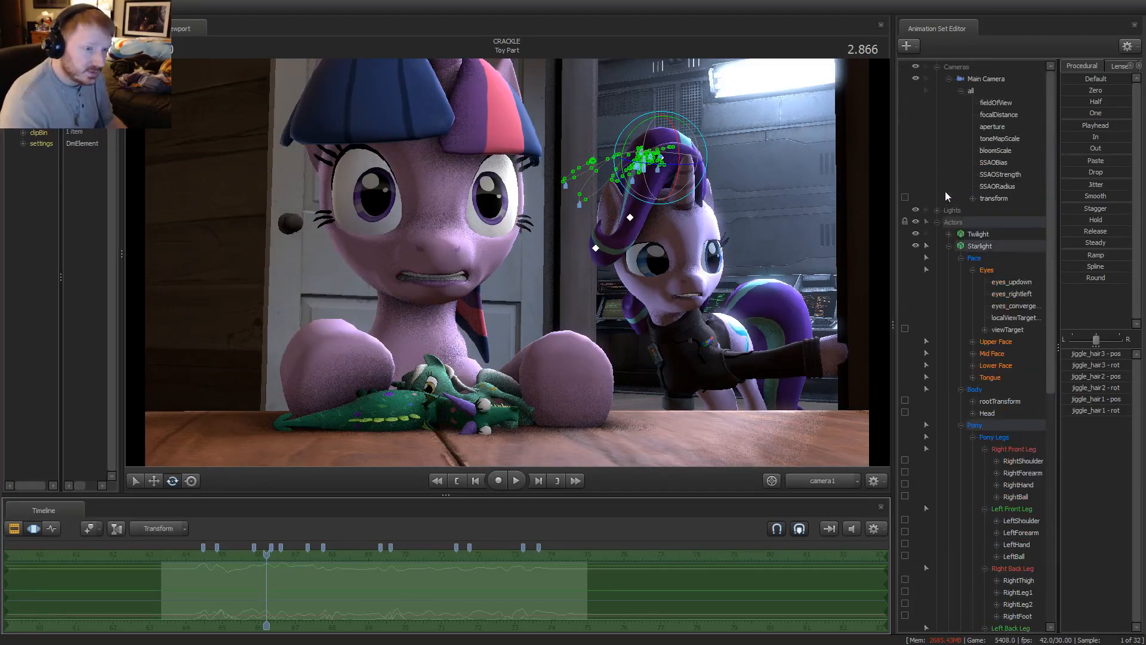
left_click(937, 67)
left_click(937, 91)
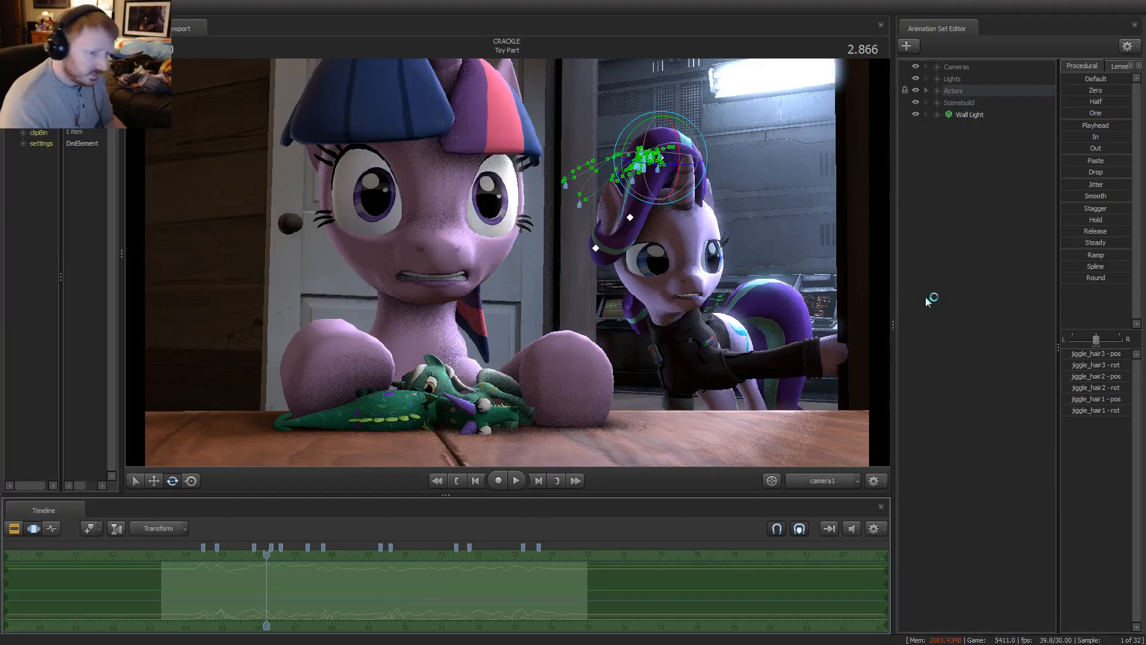
left_click(955, 67)
left_click(954, 114, "shift")
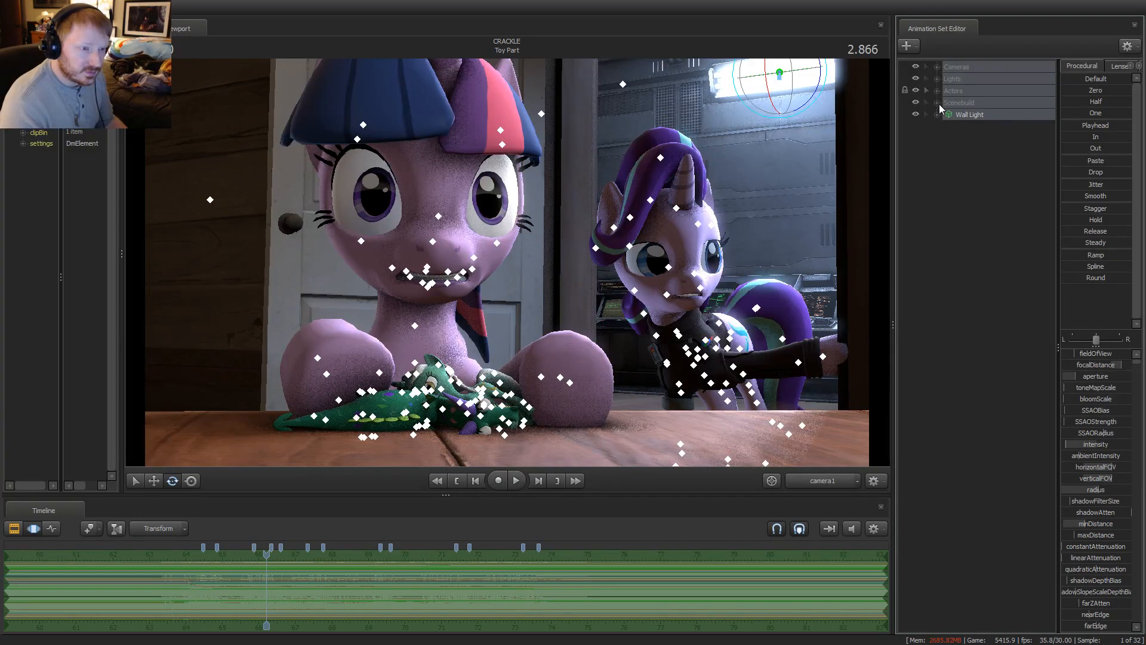
left_click(937, 103)
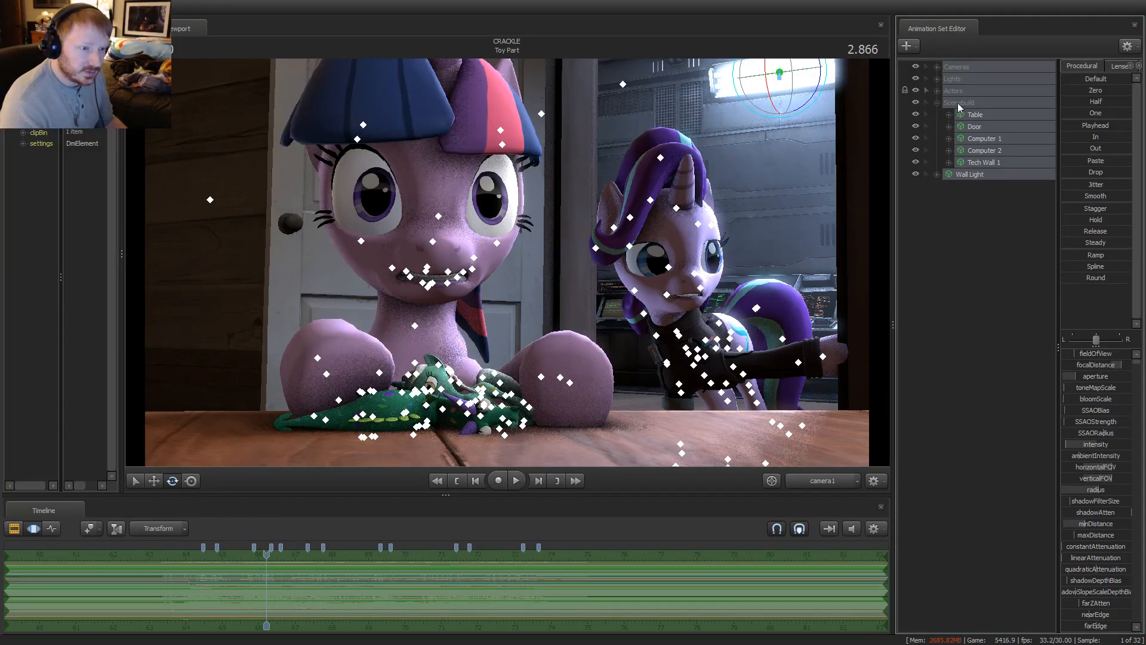
left_click(982, 138, "ctrl")
left_click(984, 151, "ctrl")
left_click(984, 160, "ctrl")
left_click(980, 126, "ctrl")
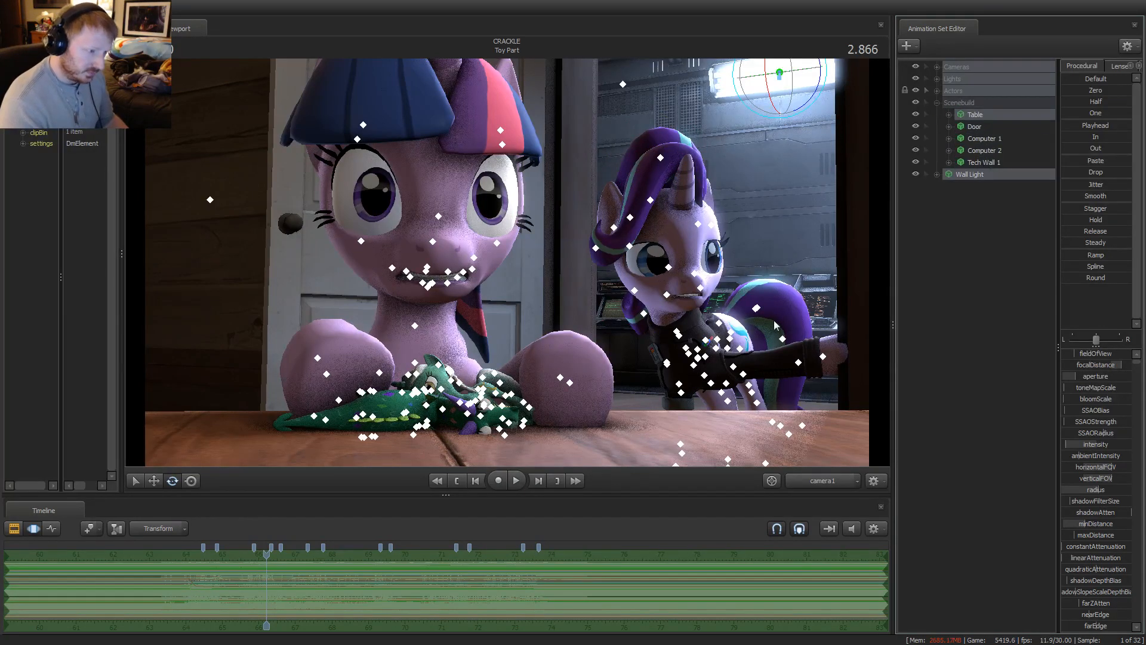
From the Work Camera, shift the selected elements slightly sideways relative to the door and tech wall, and return to camera1 in the Clip Editor
left_click(822, 481)
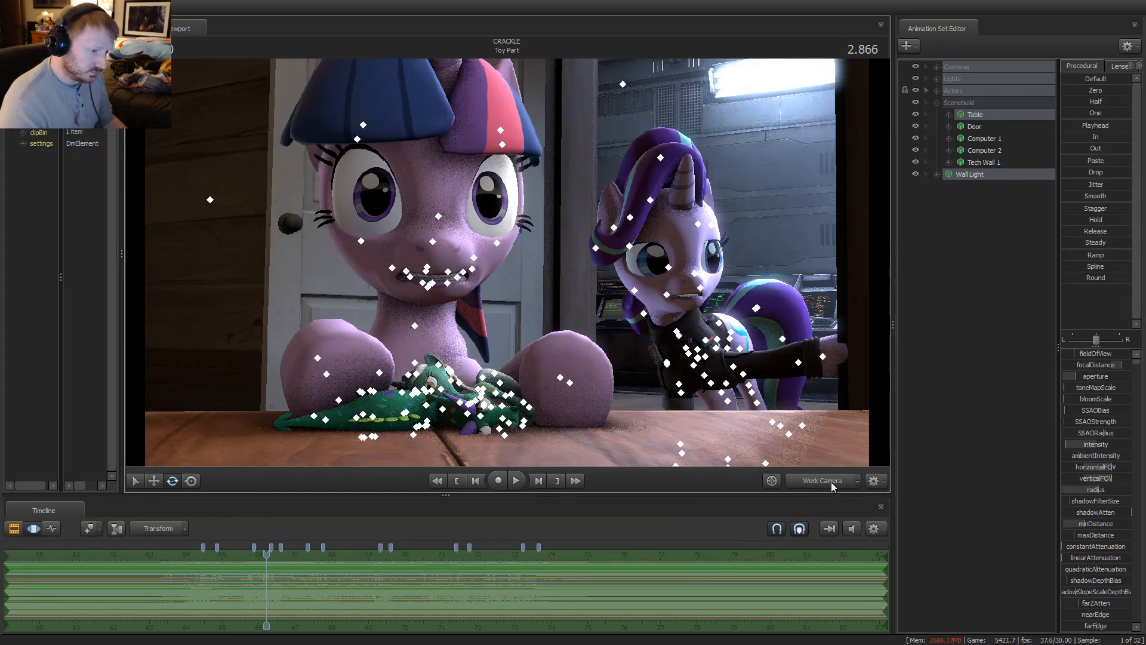
key("w")
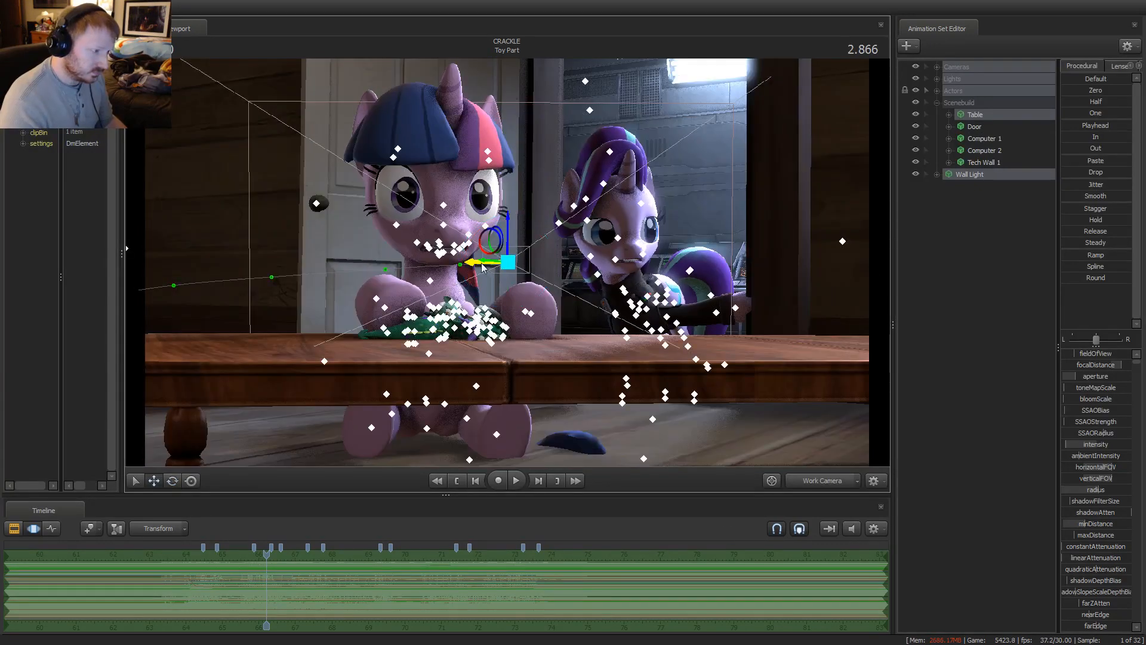
left_click_drag(483, 267, 452, 272)
key("ctrl+1")
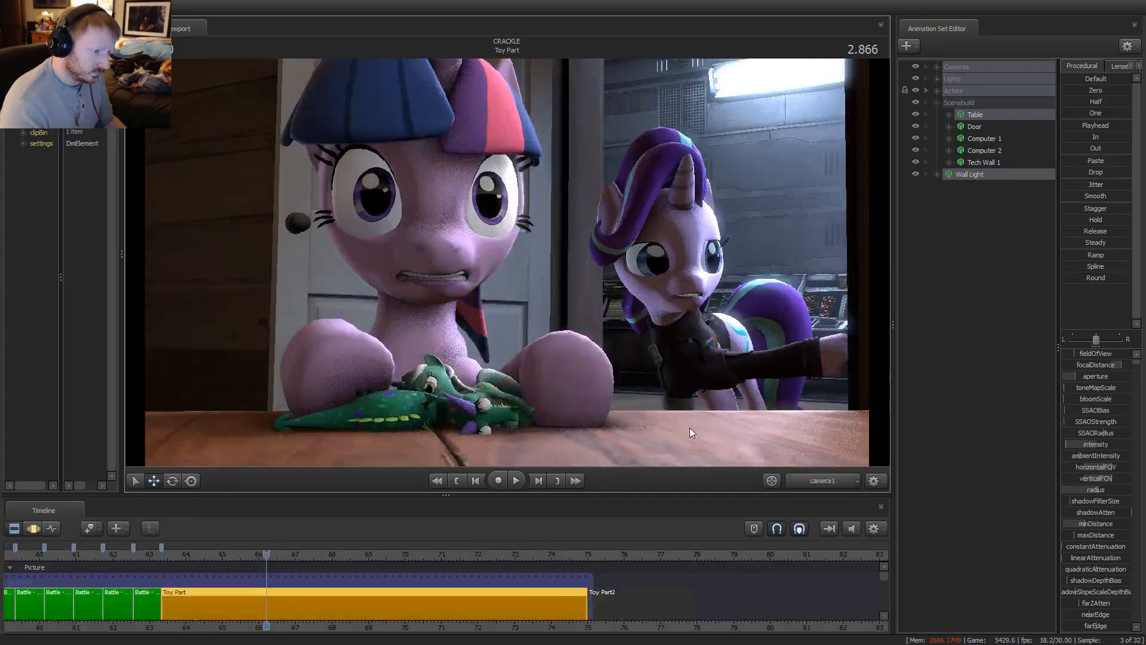
Play back Toy Part from shot time 0.233 to review the adjusted background placement
left_click(170, 553)
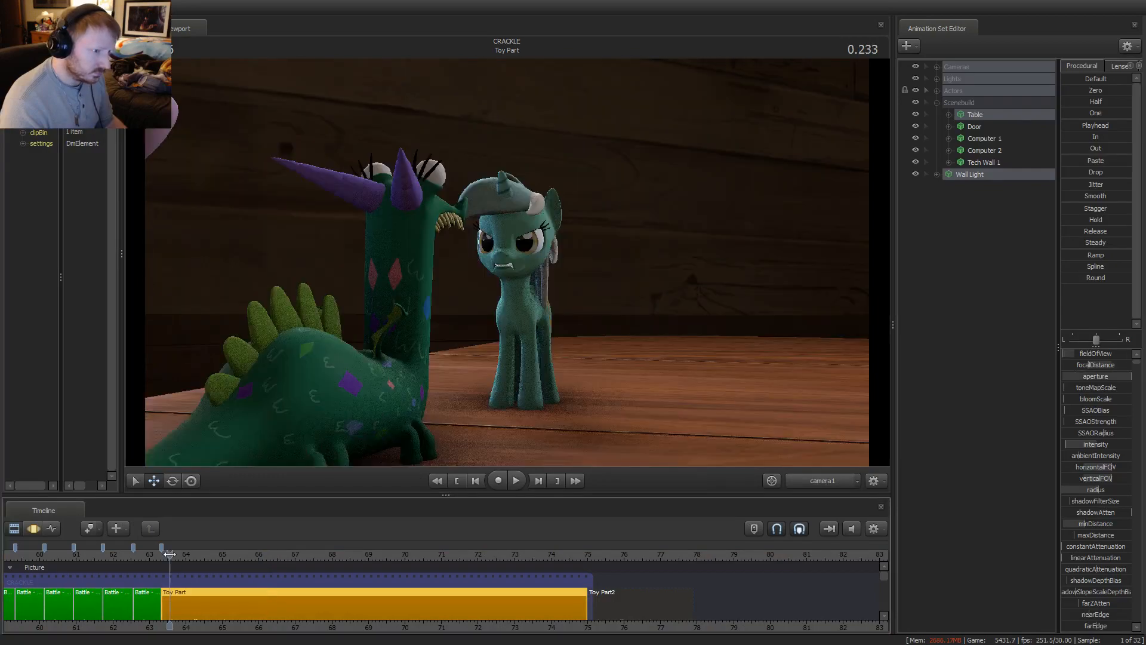
key("space")
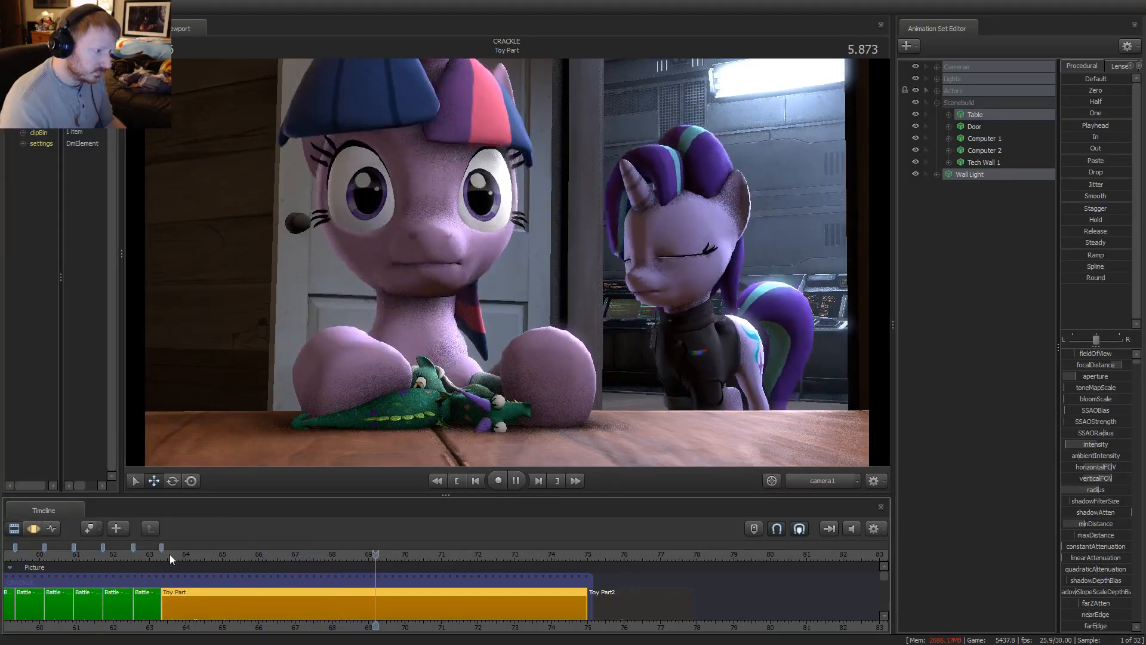
key("space")
left_click(268, 549)
key("space")
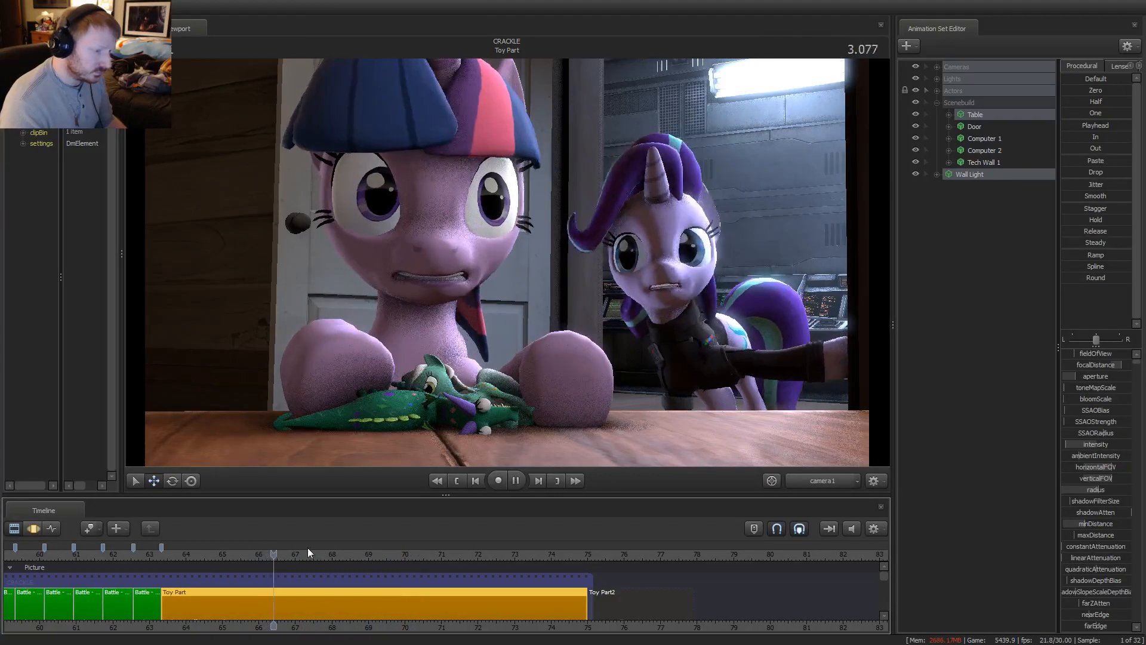
Replay Toy Part from around shot time 2.5 to review Starlight's motion through the rest of the shot
left_click(274, 547)
left_click(252, 542)
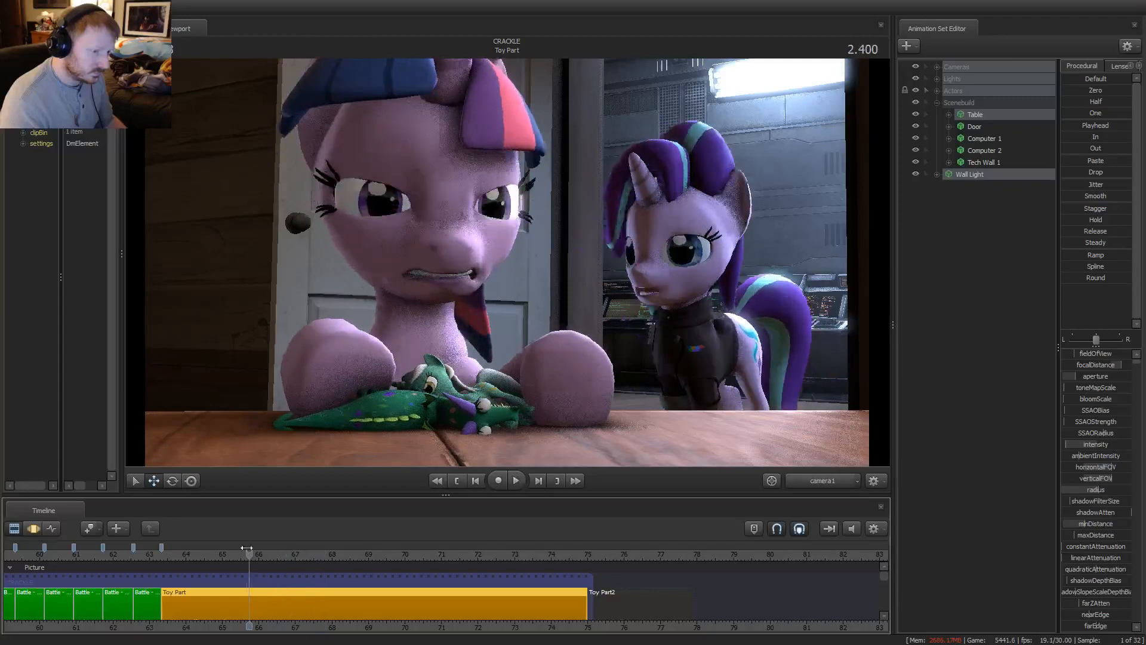
left_click(252, 542)
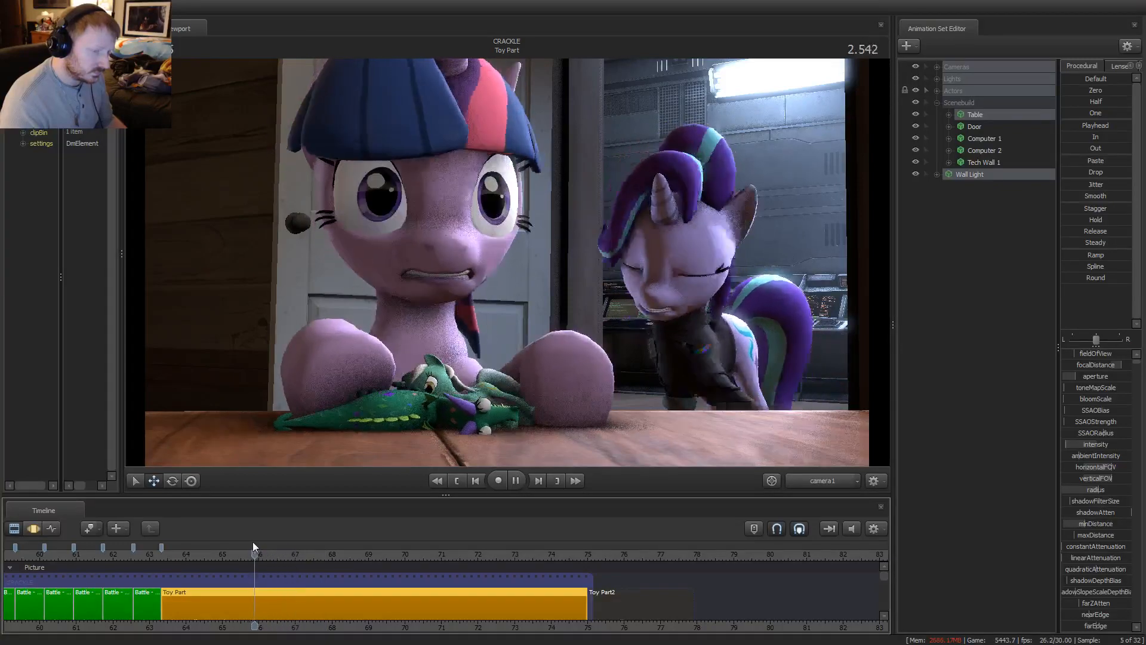
key("space")
left_click(253, 542)
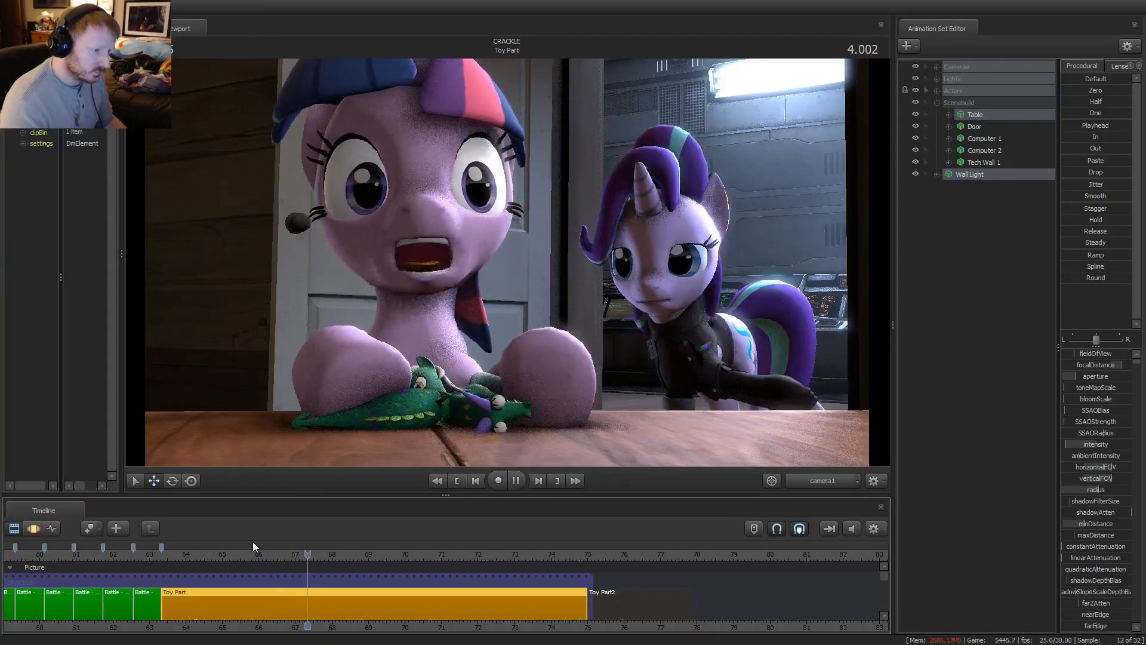
key("space")
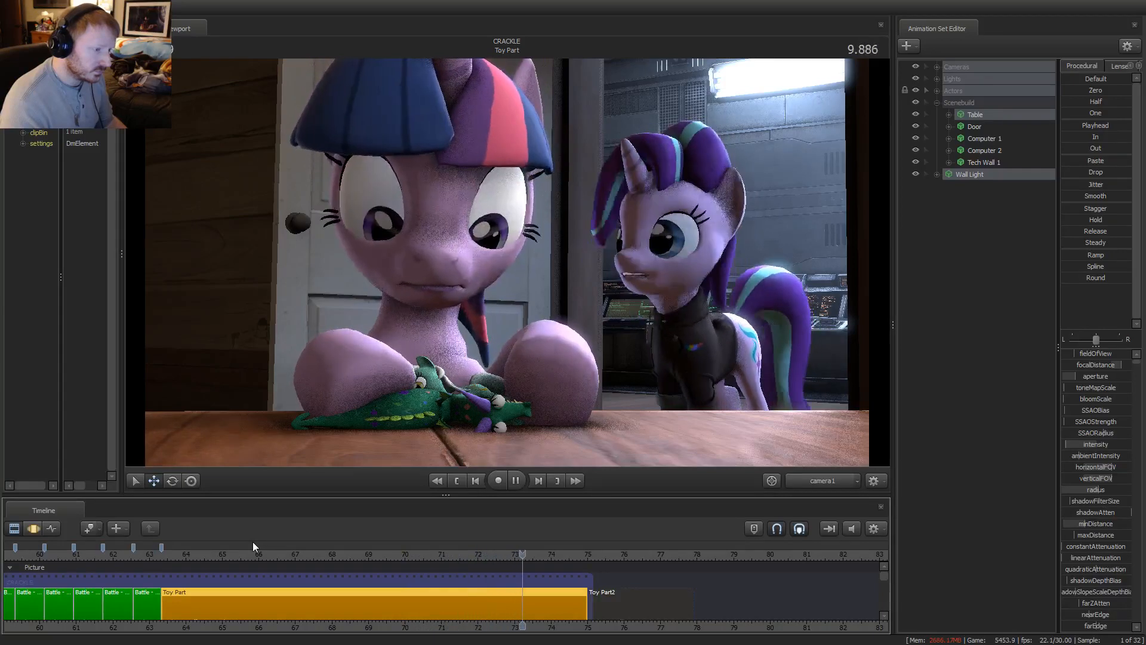
Stop playback and inspect Starlight's mouth at shot times 8.700 and 6.266
key("space")
left_click(478, 550)
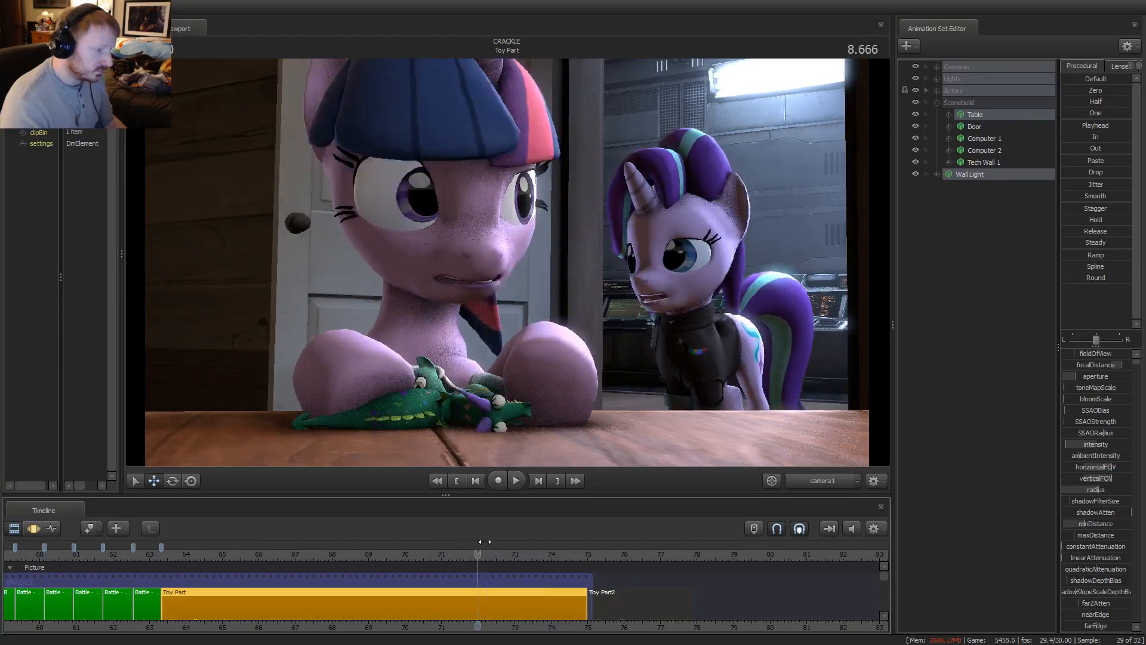
left_click(478, 549)
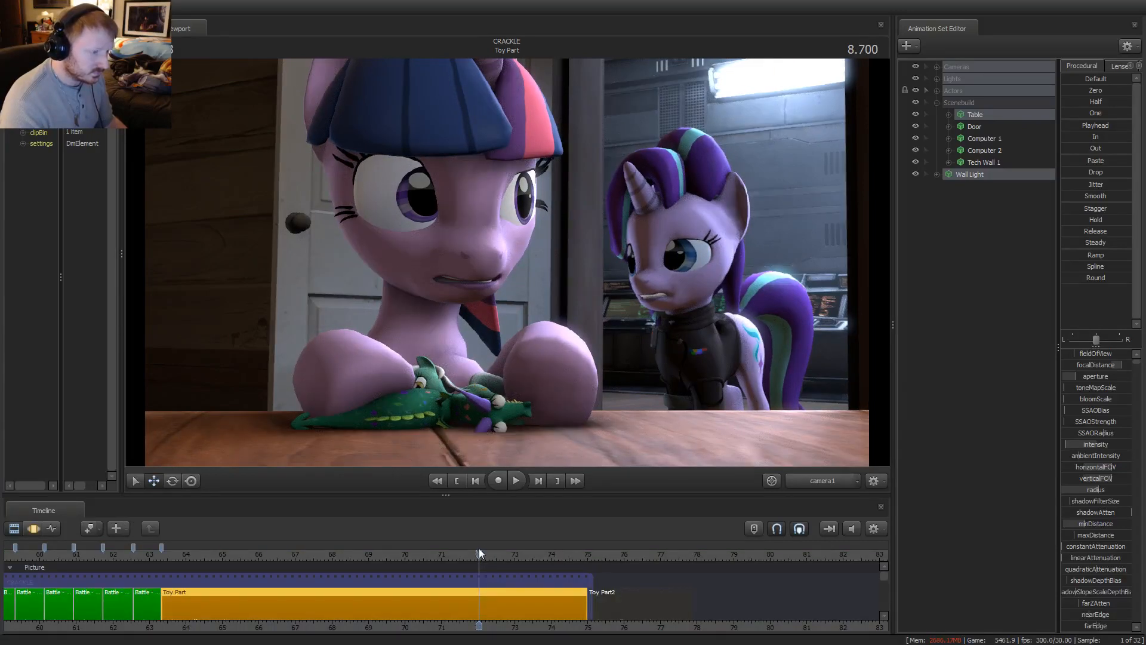
left_click_drag(479, 549, 391, 553)
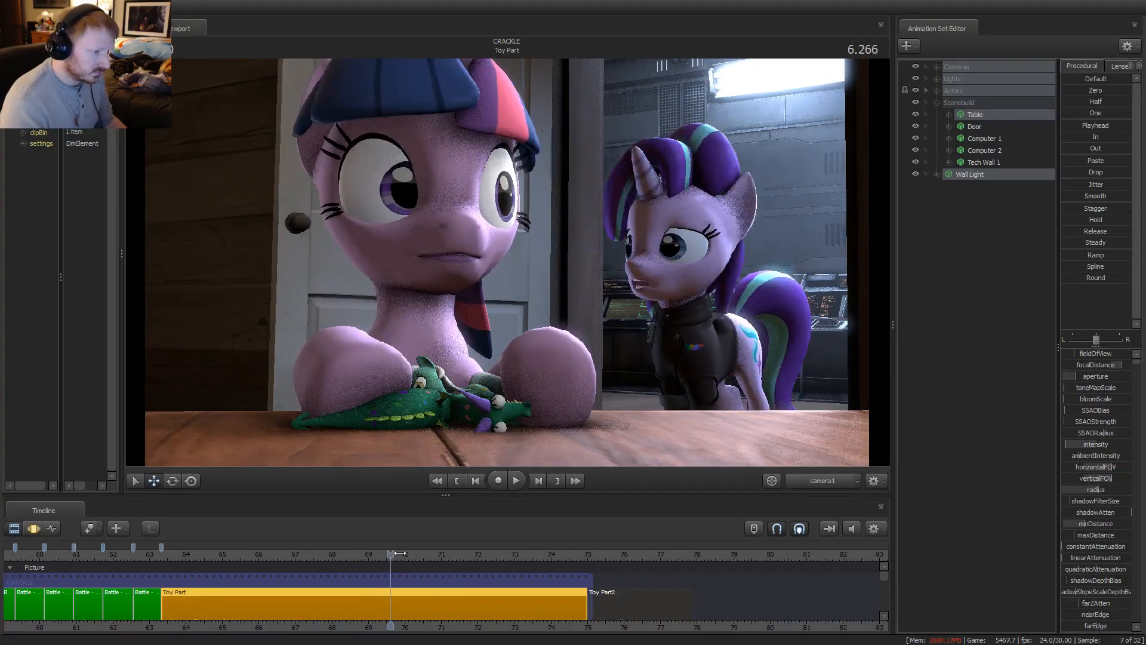
Show Starlight's model in the Element Viewer, expand its teeth material, and widen the viewer to read the attributes
left_click(937, 91)
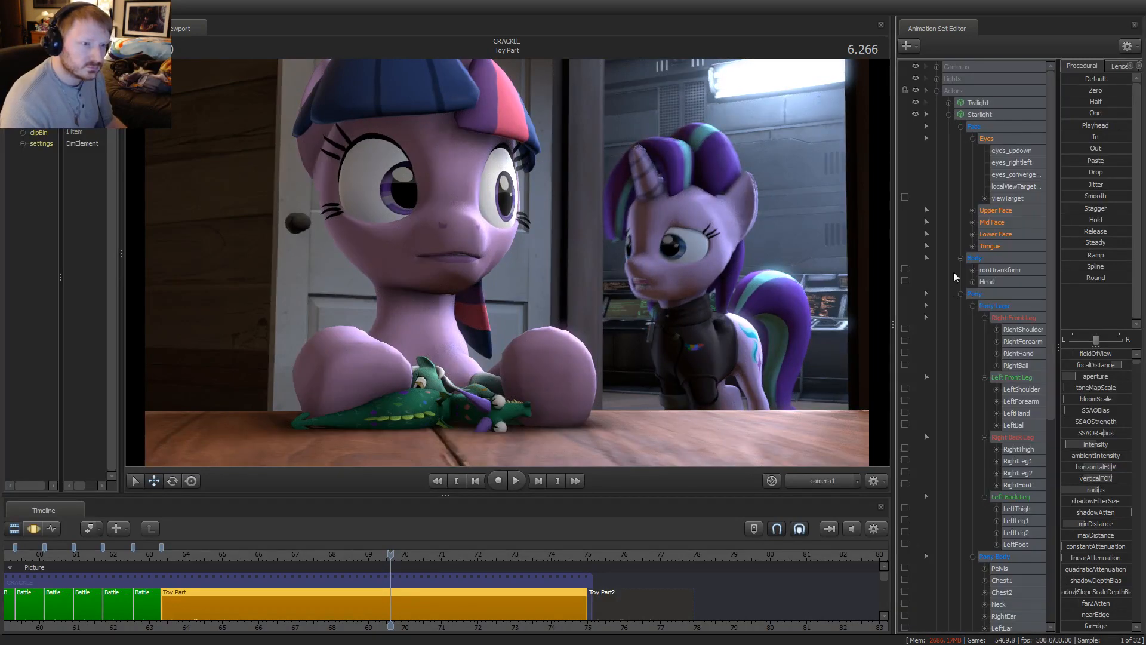
right_click(986, 113)
mouse_move(1023, 184)
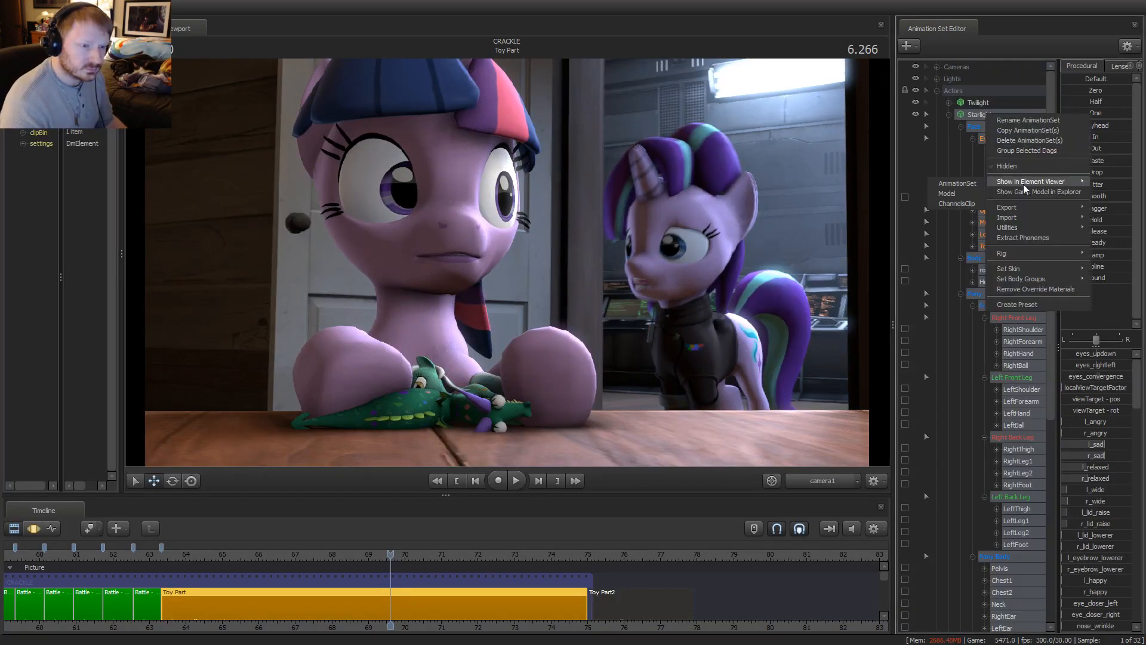
left_click(964, 184)
left_click(22, 305)
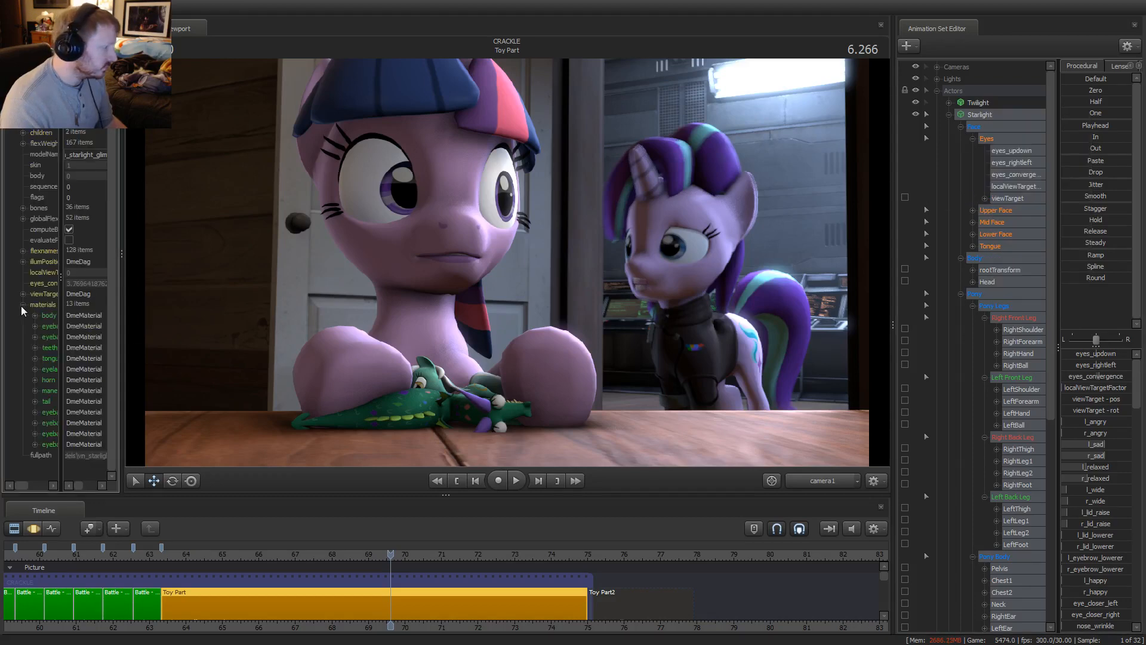
left_click(35, 348)
left_click_drag(119, 361, 217, 361)
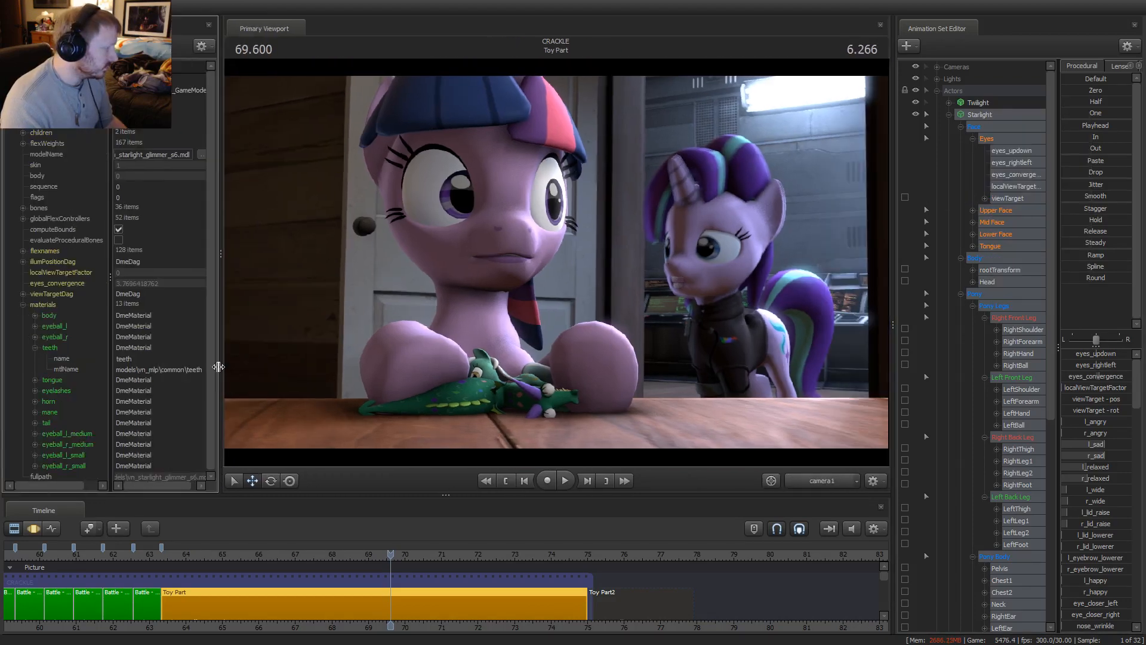
Add a vector3 attribute named $selfillumtint to Starlight's teeth material
right_click(48, 348)
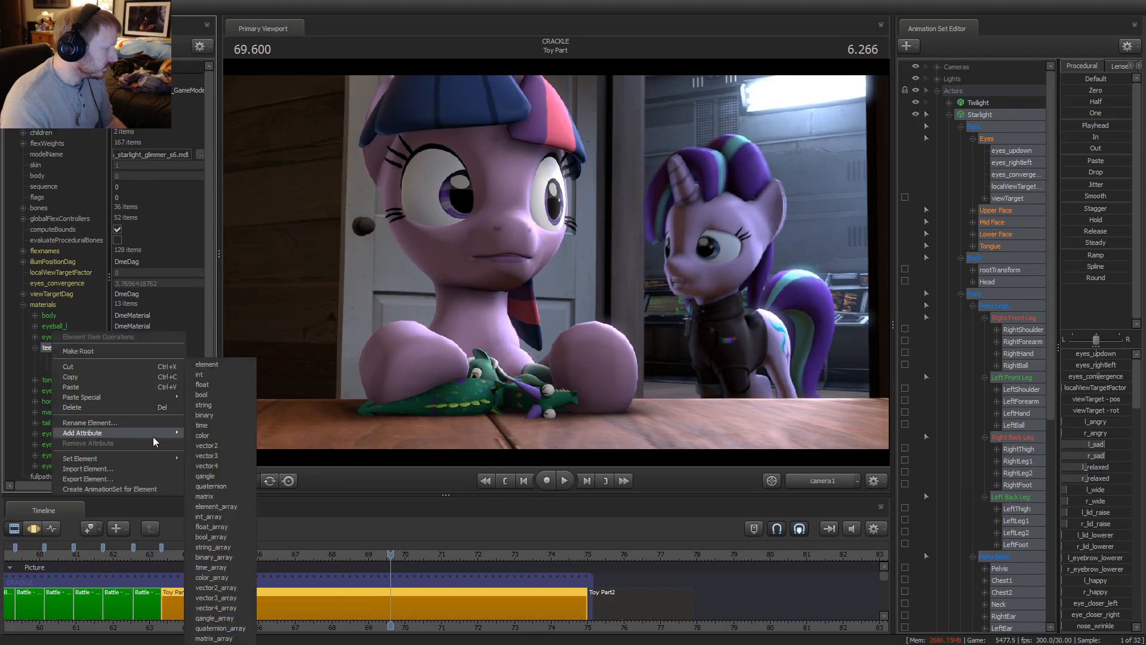
mouse_move(137, 431)
left_click(227, 438)
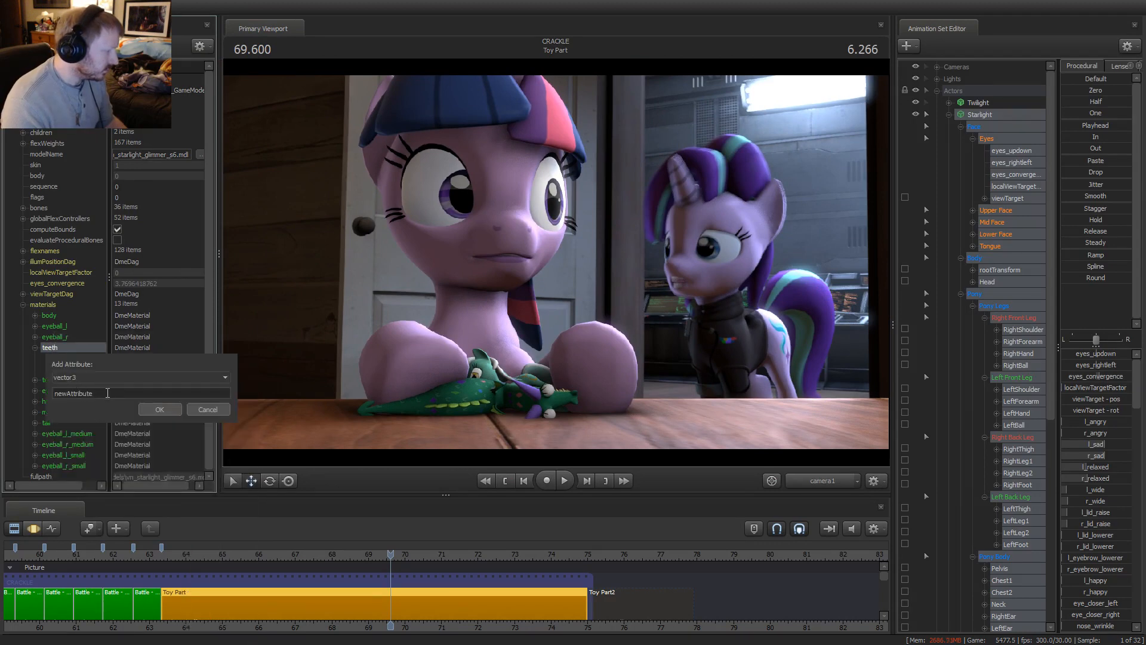
type("$self")
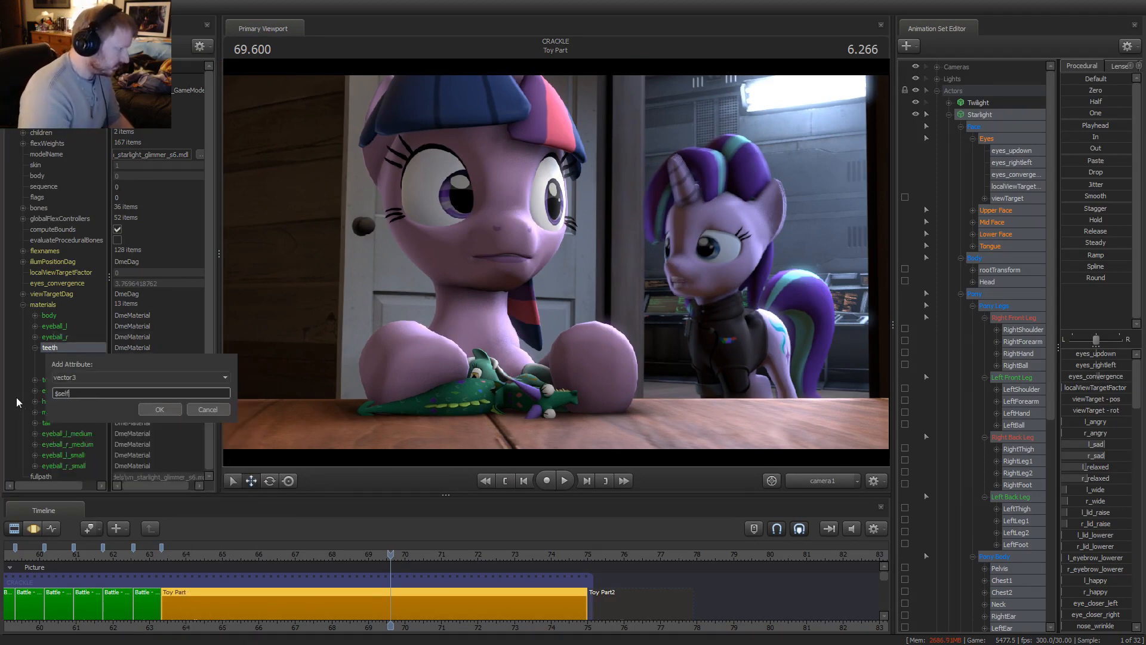
type("illumtint")
key("Return")
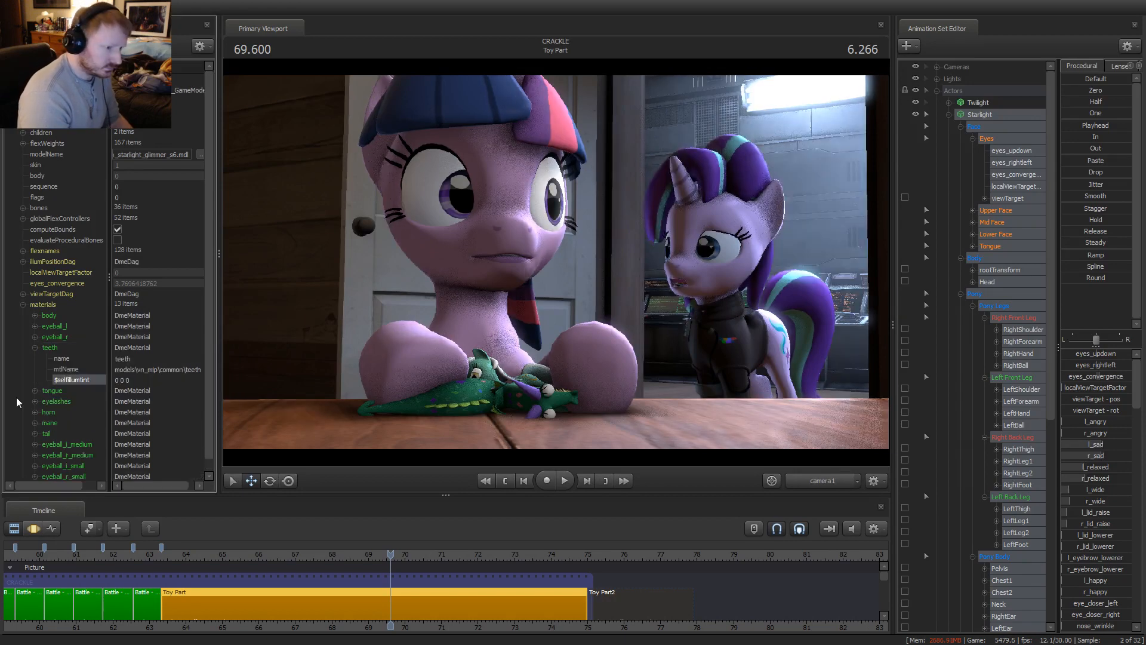
Set the teeth material's $selfillumtint to 0.7 0.7 0.7
left_click_drag(134, 379, 94, 376)
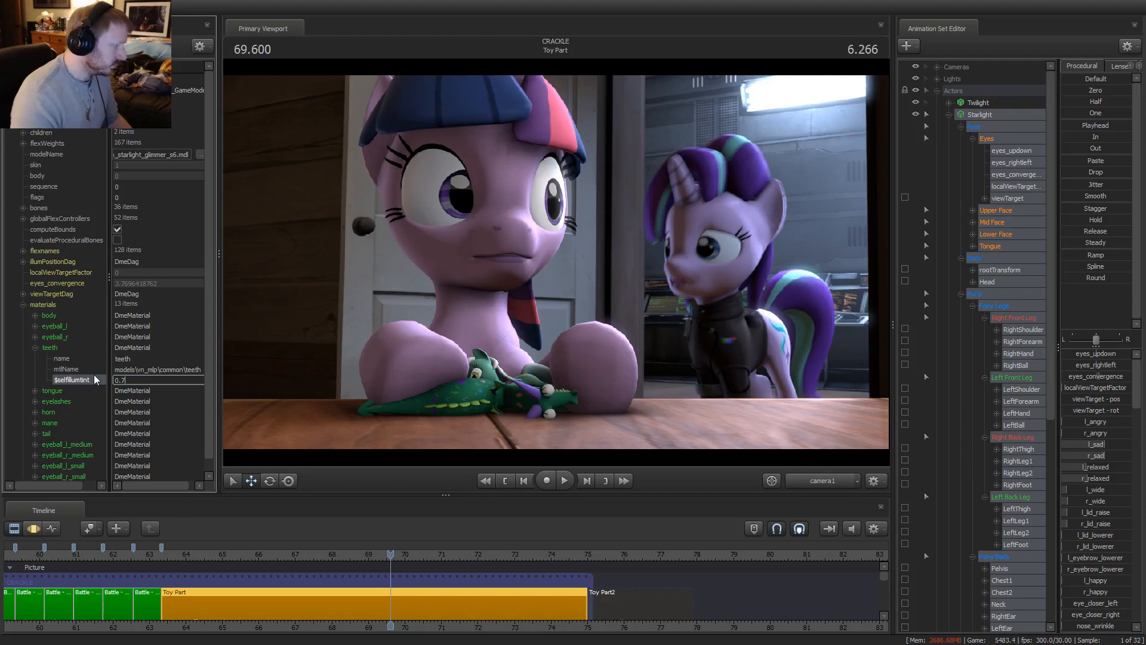
type("0.7 0.7 0.7")
key("Return")
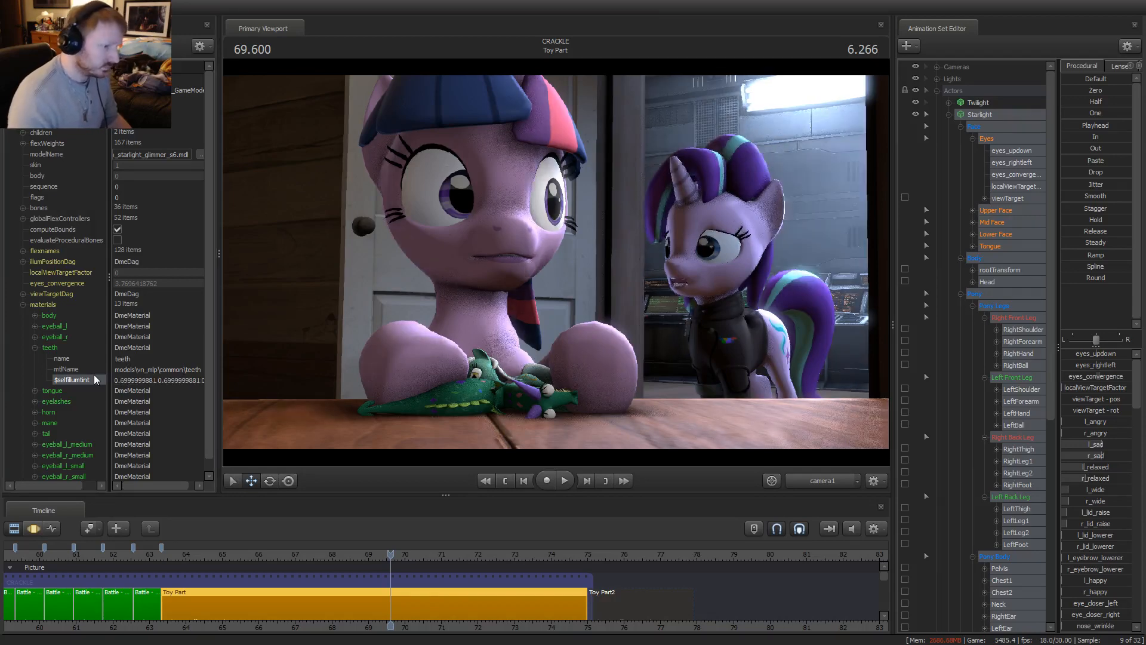
Play back Toy Part from shot time 3.600 to 10.500 to review the teeth's new look
left_click(293, 553)
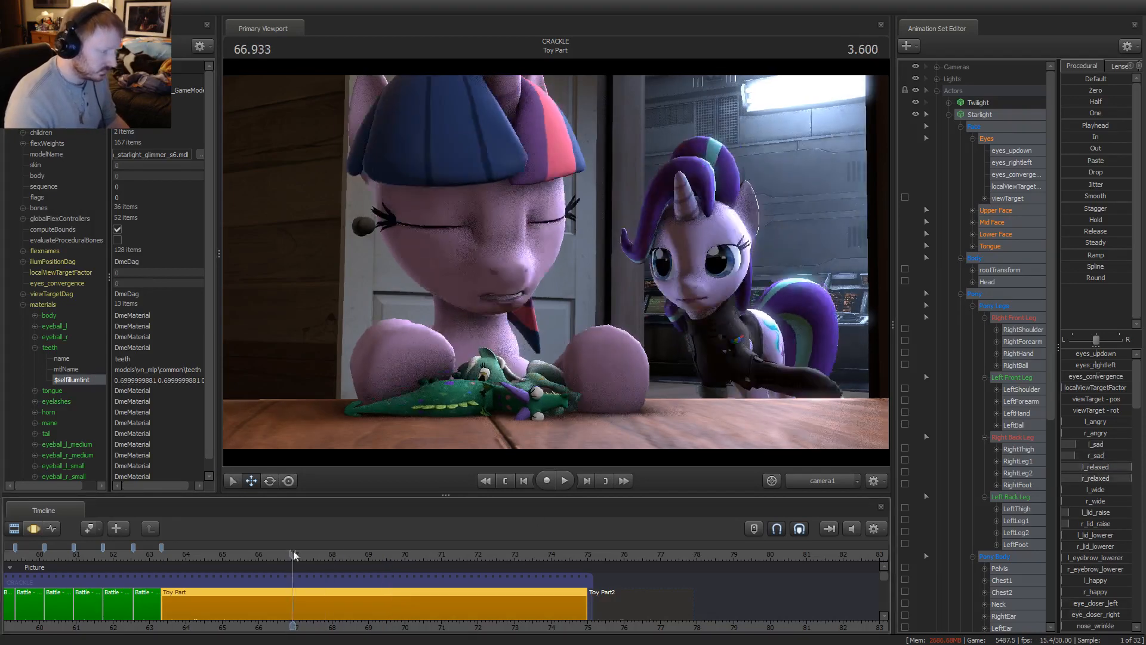
key("space")
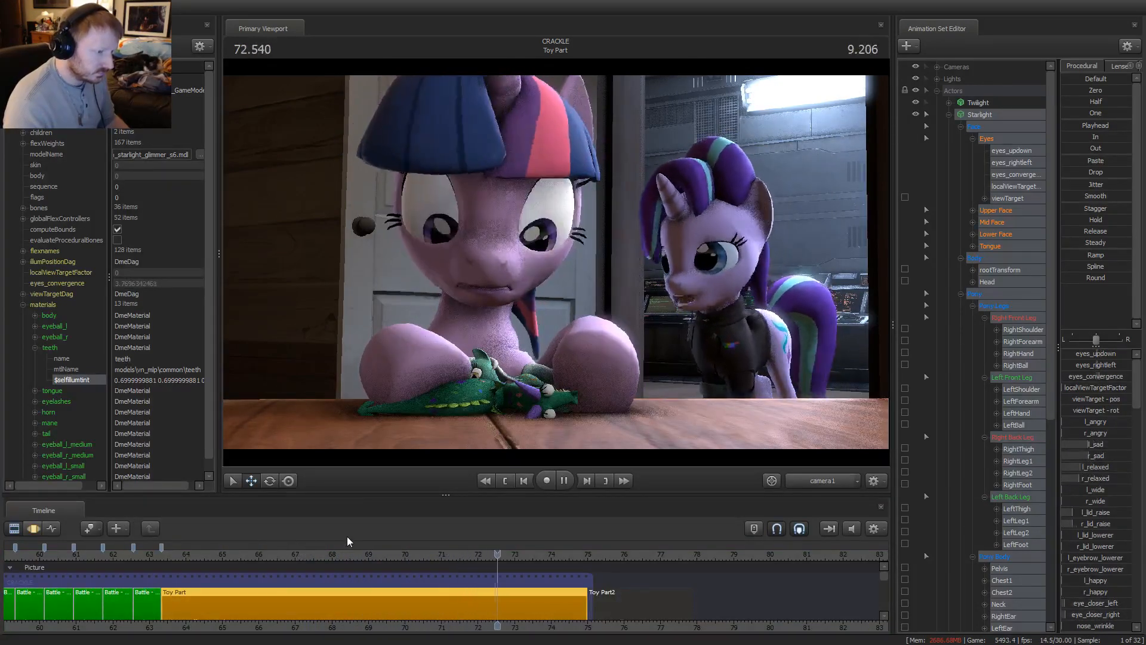
key("space")
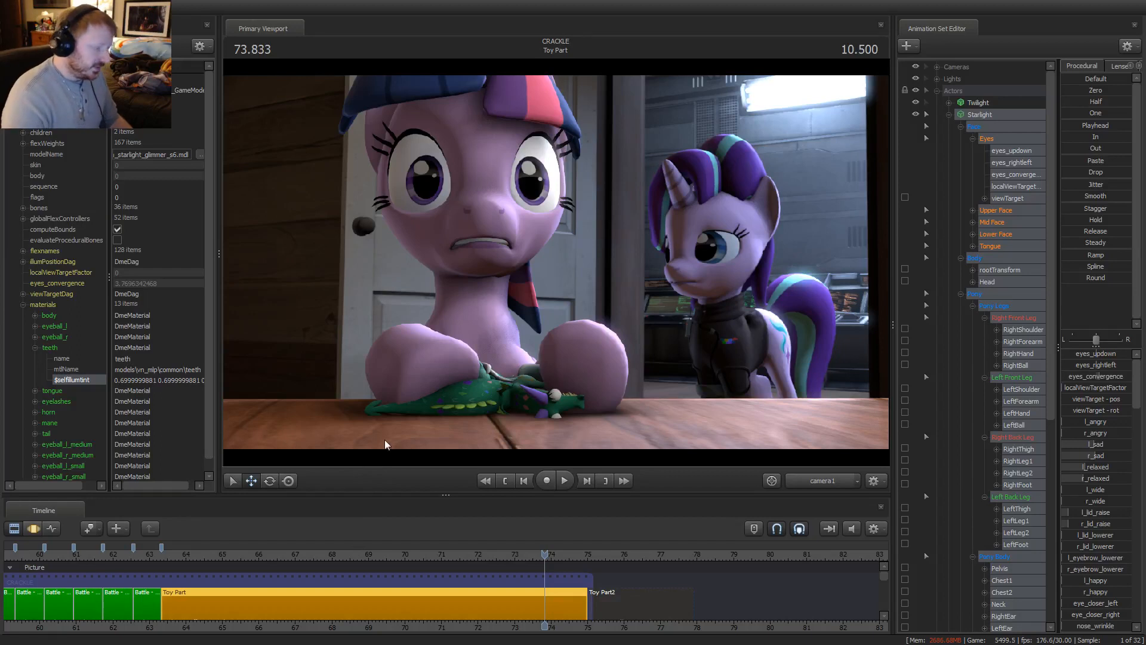
Save the session, collapse Starlight's control tree and select the Starlight Uniform model
key("ctrl+s")
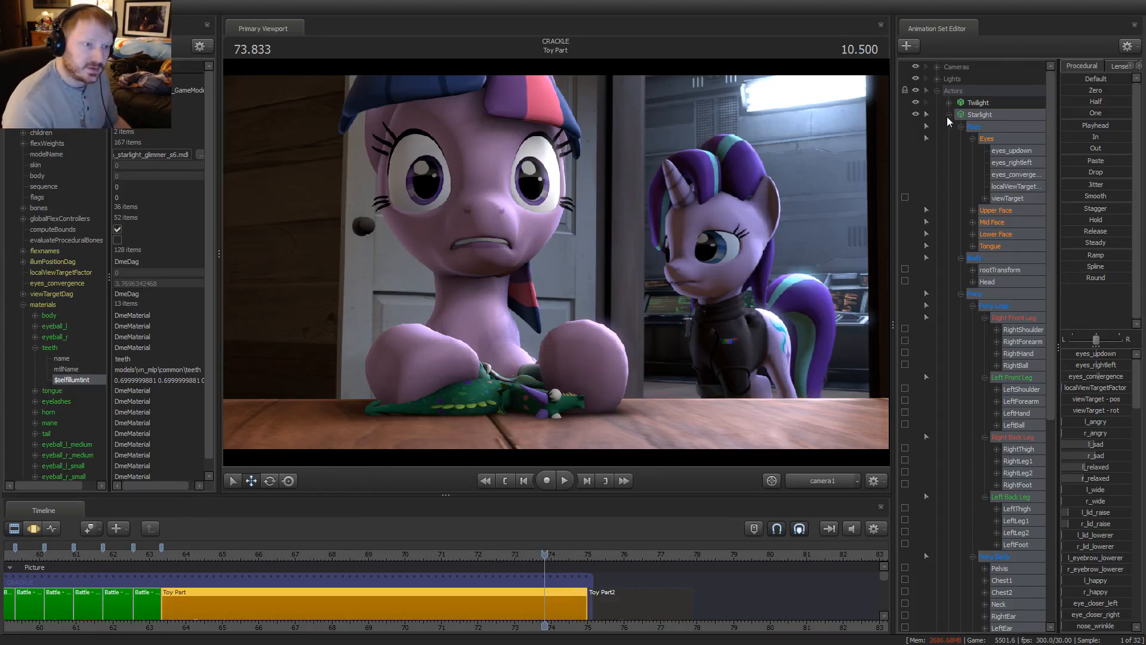
left_click(962, 127)
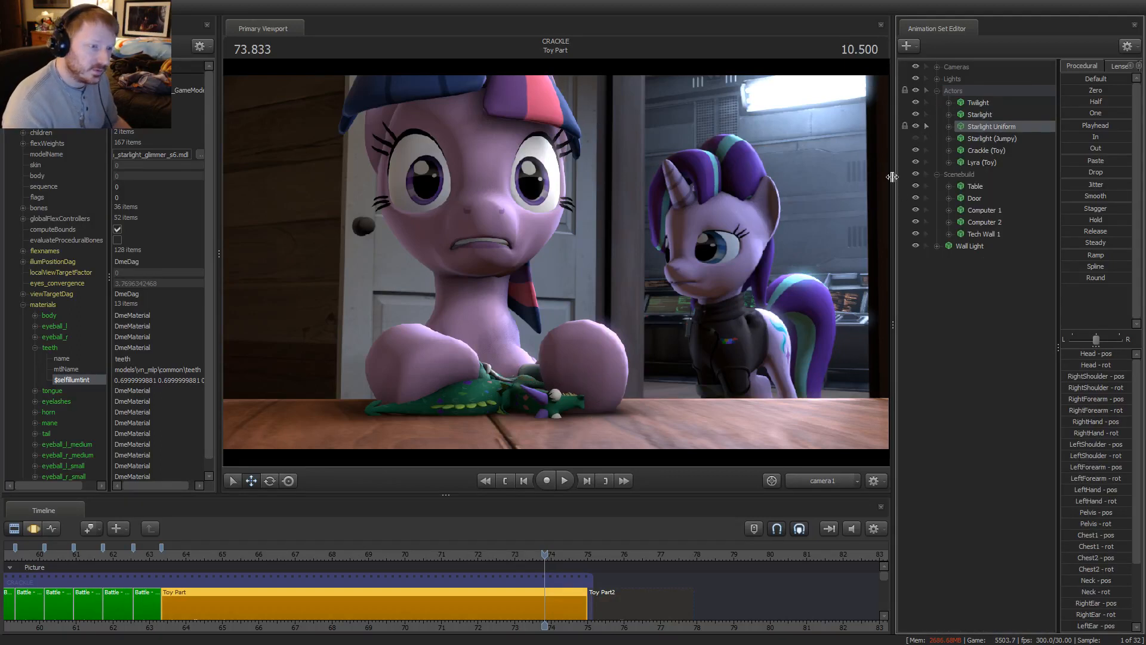
Play back Toy Part from shot time 0.233 to about 3.8 to review the uniform's motion
key("F3")
key("F2")
key("F3")
left_click_drag(167, 562, 170, 564)
key("F2")
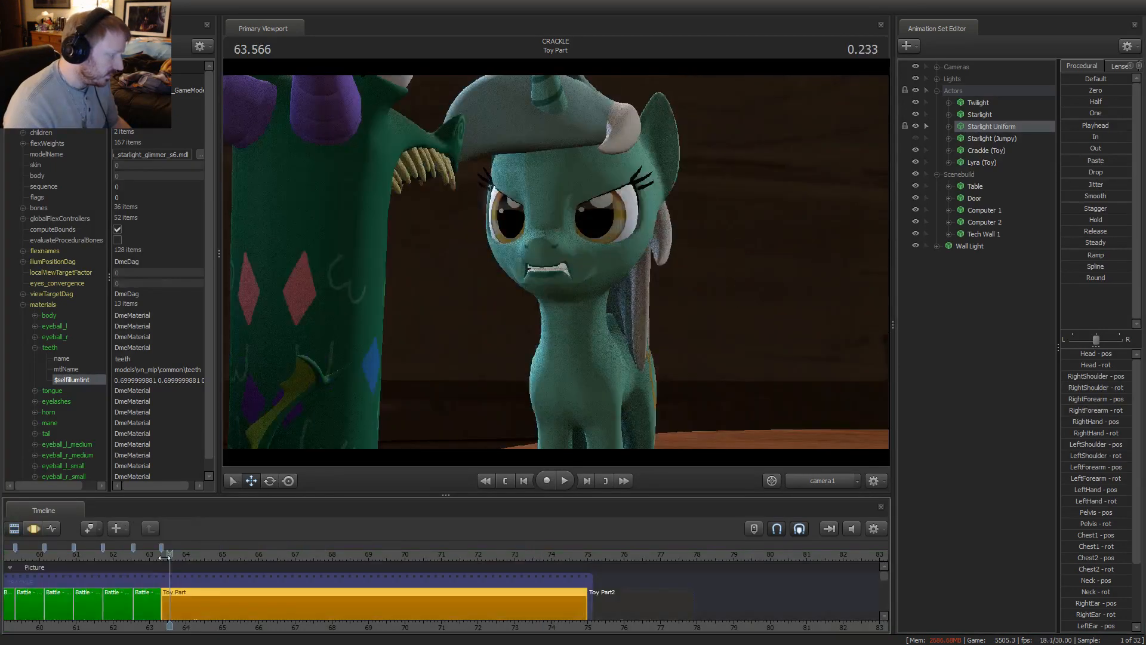
key("F3")
key("space")
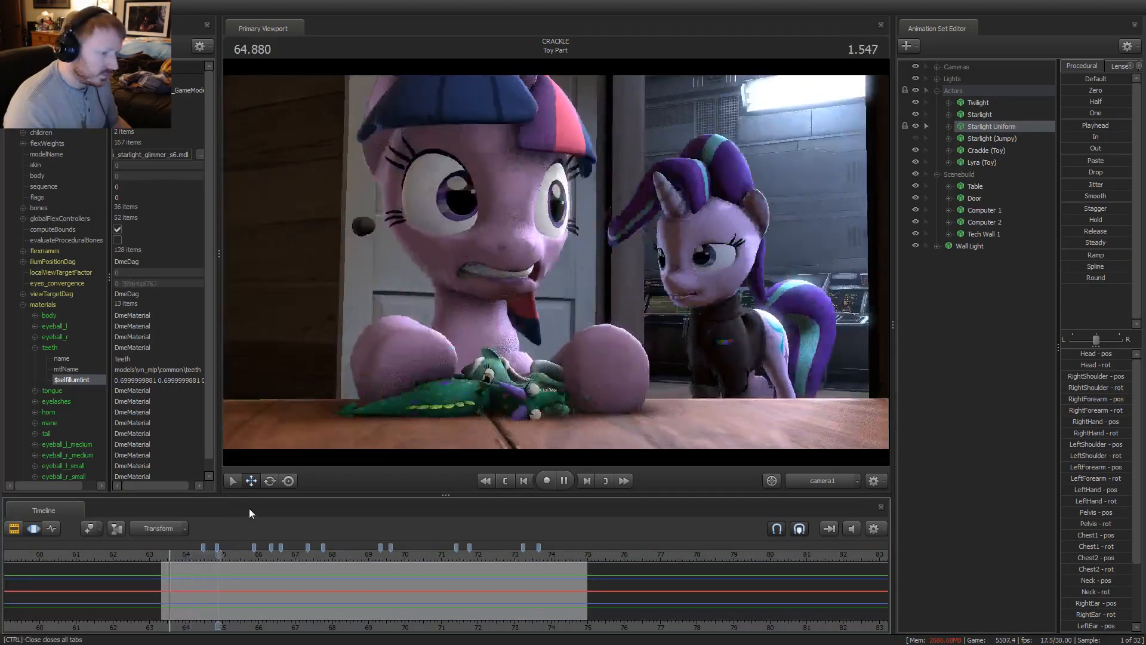
key("space")
key("space")
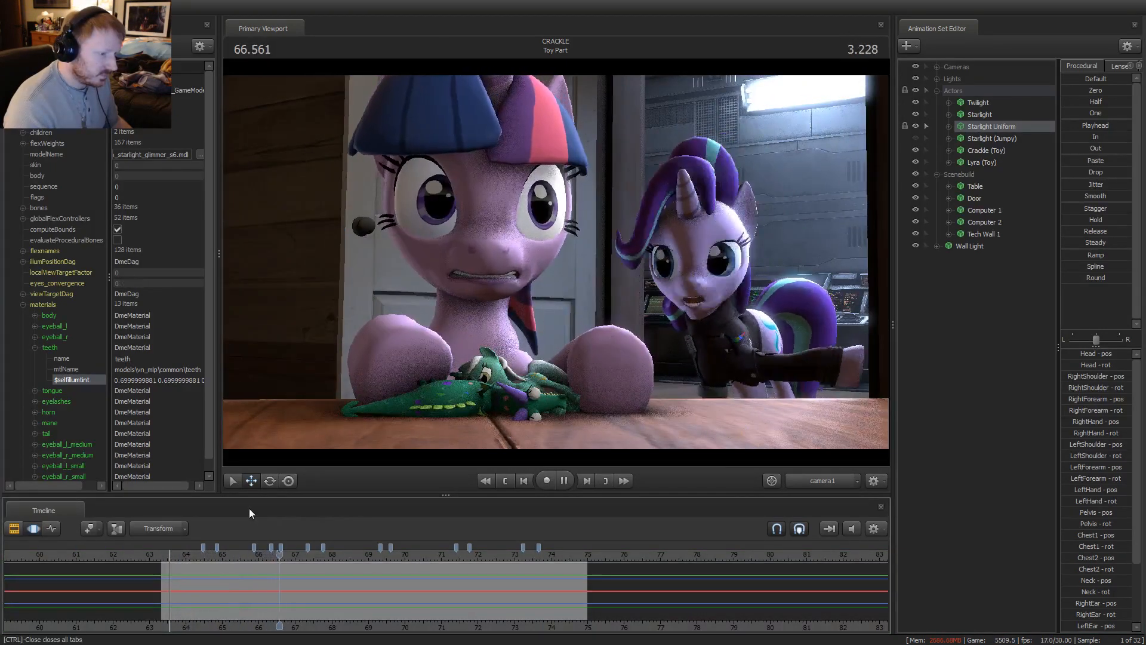
key("space")
Switch to the Work Camera, frame the uniform's chest and raised front leg, and expand Starlight Uniform's control groups in the motion editor
key("F2")
left_click(829, 478)
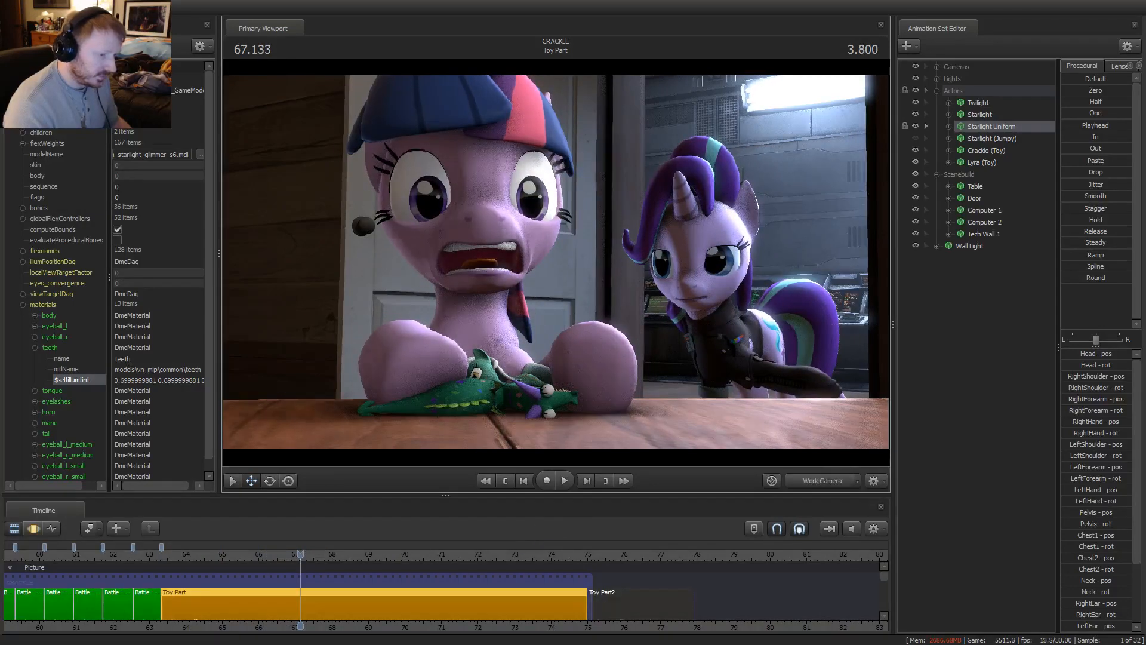
key("w")
left_click_drag(734, 359, 797, 397)
left_click_drag(556, 262, 563, 266)
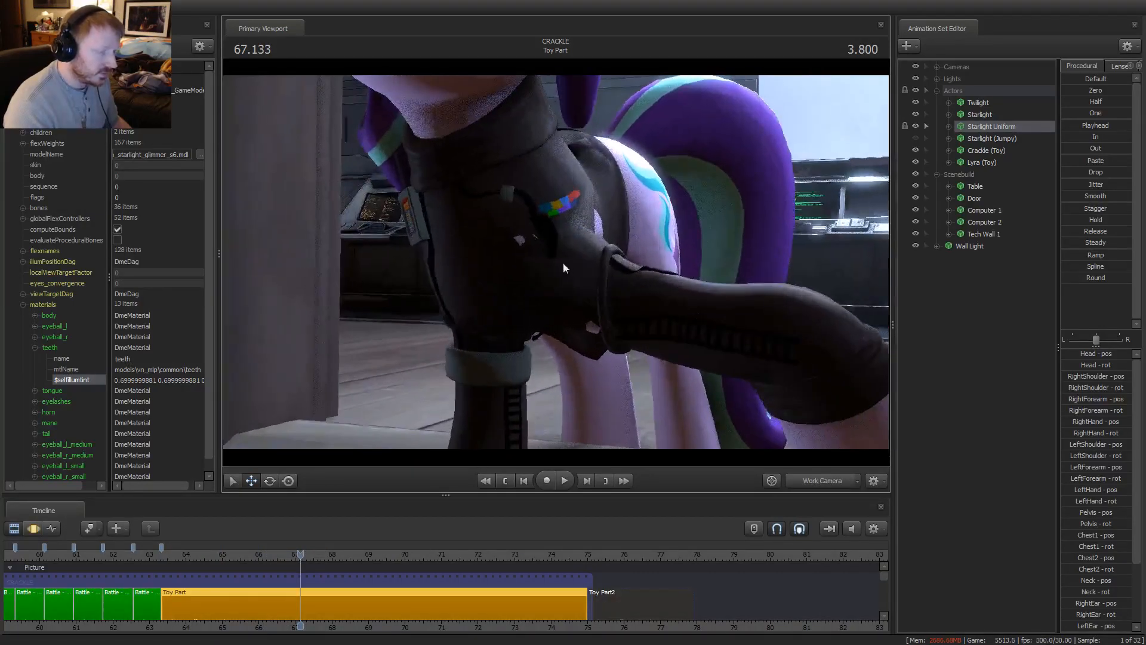
right_click(954, 126)
left_click(954, 127)
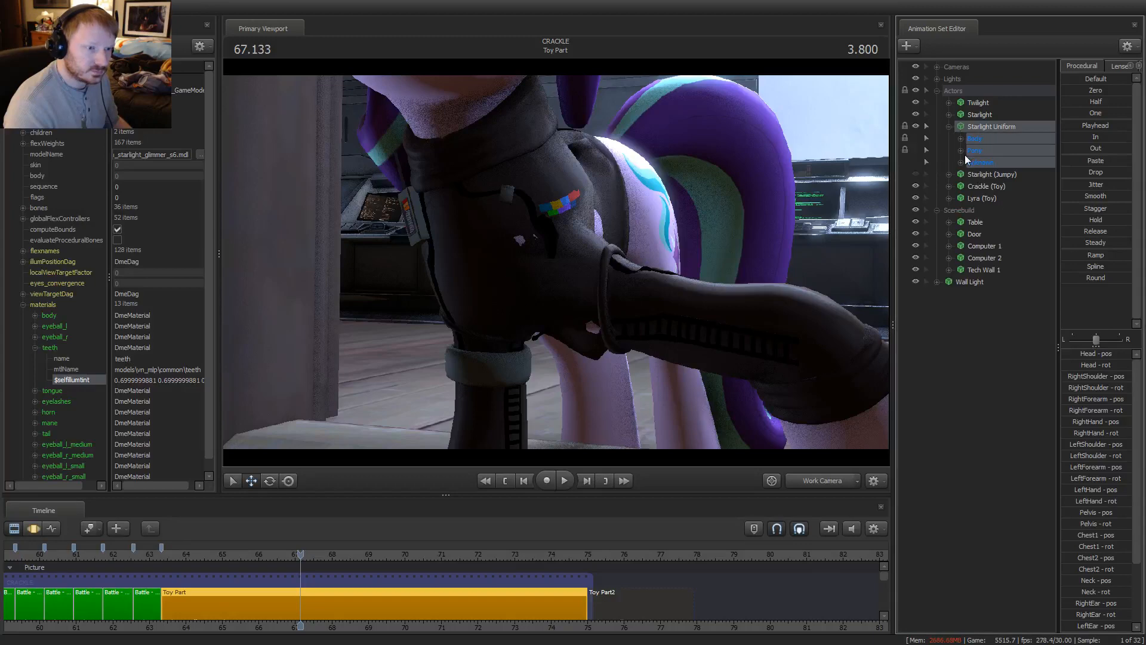
key("F3")
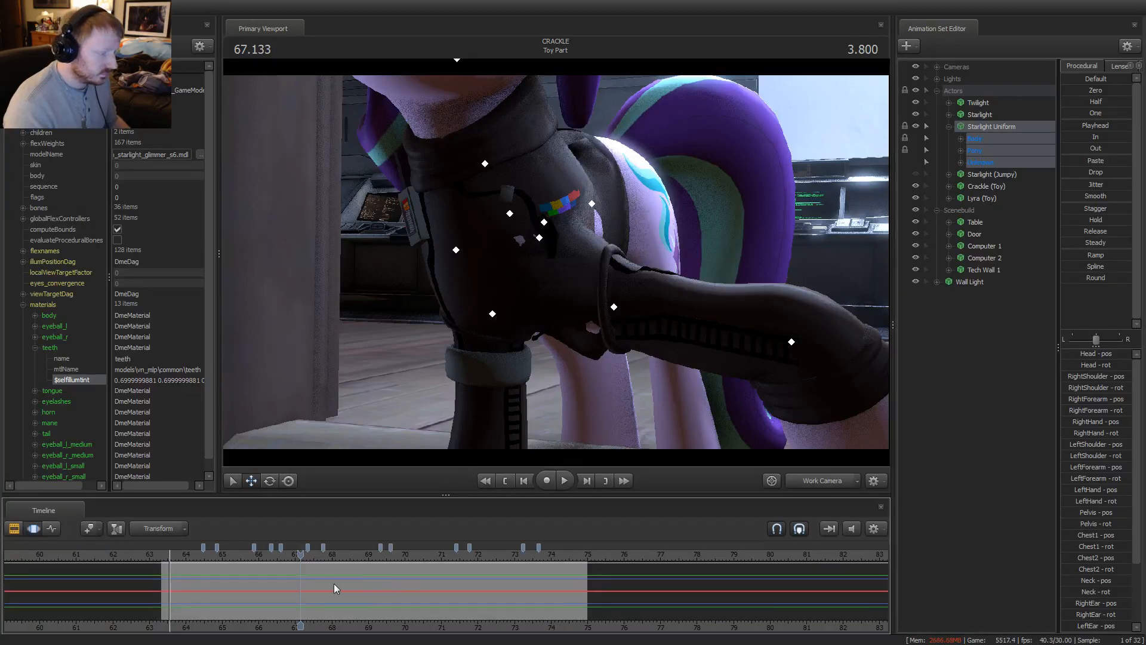
Scrub between about 66.3 and 67.3 to examine where Starlight's body clips through the uniform as the leg swings
scroll(301, 591, "up", 3)
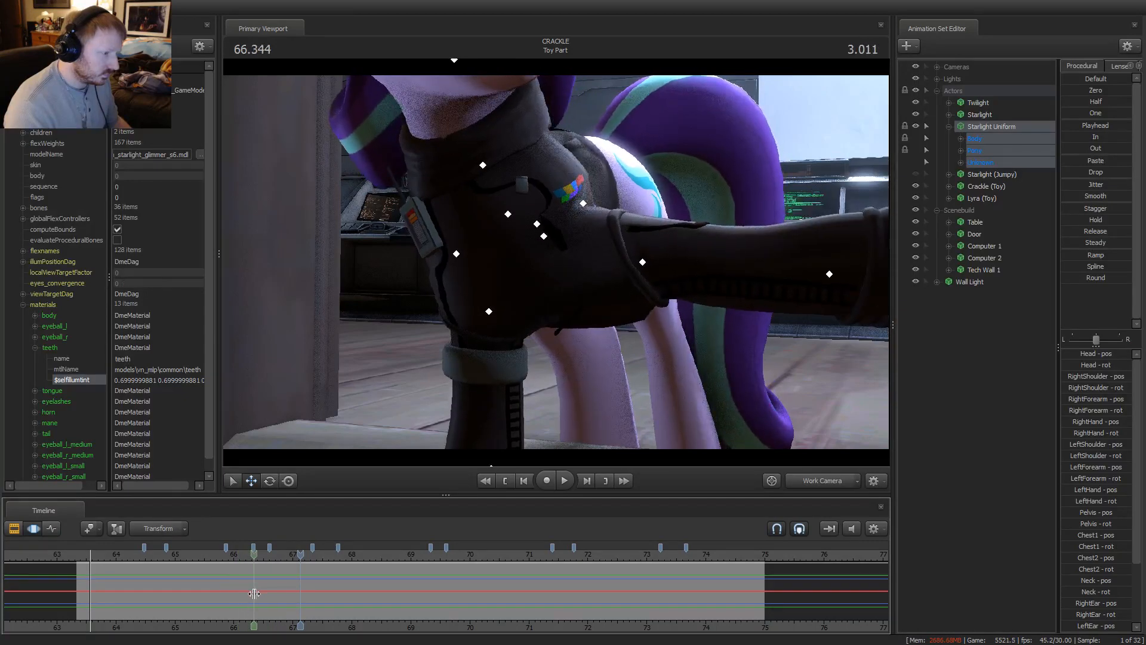
left_click(257, 595)
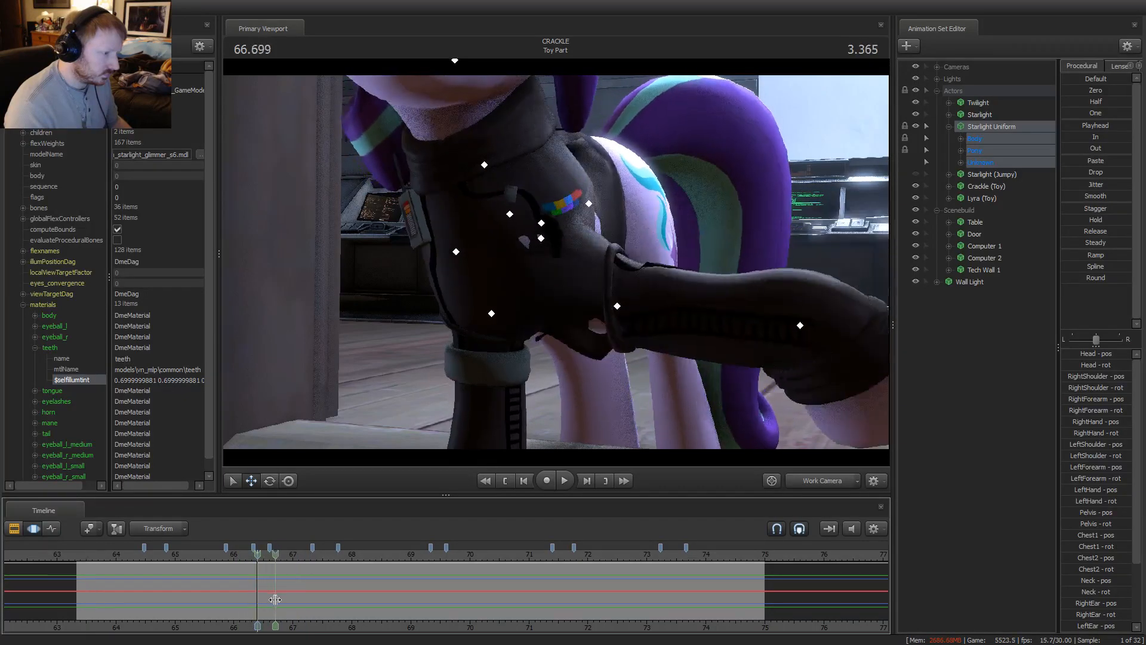
left_click(276, 599, "shift")
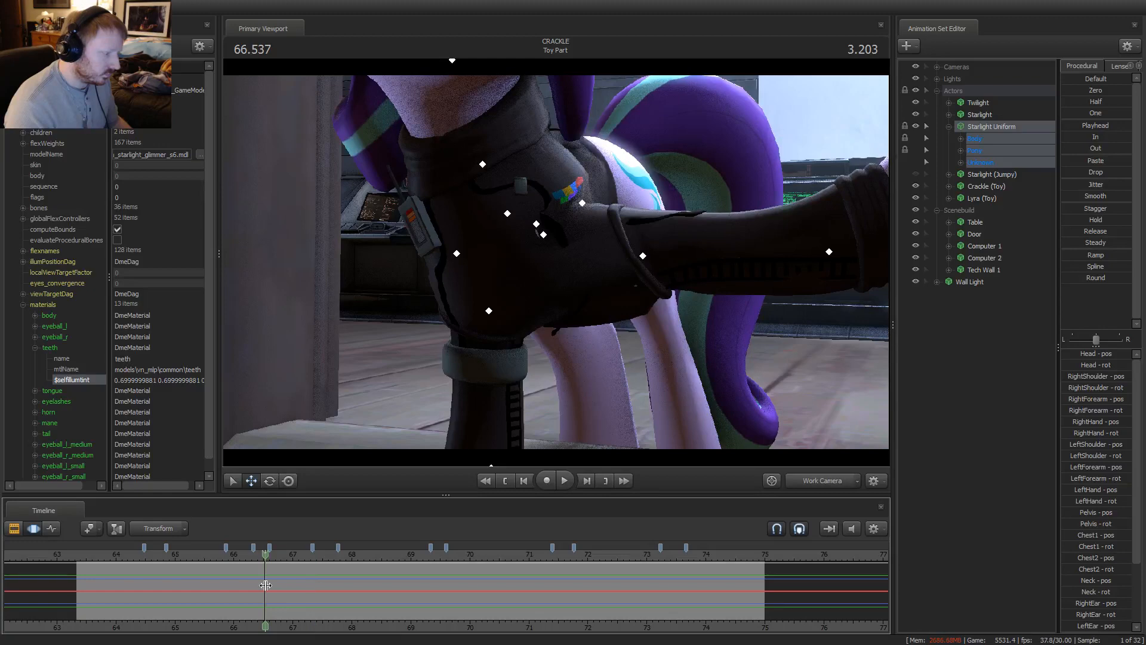
left_click_drag(265, 585, 278, 588)
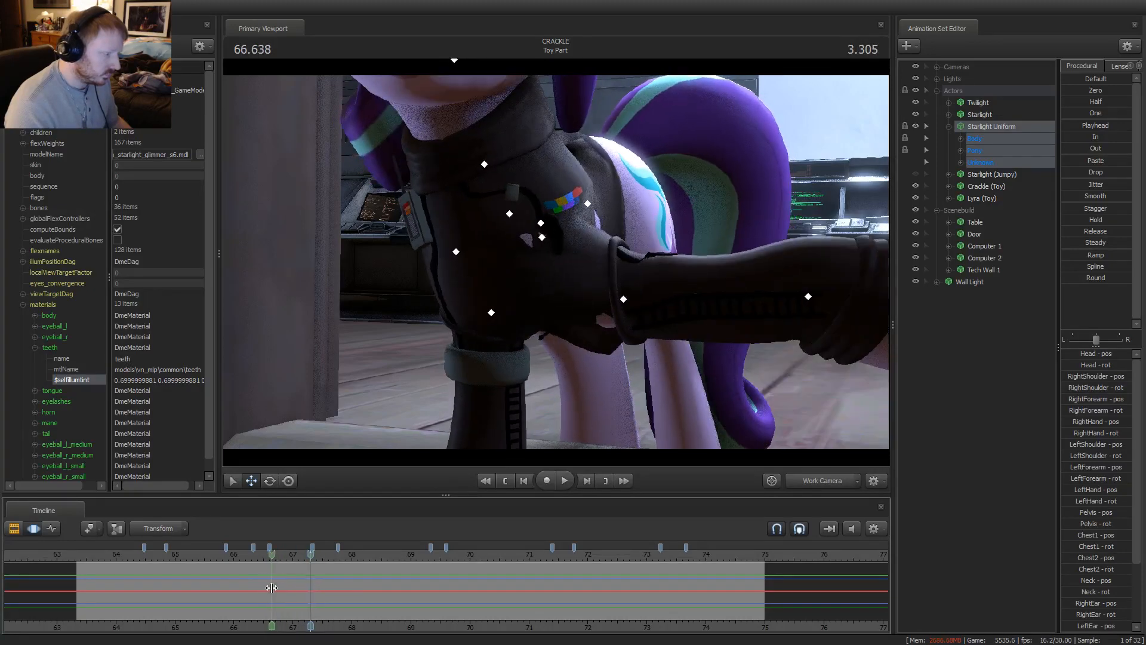
Set a time selection with falloff from about 66.5 to 67.5 and place the playhead at 67.000
left_click(254, 582)
left_click_drag(256, 579, 337, 576)
scroll(324, 579, "up", 3)
scroll(293, 583, "up", 2)
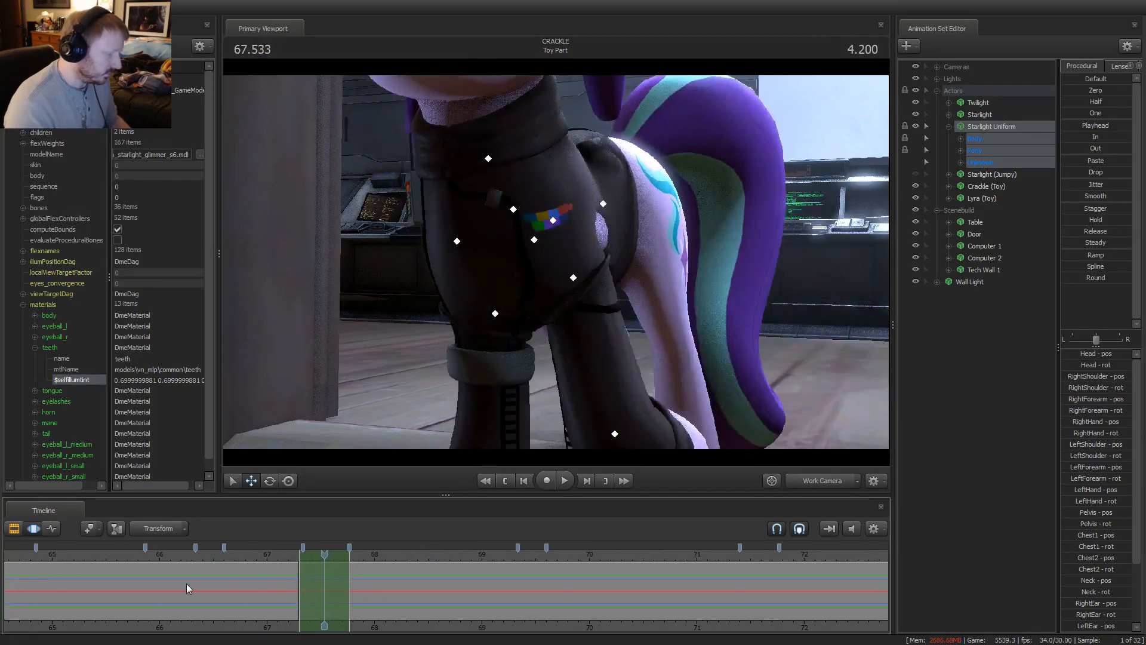
left_click_drag(160, 586, 101, 591, "shift")
left_click(167, 579, "shift")
left_click_drag(170, 580, 324, 588, "shift")
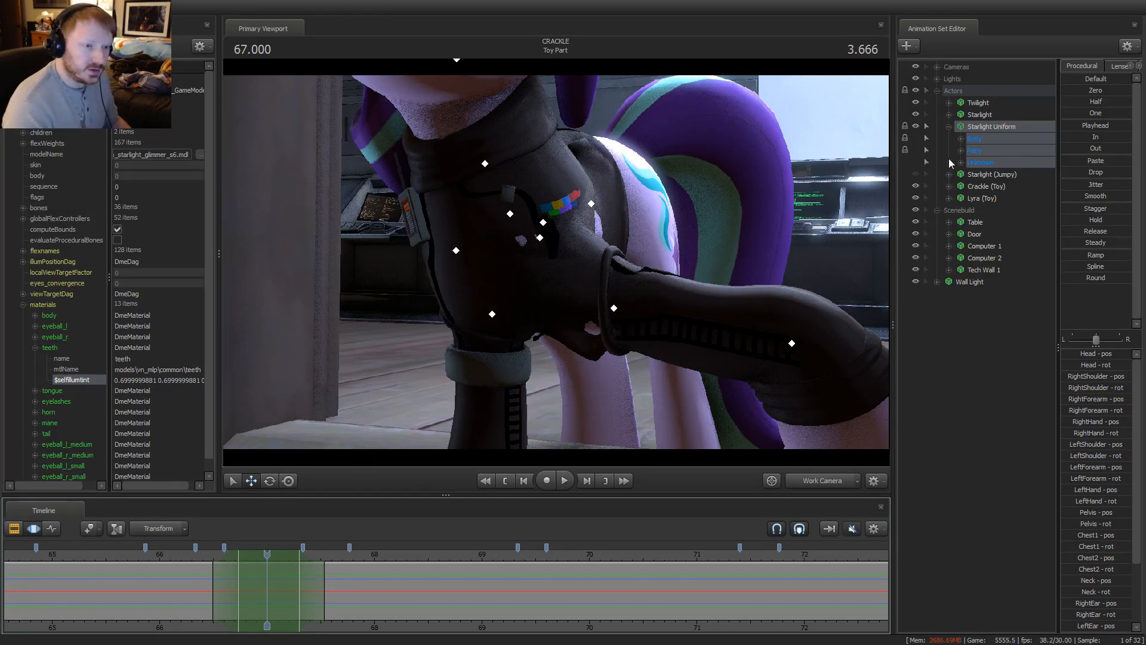
left_click(543, 224)
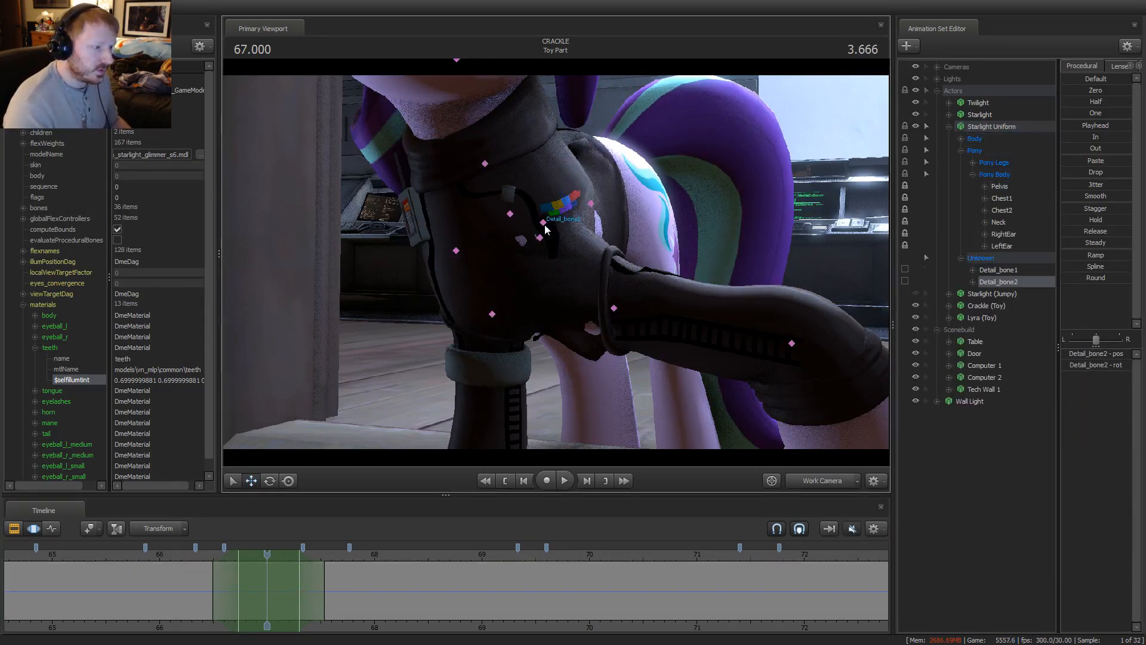
left_click(1003, 199)
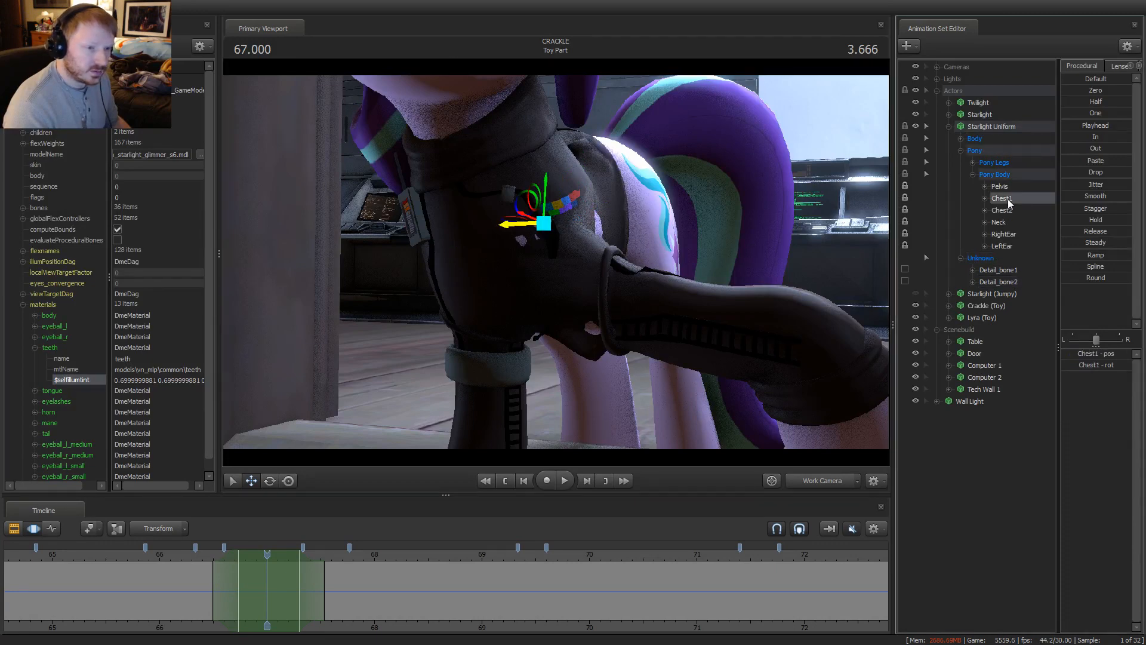
left_click_drag(529, 222, 504, 192)
key("ctrl+z")
Nudge Starlight Uniform's Chest2 and LeftForearm bones at 67.000 to cover the clipping around the chest and elbow
left_click(1002, 210)
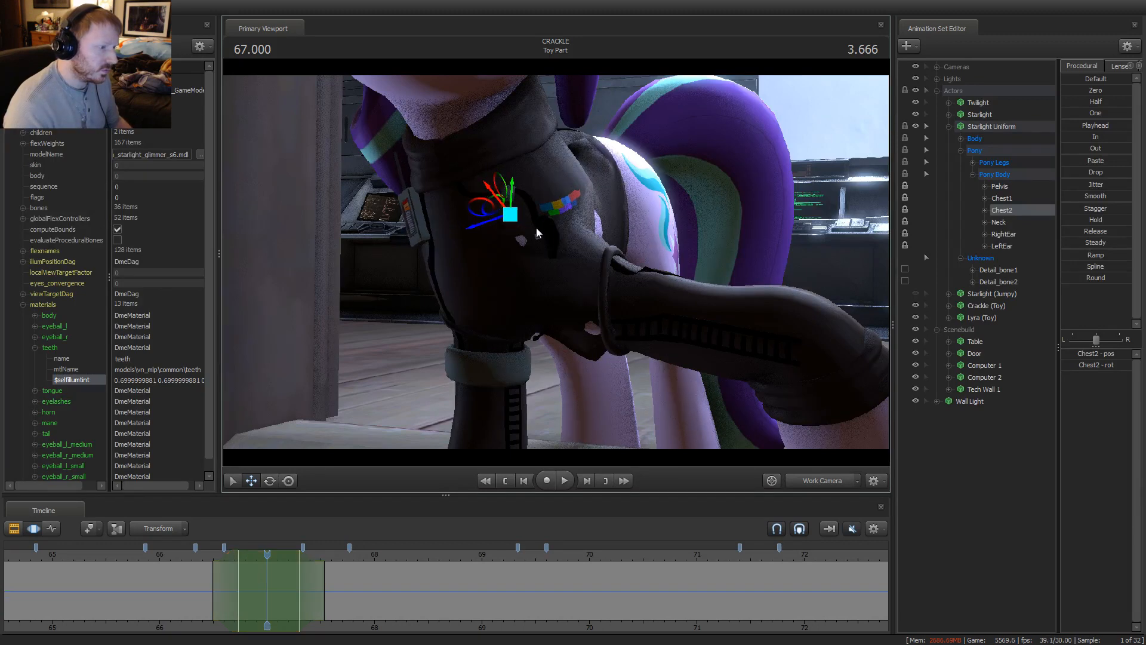
left_click_drag(536, 233, 512, 204, "alt")
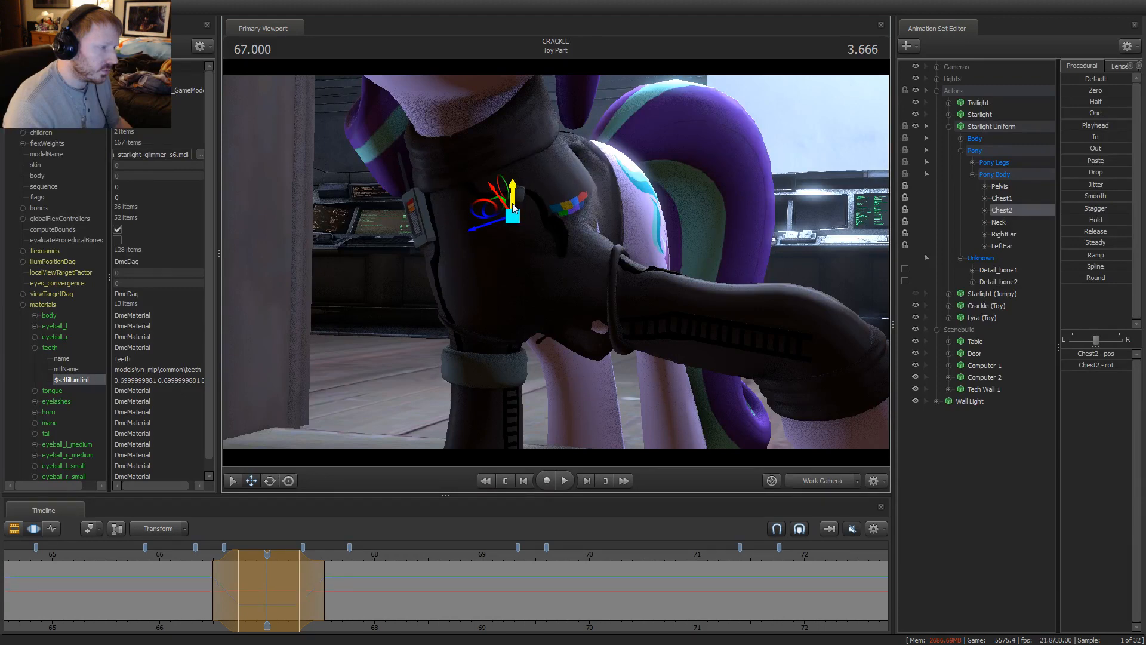
left_click(617, 308)
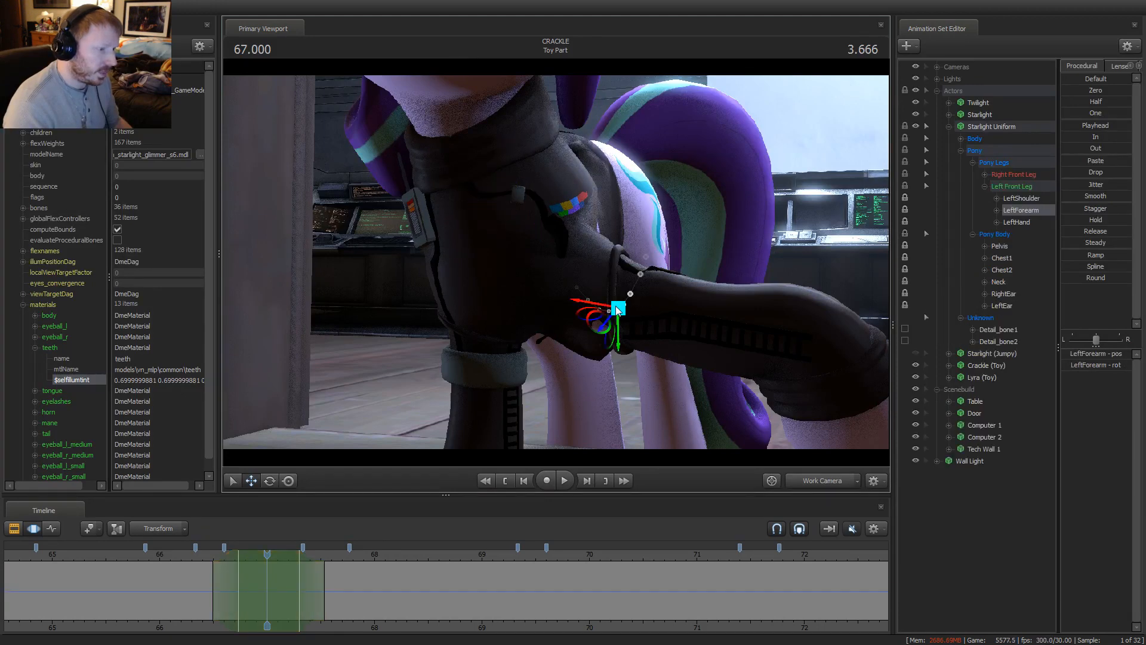
left_click_drag(613, 321, 606, 323)
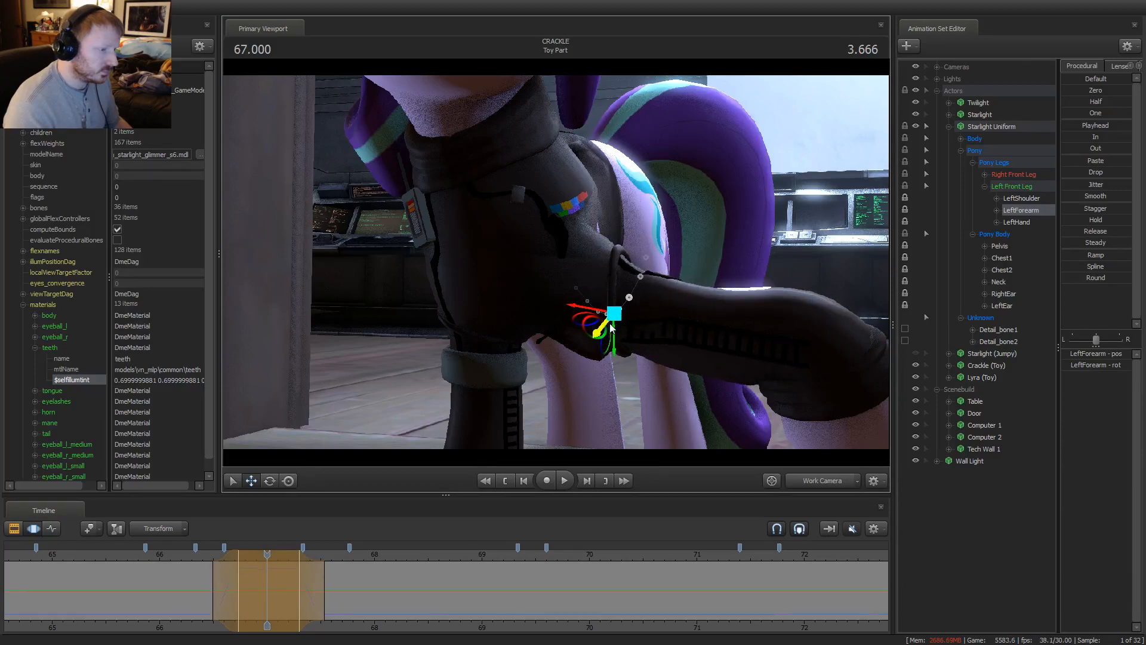
Shift Starlight Uniform's Chest1 bone at 67.000 so the jacket covers the exposed body behind the shoulder
key("F2")
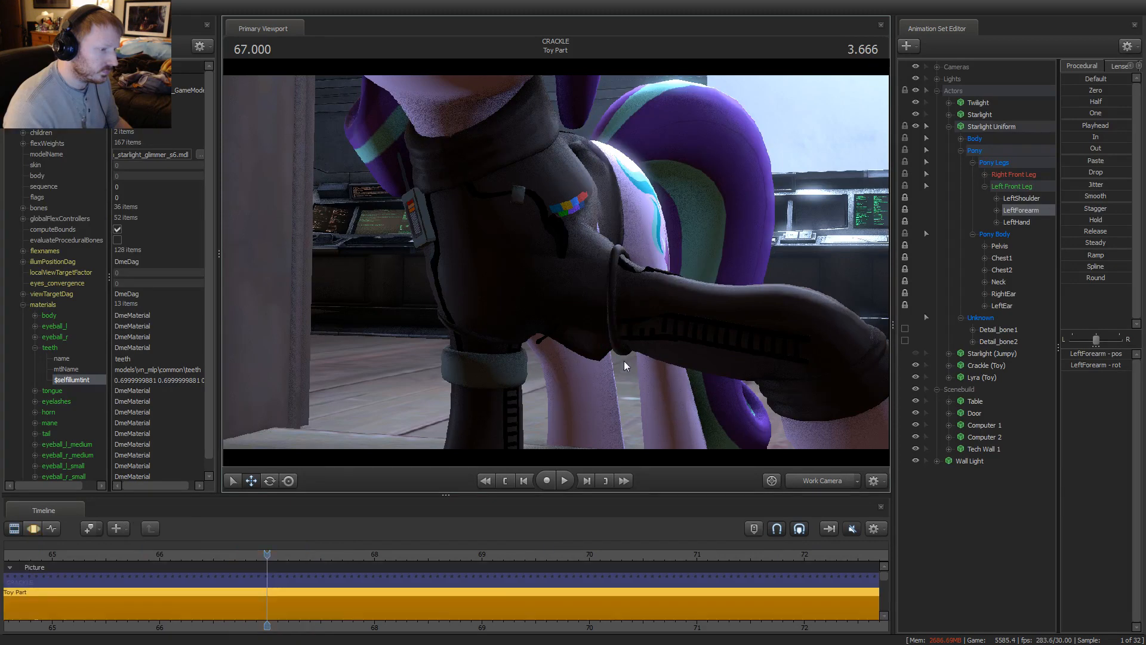
key("F3")
left_click(1007, 268)
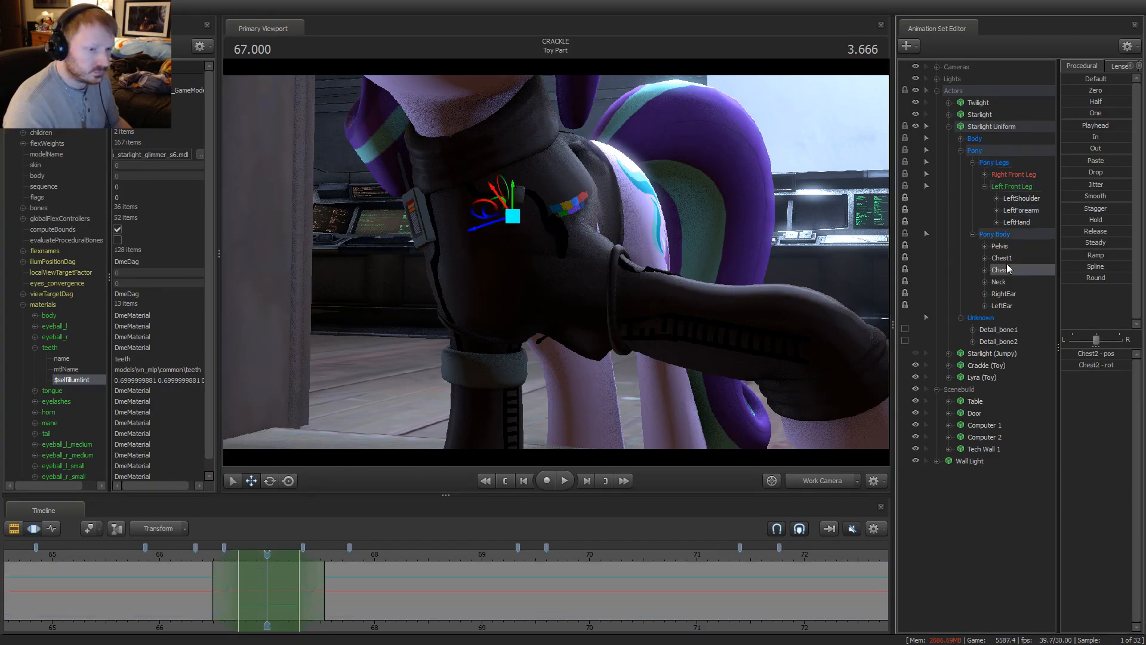
left_click(1005, 259)
left_click_drag(531, 217, 515, 231)
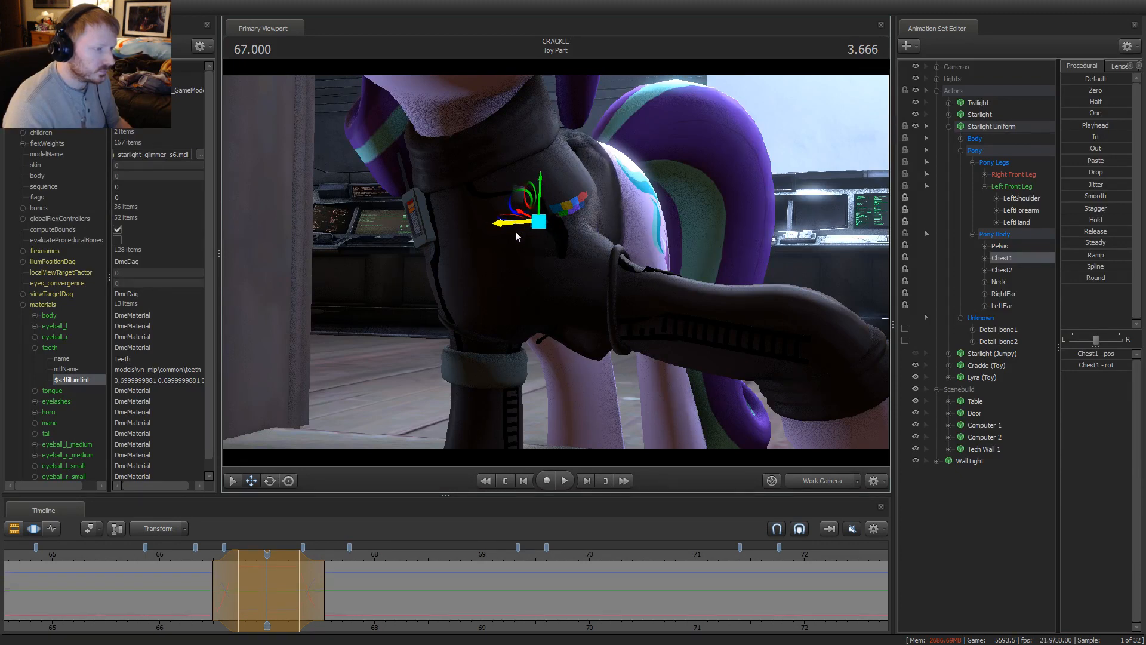
Check the leg swing and reset the time selection to fade in from about 66.4 and hold from 66.600
key("space")
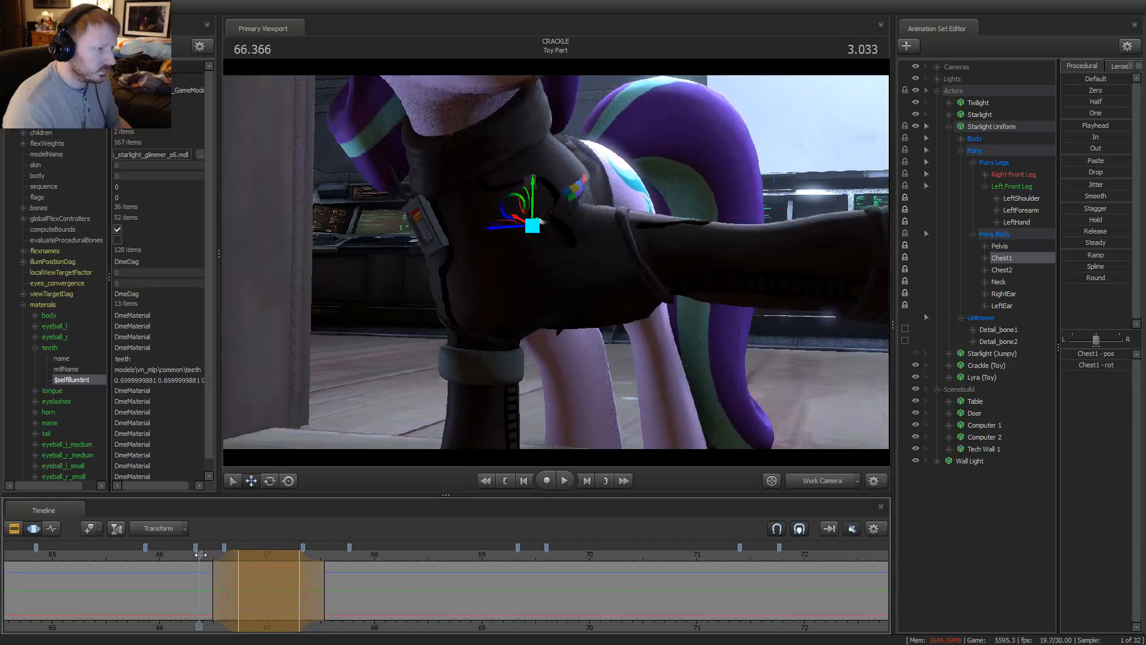
key("space")
left_click(201, 560)
key("shift")
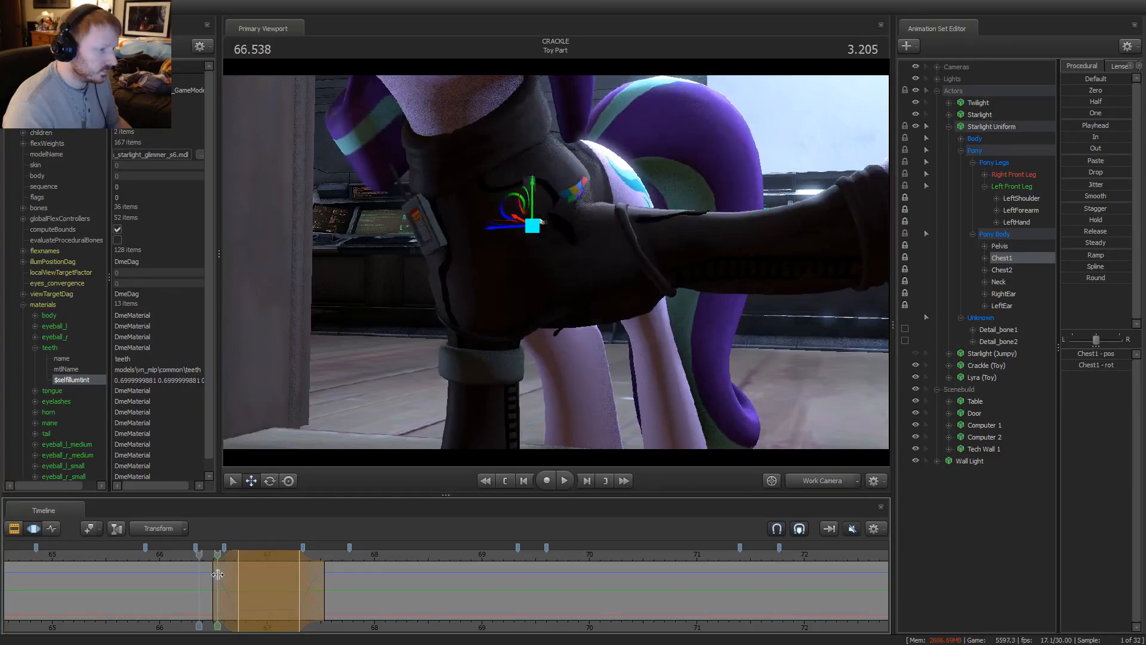
left_click_drag(227, 581, 224, 557)
key("Return")
key("ctrl")
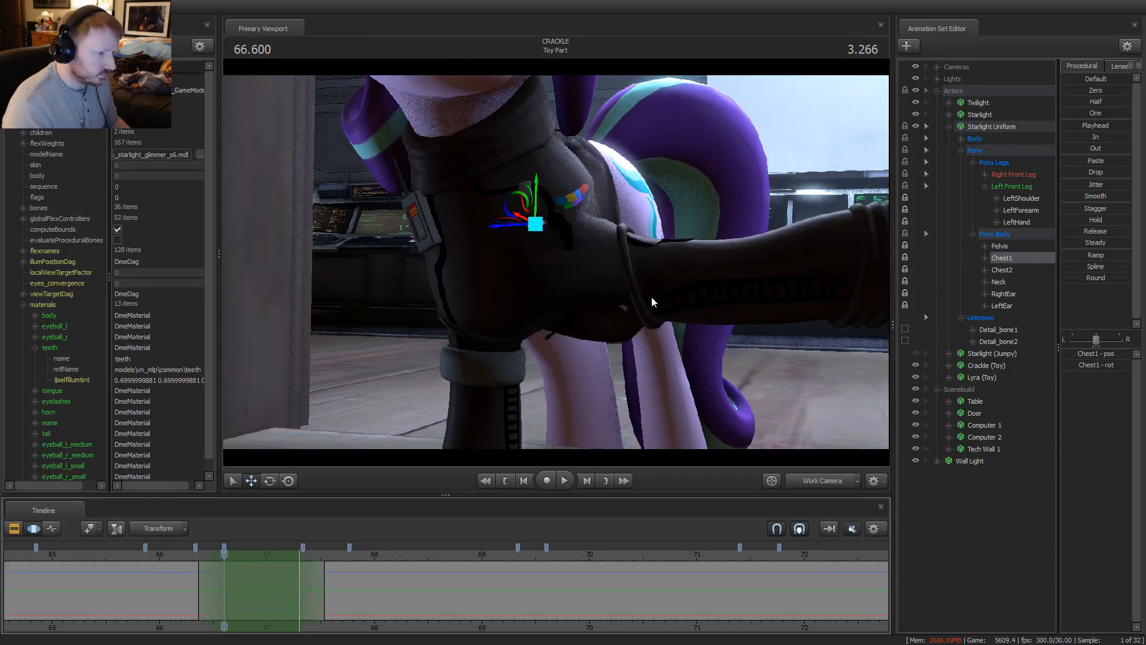
Adjust Starlight Uniform's LeftForearm bone and rotate its LeftShoulder bone at 66.600 to reduce clipping
left_click(635, 285, "ctrl")
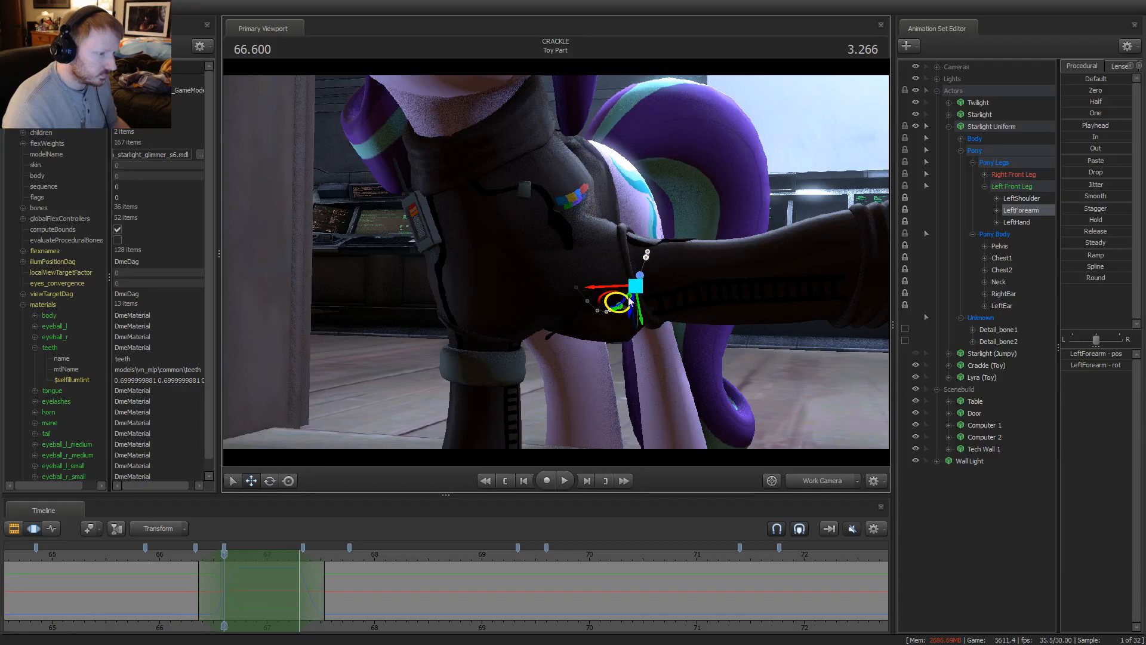
left_click_drag(633, 308, 633, 308)
key("ctrl")
left_click(547, 236, "ctrl")
key("e")
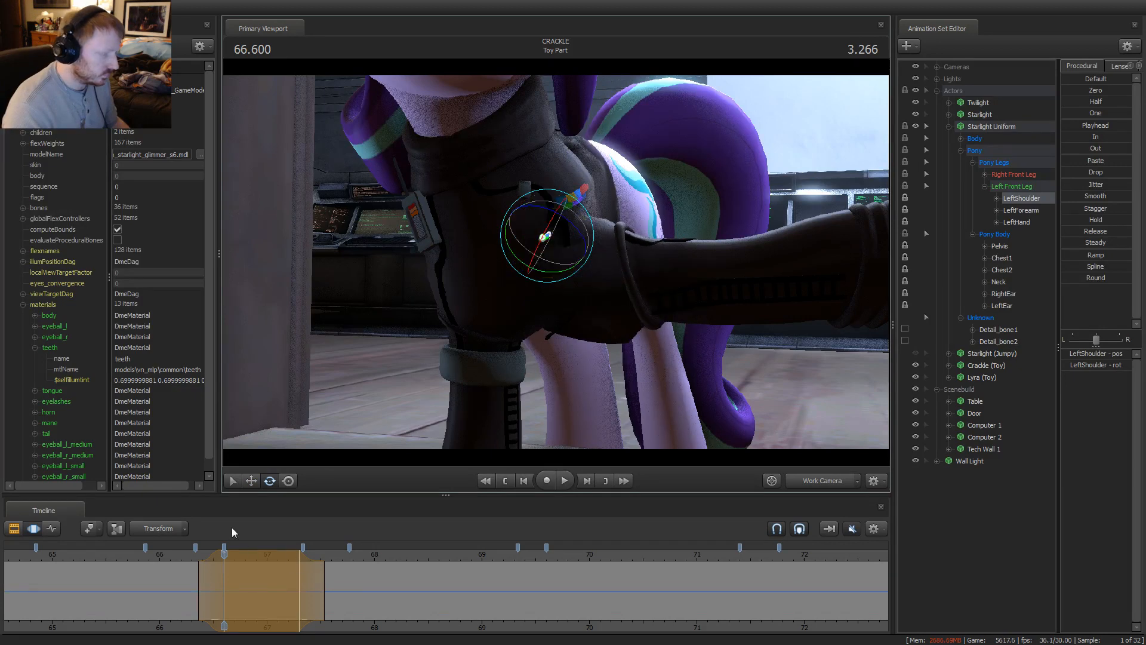
Play back the leg swing and set a time selection from about 67.2 to 67.8 with the playhead at 67.466
key("space")
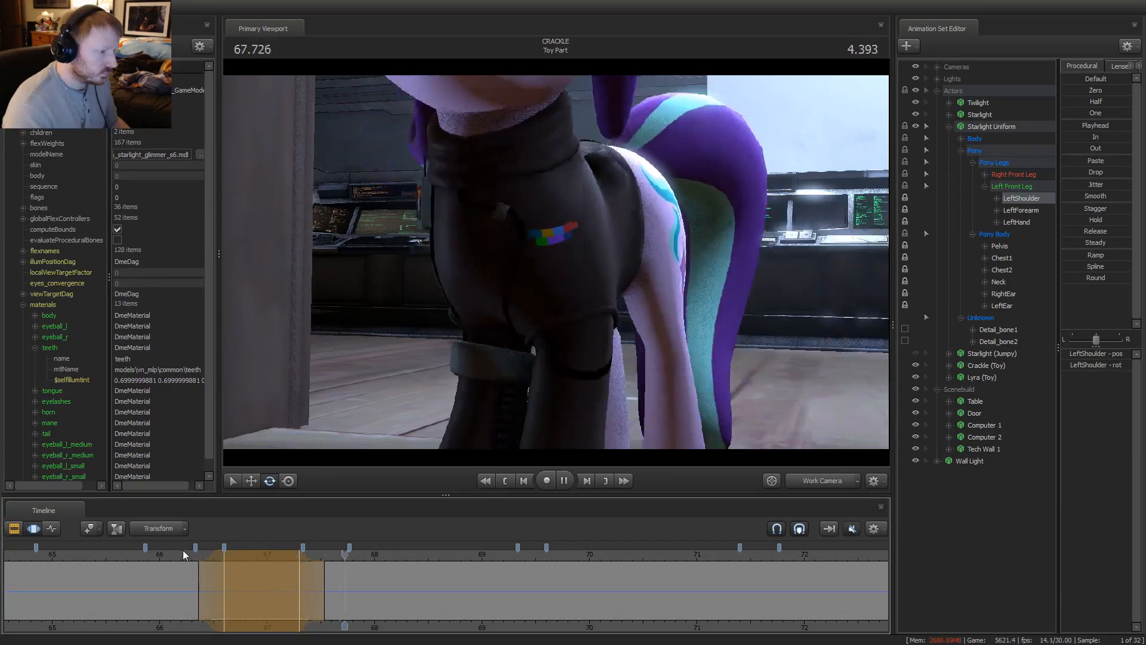
key("space")
left_click(287, 585)
left_click_drag(287, 585, 318, 597)
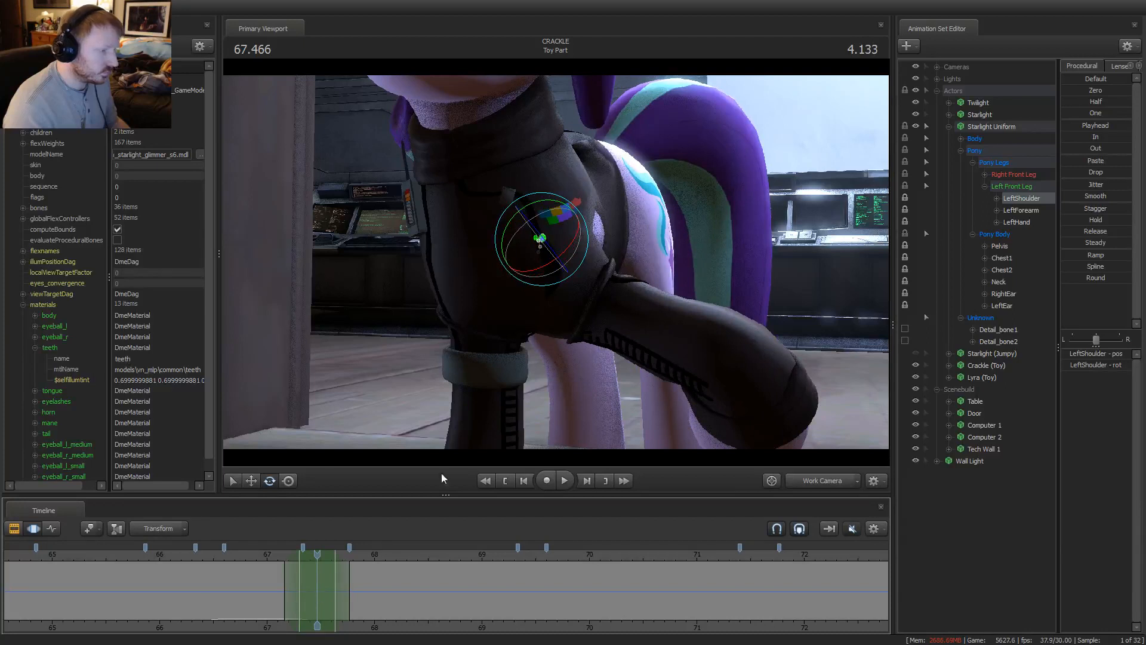
key("q")
key("q")
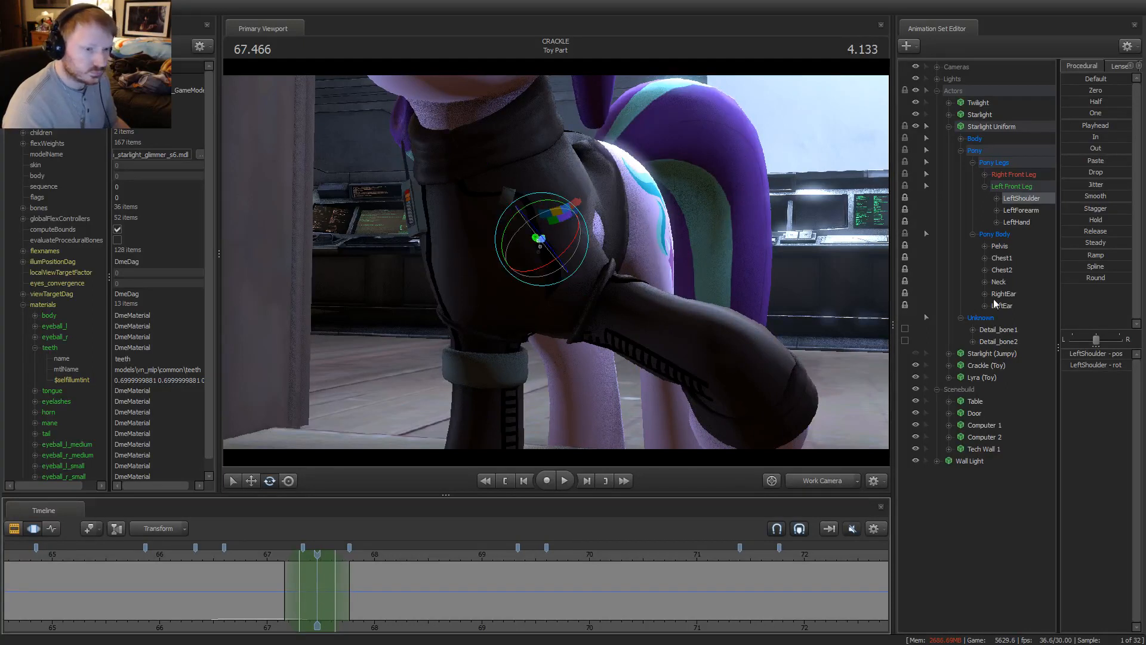
Move Starlight Uniform's Chest1 bone at 67.466 to cover the body showing through the jacket's side
left_click(1014, 271)
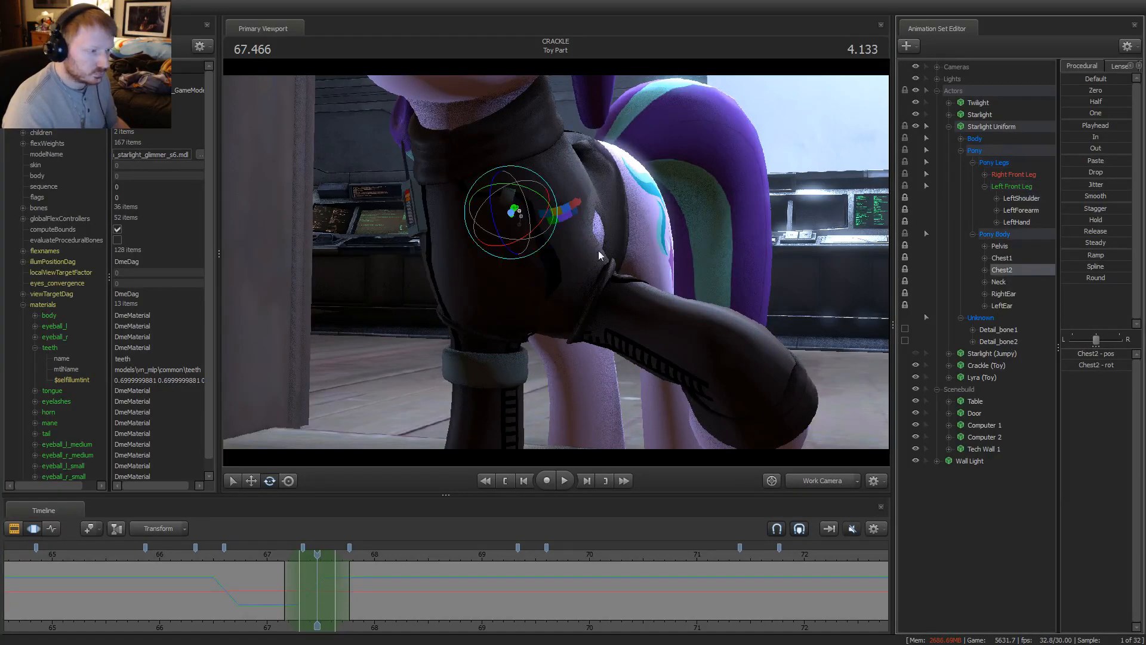
left_click(1015, 258)
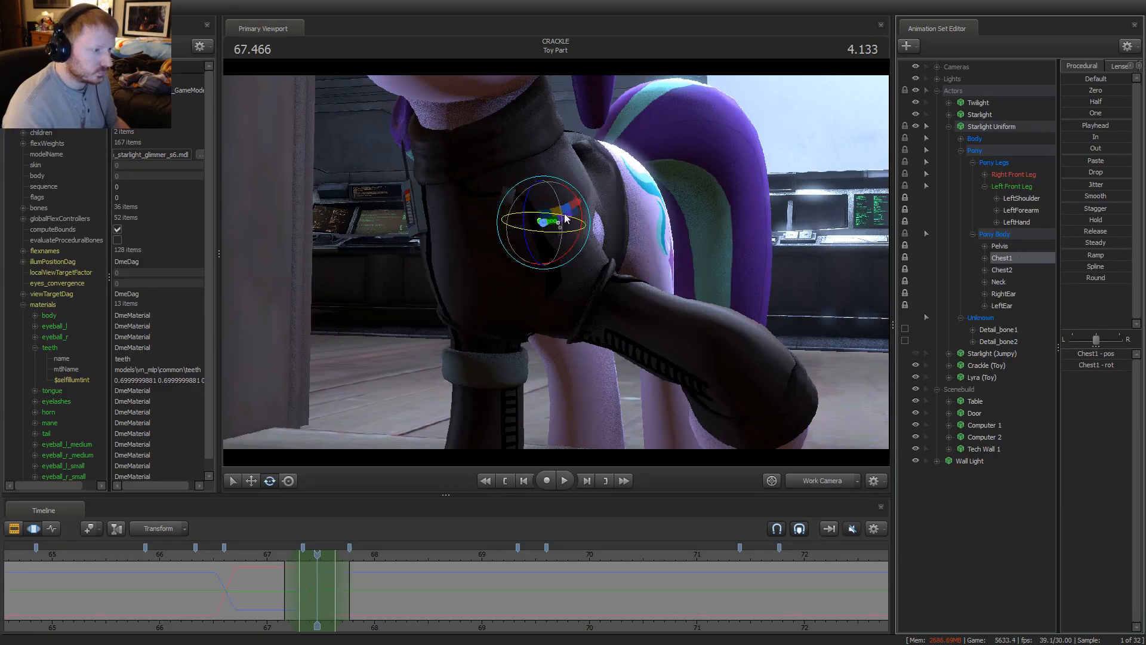
key("w")
left_click_drag(523, 228, 524, 227)
mouse_move(528, 216)
left_mouse_down()
mouse_move(514, 222)
mouse_move(527, 227)
left_mouse_up()
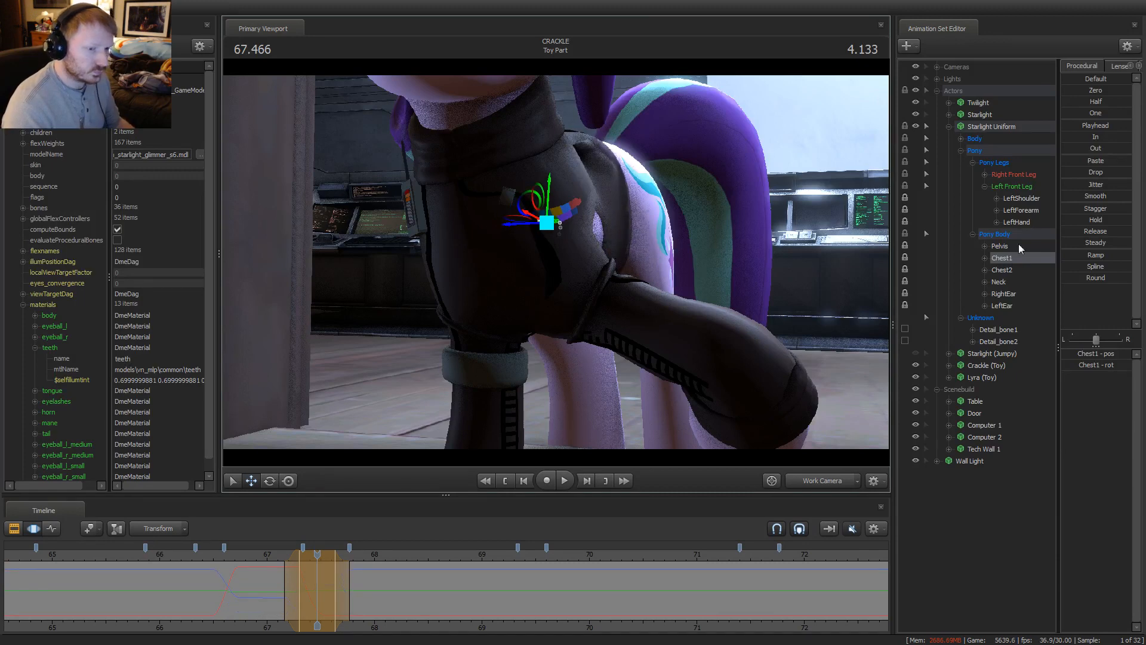
Adjust Starlight Uniform's LeftShoulder bone at 67.466, narrow the time selection to about 67.3–67.6, and play back the swing
key("e")
left_click(1020, 197)
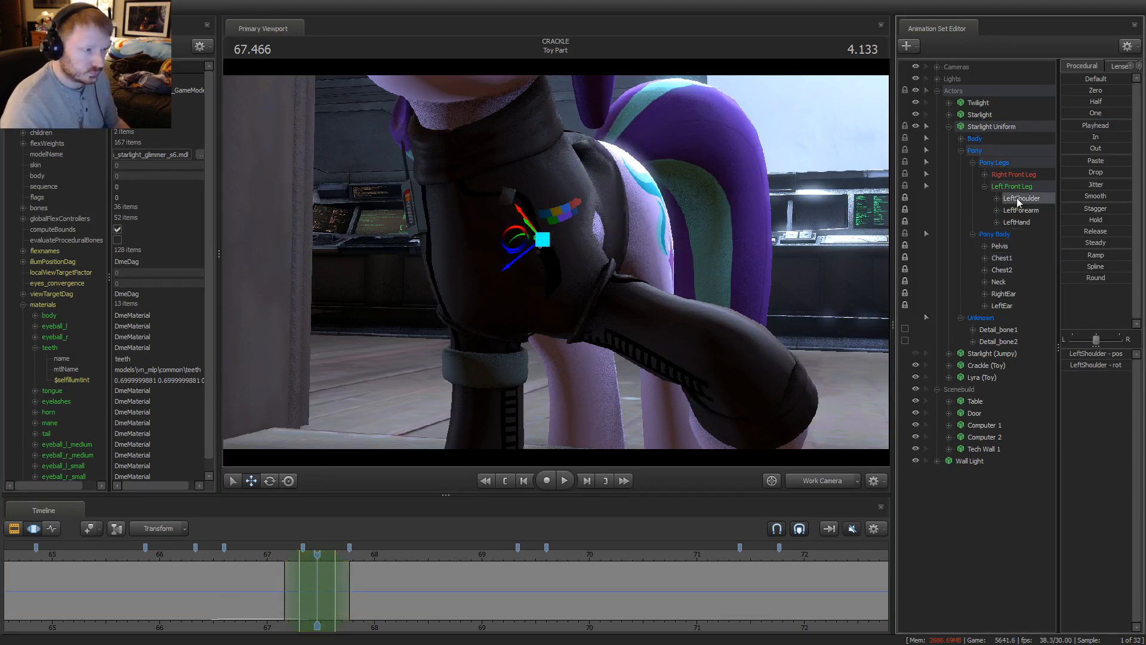
left_click_drag(554, 224, 550, 226)
left_click_drag(270, 560, 317, 602)
left_click(318, 602, "shift")
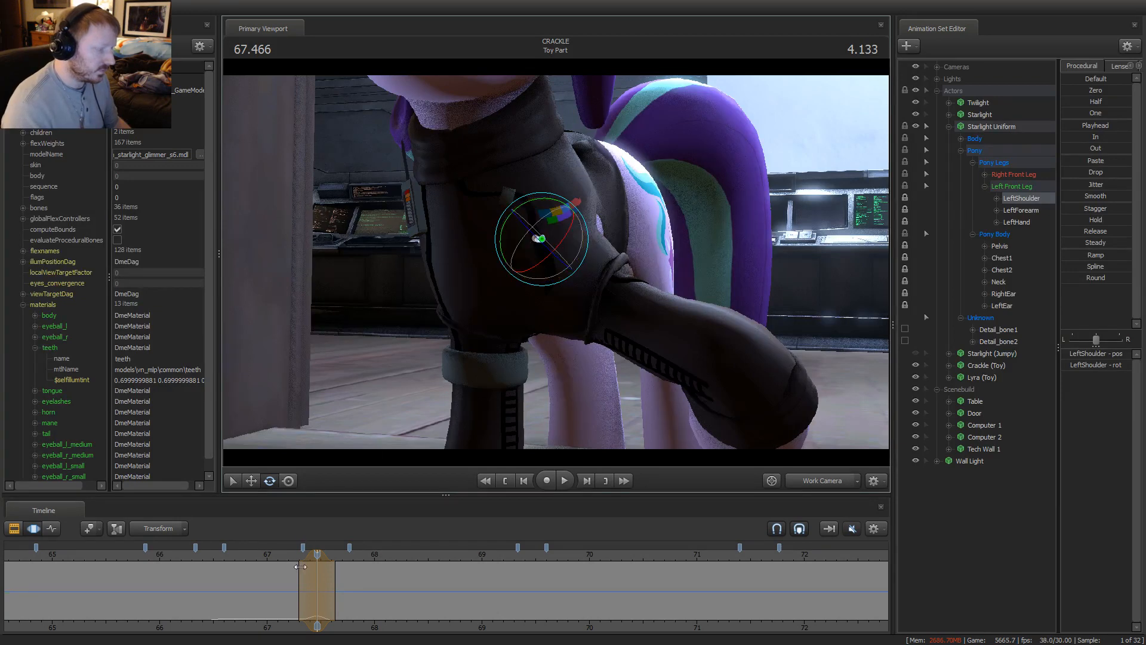
key("space")
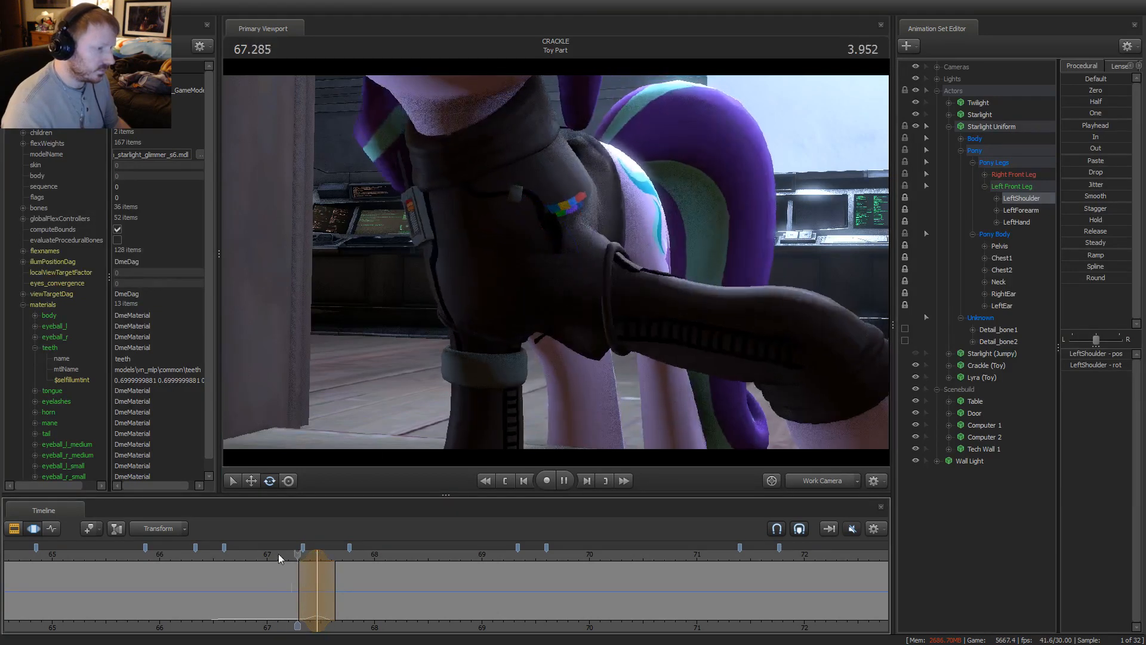
left_click_drag(280, 555, 319, 565)
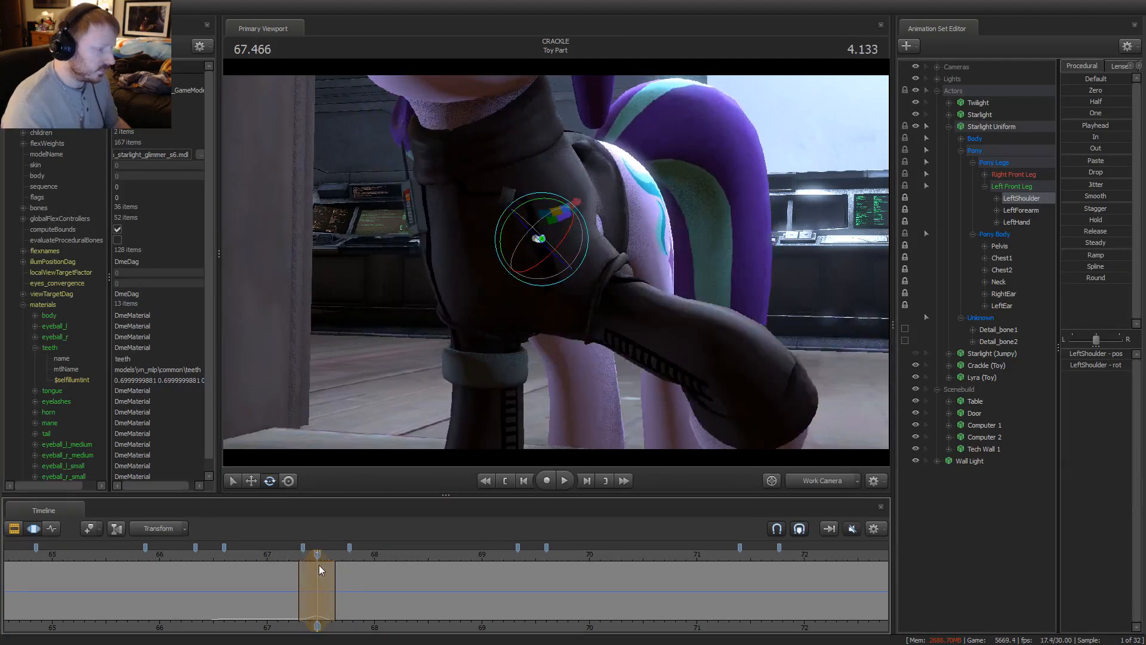
Try moving and rotating Starlight Uniform's Chest1 bone at 67.466 to cover the body poking through the jacket
left_click(1002, 270)
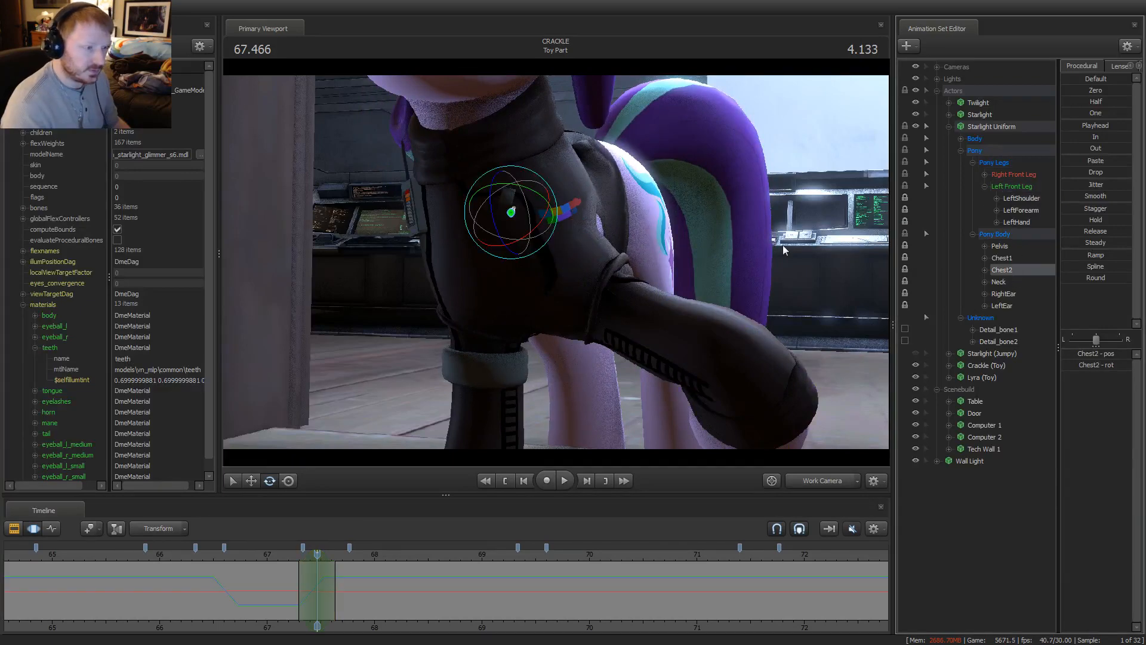
left_click(1002, 258)
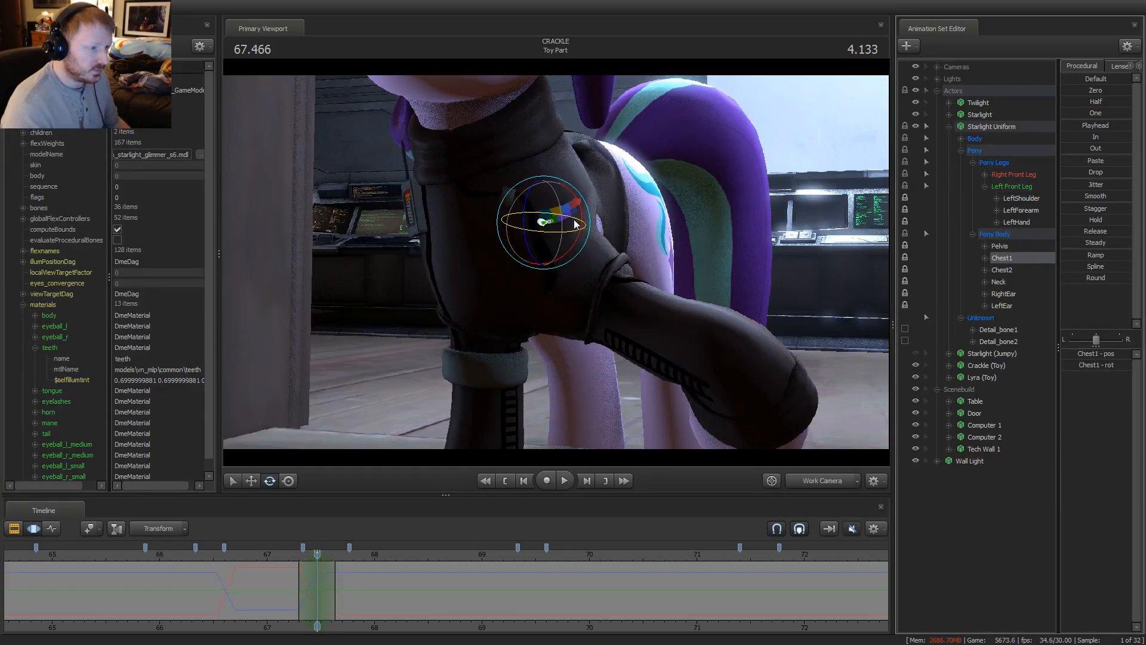
key("w")
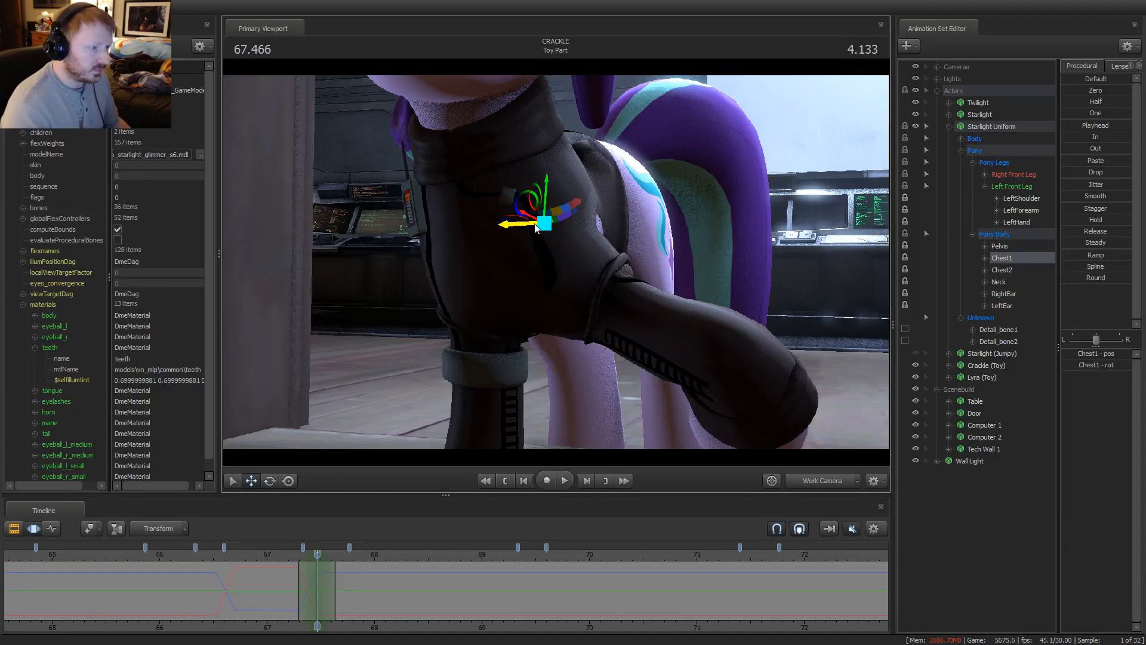
key("e")
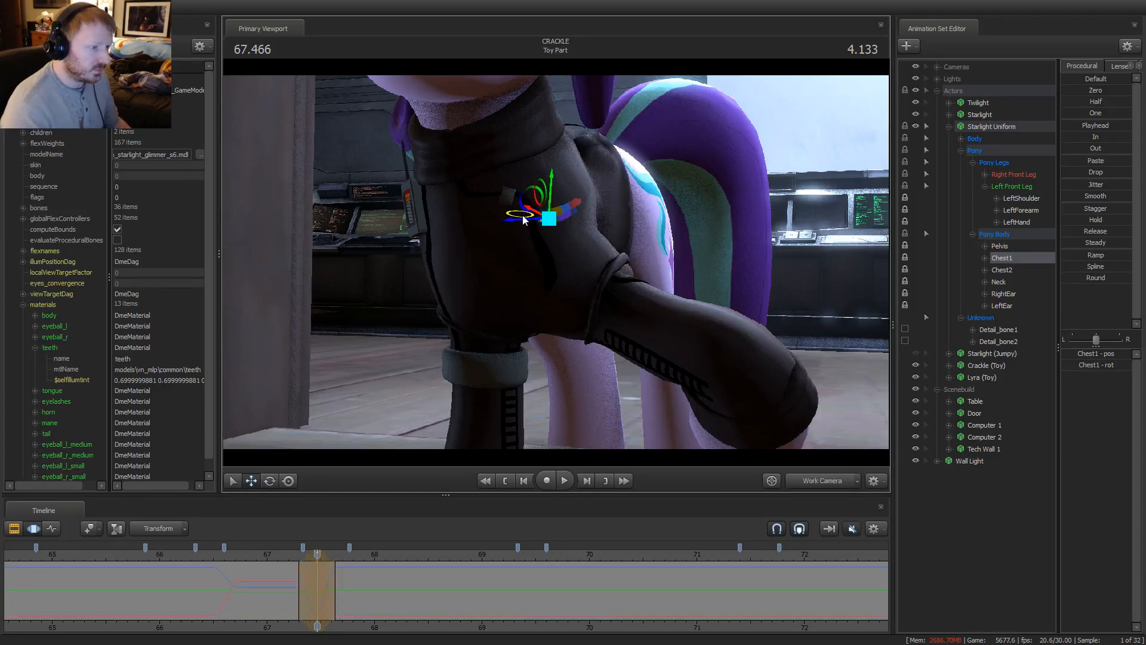
key("q")
left_click_drag(725, 314, 570, 262, "alt")
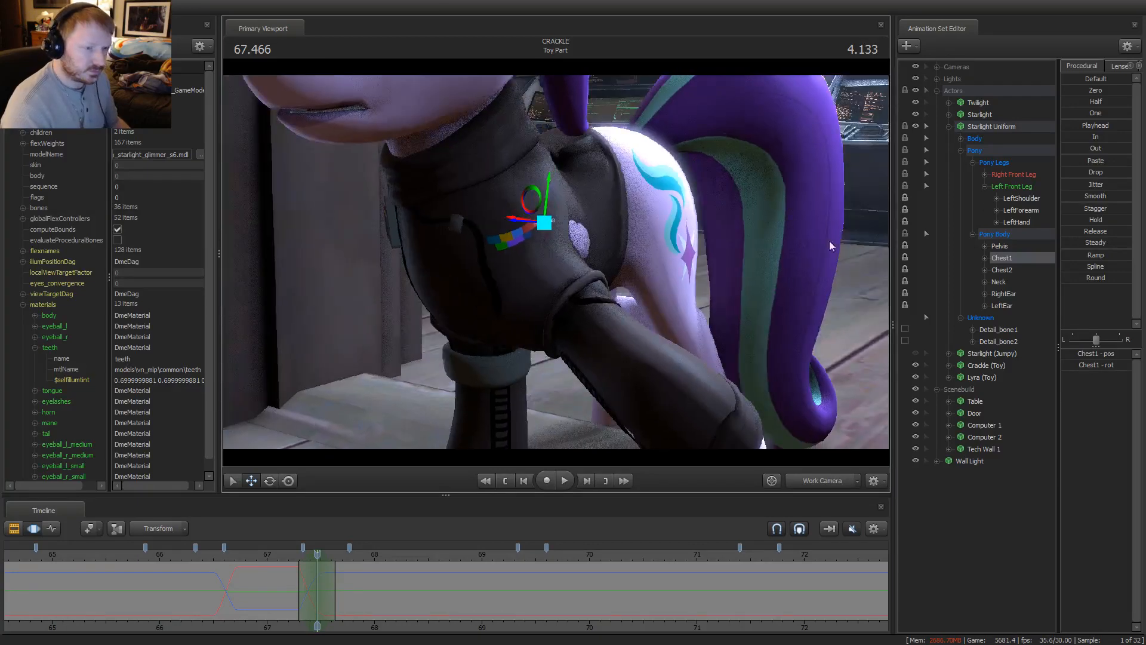
key("e")
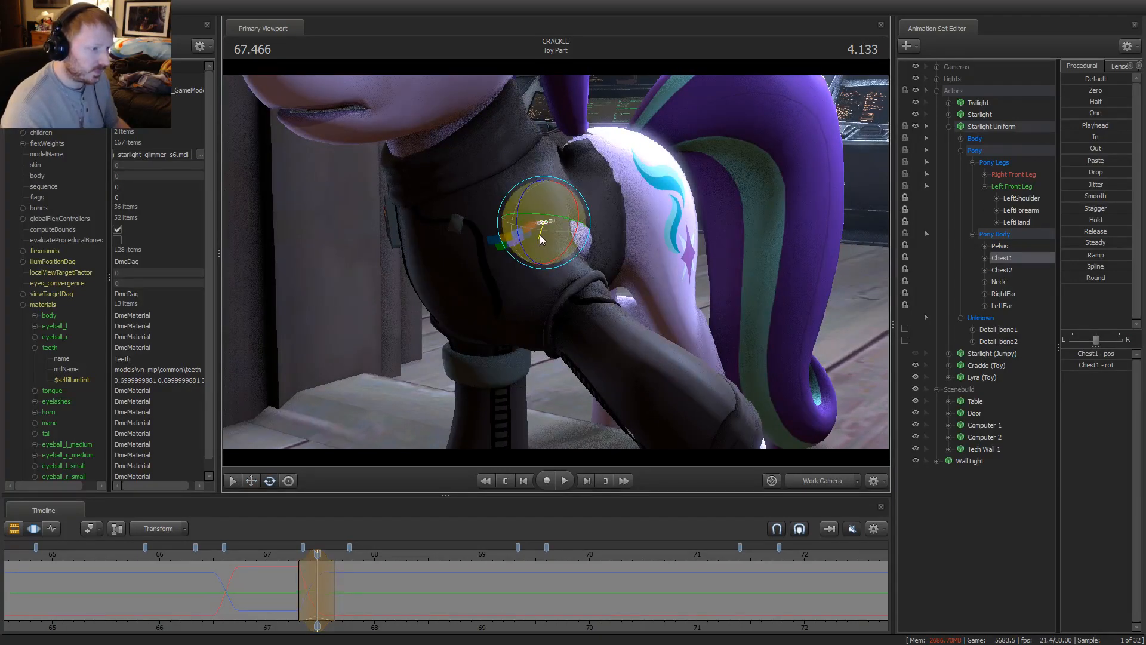
Move and rotate Starlight Uniform's Chest2 bone at 67.466 to reduce the clipping on the jacket's side
left_click(1000, 246)
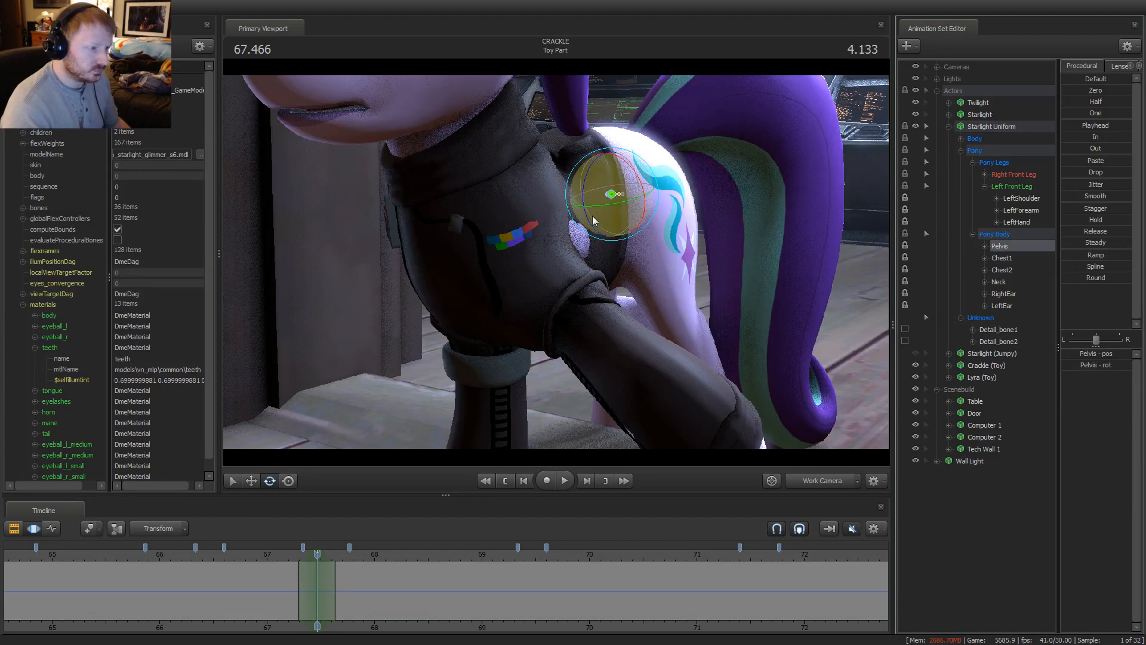
left_click(1002, 269)
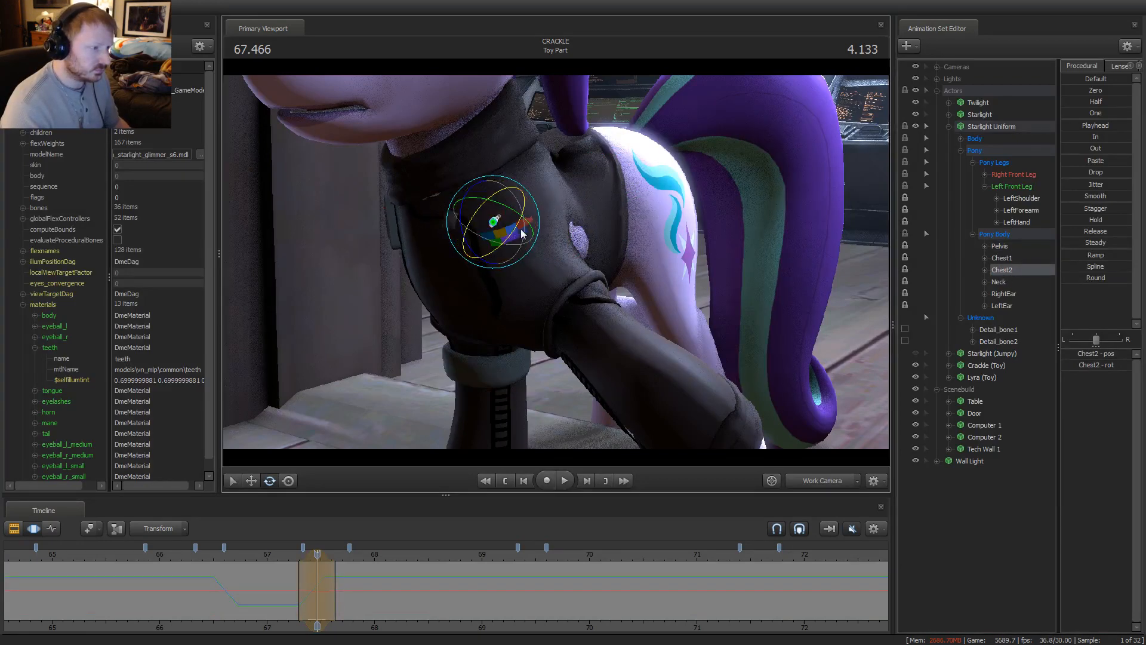
left_click_drag(544, 237, 527, 266, "alt")
key("w")
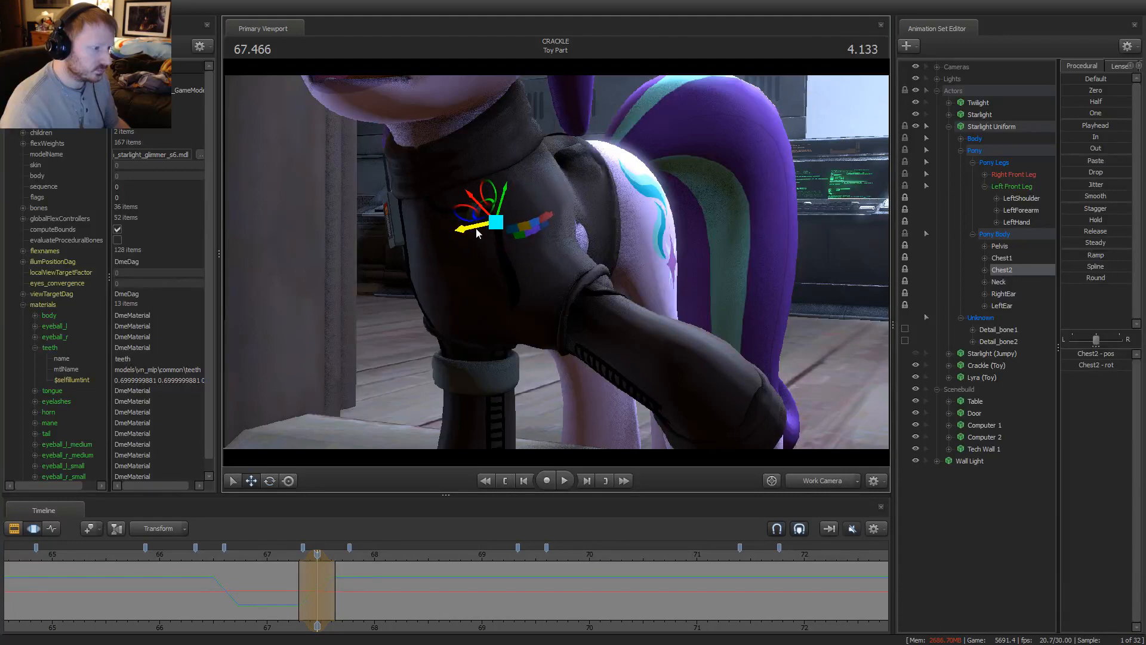
key("e")
key("w")
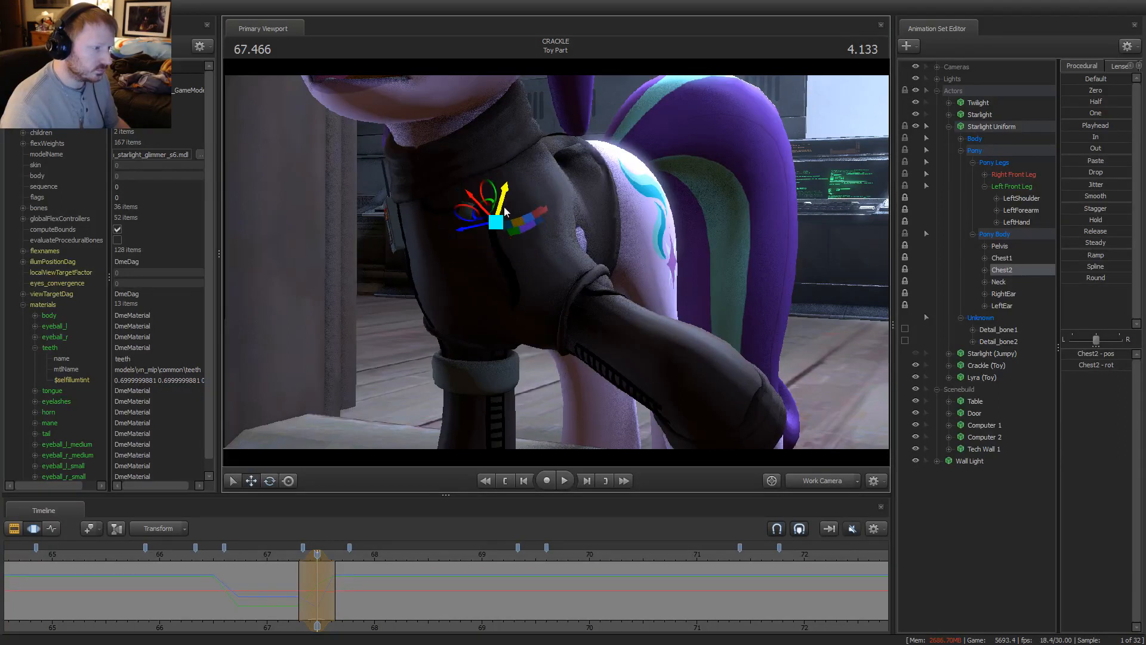
key("e")
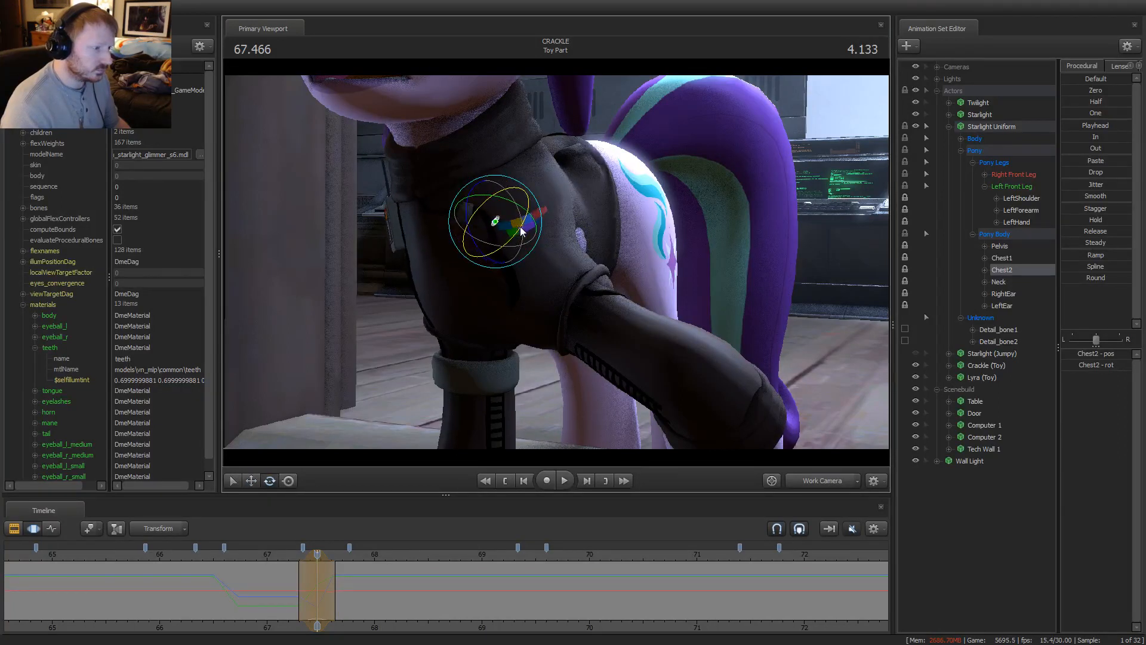
key("ctrl")
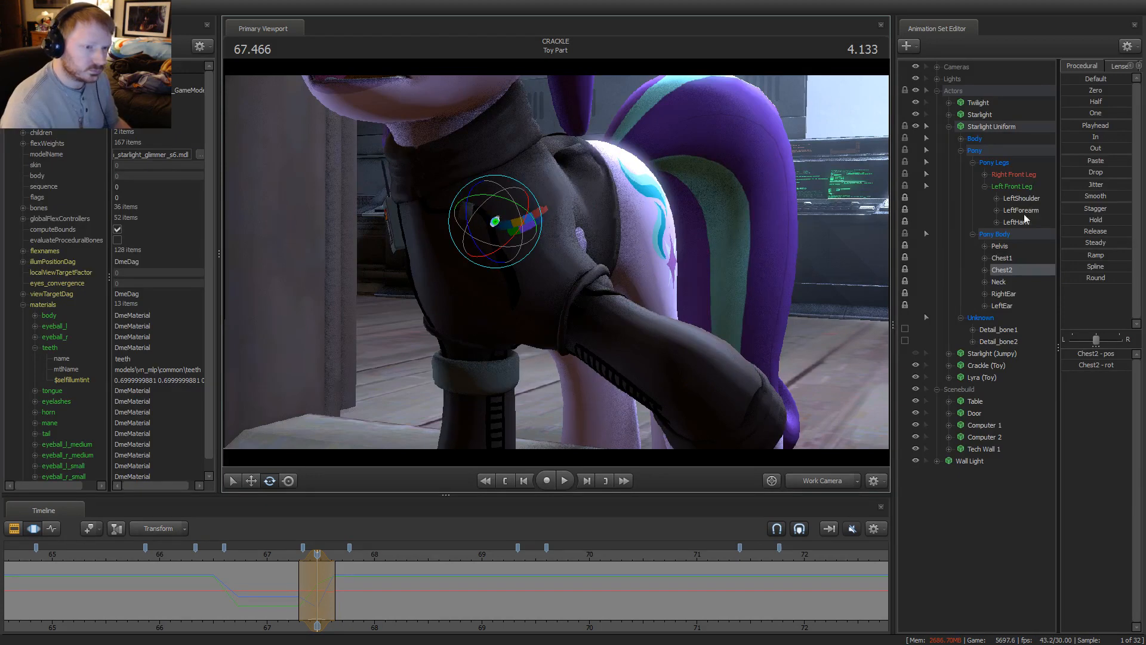
Fine-tune Starlight Uniform's Chest1 bone at 67.466 to cover the remaining exposed patch on the jacket's side
left_click(1003, 258)
key("w")
left_click(555, 263)
key("e")
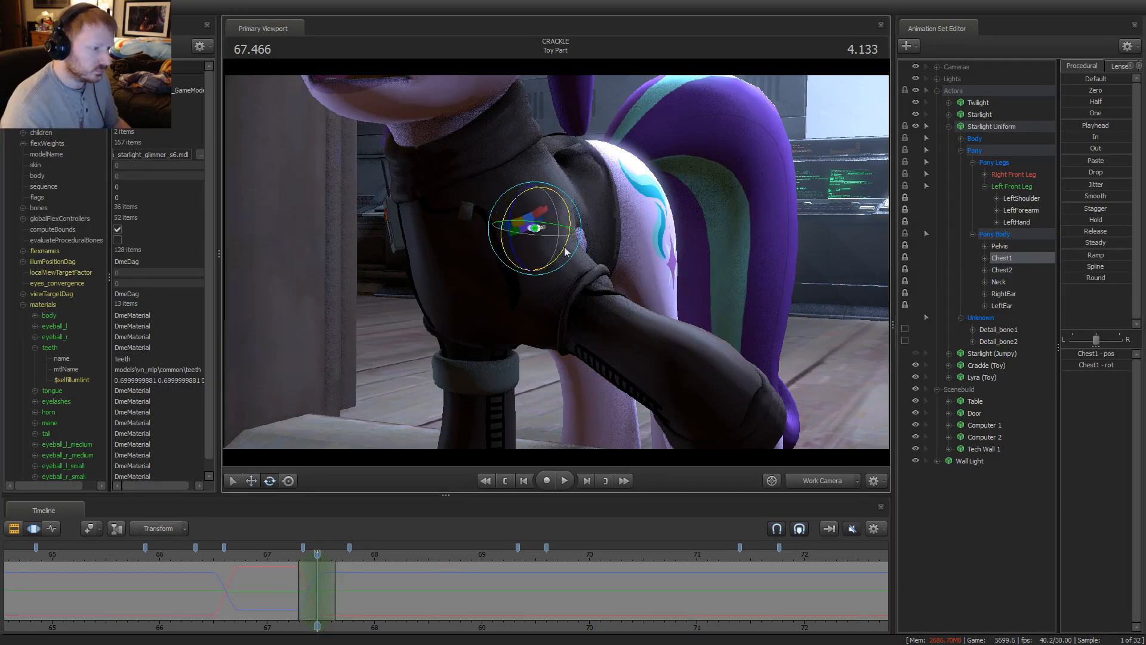
left_click_drag(567, 221, 526, 239)
key("w")
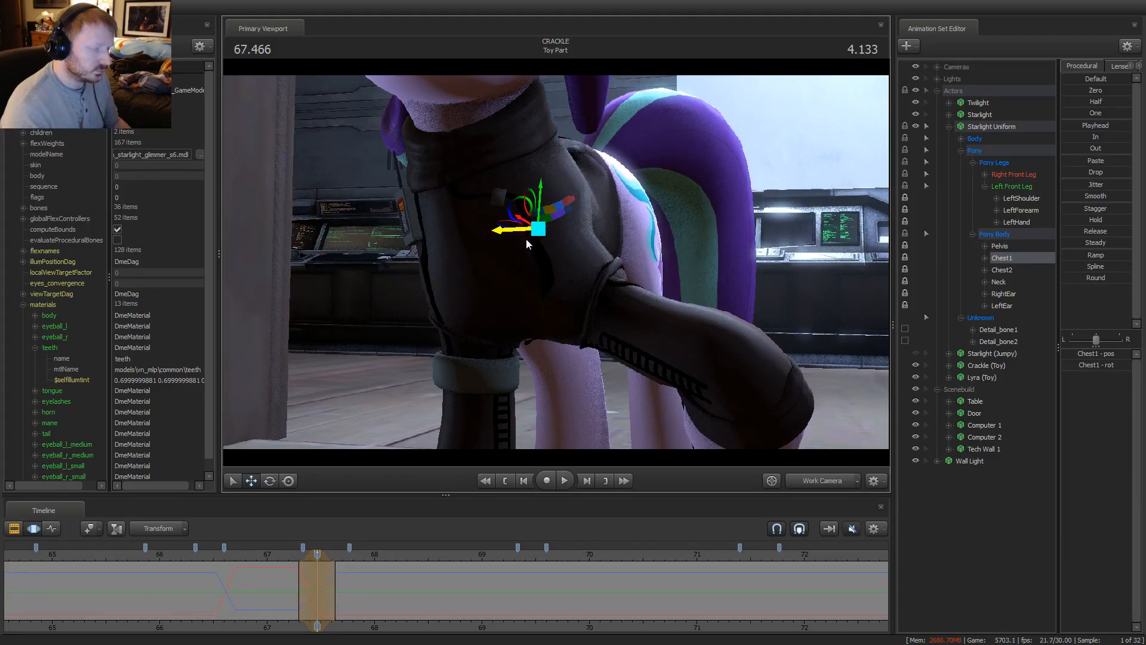
Switch to camera1 and play back the Toy Part shot from about 66.2 to check the leg swing
left_click(817, 478)
key("F2")
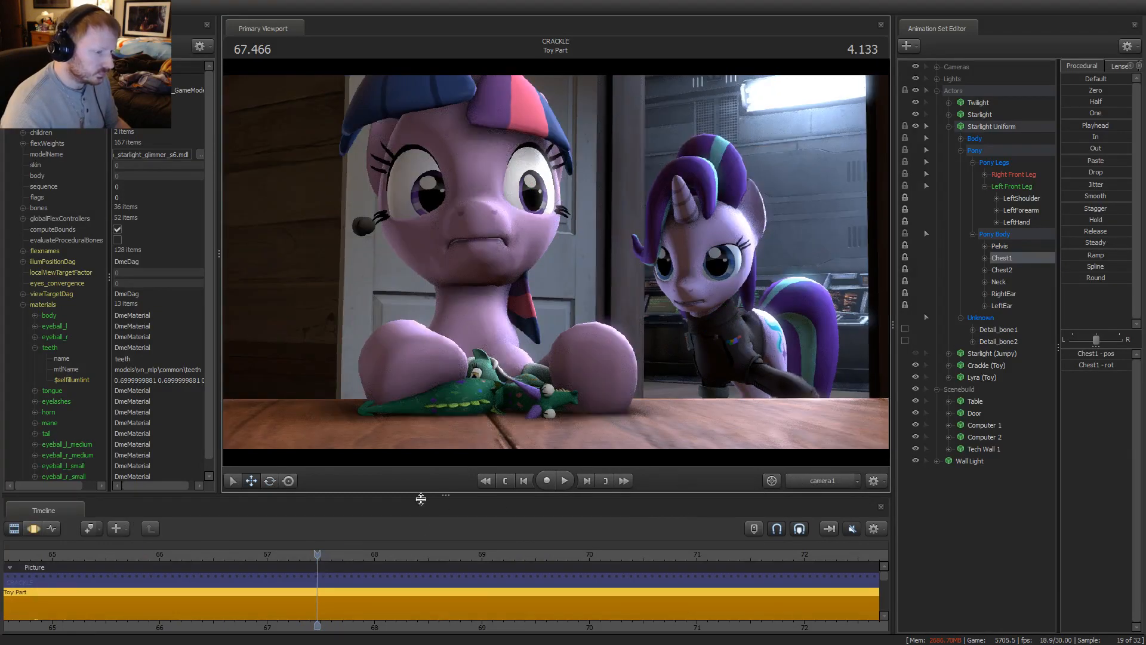
left_click_drag(299, 557, 257, 554)
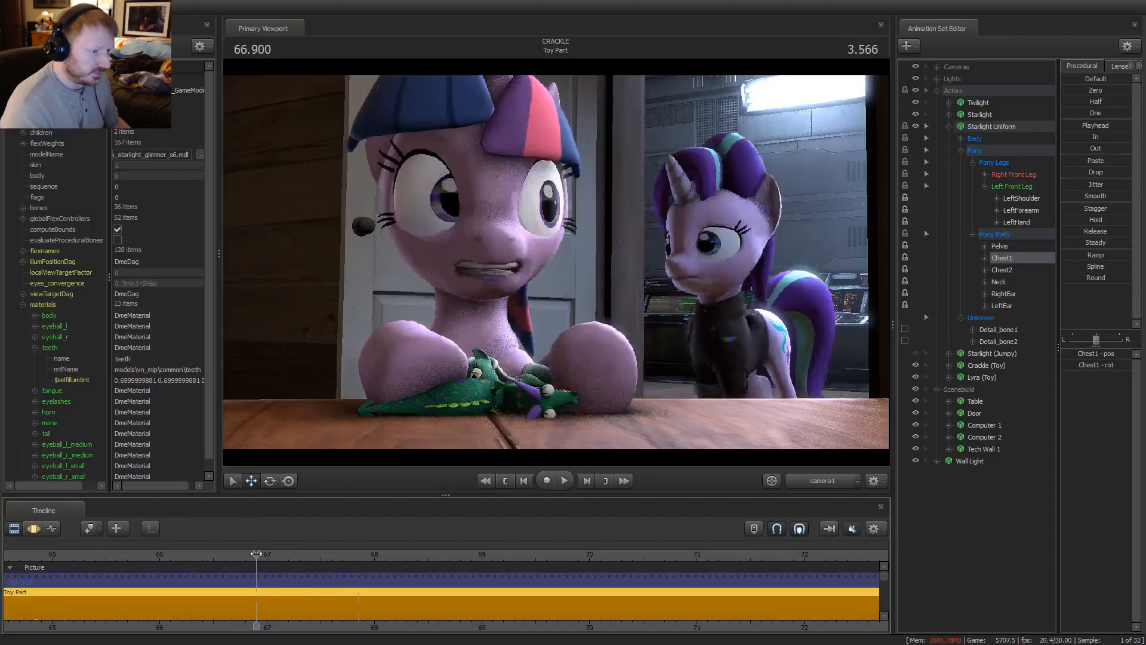
key("space")
left_click(181, 549)
key("space")
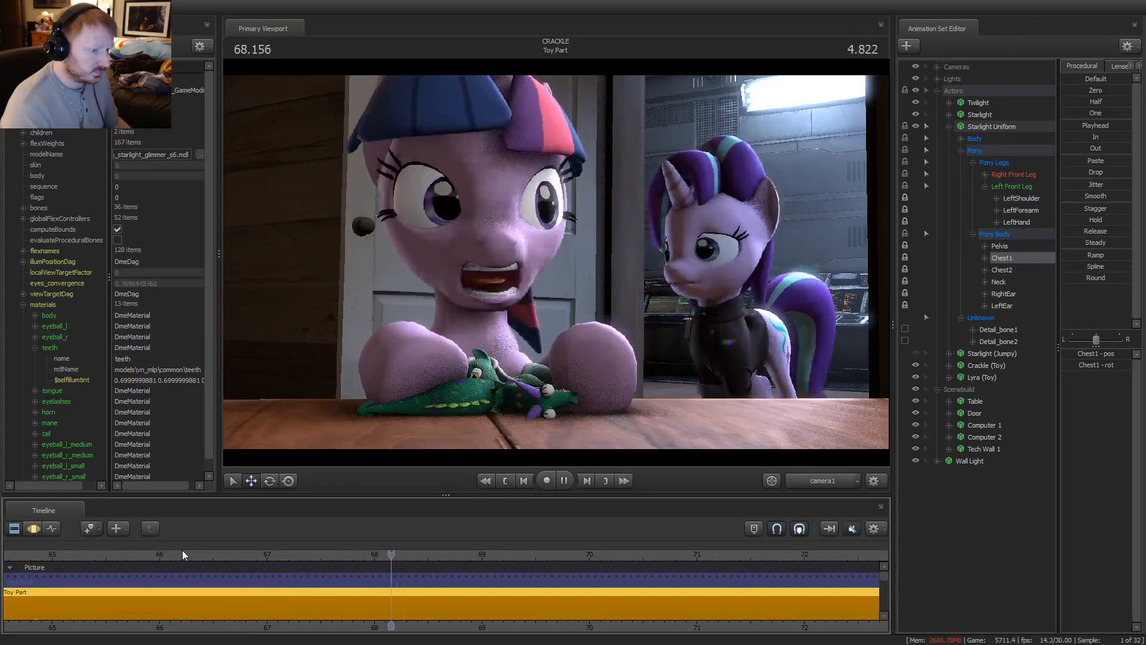
key("space")
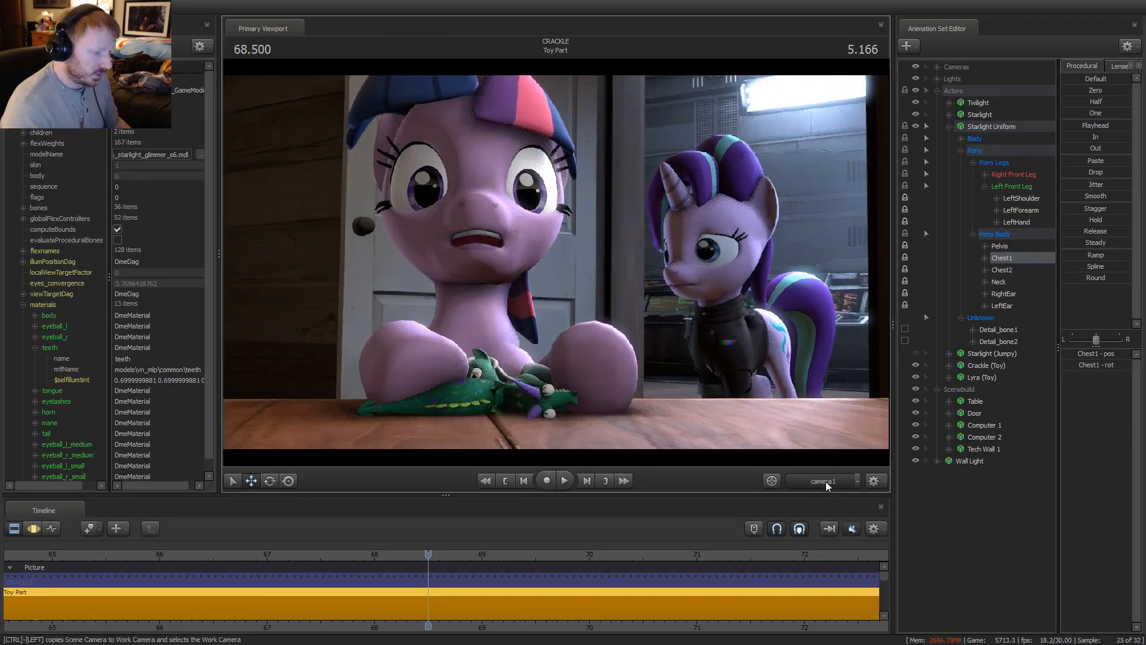
Return to the work camera, set a time selection from about 67.6 to 68.0 around 67.800, and try moving the Chest2 bone
key("F2")
left_click(390, 590)
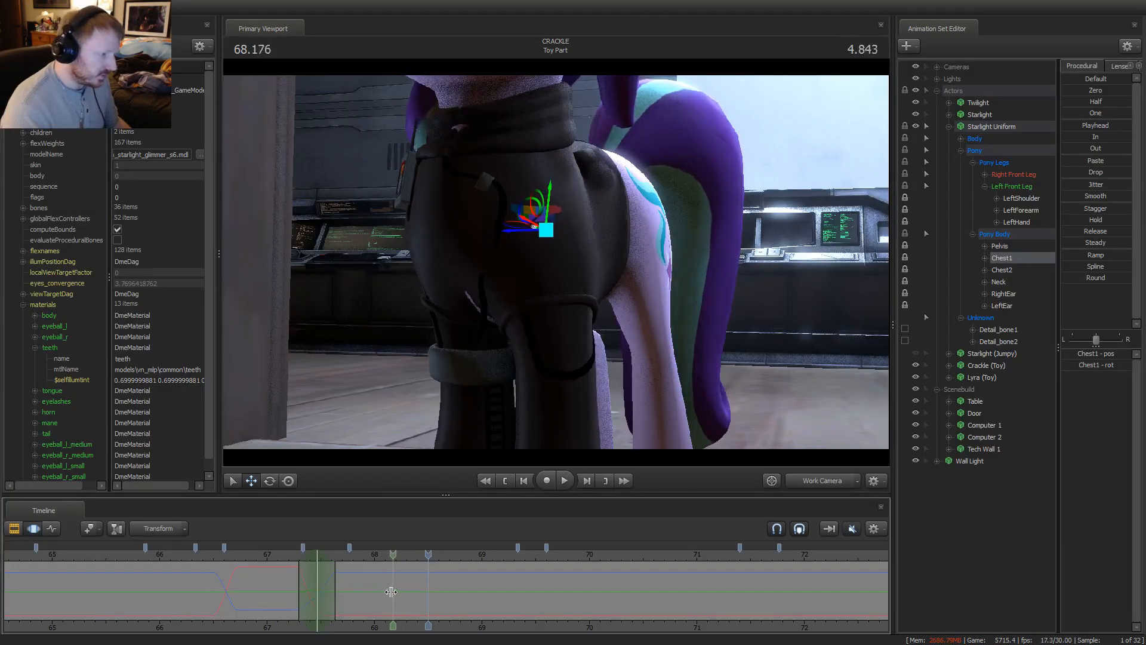
mouse_move(380, 592)
left_mouse_down()
mouse_move(327, 596)
mouse_move(460, 595)
mouse_move(352, 604)
left_mouse_up()
left_click(352, 604)
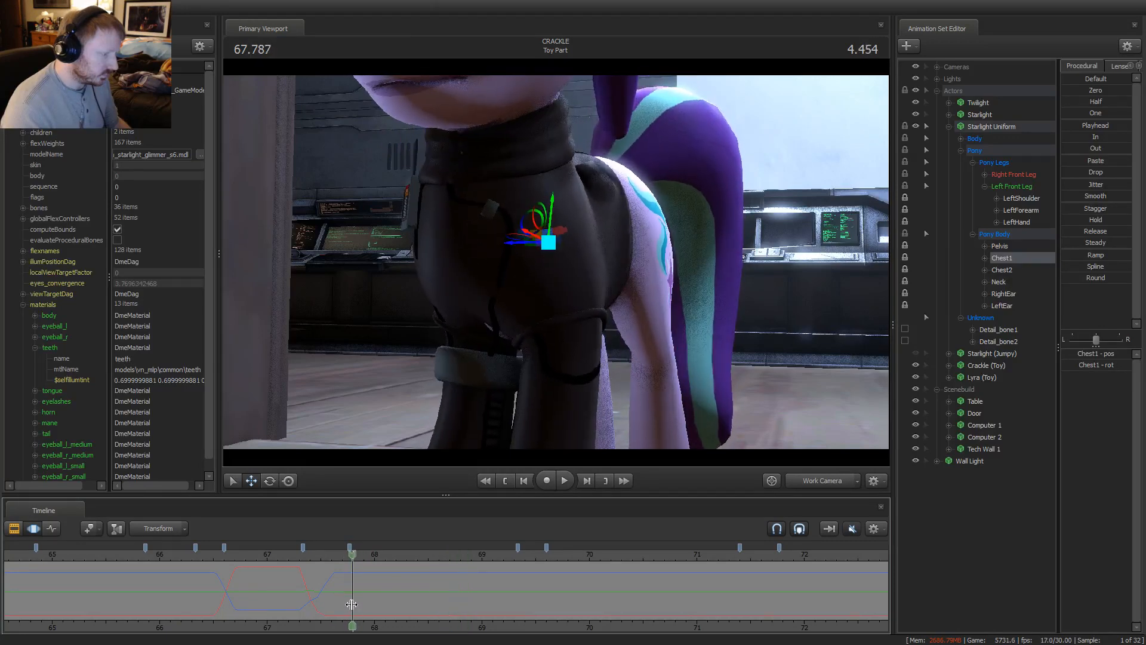
left_click(1002, 270)
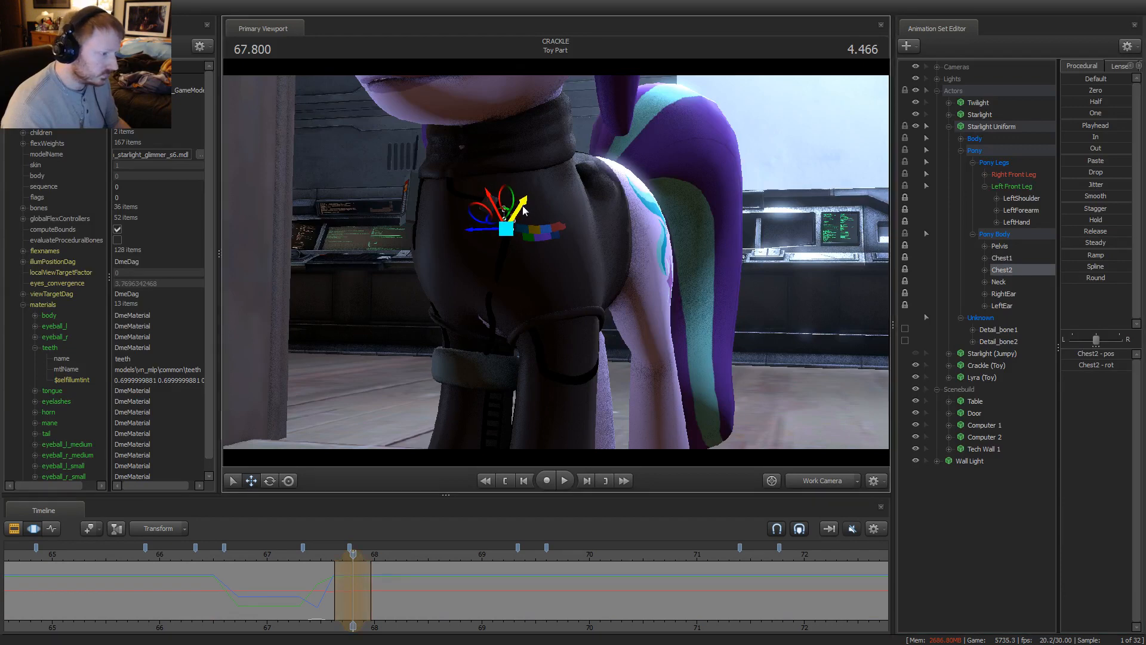
left_click_drag(520, 210, 521, 207)
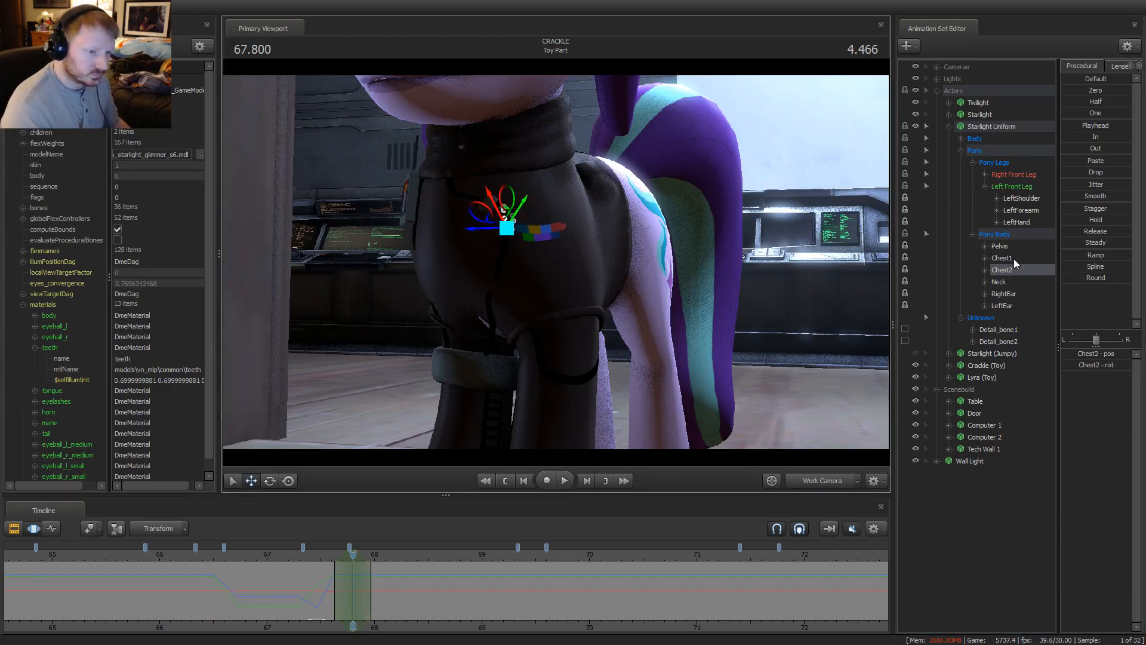
Move Starlight Uniform's LeftShoulder and RightShoulder bones together at 67.800 to cover the body clipping through the chest
left_click(1027, 200)
left_click(985, 175)
left_click(1011, 188, "ctrl")
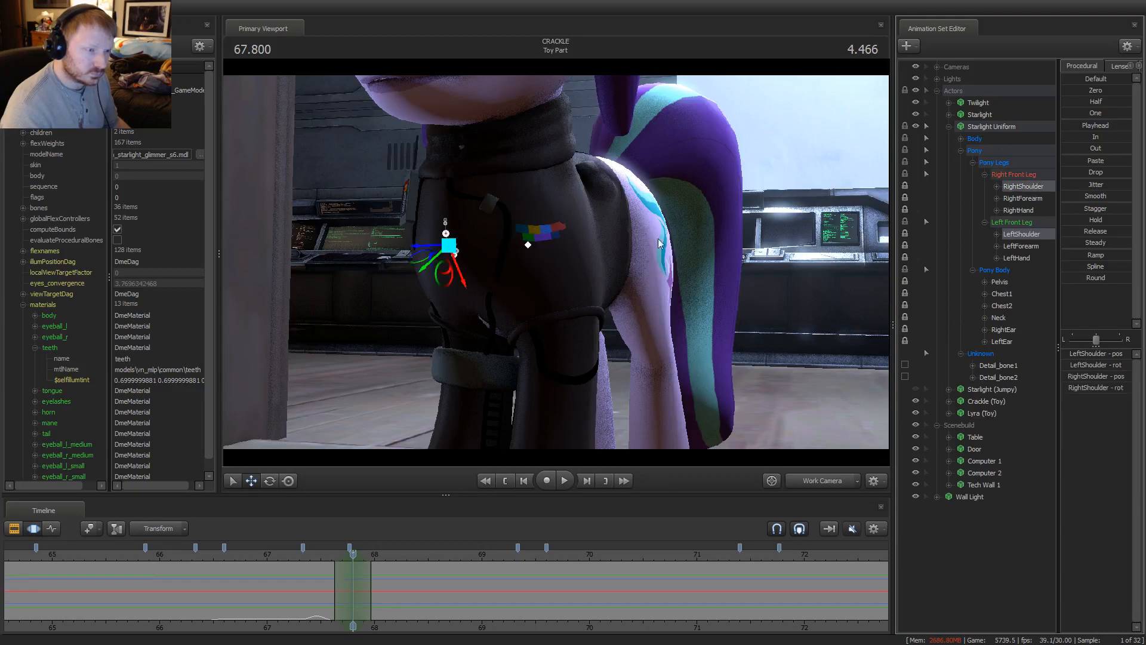
left_click_drag(460, 262, 459, 268)
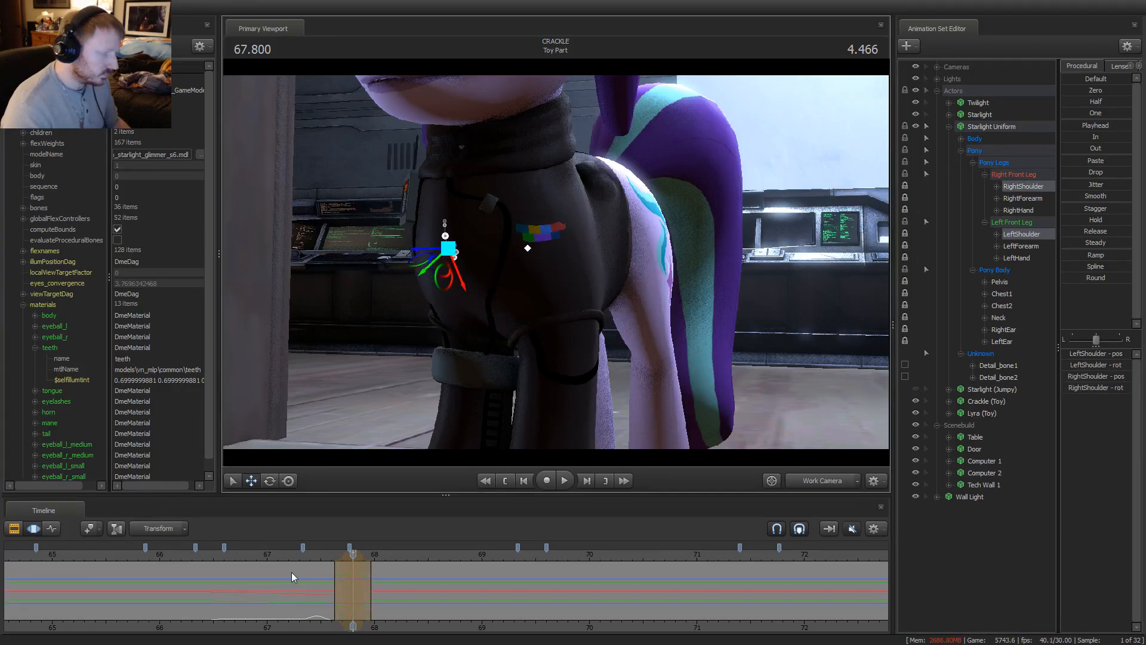
Set a time selection from about 68.1 to 69.1 around 68.566 and move both uniform shoulder bones to hide the chest clipping
mouse_move(353, 577)
left_mouse_down()
mouse_move(335, 576)
mouse_move(356, 579)
left_mouse_up()
middle_click_drag(356, 579, 460, 588)
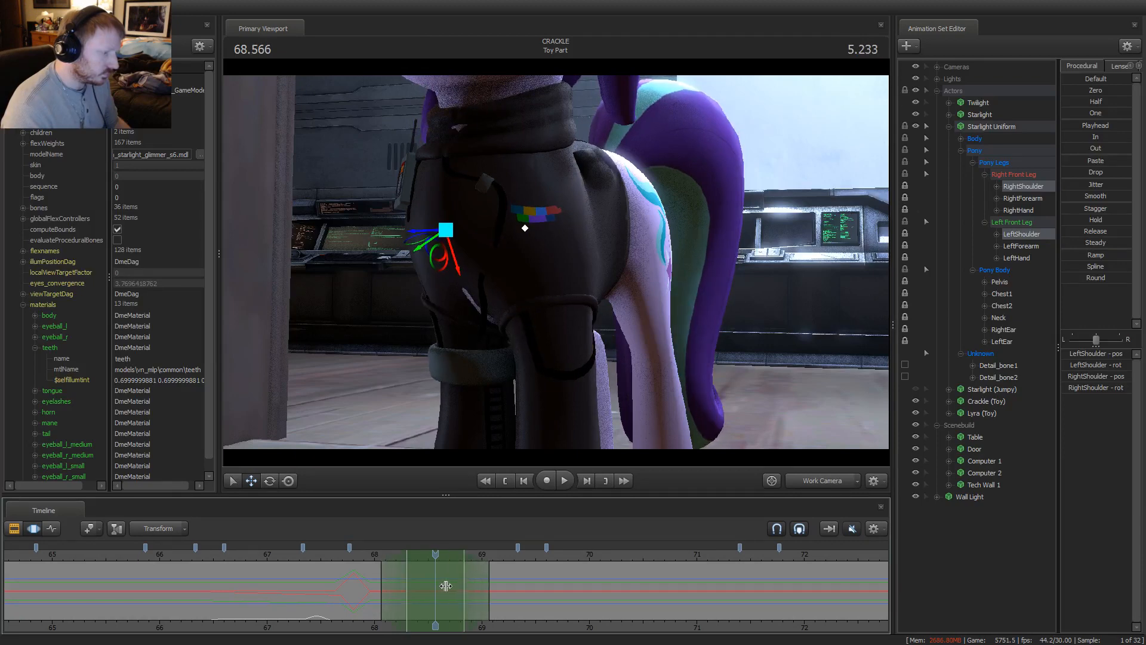
left_click_drag(438, 270, 434, 270)
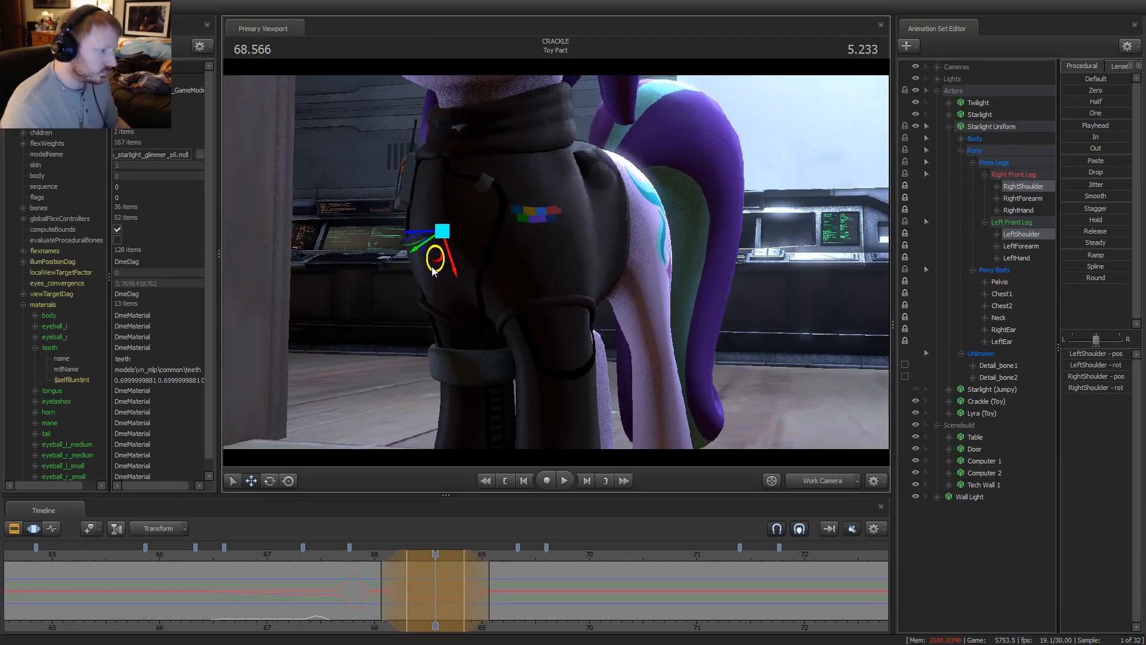
Play back the shoulder correction and narrow the time selection's hold to about 68.4–68.7
key("space")
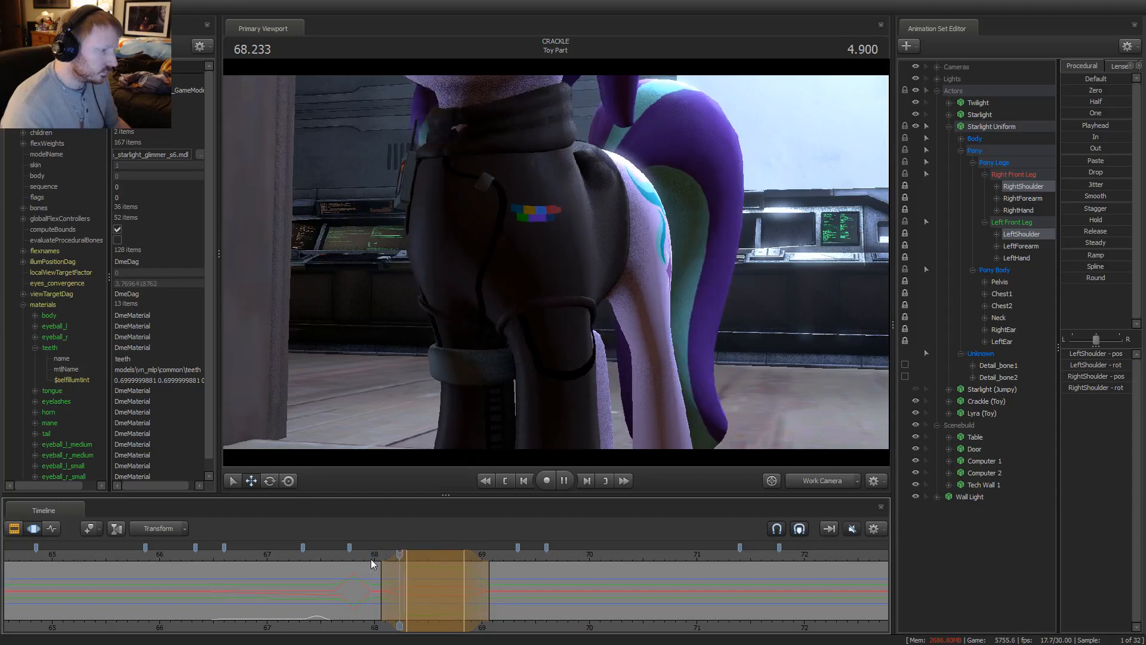
key("space")
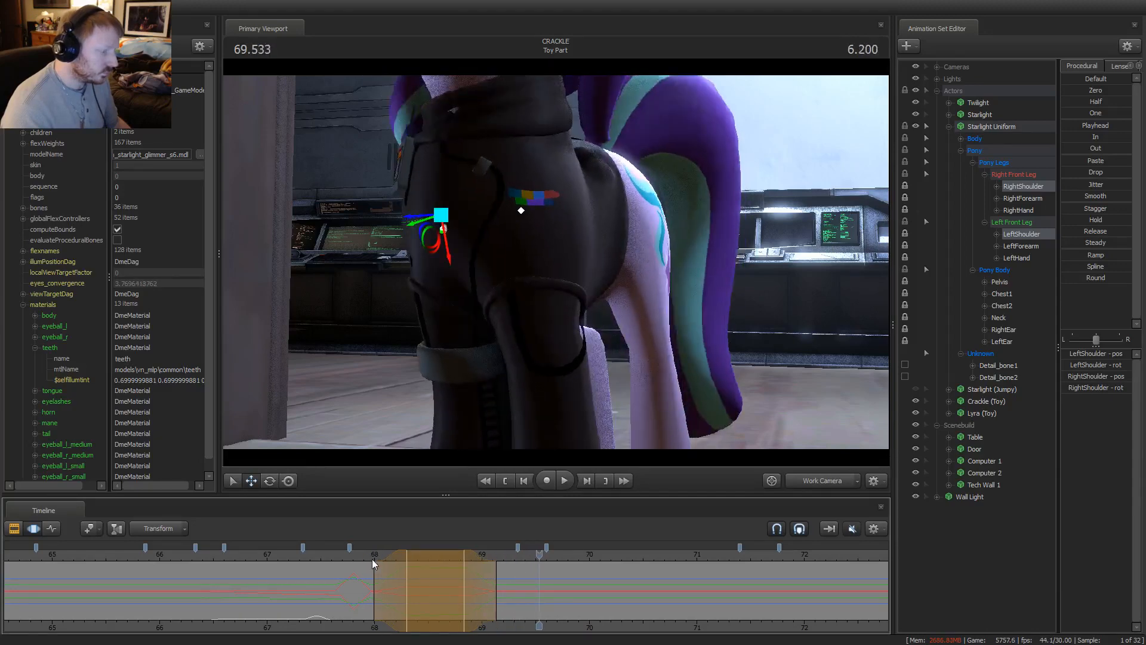
left_click_drag(407, 572, 454, 580)
key("space")
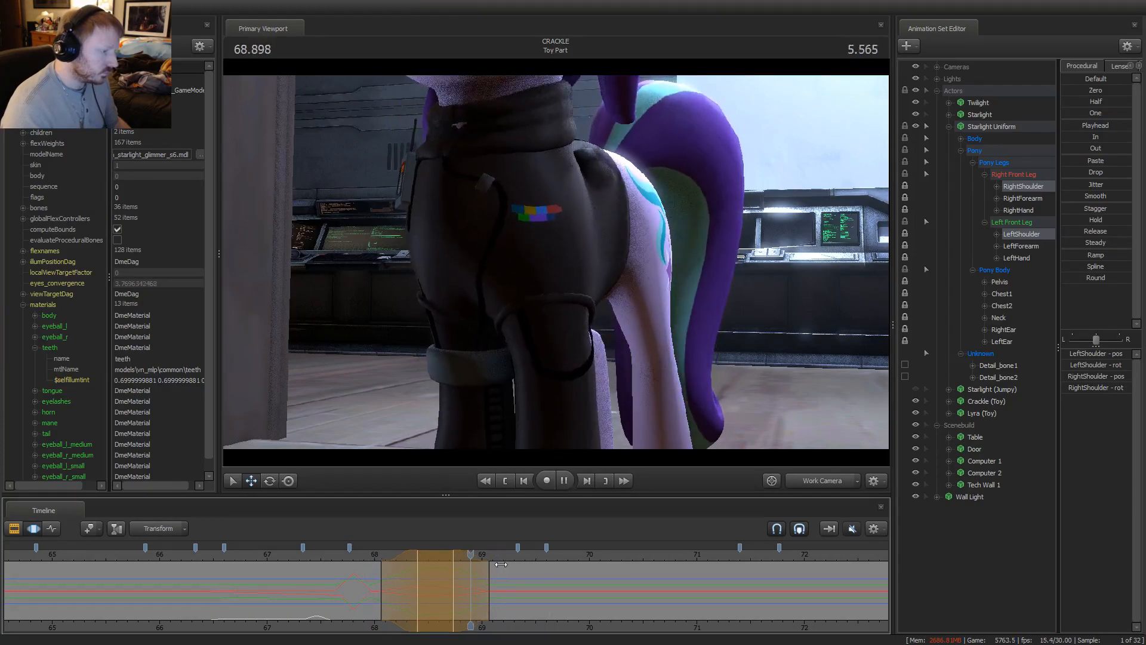
Set a time selection from about 69.2 to 69.4 around 69.300 and move both uniform shoulder bones to cover the chest
left_click_drag(502, 564, 514, 596)
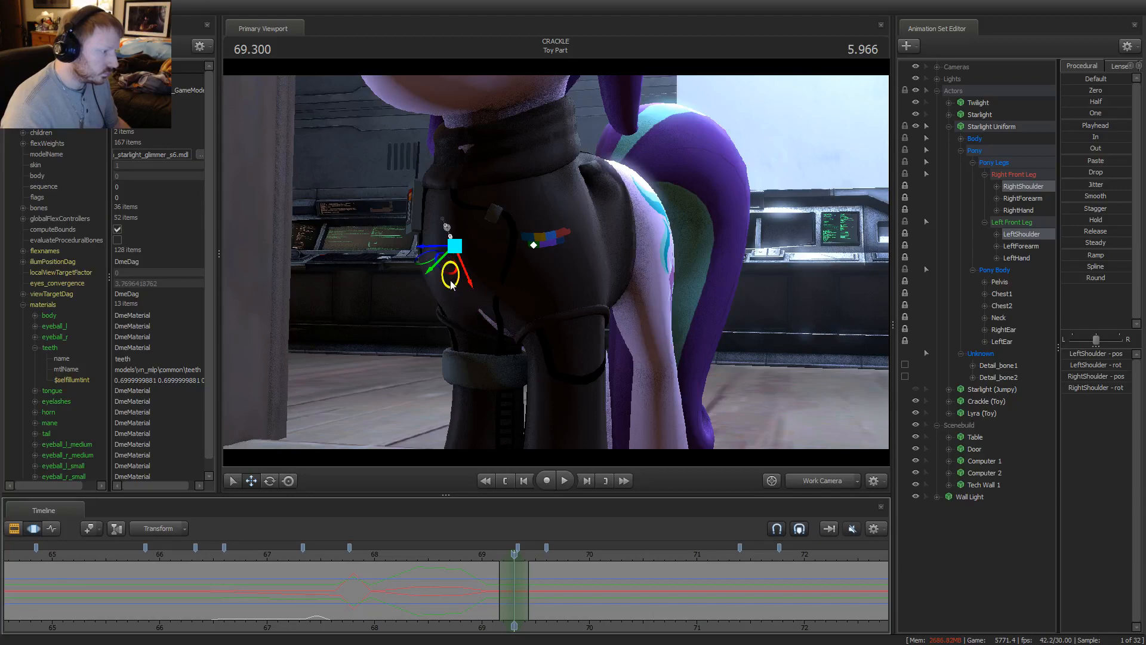
left_click_drag(451, 281, 449, 283)
left_click(475, 553)
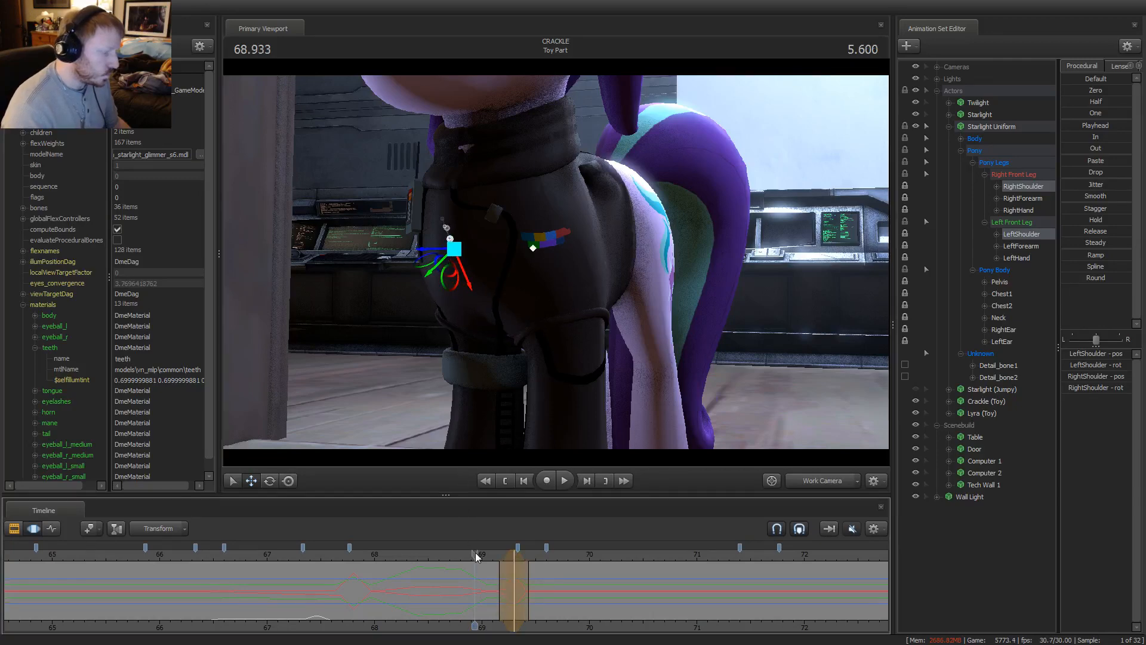
Set a time selection from about 69.6 to 69.9 around 69.733 and move both uniform shoulder bones to cover the chest
key("space")
key("space")
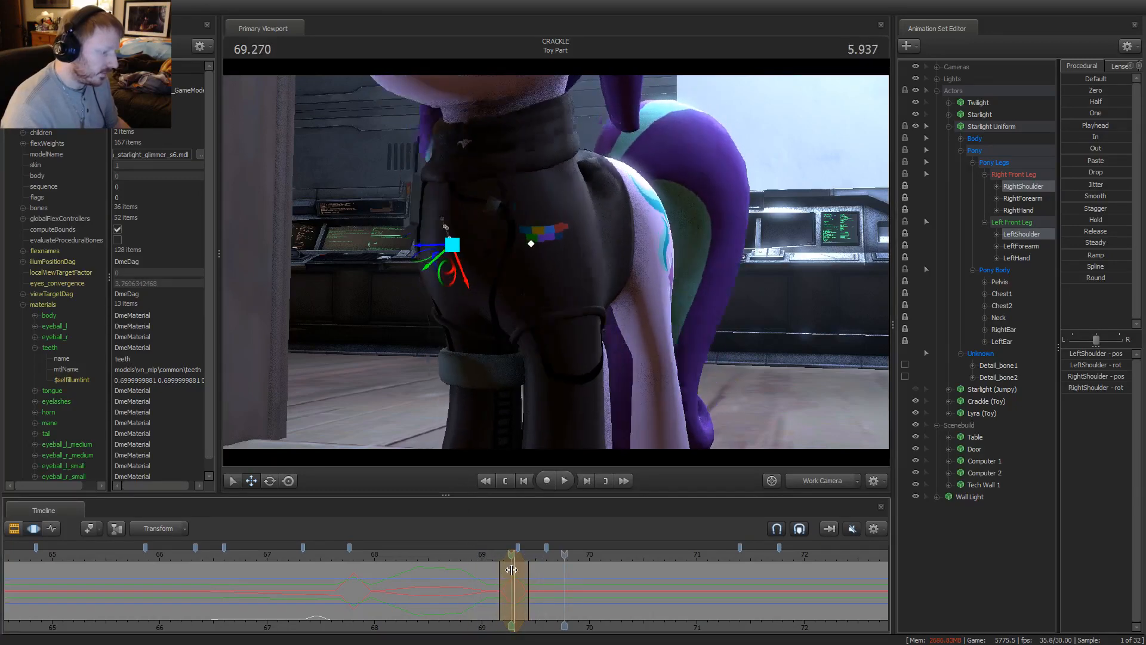
mouse_move(550, 580)
left_mouse_down()
mouse_move(584, 583)
mouse_move(546, 580)
left_mouse_up()
left_click(561, 582)
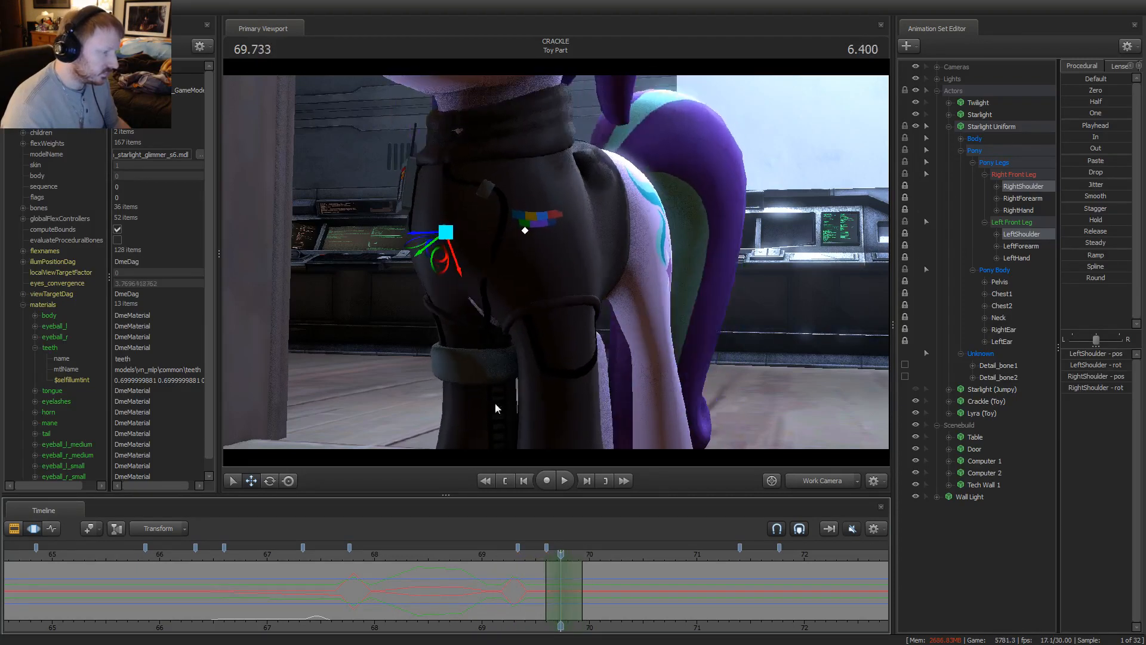
left_click_drag(445, 272, 442, 275)
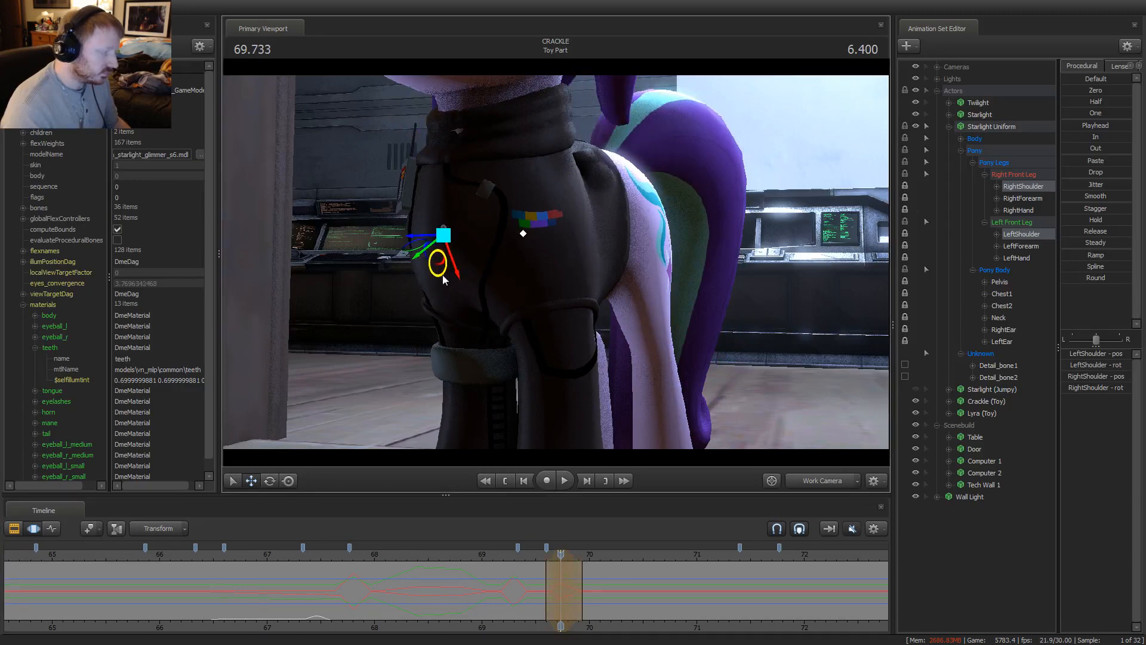
Set a time selection from about 71.3 to 71.8 around 71.500 and move both uniform shoulder bones to hide the clipping
key("space")
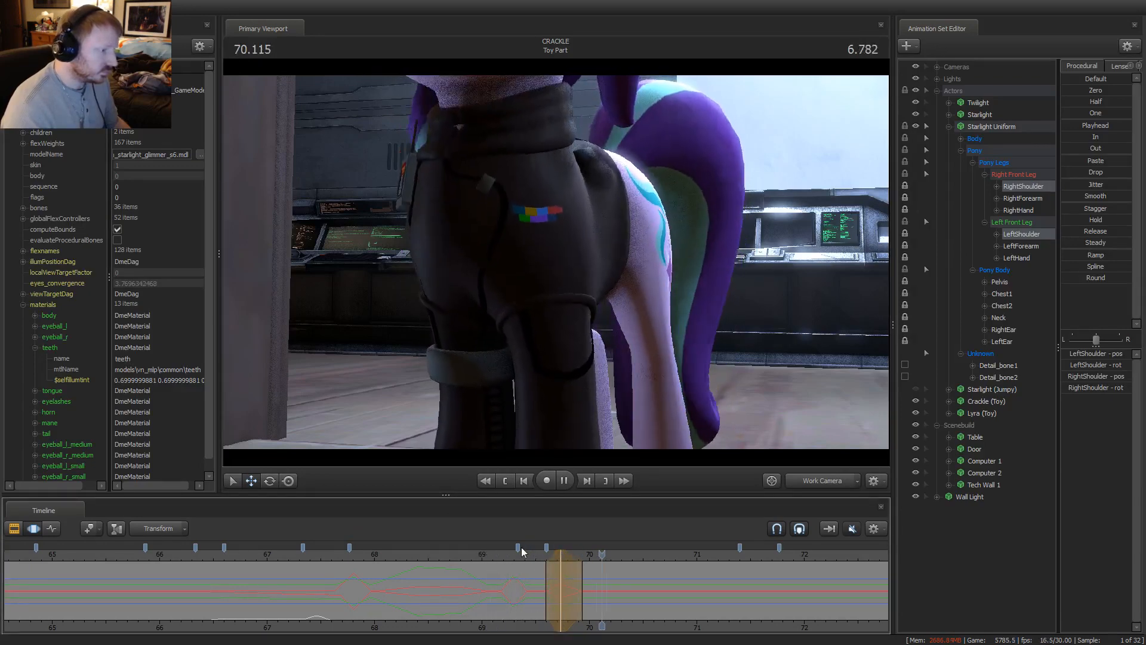
key("space")
middle_click_drag(785, 623, 572, 615)
key("space")
key("space")
left_click_drag(571, 615, 534, 603)
left_click_drag(453, 292, 452, 295)
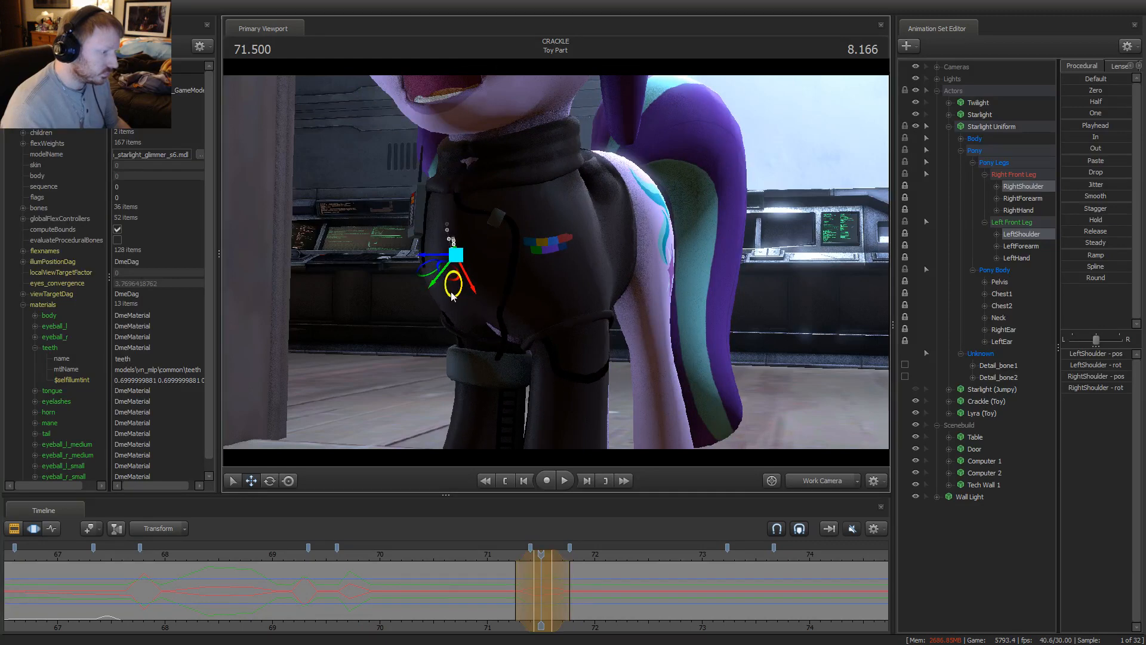
key("e")
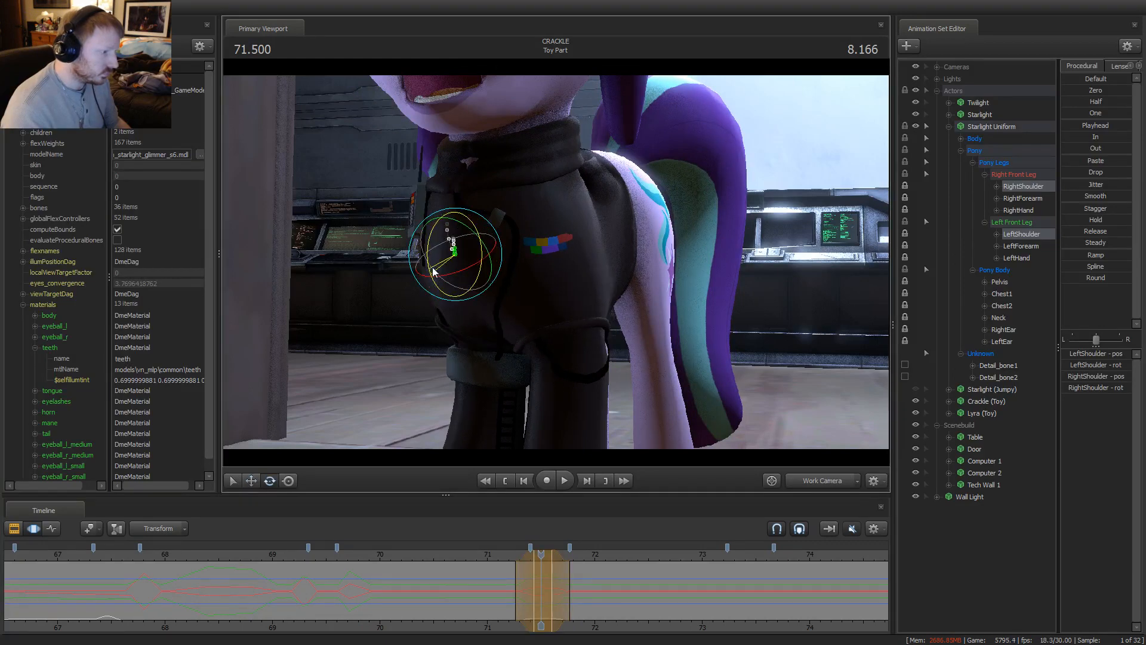
key("w")
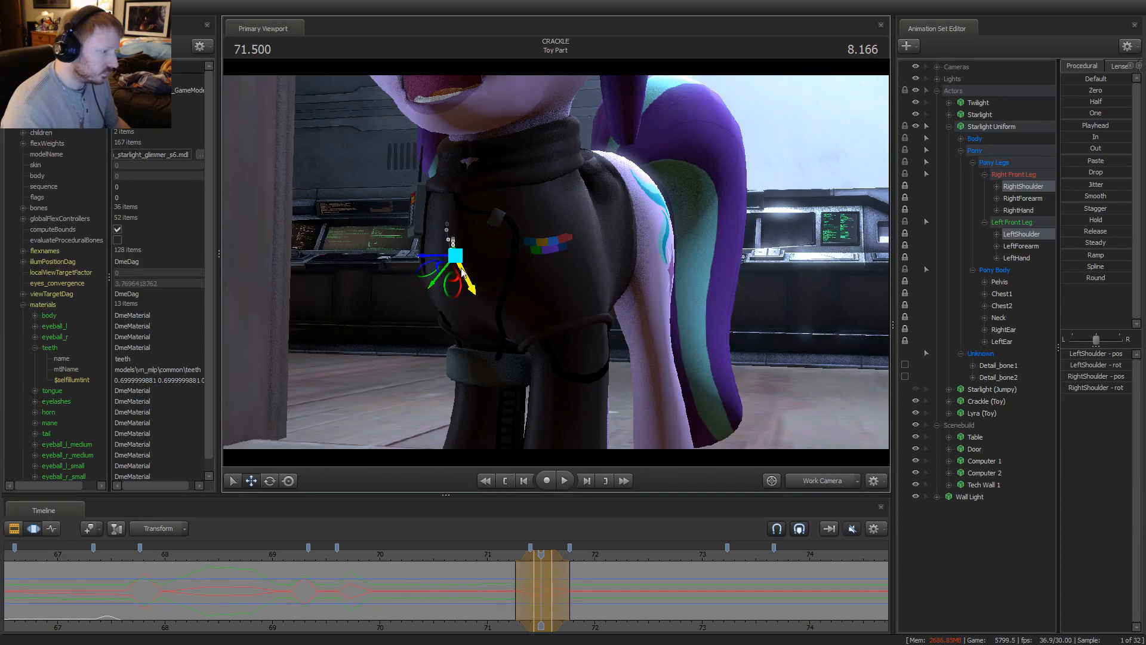
Play back the shoulder correction from just before 71.2 to about 71.7 and check the chest for clipping
left_click(493, 556)
key("space")
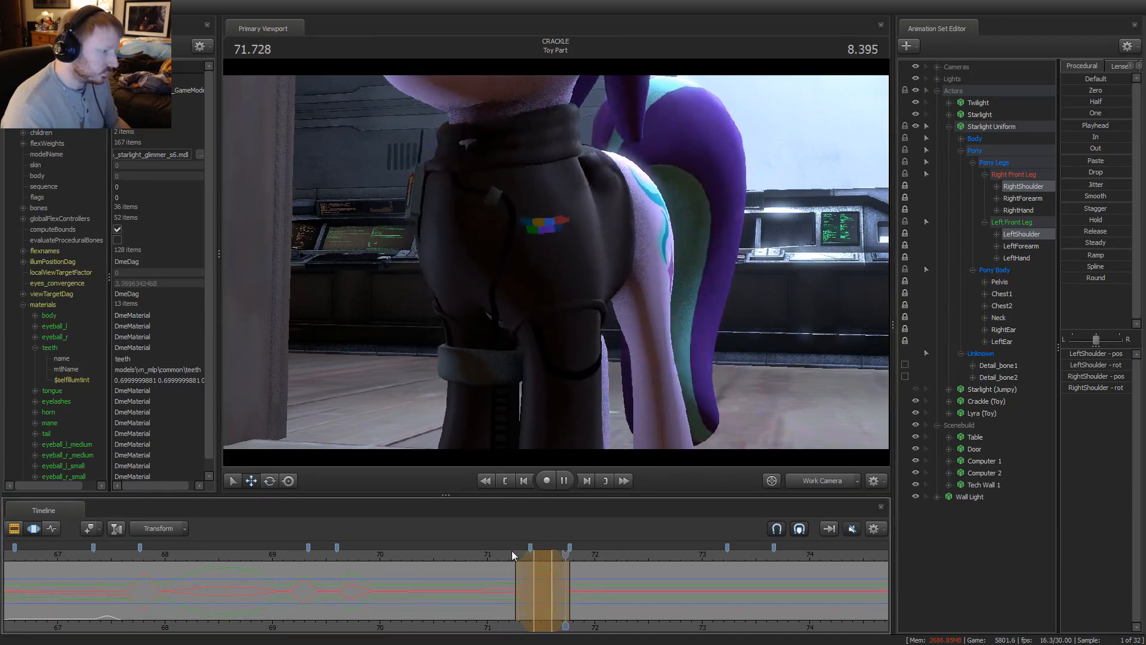
key("space")
left_click(505, 553)
key("space")
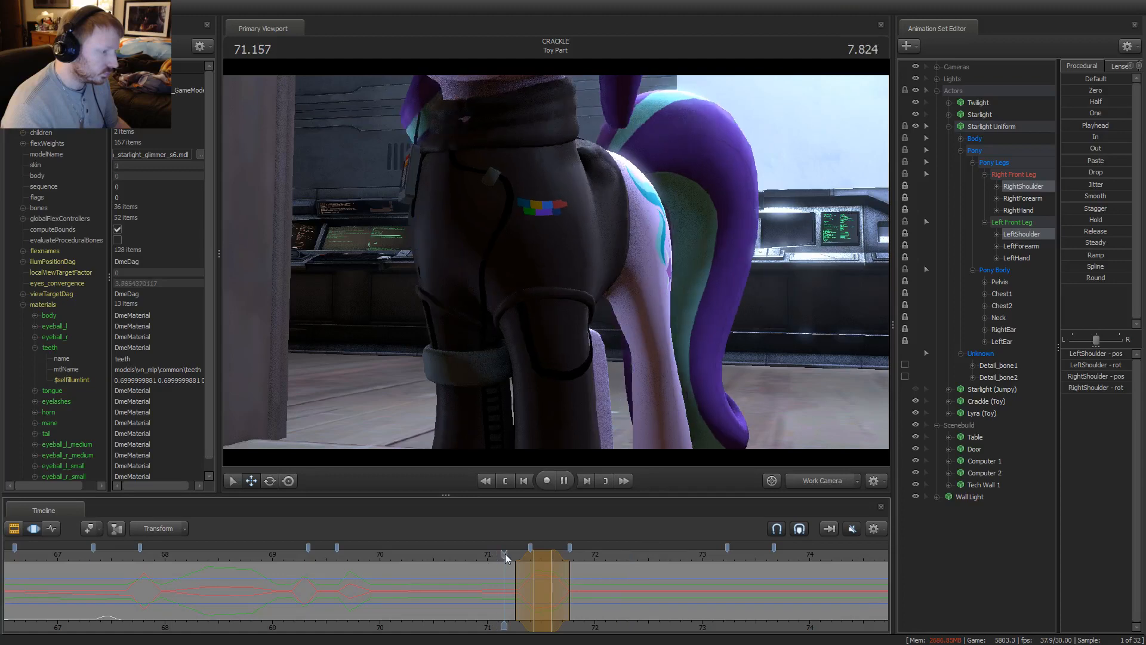
key("space")
left_click_drag(662, 299, 662, 306)
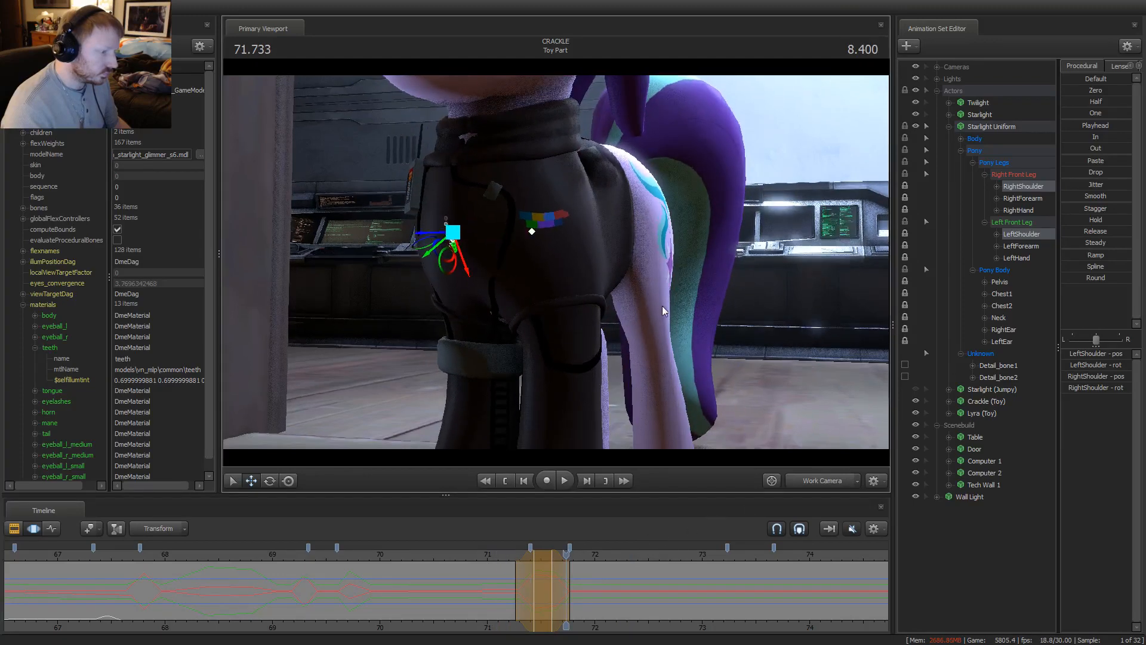
Bring the work camera close to Starlight's chest and play the shot up to about 73.0, checking the uniform for clipping
key("F2")
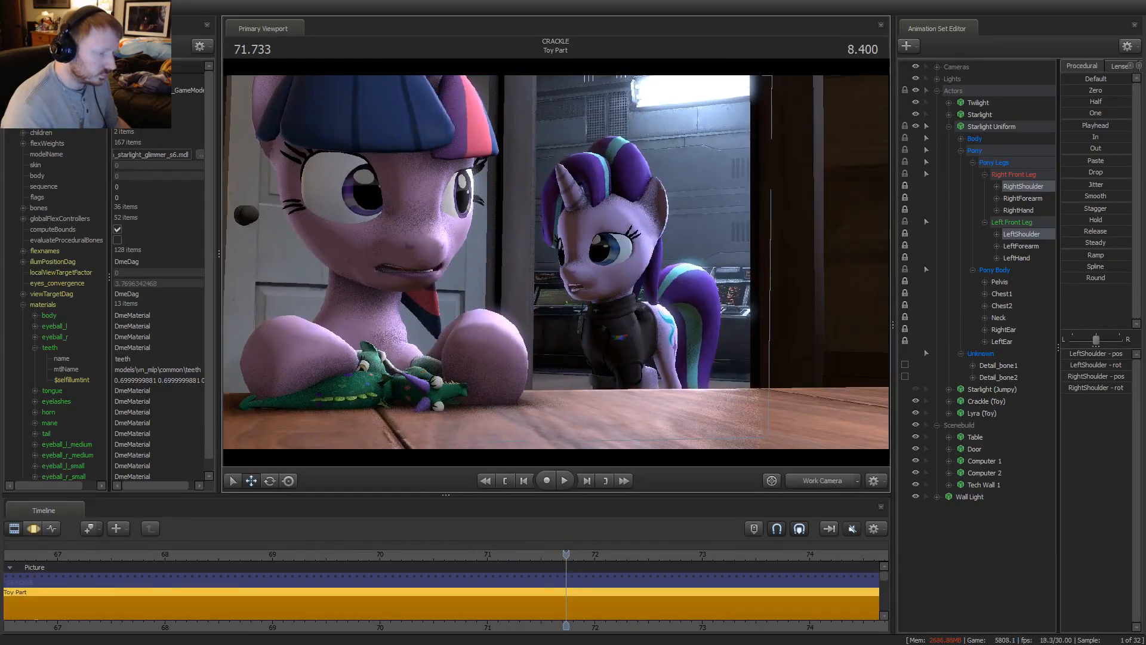
key("w")
left_click_drag(556, 262, 556, 263)
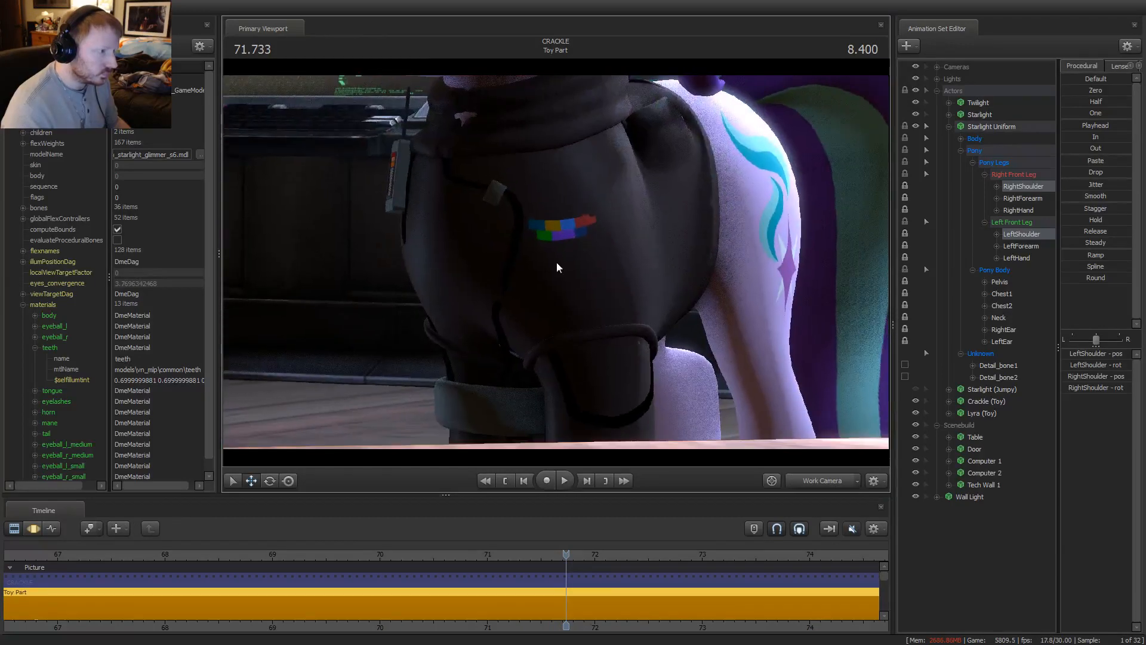
key("space")
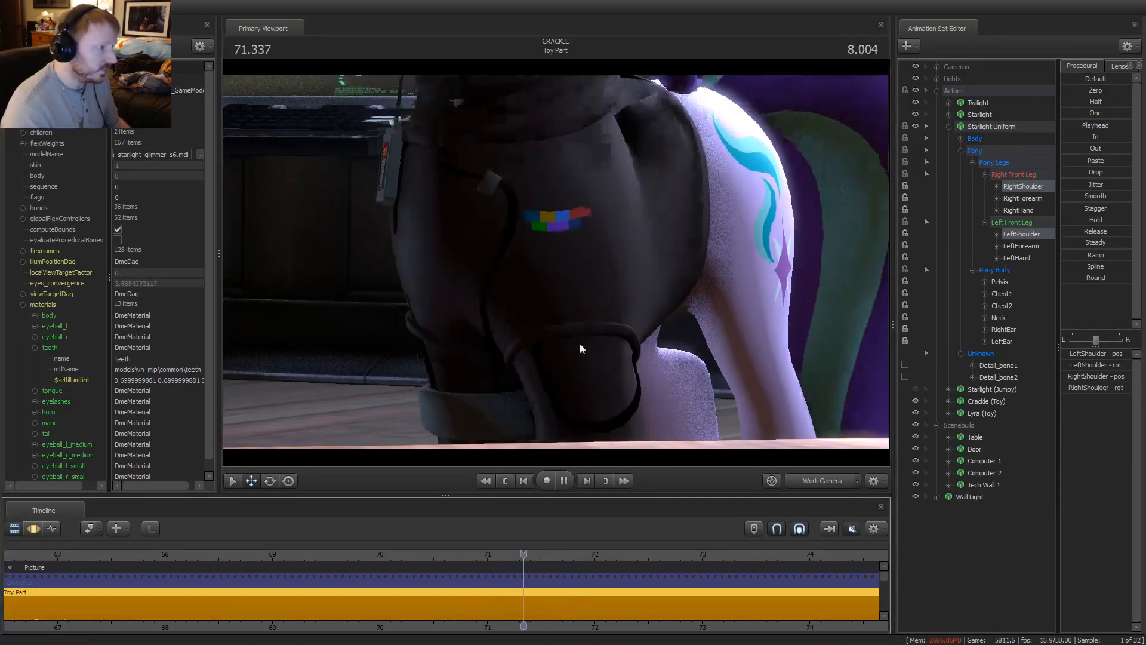
key("space")
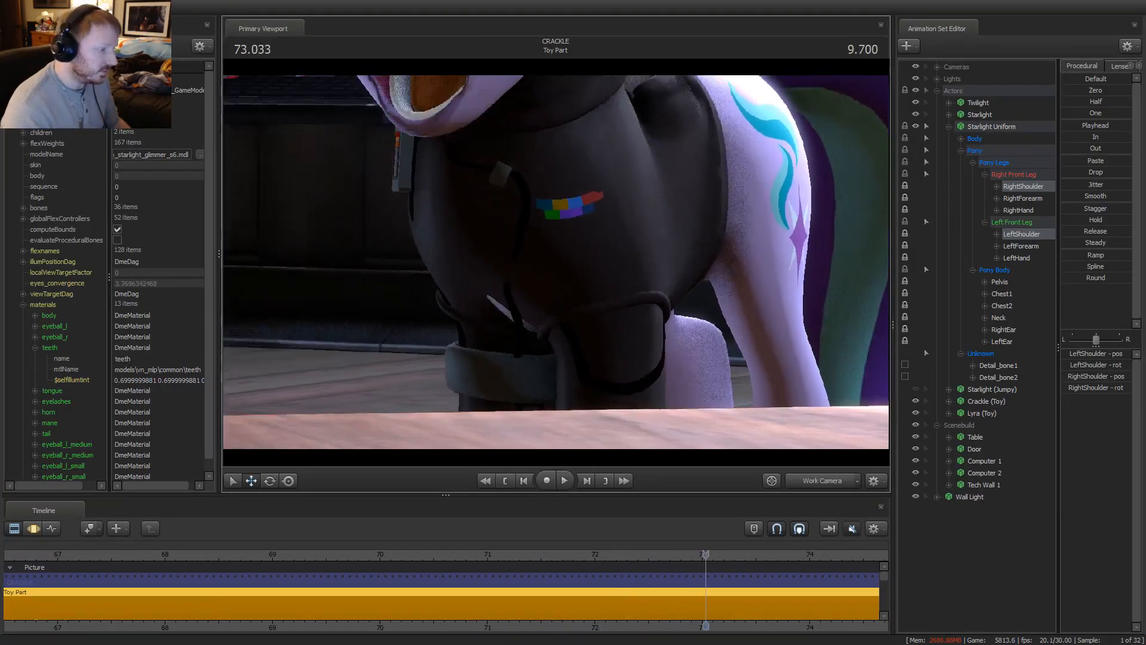
Set a time selection from about 72.3 to 72.6 around 72.466 and move both uniform shoulder bones over the chest
key("F4")
mouse_move(627, 590)
left_mouse_down()
mouse_move(658, 590)
mouse_move(599, 590)
mouse_move(644, 592)
left_mouse_up()
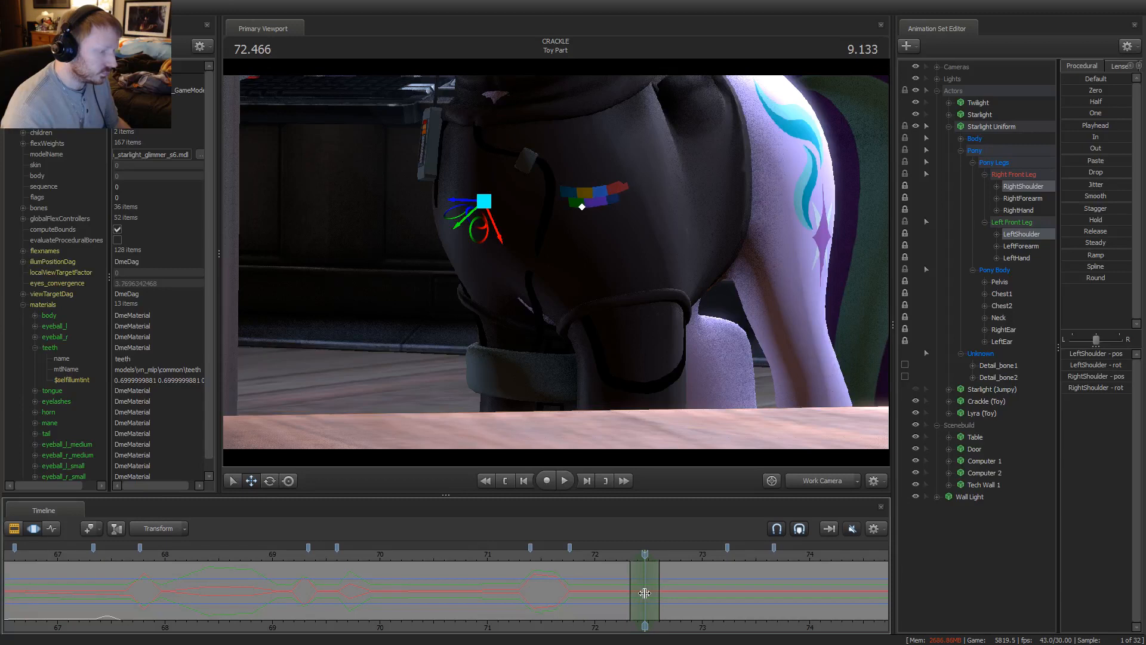
left_click_drag(485, 236, 480, 242)
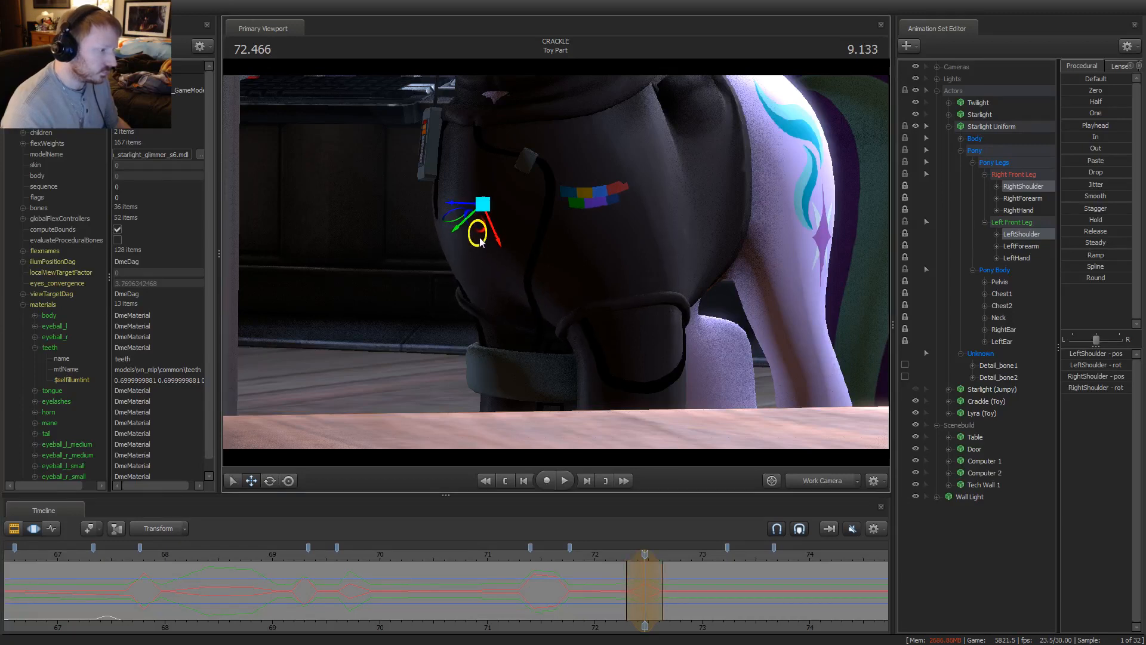
Set a time selection from about 72.5 to 72.8 around 72.633 and move both uniform shoulder bones slightly
left_click_drag(627, 558, 732, 588)
left_click_drag(794, 611, 663, 613)
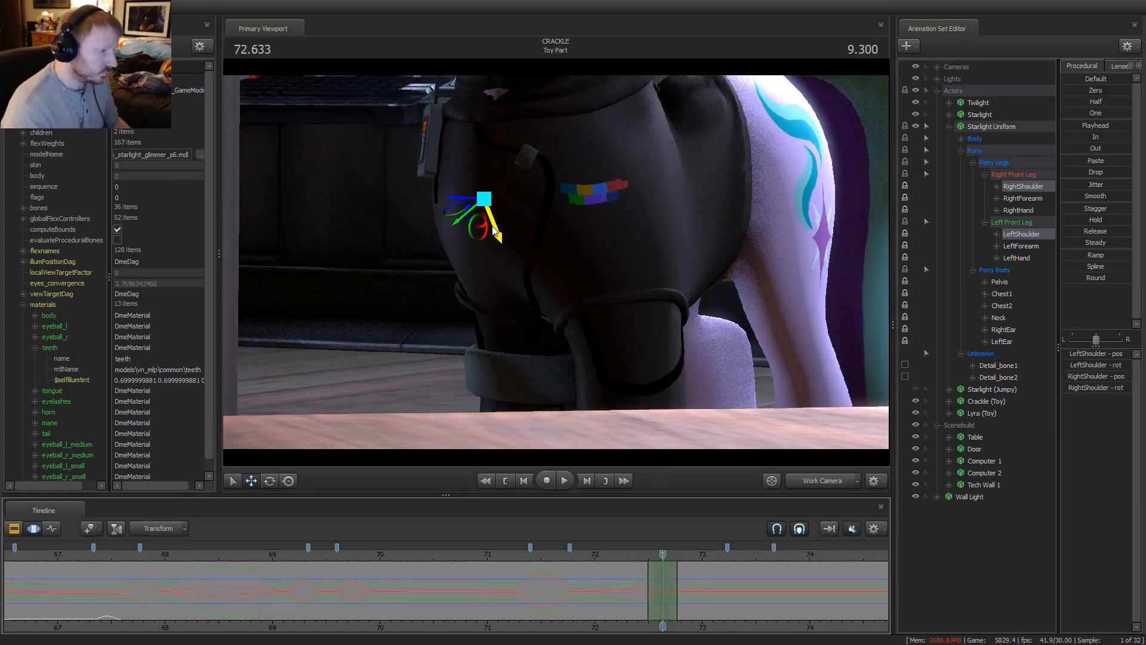
left_click_drag(492, 227, 494, 226)
Set a time selection from about 72.8 to 73.1 and move both uniform shoulder bones at 72.966 and 73.000 to hide the clipping
left_click_drag(663, 583, 701, 593)
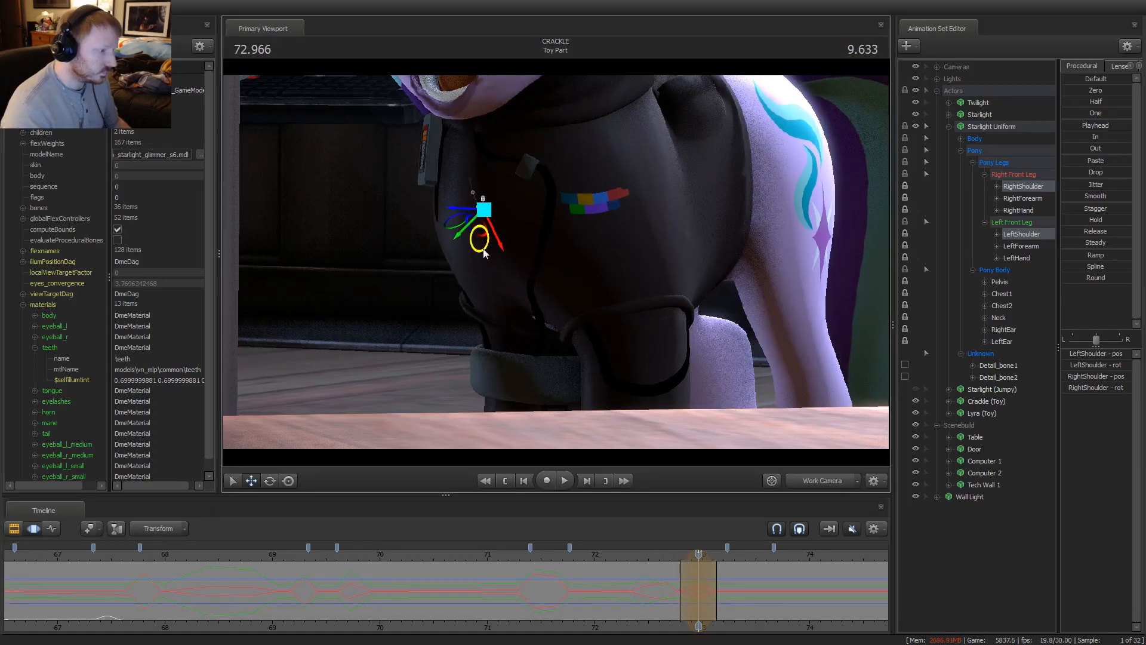
left_click_drag(697, 587, 704, 555)
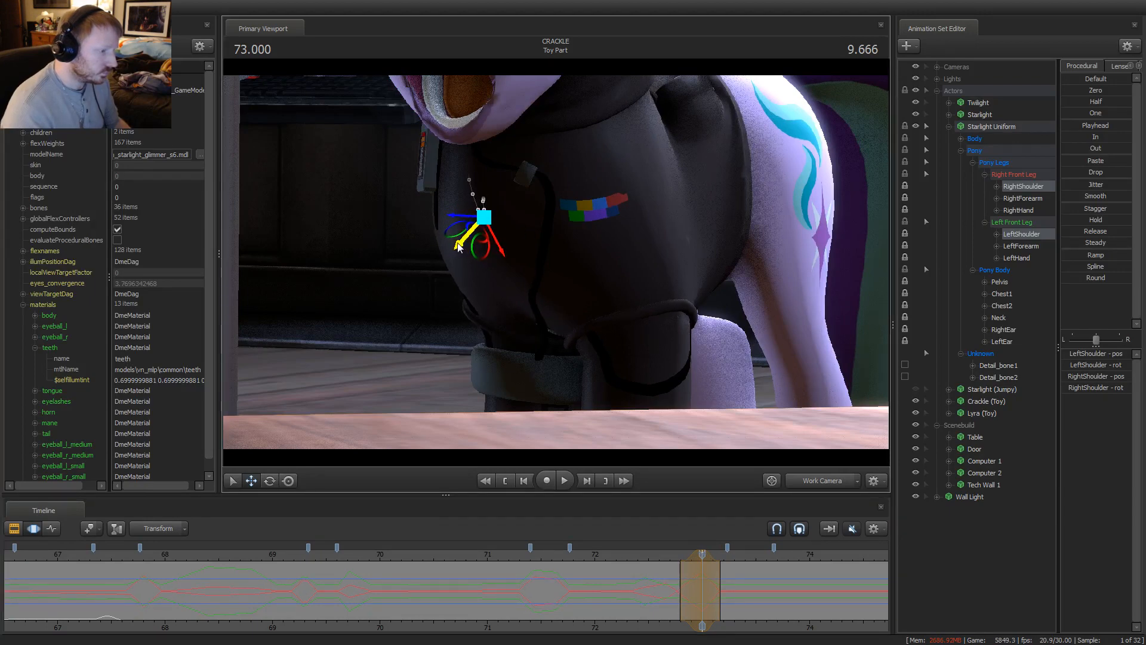
Review the corrected animation near 73.0 and play the start of the shot around 64 to 65, checking the uniform
mouse_move(664, 564)
left_mouse_down()
mouse_move(793, 584)
mouse_move(777, 585)
left_mouse_up()
scroll(757, 581, "down", 4)
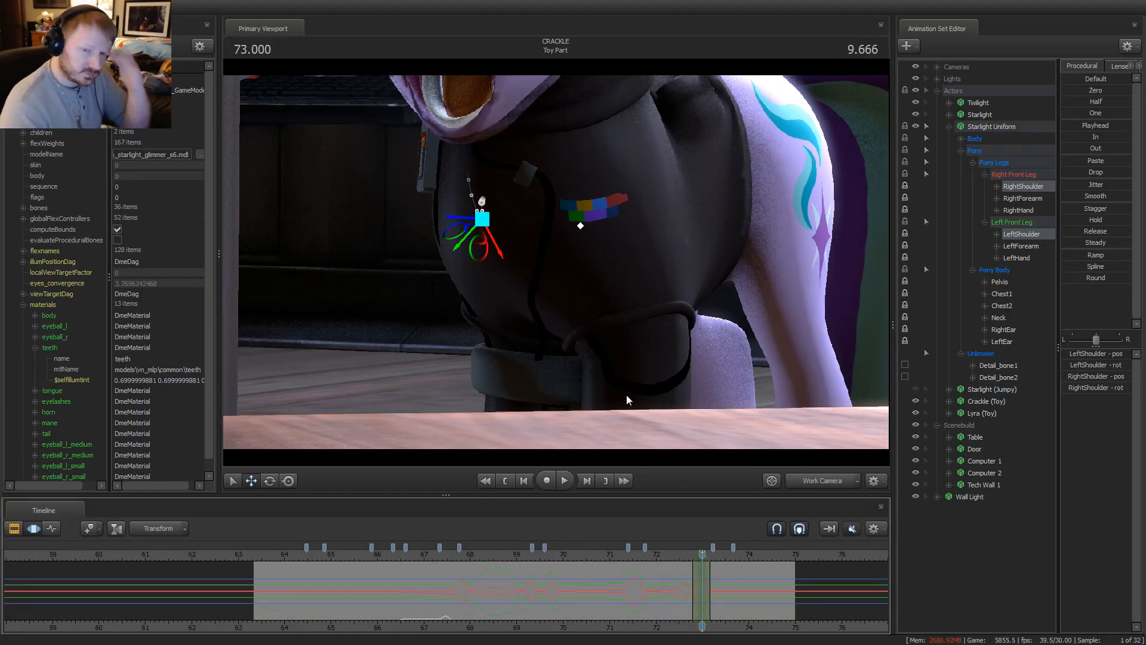
left_click_drag(450, 558, 297, 554)
key("space")
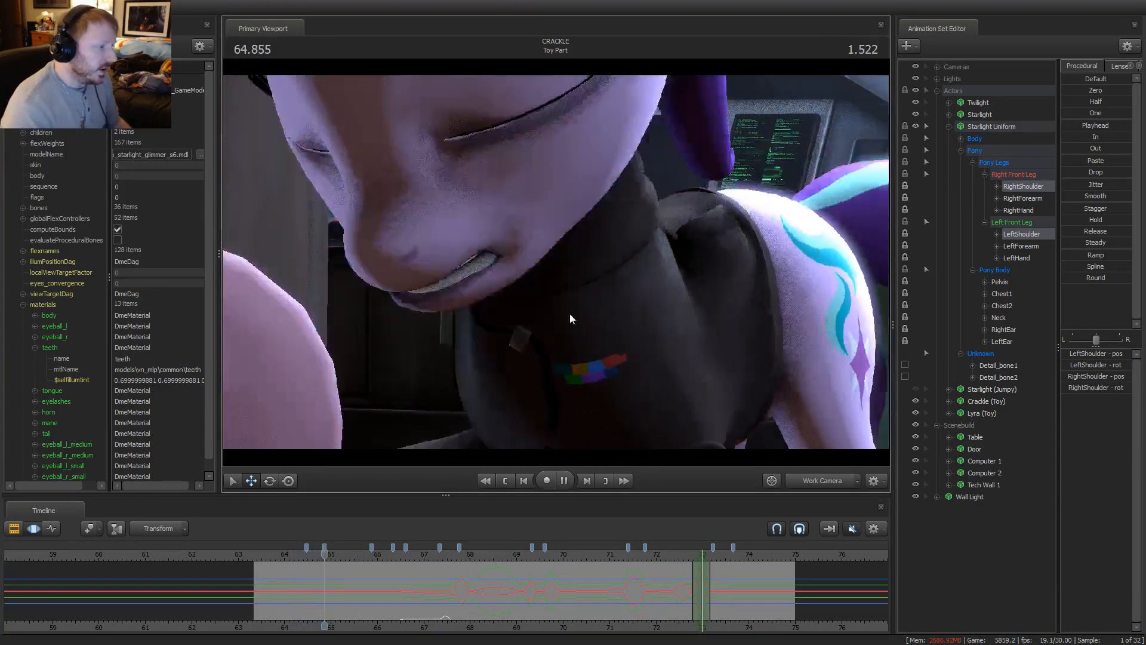
key("space")
left_click(448, 594)
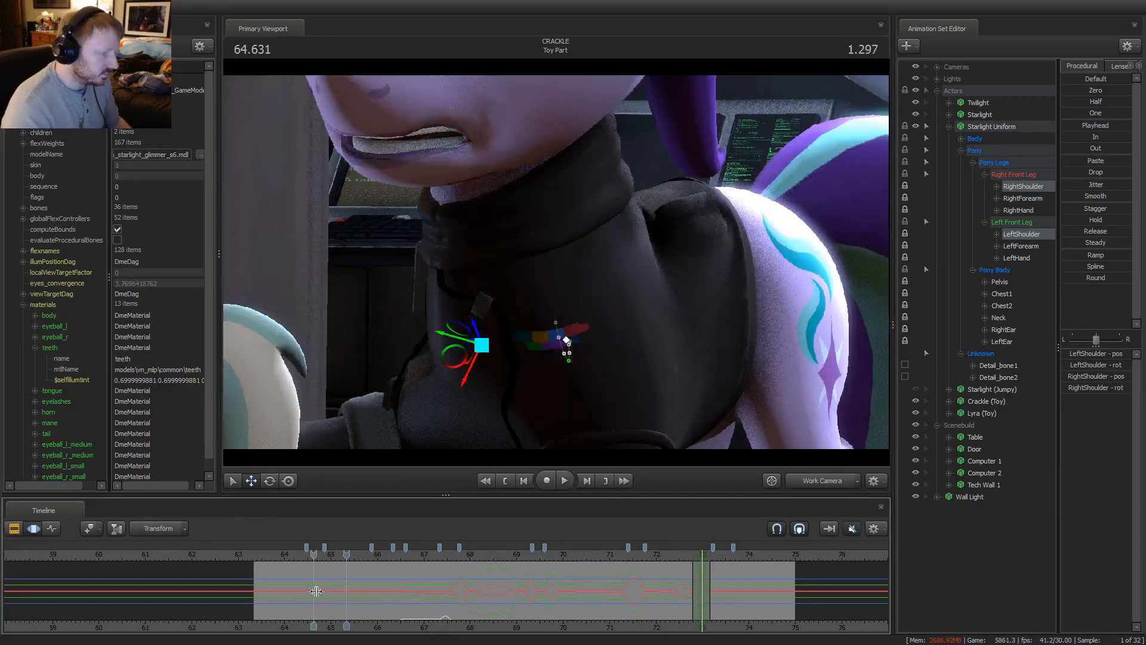
Select all time and shift Starlight Uniform's Neck bone slightly sideways across the whole shot
key("ctrl+a")
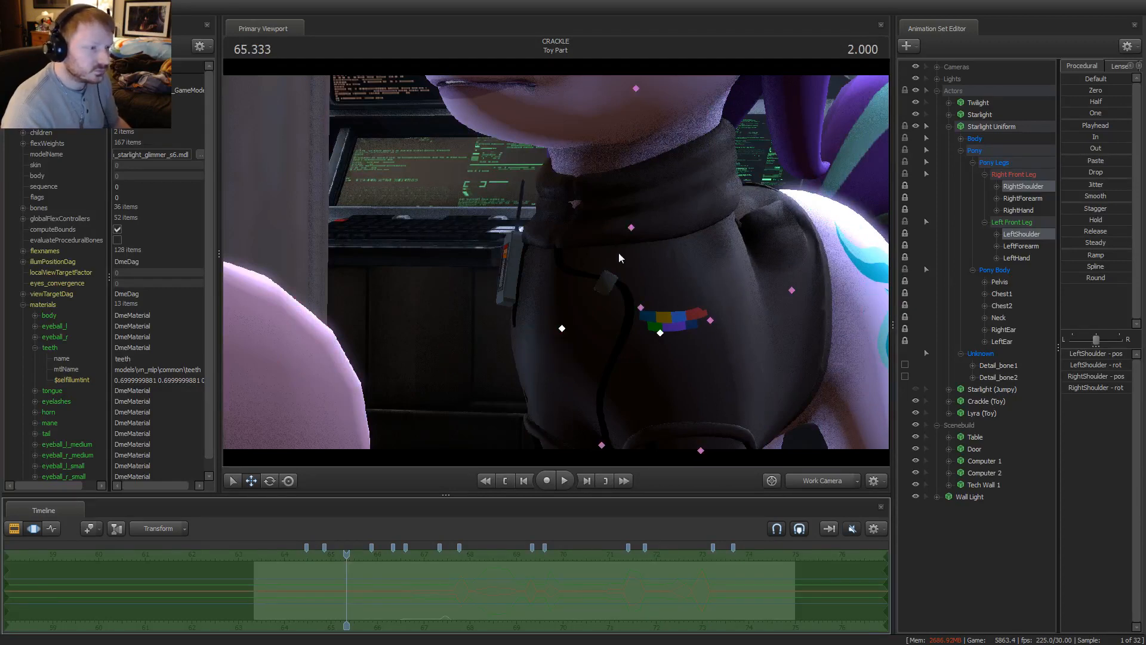
left_click(632, 229)
left_click(613, 232)
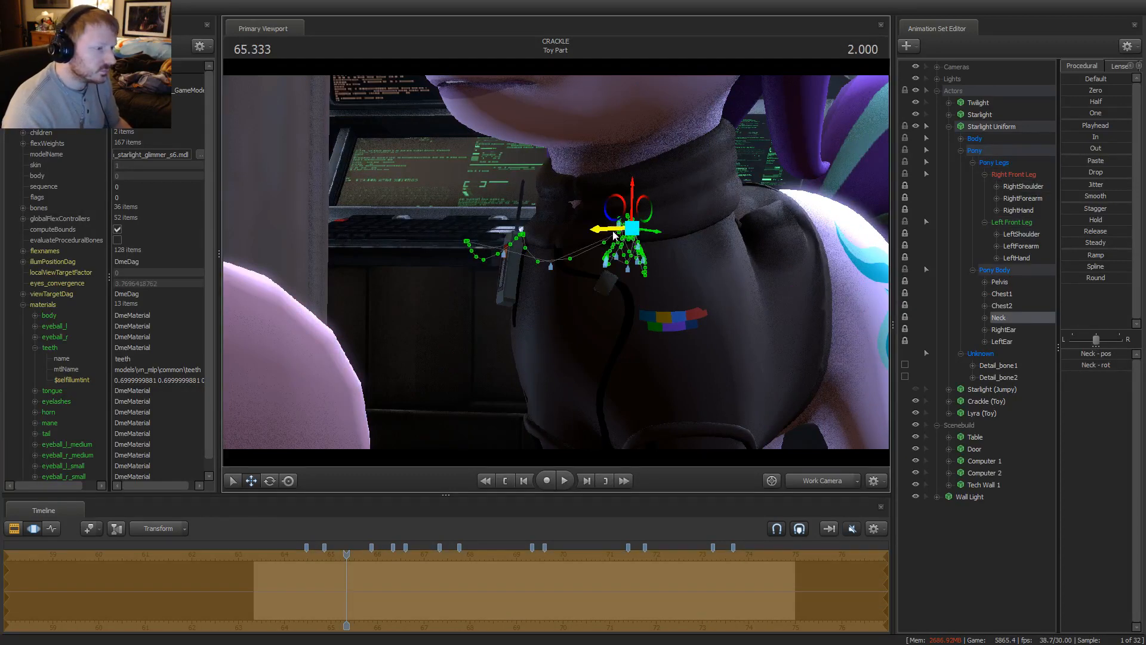
left_click_drag(609, 230, 652, 233)
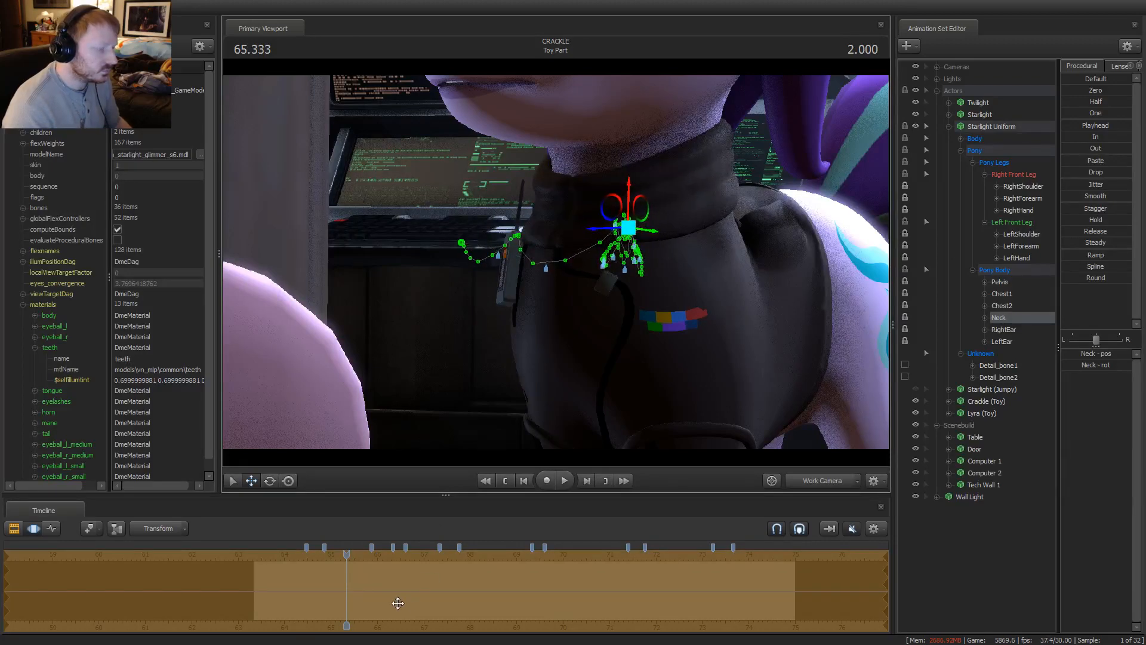
Scrub through the neck adjustment and play the shot through camera1 up to about 66.766
middle_click_drag(397, 603, 742, 588)
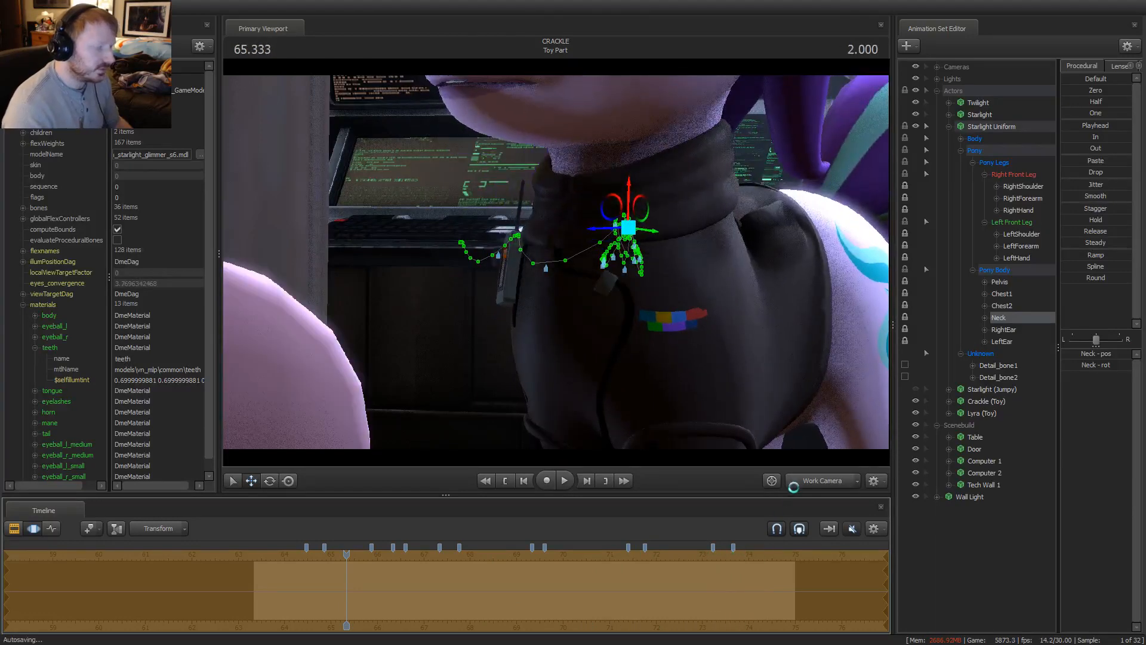
key("F2")
key("space")
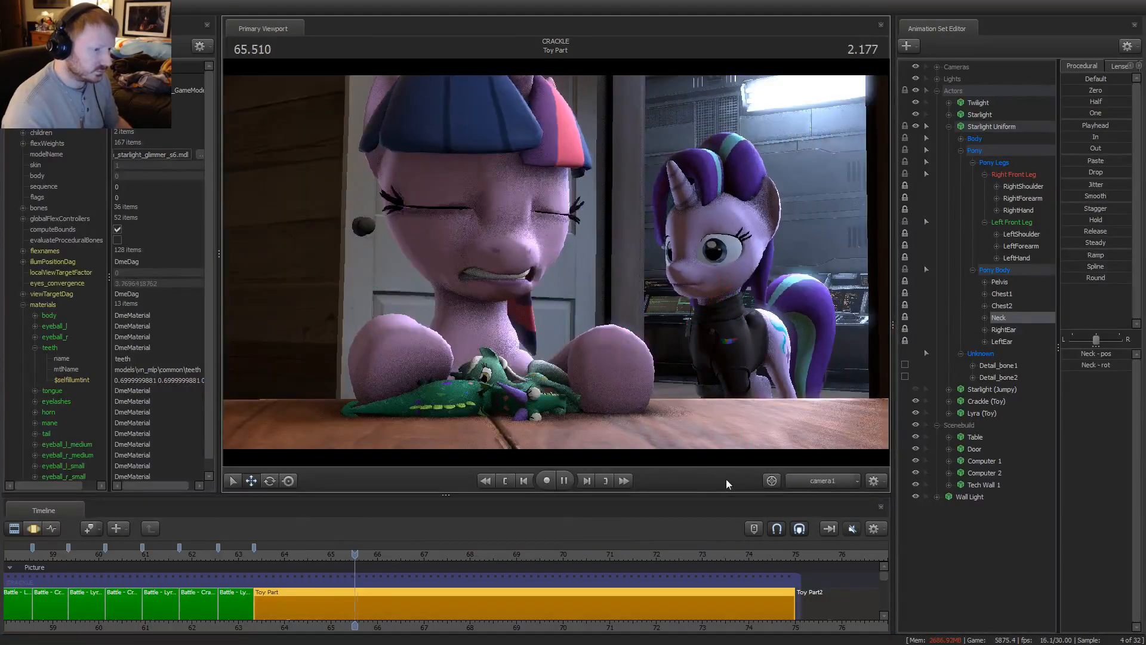
key("space")
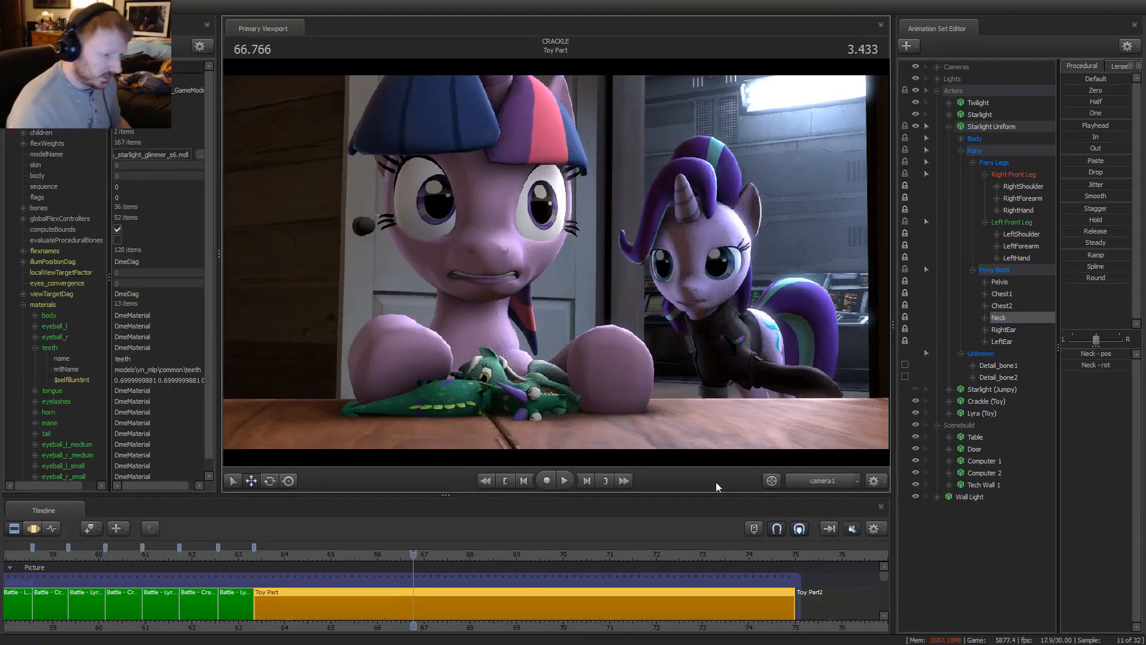
Bring the Work Camera close to the uniform's chest and set a time selection from about 65.7 to 66.7 around 66.166
left_click(790, 481)
left_click_drag(793, 431, 792, 472)
left_click_drag(556, 262, 556, 262)
scroll(397, 631, "up", 2)
key("F3")
left_click_drag(306, 587, 408, 588)
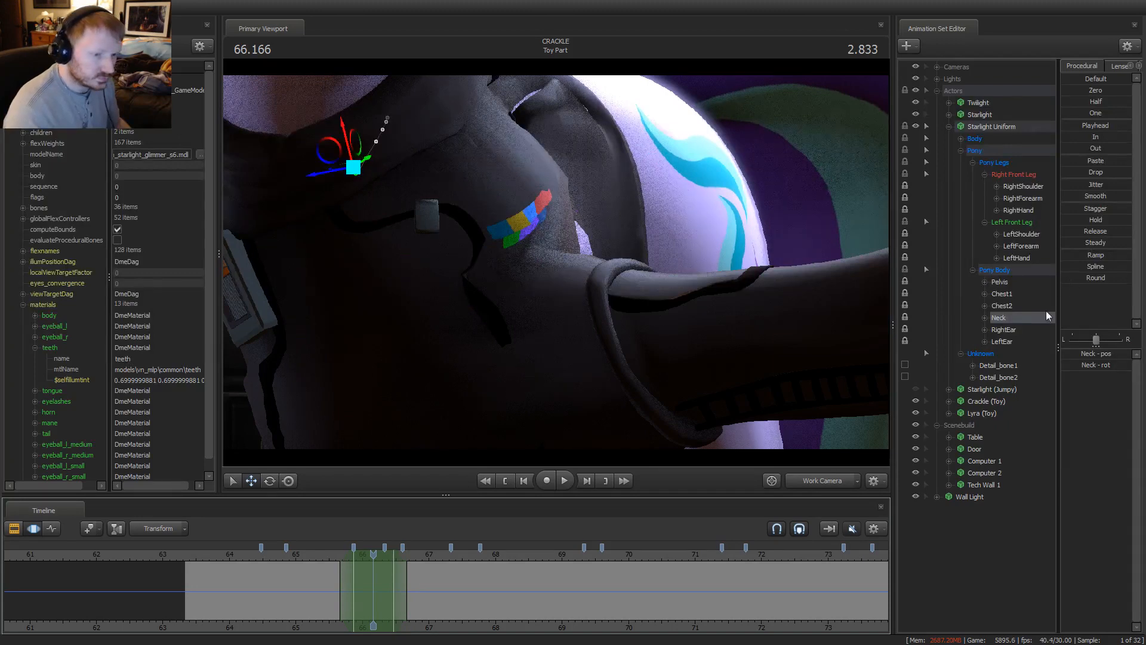
Try moving and rotating the uniform's Chest1 bone at 66.166 to cover the body, undoing both changes
left_click(1007, 295)
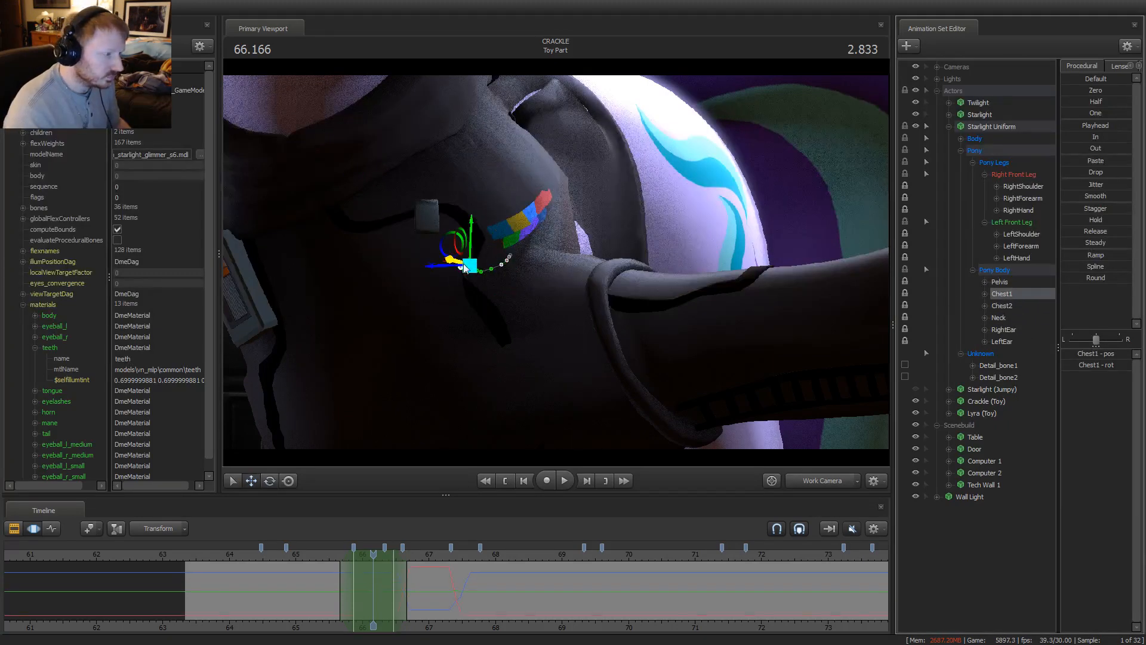
left_click_drag(455, 263, 448, 262)
key("e")
key("w")
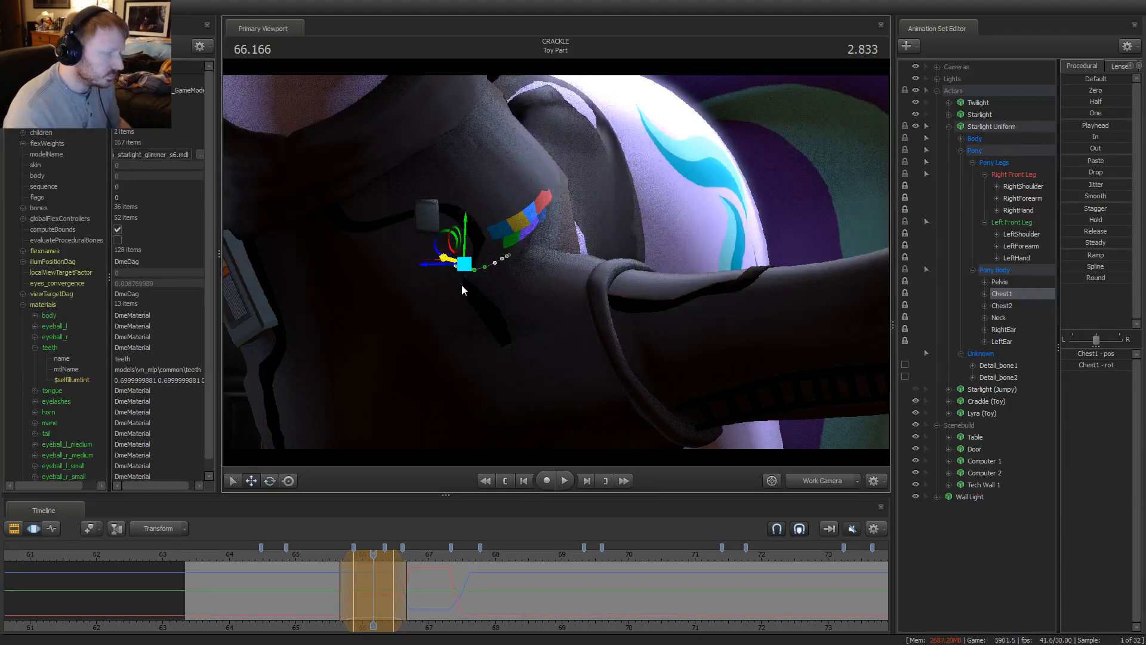
key("ctrl+z")
key("e")
left_click_drag(463, 261, 460, 263)
key("ctrl+z")
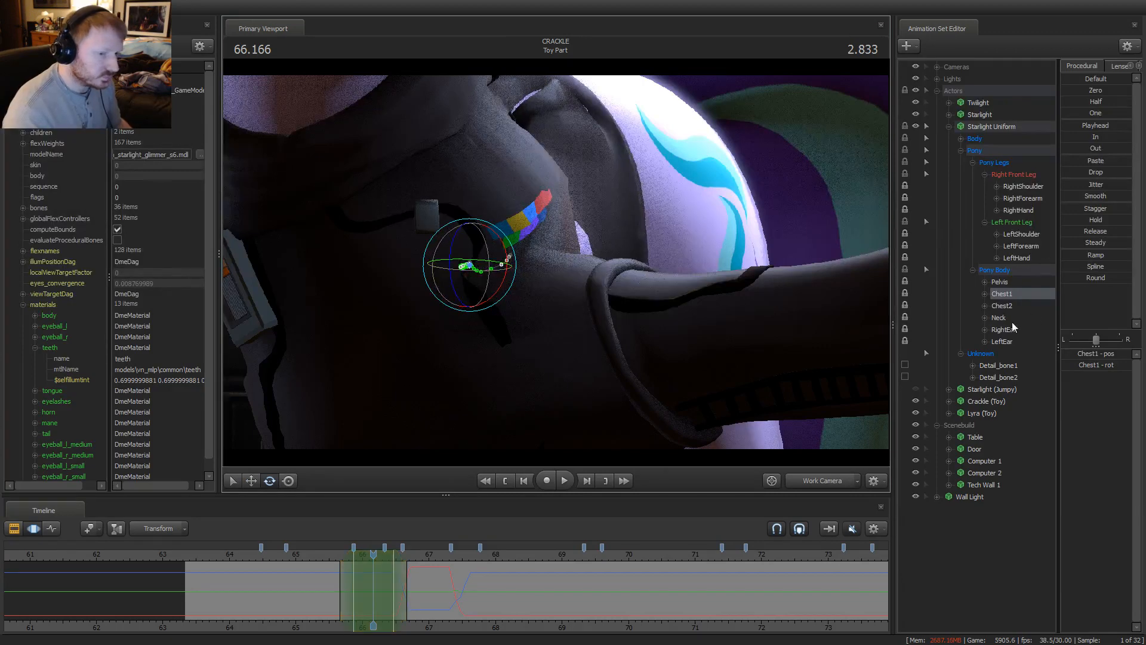
Move the uniform's Chest2 bone at 66.166 to cover the body clipping through the upper chest
left_click(1002, 306)
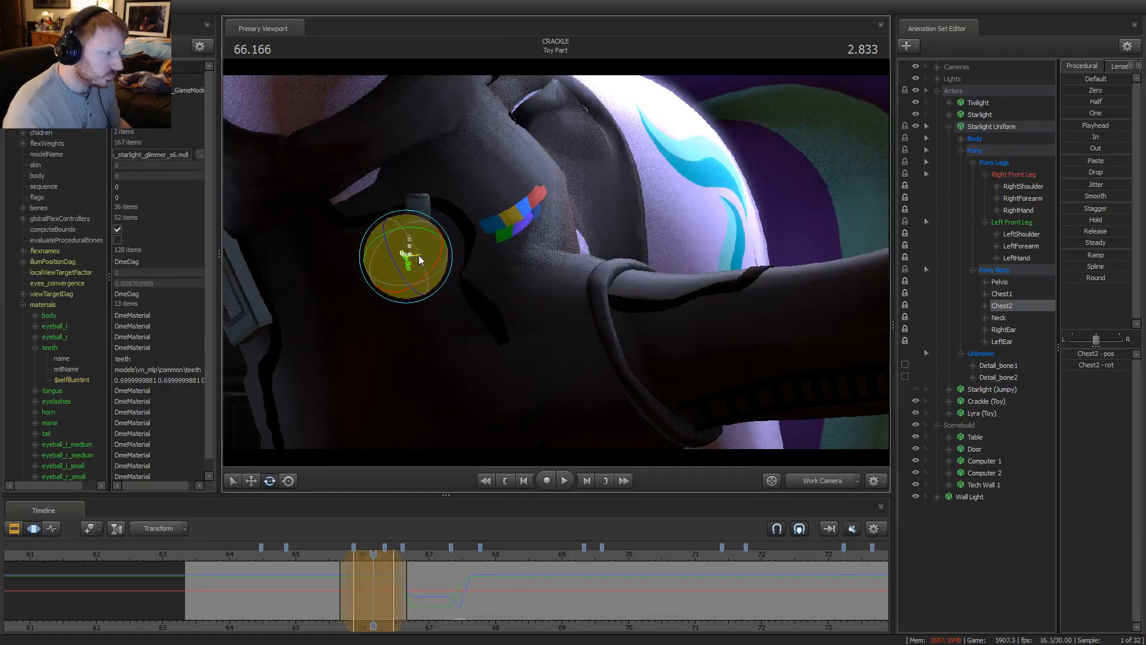
key("w")
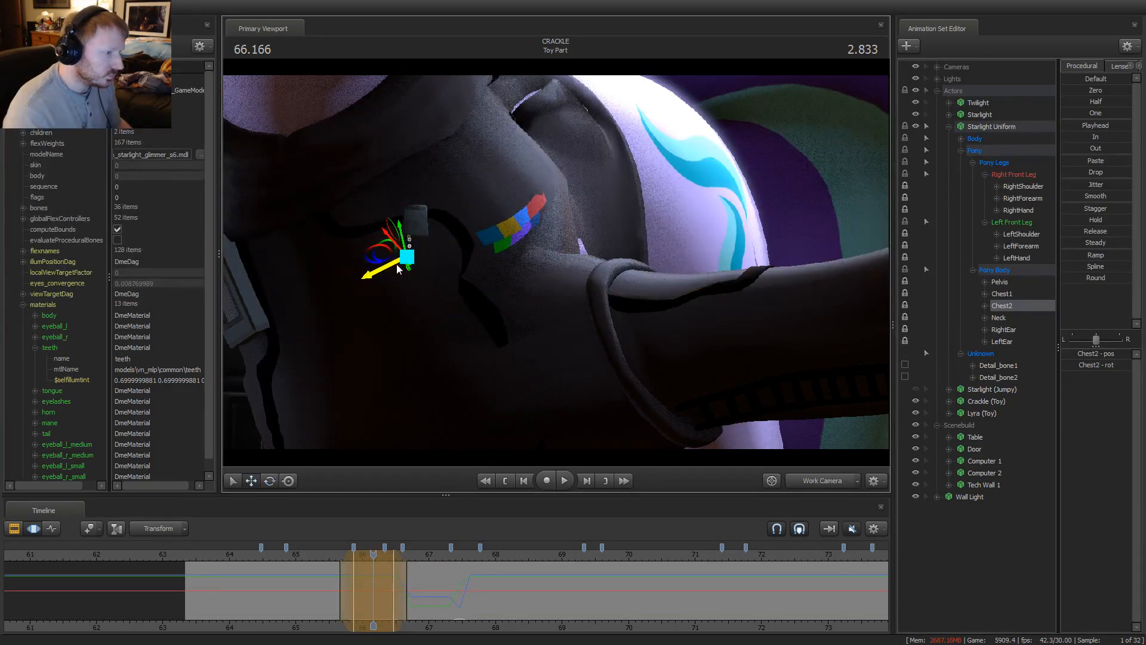
left_click_drag(396, 267, 400, 263)
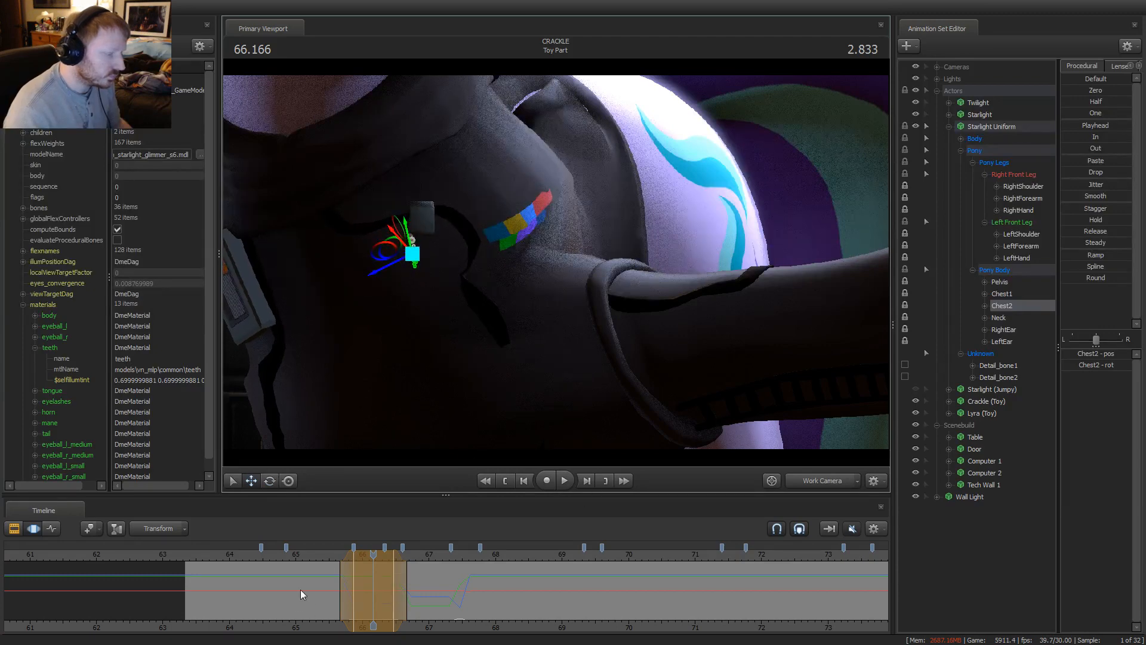
Scrub to 66.300 and play the Chest2 adjustment through camera1 from about 65.833 to 66.133
left_click_drag(322, 555, 383, 554)
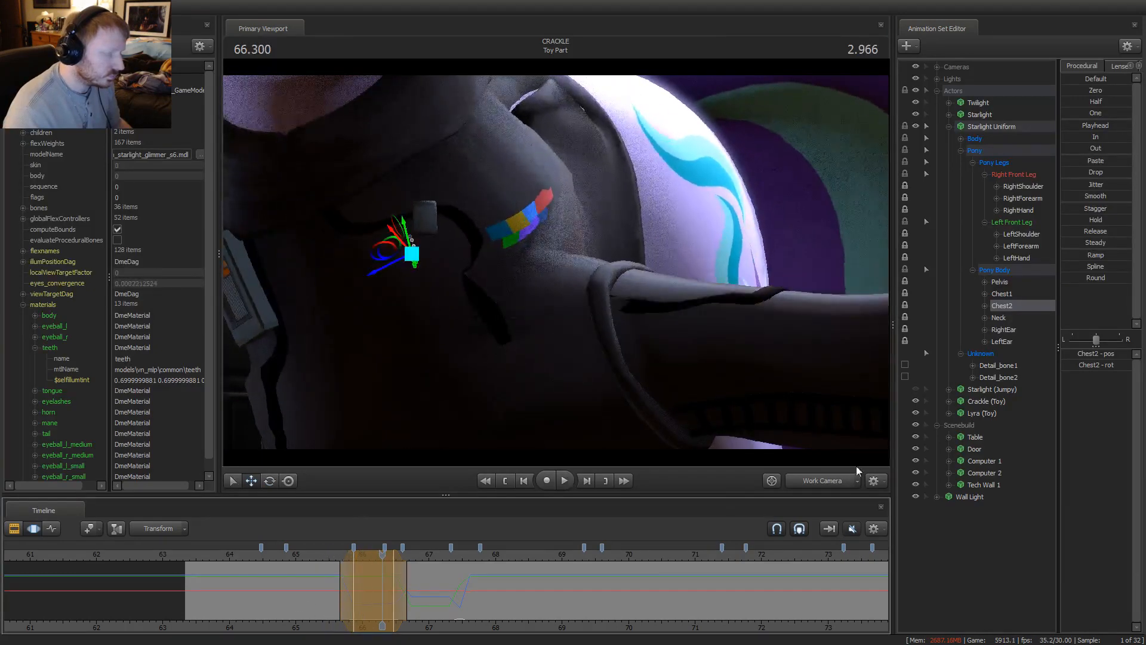
left_click(826, 483)
key("space")
key("space")
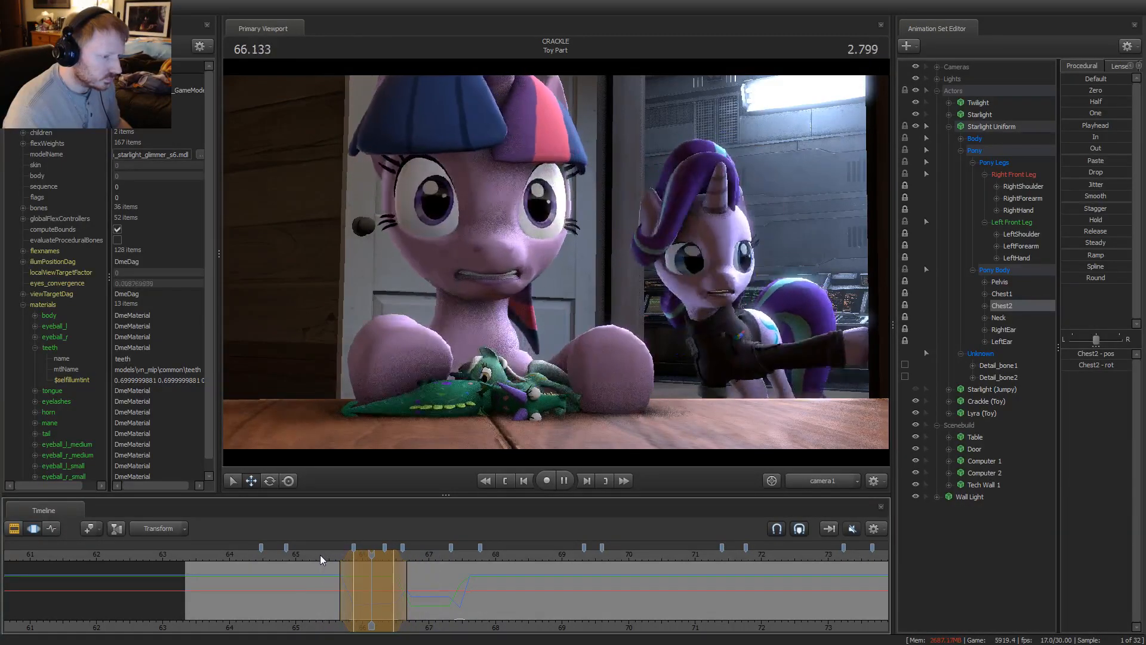
key("space")
left_click(351, 555)
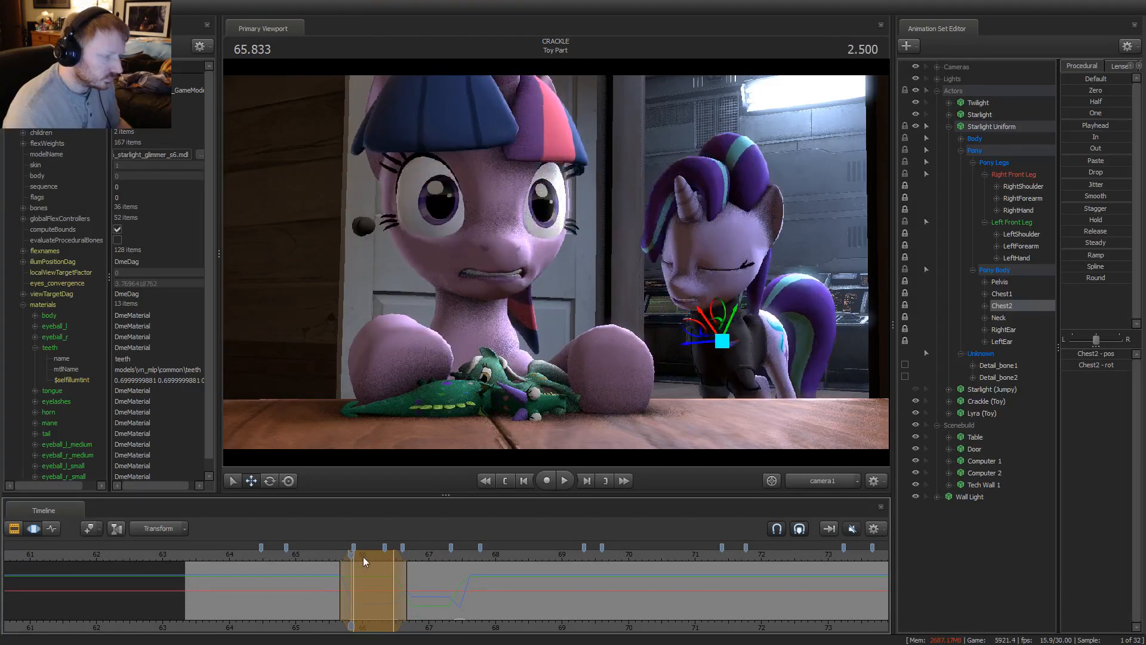
key("space")
key("space")
Move and rotate the uniform's Chest2 bone at 66.000 to cover the body at the upper chest and save the session
left_click(836, 482)
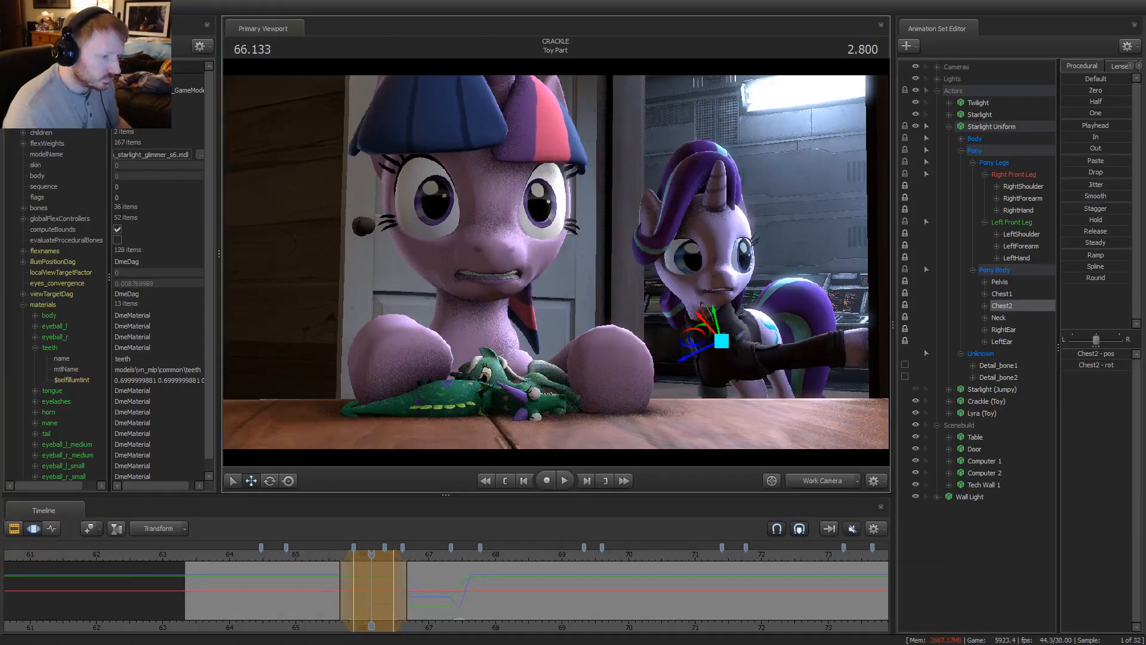
key("w")
left_click_drag(728, 359, 811, 382)
left_click_drag(573, 251, 556, 267)
key("w")
left_click(363, 554)
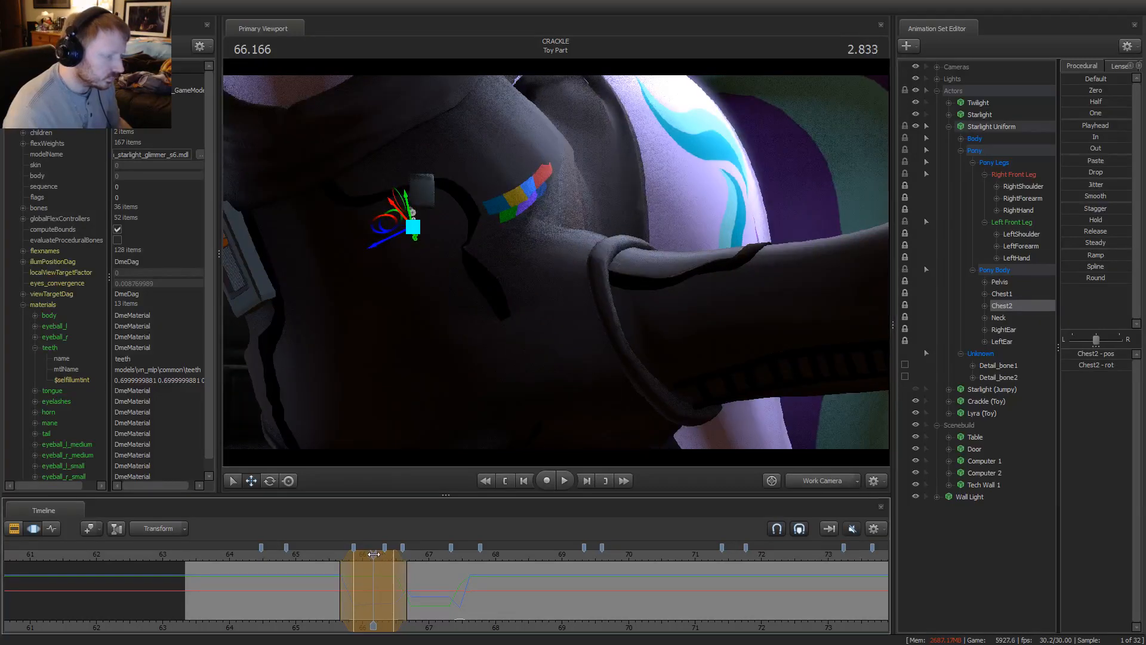
key("e")
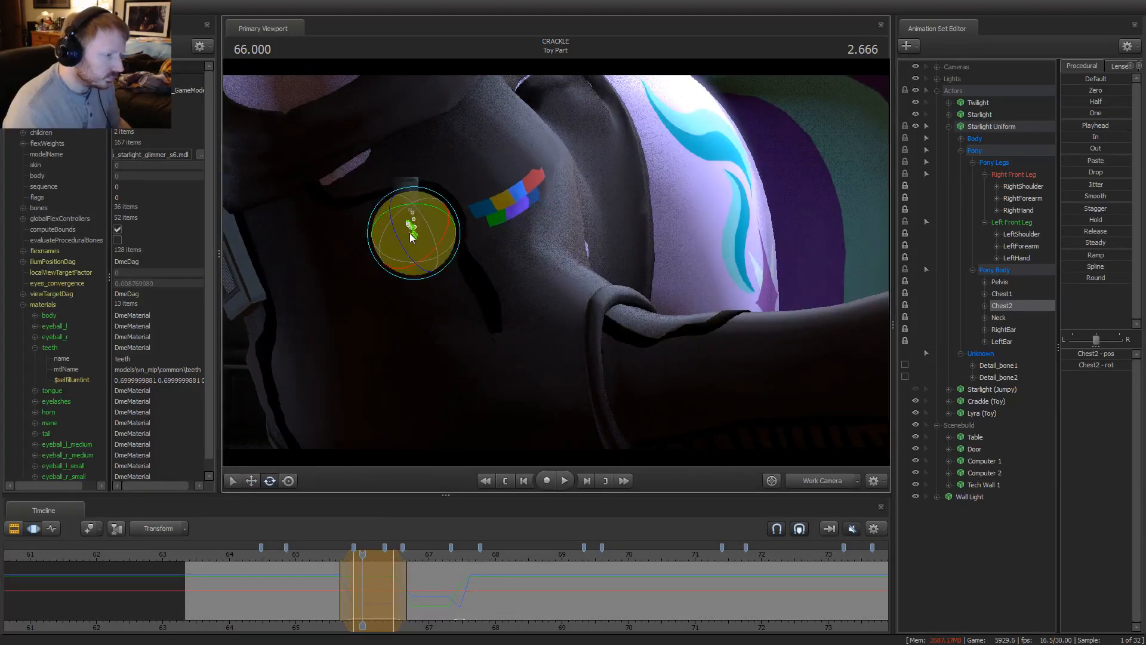
key("w")
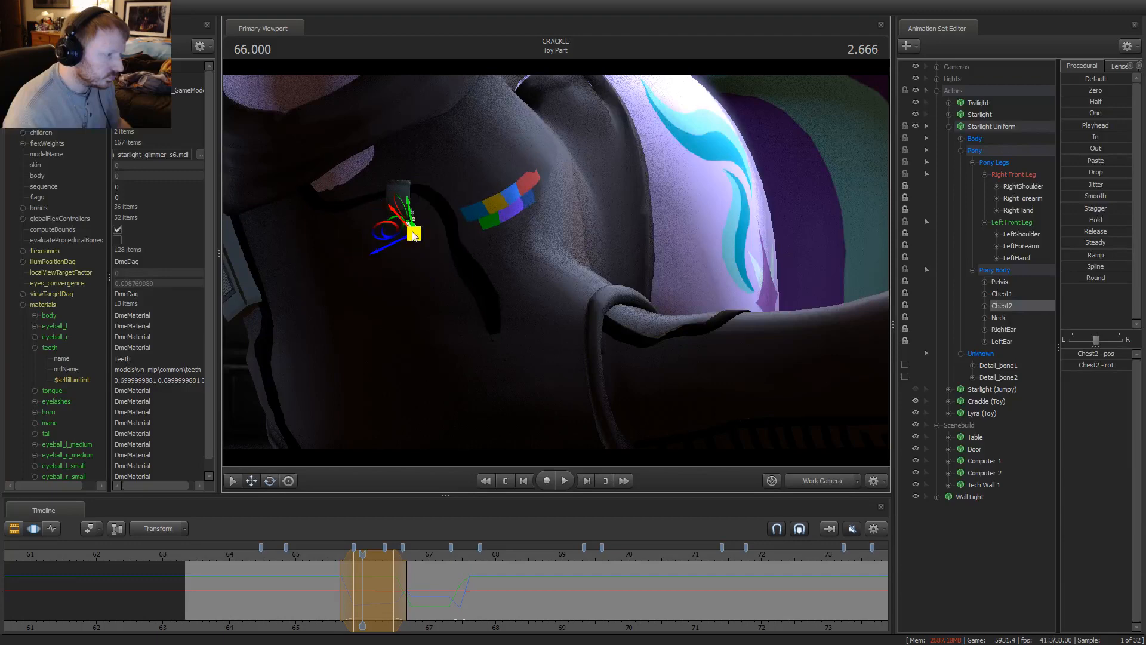
key("e")
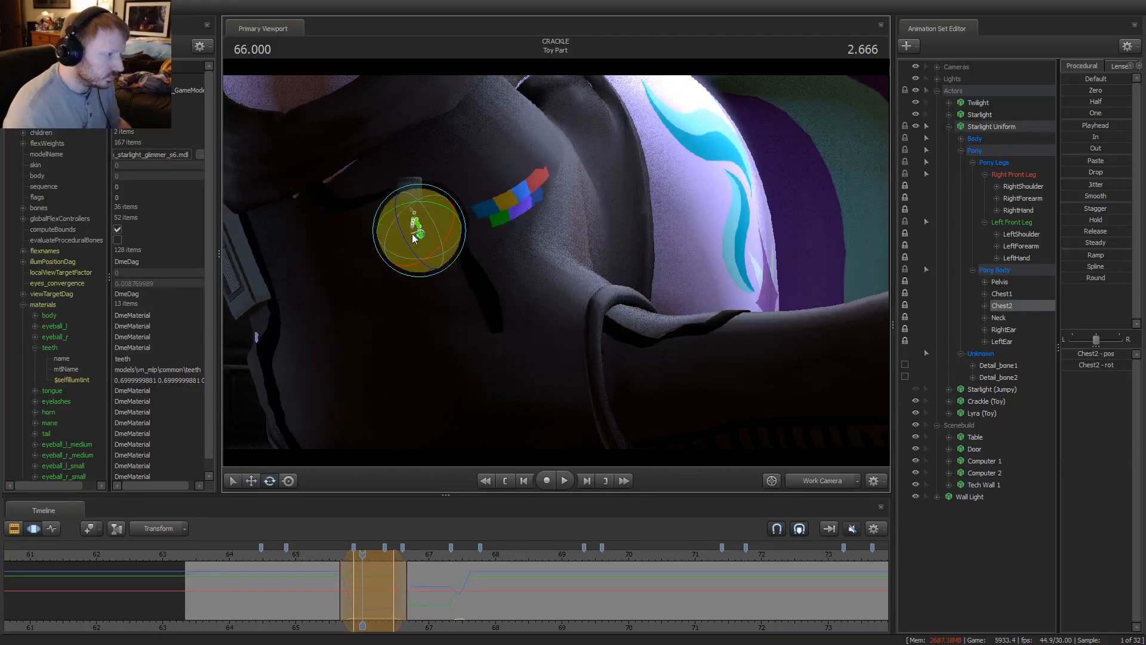
left_click_drag(328, 574, 416, 582)
left_click_drag(726, 335, 669, 327)
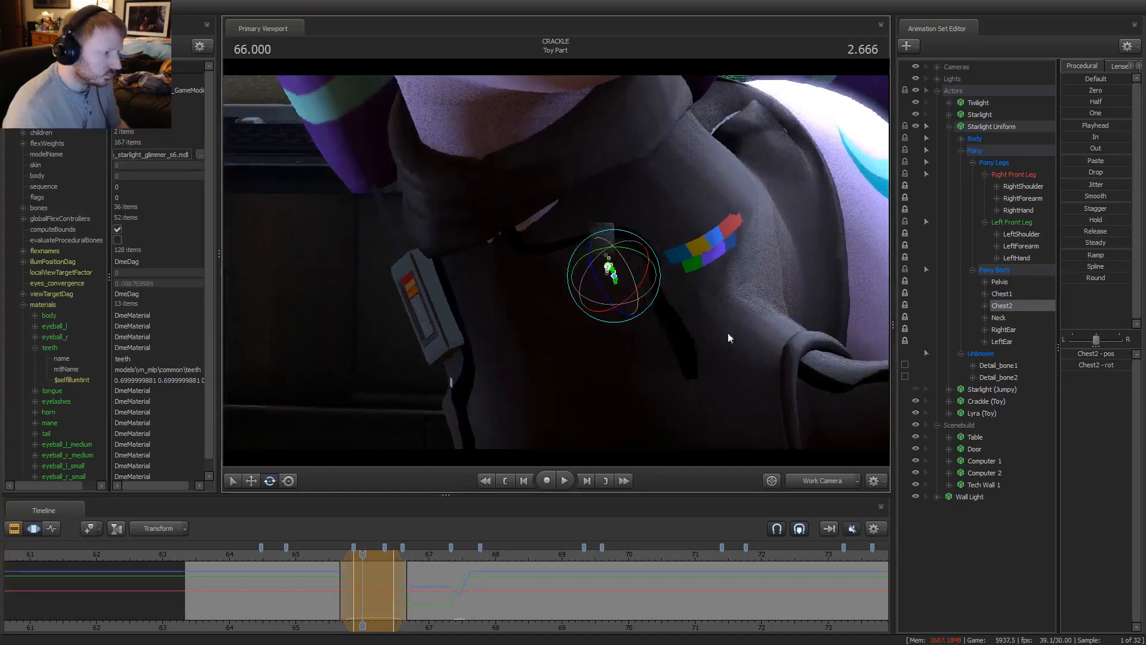
key("ctrl+s")
Try rotating the uniform's Neck bone at 66.000, undoing the change
left_click(1009, 315)
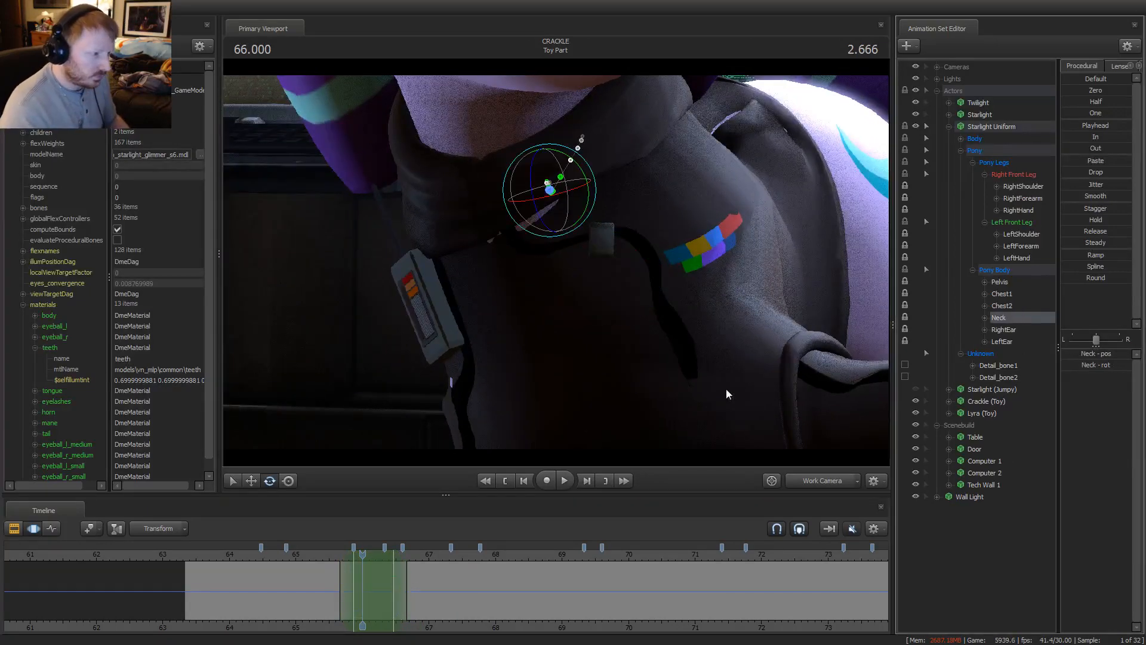
left_click_drag(567, 220, 568, 222)
key("ctrl+z")
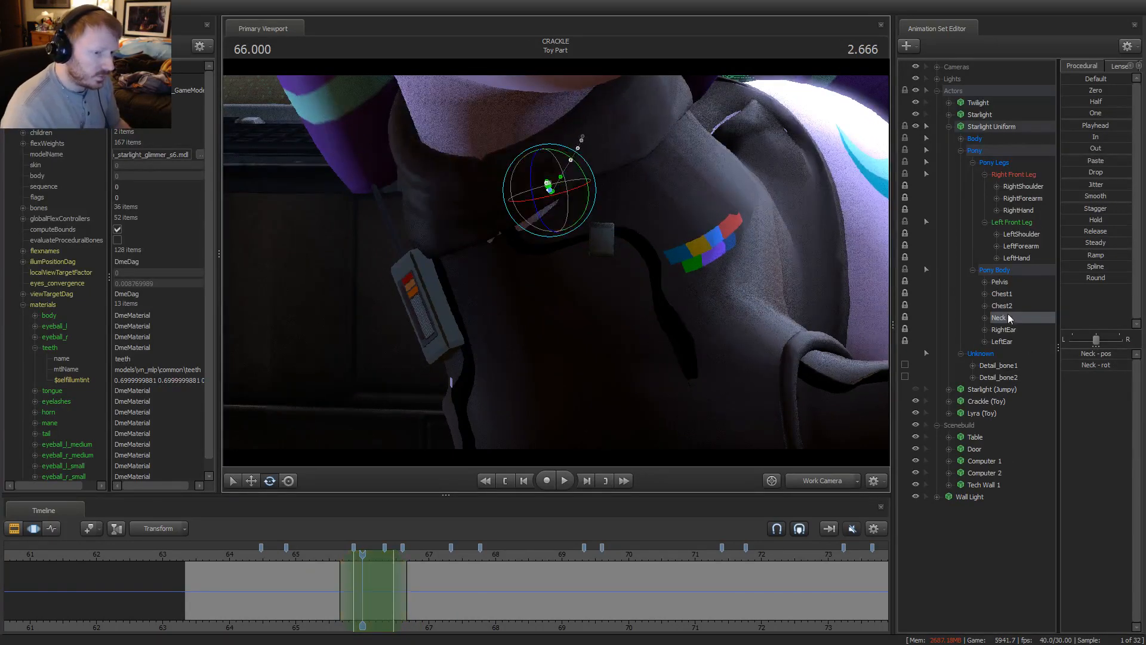
Move the uniform's Chest2 bone at 66.000 and again at 66.466 to hide the body below the collar
left_click(1006, 306)
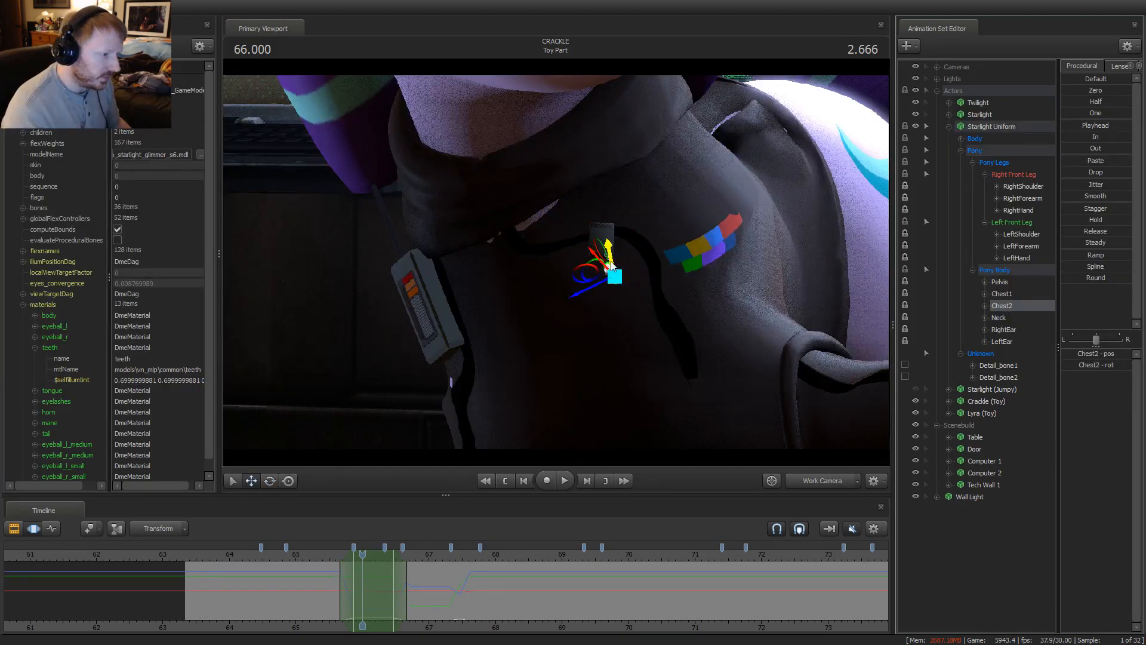
left_click_drag(612, 266, 613, 267)
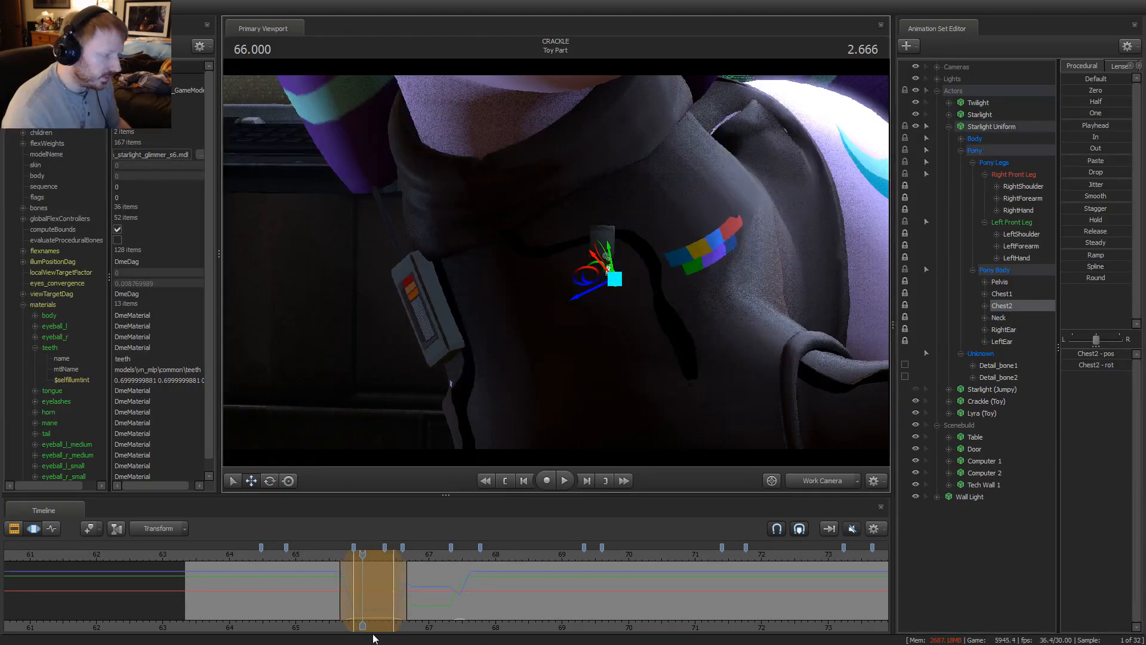
key("shift")
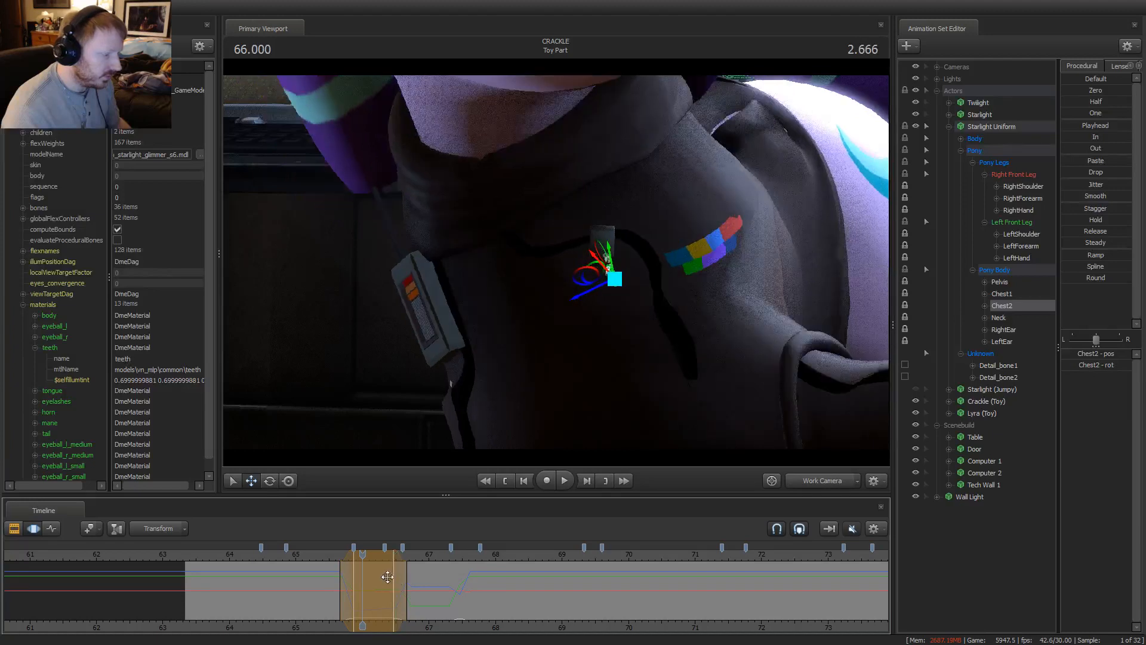
left_click_drag(365, 555, 394, 555)
left_click_drag(611, 258, 609, 257)
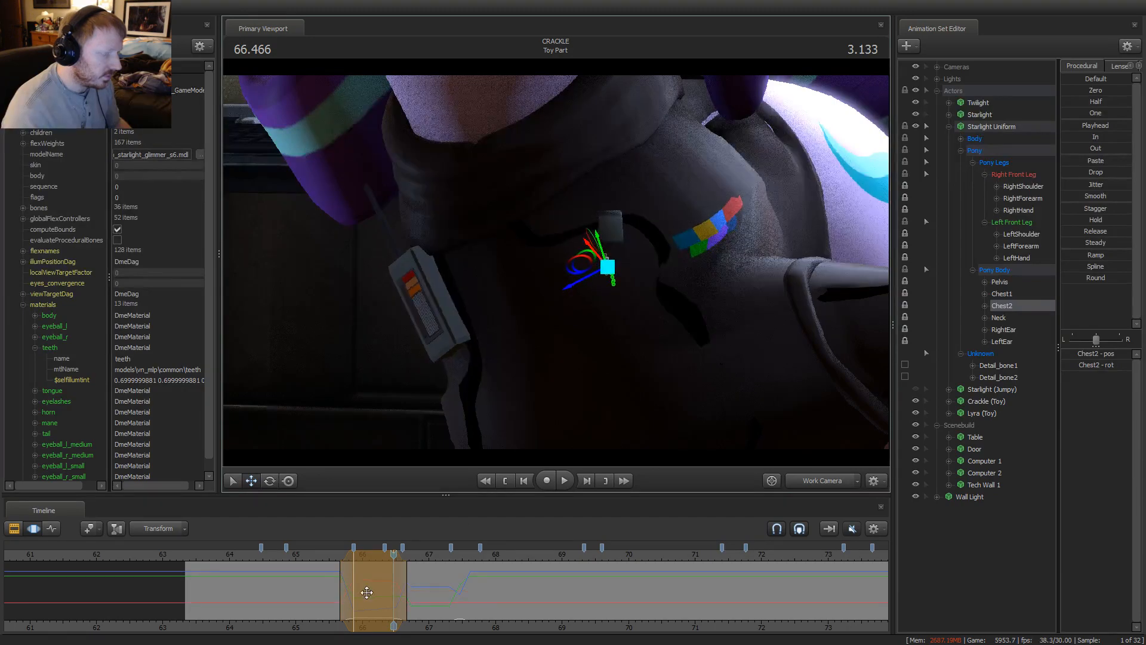
key("shift")
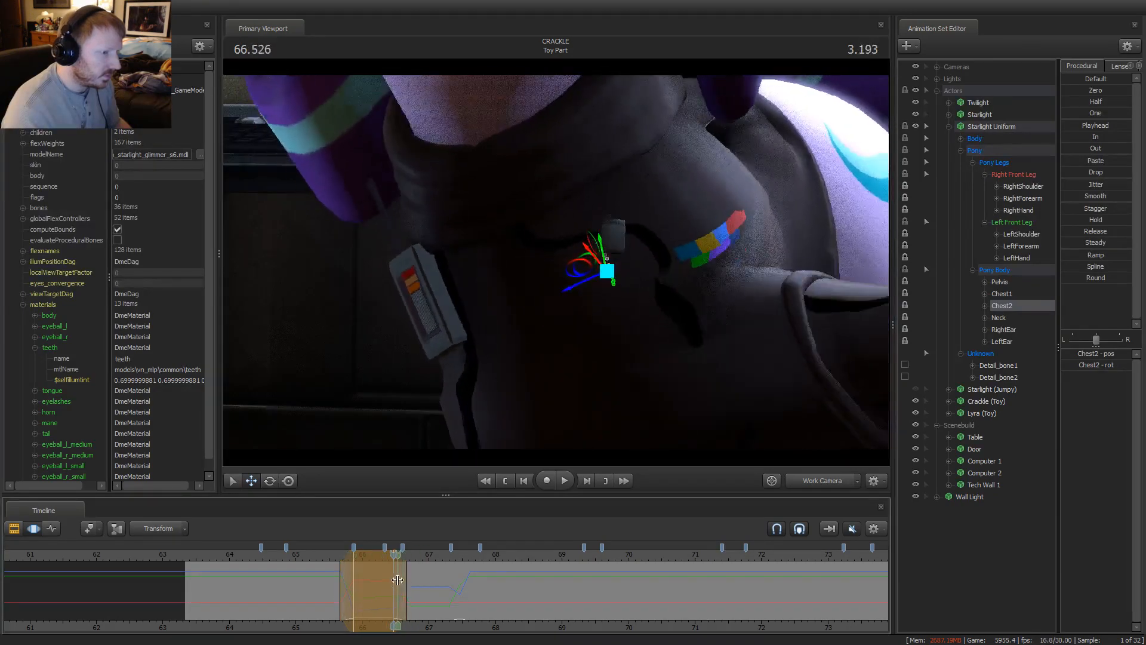
left_click_drag(397, 579, 389, 580)
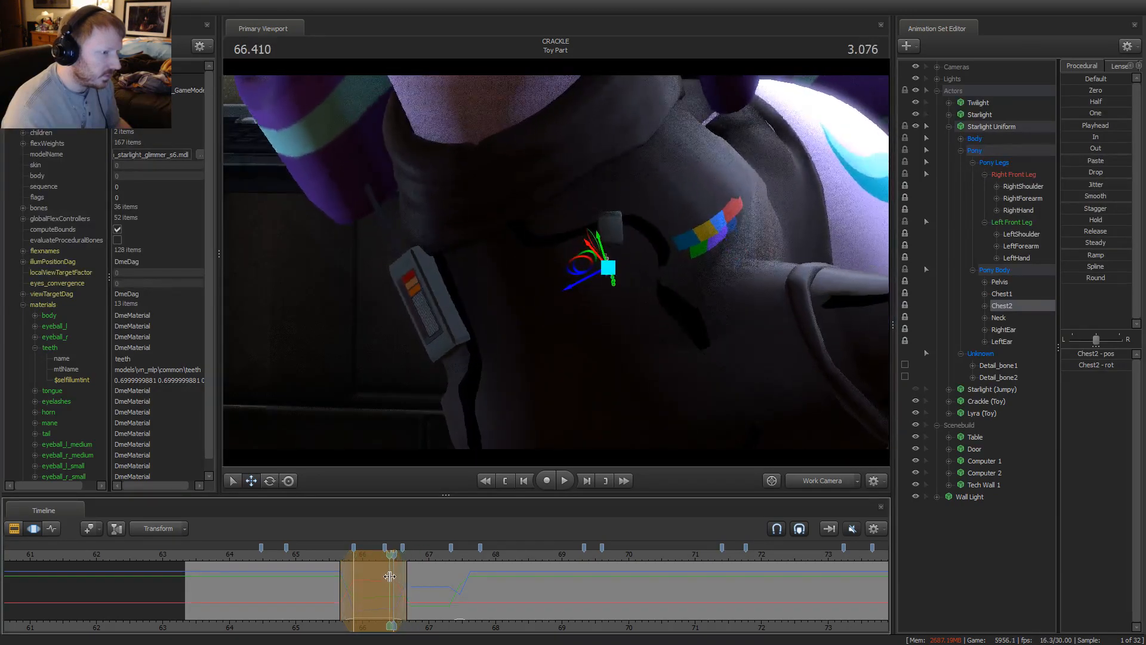
Play the shot through camera1 from about 66 onward and check the uniform around 67.433
left_click(814, 480)
key("F2")
key("space")
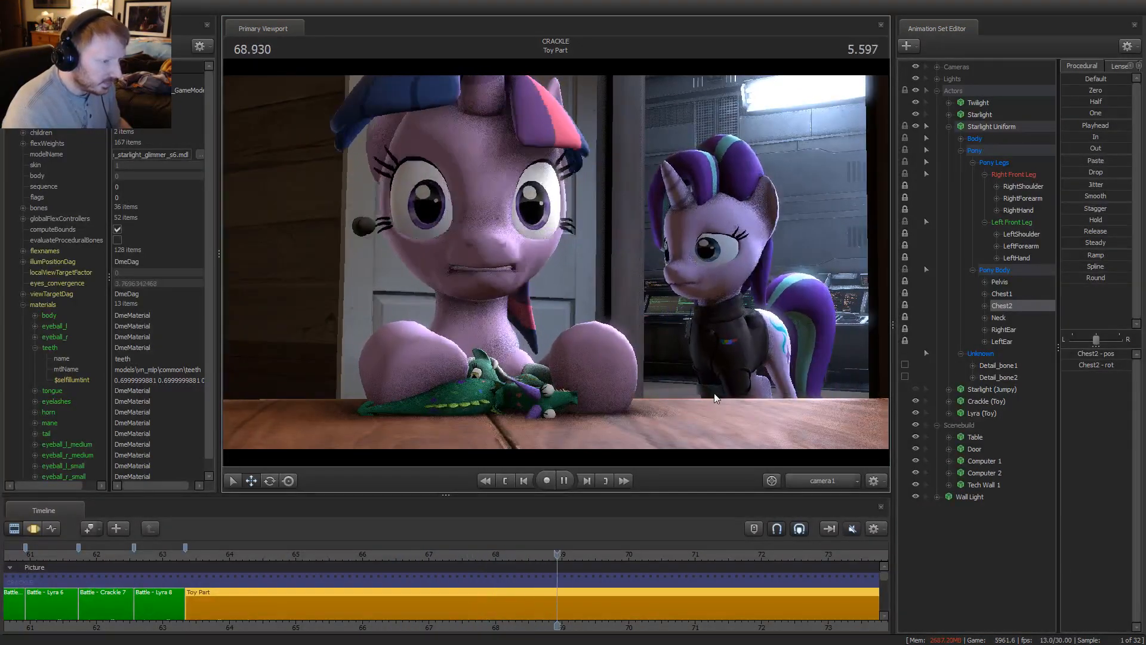
key("space")
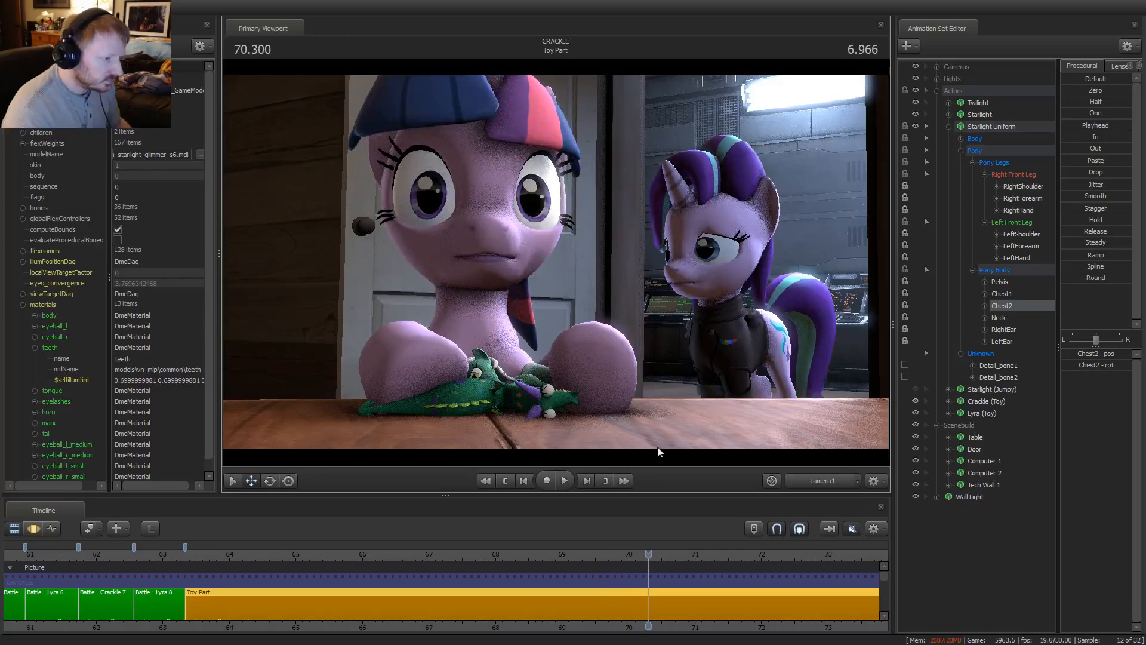
left_click(360, 549)
key("space")
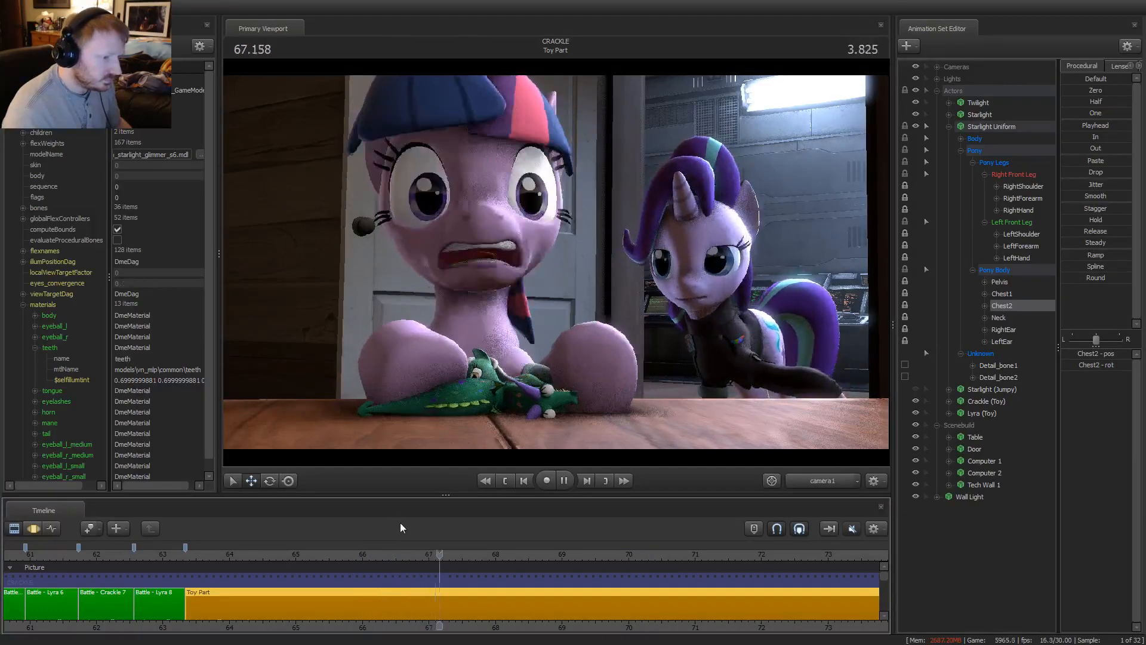
left_click(460, 550)
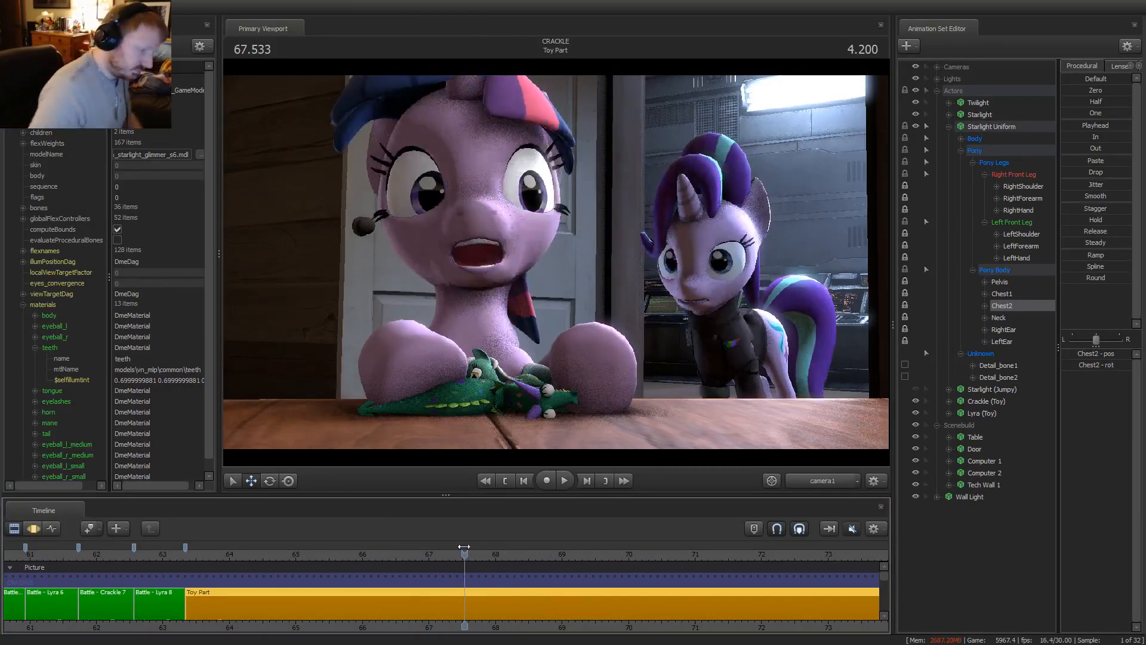
left_click_drag(461, 549, 458, 553)
Set a time selection from about 67.3 to 67.6 and adjust the uniform's LeftShoulder bone to cover the body clipping behind the shoulder
left_click(824, 481)
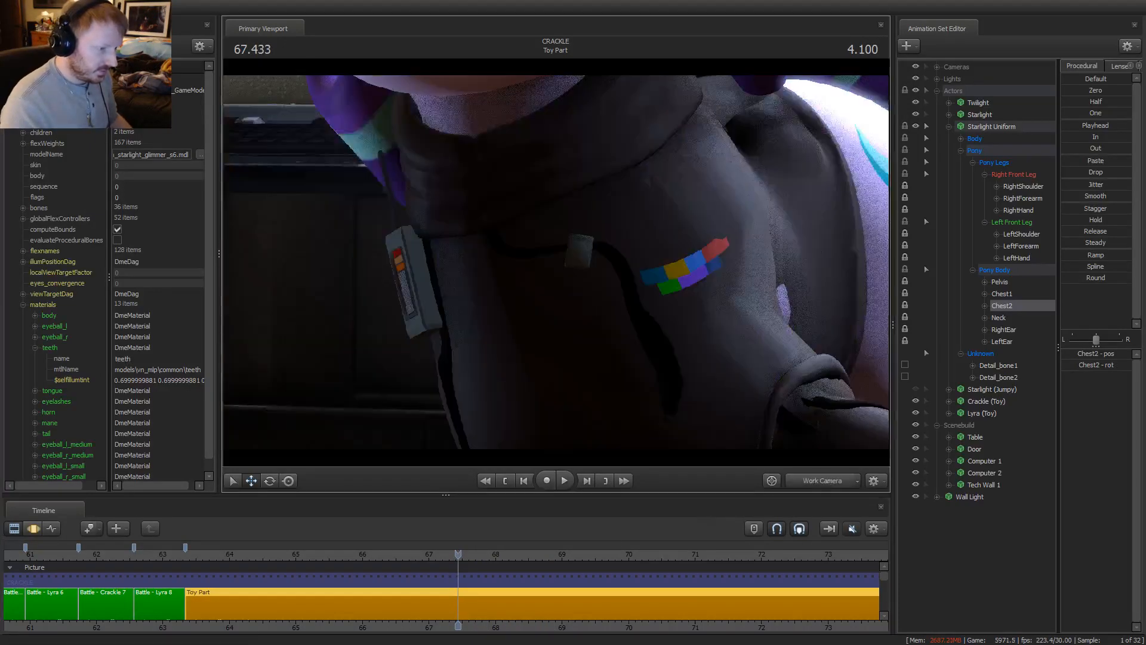
mouse_move(560, 267)
left_mouse_down()
mouse_move(502, 298)
mouse_move(406, 272)
mouse_move(559, 263)
left_mouse_up()
key("F3")
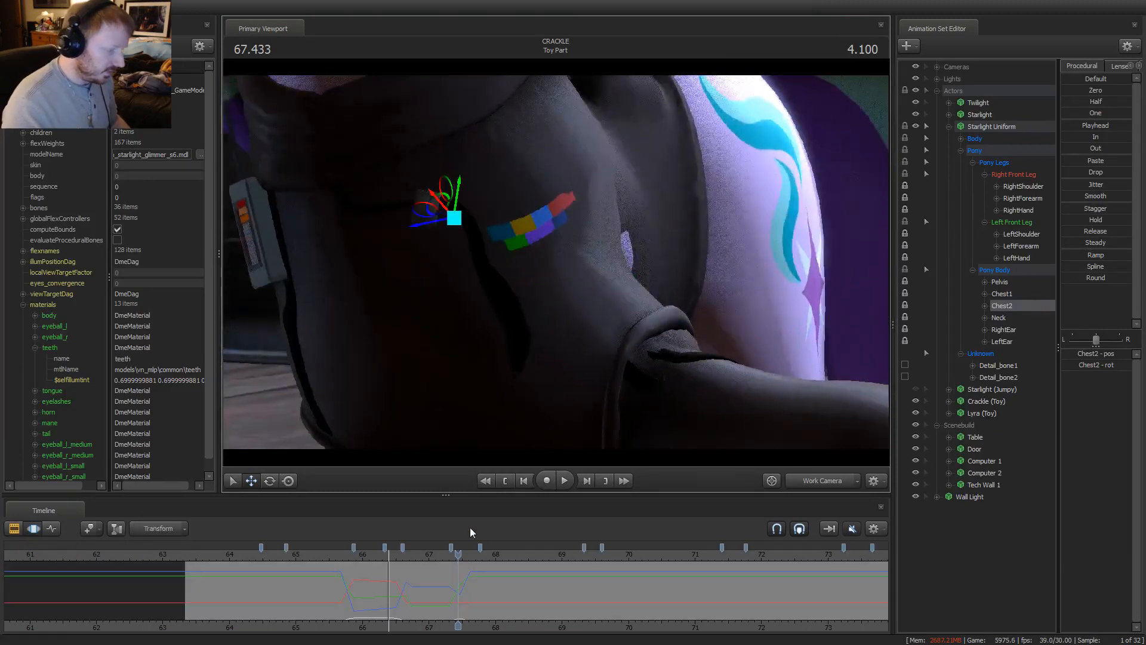
scroll(456, 602, "up", 2)
left_click_drag(458, 591, 477, 570)
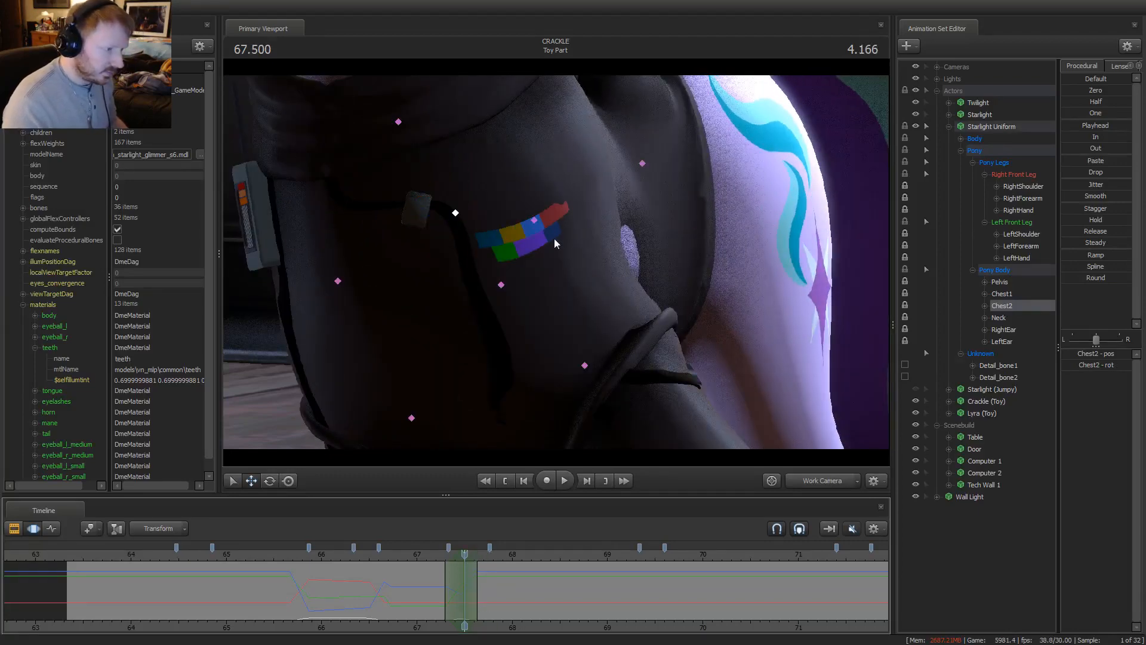
left_click(502, 286)
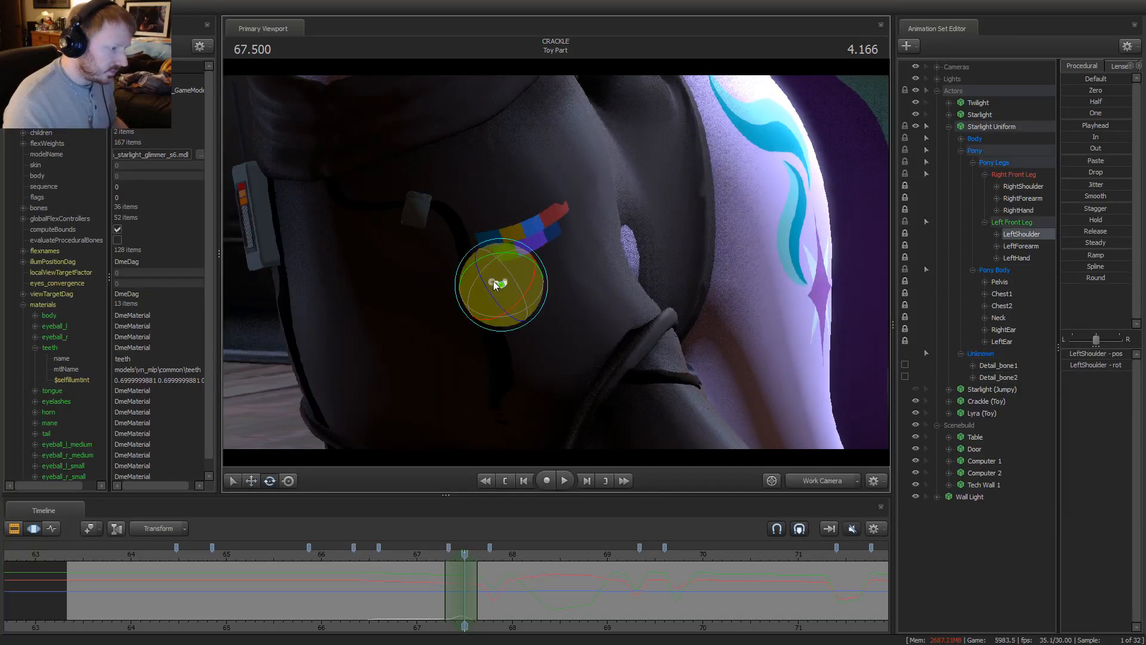
mouse_move(440, 573)
left_mouse_down()
mouse_move(459, 584)
mouse_move(462, 554)
mouse_move(461, 587)
mouse_move(447, 579)
mouse_move(461, 576)
left_mouse_up()
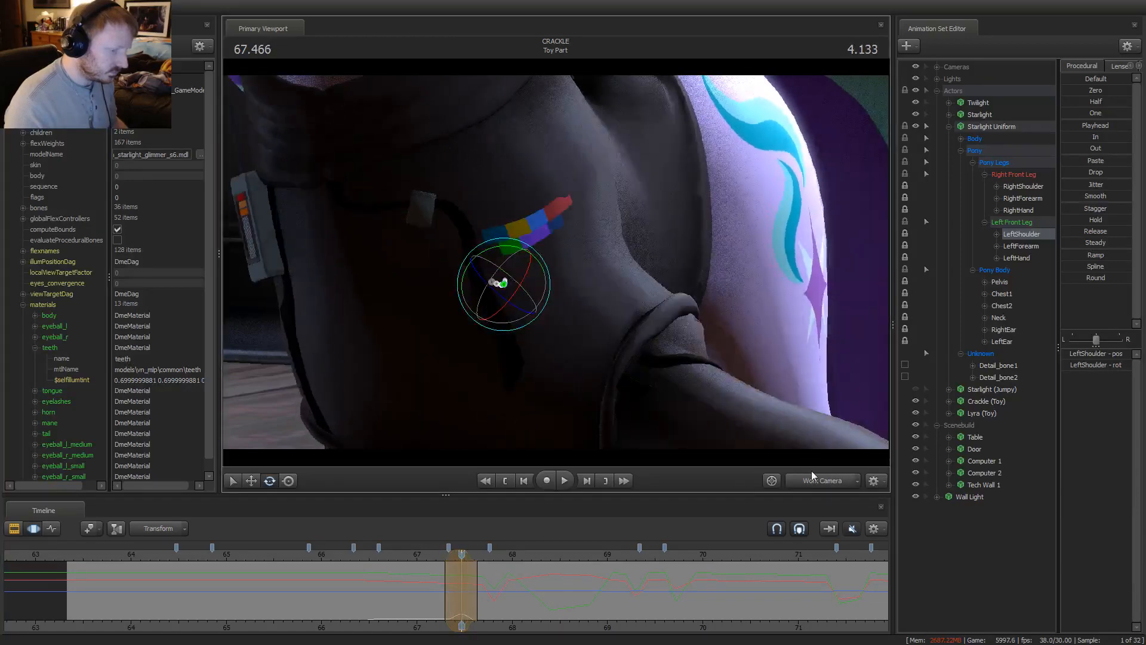
Play the left shoulder adjustment through camera1, rewinding the shot to about 65 to watch the lead-up
left_click(812, 475)
key("space")
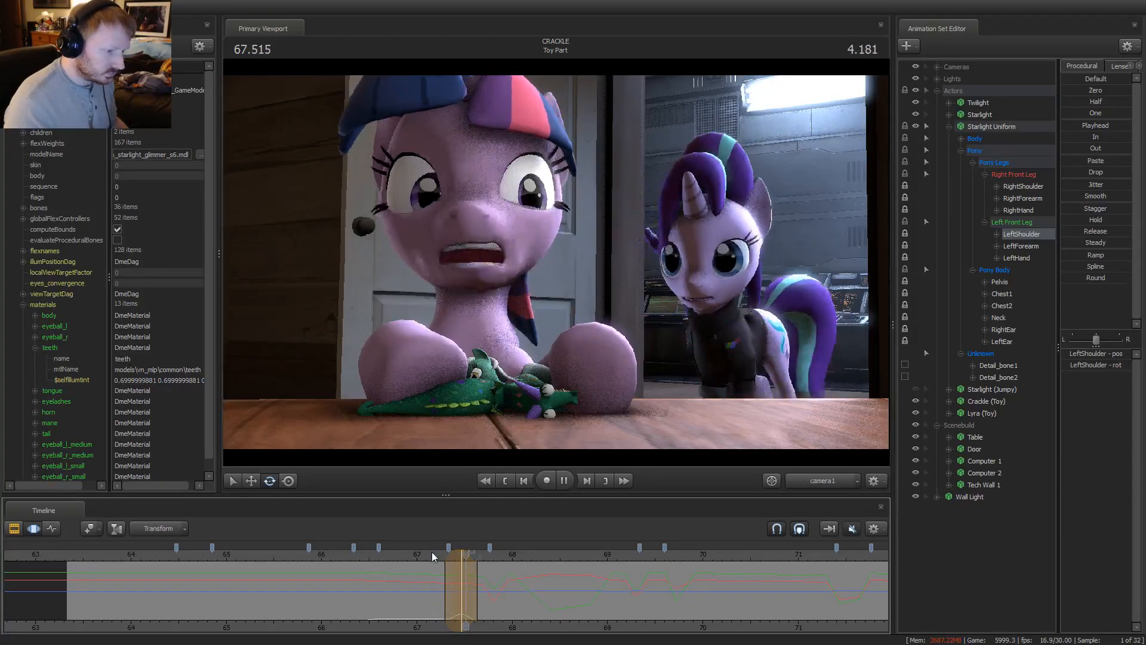
key("F1")
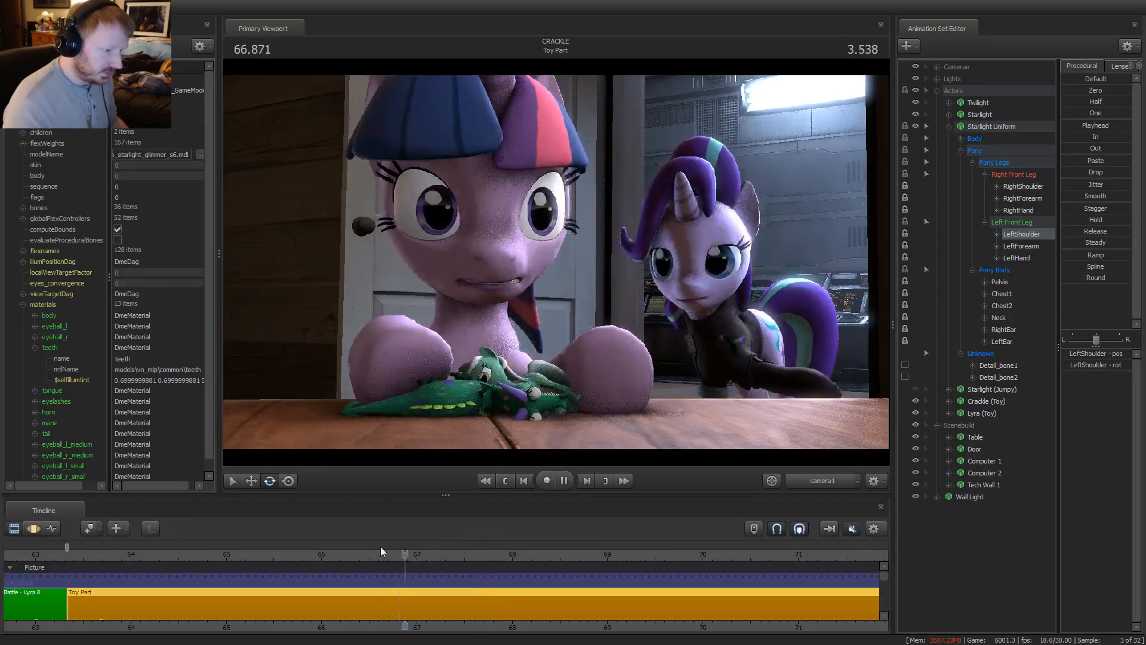
left_click_drag(381, 552, 218, 564)
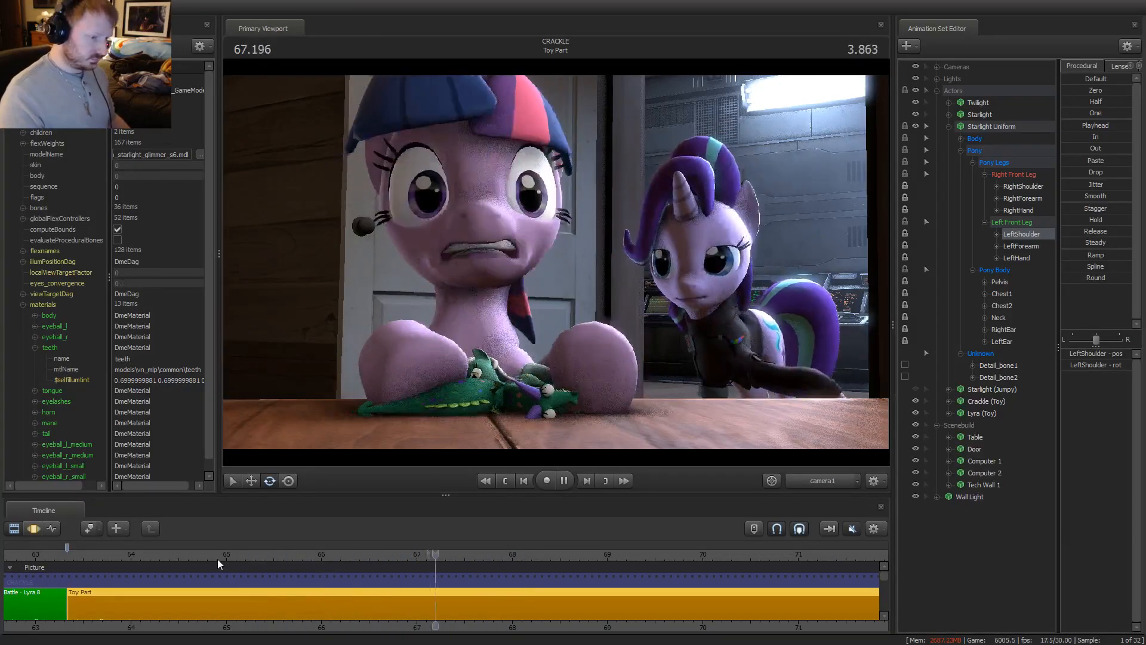
key("space")
Collapse the Starlight Uniform controls and play the shot from 63.733 to 64.400
key("F2")
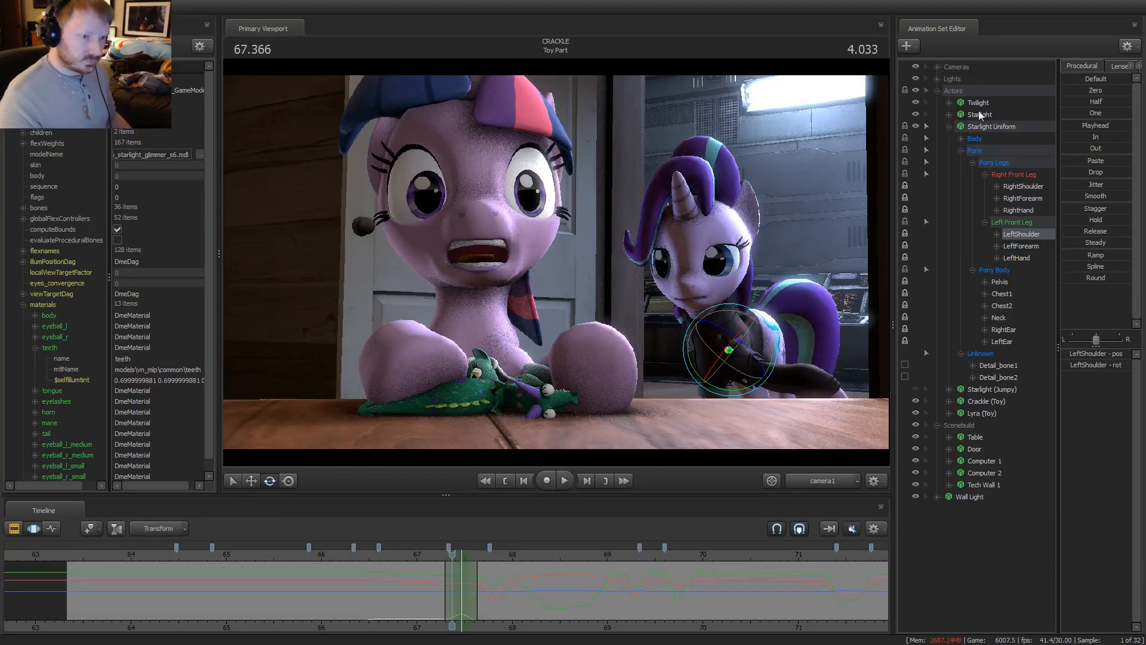
left_click(950, 126)
right_click(985, 115)
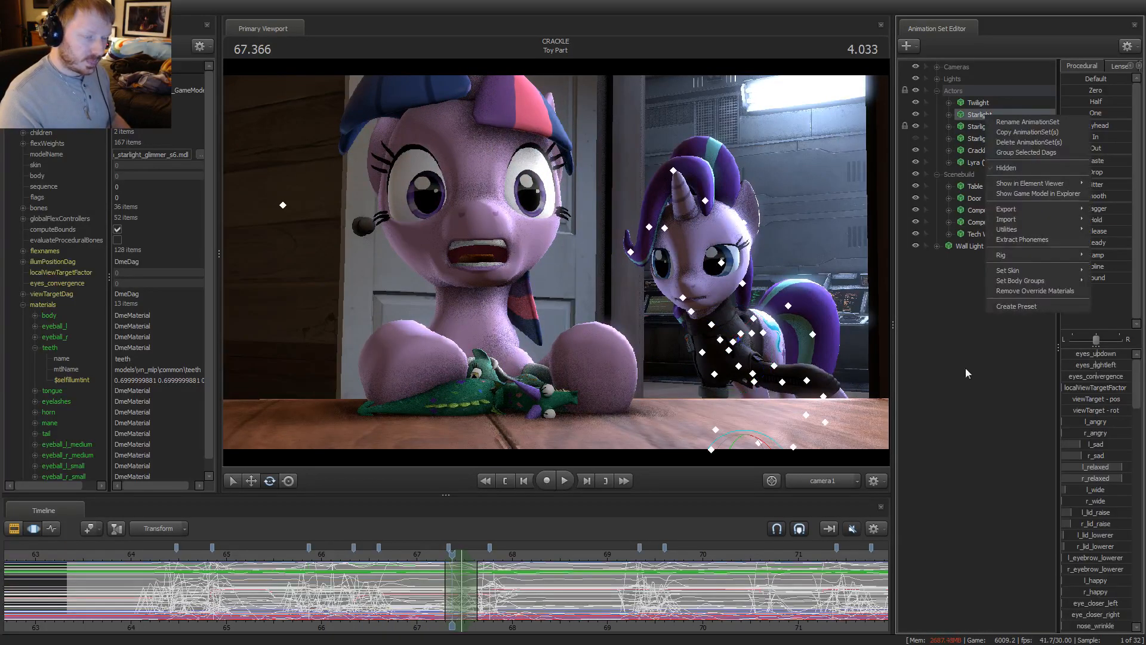
left_click(965, 368)
left_click(107, 554)
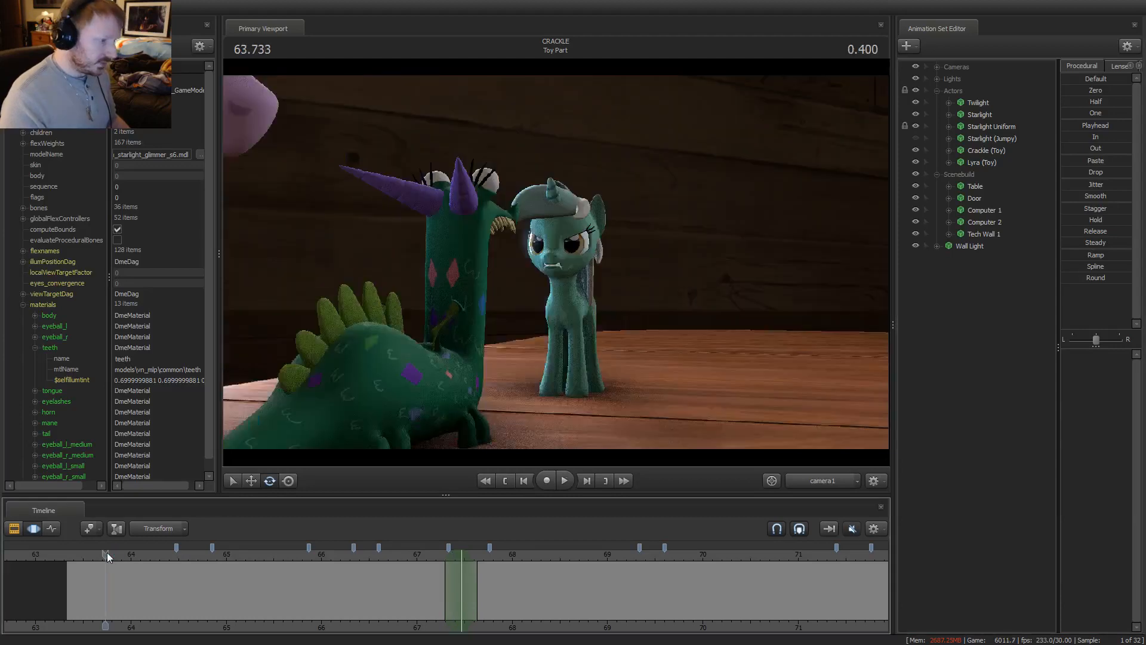
key("space")
Bake the procedural bones of the Twilight animation set
left_click(975, 102)
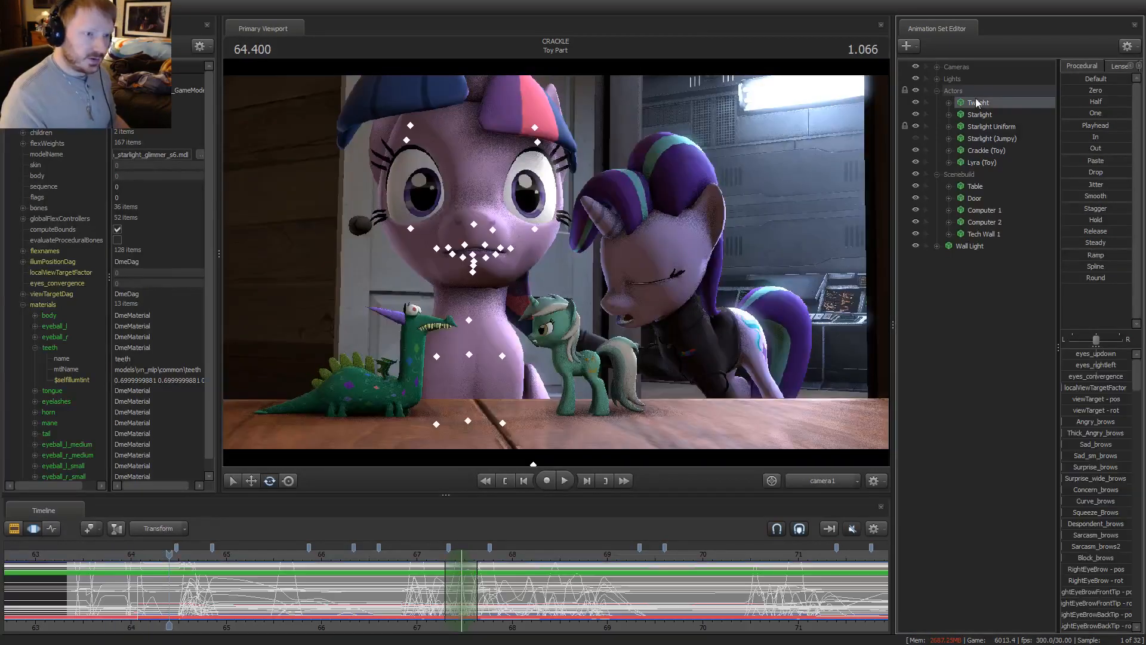
right_click(975, 99)
mouse_move(1007, 213)
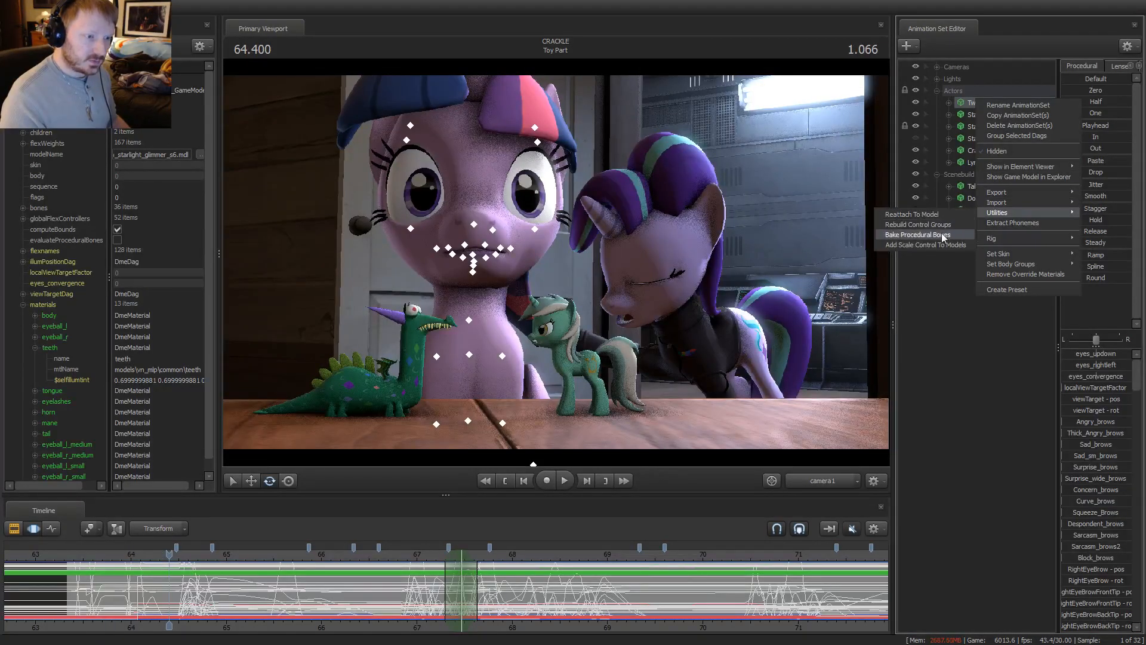
left_click(918, 235)
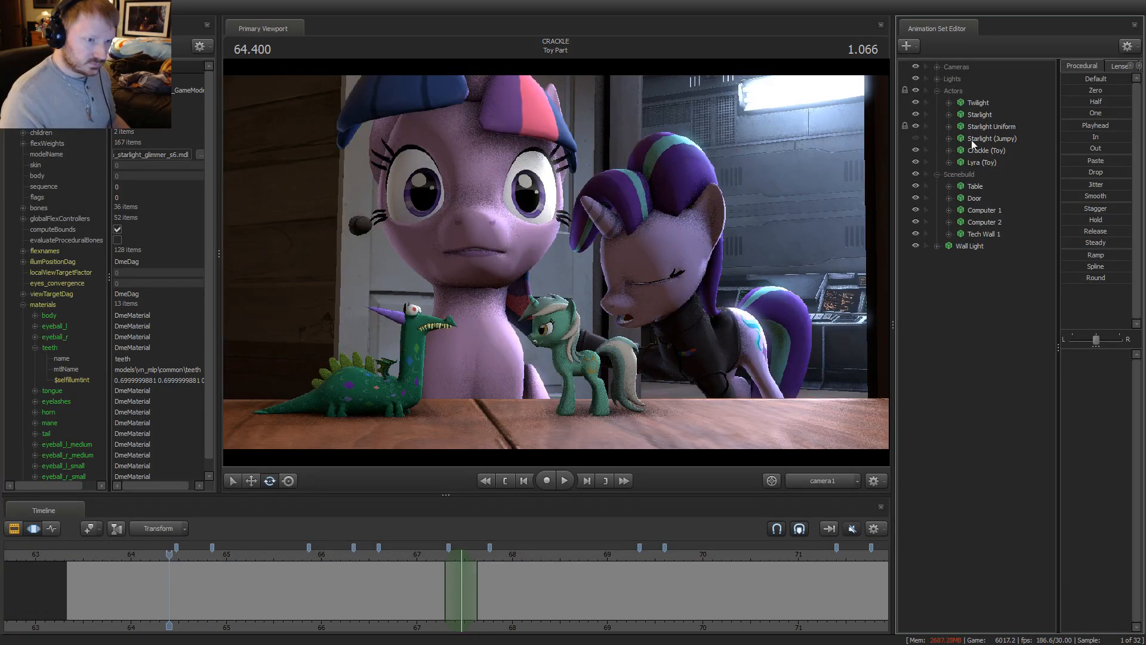
Select Twilight's JiggleBones group and play the shot from about 63.8 to 72.433 to review the baked motion
left_click(949, 102)
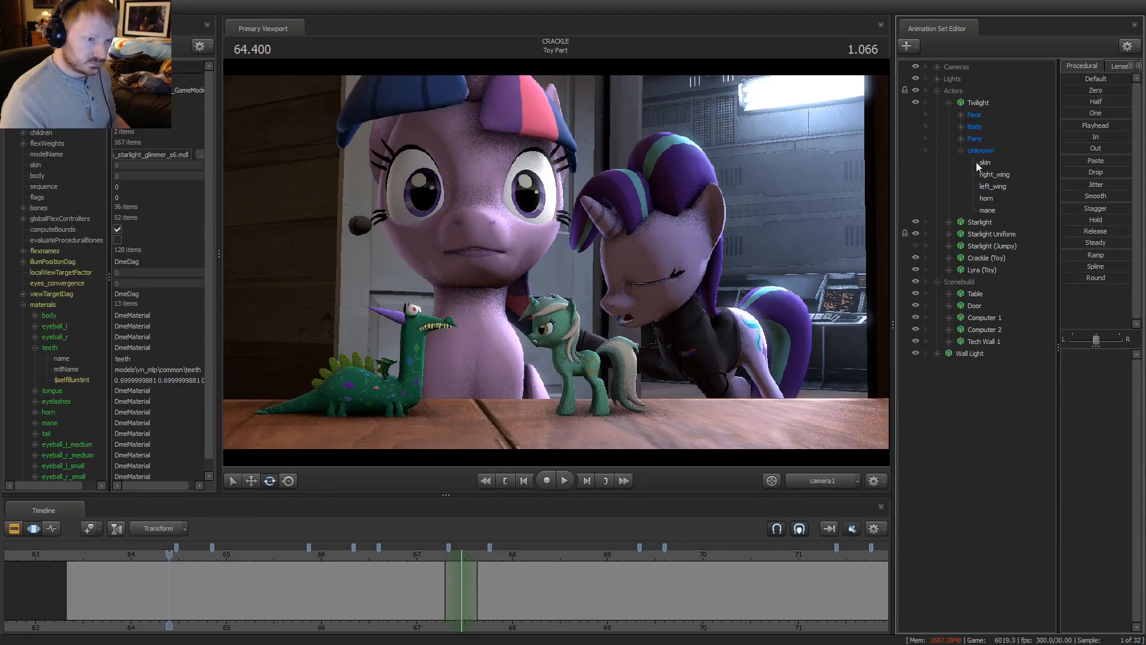
left_click(960, 139)
left_click(986, 199)
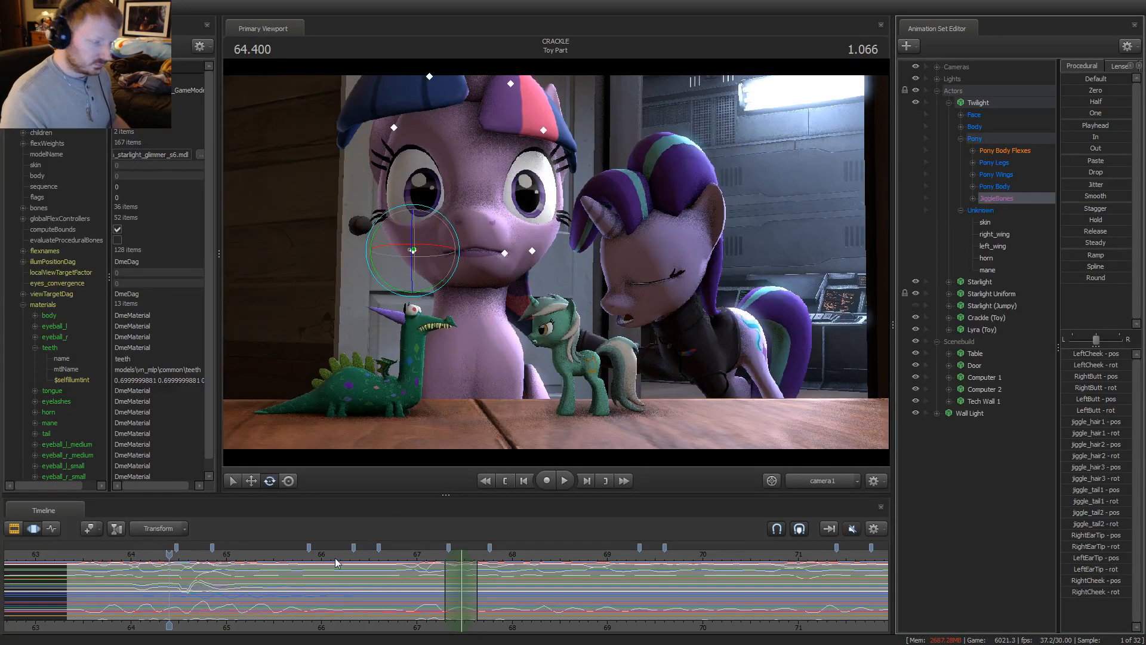
scroll(298, 601, "down", 3)
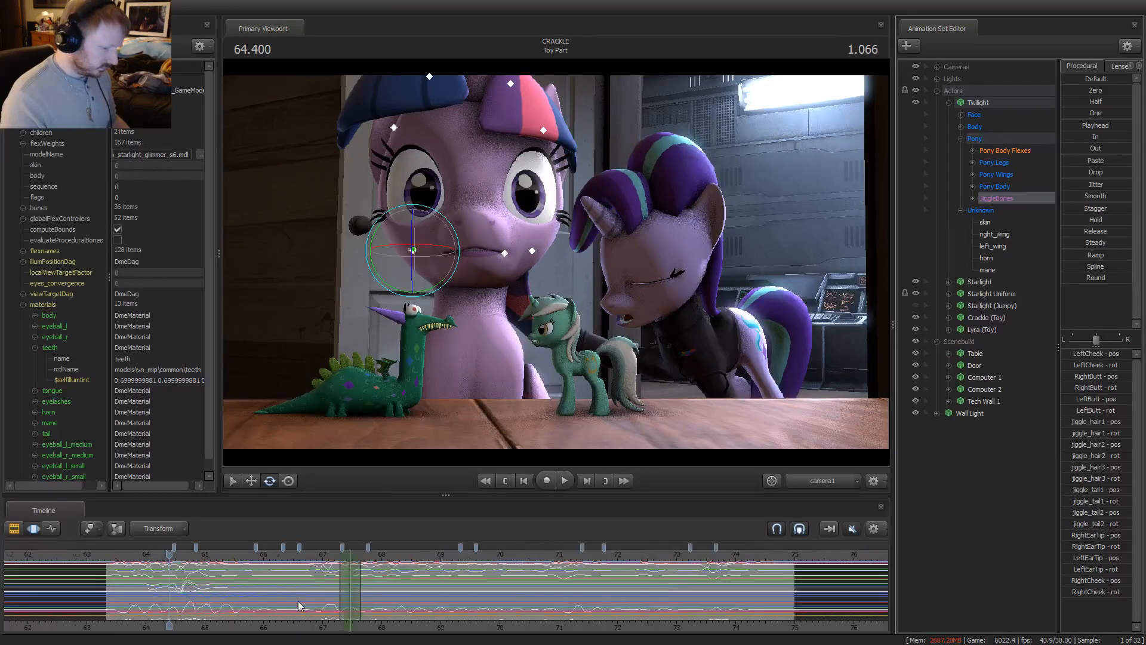
left_click(131, 550)
key("space")
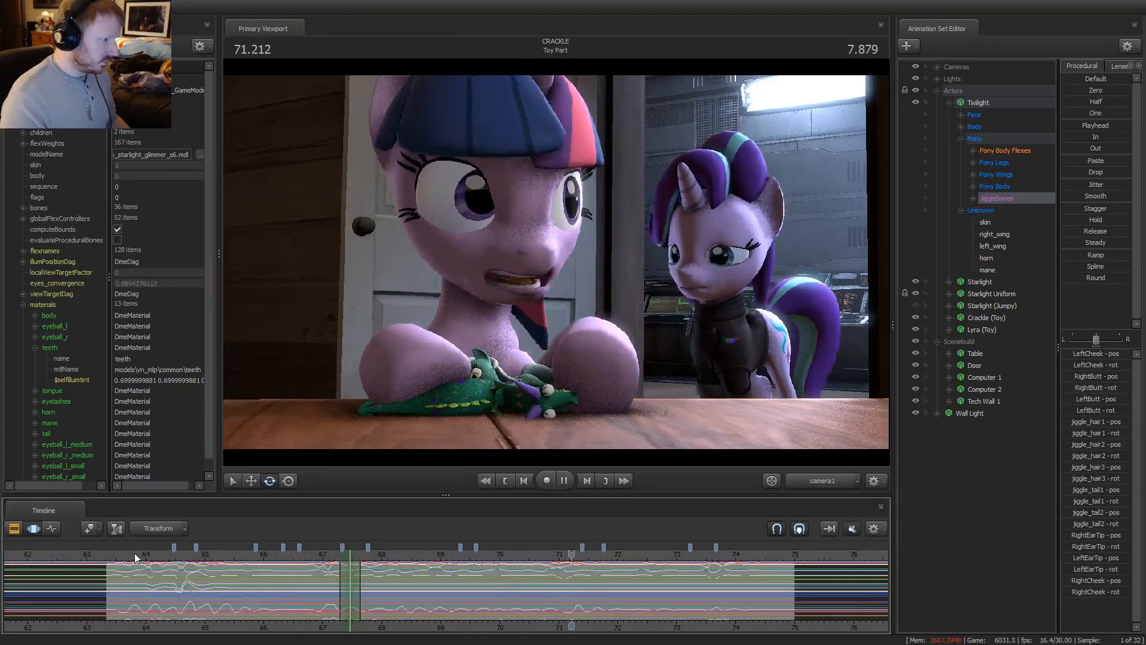
key("space")
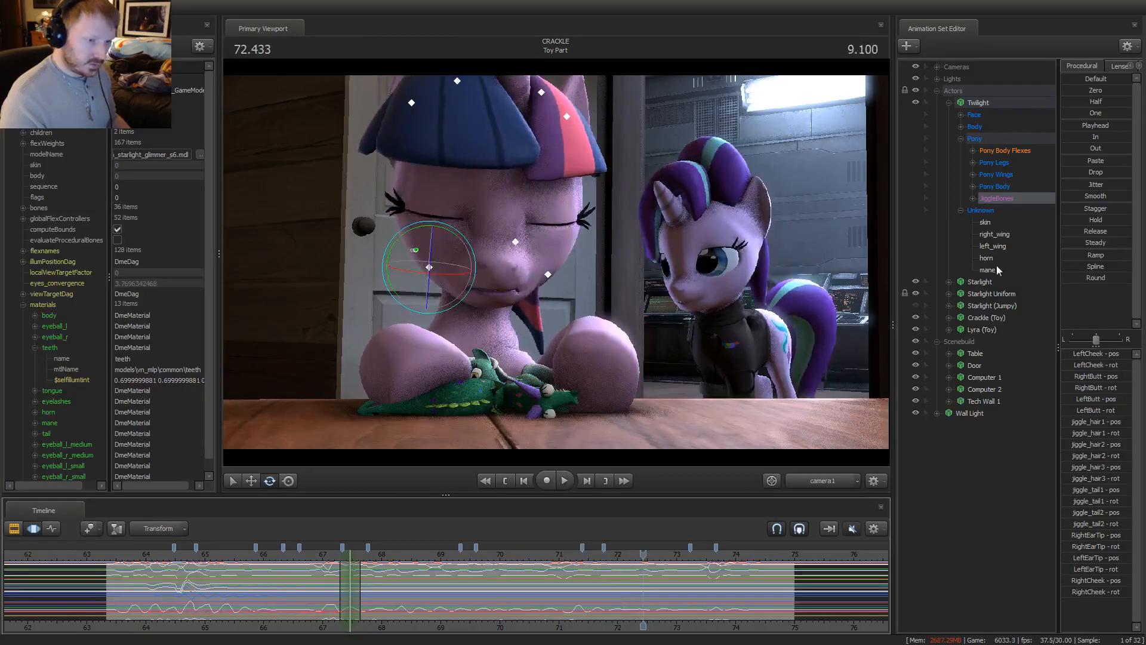
Flatten the motion of Twilight's RightCheek, LeftCheek, RightButt and LeftButt jiggle bones by applying the In preset over the entire timeline
left_click(973, 186)
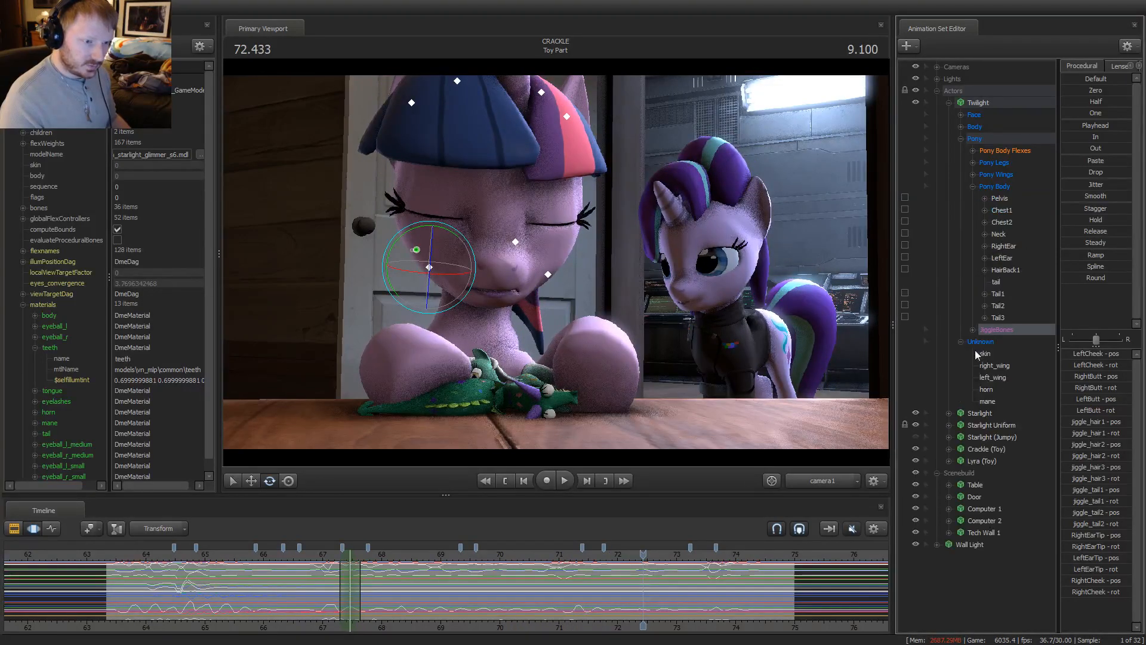
left_click(972, 329)
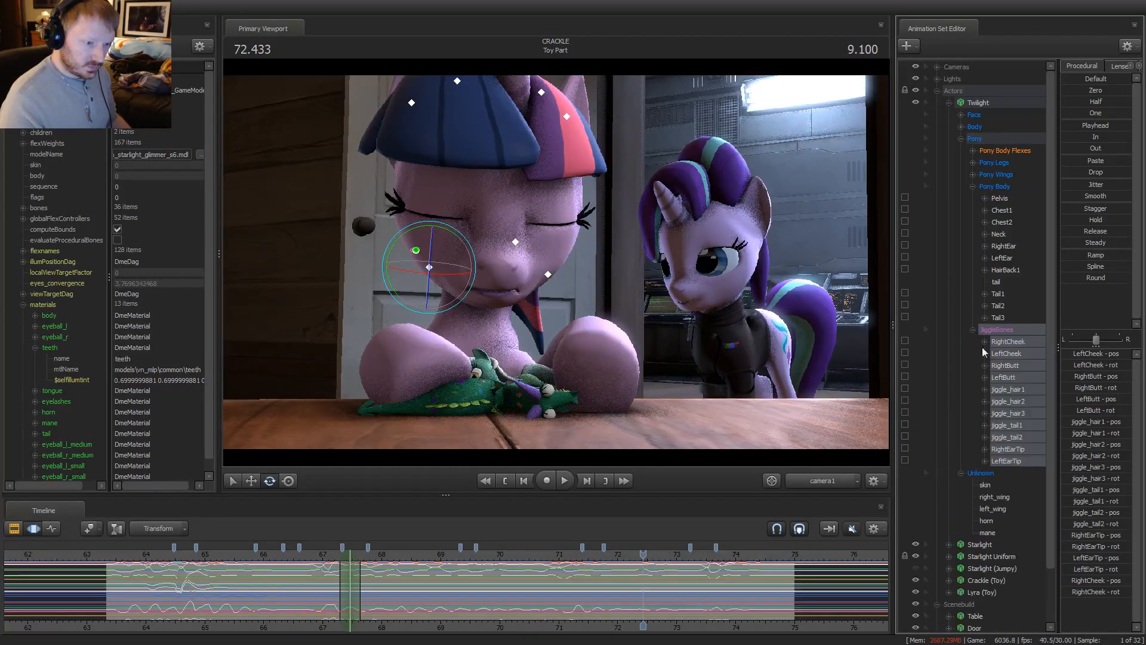
left_click(1016, 368)
left_click(1015, 376)
left_click(1017, 342, "shift")
left_click(611, 608)
key("ctrl+a")
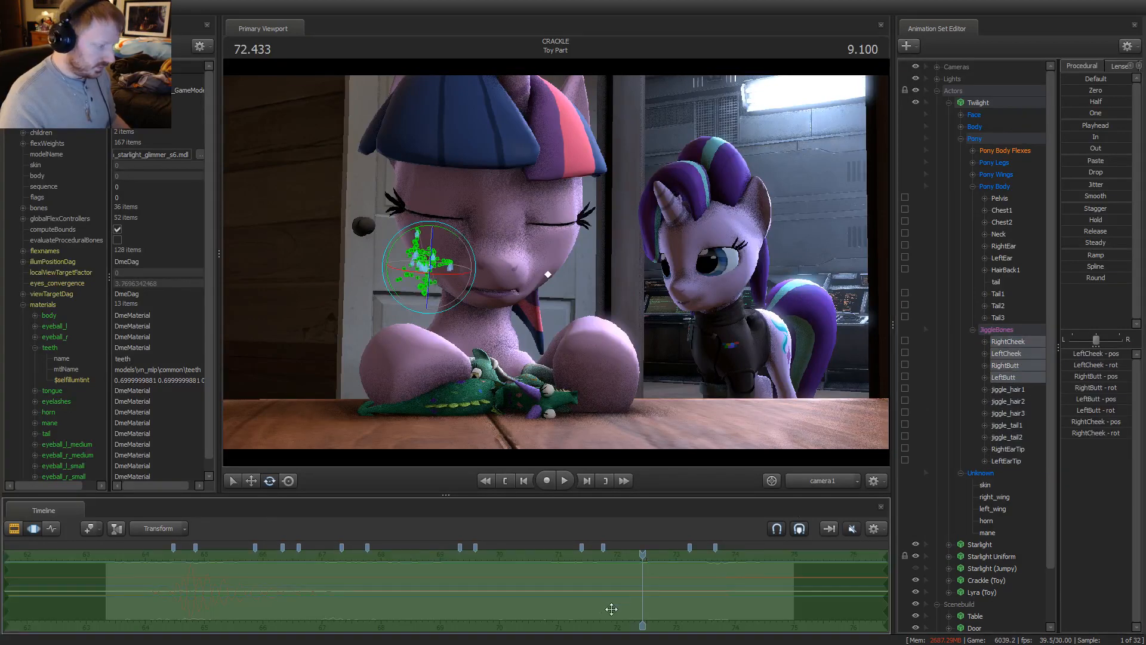
left_click_drag(1097, 141, 1132, 140)
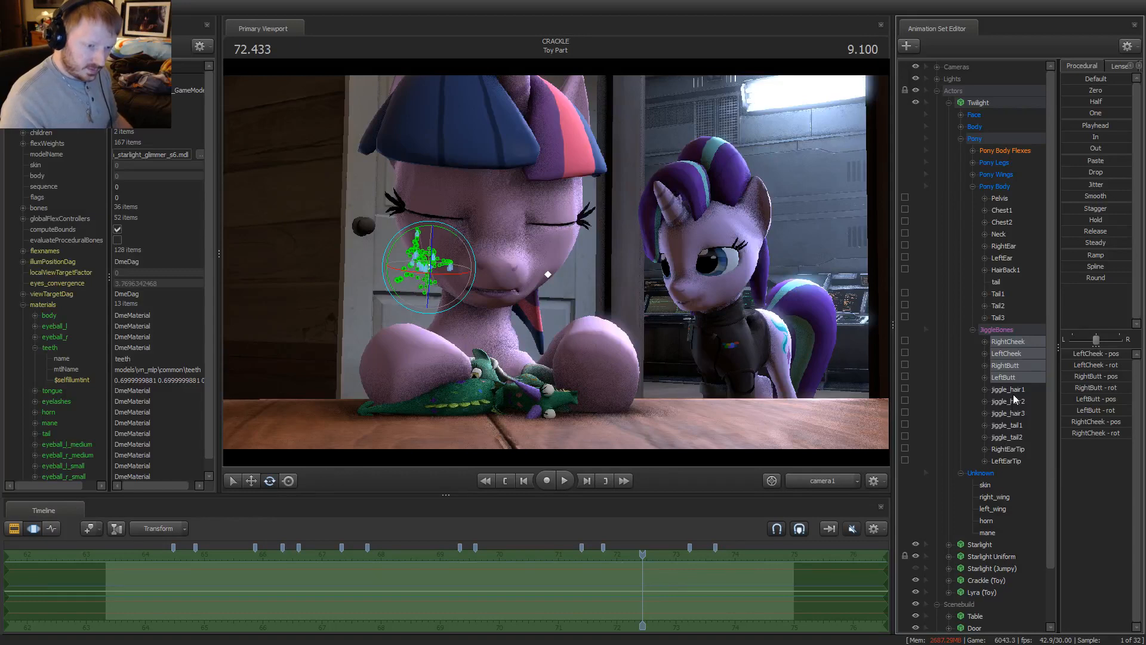
Flatten Twilight's jiggle_tail1 and jiggle_tail2 bones with the In preset, and check the curves of Tail1 to Tail3
left_click(1005, 428)
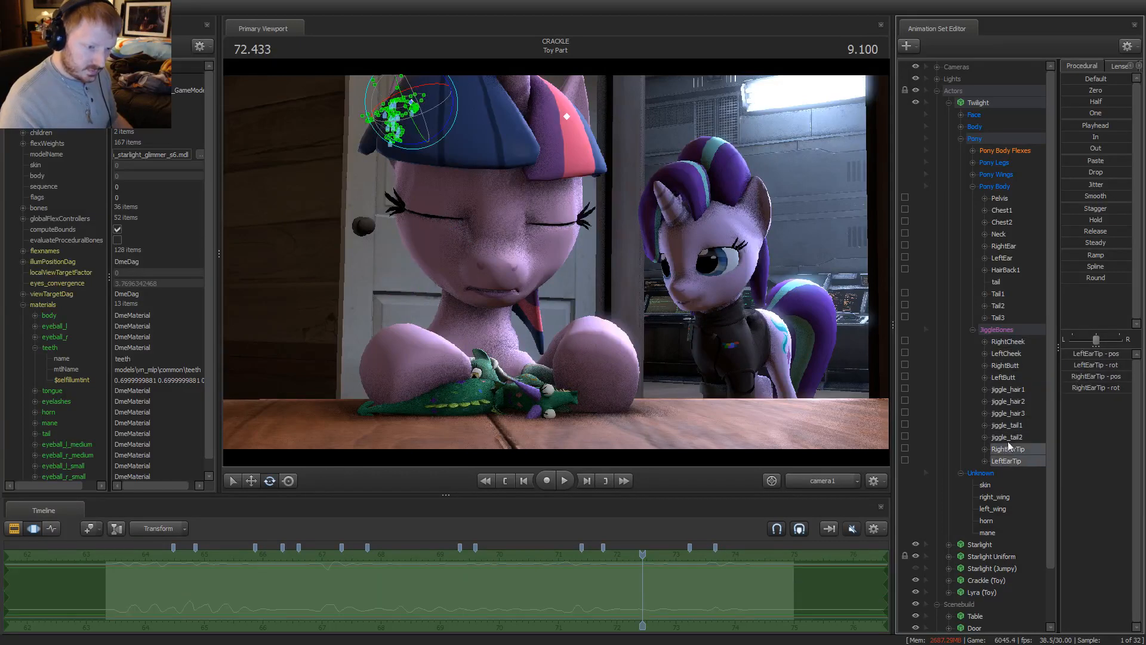
left_click(1009, 437, "ctrl")
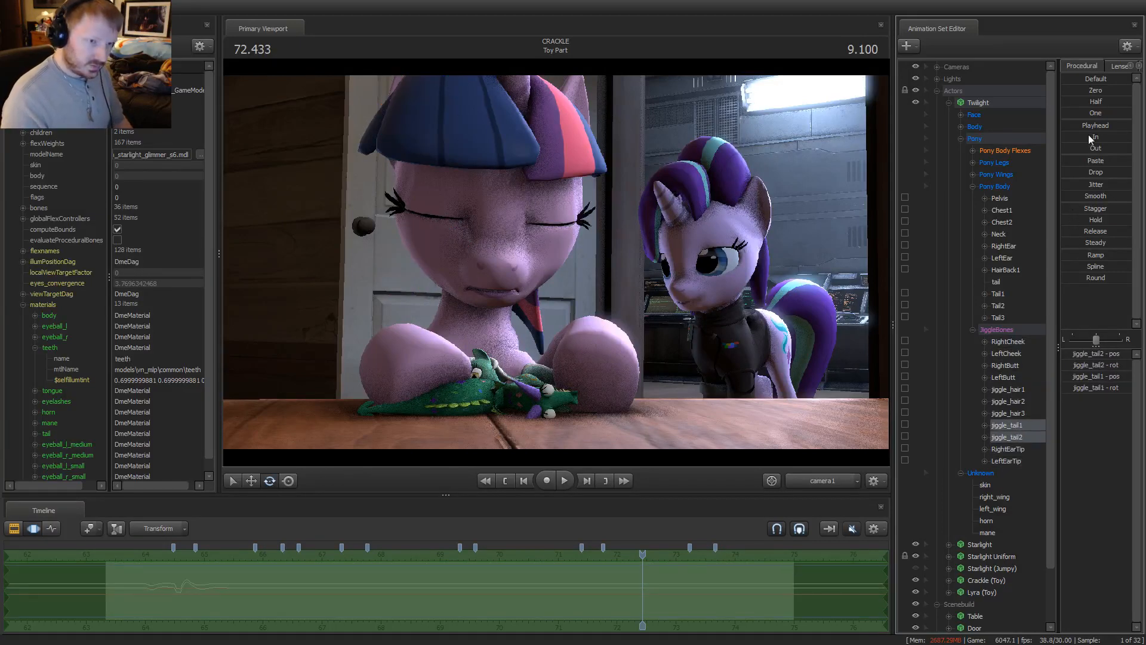
left_click_drag(1089, 139, 1081, 141)
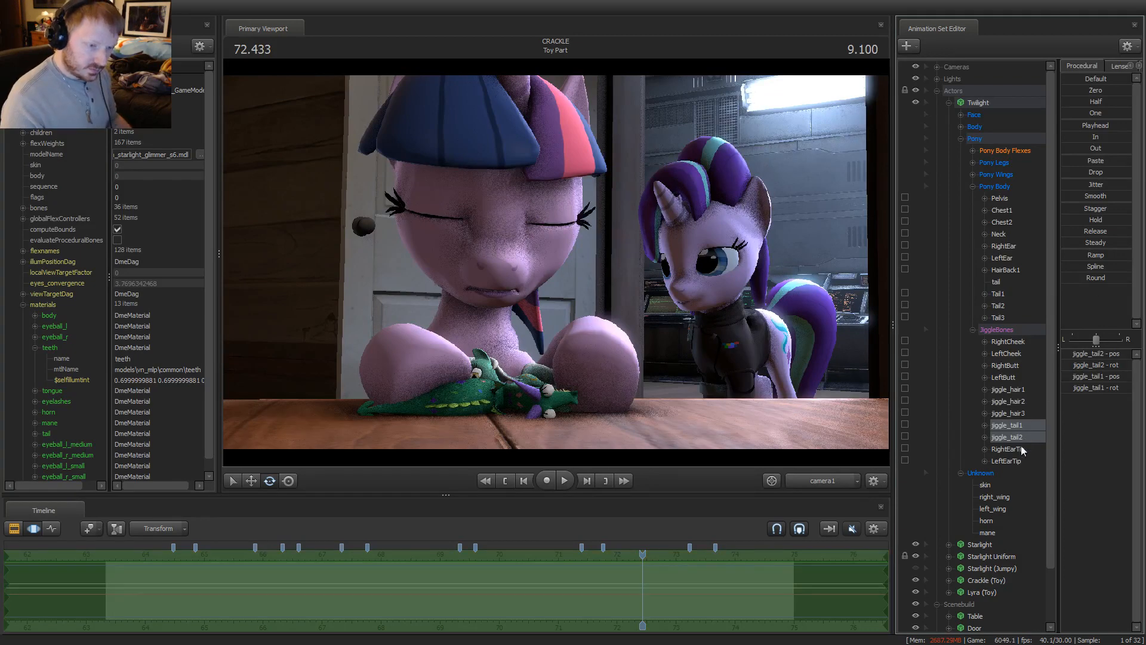
left_click_drag(1008, 317, 1010, 298)
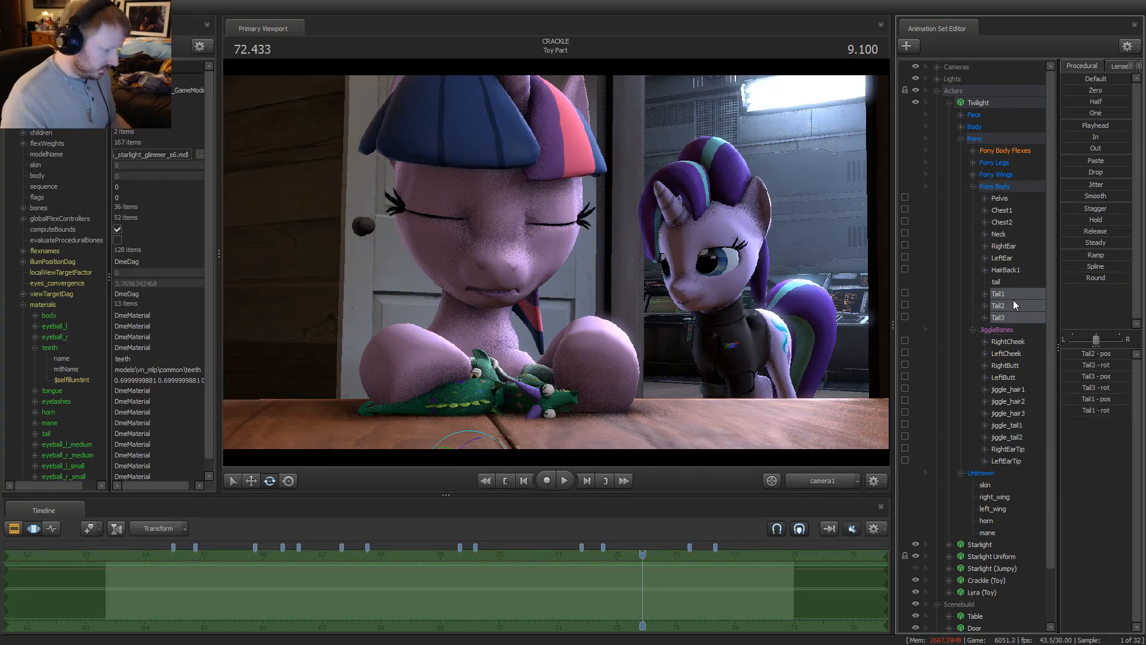
Select Twilight's RightEarTip and LeftEarTip bones, move the playhead to 62.700 and apply the Playhead preset to them
left_click(1006, 413)
left_click_drag(1007, 425, 1006, 449)
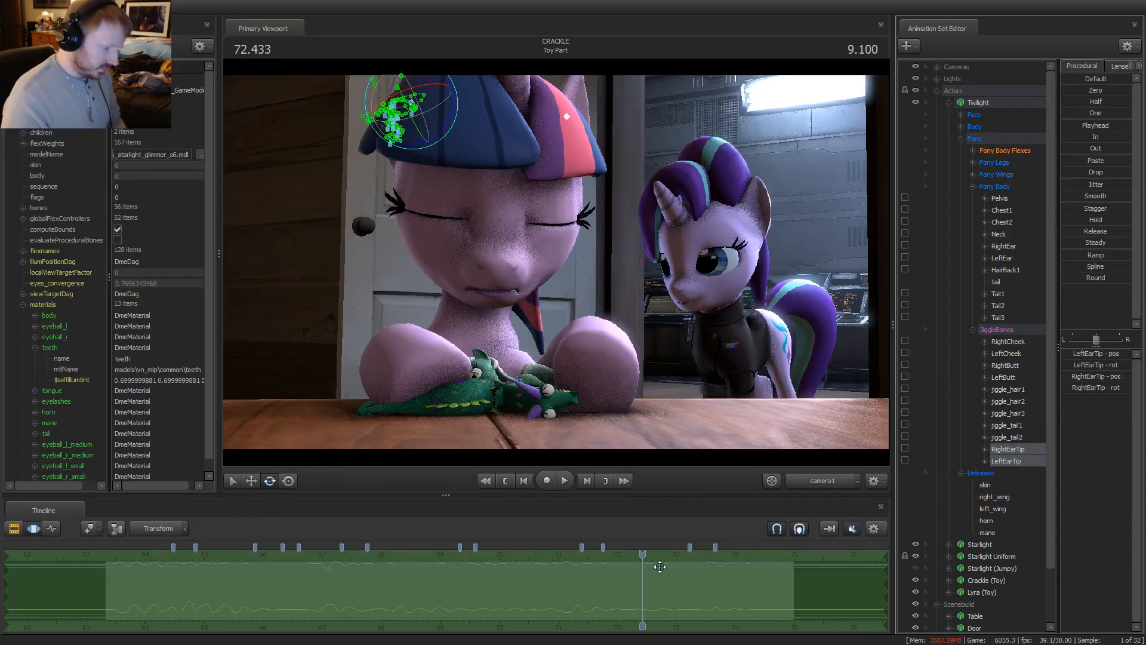
left_click_drag(660, 566, 68, 607)
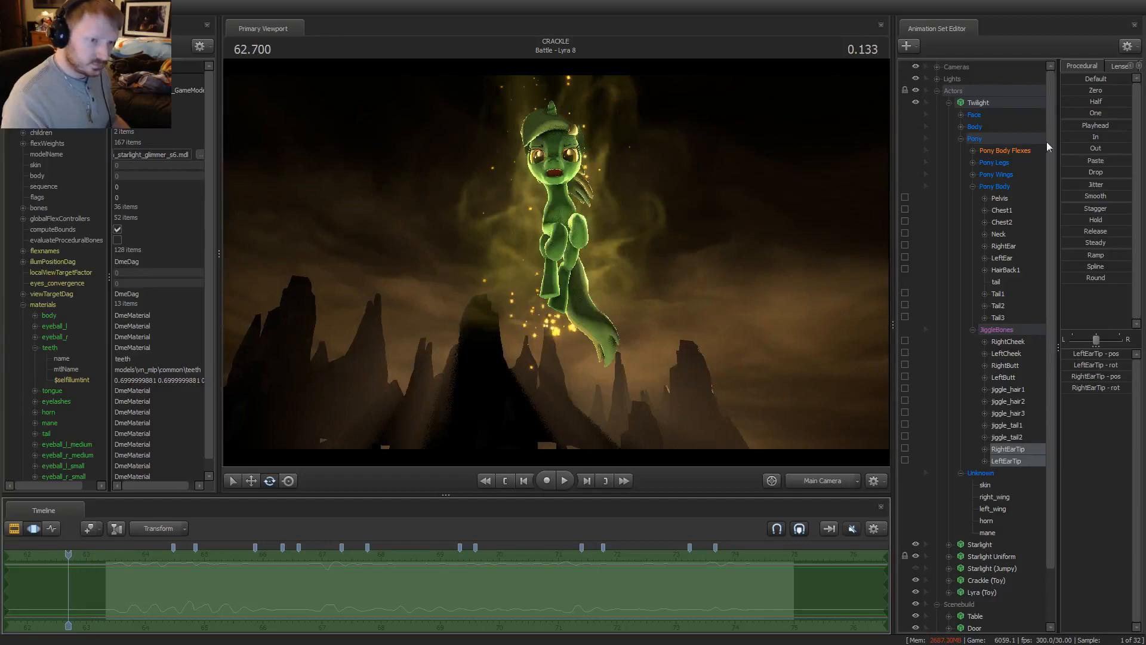
left_click(1079, 127)
Switch to the clip editor and play the sequence from 62.700 into the Toy Part shot
key("F3")
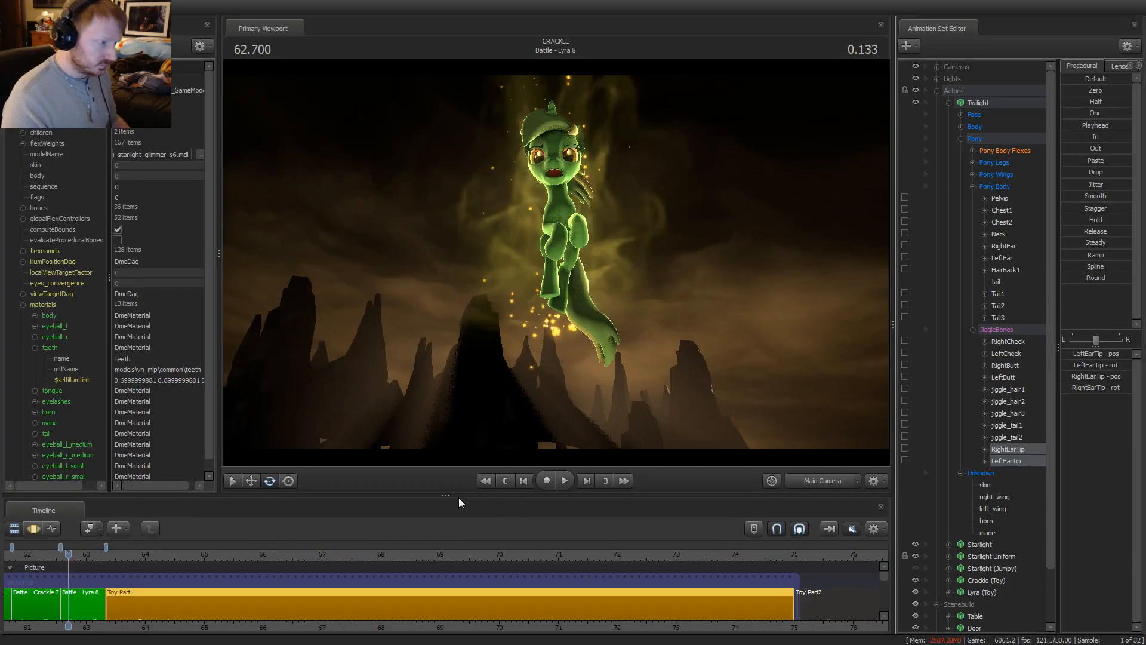
key("space")
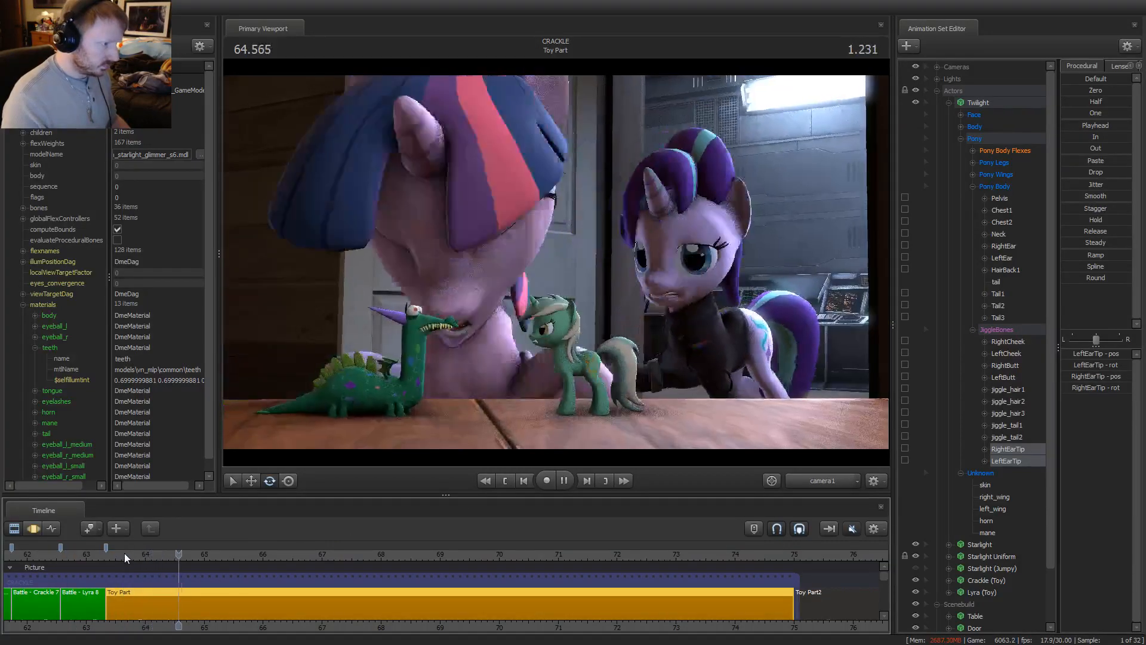
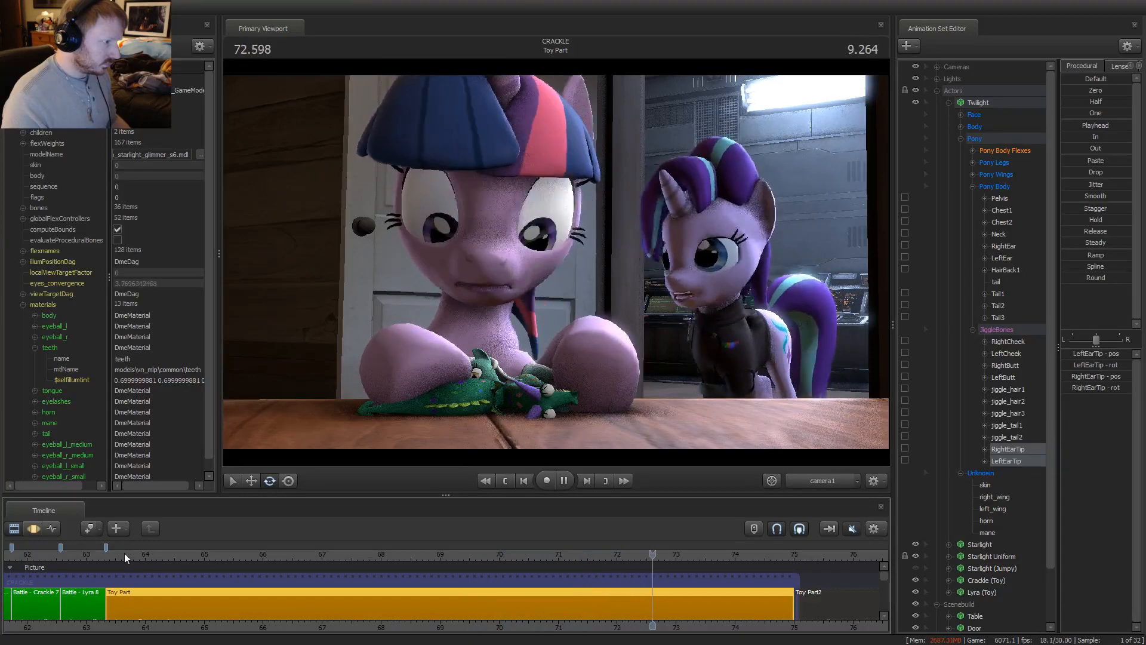
Stop playback and make a short time selection around 73.600 in the motion editor
key("space")
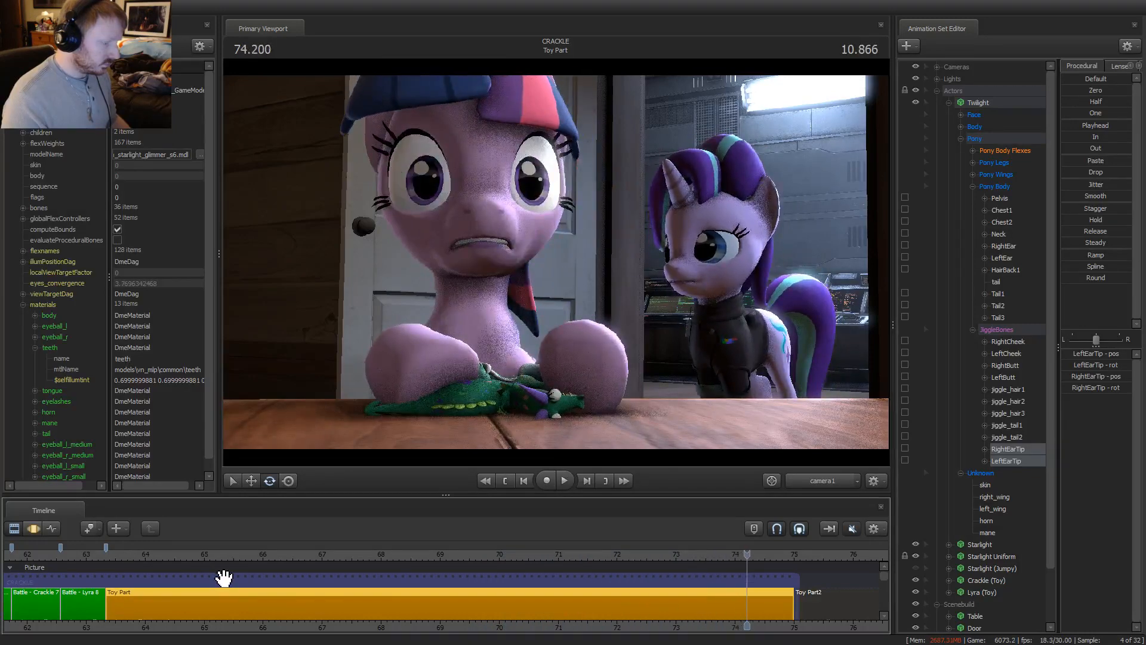
key("F3")
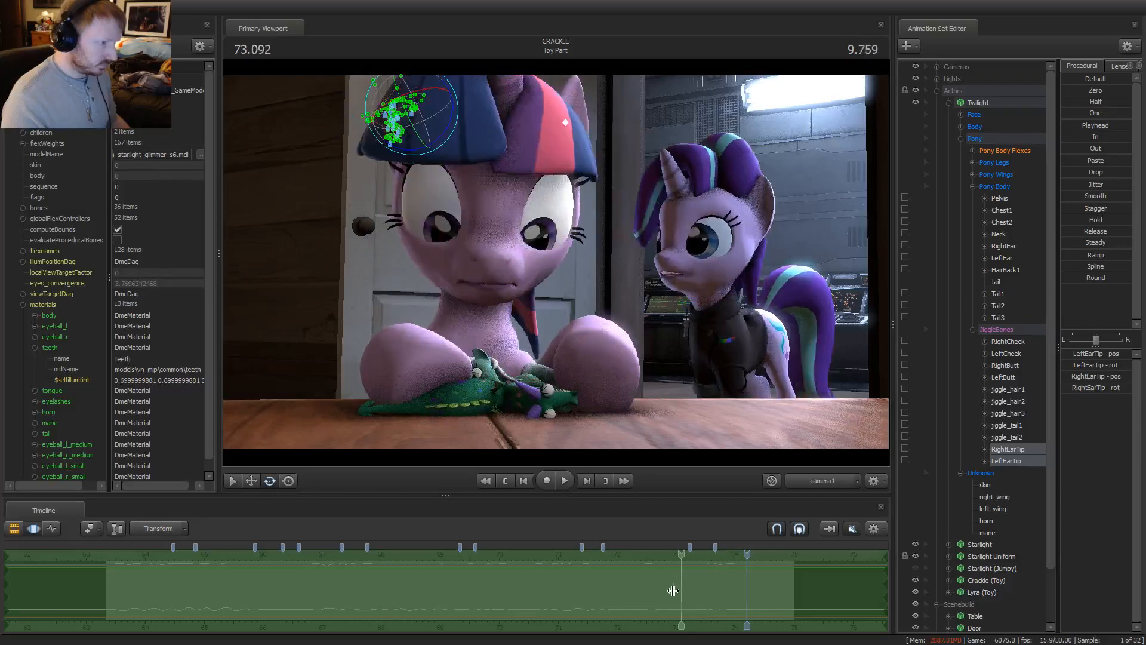
left_click(712, 594, "shift")
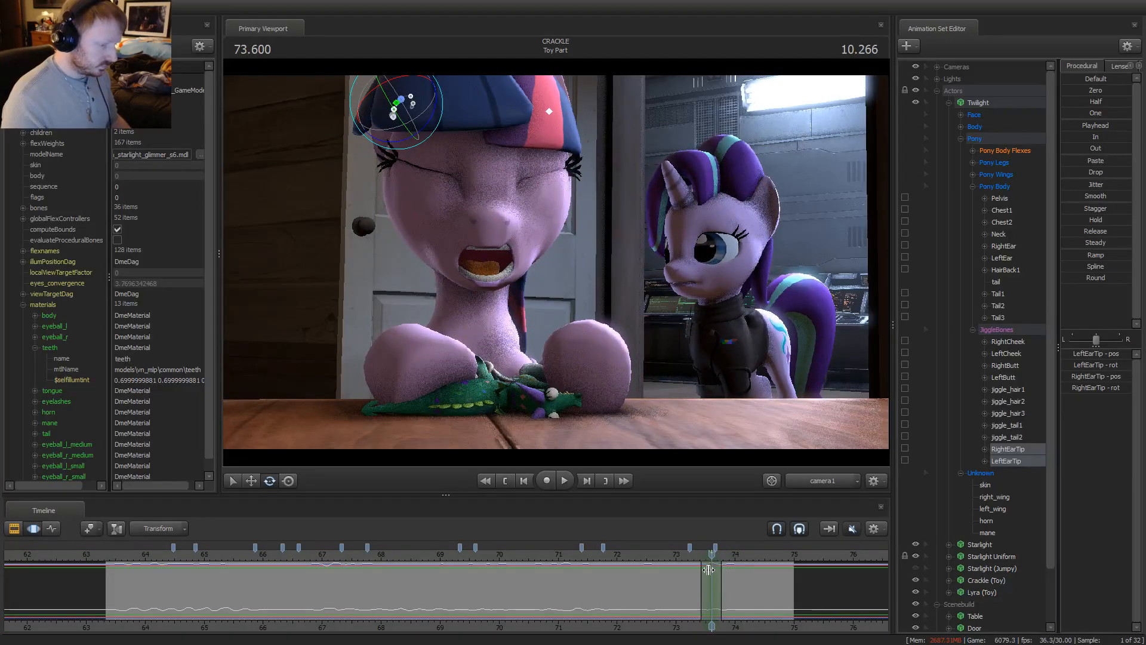
scroll(708, 569, "up", 3)
Select Twilight's LeftEar bone and rotate it at 73.600
left_click(543, 112)
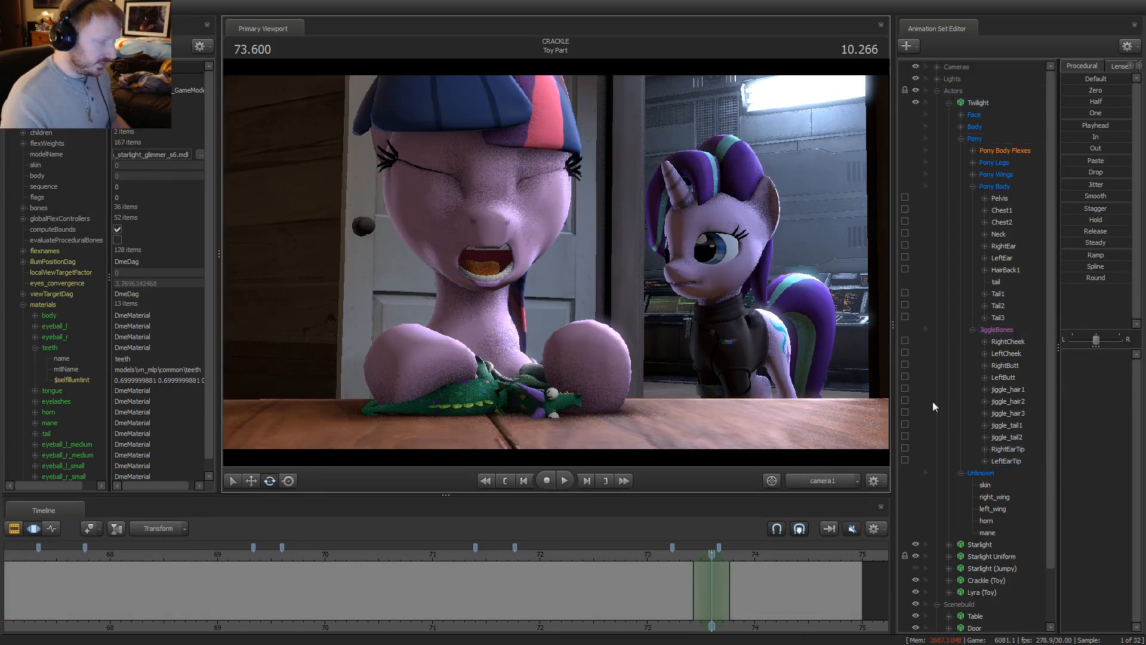
left_click(1005, 246)
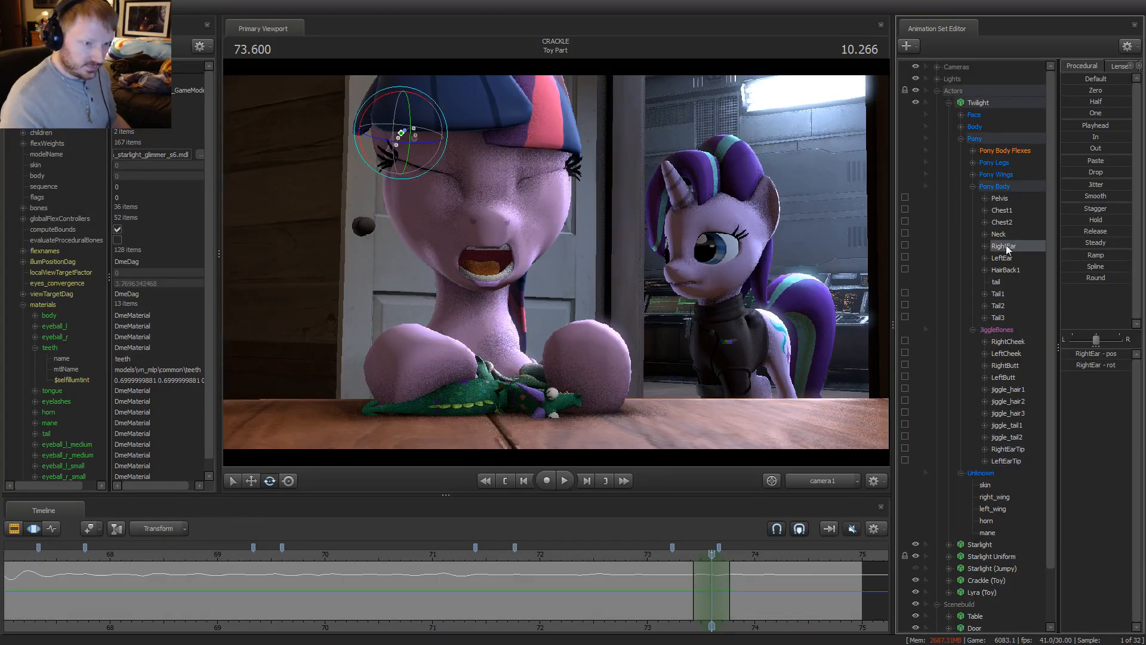
left_click(1005, 258)
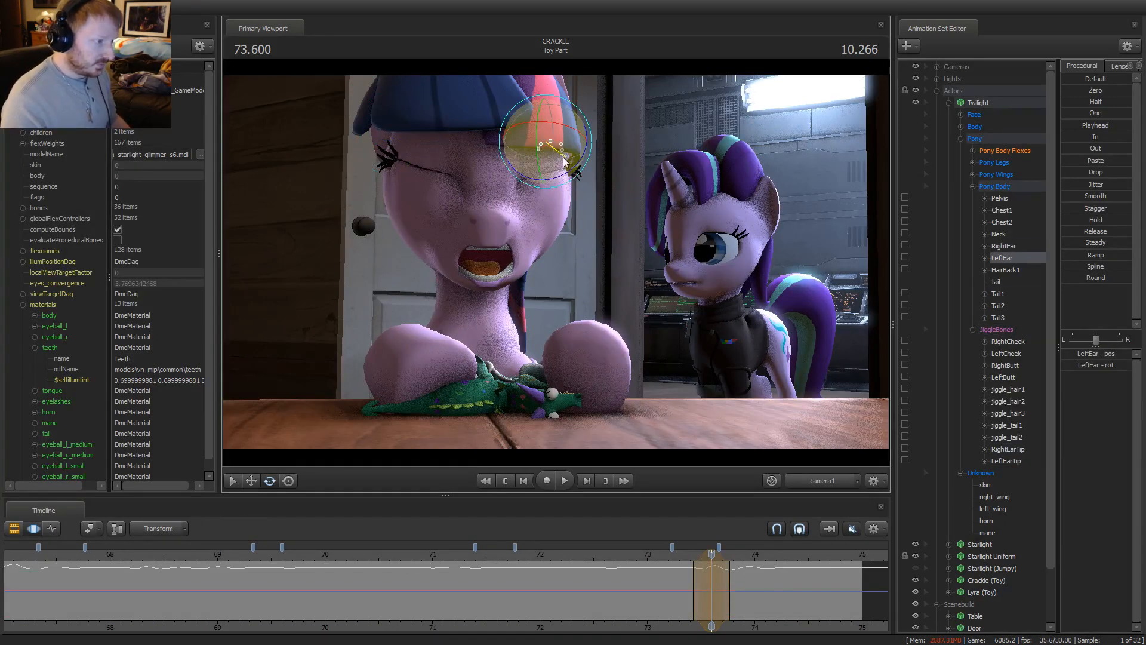
left_click_drag(578, 124, 585, 136)
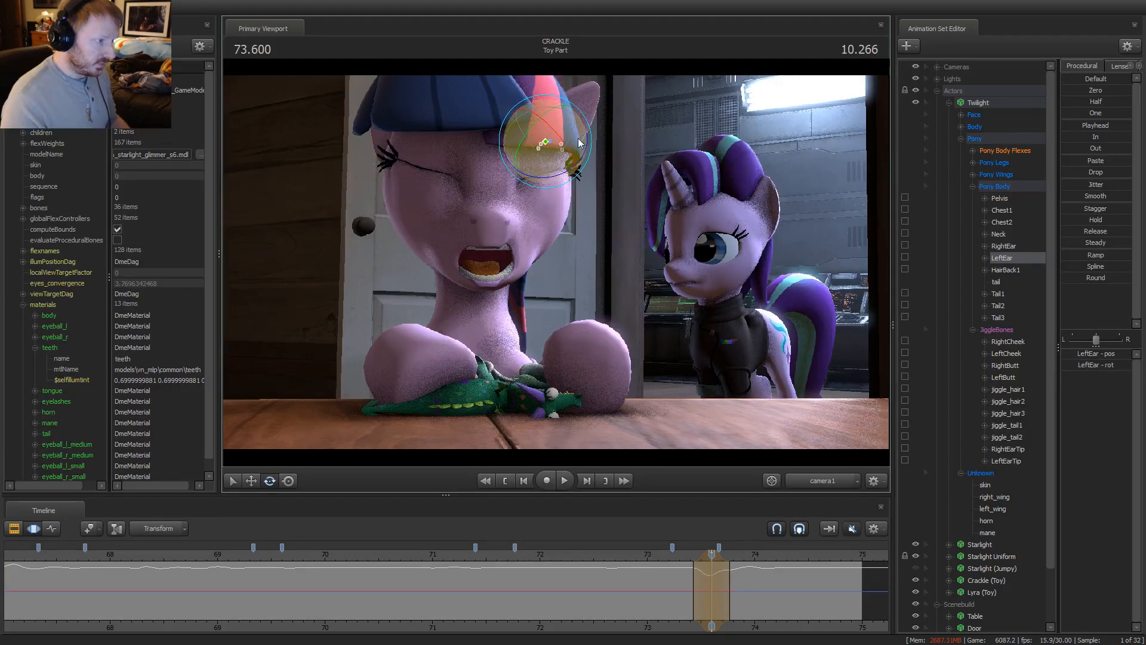
Play the LeftEar motion and shift the time selection with its edit slightly earlier, to about 73.566
left_click(682, 557)
key("space")
key("space")
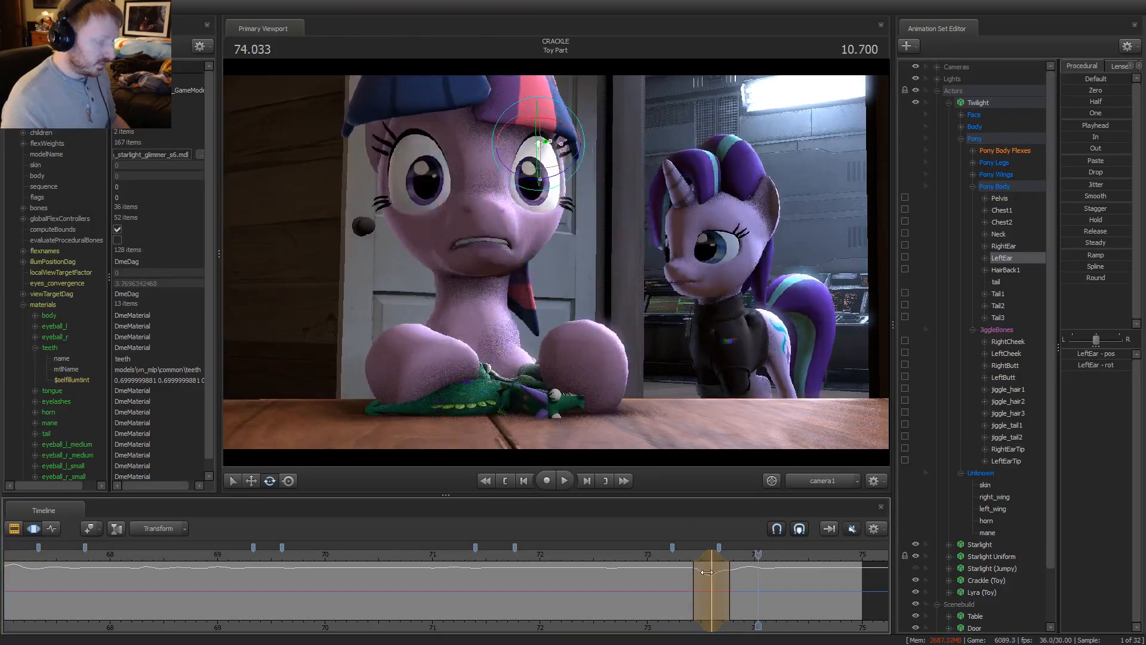
left_click_drag(707, 572, 670, 559)
scroll(696, 567, "up", 2)
left_click(655, 558)
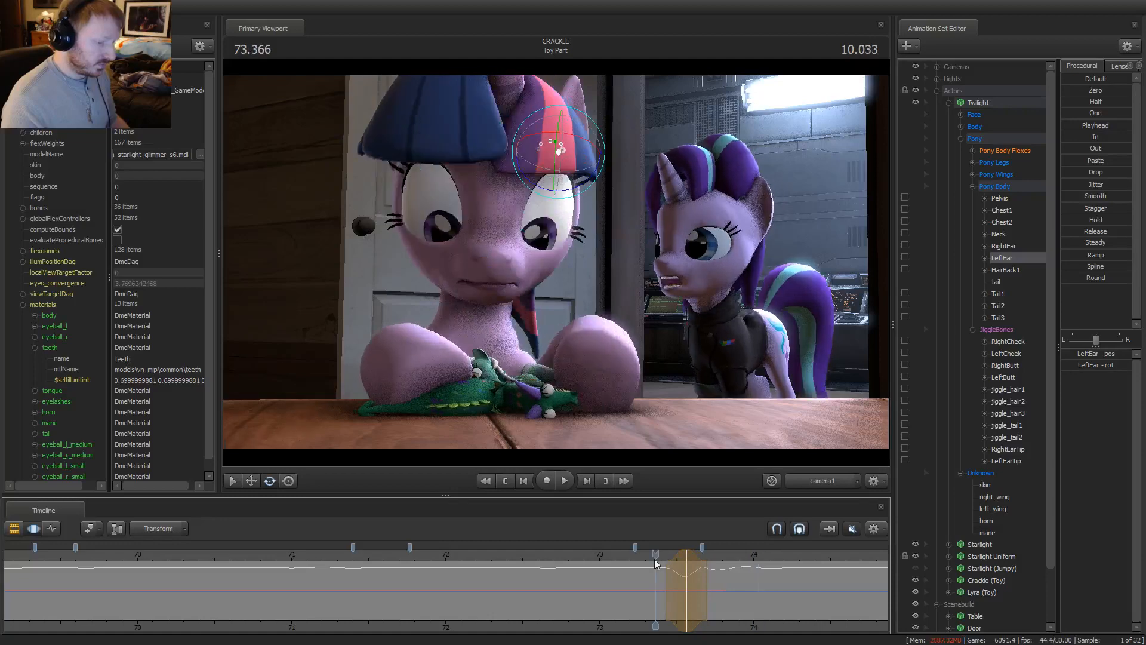
Replay the moments around 73.5 to review the timing of Twilight's LeftEar motion
key("space")
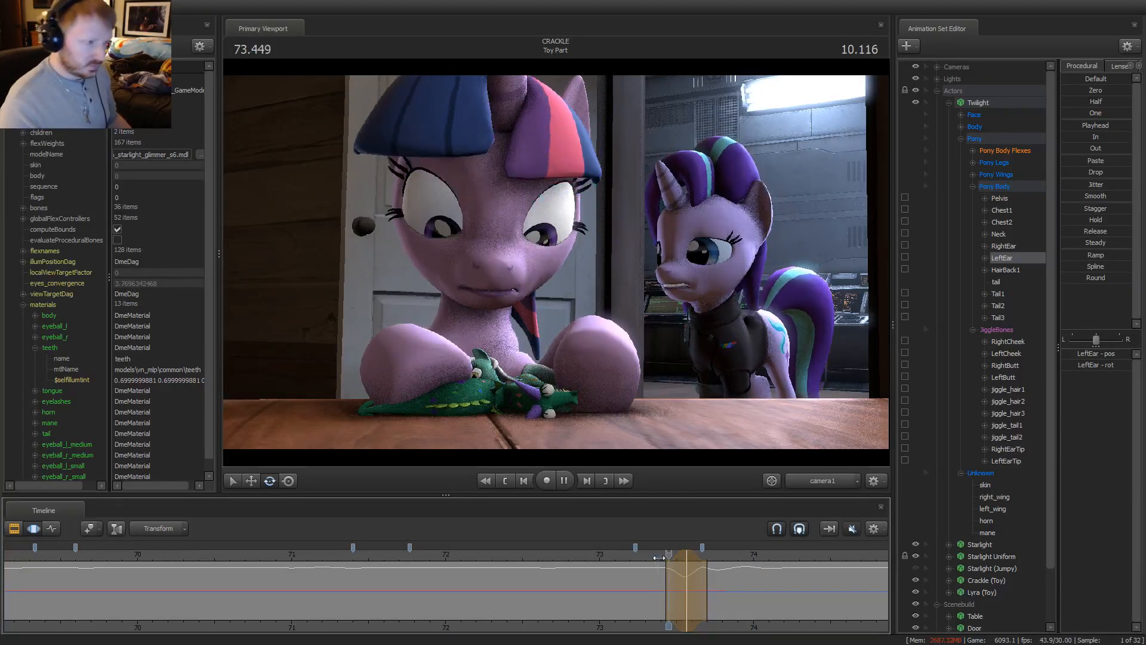
left_click(594, 555)
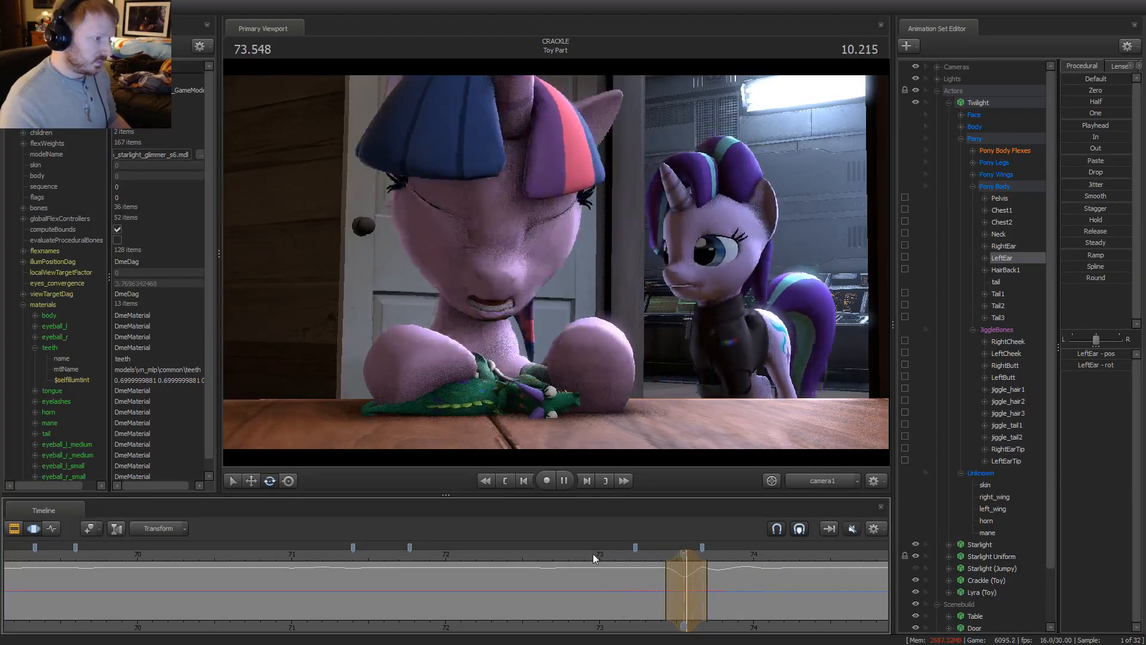
key("space")
key("space")
left_click(651, 554)
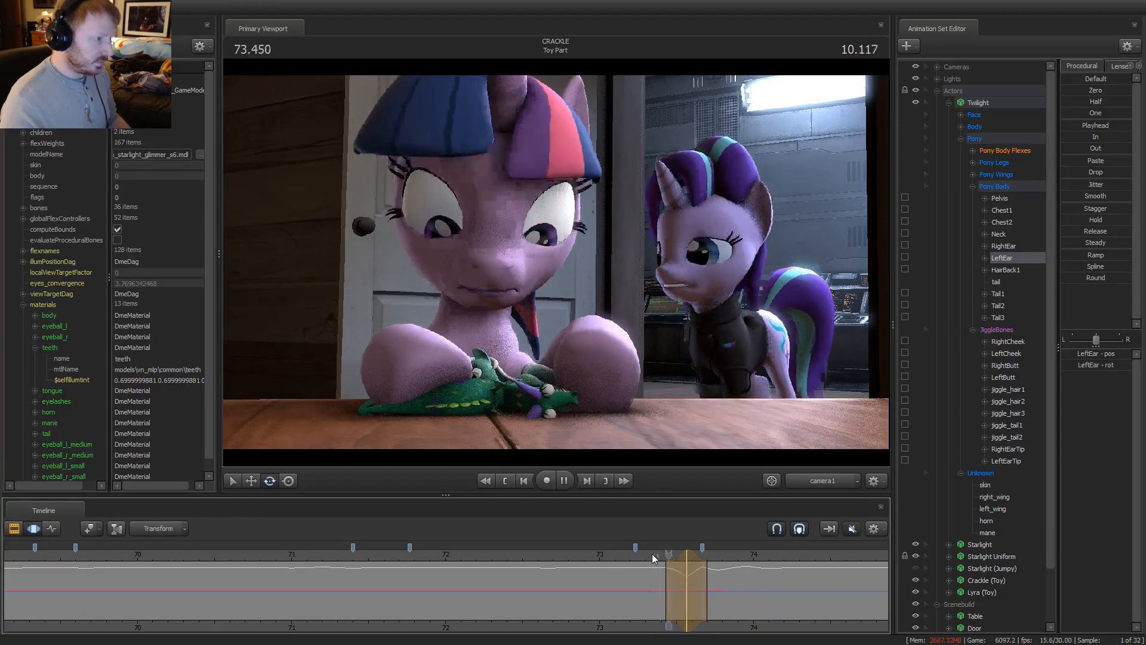
left_click(639, 553)
left_click(614, 561)
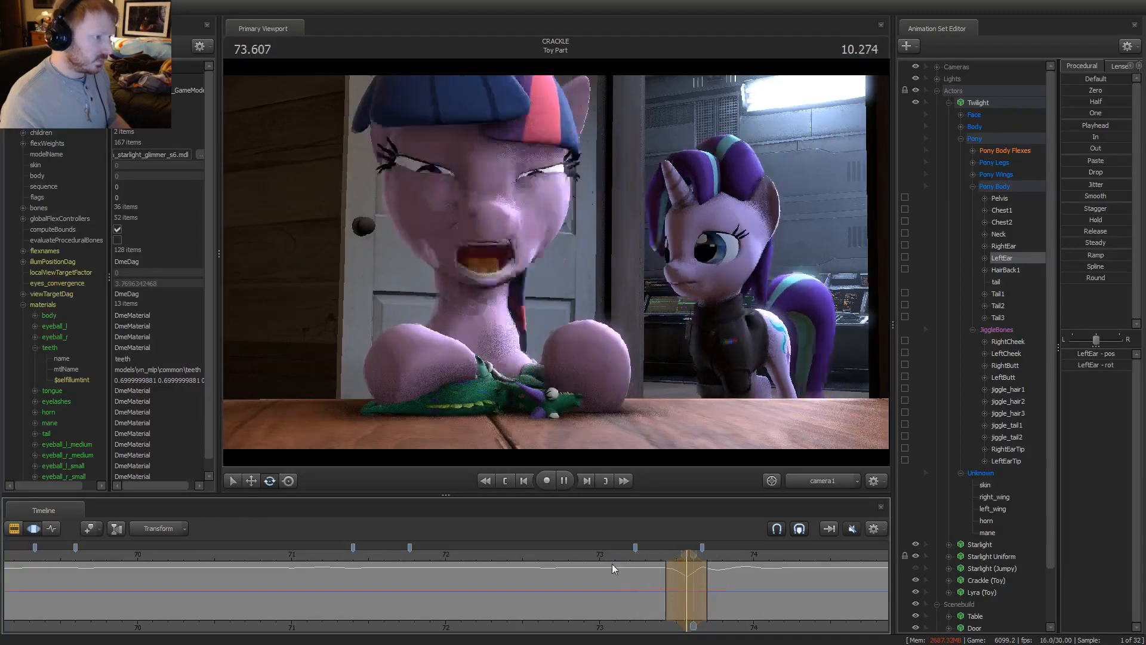
key("space")
left_click(646, 556)
Move the playhead to 73.566 and rotate Twilight's RightEar bone there
left_click_drag(651, 557, 679, 549)
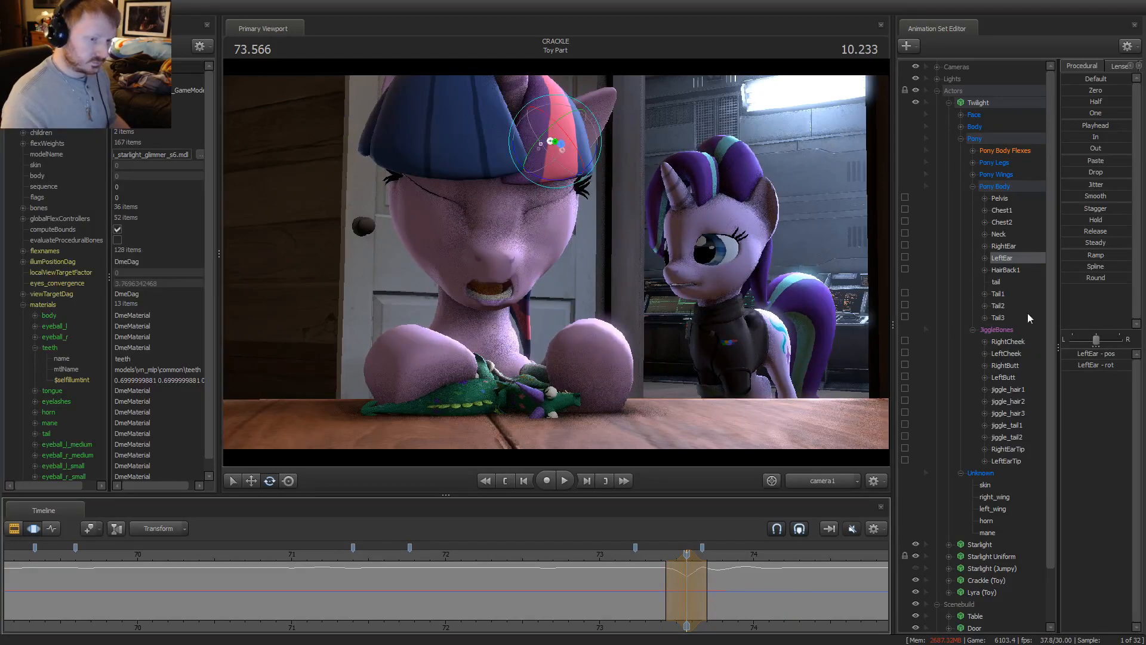
left_click(1004, 246)
left_click_drag(390, 170, 387, 159)
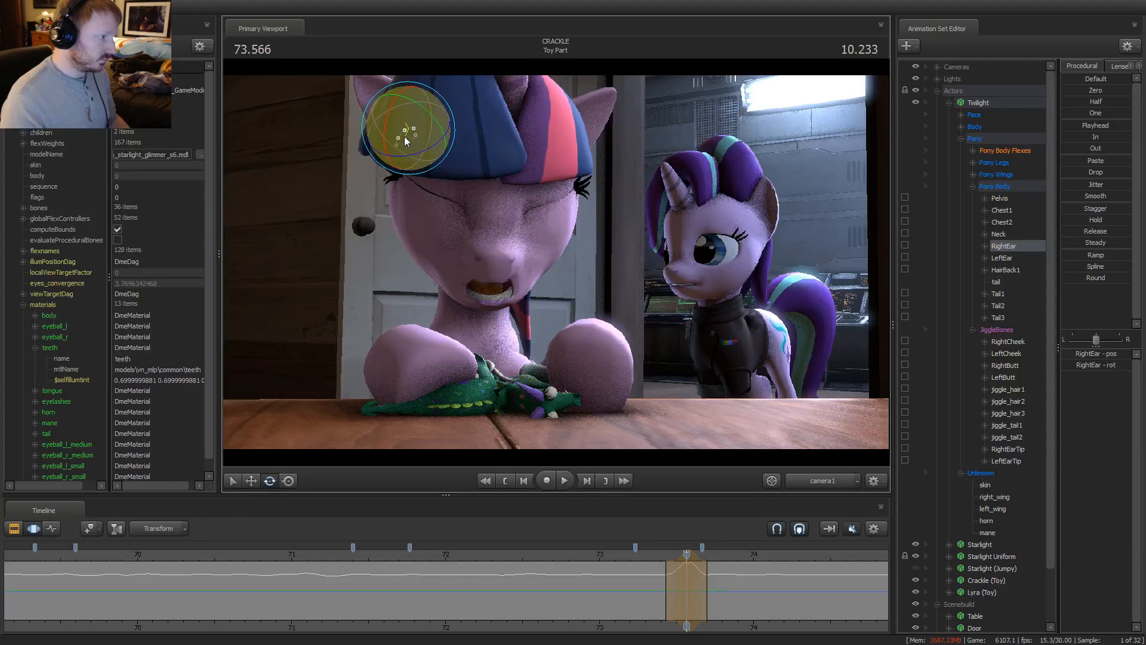
Replay the head movement from about 73.0 to 74.1 to review both of Twilight's ears
left_click(657, 553)
key("space")
left_click_drag(657, 553, 600, 558)
key("space")
key("space")
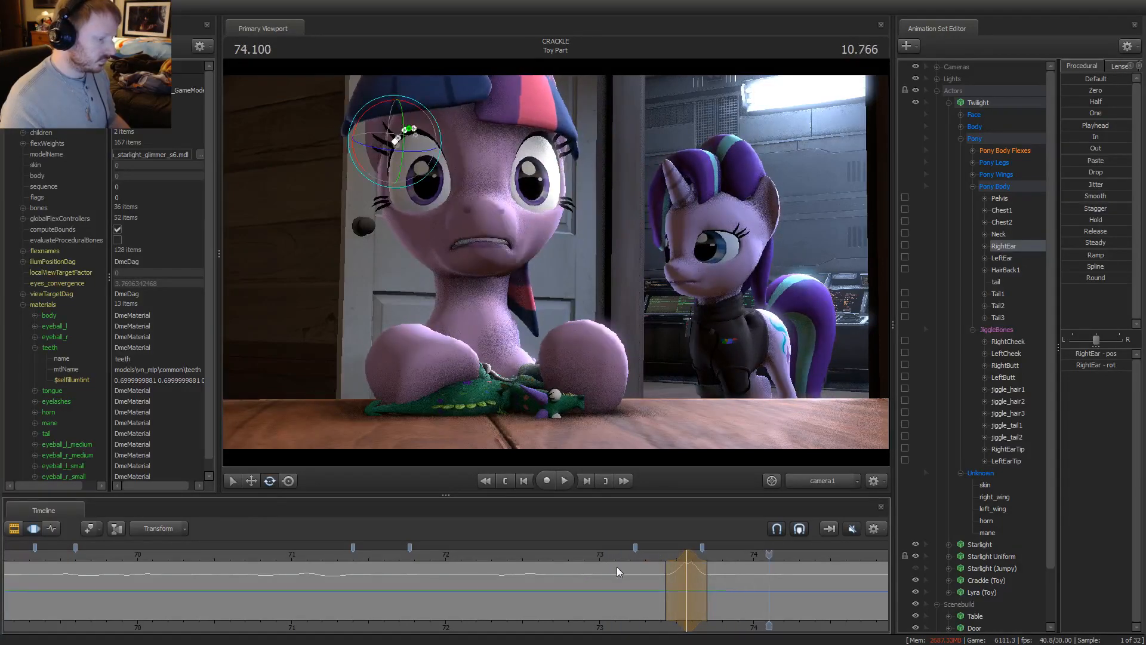
left_click(632, 556)
key("space")
key("space")
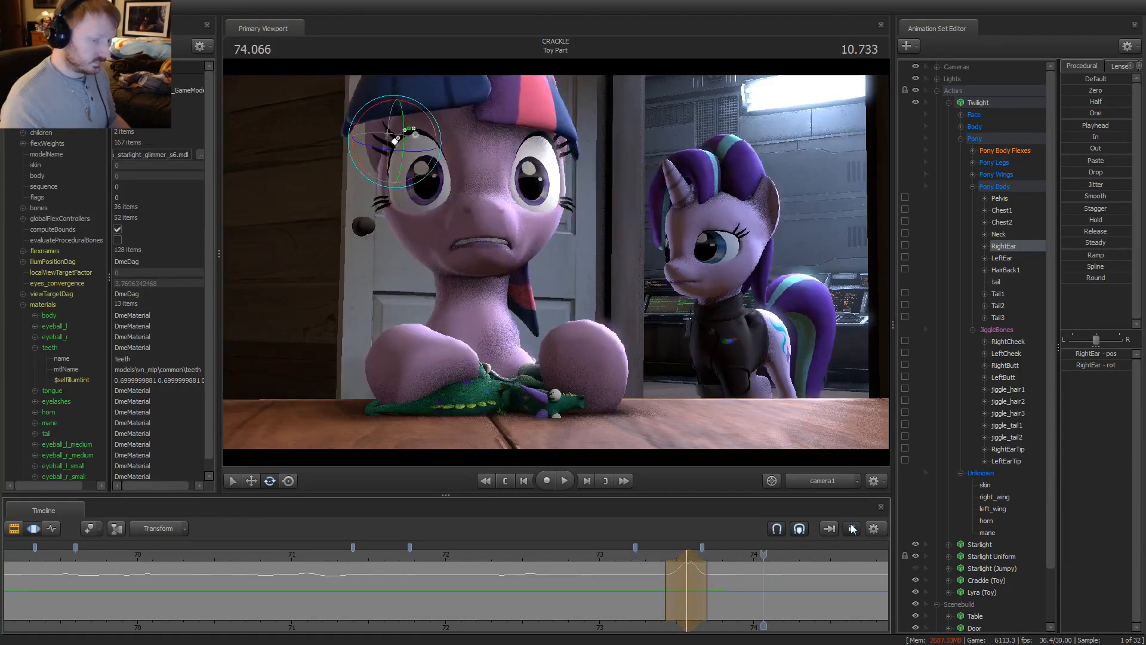
Try to flatten Twilight's RightEar and LeftEar from 73.900 onward with the In preset and play the result
left_click(1002, 258, "ctrl")
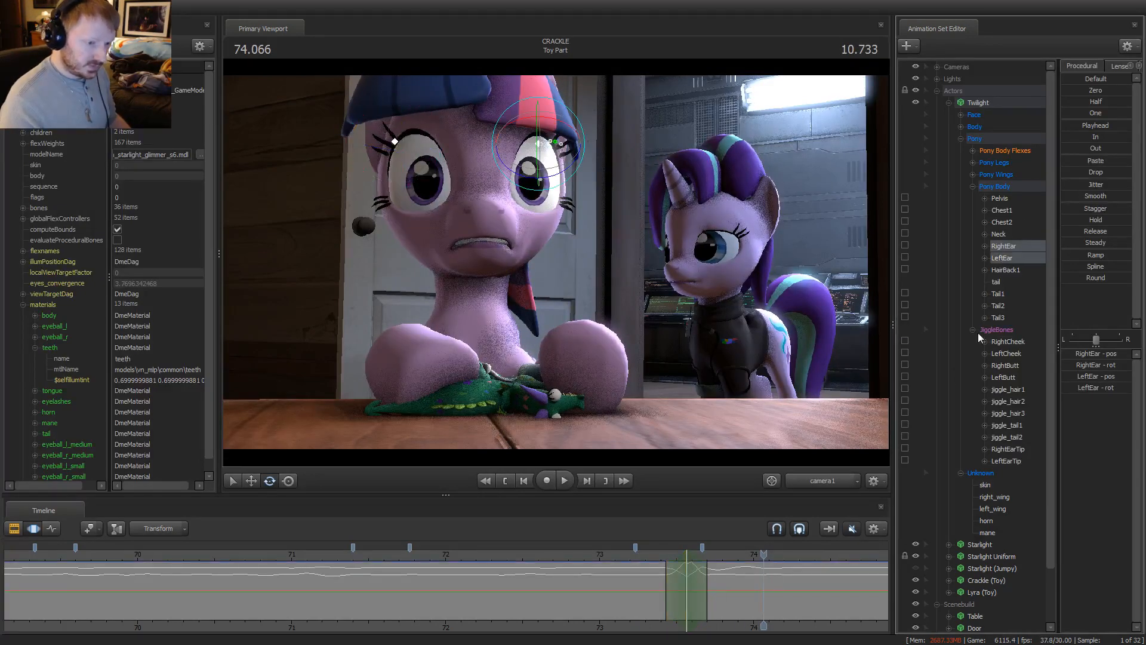
left_click_drag(686, 581, 1050, 511)
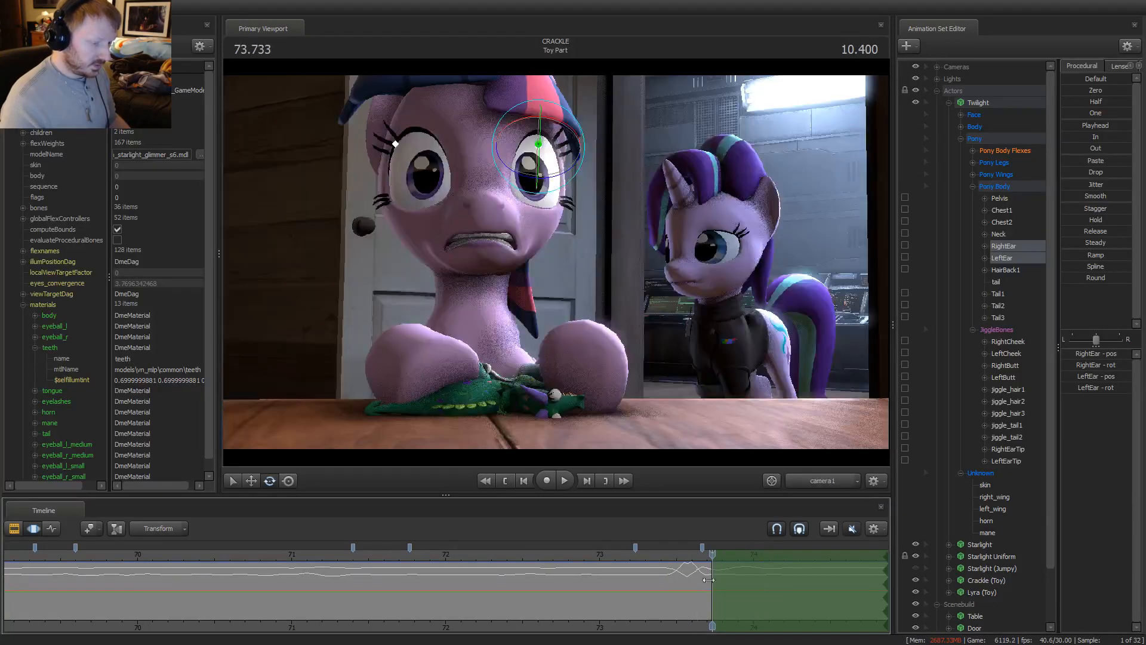
left_click_drag(713, 582, 738, 586)
left_click_drag(738, 586, 1115, 478, "shift")
left_click(1090, 136)
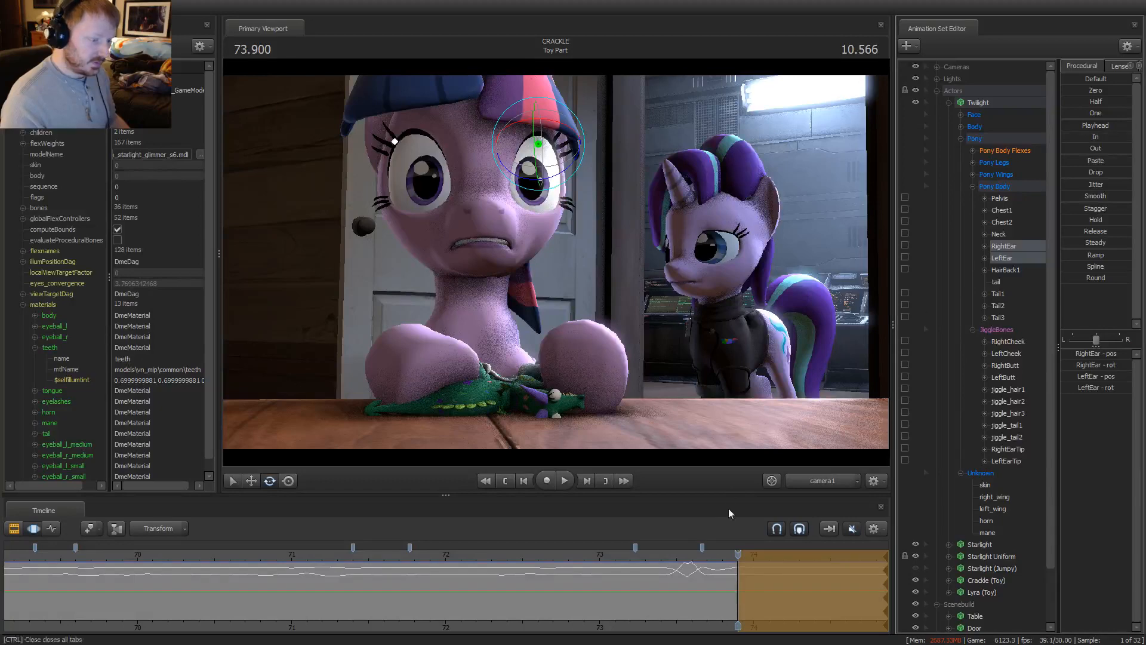
left_click(671, 556)
key("space")
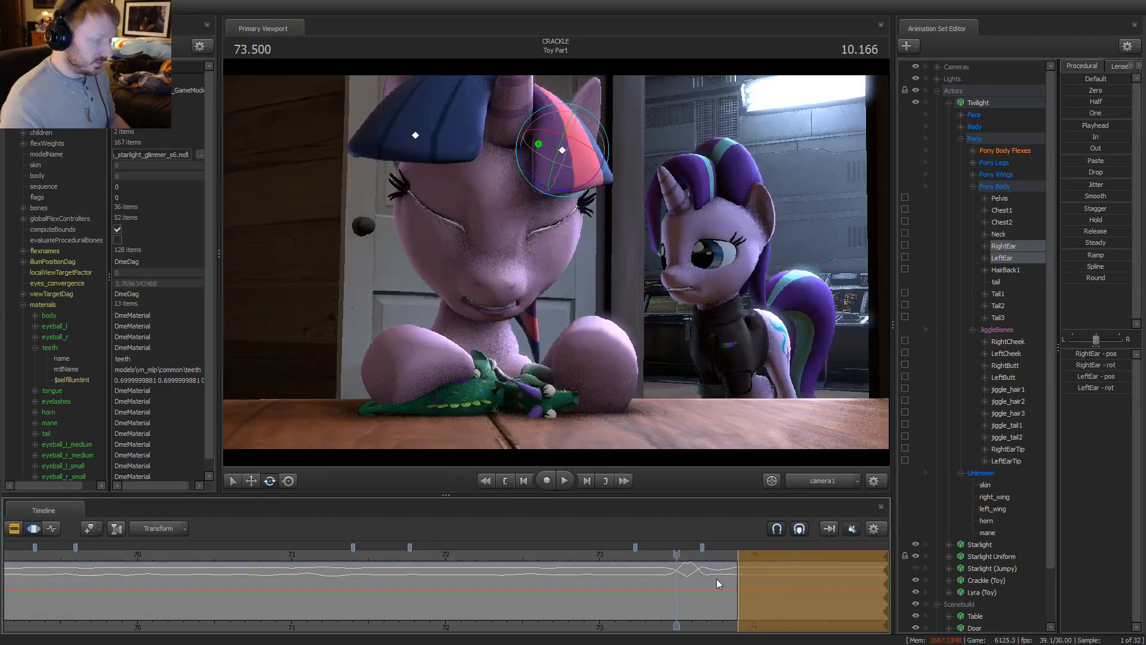
key("space")
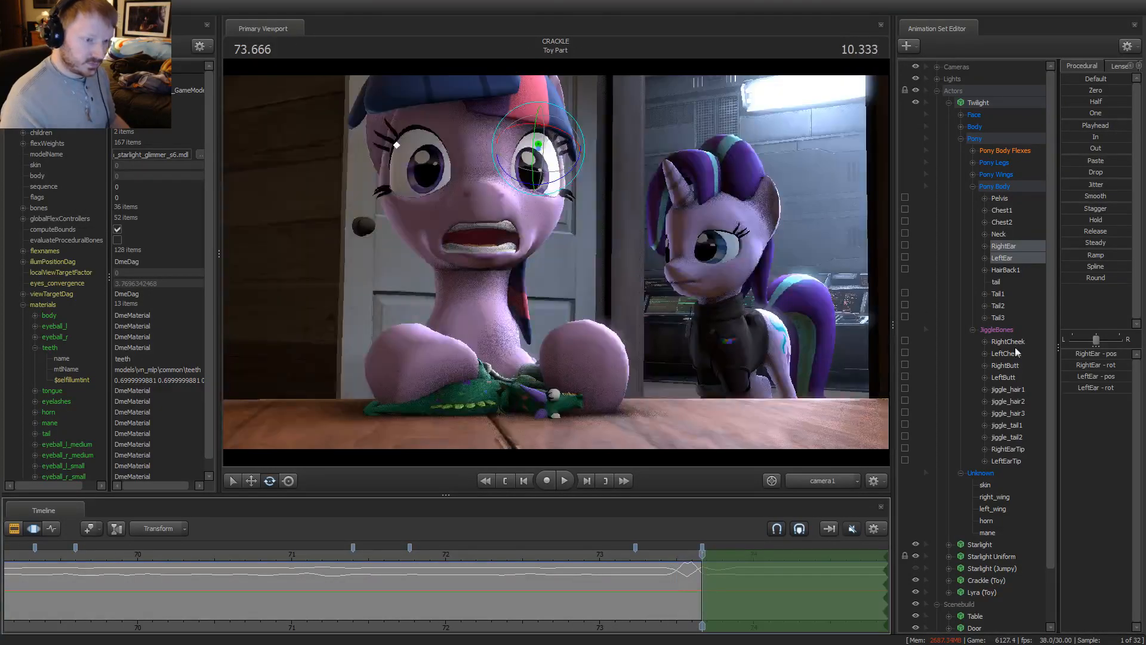
Add RightEarTip and LeftEarTip to the selected ears, then try and undo the In preset from 73.666 onward
left_click(1018, 449, "ctrl")
left_click(1102, 134)
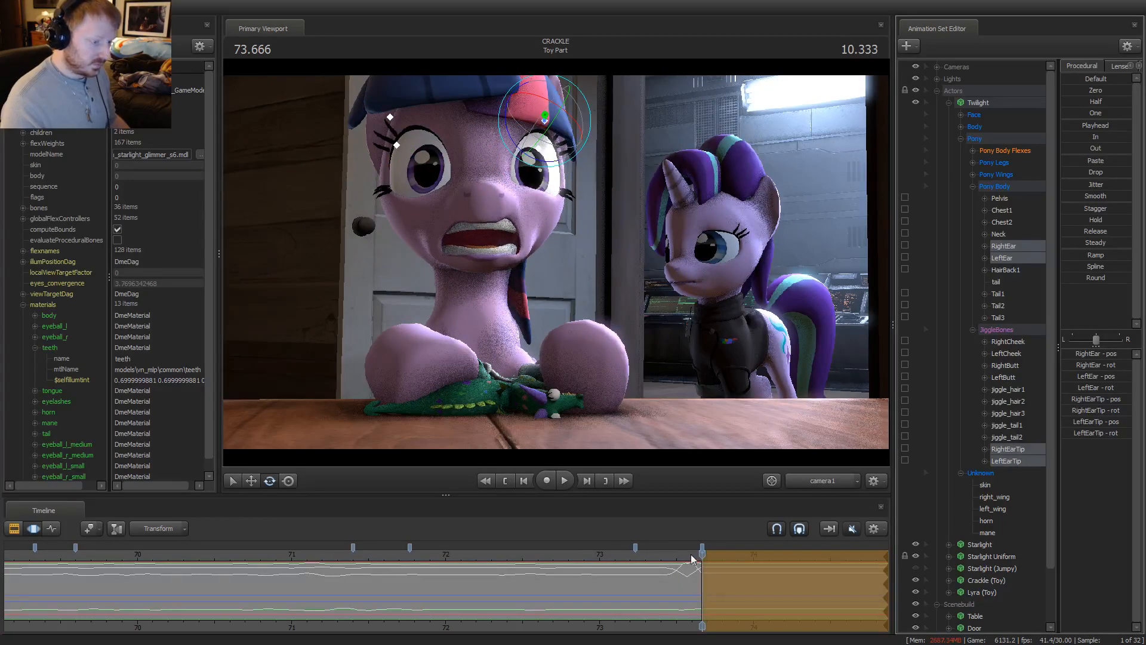
left_click(651, 557)
key("space")
key("space")
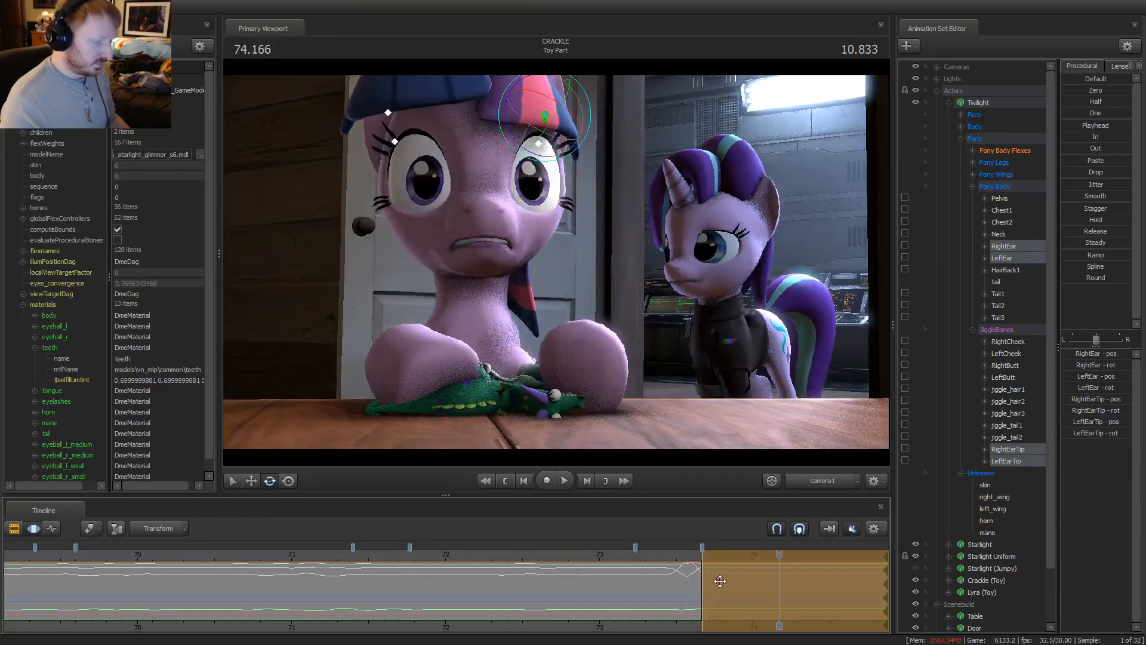
key("ctrl+z")
Apply the In preset to Twilight's ear and ear tip bones from about 73.77 onward and play the result
left_click_drag(708, 574, 719, 575)
left_click(1095, 143)
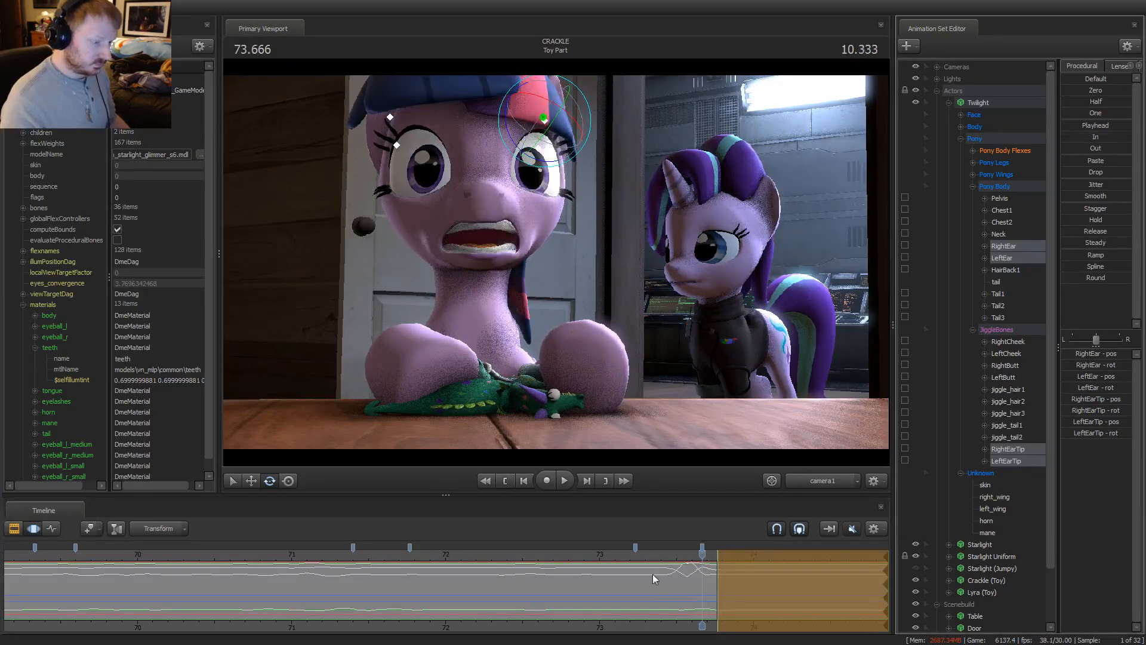
left_click(661, 553)
key("space")
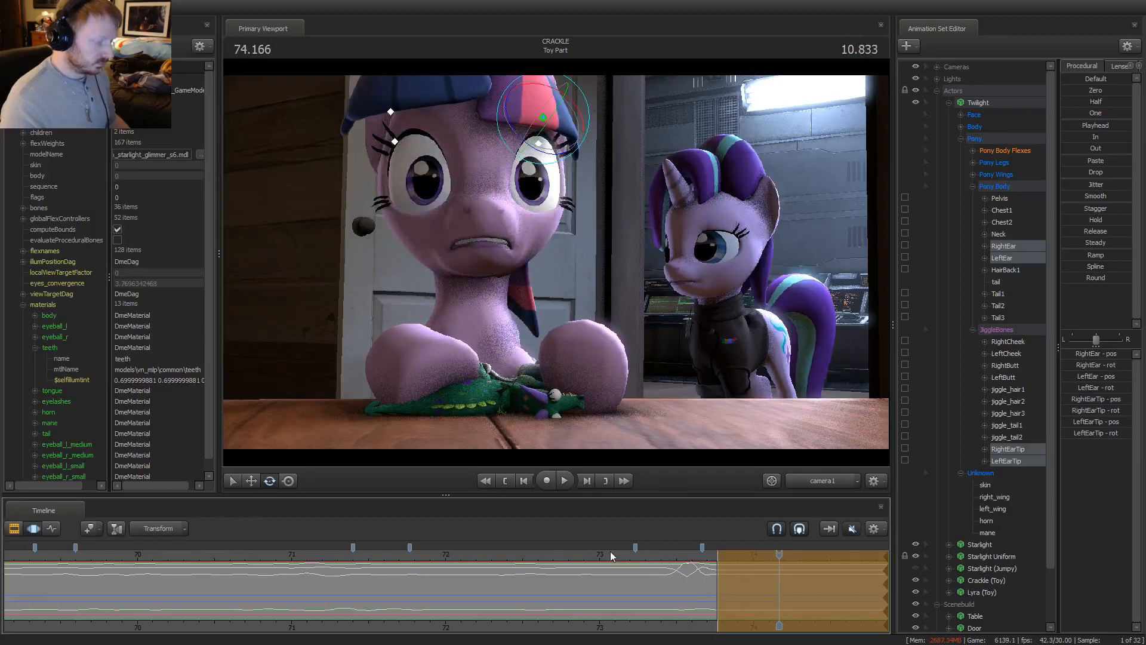
Move the start of the flattened ear section to about 73.83 and replay the ear motion
left_click(610, 554)
left_click_drag(717, 568, 727, 568)
key("space")
key("space")
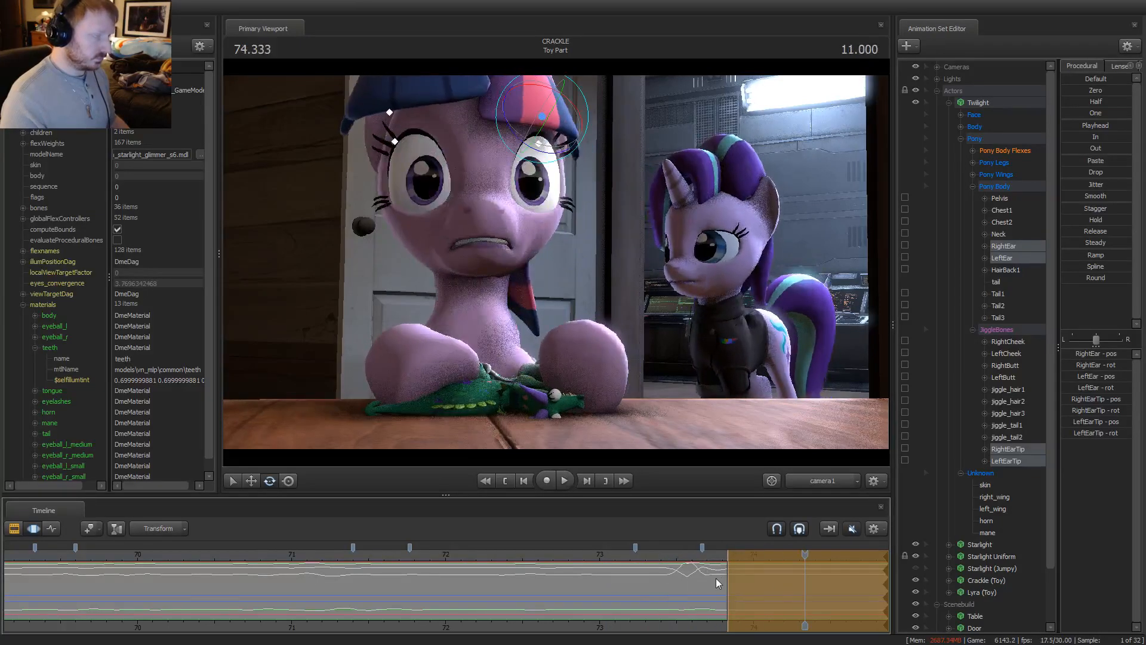
left_click(686, 554)
key("space")
left_click(666, 556)
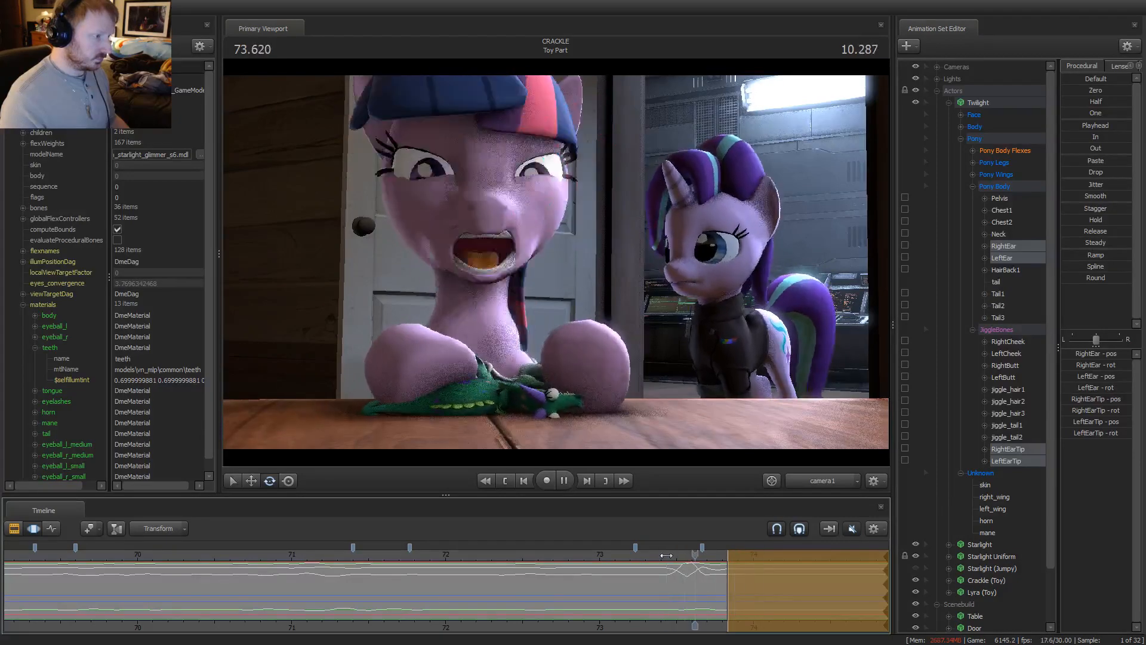
key("space")
key("space")
key("space")
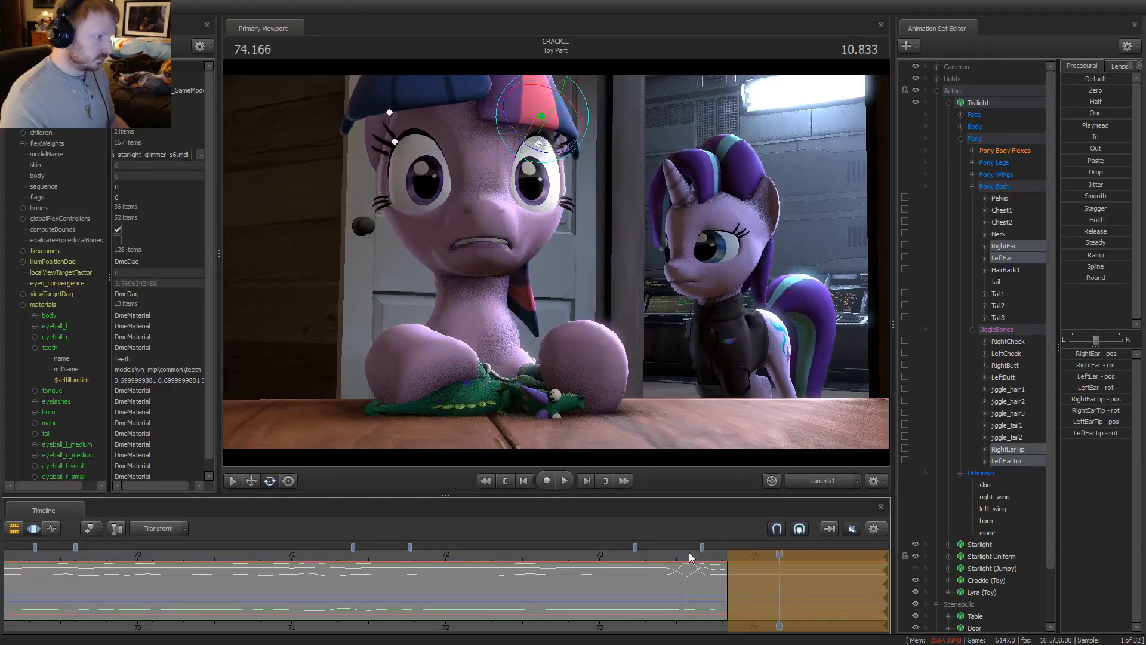
Rotate Twilight's LeftEar bone within a short time selection around 73.733 and play the result
mouse_move(689, 553)
left_mouse_down()
mouse_move(725, 570)
mouse_move(686, 578)
mouse_move(711, 581)
left_mouse_up()
scroll(710, 581, "up", 4)
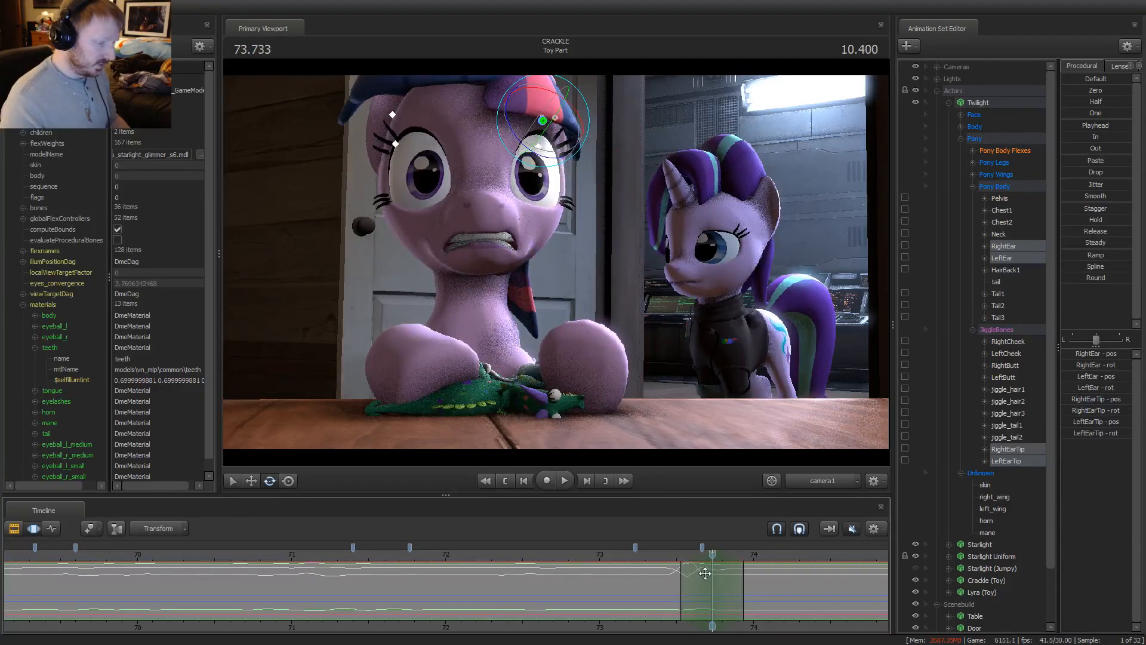
left_click(539, 126)
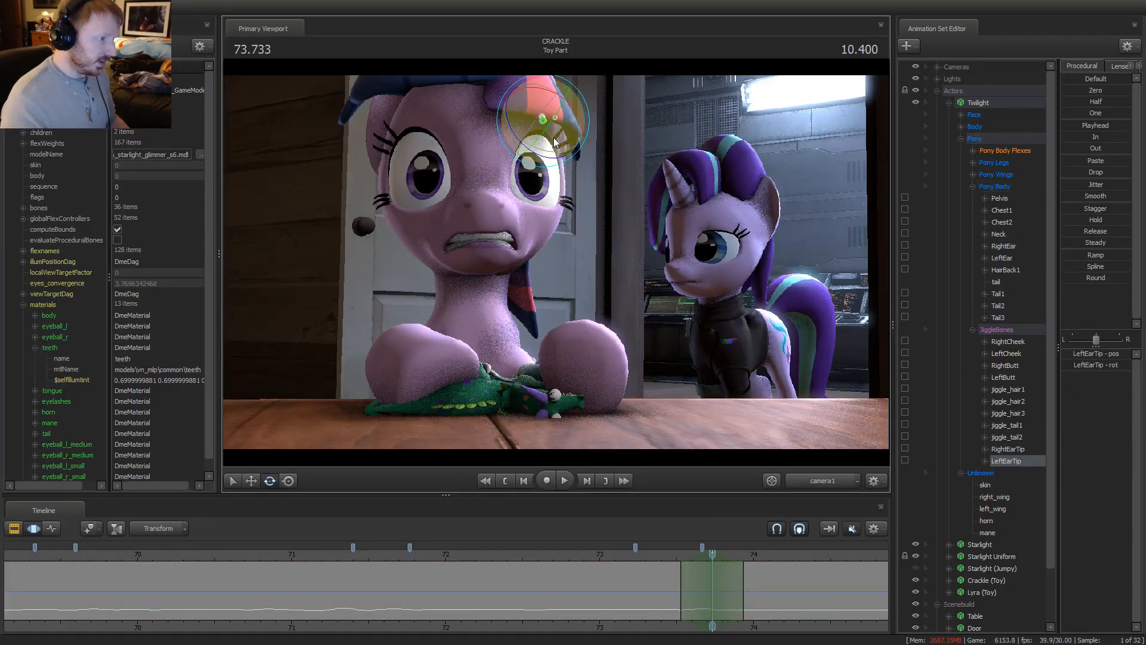
left_click(1007, 262)
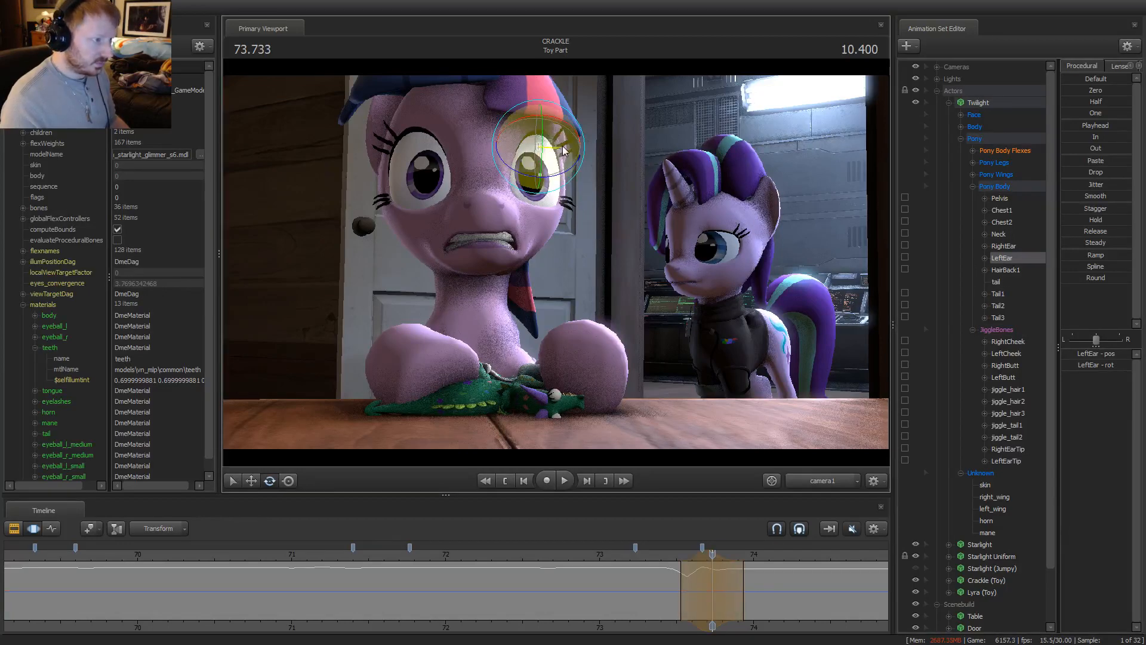
left_click(673, 556)
key("space")
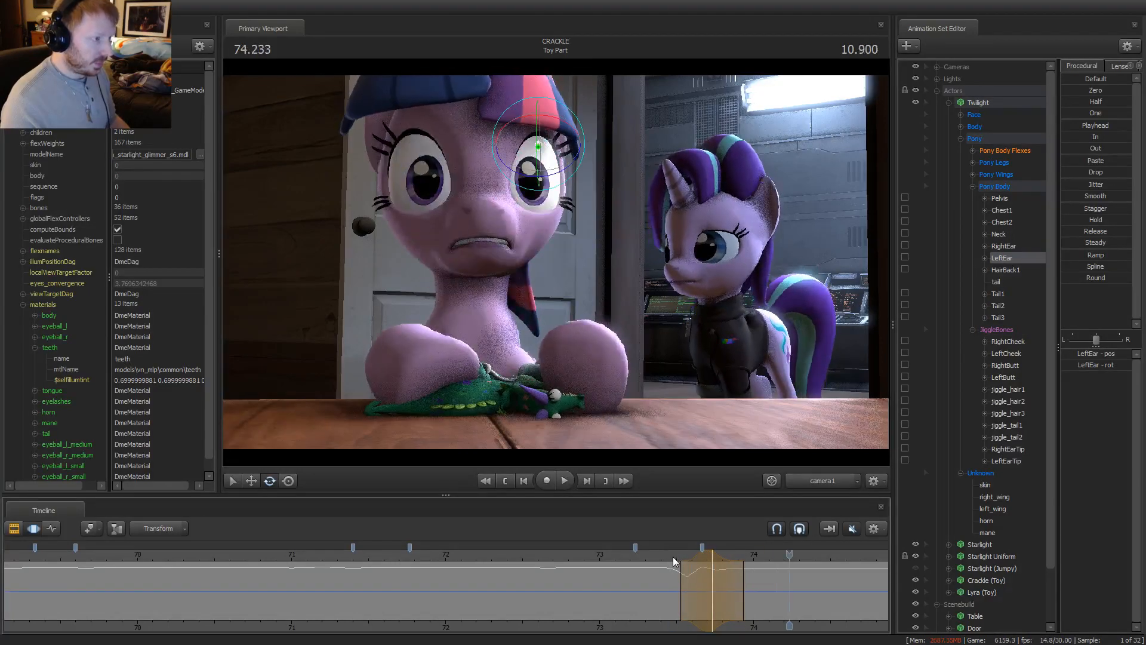
Rotate Twilight's RightEar bone at 73.733 within the existing short time selection, and play the ear motion from about 72.7 onward
left_click_drag(673, 557, 717, 552)
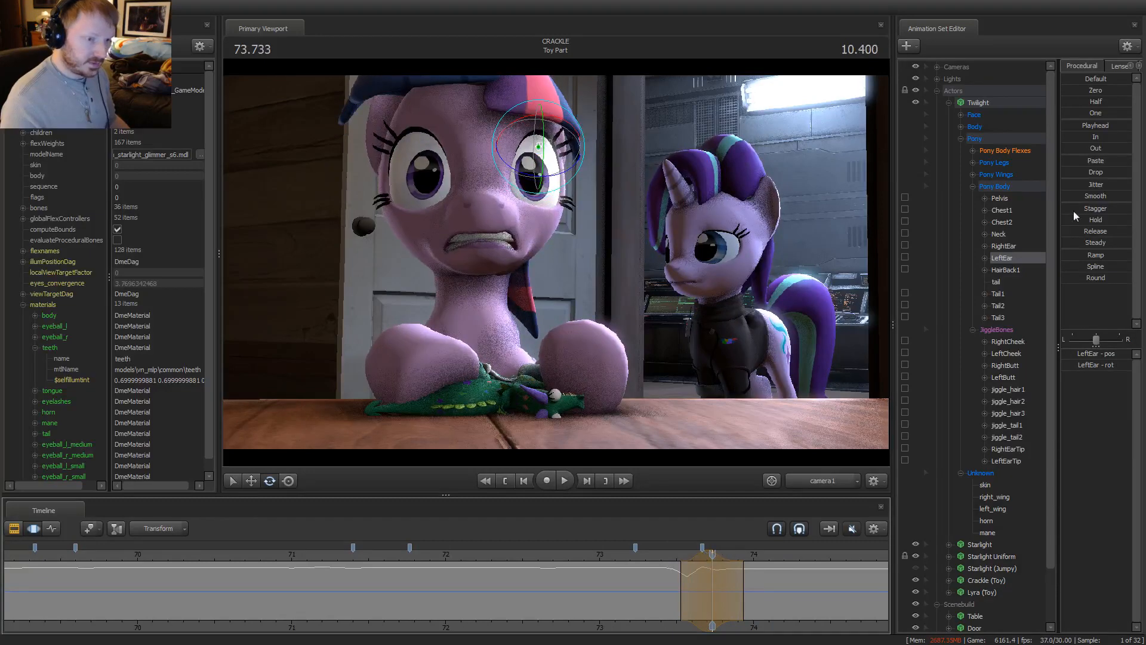
left_click(1005, 246)
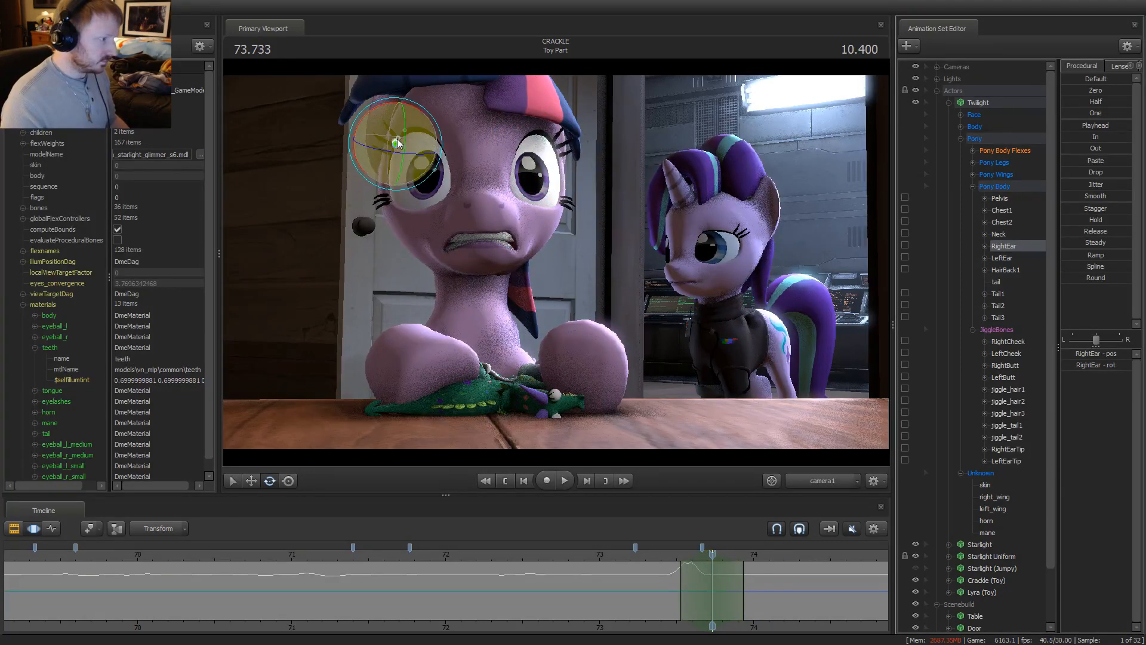
left_click_drag(396, 142, 372, 158)
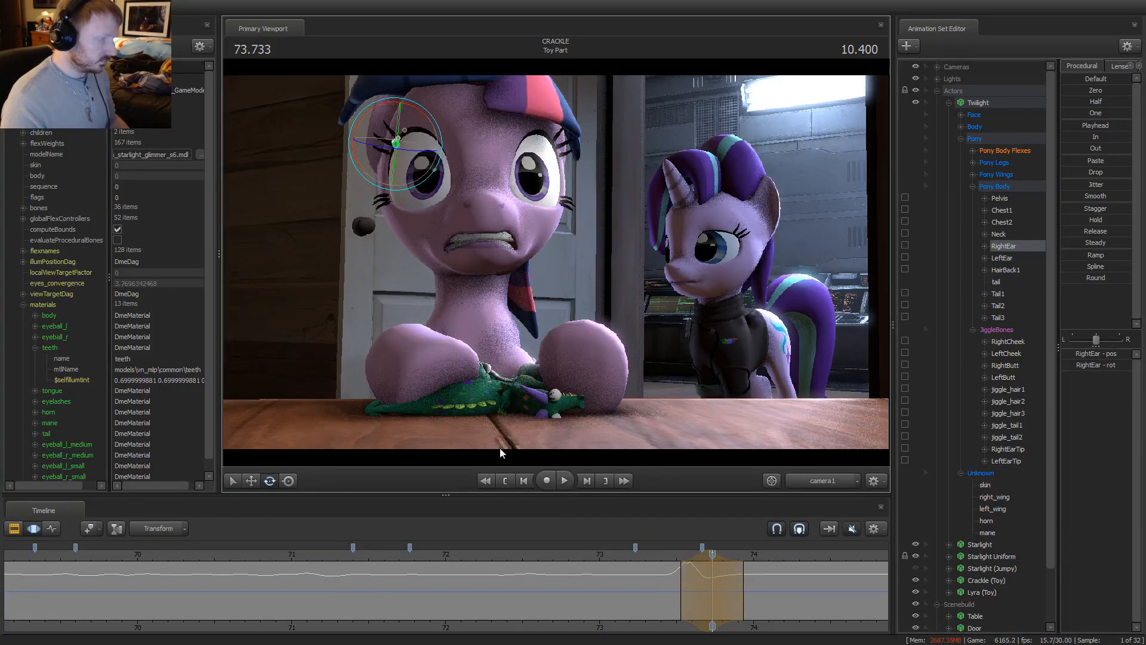
left_click(671, 556)
key("space")
key("space")
left_click(554, 555)
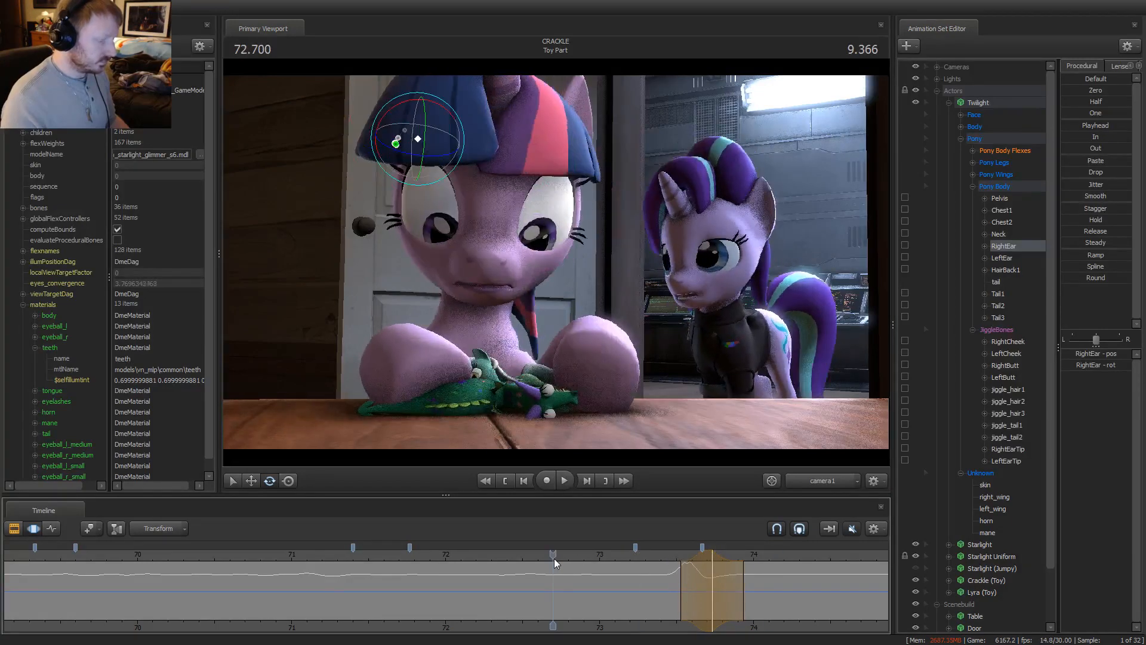
key("space")
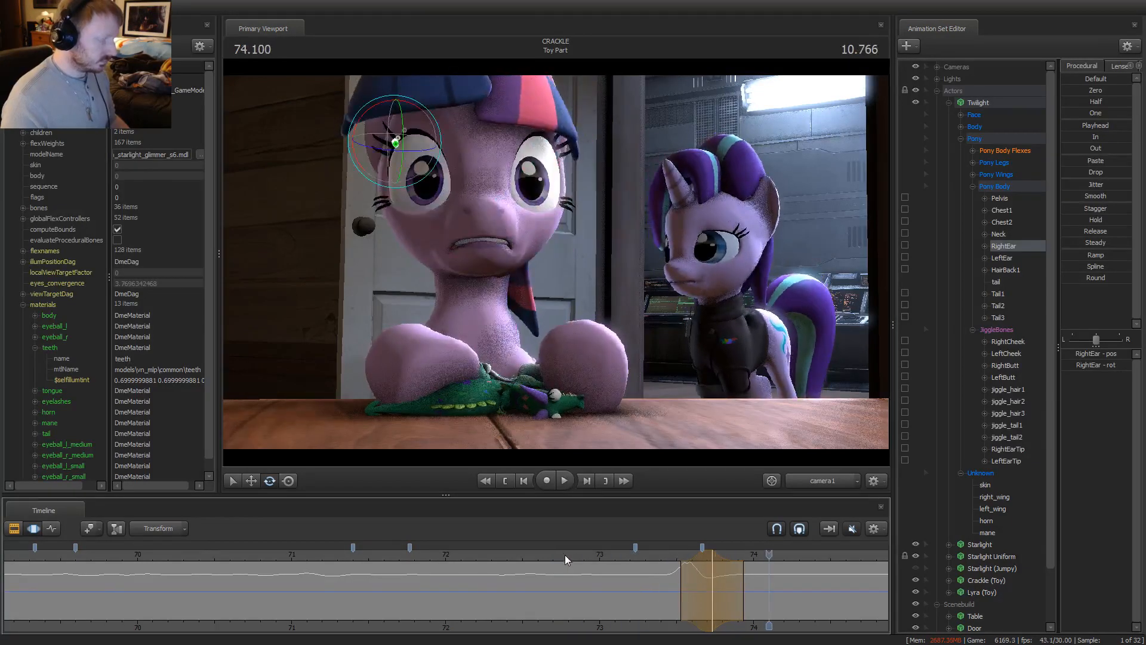
scroll(567, 561, "down", 3)
left_click(732, 555)
key("space")
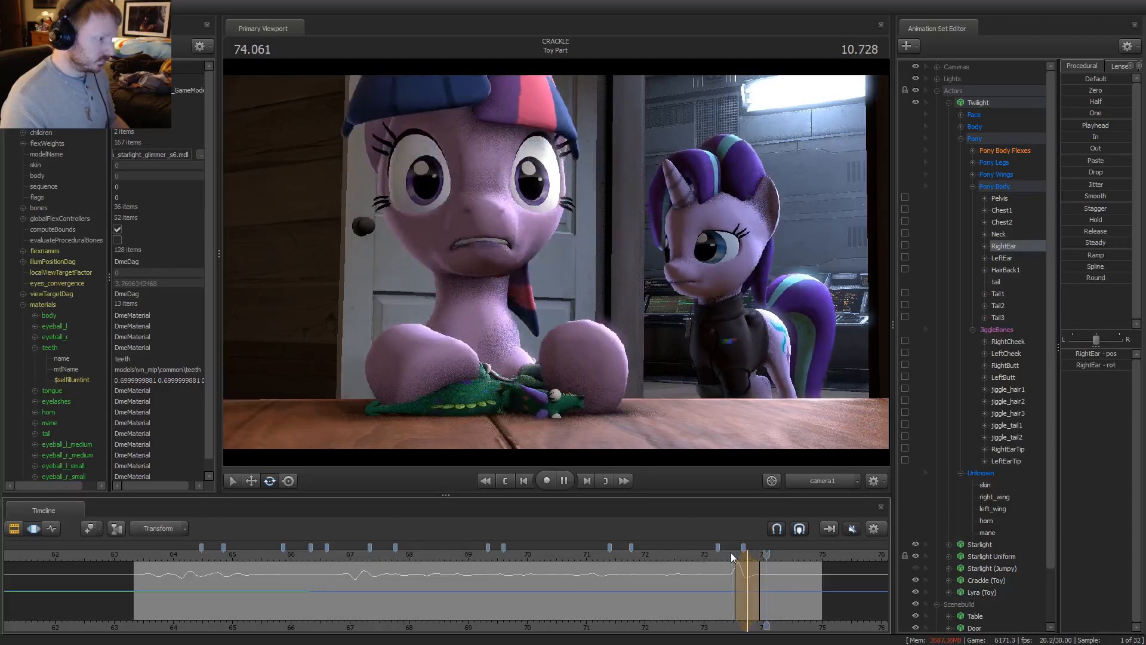
key("space")
Switch the timeline to the Clip Editor, play the Toy Part shot from its start, and scrub back to 64.500
key("F2")
scroll(606, 580, "down", 2)
left_click(379, 555)
key("space")
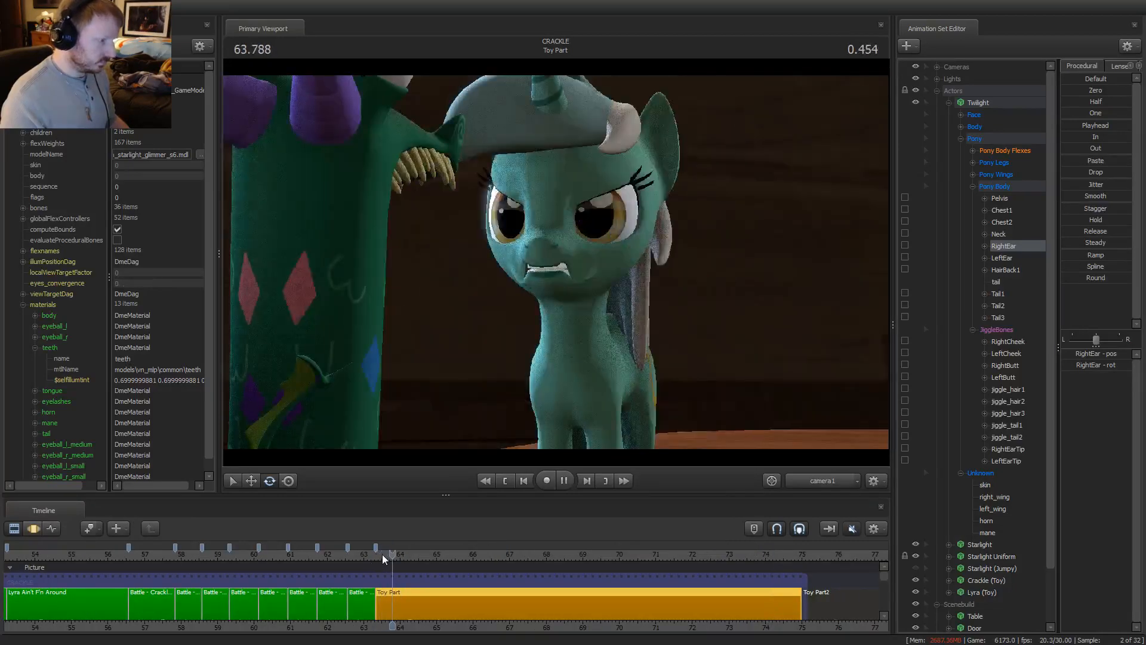
key("space")
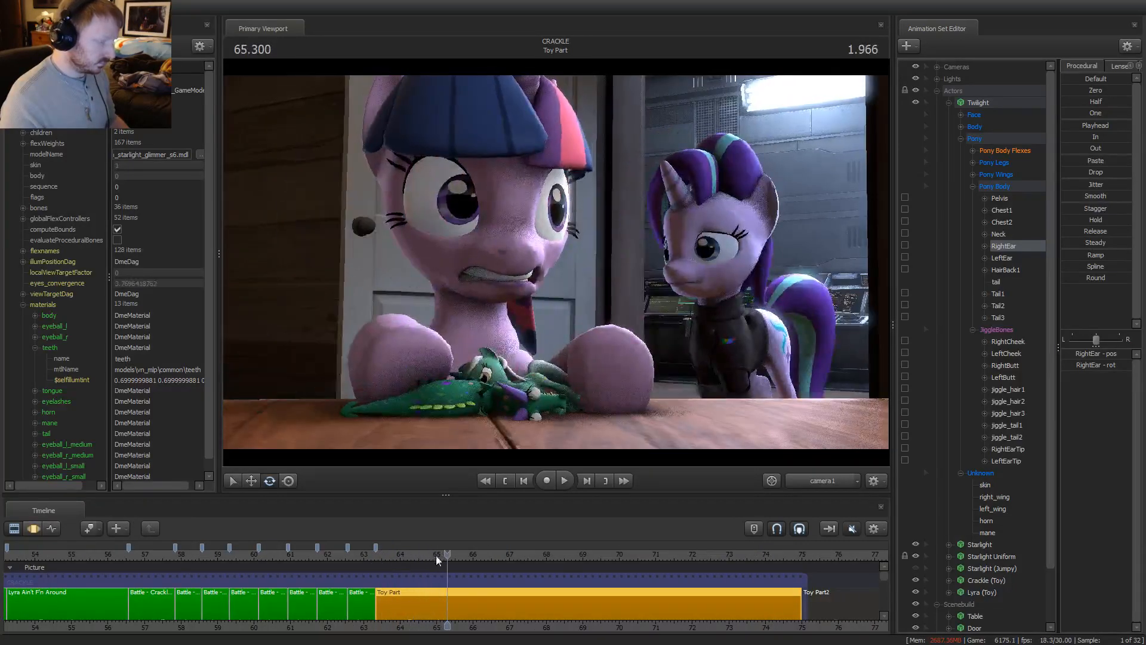
left_click_drag(449, 555, 418, 562)
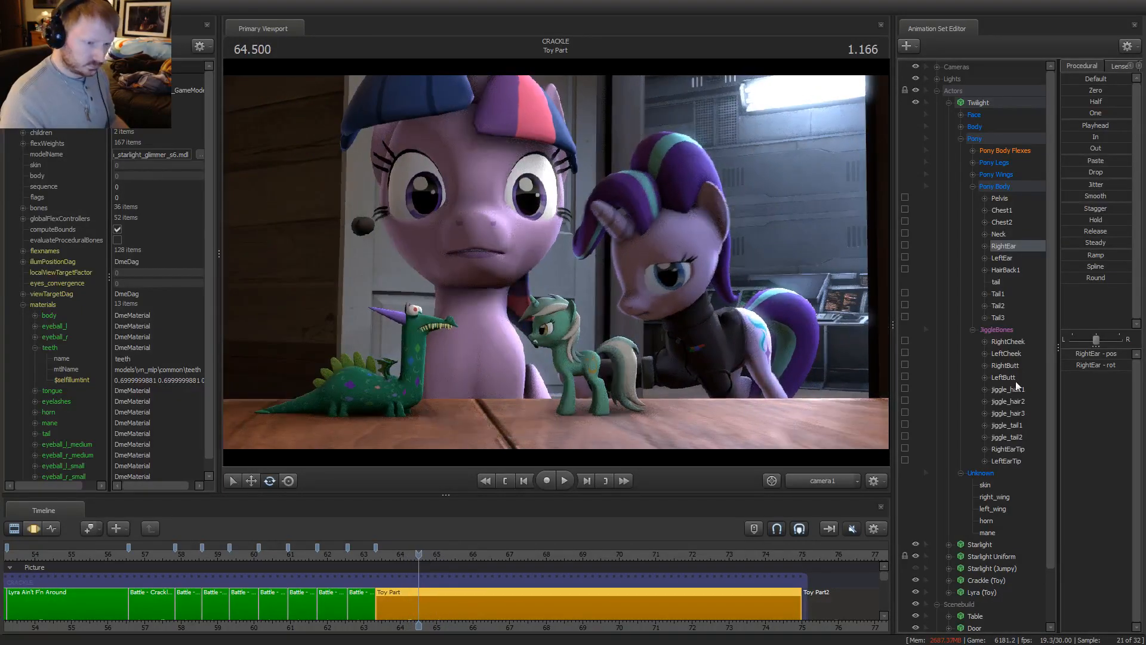
Select Twilight's RightCheek and LeftCheek bones in the Motion Editor and review the shot from its start up to 68.500
left_click(1009, 342)
key("F3")
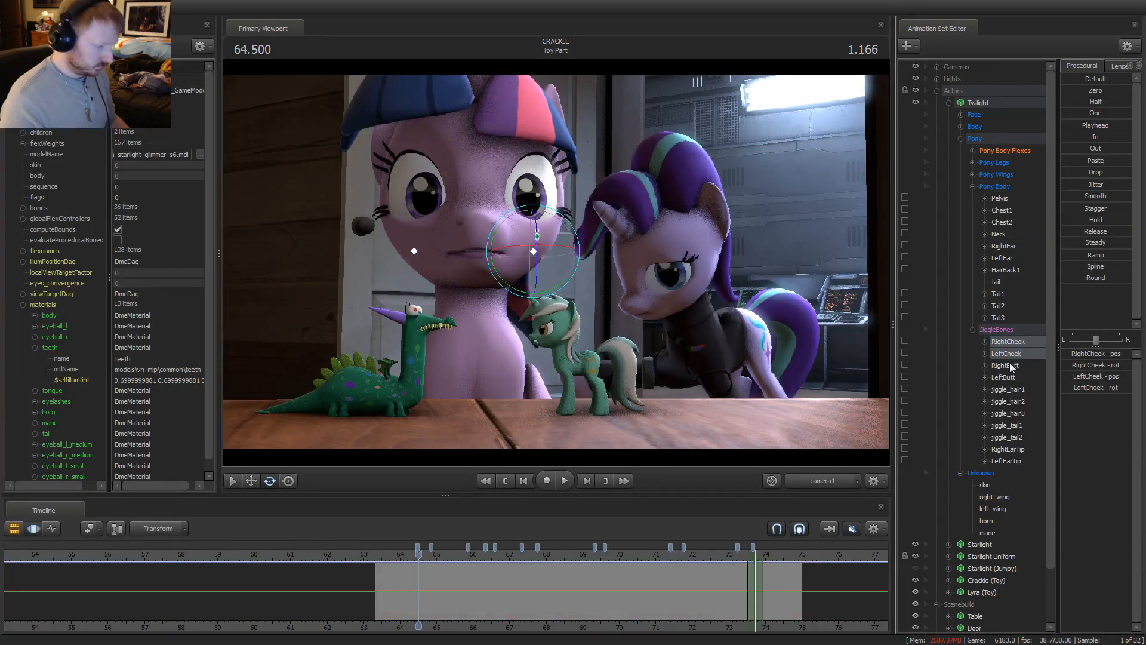
left_click(382, 554)
key("space")
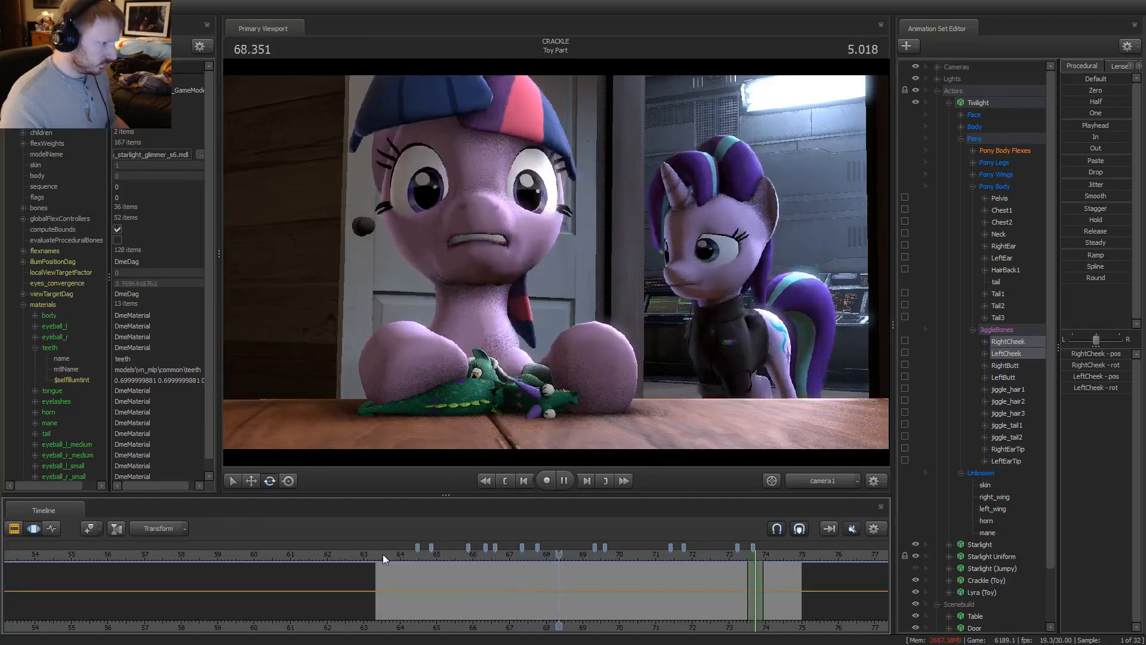
left_click_drag(529, 550, 564, 563)
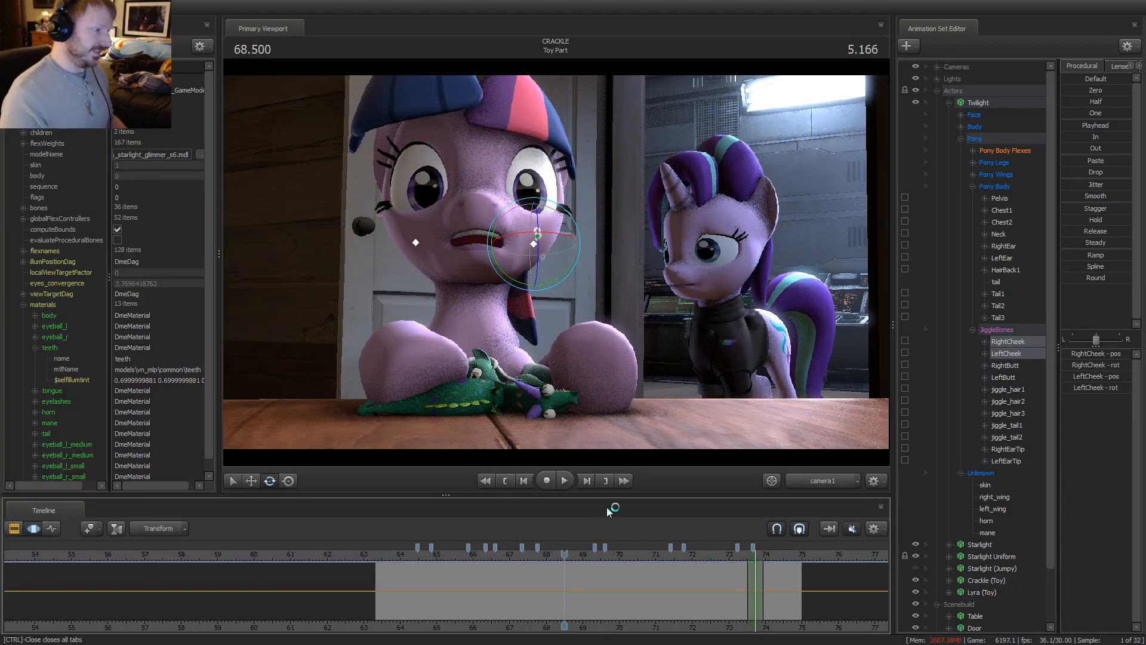
Inspect Twilight's face and cheeks at 68.500 through the Work Camera, and return the viewport to camera1
left_click(823, 481)
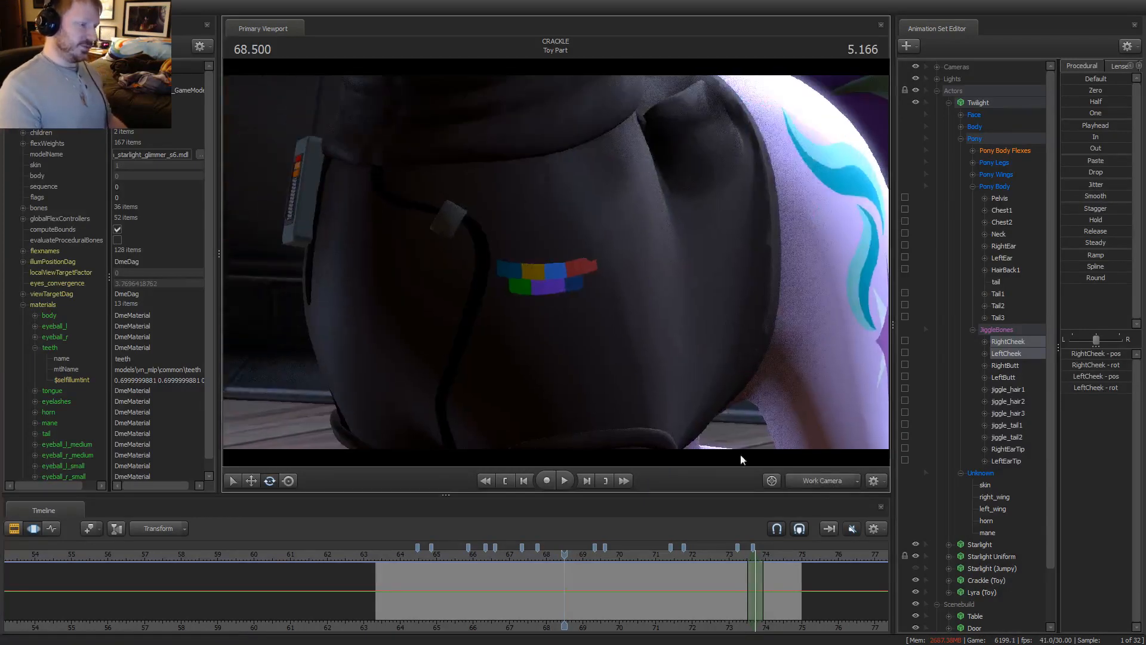
left_click(813, 481)
left_click_drag(556, 262, 531, 215)
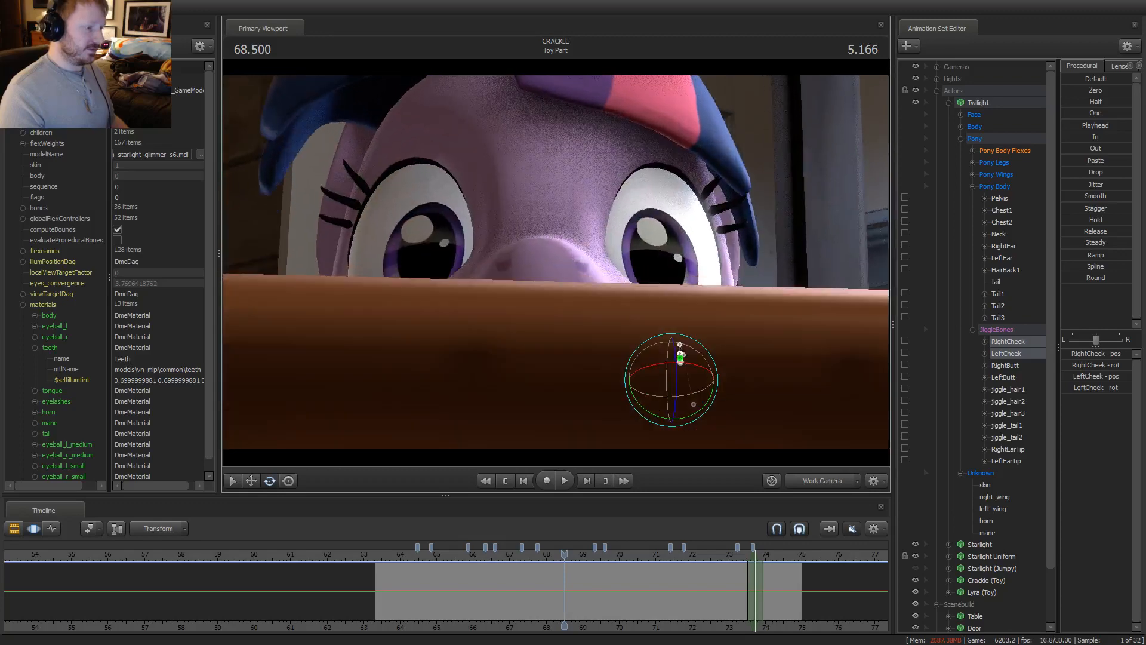
left_click_drag(525, 167, 557, 262)
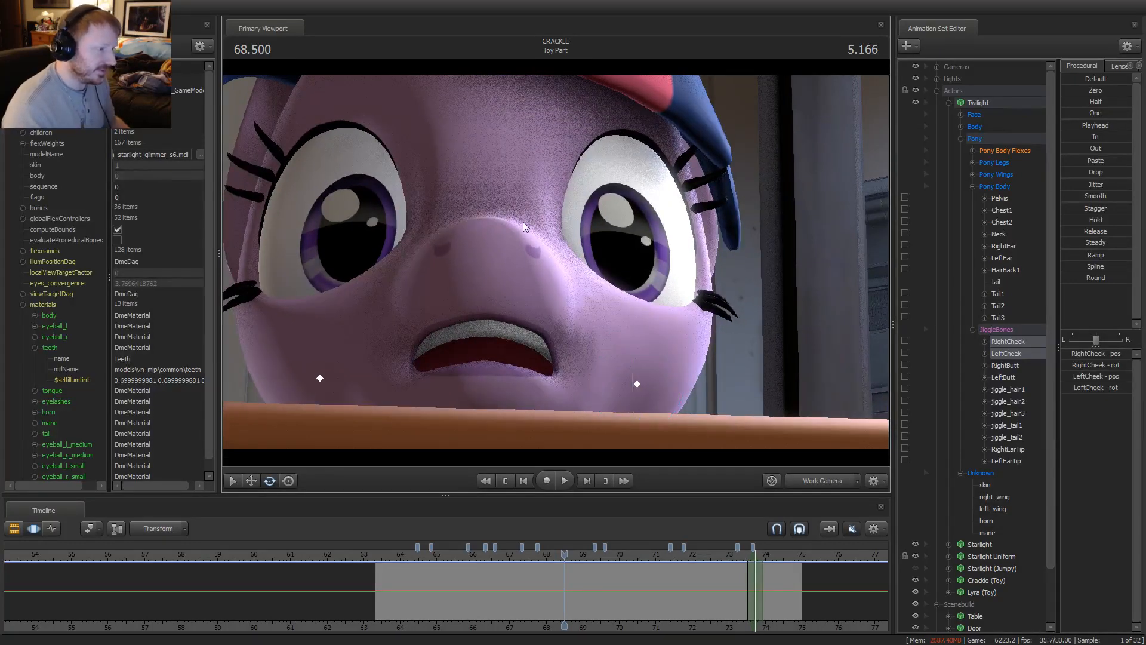
left_click_drag(644, 234, 658, 205)
left_click_drag(555, 275, 560, 264)
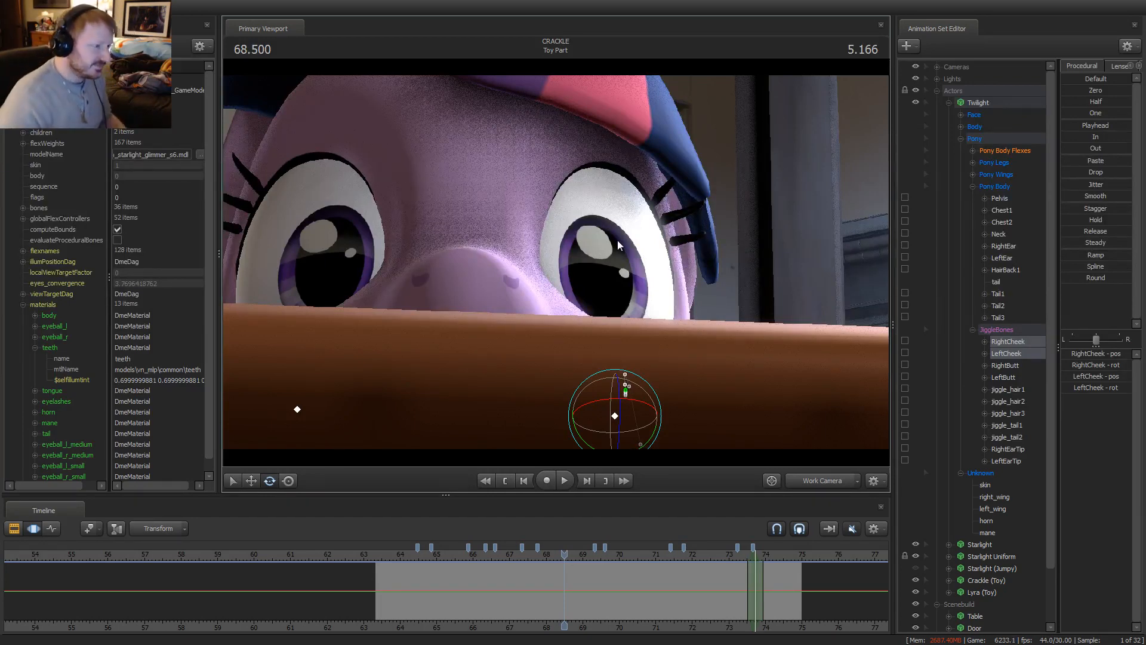
left_click_drag(596, 241, 561, 270)
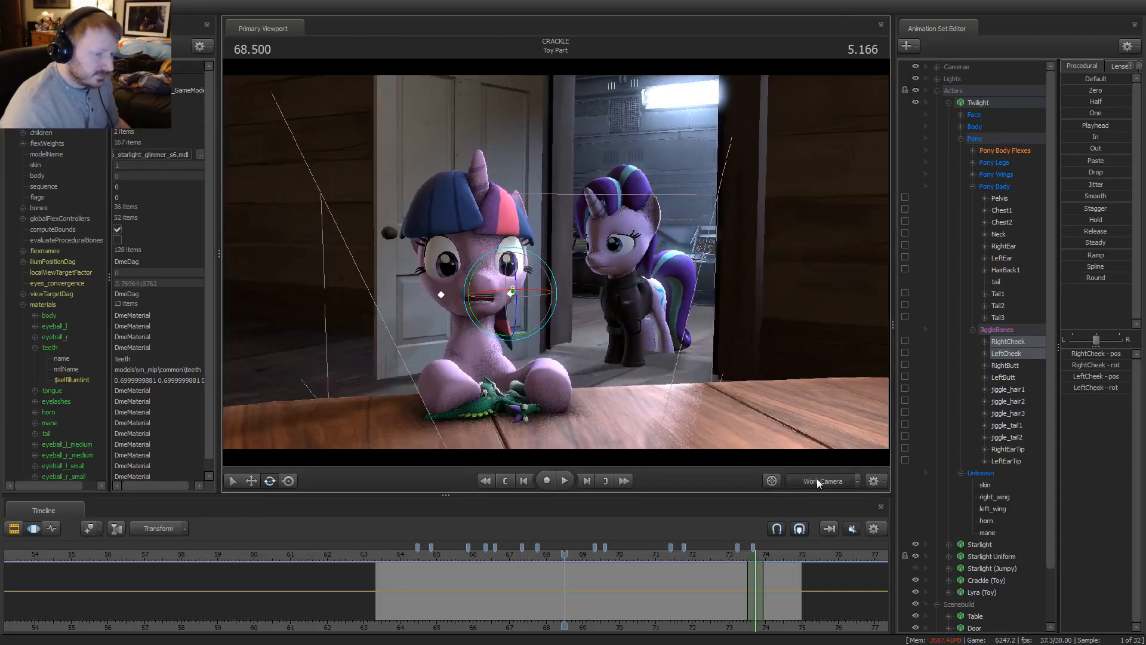
left_click(816, 480)
Play the opening of the Toy Part shot again from the Clip Editor, returning to the Motion Editor and stopping at 67.266
key("F2")
left_click_drag(543, 561, 399, 583)
key("space")
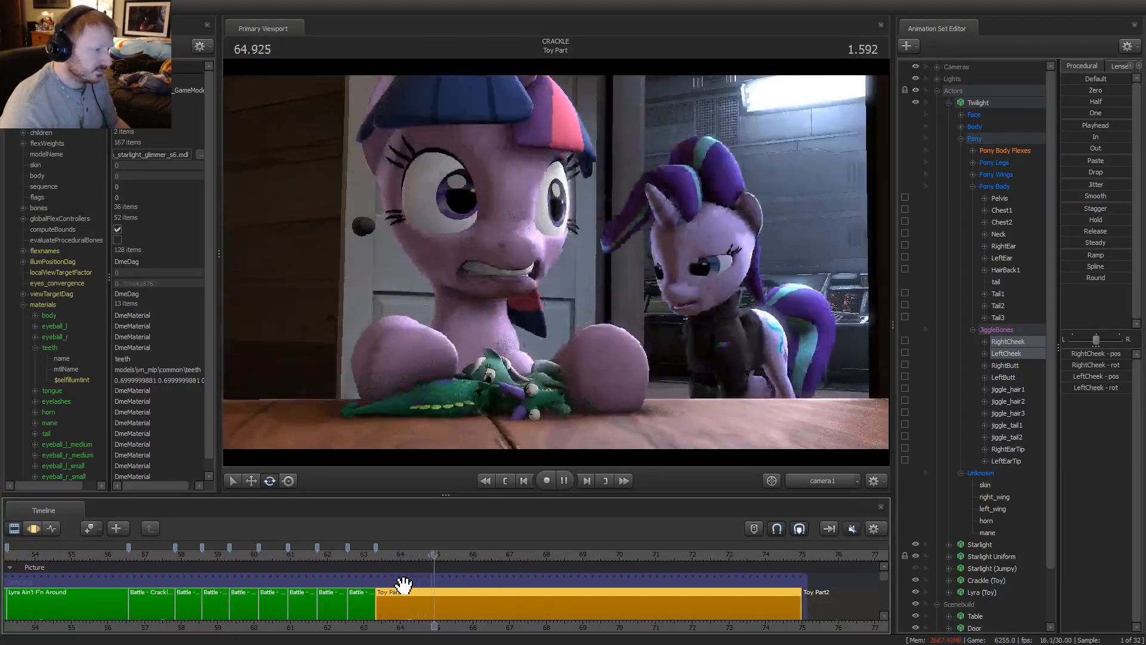
key("space")
key("space")
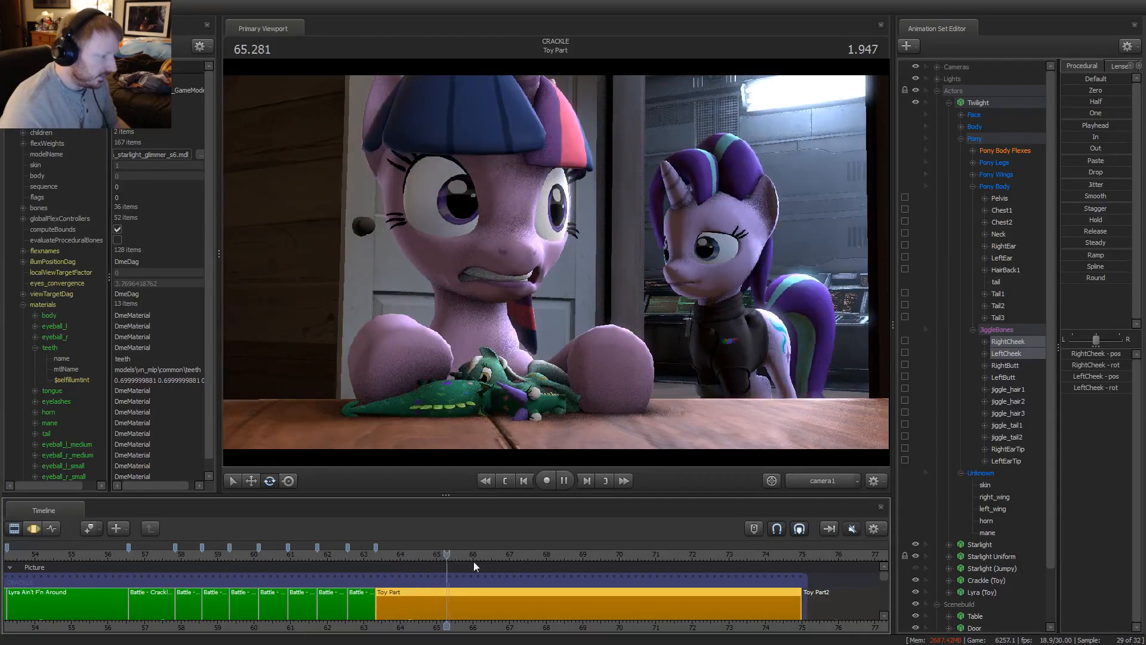
key("F3")
key("space")
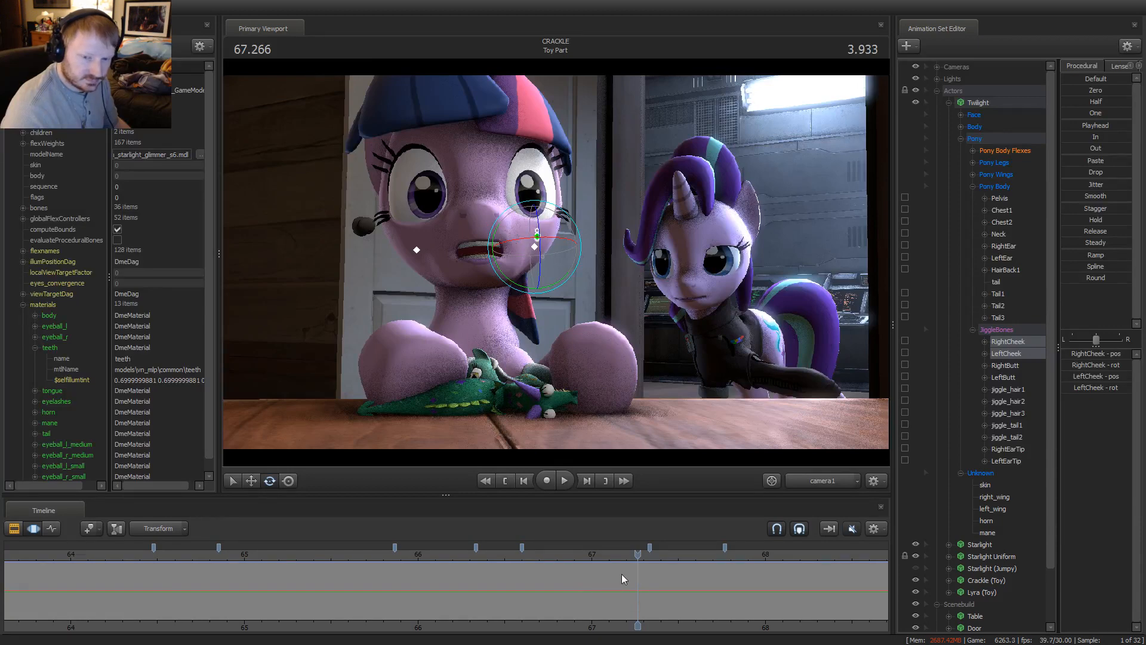
Play Twilight's motion from 67.266 in short stretches, replaying from about 67.8 and stopping at 71.500
scroll(623, 582, "down", 2)
middle_click_drag(669, 624, 426, 595)
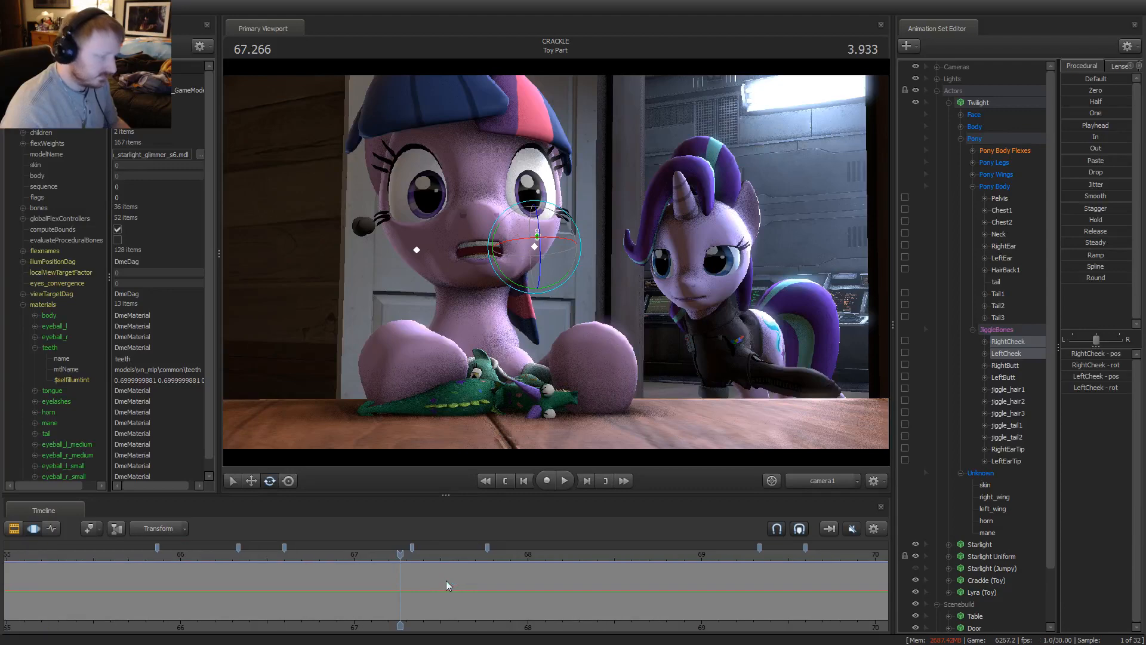
scroll(446, 580, "up", 1)
key("space")
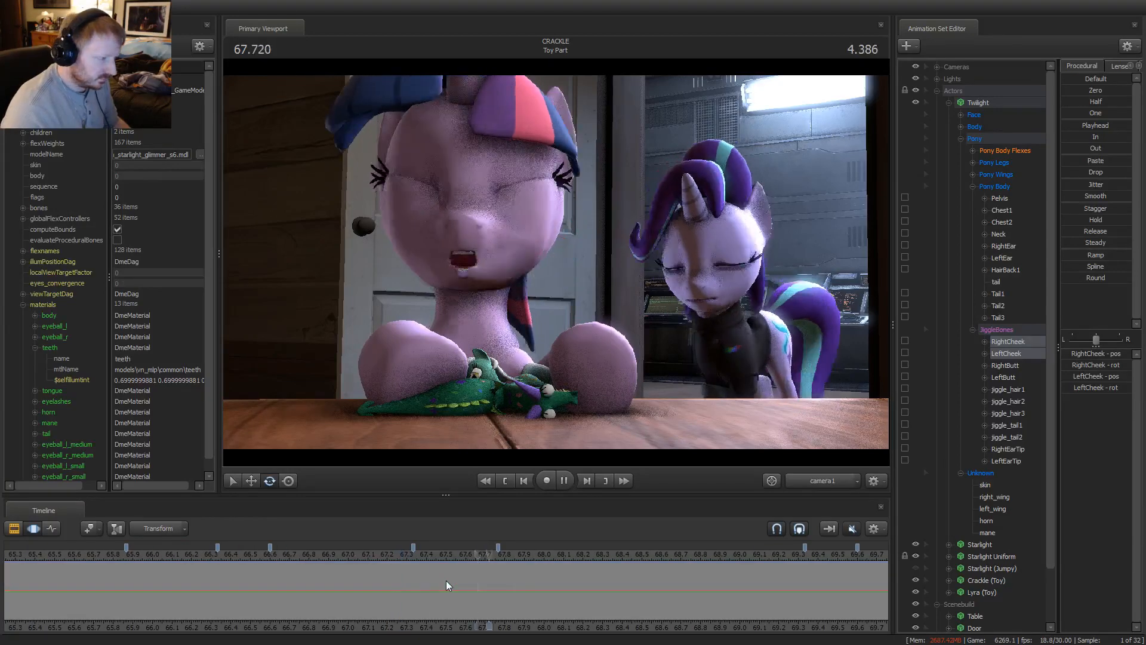
key("space")
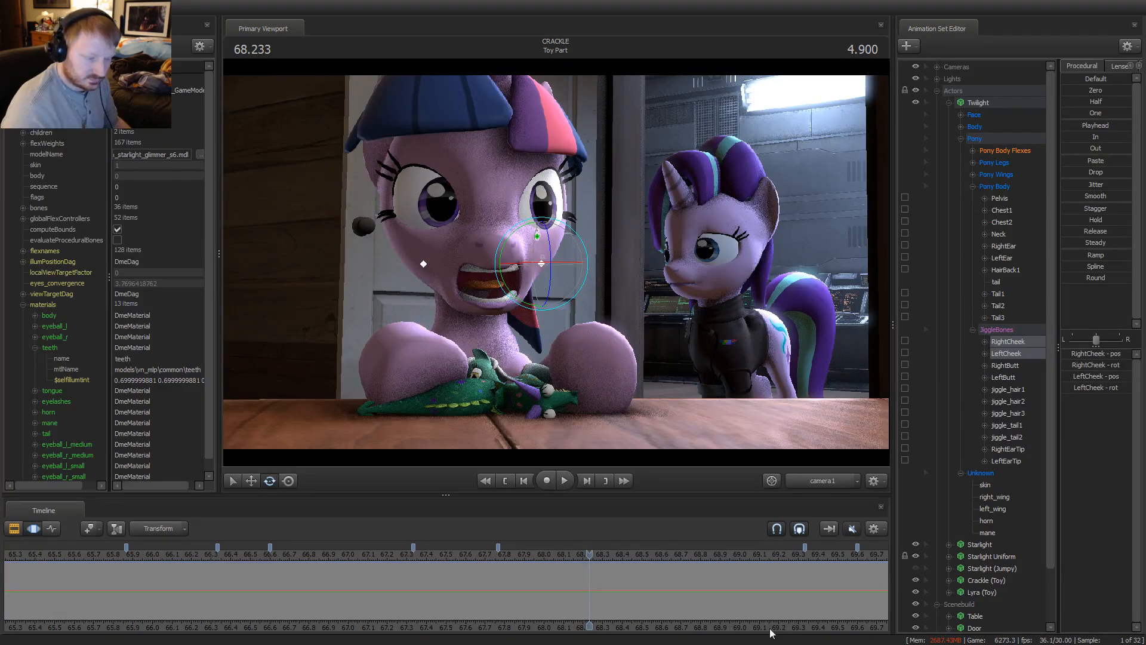
key("space")
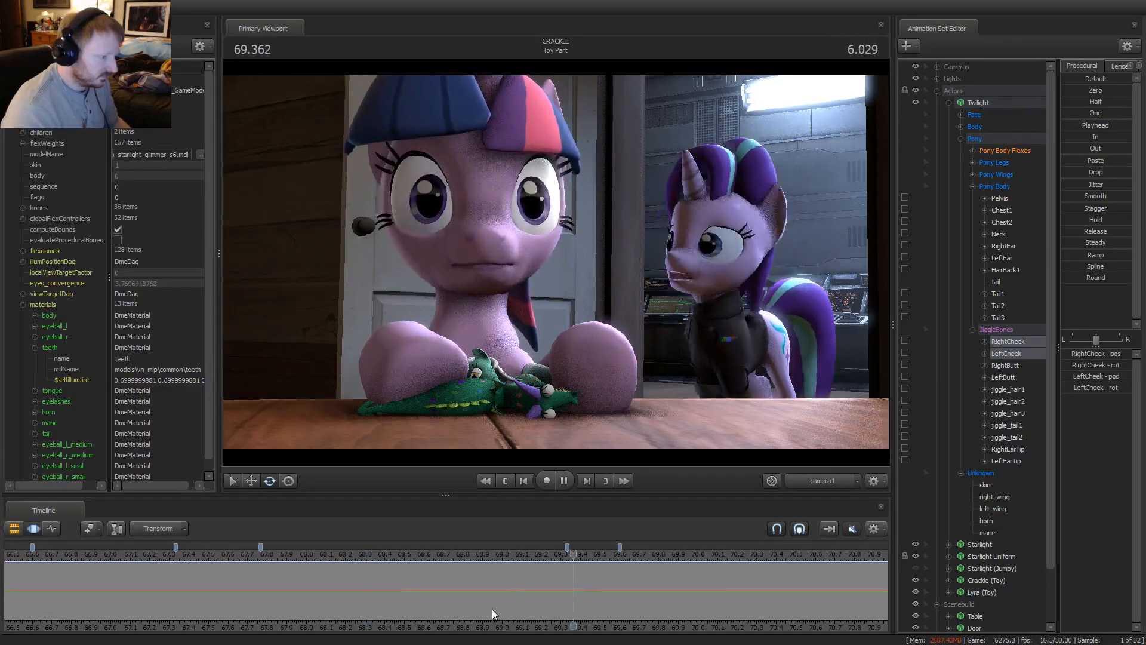
key("space")
left_click(294, 561)
key("space")
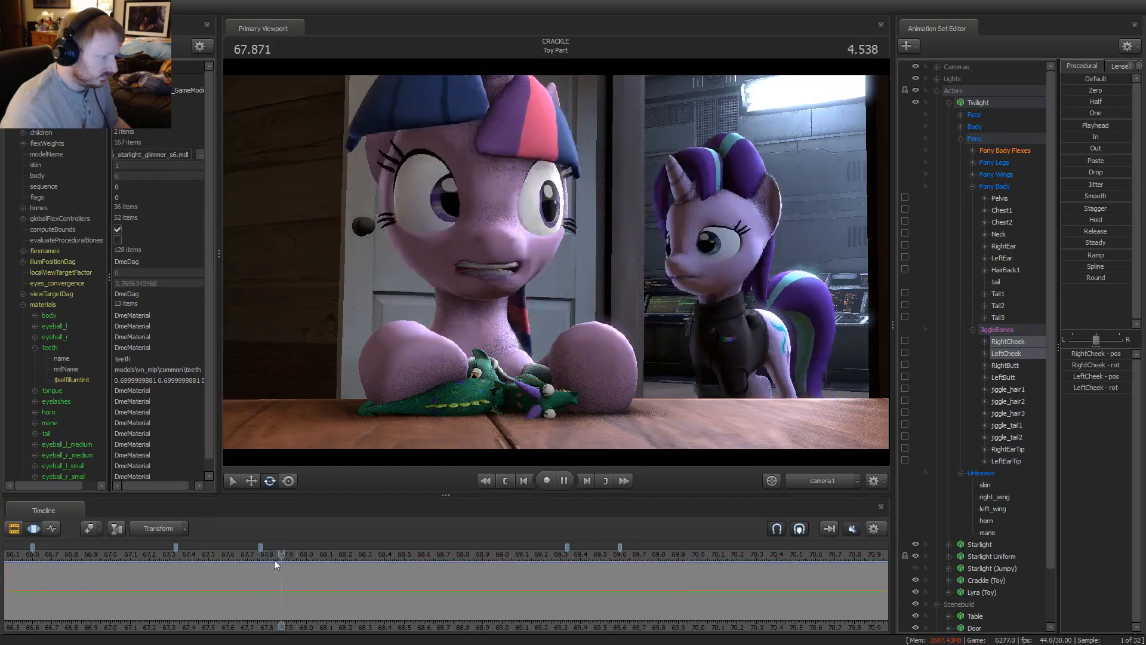
scroll(566, 553, "down", 4)
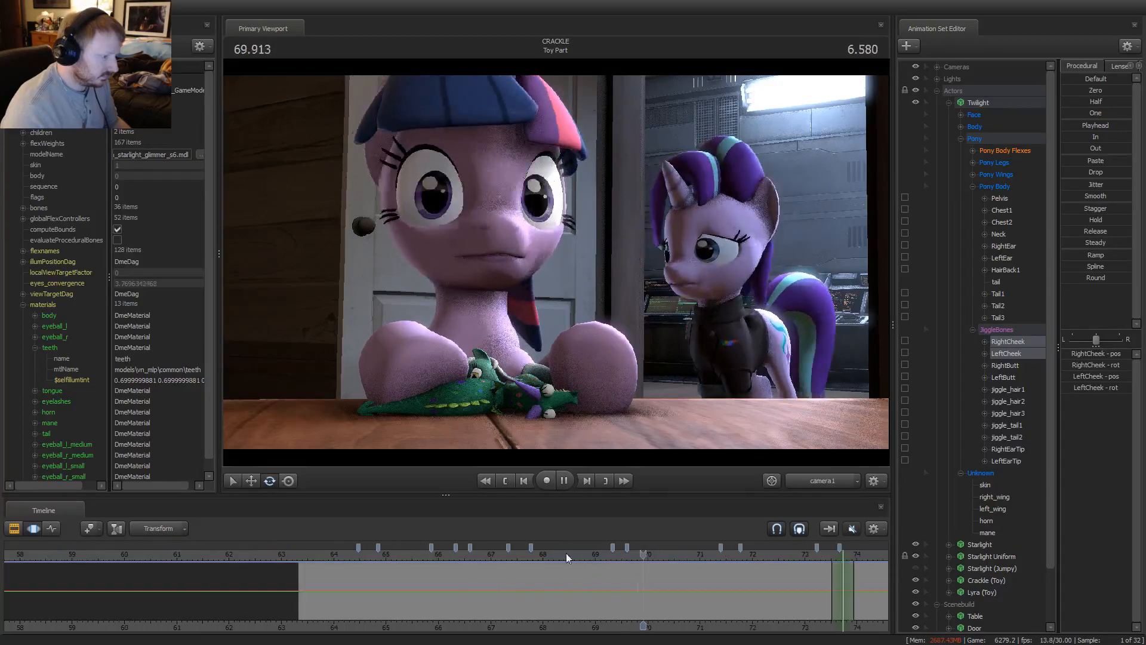
key("space")
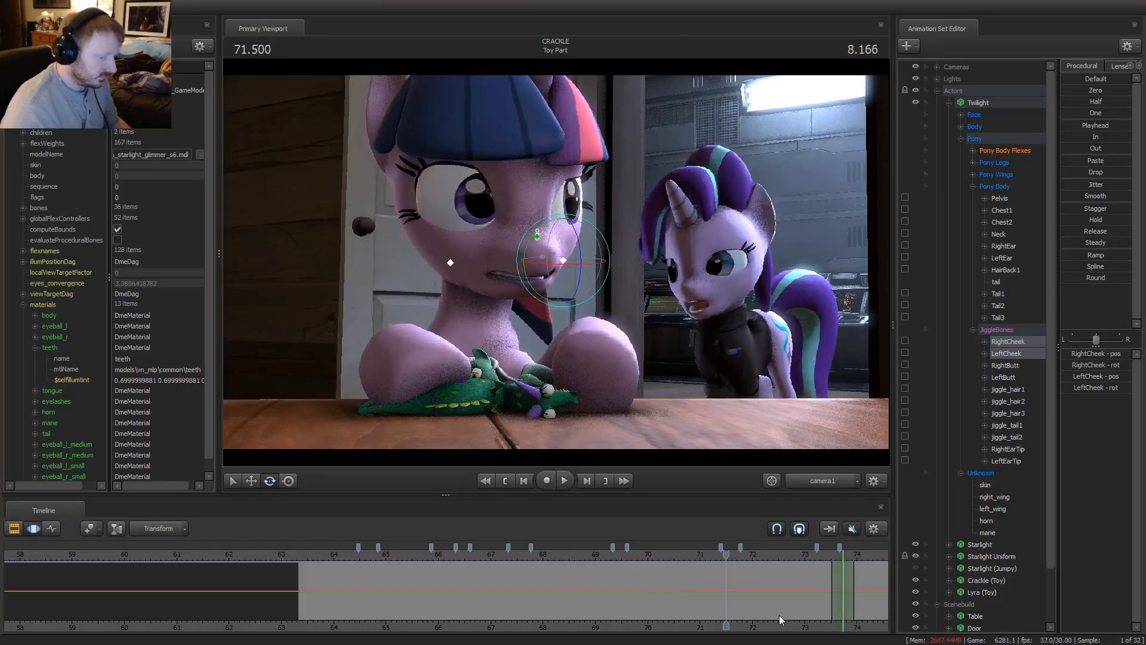
Collapse Twilight's Pony group, select the Pelvis bone of Crackle (Toy), and move the playhead to 71.133
middle_click_drag(771, 616, 661, 621)
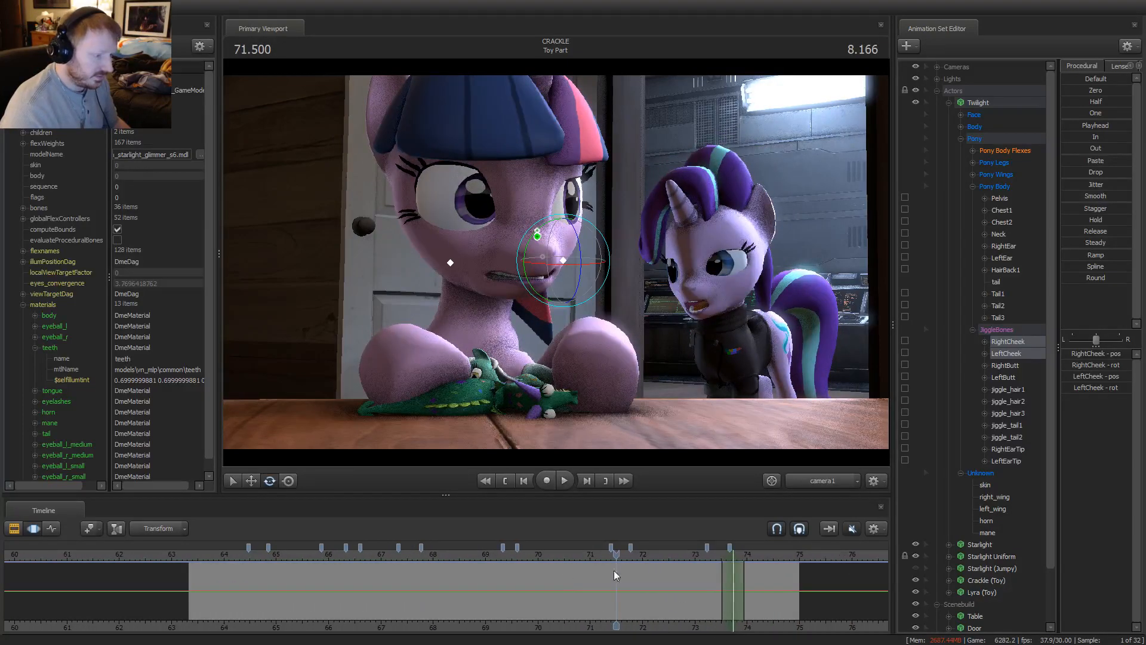
left_click(960, 139)
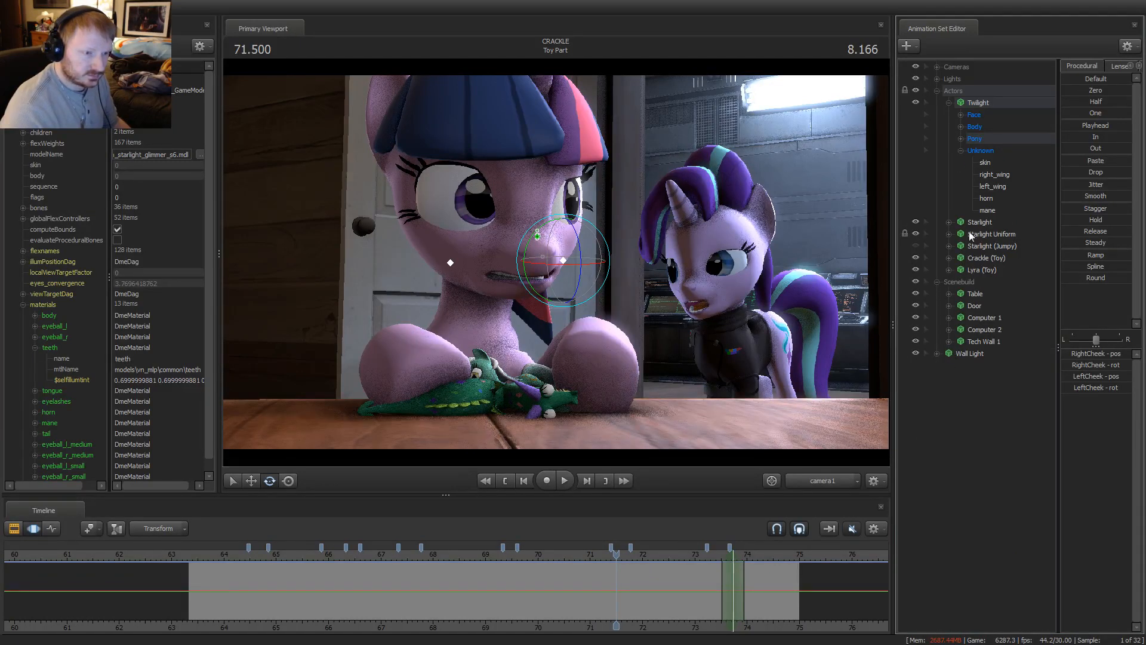
left_click(949, 257)
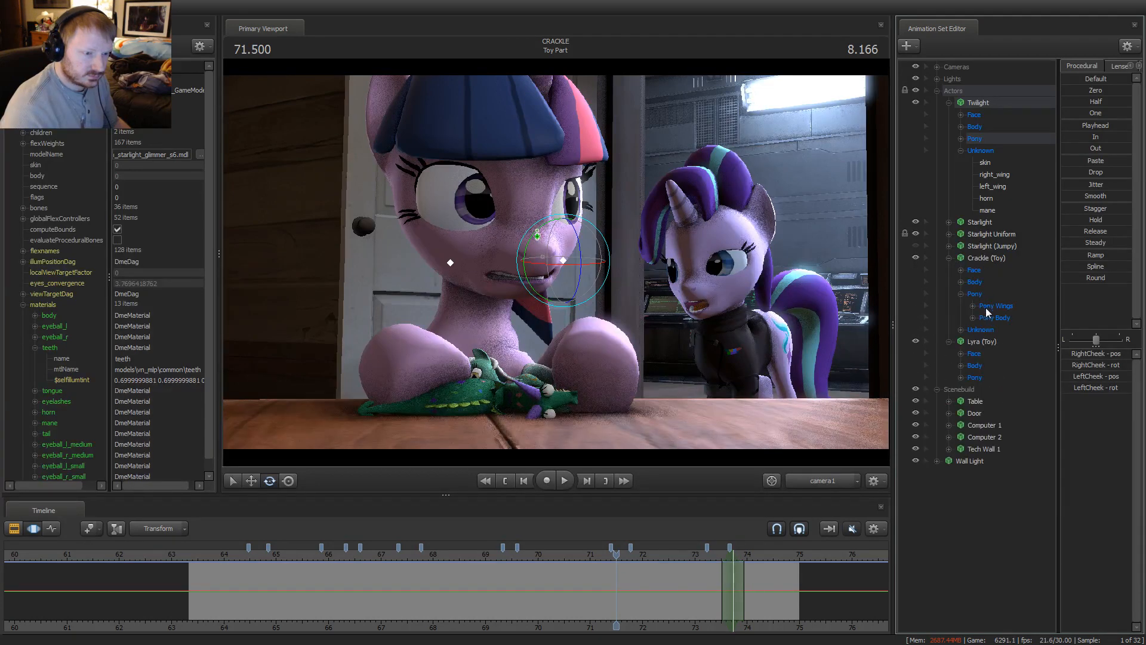
left_click(973, 317)
left_click(996, 329)
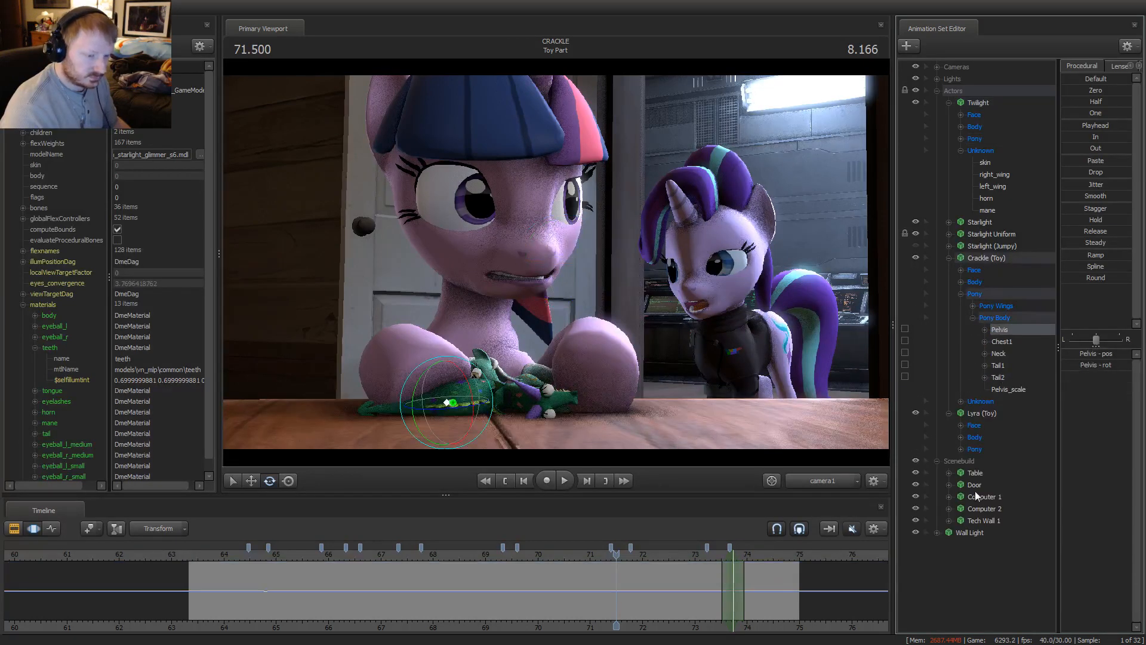
scroll(704, 604, "up", 4)
left_click_drag(615, 591, 566, 587)
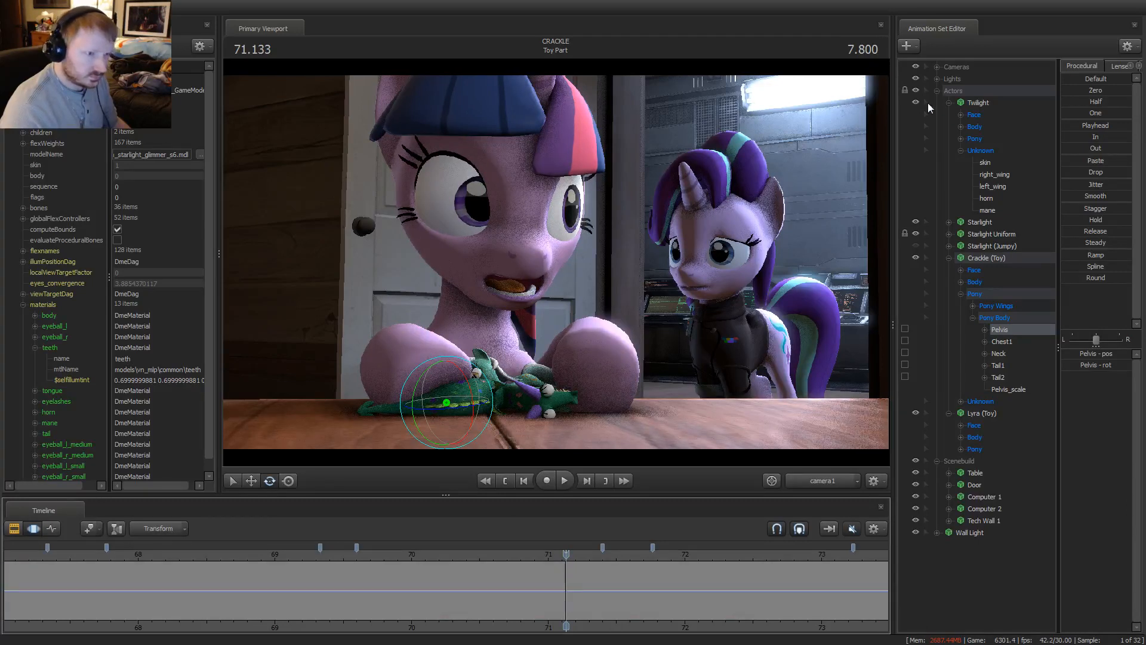
Select Twilight's RightShoulder bone and make a time selection from about 71.1 to 73.5, with falloff, matching her leg motion
key("ctrl")
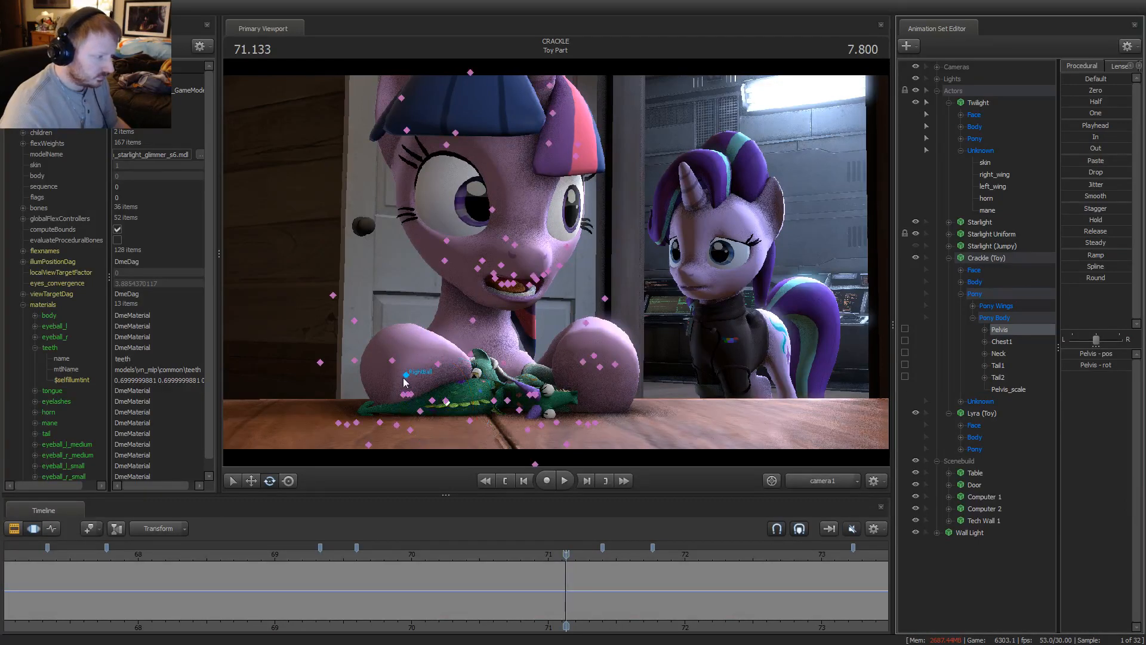
left_click(436, 367, "ctrl")
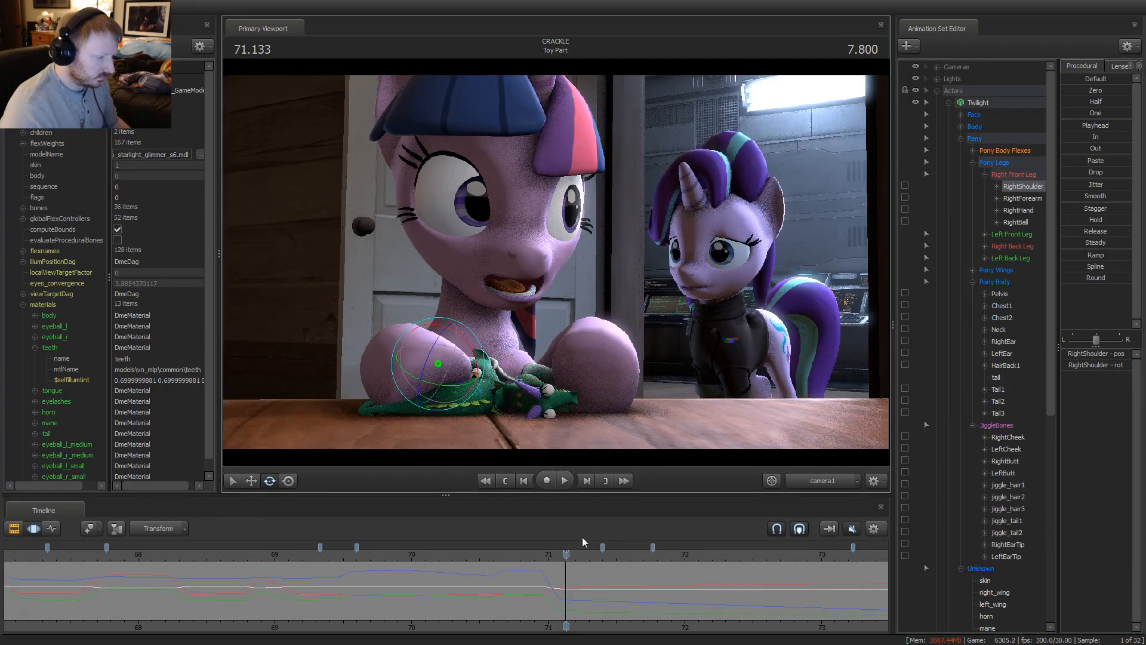
left_click(556, 590)
left_click_drag(577, 588, 603, 585)
scroll(604, 585, "up", 6, "shift")
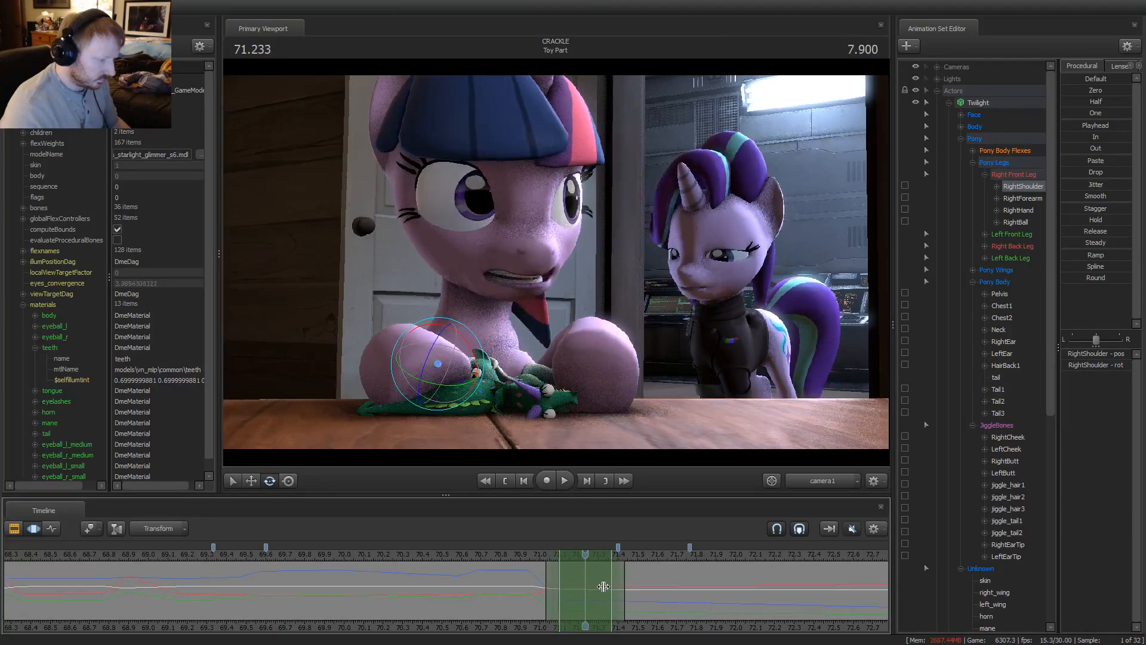
scroll(640, 604, "down", 5)
middle_click_drag(655, 624, 481, 608)
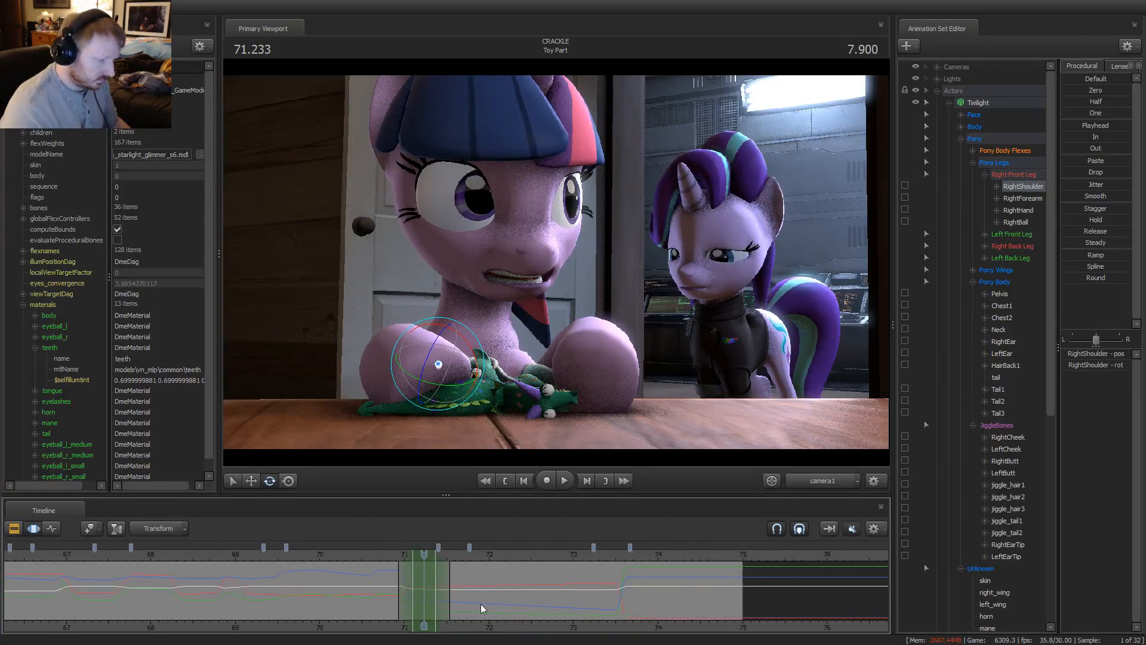
left_click_drag(454, 582, 617, 603)
scroll(617, 603, "up", 2)
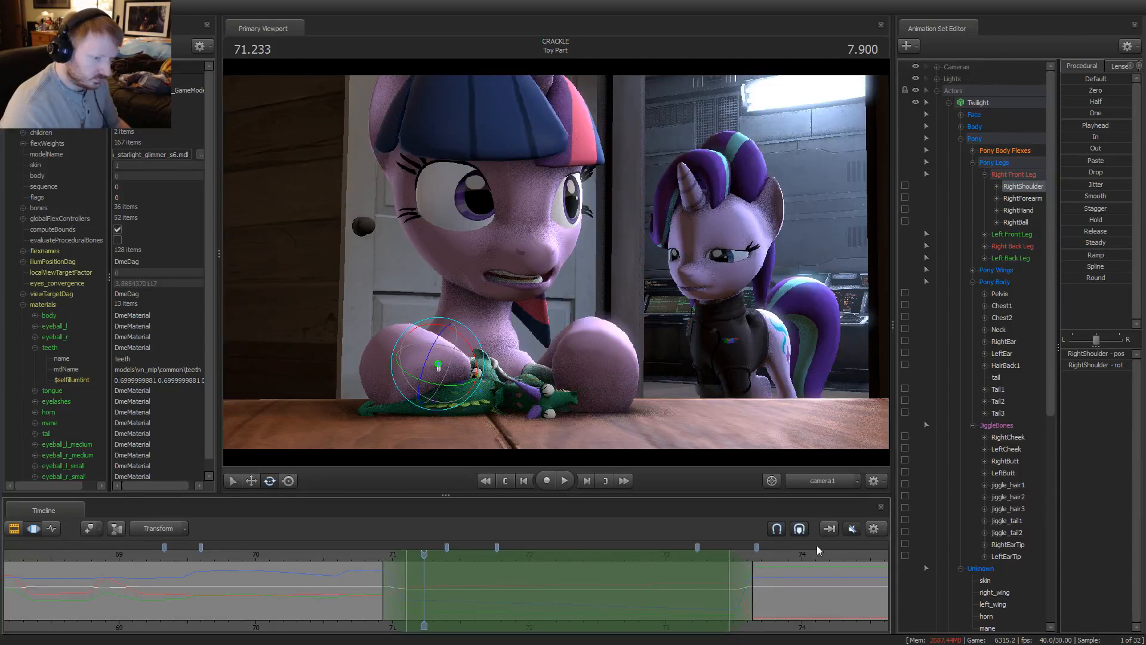
Select the rootTransform of Crackle (Toy) and extend the time selection's ending falloff to about 73.7
scroll(995, 335, "down", 9)
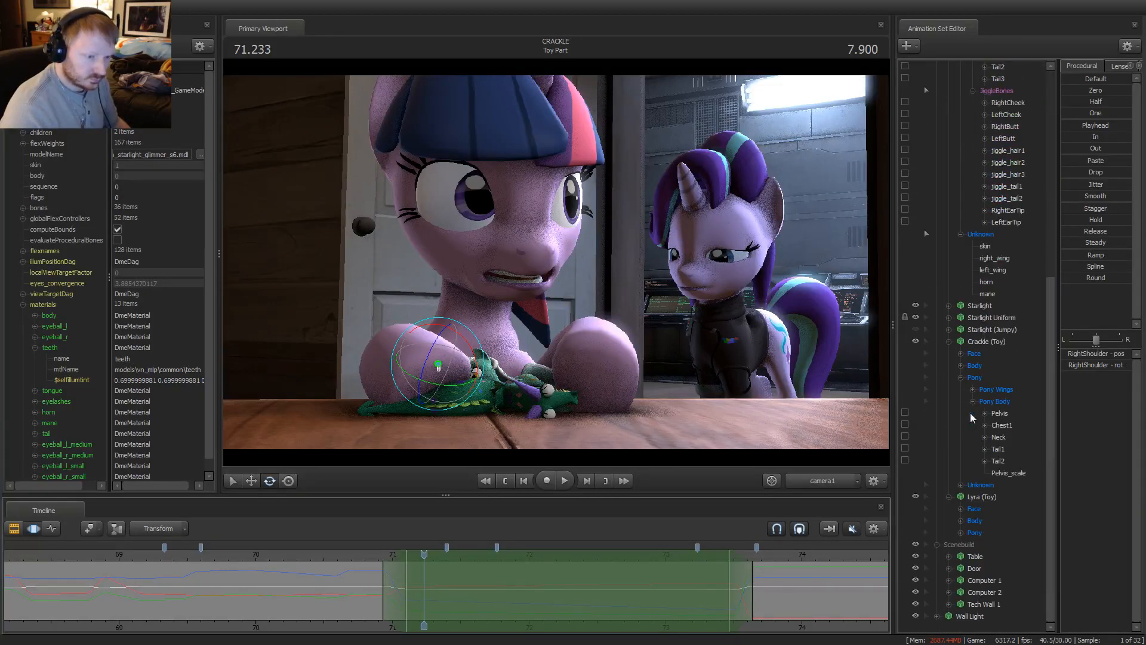
left_click(1008, 417)
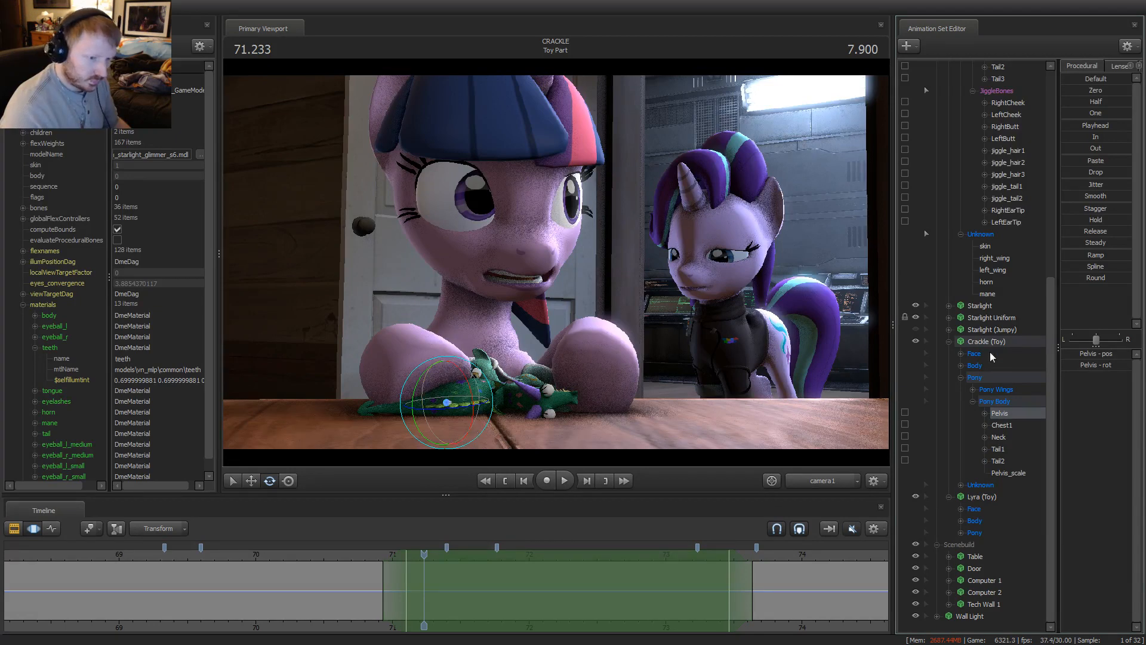
left_click(960, 354)
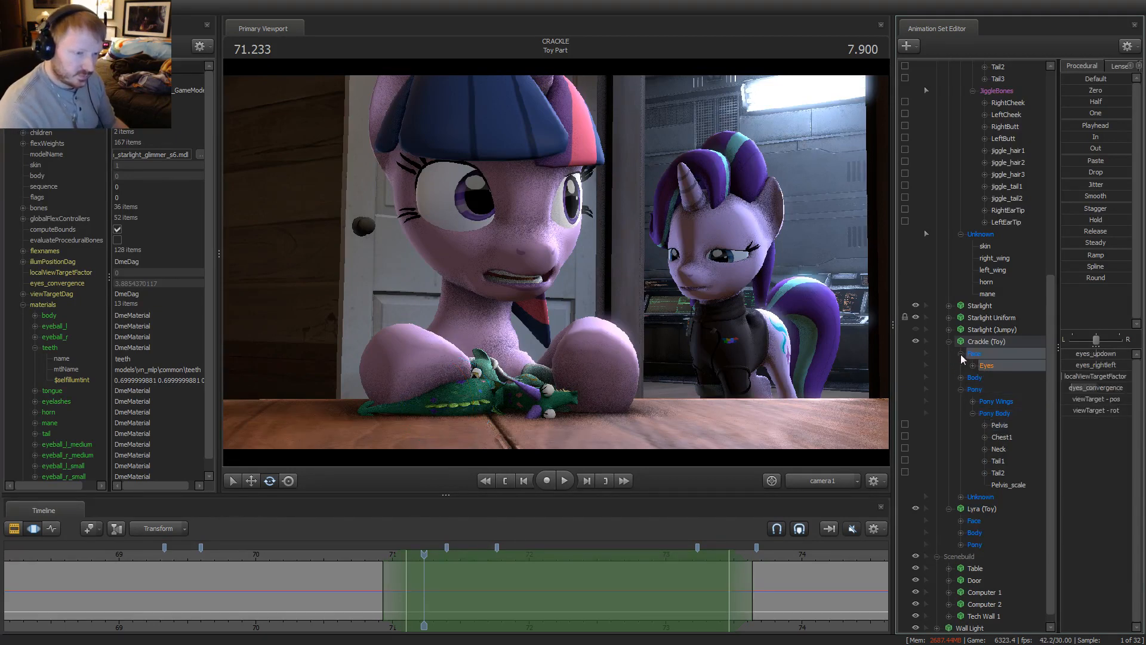
left_click(961, 353)
left_click(961, 364)
left_click(995, 377)
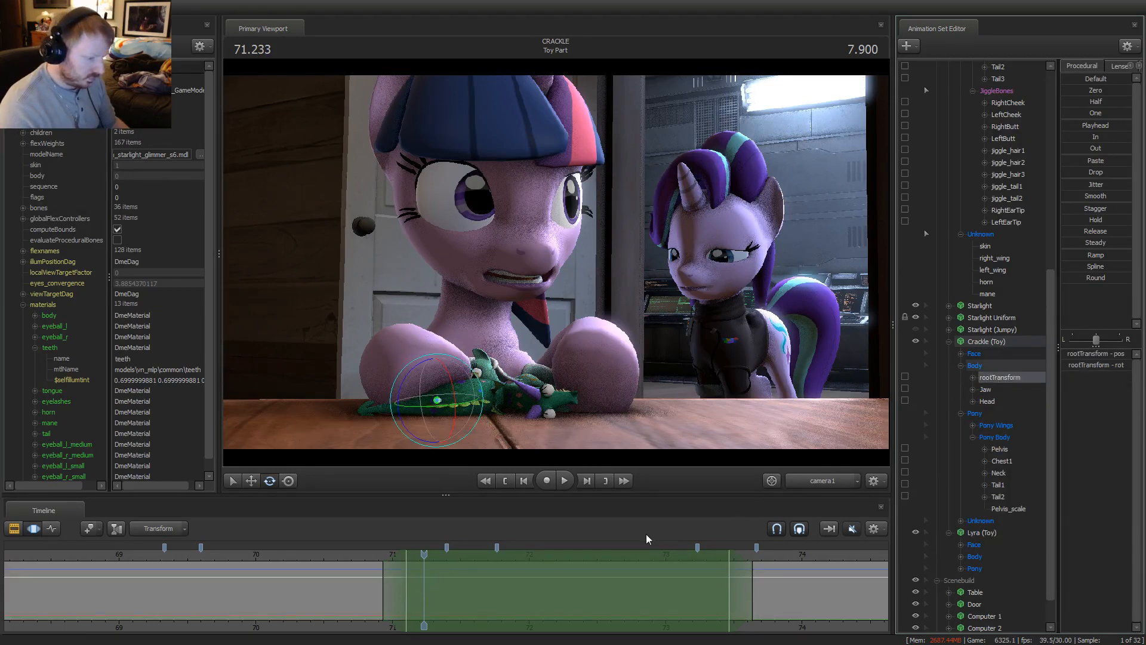
scroll(701, 569, "down", 2)
scroll(701, 567, "up", 1)
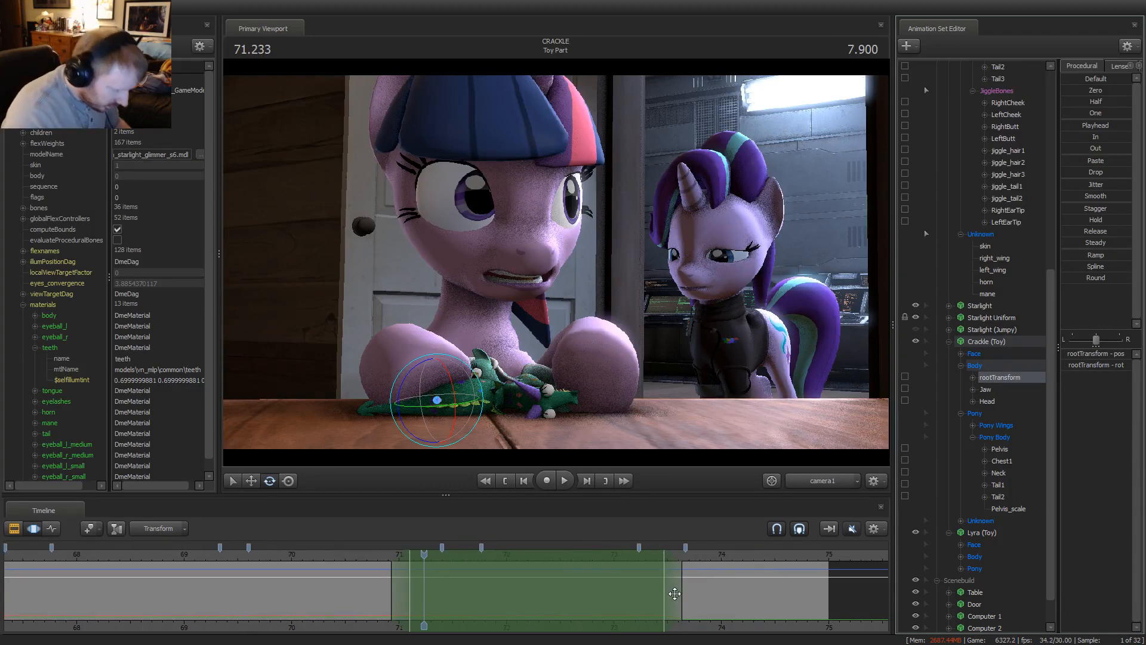
left_click_drag(682, 593, 689, 595)
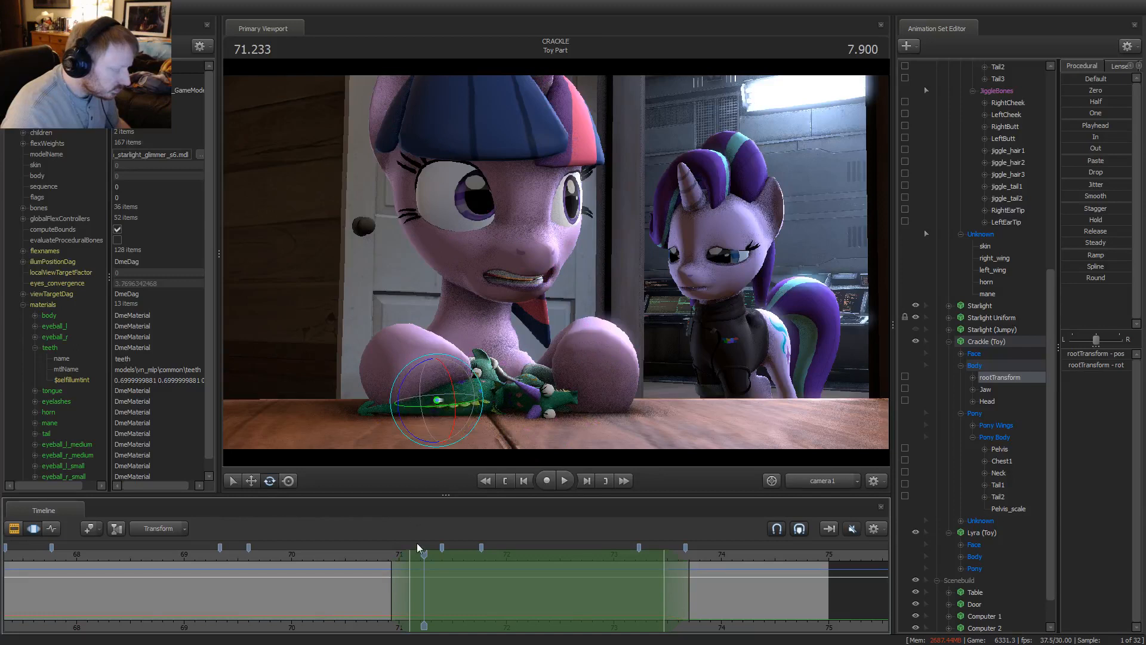
left_click(386, 569)
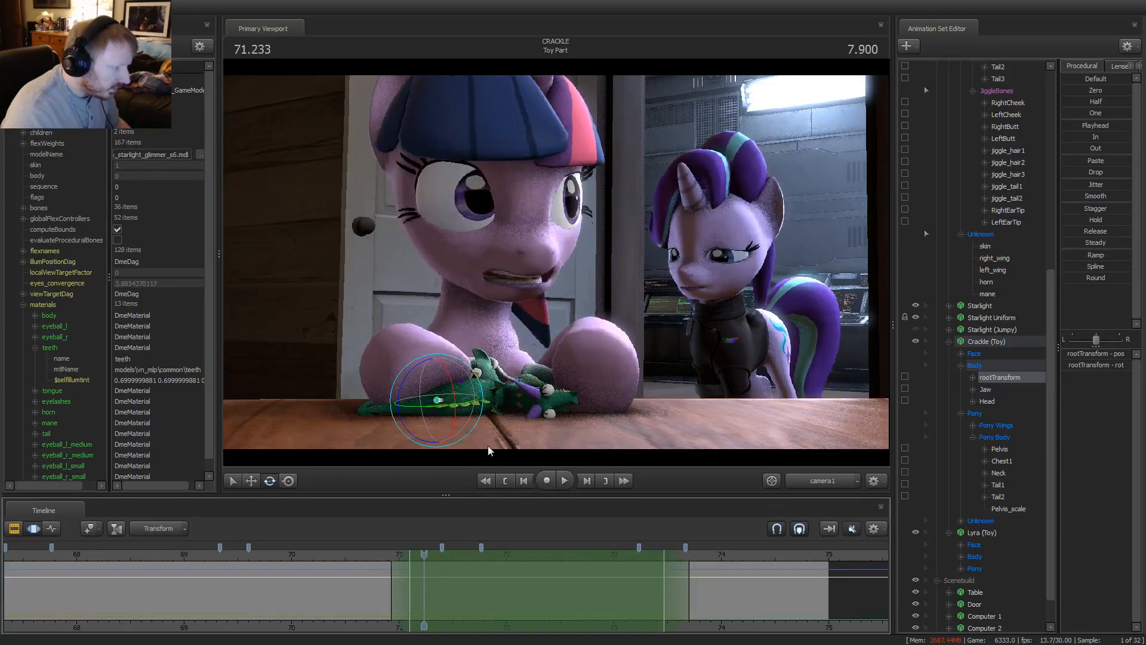
Rotate Crackle (Toy) slightly by its rootTransform over the selected range, activate the Move tool, and scrub to 71.333
left_click(439, 415)
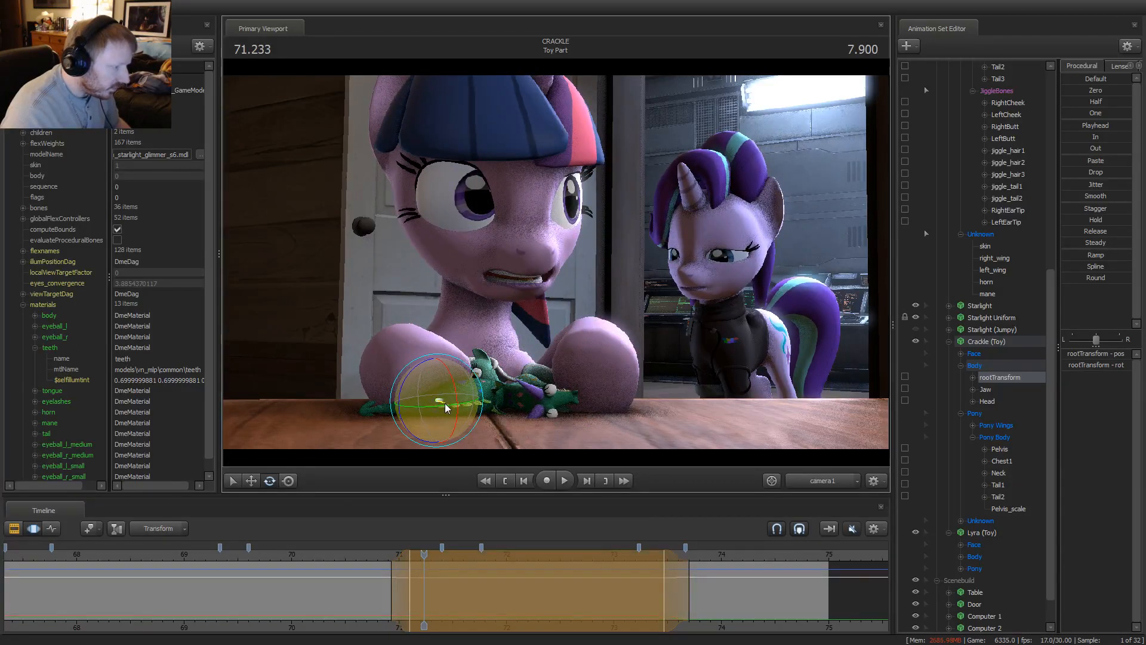
key("w")
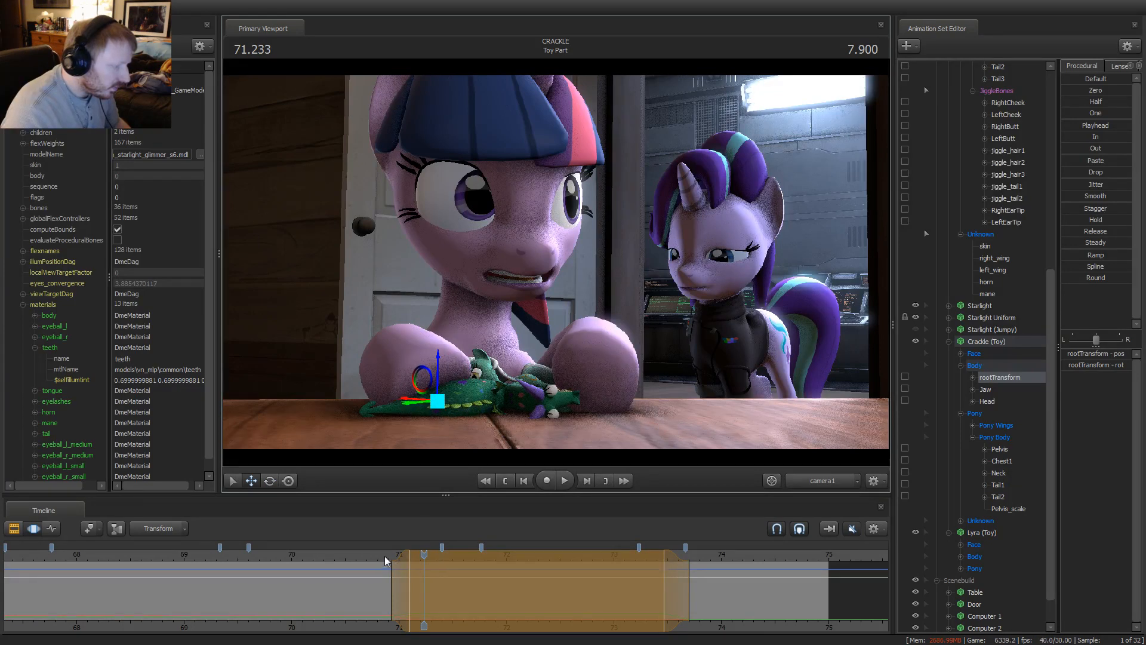
left_click_drag(385, 560, 436, 567)
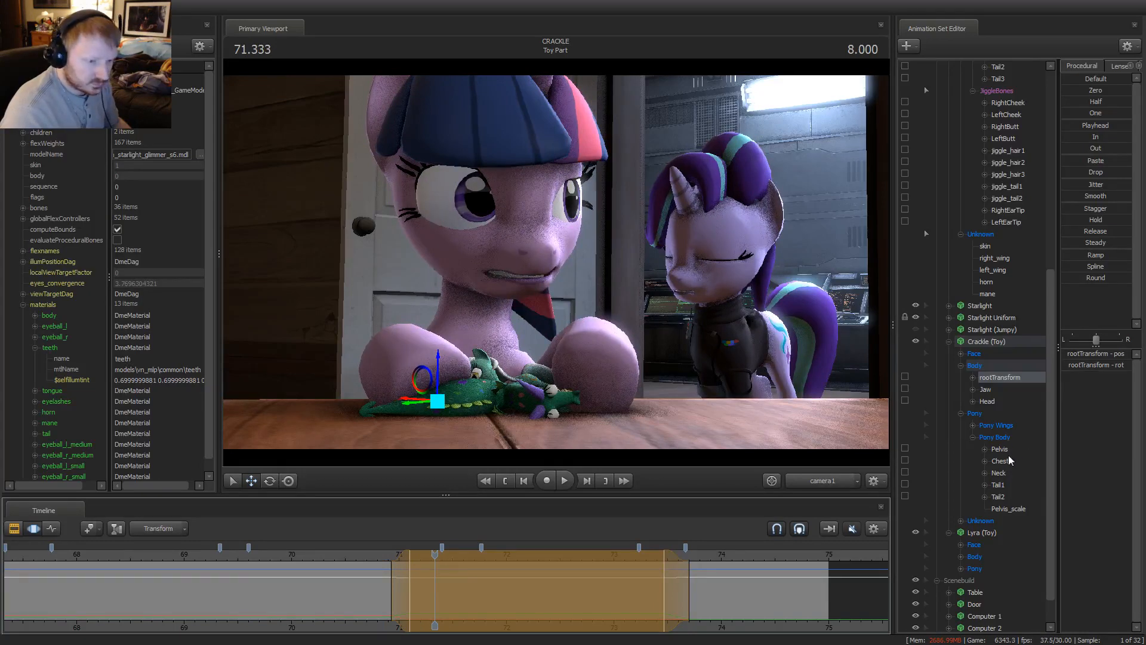
Select Lyra (Toy) and rotate it slightly over the selected range, briefly playing the motion and adjusting the rotation again at 71.400
left_click(982, 533)
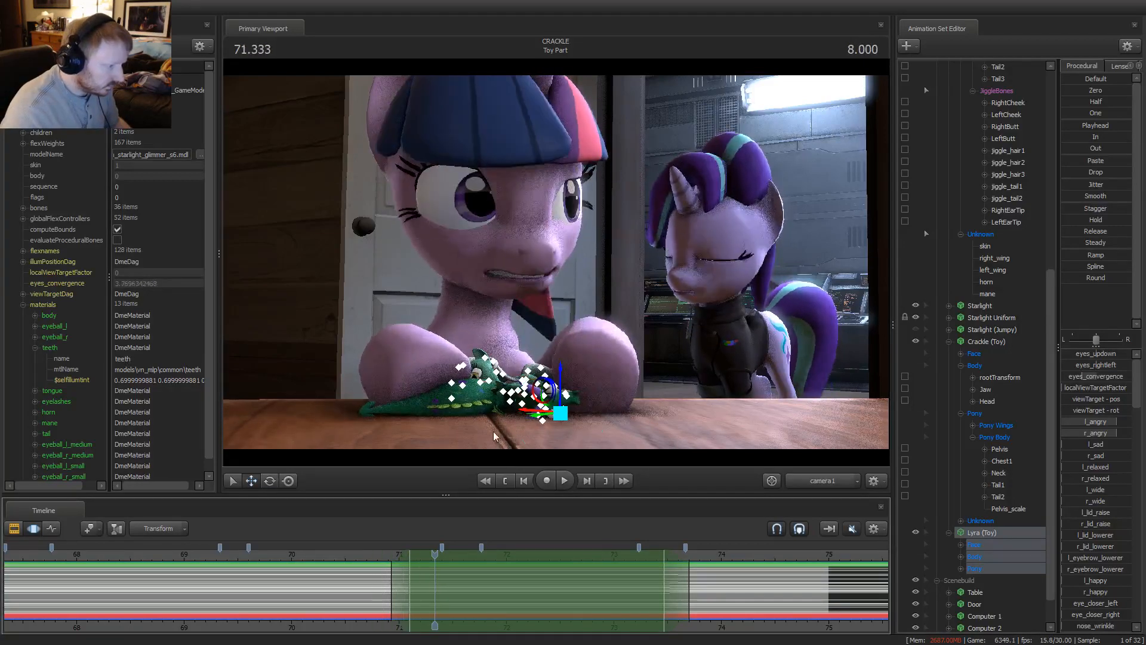
key("e")
left_click_drag(564, 409, 561, 411)
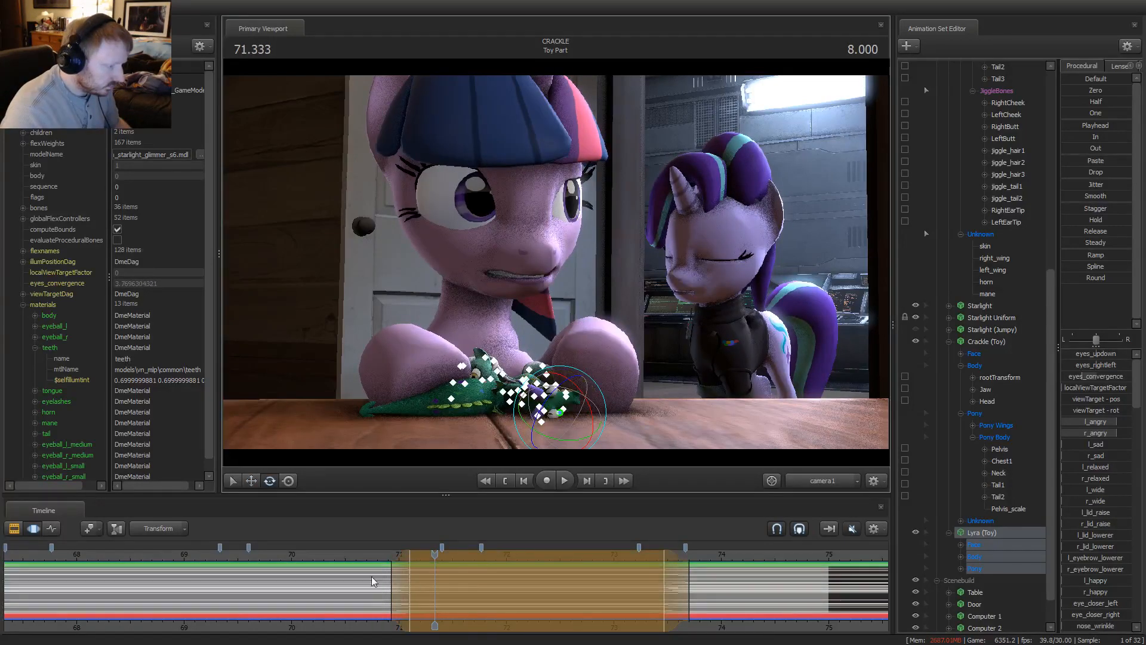
left_click(376, 558)
key("space")
key("space")
left_click(442, 554)
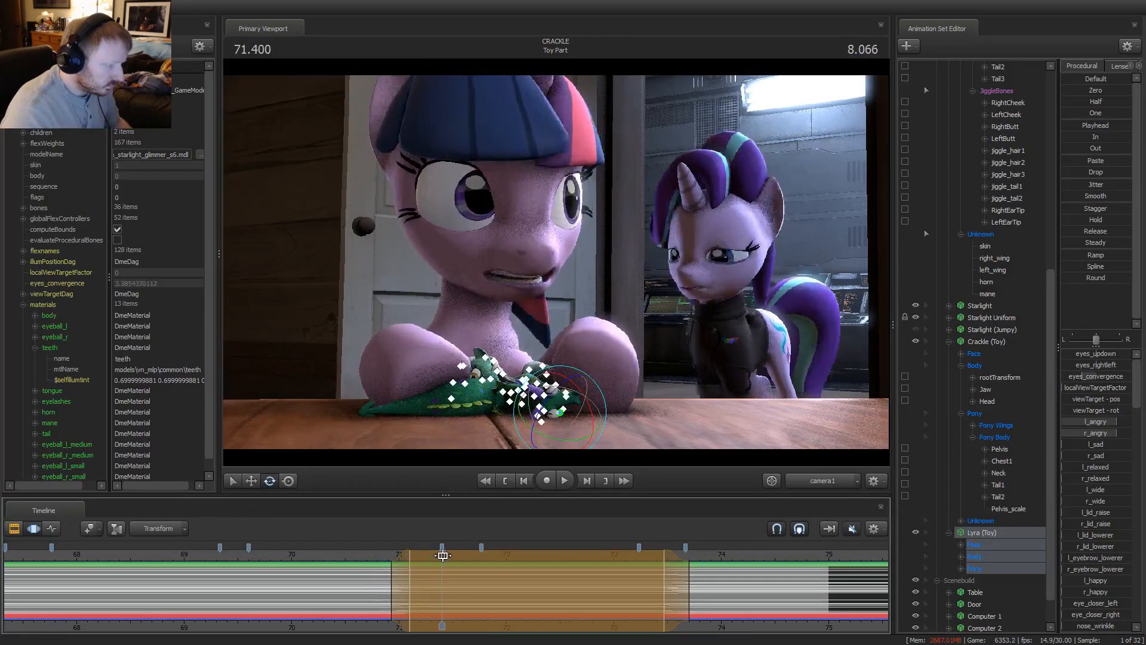
left_click_drag(565, 413, 579, 418)
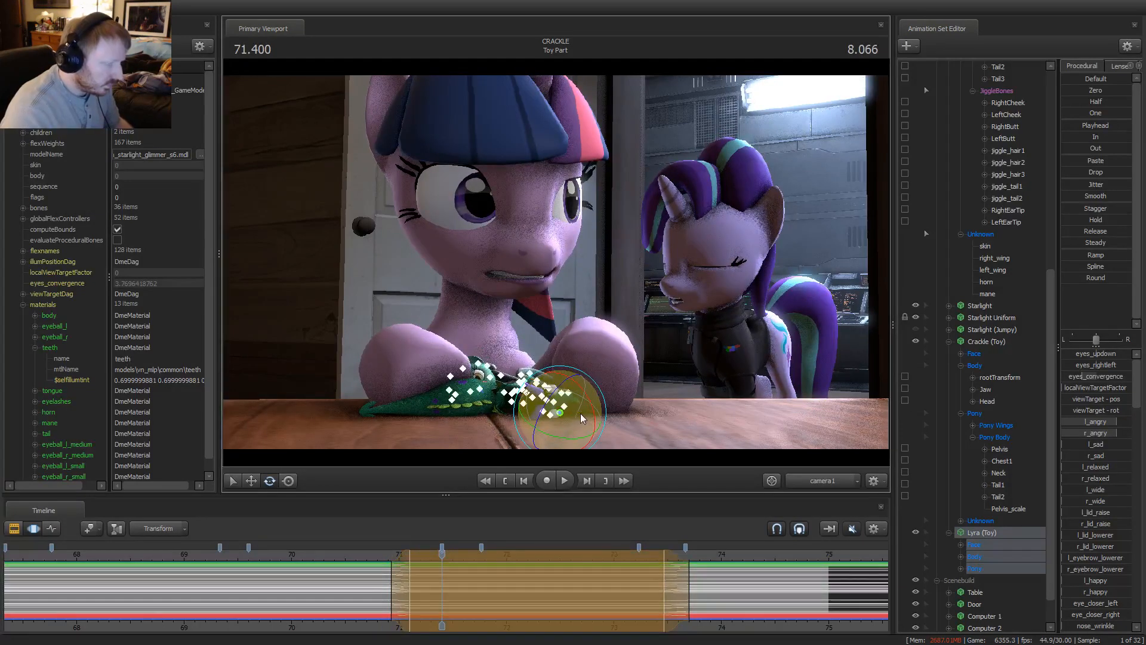
Set the Rotation Mode to World, rotate Lyra (Toy) at 71.400, and nudge it vertically
right_click(547, 410)
mouse_move(589, 436)
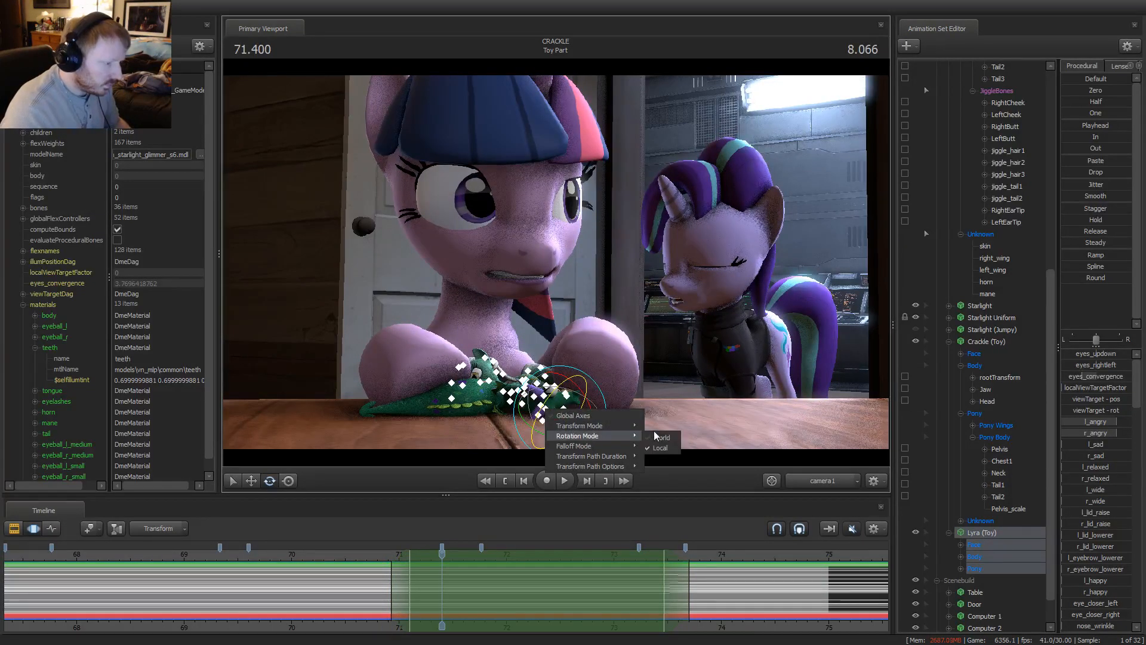
left_click(660, 437)
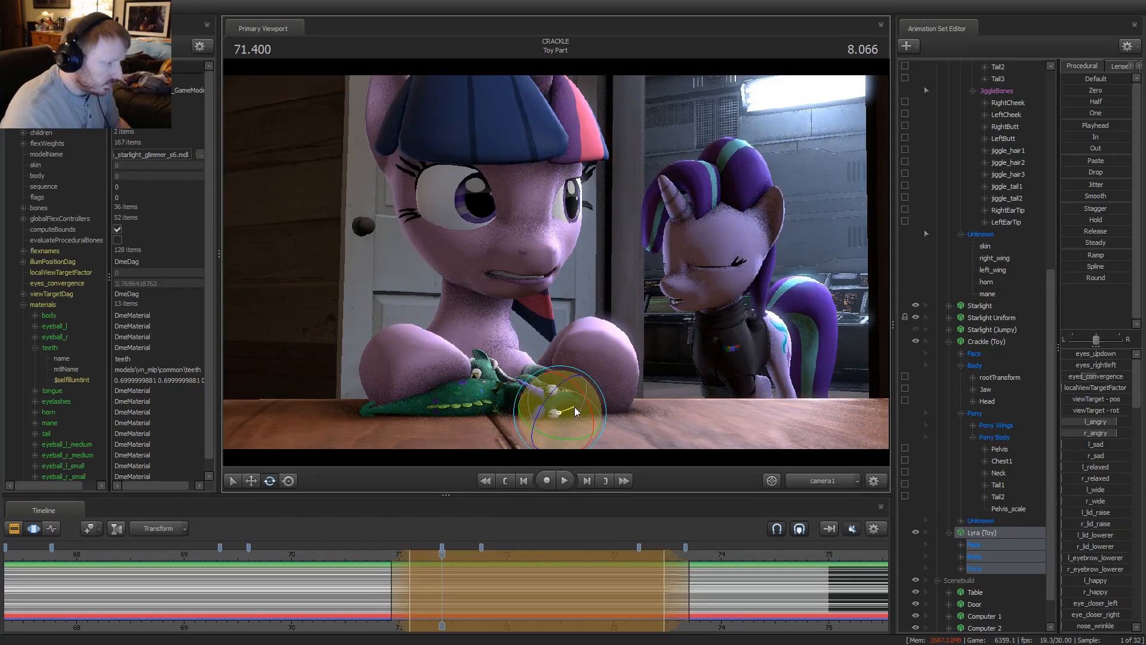
key("w")
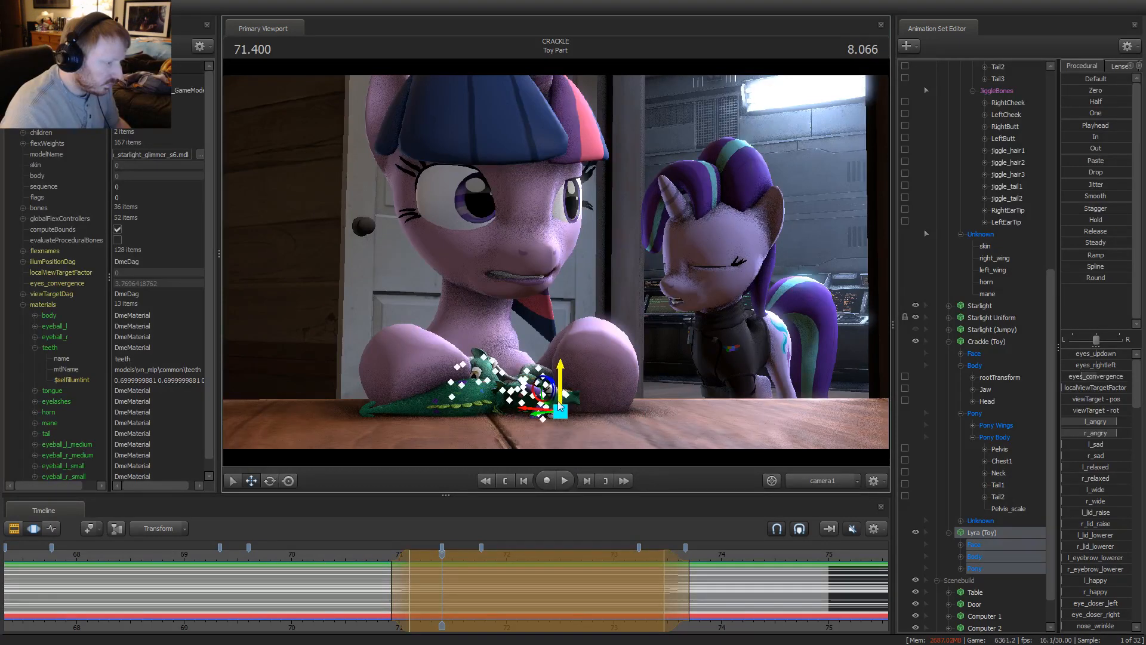
Play the toys' adjusted motion under Twilight's hooves, replaying from about 69.7 through the end of the selected range
key("space")
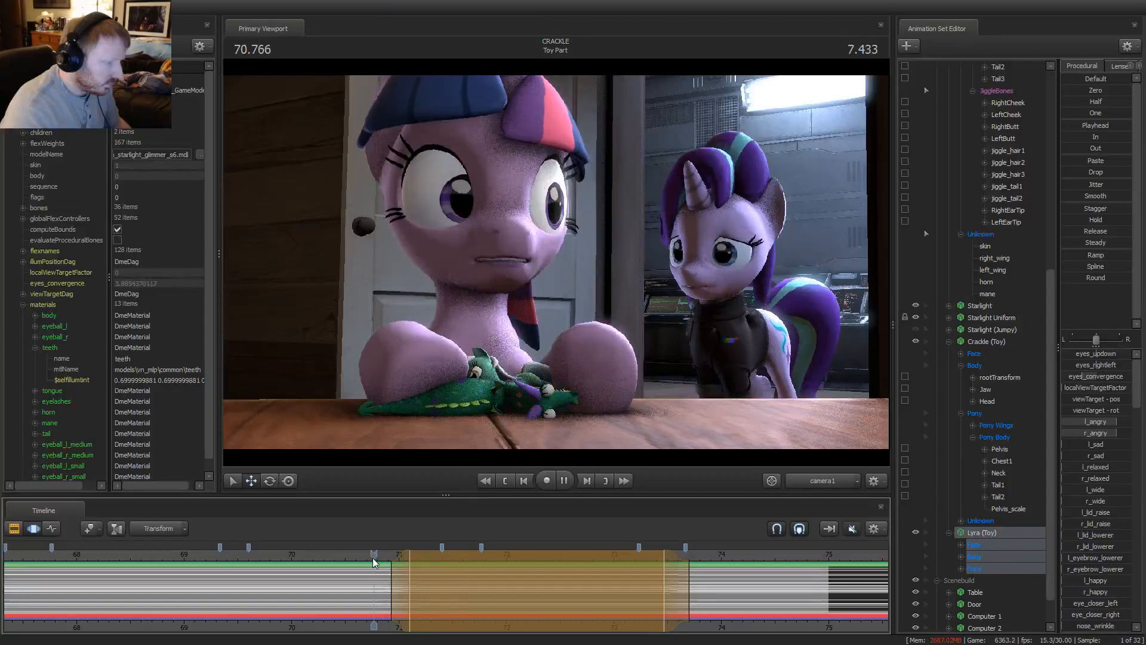
key("space")
left_click_drag(374, 563, 257, 566)
key("space")
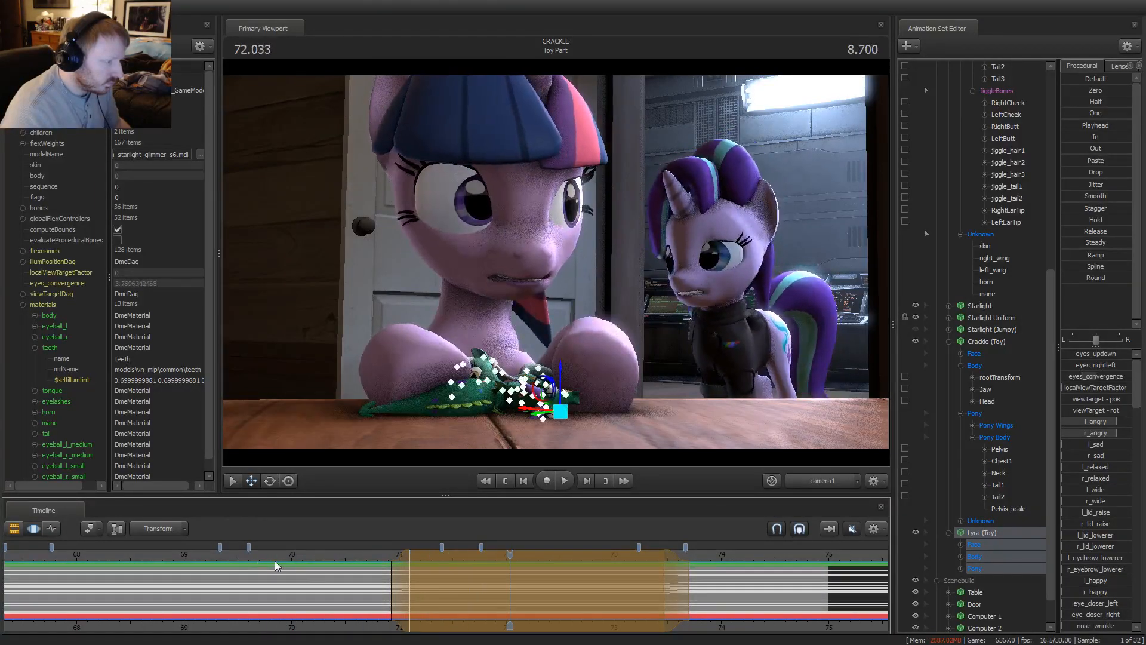
scroll(514, 595, "down", 5)
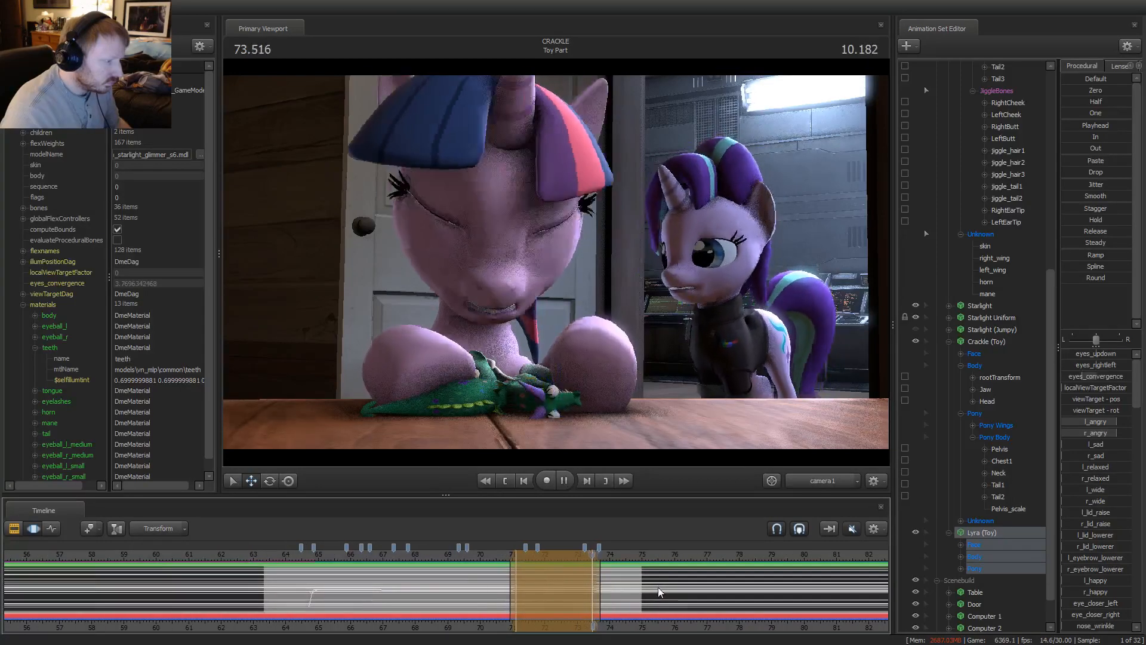
key("space")
Return to the Clip Editor and play the opening of the Toy Part shot repeatedly, stopping at 65.333
scroll(667, 591, "down", 3)
left_click_drag(416, 554, 432, 553)
key("F2")
key("space")
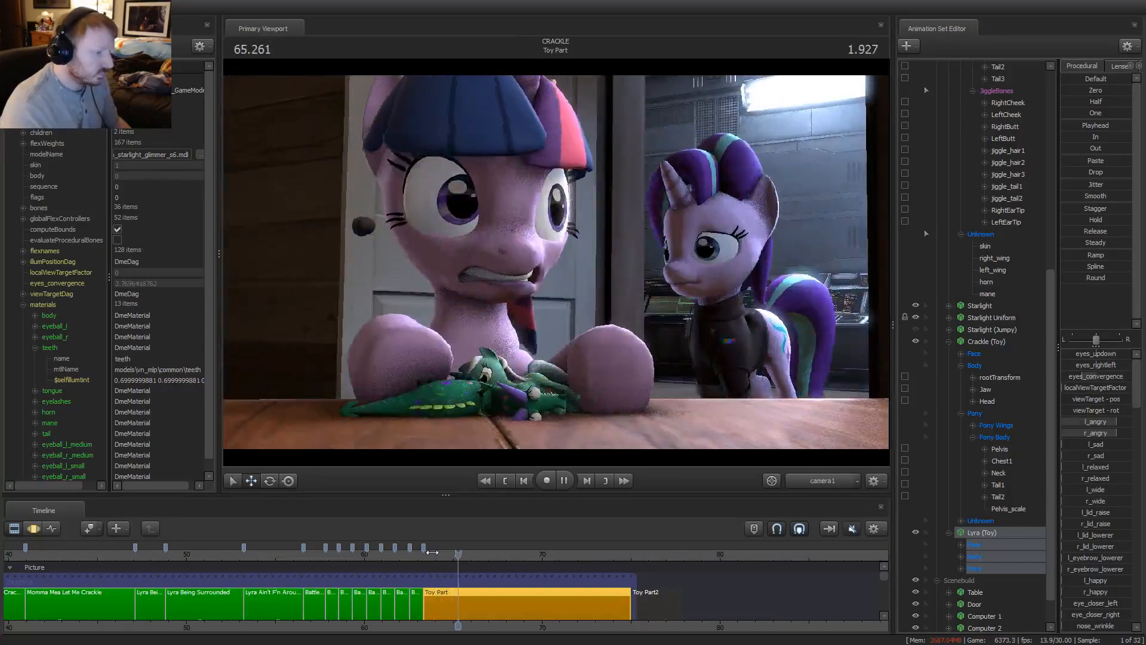
key("space")
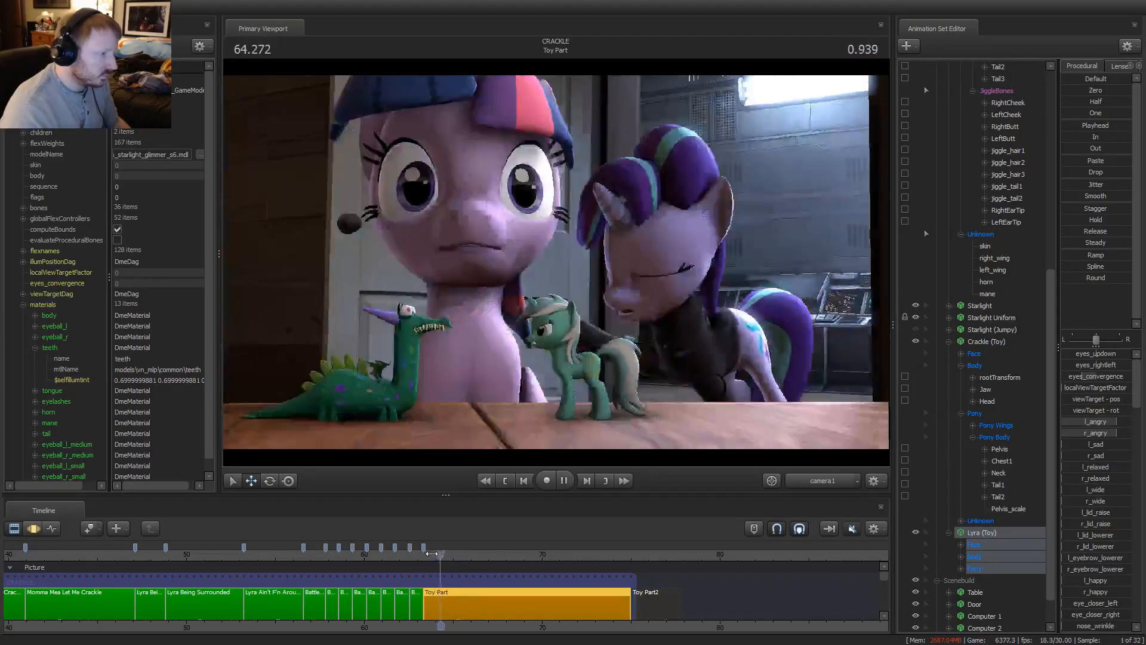
left_click_drag(438, 553, 434, 554)
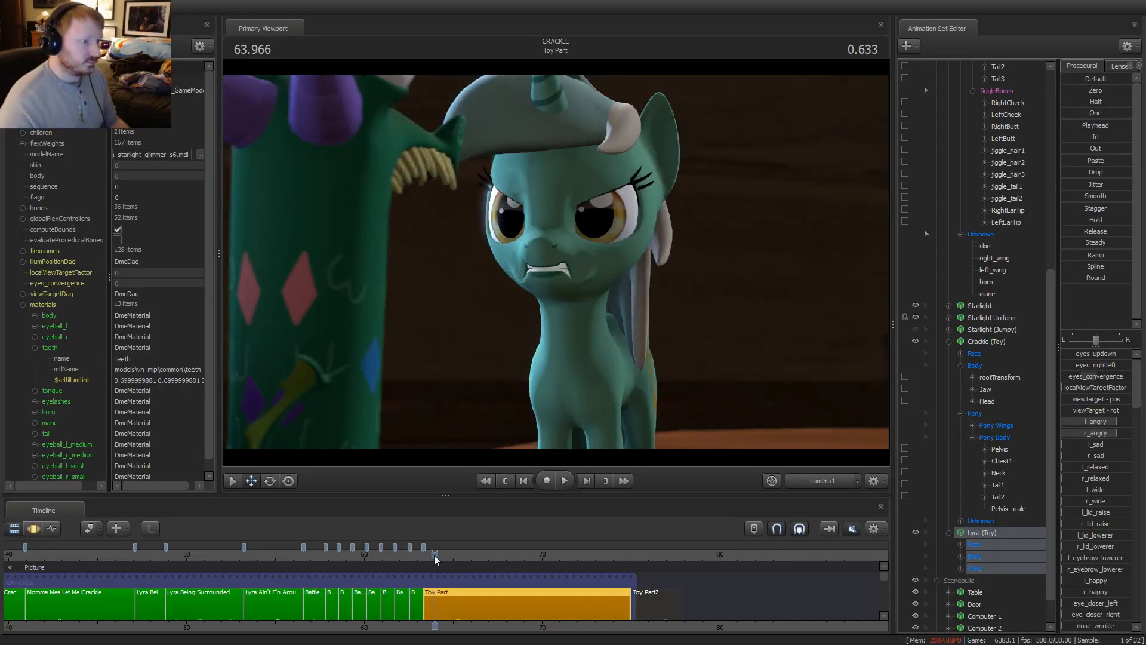
key("space")
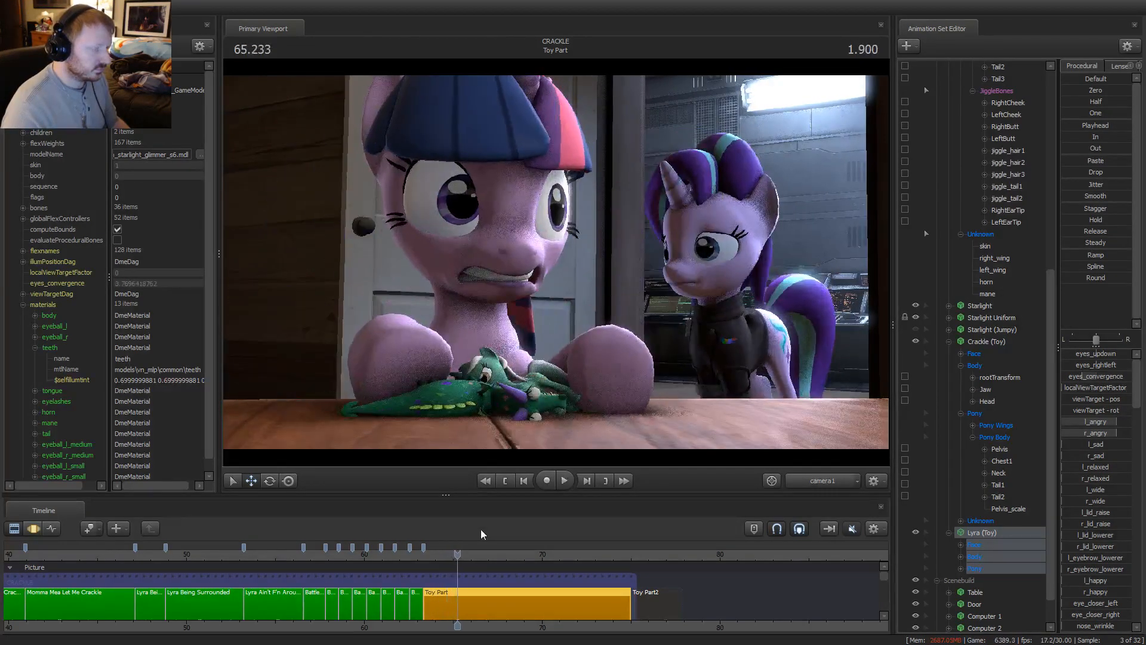
left_click(433, 556)
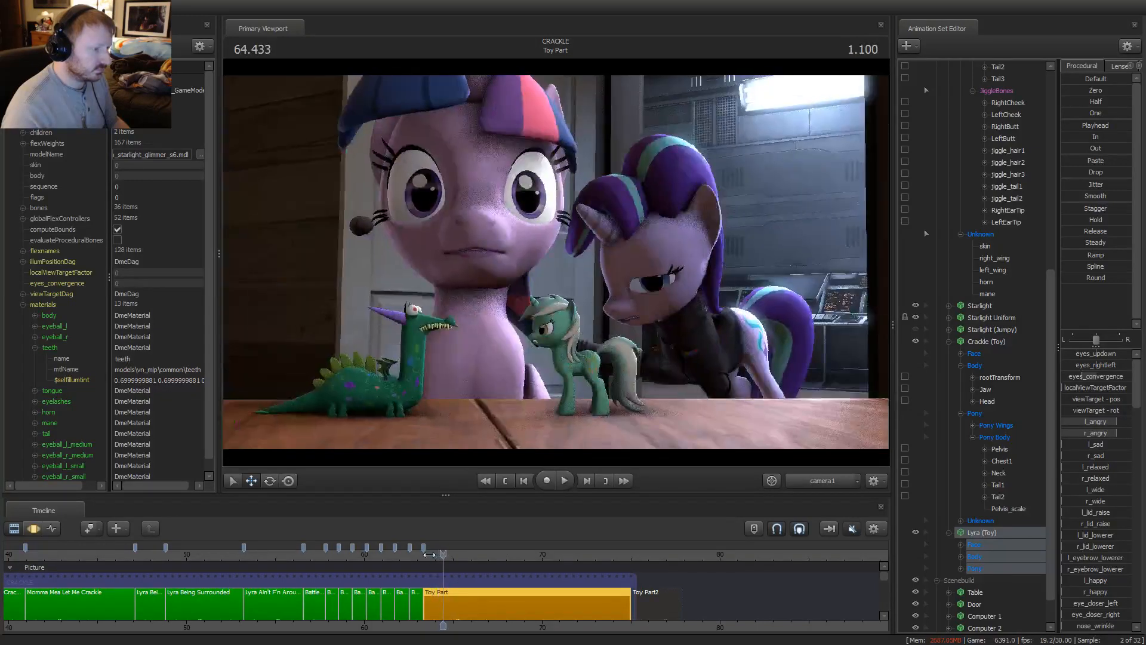
key("space")
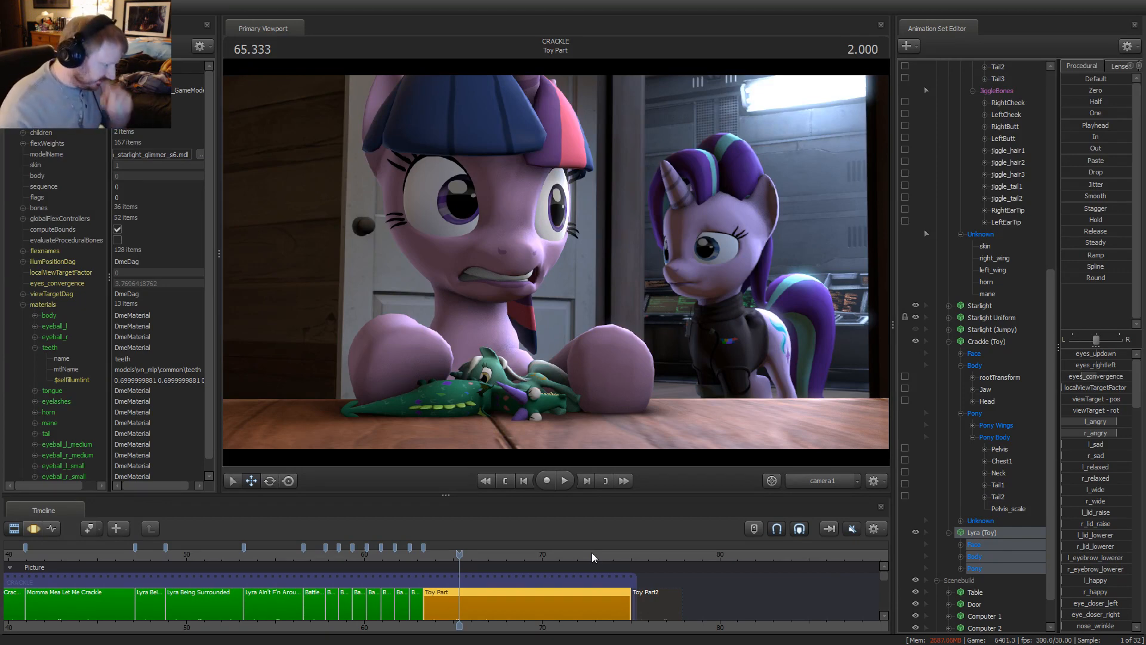
Replay the Toy Part shot from its first frames to 64.733, and place the playhead at 63.600
scroll(529, 592, "down", 5)
scroll(494, 597, "up", 5)
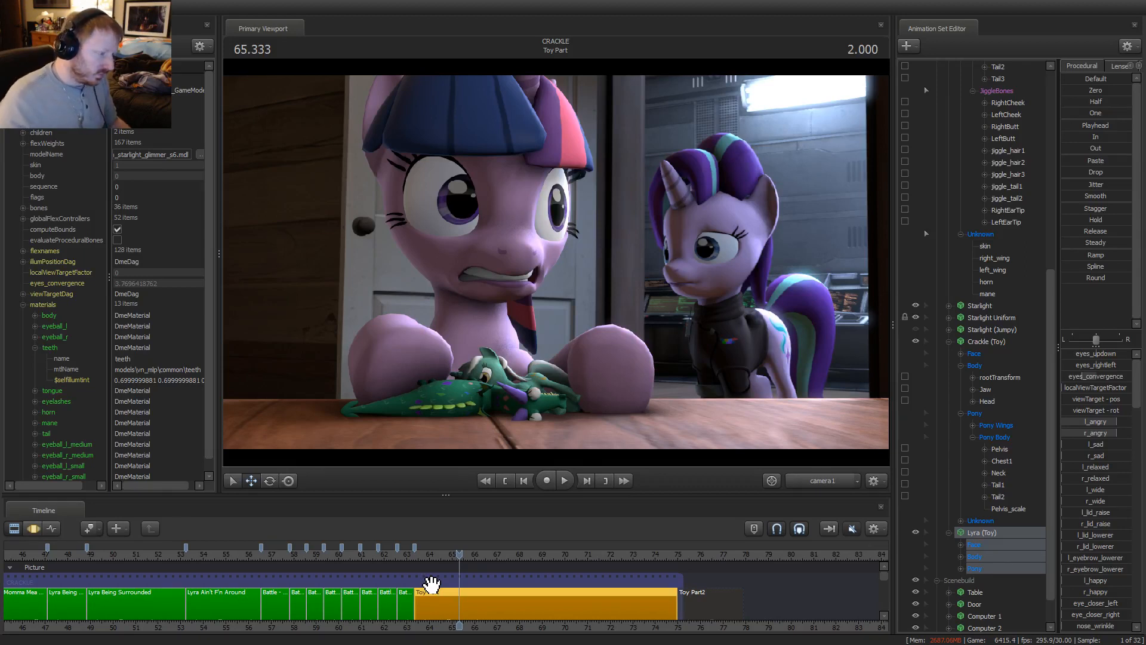
left_click(414, 552)
key("space")
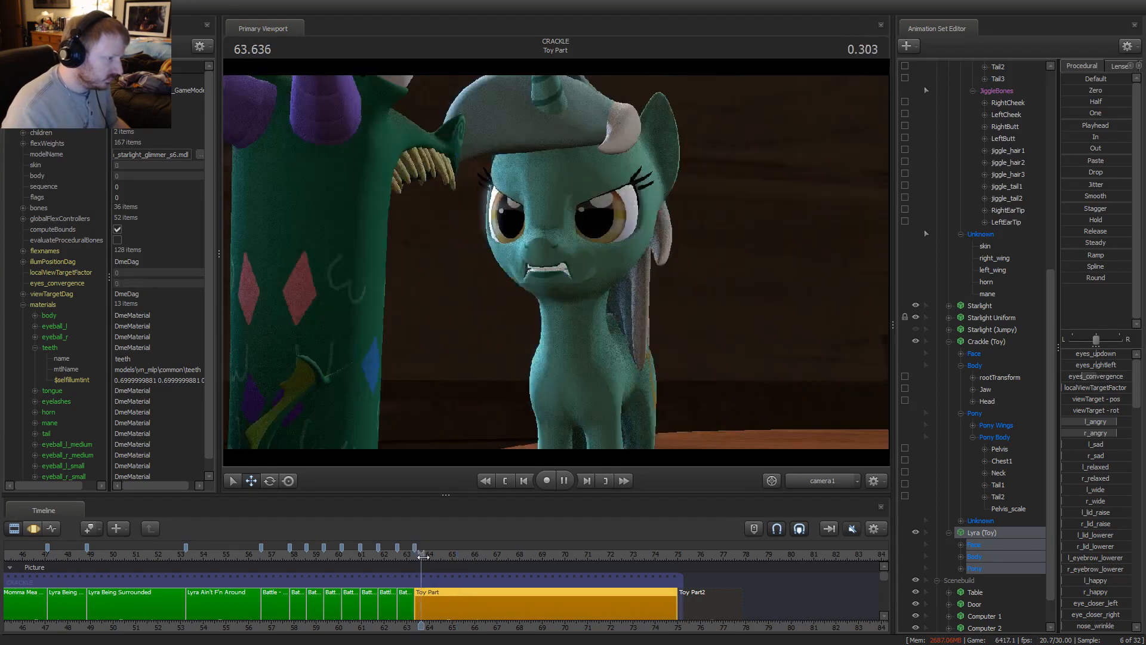
key("space")
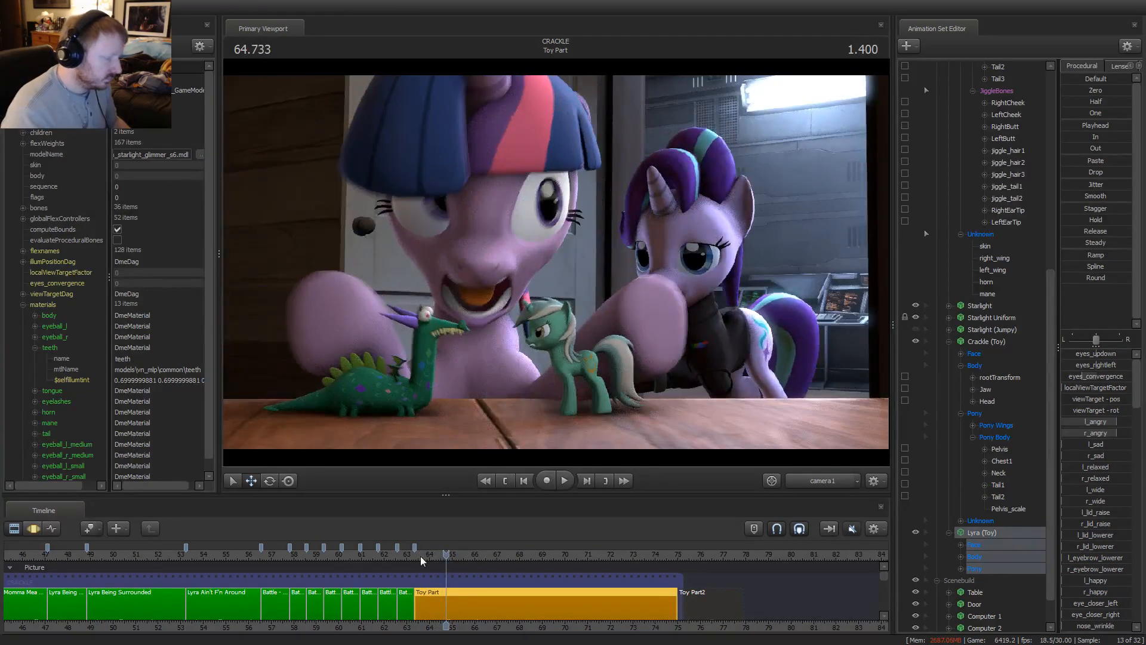
left_click(420, 556)
scroll(463, 565, "down", 5)
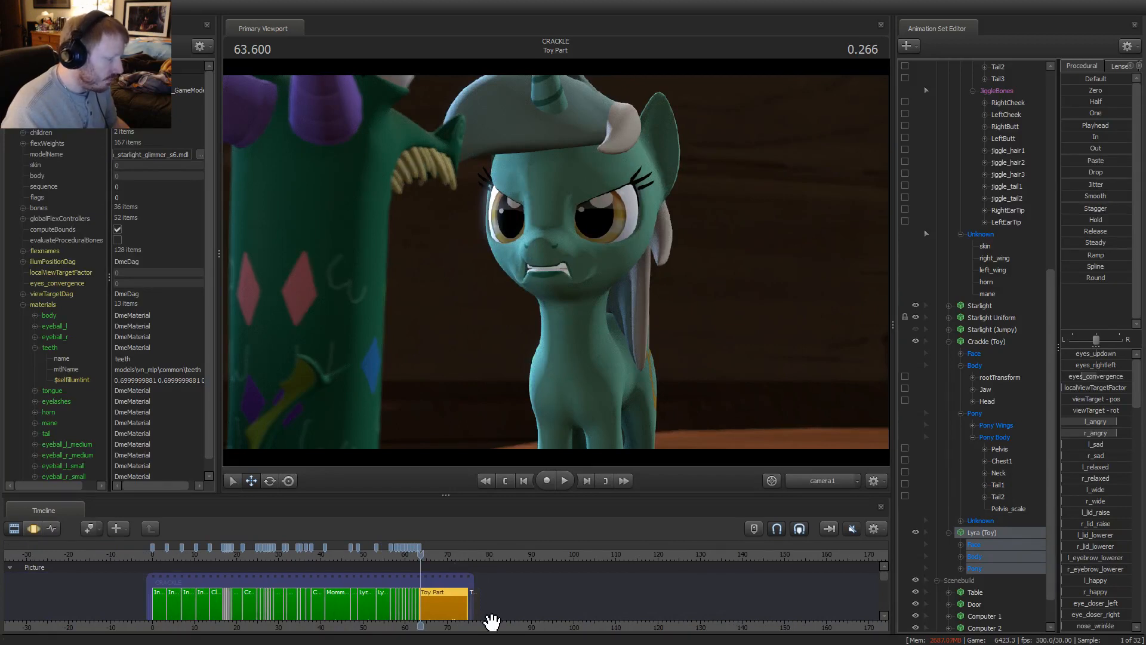
Set the Toy Part clip's background colour to green with red 0, green 150 and blue 0
middle_click_drag(491, 621, 638, 595)
scroll(638, 595, "up", 2)
scroll(638, 594, "up", 3)
scroll(593, 616, "down", 1)
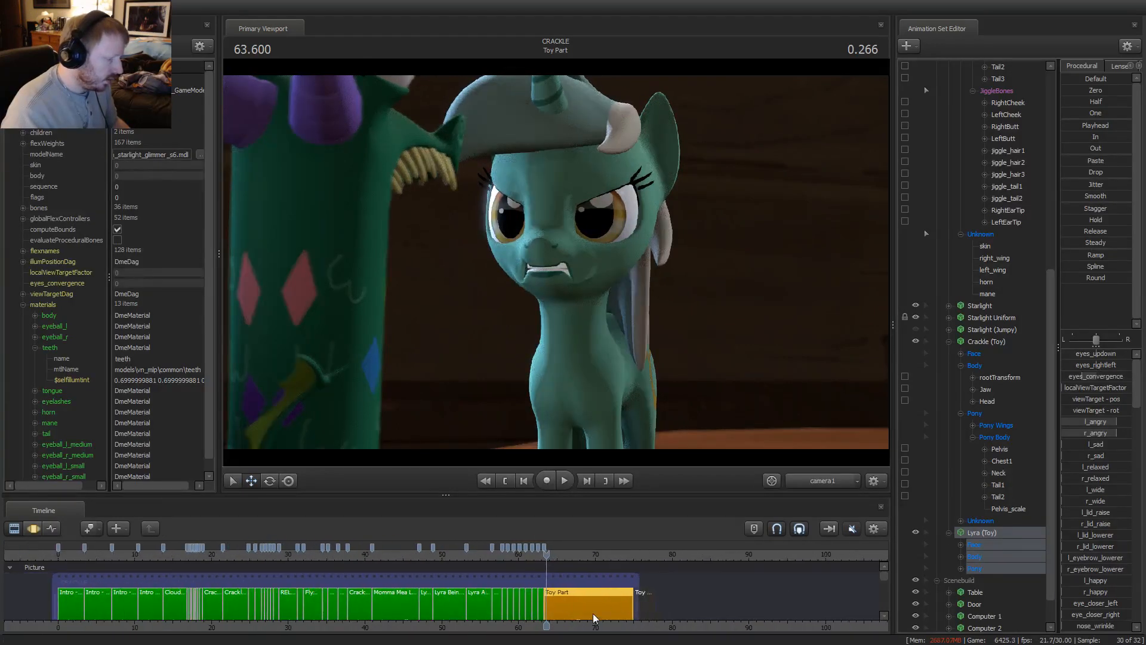
middle_click_drag(563, 623, 684, 609)
scroll(593, 579, "up", 1)
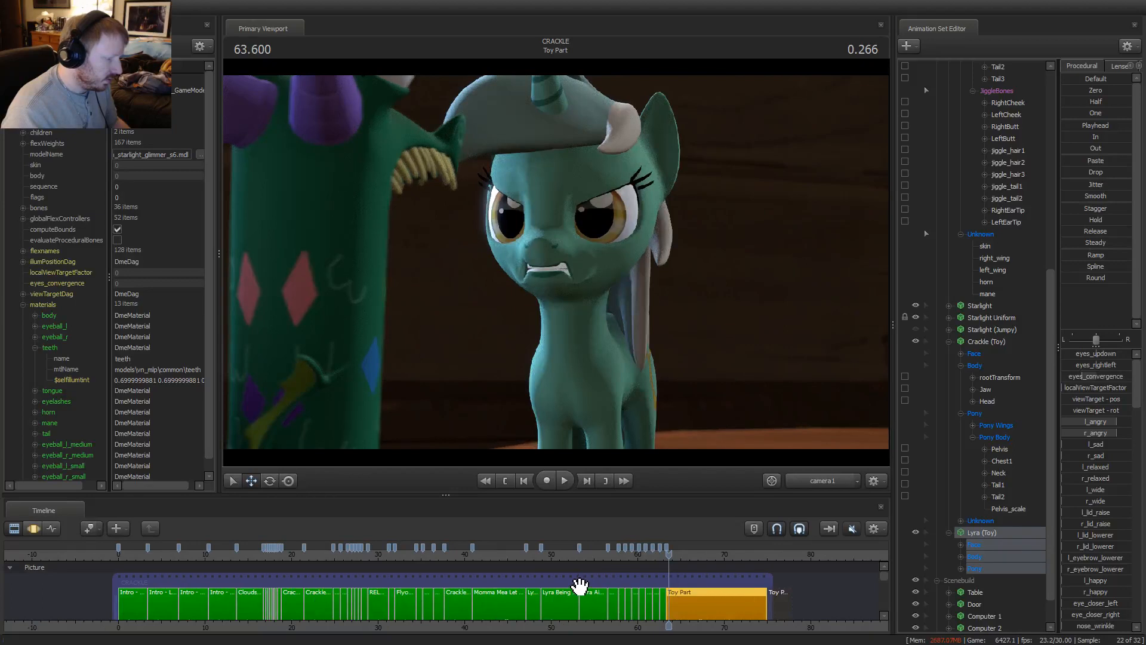
right_click(726, 603)
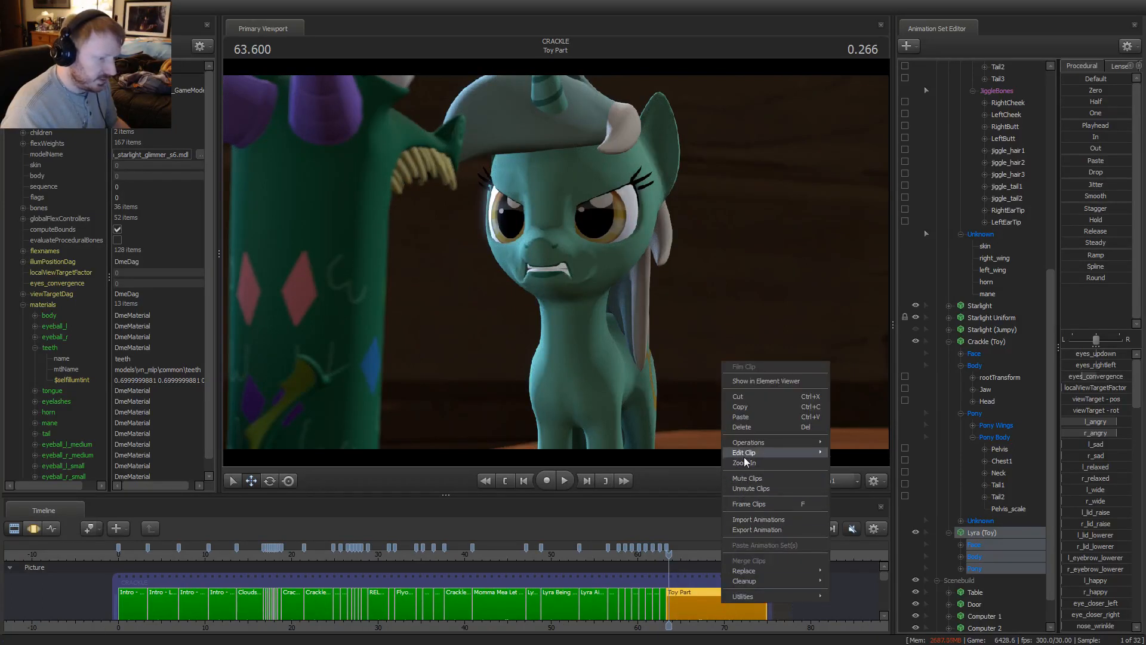
mouse_move(746, 453)
left_click(860, 464)
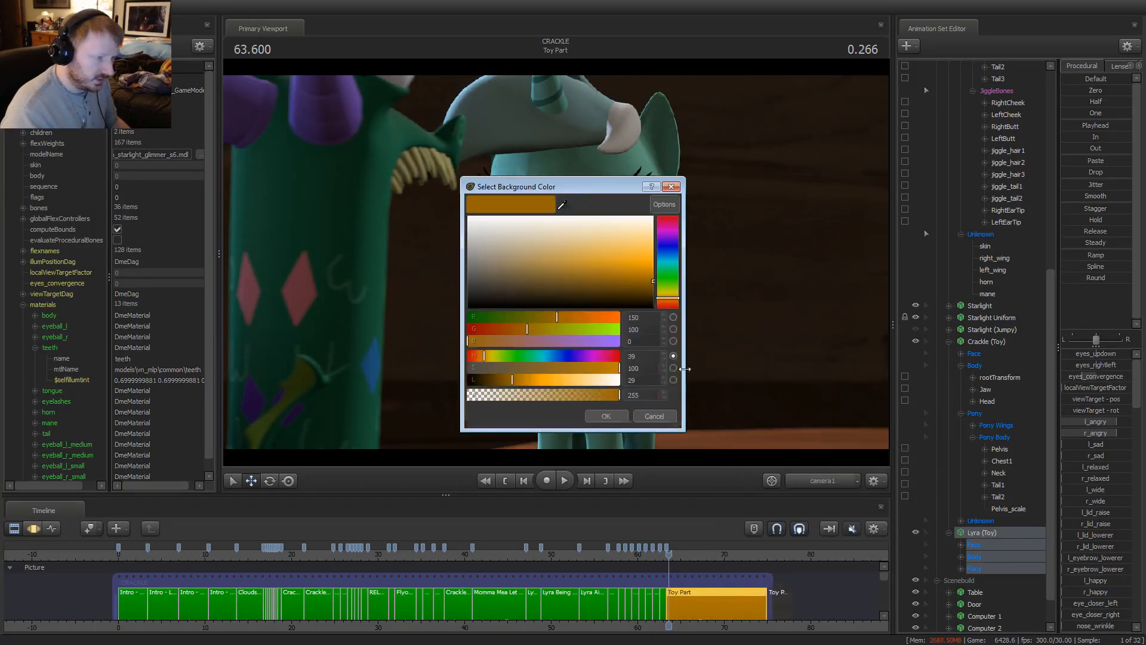
double_click(649, 316)
type("0")
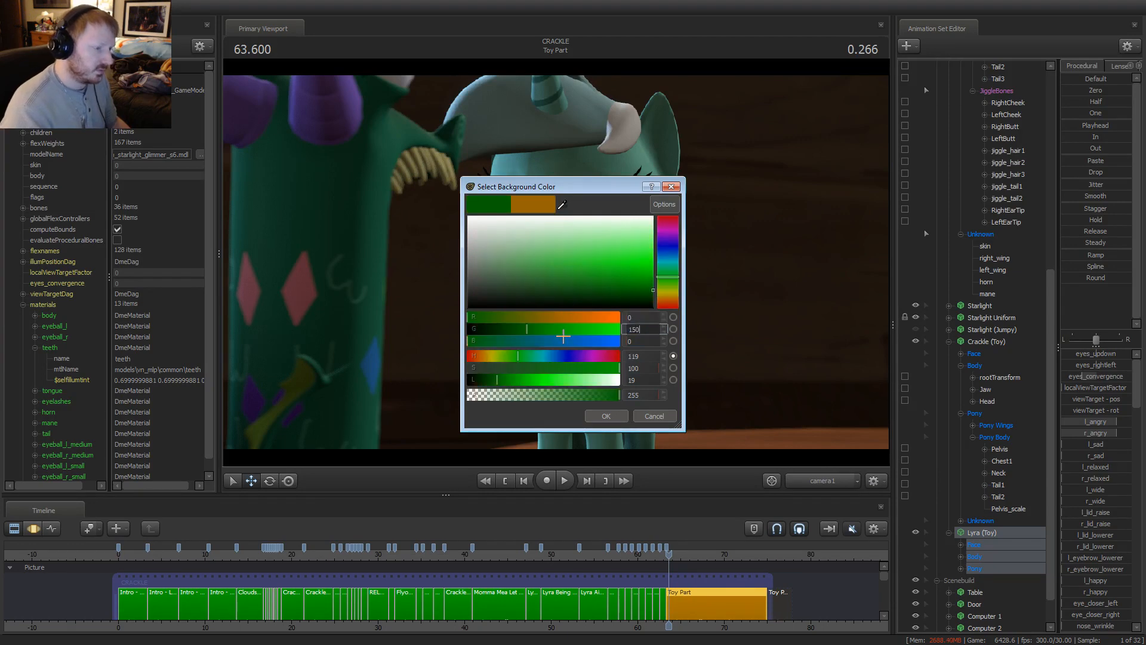
key("Return")
Scrub the start of Intro - Building, and play the Toy Part shot from its opening to 70.900
left_click_drag(112, 562, 135, 557)
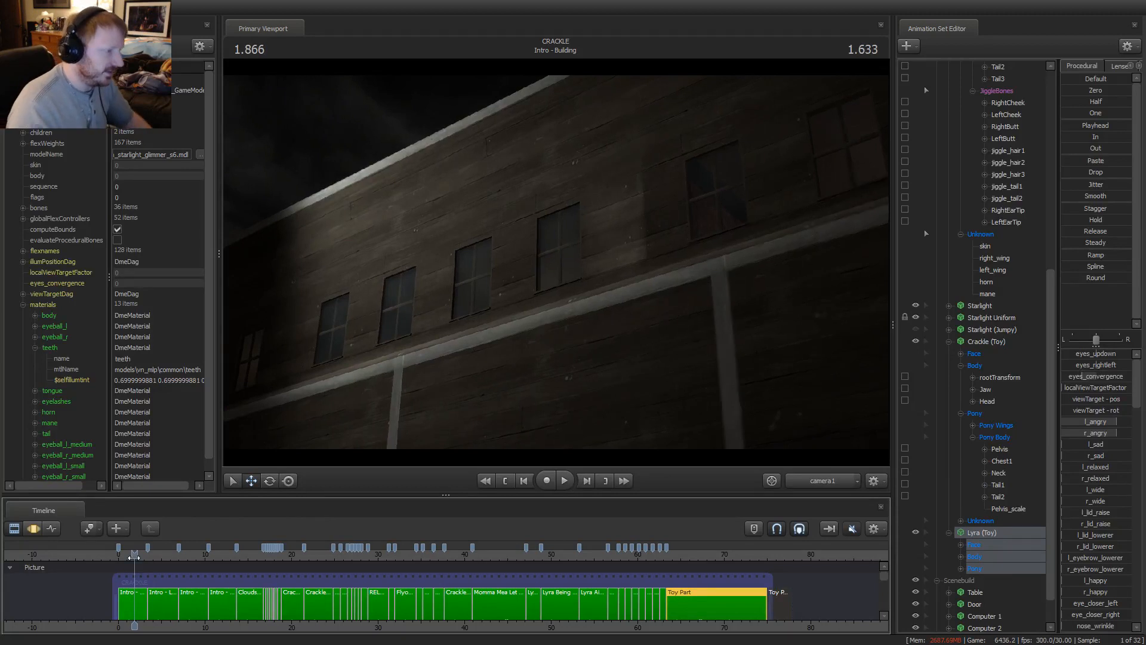
left_click(671, 556)
key("space")
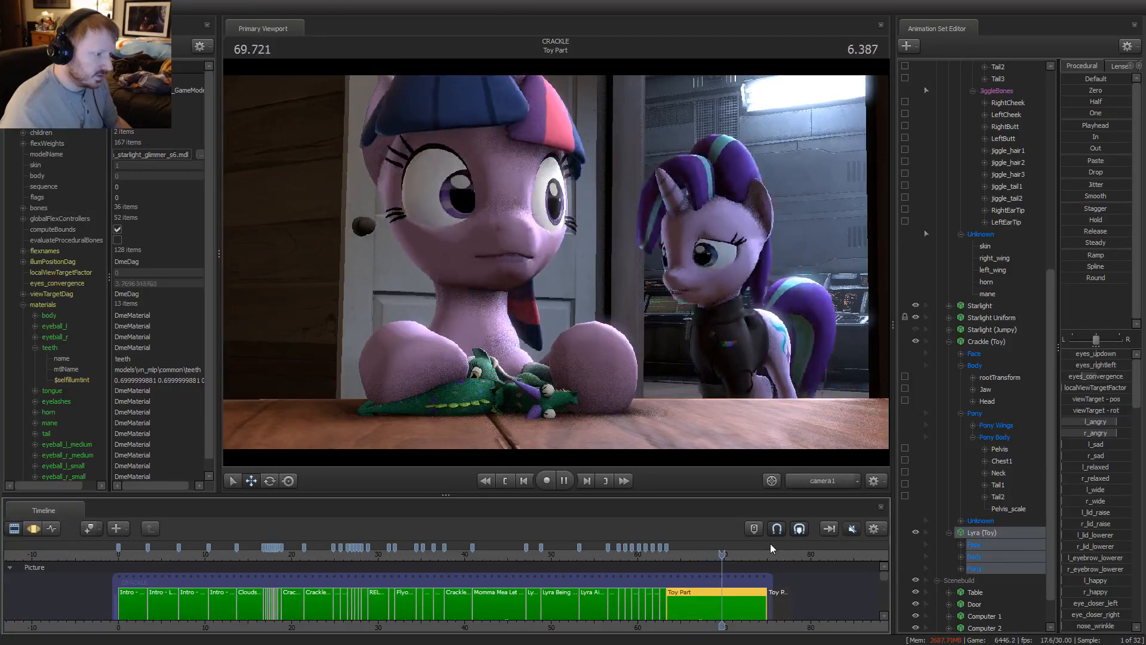
key("space")
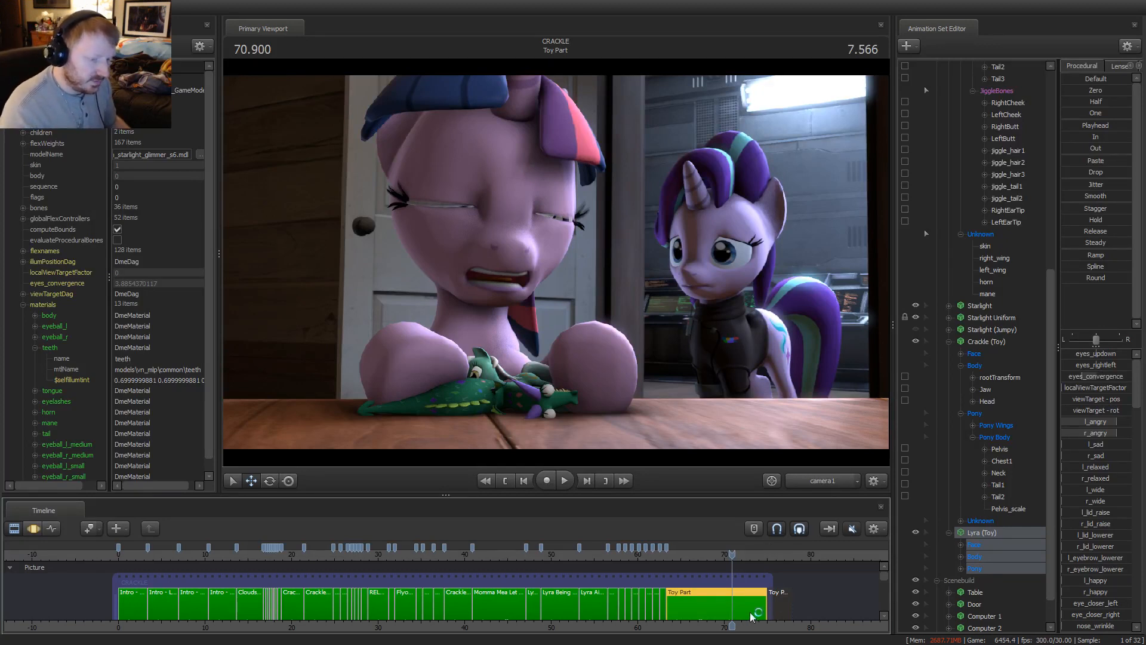
Collapse the Actors and Scenebuild groups and expand the Lights group in the animation set list
scroll(984, 240, "up", 9)
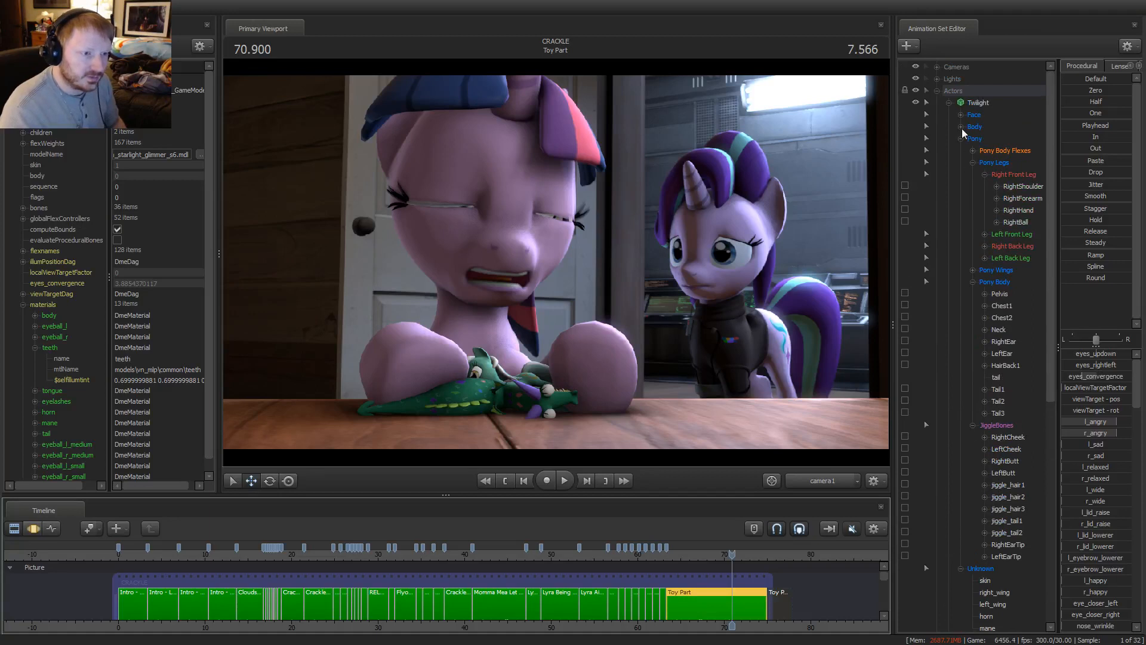
left_click(936, 90)
left_click(936, 79)
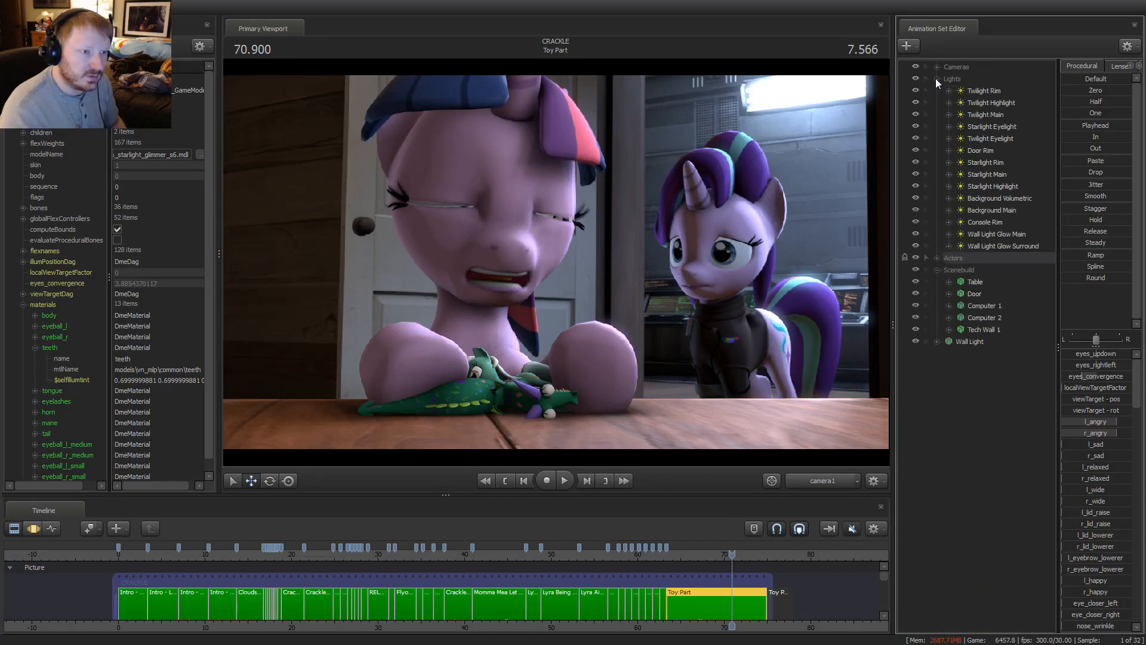
left_click(936, 270)
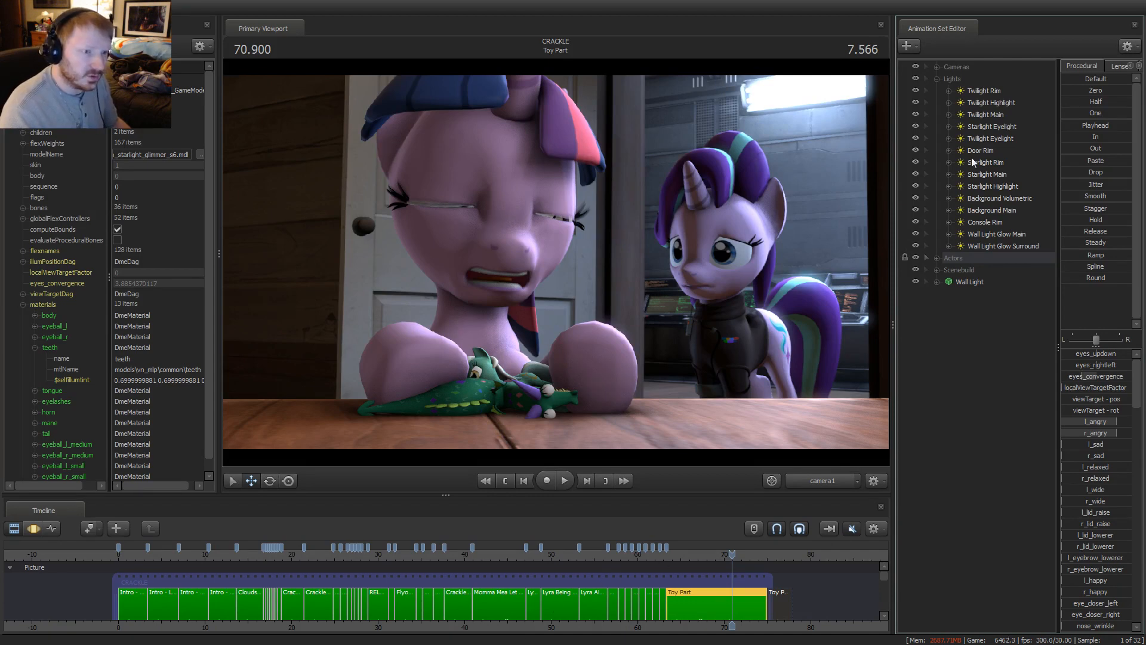
Set the maximum of Starlight Eyelight's intensity control to 10, with the whole time range selected
left_click(988, 125)
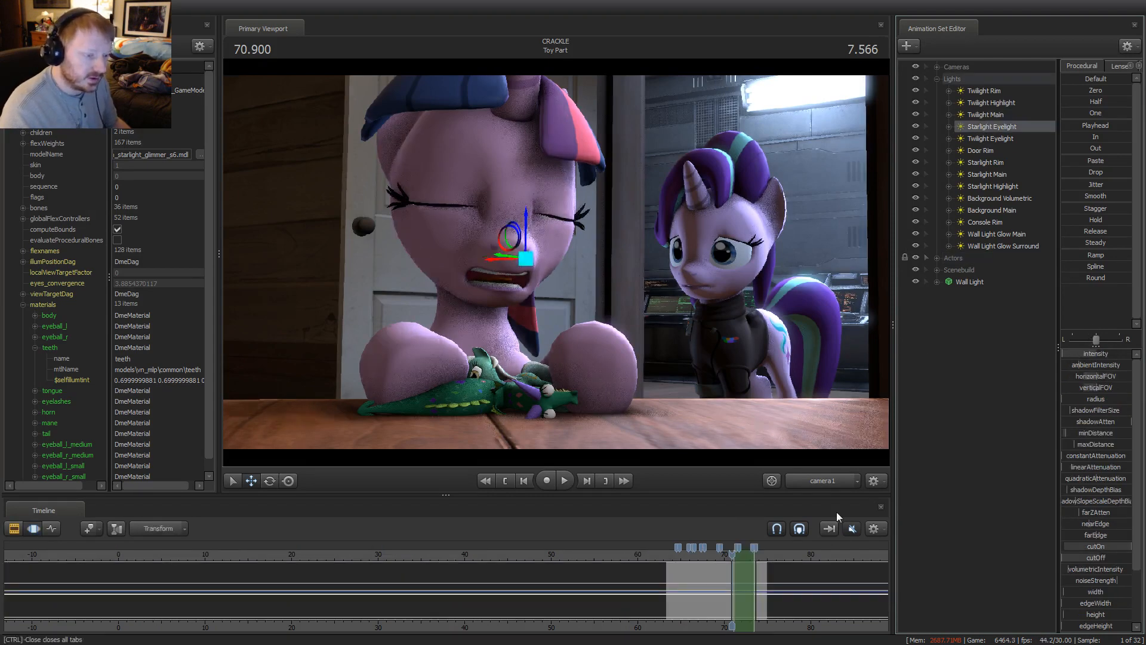
left_click(794, 569)
key("ctrl+a")
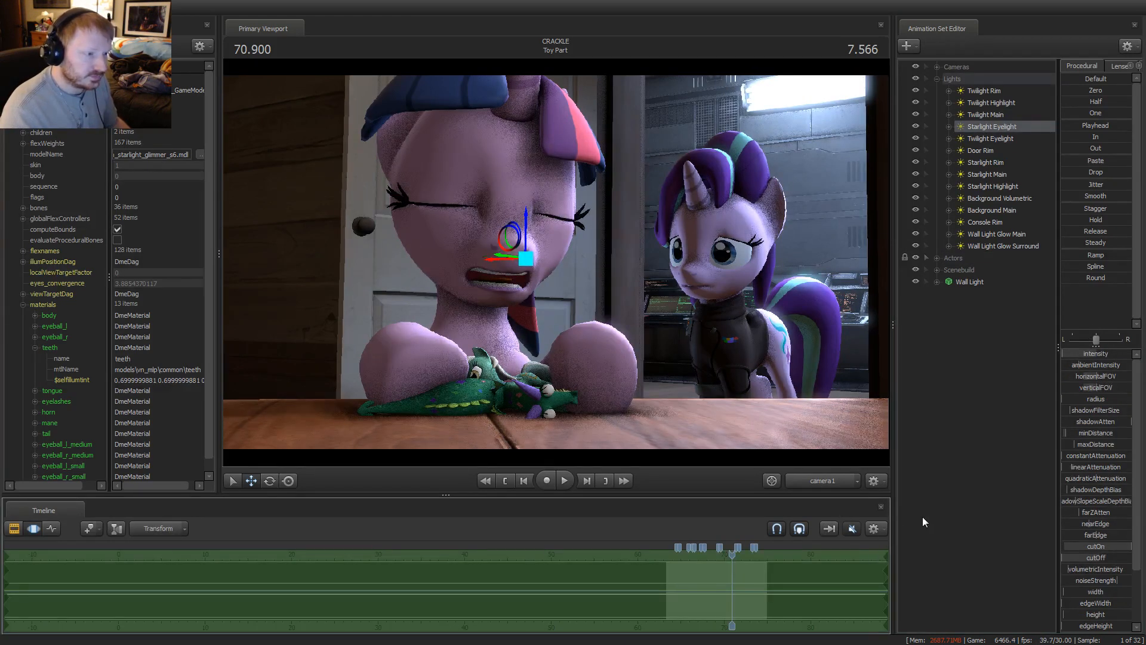
right_click(1090, 353)
left_click(1106, 365)
key("BackSpace")
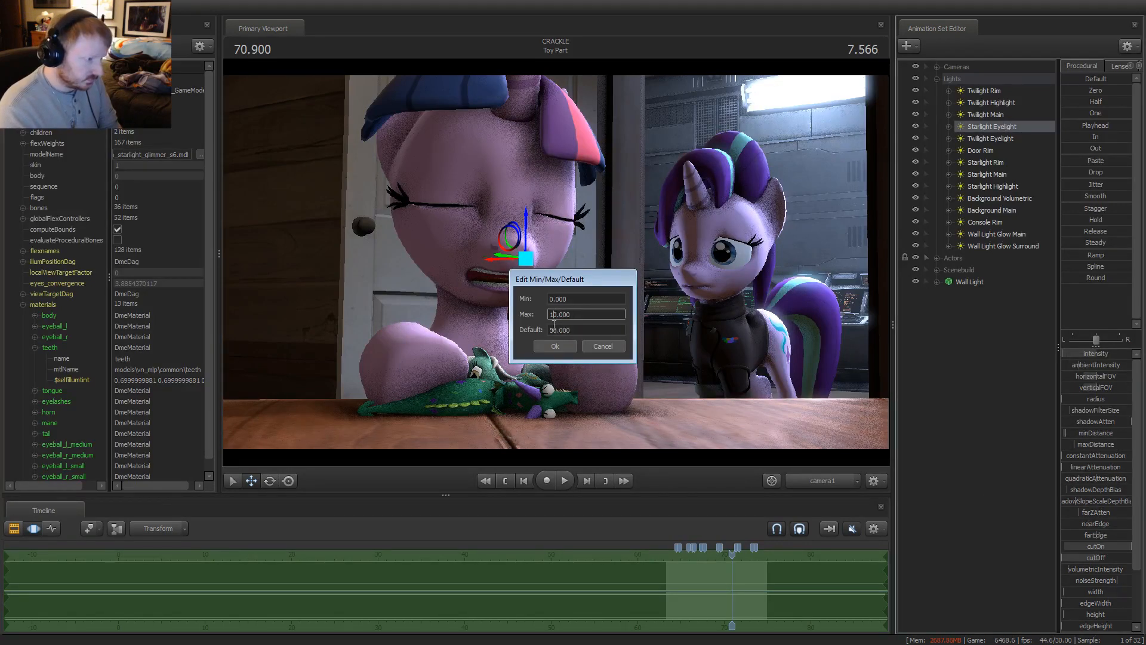
left_click(556, 331)
left_click(555, 347)
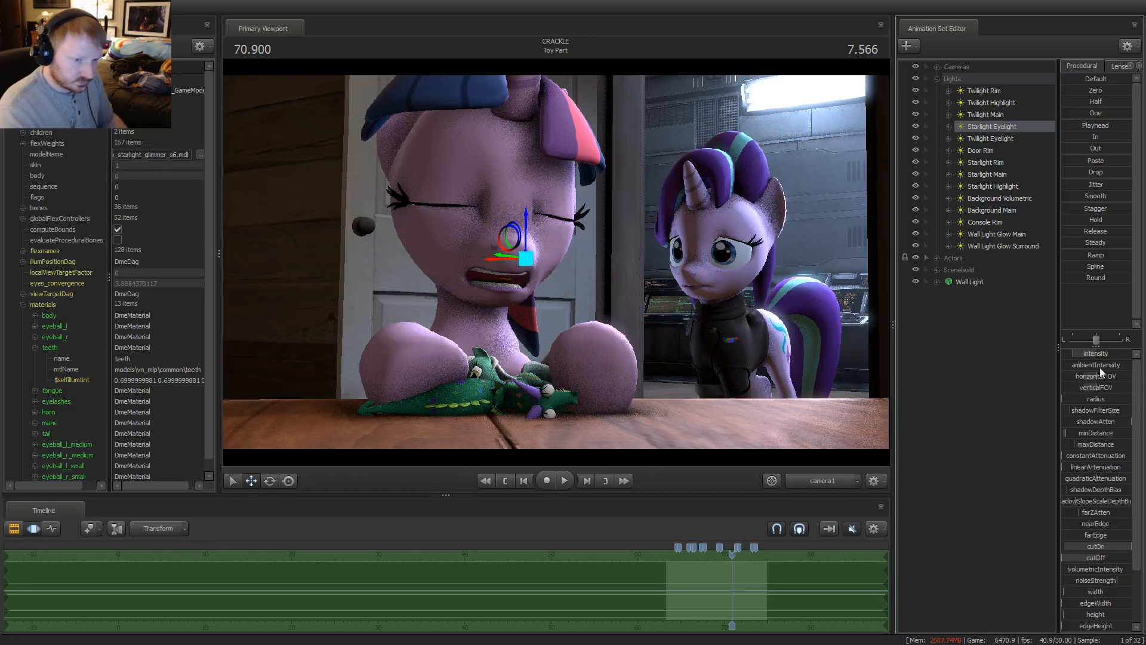
Return to the Clip Editor and replay the Toy Part shot up to 73.933
key("F1")
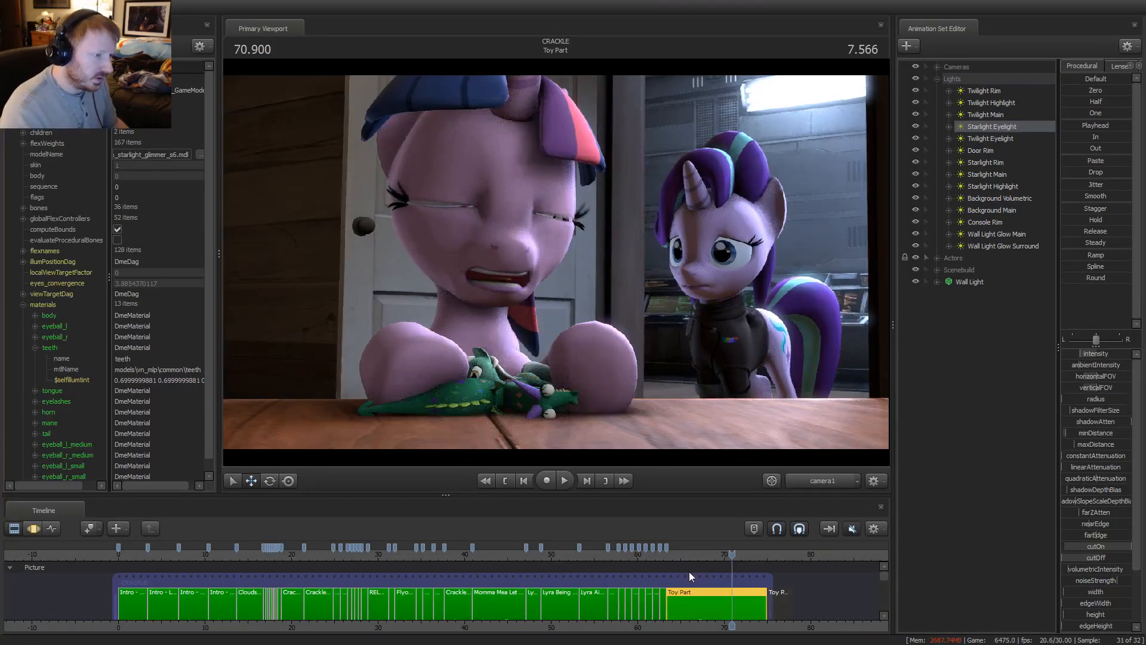
left_click_drag(688, 554, 686, 554)
key("space")
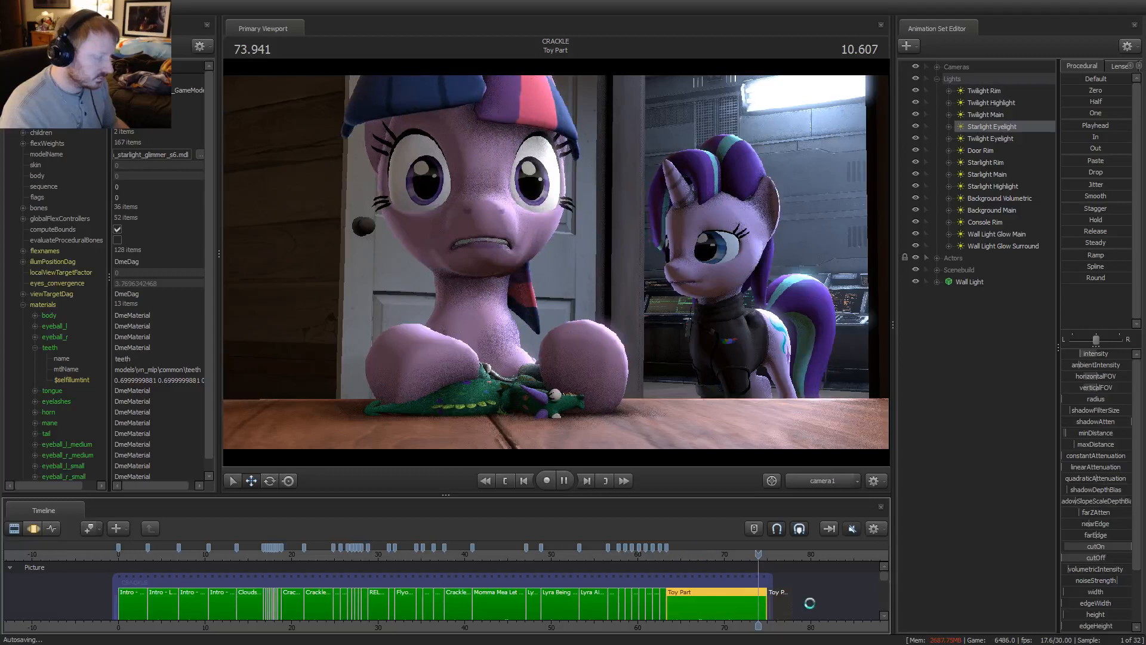
key("space")
scroll(810, 603, "down", 1)
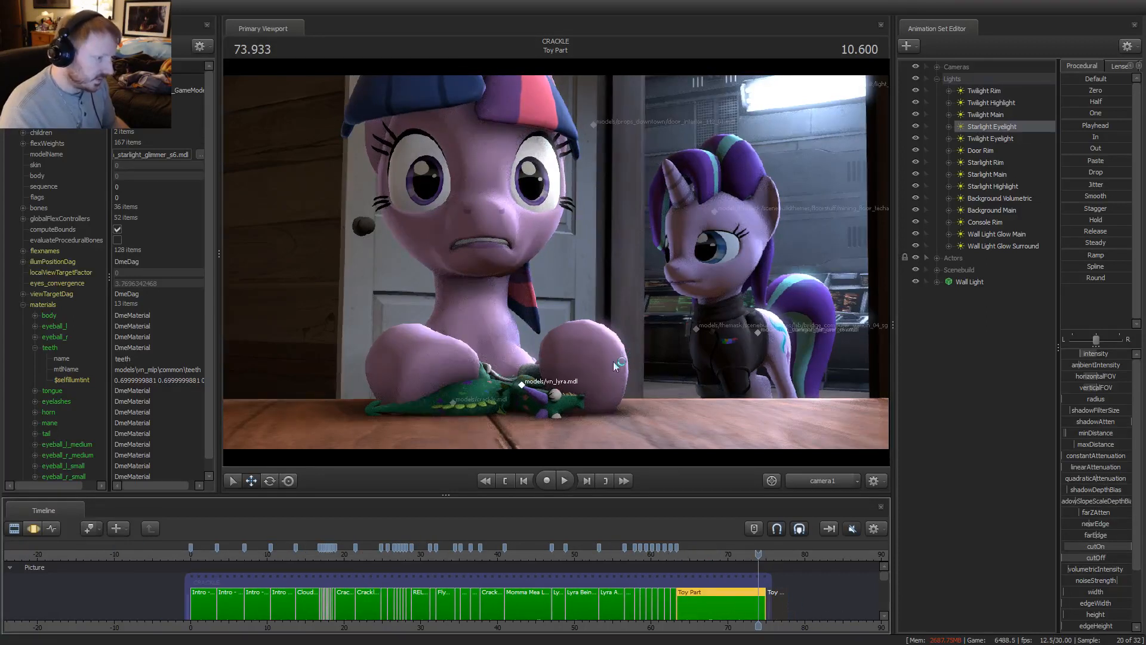
Unload the current map and load sfm_ponyville_2014.bsp in its place
right_click(429, 185)
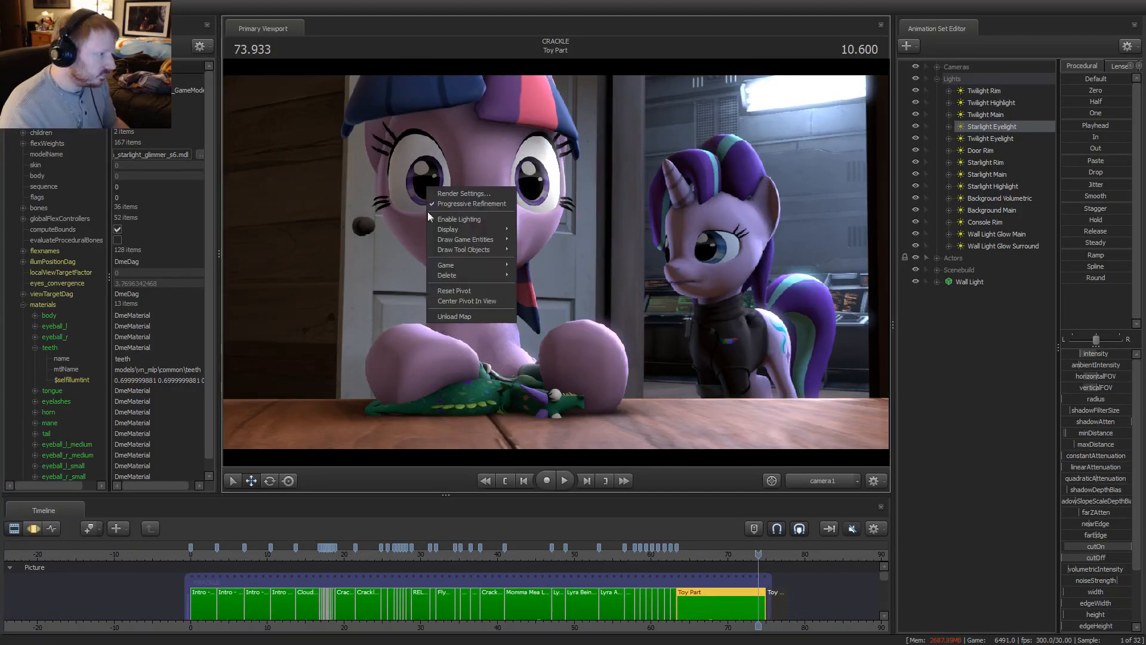
left_click(454, 313)
right_click(578, 197)
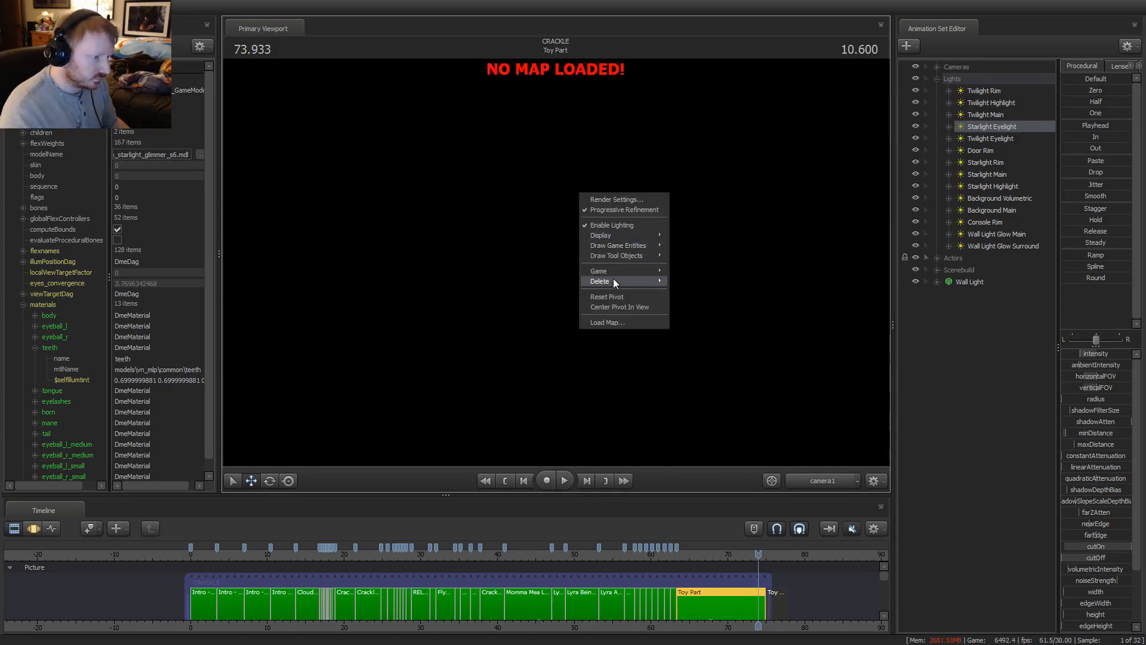
left_click(614, 319)
type("ponyville")
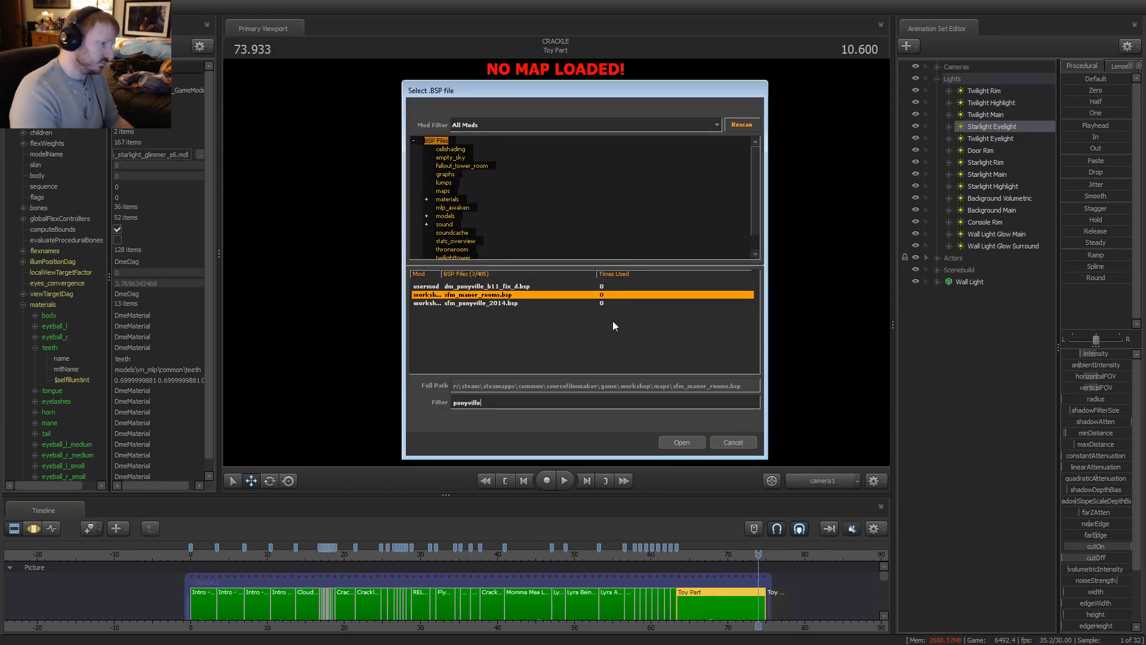
key("Down")
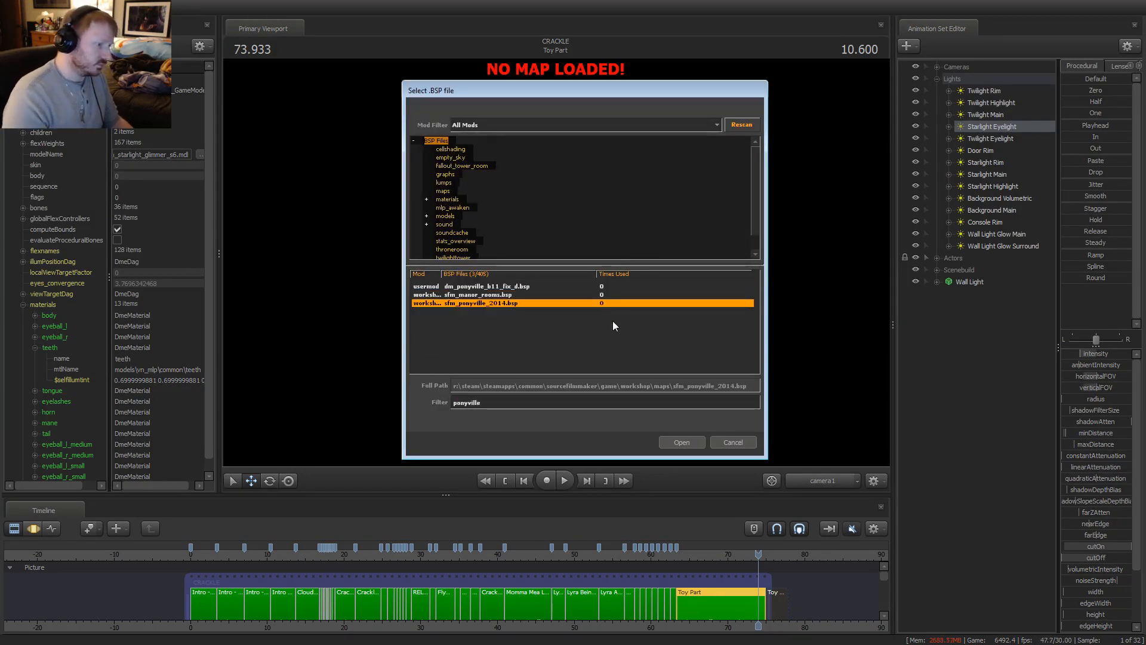
key("Return")
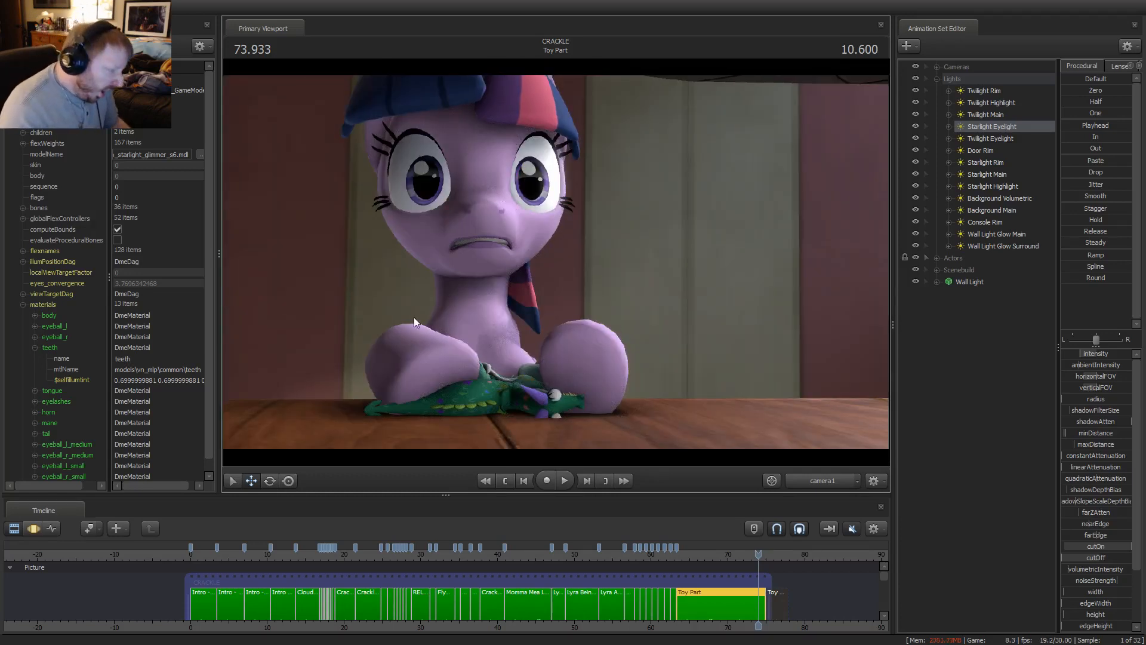
Play the opening of the Intro - Building shot from 0.300 to 1.733
left_click(190, 556)
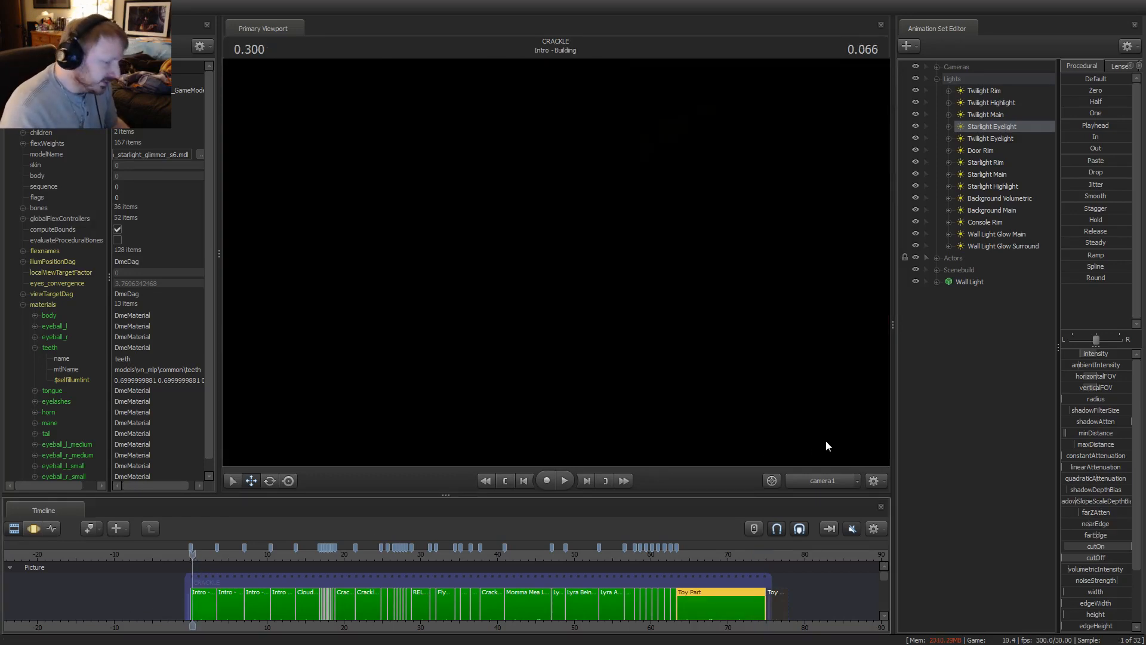
key("space")
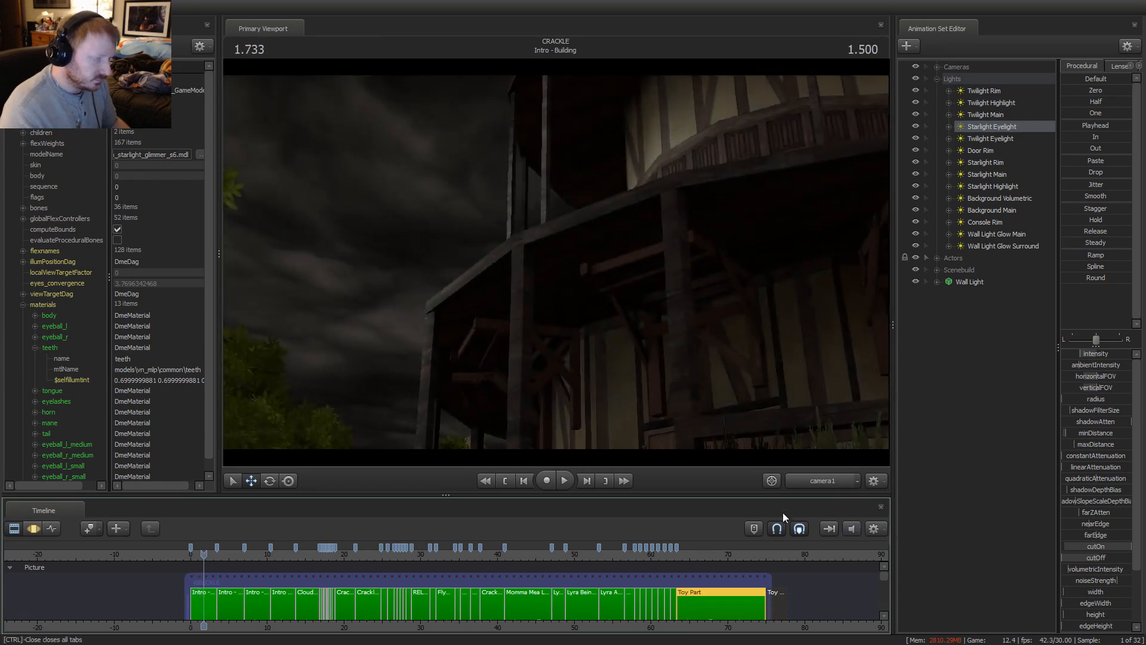
scroll(189, 614, "up", 3)
Go to 7.266 in the Intro - Two Pone Look Up shot and switch the view to Main Camera (Fade)
left_click(284, 593)
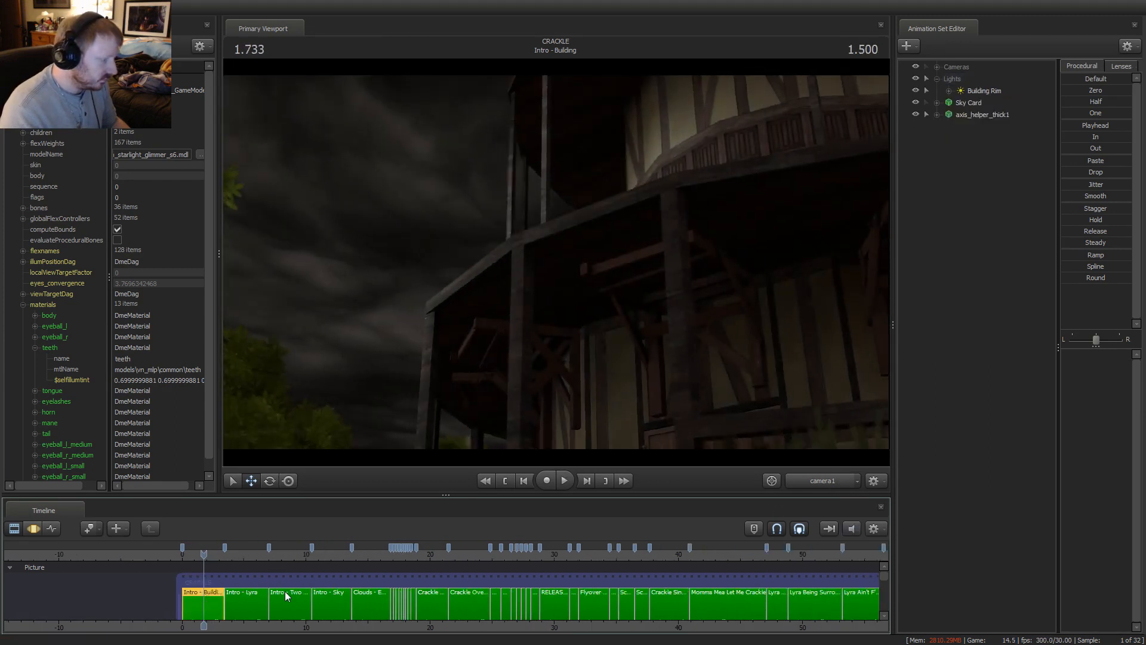
left_click(272, 554)
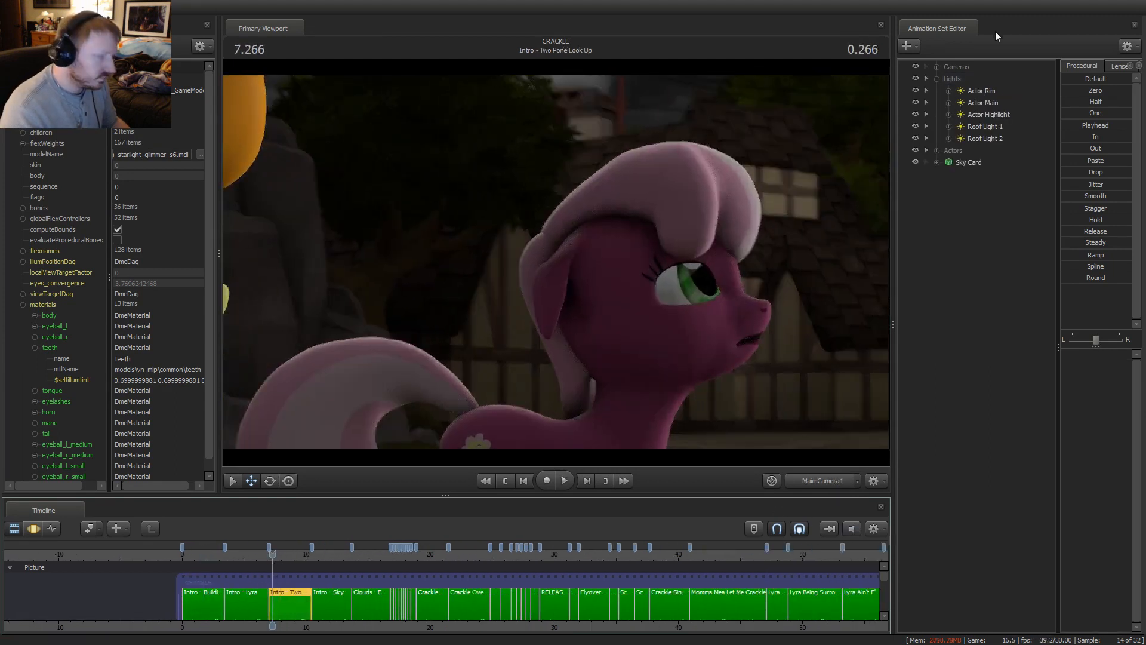
left_click(936, 67)
left_click(996, 78)
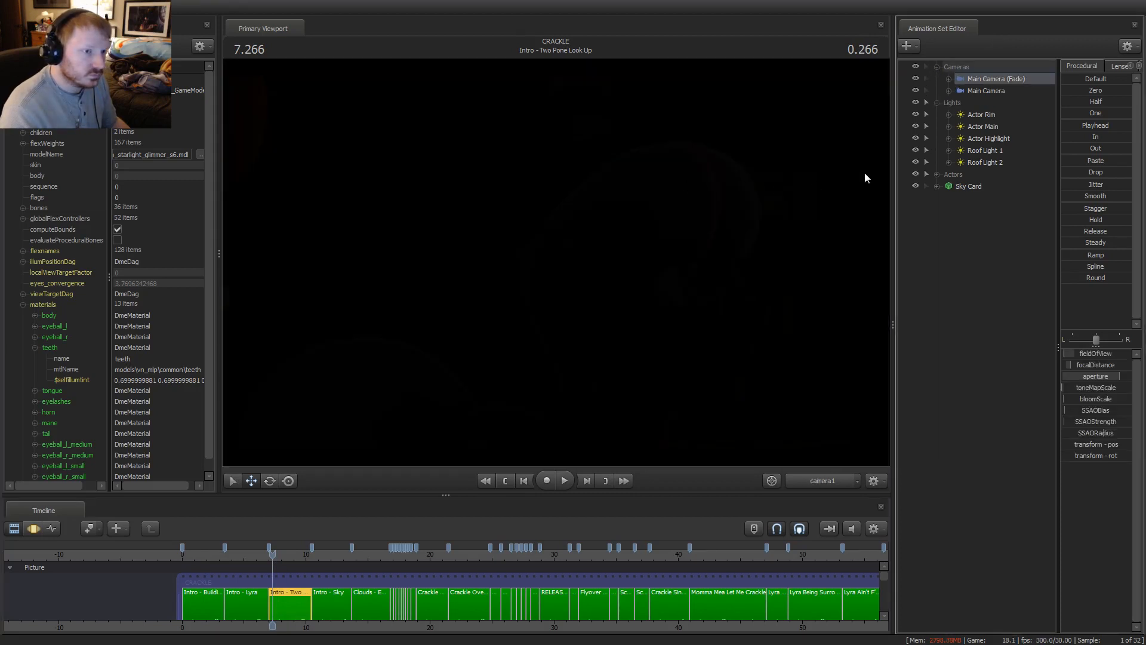
Check the cameras of the Intro - Lyra and Clouds clips, and select Main Camera (Fade) in the Clouds clip
left_click(242, 611)
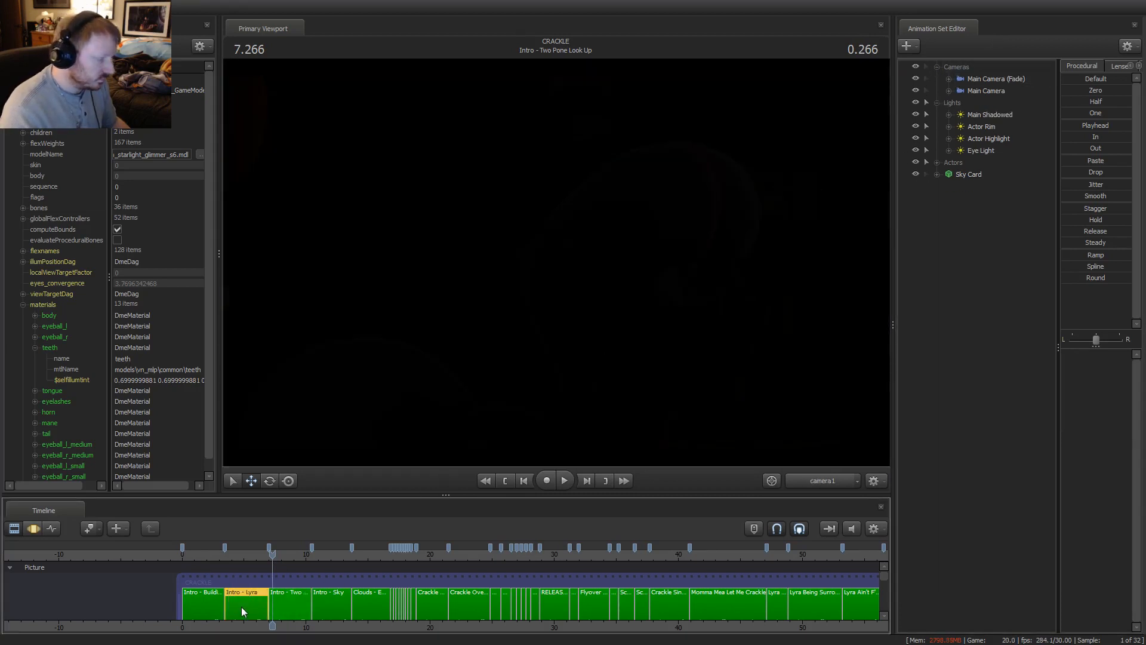
left_click(186, 553)
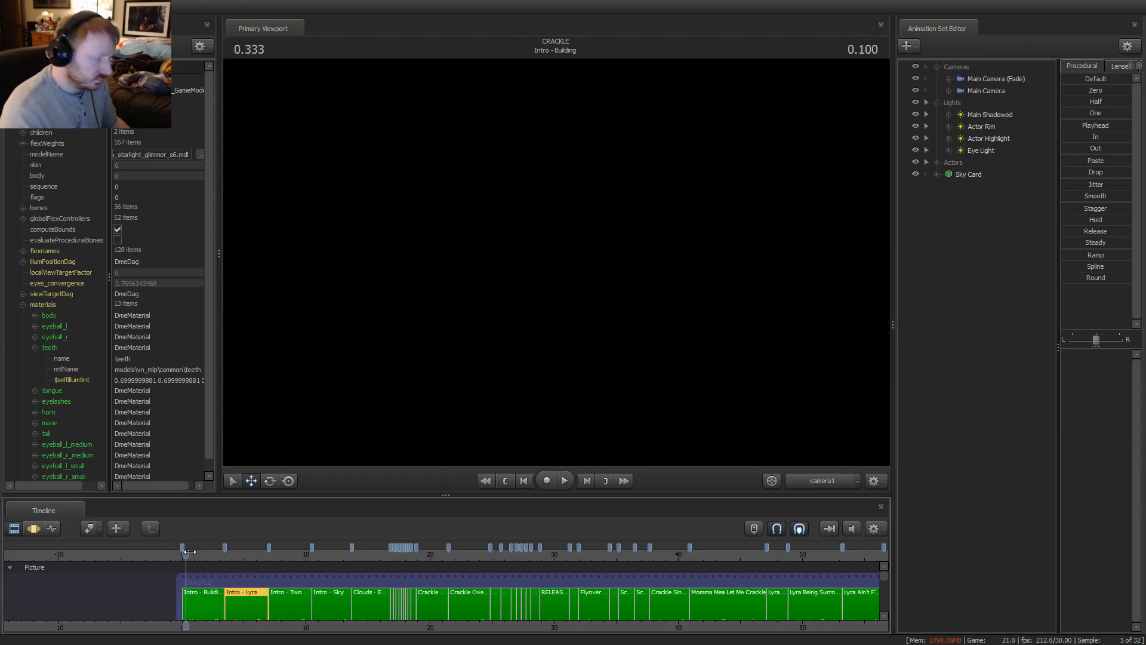
left_click(367, 608)
left_click(1014, 78)
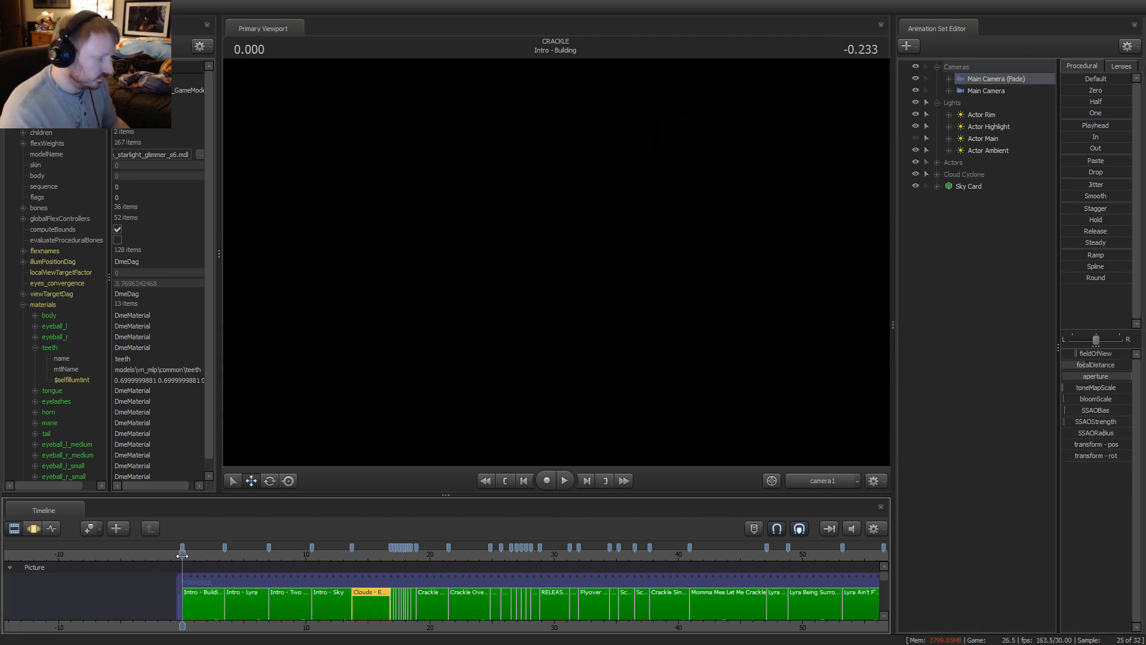
Play the film from the start to 31.000, replay the opening of the RELEASE THE CRACKLES shot several times, and return to 28.833
key("space")
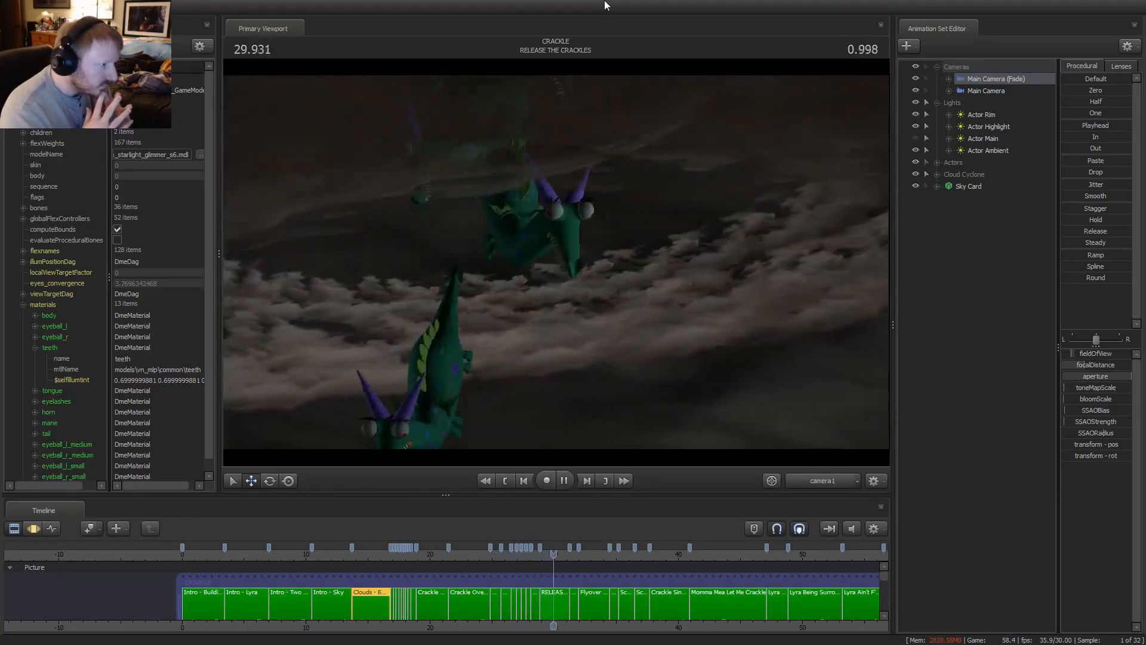
key("space")
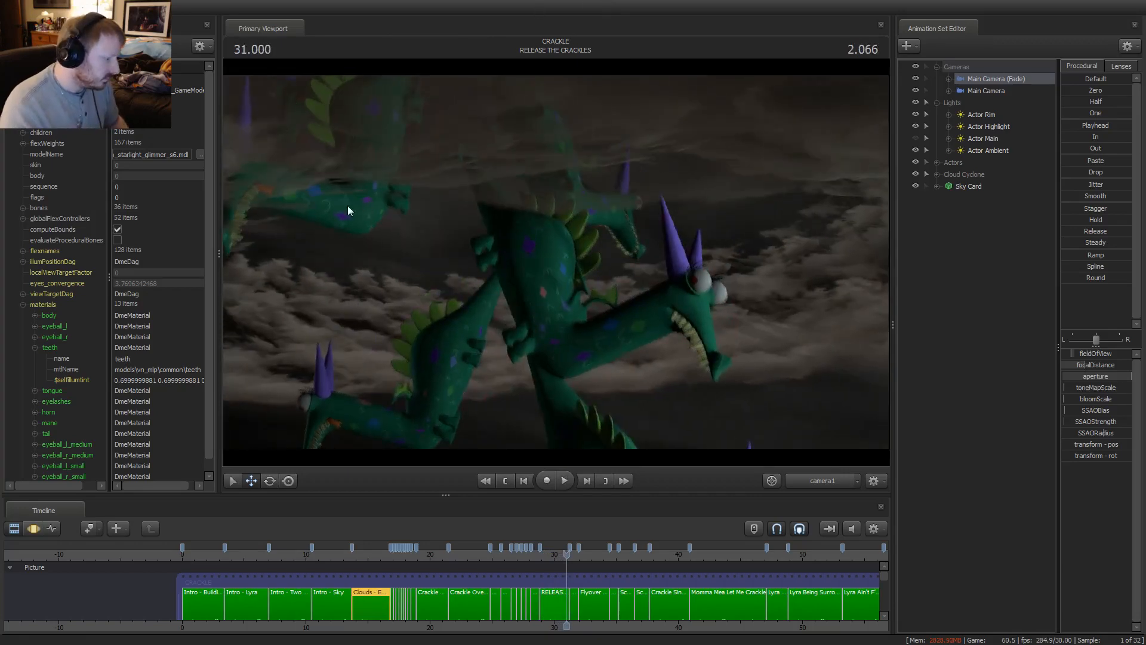
left_click(545, 554)
key("space")
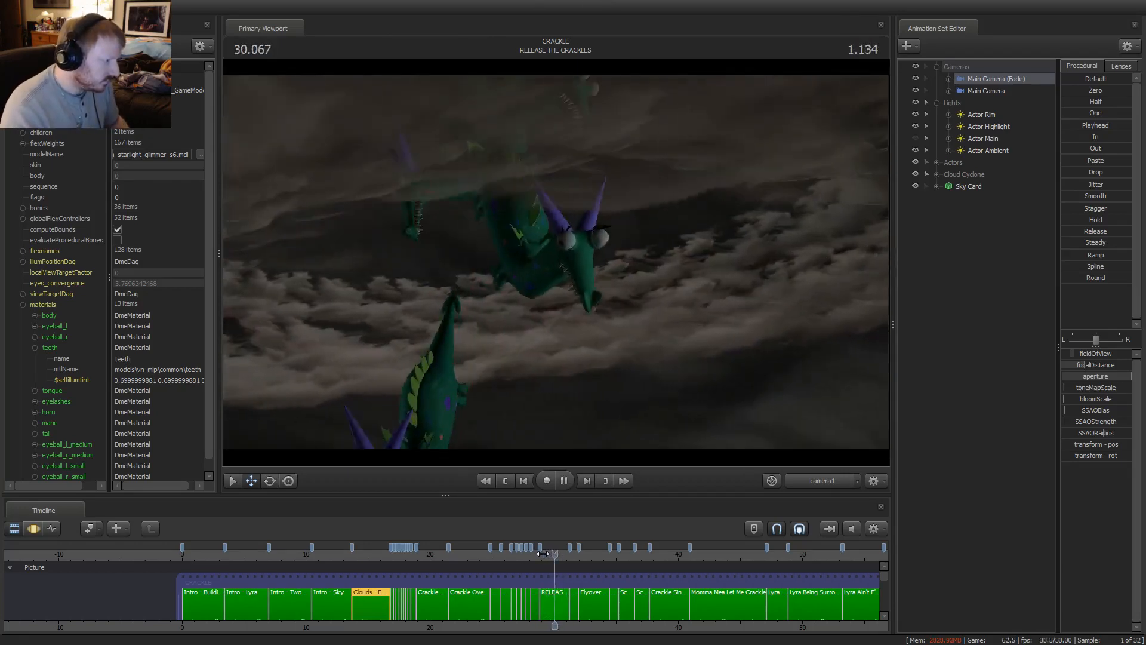
left_click(543, 553)
key("space")
left_click(543, 553)
key("space")
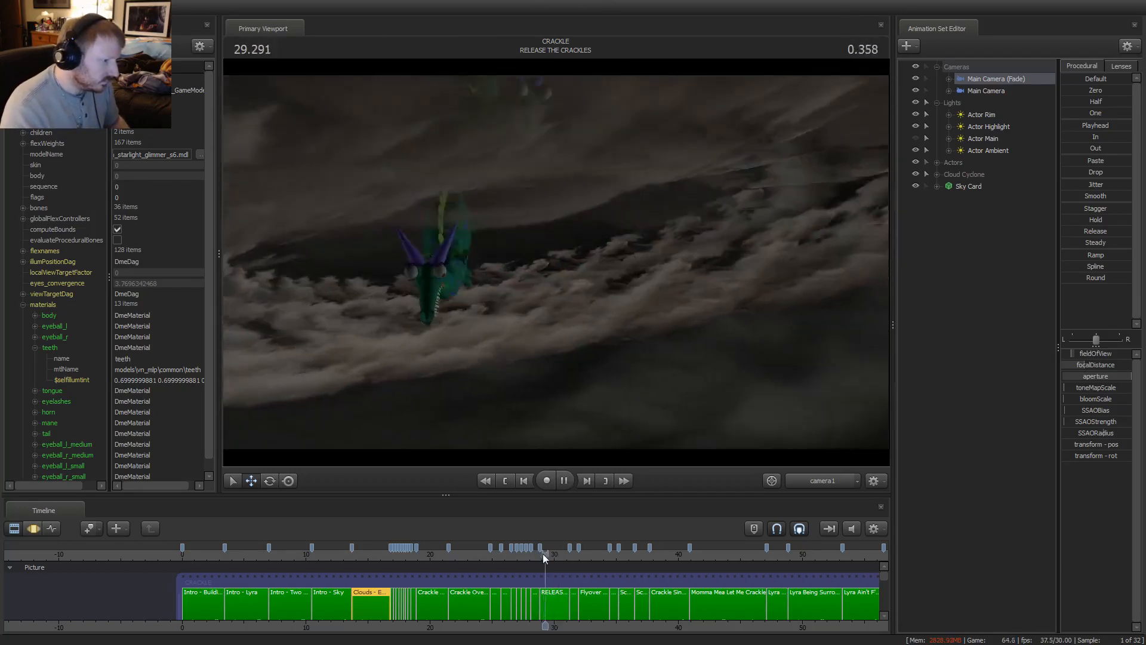
key("space")
left_click(542, 553)
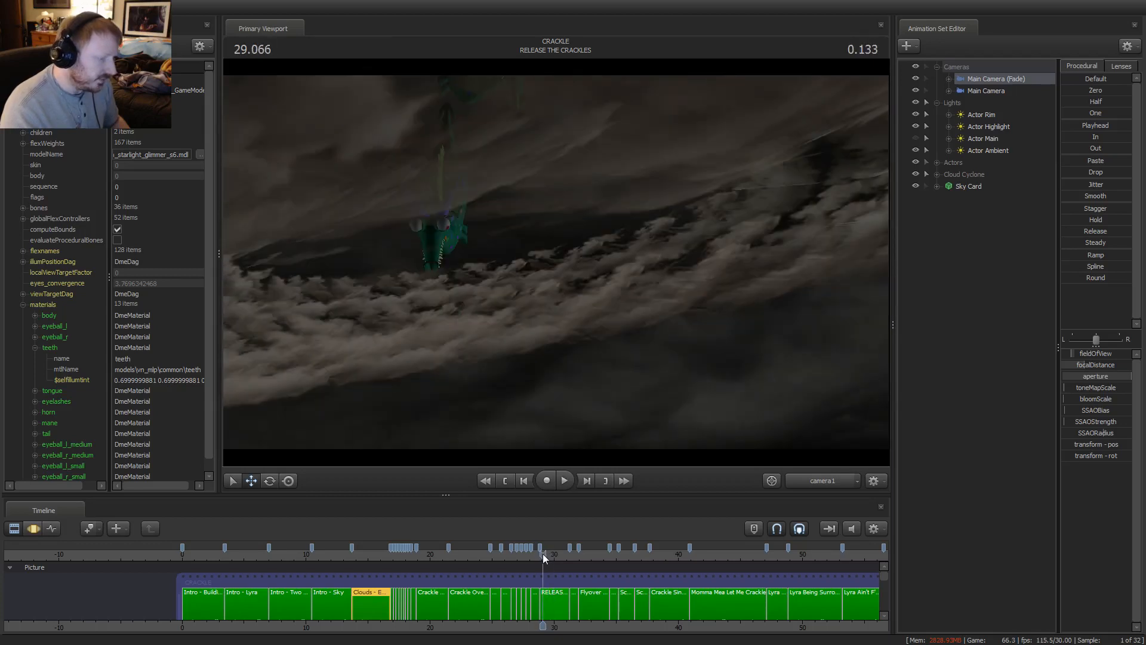
left_click(540, 556)
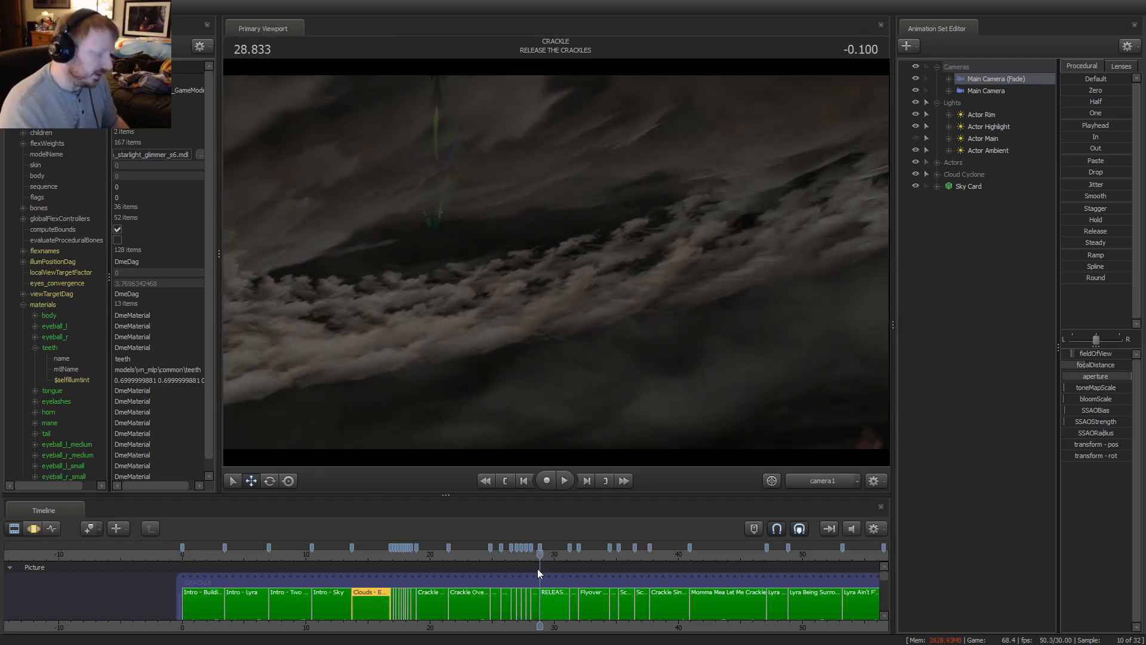
Play on from 28.833 through Flyover Shadows, pausing at 36.166 in Scootaloo Hiding in House, and continue into Momma Mea Let Me Crackle
key("space")
middle_click_drag(755, 604, 569, 634)
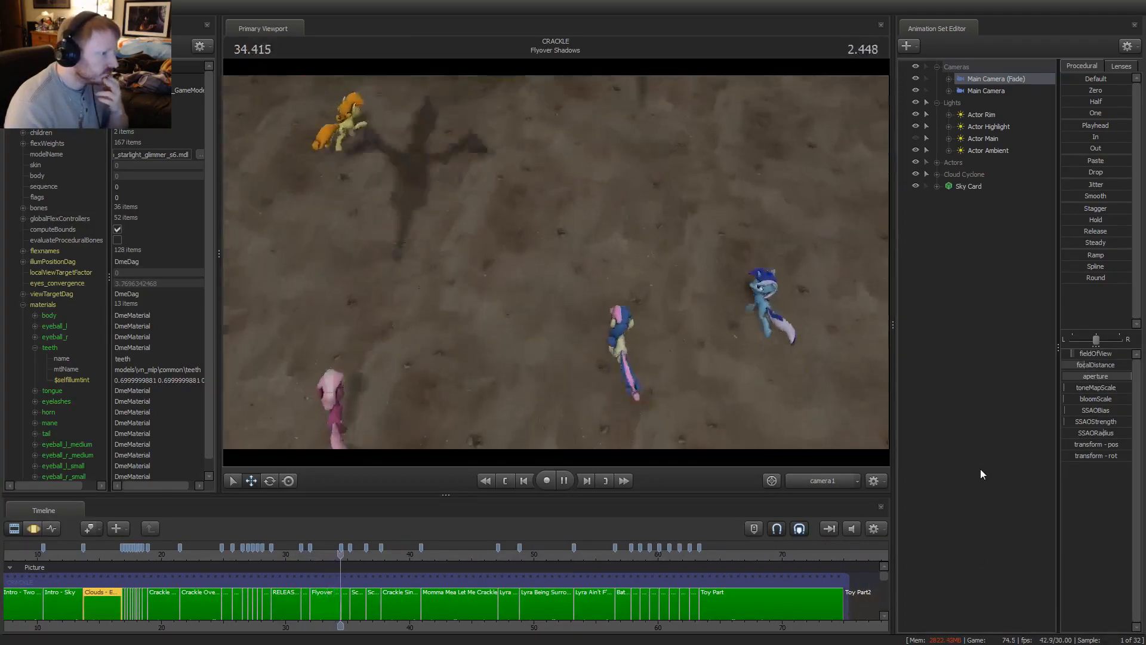
key("space")
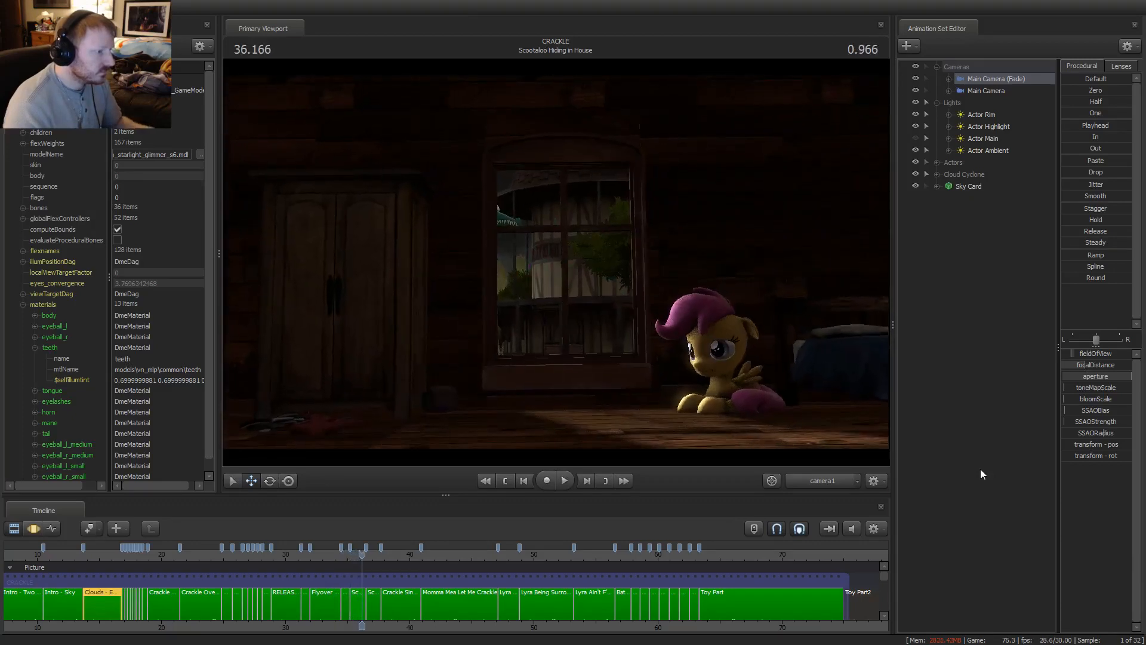
key("space")
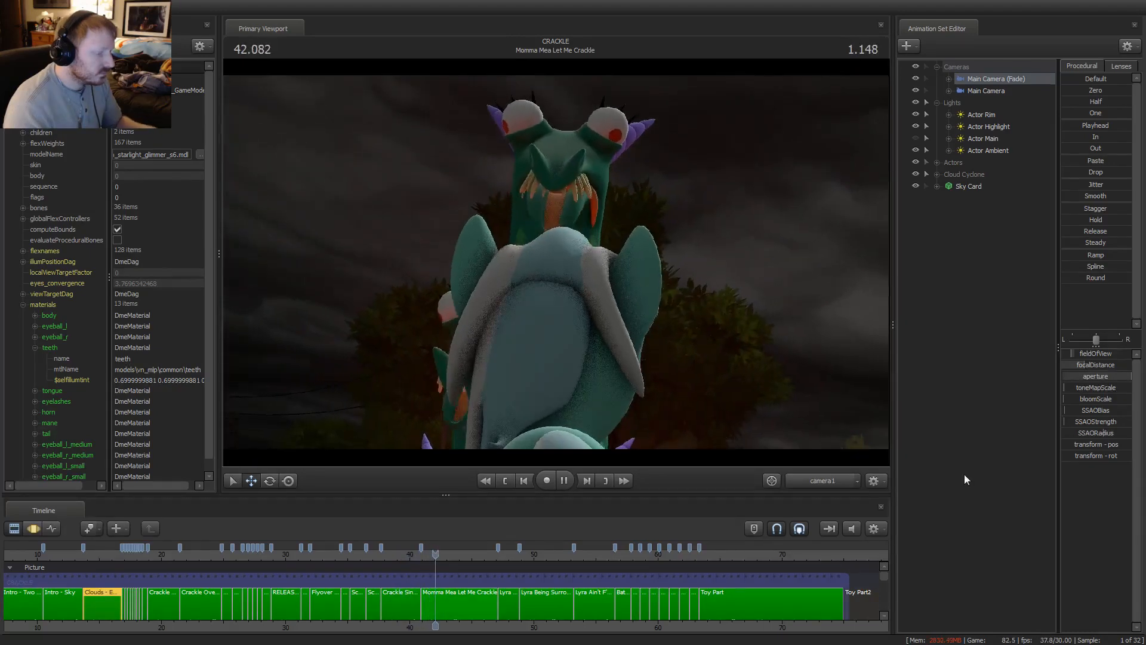
Go back to 40.700 in Crackle Singing 3 + Spinning and play through to 68.033 in the Toy Part shot
left_click_drag(416, 560, 418, 560)
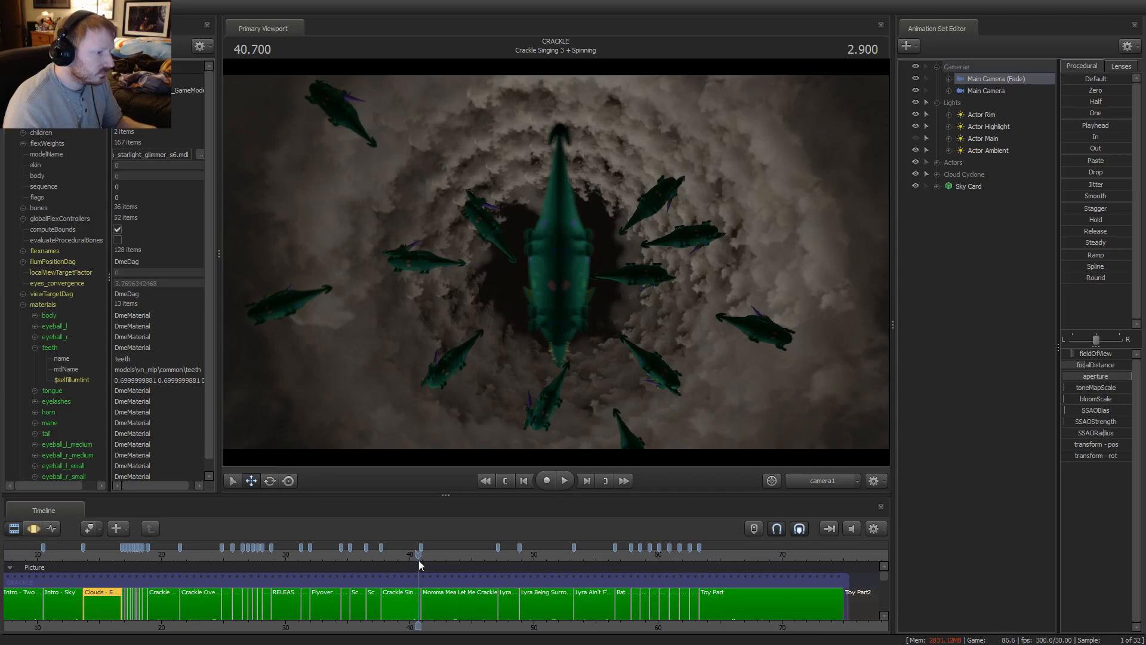
key("space")
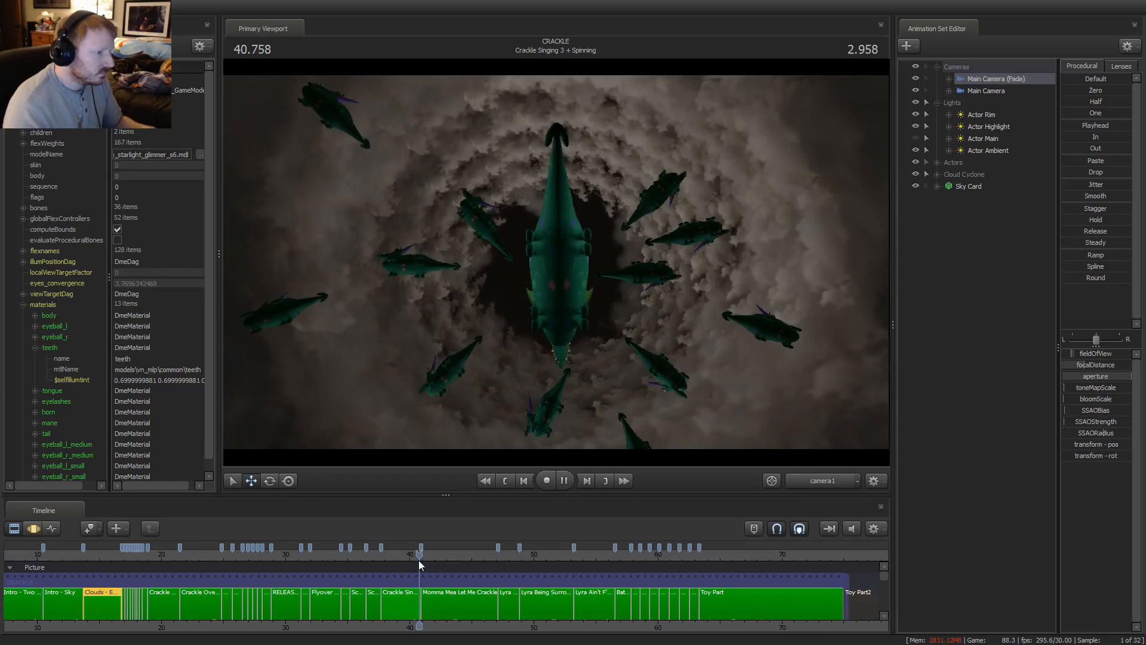
key("space")
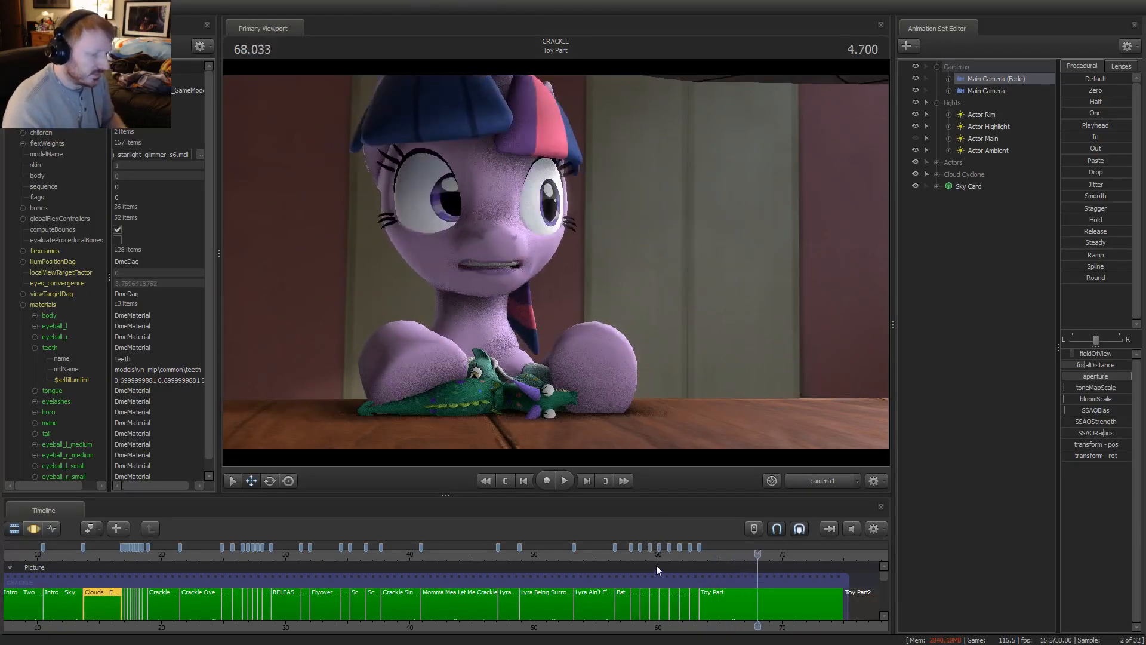
Replay the later battle shots into the Toy Part shot, stopping at 64.733
left_click(646, 554)
key("space")
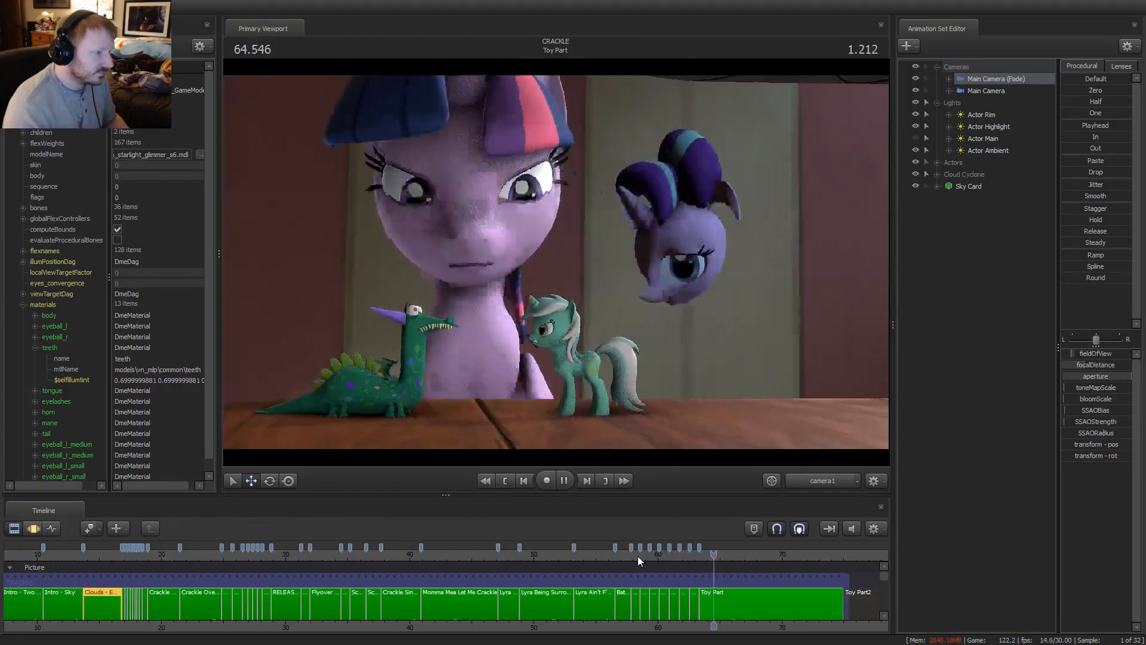
key("space")
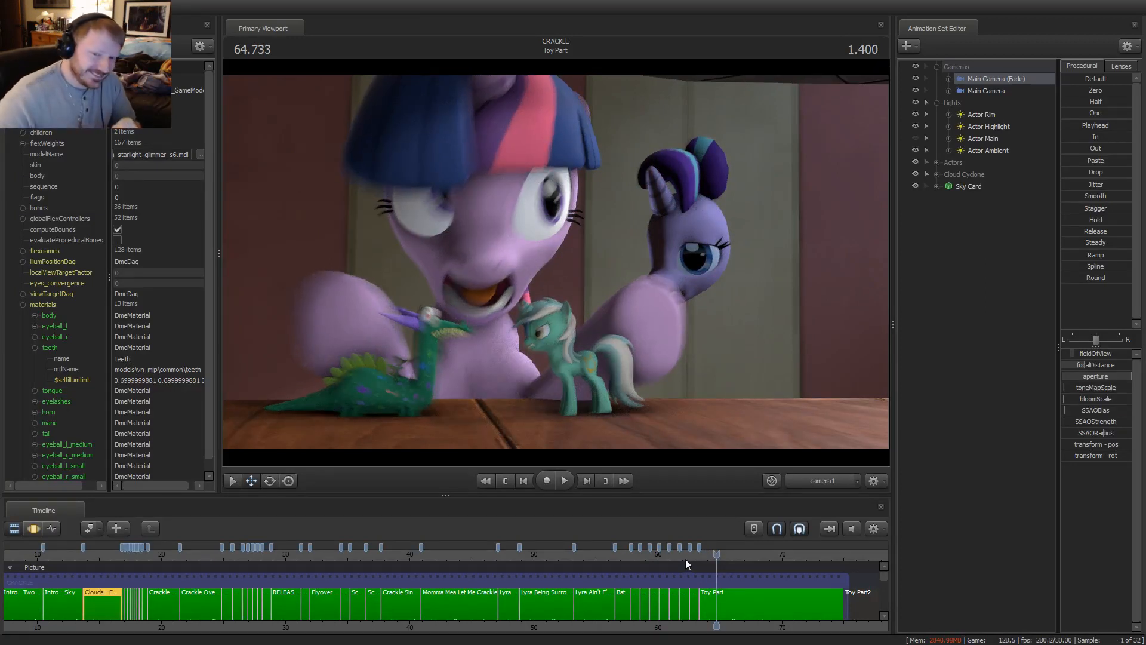
Examine the Battle - Crackle 7 shot, playing it closely between 61.800 and 62.100
left_click(686, 559)
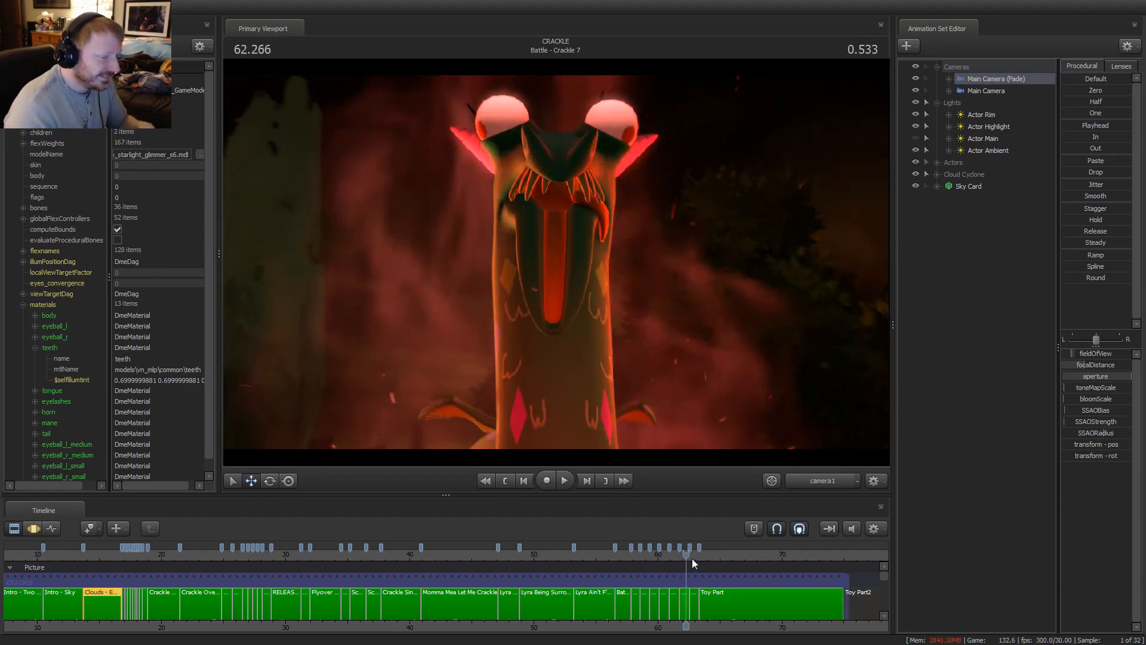
scroll(693, 559, "up", 4)
left_click_drag(686, 559, 672, 559)
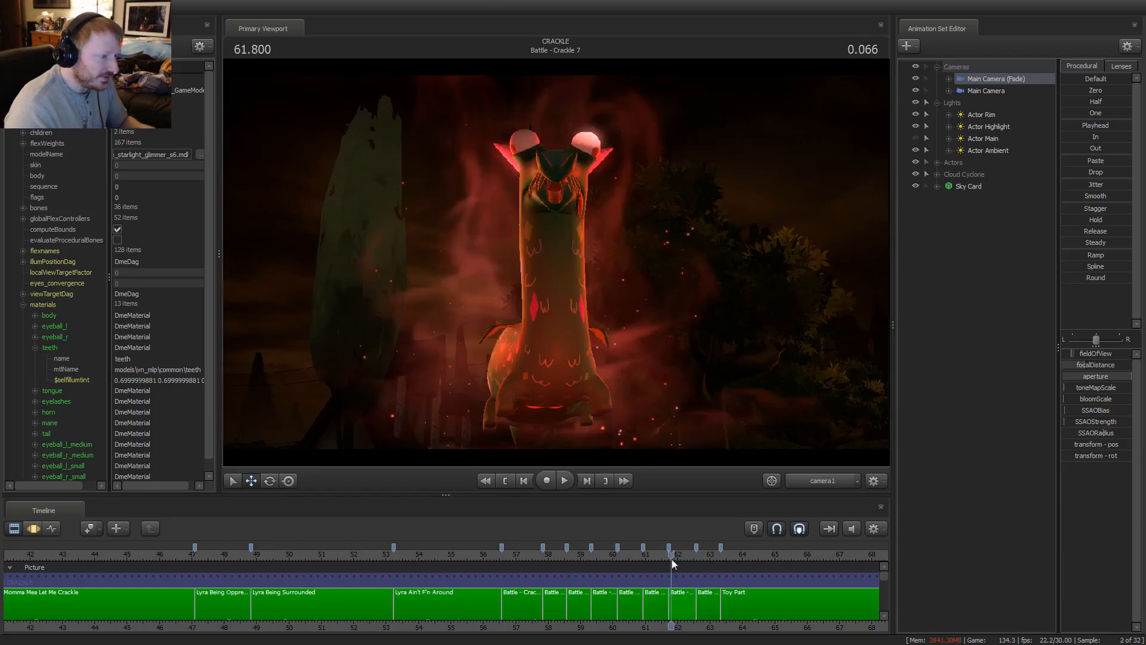
key("space")
key("space")
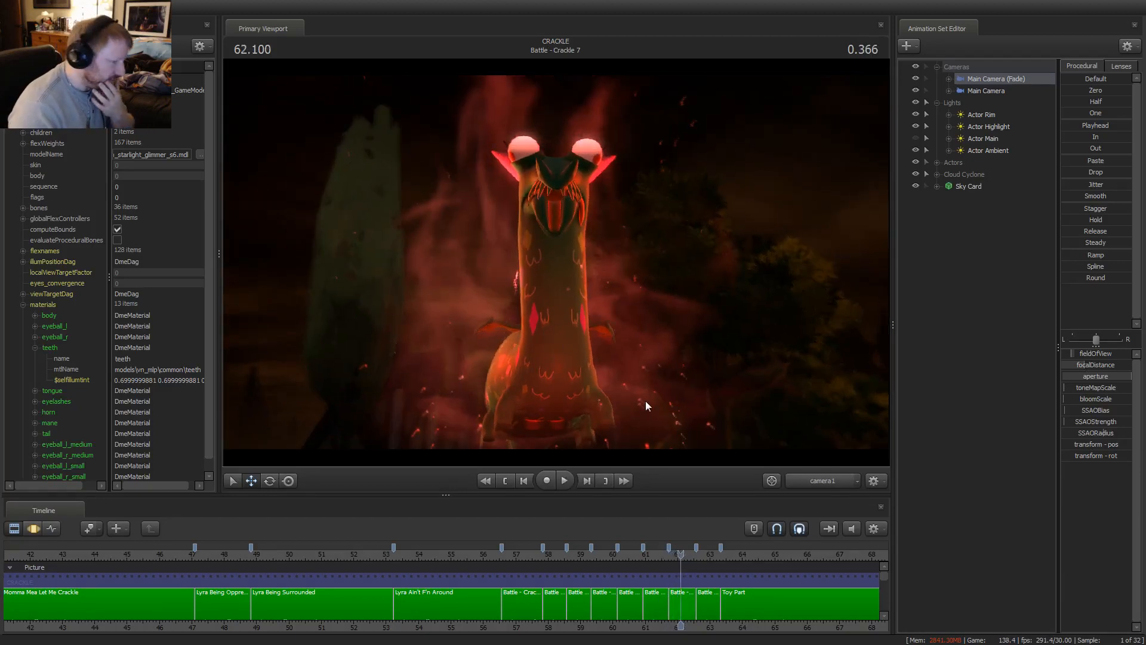
scroll(681, 597, "up", 3)
middle_click_drag(690, 627, 572, 618)
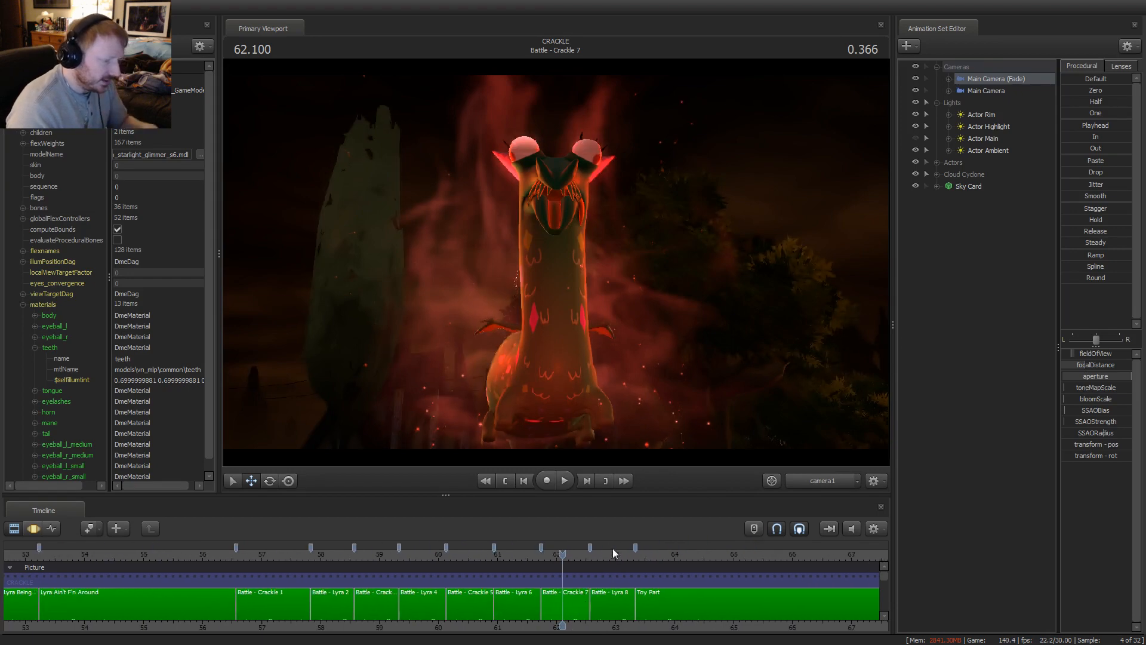
Replay the Battle - Lyra 8 shot up to the Toy Part cut, and return to 62.633
left_click(592, 554)
key("space")
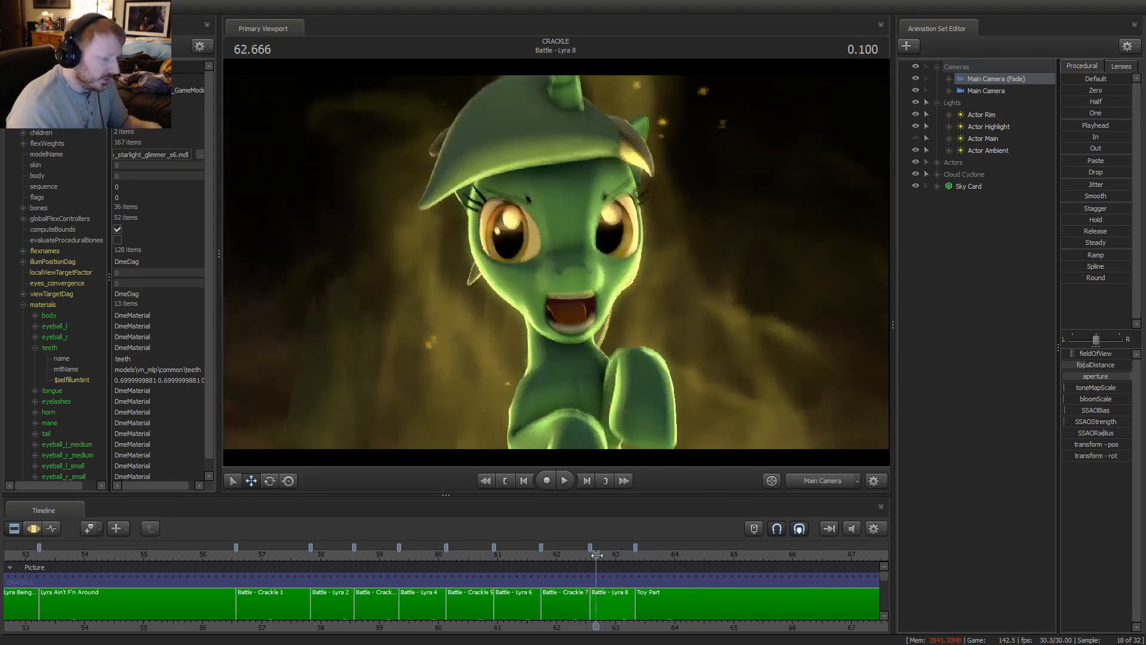
key("space")
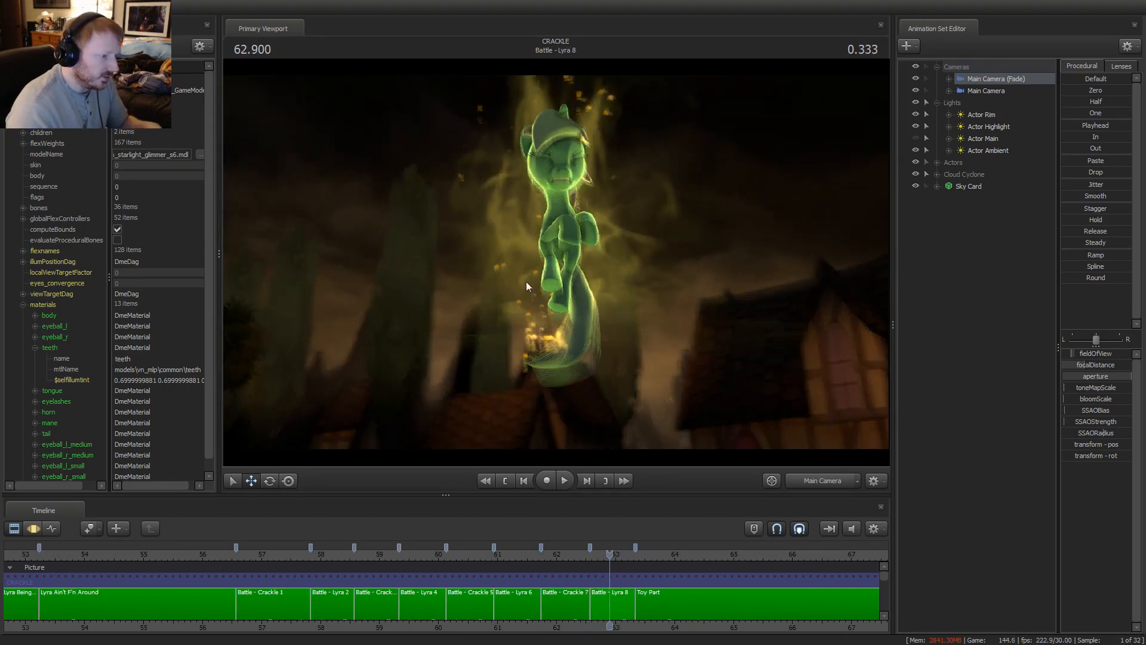
key("space")
key("space")
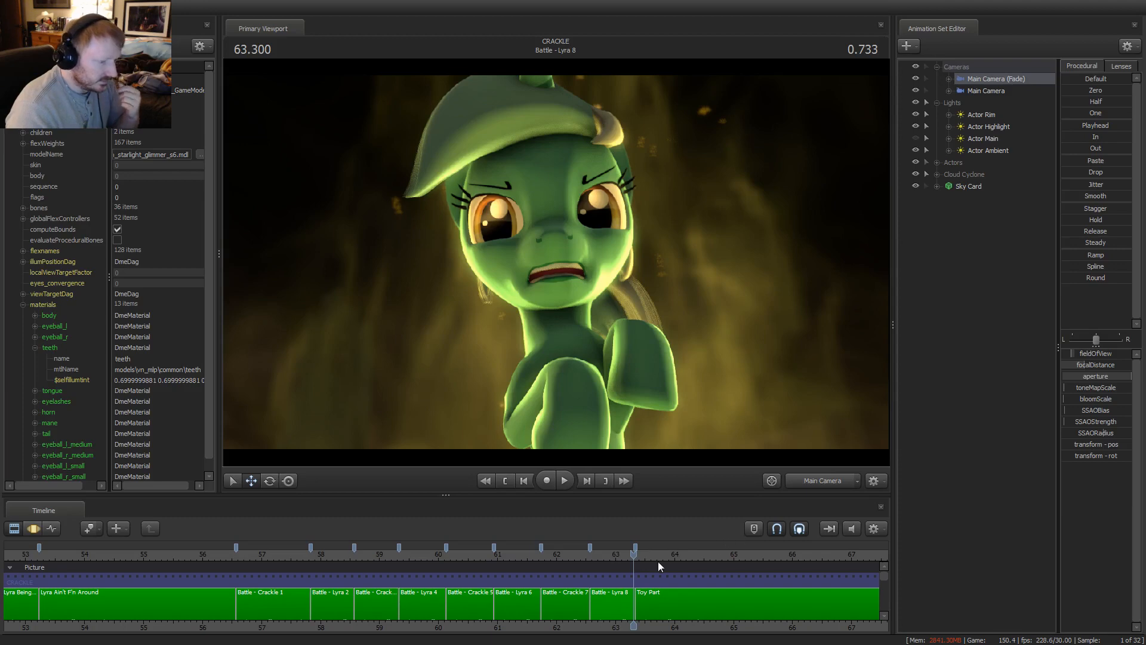
left_click_drag(634, 557, 585, 559)
key("space")
key("space")
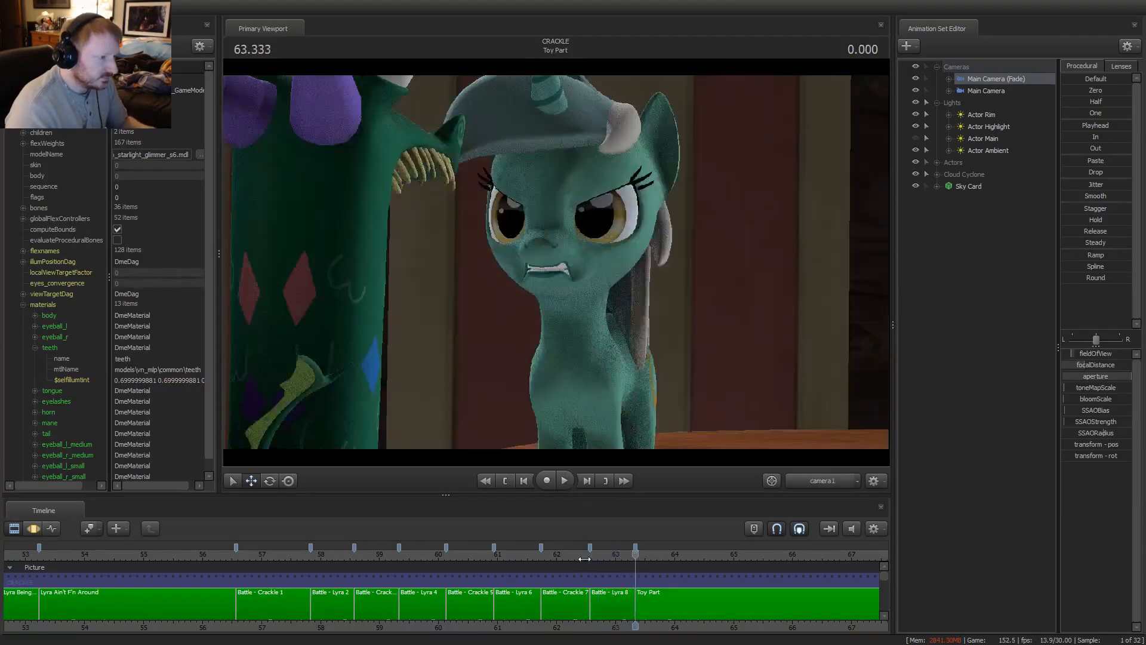
left_click(593, 556)
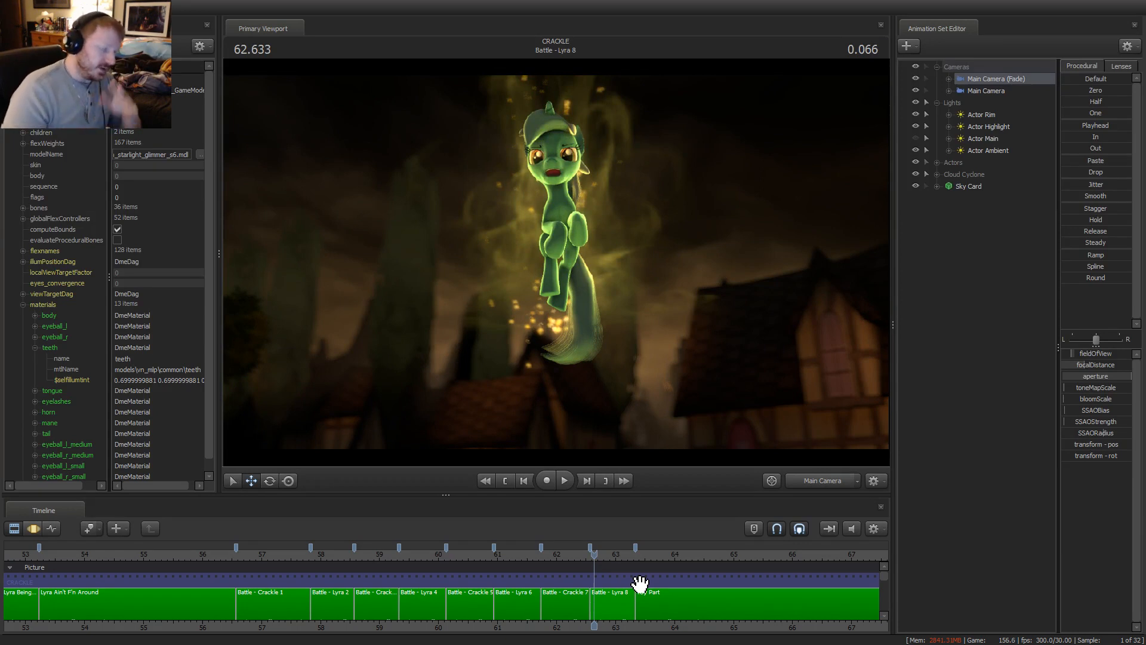
Select the Battle - Lyra 8 shot and expand the Lyra actor's Pony control group
scroll(609, 626, "down", 2)
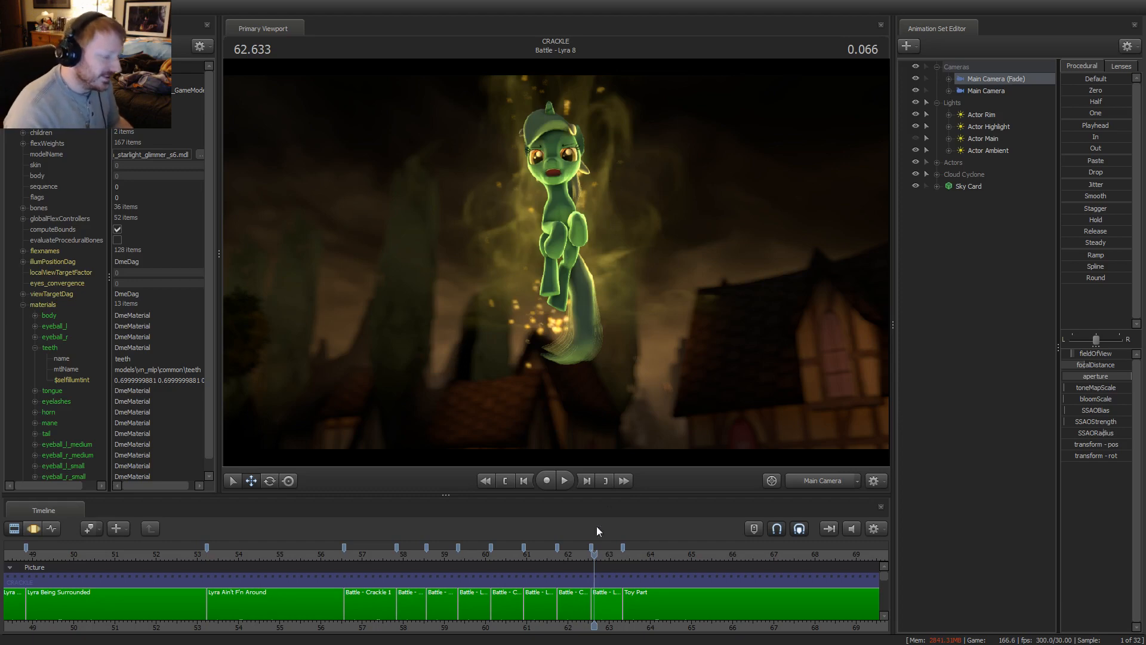
scroll(603, 567, "up", 2)
left_click(621, 608)
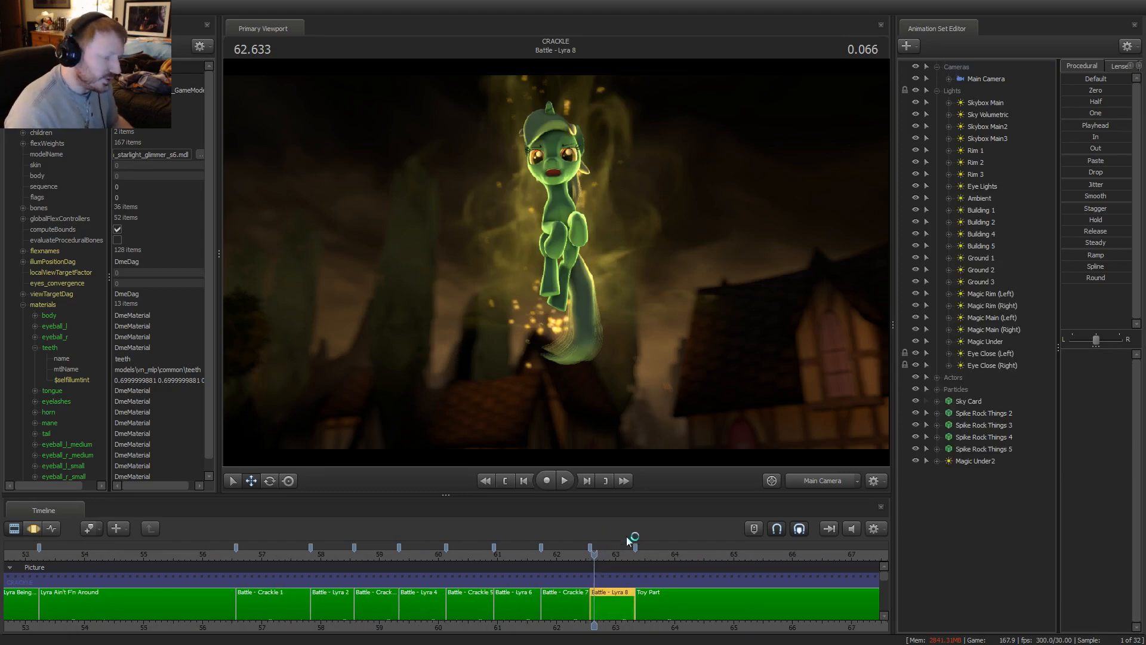
left_click(937, 377)
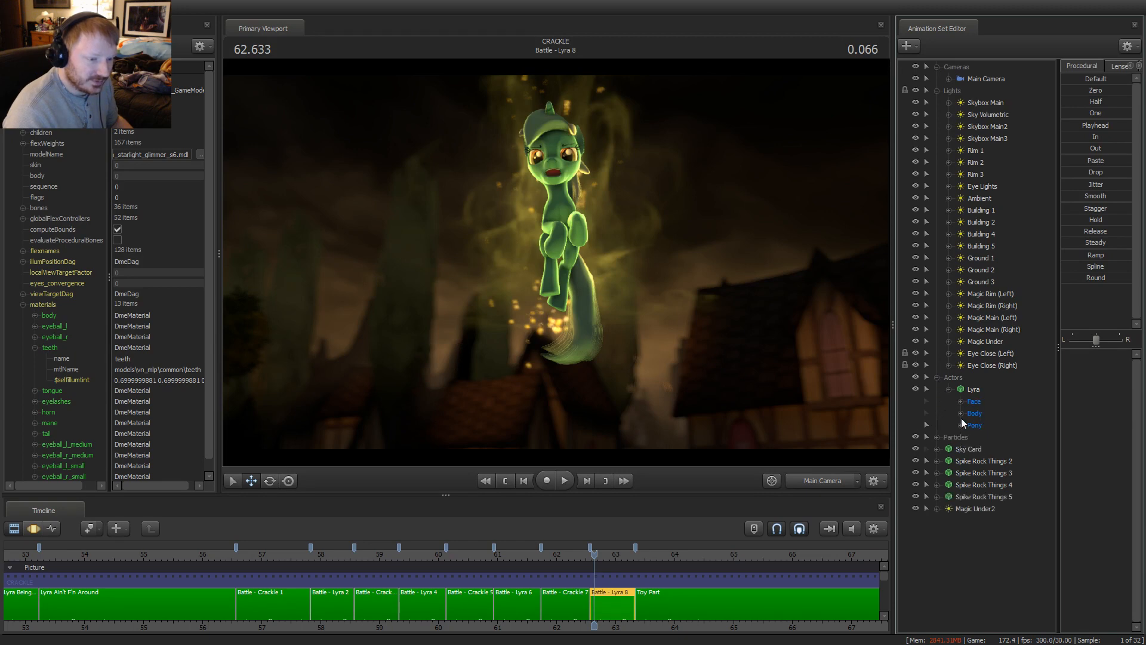
left_click(961, 425)
Play the Battle - Lyra 2 shot from 57.966 to 58.466 to check Lyra's body
left_click_drag(416, 549, 319, 594)
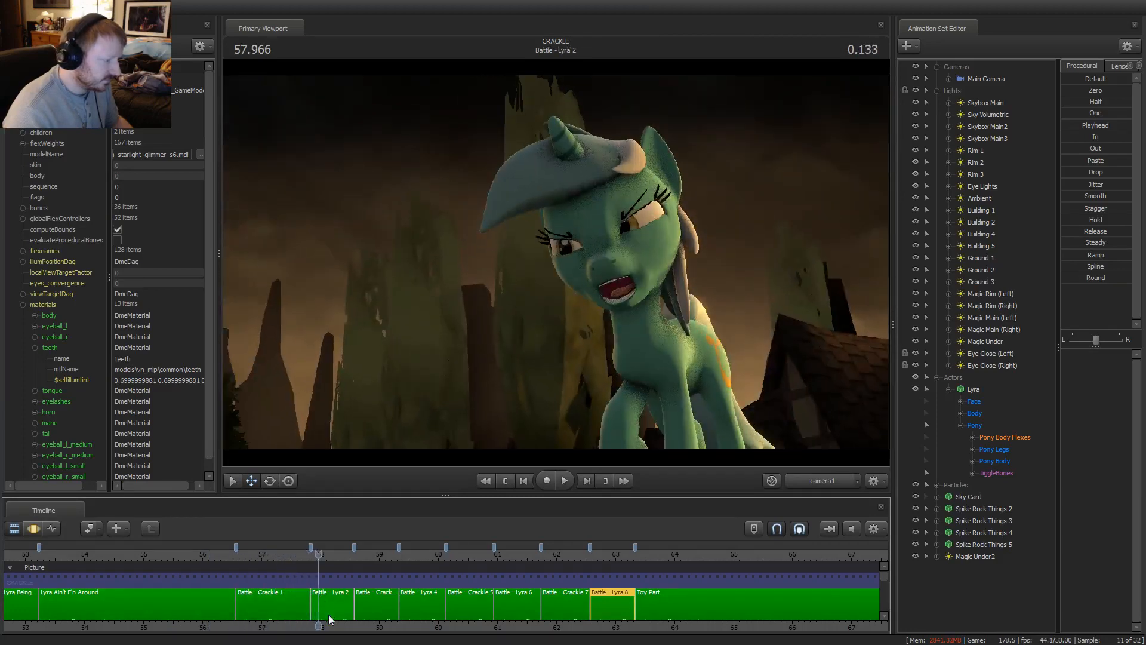
key("space")
key("space")
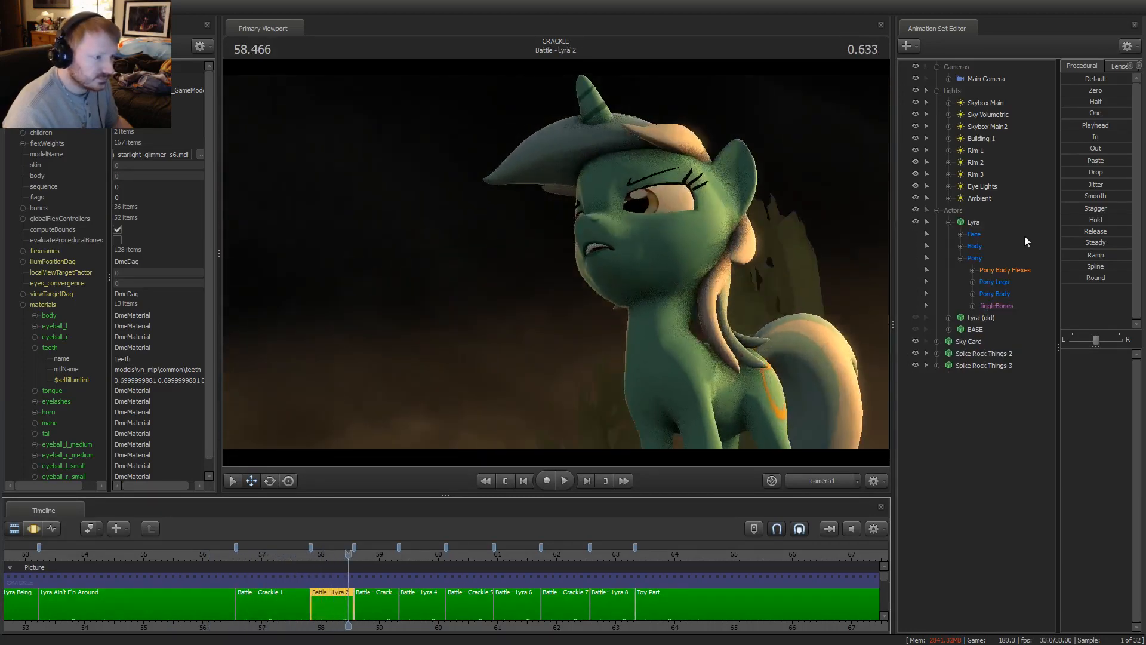
Adjust the MAXIMUM_strengh slider in Lyra's Pony Body Flexes for the Battle - Lyra 2 shot
left_click(979, 271)
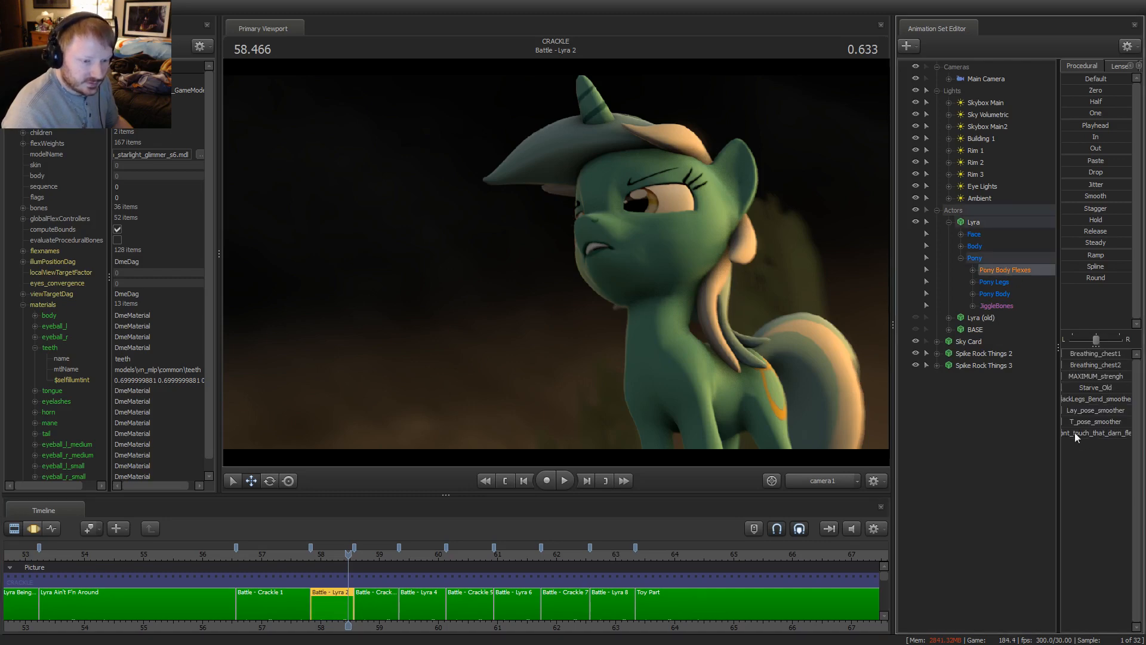
mouse_move(1090, 376)
left_mouse_down()
mouse_move(1104, 376)
mouse_move(1092, 375)
left_mouse_up()
key("F2")
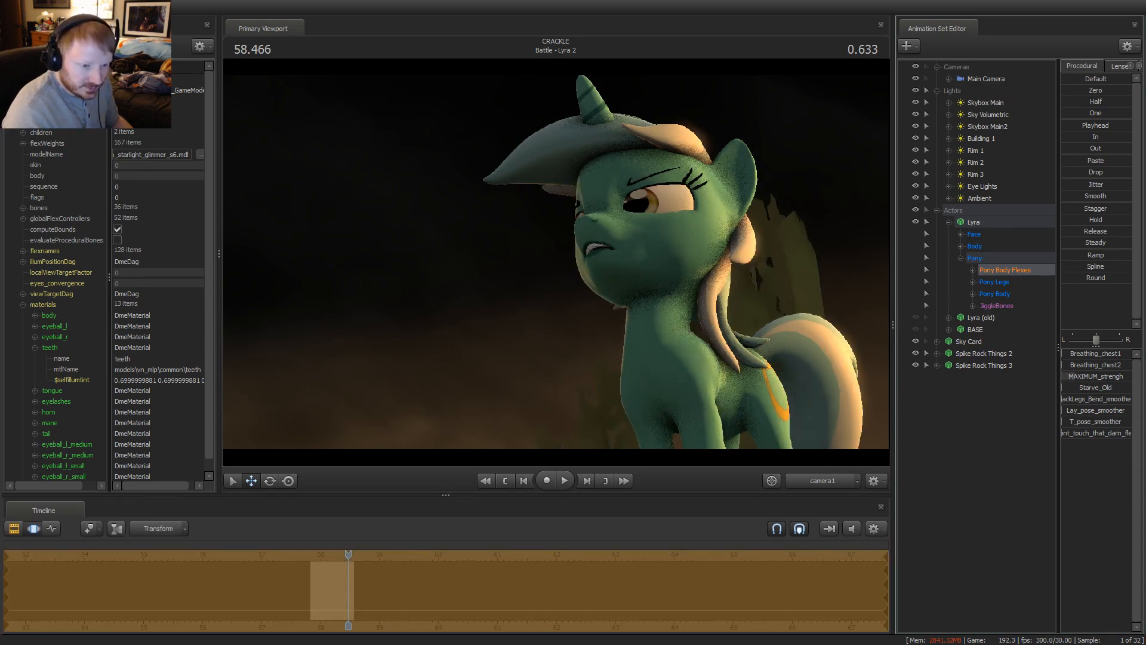
Select the Battle - Lyra 4 shot and adjust MAXIMUM_strengh in Lyra's Pony Body Flexes across that shot
key("F1")
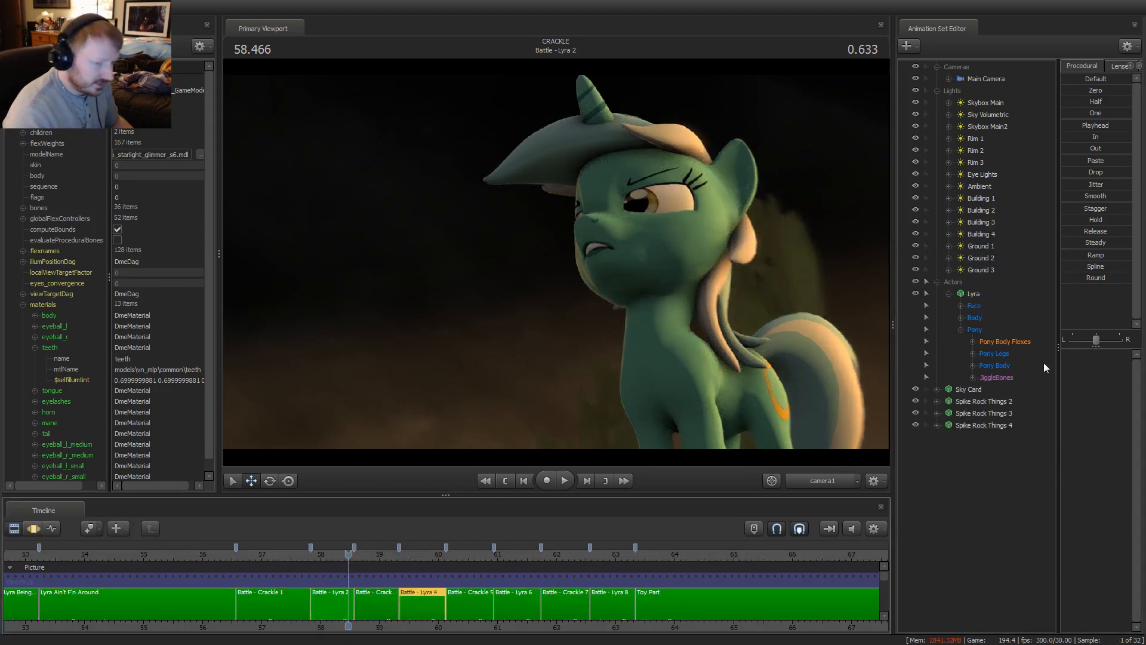
left_click(998, 340)
key("F2")
mouse_move(1087, 377)
left_mouse_down()
mouse_move(1108, 376)
mouse_move(1082, 376)
left_mouse_up()
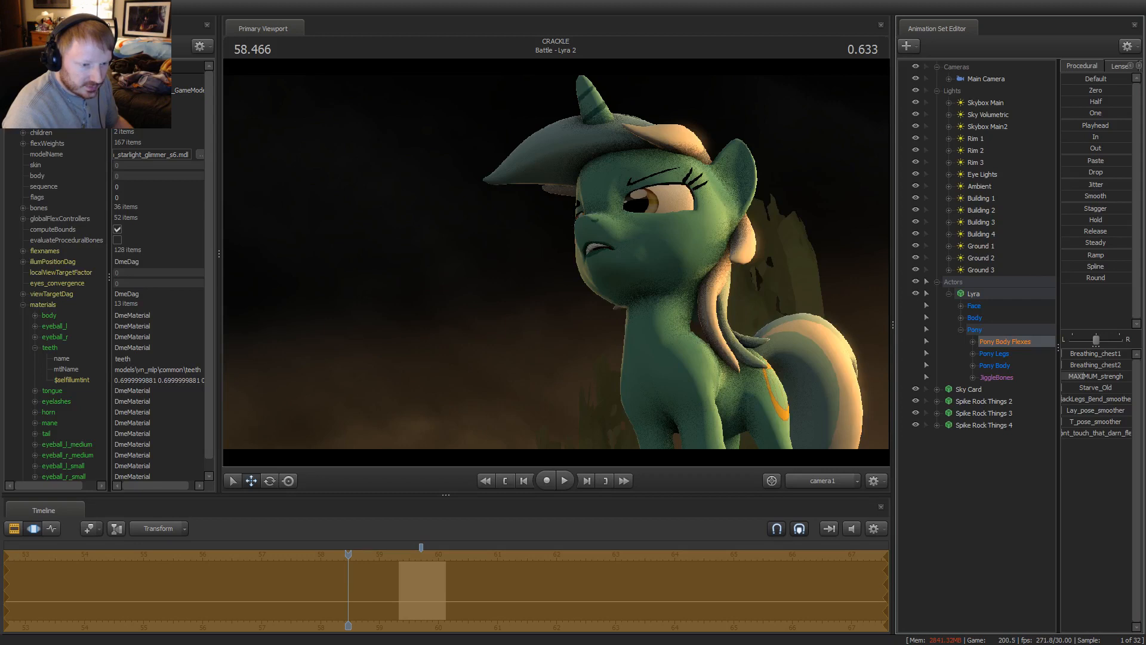
Select the Battle - Lyra 6 shot and adjust MAXIMUM_strengh in Lyra's Pony Body Flexes across that shot
key("F1")
left_click(530, 610)
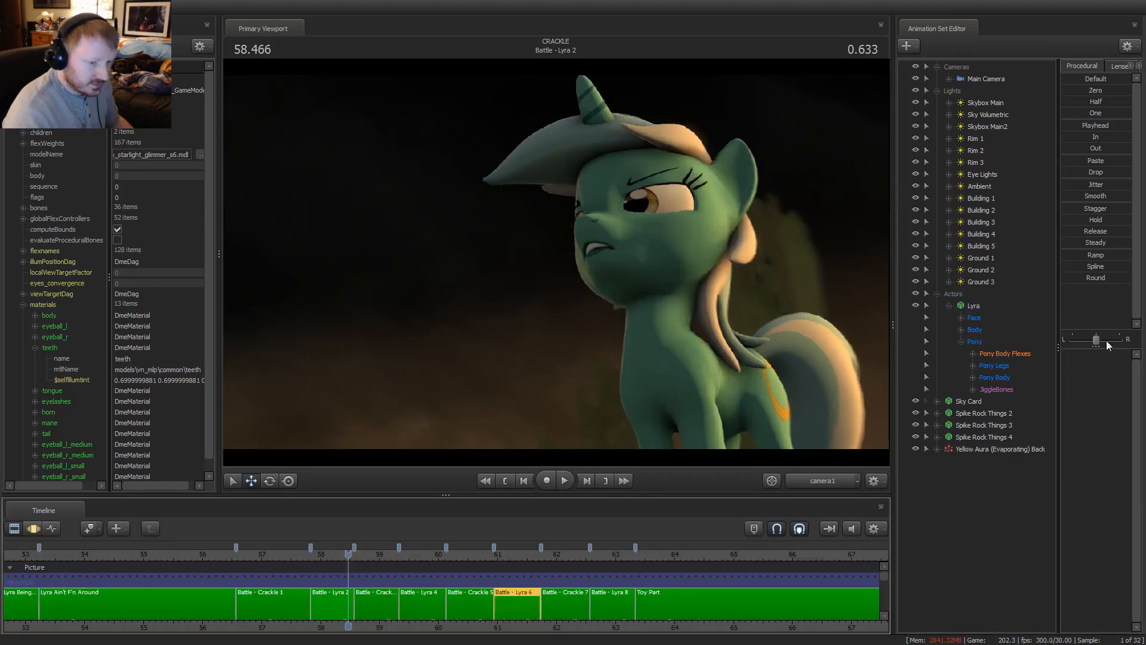
left_click(1022, 353)
key("F2")
mouse_move(1097, 376)
left_mouse_down()
mouse_move(1078, 376)
mouse_move(1101, 376)
left_mouse_up()
left_click_drag(1086, 376, 1093, 376)
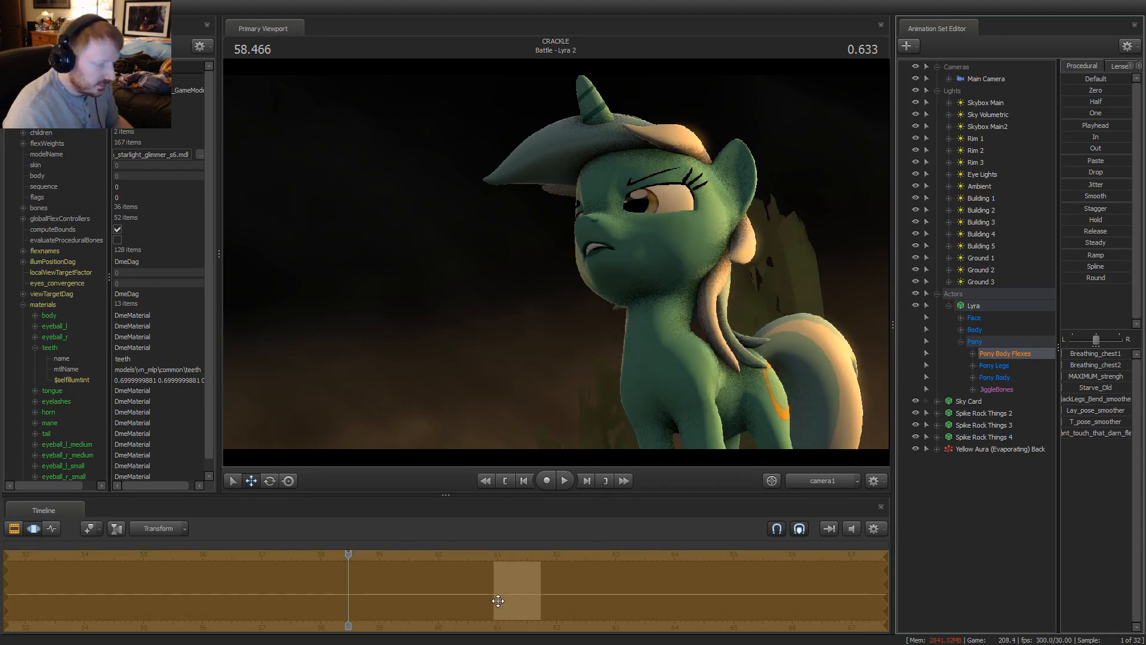
Select the Battle - Lyra 8 shot and adjust MAXIMUM_strengh in Lyra's Pony Body Flexes across that shot
key("F2")
left_click(627, 597)
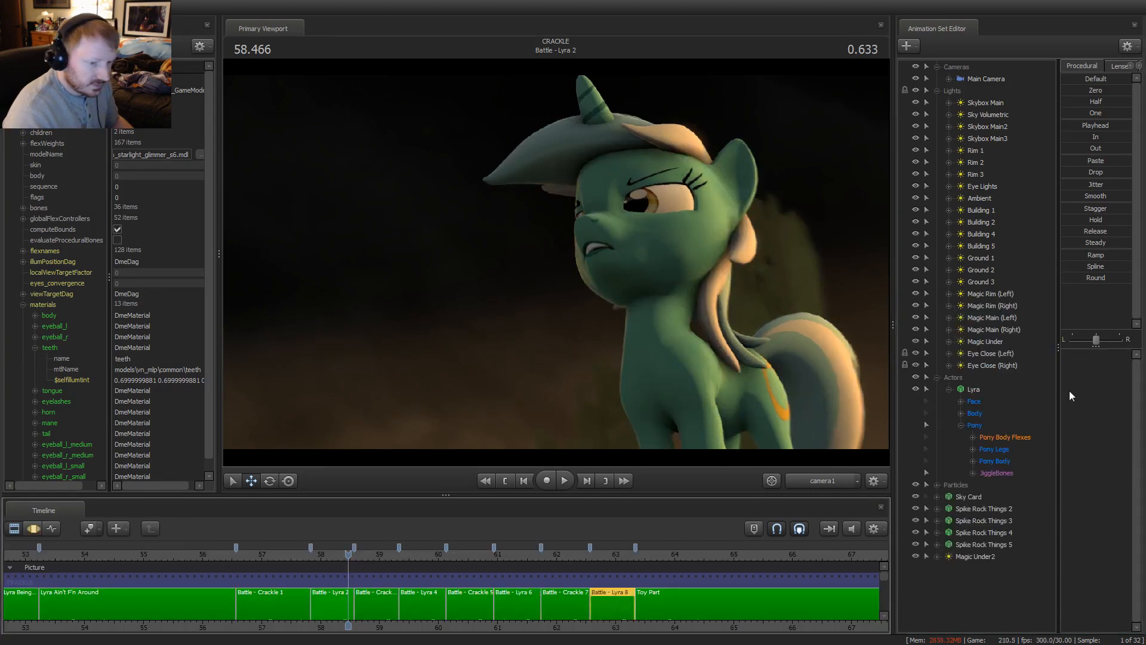
key("F3")
left_click(996, 440)
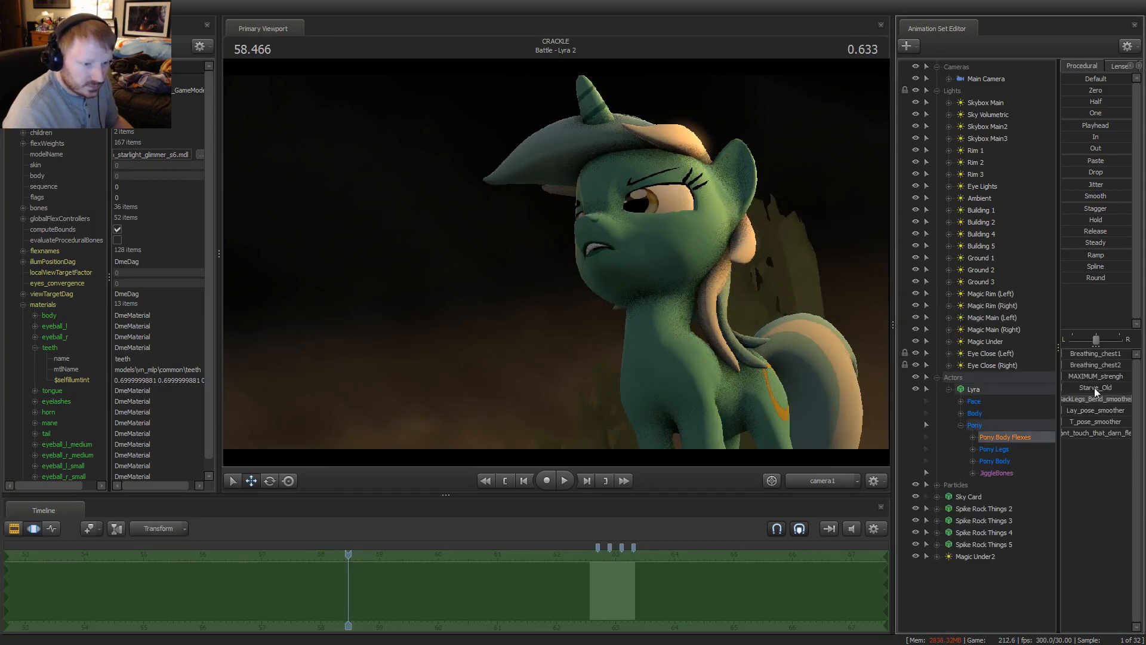
left_click_drag(1090, 377, 1103, 376)
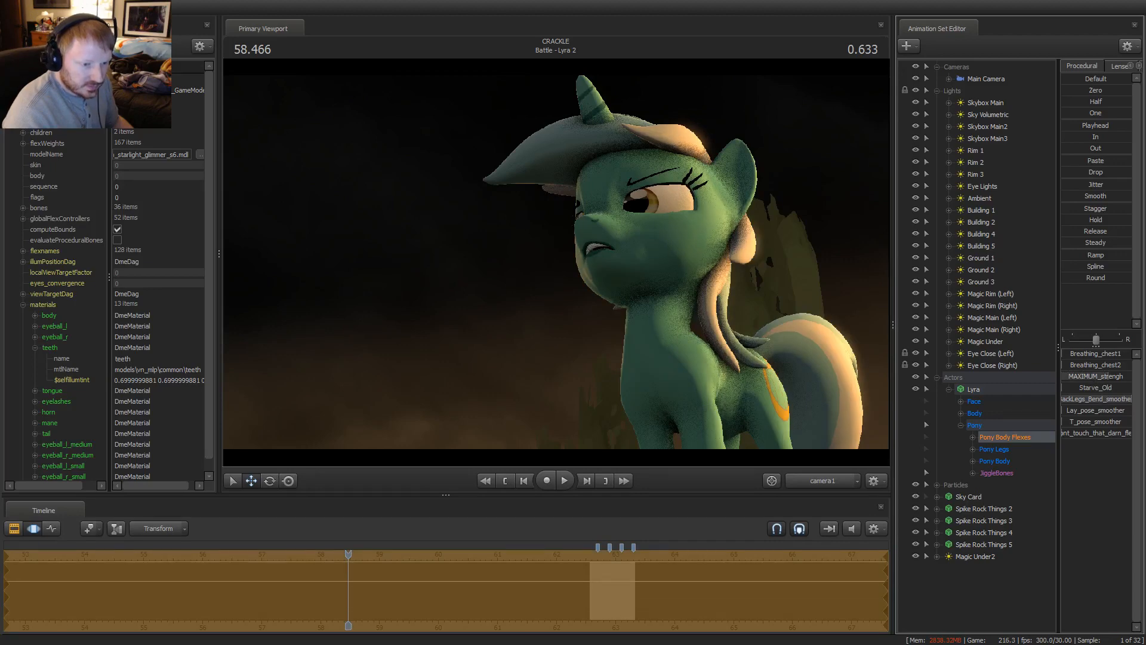
Play through the Battle - Lyra 8 shot, replaying it from 62.700, to check Lyra's body
key("F2")
key("space")
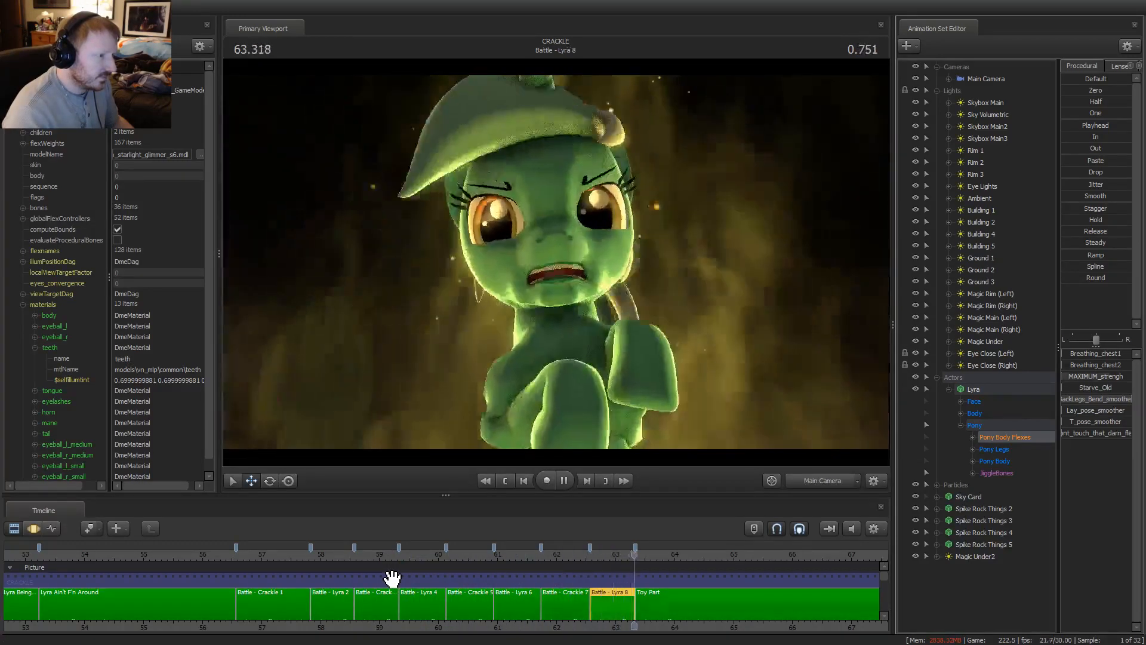
key("space")
left_click_drag(640, 558, 598, 553)
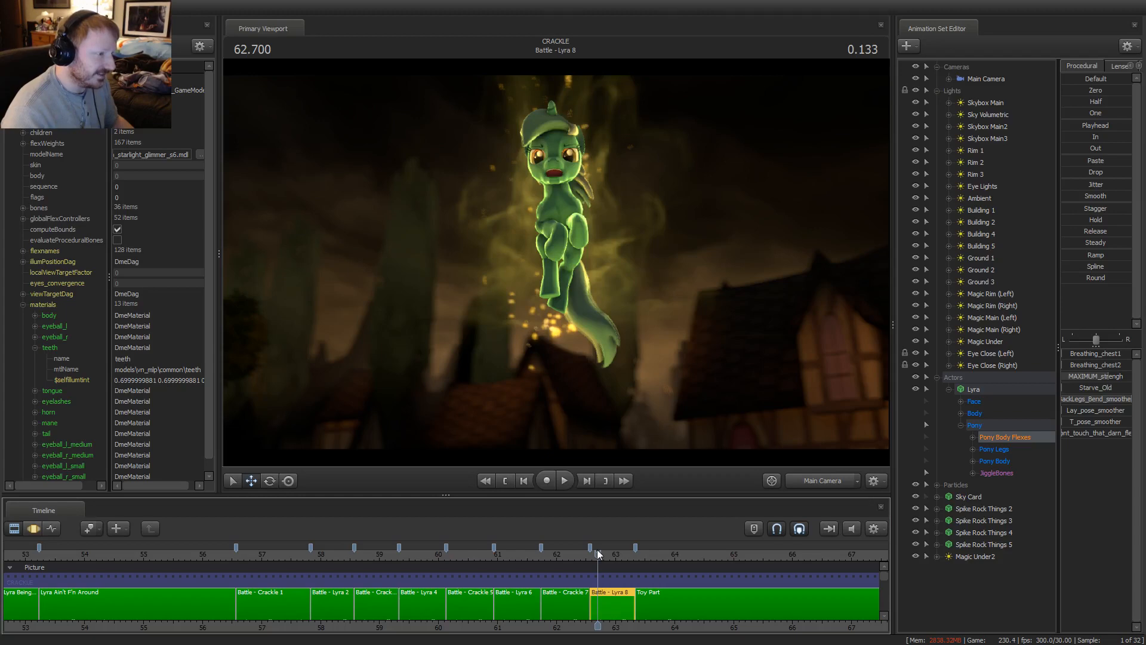
key("space")
Play the battle sequence from the Battle - Crackle 3 shot into Battle - Lyra 6, and return to 58.800
key("space")
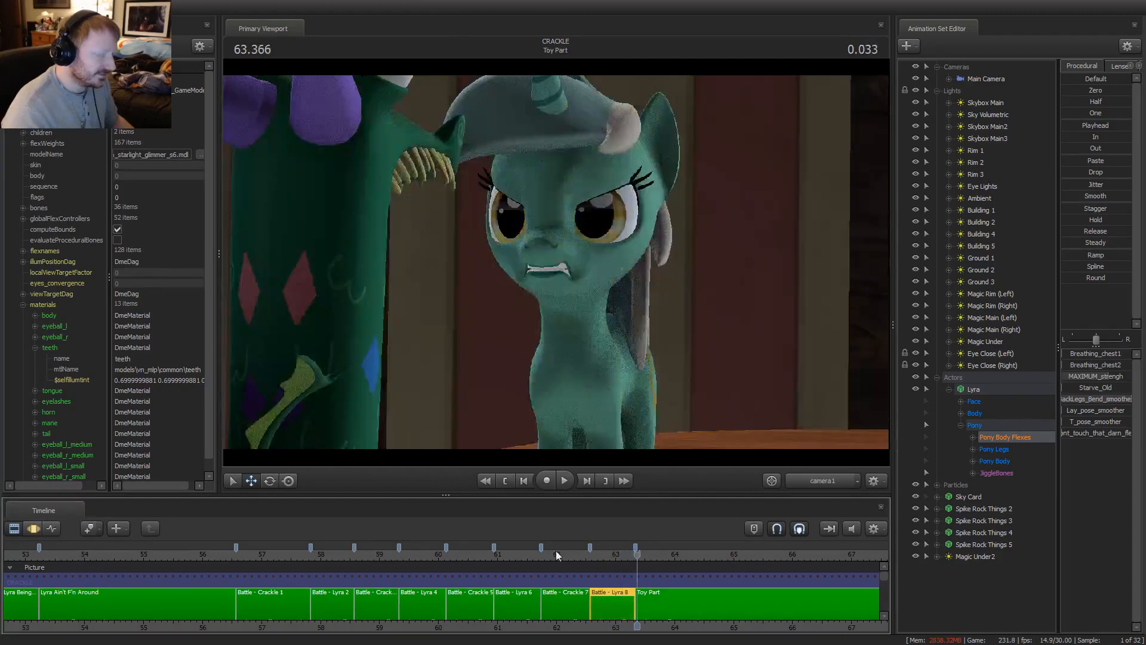
left_click(376, 551)
key("space")
key("space")
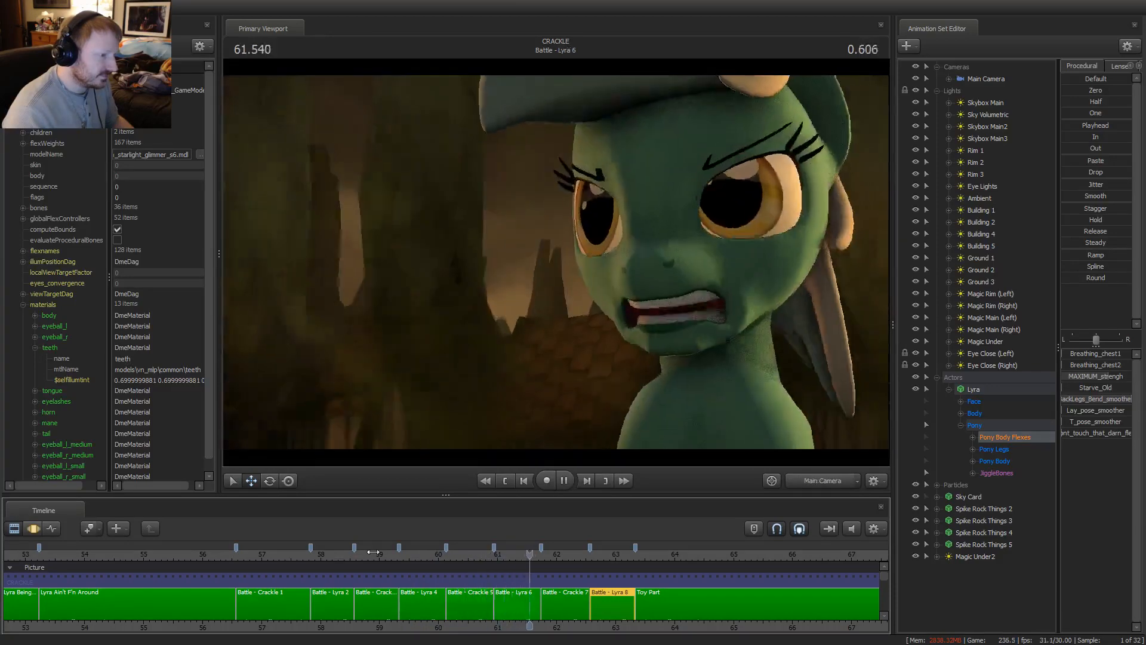
left_click(367, 552)
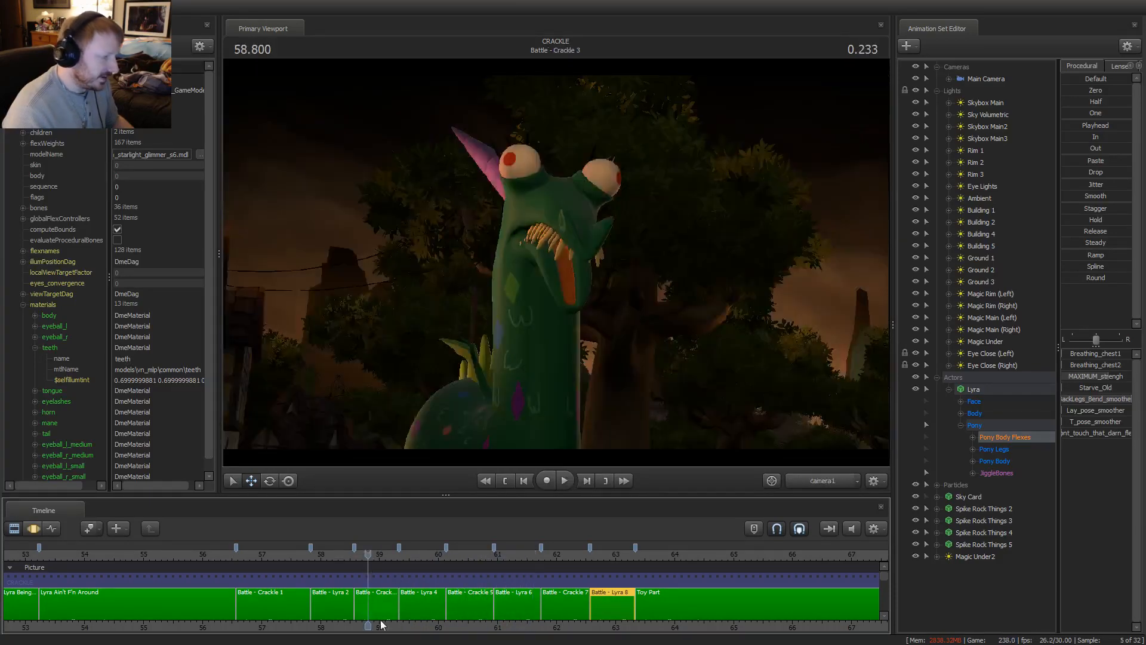
Select the Battle - Lyra 4 shot, play it and scrub to 59.966 to check Lyra's body
left_click(425, 595)
left_click(420, 559)
key("space")
key("space")
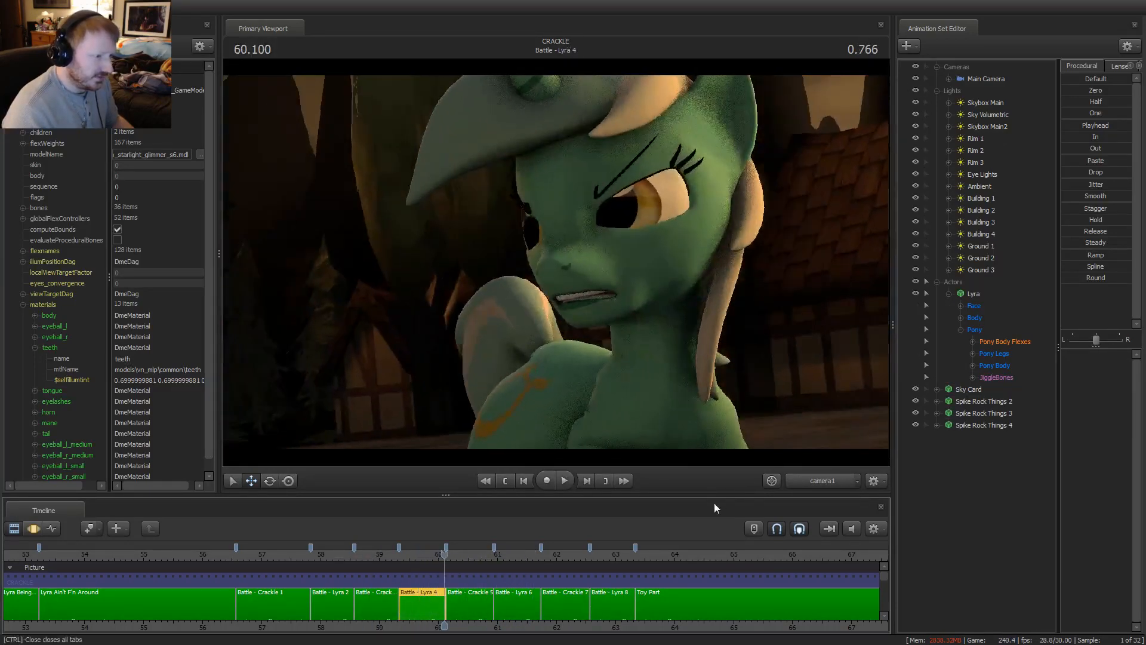
left_click_drag(423, 553, 437, 554)
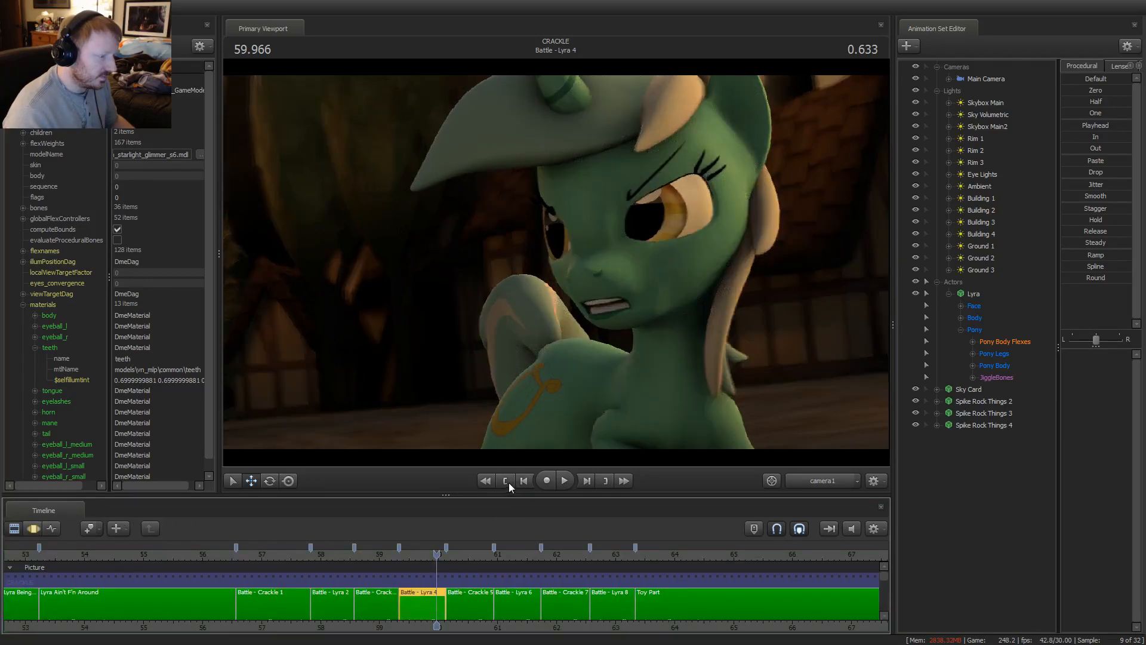
key("F3")
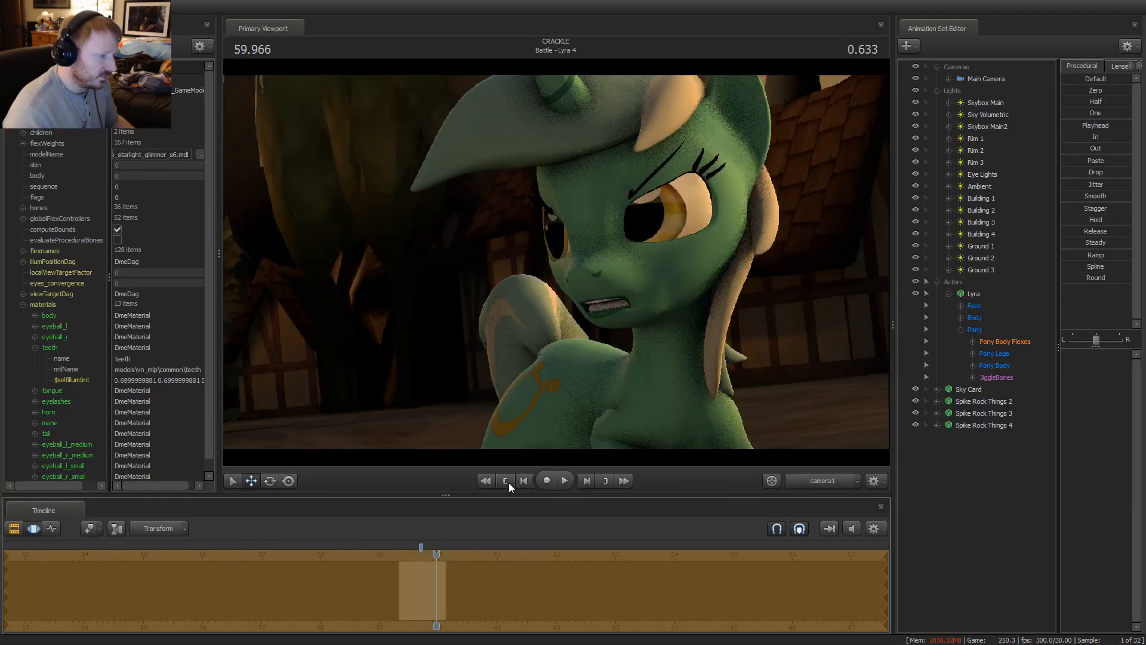
key("F2")
key("F3")
key("F2")
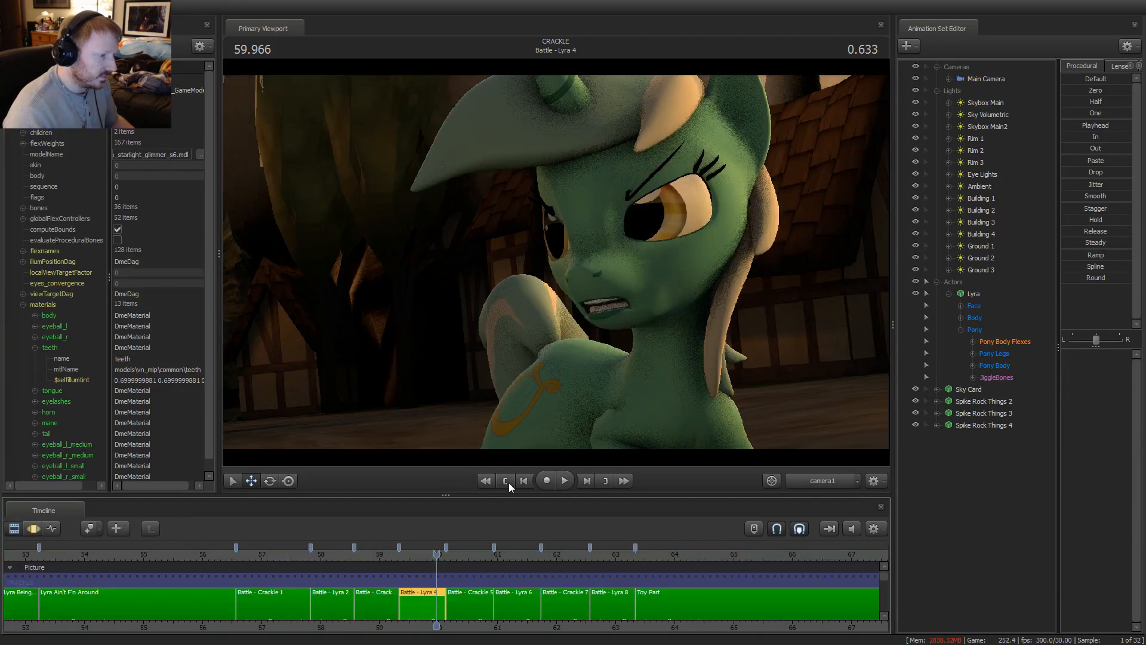
key("F3")
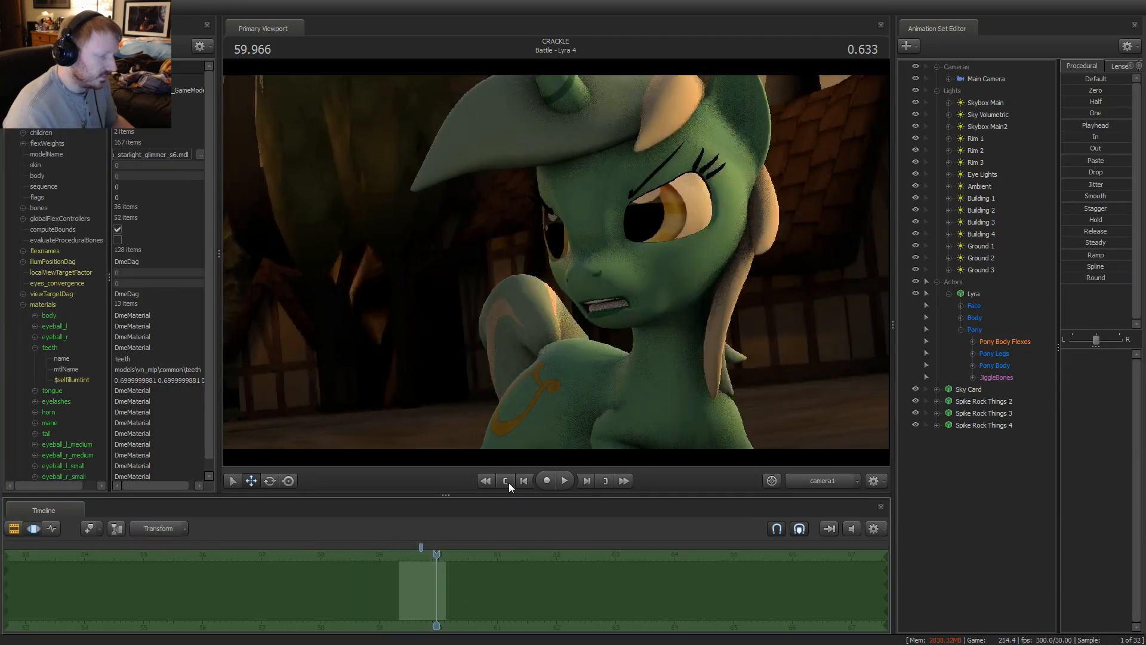
key("F3")
key("F2")
key("F3")
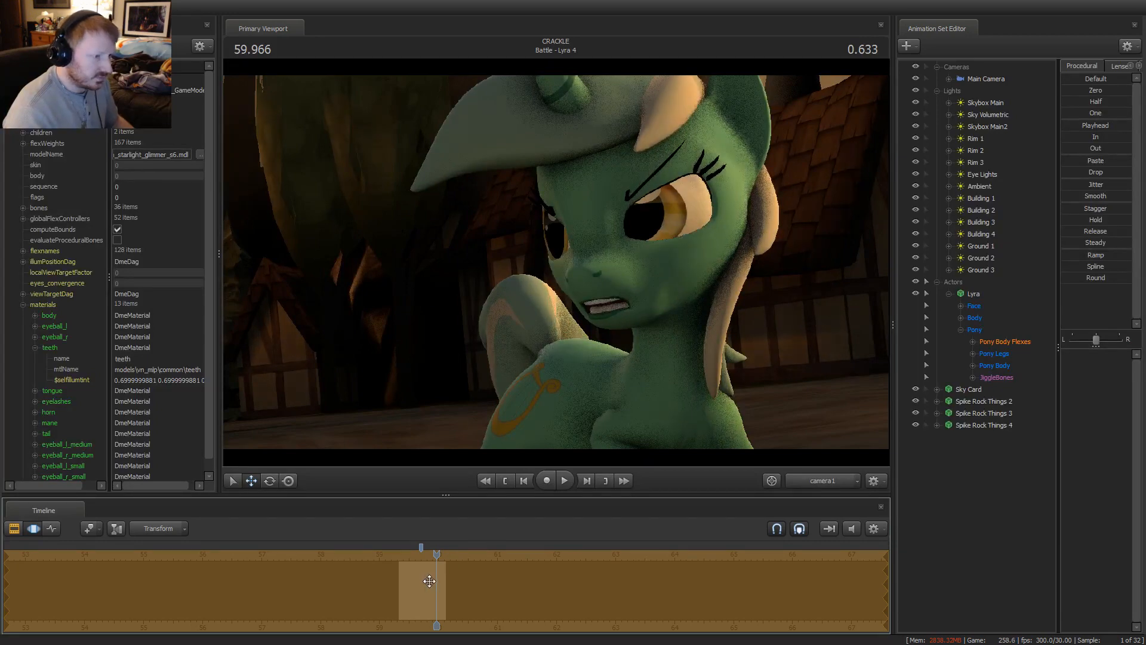
key("Escape")
Set MAXIMUM_strengh in Lyra's Pony Body Flexes to a low value across the Battle - Lyra 4 shot
left_click(1009, 344)
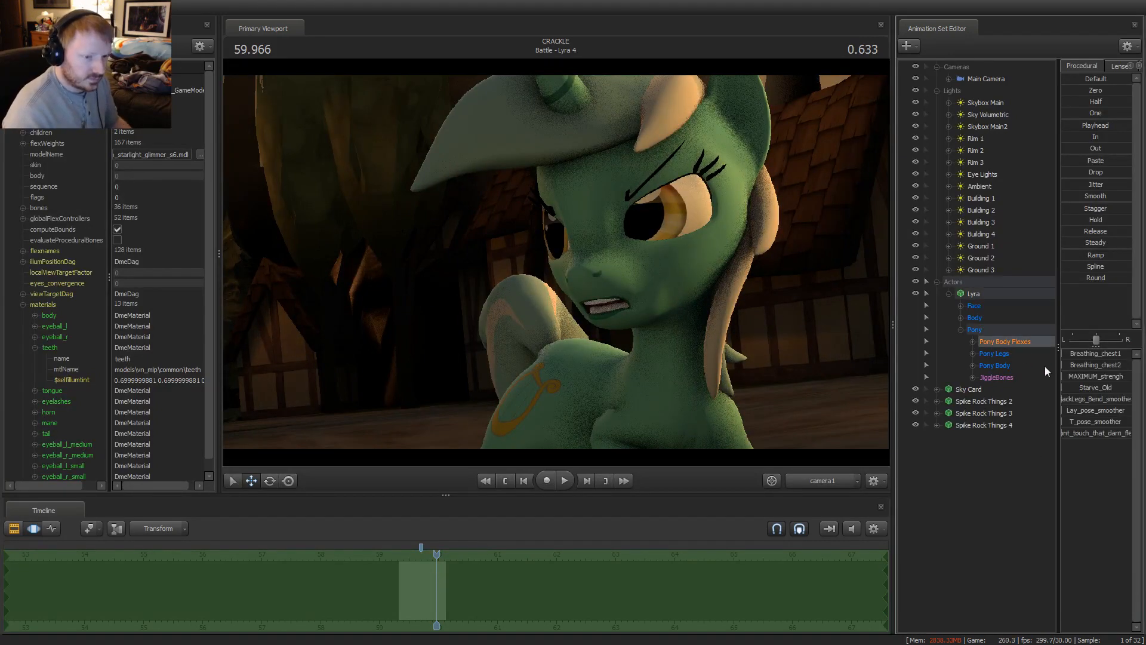
key("F2")
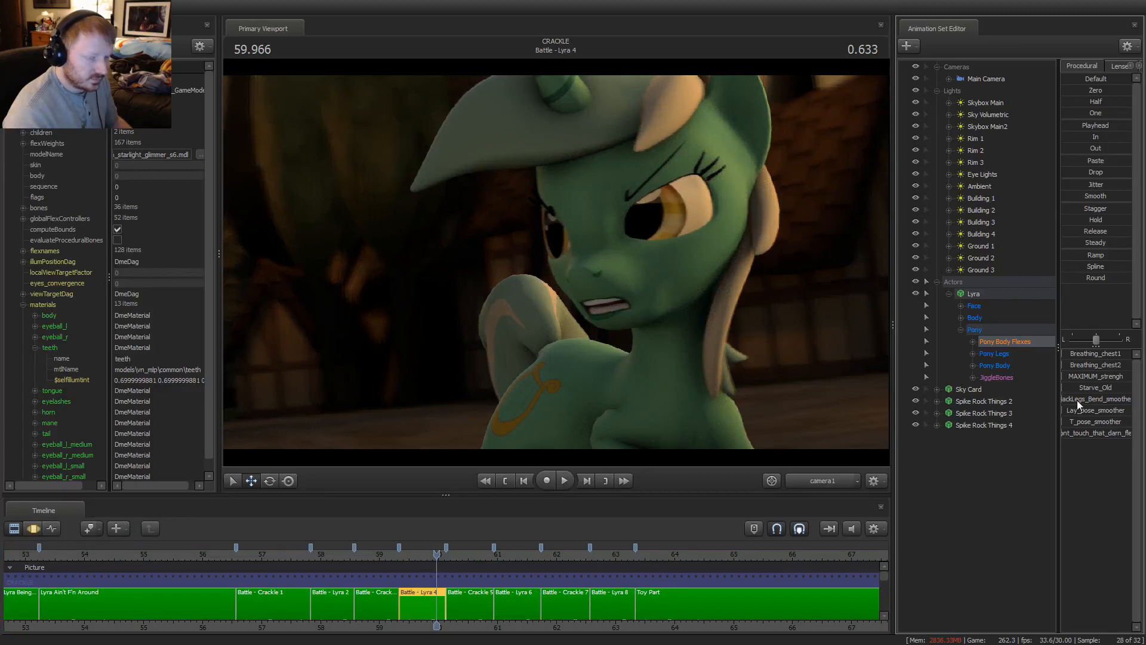
key("F3")
key("F2")
mouse_move(1084, 377)
left_mouse_down()
mouse_move(1117, 376)
mouse_move(1092, 376)
left_mouse_up()
key("F3")
key("ctrl+z")
key("F2")
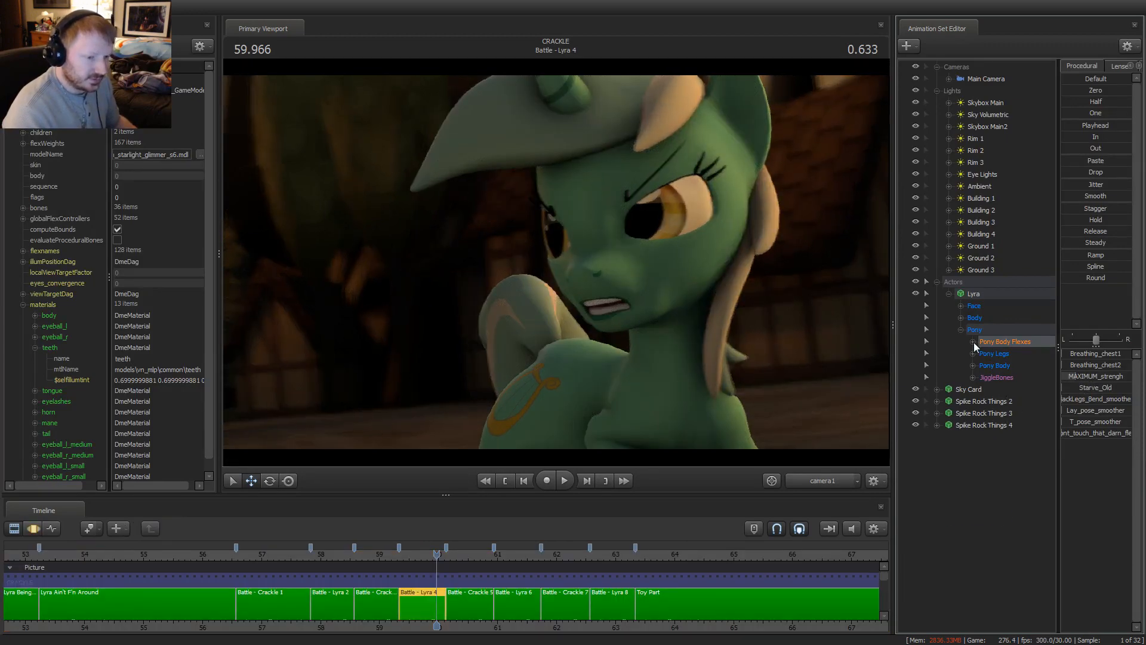
Copy Lyra's MAXIMUM_strengh flex from Battle - Lyra 4 onto her Pony Body Flexes in the Battle - Lyra 2 shot
left_click(973, 342)
left_click(1011, 377)
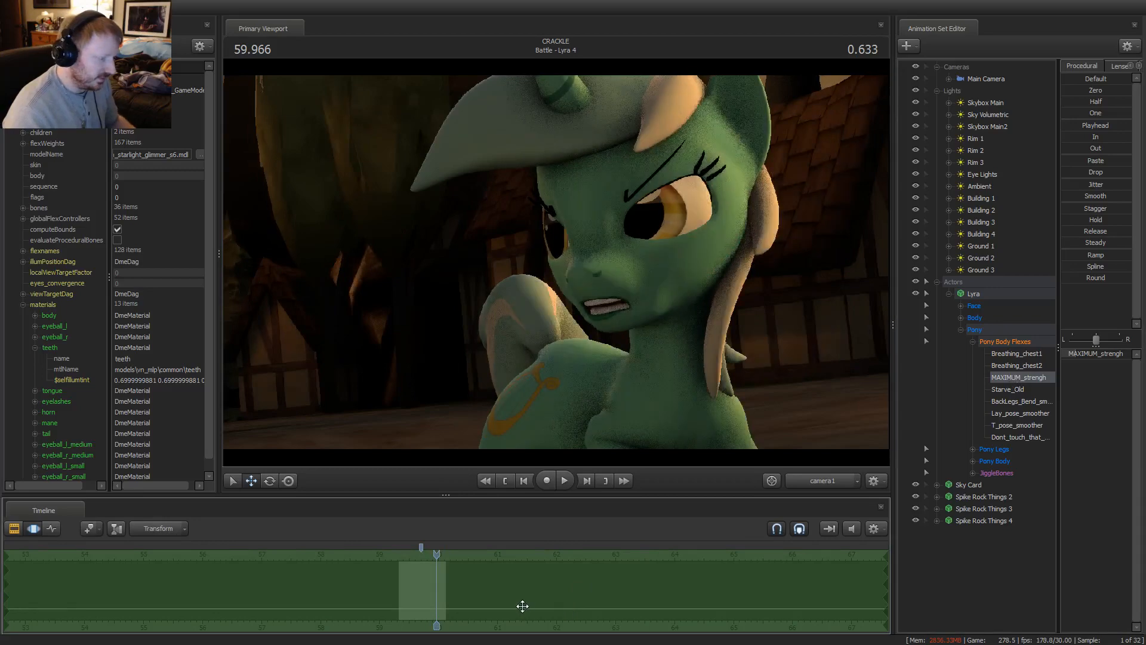
key("F2")
left_click_drag(436, 577, 338, 587)
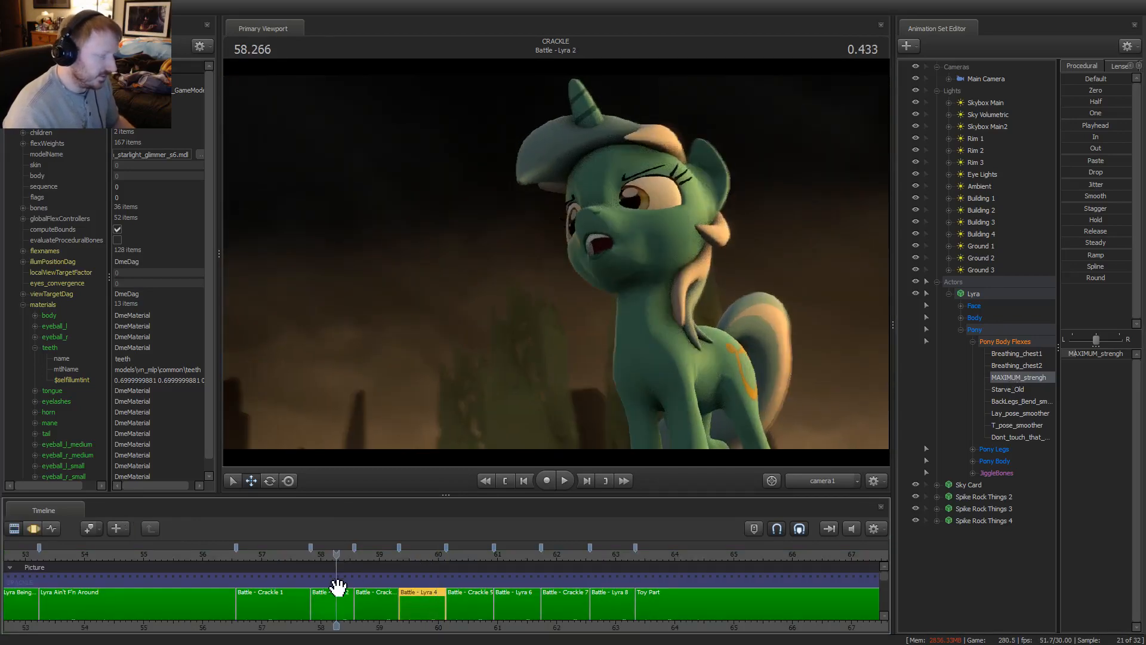
left_click(345, 598)
left_click(1028, 271)
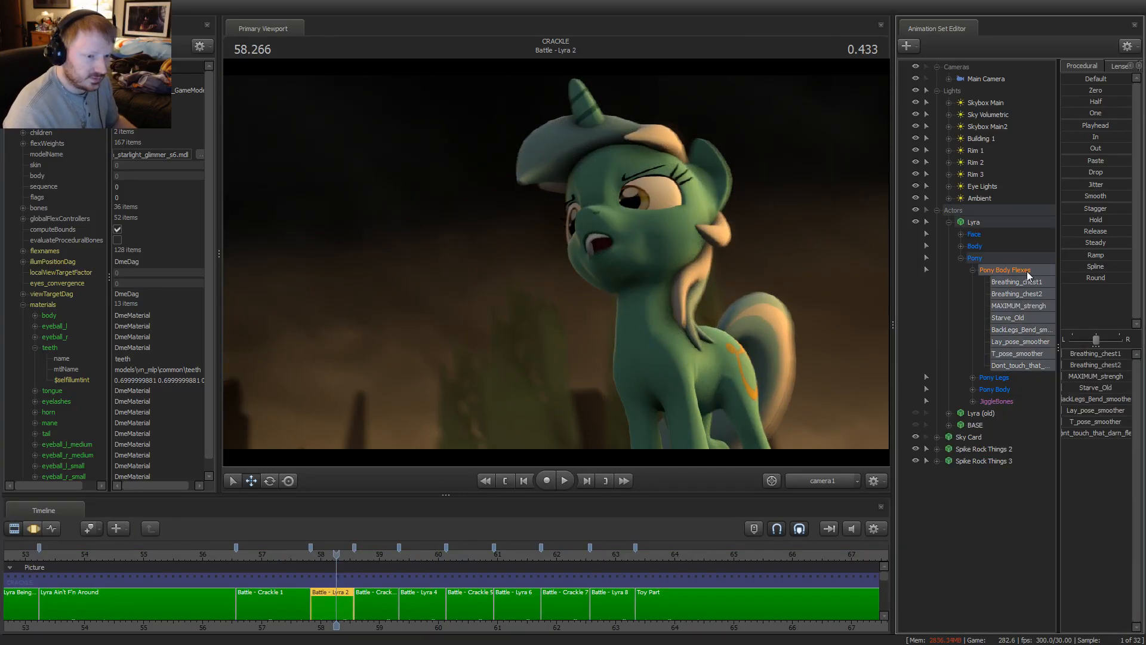
key("F3")
key("F2")
Play the battle sequence from just before Battle - Lyra 2 into Battle - Lyra 4 to check Lyra's body
key("space")
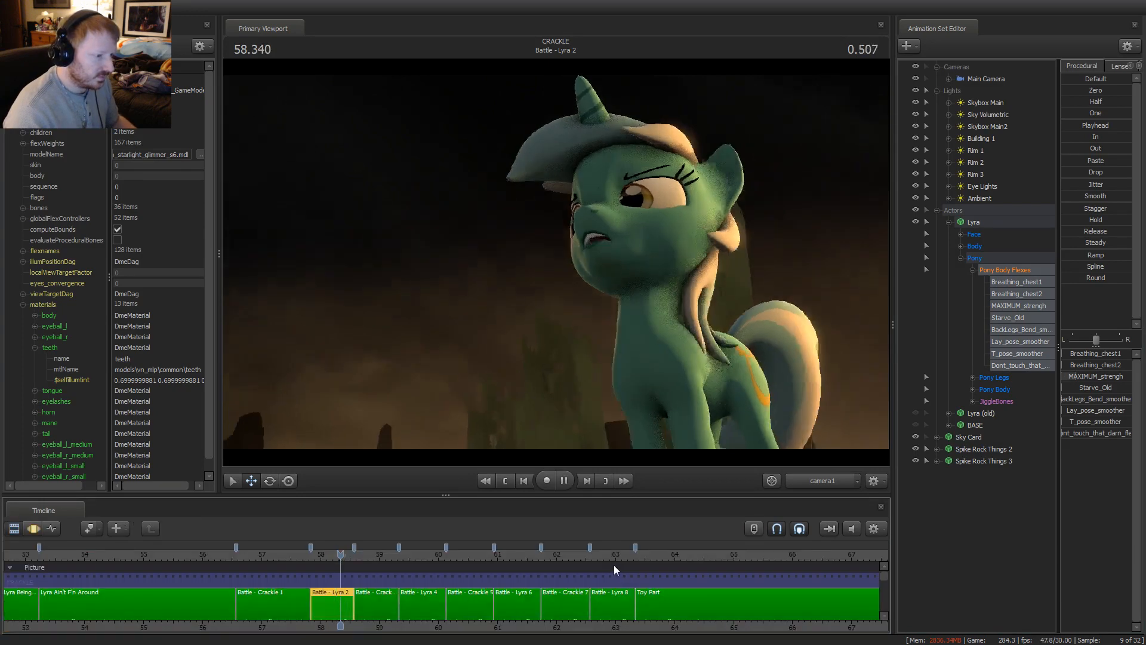
left_click(299, 555)
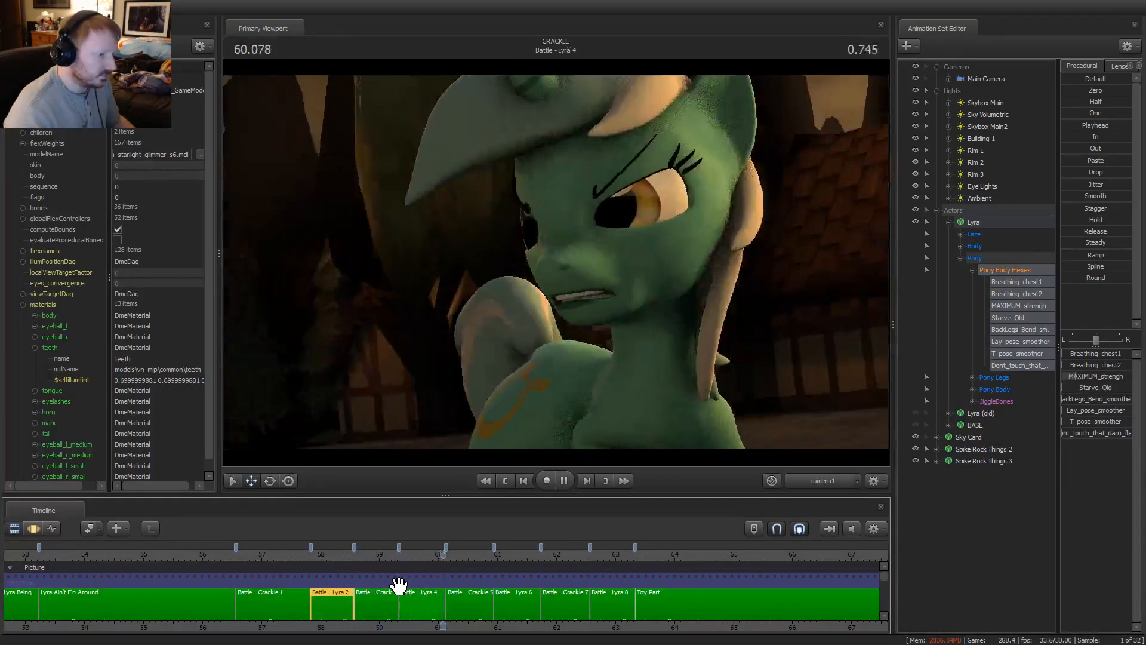
key("space")
Paste the copied flex value onto Lyra's Pony Body Flexes in the Battle - Lyra 6 shot and play it back
left_click(518, 603)
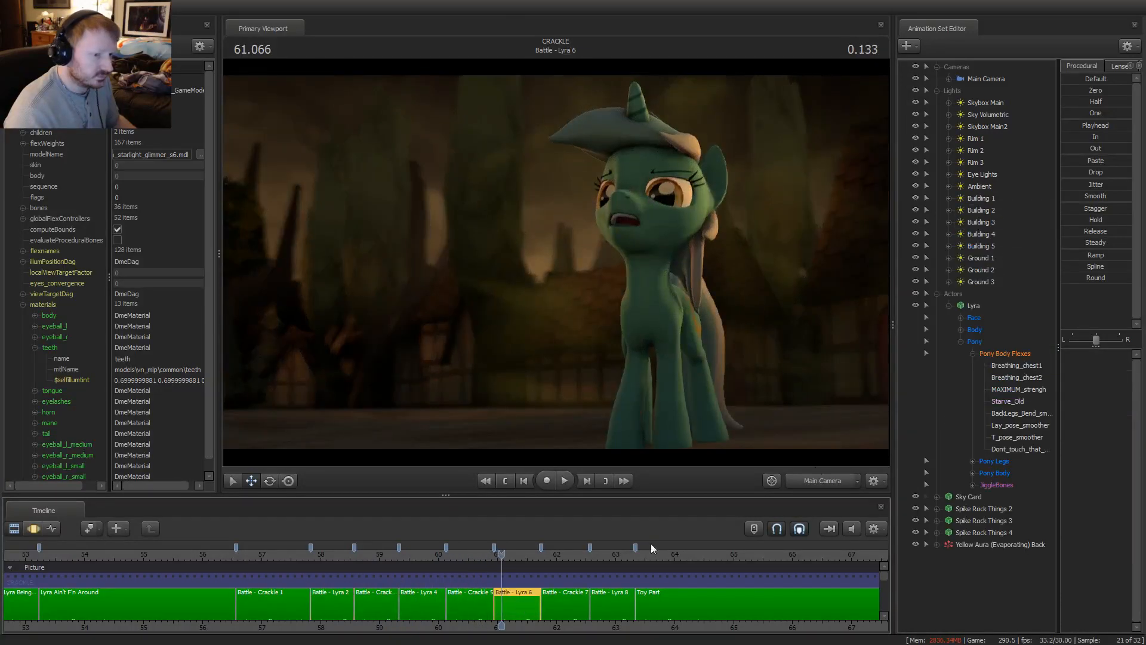
left_click(1015, 354)
key("F3")
key("ctrl+v")
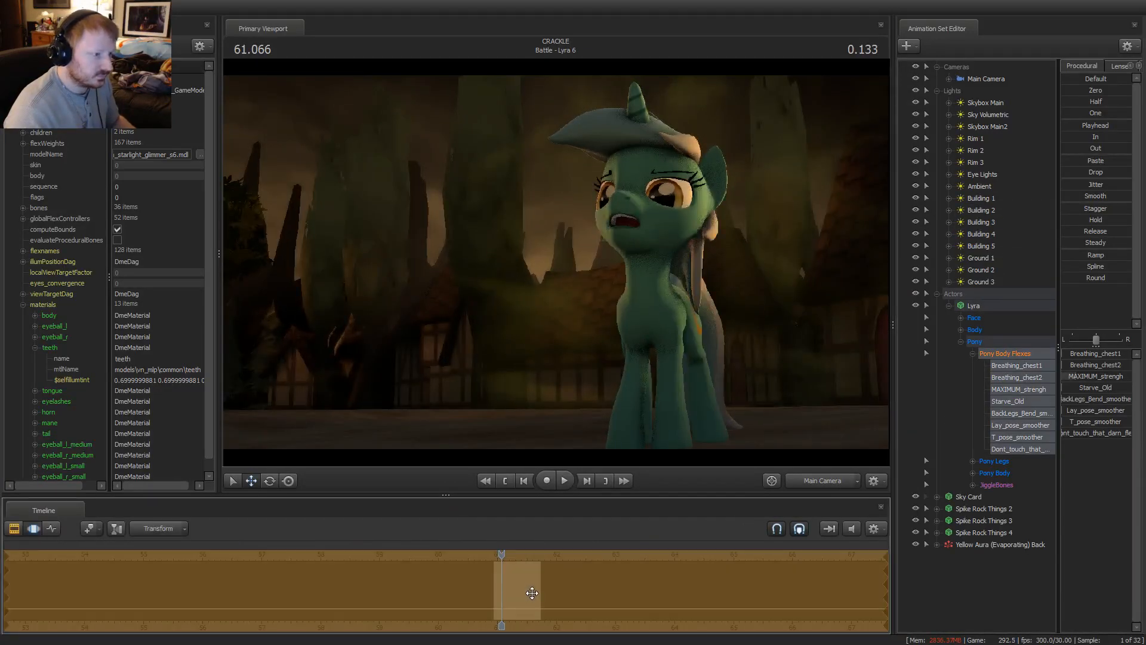
key("F2")
key("space")
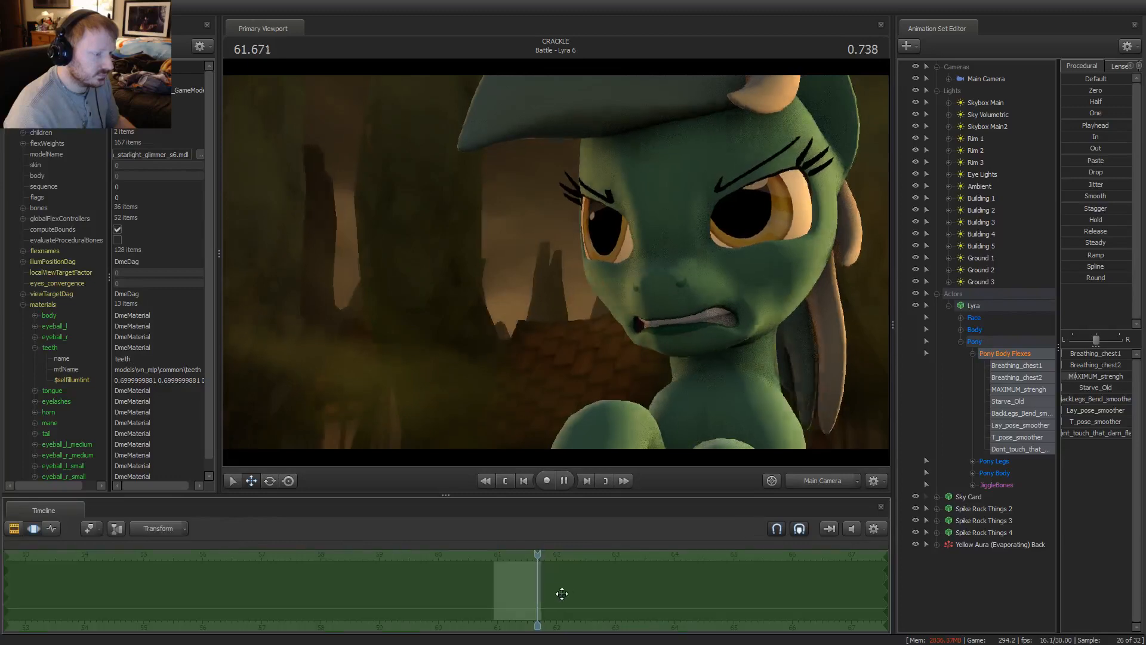
key("space")
Paste the copied flex value onto Lyra's Pony Body Flexes across the Battle - Lyra 8 shot
left_click(619, 600)
key("F3")
key("space")
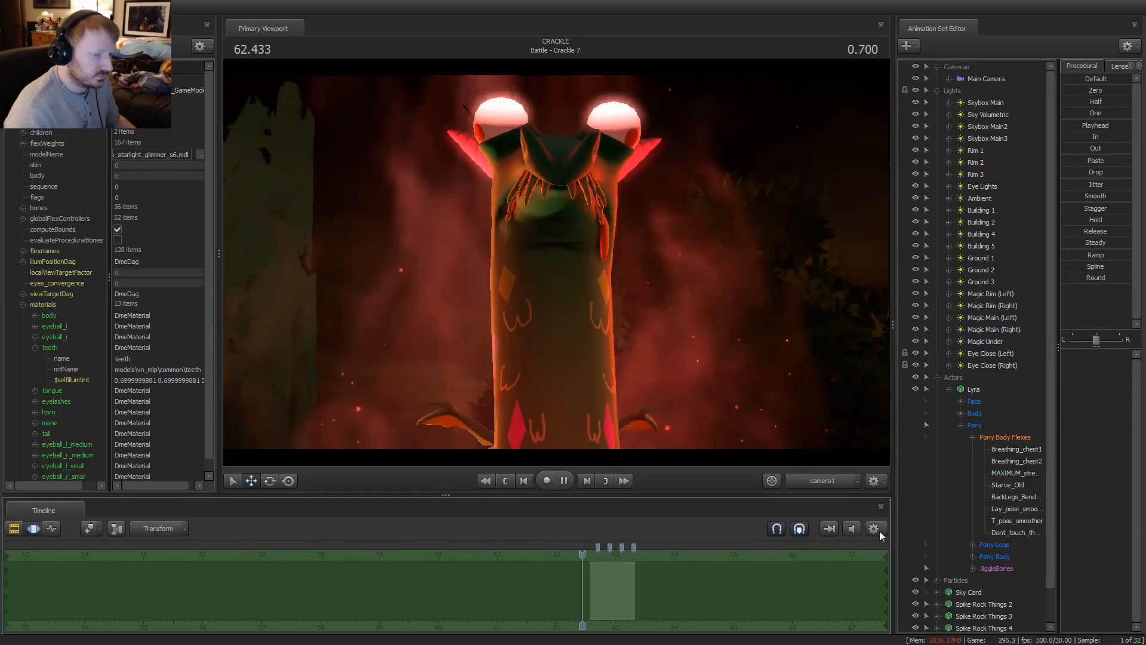
key("space")
left_click(1009, 439)
left_click(704, 587)
key("ctrl+v")
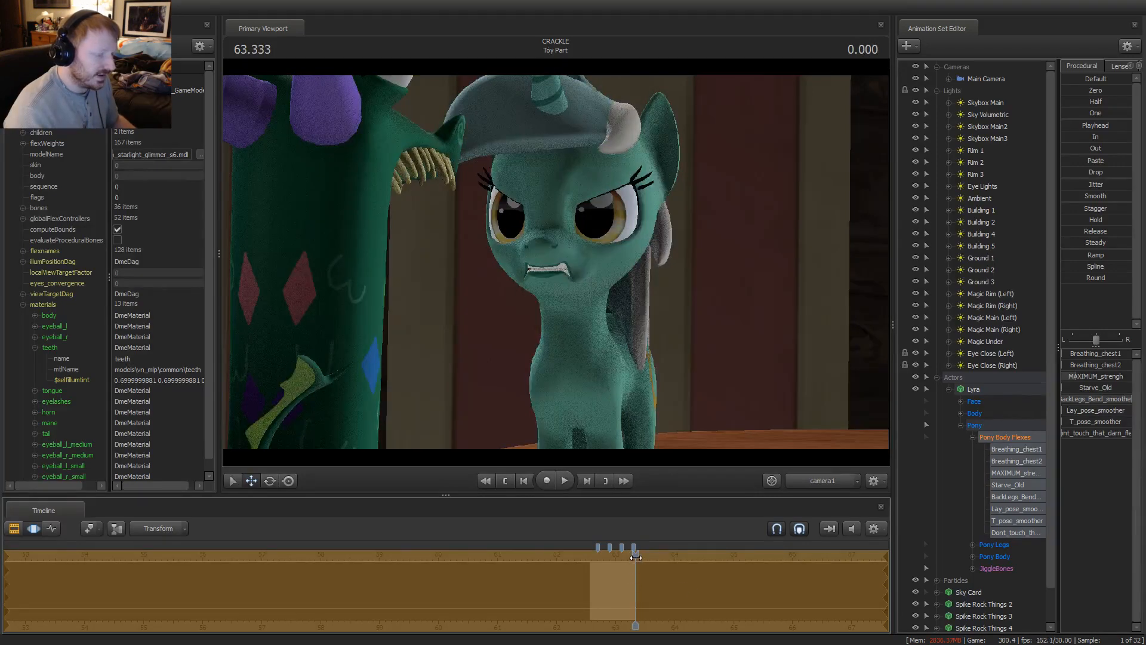
key("F2")
key("F3")
key("F2")
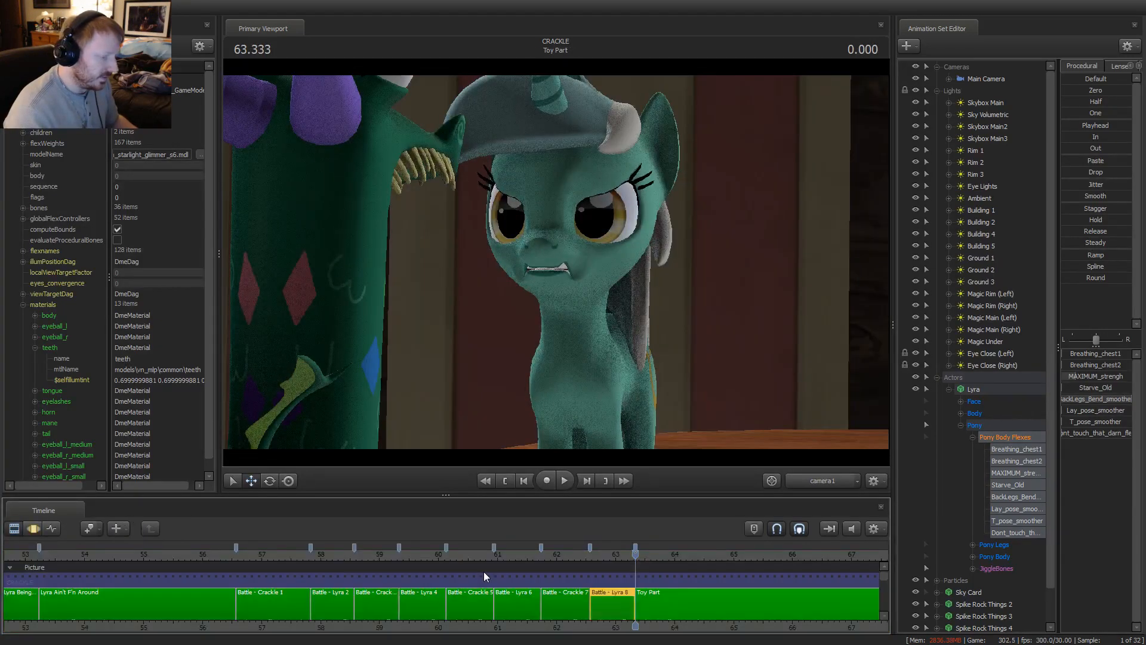
Select the Battle - Lyra 2 shot and inspect Lyra's Pony Body Flexes at 58.400
key("F2")
key("F1")
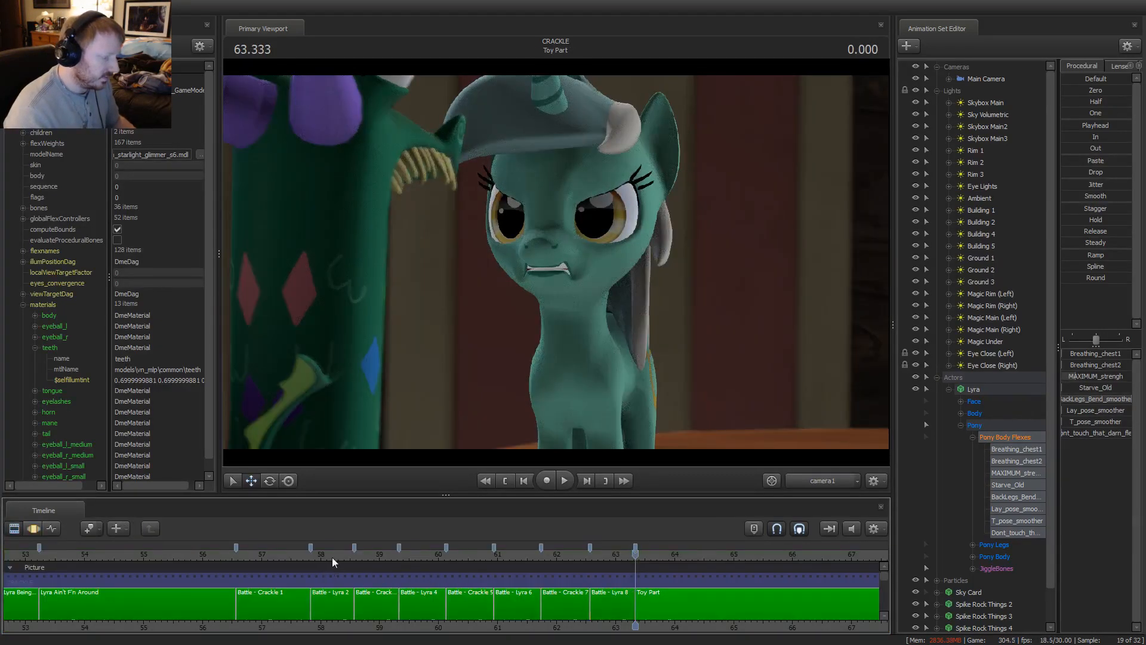
left_click(336, 587)
left_click(1006, 271)
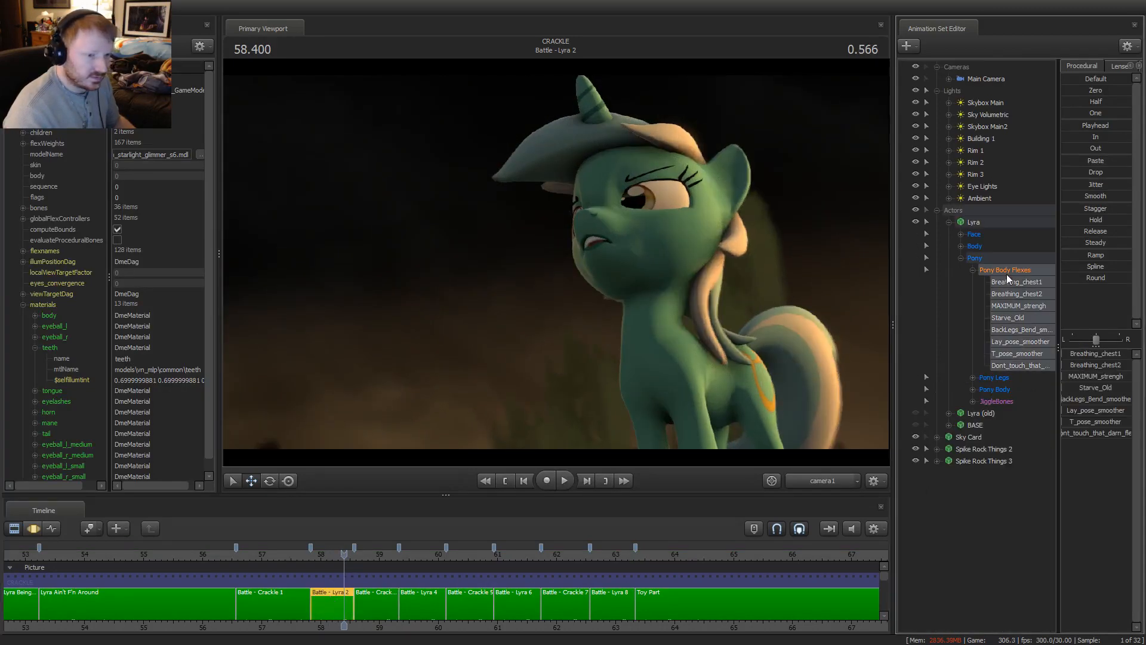
key("F2")
key("F2")
Play the battle sequence up to the Toy Part shot and replay its last shots to review Lyra's body
left_click_drag(345, 551, 290, 577)
scroll(370, 593, "down", 5)
key("space")
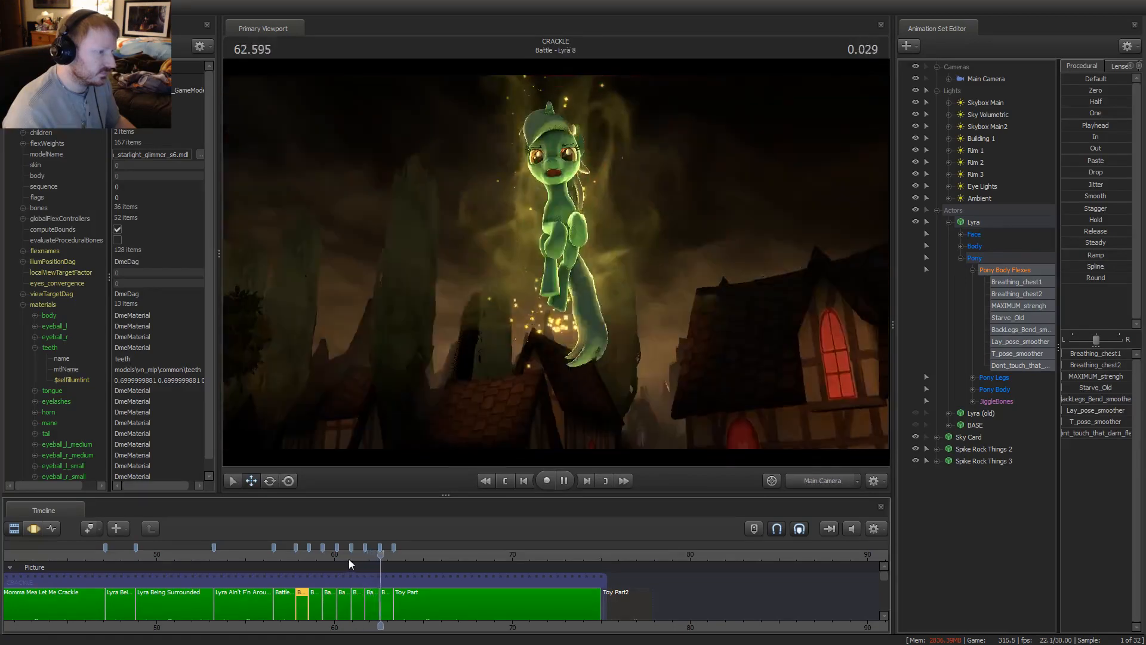
left_click_drag(364, 560, 366, 558)
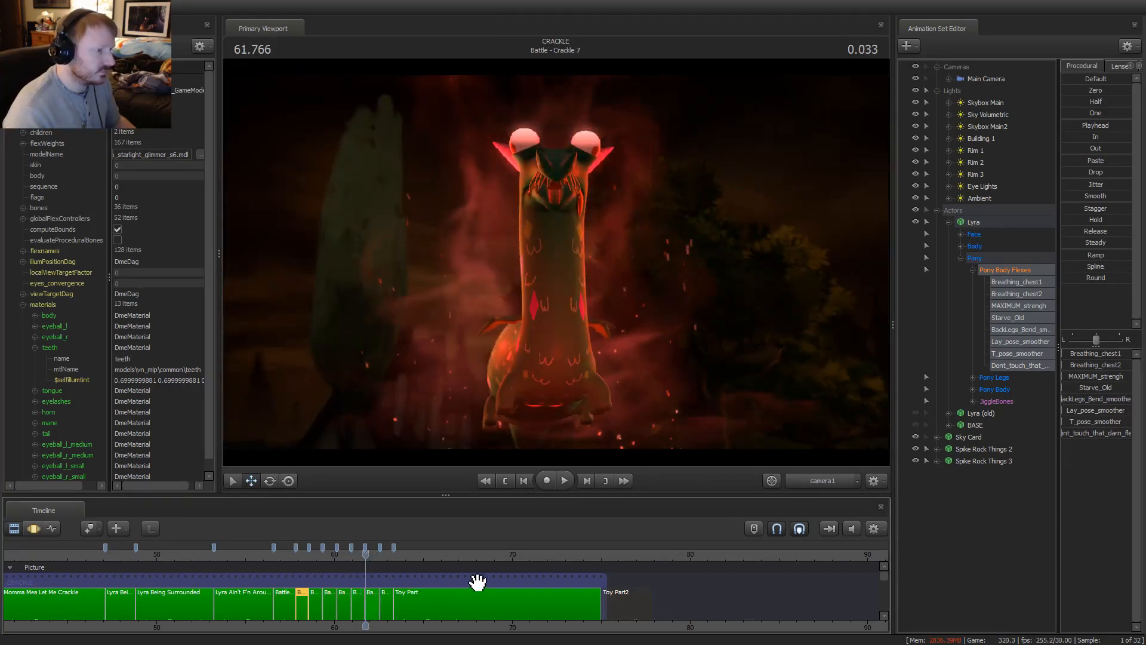
key("space")
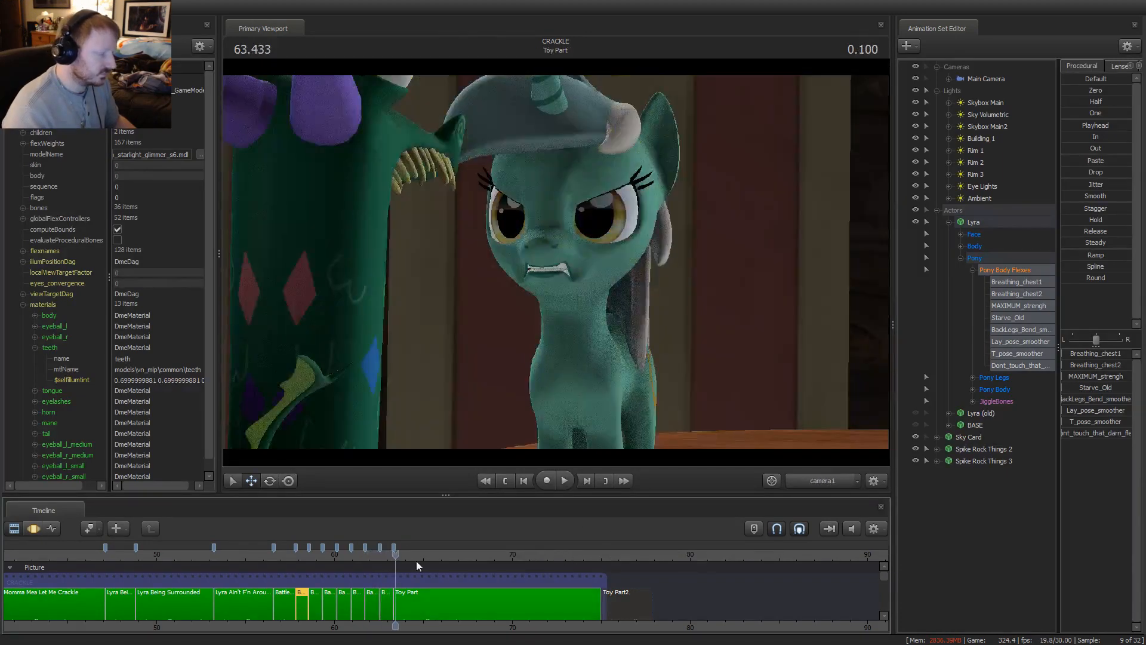
left_click(372, 555)
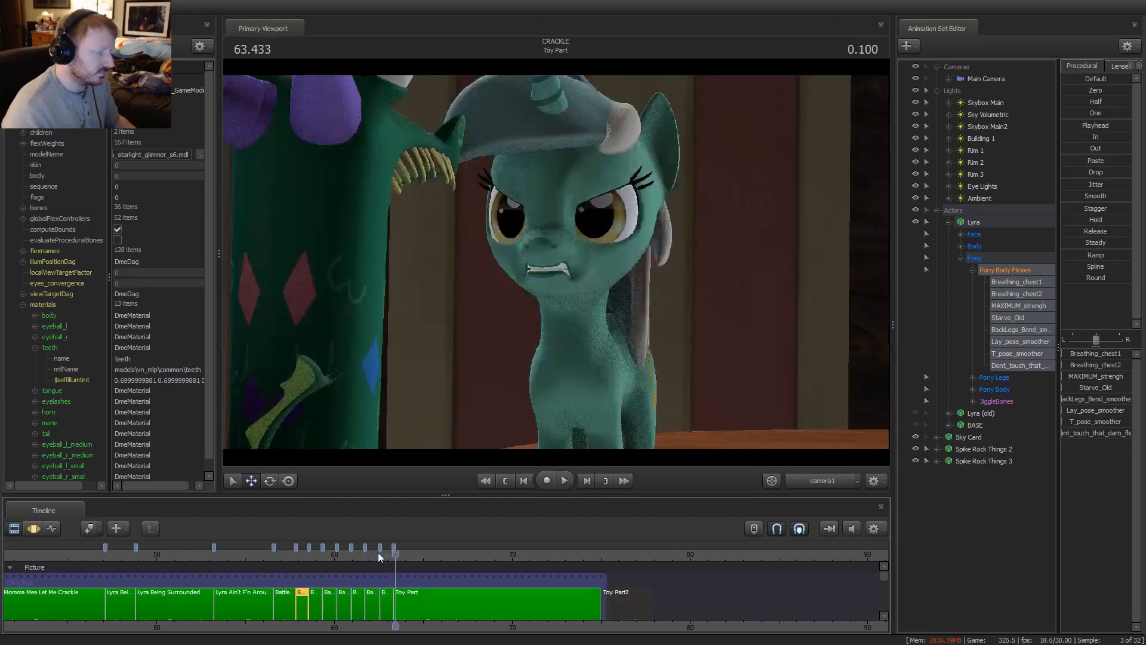
left_click(377, 555)
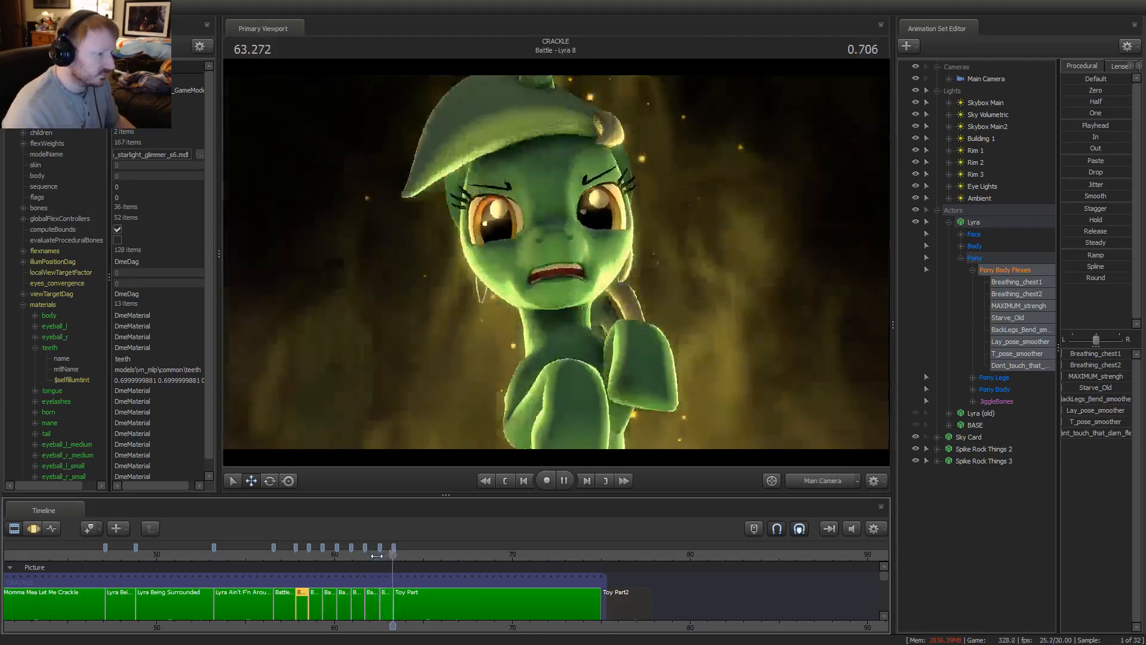
Replay the Battle - Lyra 8 shot from just before its start, examining Lyra's body and pose
left_click_drag(377, 555, 383, 553)
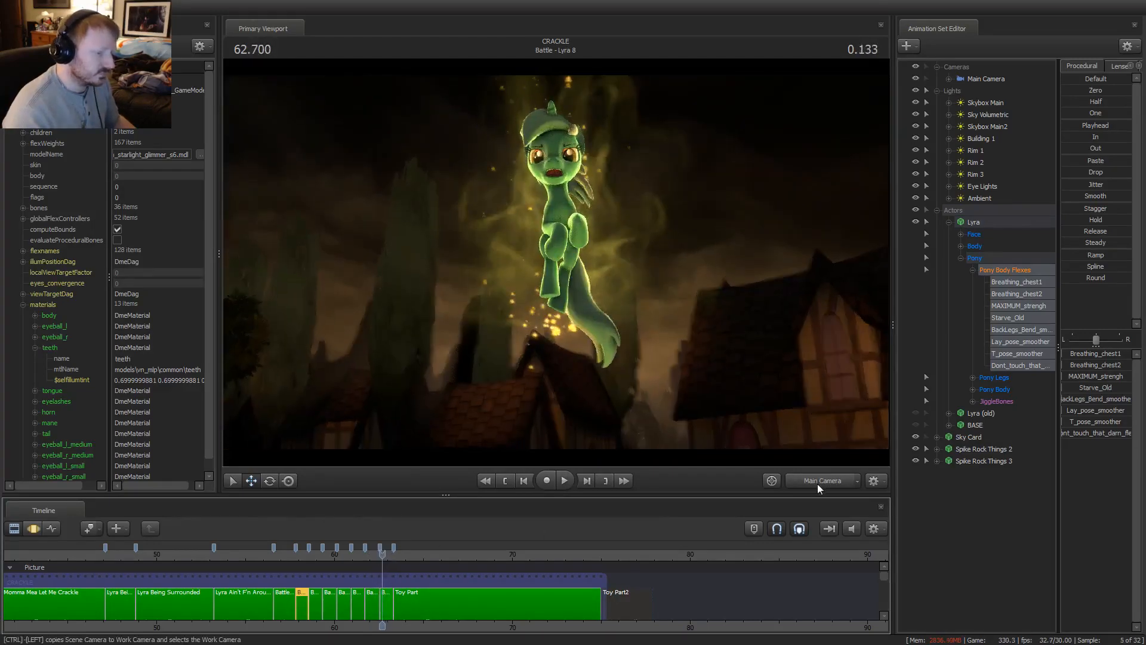
left_click(378, 555)
left_click(382, 554)
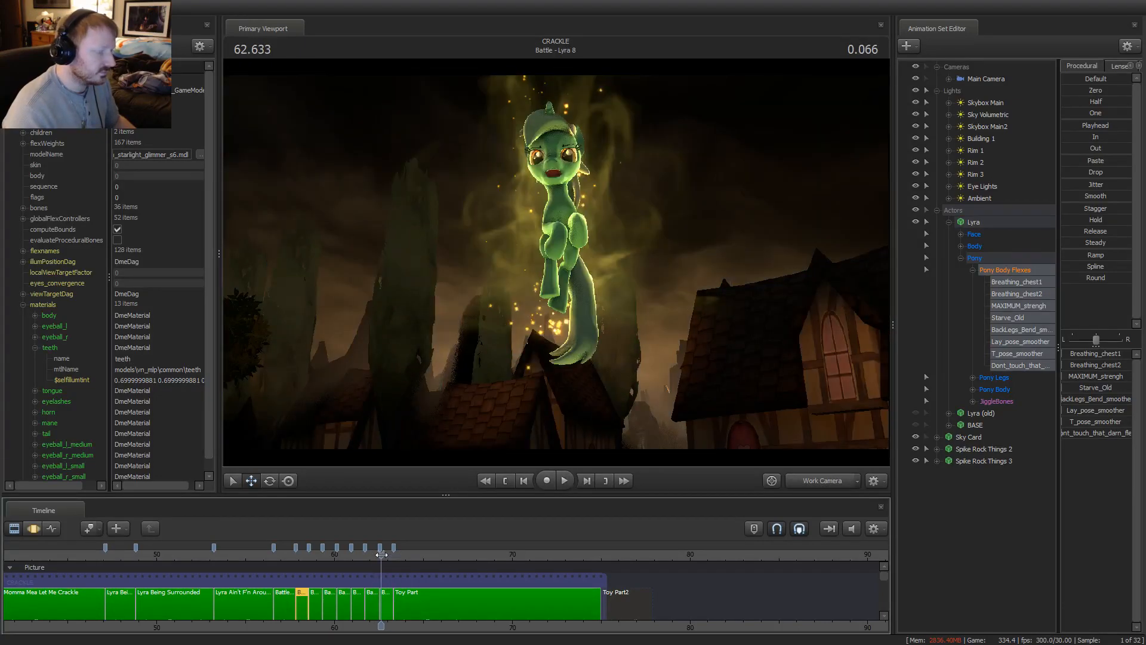
left_click(381, 554)
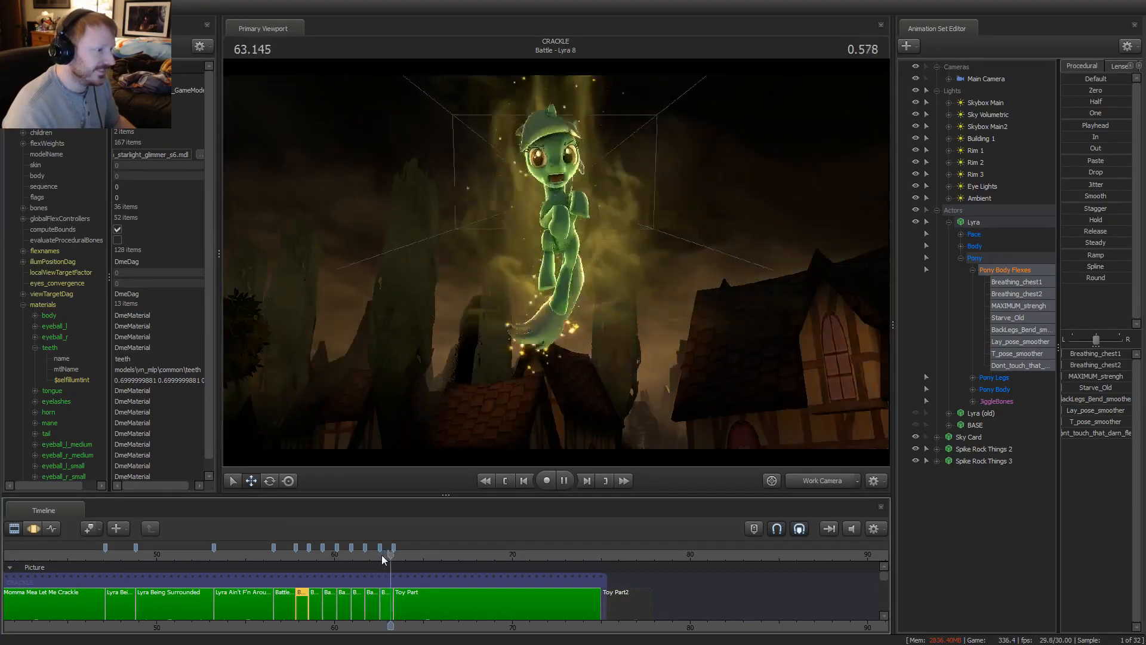
left_click(381, 554)
left_click_drag(381, 554, 385, 557)
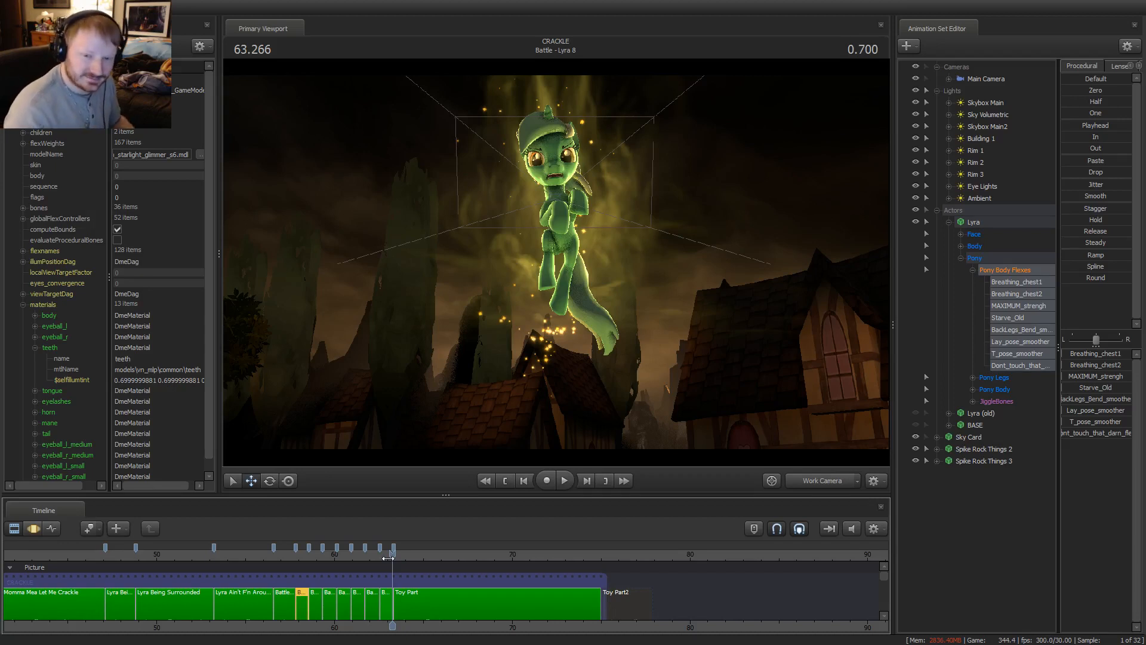
Go to the Intro - Building shot at 1.300, view it through its camera, and inspect the Main Camera's controls
key("F3")
scroll(391, 590, "down", 4)
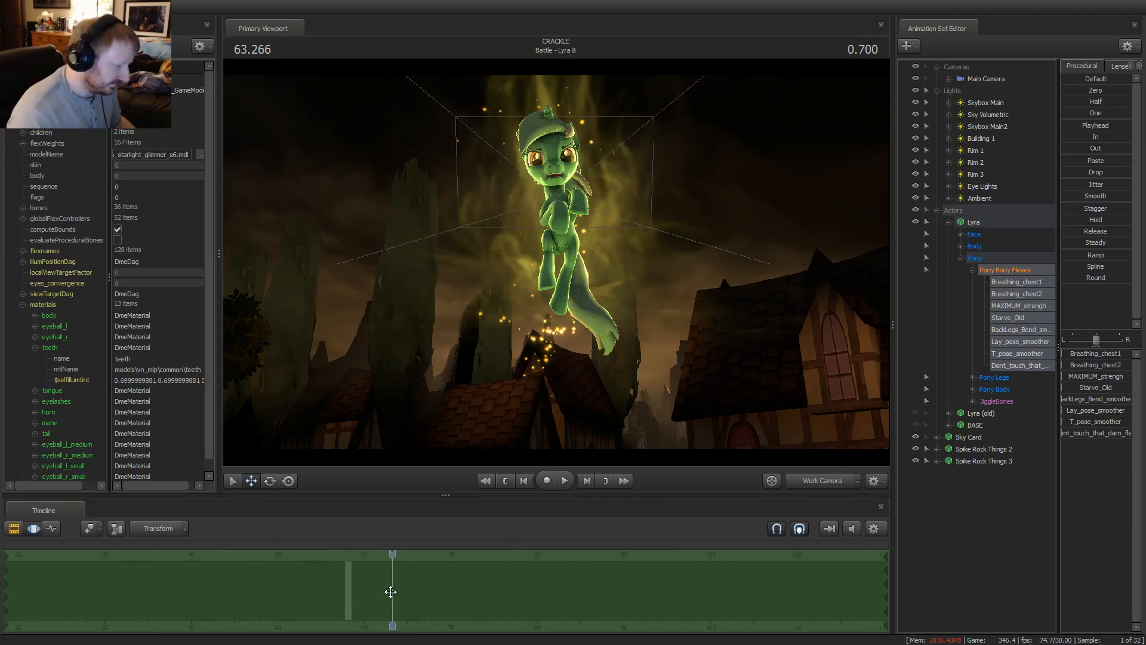
key("F2")
scroll(421, 605, "up", 3)
middle_click_drag(411, 630, 693, 590)
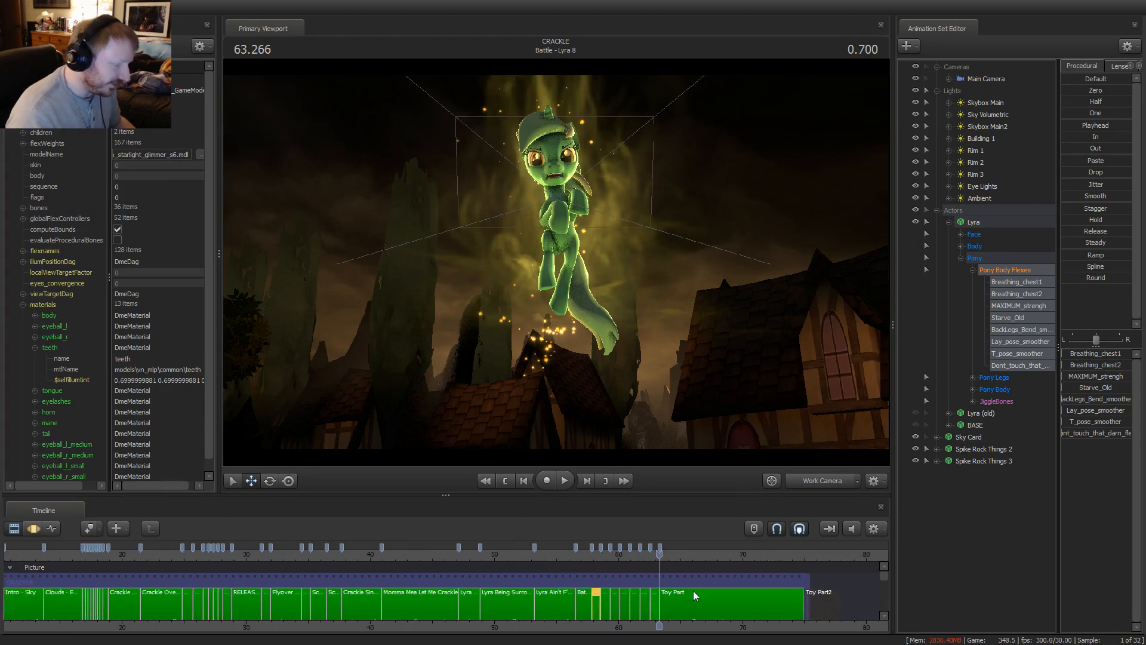
scroll(691, 588, "down", 4)
scroll(668, 582, "up", 1)
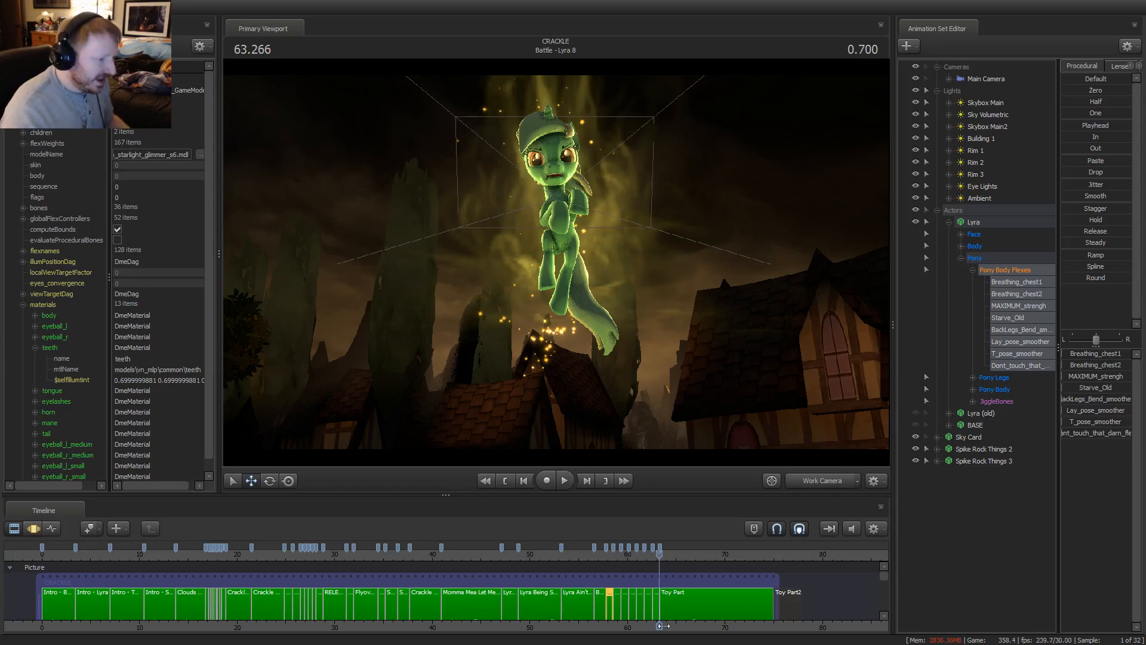
left_click(55, 557)
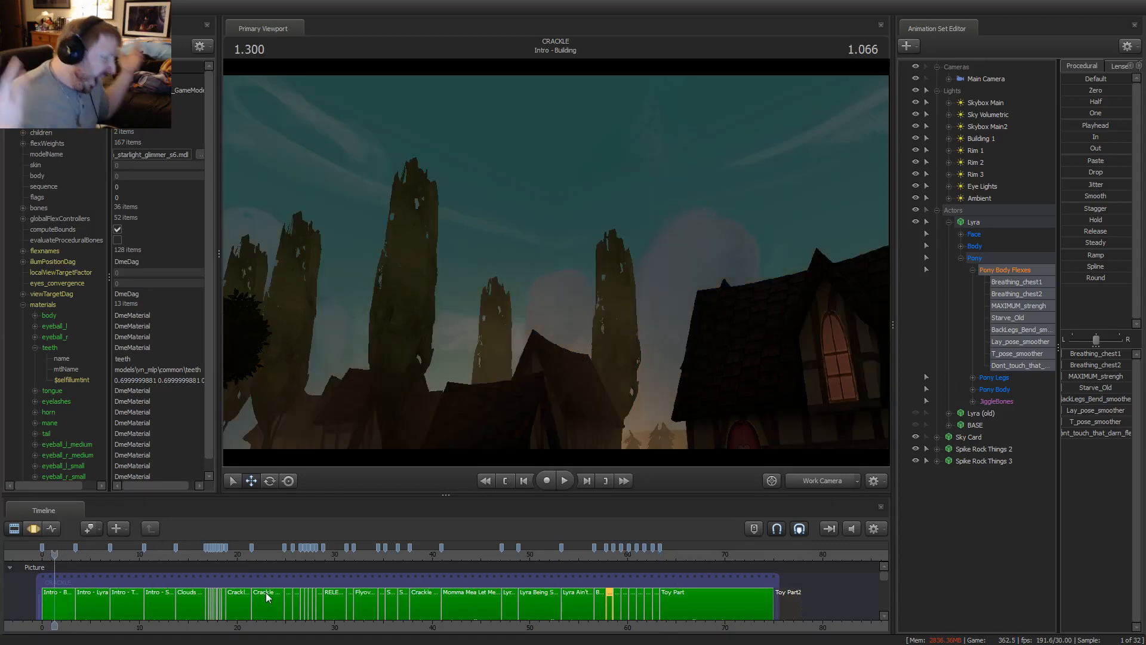
left_click(70, 607)
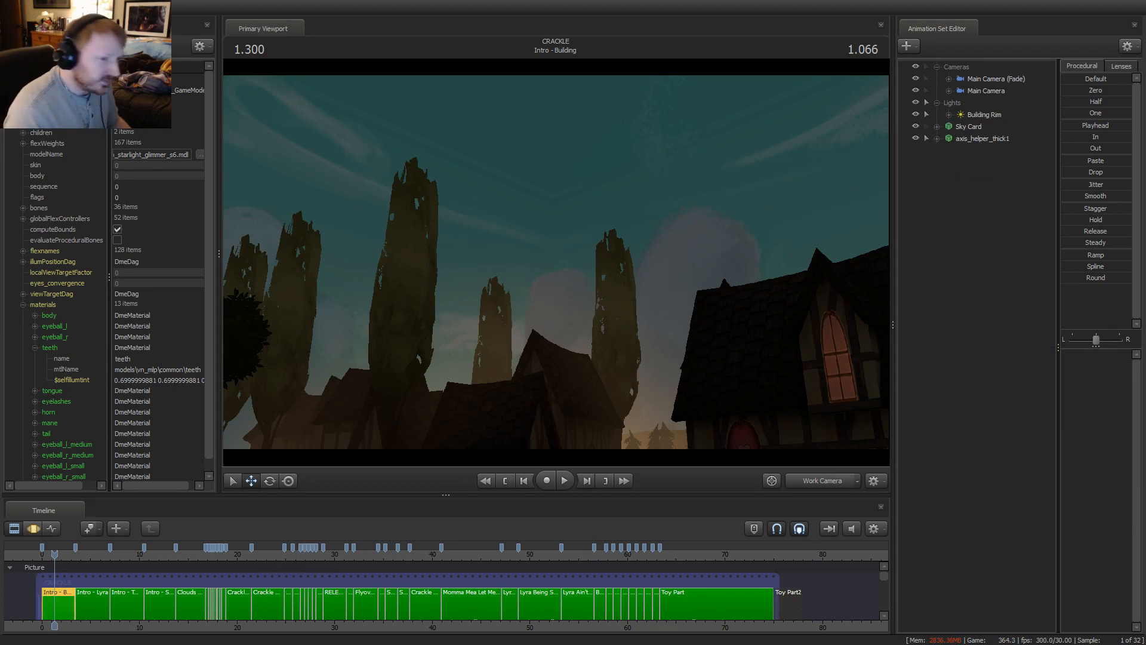
left_click(971, 91)
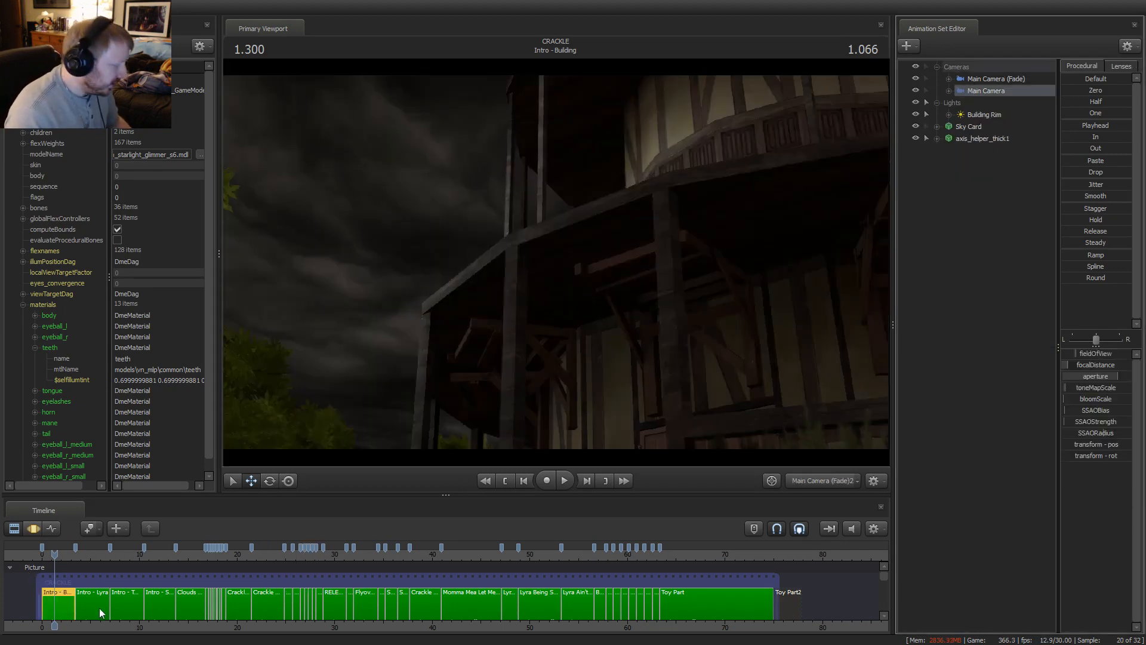
Inspect the Main Camera's controls in each of the remaining intro shots and in the Clouds shot
left_click(100, 612)
left_click(996, 93)
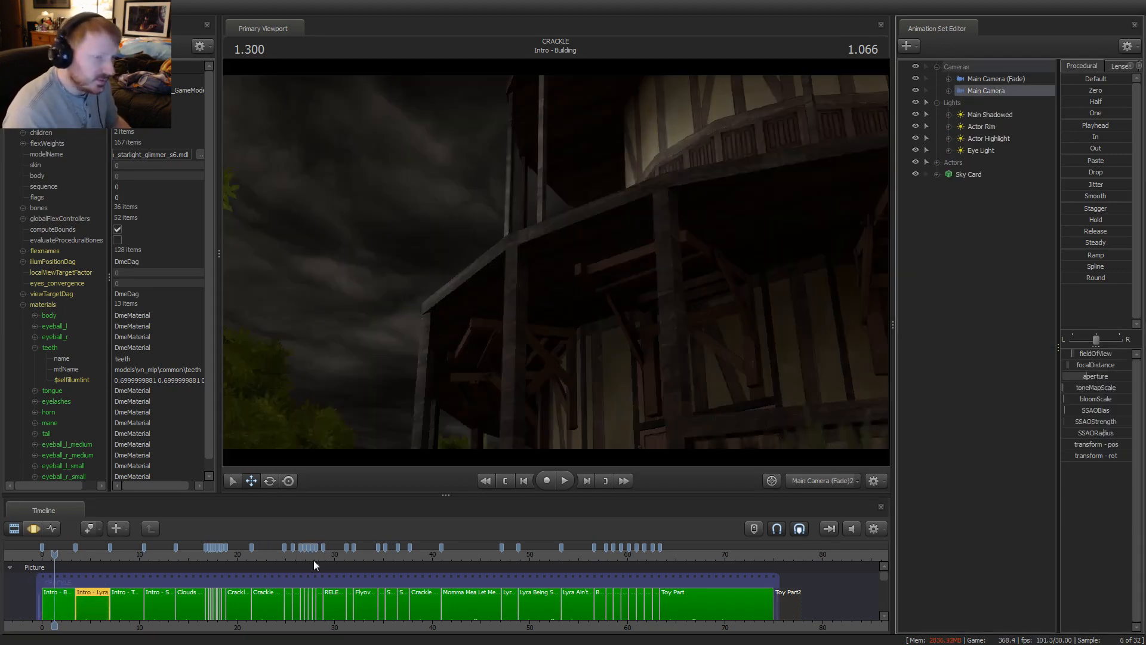
left_click(123, 603)
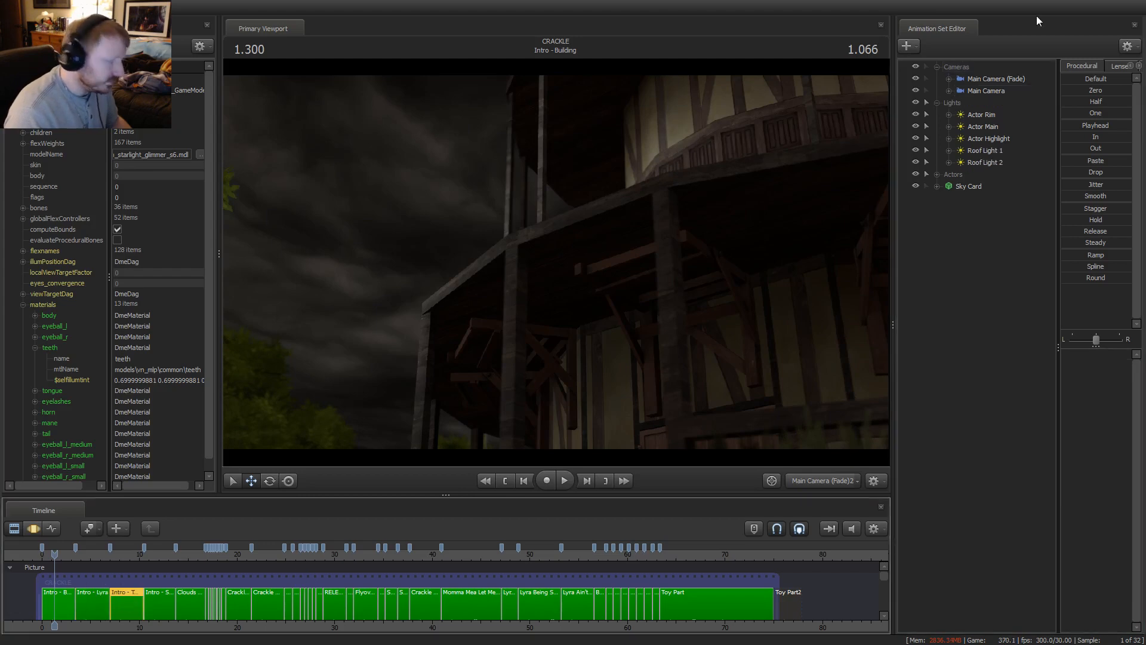
left_click(961, 91)
left_click(163, 606)
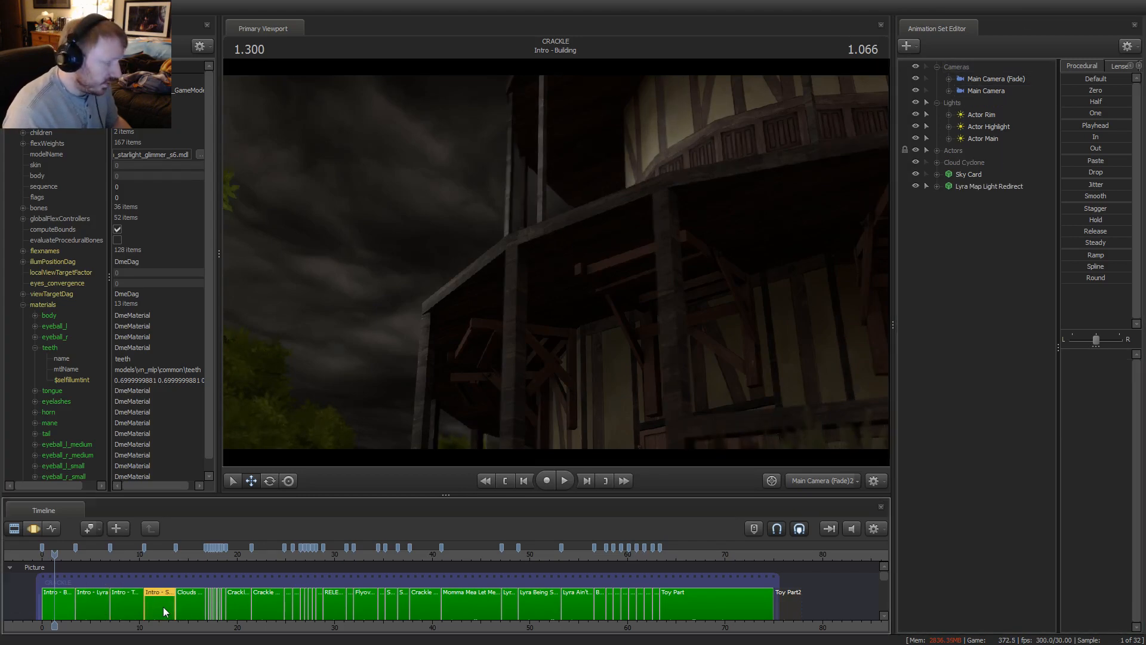
left_click(983, 91)
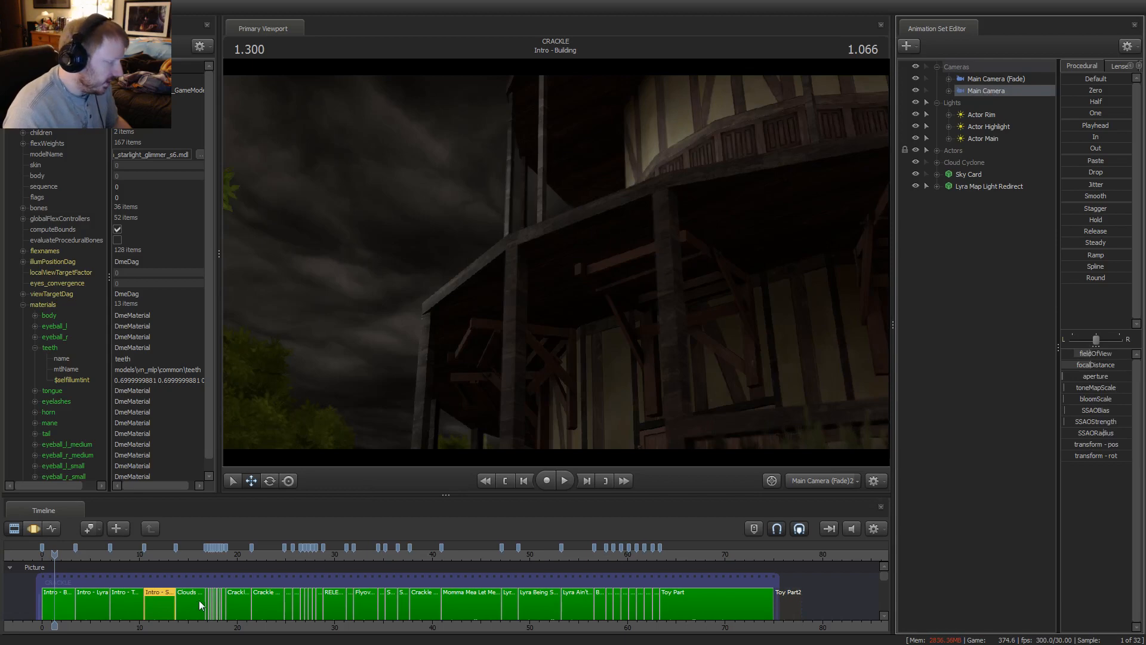
left_click(200, 605)
left_click(984, 90)
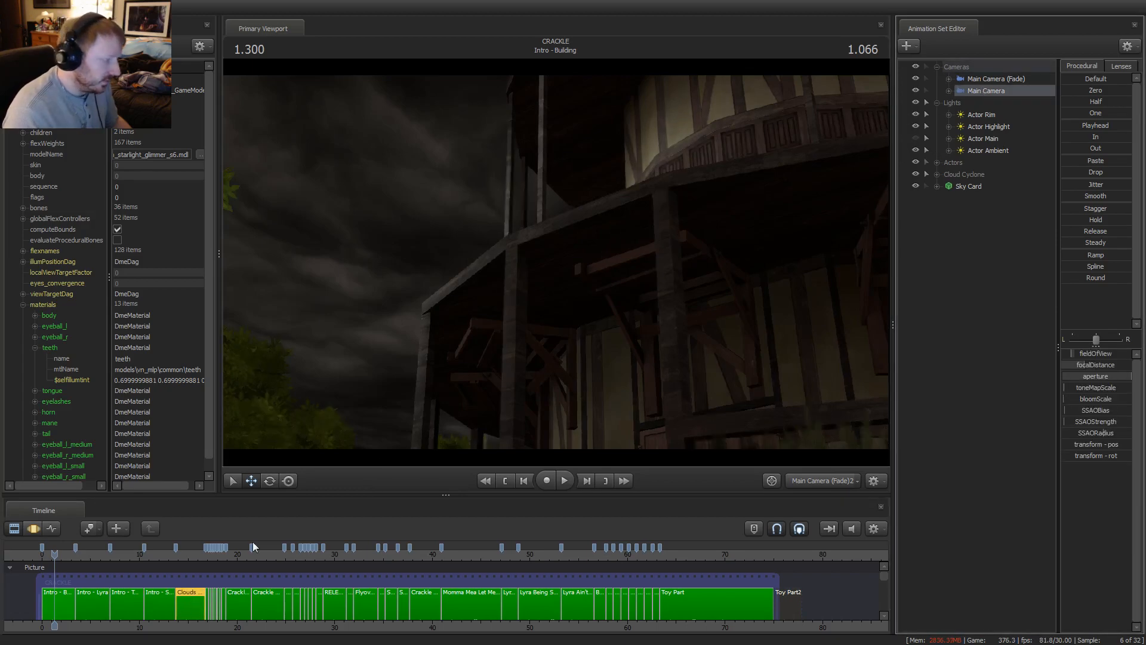
Select the Lyra Ain't F'n Around shot and hide its Black Bars (Stand-In) group
left_click_drag(54, 553, 585, 549)
scroll(585, 549, "up", 2)
scroll(631, 550, "up", 1)
left_click(574, 597)
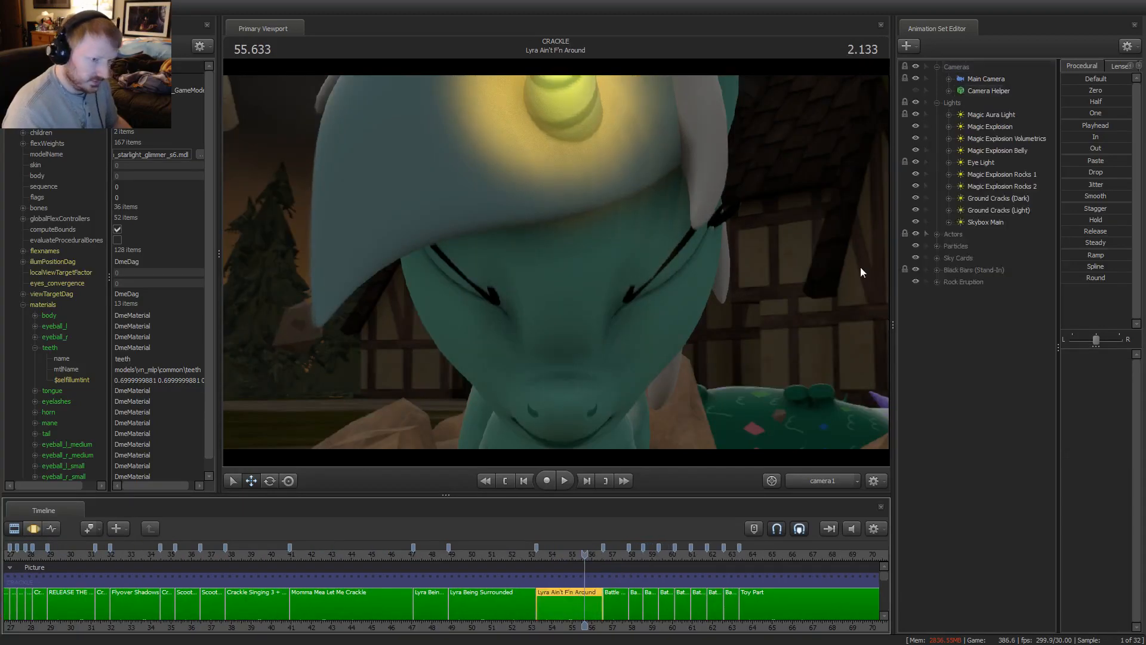
left_click(916, 269)
Play the Lyra Ain't F'n Around shot repeatedly without black bars, examining the light on Lyra's face
key("space")
key("space")
left_click(546, 557)
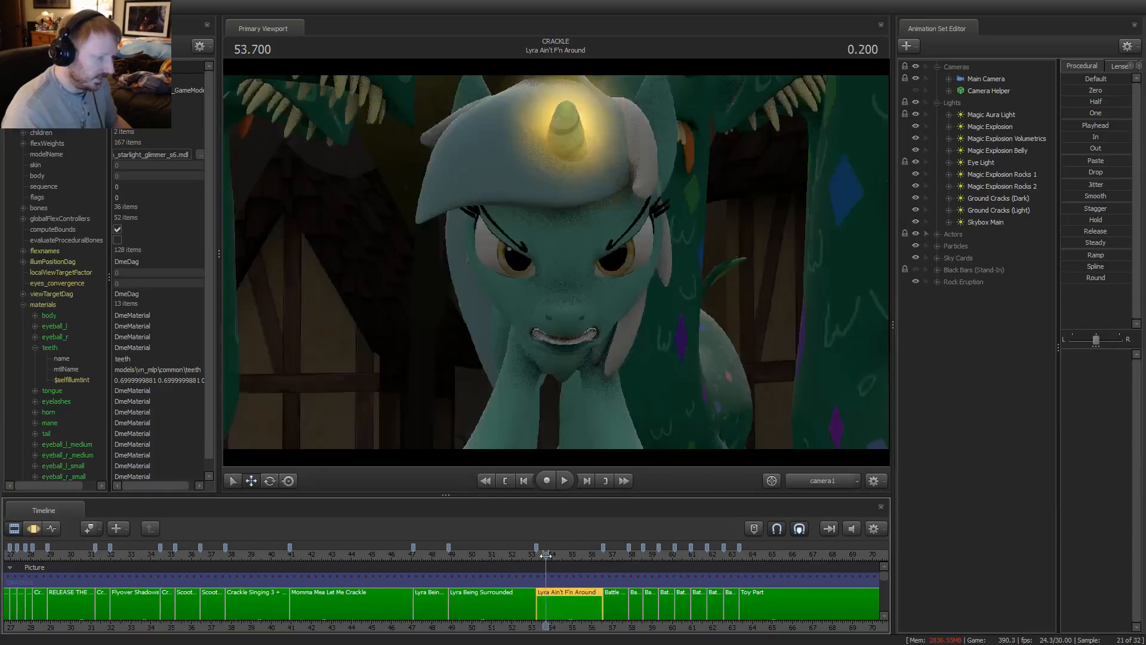
key("space")
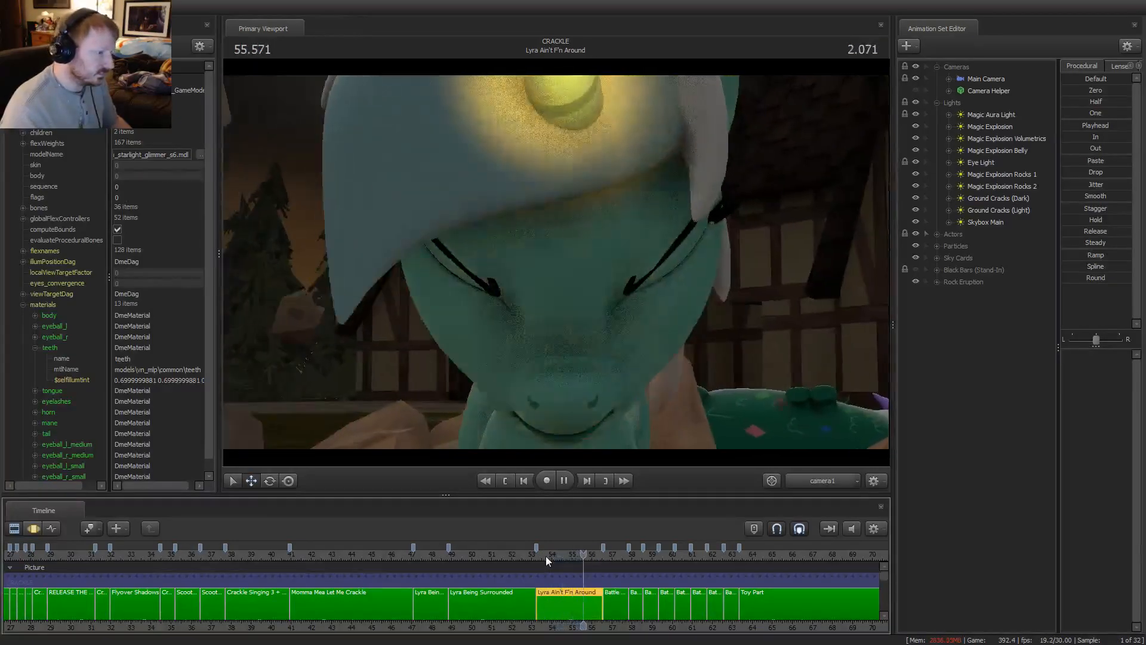
key("space")
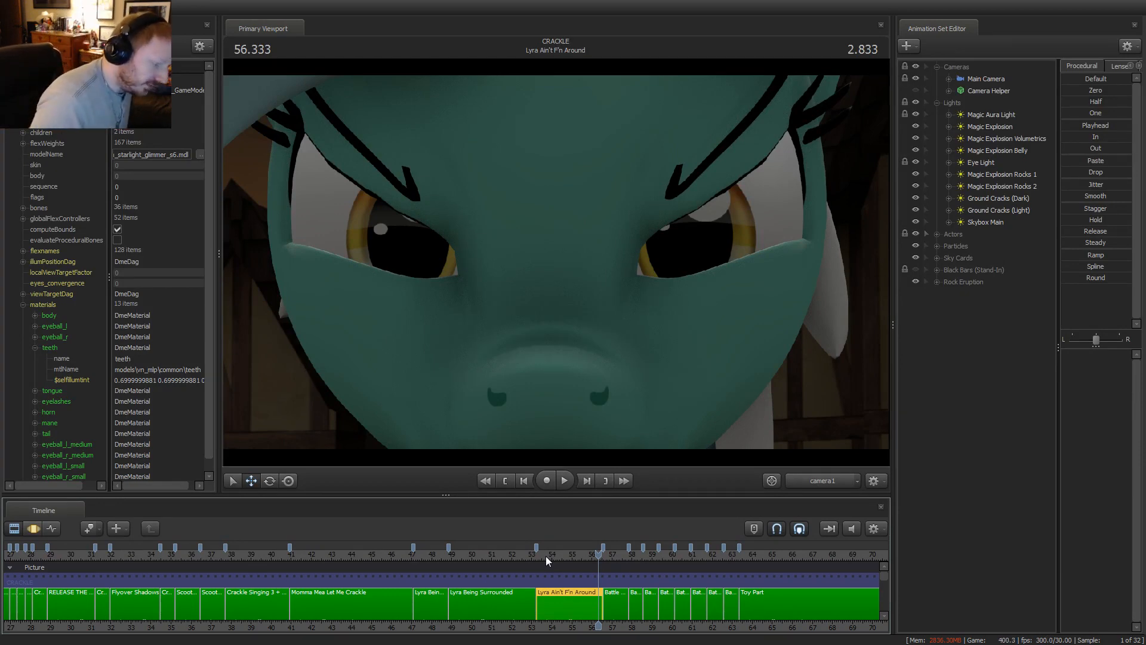
left_click(546, 557)
key("space")
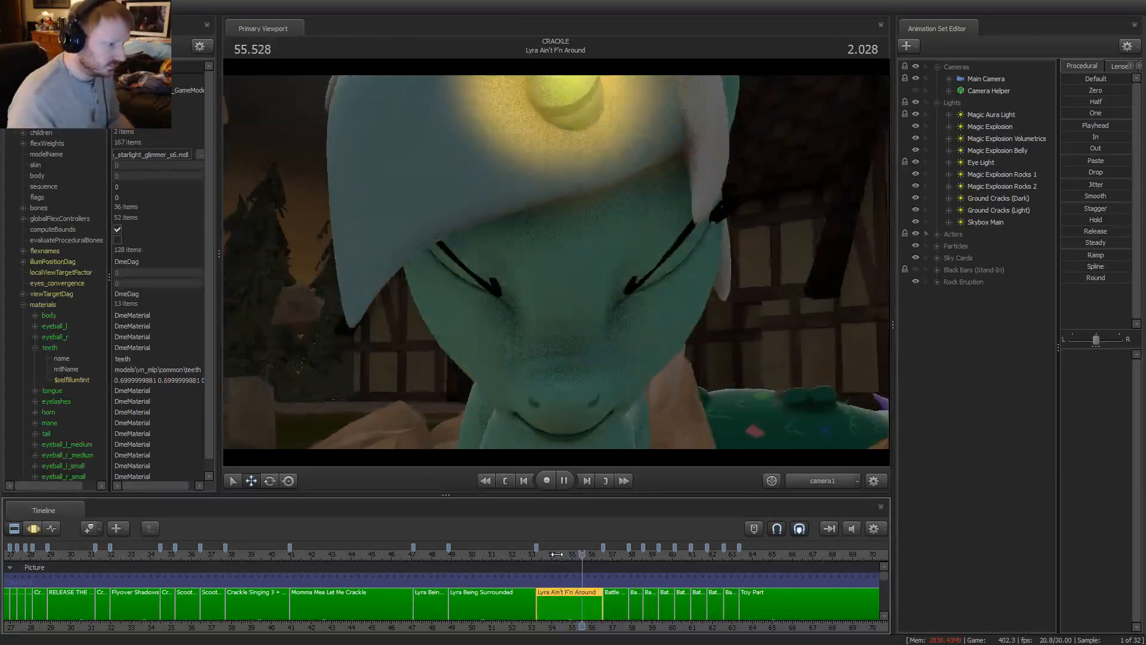
key("space")
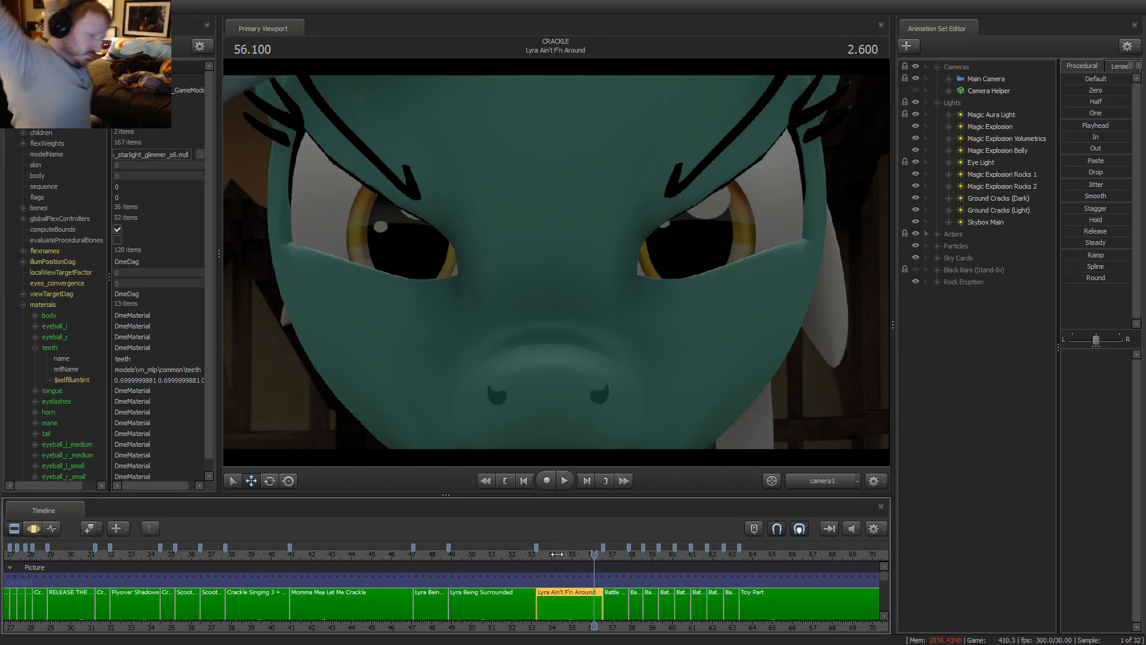
left_click(573, 554)
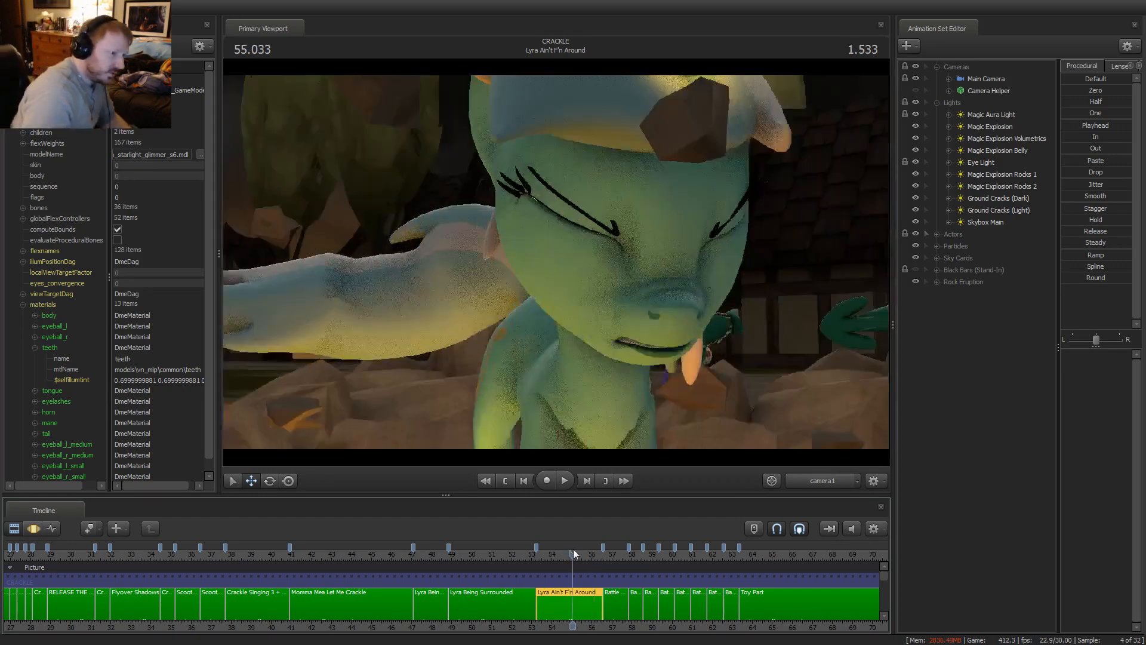
key("space")
key("space")
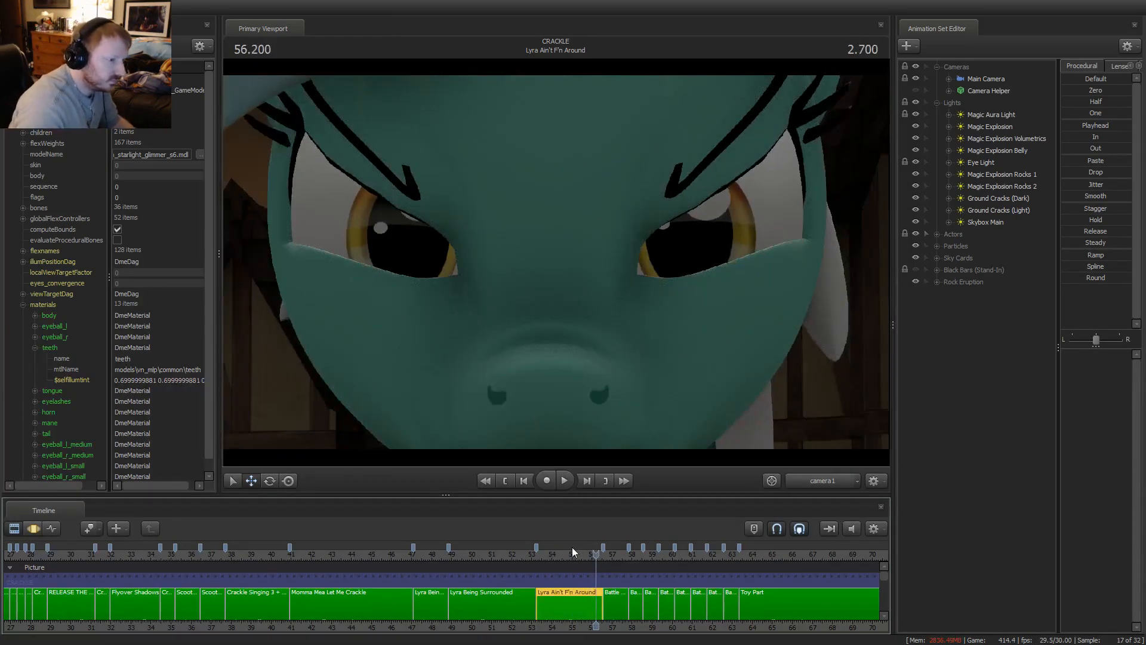
Show the Black Bars (Stand-In) group again and replay the Lyra Ain't F'n Around shot from its start
left_click(579, 553)
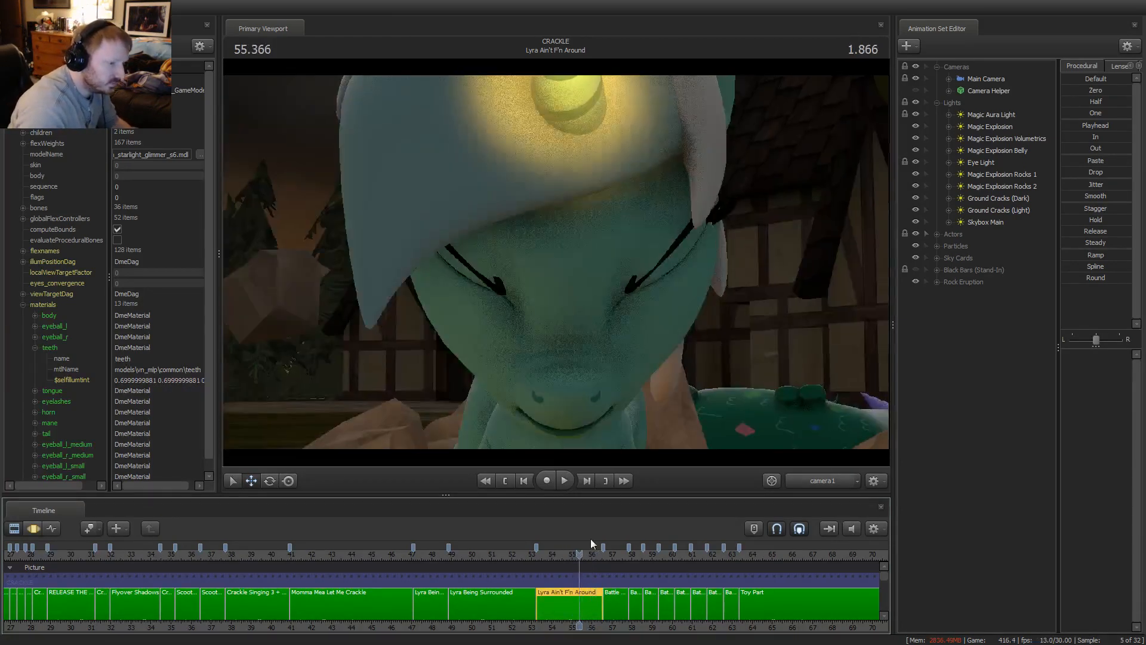
key("space")
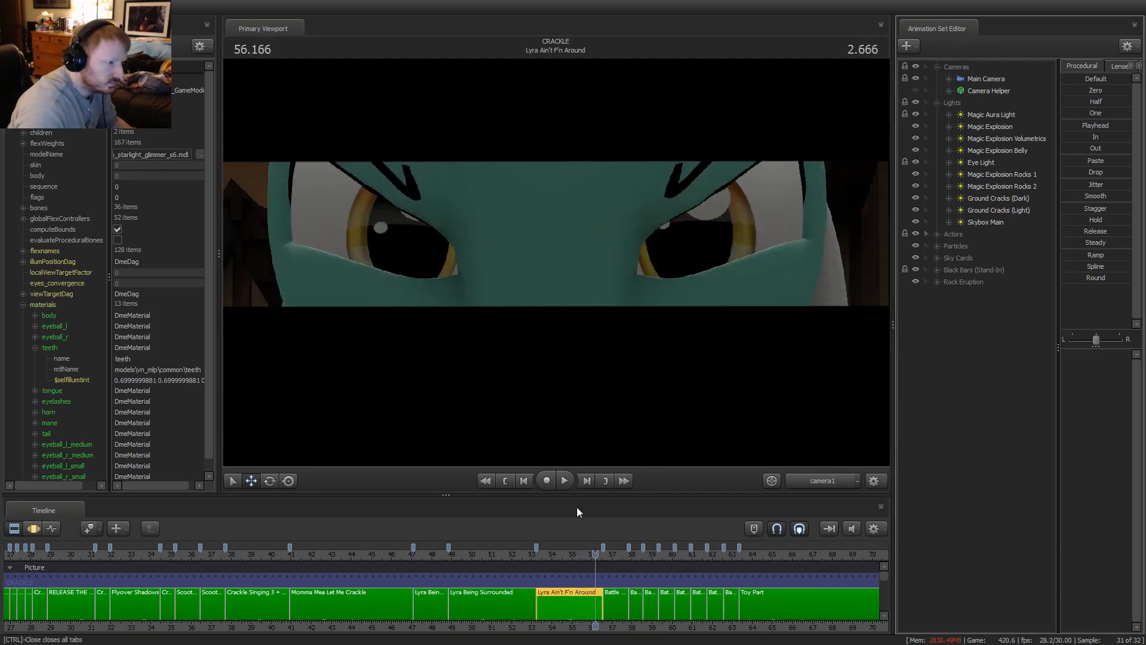
left_click(538, 554)
key("space")
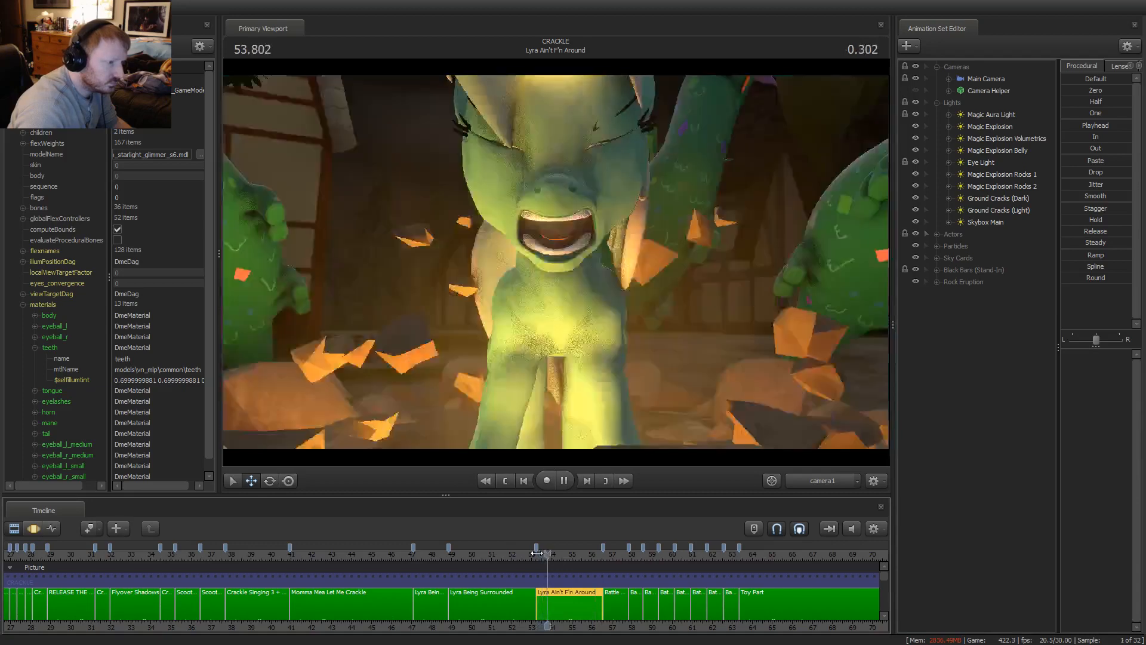
key("space")
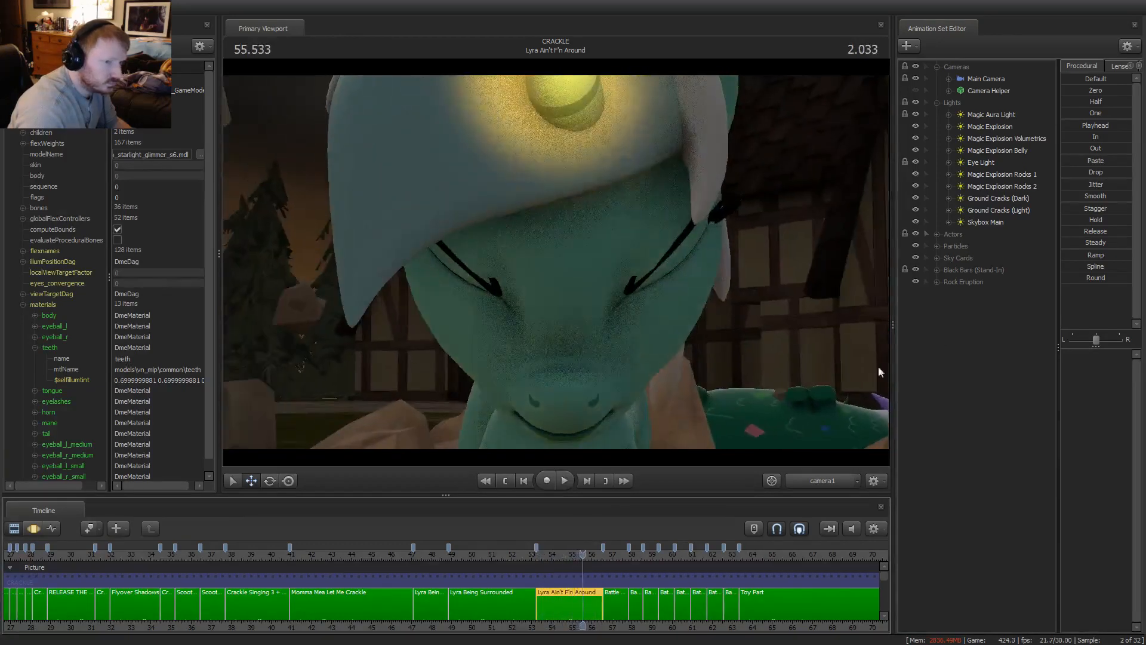
key("space")
key("space")
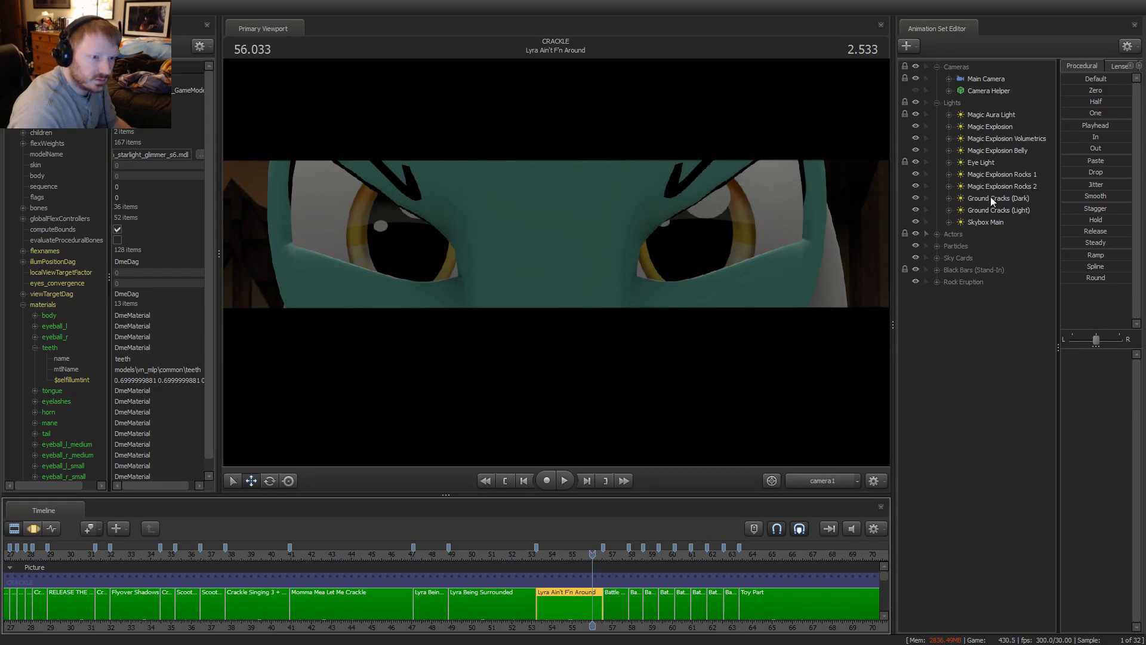
Duplicate the Magic Explosion Belly light's animation set within the Lyra Ain't F'n Around shot and select the copy
left_click(989, 150)
key("F4")
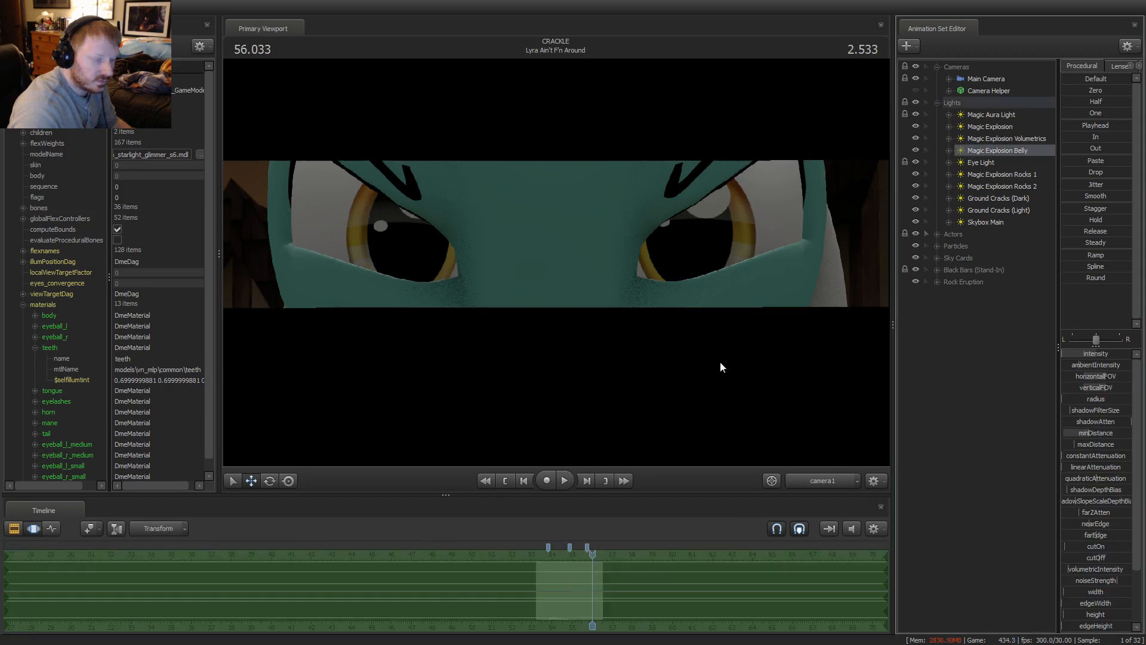
right_click(990, 152)
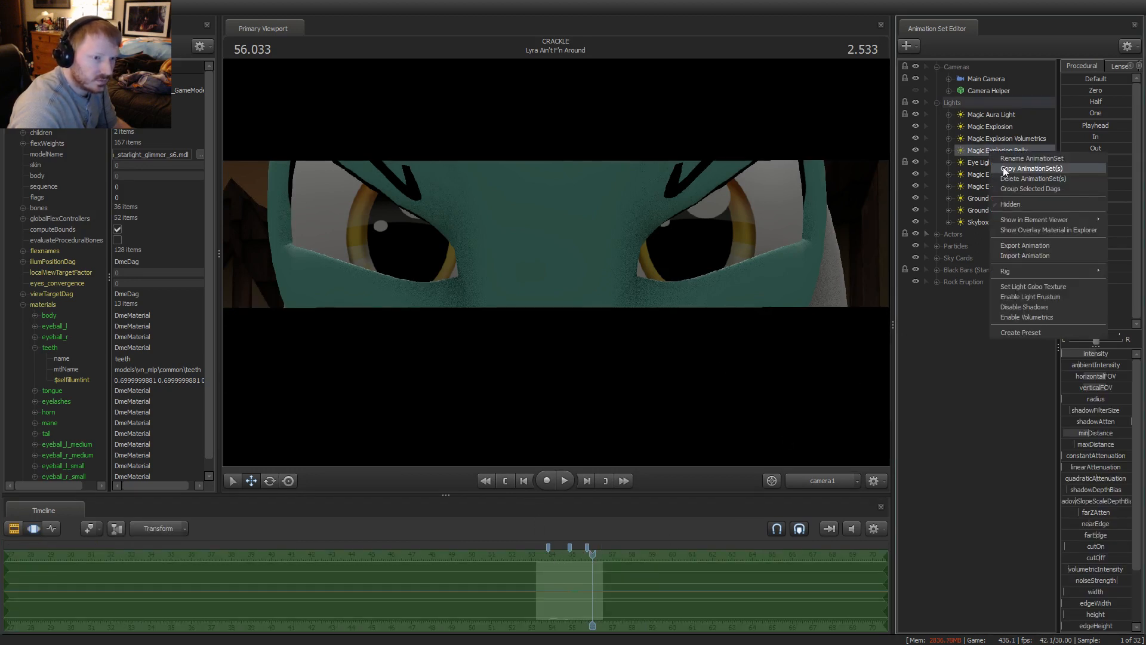
key("Escape")
right_click(924, 386)
left_click(970, 447)
left_click(966, 297)
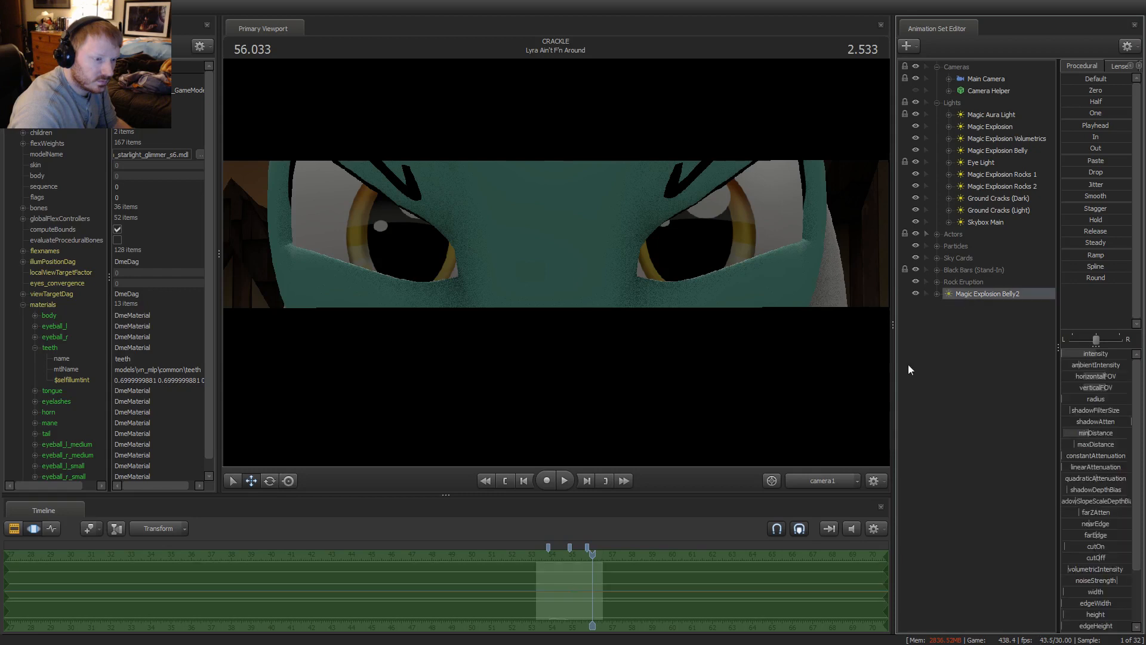
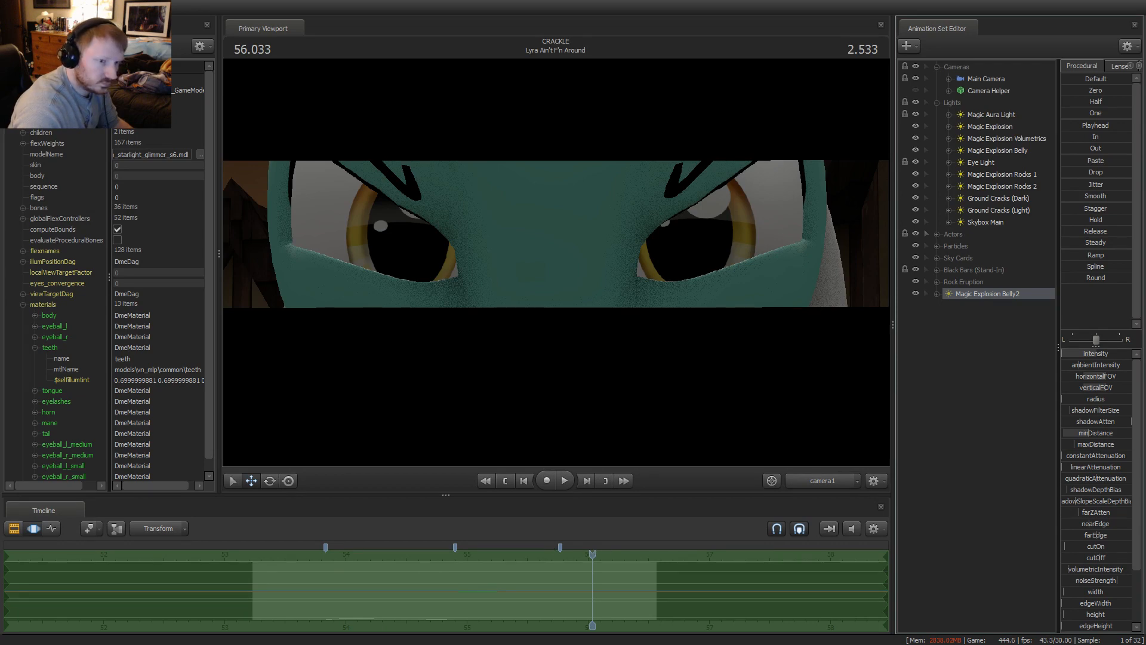
Apply the Playhead preset to Magic Explosion Belly2 over the whole shot, using its values at 54.100
left_click_drag(327, 569, 358, 569)
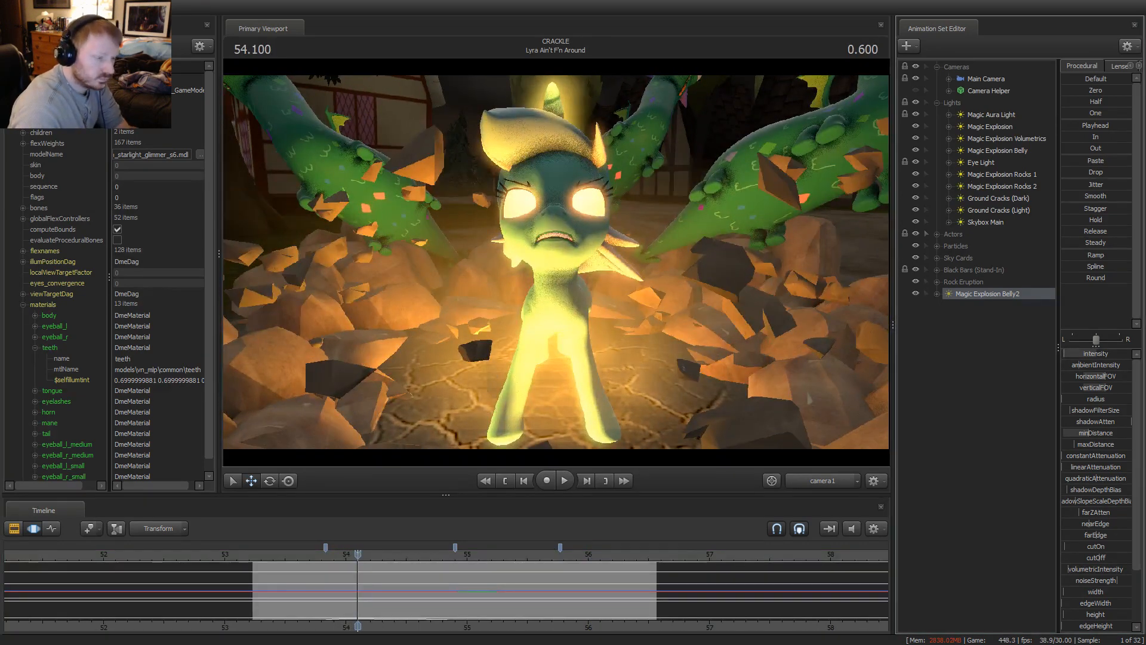
double_click(1092, 125)
key("ctrl+a")
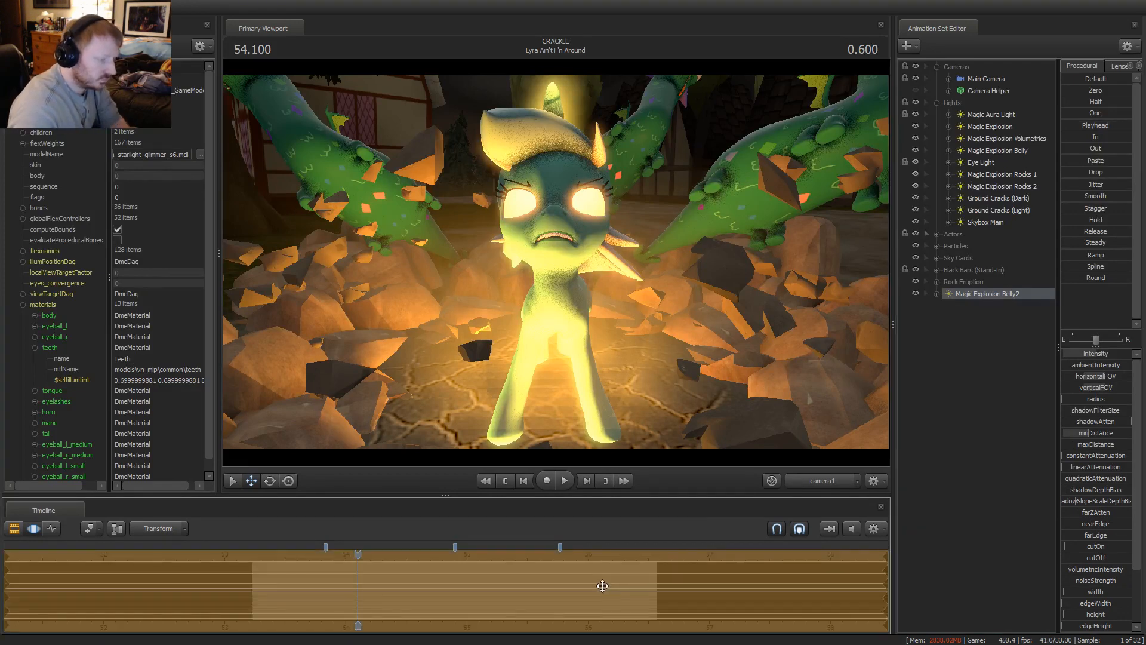
Zero the intensity of Magic Explosion Belly2 for all time up to 55.866, with the falloff ending at 56.0
mouse_move(408, 590)
left_mouse_down()
mouse_move(597, 590)
mouse_move(549, 590)
mouse_move(926, 537)
left_mouse_up()
left_click(571, 587)
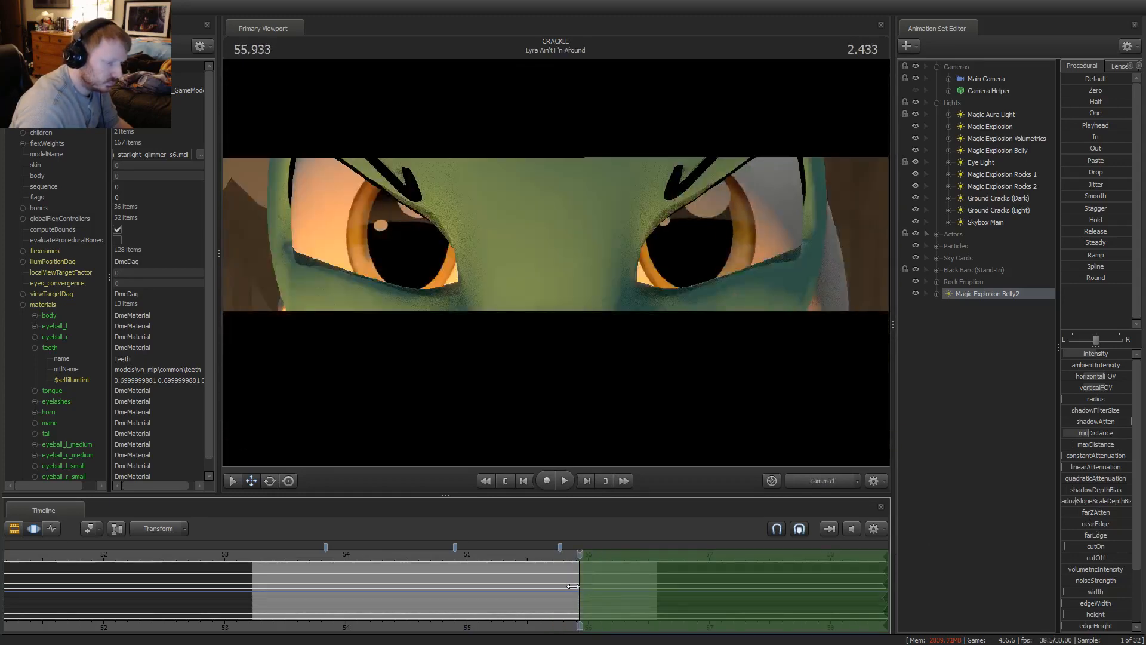
left_click(572, 586)
left_click_drag(572, 588, 4, 597, "shift")
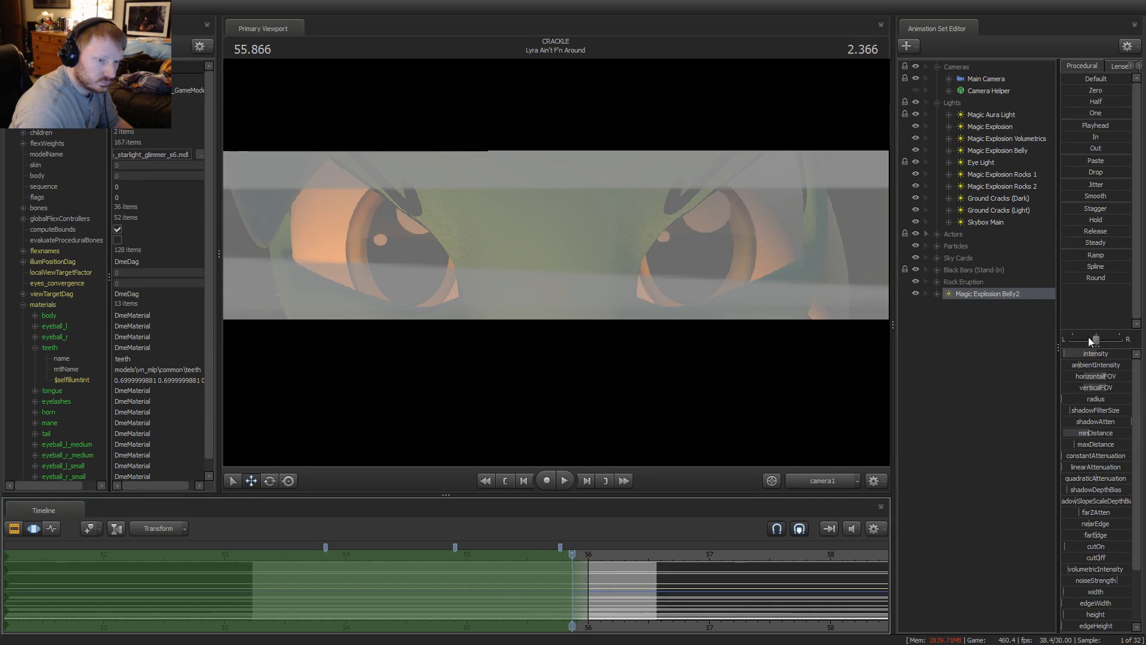
left_click(937, 294)
left_click(949, 305)
left_click(979, 318)
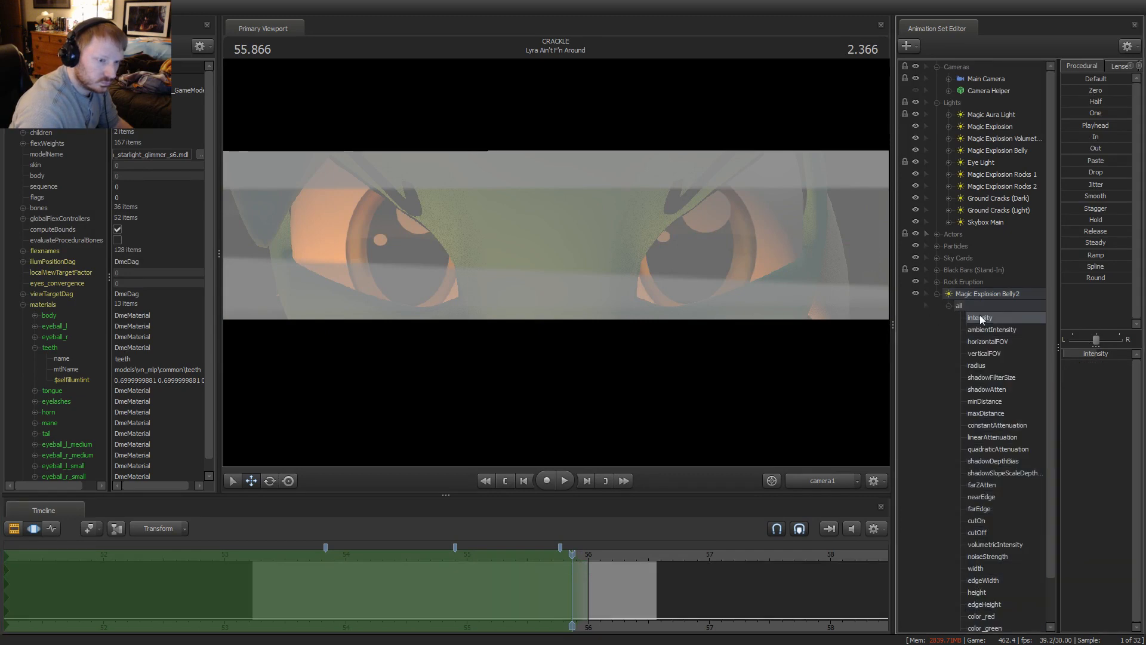
double_click(1086, 90)
Play back the transition into the eye close-up around 55.8 to check the light's fade-in
key("space")
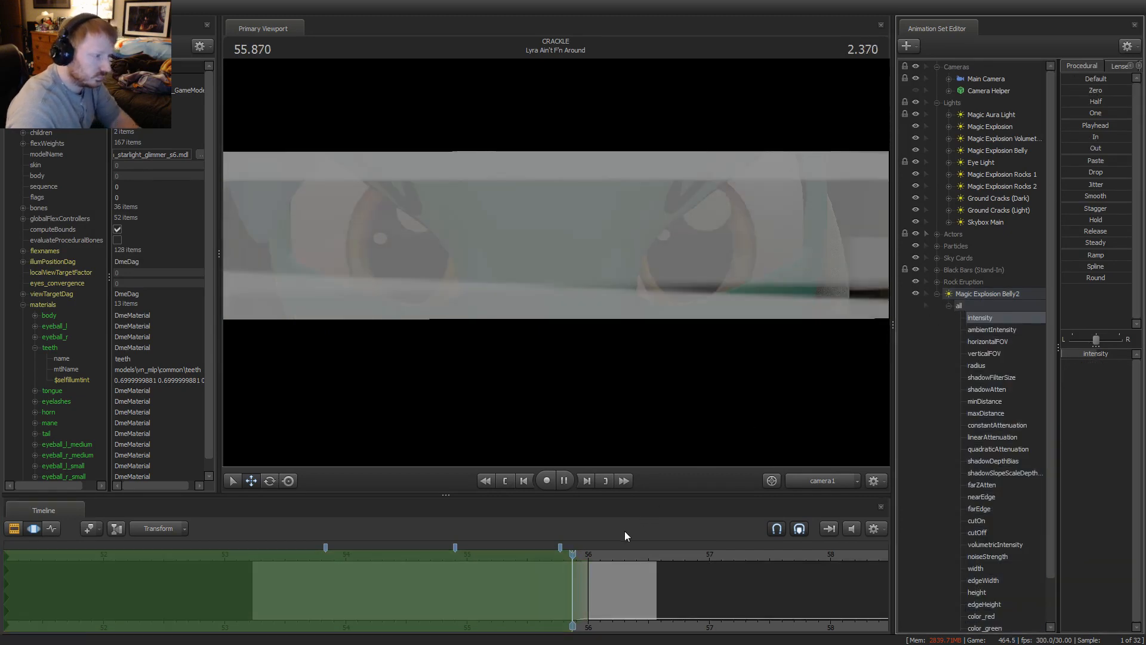
left_click_drag(598, 569, 539, 565)
key("space")
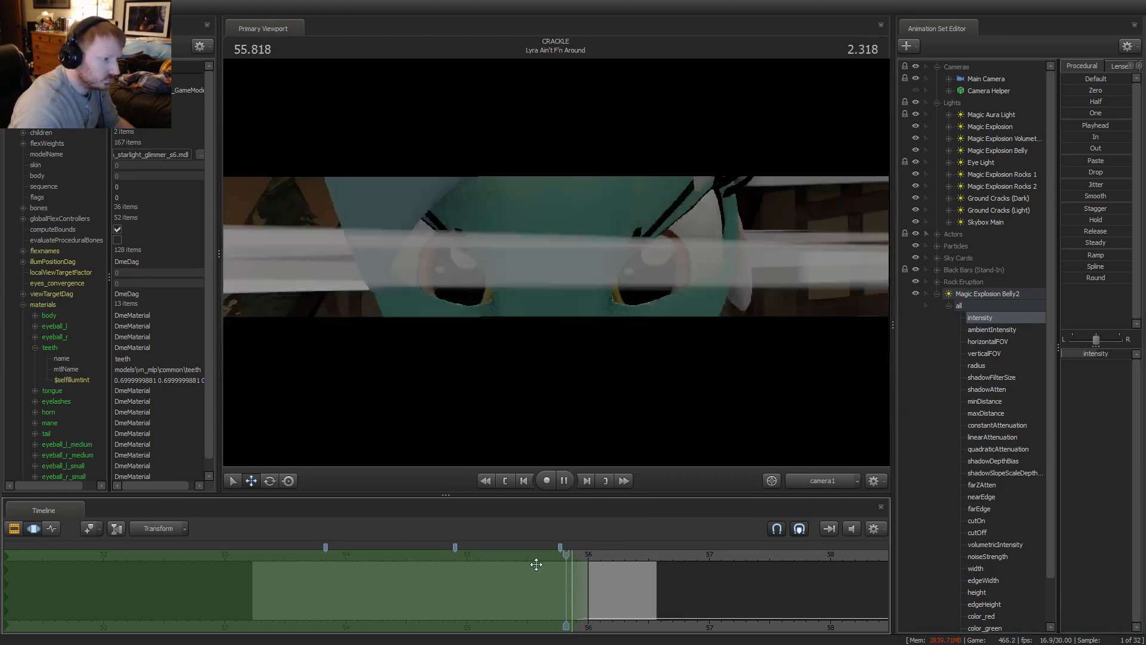
key("space")
Adjust the light's intensity curve so that its fade-in starts slightly earlier, at about 55.8
scroll(563, 583, "up", 5)
key("Right")
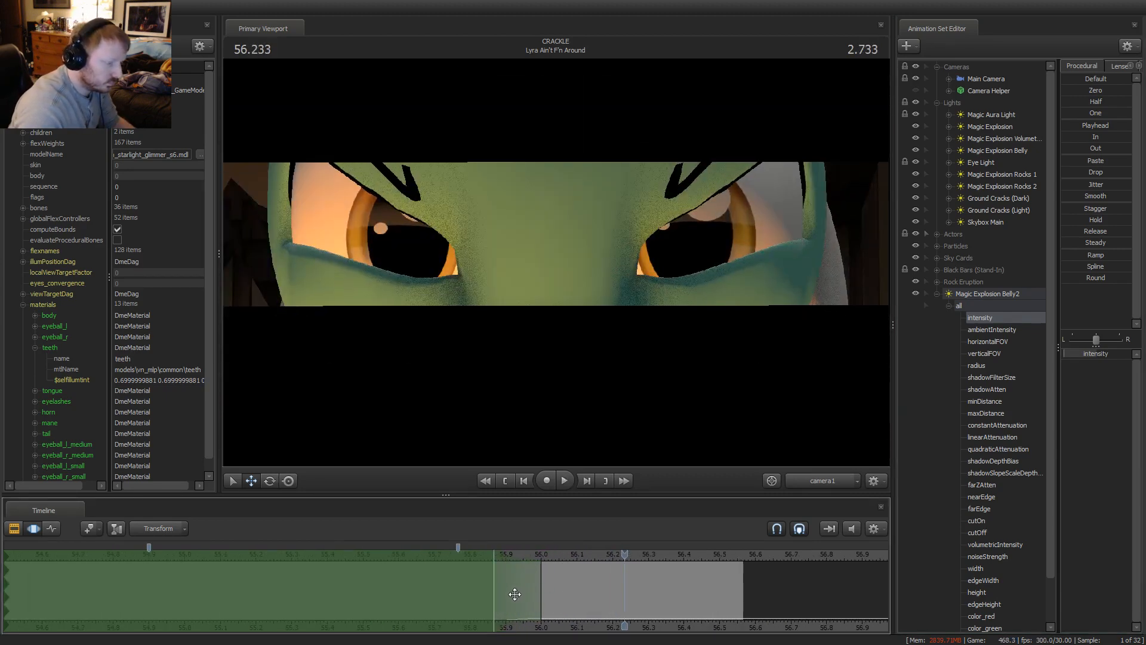
left_click(515, 593, "shift")
key("Escape")
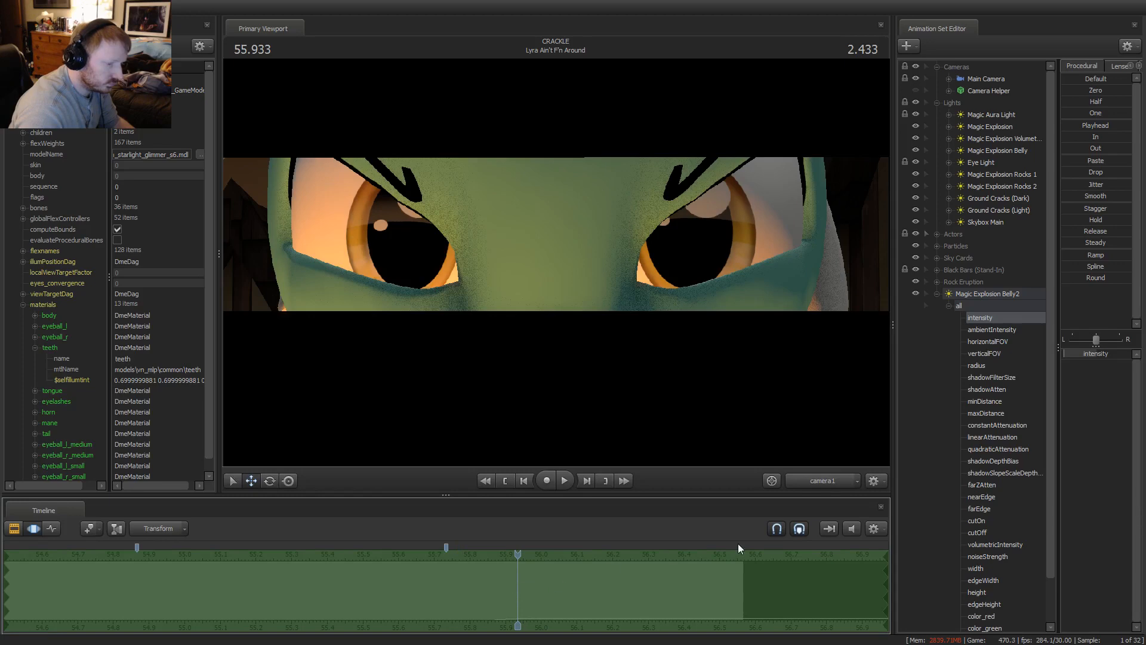
left_click(874, 528)
left_click(922, 575)
left_click_drag(461, 606, 206, 573)
key("Escape")
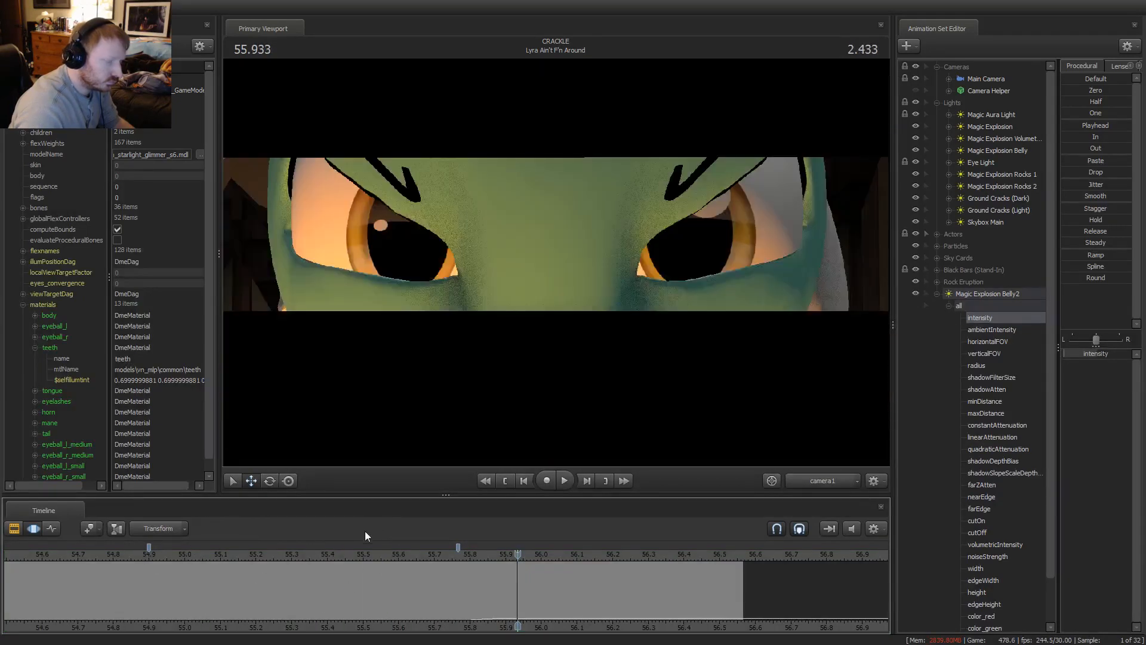
Play the shot from about 55.166 into the eye close-up and scrub back to inspect the lighting
left_click_drag(320, 593, 278, 606)
scroll(197, 589, "down", 6)
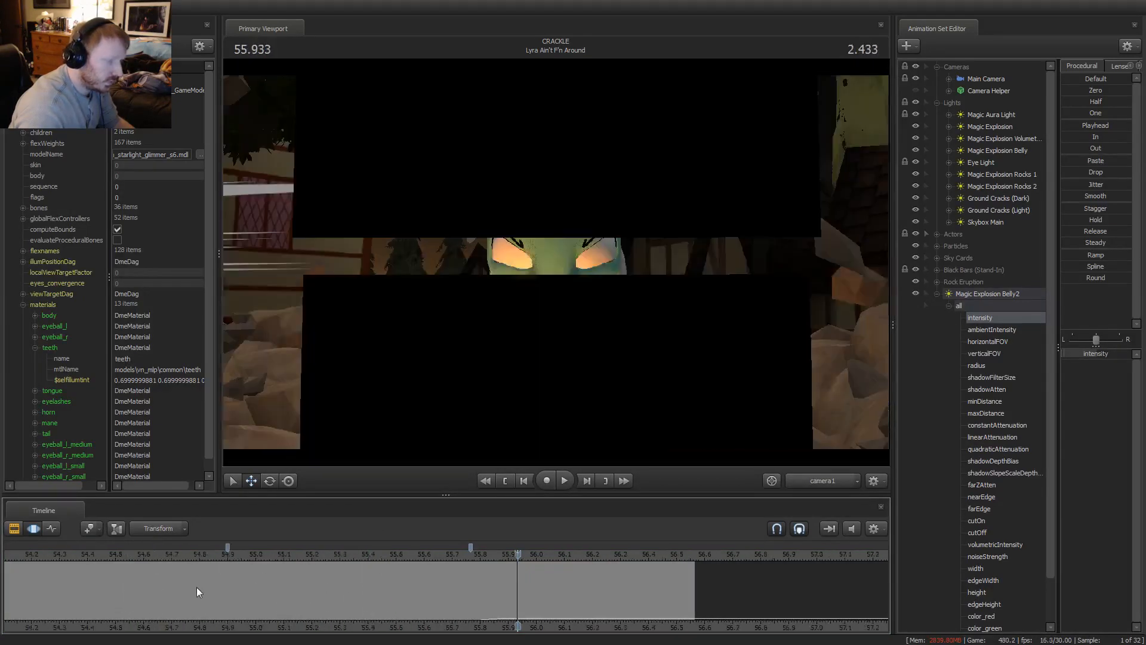
left_click_drag(409, 585, 435, 575)
left_click(453, 575)
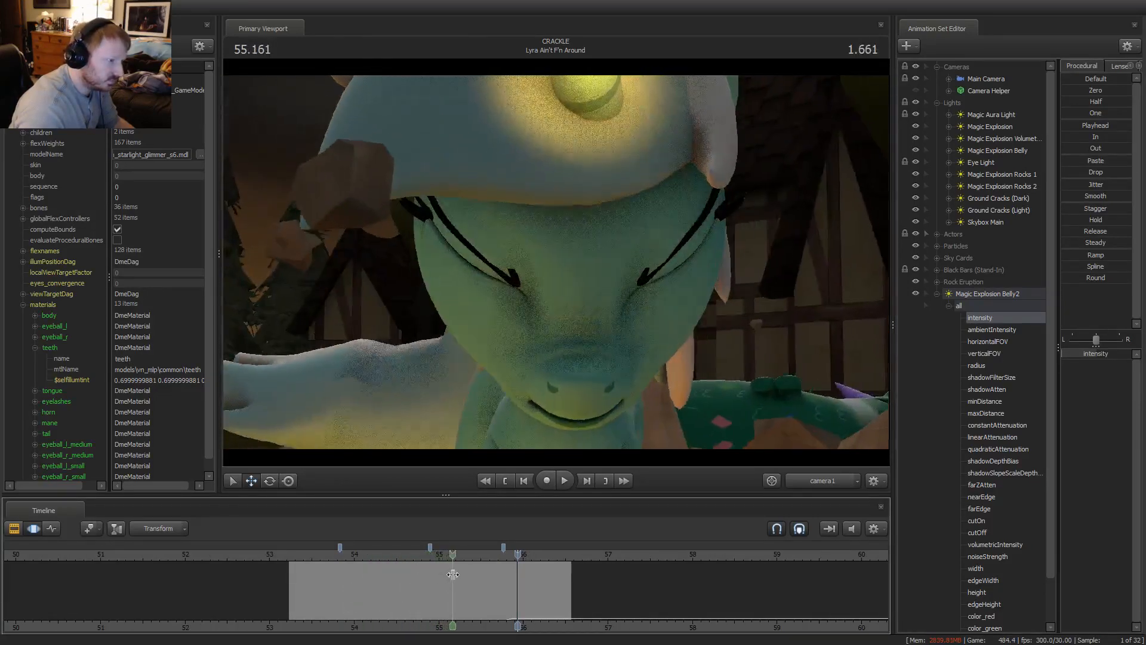
left_click(937, 294)
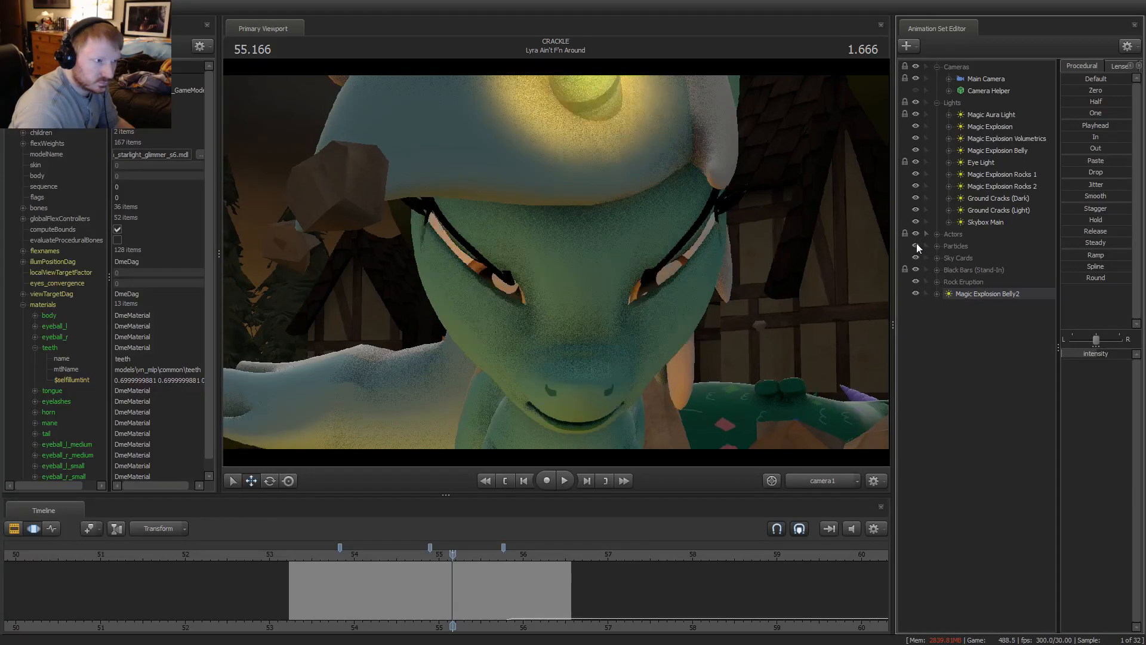
key("space")
key("space")
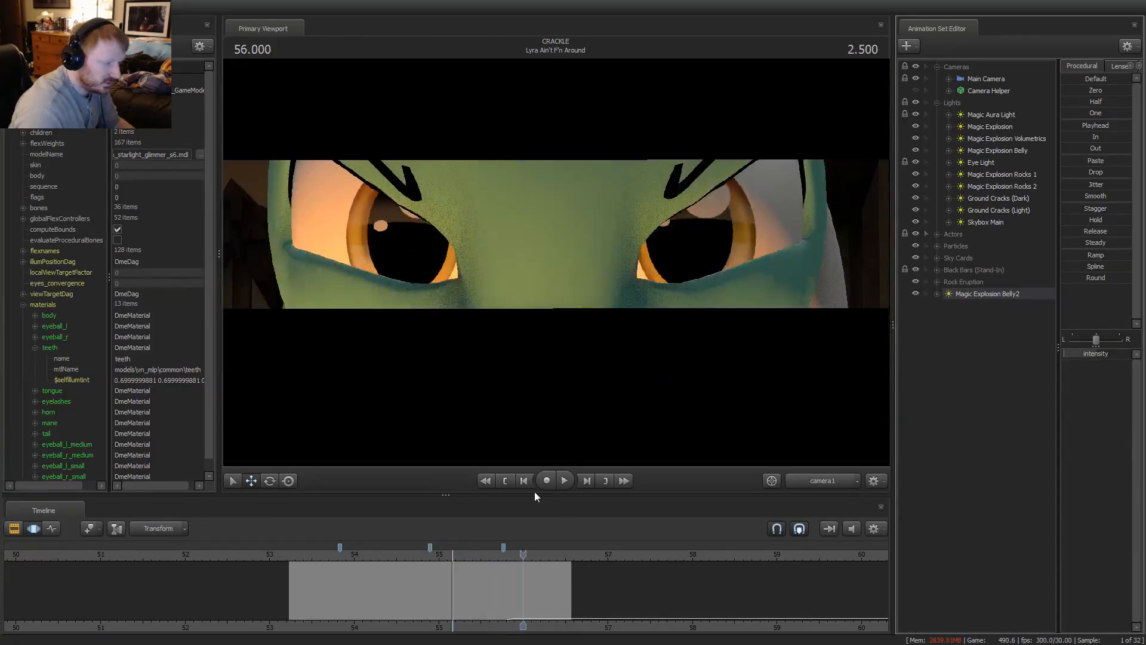
left_click_drag(442, 590, 512, 594)
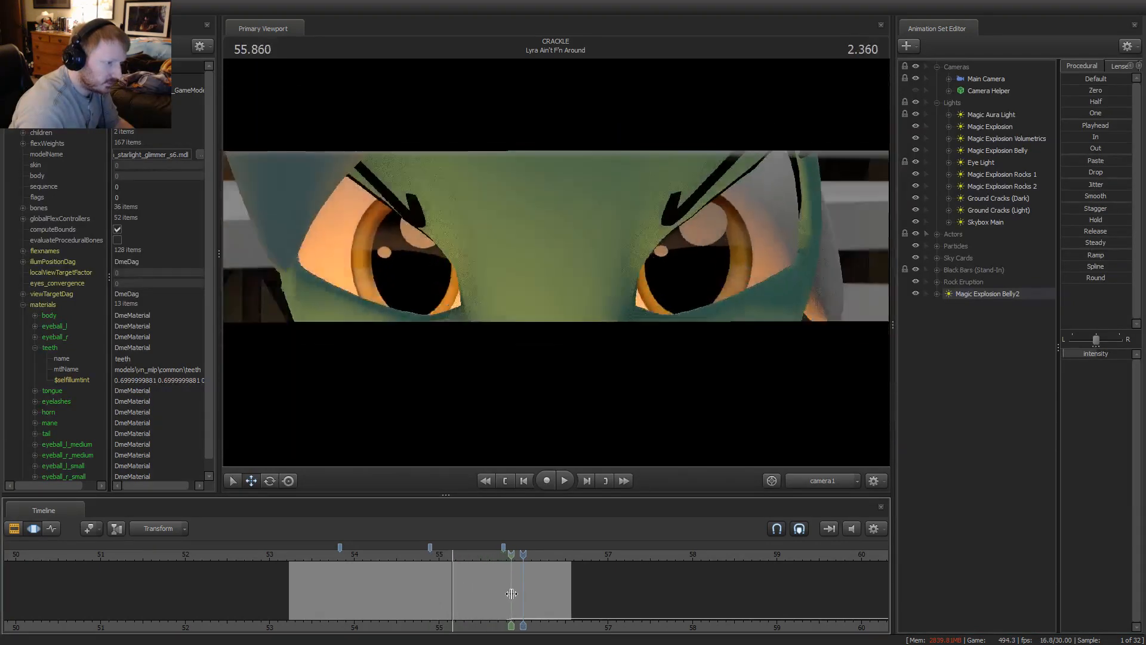
Look through Magic Explosion Belly2 to reposition it beneath the pony's chin for the whole shot, and return the view to camera1
key("ctrl+a")
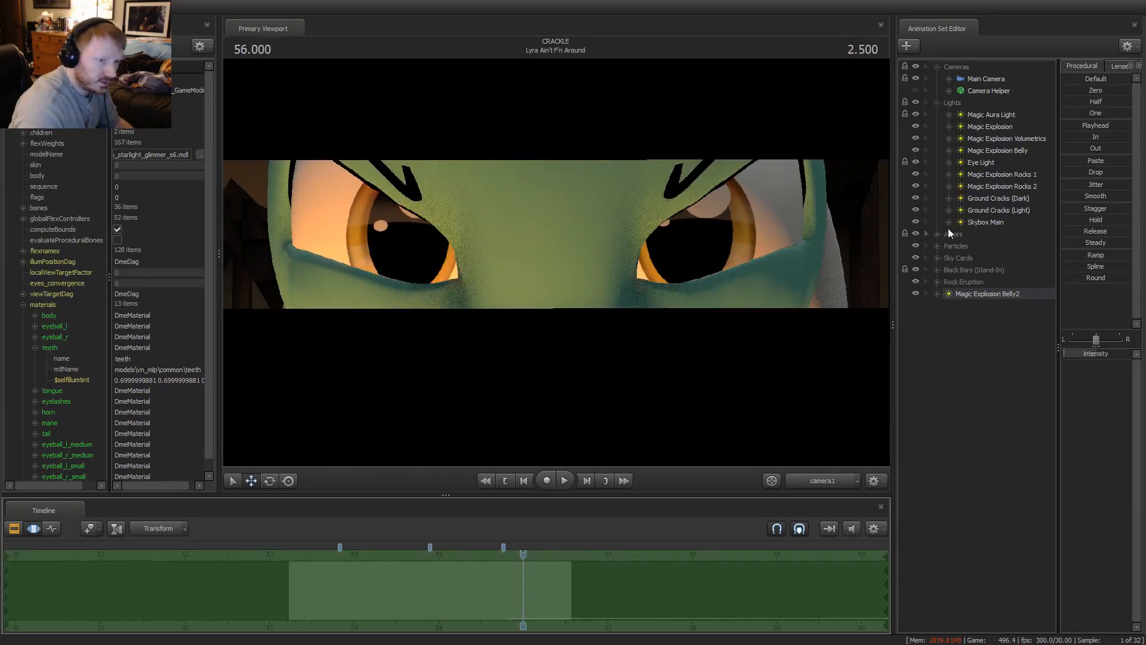
double_click(976, 295)
left_click_drag(555, 263, 556, 212)
scroll(556, 262, "up", 10)
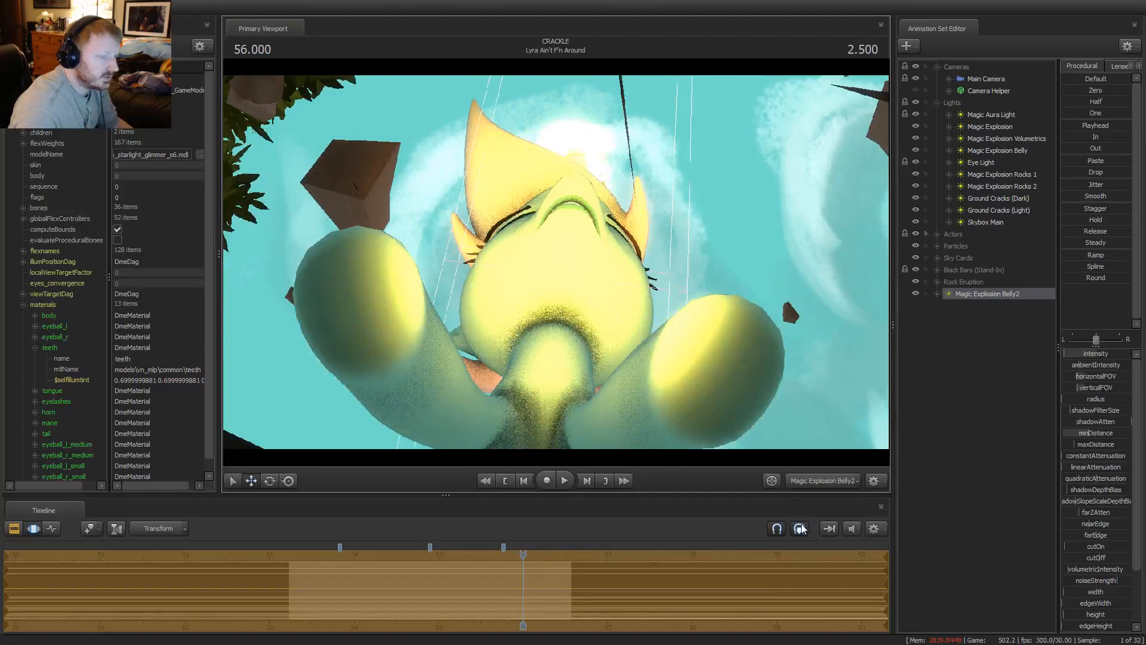
left_click(819, 481)
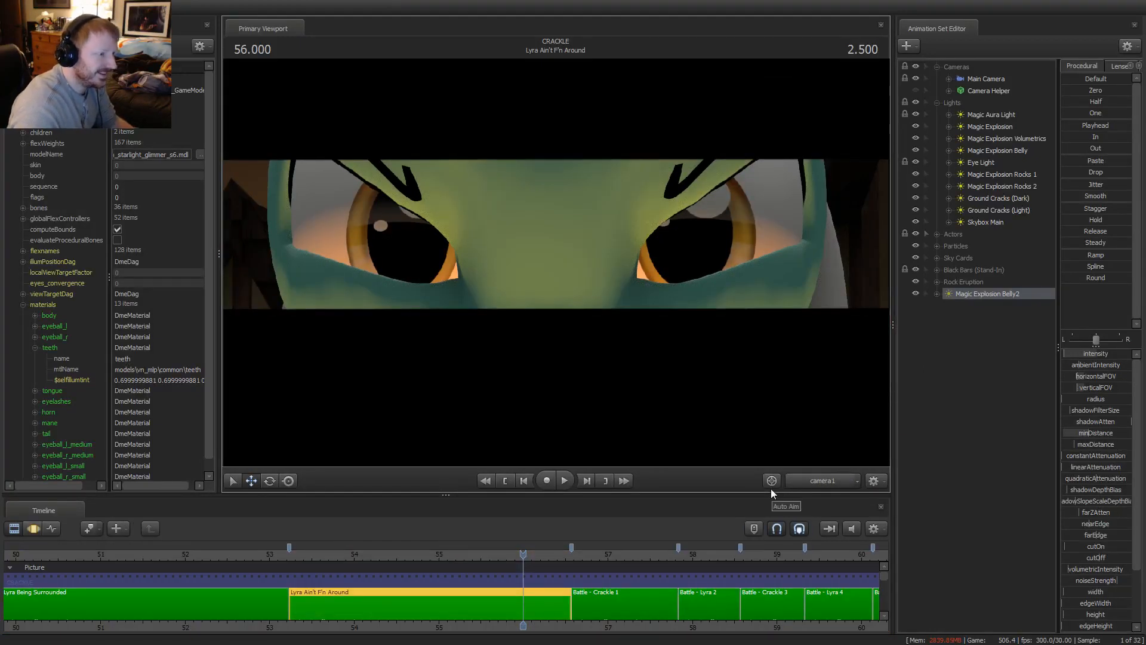
Play back the Lyra Ain't F'n Around shot repeatedly from around 55 to review the repositioned light in the eye close-up
left_click(445, 560)
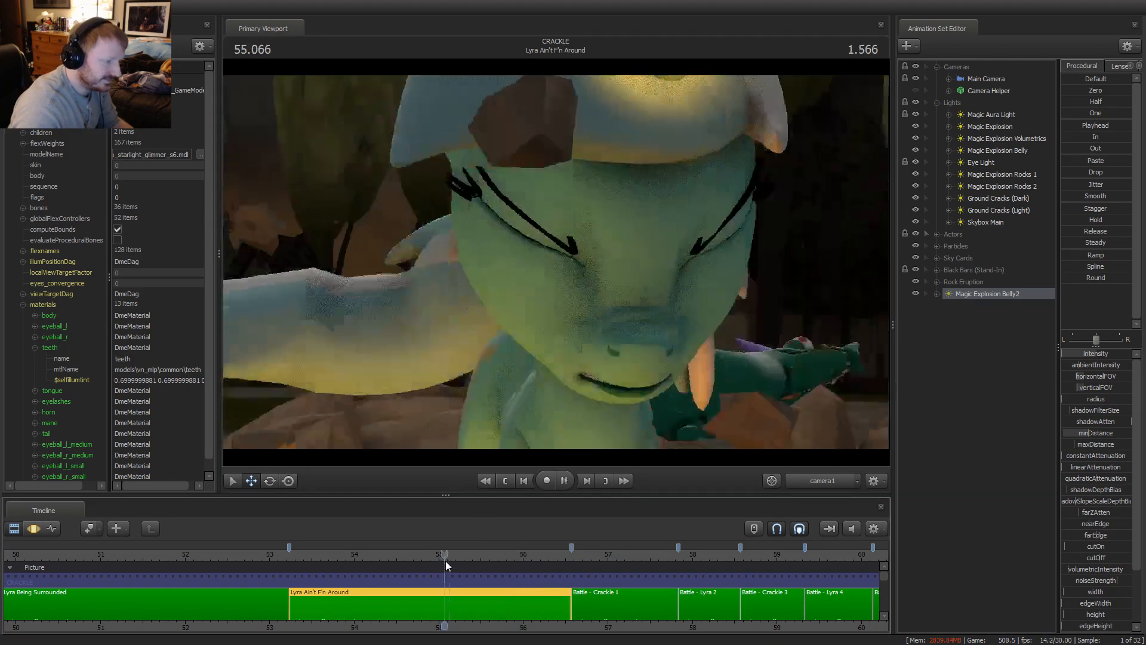
key("space")
key("space")
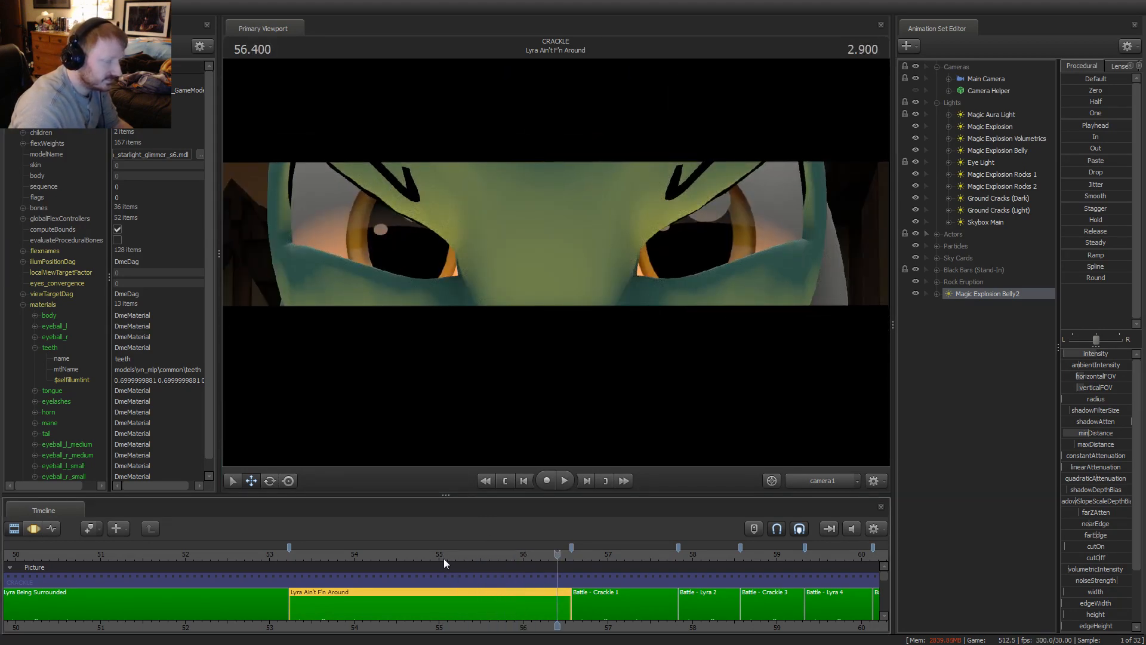
left_click(442, 558)
key("space")
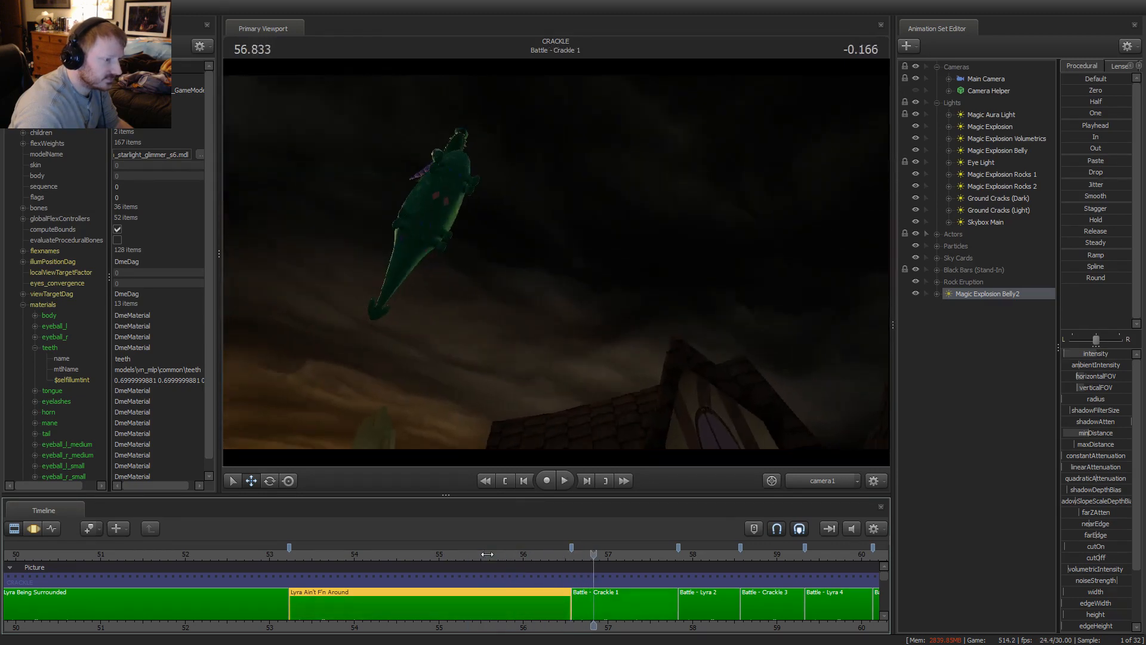
left_click(382, 558)
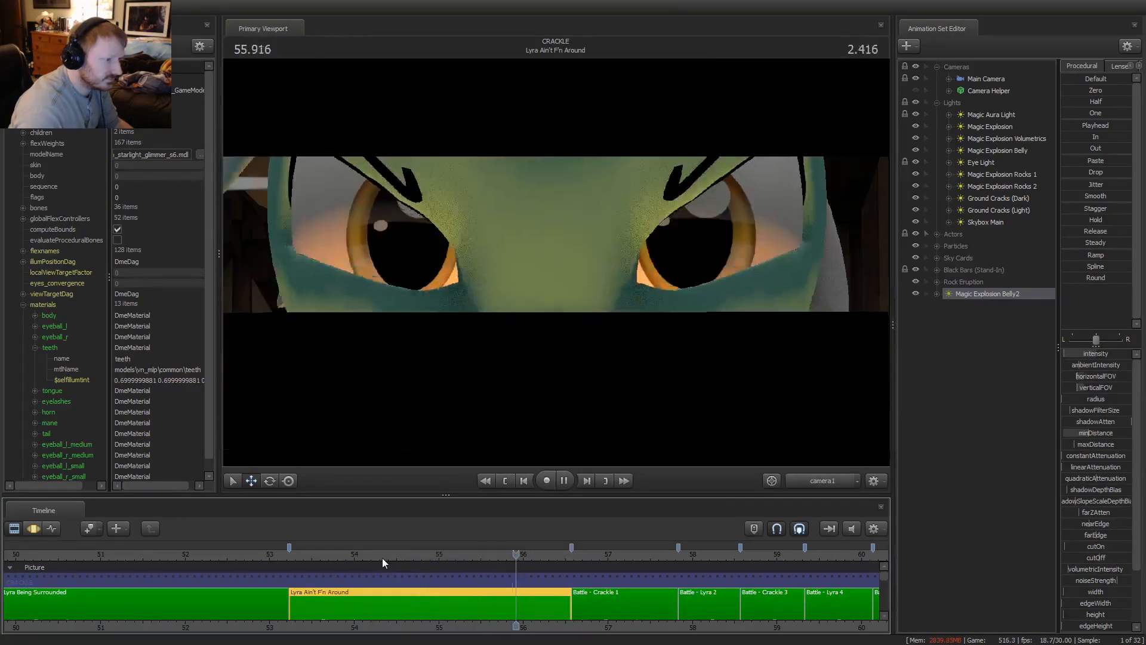
key("space")
left_click(443, 564)
left_click(447, 553)
Replay the shot from the magic explosion at about 54 and inspect the lighting near its start at 53.333
key("F3")
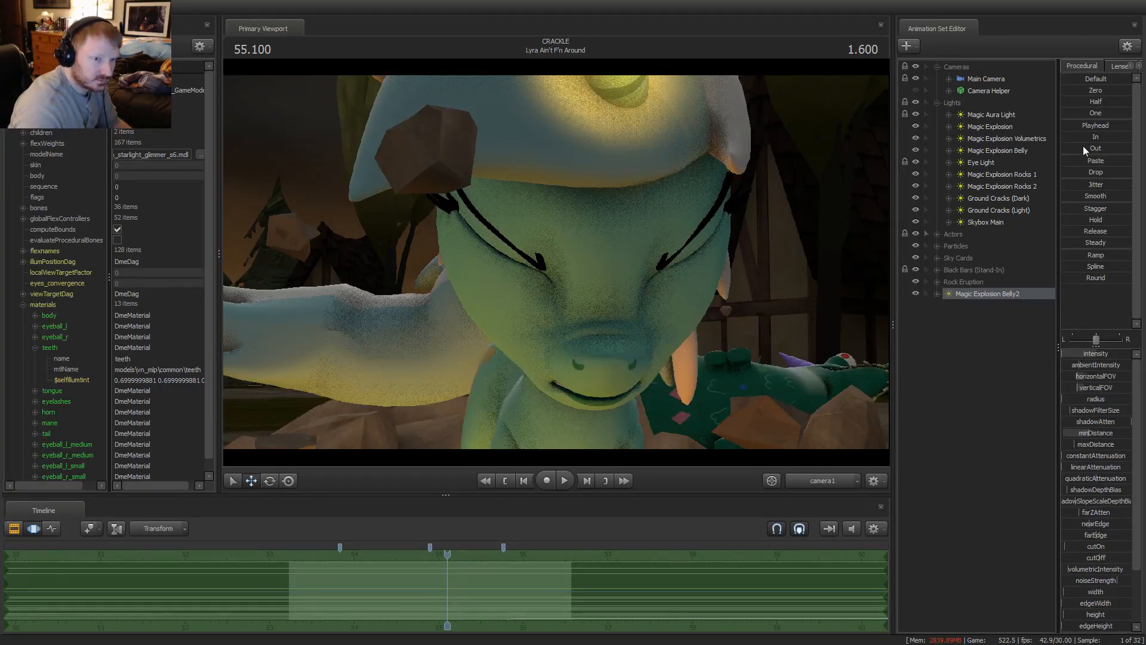
key("F2")
key("space")
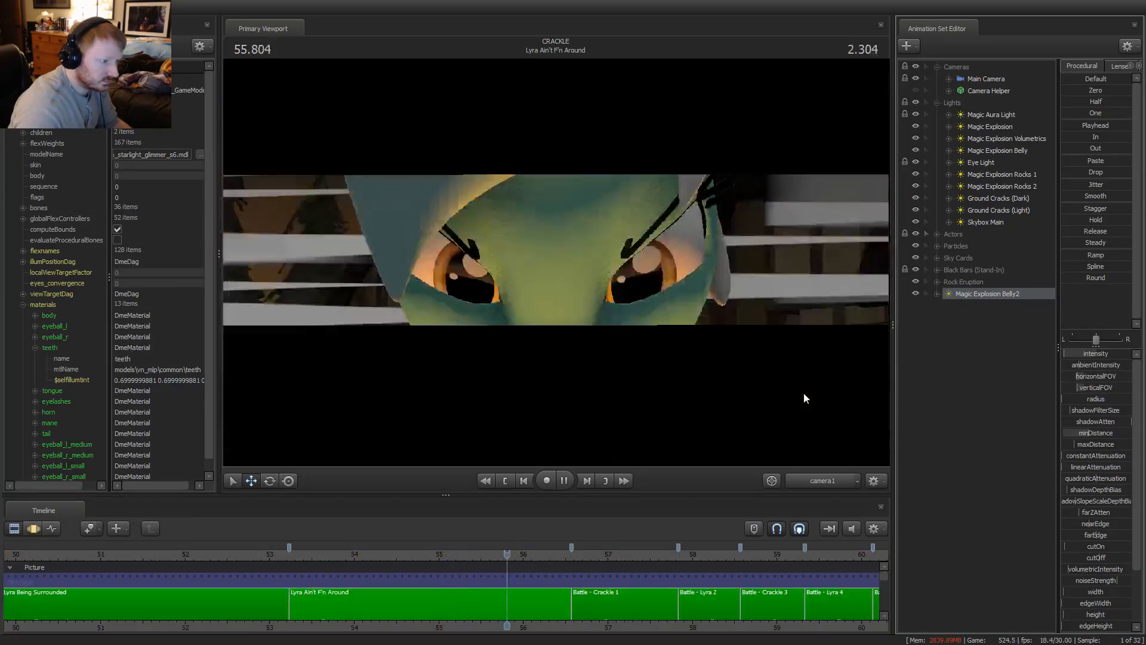
key("space")
left_click(357, 559)
key("space")
key("space")
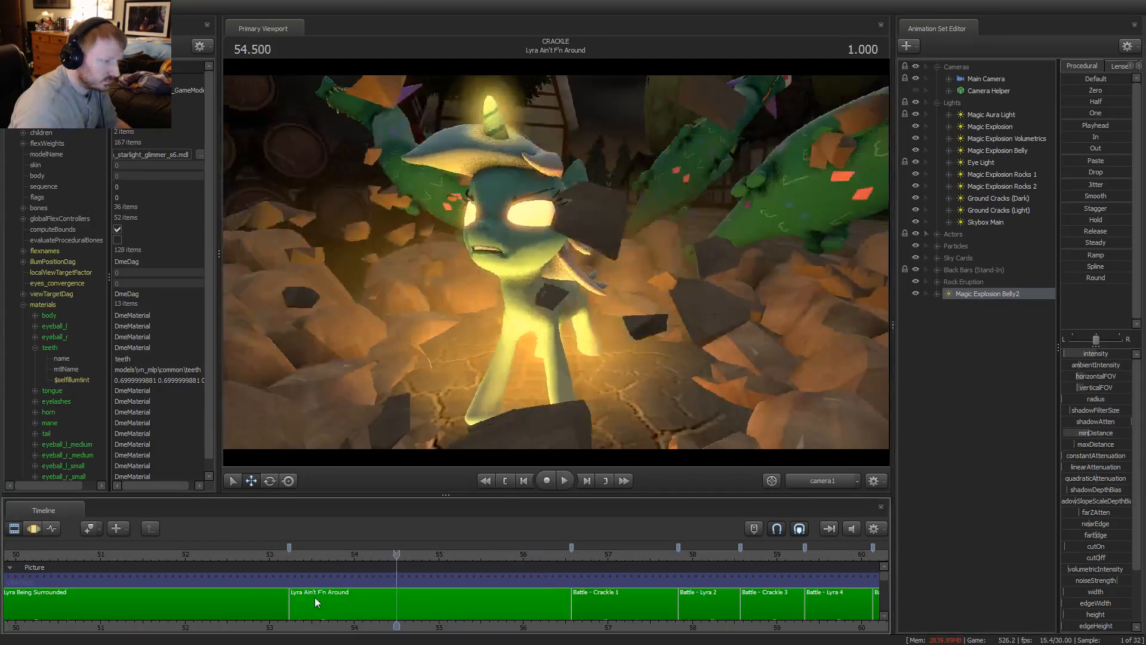
left_click(299, 555)
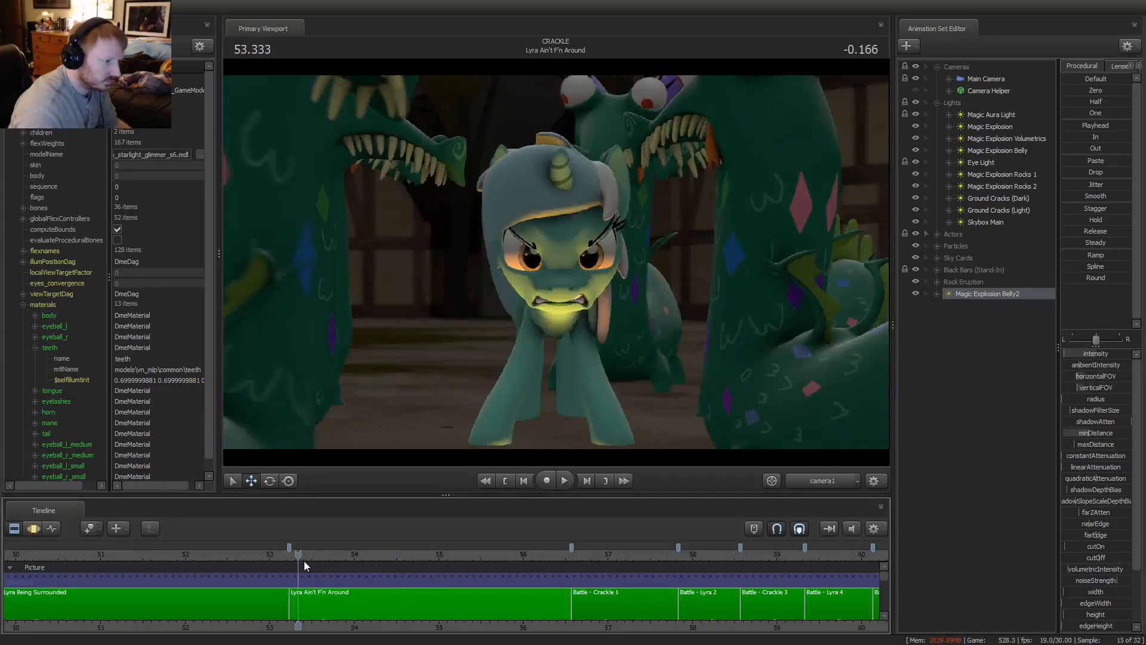
Zero the intensity of Magic Explosion Belly2 for all time up to about 54.85, with the falloff ending at about 55.6
key("F3")
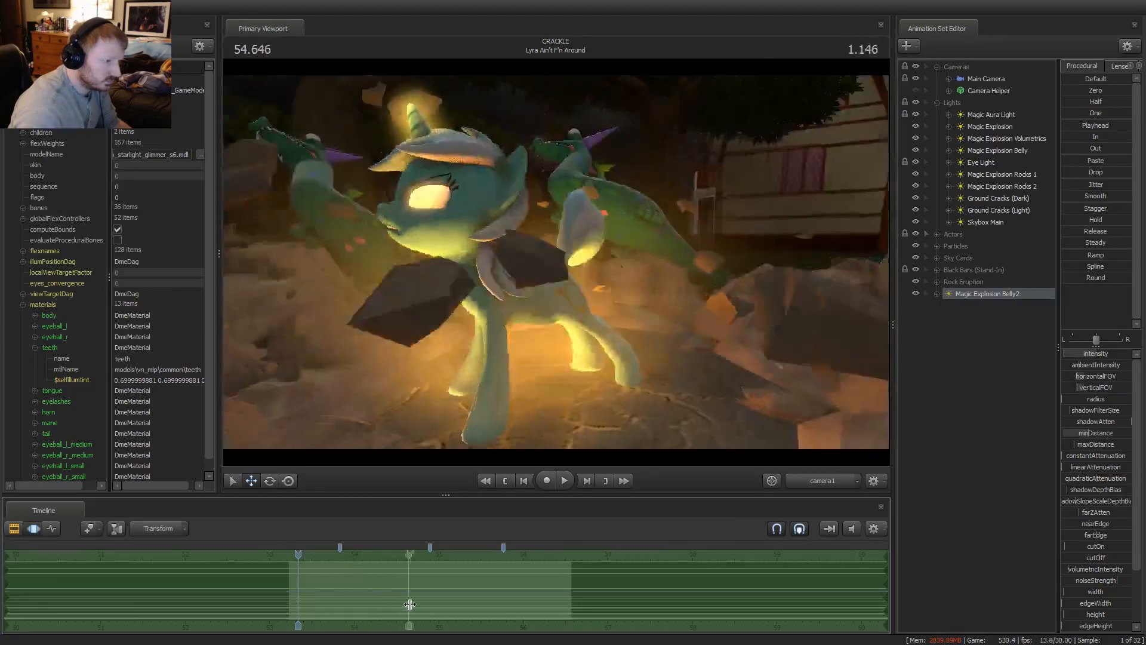
left_click_drag(427, 607, 458, 604, "shift")
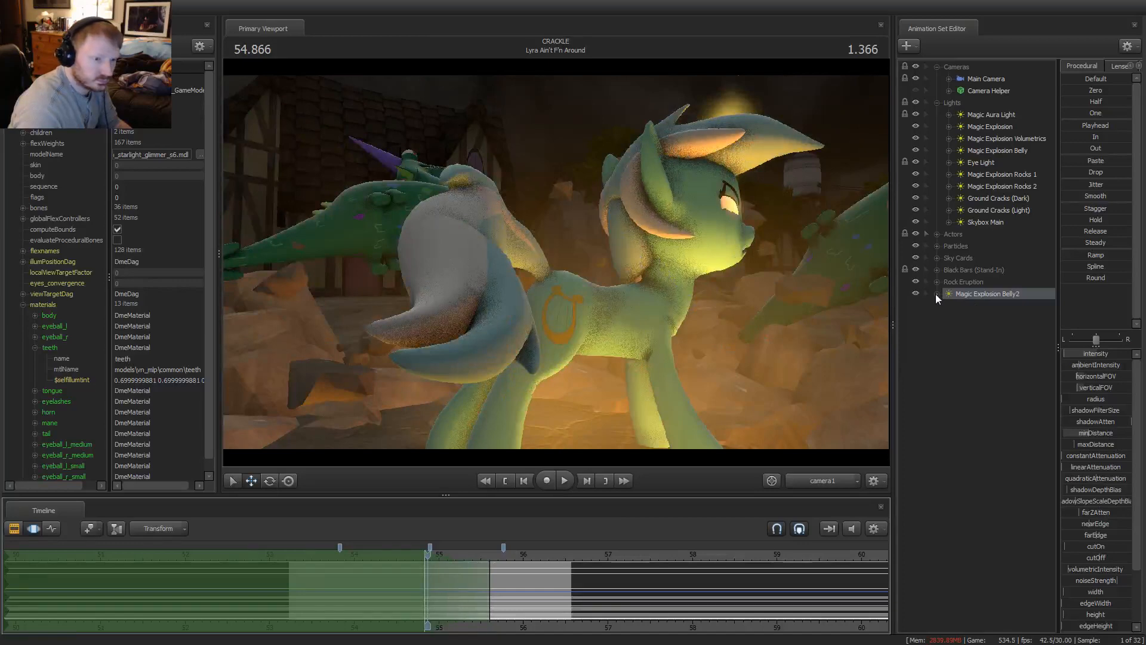
left_click(936, 294)
left_click(973, 317)
left_click(1087, 90)
Shorten the intensity falloff to end at about 55.47, and play back the result
key("space")
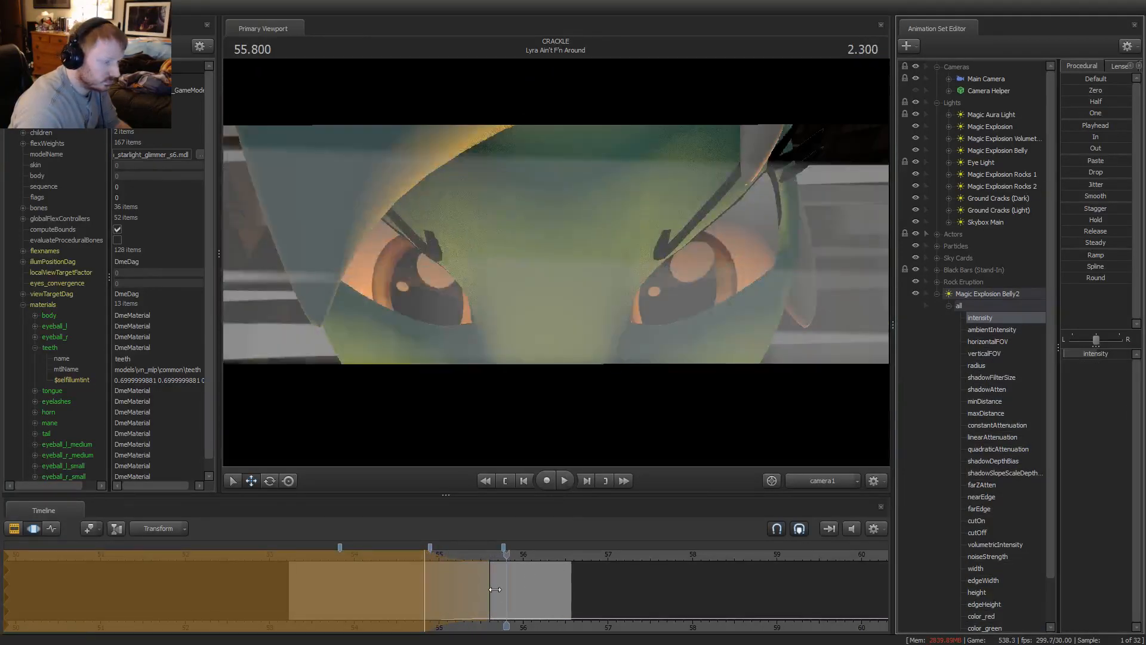
left_click_drag(495, 589, 352, 559)
key("space")
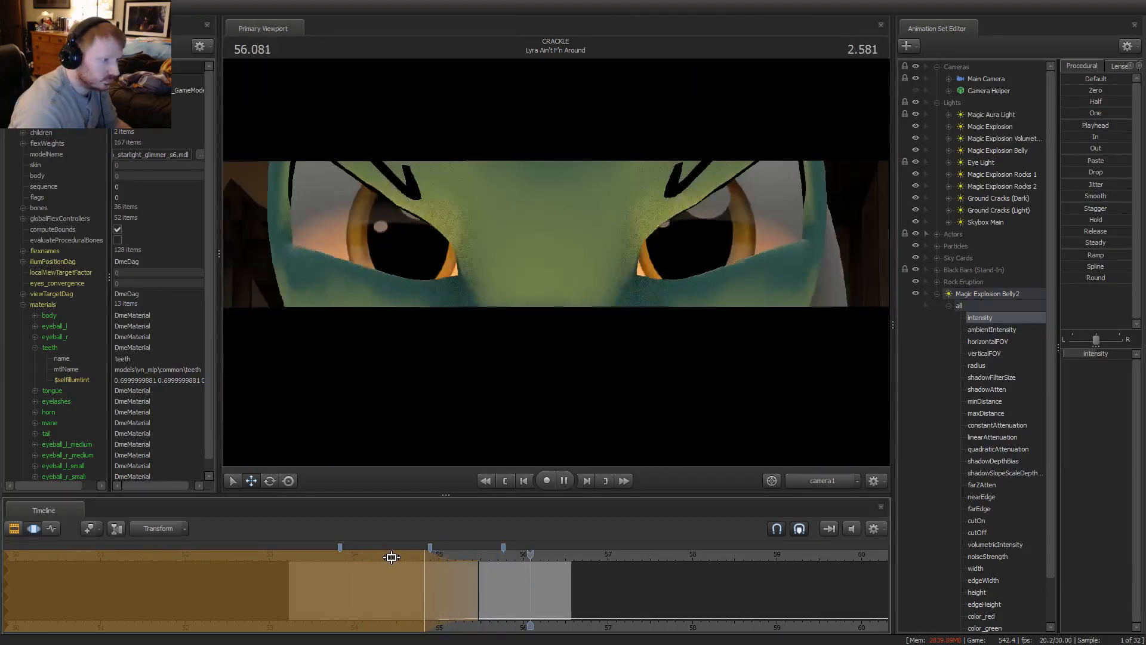
key("Return")
Hold the light's intensity at zero up to 55.7, with the falloff ending at 55.9
scroll(462, 600, "up", 5)
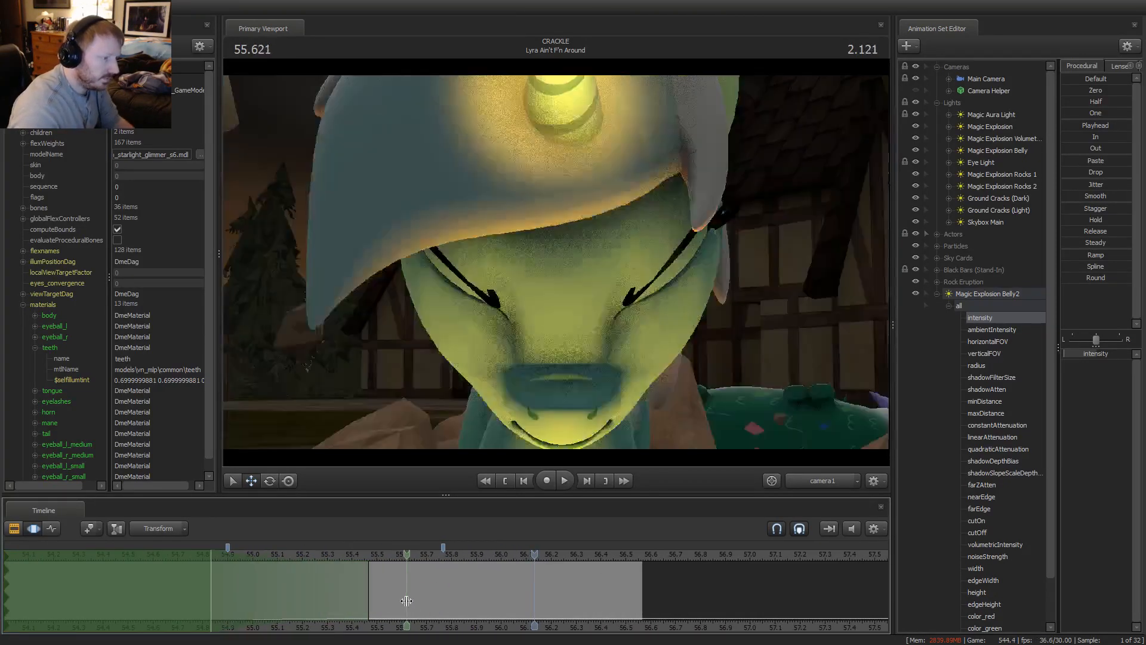
left_click_drag(426, 596, 496, 595, "shift")
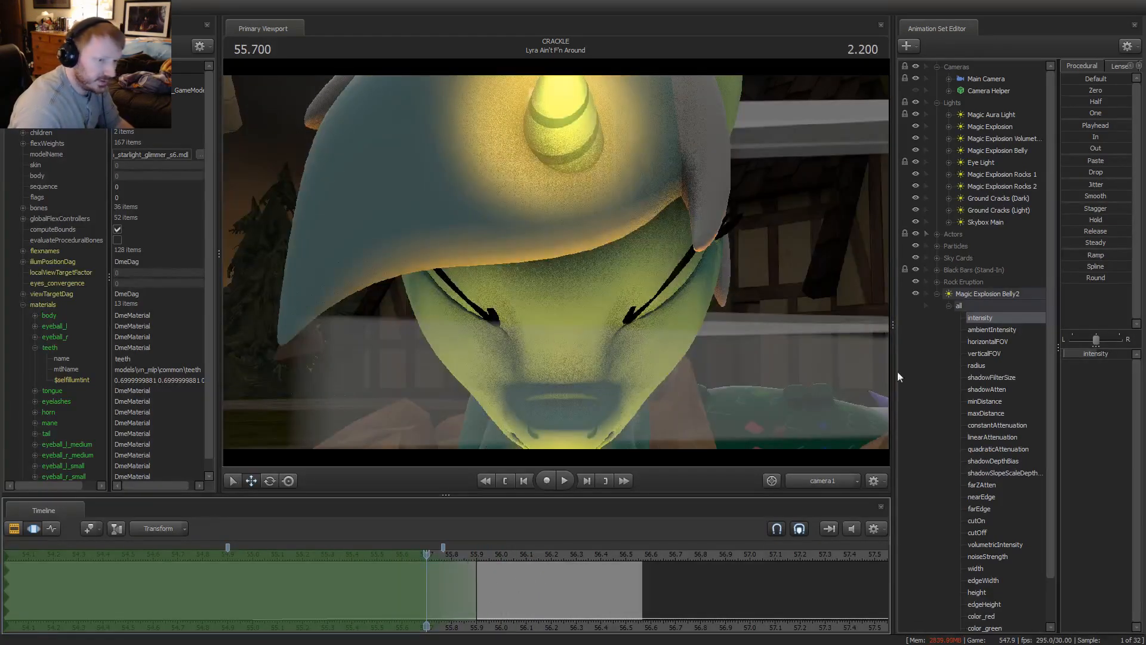
left_click(1090, 138)
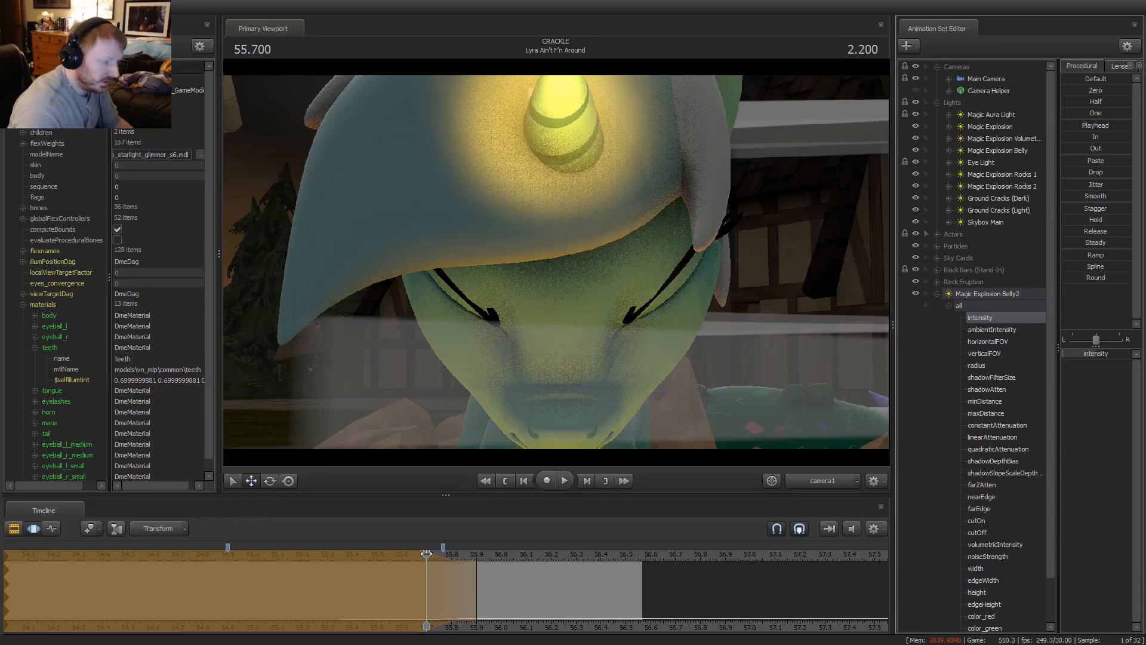
Select the time from about 55.87 onward with a falloff starting at 55.7, and set the light's maximum intensity to 300
left_click_drag(427, 554, 905, 591)
left_click_drag(468, 600, 516, 570)
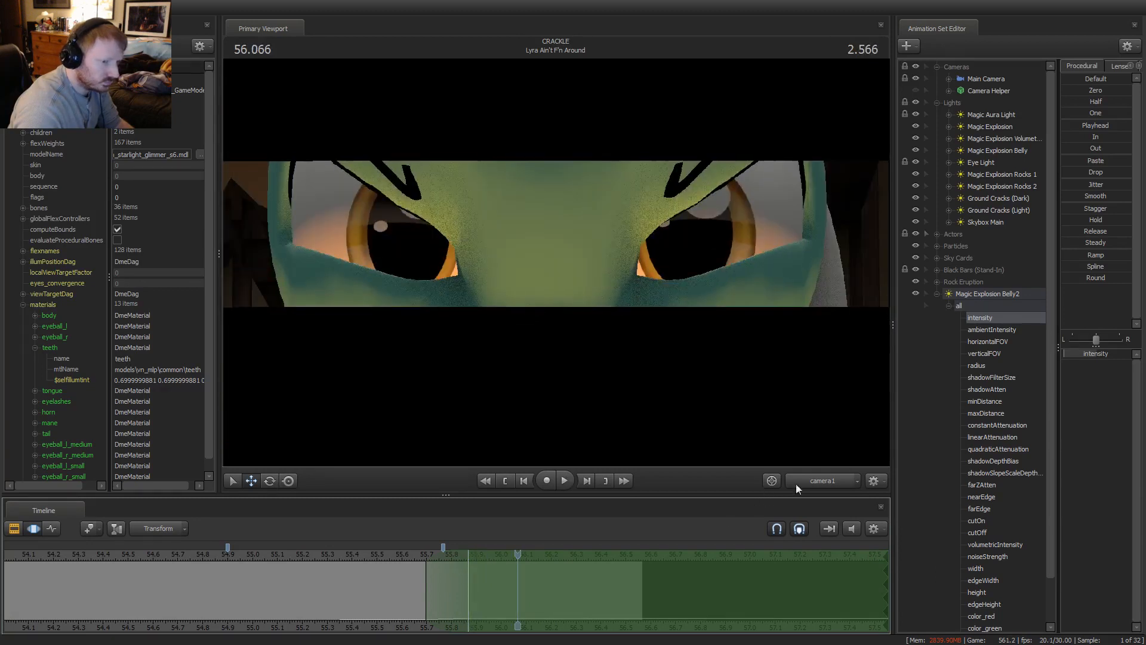
right_click(1073, 353)
left_click(1087, 366)
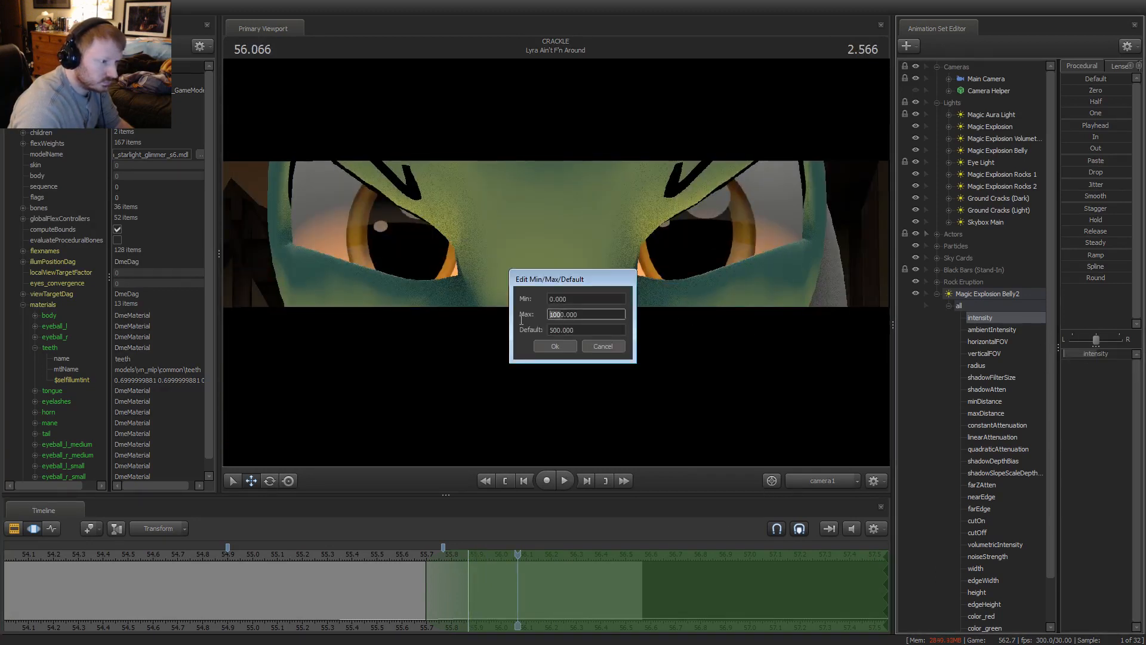
type("0")
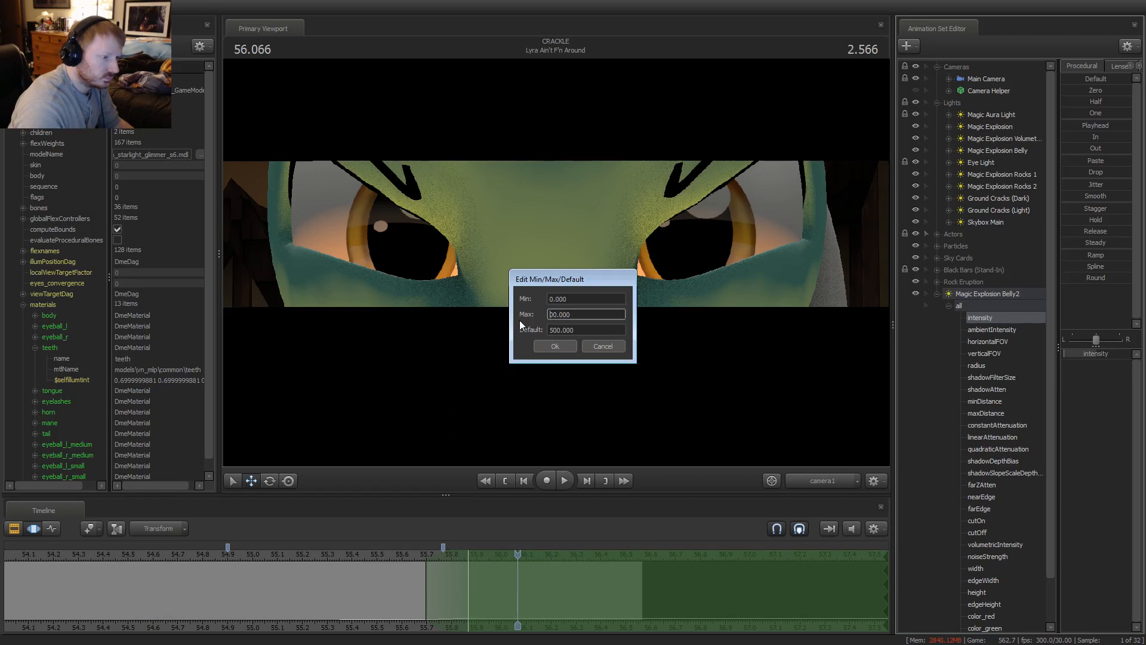
type("3")
key("Tab")
type("20")
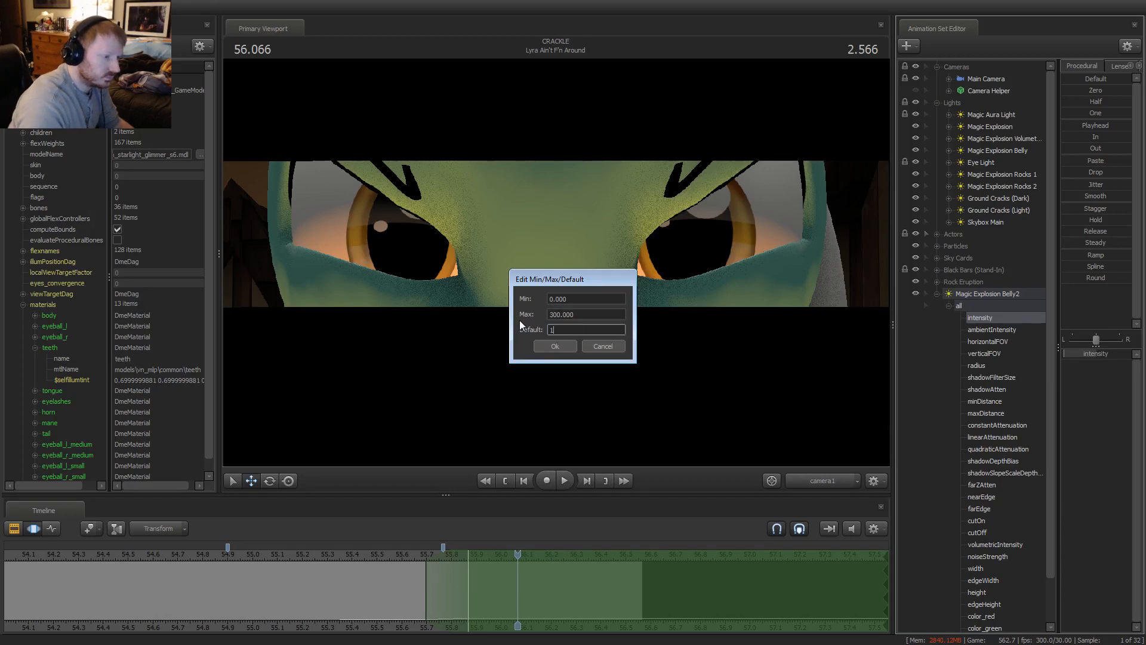
key("Return")
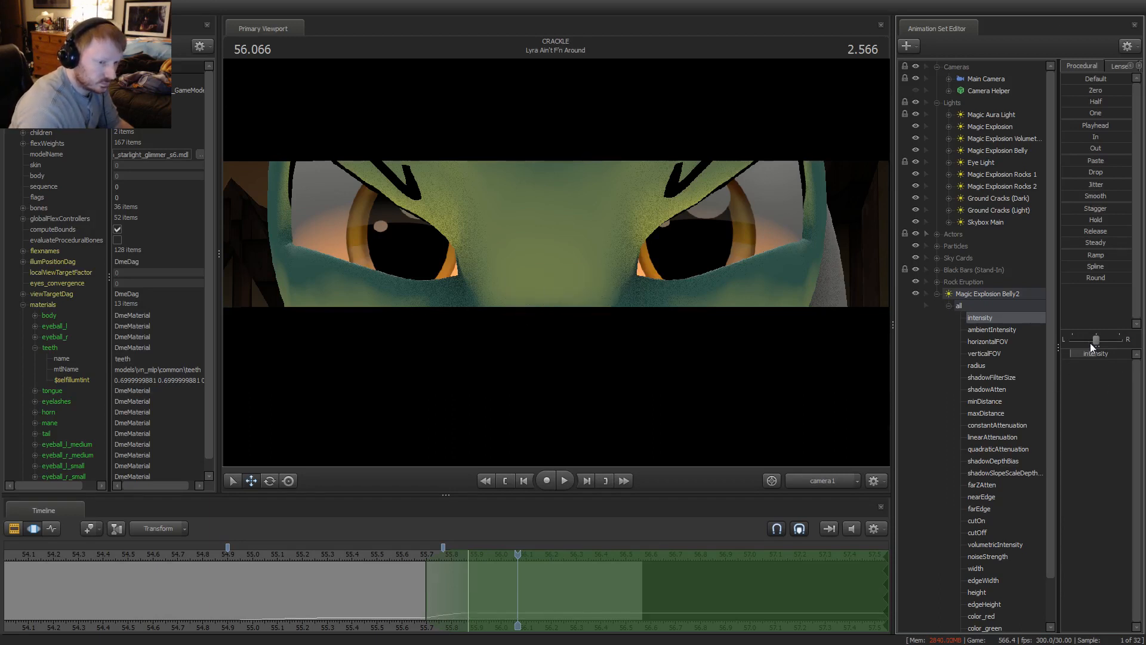
Adjust the intensity of Magic Explosion Belly2 over the selected time, and replay the transition into the eye close-up
left_click_drag(1079, 355, 1074, 355)
key("F2")
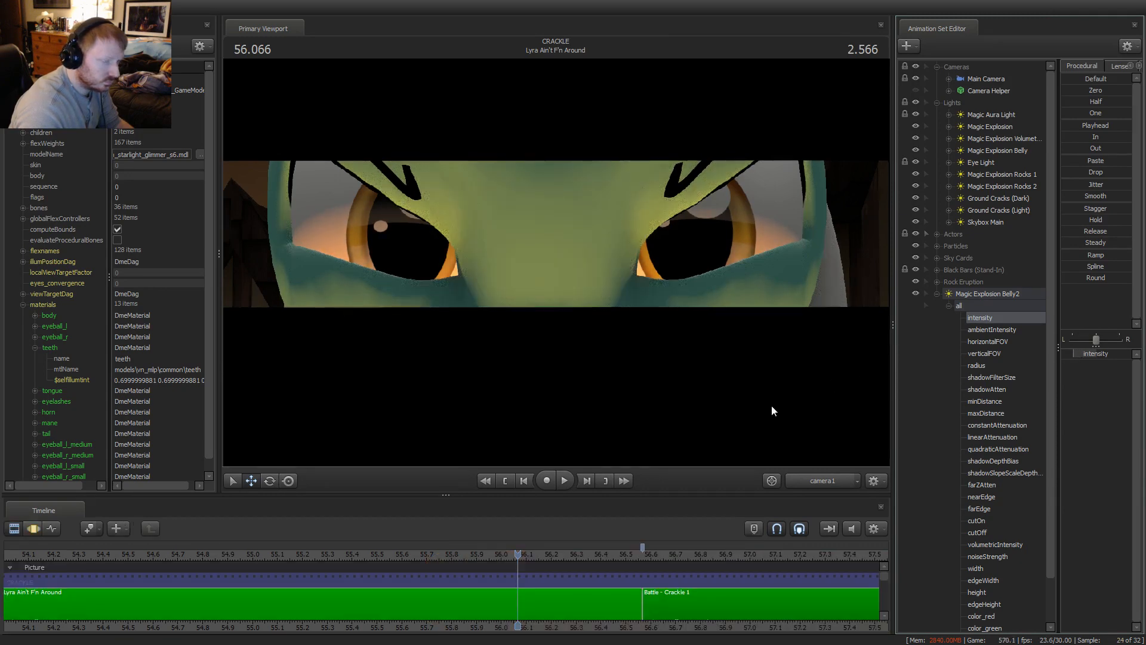
key("F3")
left_click(389, 559)
key("space")
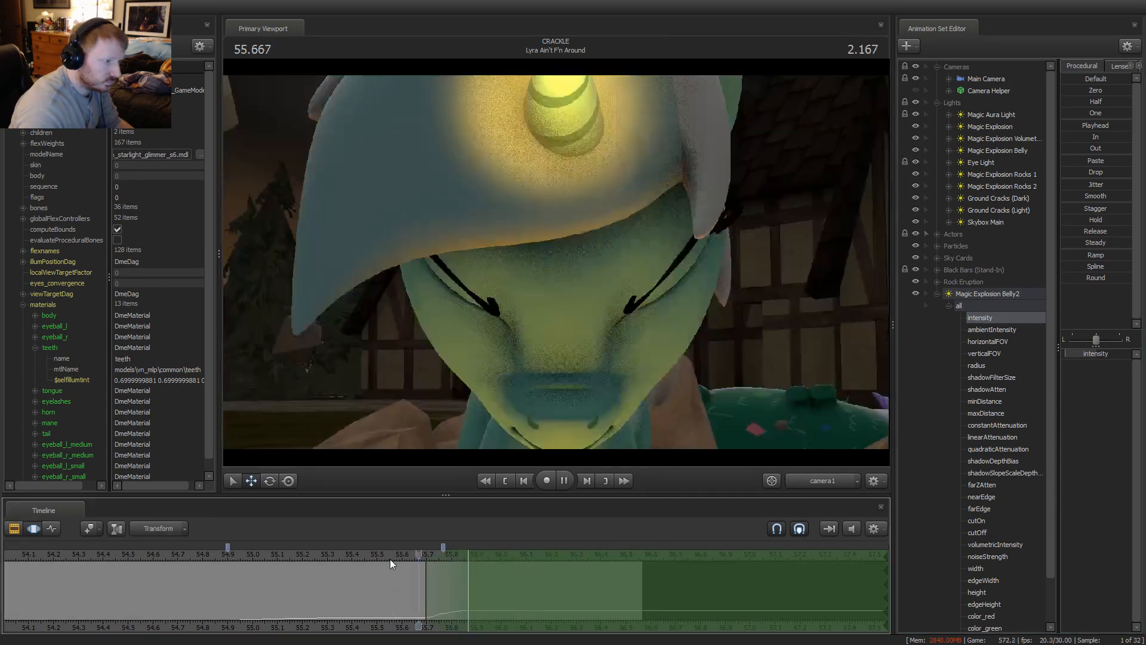
key("space")
left_click(379, 558)
key("space")
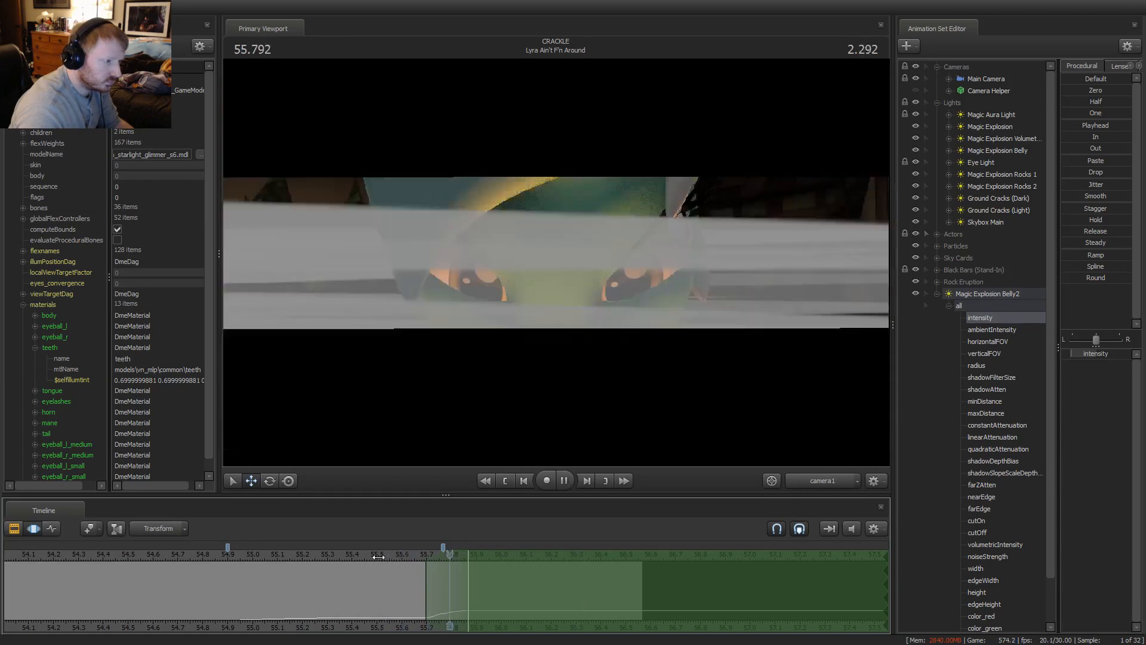
key("space")
left_click(291, 559)
key("space")
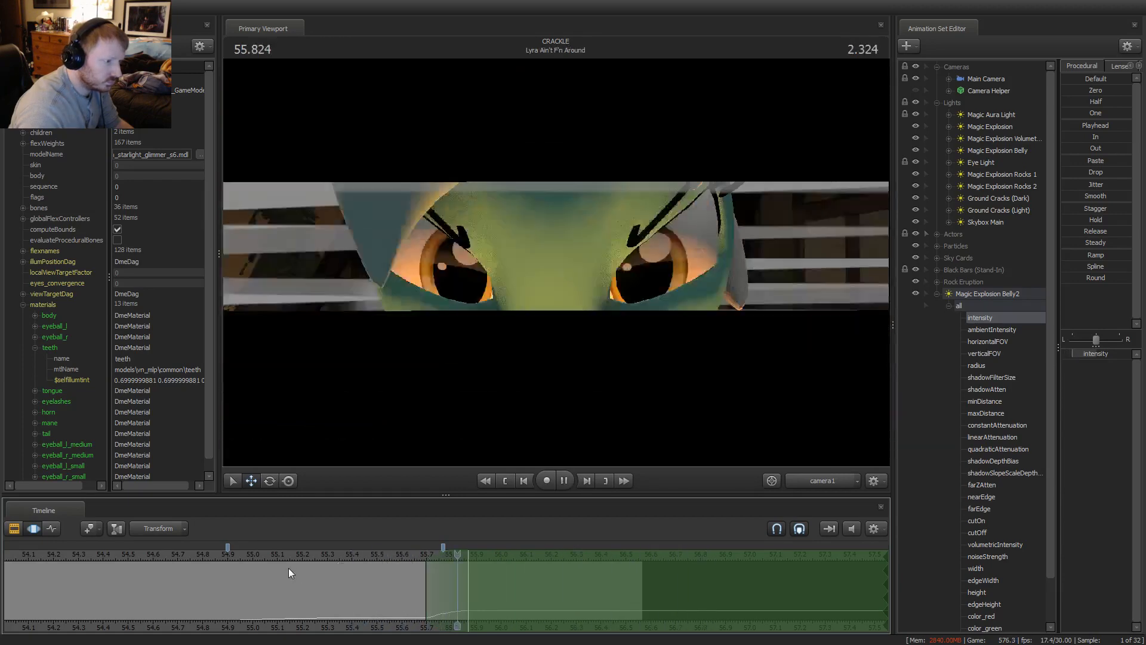
key("space")
Compare the eye close-up with the Black Bars (Stand-In) hidden and shown, and play the end of the shot
left_click(916, 270)
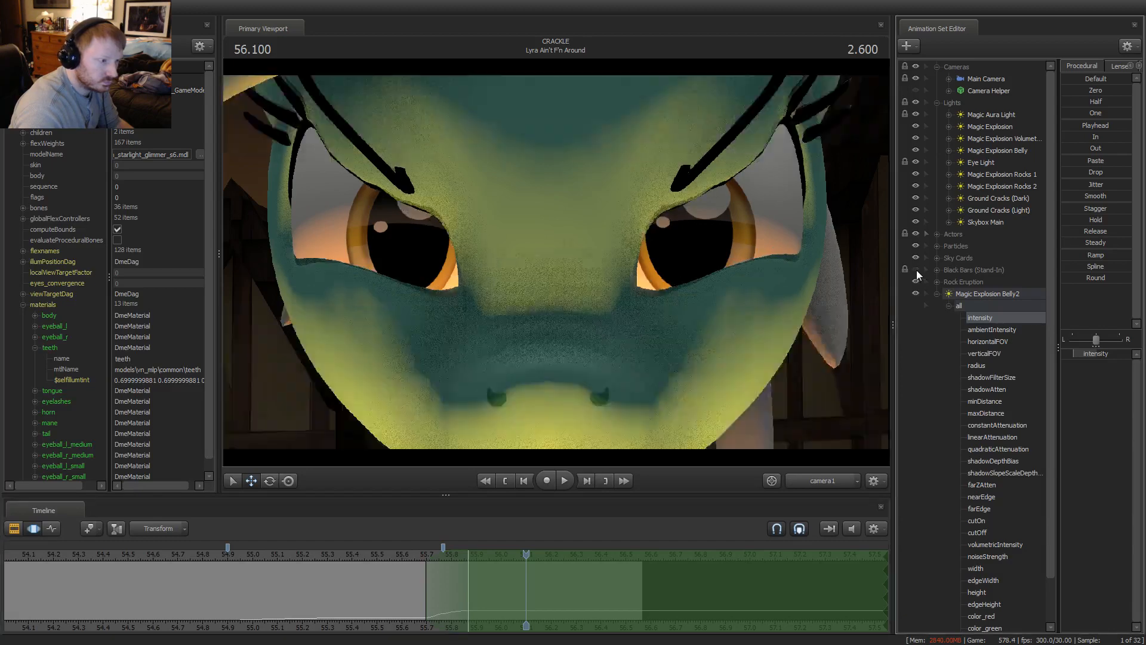
left_click(916, 269)
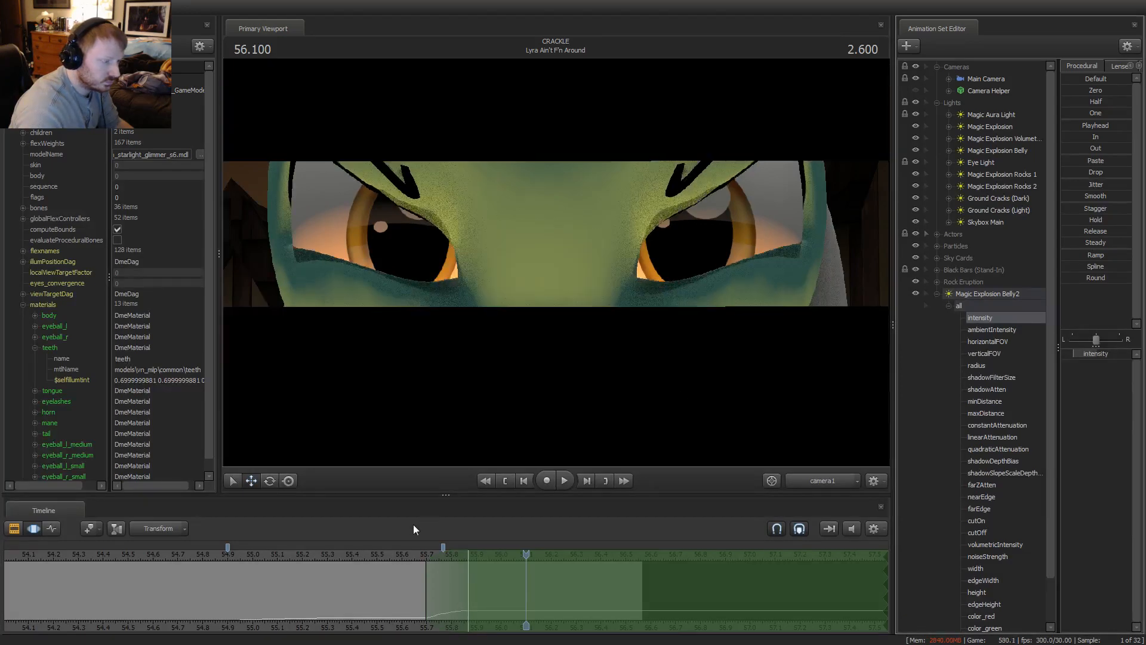
key("space")
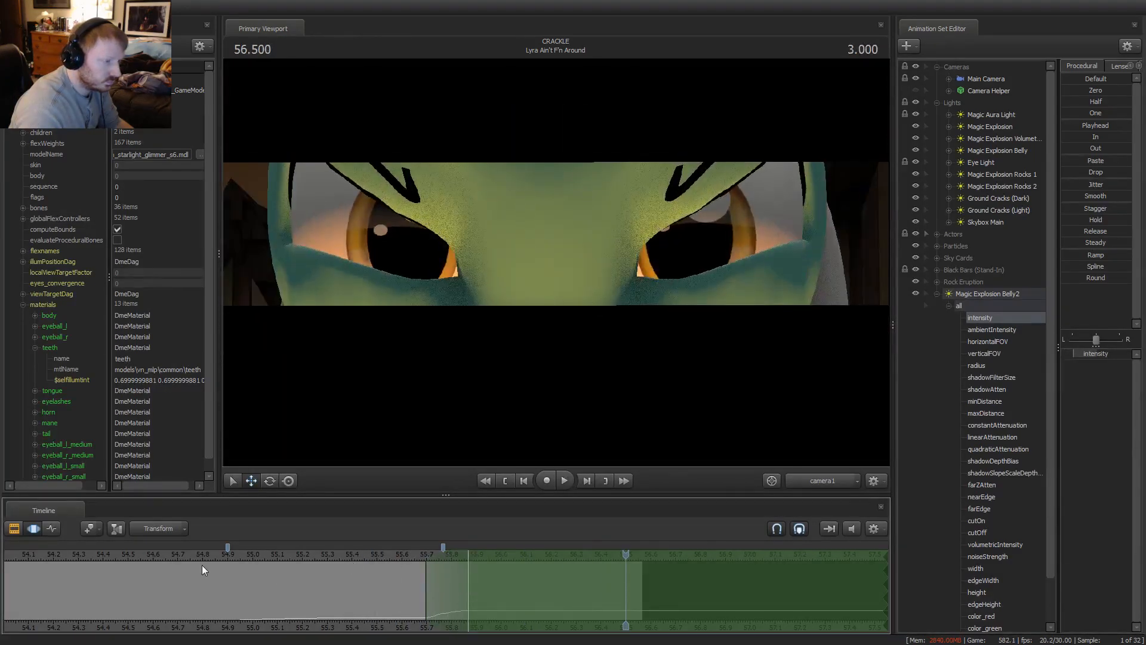
key("space")
Collapse the time selection at about 55.73, step through the frames from 55.766, and replay the eye close-up
left_click_drag(385, 571, 434, 596)
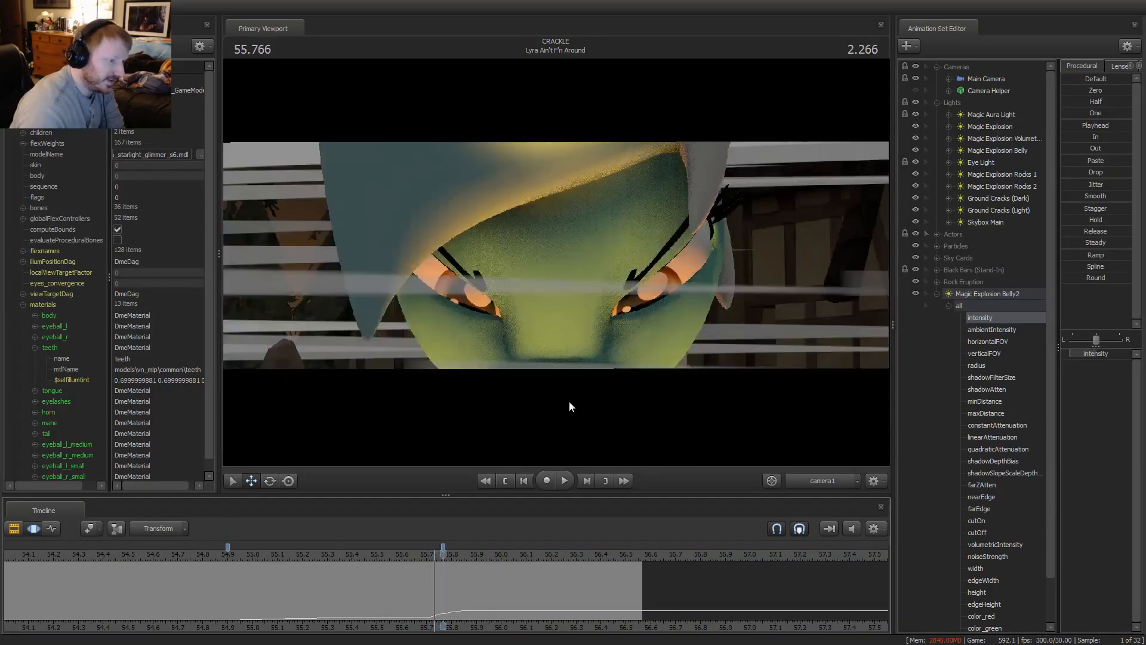
key("Right")
key("Right")
key("Right")
key("Right")
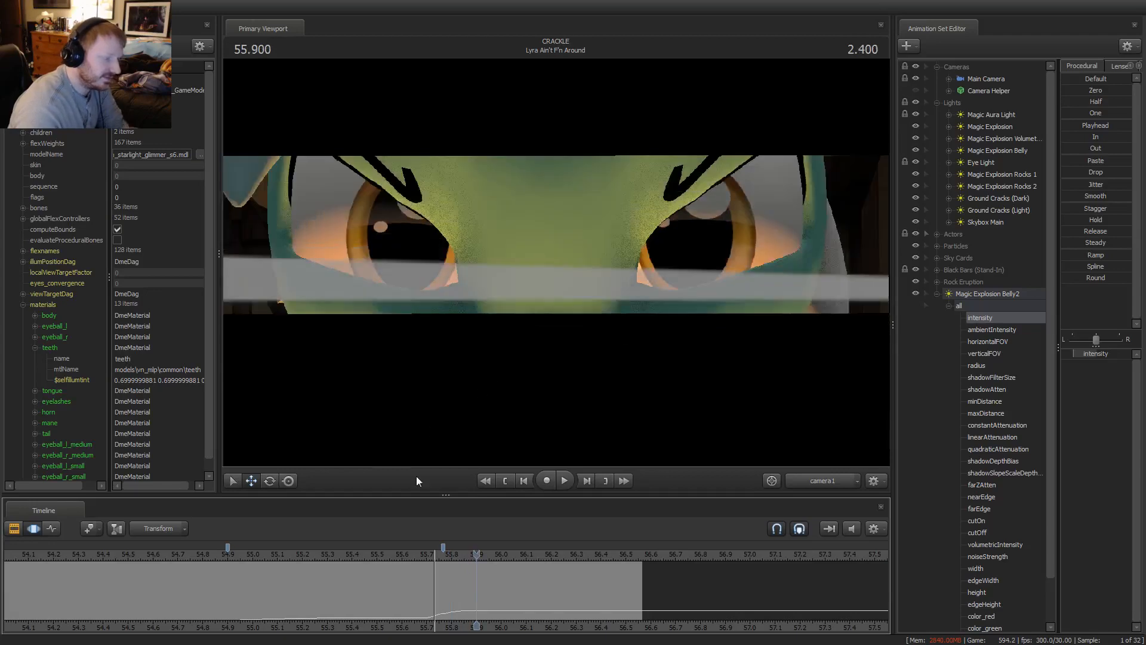
key("Right")
key("Right")
key("Right")
key("Right")
key("Right")
key("Right")
key("Right")
key("Right")
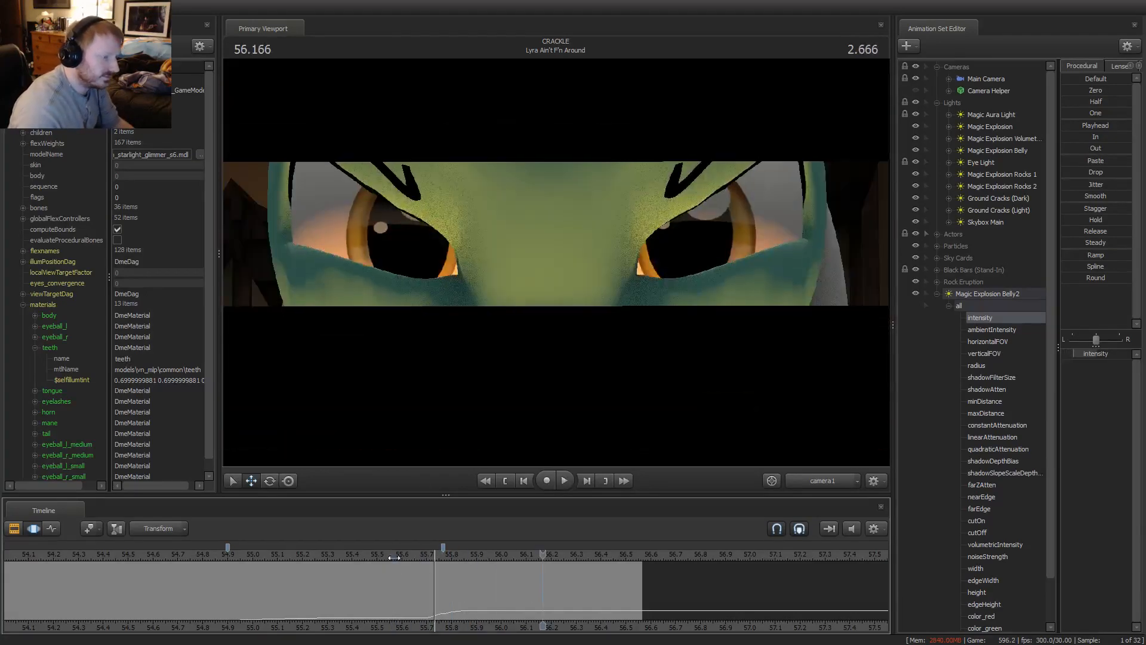
left_click(394, 558)
key("space")
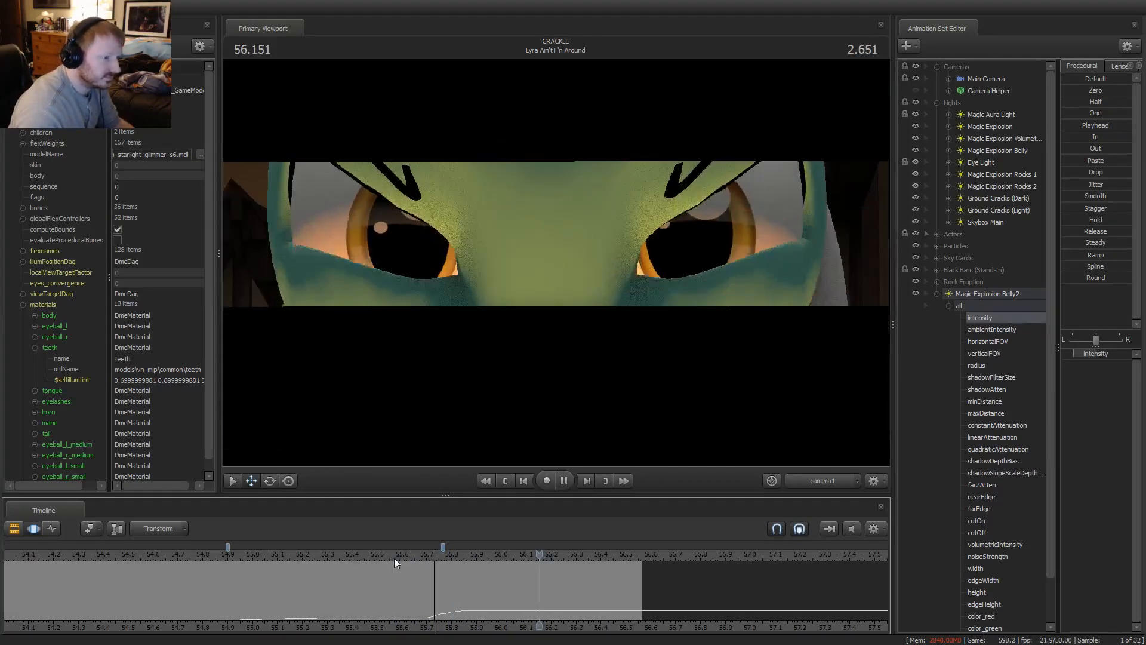
key("space")
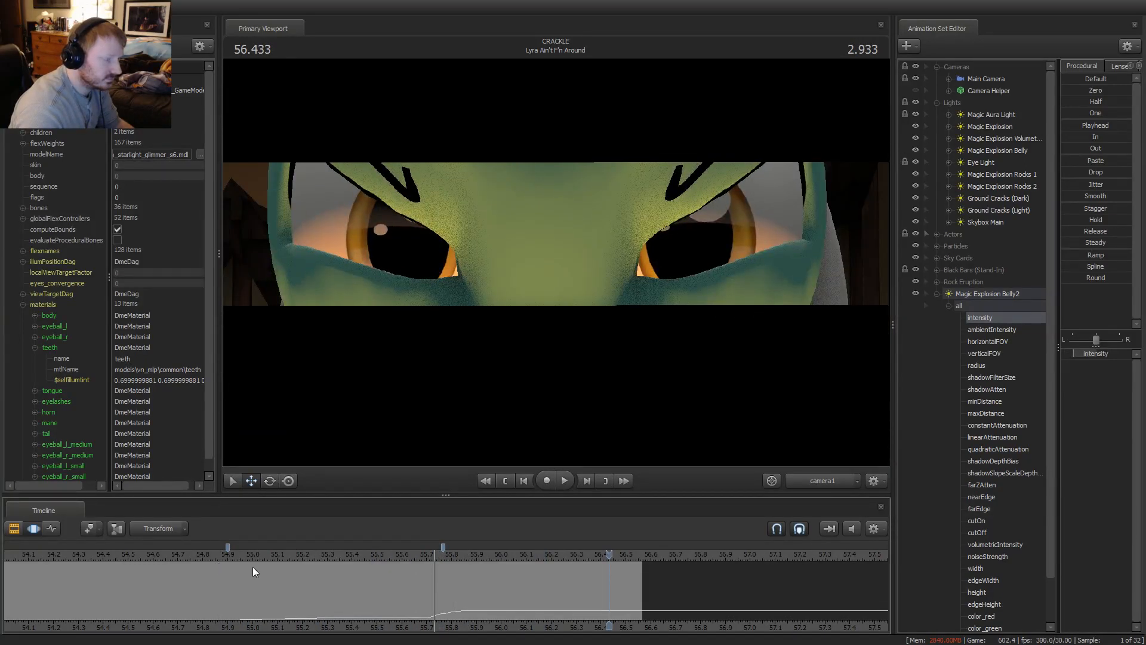
Duplicate the Eye Light animation set by copying it and pasting the copy into the shot
scroll(338, 557, "up", 3)
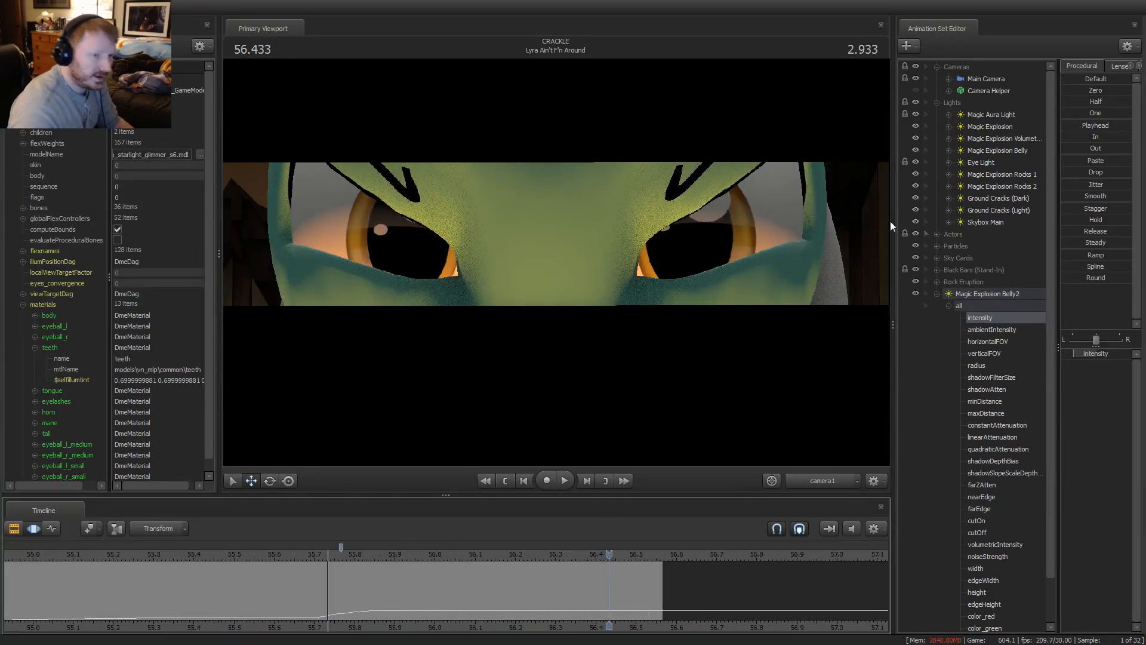
left_click(938, 293)
left_click(976, 161)
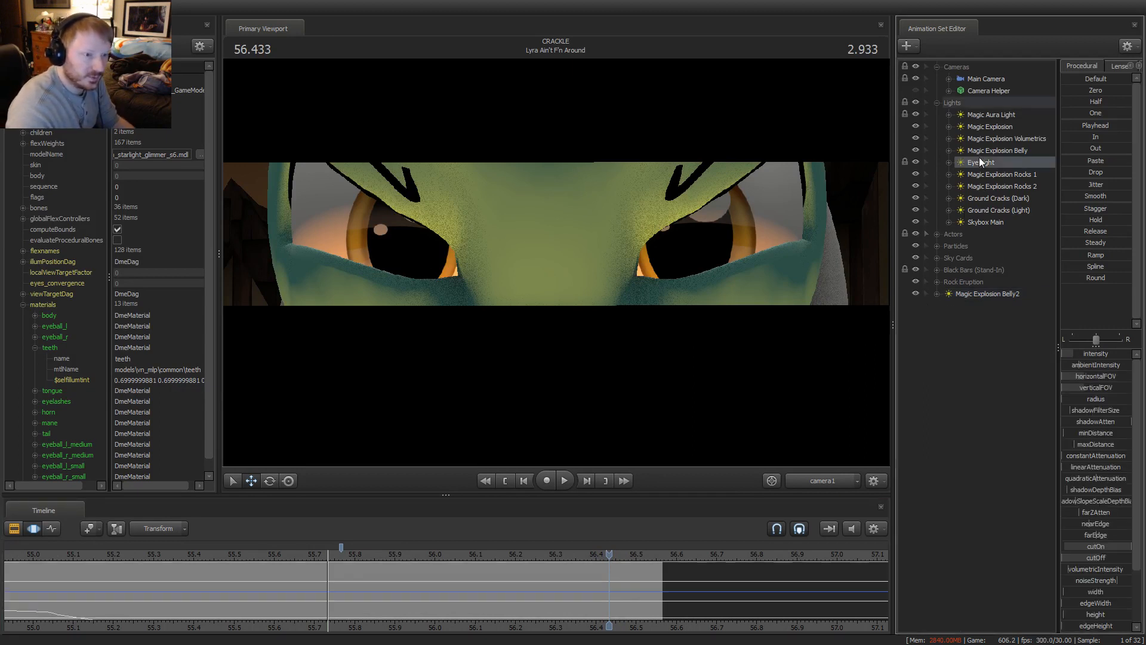
right_click(976, 161)
left_click(996, 178)
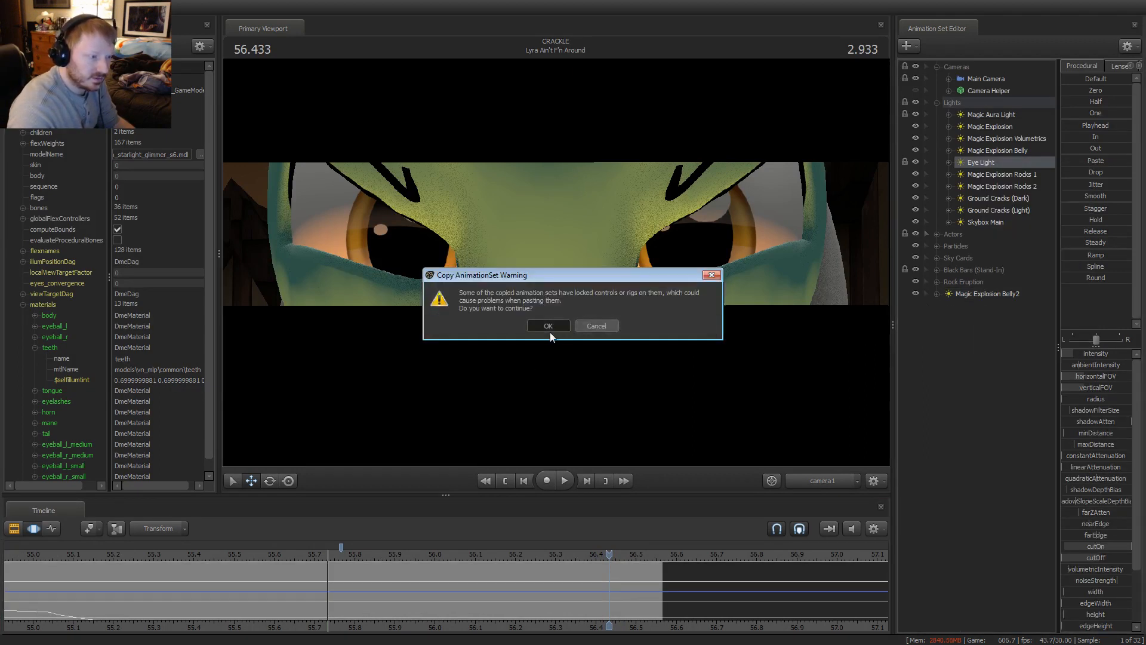
left_click(548, 327)
right_click(936, 354)
left_click(967, 413)
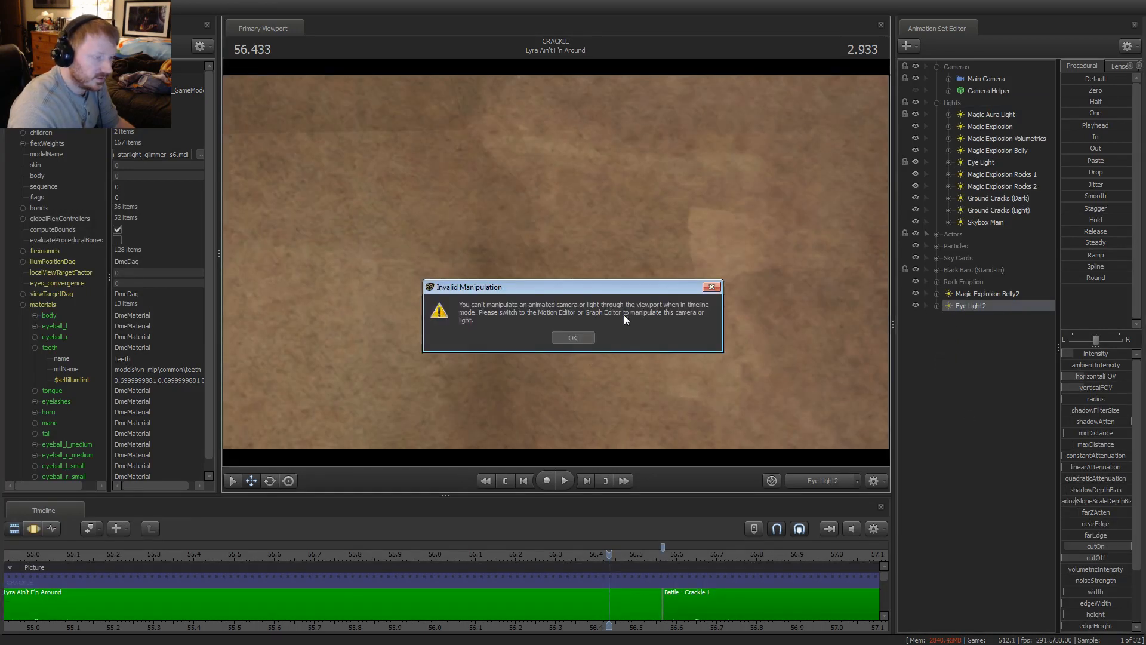
Lock the Eye Light2 transform to Lyra's Head for all time, and flatten the transform with the Playhead preset
left_click(624, 314)
left_click(962, 309)
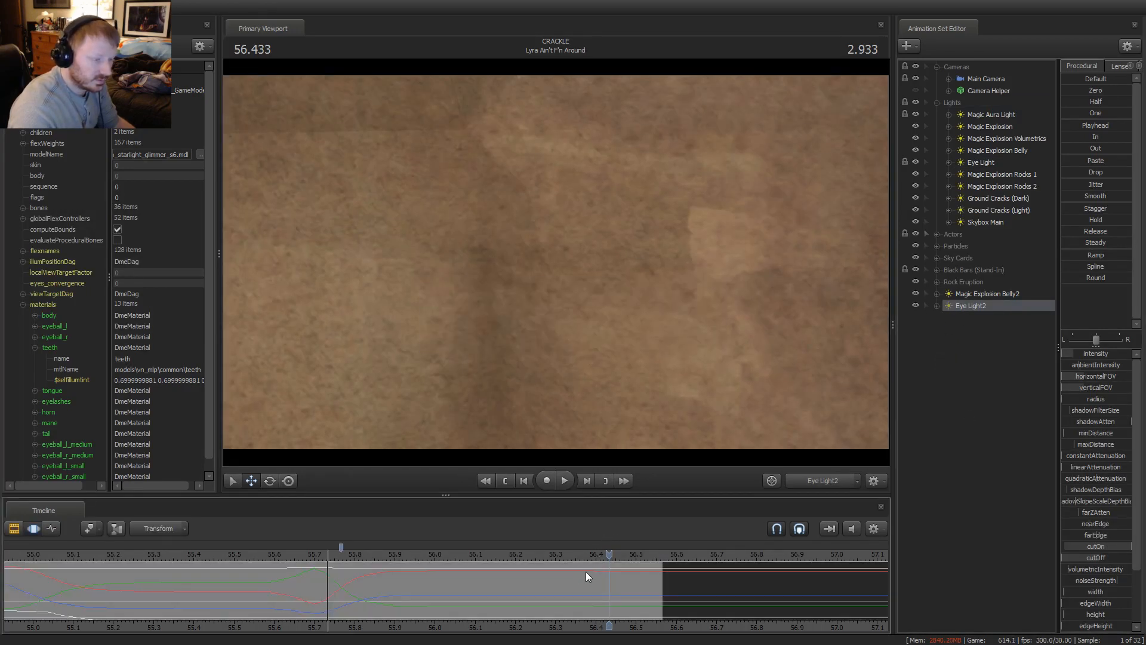
key("ctrl+a")
left_click(937, 234)
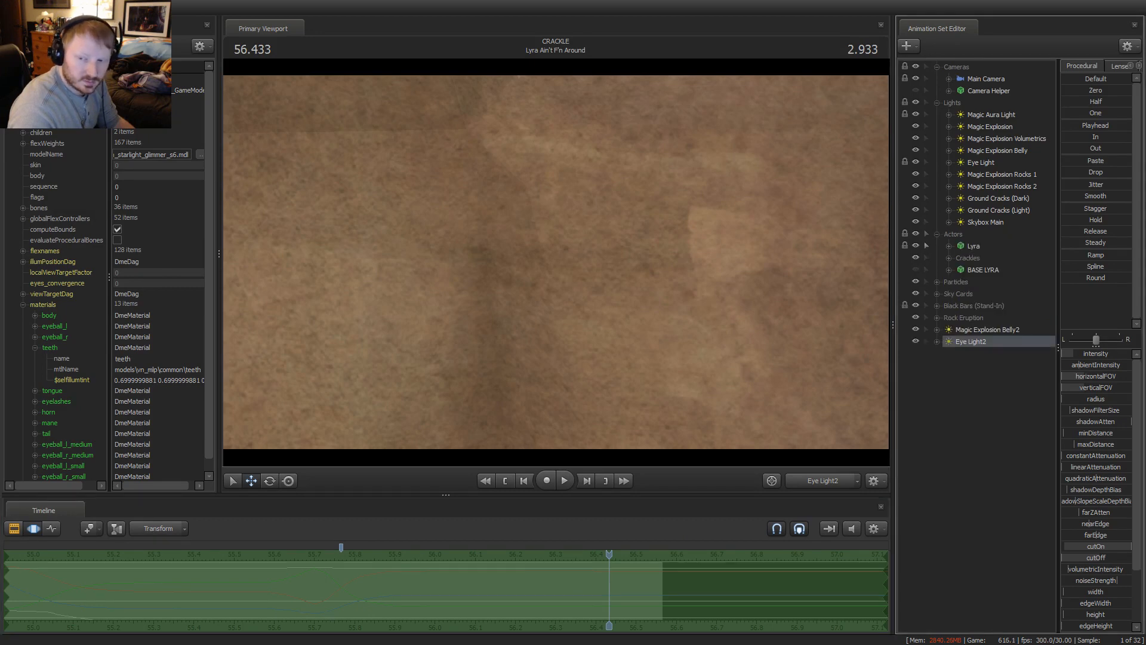
left_click(949, 247)
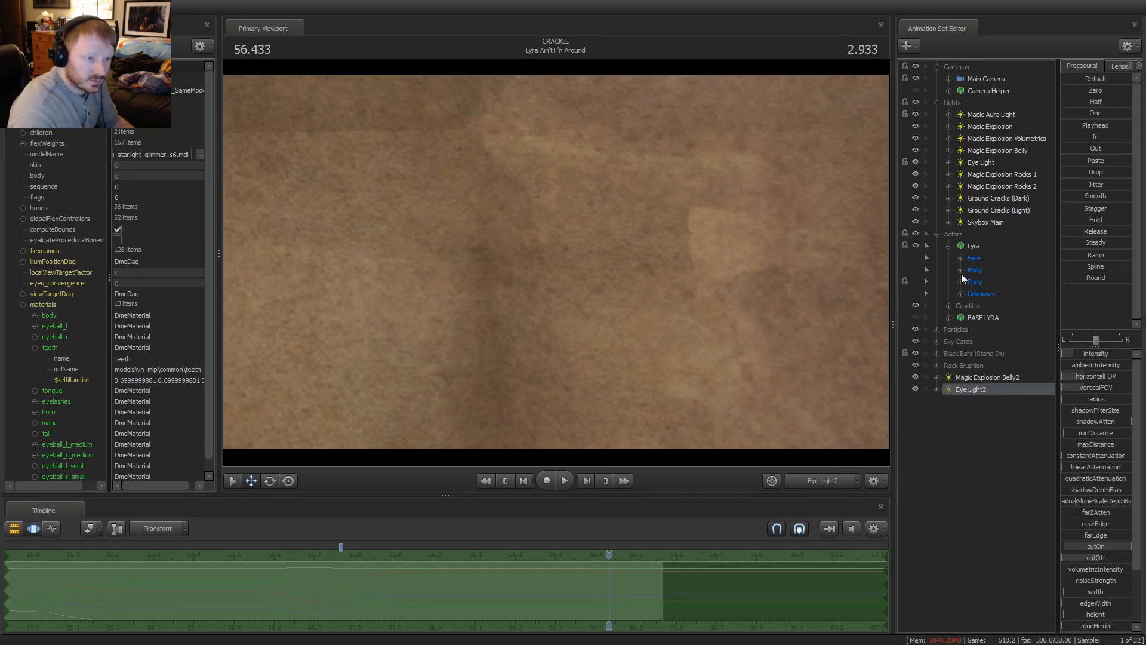
left_click(961, 270)
left_click(937, 413)
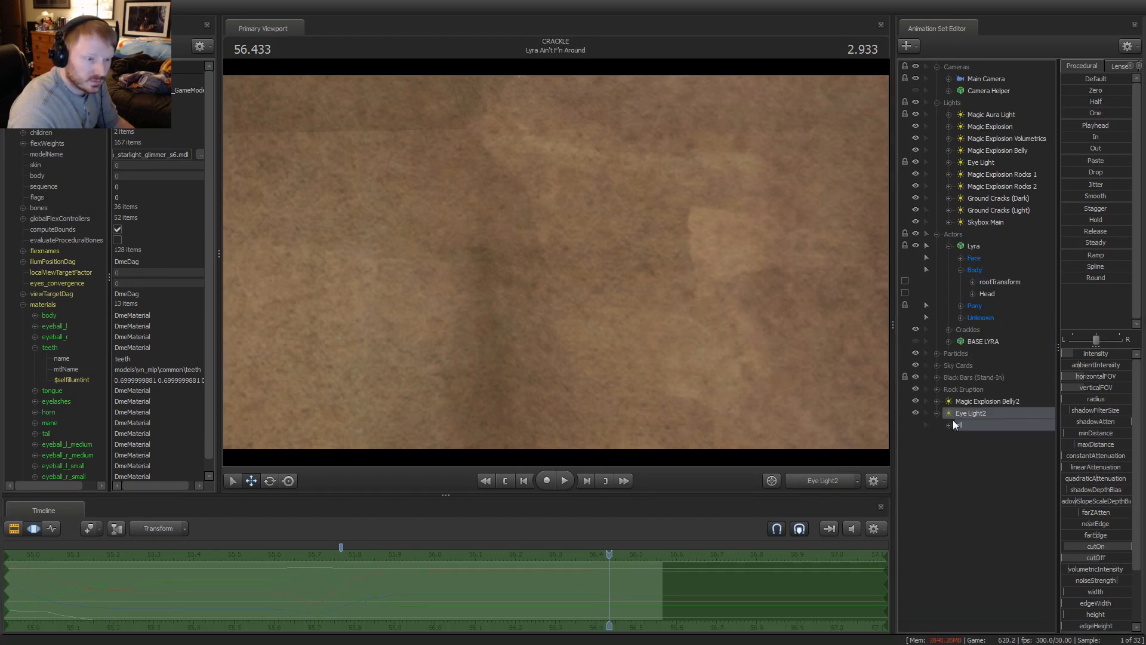
left_click(950, 425)
left_click(989, 292)
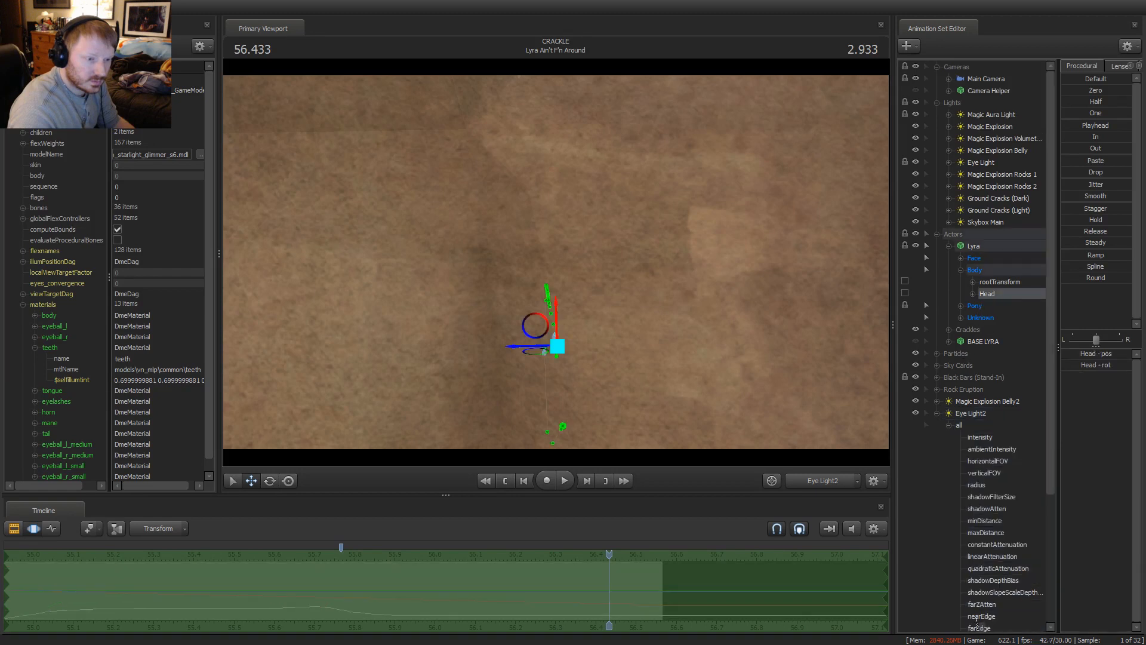
scroll(989, 292, "down", 5)
left_click(983, 615)
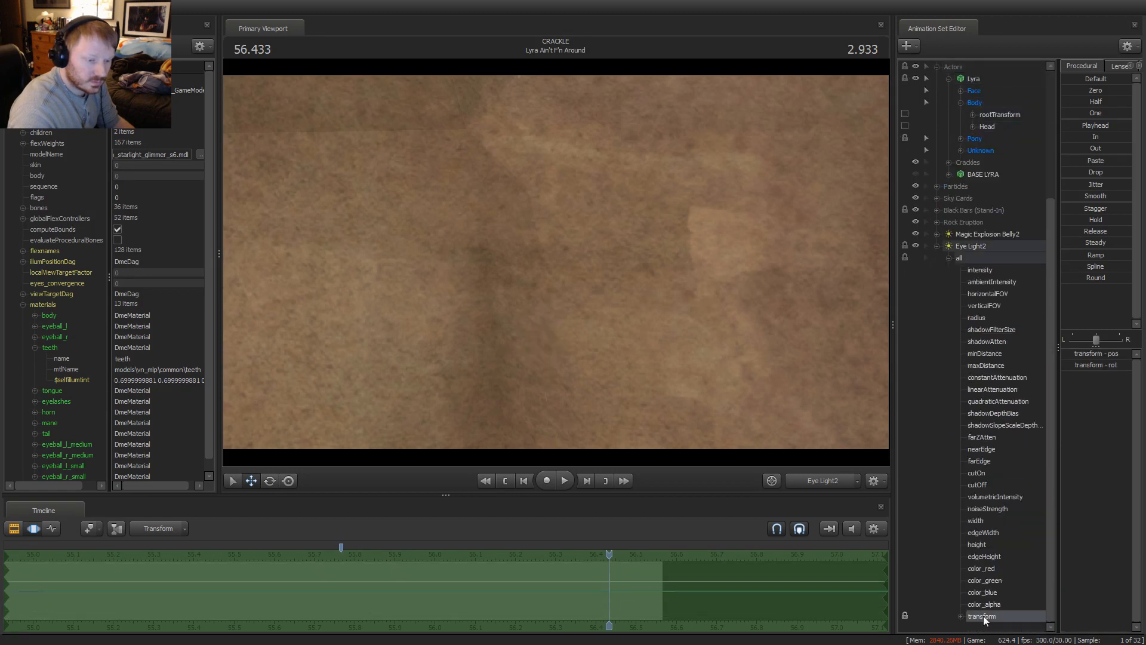
left_click(1096, 126)
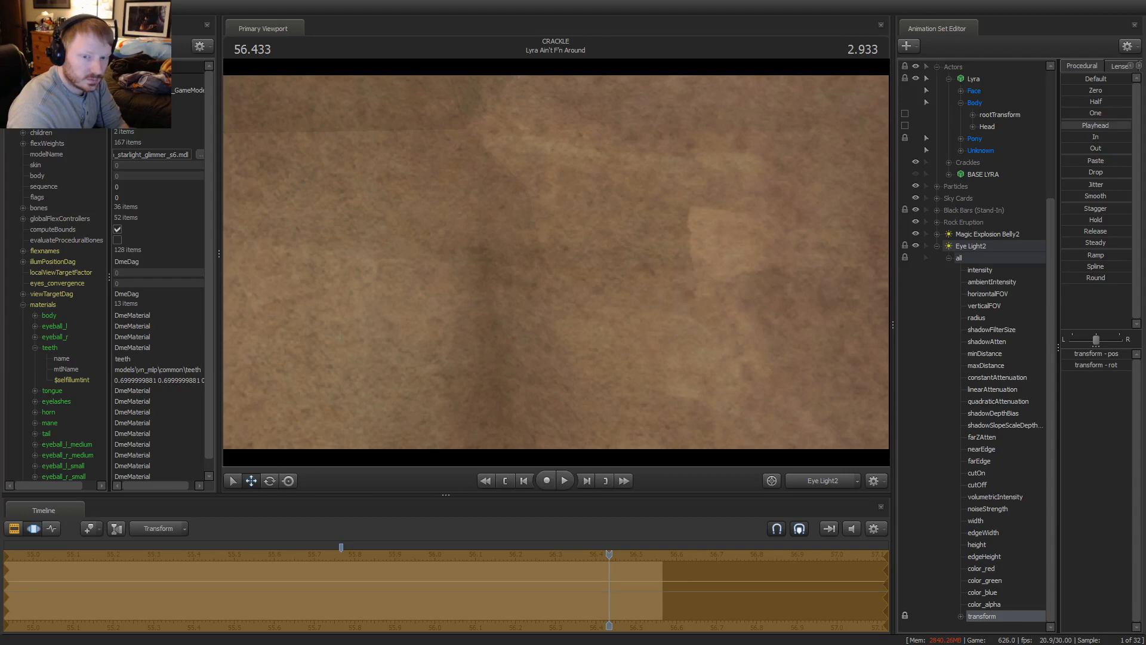
Set the horizontalFOV limits of Eye Light2 to minimum 1 and maximum 12, with a default of 2
left_click(958, 246)
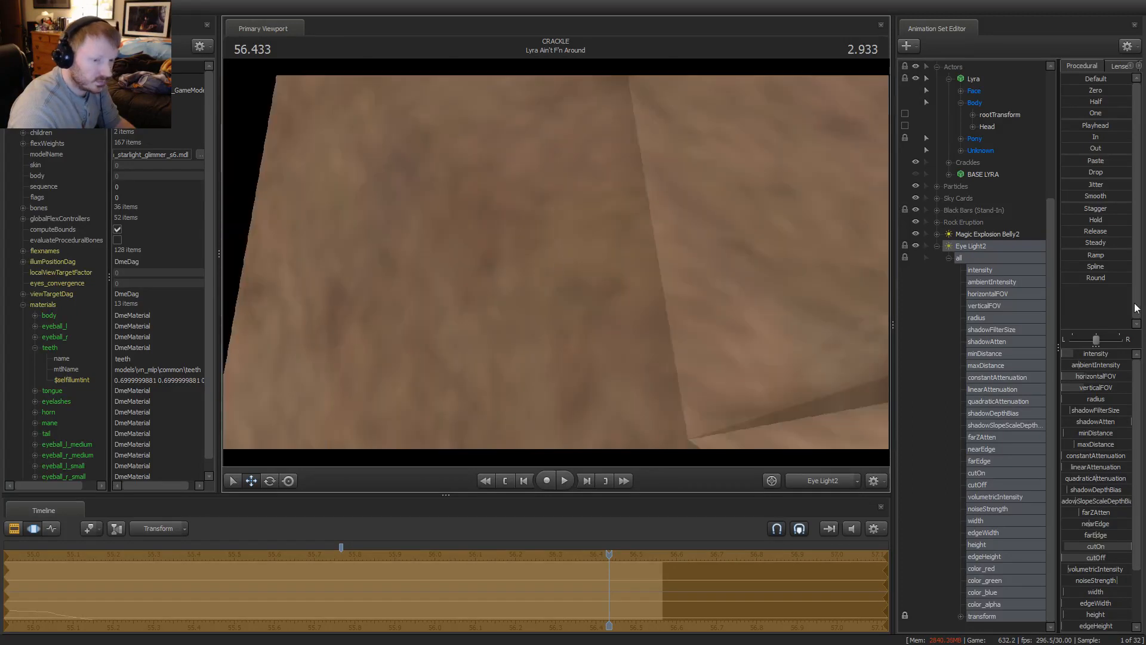
right_click(1087, 377)
left_click(1094, 386)
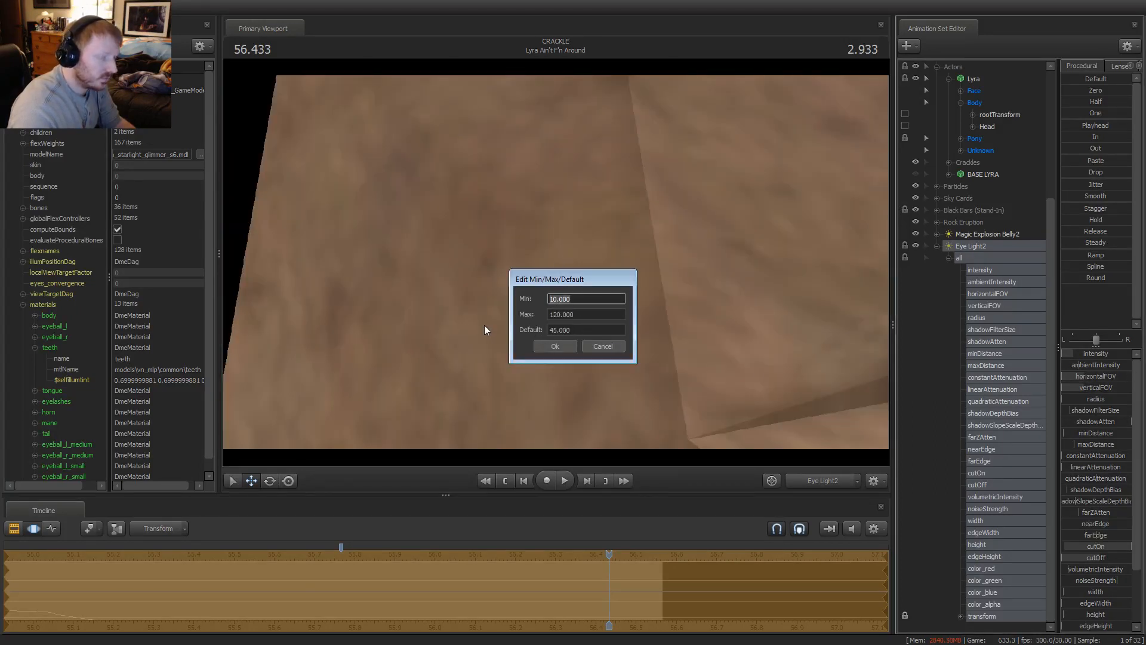
type("1")
key("Tab")
type("12")
key("Tab")
type("2")
key("Return")
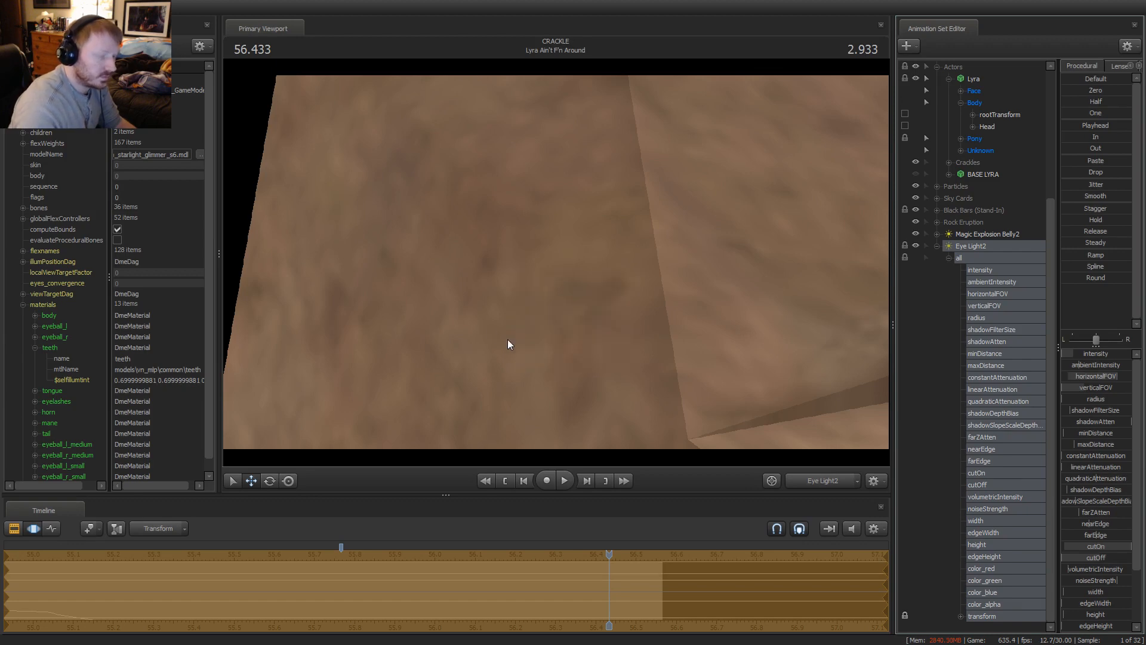
Set the default verticalFOV of Eye Light2 to 90
right_click(1103, 387)
left_click(1111, 395)
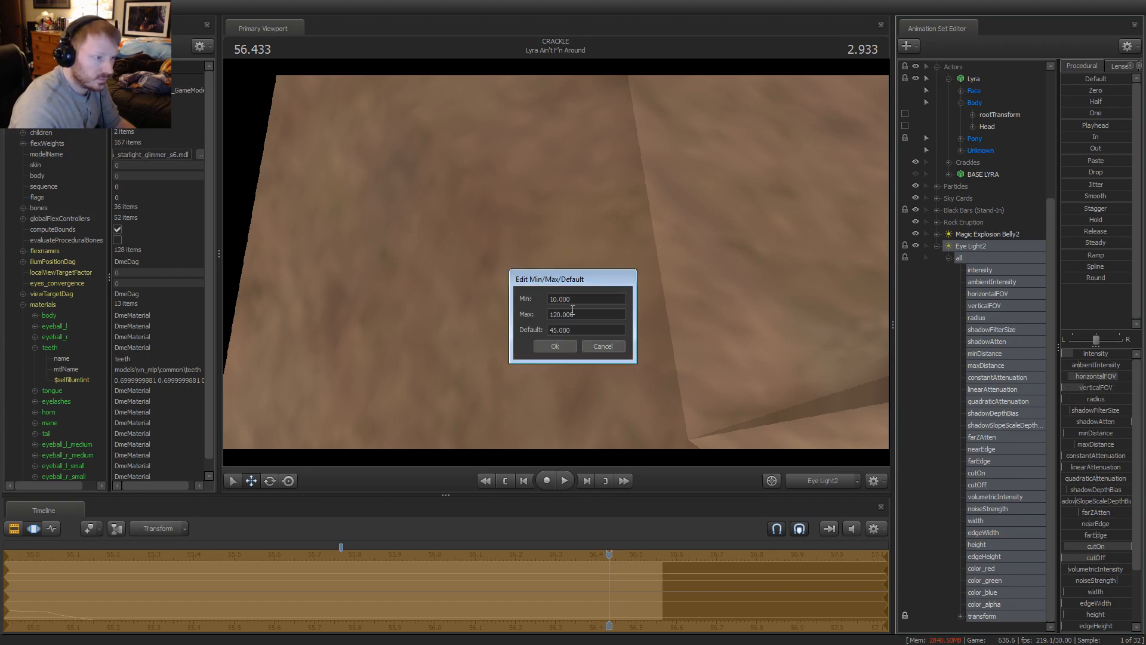
key("Tab")
key("Tab")
type("90")
key("Return")
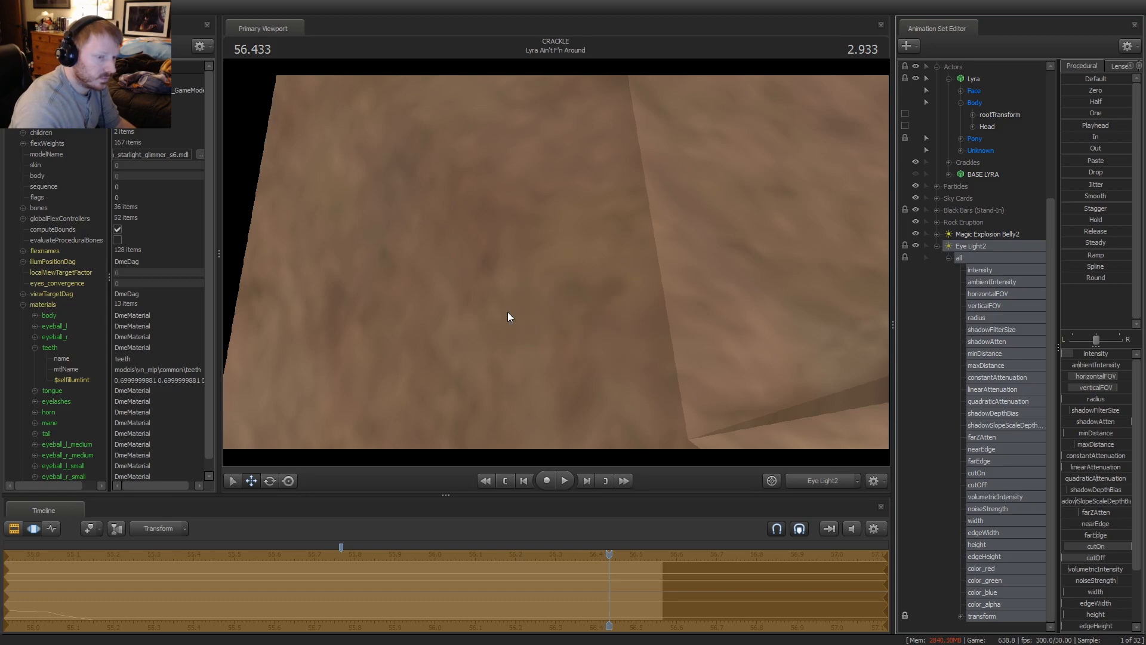
Move the Eye Light2 view toward Lyra's face, and hide the Black Bars (Stand-In) group
left_click_drag(573, 304, 597, 299)
key("w")
key("s")
scroll(573, 311, "up", 8)
mouse_move(555, 263)
left_mouse_down()
mouse_move(508, 271)
mouse_move(478, 292)
mouse_move(481, 314)
mouse_move(561, 266)
left_mouse_up()
left_click(916, 210)
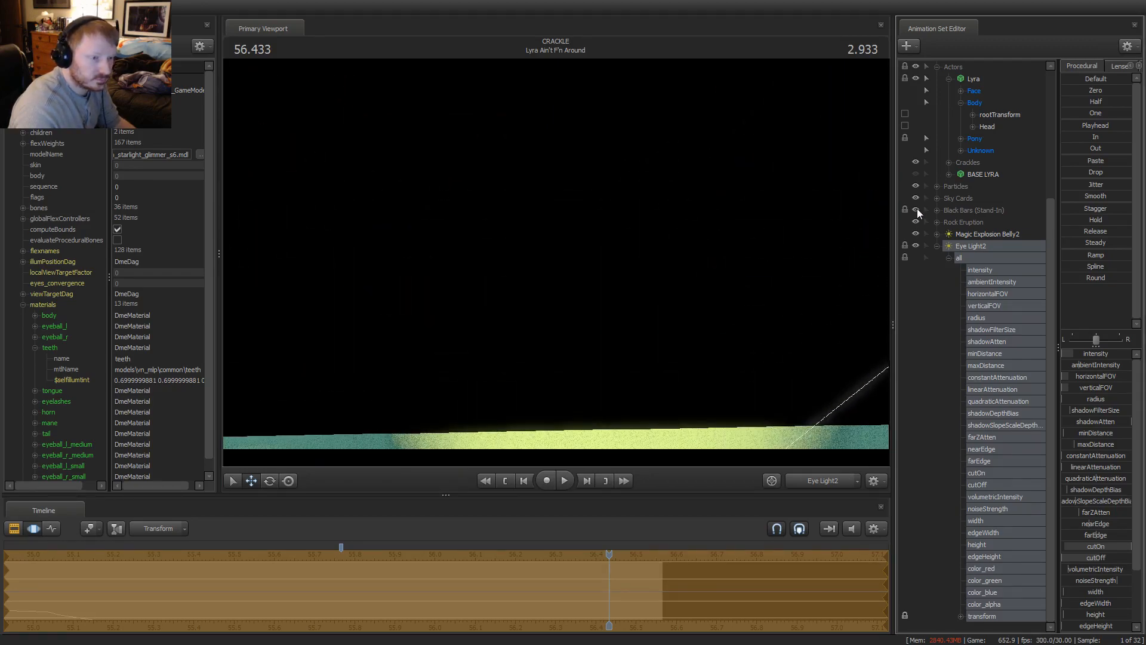
Aim Eye Light2 closely at Lyra's right-hand eye from the light's own view, and raise its intensity
left_click_drag(776, 238, 725, 257)
scroll(746, 256, "down", 3)
left_click_drag(555, 267, 553, 239)
scroll(543, 274, "up", 5)
scroll(531, 263, "down", 1)
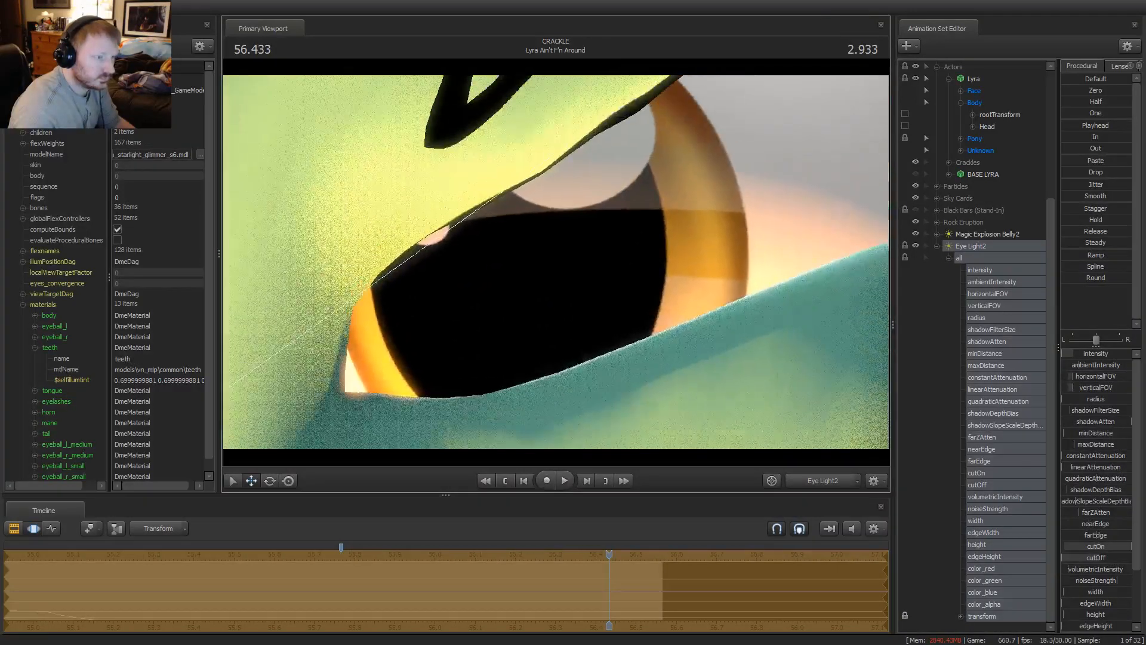
left_click_drag(712, 287, 706, 283)
left_click_drag(1083, 355, 1087, 355)
mouse_move(710, 287)
left_mouse_down()
mouse_move(633, 236)
mouse_move(695, 290)
mouse_move(700, 273)
left_mouse_up()
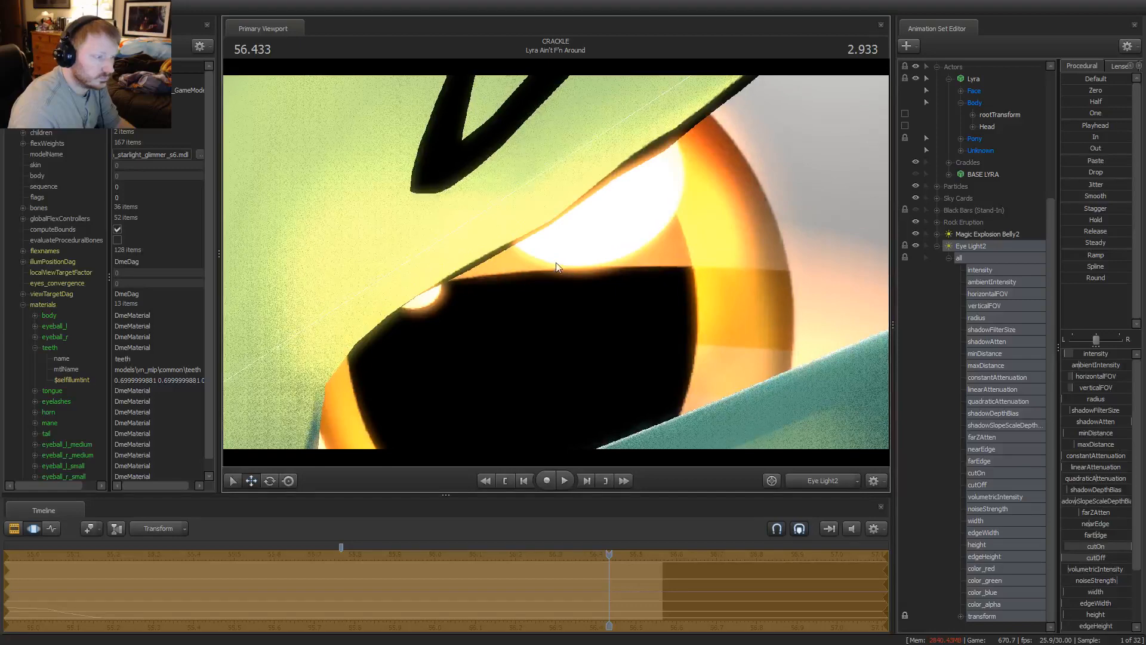
Return the viewport to camera1, and show the Black Bars (Stand-In) group again over the eye close-up
left_click(809, 484)
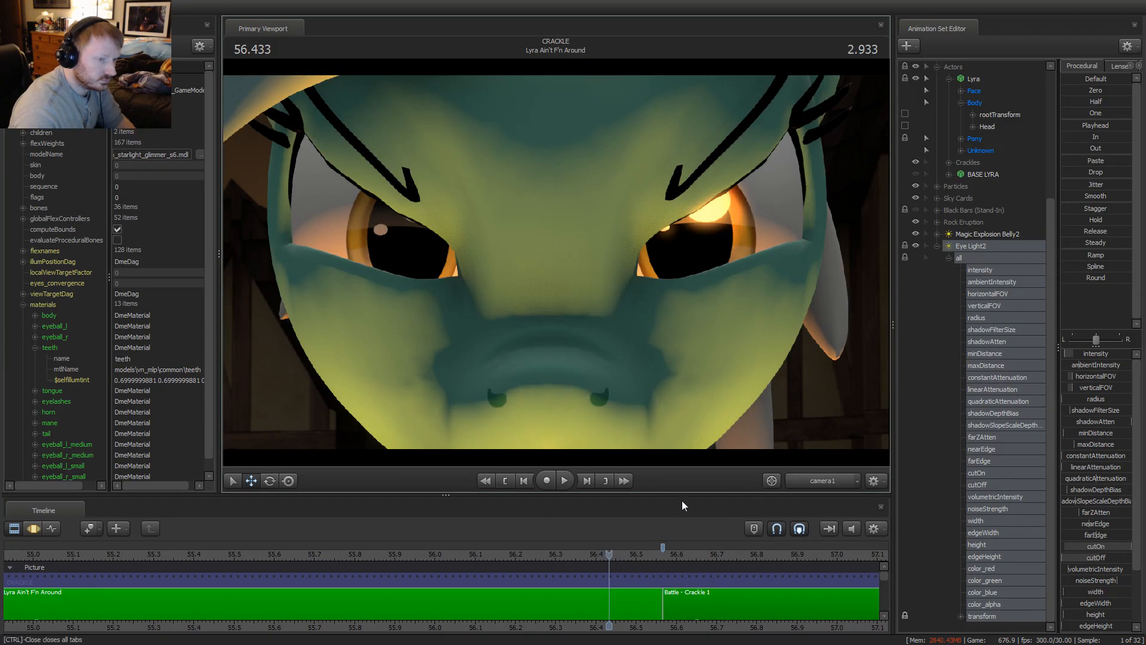
key("F3")
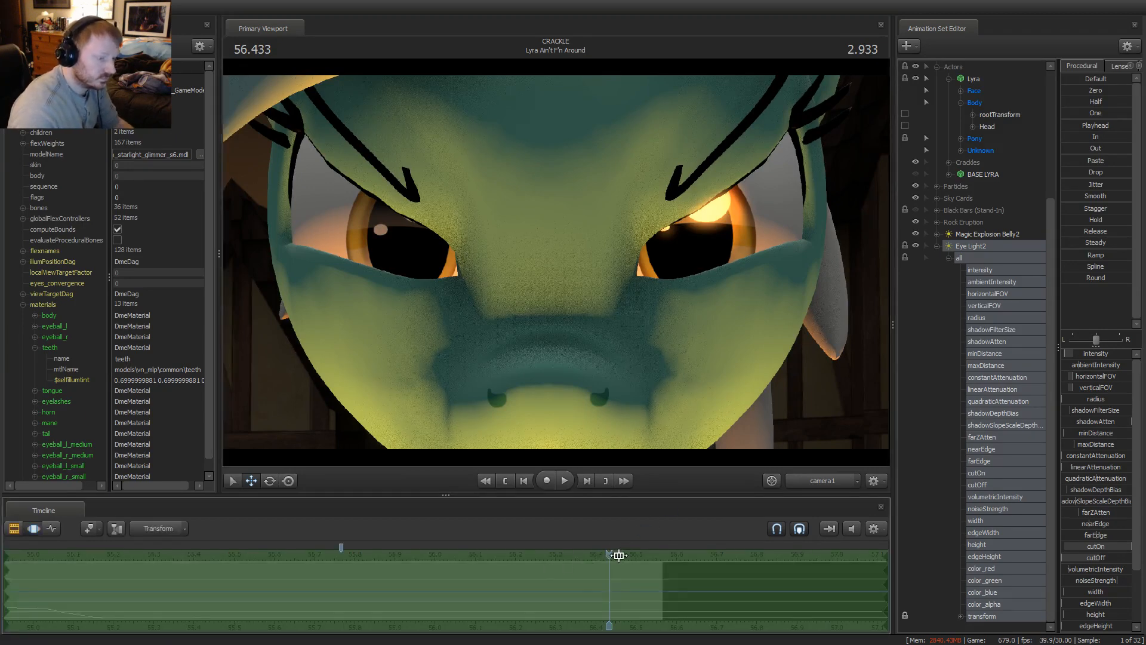
mouse_move(609, 558)
left_mouse_down()
mouse_move(583, 576)
mouse_move(440, 592)
mouse_move(313, 576)
mouse_move(512, 584)
mouse_move(609, 567)
left_mouse_up()
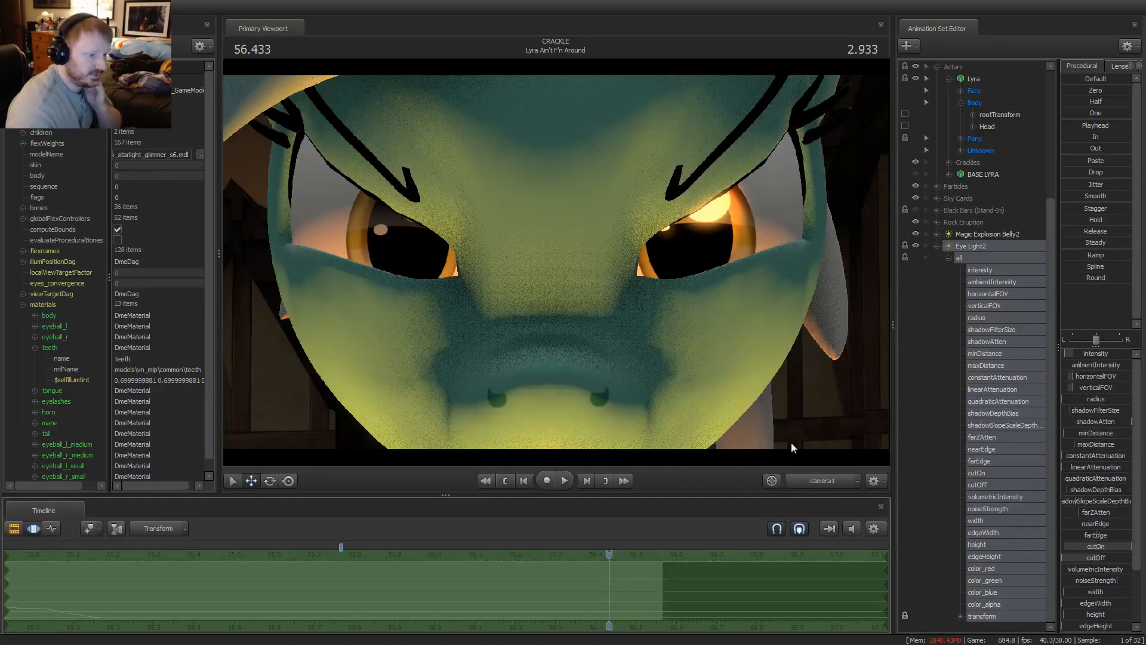
key("F2")
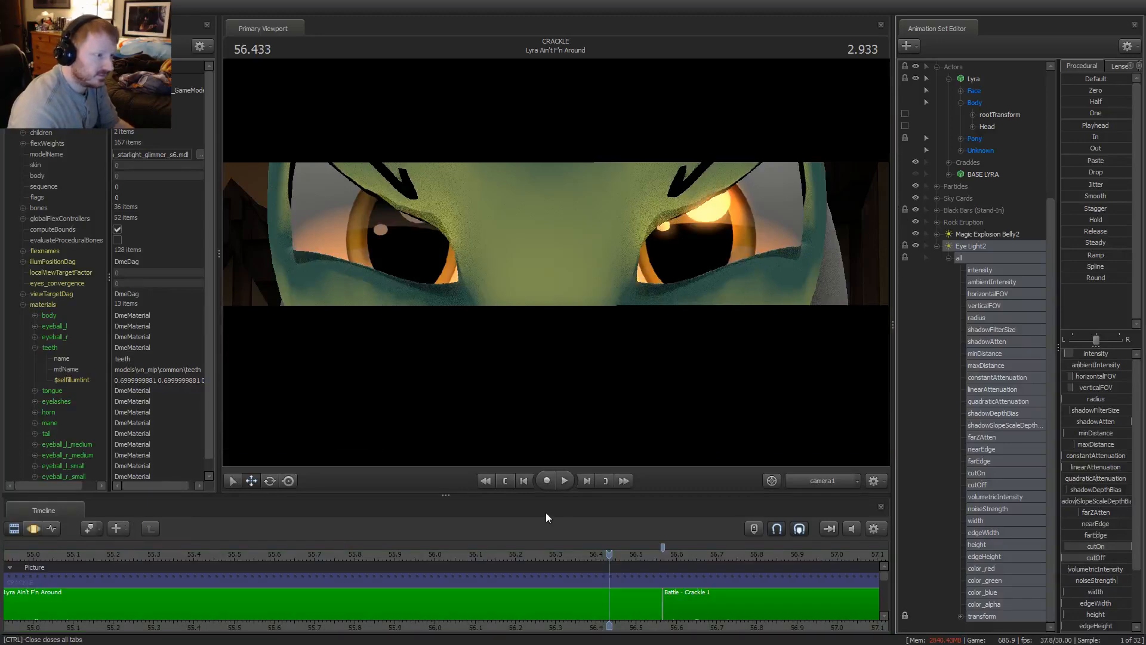
Play back the Lyra Ain't F'n Around shot into the next cut, and review the lit eye close-up near its end
left_click(514, 551)
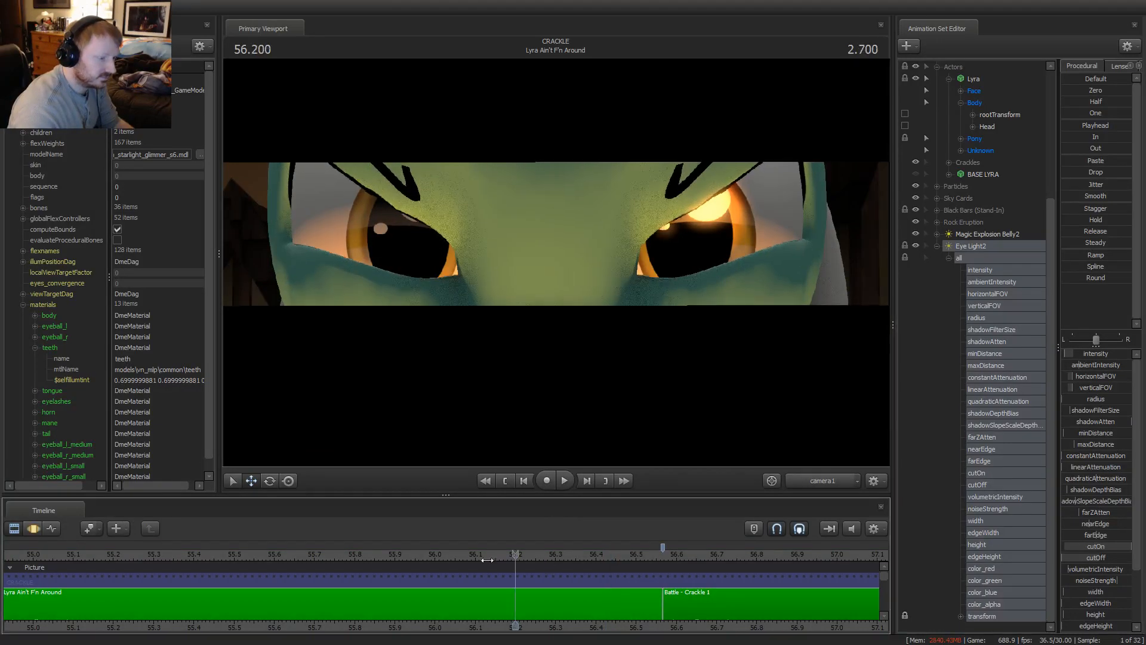
key("space")
key("space")
scroll(504, 556, "down", 3)
scroll(503, 554, "down", 1)
left_click(385, 550)
key("space")
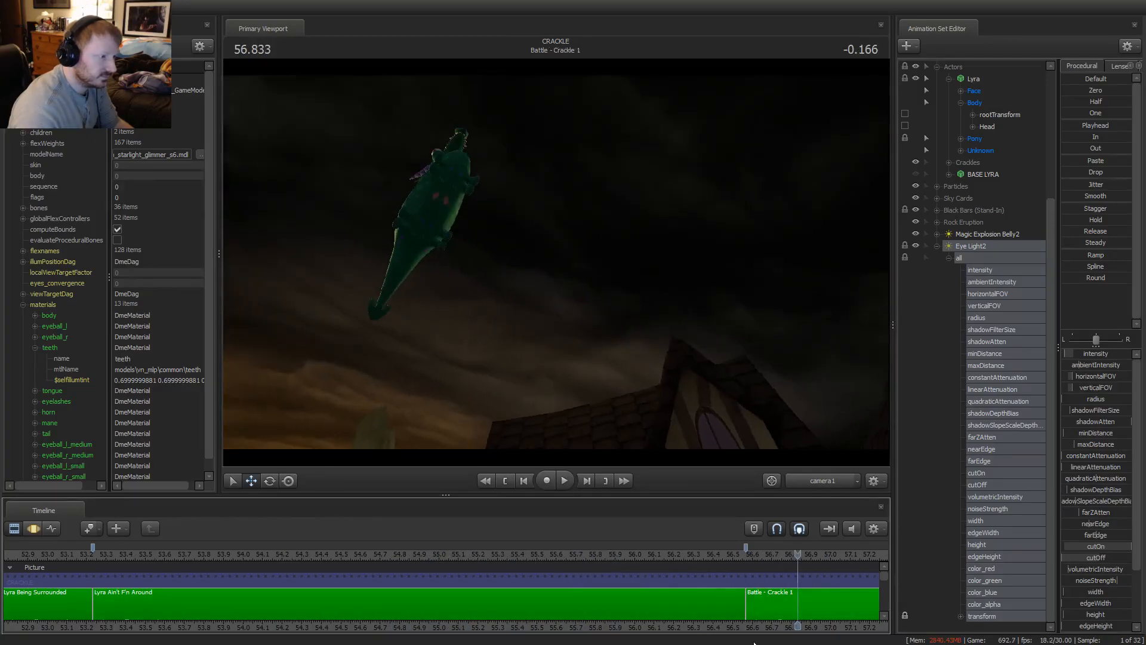
left_click(682, 559)
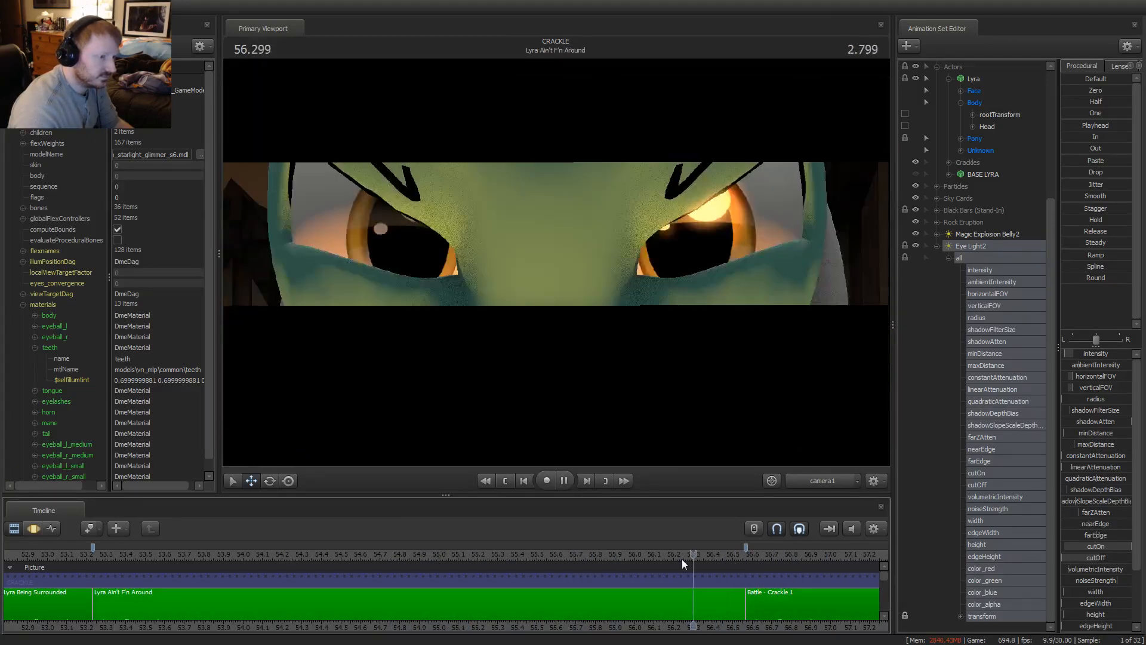
left_click(643, 560)
left_click(626, 560)
key("space")
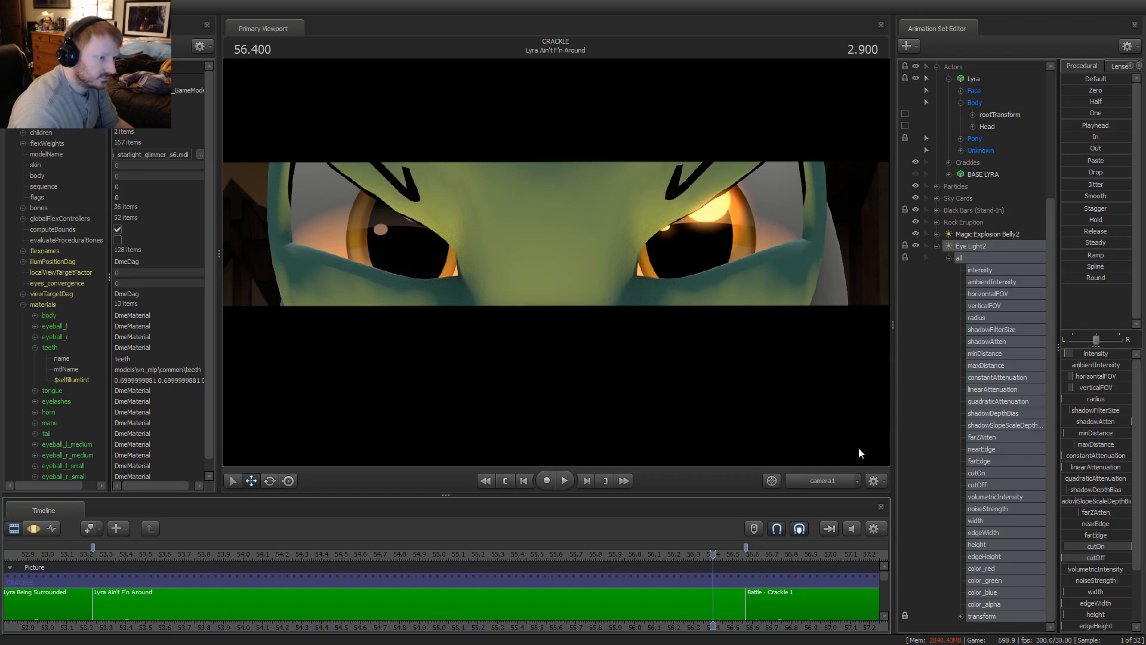
Flatten Eye Light2's animation with the Playhead preset, and rename the light Eye Light (Right)
key("F3")
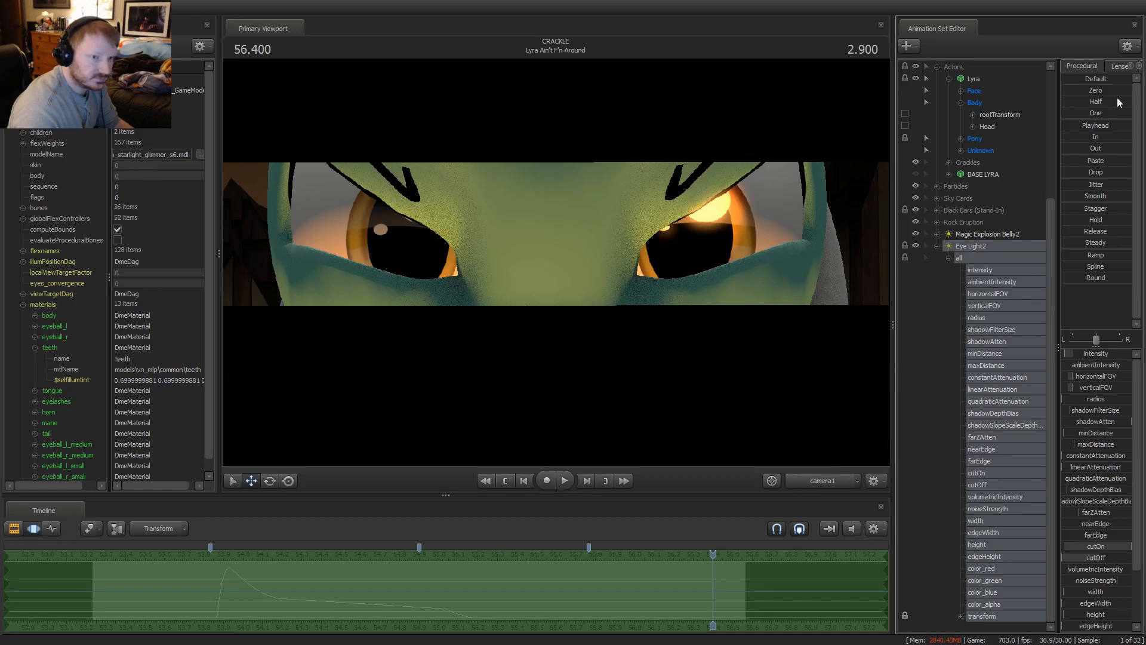
left_click(1095, 125)
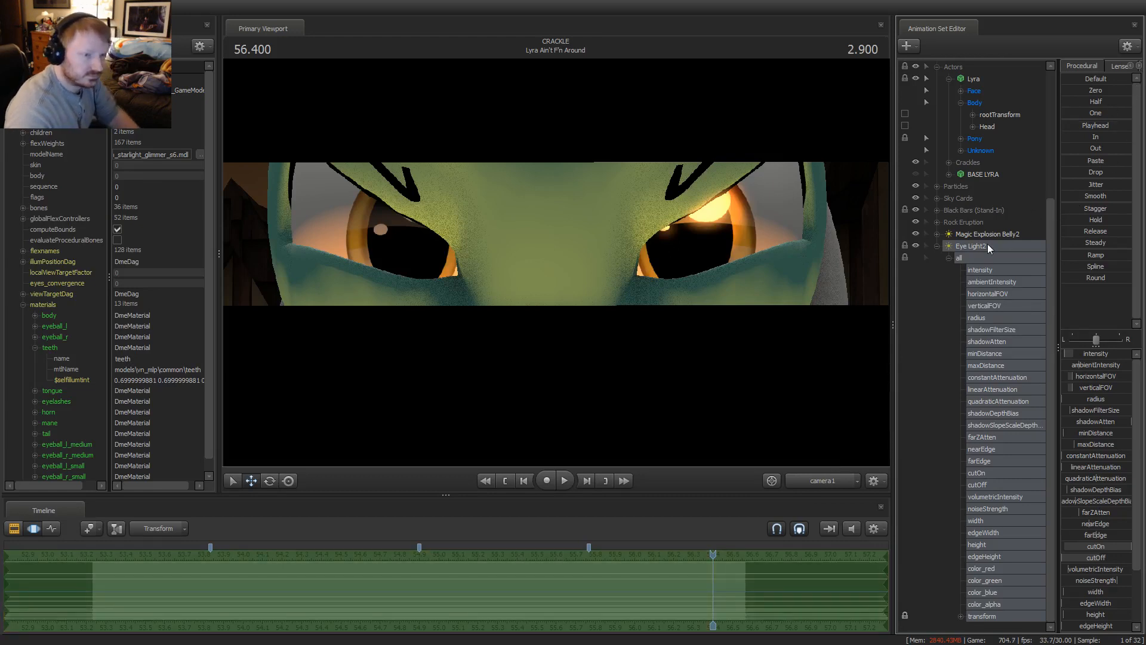
double_click(984, 250)
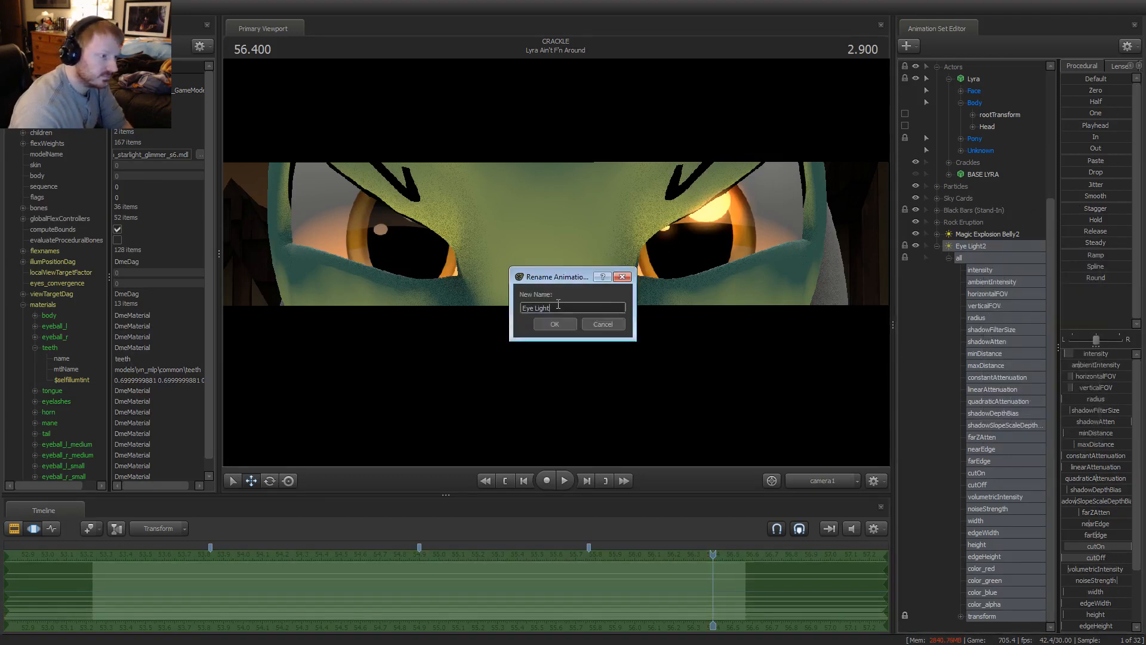
type("(Right)")
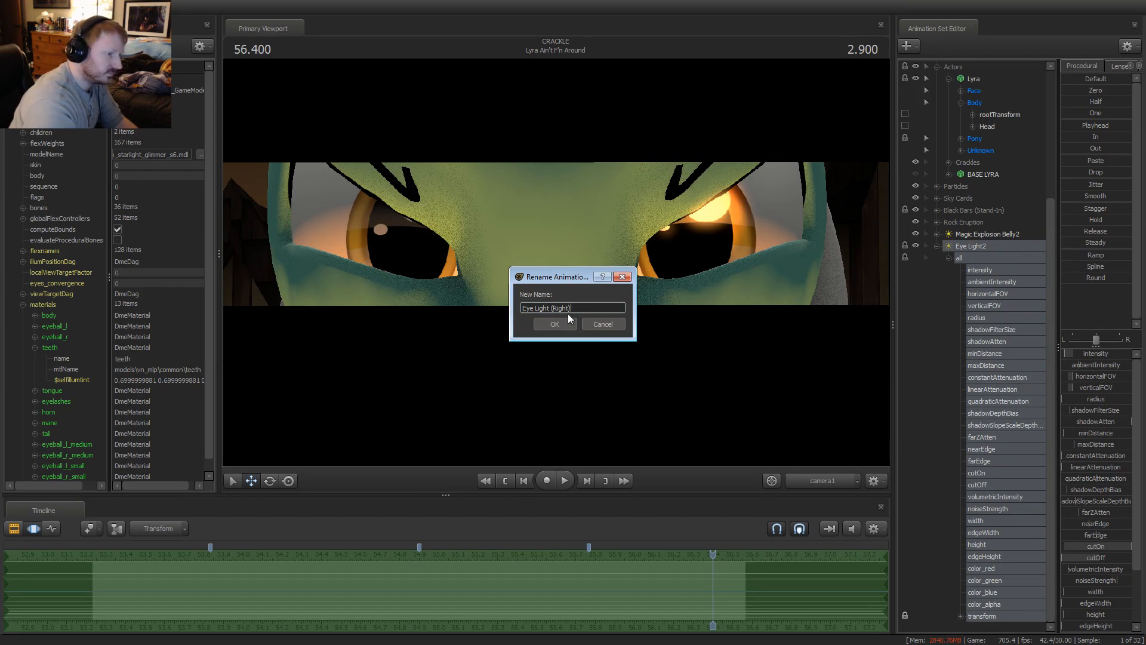
key("Return")
left_click(936, 246)
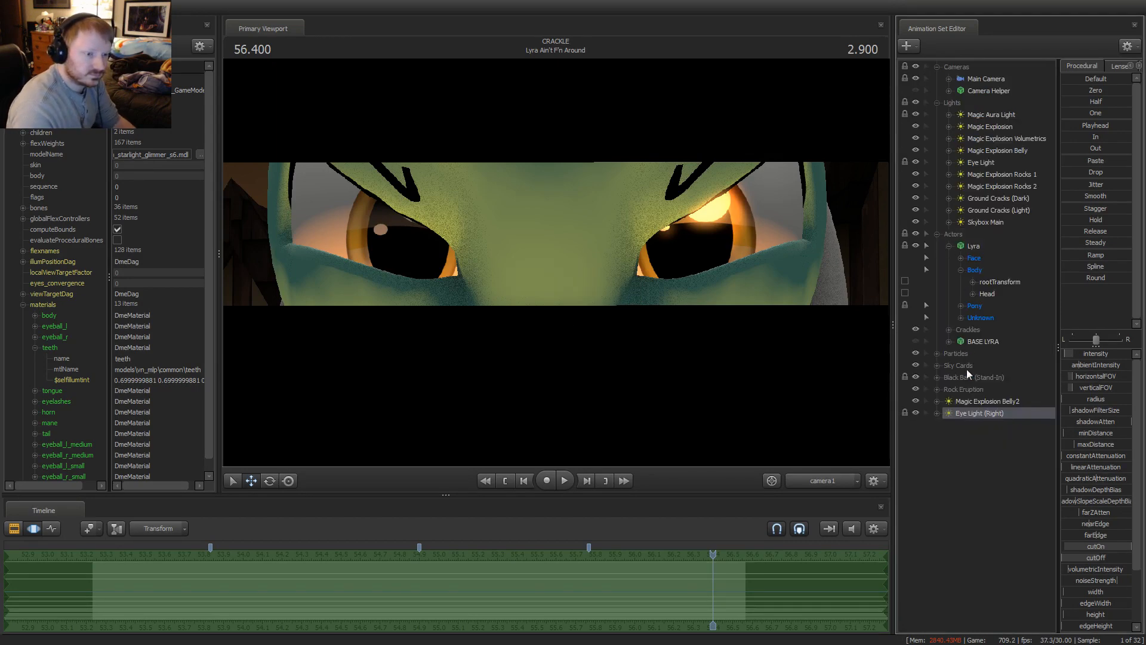
Duplicate the Eye Light (Right) animation set, and rename the copy Eye Light (Left)
right_click(963, 413)
left_click(979, 448)
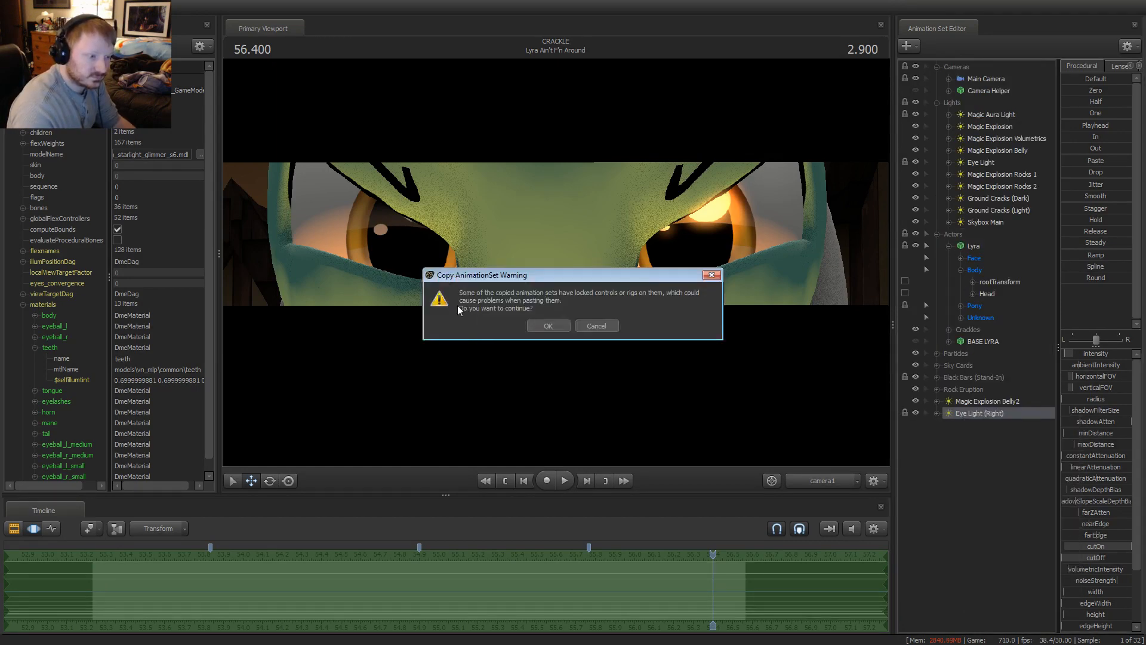
left_click(548, 325)
right_click(1120, 499)
left_click(1054, 498)
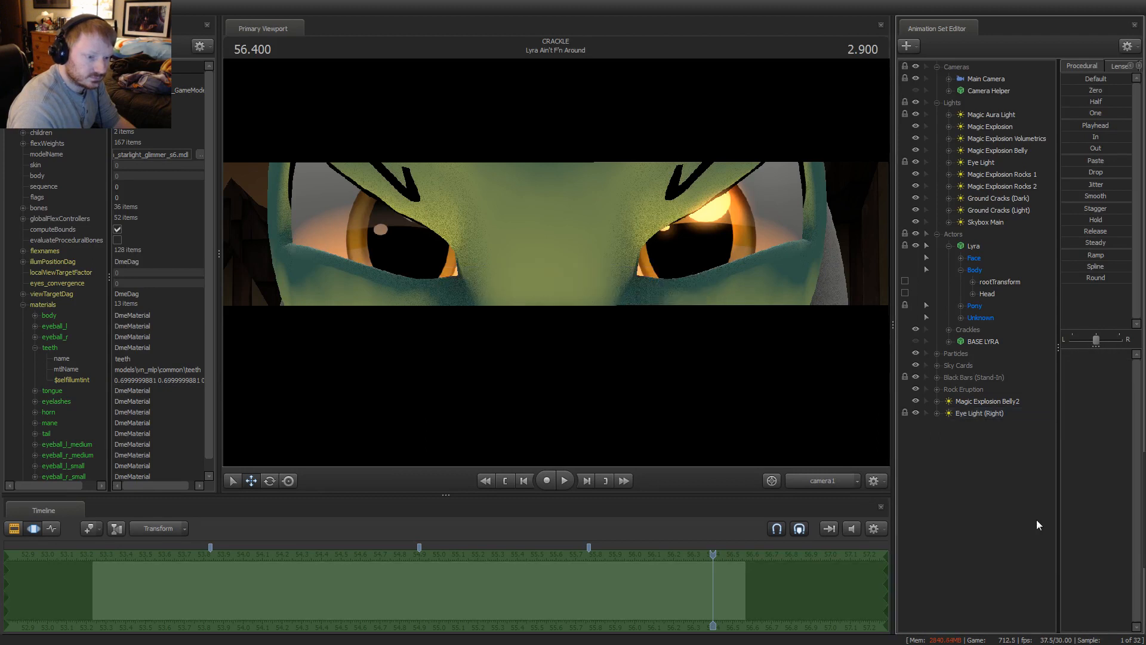
right_click(983, 425)
left_click(1014, 442)
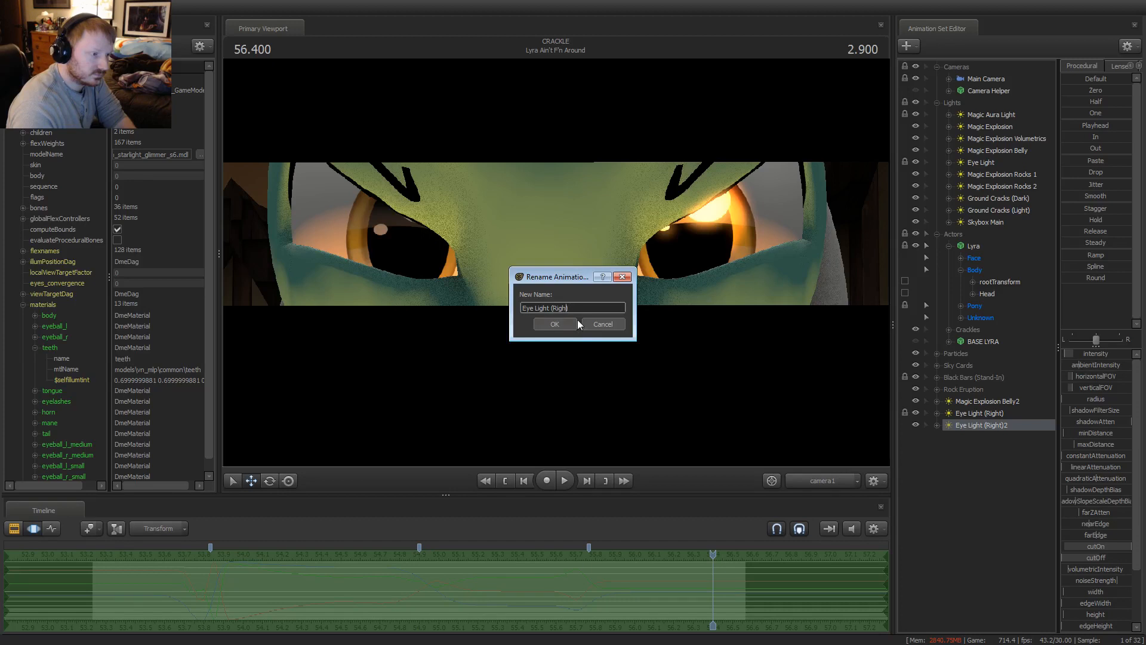
type("eft)")
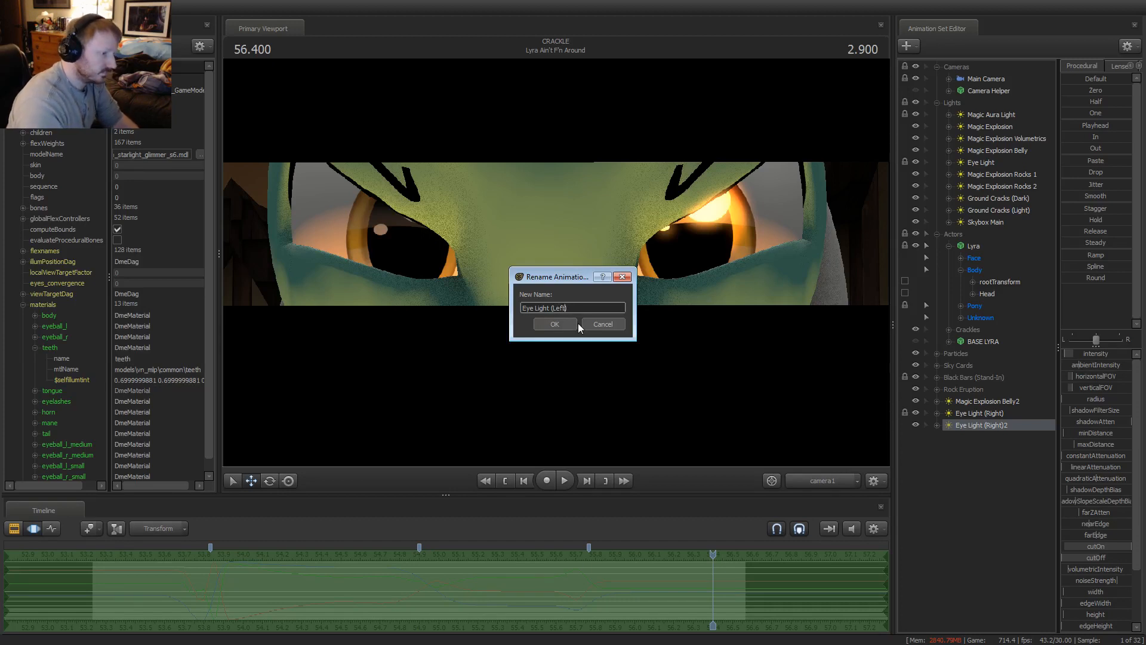
key("Return")
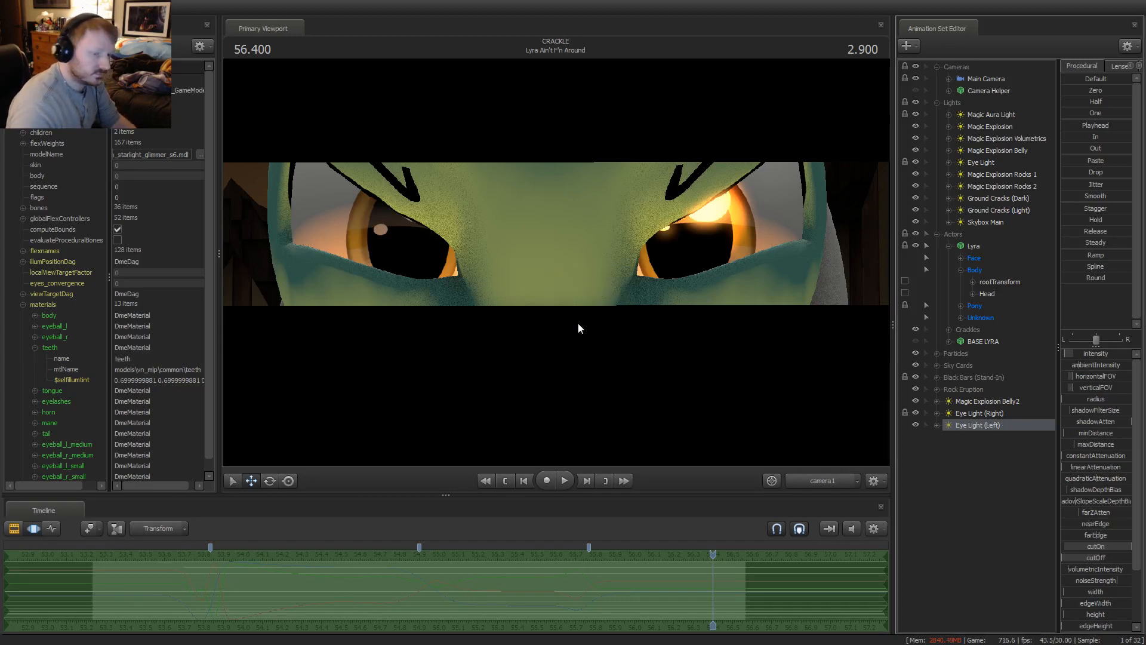
Lock the Eye Light (Left) transform to Lyra's Head, and flatten the transform with the Playhead preset
left_click(937, 425)
left_click(948, 437)
left_click(987, 294)
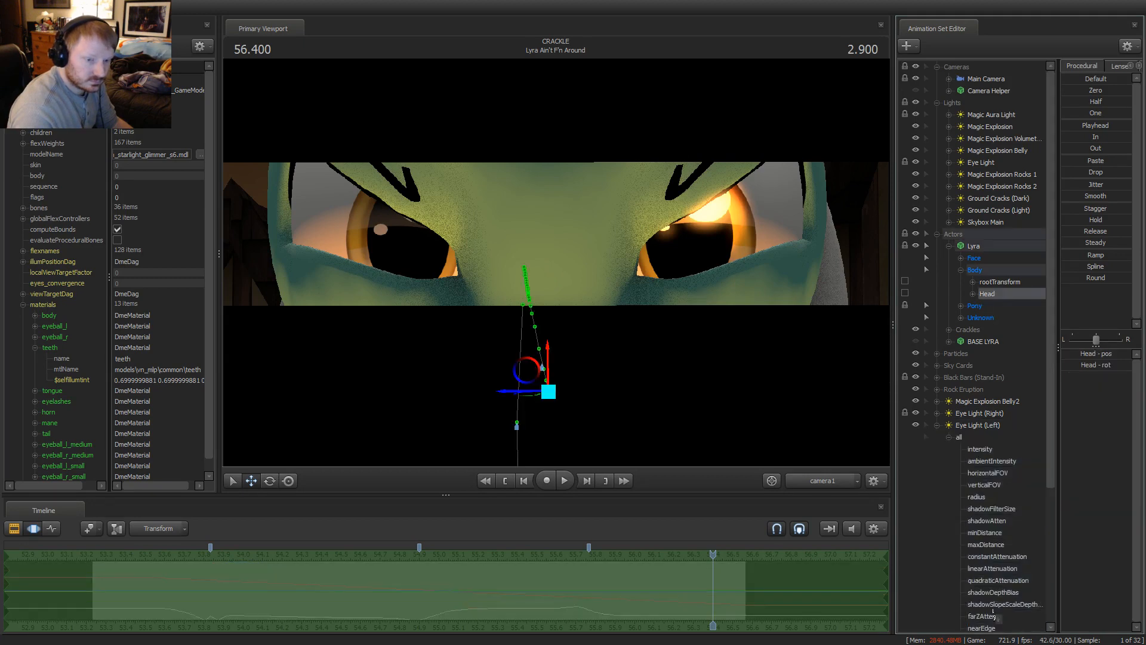
scroll(993, 630, "down", 5)
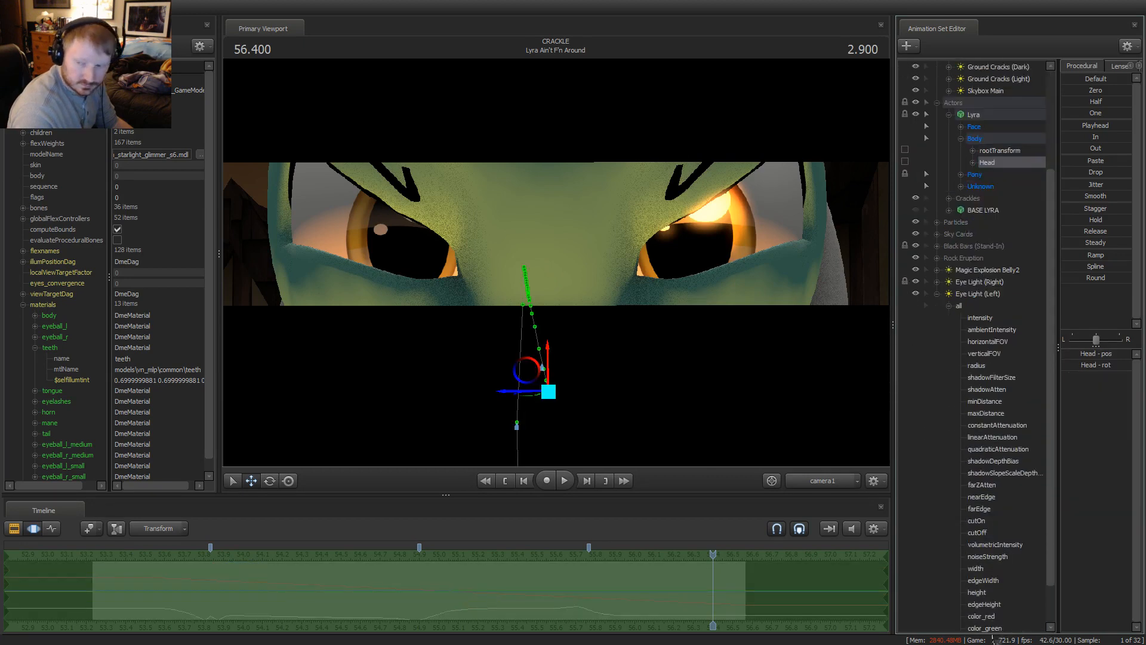
left_click(993, 618)
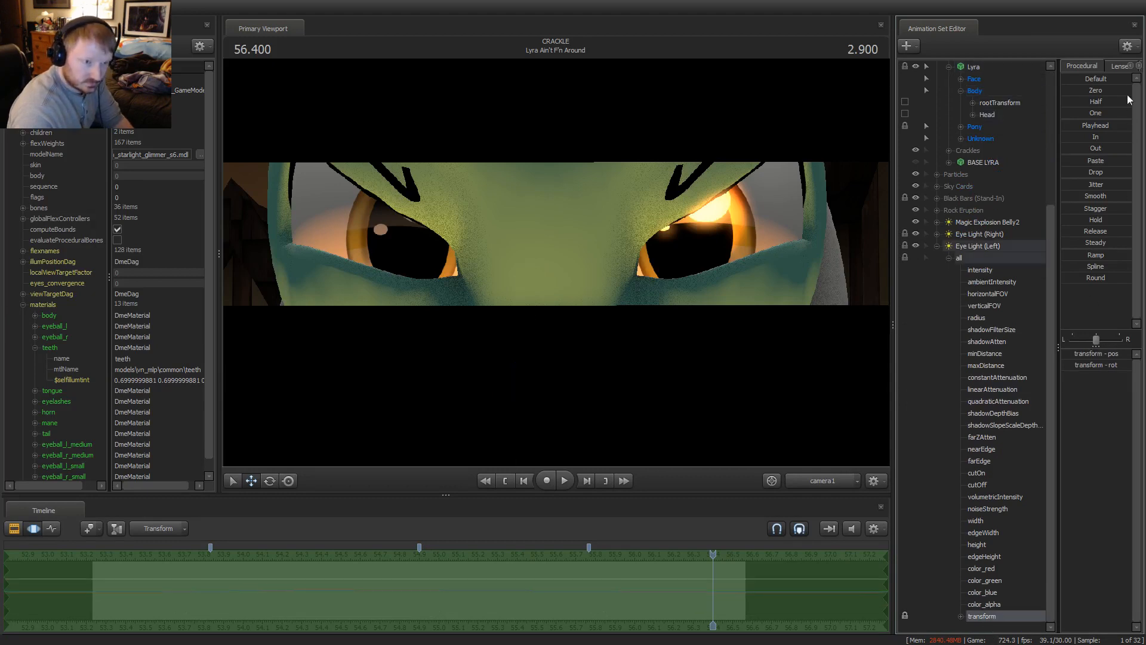
left_click_drag(1095, 125, 1132, 125)
Aim Eye Light (Left) at Lyra's left-hand eye with the Black Bars (Stand-In) group hidden, and check it through camera1
left_click_drag(983, 246, 551, 276)
key("F2")
key("F3")
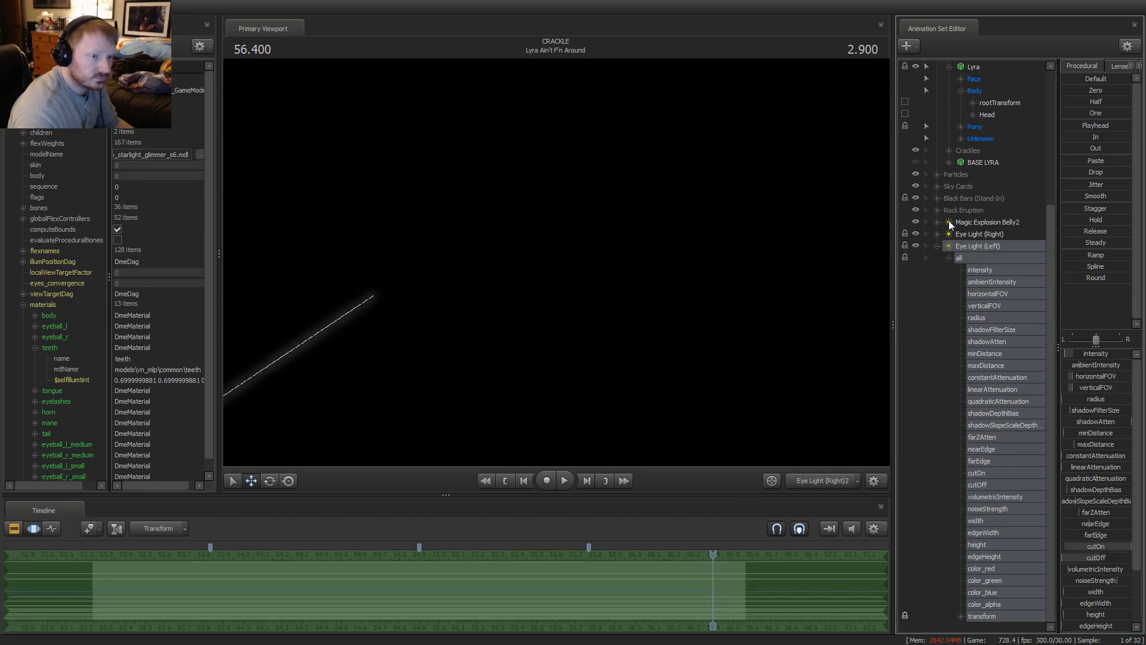
left_click(916, 197)
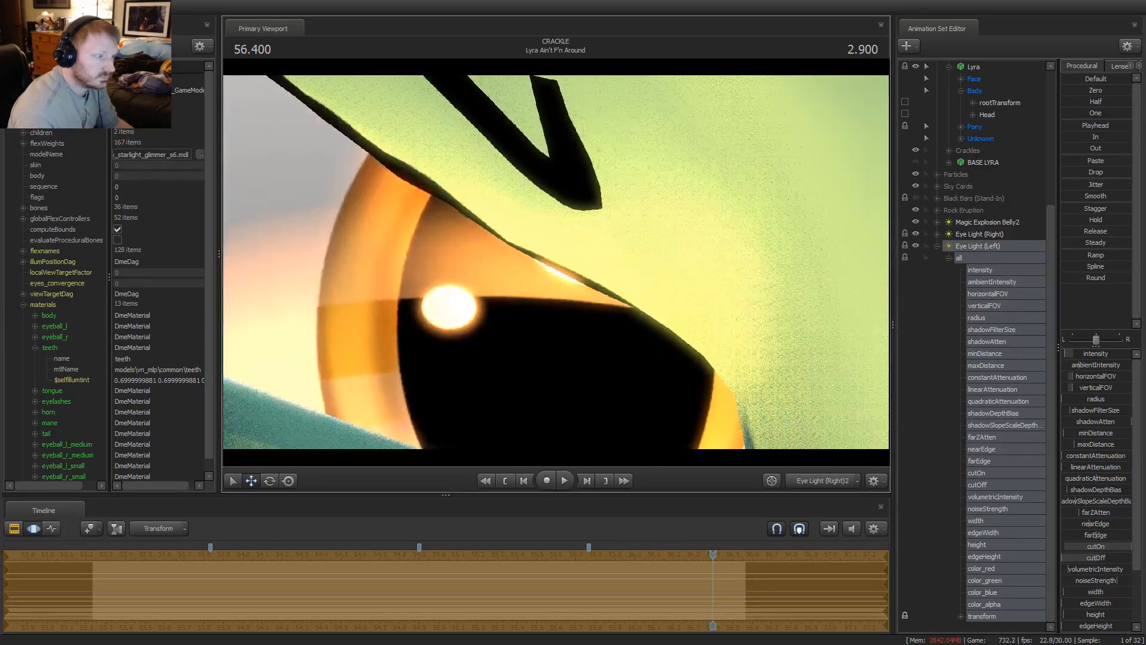
left_click_drag(557, 264, 545, 269)
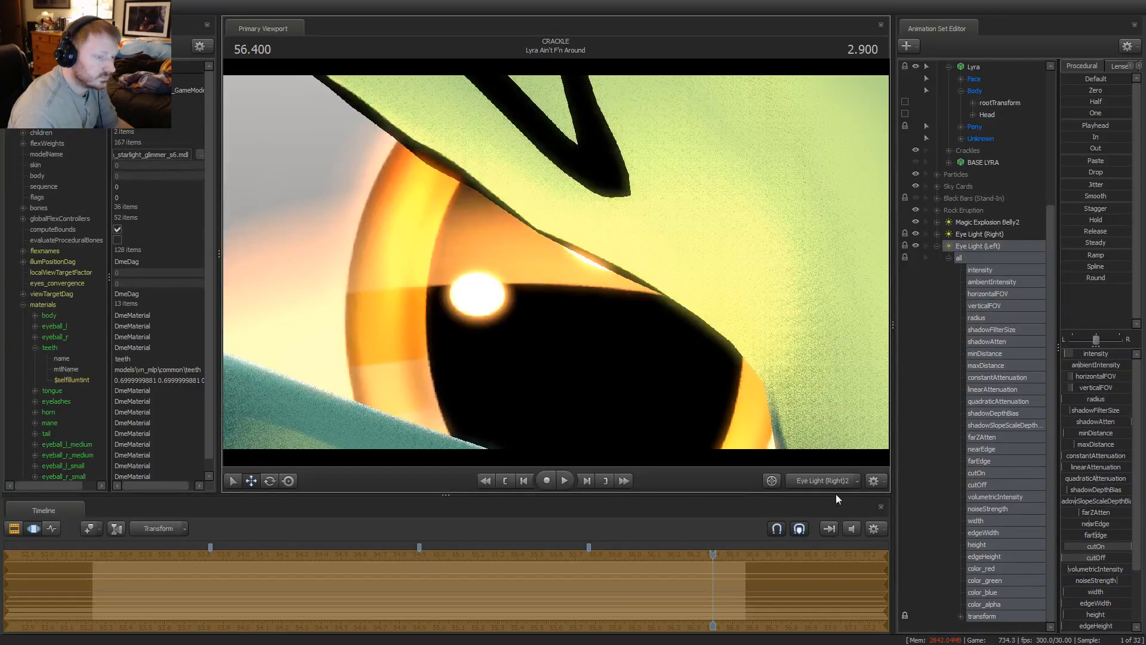
left_click(842, 481)
left_click(841, 482)
key("F2")
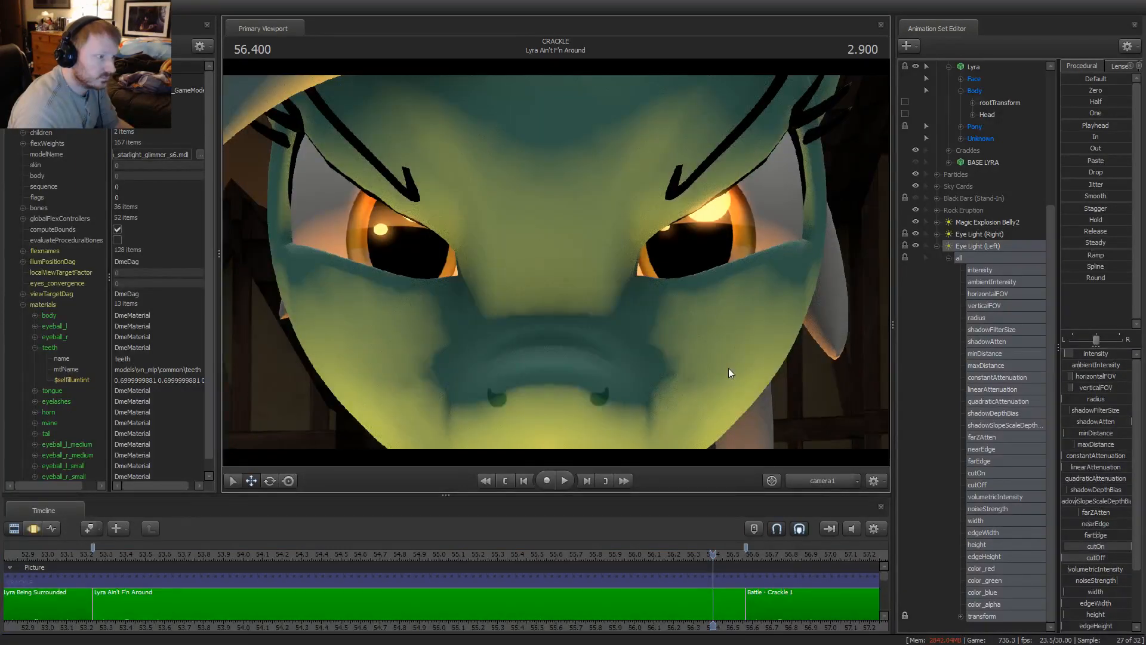
Try another adjustment of Eye Light (Left) from its own view, undo it, and return to camera1
key("F3")
left_click_drag(973, 245, 630, 243)
key("F2")
key("F3")
left_click(985, 246)
key("ctrl+z")
left_click(825, 481)
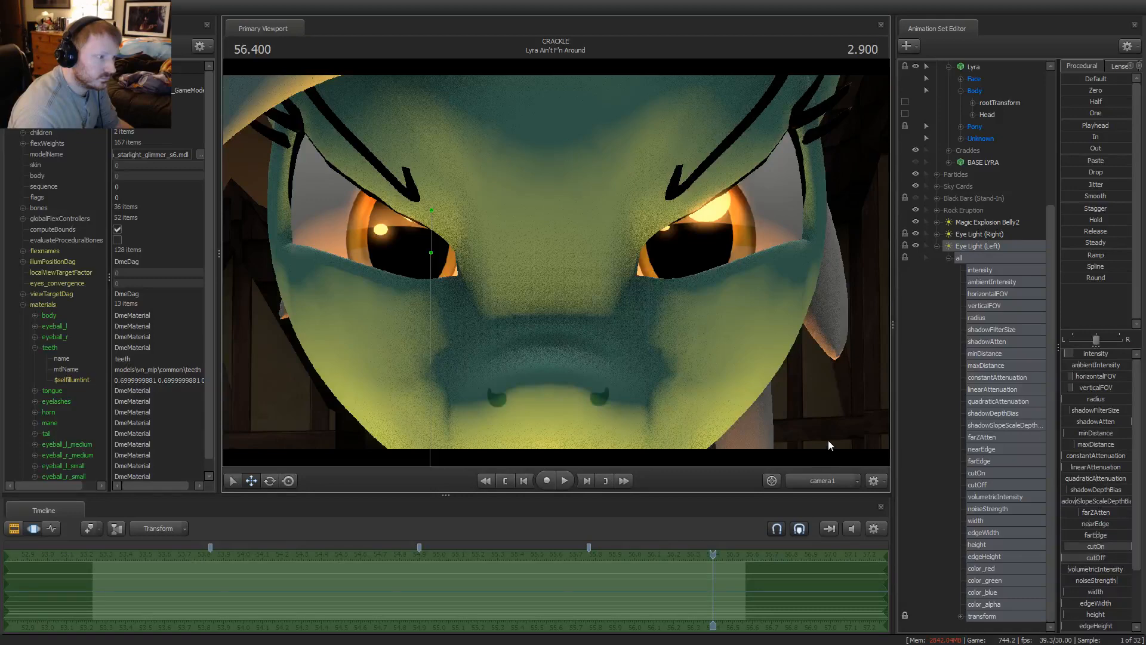
key("F2")
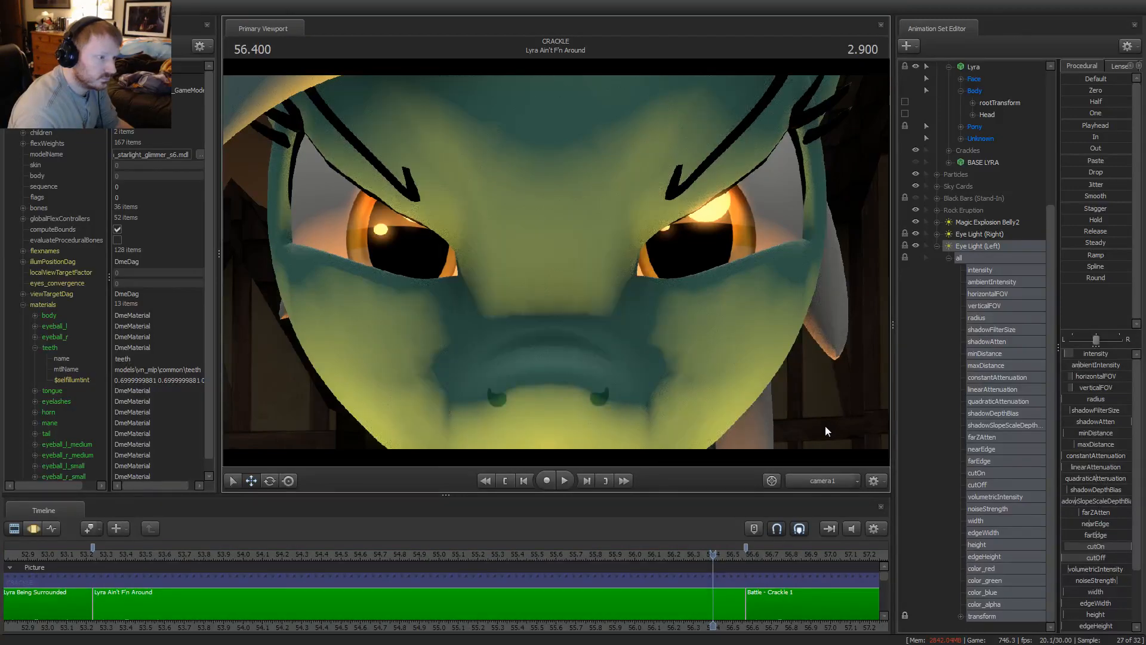
Try nudging Eye Light (Left) from its own view across the whole shot, and compare the result through camera1
key("F3")
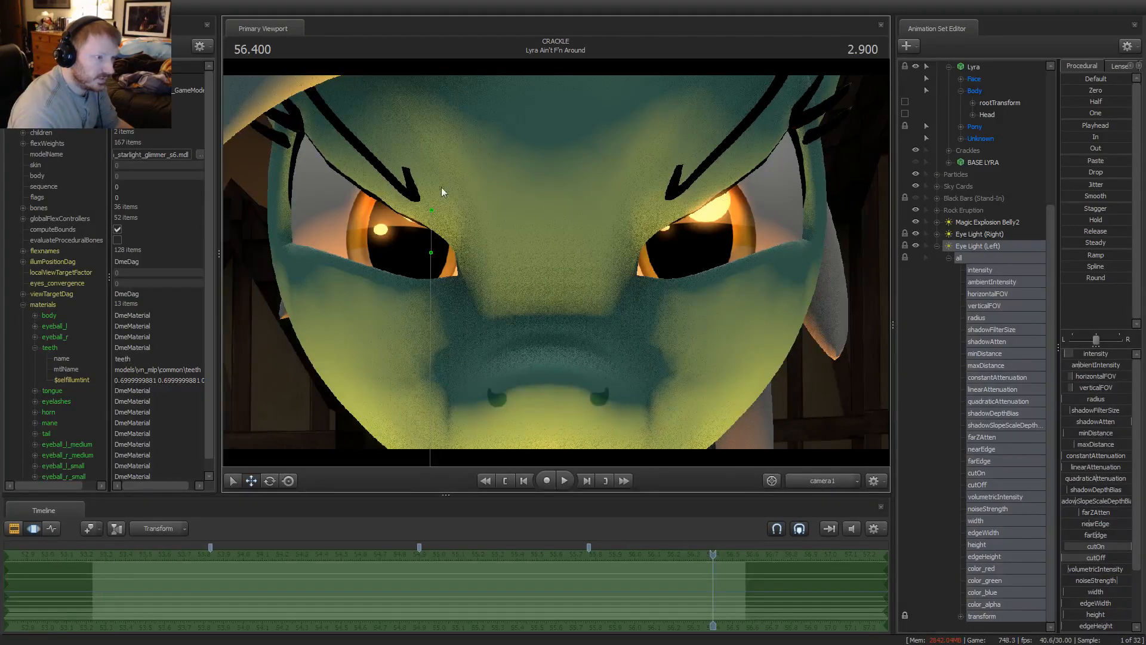
left_click_drag(978, 248, 564, 240)
key("F2")
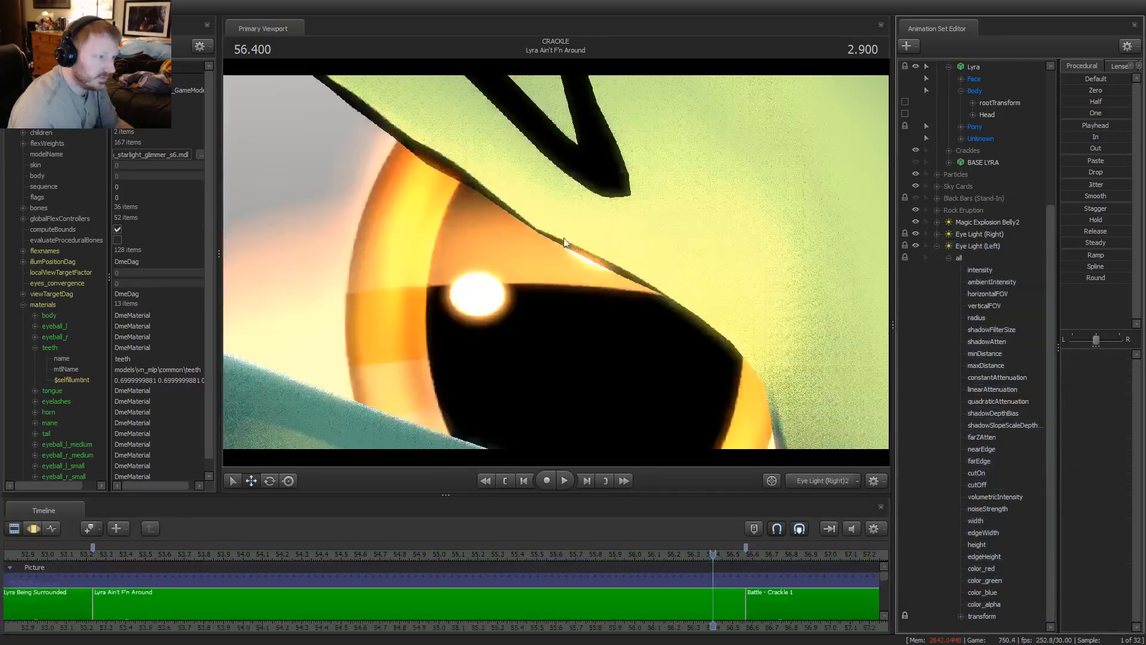
left_click(559, 240)
key("F3")
left_click(978, 245)
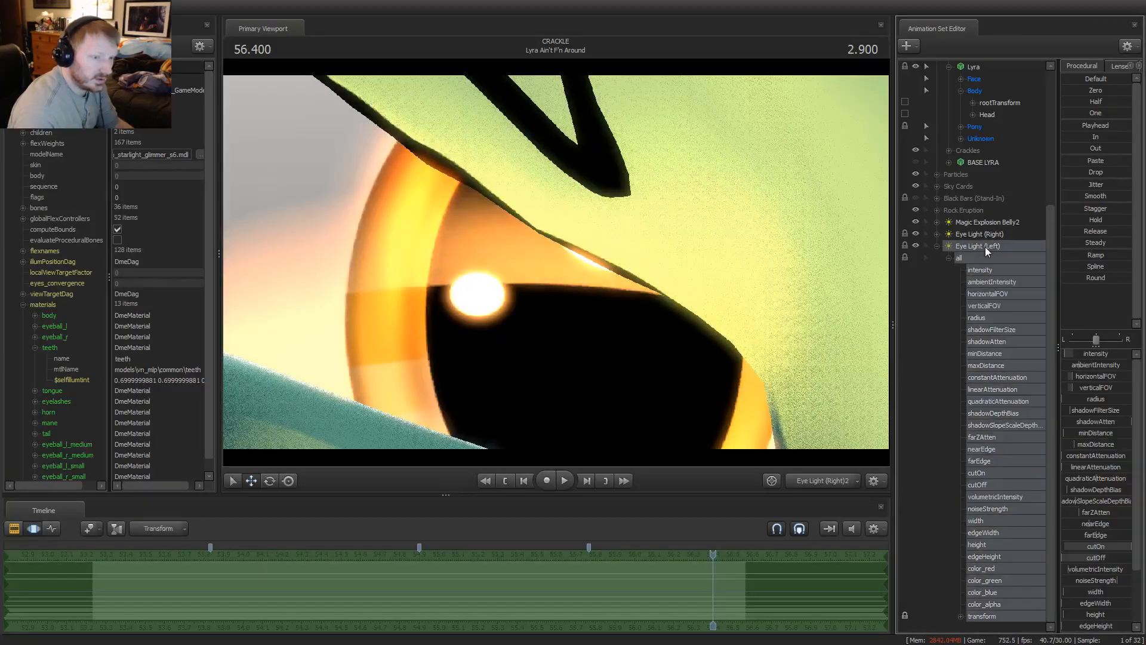
left_click_drag(559, 240, 580, 243)
left_click(1075, 356)
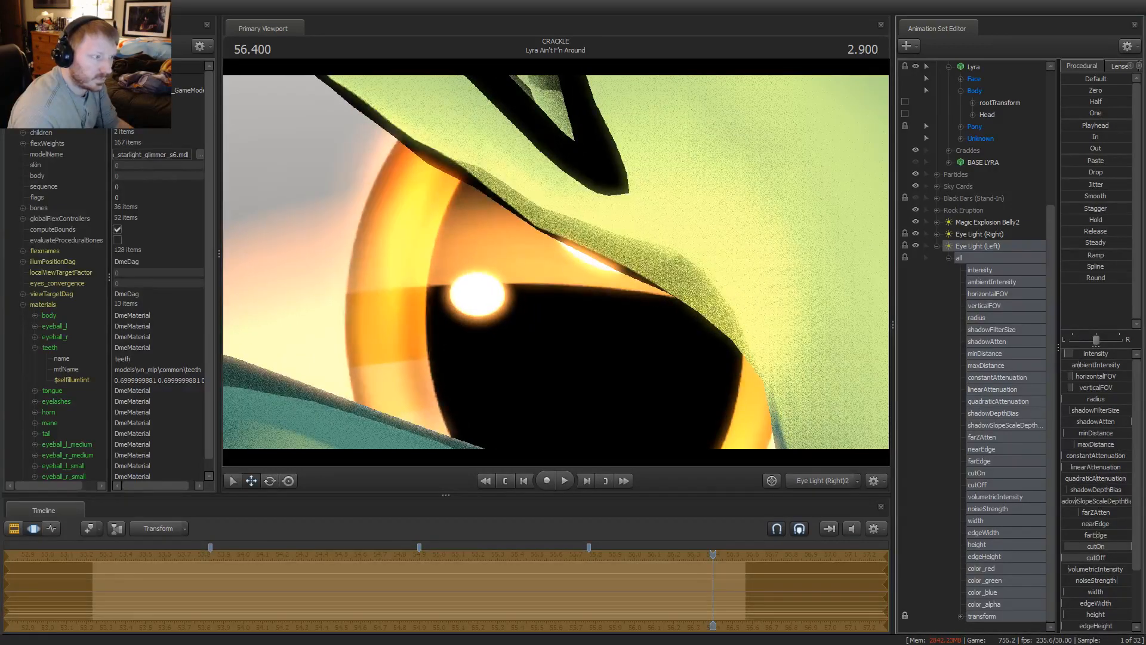
left_click(824, 482)
left_click(824, 482)
left_click(824, 482)
key("F2")
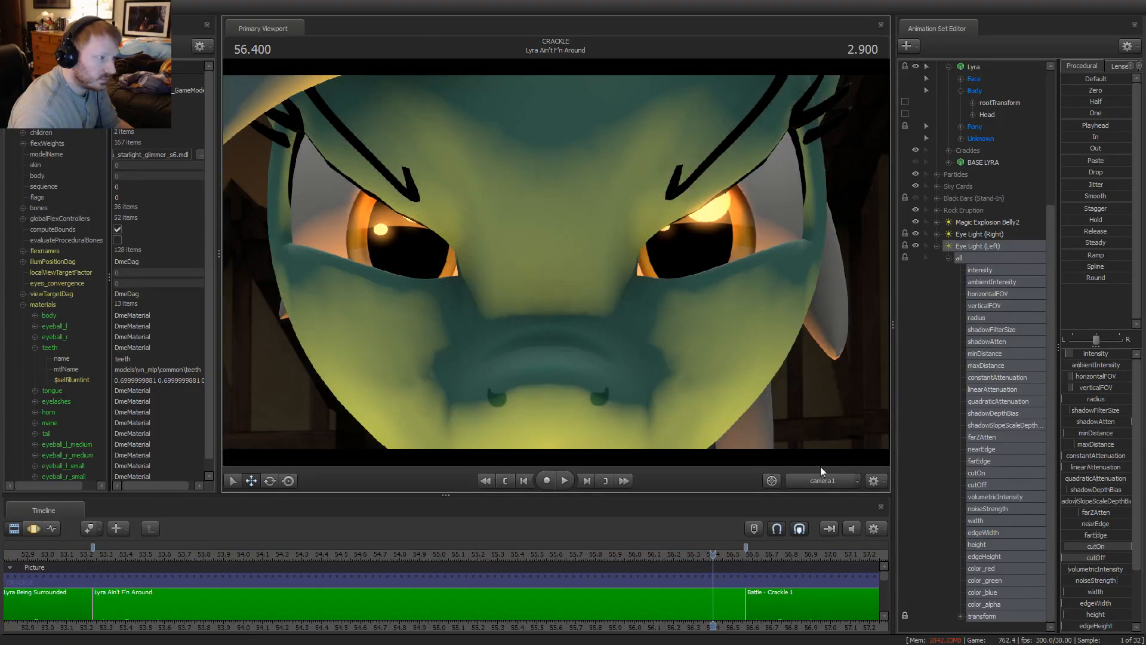
Re-aim Eye Light (Left) slightly on Lyra's open eye from the light's own view, and return to camera1
key("F3")
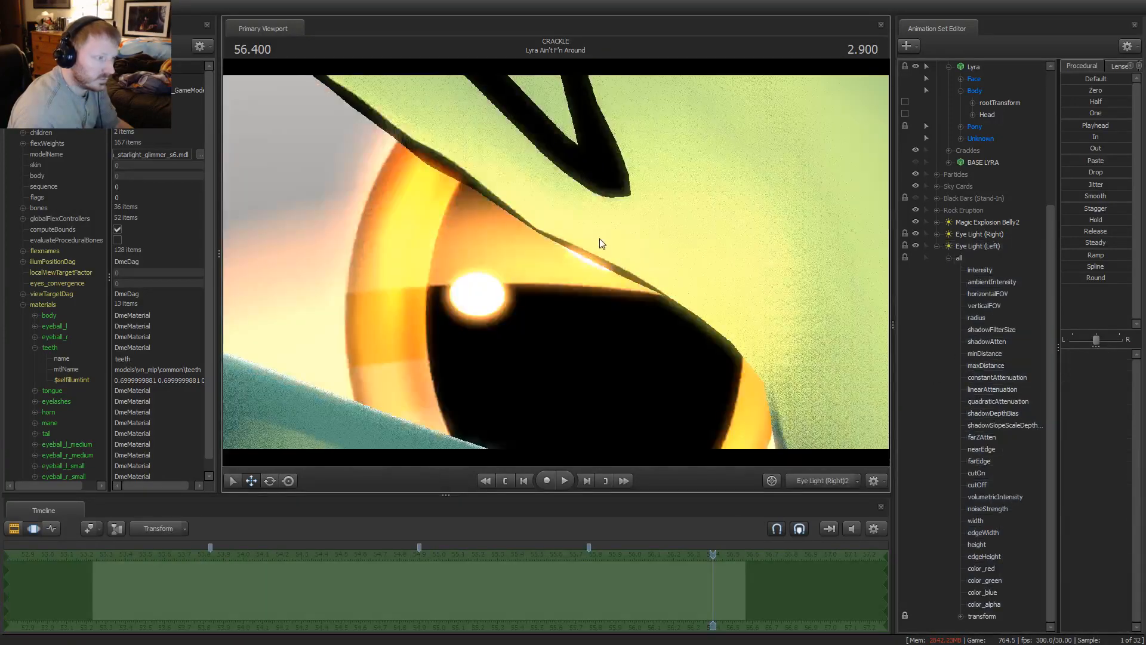
left_click(979, 246)
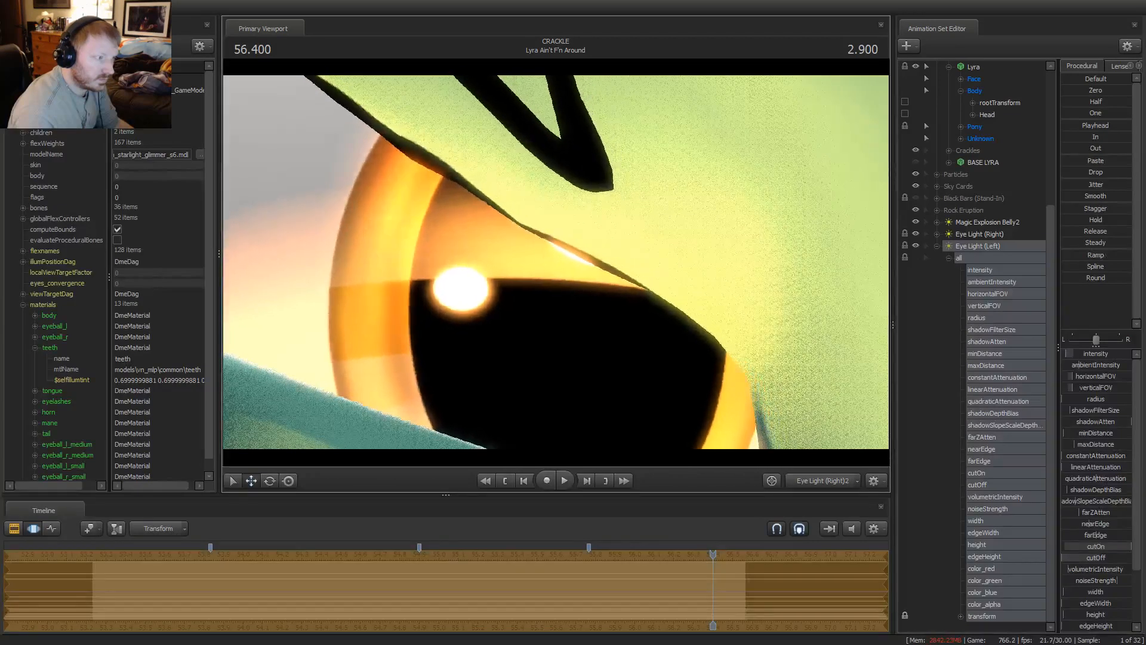
left_click(823, 483)
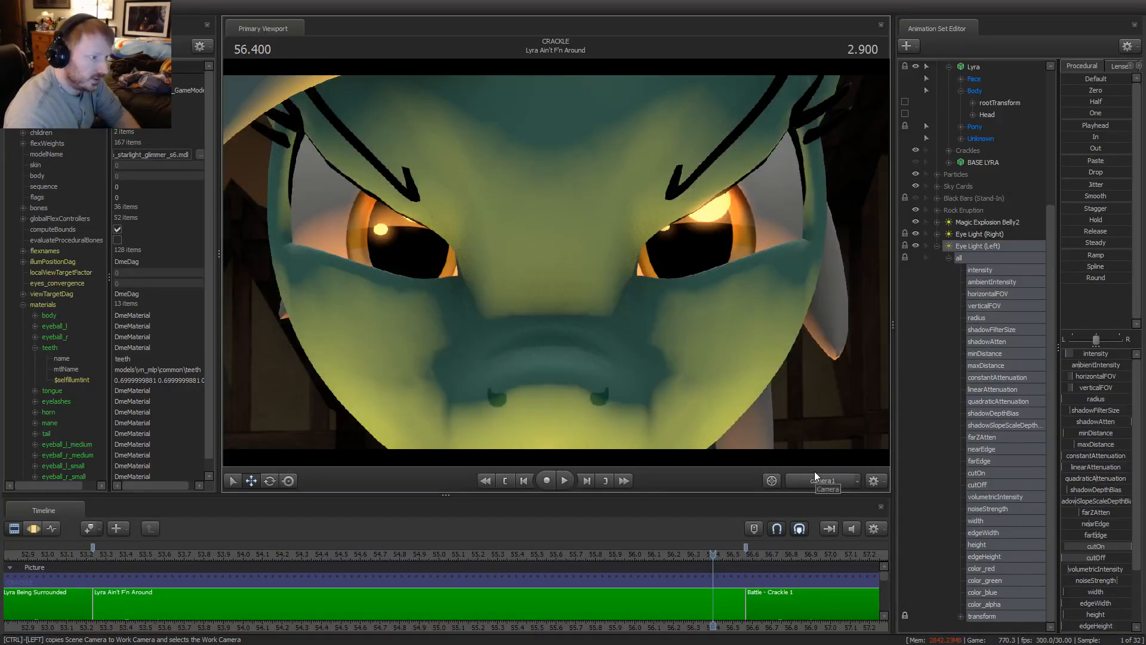
Select the time up to 55.700 with a short falloff, and check Eye Light (Left) on Lyra's closed eye from its own view and camera1
key("F3")
scroll(719, 596, "up", 2)
mouse_move(716, 595)
left_mouse_down()
mouse_move(586, 580)
mouse_move(92, 580)
mouse_move(253, 569)
mouse_move(346, 570)
mouse_move(1, 641)
mouse_move(517, 570)
mouse_move(588, 591)
mouse_move(530, 550)
left_mouse_up()
scroll(517, 578, "up", 2)
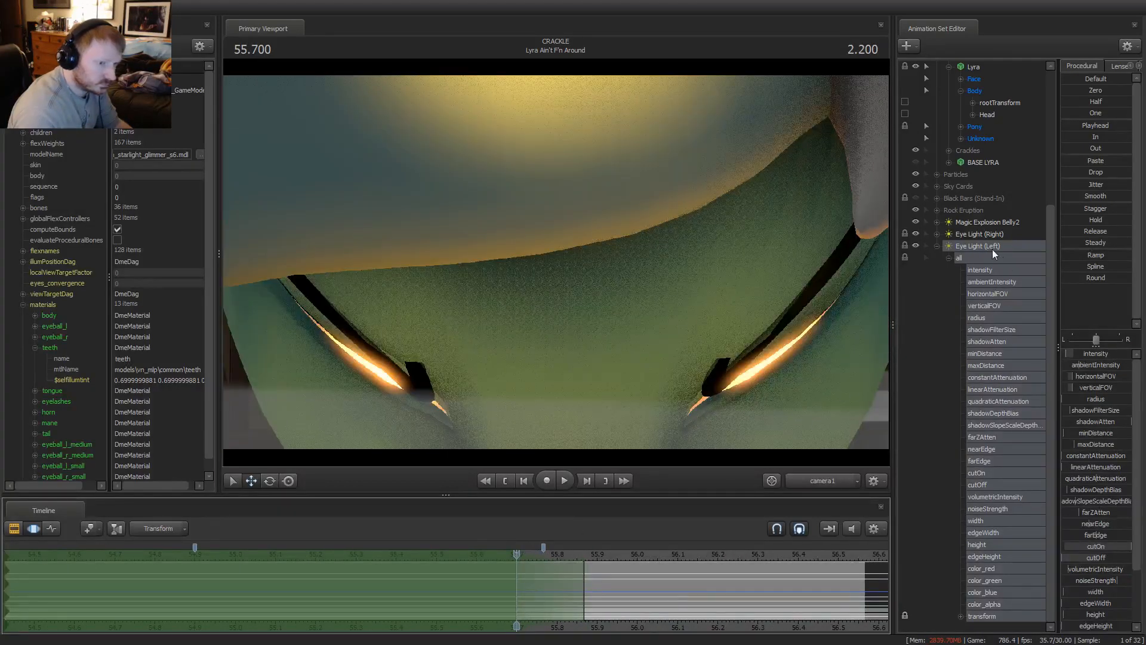
left_click_drag(990, 245, 550, 296)
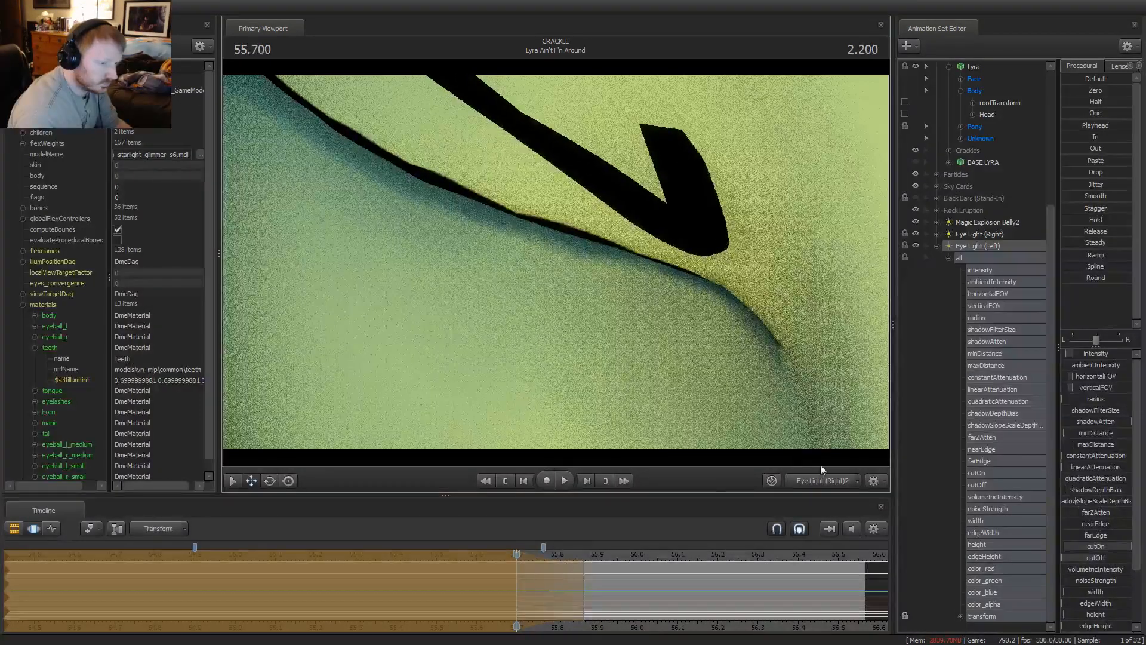
left_click(820, 480)
left_click_drag(517, 592, 507, 592)
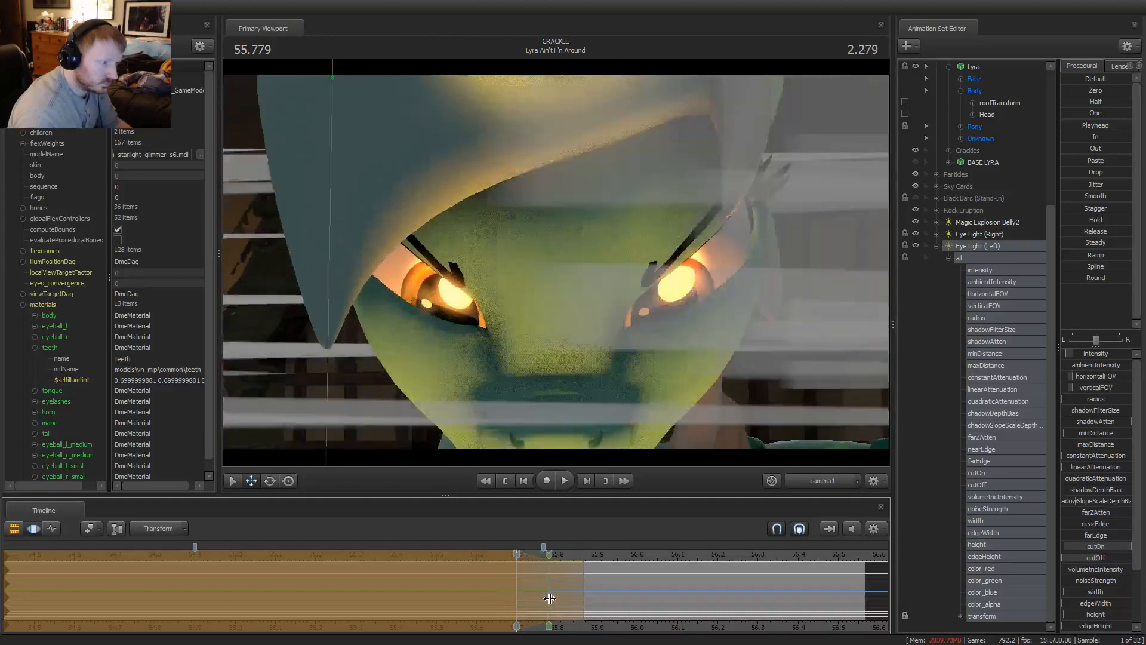
key("space")
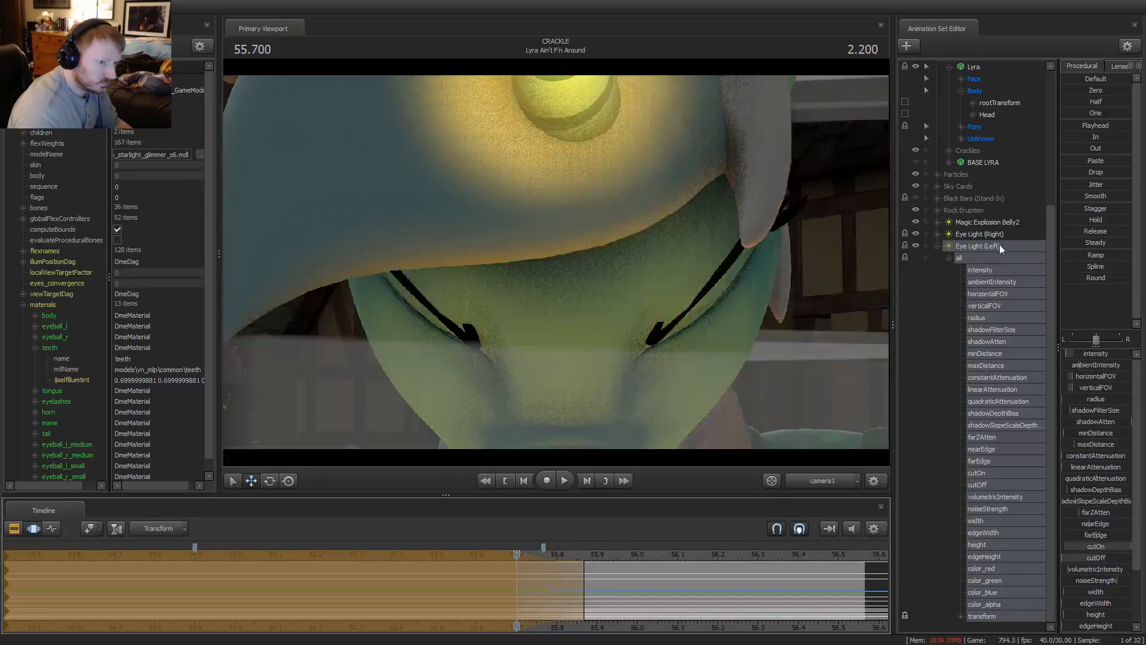
Nudge Eye Light (Left) lower on Lyra's closed eyelid at 55.700 from its own view, and check it through camera1
left_click_drag(999, 245, 638, 305)
left_click(969, 237)
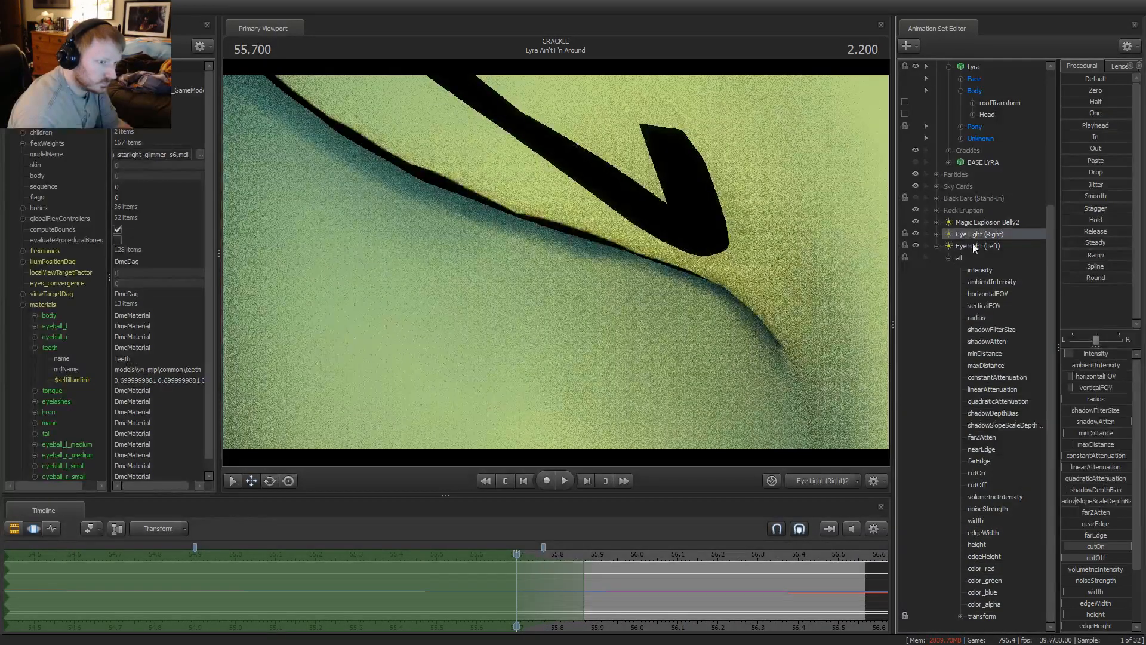
left_click(972, 244)
left_click_drag(562, 272, 545, 304)
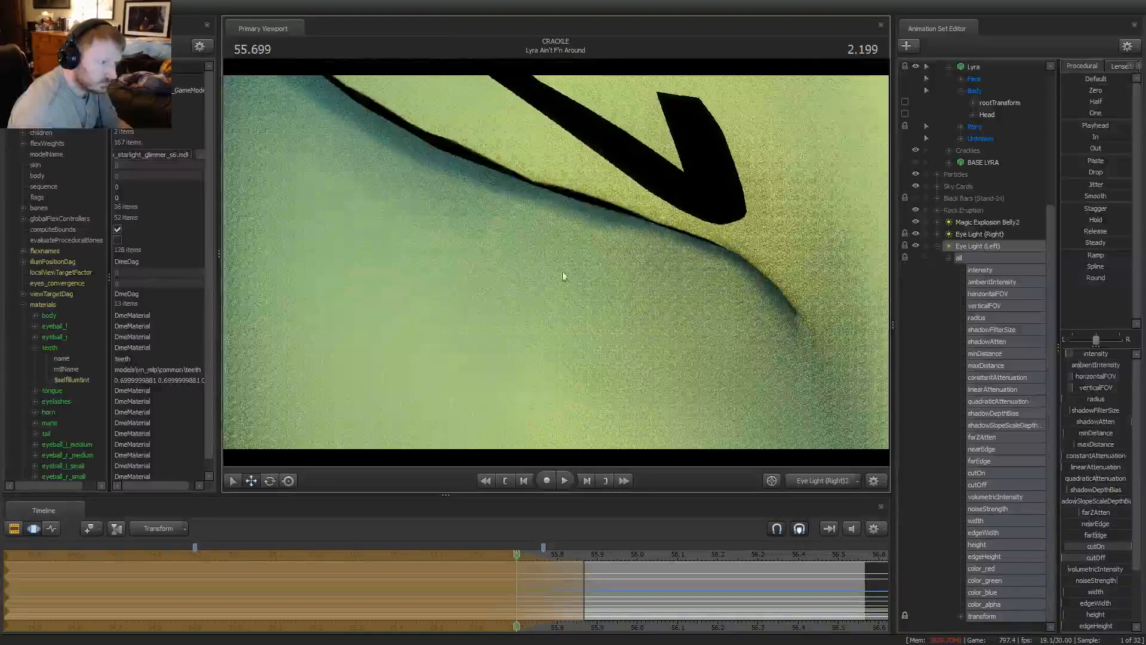
left_click(819, 485)
mouse_move(516, 596)
left_mouse_down()
mouse_move(558, 593)
mouse_move(529, 597)
left_mouse_up()
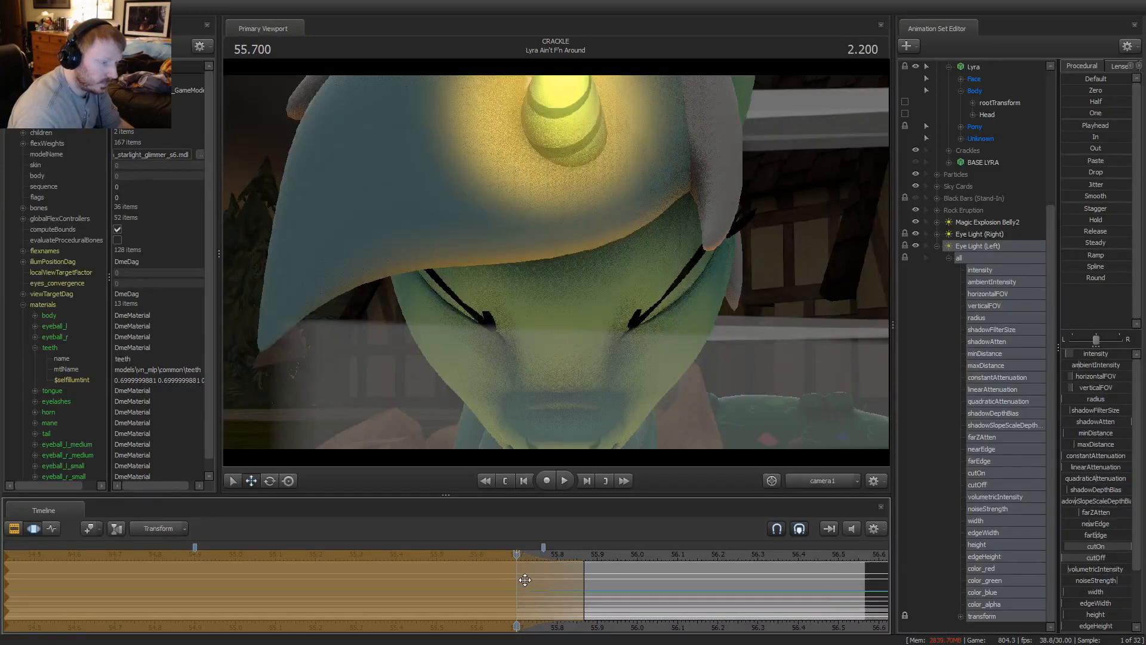
Aim Eye Light (Left) still farther below the closed eyelid's edge over the same time selection, and apply the change
left_click_drag(984, 247, 618, 277)
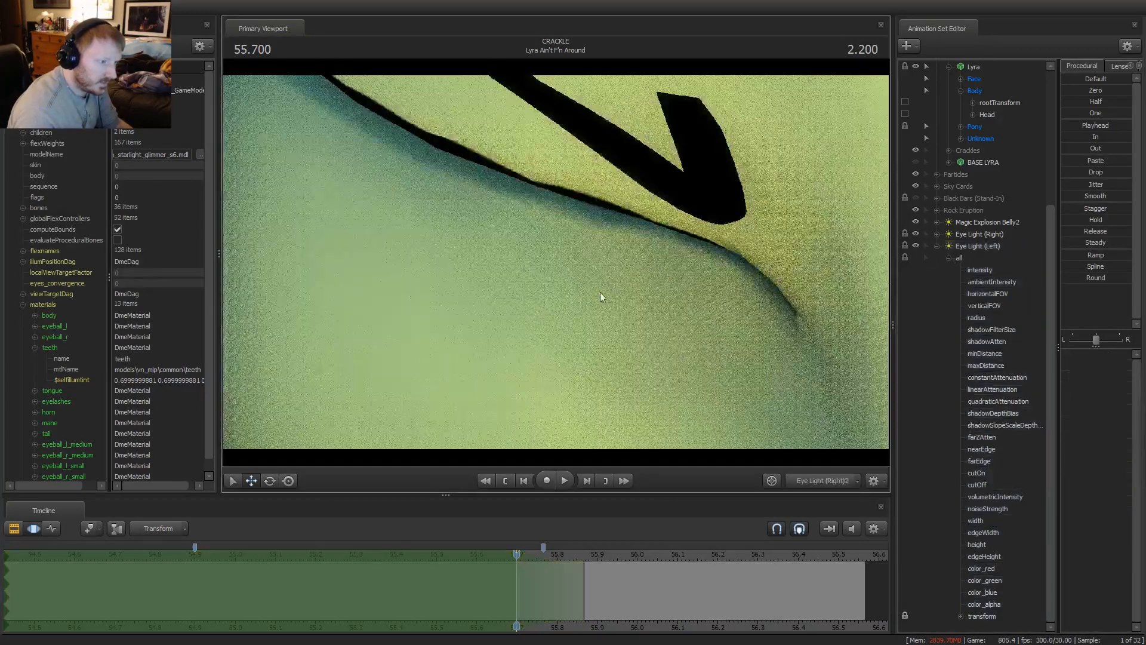
left_click(977, 246)
mouse_move(516, 585)
left_mouse_down()
mouse_move(544, 584)
mouse_move(517, 584)
left_mouse_up()
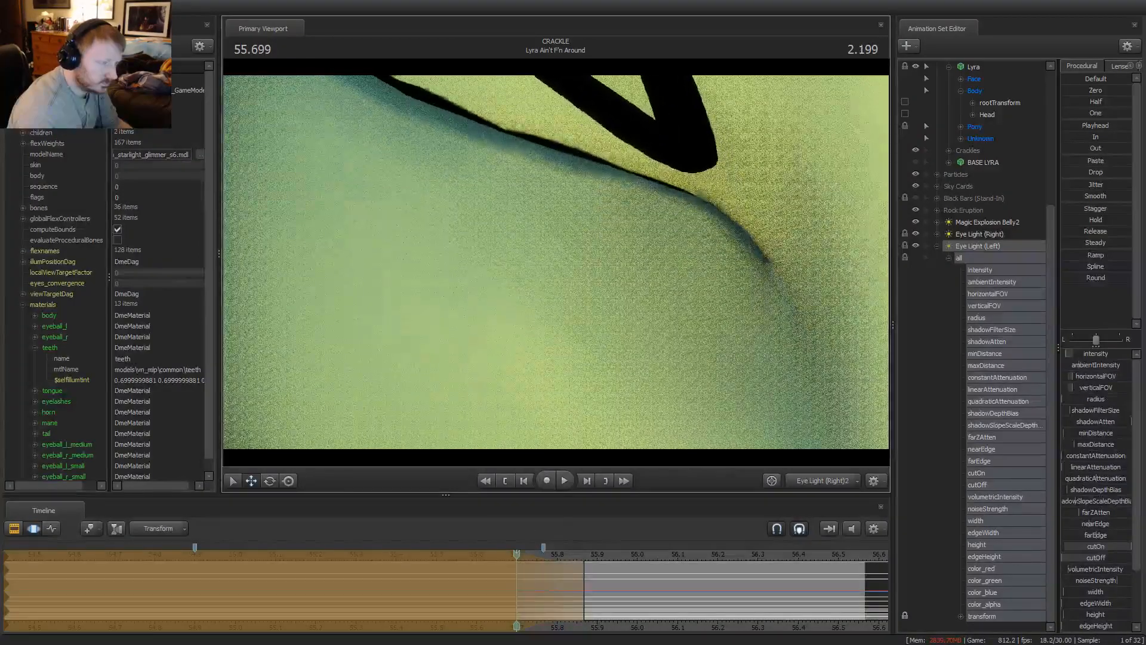
mouse_move(496, 588)
left_mouse_down()
mouse_move(550, 588)
mouse_move(517, 587)
left_mouse_up()
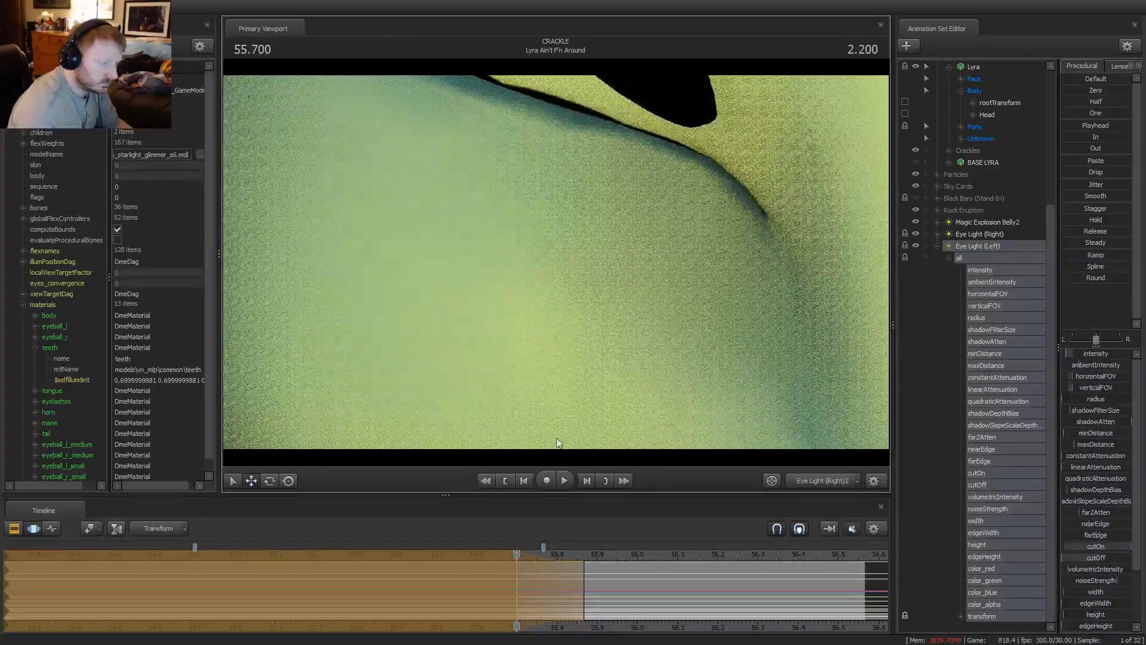
left_click_drag(517, 574, 614, 570)
key("Return")
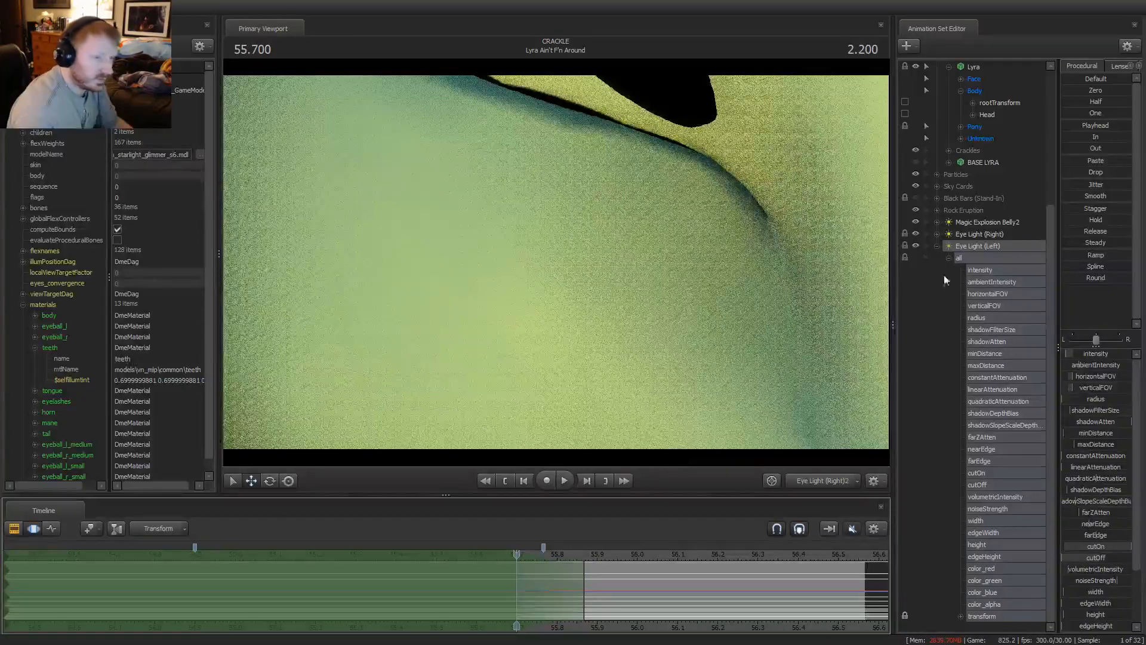
With the Rock Eruption group hidden, aim Eye Light (Right) lower on Lyra's closed eyelid up to 55.700, and check it through camera1
left_click(999, 233)
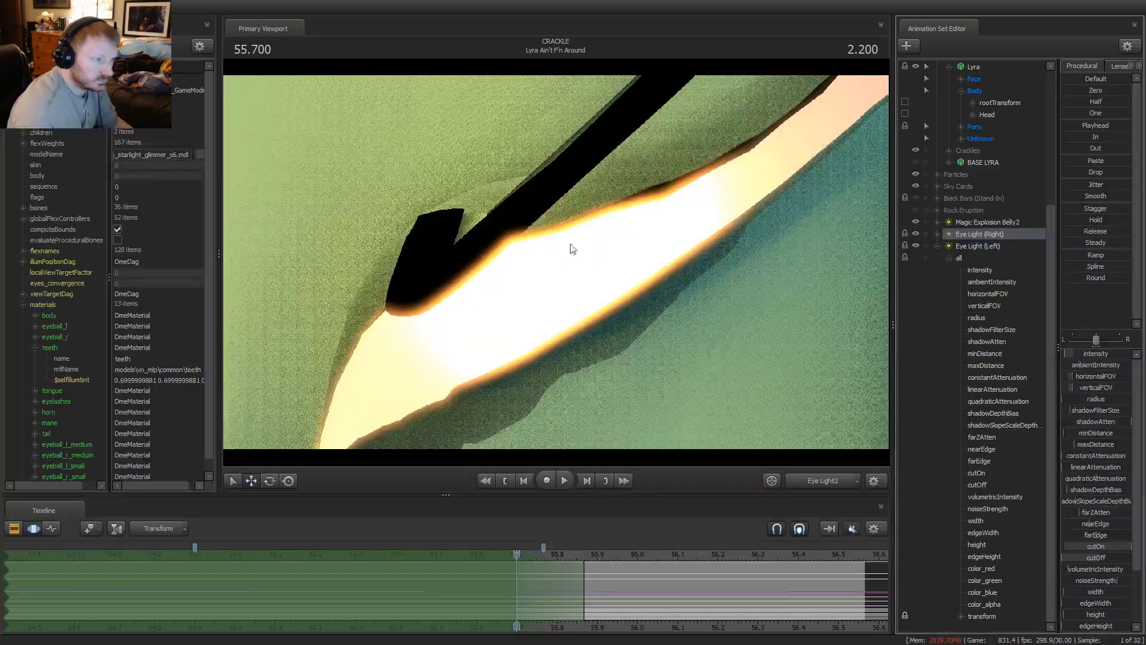
left_click_drag(551, 245, 576, 331)
mouse_move(516, 574)
left_mouse_down()
mouse_move(532, 582)
mouse_move(517, 579)
left_mouse_up()
left_click_drag(585, 242, 556, 262)
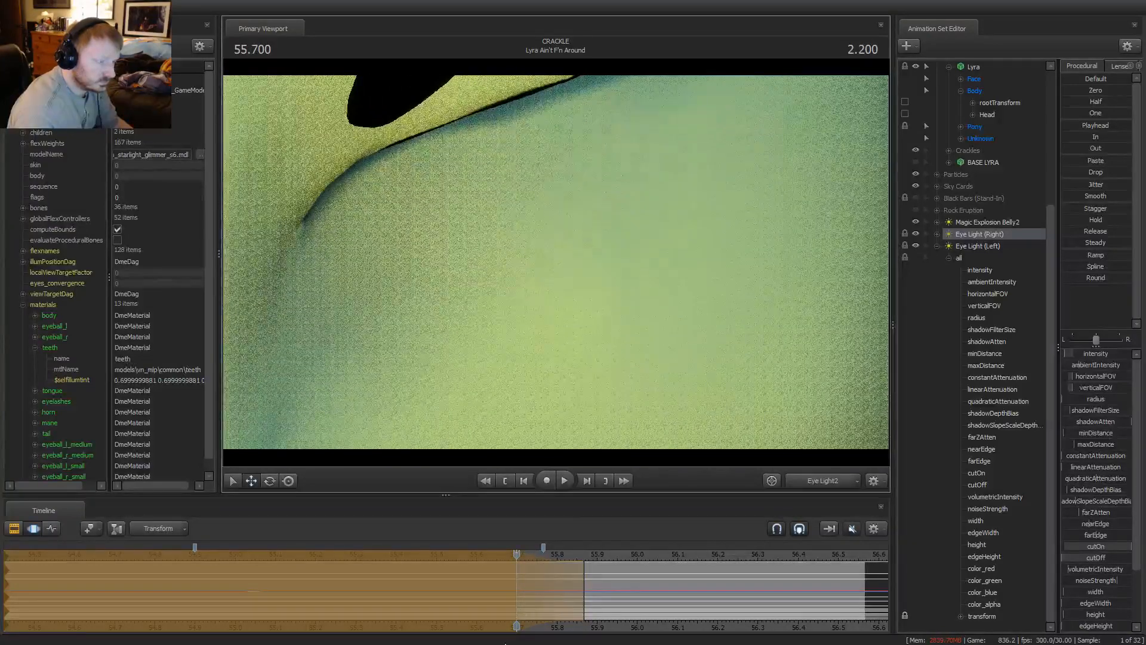
left_click_drag(517, 594, 615, 574)
left_click(530, 574)
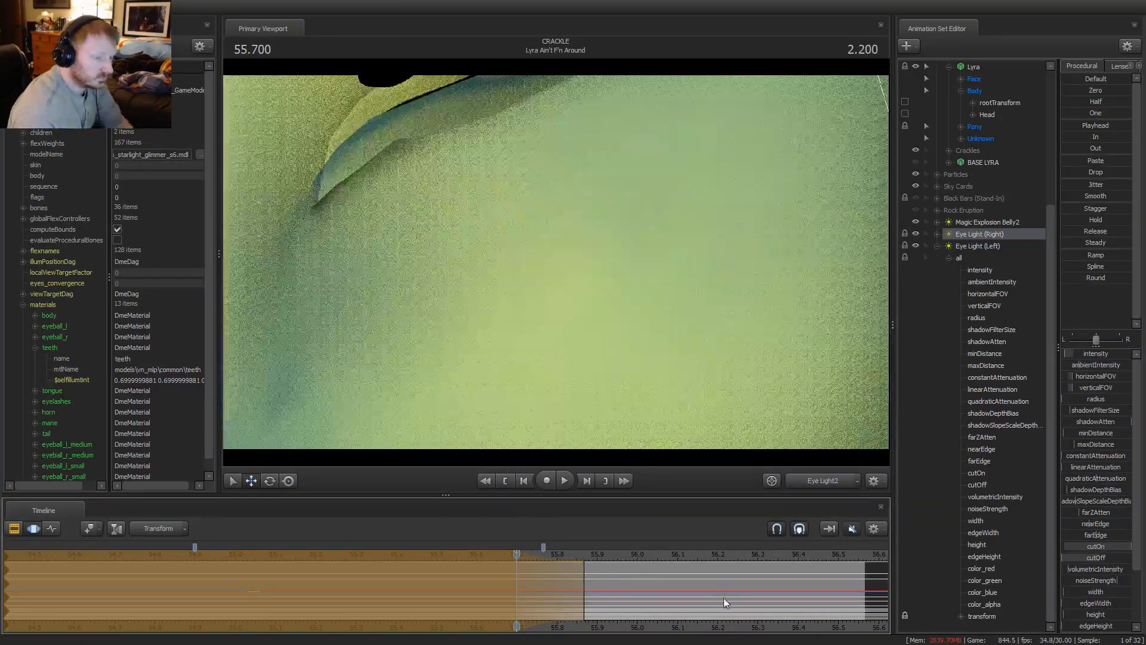
left_click(828, 486)
left_click_drag(517, 593, 759, 592)
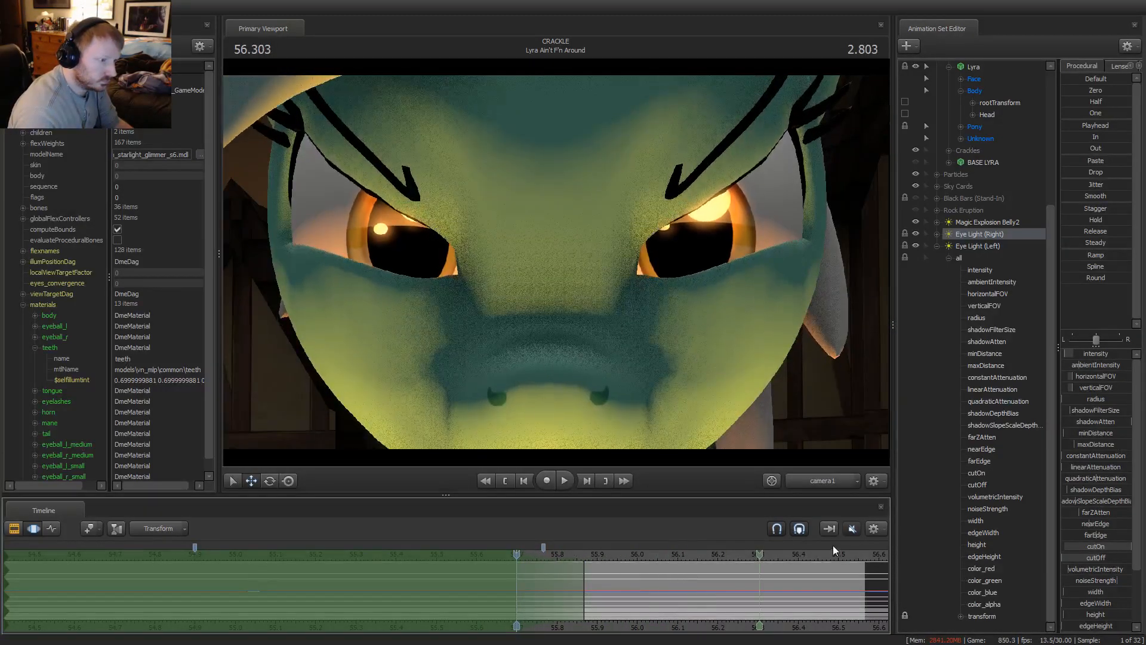
Move Eye Light (Right) and Eye Light (Left) into the Lights group below Eye Light, and show Black Bars (Stand-In) and Rock Eruption again
left_click(935, 246)
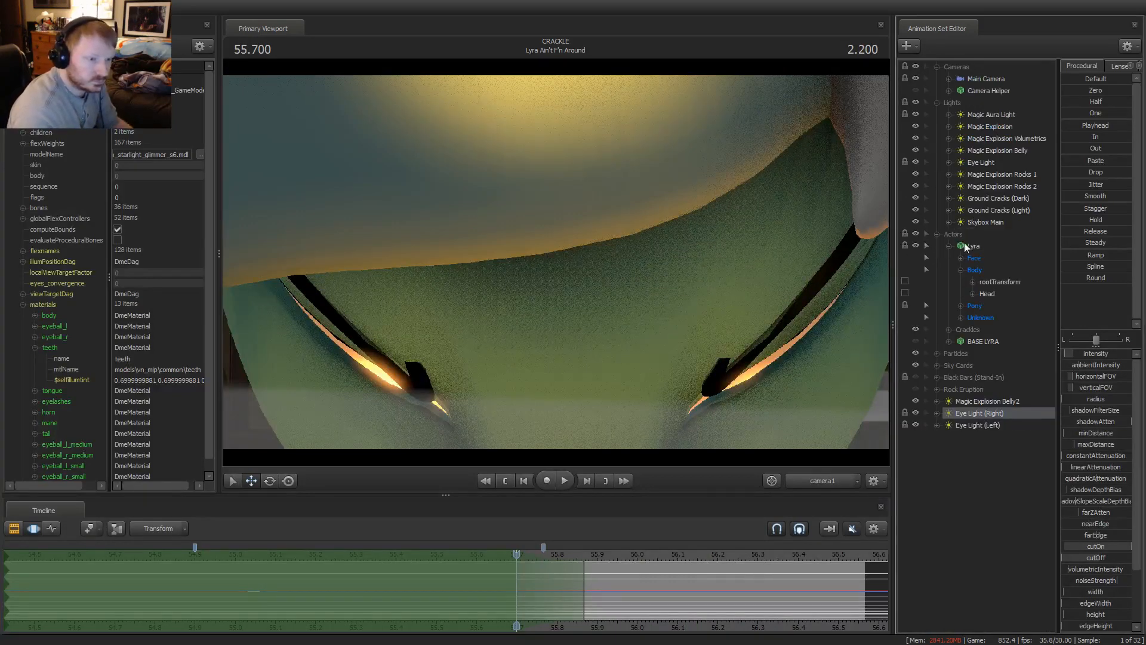
left_click_drag(1035, 256, 989, 170)
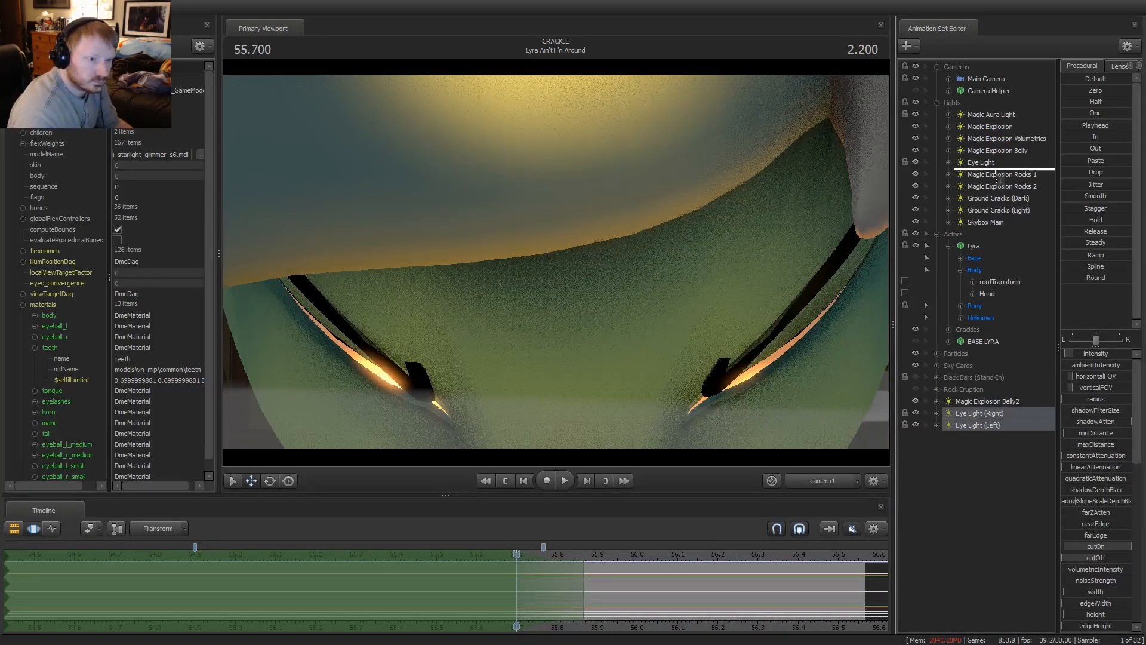
left_click(936, 103)
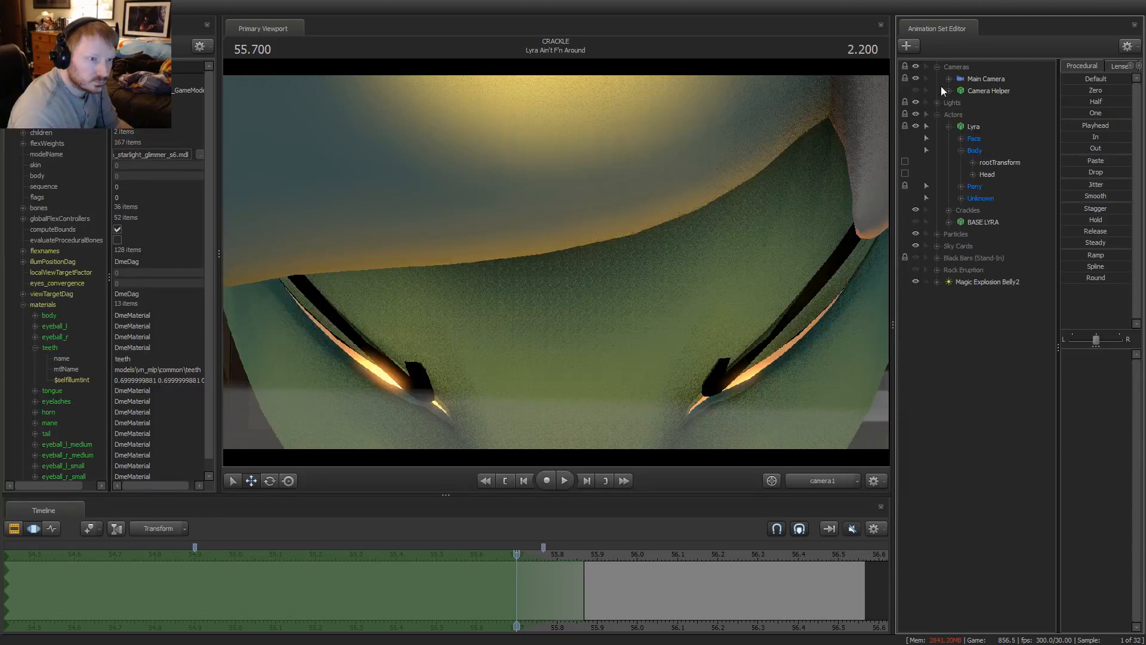
left_click(937, 67)
left_click(915, 233)
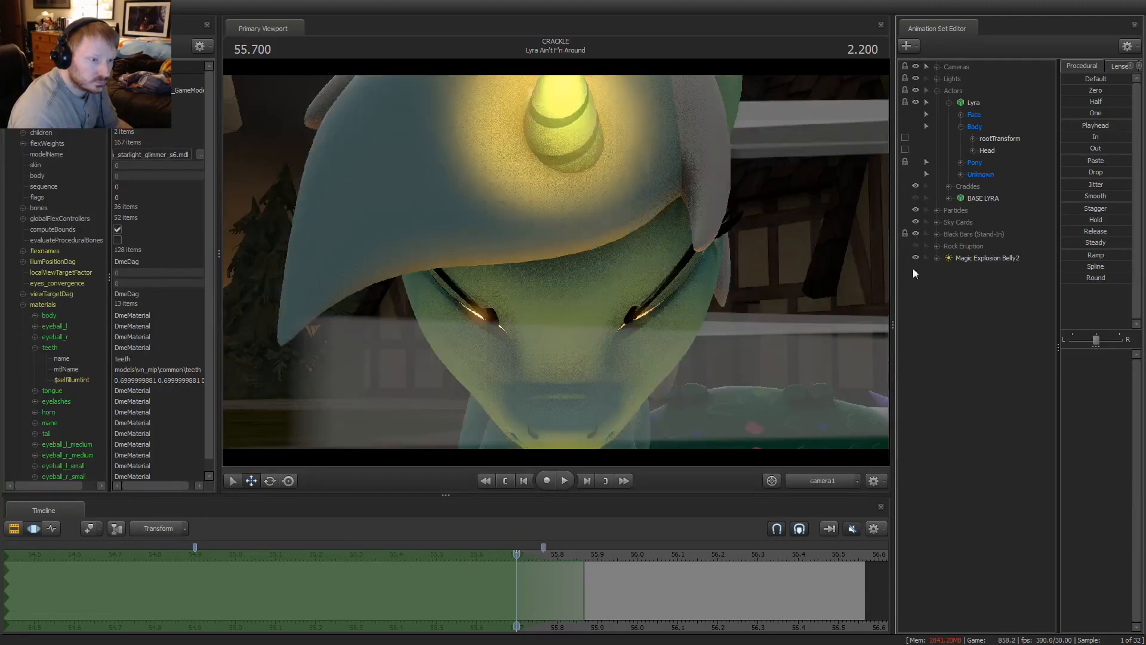
left_click(915, 246)
Zero the intensity of Eye Light (Right) and Eye Light (Left) for the time before 55.400, and play back the shot
left_click_drag(588, 564, 463, 569)
key("space")
key("space")
scroll(433, 569, "down", 3)
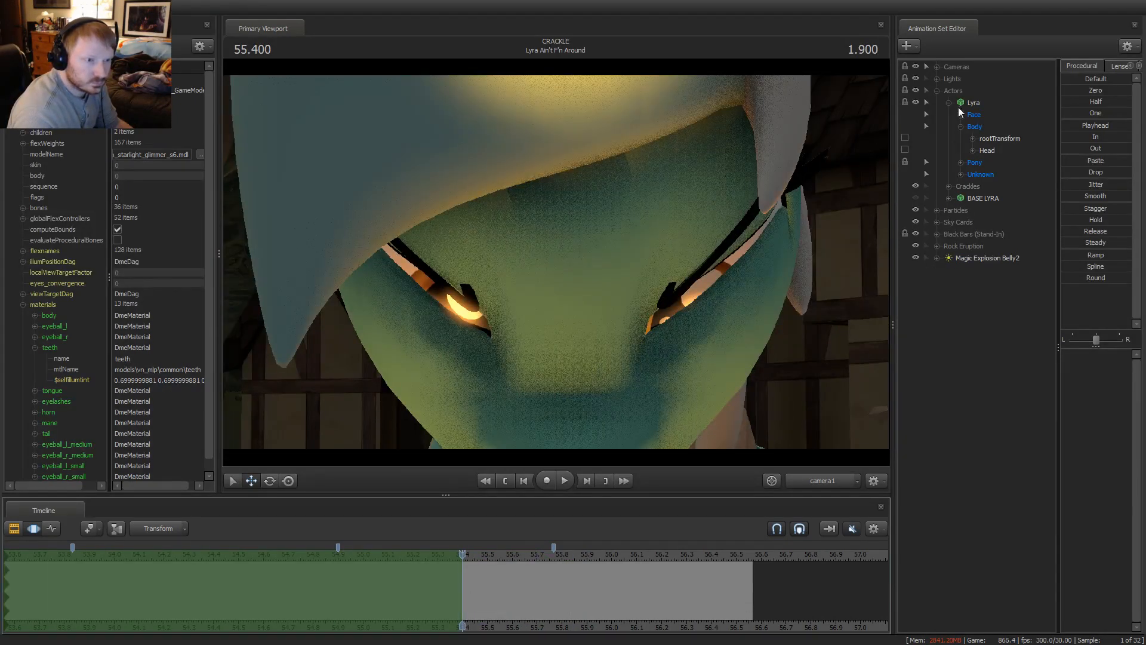
left_click(937, 78)
left_click(949, 150)
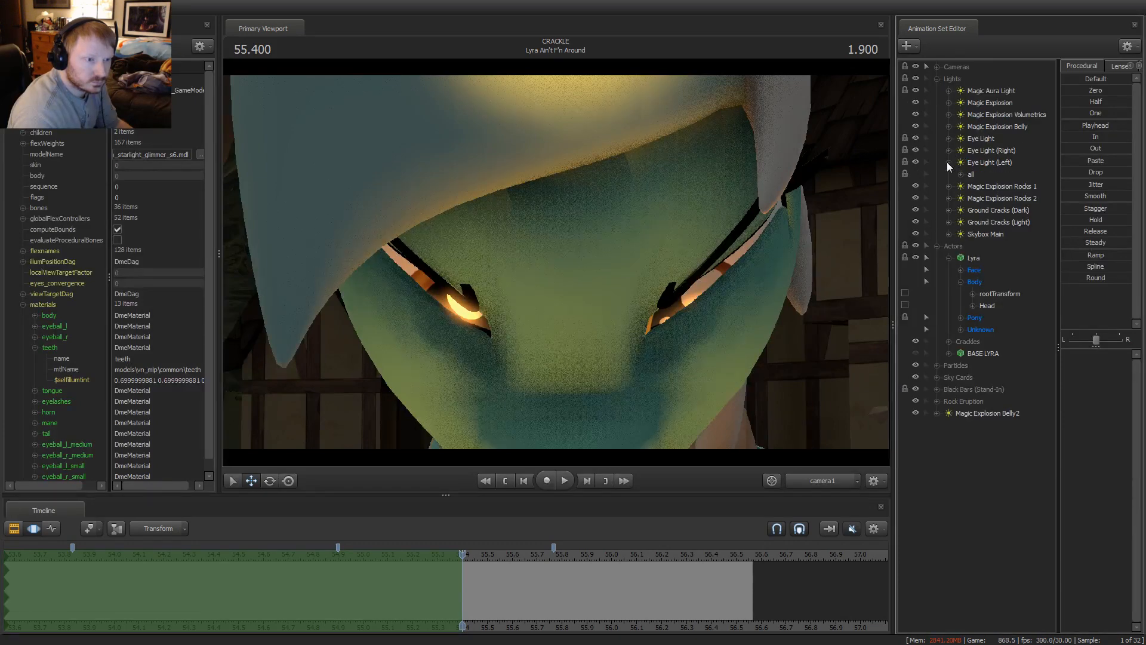
left_click(948, 174)
double_click(973, 187)
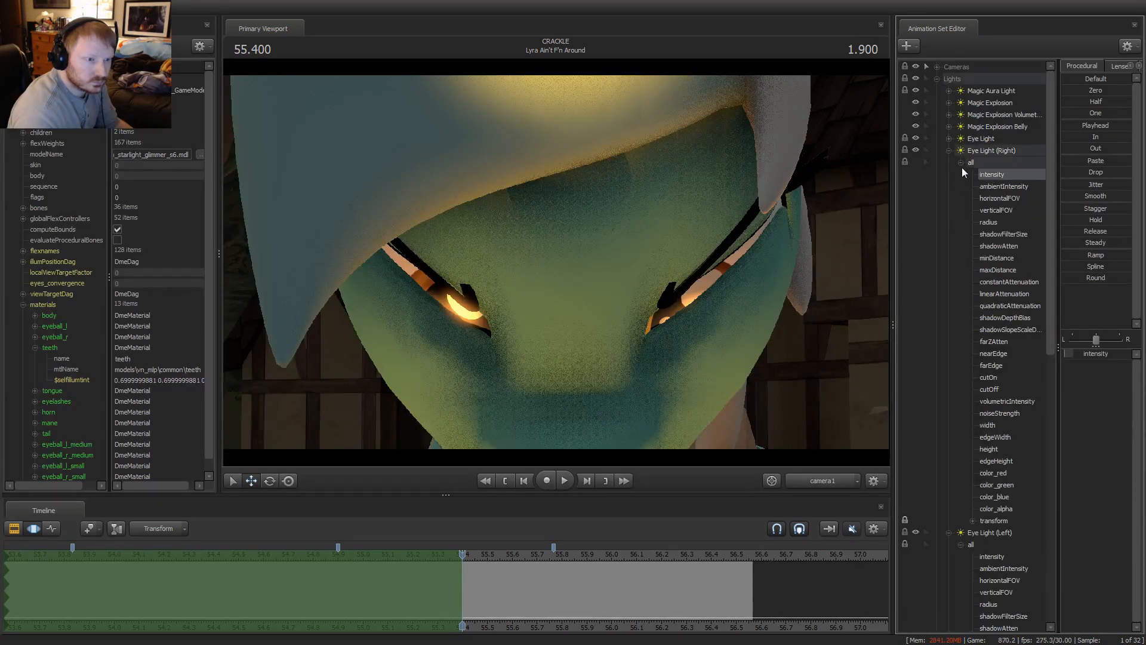
left_click(993, 200)
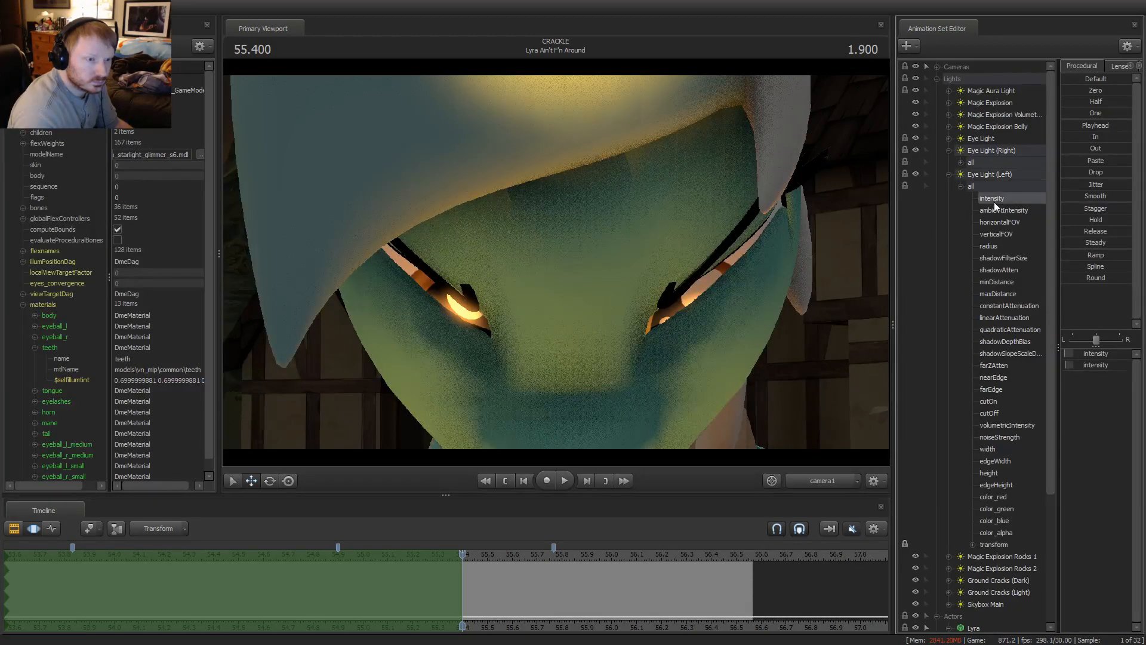
left_click(1096, 91)
left_click_drag(465, 585, 156, 559)
key("space")
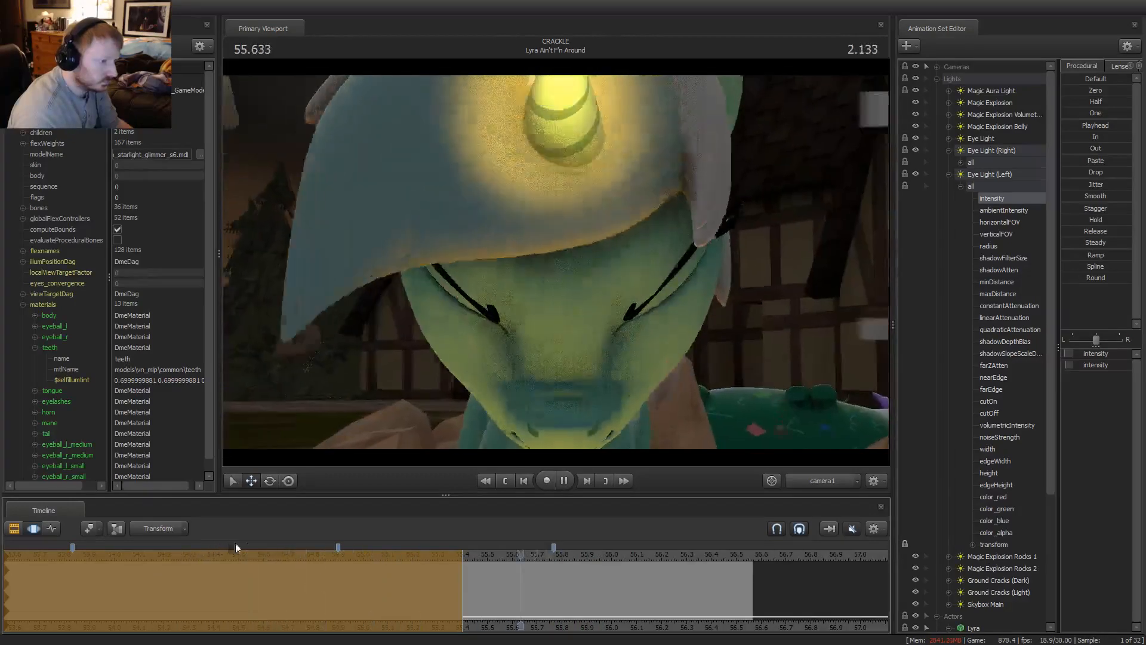
key("space")
Return to the clip view of the timeline, and collapse both eye light sets and the Lights and Actors groups
key("F2")
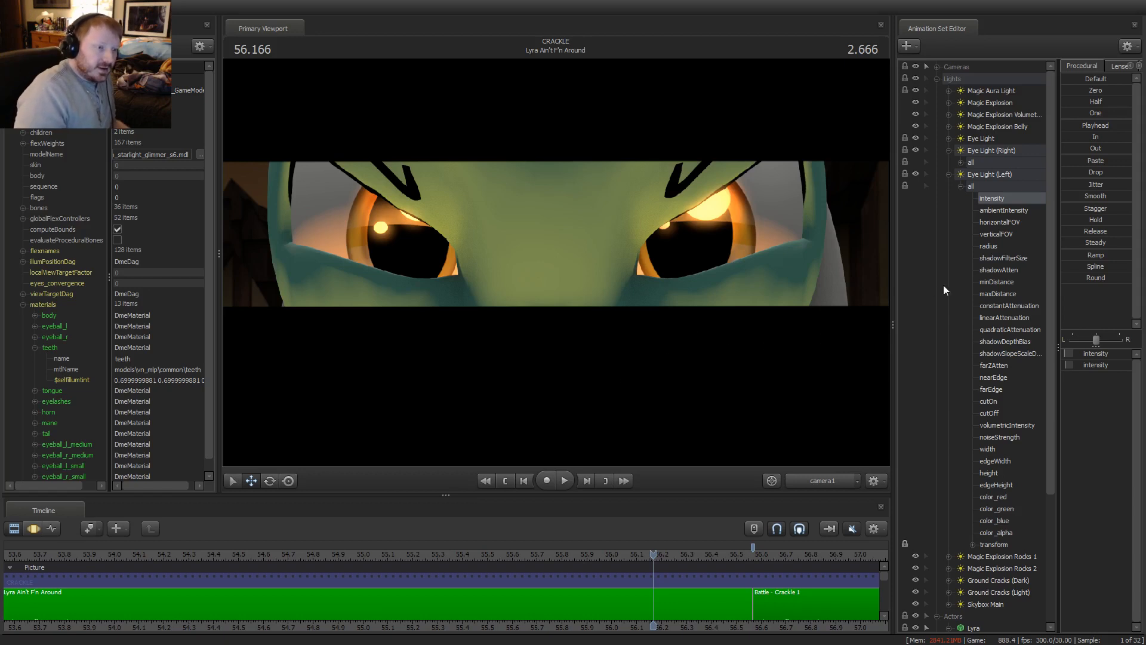
left_click(947, 174)
left_click(949, 151)
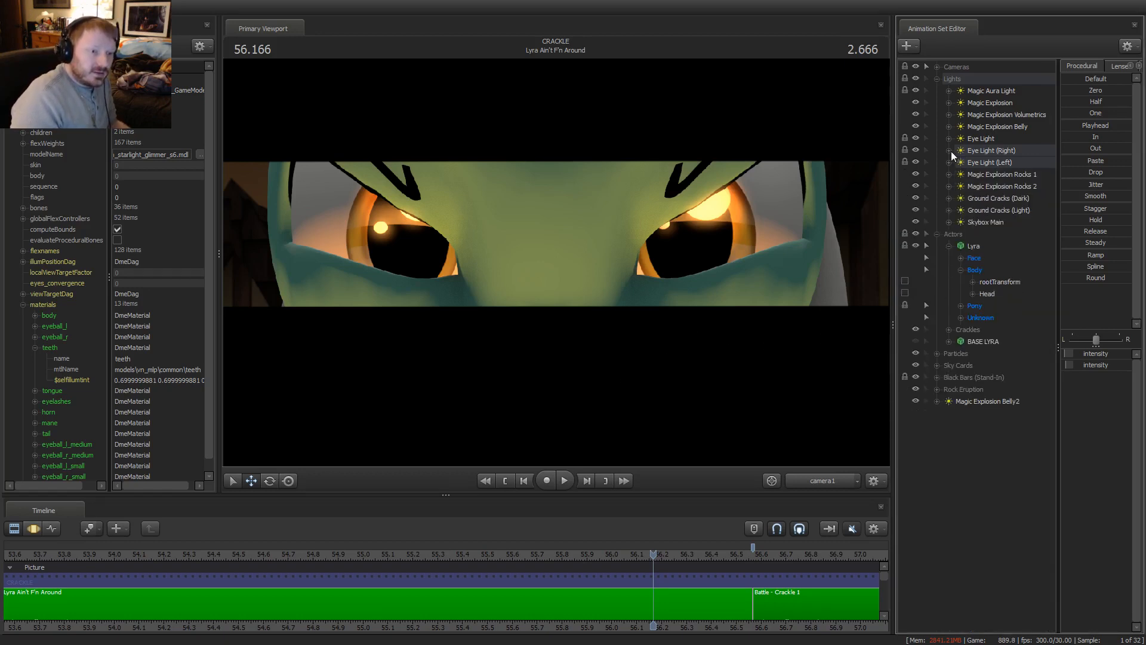
left_click(936, 79)
left_click(937, 90)
scroll(380, 583, "down", 3)
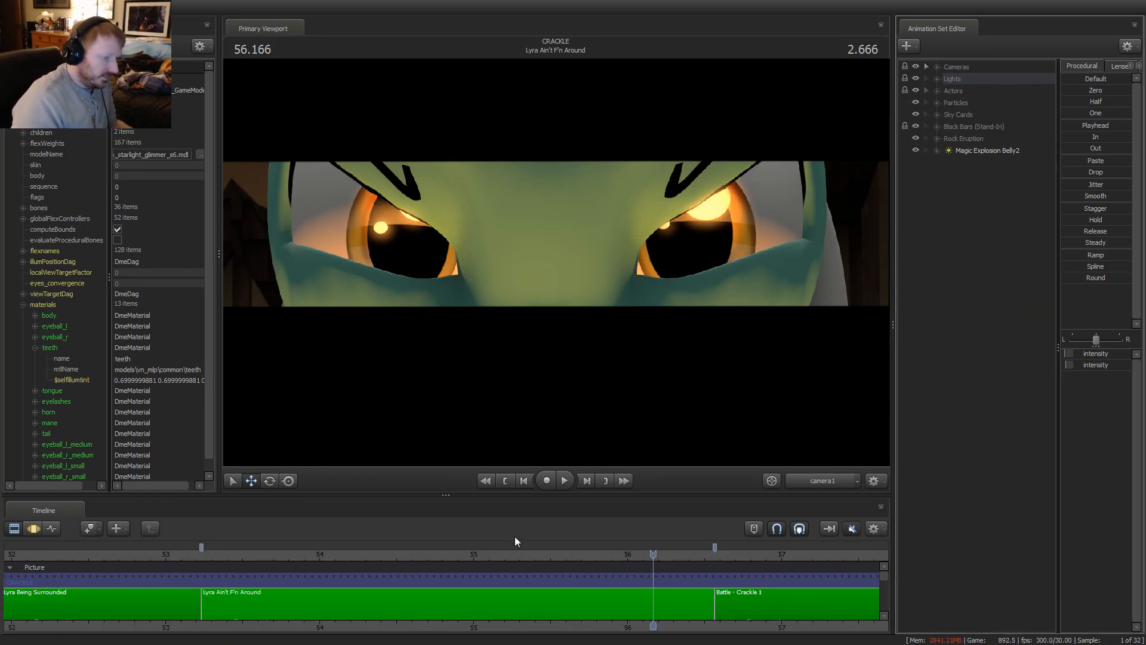
Hide the Black Bars (Stand-In) group, and enlarge the timeline around the sound tracks
left_click(915, 127)
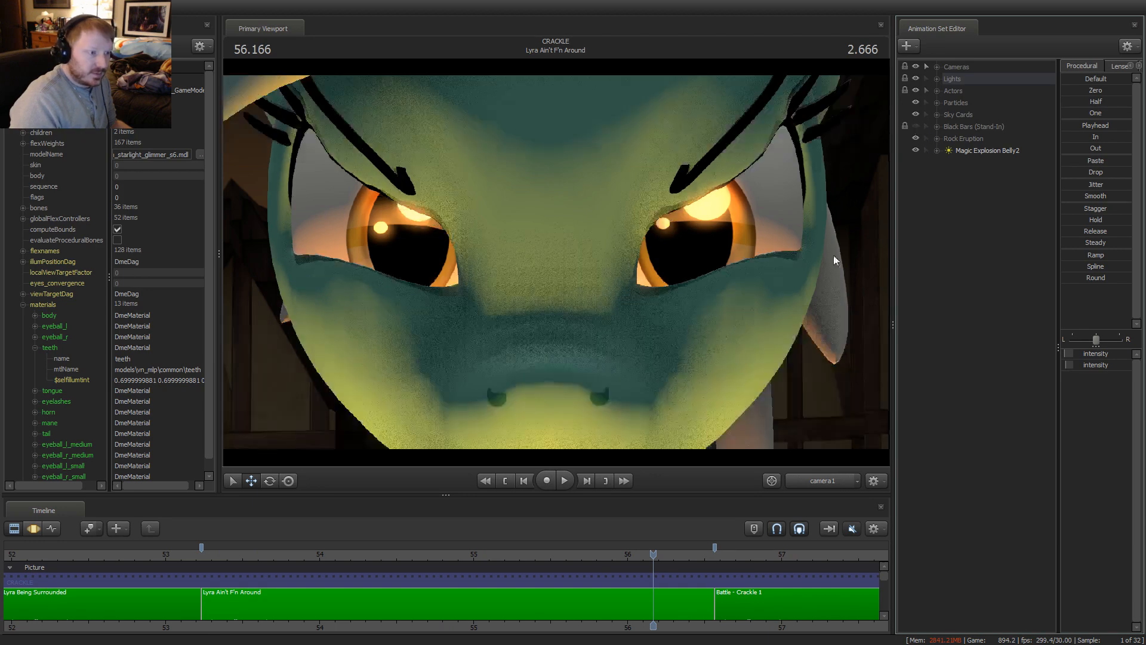
scroll(544, 579, "down", 5)
scroll(546, 579, "down", 8)
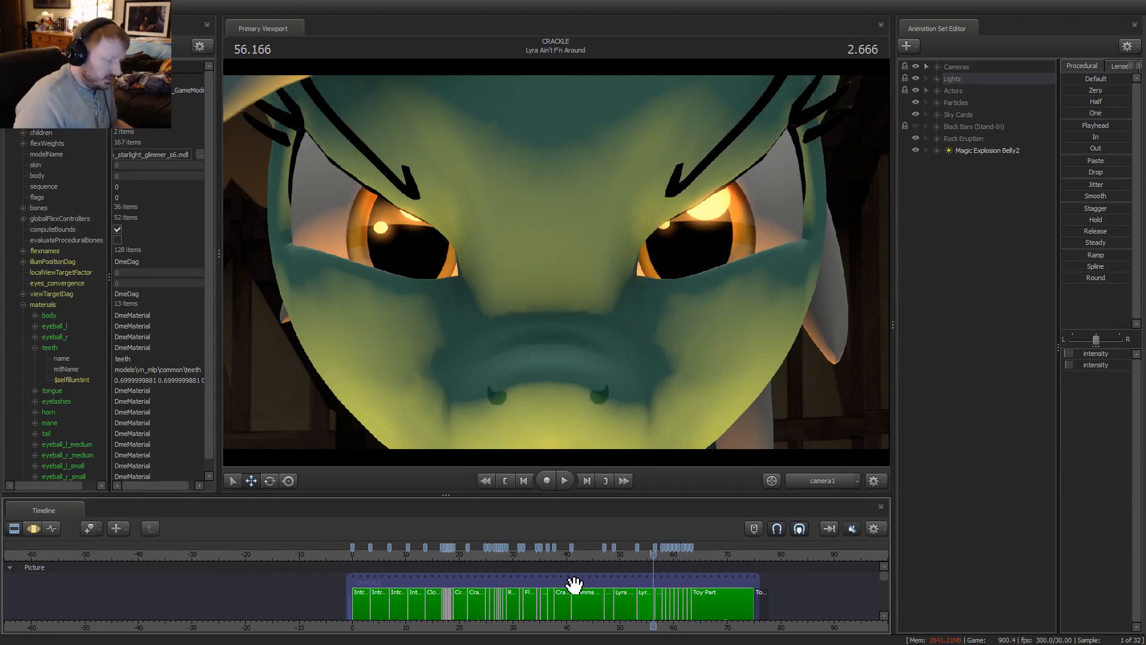
scroll(571, 582, "up", 3)
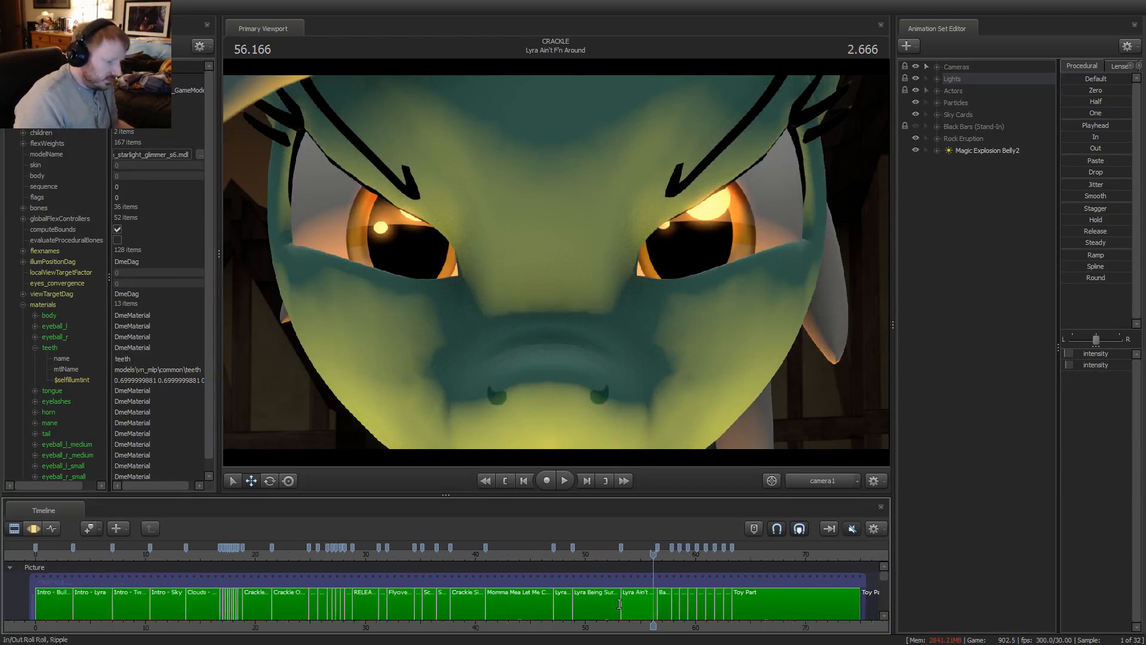
scroll(675, 607, "down", 2)
scroll(707, 604, "up", 2)
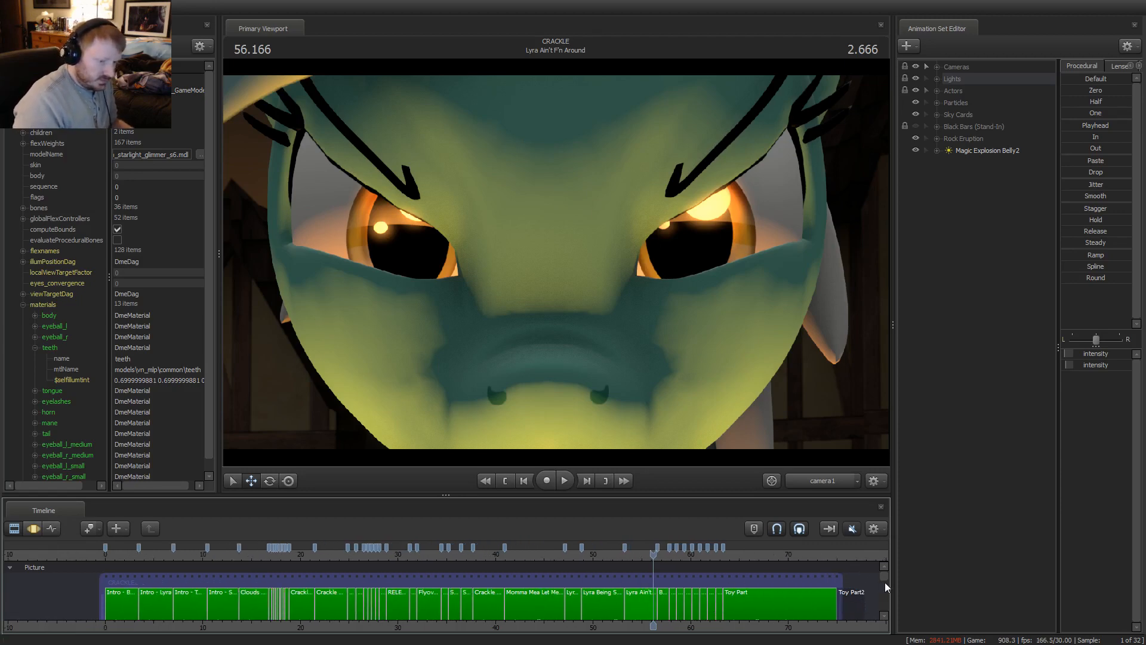
left_click_drag(886, 582, 890, 588)
scroll(327, 558, "down", 1)
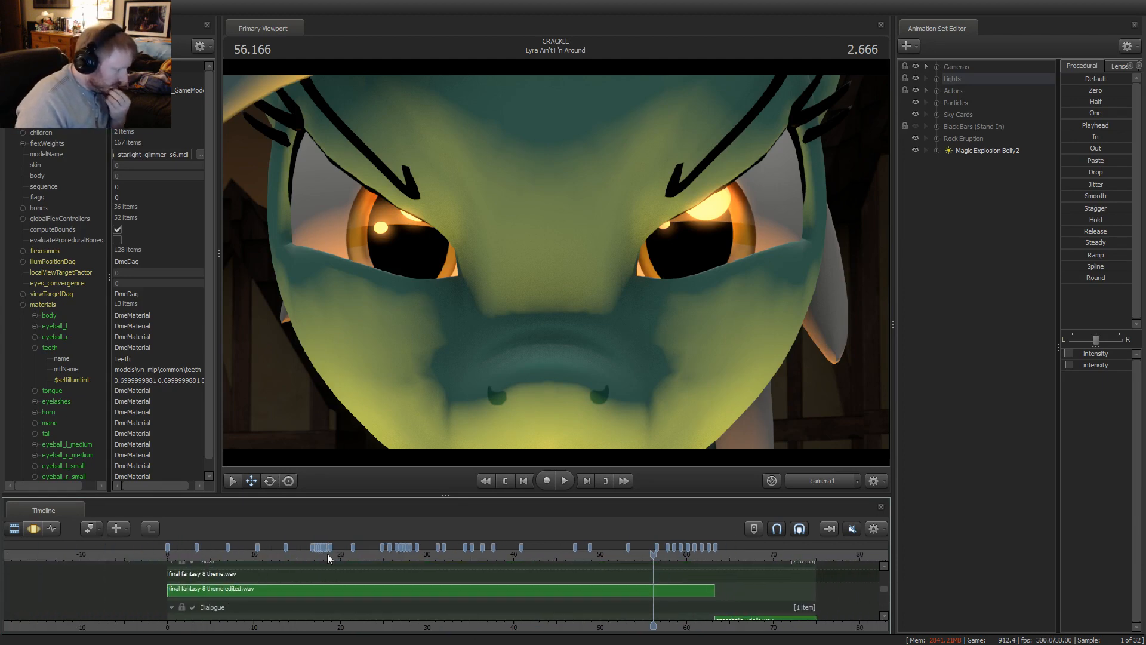
left_click_drag(789, 495, 746, 417)
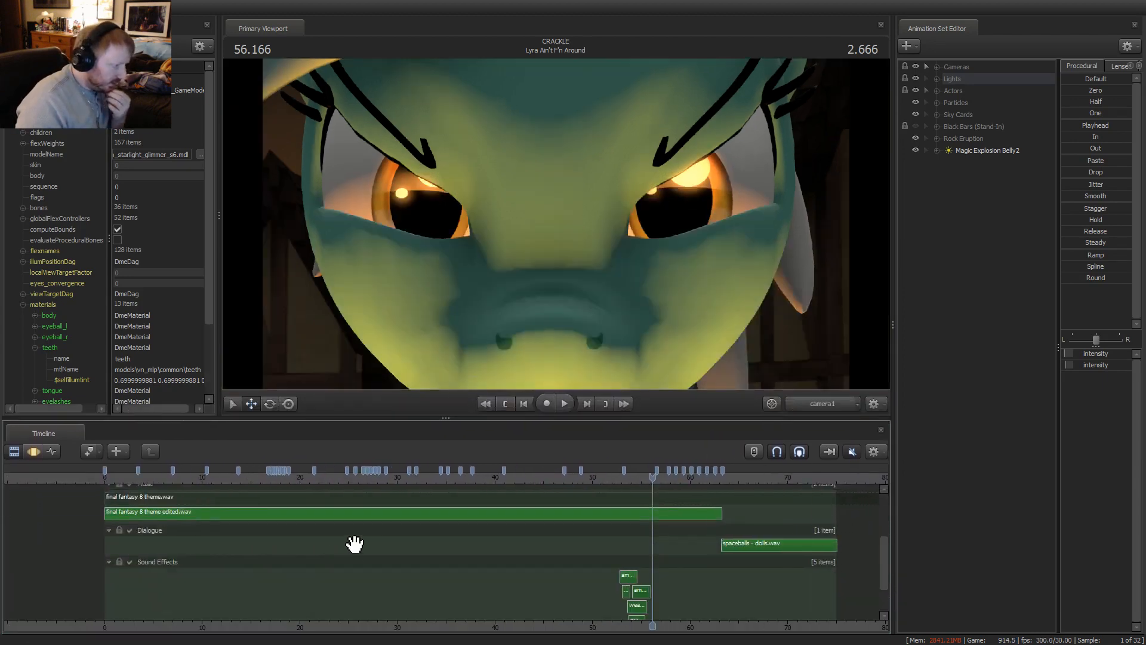
Set the volume of the Music sound track to 1
scroll(639, 545, "down", 1)
scroll(566, 527, "up", 2)
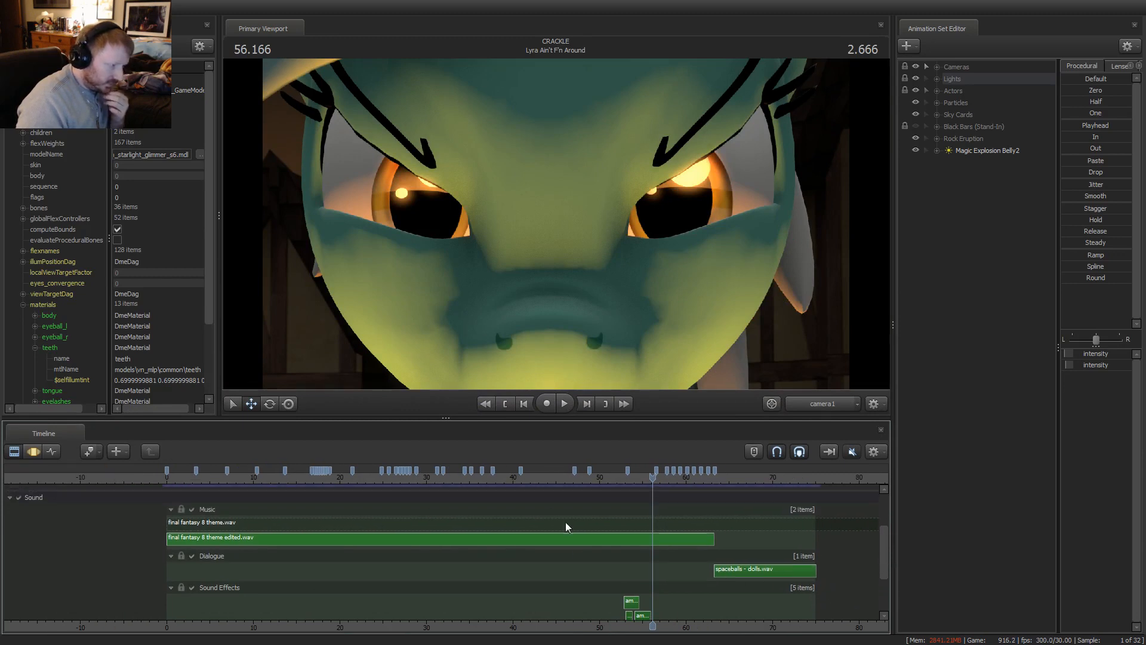
right_click(249, 506)
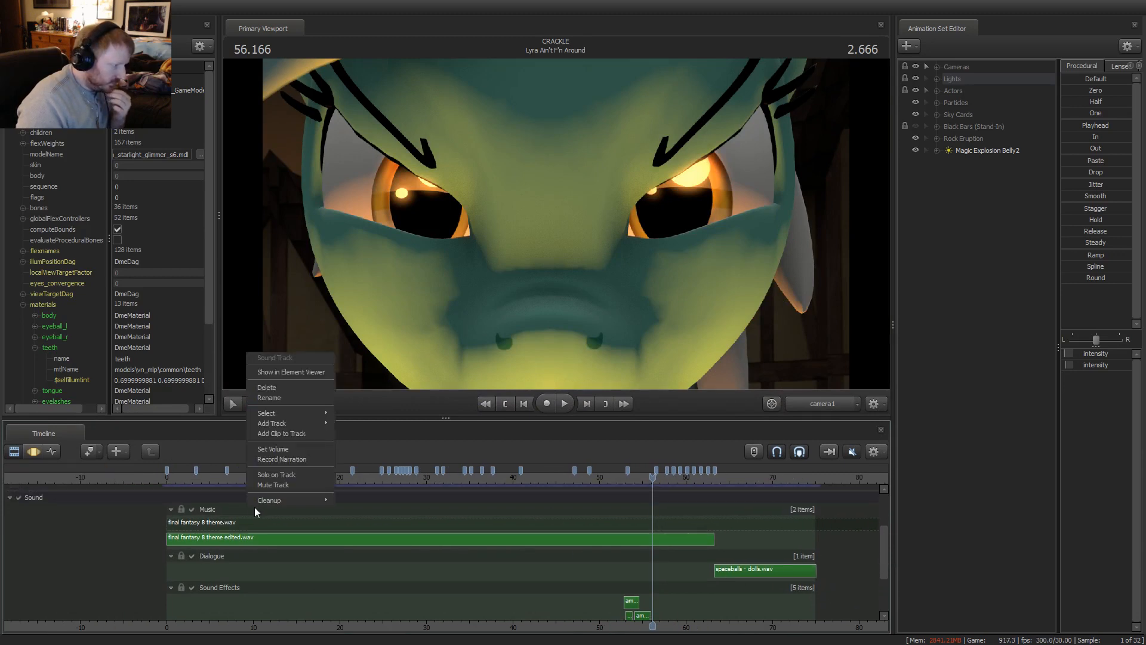
left_click(277, 447)
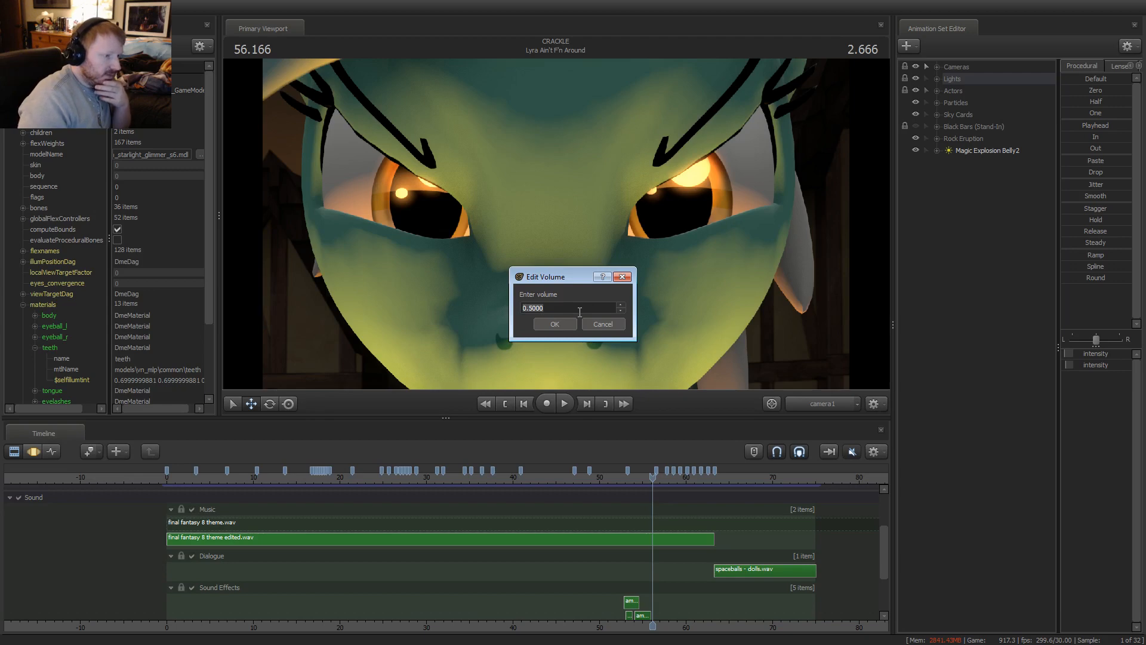
type("1")
key("Return")
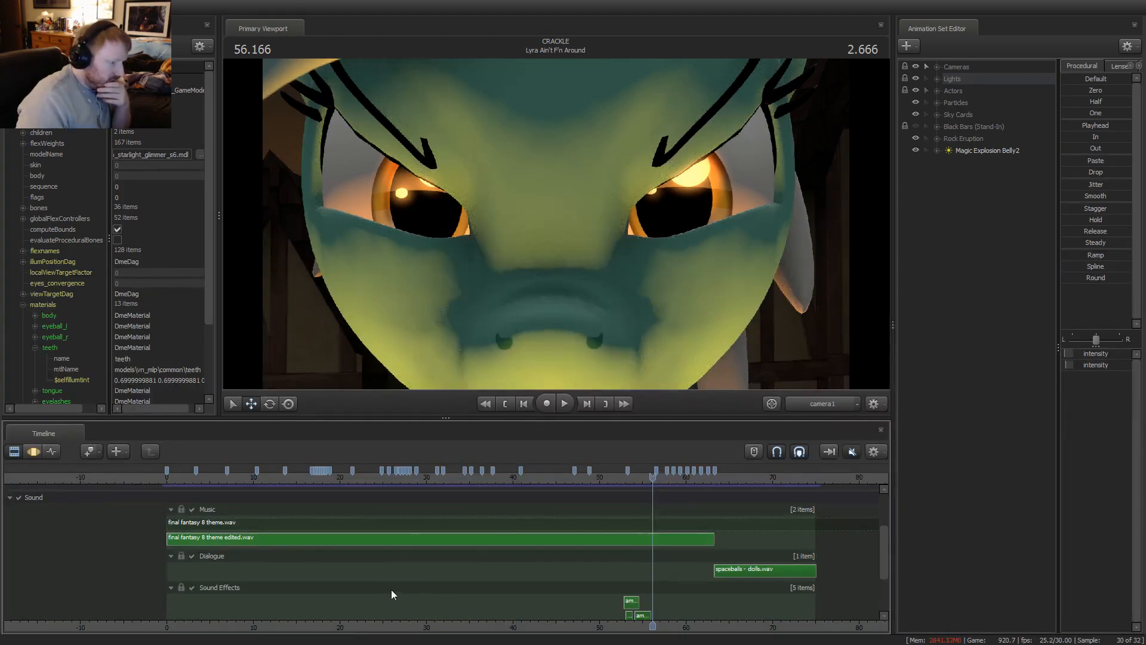
Check the volume settings of the Sound Effects and Dialogue tracks
right_click(391, 591)
left_click(422, 530)
left_click(555, 322)
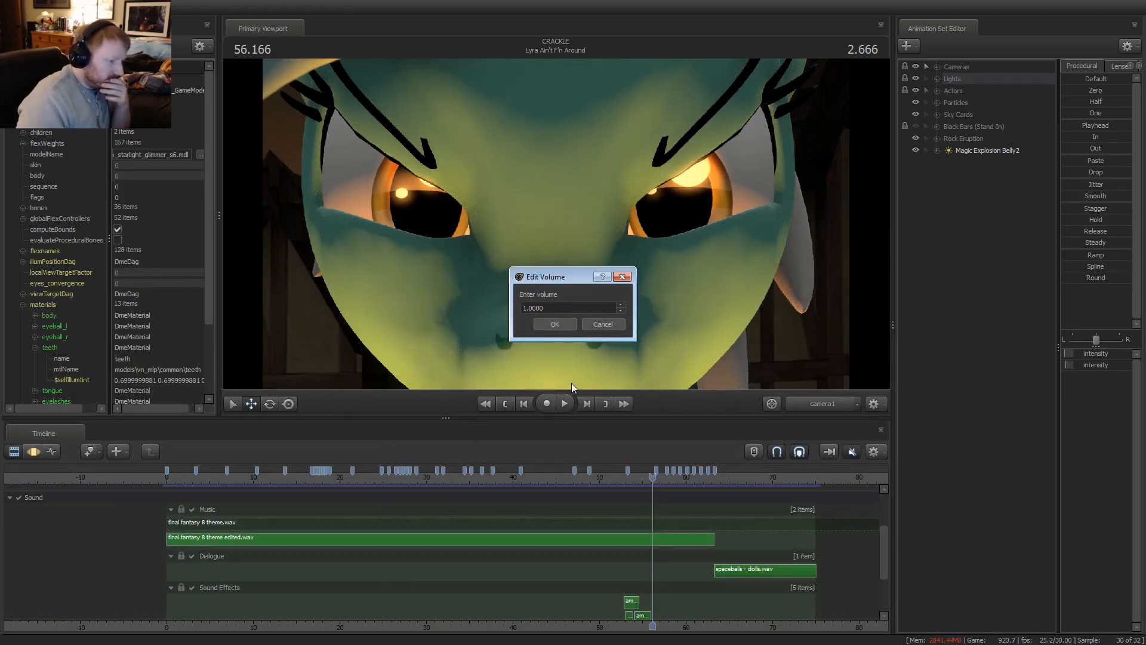
right_click(385, 560)
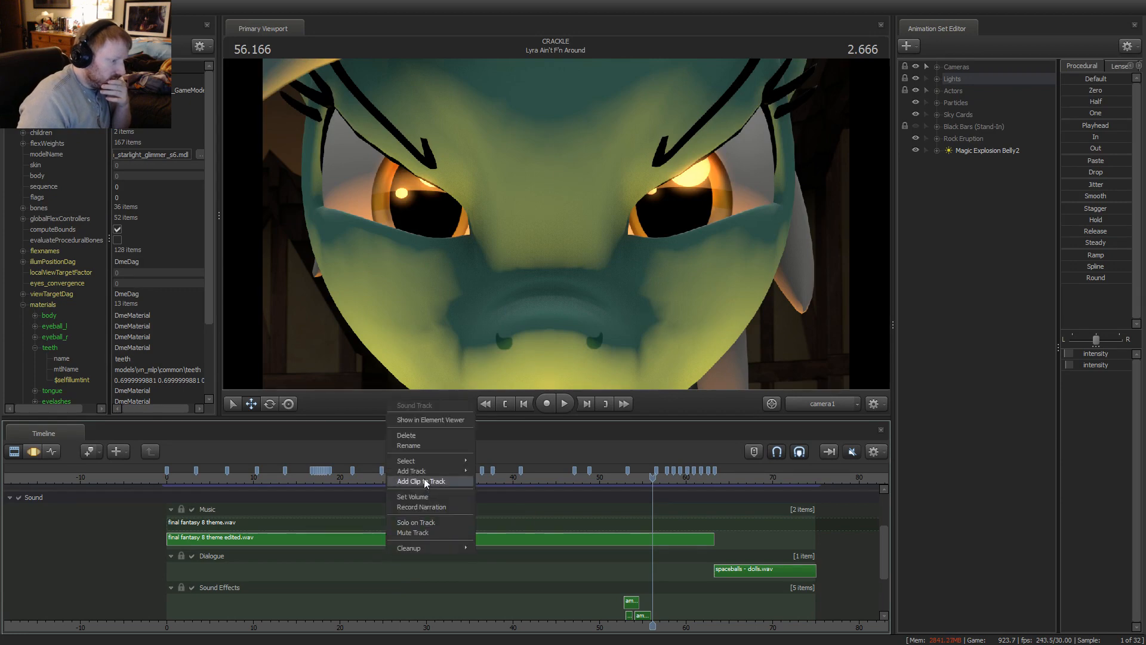
left_click(425, 494)
key("Return")
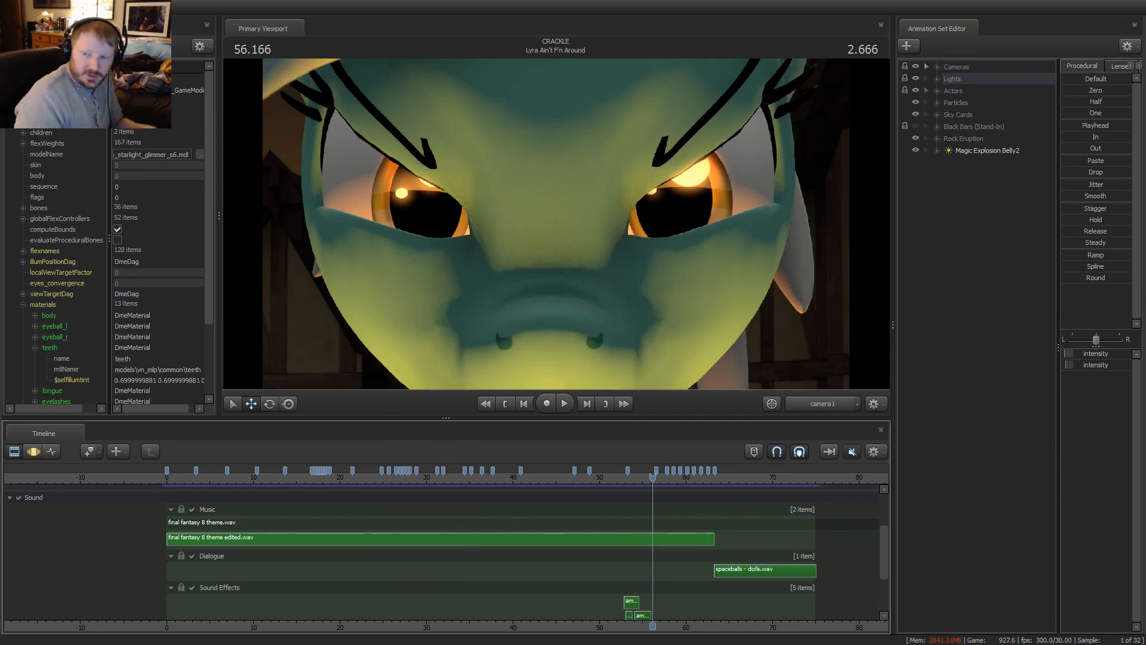
Unmute the timeline audio and listen to the mix twice, playing from about 51.3 in Lyra Being Surrounded
left_click(611, 474)
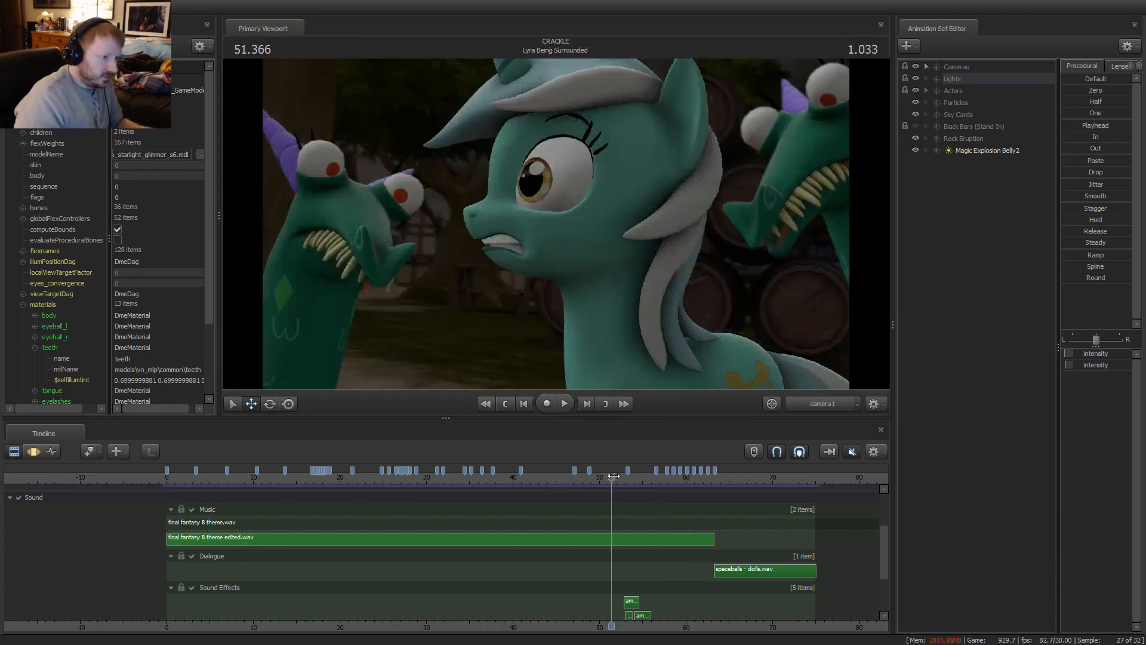
left_click(852, 451)
key("space")
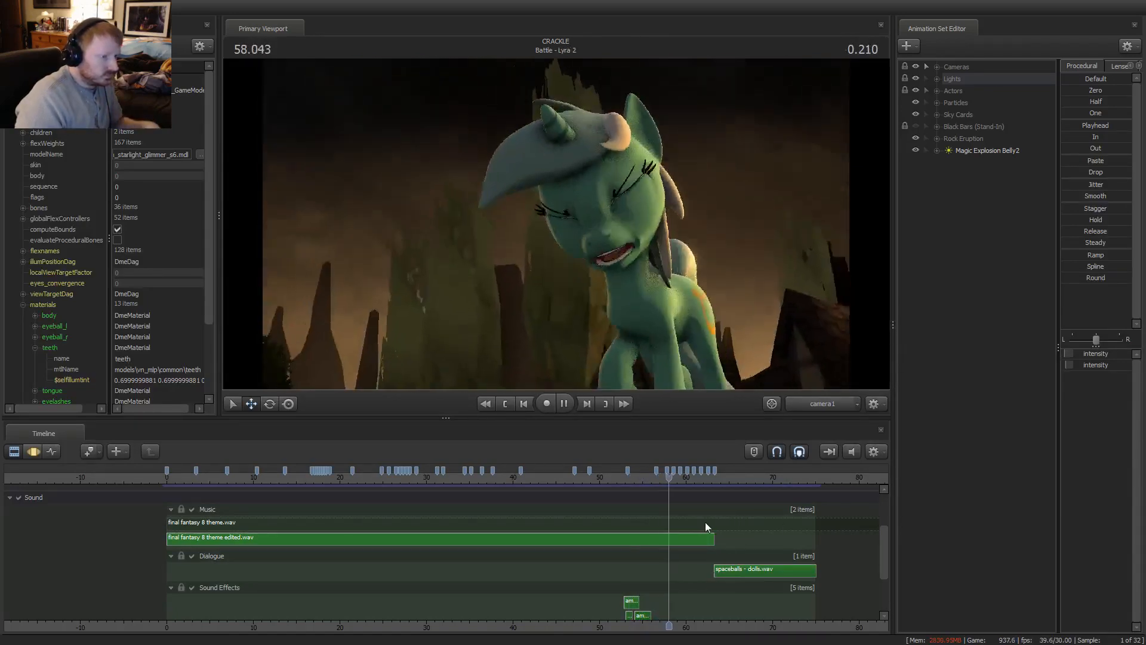
left_click_drag(713, 482, 698, 481)
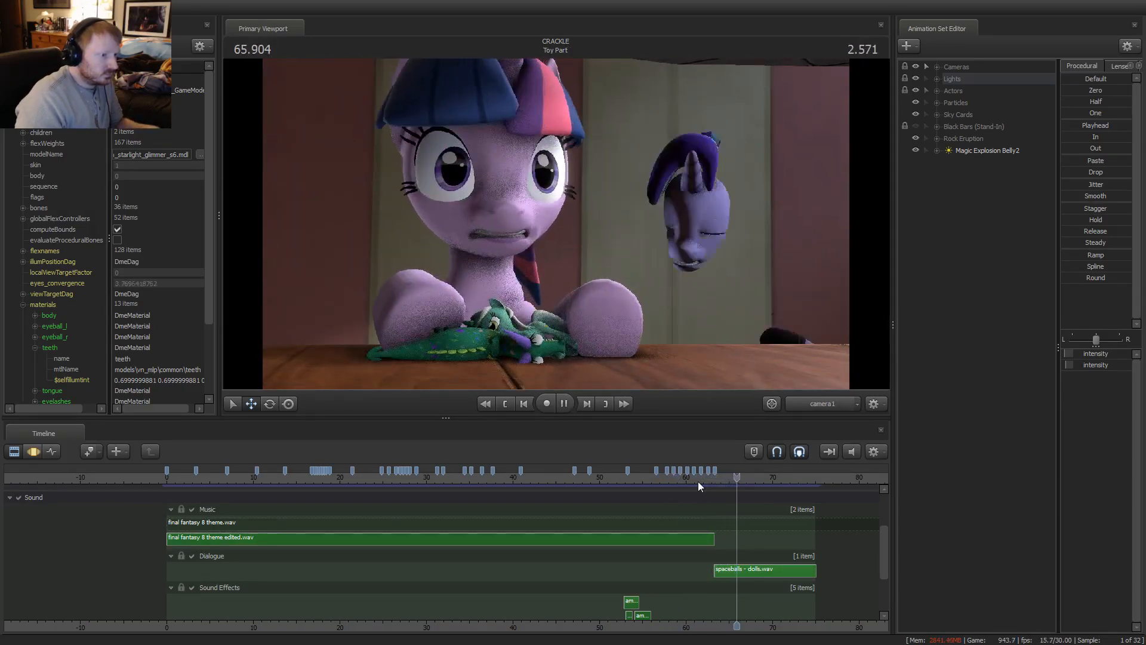
key("space")
left_click(611, 476)
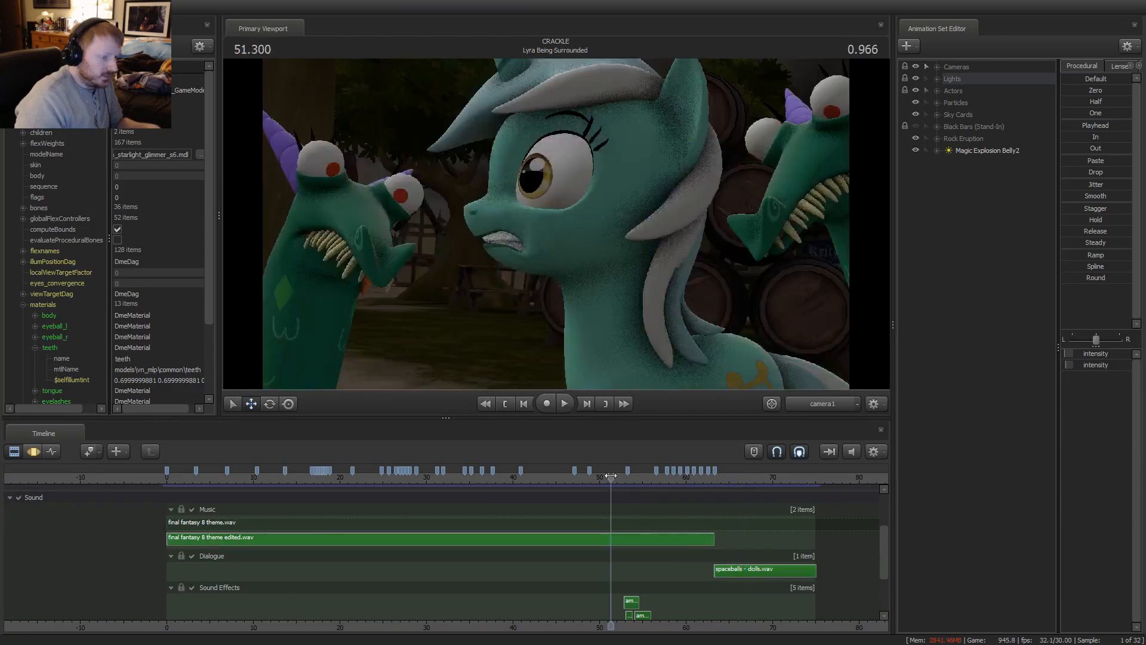
key("space")
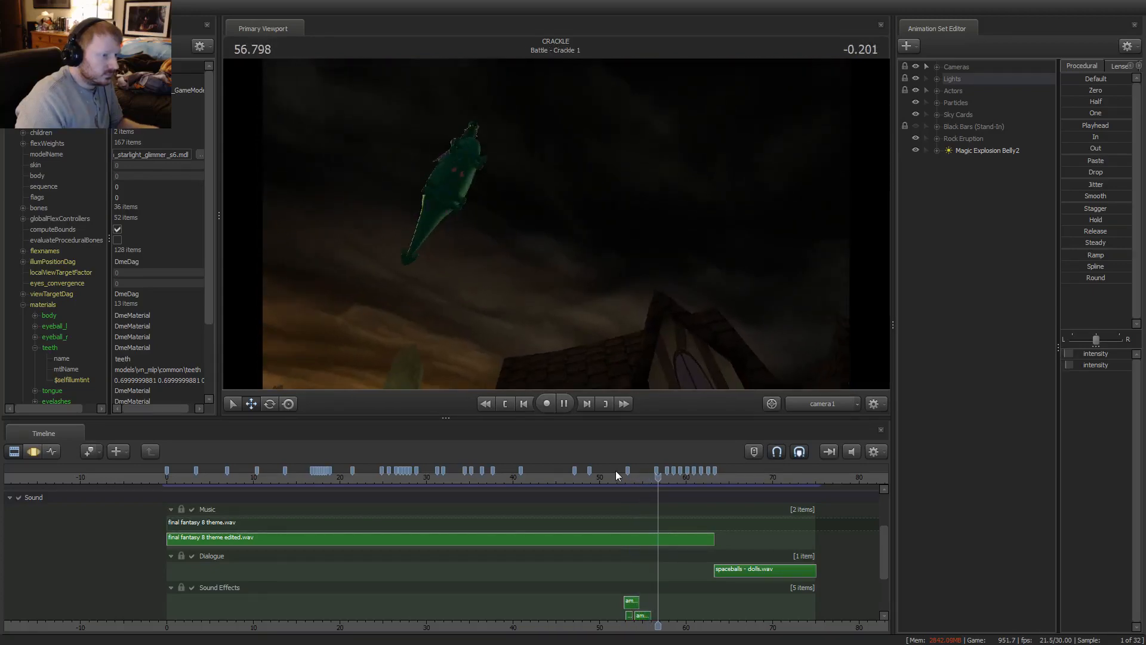
key("space")
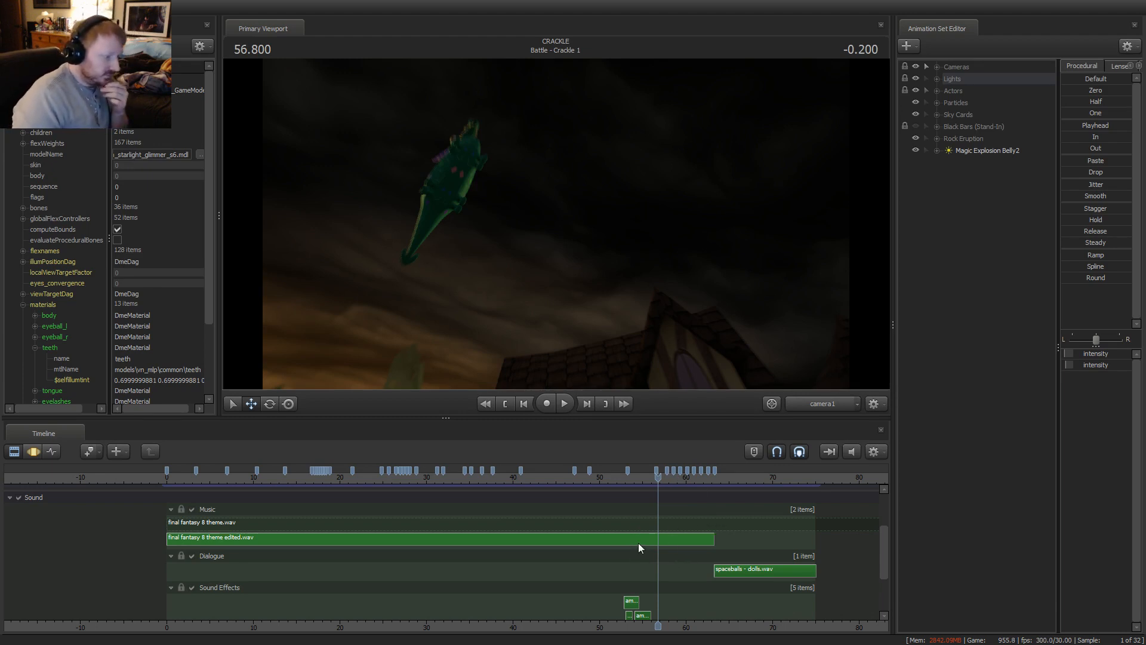
Check the individual clip volumes of final fantasy 8 theme edited.wav and spaceballs - dolls.wav without changing them
scroll(642, 544, "down", 1)
left_click_drag(886, 549, 883, 572)
scroll(877, 571, "up", 2)
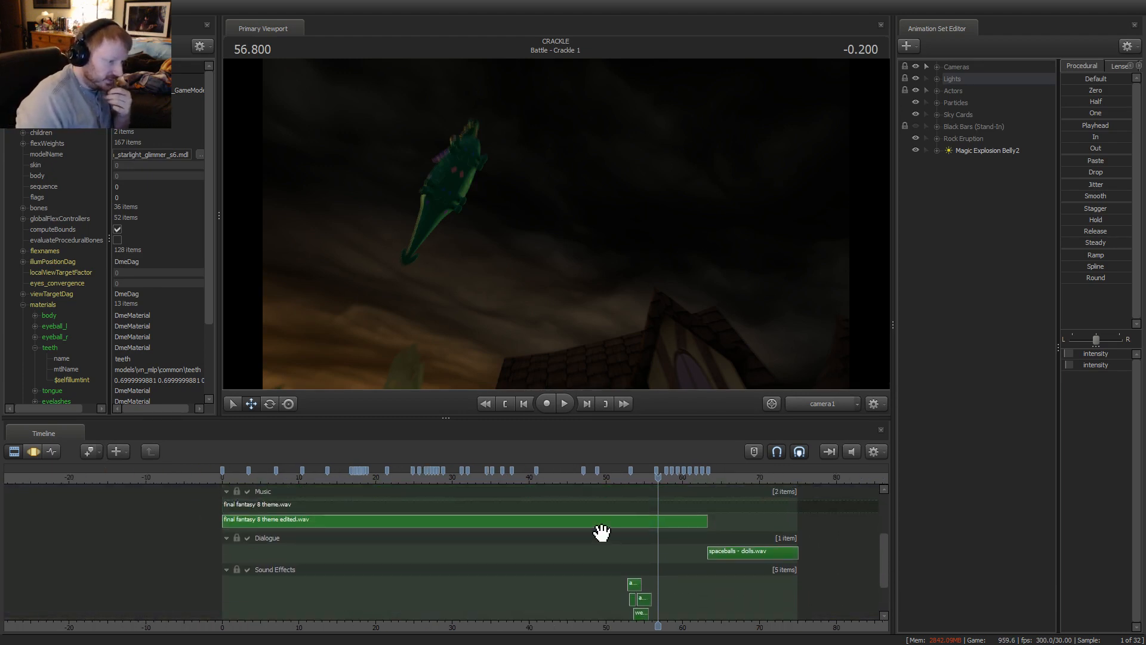
left_click(595, 524)
right_click(594, 525)
left_click(630, 465)
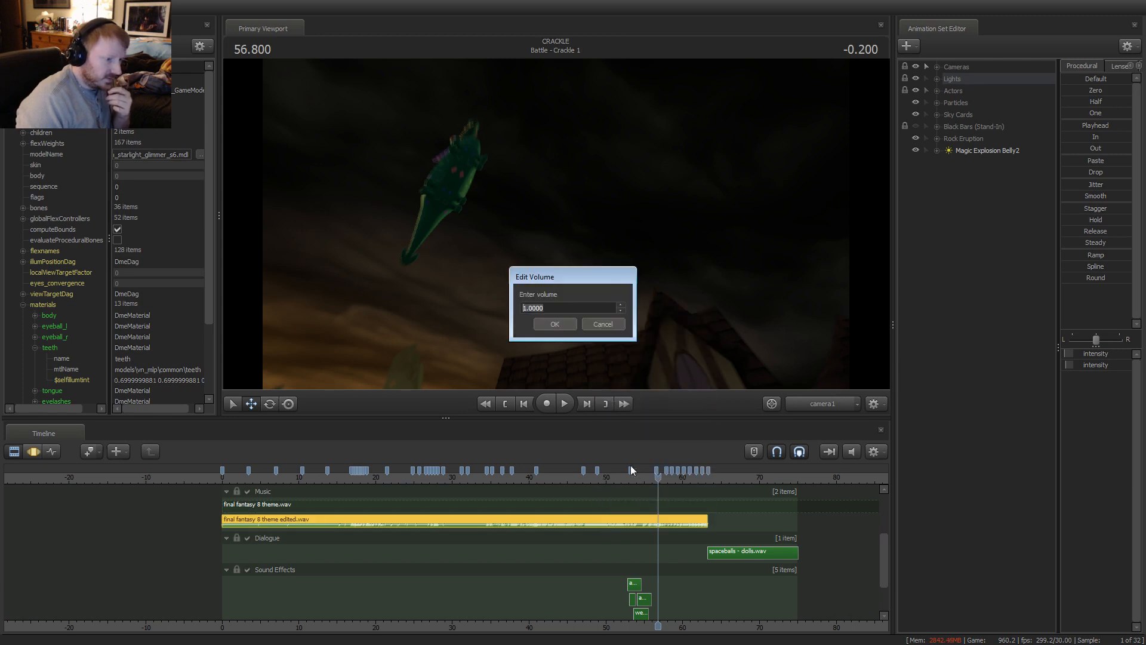
left_click(598, 317)
right_click(739, 548)
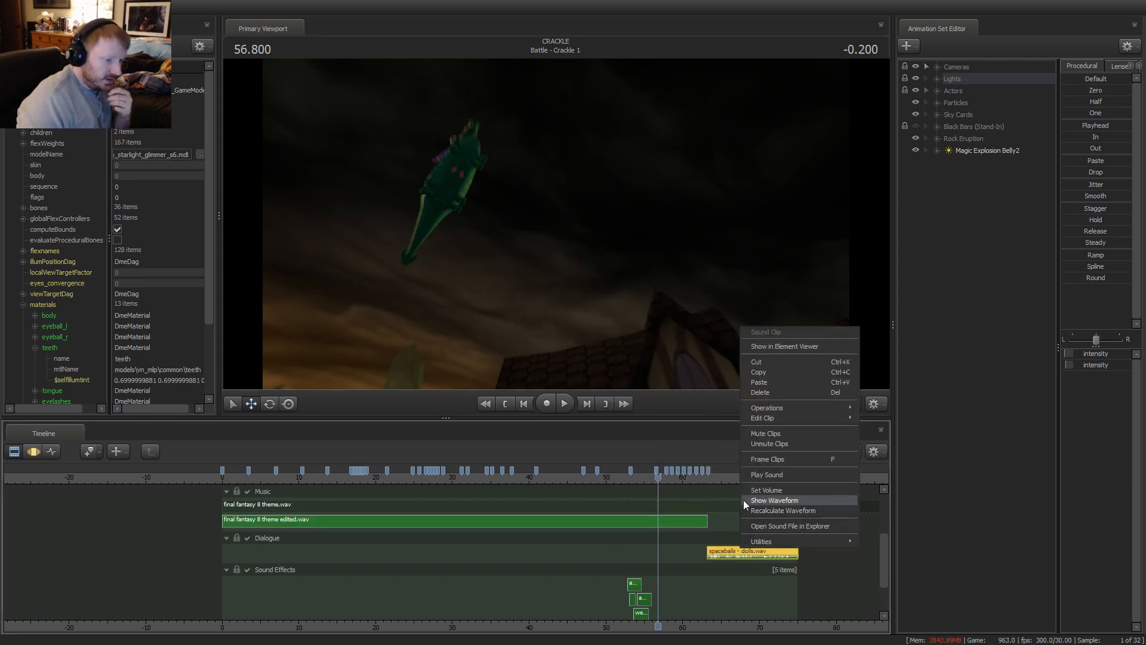
left_click(763, 487)
left_click(603, 324)
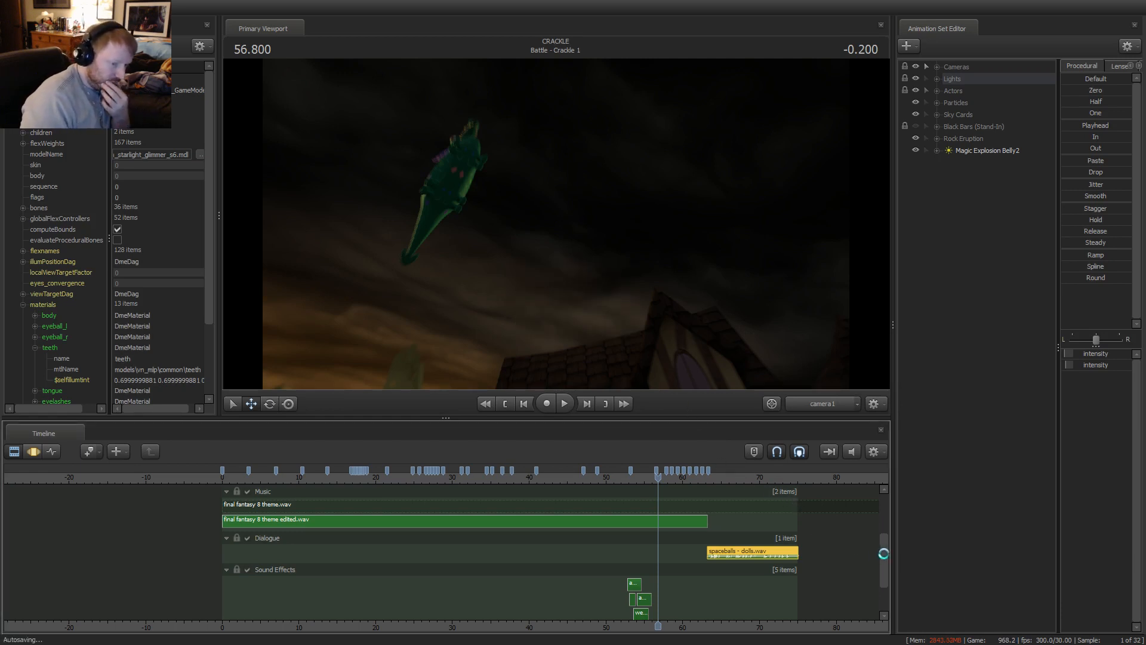
Bring the Picture track back into the timeline, and switch from full screen to a regular window with the taskbar showing
left_click_drag(887, 562, 885, 524)
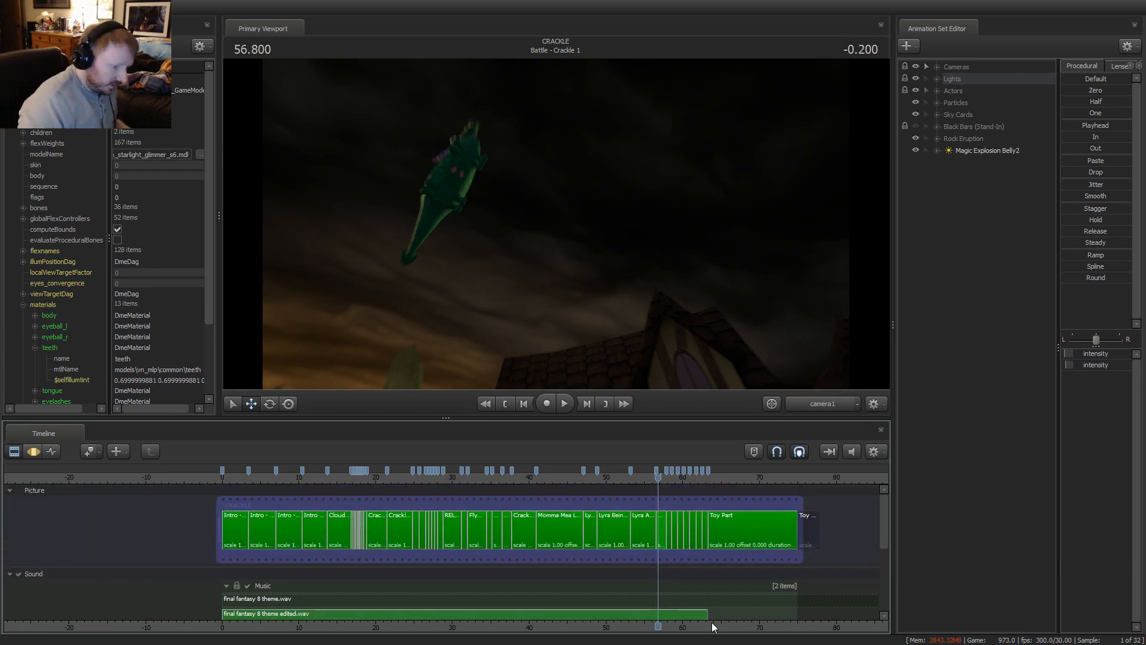
left_click(721, 598)
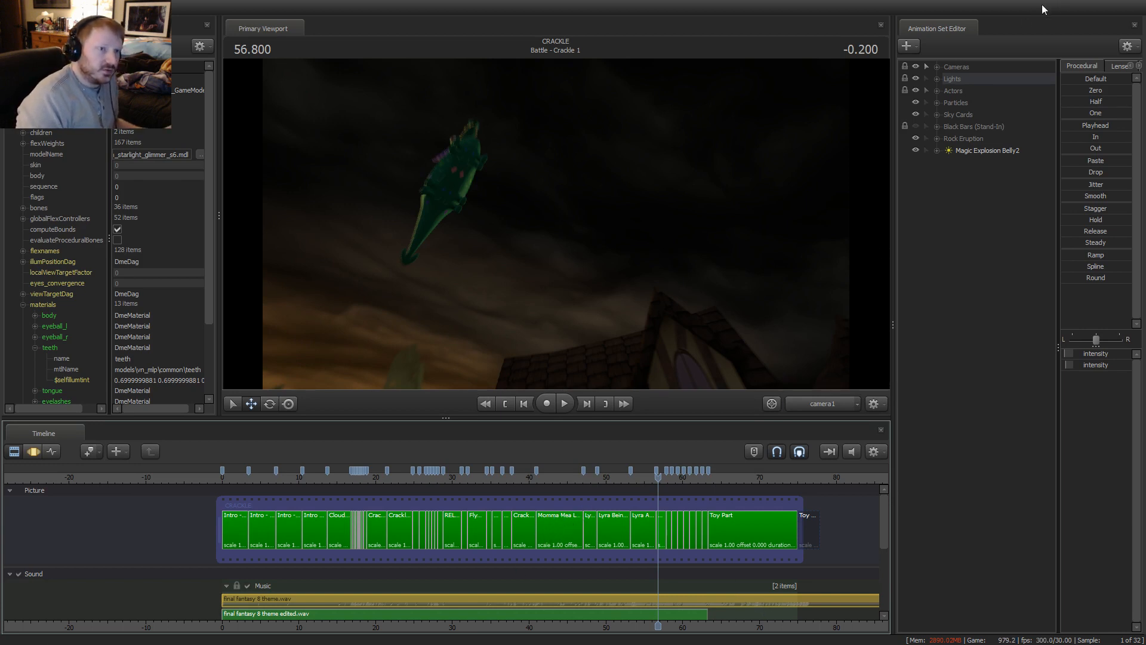
left_click(111, 7)
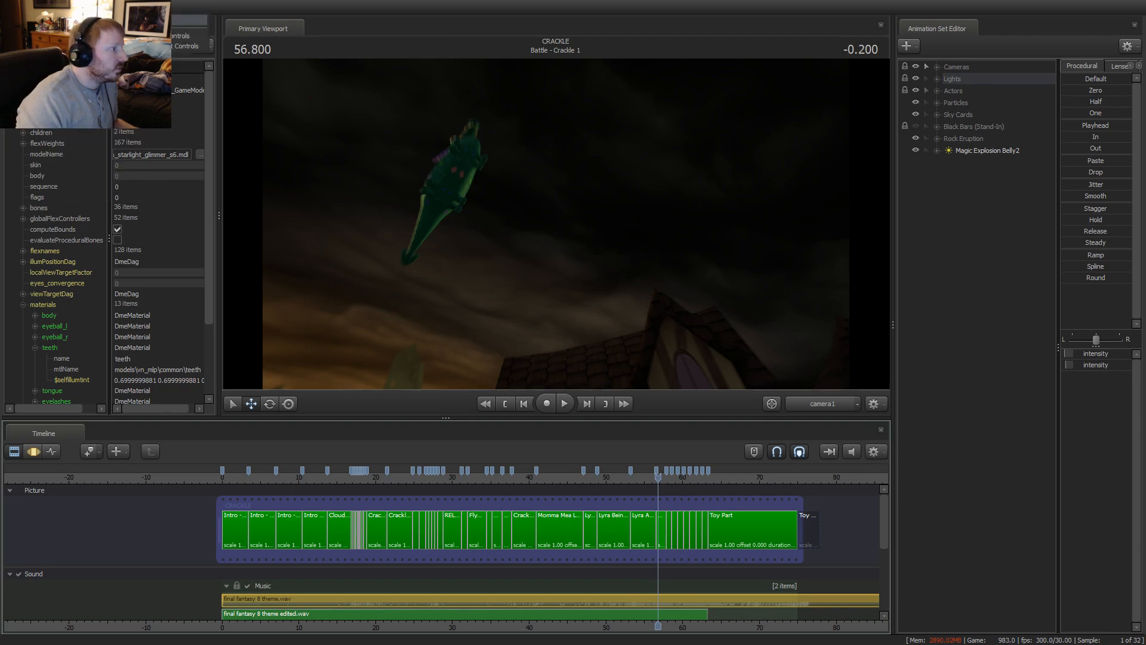
left_click(146, 20)
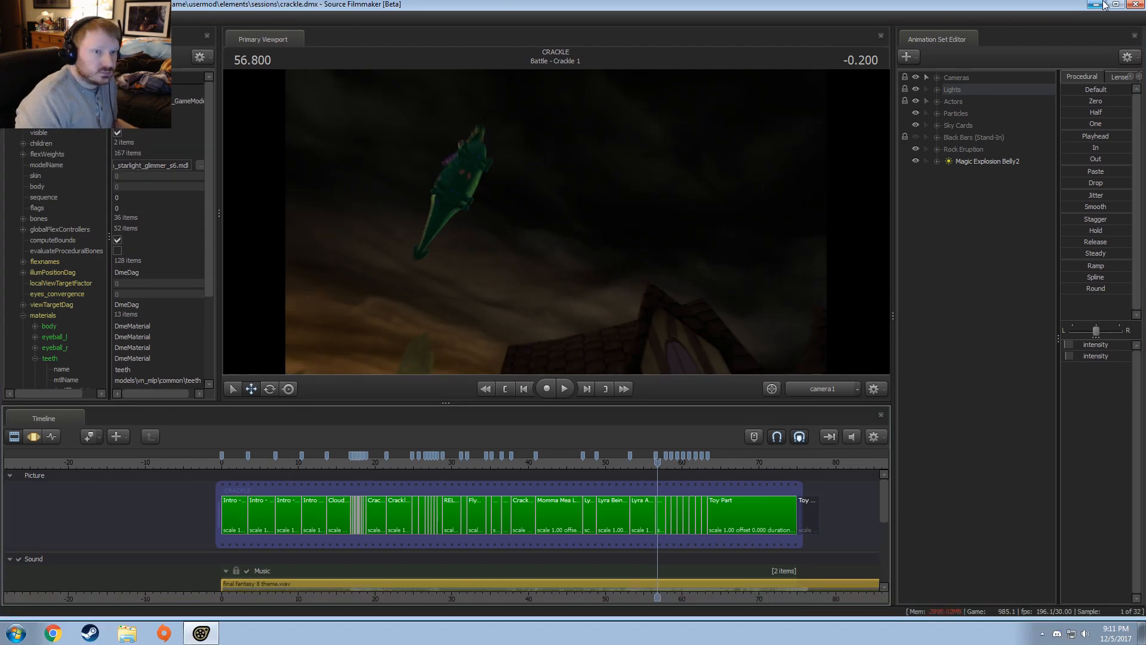
left_click(1116, 4)
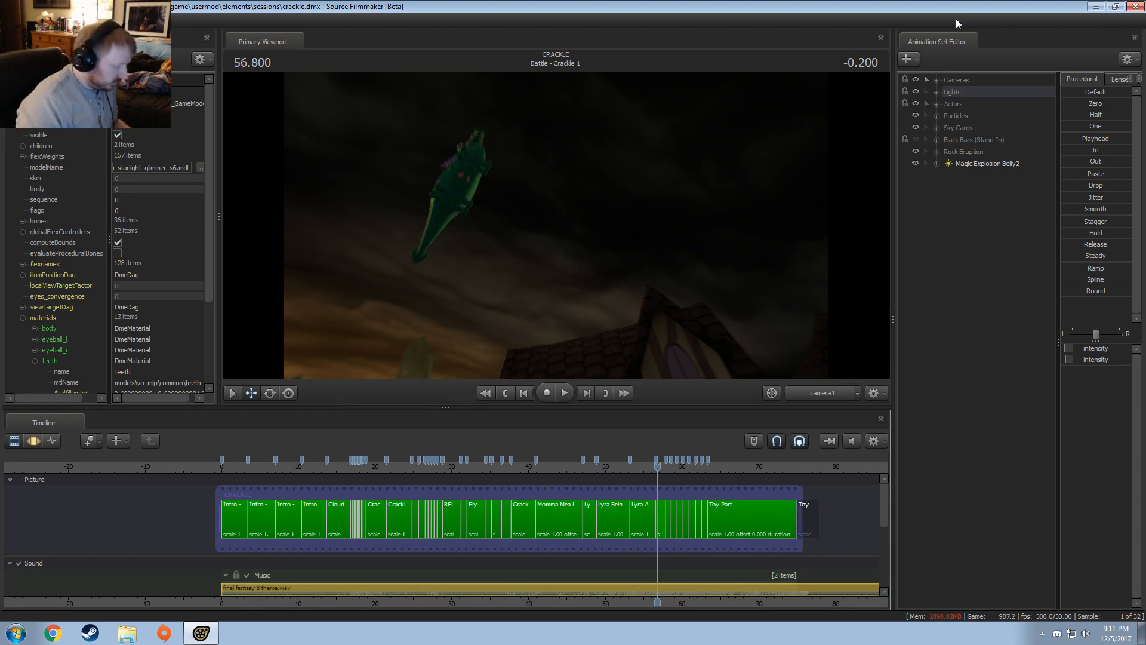
Select the Scootaloo Hiding in House 2 shot at 36.866 and show its Beauty Incarnate group
left_click(502, 471)
scroll(507, 472, "up", 5)
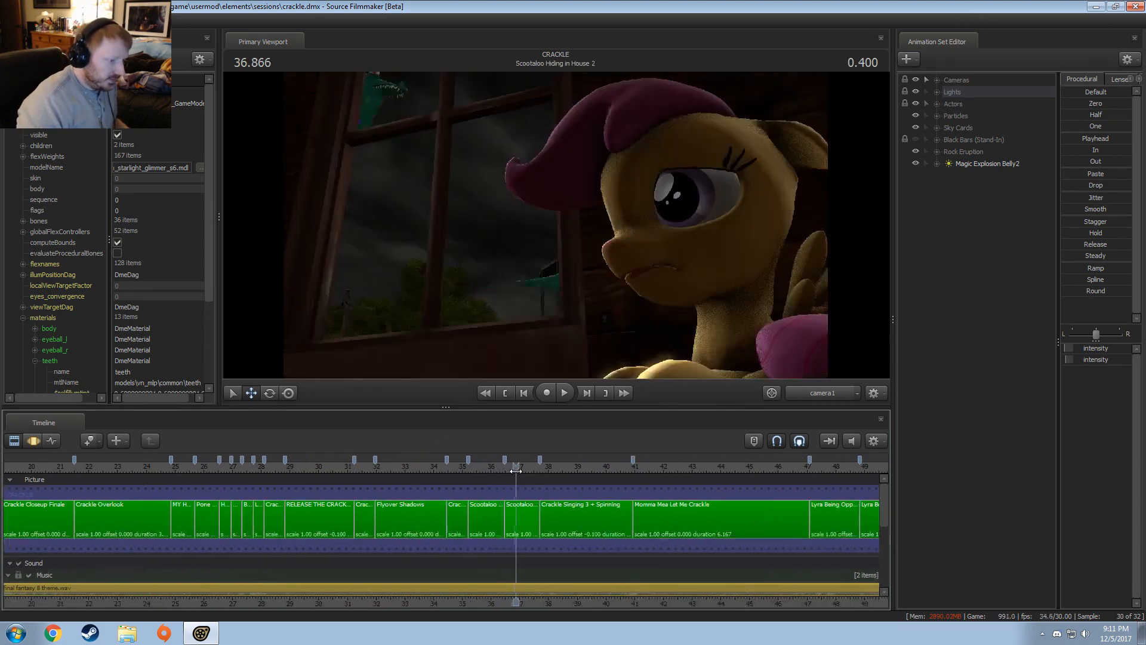
left_click(522, 518)
left_click(914, 140)
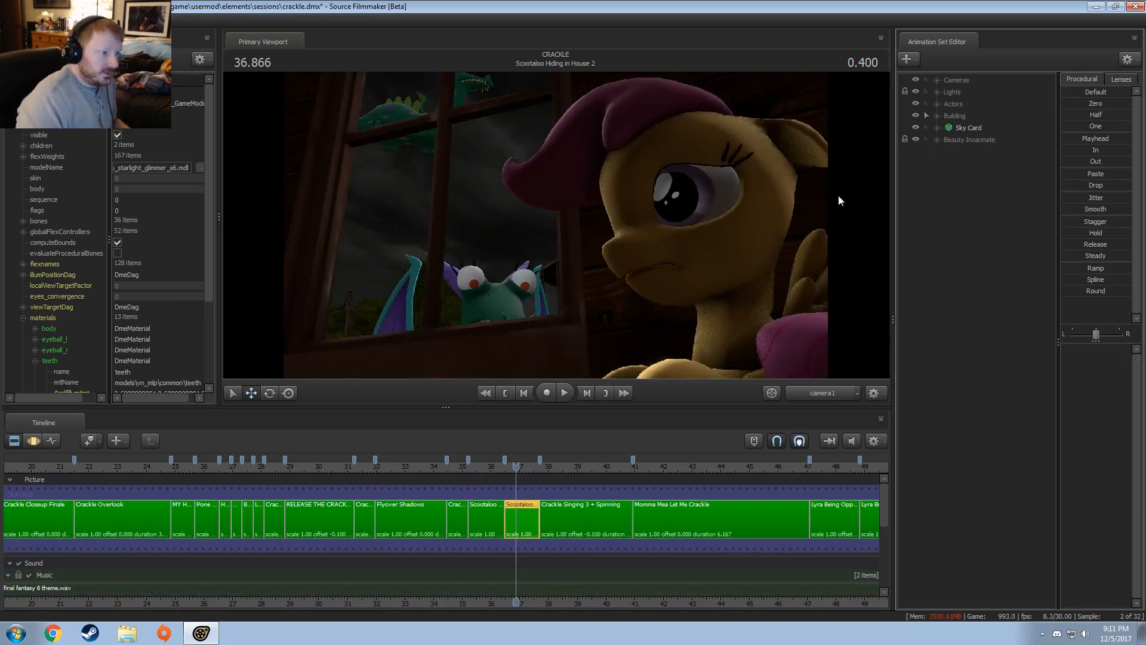
Play back Scootaloo Hiding in House 2 with Beauty Incarnate showing, and hide that group again
key("space")
key("space")
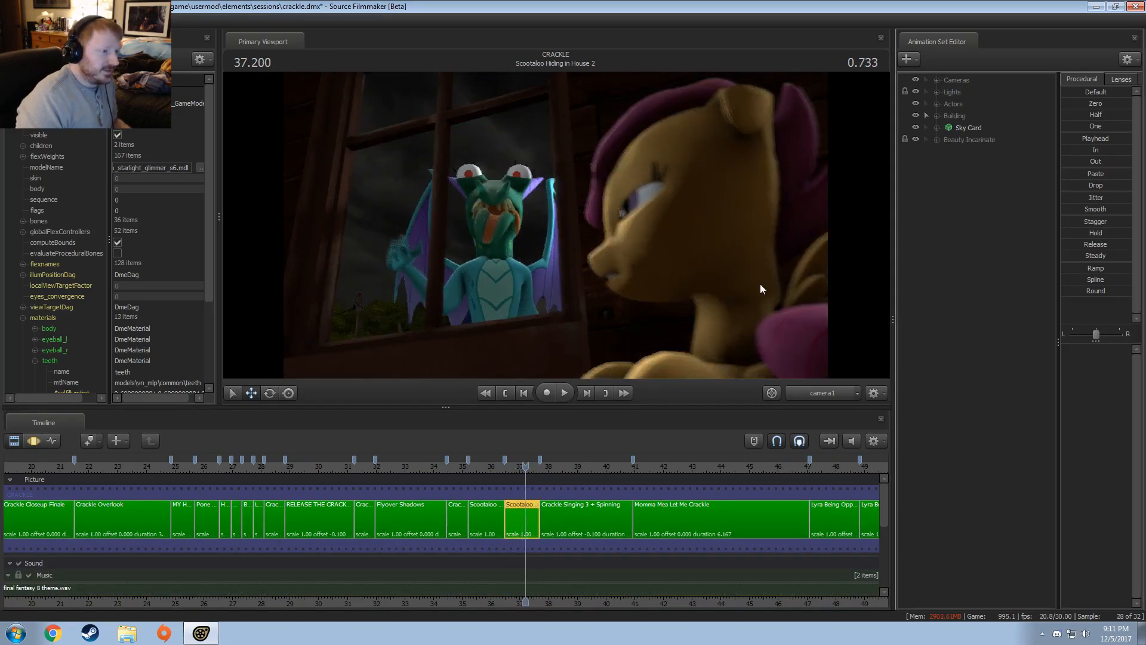
left_click_drag(530, 464, 506, 464)
key("space")
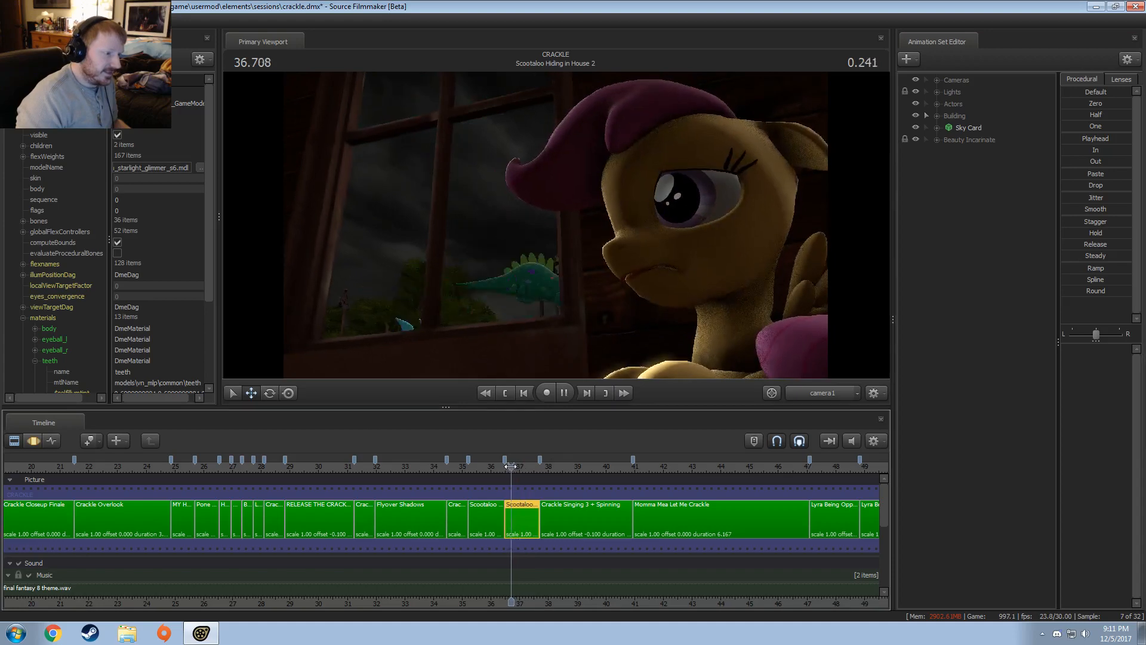
key("space")
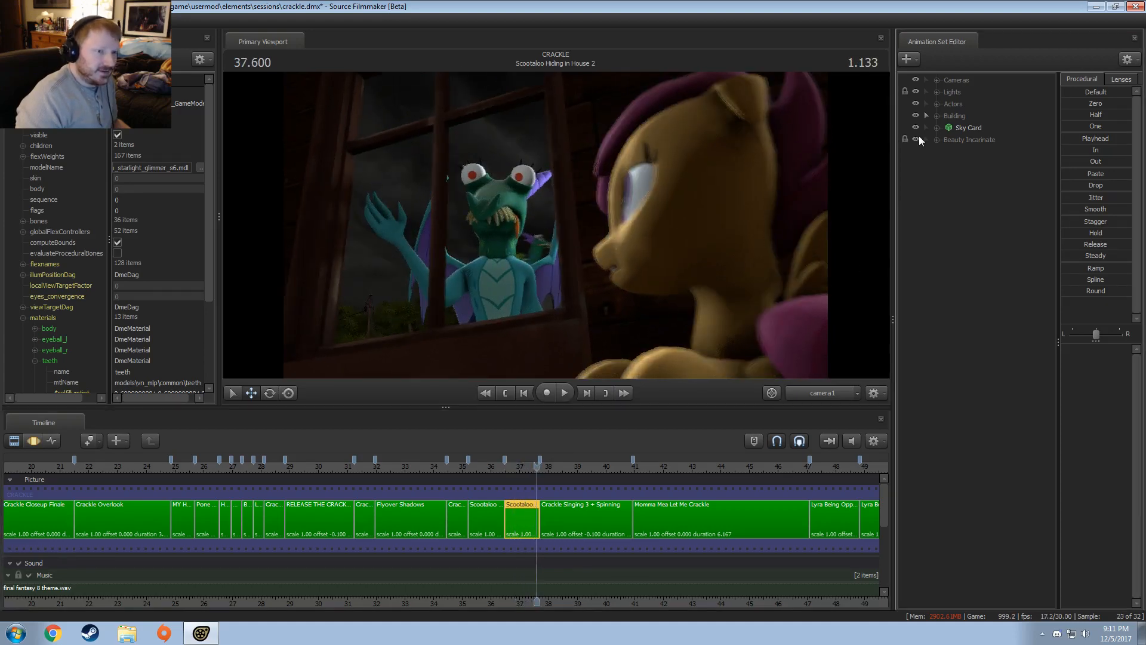
left_click(916, 138)
scroll(446, 507, "down", 5)
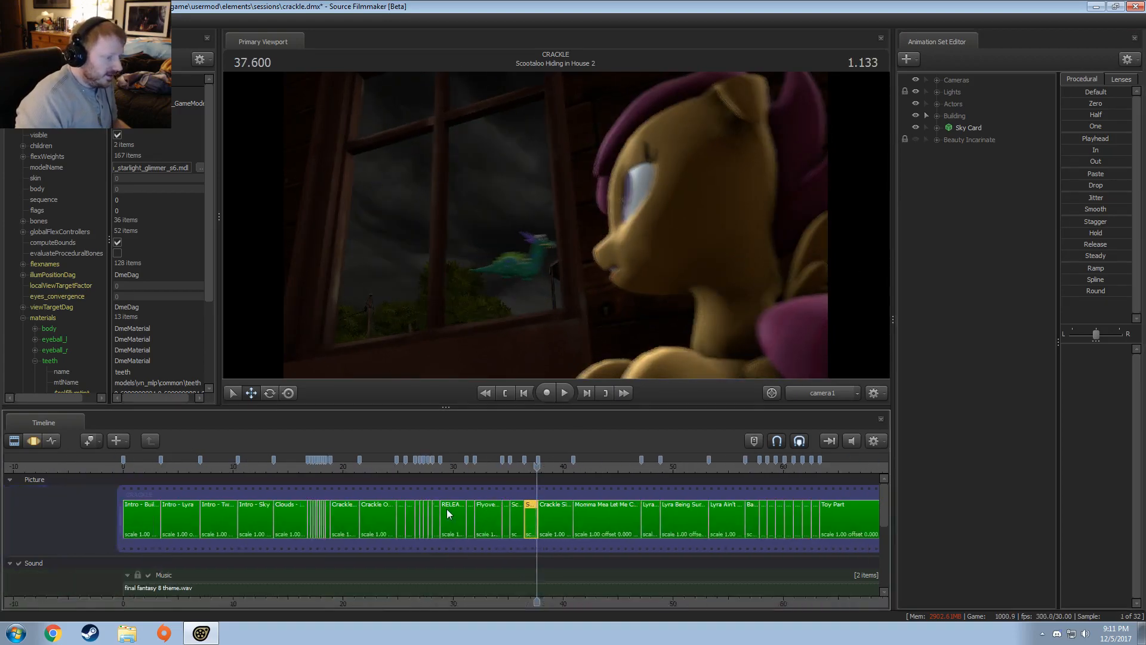
scroll(821, 497, "down", 1)
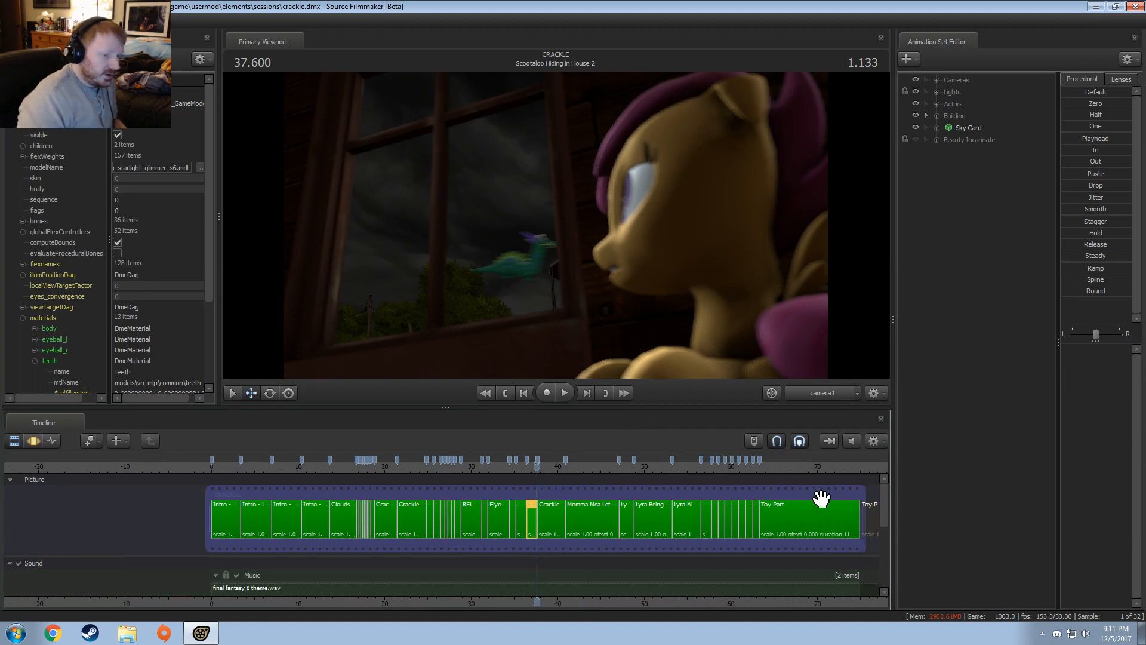
Mute the timeline sound and set the playhead to 63.300 in the Battle - Lyra 8 shot
left_click(757, 472)
scroll(757, 472, "up", 10)
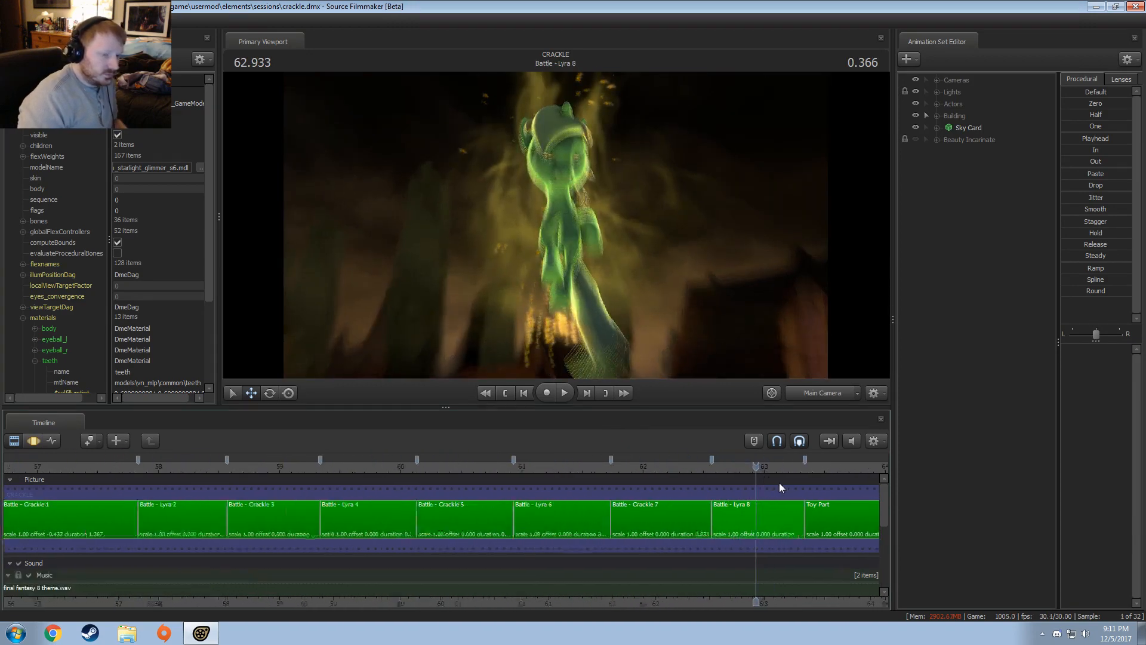
left_click(850, 441)
key("space")
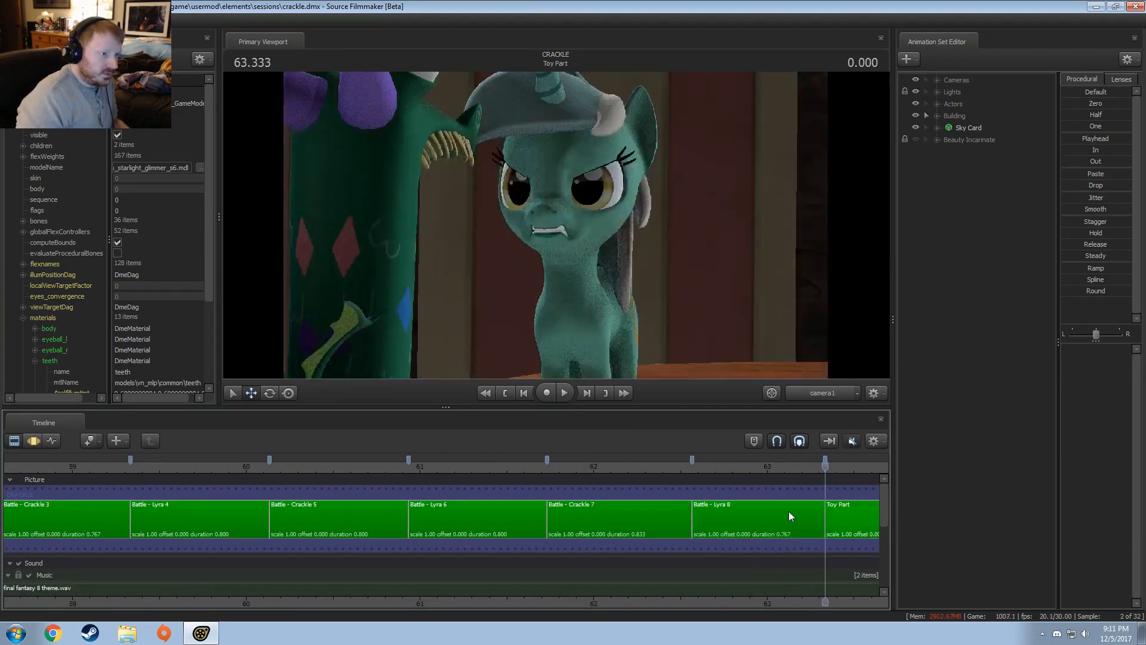
left_click(813, 472)
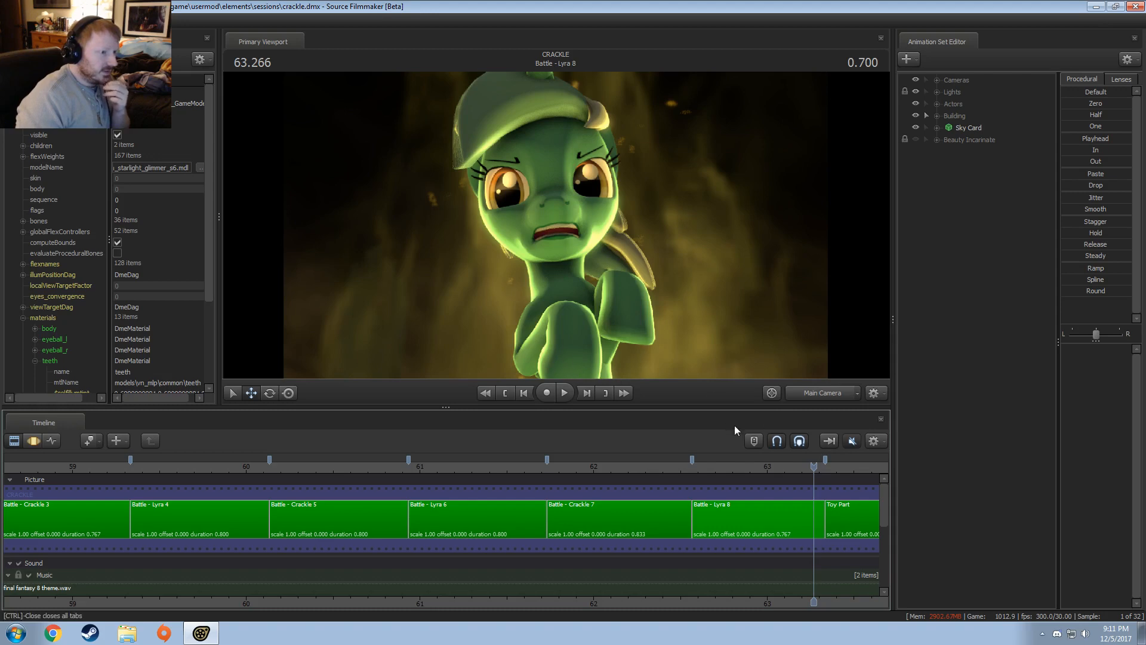
left_click(807, 465)
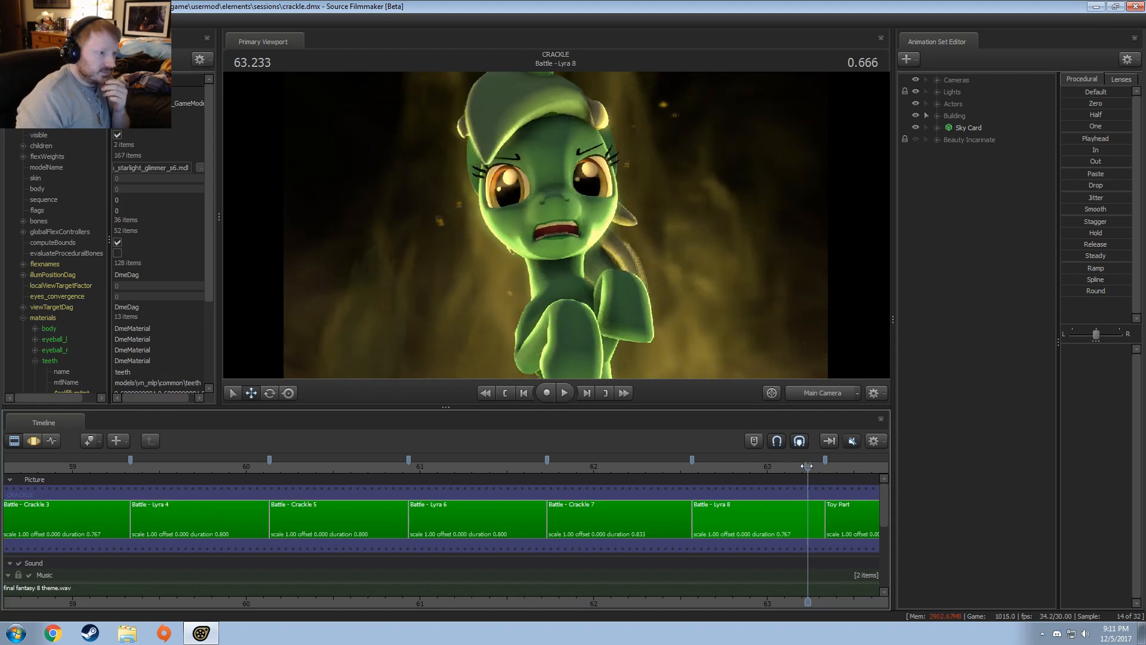
left_click(819, 467)
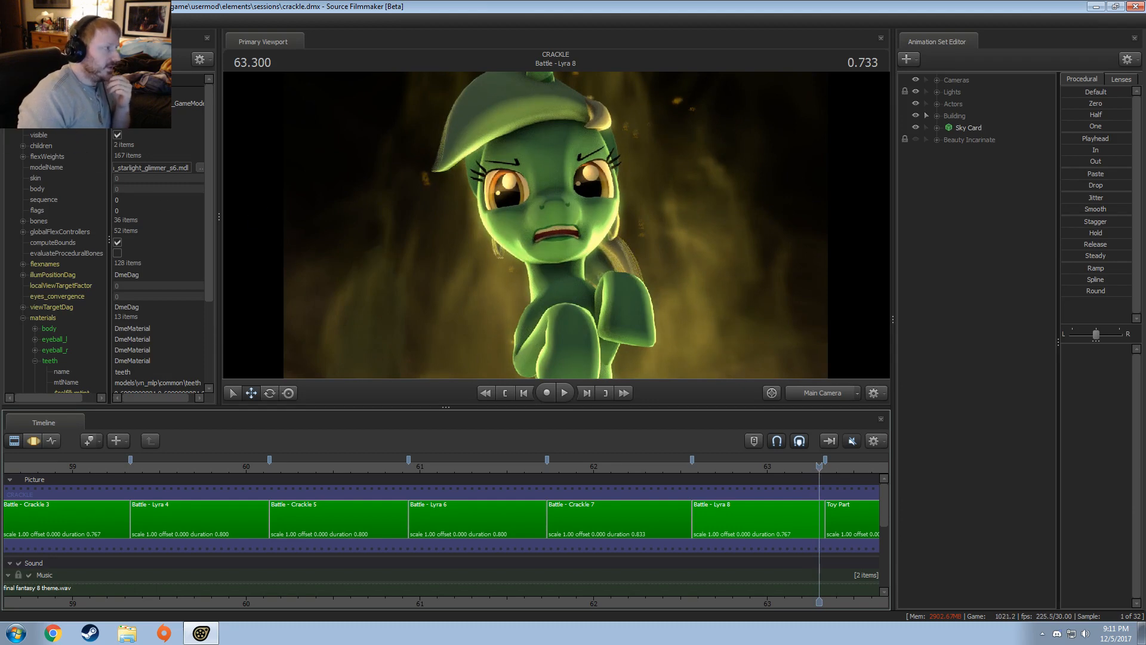
left_click(13, 20)
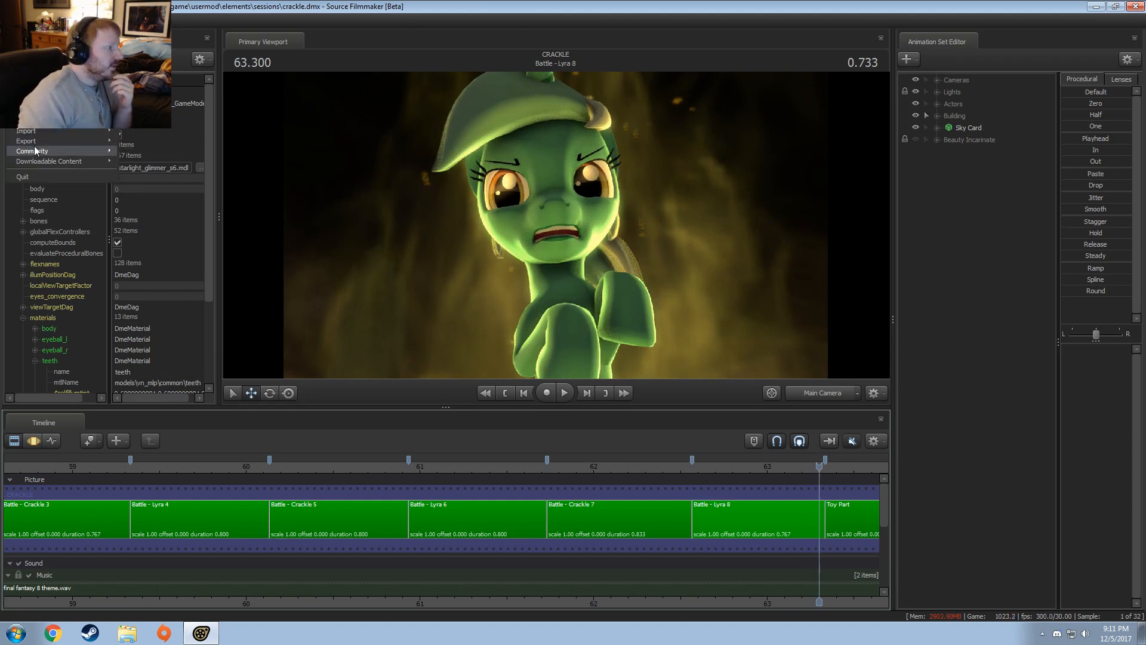
mouse_move(34, 142)
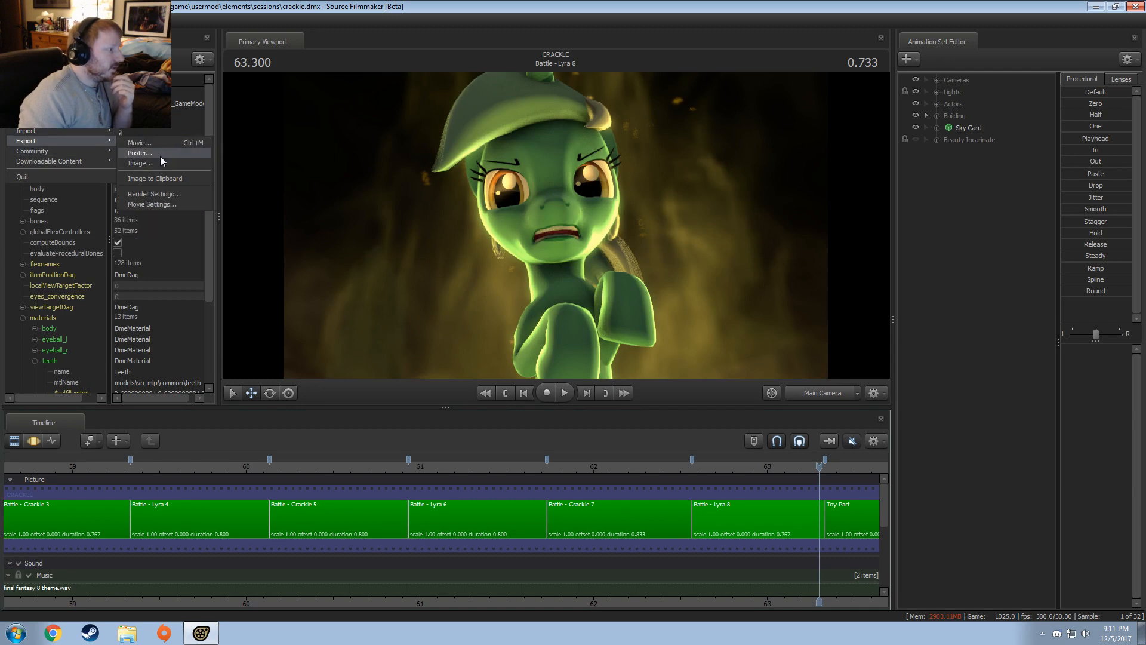
left_click(158, 162)
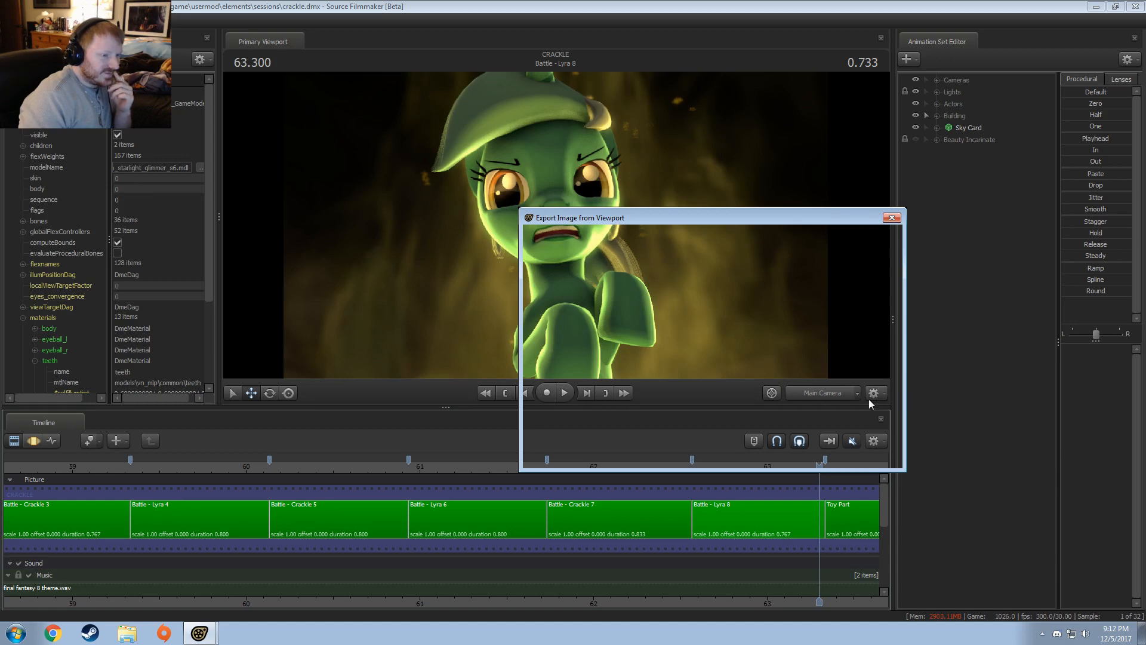
left_click(872, 454)
Set both the depth of field and motion blur samples to 256 in the viewport's progressive refinement settings
right_click(429, 222)
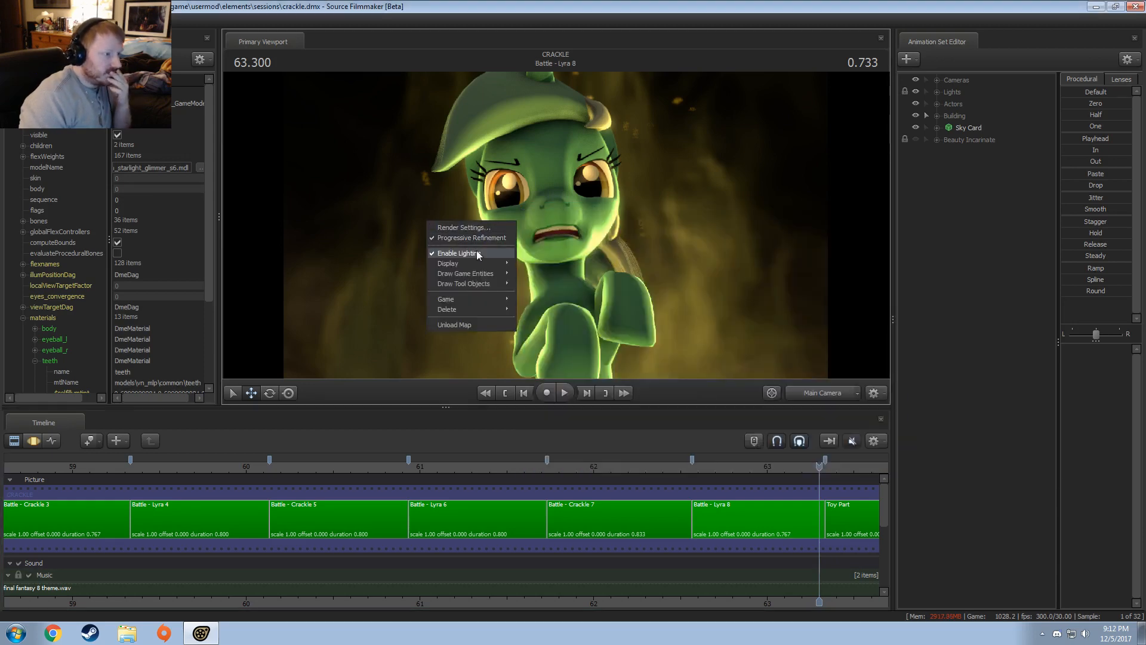
left_click(467, 237)
left_click(629, 270)
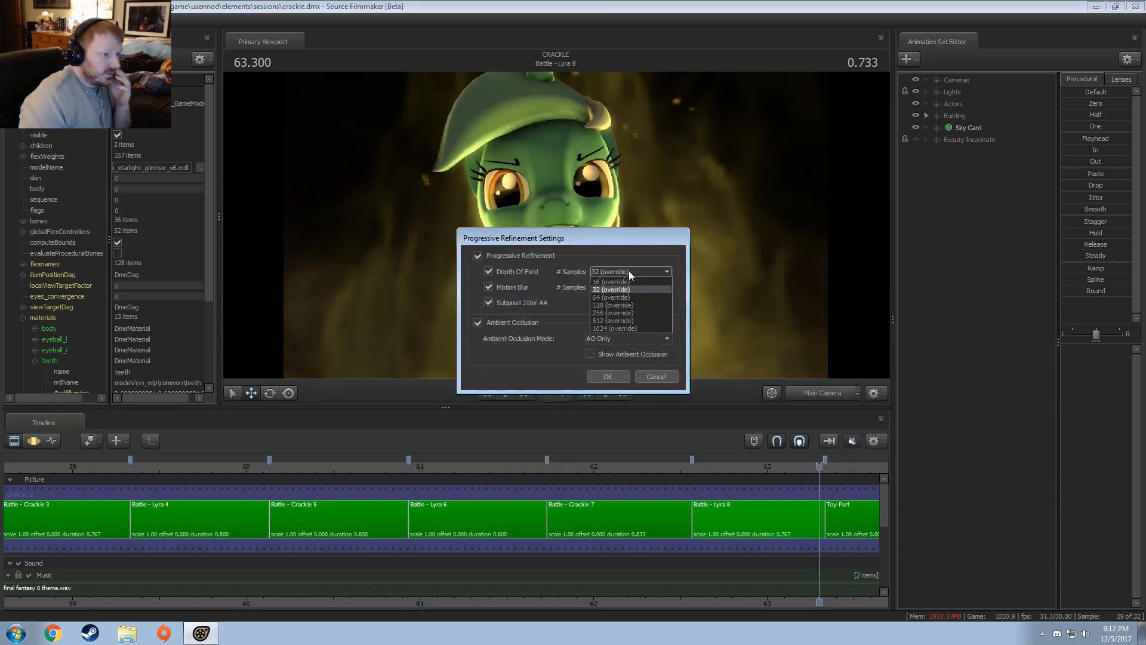
left_click(613, 328)
left_click(603, 286)
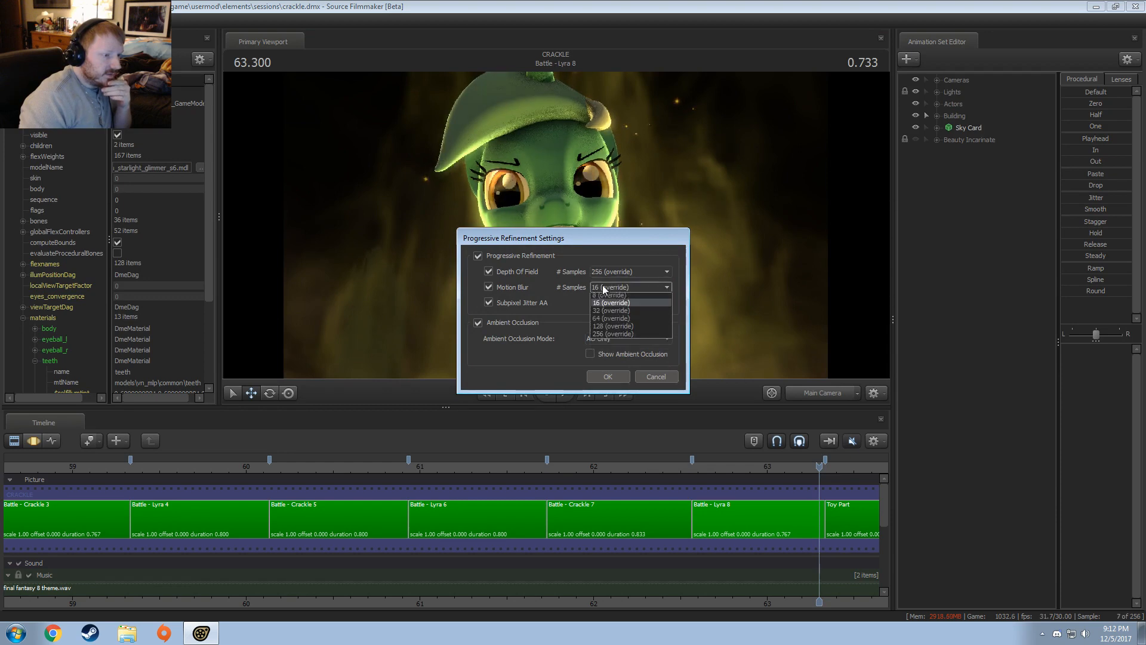
left_click(601, 338)
left_click(608, 377)
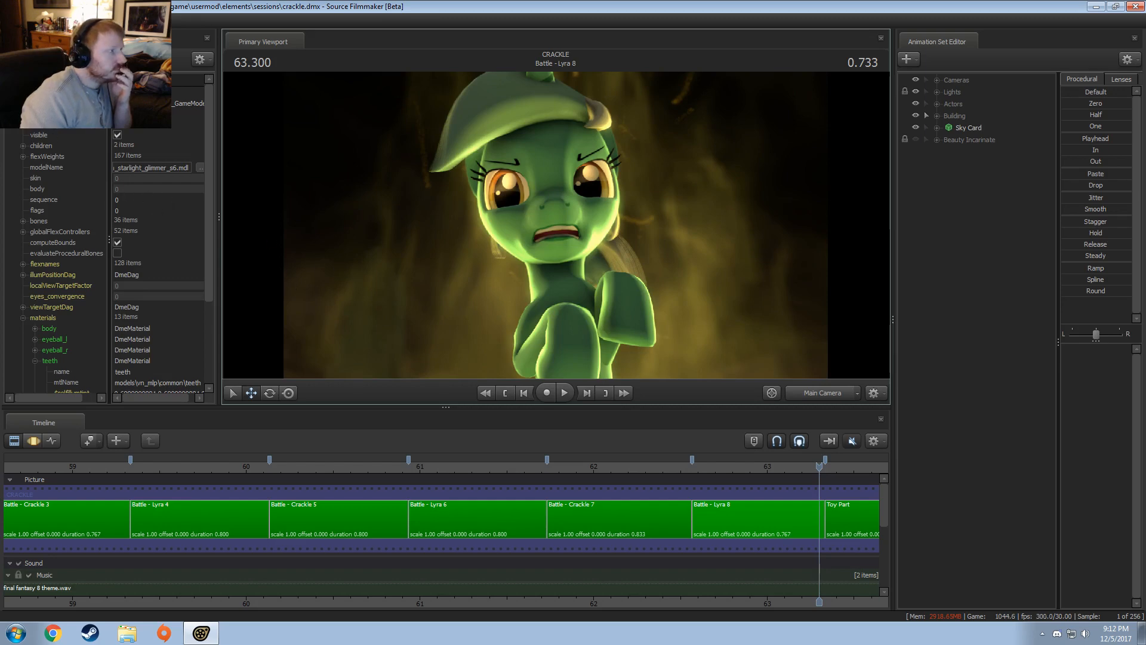
Export the current viewport frame as an image named Super Lyra 3 on the Desktop
left_click(13, 20)
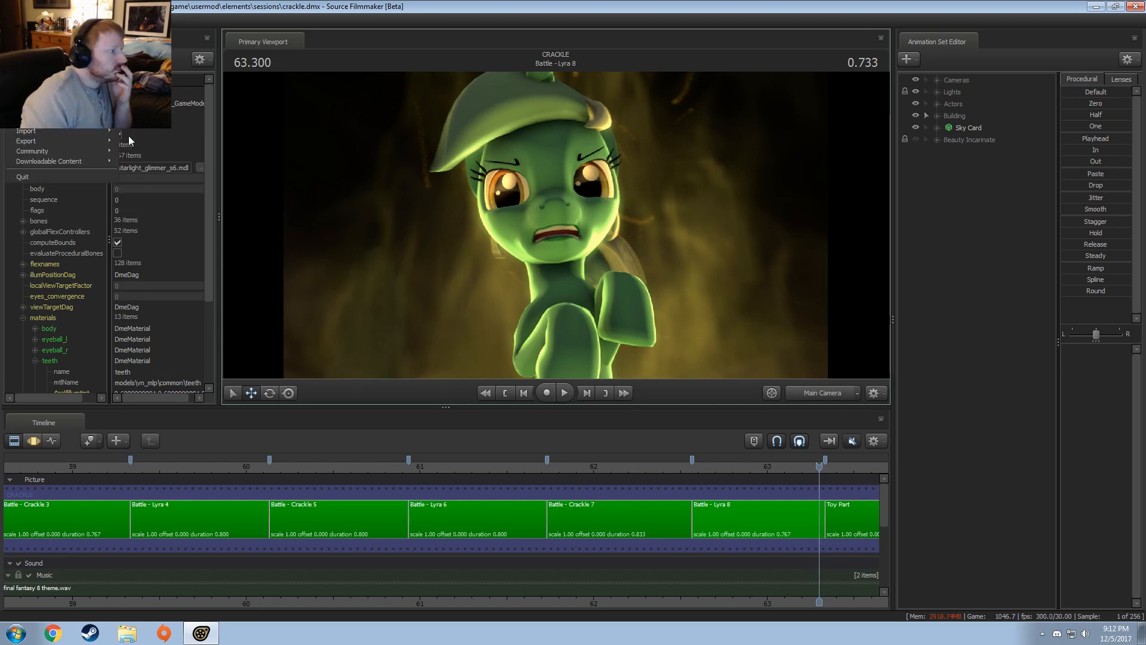
mouse_move(44, 143)
left_click(142, 163)
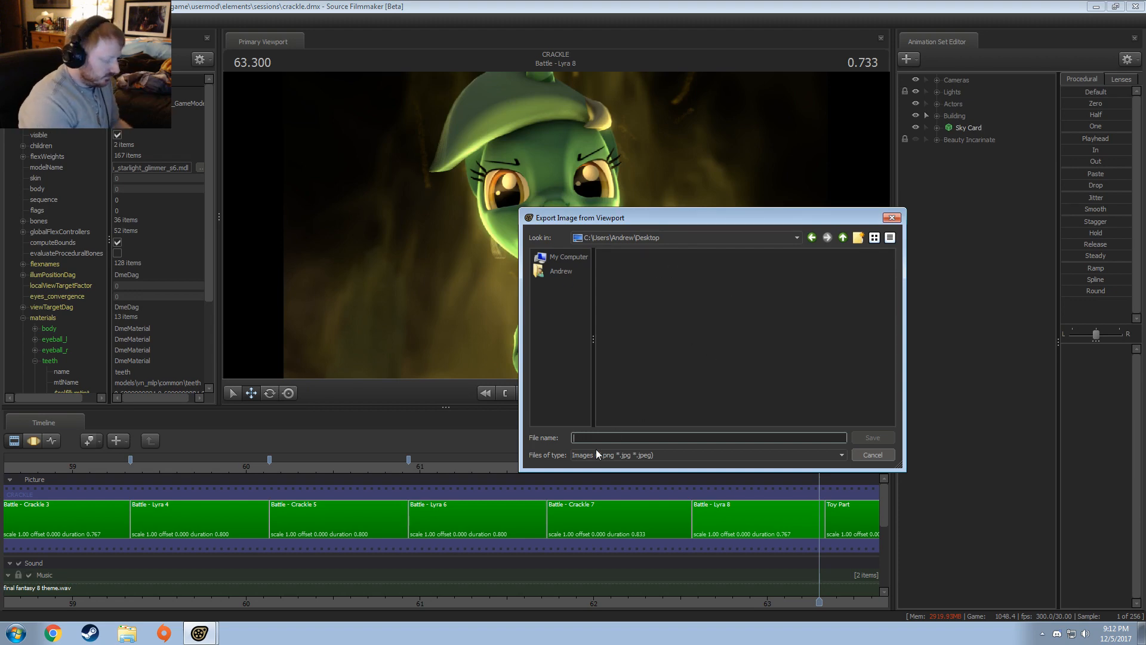
type("Lyra")
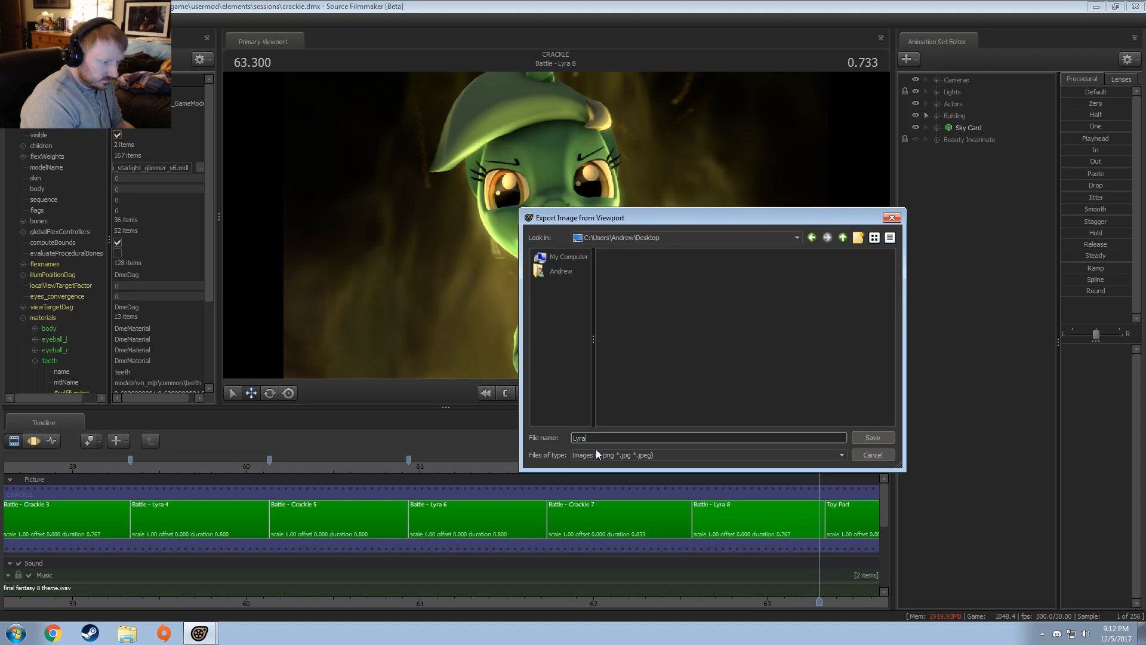
key("BackSpace")
key("BackSpace")
type("Super")
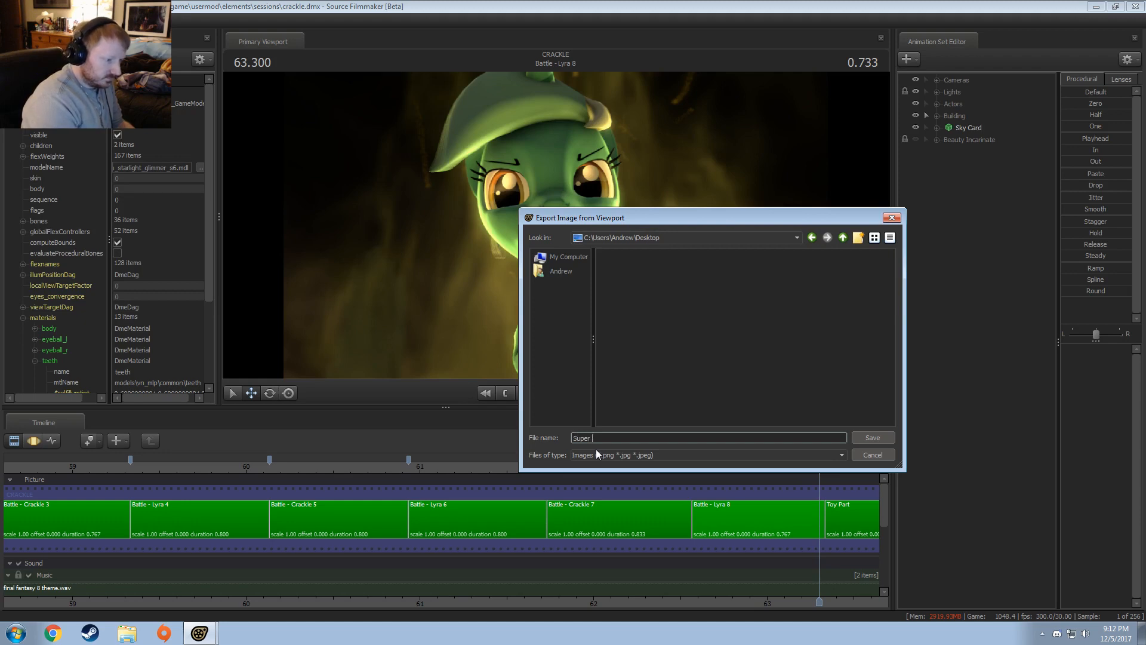
type(" Lyra 3.png")
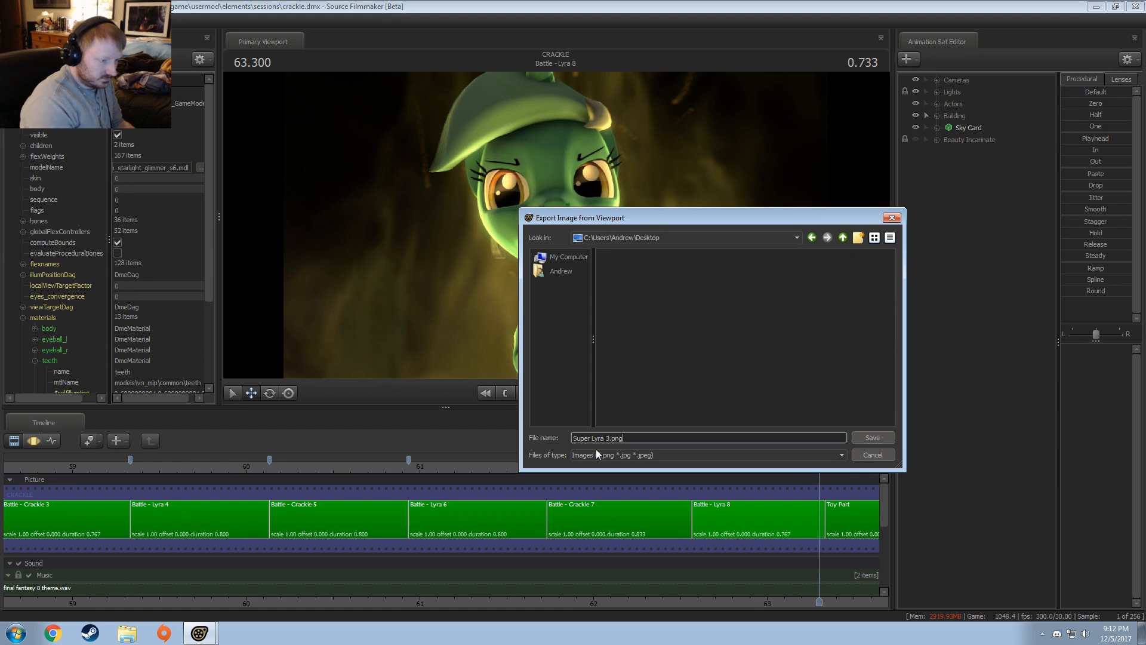
key("Return")
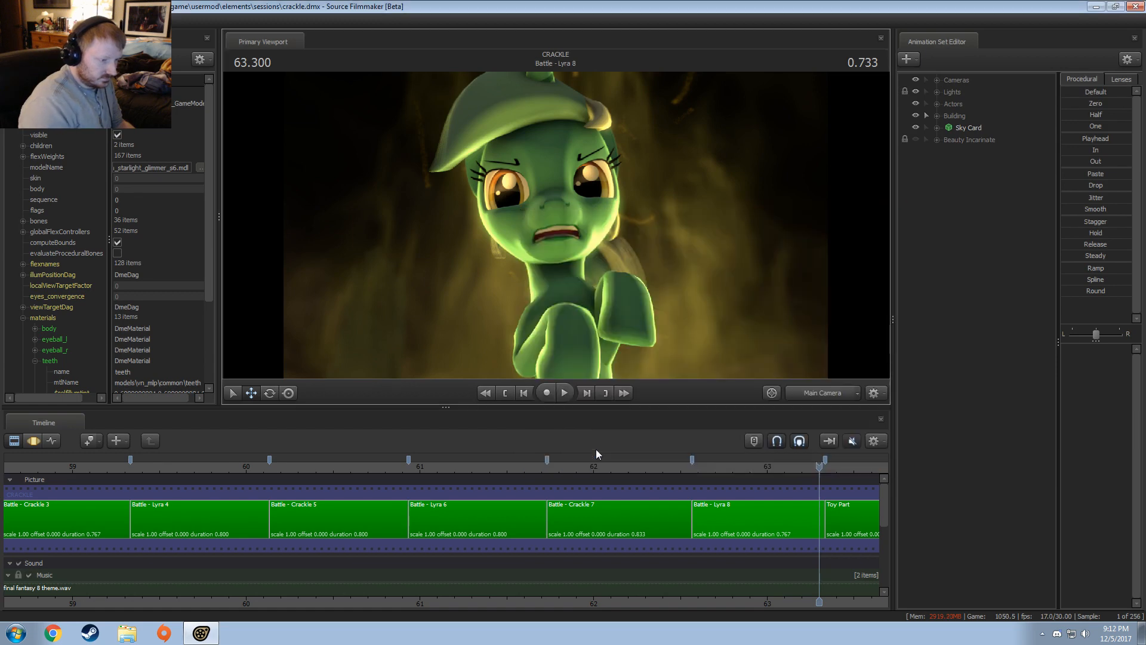
View the exported Super Lyra 3.png from the desktop, close it, and return to Source Filmmaker
left_click(1096, 6)
double_click(22, 269)
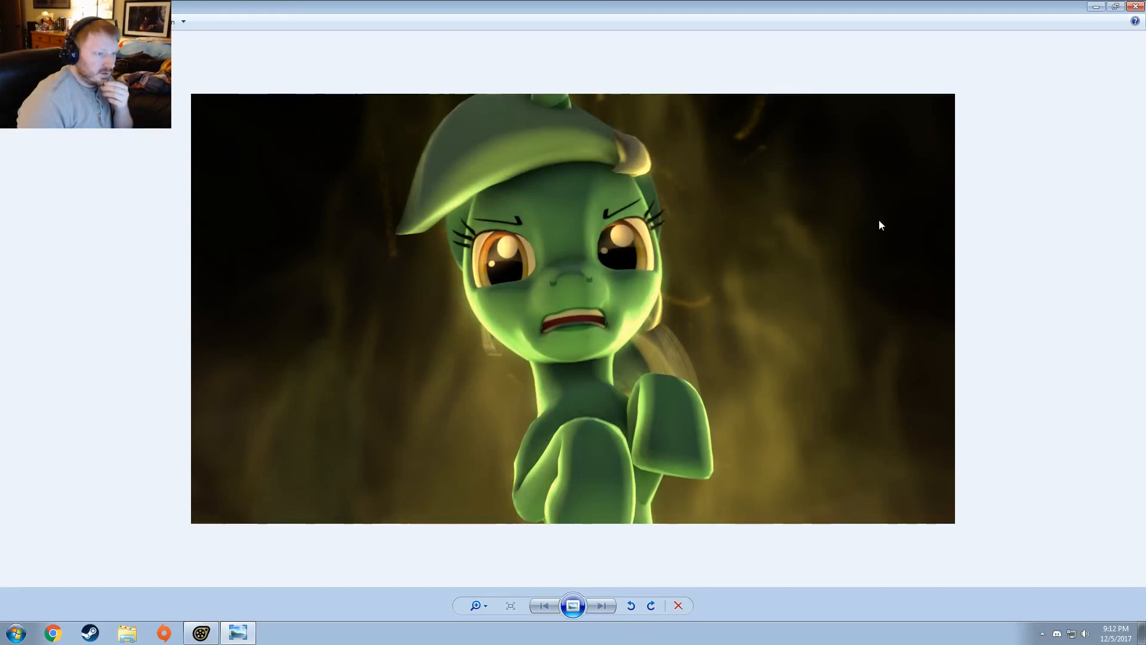
left_click(1135, 6)
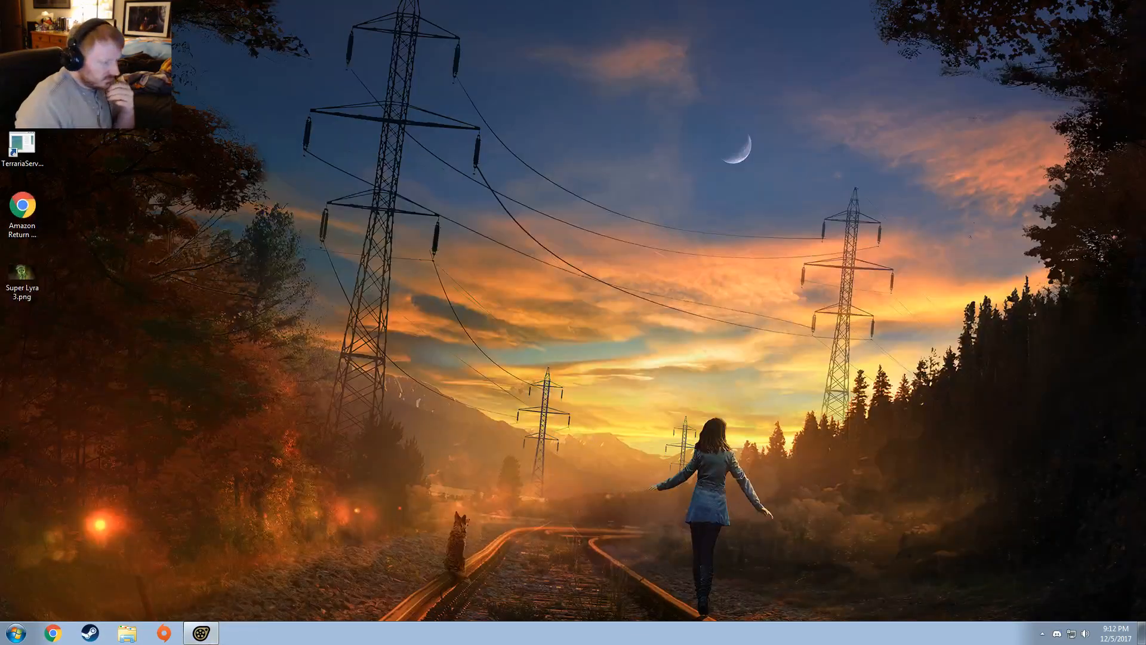
left_click(201, 633)
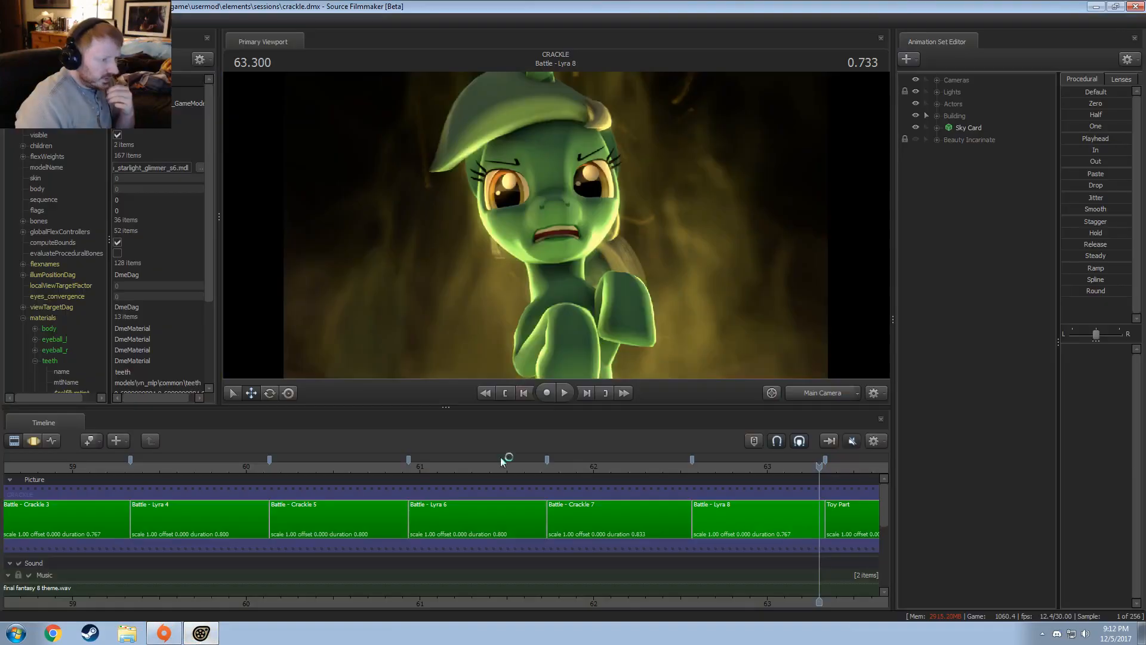
Check the viewport's progressive refinement sample settings without changing them
right_click(626, 302)
left_click(649, 309)
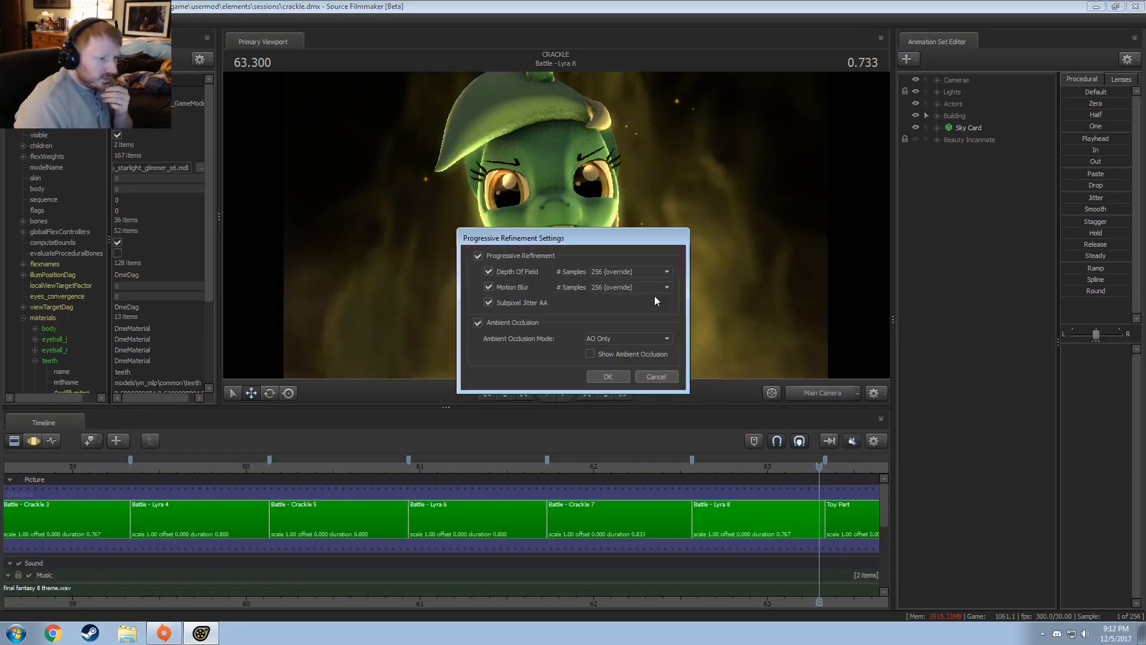
left_click(651, 377)
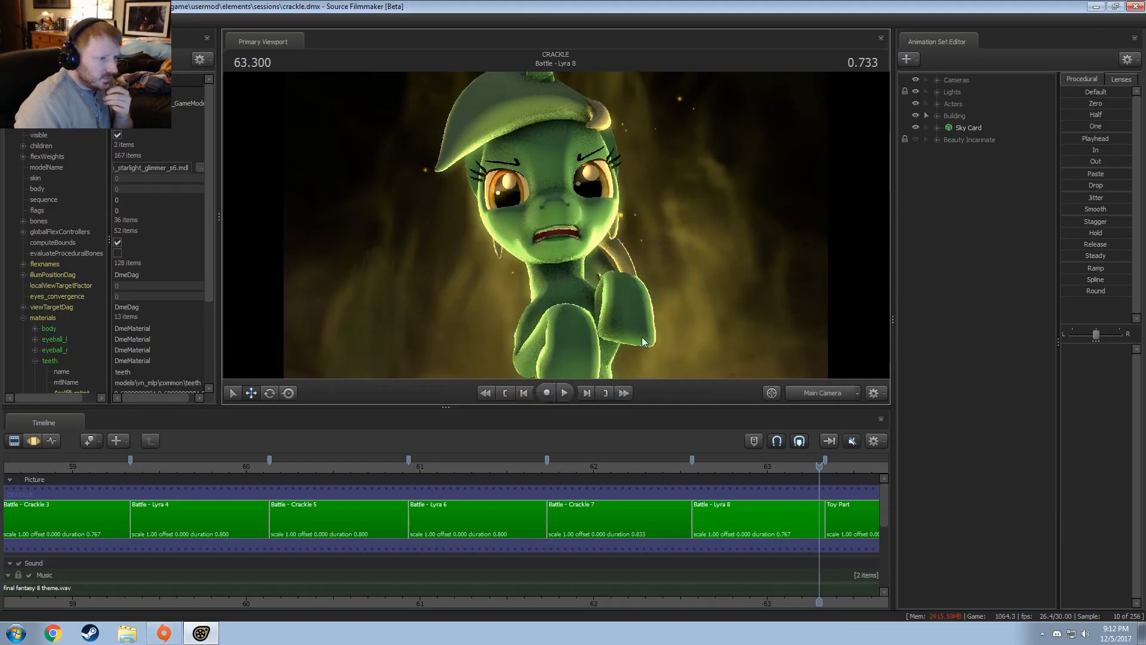